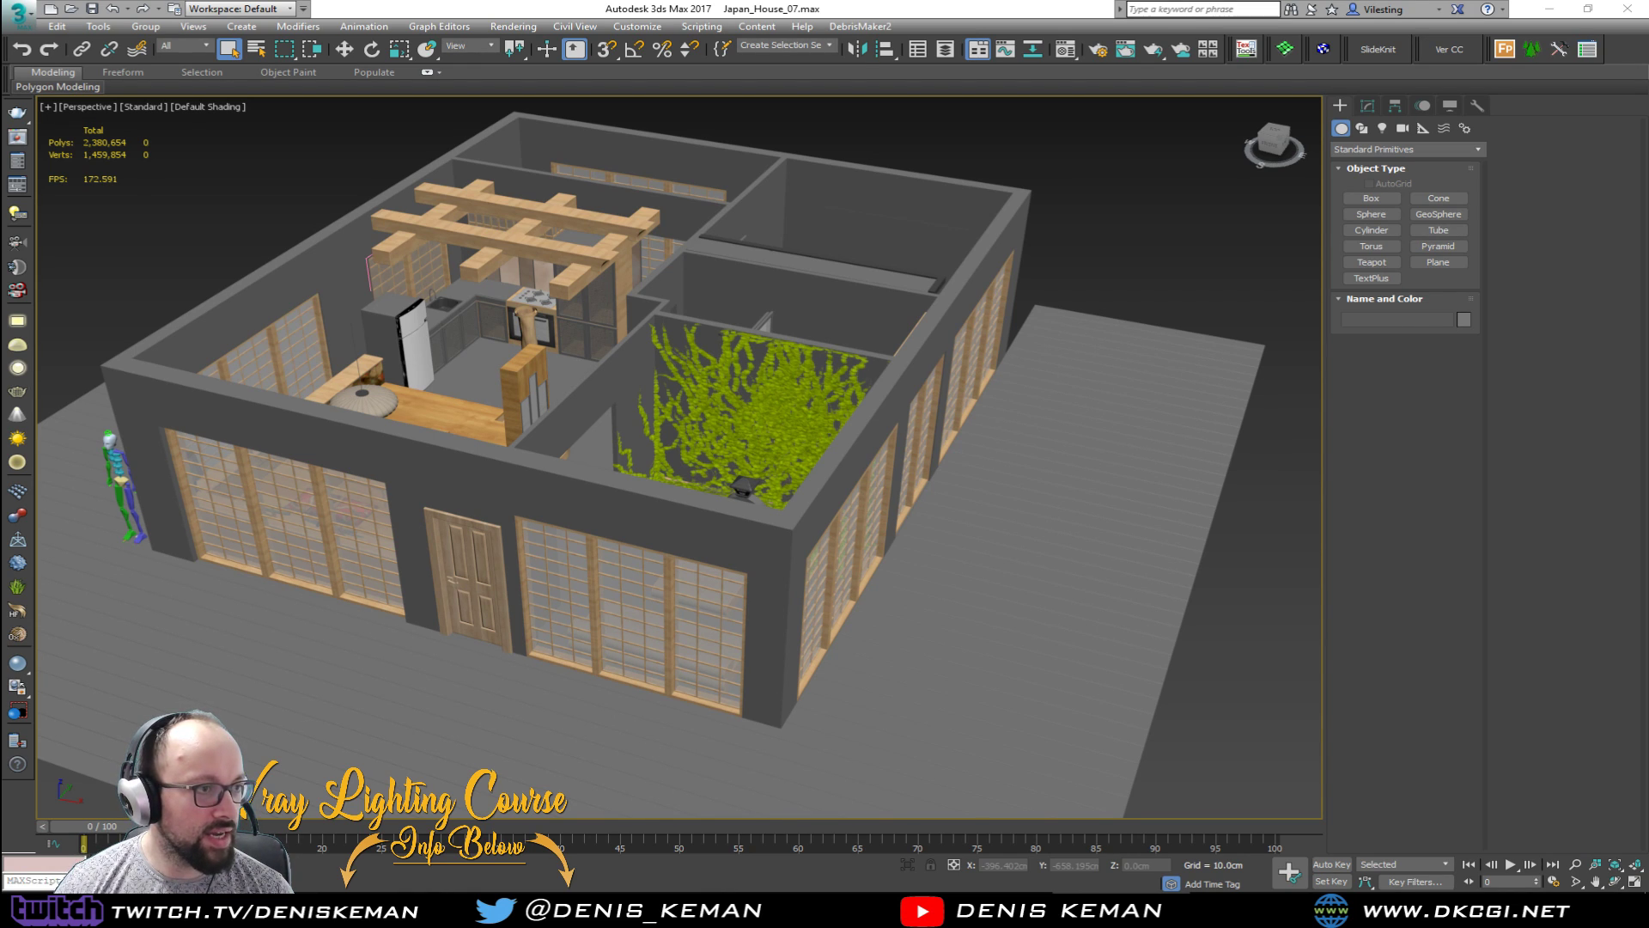
Step: Switch to Discord, dismiss the Streamer Mode notice, and move the chat window out of view
{"action": "left_click_drag", "start_coordinate": [0, 211], "coordinate": [711, 137]}
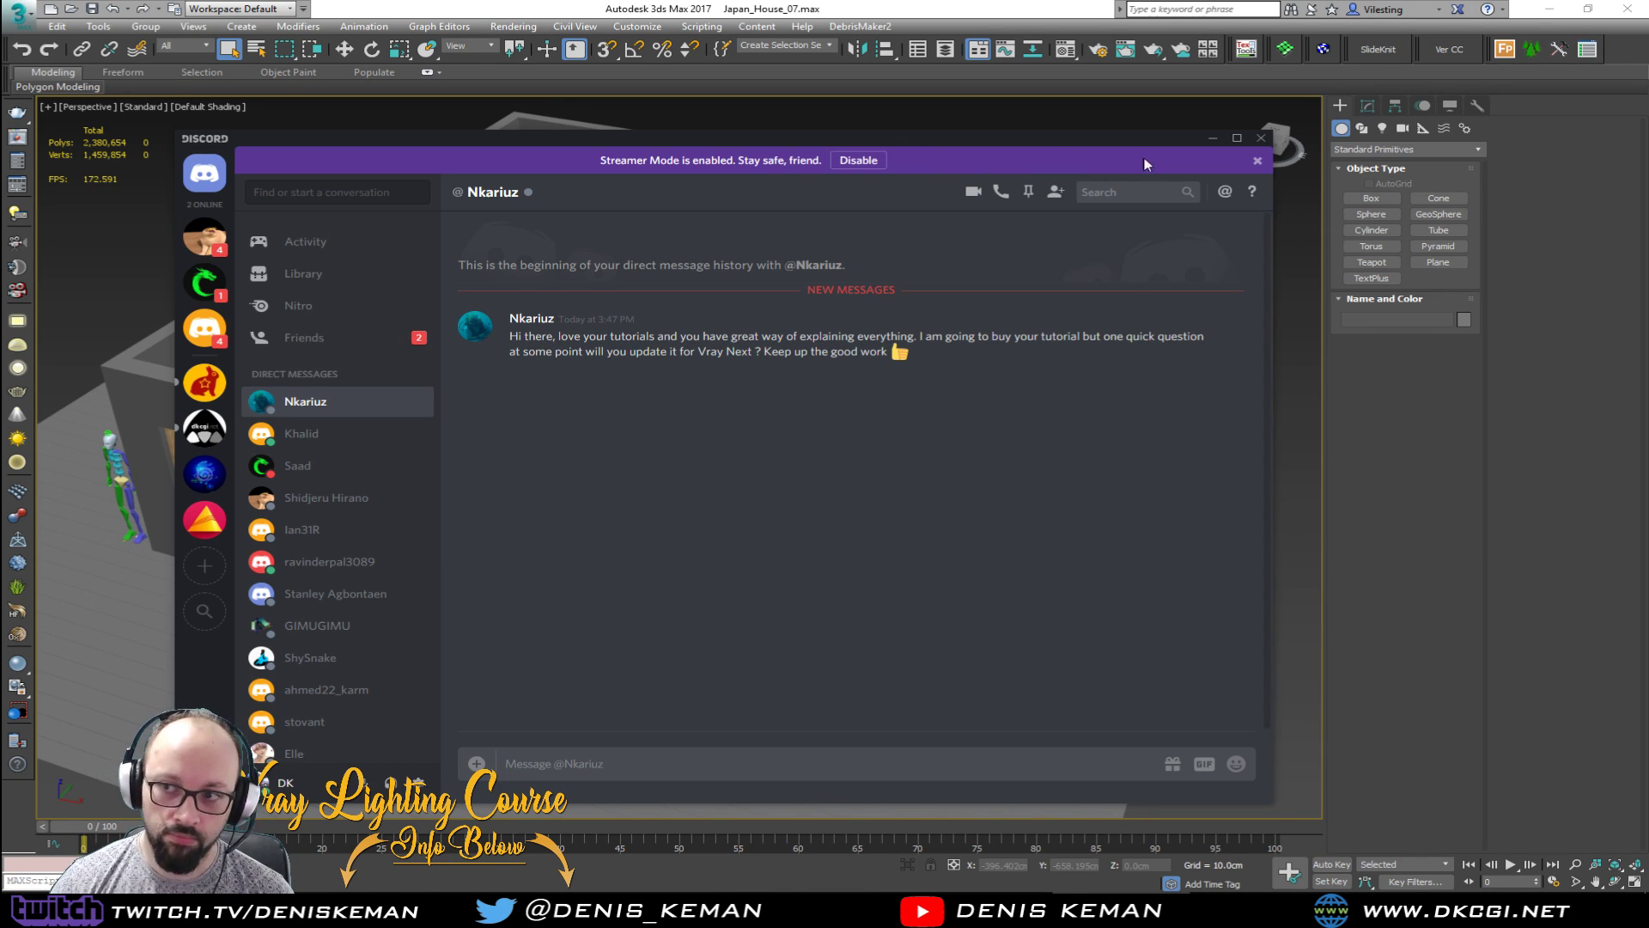
{"action": "left_click", "coordinate": [1257, 160]}
{"action": "left_click_drag", "start_coordinate": [688, 142], "coordinate": [618, 141]}
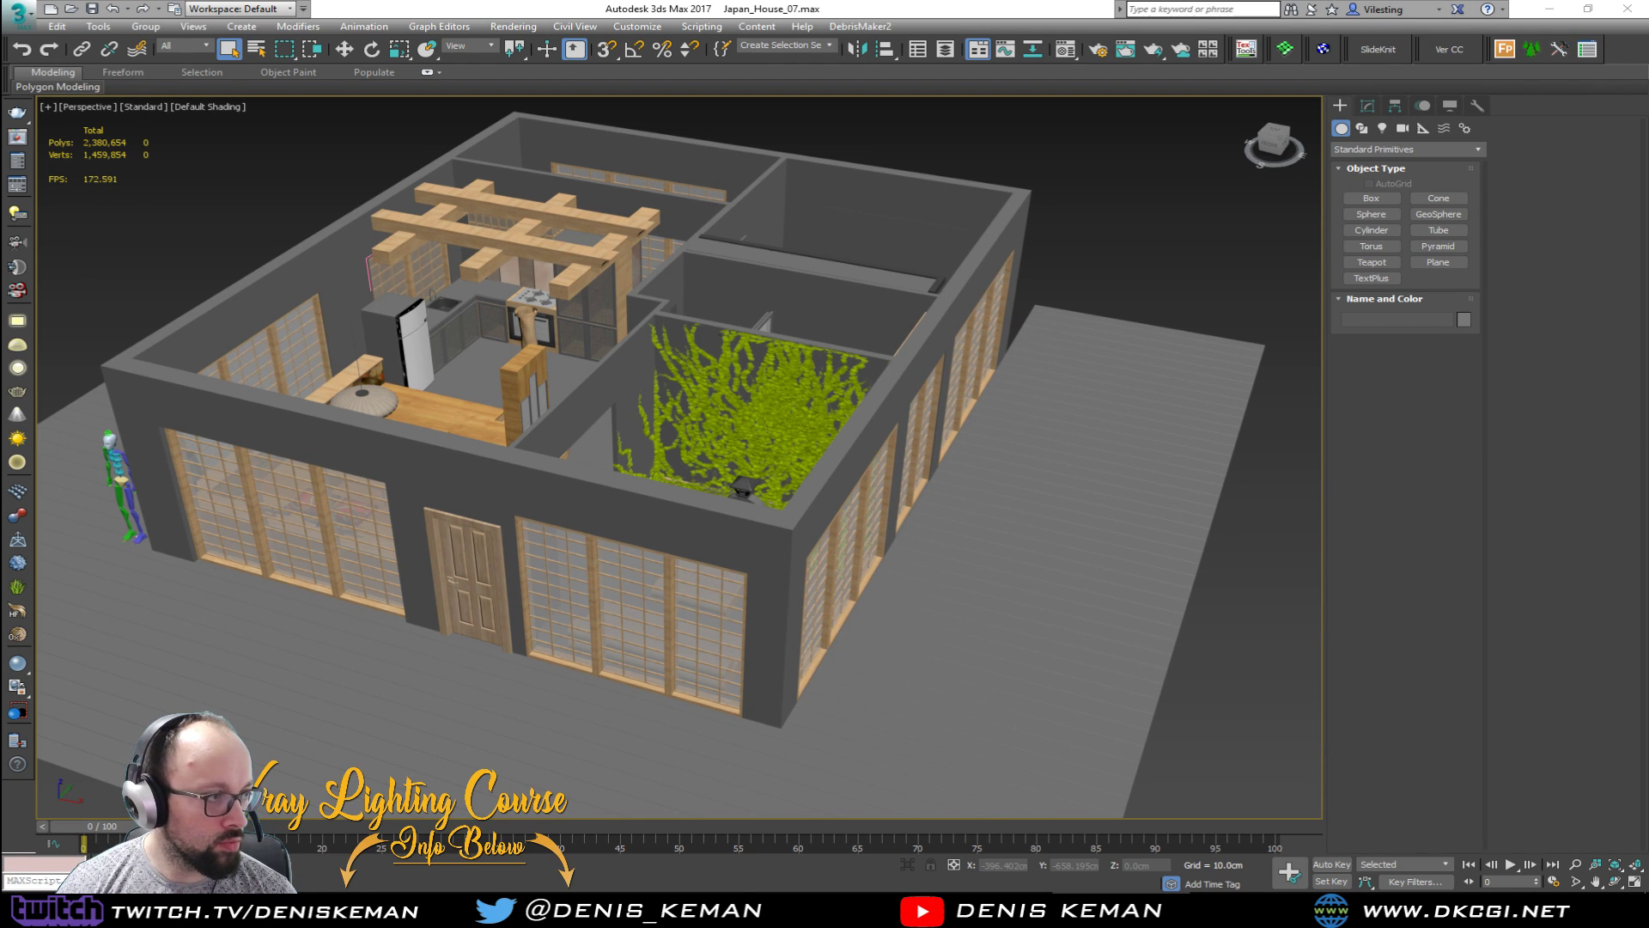
Step: Bring Discord back into view and look through the streaming_related and tutorial_requests channels
{"action": "left_click_drag", "start_coordinate": [0, 148], "coordinate": [556, 116]}
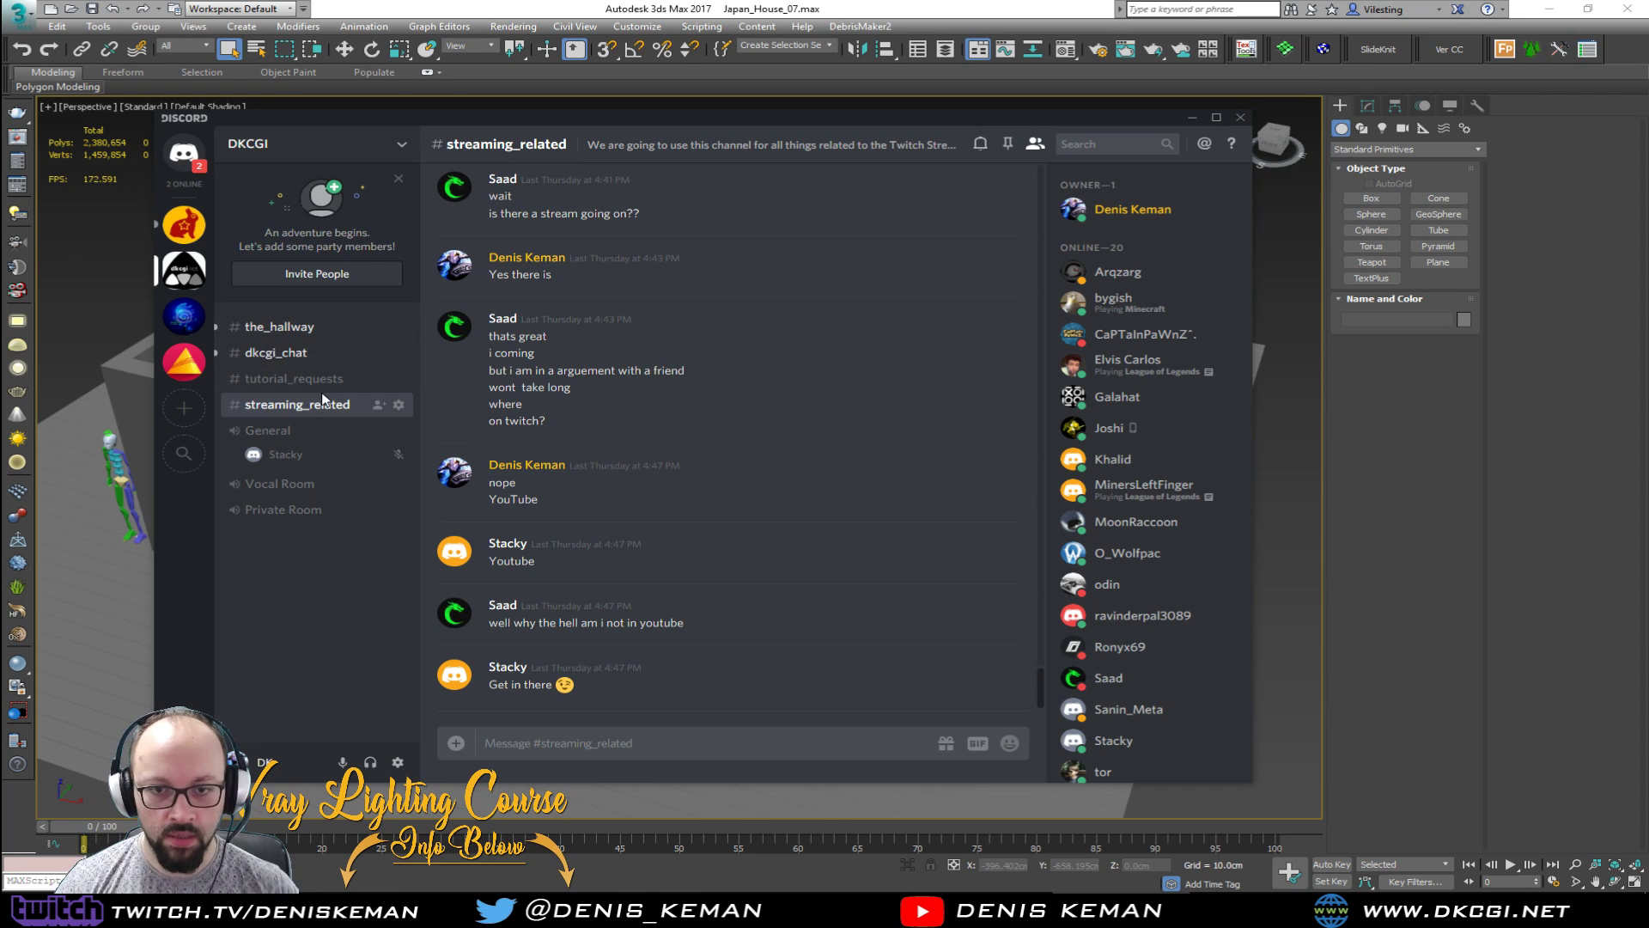
{"action": "scroll", "coordinate": [684, 591], "scroll_direction": "up", "scroll_amount": 7}
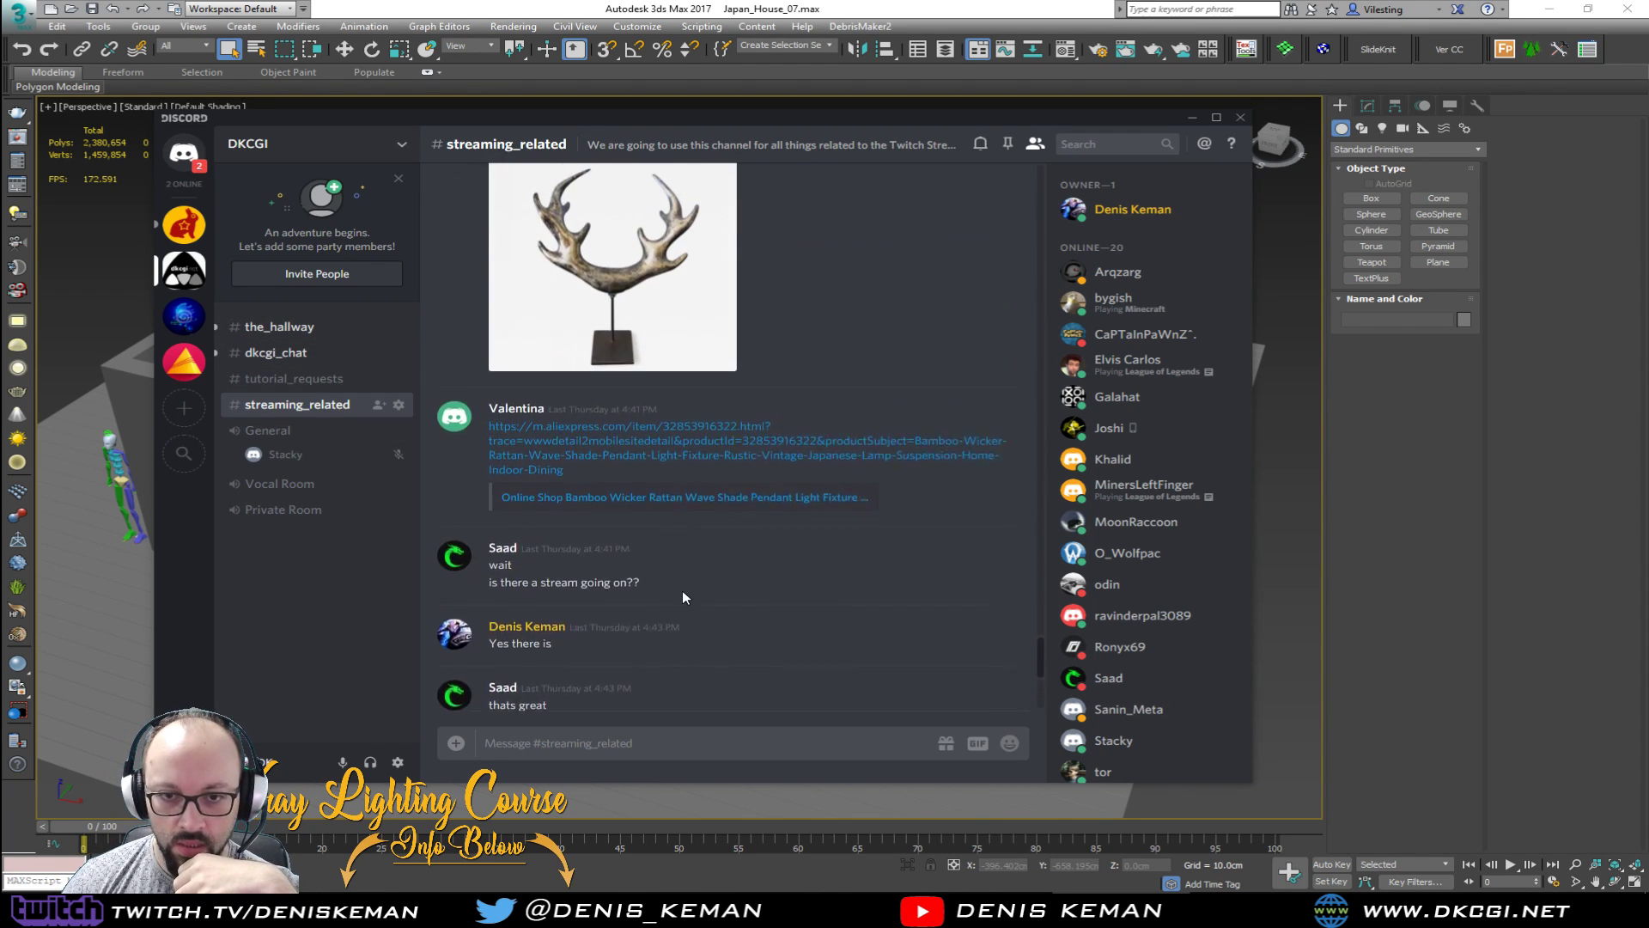
{"action": "scroll", "coordinate": [683, 593], "scroll_direction": "down", "scroll_amount": 7}
{"action": "left_click", "coordinate": [302, 378]}
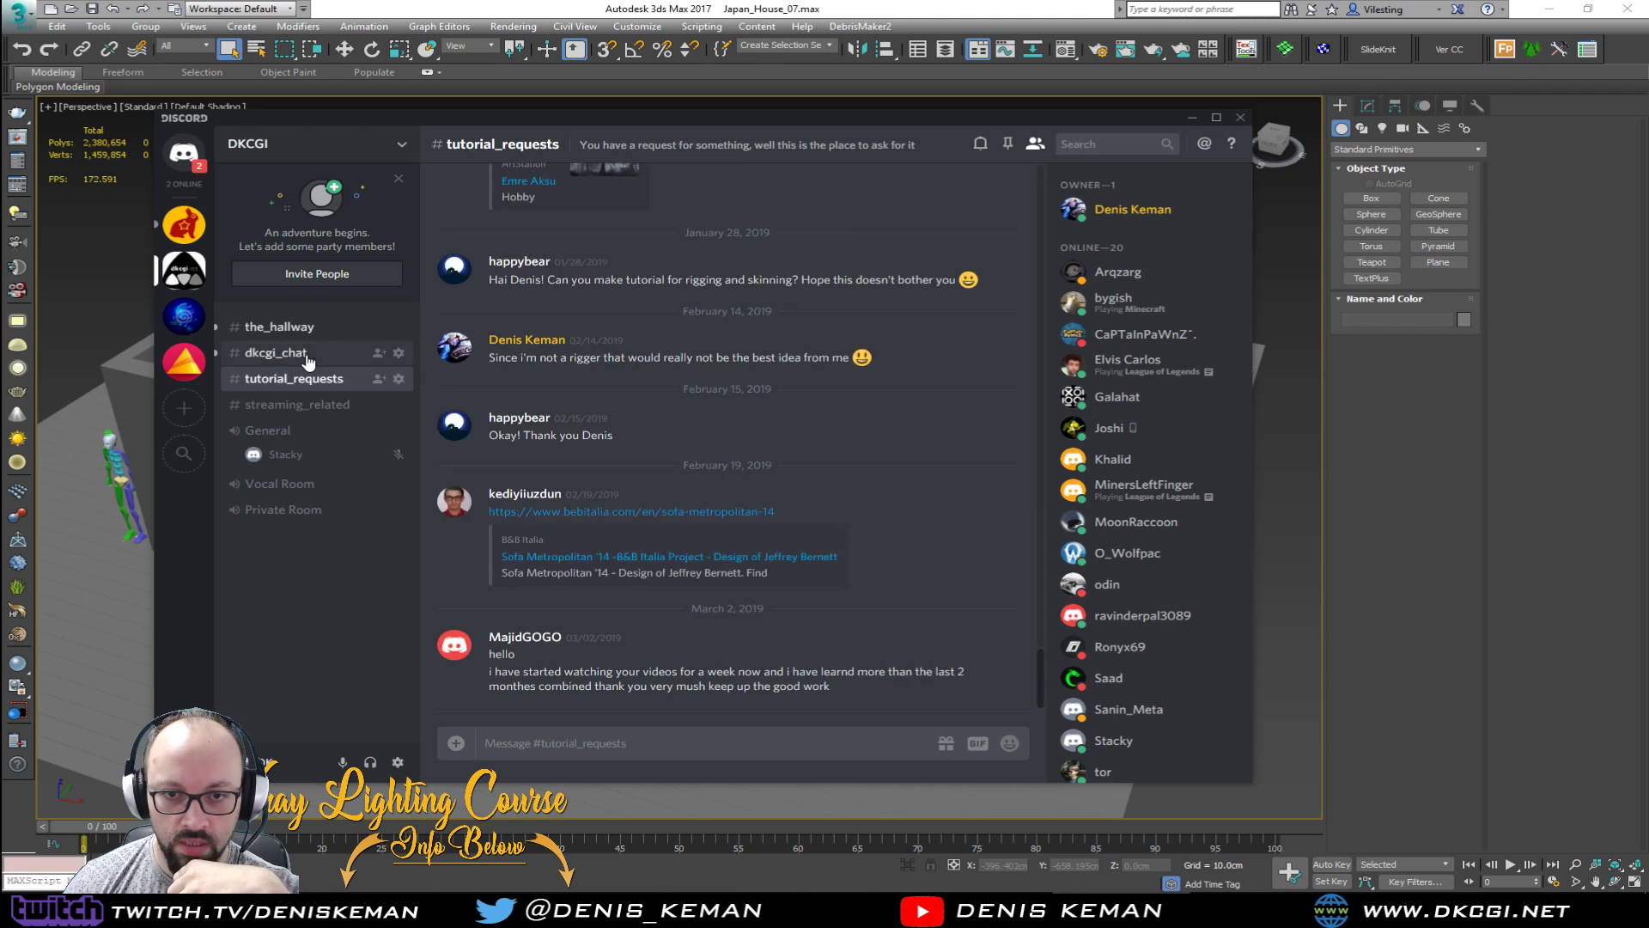
Step: Open the dkcgi_chat channel and view both posted rifle wireframe images enlarged
{"action": "left_click", "coordinate": [306, 353]}
{"action": "scroll", "coordinate": [706, 556], "scroll_direction": "down", "scroll_amount": 1}
{"action": "scroll", "coordinate": [707, 555], "scroll_direction": "up", "scroll_amount": 2}
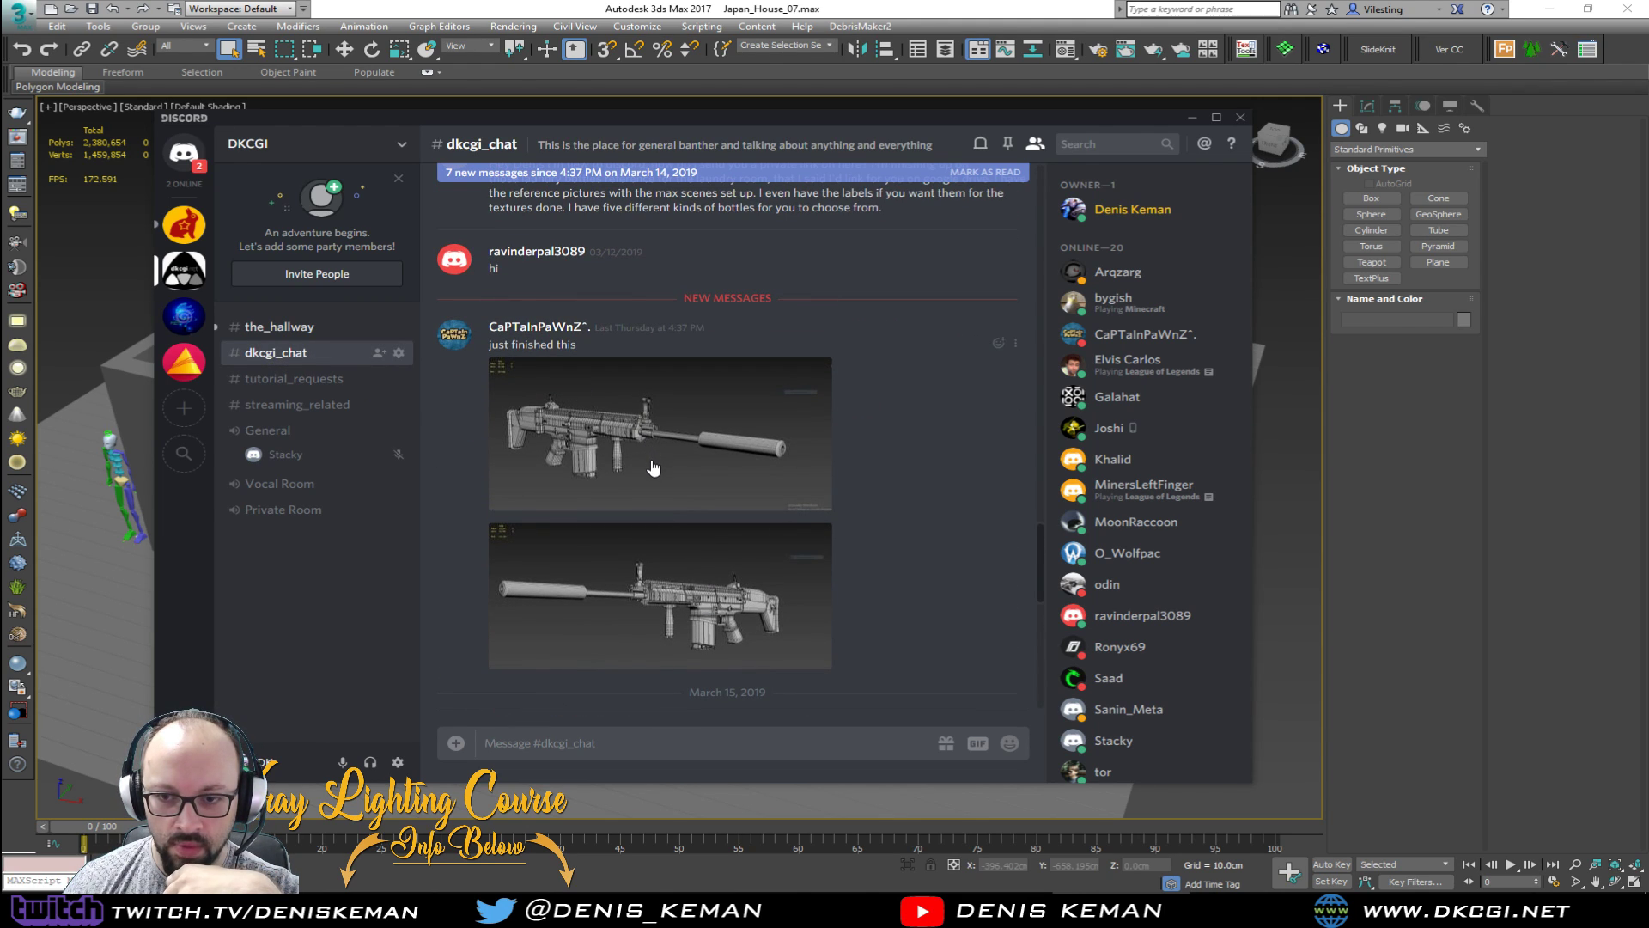
{"action": "scroll", "coordinate": [653, 472], "scroll_direction": "down", "scroll_amount": 3}
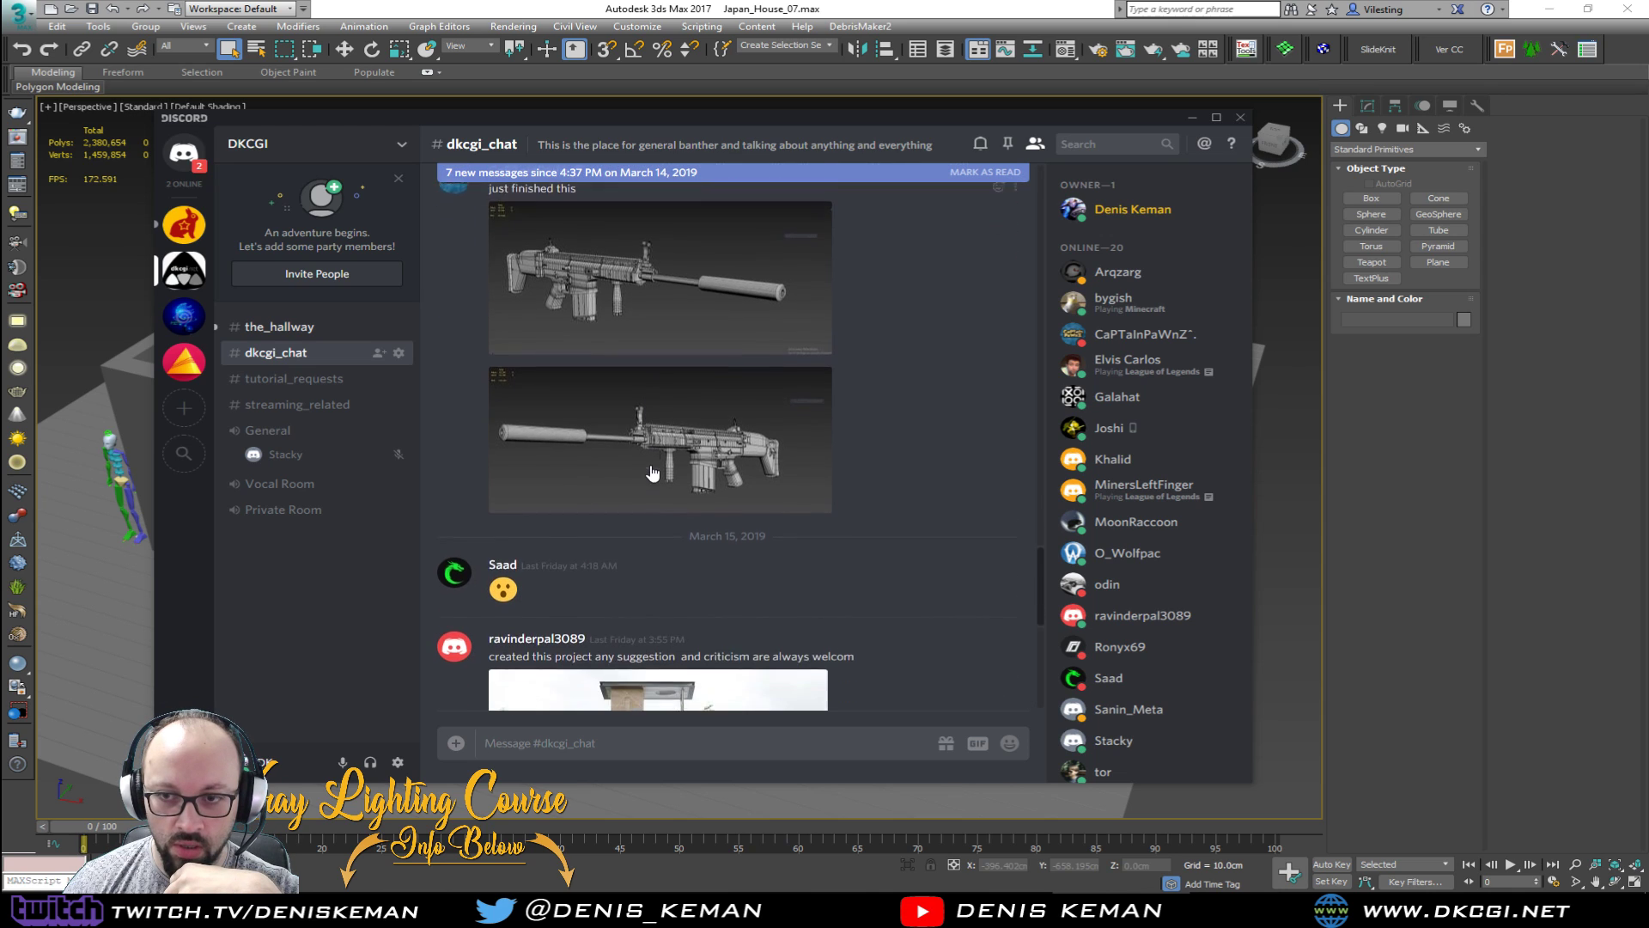
{"action": "scroll", "coordinate": [654, 472], "scroll_direction": "up", "scroll_amount": 3}
{"action": "left_click", "coordinate": [651, 468]}
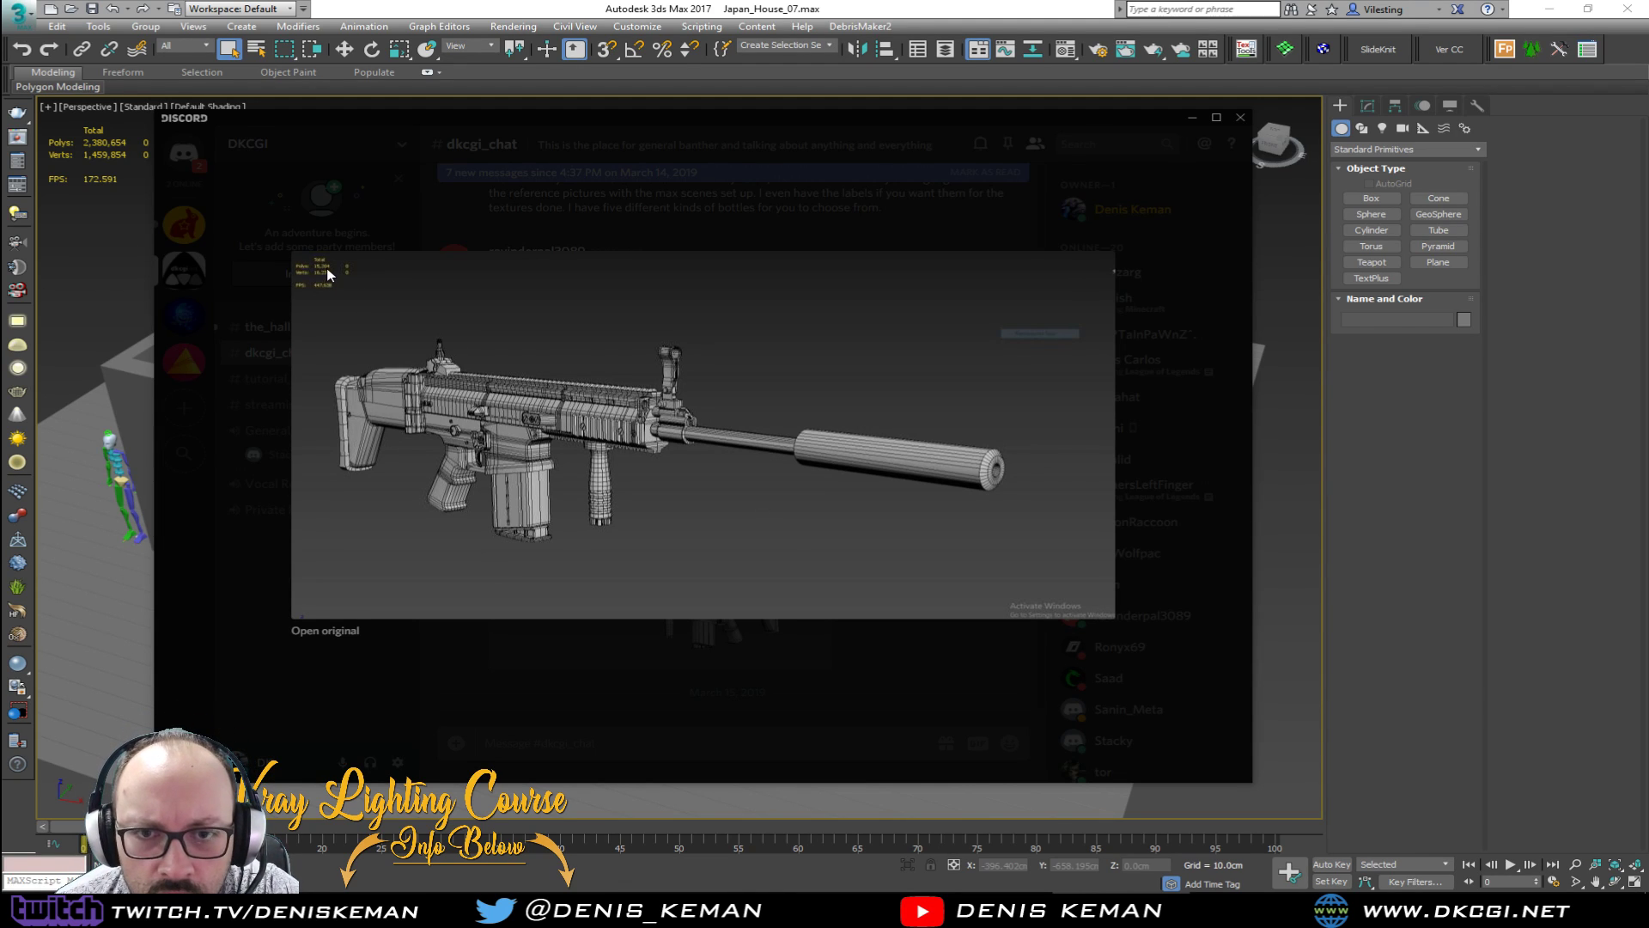
{"action": "left_click", "coordinate": [687, 696]}
{"action": "left_click", "coordinate": [653, 599]}
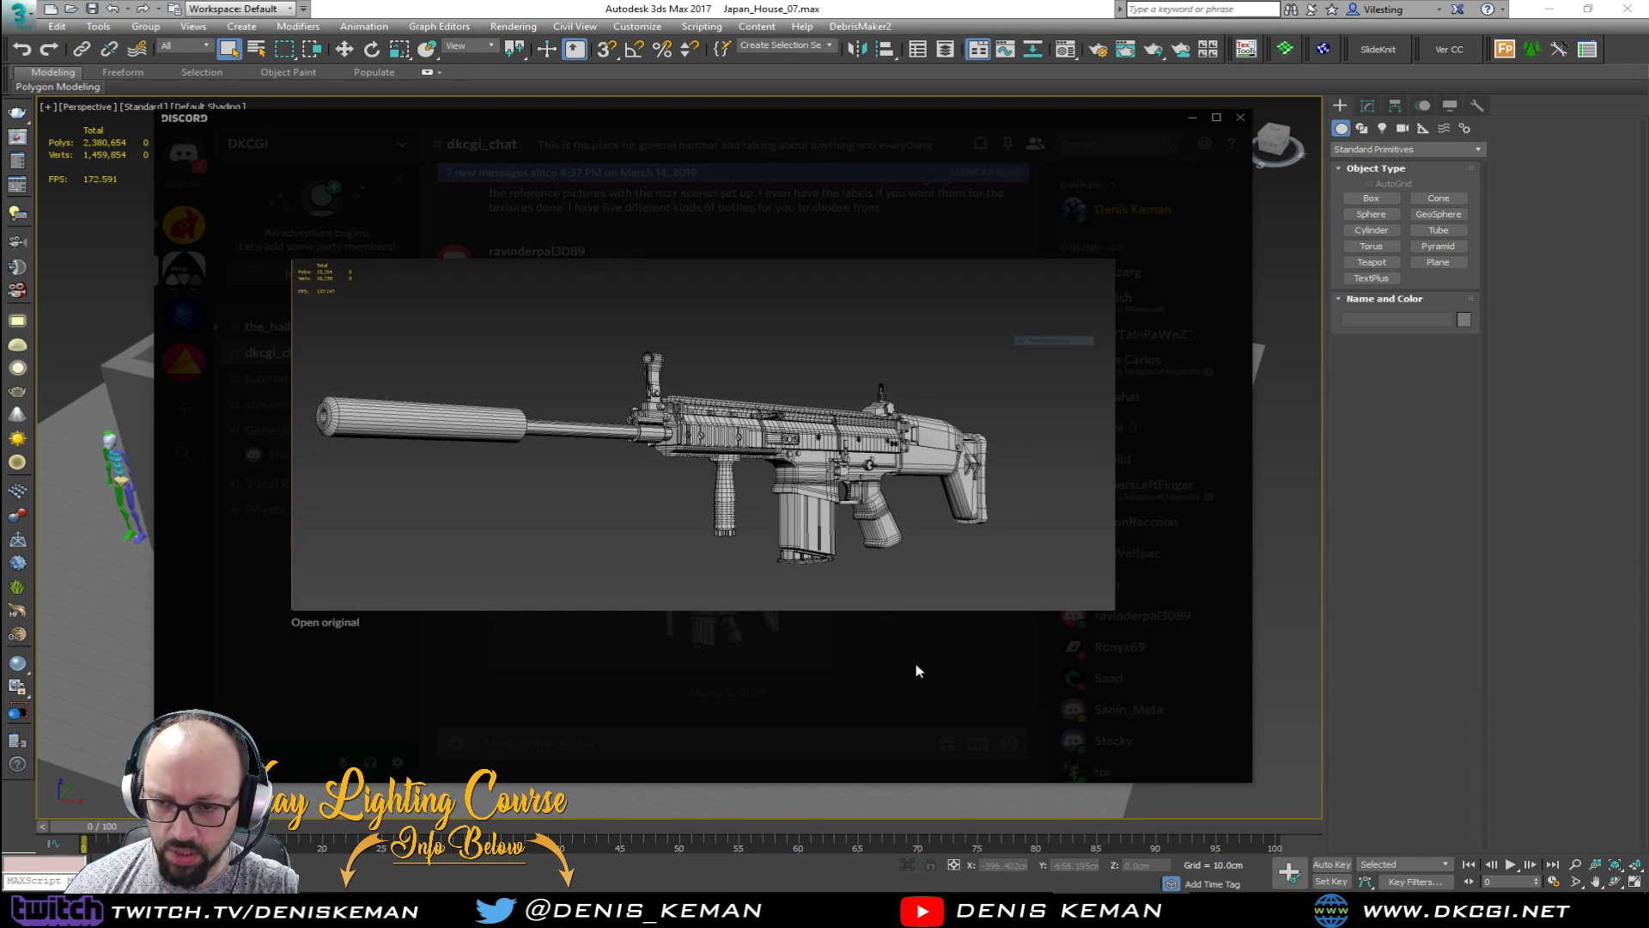
{"action": "left_click", "coordinate": [894, 667]}
Step: Examine the enlarged daytime building render in dkcgi_chat, check the newest post in the_hallway, and move Discord out of view
{"action": "scroll", "coordinate": [631, 516], "scroll_direction": "down", "scroll_amount": 3}
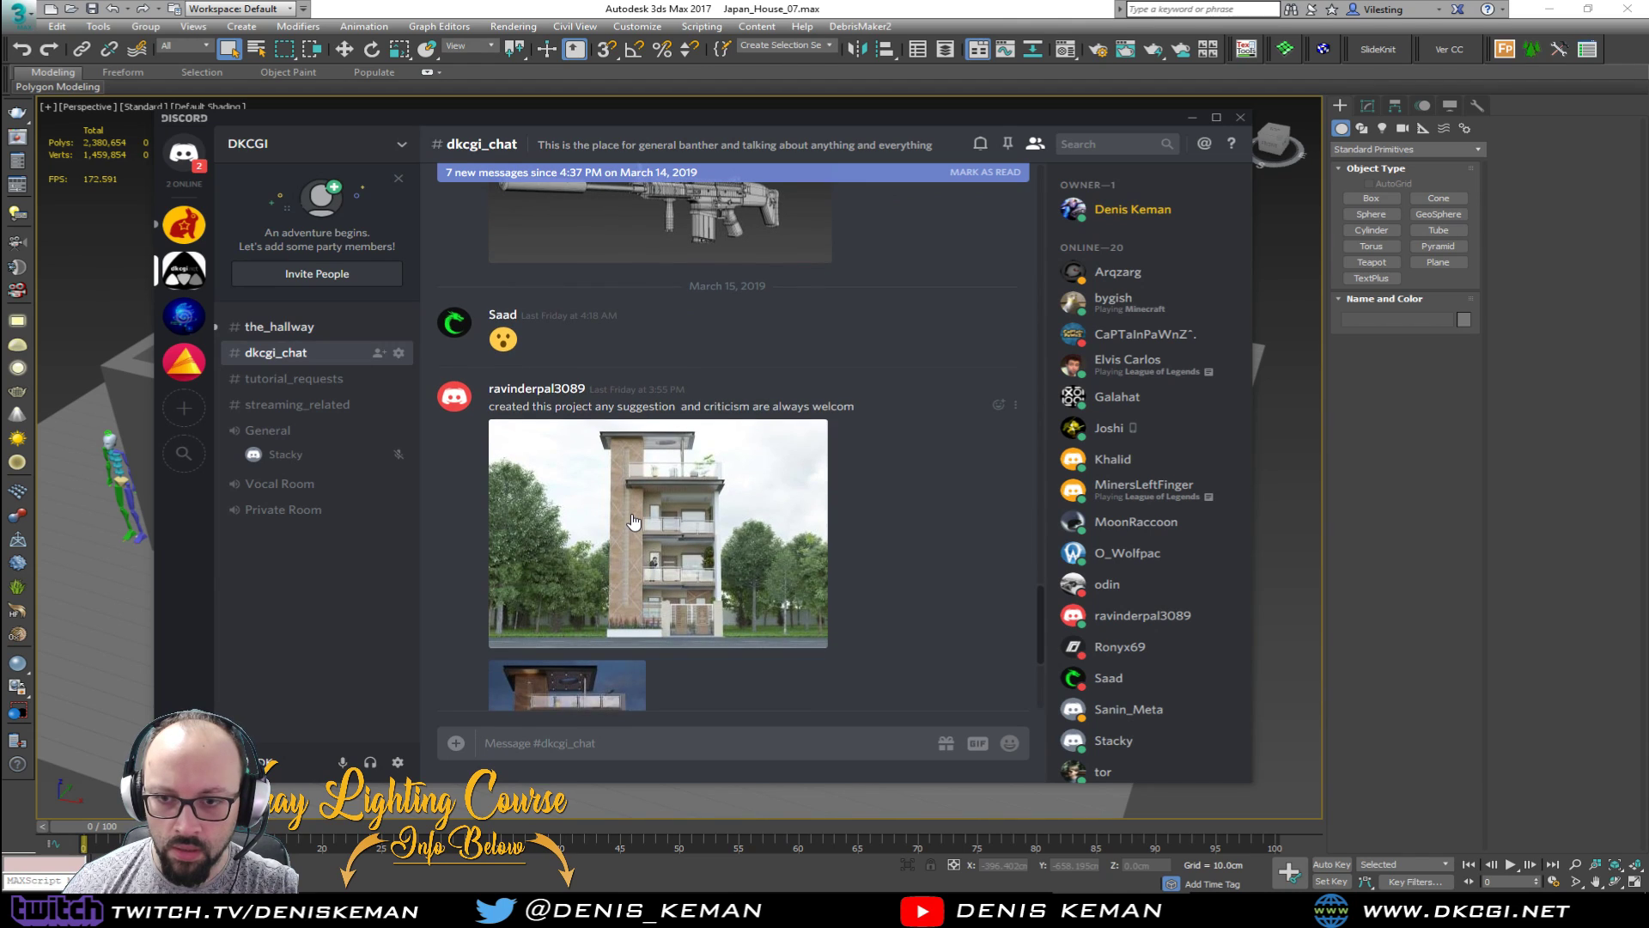
{"action": "scroll", "coordinate": [633, 522], "scroll_direction": "down", "scroll_amount": 3}
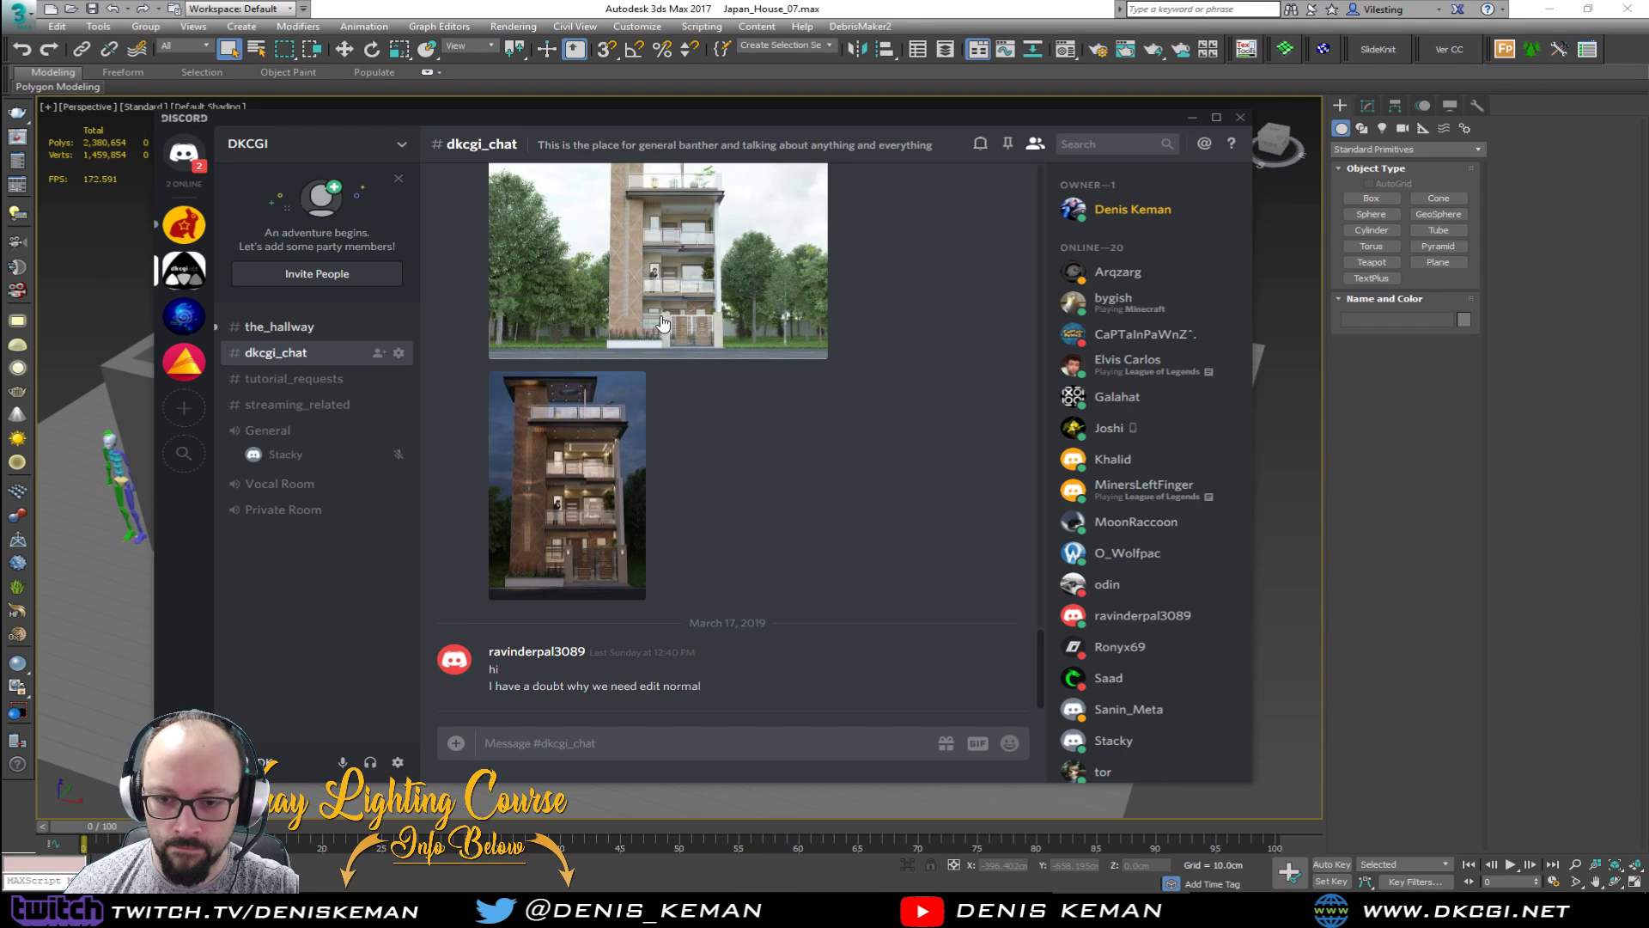
{"action": "left_click", "coordinate": [667, 290]}
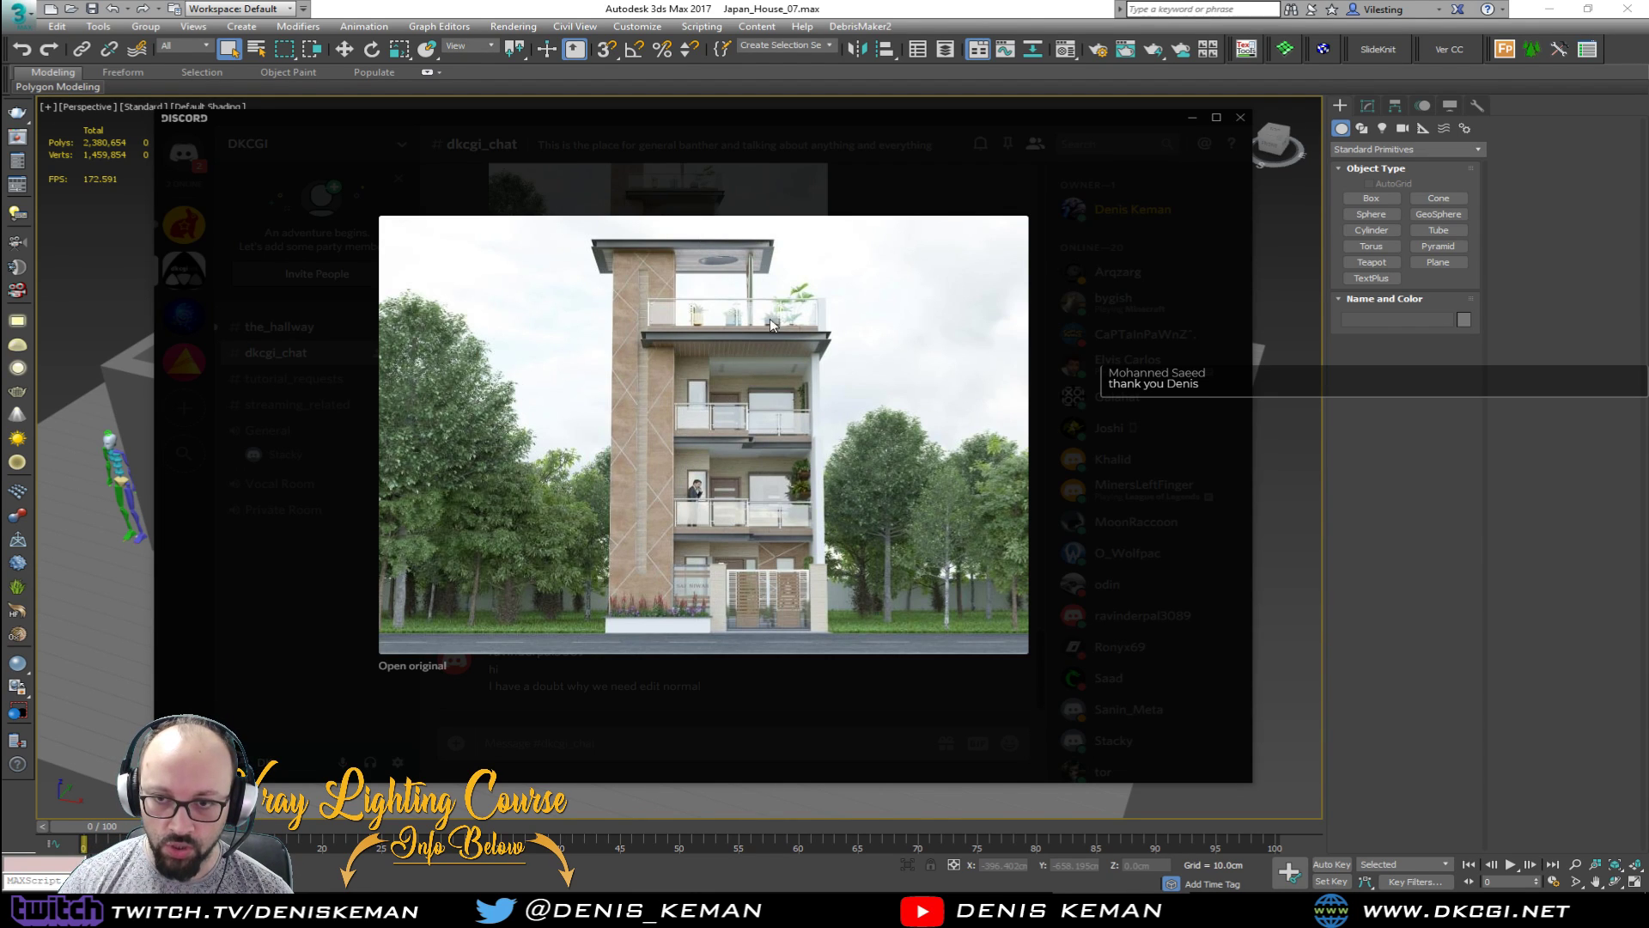
{"action": "left_click", "coordinate": [1106, 370]}
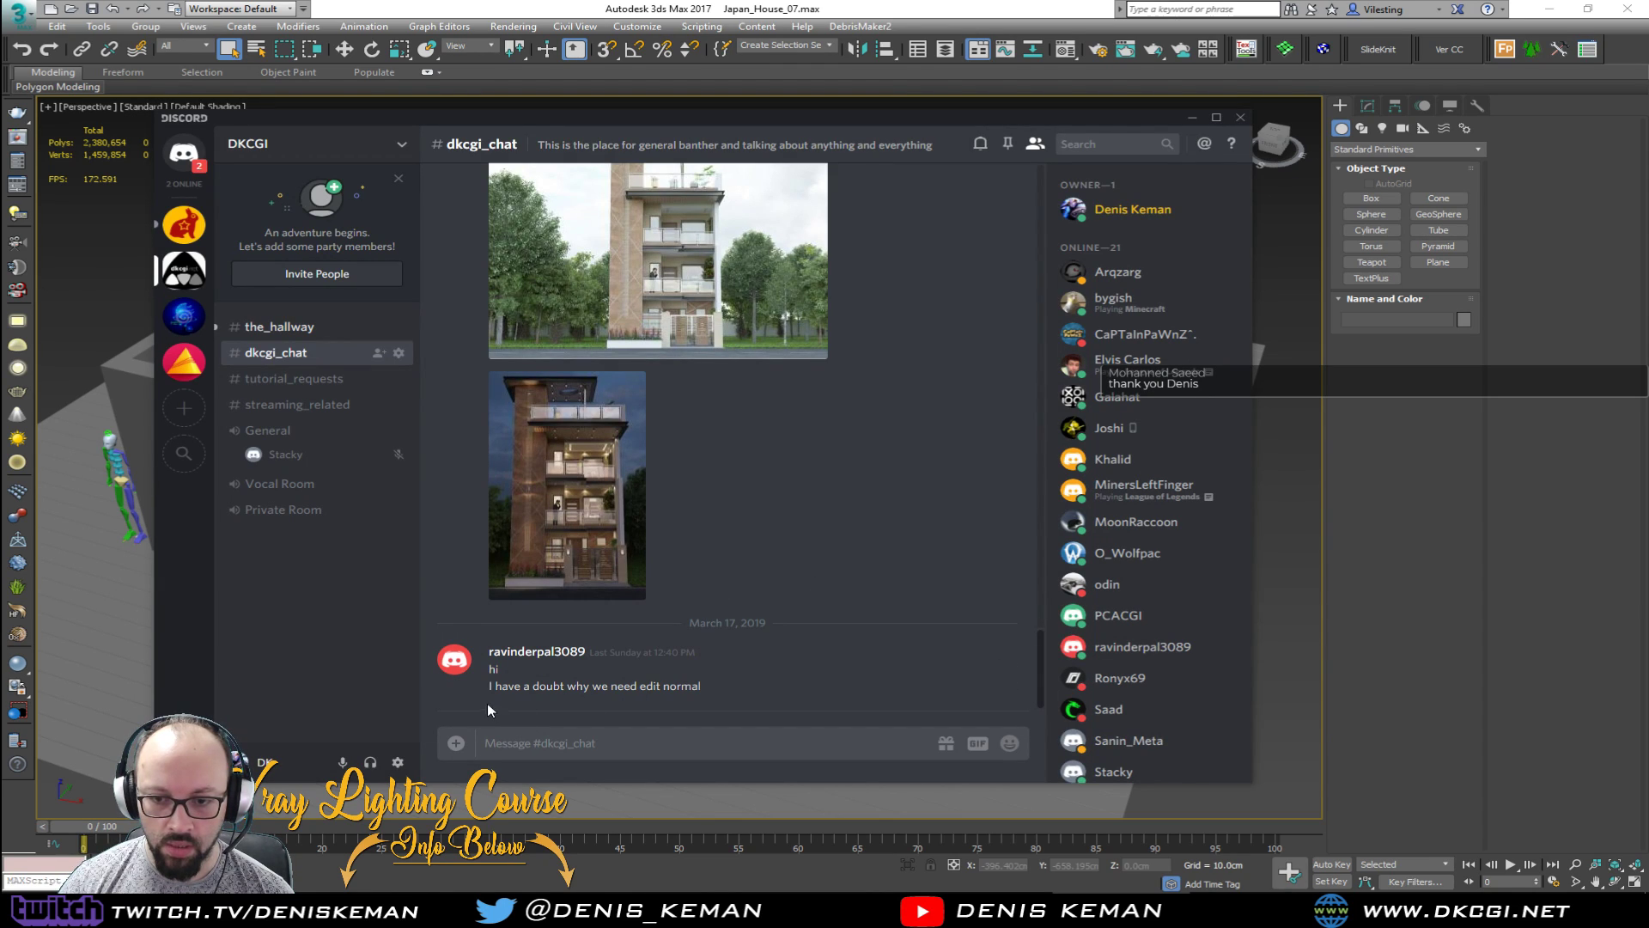
{"action": "left_click_drag", "start_coordinate": [640, 687], "coordinate": [744, 683]}
{"action": "left_click", "coordinate": [726, 683]}
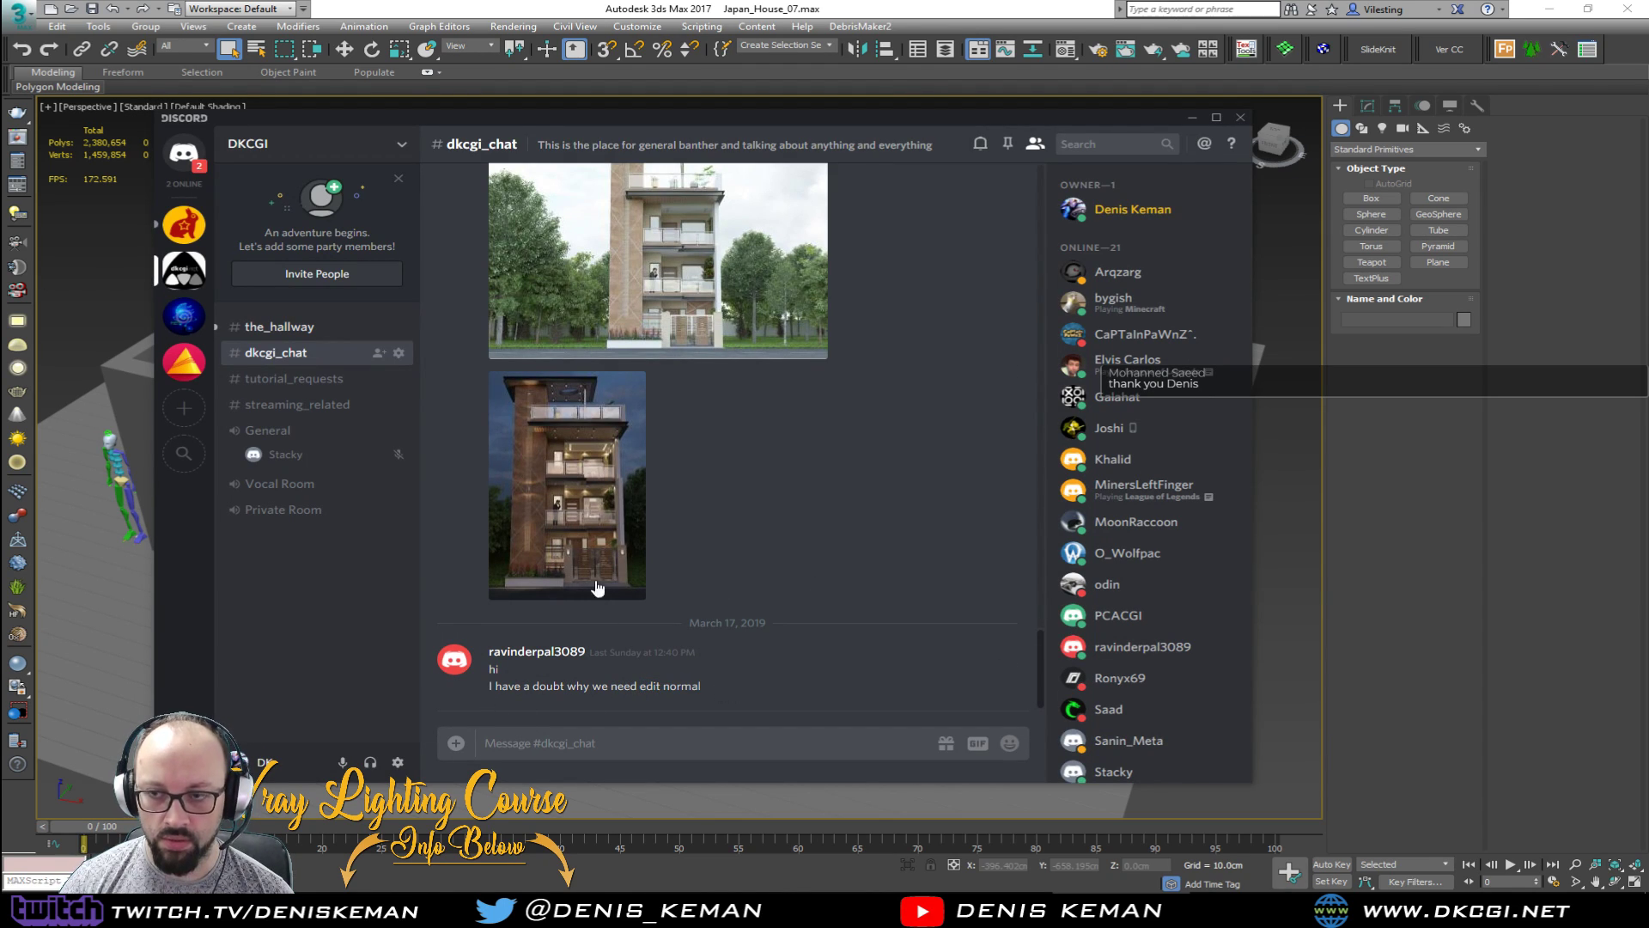
{"action": "left_click", "coordinate": [298, 333]}
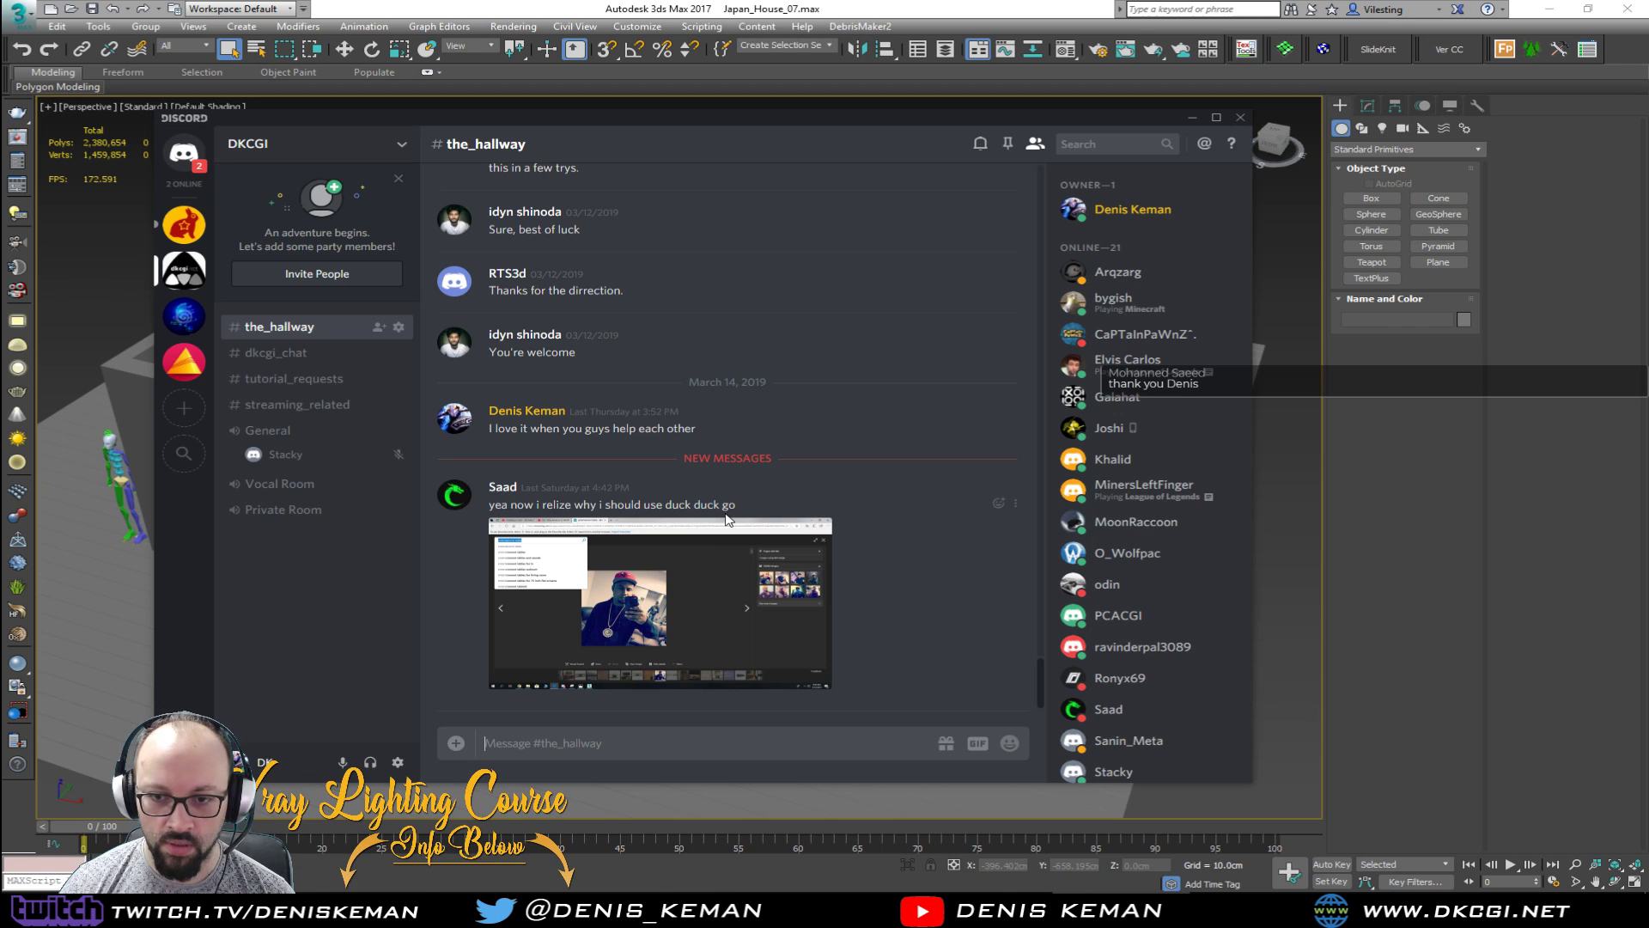
{"action": "left_click_drag", "start_coordinate": [672, 119], "coordinate": [1648, 120]}
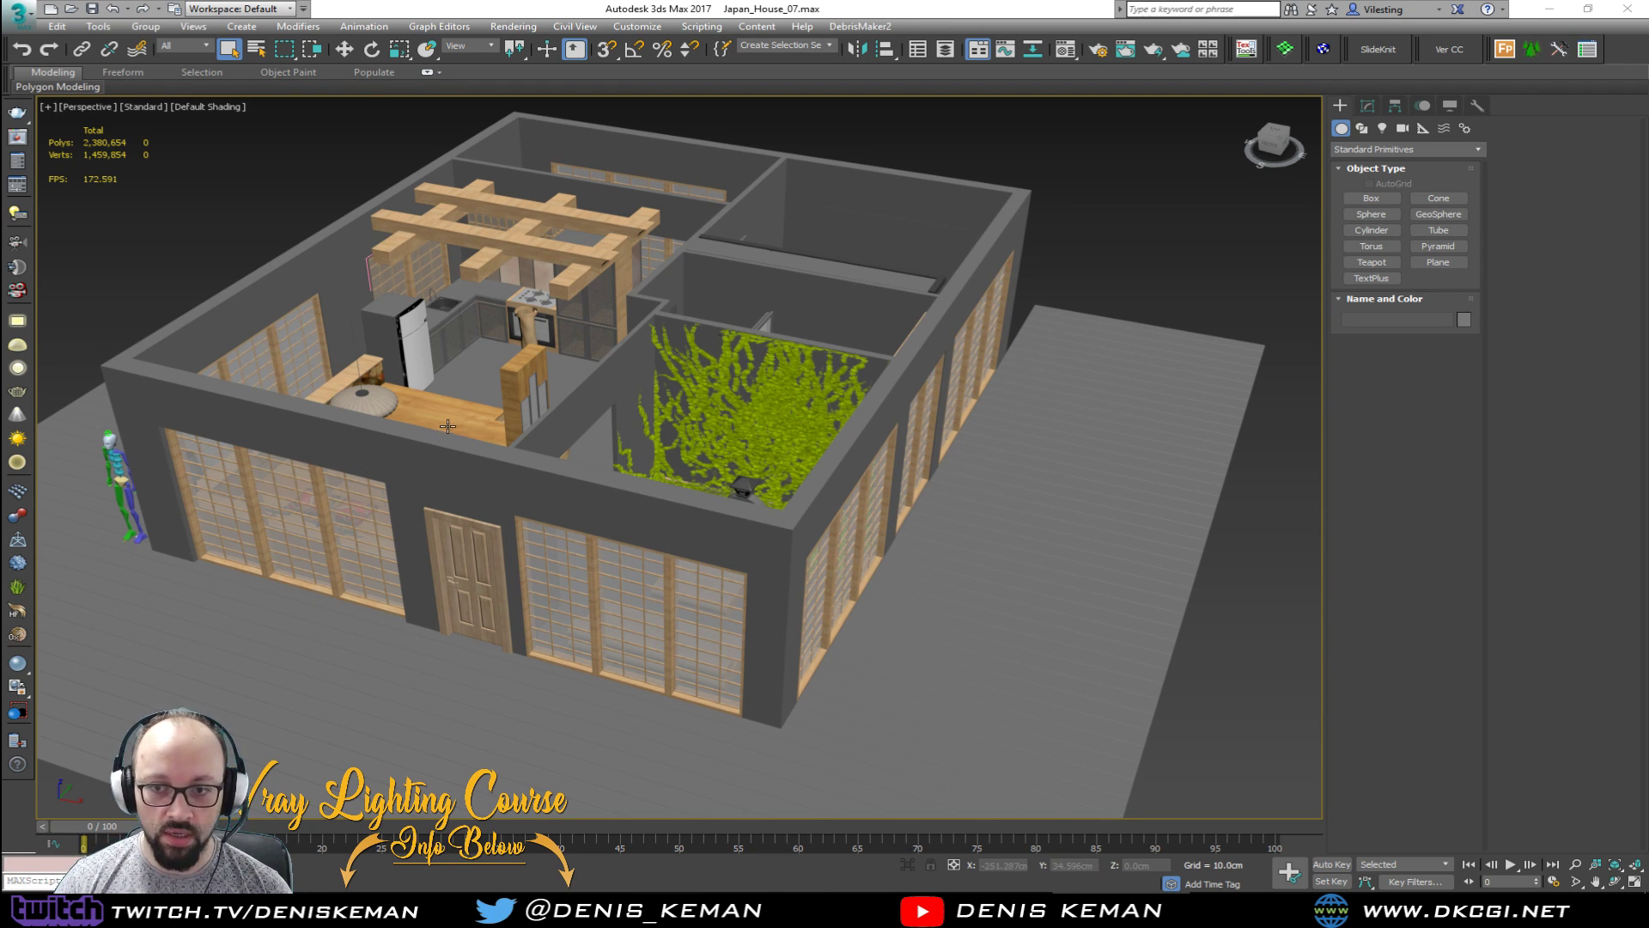
Step: In 3ds Max, inspect the dining area's table, corner lamp and katana swords, leaving nothing selected
{"action": "middle_click_drag", "start_coordinate": [446, 426], "coordinate": [457, 563], "text": "alt"}
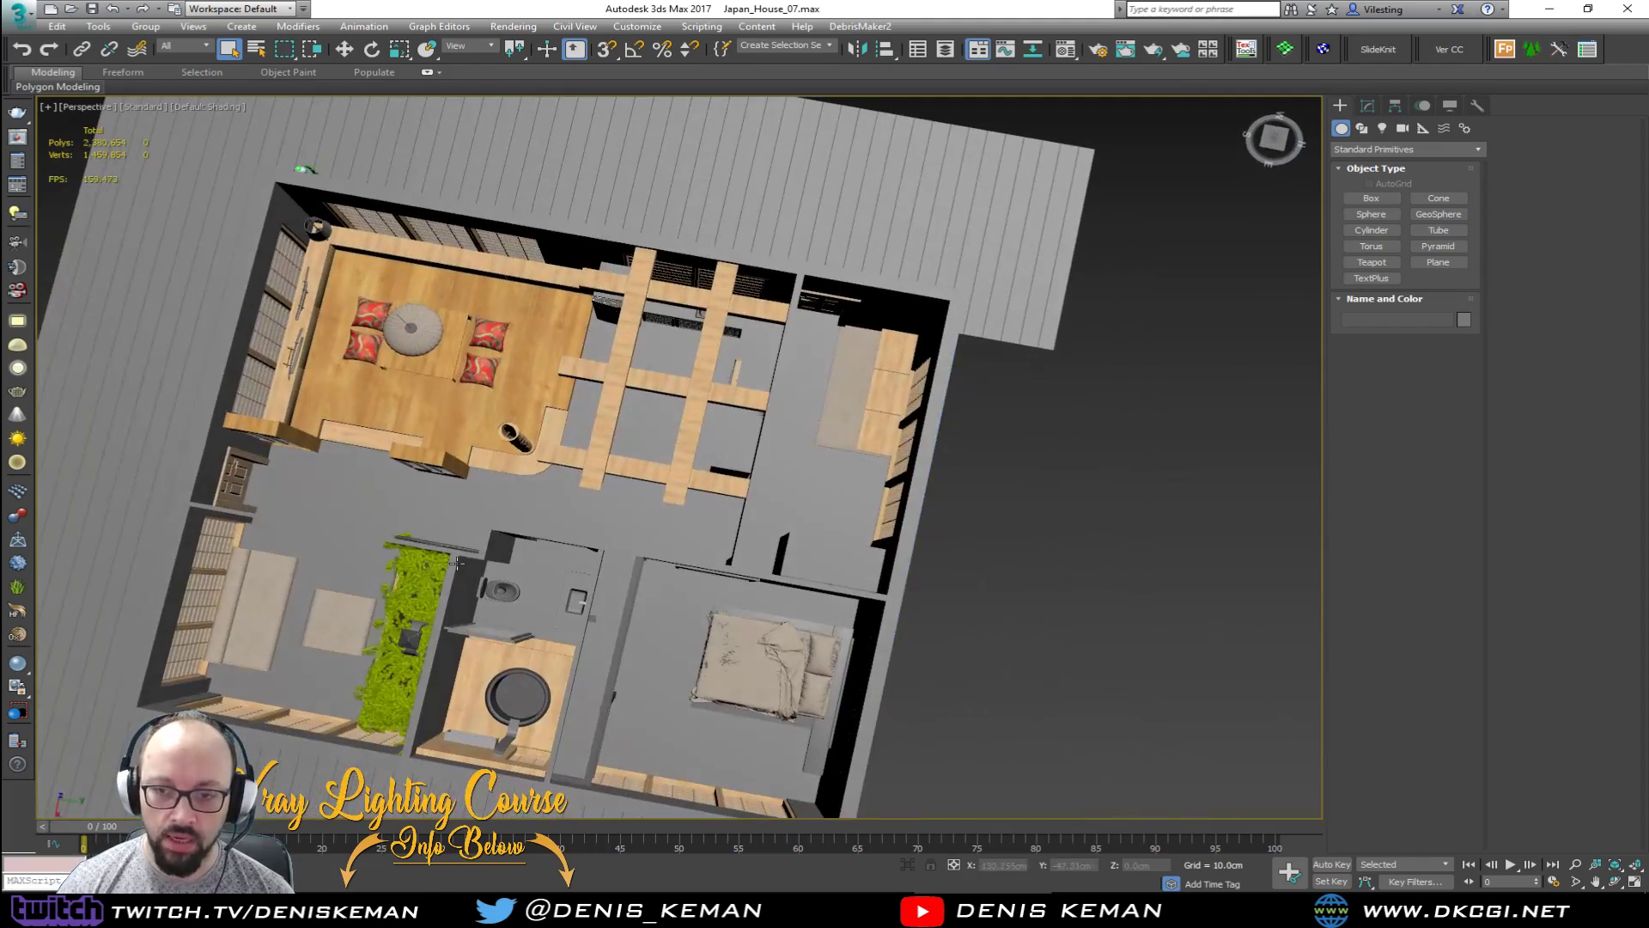
{"action": "middle_click_drag", "start_coordinate": [820, 588], "coordinate": [705, 525], "text": "alt"}
{"action": "scroll", "coordinate": [684, 356], "scroll_direction": "up", "scroll_amount": 8}
{"action": "scroll", "coordinate": [691, 383], "scroll_direction": "up", "scroll_amount": 10}
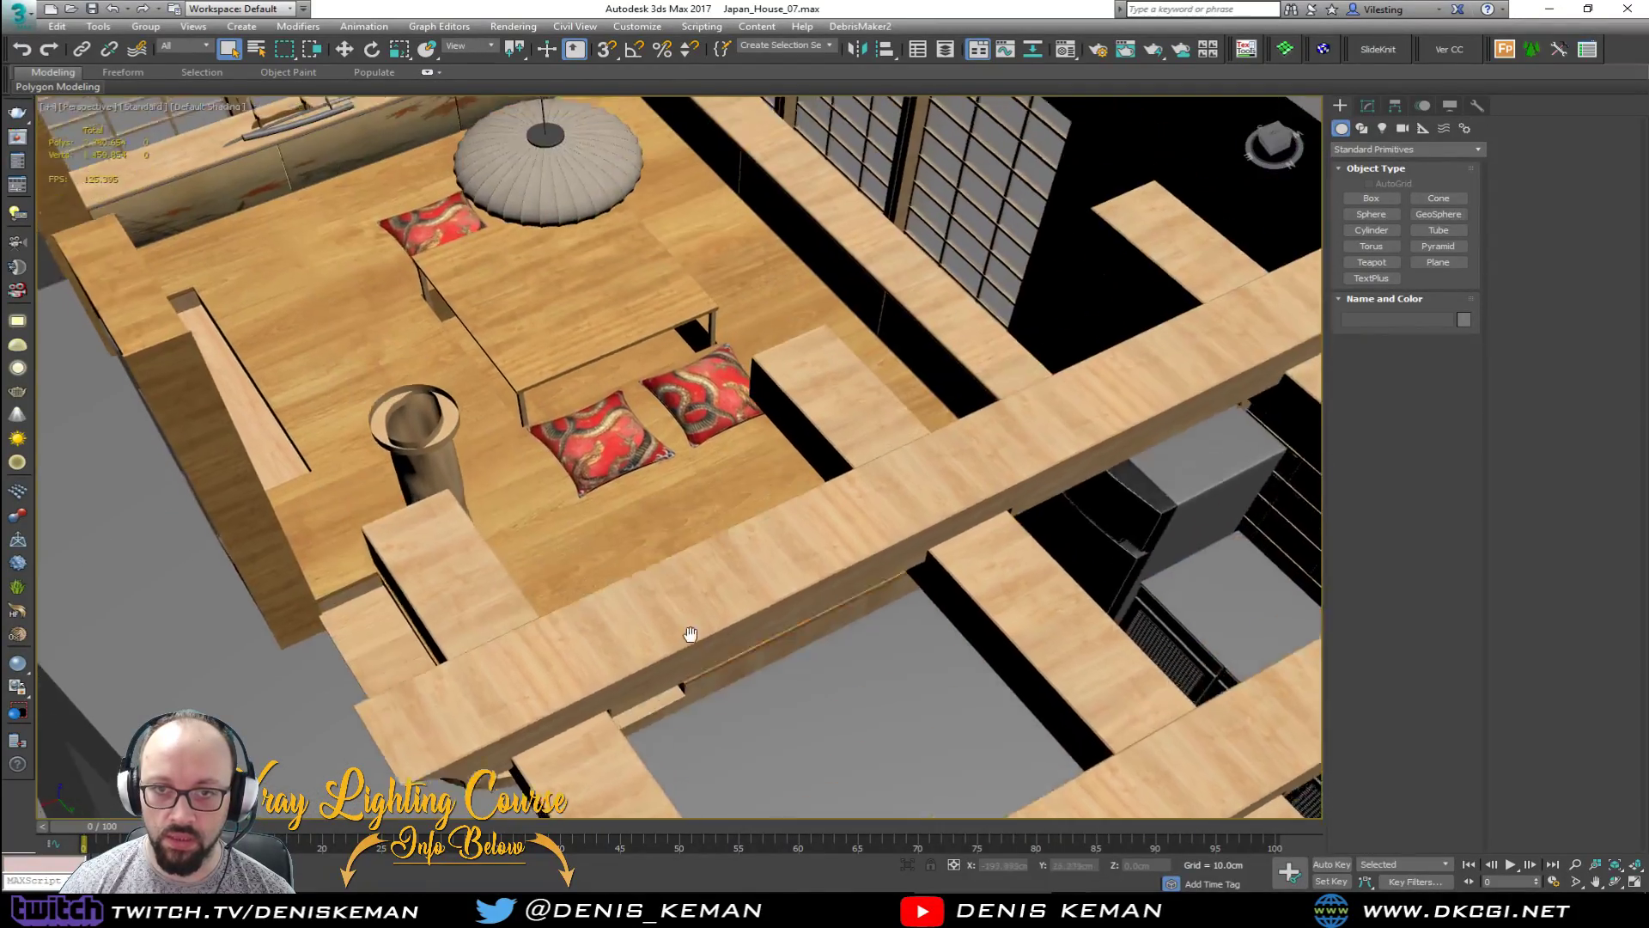
{"action": "scroll", "coordinate": [636, 469], "scroll_direction": "up", "scroll_amount": 8}
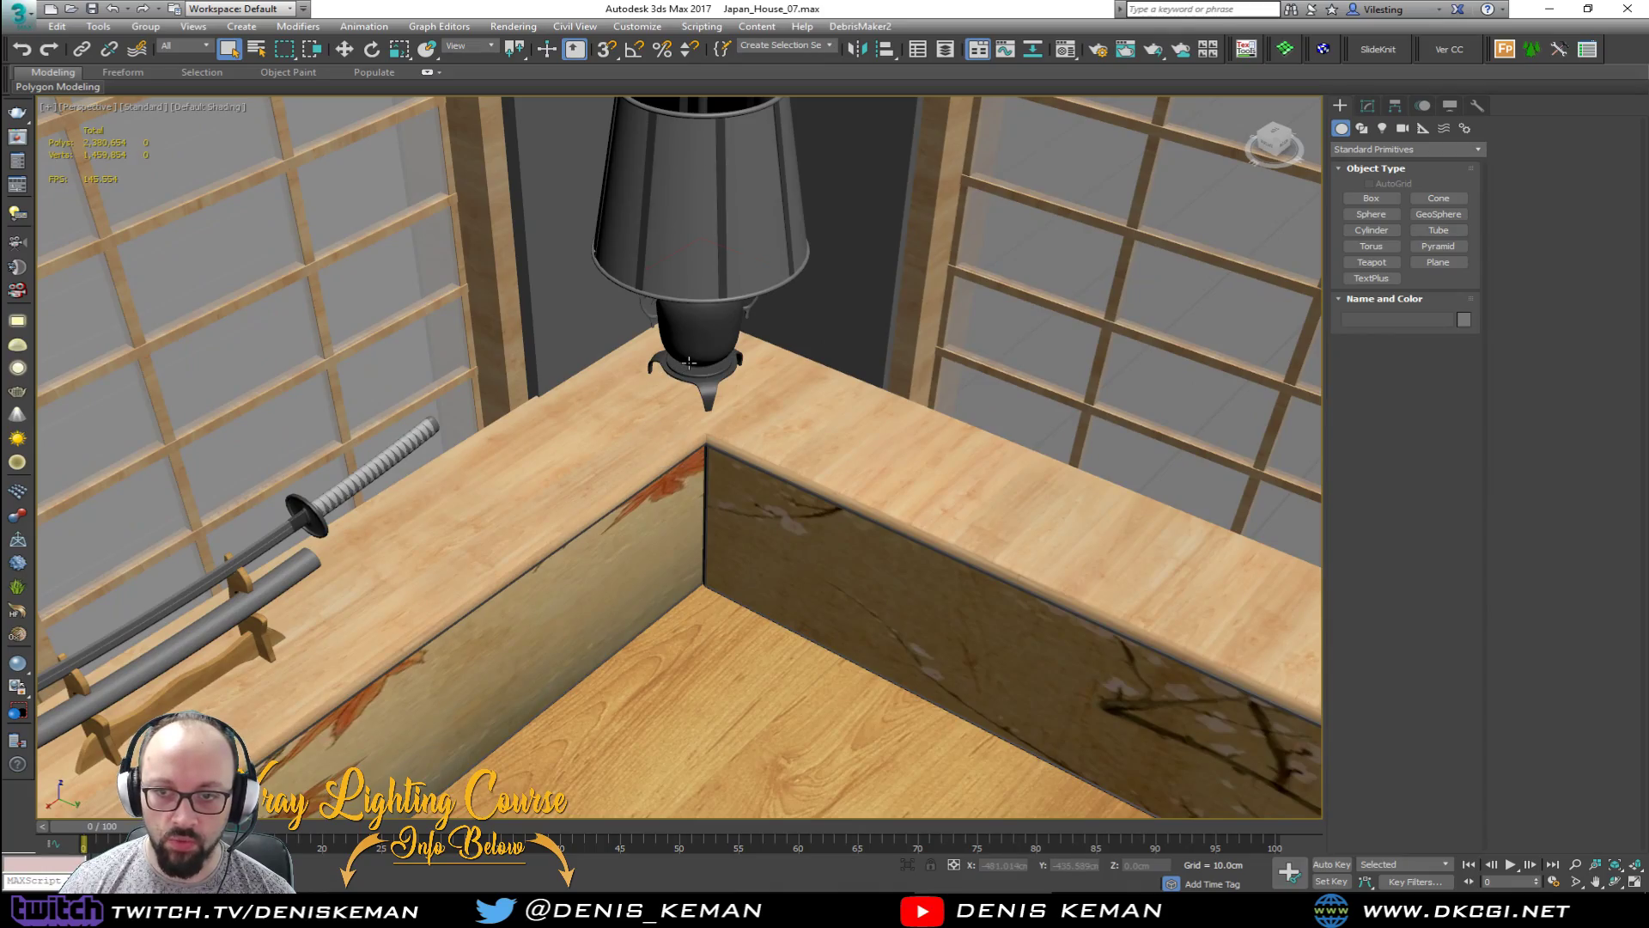
{"action": "left_click", "coordinate": [690, 362]}
{"action": "middle_click_drag", "start_coordinate": [690, 362], "coordinate": [1007, 398], "text": "alt"}
{"action": "middle_click_drag", "start_coordinate": [824, 475], "coordinate": [674, 494], "text": "alt"}
{"action": "middle_click_drag", "start_coordinate": [704, 326], "coordinate": [631, 564]}
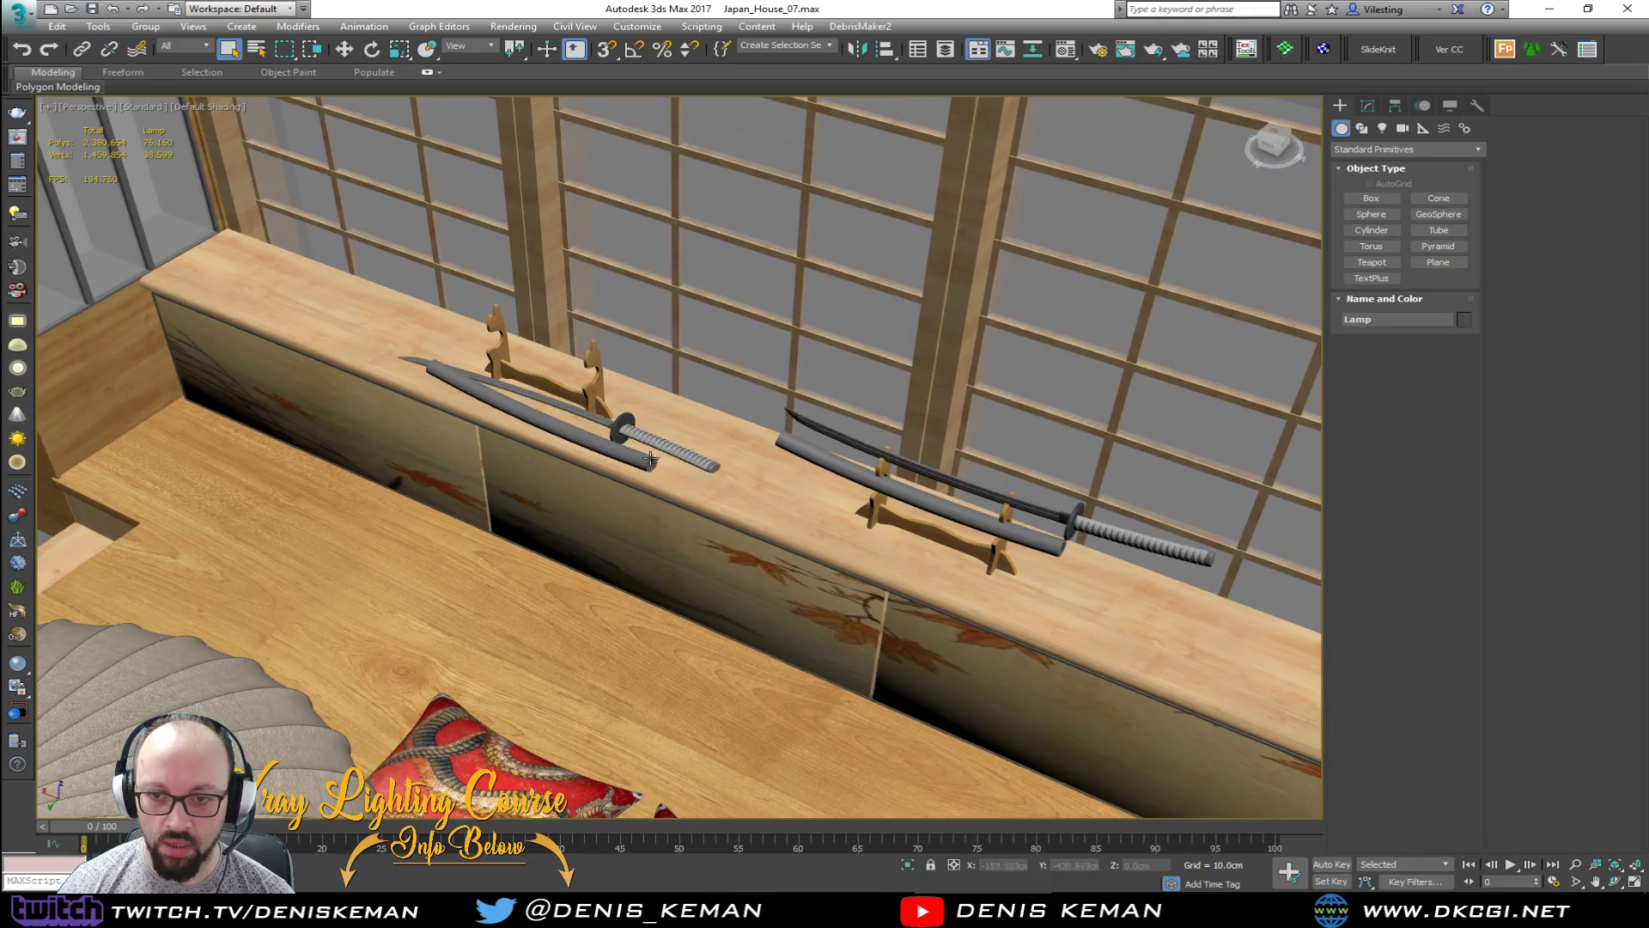
{"action": "middle_click_drag", "start_coordinate": [654, 439], "coordinate": [732, 471], "text": "alt"}
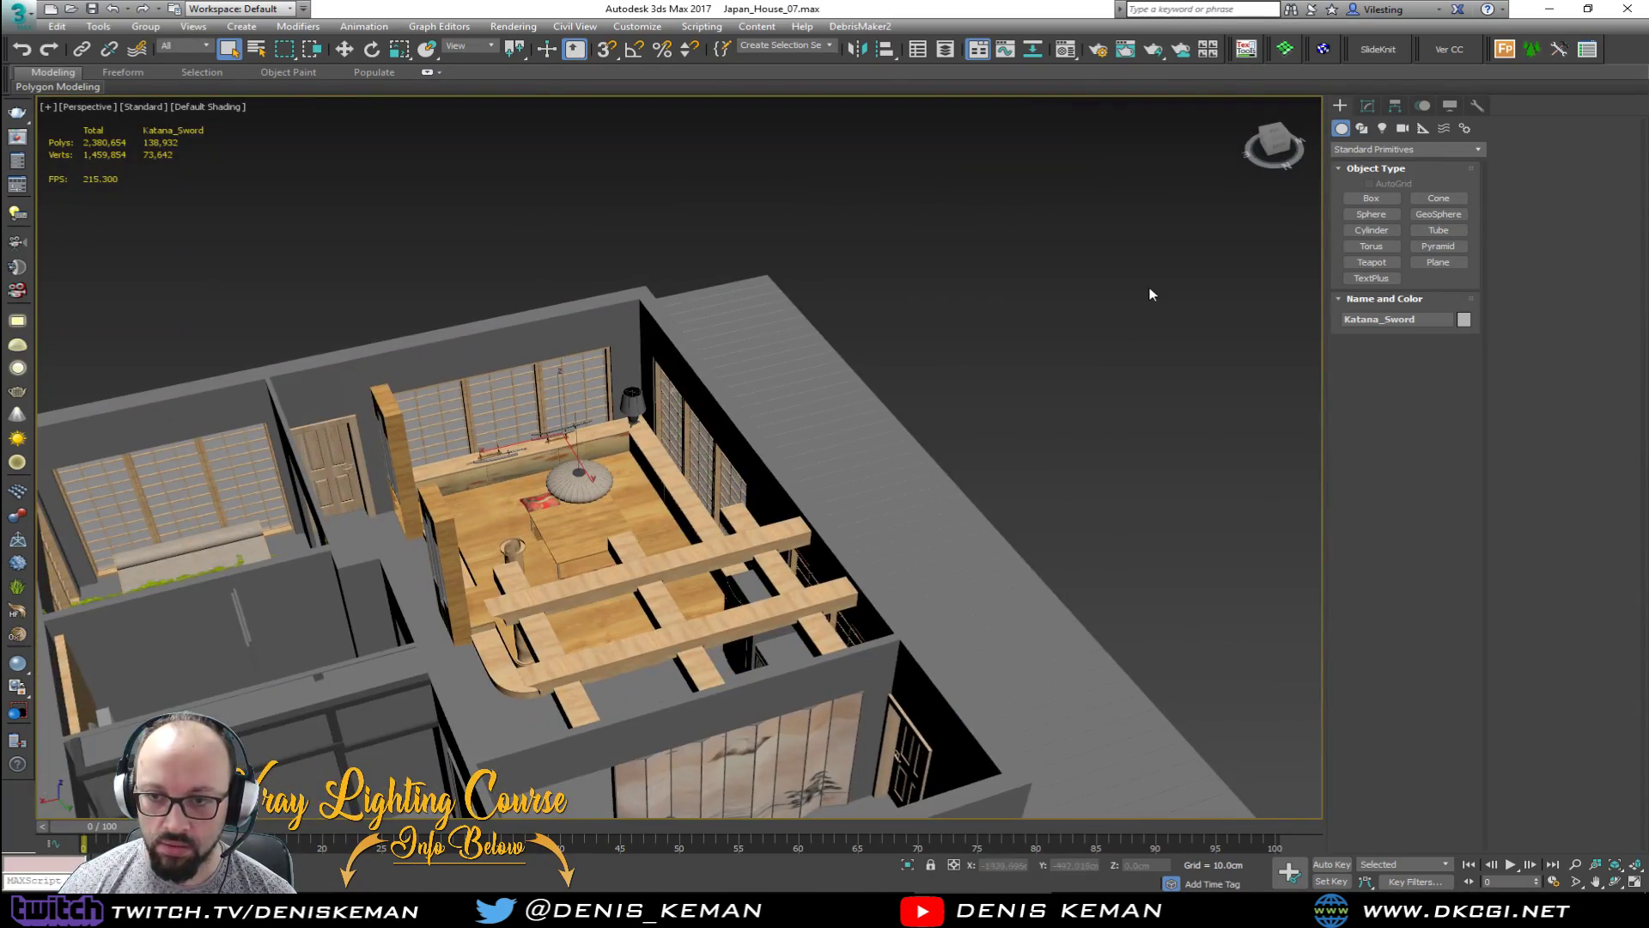
{"action": "left_click", "coordinate": [1151, 295]}
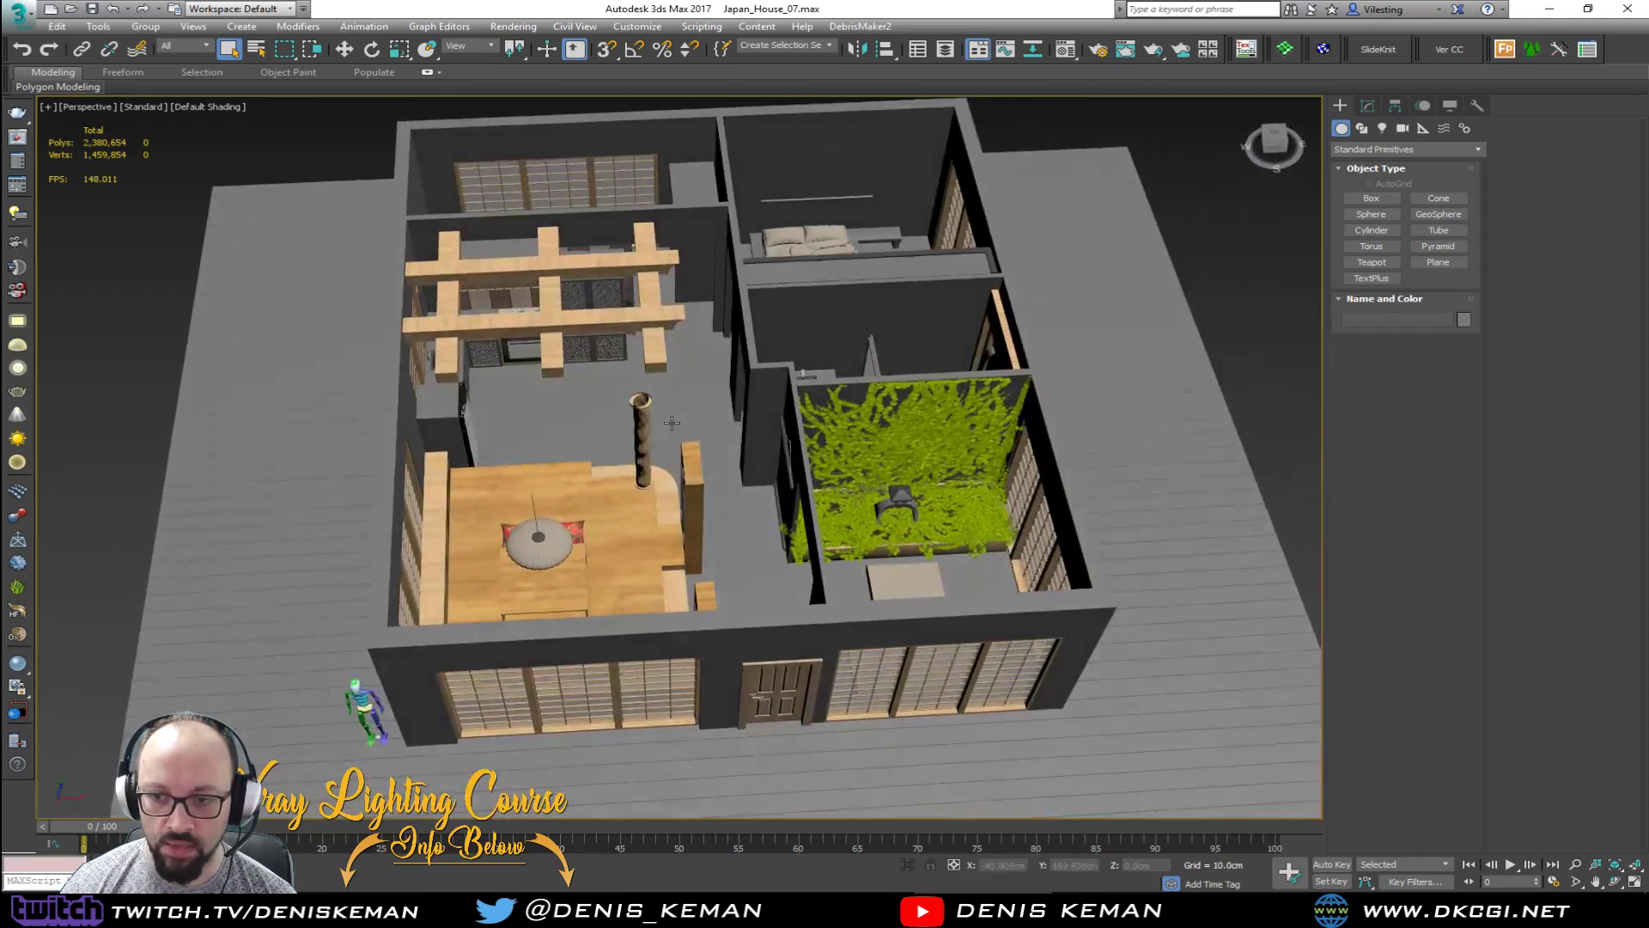
Step: Inspect the lantern in the ivy-covered indoor garden up close and return to an overview of the house
{"action": "middle_click_drag", "start_coordinate": [885, 493], "coordinate": [628, 430]}
{"action": "scroll", "coordinate": [639, 483], "scroll_direction": "up", "scroll_amount": 5}
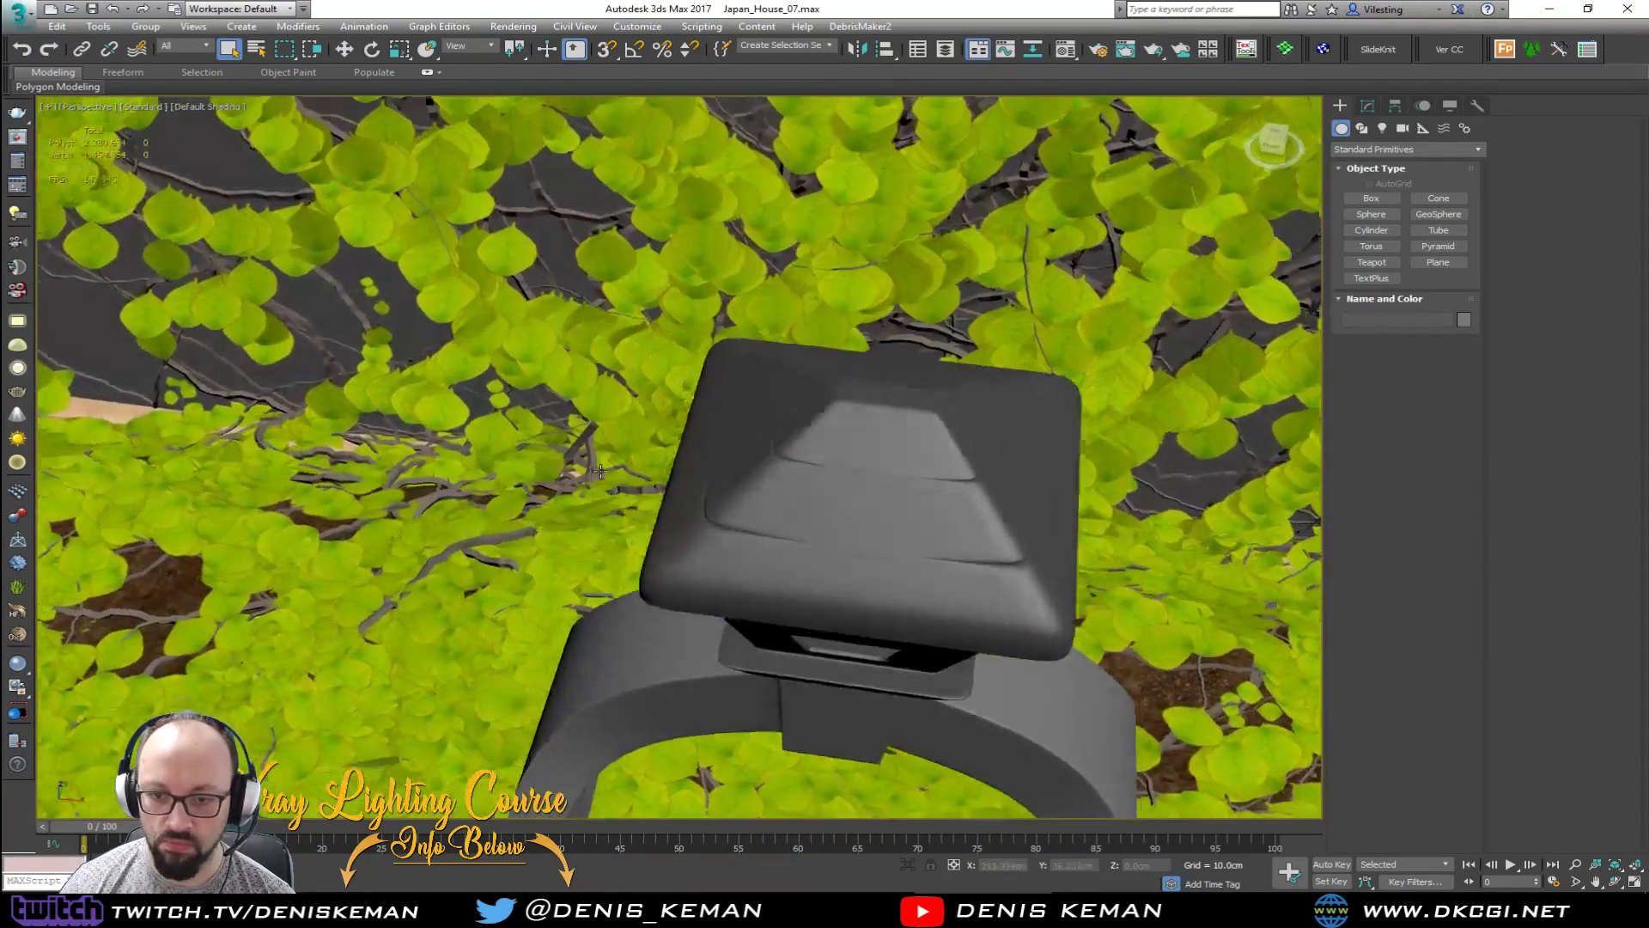
{"action": "middle_click_drag", "start_coordinate": [599, 471], "coordinate": [540, 643], "text": "alt"}
{"action": "scroll", "coordinate": [611, 509], "scroll_direction": "down", "scroll_amount": 8}
{"action": "scroll", "coordinate": [539, 643], "scroll_direction": "down", "scroll_amount": 4}
{"action": "middle_click_drag", "start_coordinate": [541, 558], "coordinate": [498, 499], "text": "alt"}
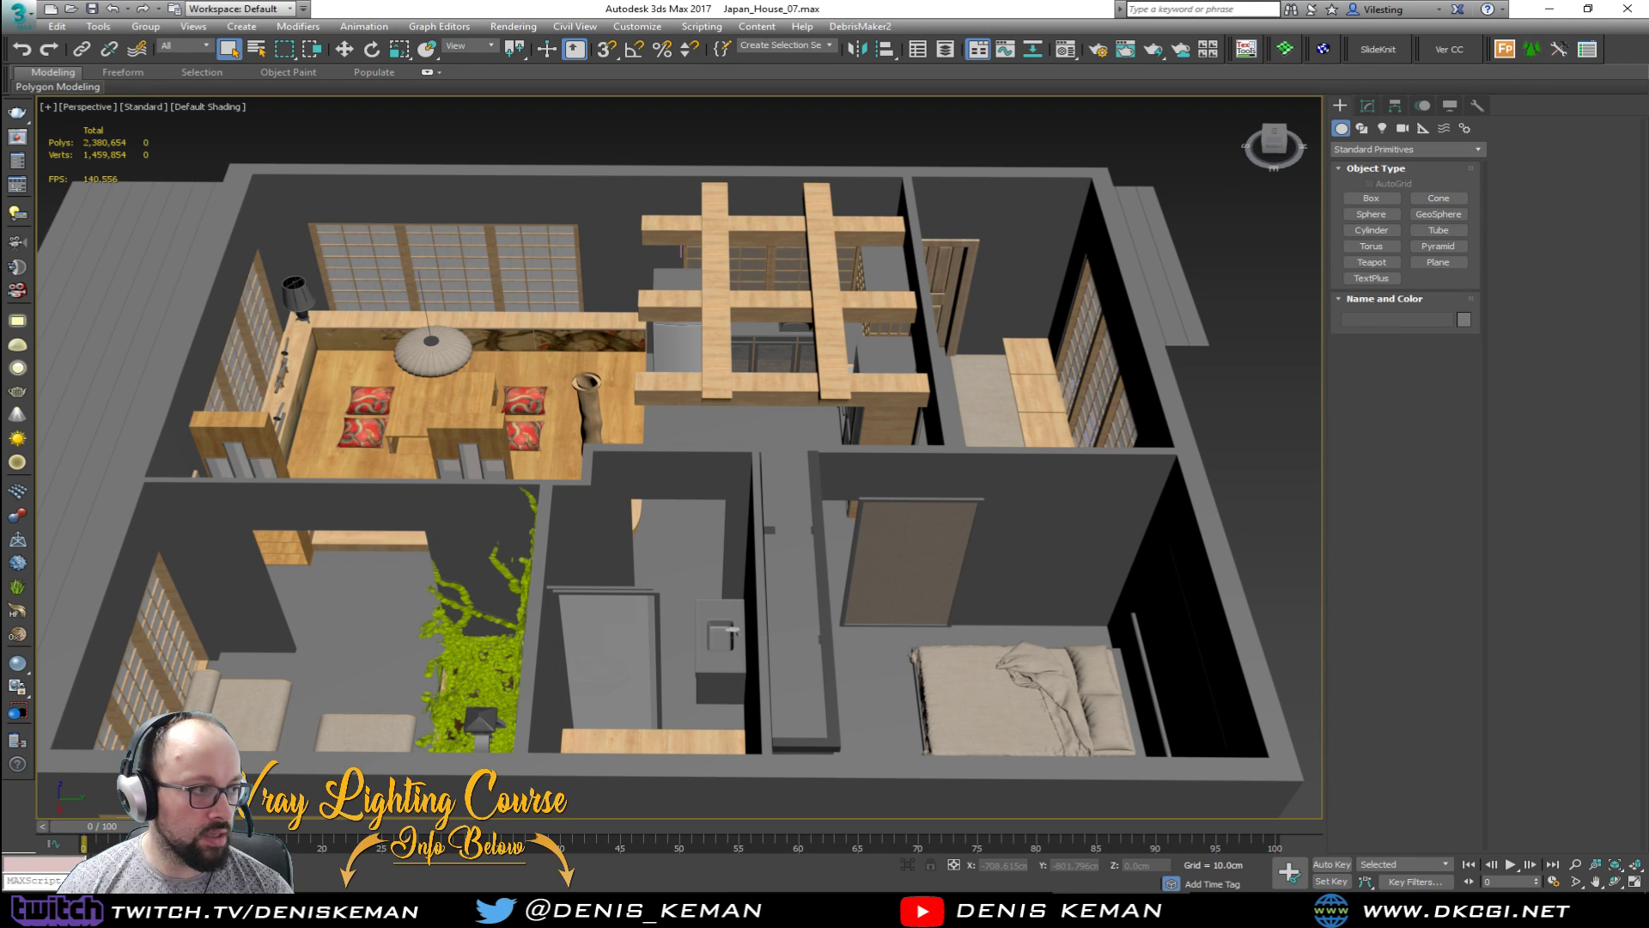
Step: Examine the kitchen and bedroom, including the wall behind the bed and the framed partition opposite it
{"action": "middle_click_drag", "start_coordinate": [454, 389], "coordinate": [1013, 353]}
{"action": "scroll", "coordinate": [430, 479], "scroll_direction": "down", "scroll_amount": 3}
{"action": "scroll", "coordinate": [593, 565], "scroll_direction": "up", "scroll_amount": 3}
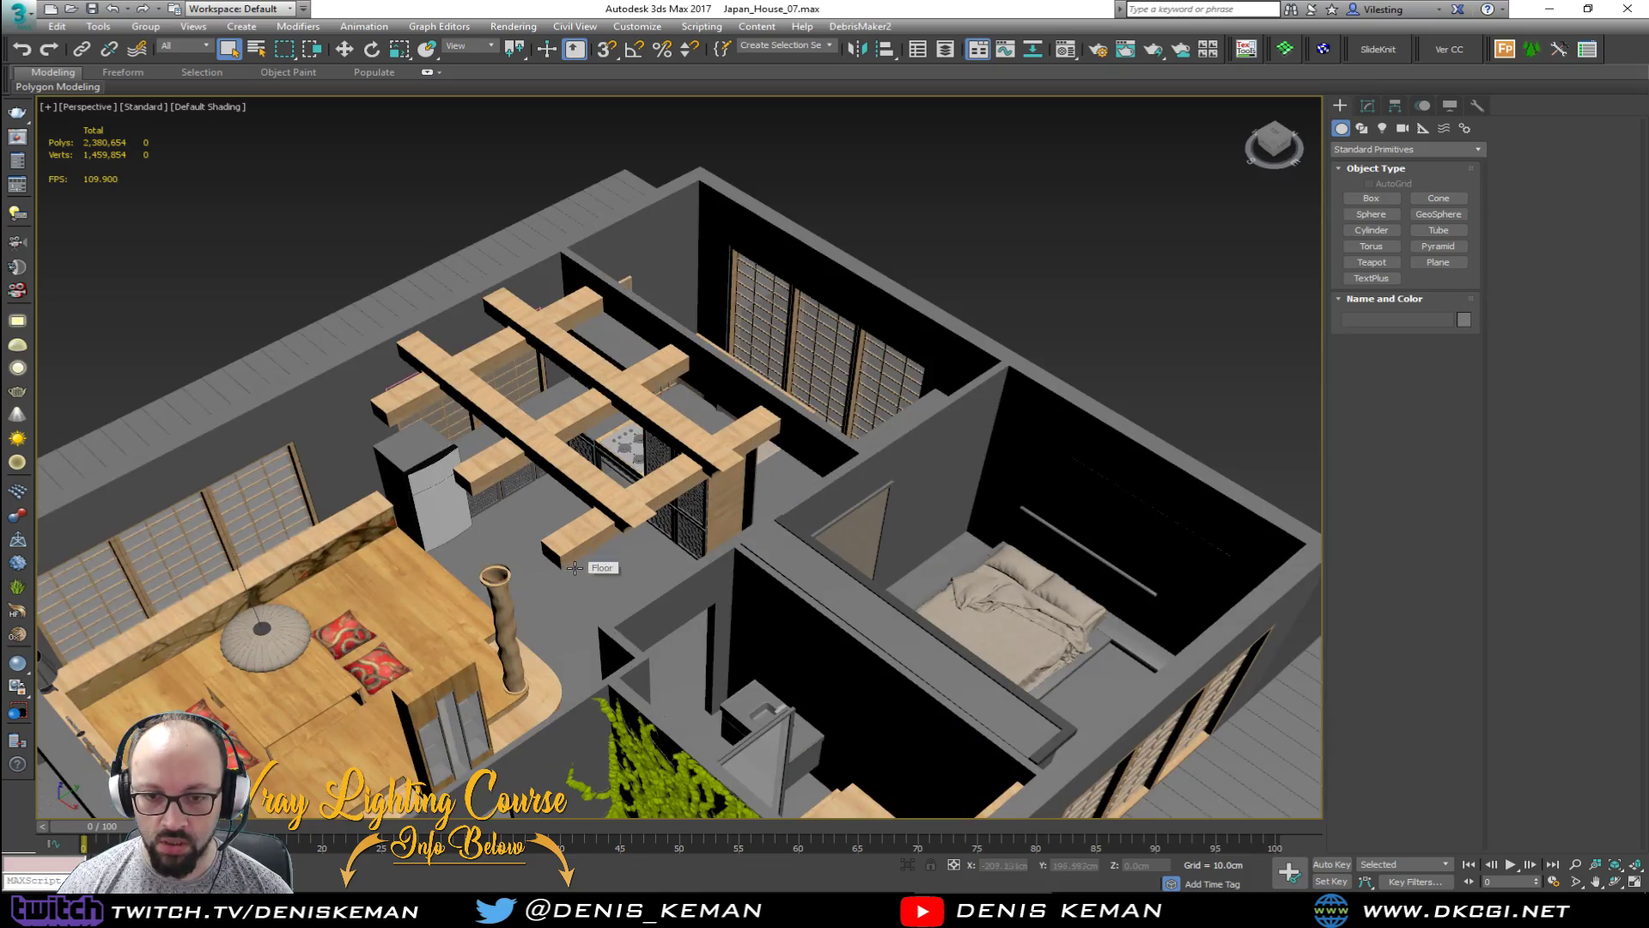
{"action": "scroll", "coordinate": [320, 667], "scroll_direction": "up", "scroll_amount": 3}
{"action": "middle_click_drag", "start_coordinate": [331, 666], "coordinate": [261, 596]}
{"action": "middle_click_drag", "start_coordinate": [526, 563], "coordinate": [154, 550]}
{"action": "scroll", "coordinate": [605, 512], "scroll_direction": "down", "scroll_amount": 2}
{"action": "middle_click_drag", "start_coordinate": [605, 512], "coordinate": [584, 464], "text": "alt"}
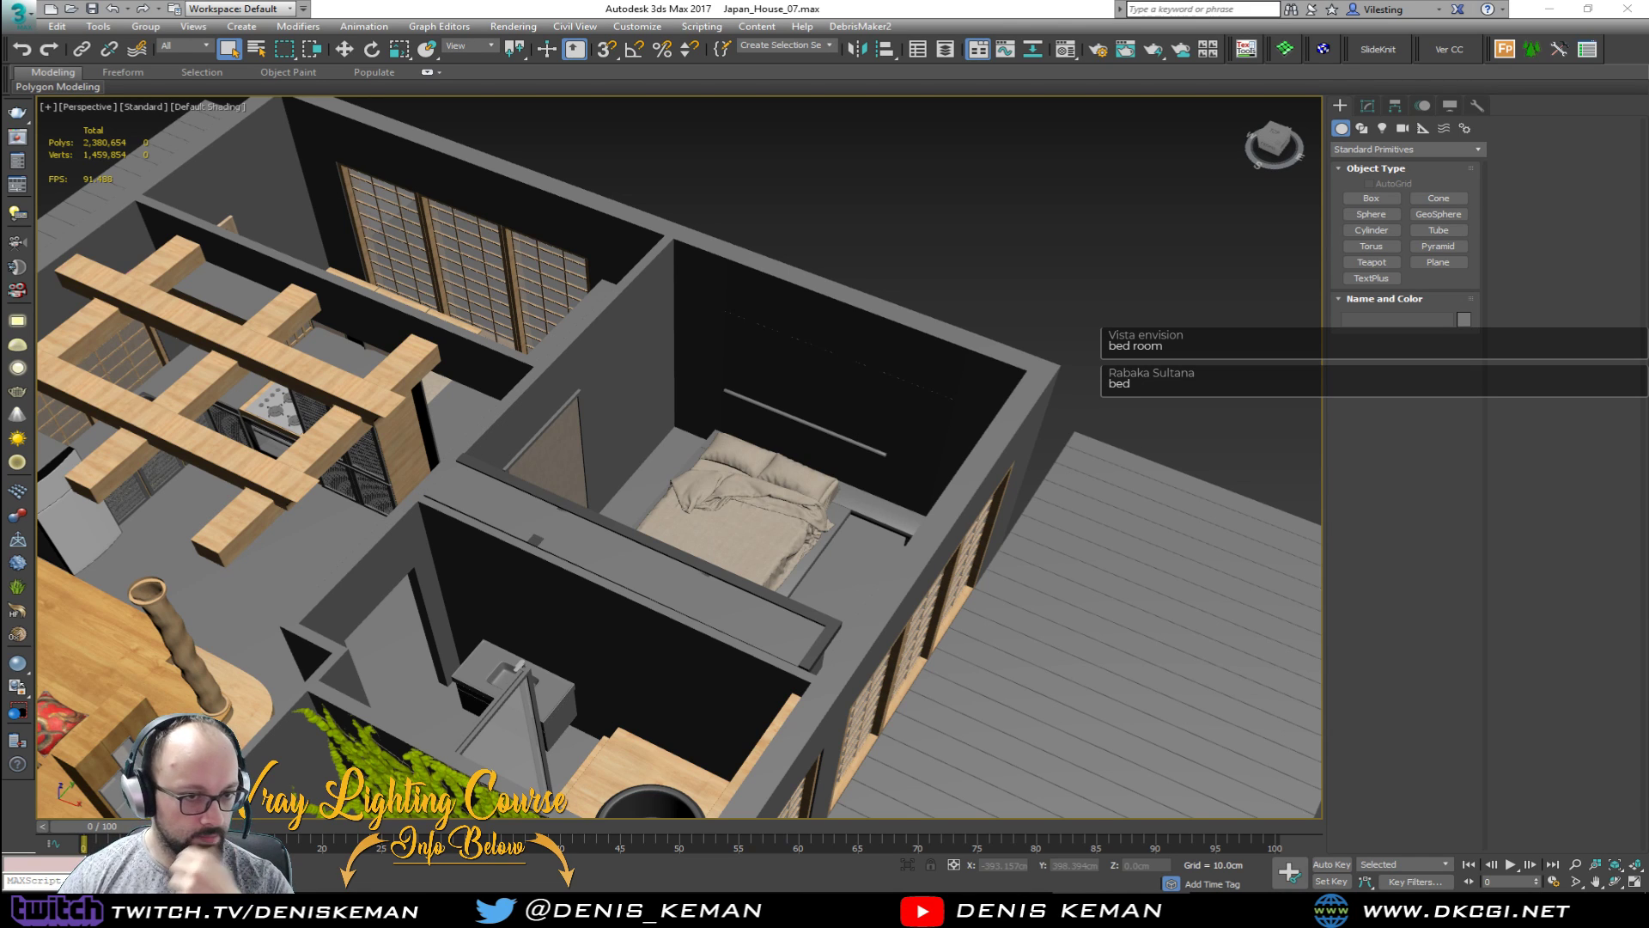
{"action": "scroll", "coordinate": [745, 506], "scroll_direction": "up", "scroll_amount": 10}
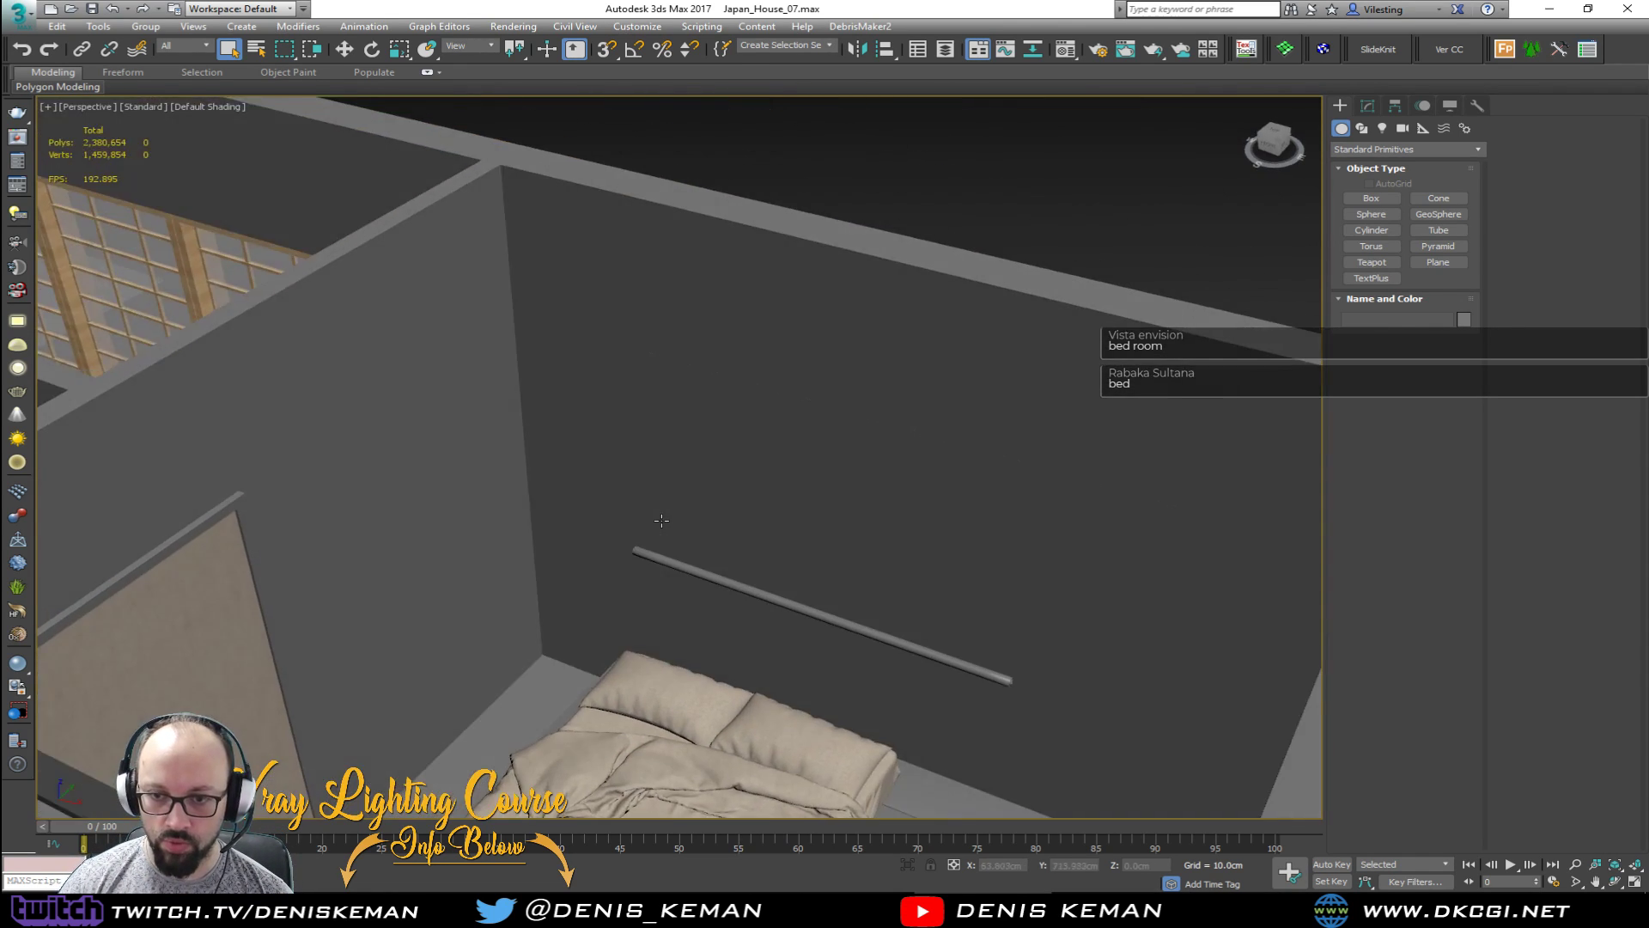
{"action": "middle_click_drag", "start_coordinate": [662, 519], "coordinate": [834, 502], "text": "alt"}
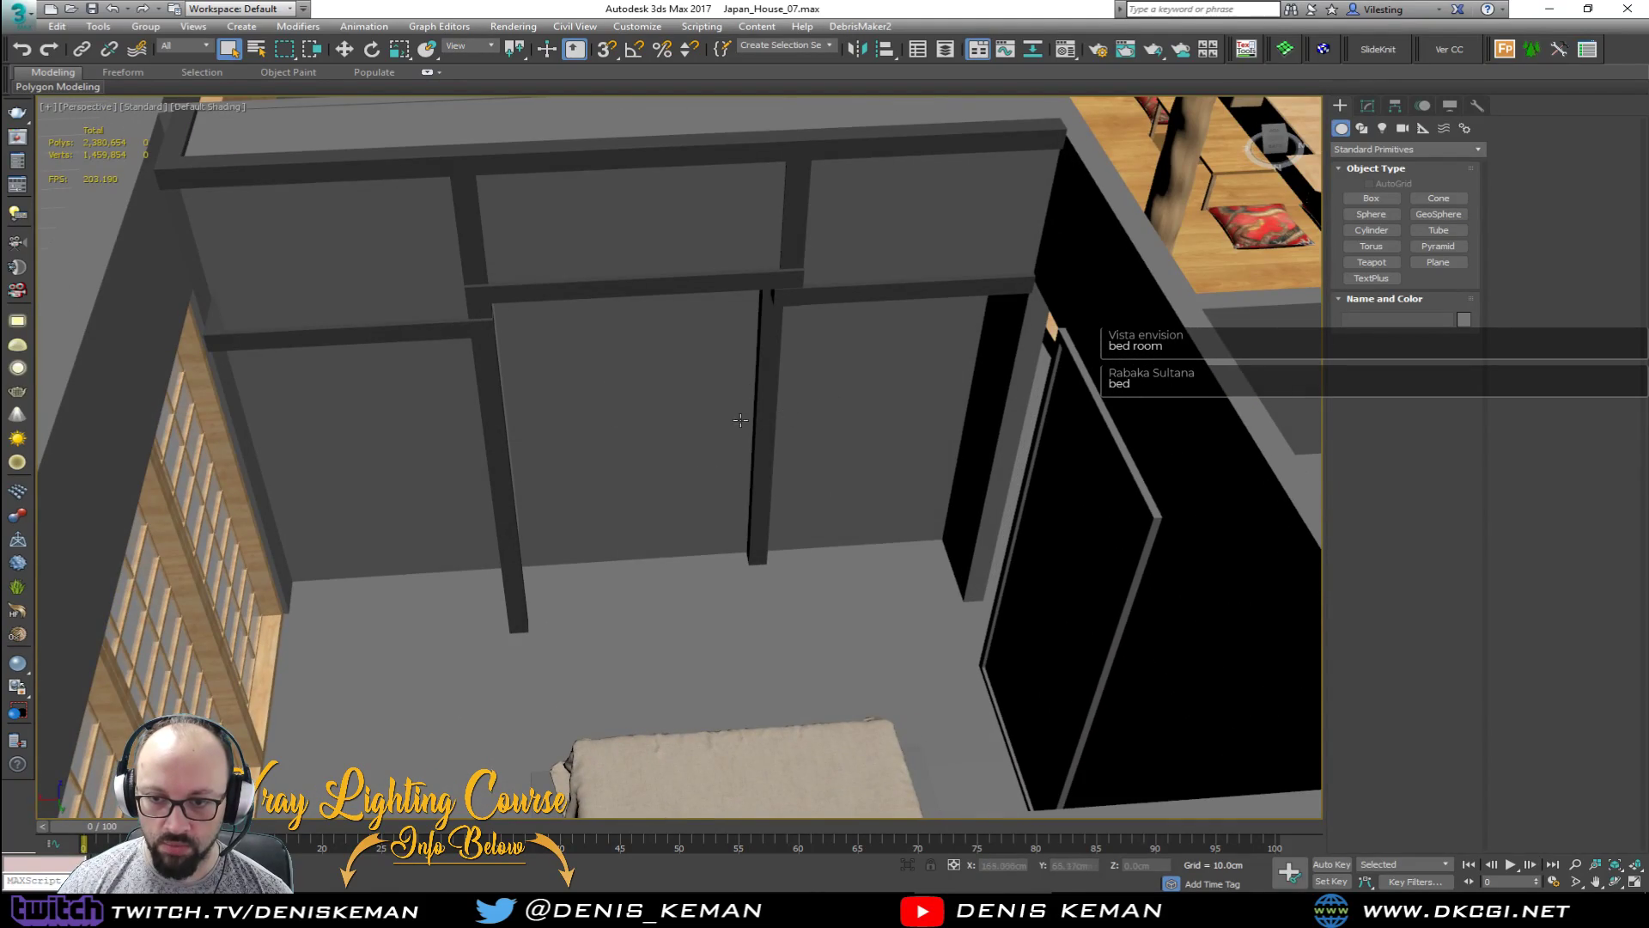
{"action": "middle_click_drag", "start_coordinate": [741, 420], "coordinate": [654, 509], "text": "alt"}
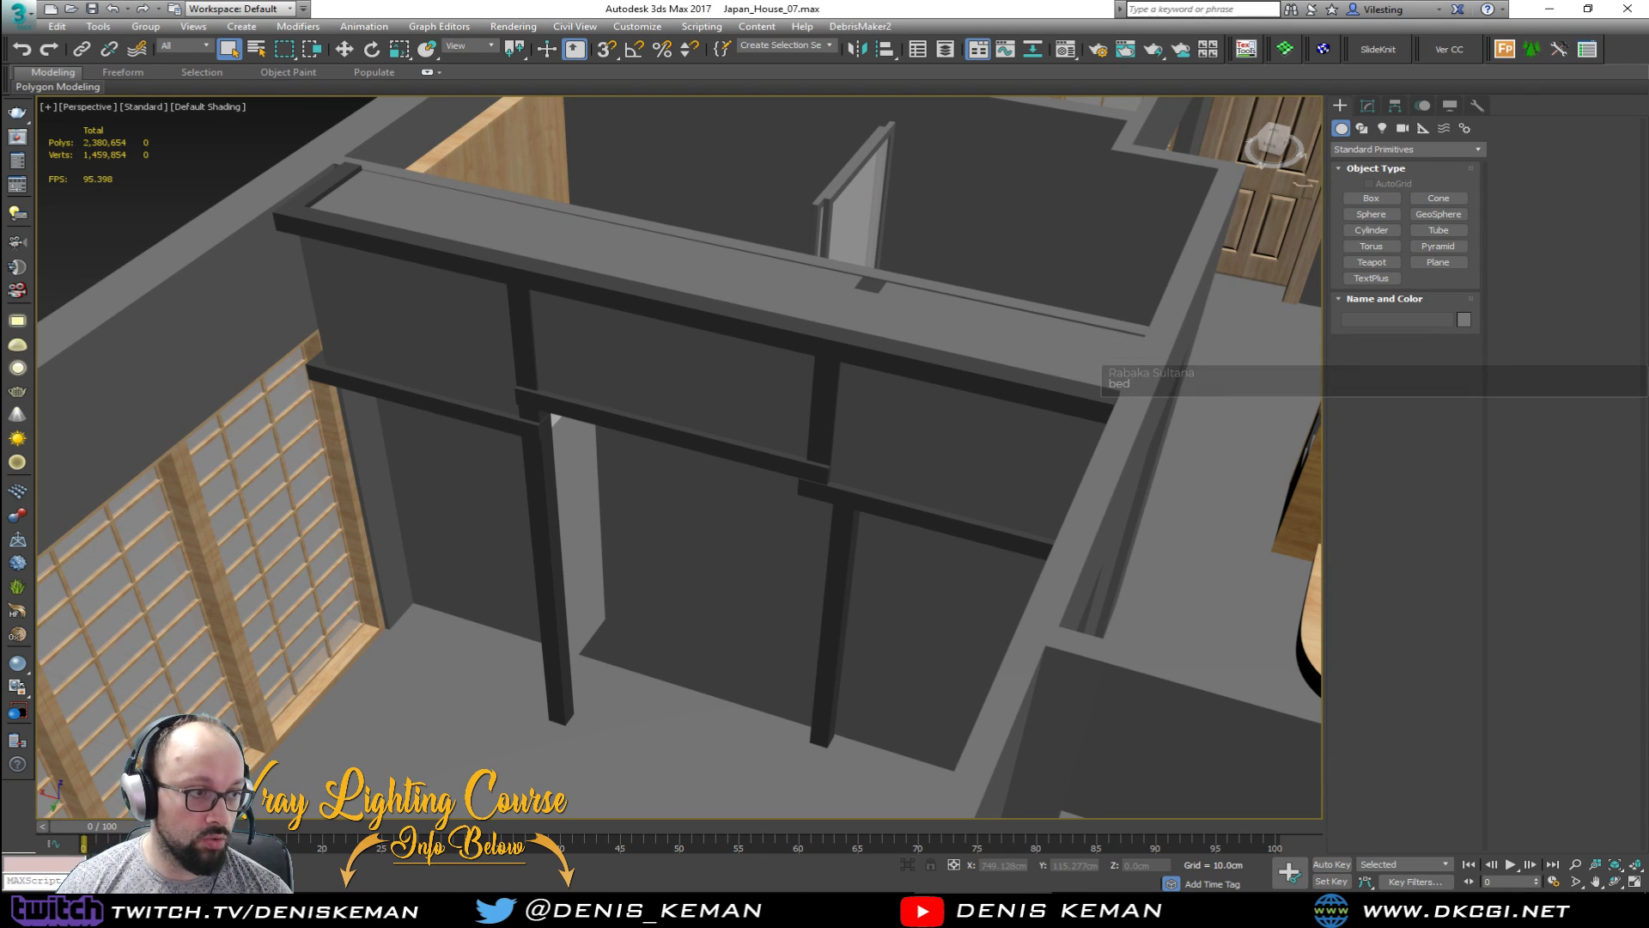
Step: Switch to Discord, review the reference images in the streaming_related channel, and move the window out of view
{"action": "left_click_drag", "start_coordinate": [0, 152], "coordinate": [697, 115]}
{"action": "scroll", "coordinate": [847, 496], "scroll_direction": "up", "scroll_amount": 3}
{"action": "scroll", "coordinate": [847, 499], "scroll_direction": "down", "scroll_amount": 10}
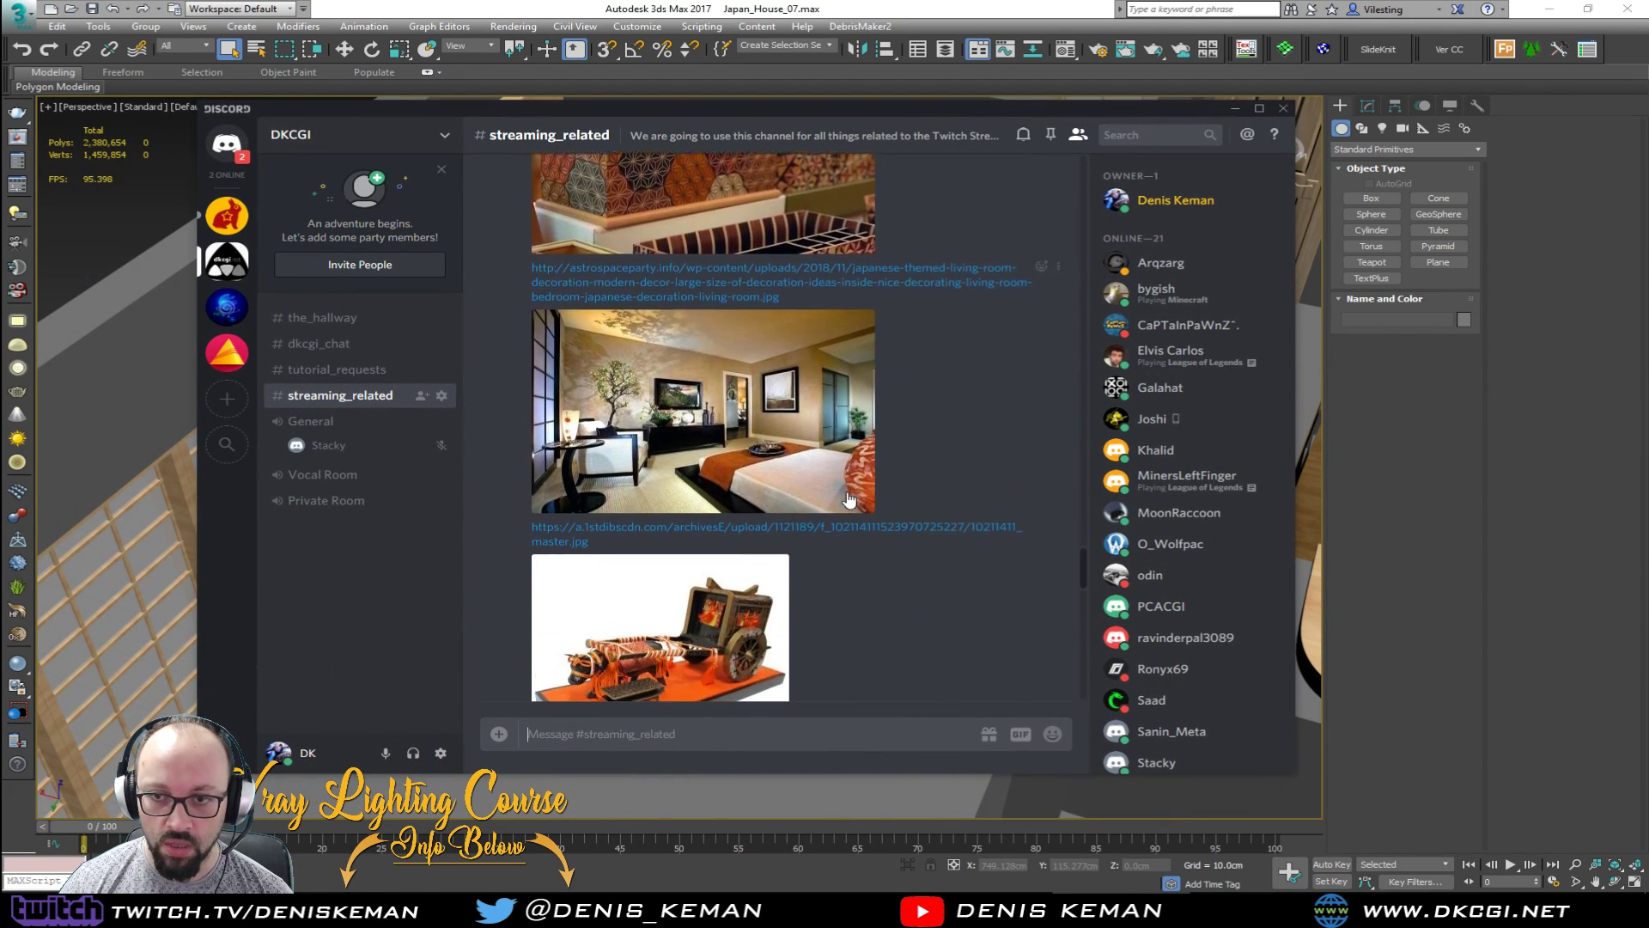
{"action": "scroll", "coordinate": [848, 499], "scroll_direction": "down", "scroll_amount": 4}
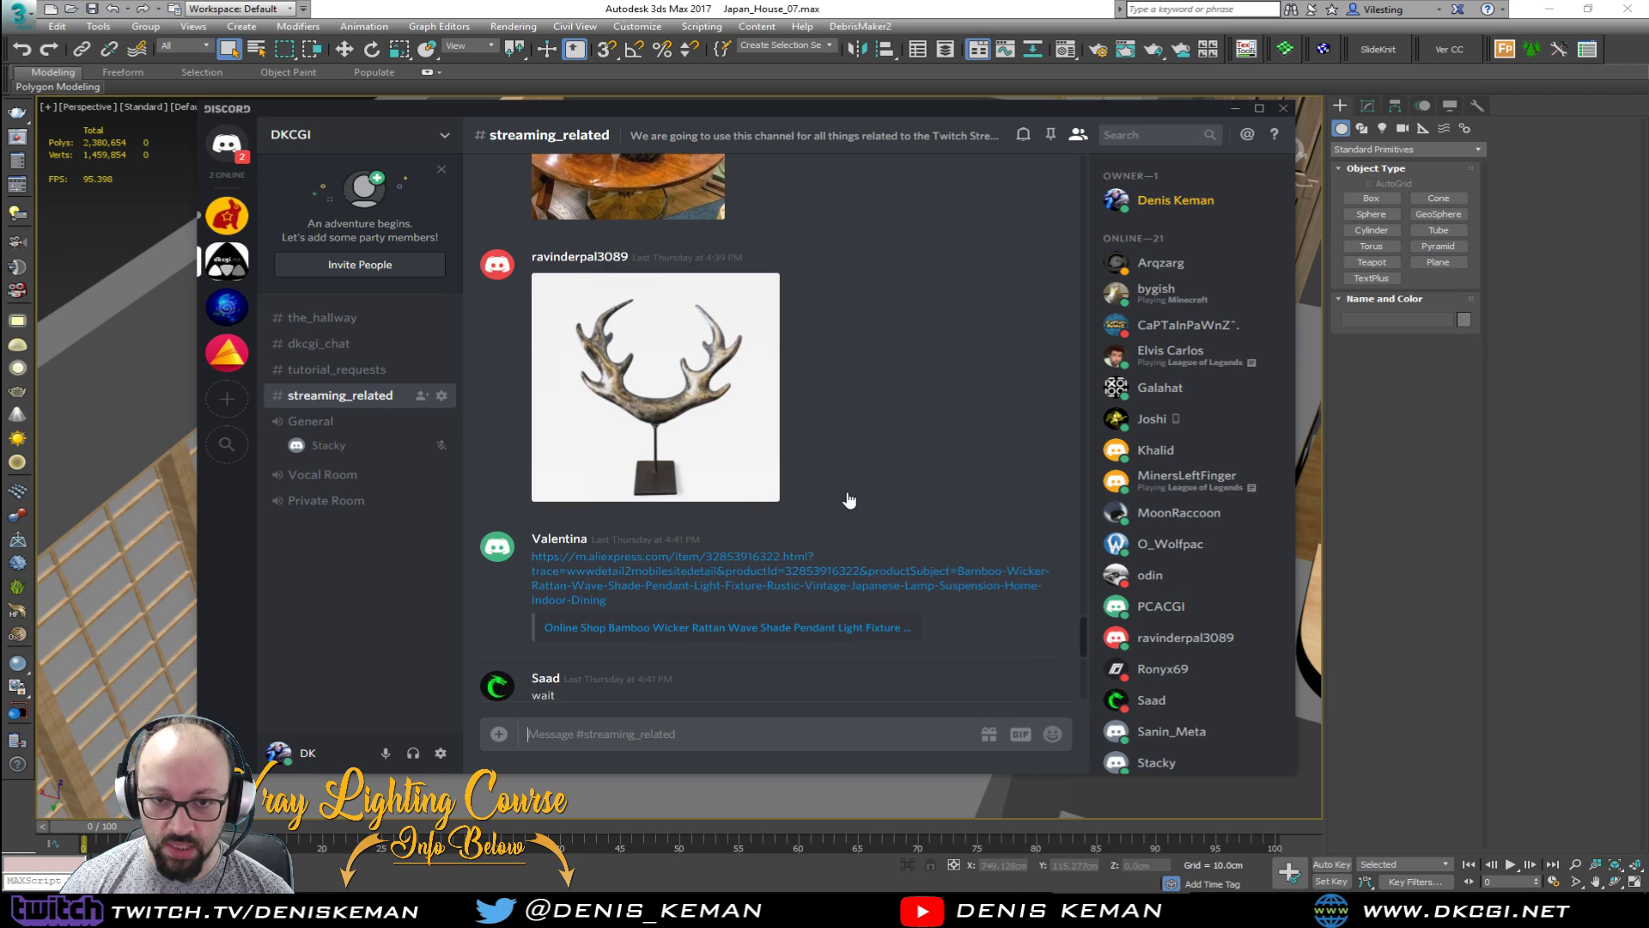
{"action": "scroll", "coordinate": [915, 501], "scroll_direction": "down", "scroll_amount": 4}
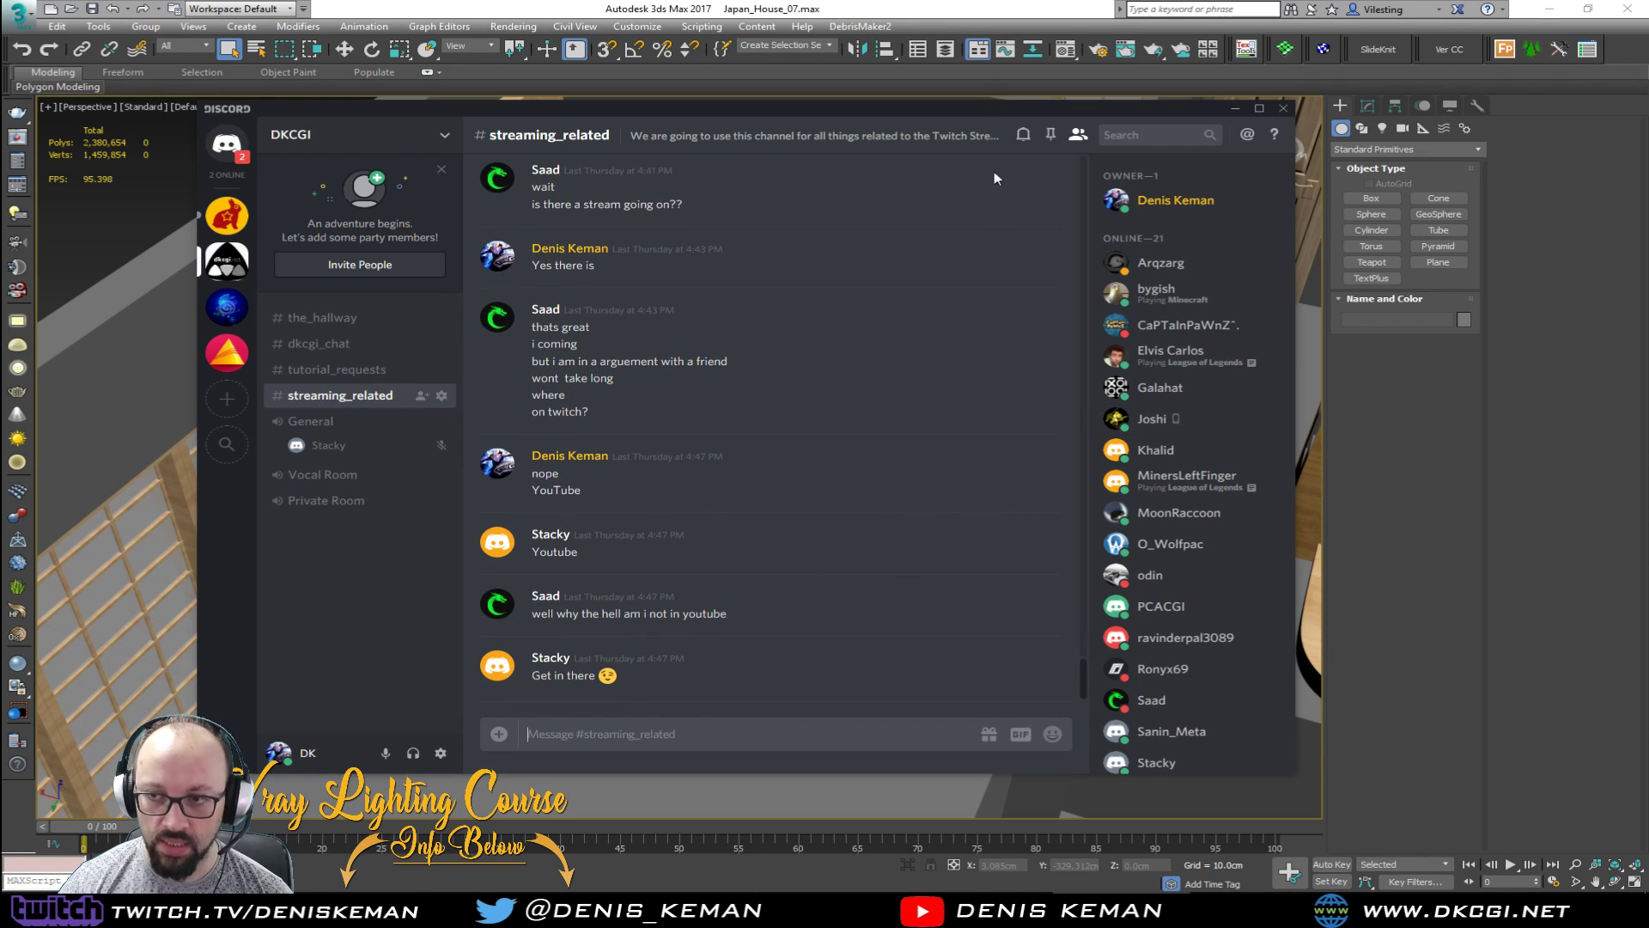
{"action": "left_click_drag", "start_coordinate": [1031, 113], "coordinate": [0, 258]}
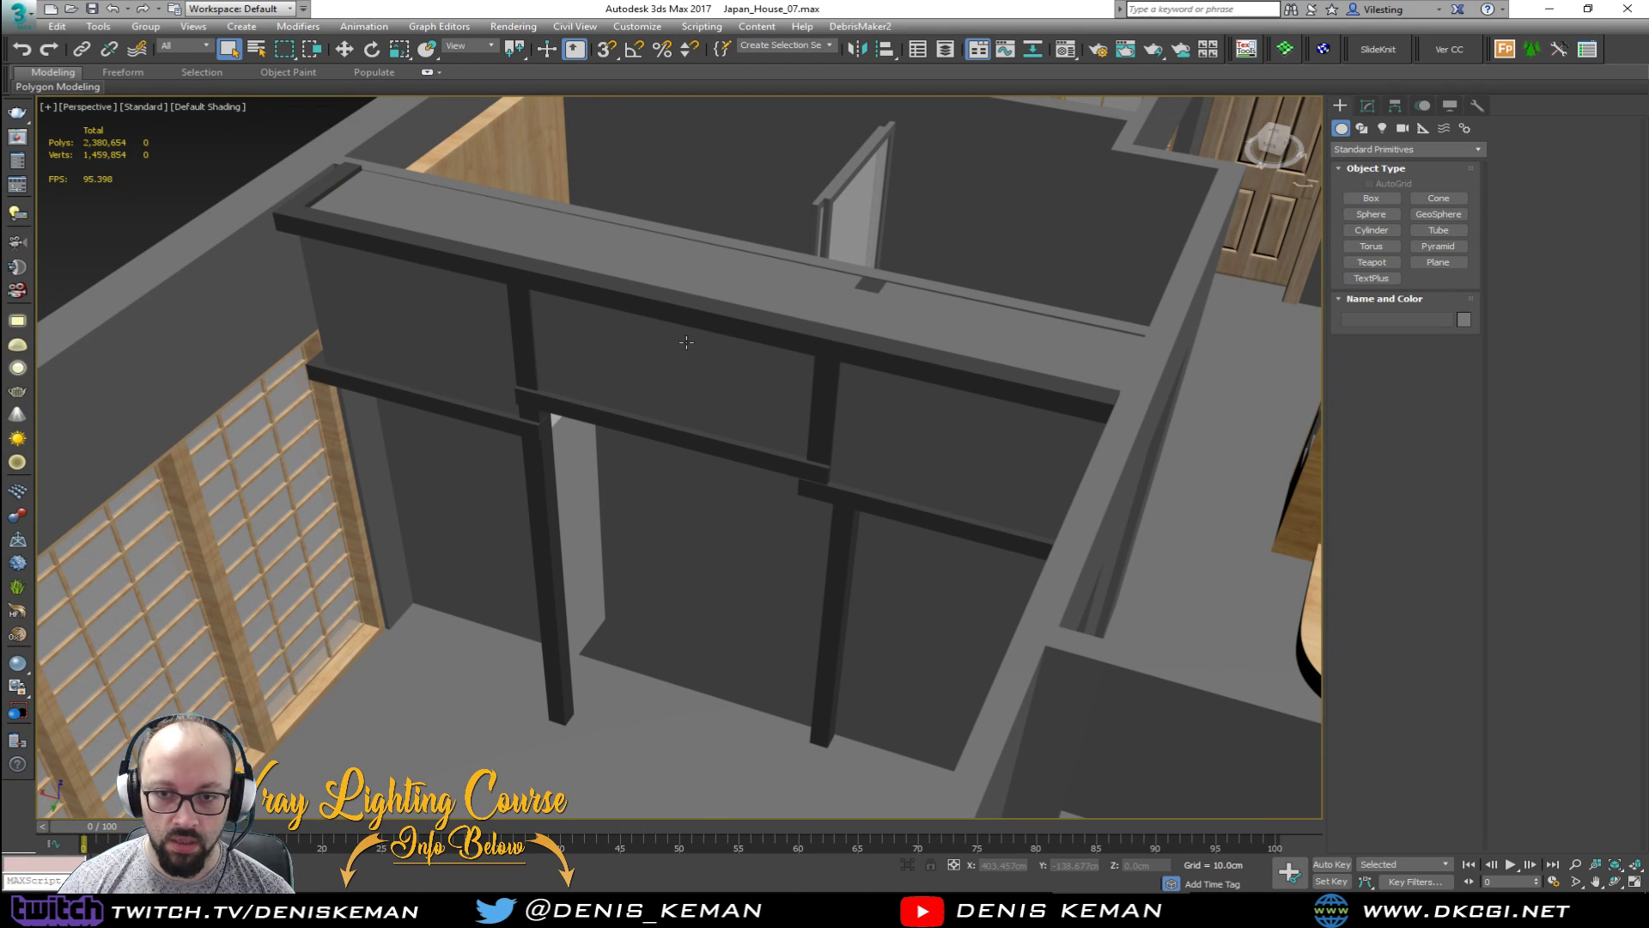
Step: In 3ds Max, select the upper box of the bedroom's framed partition and isolate it
{"action": "scroll", "coordinate": [686, 342], "scroll_direction": "down", "scroll_amount": 1}
{"action": "scroll", "coordinate": [579, 427], "scroll_direction": "up", "scroll_amount": 3}
{"action": "left_click", "coordinate": [521, 419]}
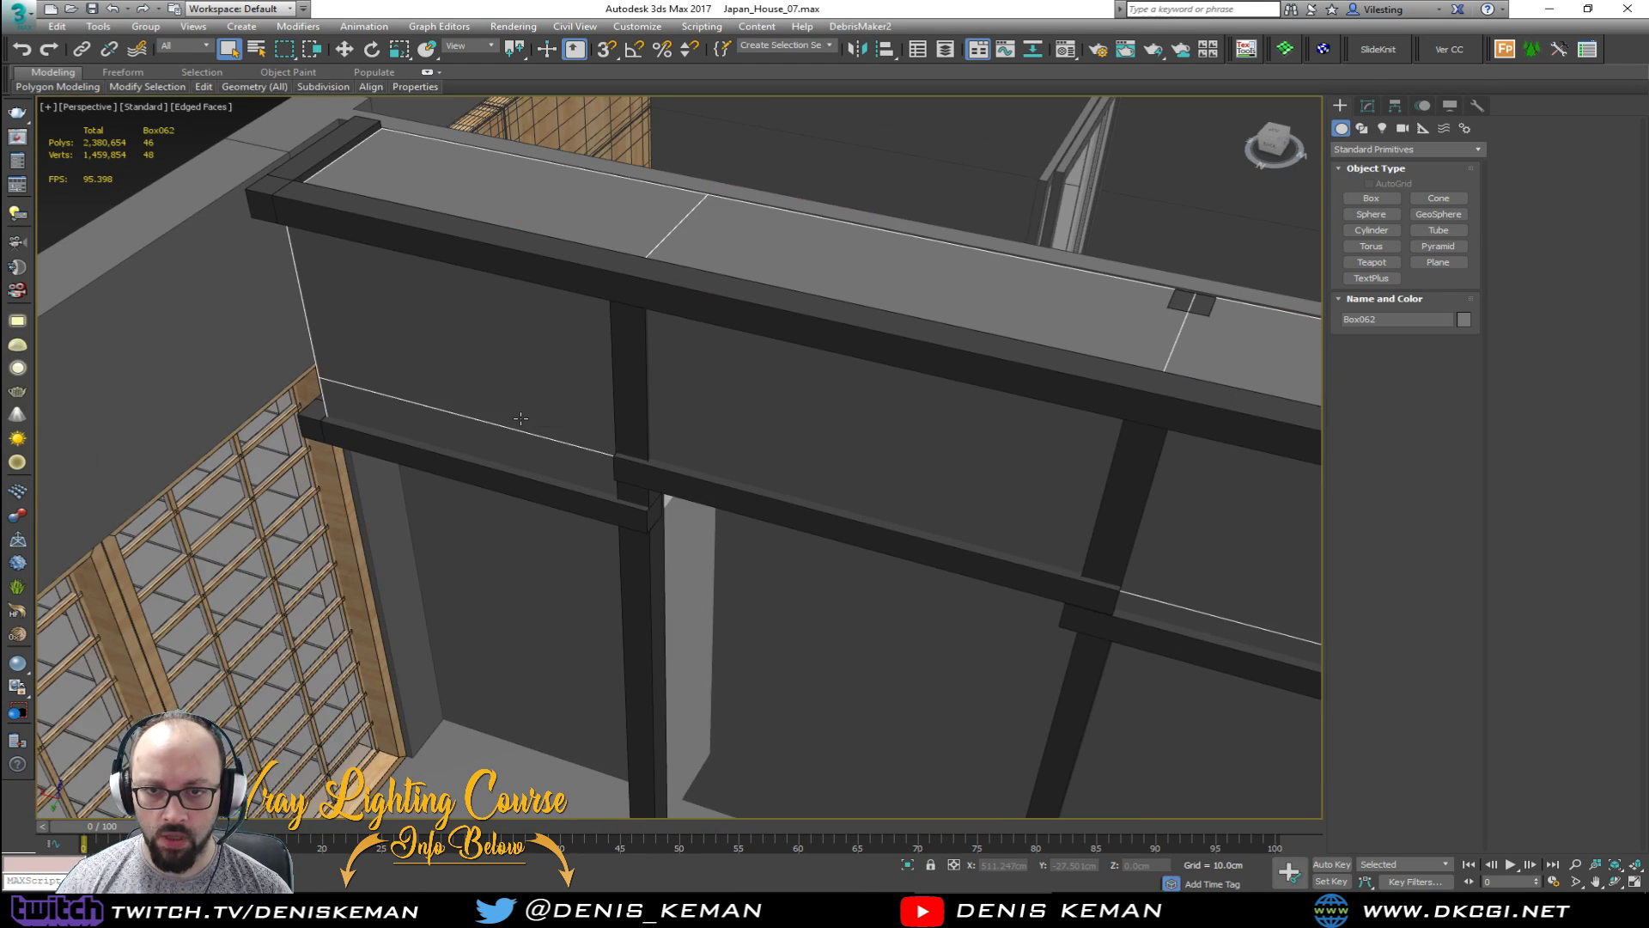
{"action": "middle_click_drag", "start_coordinate": [521, 418], "coordinate": [478, 388], "text": "alt"}
{"action": "key", "text": "alt+q"}
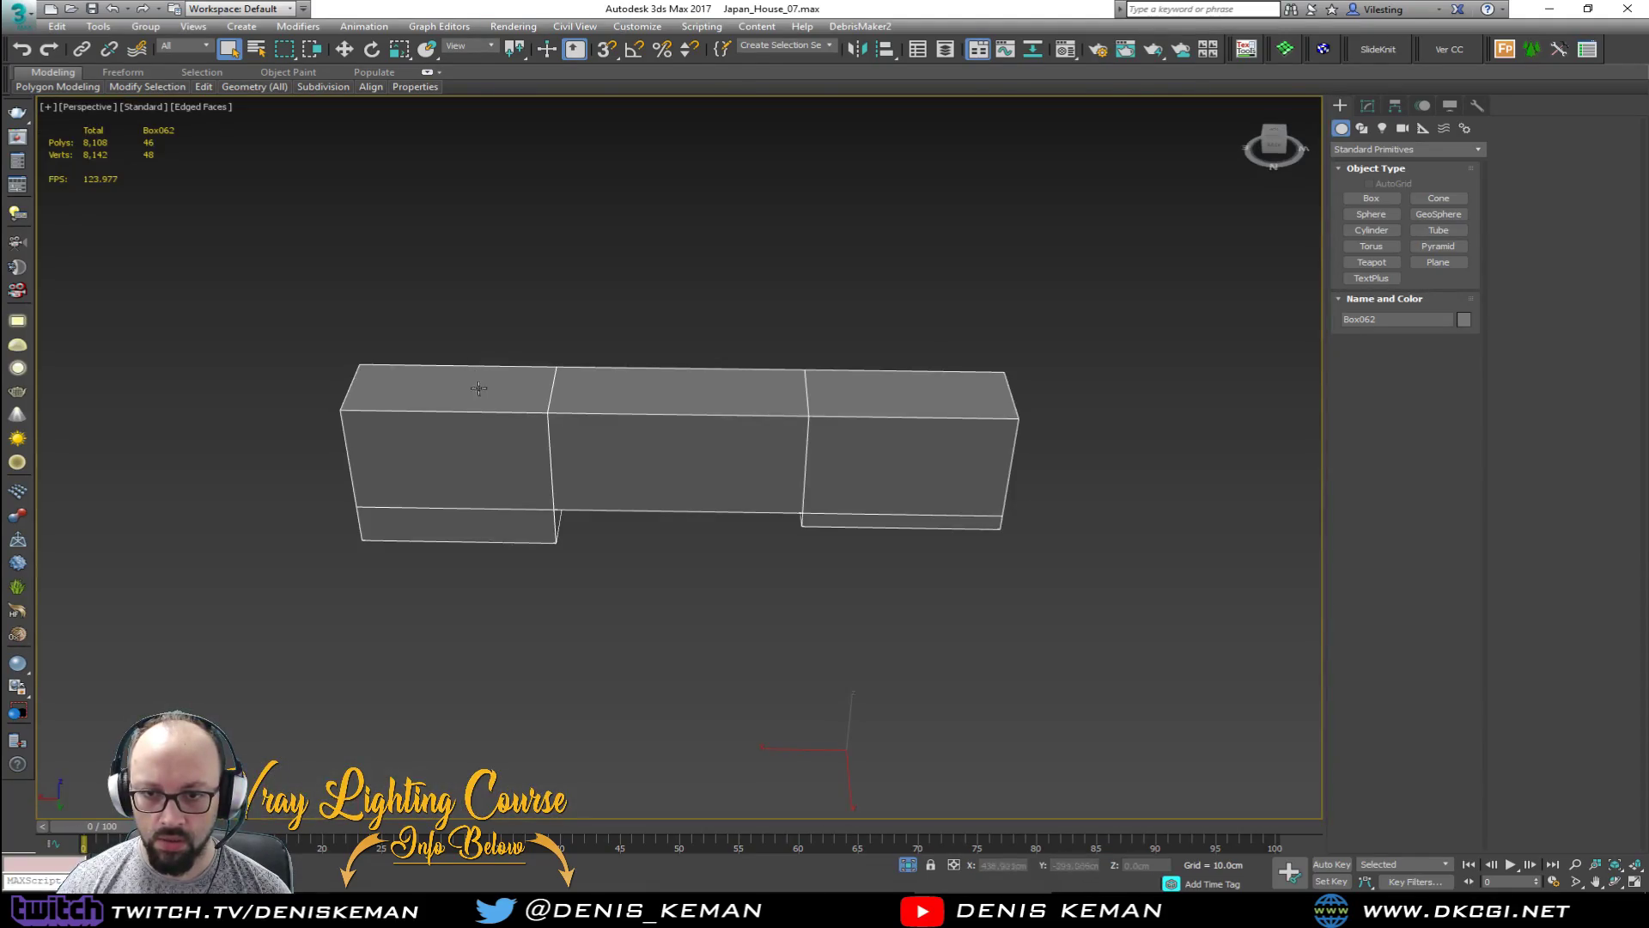
Step: End the isolation and detach the three front faces of the partition's upper box as a clone
{"action": "right_click", "coordinate": [667, 460]}
{"action": "left_click", "coordinate": [687, 344]}
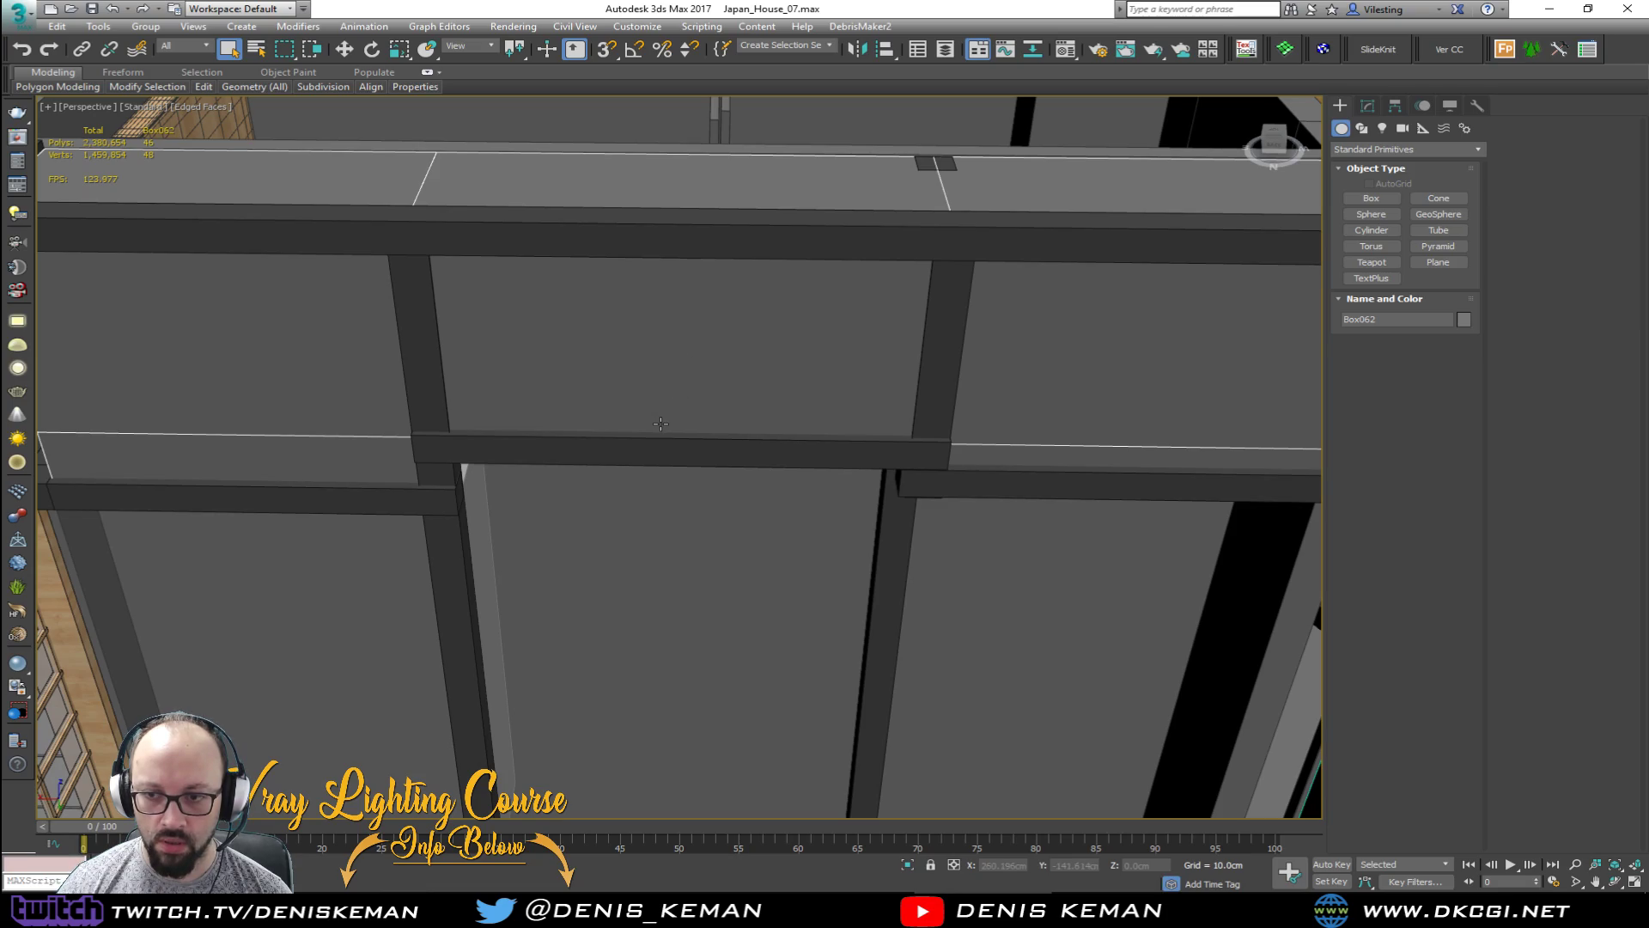
{"action": "middle_click_drag", "start_coordinate": [661, 423], "coordinate": [694, 421], "text": "alt"}
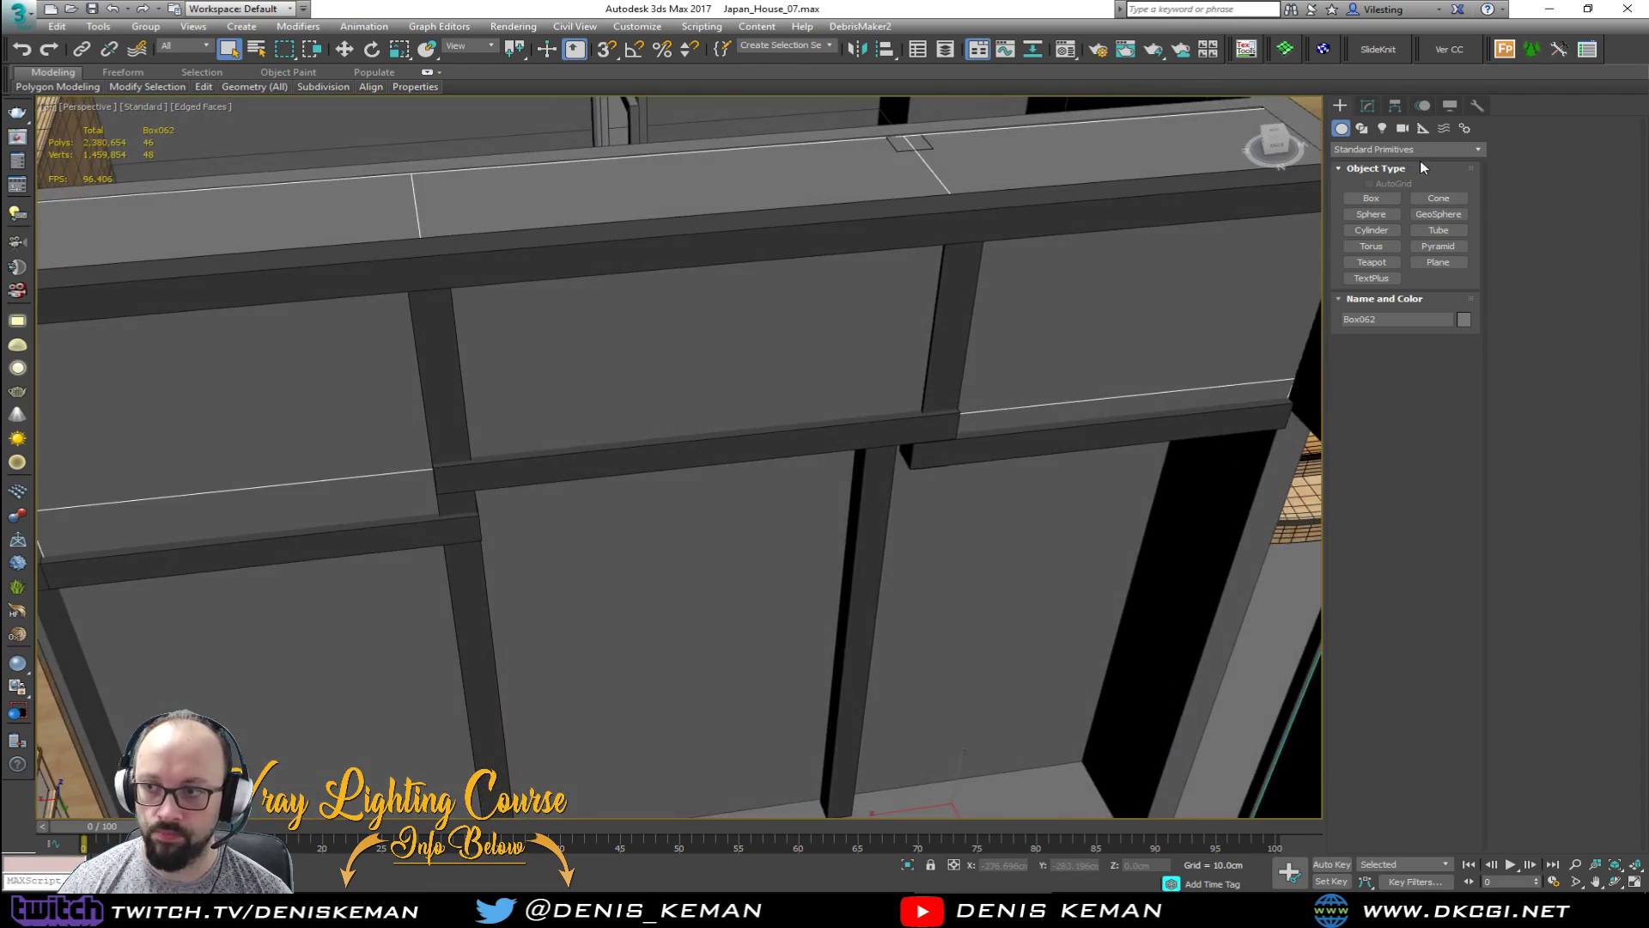
{"action": "left_click", "coordinate": [1367, 104]}
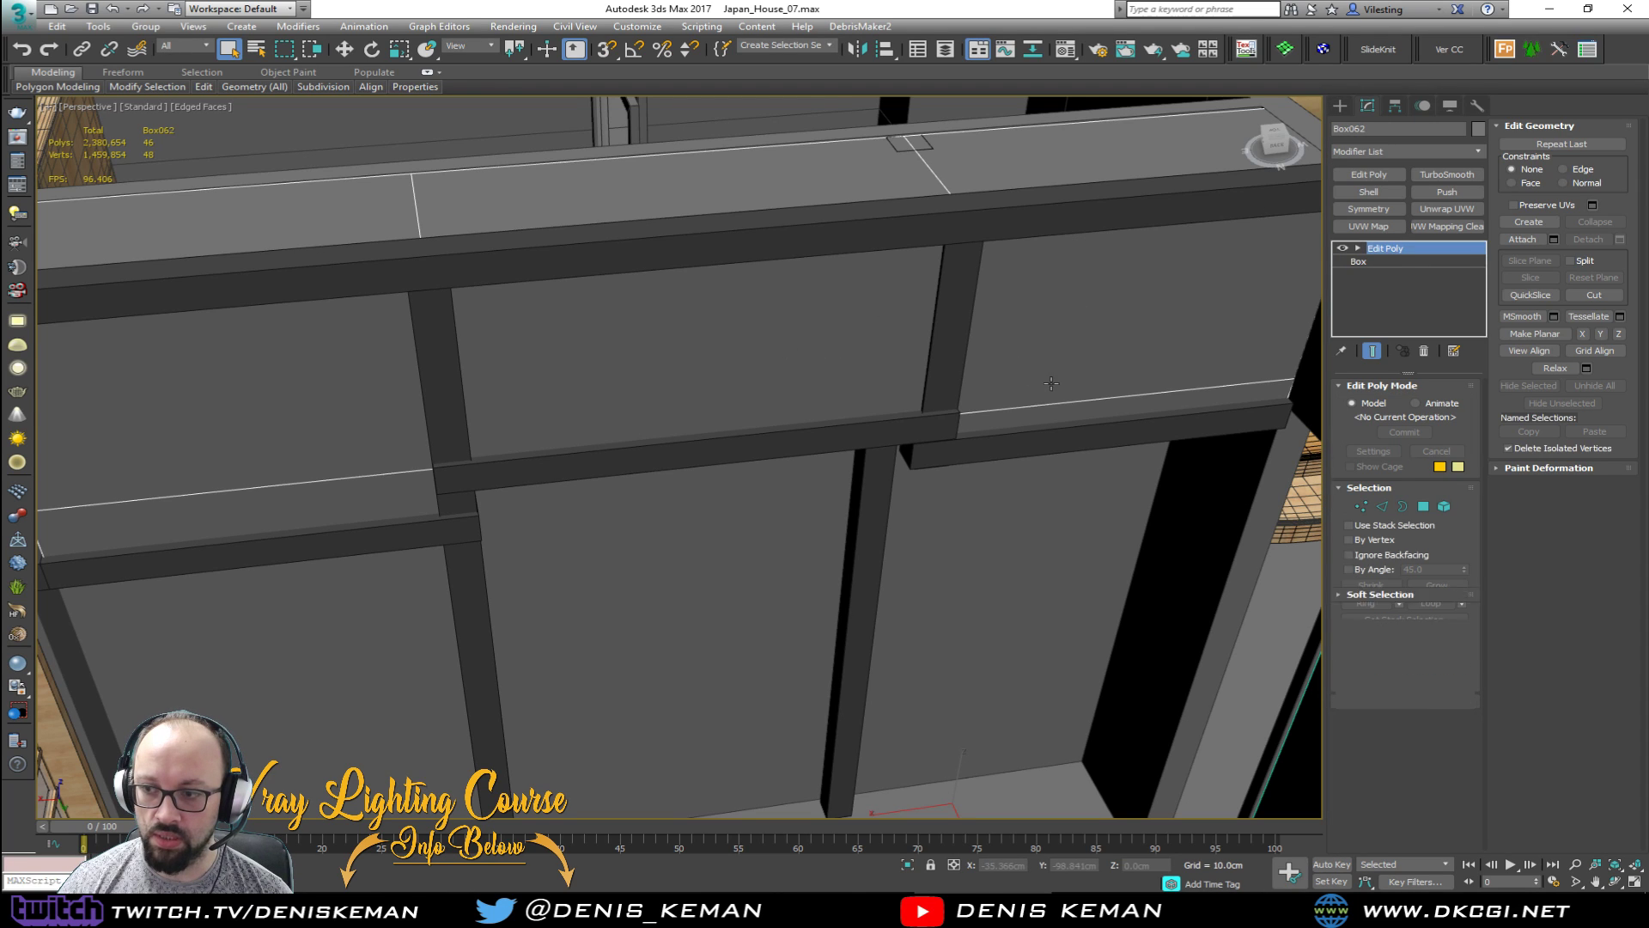
{"action": "key", "text": "4"}
{"action": "left_click", "coordinate": [676, 343]}
{"action": "middle_click_drag", "start_coordinate": [676, 342], "coordinate": [578, 359], "text": "alt"}
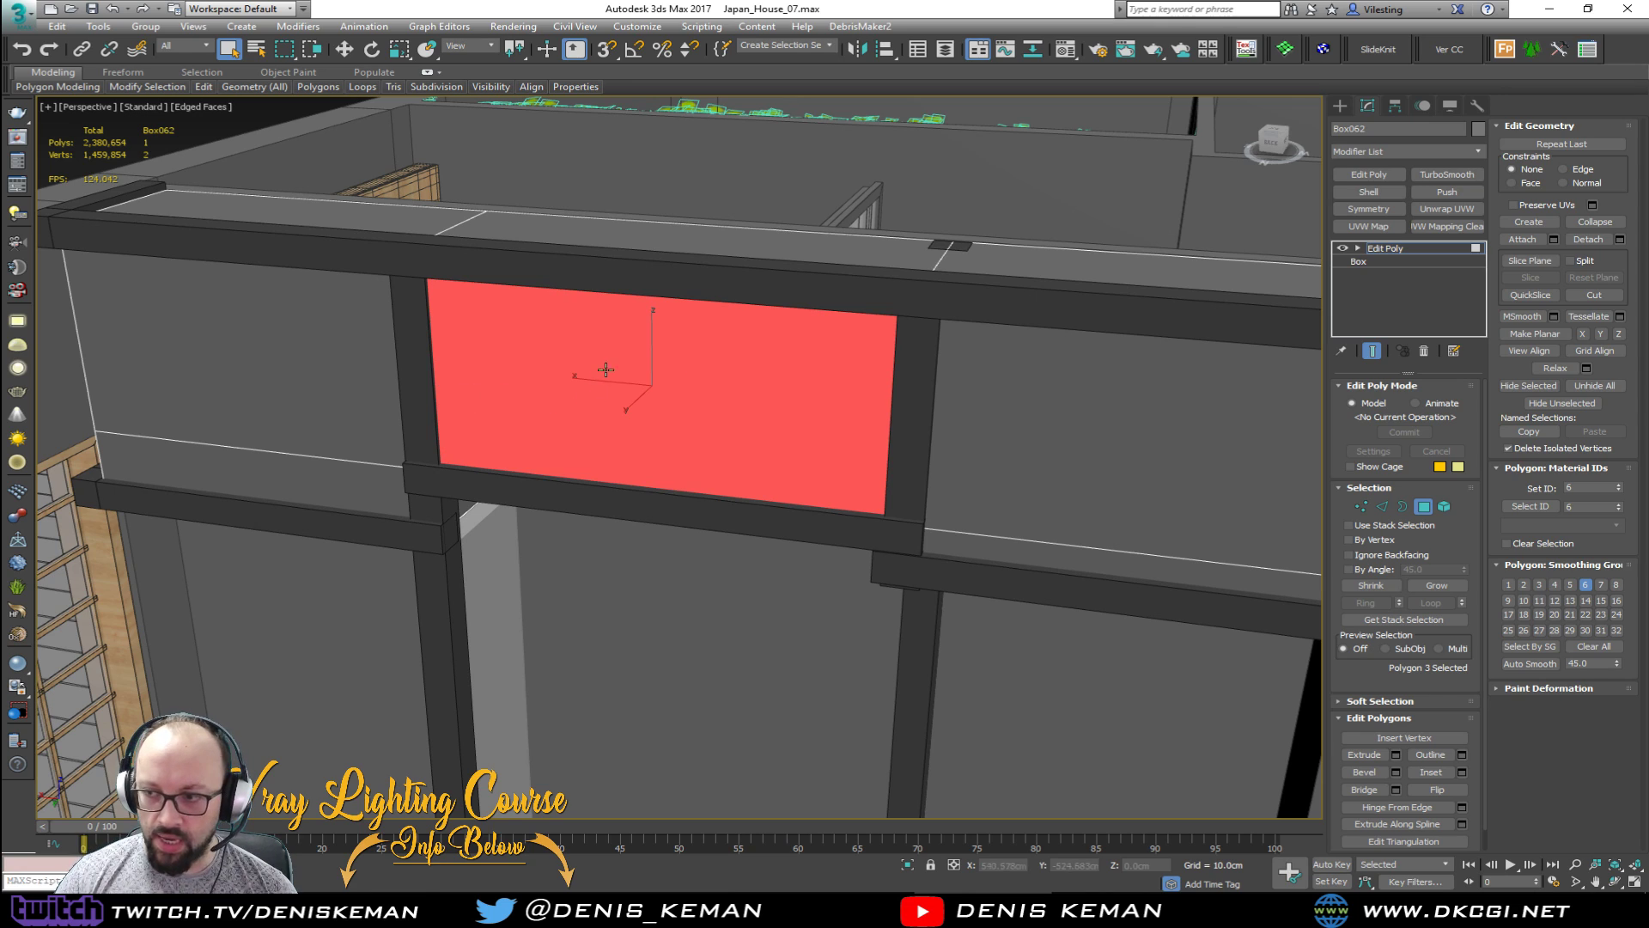
{"action": "left_click", "coordinate": [1052, 462], "text": "ctrl"}
{"action": "left_click", "coordinate": [202, 395], "text": "ctrl"}
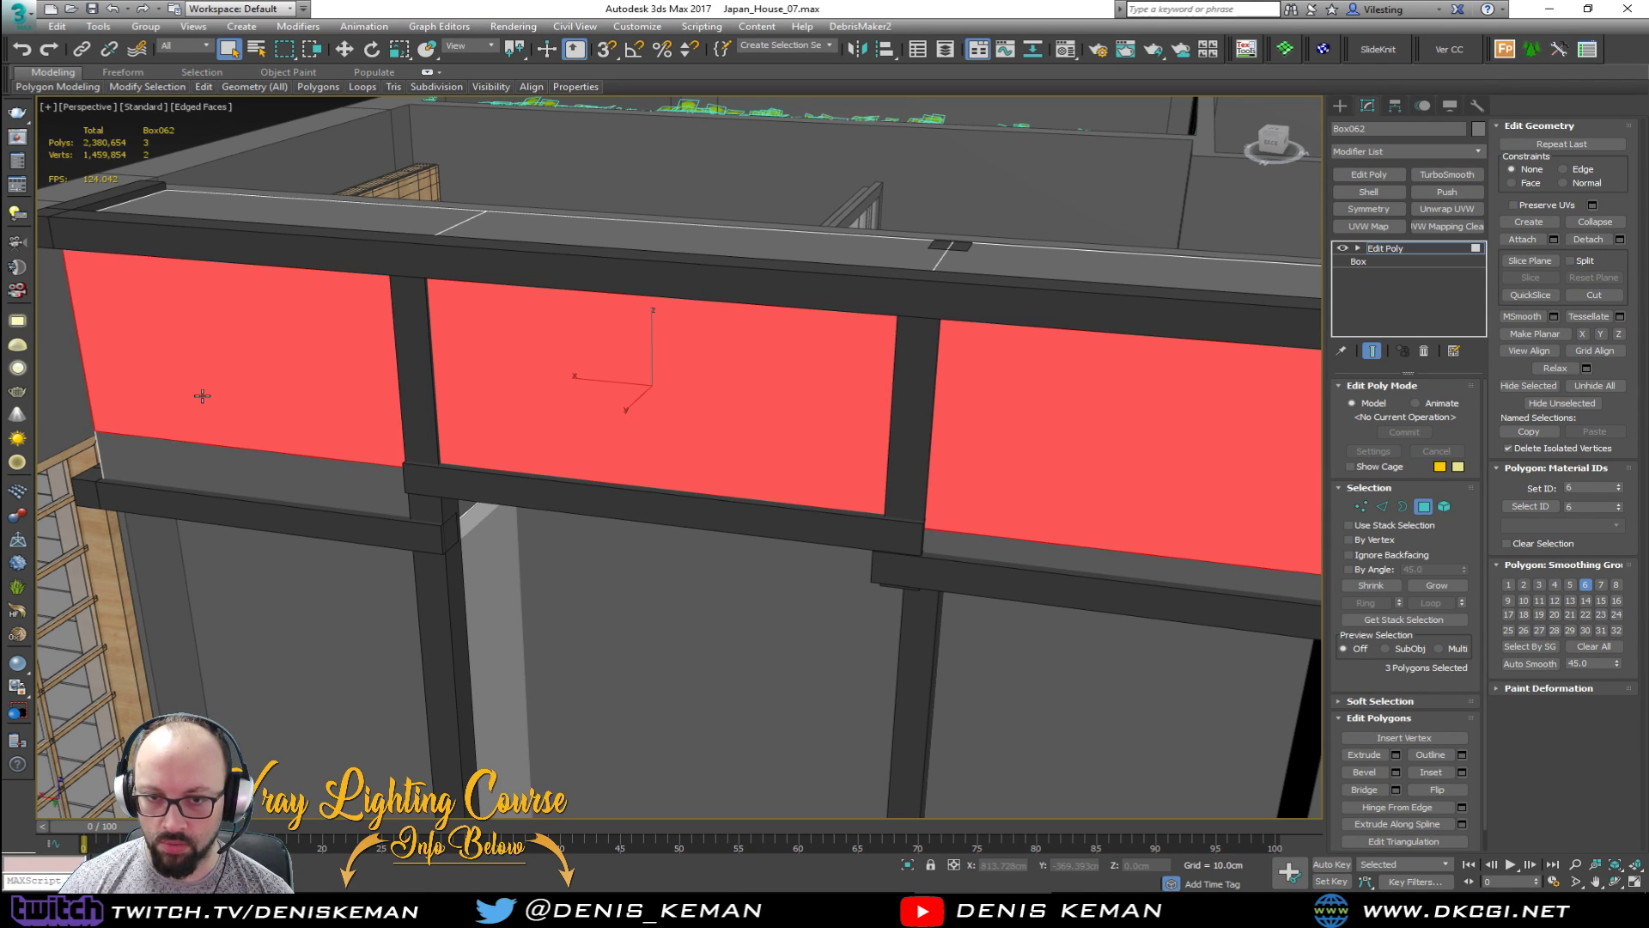
{"action": "left_click", "coordinate": [1599, 239]}
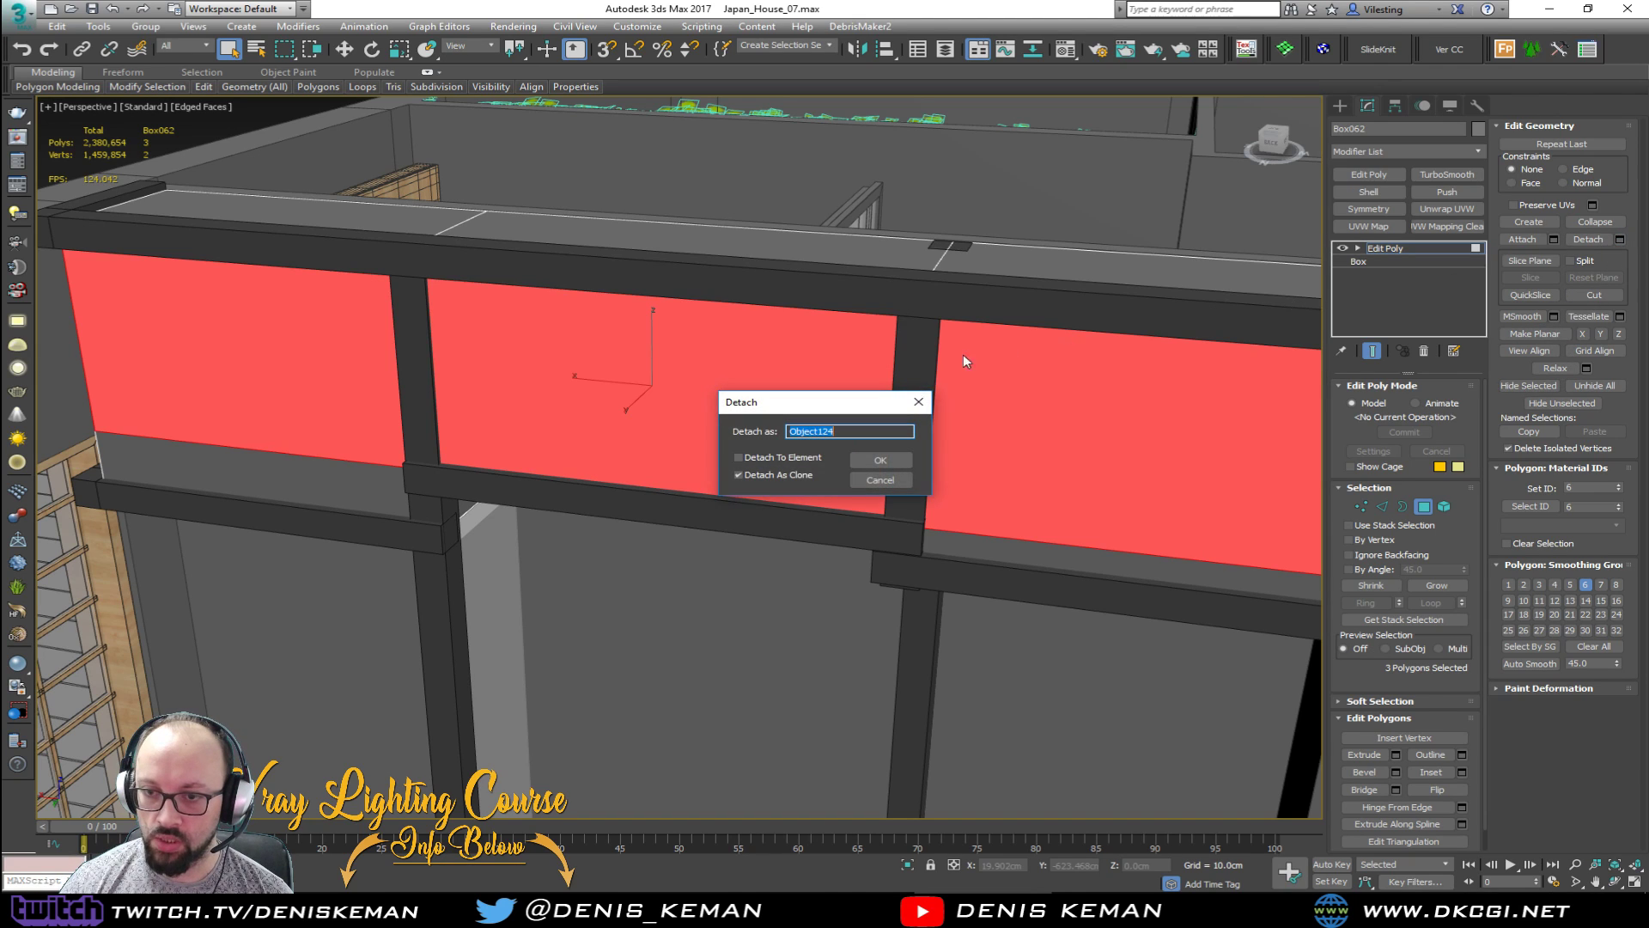
{"action": "left_click", "coordinate": [870, 462]}
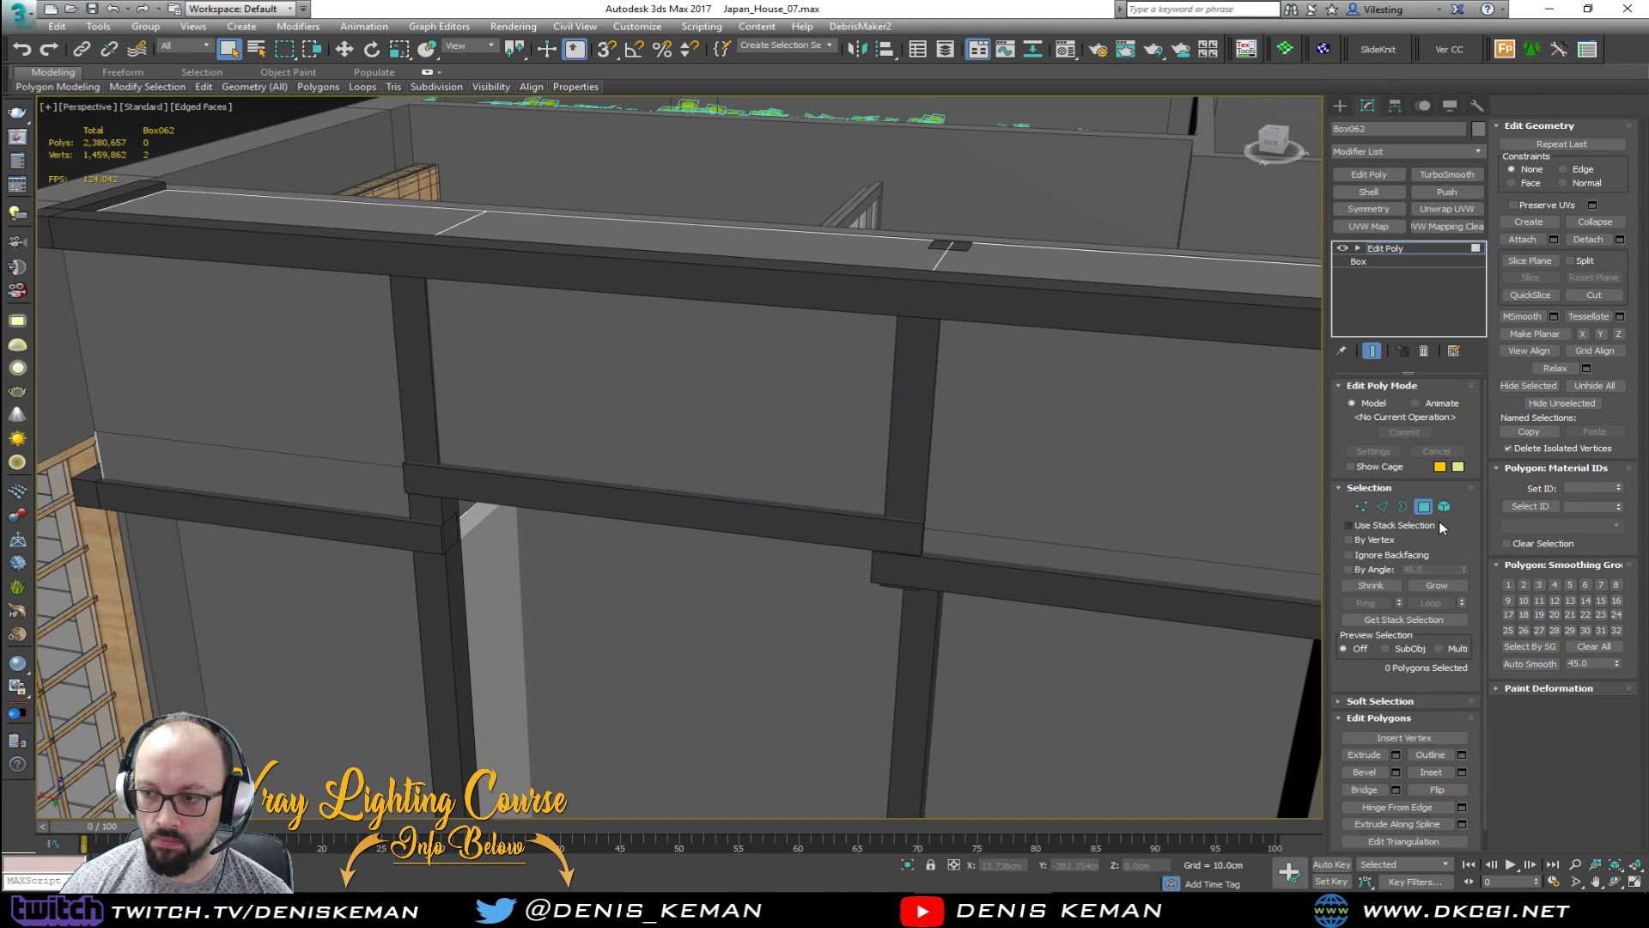
{"action": "key", "text": "4"}
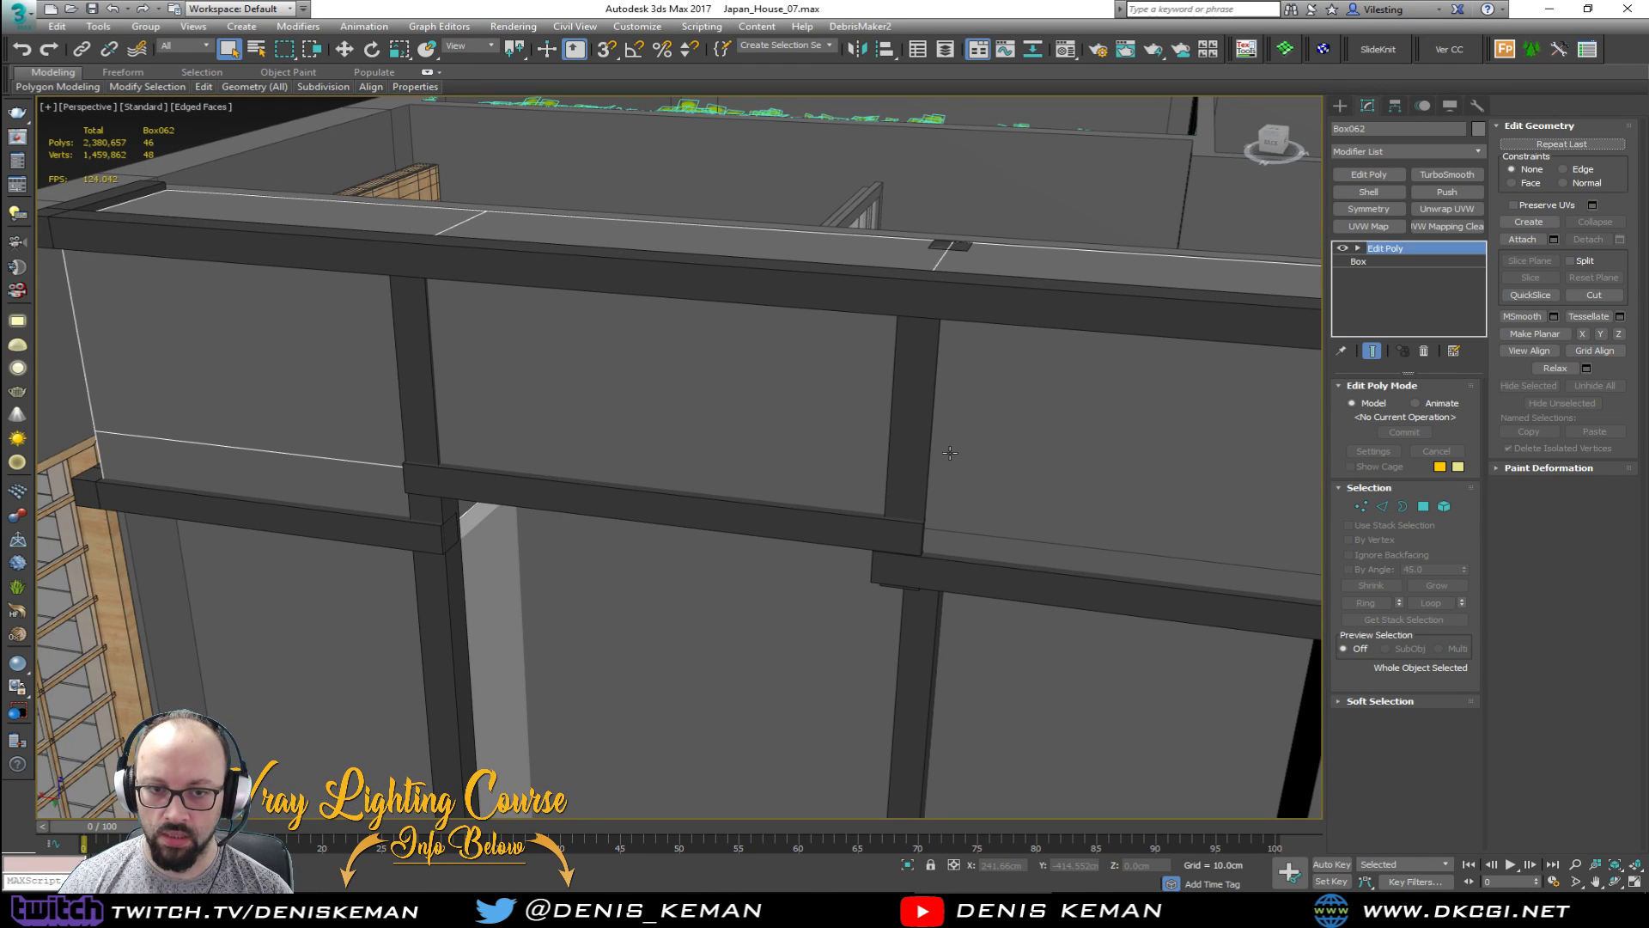
Step: Isolate the cloned panel strip and chamfer its two inner vertical edges by 1.0 cm with open gaps
{"action": "left_click", "coordinate": [950, 452]}
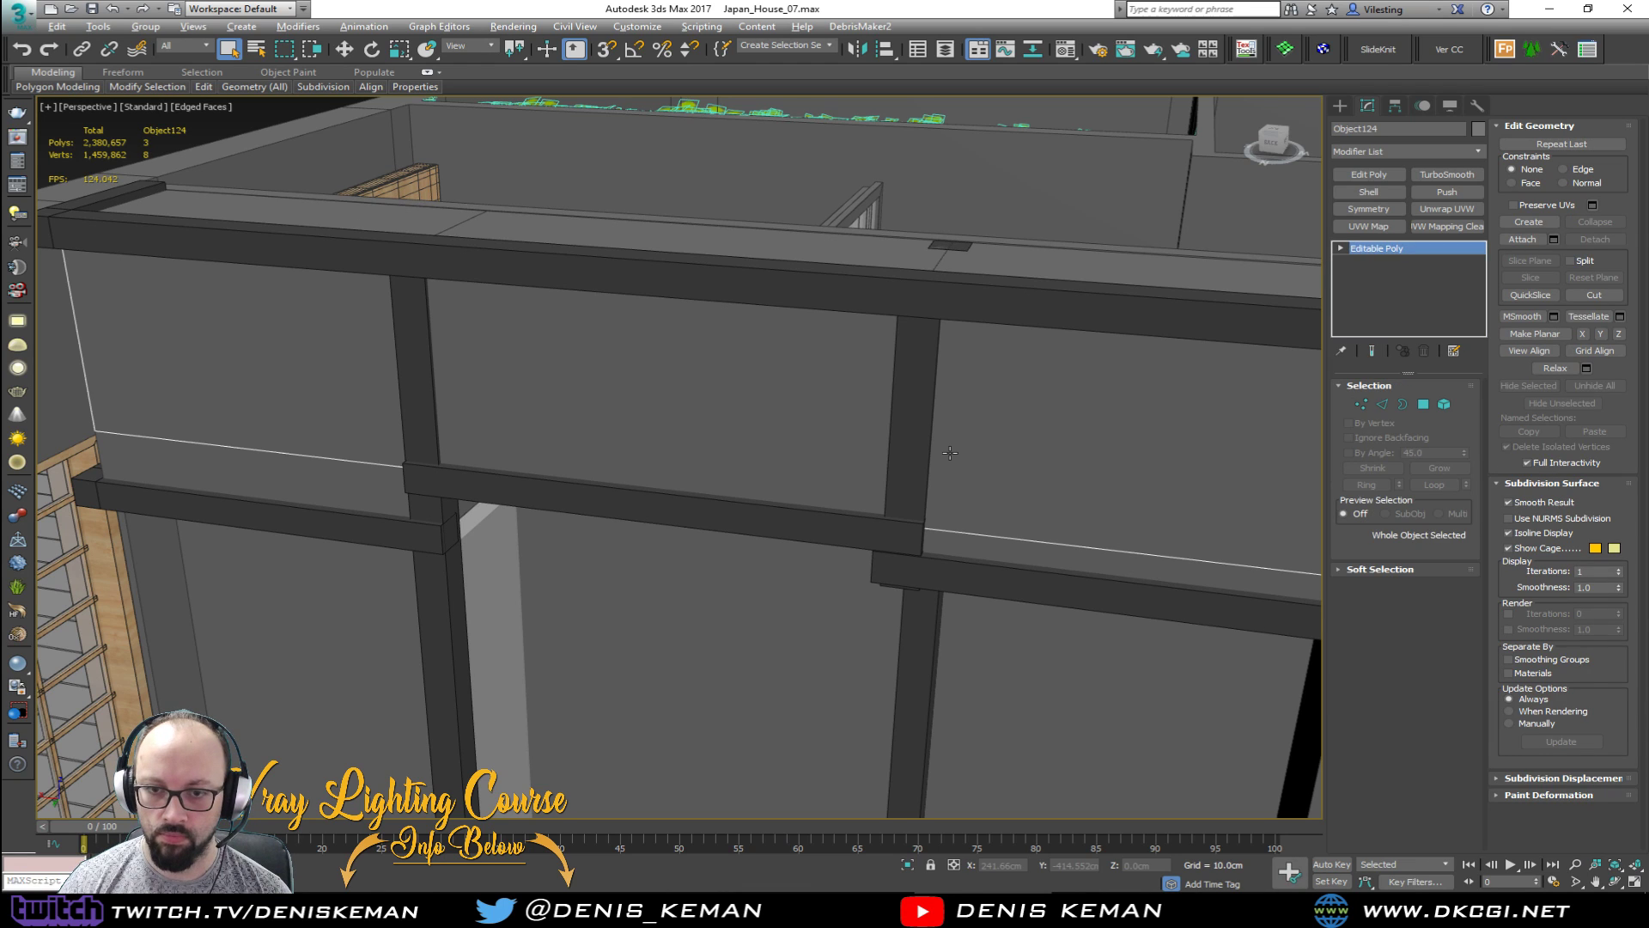
{"action": "key", "text": "alt"}
{"action": "key", "text": "4"}
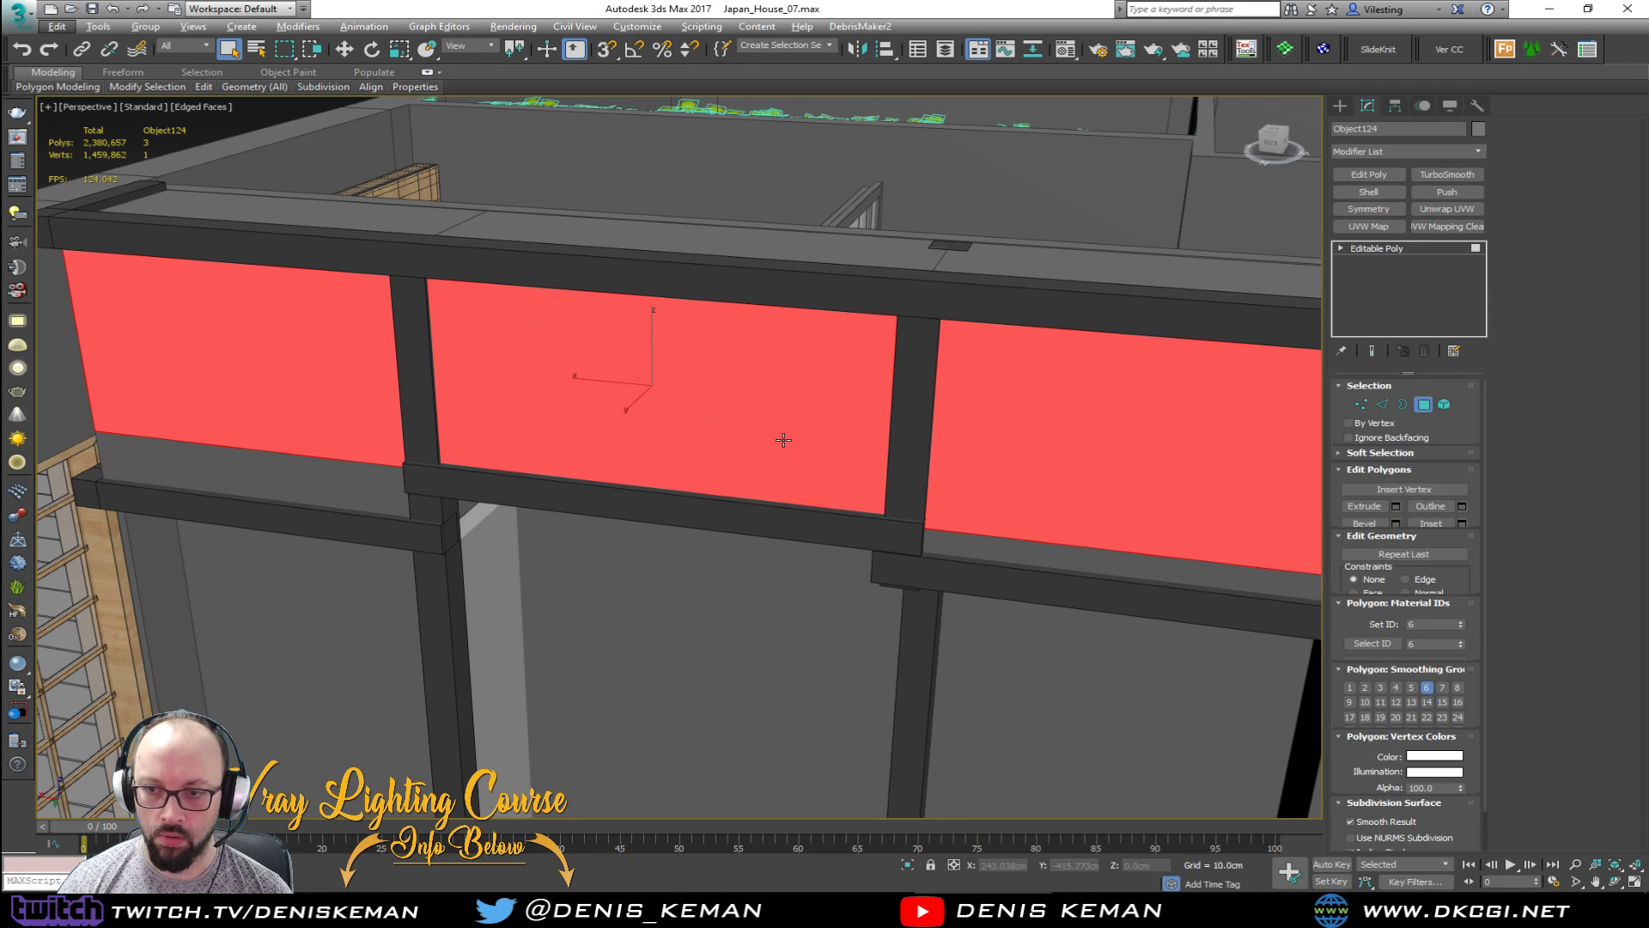
{"action": "key", "text": "alt+q"}
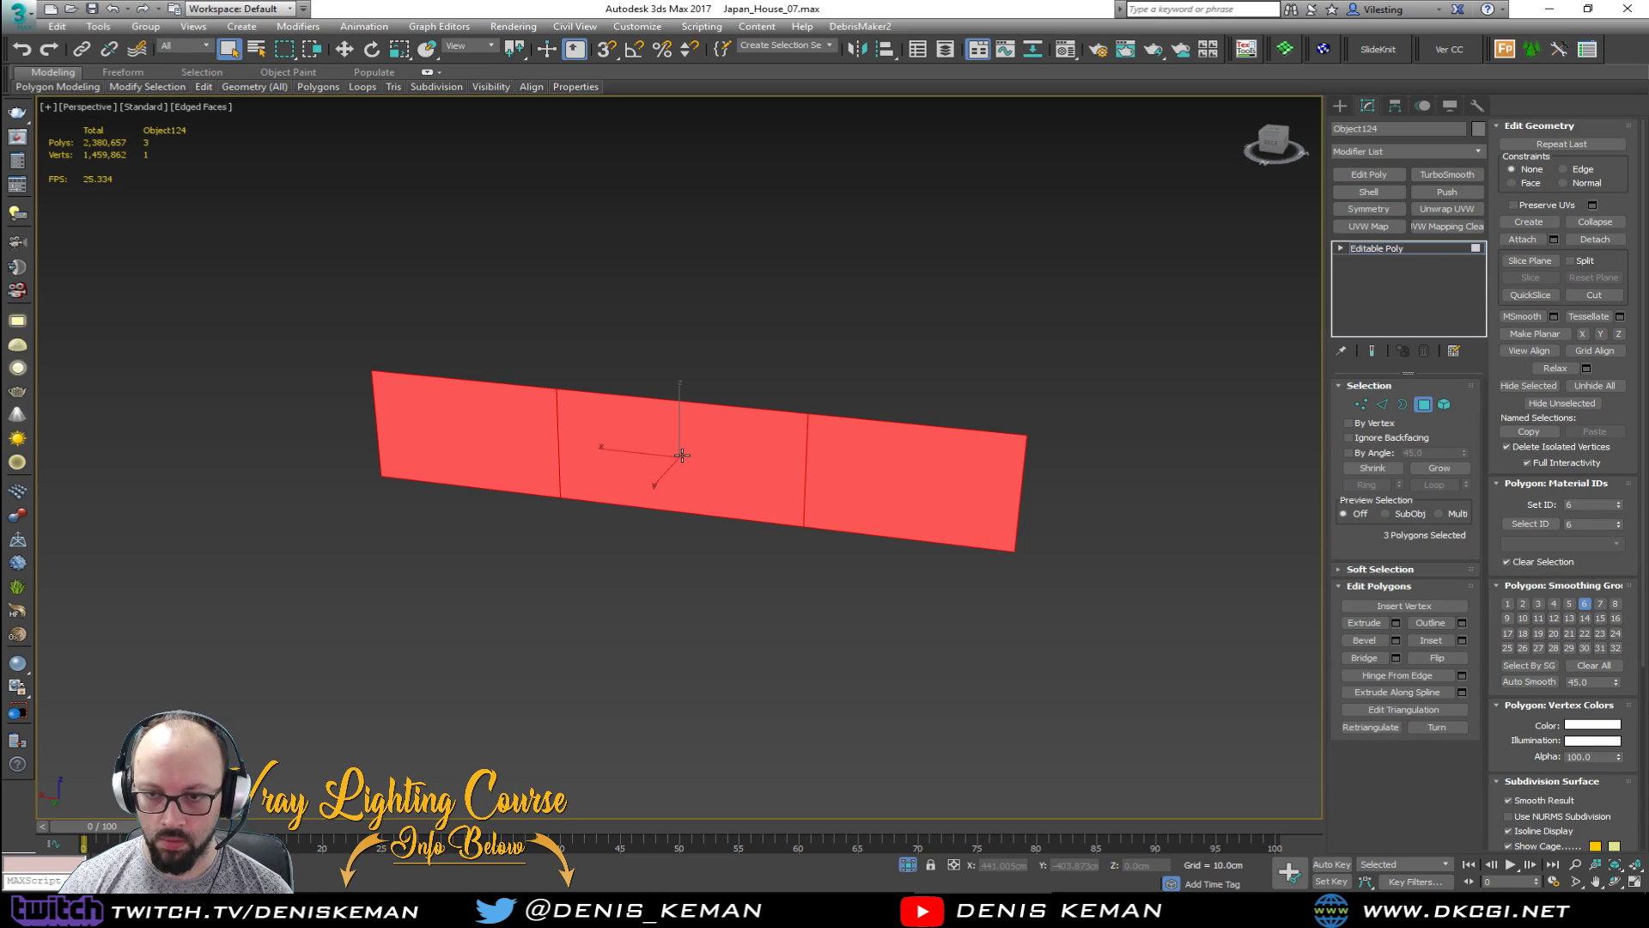
{"action": "key", "text": "2"}
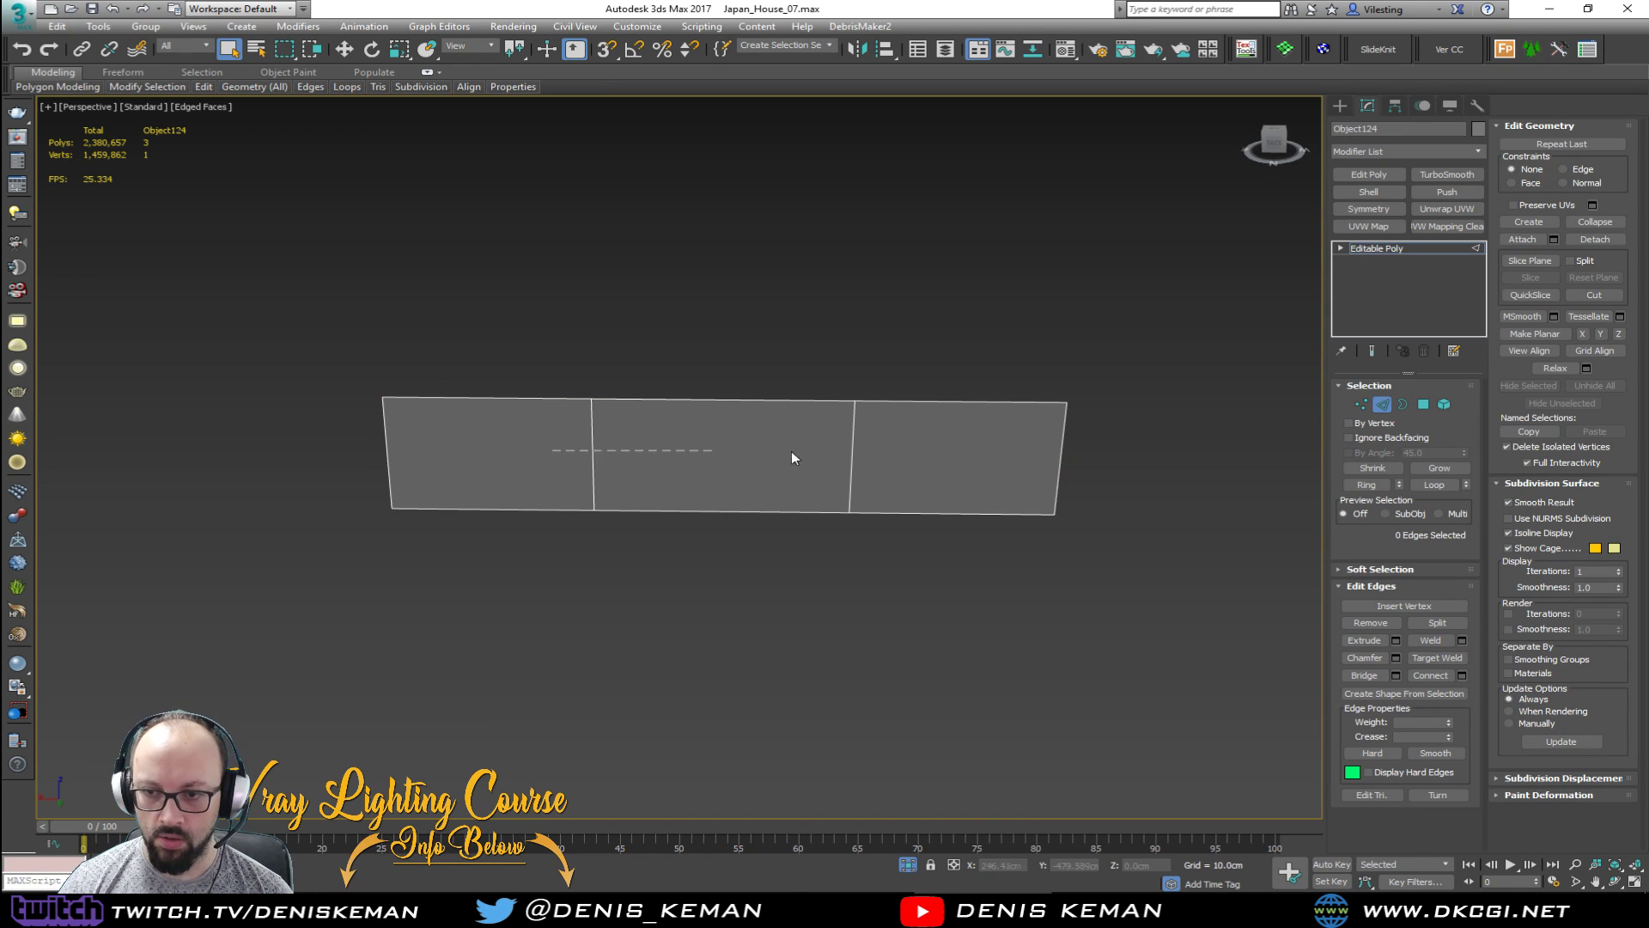
{"action": "left_click", "coordinate": [1396, 658]}
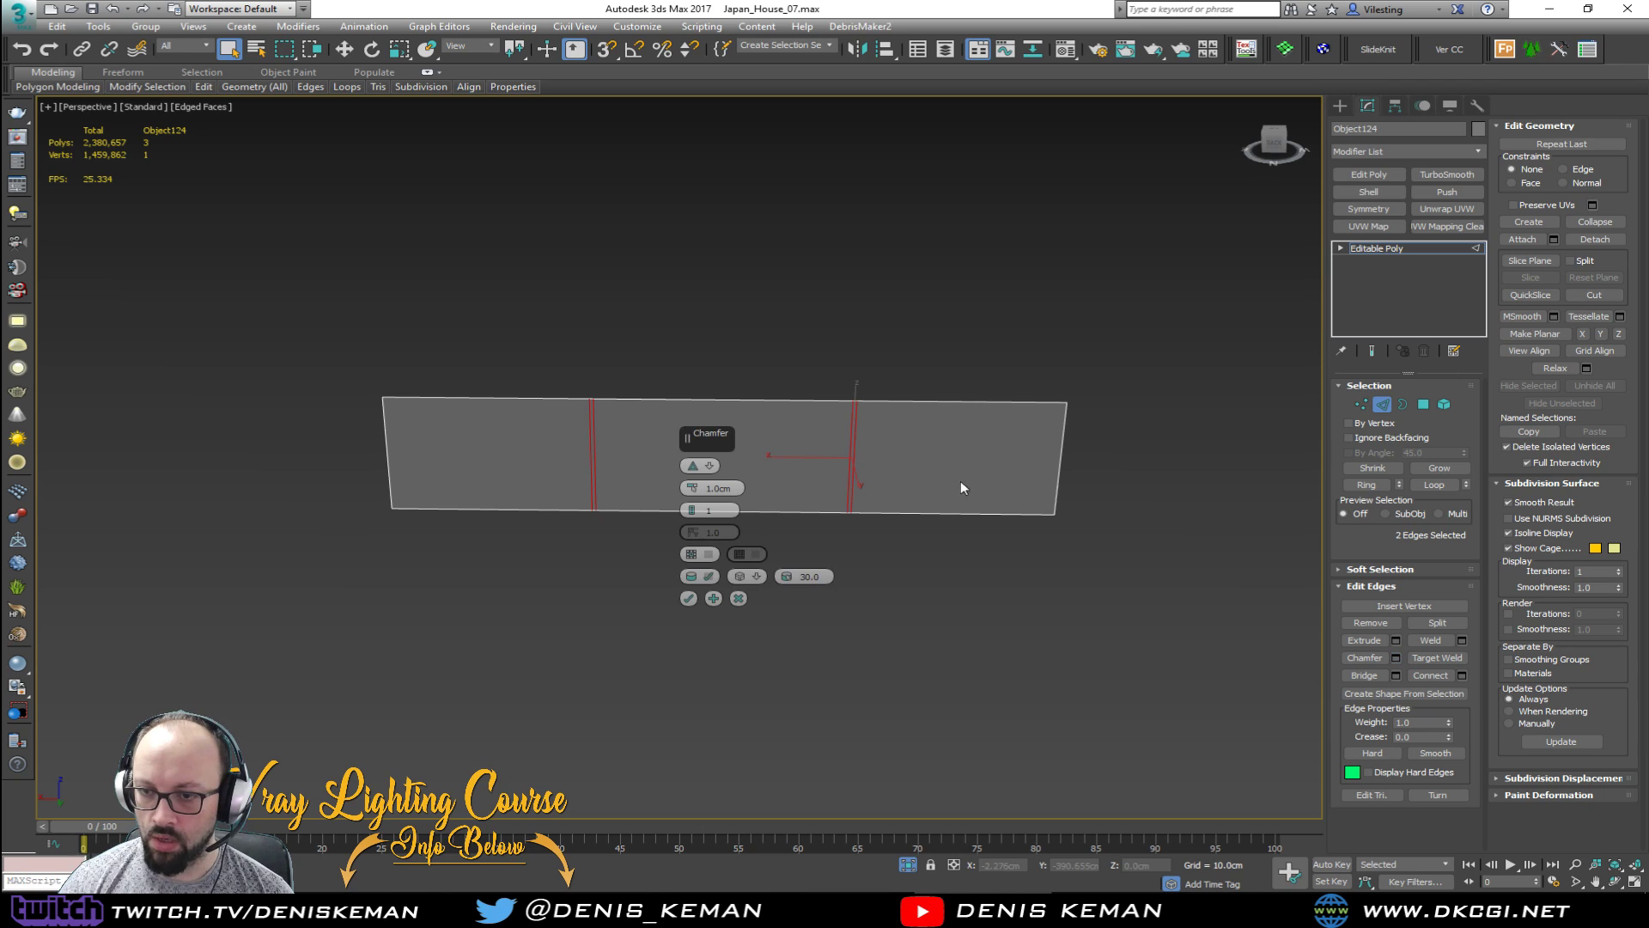
{"action": "left_click", "coordinate": [705, 555]}
{"action": "left_click", "coordinate": [689, 598]}
Step: End the isolation and examine how the split panels sit against the partition's posts and rails
{"action": "right_click", "coordinate": [885, 459]}
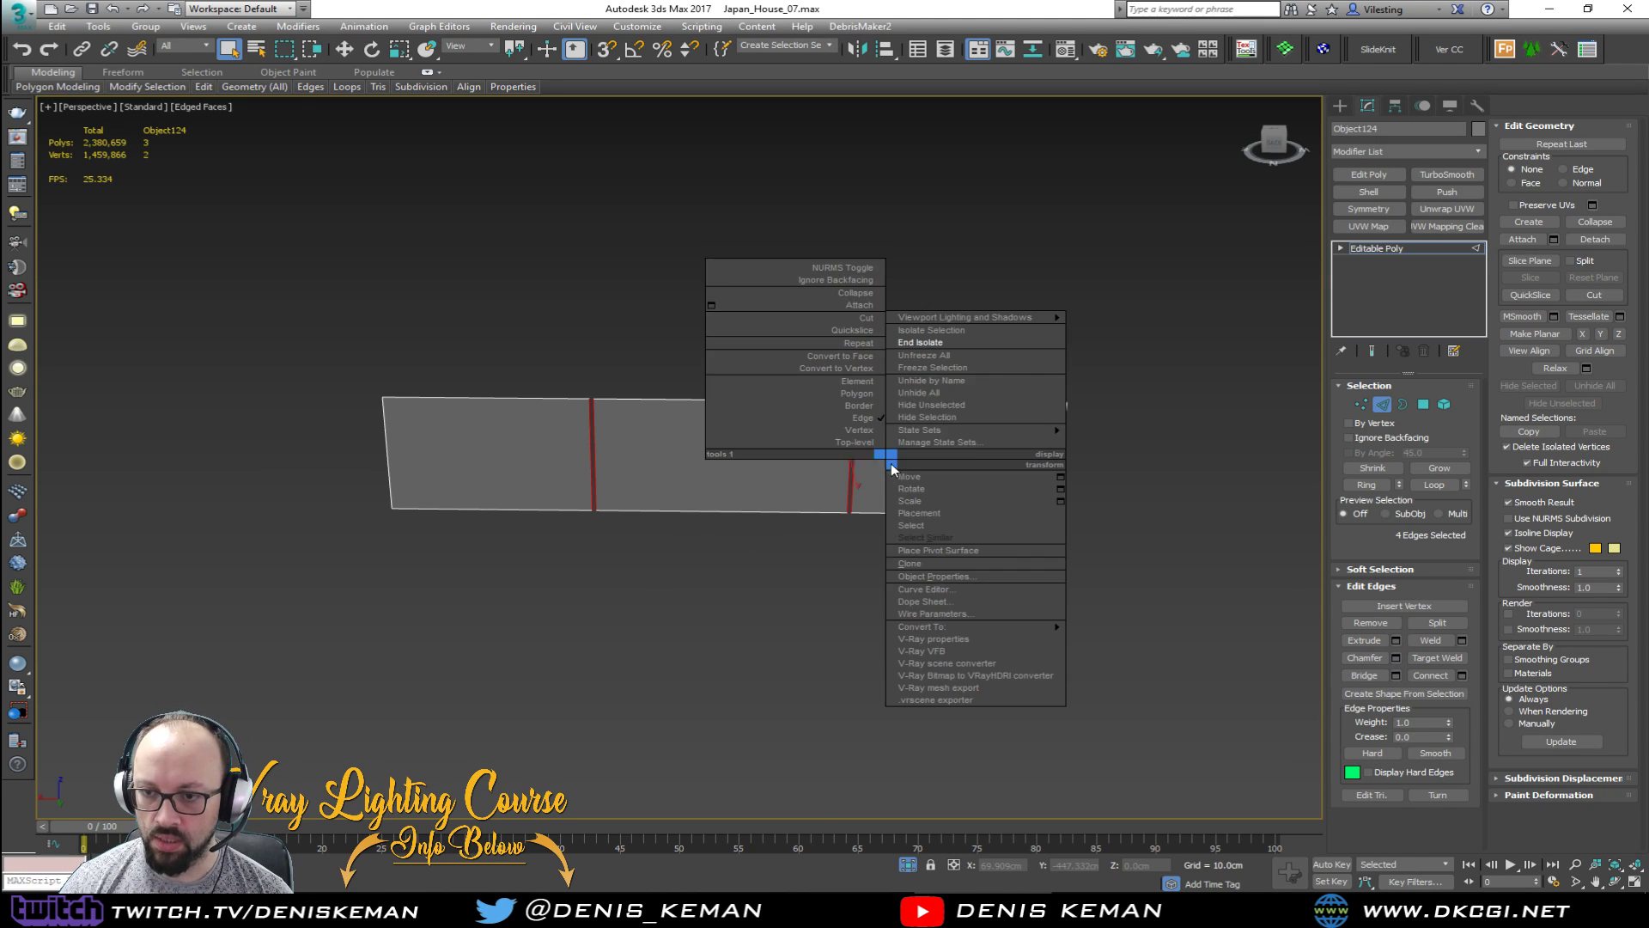
{"action": "scroll", "coordinate": [826, 451], "scroll_direction": "down", "scroll_amount": 2}
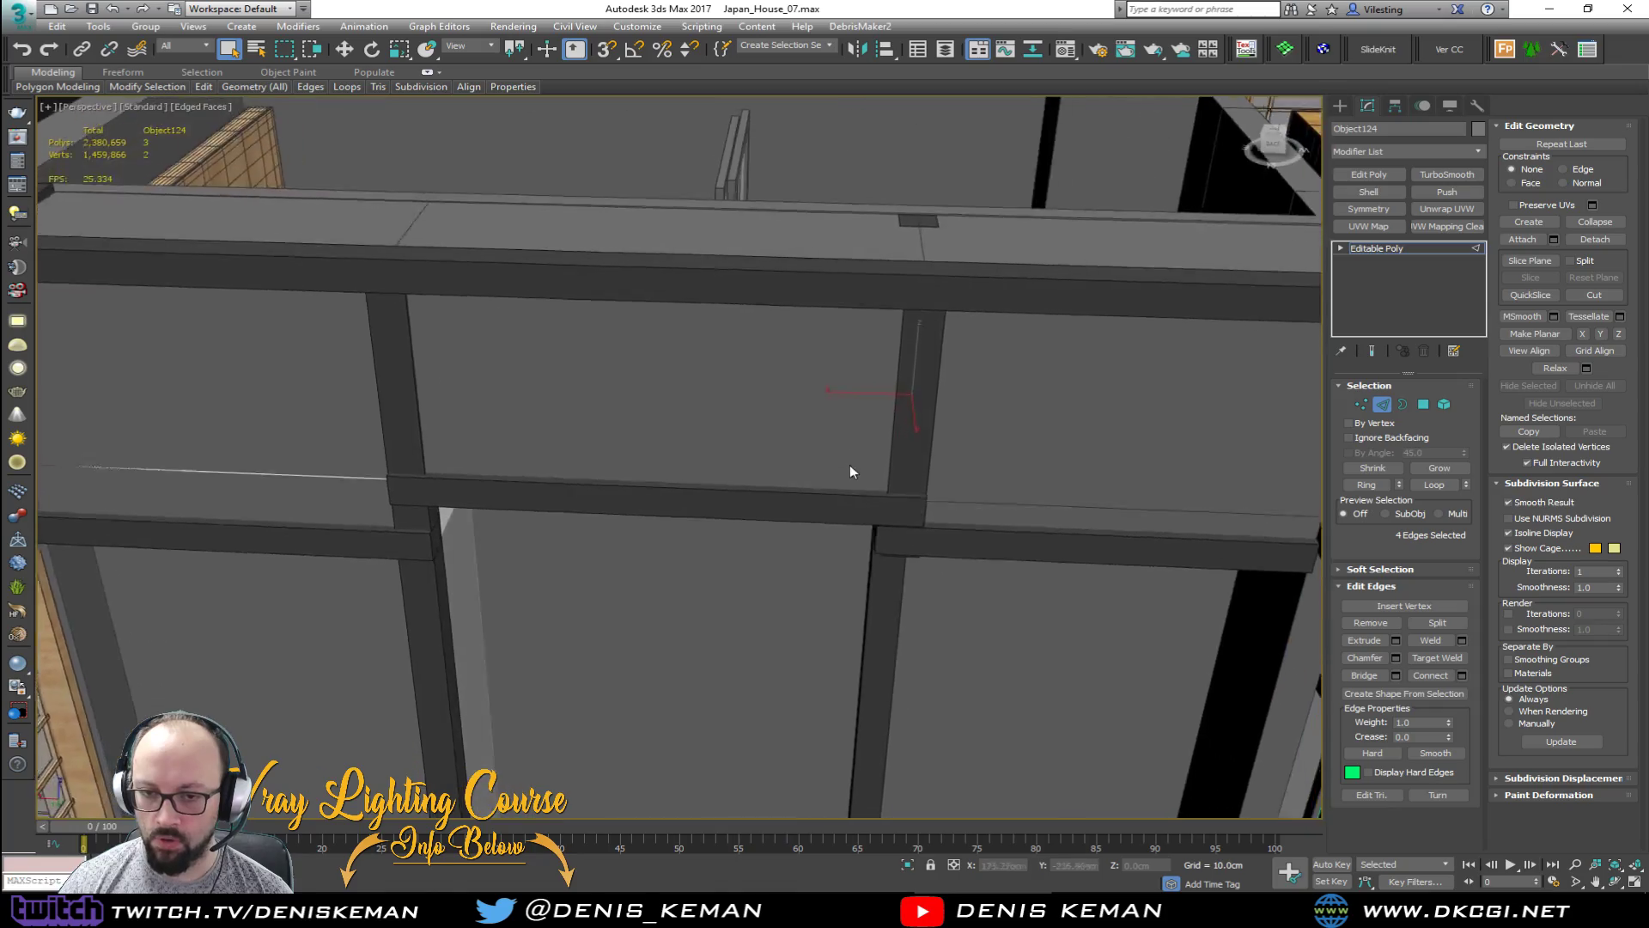
{"action": "key", "text": "F3"}
{"action": "mouse_move", "coordinate": [861, 444]}
{"action": "middle_mouse_down", "text": "alt"}
{"action": "mouse_move", "coordinate": [840, 412]}
{"action": "mouse_move", "coordinate": [801, 446]}
{"action": "mouse_move", "coordinate": [833, 481]}
{"action": "middle_mouse_up", "text": "alt"}
{"action": "key", "text": "F3"}
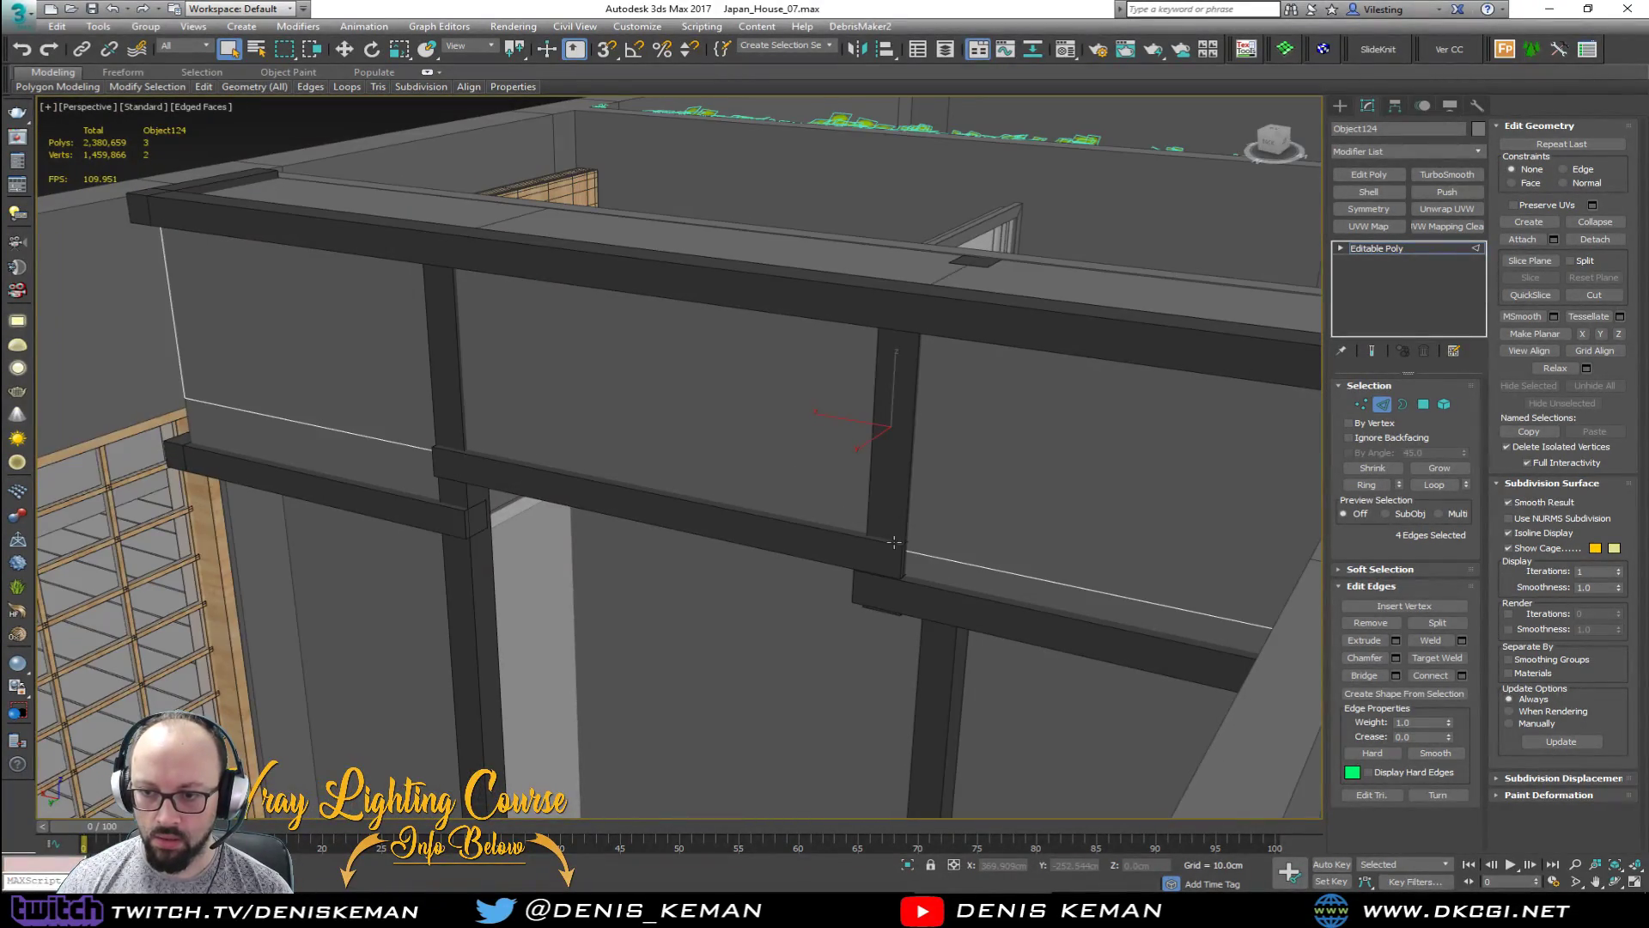
{"action": "middle_click_drag", "start_coordinate": [891, 530], "coordinate": [844, 563], "text": "alt"}
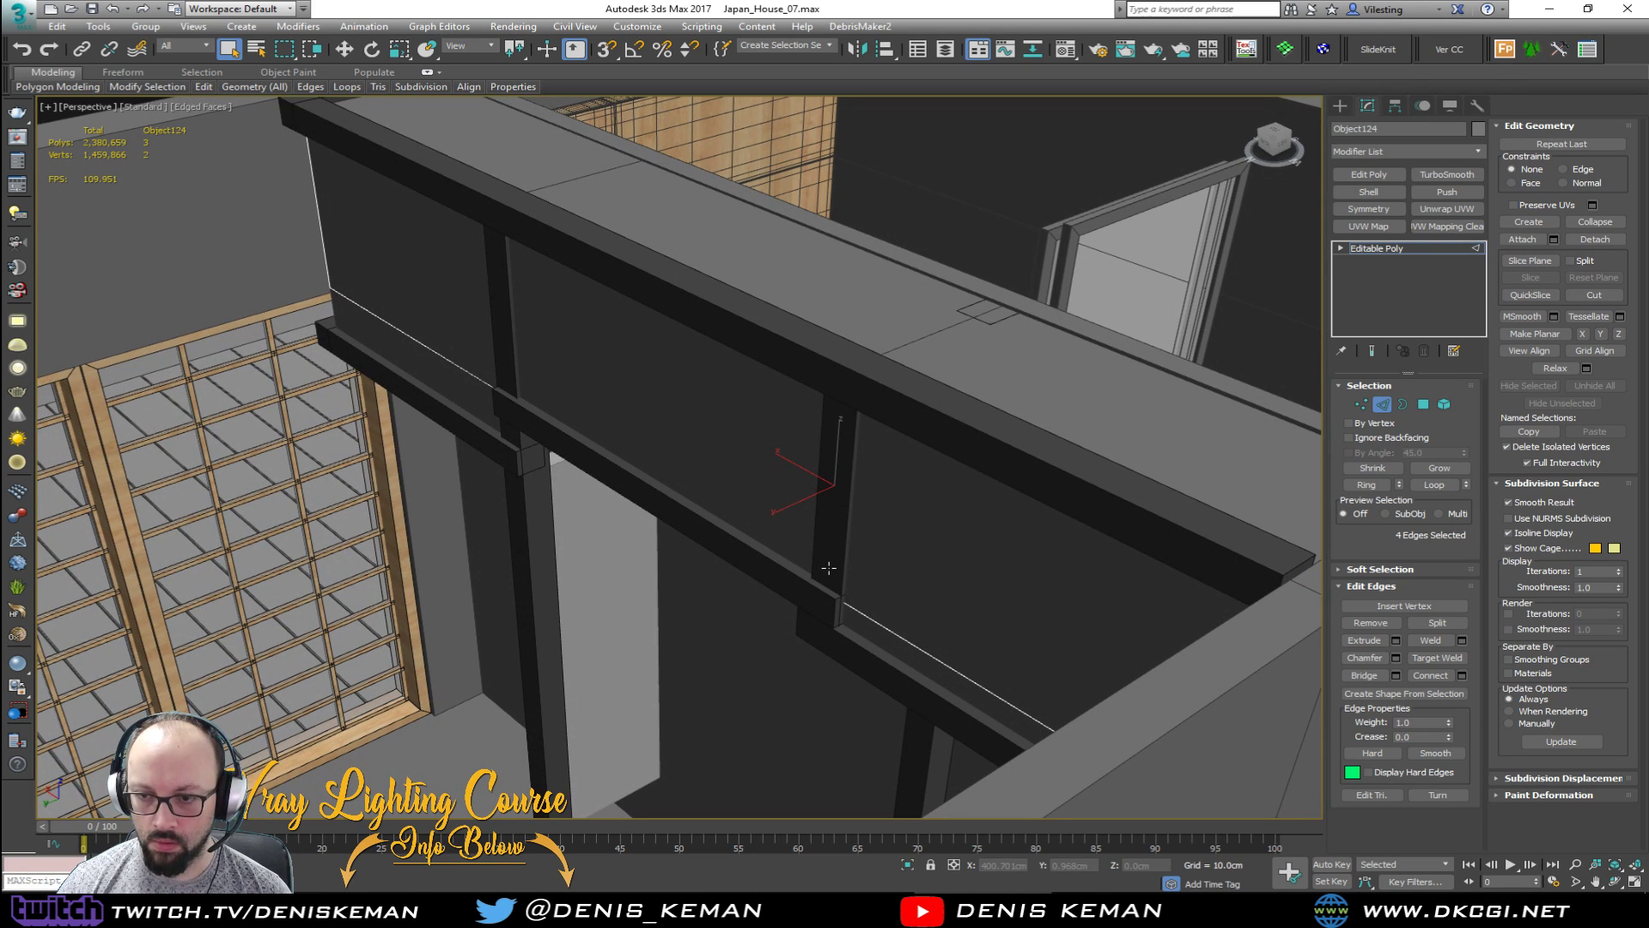
{"action": "key", "text": "F4"}
{"action": "key", "text": "F4"}
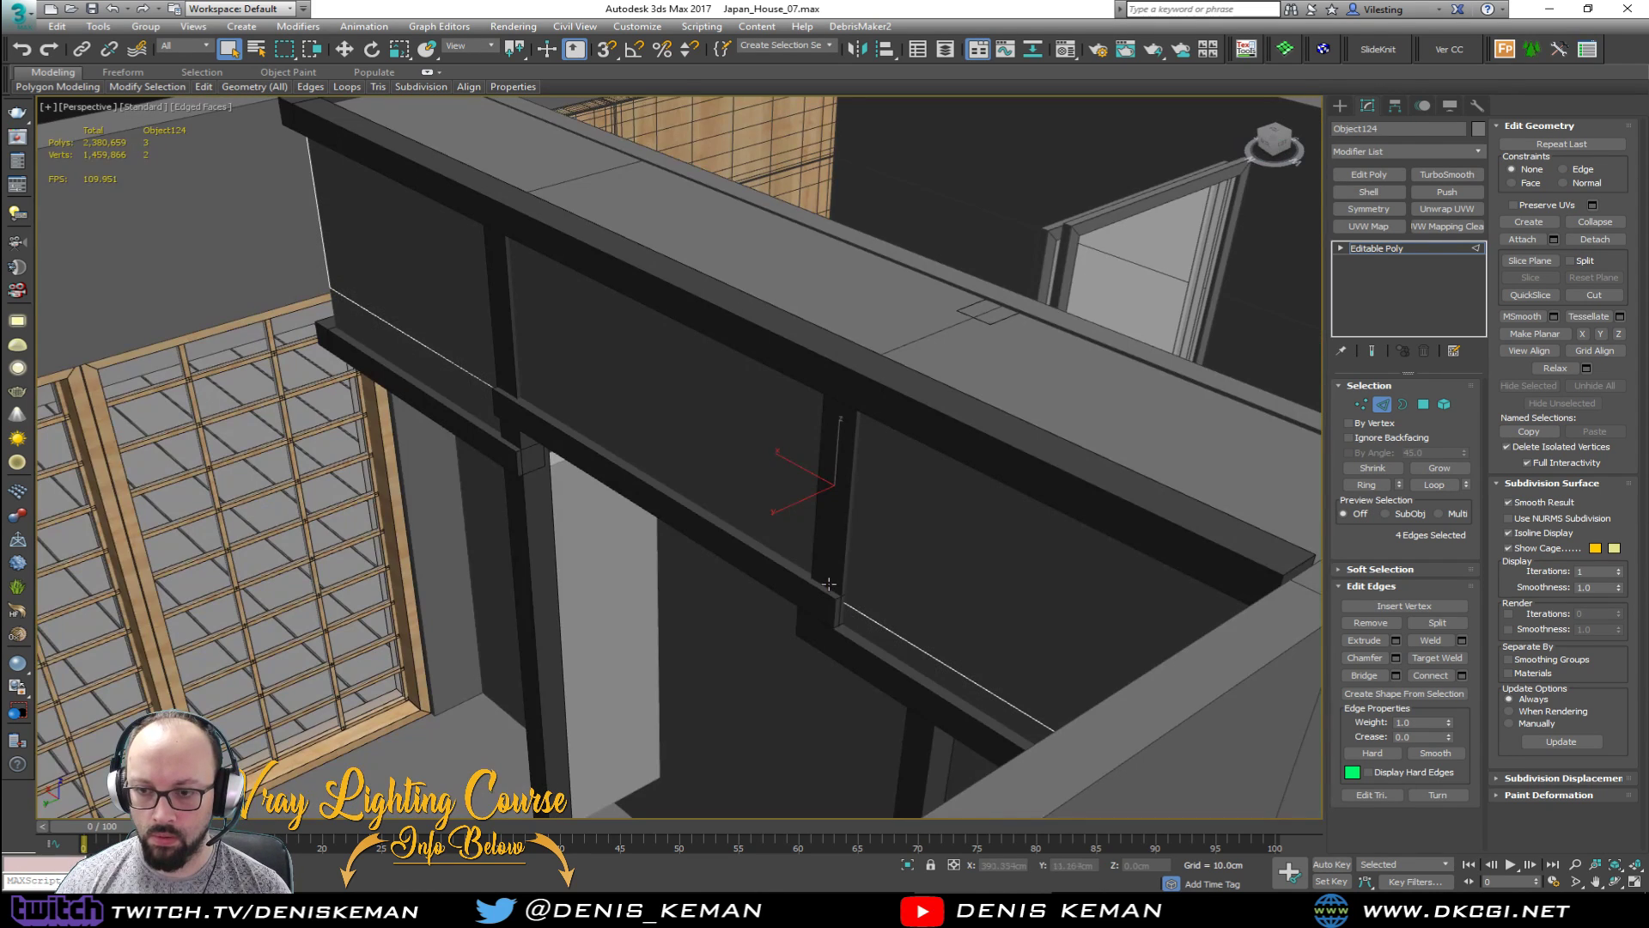
Step: Add the two vertical posts and three horizontal rails to the panel selection and isolate them together
{"action": "key", "text": "4"}
{"action": "key", "text": "4"}
{"action": "left_click", "coordinate": [830, 571], "text": "ctrl"}
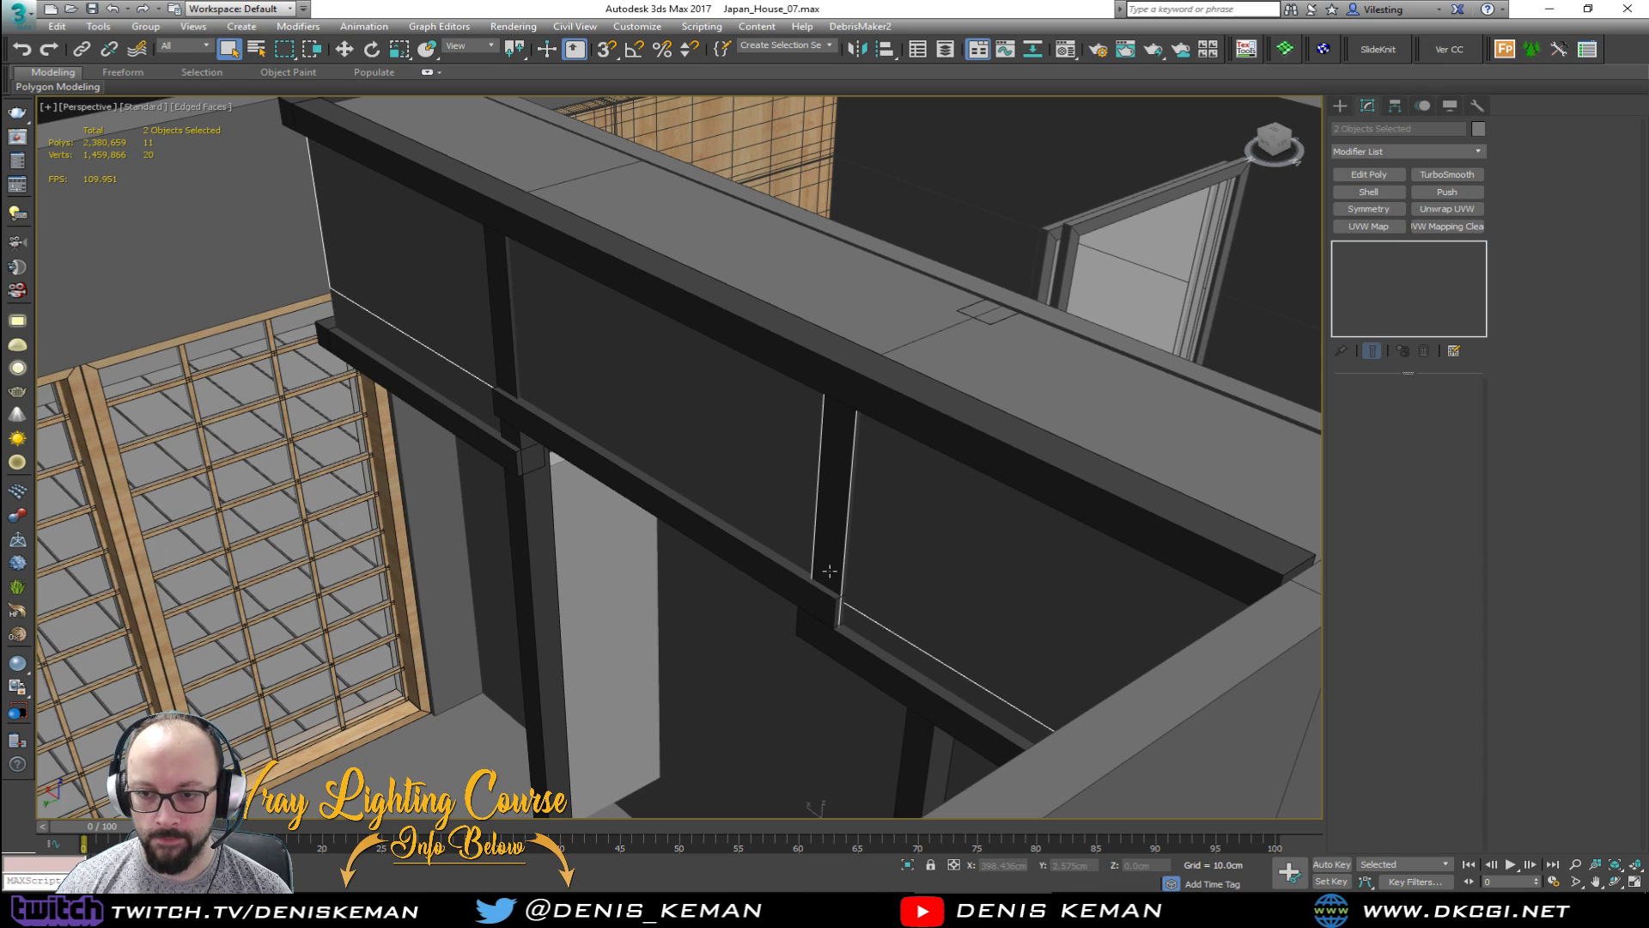
{"action": "left_click", "coordinate": [500, 377], "text": "ctrl"}
{"action": "middle_click_drag", "start_coordinate": [509, 393], "coordinate": [692, 402], "text": "alt"}
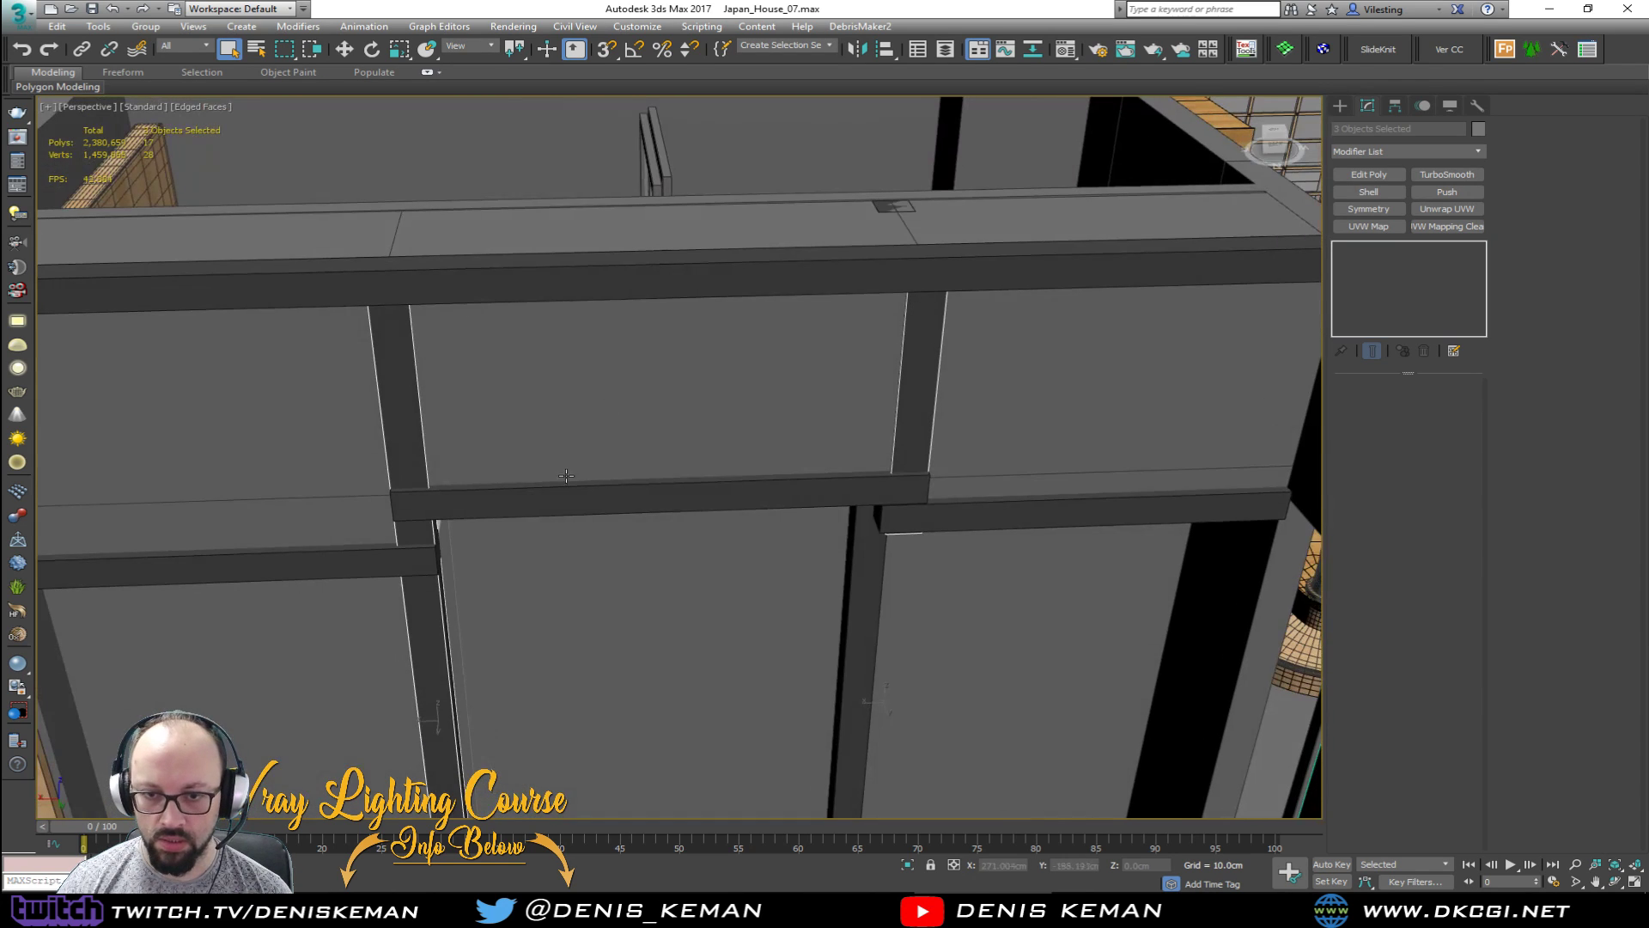
{"action": "left_click", "coordinate": [564, 505], "text": "ctrl"}
{"action": "left_click", "coordinate": [408, 567], "text": "ctrl"}
{"action": "left_click", "coordinate": [893, 524], "text": "ctrl"}
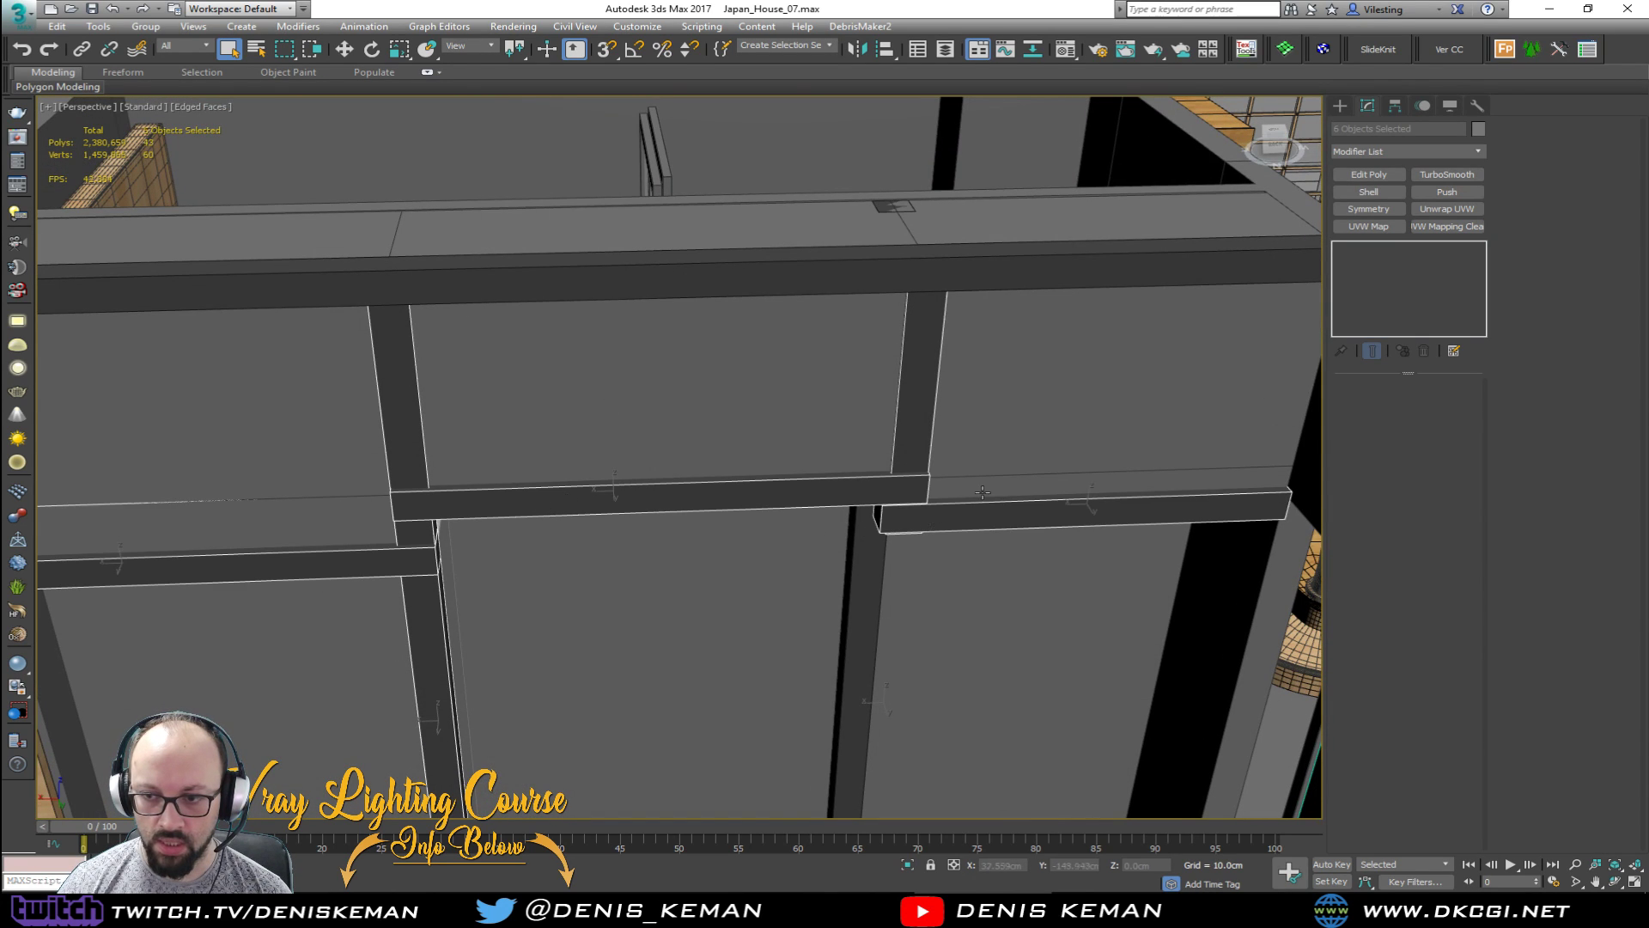
{"action": "scroll", "coordinate": [859, 511], "scroll_direction": "down", "scroll_amount": 3}
{"action": "key", "text": "alt+q"}
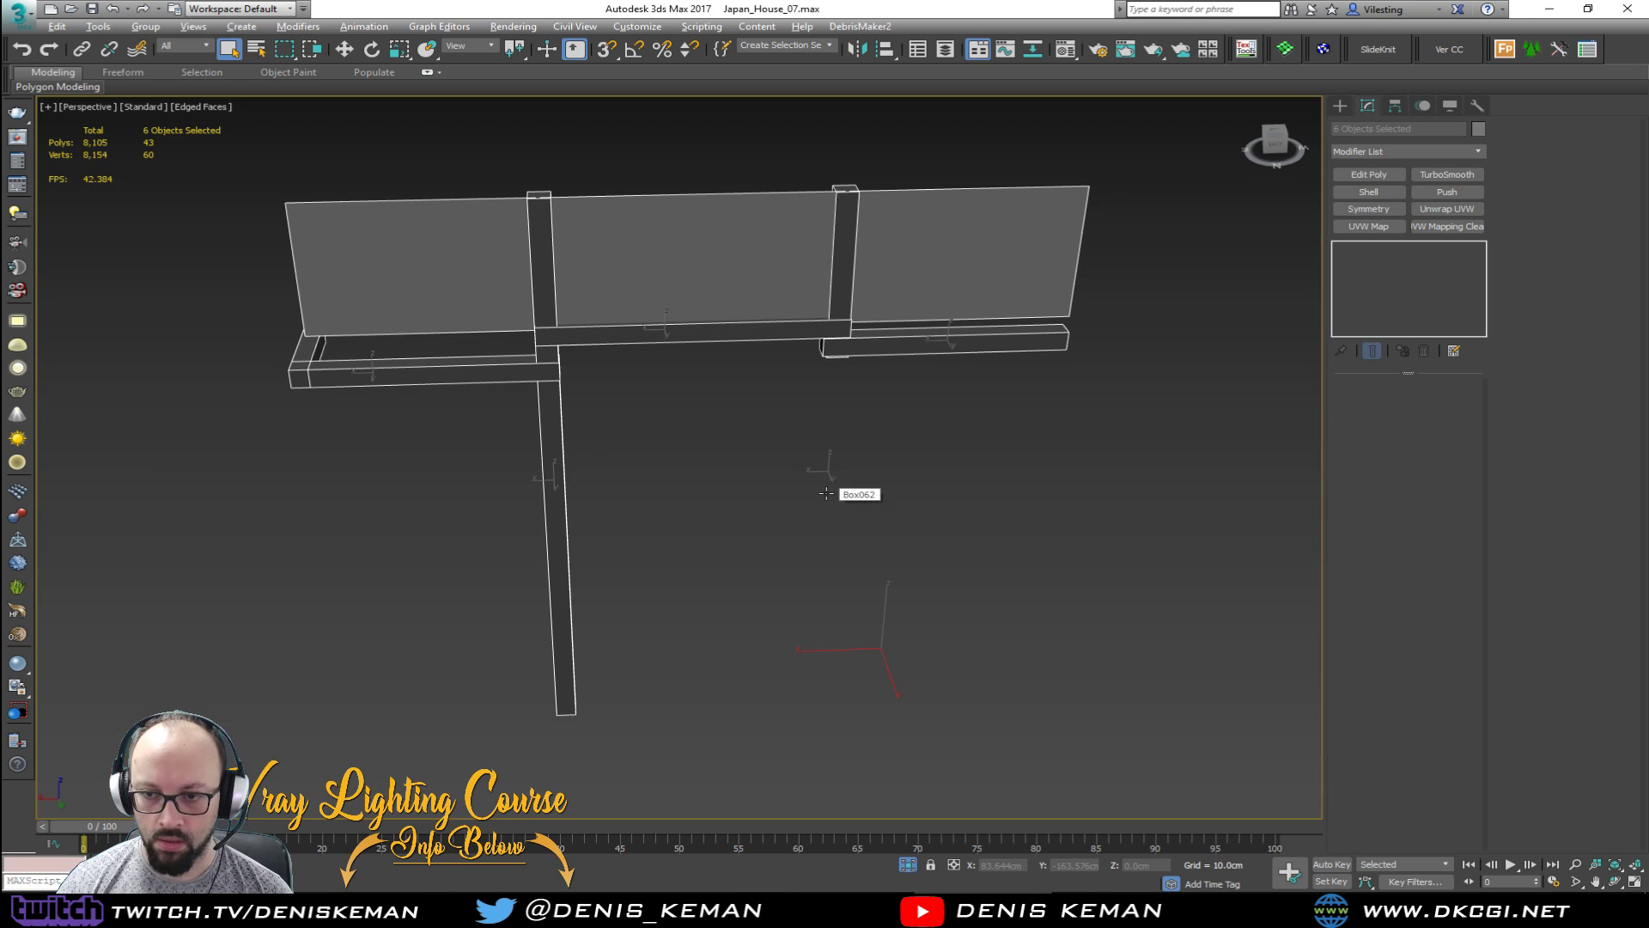
Step: Lower the bottom edges of the two outer panels to meet the horizontal rails beneath them
{"action": "left_click", "coordinate": [902, 512]}
{"action": "middle_click_drag", "start_coordinate": [658, 420], "coordinate": [651, 369], "text": "alt"}
{"action": "left_click", "coordinate": [510, 267]}
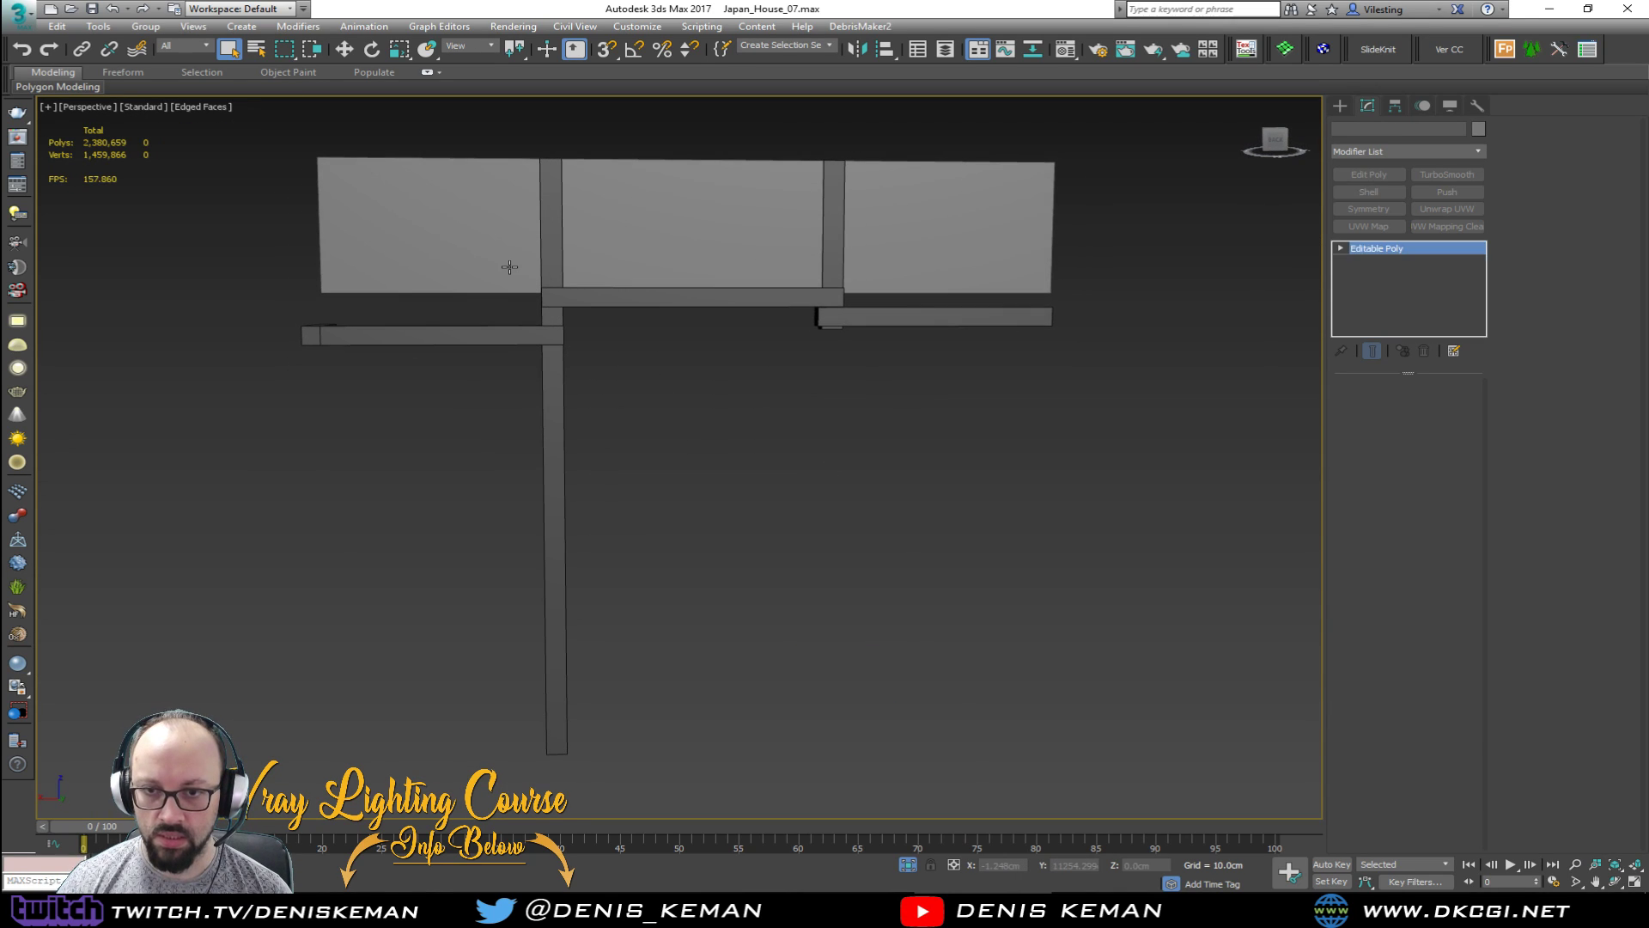
{"action": "key", "text": "2"}
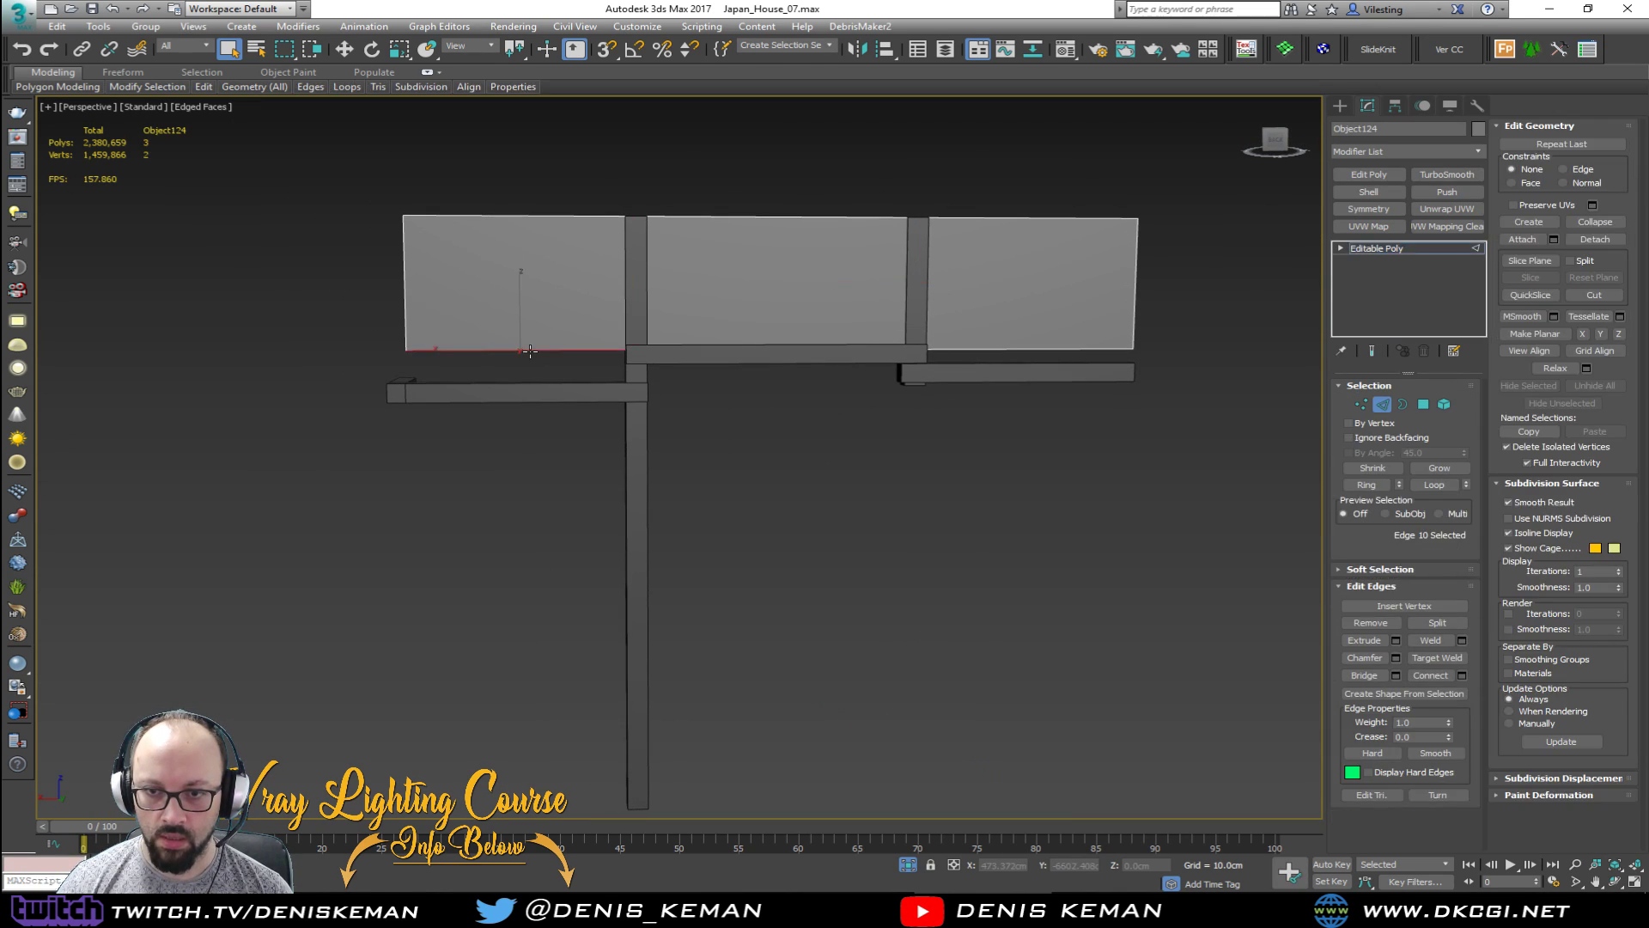
{"action": "middle_click_drag", "start_coordinate": [509, 267], "coordinate": [590, 361], "text": "alt"}
{"action": "key", "text": "w"}
{"action": "left_click_drag", "start_coordinate": [520, 306], "coordinate": [520, 331]}
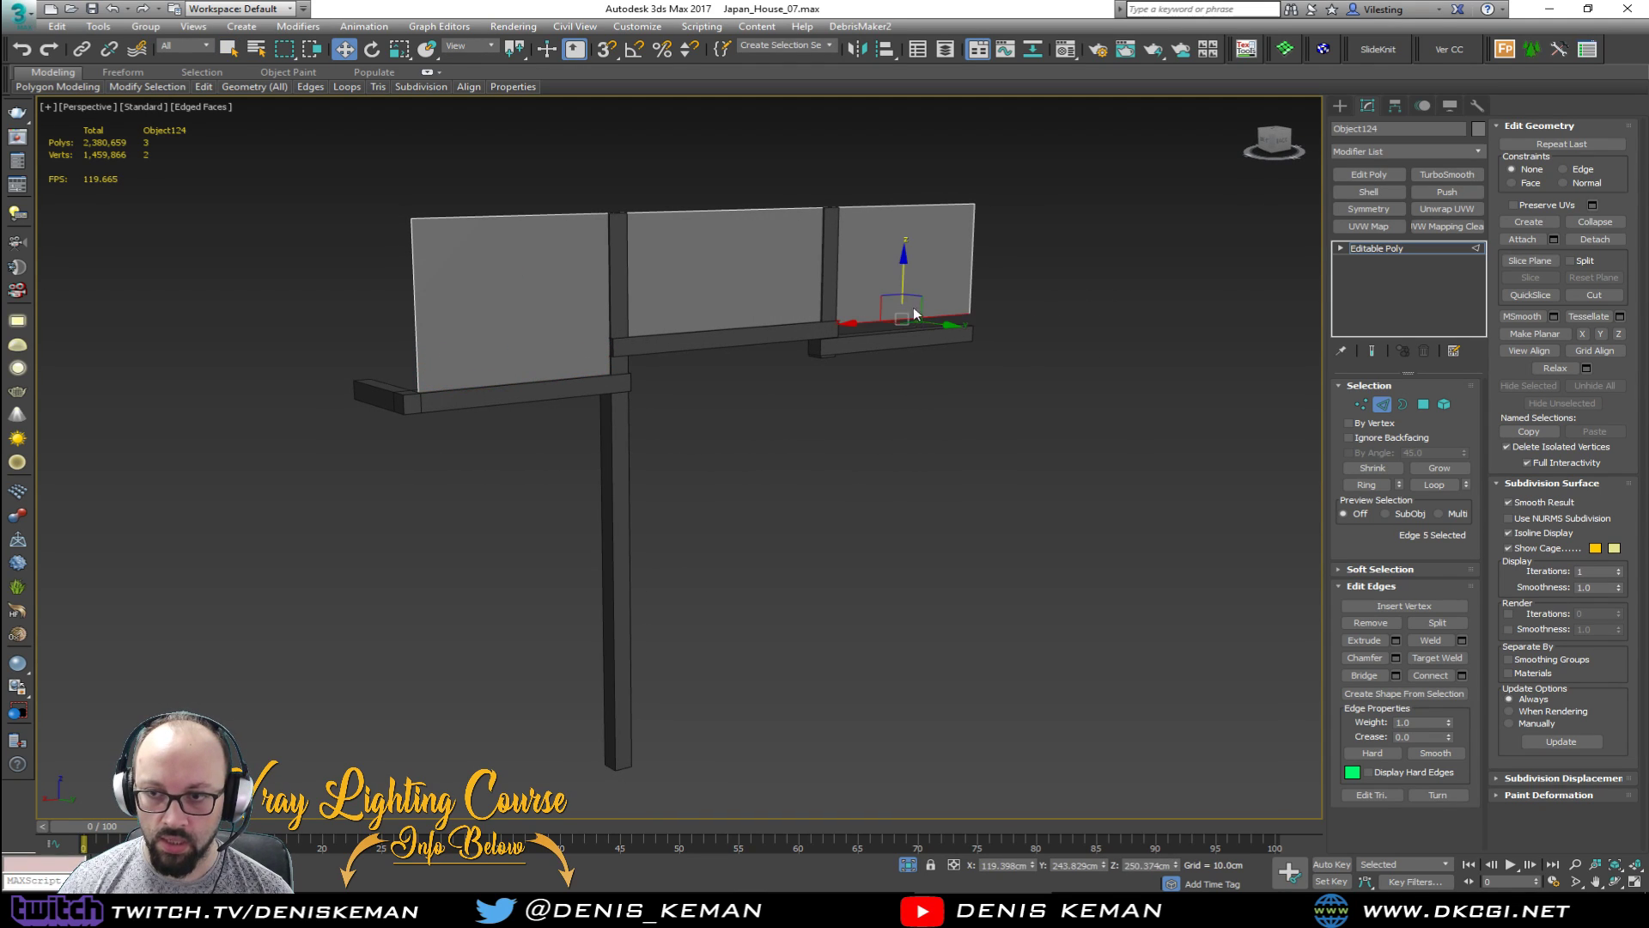
{"action": "left_click_drag", "start_coordinate": [902, 279], "coordinate": [904, 292]}
Step: Apply a Shell modifier with a 1.0 cm outer amount to the panels and move them about -1.19 cm along Y
{"action": "middle_click_drag", "start_coordinate": [919, 292], "coordinate": [941, 338], "text": "alt"}
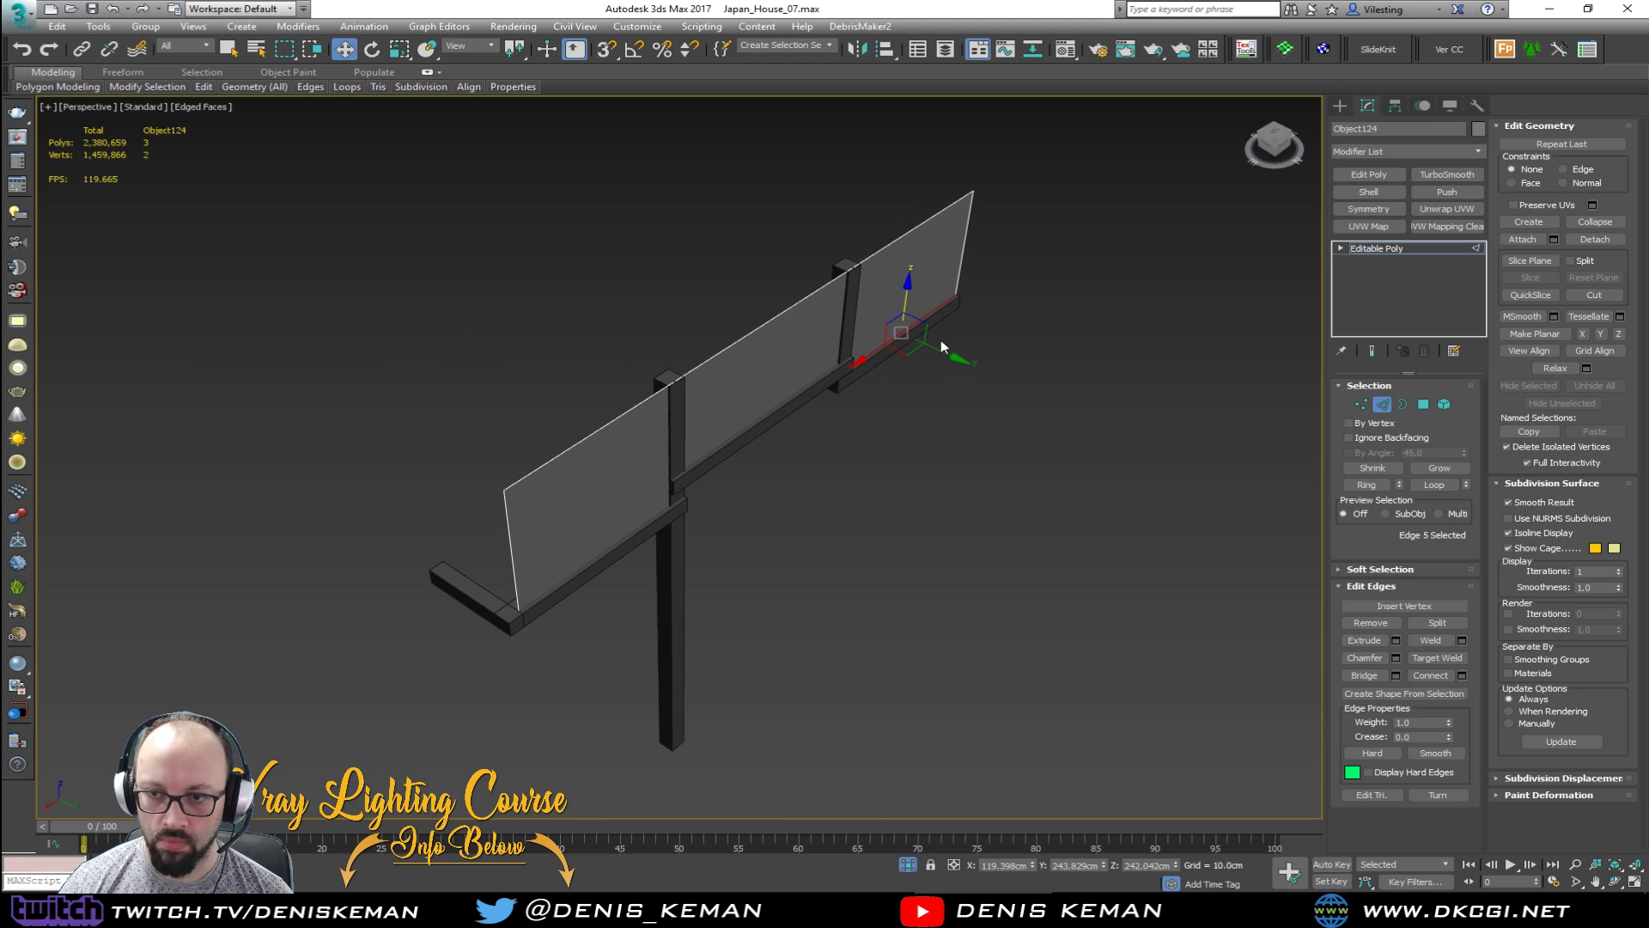
{"action": "scroll", "coordinate": [766, 358], "scroll_direction": "up", "scroll_amount": 5}
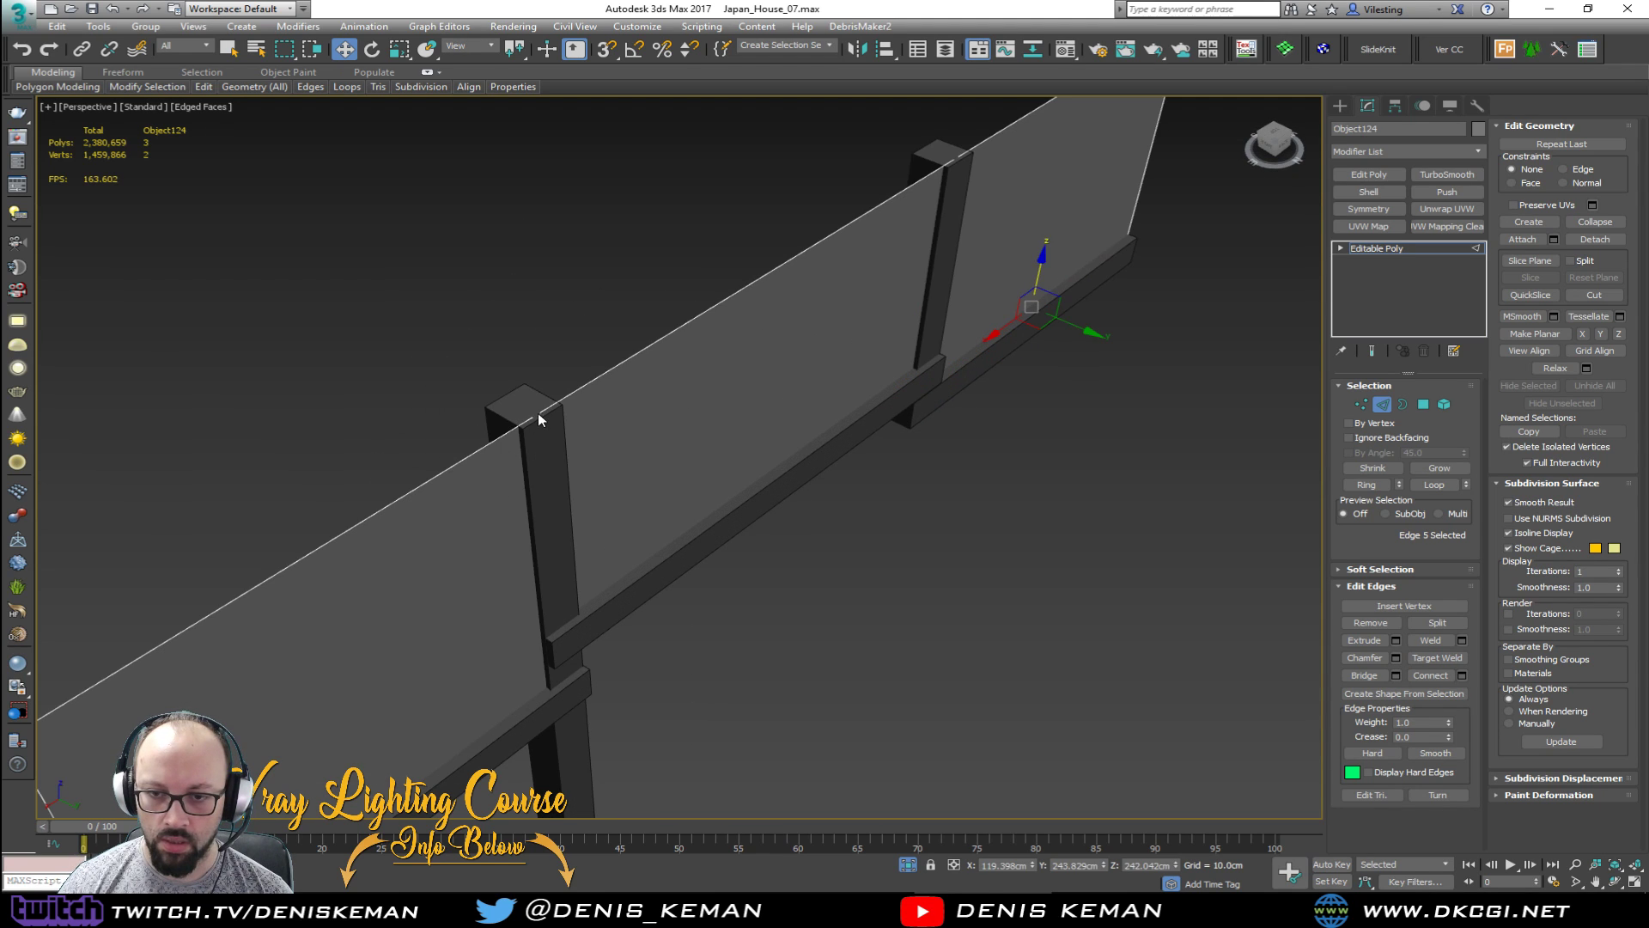
{"action": "middle_click_drag", "start_coordinate": [662, 431], "coordinate": [608, 442], "text": "alt"}
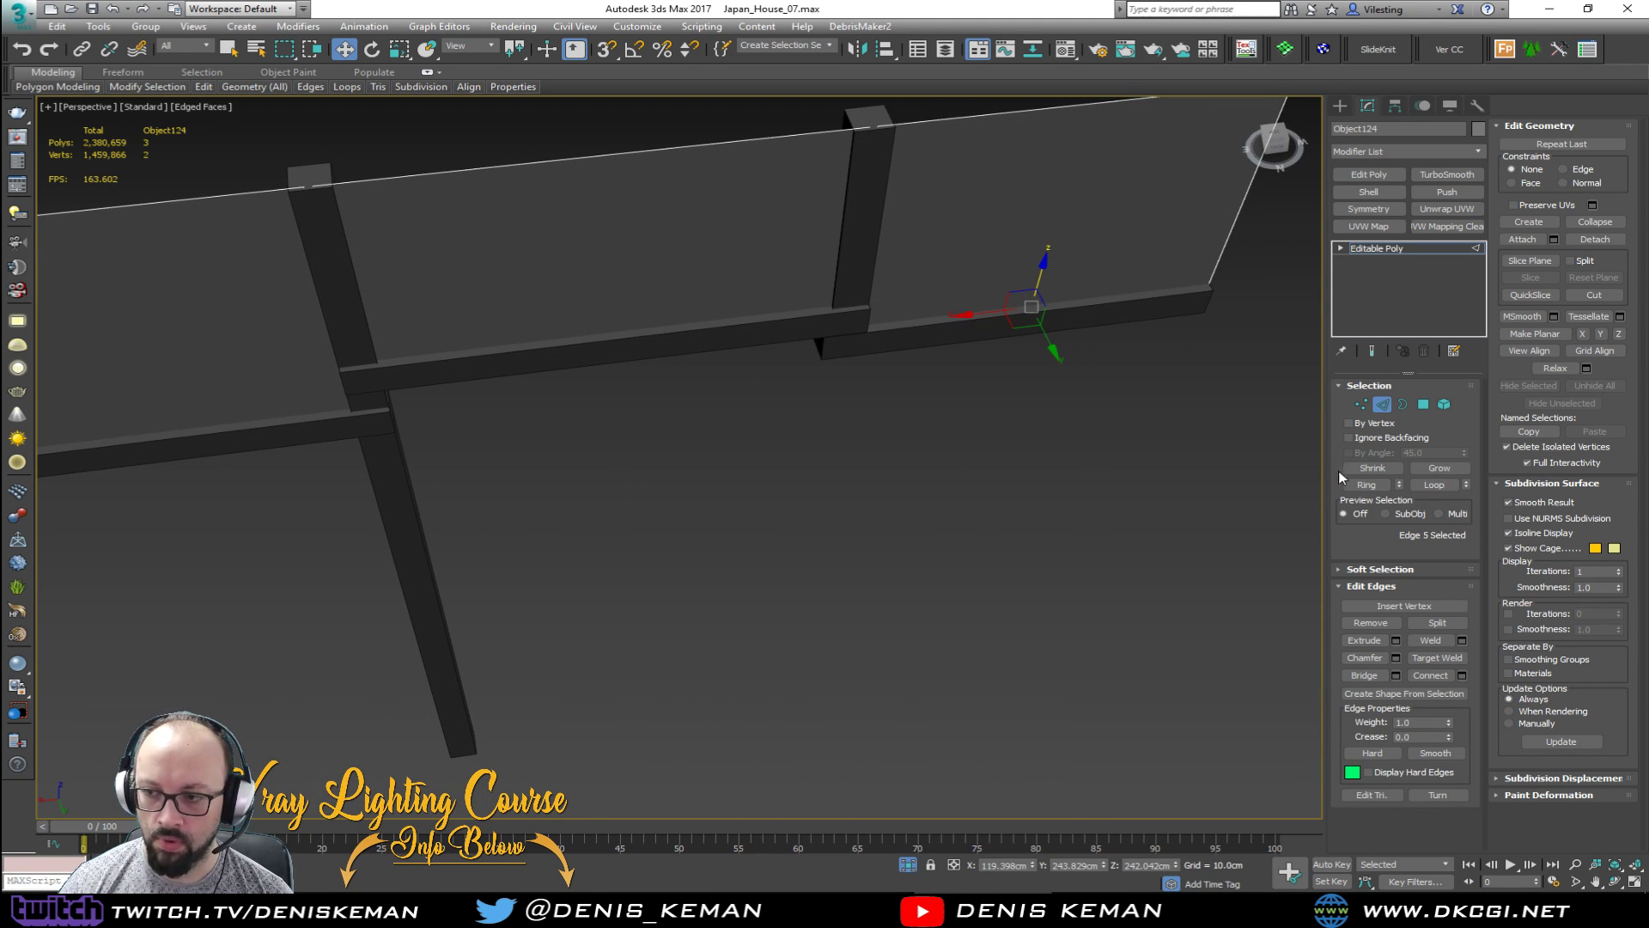
{"action": "left_click", "coordinate": [1380, 403]}
{"action": "left_click", "coordinate": [1369, 191]}
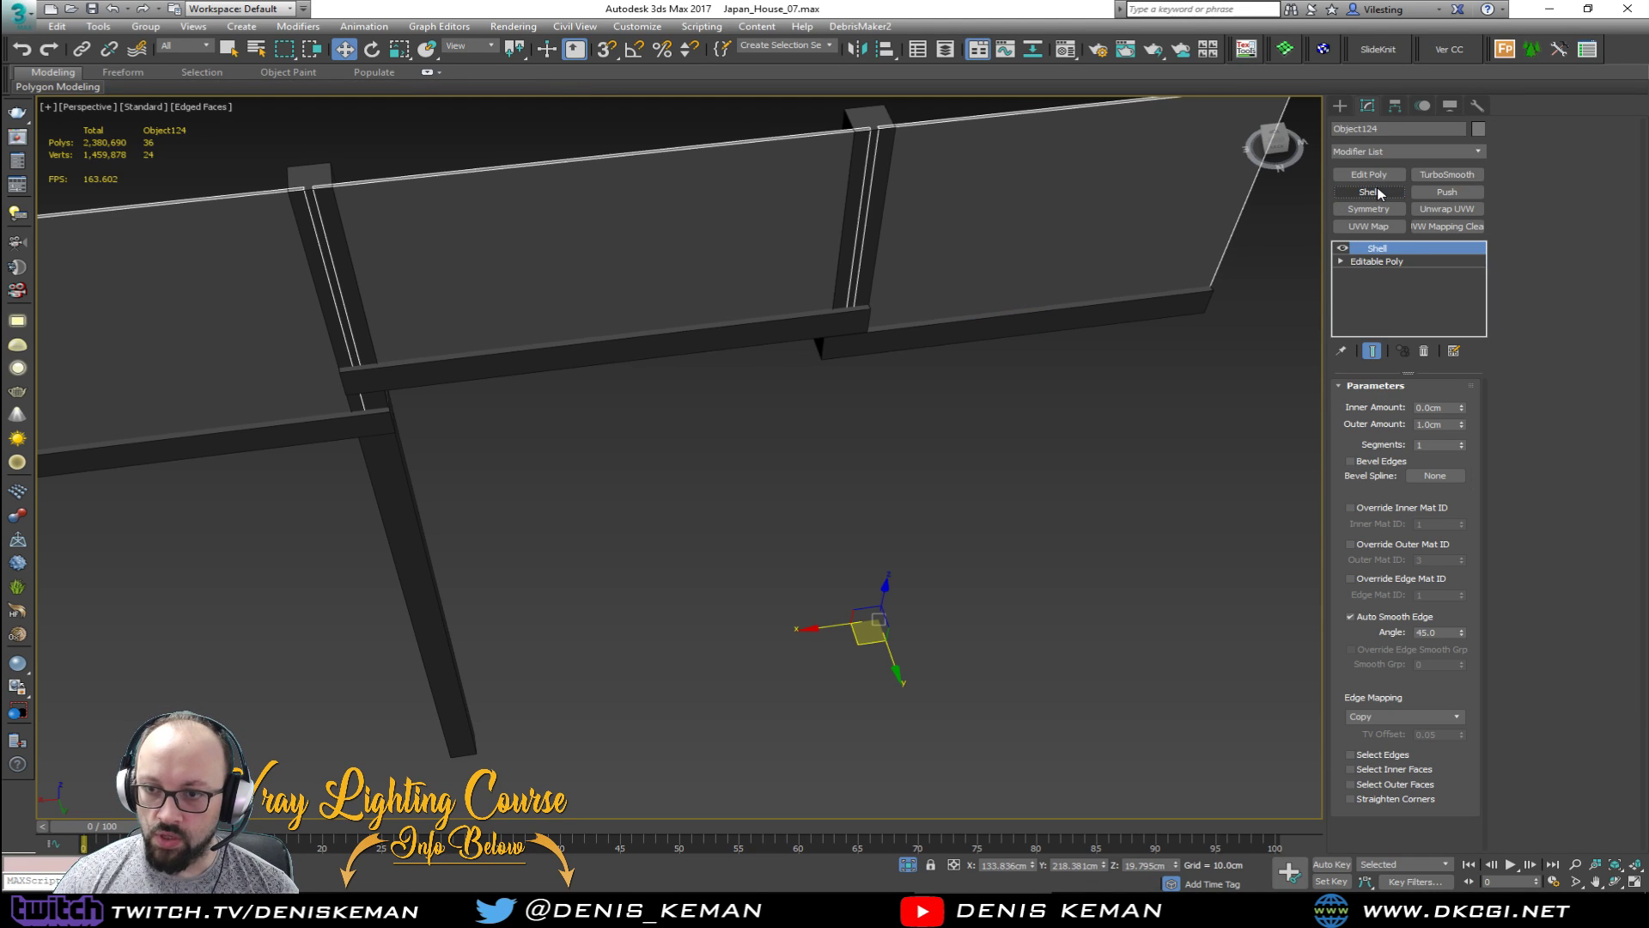
{"action": "middle_click_drag", "start_coordinate": [1164, 215], "coordinate": [1062, 444], "text": "alt"}
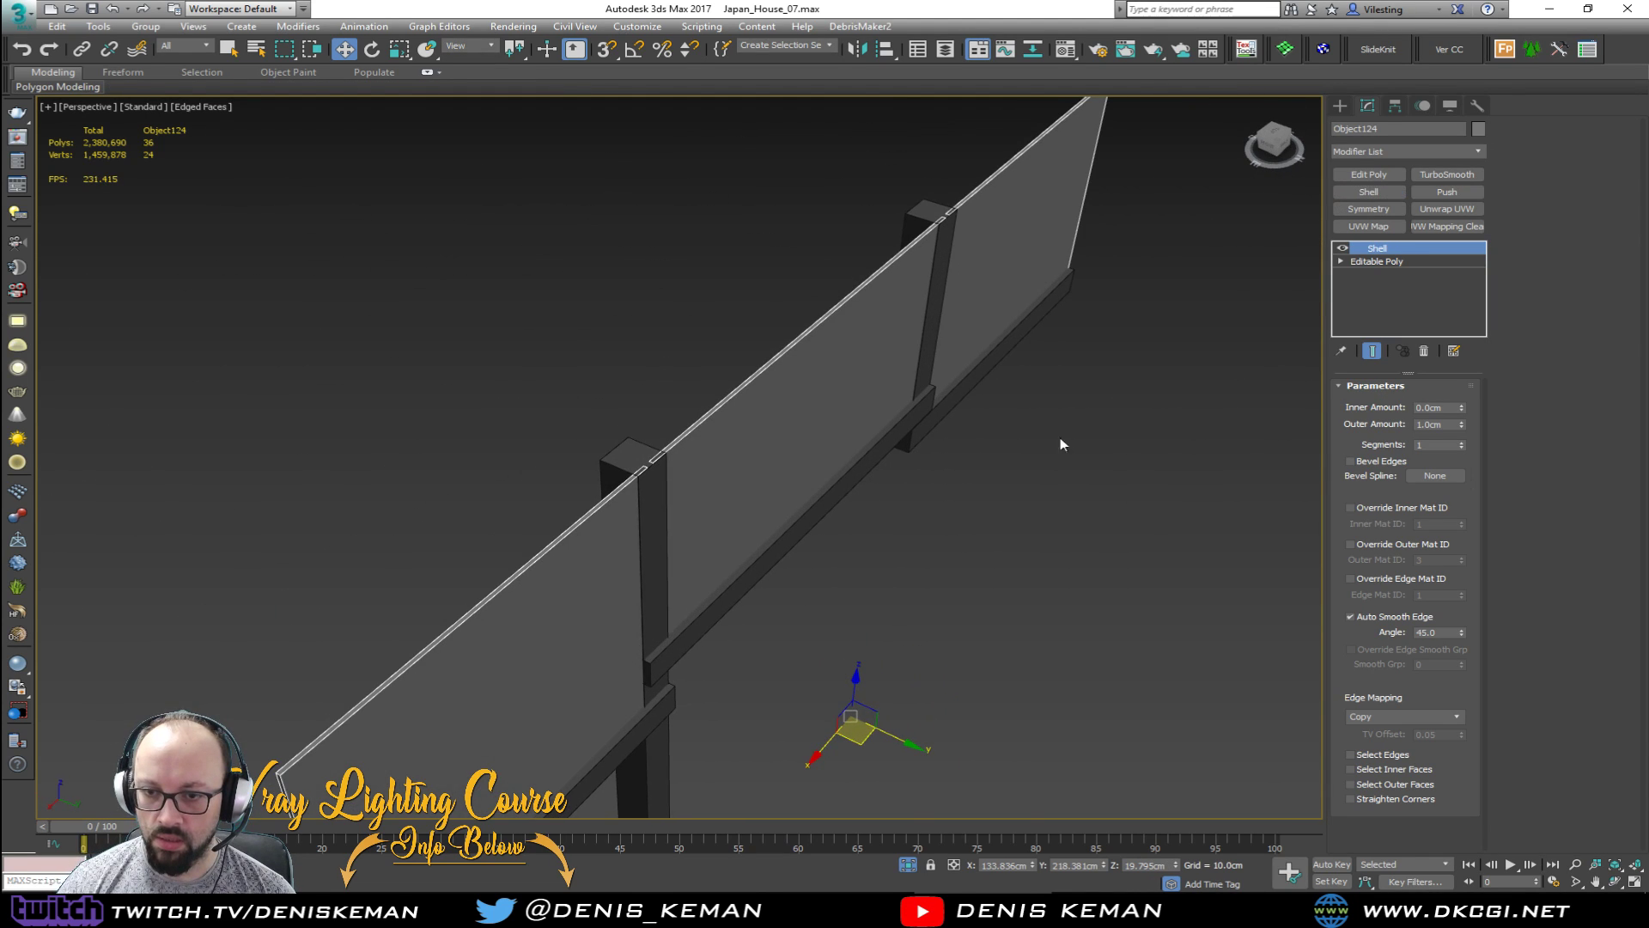
{"action": "left_click_drag", "start_coordinate": [903, 743], "coordinate": [897, 746]}
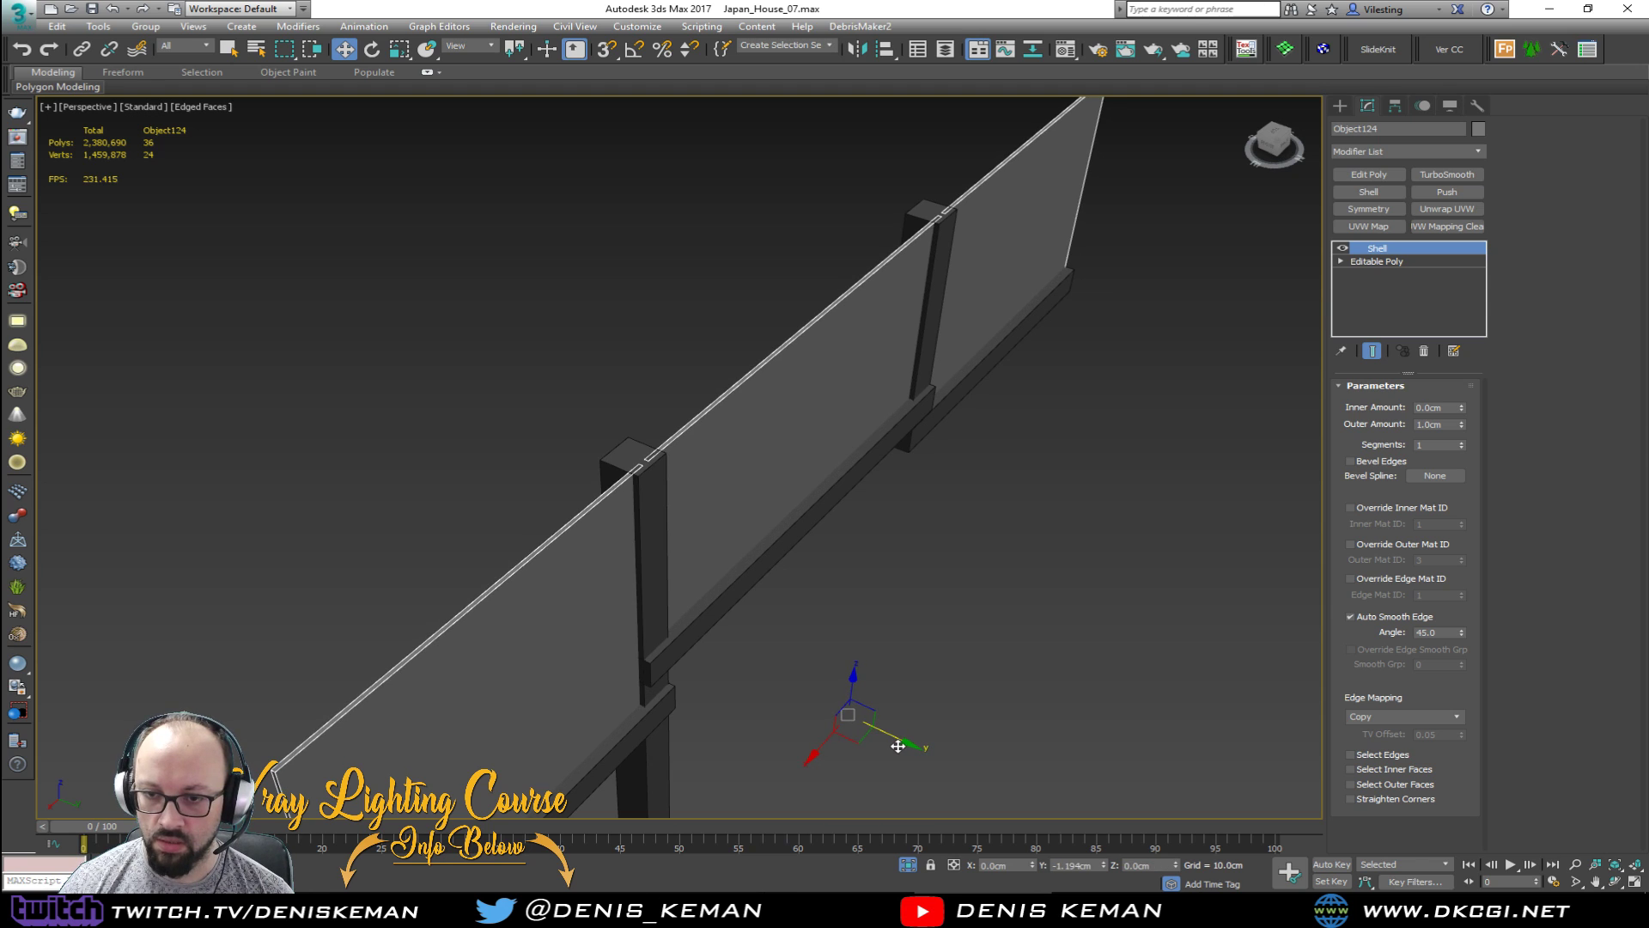
{"action": "middle_click_drag", "start_coordinate": [897, 746], "coordinate": [713, 594], "text": "alt"}
Step: End the isolation and move the shelled panels about 1.16 cm along Y, out from the wall
{"action": "right_click", "coordinate": [774, 390]}
{"action": "left_click", "coordinate": [852, 292]}
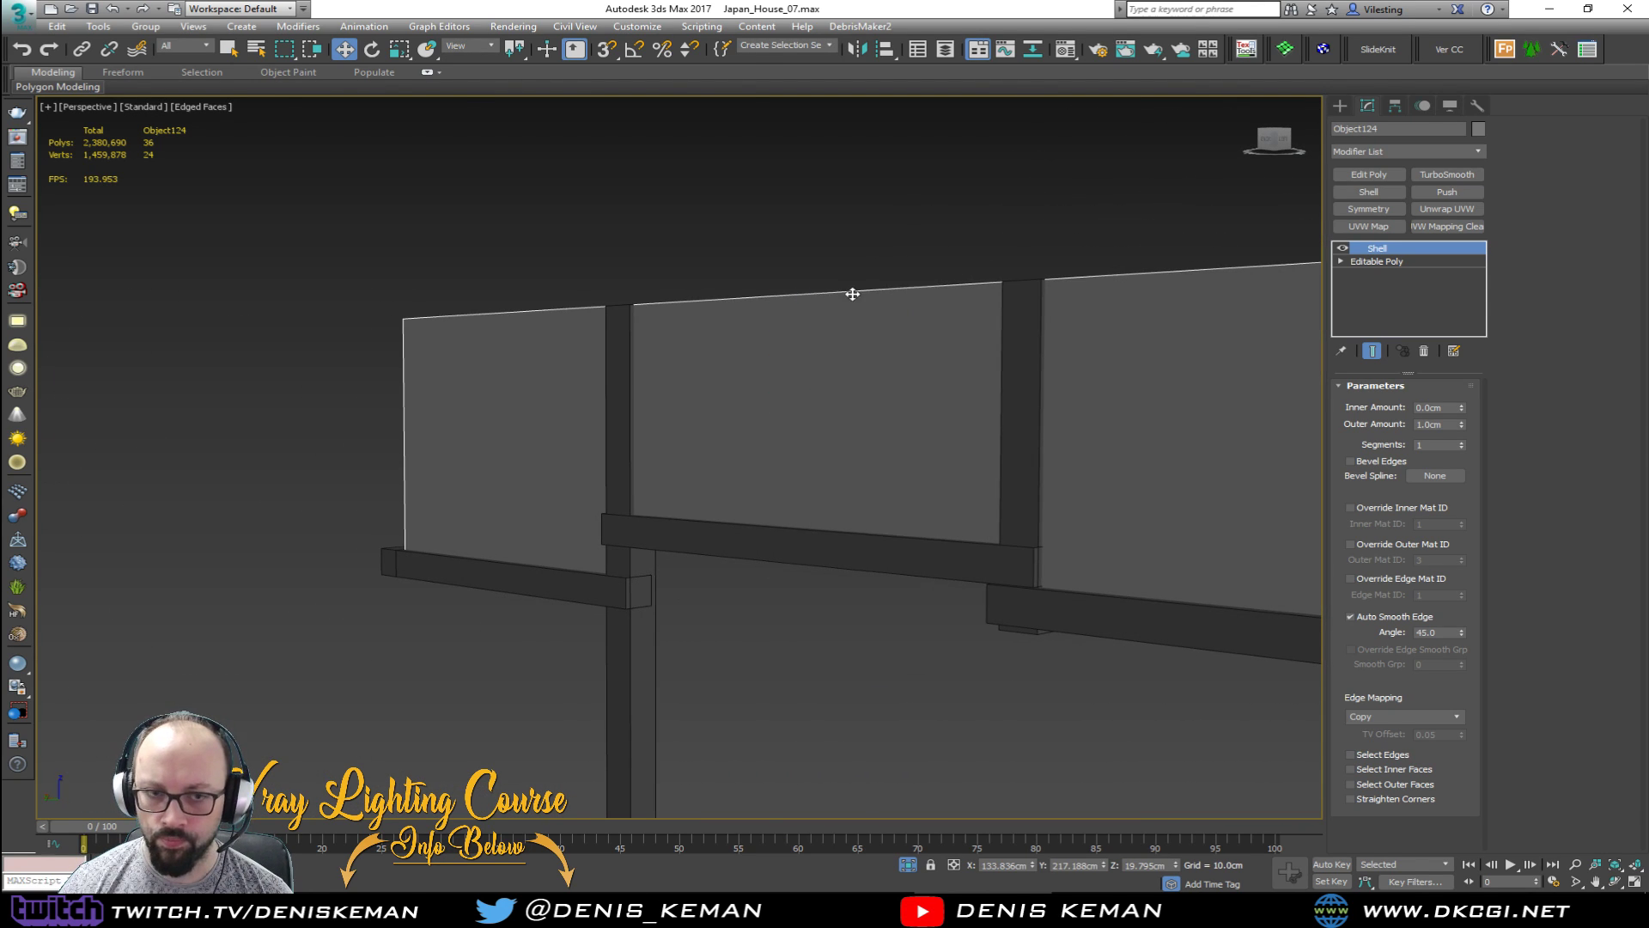
{"action": "middle_click_drag", "start_coordinate": [840, 300], "coordinate": [795, 443], "text": "alt"}
{"action": "scroll", "coordinate": [692, 537], "scroll_direction": "up", "scroll_amount": 3}
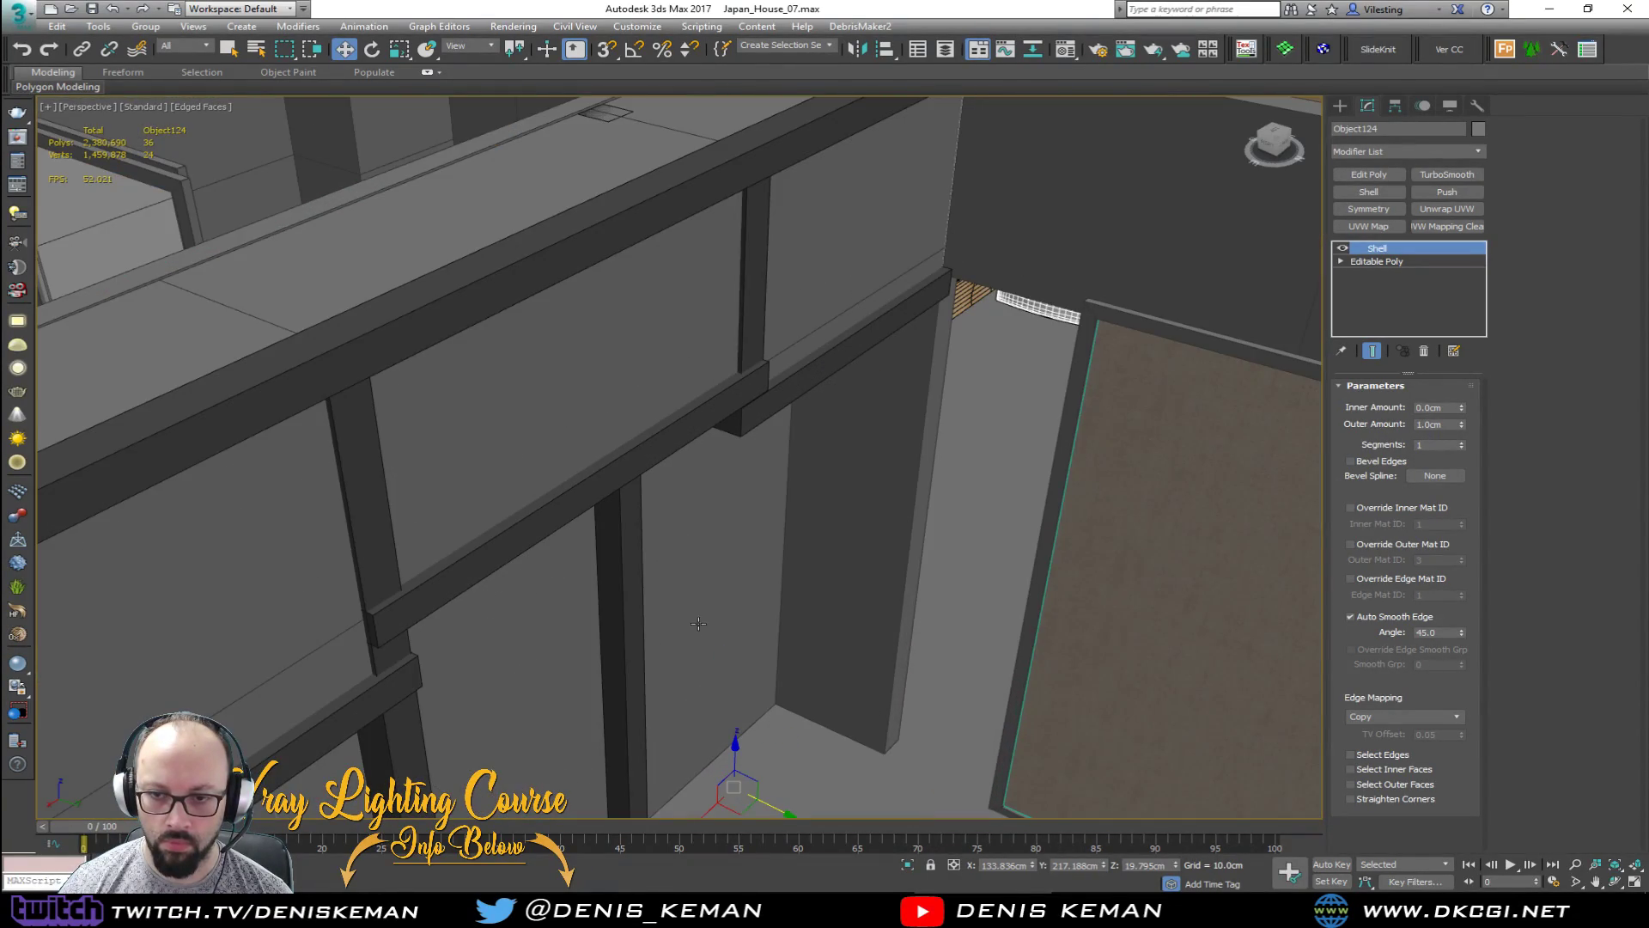
{"action": "scroll", "coordinate": [722, 512], "scroll_direction": "up", "scroll_amount": 3}
{"action": "left_click_drag", "start_coordinate": [824, 732], "coordinate": [826, 734]}
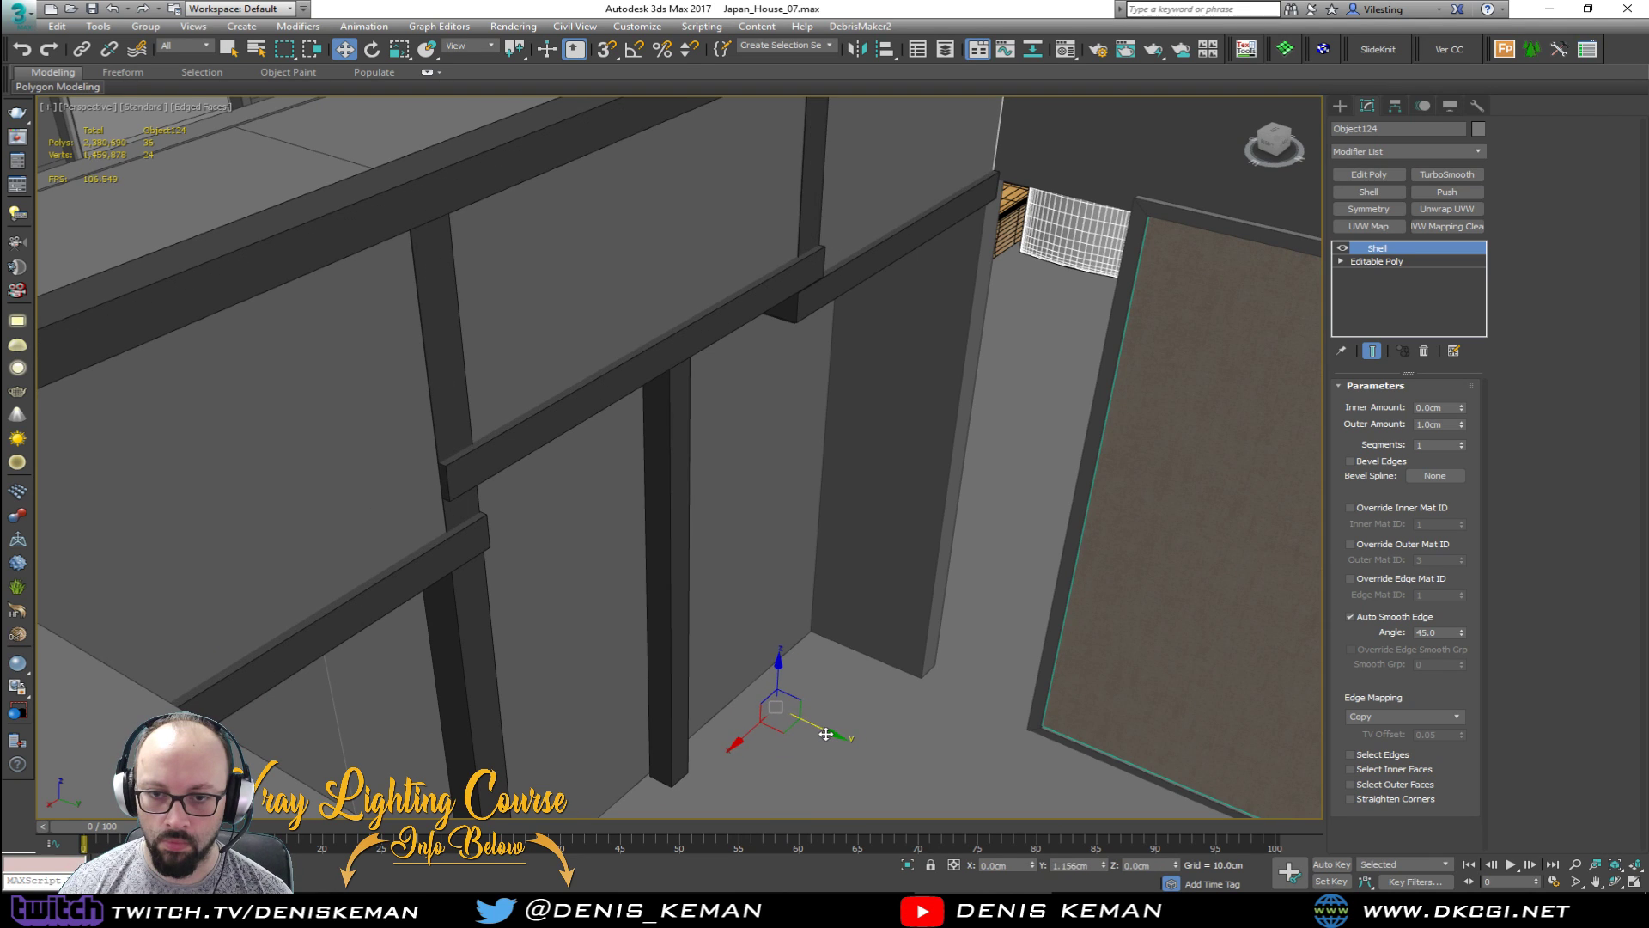
{"action": "middle_click_drag", "start_coordinate": [825, 735], "coordinate": [597, 570], "text": "alt"}
{"action": "middle_click_drag", "start_coordinate": [597, 570], "coordinate": [919, 568]}
{"action": "scroll", "coordinate": [662, 453], "scroll_direction": "down", "scroll_amount": 3}
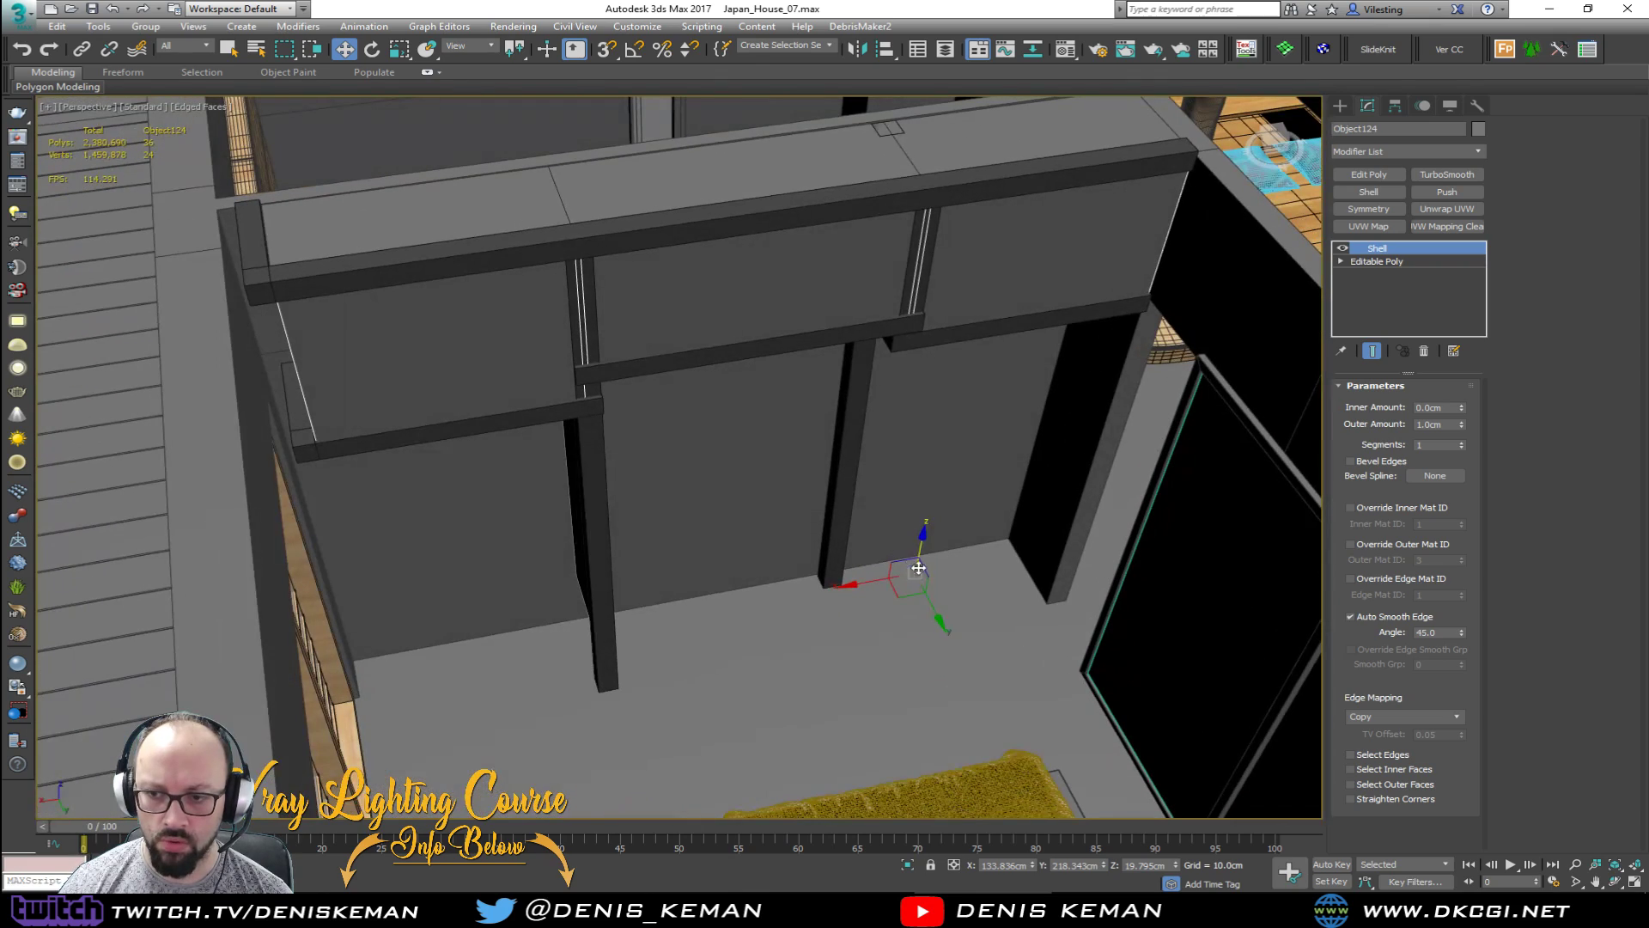
Step: Move the shelled panels about -0.88 cm along Y, so they sit back between the posts and rails
{"action": "left_click_drag", "start_coordinate": [928, 607], "coordinate": [923, 606]}
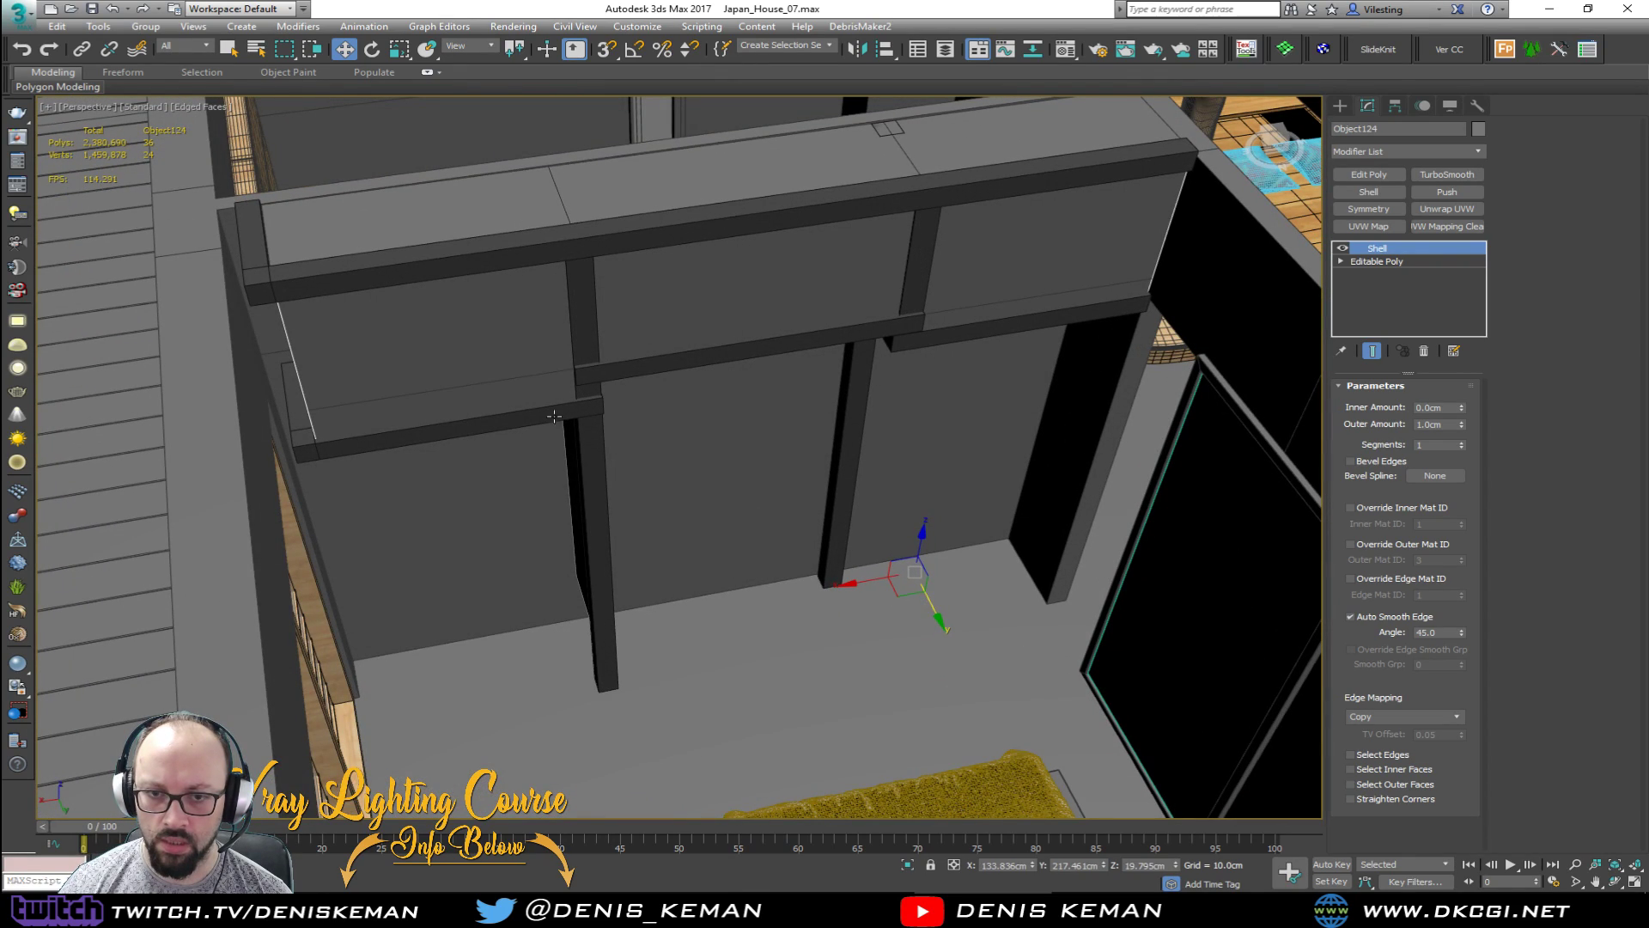
{"action": "scroll", "coordinate": [554, 415], "scroll_direction": "up", "scroll_amount": 3}
{"action": "middle_click_drag", "start_coordinate": [554, 416], "coordinate": [622, 327], "text": "alt"}
{"action": "scroll", "coordinate": [617, 370], "scroll_direction": "up", "scroll_amount": 3}
Step: Select the wall polygons behind the panels with a 45° angle selection and move them about -1.13 cm along Y
{"action": "left_click", "coordinate": [846, 362]}
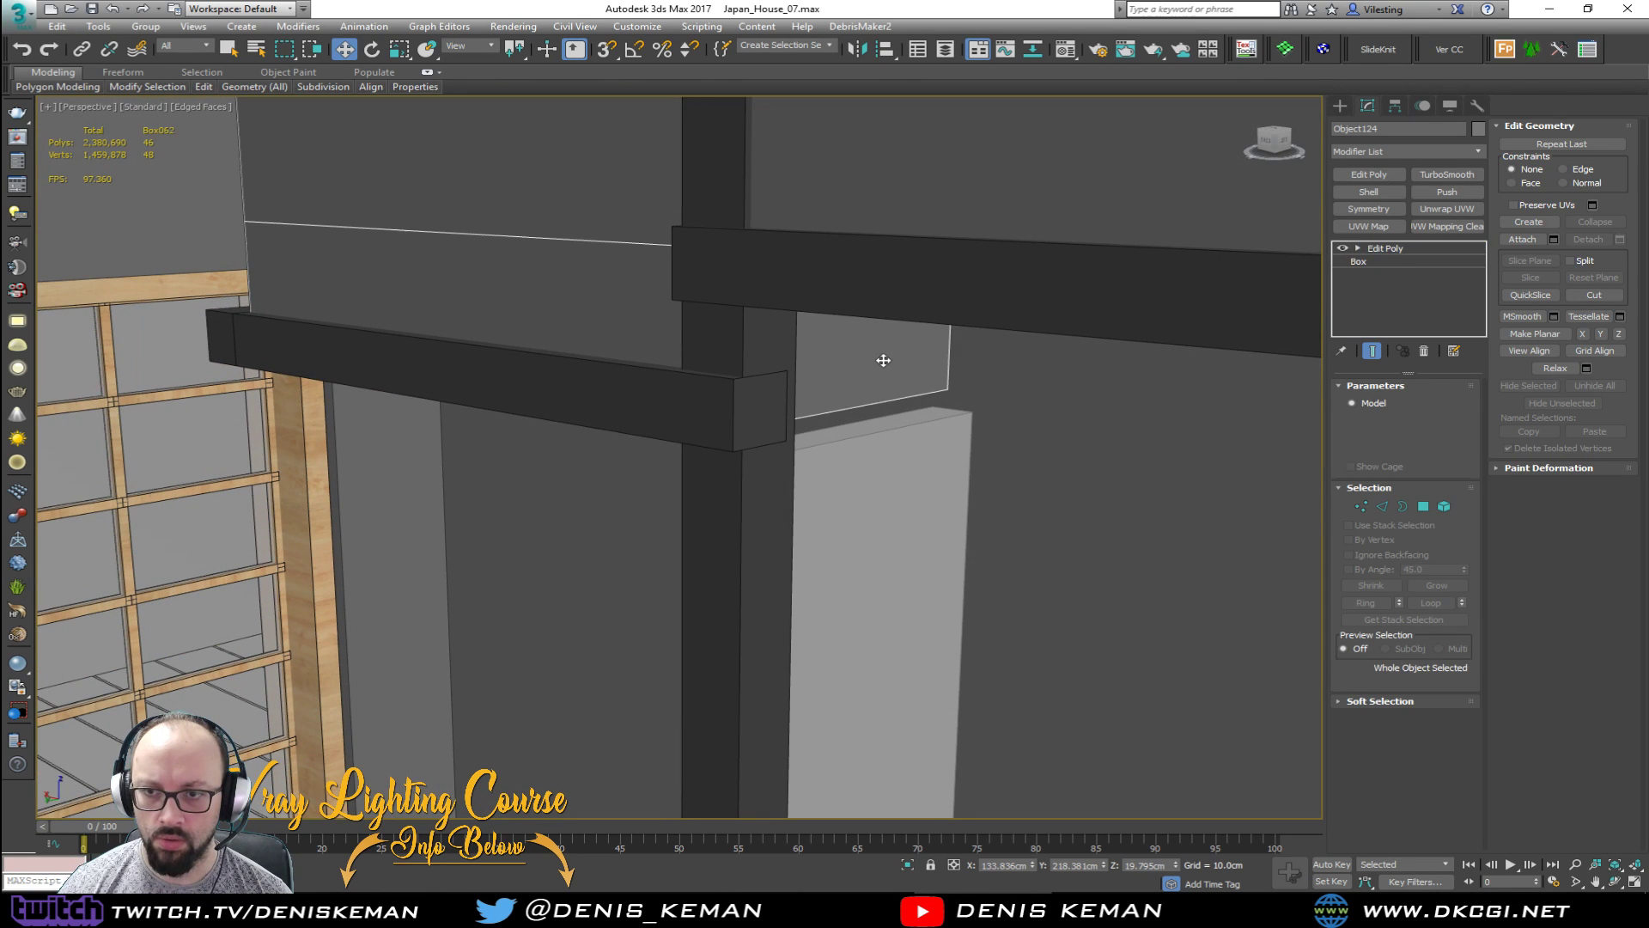
{"action": "middle_click_drag", "start_coordinate": [883, 361], "coordinate": [791, 497]}
{"action": "scroll", "coordinate": [791, 497], "scroll_direction": "down", "scroll_amount": 2}
{"action": "key", "text": "4"}
{"action": "left_click", "coordinate": [616, 462]}
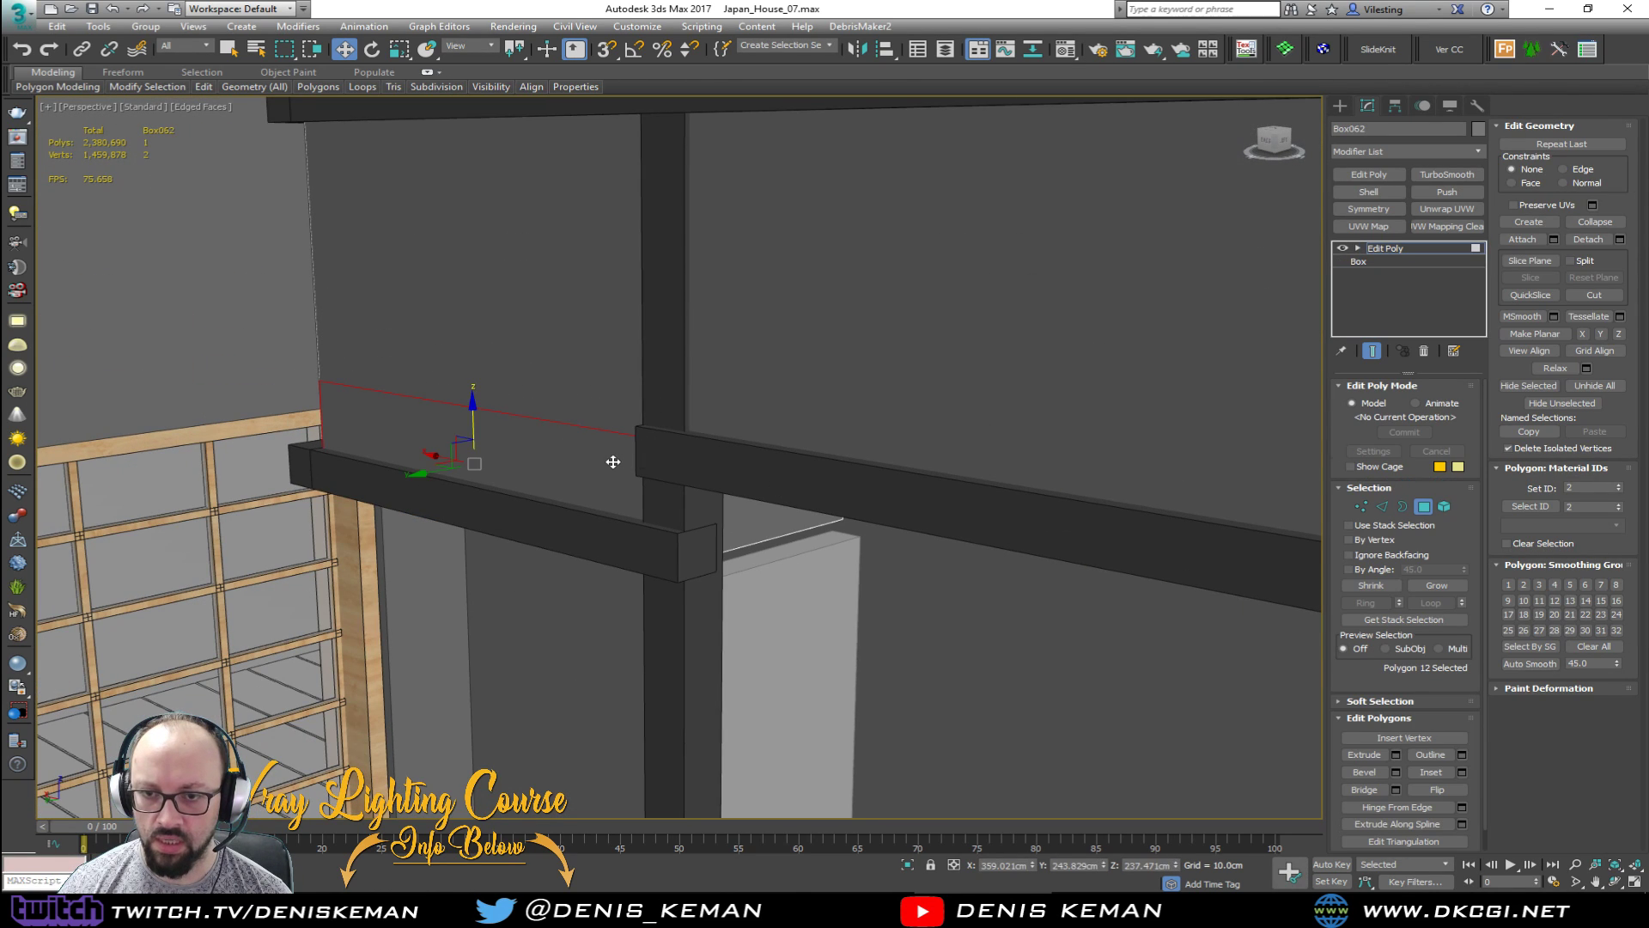
{"action": "middle_click_drag", "start_coordinate": [616, 461], "coordinate": [990, 523], "text": "alt"}
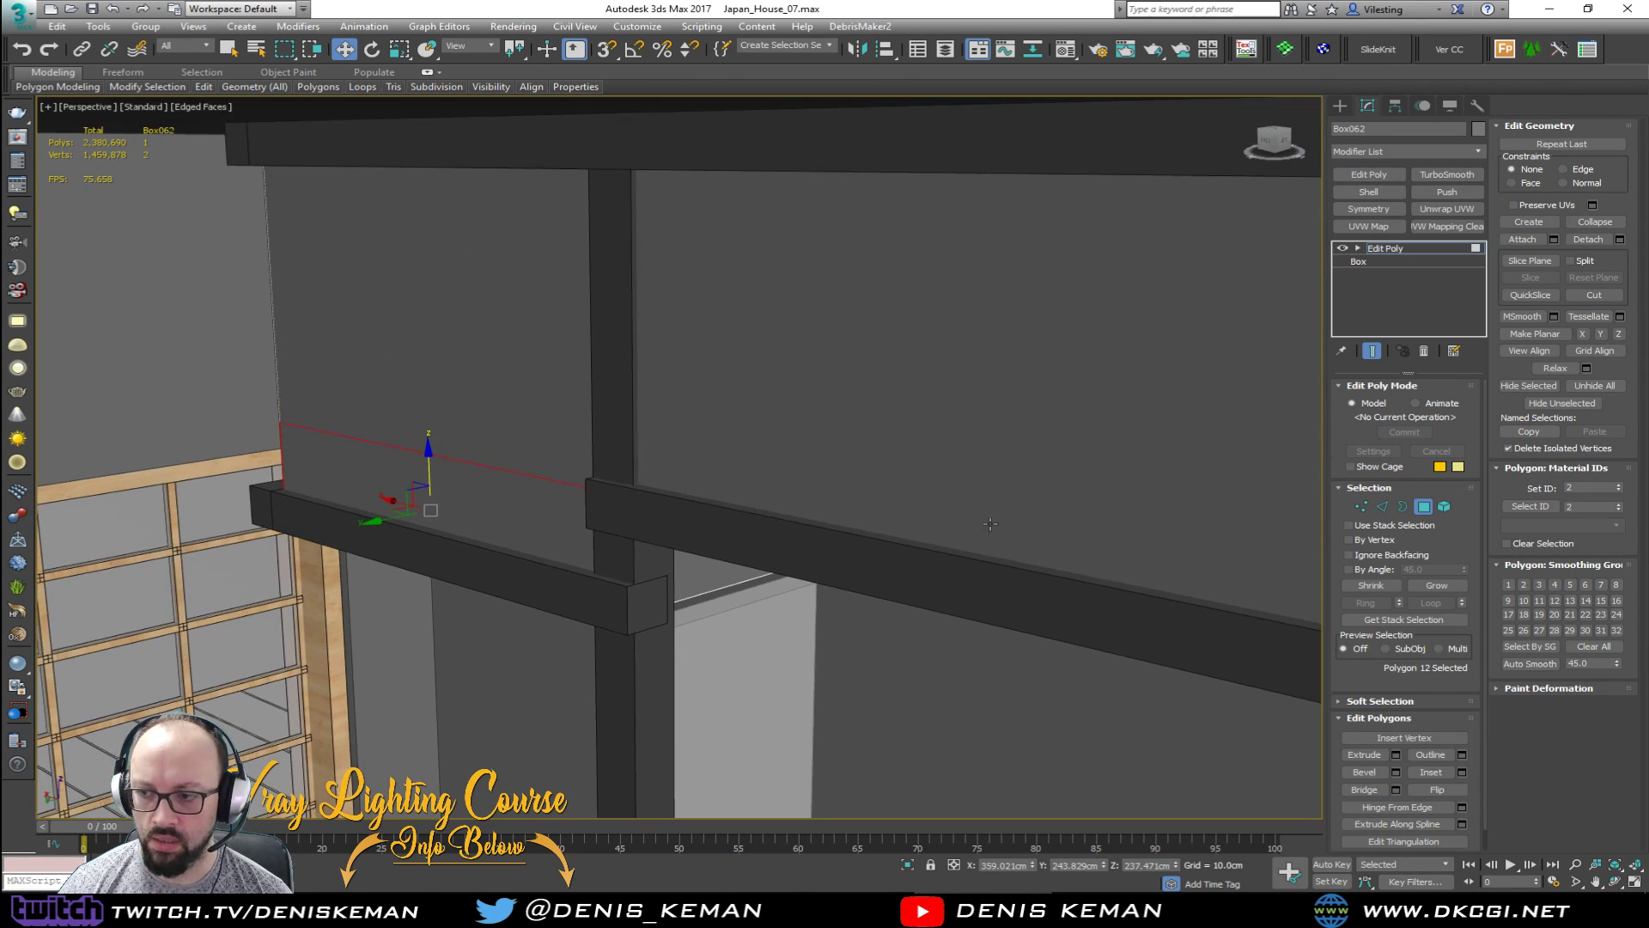
{"action": "left_click", "coordinate": [1384, 570]}
{"action": "left_click", "coordinate": [733, 479]}
{"action": "key", "text": "F3"}
{"action": "middle_click_drag", "start_coordinate": [780, 473], "coordinate": [741, 486], "text": "alt"}
{"action": "key", "text": "F3"}
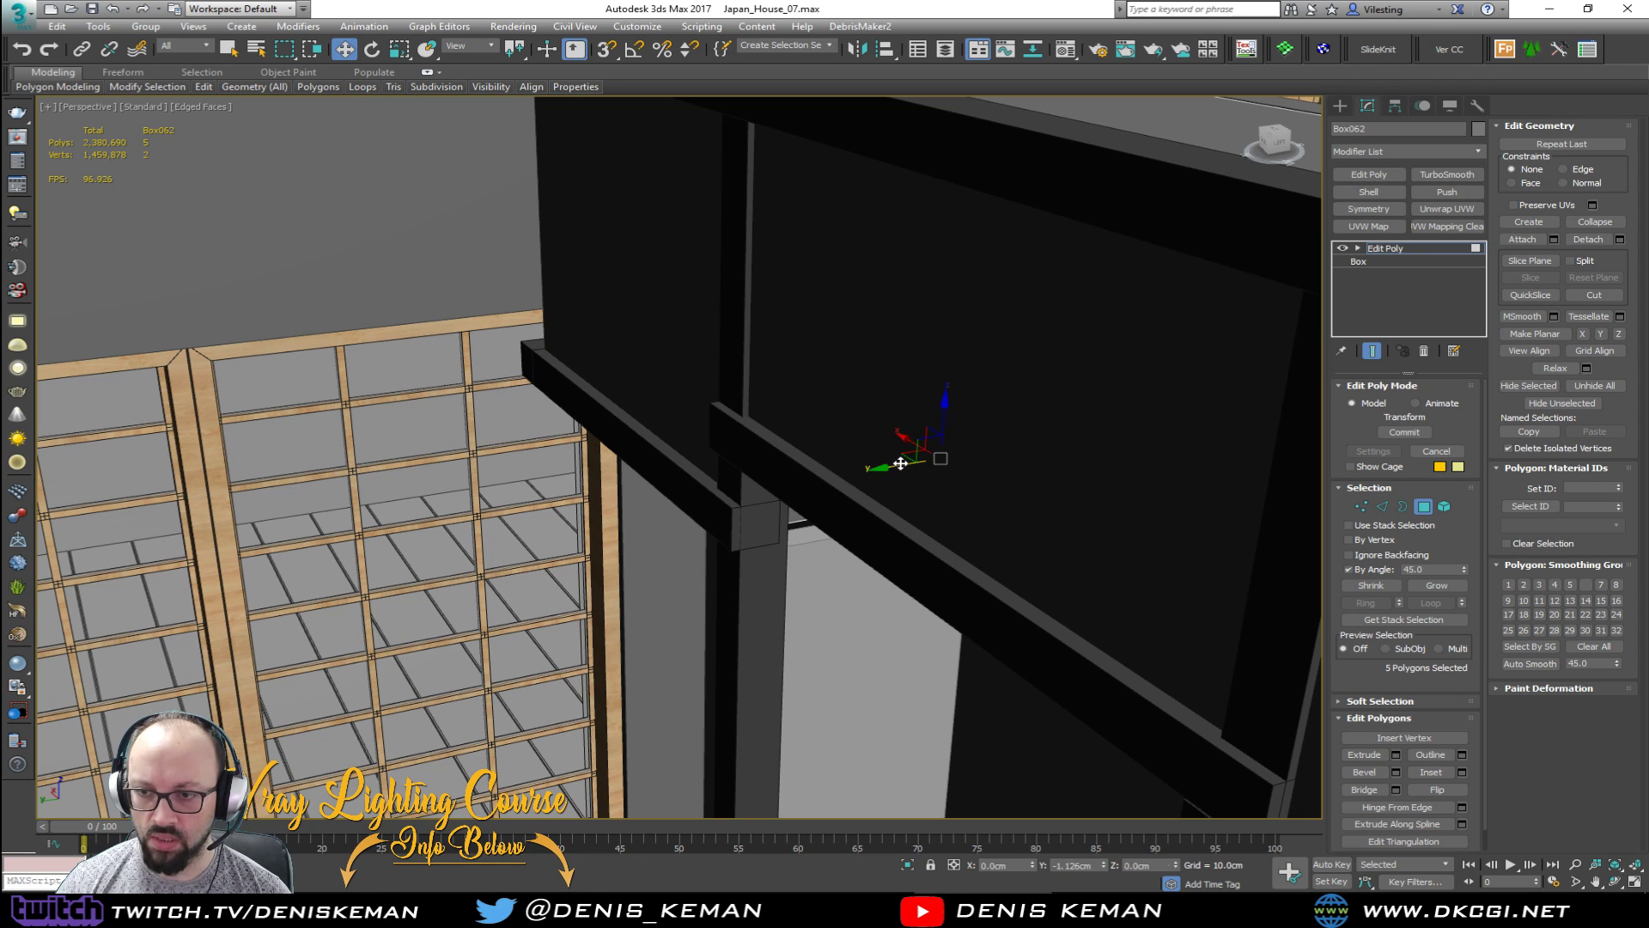
{"action": "left_click", "coordinate": [1425, 508]}
Step: Assign Maple_Material to the three upper infill panels
{"action": "left_click", "coordinate": [985, 403]}
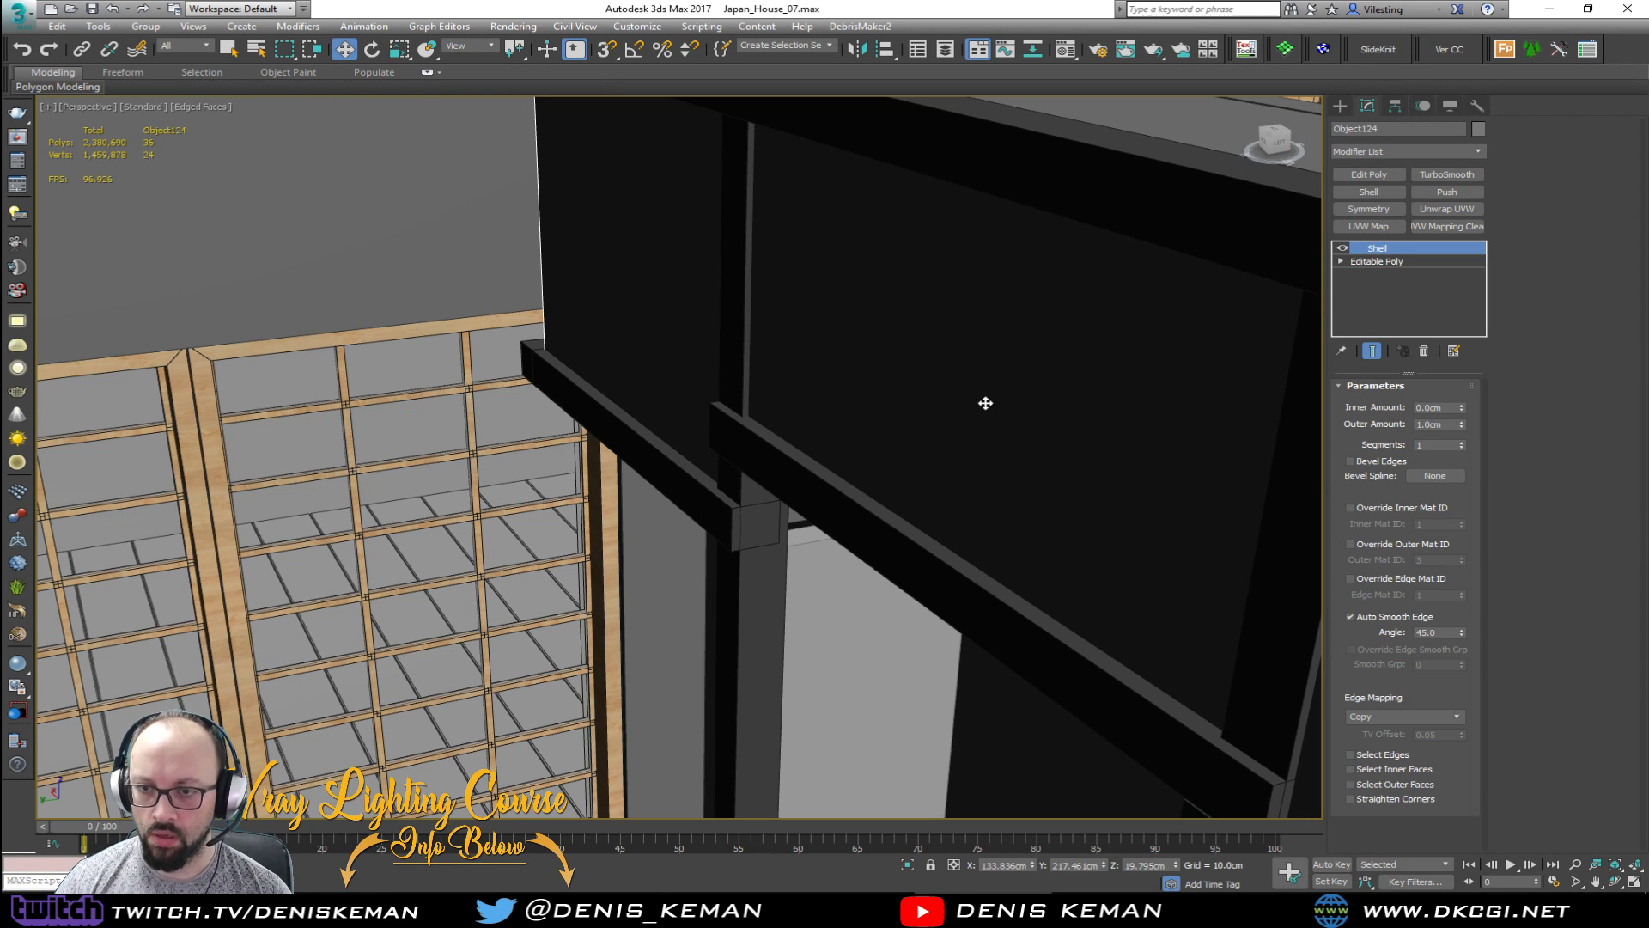
{"action": "scroll", "coordinate": [985, 402], "scroll_direction": "down", "scroll_amount": 4}
{"action": "middle_click_drag", "start_coordinate": [972, 380], "coordinate": [1059, 391], "text": "alt"}
{"action": "mouse_move", "coordinate": [783, 405]}
{"action": "middle_mouse_down", "text": "alt"}
{"action": "mouse_move", "coordinate": [791, 379]}
{"action": "mouse_move", "coordinate": [835, 412]}
{"action": "mouse_move", "coordinate": [810, 417]}
{"action": "middle_mouse_up", "text": "alt"}
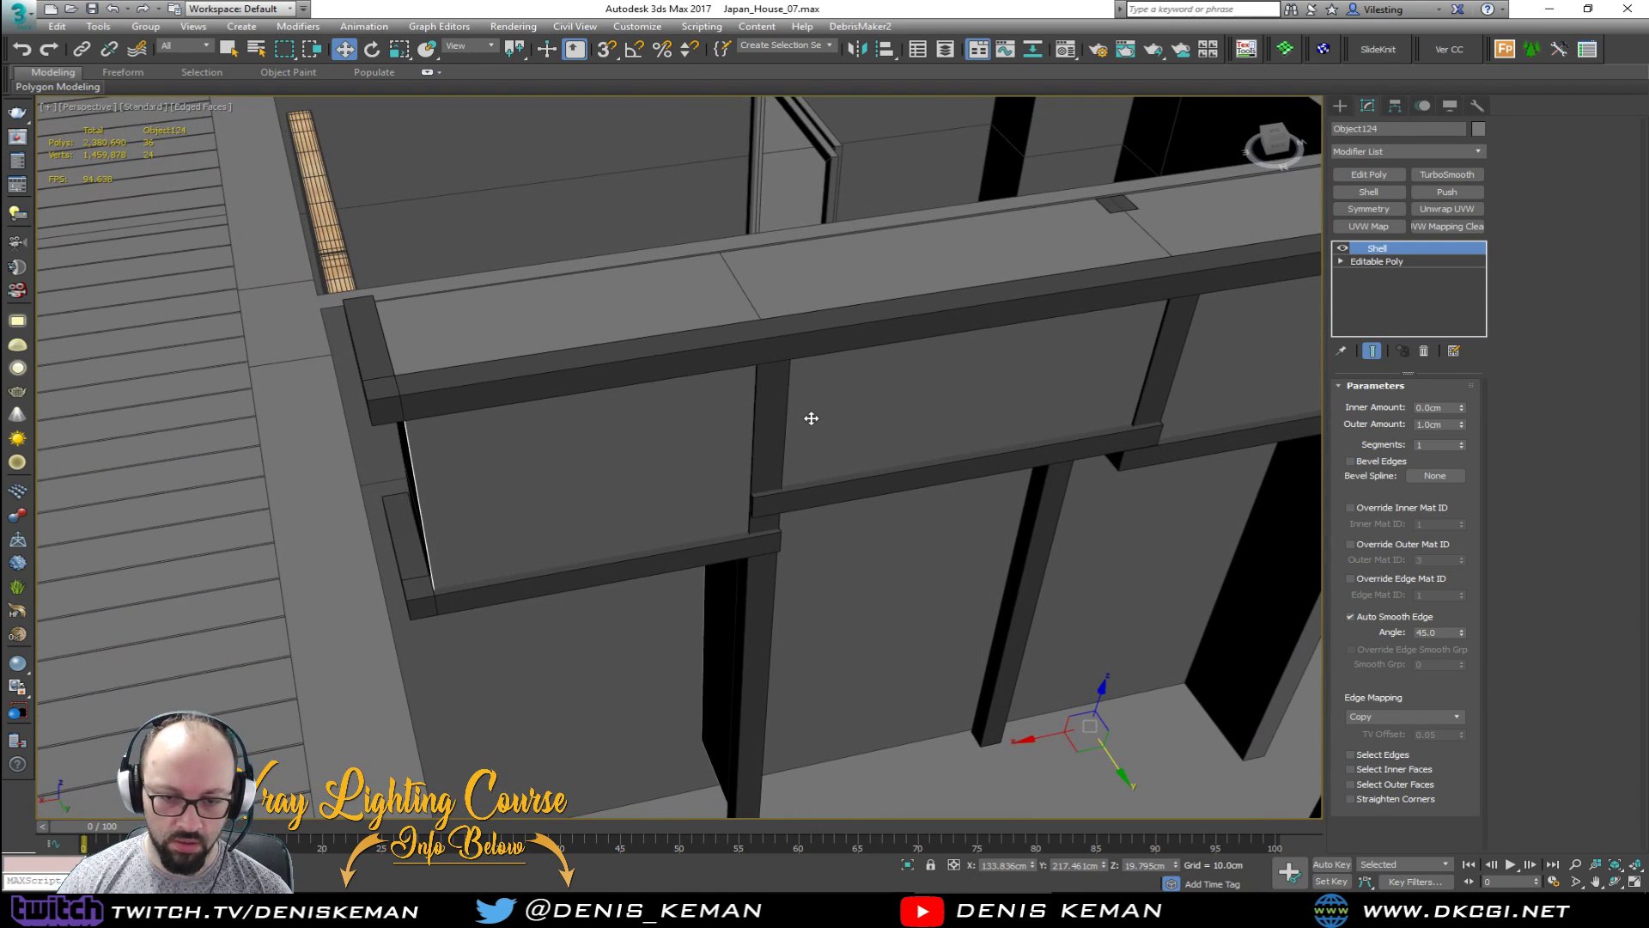
{"action": "key", "text": "m"}
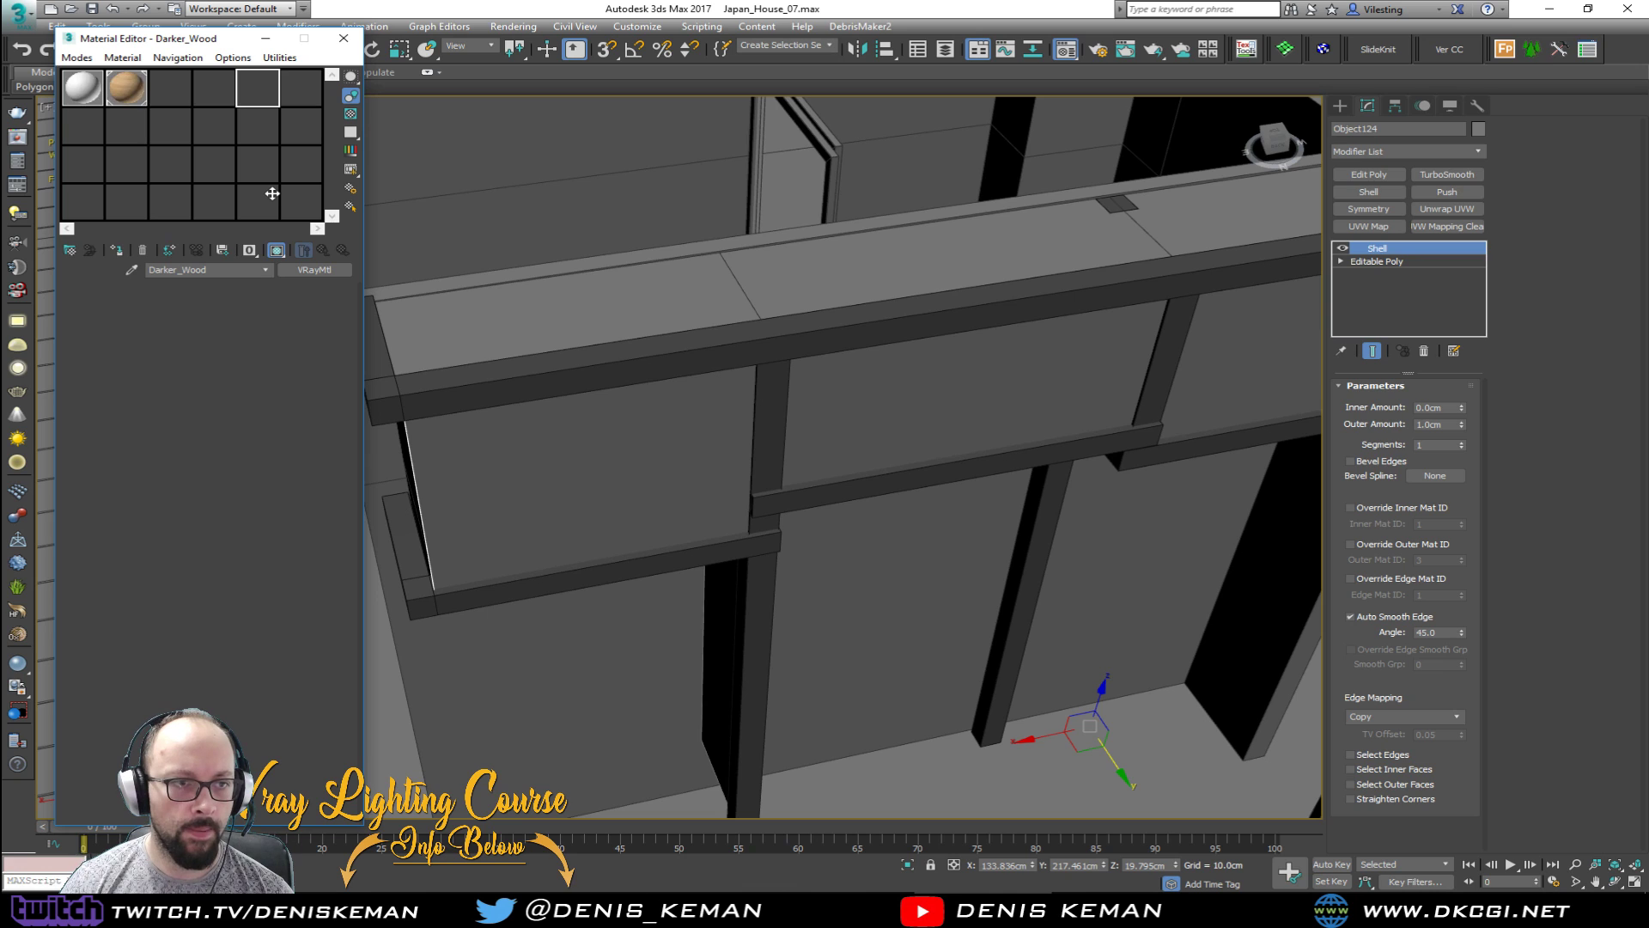
{"action": "left_click", "coordinate": [126, 89]}
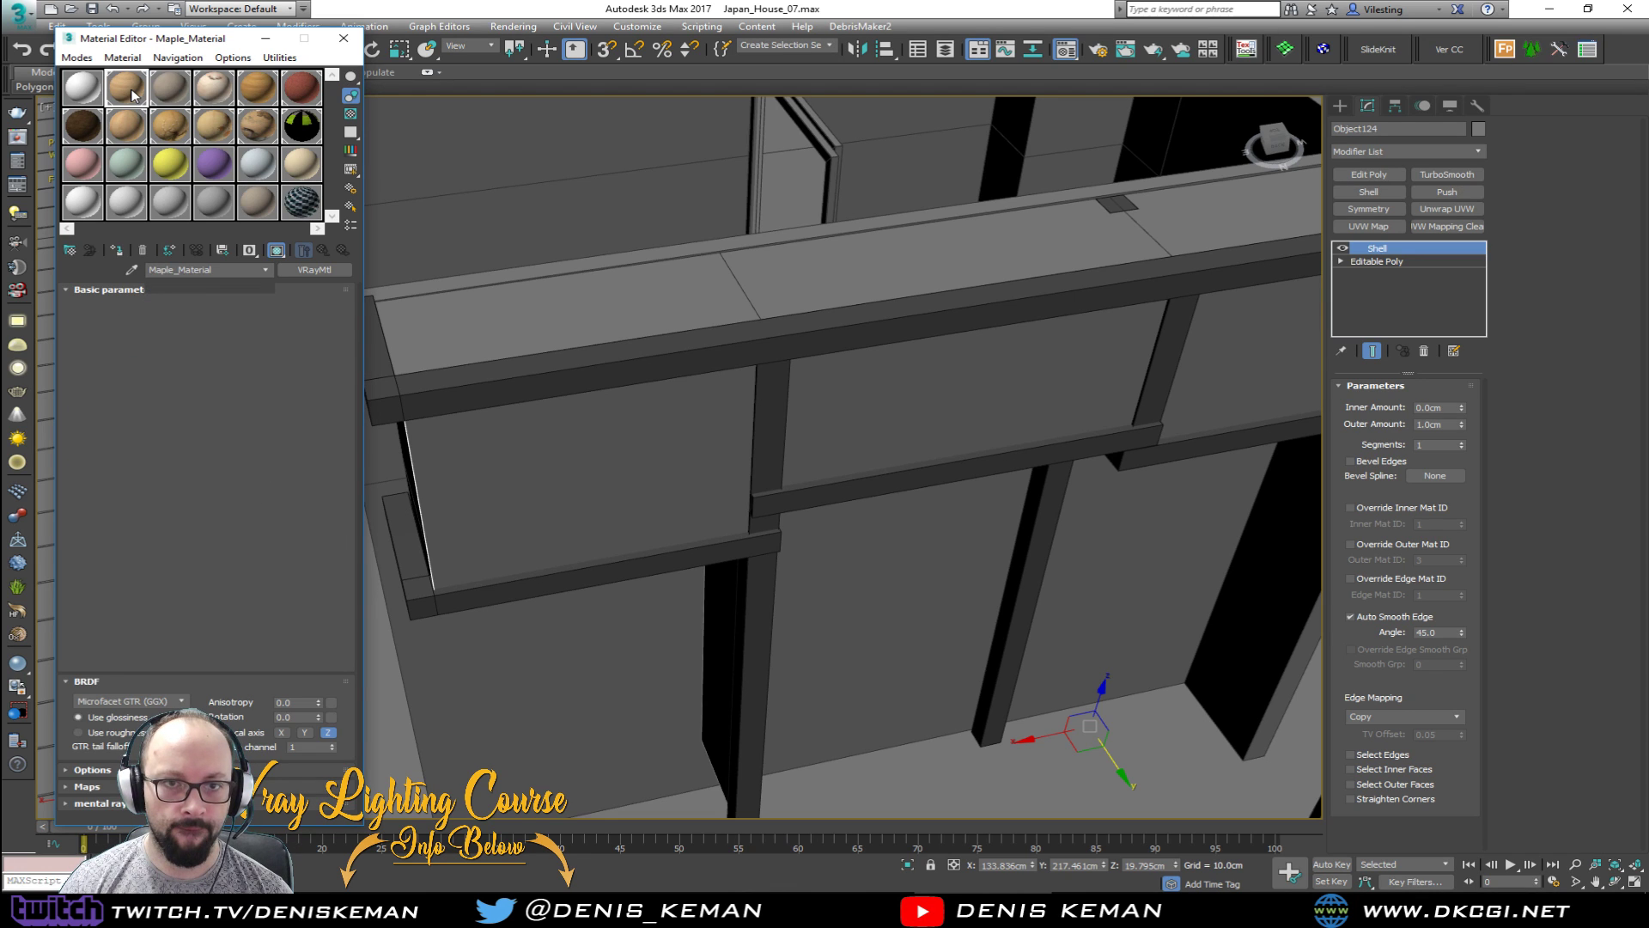
{"action": "left_click", "coordinate": [120, 250]}
Step: Add a UVW Map modifier with Box mapping to the maple panels
{"action": "middle_click_drag", "start_coordinate": [878, 449], "coordinate": [641, 412]}
{"action": "scroll", "coordinate": [636, 448], "scroll_direction": "down", "scroll_amount": 3}
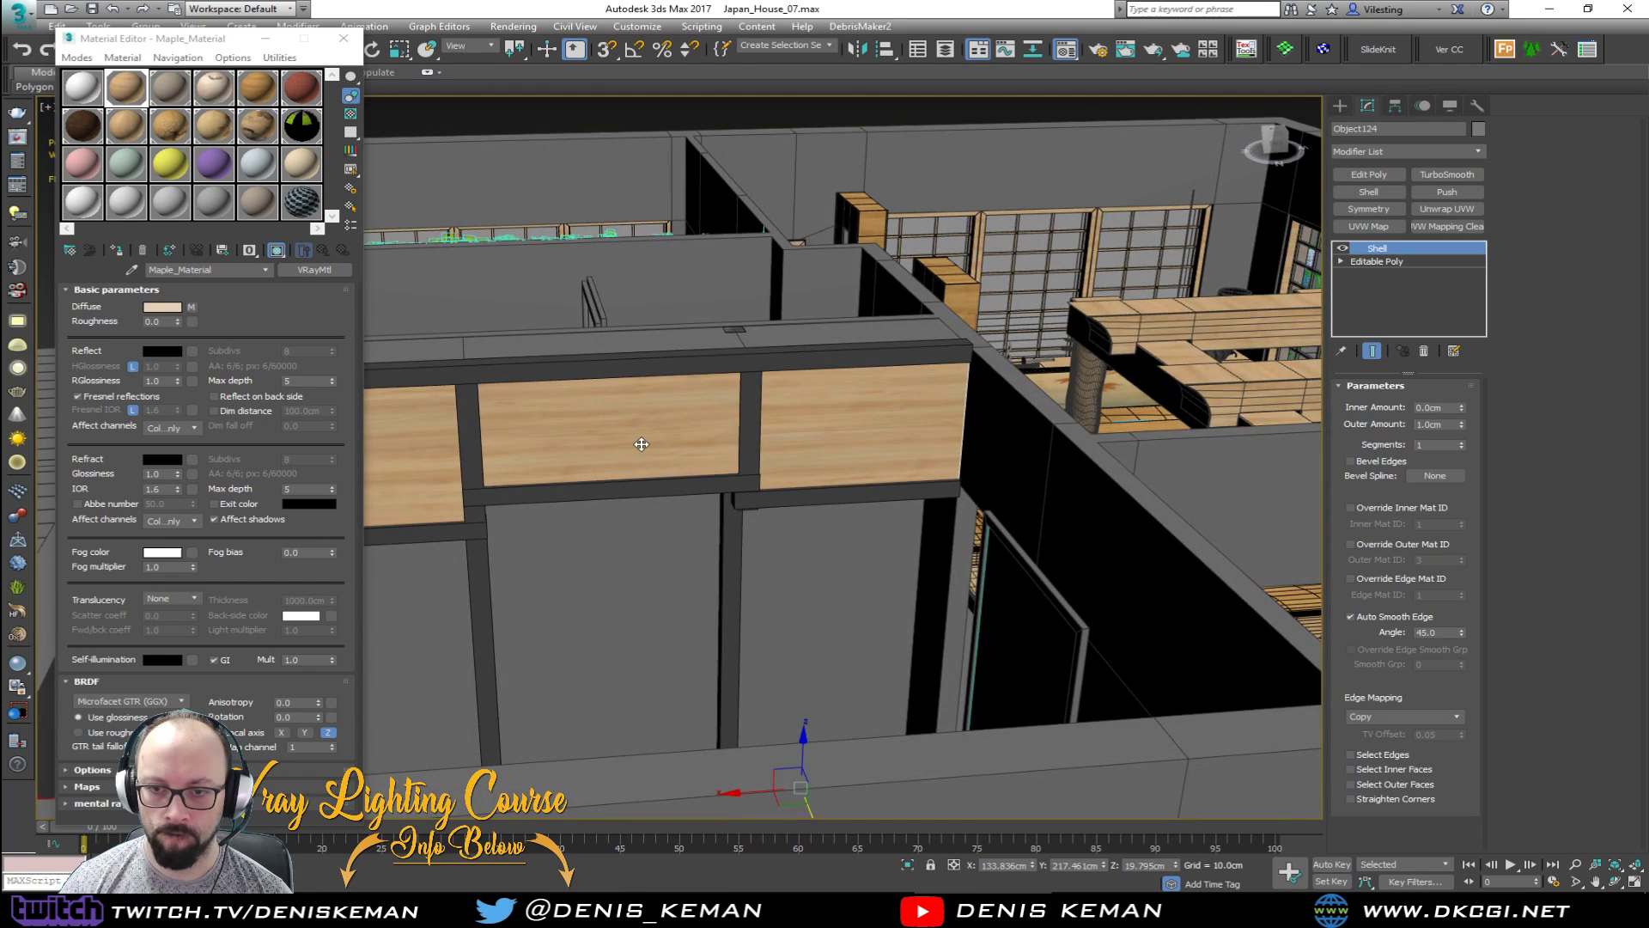
{"action": "scroll", "coordinate": [641, 444], "scroll_direction": "up", "scroll_amount": 3}
{"action": "left_click", "coordinate": [1369, 227]}
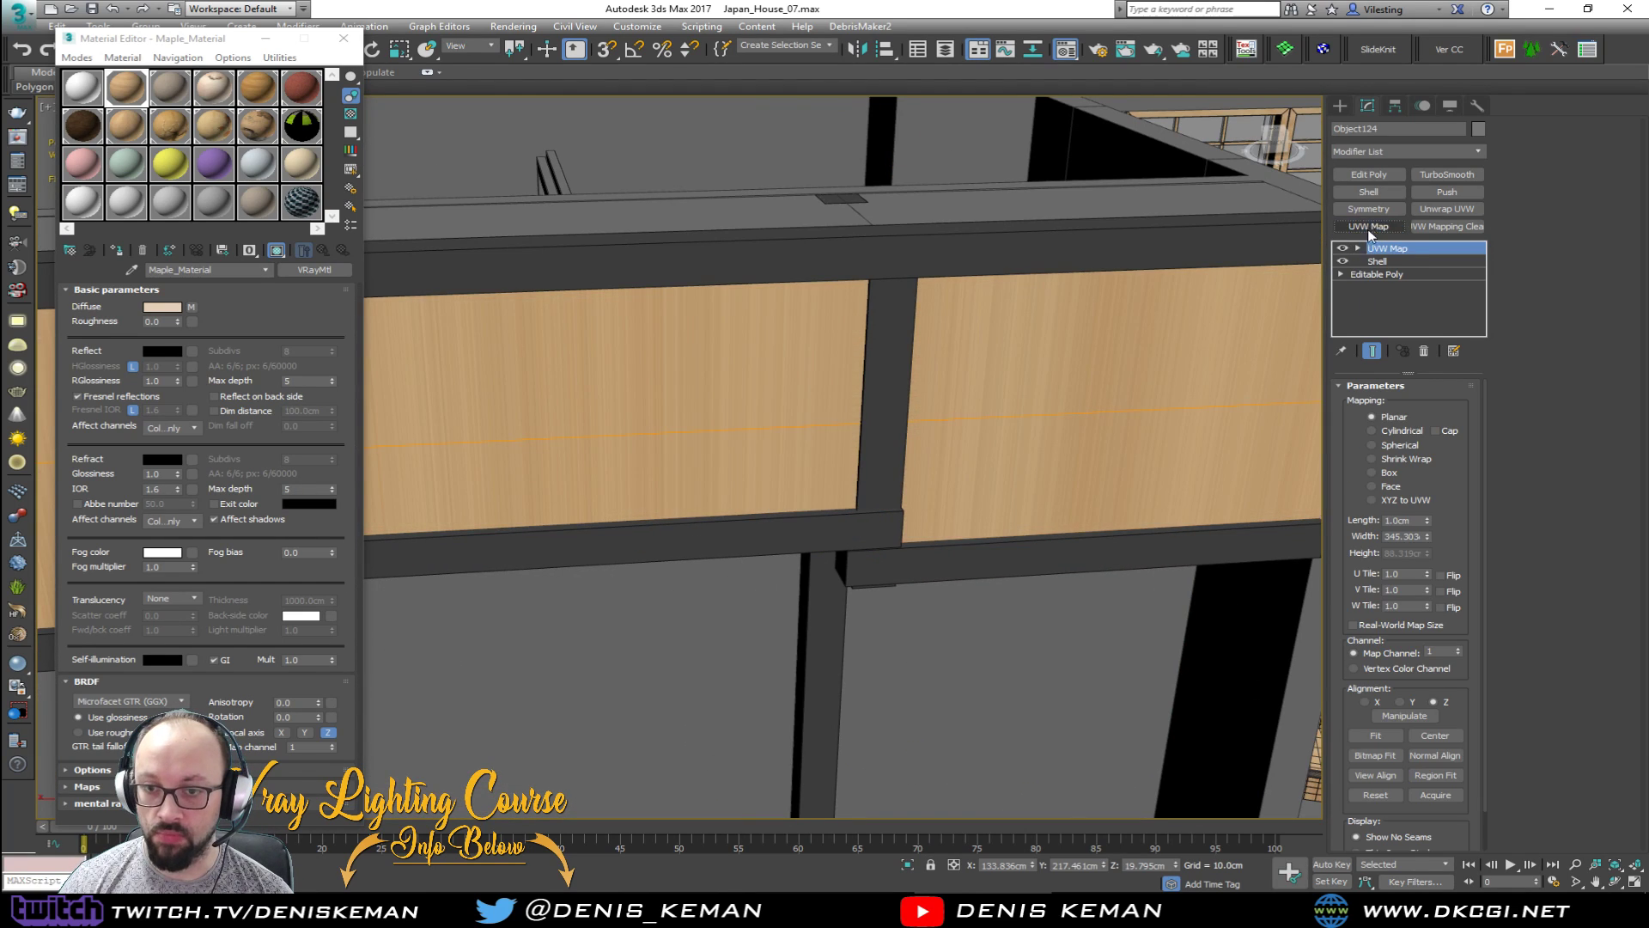
{"action": "left_click", "coordinate": [1372, 473]}
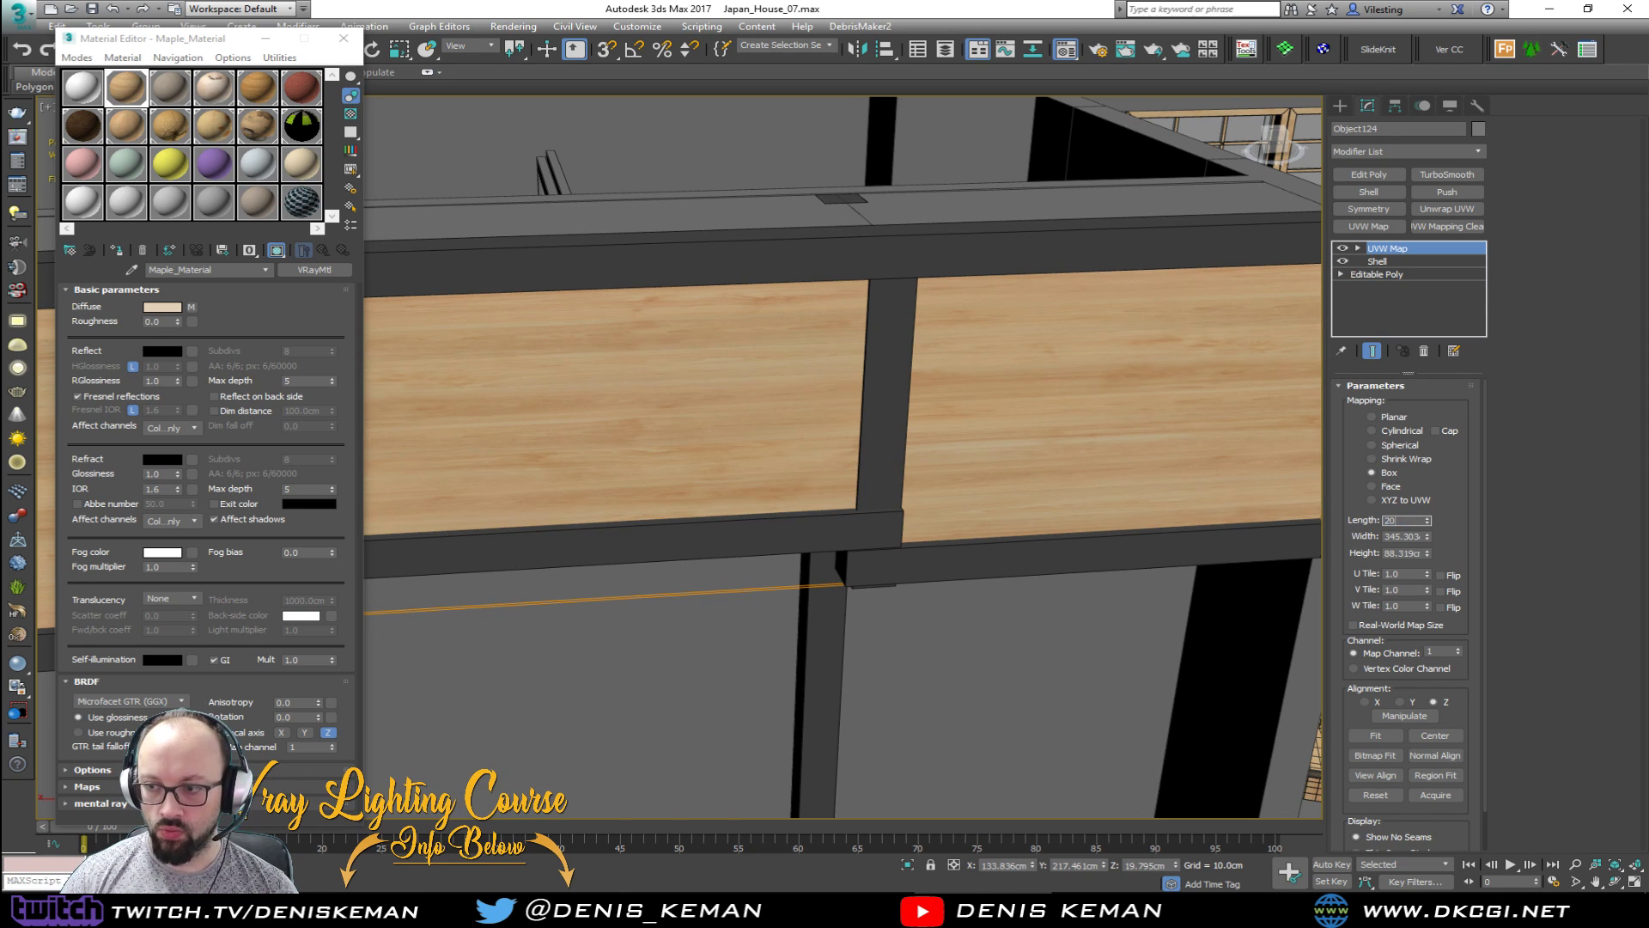
Step: Try a 20 cm length, width and height for the panels' box mapping
{"action": "key", "text": "Tab"}
{"action": "type", "text": "20"}
{"action": "key", "text": "Tab"}
{"action": "type", "text": "20"}
{"action": "key", "text": "Return"}
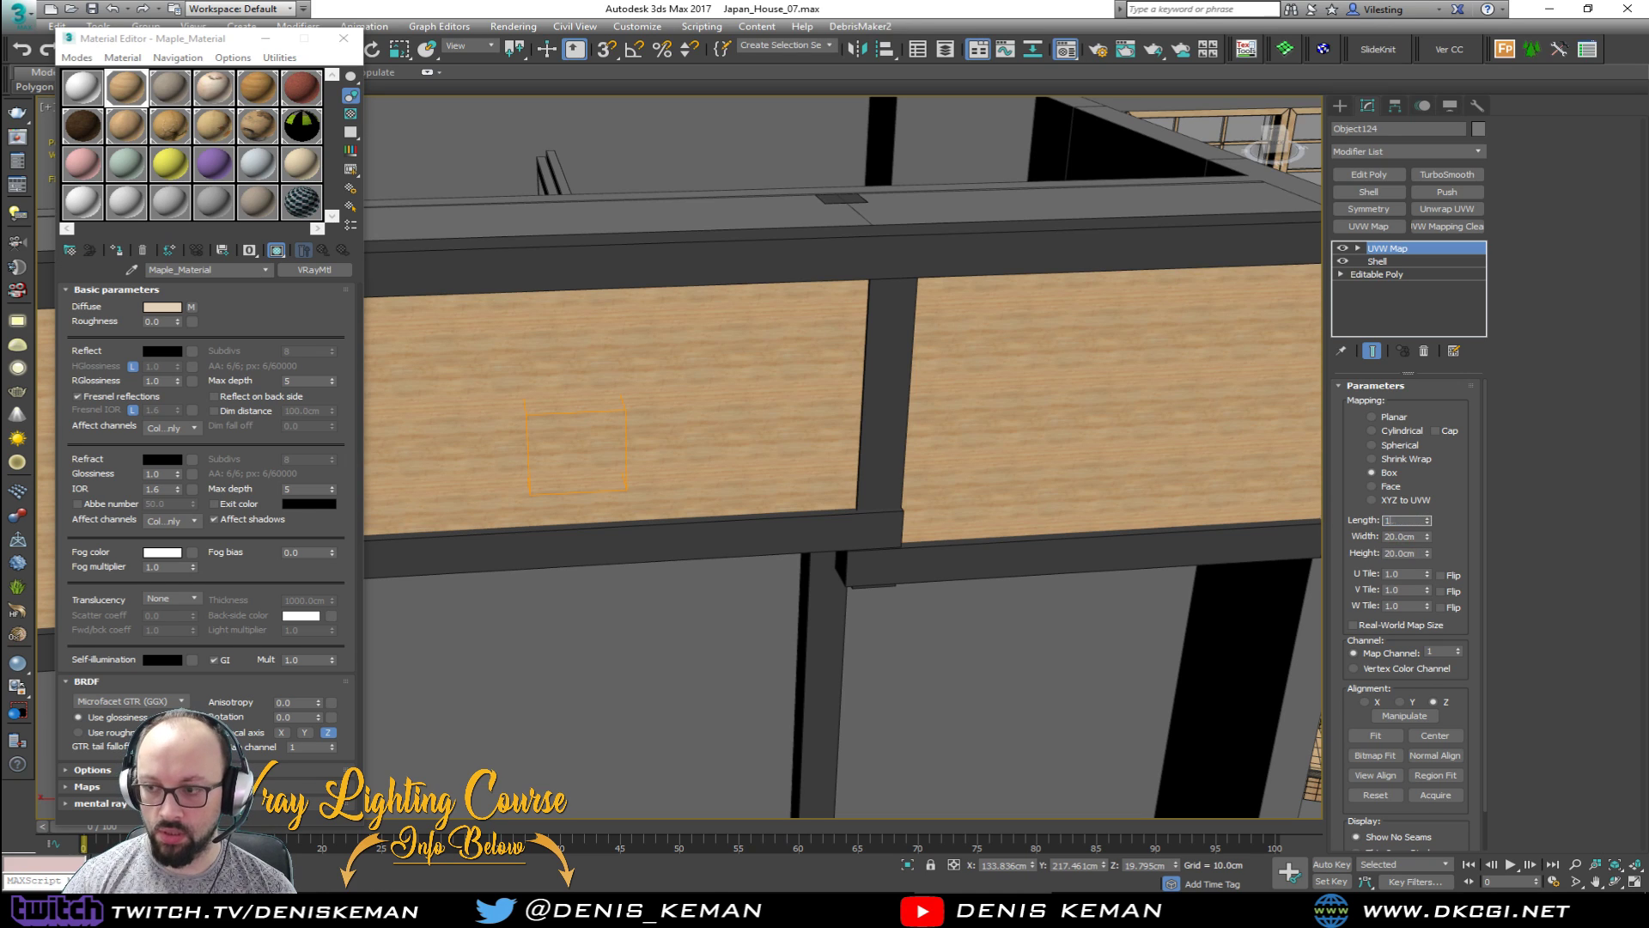
Step: Set the box mapping's length, width and height to 100 cm and close the Material Editor
{"action": "type", "text": "100"}
{"action": "key", "text": "Tab"}
{"action": "type", "text": "100"}
{"action": "key", "text": "Return"}
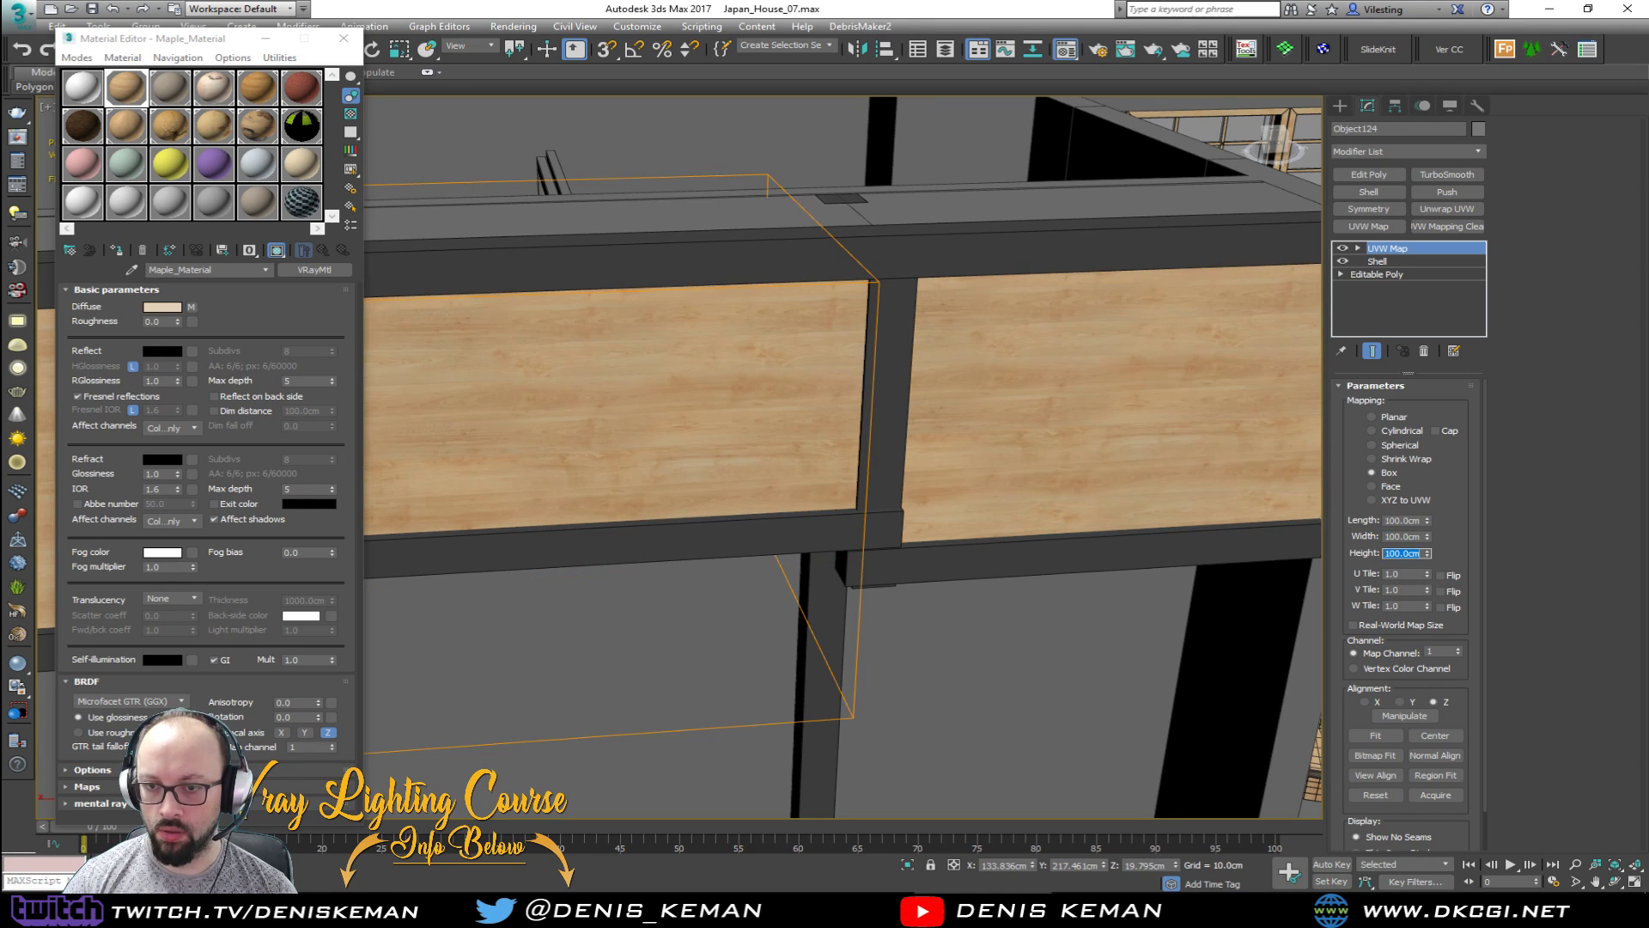
{"action": "left_click", "coordinate": [344, 37]}
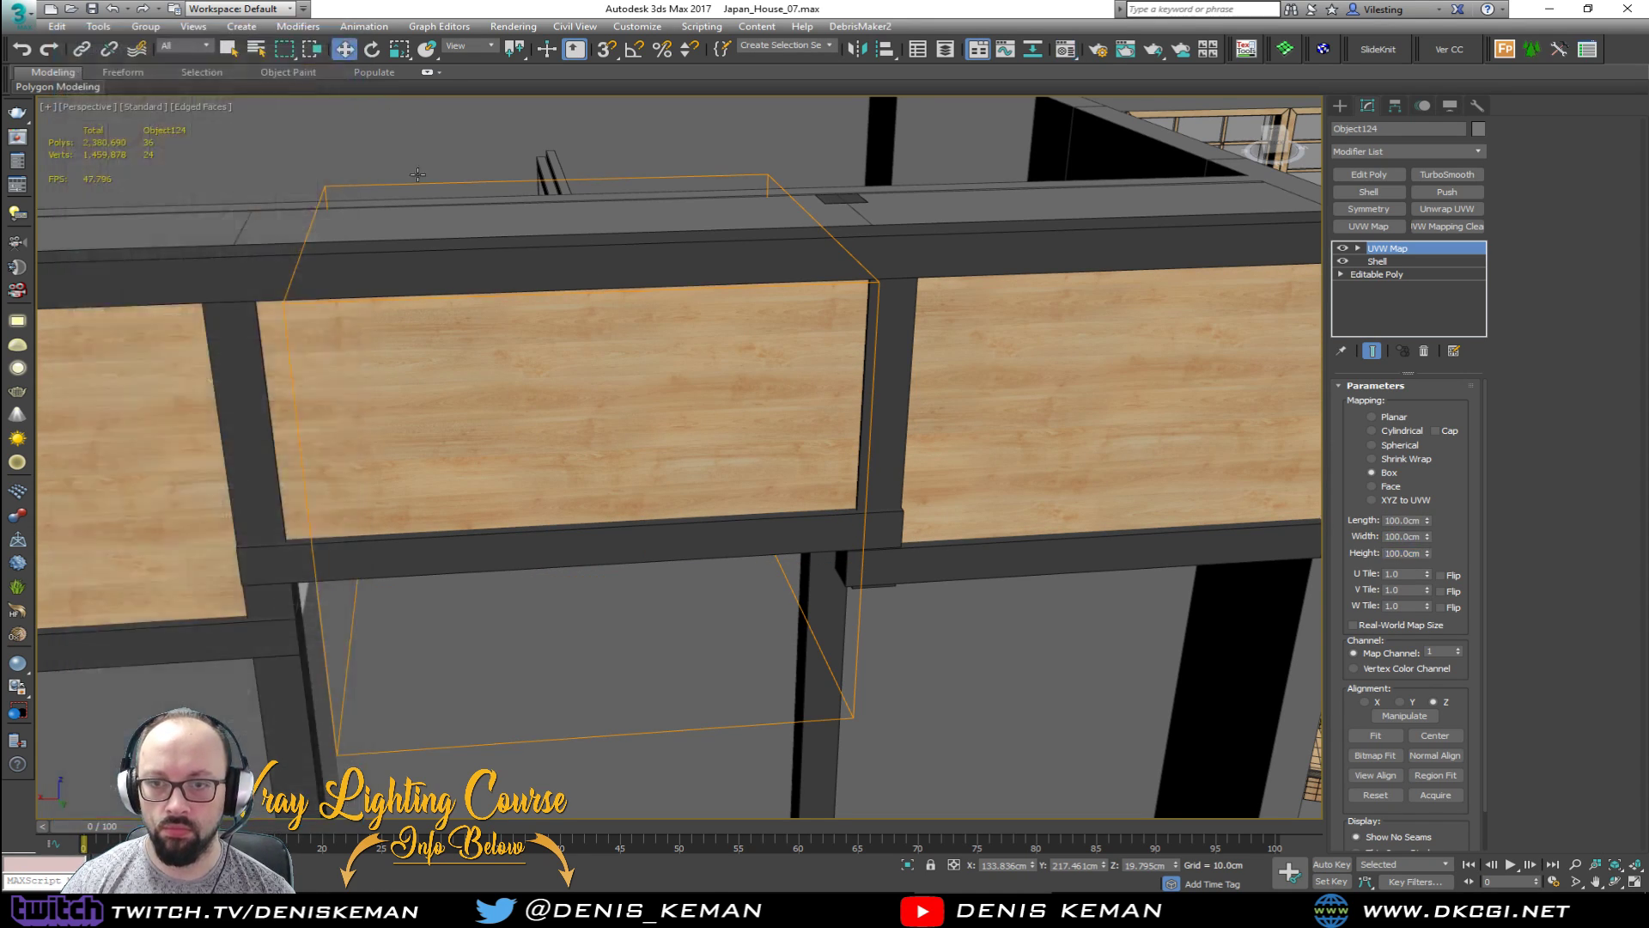
Step: Examine the maple panels and the open wall bays and posts beneath them from several angles
{"action": "scroll", "coordinate": [791, 435], "scroll_direction": "down", "scroll_amount": 5}
{"action": "left_click", "coordinate": [86, 221]}
{"action": "mouse_move", "coordinate": [657, 429]}
{"action": "middle_mouse_down", "text": "alt"}
{"action": "mouse_move", "coordinate": [1056, 515]}
{"action": "mouse_move", "coordinate": [1170, 582]}
{"action": "mouse_move", "coordinate": [776, 370]}
{"action": "mouse_move", "coordinate": [868, 378]}
{"action": "mouse_move", "coordinate": [838, 472]}
{"action": "mouse_move", "coordinate": [744, 449]}
{"action": "mouse_move", "coordinate": [718, 409]}
{"action": "mouse_move", "coordinate": [717, 442]}
{"action": "mouse_move", "coordinate": [674, 467]}
{"action": "mouse_move", "coordinate": [599, 477]}
{"action": "mouse_move", "coordinate": [529, 324]}
{"action": "mouse_move", "coordinate": [653, 424]}
{"action": "middle_mouse_up", "text": "alt"}
{"action": "scroll", "coordinate": [837, 472], "scroll_direction": "up", "scroll_amount": 3}
{"action": "scroll", "coordinate": [815, 480], "scroll_direction": "up", "scroll_amount": 2}
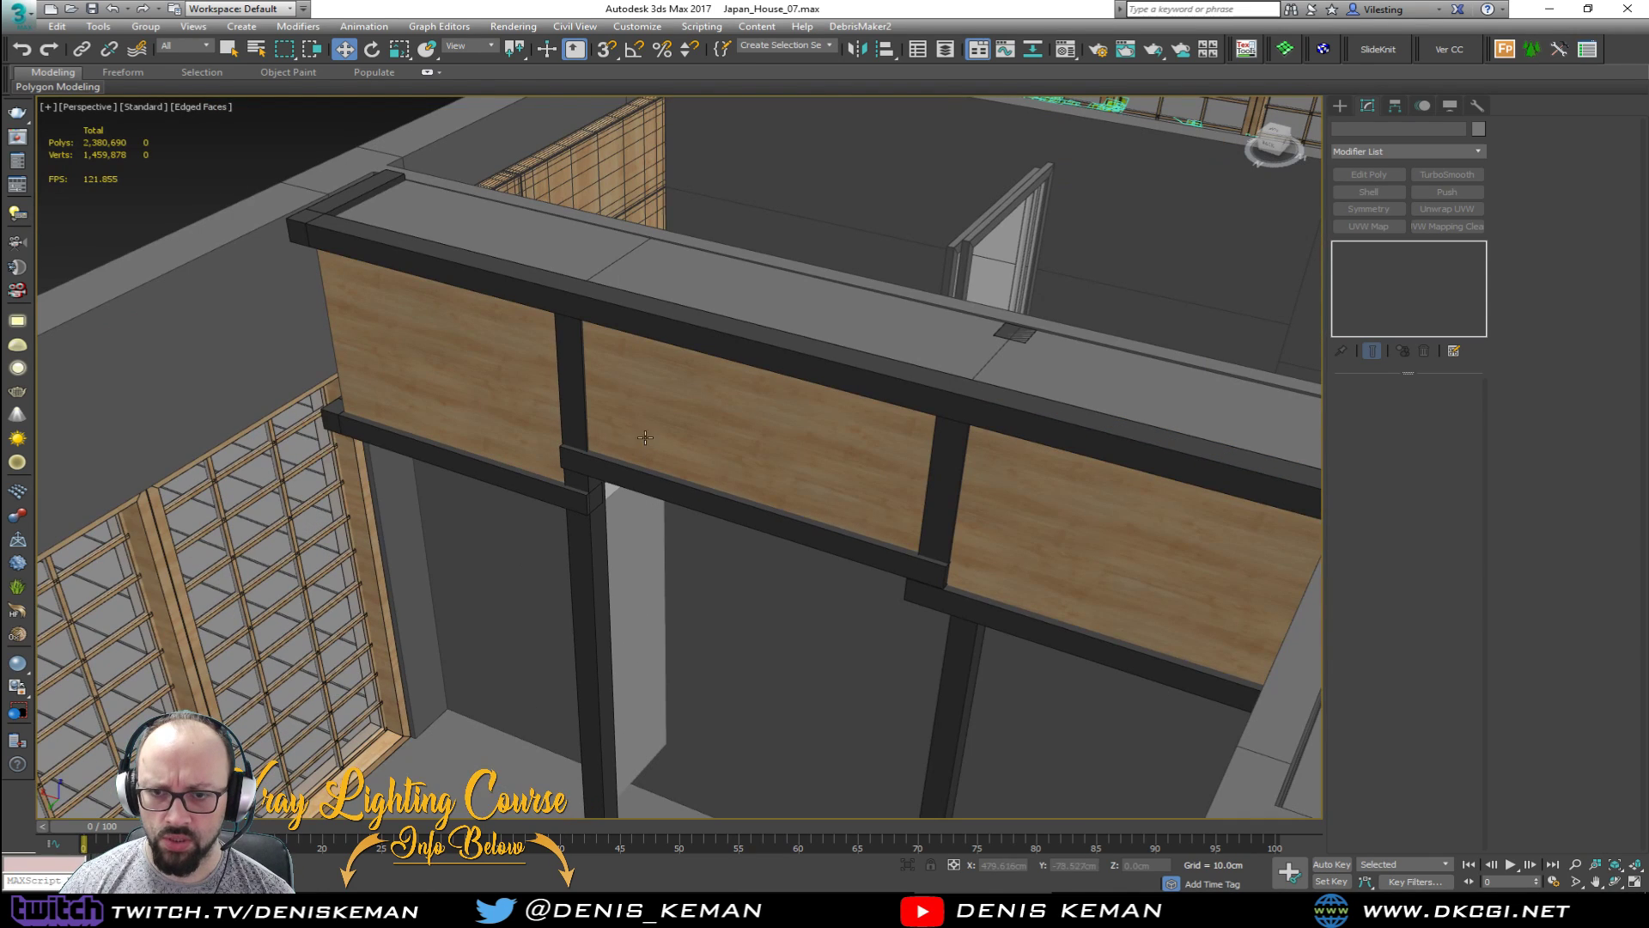
{"action": "left_click", "coordinate": [655, 424]}
{"action": "scroll", "coordinate": [656, 438], "scroll_direction": "up", "scroll_amount": 2}
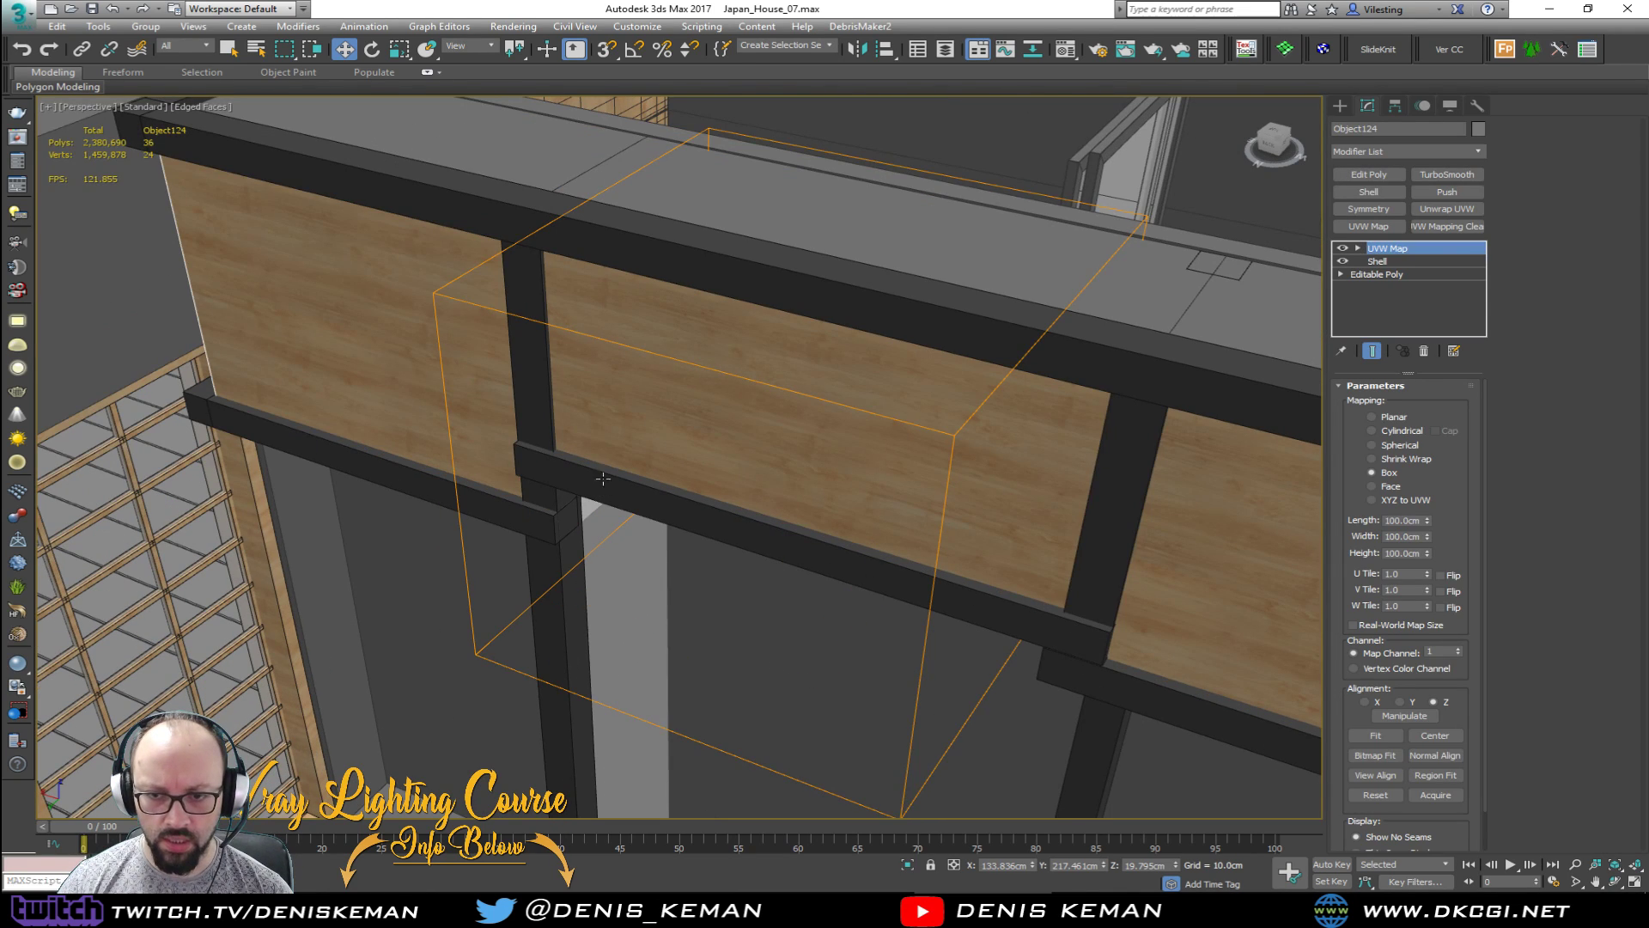
{"action": "middle_click_drag", "start_coordinate": [622, 605], "coordinate": [517, 355], "text": "alt"}
{"action": "scroll", "coordinate": [627, 366], "scroll_direction": "up", "scroll_amount": 2}
{"action": "left_click", "coordinate": [743, 465]}
{"action": "scroll", "coordinate": [450, 429], "scroll_direction": "up", "scroll_amount": 3}
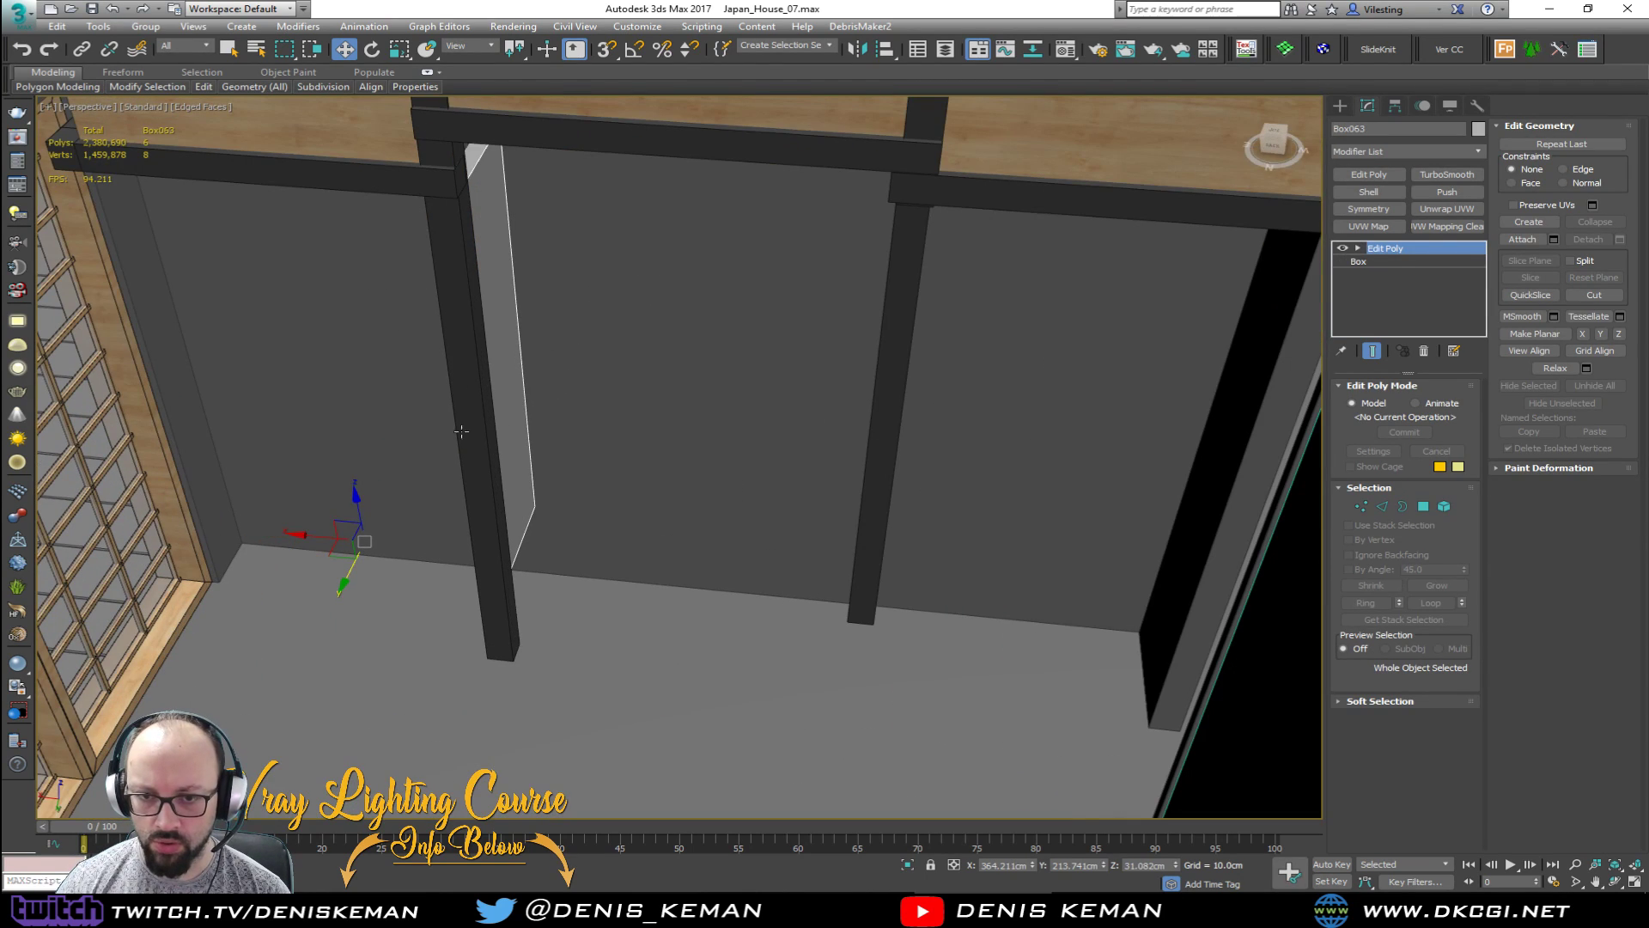
{"action": "middle_click_drag", "start_coordinate": [530, 299], "coordinate": [528, 391]}
Step: Add an Edit Poly modifier to the panels and detach the middle panel element as a clone
{"action": "left_click", "coordinate": [545, 306]}
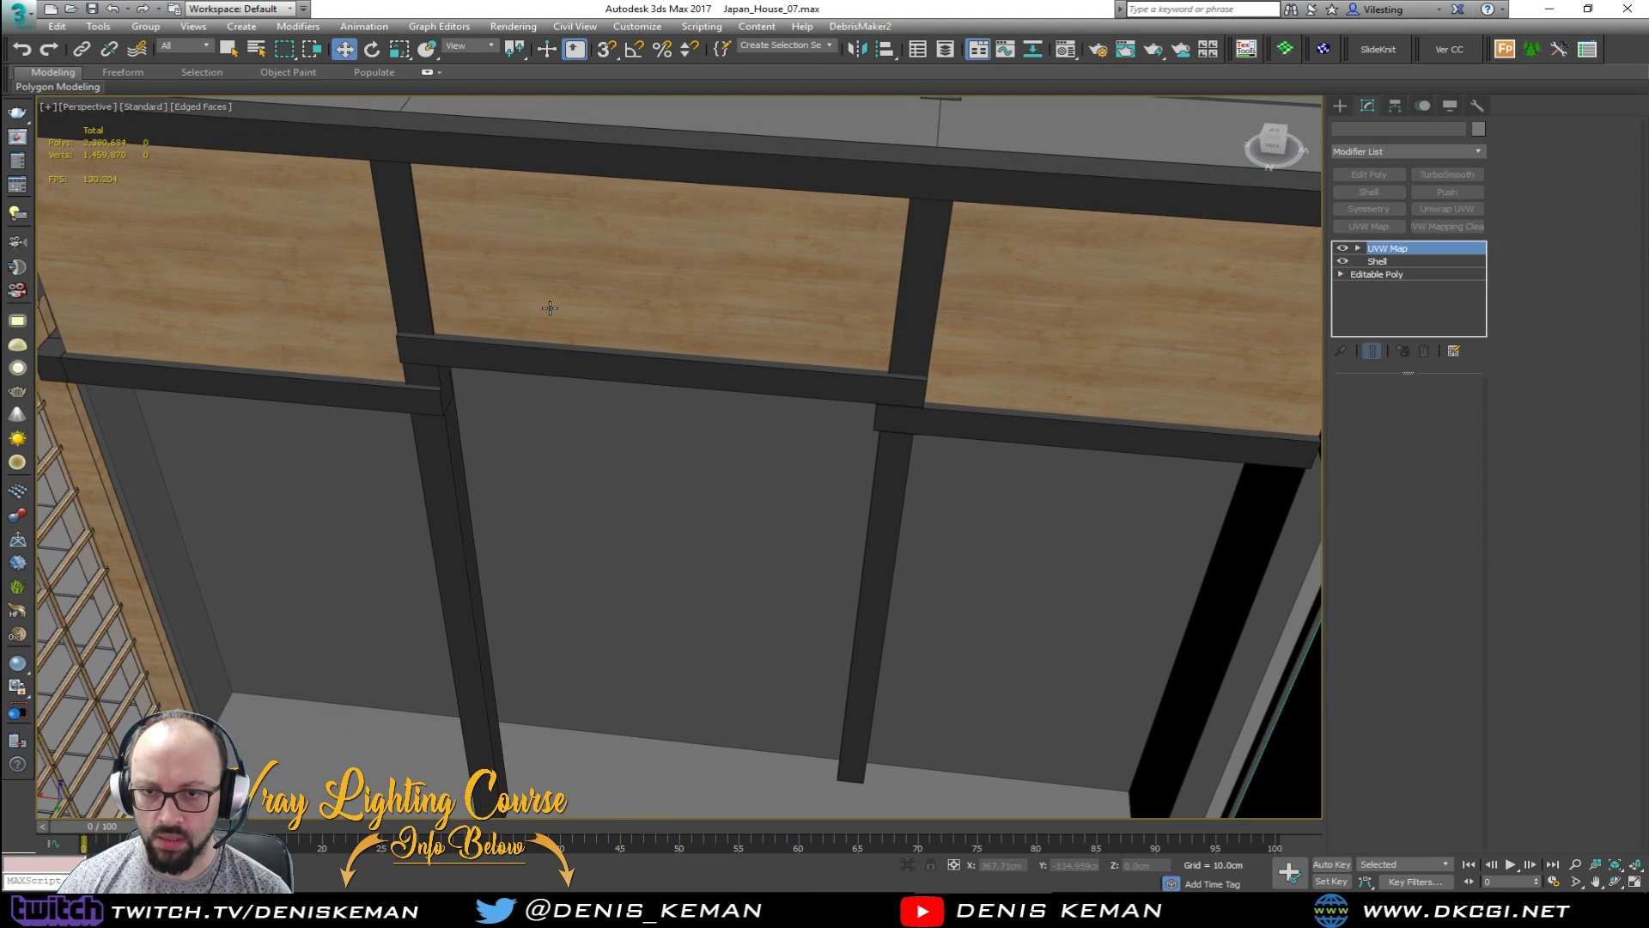
{"action": "left_click", "coordinate": [1391, 261]}
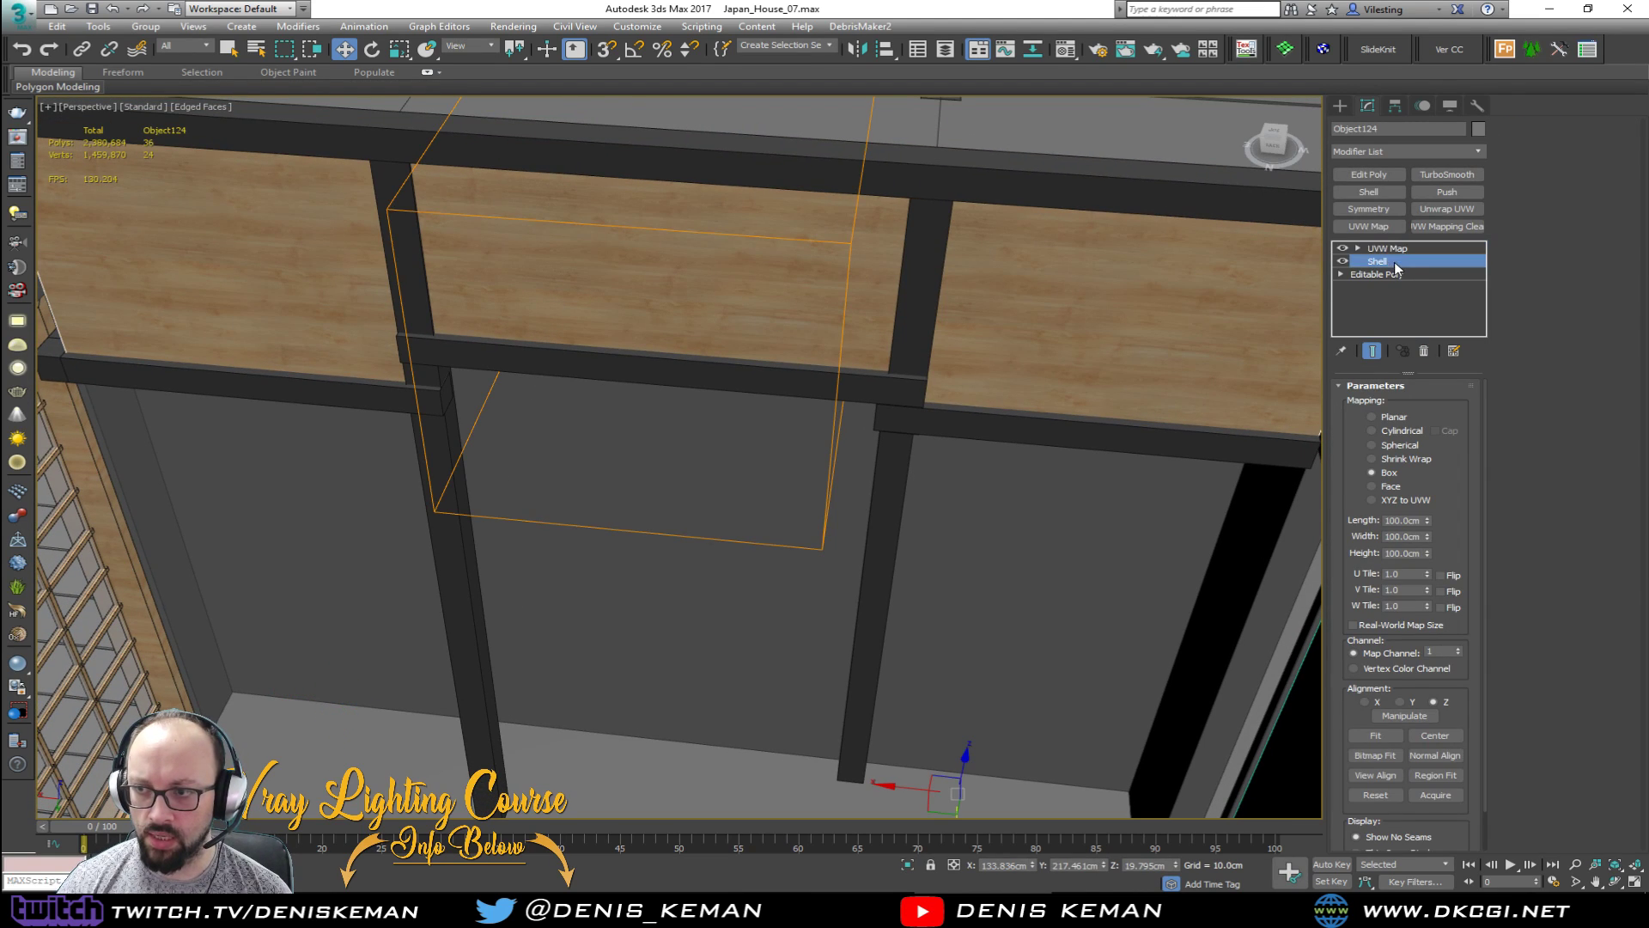
{"action": "left_click", "coordinate": [1393, 248]}
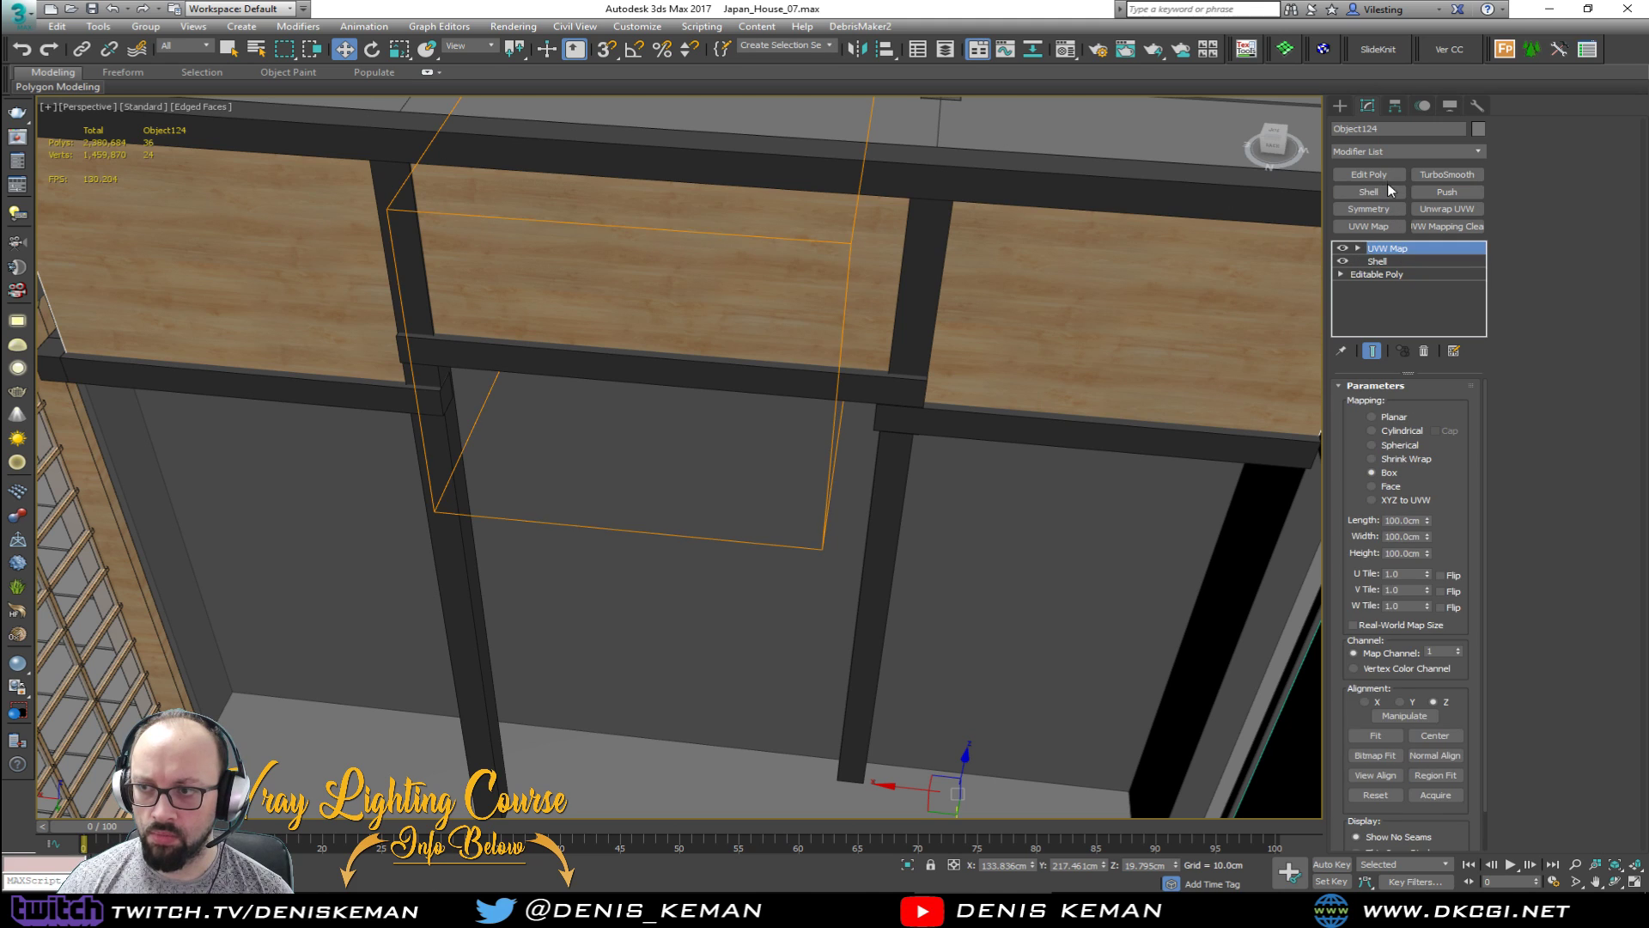
{"action": "left_click", "coordinate": [1369, 174]}
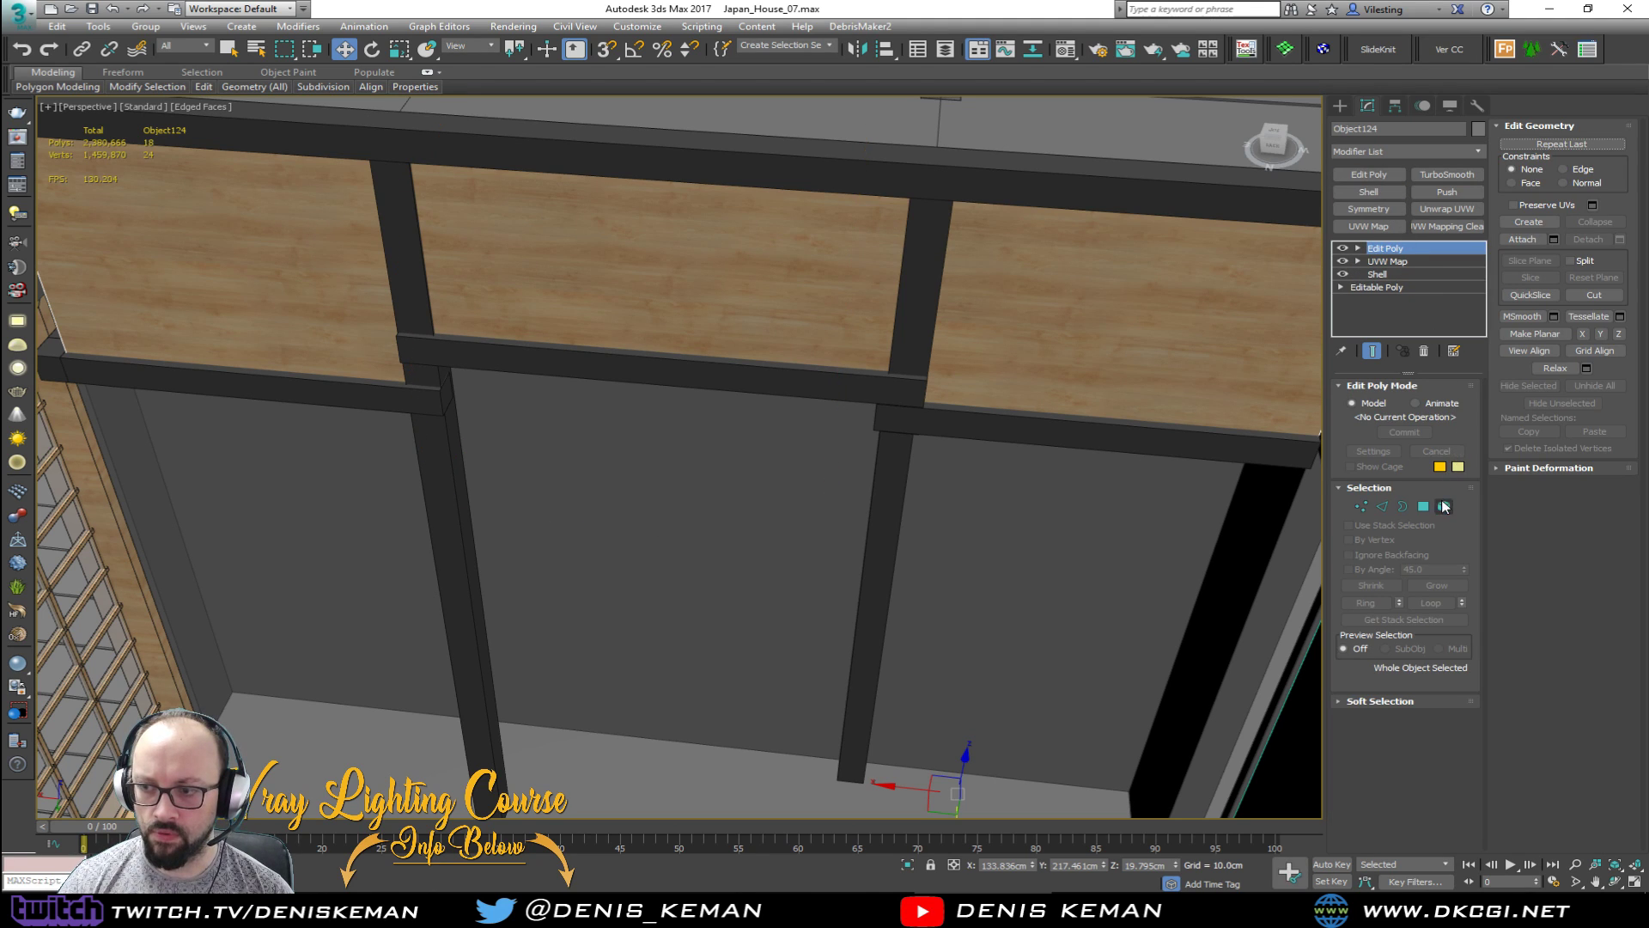
{"action": "left_click", "coordinate": [1445, 507]}
{"action": "left_click", "coordinate": [694, 306]}
{"action": "middle_click_drag", "start_coordinate": [734, 344], "coordinate": [678, 348], "text": "alt"}
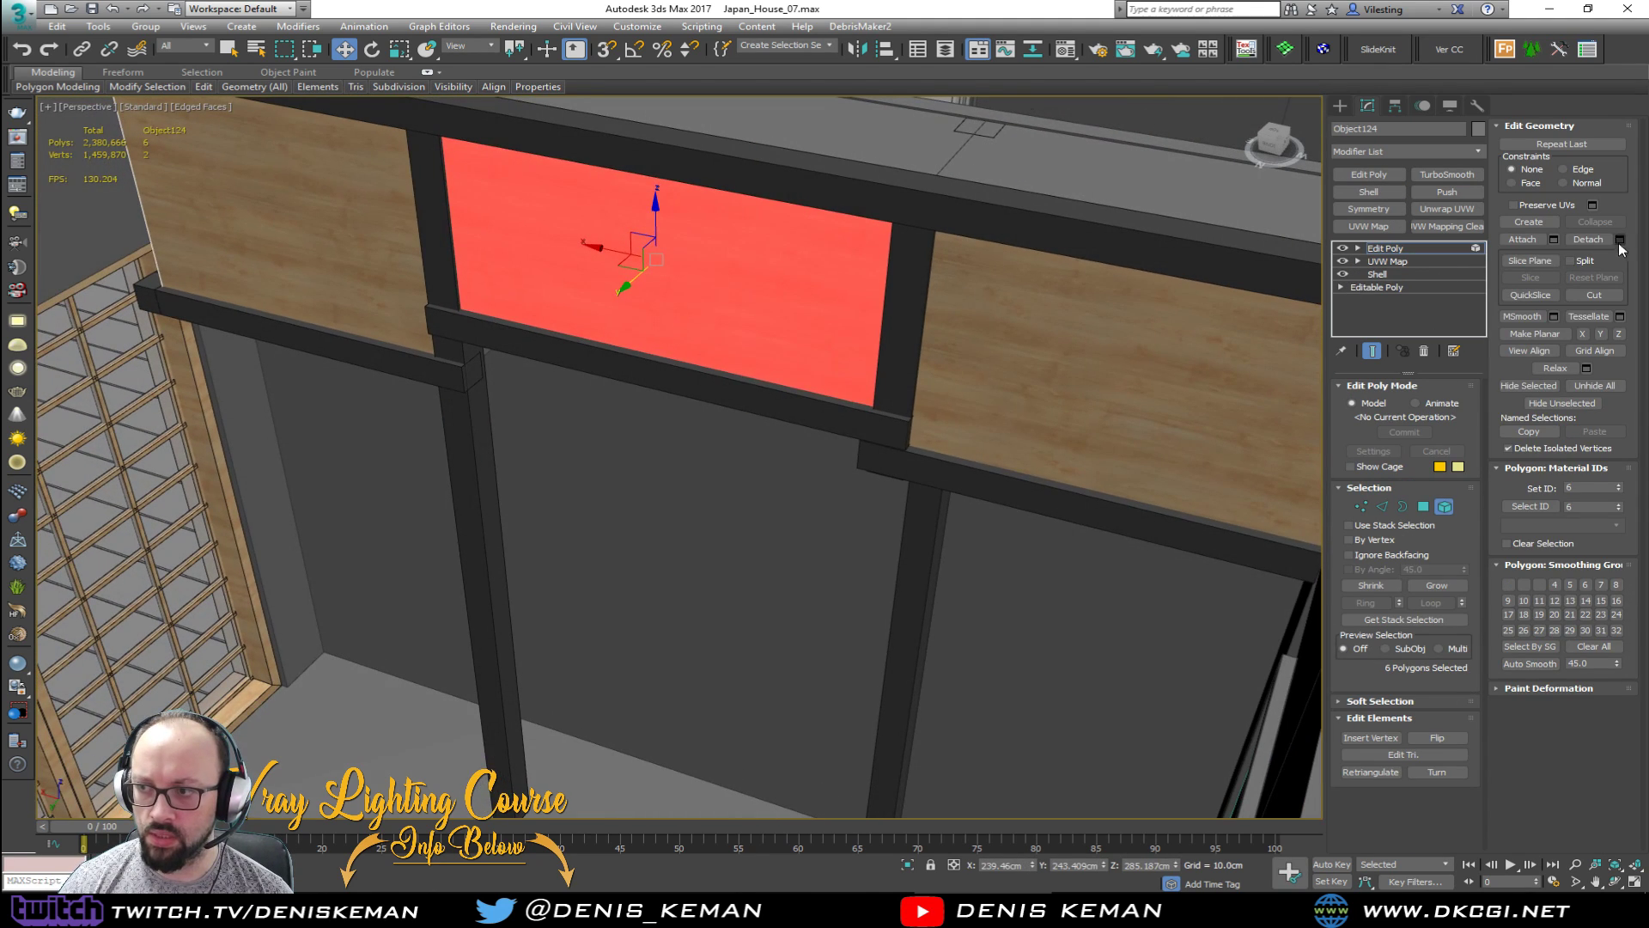
{"action": "left_click", "coordinate": [1620, 241]}
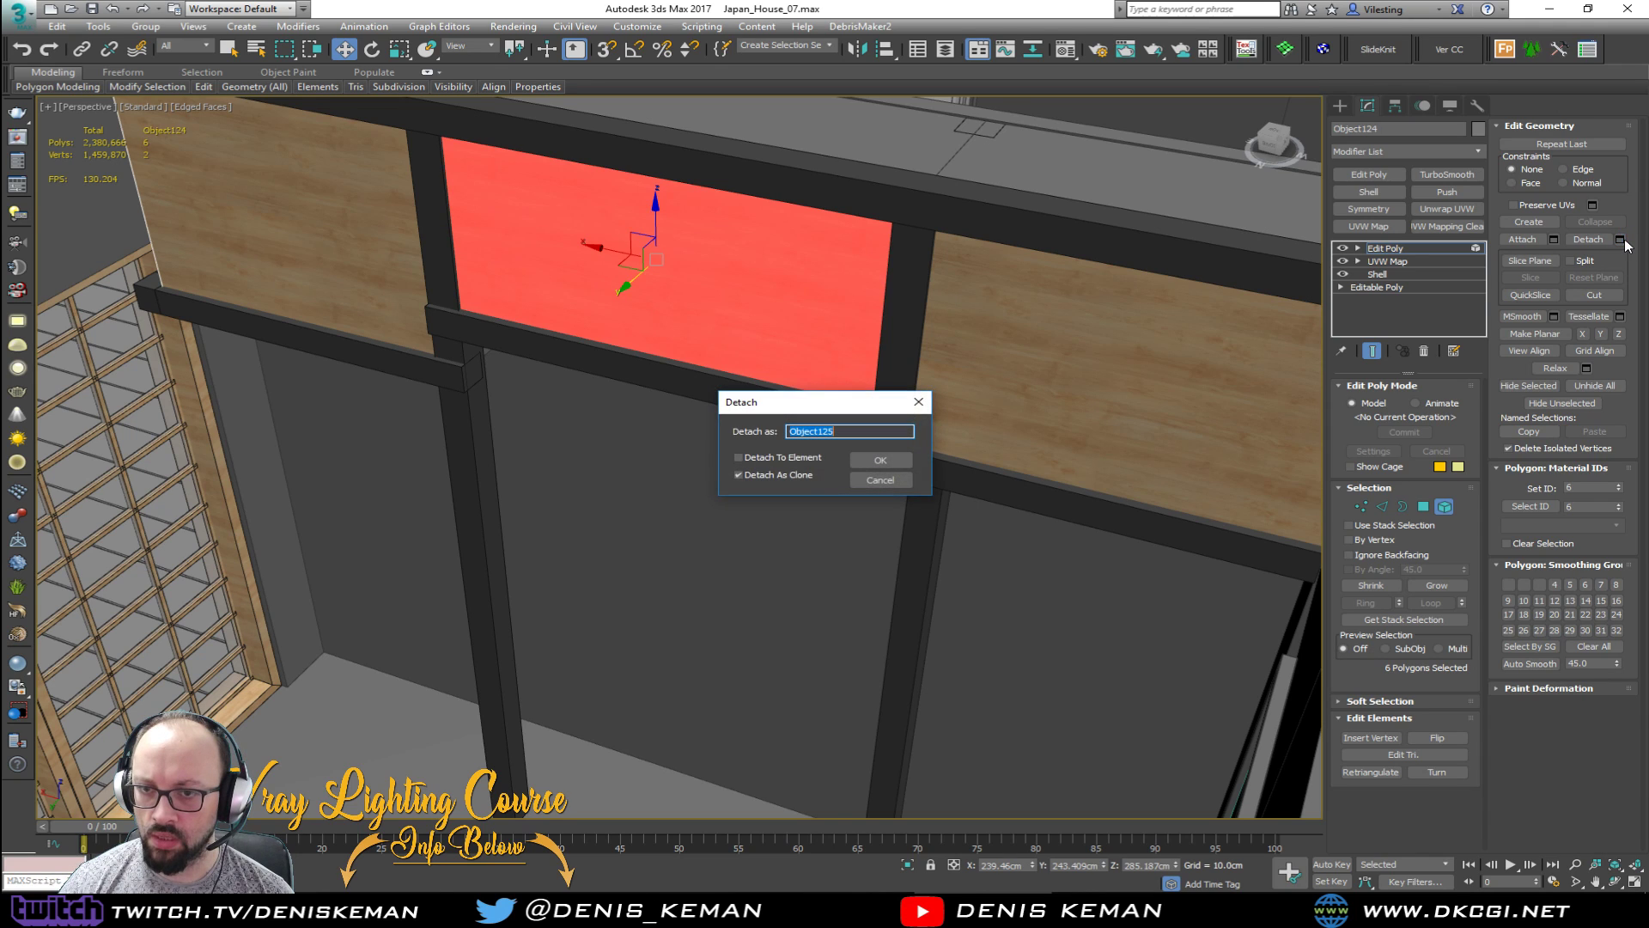
{"action": "left_click", "coordinate": [903, 462]}
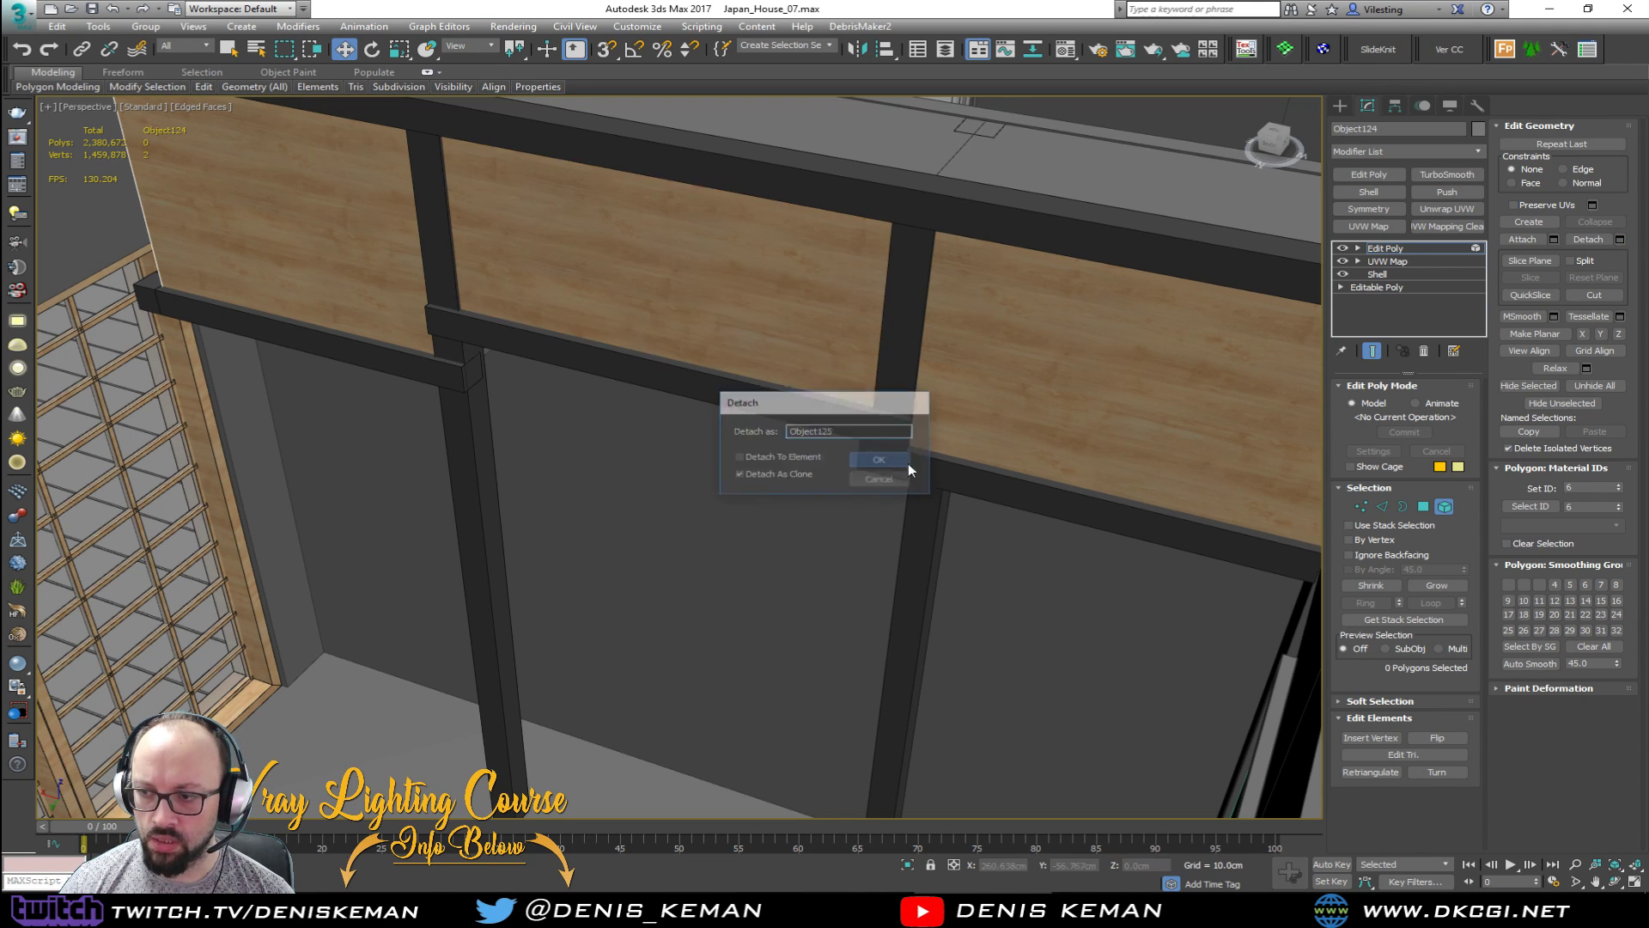
Step: Select the cloned middle panel and move it about 141 cm down into the open bay
{"action": "left_click", "coordinate": [1445, 506]}
{"action": "key", "text": "F3"}
{"action": "key", "text": "F3"}
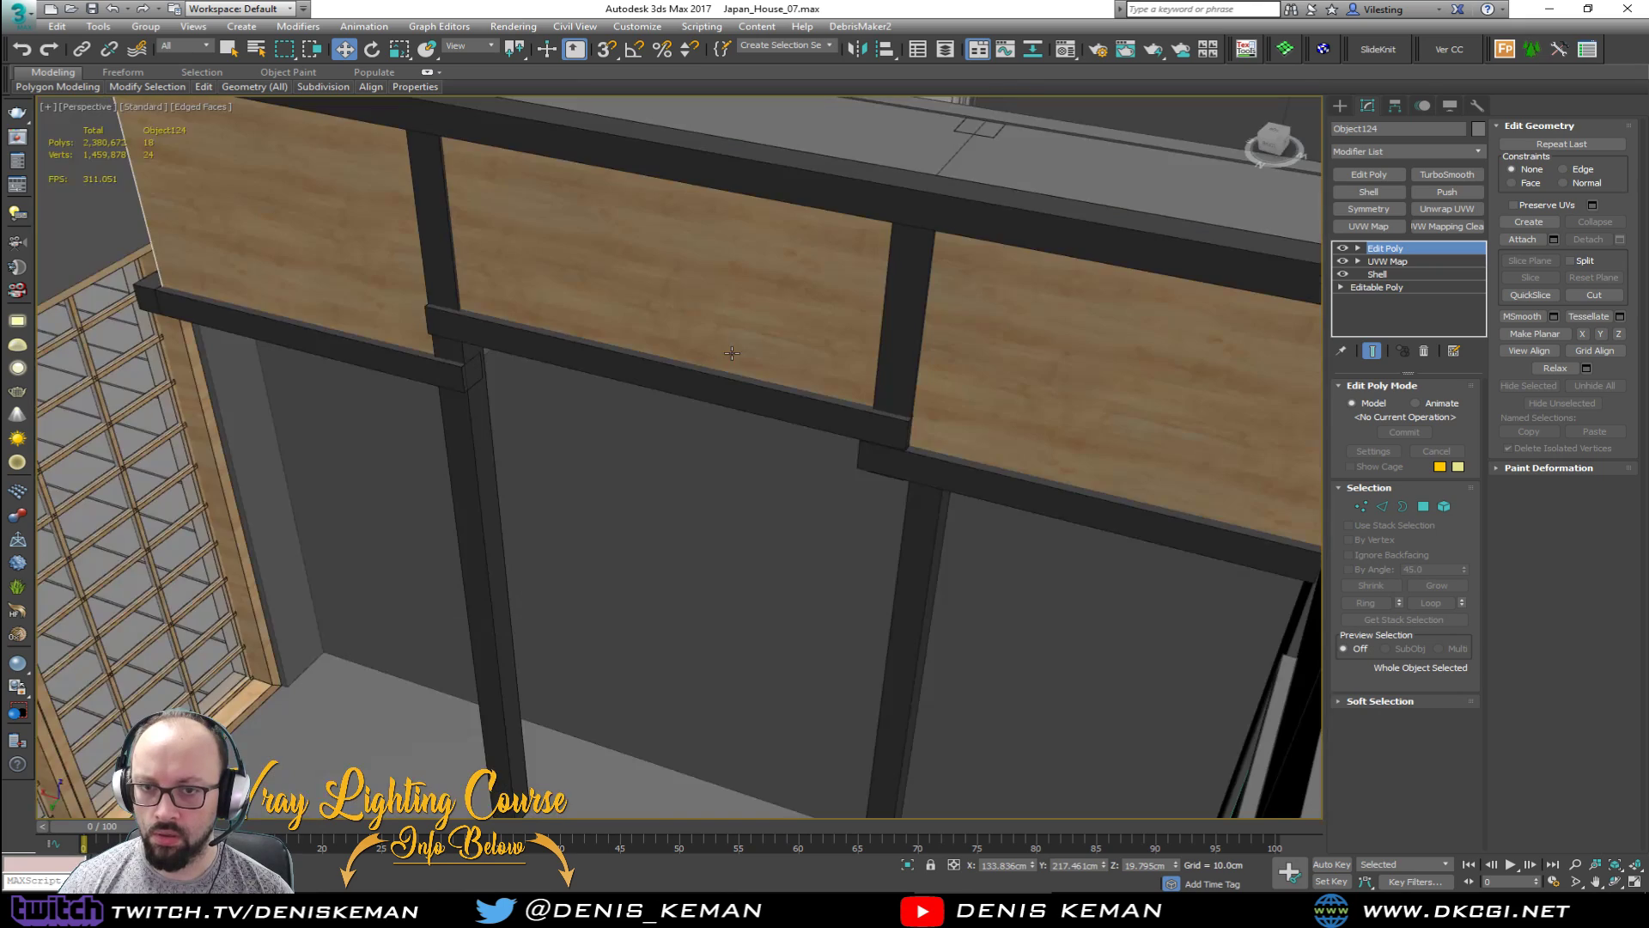
{"action": "left_click", "coordinate": [730, 343]}
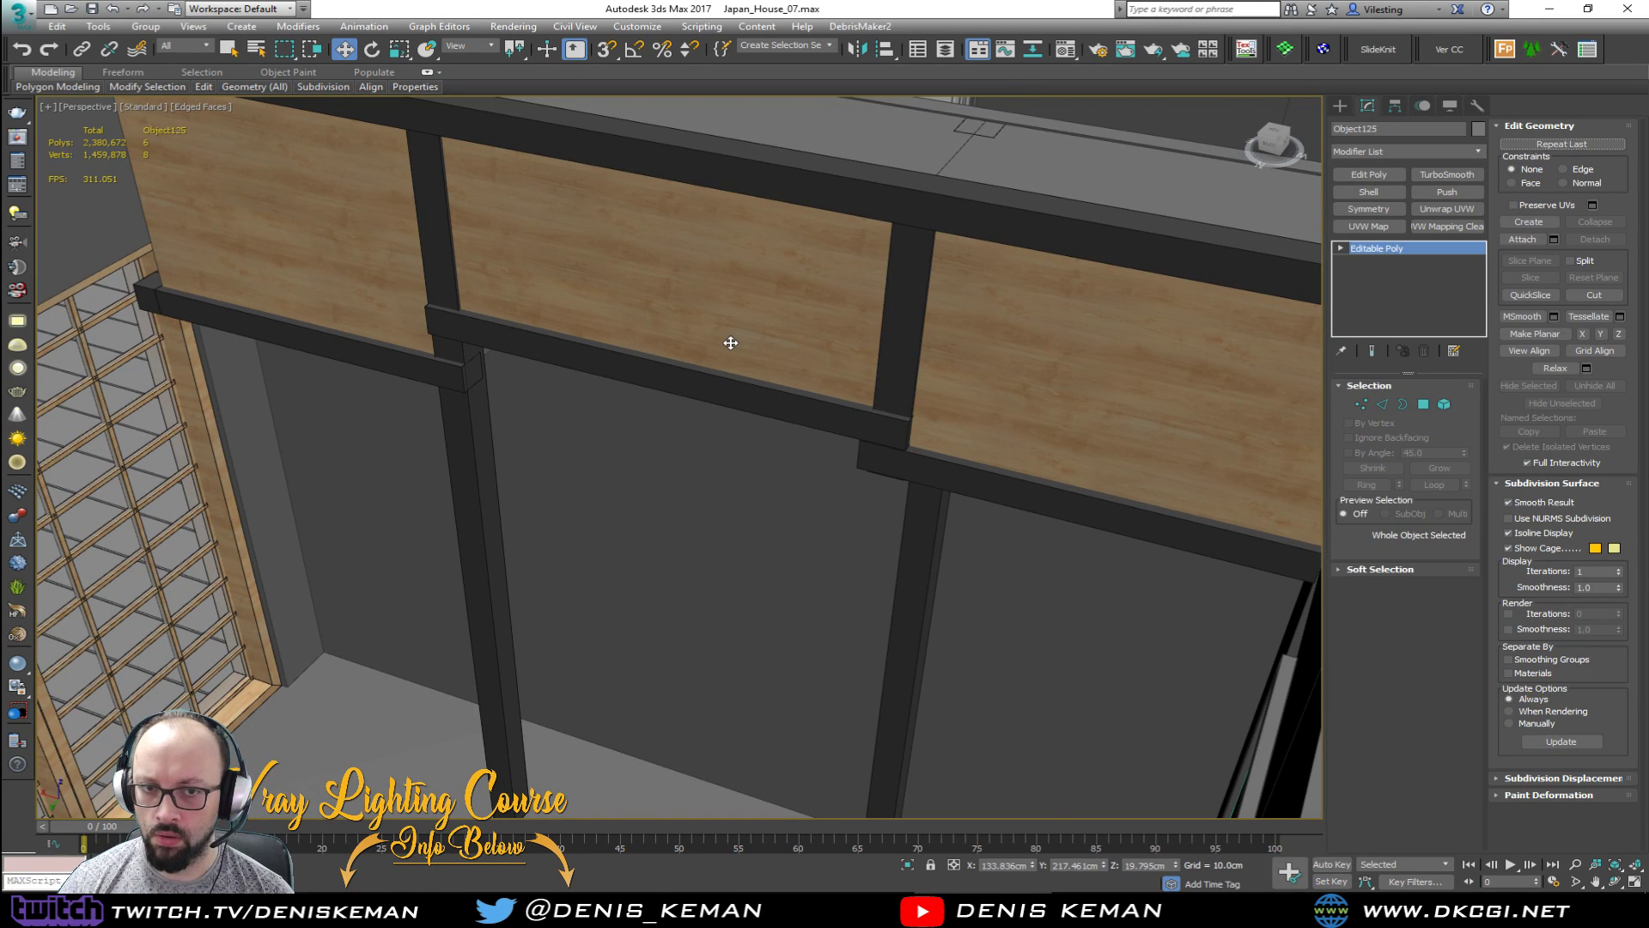
{"action": "key", "text": "F3"}
{"action": "key", "text": "F3"}
{"action": "scroll", "coordinate": [730, 342], "scroll_direction": "down", "scroll_amount": 5}
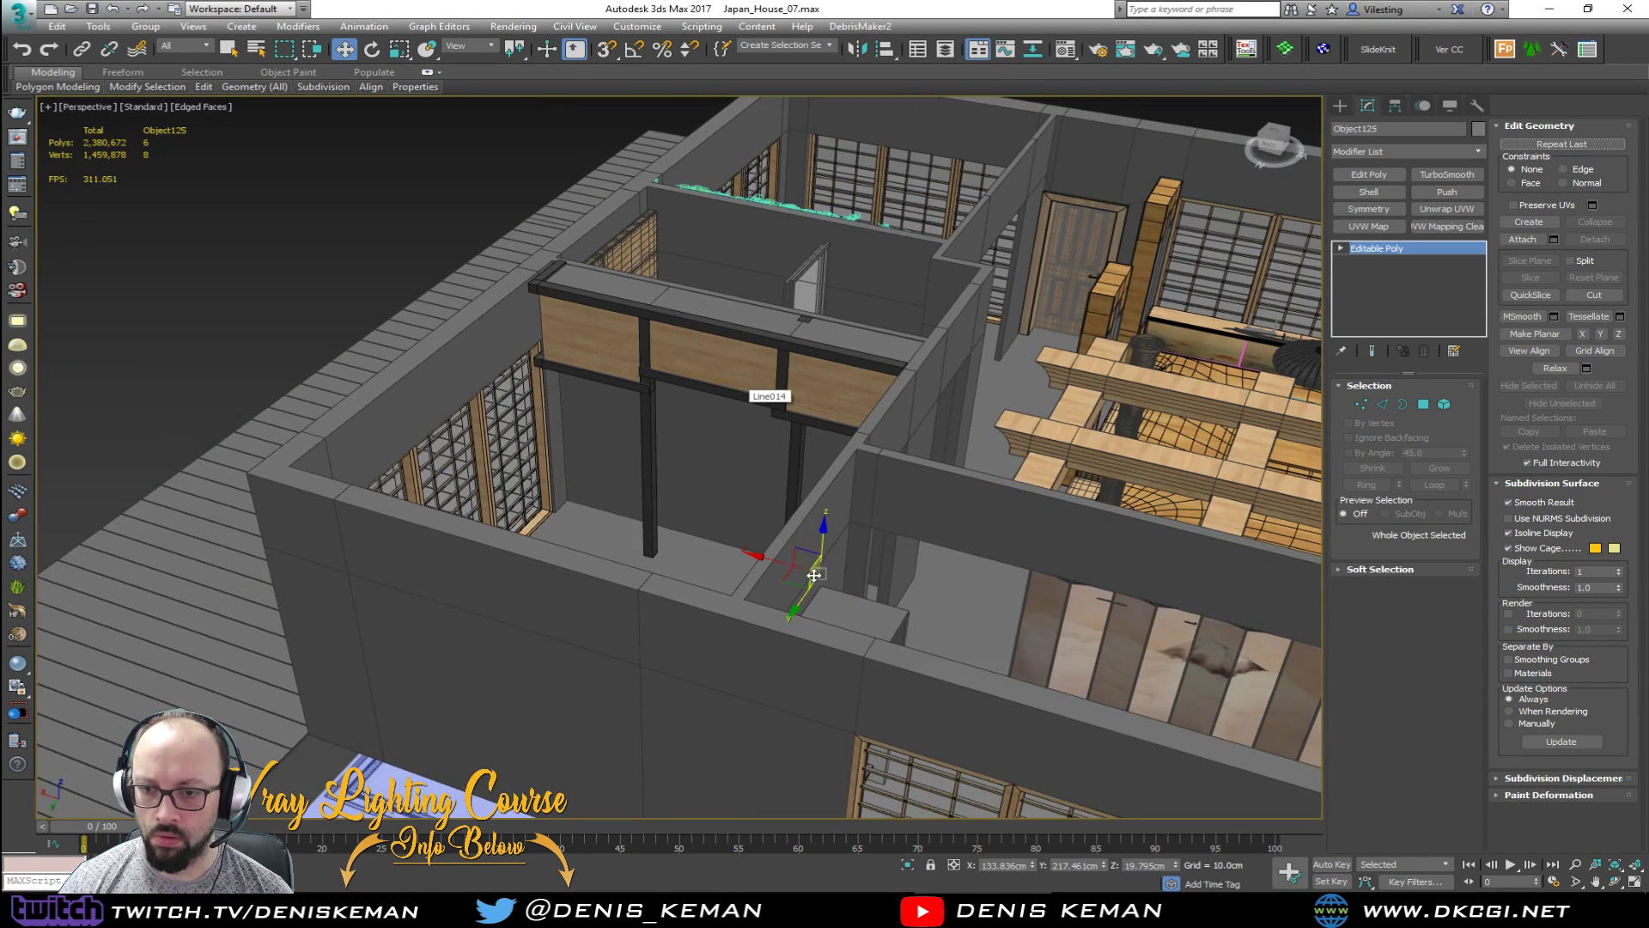
{"action": "left_click_drag", "start_coordinate": [820, 548], "coordinate": [764, 550]}
{"action": "key", "text": "z"}
Step: Center the cloned panel's pivot on the object
{"action": "left_click", "coordinate": [1395, 106]}
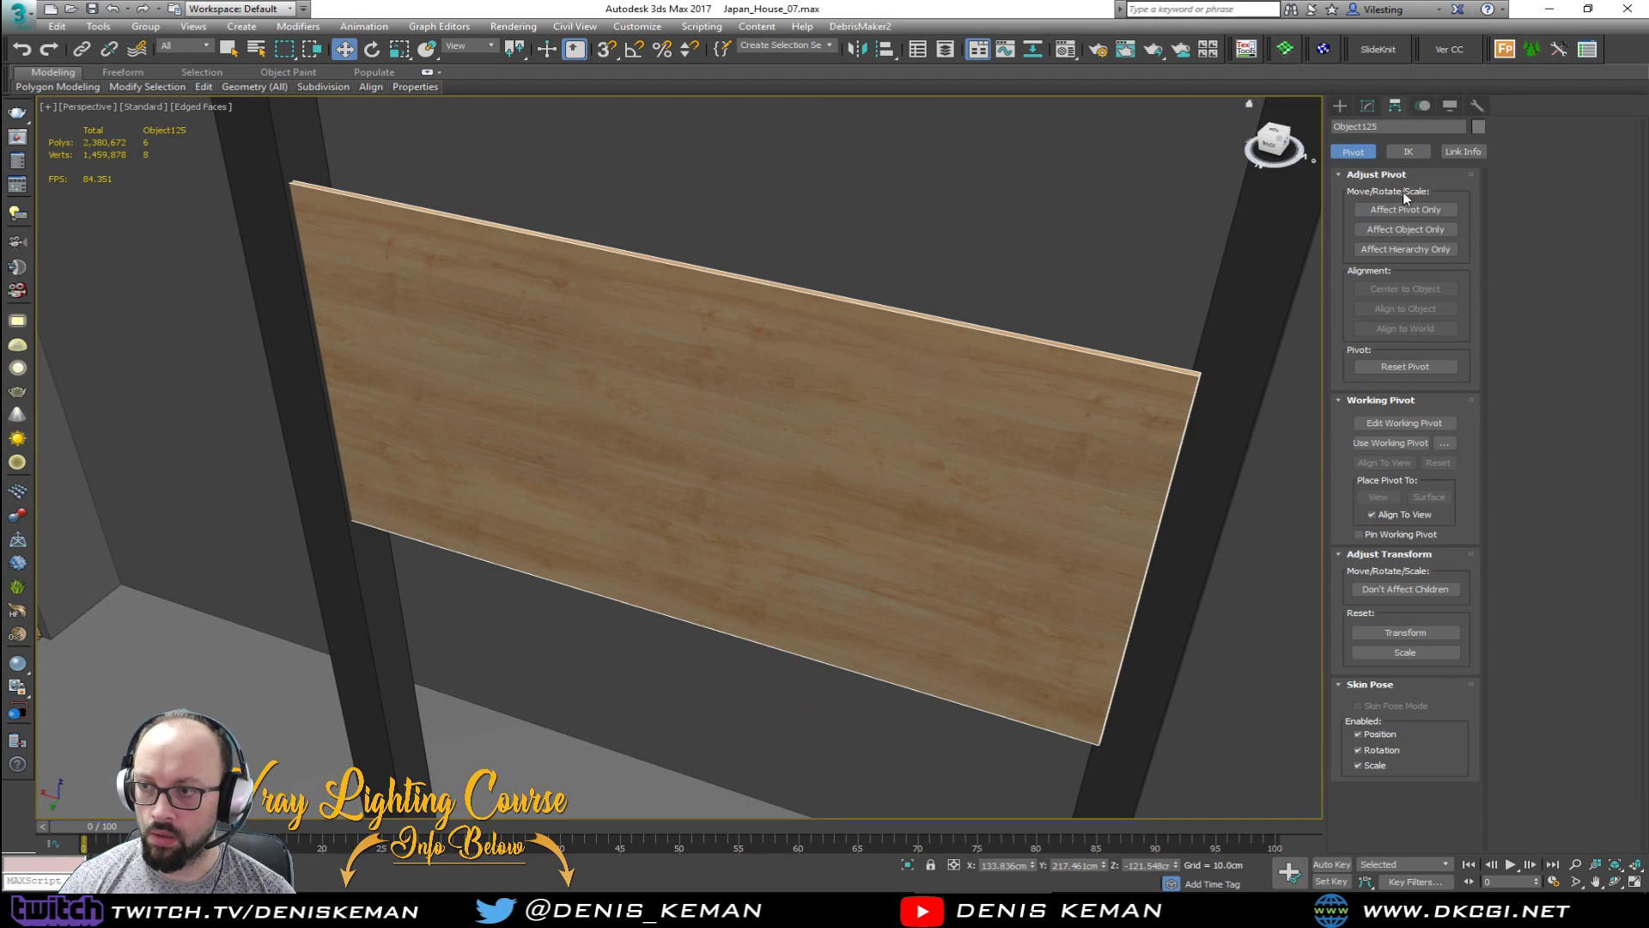
{"action": "left_click", "coordinate": [1405, 210]}
{"action": "left_click", "coordinate": [1406, 209]}
Step: Rotate the cloned panel with angle snap so it stands upright and perpendicular to the back wall
{"action": "scroll", "coordinate": [629, 301], "scroll_direction": "down", "scroll_amount": 5}
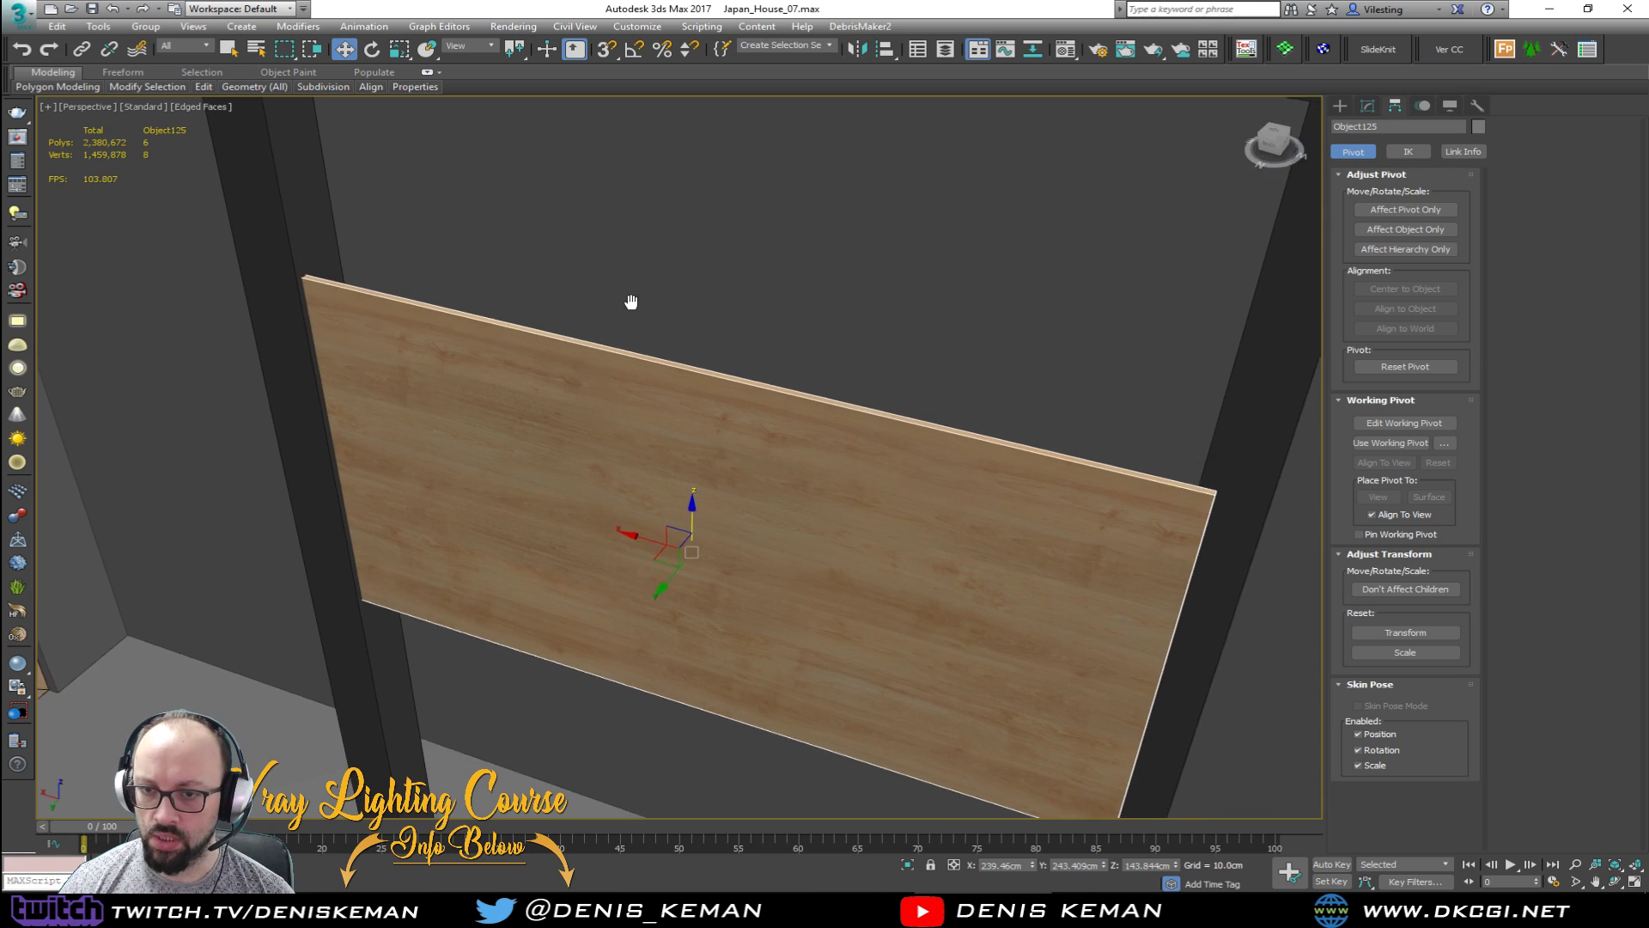
{"action": "key", "text": "e"}
{"action": "left_click_drag", "start_coordinate": [685, 418], "coordinate": [755, 479]}
{"action": "key", "text": "a"}
{"action": "key", "text": "w"}
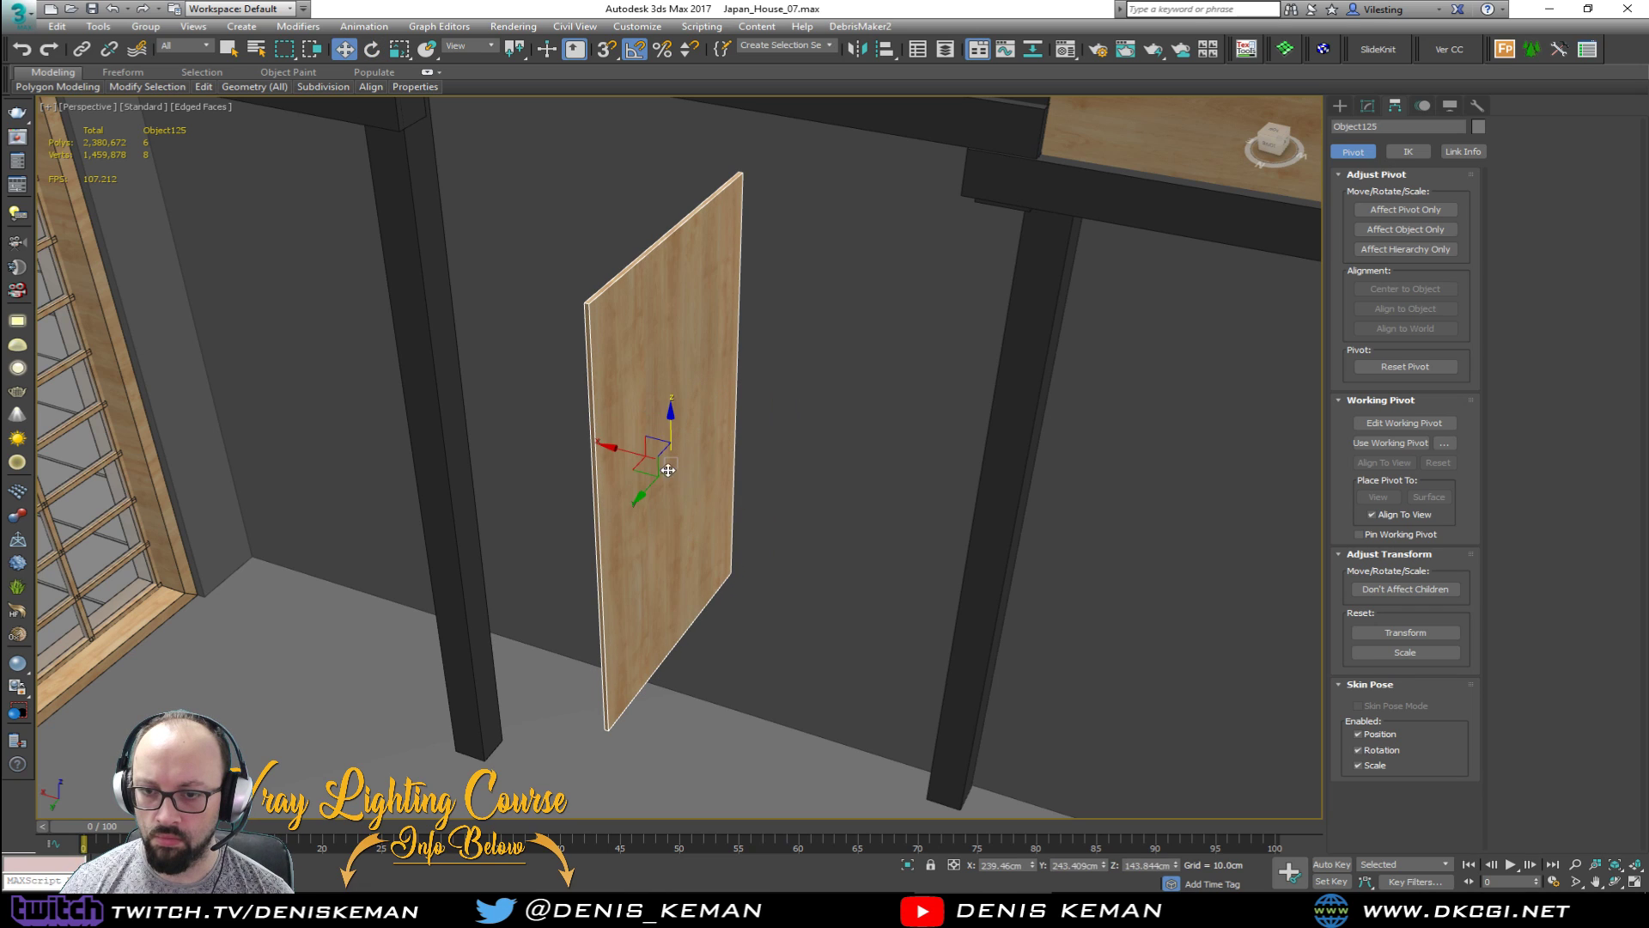
Step: Move the upright panel about 67.5 cm along X to the post nearest the lattice window, and shift it back along Y
{"action": "left_click_drag", "start_coordinate": [638, 456], "coordinate": [390, 412]}
{"action": "middle_click_drag", "start_coordinate": [469, 407], "coordinate": [460, 316], "text": "alt"}
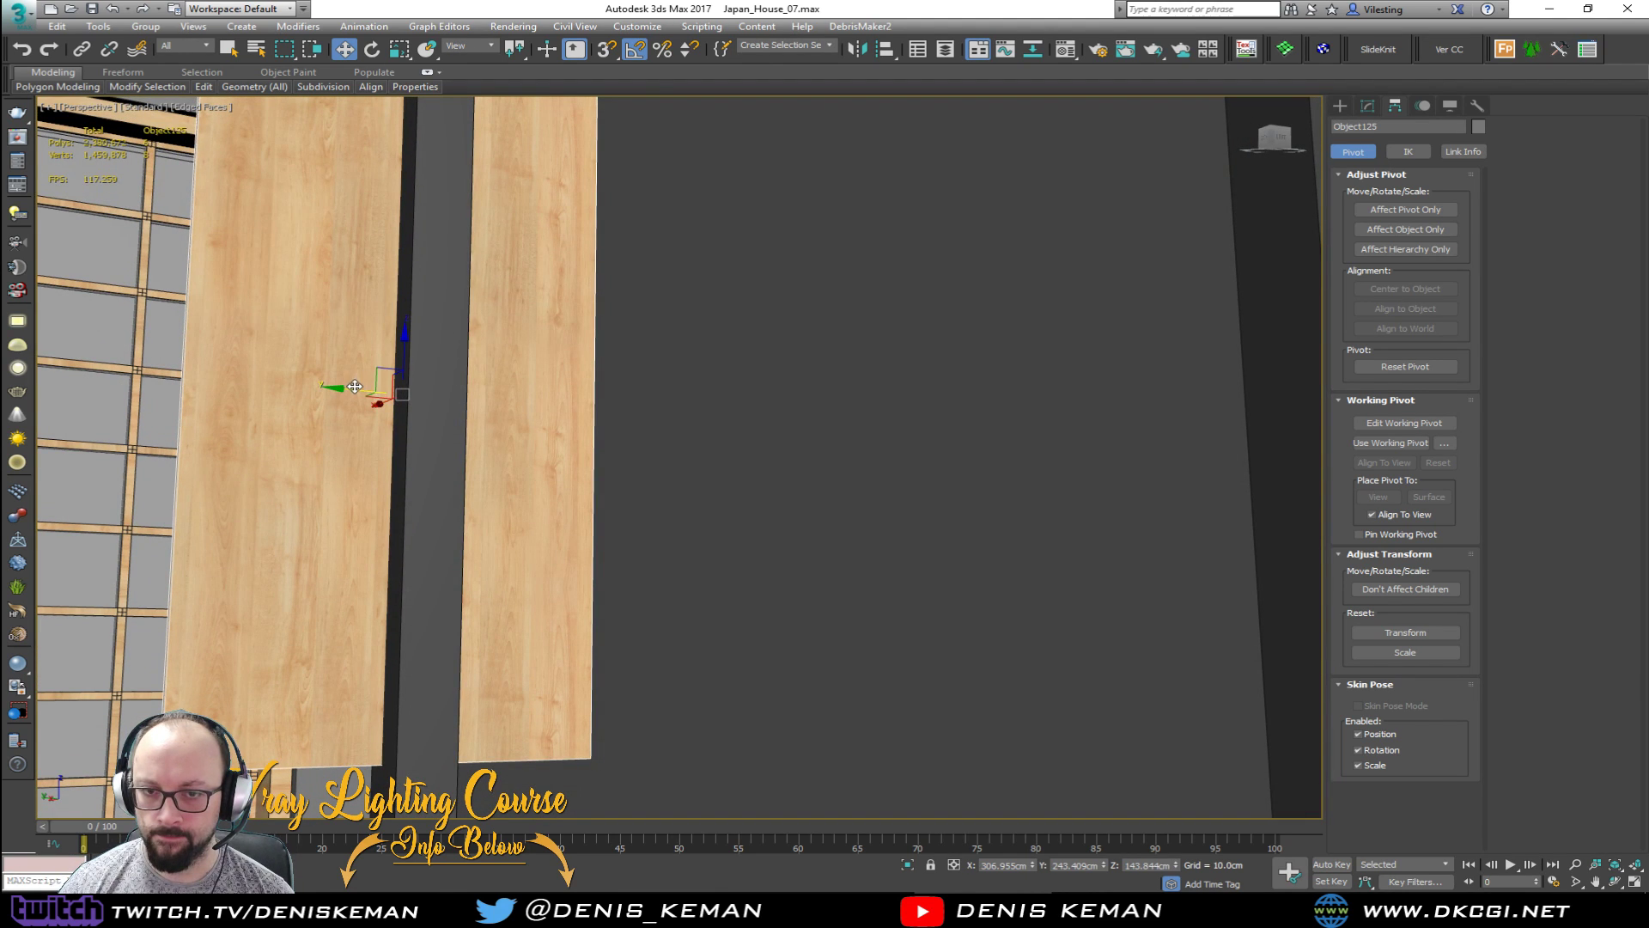
{"action": "left_click_drag", "start_coordinate": [354, 387], "coordinate": [504, 401]}
Step: Isolate the upright panel together with the adjacent post and the house walls, then select only the panel
{"action": "key", "text": "r"}
{"action": "mouse_move", "coordinate": [504, 401]}
{"action": "middle_mouse_down", "text": "alt"}
{"action": "mouse_move", "coordinate": [463, 367]}
{"action": "mouse_move", "coordinate": [467, 349]}
{"action": "mouse_move", "coordinate": [521, 473]}
{"action": "mouse_move", "coordinate": [501, 449]}
{"action": "mouse_move", "coordinate": [507, 391]}
{"action": "mouse_move", "coordinate": [533, 370]}
{"action": "mouse_move", "coordinate": [571, 468]}
{"action": "mouse_move", "coordinate": [977, 362]}
{"action": "middle_mouse_up", "text": "alt"}
{"action": "key", "text": "F3"}
{"action": "middle_click_drag", "start_coordinate": [575, 528], "coordinate": [654, 450], "text": "alt"}
{"action": "key", "text": "F3"}
{"action": "middle_click_drag", "start_coordinate": [653, 450], "coordinate": [737, 354]}
{"action": "left_click", "coordinate": [785, 454], "text": "ctrl"}
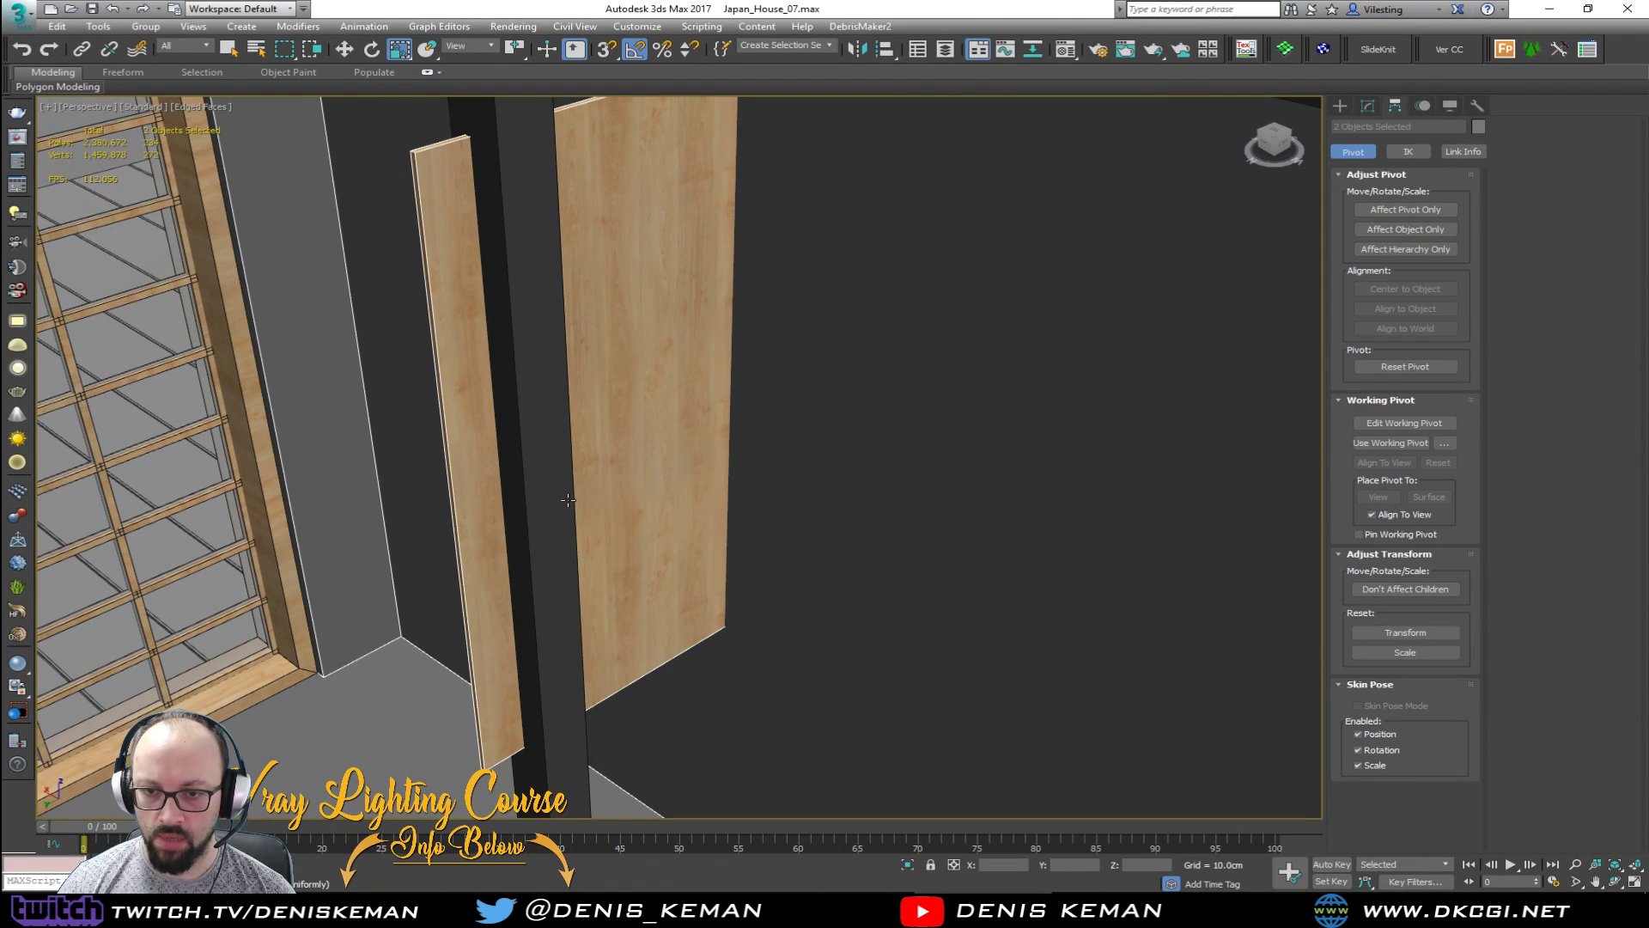
{"action": "left_click", "coordinate": [556, 507], "text": "ctrl"}
{"action": "key", "text": "alt+q"}
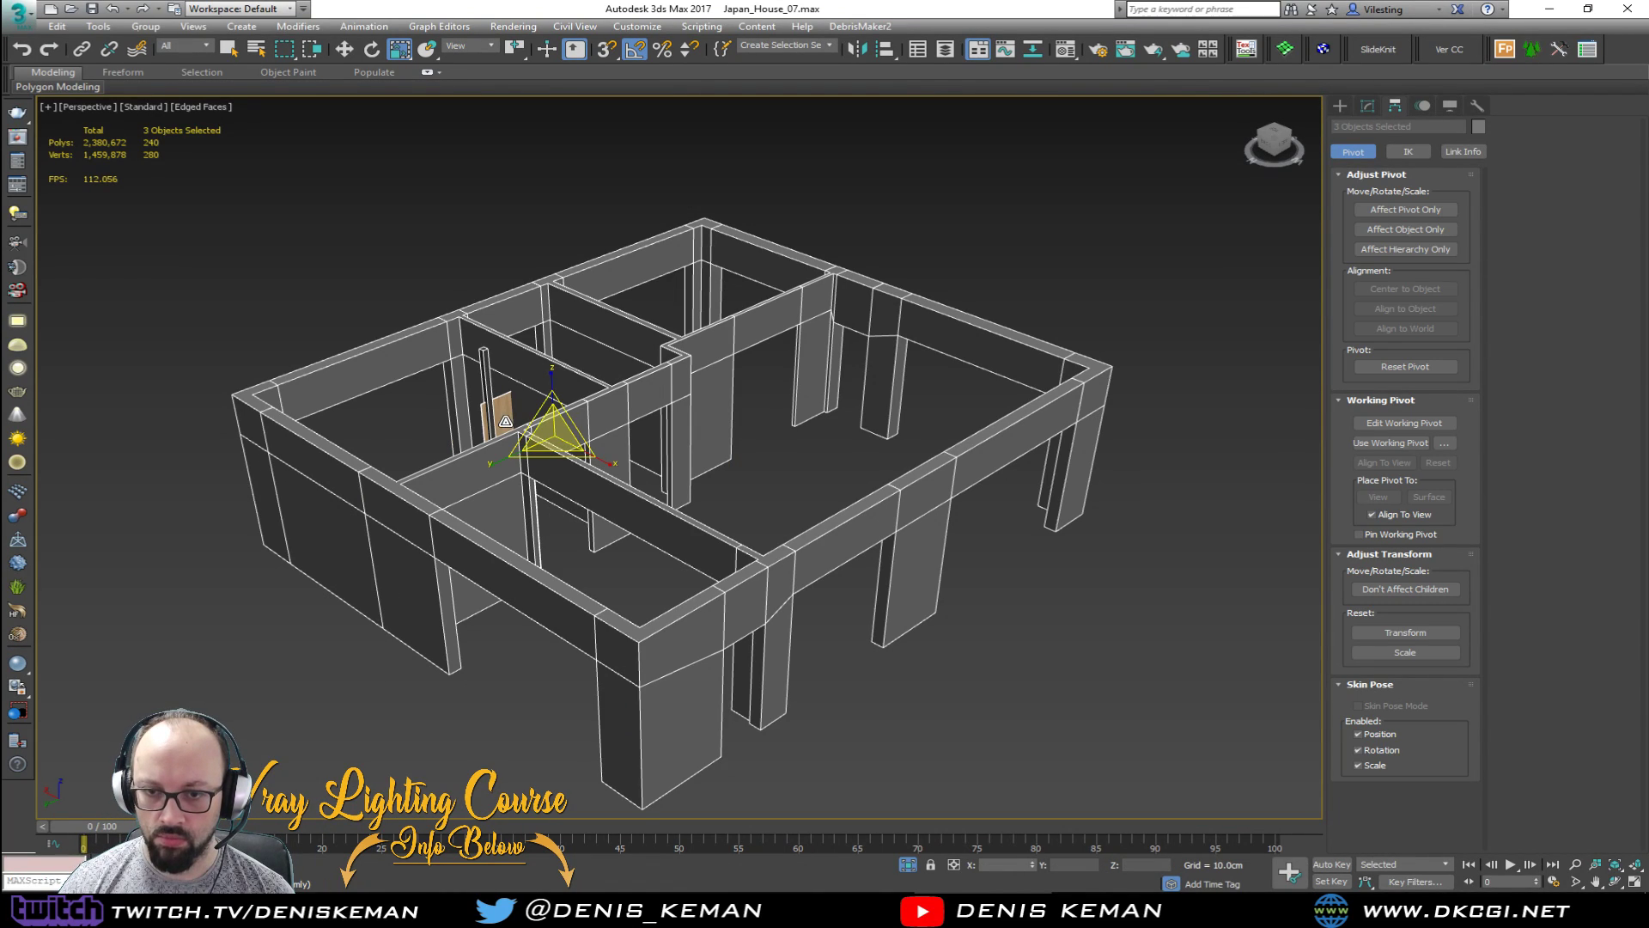
{"action": "left_click", "coordinate": [505, 421]}
{"action": "key", "text": "z"}
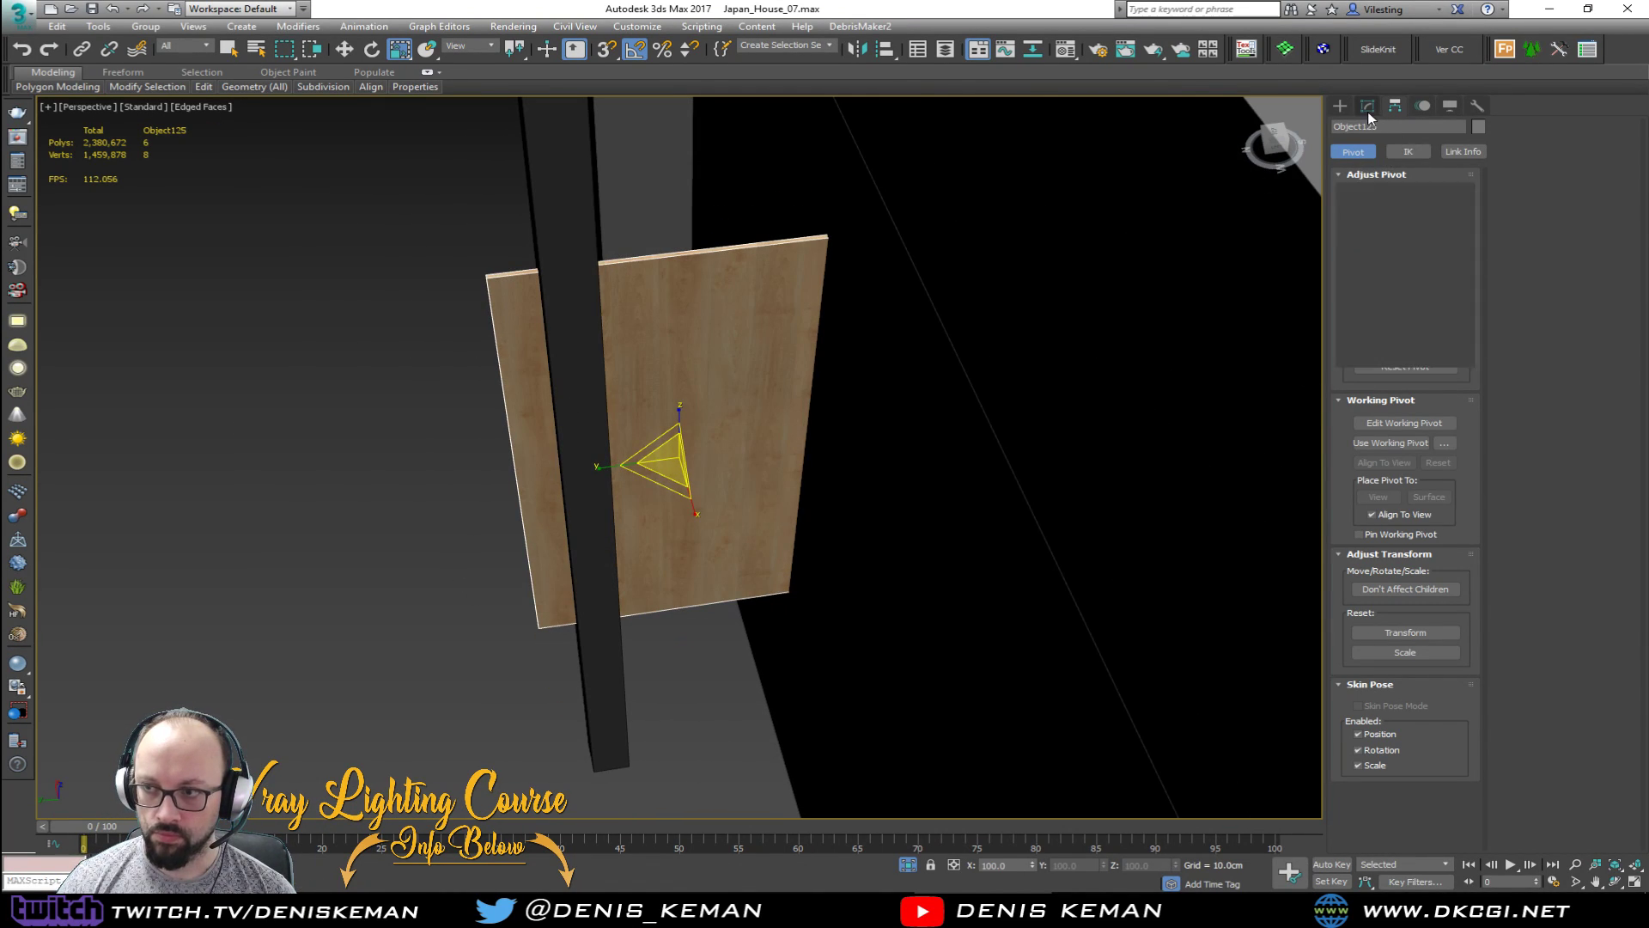
Step: Select the four vertices of the upright panel's front edge and move them about 19.4 cm back along Y to the post
{"action": "left_click", "coordinate": [1367, 106]}
{"action": "key", "text": "1"}
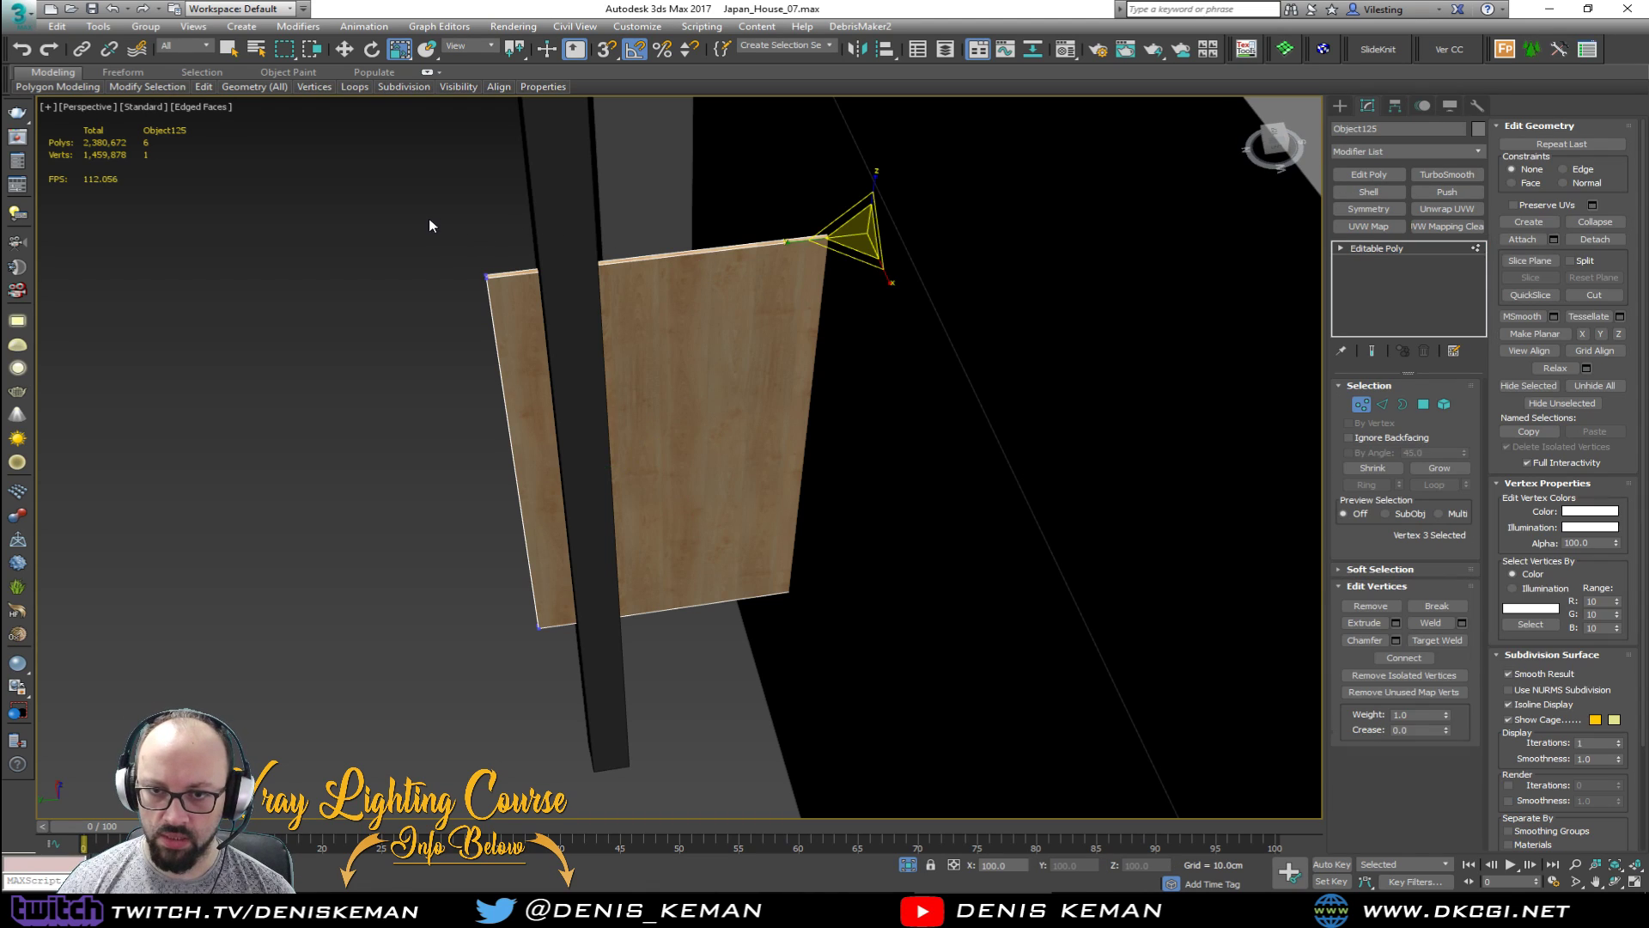
{"action": "left_click_drag", "start_coordinate": [429, 225], "coordinate": [512, 396]}
{"action": "left_click_drag", "start_coordinate": [570, 631], "coordinate": [577, 627], "text": "ctrl"}
{"action": "key", "text": "w"}
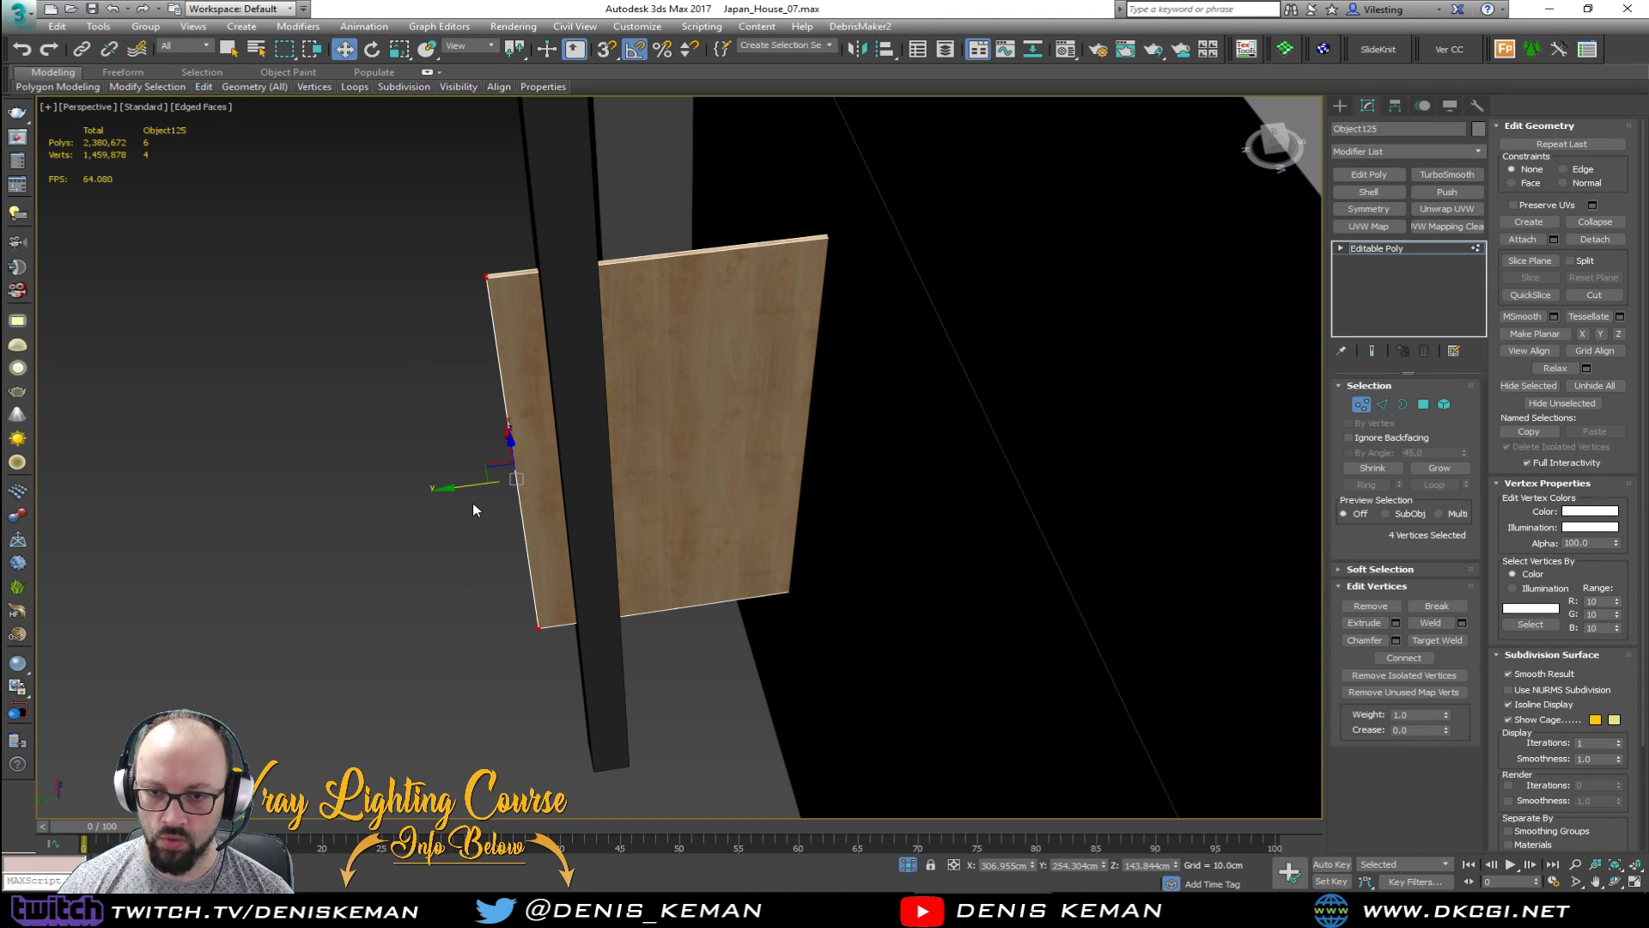
{"action": "left_click_drag", "start_coordinate": [473, 486], "coordinate": [564, 483]}
{"action": "middle_click_drag", "start_coordinate": [585, 487], "coordinate": [674, 519], "text": "alt"}
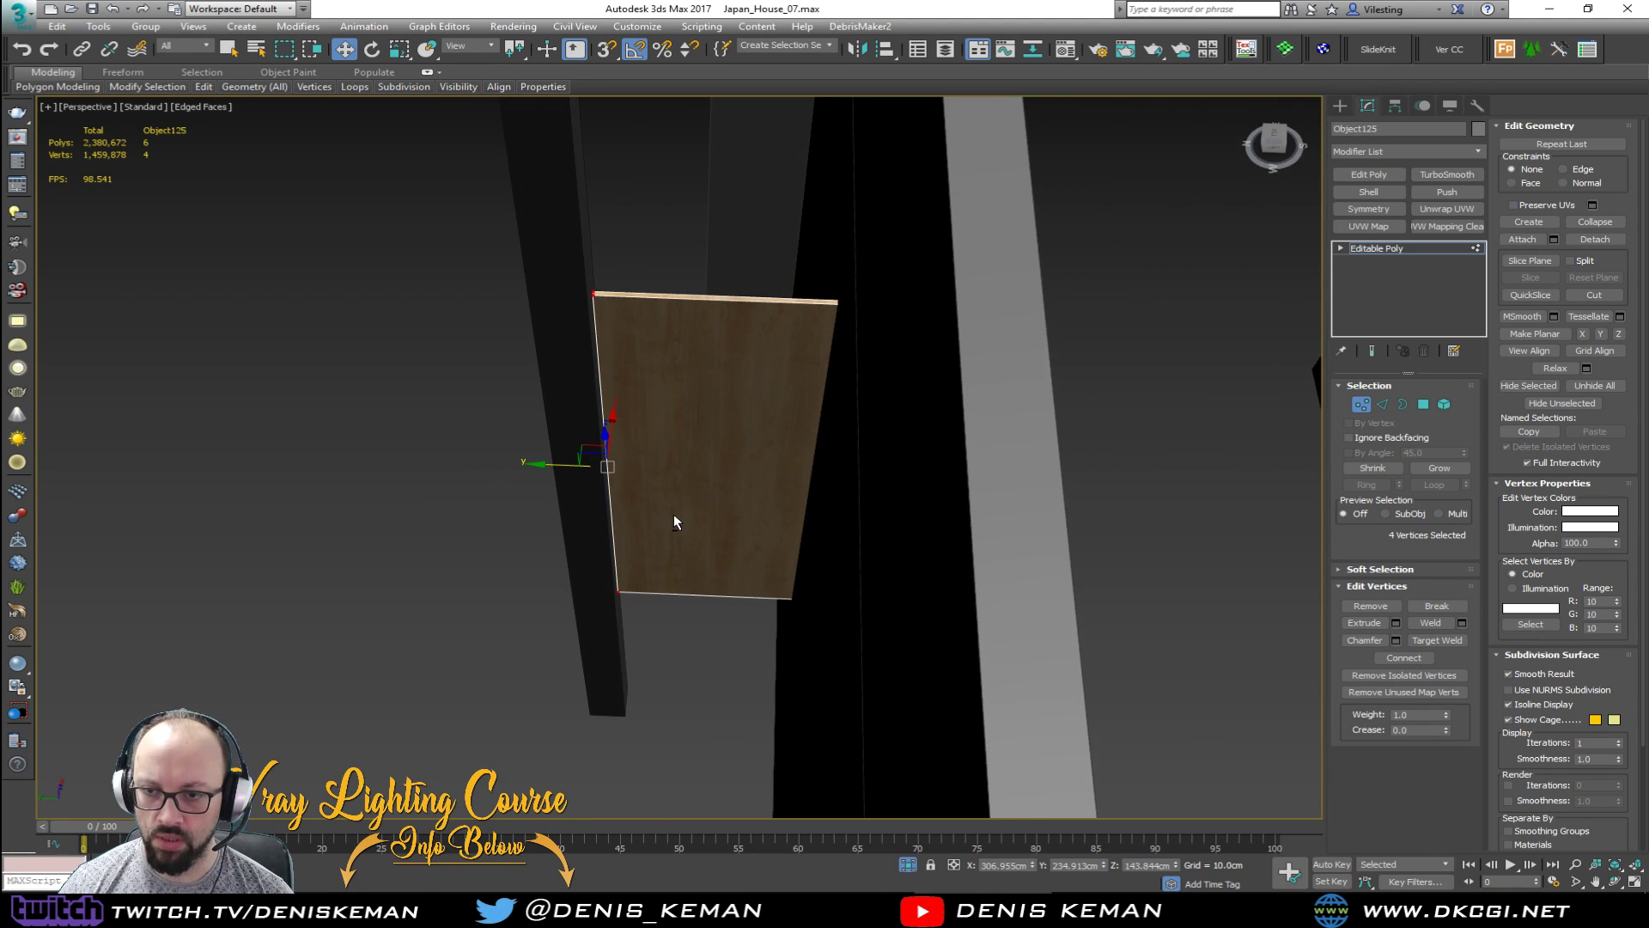
Step: Select the four vertices of the panel's back edge and shift them about 6.9 cm along Y toward the post
{"action": "key", "text": "F3"}
{"action": "left_click_drag", "start_coordinate": [933, 396], "coordinate": [771, 671]}
{"action": "key", "text": "F3"}
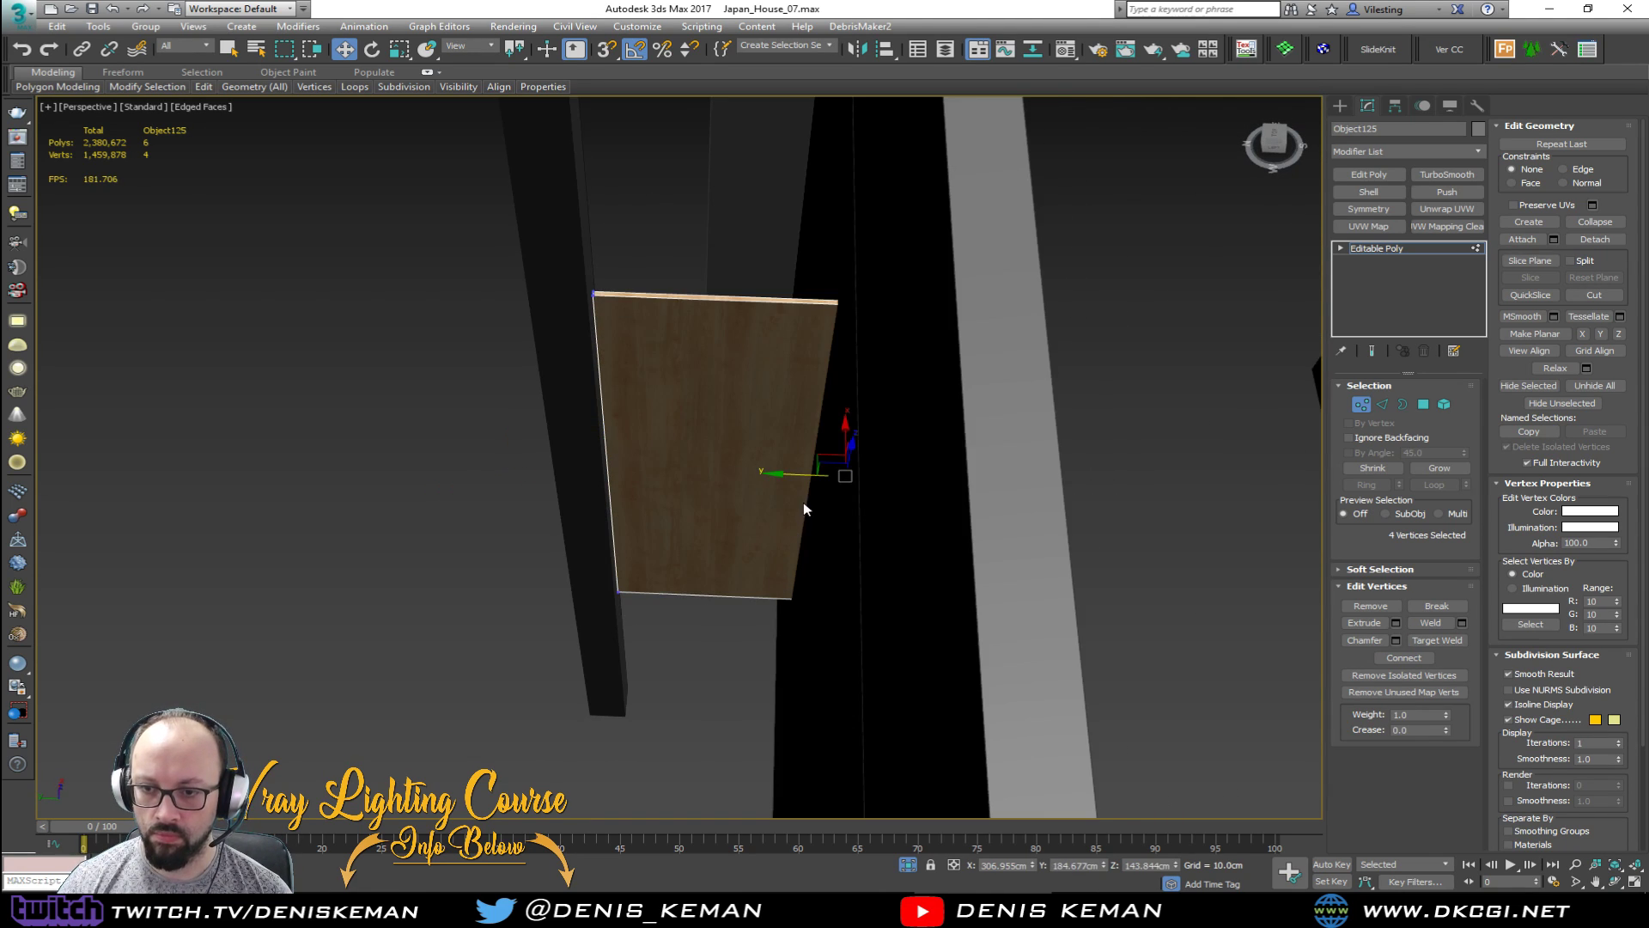
{"action": "left_click_drag", "start_coordinate": [775, 481], "coordinate": [779, 481]}
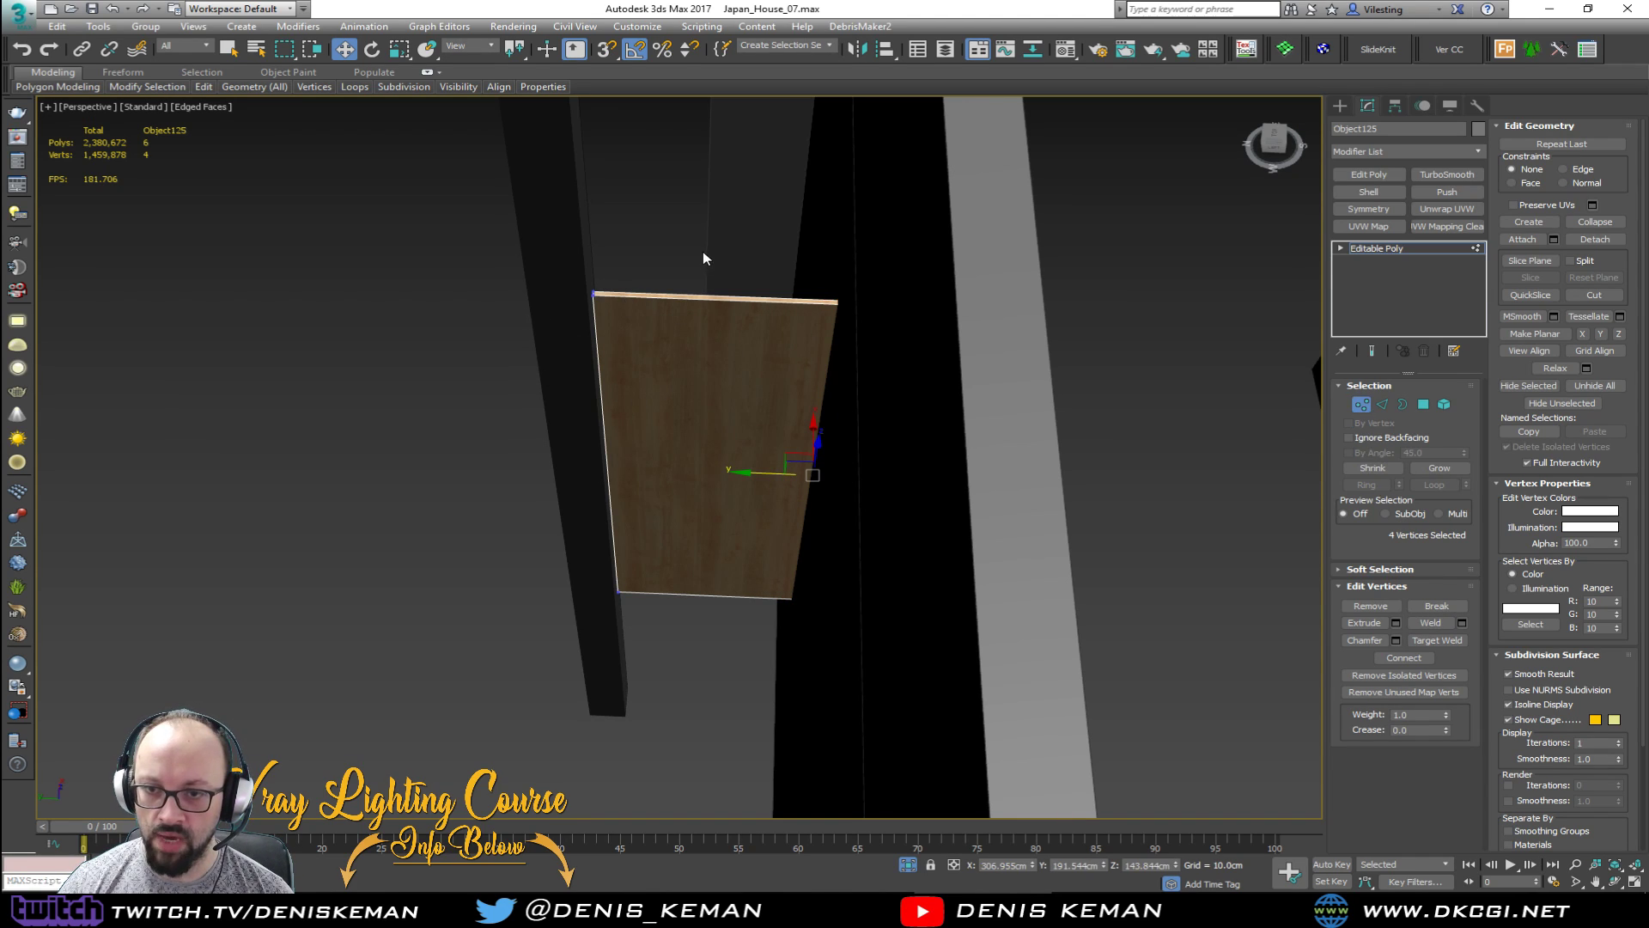
Step: Reselect the panel's front-edge vertices and nudge them about 0.8 cm along Y against the post
{"action": "left_click_drag", "start_coordinate": [477, 687], "coordinate": [477, 687]}
{"action": "middle_click_drag", "start_coordinate": [477, 687], "coordinate": [554, 519], "text": "alt"}
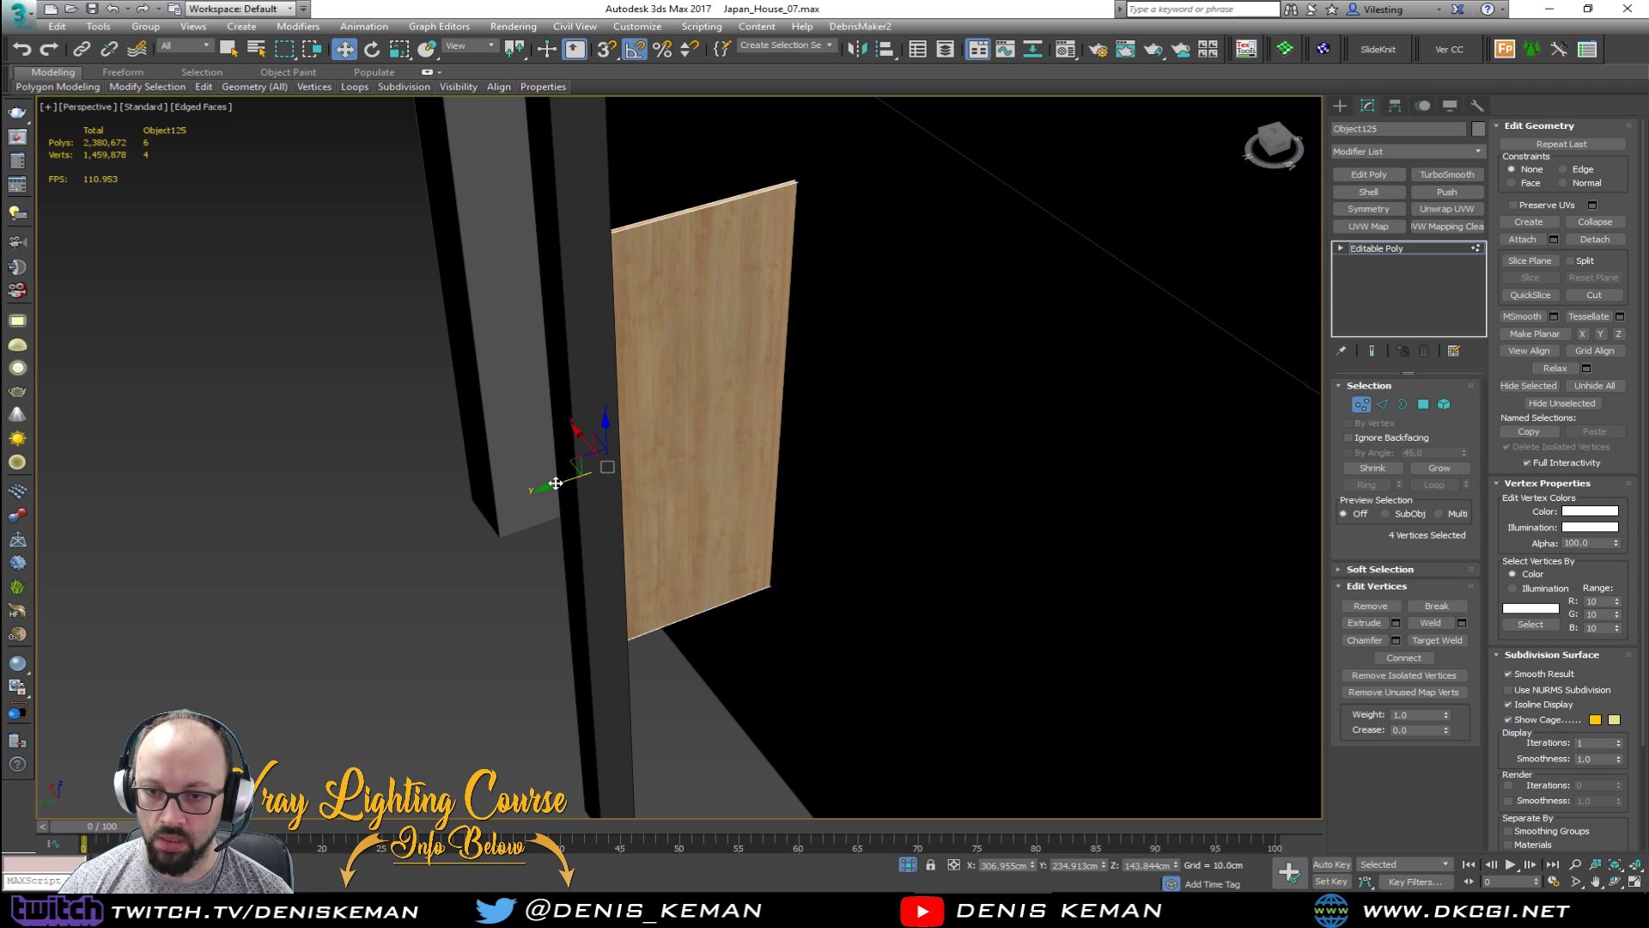
{"action": "middle_click_drag", "start_coordinate": [551, 484], "coordinate": [572, 661], "text": "alt"}
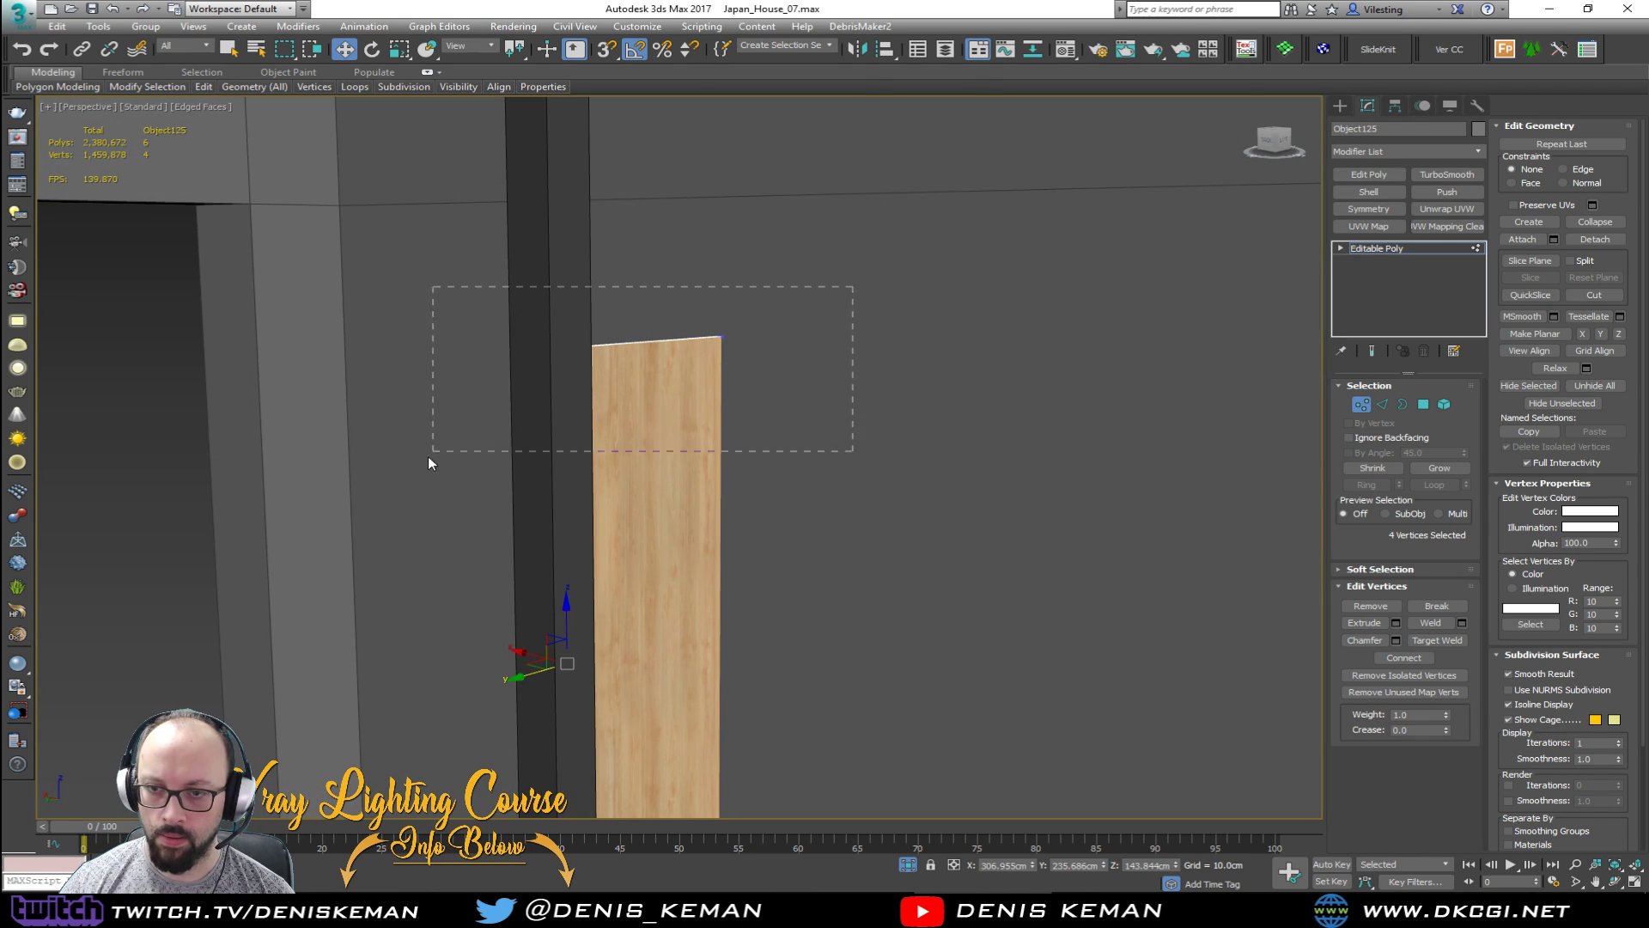
Step: Raise the panel's top vertices about 83.6 cm along Z, leave vertex editing and end the isolation
{"action": "left_click_drag", "start_coordinate": [428, 456], "coordinate": [431, 453]}
{"action": "scroll", "coordinate": [608, 513], "scroll_direction": "down", "scroll_amount": 5}
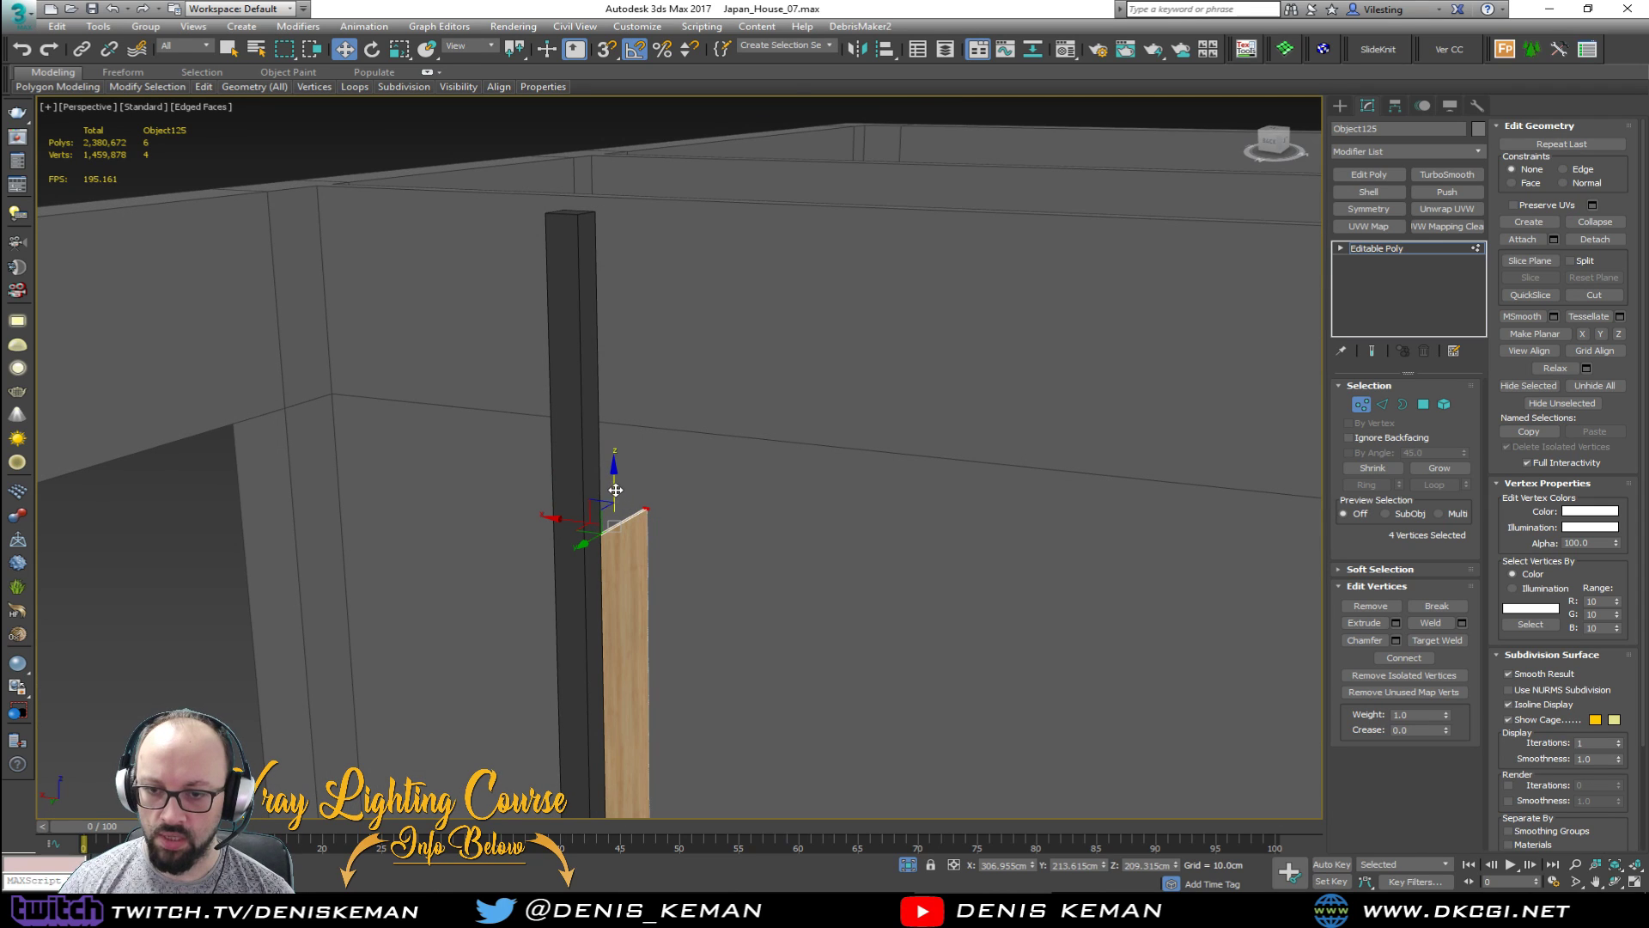
{"action": "left_click_drag", "start_coordinate": [615, 489], "coordinate": [608, 251]}
{"action": "middle_click_drag", "start_coordinate": [953, 419], "coordinate": [923, 434], "text": "alt"}
{"action": "left_click", "coordinate": [1361, 404]}
{"action": "right_click", "coordinate": [732, 472]}
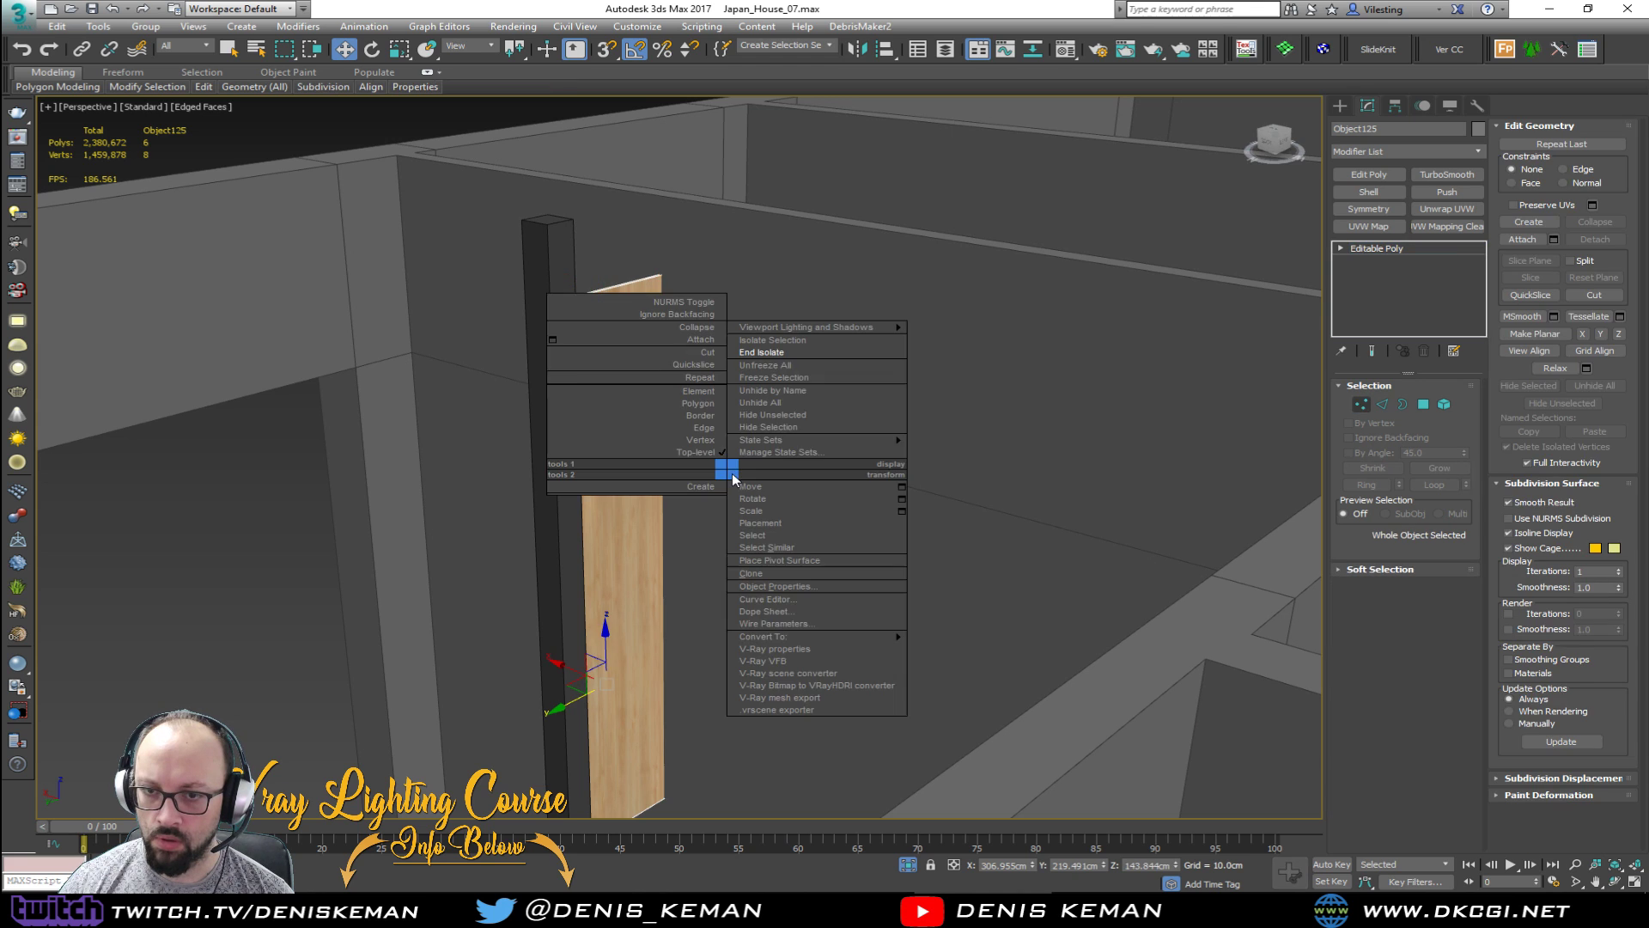
{"action": "left_click", "coordinate": [761, 352]}
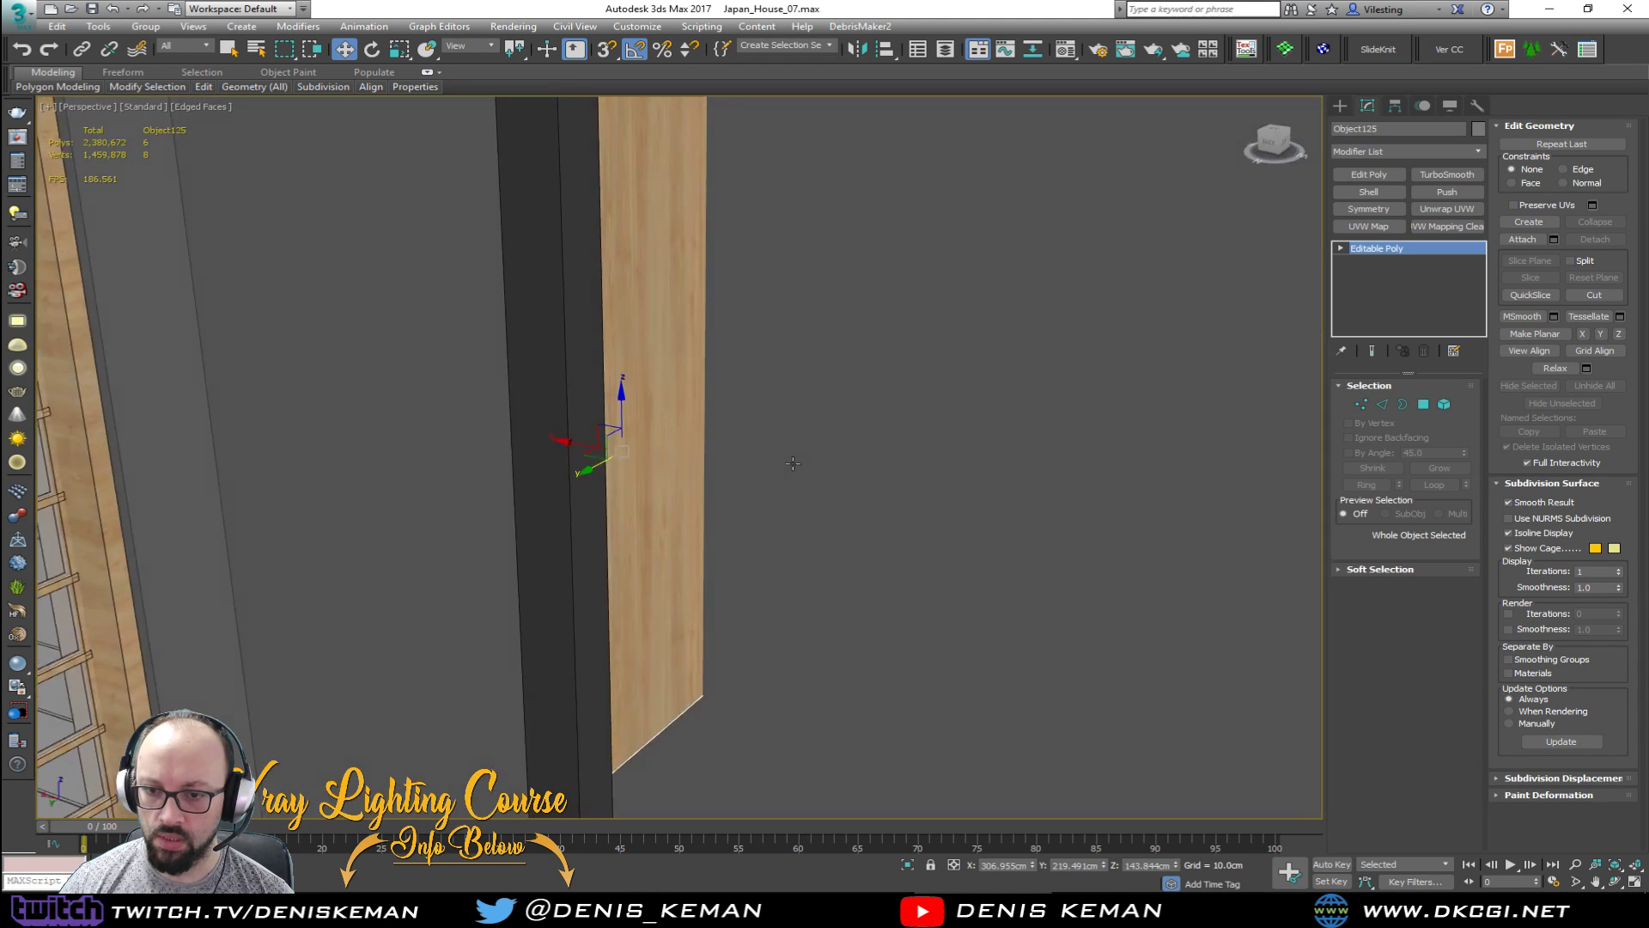
Step: Move the whole upright panel about 1 cm along X to line it up with the post
{"action": "middle_click_drag", "start_coordinate": [792, 464], "coordinate": [758, 700], "text": "alt"}
{"action": "middle_click_drag", "start_coordinate": [713, 481], "coordinate": [718, 463], "text": "alt"}
{"action": "middle_click_drag", "start_coordinate": [699, 522], "coordinate": [689, 444]}
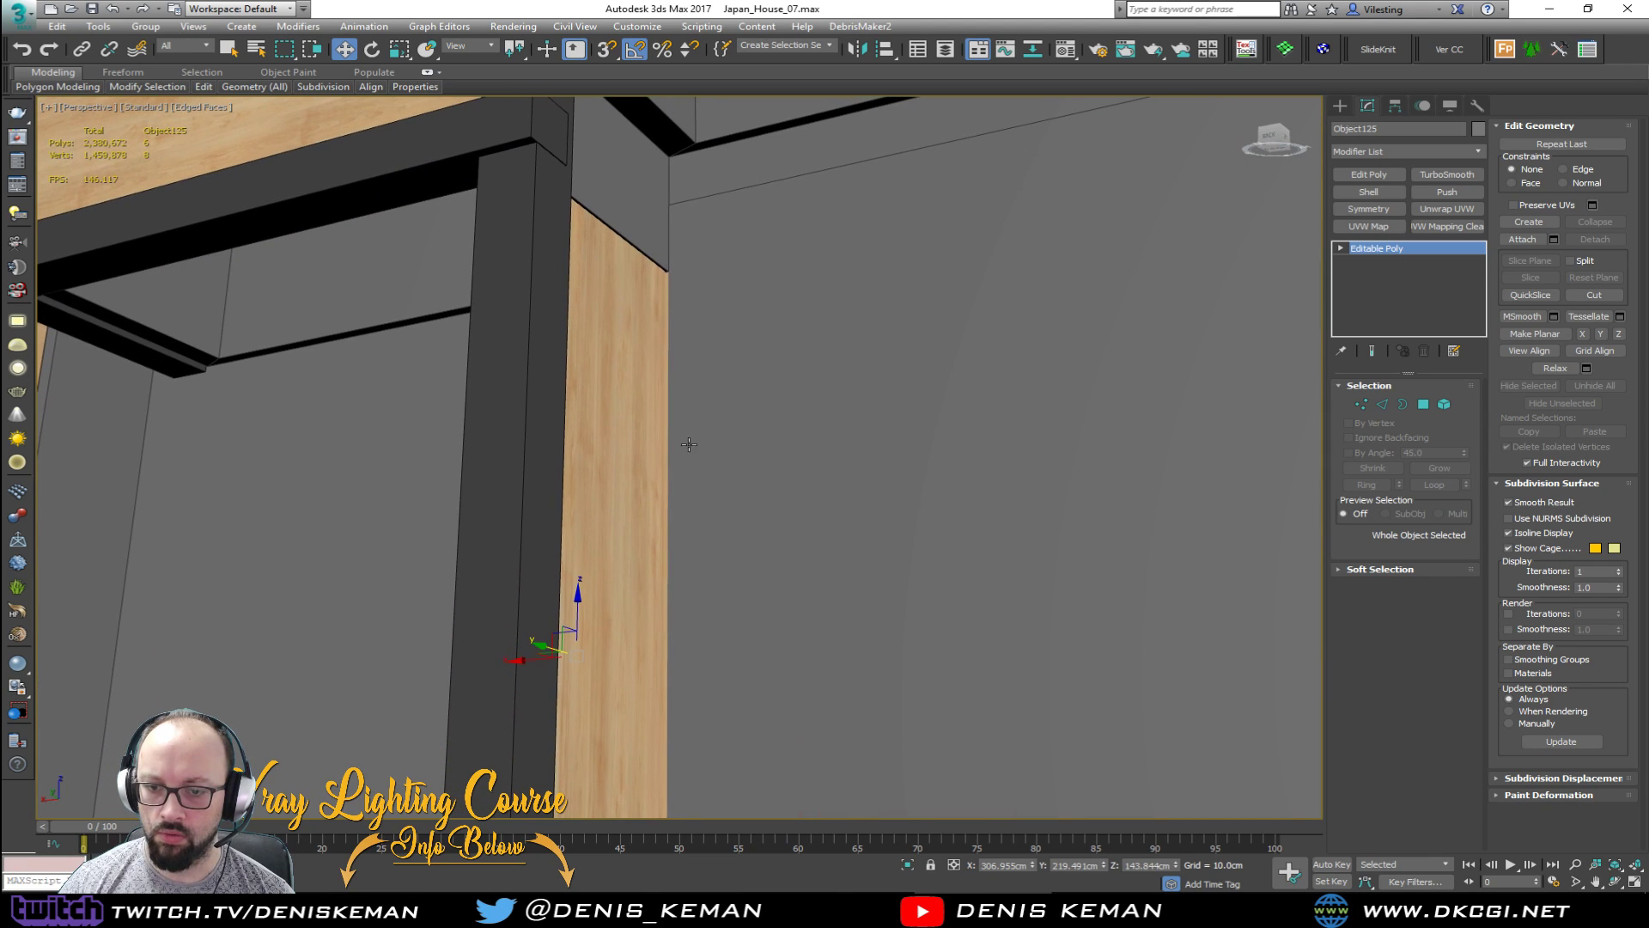
{"action": "left_click_drag", "start_coordinate": [534, 665], "coordinate": [541, 665]}
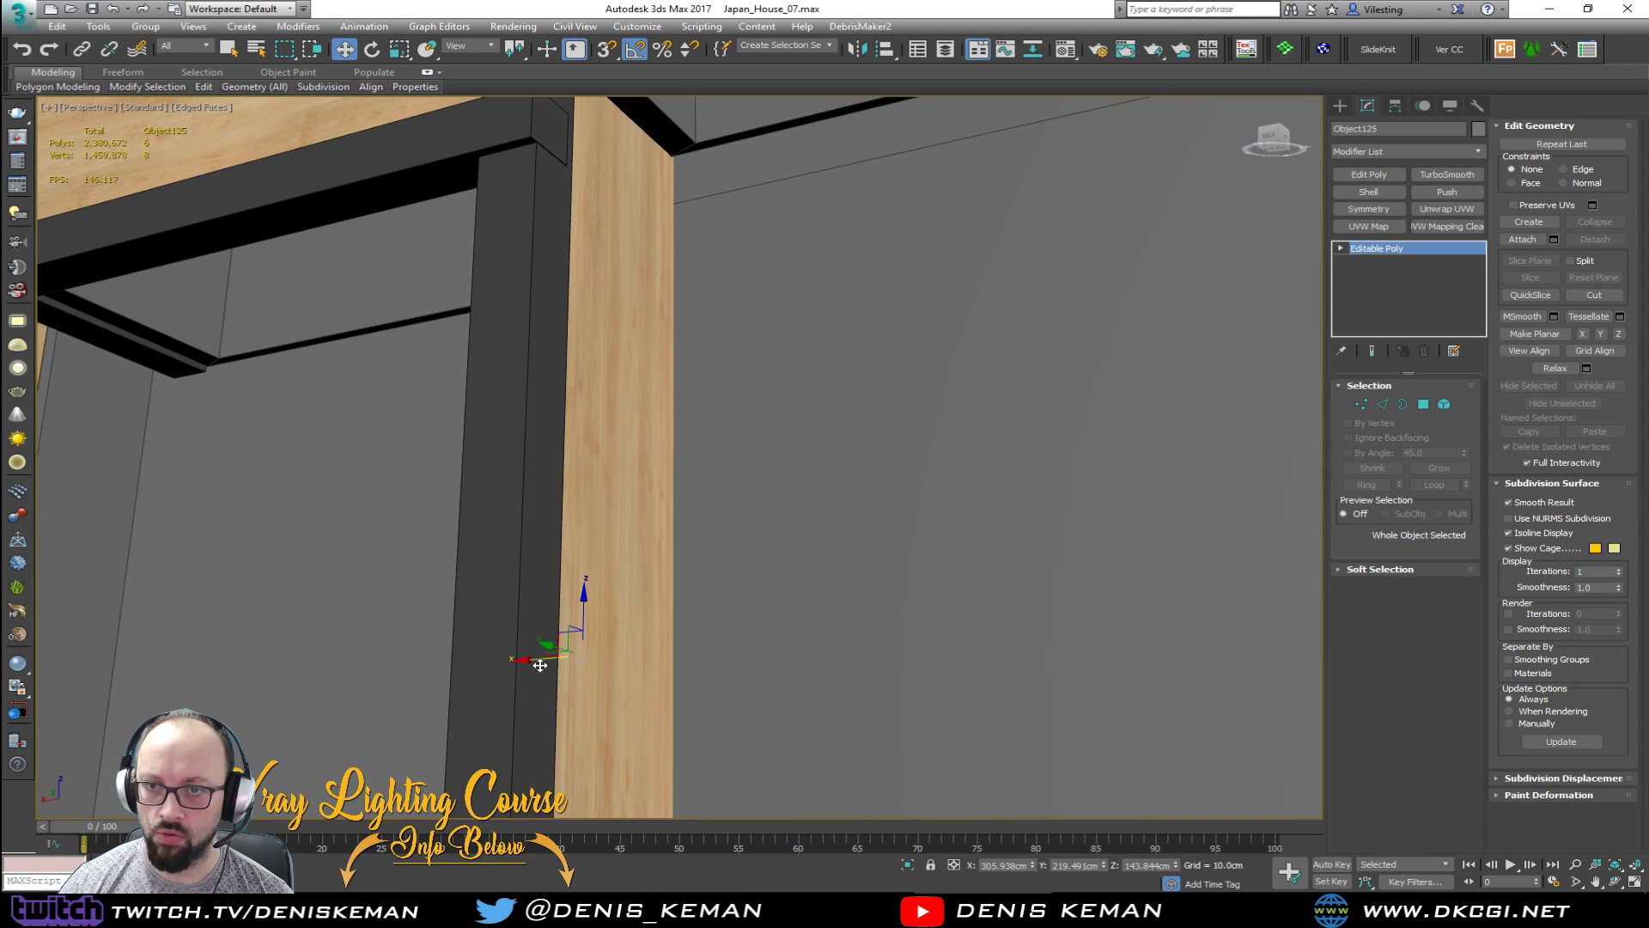
Step: Lower the panel's top vertices about 41.6 cm along Z so the panel fits with the horizontal beam
{"action": "middle_click_drag", "start_coordinate": [586, 539], "coordinate": [559, 748]}
{"action": "mouse_move", "coordinate": [596, 416]}
{"action": "middle_mouse_down", "text": "alt"}
{"action": "mouse_move", "coordinate": [575, 432]}
{"action": "mouse_move", "coordinate": [552, 420]}
{"action": "middle_mouse_up", "text": "alt"}
{"action": "key", "text": "F3"}
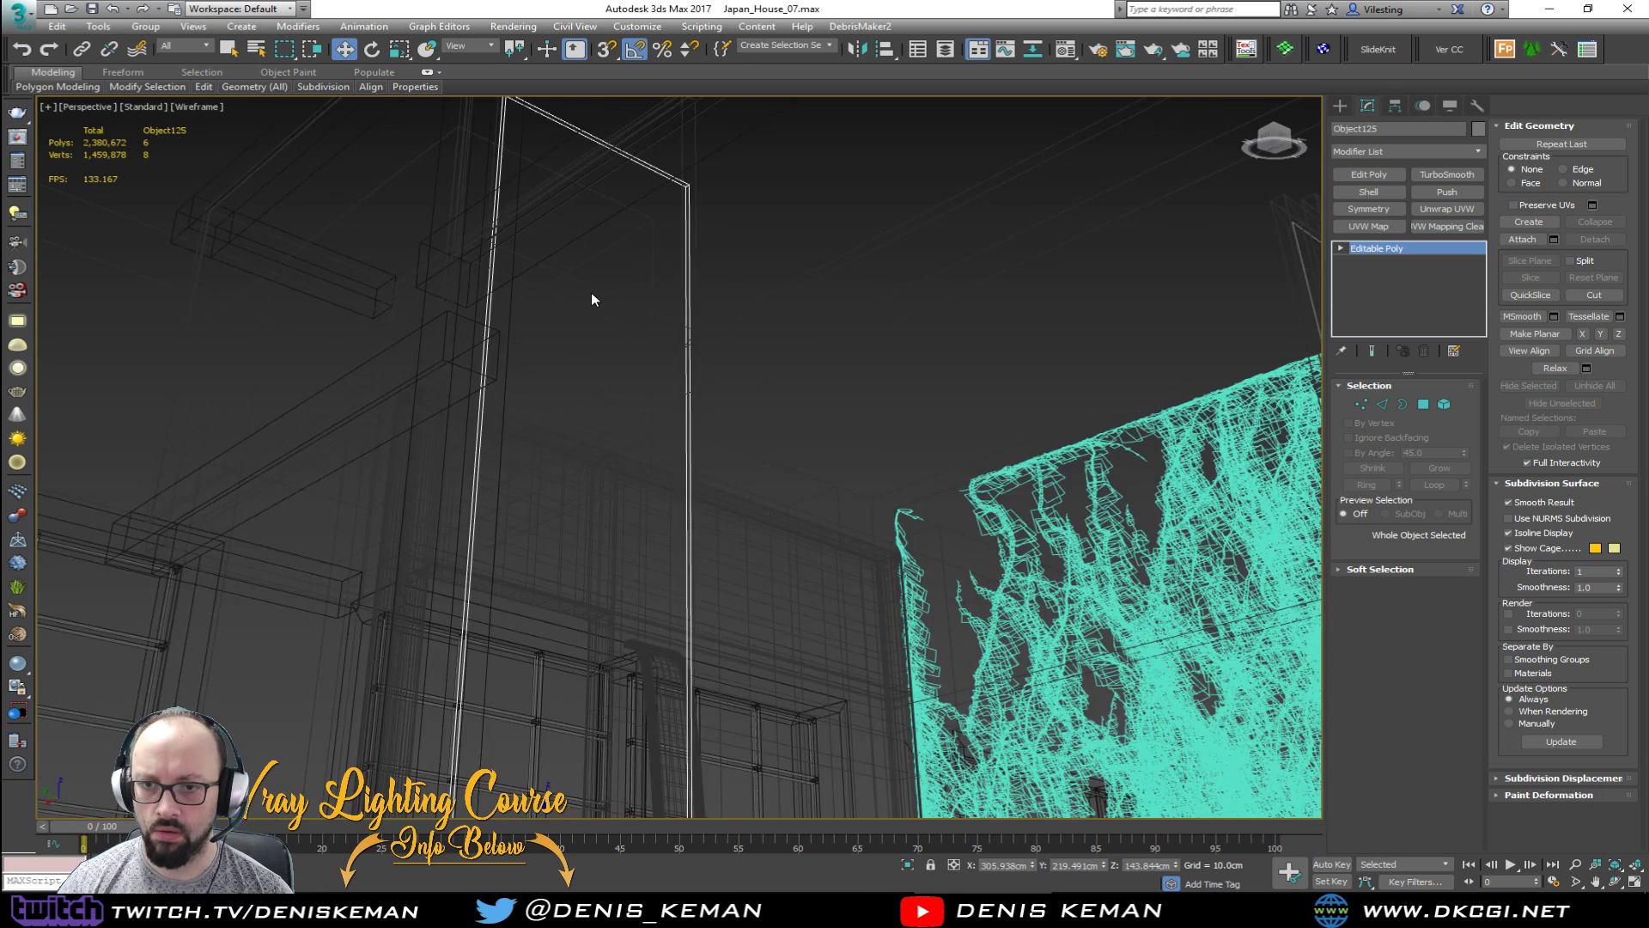
{"action": "middle_click_drag", "start_coordinate": [591, 294], "coordinate": [591, 467]}
{"action": "key", "text": "F3"}
{"action": "key", "text": "1"}
{"action": "key", "text": "F3"}
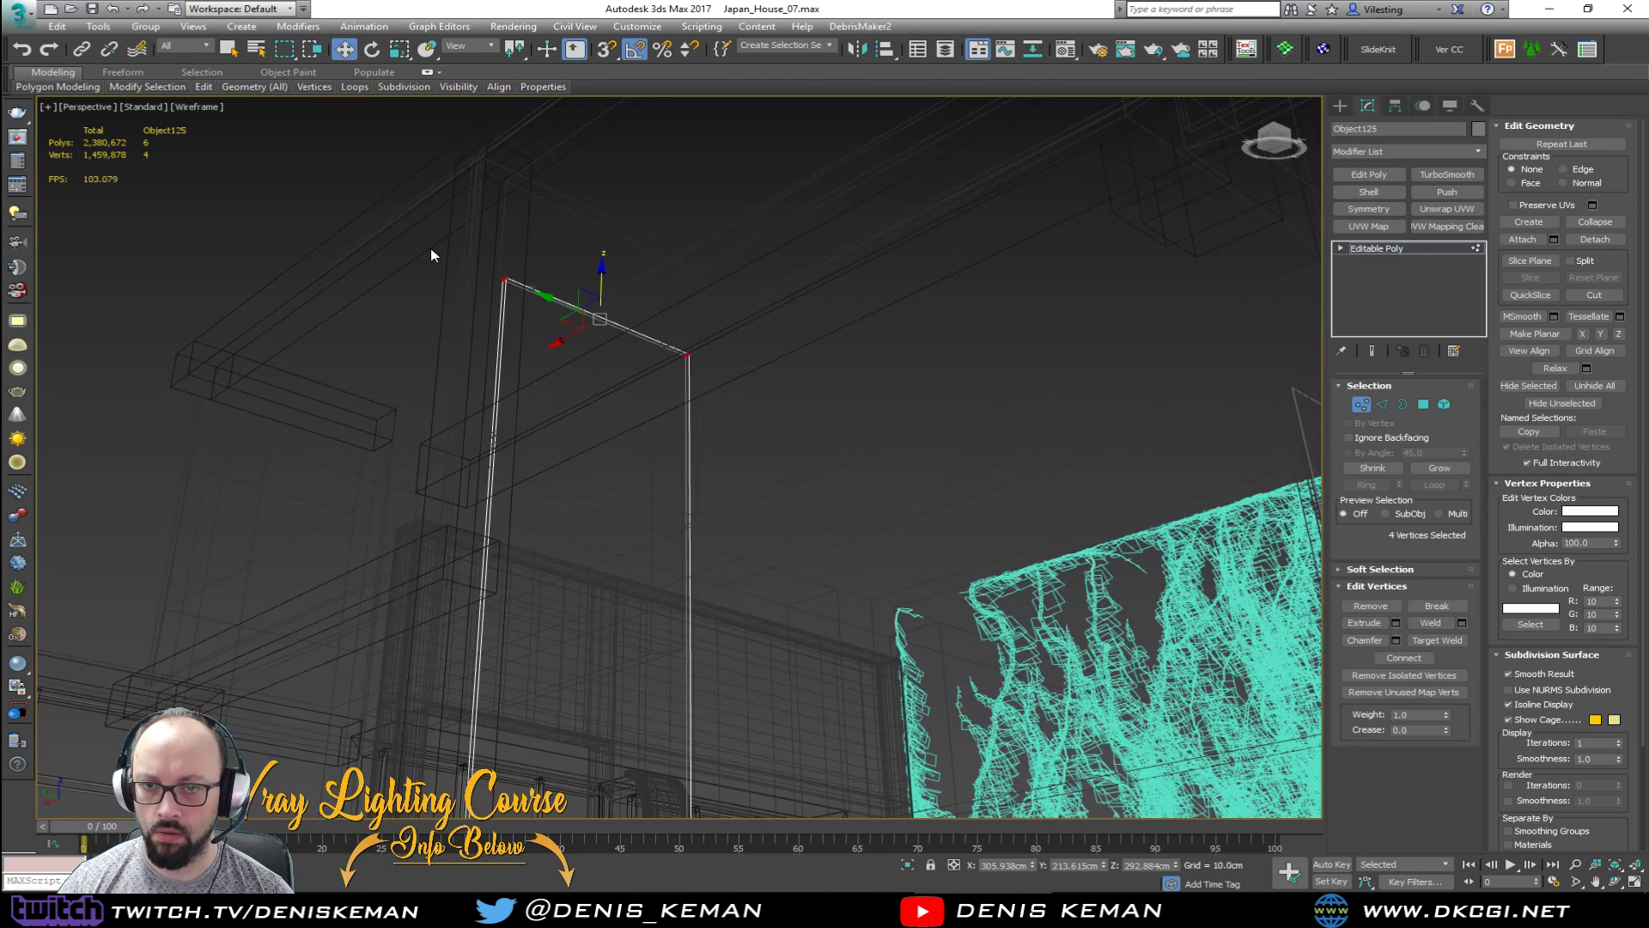
{"action": "key", "text": "F3"}
{"action": "left_click_drag", "start_coordinate": [599, 278], "coordinate": [609, 461]}
{"action": "middle_click_drag", "start_coordinate": [628, 570], "coordinate": [674, 373]}
{"action": "mouse_move", "coordinate": [672, 455]}
{"action": "middle_mouse_down", "text": "alt"}
{"action": "mouse_move", "coordinate": [693, 490]}
{"action": "mouse_move", "coordinate": [781, 478]}
{"action": "mouse_move", "coordinate": [687, 474]}
{"action": "middle_mouse_up", "text": "alt"}
Step: Add a UVW Map modifier to the whole upright panel with Box mapping
{"action": "key", "text": "1"}
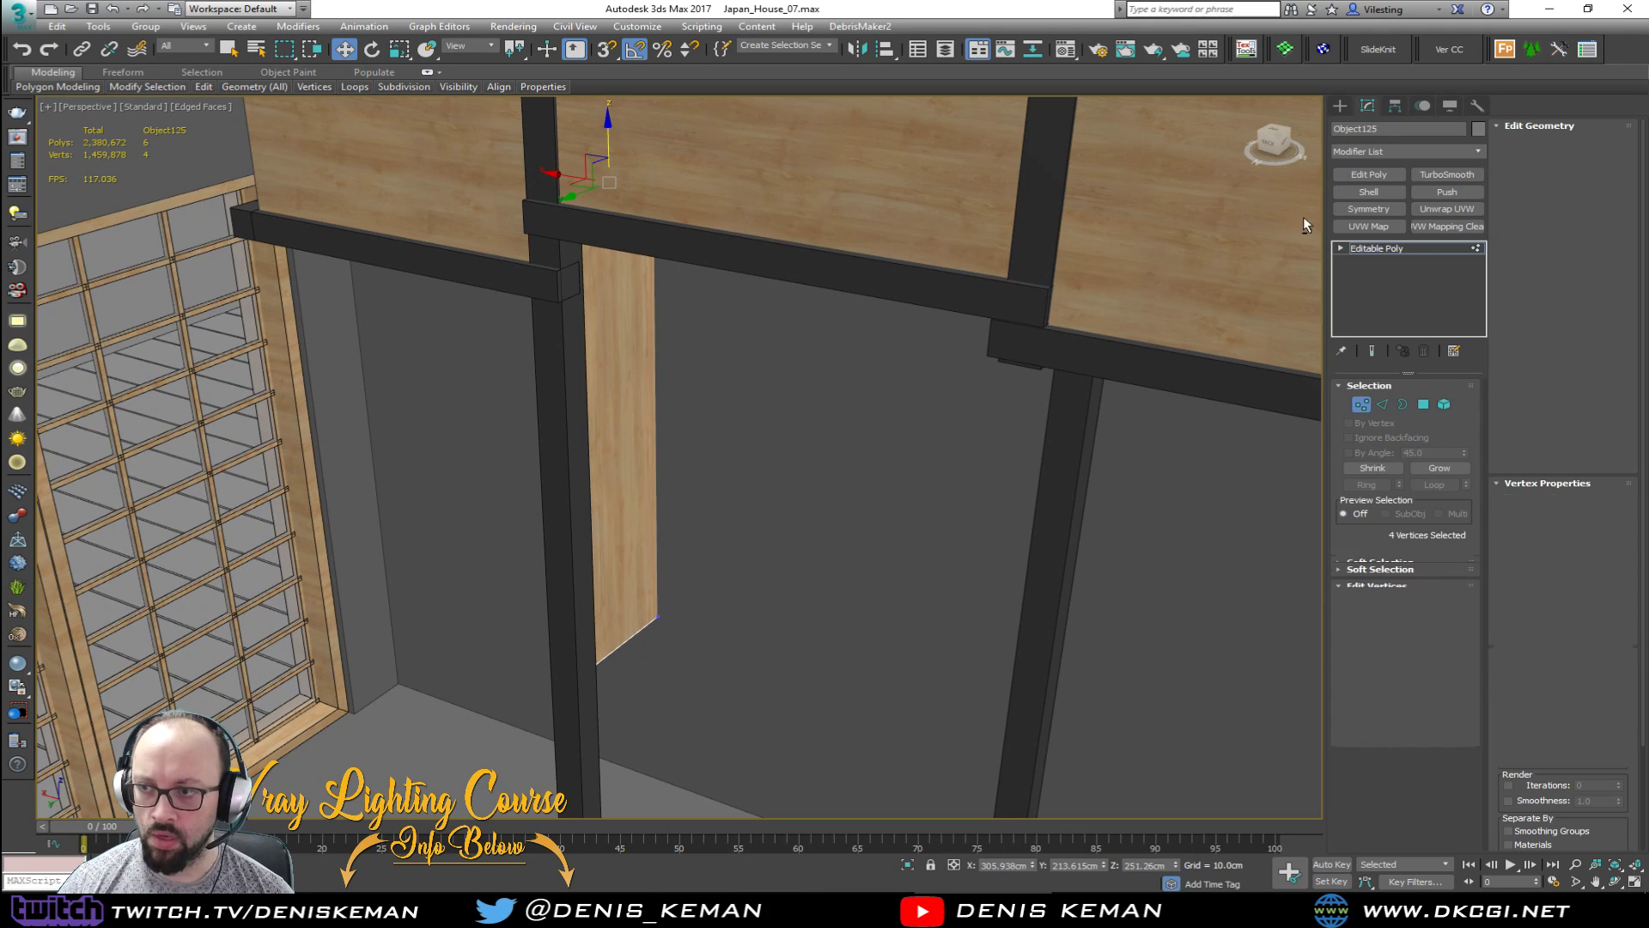
{"action": "left_click", "coordinate": [1368, 227]}
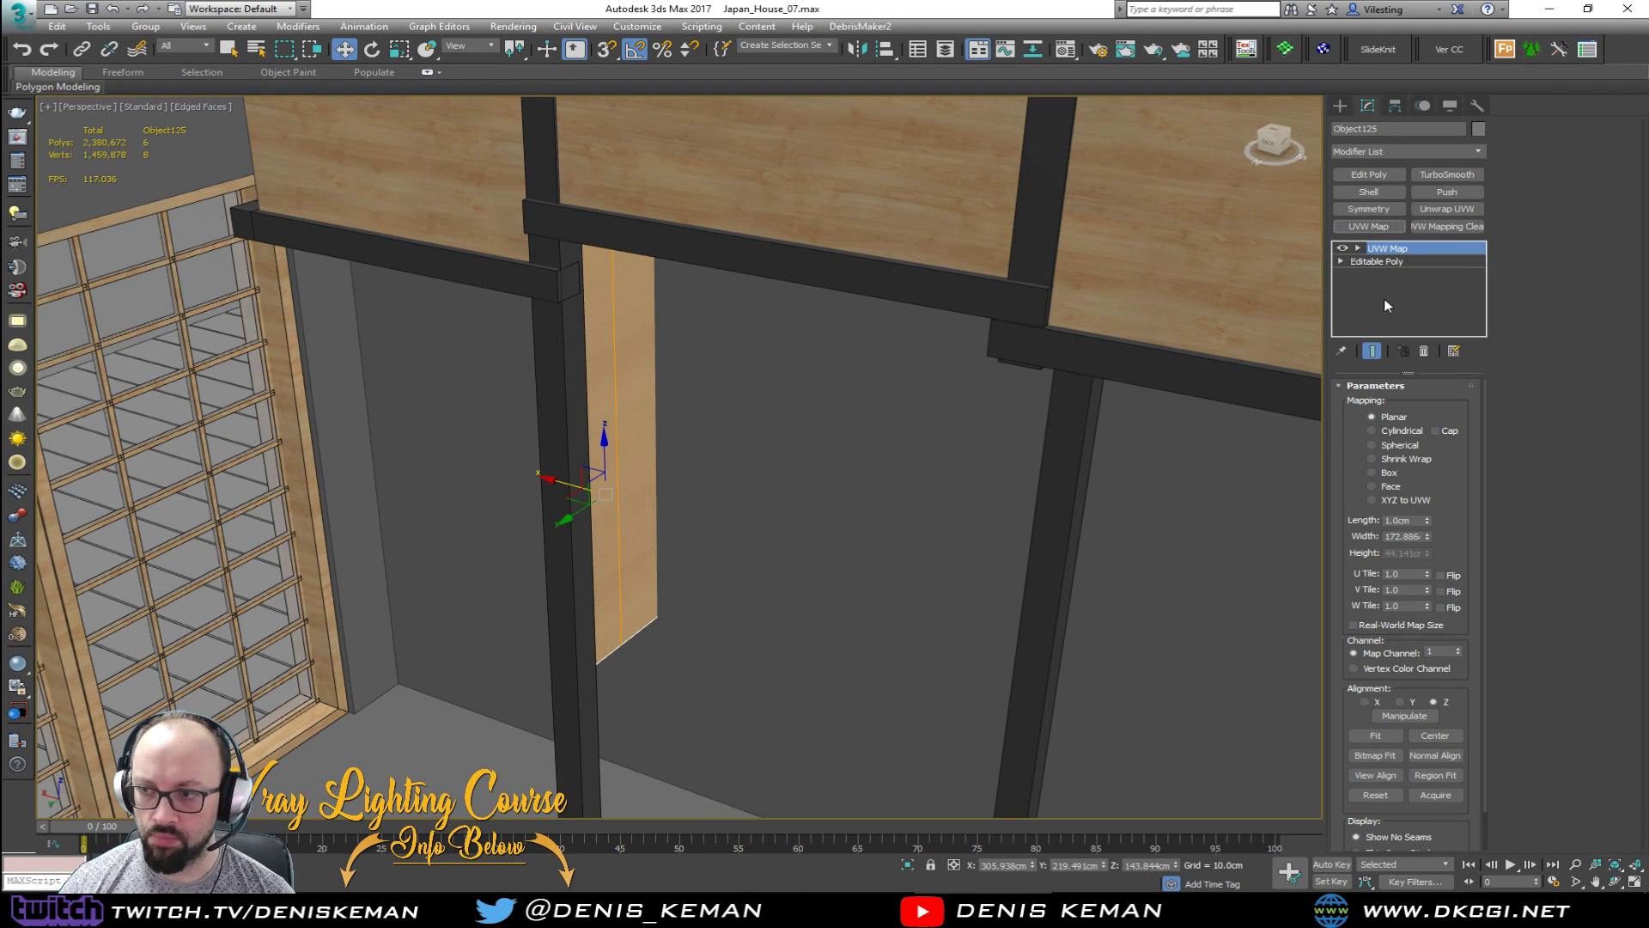
{"action": "left_click", "coordinate": [1378, 469]}
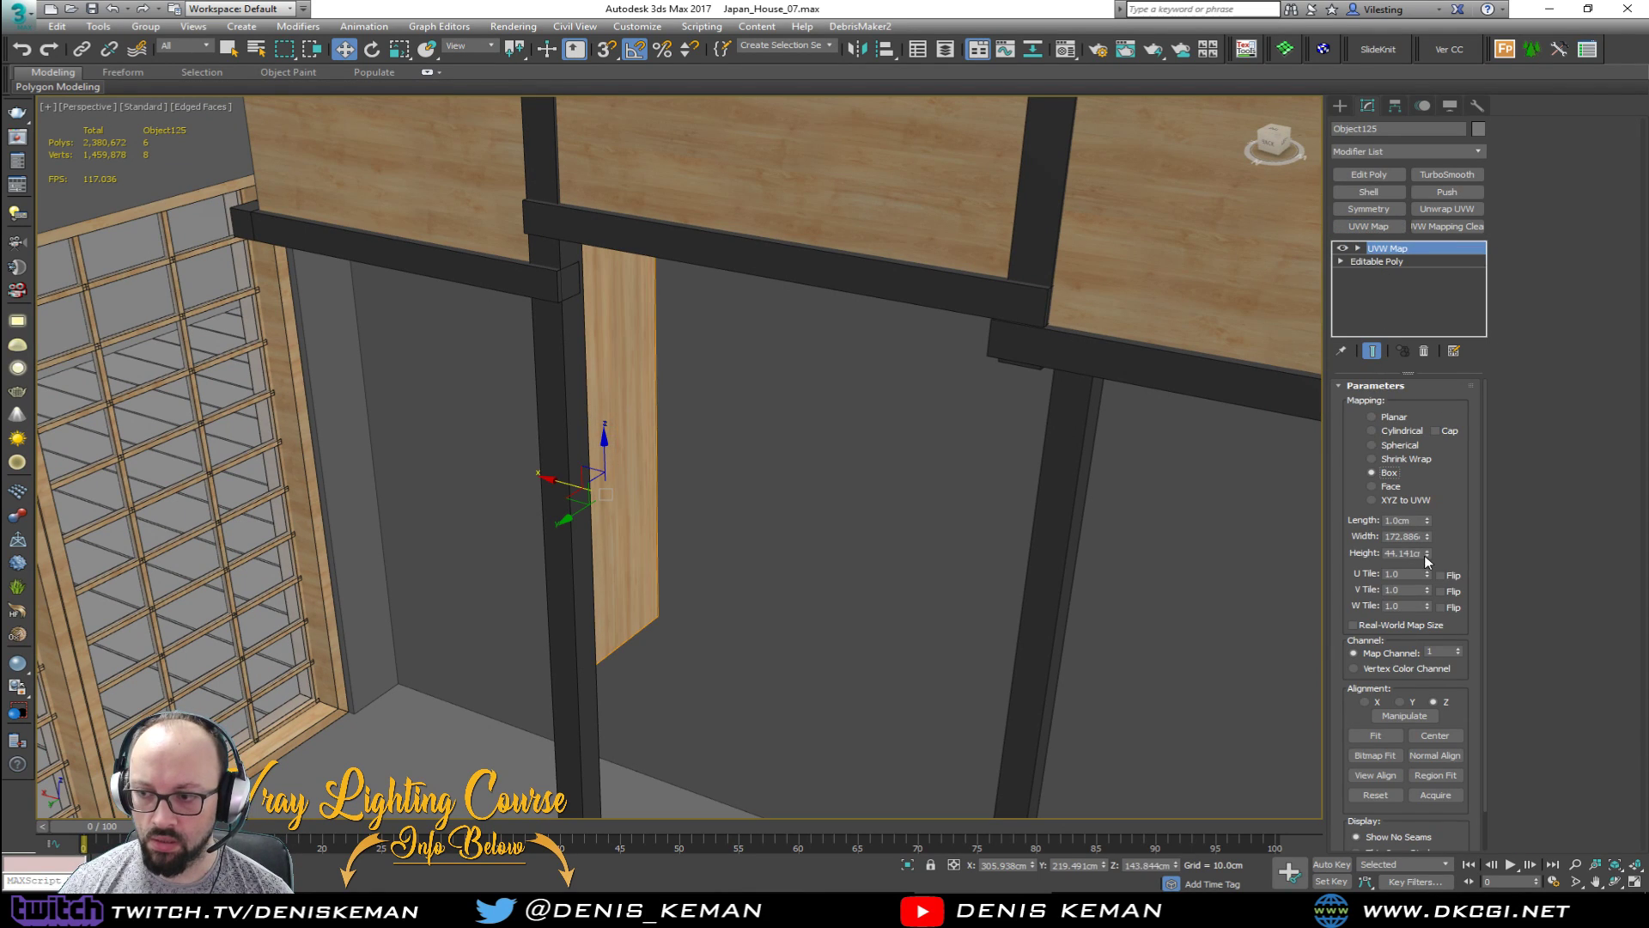
Step: Set the box mapping's length, width and height to 100 cm each
{"action": "double_click", "coordinate": [1389, 519]}
{"action": "type", "text": "1000"}
{"action": "key", "text": "Tab"}
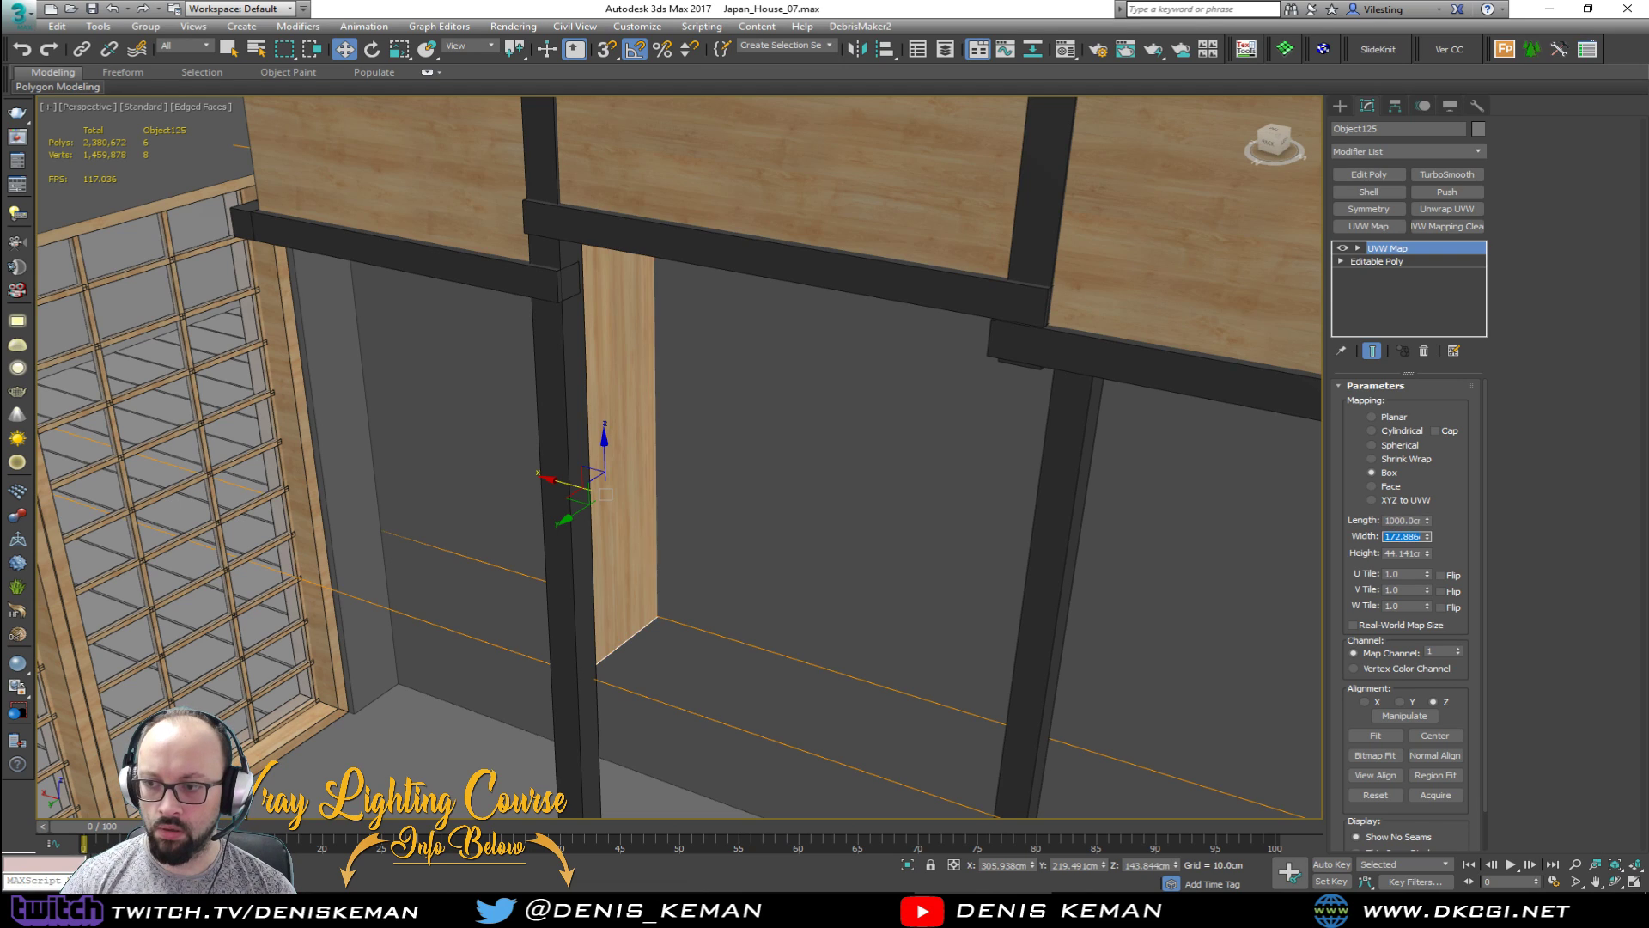
{"action": "type", "text": "100"}
{"action": "key", "text": "Tab"}
{"action": "type", "text": "100"}
{"action": "key", "text": "Return"}
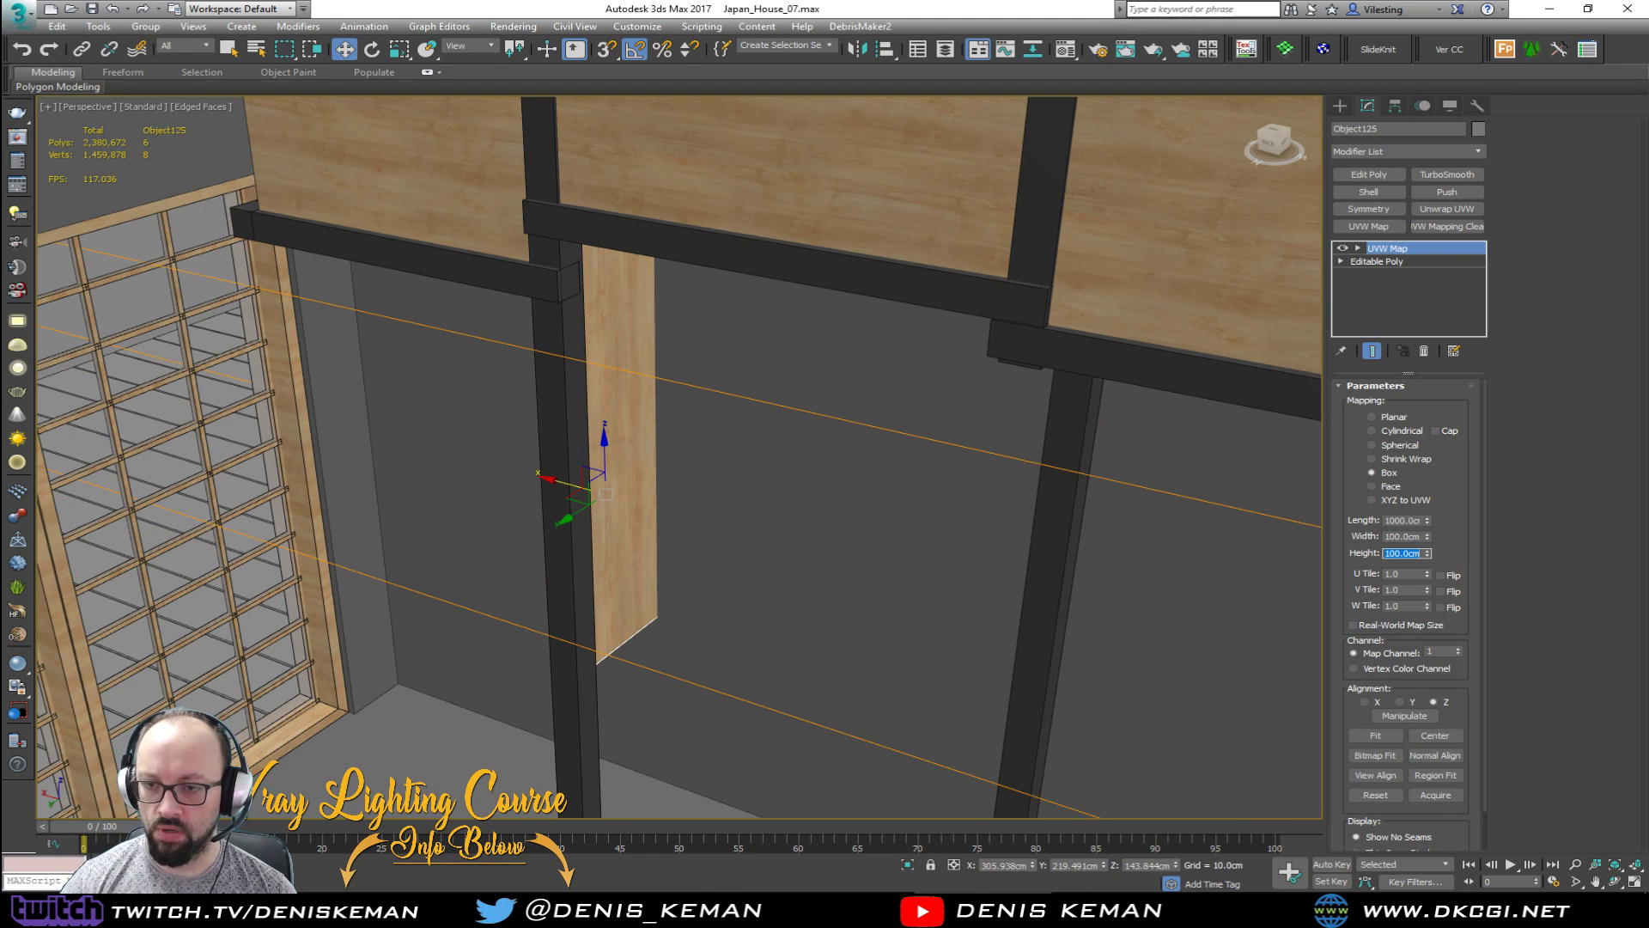
{"action": "double_click", "coordinate": [1398, 521]}
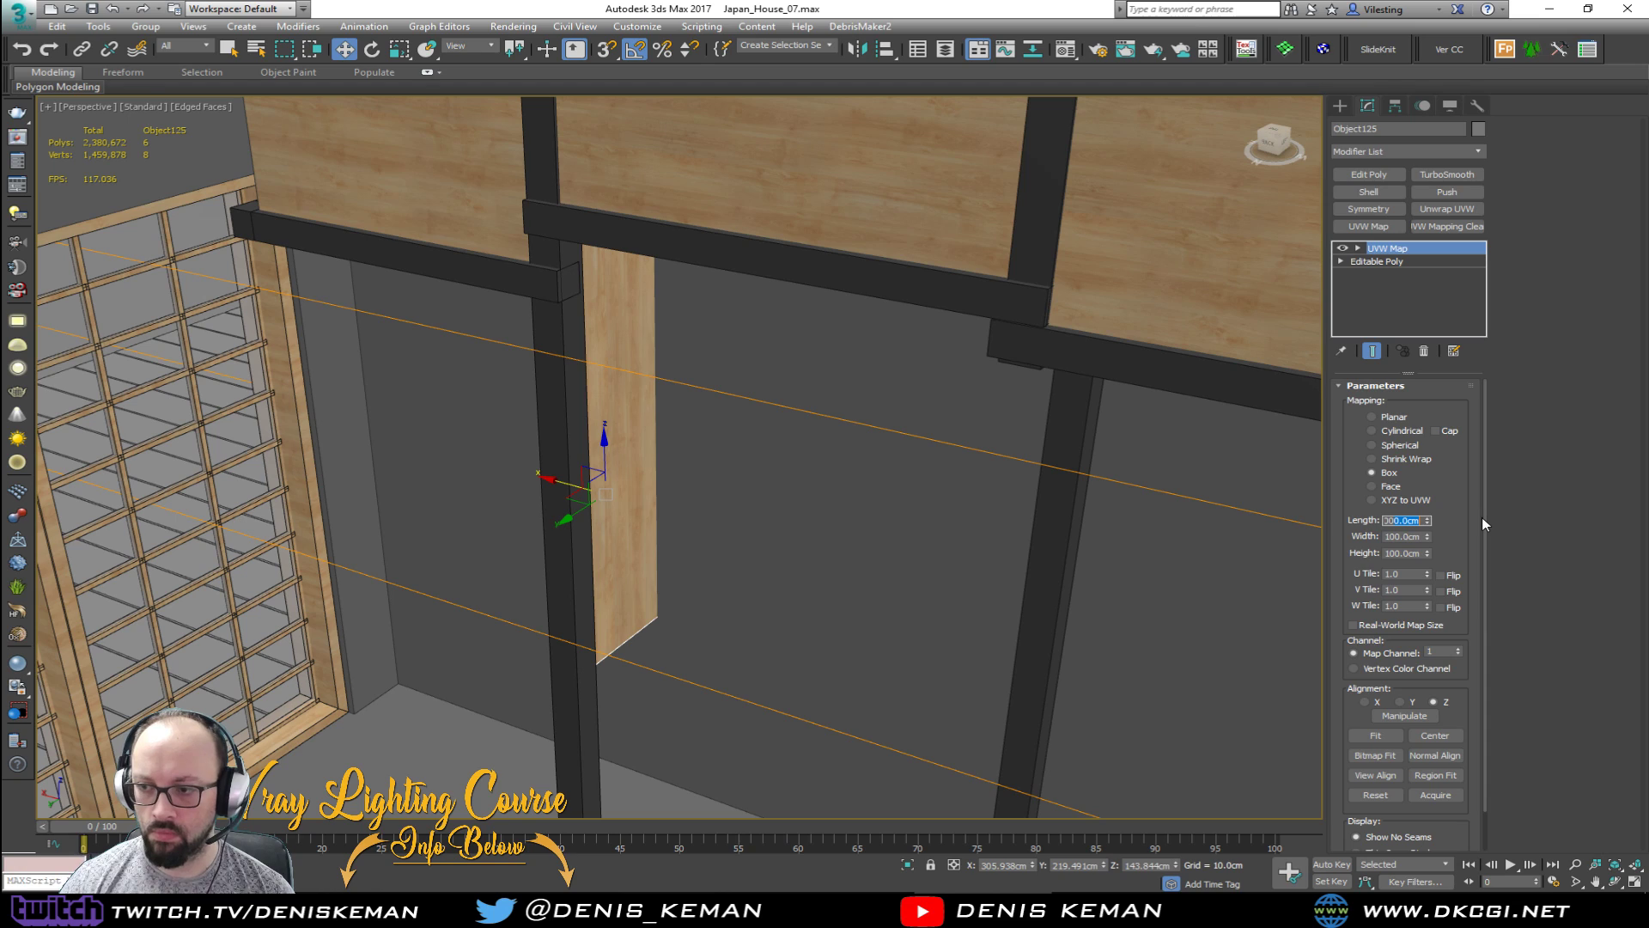
{"action": "type", "text": "100"}
{"action": "key", "text": "Return"}
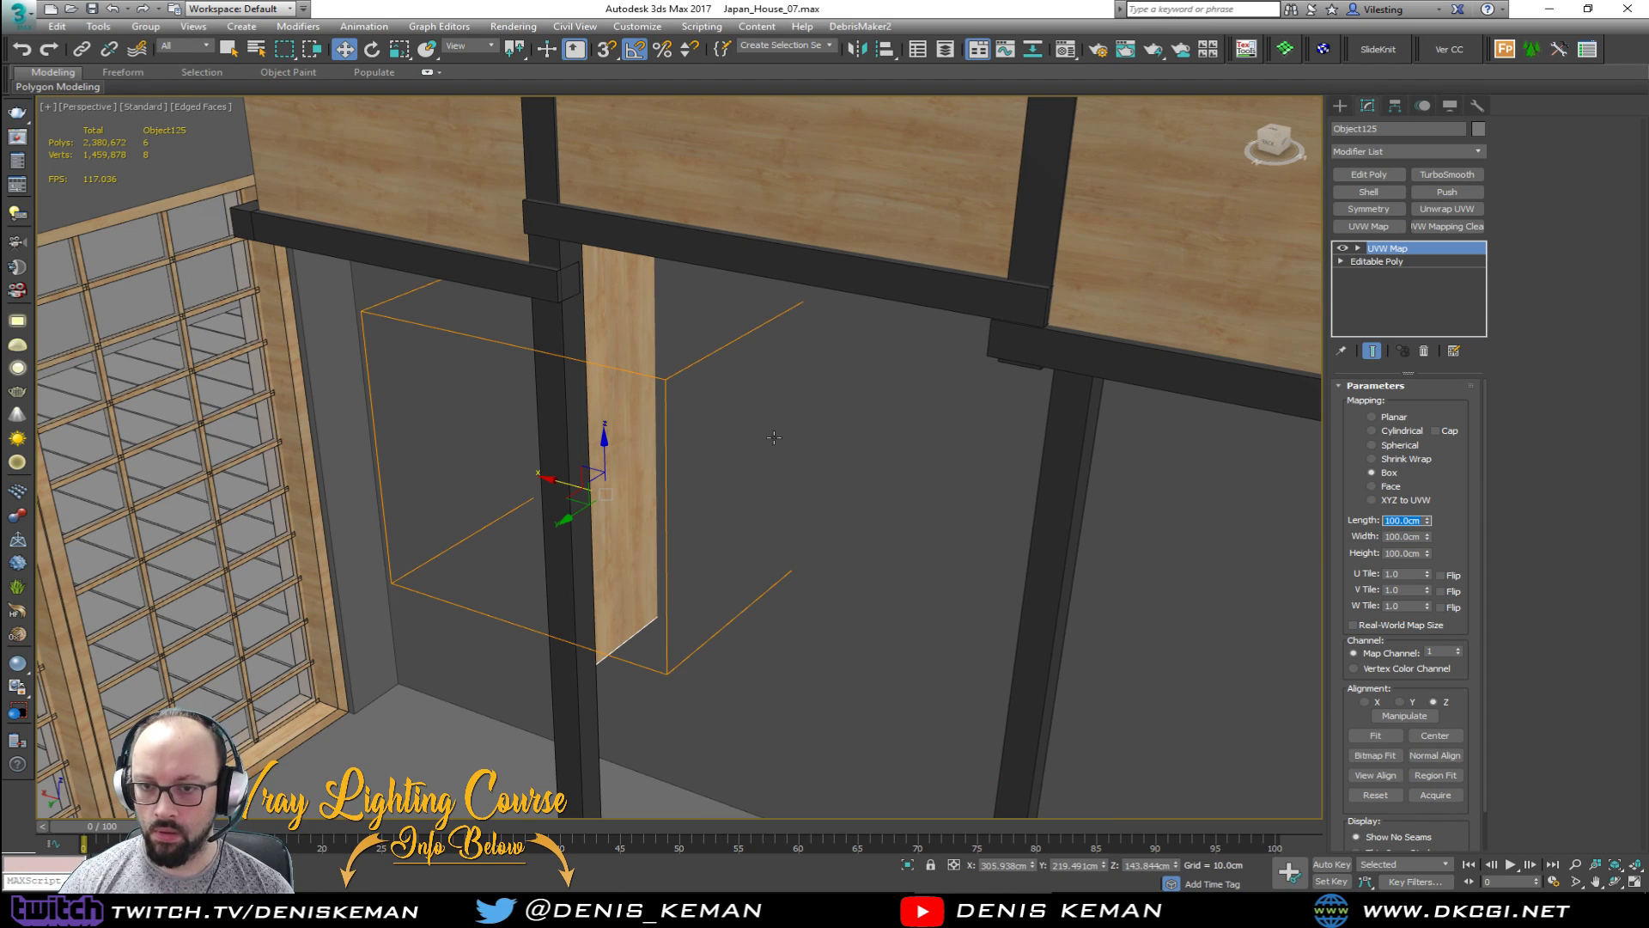
Step: Deselect the panel, hide the edged faces and examine the divider's wood texture and its fit among the posts
{"action": "scroll", "coordinate": [740, 419], "scroll_direction": "up", "scroll_amount": 5}
{"action": "scroll", "coordinate": [741, 420], "scroll_direction": "down", "scroll_amount": 5}
{"action": "scroll", "coordinate": [644, 423], "scroll_direction": "up", "scroll_amount": 4}
{"action": "middle_click_drag", "start_coordinate": [645, 423], "coordinate": [752, 339], "text": "alt"}
{"action": "scroll", "coordinate": [753, 339], "scroll_direction": "down", "scroll_amount": 4}
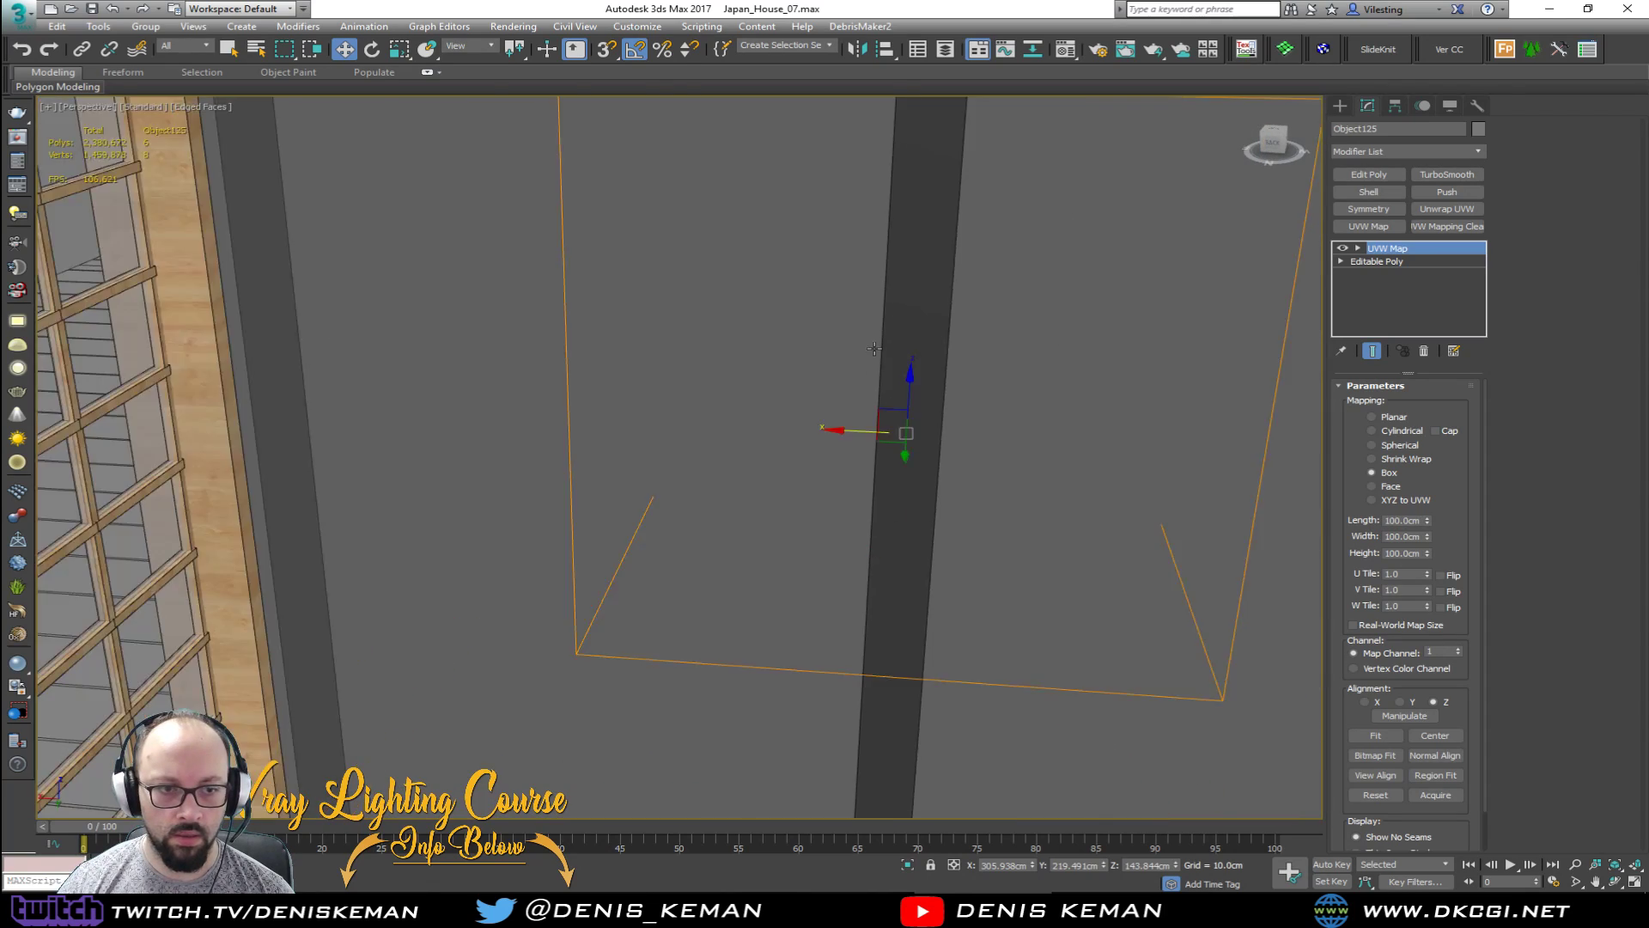
{"action": "scroll", "coordinate": [757, 459], "scroll_direction": "down", "scroll_amount": 8}
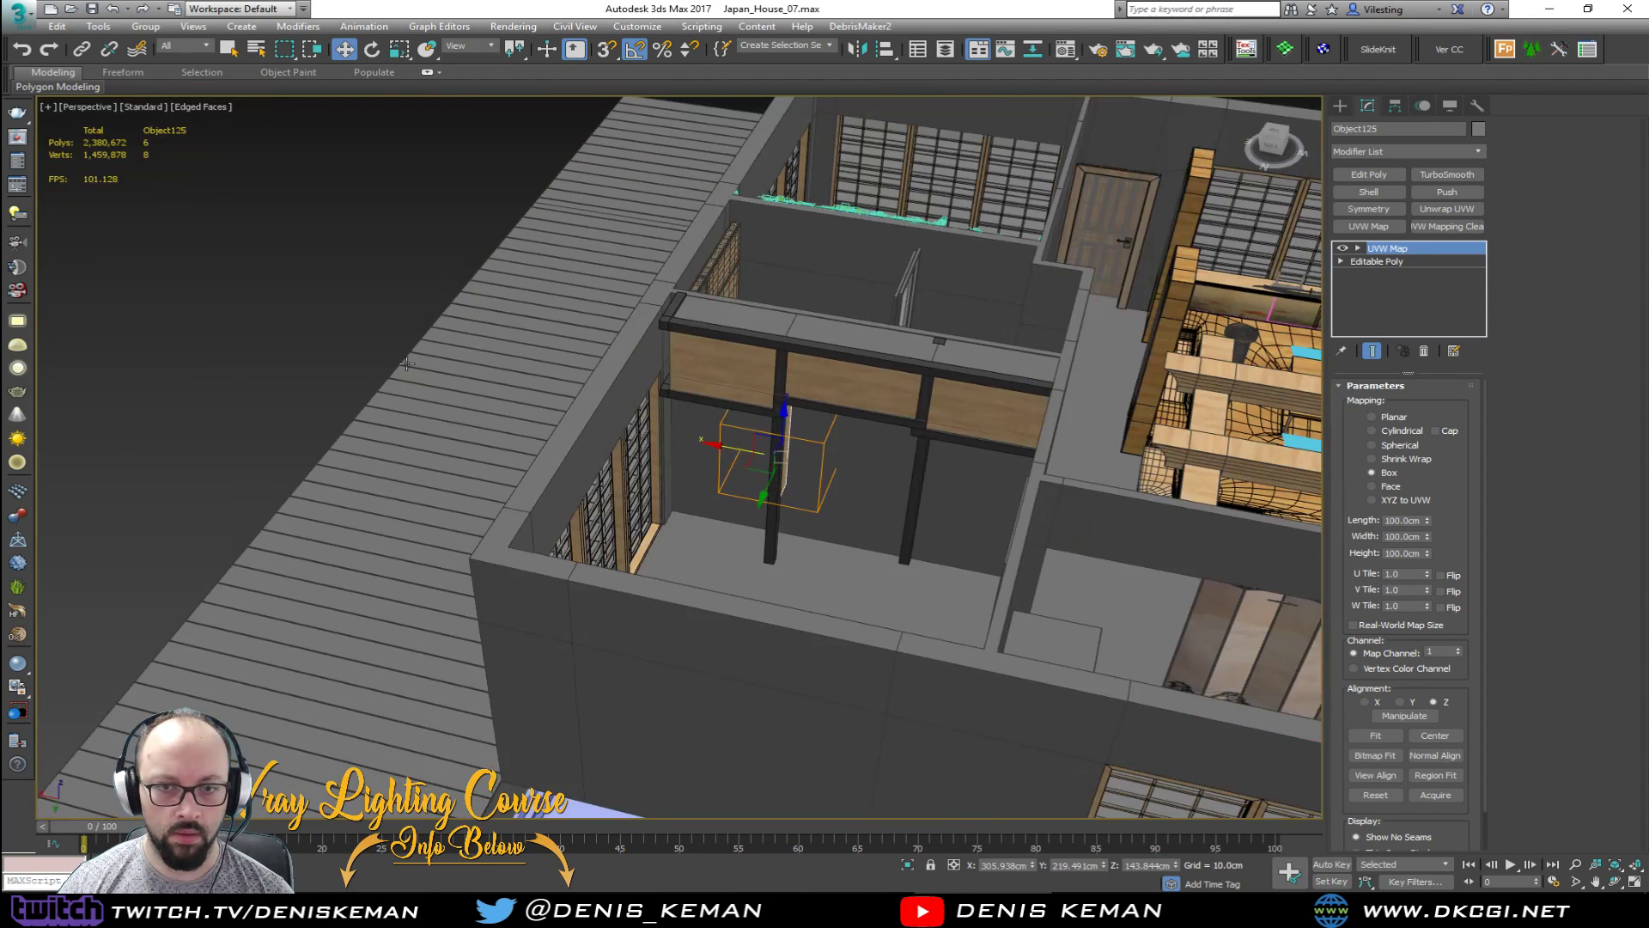
{"action": "left_click", "coordinate": [219, 284]}
{"action": "scroll", "coordinate": [847, 485], "scroll_direction": "up", "scroll_amount": 5}
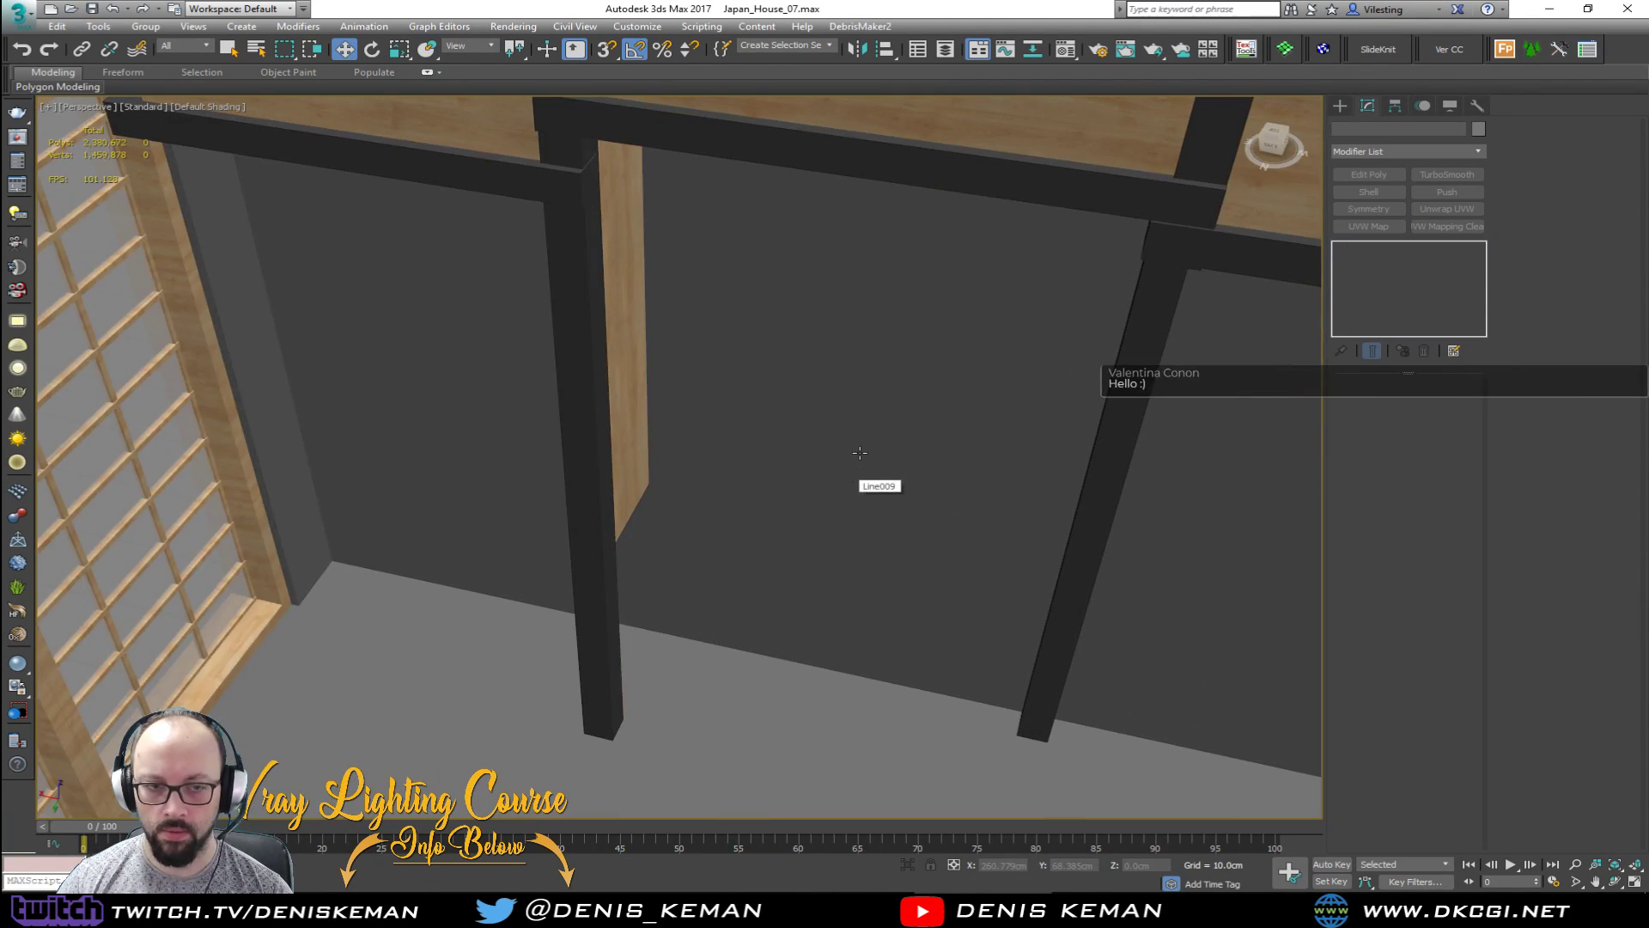
{"action": "scroll", "coordinate": [773, 503], "scroll_direction": "up", "scroll_amount": 2}
{"action": "key", "text": "F4"}
{"action": "mouse_move", "coordinate": [797, 504]}
{"action": "middle_mouse_down", "text": "alt"}
{"action": "mouse_move", "coordinate": [740, 493]}
{"action": "mouse_move", "coordinate": [795, 472]}
{"action": "mouse_move", "coordinate": [838, 491]}
{"action": "mouse_move", "coordinate": [719, 497]}
{"action": "middle_mouse_up", "text": "alt"}
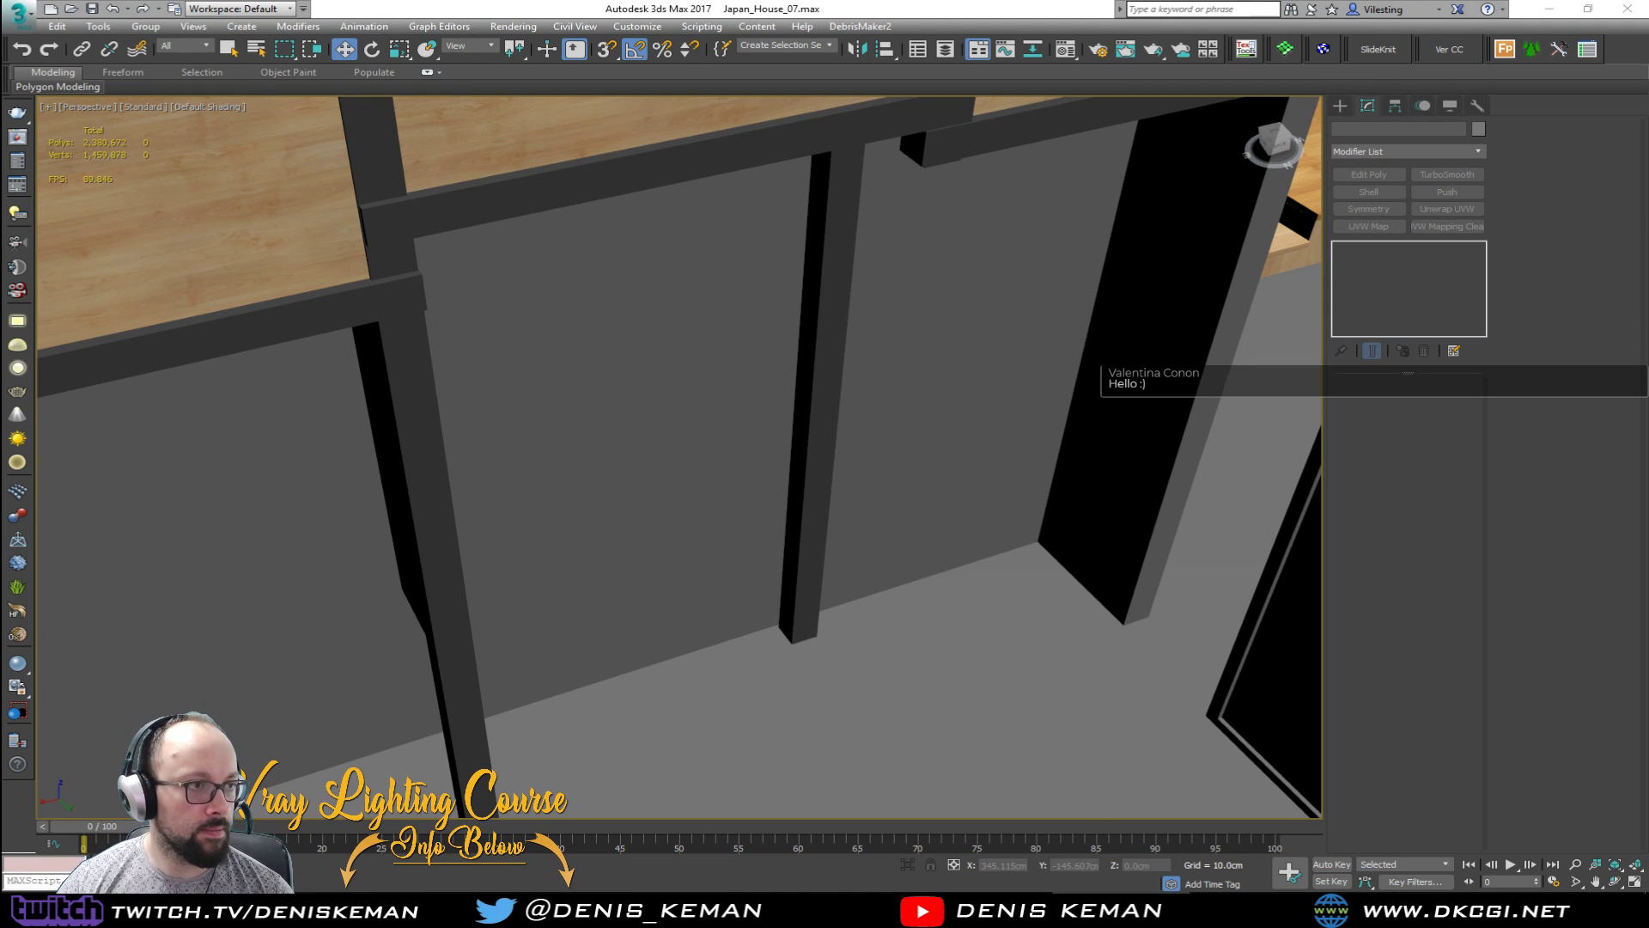
Step: Bring up Discord and look through the Japanese bedroom reference images in the streaming_related channel, then return to the house scene
{"action": "left_click_drag", "start_coordinate": [0, 95], "coordinate": [787, 97]}
{"action": "scroll", "coordinate": [810, 386], "scroll_direction": "up", "scroll_amount": 3}
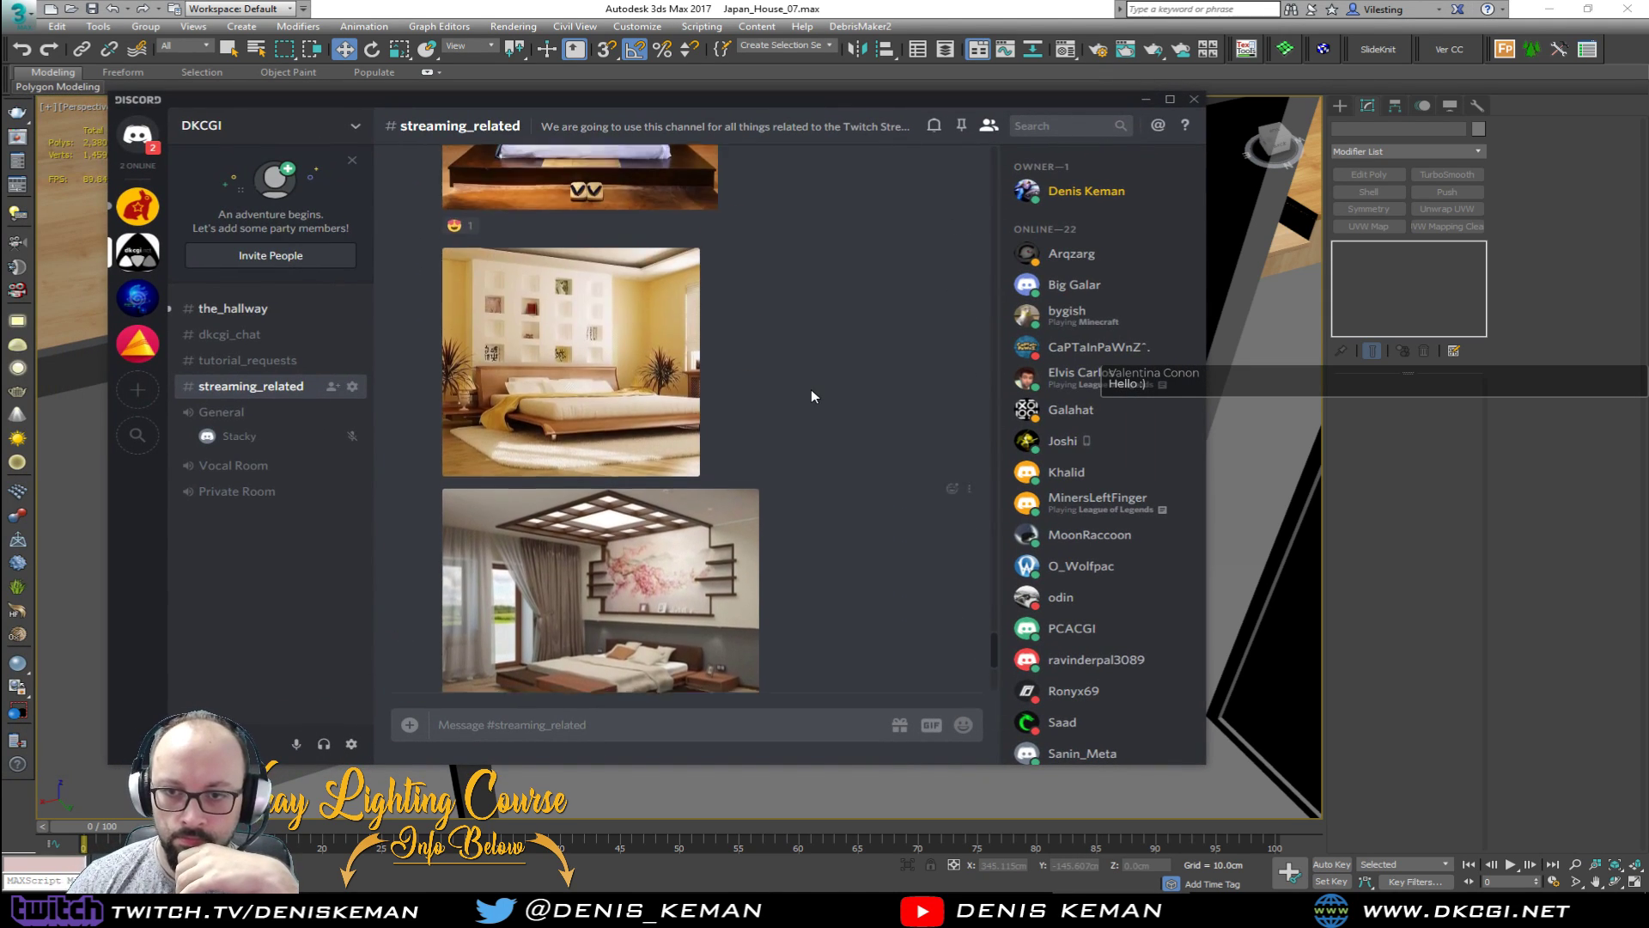
{"action": "scroll", "coordinate": [810, 396], "scroll_direction": "up", "scroll_amount": 5}
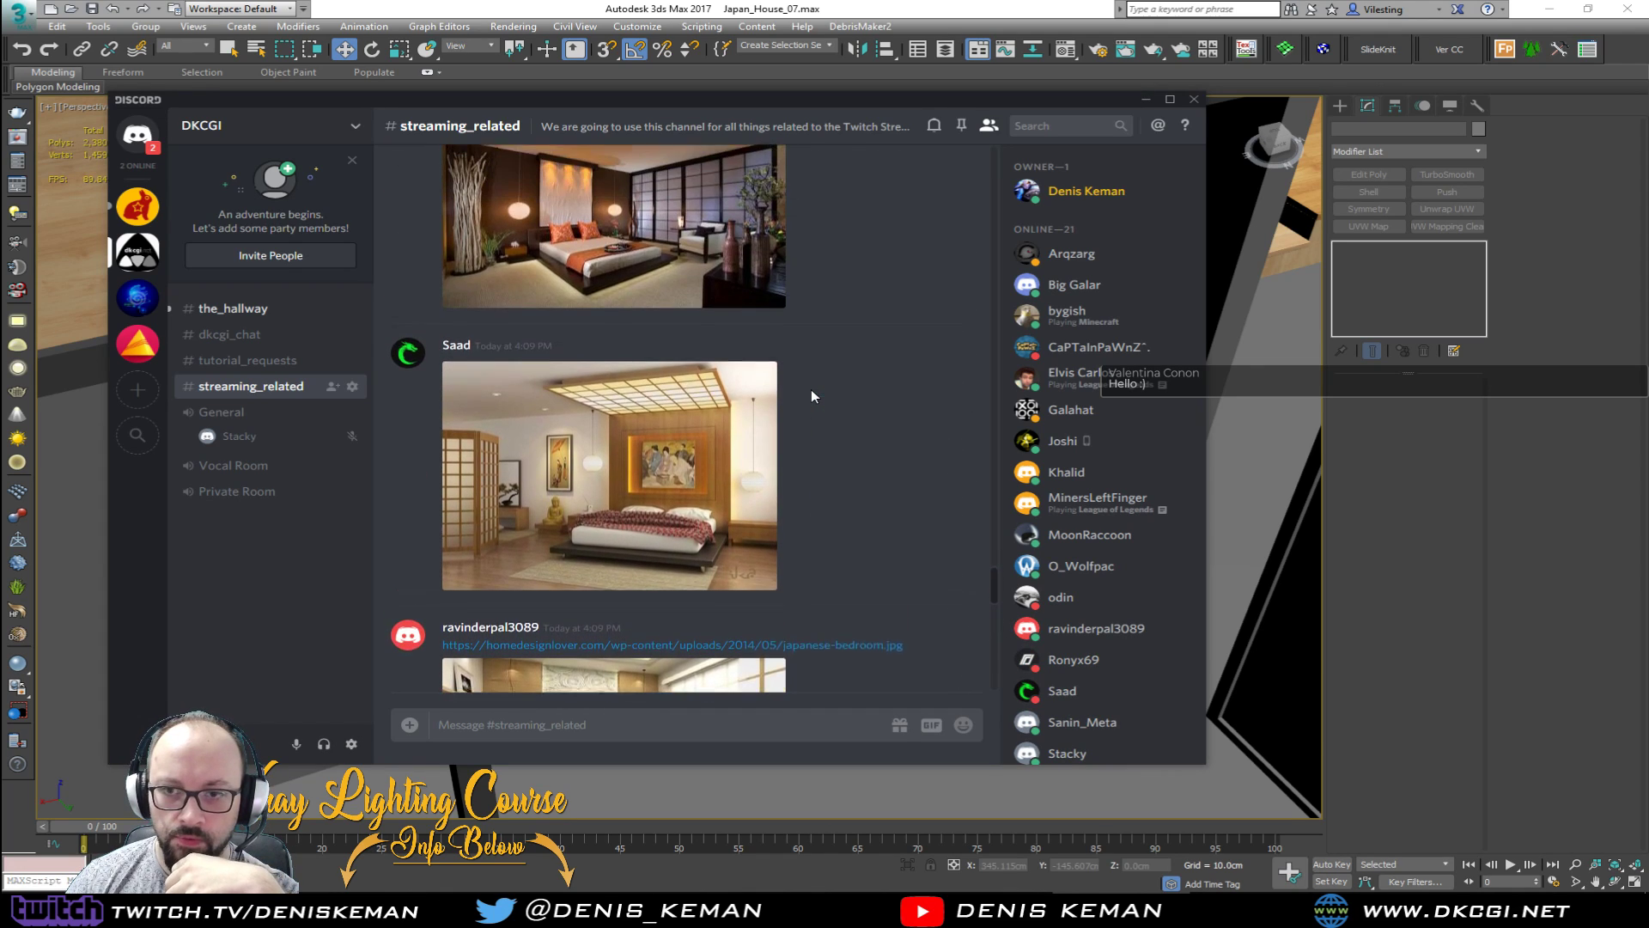
{"action": "scroll", "coordinate": [811, 396], "scroll_direction": "up", "scroll_amount": 5}
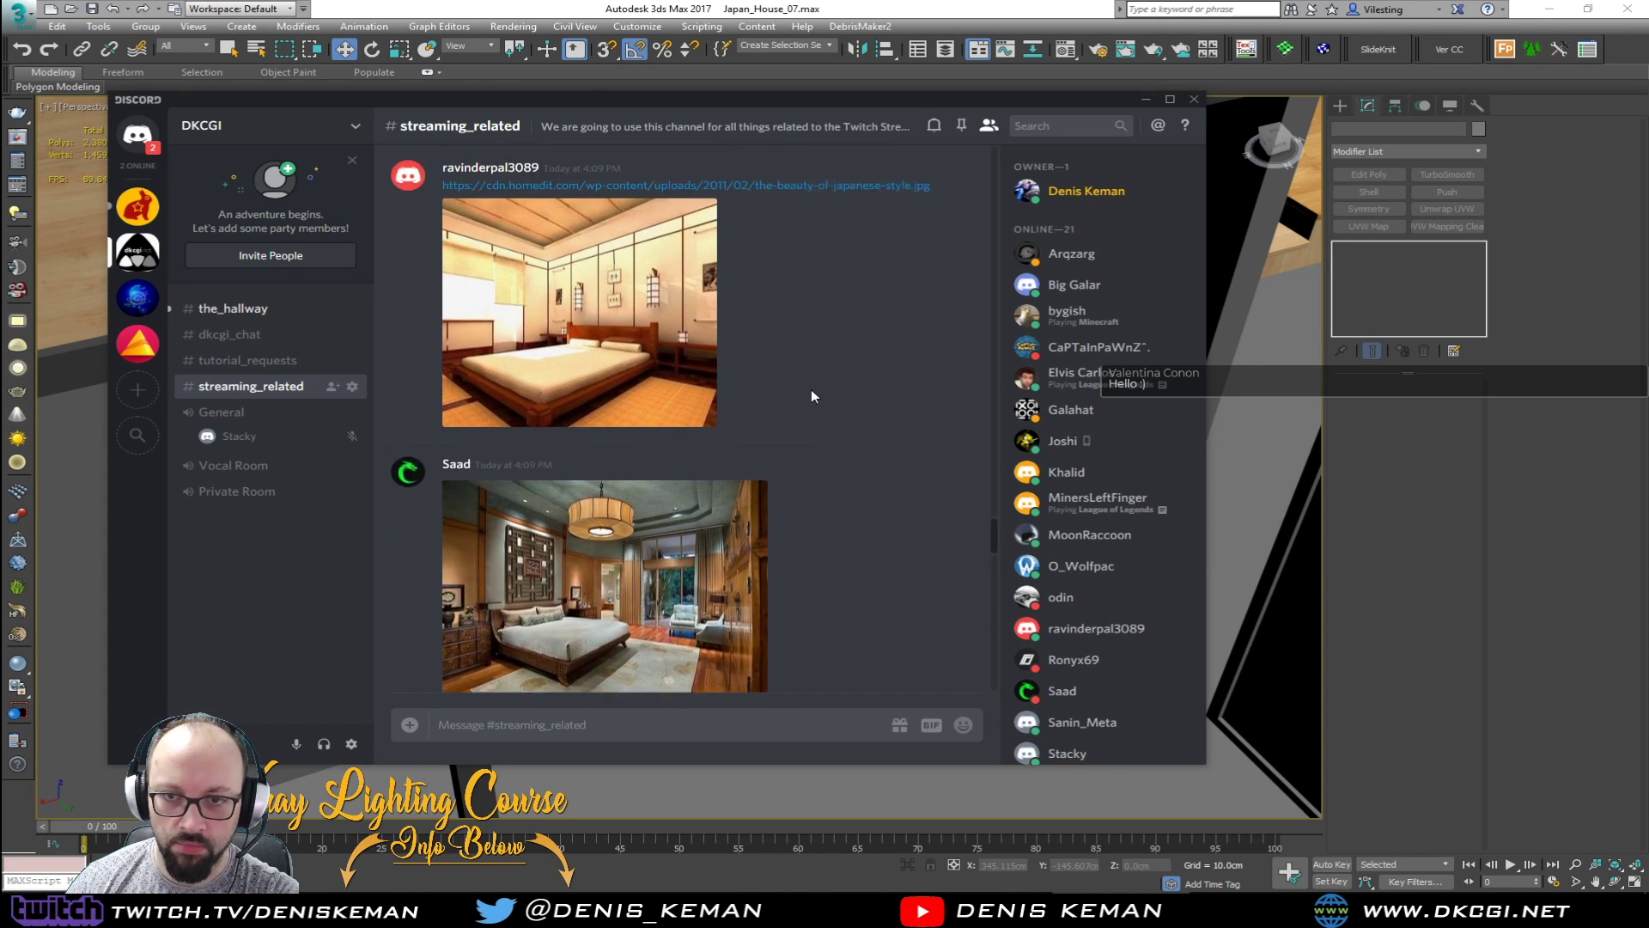
{"action": "scroll", "coordinate": [812, 395], "scroll_direction": "up", "scroll_amount": 6}
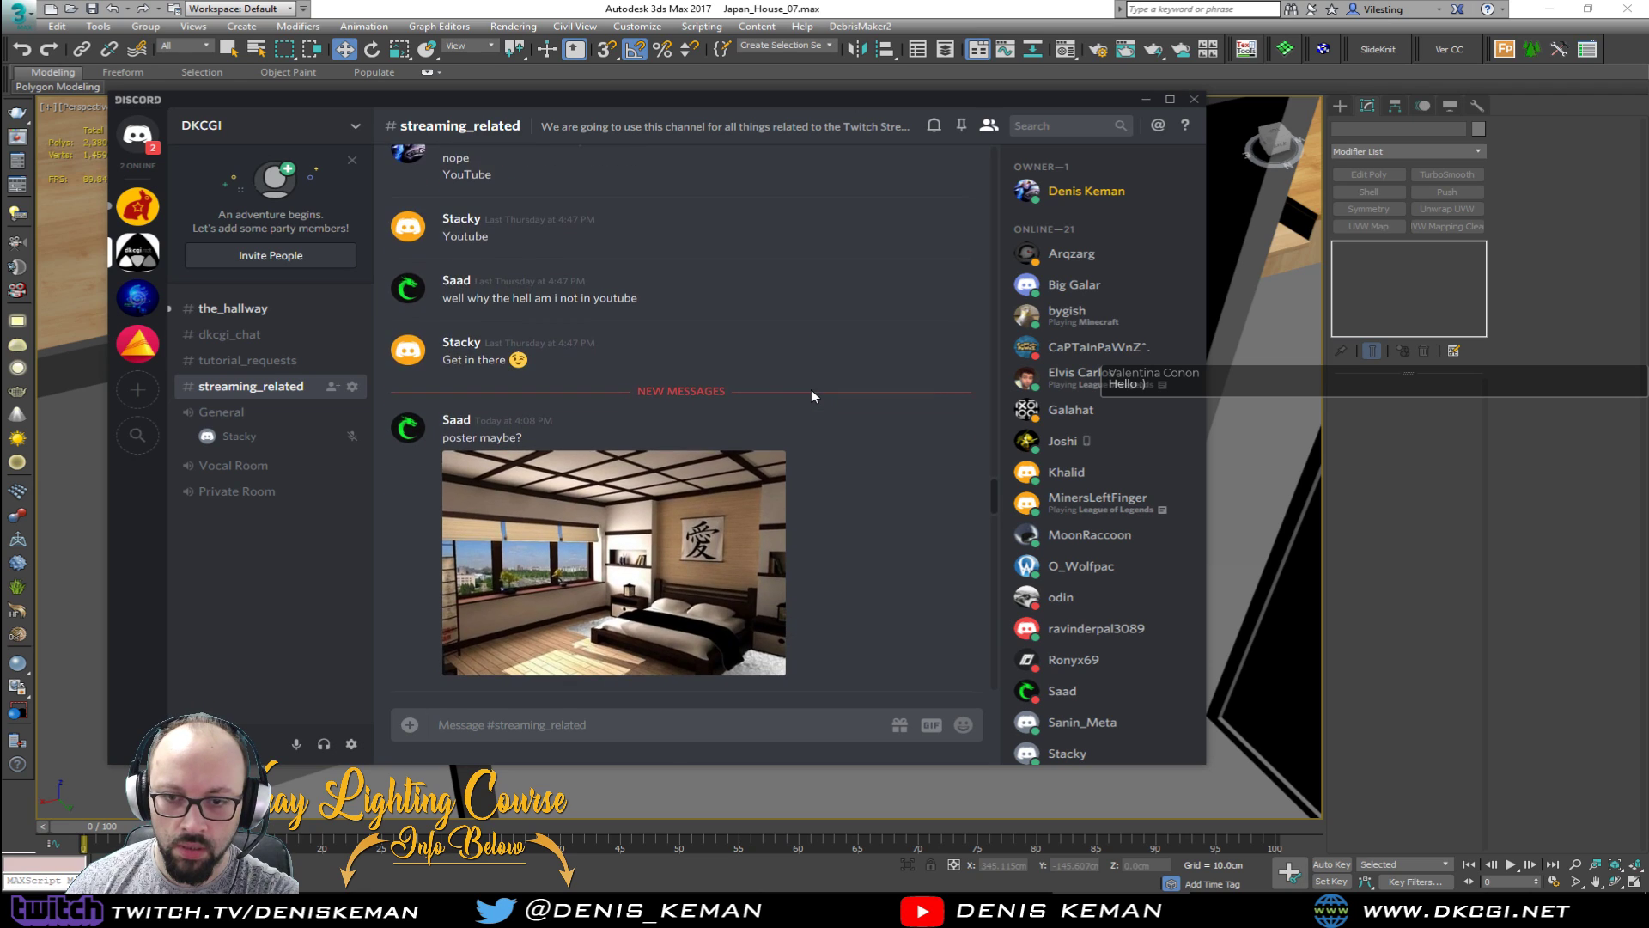
{"action": "scroll", "coordinate": [810, 396], "scroll_direction": "down", "scroll_amount": 1}
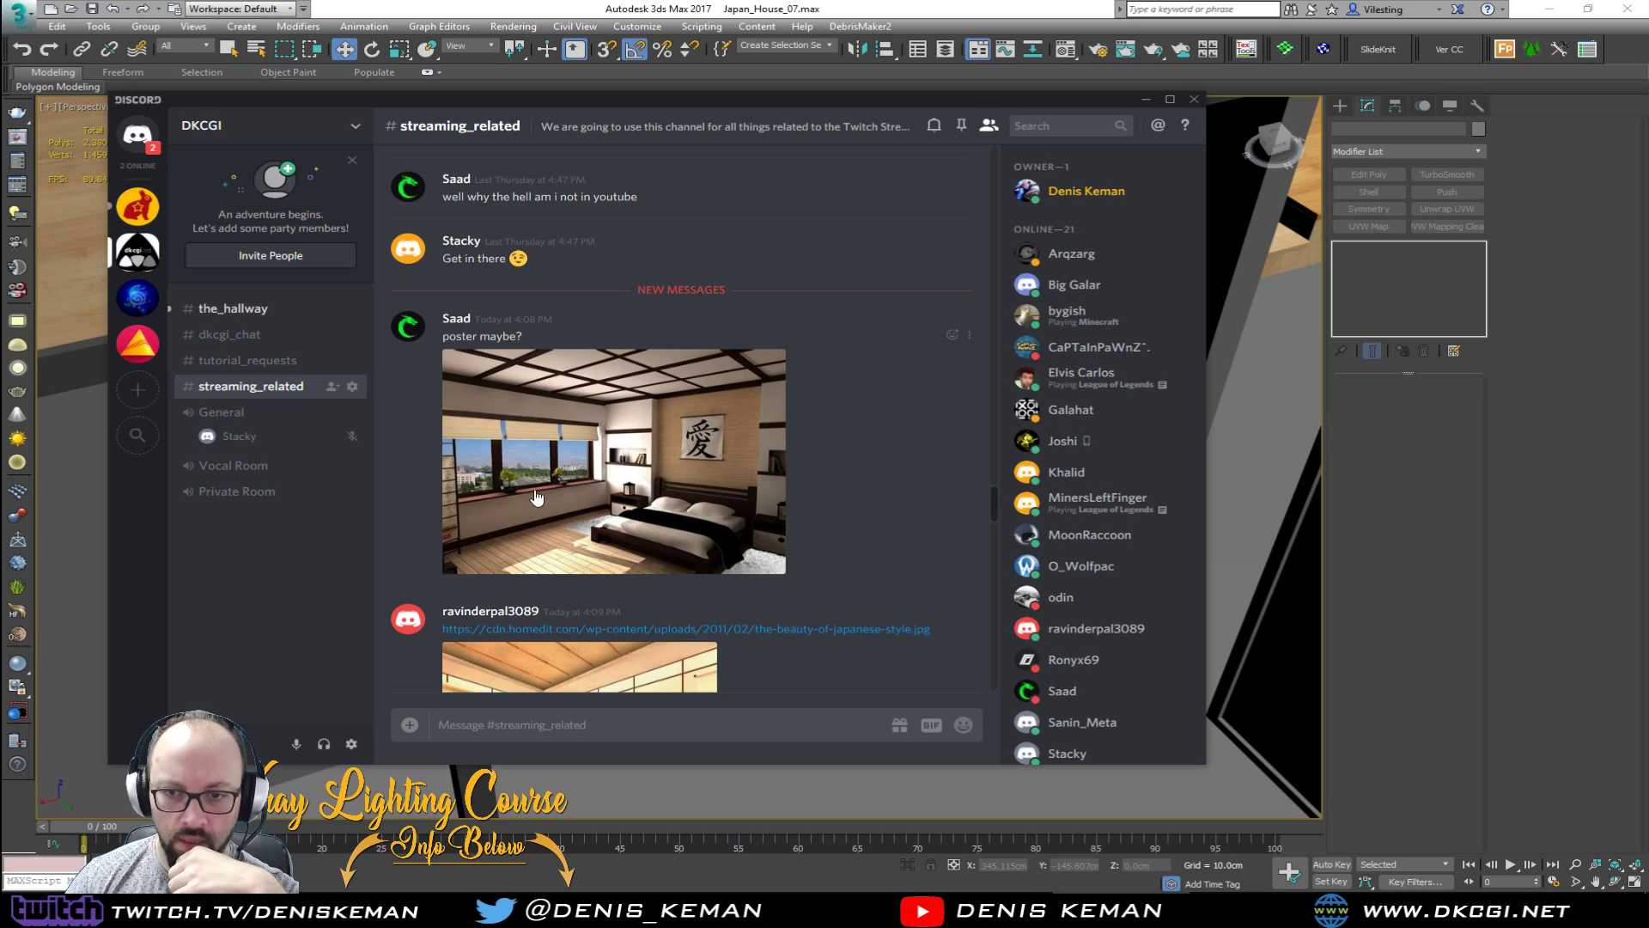
{"action": "left_click_drag", "start_coordinate": [769, 103], "coordinate": [0, 198]}
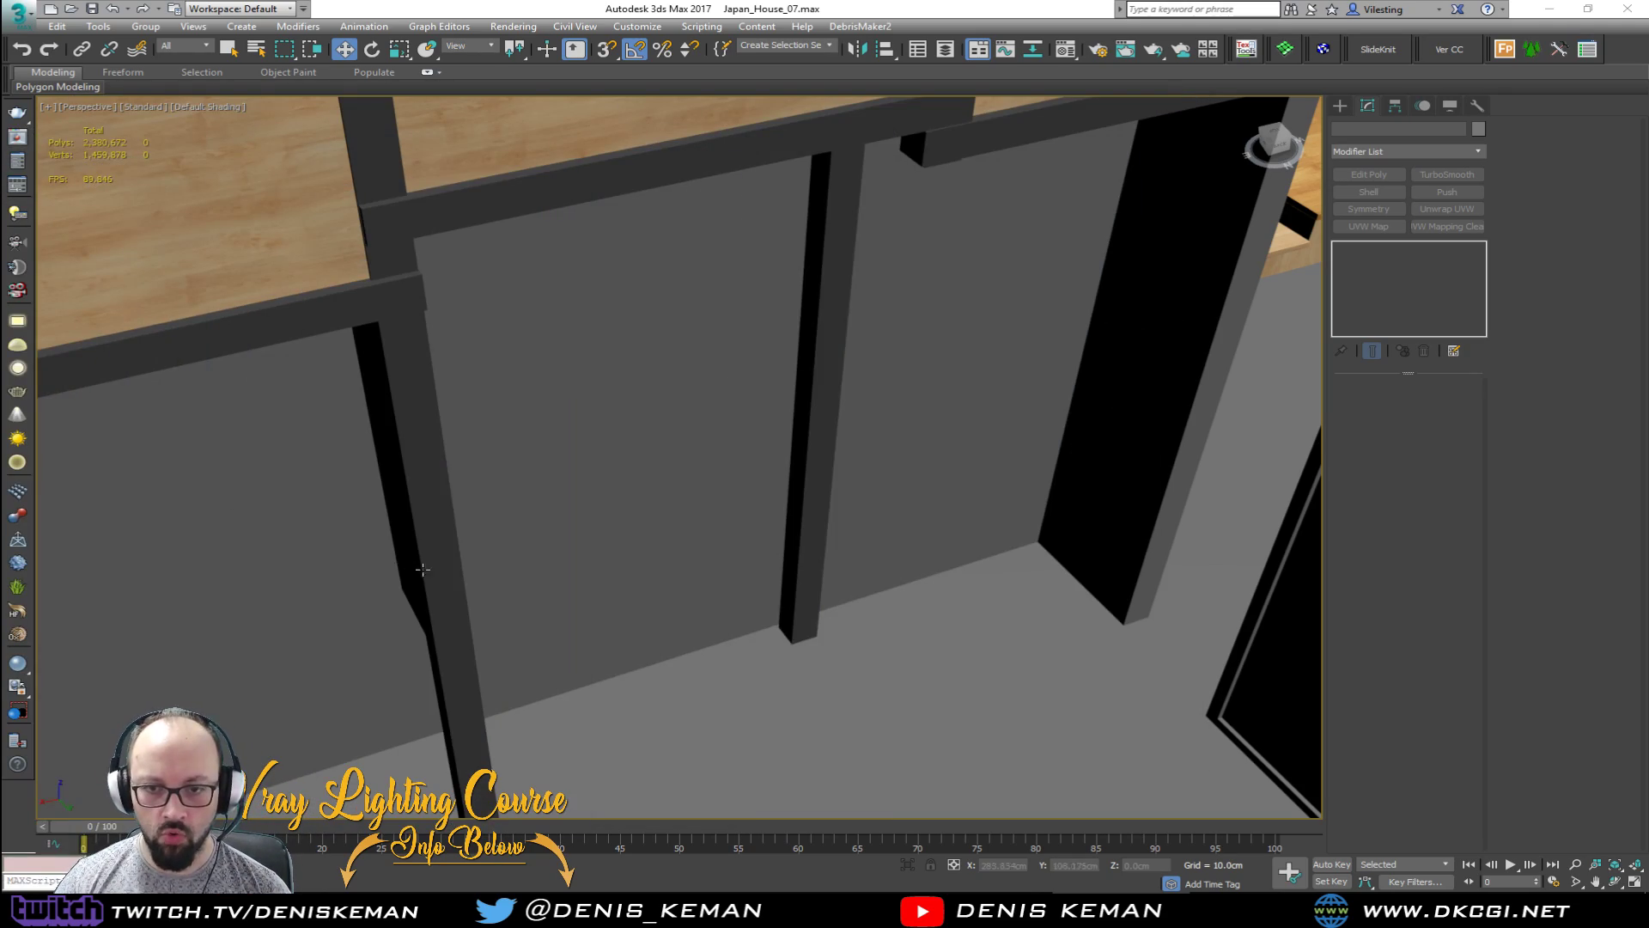
{"action": "scroll", "coordinate": [422, 570], "scroll_direction": "down", "scroll_amount": 6}
{"action": "middle_click_drag", "start_coordinate": [730, 481], "coordinate": [819, 465], "text": "alt"}
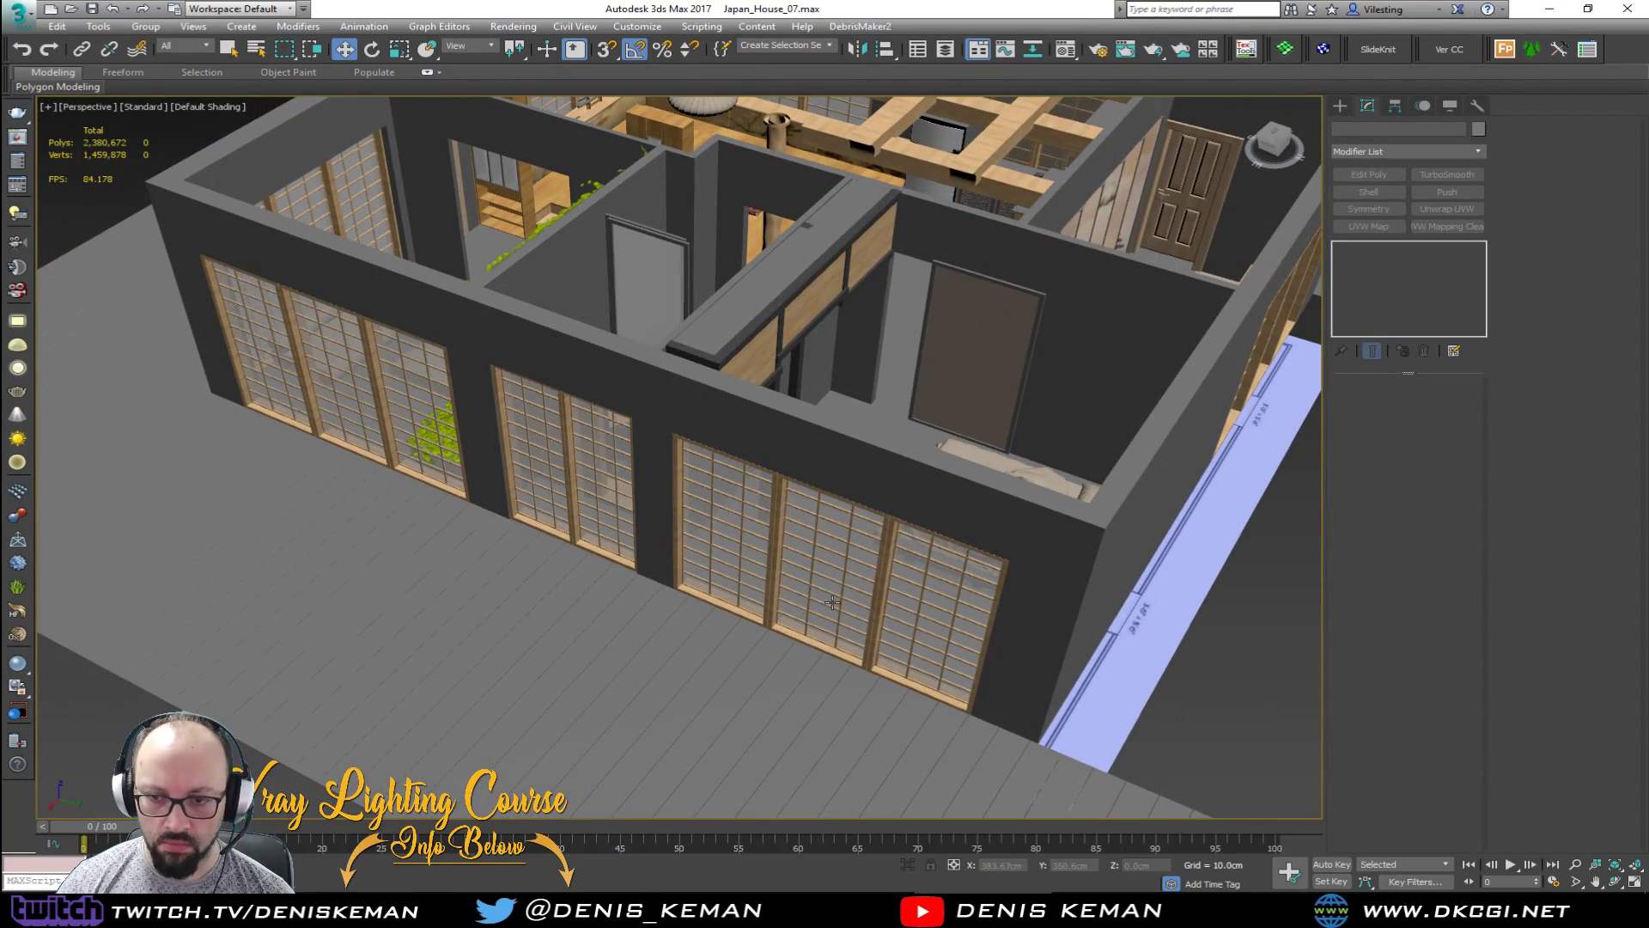
{"action": "scroll", "coordinate": [860, 530], "scroll_direction": "down", "scroll_amount": 5}
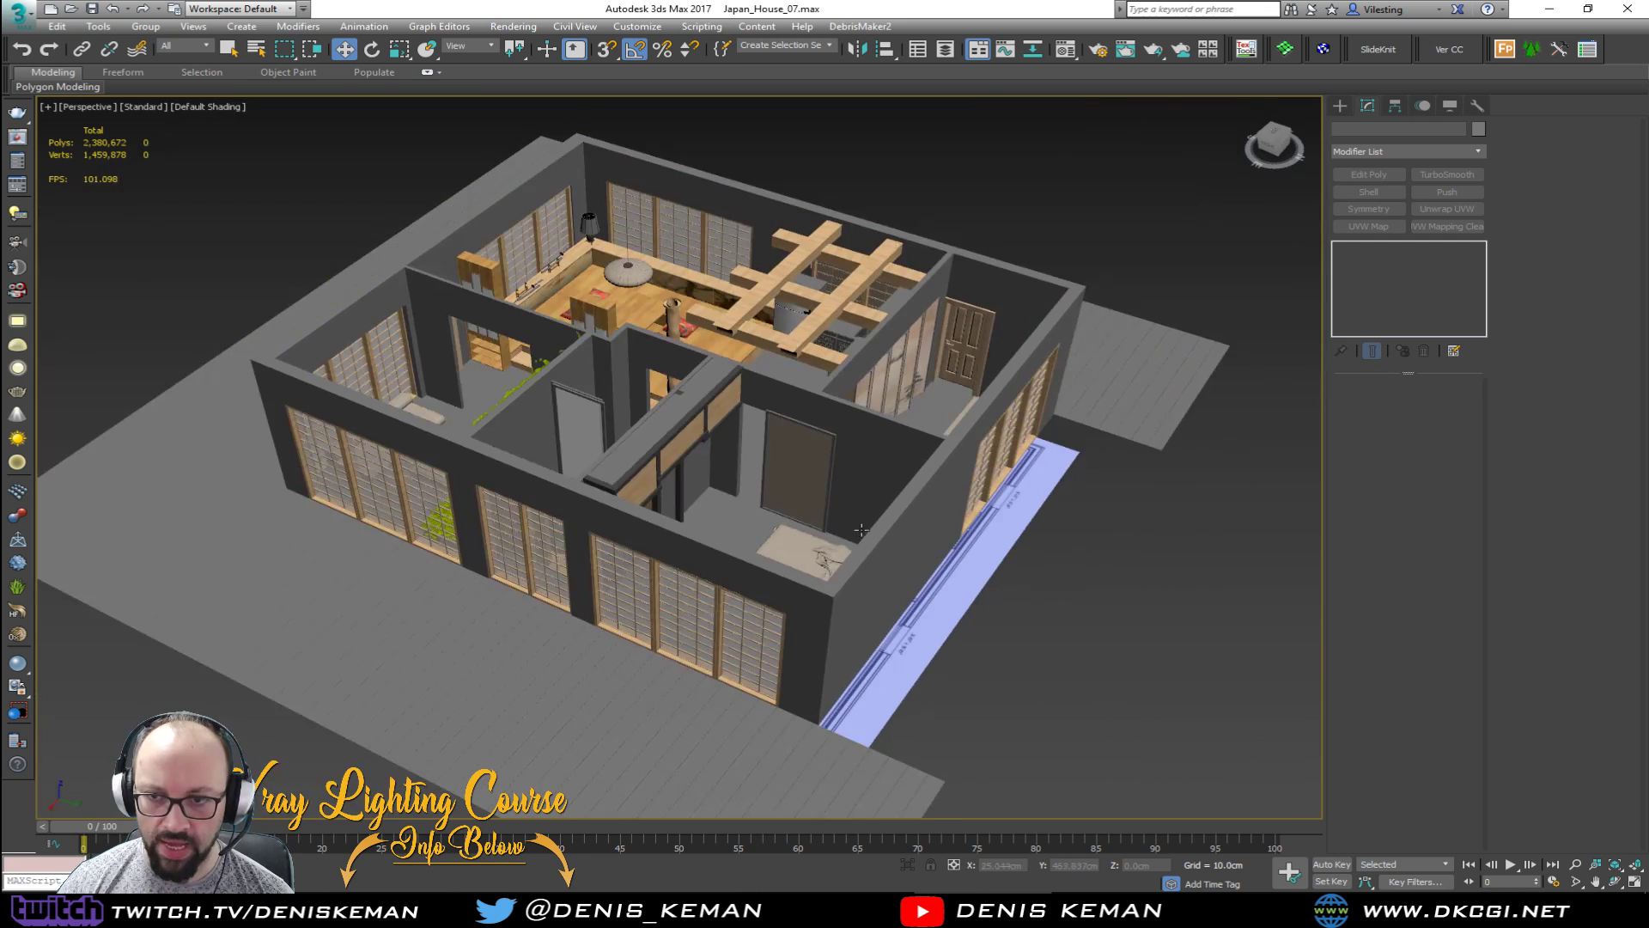
{"action": "middle_click_drag", "start_coordinate": [723, 608], "coordinate": [740, 481], "text": "alt"}
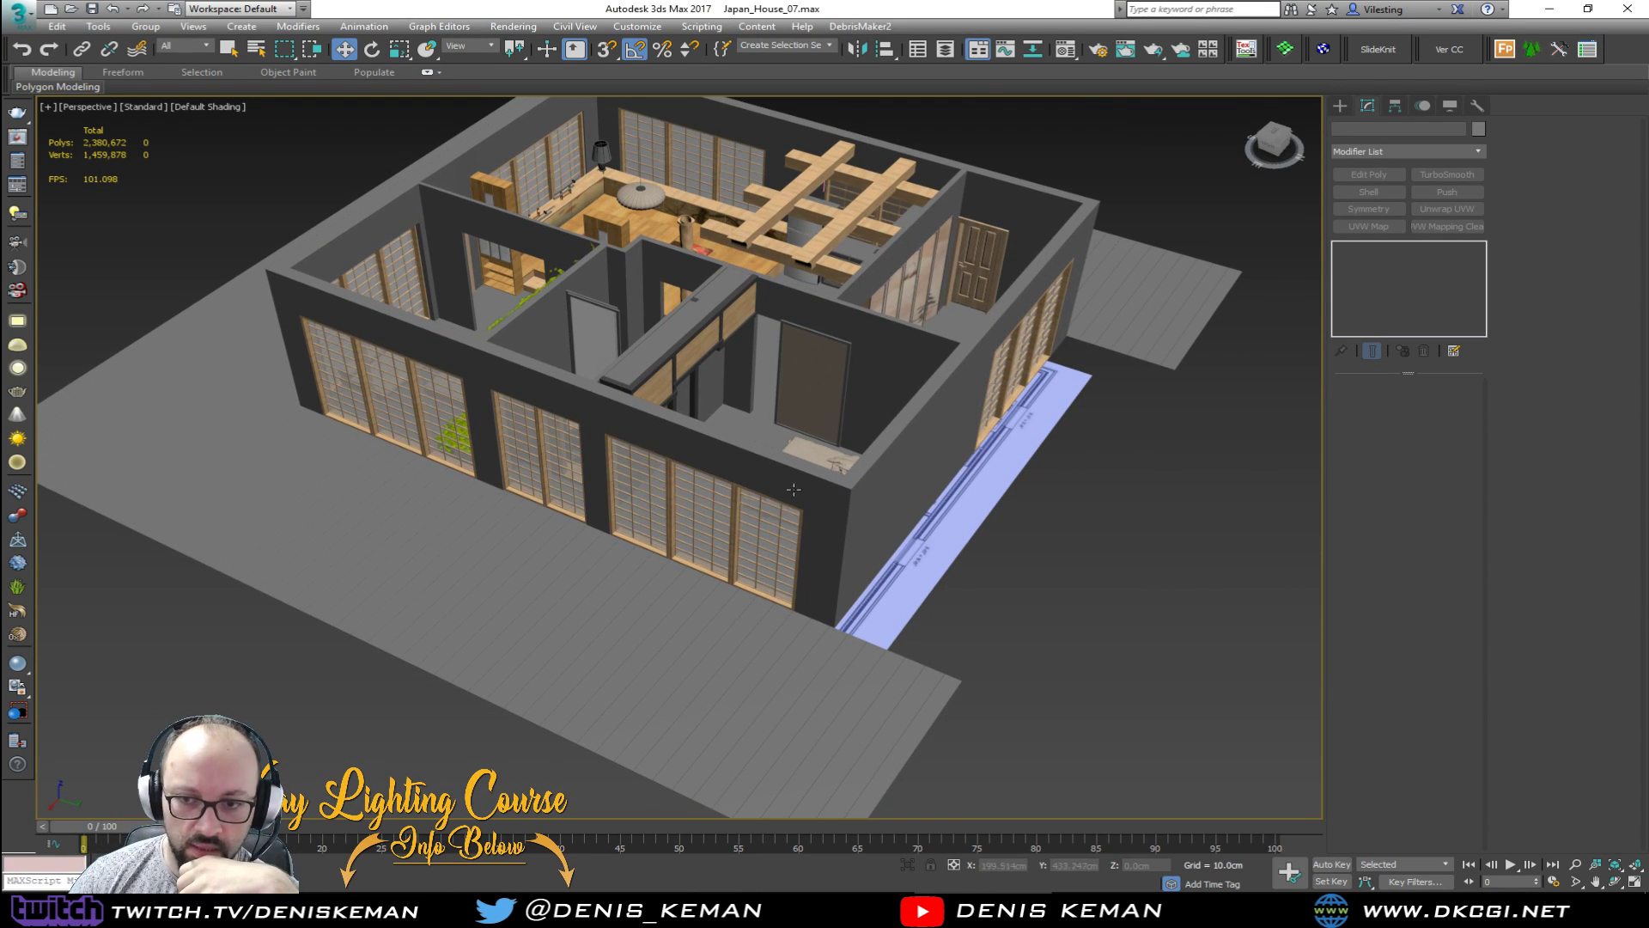
{"action": "scroll", "coordinate": [794, 489], "scroll_direction": "up", "scroll_amount": 5}
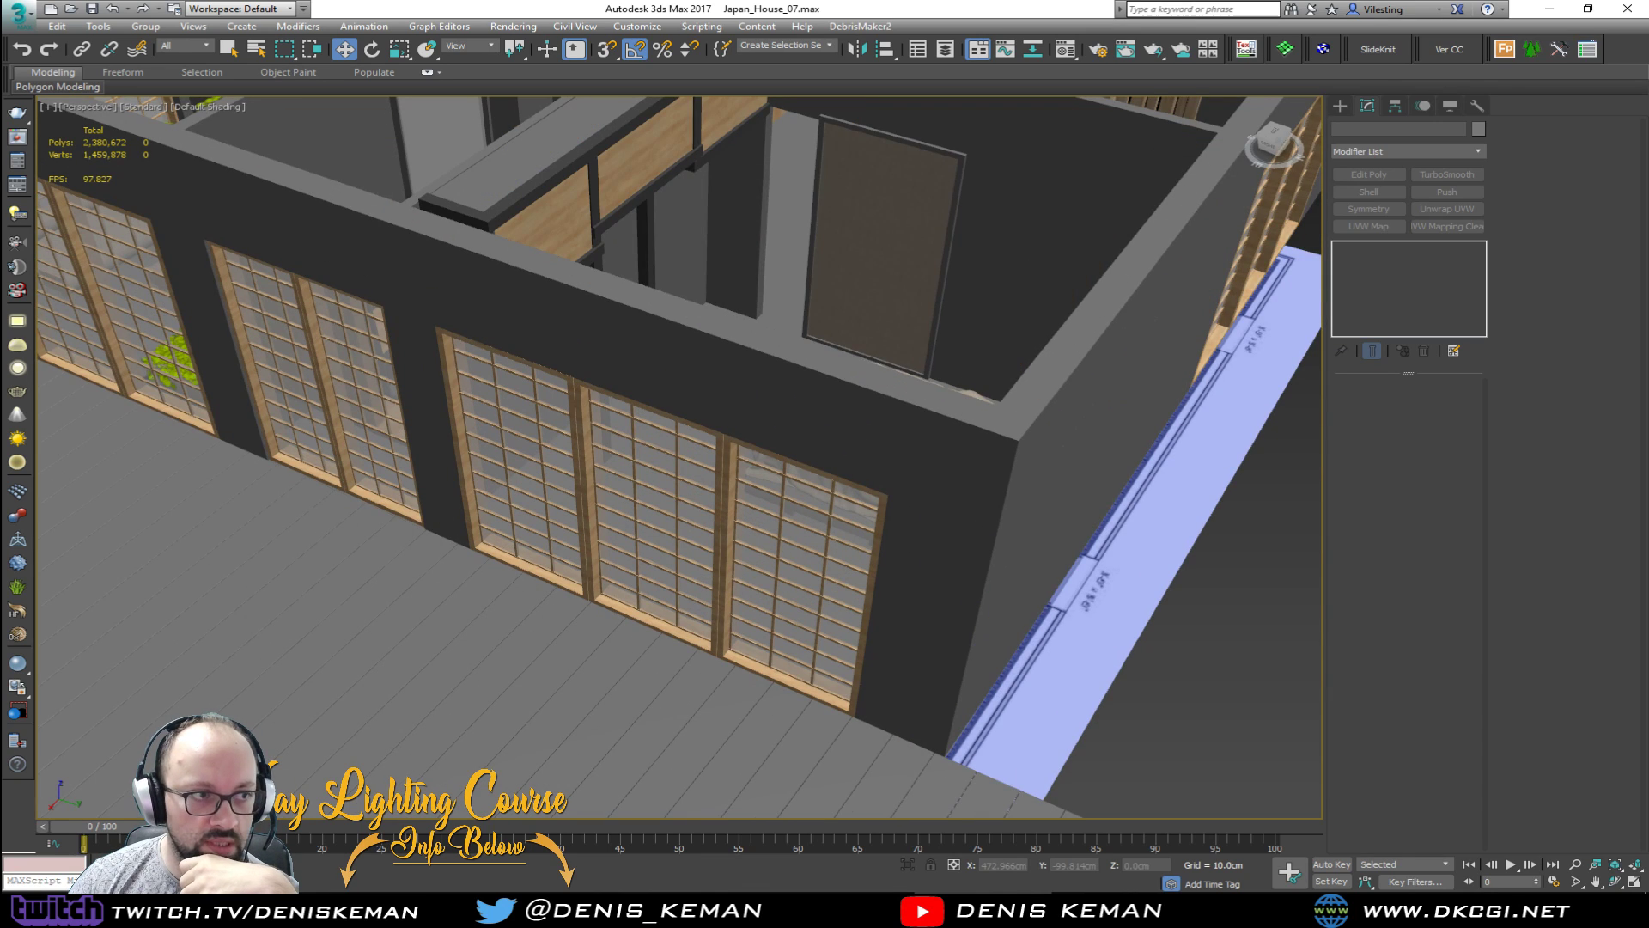
Step: Switch to Discord and examine the Japanese bedroom reference images in the streaming_related channel, then return to the house scene
{"action": "key", "text": "alt+Tab"}
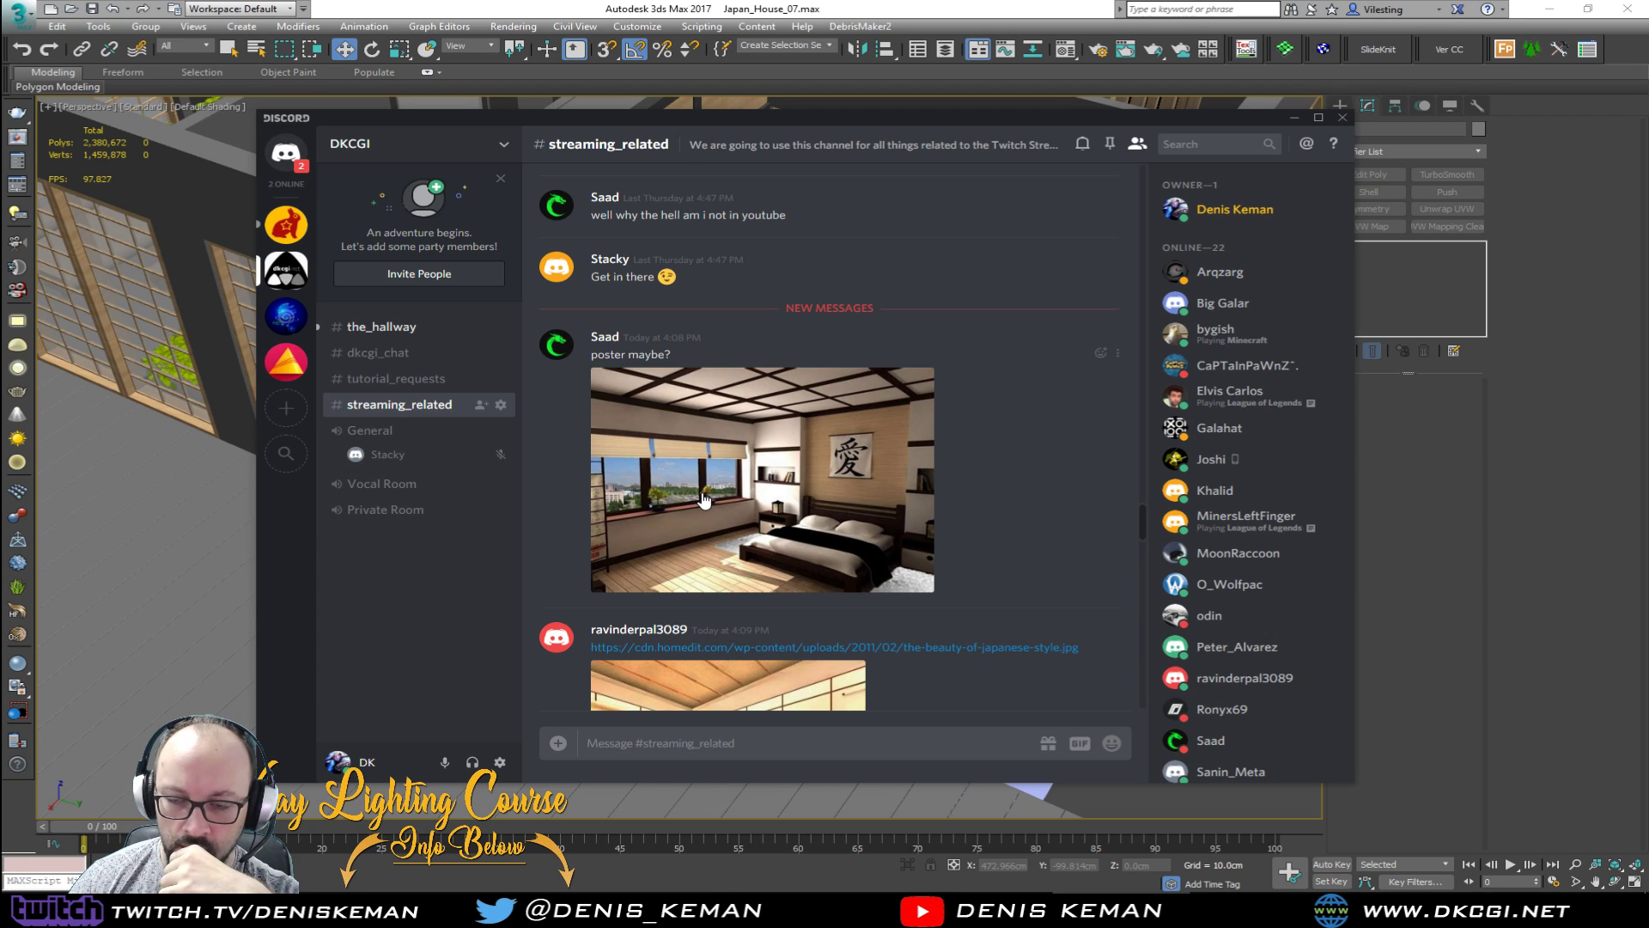
{"action": "scroll", "coordinate": [702, 498], "scroll_direction": "down", "scroll_amount": 3}
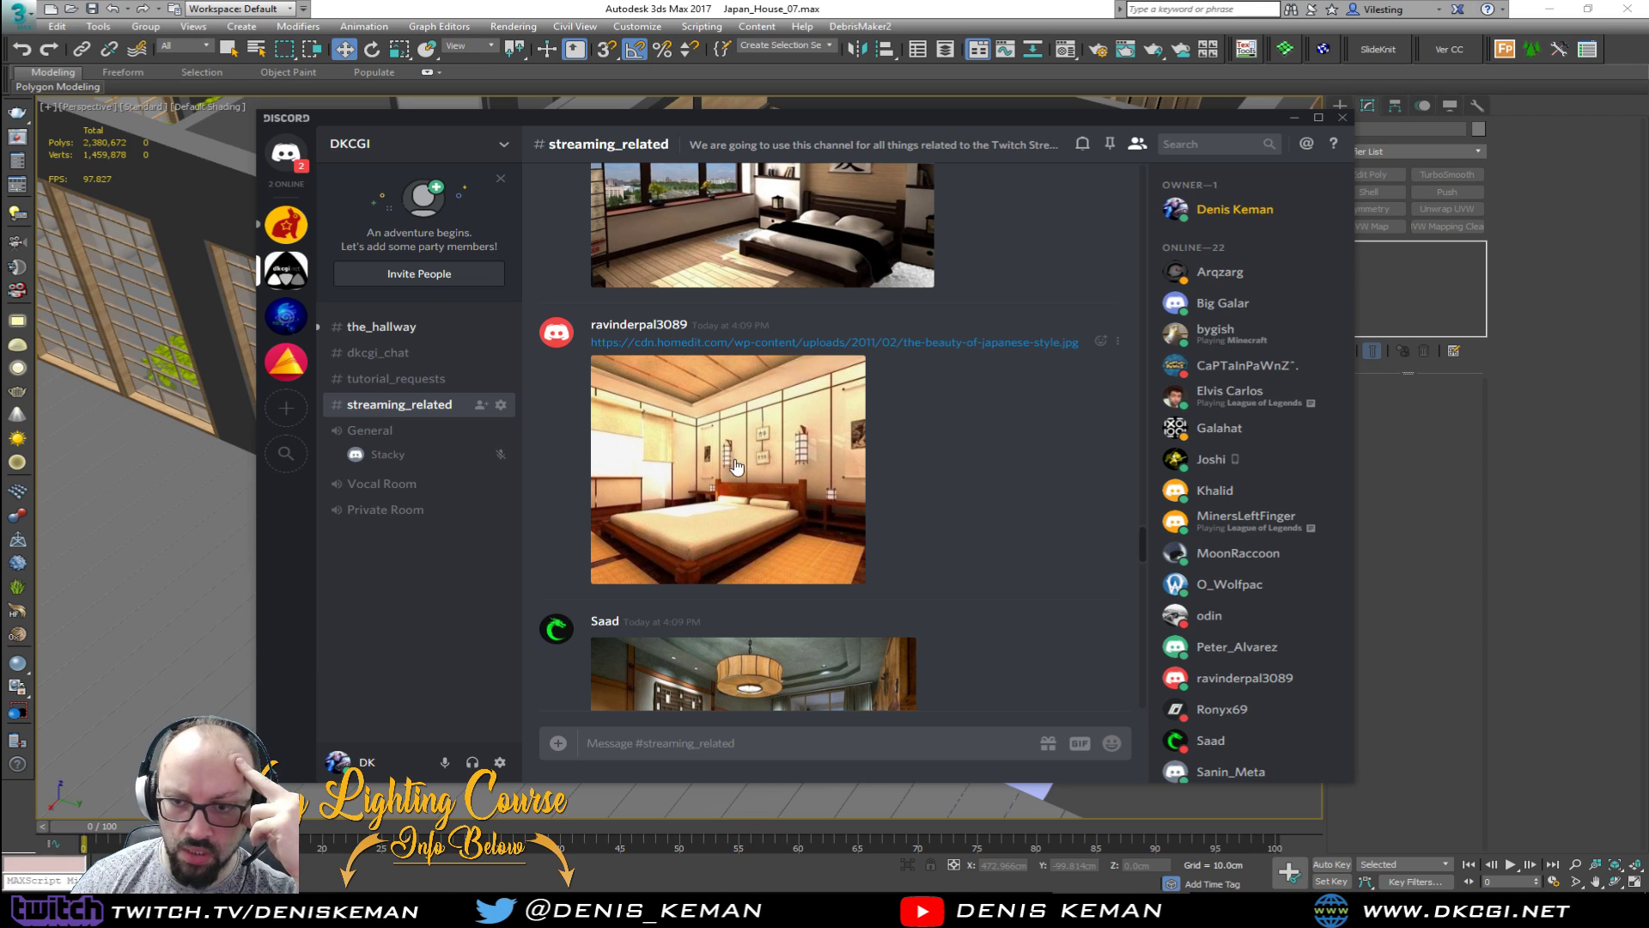
{"action": "scroll", "coordinate": [699, 320], "scroll_direction": "down", "scroll_amount": 3}
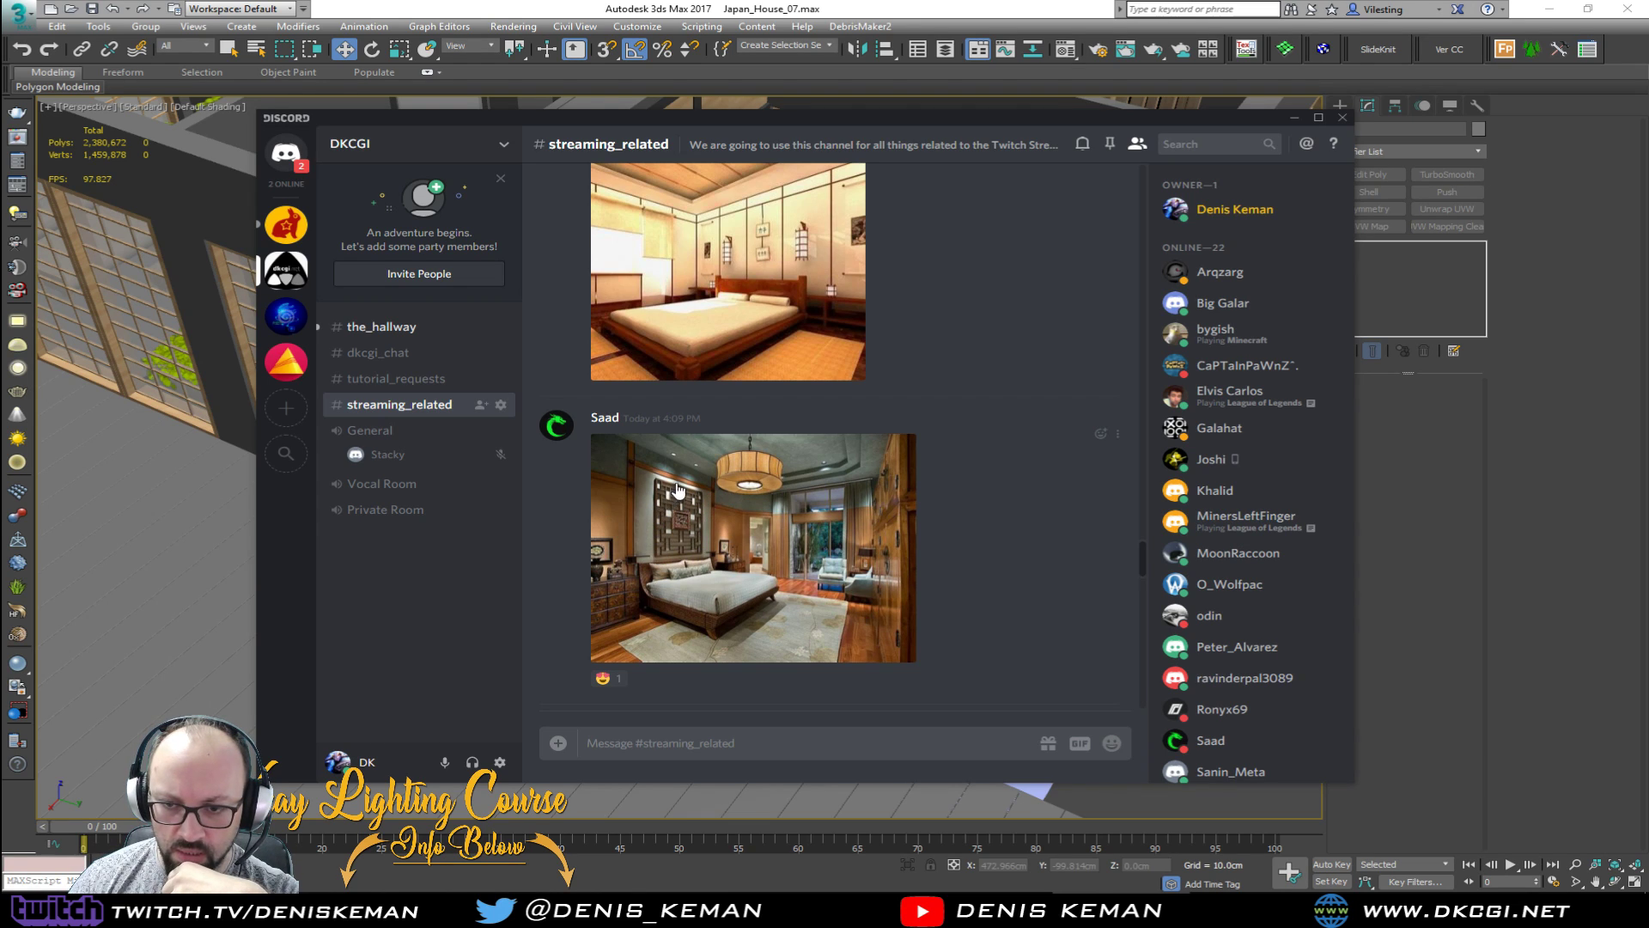
{"action": "scroll", "coordinate": [687, 537], "scroll_direction": "down", "scroll_amount": 1}
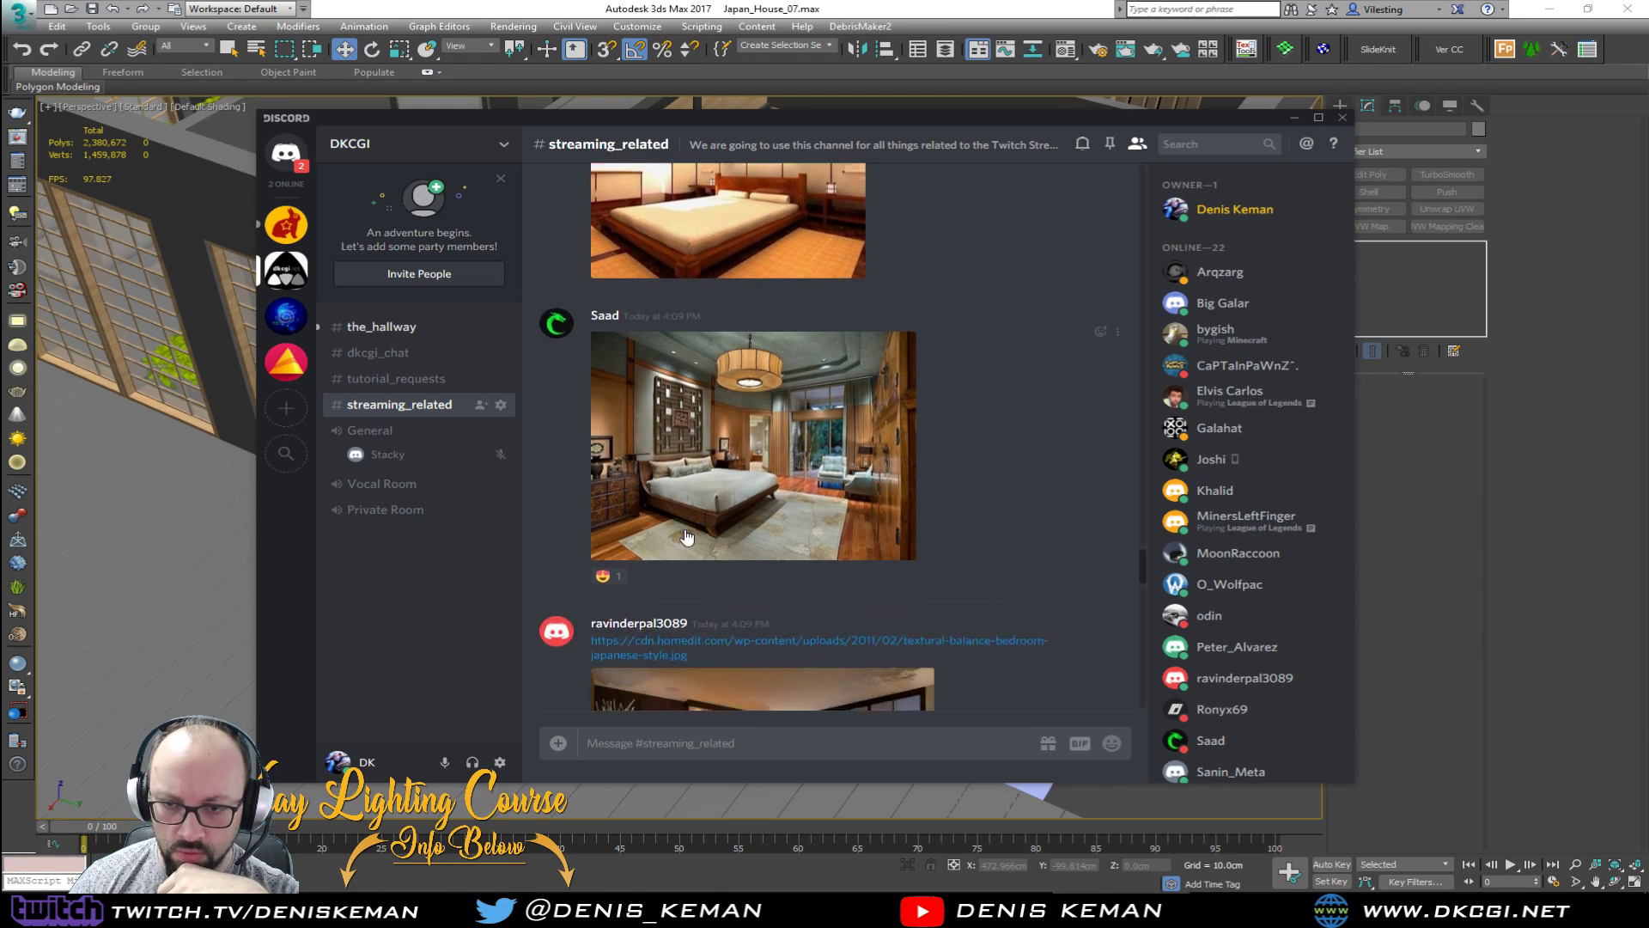
{"action": "scroll", "coordinate": [687, 537], "scroll_direction": "down", "scroll_amount": 3}
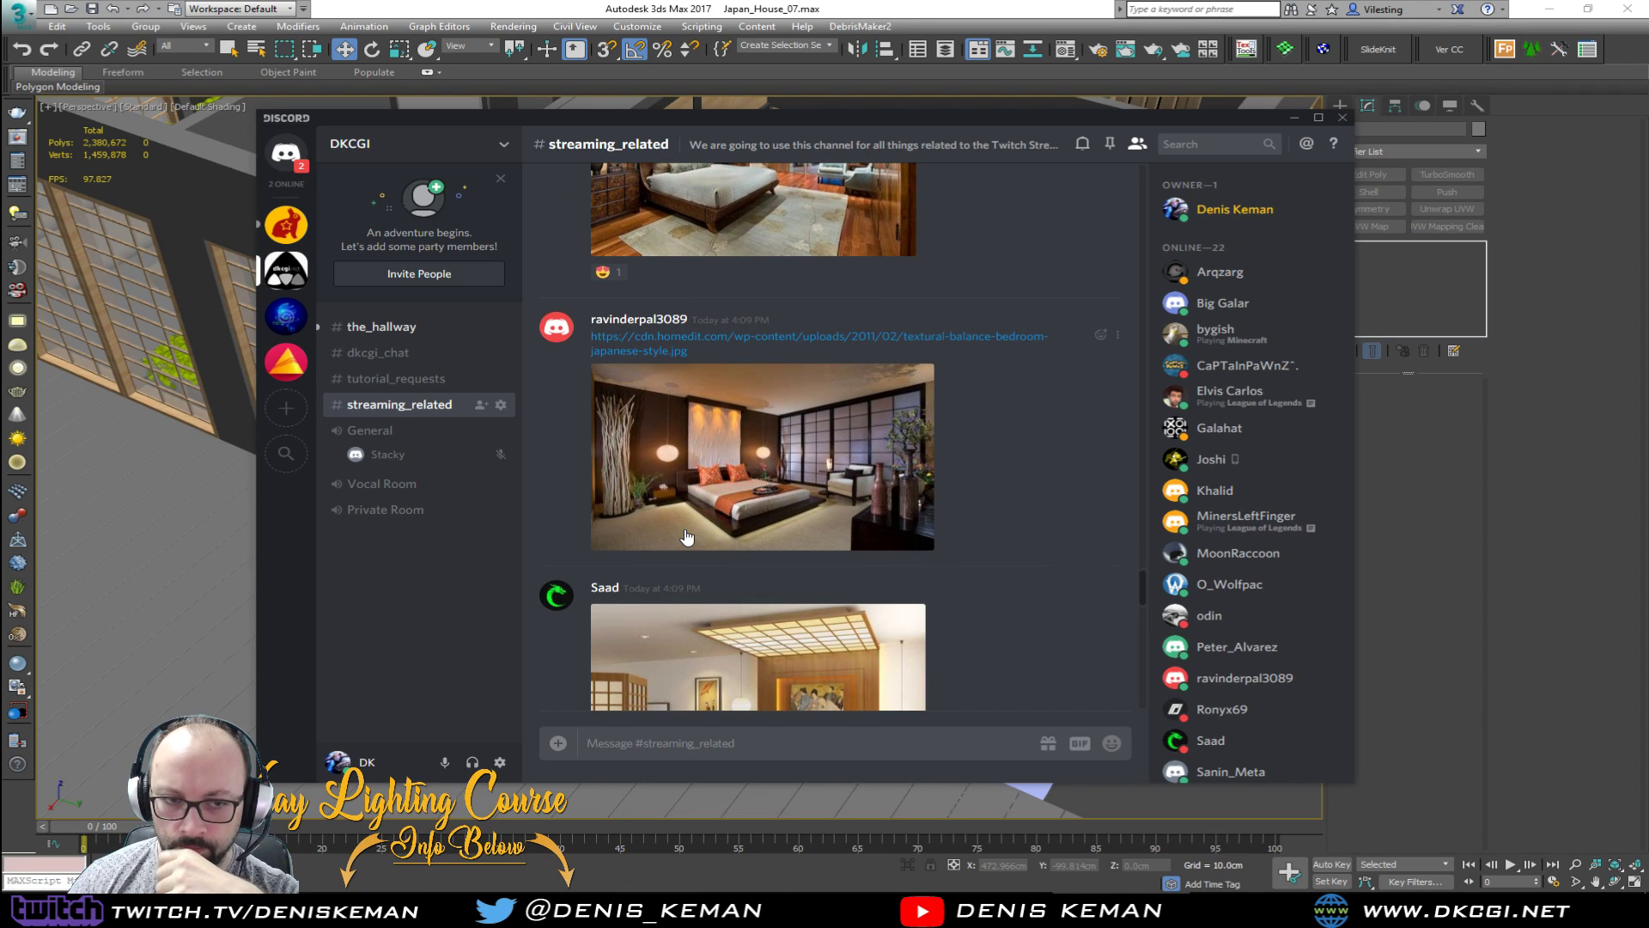
{"action": "scroll", "coordinate": [687, 537], "scroll_direction": "down", "scroll_amount": 1}
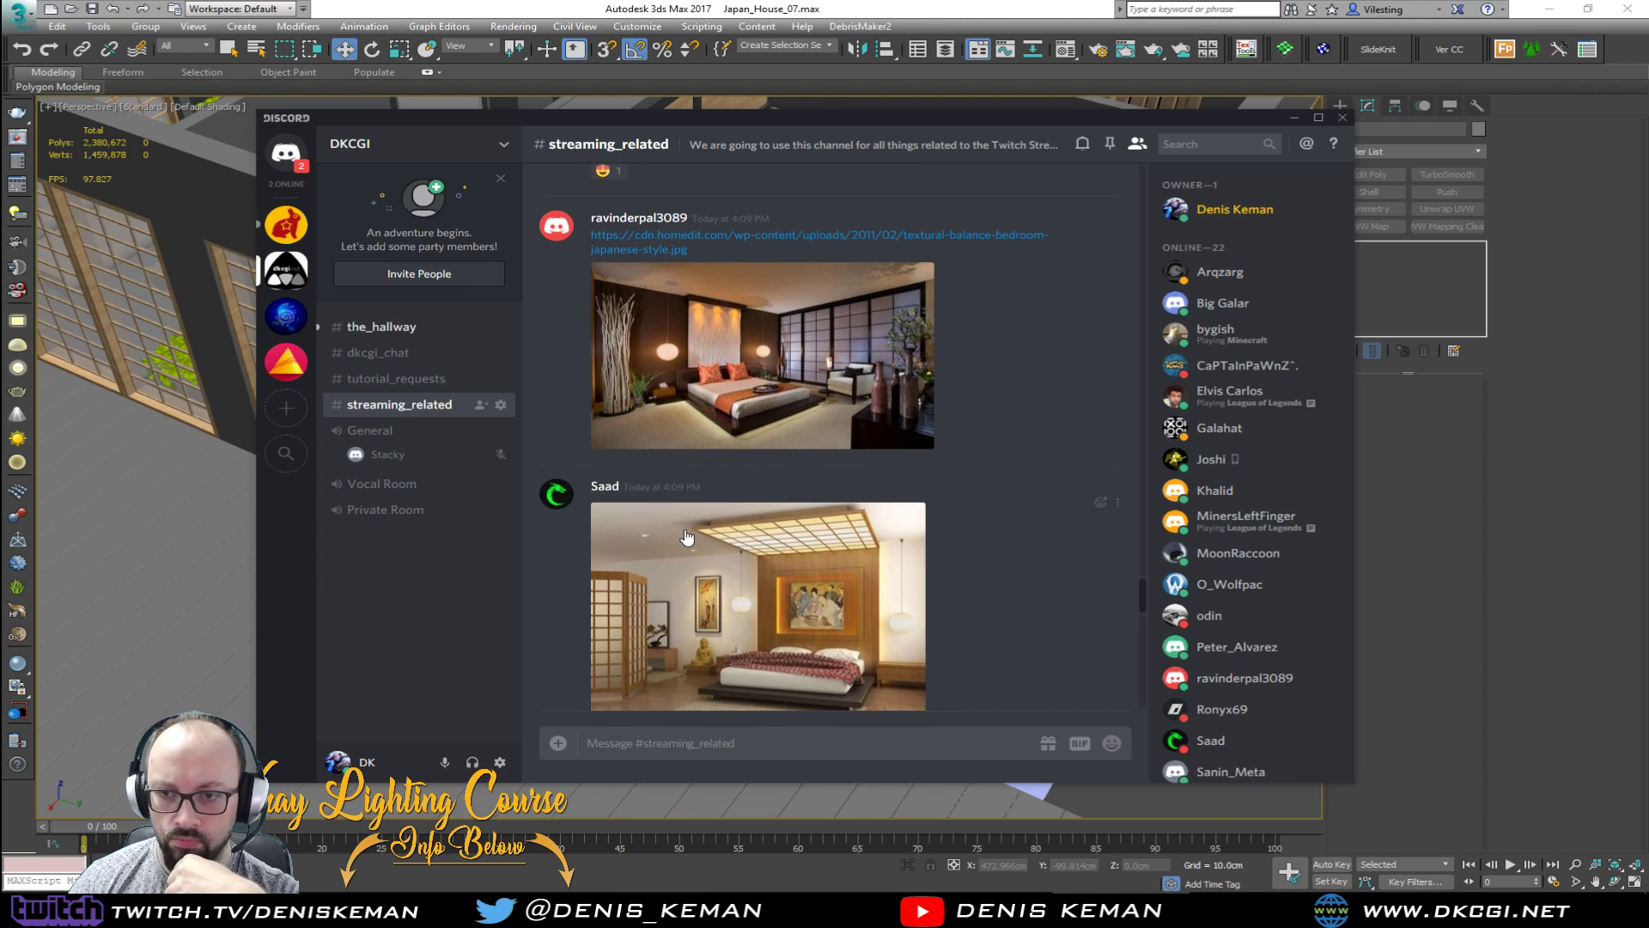
{"action": "scroll", "coordinate": [688, 536], "scroll_direction": "down", "scroll_amount": 1}
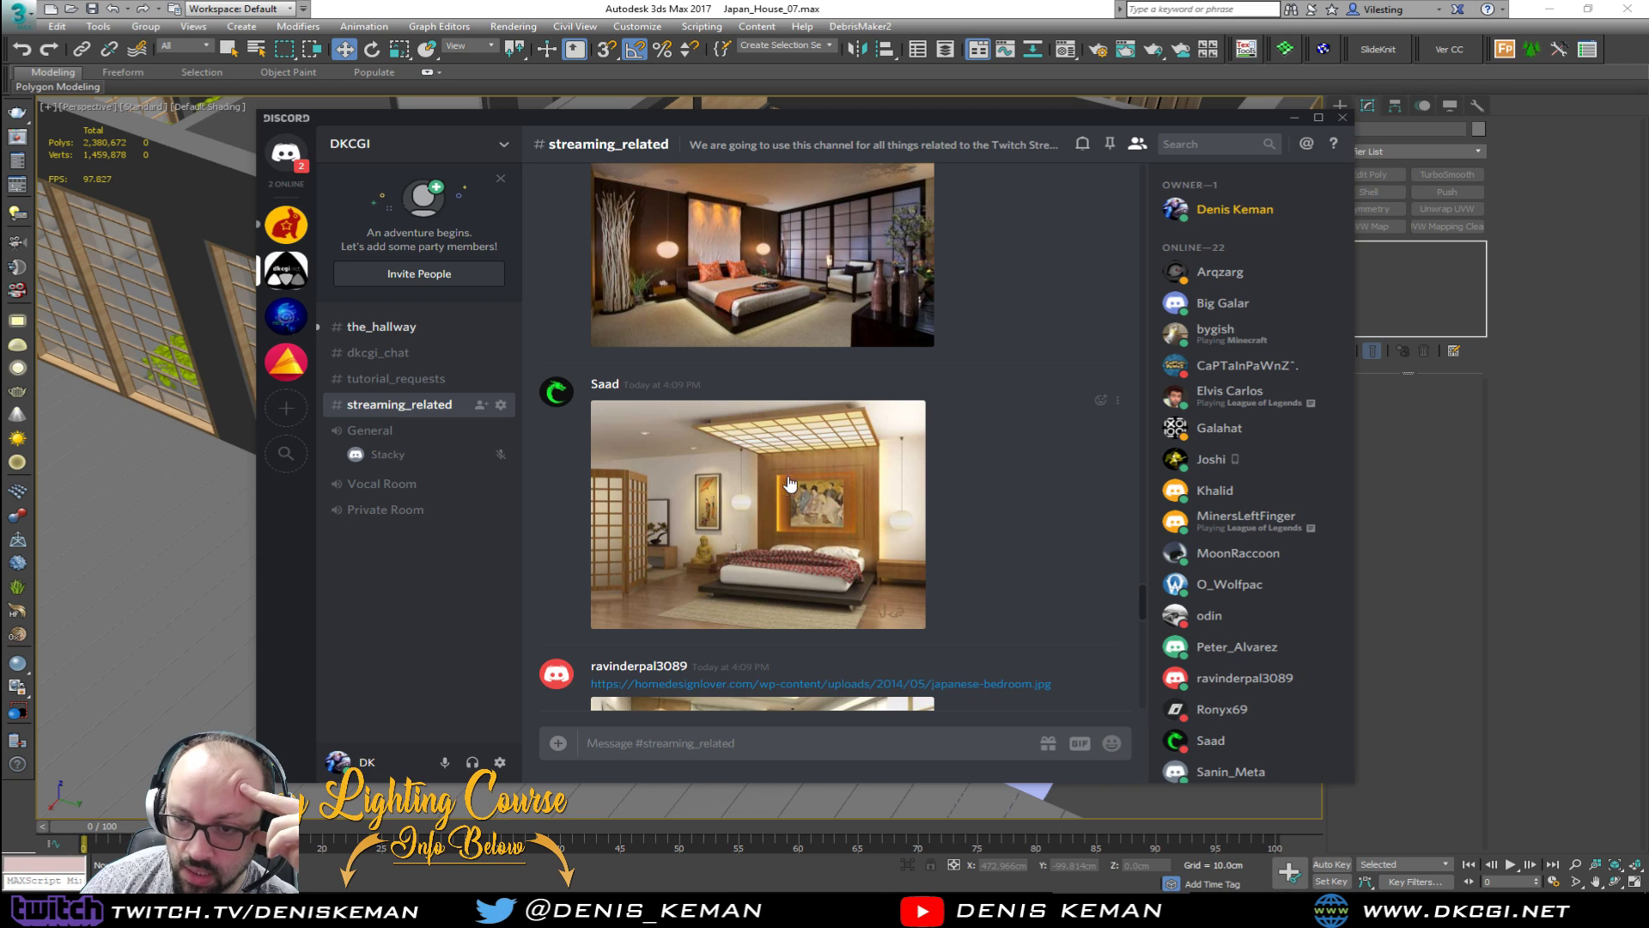
{"action": "scroll", "coordinate": [831, 515], "scroll_direction": "down", "scroll_amount": 4}
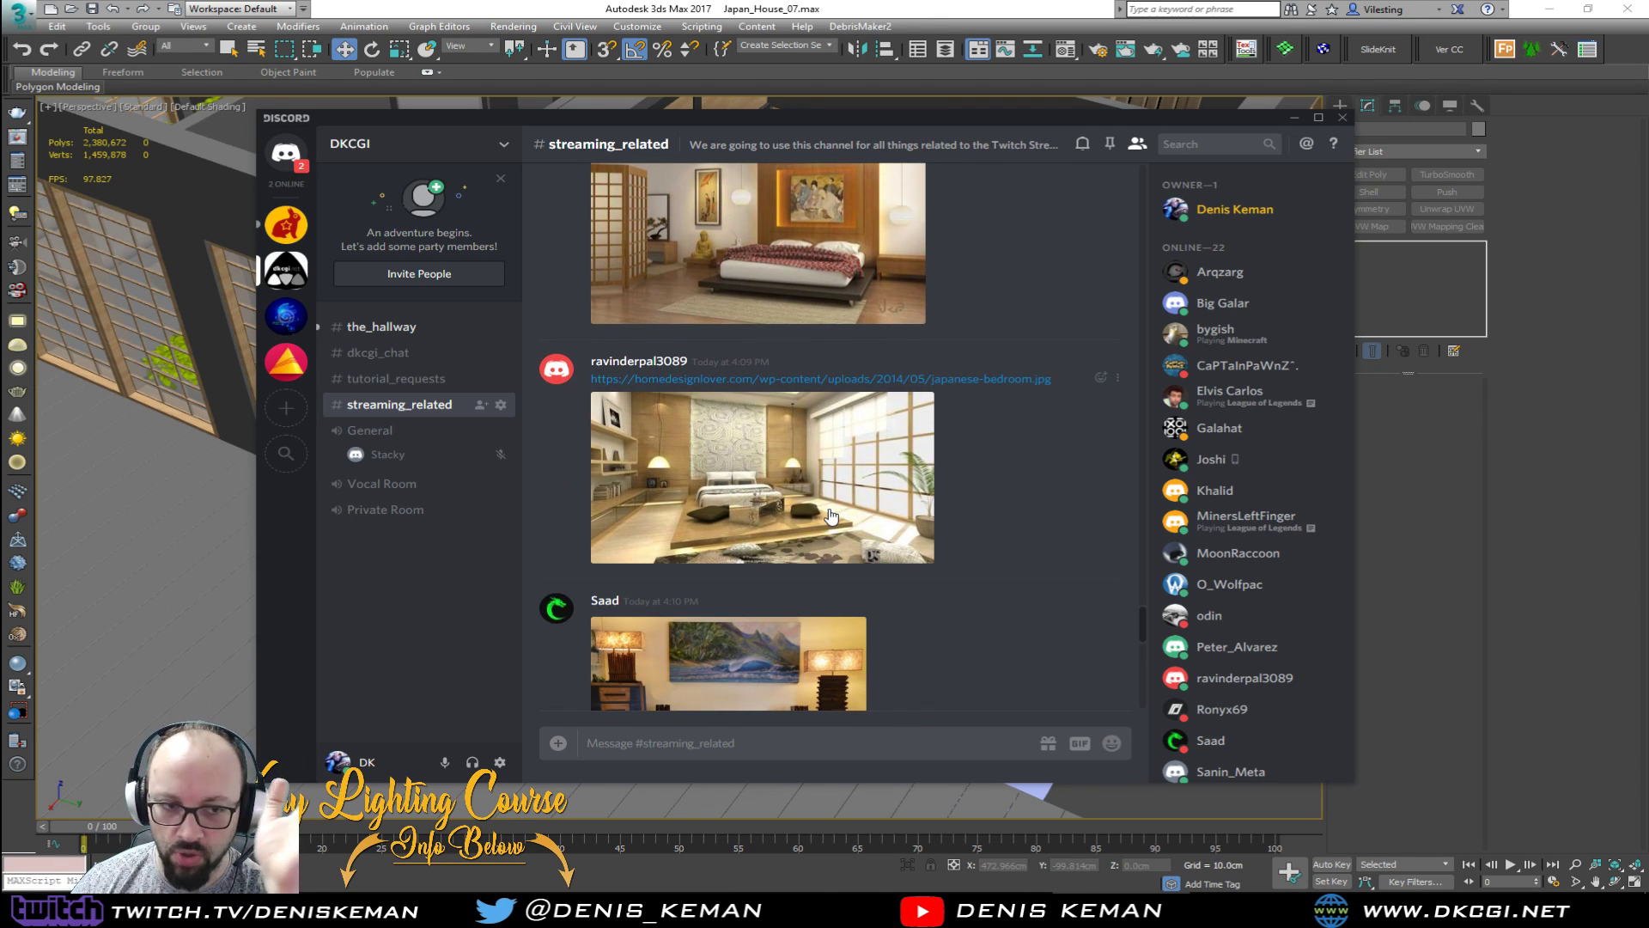
{"action": "scroll", "coordinate": [831, 515], "scroll_direction": "down", "scroll_amount": 5}
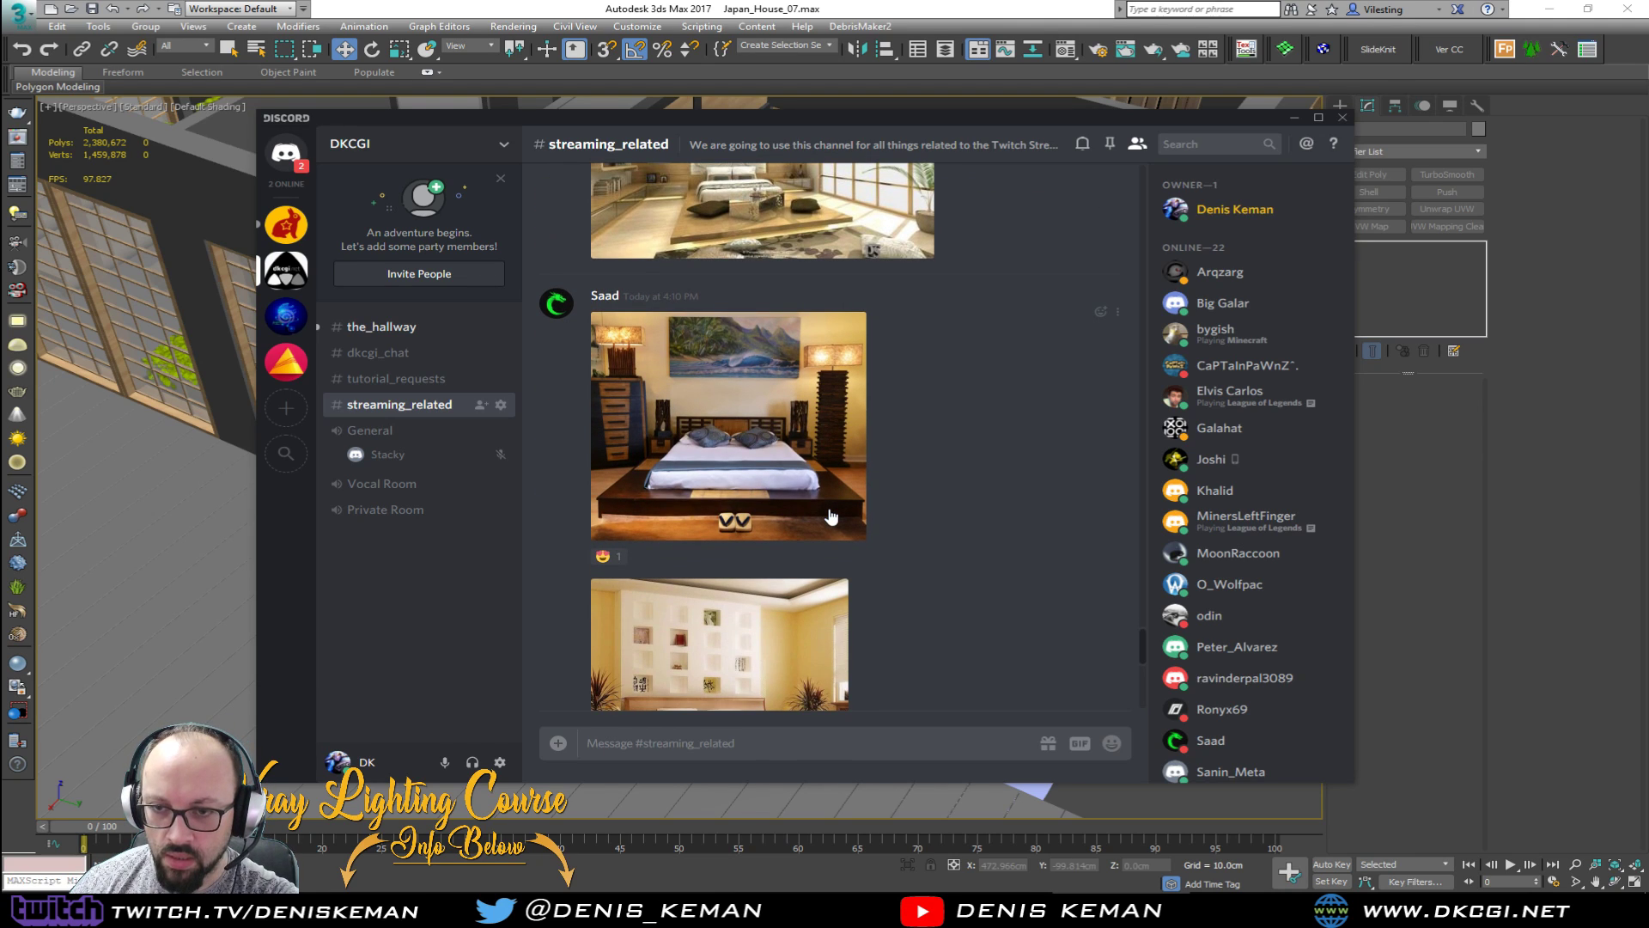
{"action": "scroll", "coordinate": [828, 430], "scroll_direction": "up", "scroll_amount": 1}
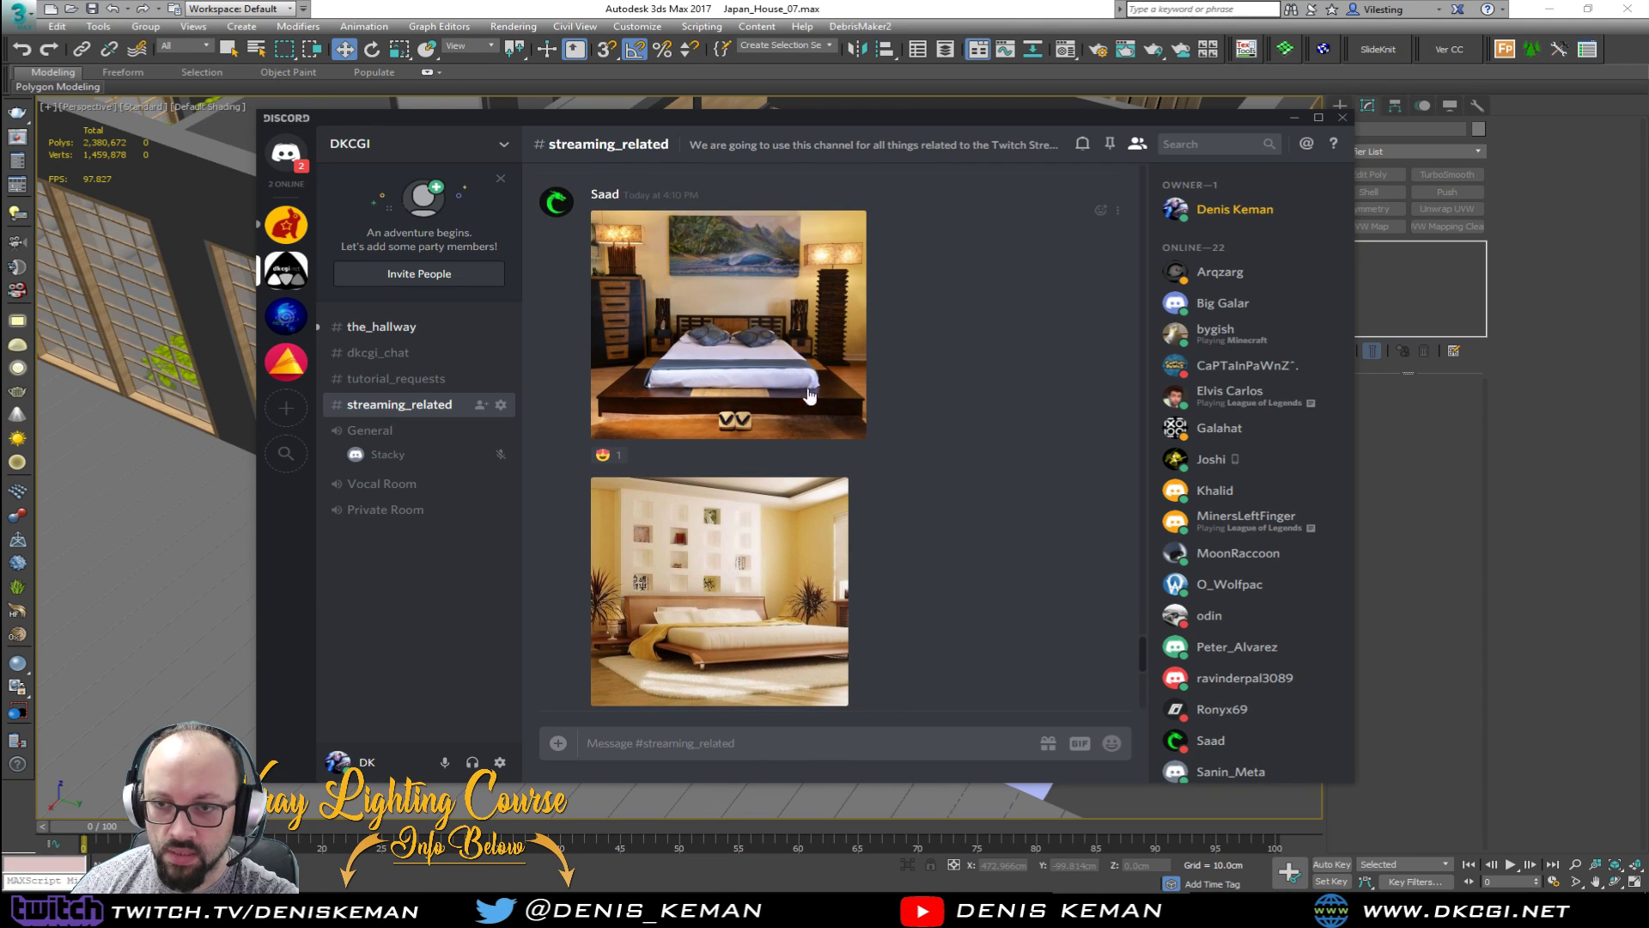
{"action": "scroll", "coordinate": [773, 353], "scroll_direction": "down", "scroll_amount": 4}
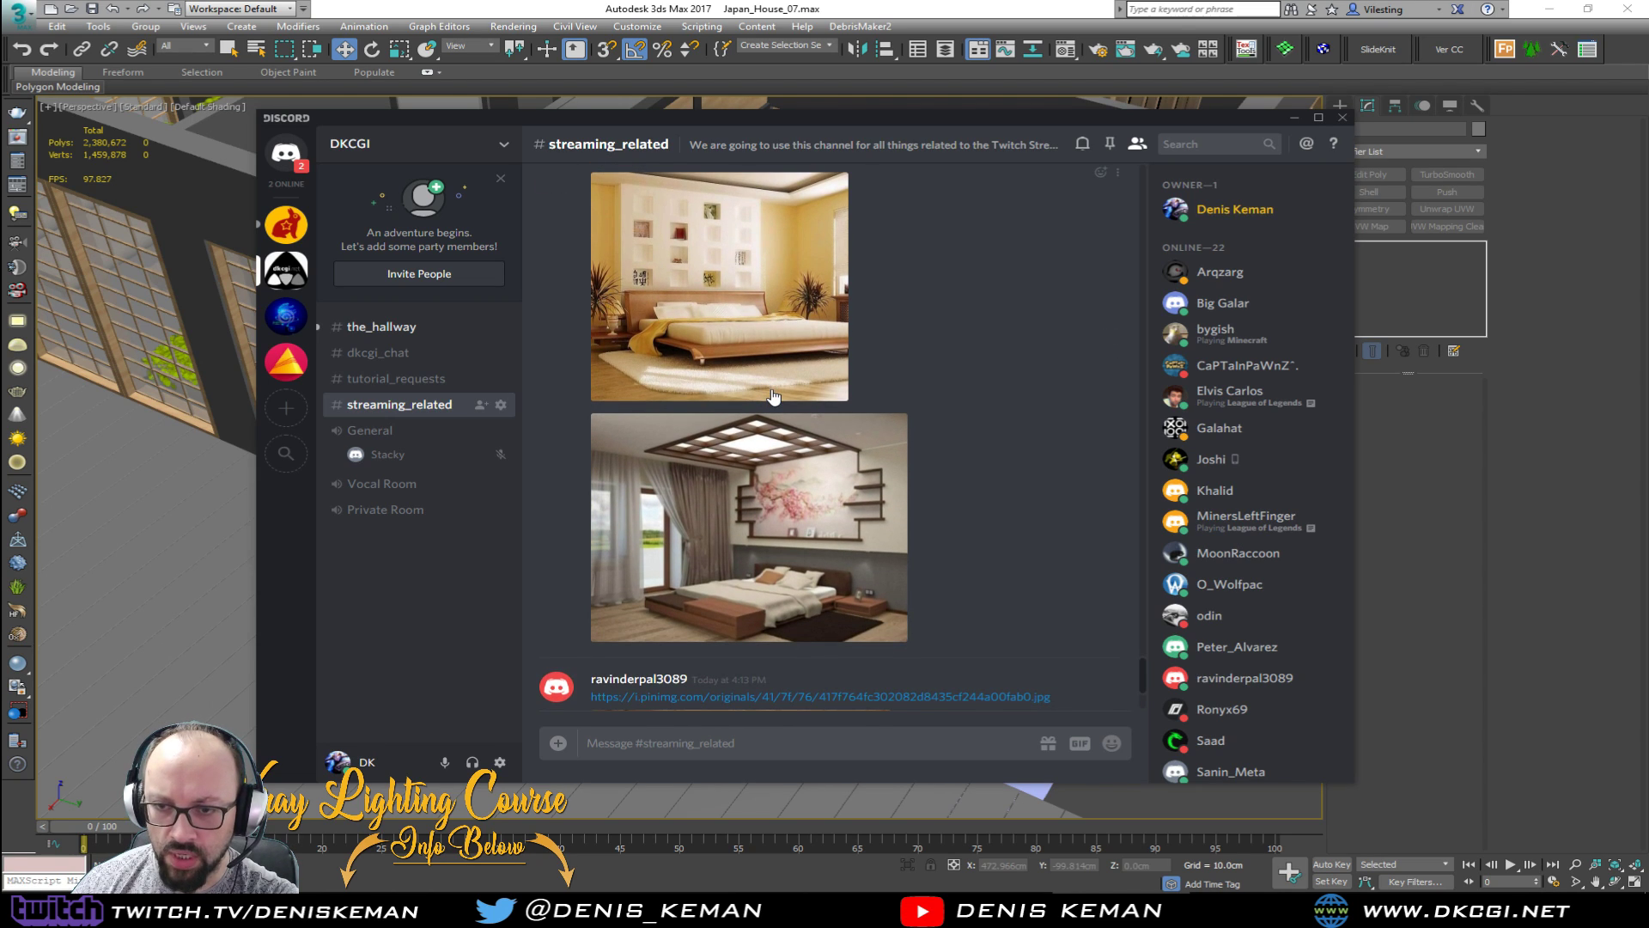
{"action": "scroll", "coordinate": [773, 395], "scroll_direction": "down", "scroll_amount": 3}
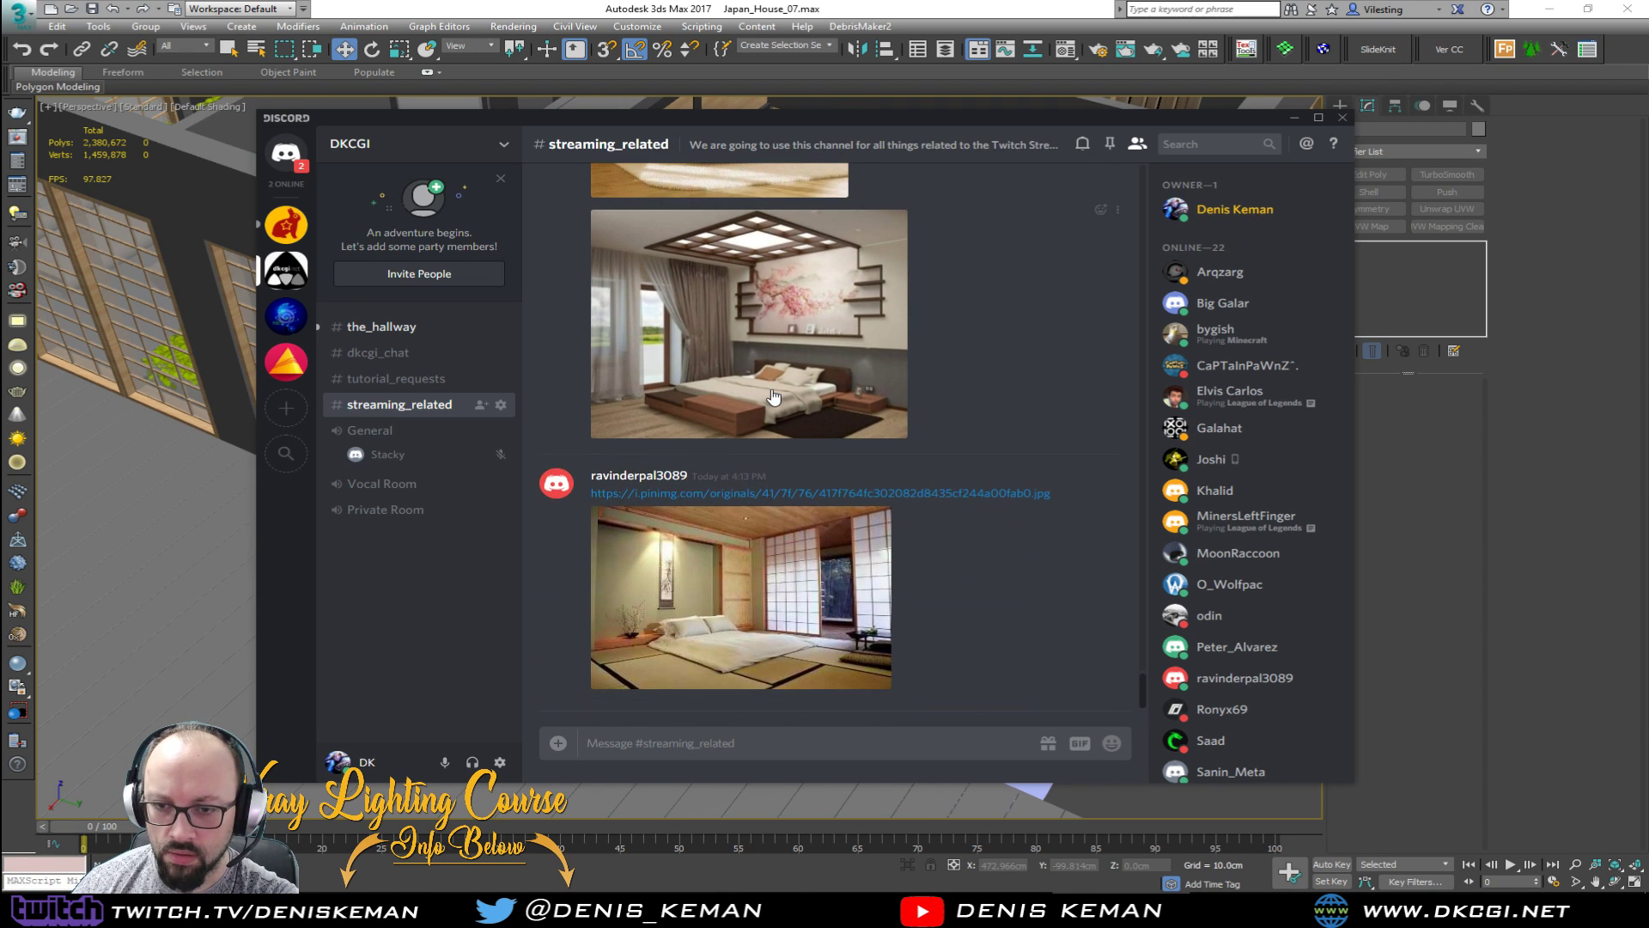
{"action": "scroll", "coordinate": [773, 395], "scroll_direction": "up", "scroll_amount": 5}
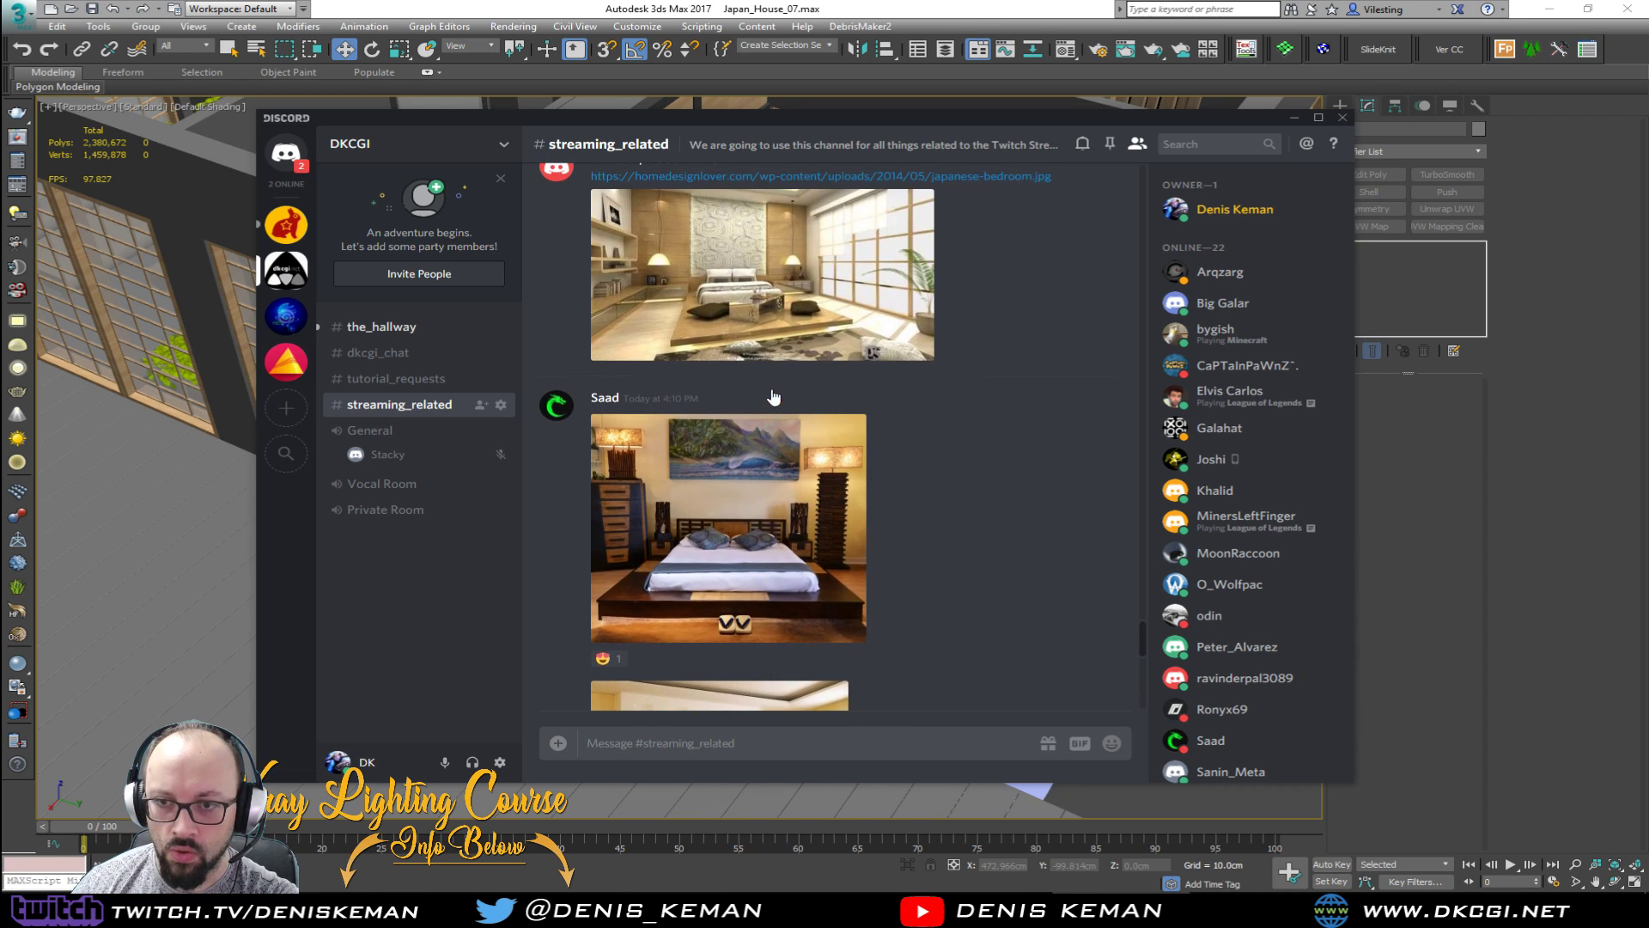
{"action": "scroll", "coordinate": [772, 392], "scroll_direction": "up", "scroll_amount": 10}
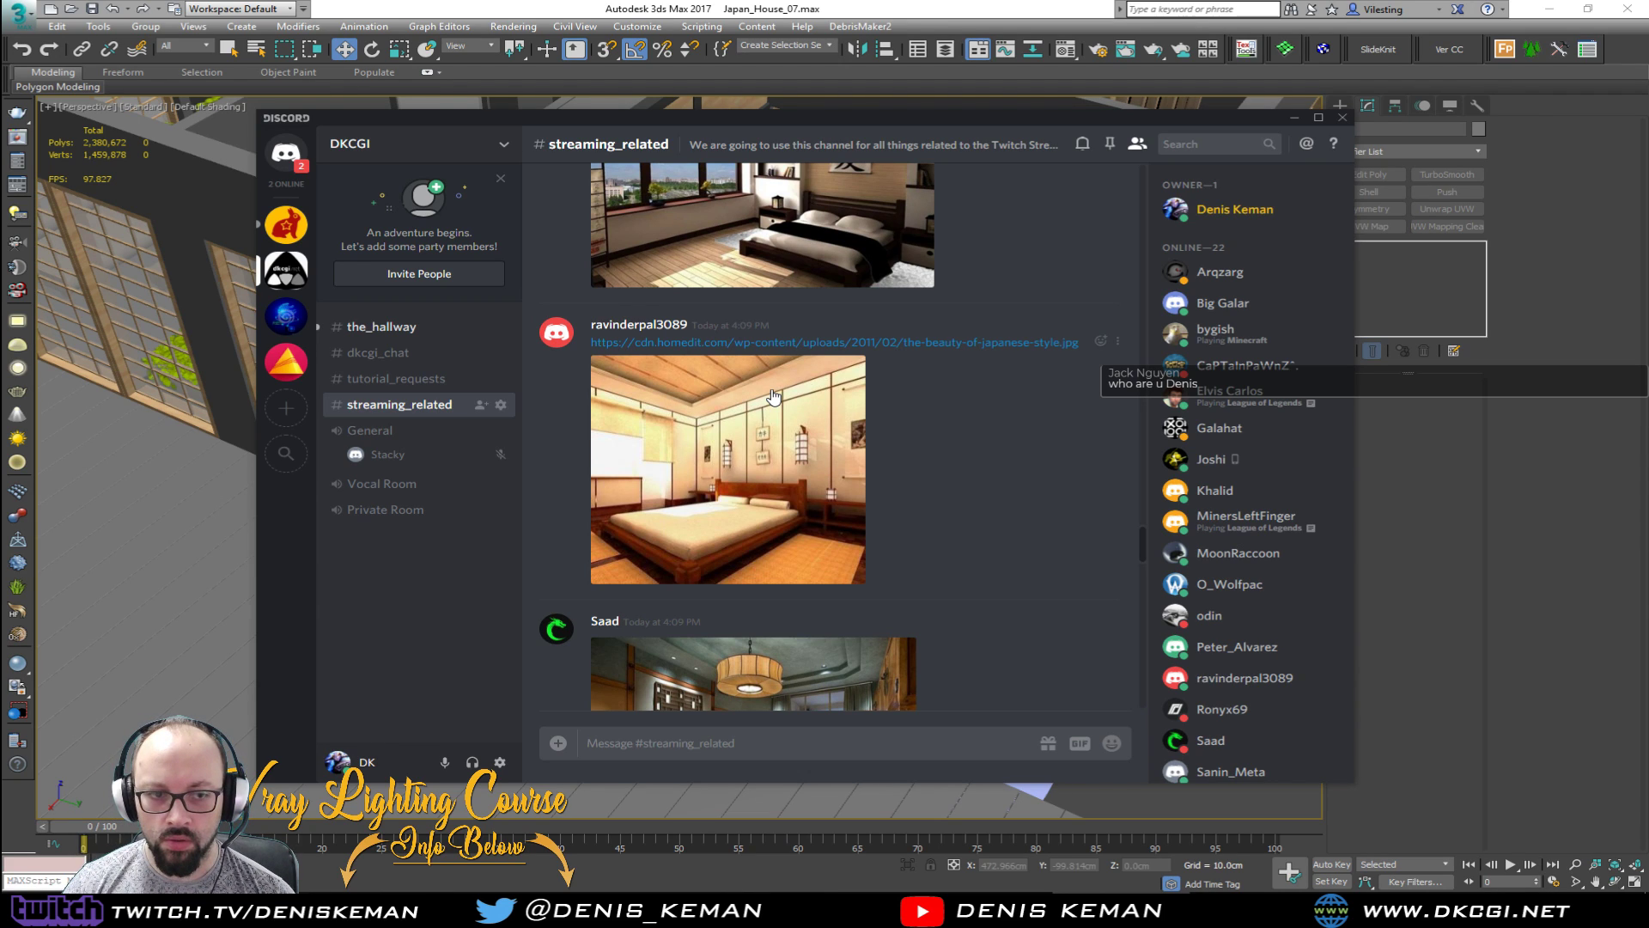
{"action": "scroll", "coordinate": [773, 395], "scroll_direction": "up", "scroll_amount": 4}
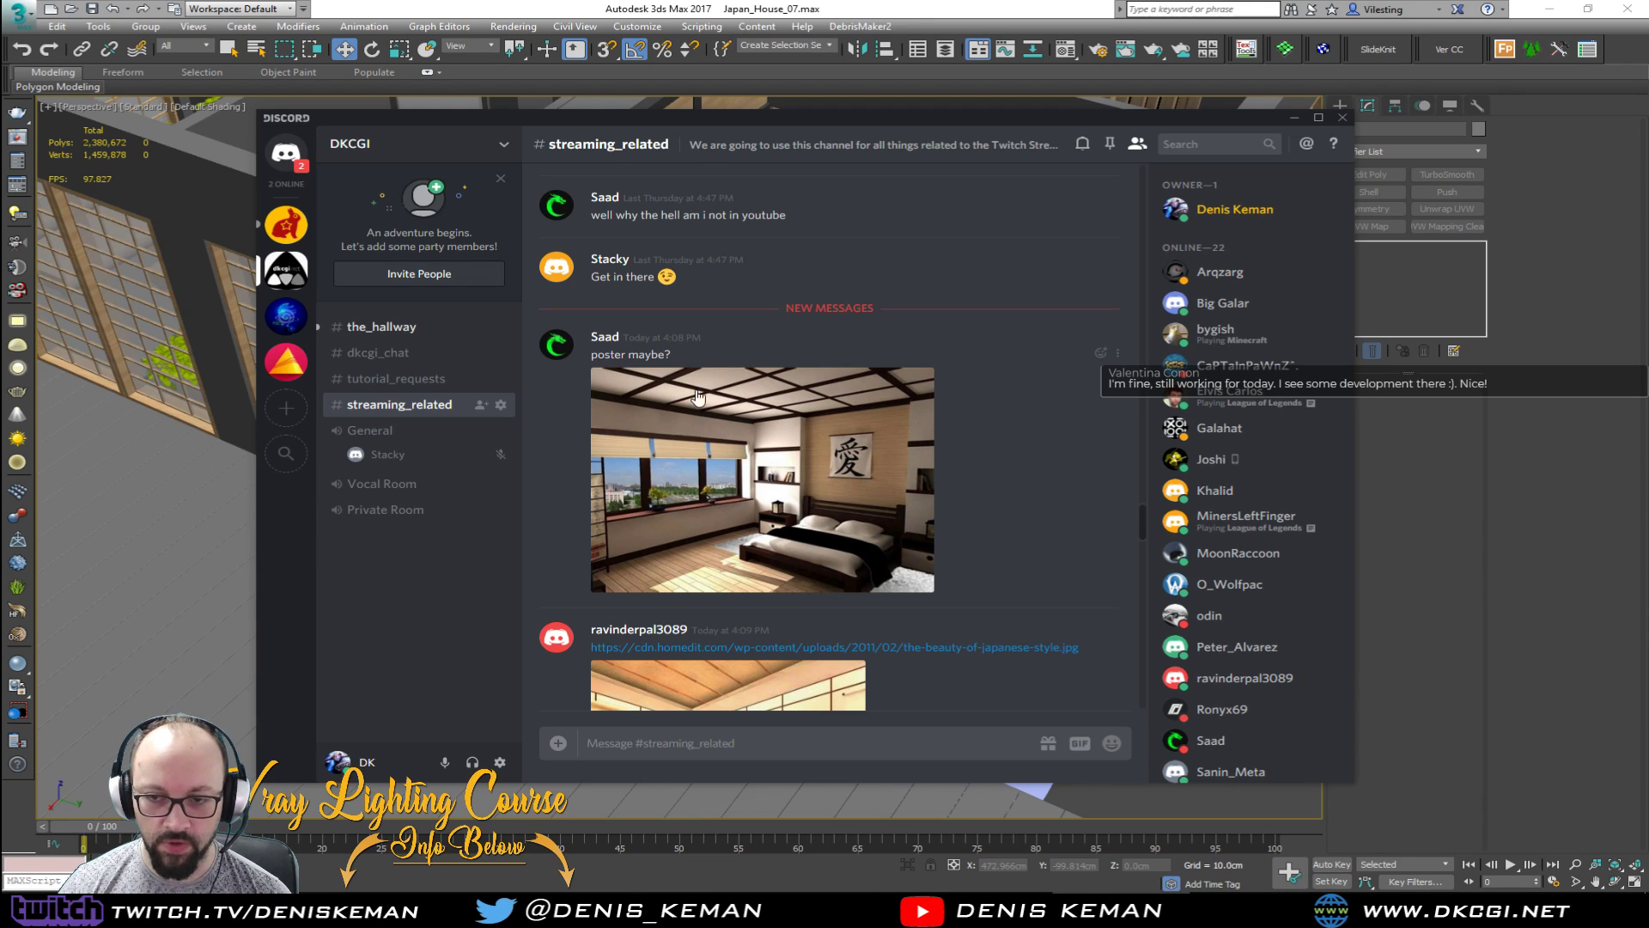
{"action": "left_click_drag", "start_coordinate": [811, 127], "coordinate": [5, 129]}
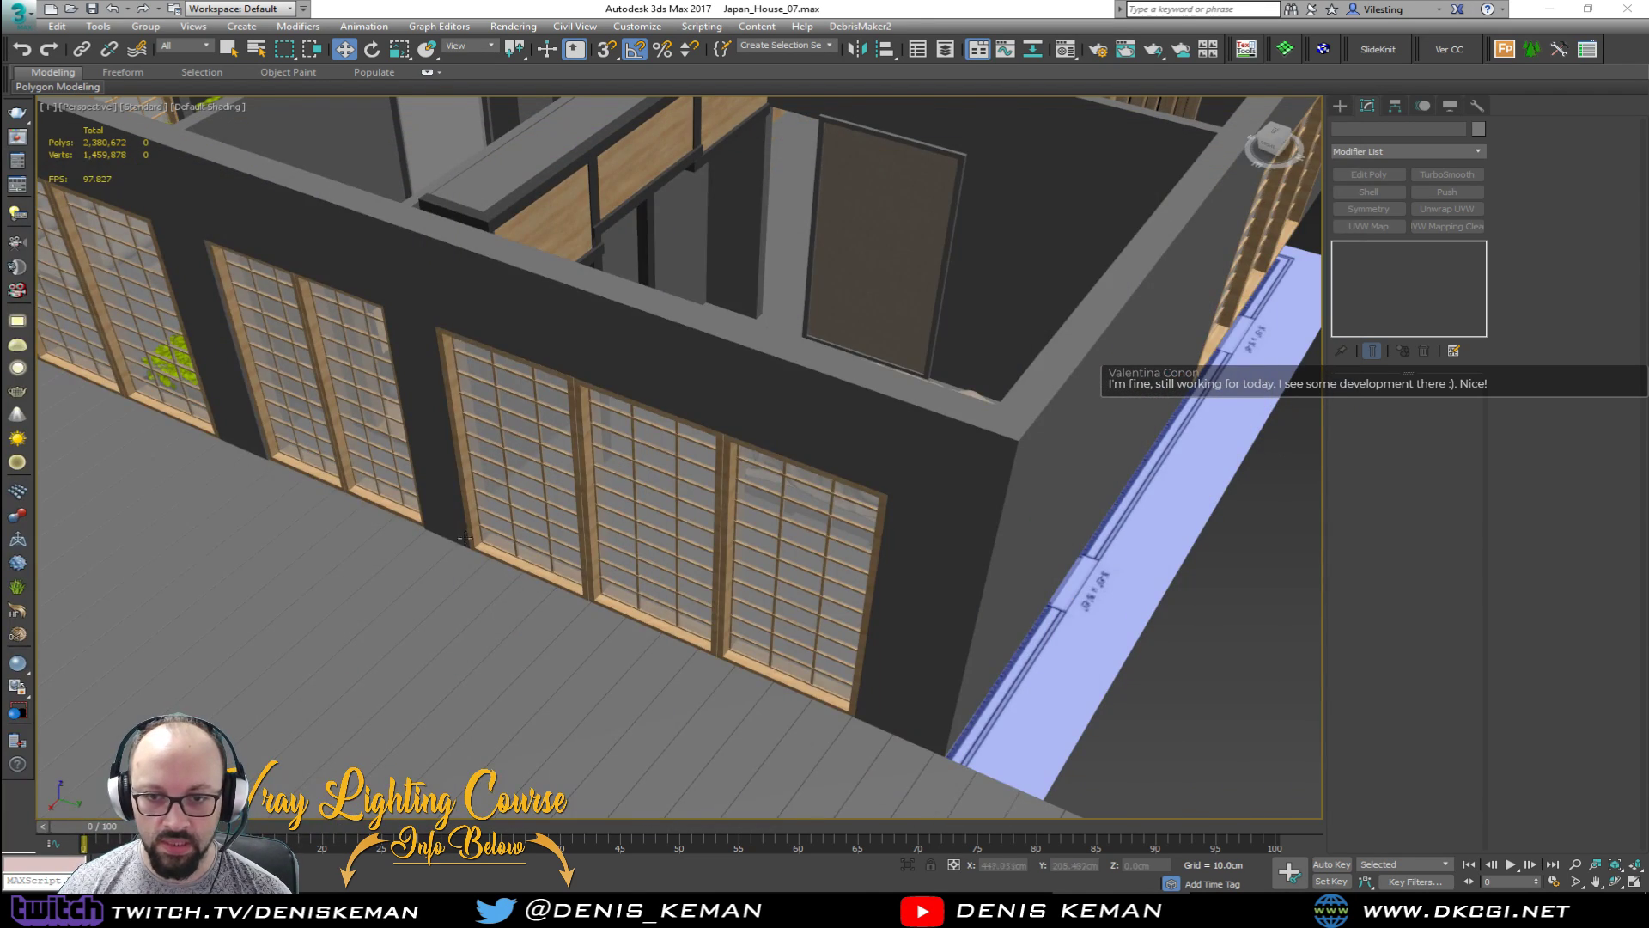
Step: Show edged faces and move the three-panel shoji window out of the bedroom wall, well clear of the house beyond the deck
{"action": "middle_click_drag", "start_coordinate": [568, 549], "coordinate": [624, 501], "text": "alt"}
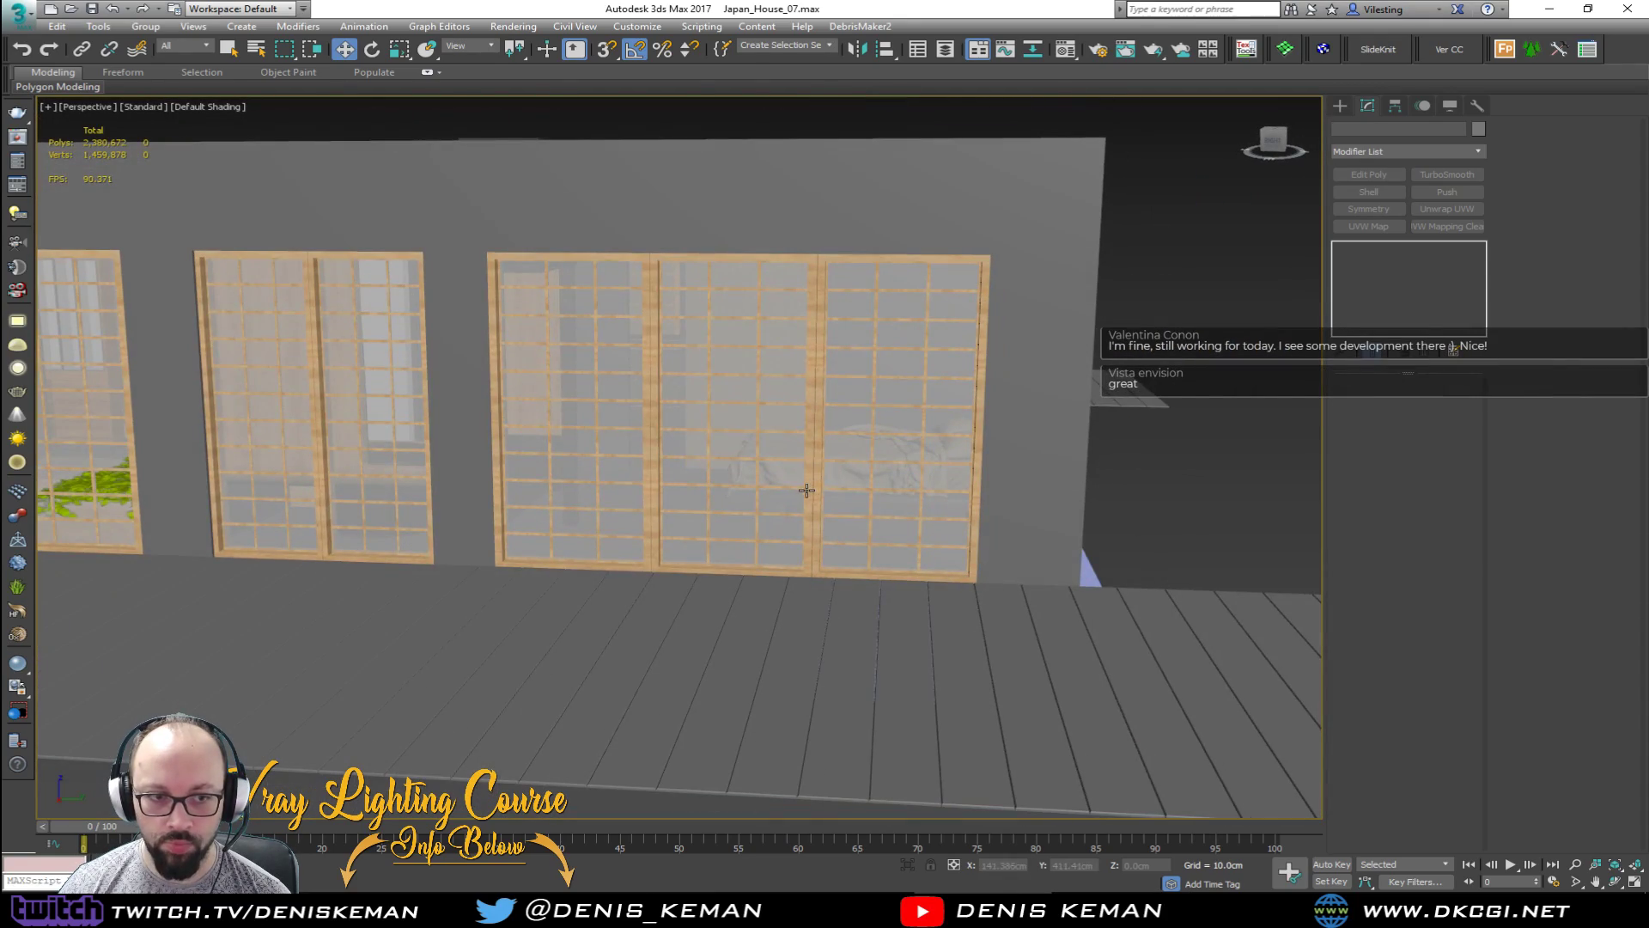
{"action": "middle_click_drag", "start_coordinate": [806, 490], "coordinate": [760, 516], "text": "alt"}
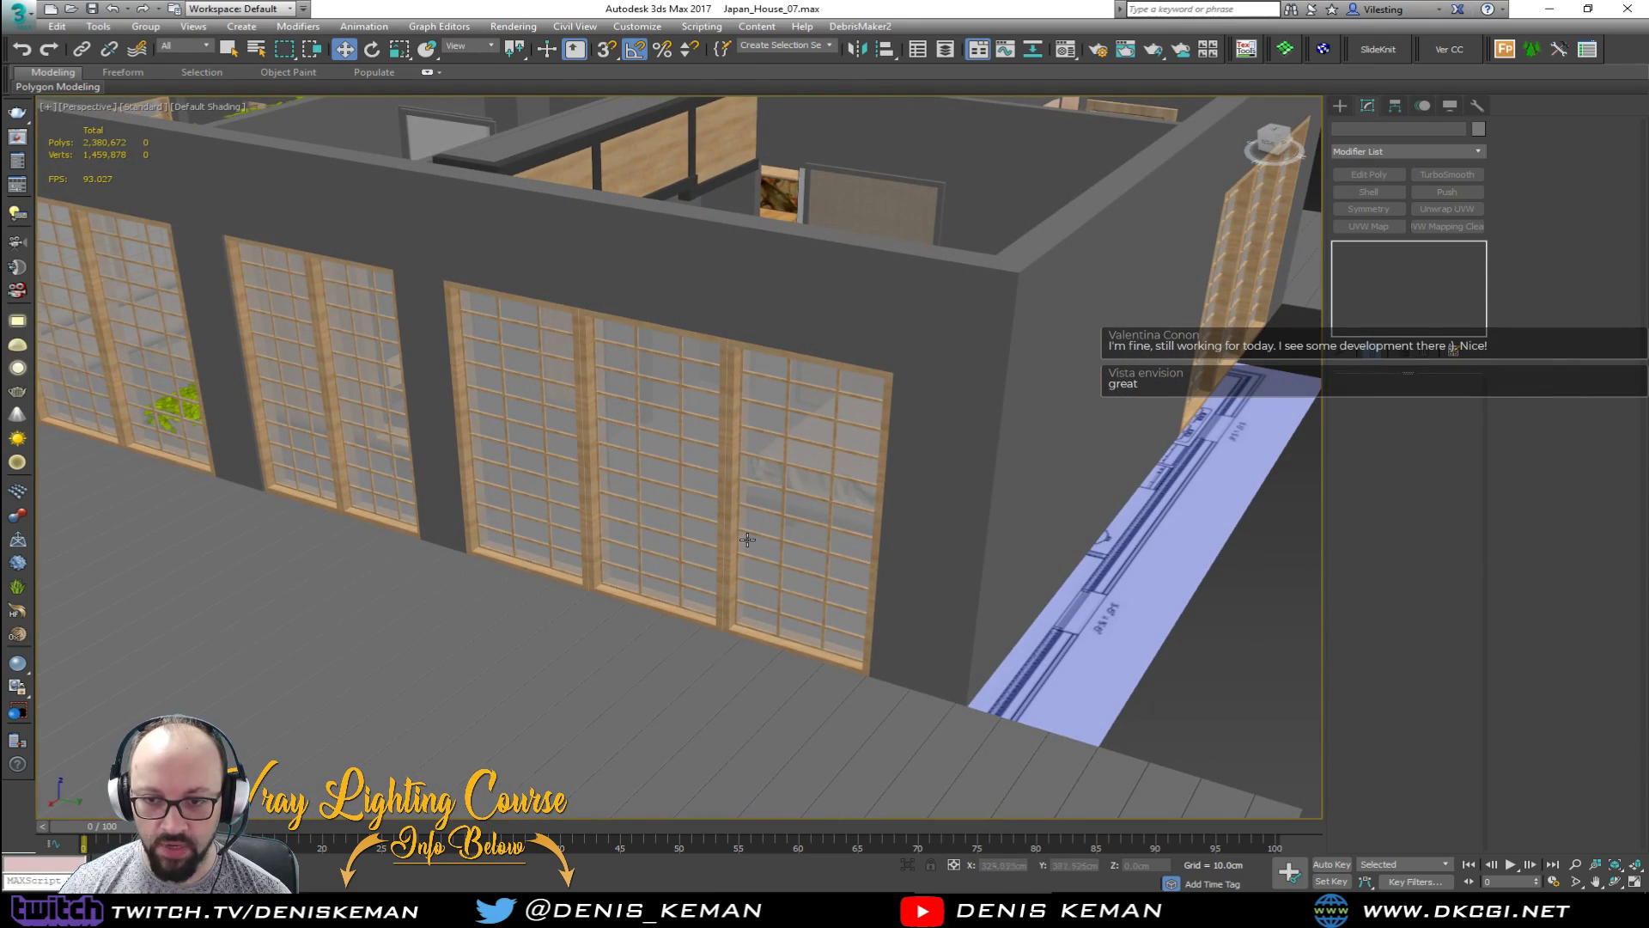
{"action": "mouse_move", "coordinate": [875, 586]}
{"action": "middle_mouse_down", "text": "alt"}
{"action": "mouse_move", "coordinate": [755, 606]}
{"action": "mouse_move", "coordinate": [903, 590]}
{"action": "middle_mouse_up", "text": "alt"}
{"action": "left_click", "coordinate": [703, 560]}
{"action": "key", "text": "F4"}
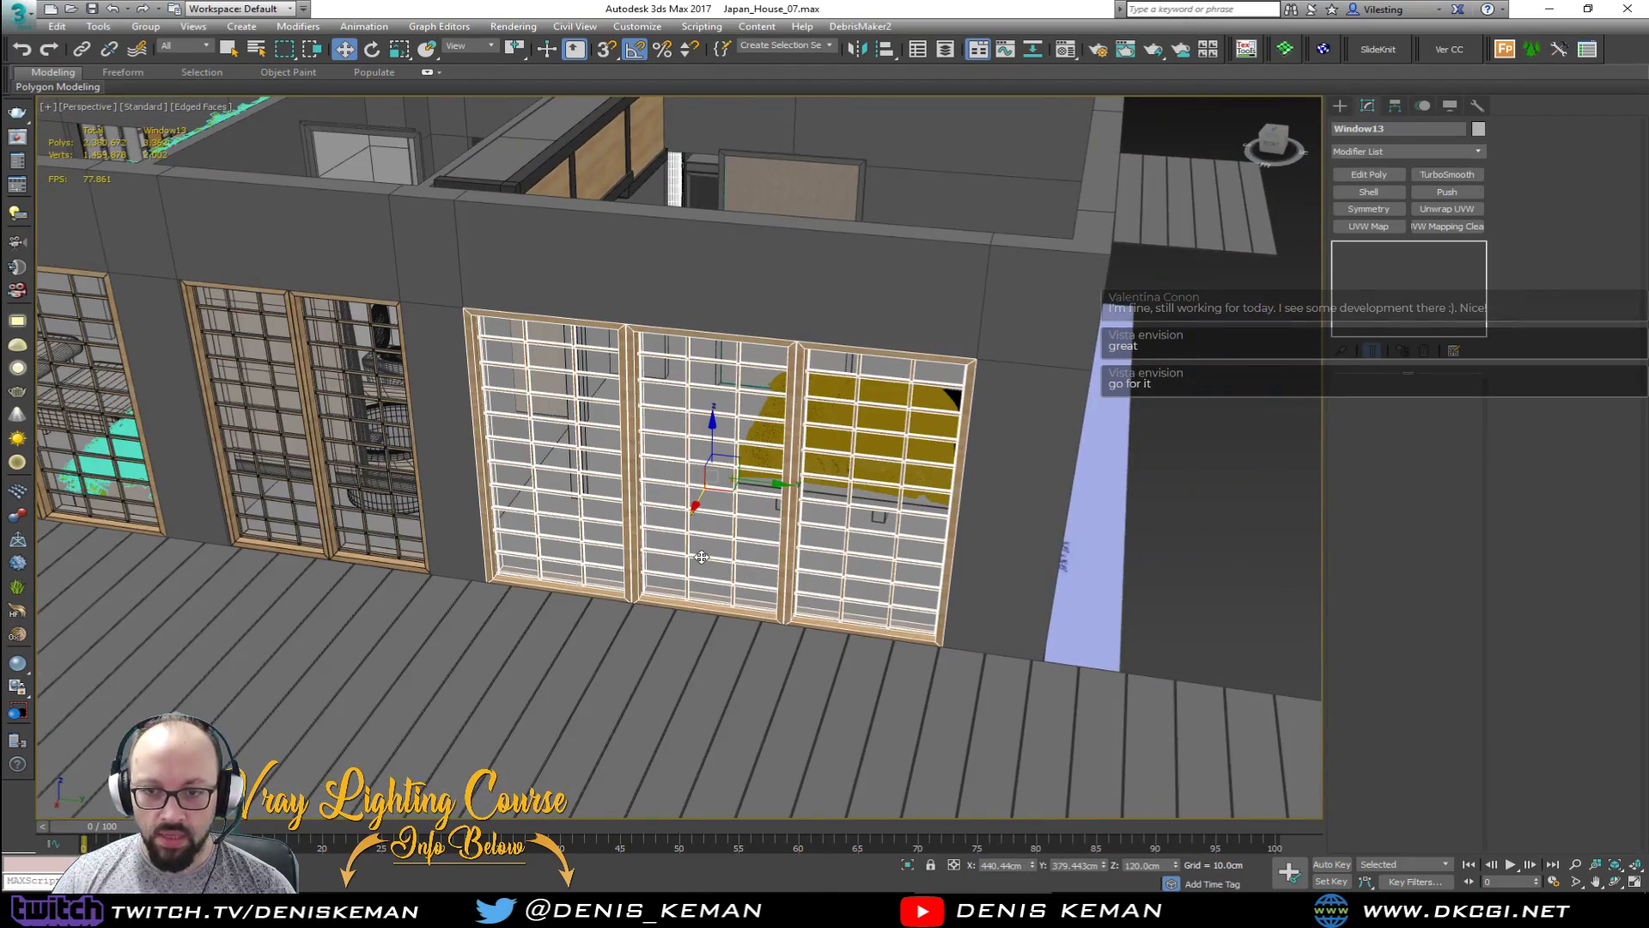
{"action": "scroll", "coordinate": [702, 558], "scroll_direction": "down", "scroll_amount": 2}
{"action": "scroll", "coordinate": [702, 558], "scroll_direction": "up", "scroll_amount": 4}
{"action": "middle_click_drag", "start_coordinate": [702, 559], "coordinate": [697, 516], "text": "alt"}
{"action": "scroll", "coordinate": [610, 578], "scroll_direction": "down", "scroll_amount": 6}
{"action": "left_click_drag", "start_coordinate": [705, 507], "coordinate": [209, 633]}
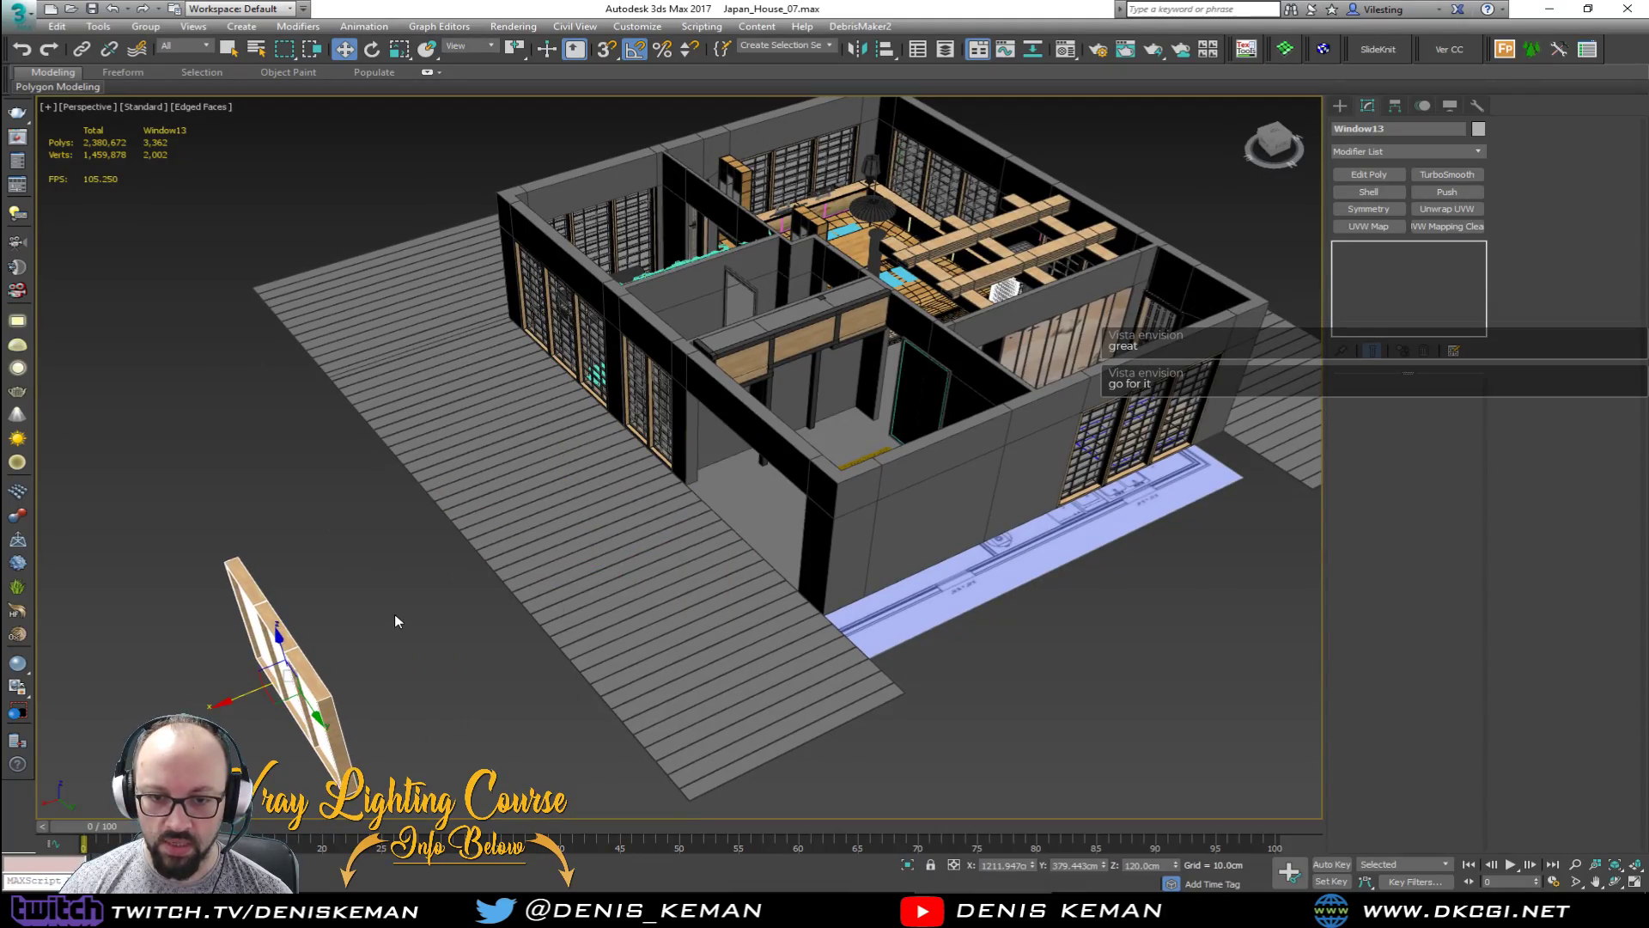
{"action": "left_click", "coordinate": [398, 620]}
Step: On the house walls, connect the two vertical edges of the bedroom opening's jamb beside the double window with 1 segment
{"action": "middle_click_drag", "start_coordinate": [399, 620], "coordinate": [464, 591], "text": "alt"}
{"action": "middle_click_drag", "start_coordinate": [720, 489], "coordinate": [643, 508]}
{"action": "scroll", "coordinate": [643, 509], "scroll_direction": "up", "scroll_amount": 6}
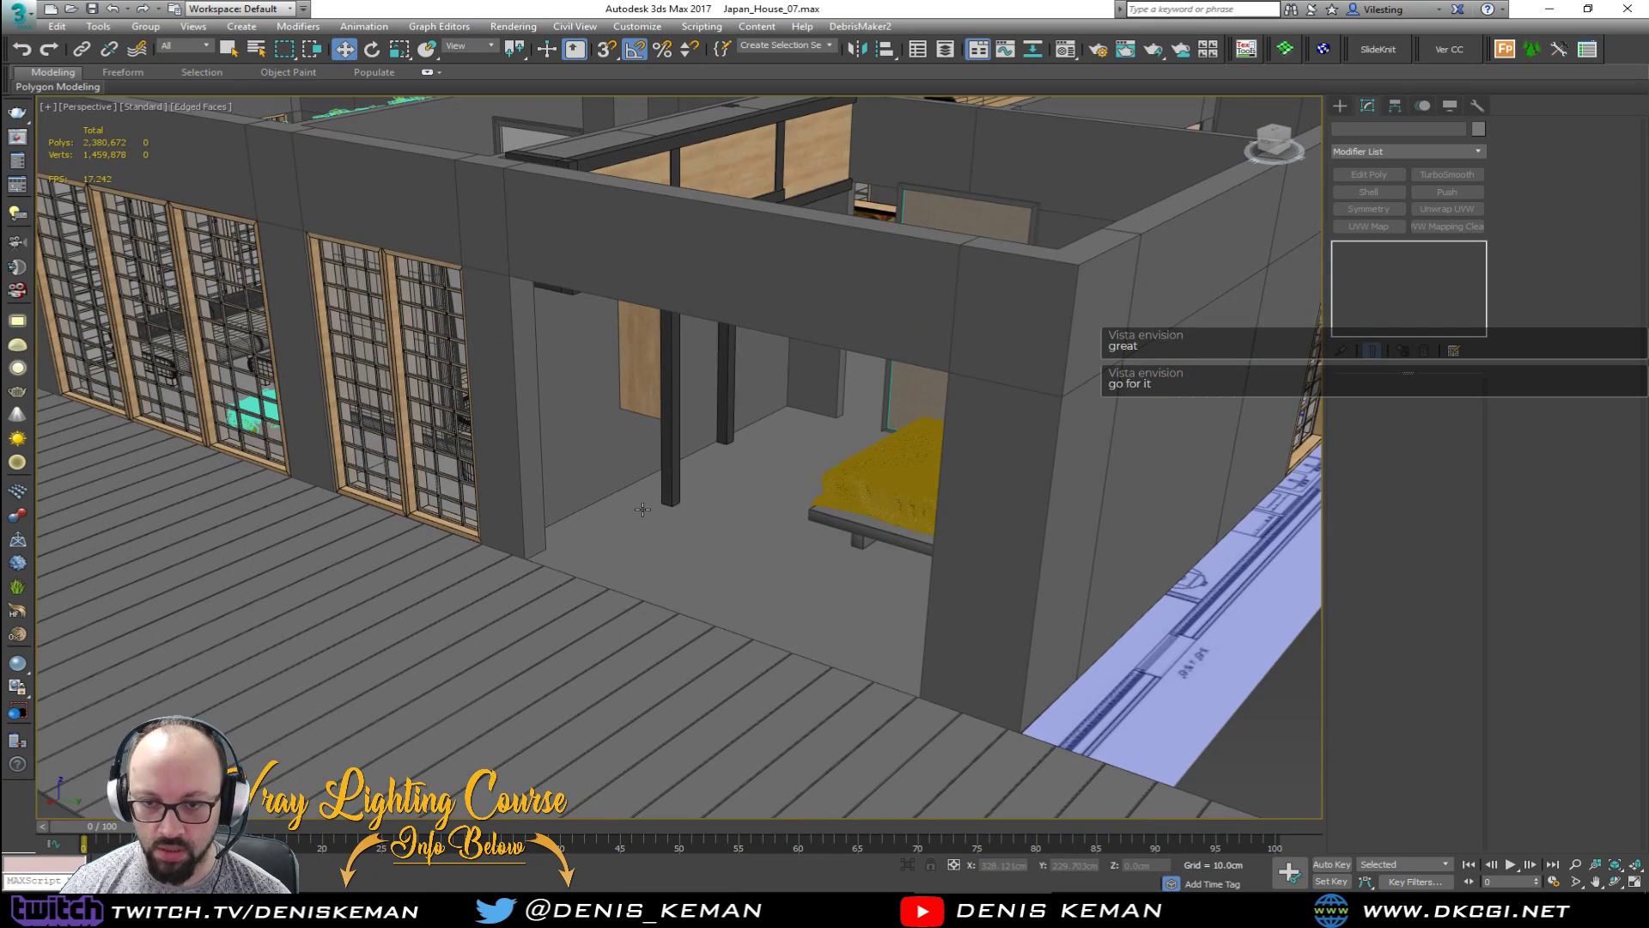
{"action": "left_click", "coordinate": [520, 463]}
{"action": "middle_click_drag", "start_coordinate": [567, 471], "coordinate": [530, 559]}
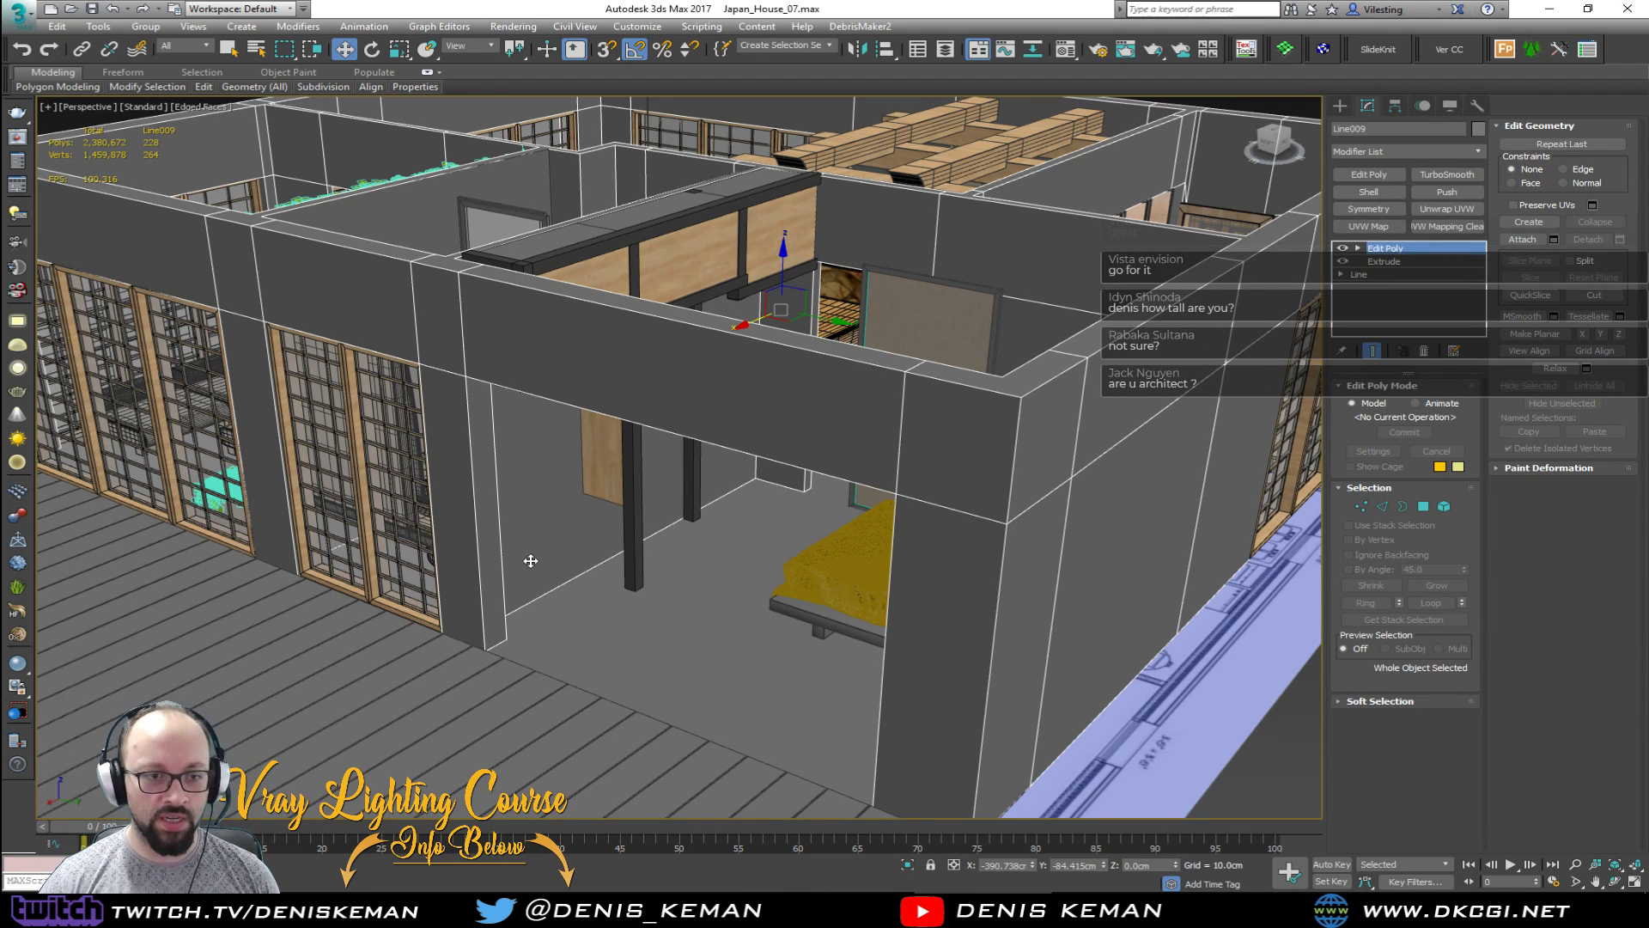
{"action": "key", "text": "2"}
{"action": "left_click", "coordinate": [481, 581]}
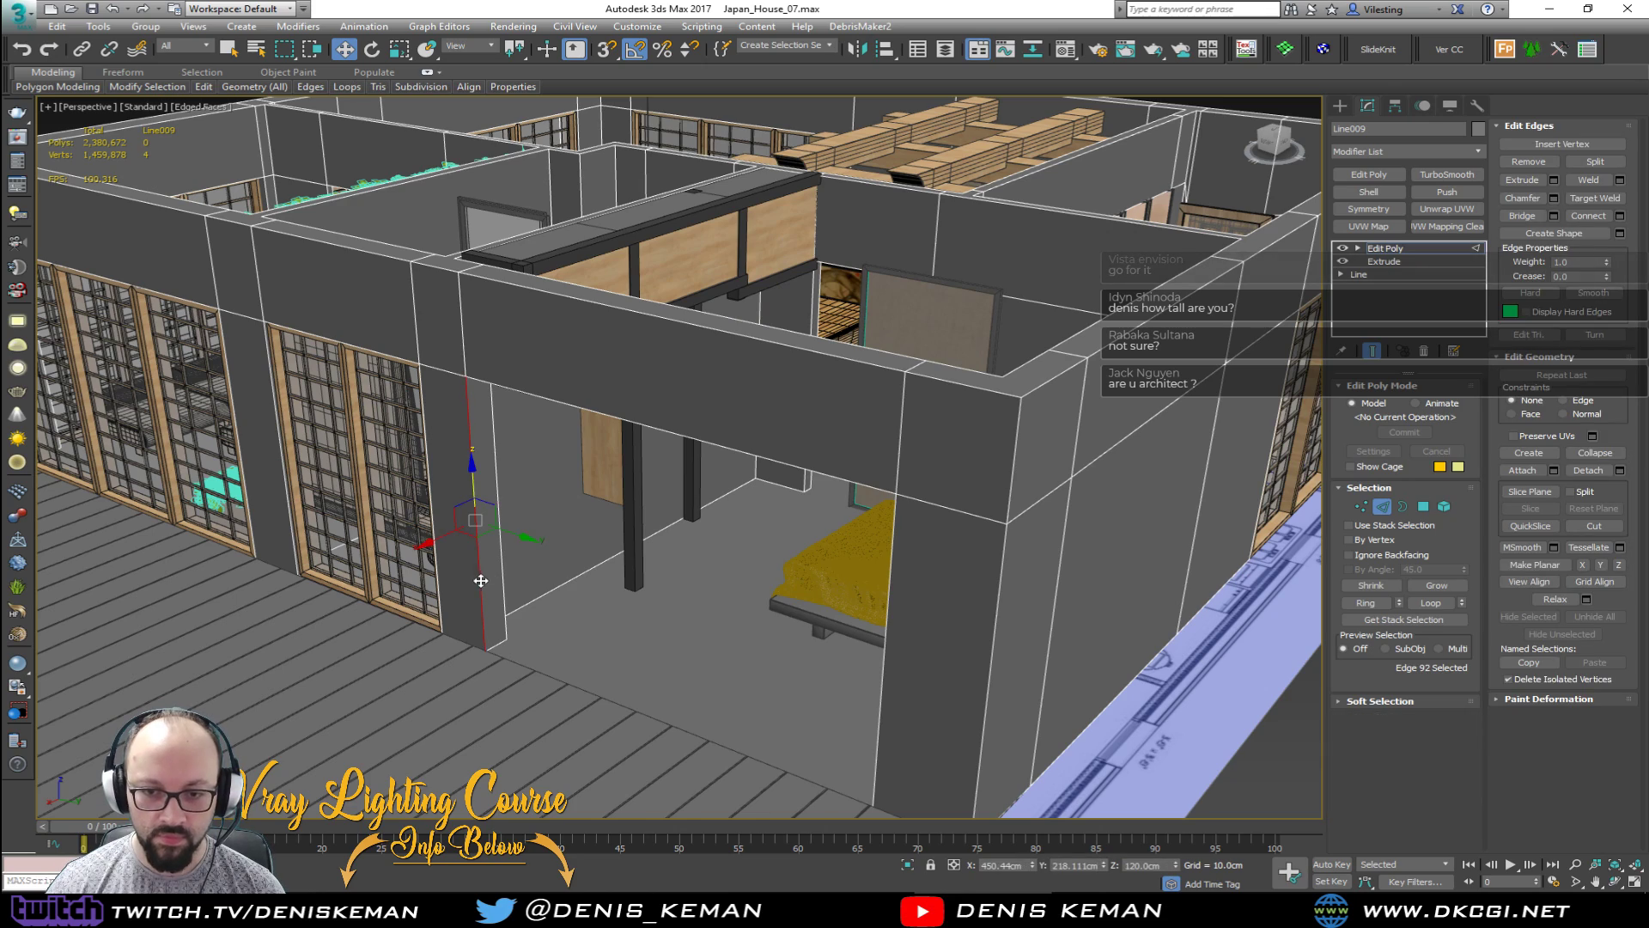
{"action": "left_click", "coordinate": [504, 571], "text": "ctrl"}
{"action": "middle_click_drag", "start_coordinate": [504, 571], "coordinate": [673, 568], "text": "alt"}
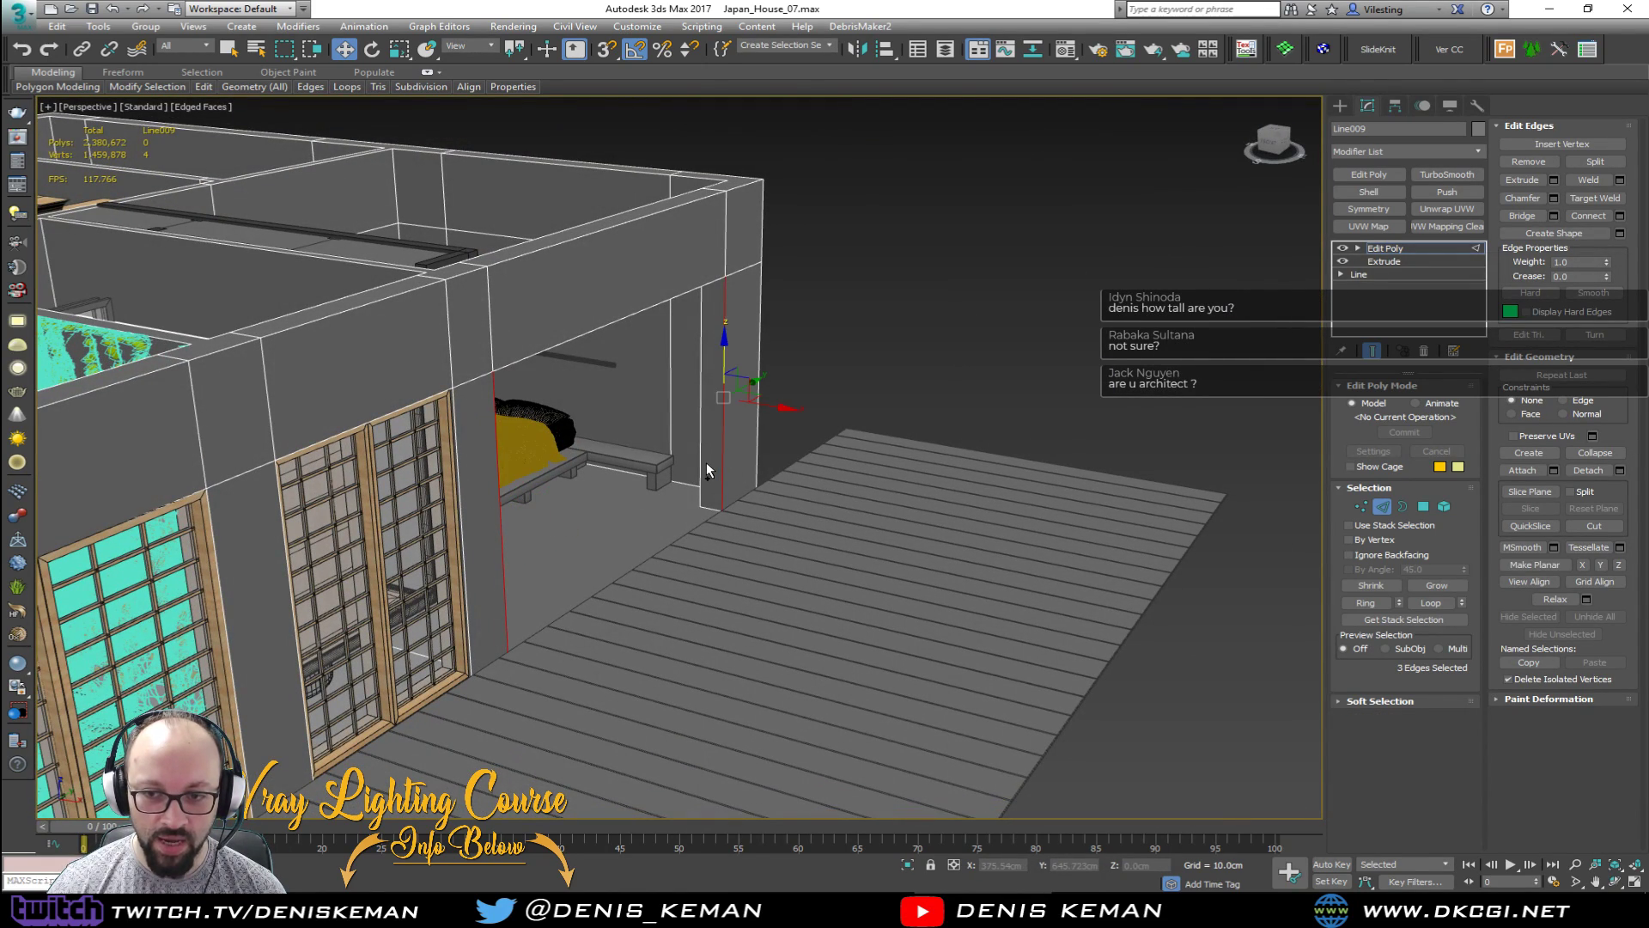
{"action": "middle_click_drag", "start_coordinate": [658, 508], "coordinate": [473, 524], "text": "alt"}
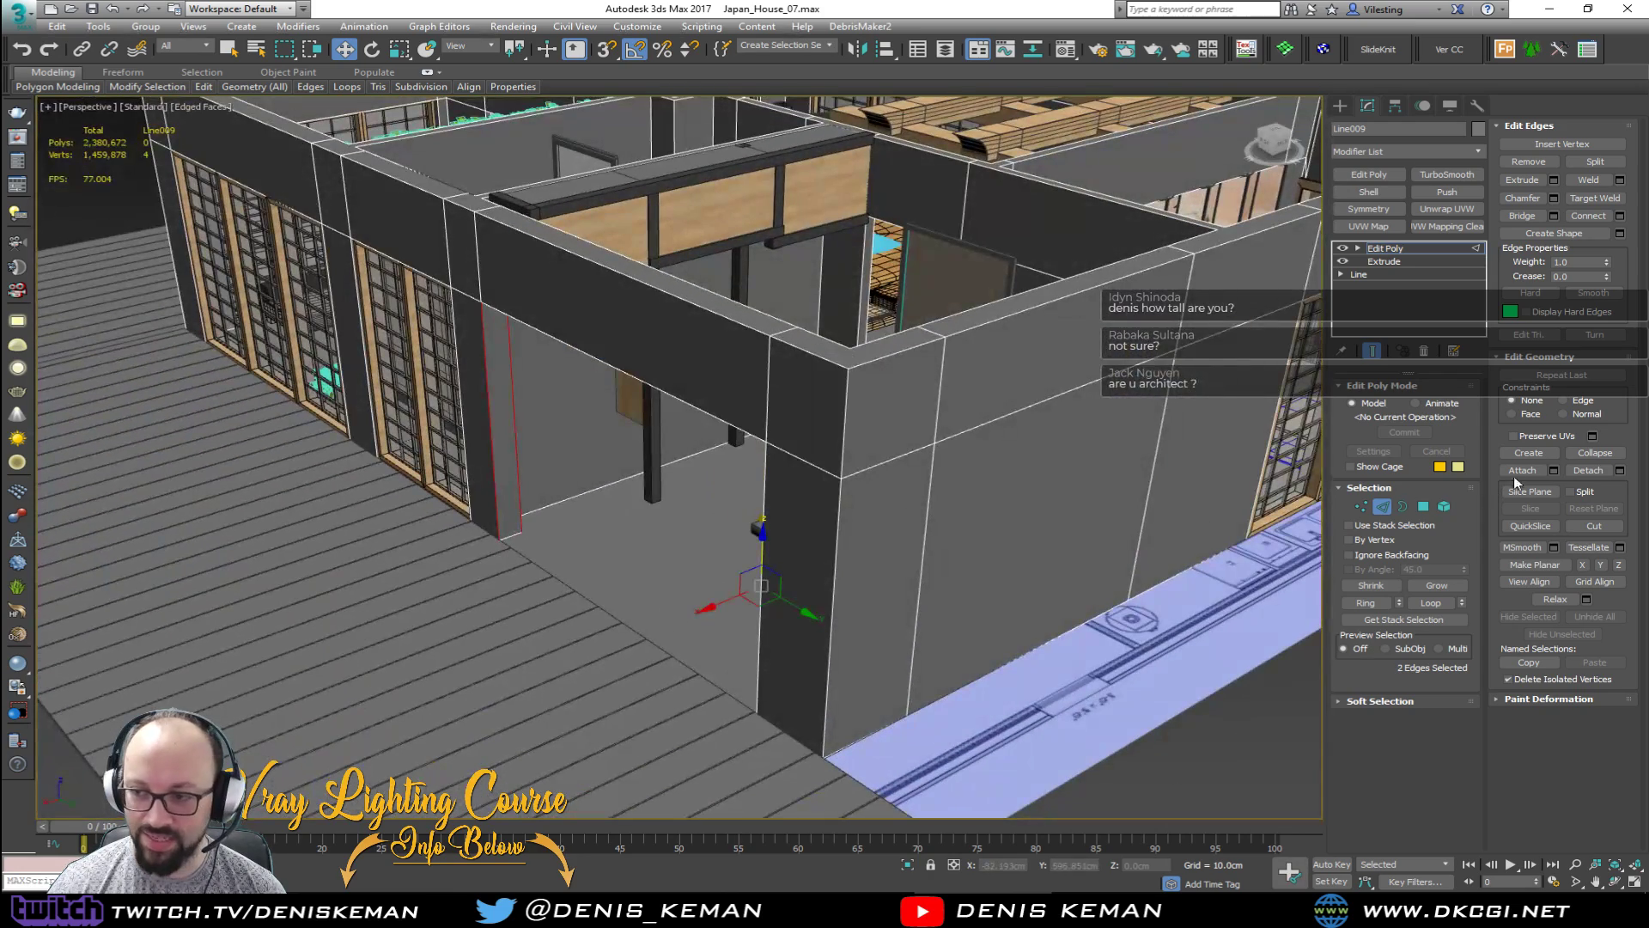
{"action": "left_click", "coordinate": [1619, 216]}
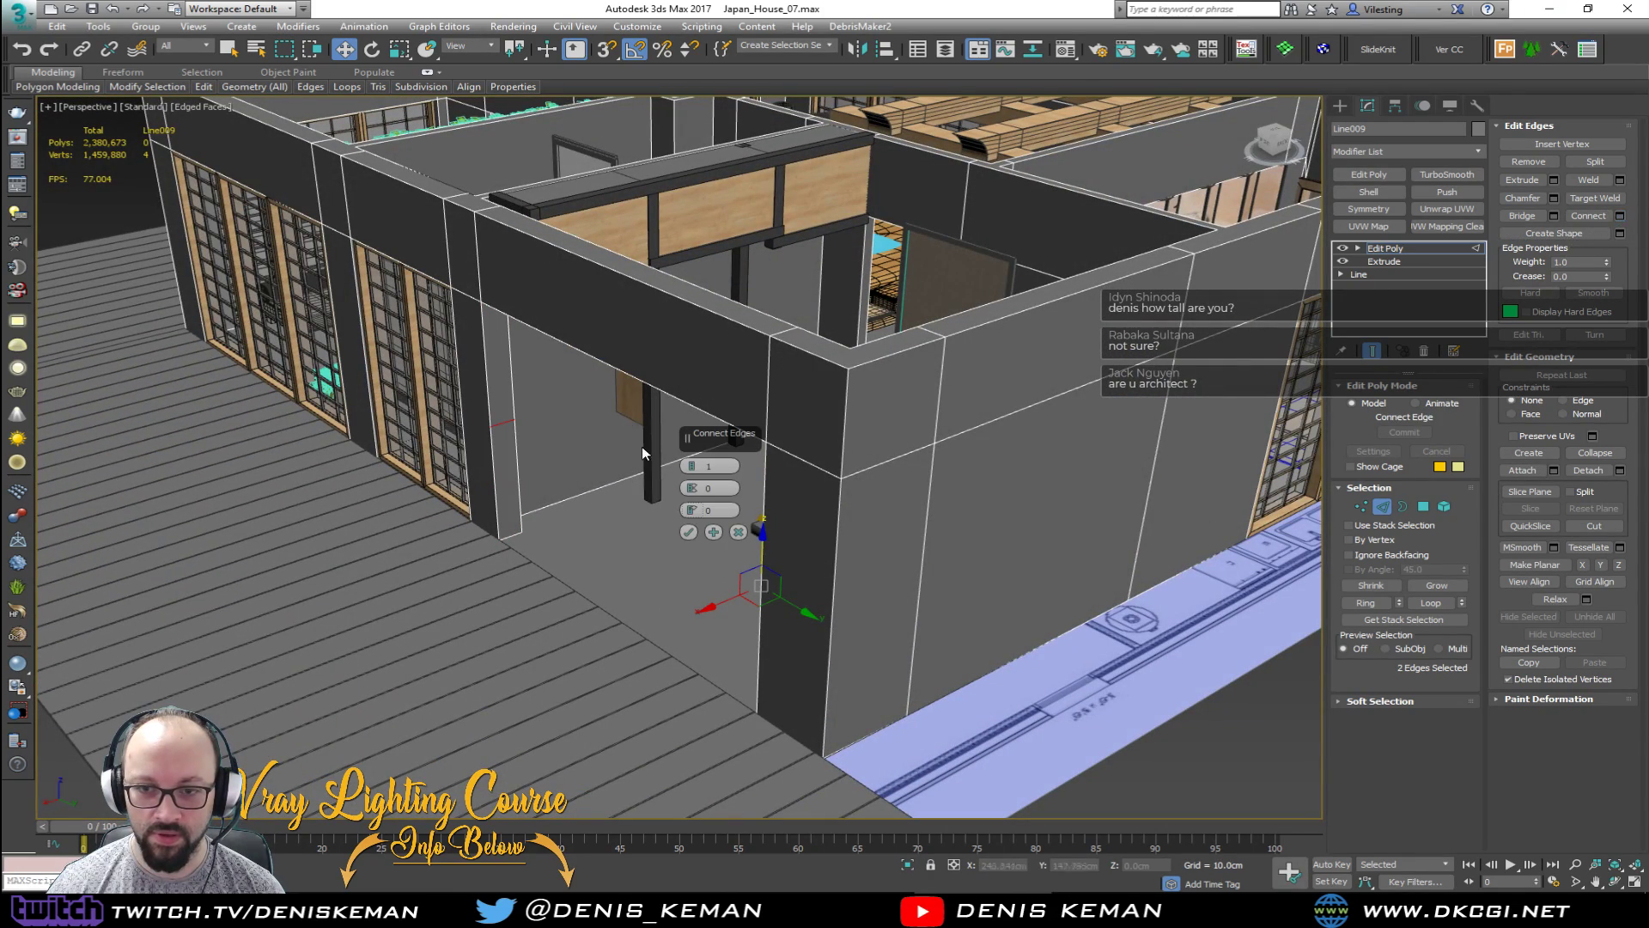
{"action": "left_click", "coordinate": [688, 532]}
Step: Connect the vertical edges of the opposite jamb, near the house corner, with 1 segment
{"action": "middle_click_drag", "start_coordinate": [698, 557], "coordinate": [857, 558], "text": "alt"}
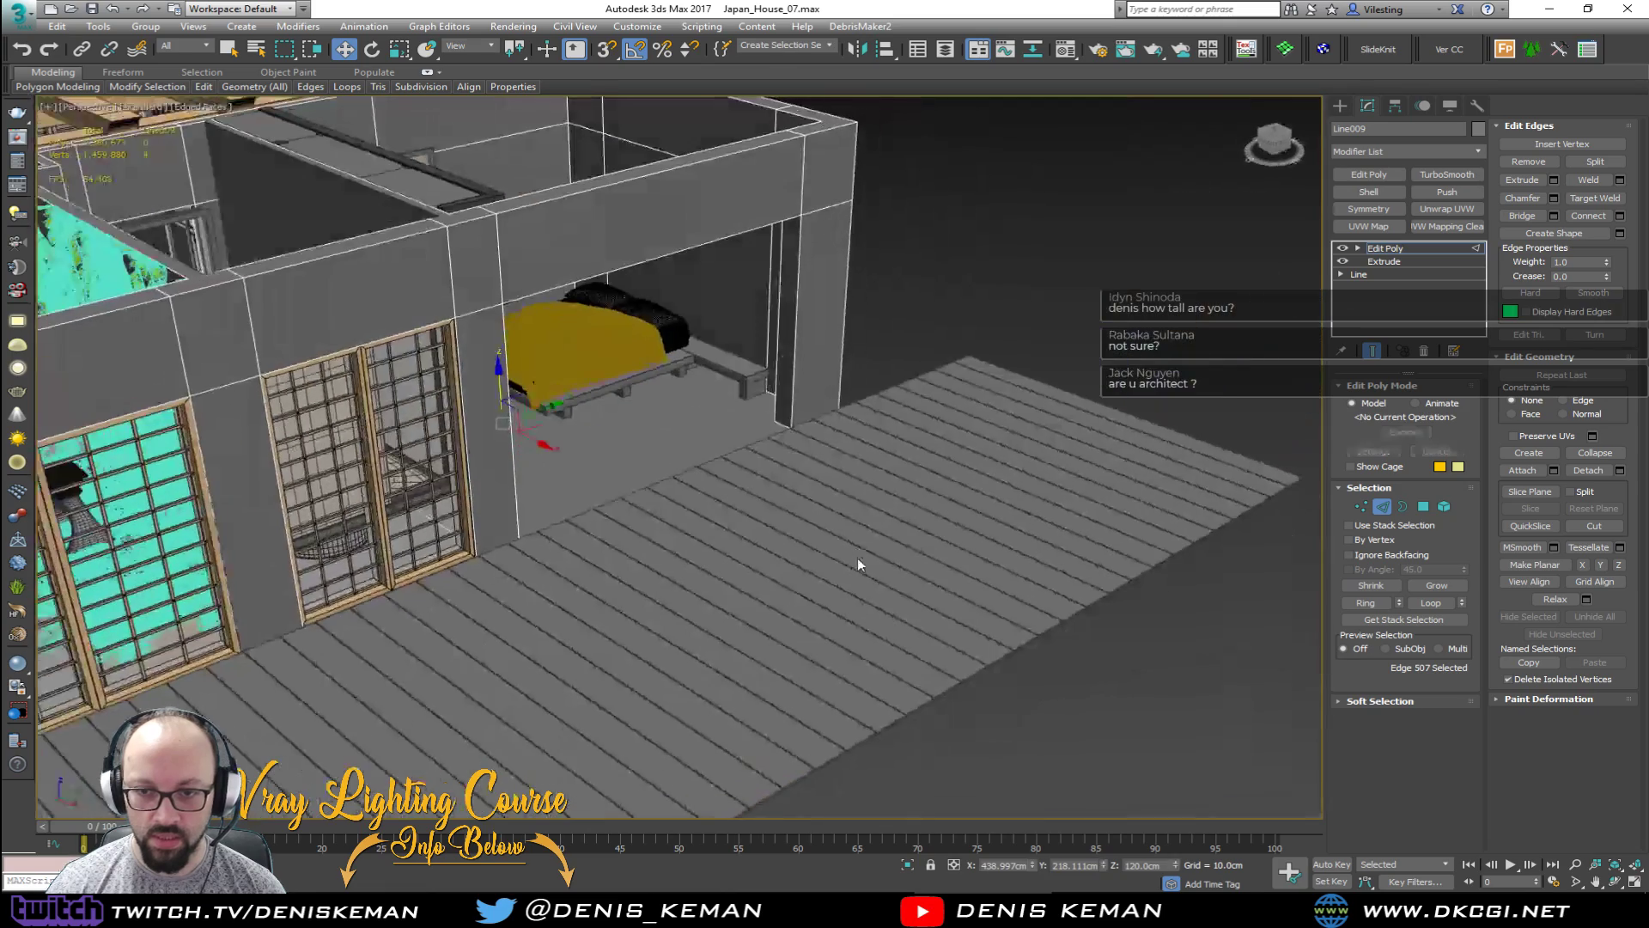
{"action": "double_click", "coordinate": [800, 378]}
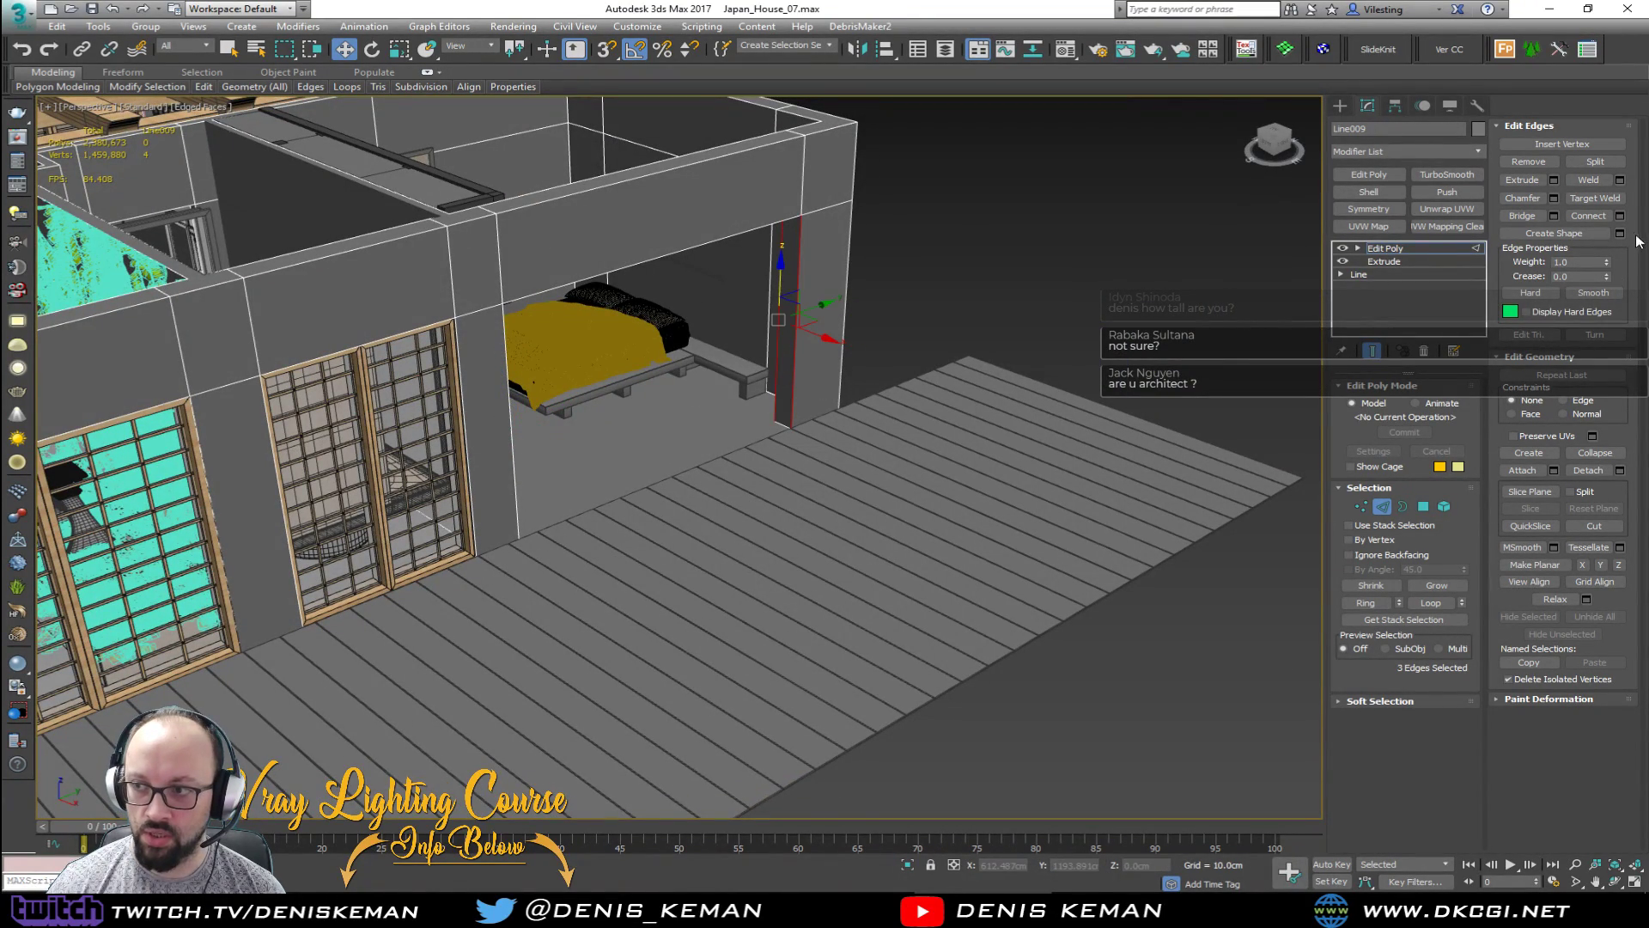
{"action": "left_click", "coordinate": [1620, 216]}
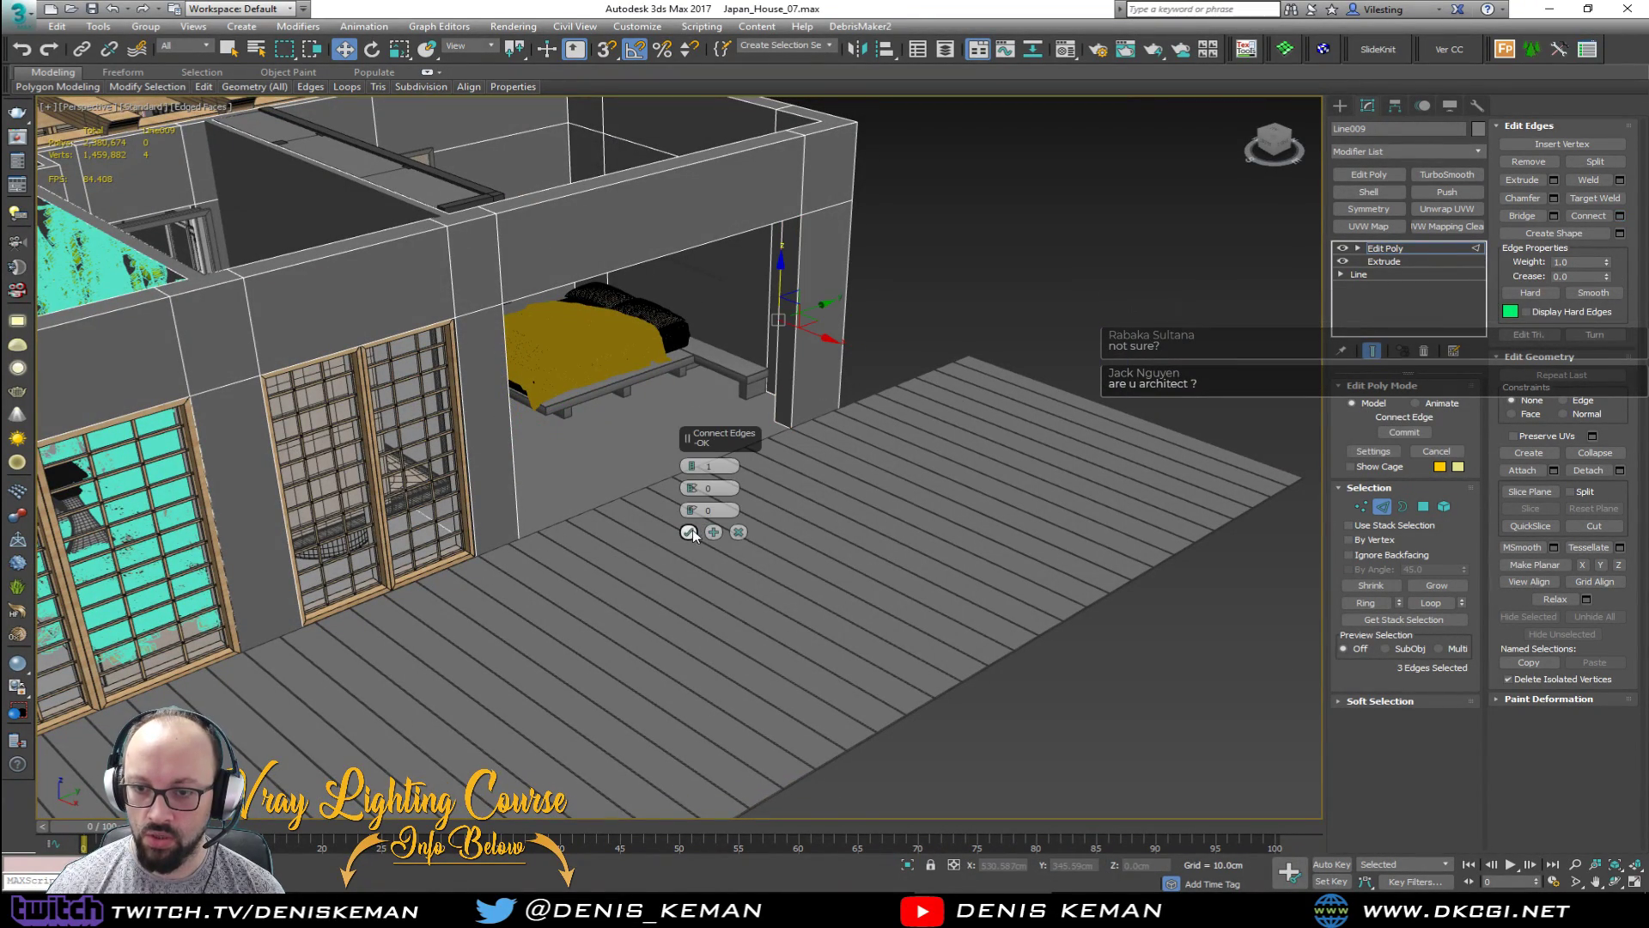
{"action": "left_click", "coordinate": [690, 532]}
Step: Select the new horizontal edges on both jambs of the bedroom opening and lower them together to sill height
{"action": "middle_click_drag", "start_coordinate": [693, 534], "coordinate": [514, 322], "text": "alt"}
{"action": "double_click", "coordinate": [499, 278]}
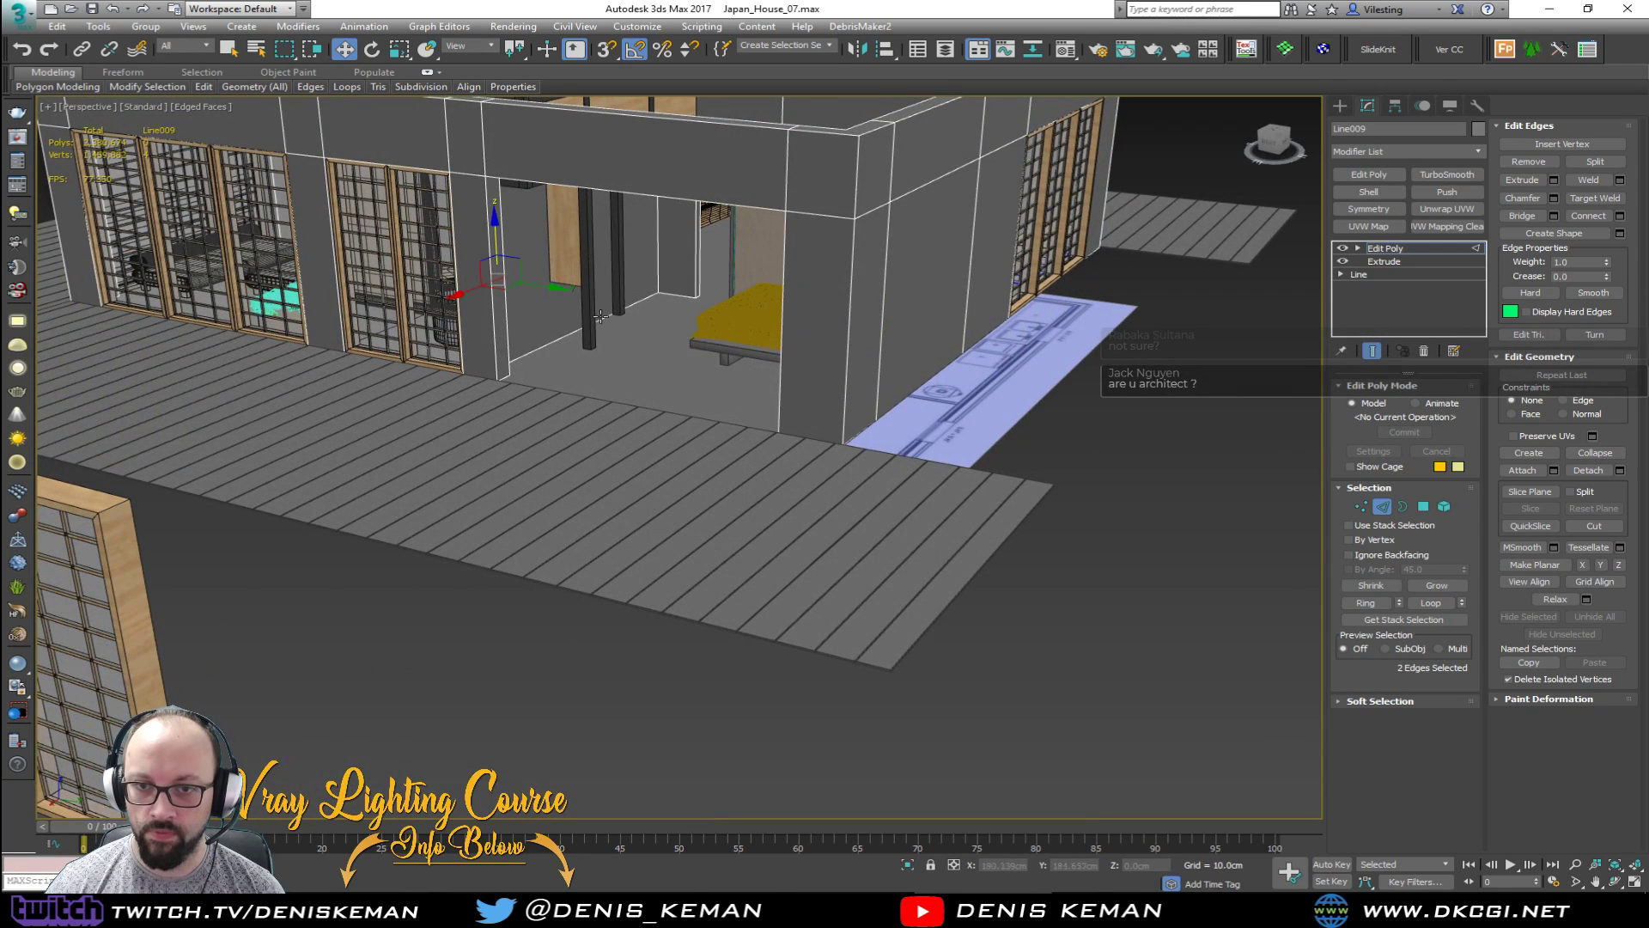
{"action": "scroll", "coordinate": [600, 316], "scroll_direction": "up", "scroll_amount": 5}
{"action": "middle_click_drag", "start_coordinate": [539, 259], "coordinate": [563, 417]}
{"action": "scroll", "coordinate": [563, 417], "scroll_direction": "down", "scroll_amount": 2}
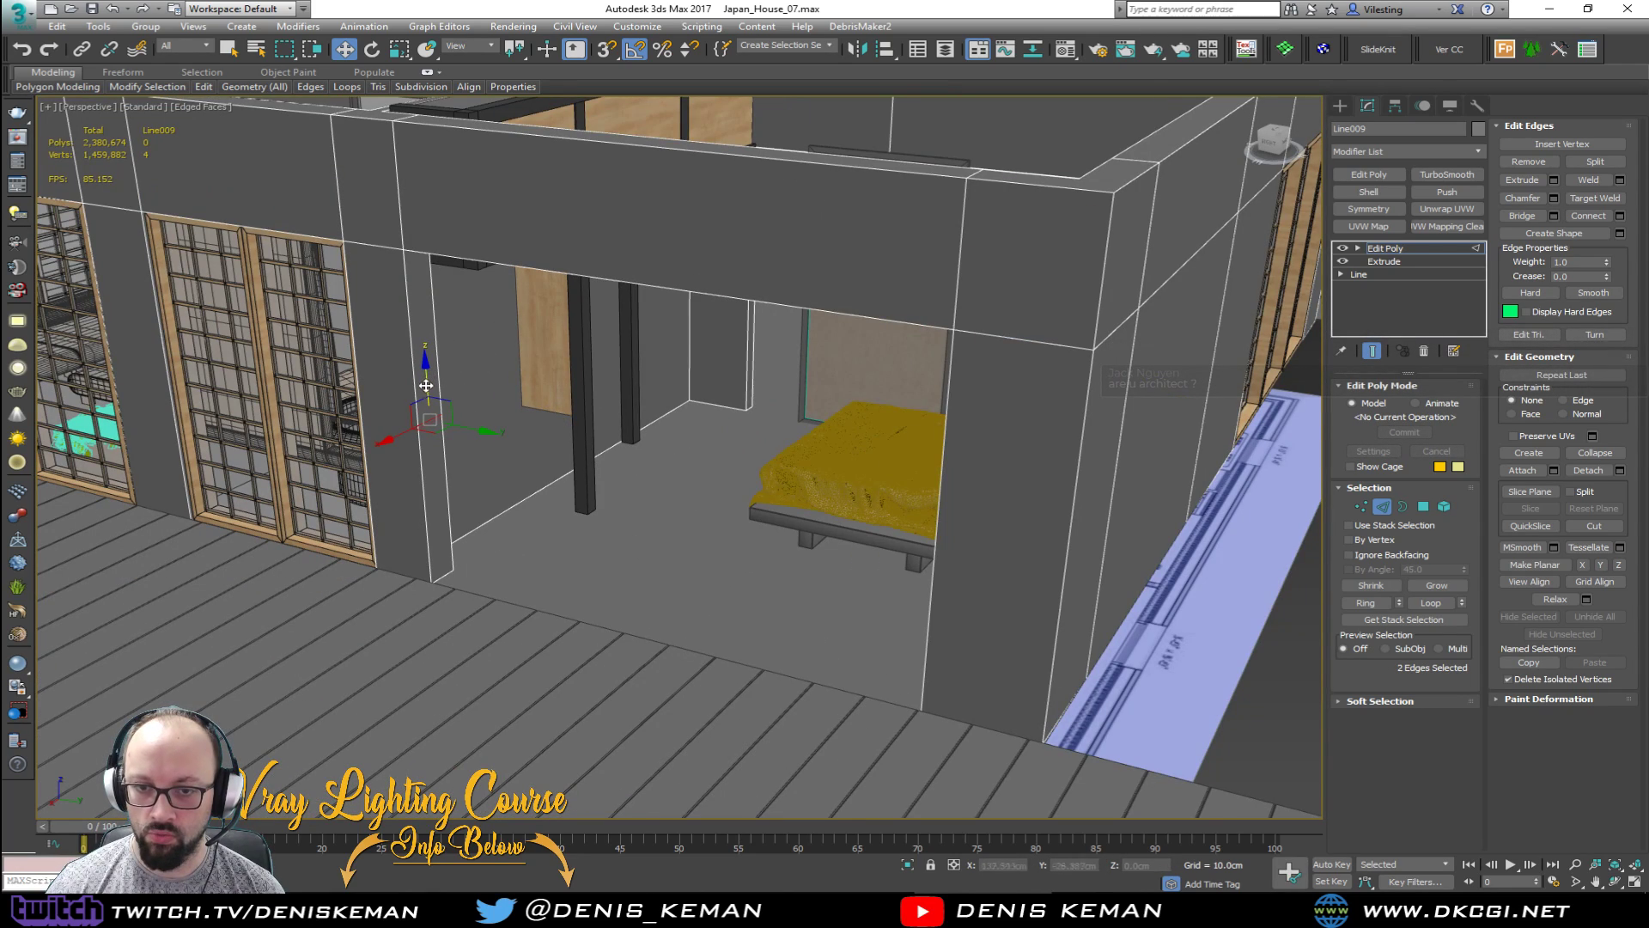
Step: Bridge the lower polygons of the two jambs into a low wall across the bedroom opening and deselect the walls
{"action": "key", "text": "4"}
{"action": "left_click", "coordinate": [440, 527]}
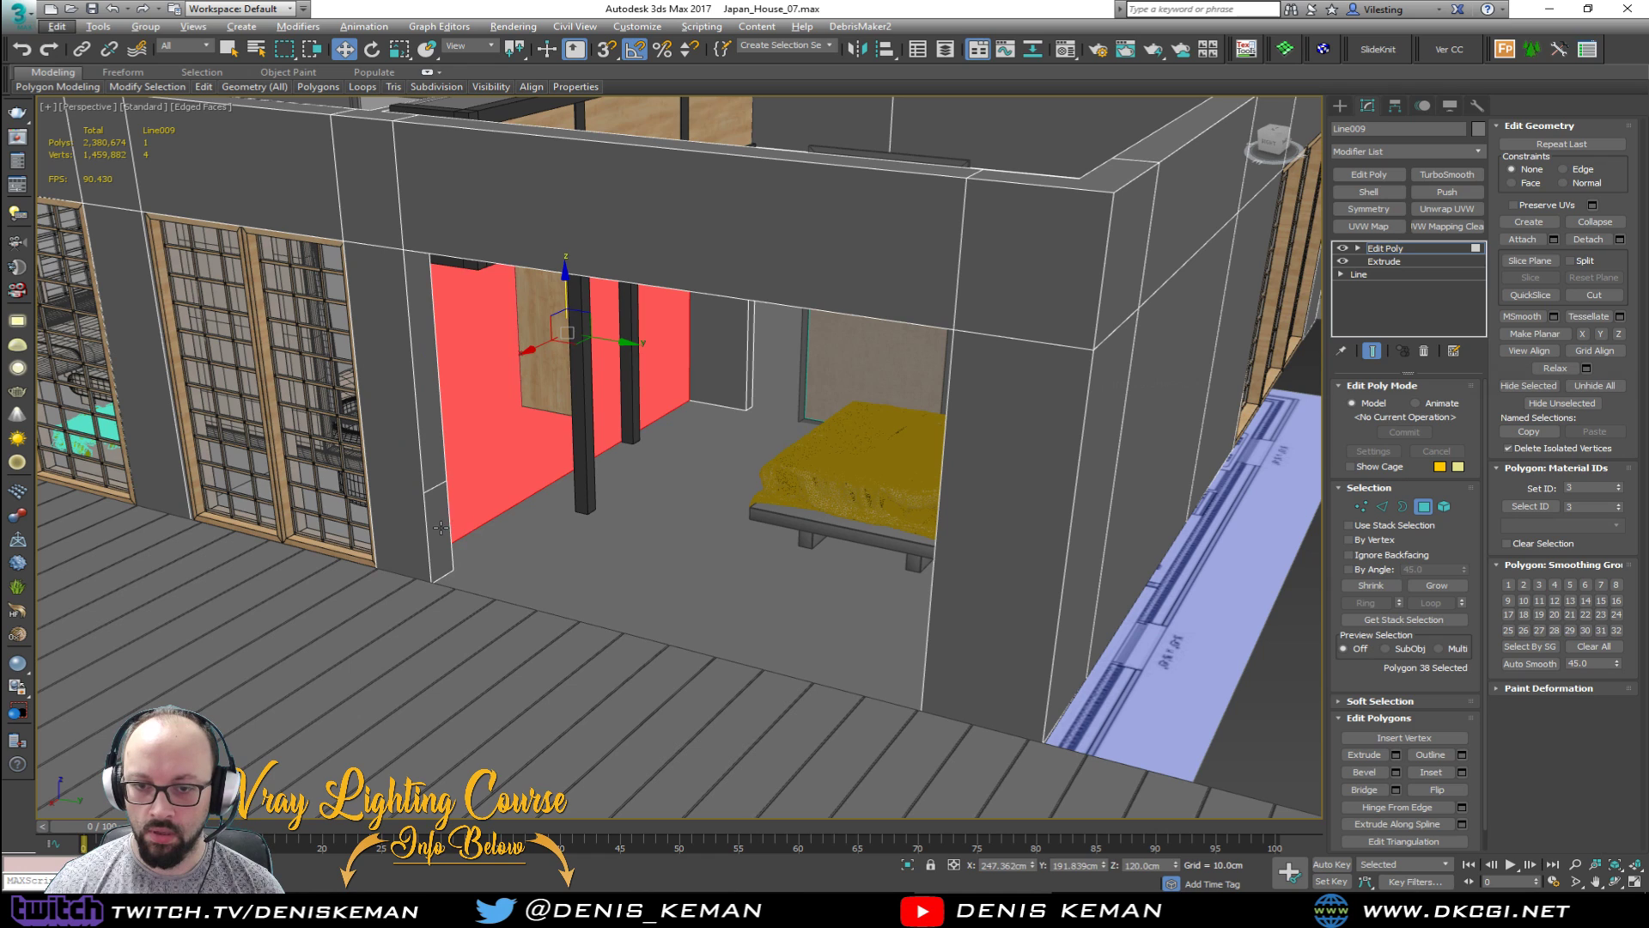
{"action": "left_click", "coordinate": [440, 528]}
{"action": "middle_click_drag", "start_coordinate": [440, 527], "coordinate": [775, 378], "text": "alt"}
{"action": "left_click", "coordinate": [751, 367]}
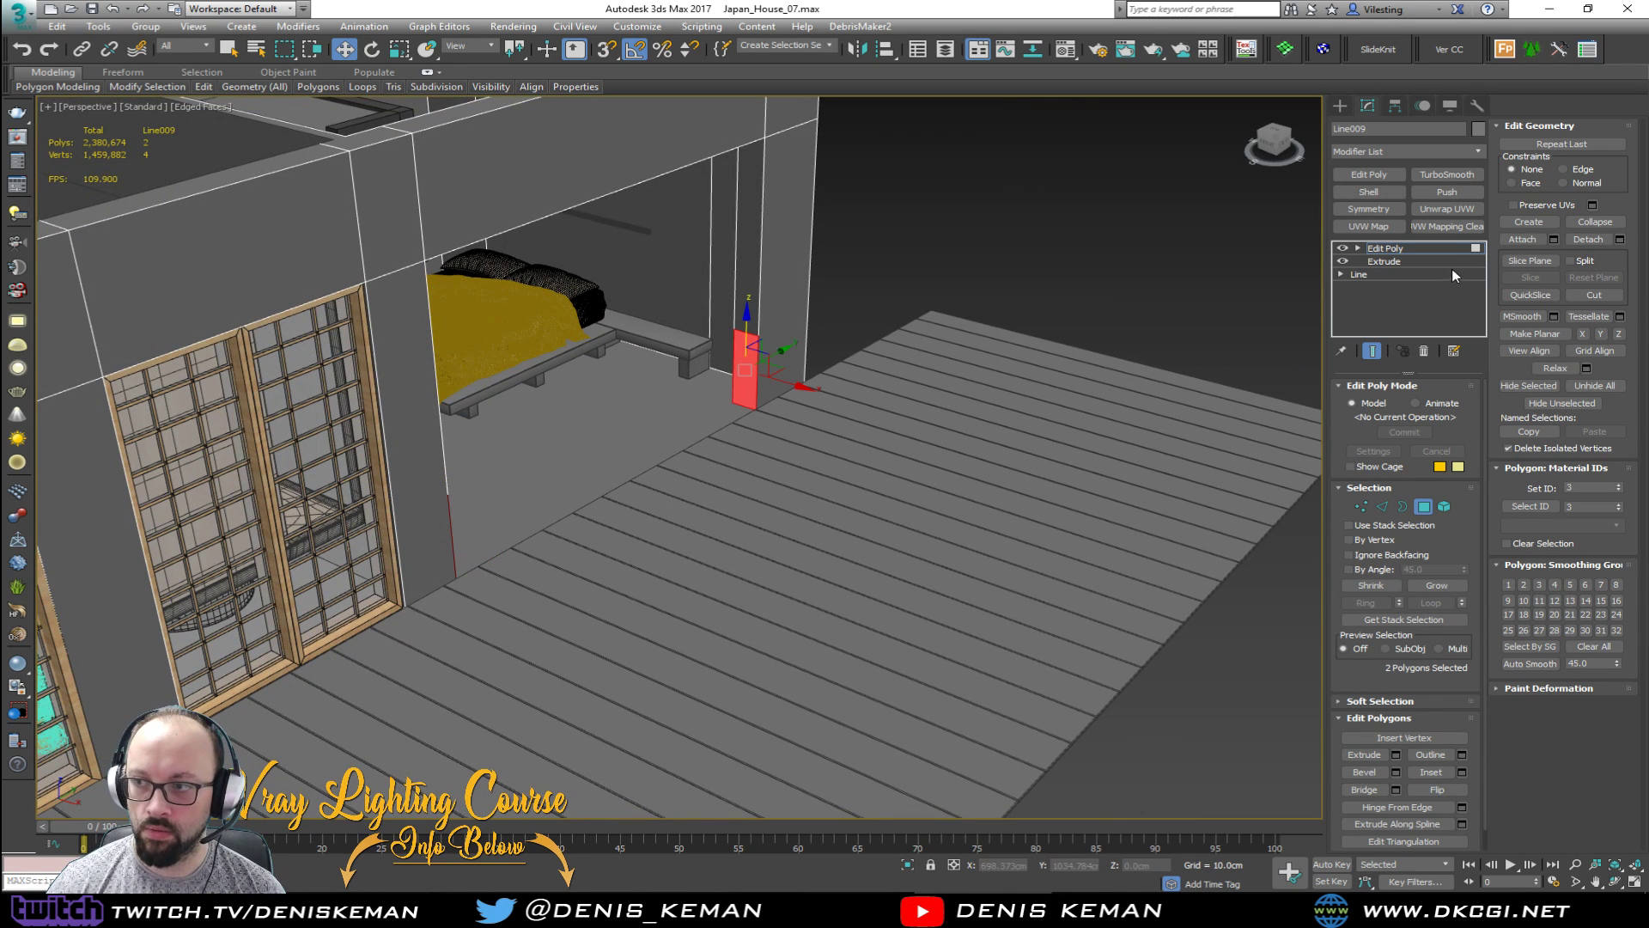
{"action": "left_click", "coordinate": [1366, 789]}
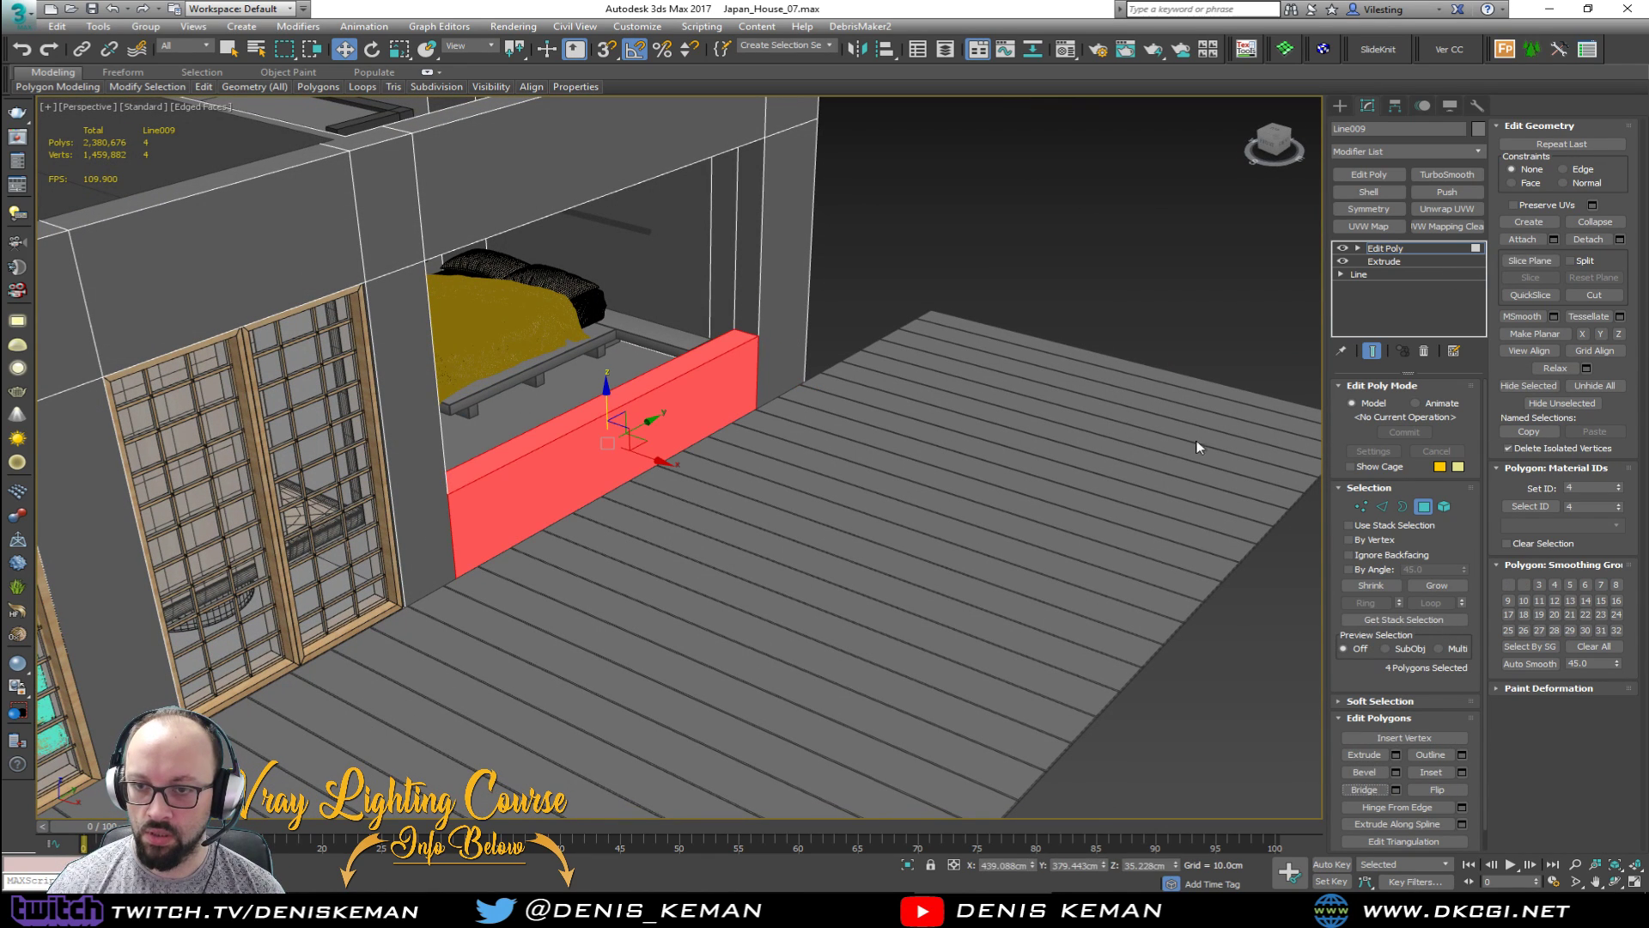
{"action": "left_click", "coordinate": [1019, 276]}
{"action": "middle_click_drag", "start_coordinate": [1019, 275], "coordinate": [463, 273], "text": "alt"}
{"action": "left_click", "coordinate": [966, 353]}
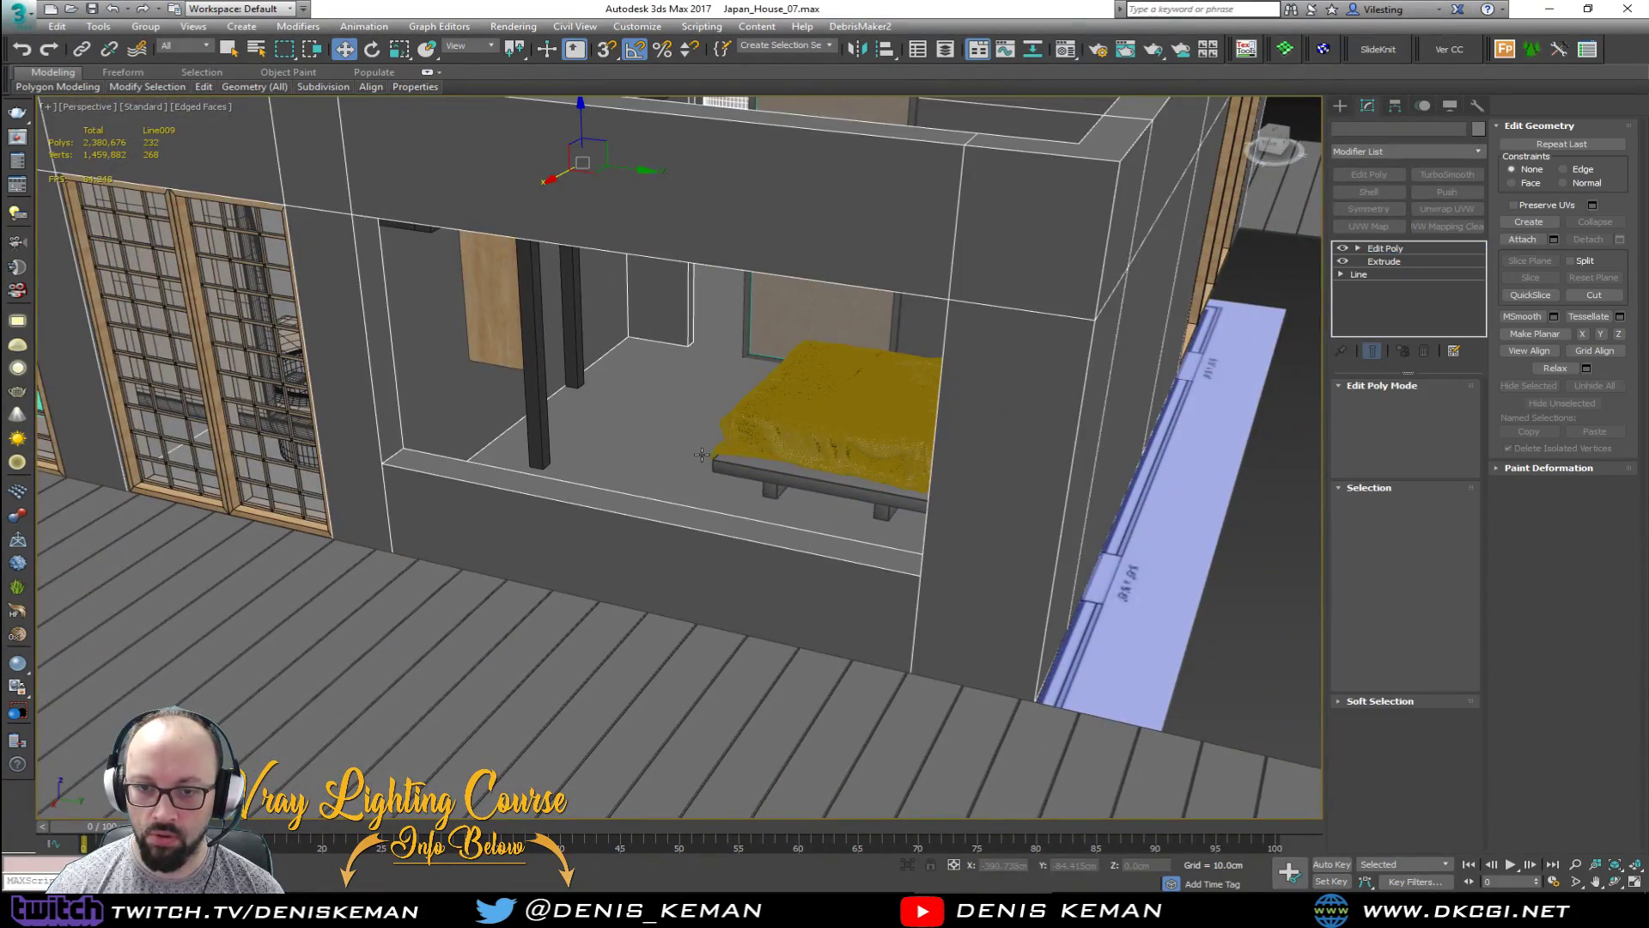
Step: Examine the new low wall across the bedroom opening from inside and outside, selecting its top polygon to check it
{"action": "middle_click_drag", "start_coordinate": [944, 365], "coordinate": [525, 470], "text": "alt"}
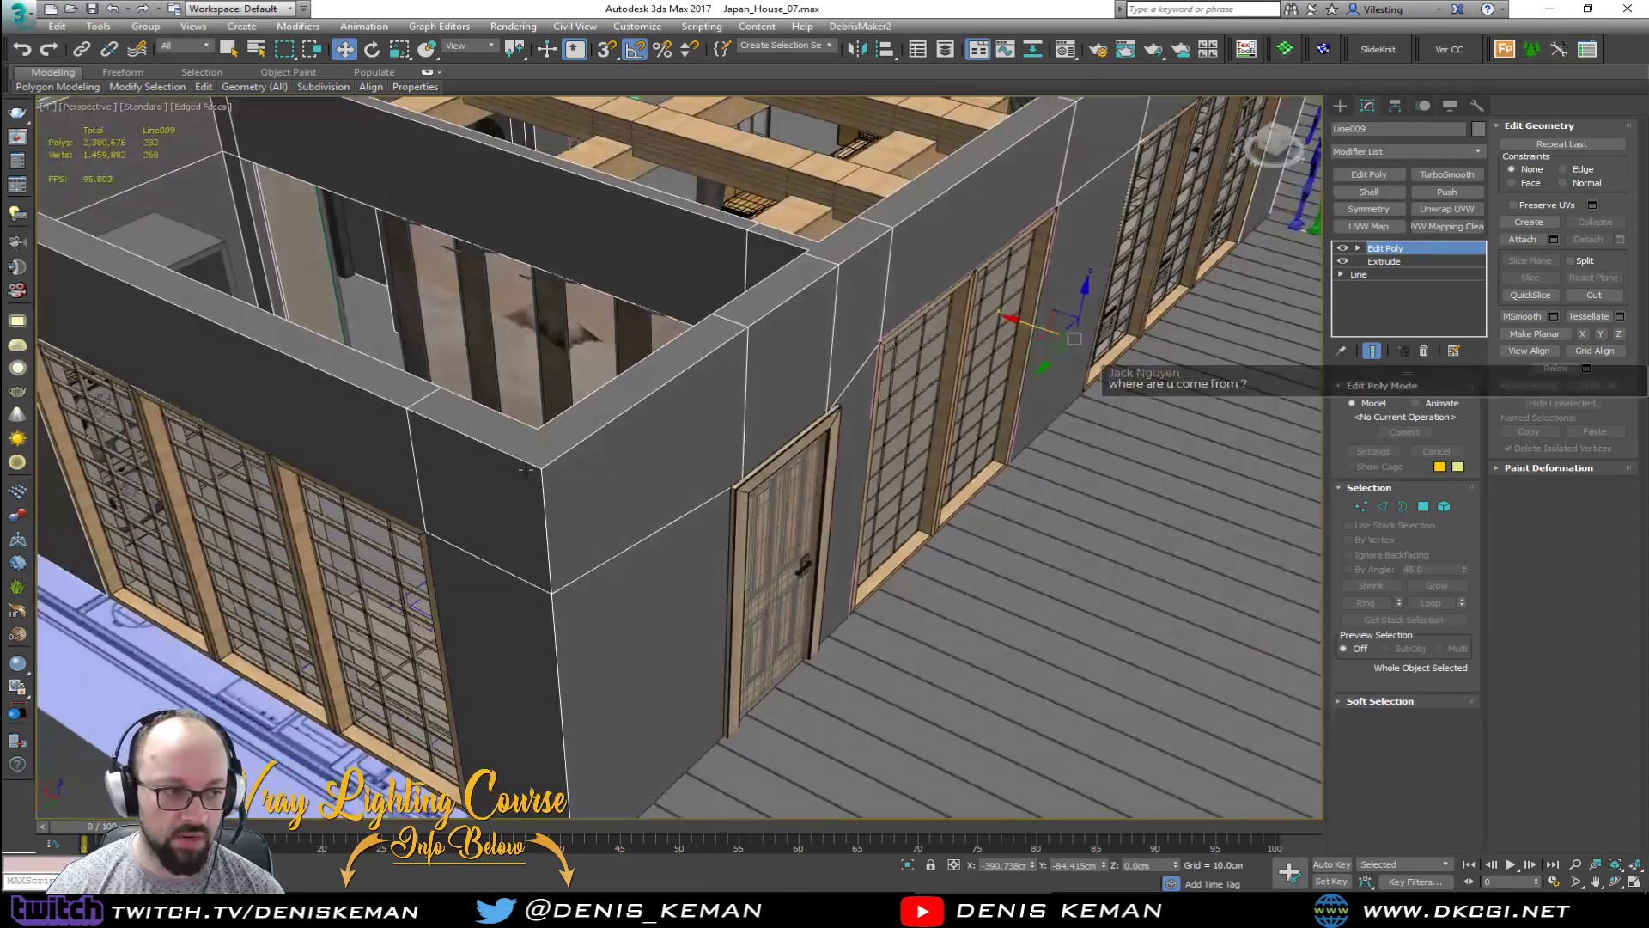
{"action": "middle_click_drag", "start_coordinate": [412, 262], "coordinate": [449, 424], "text": "alt"}
{"action": "key", "text": "4"}
{"action": "left_click", "coordinate": [368, 394]}
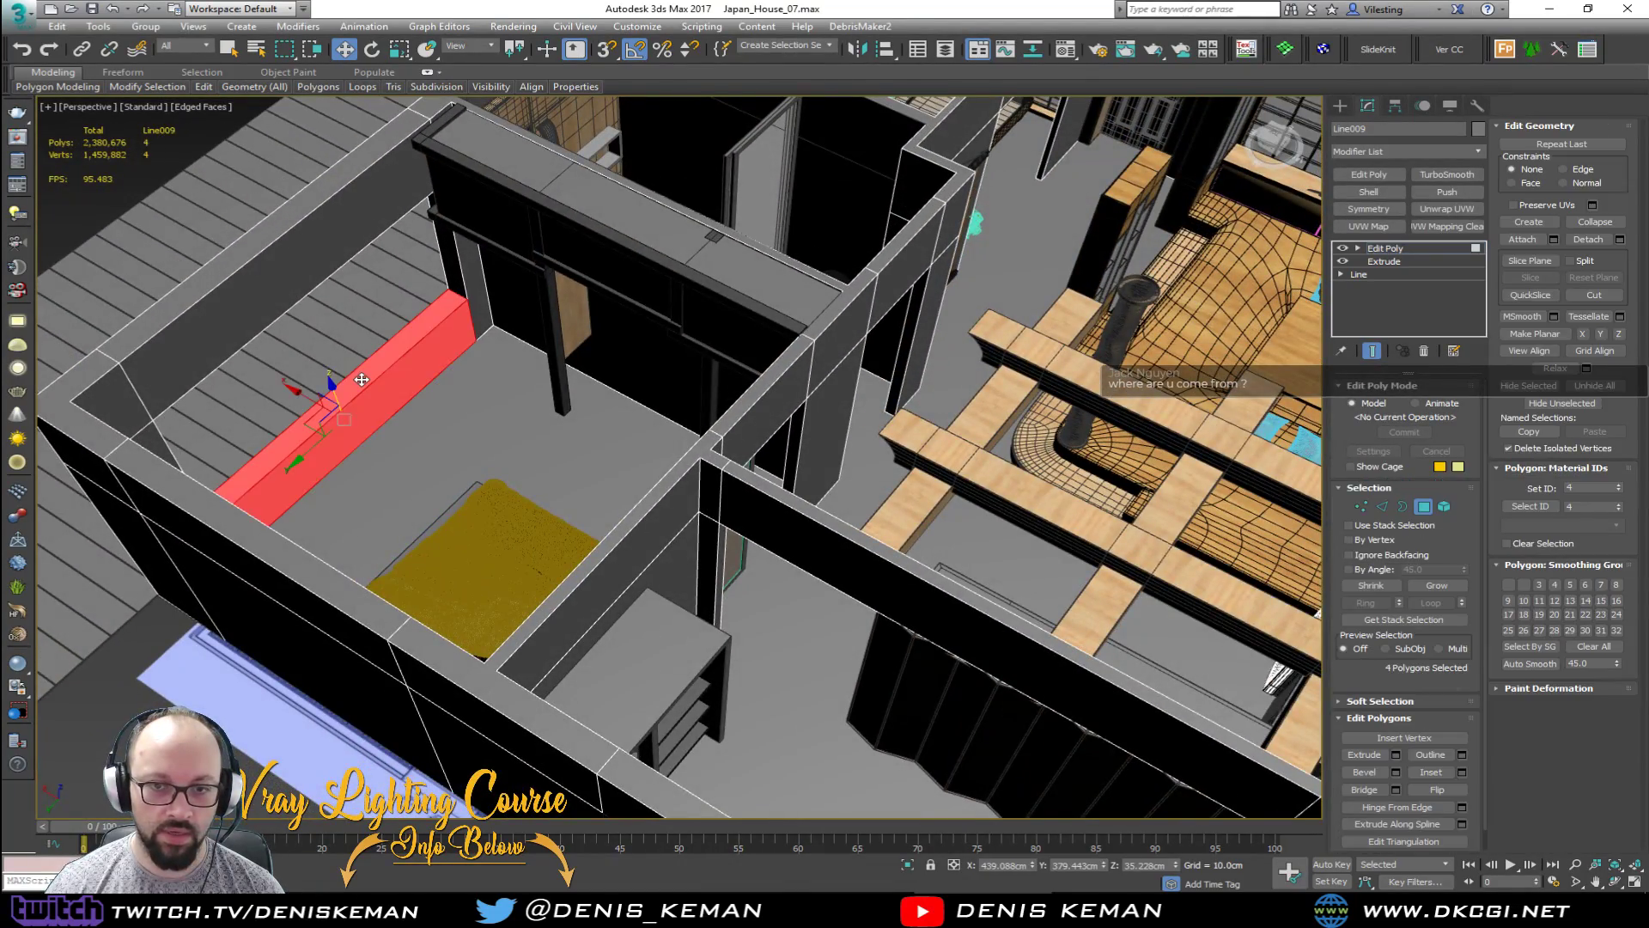
{"action": "key", "text": "z"}
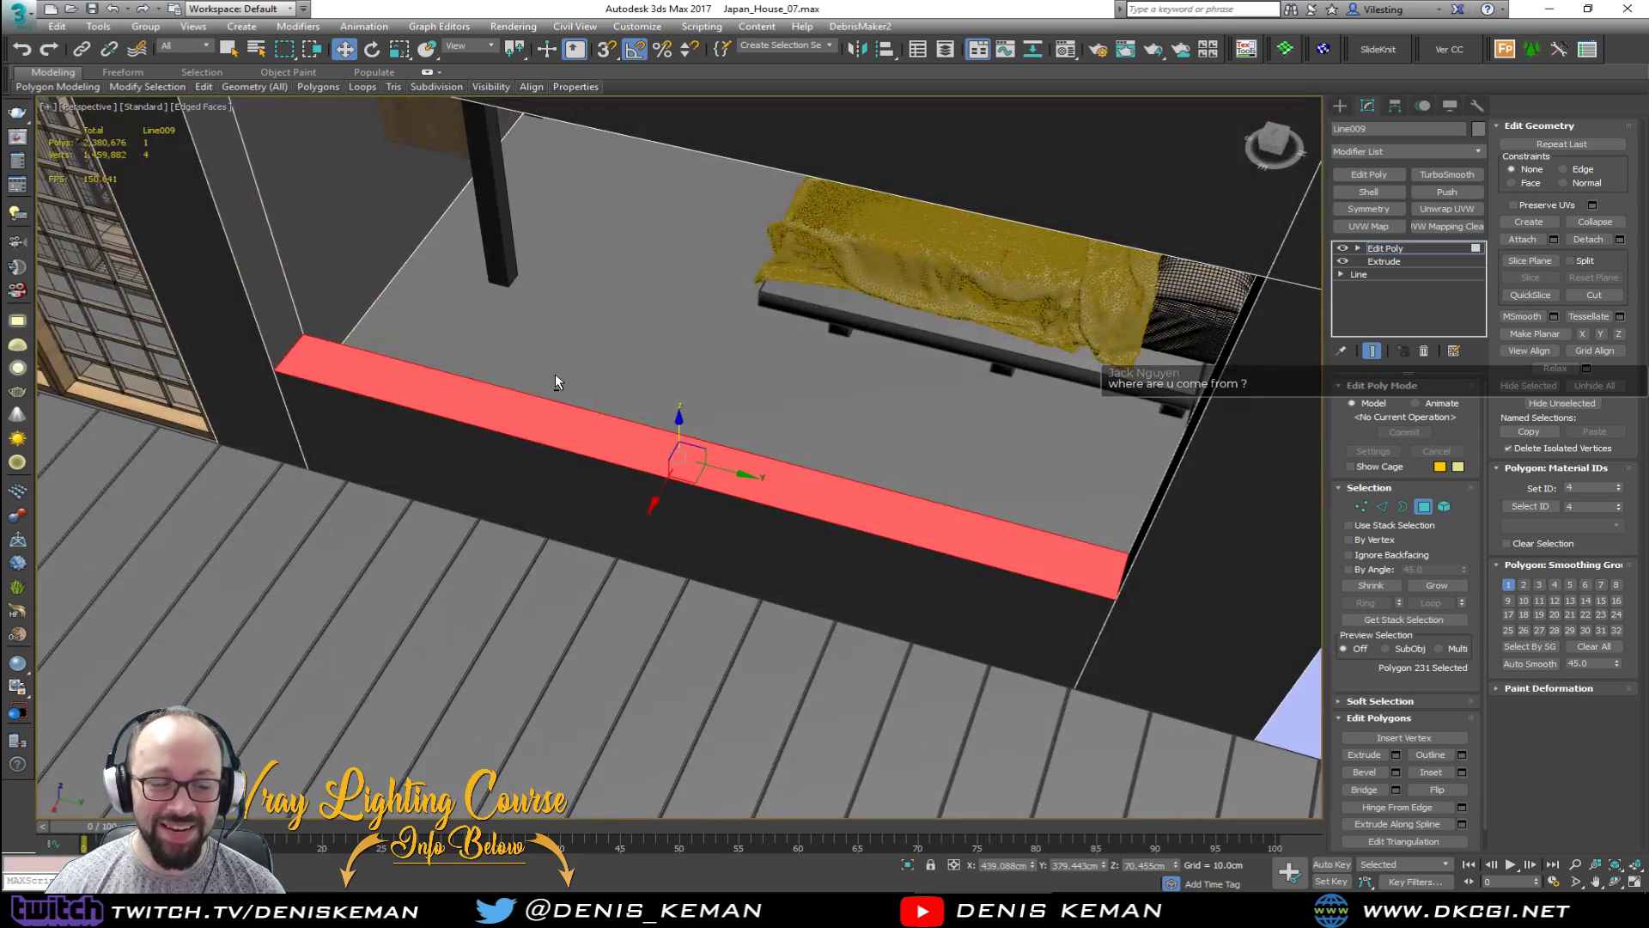
{"action": "scroll", "coordinate": [555, 374], "scroll_direction": "down", "scroll_amount": 5}
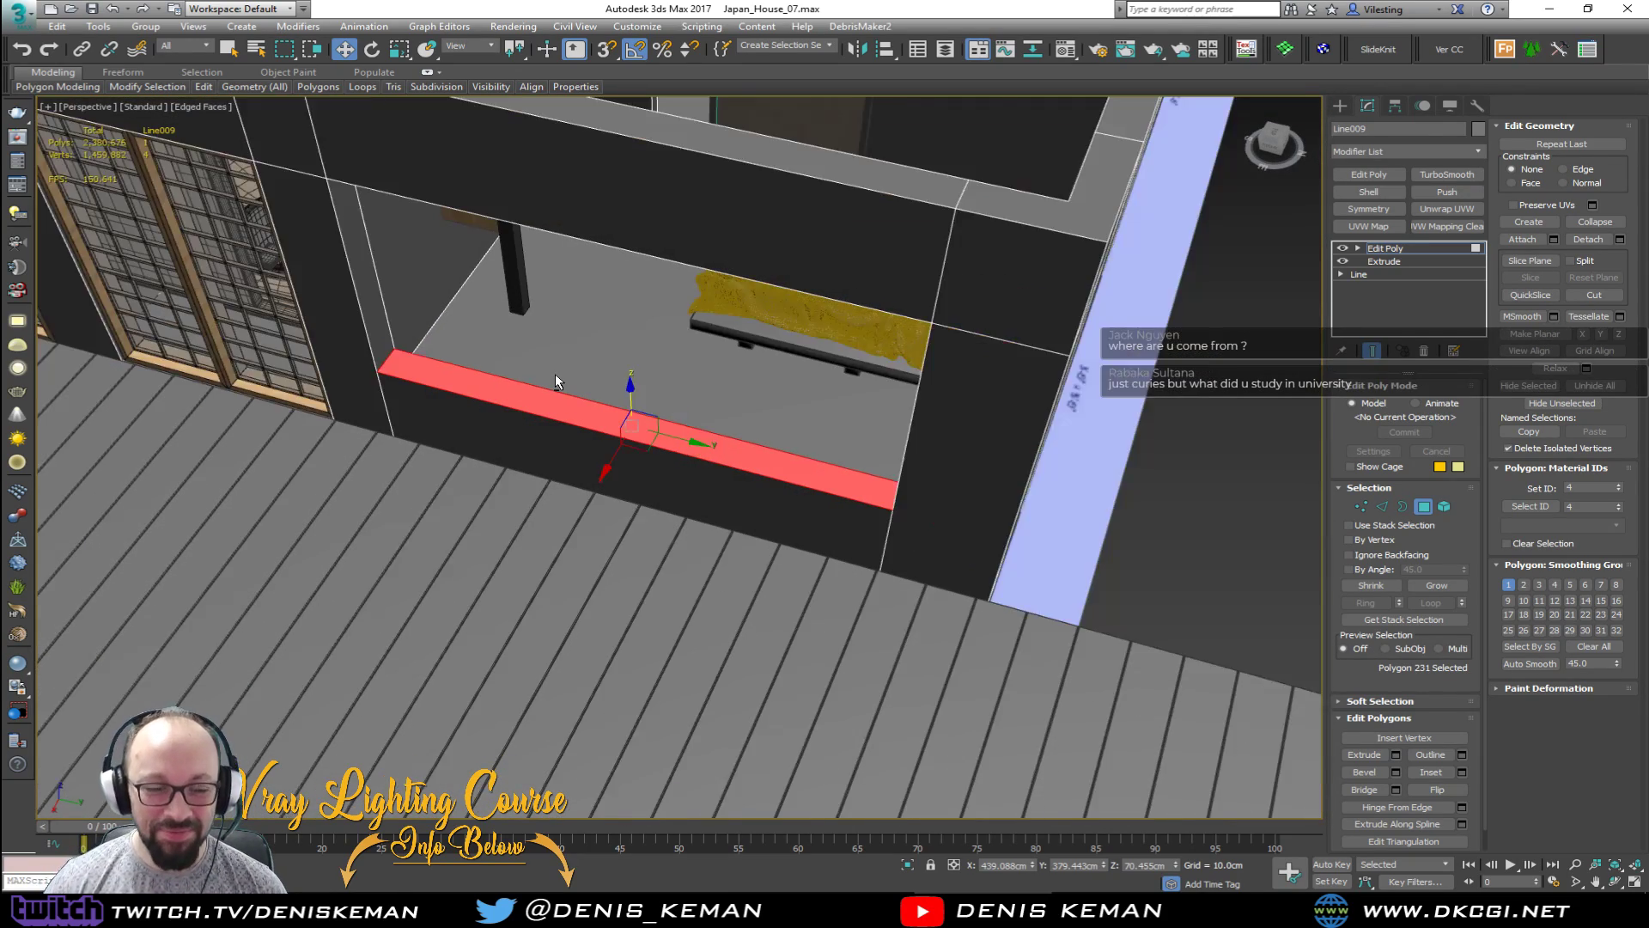
{"action": "middle_click_drag", "start_coordinate": [612, 345], "coordinate": [615, 415]}
{"action": "scroll", "coordinate": [648, 388], "scroll_direction": "up", "scroll_amount": 3}
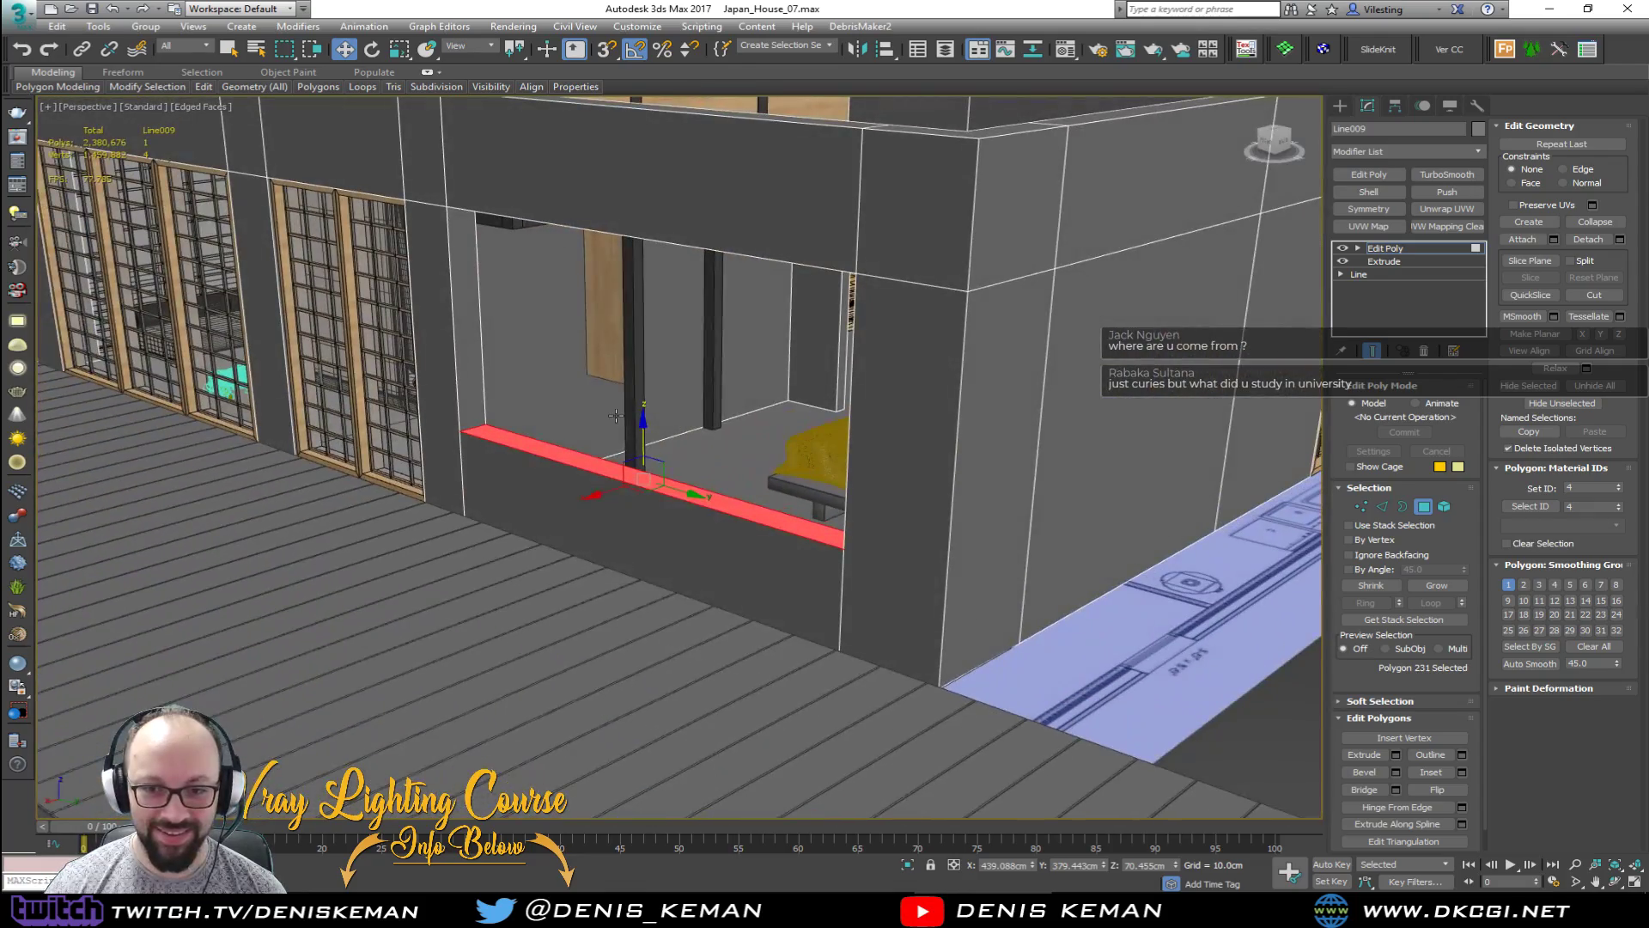
{"action": "scroll", "coordinate": [659, 438], "scroll_direction": "up", "scroll_amount": 2}
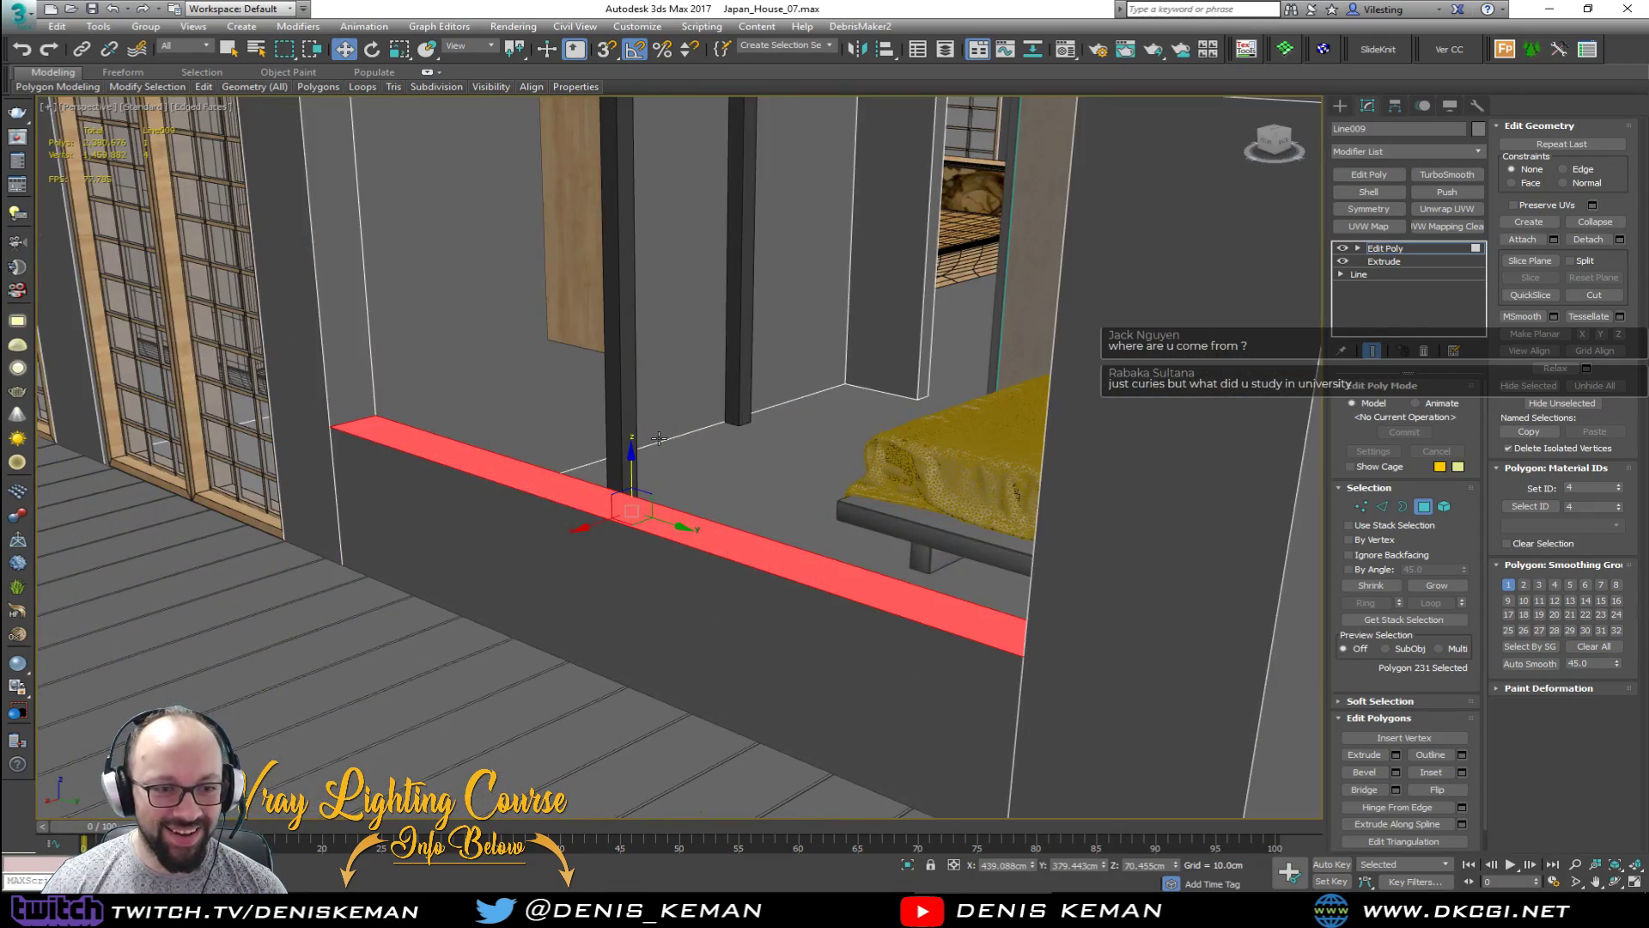
{"action": "mouse_move", "coordinate": [673, 425]}
{"action": "middle_mouse_down"}
{"action": "mouse_move", "coordinate": [614, 519]}
{"action": "mouse_move", "coordinate": [675, 525]}
{"action": "mouse_move", "coordinate": [662, 490]}
{"action": "mouse_move", "coordinate": [683, 445]}
{"action": "middle_mouse_up"}
{"action": "scroll", "coordinate": [616, 515], "scroll_direction": "down", "scroll_amount": 3}
Step: On the outer wall face, connect each top corner vertex of the low wall diagonally to the adjacent floor-level wall vertex on both sides
{"action": "key", "text": "1"}
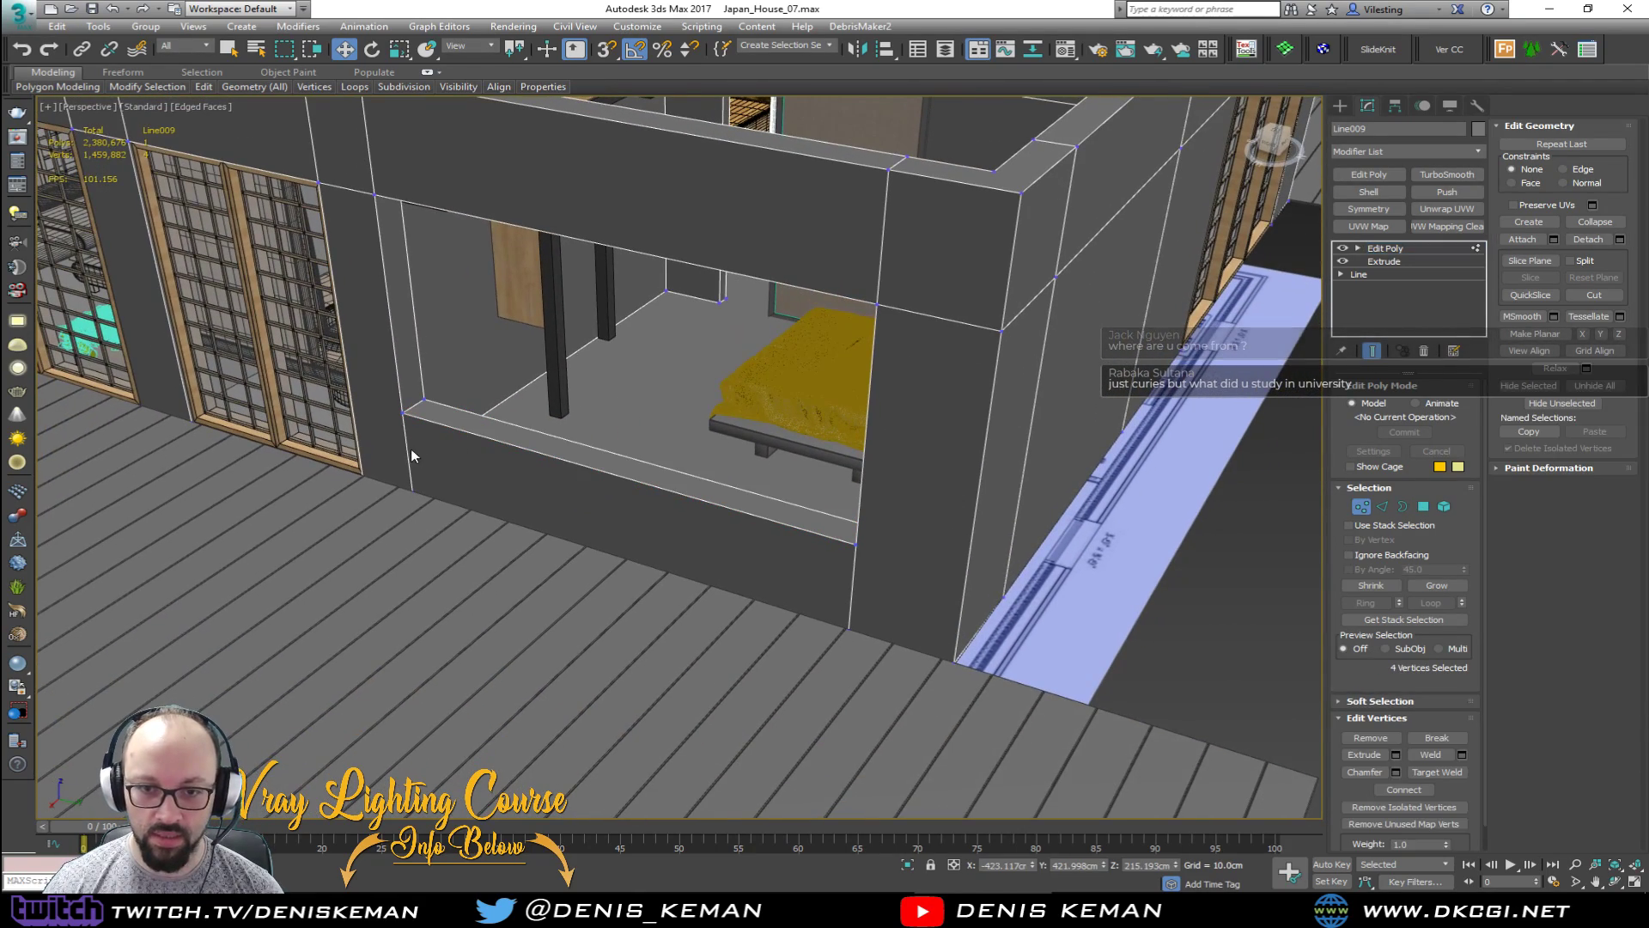
{"action": "left_click", "coordinate": [362, 474]}
{"action": "left_click", "coordinate": [403, 413], "text": "ctrl"}
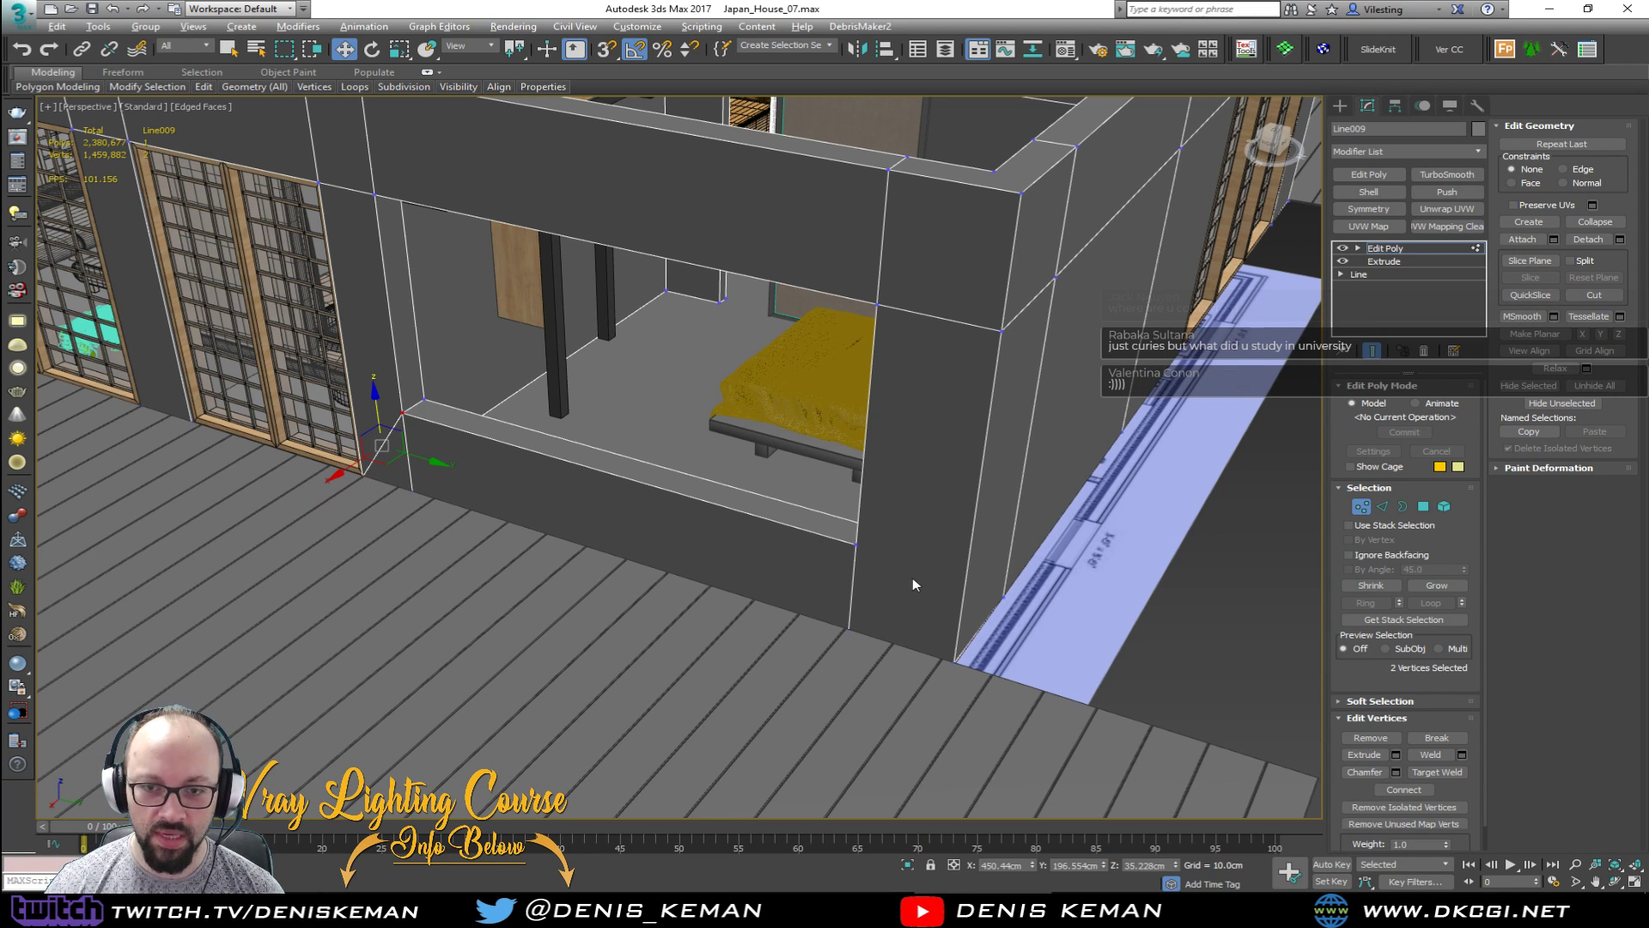
{"action": "left_click", "coordinate": [857, 545]}
{"action": "left_click", "coordinate": [953, 662], "text": "ctrl"}
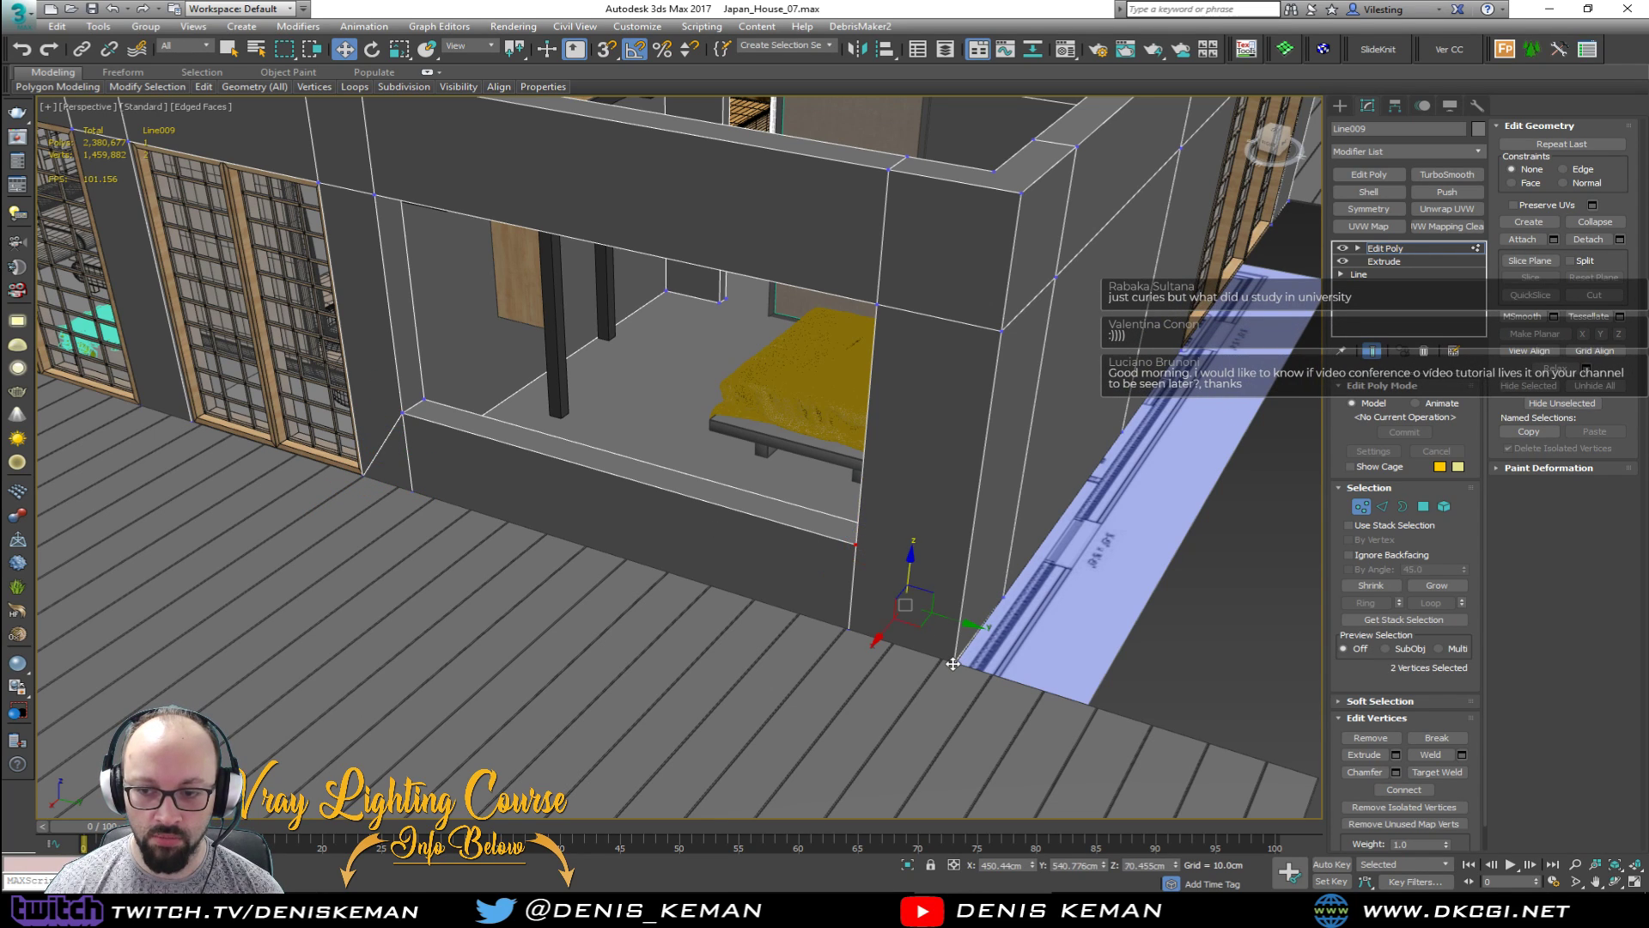
Step: On the inner wall face, connect the low wall's two top corner vertices diagonally to the neighbouring floor-level room corner vertices
{"action": "middle_click_drag", "start_coordinate": [952, 663], "coordinate": [711, 560], "text": "alt"}
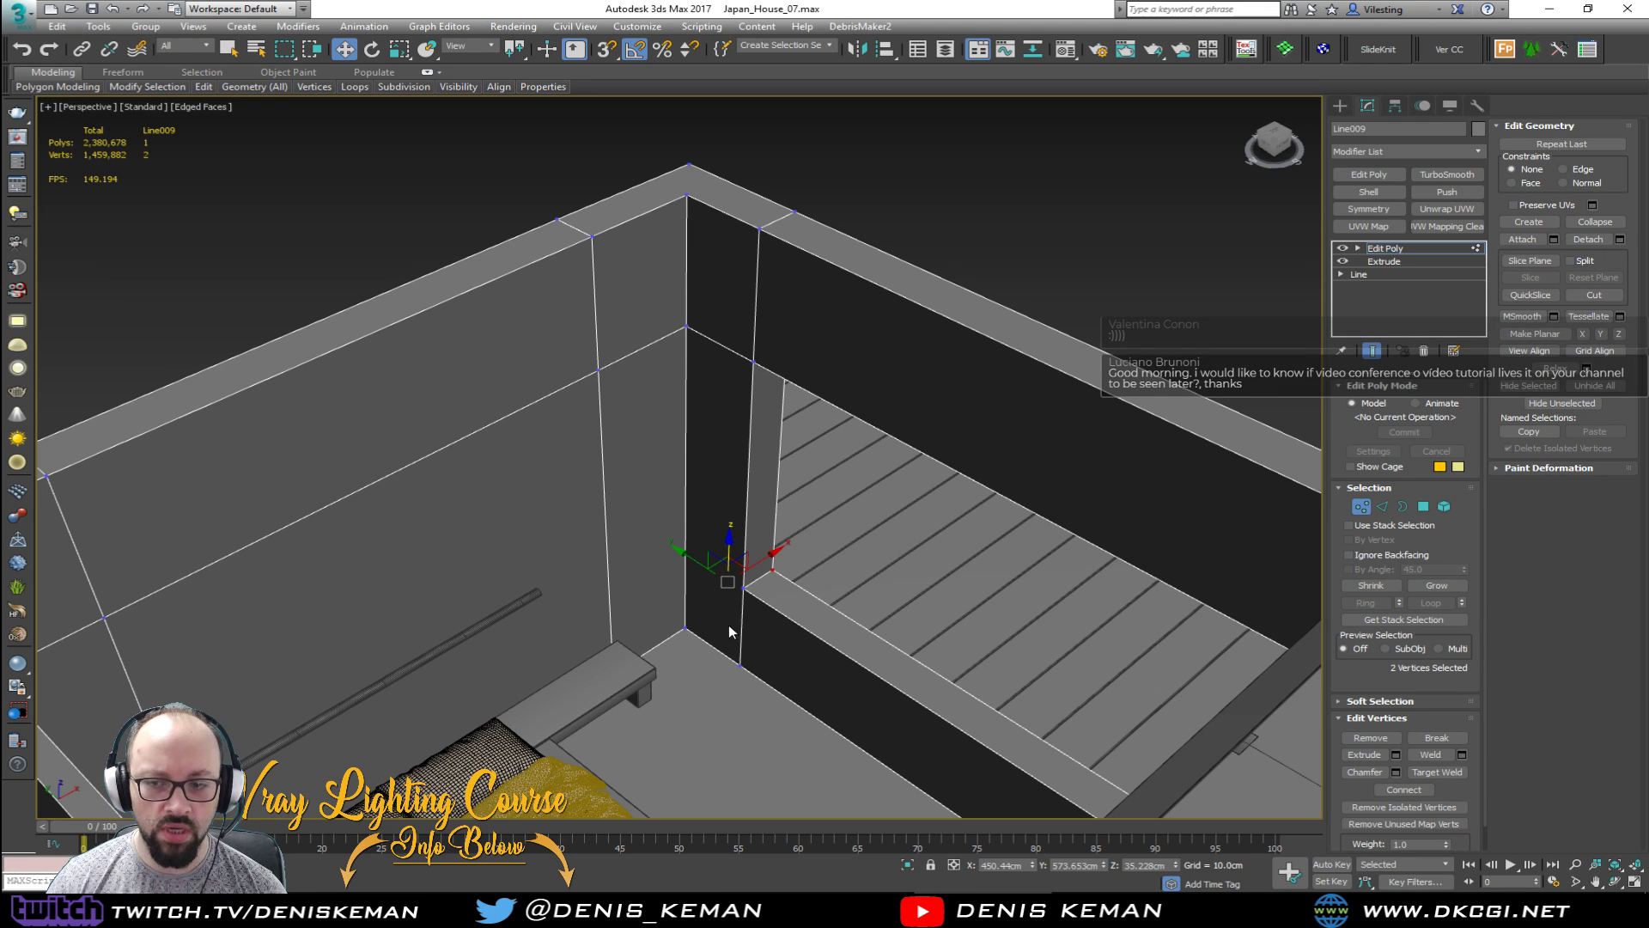
{"action": "left_click", "coordinate": [743, 588]}
{"action": "left_click", "coordinate": [686, 628], "text": "ctrl"}
{"action": "key", "text": "ctrl+shift+e"}
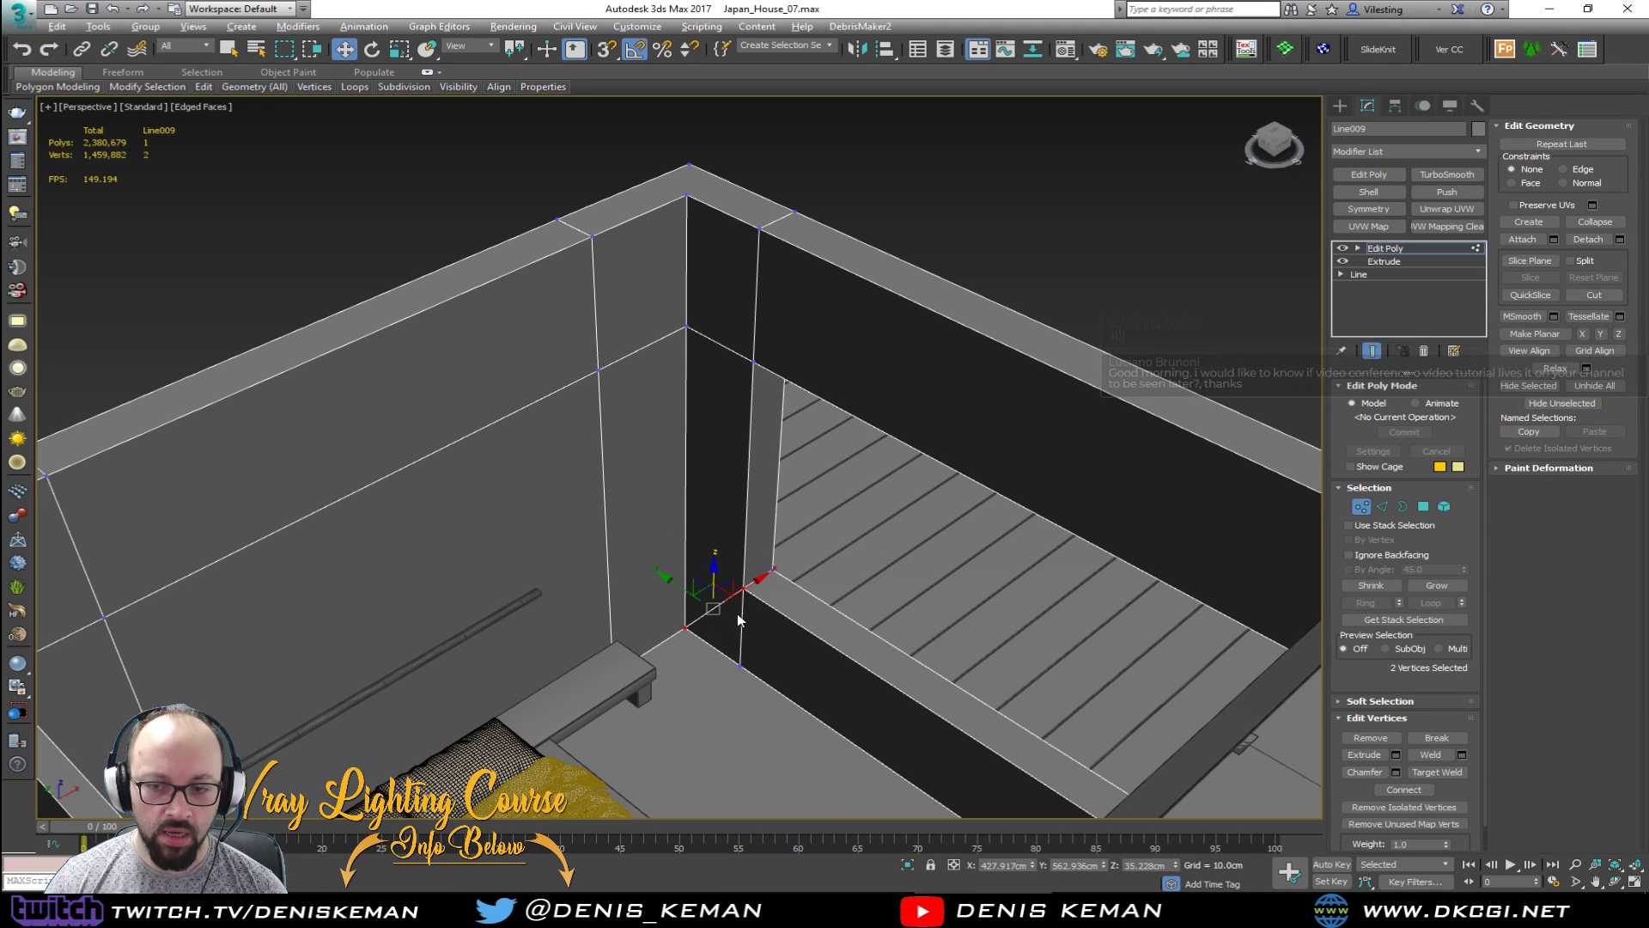
{"action": "middle_click_drag", "start_coordinate": [739, 618], "coordinate": [979, 534], "text": "alt"}
{"action": "left_click", "coordinate": [936, 505]}
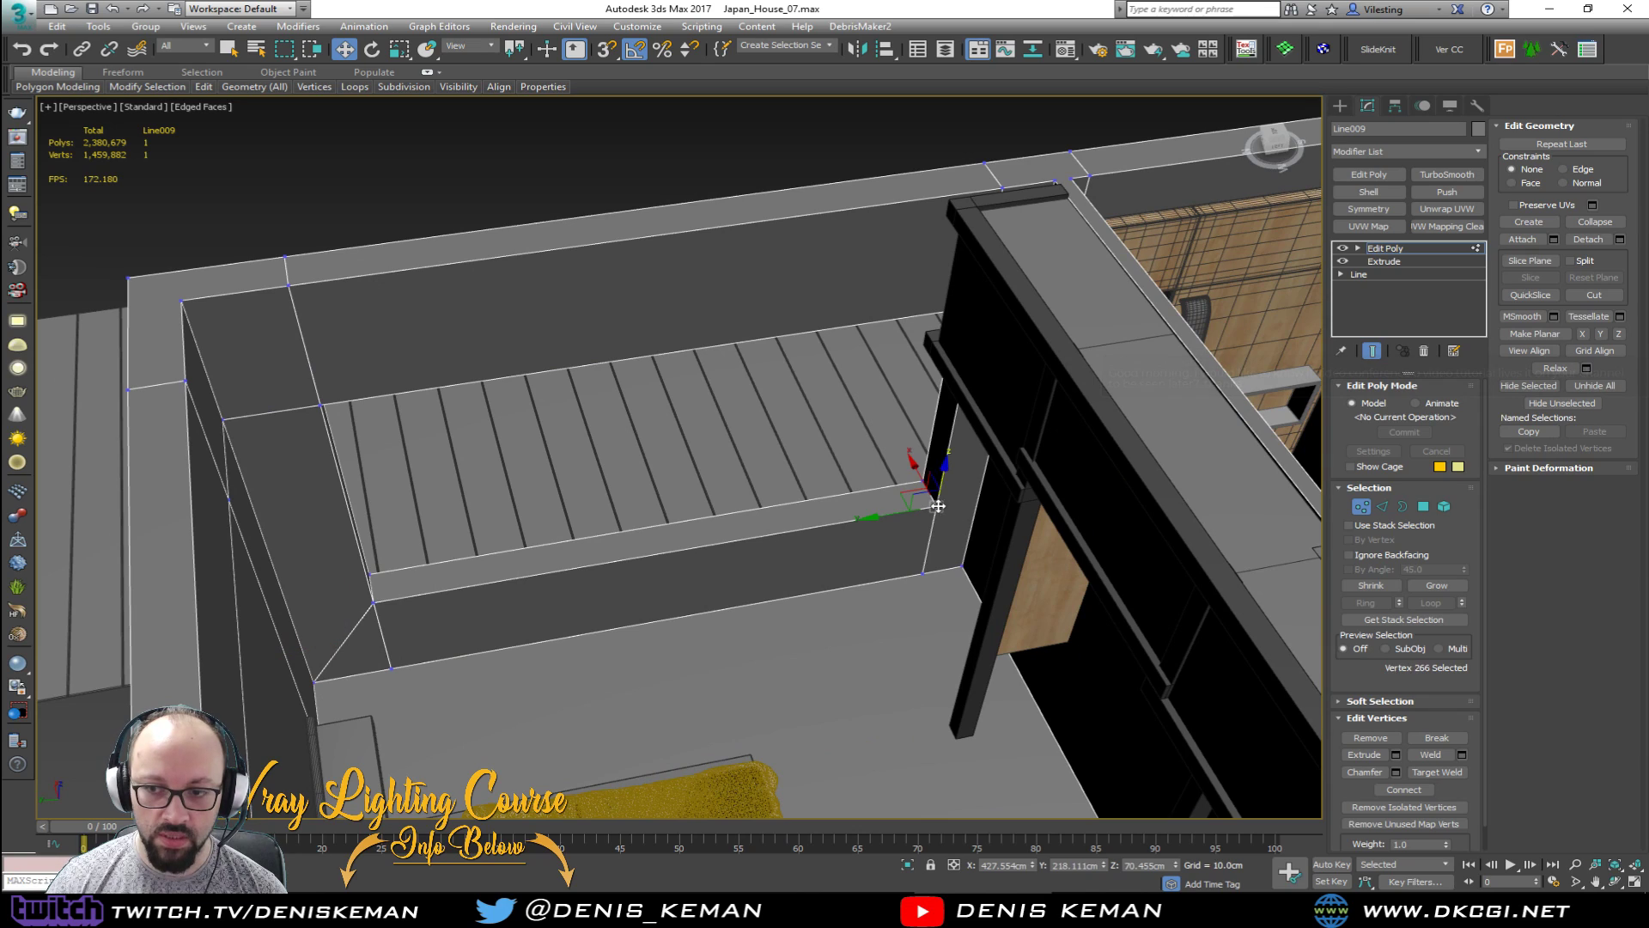
{"action": "left_click", "coordinate": [961, 567], "text": "ctrl"}
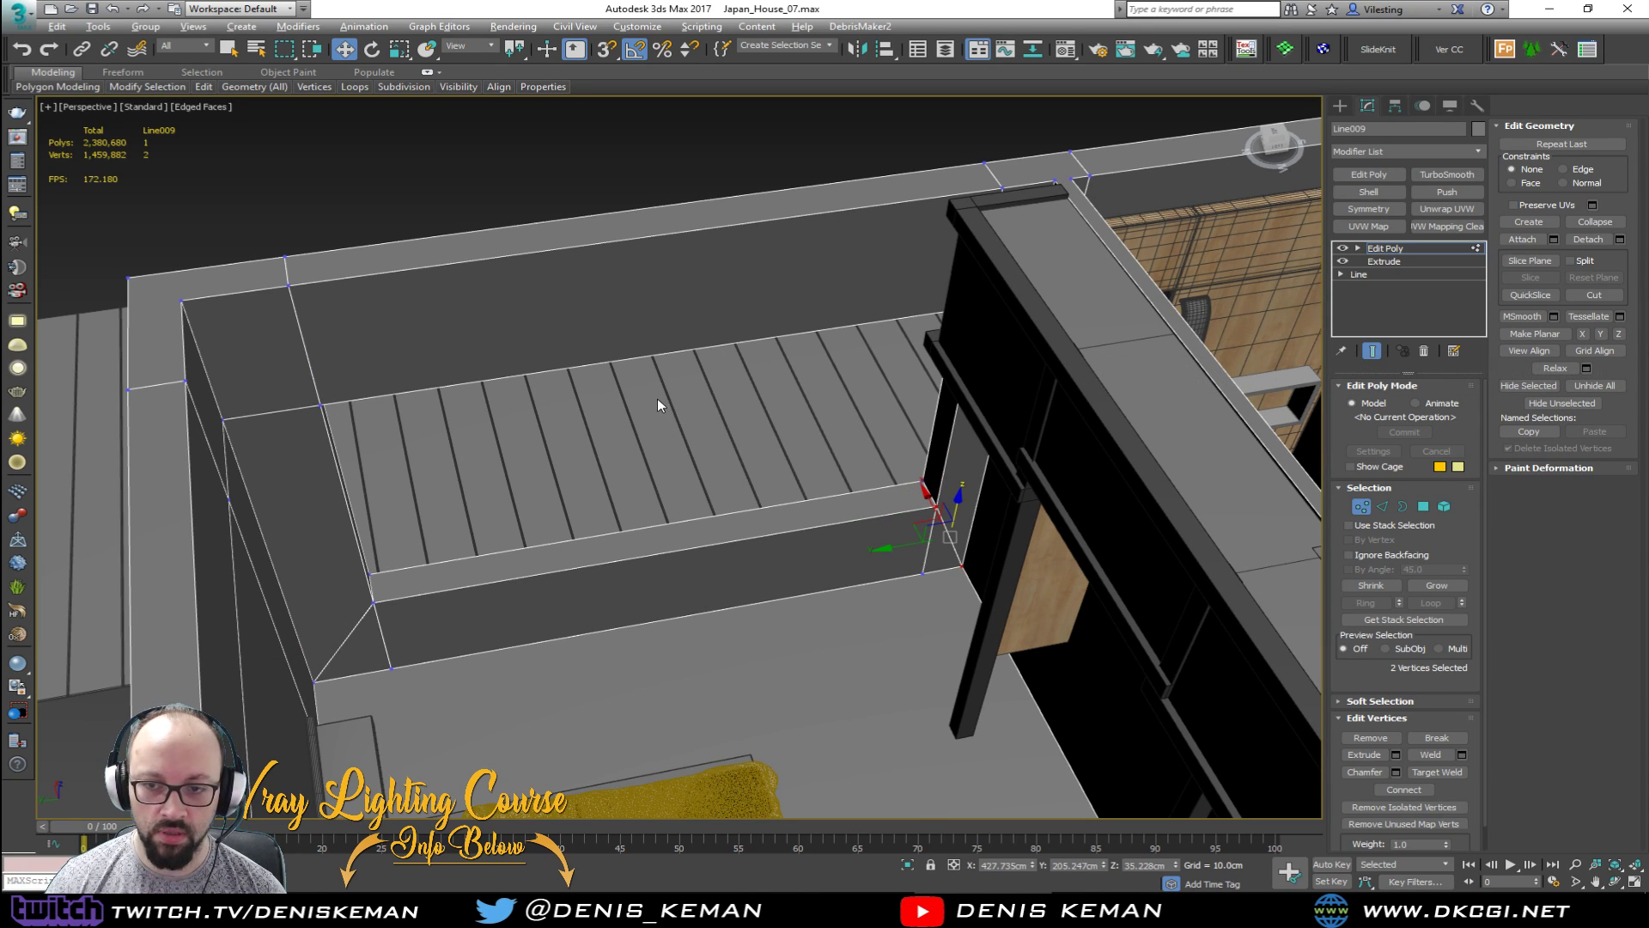
Step: Check the low wall's polygons and the new corner edges from outside, and leave sub-object editing of the walls
{"action": "middle_click_drag", "start_coordinate": [657, 399], "coordinate": [845, 390], "text": "alt"}
{"action": "key", "text": "4"}
{"action": "left_click", "coordinate": [1069, 574]}
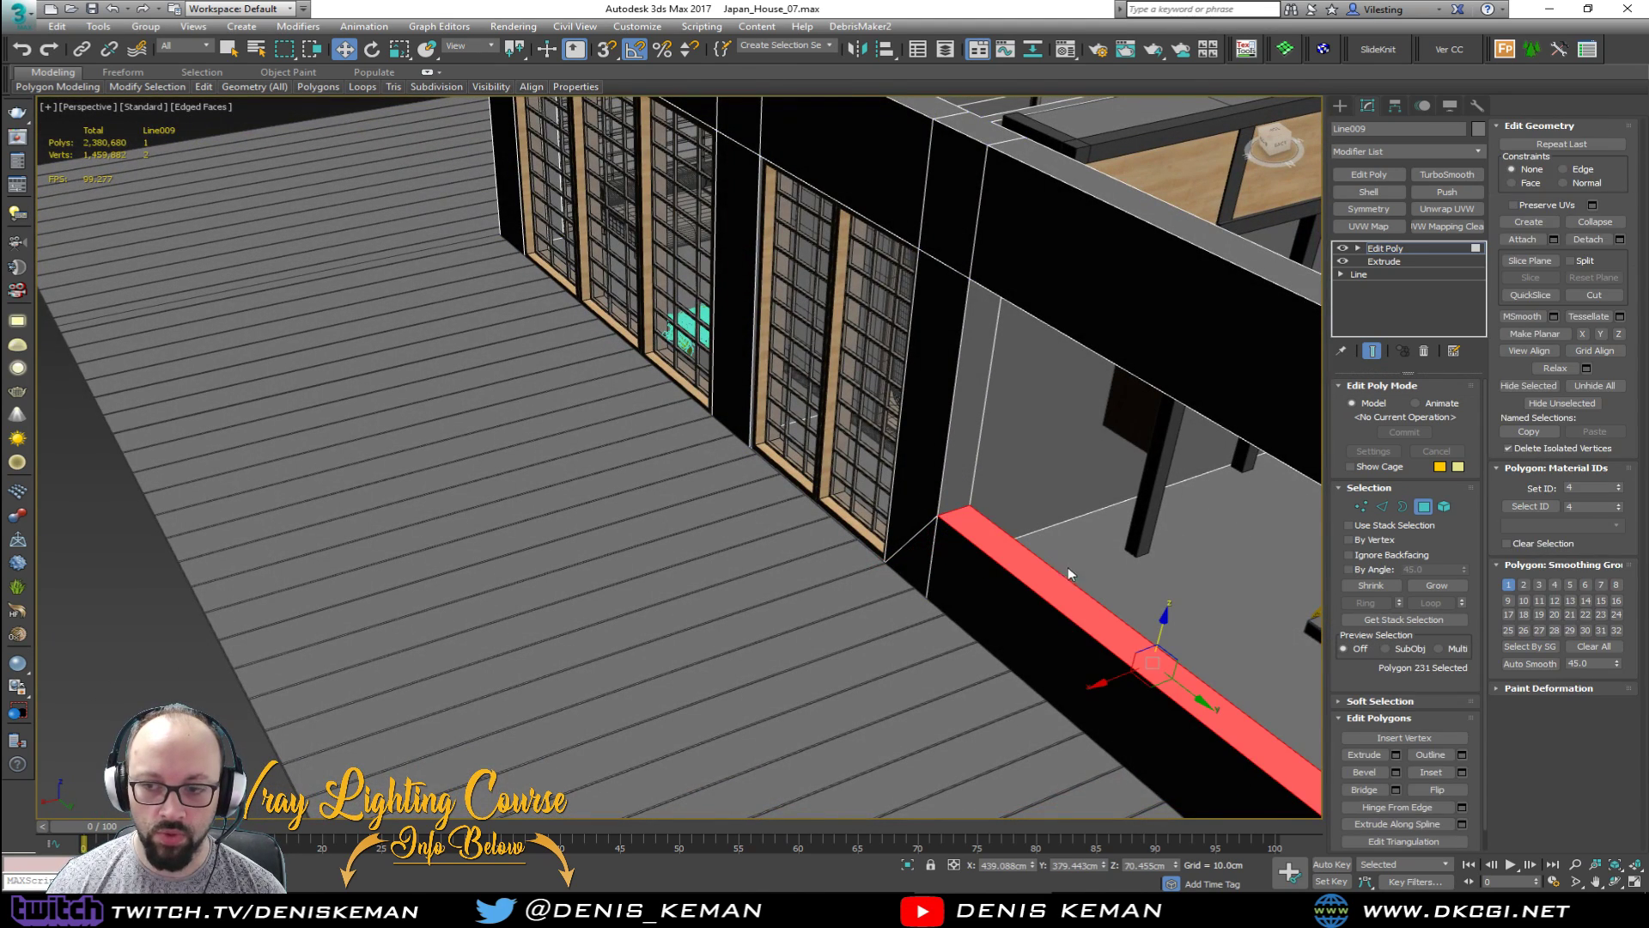
{"action": "middle_click_drag", "start_coordinate": [1069, 568], "coordinate": [603, 445], "text": "alt"}
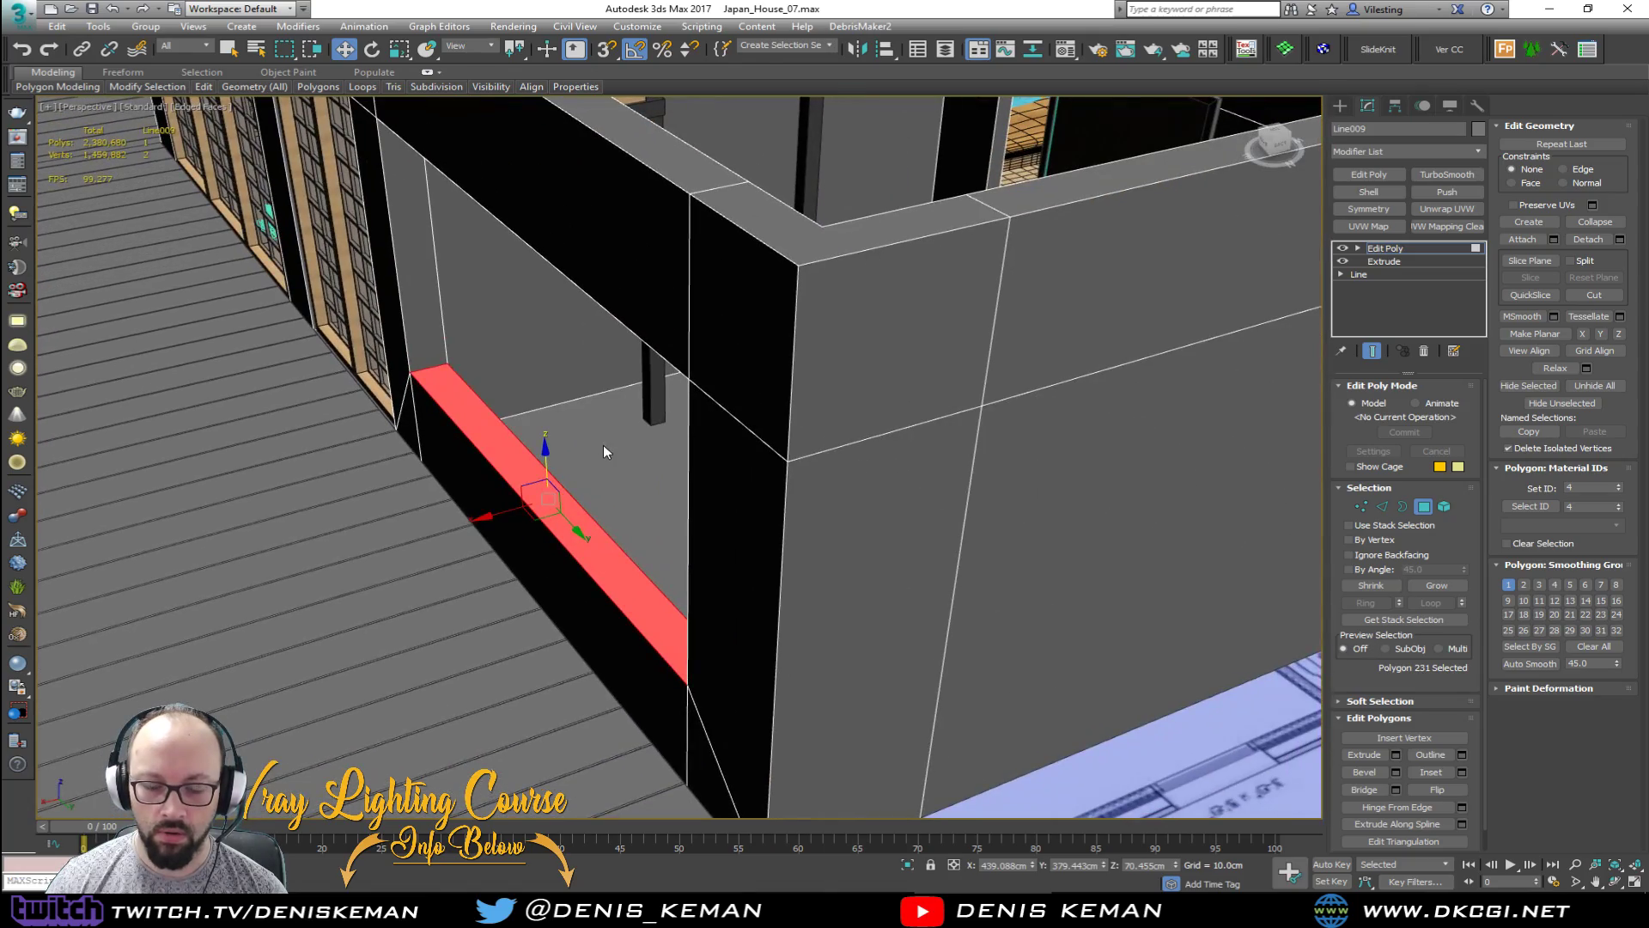
{"action": "key", "text": "2"}
{"action": "left_click", "coordinate": [492, 551]}
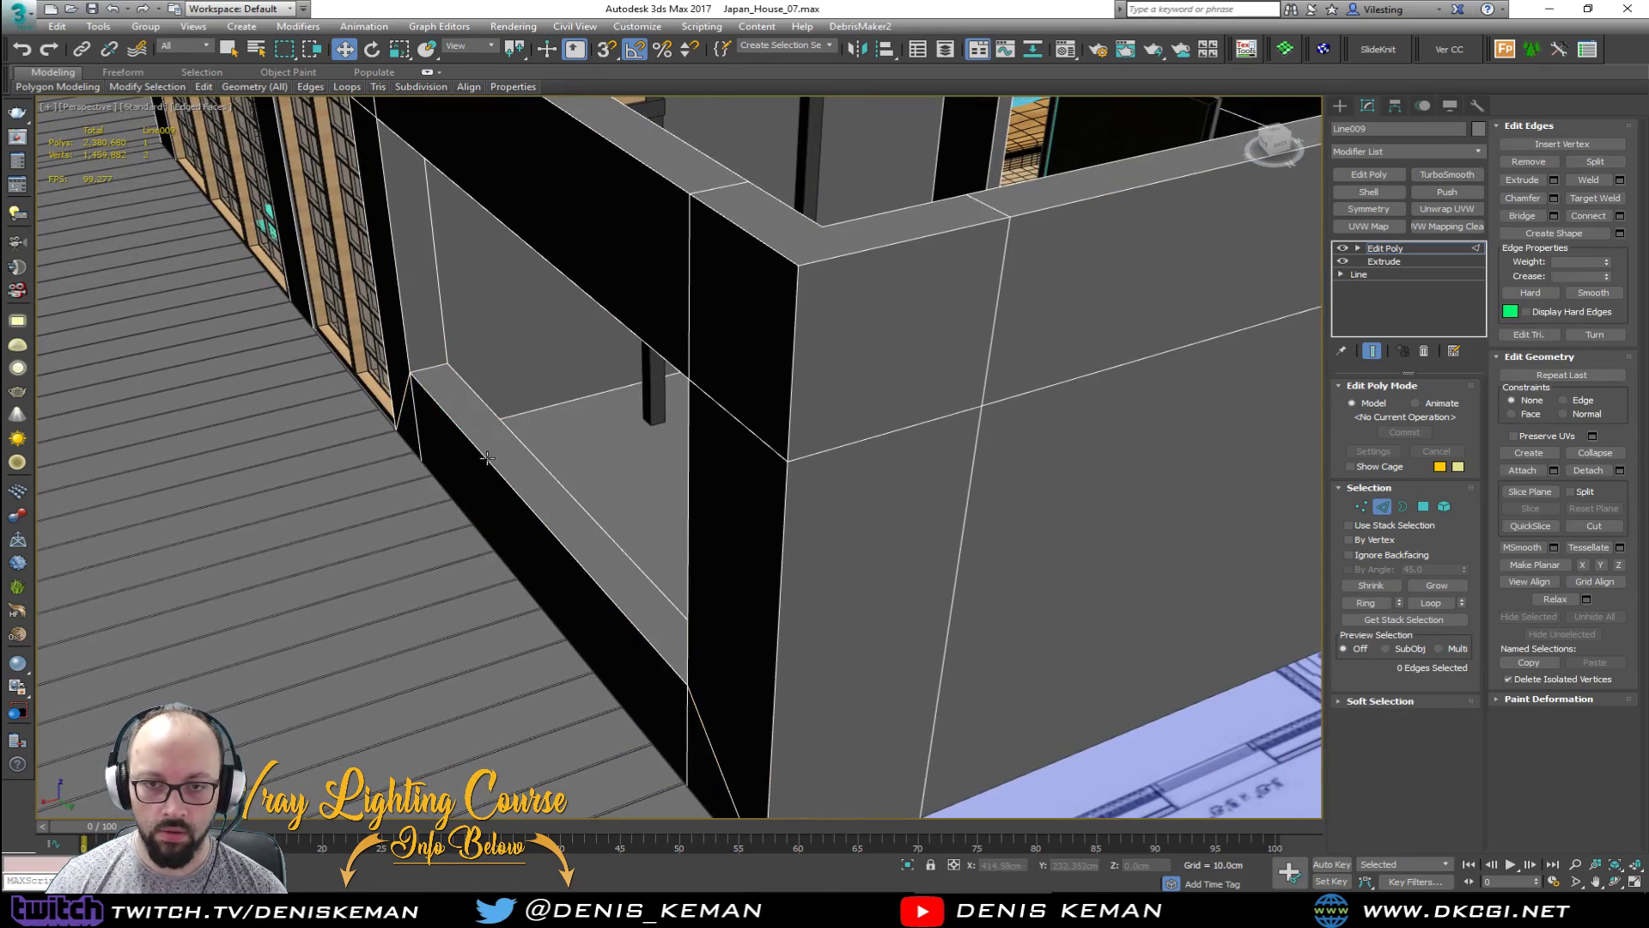
{"action": "scroll", "coordinate": [484, 455], "scroll_direction": "down", "scroll_amount": 5}
{"action": "middle_click_drag", "start_coordinate": [494, 464], "coordinate": [556, 492], "text": "alt"}
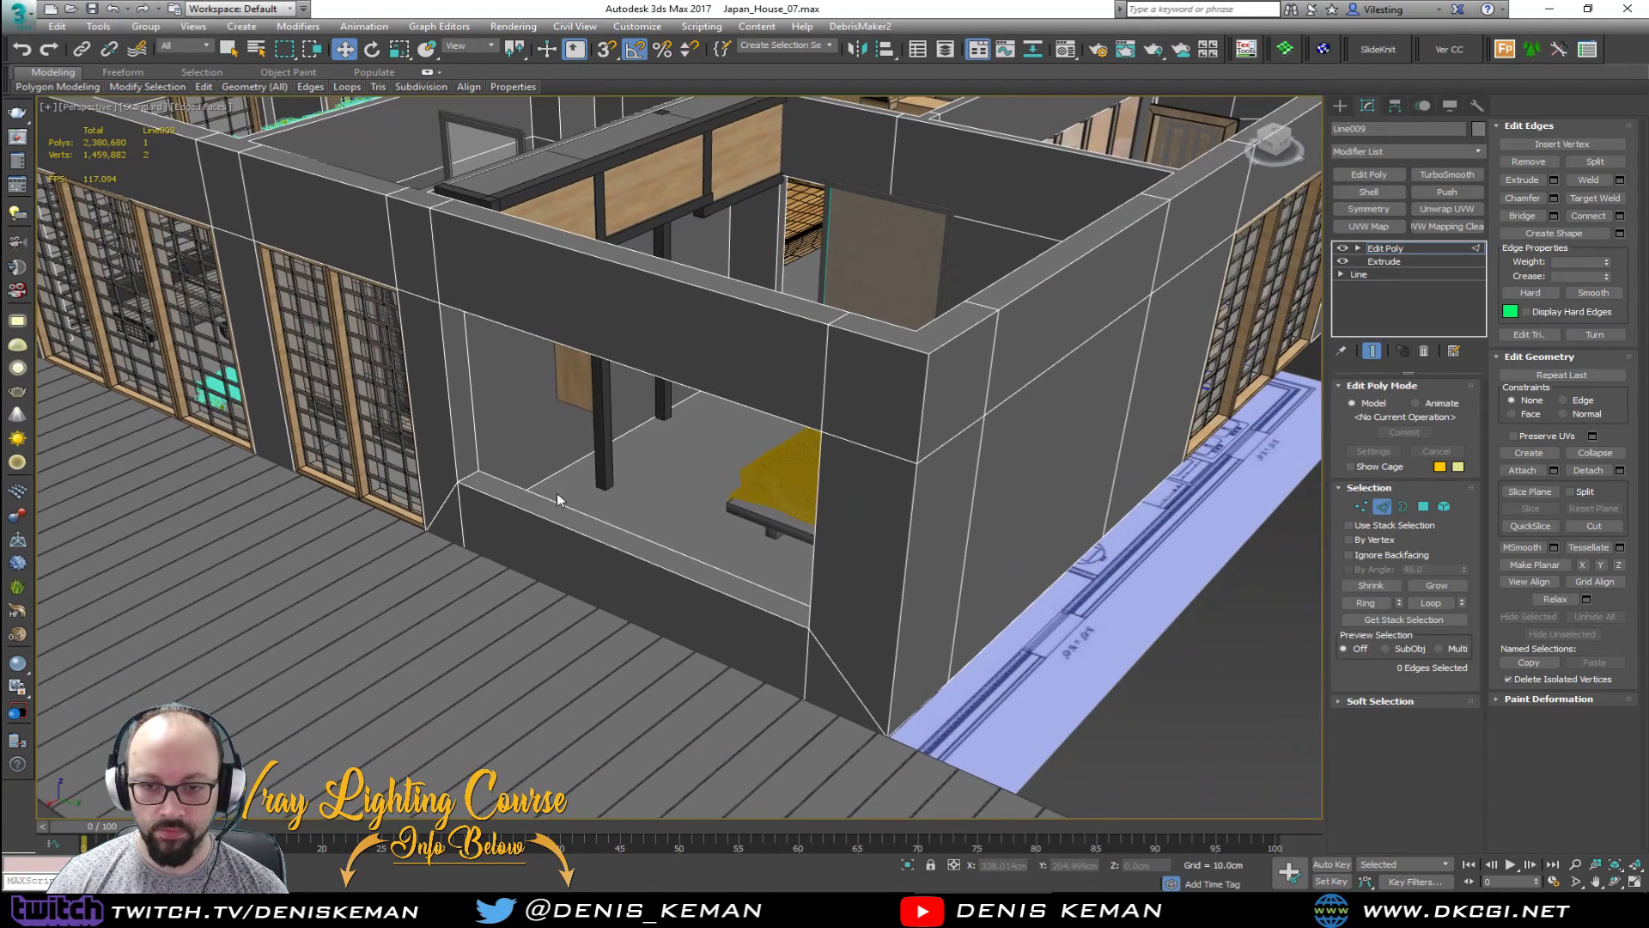
{"action": "key", "text": "4"}
{"action": "left_click", "coordinate": [662, 560]}
{"action": "middle_click_drag", "start_coordinate": [661, 560], "coordinate": [719, 560], "text": "alt"}
{"action": "left_click", "coordinate": [1429, 510]}
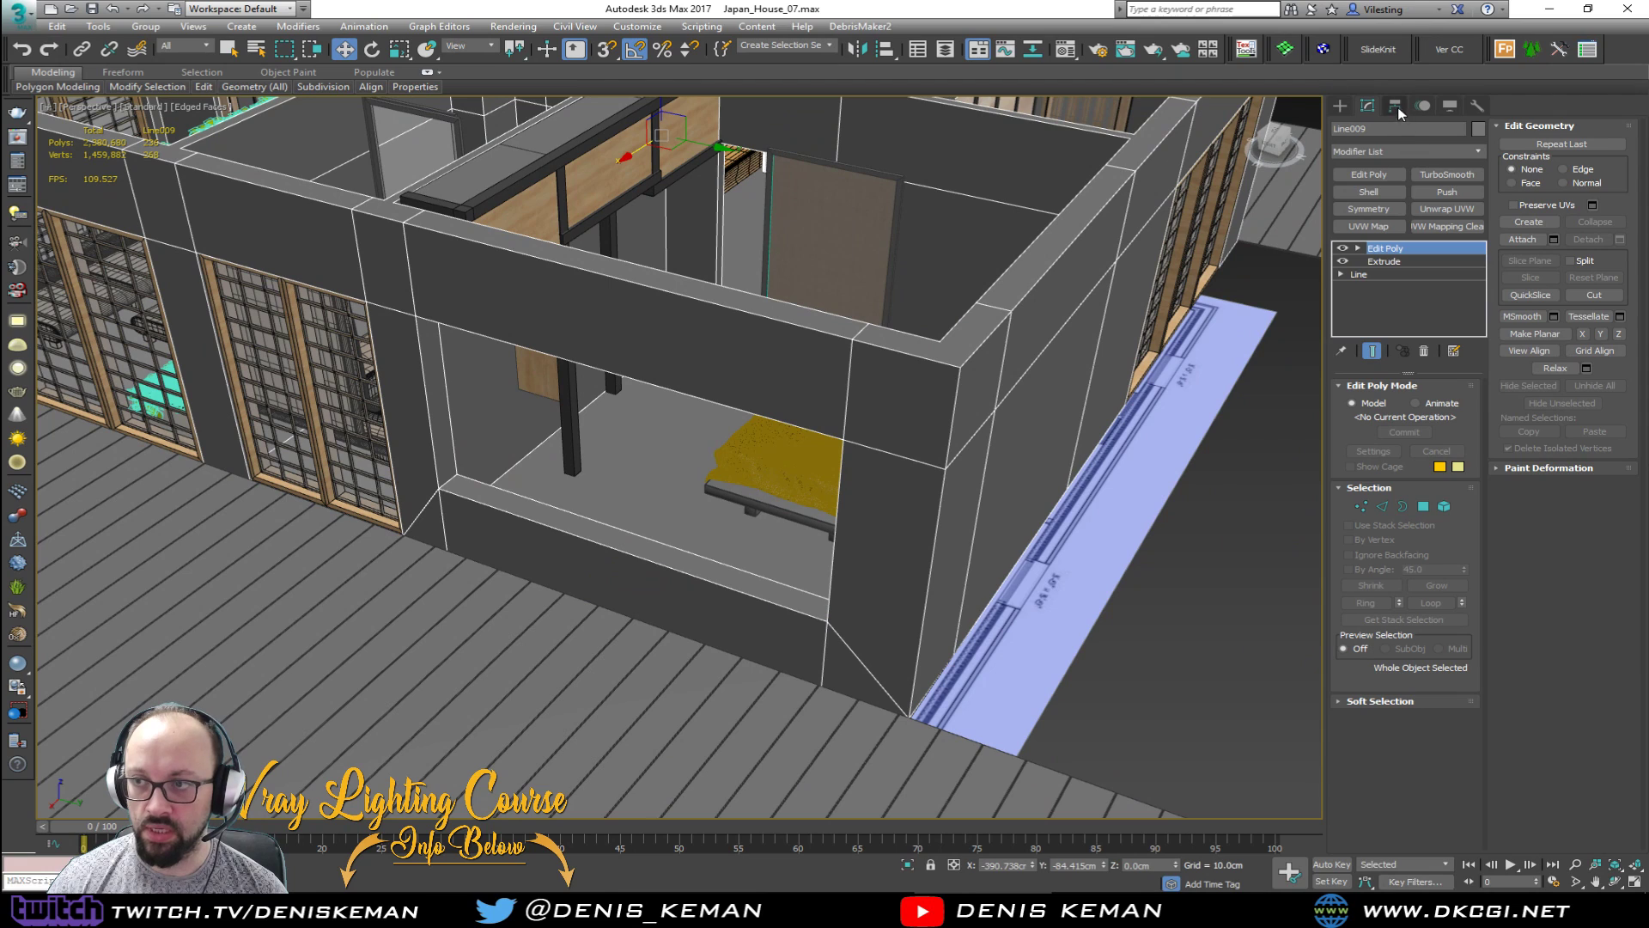
Step: Measure the low wall's thickness with a snapped Tape helper across its top, and remove the tape
{"action": "left_click", "coordinate": [1422, 106]}
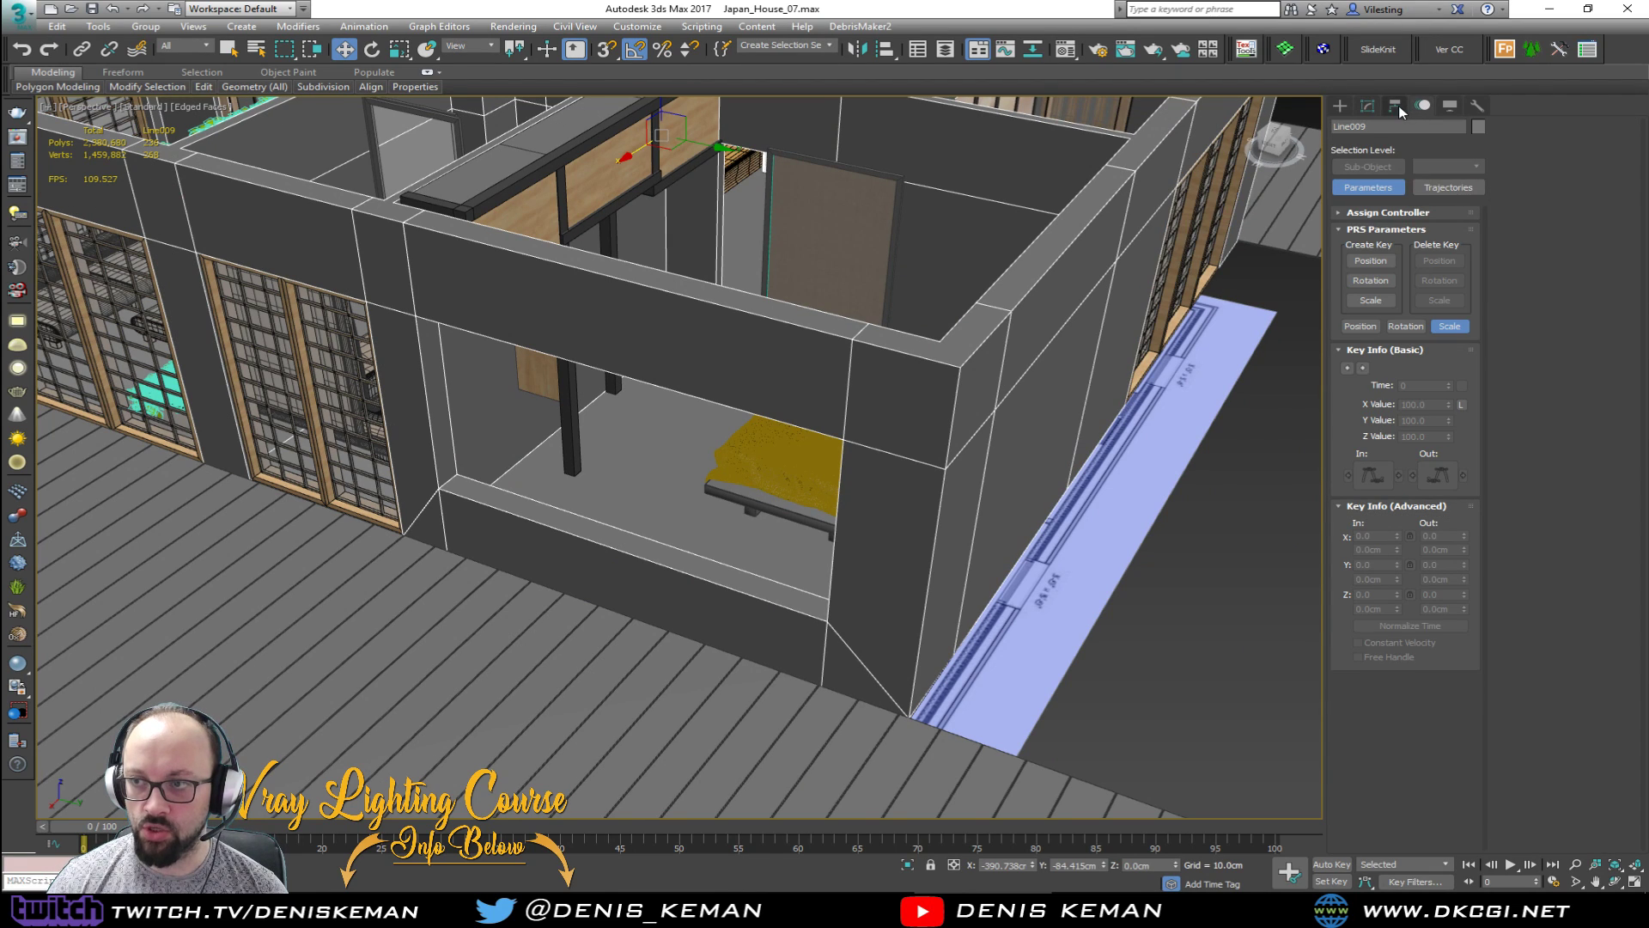
{"action": "left_click", "coordinate": [1396, 107]}
{"action": "left_click", "coordinate": [1339, 106]}
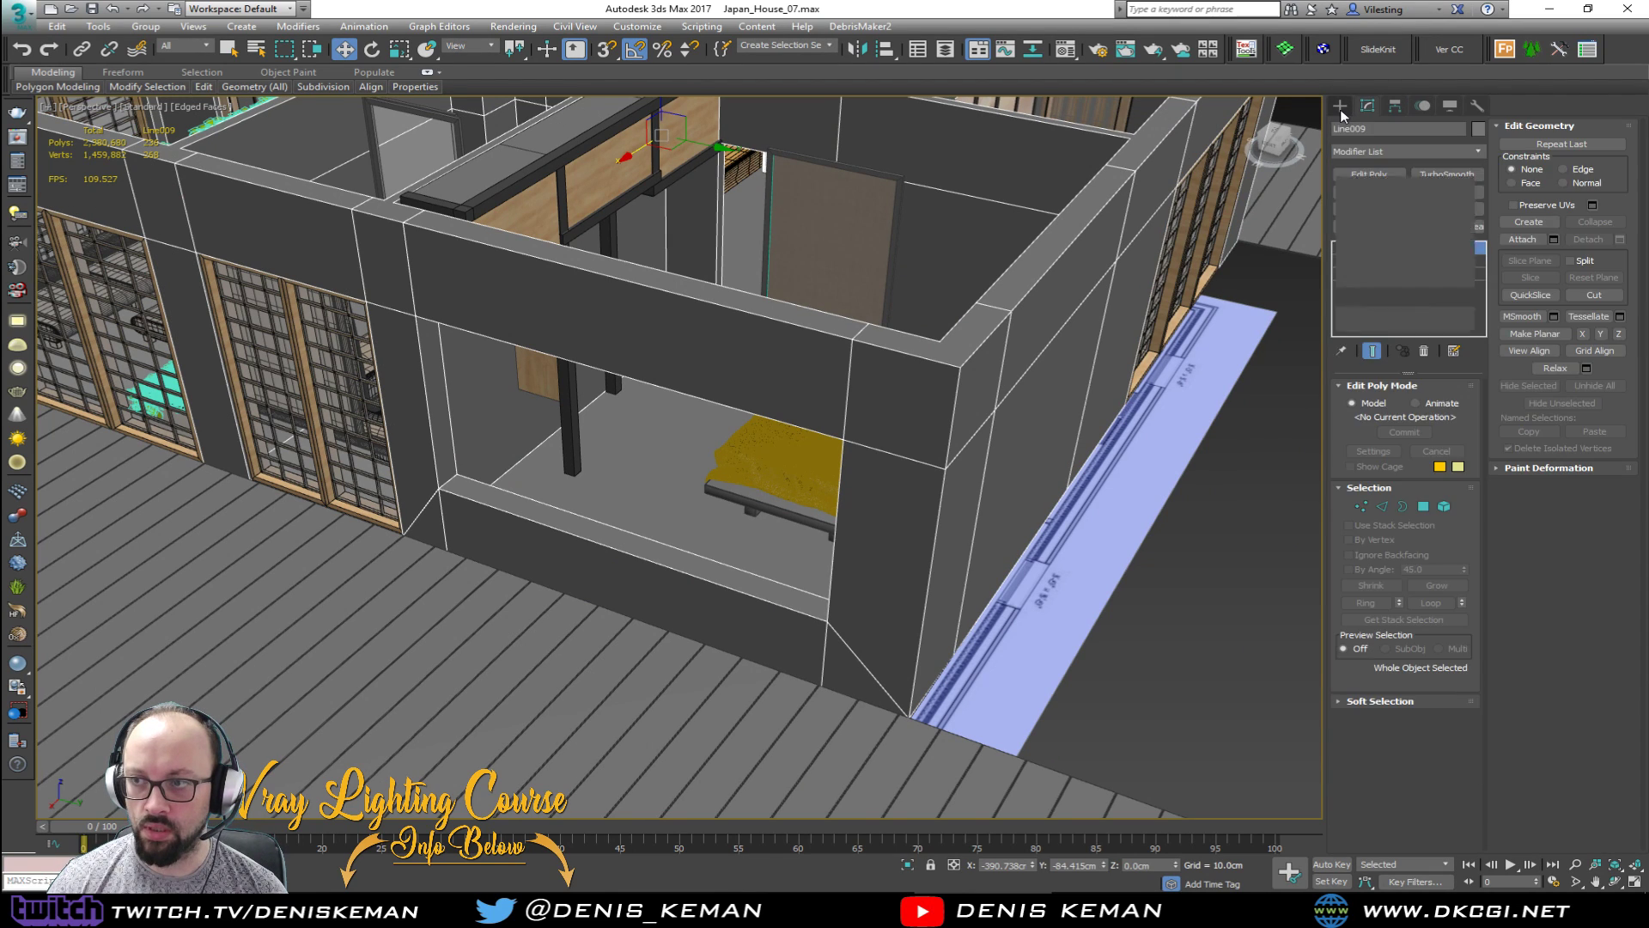
{"action": "left_click", "coordinate": [1423, 128]}
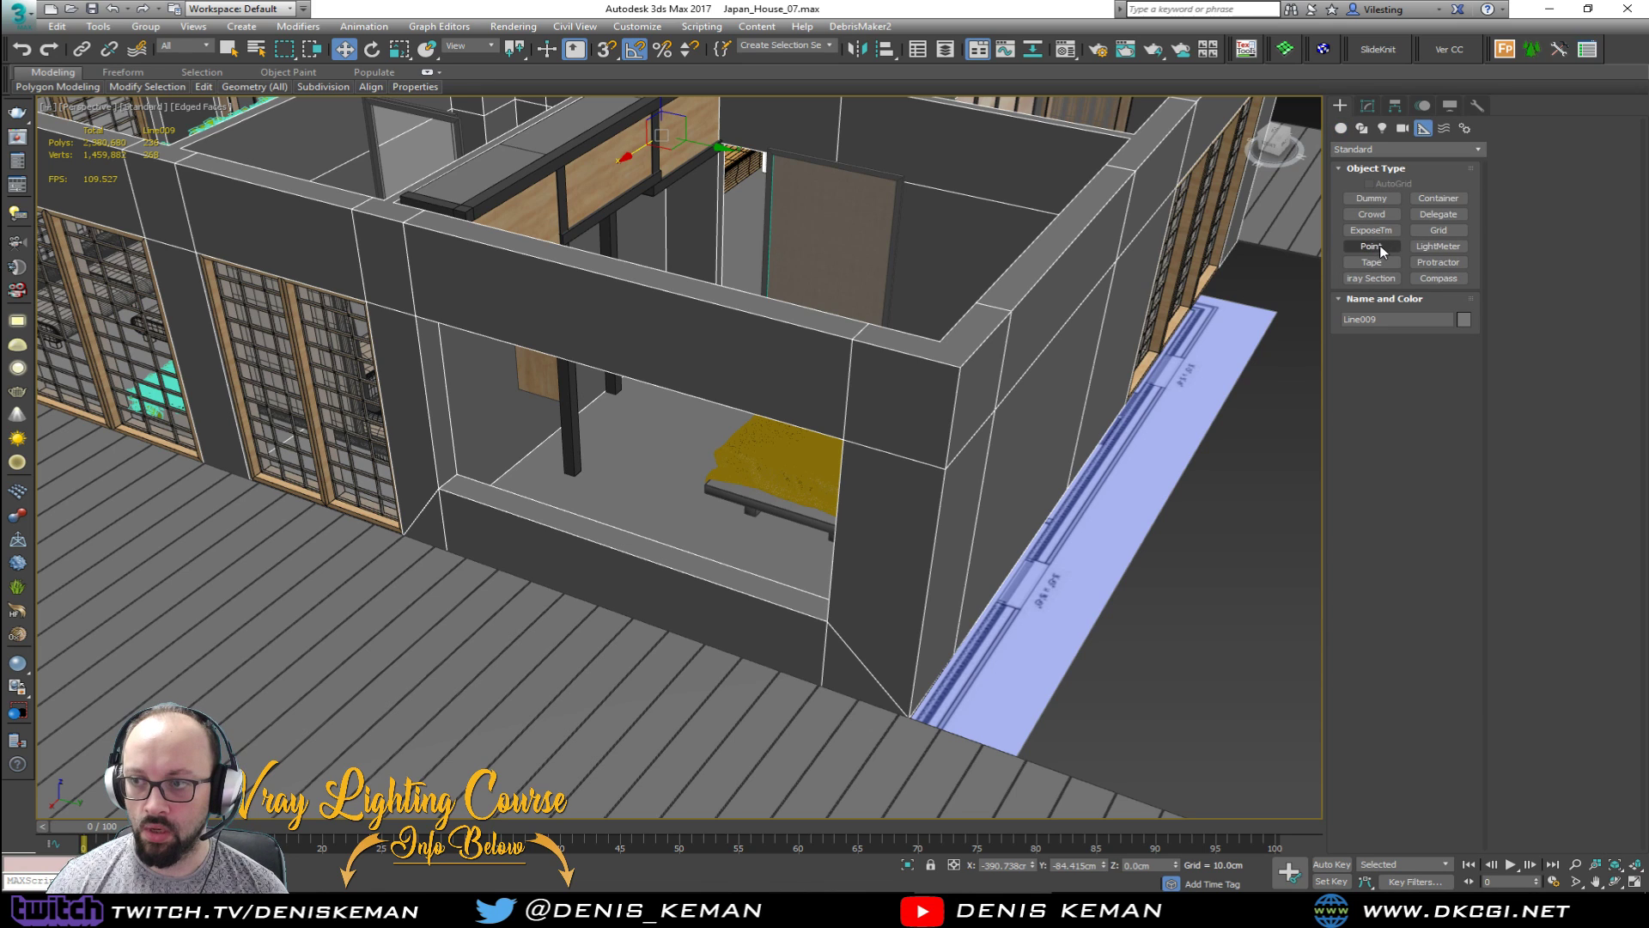
{"action": "left_click", "coordinate": [1371, 262]}
{"action": "scroll", "coordinate": [455, 481], "scroll_direction": "up", "scroll_amount": 5}
{"action": "key", "text": "s"}
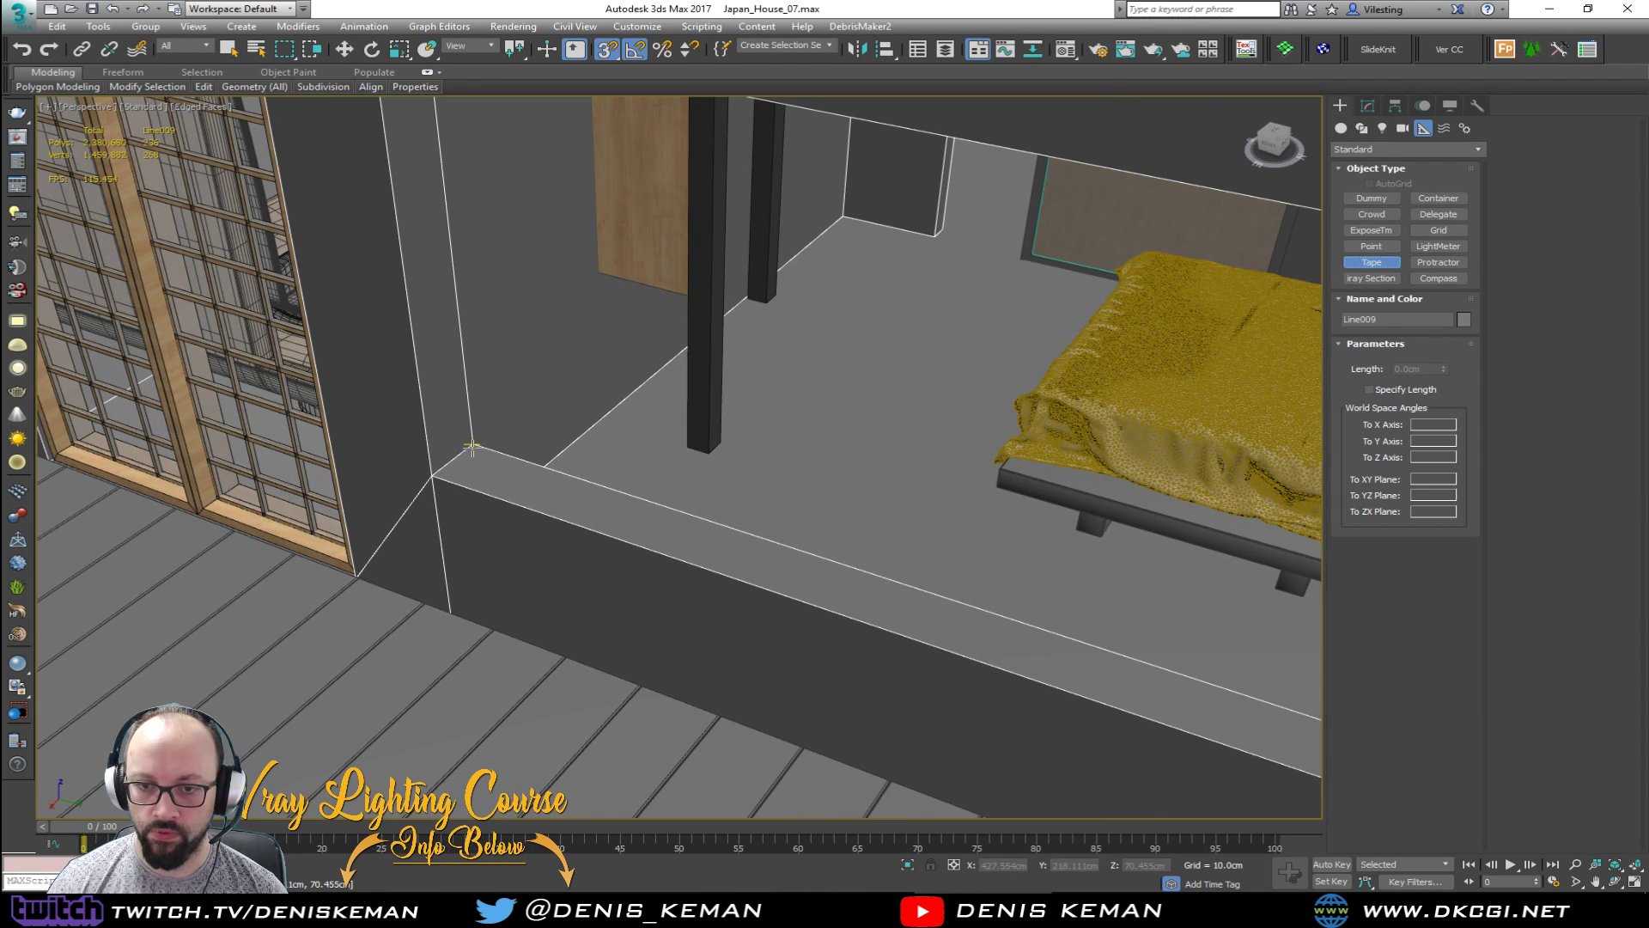
{"action": "left_click_drag", "start_coordinate": [473, 446], "coordinate": [435, 479]}
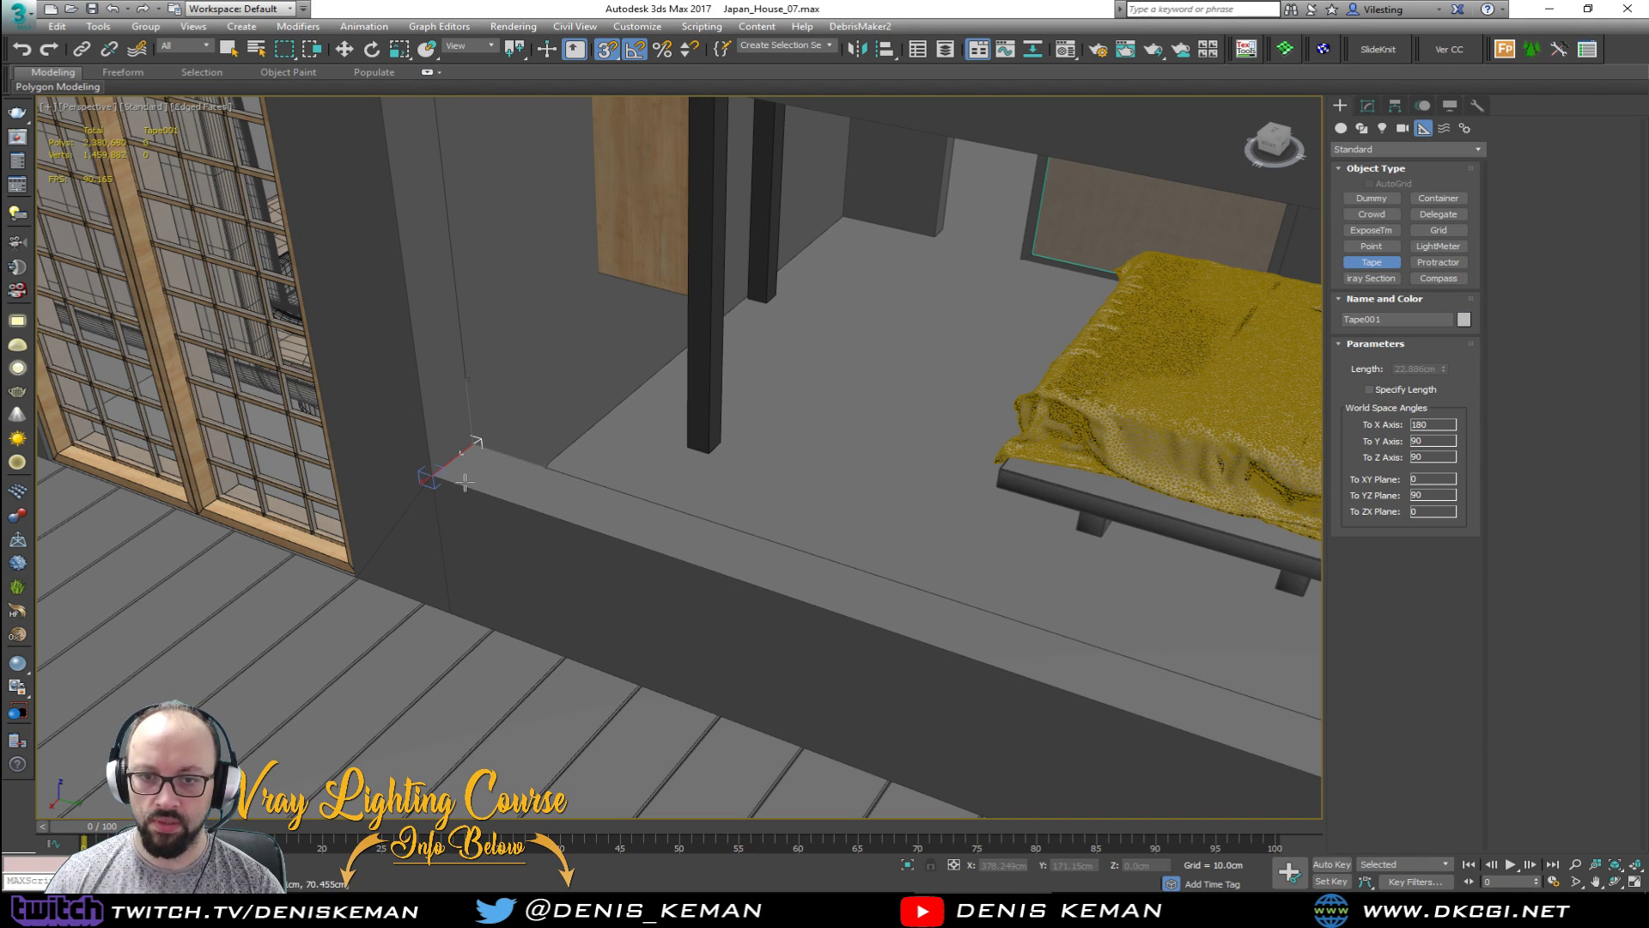
{"action": "key", "text": "ctrl+z"}
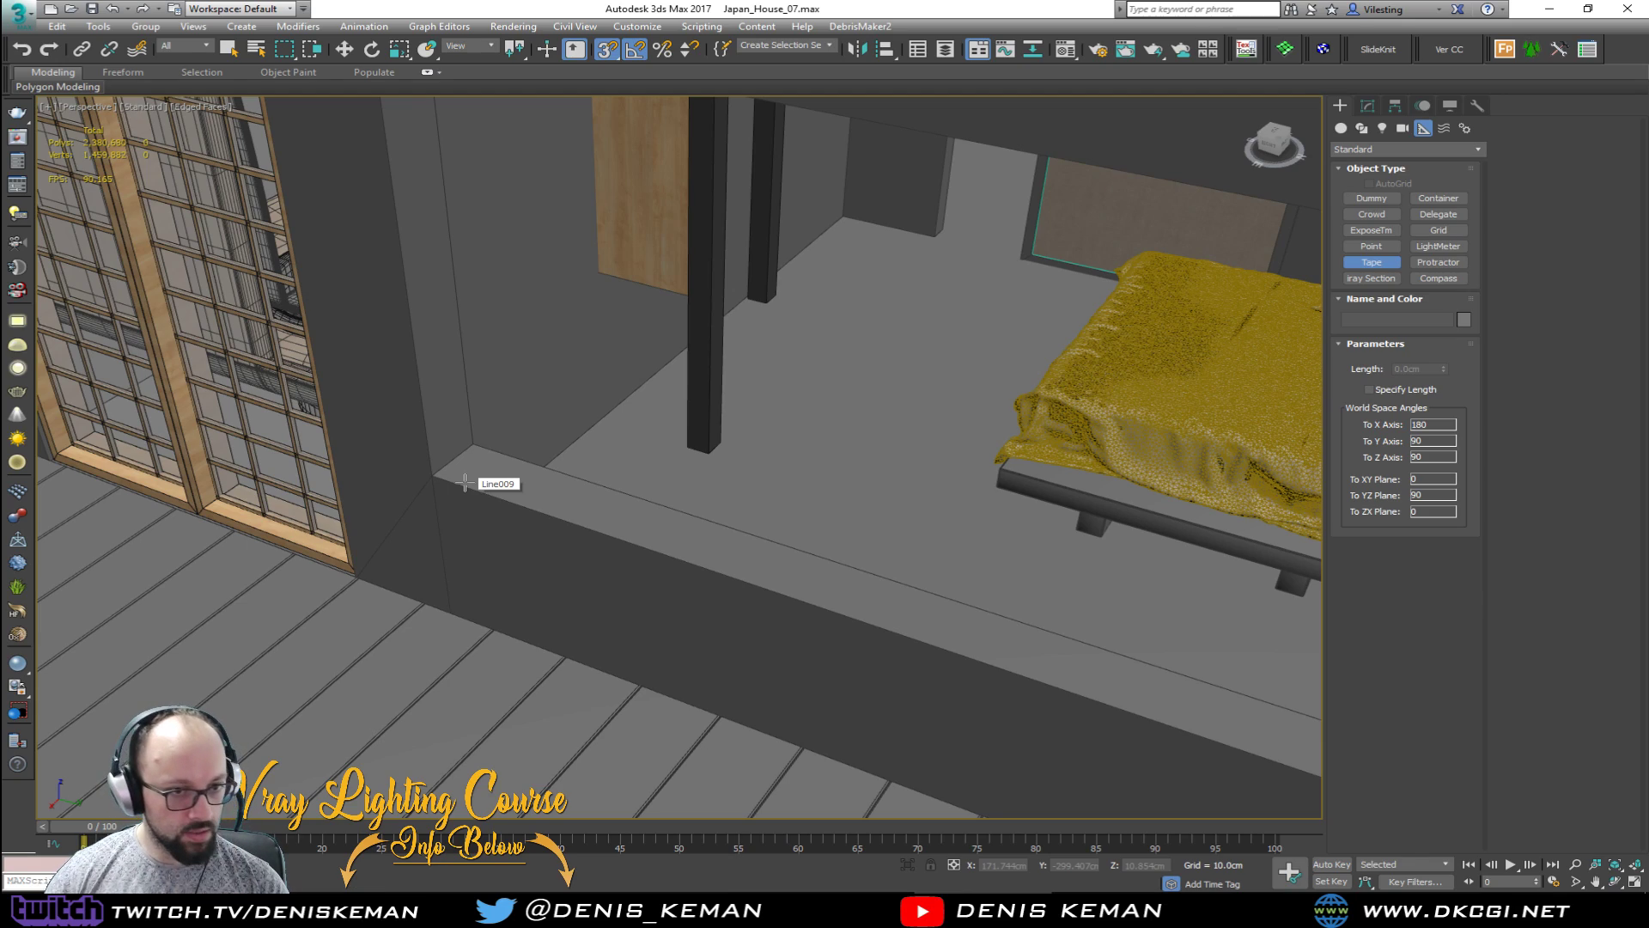
{"action": "right_click", "coordinate": [718, 450]}
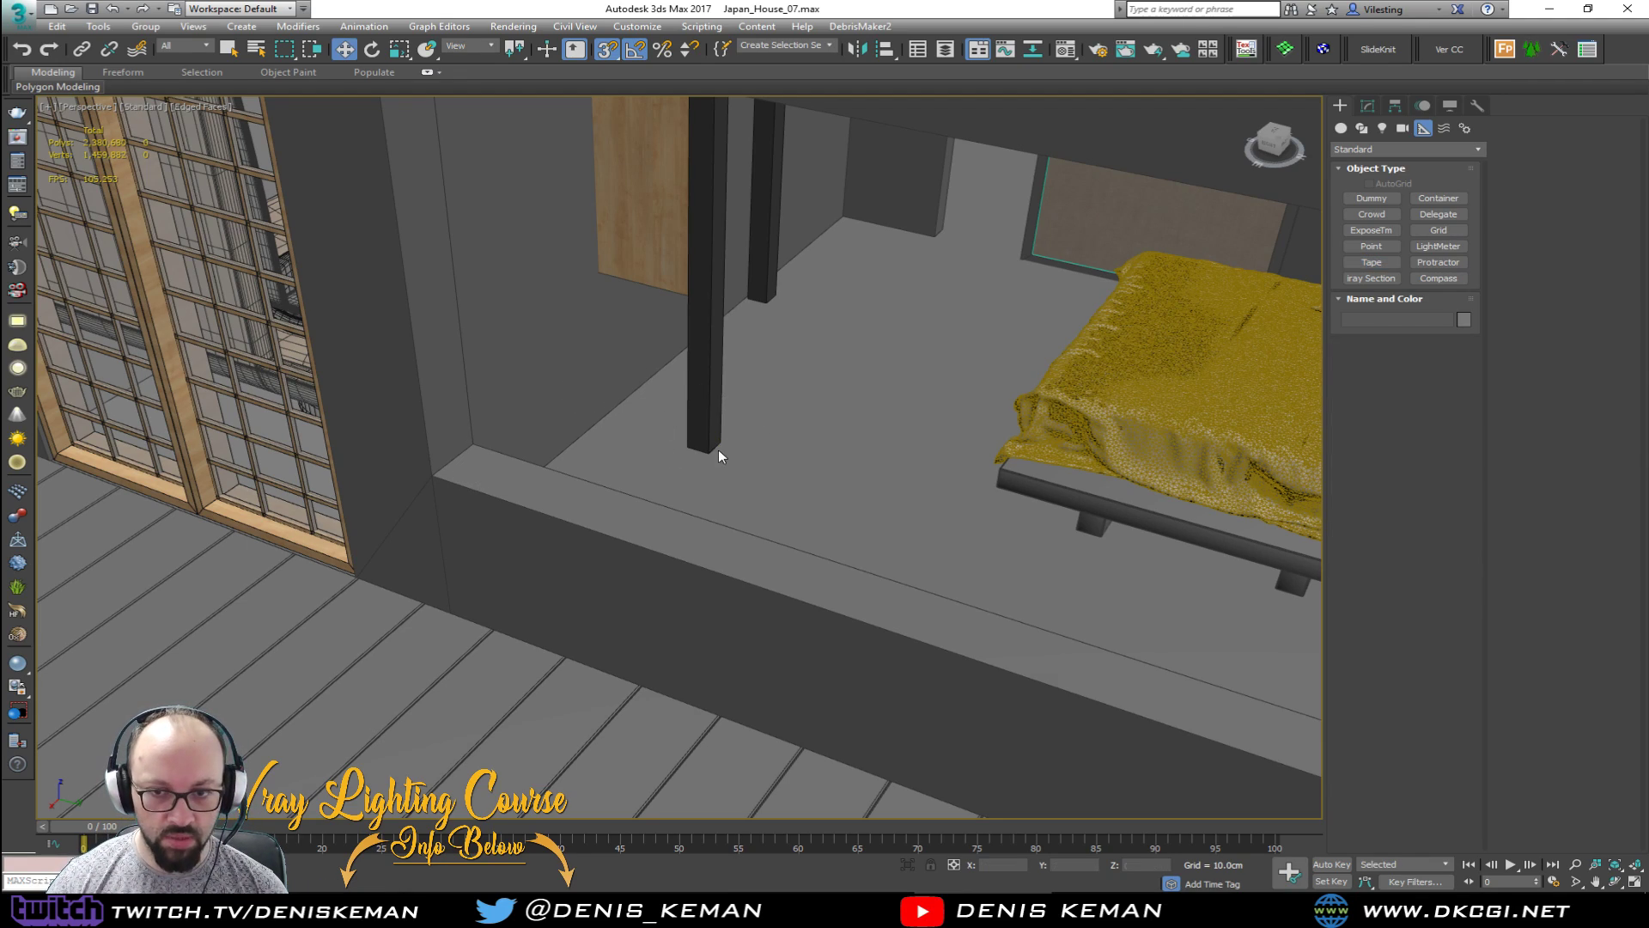
Step: Select the inner polygons of the bedroom's window wall by angle at 45, and move them about 6 cm into the room to thicken it
{"action": "scroll", "coordinate": [703, 454], "scroll_direction": "down", "scroll_amount": 8}
{"action": "middle_click_drag", "start_coordinate": [700, 455], "coordinate": [473, 517], "text": "alt"}
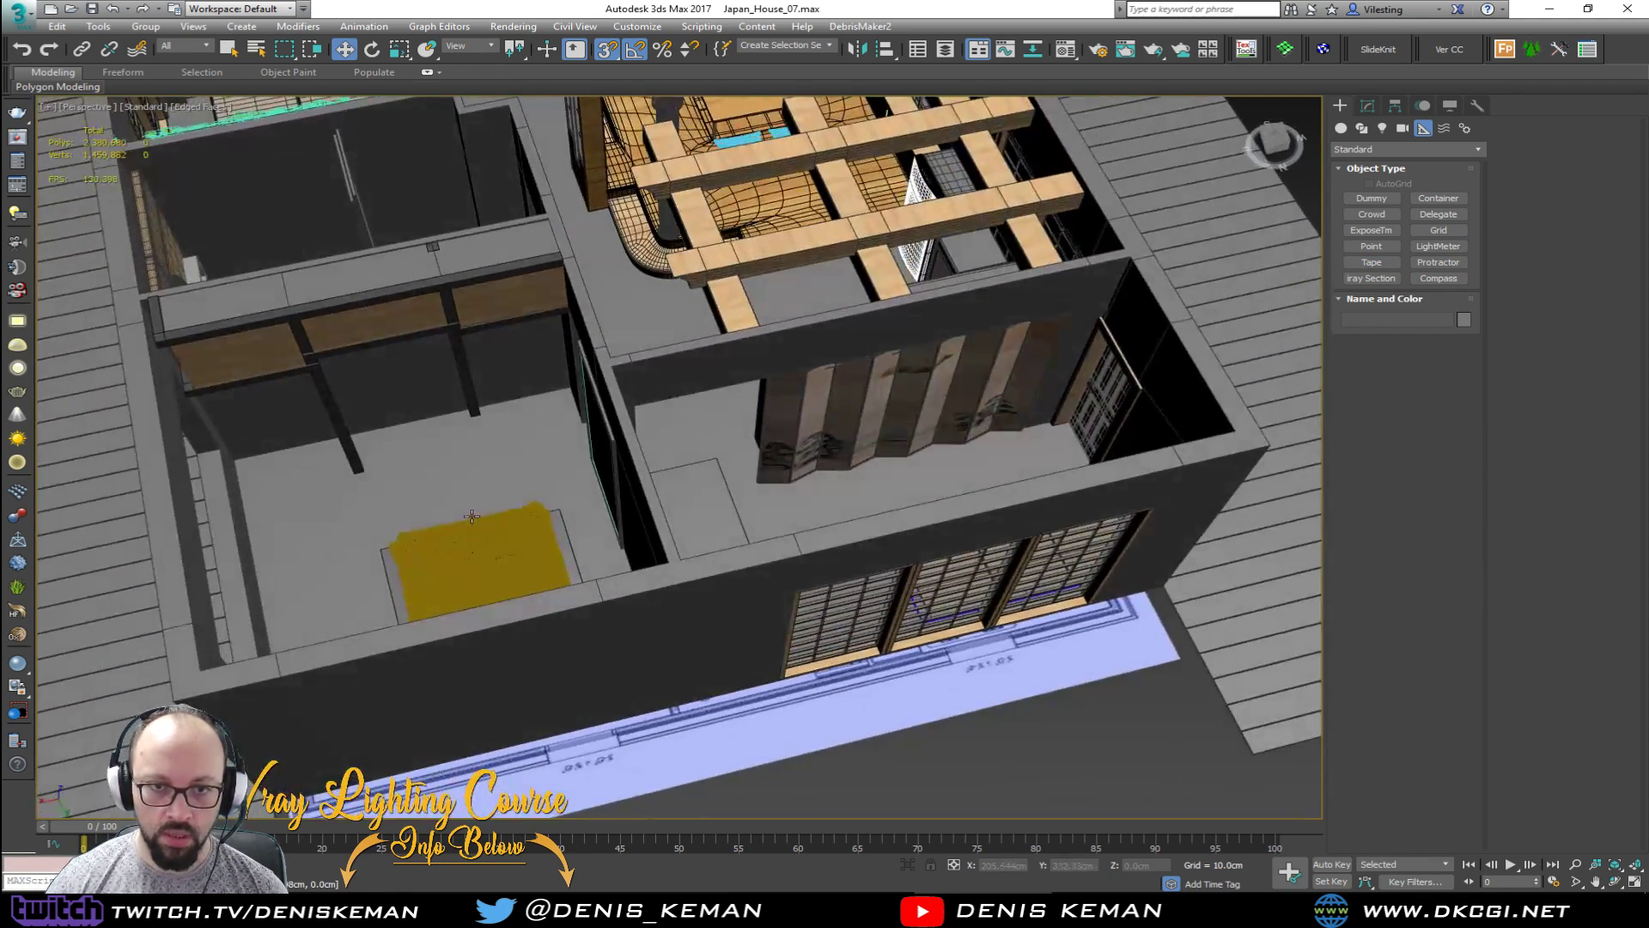
{"action": "key", "text": "1"}
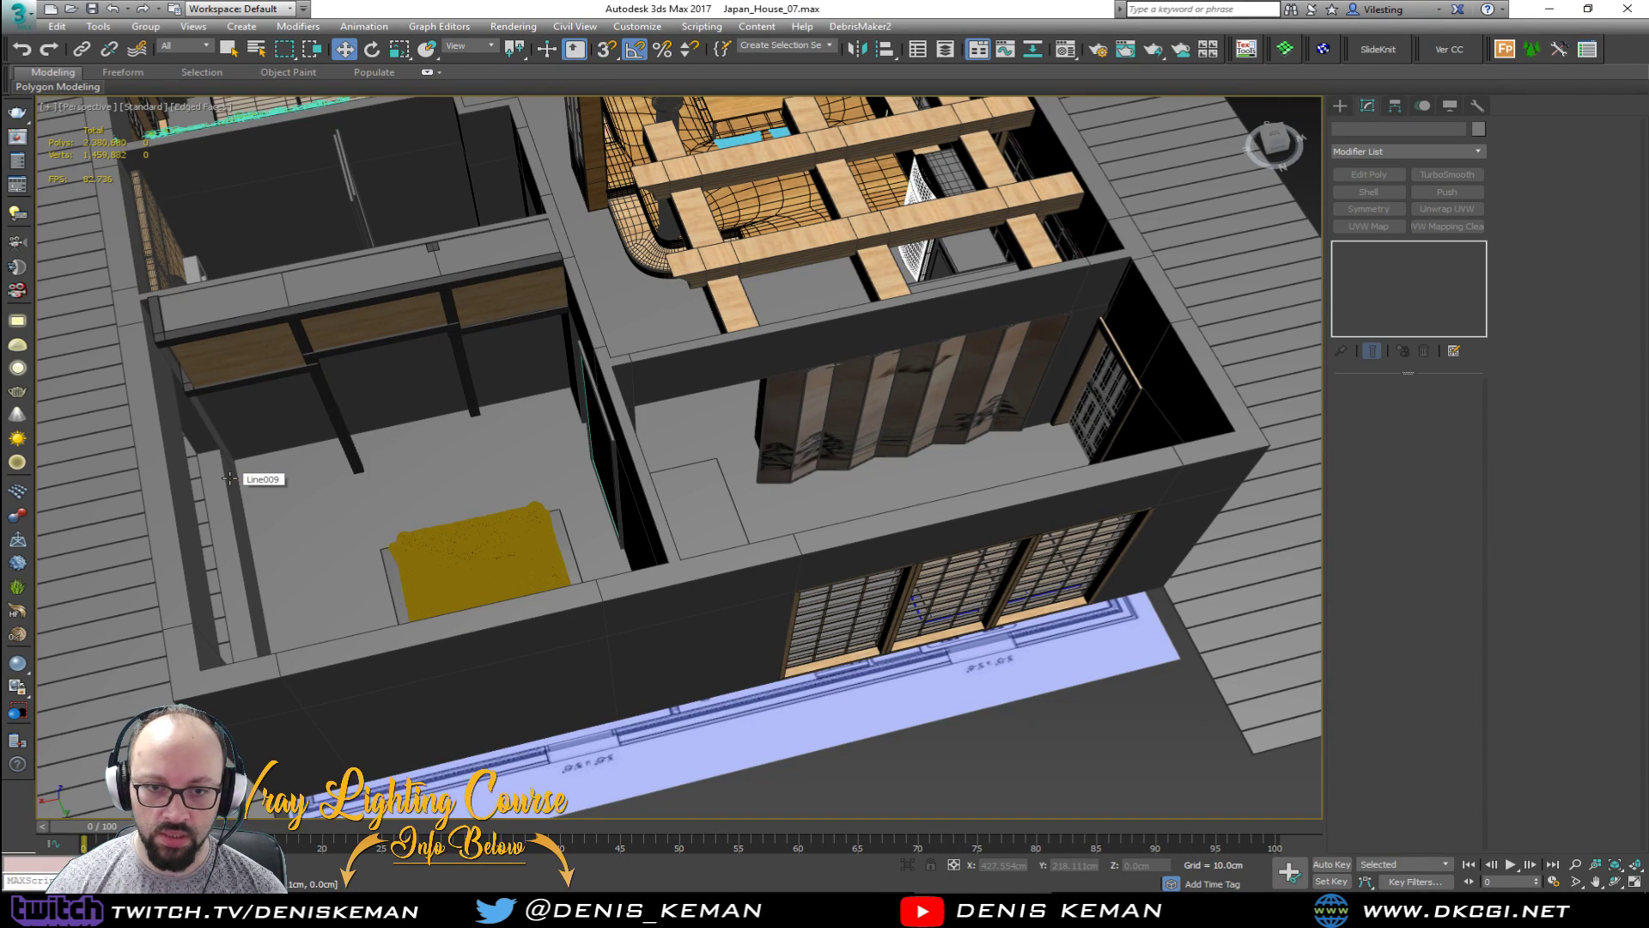
{"action": "left_click", "coordinate": [231, 478]}
{"action": "key", "text": "4"}
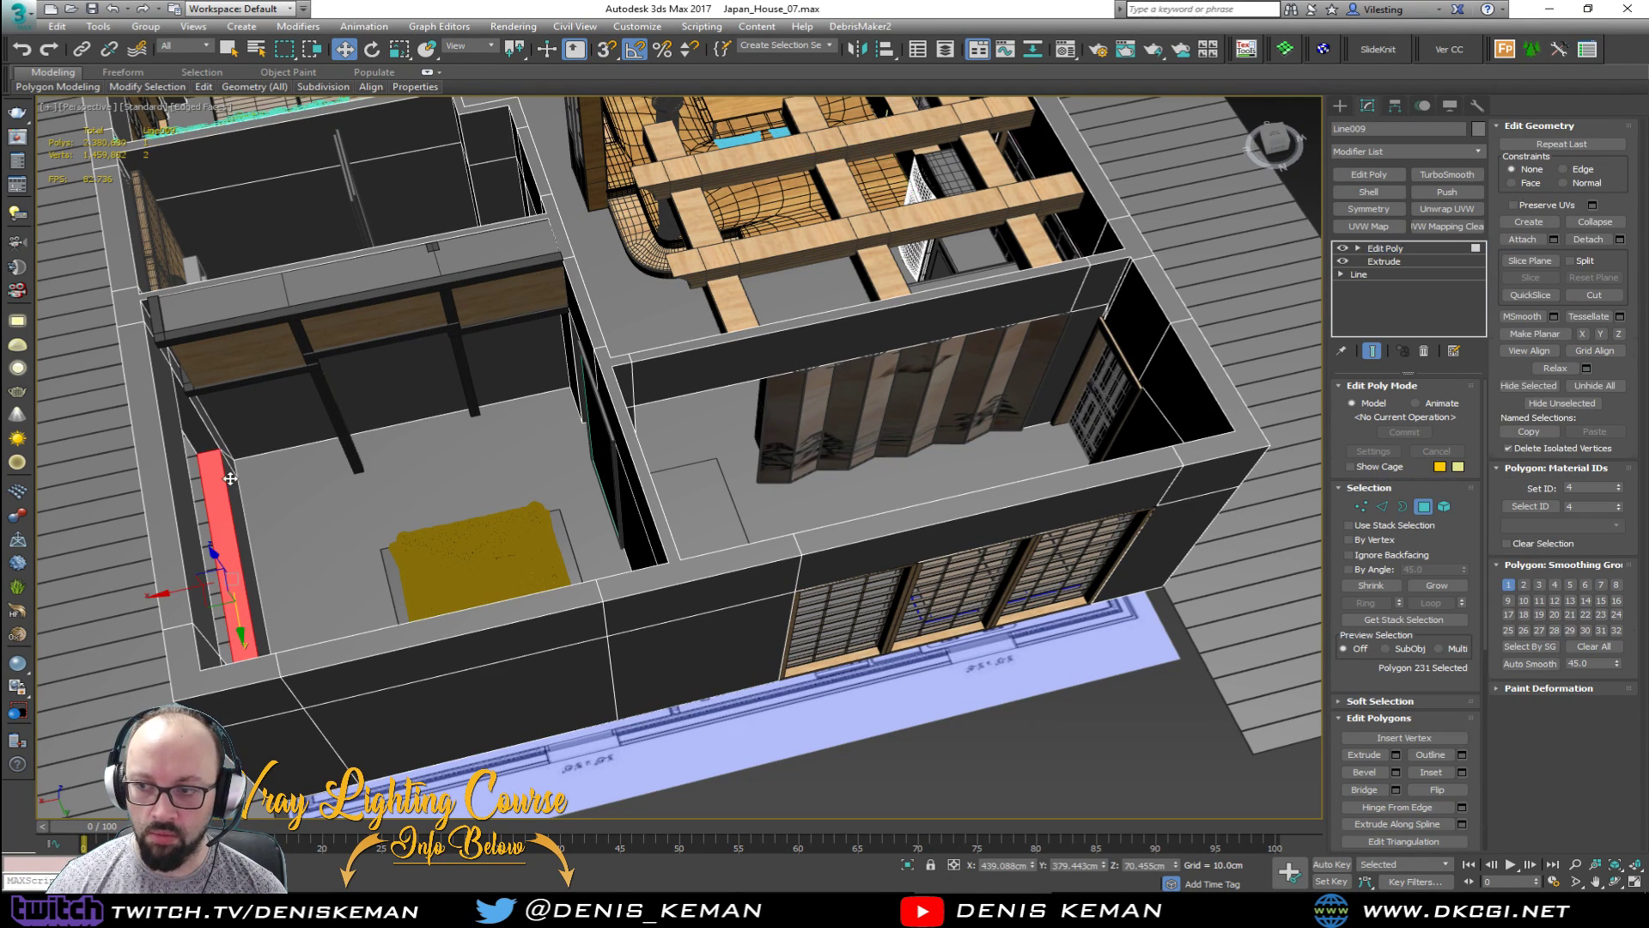
{"action": "left_click", "coordinate": [230, 478]}
{"action": "left_click", "coordinate": [1375, 569]}
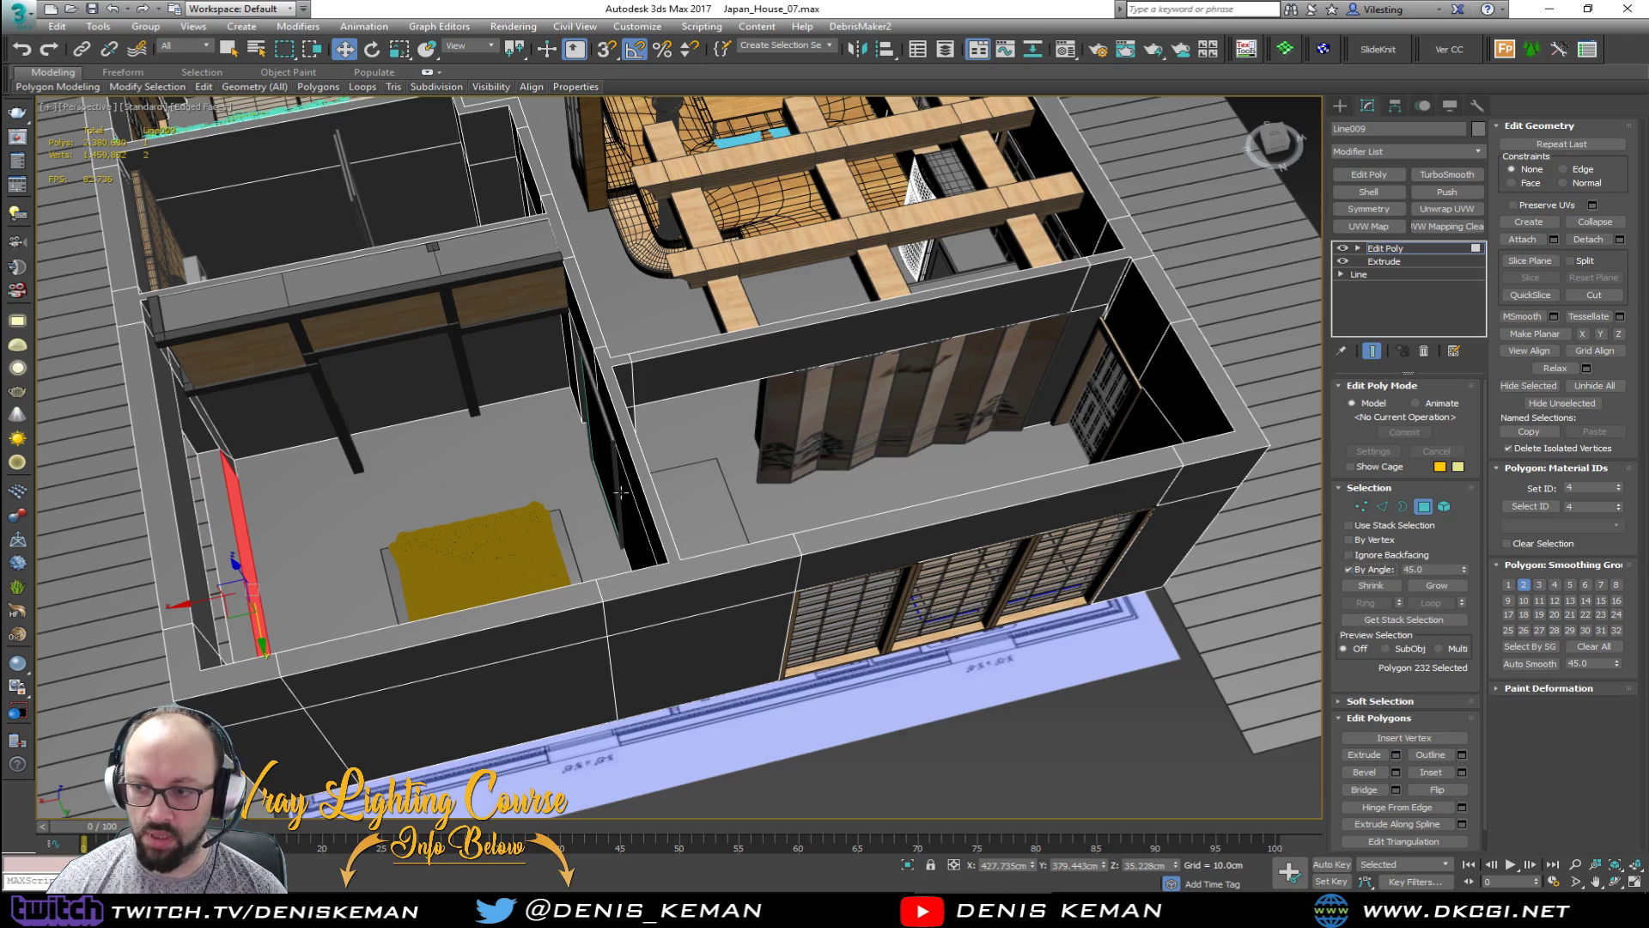
{"action": "left_click", "coordinate": [251, 541]}
{"action": "scroll", "coordinate": [341, 401], "scroll_direction": "up", "scroll_amount": 4}
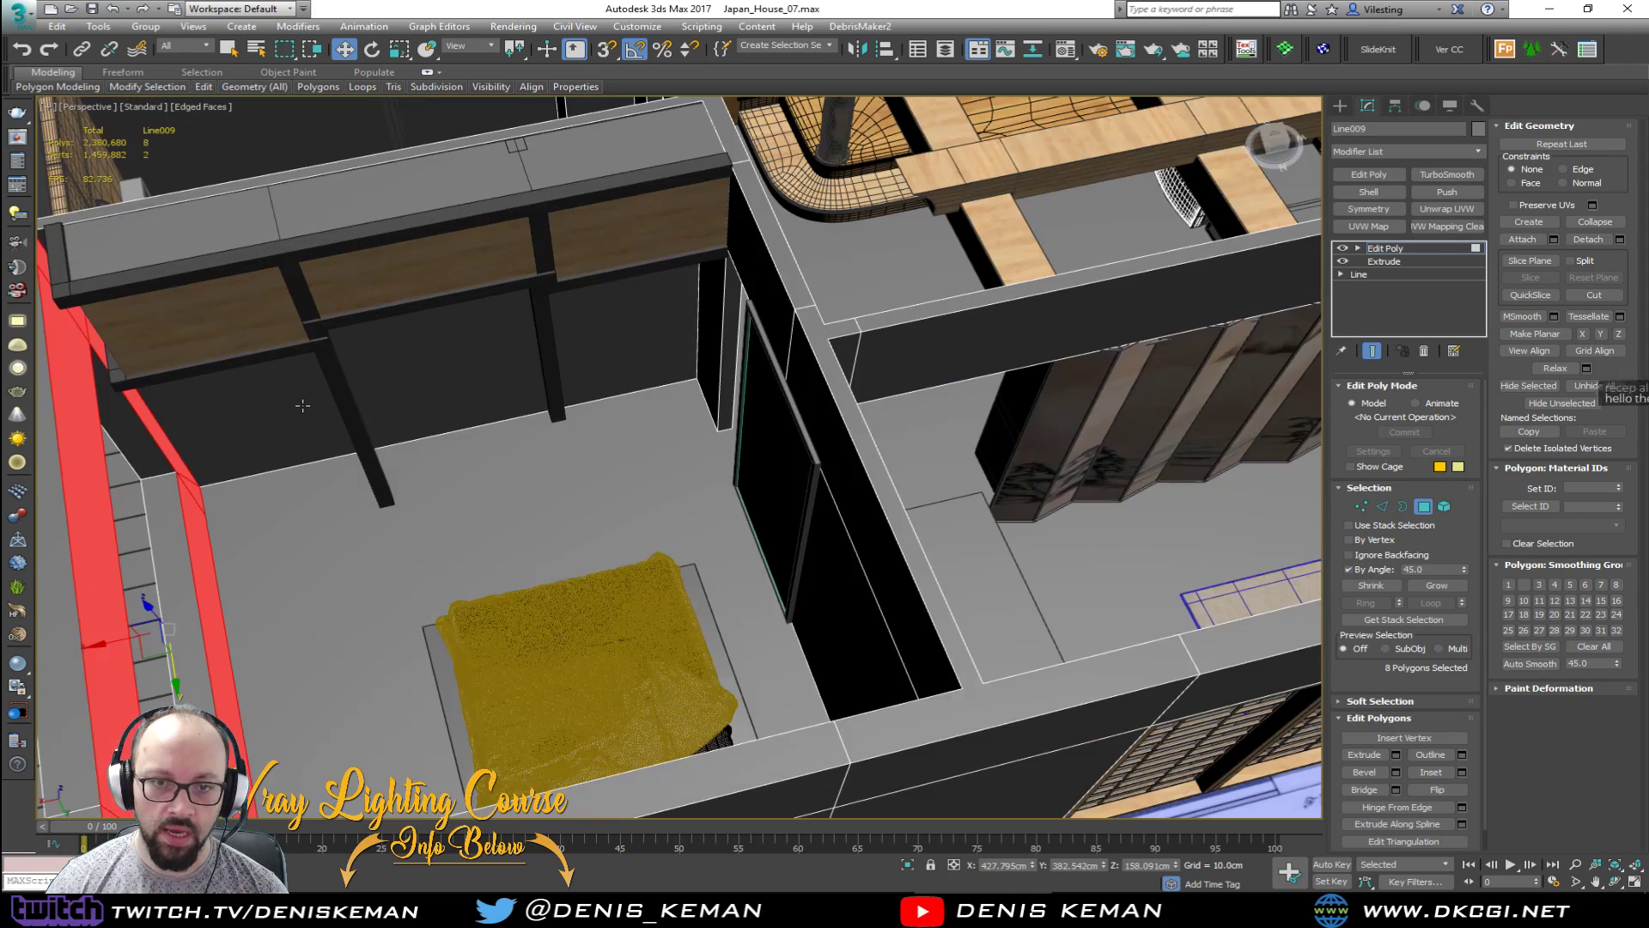
{"action": "scroll", "coordinate": [341, 401], "scroll_direction": "down", "scroll_amount": 1}
{"action": "middle_click_drag", "start_coordinate": [347, 399], "coordinate": [507, 416]}
{"action": "scroll", "coordinate": [499, 429], "scroll_direction": "up", "scroll_amount": 2}
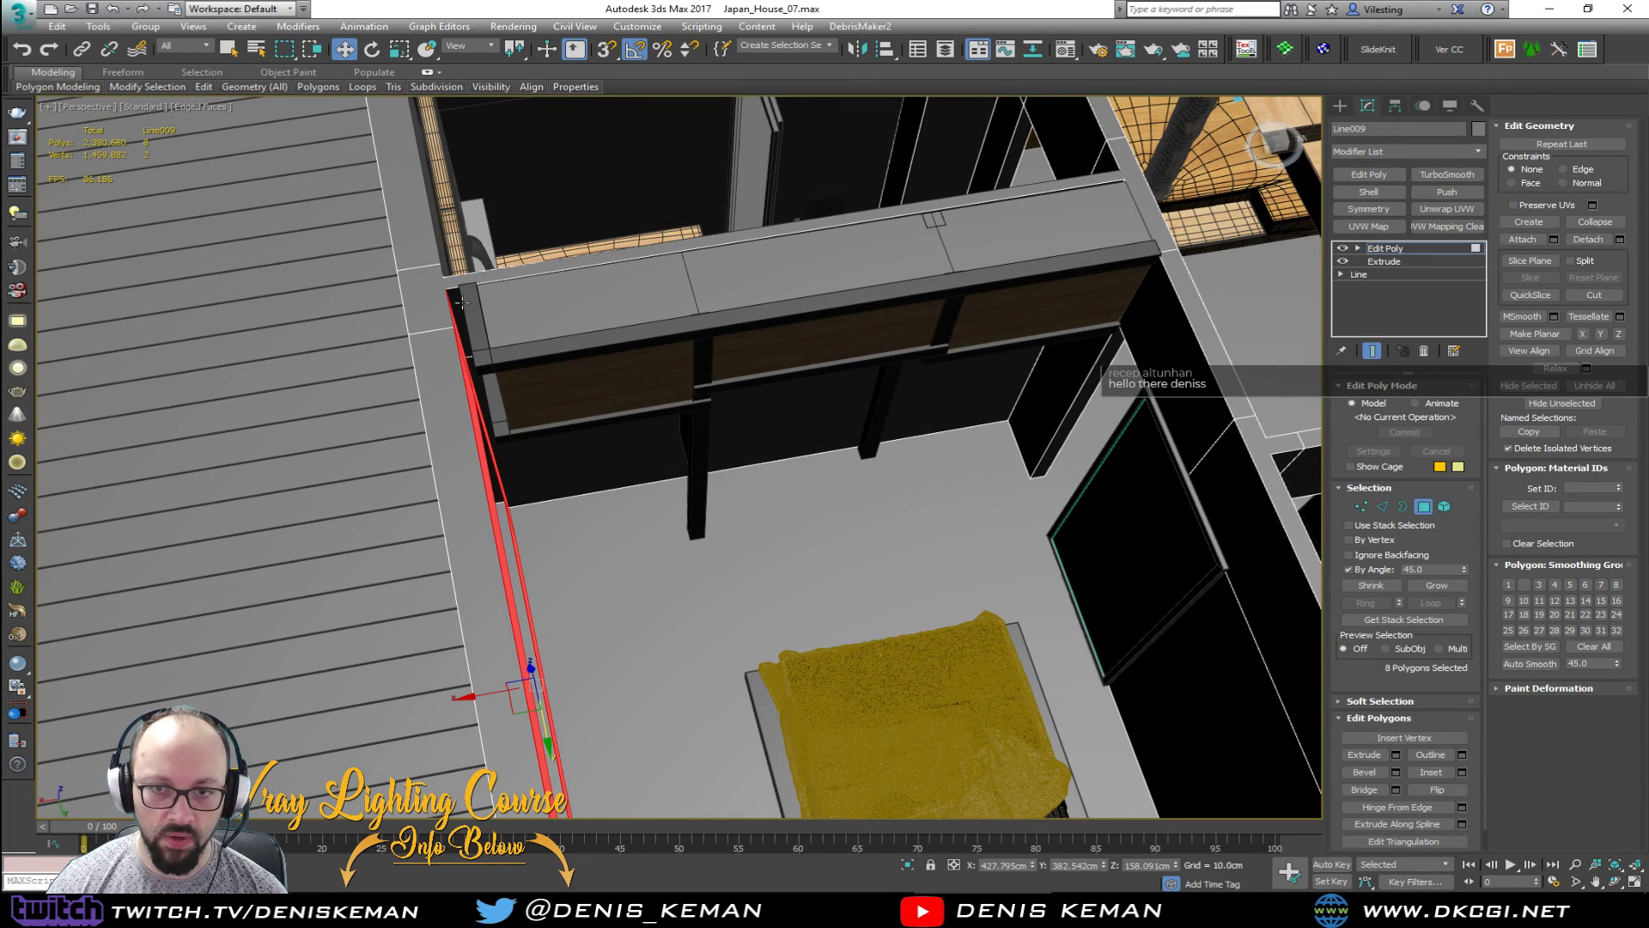
{"action": "middle_click_drag", "start_coordinate": [476, 343], "coordinate": [570, 403], "text": "alt"}
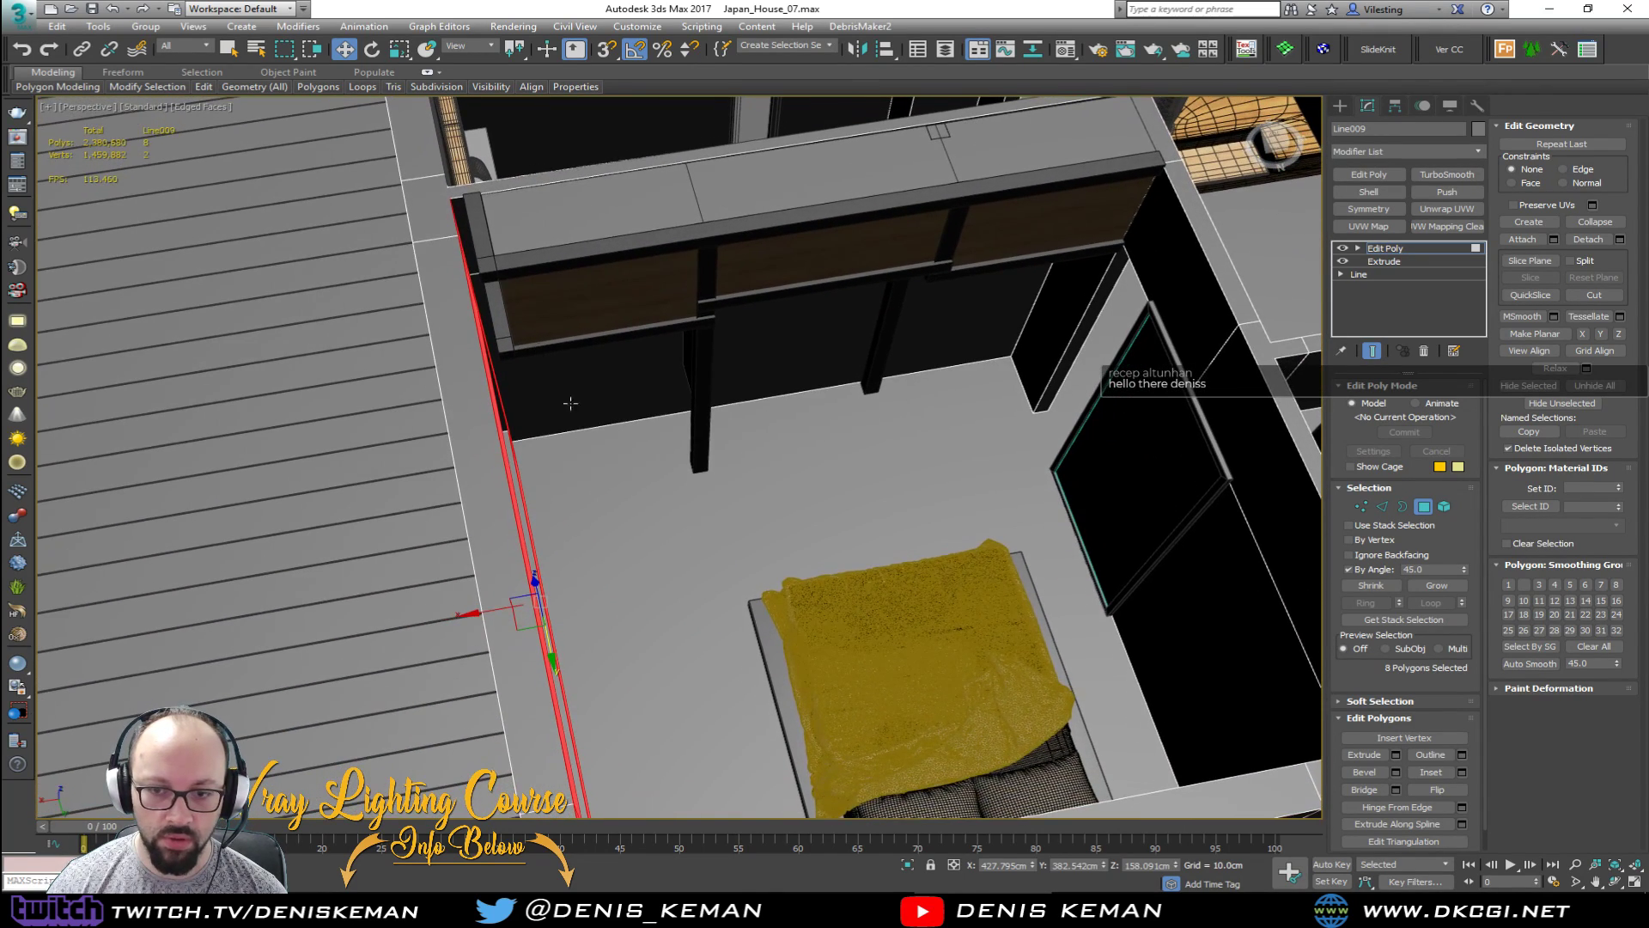
{"action": "left_click_drag", "start_coordinate": [505, 613], "coordinate": [510, 612]}
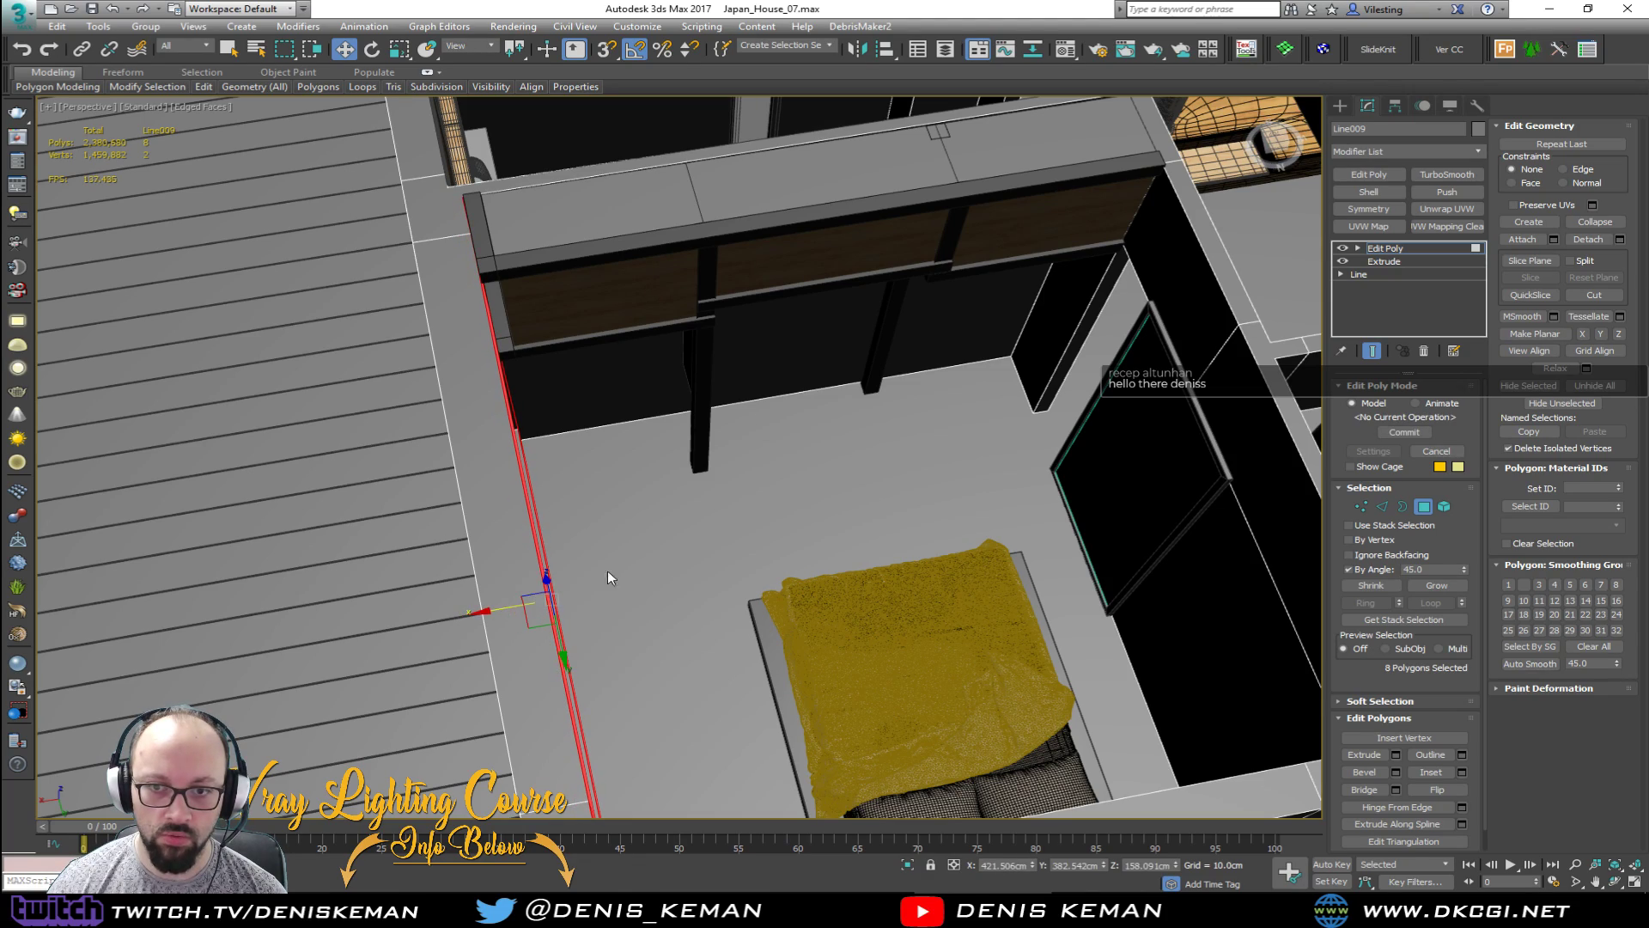
{"action": "middle_click_drag", "start_coordinate": [606, 570], "coordinate": [513, 372], "text": "alt"}
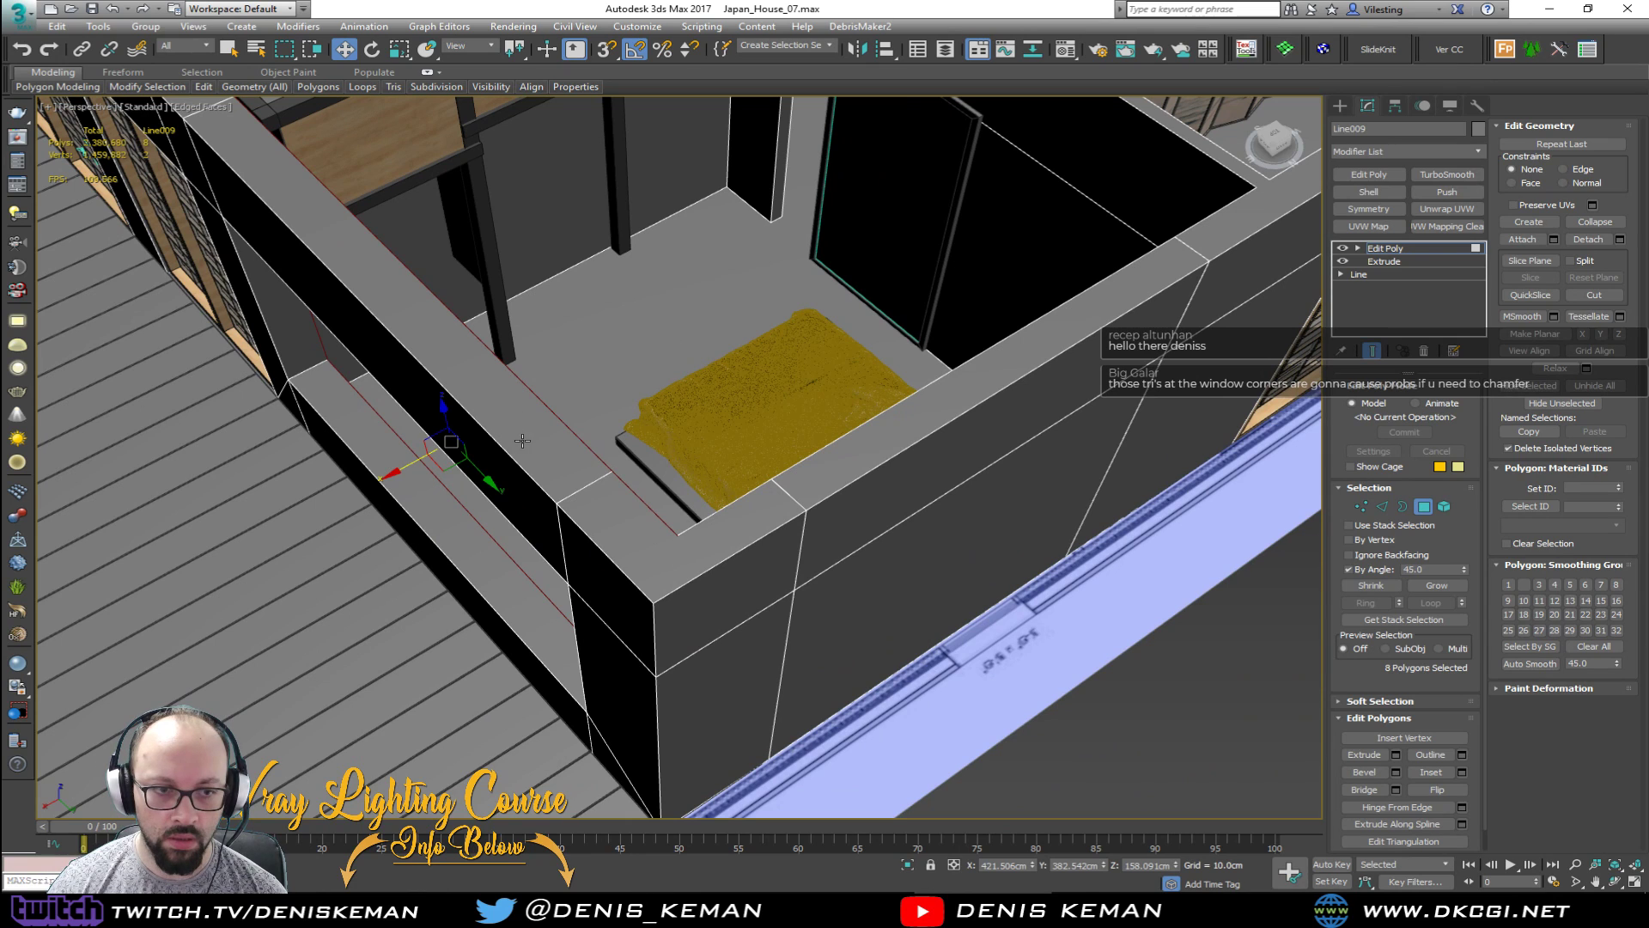
{"action": "middle_click_drag", "start_coordinate": [493, 546], "coordinate": [625, 434]}
{"action": "scroll", "coordinate": [625, 435], "scroll_direction": "down", "scroll_amount": 3}
{"action": "left_click", "coordinate": [1428, 514]}
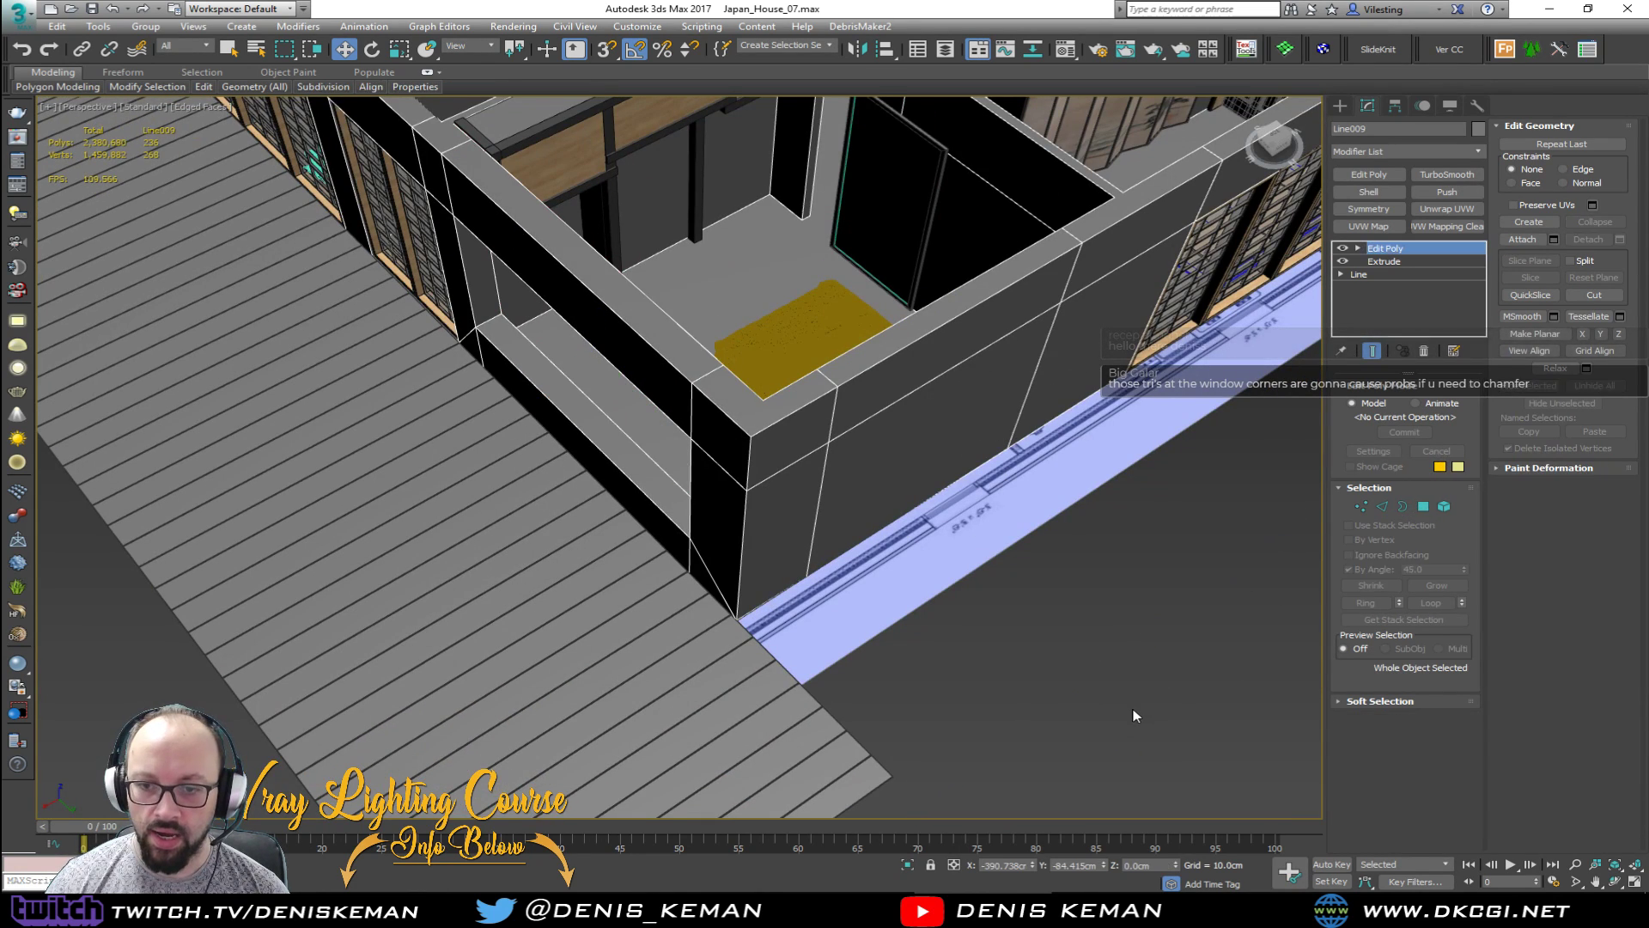
Step: Check the low wall's corner edges and the shading around the bedroom window opening from outside, with edge display turned off
{"action": "left_click", "coordinate": [1135, 715]}
{"action": "middle_click_drag", "start_coordinate": [721, 515], "coordinate": [767, 396], "text": "alt"}
{"action": "left_click", "coordinate": [767, 395]}
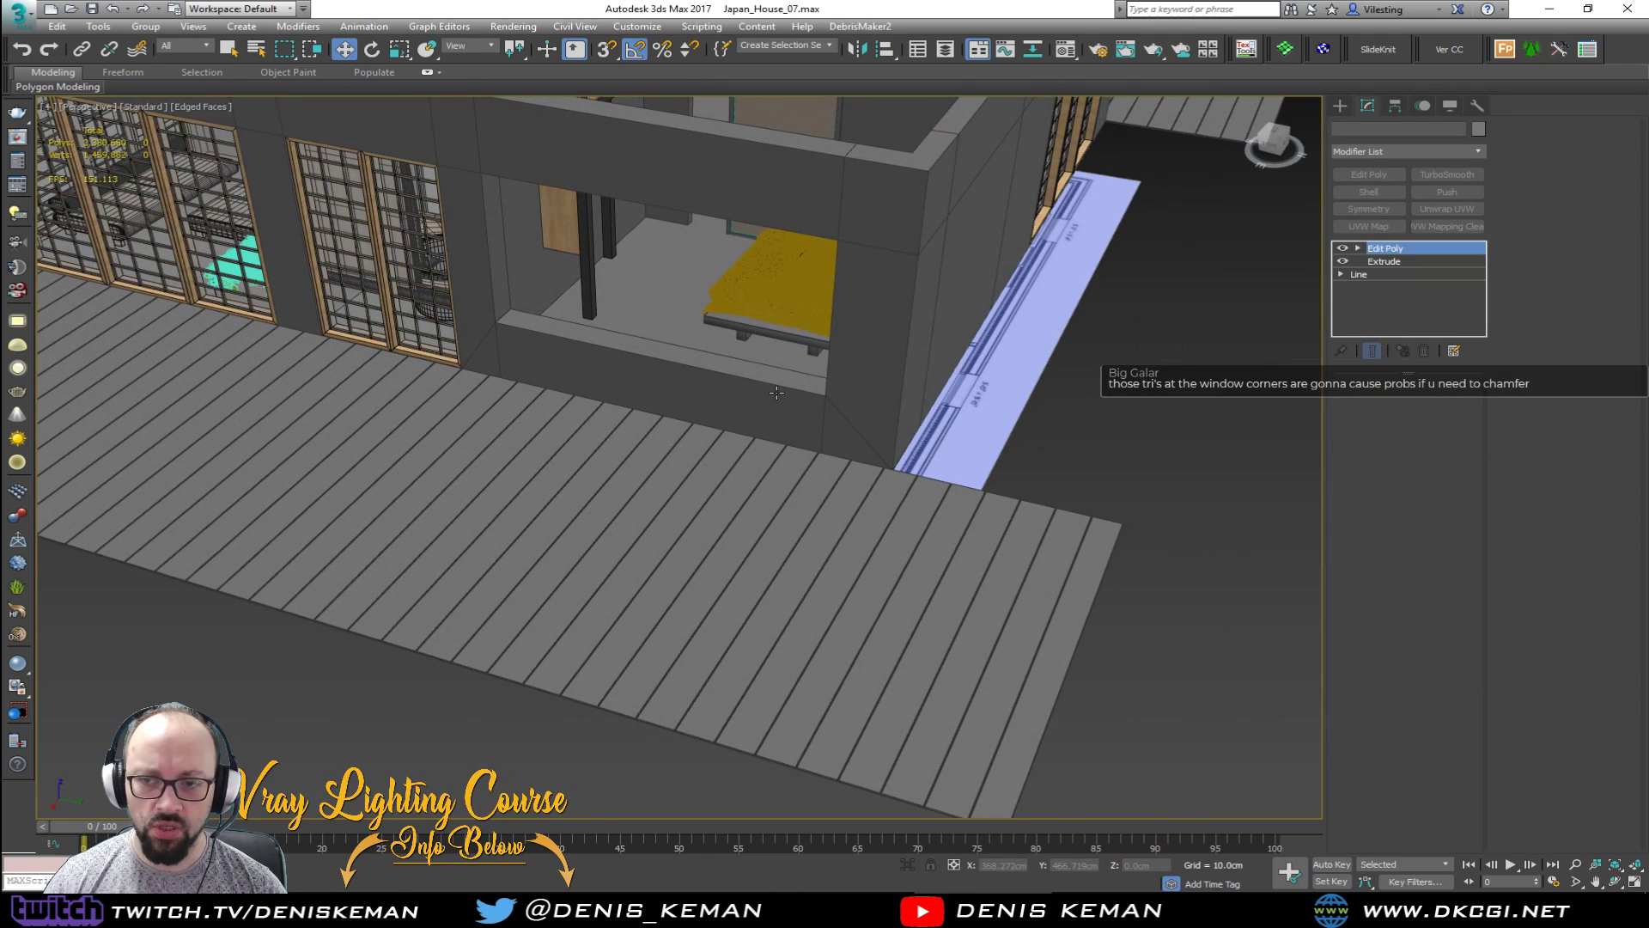
{"action": "scroll", "coordinate": [773, 393], "scroll_direction": "up", "scroll_amount": 3}
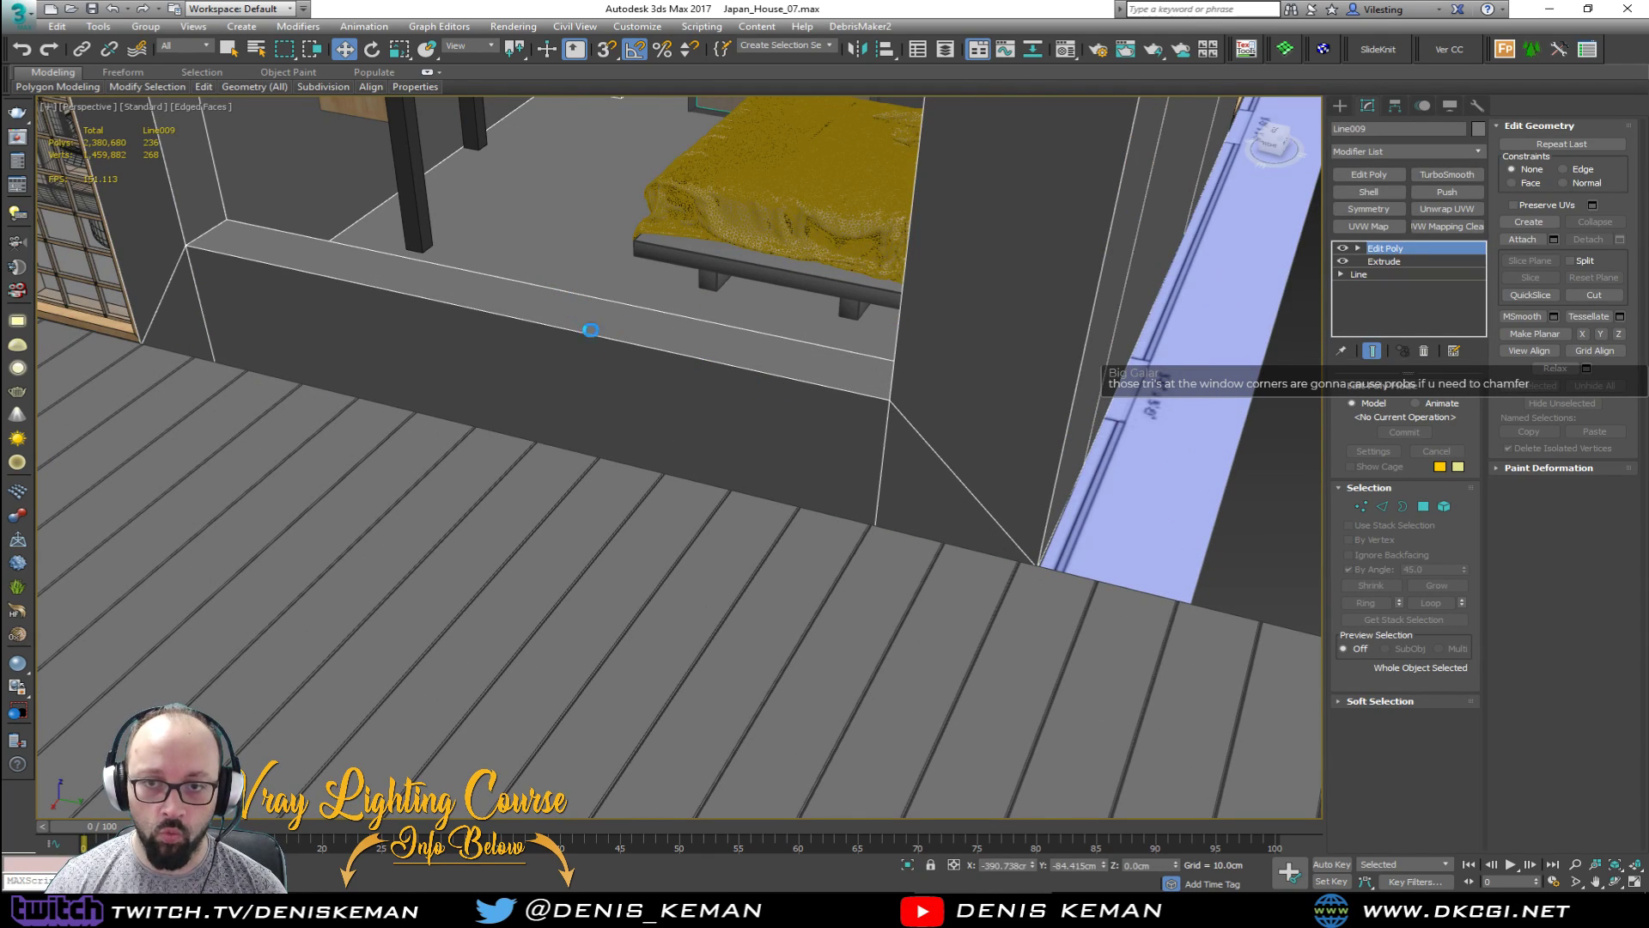
{"action": "key", "text": "F4"}
{"action": "middle_click_drag", "start_coordinate": [430, 172], "coordinate": [596, 430]}
{"action": "scroll", "coordinate": [596, 429], "scroll_direction": "down", "scroll_amount": 3}
{"action": "mouse_move", "coordinate": [612, 351]}
{"action": "middle_mouse_down", "text": "alt"}
{"action": "mouse_move", "coordinate": [527, 369]}
{"action": "mouse_move", "coordinate": [602, 346]}
{"action": "middle_mouse_up", "text": "alt"}
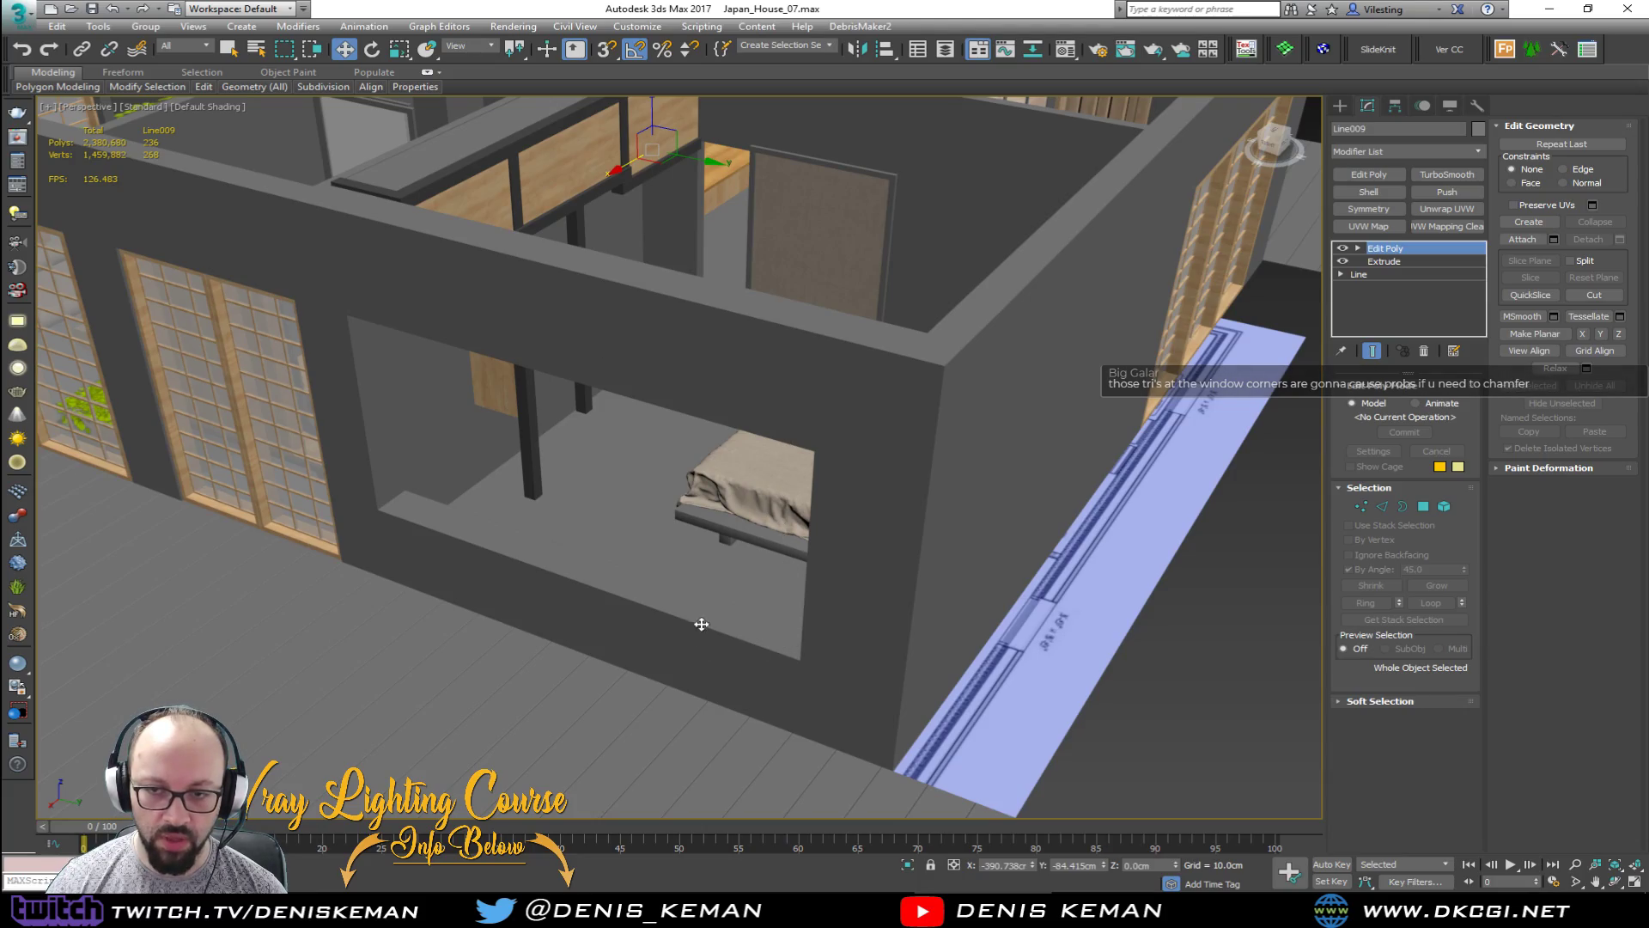
Step: Examine the edge layout on the inner wall corner beside the hanging scroll, and compare it with the adjoining walls
{"action": "scroll", "coordinate": [840, 336], "scroll_direction": "down", "scroll_amount": 2}
{"action": "middle_click_drag", "start_coordinate": [840, 335], "coordinate": [805, 469]}
{"action": "scroll", "coordinate": [804, 469], "scroll_direction": "down", "scroll_amount": 3}
{"action": "middle_click_drag", "start_coordinate": [871, 359], "coordinate": [544, 362], "text": "alt"}
{"action": "scroll", "coordinate": [699, 264], "scroll_direction": "up", "scroll_amount": 8}
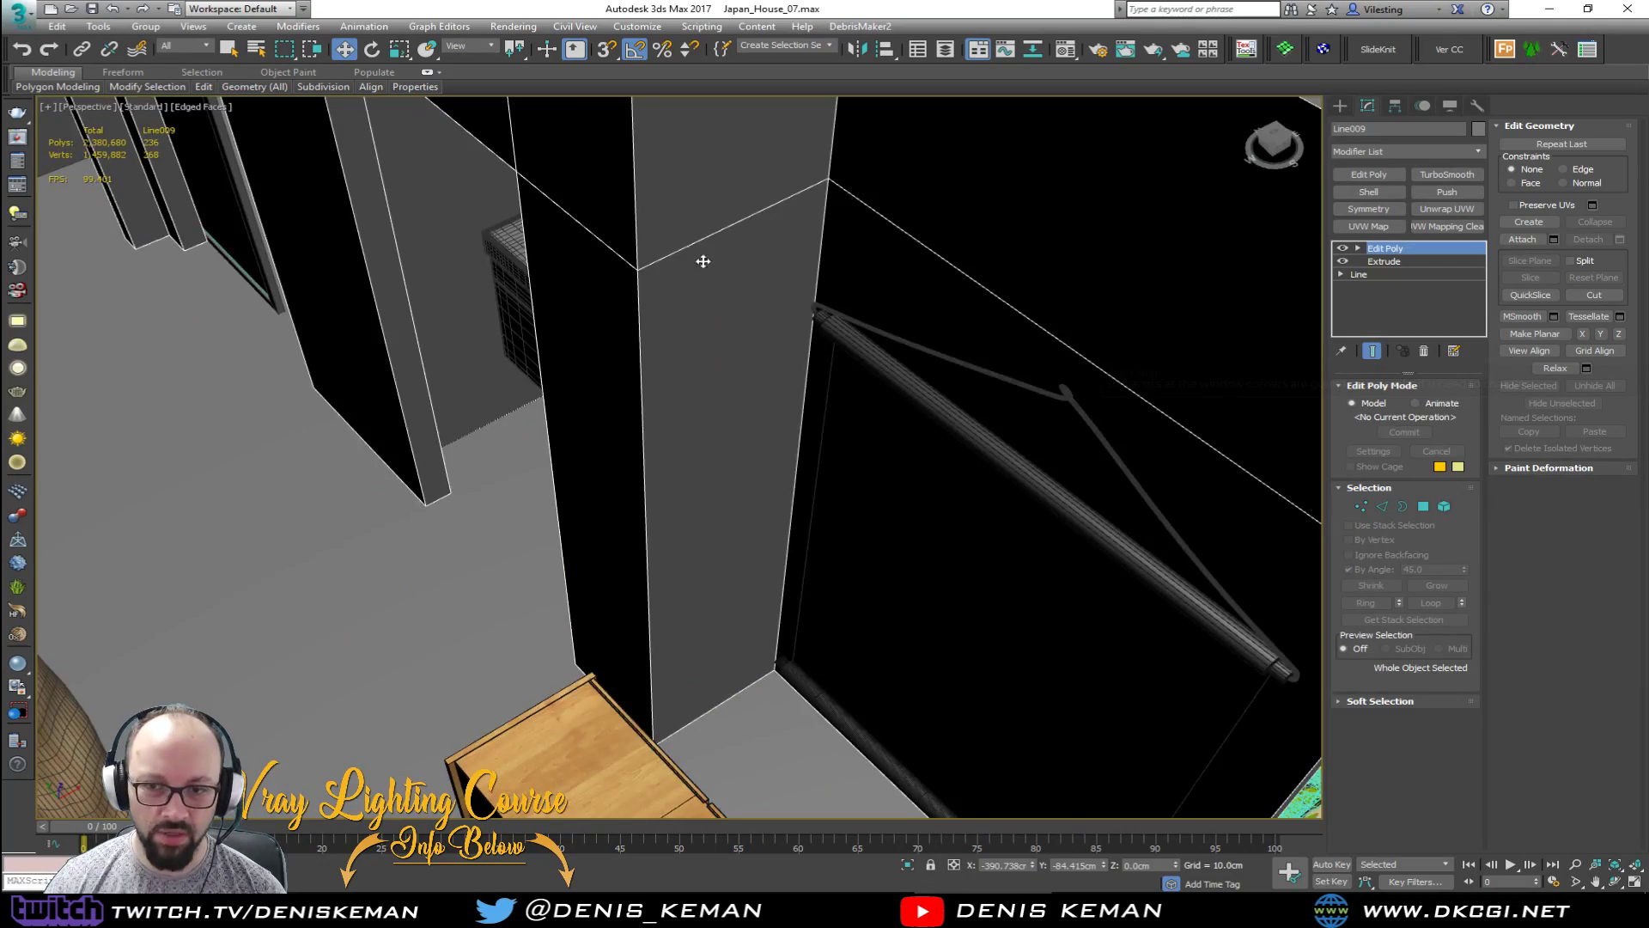
{"action": "scroll", "coordinate": [740, 467], "scroll_direction": "down", "scroll_amount": 5}
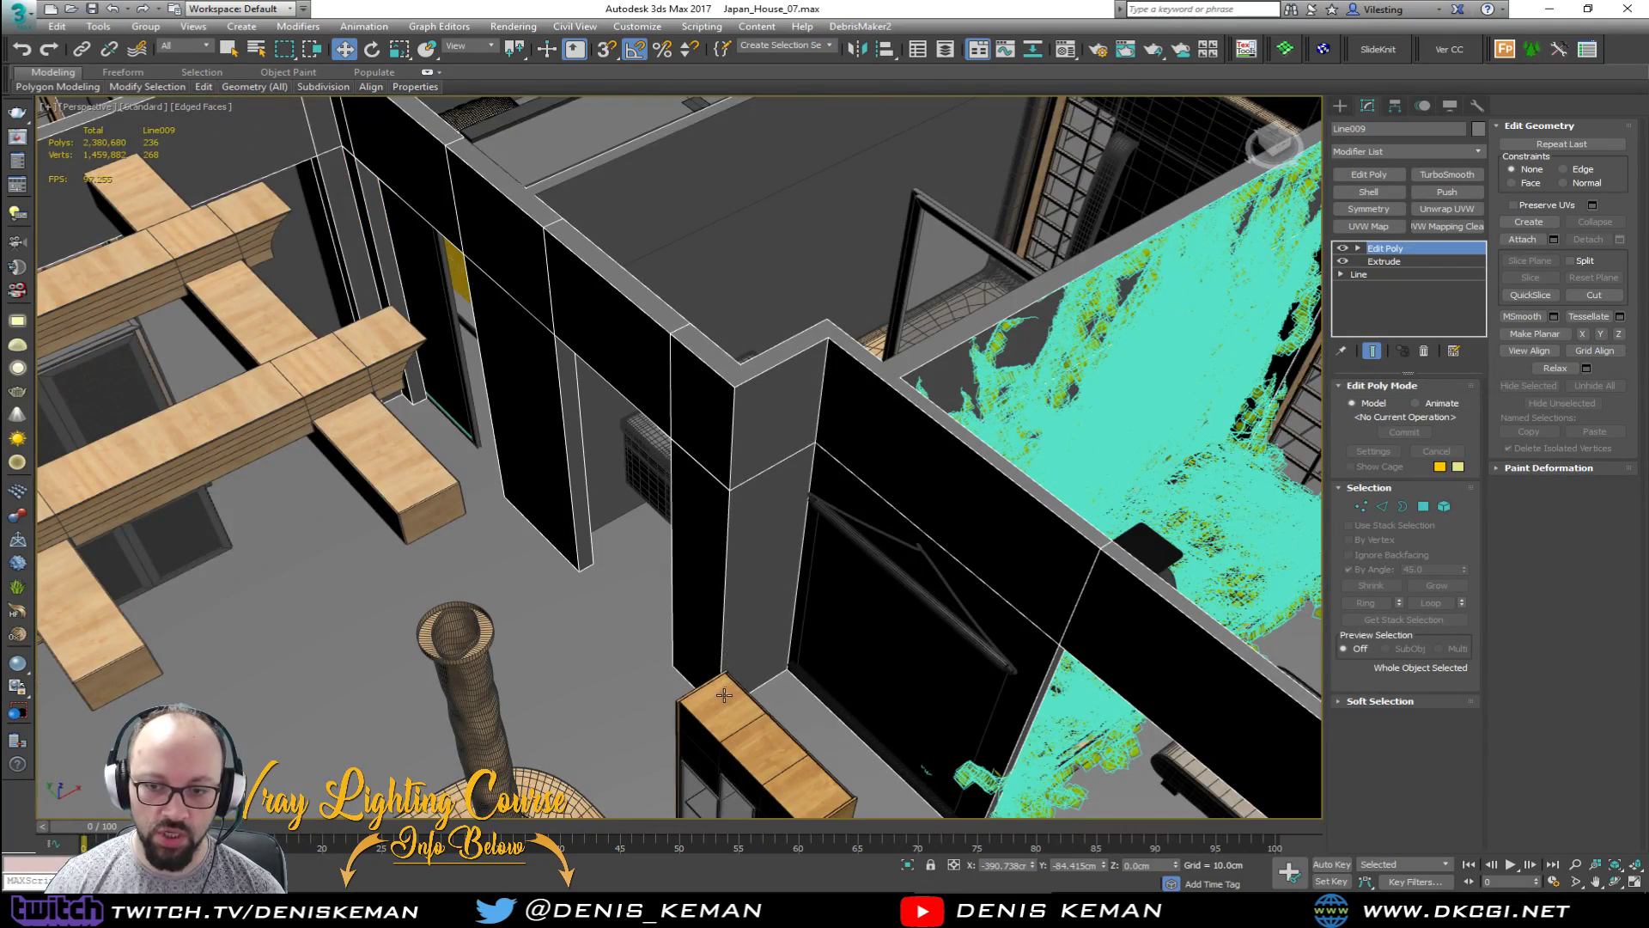
{"action": "middle_click_drag", "start_coordinate": [675, 551], "coordinate": [749, 376], "text": "alt"}
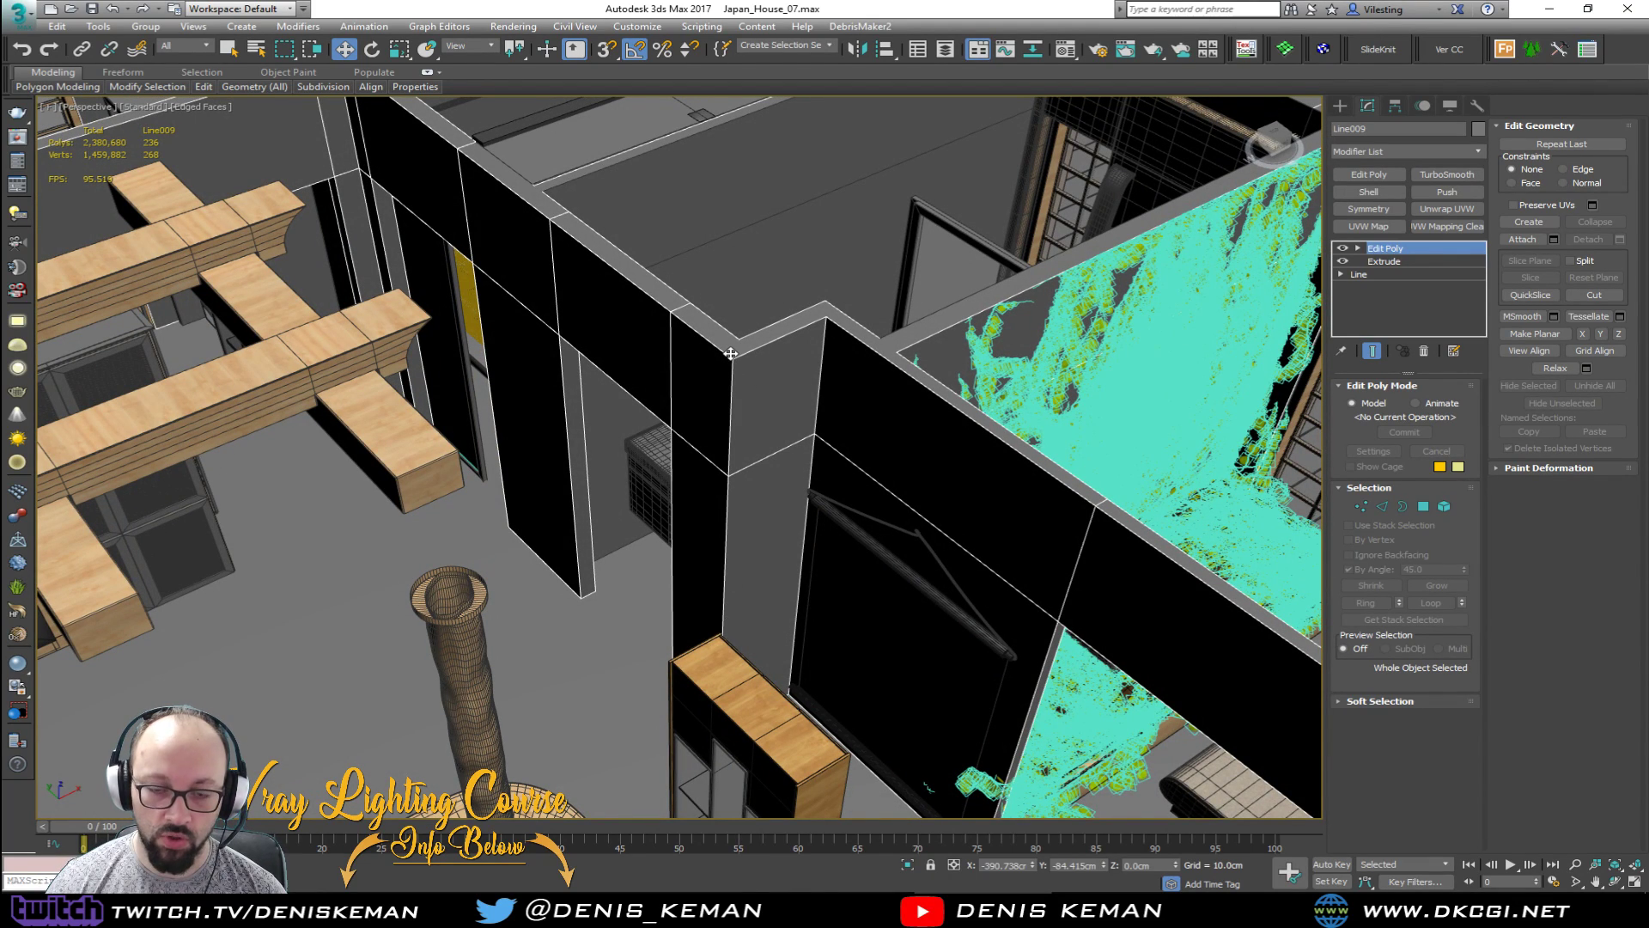
{"action": "middle_click_drag", "start_coordinate": [739, 425], "coordinate": [738, 431], "text": "alt"}
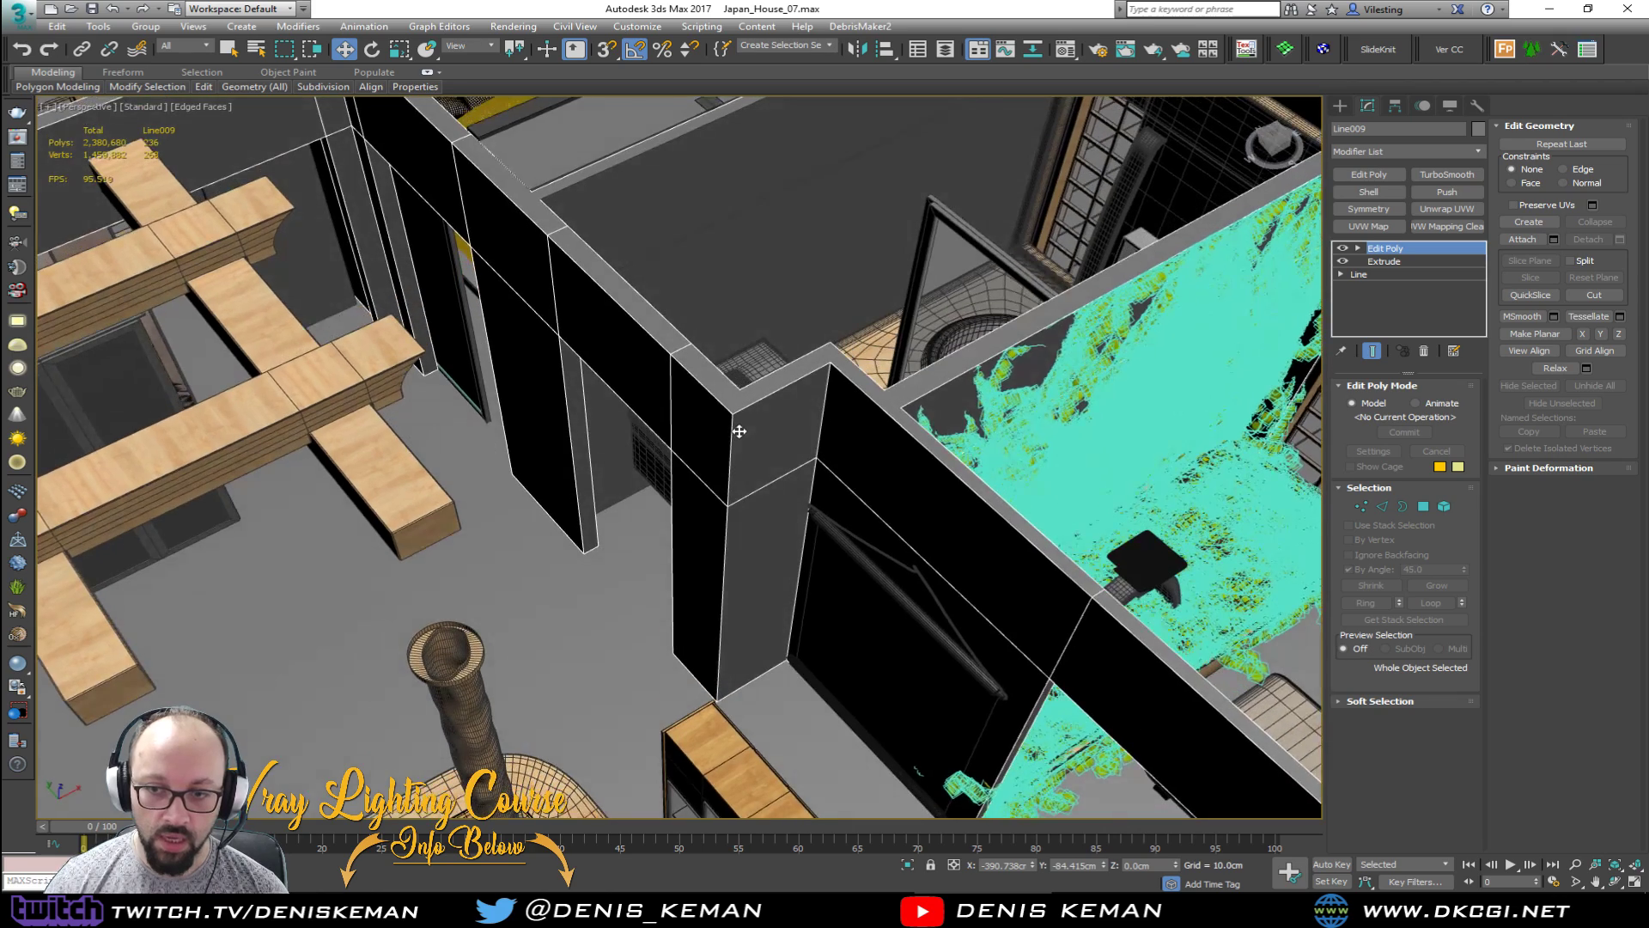
{"action": "scroll", "coordinate": [729, 460], "scroll_direction": "up", "scroll_amount": 5}
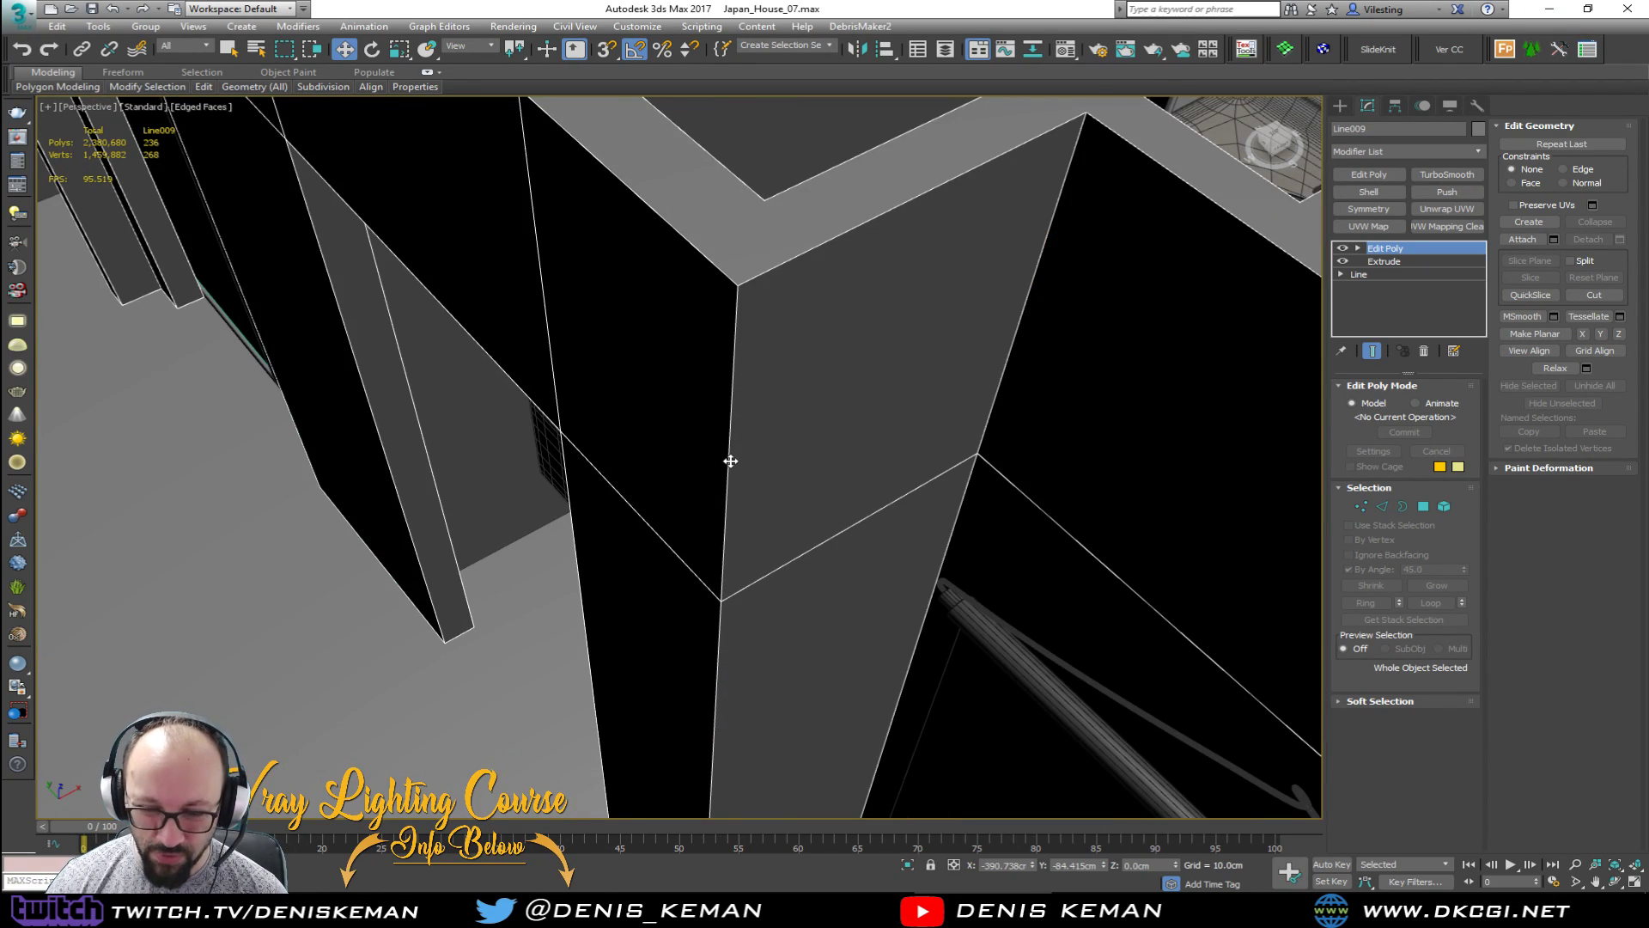
{"action": "scroll", "coordinate": [729, 438], "scroll_direction": "down", "scroll_amount": 4}
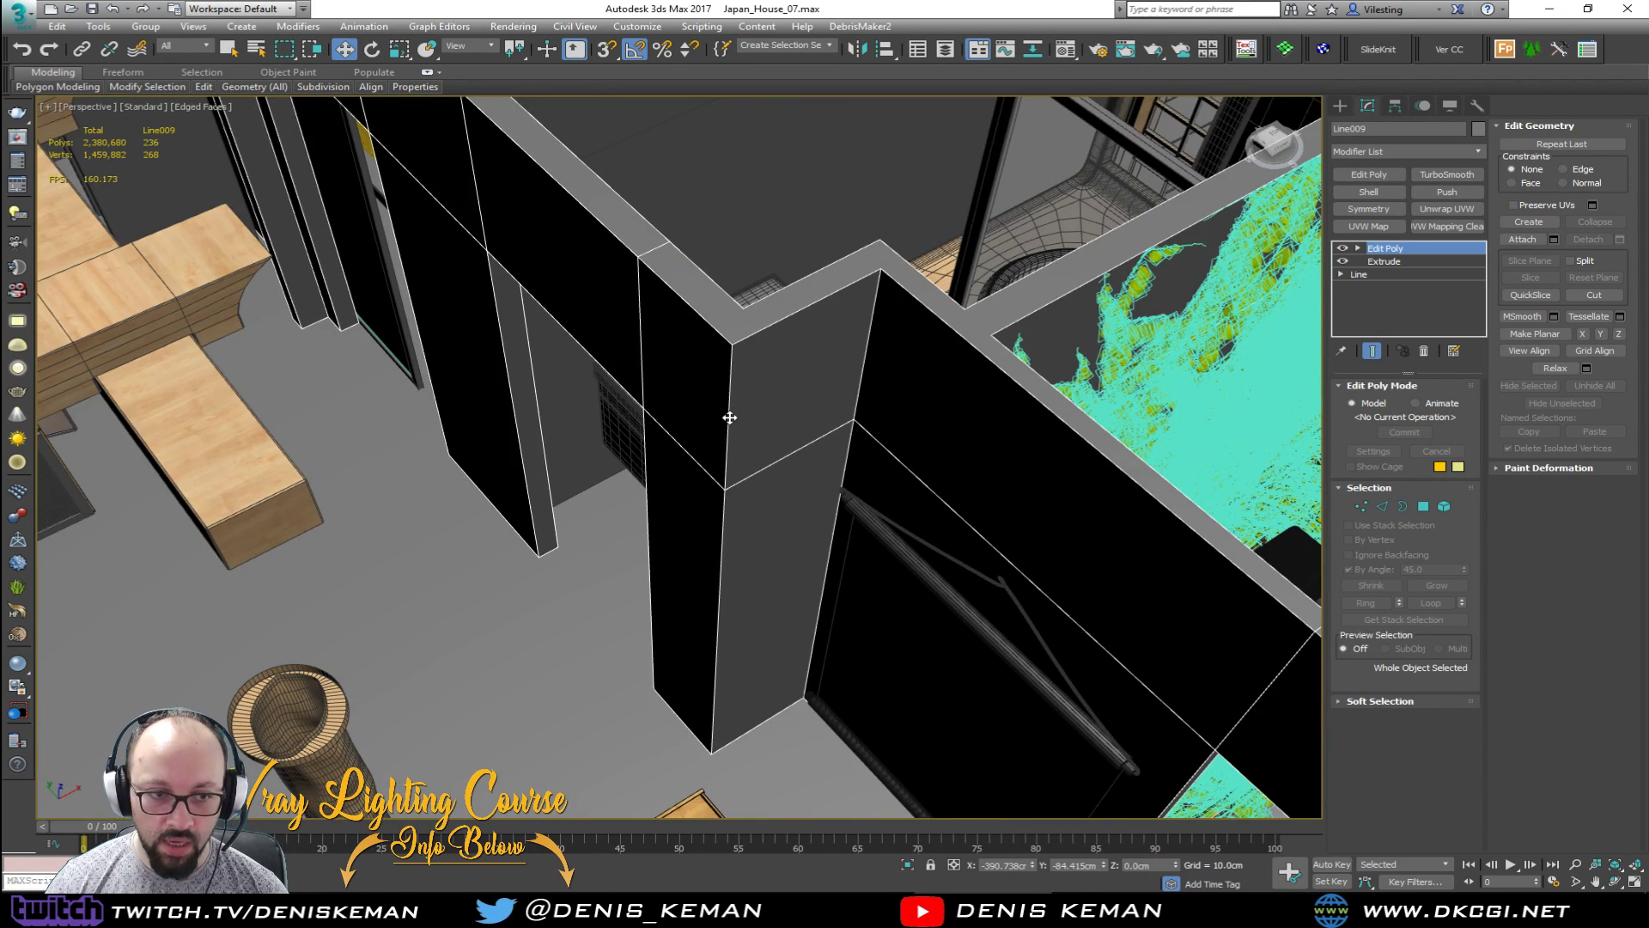
{"action": "middle_click_drag", "start_coordinate": [718, 470], "coordinate": [646, 455], "text": "alt"}
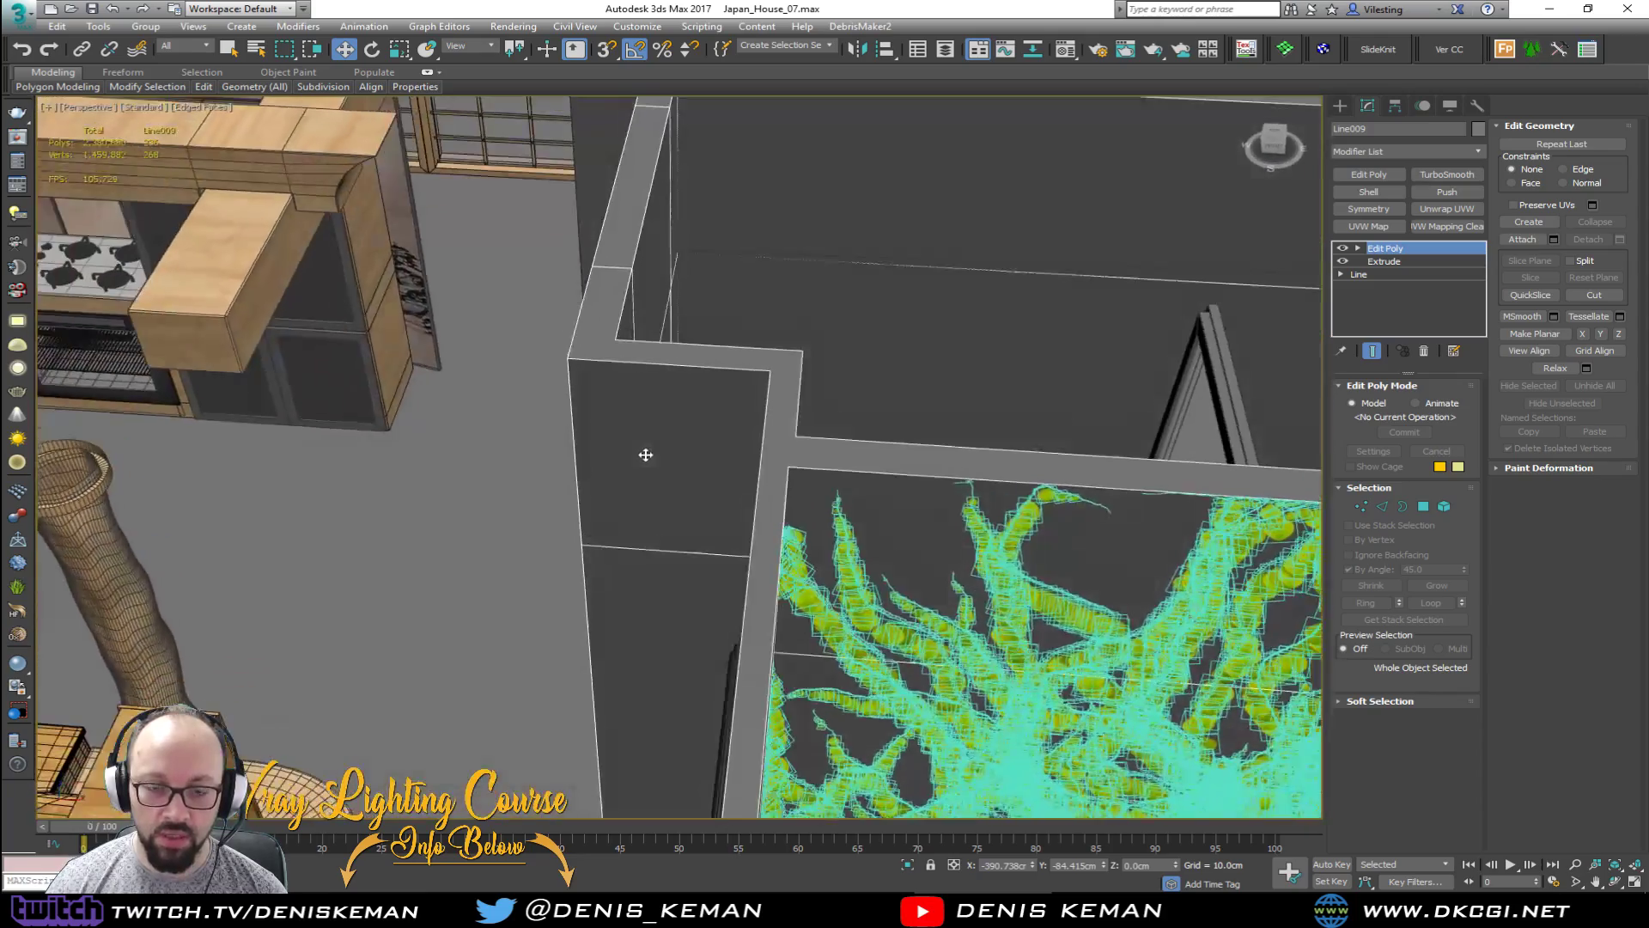
{"action": "middle_click_drag", "start_coordinate": [533, 370], "coordinate": [559, 538]}
{"action": "scroll", "coordinate": [670, 453], "scroll_direction": "down", "scroll_amount": 5}
{"action": "middle_click_drag", "start_coordinate": [671, 451], "coordinate": [684, 414], "text": "alt"}
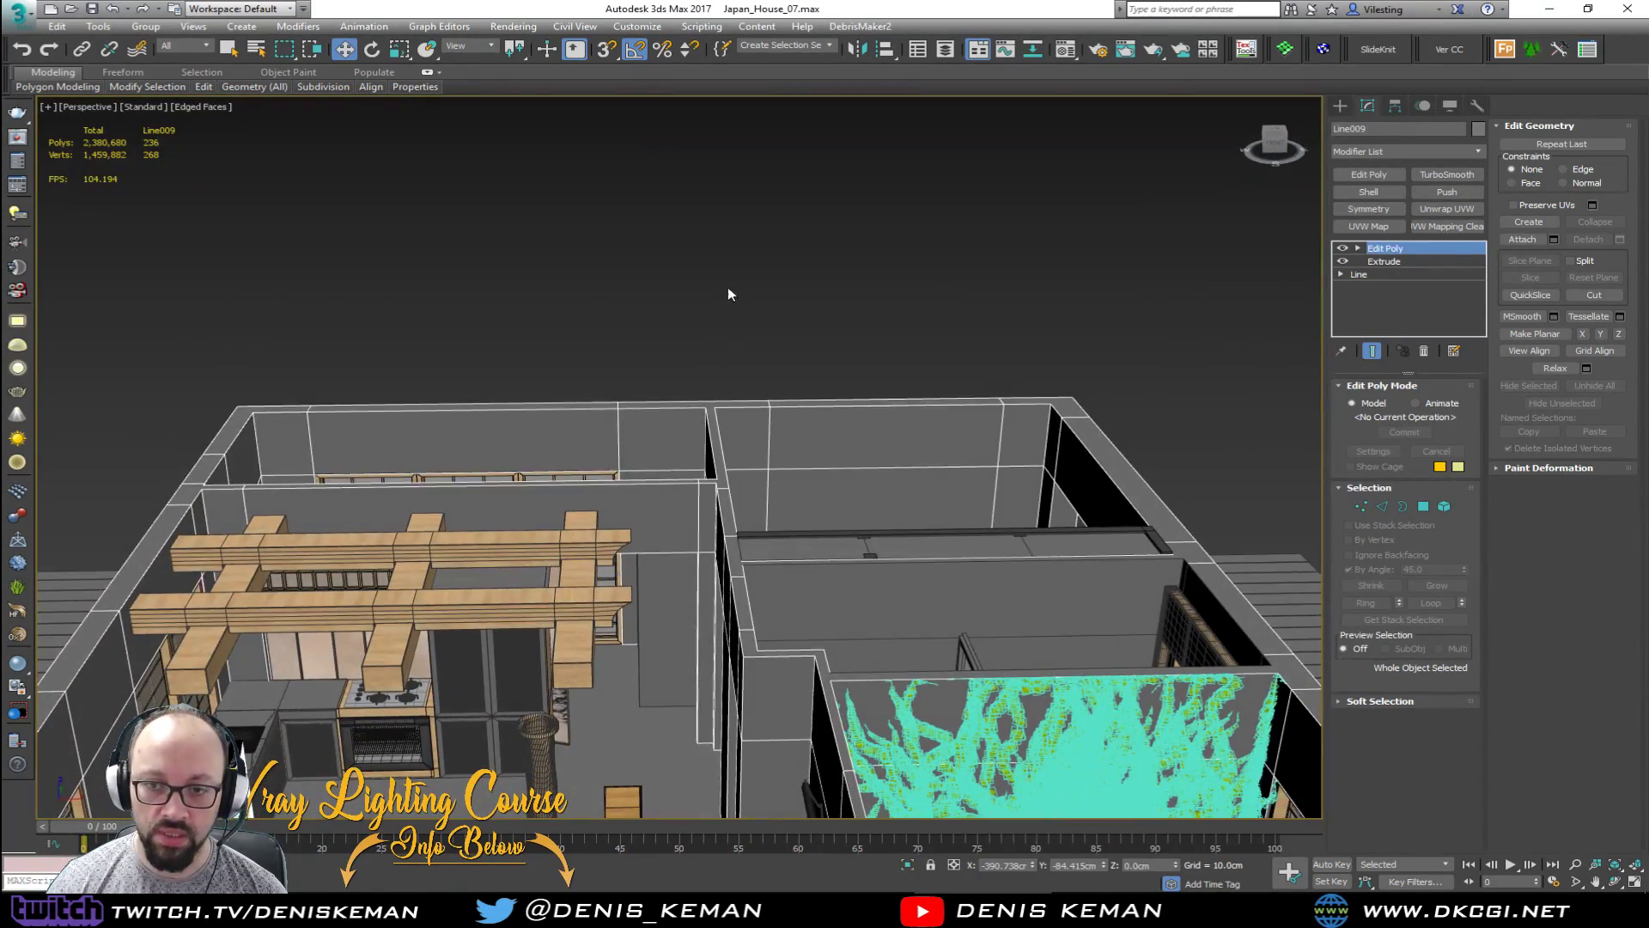
Step: Deselect the walls and inspect the shading of the interior walls around the house with edge display off
{"action": "left_click", "coordinate": [728, 287]}
{"action": "middle_click_drag", "start_coordinate": [743, 365], "coordinate": [668, 424], "text": "alt"}
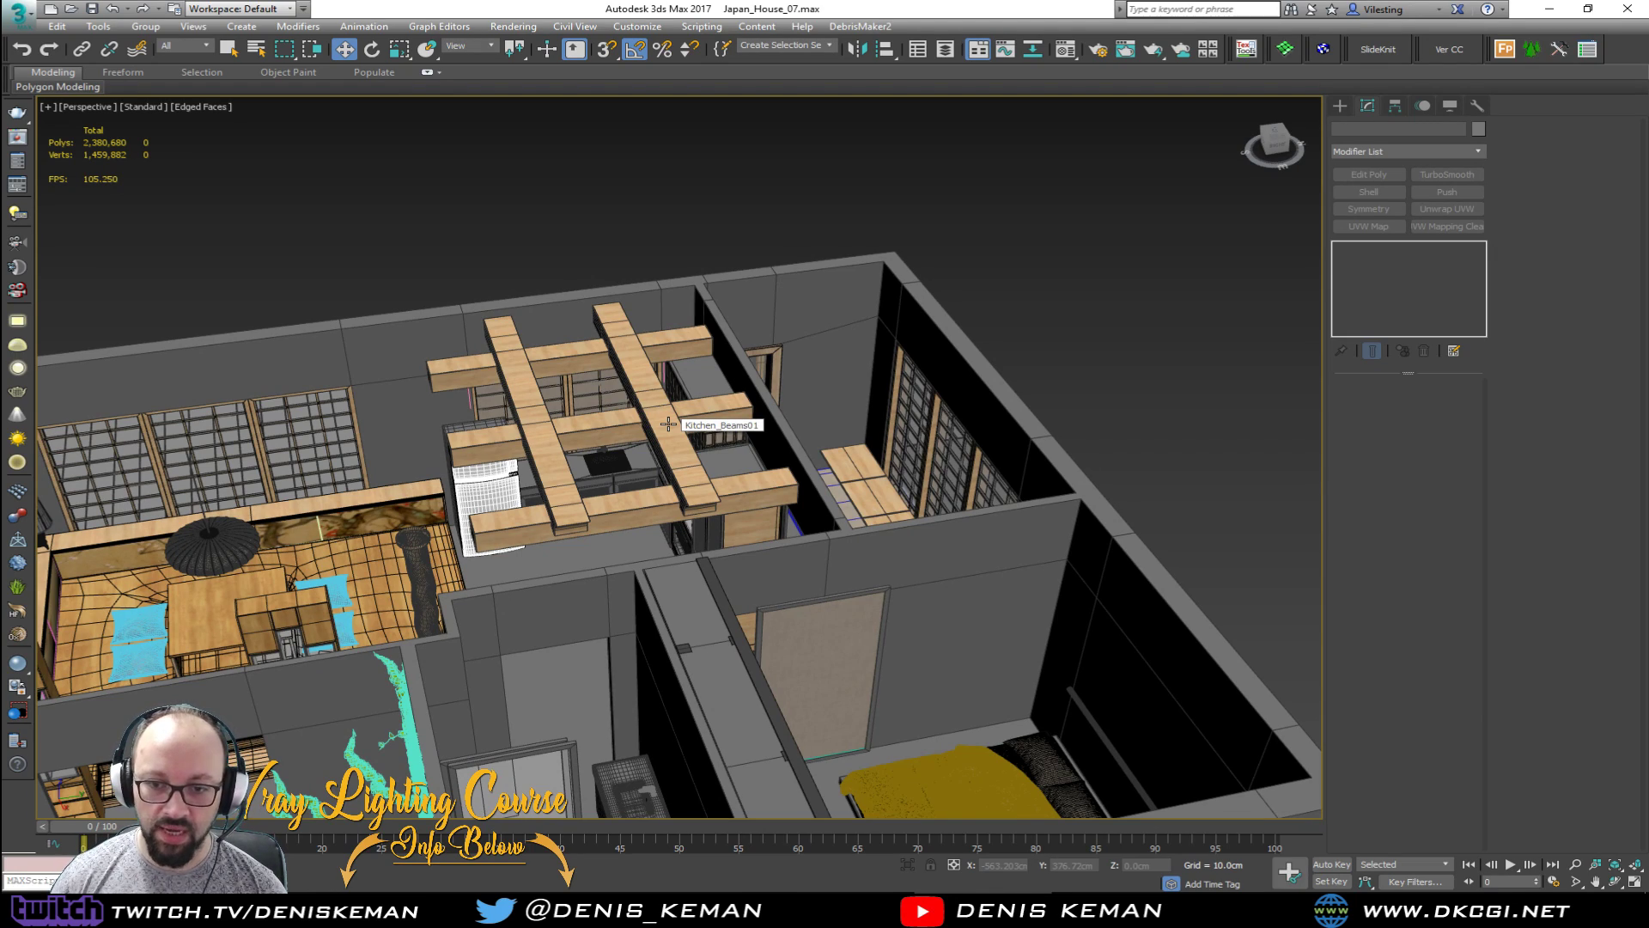
{"action": "middle_click_drag", "start_coordinate": [724, 439], "coordinate": [826, 507], "text": "alt"}
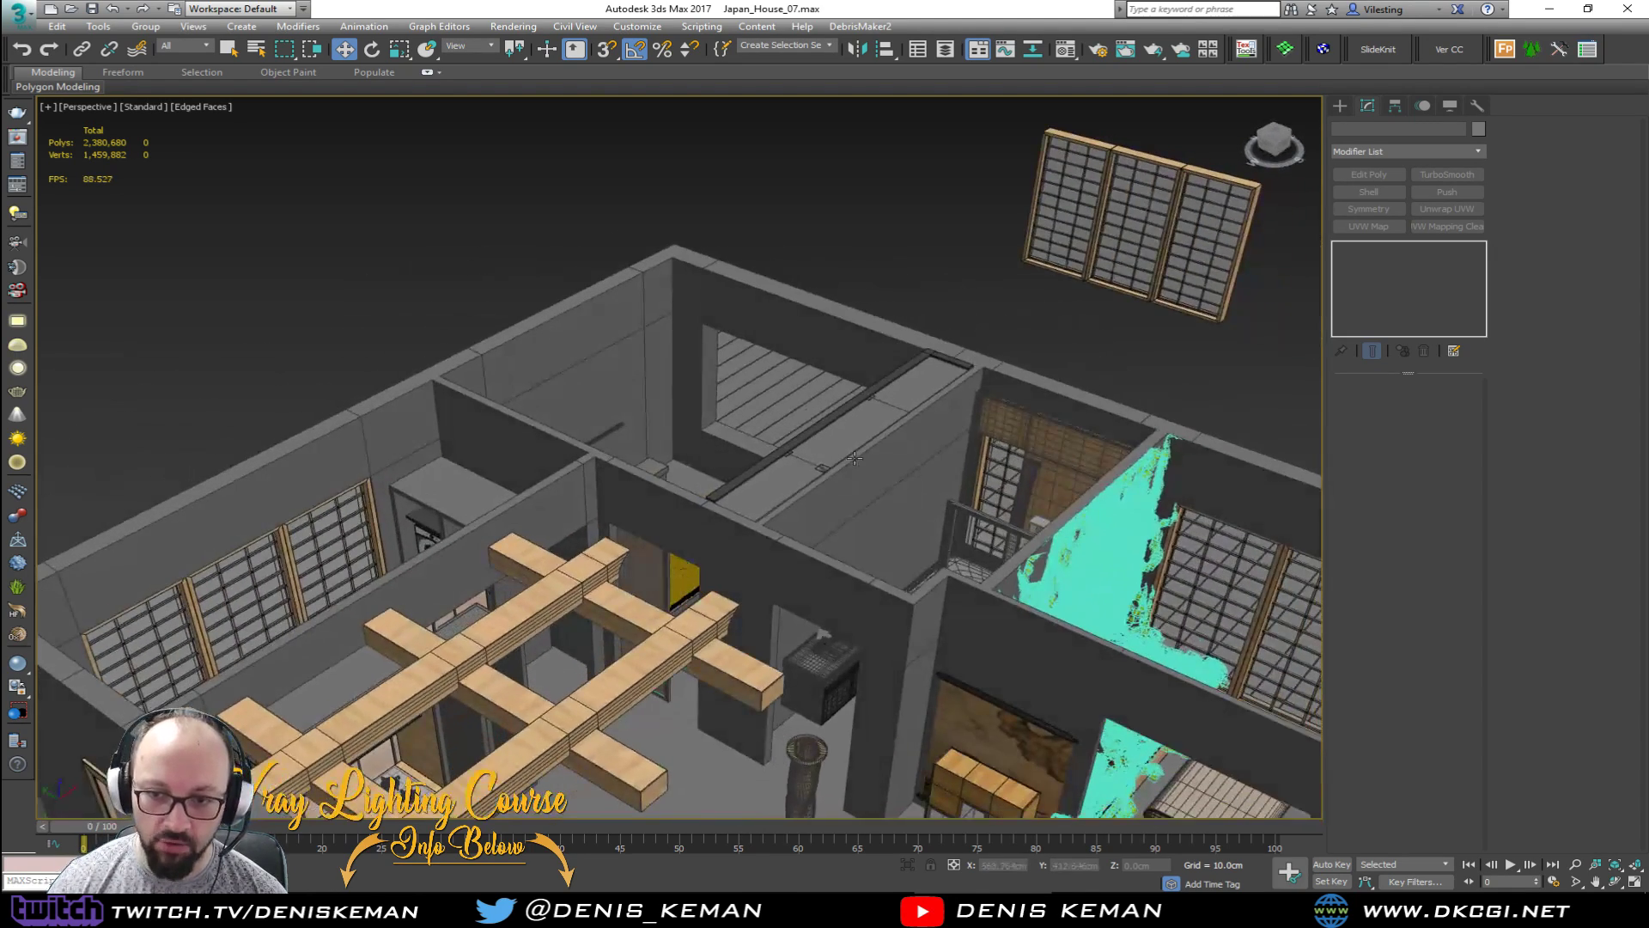
{"action": "middle_click_drag", "start_coordinate": [838, 569], "coordinate": [694, 298]}
{"action": "scroll", "coordinate": [759, 400], "scroll_direction": "up", "scroll_amount": 4}
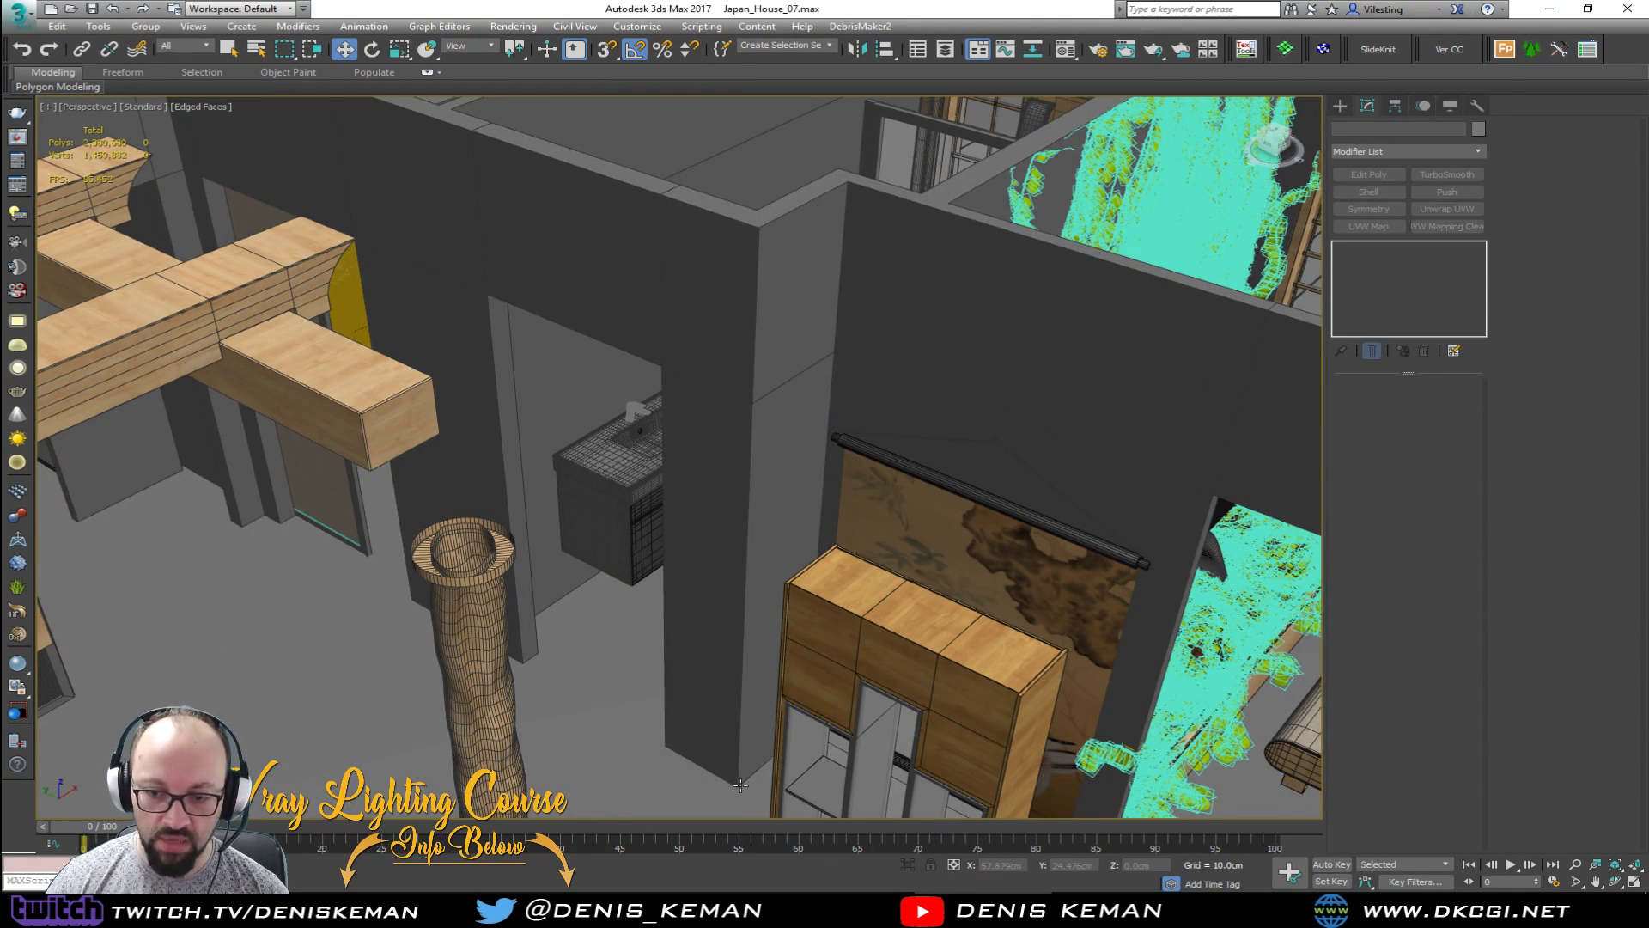
{"action": "scroll", "coordinate": [752, 472], "scroll_direction": "down", "scroll_amount": 3}
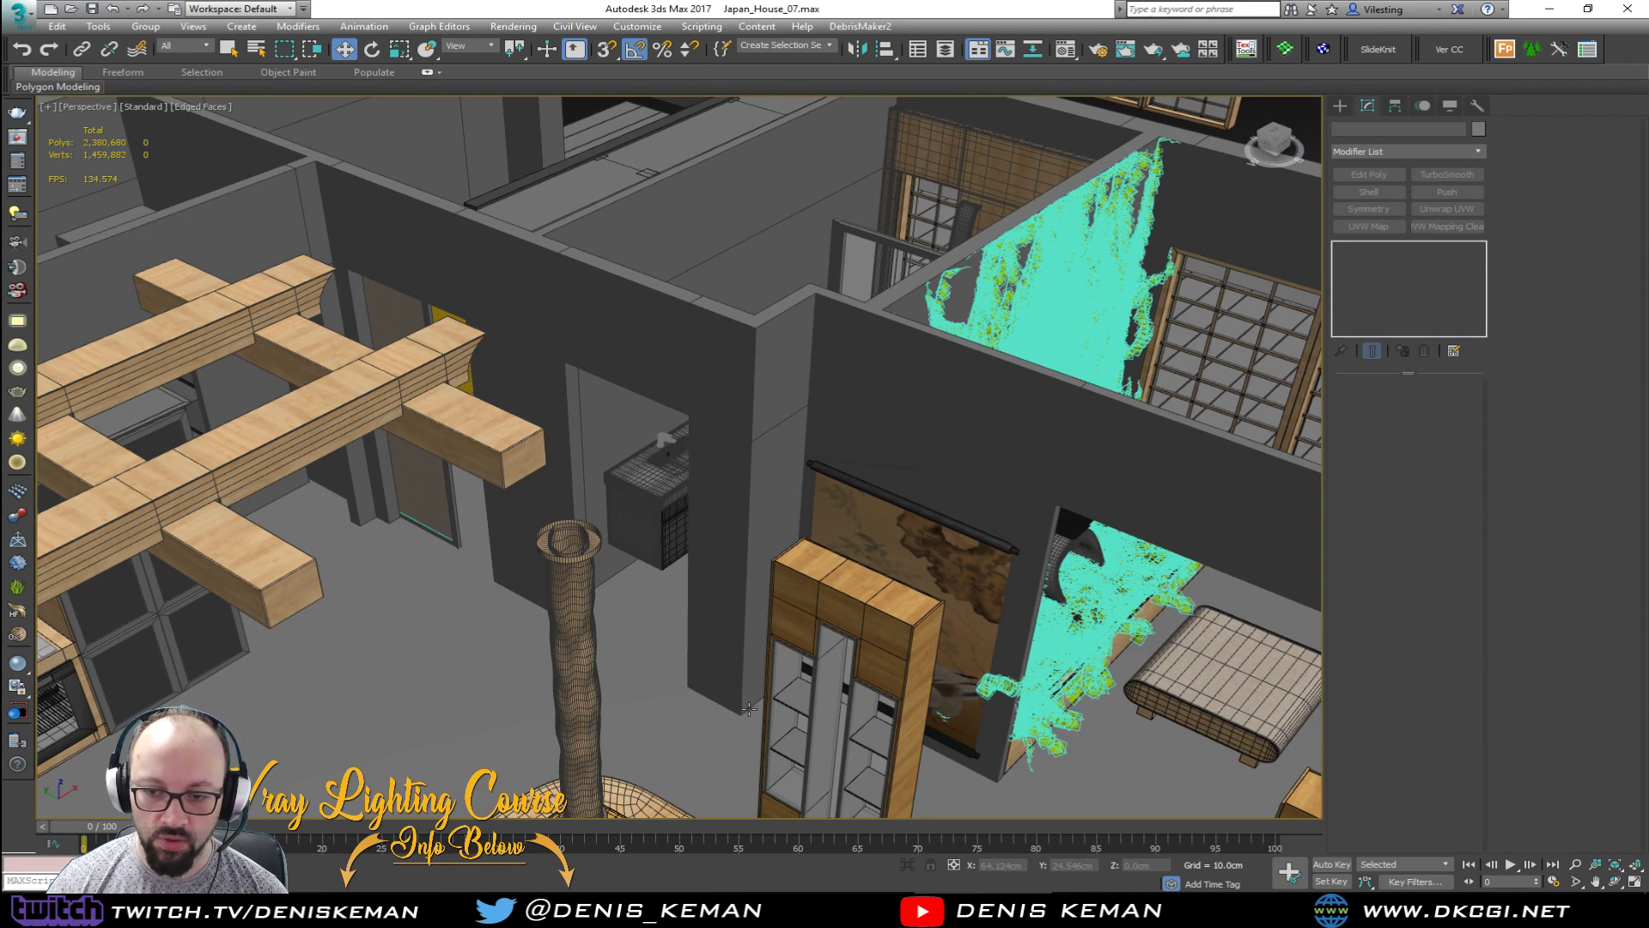
{"action": "mouse_move", "coordinate": [853, 485]}
{"action": "middle_mouse_down", "text": "alt"}
{"action": "mouse_move", "coordinate": [575, 466]}
{"action": "mouse_move", "coordinate": [619, 456]}
{"action": "mouse_move", "coordinate": [599, 448]}
{"action": "middle_mouse_up", "text": "alt"}
{"action": "key", "text": "F4"}
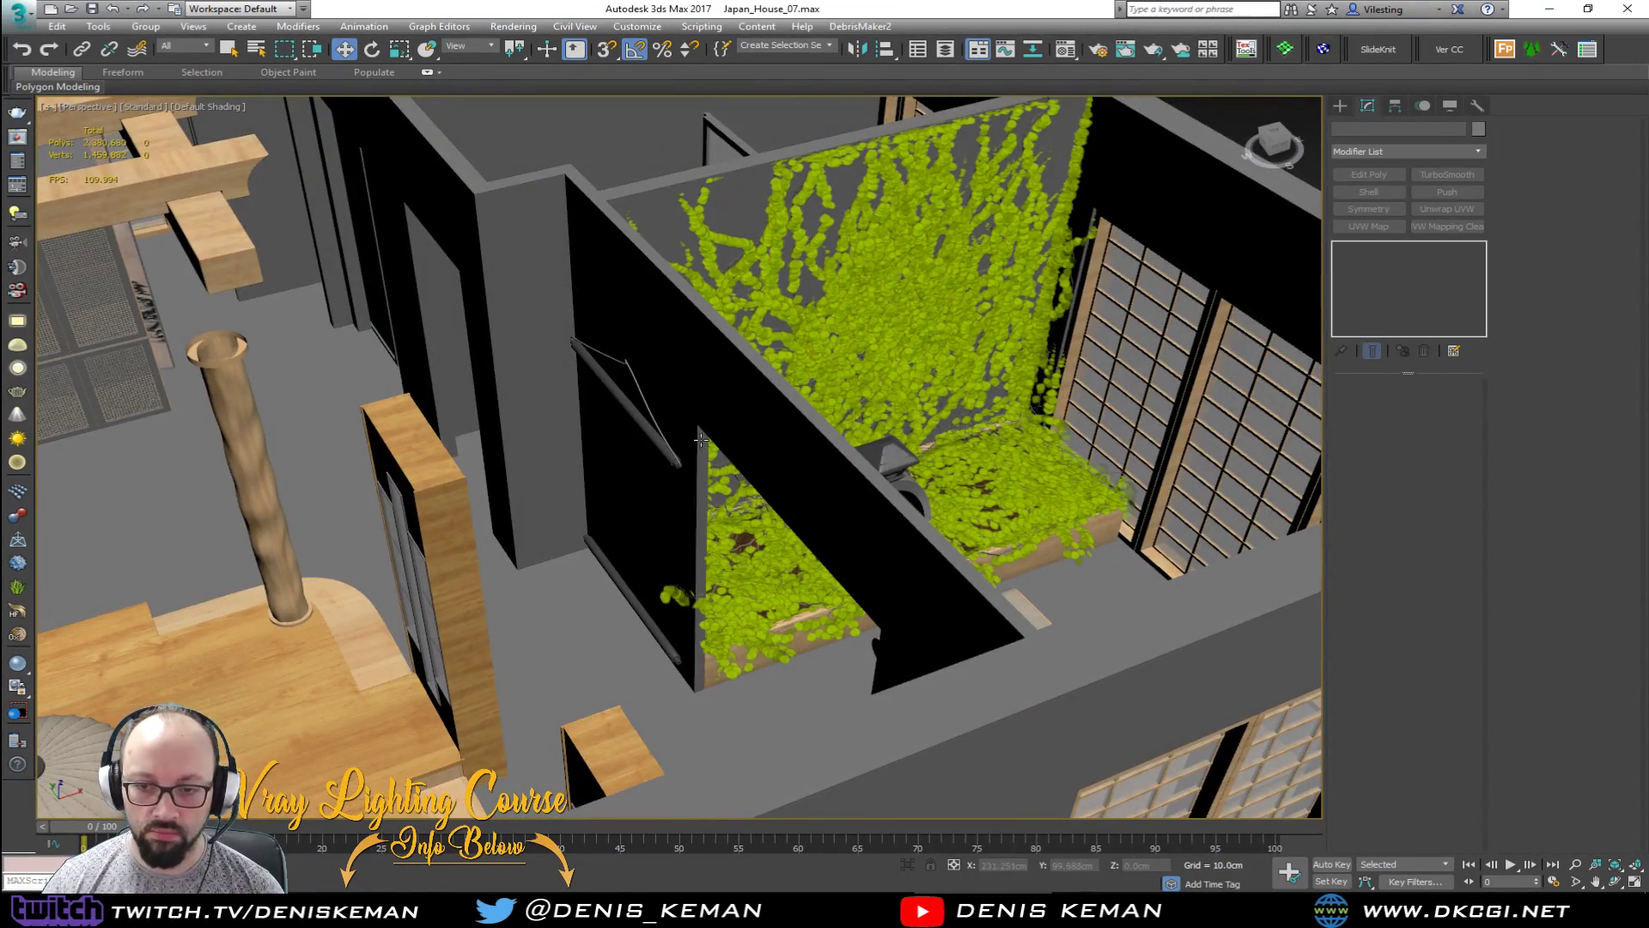
{"action": "mouse_move", "coordinate": [506, 247]}
{"action": "middle_mouse_down", "text": "alt"}
{"action": "mouse_move", "coordinate": [934, 614]}
{"action": "mouse_move", "coordinate": [301, 347]}
{"action": "middle_mouse_up", "text": "alt"}
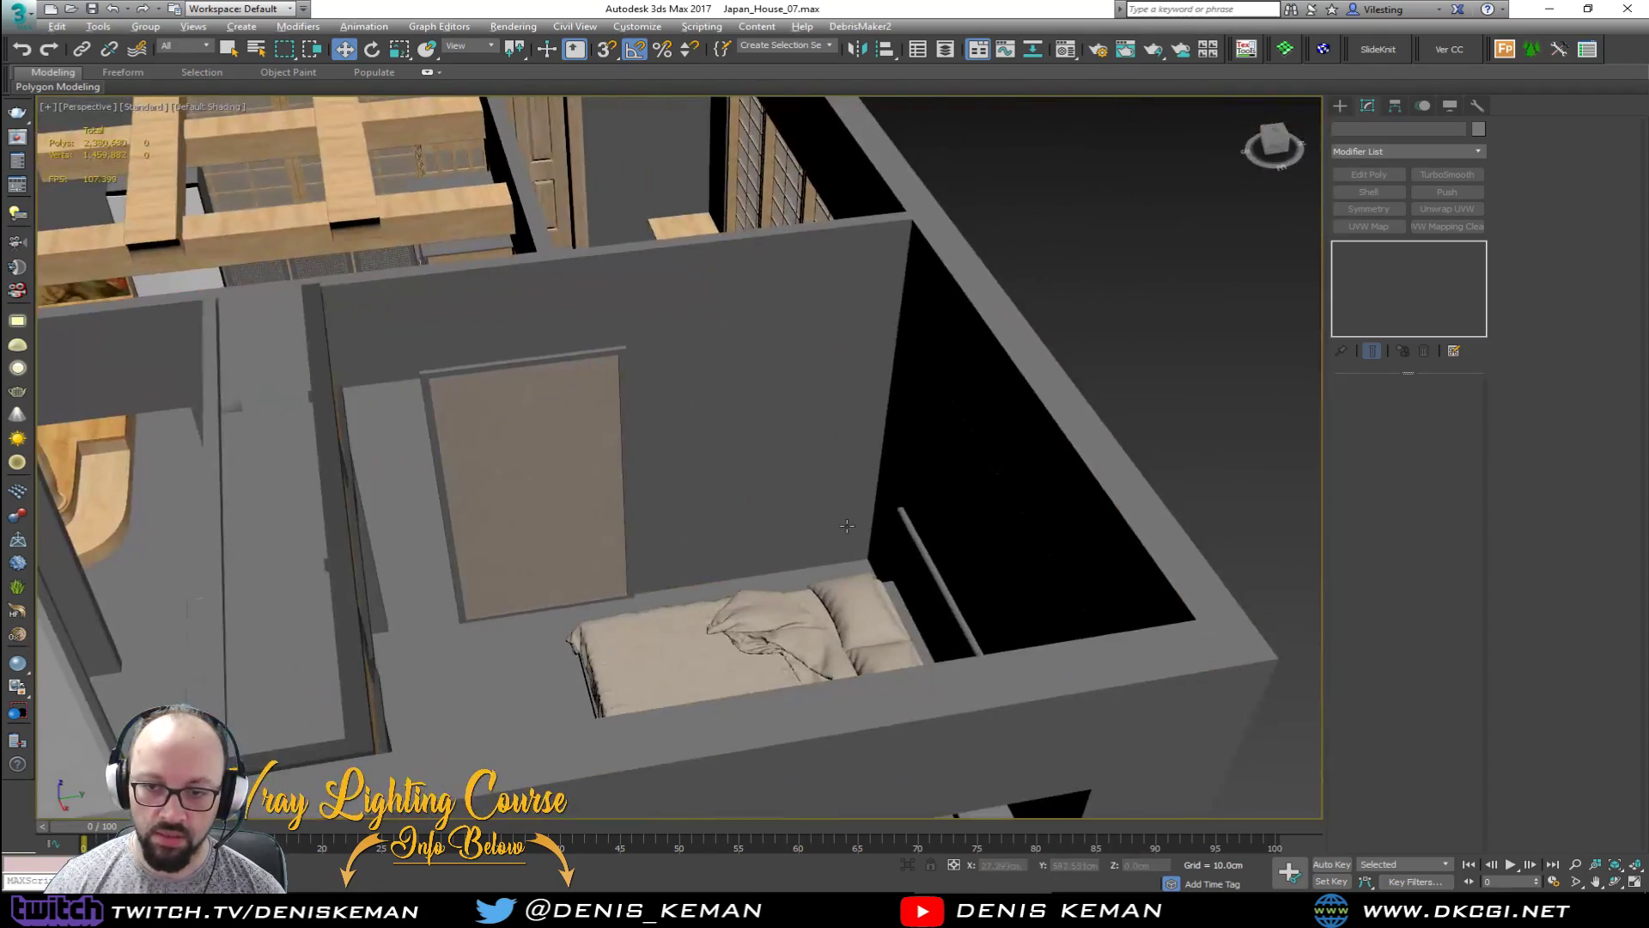
{"action": "middle_click_drag", "start_coordinate": [848, 526], "coordinate": [186, 516], "text": "alt"}
{"action": "middle_click_drag", "start_coordinate": [820, 799], "coordinate": [882, 537]}
{"action": "key", "text": "F4"}
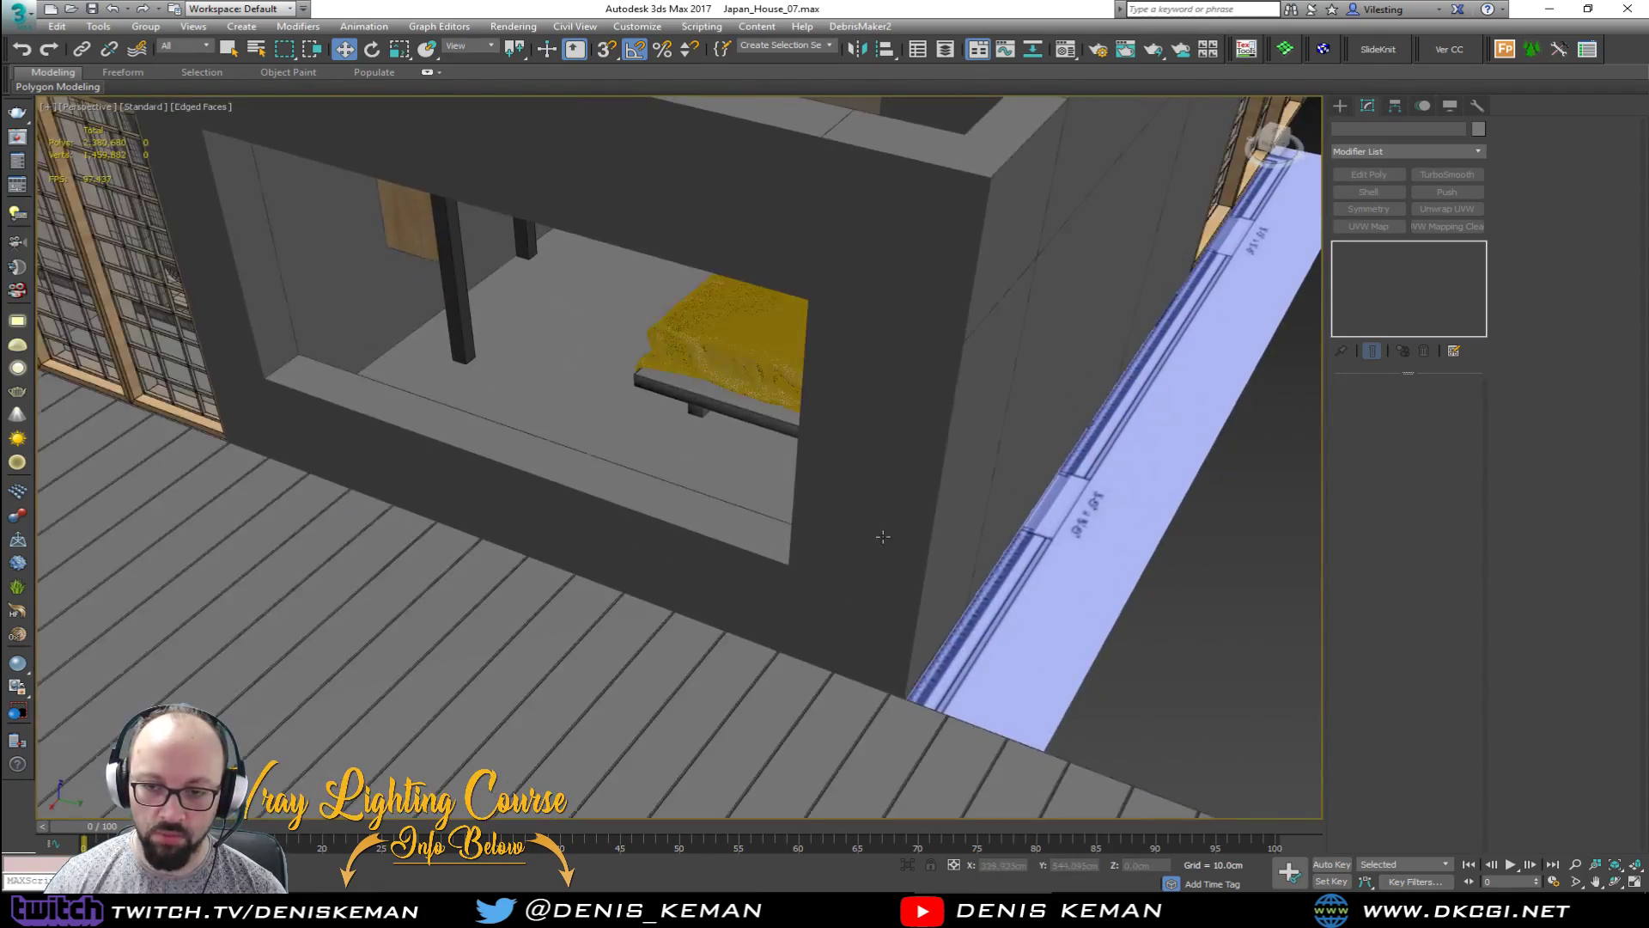
Step: Remove the vertical edge loops running down the low wall beneath both lower corners of the window opening, and deselect the walls
{"action": "left_click", "coordinate": [801, 588]}
{"action": "middle_click_drag", "start_coordinate": [800, 594], "coordinate": [854, 593], "text": "alt"}
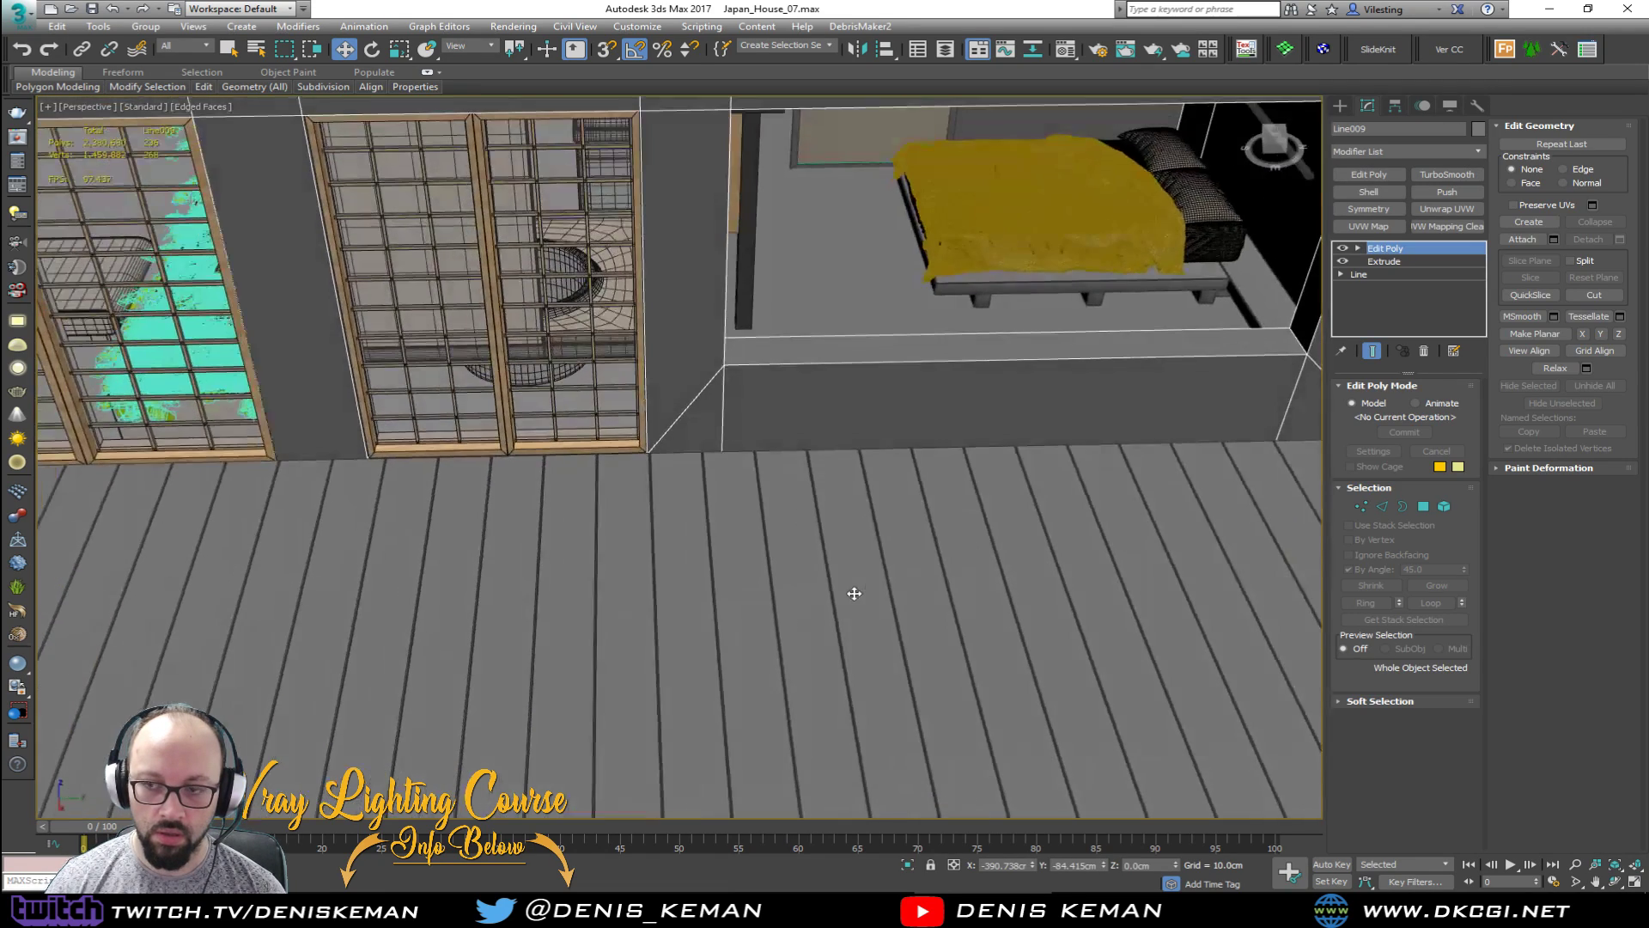
{"action": "middle_click_drag", "start_coordinate": [926, 391], "coordinate": [656, 567]}
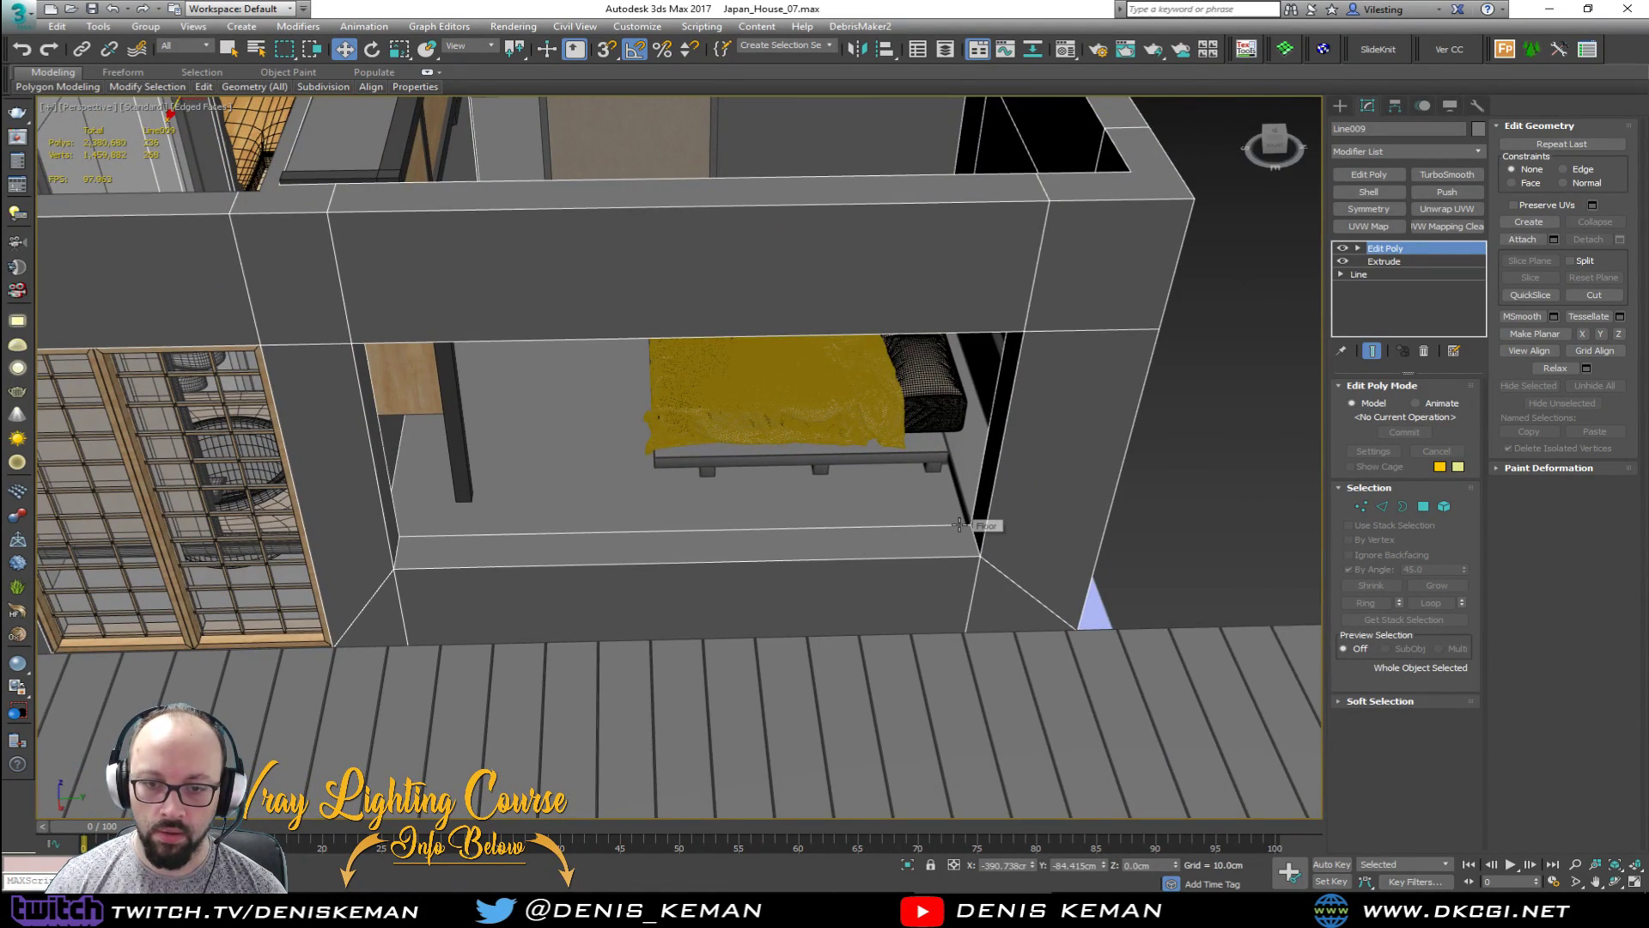
{"action": "key", "text": "2"}
{"action": "key", "text": "F3"}
{"action": "left_click", "coordinate": [402, 600]}
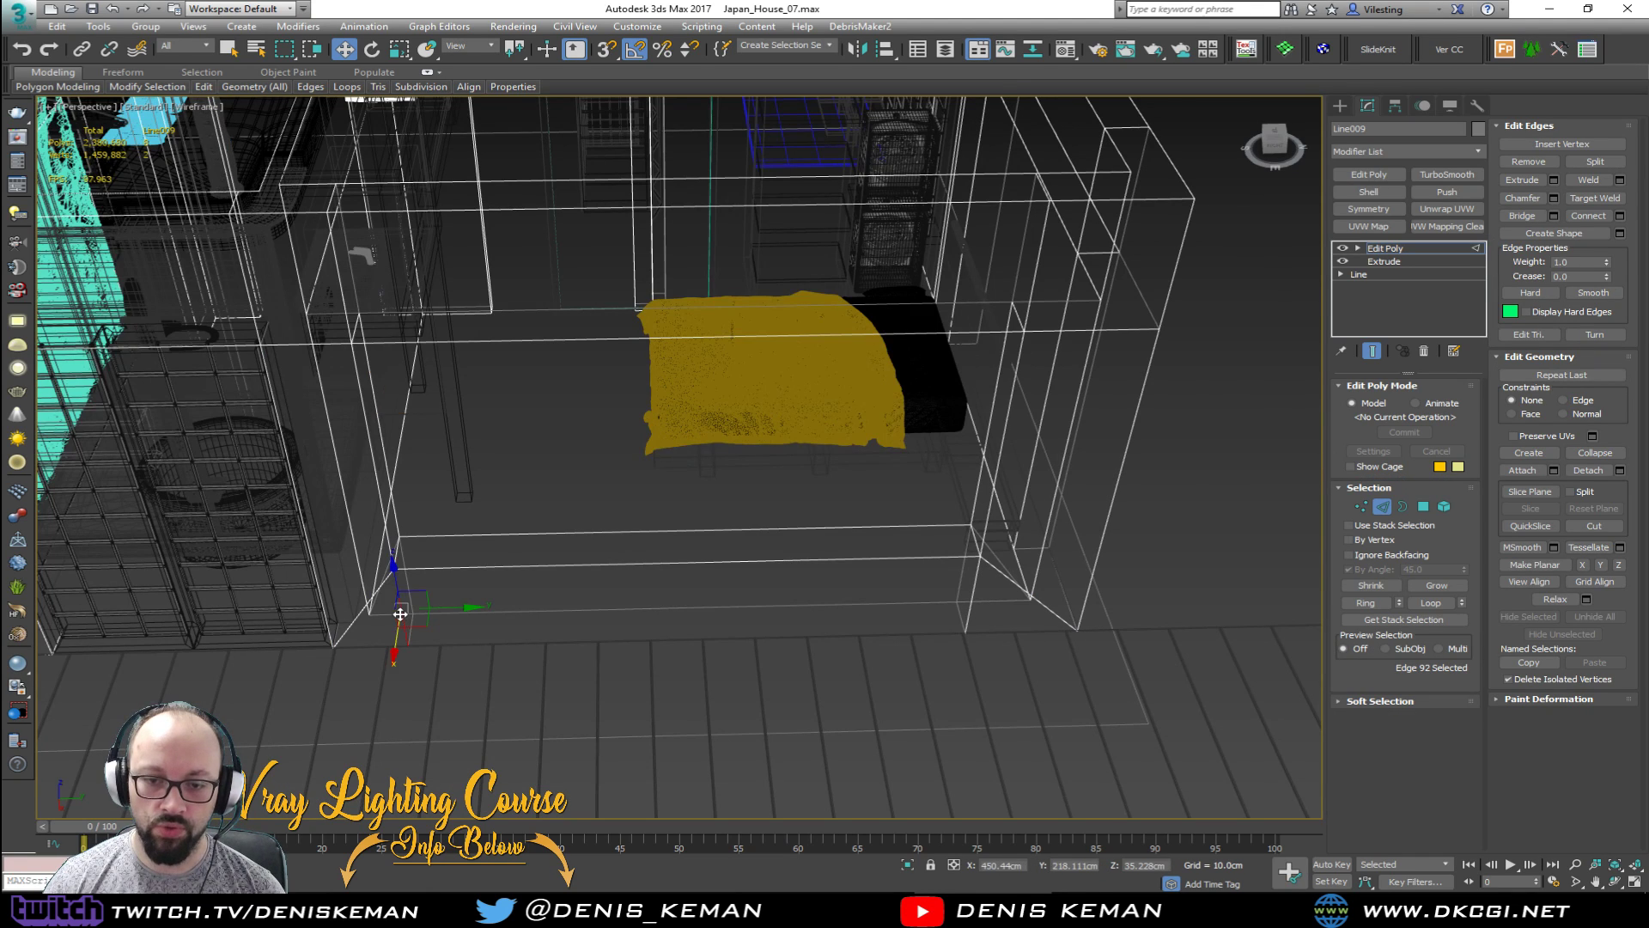
{"action": "double_click", "coordinate": [407, 585]}
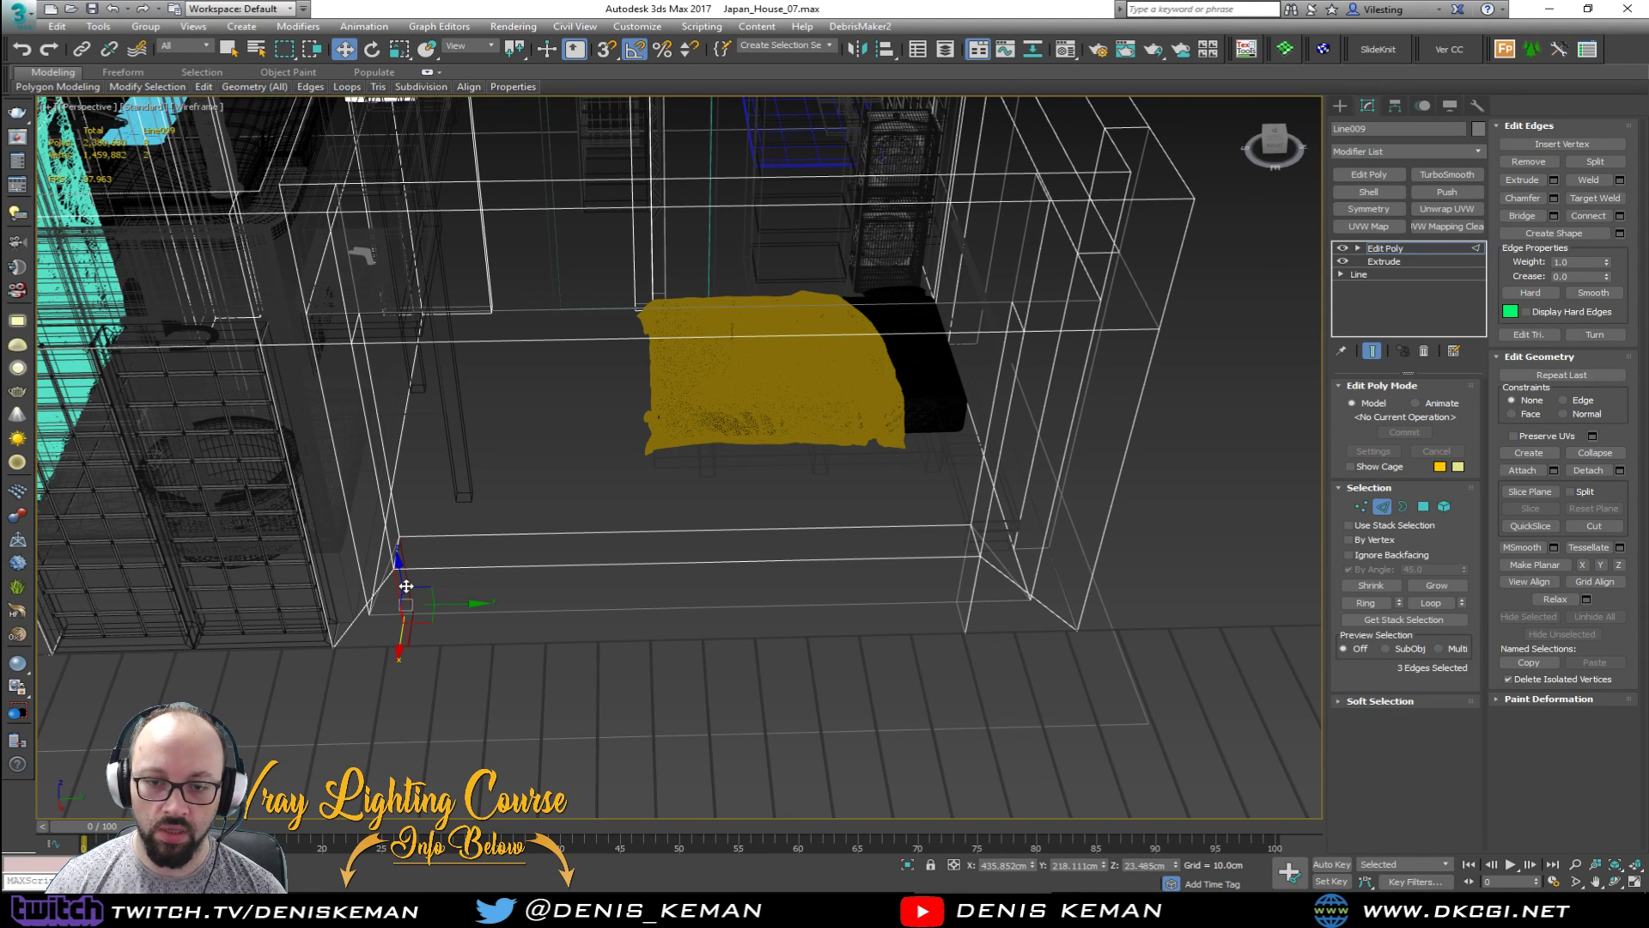
{"action": "double_click", "coordinate": [971, 584], "text": "ctrl"}
{"action": "key", "text": "F3"}
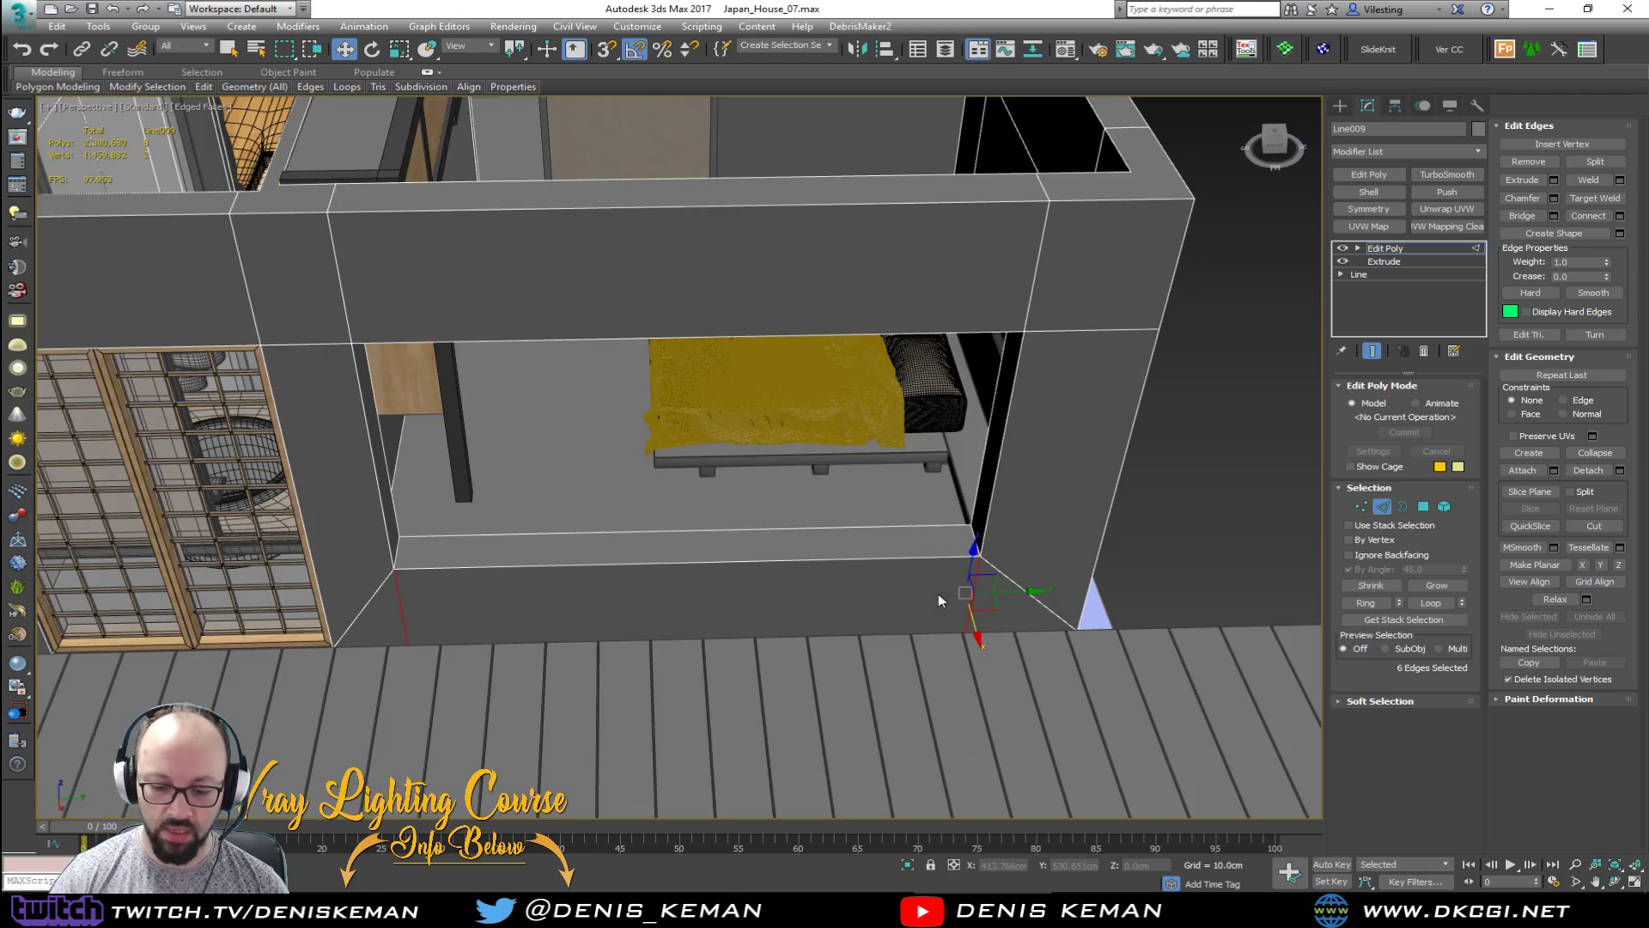
{"action": "middle_click_drag", "start_coordinate": [940, 563], "coordinate": [1141, 471], "text": "alt"}
{"action": "left_click", "coordinate": [1382, 506]}
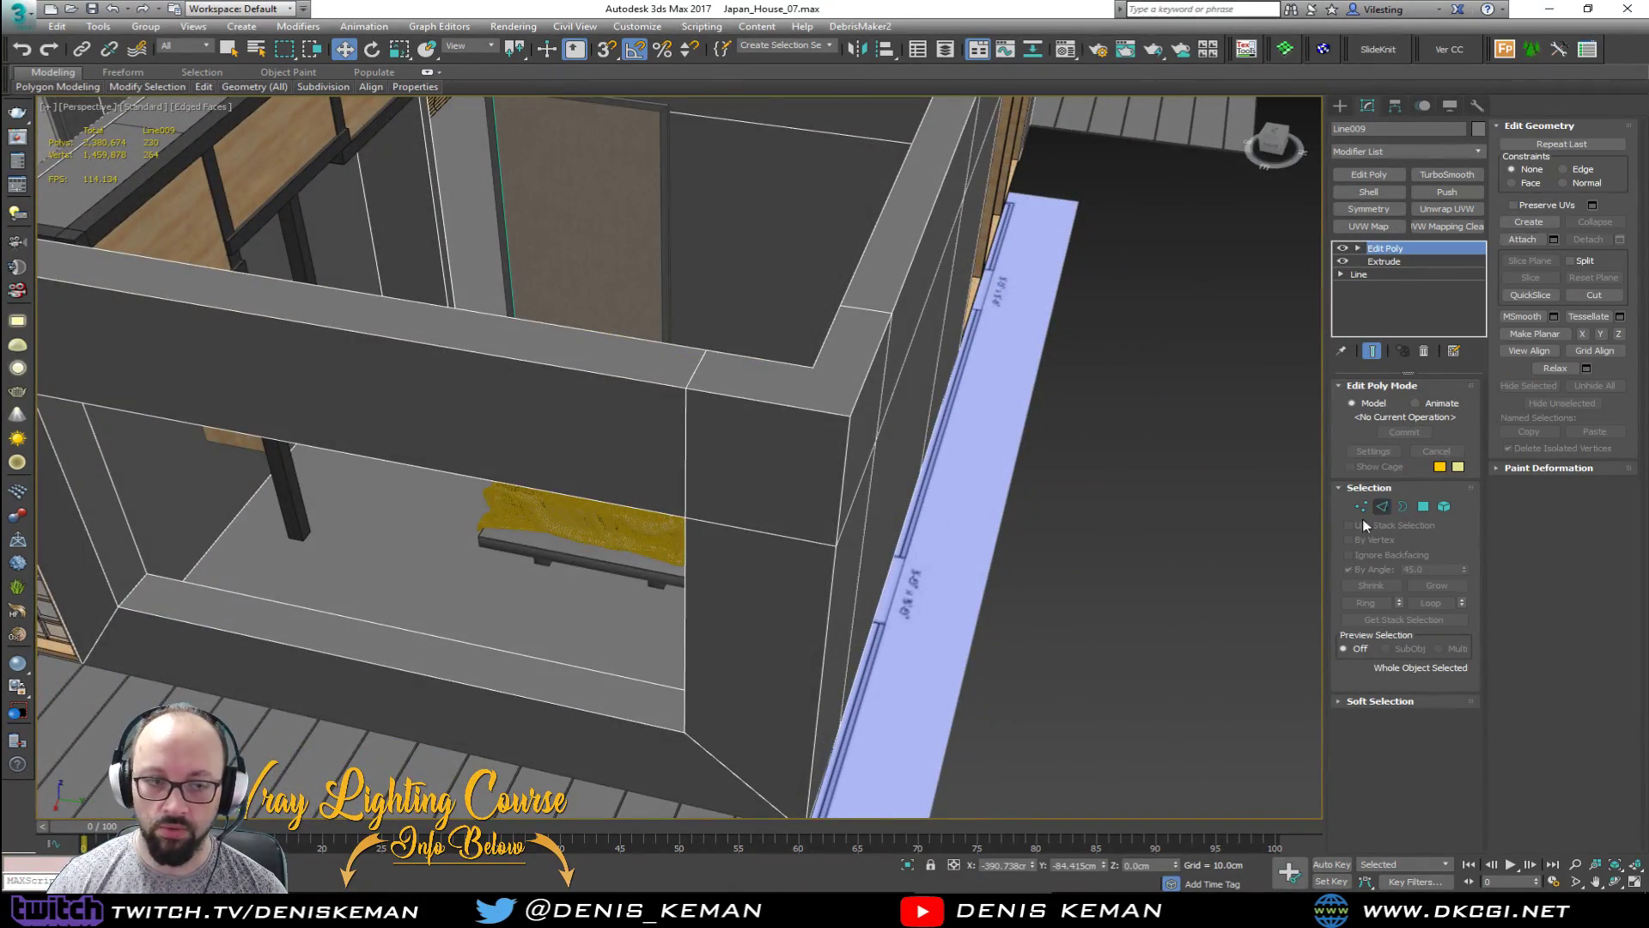
{"action": "left_click", "coordinate": [1237, 584]}
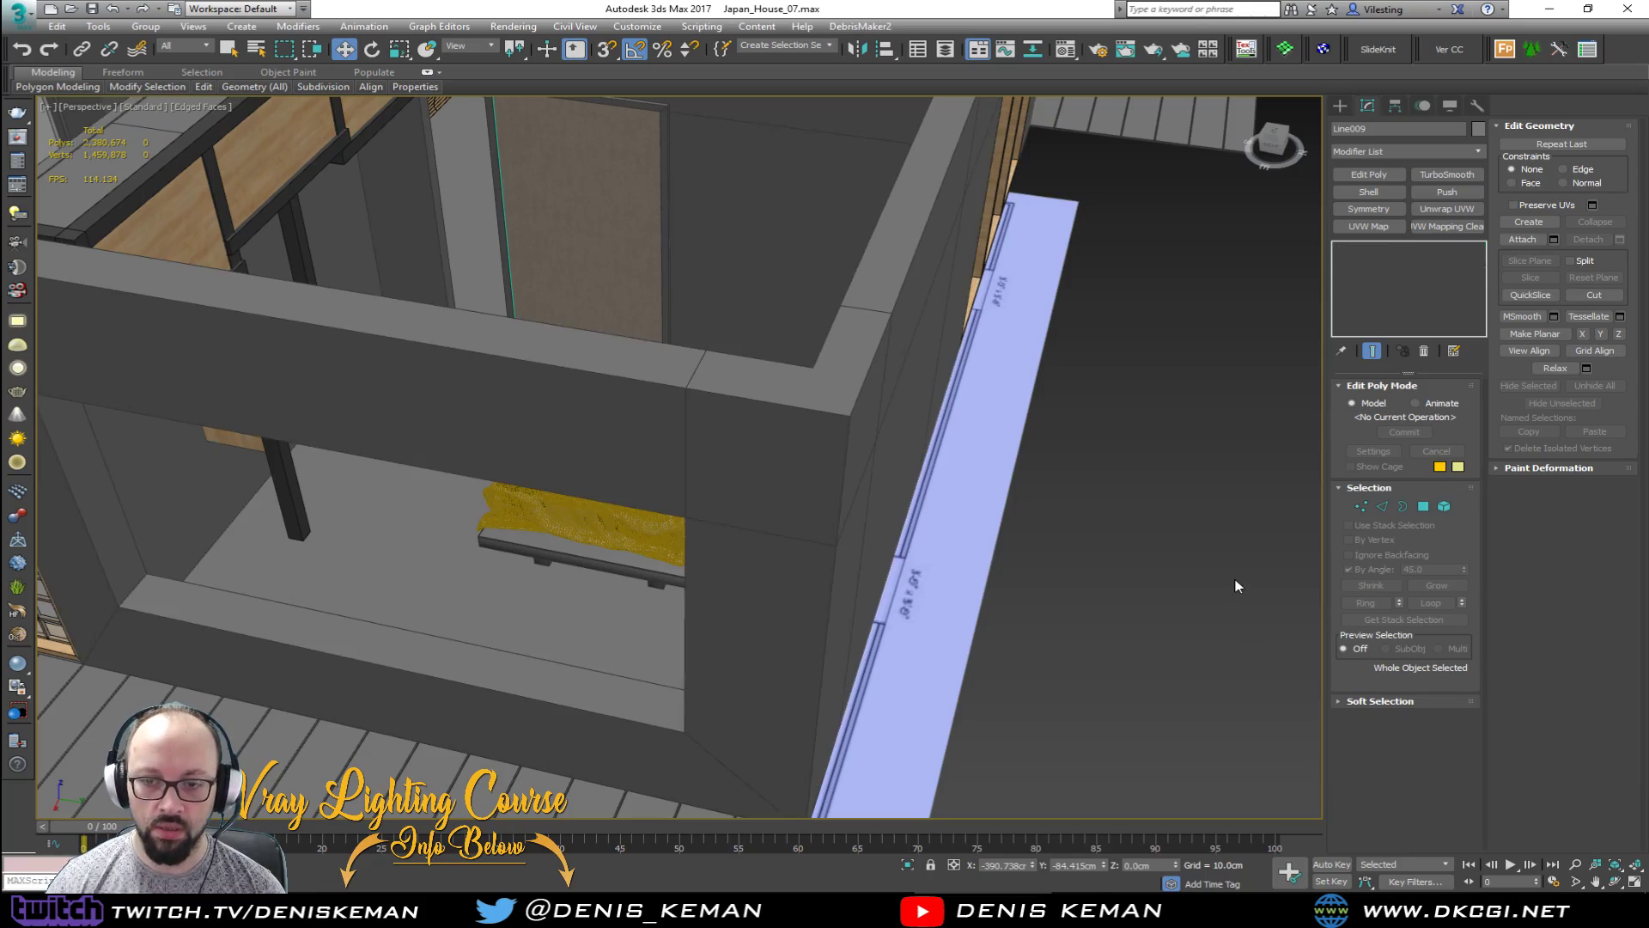
Step: Reselect the house walls and check the cleaned-up window wall from outside and close to its sill
{"action": "middle_click_drag", "start_coordinate": [432, 541], "coordinate": [676, 594]}
{"action": "scroll", "coordinate": [677, 594], "scroll_direction": "down", "scroll_amount": 3}
{"action": "middle_click_drag", "start_coordinate": [799, 514], "coordinate": [694, 512], "text": "alt"}
{"action": "scroll", "coordinate": [739, 525], "scroll_direction": "down", "scroll_amount": 3}
{"action": "left_click", "coordinate": [690, 519]}
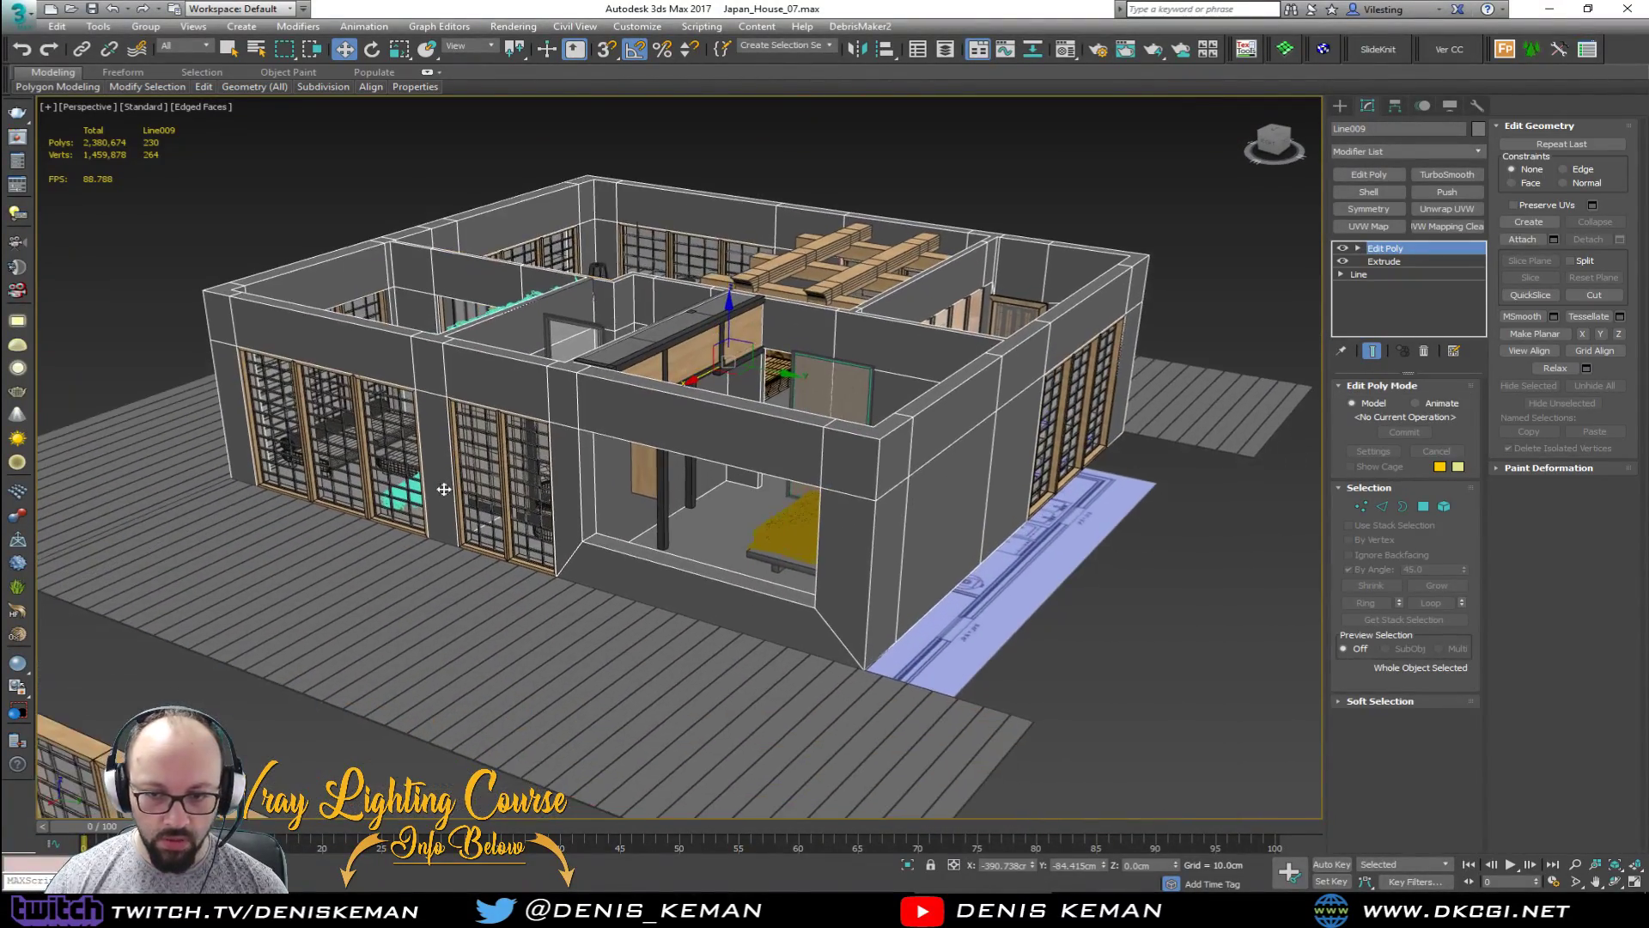
{"action": "scroll", "coordinate": [696, 550], "scroll_direction": "up", "scroll_amount": 6}
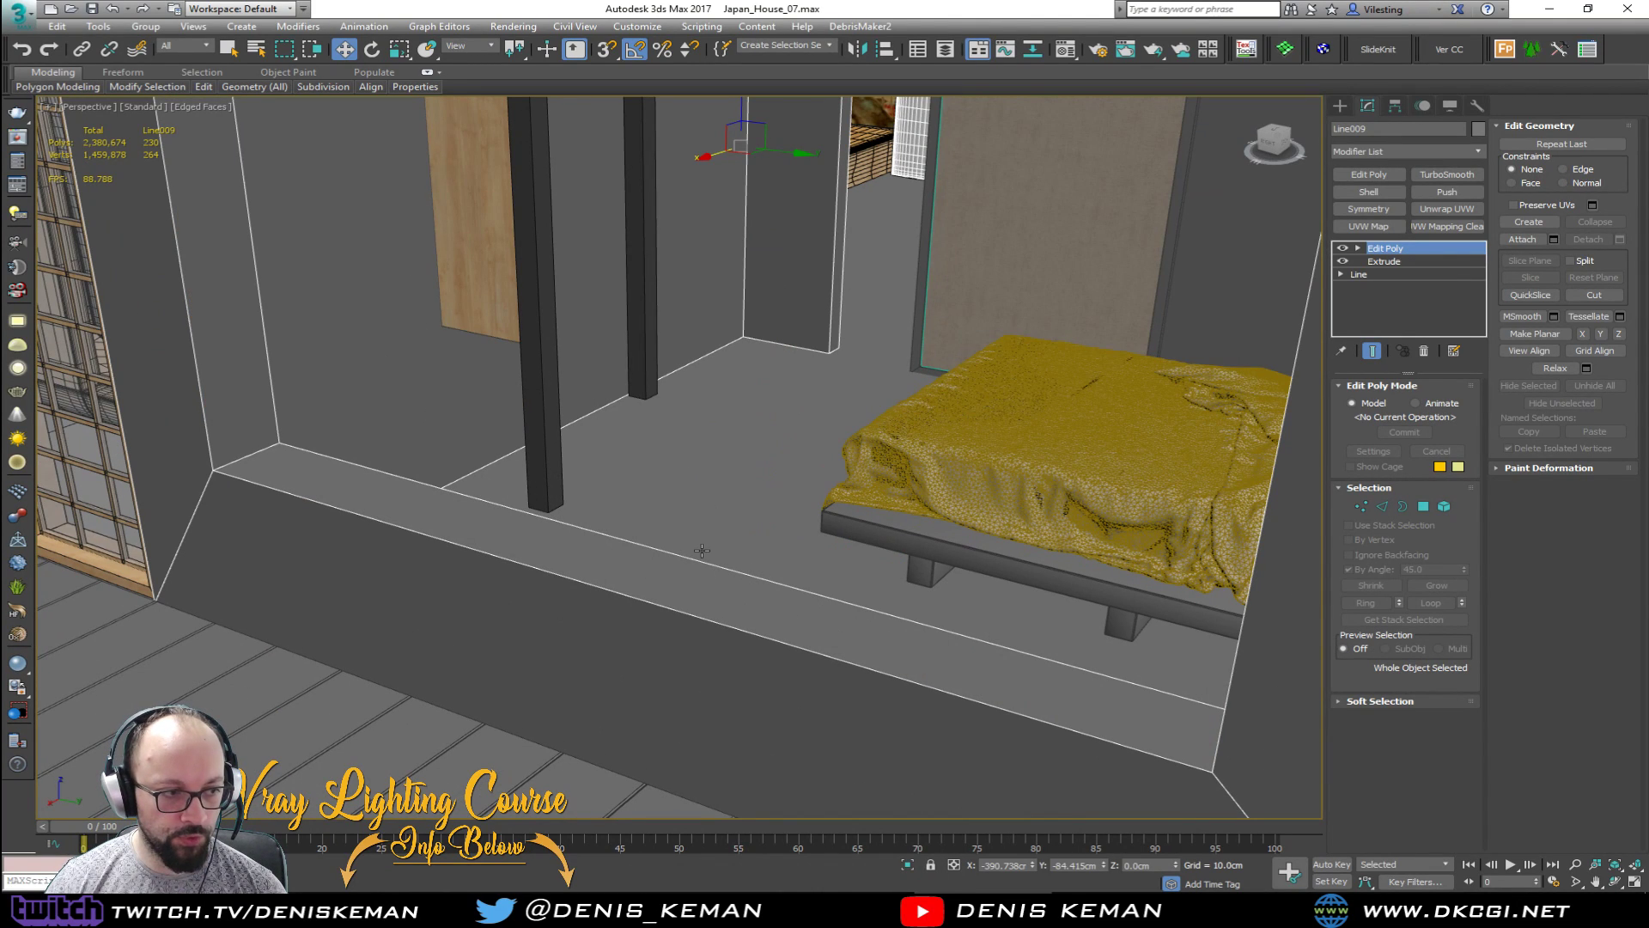
{"action": "middle_click_drag", "start_coordinate": [679, 557], "coordinate": [489, 564], "text": "alt"}
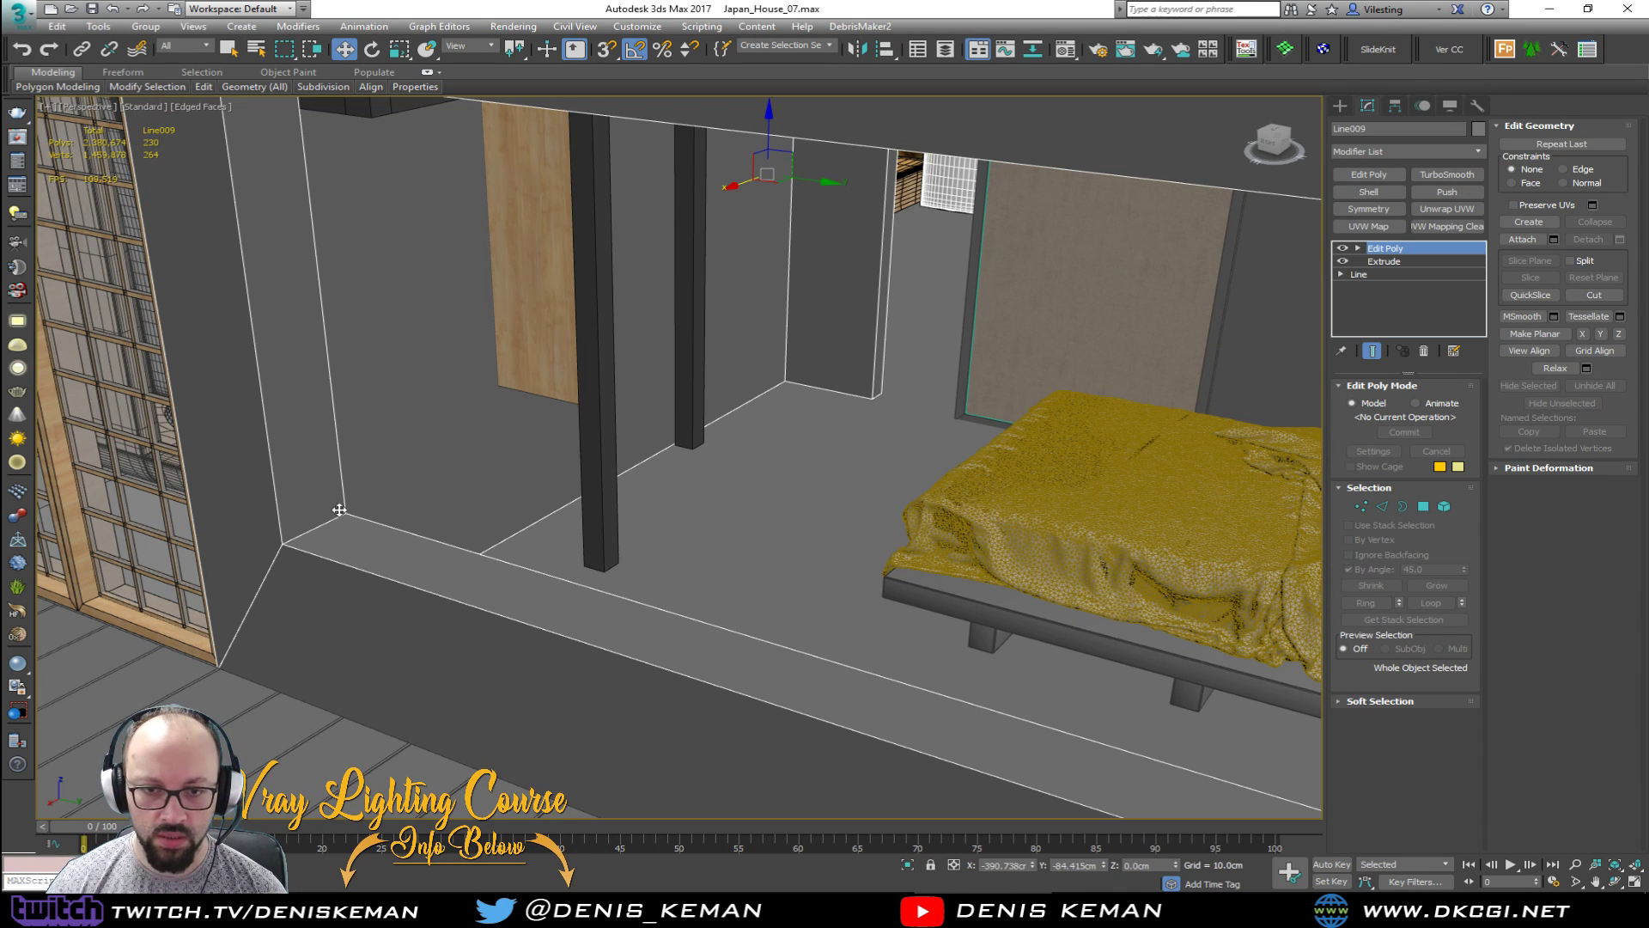
Step: Select the four edges that border the bedroom window opening on the outer wall face
{"action": "key", "text": "2"}
{"action": "double_click", "coordinate": [343, 483]}
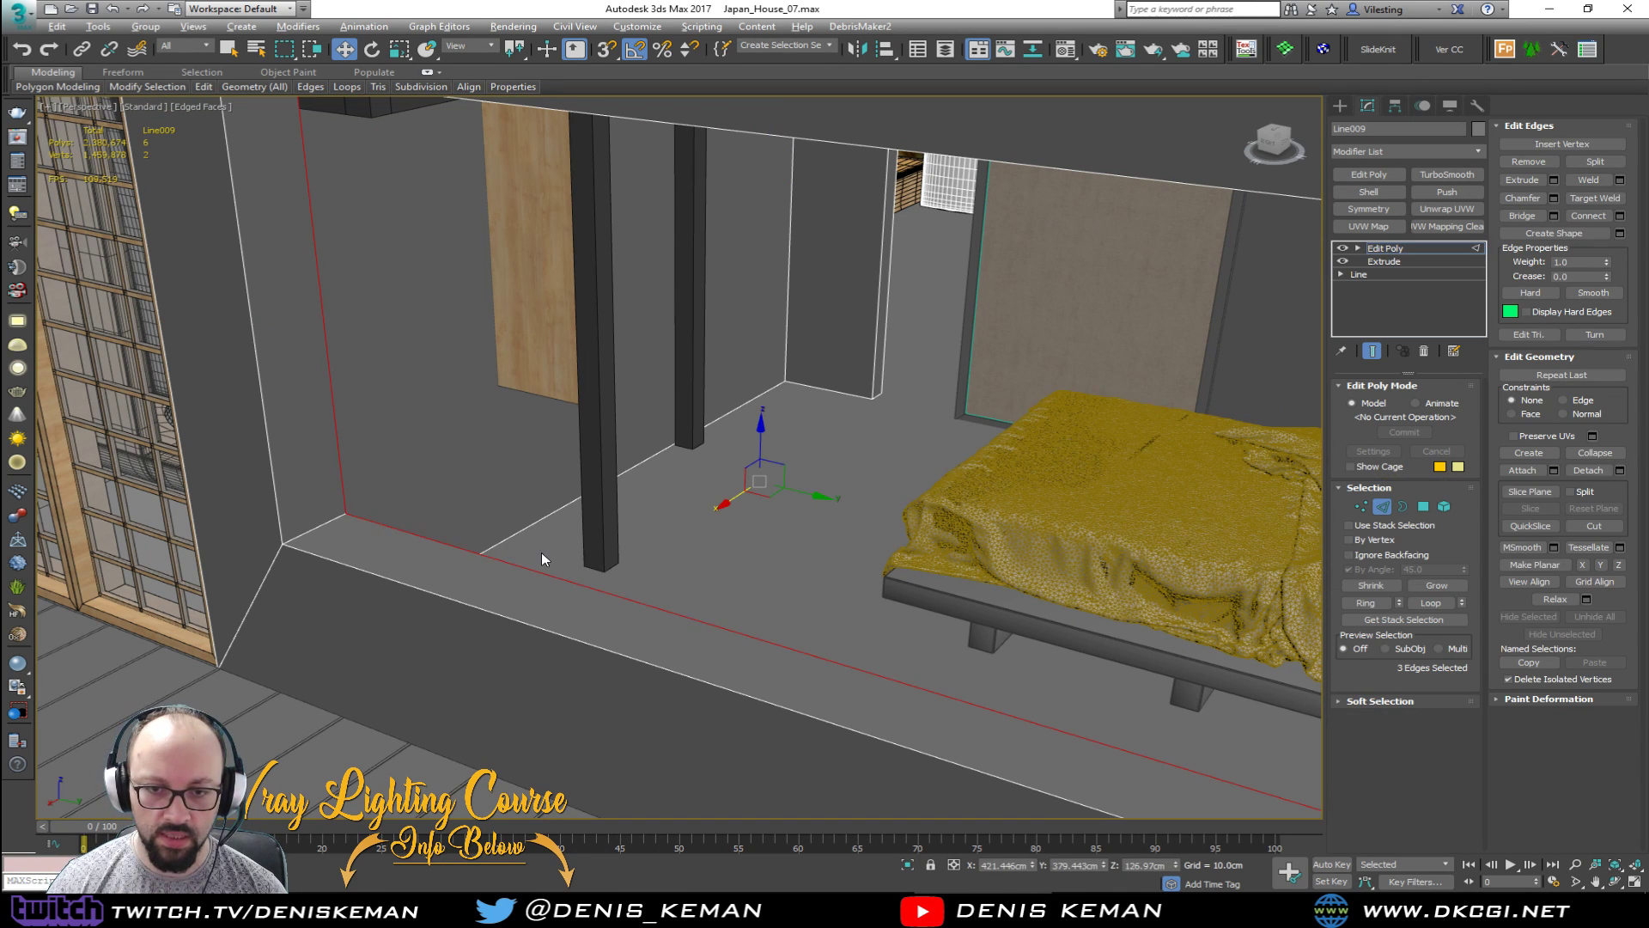
{"action": "middle_click_drag", "start_coordinate": [541, 553], "coordinate": [446, 604], "text": "alt"}
{"action": "middle_click_drag", "start_coordinate": [545, 541], "coordinate": [404, 516], "text": "alt"}
{"action": "left_click", "coordinate": [1025, 323]}
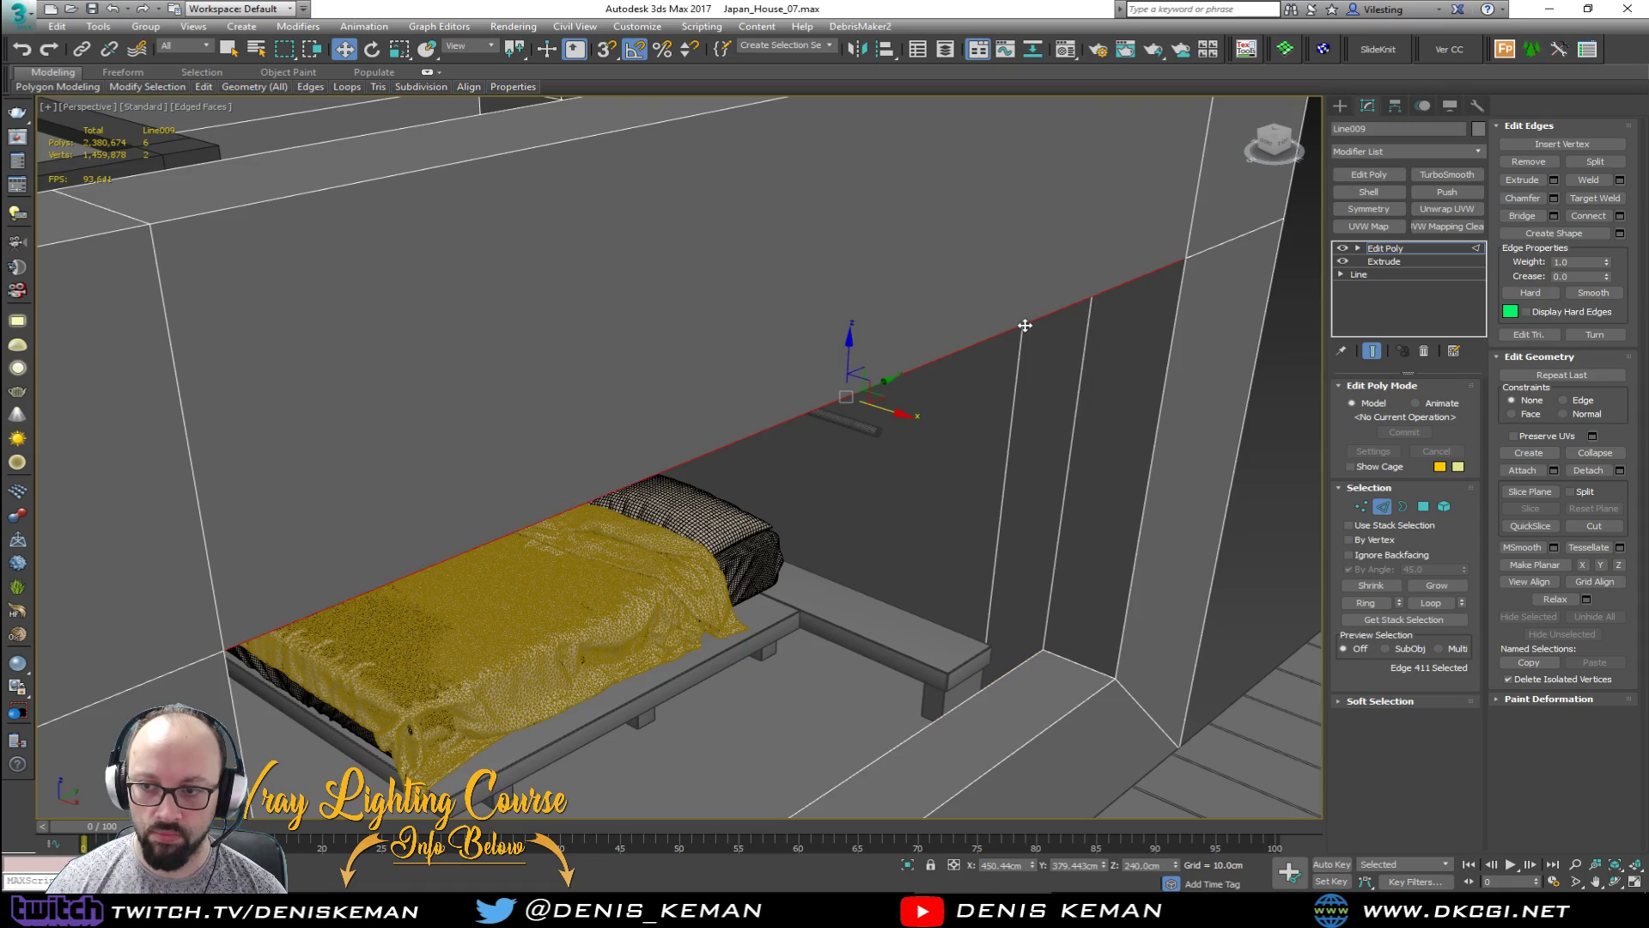
{"action": "middle_click_drag", "start_coordinate": [1023, 324], "coordinate": [767, 315], "text": "alt"}
{"action": "double_click", "coordinate": [1141, 328]}
{"action": "scroll", "coordinate": [1142, 328], "scroll_direction": "down", "scroll_amount": 3}
{"action": "scroll", "coordinate": [775, 402], "scroll_direction": "down", "scroll_amount": 1}
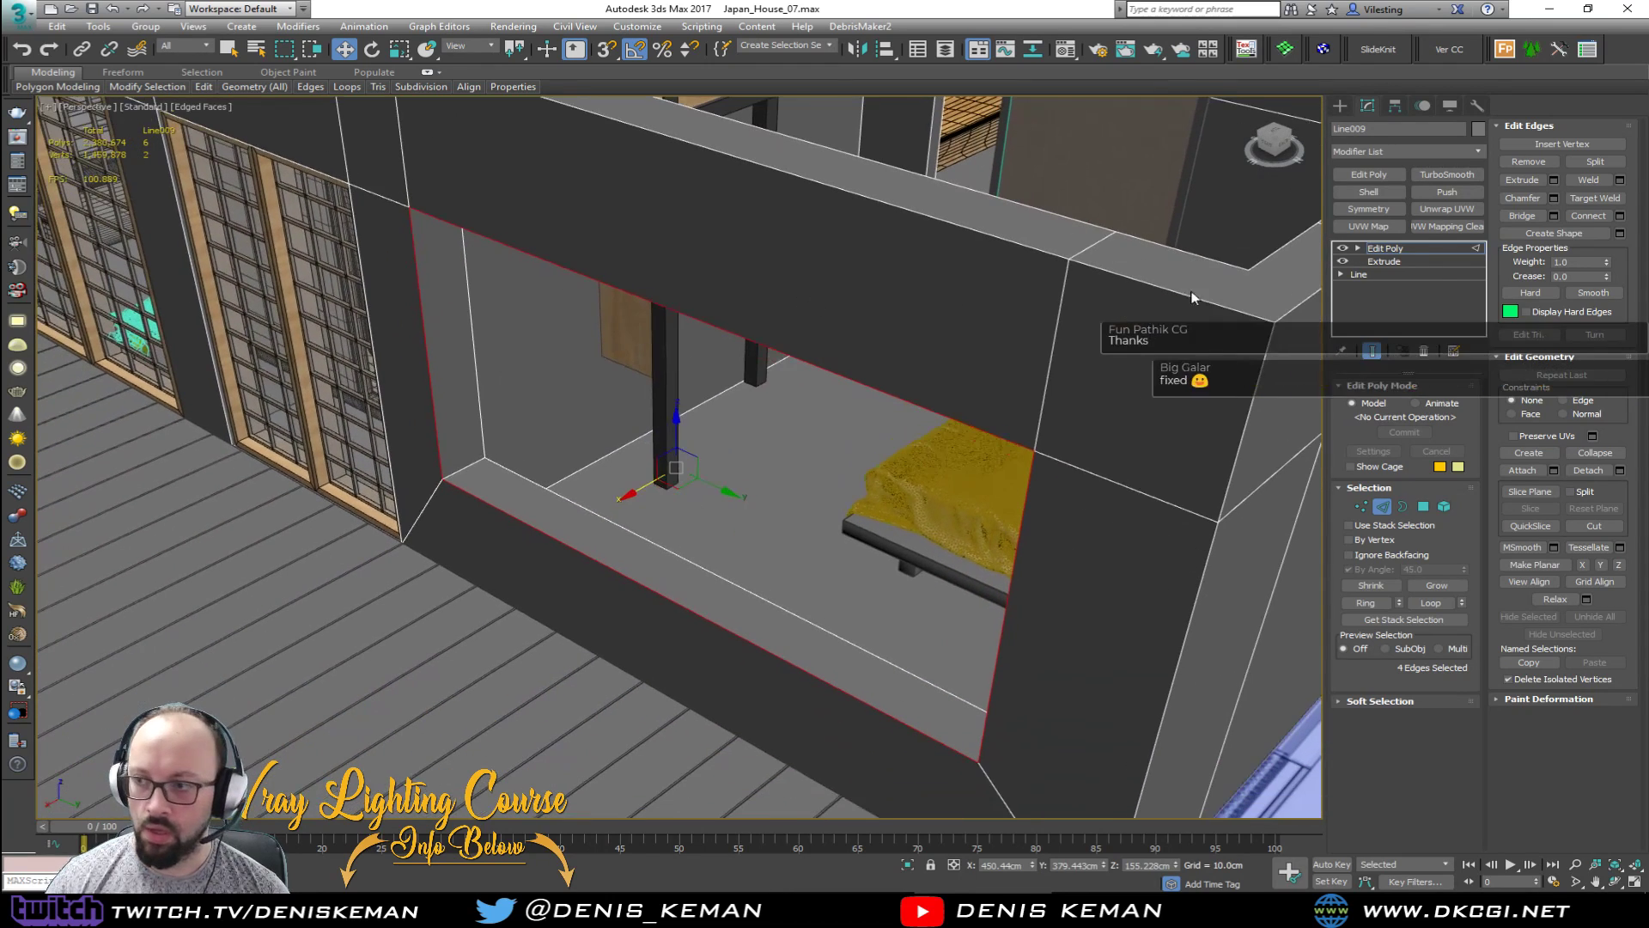
Step: Create a linear shape named Window_Frame from the selected opening edges, and leave edge editing of the walls
{"action": "left_click", "coordinate": [1619, 234]}
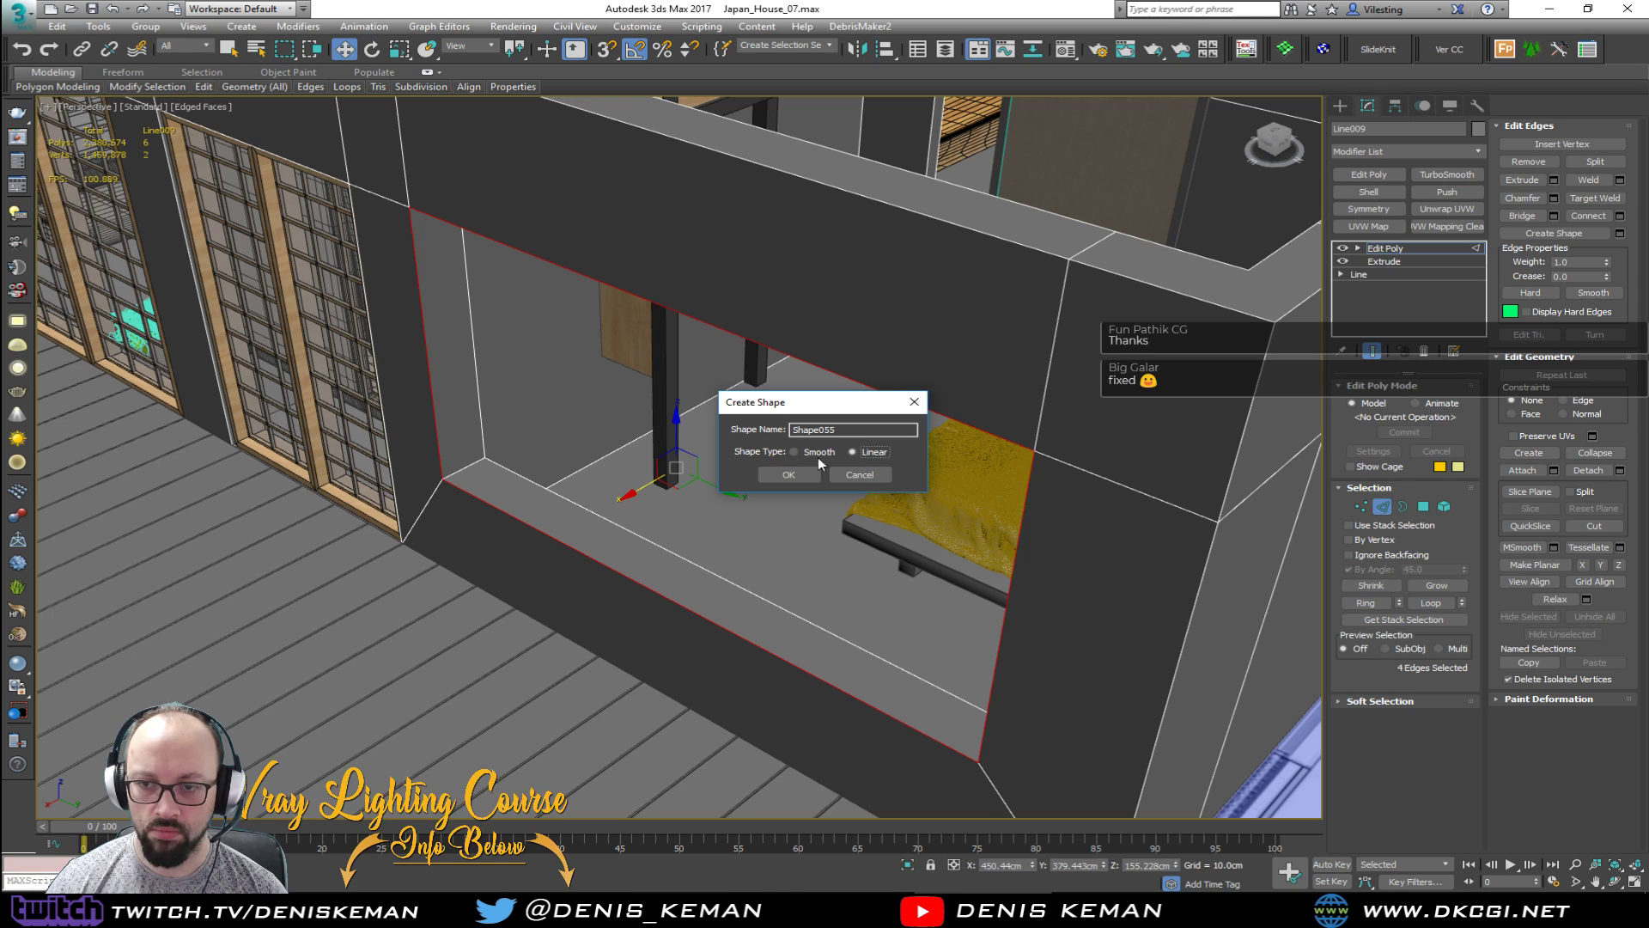
{"action": "left_click_drag", "start_coordinate": [837, 429], "coordinate": [750, 427]}
{"action": "type", "text": "Windw"}
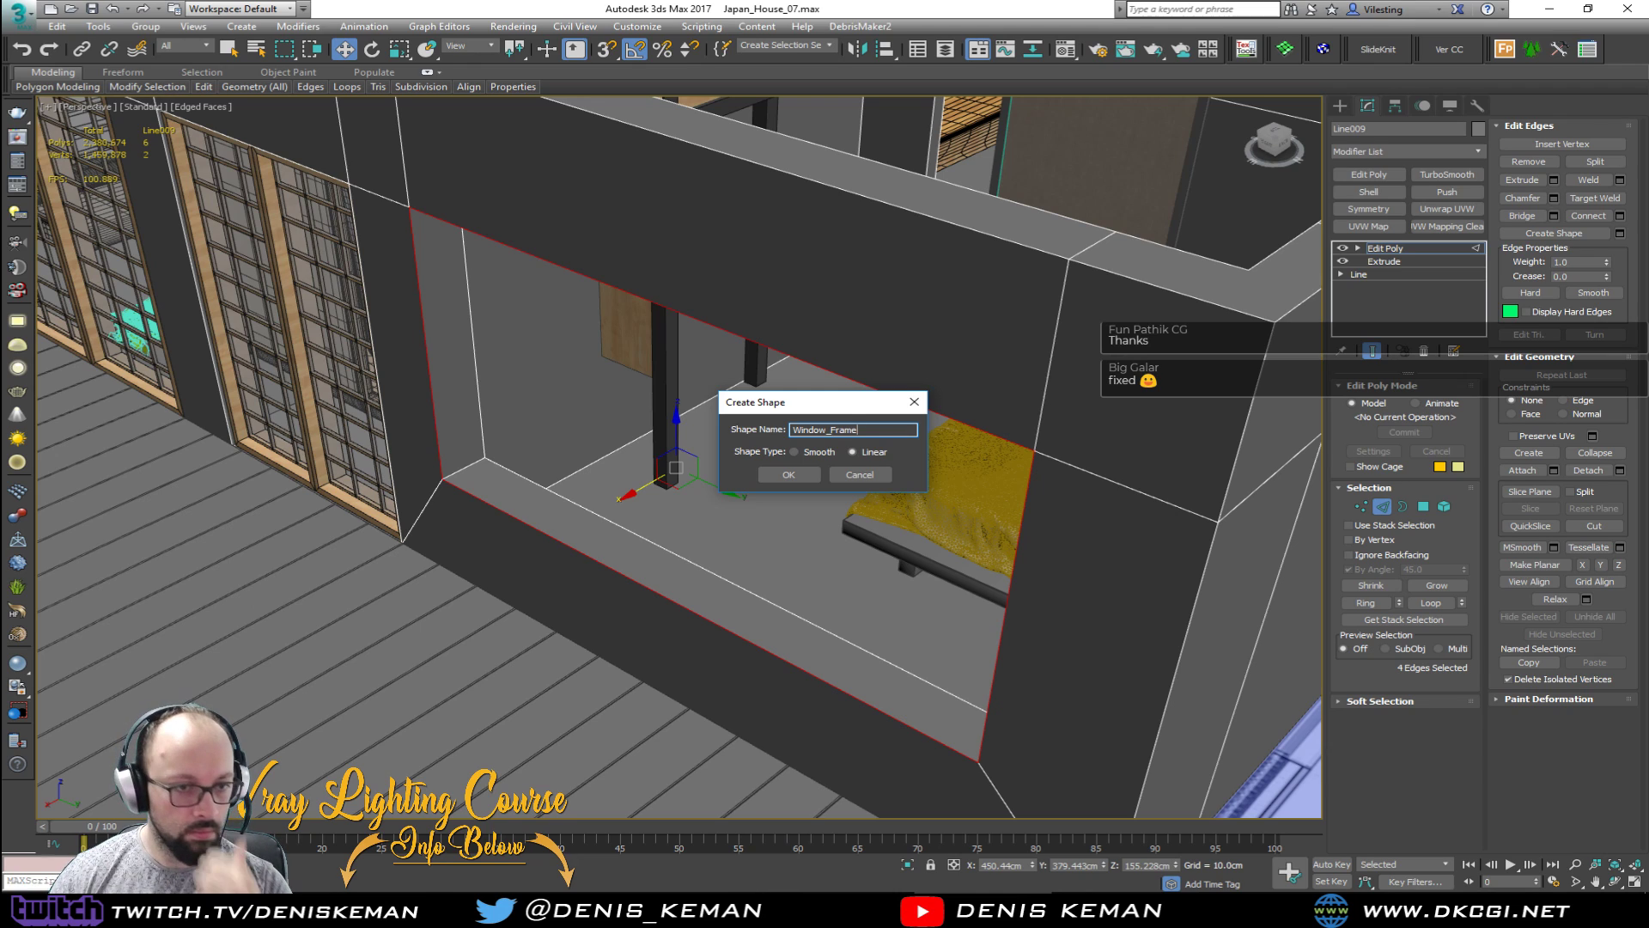
{"action": "left_click", "coordinate": [788, 474]}
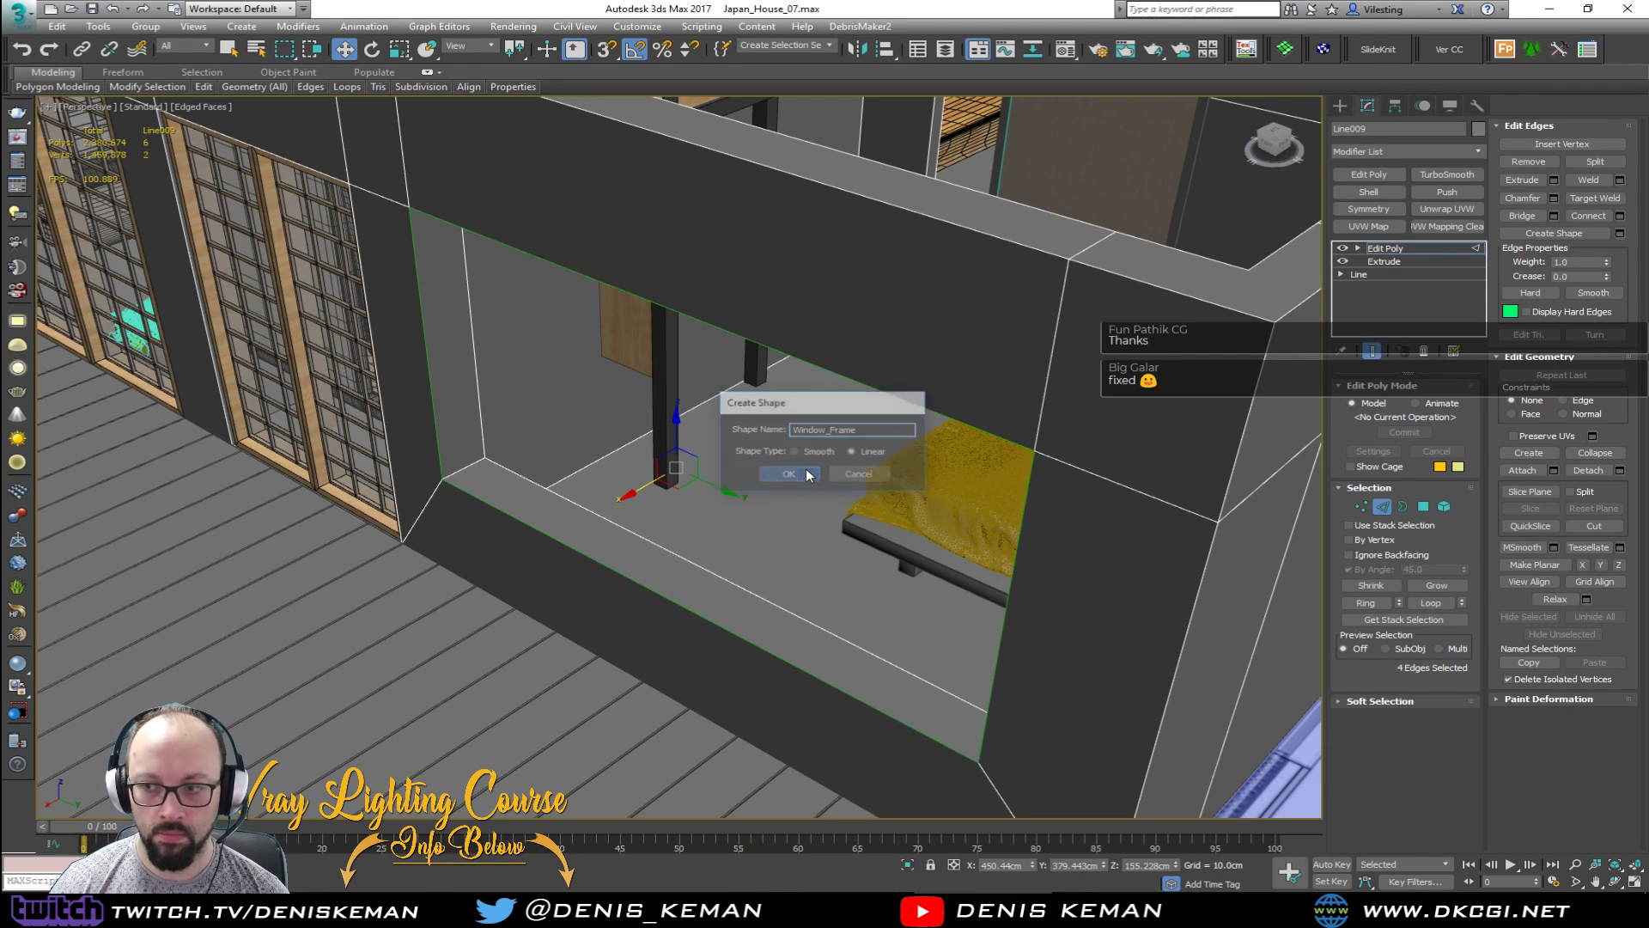
{"action": "left_click", "coordinate": [1380, 507]}
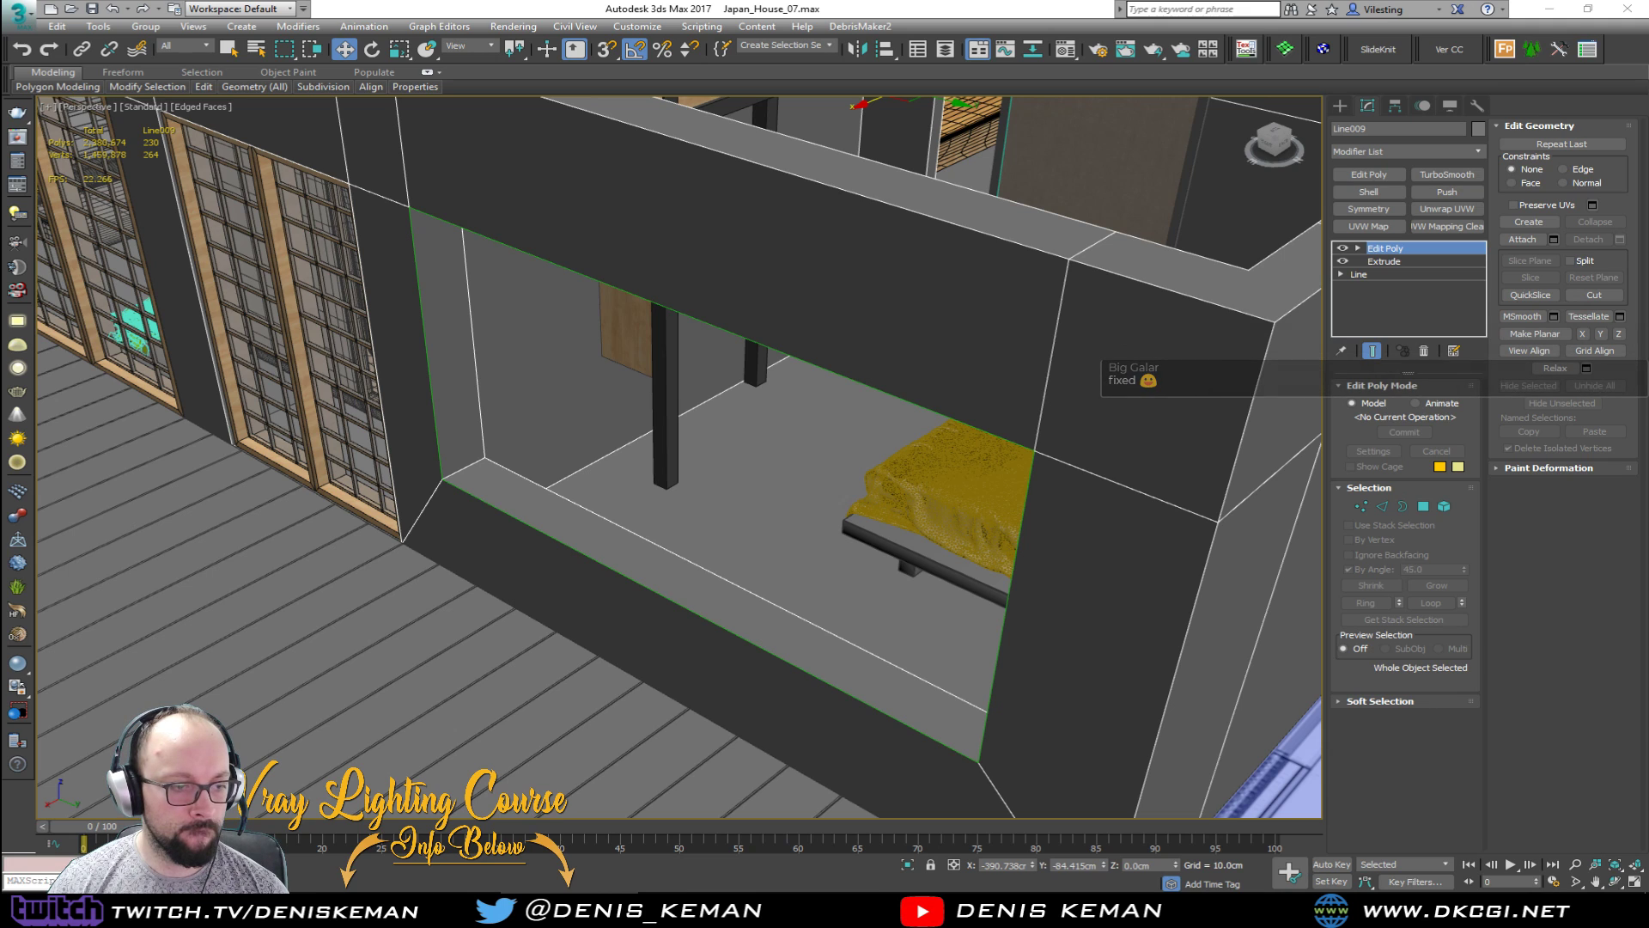
Step: Look through the Japanese bedroom reference images posted in the Discord streaming_related channel, and return to 3ds Max
{"action": "left_click_drag", "start_coordinate": [0, 133], "coordinate": [846, 130]}
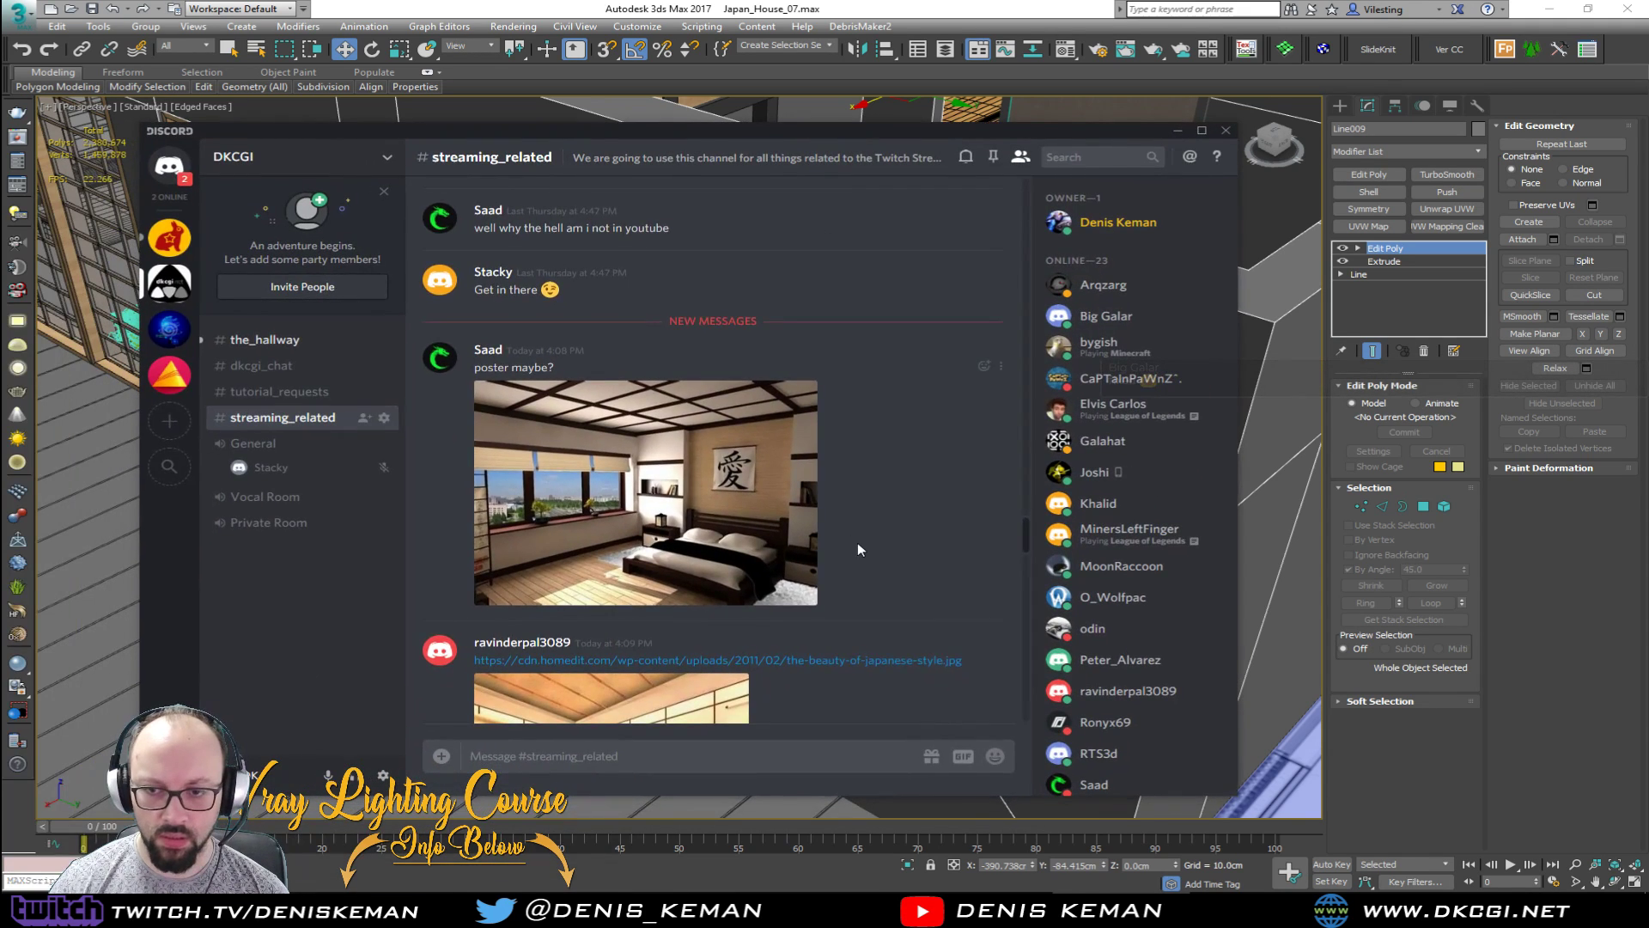
{"action": "scroll", "coordinate": [859, 543], "scroll_direction": "down", "scroll_amount": 8}
{"action": "scroll", "coordinate": [873, 548], "scroll_direction": "down", "scroll_amount": 10}
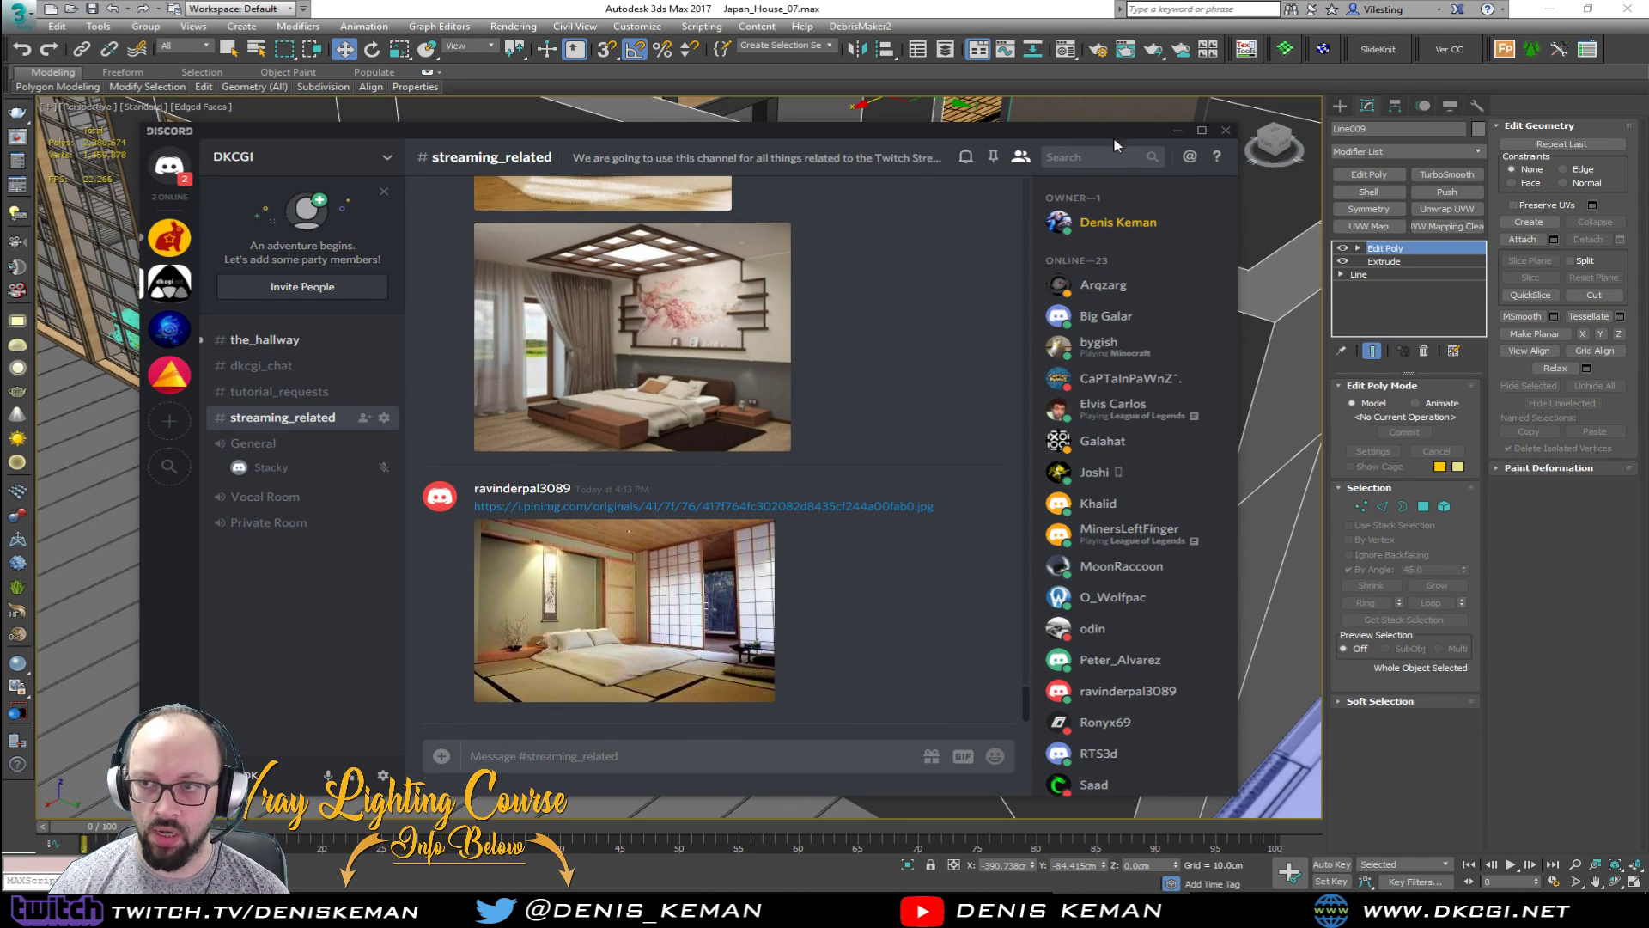
{"action": "key", "text": "alt+Tab"}
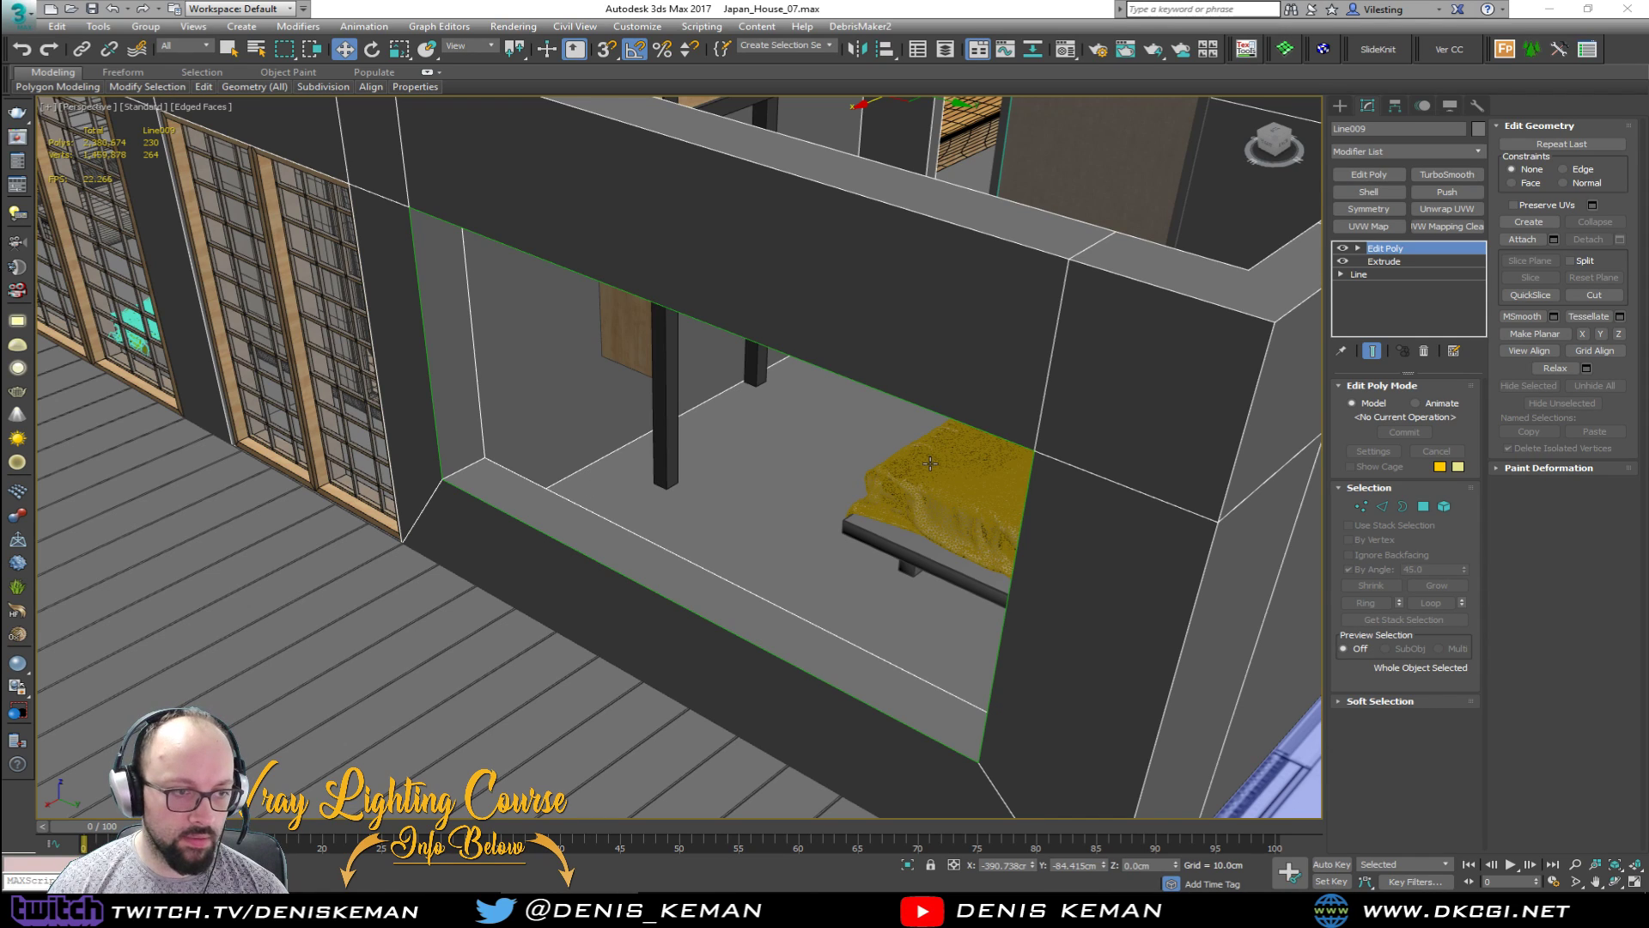
Step: Select the Window_Frame spline and enable it in the renderer and viewport with a rectangular cross-section
{"action": "middle_click_drag", "start_coordinate": [778, 498], "coordinate": [746, 491]}
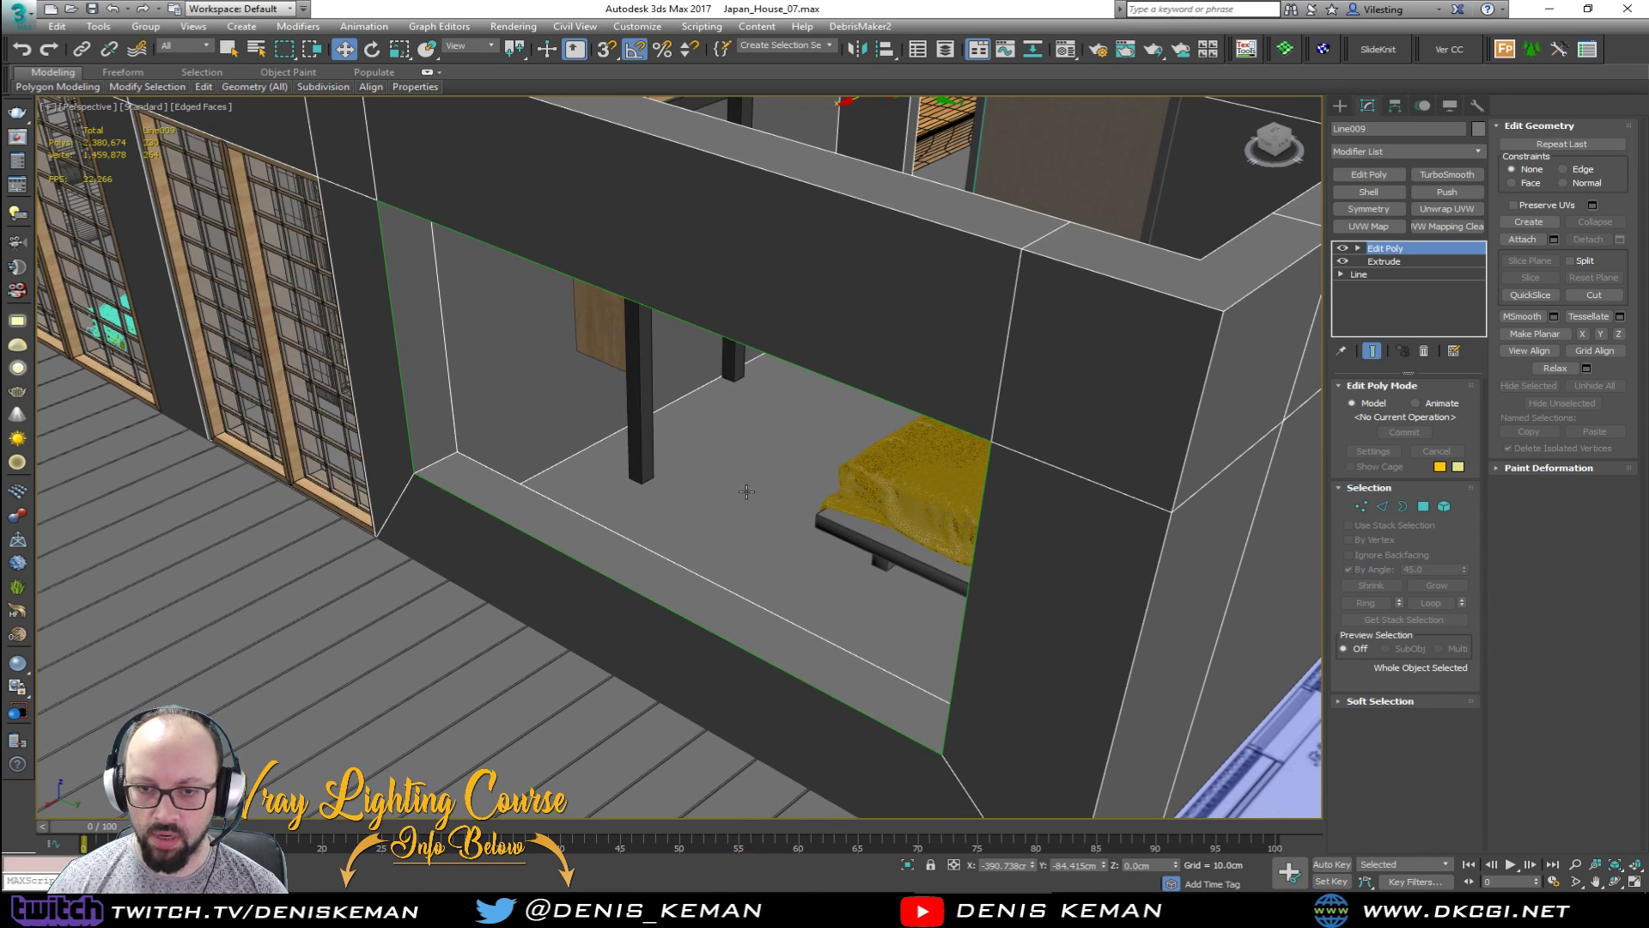
{"action": "left_click", "coordinate": [812, 686]}
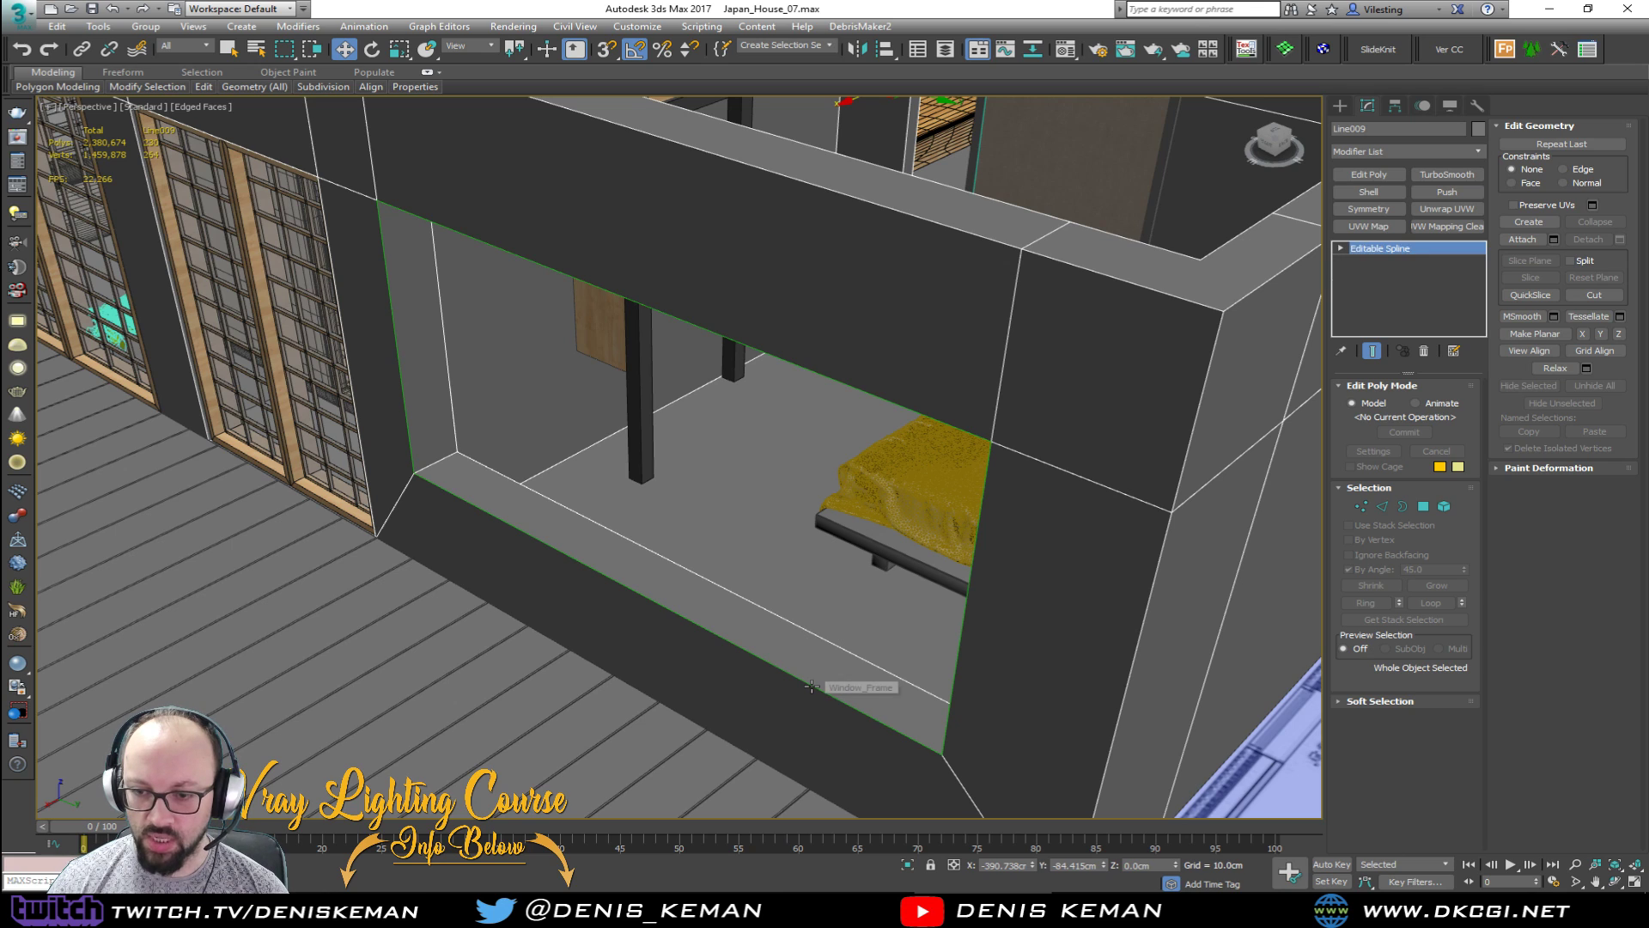
{"action": "middle_click_drag", "start_coordinate": [795, 489], "coordinate": [737, 539]}
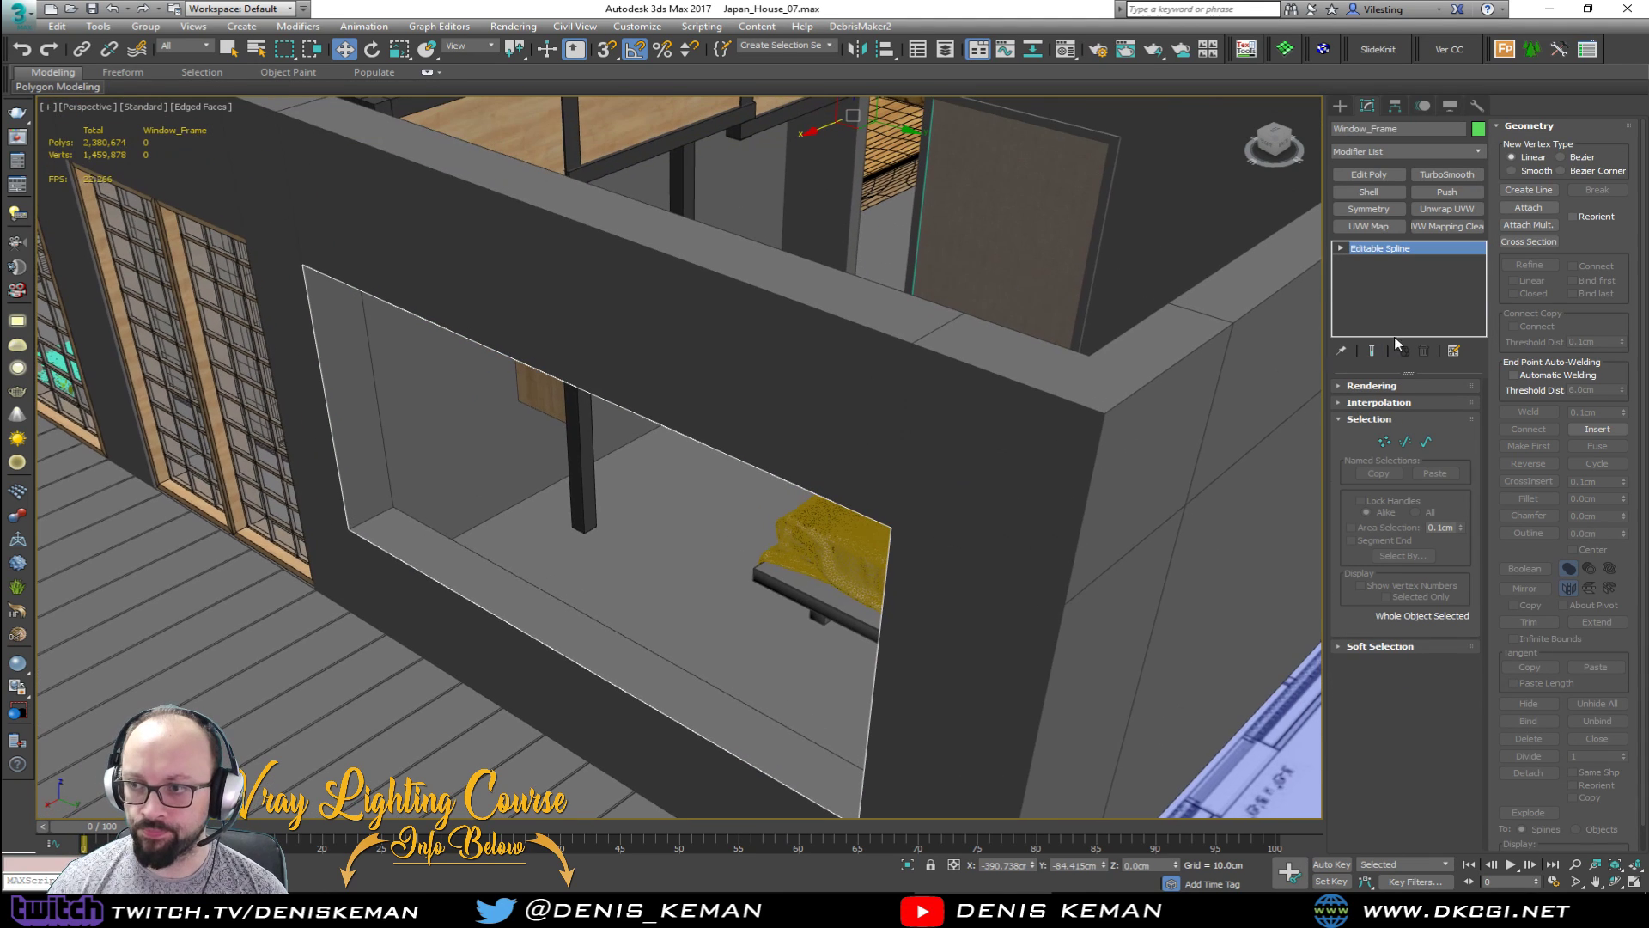
{"action": "left_click", "coordinate": [1390, 388]}
{"action": "left_click", "coordinate": [1384, 417]}
{"action": "left_click", "coordinate": [1374, 385]}
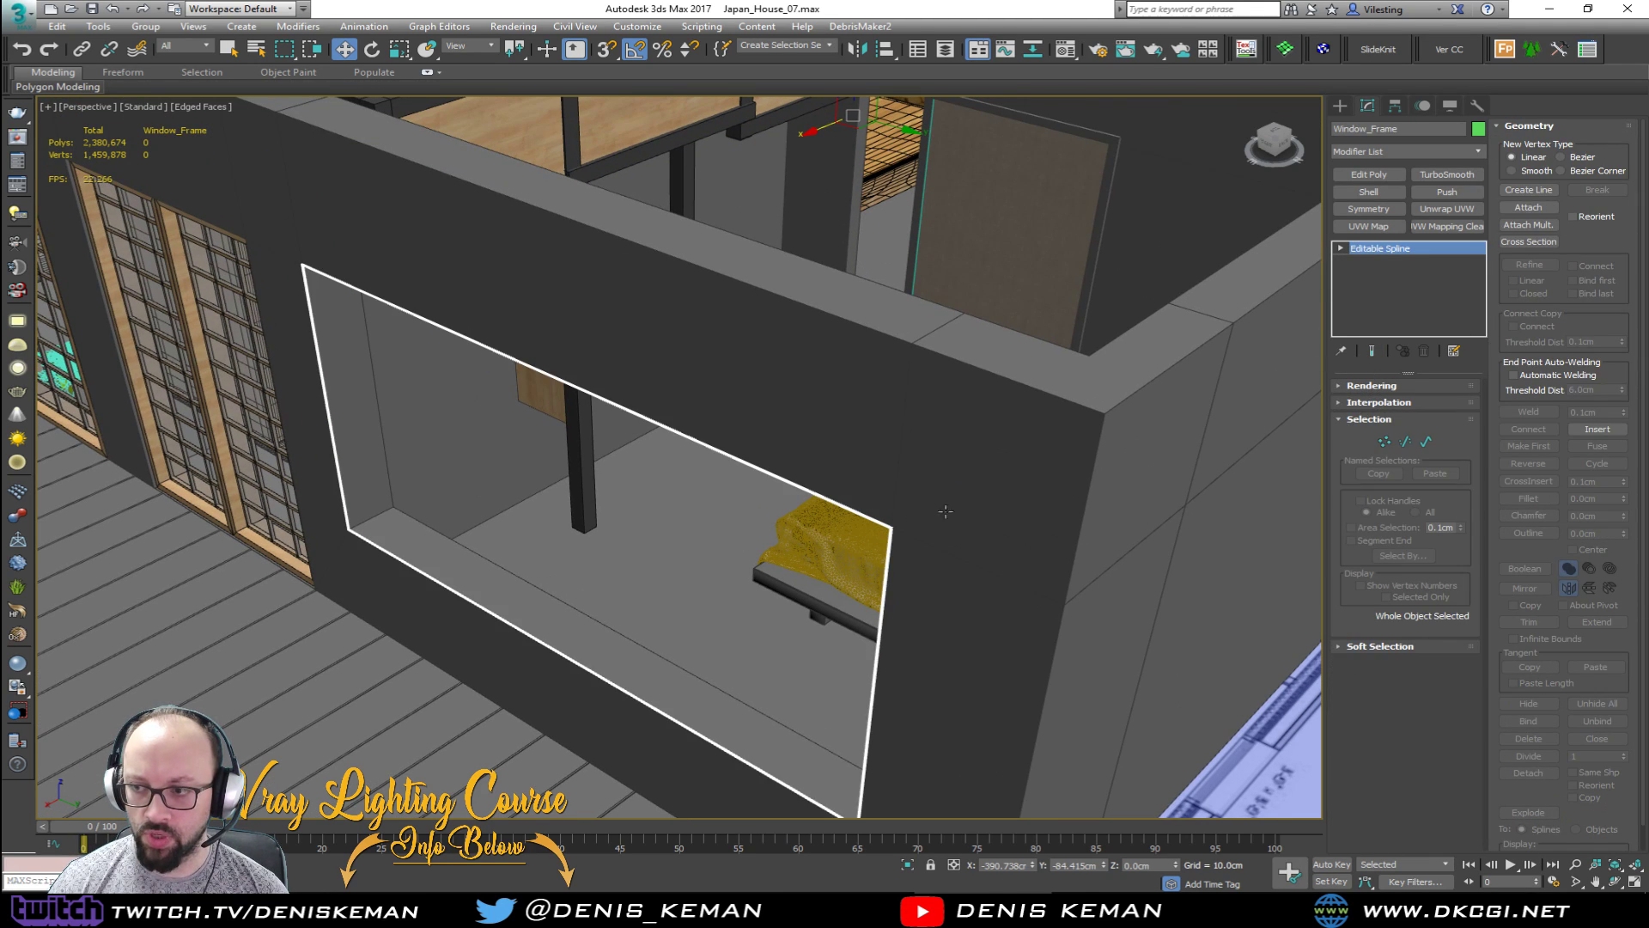
{"action": "left_click", "coordinate": [1397, 387]}
{"action": "left_click", "coordinate": [1390, 403]}
{"action": "middle_click_drag", "start_coordinate": [828, 562], "coordinate": [1114, 584], "text": "alt"}
{"action": "left_click", "coordinate": [1381, 546]}
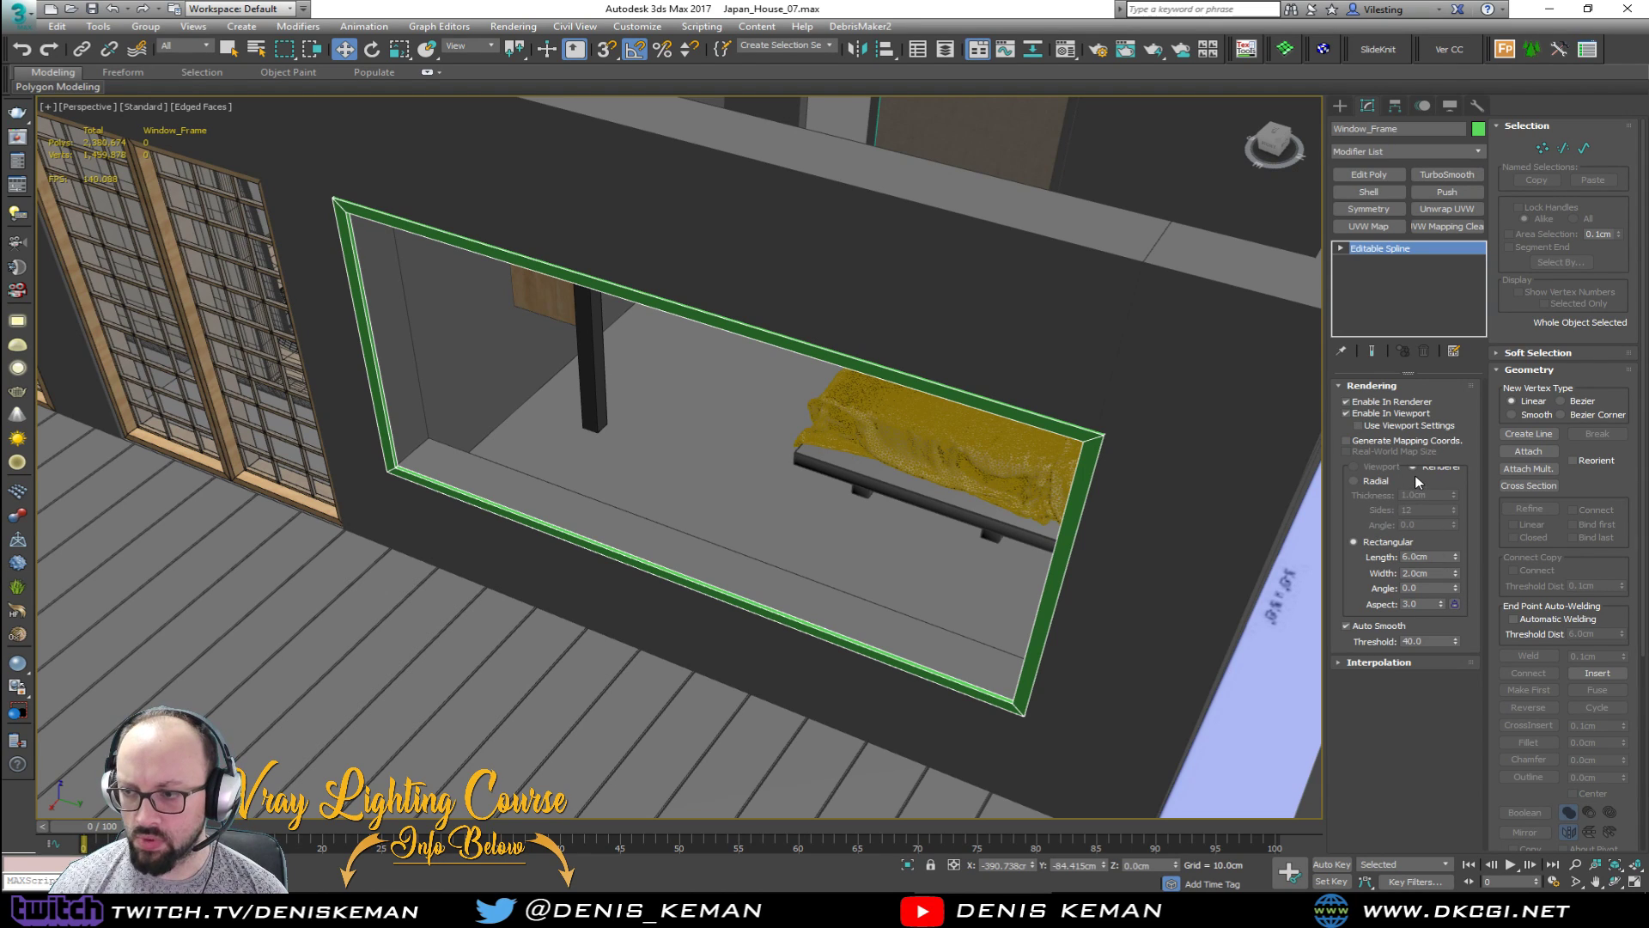
Step: Set the window frame's rectangular cross-section to a length of 10 cm and a width of 5 cm
{"action": "left_click", "coordinate": [1429, 557]}
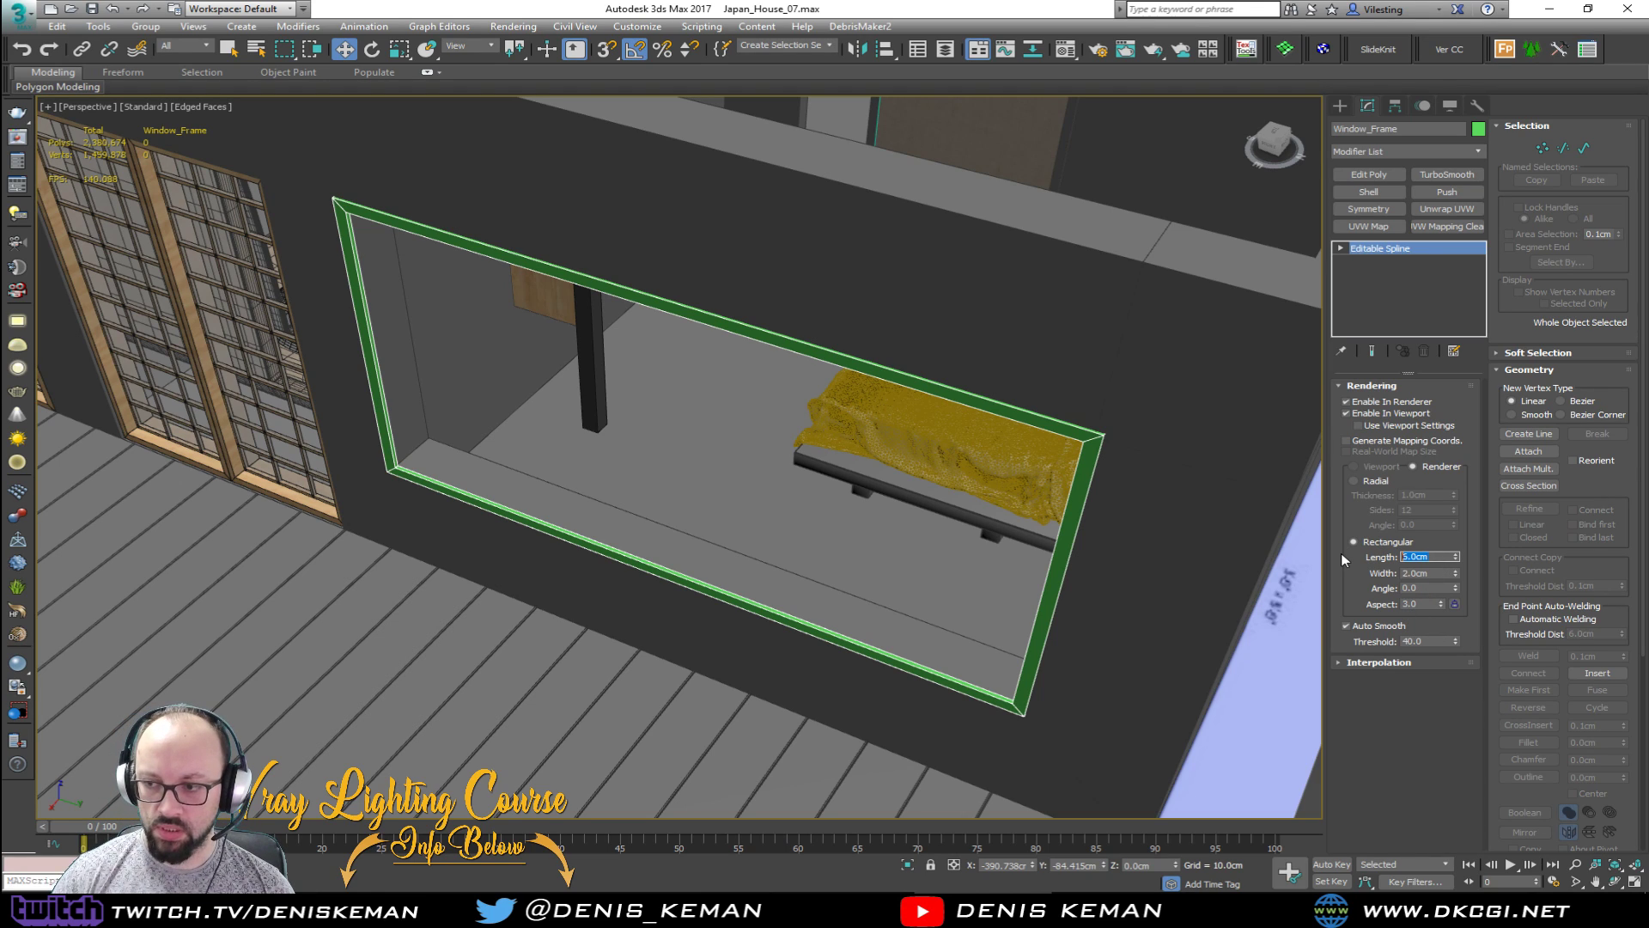
{"action": "type", "text": "10"}
{"action": "key", "text": "Tab"}
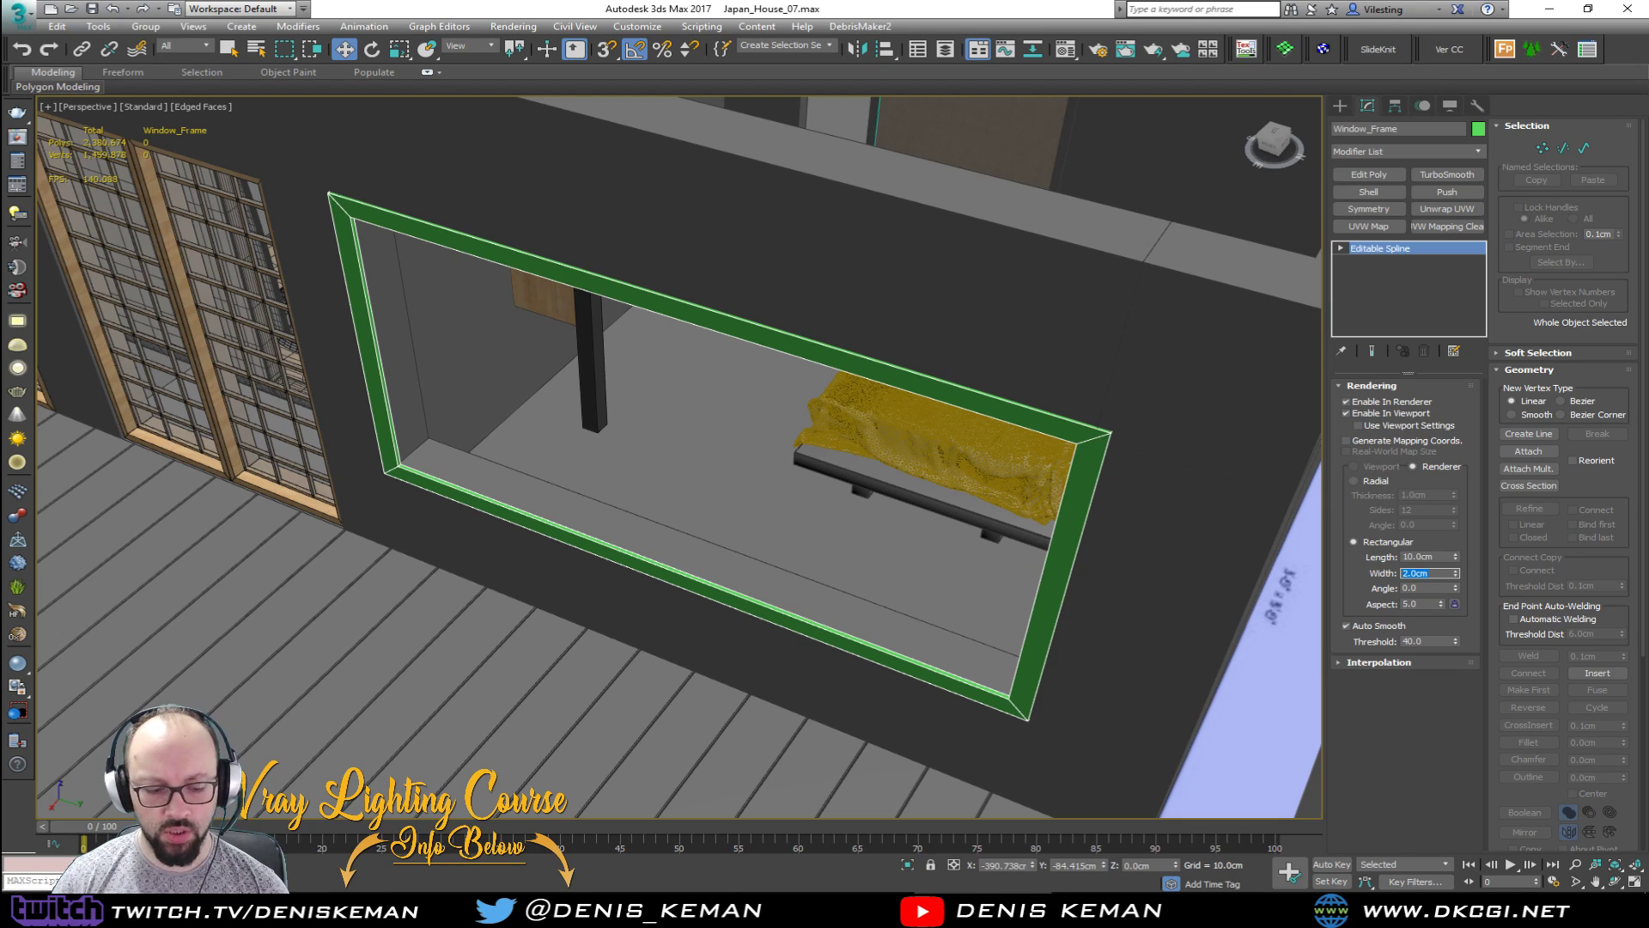
{"action": "type", "text": "5"}
{"action": "key", "text": "Return"}
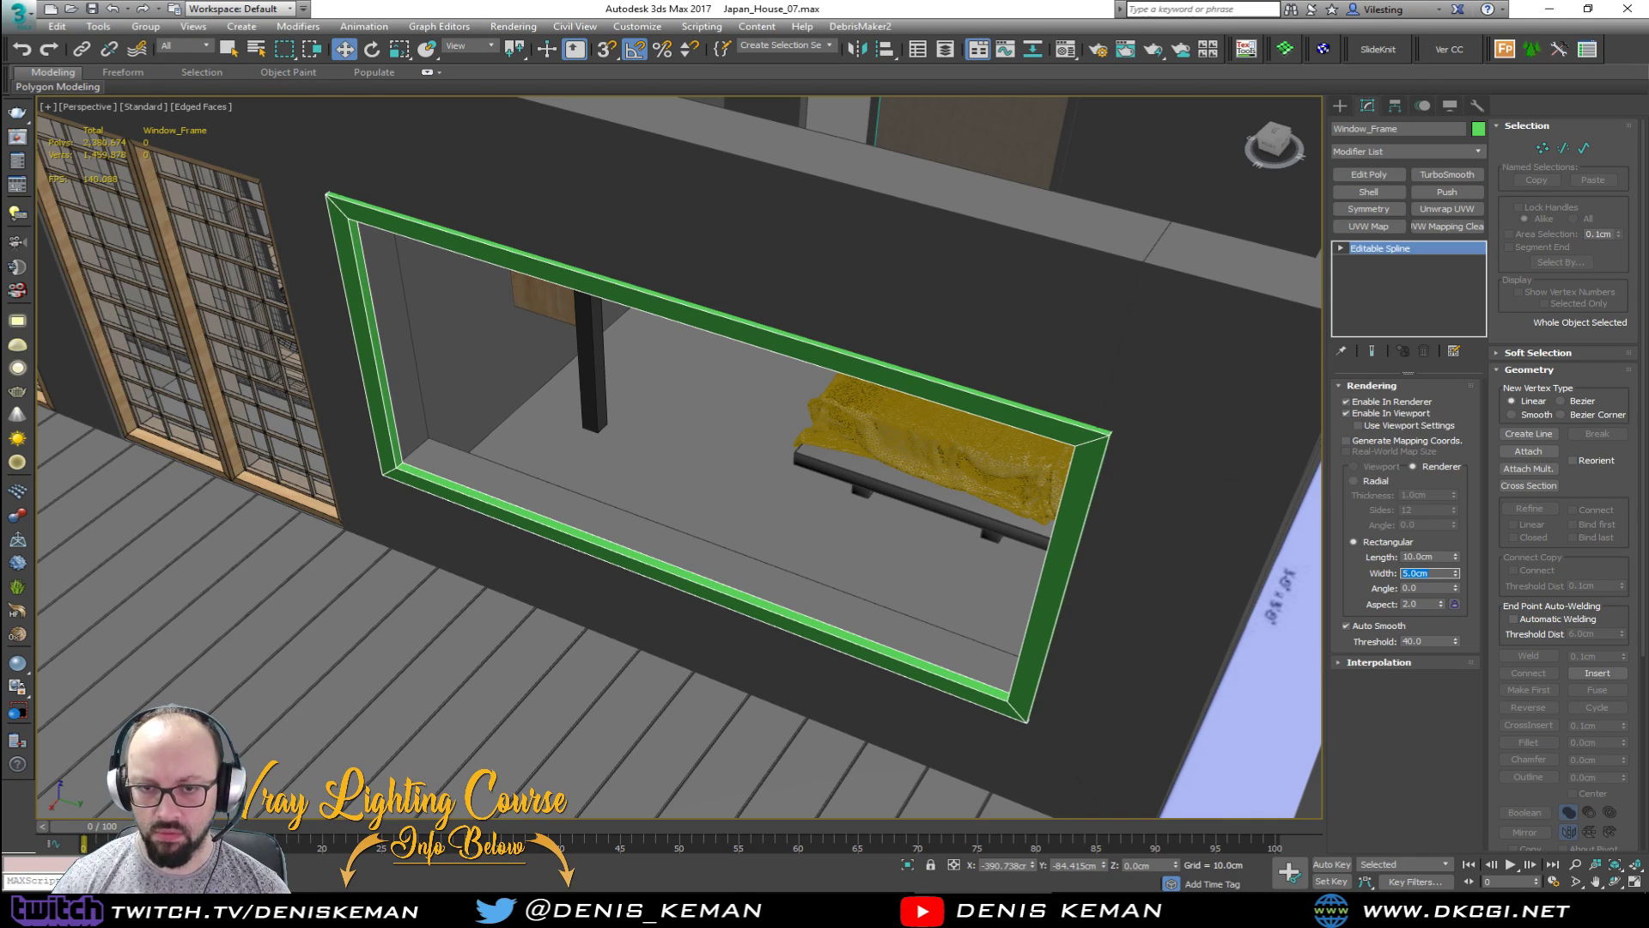
Step: Check the frame from inside the room and set its cross-section width to 10 cm
{"action": "middle_click_drag", "start_coordinate": [758, 507], "coordinate": [1084, 494], "text": "alt"}
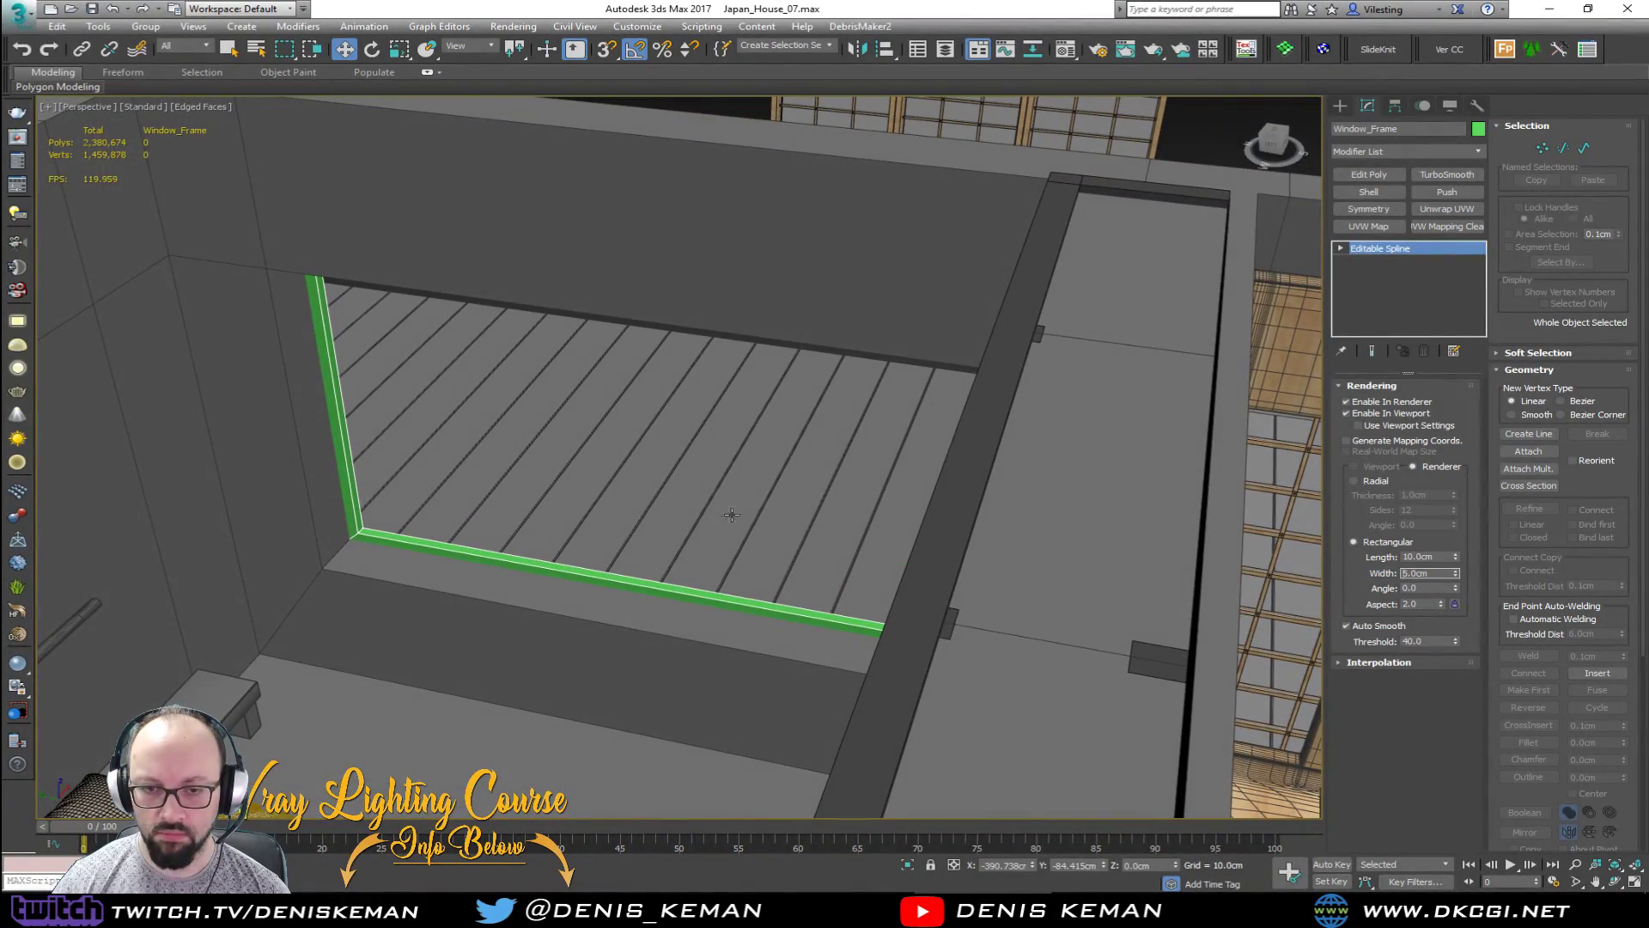
{"action": "scroll", "coordinate": [730, 513], "scroll_direction": "up", "scroll_amount": 5}
{"action": "scroll", "coordinate": [626, 481], "scroll_direction": "down", "scroll_amount": 8}
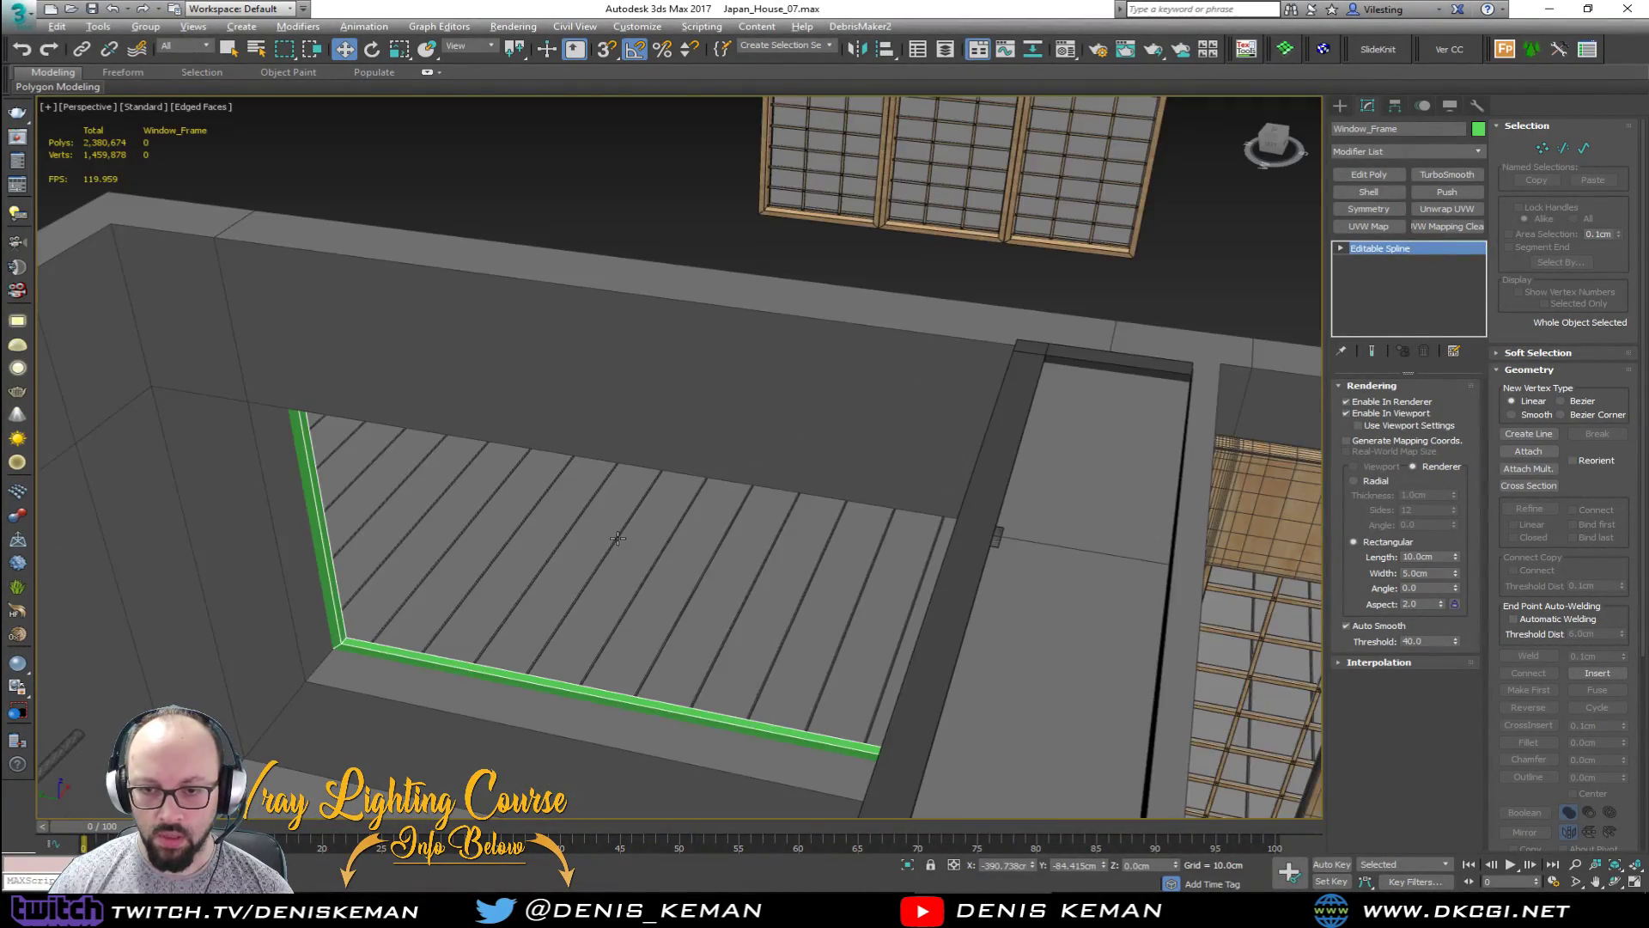
{"action": "middle_click_drag", "start_coordinate": [617, 537], "coordinate": [654, 559], "text": "alt"}
{"action": "key", "text": "Tab"}
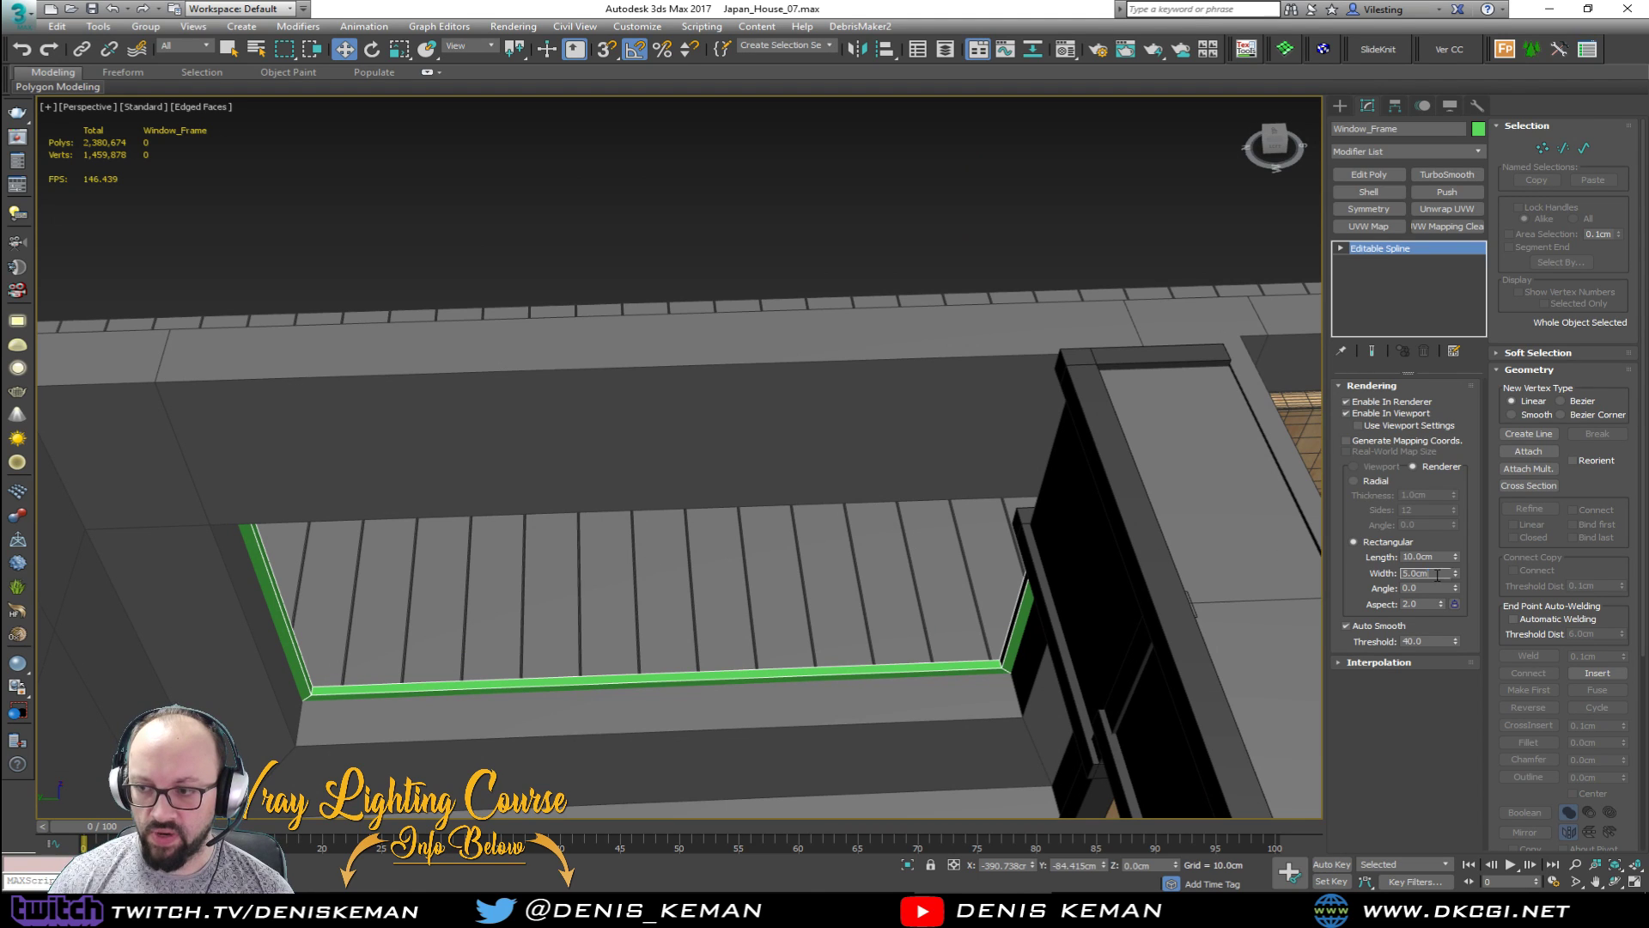
{"action": "type", "text": "10"}
{"action": "key", "text": "Return"}
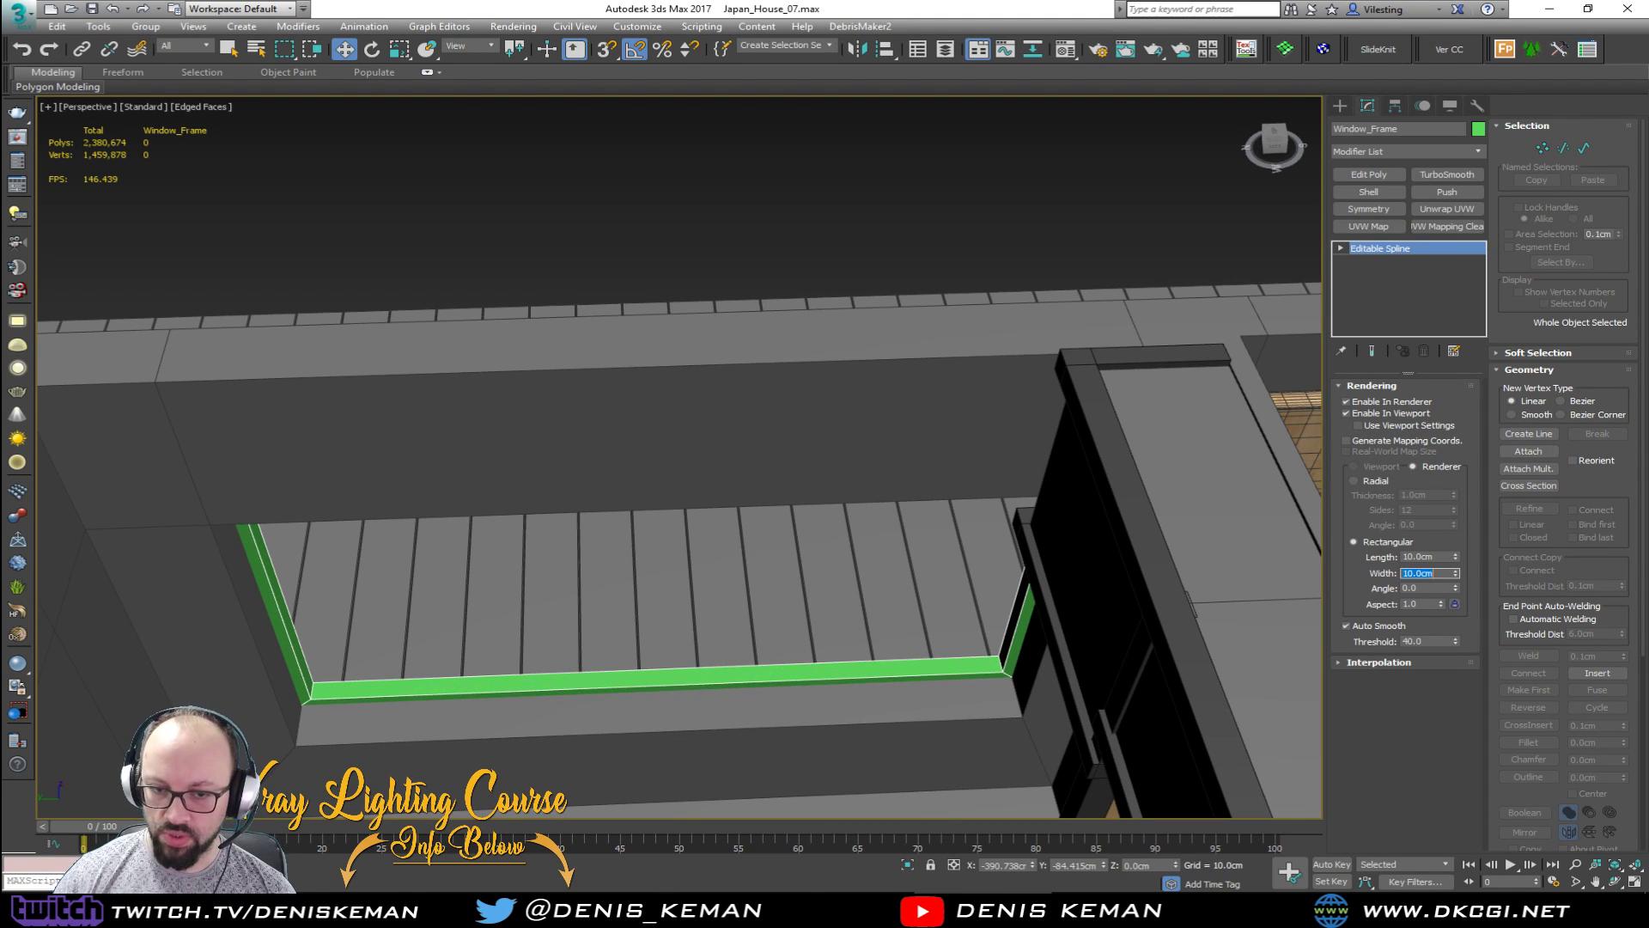
Step: Isolate the window frame together with the house walls, and reselect only the frame
{"action": "middle_click_drag", "start_coordinate": [658, 514], "coordinate": [898, 496], "text": "alt"}
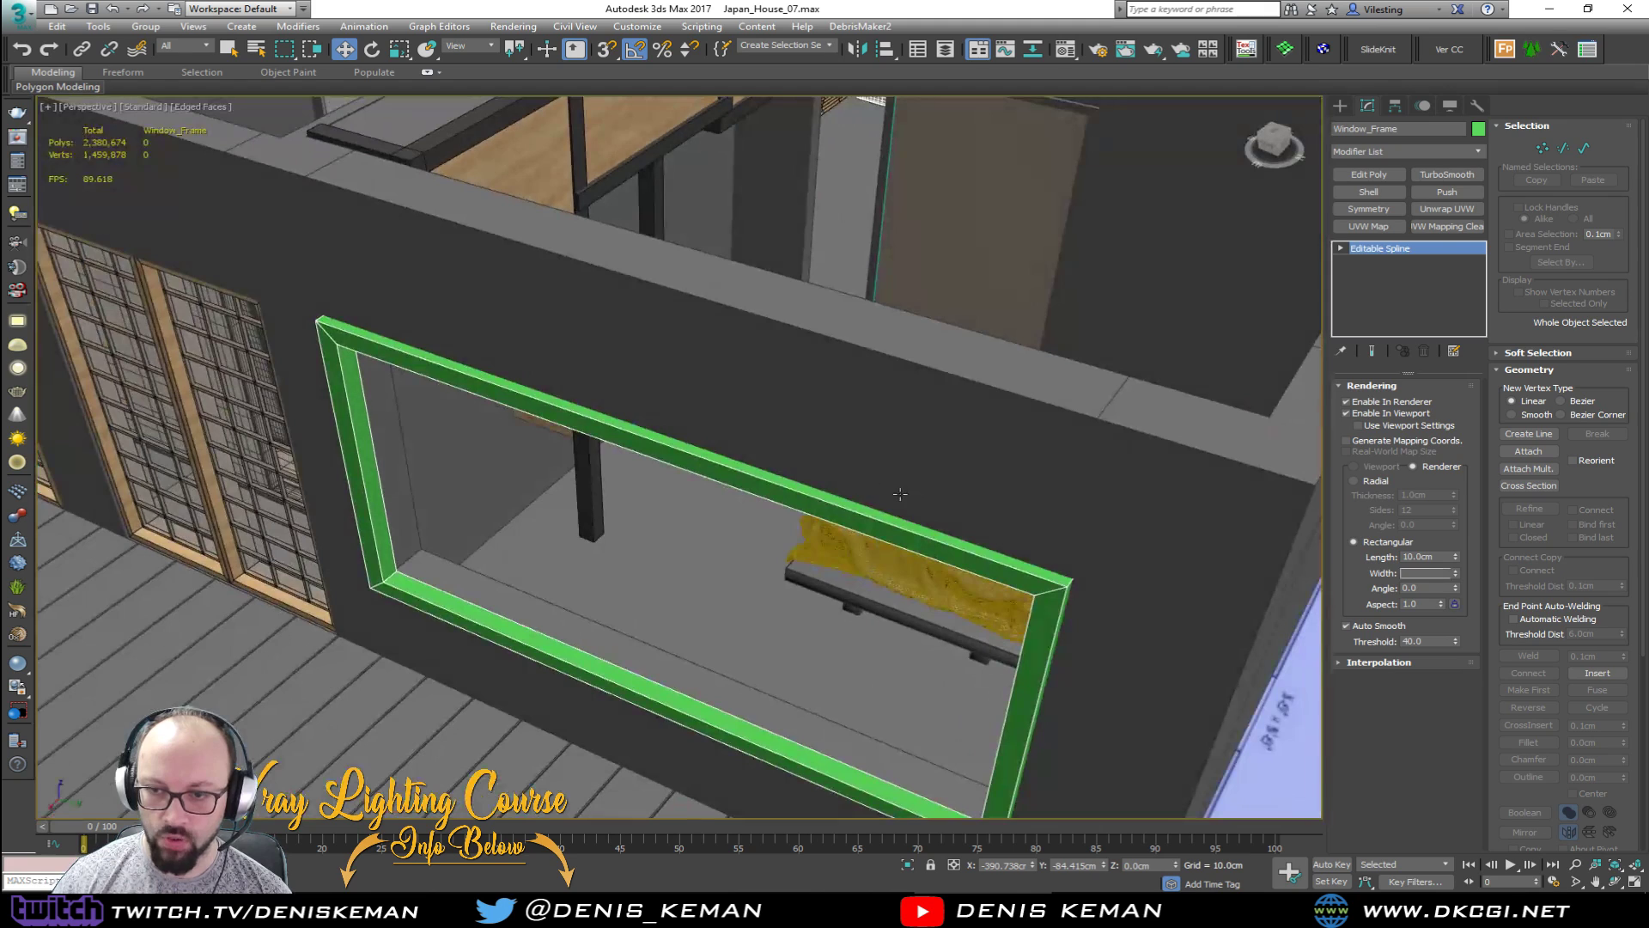
{"action": "left_click", "coordinate": [842, 442], "text": "ctrl"}
{"action": "key", "text": "z"}
{"action": "left_click", "coordinate": [981, 665]}
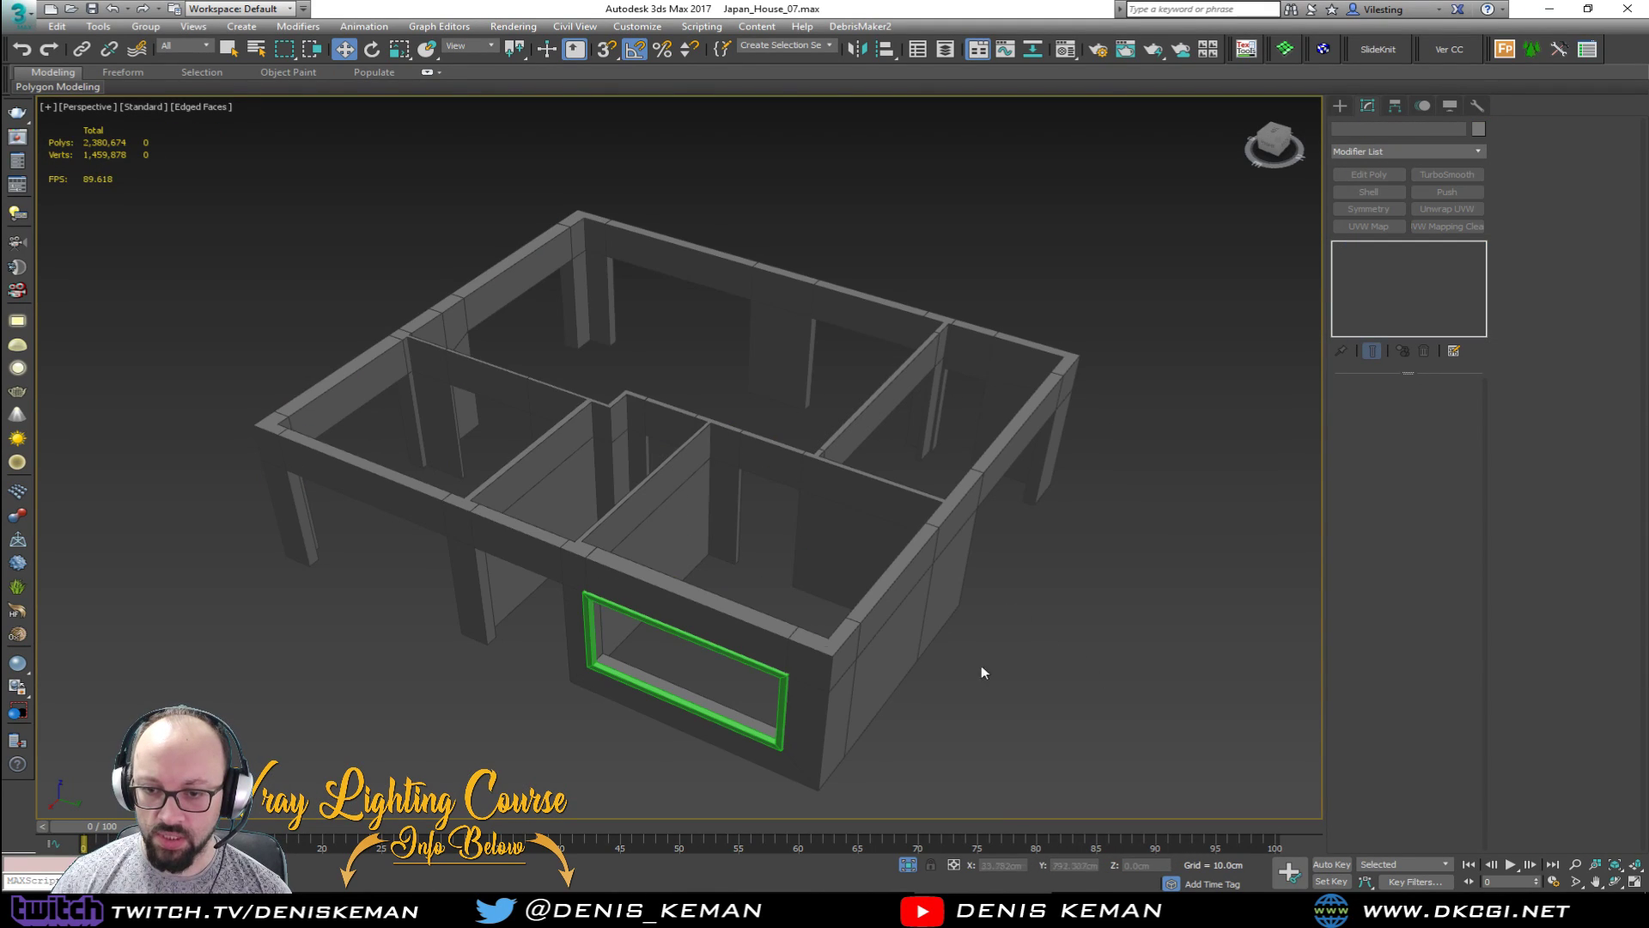
{"action": "left_click", "coordinate": [720, 709]}
{"action": "key", "text": "z"}
{"action": "middle_click_drag", "start_coordinate": [710, 582], "coordinate": [807, 547], "text": "alt"}
Step: Add an Edit Poly modifier to the frame and snap its left upright's vertices to the opening's left edge
{"action": "left_click", "coordinate": [1383, 175]}
{"action": "middle_click_drag", "start_coordinate": [661, 373], "coordinate": [869, 338]}
{"action": "key", "text": "1"}
{"action": "left_click_drag", "start_coordinate": [867, 143], "coordinate": [571, 693]}
{"action": "left_click_drag", "start_coordinate": [791, 397], "coordinate": [837, 397]}
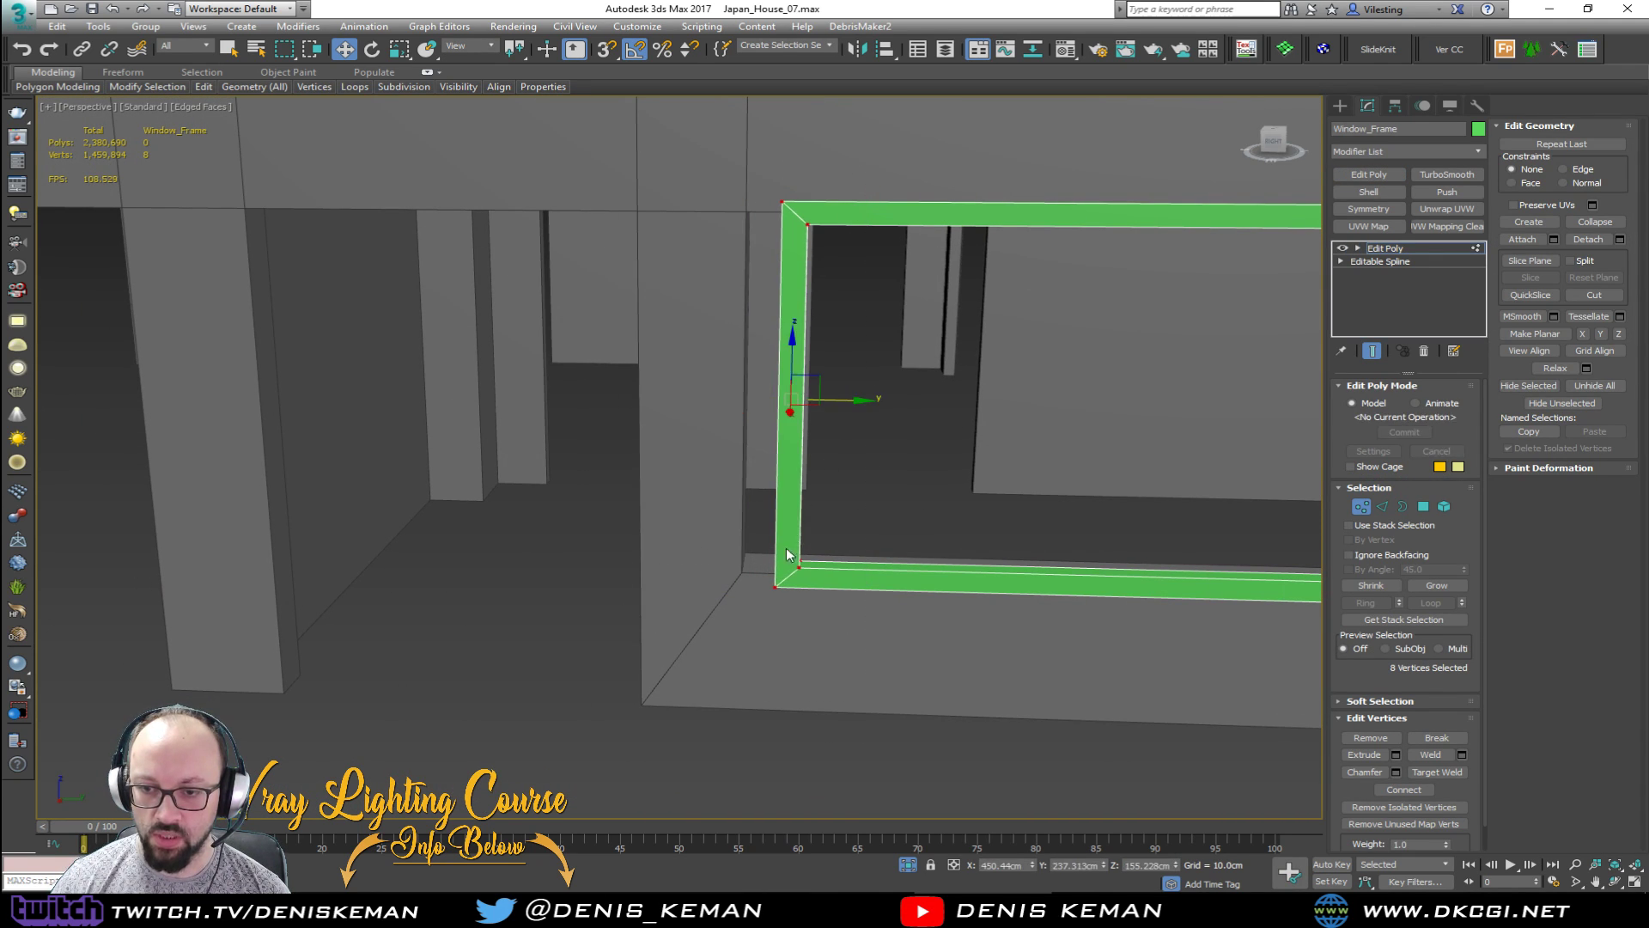
{"action": "key", "text": "s"}
{"action": "left_click_drag", "start_coordinate": [775, 586], "coordinate": [748, 568]}
Step: Select the eight vertices of the frame's right upright and snap them to the opening's right edge
{"action": "middle_click_drag", "start_coordinate": [1041, 471], "coordinate": [515, 537]}
{"action": "scroll", "coordinate": [515, 537], "scroll_direction": "down", "scroll_amount": 4}
{"action": "left_click_drag", "start_coordinate": [865, 328], "coordinate": [591, 676]}
{"action": "left_click_drag", "start_coordinate": [745, 505], "coordinate": [663, 537]}
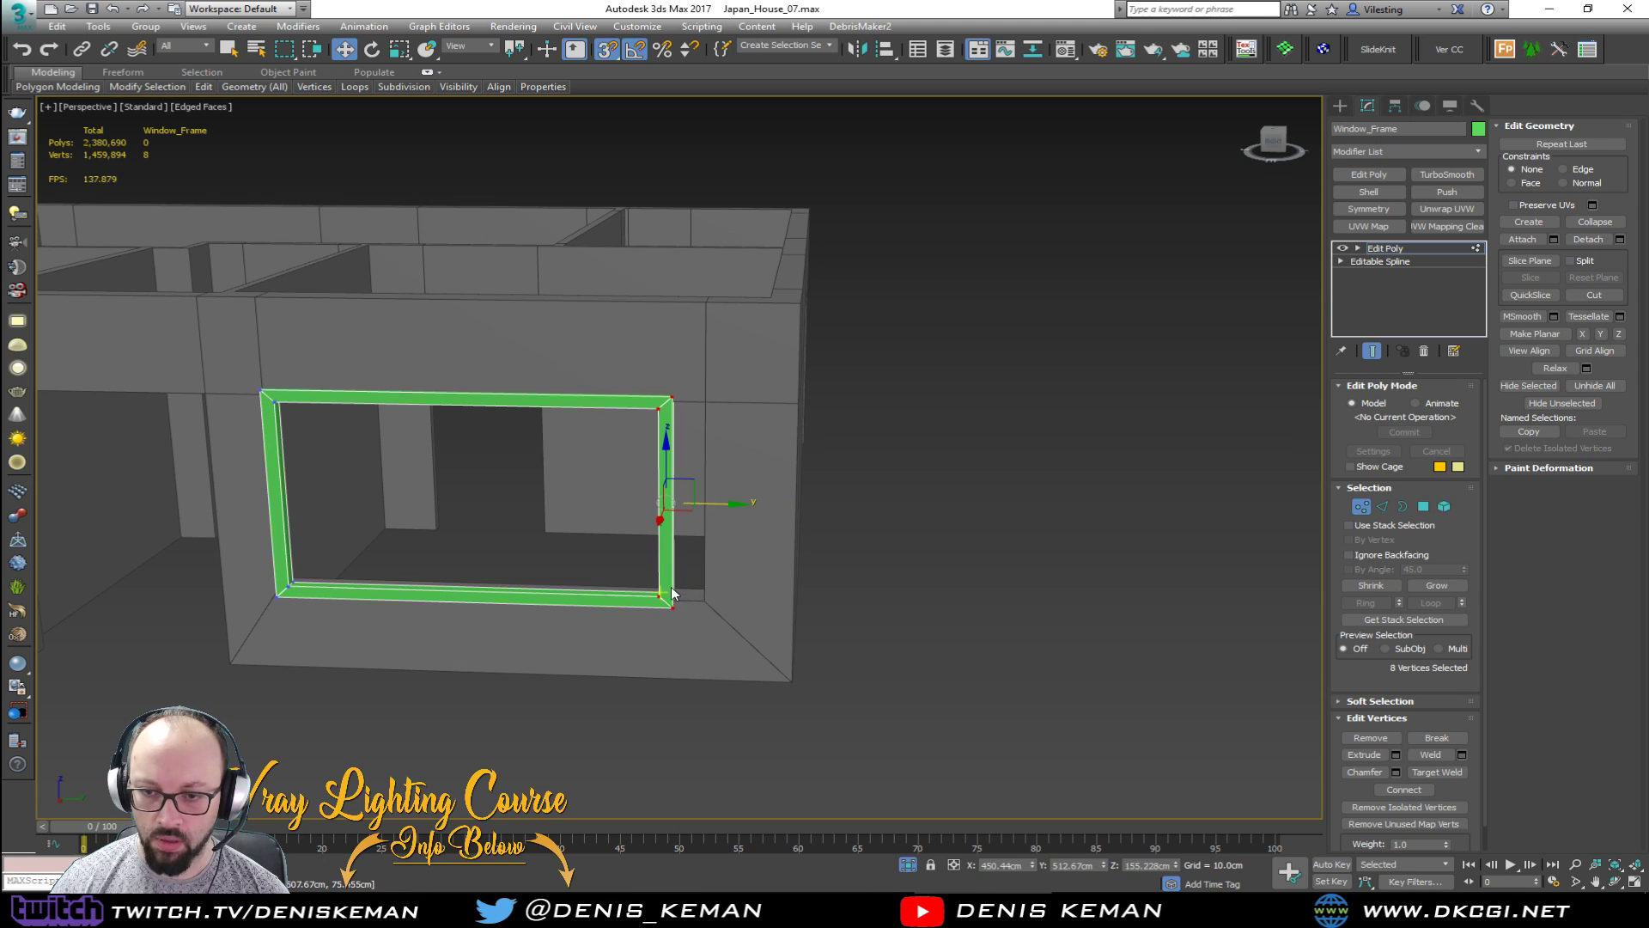
{"action": "left_click_drag", "start_coordinate": [670, 604], "coordinate": [695, 601]}
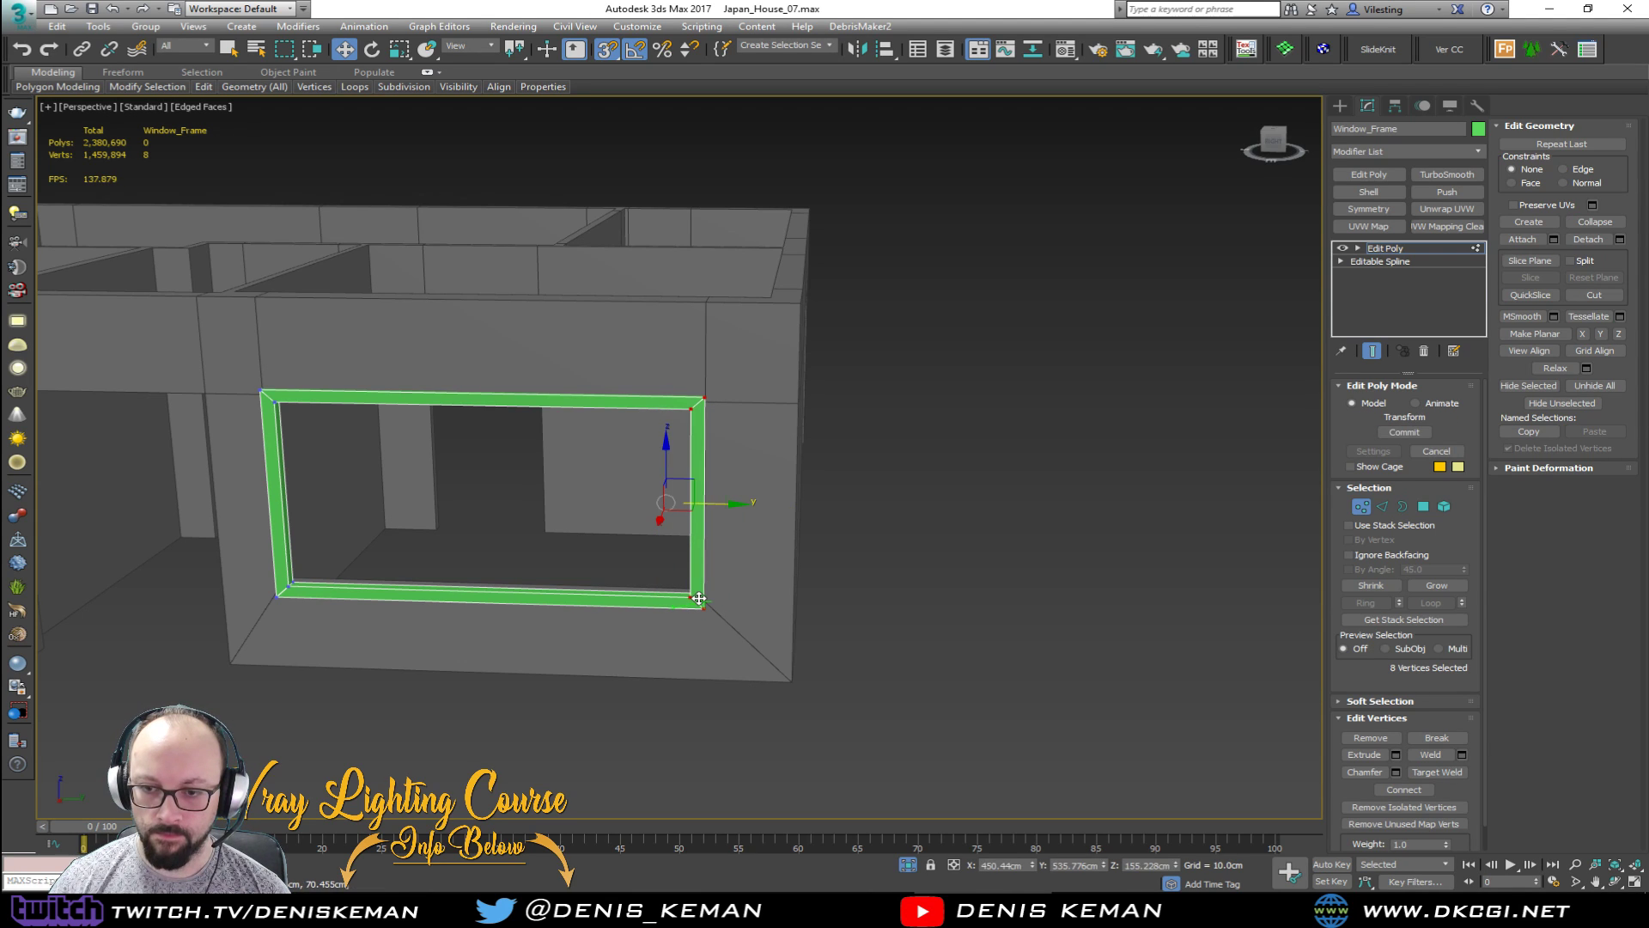
{"action": "middle_click_drag", "start_coordinate": [696, 601], "coordinate": [713, 589], "text": "alt"}
Step: Select the vertices of the frame's bottom rail and snap them vertically to the opening's sill edge
{"action": "left_click_drag", "start_coordinate": [828, 681], "coordinate": [245, 549]}
{"action": "scroll", "coordinate": [351, 636], "scroll_direction": "up", "scroll_amount": 3}
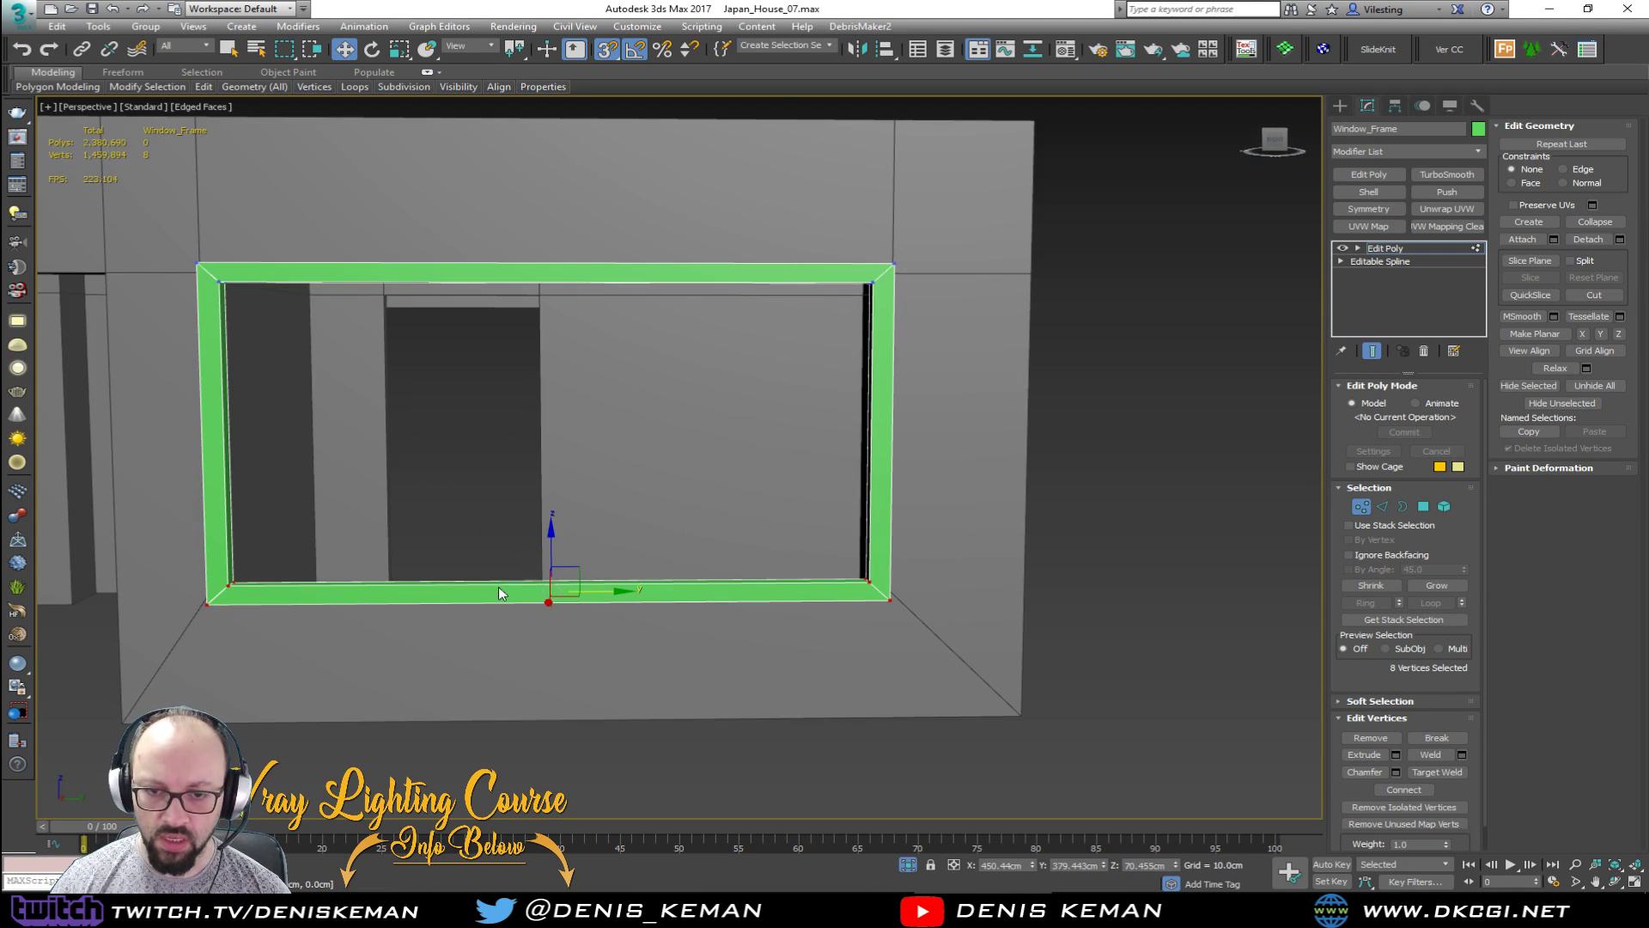
{"action": "left_click_drag", "start_coordinate": [546, 551], "coordinate": [548, 482]}
{"action": "key", "text": "s"}
{"action": "left_click_drag", "start_coordinate": [207, 534], "coordinate": [214, 595]}
{"action": "scroll", "coordinate": [304, 483], "scroll_direction": "up", "scroll_amount": 4}
{"action": "middle_click_drag", "start_coordinate": [304, 481], "coordinate": [296, 549]}
{"action": "scroll", "coordinate": [292, 498], "scroll_direction": "down", "scroll_amount": 7}
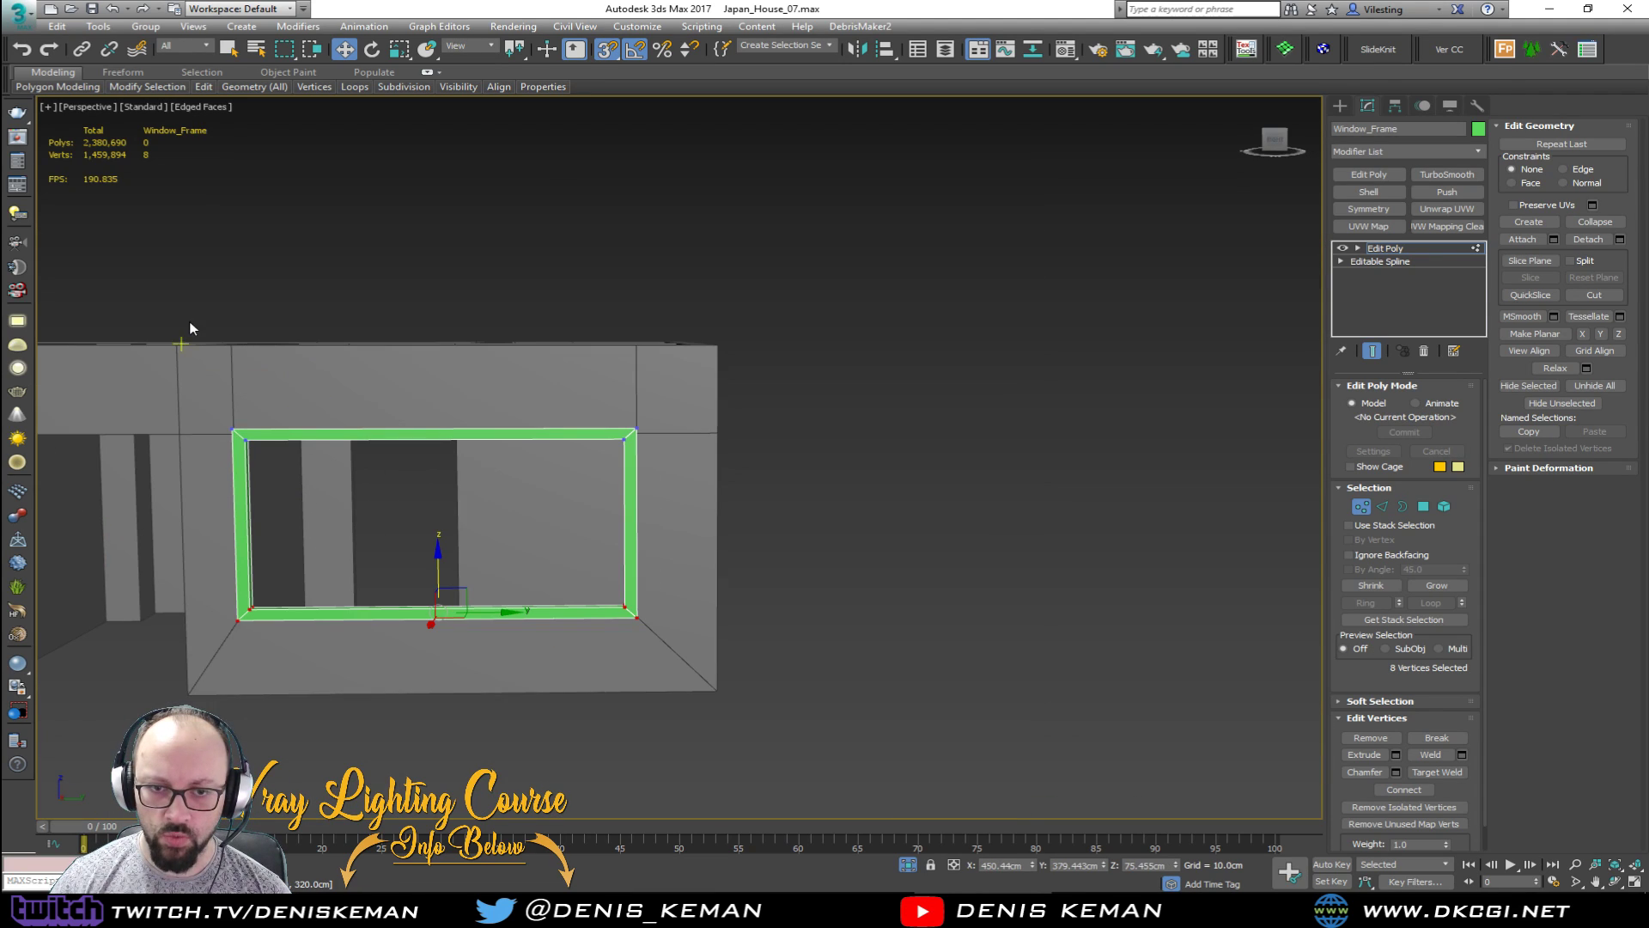
Step: Select the vertices of the frame's top rail and snap them vertically to the opening's upper edge
{"action": "left_click_drag", "start_coordinate": [188, 324], "coordinate": [790, 527]}
{"action": "scroll", "coordinate": [430, 382], "scroll_direction": "up", "scroll_amount": 4}
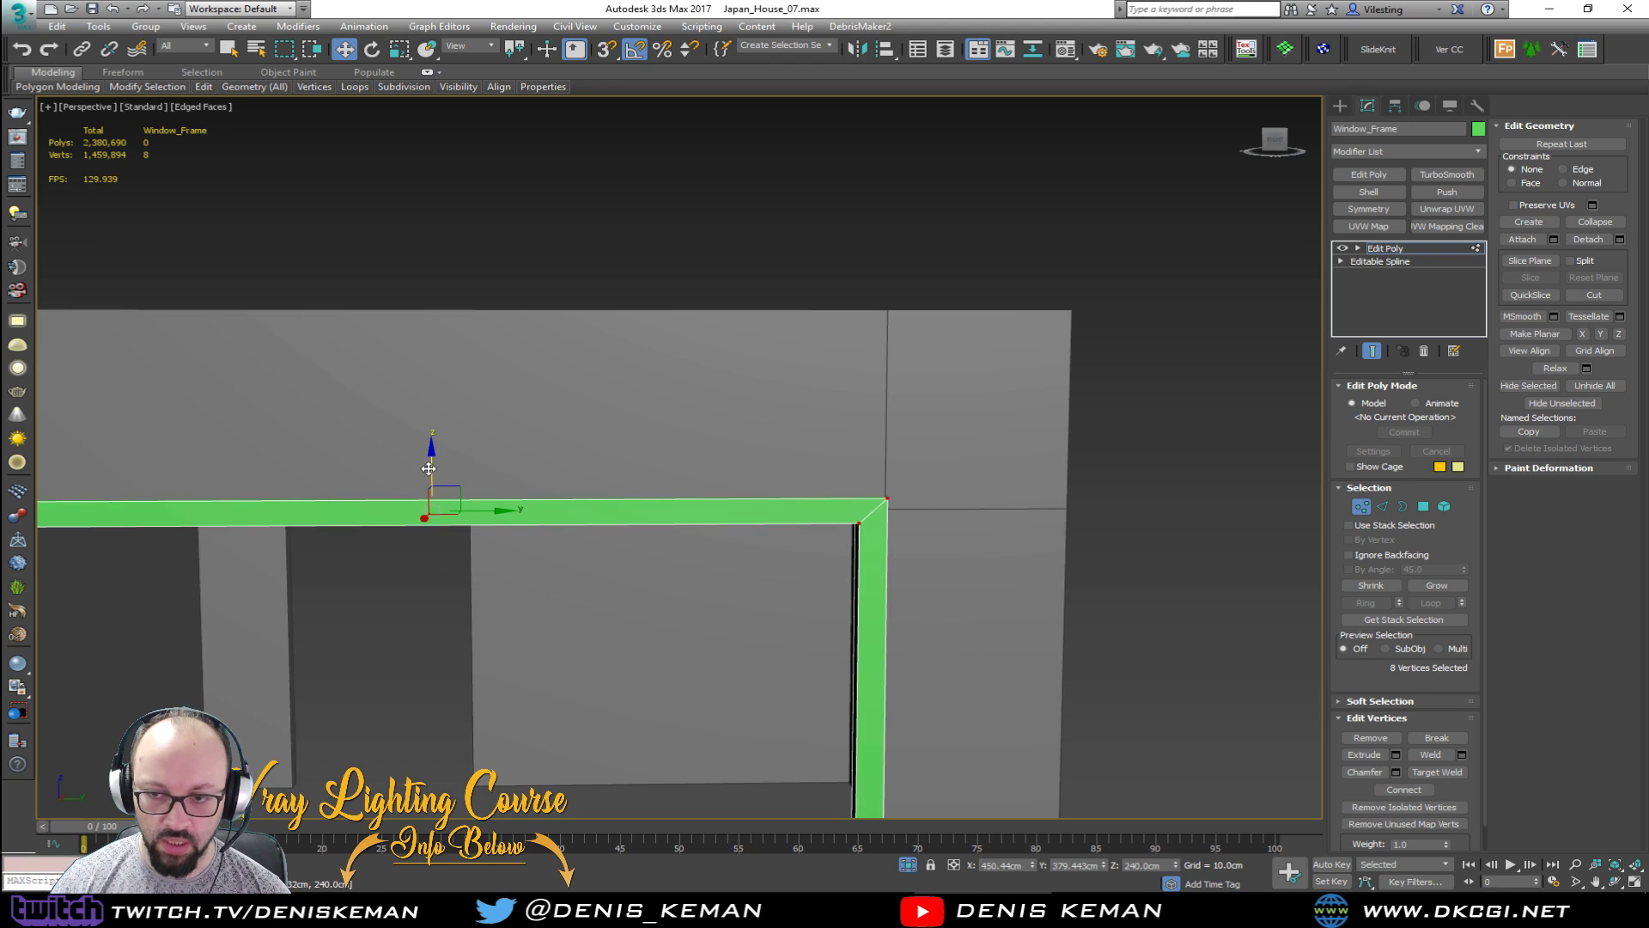
{"action": "left_click_drag", "start_coordinate": [433, 461], "coordinate": [438, 511]}
{"action": "key", "text": "s"}
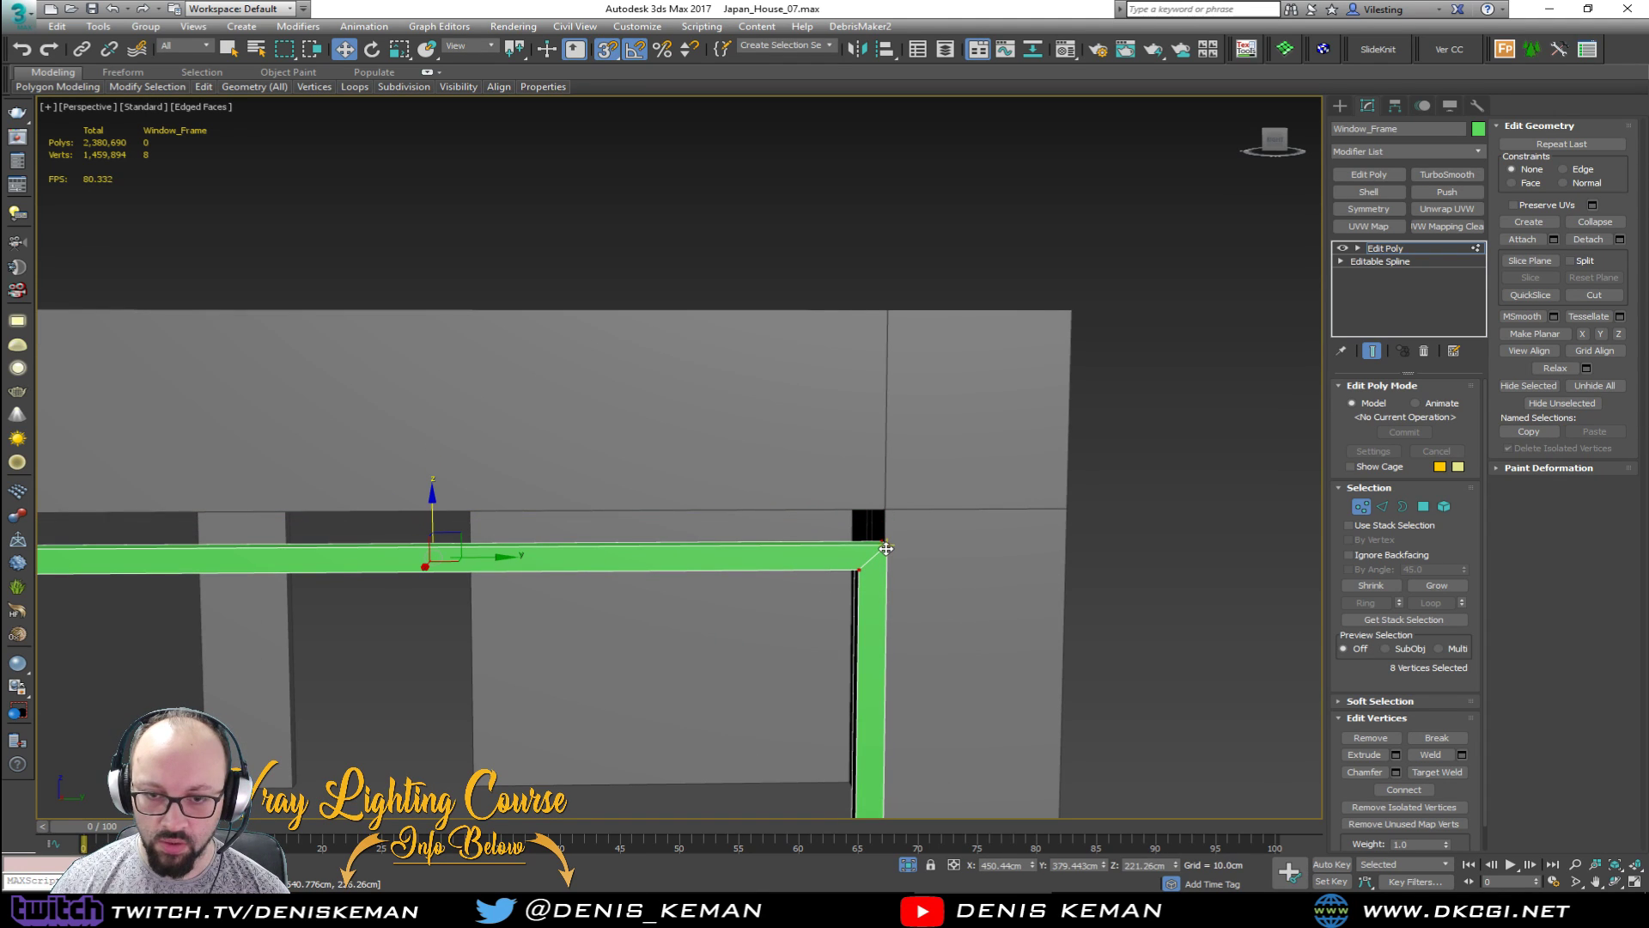
{"action": "left_click_drag", "start_coordinate": [886, 544], "coordinate": [893, 518]}
{"action": "left_click_drag", "start_coordinate": [888, 511], "coordinate": [888, 512]}
{"action": "middle_click_drag", "start_coordinate": [888, 512], "coordinate": [819, 543], "text": "alt"}
Step: Leave vertex editing and center the window frame's pivot to the object
{"action": "scroll", "coordinate": [818, 543], "scroll_direction": "up", "scroll_amount": 2}
{"action": "left_click", "coordinate": [1369, 509]}
{"action": "middle_click_drag", "start_coordinate": [361, 530], "coordinate": [410, 448]}
{"action": "scroll", "coordinate": [426, 440], "scroll_direction": "down", "scroll_amount": 3}
{"action": "left_click", "coordinate": [1395, 106]}
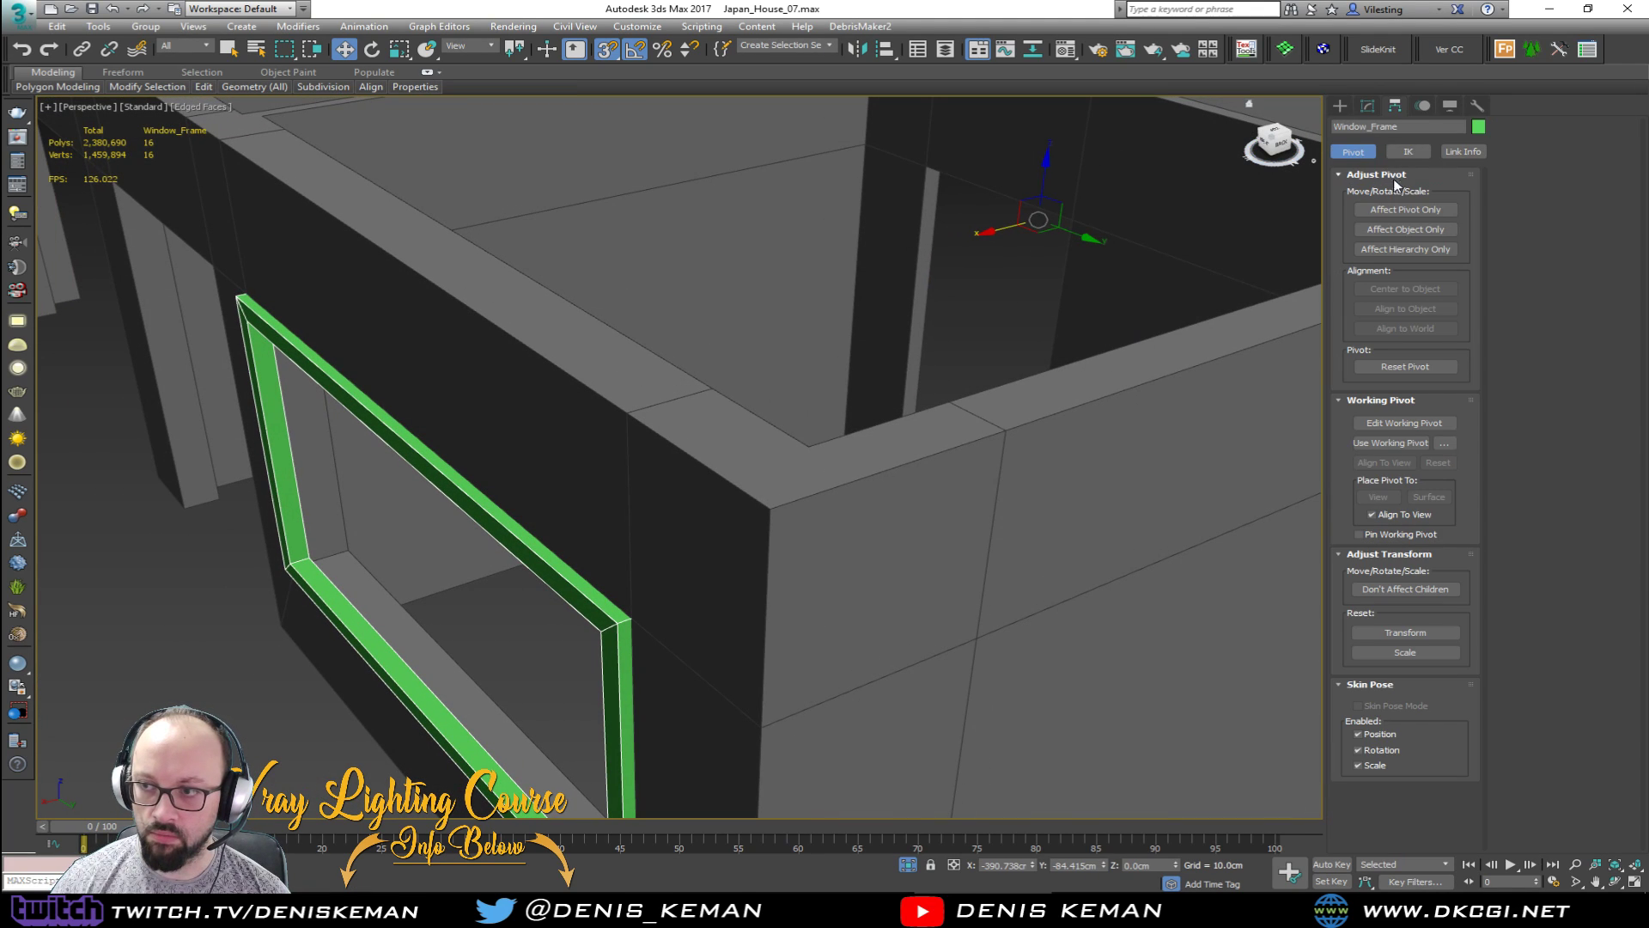
{"action": "left_click", "coordinate": [1405, 209]}
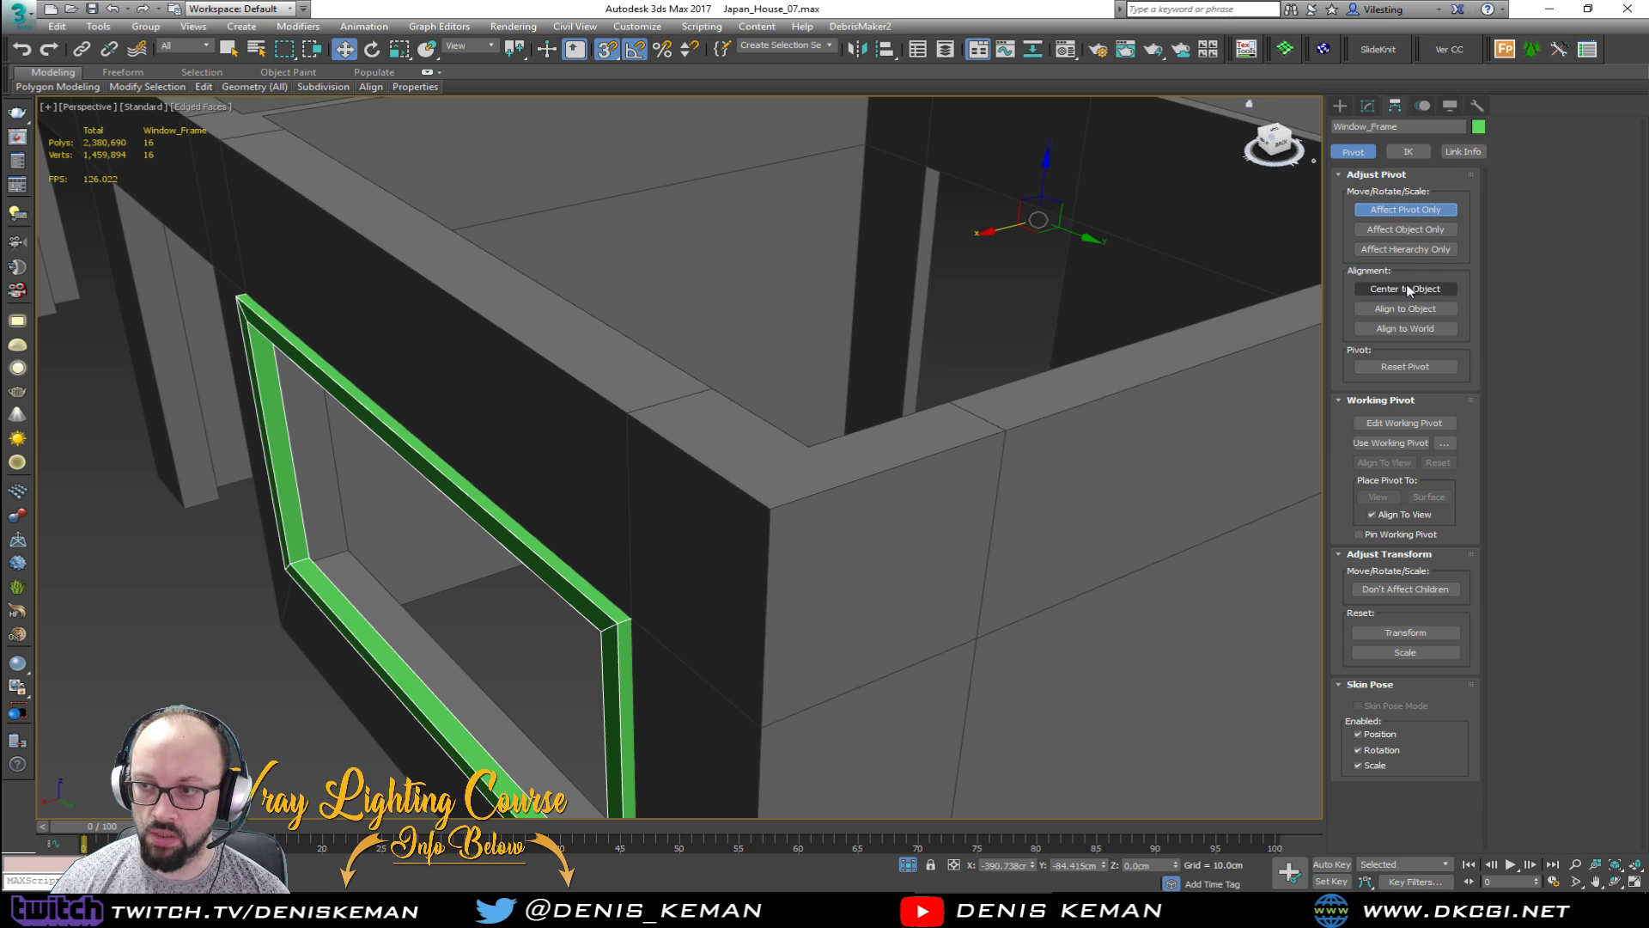
{"action": "left_click", "coordinate": [1410, 212]}
Step: Move the window frame about 5 cm along the X axis into the wall opening
{"action": "middle_click_drag", "start_coordinate": [391, 542], "coordinate": [598, 383]}
{"action": "key", "text": "s"}
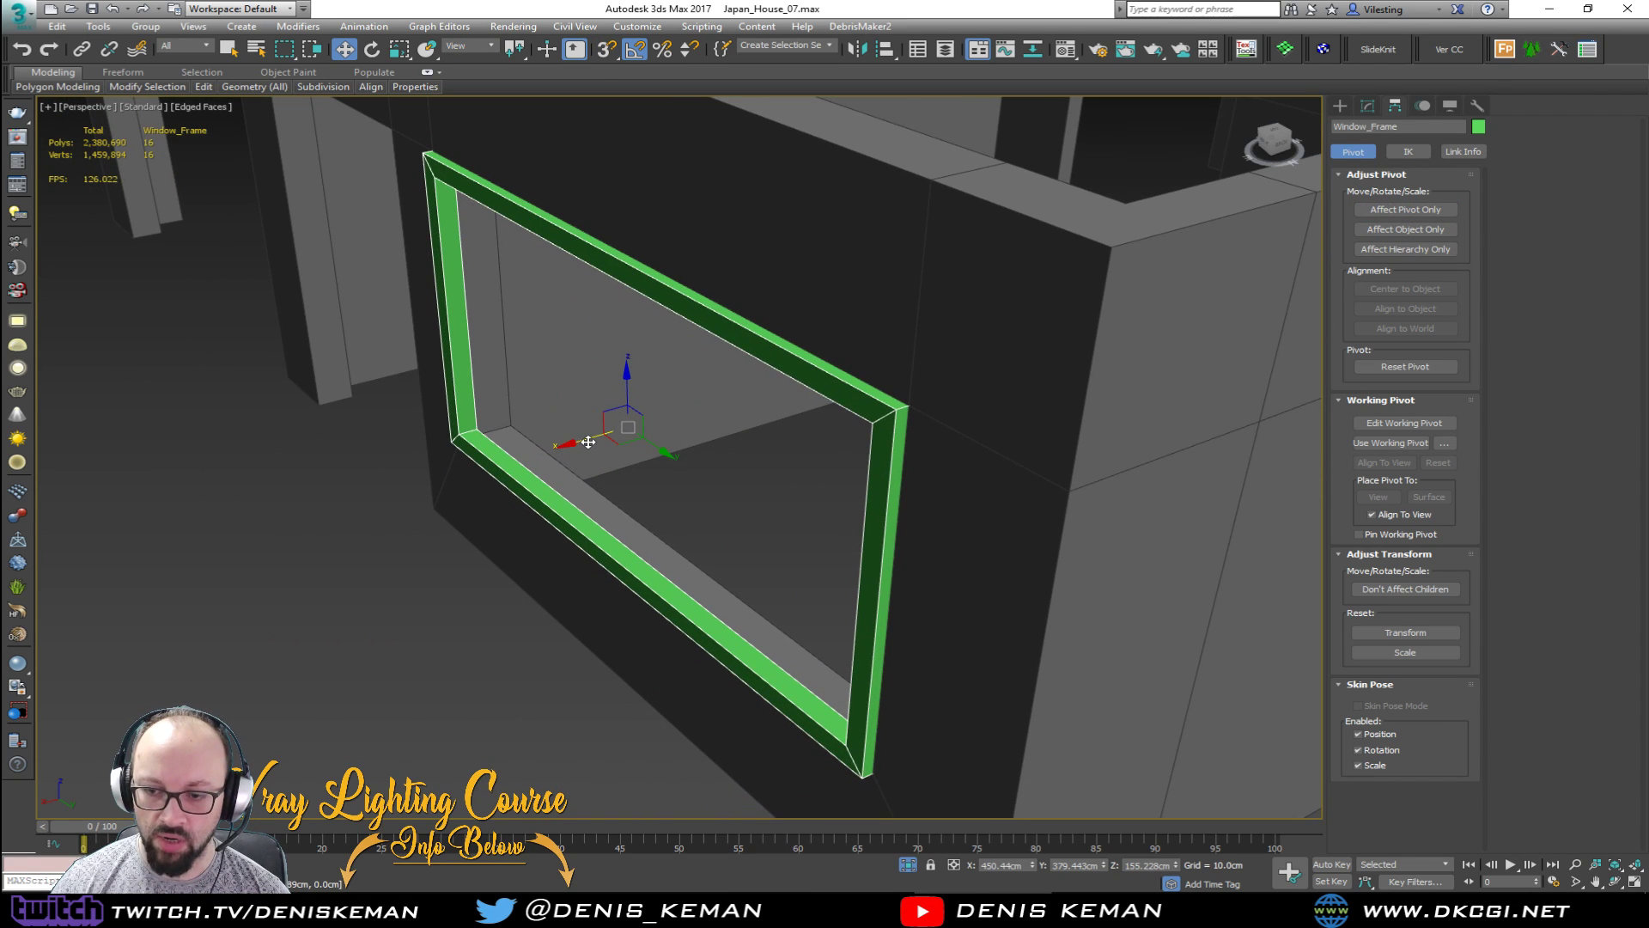
{"action": "left_click_drag", "start_coordinate": [588, 441], "coordinate": [580, 511]}
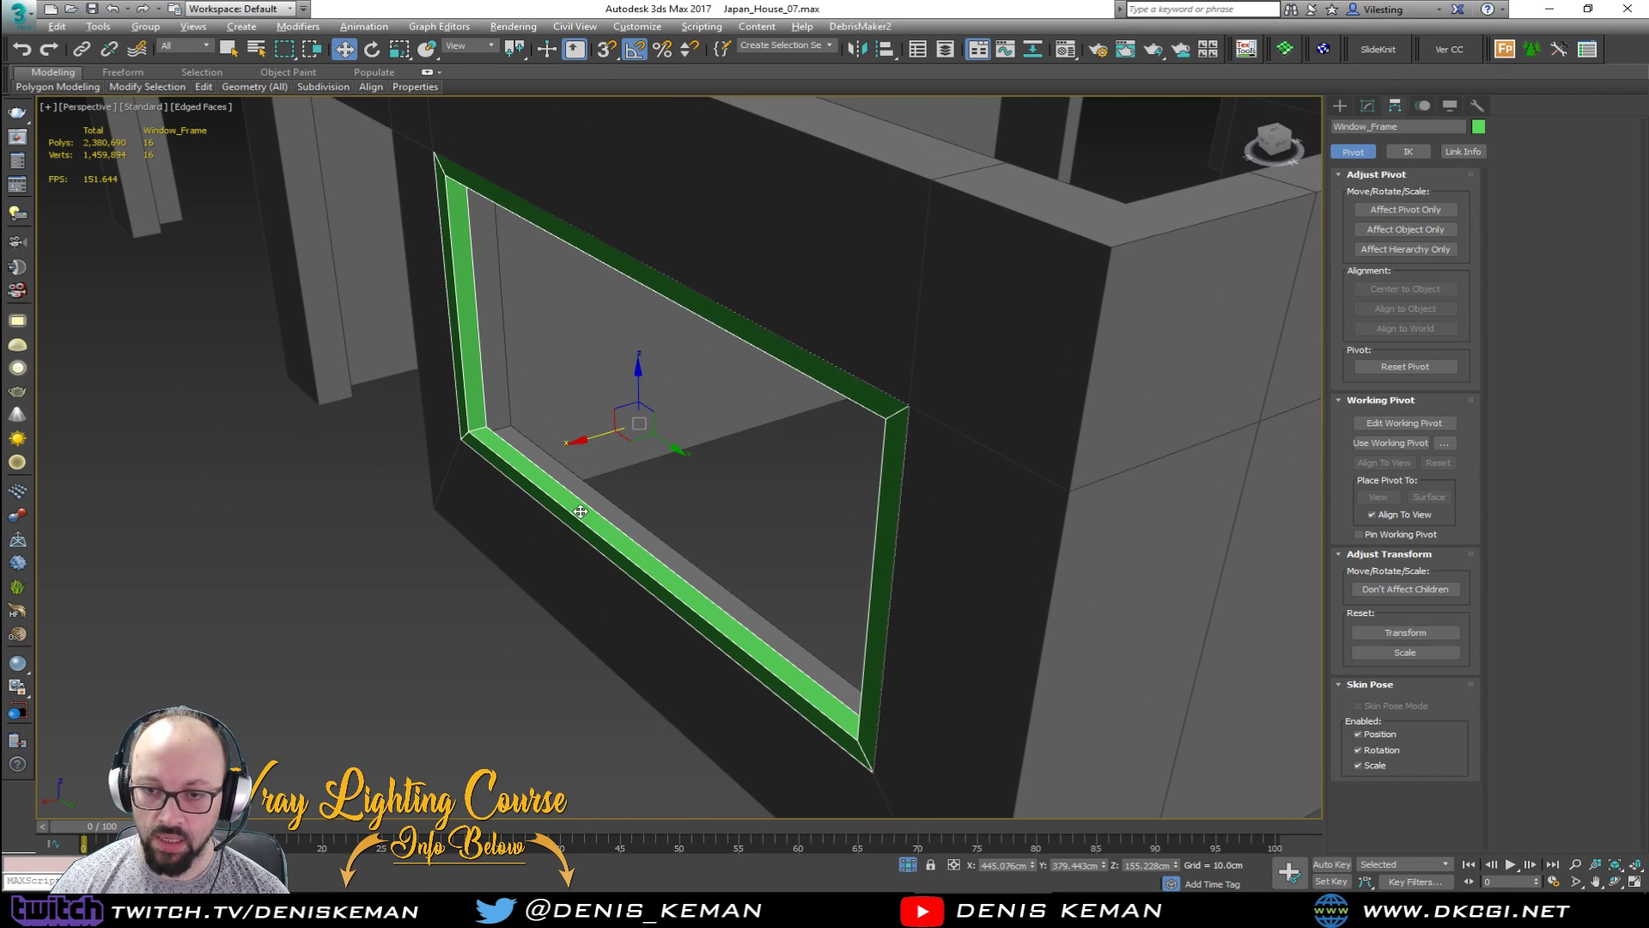
{"action": "middle_click_drag", "start_coordinate": [580, 511], "coordinate": [467, 530], "text": "alt"}
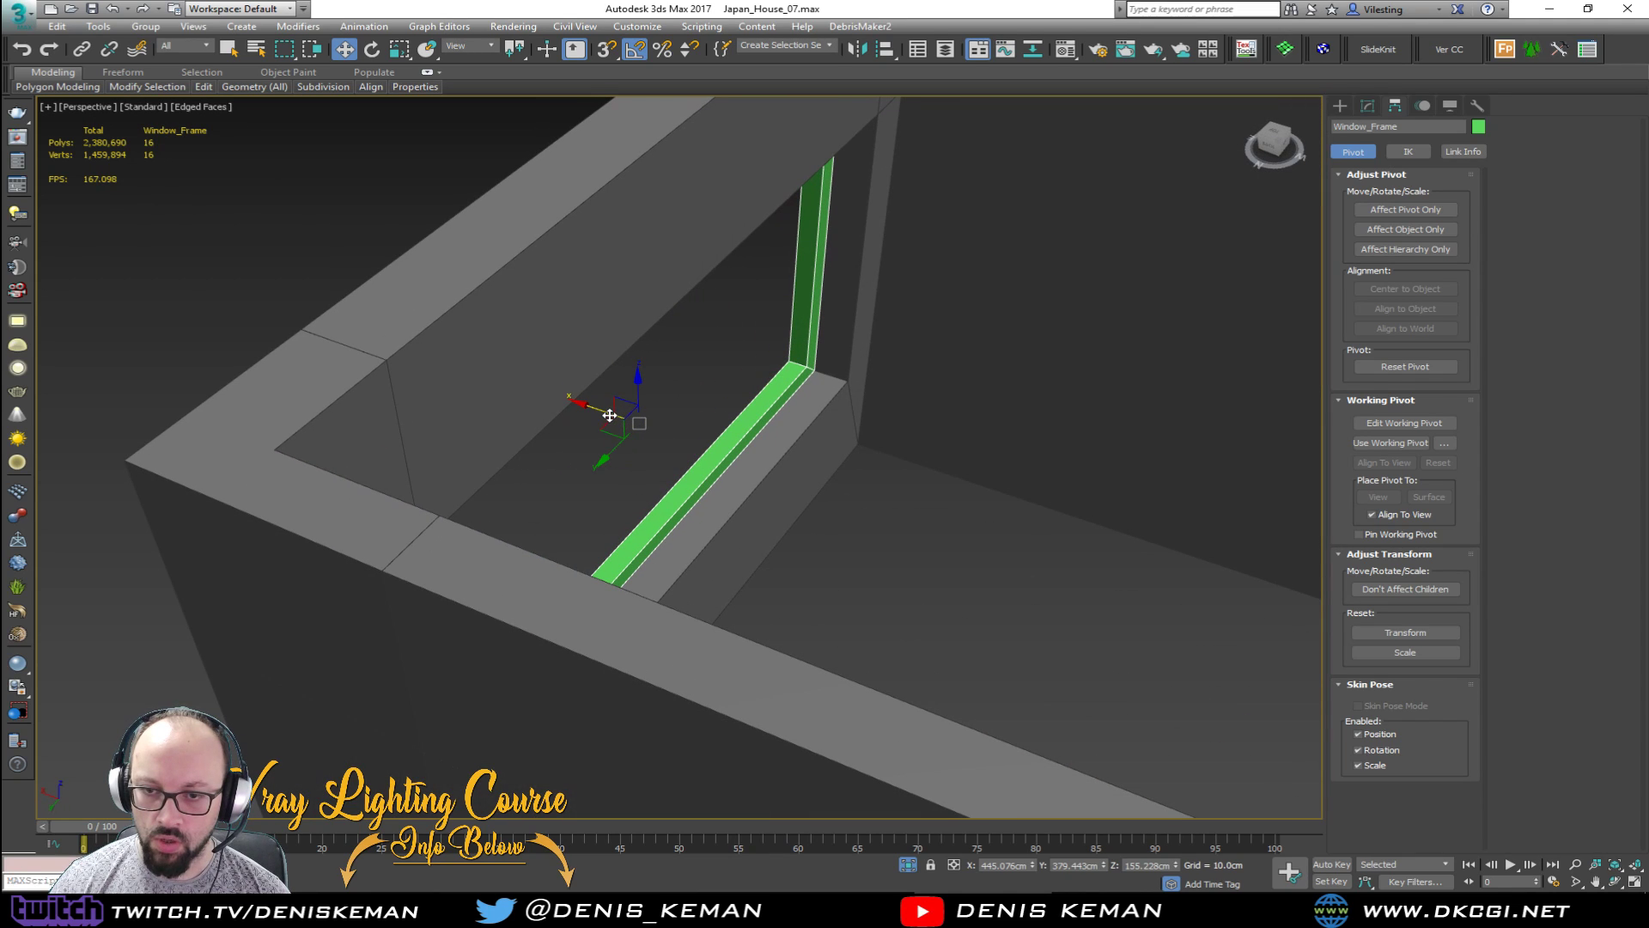
Step: Scale the window frame's depth to about 55% along the X axis and check it from both sides
{"action": "key", "text": "r"}
{"action": "left_click_drag", "start_coordinate": [692, 441], "coordinate": [654, 433]}
{"action": "middle_click_drag", "start_coordinate": [679, 436], "coordinate": [799, 409], "text": "alt"}
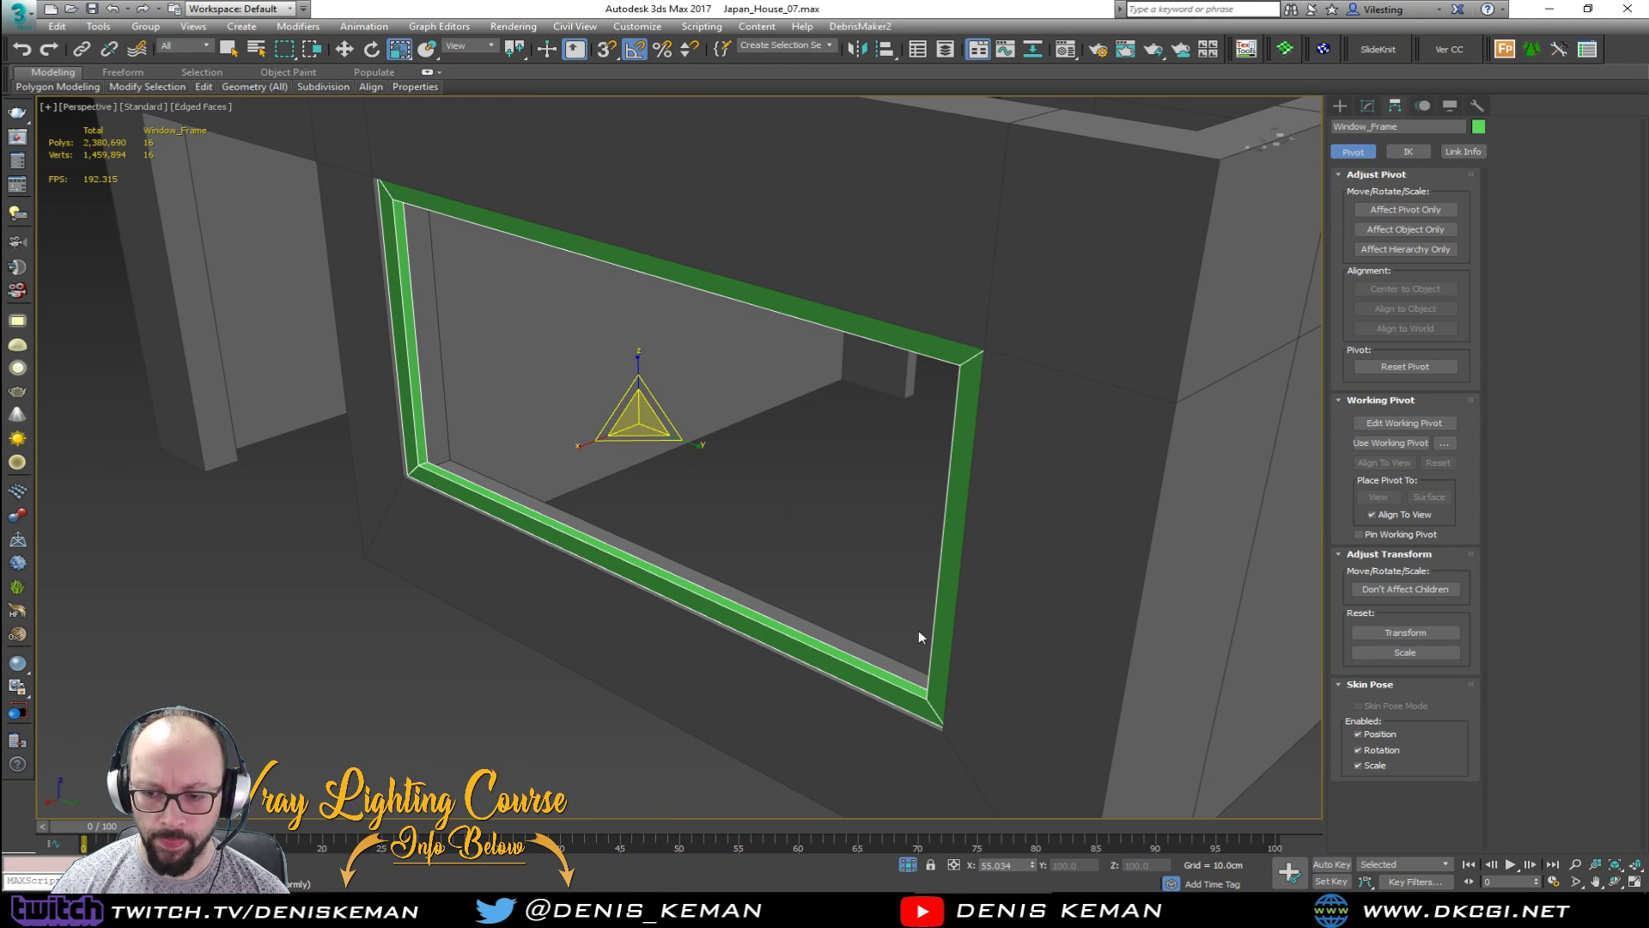
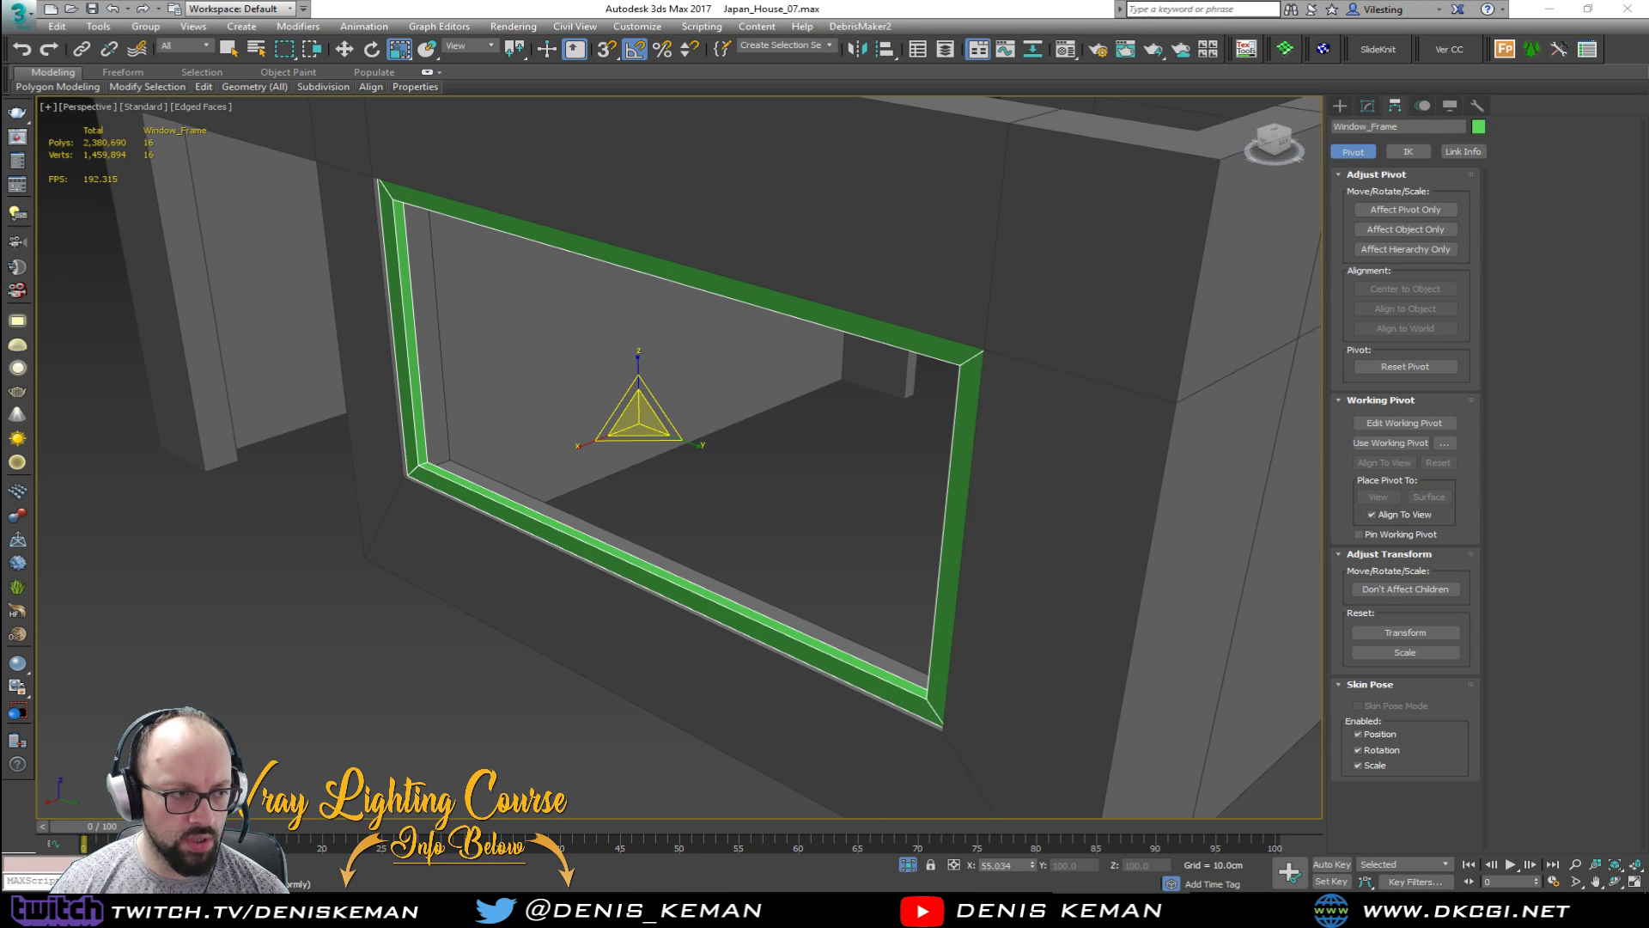
{"action": "middle_click_drag", "start_coordinate": [540, 568], "coordinate": [348, 584], "text": "alt"}
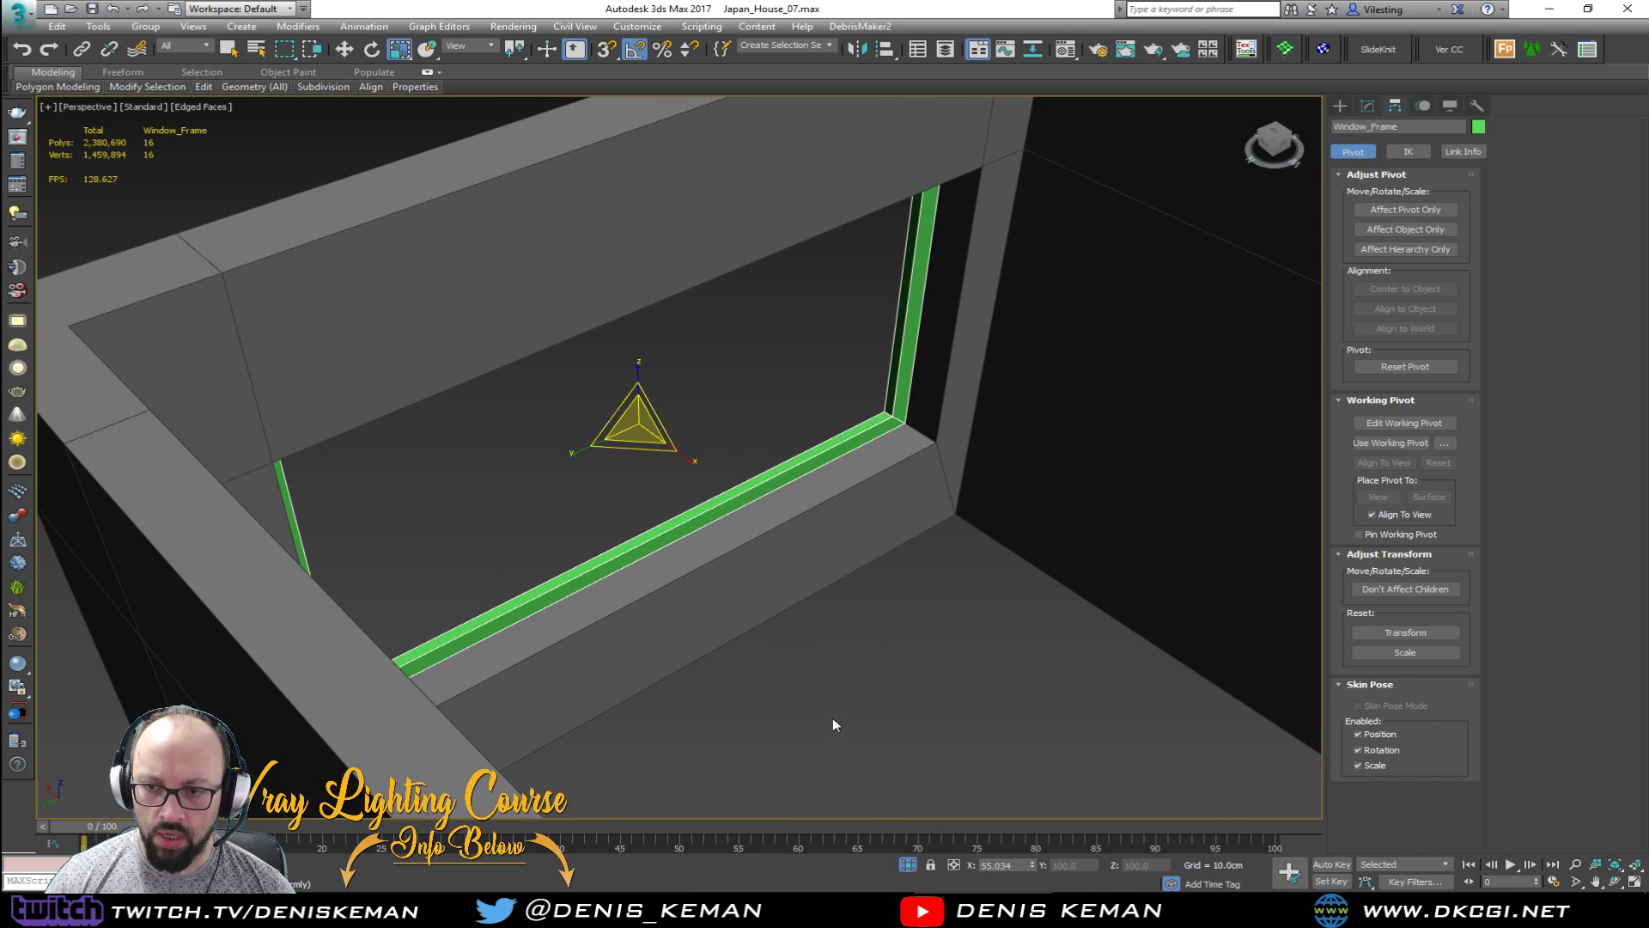
Step: Change the window frame's object color to the dark grey custom color and deselect it
{"action": "left_click", "coordinate": [1478, 127]}
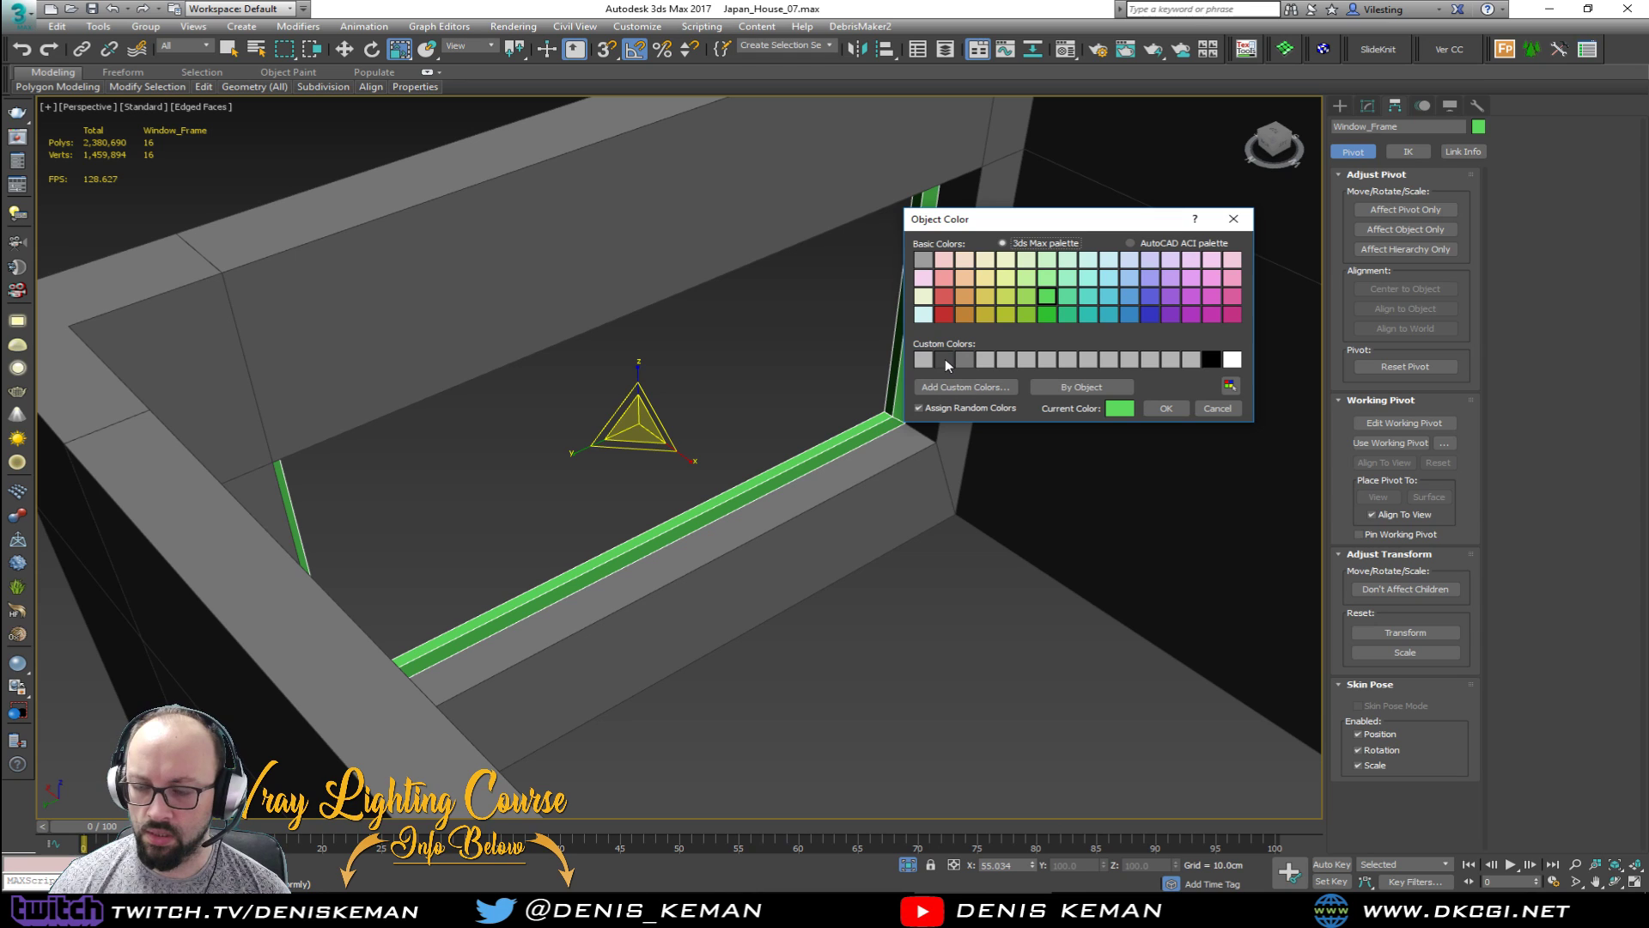
{"action": "left_click", "coordinate": [967, 359]}
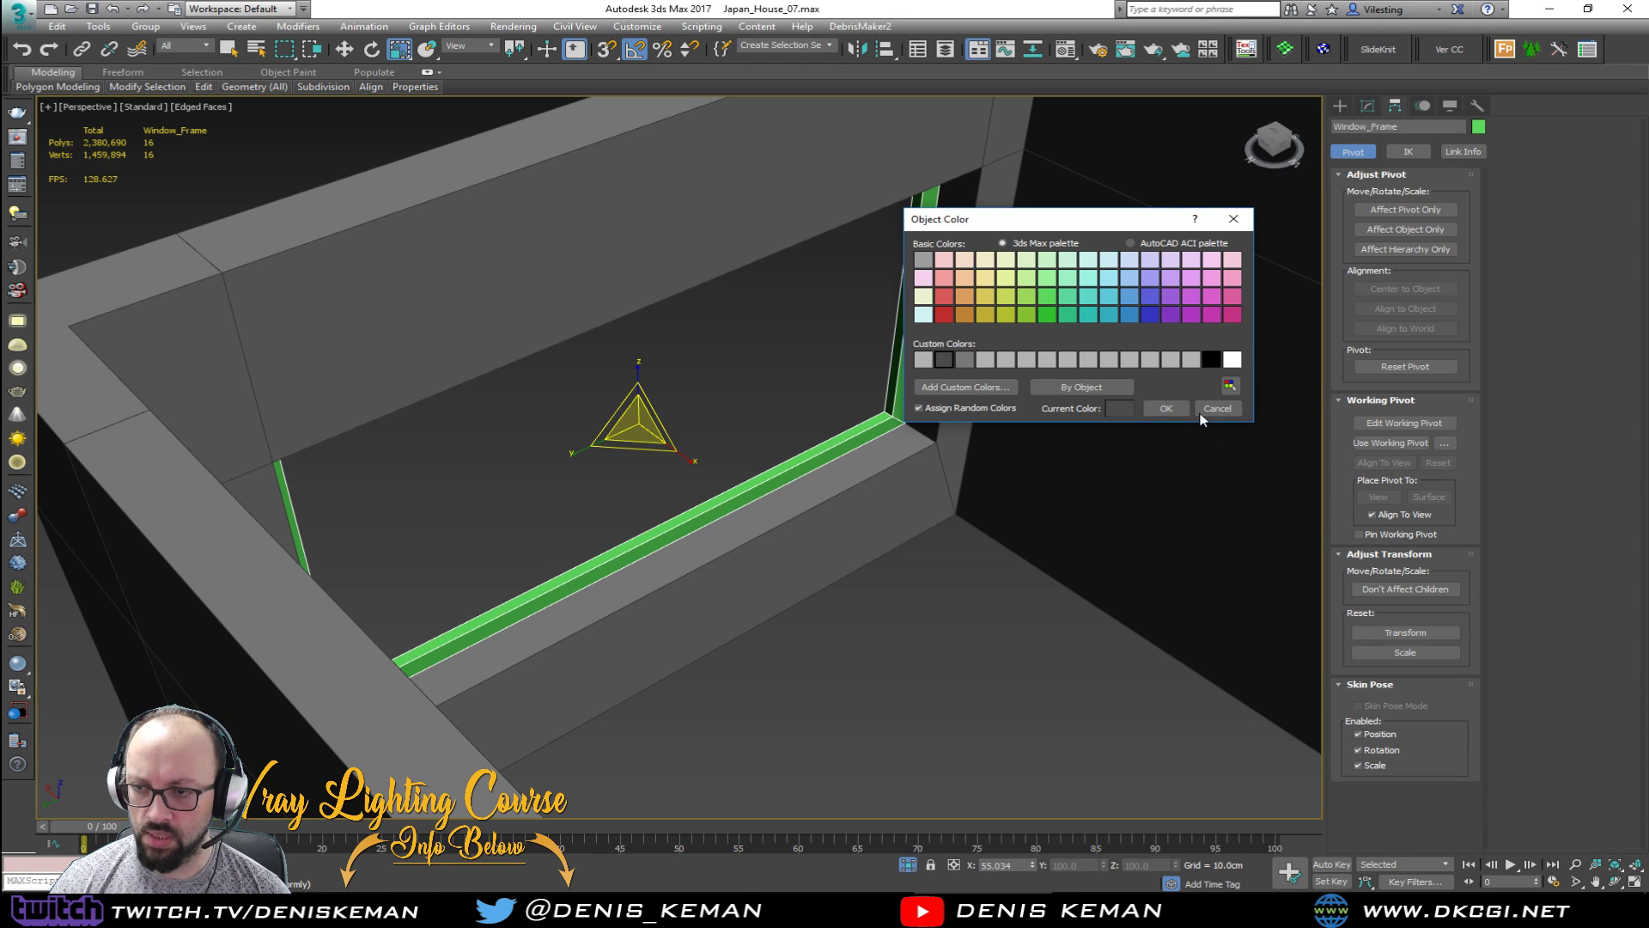
{"action": "left_click", "coordinate": [1166, 409]}
{"action": "left_click", "coordinate": [988, 585]}
{"action": "middle_click_drag", "start_coordinate": [986, 585], "coordinate": [750, 520], "text": "alt"}
{"action": "scroll", "coordinate": [749, 519], "scroll_direction": "down", "scroll_amount": 2}
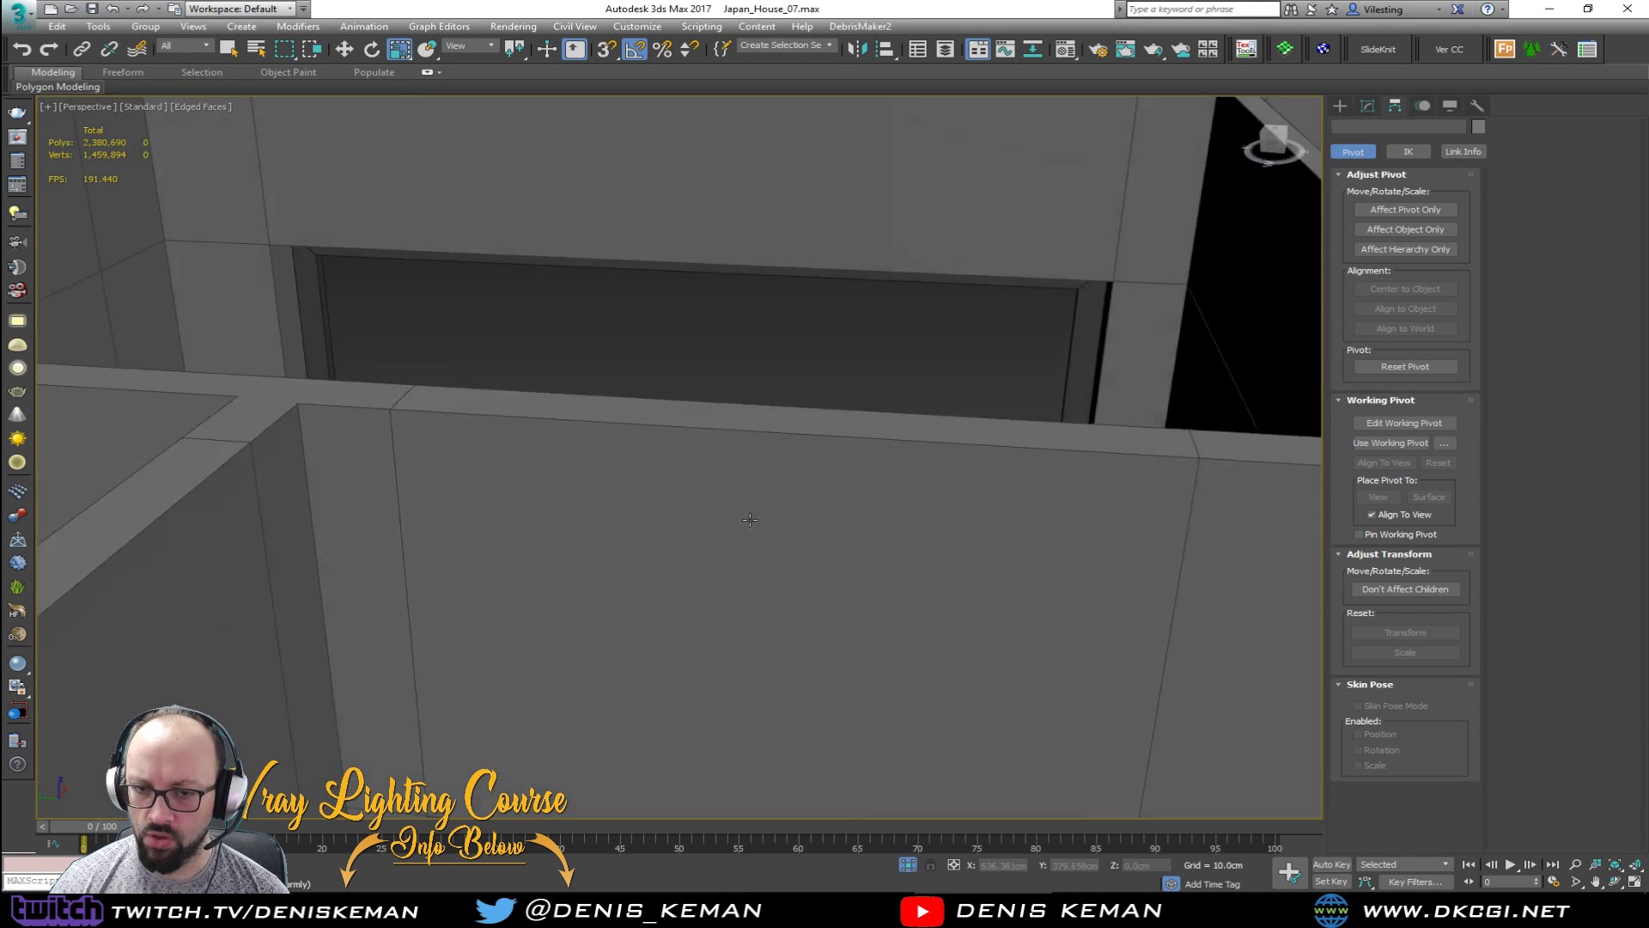
Step: Isolate the window frame in the viewport
{"action": "scroll", "coordinate": [750, 519], "scroll_direction": "down", "scroll_amount": 5}
{"action": "left_click", "coordinate": [754, 534]}
{"action": "key", "text": "alt+q"}
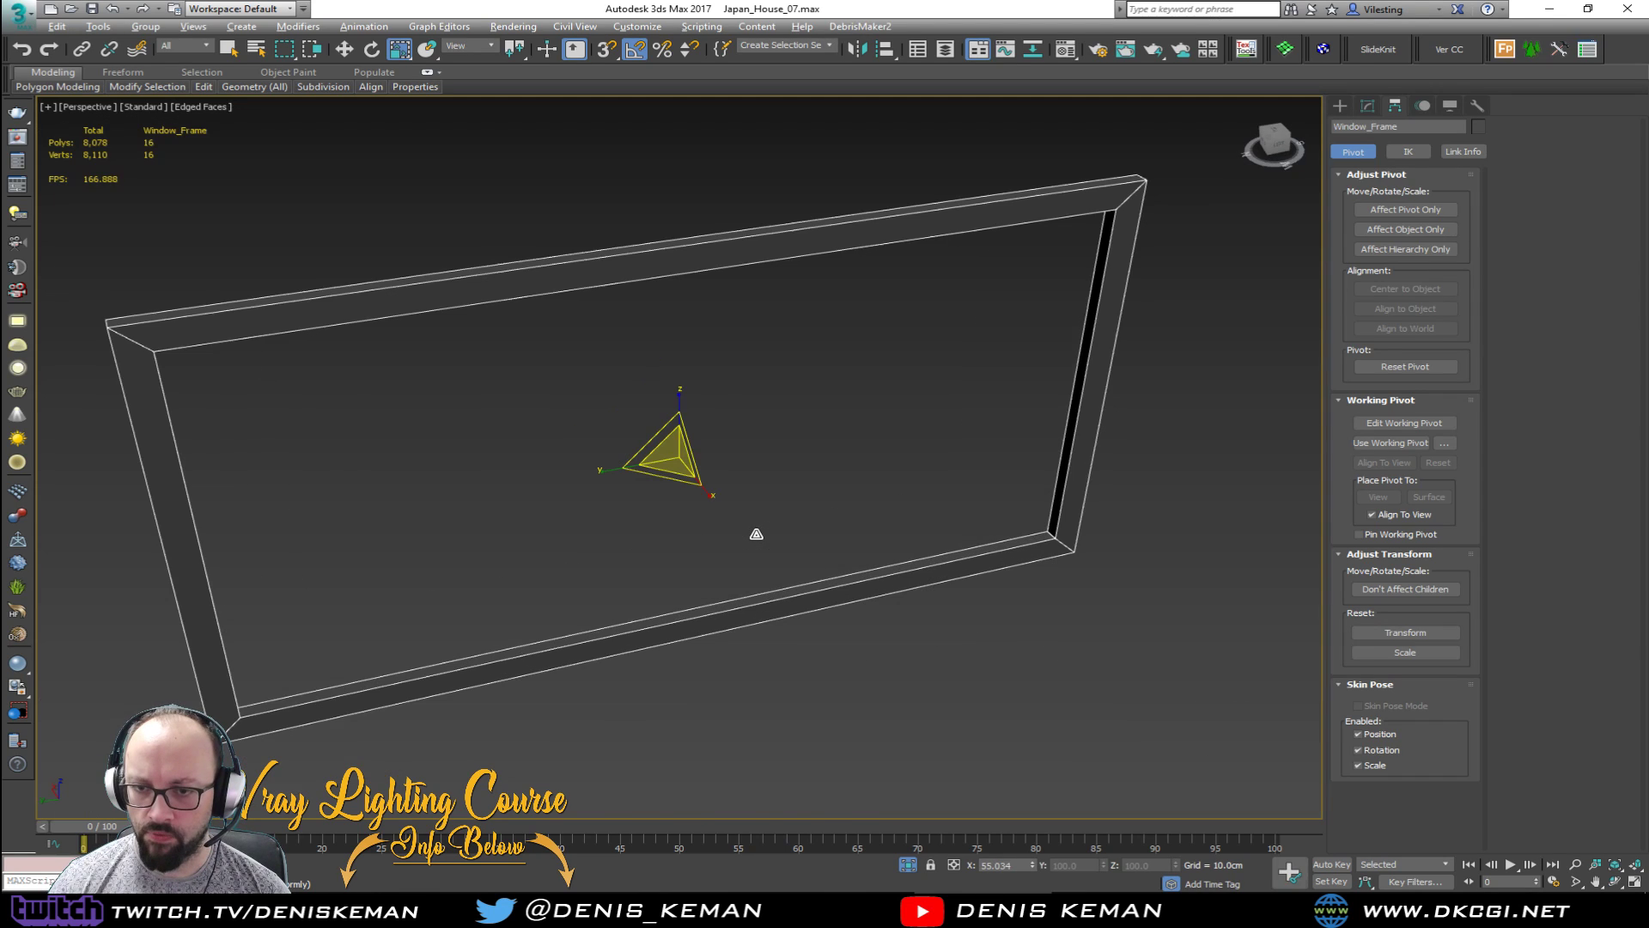
Step: Create a linear shape from the window frame's inner edge loop, then leave edge editing and deselect the frame
{"action": "left_click", "coordinate": [1367, 106]}
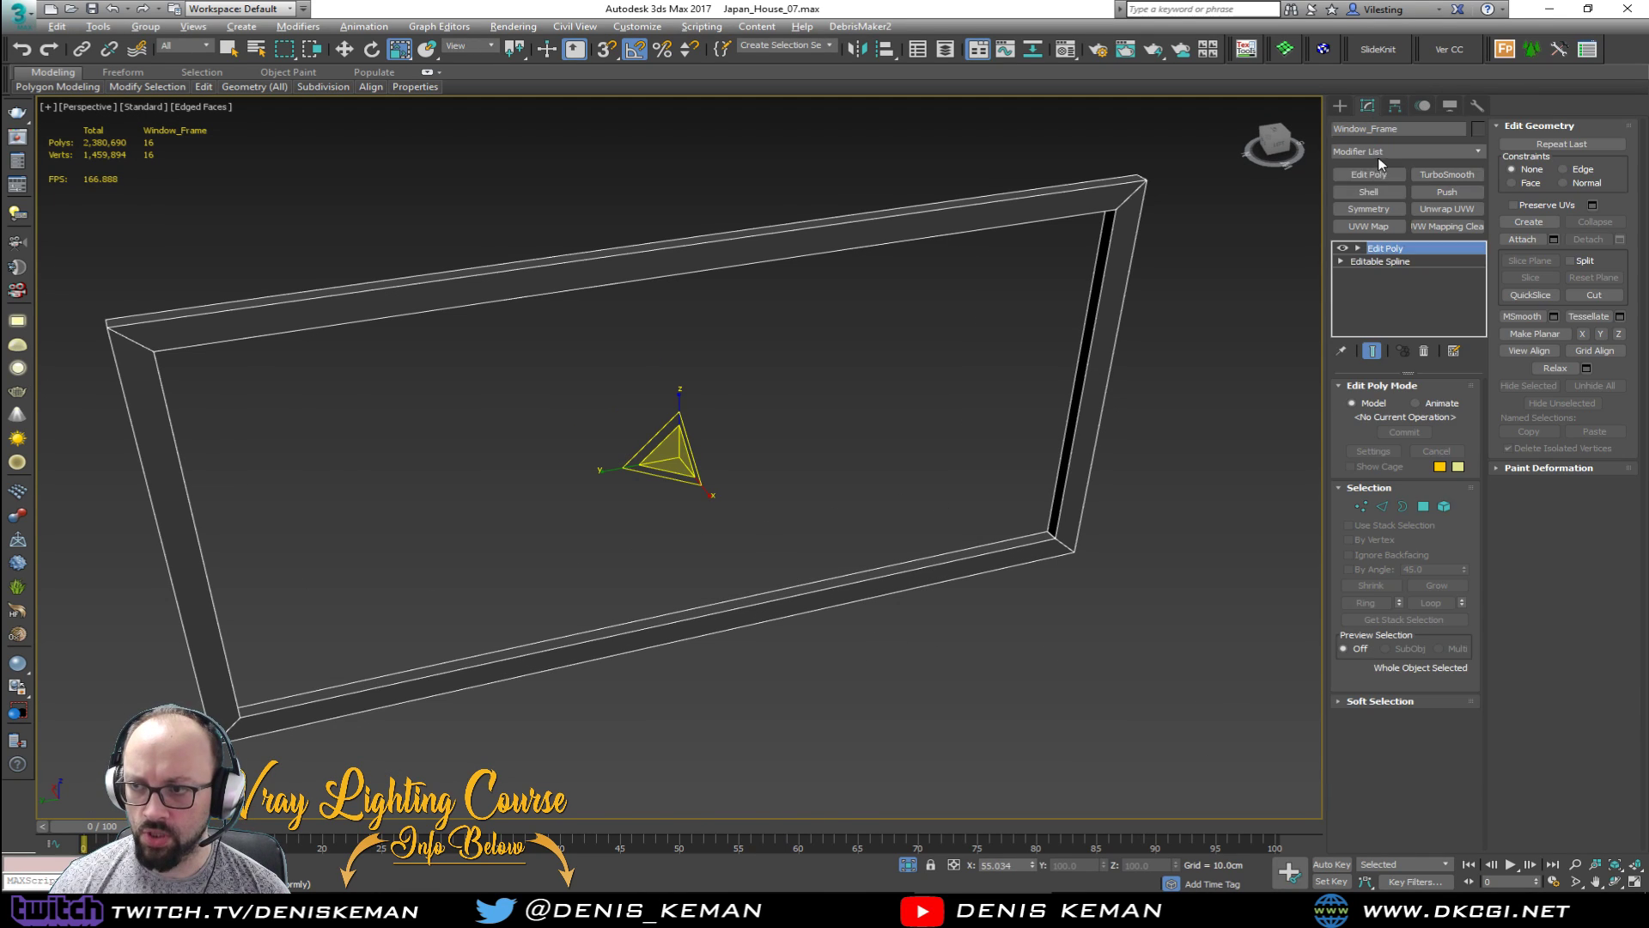
{"action": "key", "text": "2"}
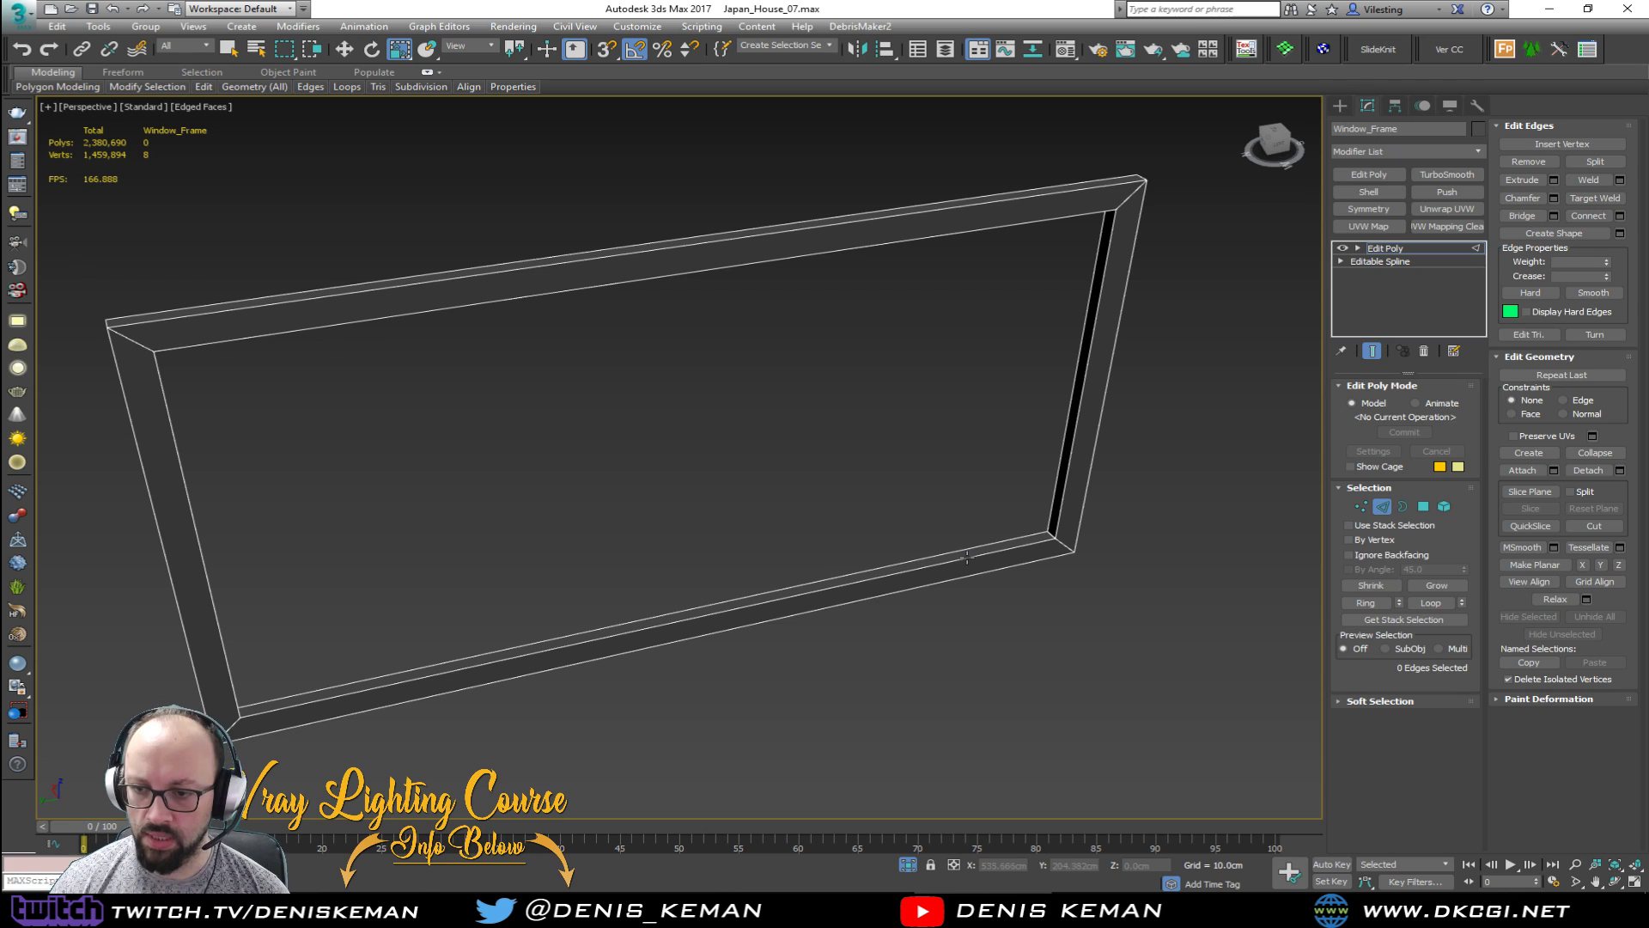
{"action": "double_click", "coordinate": [967, 558]}
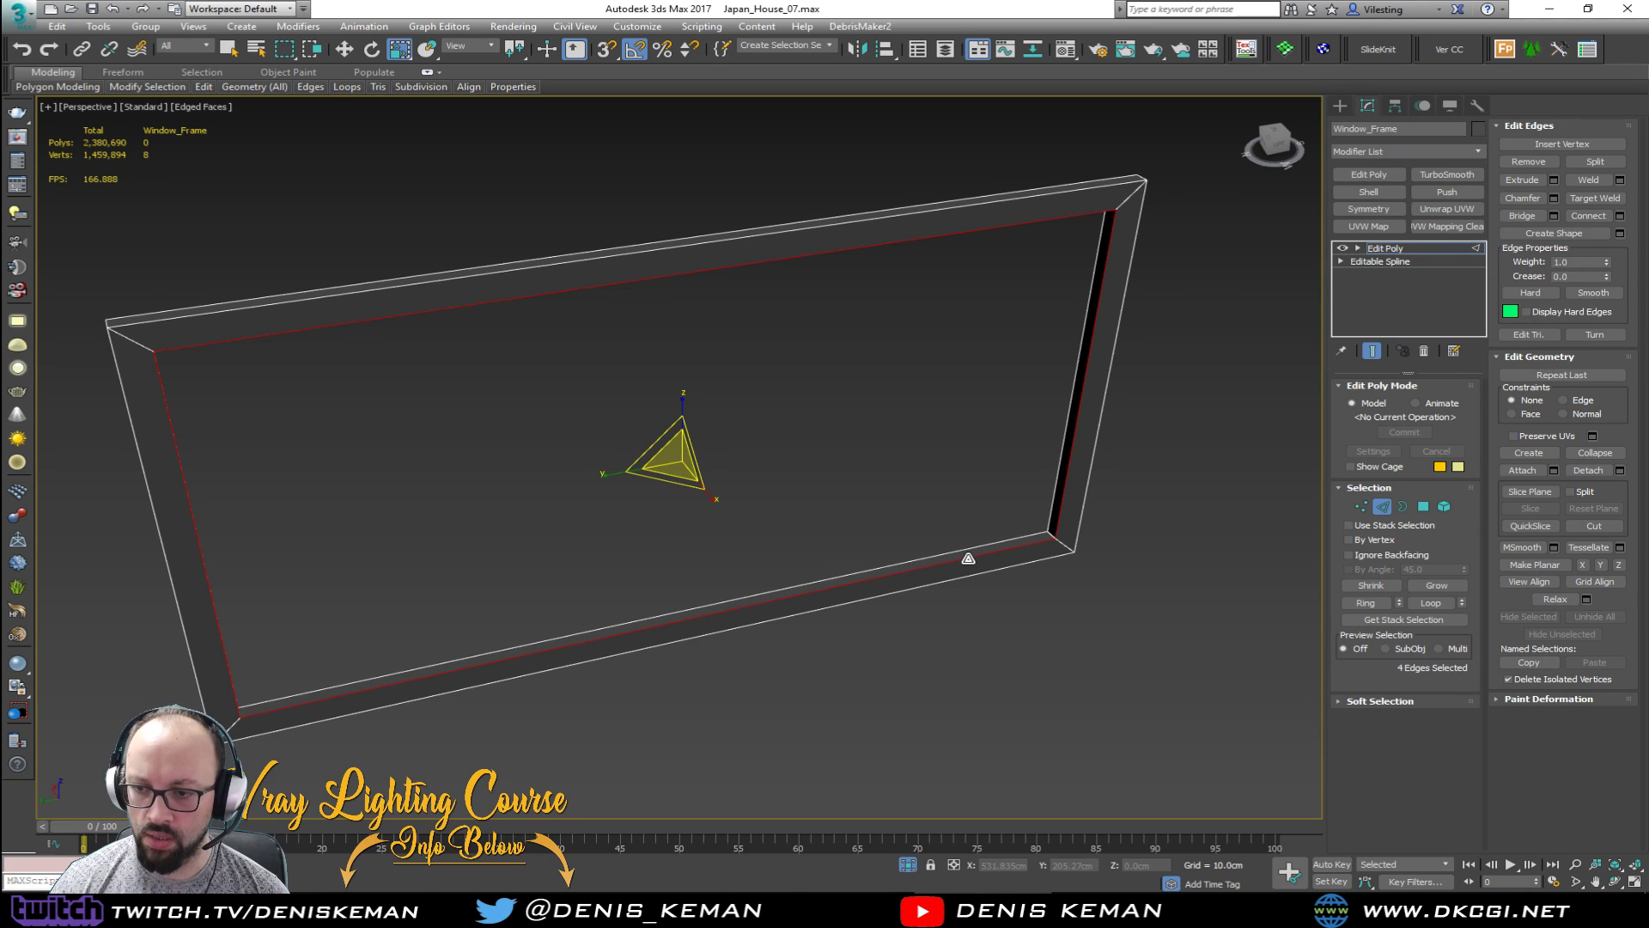
{"action": "left_click", "coordinate": [1620, 235]}
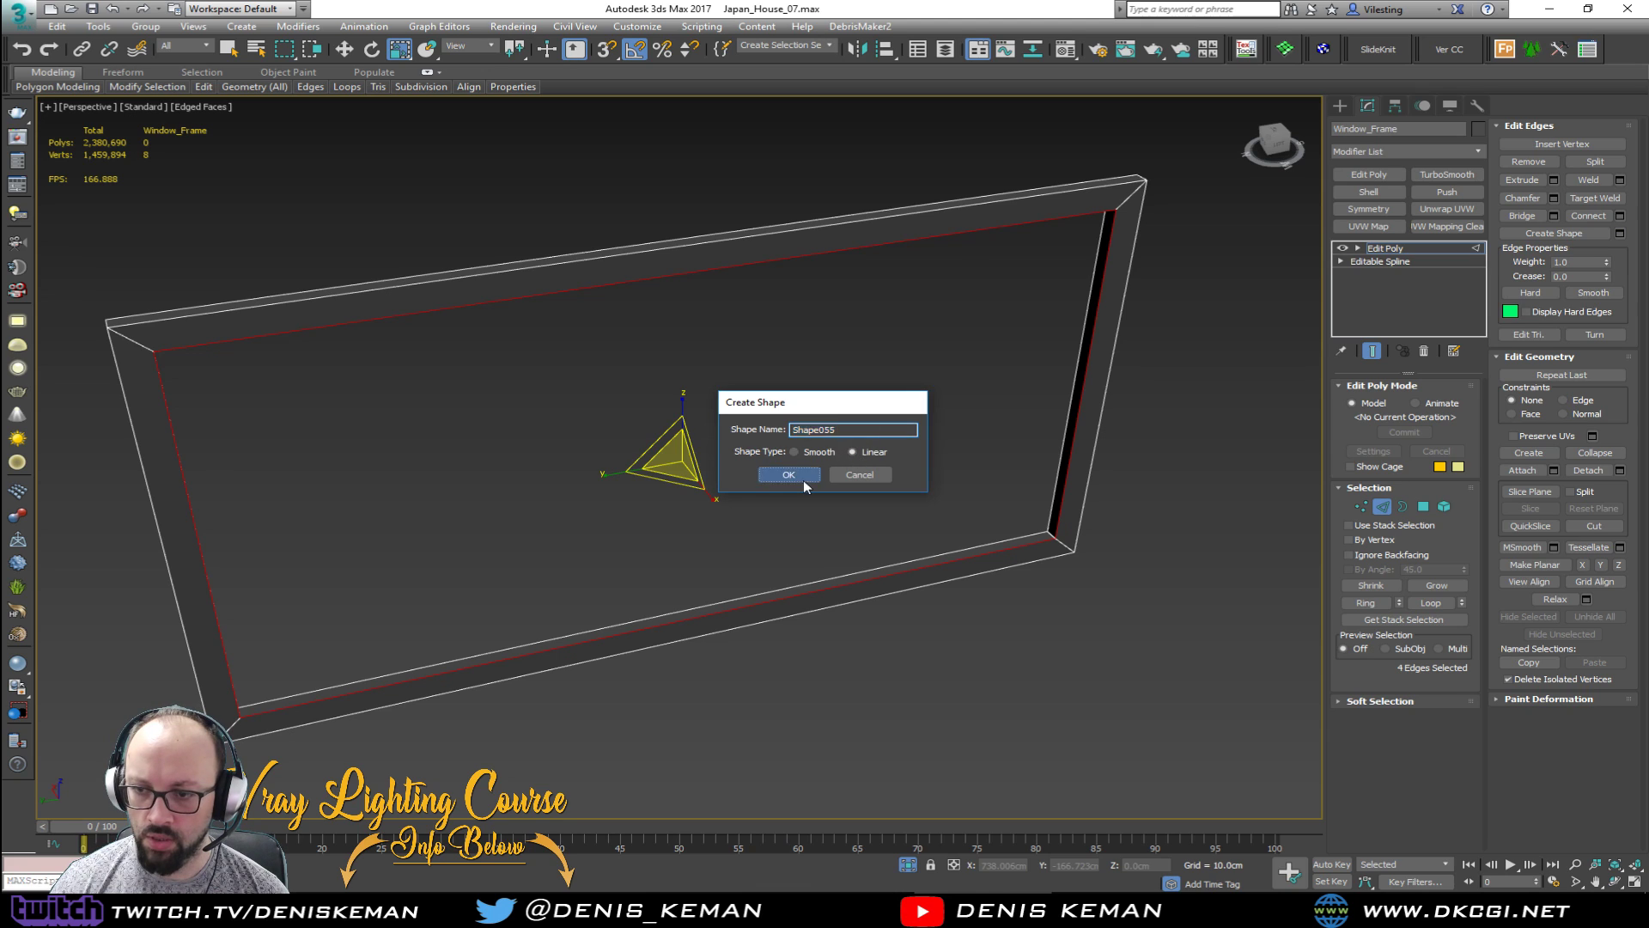
{"action": "left_click", "coordinate": [802, 480]}
{"action": "left_click", "coordinate": [1382, 507]}
{"action": "left_click", "coordinate": [1169, 304]}
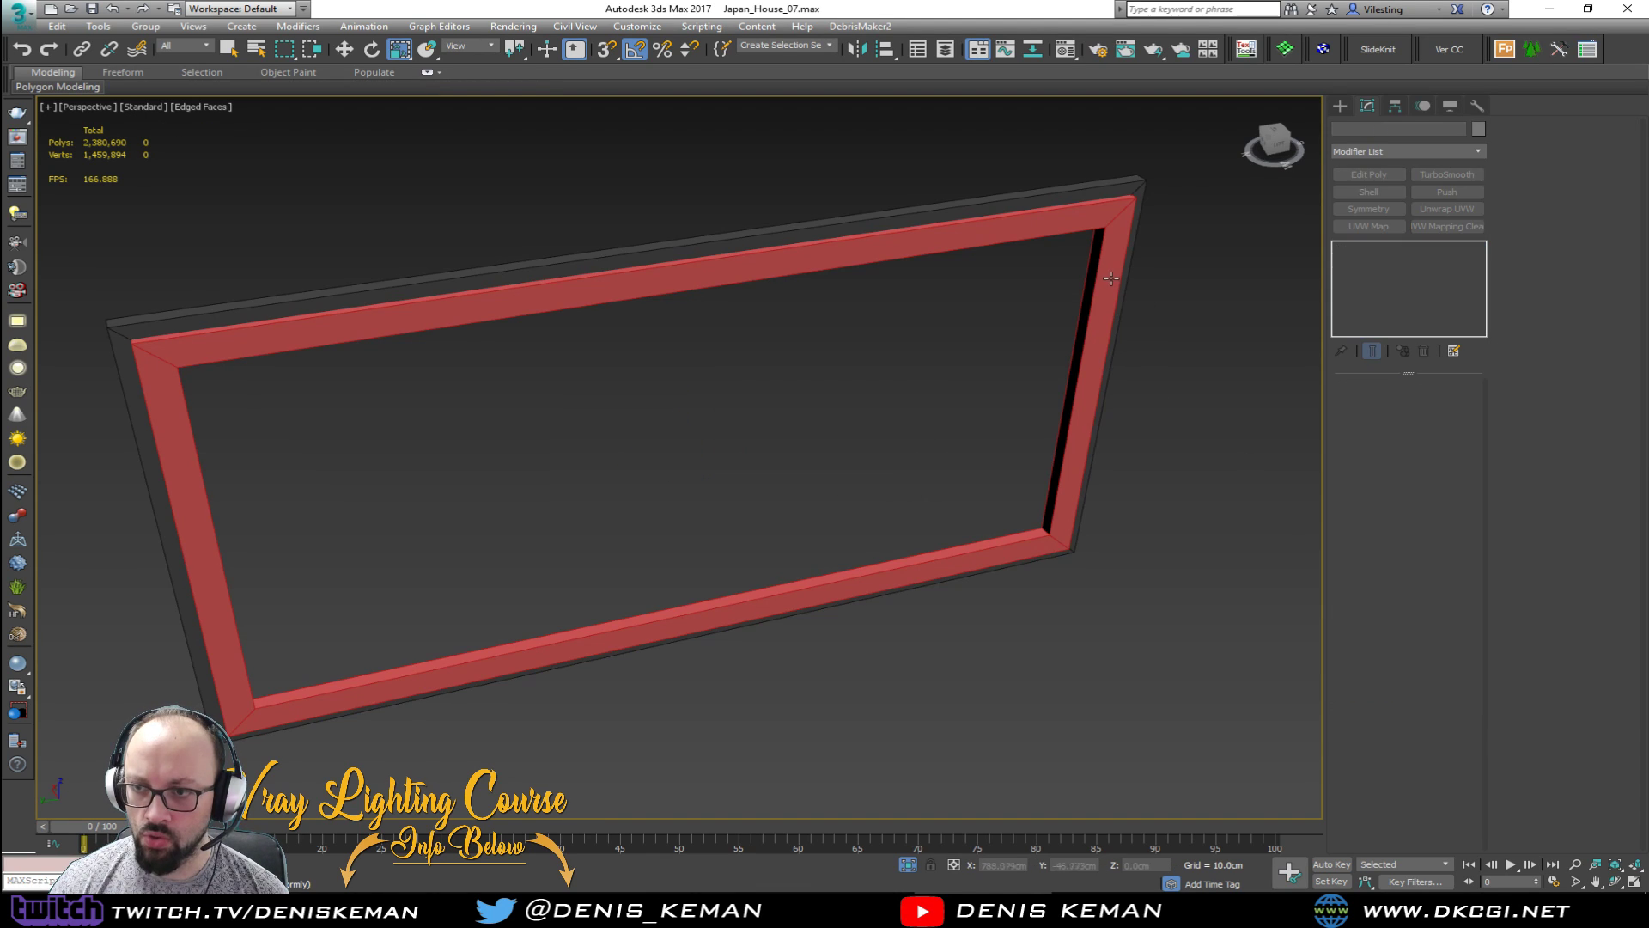
Step: Turn off renderer and viewport thickness for the new spline and add an Edit Poly modifier to make it a flat panel
{"action": "left_click", "coordinate": [1106, 276]}
{"action": "left_click", "coordinate": [1384, 401]}
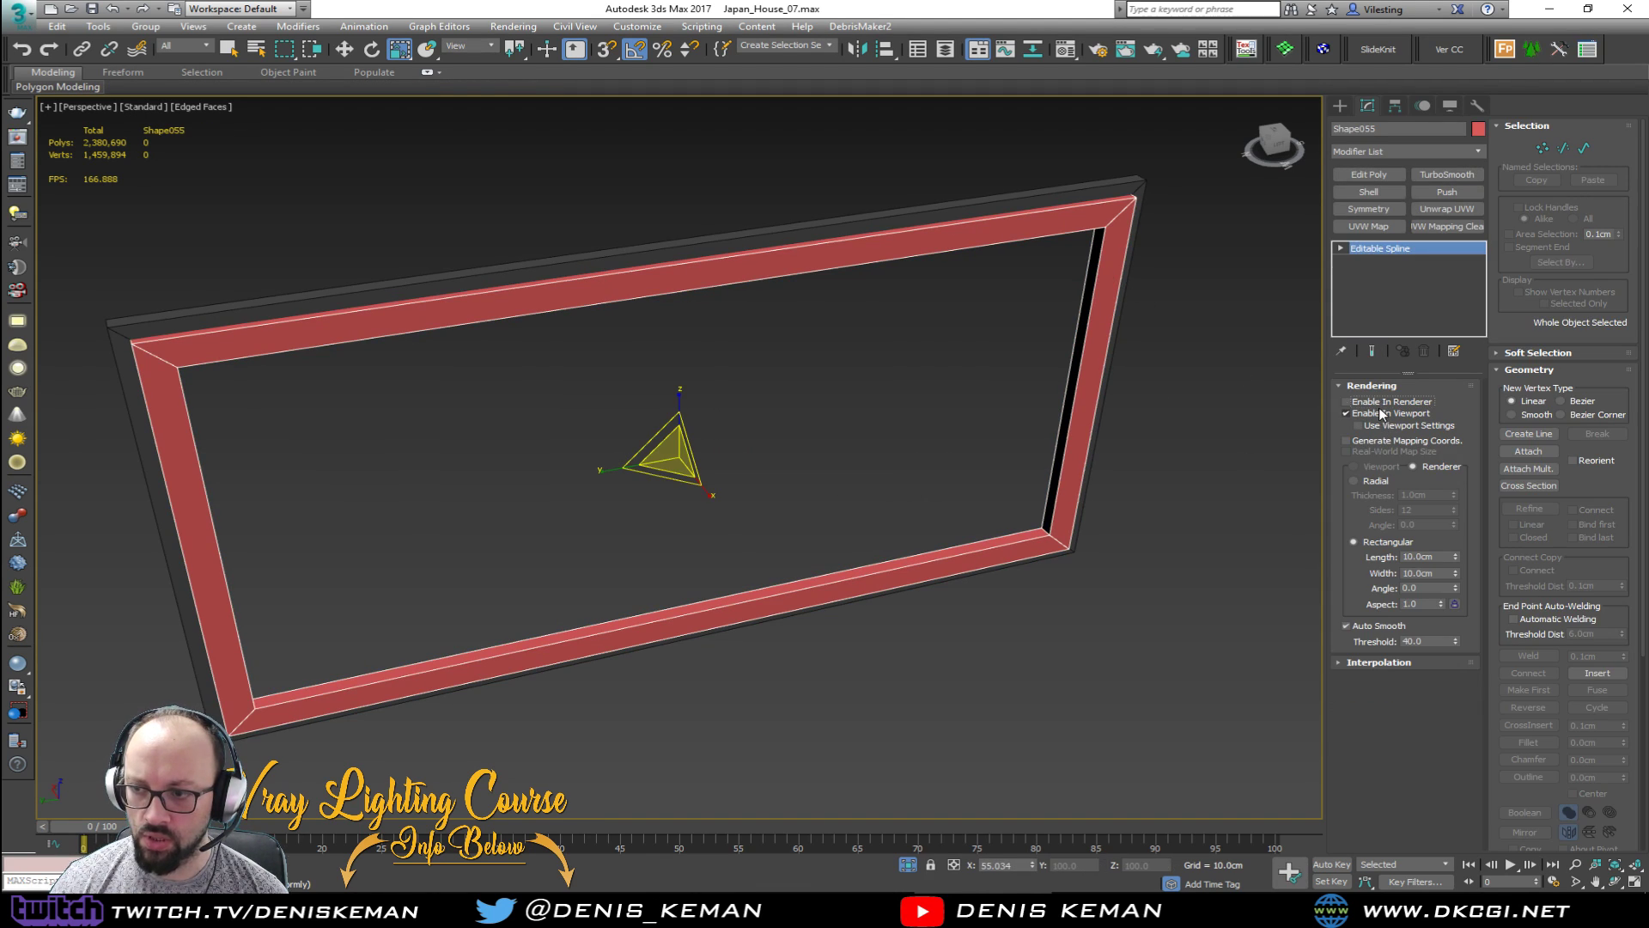
{"action": "left_click", "coordinate": [1383, 413]}
{"action": "left_click", "coordinate": [1368, 175]}
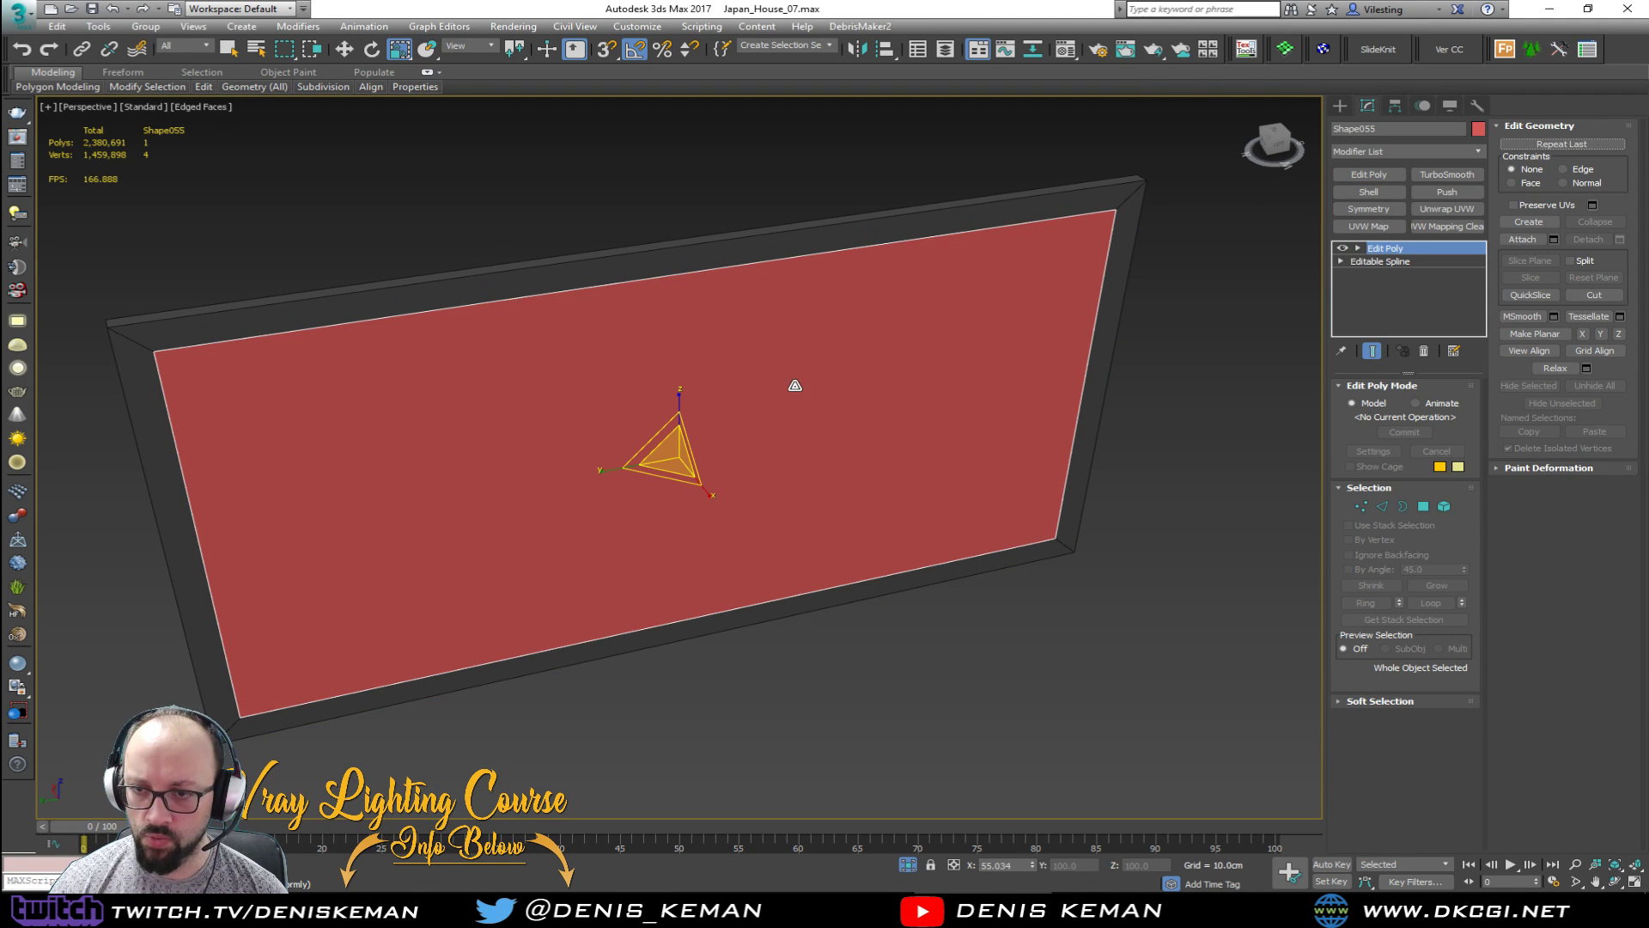
Step: Connect the panel's upper and lower edges with 2 segments to divide it into three panes
{"action": "mouse_move", "coordinate": [791, 386]}
{"action": "middle_mouse_down", "text": "alt"}
{"action": "mouse_move", "coordinate": [913, 383]}
{"action": "mouse_move", "coordinate": [767, 384]}
{"action": "middle_mouse_up", "text": "alt"}
{"action": "key", "text": "2"}
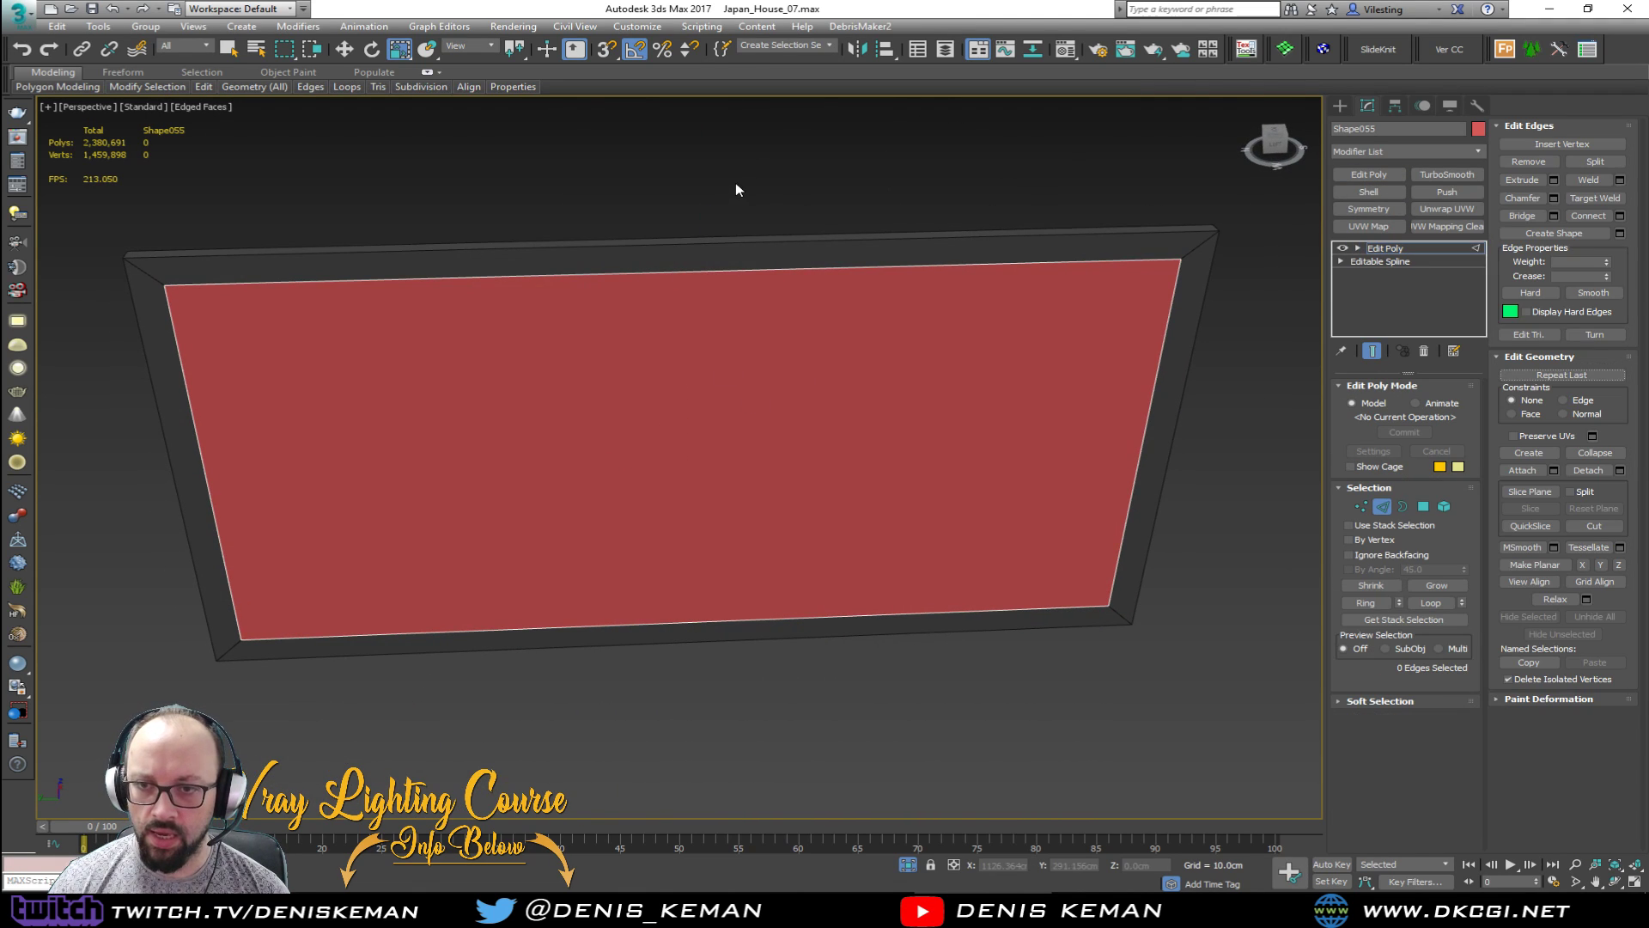
{"action": "left_click_drag", "start_coordinate": [713, 722], "coordinate": [714, 722]}
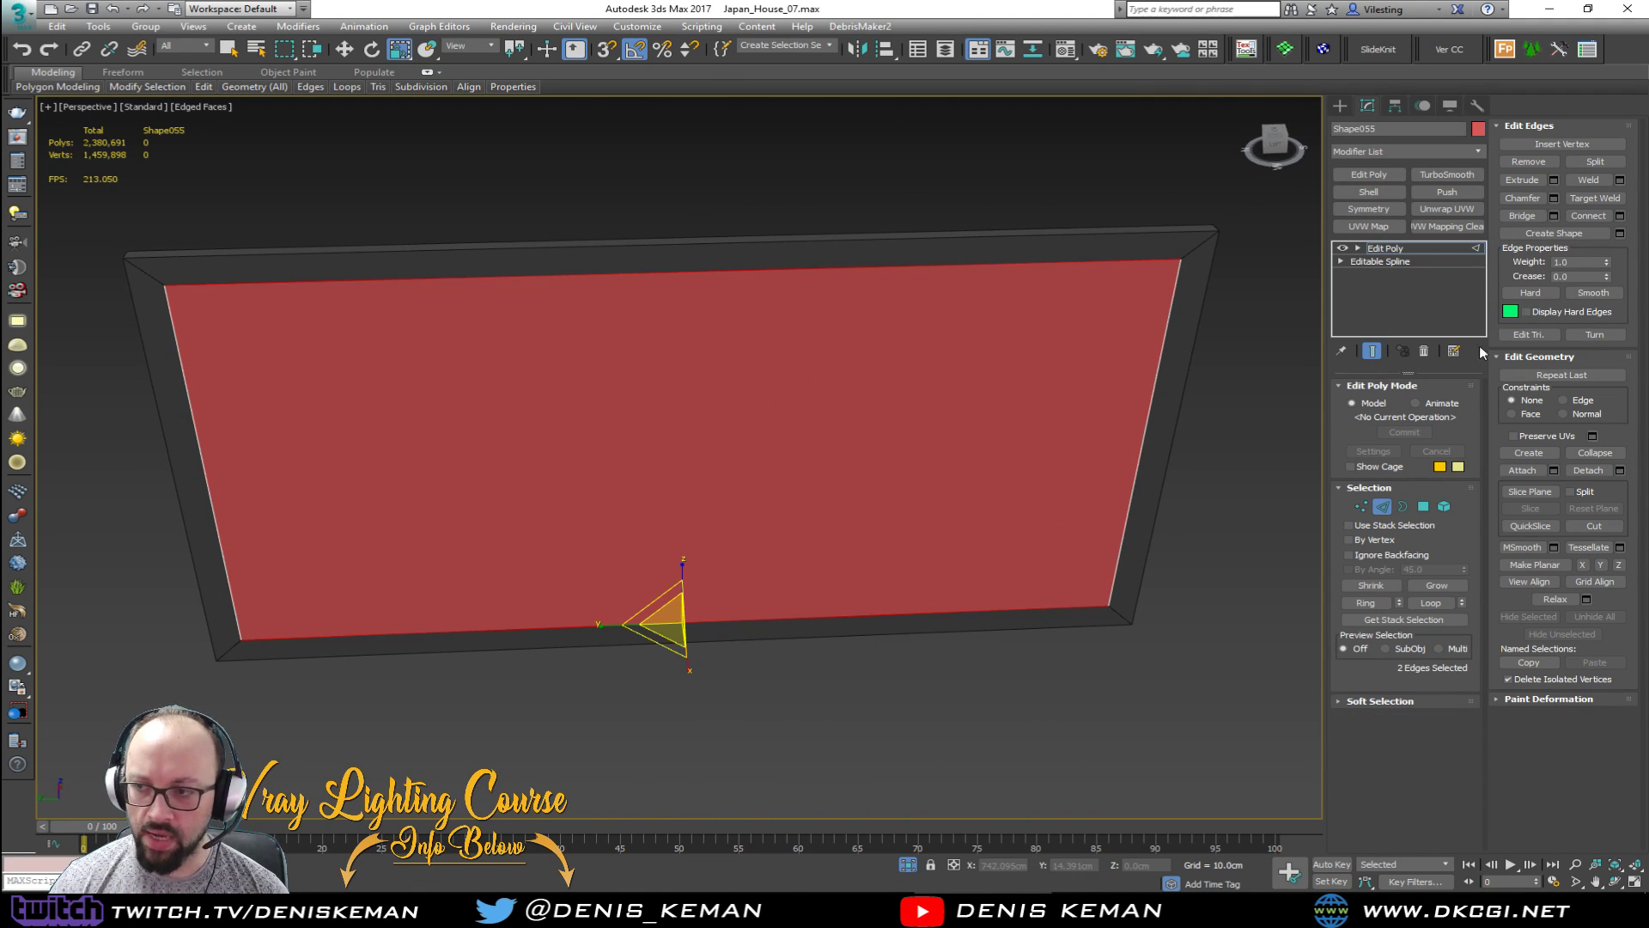
{"action": "left_click", "coordinate": [1620, 216]}
{"action": "left_click_drag", "start_coordinate": [694, 469], "coordinate": [694, 463]}
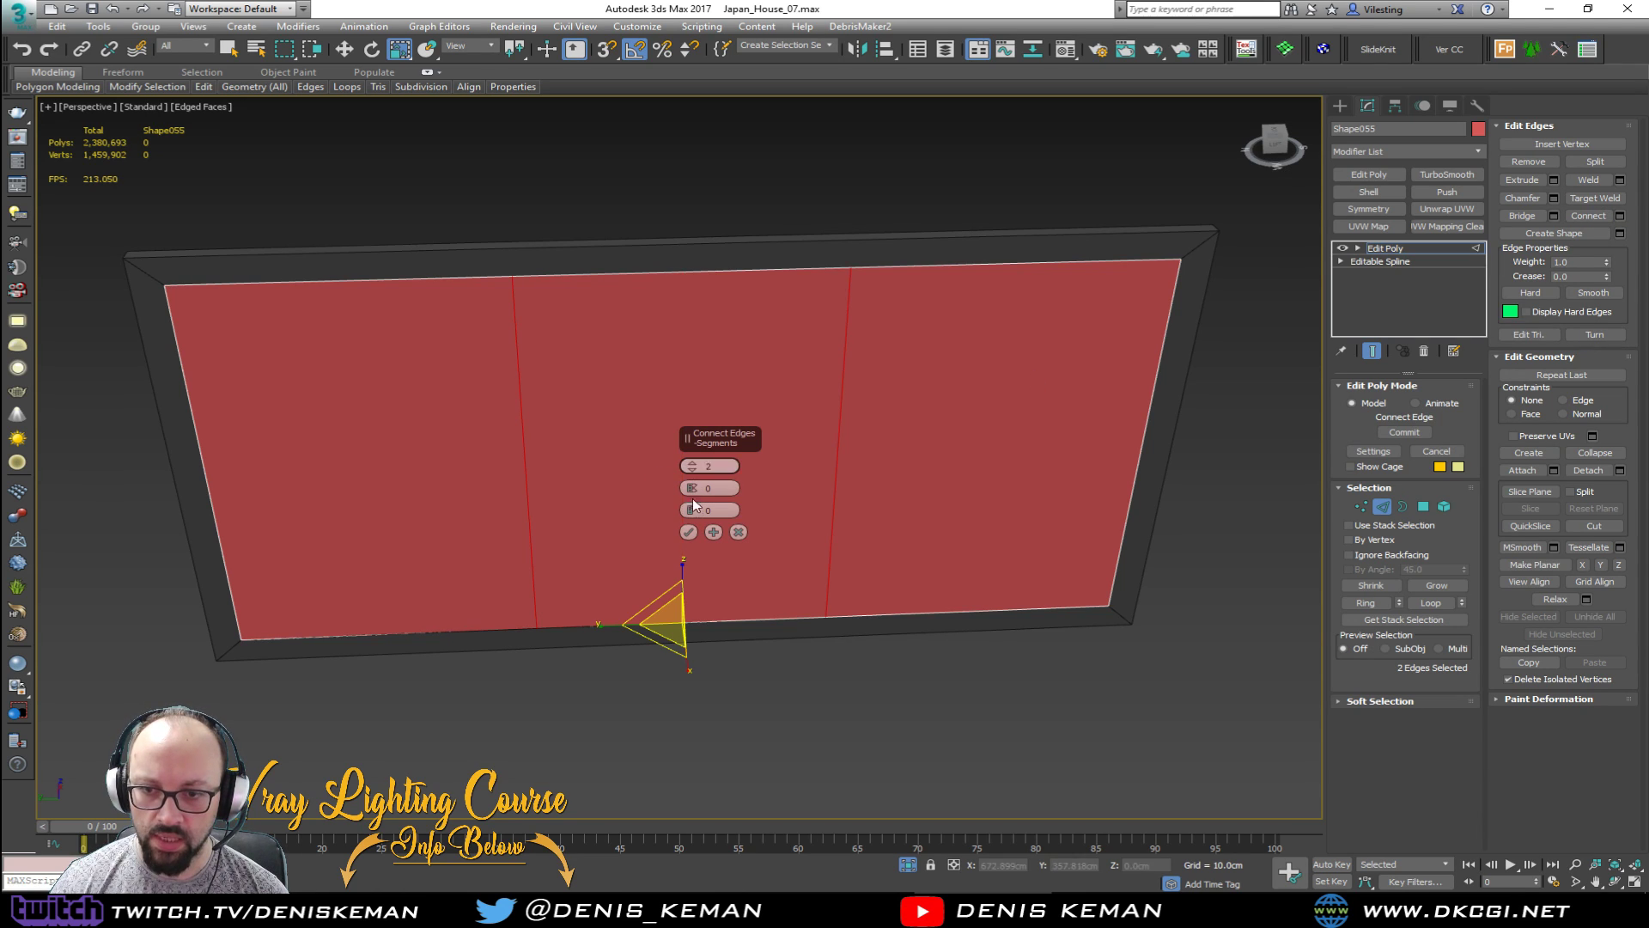
{"action": "left_click", "coordinate": [688, 531]}
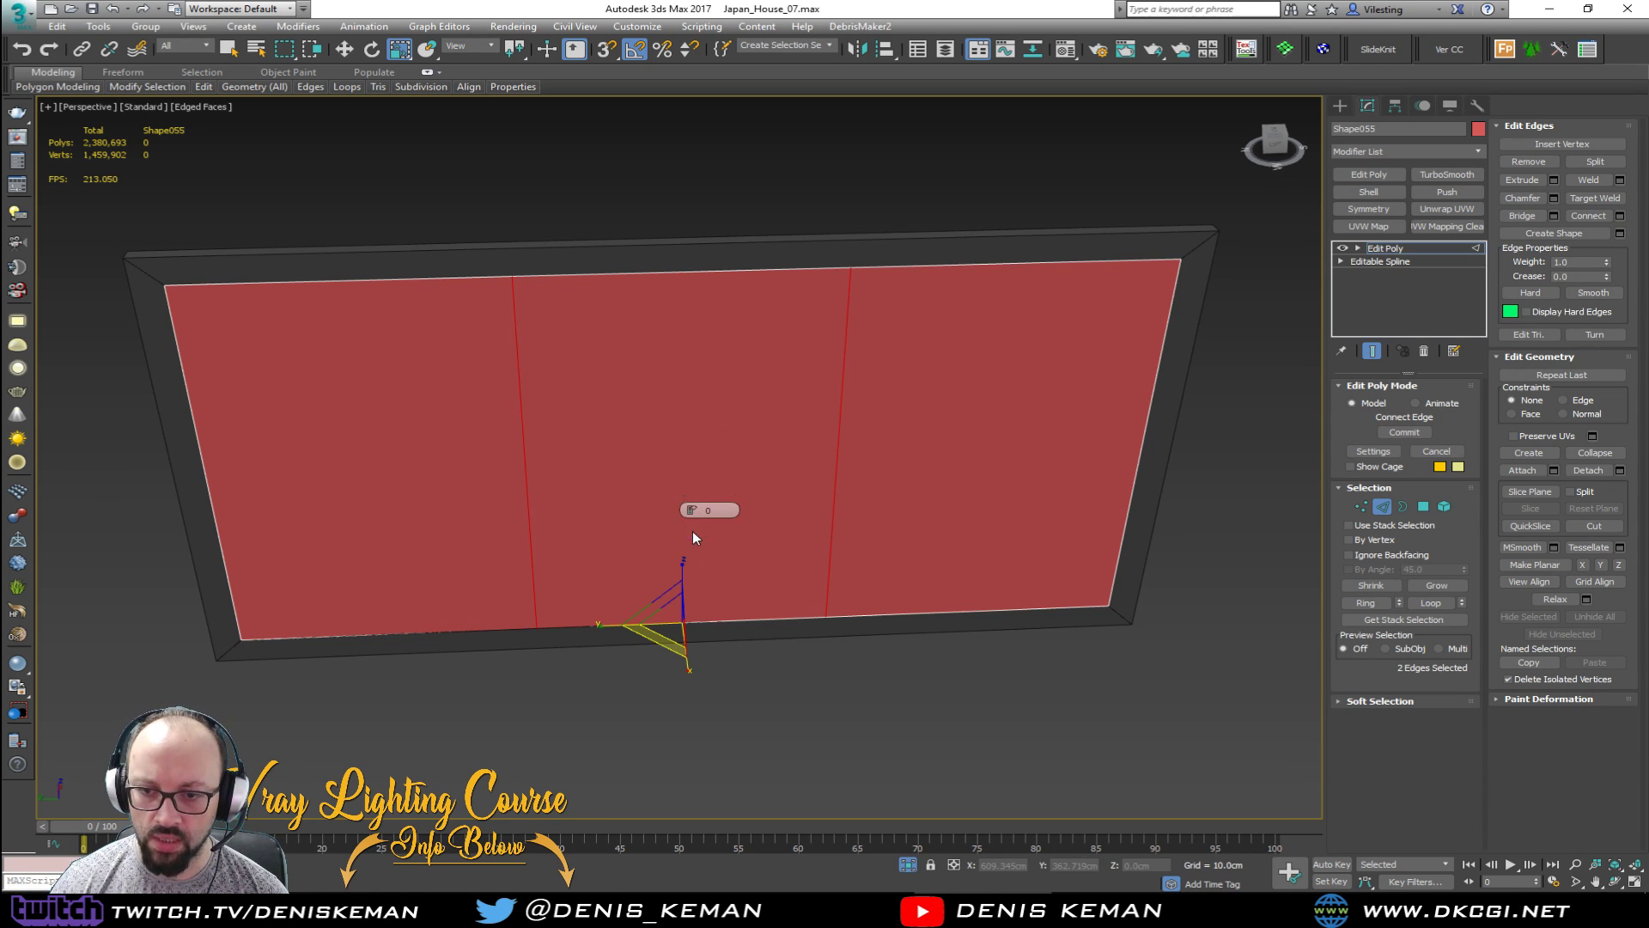
Step: Check the panel's division by selecting its three pane polygons
{"action": "key", "text": "4"}
{"action": "left_click", "coordinate": [939, 426]}
{"action": "left_click", "coordinate": [678, 430], "text": "ctrl"}
{"action": "left_click", "coordinate": [396, 432], "text": "ctrl"}
{"action": "mouse_move", "coordinate": [593, 507]}
{"action": "middle_mouse_down", "text": "alt"}
{"action": "mouse_move", "coordinate": [615, 523]}
{"action": "mouse_move", "coordinate": [604, 490]}
{"action": "mouse_move", "coordinate": [578, 501]}
{"action": "mouse_move", "coordinate": [608, 513]}
{"action": "middle_mouse_up", "text": "alt"}
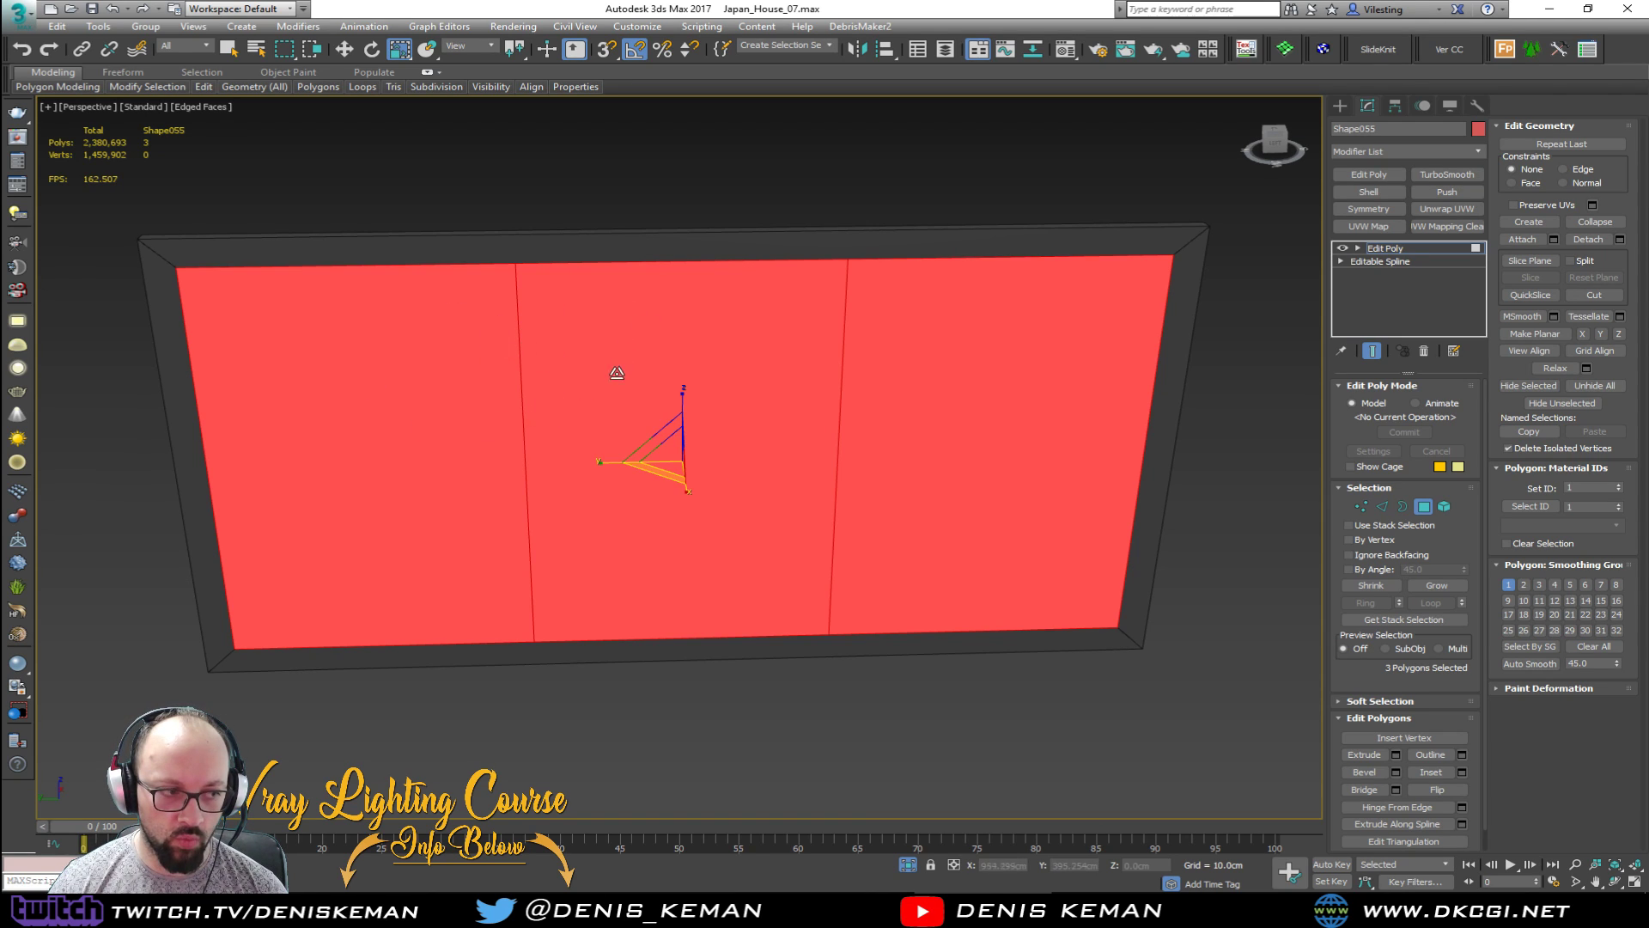
Step: Chamfer the panel's two dividing edges by 1 cm with the Open option
{"action": "key", "text": "2"}
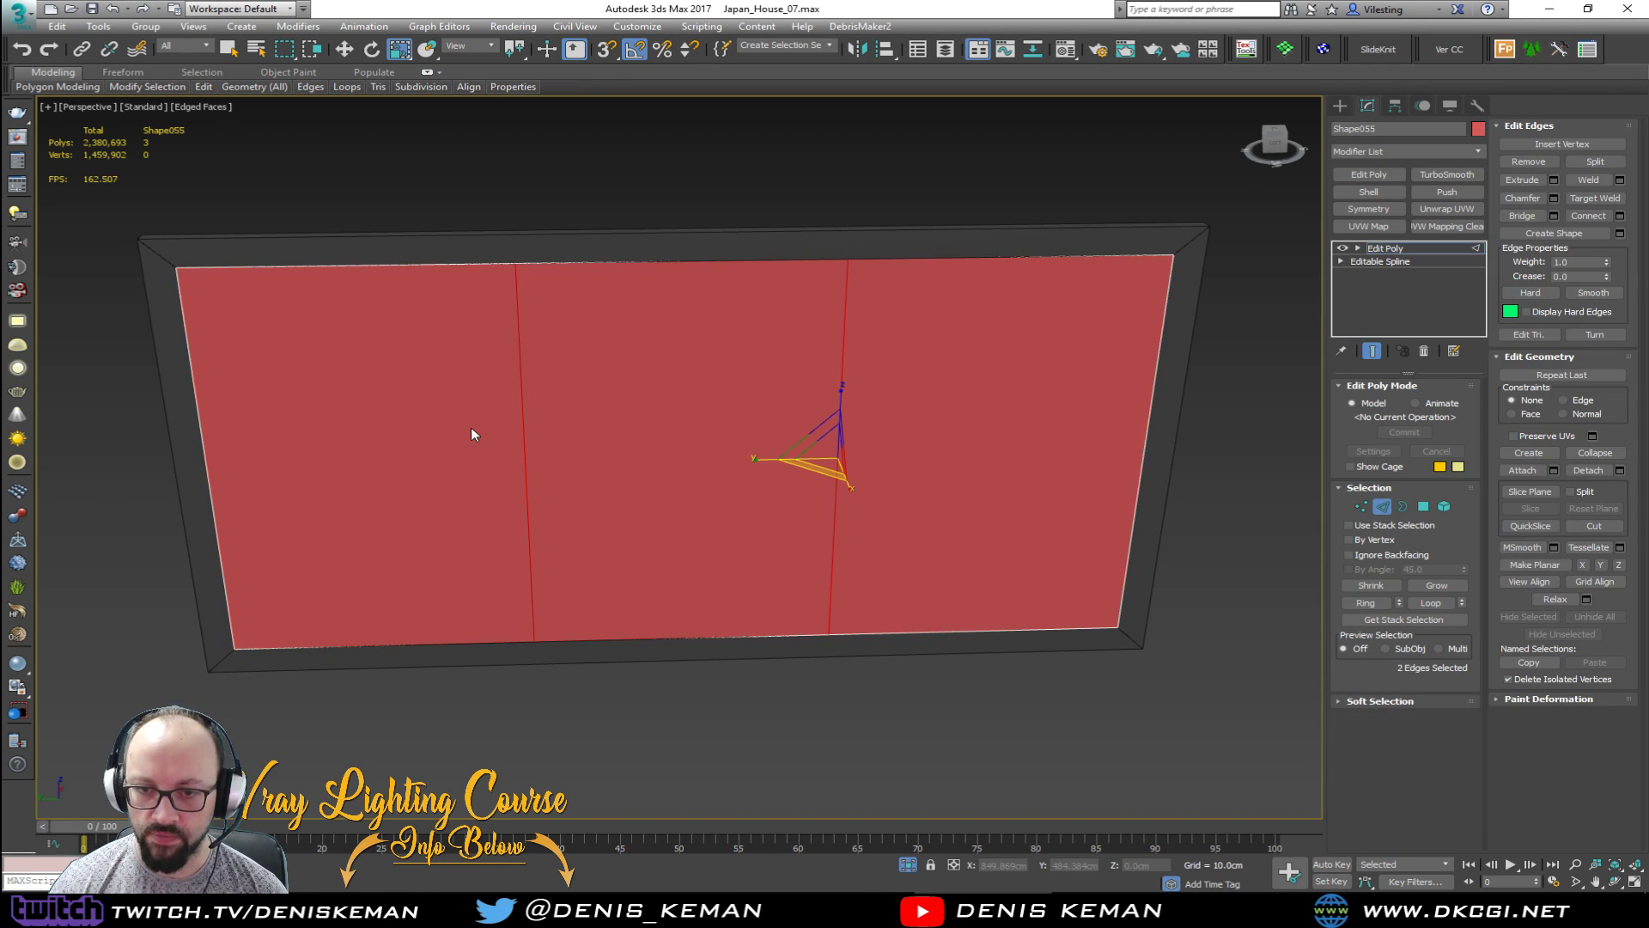
{"action": "left_click", "coordinate": [1553, 198]}
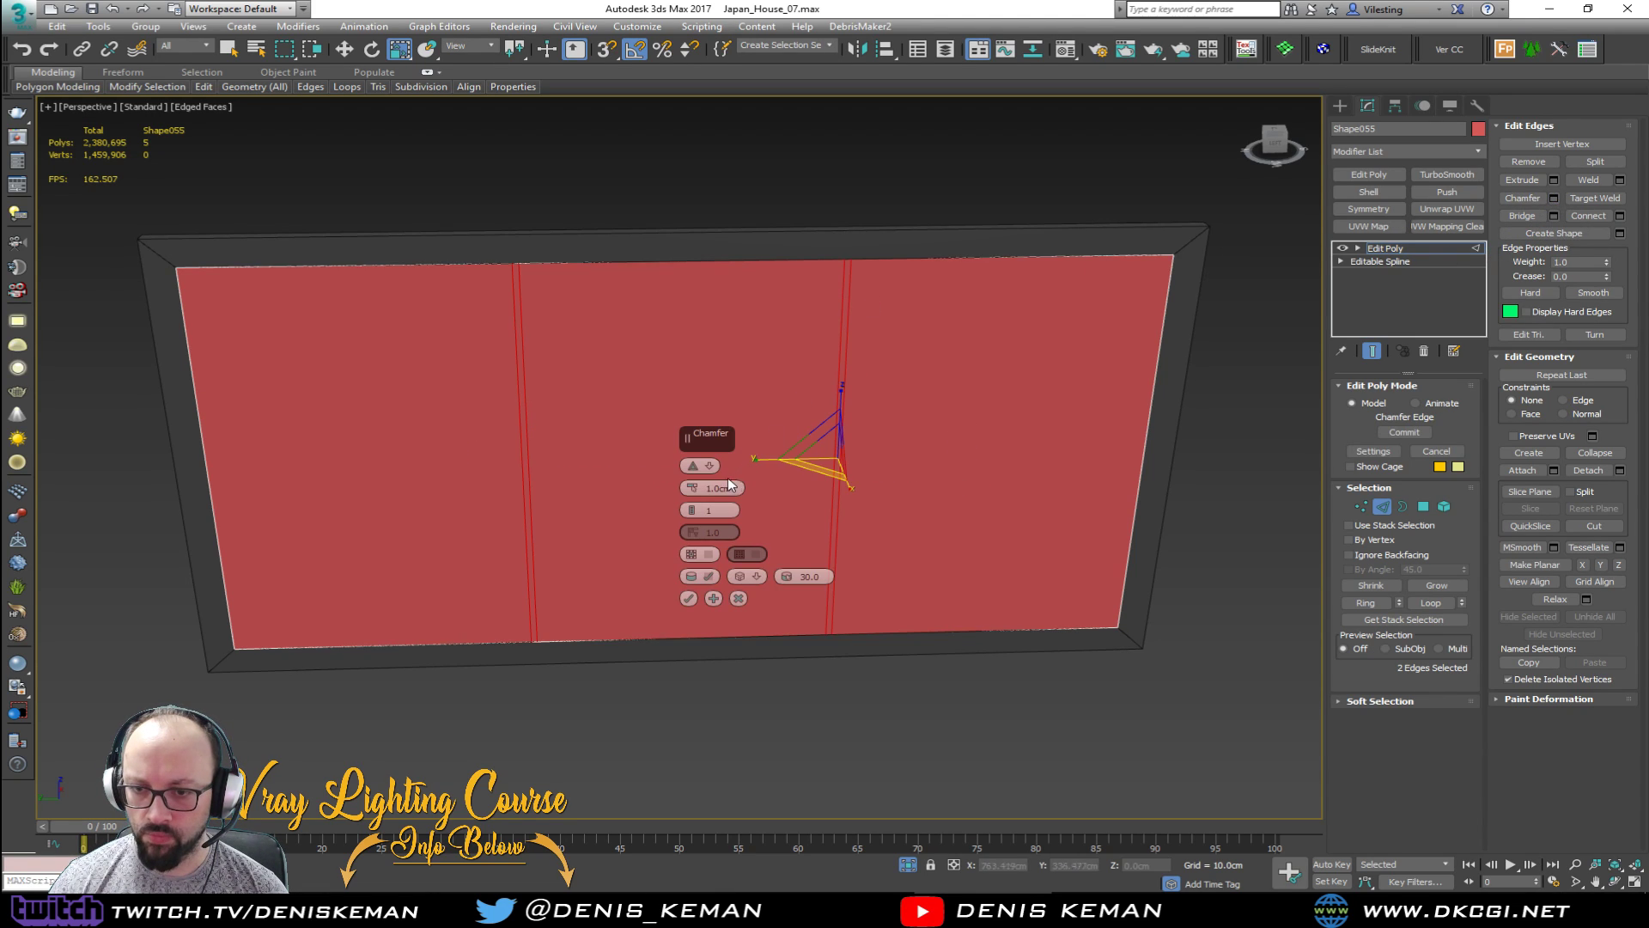
{"action": "left_click", "coordinate": [692, 559]}
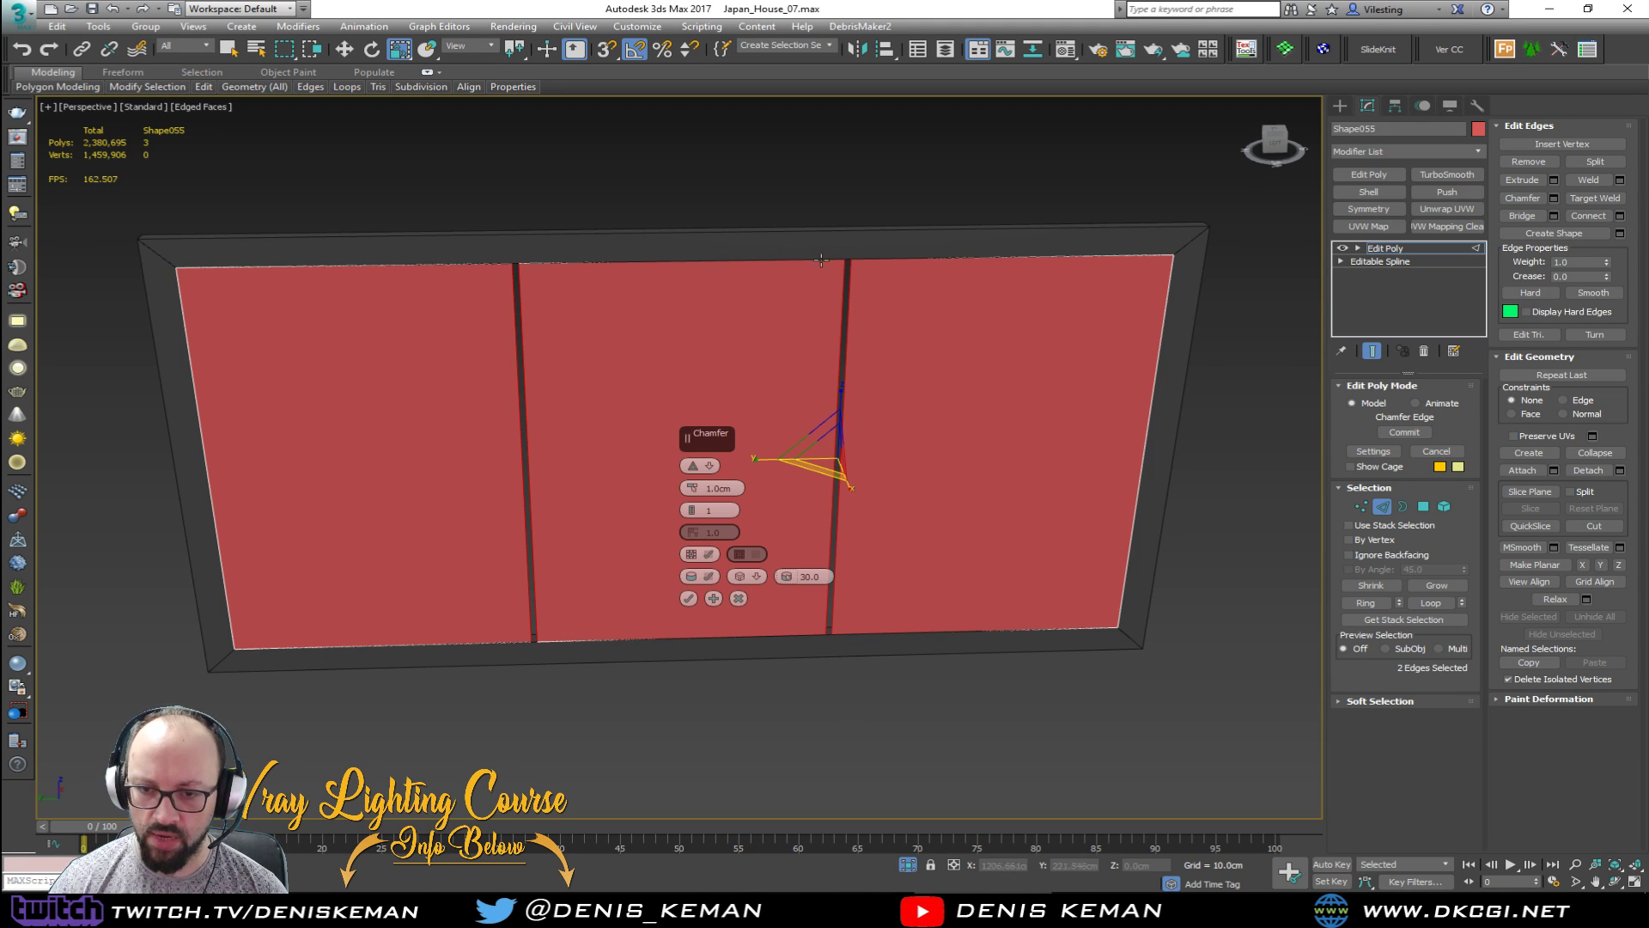
{"action": "left_click", "coordinate": [688, 598]}
Step: Leave edge editing and move the separated panes about 4.4 cm along the X axis inside the frame
{"action": "middle_click_drag", "start_coordinate": [715, 554], "coordinate": [687, 502], "text": "alt"}
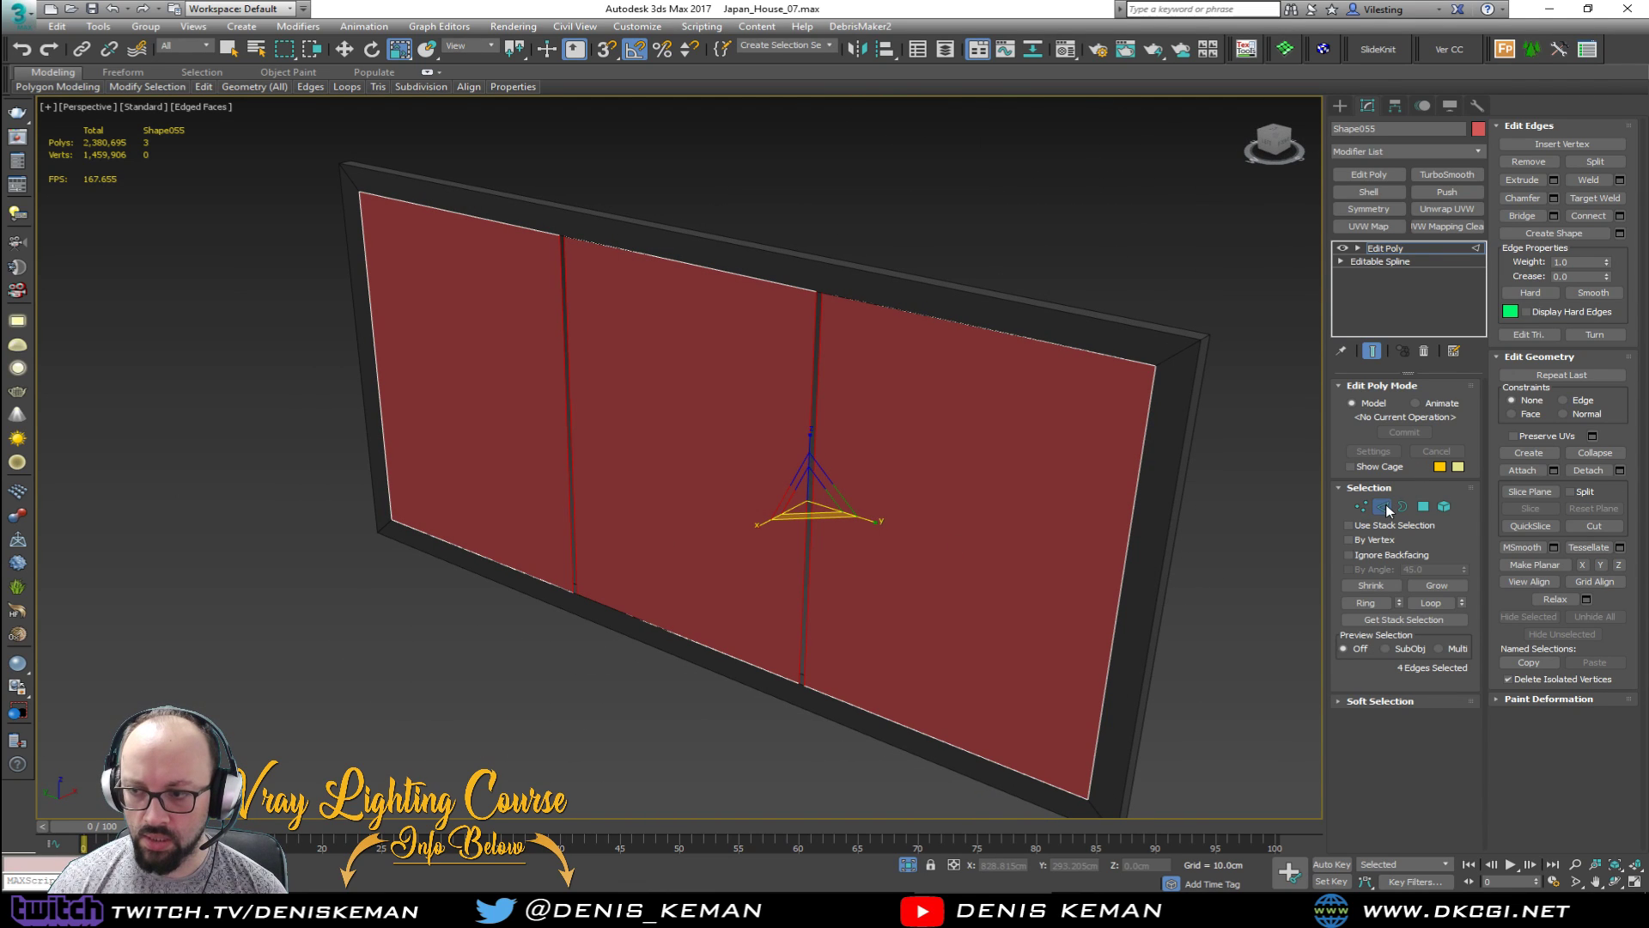
{"action": "left_click", "coordinate": [1383, 507]}
{"action": "key", "text": "w"}
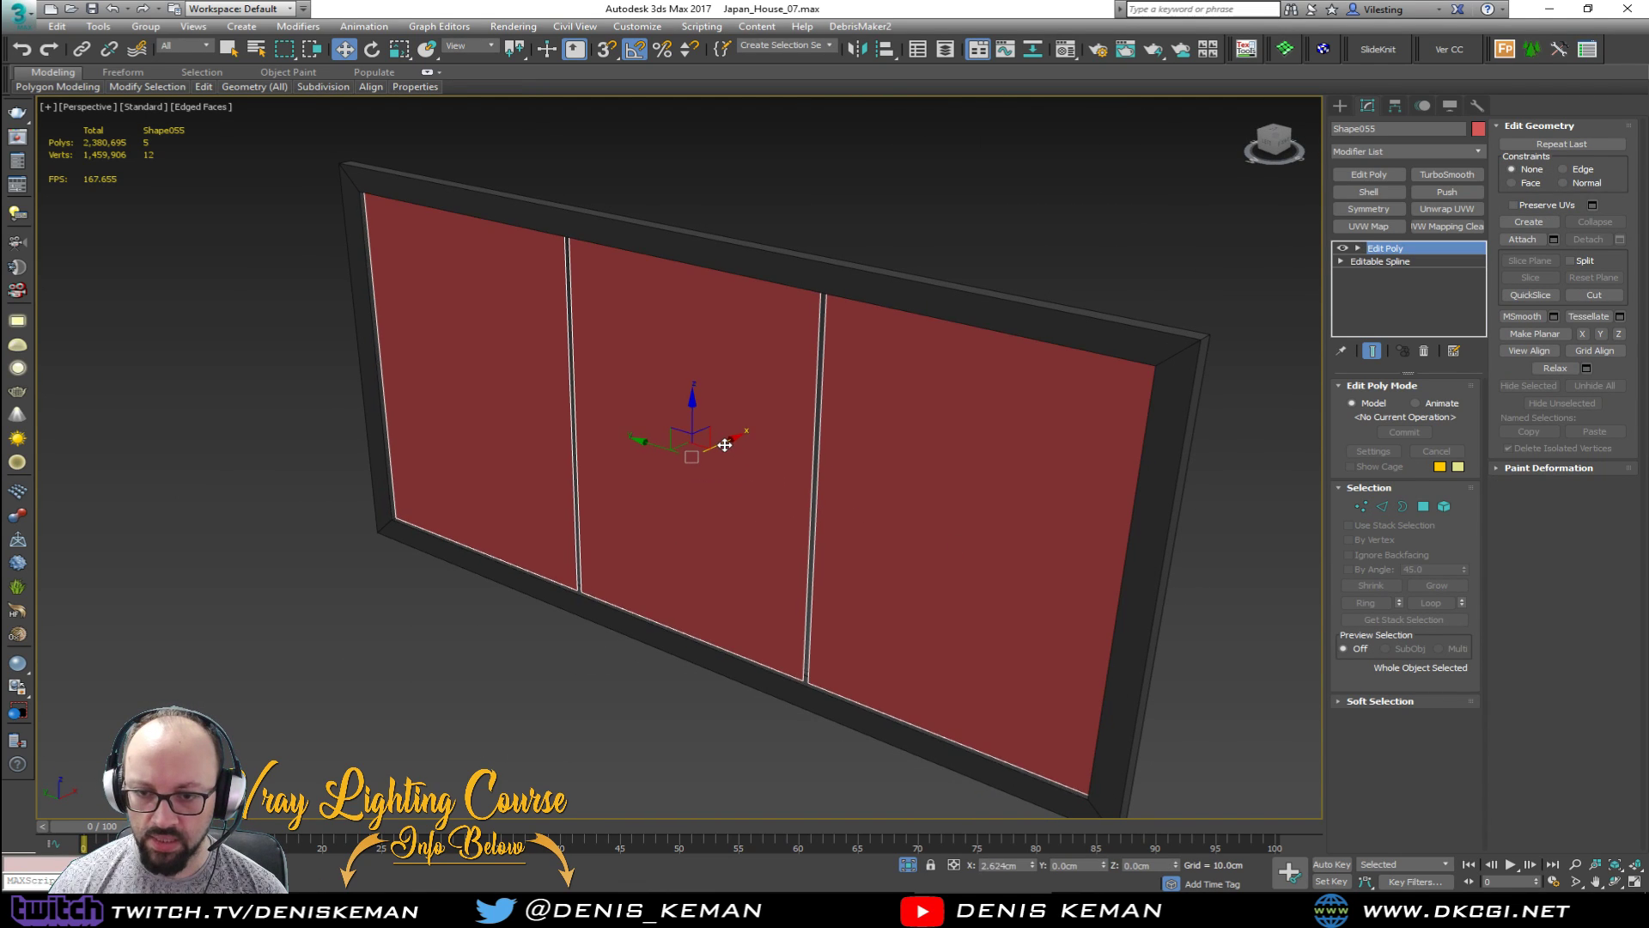
{"action": "middle_click_drag", "start_coordinate": [747, 435], "coordinate": [856, 401], "text": "alt"}
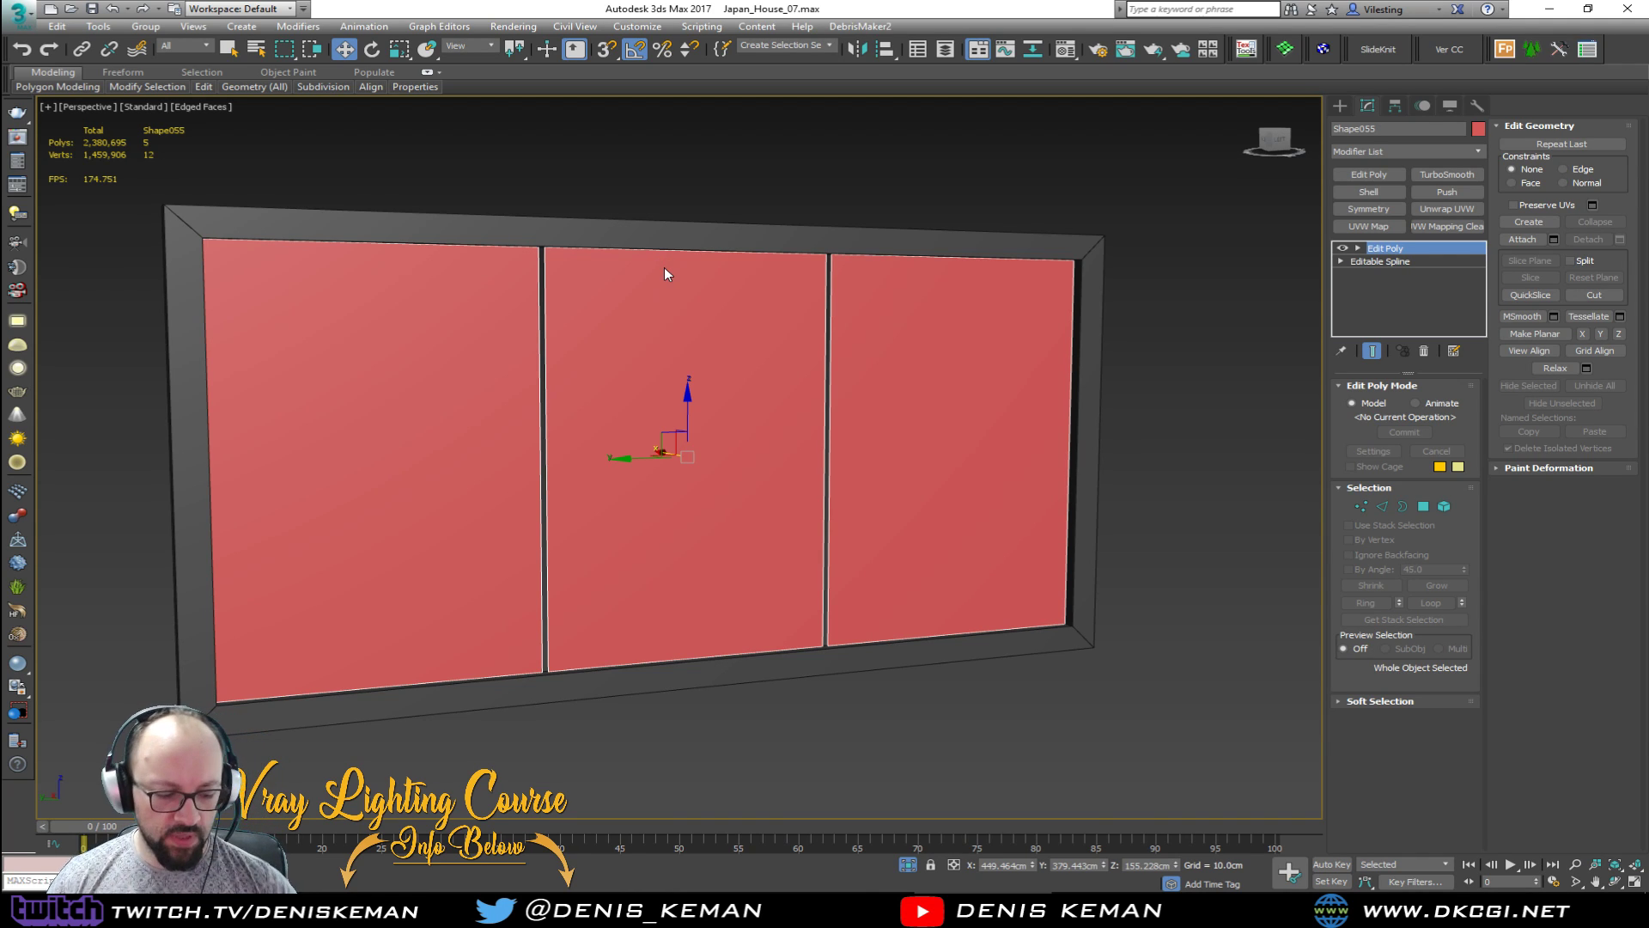
Step: Save the scene
{"action": "left_click", "coordinate": [17, 12]}
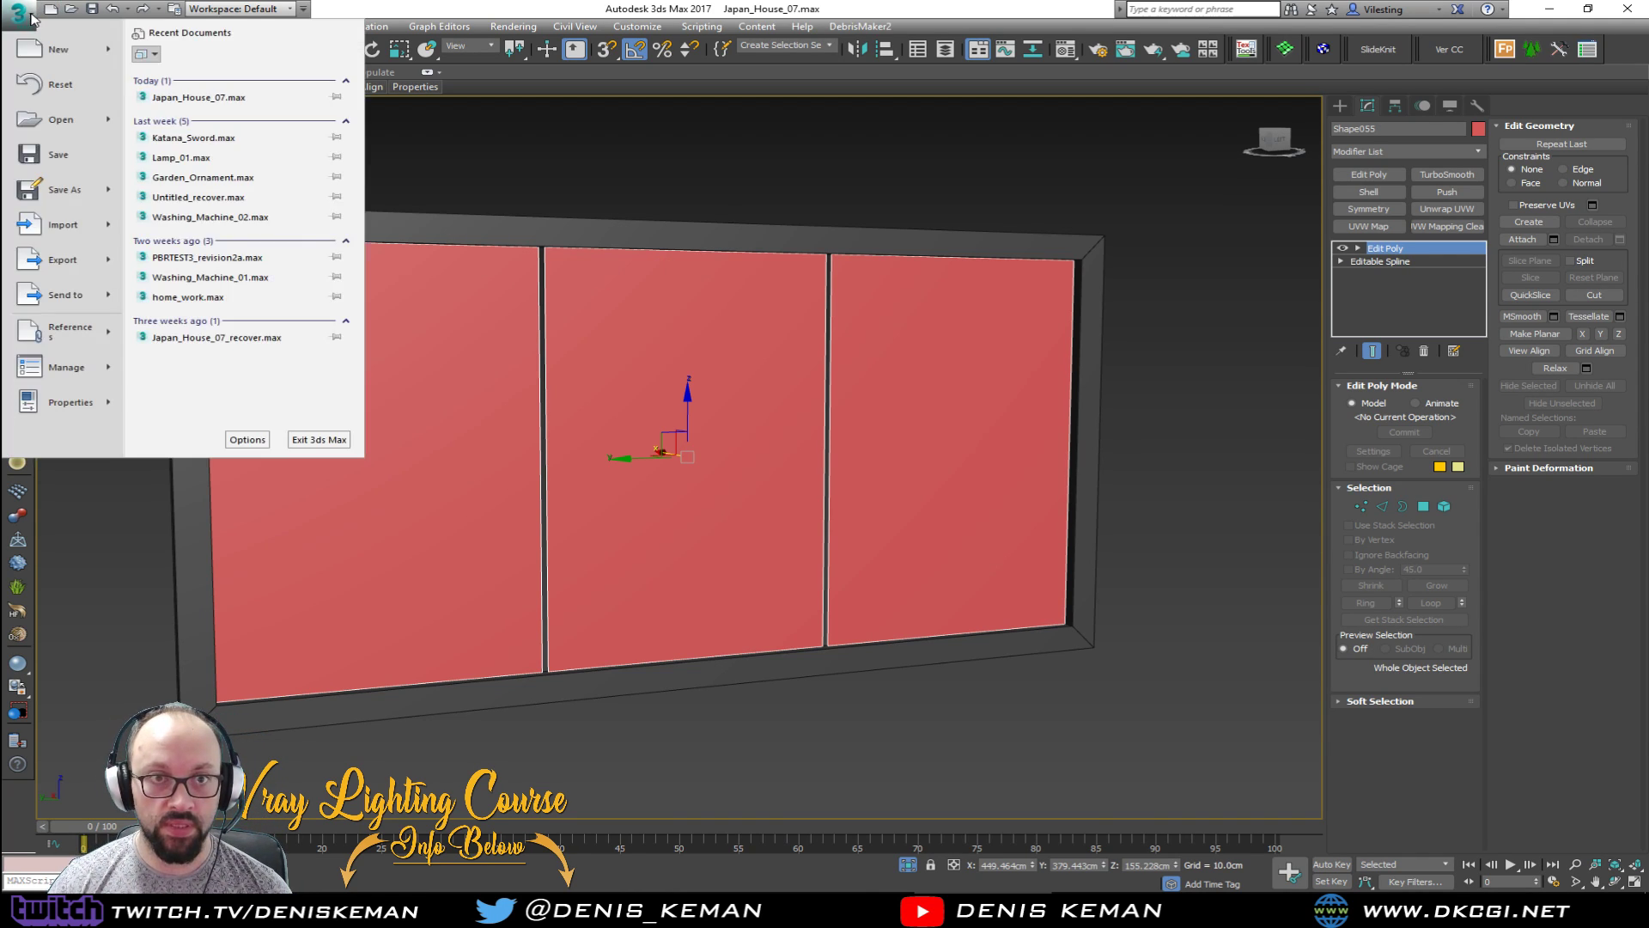
{"action": "left_click", "coordinate": [55, 149]}
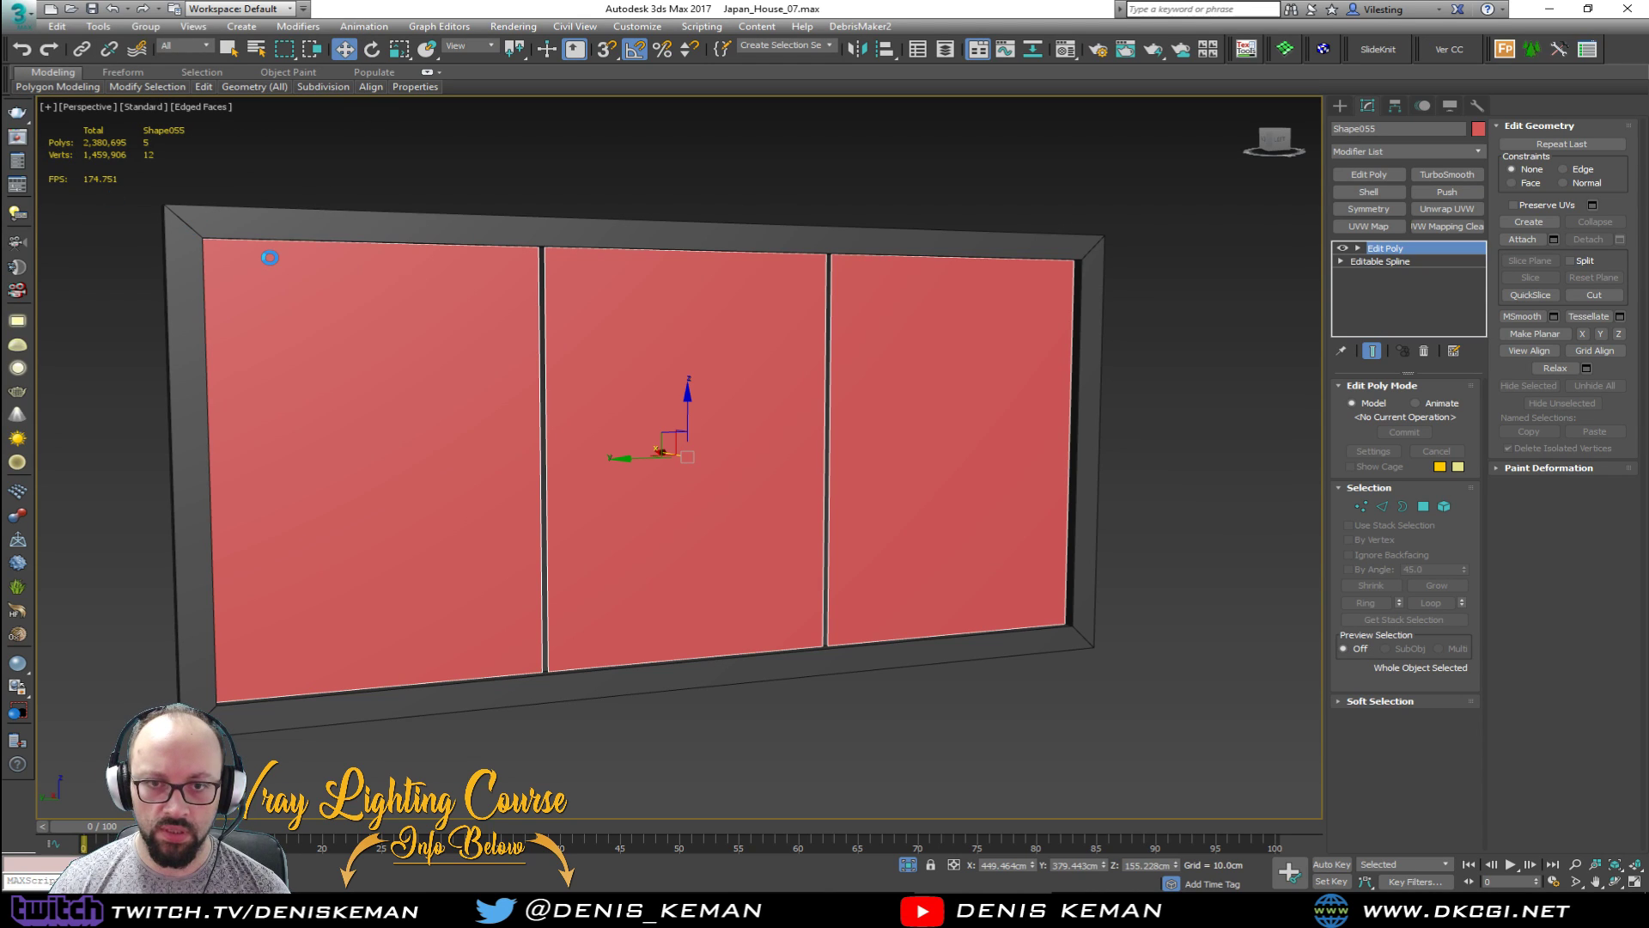
Step: Undo the panes' move and the open chamfer of the dividing edges
{"action": "key", "text": "ctrl+z"}
{"action": "key", "text": "ctrl+z"}
{"action": "key", "text": "ctrl+z"}
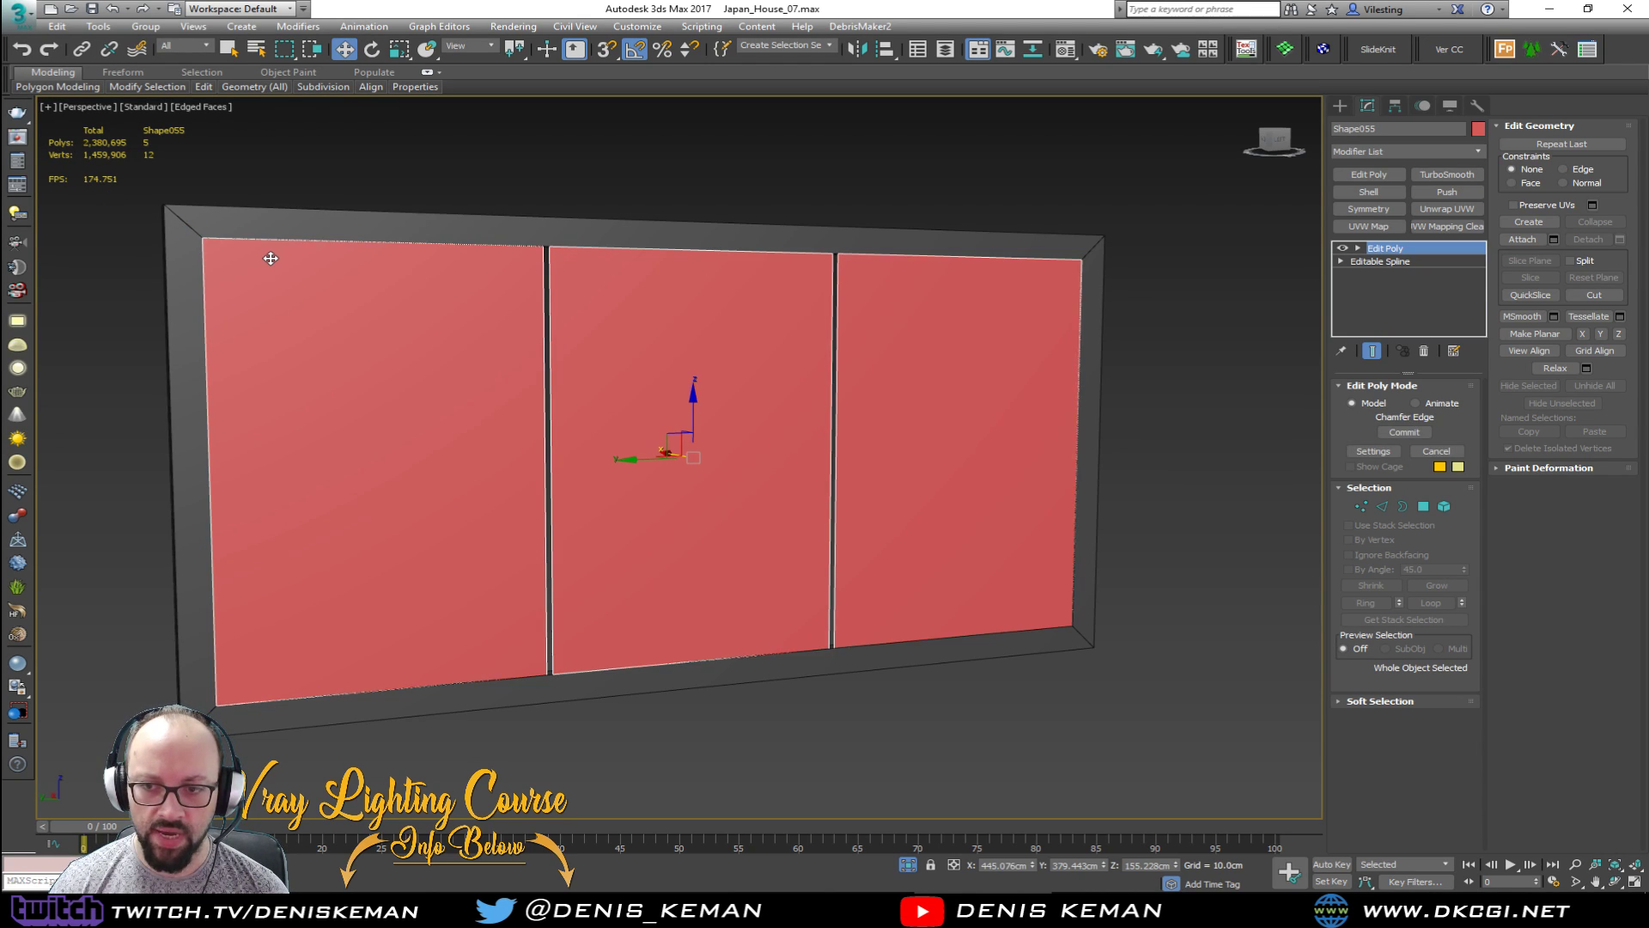
{"action": "key", "text": "ctrl+z"}
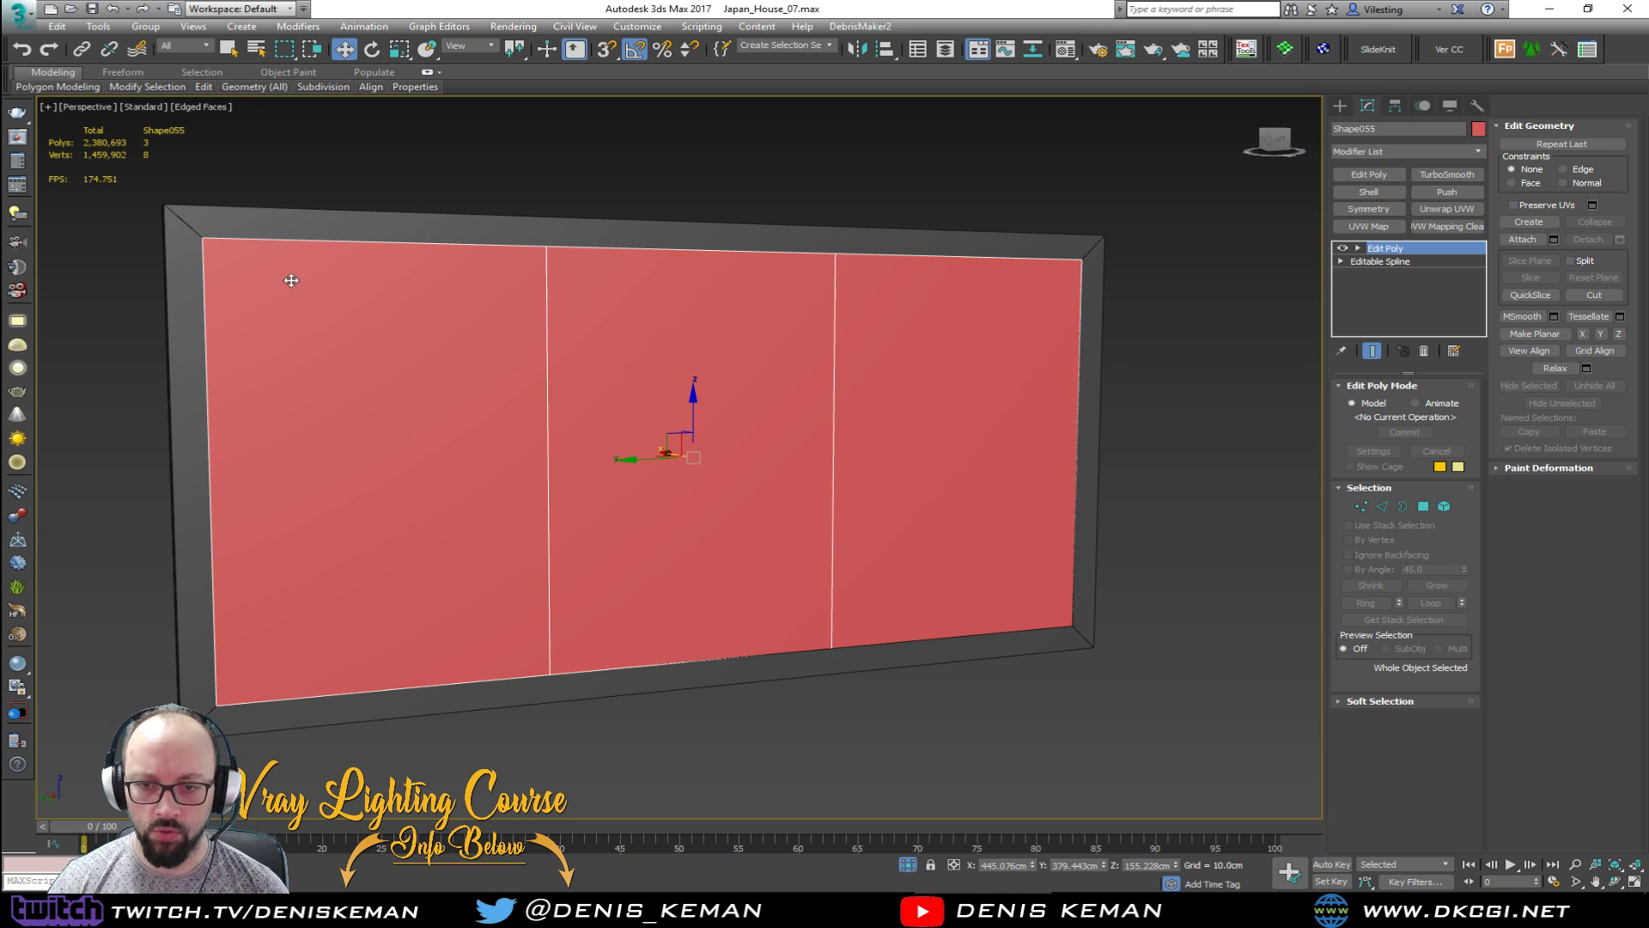
Step: Select all edges of the divided panel and create a linear shape from them
{"action": "key", "text": "2"}
{"action": "left_click", "coordinate": [827, 447]}
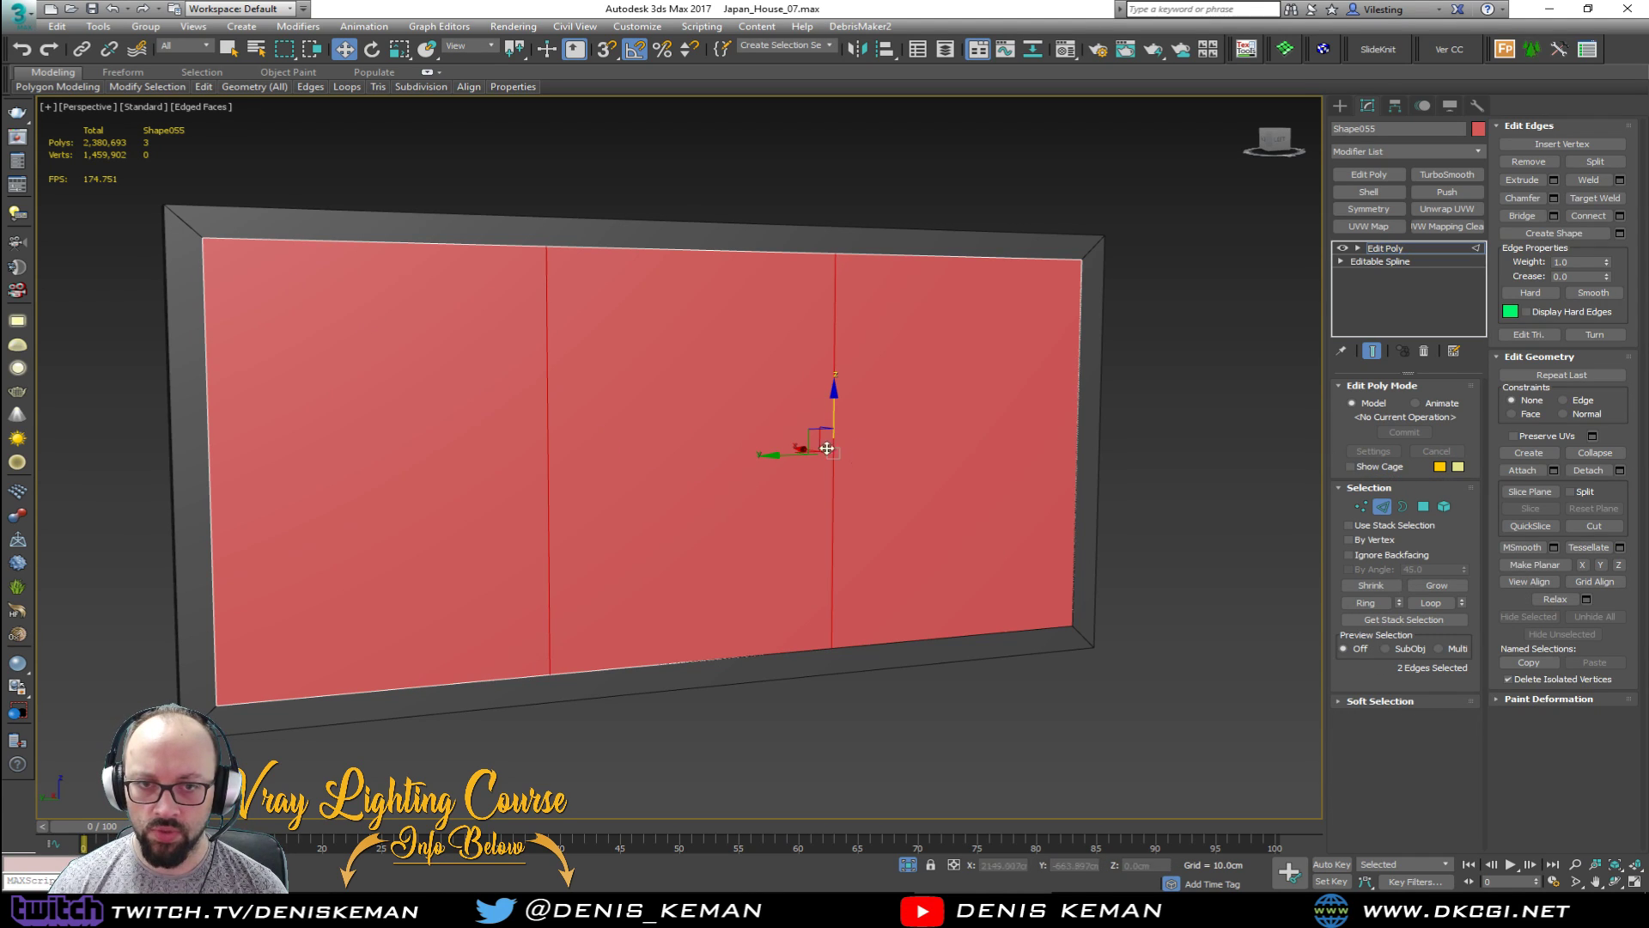
{"action": "key", "text": "ctrl+a"}
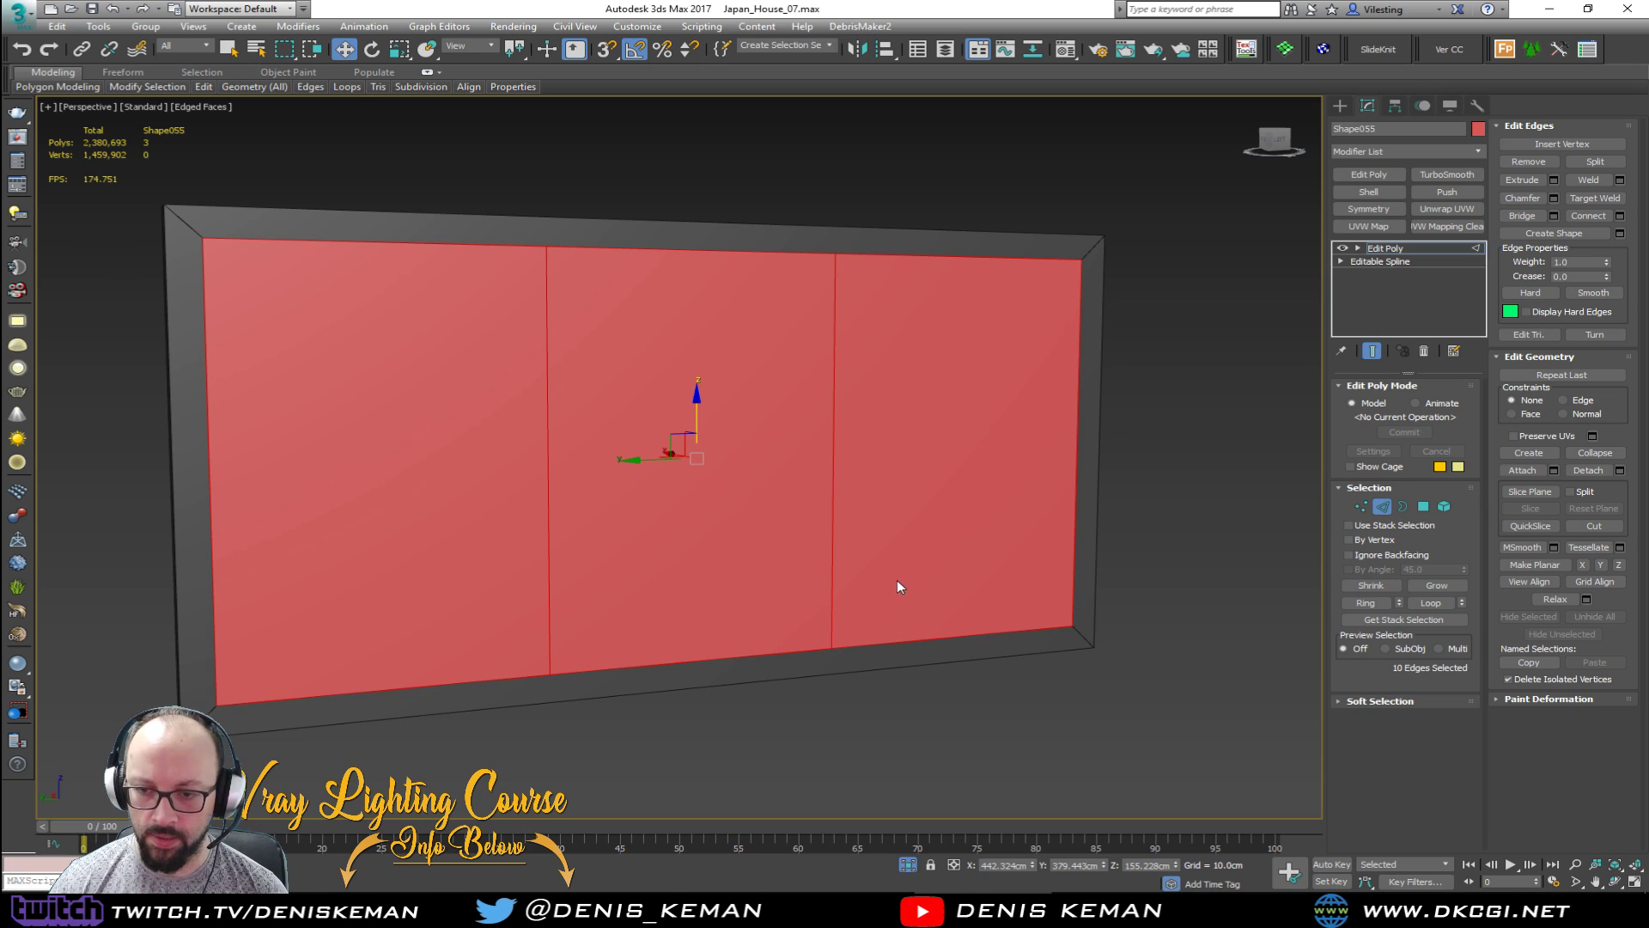
{"action": "mouse_move", "coordinate": [896, 581]}
{"action": "middle_mouse_down", "text": "alt"}
{"action": "mouse_move", "coordinate": [909, 599]}
{"action": "mouse_move", "coordinate": [875, 602]}
{"action": "middle_mouse_up", "text": "alt"}
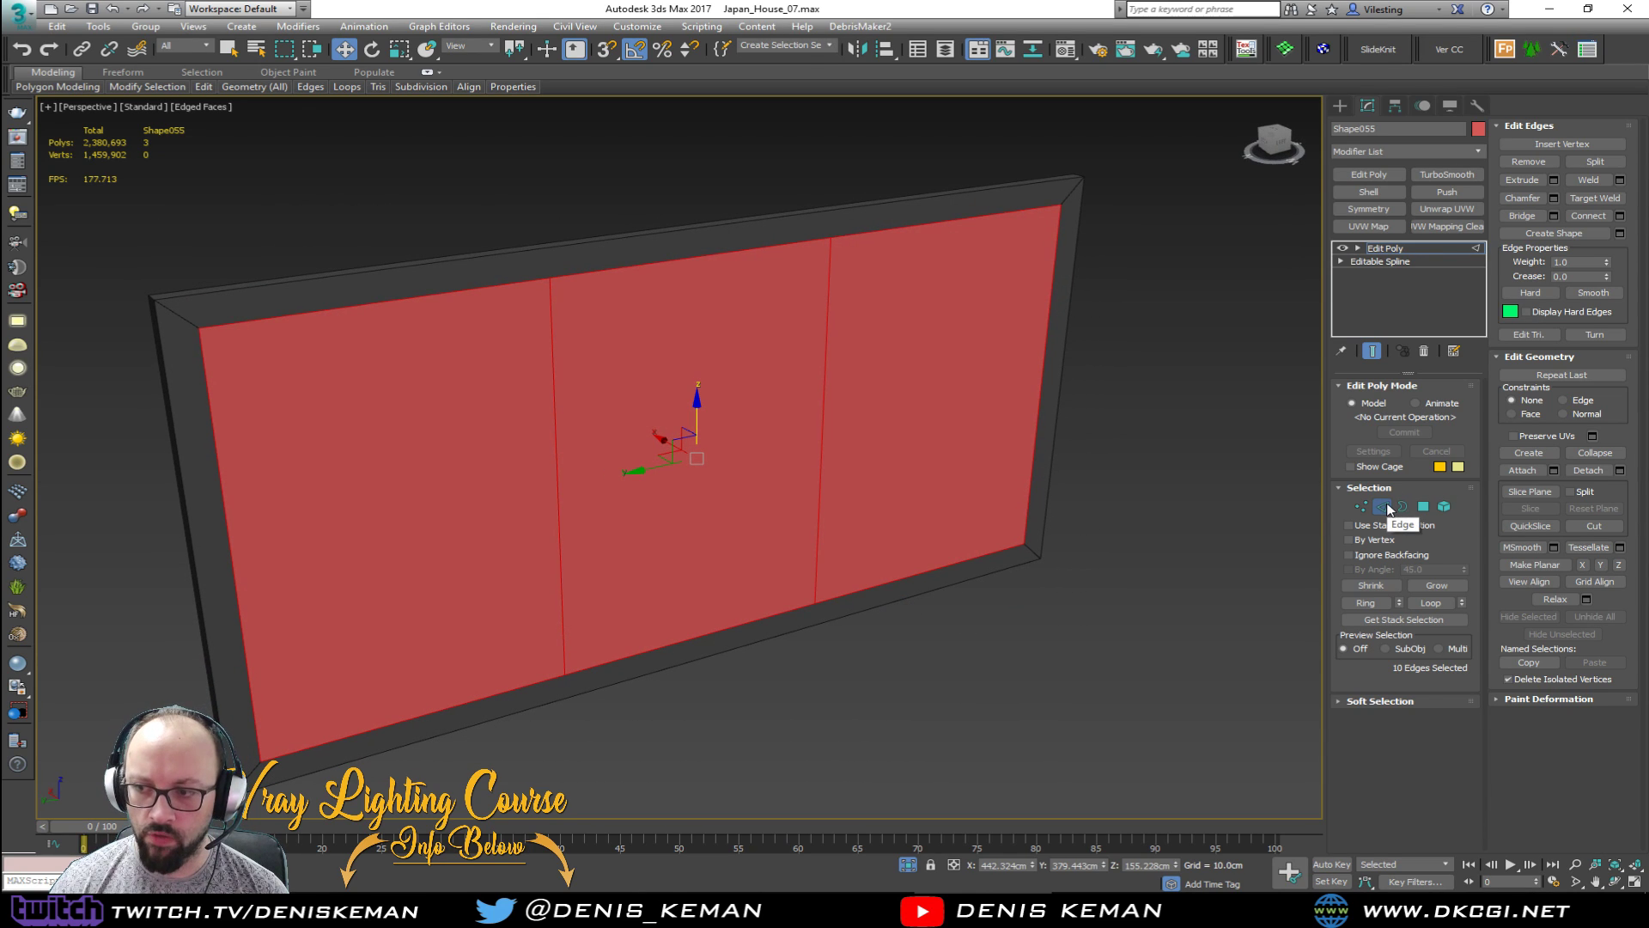
{"action": "left_click", "coordinate": [1620, 233]}
{"action": "left_click", "coordinate": [788, 475]}
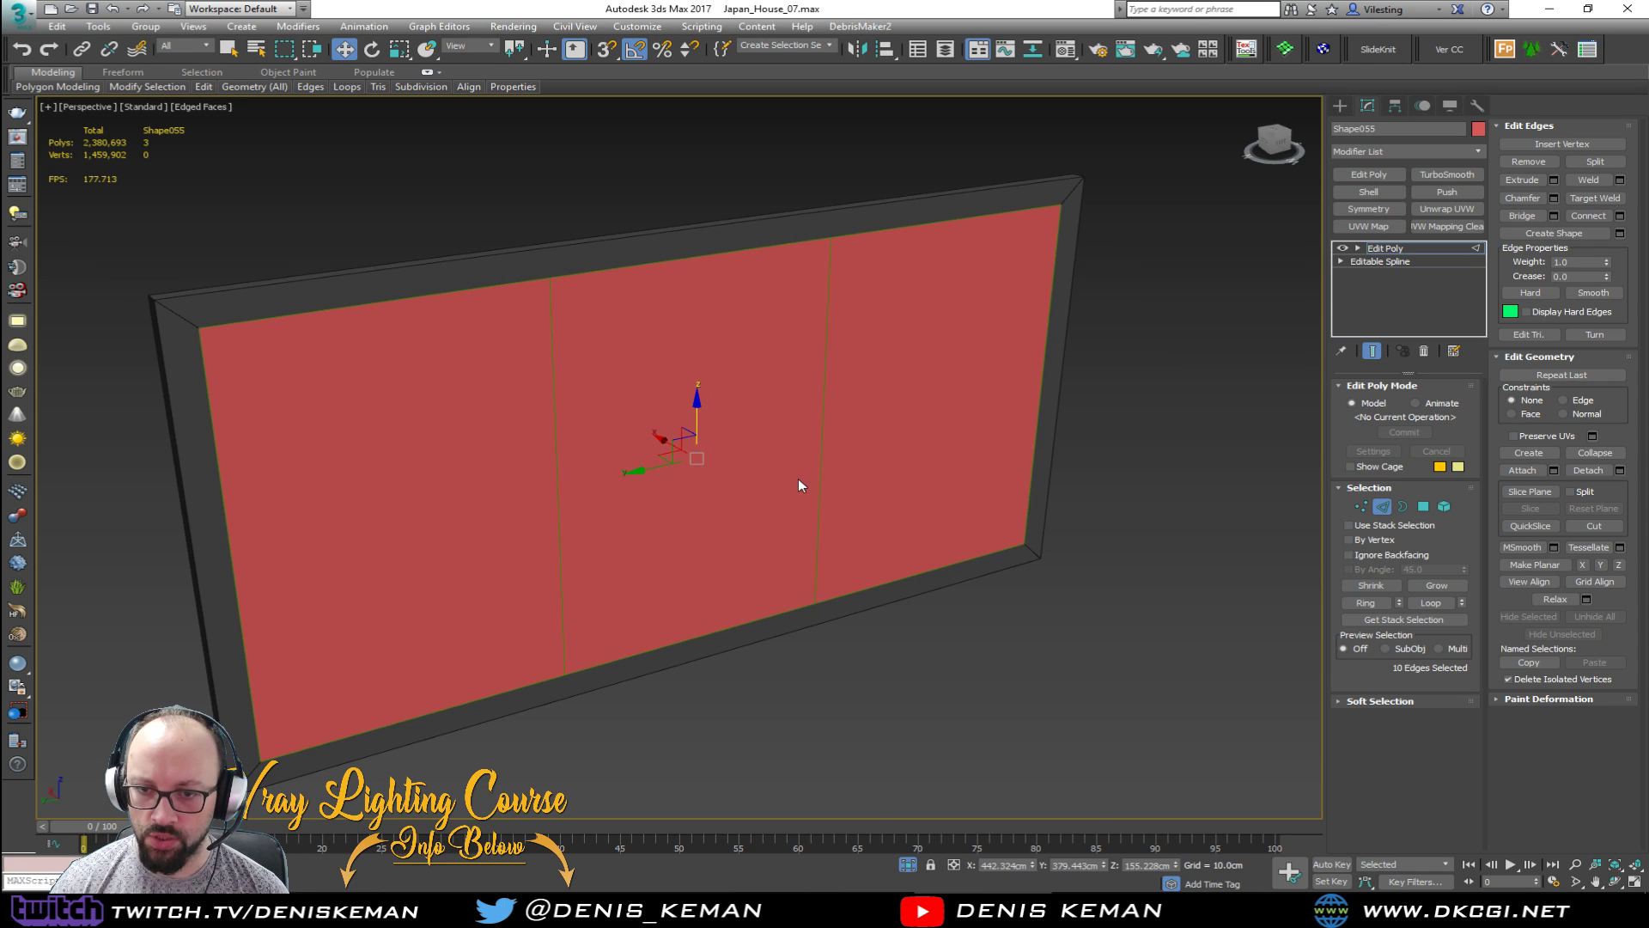
Step: Select the panel's two dividing edges and chamfer them by 1 cm with the Open option
{"action": "left_click", "coordinate": [1424, 506]}
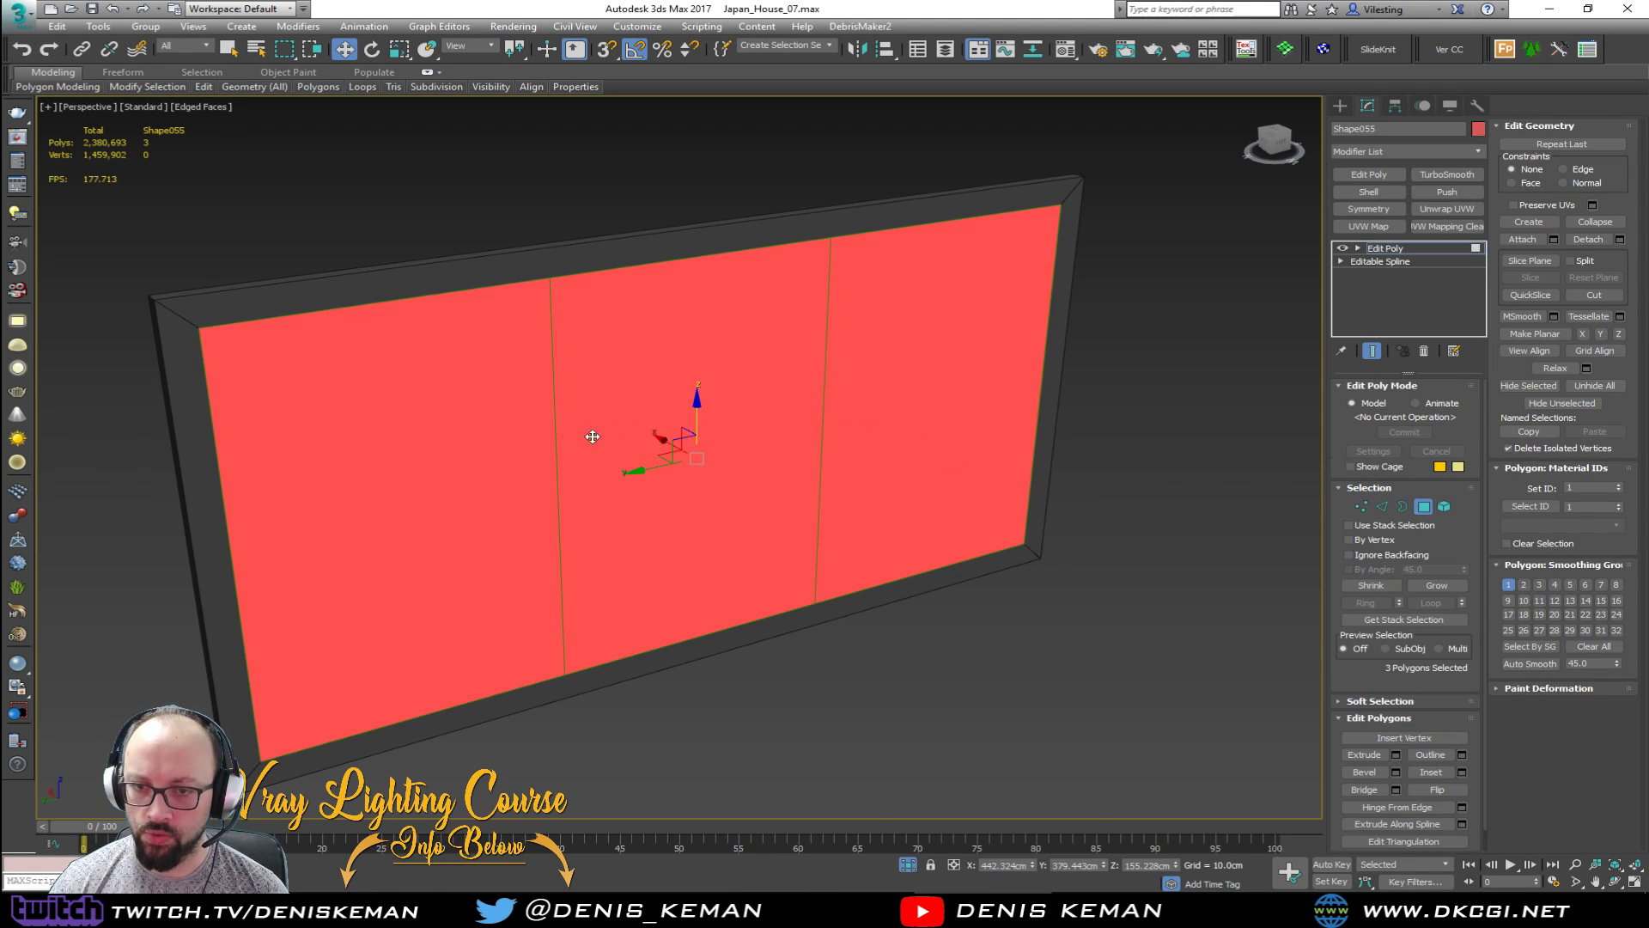
{"action": "key", "text": "2"}
{"action": "middle_click_drag", "start_coordinate": [519, 434], "coordinate": [419, 391], "text": "alt"}
{"action": "left_click_drag", "start_coordinate": [920, 448], "coordinate": [919, 449]}
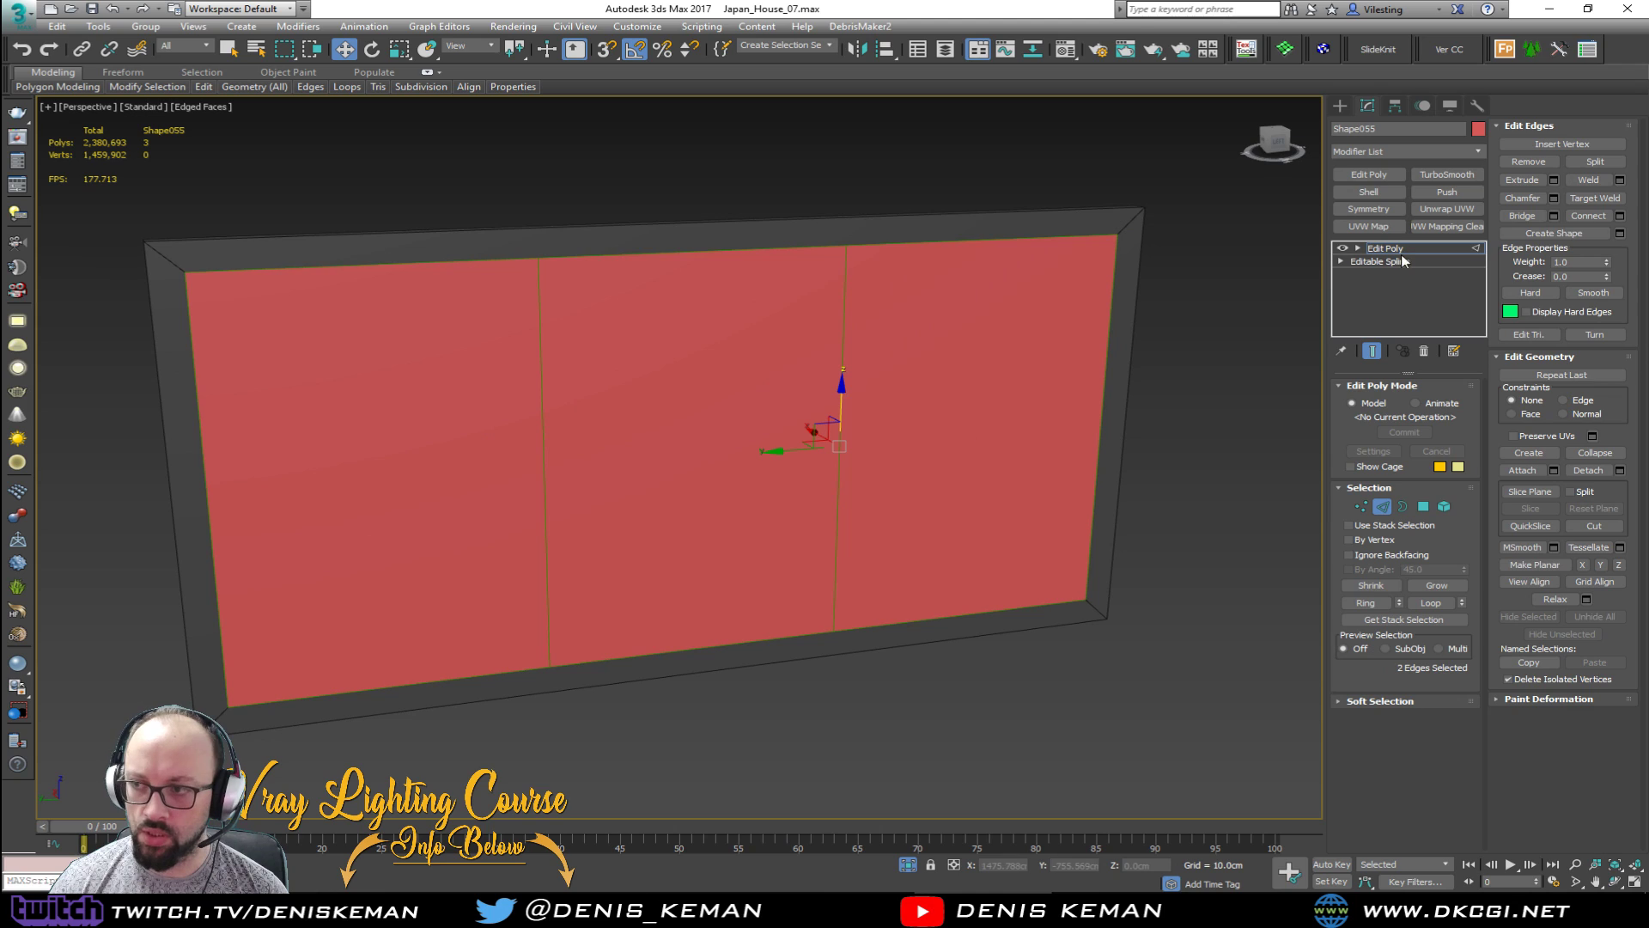
{"action": "left_click", "coordinate": [1552, 199]}
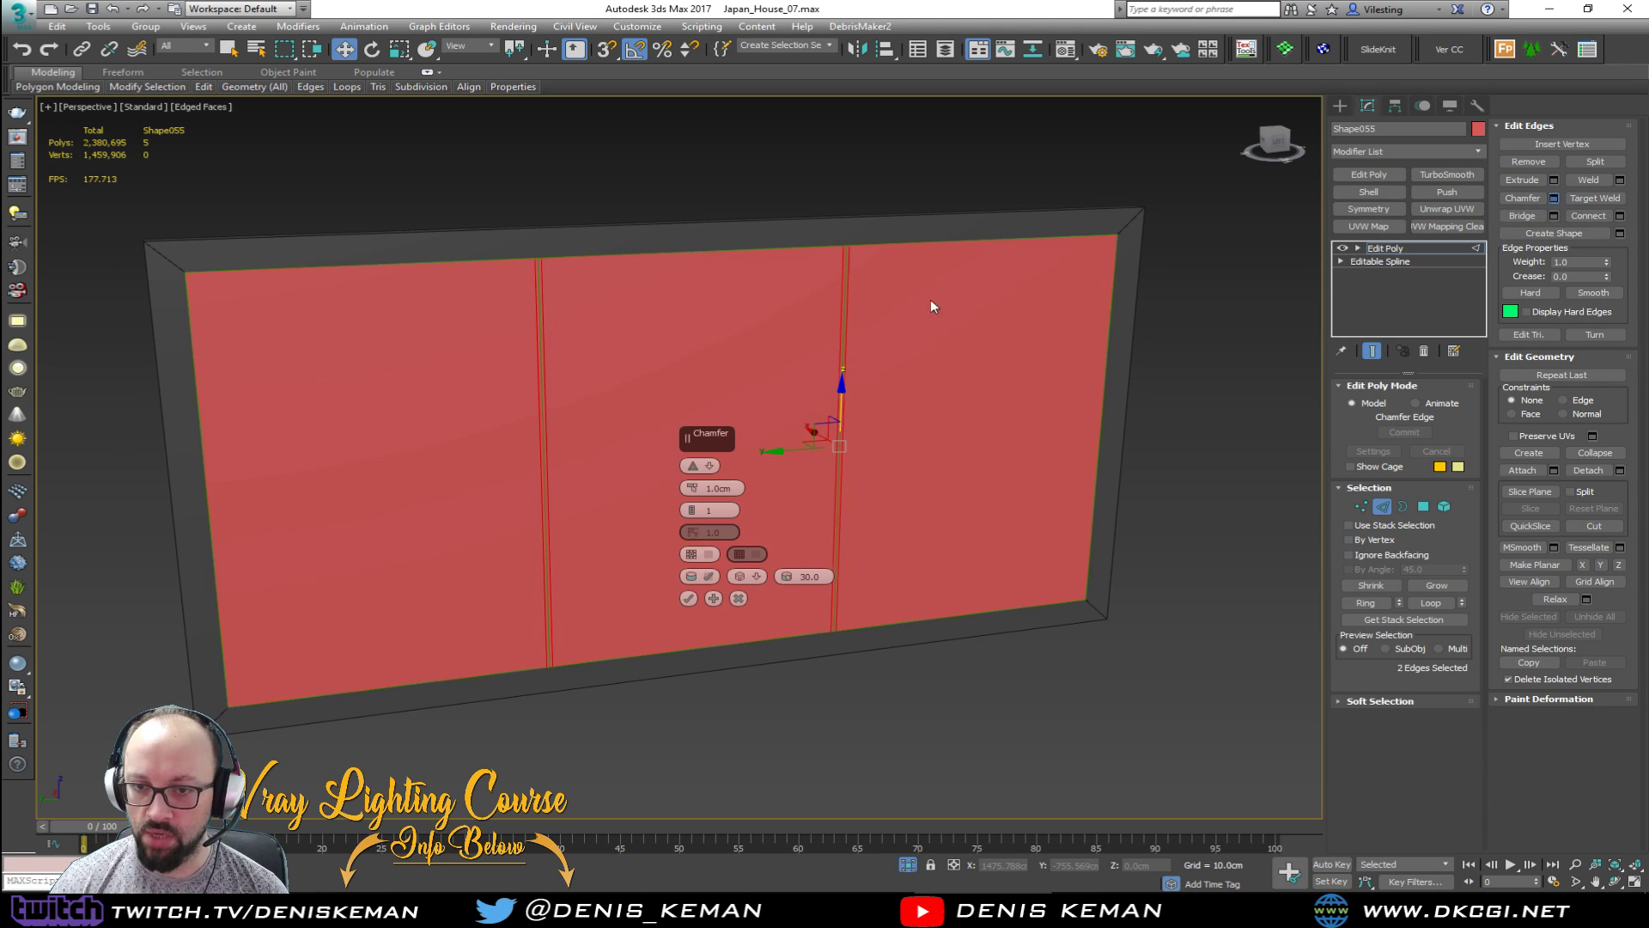
{"action": "left_click", "coordinate": [709, 554]}
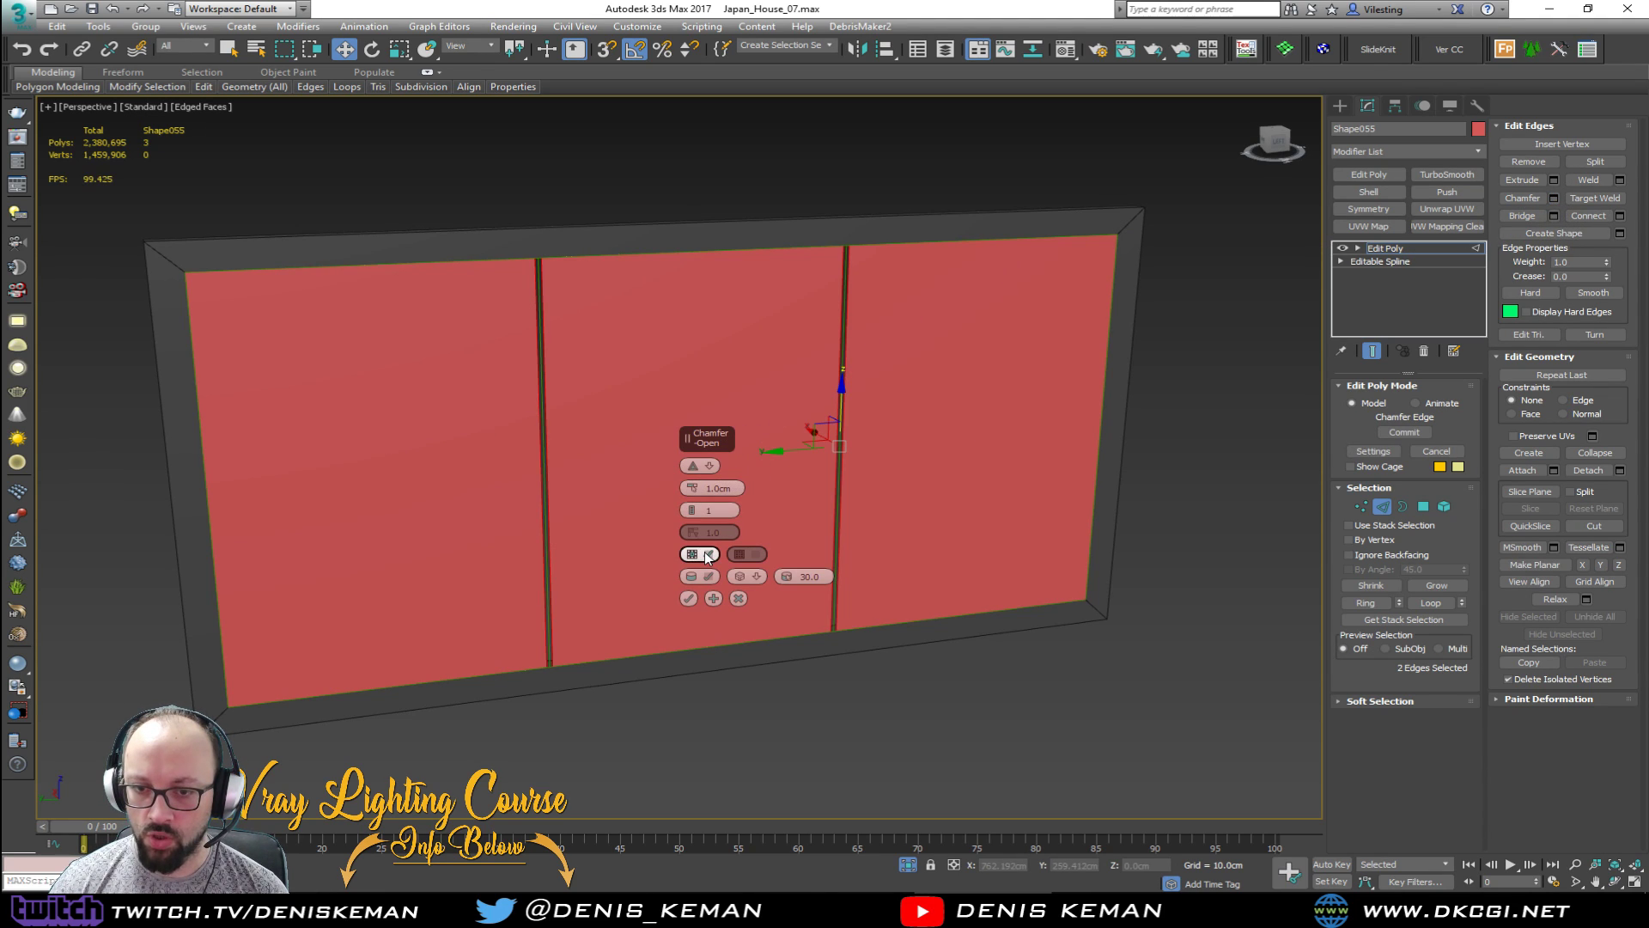
{"action": "left_click", "coordinate": [689, 598]}
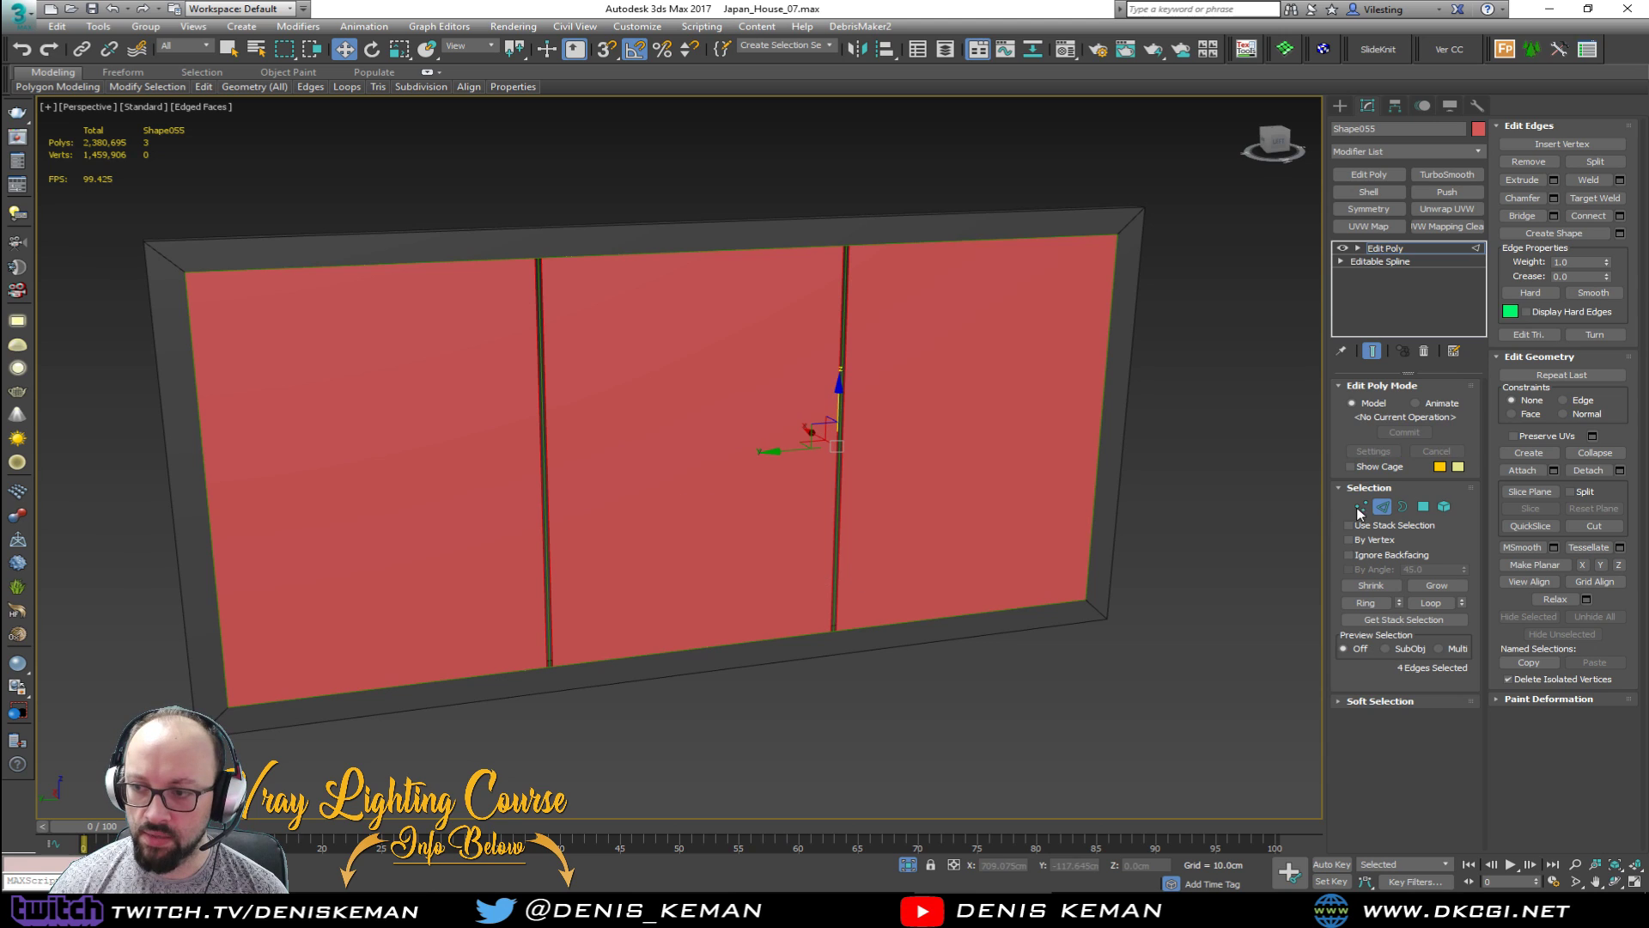
Step: Leave edge editing on the panes and select the green spline running through the gap between them
{"action": "key", "text": "2"}
{"action": "left_click", "coordinate": [1217, 357]}
{"action": "key", "text": "alt+q"}
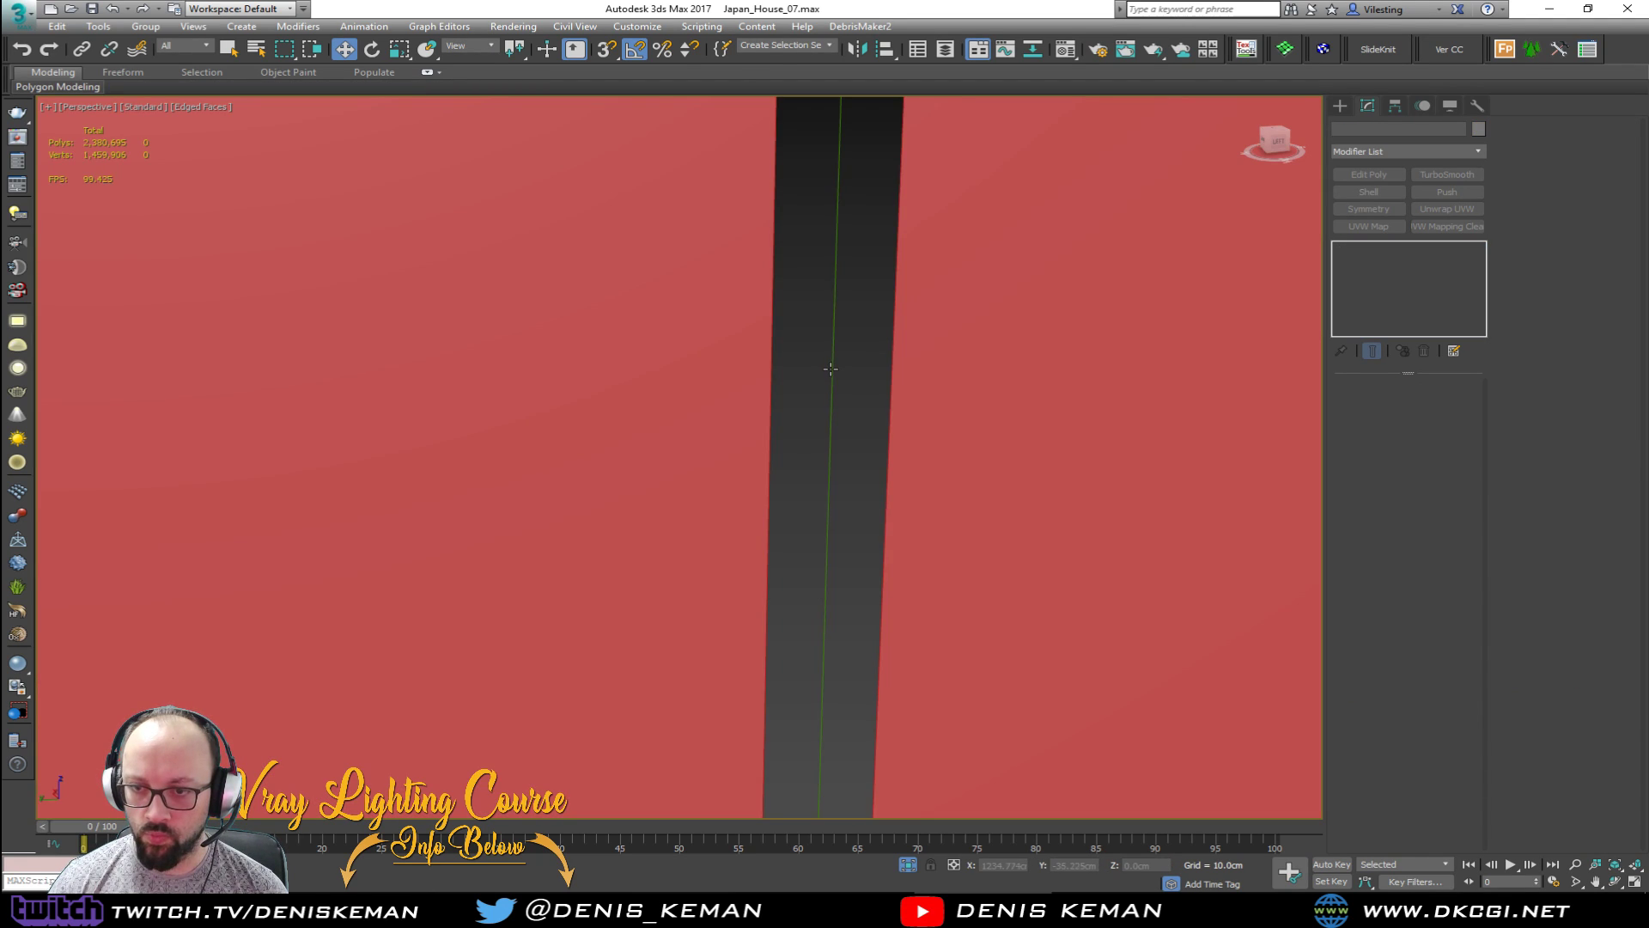
{"action": "left_click", "coordinate": [830, 368]}
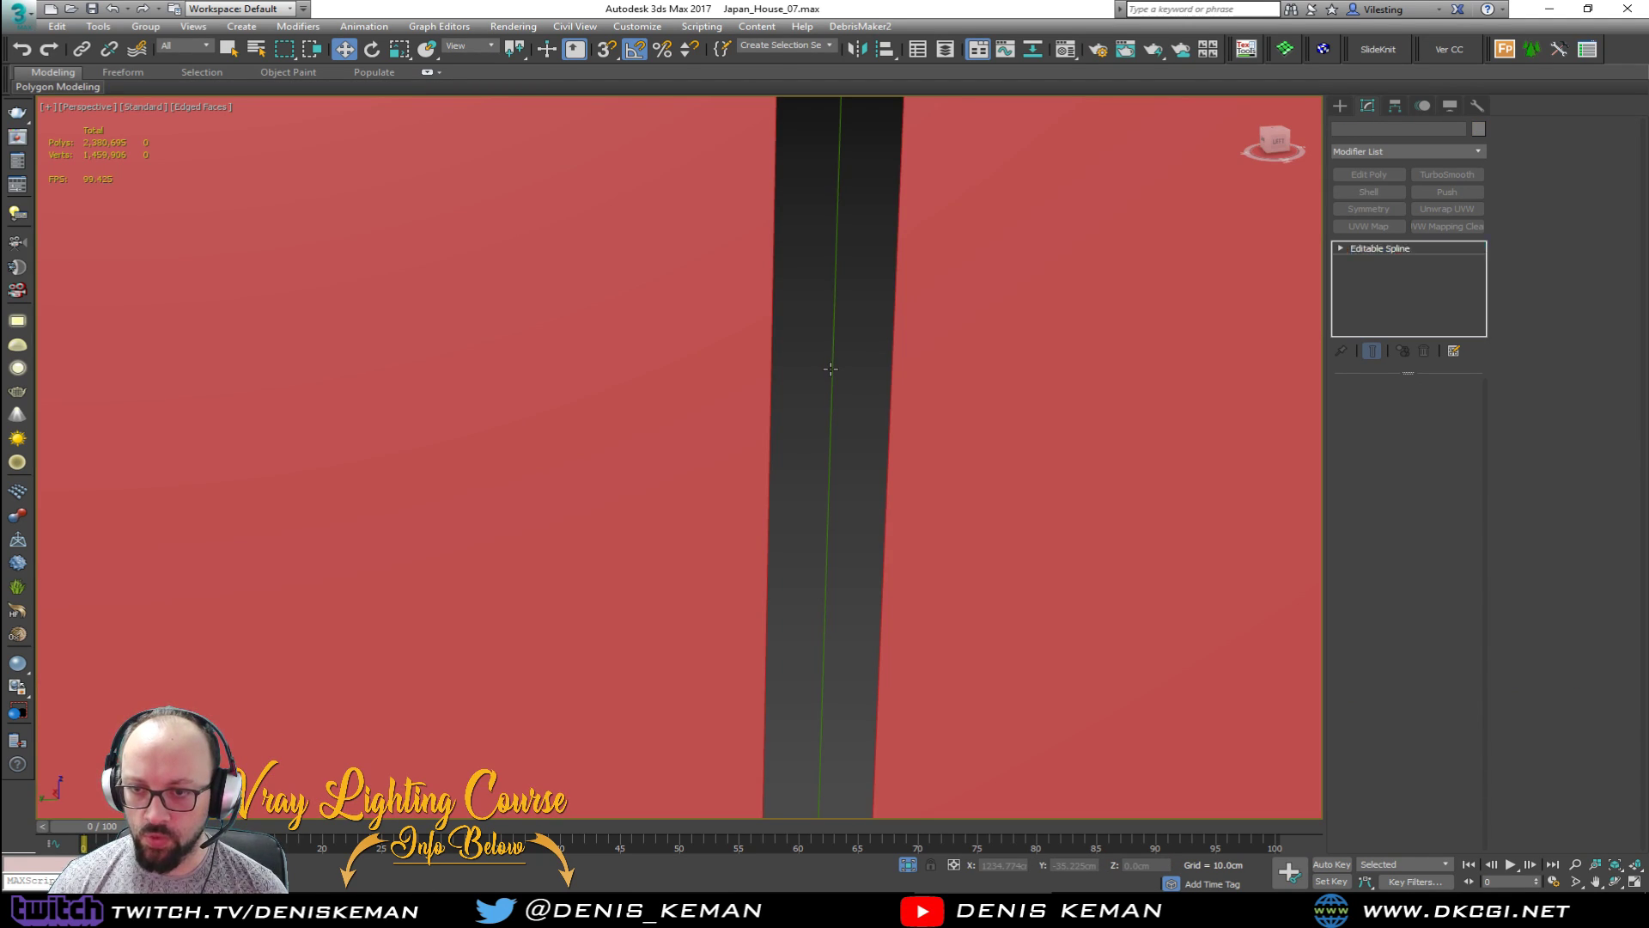
{"action": "key", "text": "alt+q"}
{"action": "scroll", "coordinate": [832, 372], "scroll_direction": "up", "scroll_amount": 6}
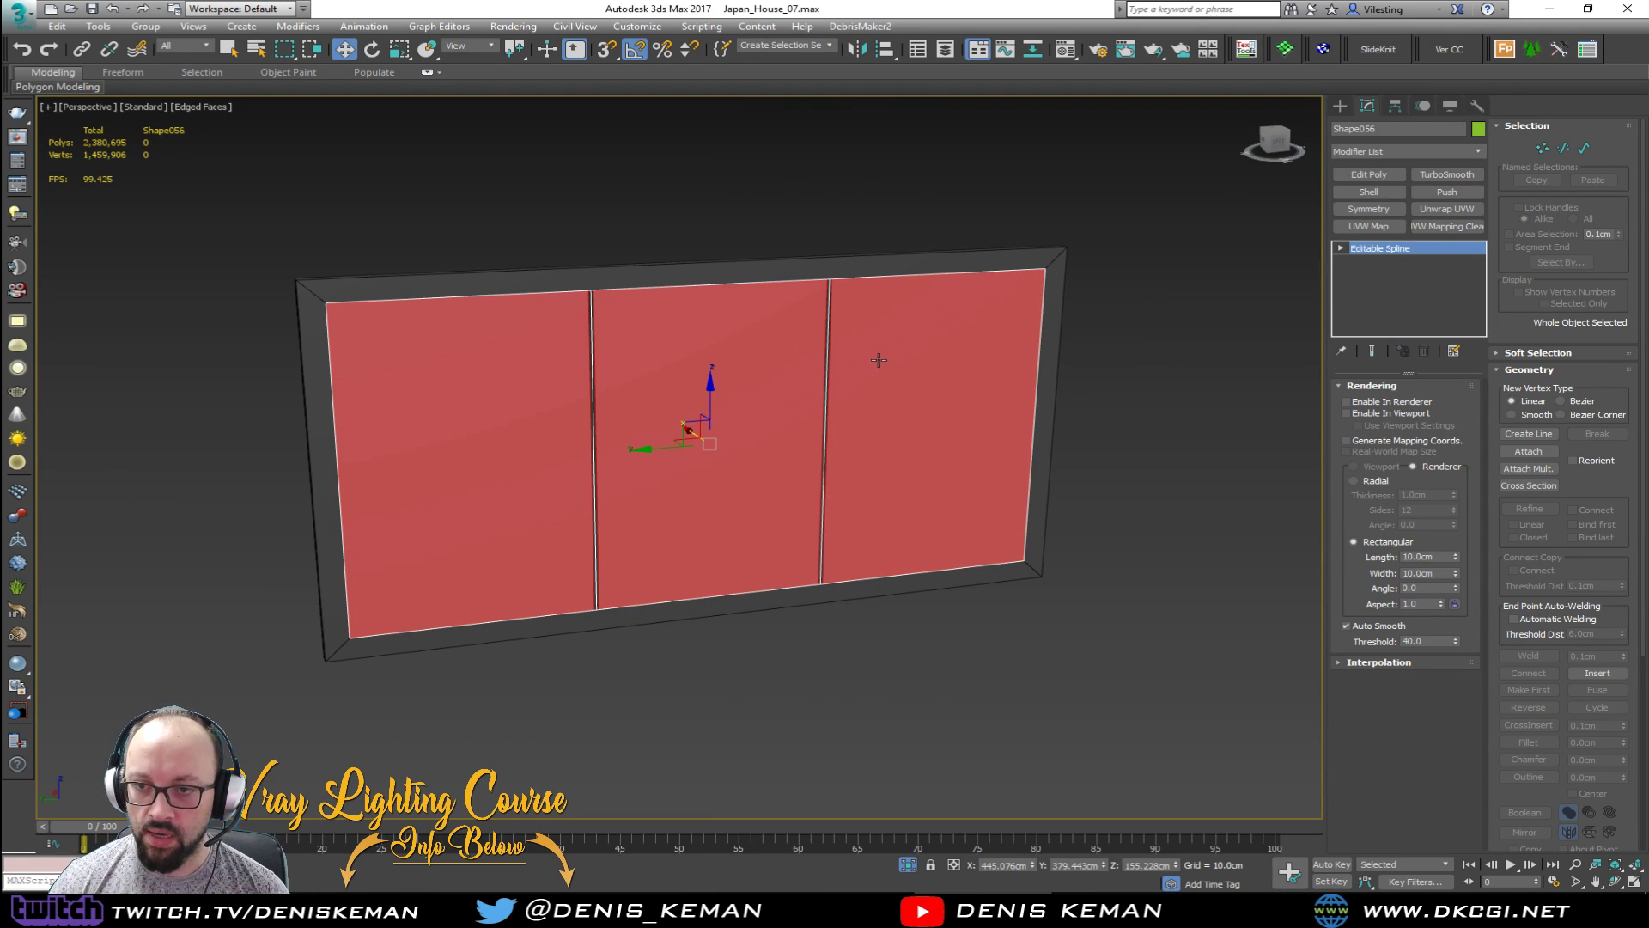
Step: Make the selected green spline renderable in both the renderer and the viewport
{"action": "middle_click_drag", "start_coordinate": [879, 360], "coordinate": [1157, 403], "text": "alt"}
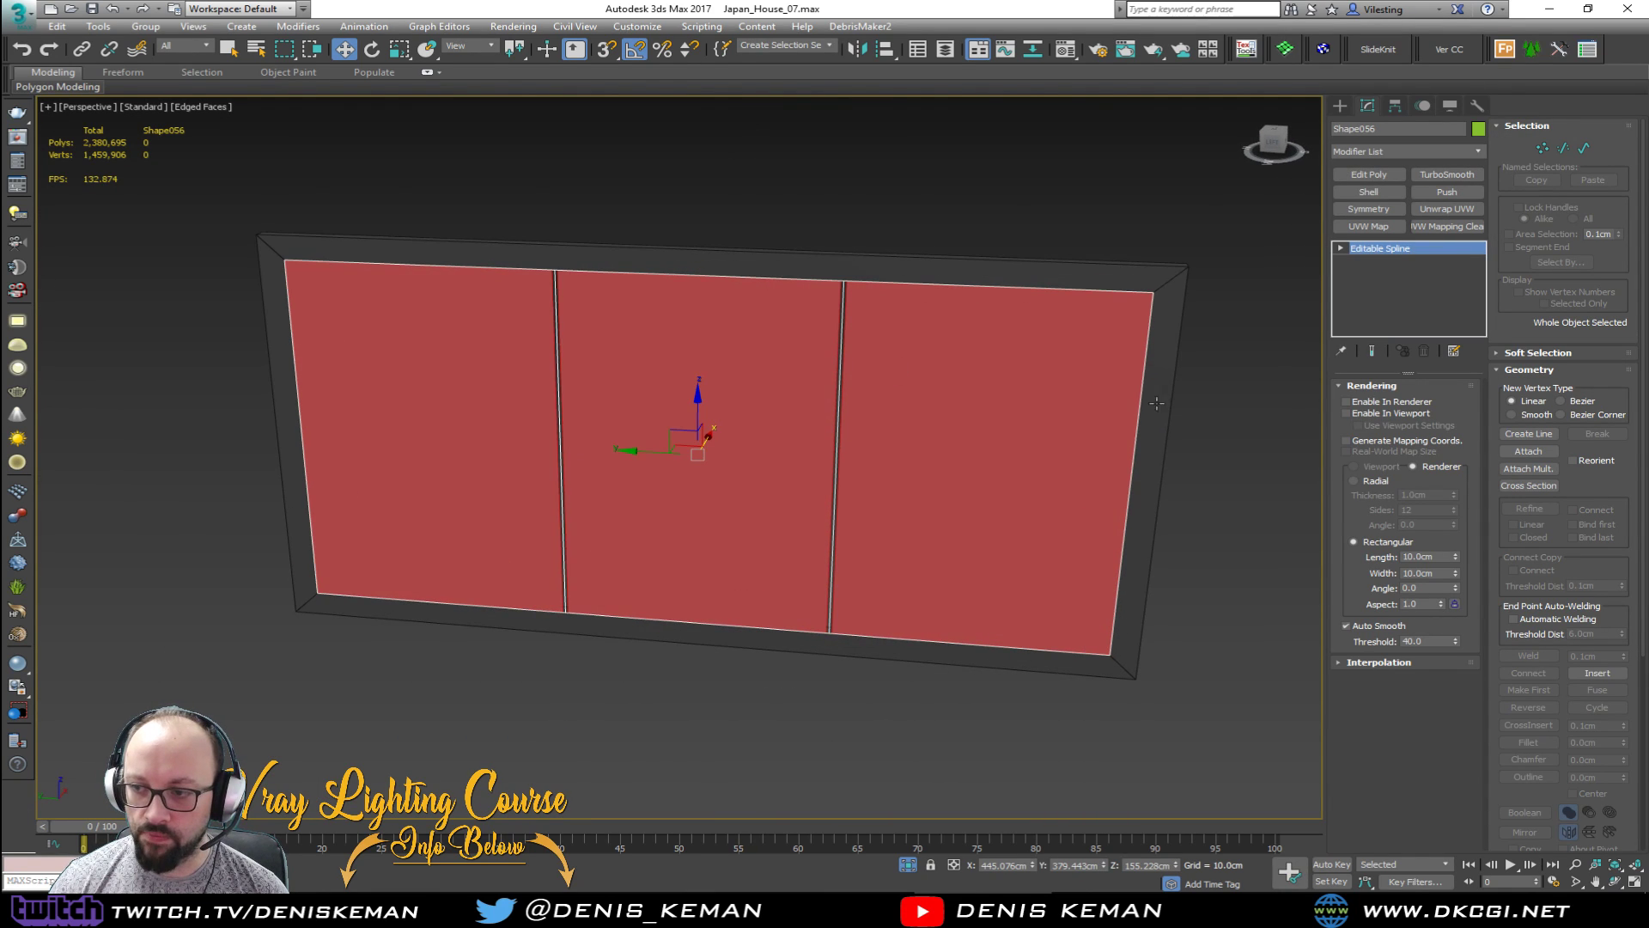
{"action": "left_click", "coordinate": [1377, 402]}
{"action": "left_click", "coordinate": [1376, 413]}
{"action": "middle_click_drag", "start_coordinate": [1214, 404], "coordinate": [1104, 388], "text": "alt"}
{"action": "scroll", "coordinate": [1273, 468], "scroll_direction": "up", "scroll_amount": 4}
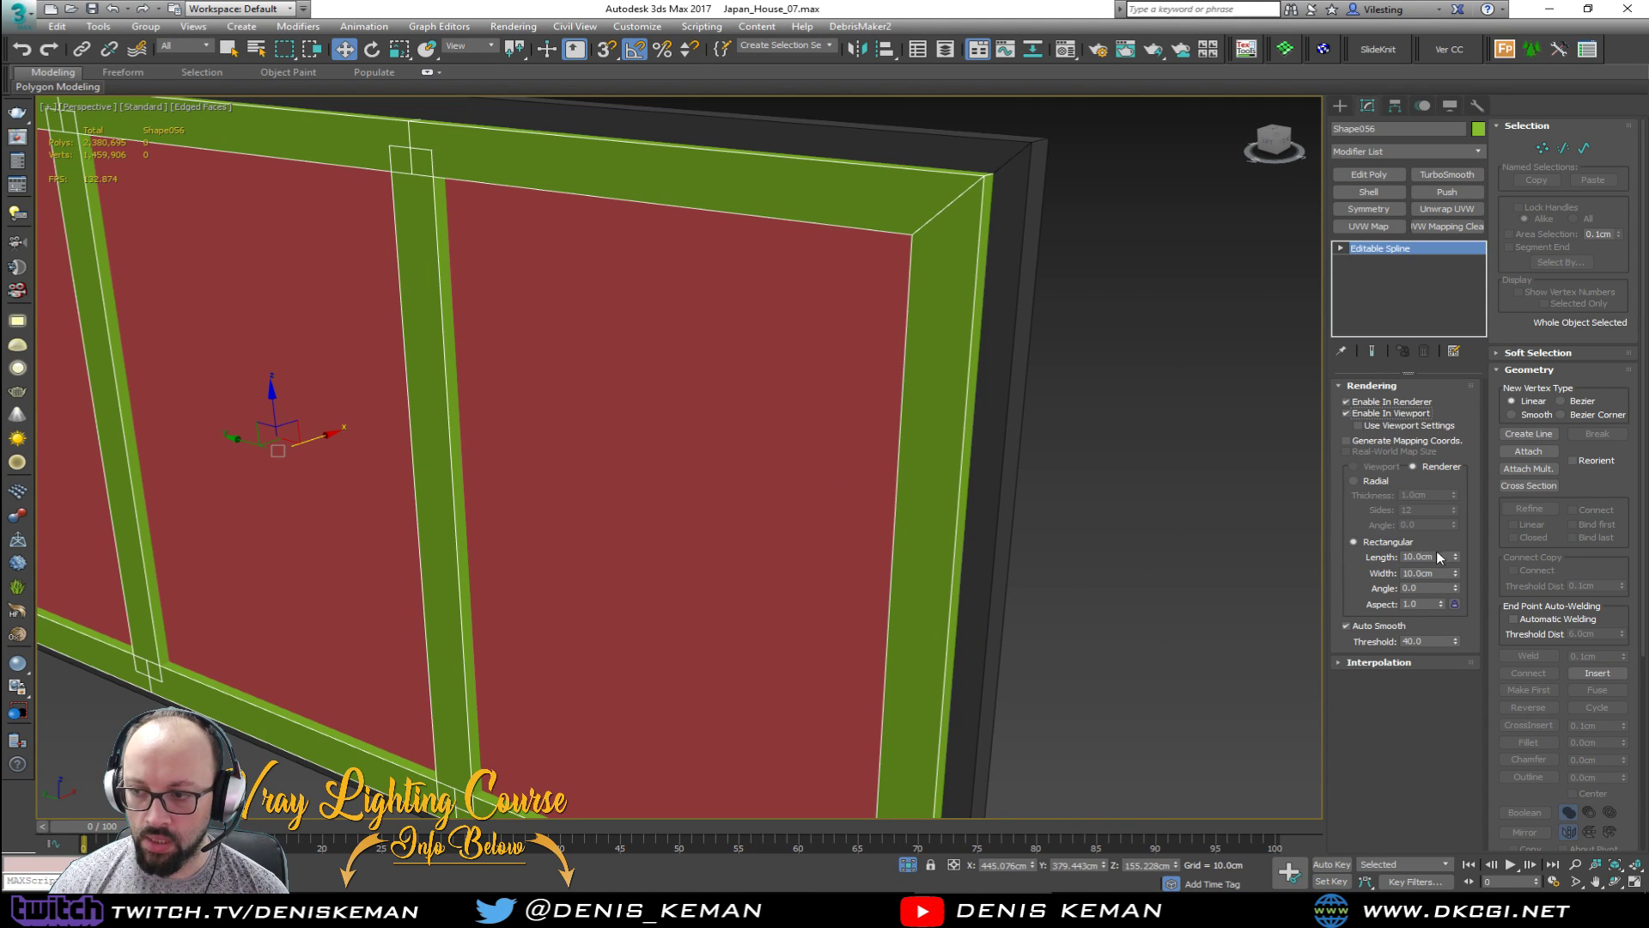
Step: Set the spline's rectangular cross-section to 3 cm length and 3 cm width
{"action": "double_click", "coordinate": [1422, 557]}
{"action": "type", "text": "3"}
{"action": "key", "text": "Tab"}
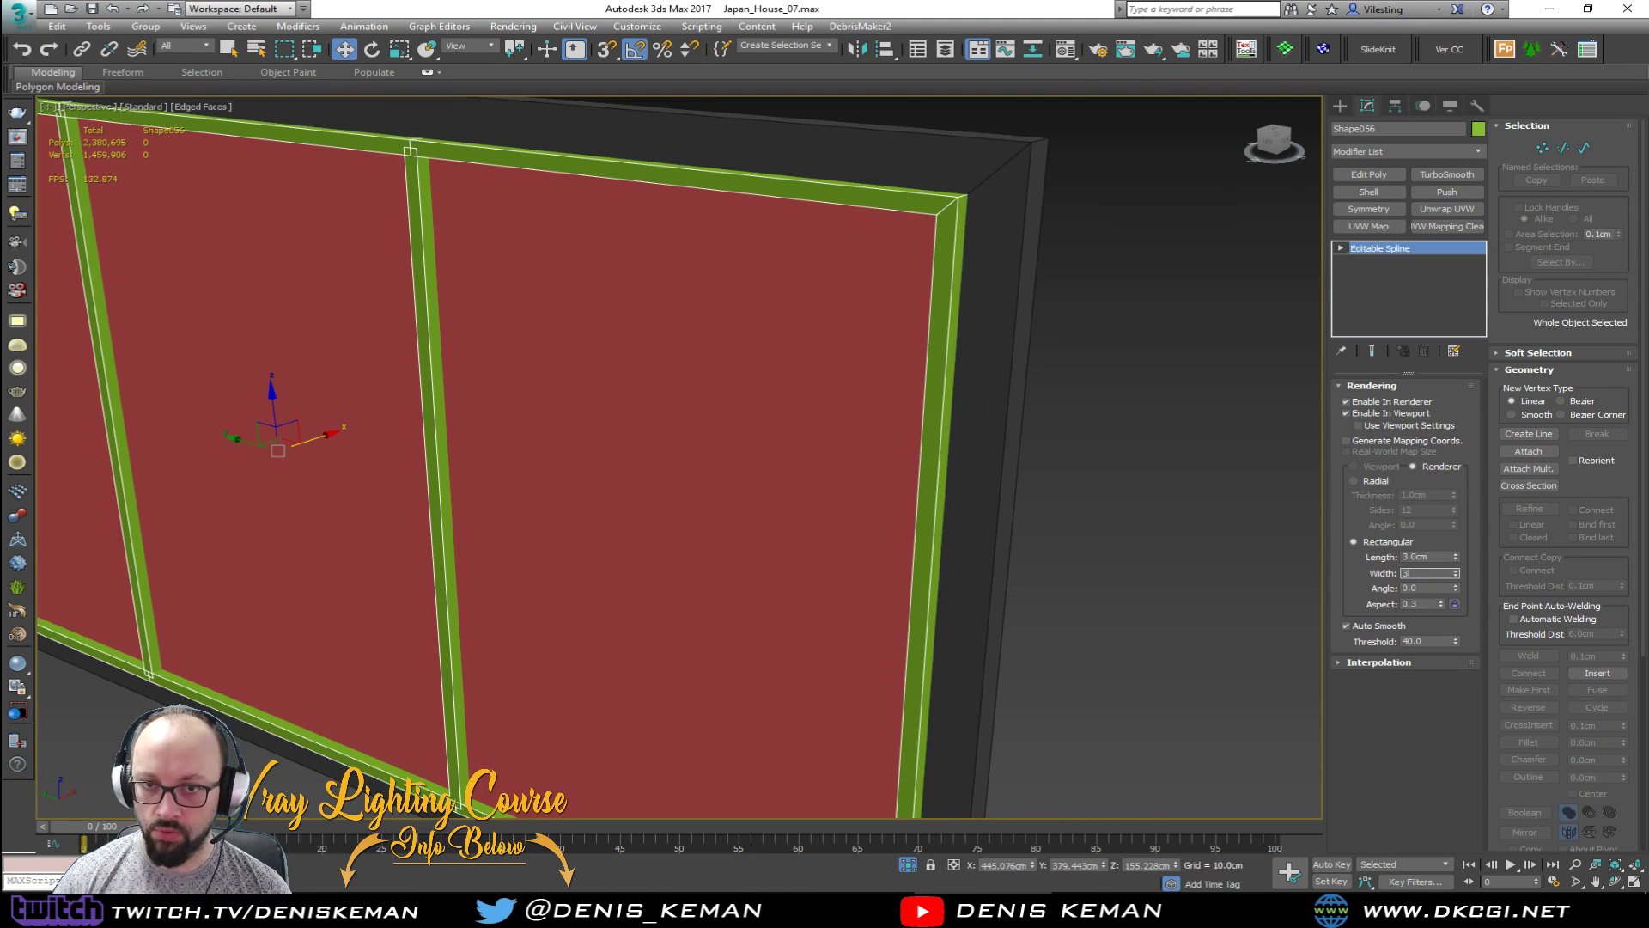
{"action": "type", "text": "3"}
{"action": "key", "text": "Return"}
Step: Add the red panes to the selection and move both objects about 2.65 cm along X into the frame, then deselect
{"action": "scroll", "coordinate": [611, 466], "scroll_direction": "down", "scroll_amount": 2}
{"action": "middle_click_drag", "start_coordinate": [610, 466], "coordinate": [601, 365]}
{"action": "left_click", "coordinate": [497, 455], "text": "ctrl"}
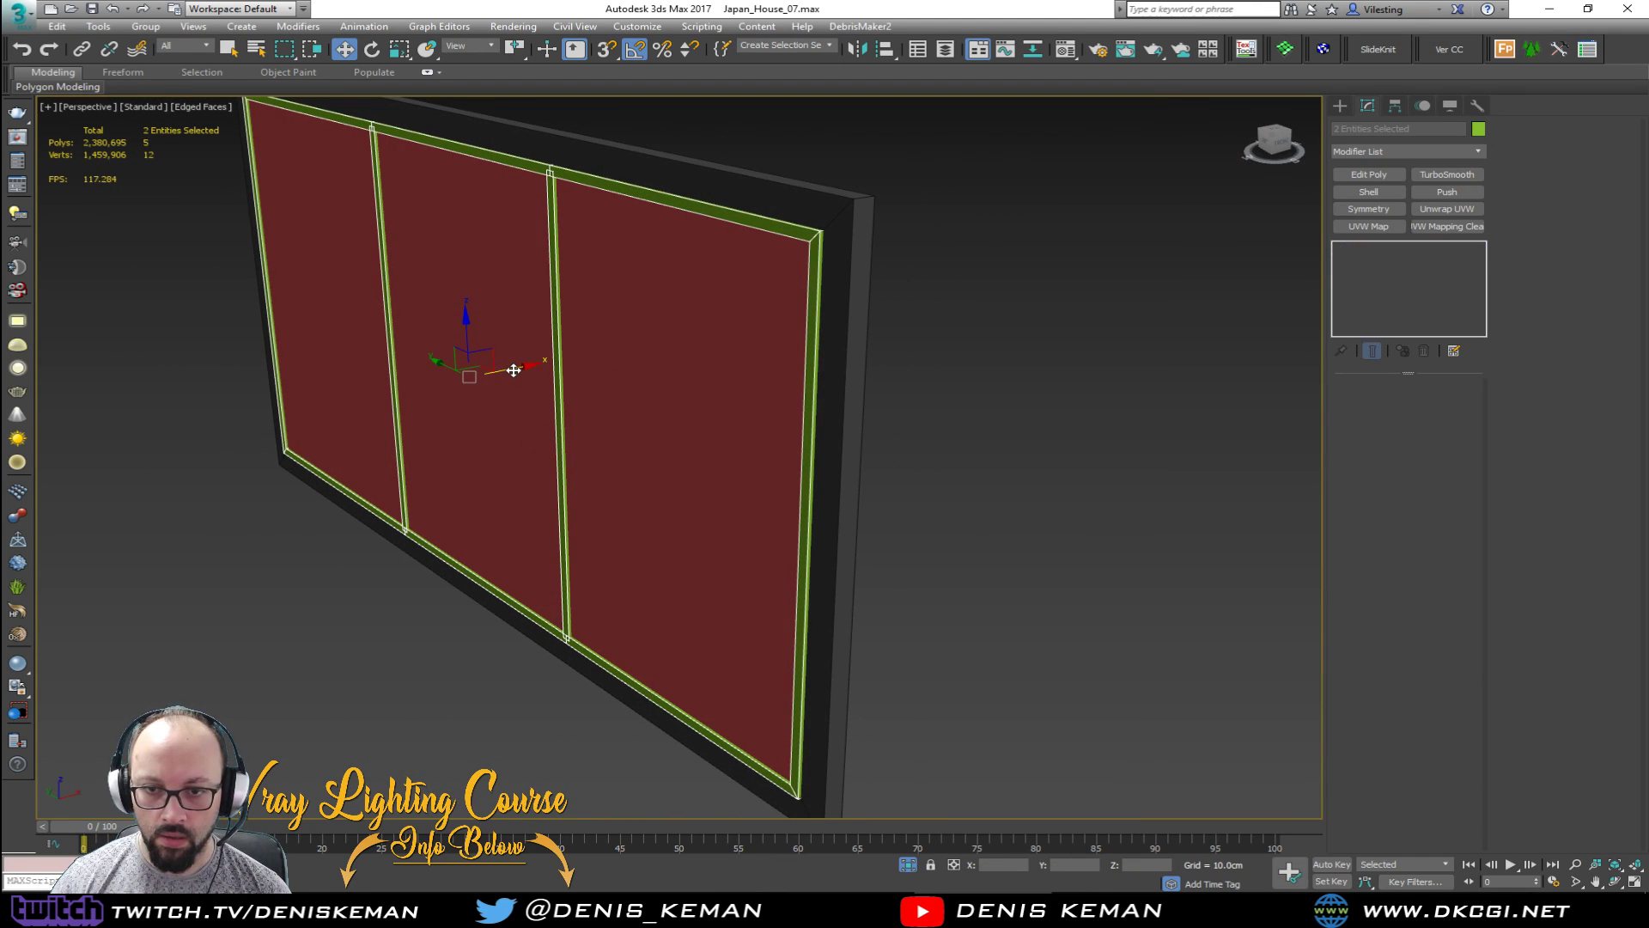
{"action": "left_click_drag", "start_coordinate": [513, 370], "coordinate": [521, 367]}
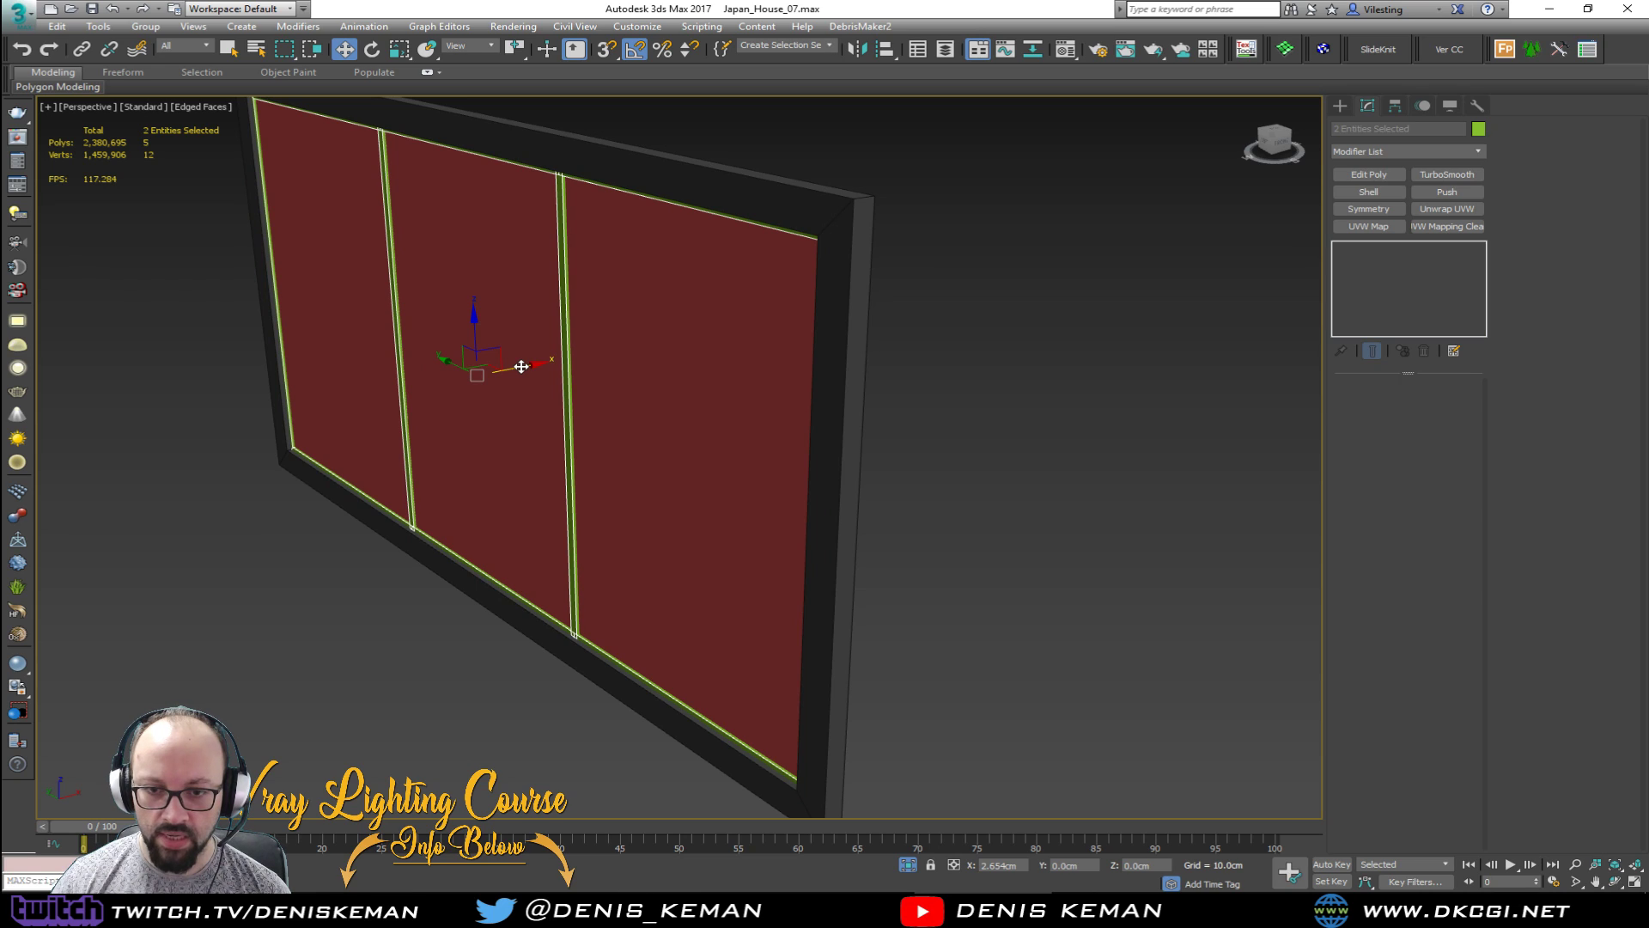
{"action": "left_click", "coordinate": [1097, 596]}
Step: Select the green bar spline alone and add an Edit Poly modifier above its Editable Spline
{"action": "left_click", "coordinate": [570, 475]}
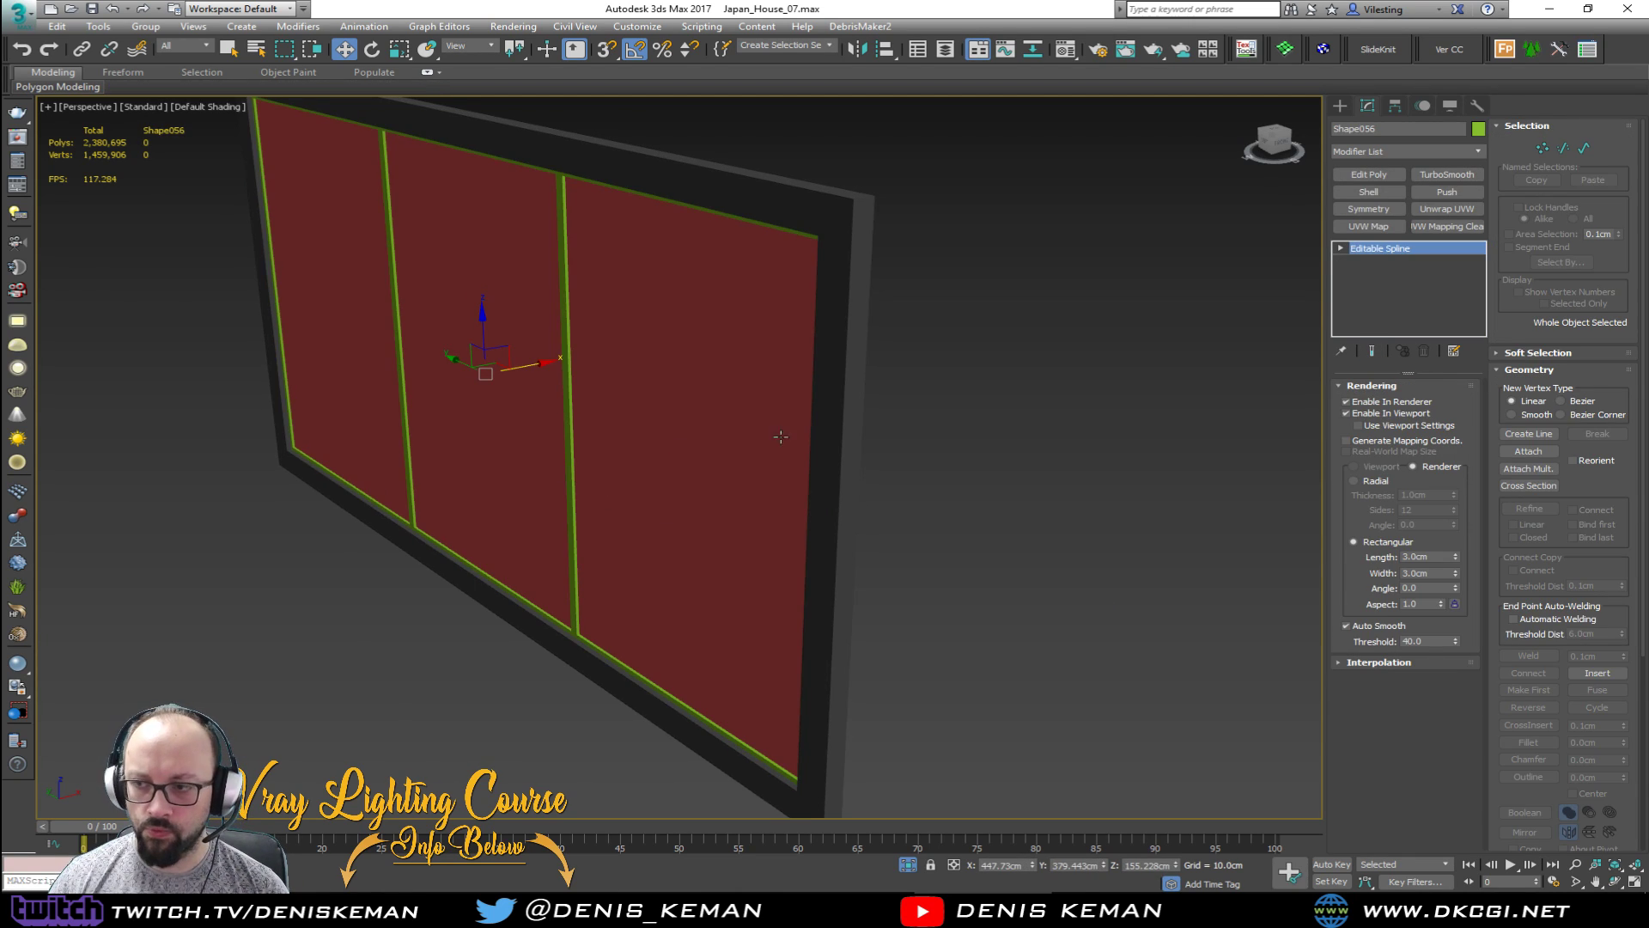
{"action": "scroll", "coordinate": [588, 530], "scroll_direction": "up", "scroll_amount": 5}
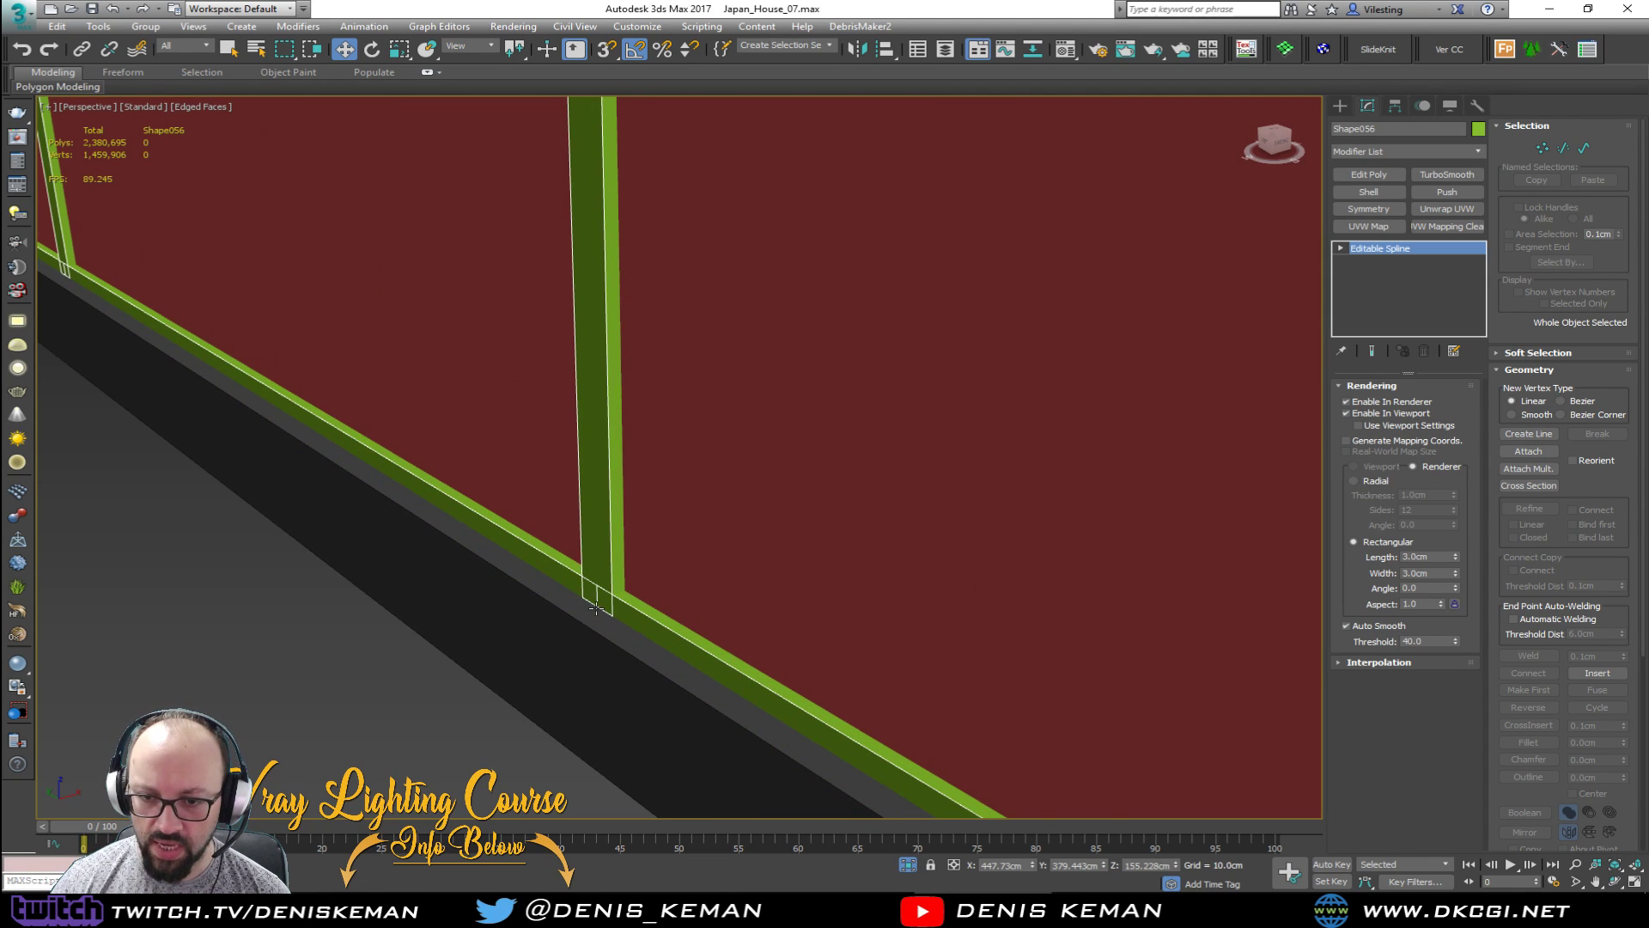
{"action": "scroll", "coordinate": [604, 446], "scroll_direction": "down", "scroll_amount": 4}
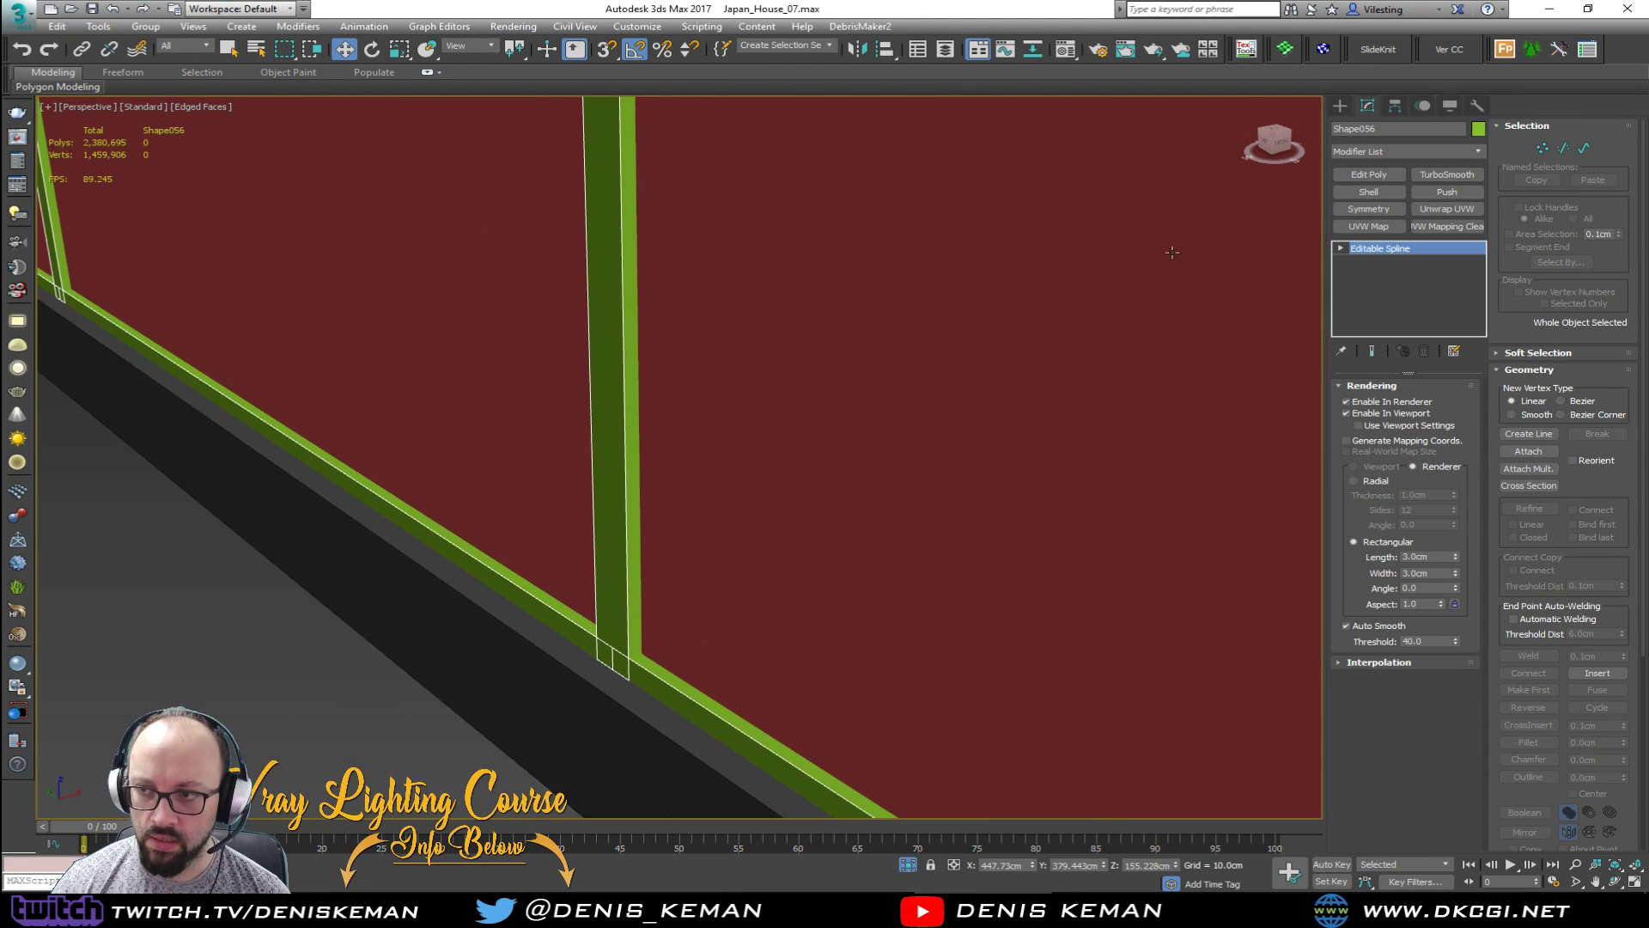
{"action": "left_click", "coordinate": [1388, 175]}
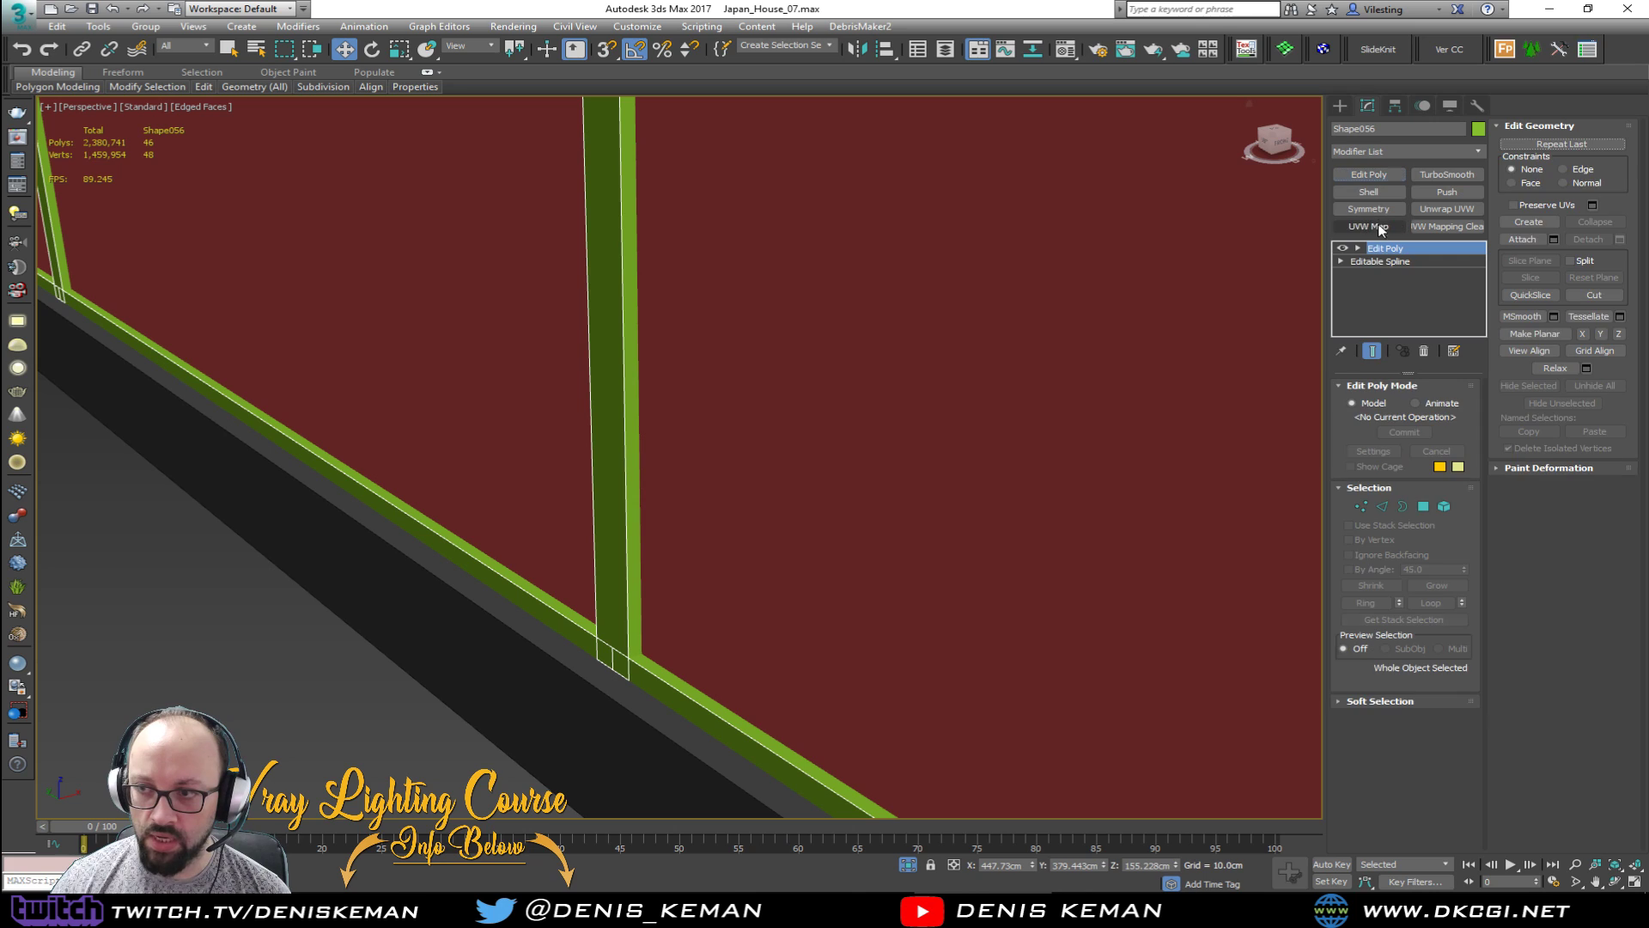
{"action": "left_click", "coordinate": [1398, 265]}
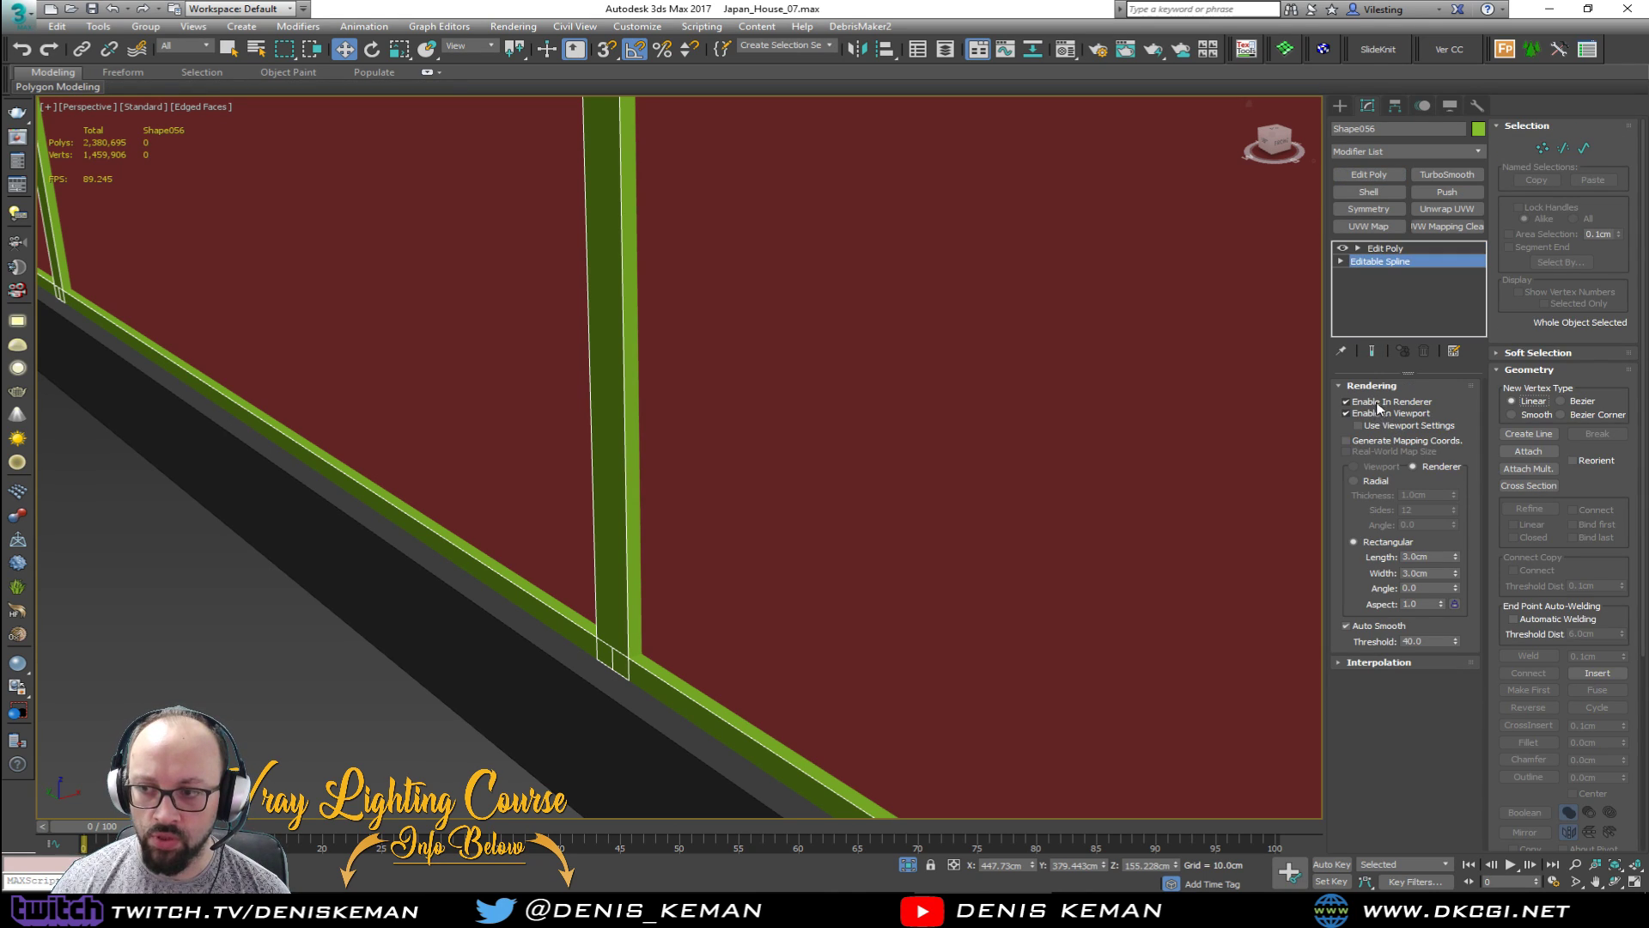
{"action": "left_click", "coordinate": [1384, 248]}
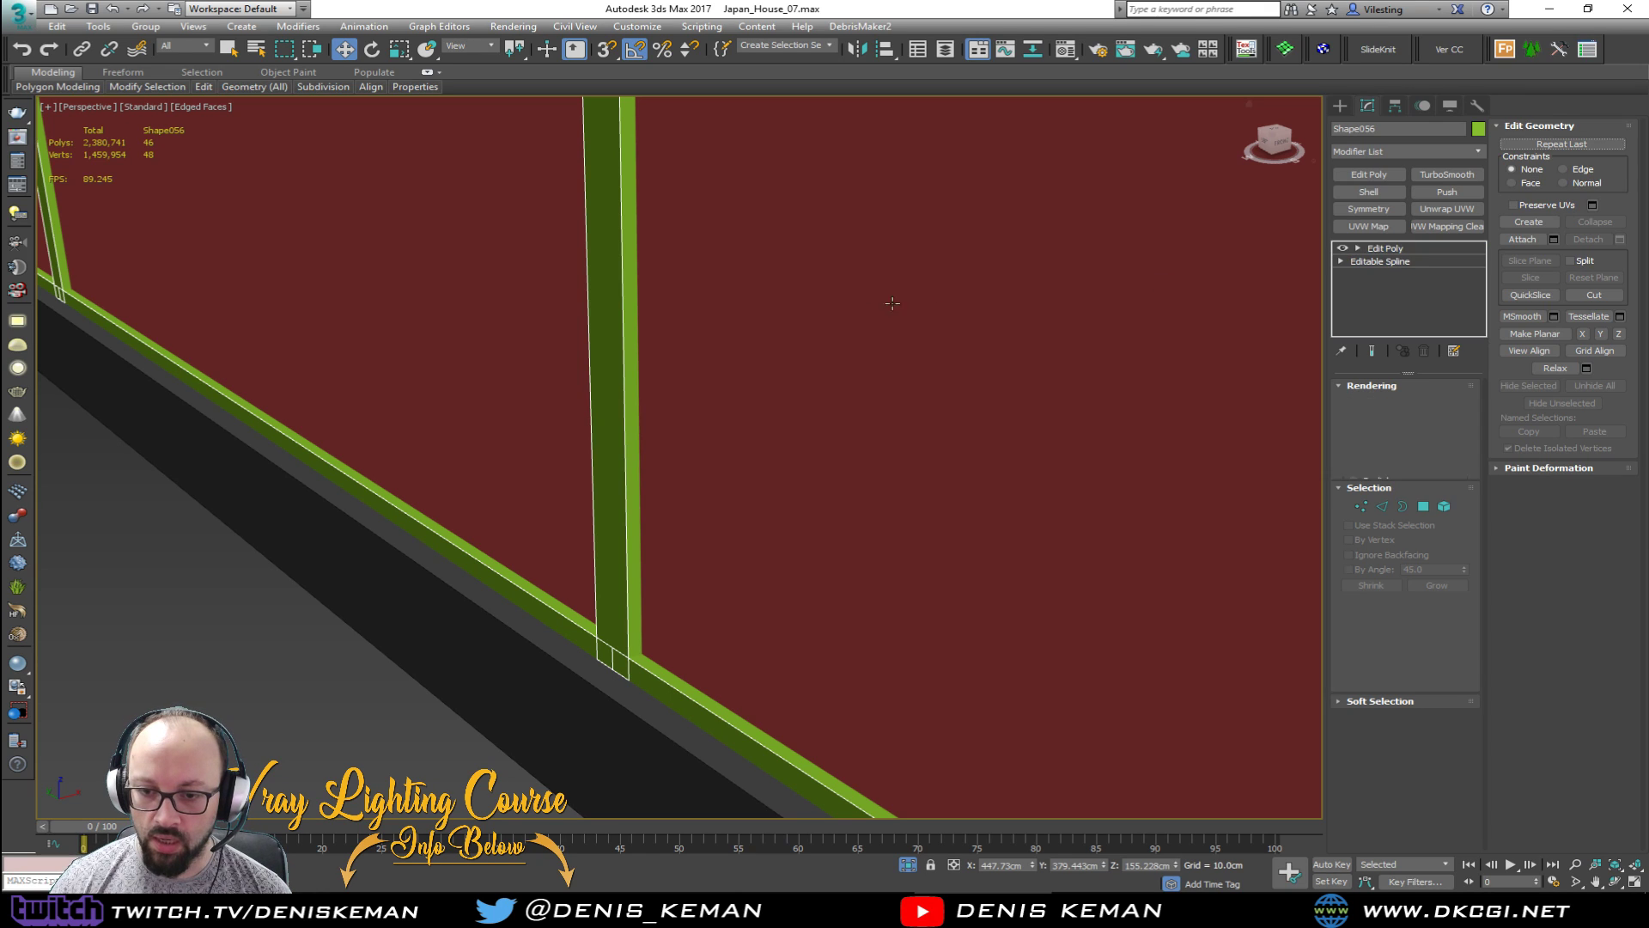
Step: Select the two vertical dividing bars of the green object as elements
{"action": "scroll", "coordinate": [799, 361], "scroll_direction": "down", "scroll_amount": 3}
{"action": "key", "text": "5"}
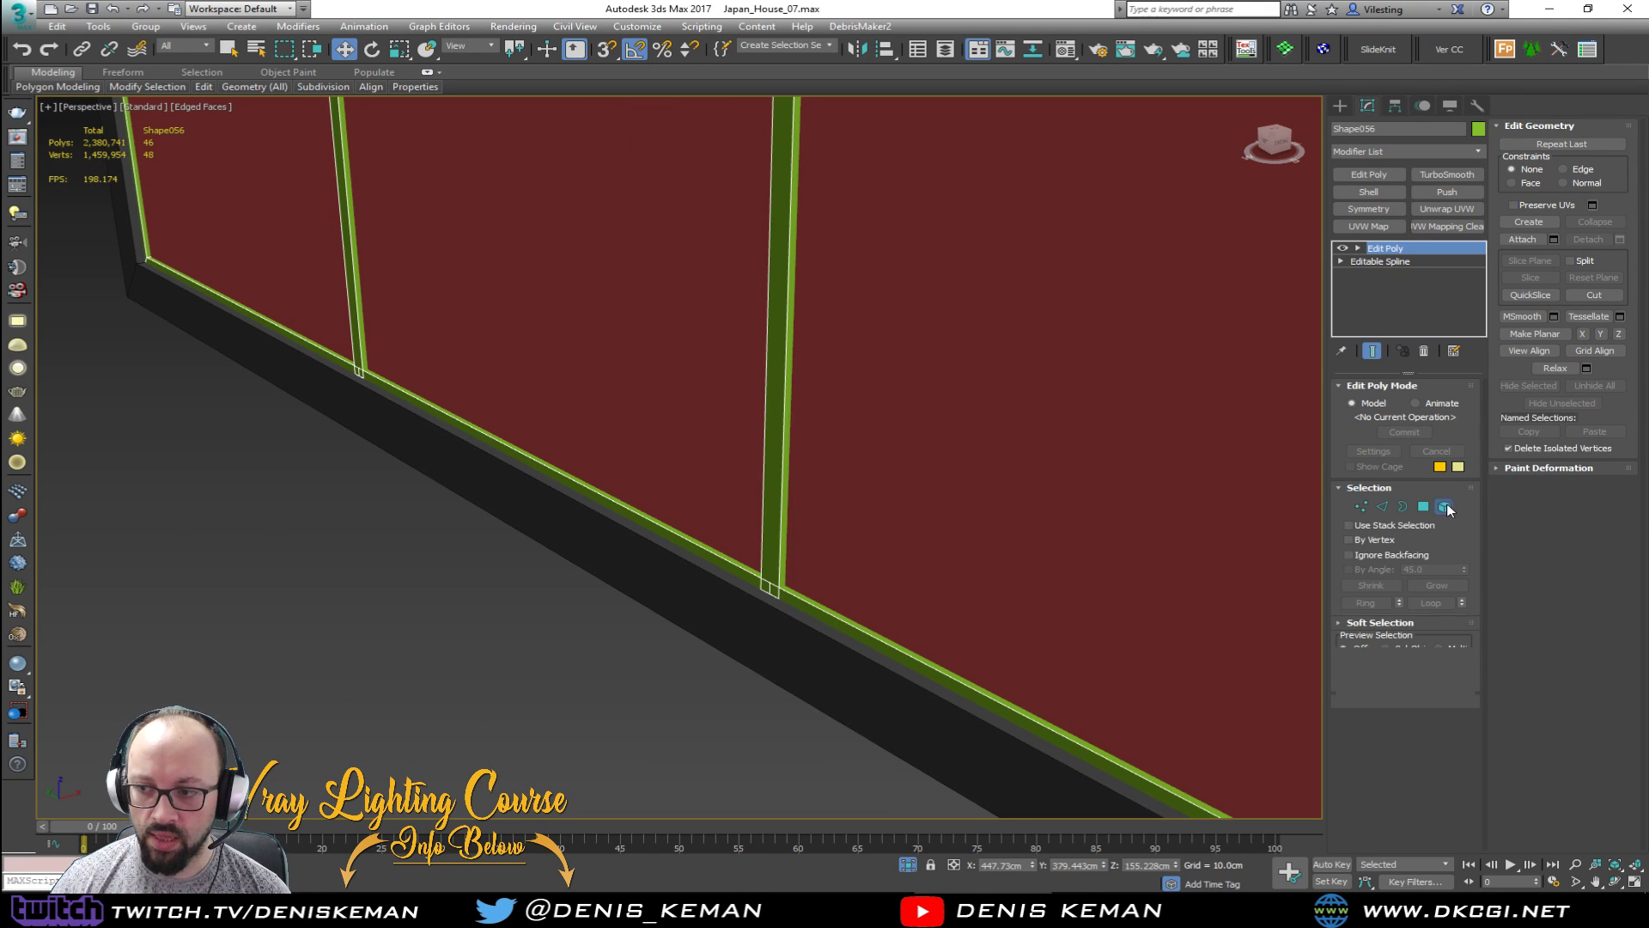
{"action": "scroll", "coordinate": [824, 378], "scroll_direction": "down", "scroll_amount": 5}
{"action": "middle_click_drag", "start_coordinate": [837, 369], "coordinate": [919, 303], "text": "alt"}
{"action": "left_click_drag", "start_coordinate": [1005, 247], "coordinate": [624, 298]}
{"action": "middle_click_drag", "start_coordinate": [859, 276], "coordinate": [774, 310], "text": "alt"}
{"action": "scroll", "coordinate": [775, 311], "scroll_direction": "up", "scroll_amount": 4}
Step: Scale the two dividing bars to about 55% along X and leave element editing
{"action": "key", "text": "r"}
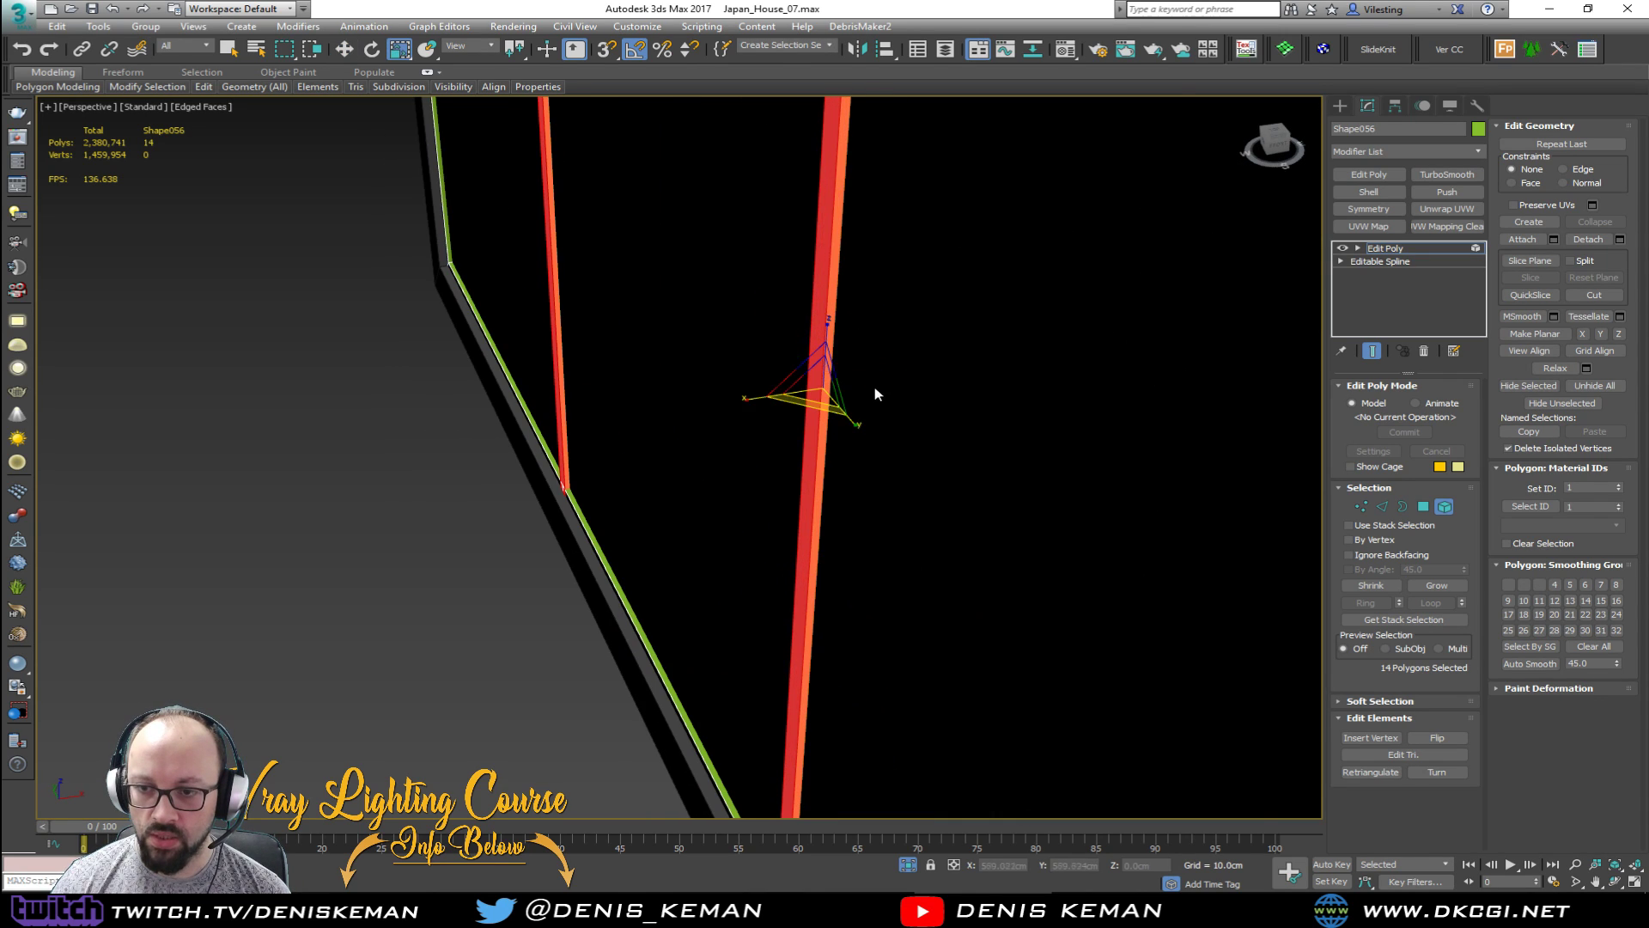
{"action": "left_click_drag", "start_coordinate": [761, 398], "coordinate": [799, 390]}
{"action": "middle_click_drag", "start_coordinate": [784, 419], "coordinate": [711, 397], "text": "alt"}
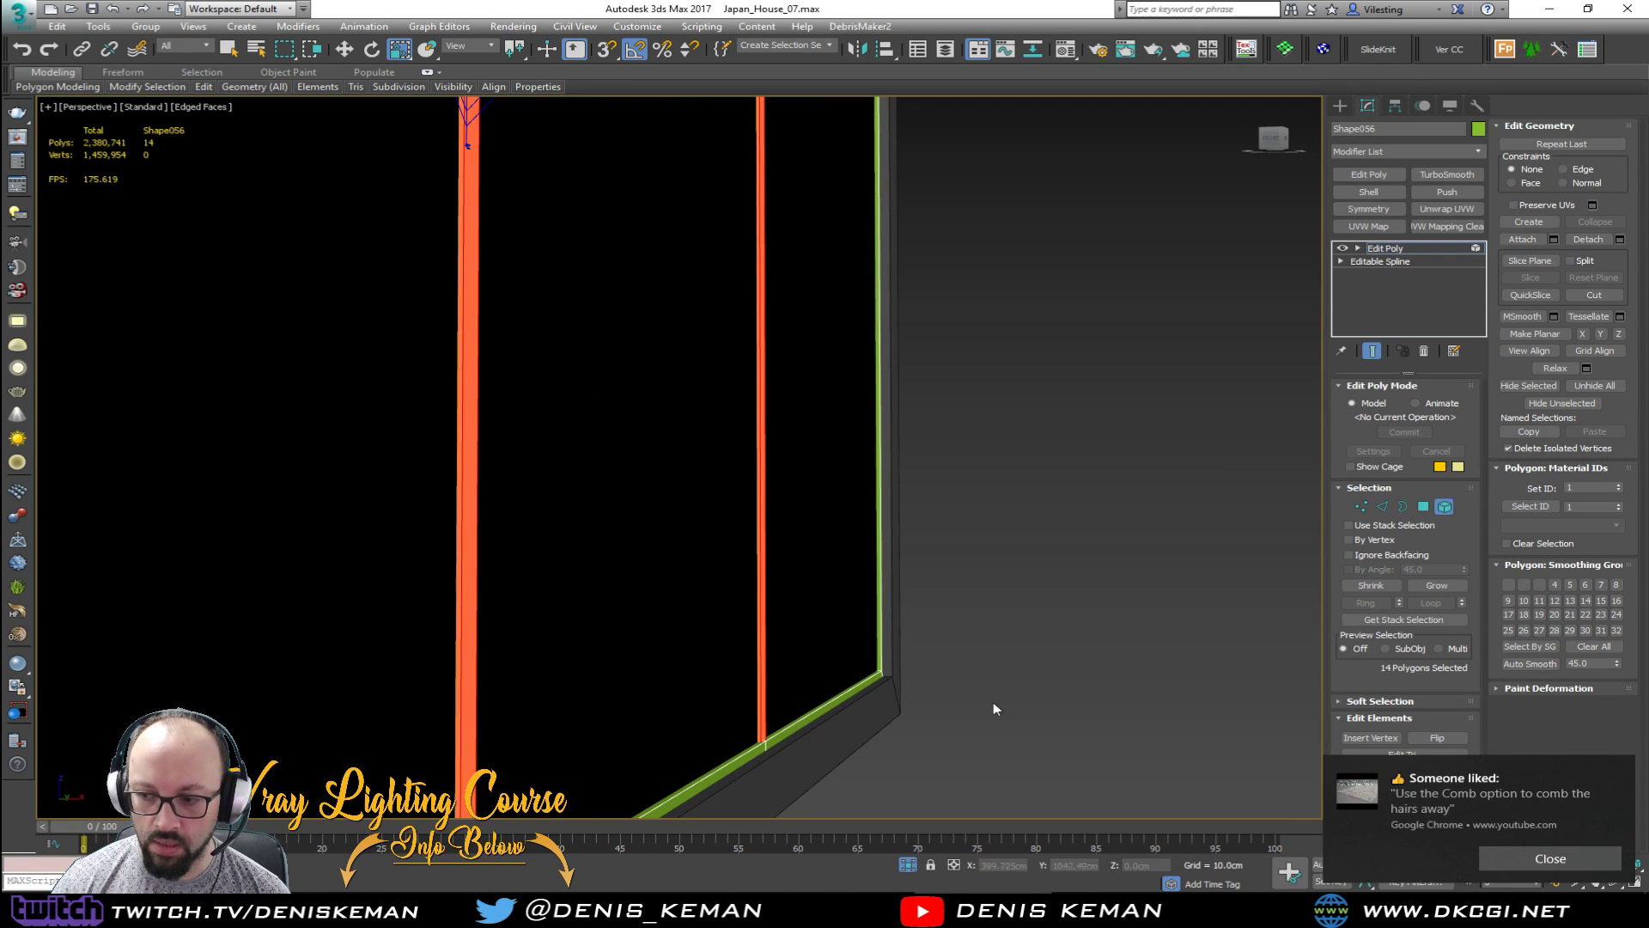
{"action": "left_click", "coordinate": [1628, 776]}
{"action": "middle_click_drag", "start_coordinate": [675, 532], "coordinate": [839, 563], "text": "alt"}
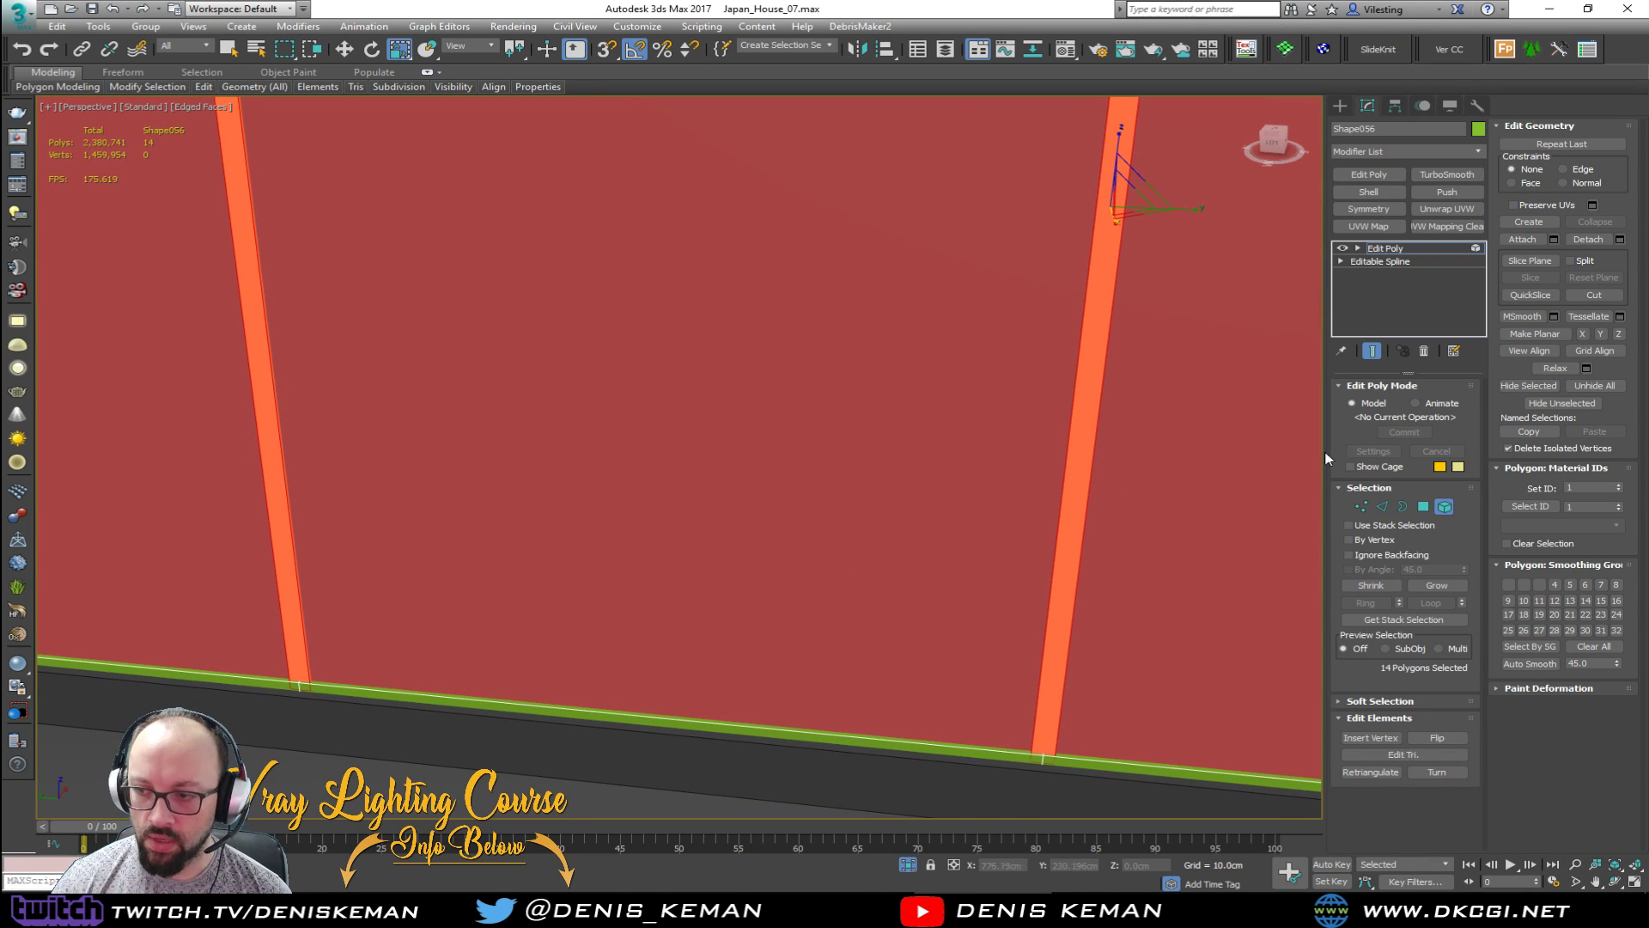
{"action": "left_click", "coordinate": [1441, 505]}
{"action": "key", "text": "F4"}
Step: Add a Shell modifier to the red panes with a 0.5 cm inner amount and a 0 cm outer amount
{"action": "left_click", "coordinate": [754, 404]}
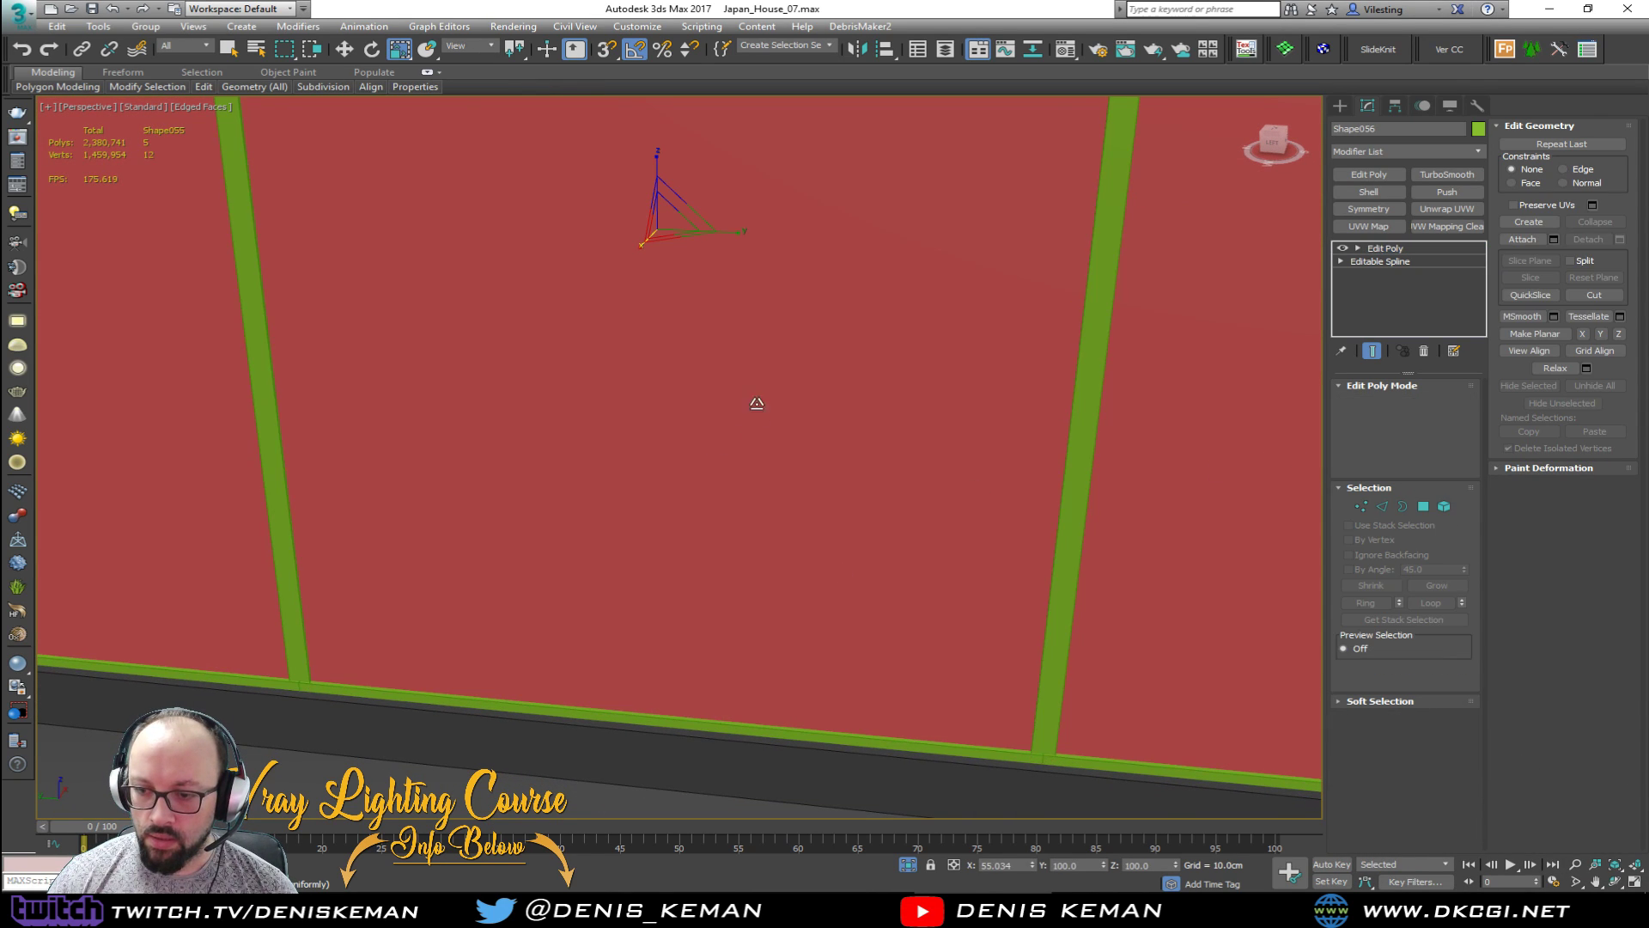
{"action": "middle_click_drag", "start_coordinate": [750, 384], "coordinate": [737, 486]}
{"action": "scroll", "coordinate": [736, 486], "scroll_direction": "down", "scroll_amount": 4}
{"action": "middle_click_drag", "start_coordinate": [777, 413], "coordinate": [740, 461]}
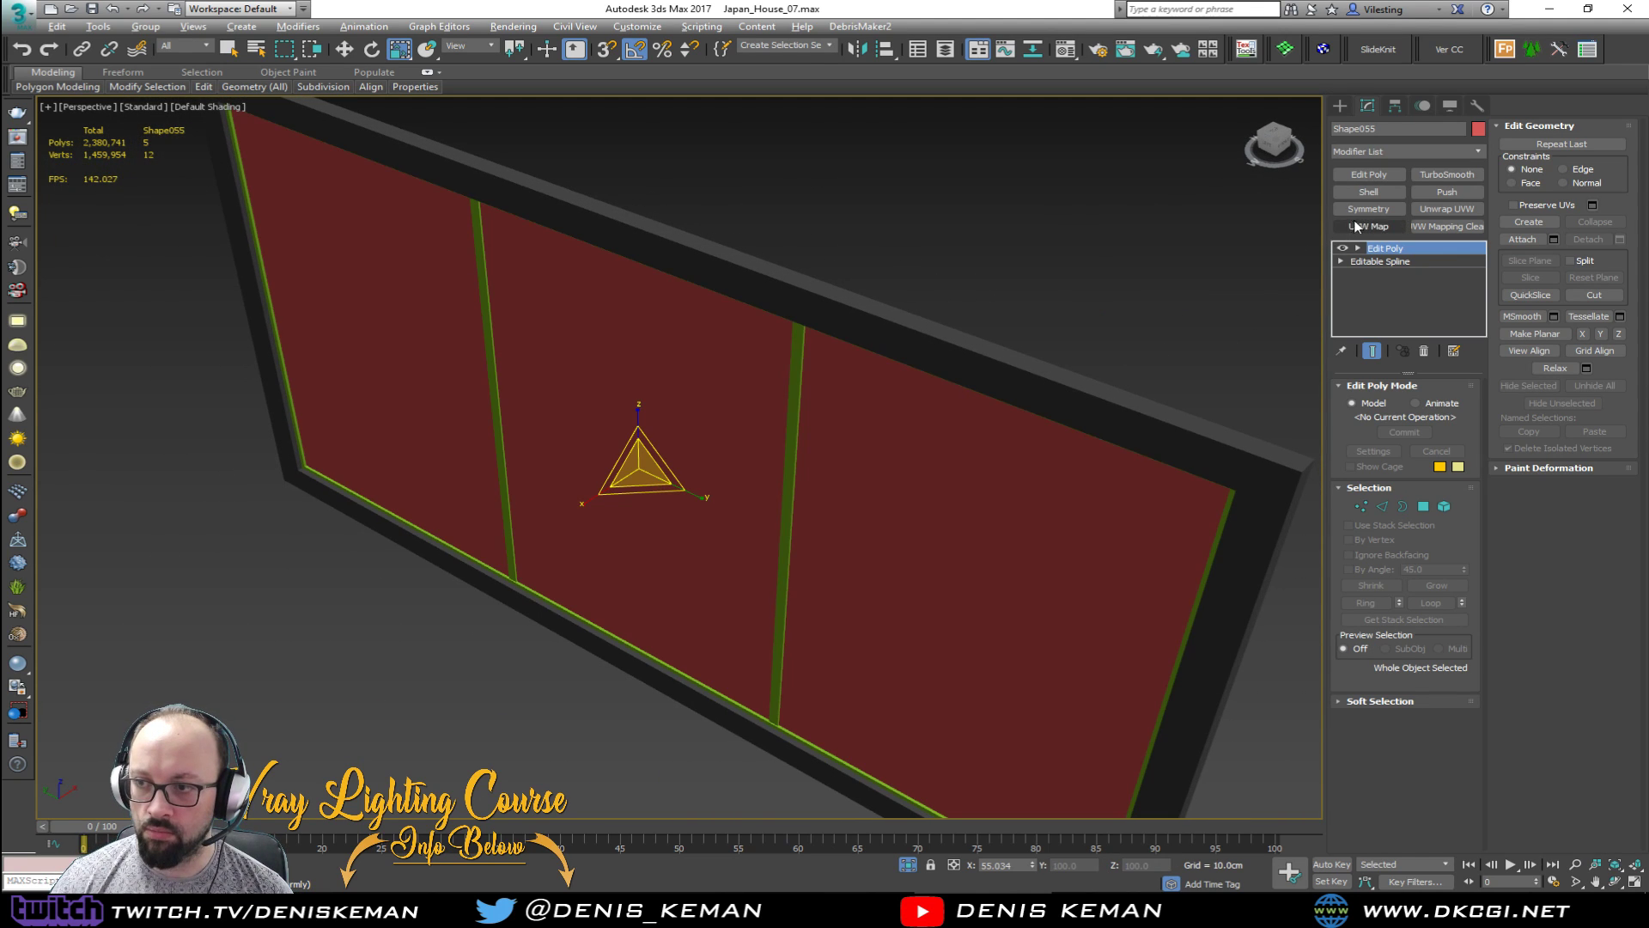
{"action": "left_click", "coordinate": [1370, 193]}
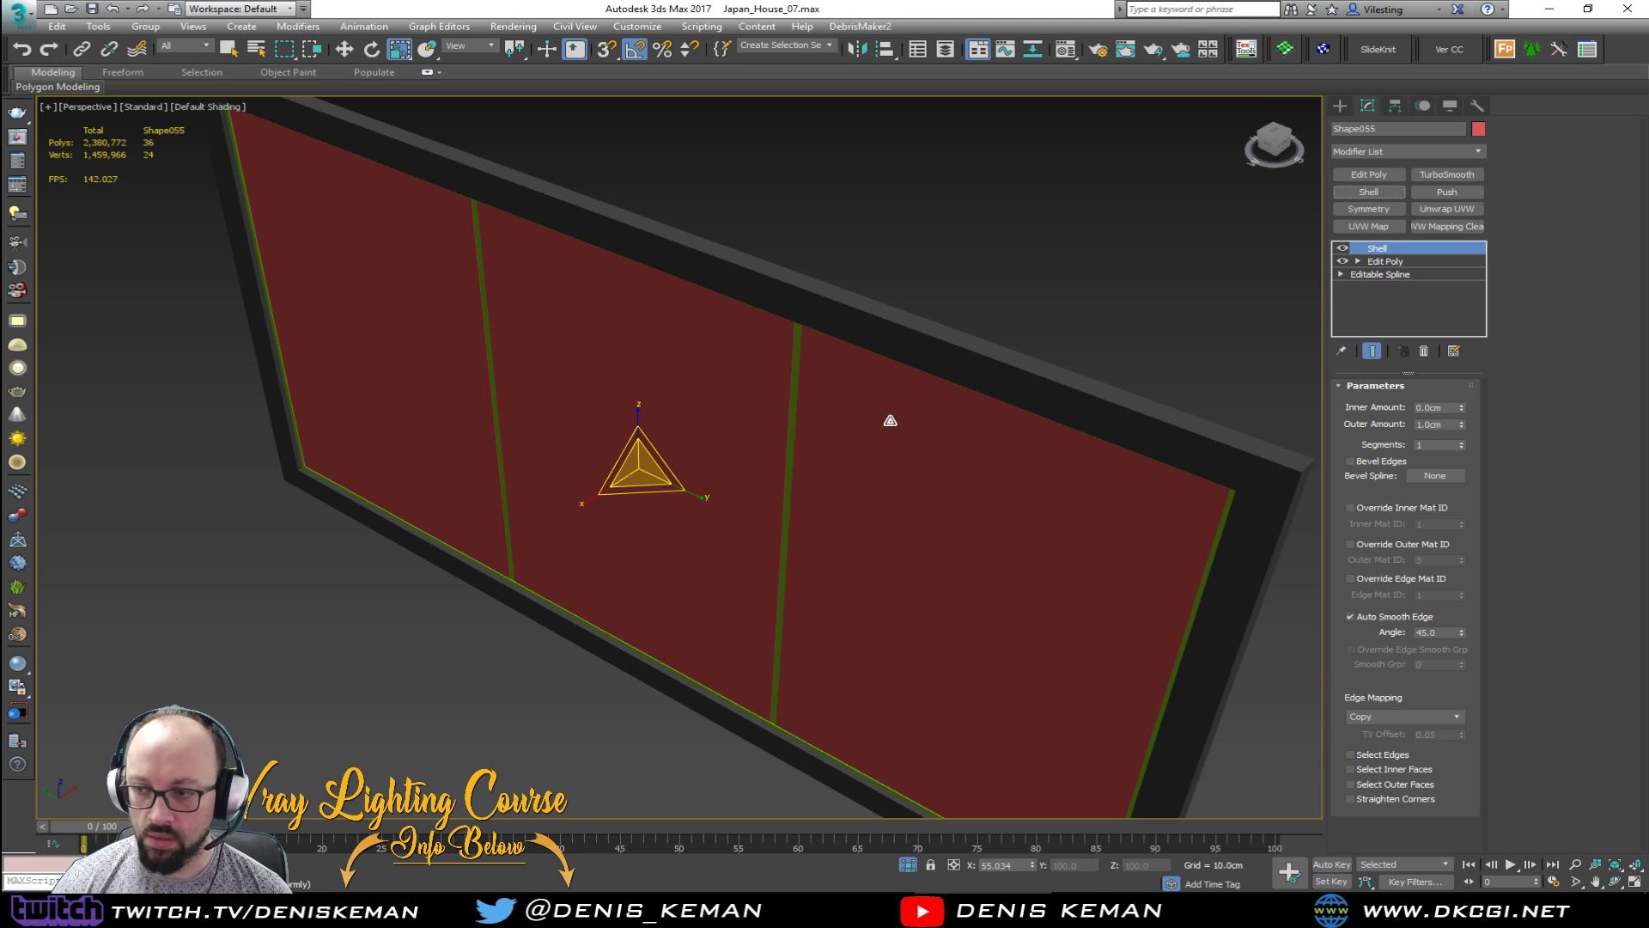
{"action": "left_click", "coordinate": [1438, 408]}
{"action": "middle_click_drag", "start_coordinate": [945, 417], "coordinate": [722, 428], "text": "alt"}
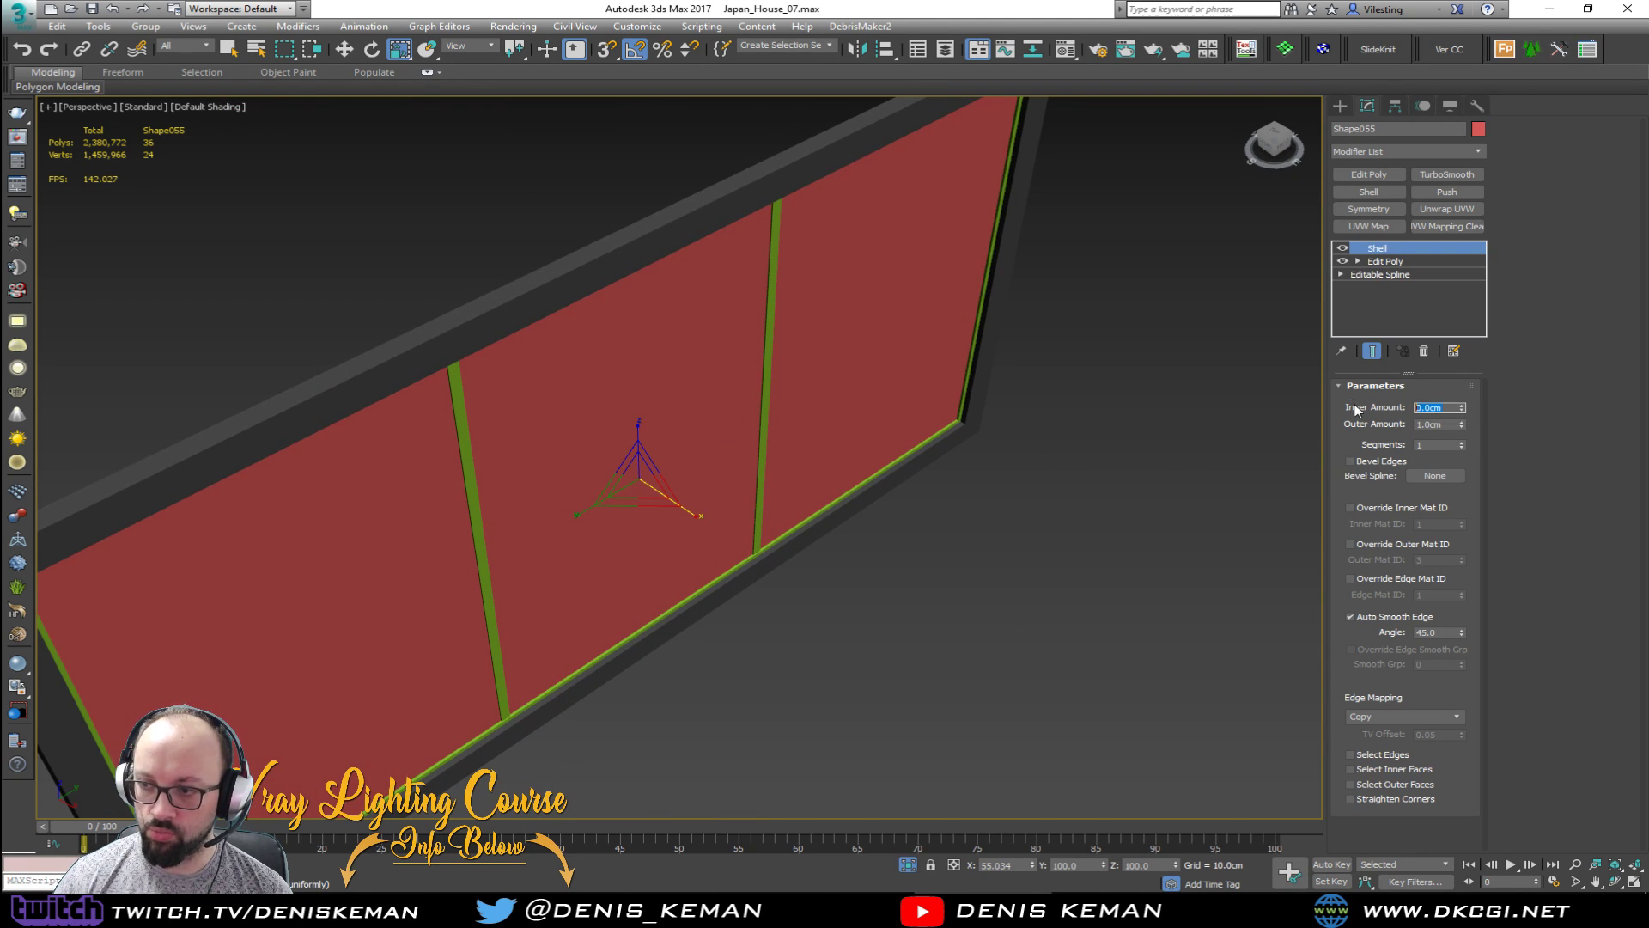
{"action": "type", "text": "0.5"}
{"action": "key", "text": "Return"}
{"action": "key", "text": "Tab"}
{"action": "type", "text": "0"}
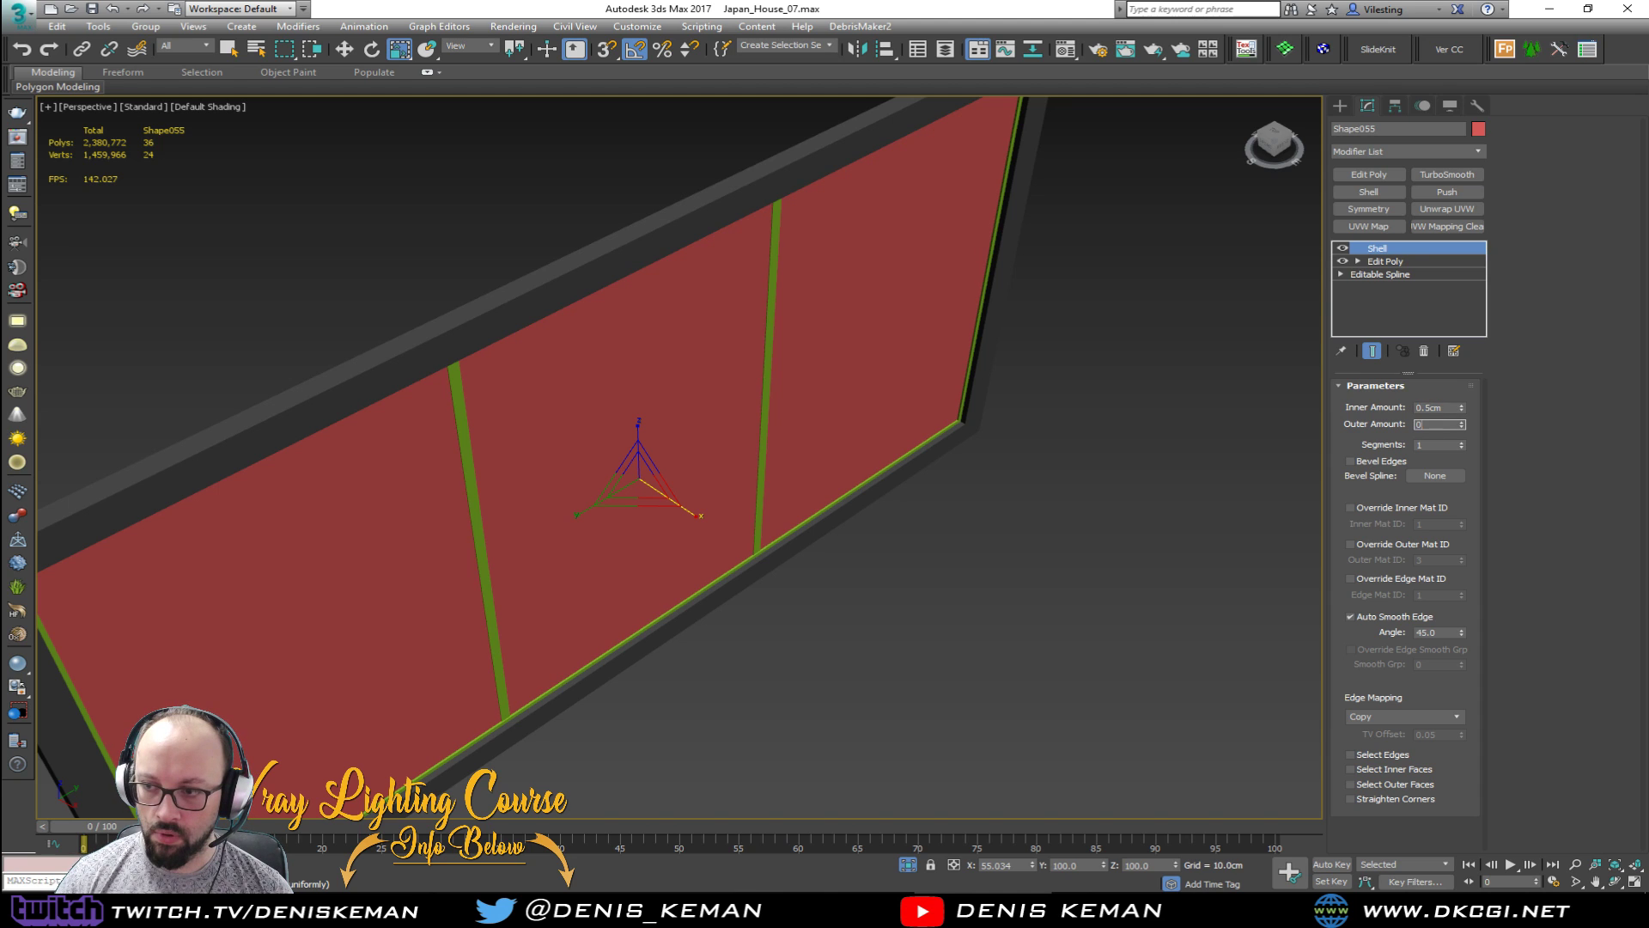
Step: Change the object colour of the green dividing bars to the dark grey custom colour
{"action": "middle_click_drag", "start_coordinate": [677, 427], "coordinate": [842, 367], "text": "alt"}
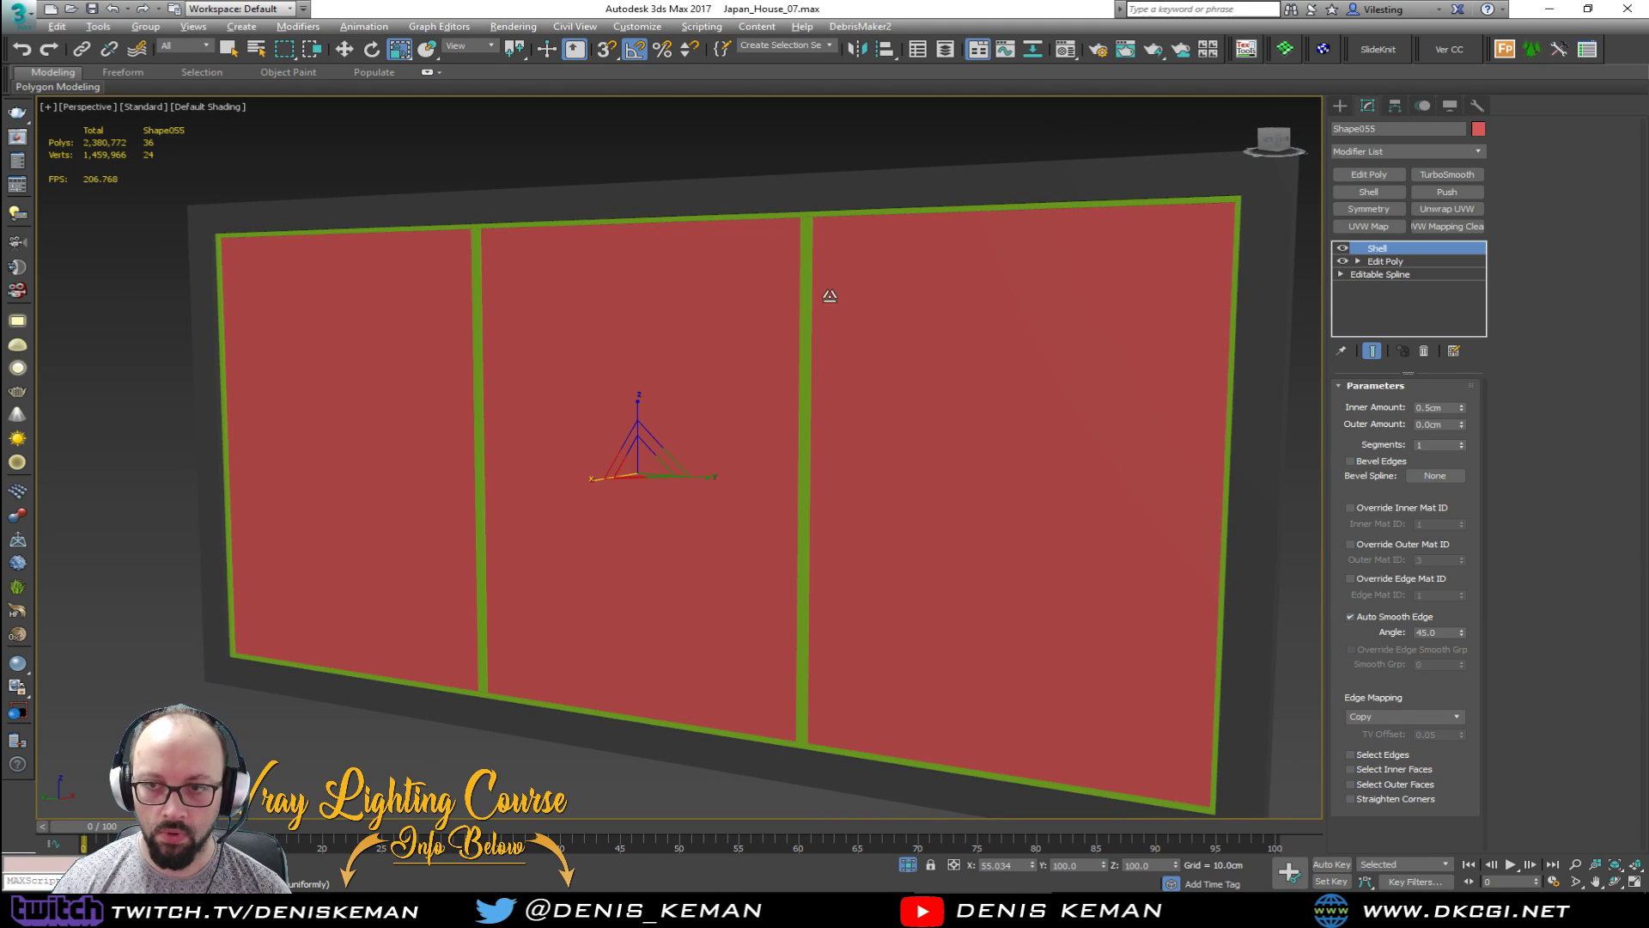
{"action": "scroll", "coordinate": [829, 296], "scroll_direction": "up", "scroll_amount": 4}
{"action": "left_click", "coordinate": [782, 225]}
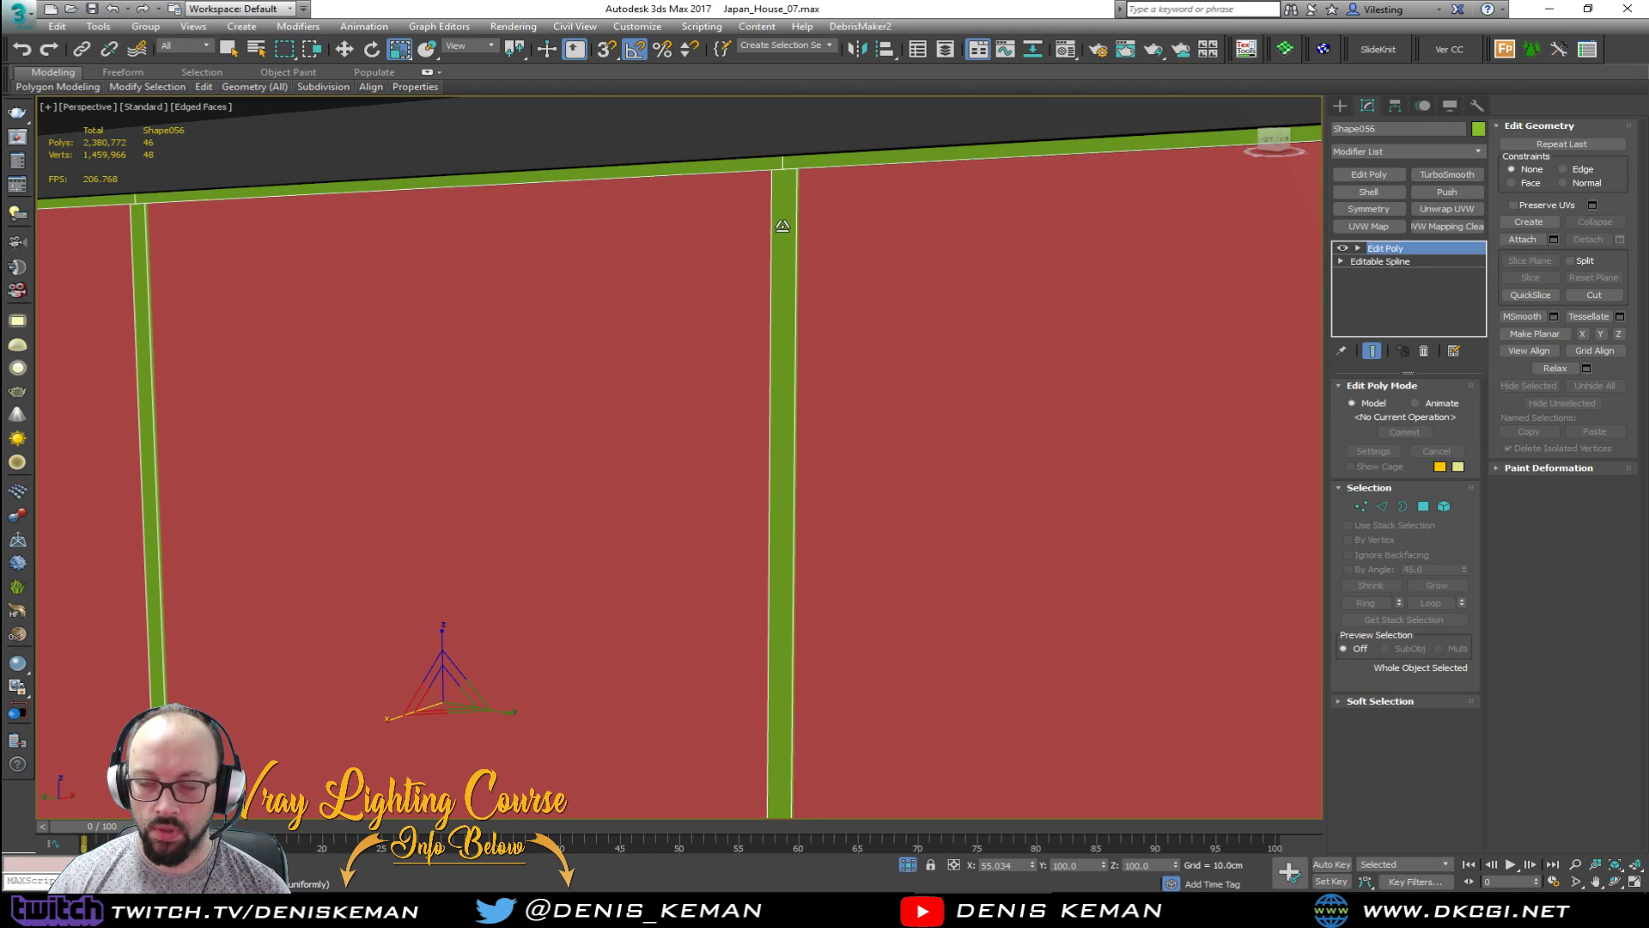
{"action": "scroll", "coordinate": [782, 226], "scroll_direction": "down", "scroll_amount": 5}
{"action": "middle_click_drag", "start_coordinate": [782, 226], "coordinate": [1113, 197], "text": "alt"}
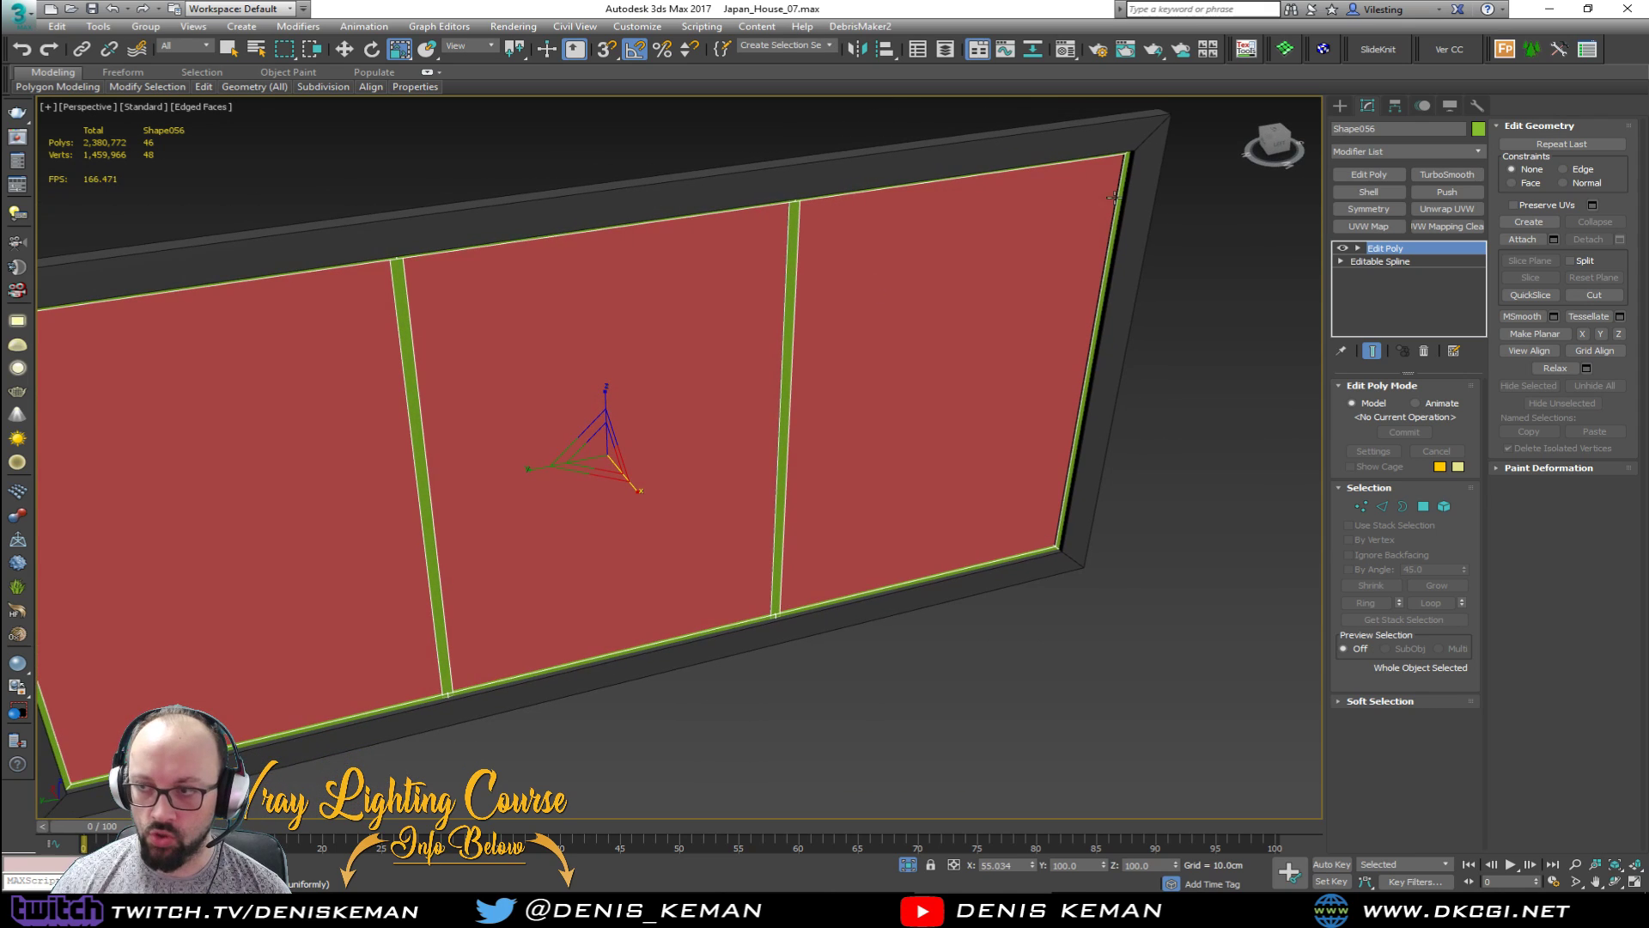
{"action": "left_click", "coordinate": [1478, 129]}
{"action": "left_click", "coordinate": [965, 359]}
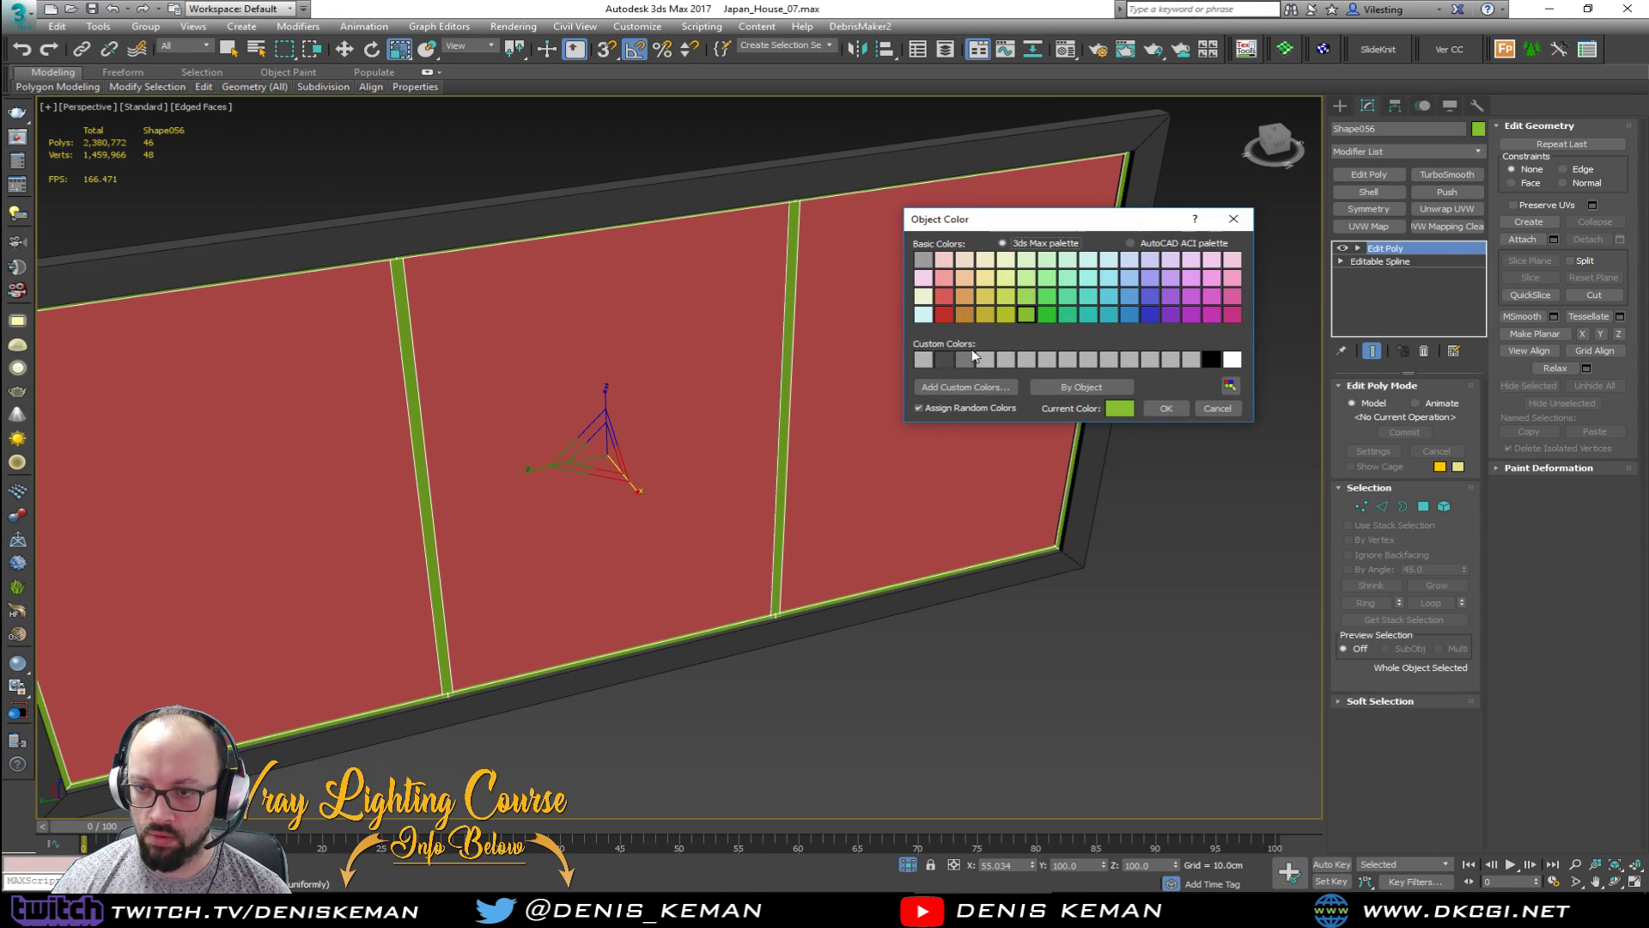
{"action": "left_click", "coordinate": [1165, 409]}
Step: Change the panes' object colour to the light grey custom colour and deselect them
{"action": "left_click", "coordinate": [958, 381]}
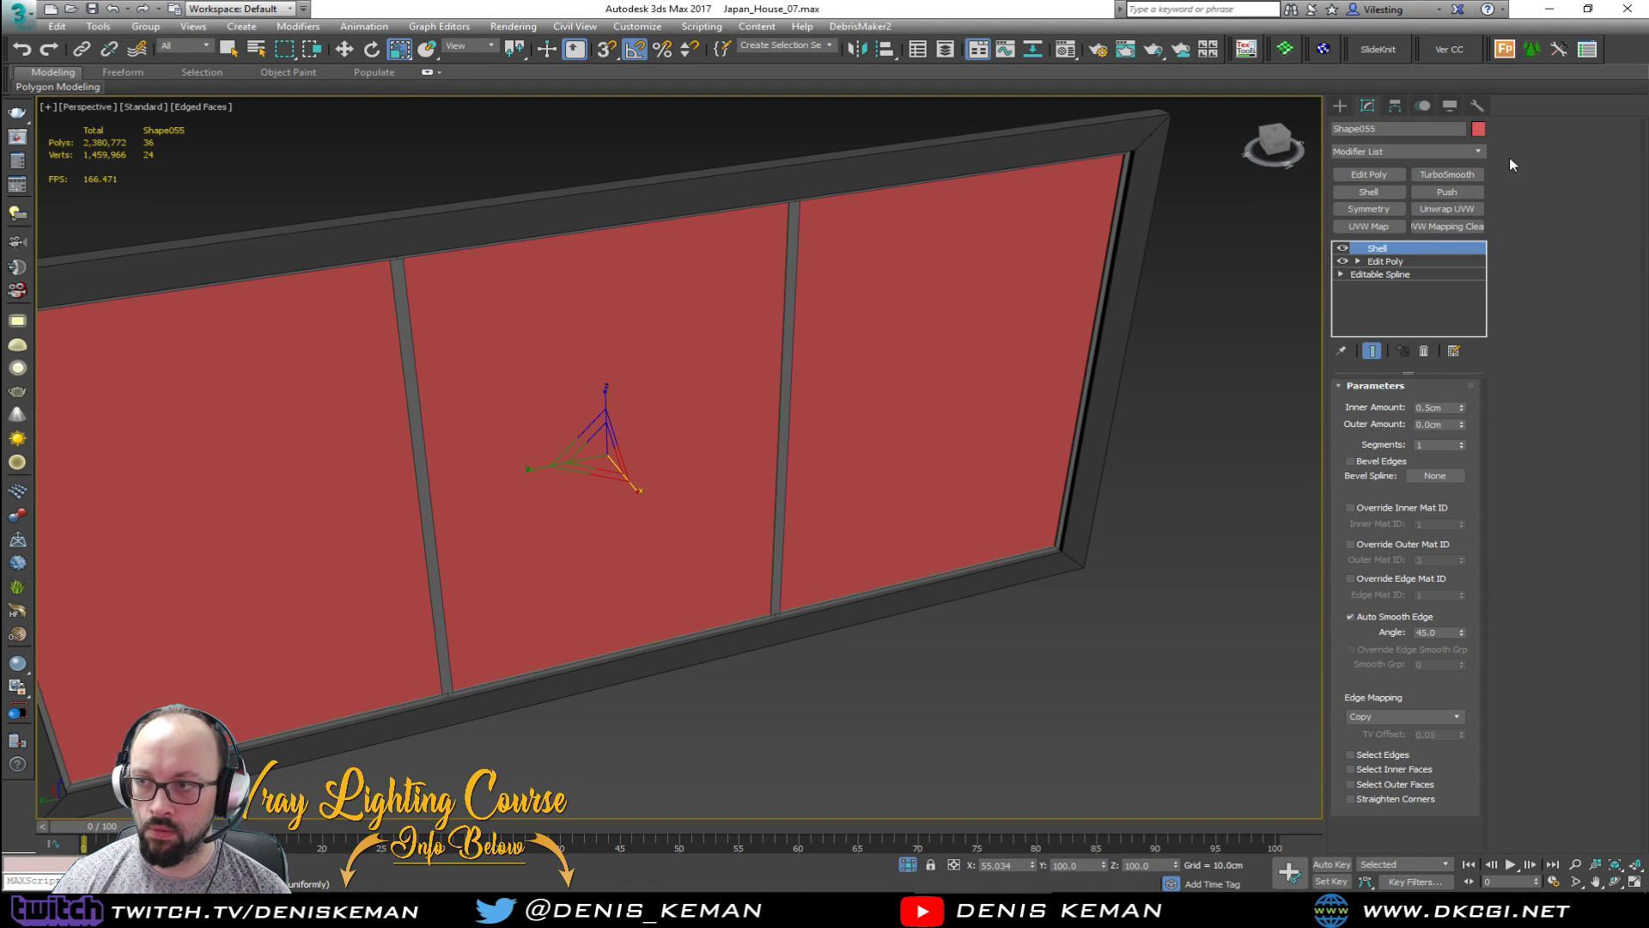
{"action": "left_click", "coordinate": [1478, 129]}
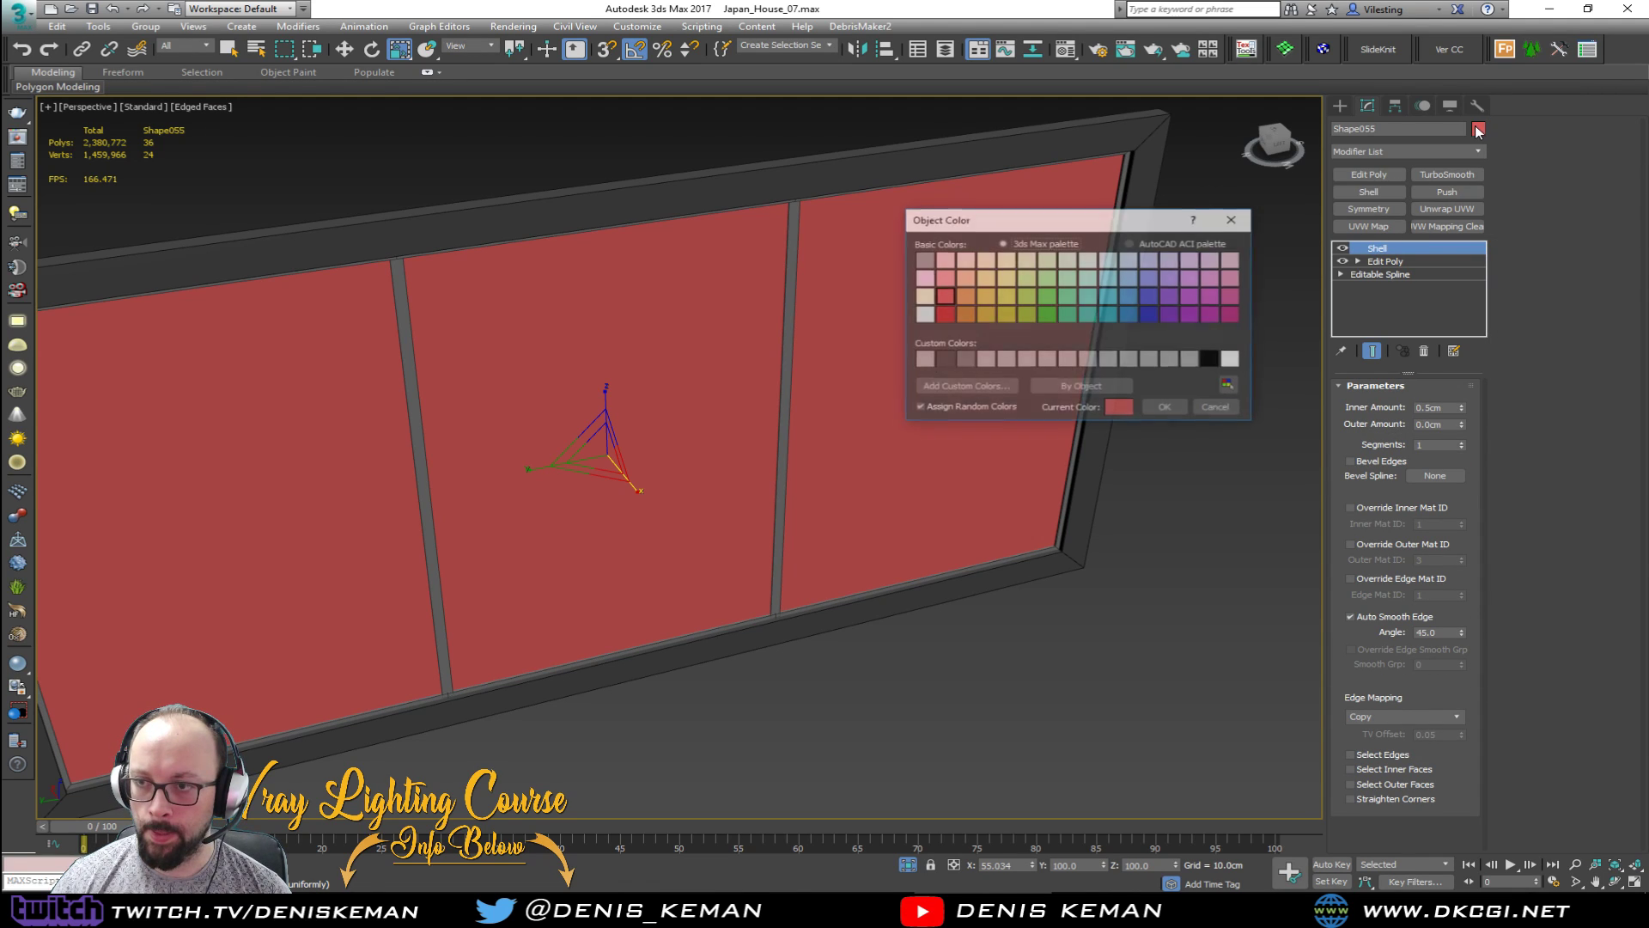
{"action": "left_click", "coordinate": [923, 359]}
{"action": "left_click", "coordinate": [1178, 408]}
{"action": "left_click", "coordinate": [1134, 478]}
{"action": "scroll", "coordinate": [943, 393], "scroll_direction": "down", "scroll_amount": 3}
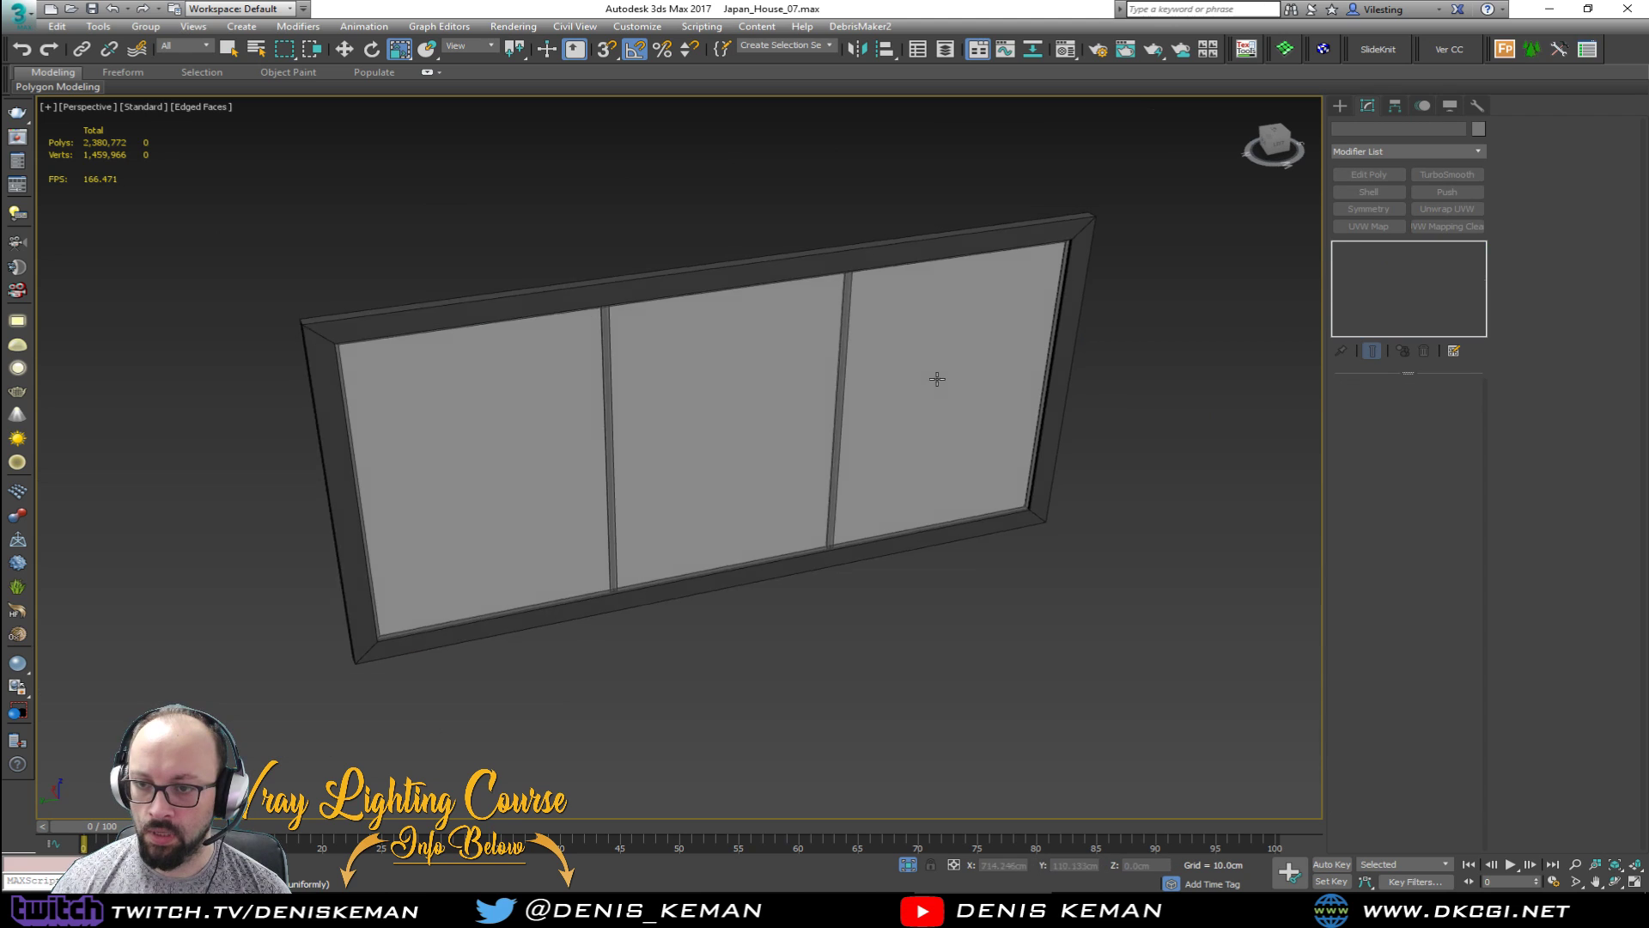
Step: Make the window panes see-through and exit isolation to show the whole house
{"action": "middle_click_drag", "start_coordinate": [935, 379], "coordinate": [888, 390], "text": "alt"}
{"action": "left_click", "coordinate": [851, 380]}
{"action": "left_click", "coordinate": [1153, 474]}
{"action": "right_click", "coordinate": [888, 390]}
{"action": "left_click", "coordinate": [943, 267]}
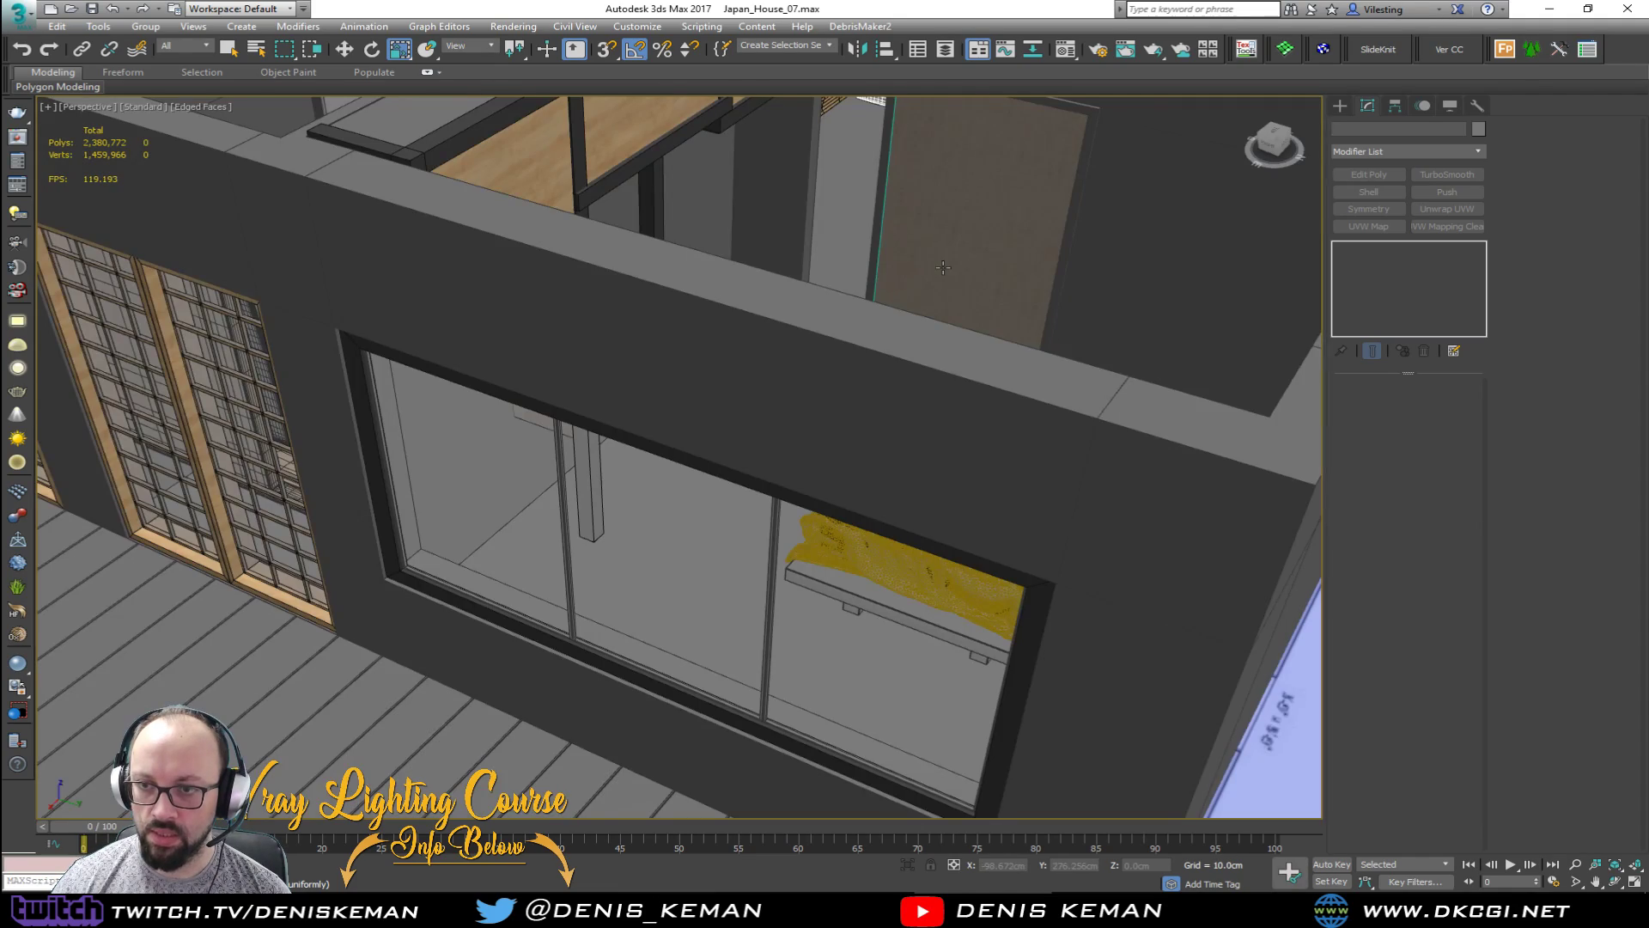
Step: Examine how the new window sits in the wall from outside and inside the bedroom
{"action": "middle_click_drag", "start_coordinate": [943, 267], "coordinate": [857, 343], "text": "alt"}
{"action": "middle_click_drag", "start_coordinate": [667, 338], "coordinate": [1084, 300]}
{"action": "scroll", "coordinate": [1028, 304], "scroll_direction": "down", "scroll_amount": 4}
{"action": "left_click", "coordinate": [888, 379]}
{"action": "key", "text": "z"}
{"action": "middle_click_drag", "start_coordinate": [888, 379], "coordinate": [685, 438], "text": "alt"}
{"action": "left_click", "coordinate": [1089, 394]}
{"action": "scroll", "coordinate": [699, 529], "scroll_direction": "up", "scroll_amount": 3}
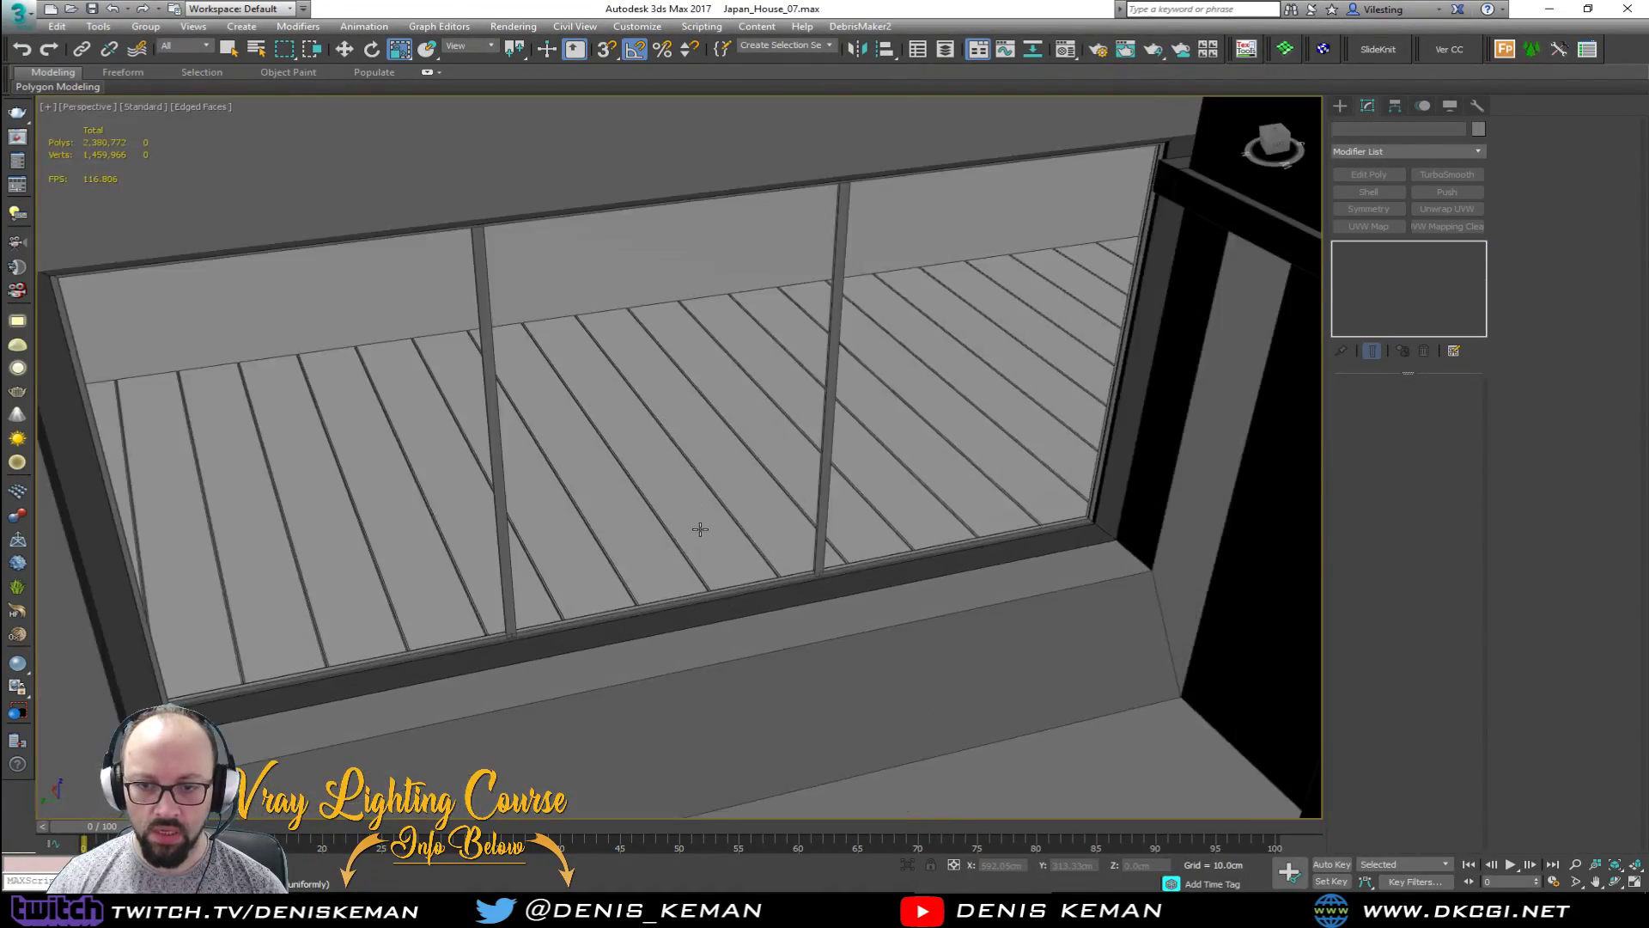
Step: Examine the see-through panes, dividing bars and frame up close with the edge display turned off
{"action": "scroll", "coordinate": [700, 529], "scroll_direction": "up", "scroll_amount": 2}
{"action": "key", "text": "F4"}
{"action": "mouse_move", "coordinate": [700, 529]}
{"action": "middle_mouse_down", "text": "alt"}
{"action": "mouse_move", "coordinate": [751, 452]}
{"action": "mouse_move", "coordinate": [717, 427]}
{"action": "mouse_move", "coordinate": [868, 472]}
{"action": "mouse_move", "coordinate": [858, 541]}
{"action": "mouse_move", "coordinate": [810, 460]}
{"action": "mouse_move", "coordinate": [759, 460]}
{"action": "mouse_move", "coordinate": [777, 508]}
{"action": "mouse_move", "coordinate": [920, 504]}
{"action": "middle_mouse_up", "text": "alt"}
{"action": "scroll", "coordinate": [751, 452], "scroll_direction": "down", "scroll_amount": 2}
{"action": "scroll", "coordinate": [776, 453], "scroll_direction": "down", "scroll_amount": 3}
{"action": "scroll", "coordinate": [846, 467], "scroll_direction": "up", "scroll_amount": 4}
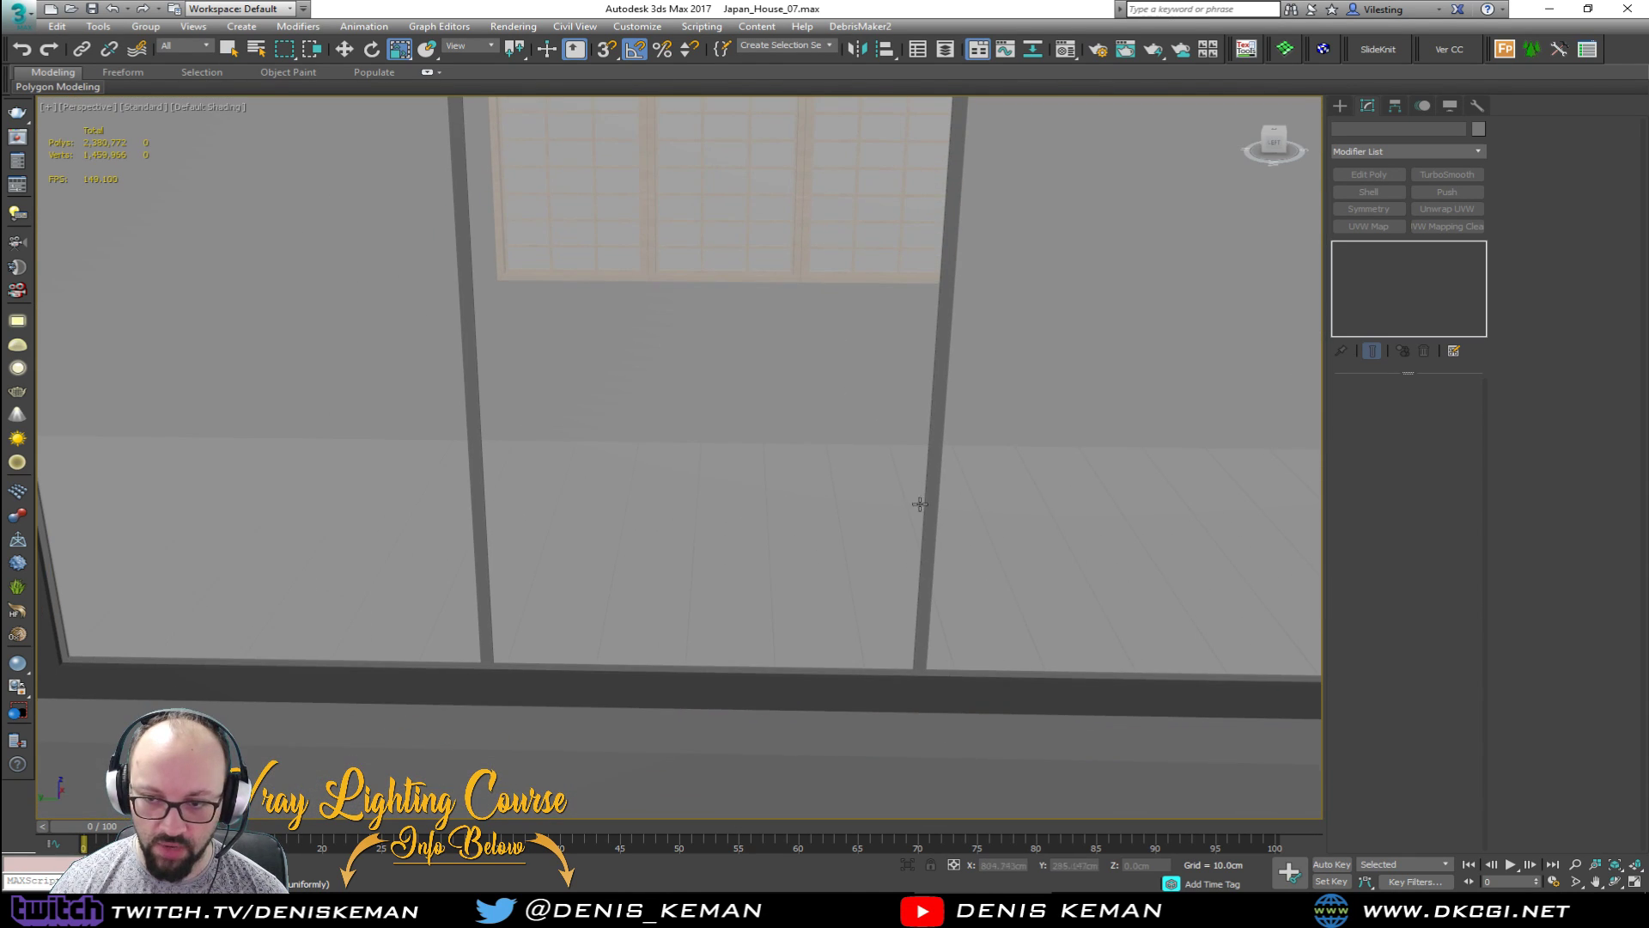
{"action": "middle_click_drag", "start_coordinate": [926, 650], "coordinate": [830, 561], "text": "alt"}
{"action": "middle_click_drag", "start_coordinate": [789, 423], "coordinate": [738, 589], "text": "alt"}
{"action": "scroll", "coordinate": [718, 588], "scroll_direction": "up", "scroll_amount": 5}
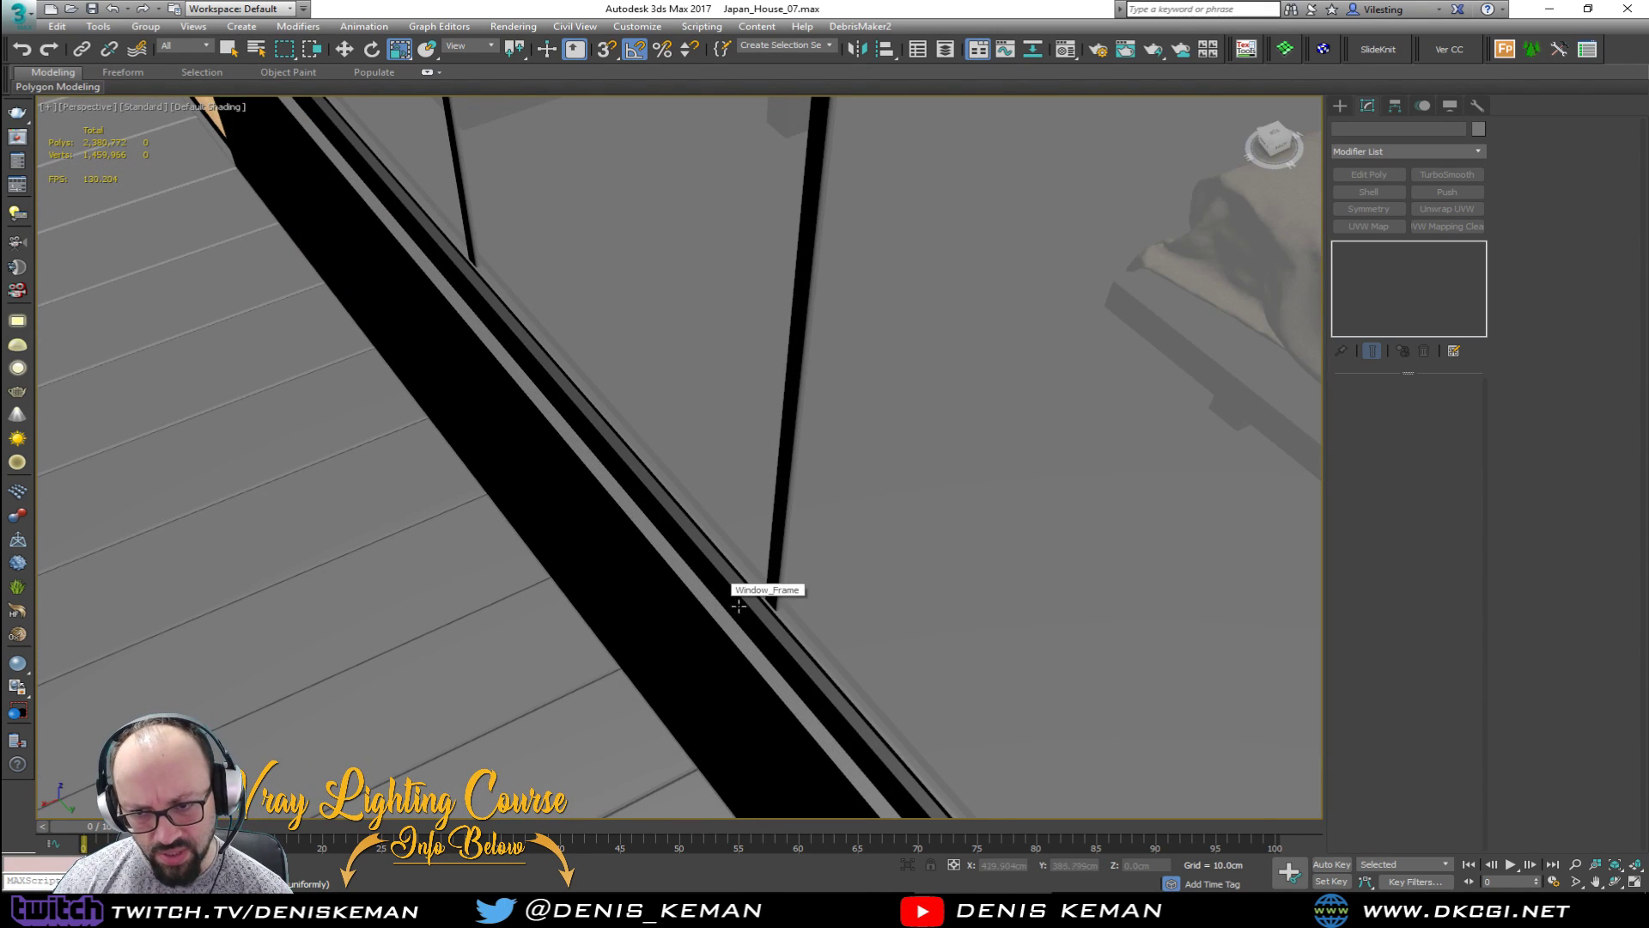
Step: Turn the edge display back on and select the window frame, dividing bars and panes together
{"action": "scroll", "coordinate": [748, 605], "scroll_direction": "up", "scroll_amount": 2}
{"action": "left_click", "coordinate": [780, 617]}
{"action": "key", "text": "F4"}
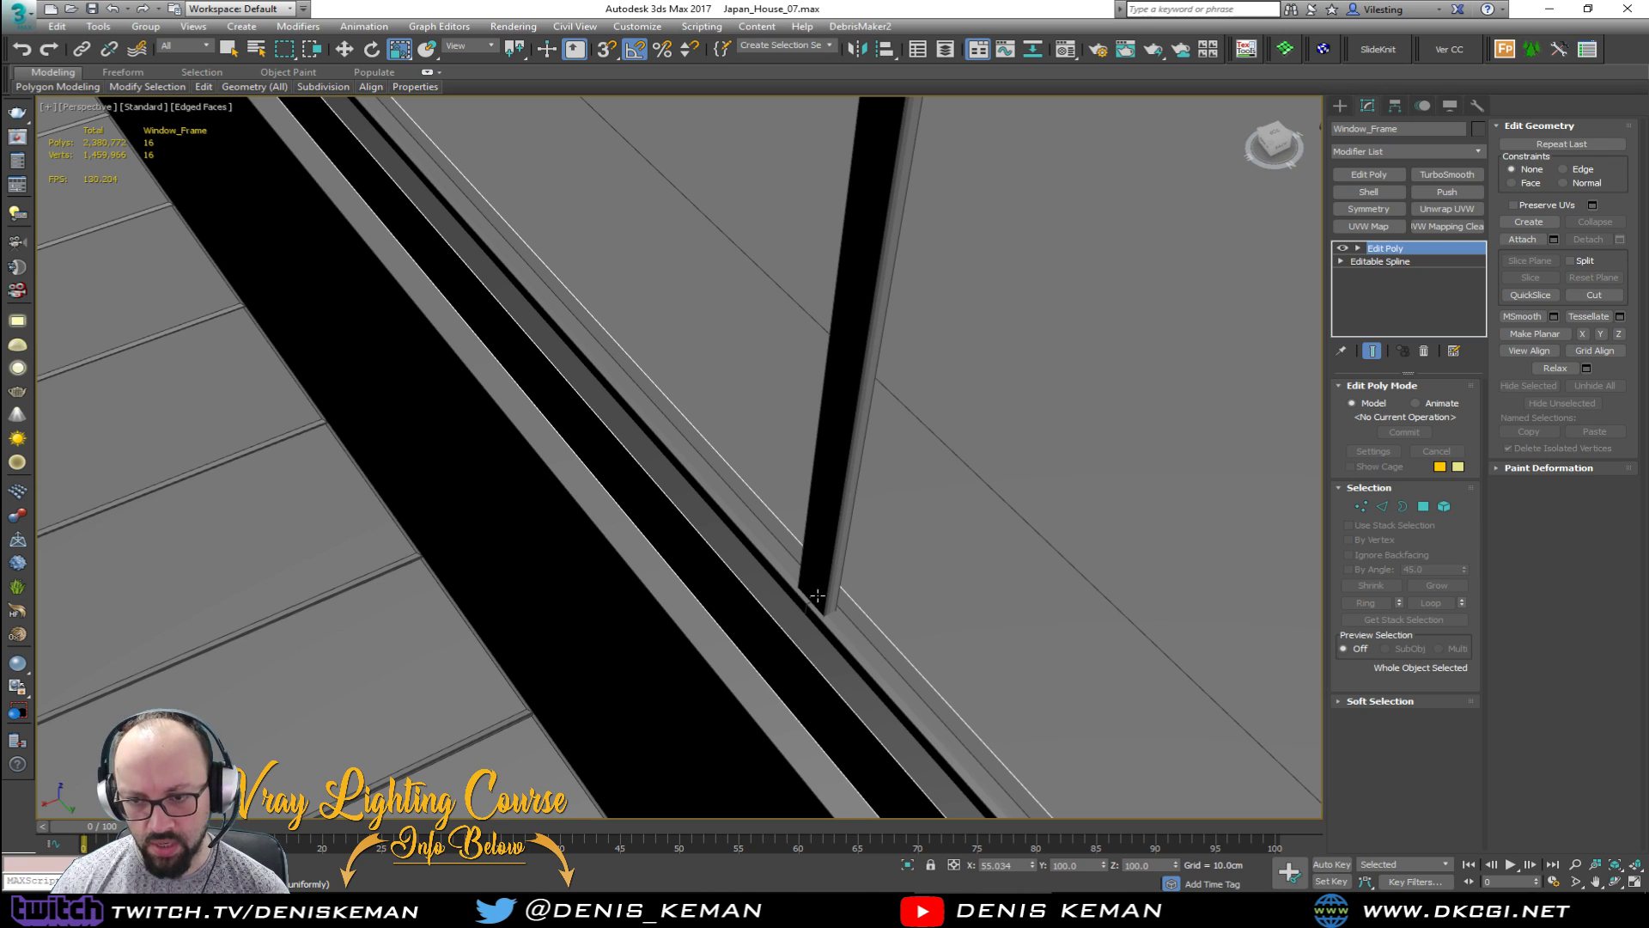
{"action": "left_click", "coordinate": [819, 591], "text": "ctrl"}
{"action": "scroll", "coordinate": [818, 591], "scroll_direction": "down", "scroll_amount": 3}
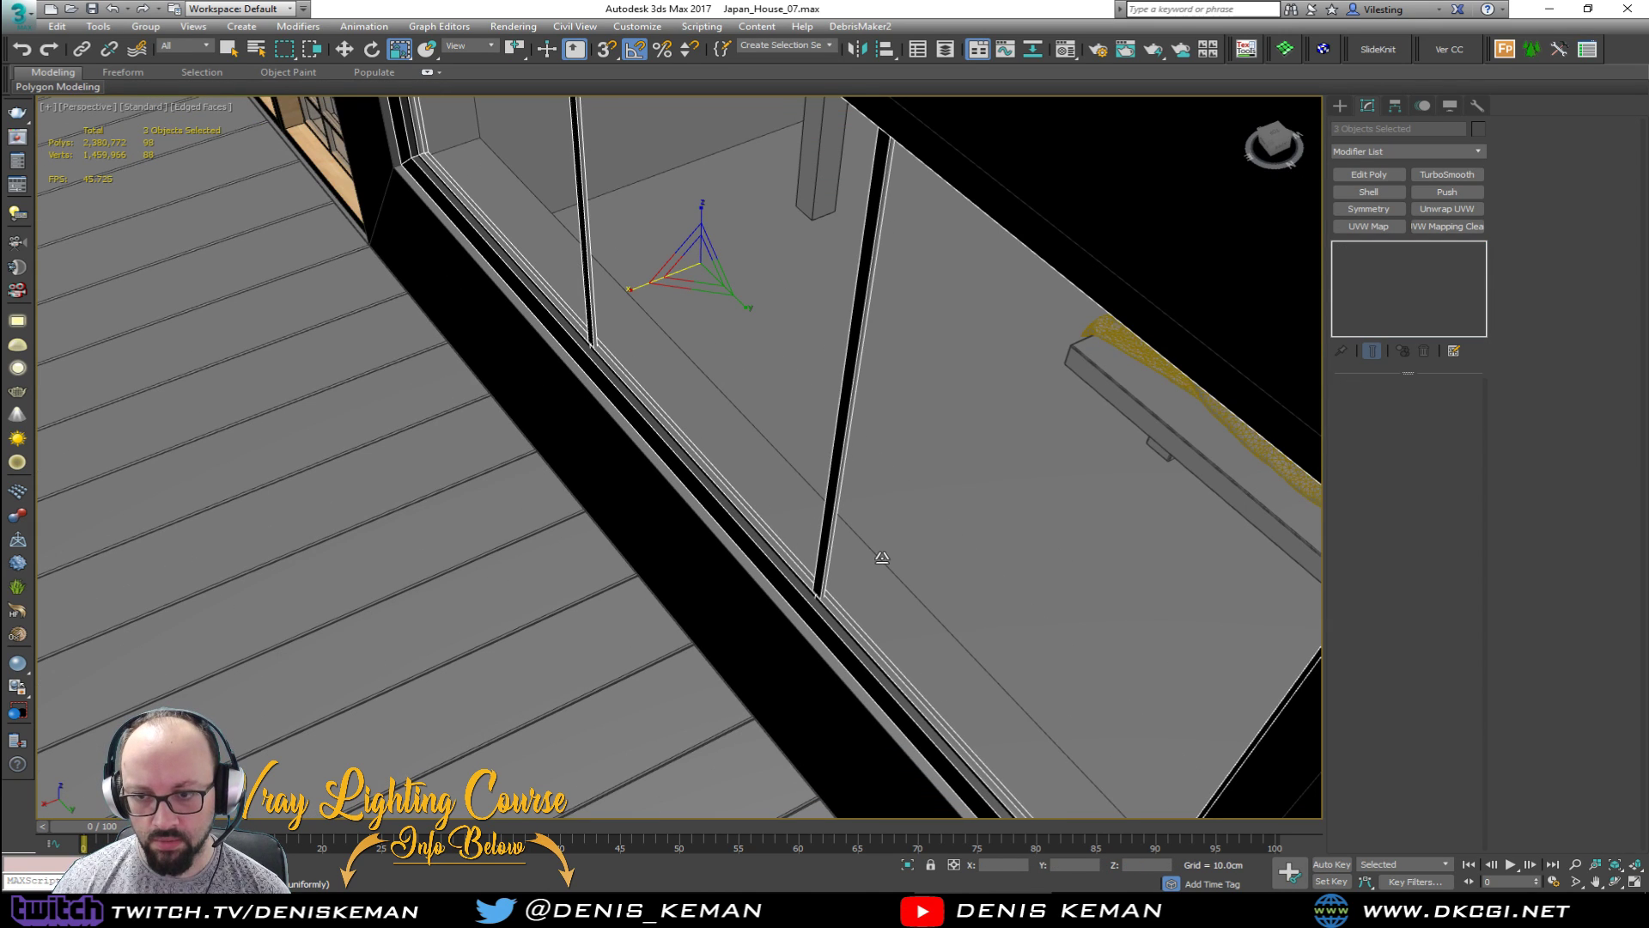
{"action": "middle_click_drag", "start_coordinate": [880, 555], "coordinate": [762, 555], "text": "alt"}
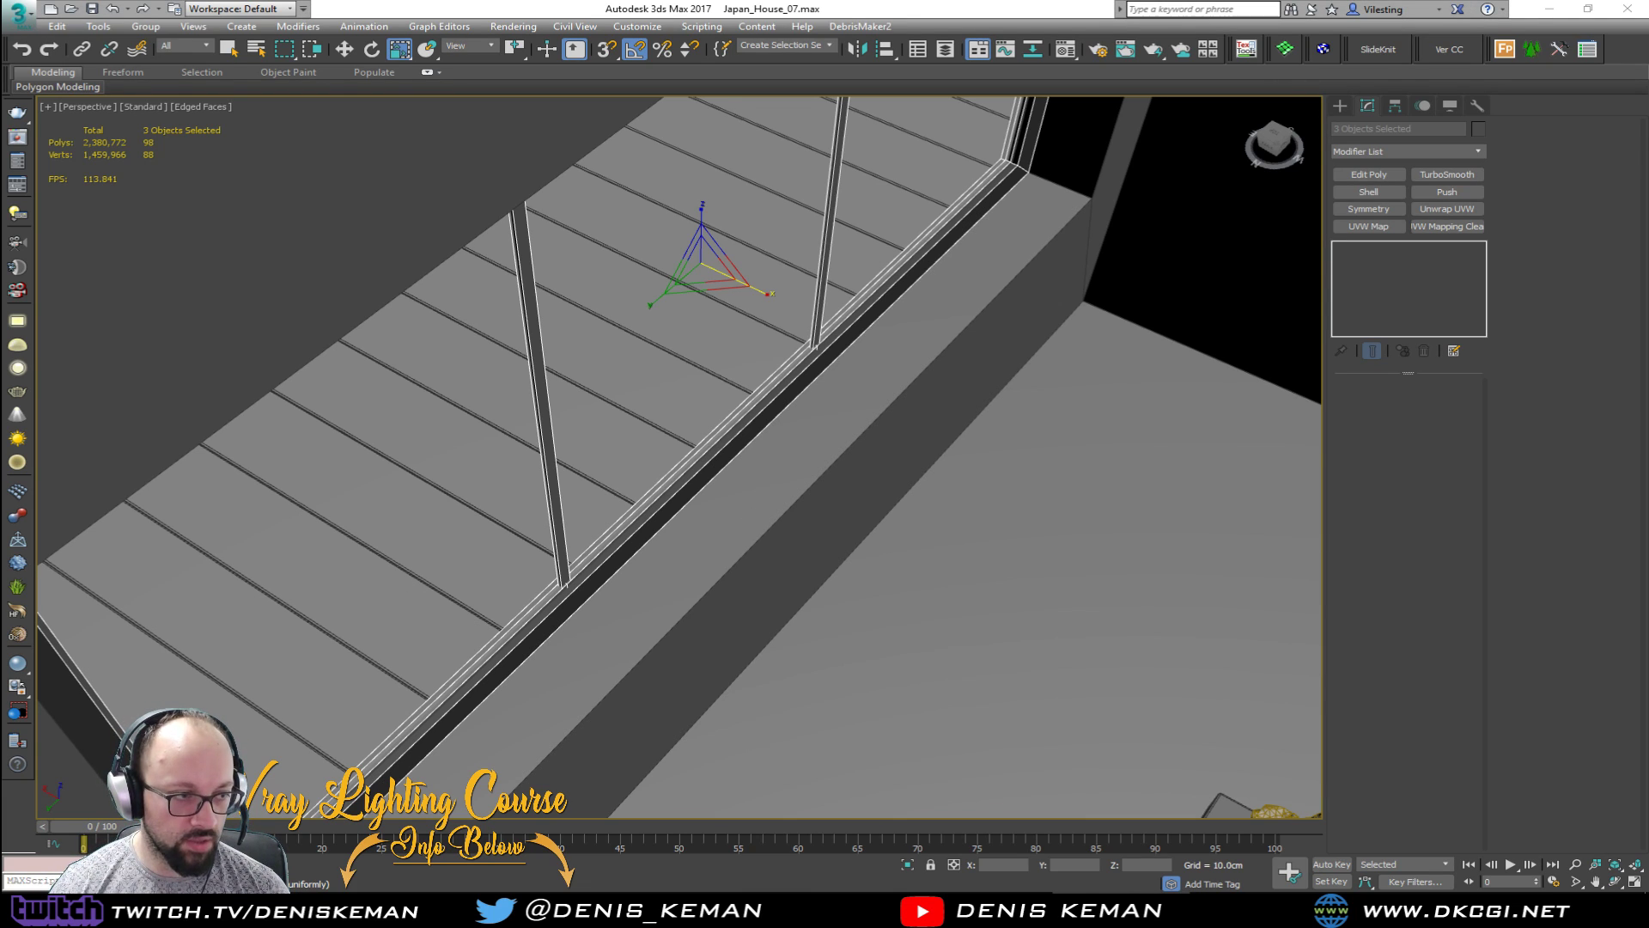
{"action": "middle_click_drag", "start_coordinate": [757, 475], "coordinate": [639, 387]}
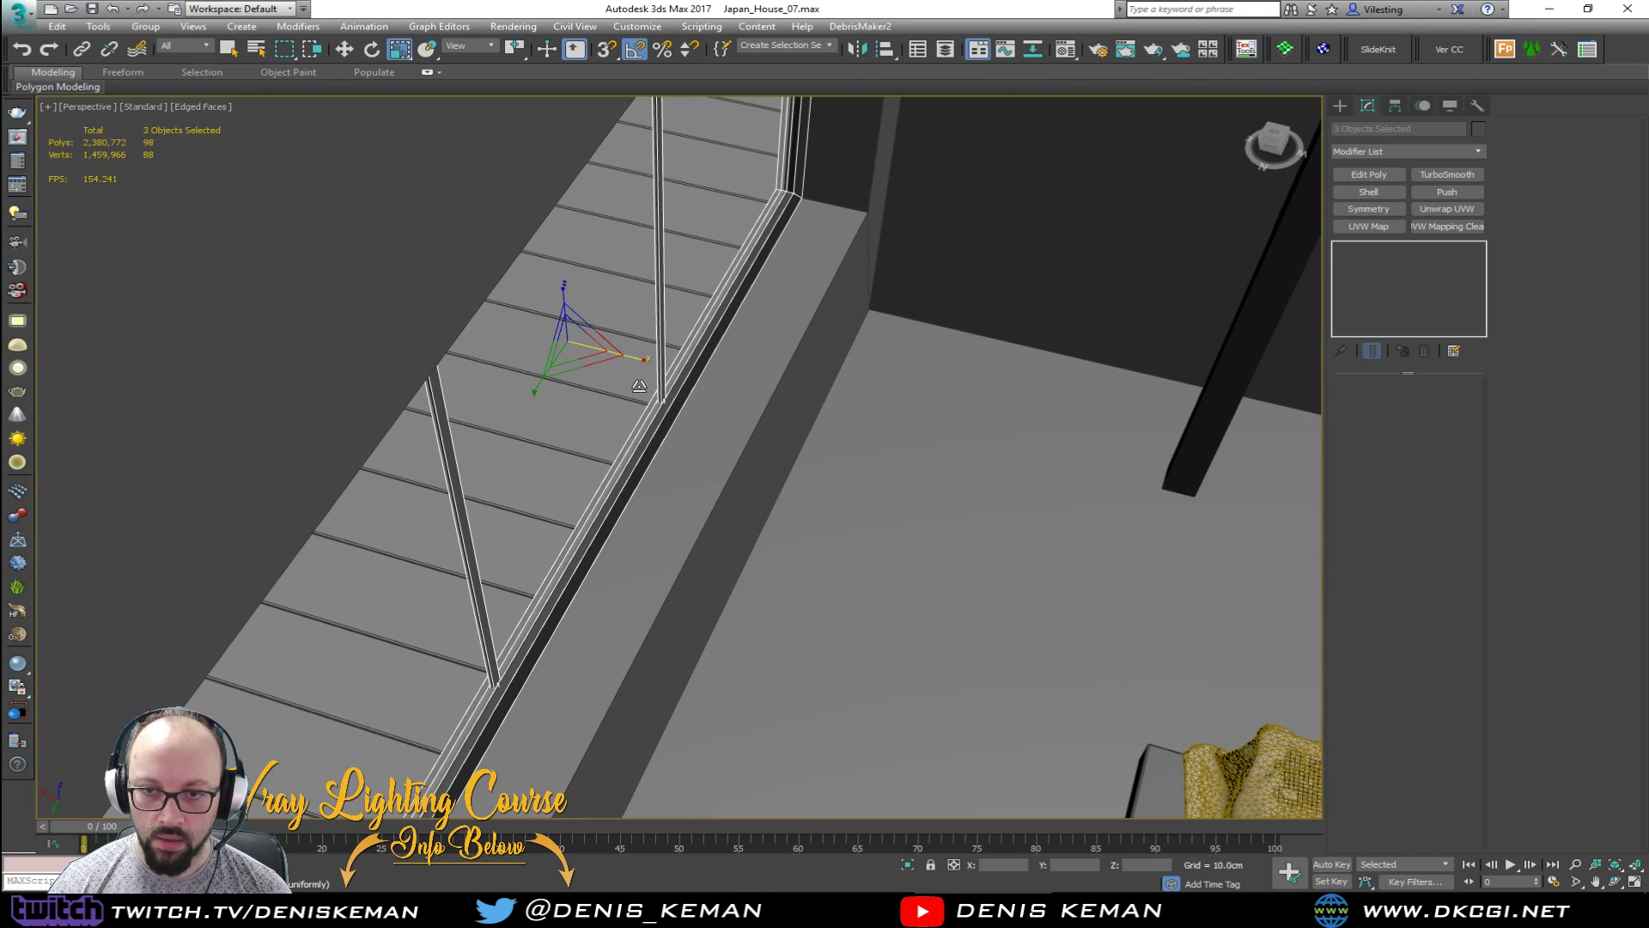
Step: Scale the window frame, dividing bars and panes together slightly along the X axis to deepen them in the wall opening
{"action": "mouse_move", "coordinate": [627, 356]}
{"action": "left_mouse_down"}
{"action": "mouse_move", "coordinate": [672, 362]}
{"action": "mouse_move", "coordinate": [641, 365]}
{"action": "left_mouse_up"}
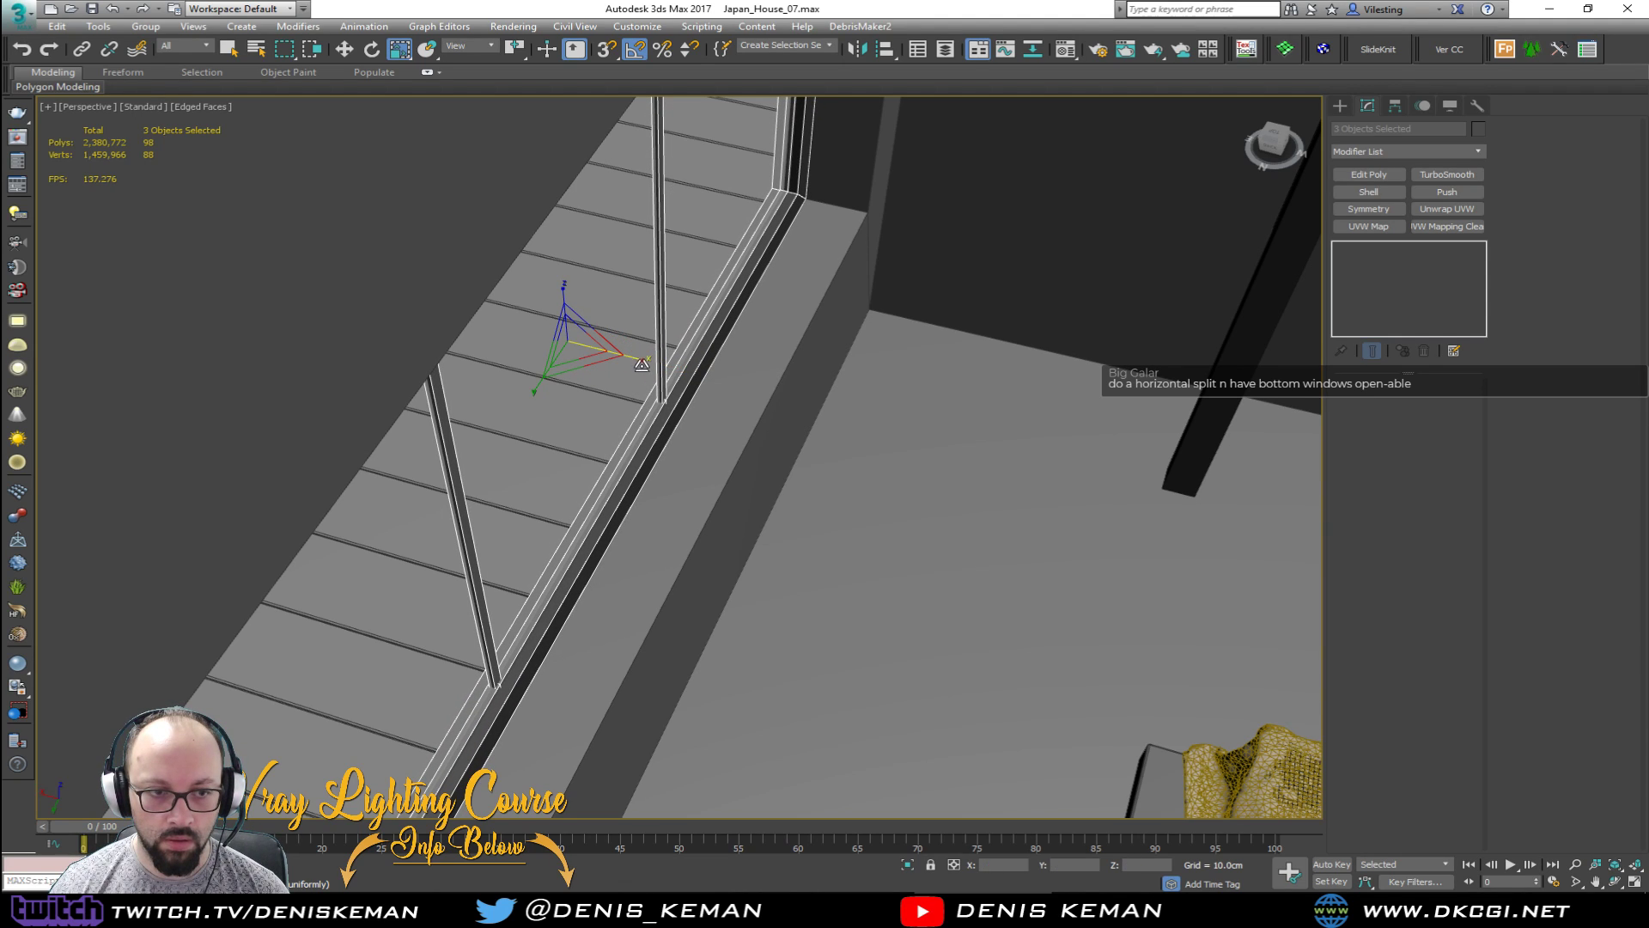
{"action": "middle_click_drag", "start_coordinate": [588, 377], "coordinate": [694, 367], "text": "alt"}
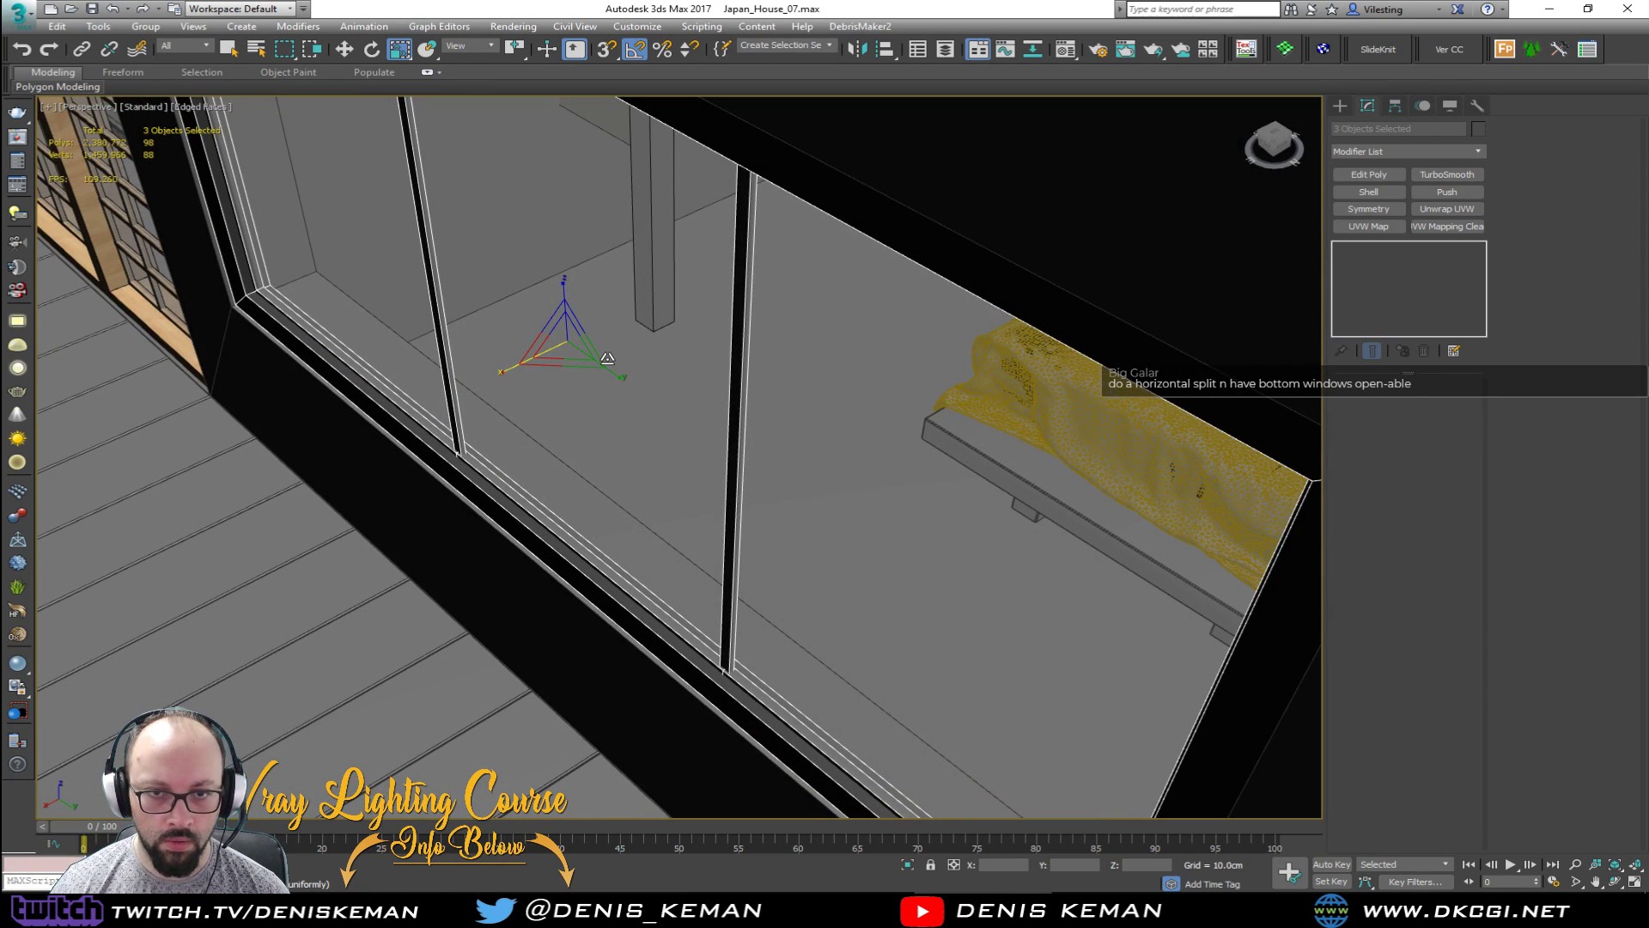
{"action": "middle_click_drag", "start_coordinate": [583, 453], "coordinate": [654, 423], "text": "alt"}
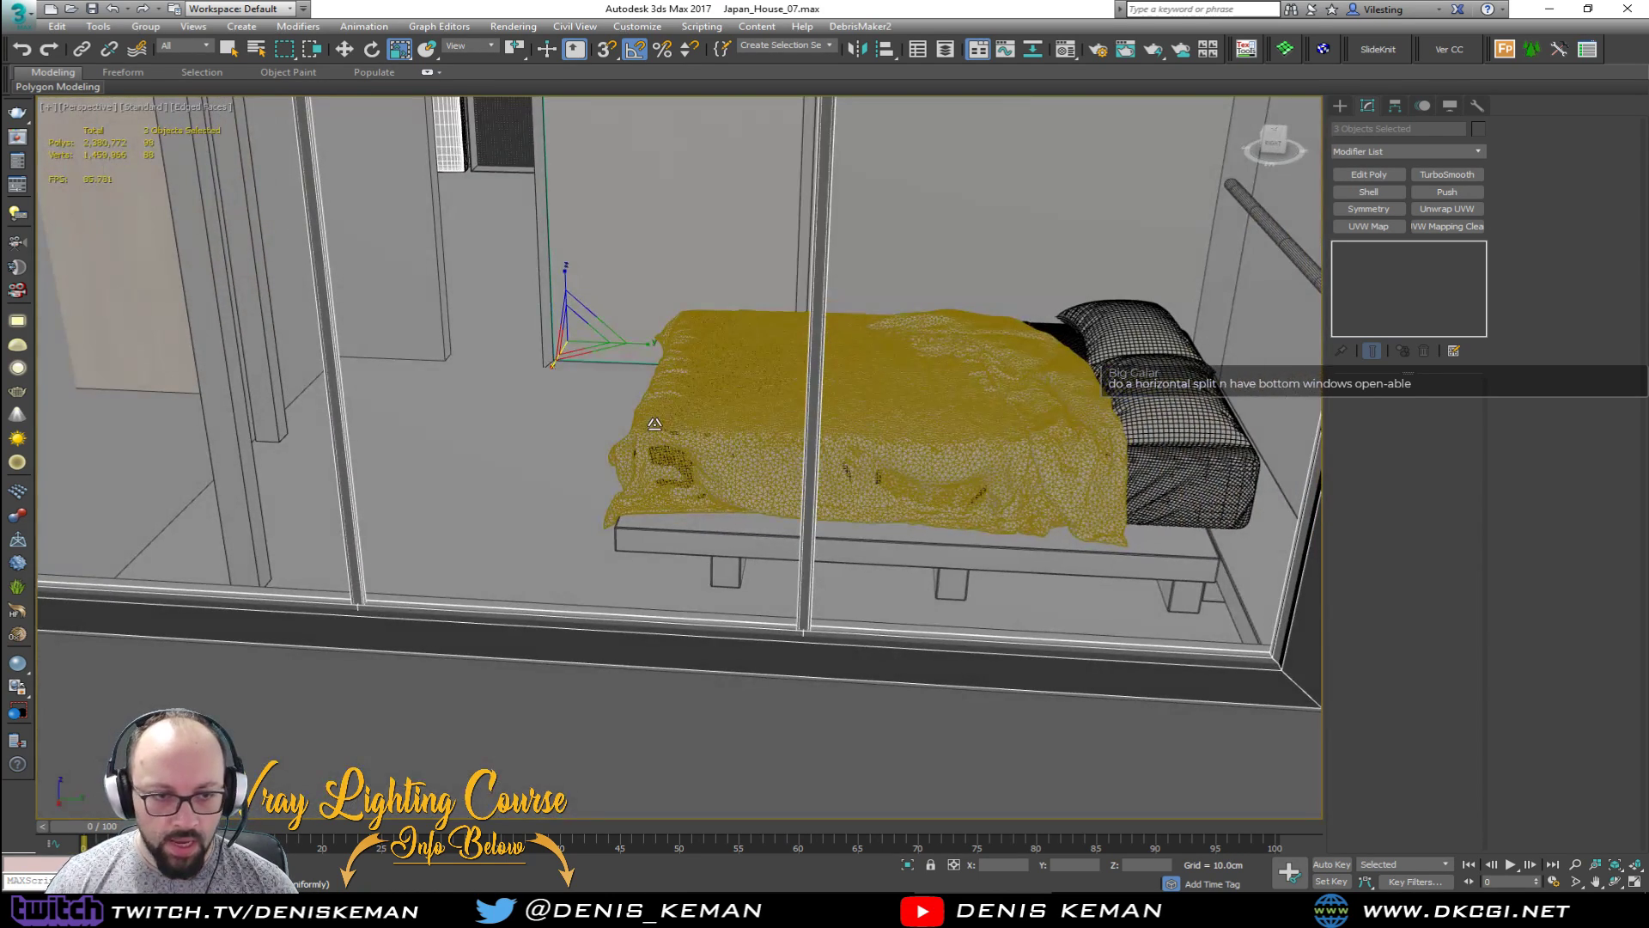
{"action": "middle_click_drag", "start_coordinate": [596, 527], "coordinate": [402, 550], "text": "alt"}
Step: Examine the window from inside and outside the bedroom with the edge display turned off
{"action": "left_click", "coordinate": [652, 527]}
{"action": "key", "text": "F4"}
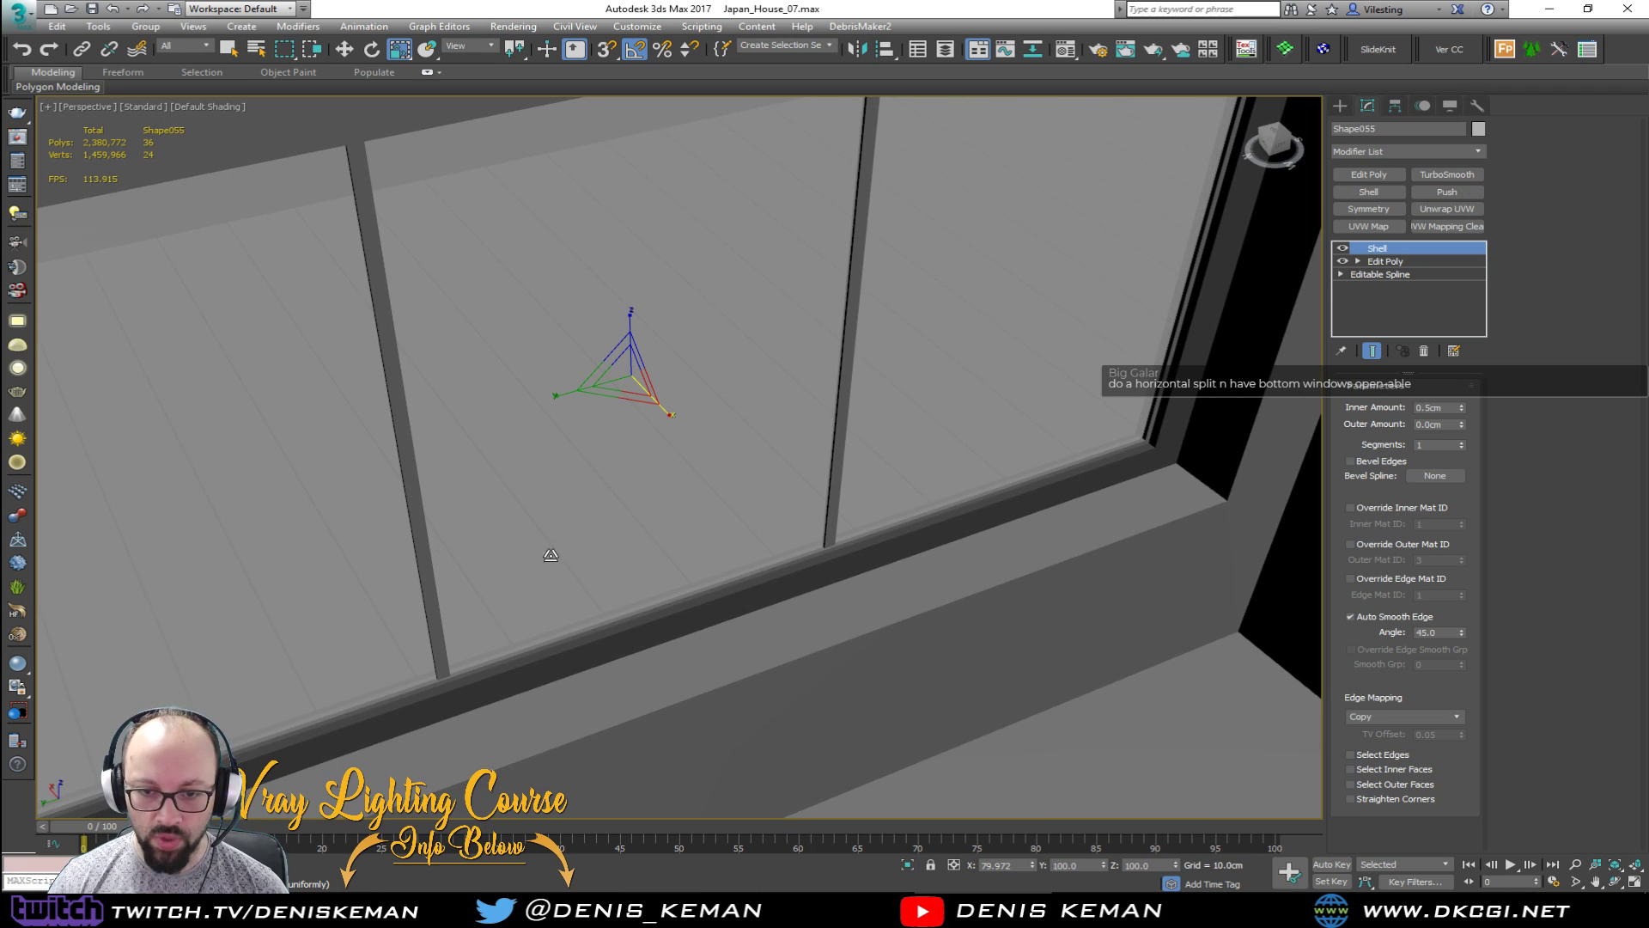
{"action": "mouse_move", "coordinate": [556, 553]}
{"action": "middle_mouse_down", "text": "alt"}
{"action": "mouse_move", "coordinate": [451, 553]}
{"action": "mouse_move", "coordinate": [420, 599]}
{"action": "mouse_move", "coordinate": [427, 637]}
{"action": "middle_mouse_up", "text": "alt"}
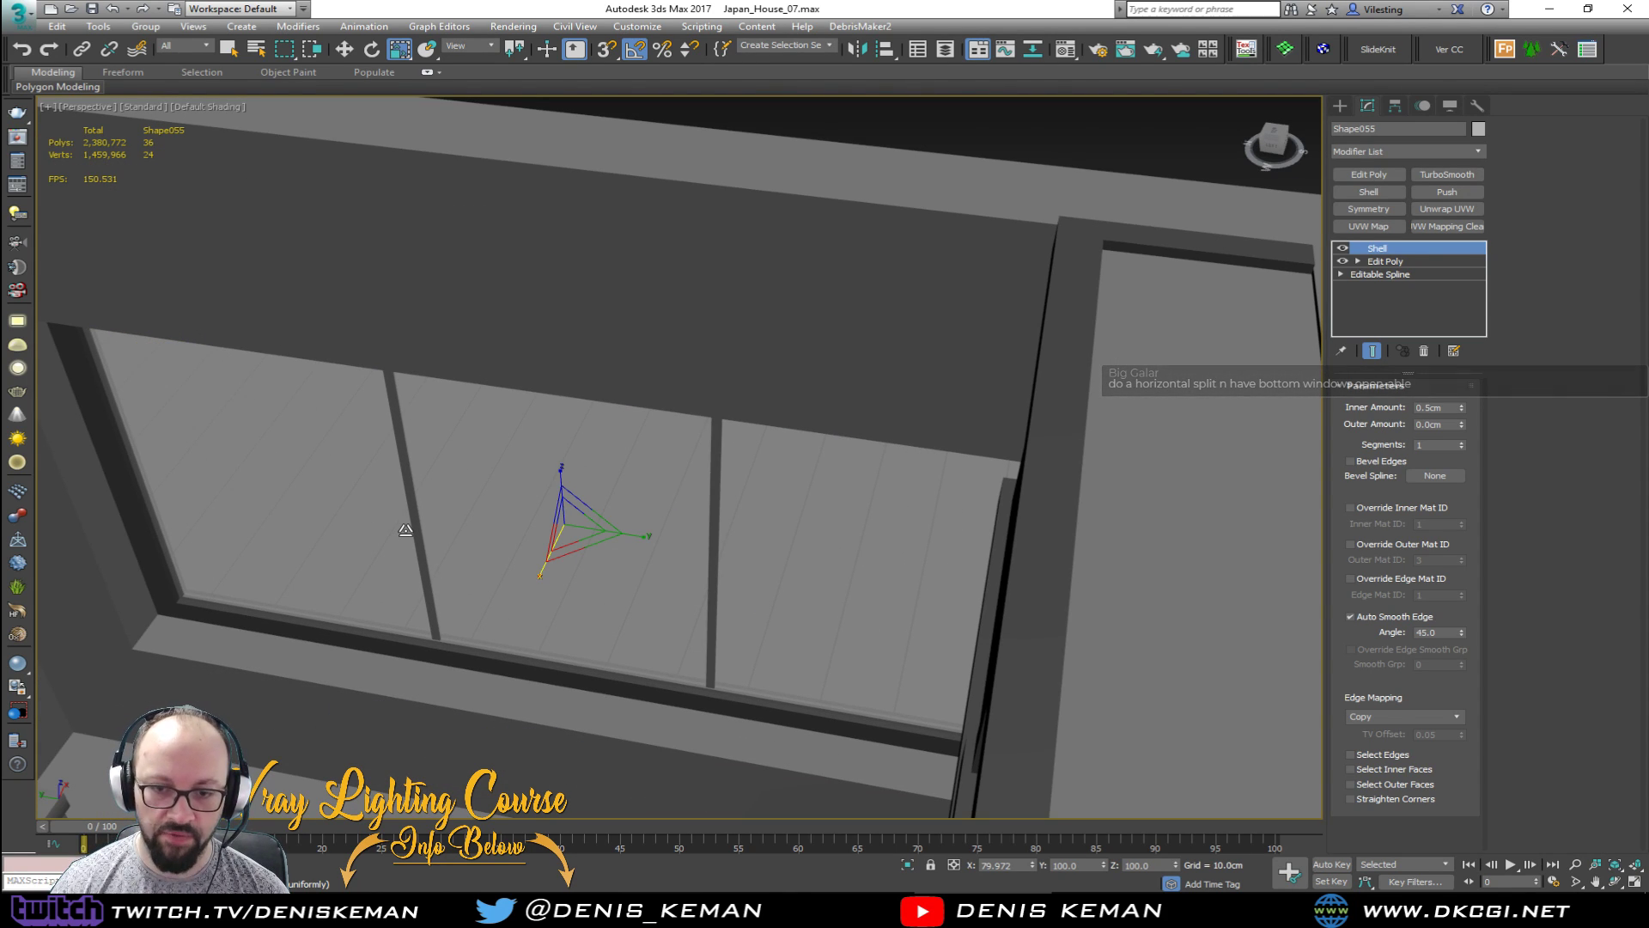
{"action": "middle_click_drag", "start_coordinate": [423, 602], "coordinate": [593, 394], "text": "alt"}
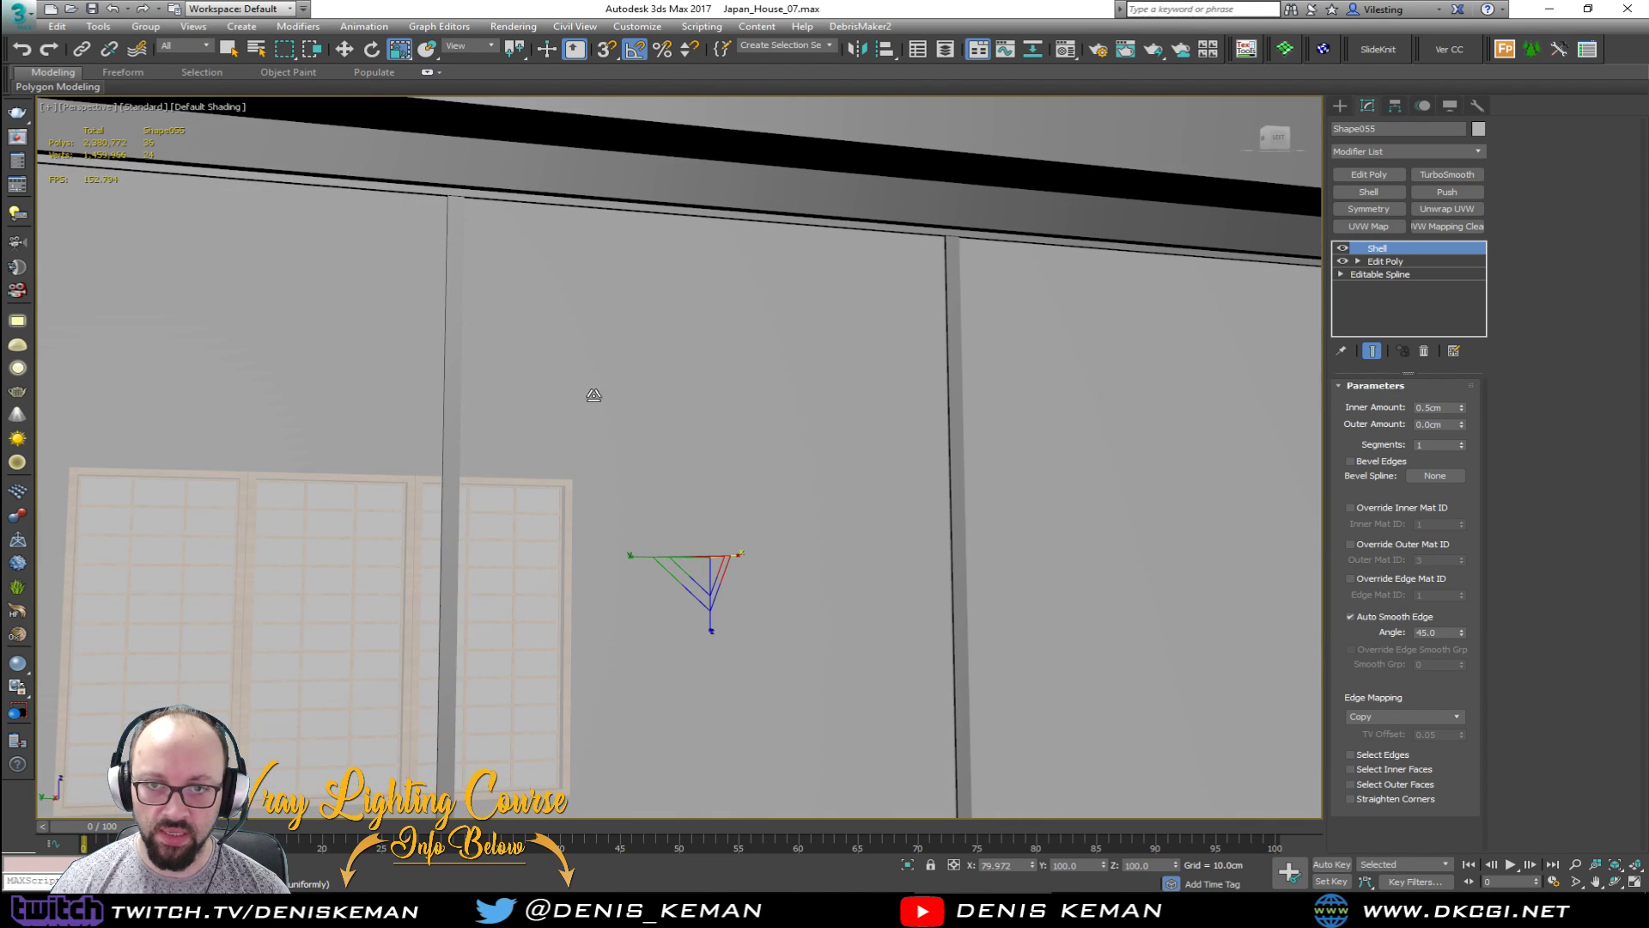
{"action": "middle_click_drag", "start_coordinate": [934, 292], "coordinate": [802, 325], "text": "alt"}
{"action": "scroll", "coordinate": [817, 298], "scroll_direction": "down", "scroll_amount": 3}
Step: Select the two vertical dividing bars as elements of the bar object and scale them wider along the window's length
{"action": "key", "text": "r"}
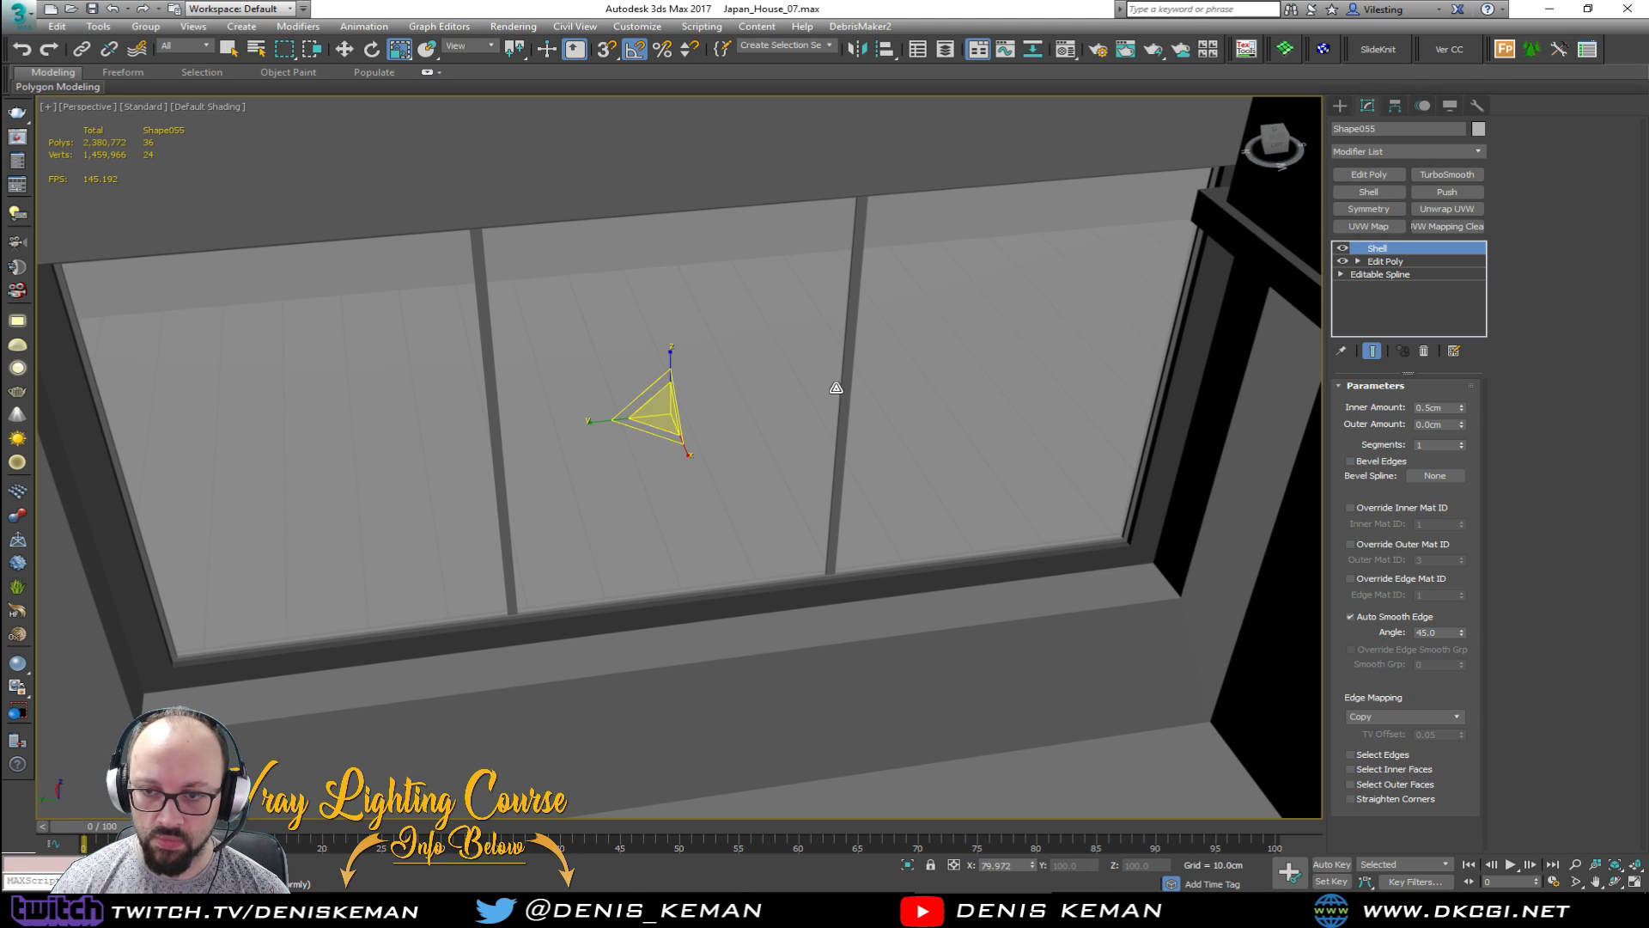
{"action": "left_click", "coordinate": [843, 389]}
{"action": "key", "text": "F4"}
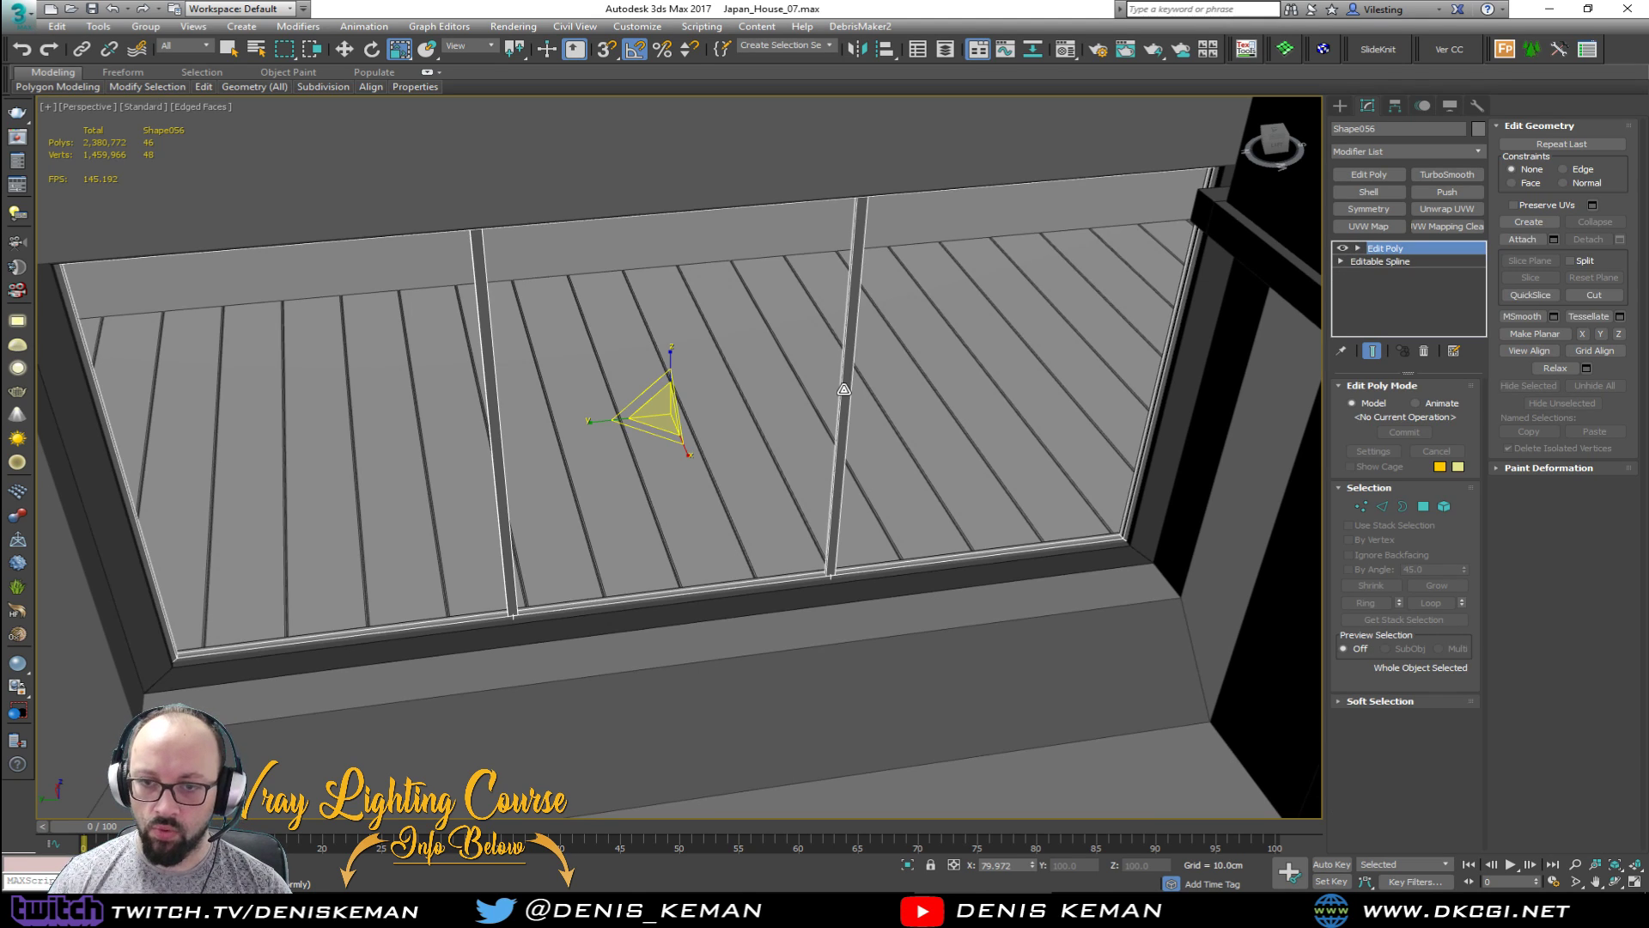
{"action": "left_click_drag", "start_coordinate": [613, 422], "coordinate": [588, 423]}
{"action": "key", "text": "ctrl+z"}
{"action": "middle_click_drag", "start_coordinate": [666, 413], "coordinate": [650, 432], "text": "alt"}
{"action": "left_click", "coordinate": [1445, 506]}
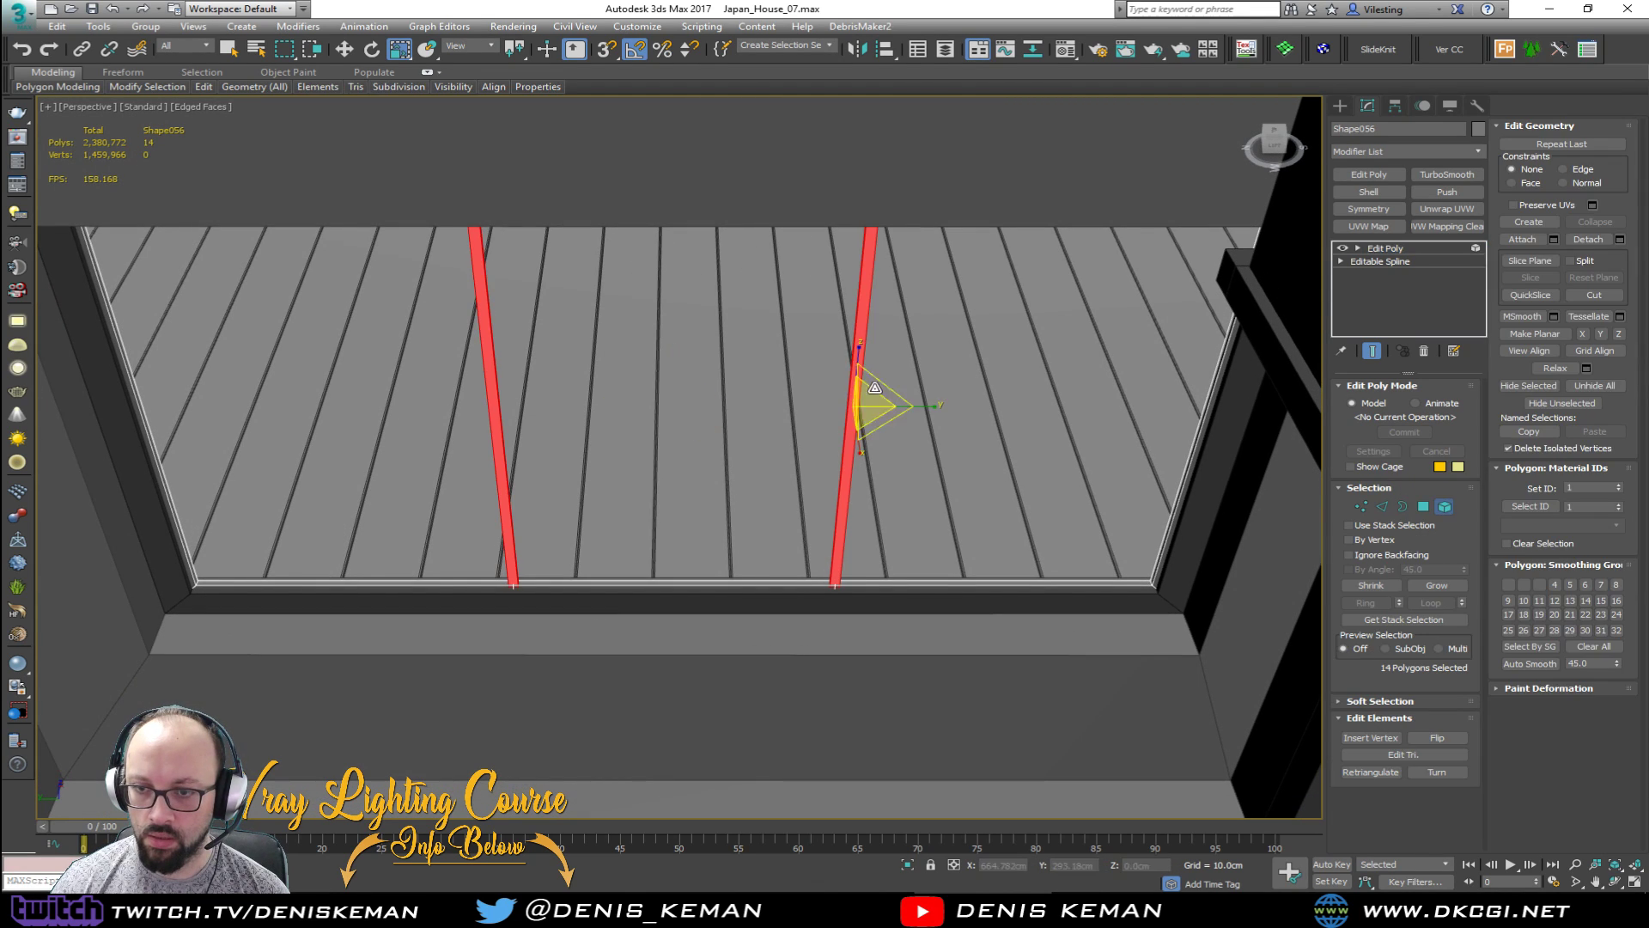
{"action": "left_click_drag", "start_coordinate": [932, 405], "coordinate": [1121, 409]}
{"action": "left_click", "coordinate": [1446, 507]}
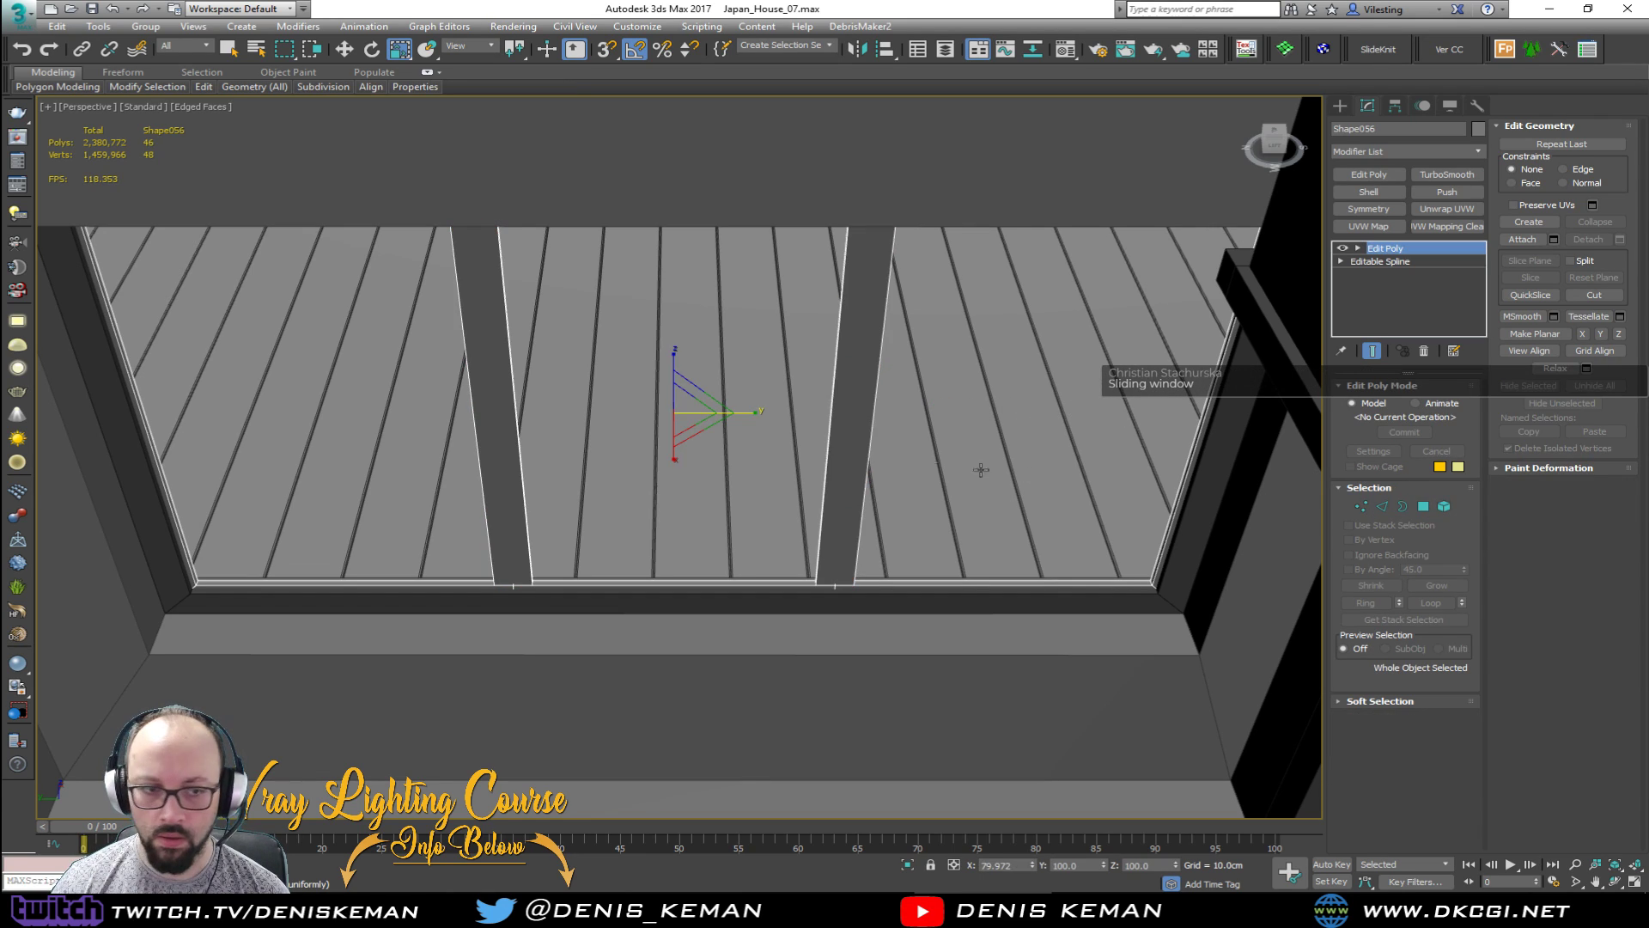
Step: Examine up close how the widened dividing bars meet the window frame, with edge display off and on
{"action": "key", "text": "F4"}
{"action": "mouse_move", "coordinate": [765, 435]}
{"action": "middle_mouse_down", "text": "alt"}
{"action": "mouse_move", "coordinate": [829, 446]}
{"action": "mouse_move", "coordinate": [755, 438]}
{"action": "mouse_move", "coordinate": [688, 390]}
{"action": "mouse_move", "coordinate": [781, 369]}
{"action": "mouse_move", "coordinate": [810, 402]}
{"action": "mouse_move", "coordinate": [802, 437]}
{"action": "mouse_move", "coordinate": [770, 457]}
{"action": "middle_mouse_up", "text": "alt"}
{"action": "scroll", "coordinate": [730, 438], "scroll_direction": "up", "scroll_amount": 3}
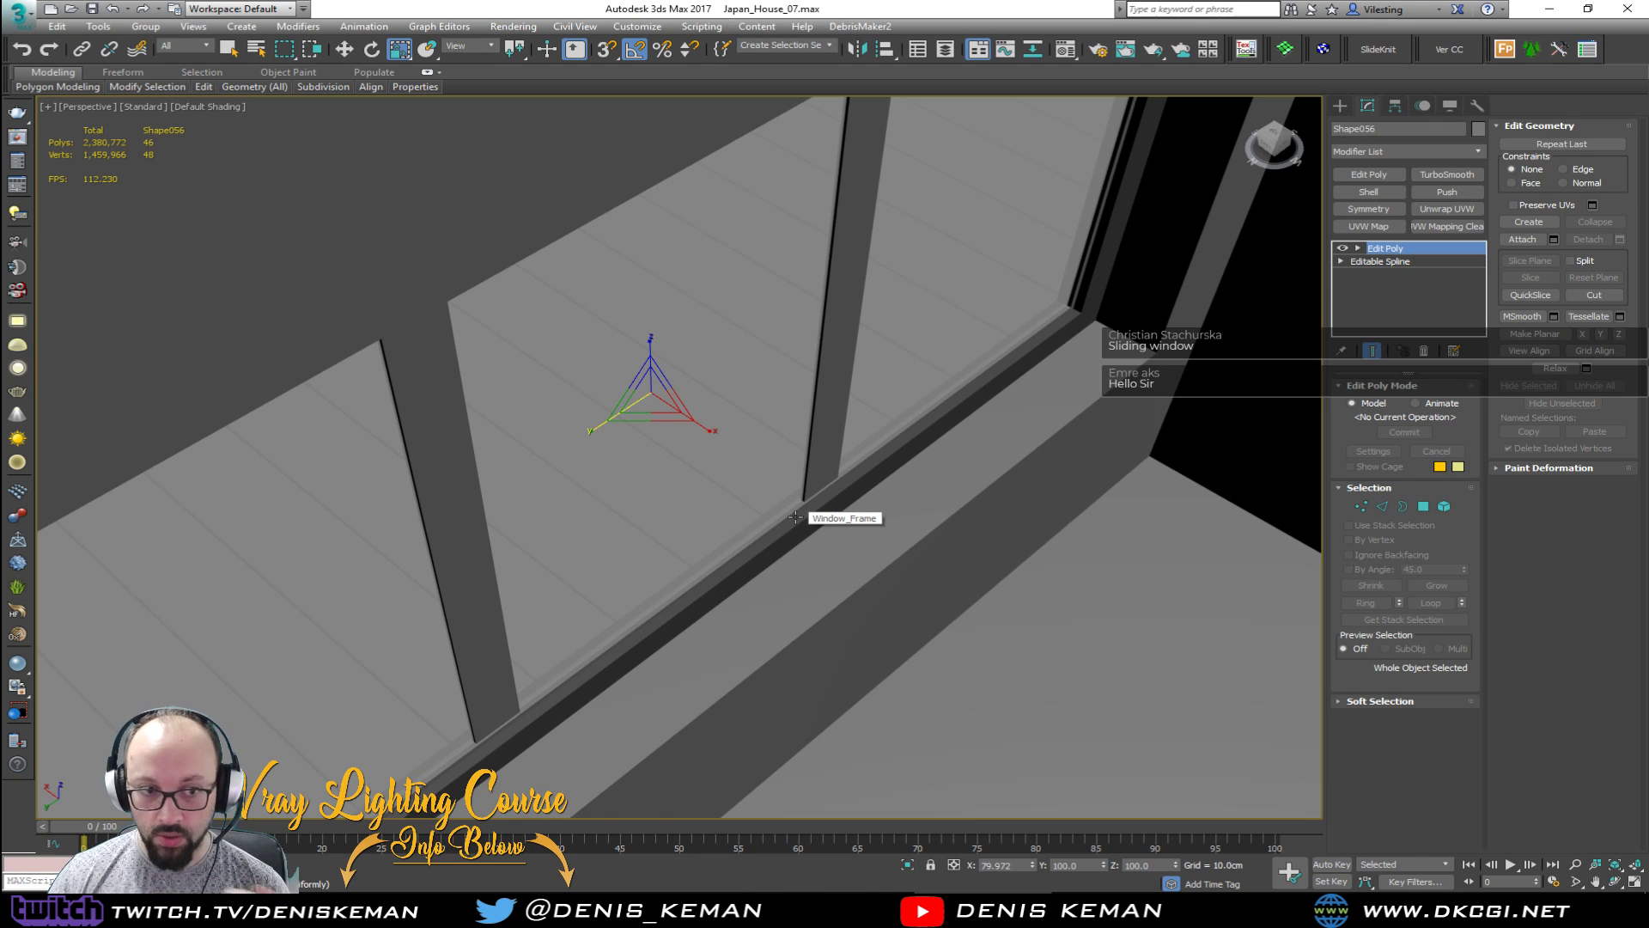
{"action": "scroll", "coordinate": [781, 569], "scroll_direction": "up", "scroll_amount": 3}
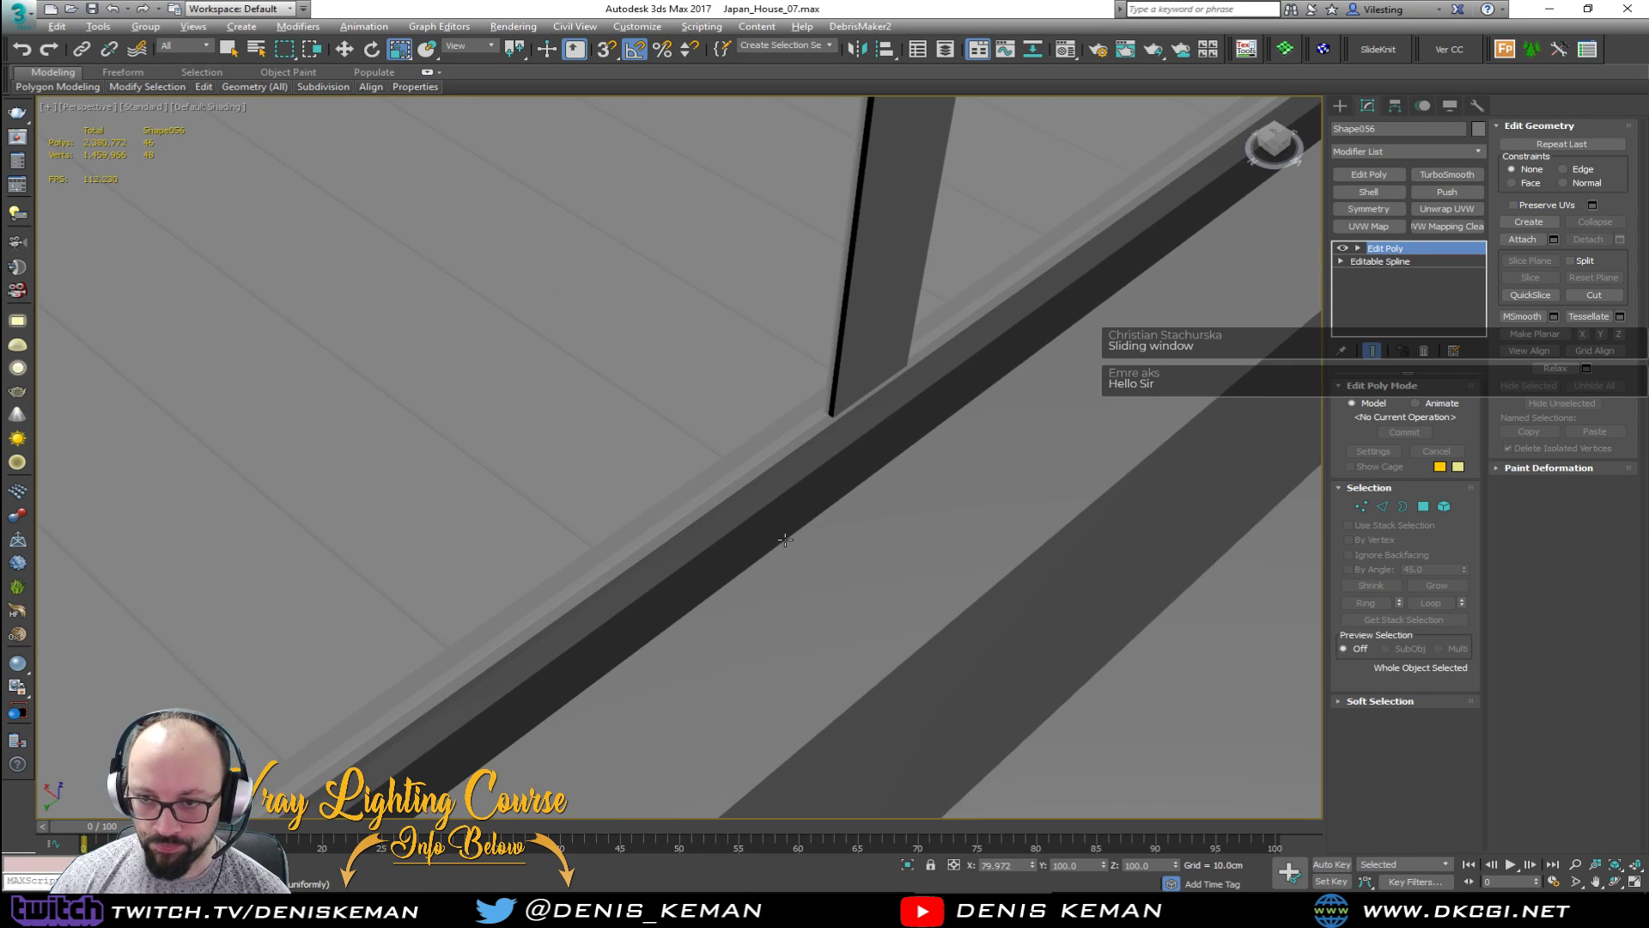
{"action": "middle_click_drag", "start_coordinate": [786, 541], "coordinate": [853, 525], "text": "alt"}
{"action": "key", "text": "F4"}
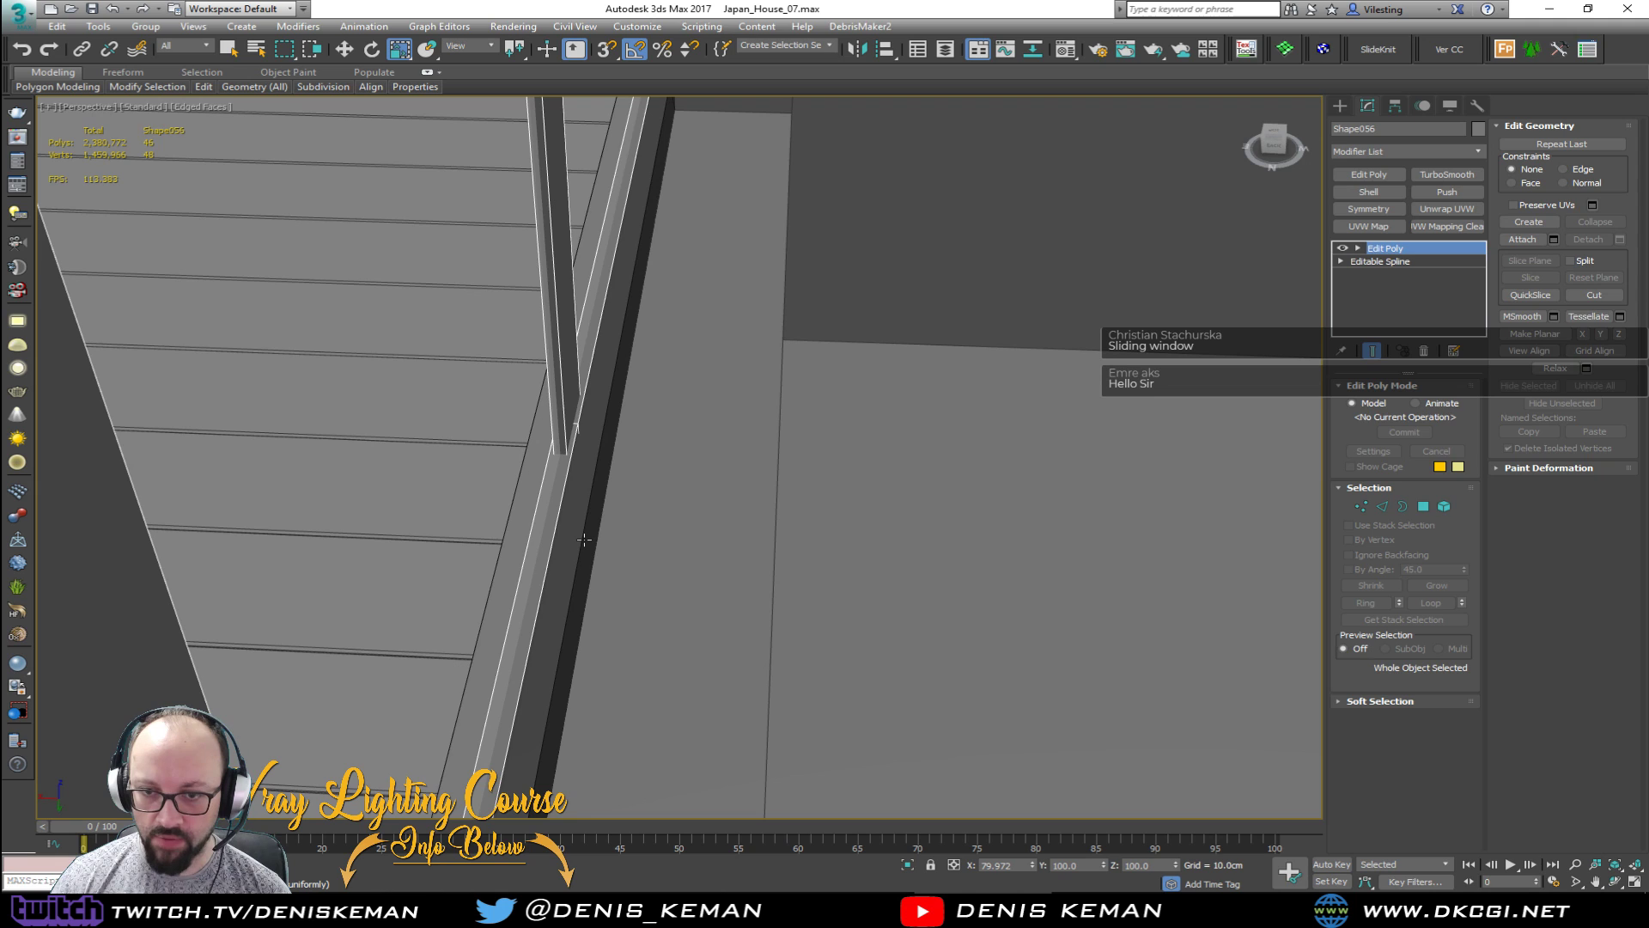
Step: Isolate the outer window frame and connect the ring of edges across its inner face with one segment
{"action": "left_click", "coordinate": [584, 539]}
{"action": "middle_click_drag", "start_coordinate": [584, 540], "coordinate": [748, 534], "text": "alt"}
{"action": "scroll", "coordinate": [748, 534], "scroll_direction": "down", "scroll_amount": 5}
{"action": "key", "text": "alt+q"}
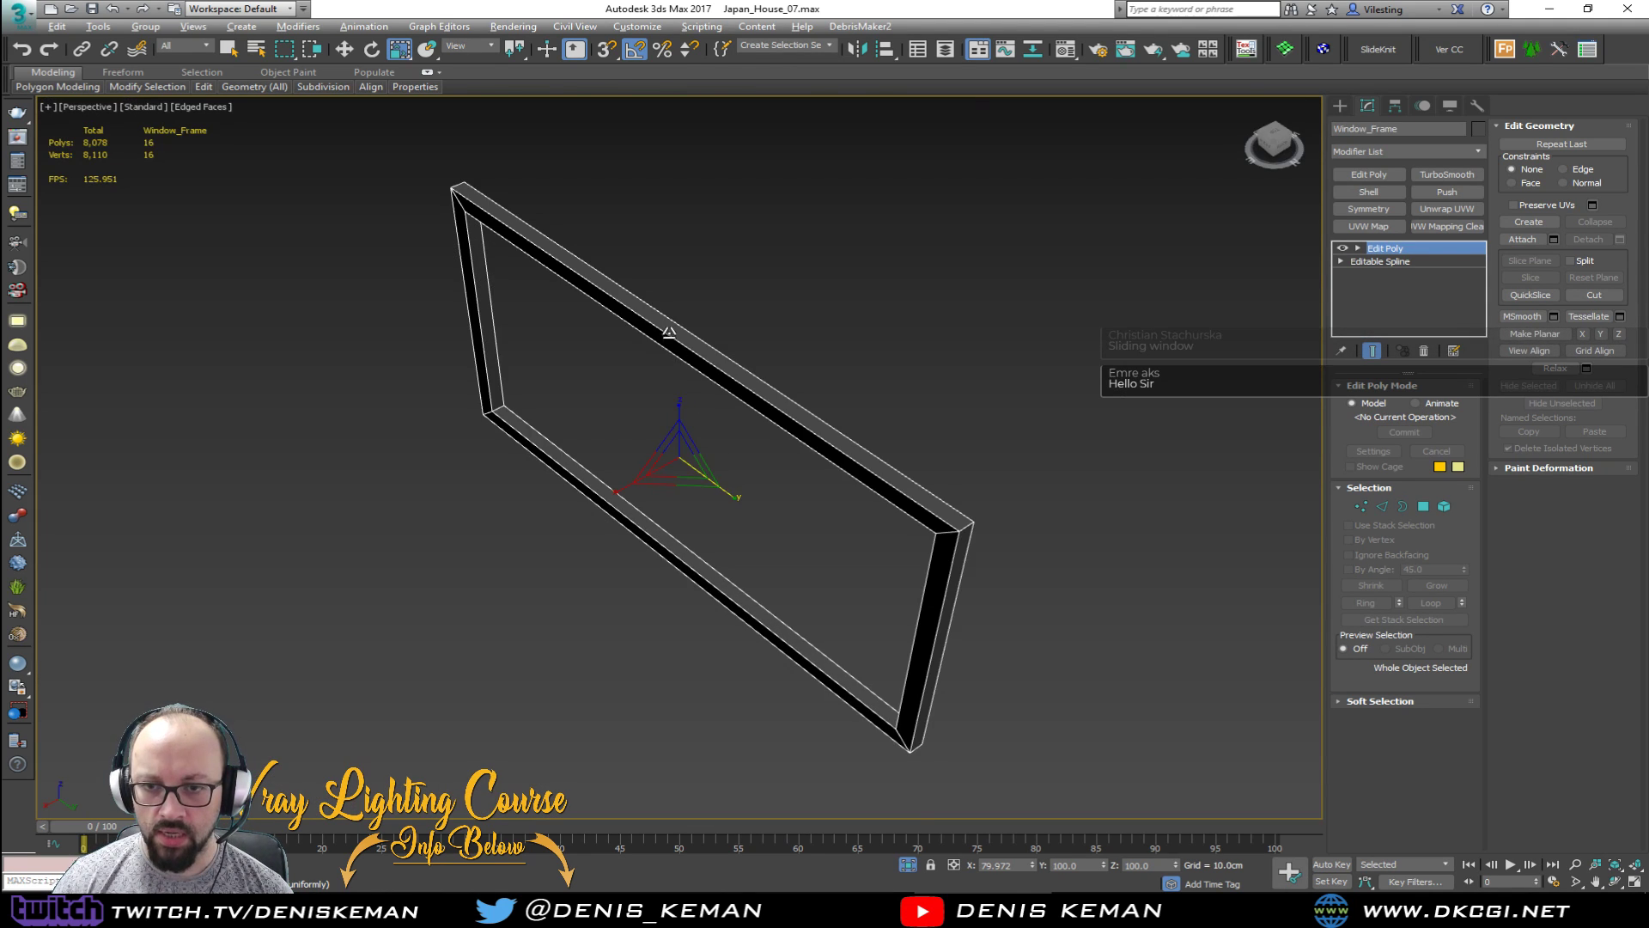
{"action": "middle_click_drag", "start_coordinate": [667, 335], "coordinate": [660, 402]}
{"action": "scroll", "coordinate": [498, 486], "scroll_direction": "up", "scroll_amount": 5}
{"action": "key", "text": "2"}
{"action": "double_click", "coordinate": [493, 507]}
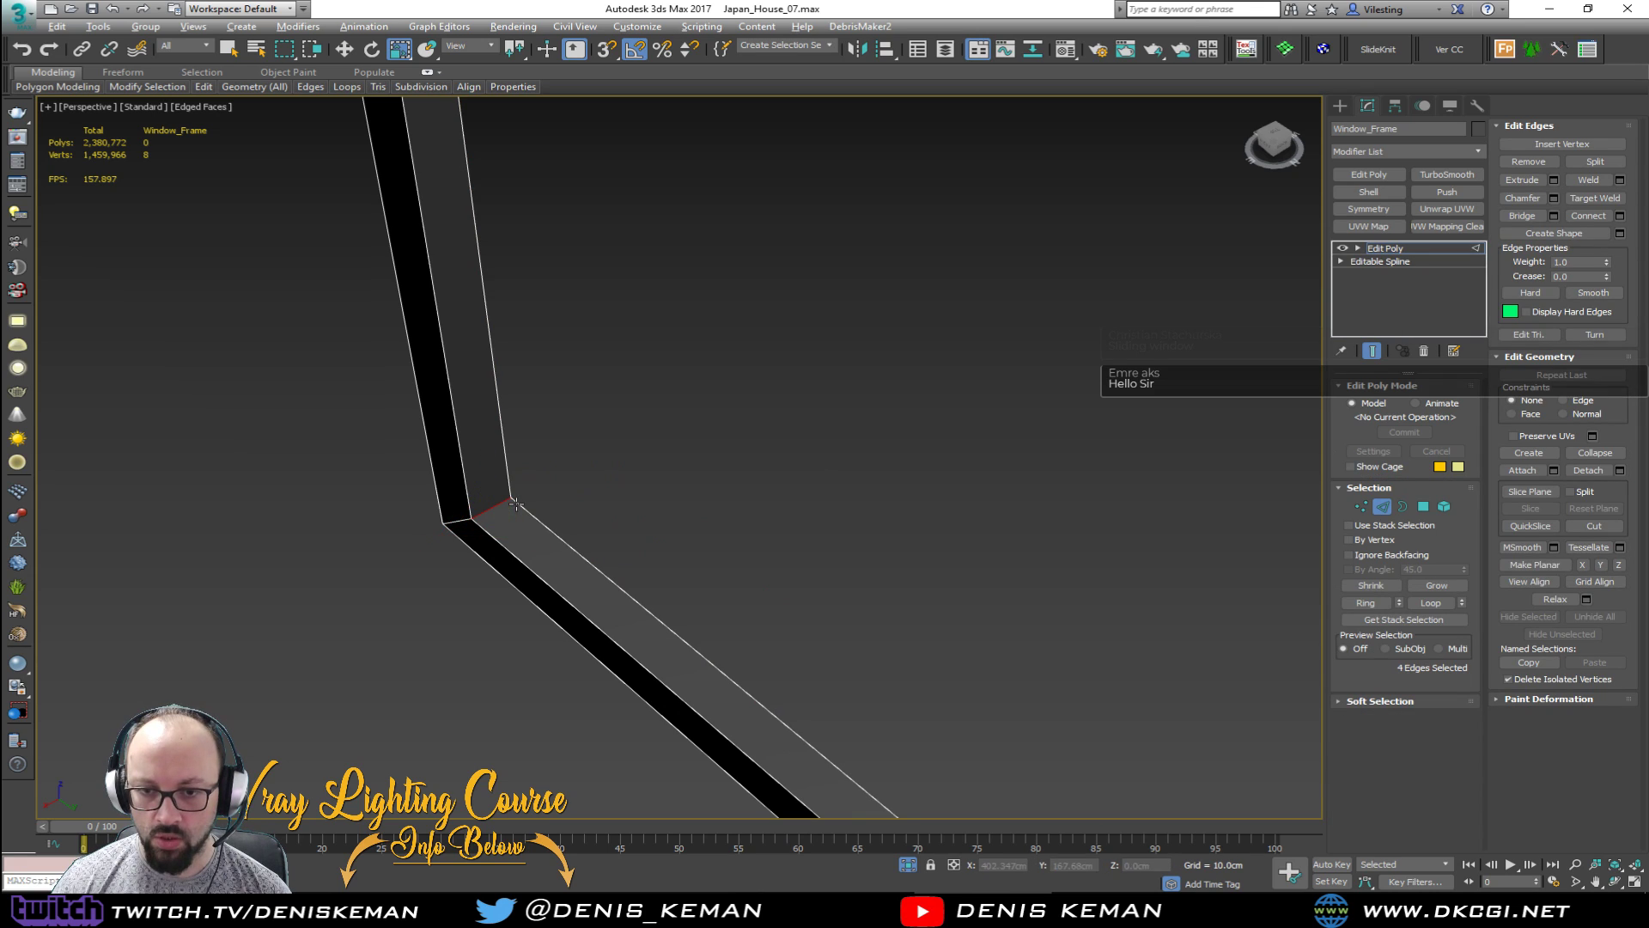
{"action": "left_click", "coordinate": [1620, 216]}
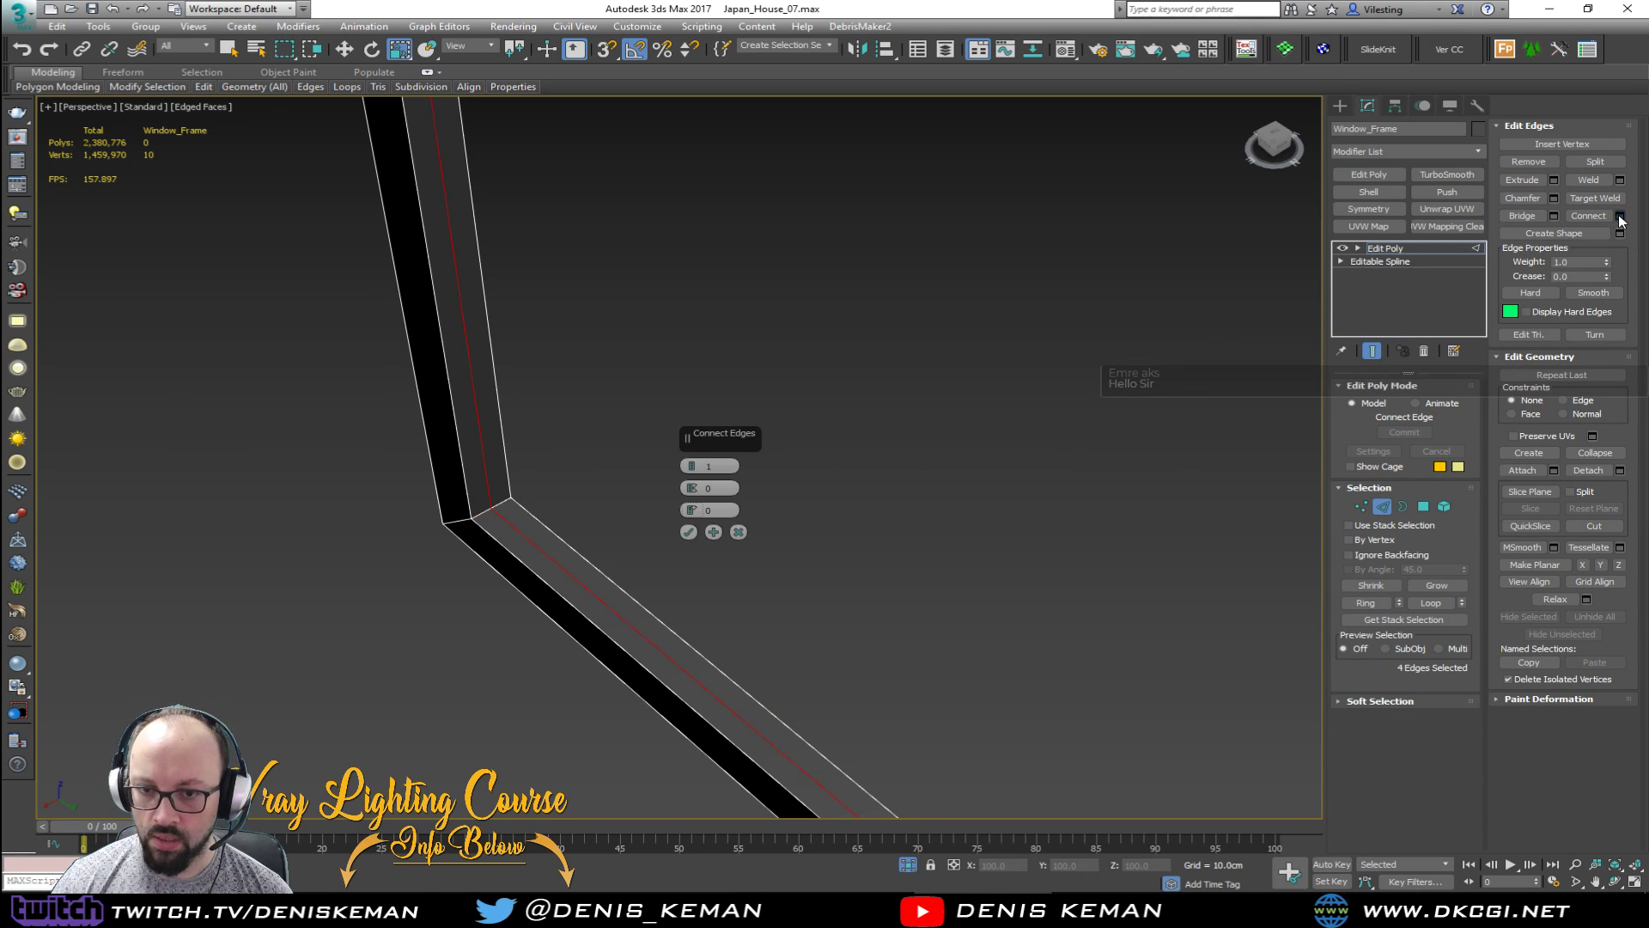
{"action": "left_click", "coordinate": [688, 532]}
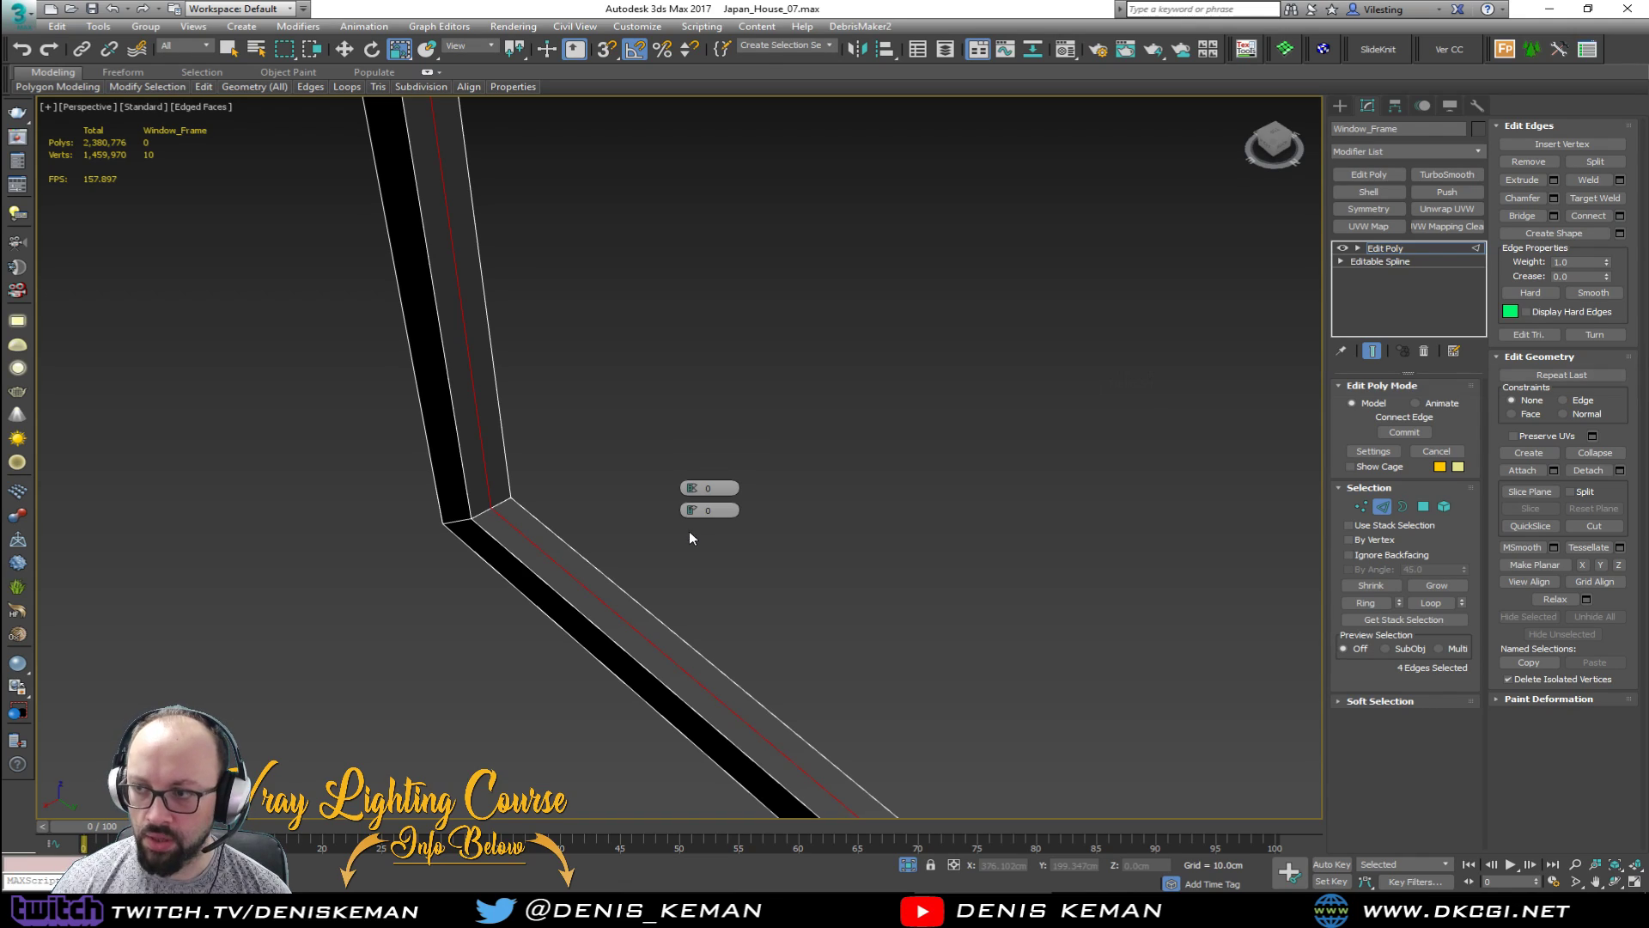
Step: Chamfer the new edge loop on the frame's inner face by 2.5 cm
{"action": "left_click", "coordinate": [1554, 198]}
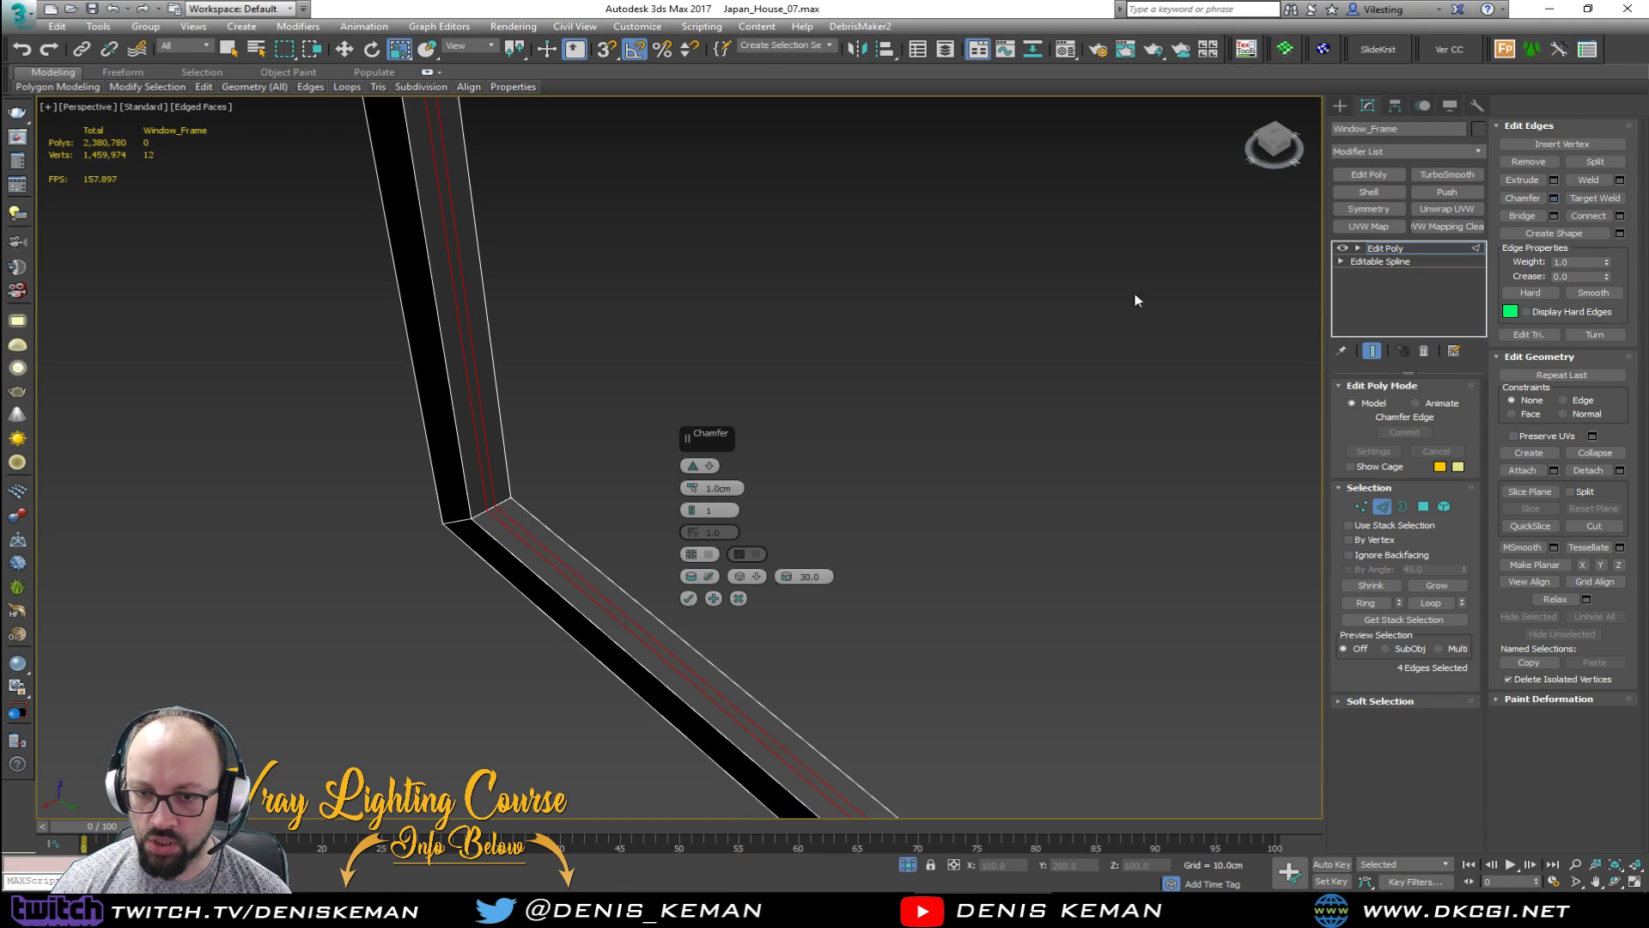
{"action": "mouse_move", "coordinate": [692, 488]}
{"action": "left_mouse_down"}
{"action": "mouse_move", "coordinate": [695, 471]}
{"action": "mouse_move", "coordinate": [706, 487]}
{"action": "left_mouse_up"}
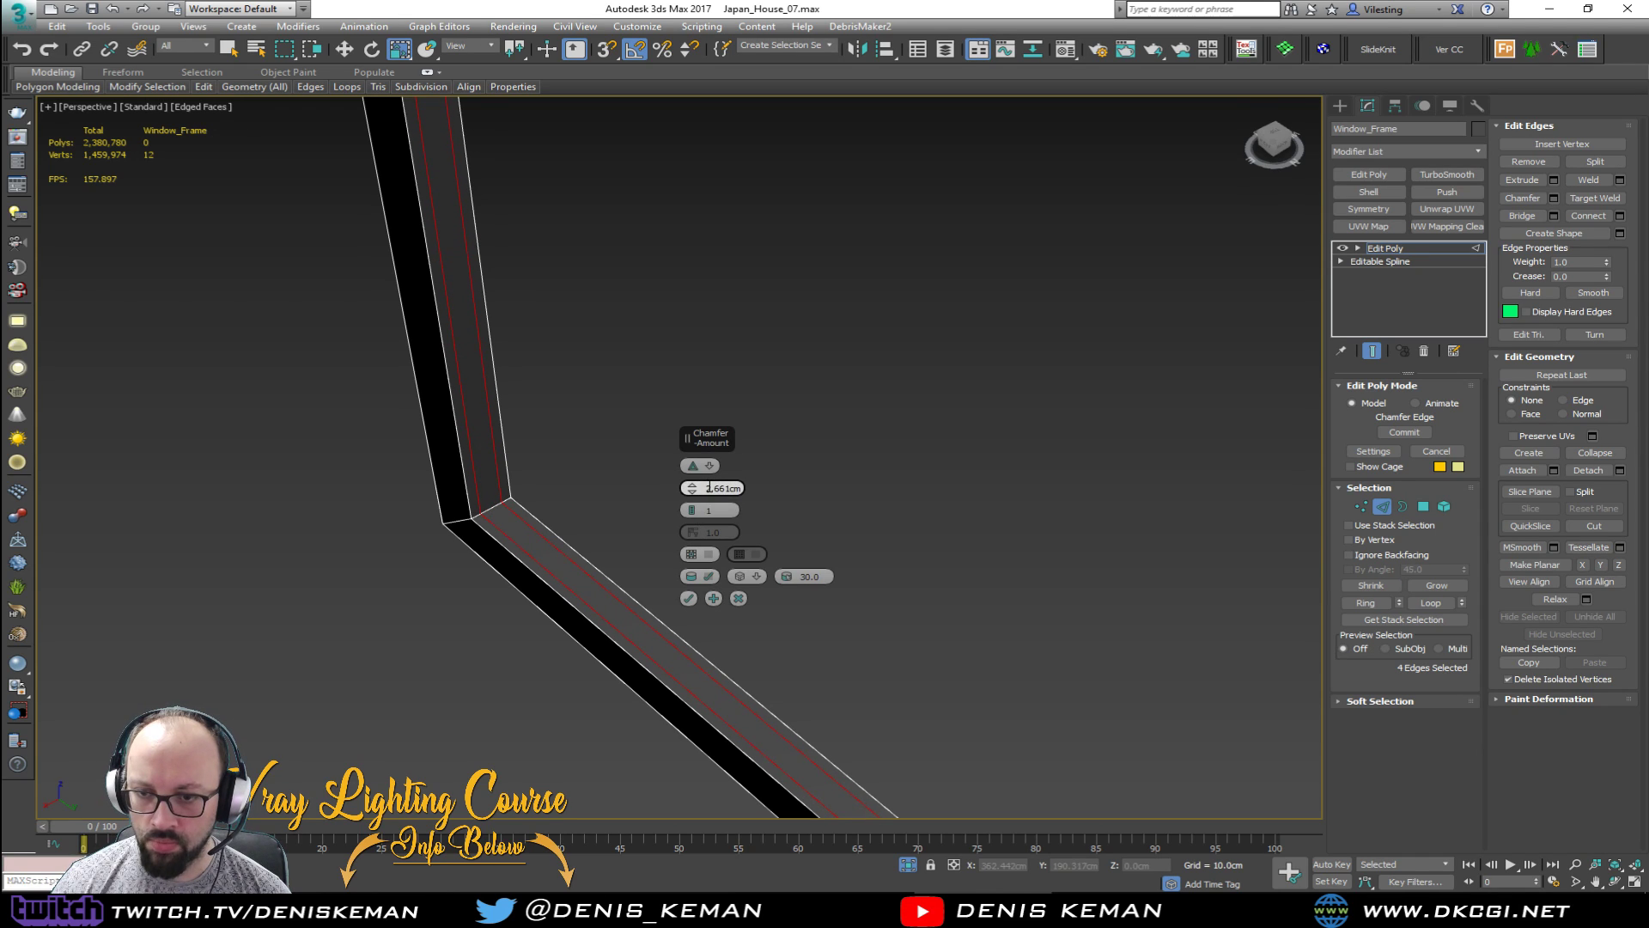
{"action": "double_click", "coordinate": [707, 487]}
{"action": "type", "text": "2.5cm"}
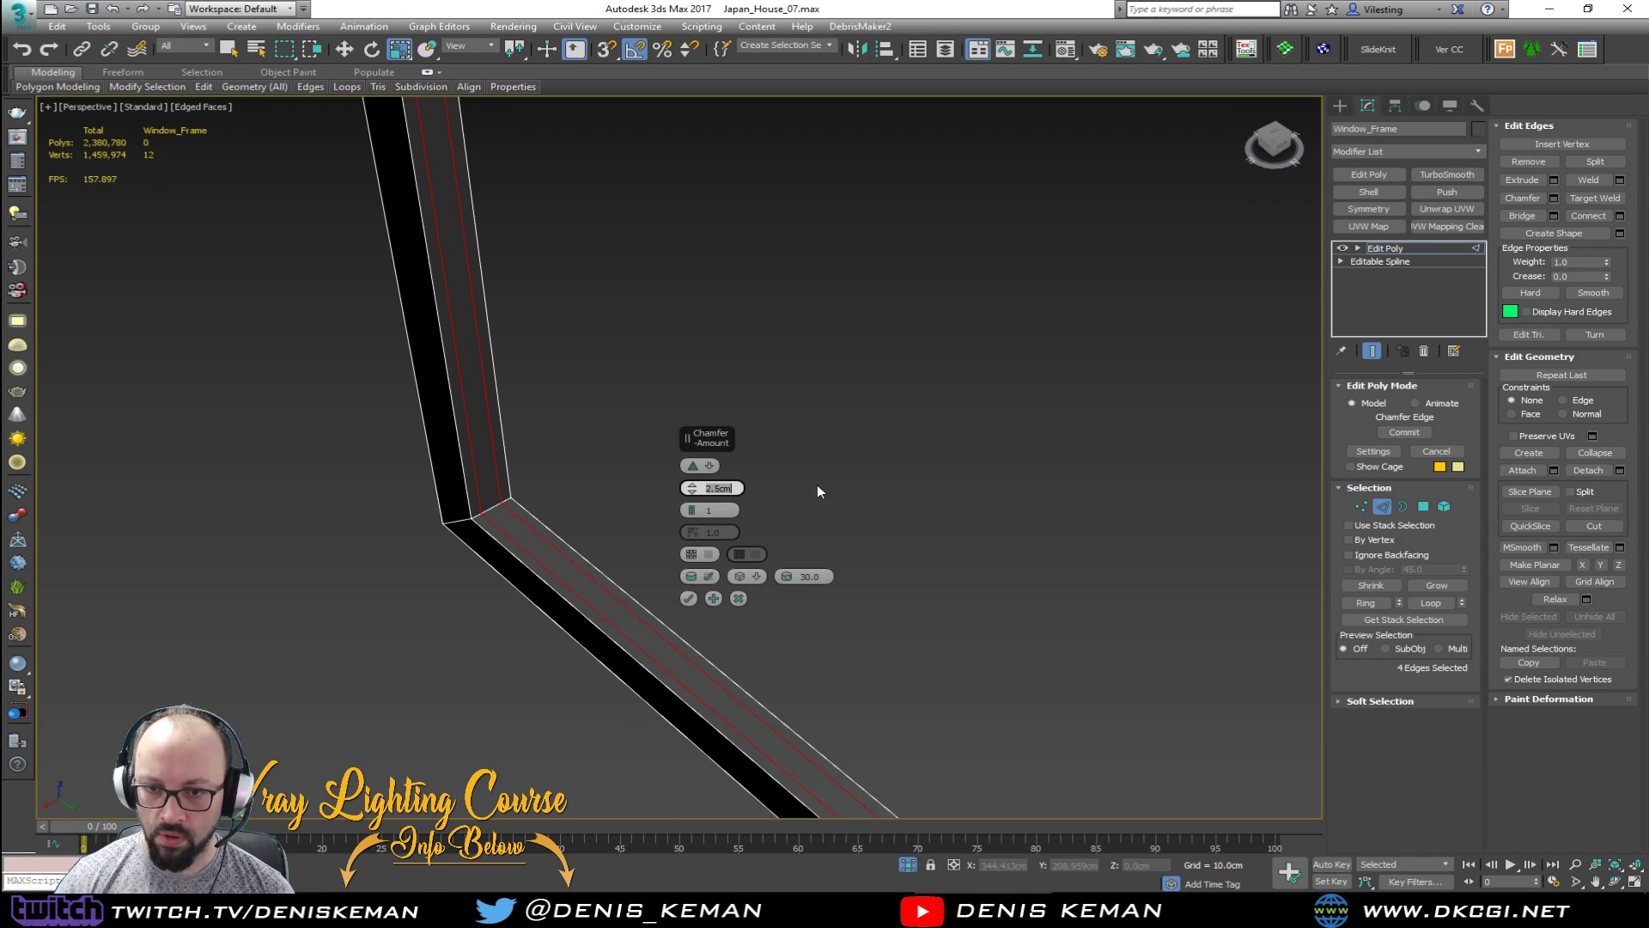
{"action": "left_click", "coordinate": [689, 598]}
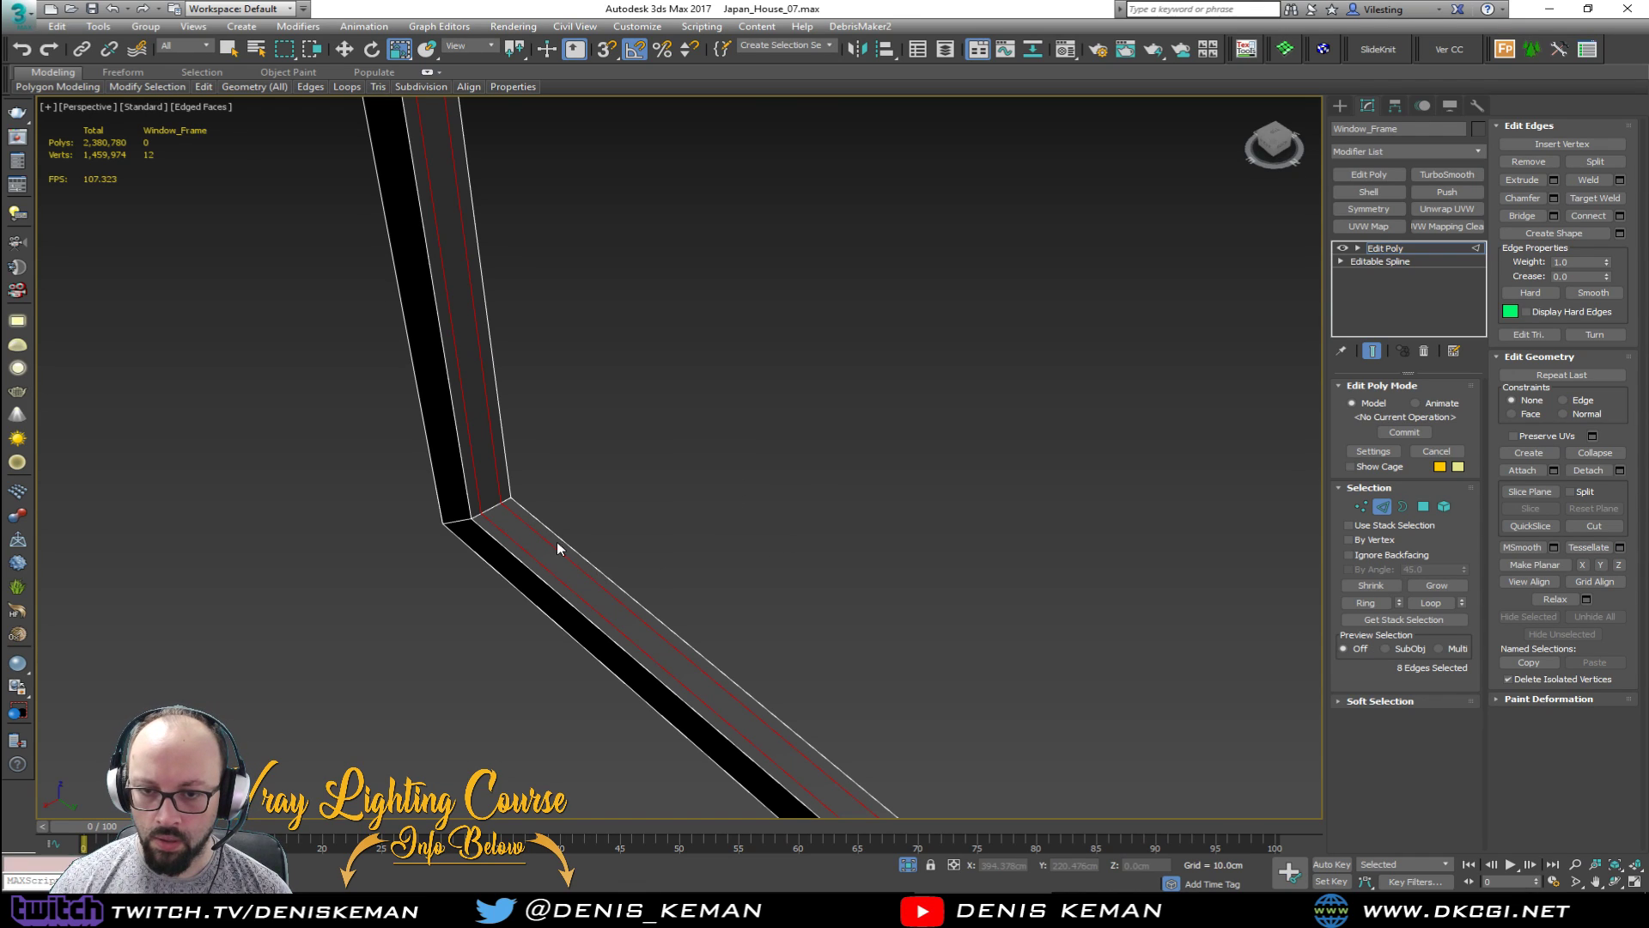
Step: Select the four strip polygons between the chamfered loops and extrude them -3 cm along local normals to form a groove
{"action": "key", "text": "alt+r"}
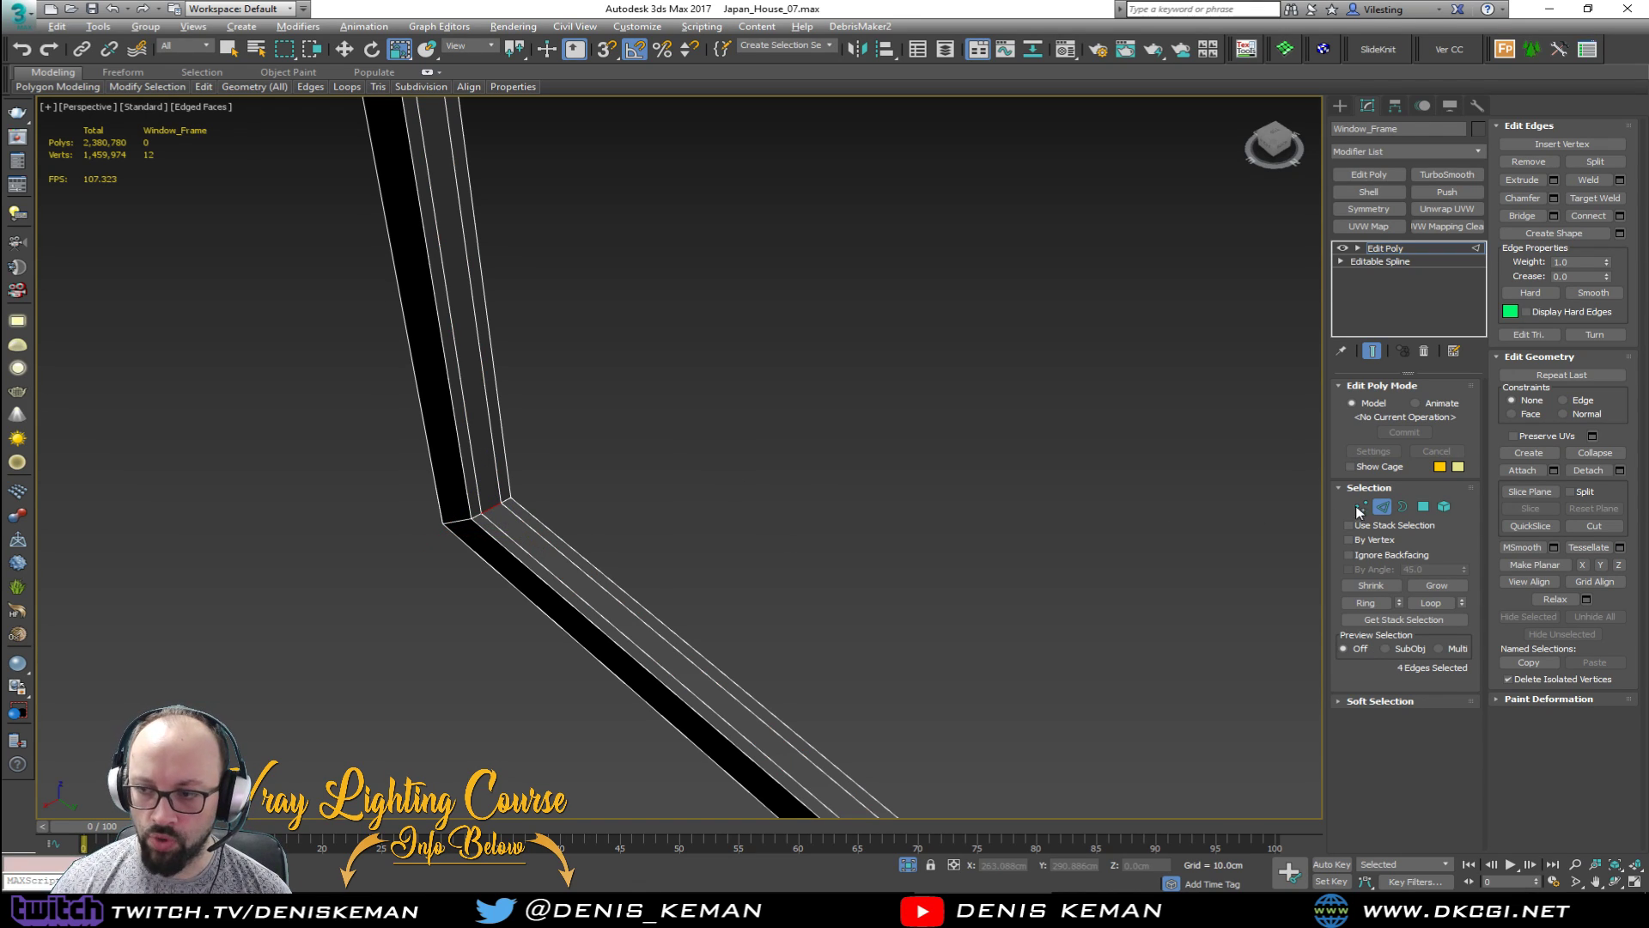
{"action": "left_click", "coordinate": [1422, 506], "text": "ctrl"}
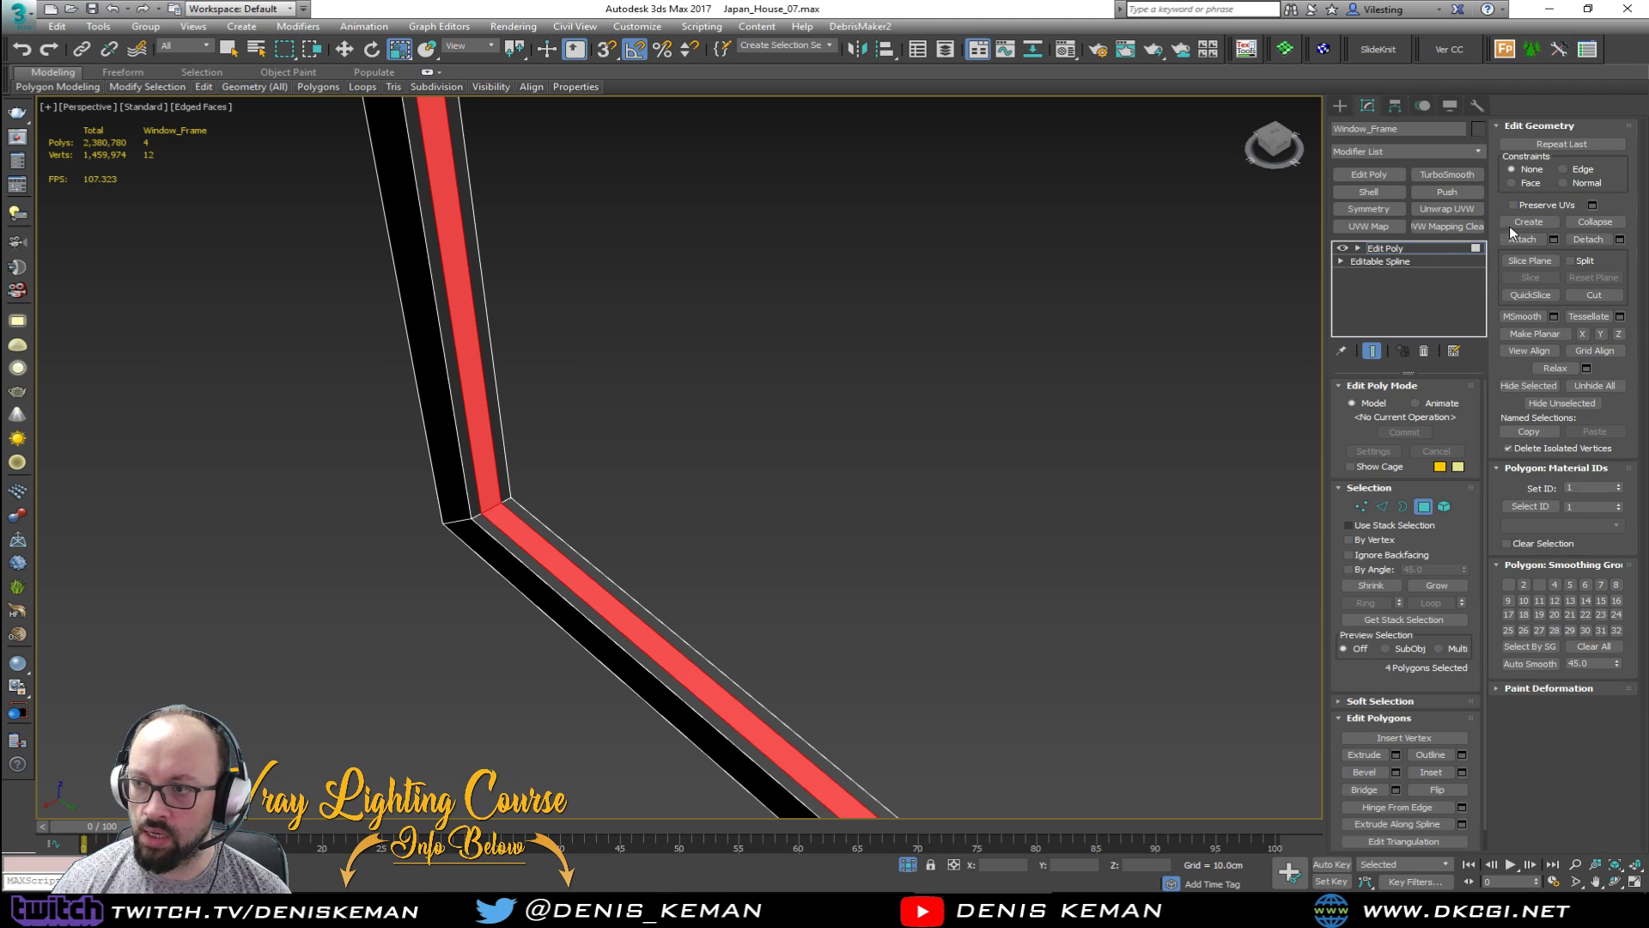
{"action": "left_click", "coordinate": [1396, 754]}
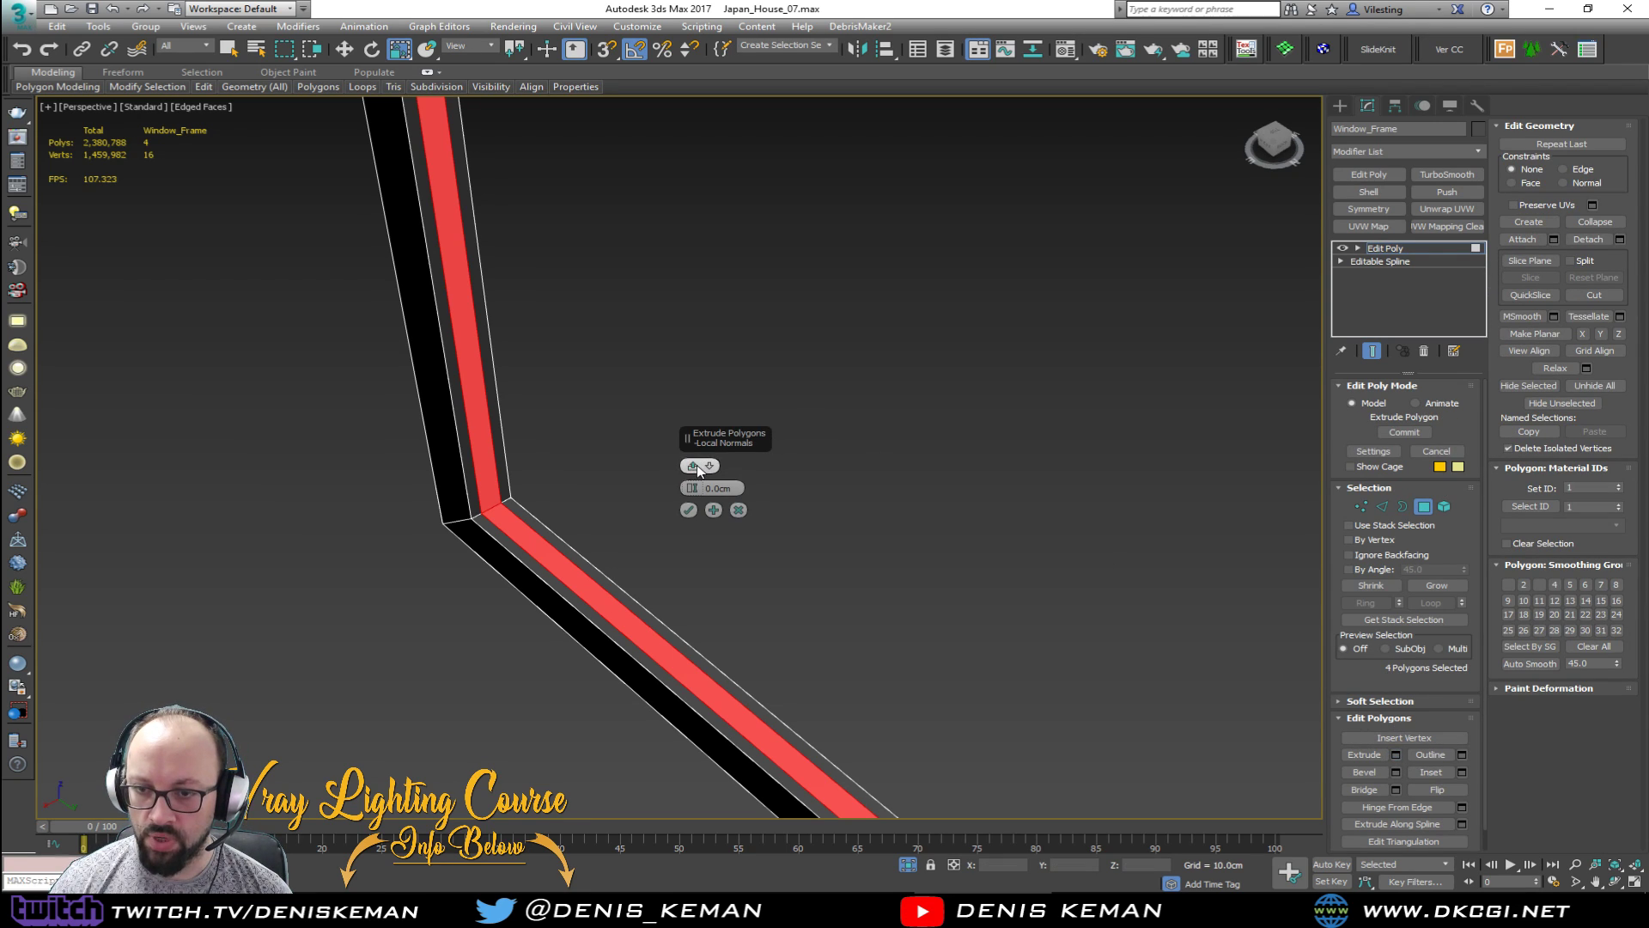
{"action": "left_click_drag", "start_coordinate": [692, 488], "coordinate": [831, 488]}
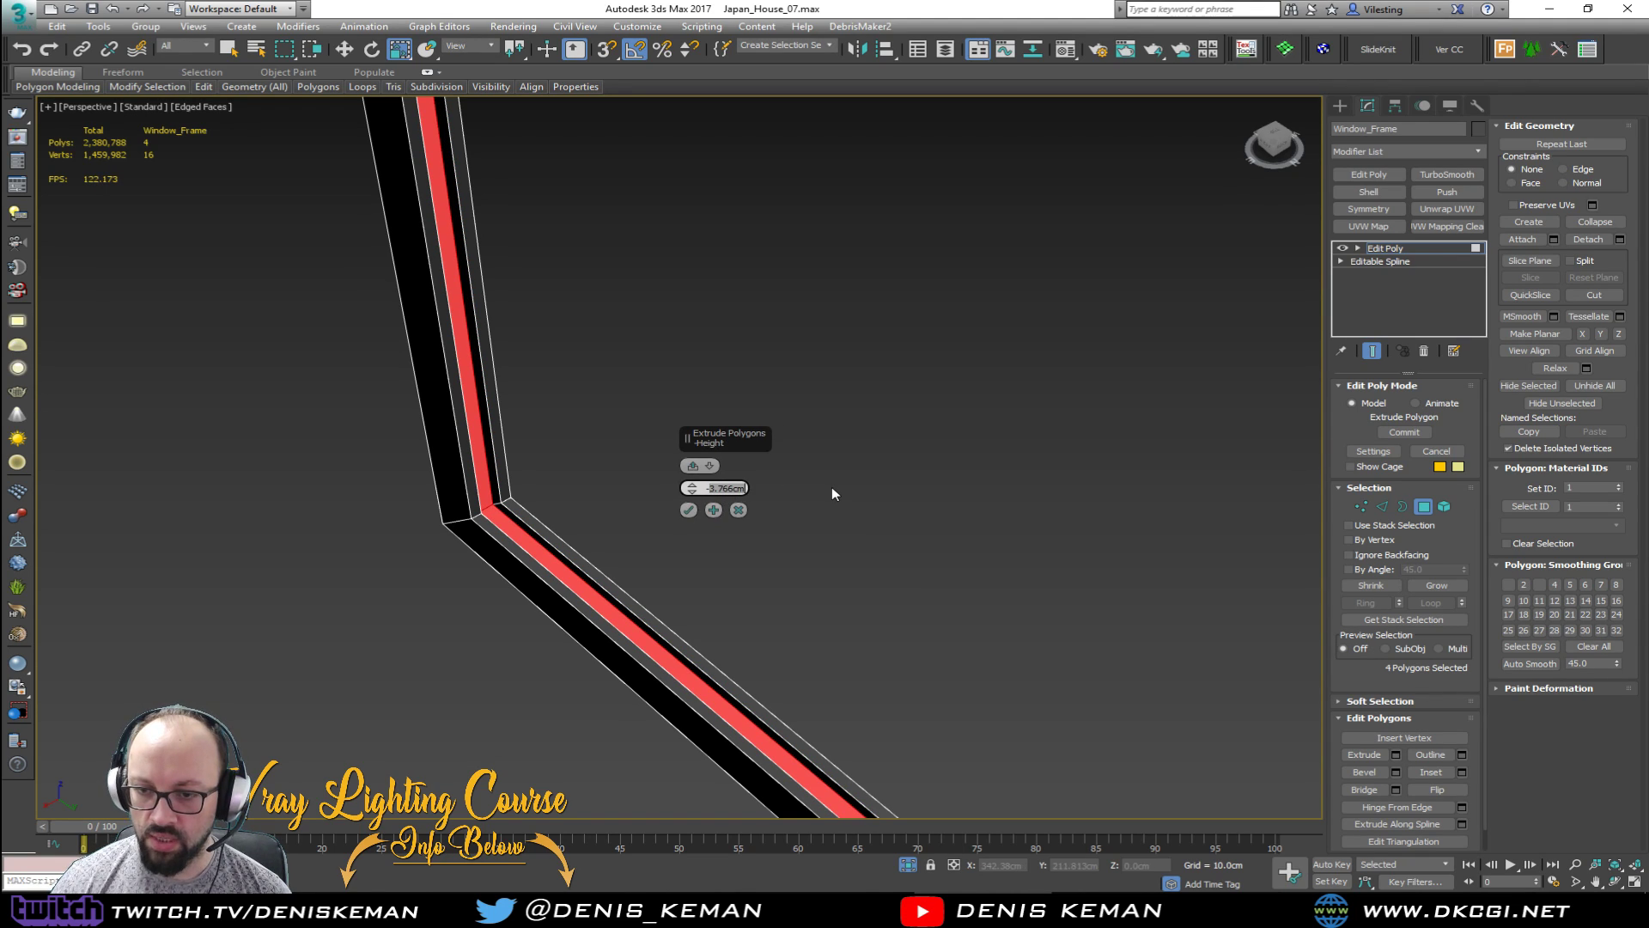
{"action": "type", "text": "3"}
{"action": "key", "text": "Return"}
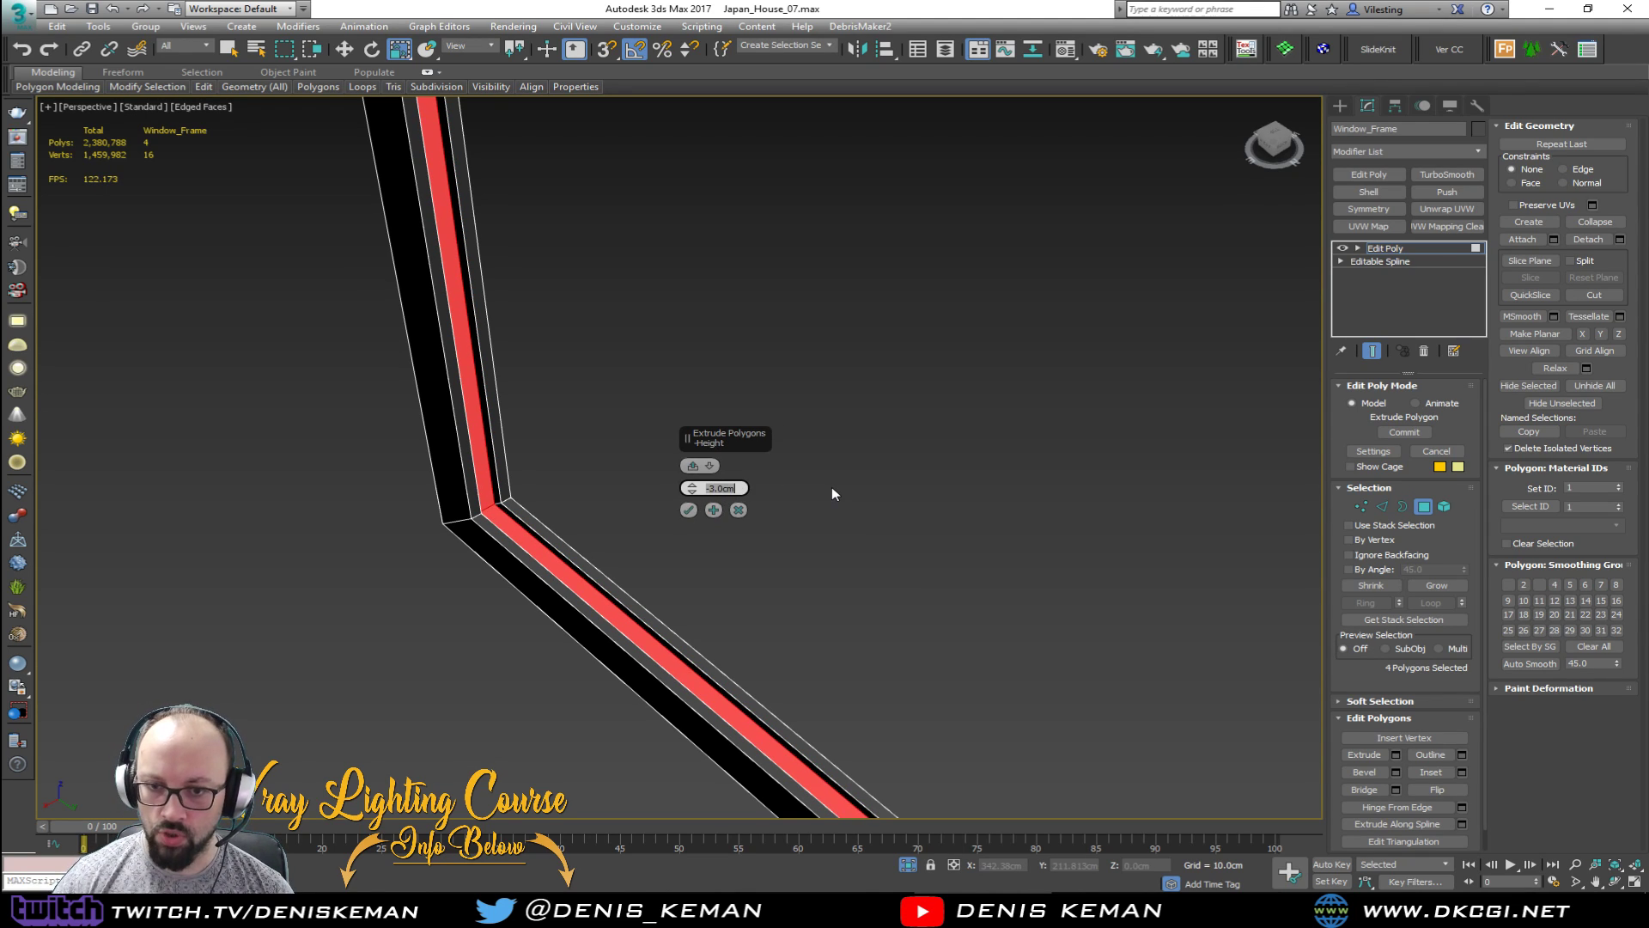
{"action": "left_click", "coordinate": [693, 512]}
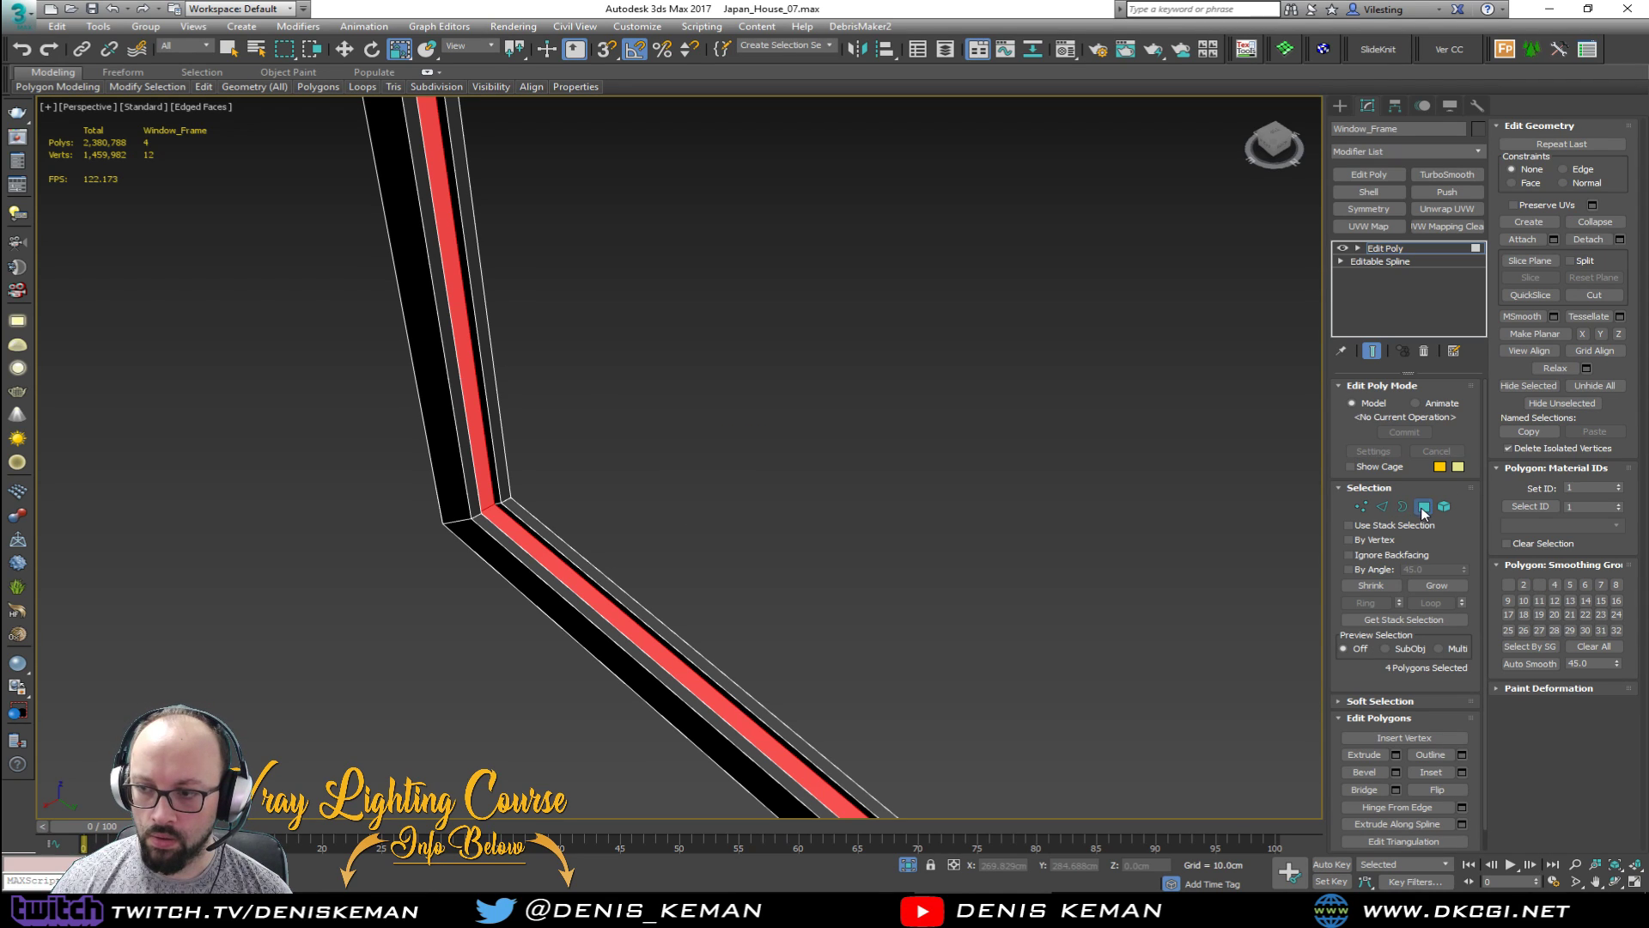
Step: Check the frame's groove with the edge display off and exit isolation
{"action": "left_click", "coordinate": [953, 416]}
{"action": "key", "text": "F4"}
{"action": "mouse_move", "coordinate": [687, 415]}
{"action": "middle_mouse_down", "text": "alt"}
{"action": "mouse_move", "coordinate": [715, 414]}
{"action": "mouse_move", "coordinate": [630, 397]}
{"action": "mouse_move", "coordinate": [727, 408]}
{"action": "middle_mouse_up", "text": "alt"}
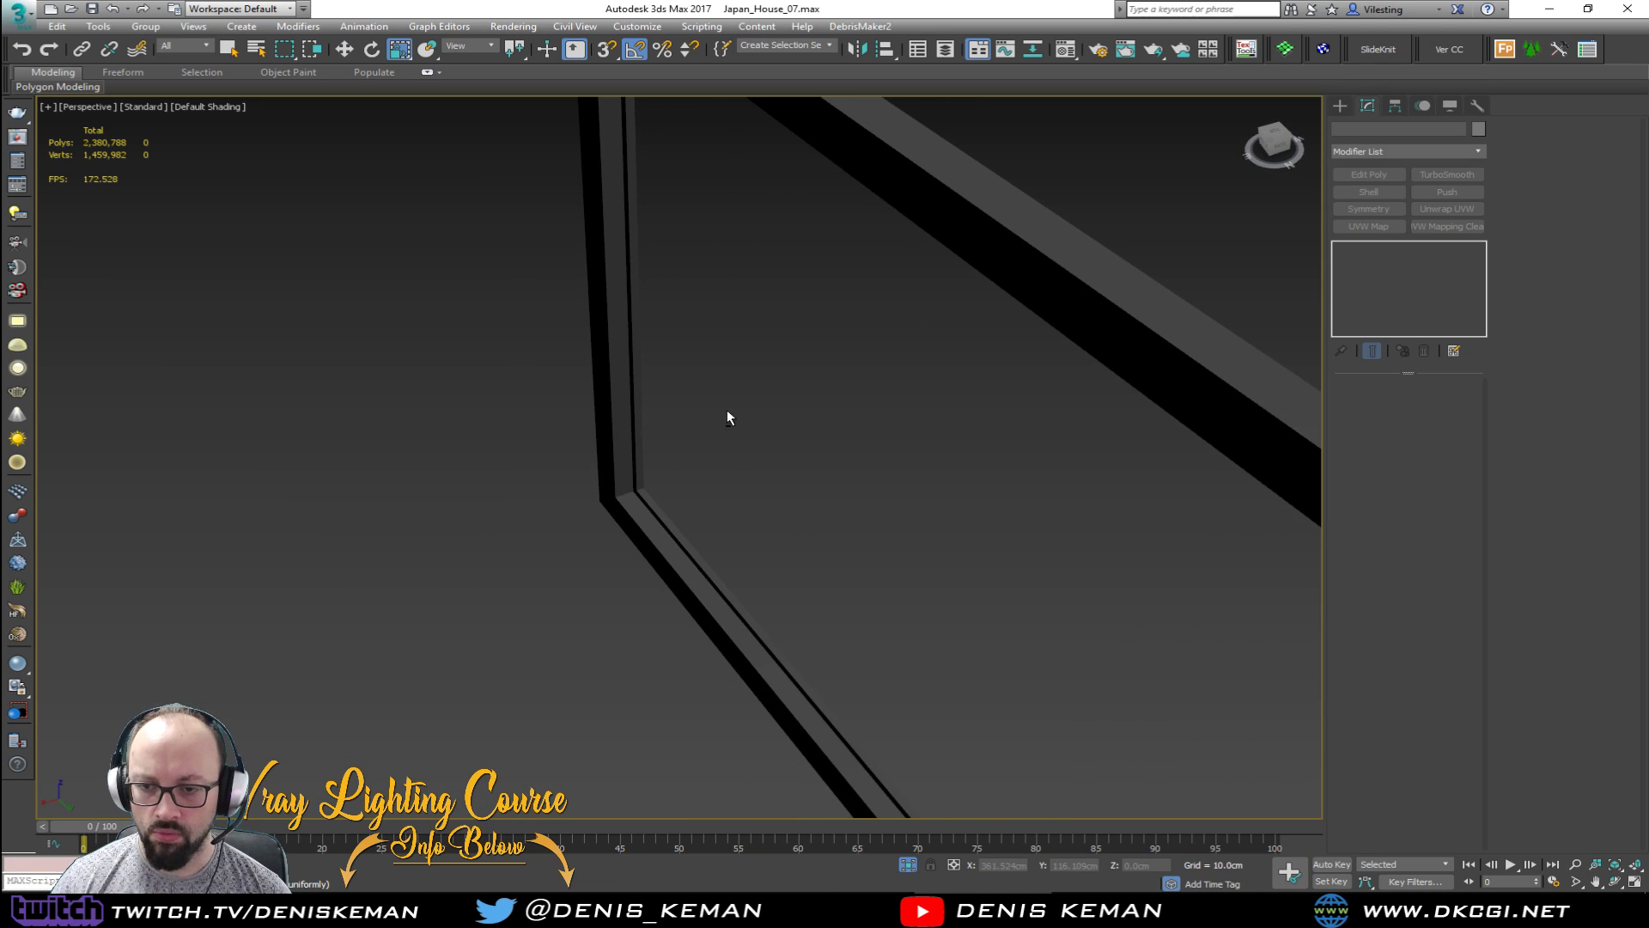
{"action": "right_click", "coordinate": [785, 494]}
{"action": "left_click", "coordinate": [831, 378]}
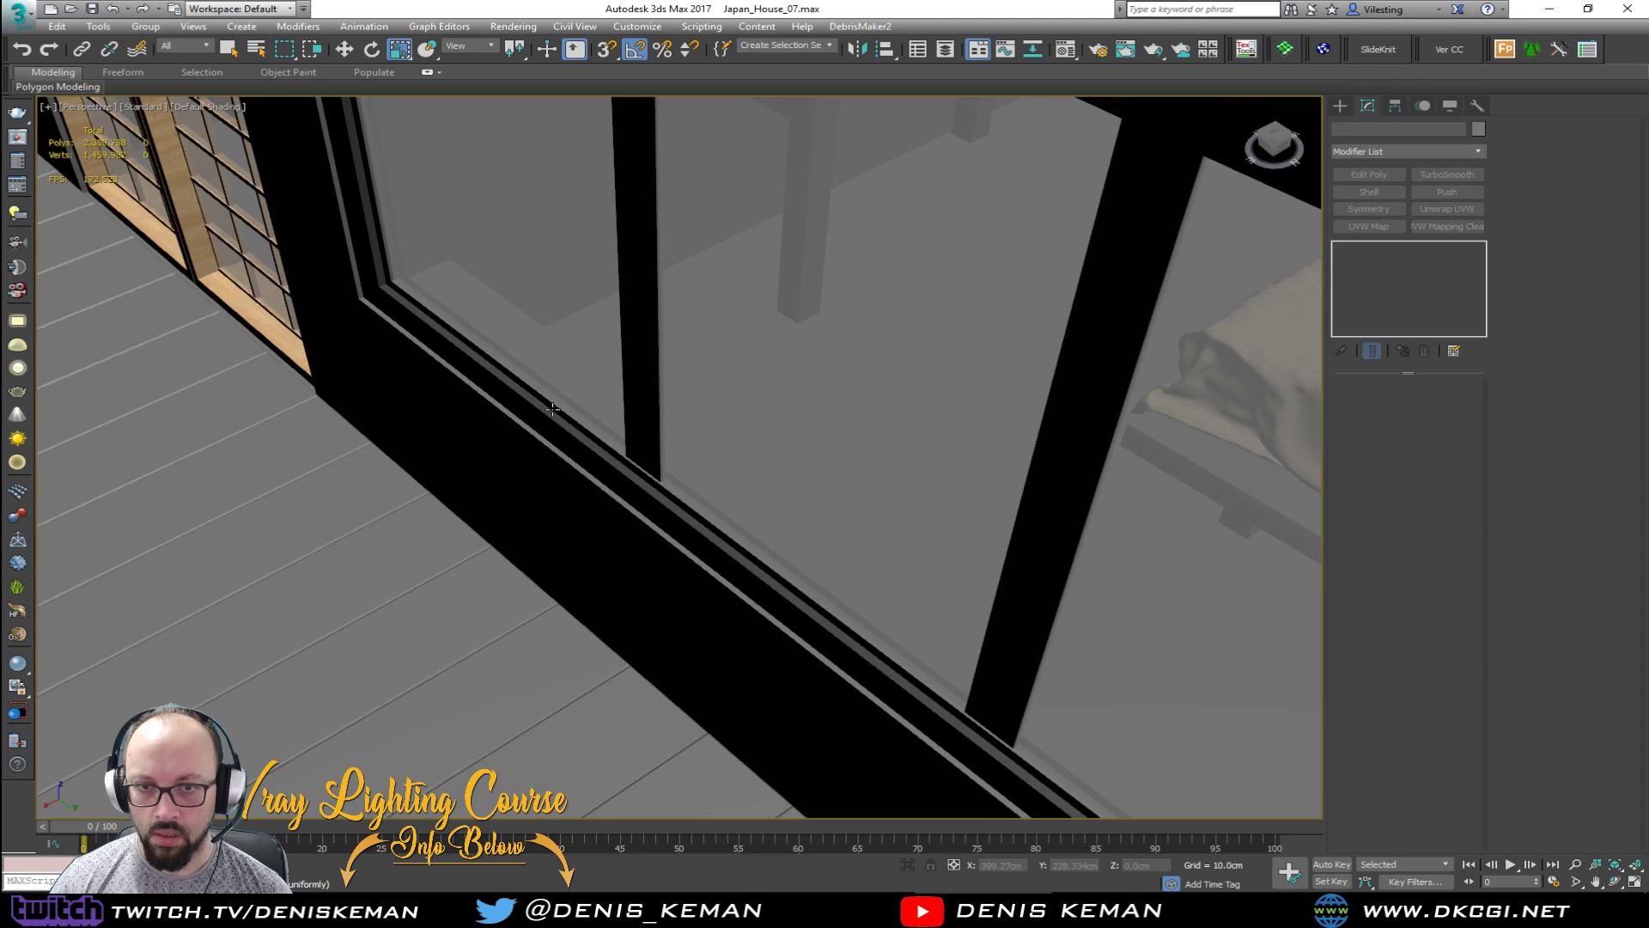
Step: Show edged faces again, isolate the three-panel window sash with its glass, and select the sash frame
{"action": "scroll", "coordinate": [552, 410], "scroll_direction": "up", "scroll_amount": 3}
{"action": "key", "text": "F4"}
{"action": "left_click", "coordinate": [773, 498]}
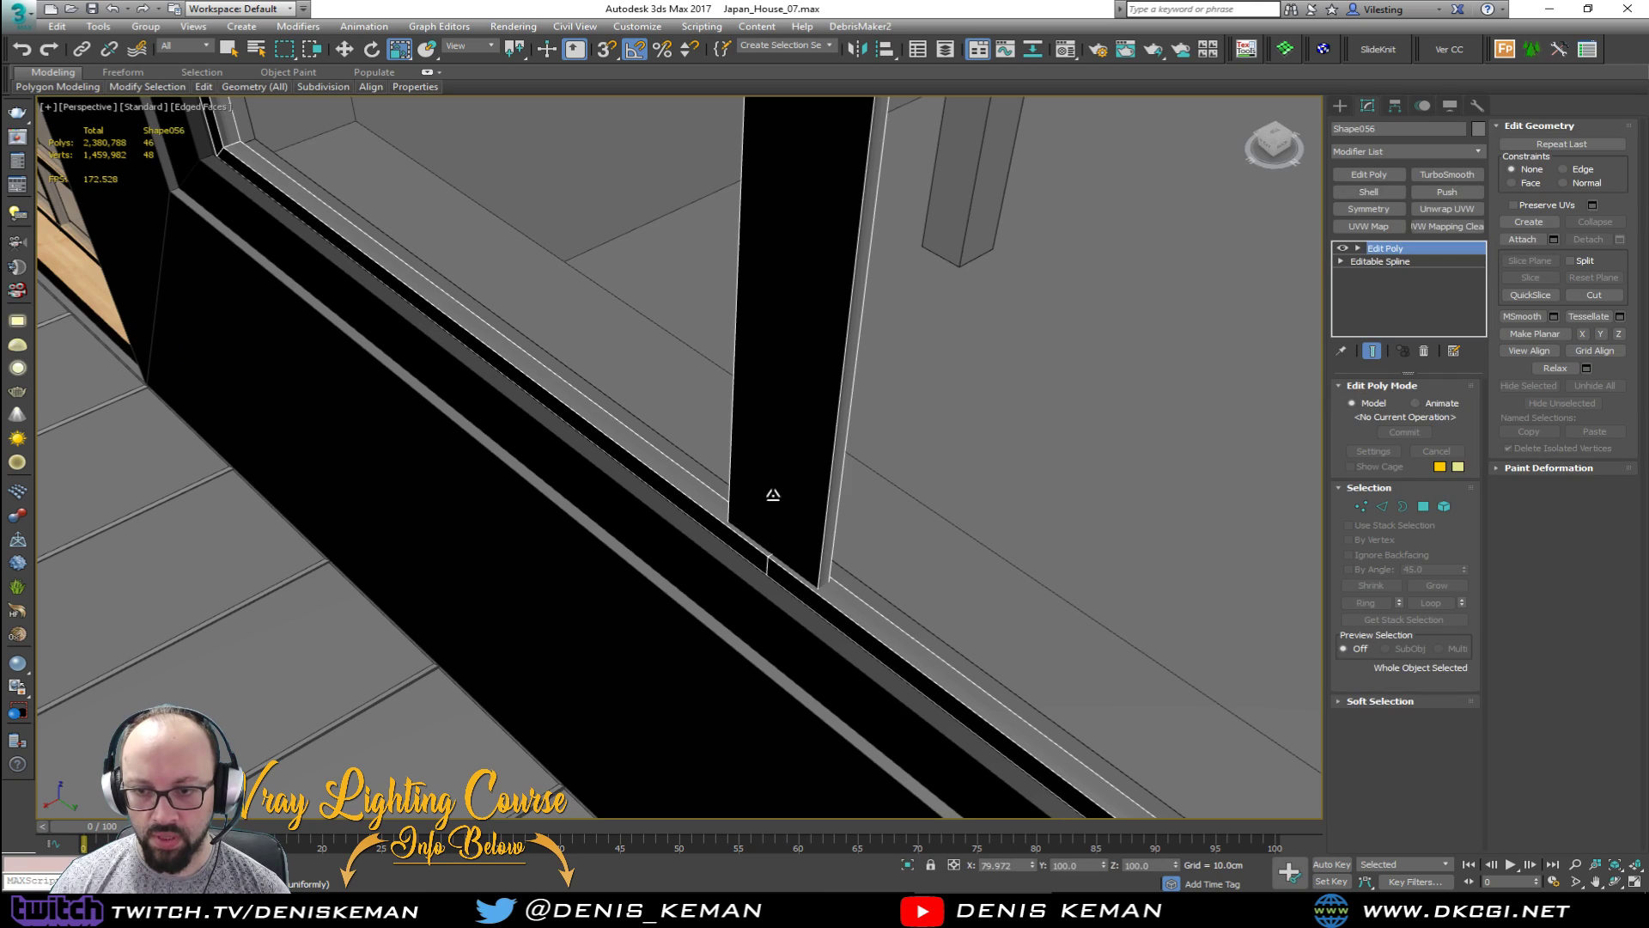
{"action": "scroll", "coordinate": [759, 506], "scroll_direction": "down", "scroll_amount": 4}
{"action": "middle_click_drag", "start_coordinate": [761, 481], "coordinate": [805, 568], "text": "alt"}
{"action": "key", "text": "alt+q"}
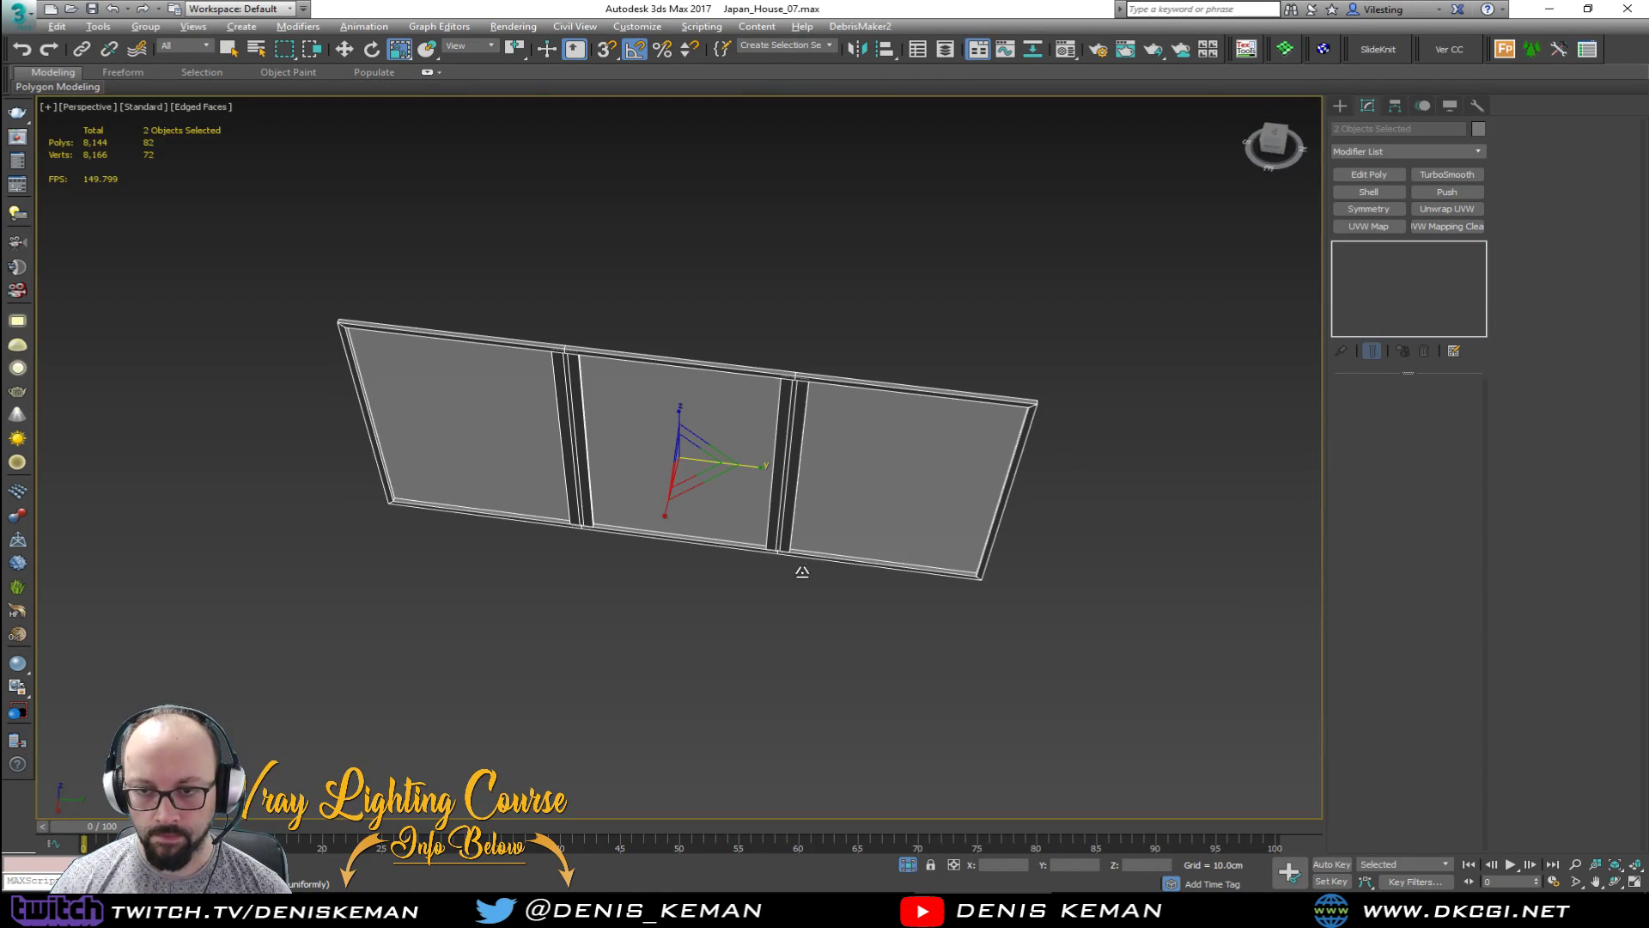
{"action": "left_click", "coordinate": [803, 570]}
{"action": "scroll", "coordinate": [579, 412], "scroll_direction": "up", "scroll_amount": 5}
{"action": "left_click", "coordinate": [564, 336]}
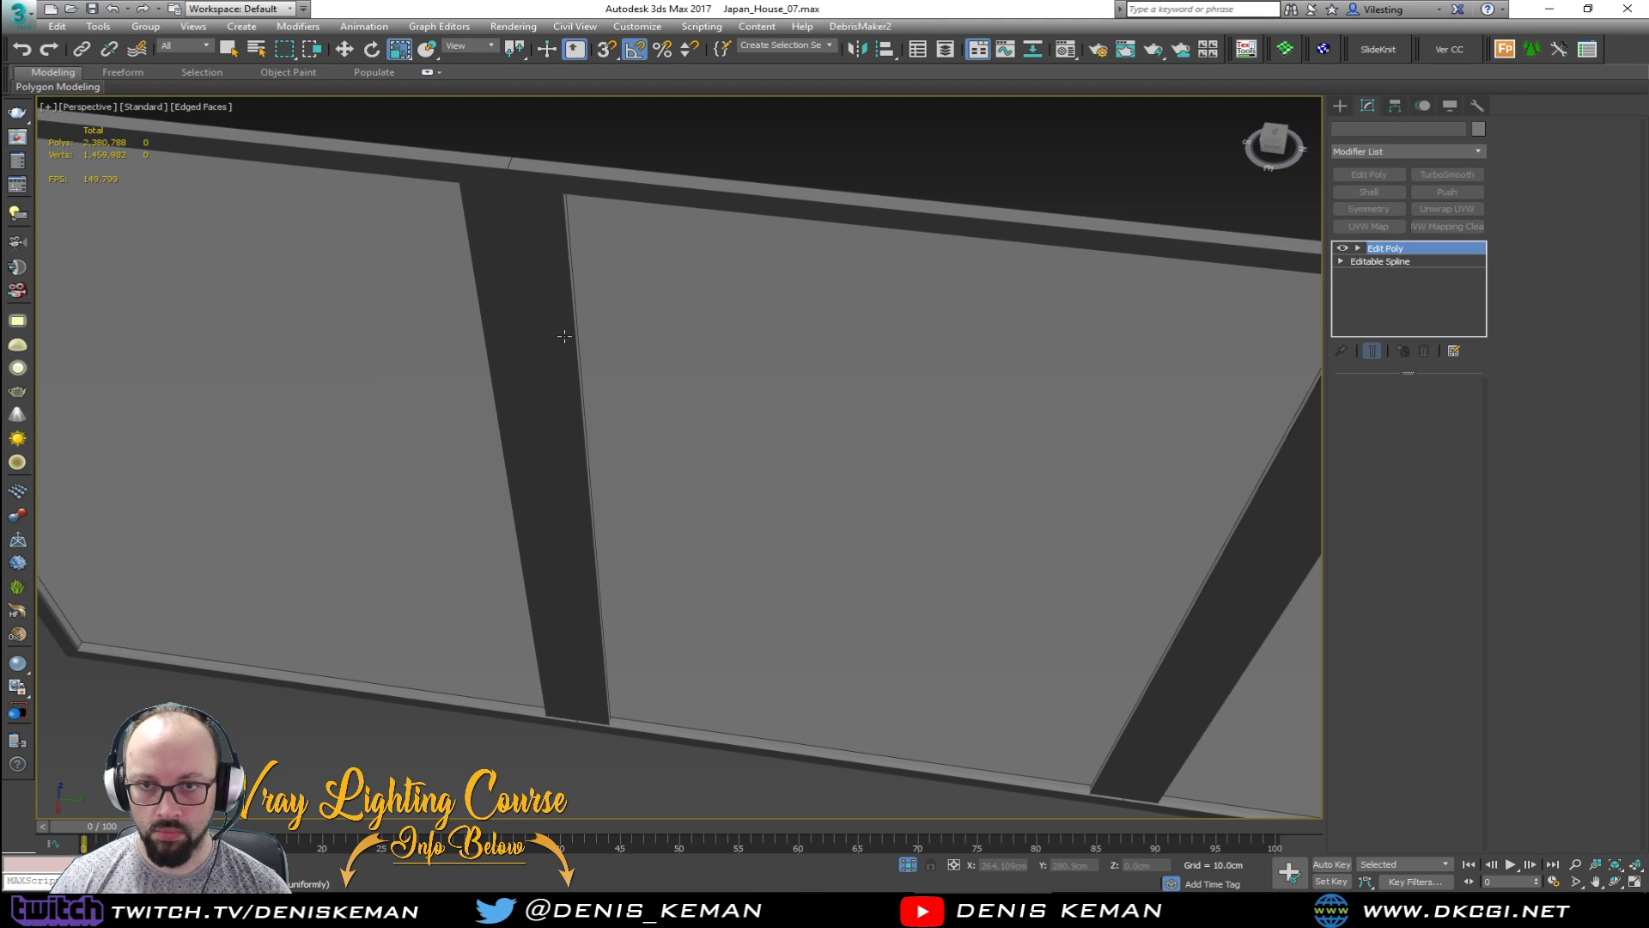
{"action": "middle_click_drag", "start_coordinate": [563, 335], "coordinate": [731, 332], "text": "alt"}
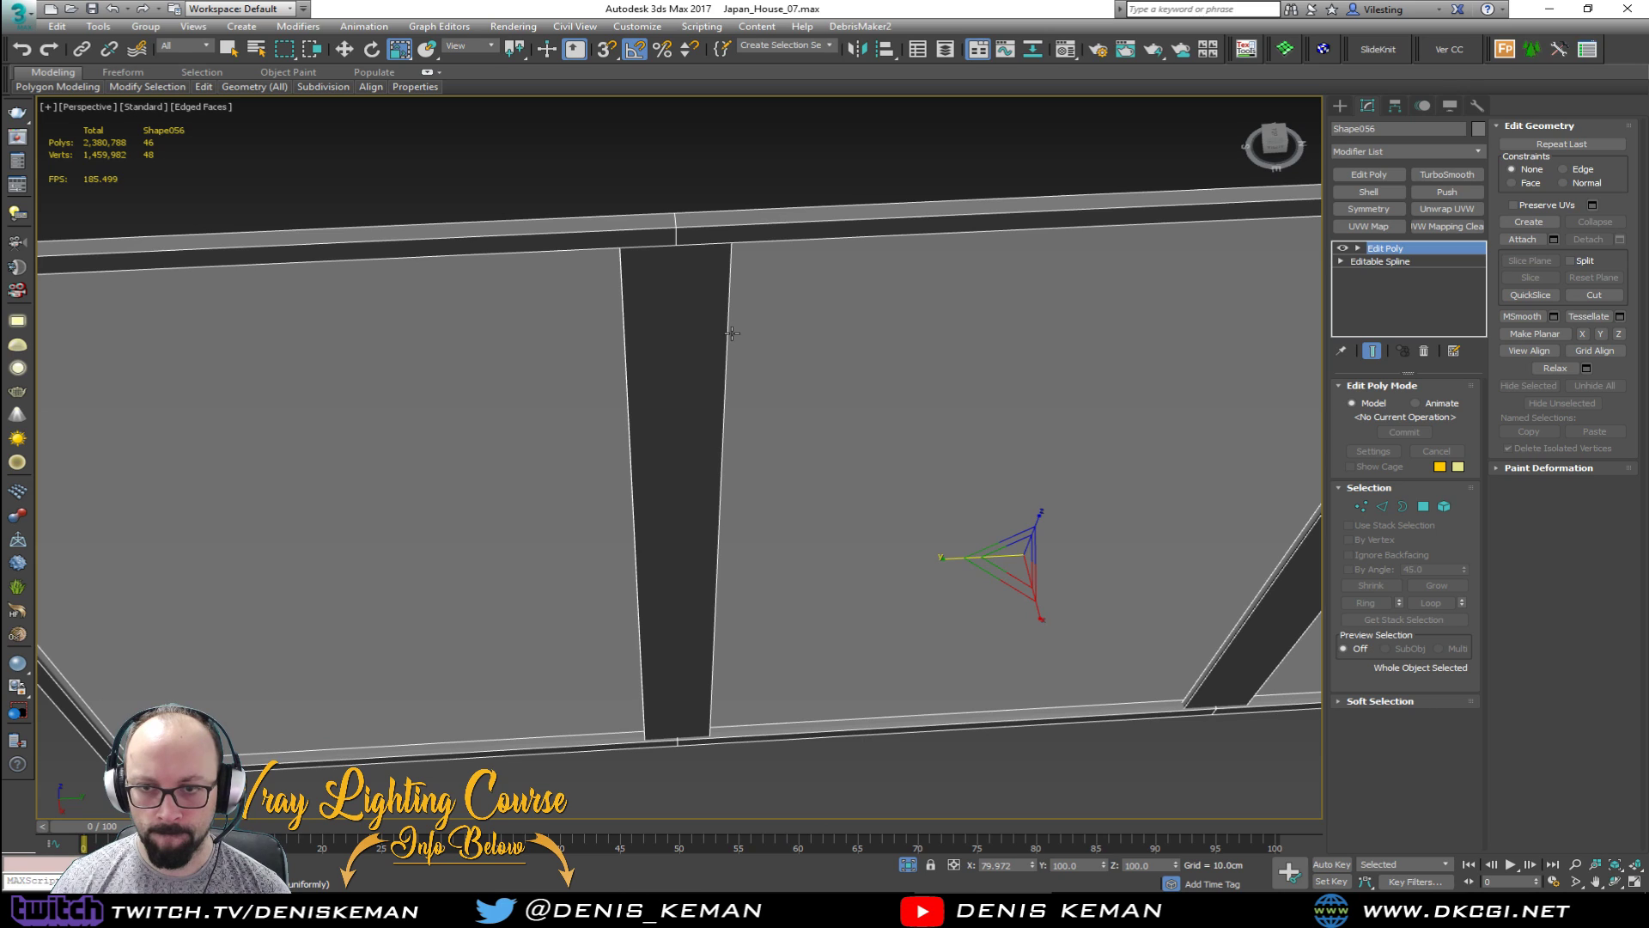
Step: Insert edge loops across the top and bottom rails beside the left mullion, aligning the bottom one with the mullion's left edge
{"action": "key", "text": "2"}
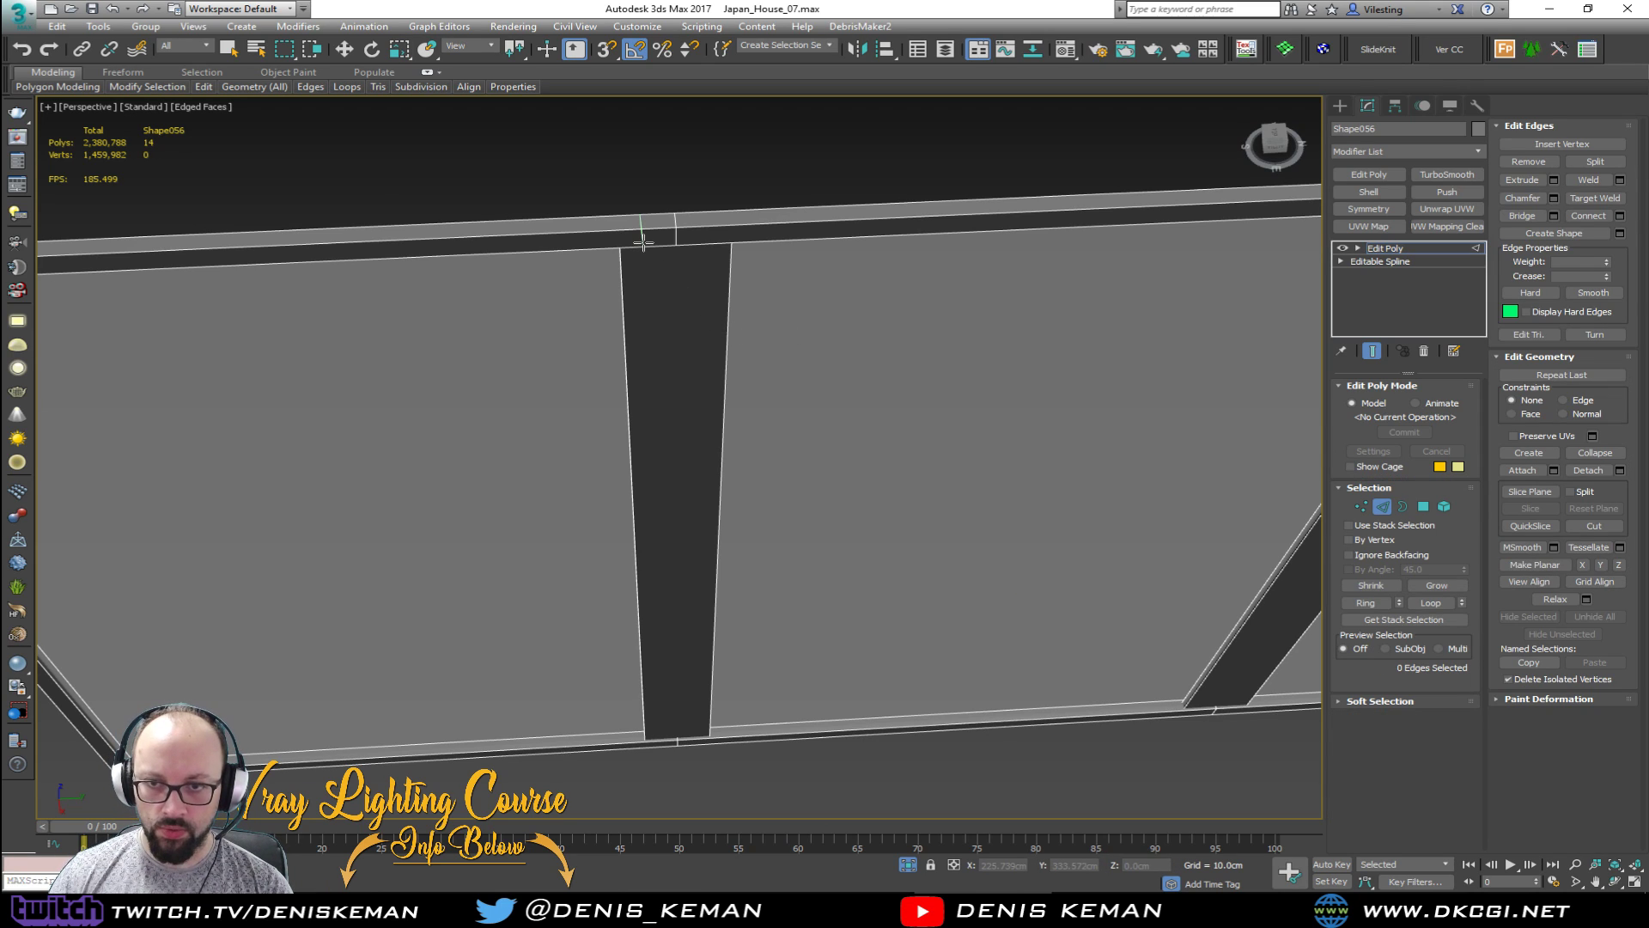
{"action": "double_click", "coordinate": [642, 243]}
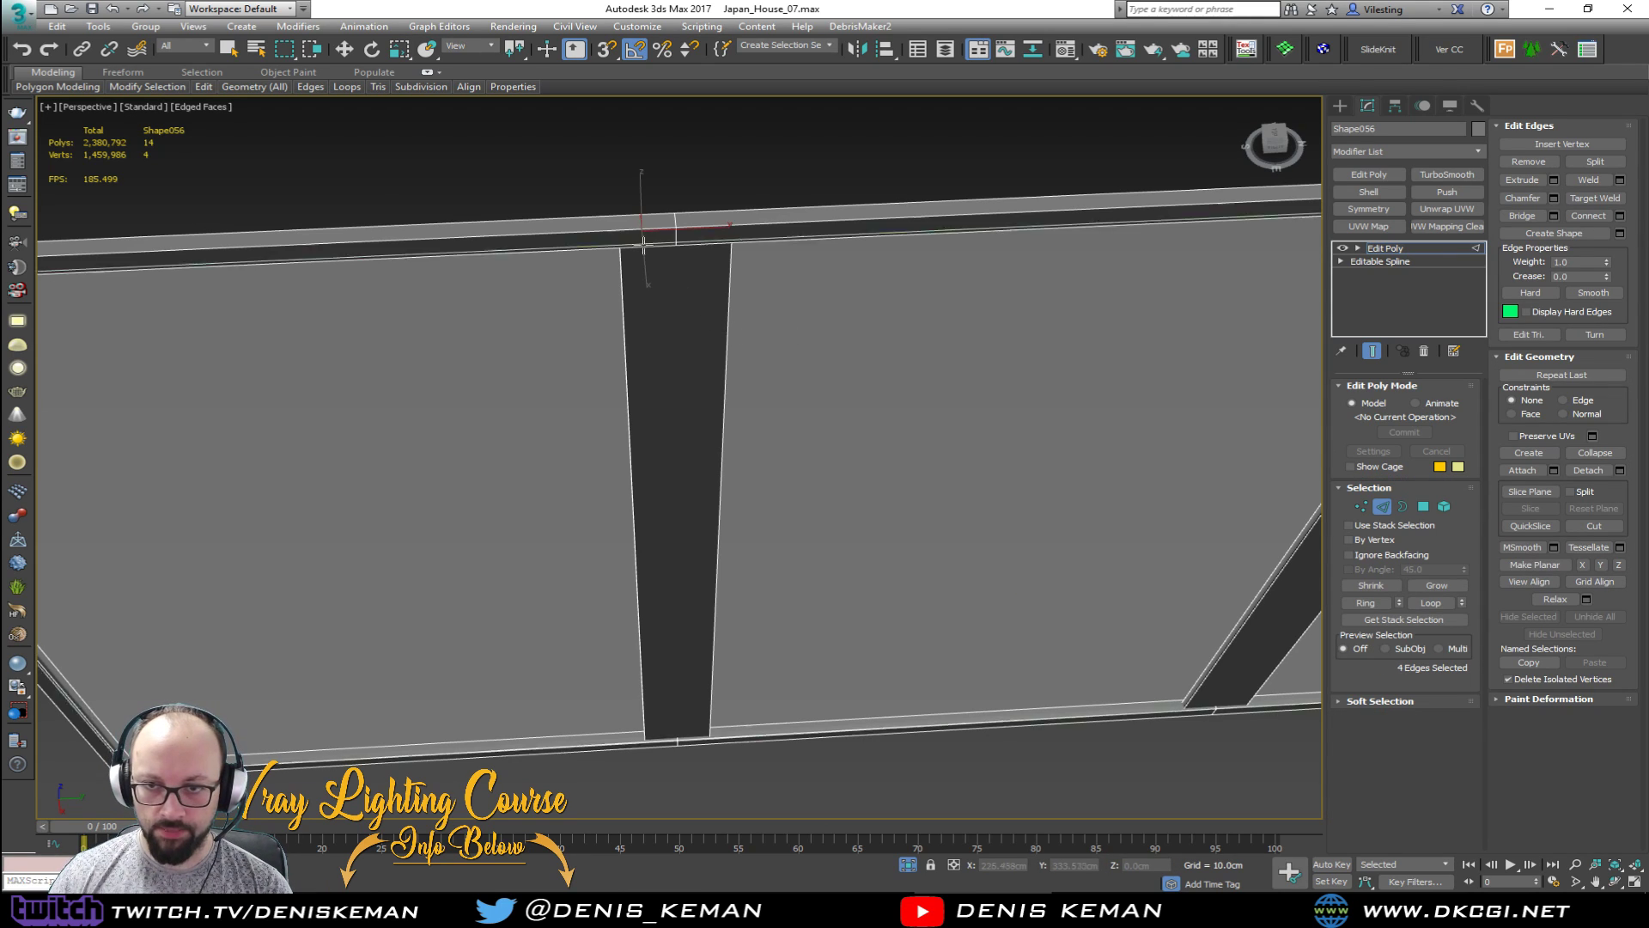
{"action": "left_click", "coordinate": [659, 736]}
{"action": "key", "text": "w"}
{"action": "left_click_drag", "start_coordinate": [703, 737], "coordinate": [644, 738]}
{"action": "key", "text": "s"}
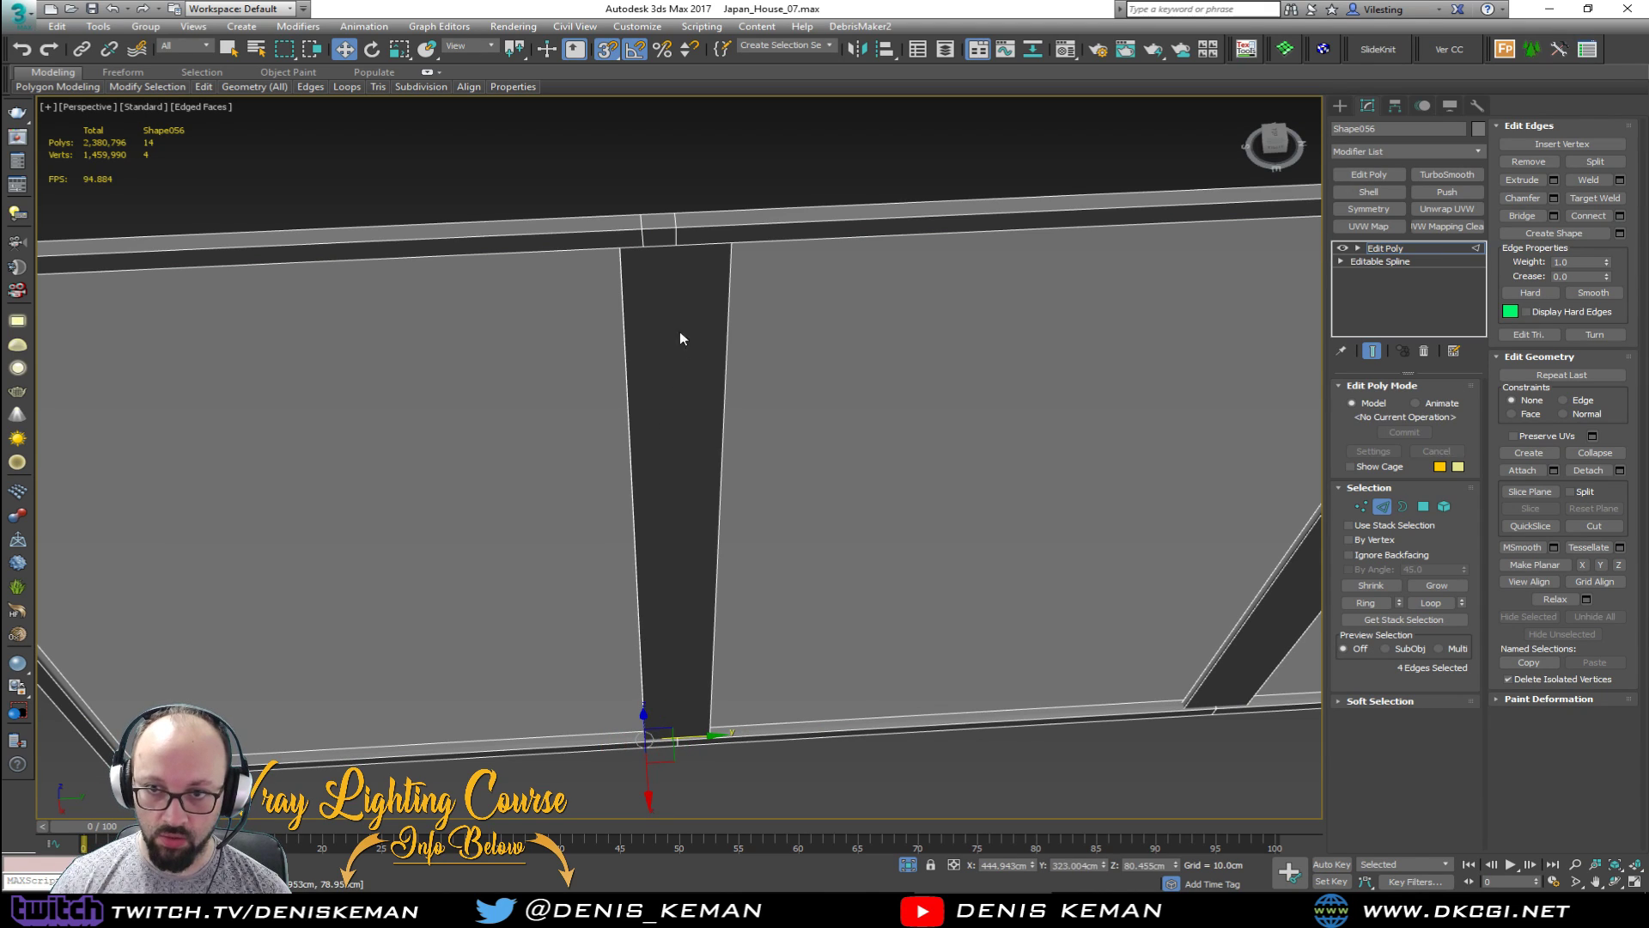
Step: Move the new top-rail edge loop into line with the left mullion's left edge
{"action": "double_click", "coordinate": [643, 222]}
{"action": "left_click_drag", "start_coordinate": [701, 230], "coordinate": [619, 266]}
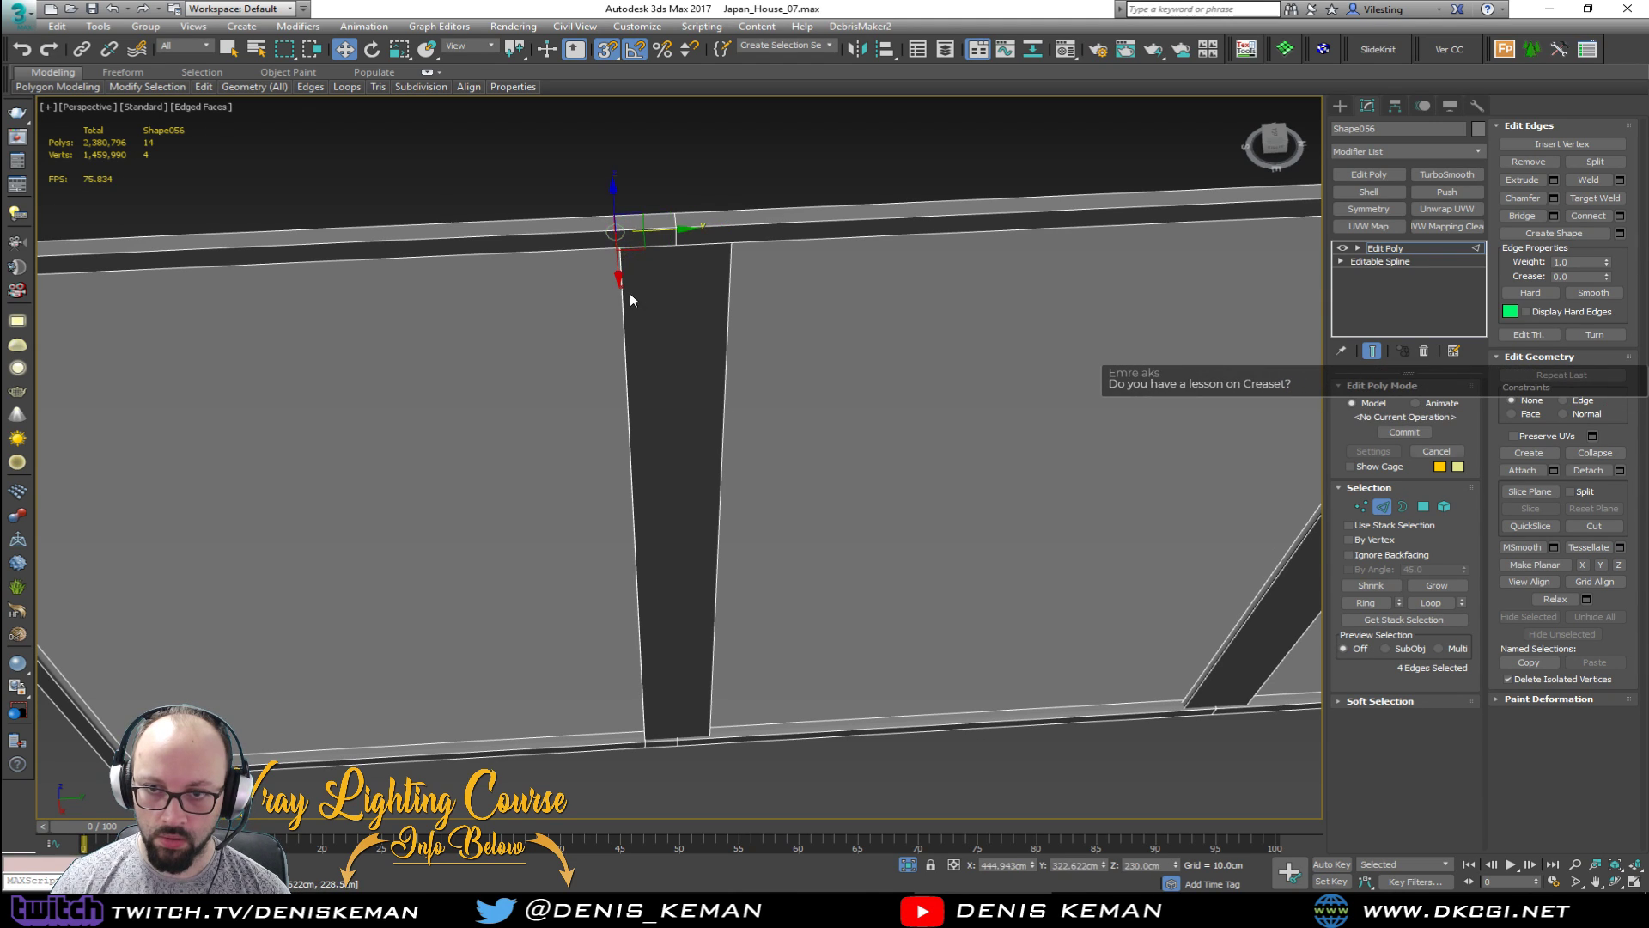
{"action": "middle_click_drag", "start_coordinate": [629, 296], "coordinate": [654, 224], "text": "alt"}
{"action": "left_click_drag", "start_coordinate": [658, 231], "coordinate": [617, 239]}
{"action": "middle_click_drag", "start_coordinate": [616, 241], "coordinate": [544, 322], "text": "alt"}
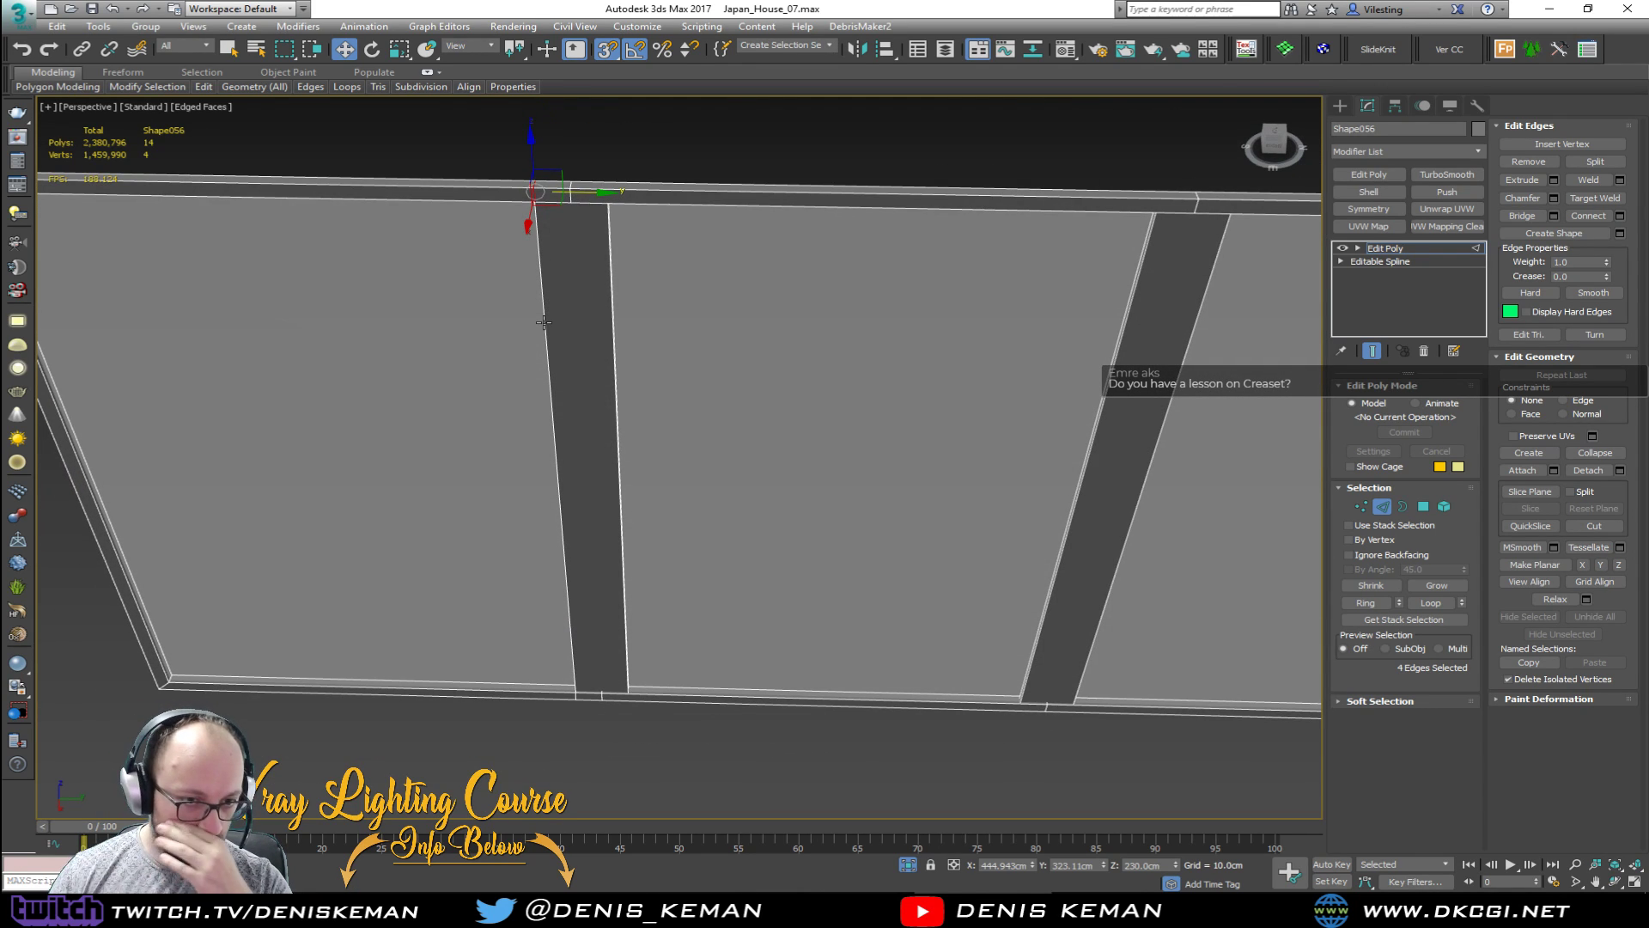
{"action": "middle_click_drag", "start_coordinate": [563, 329], "coordinate": [580, 321], "text": "alt"}
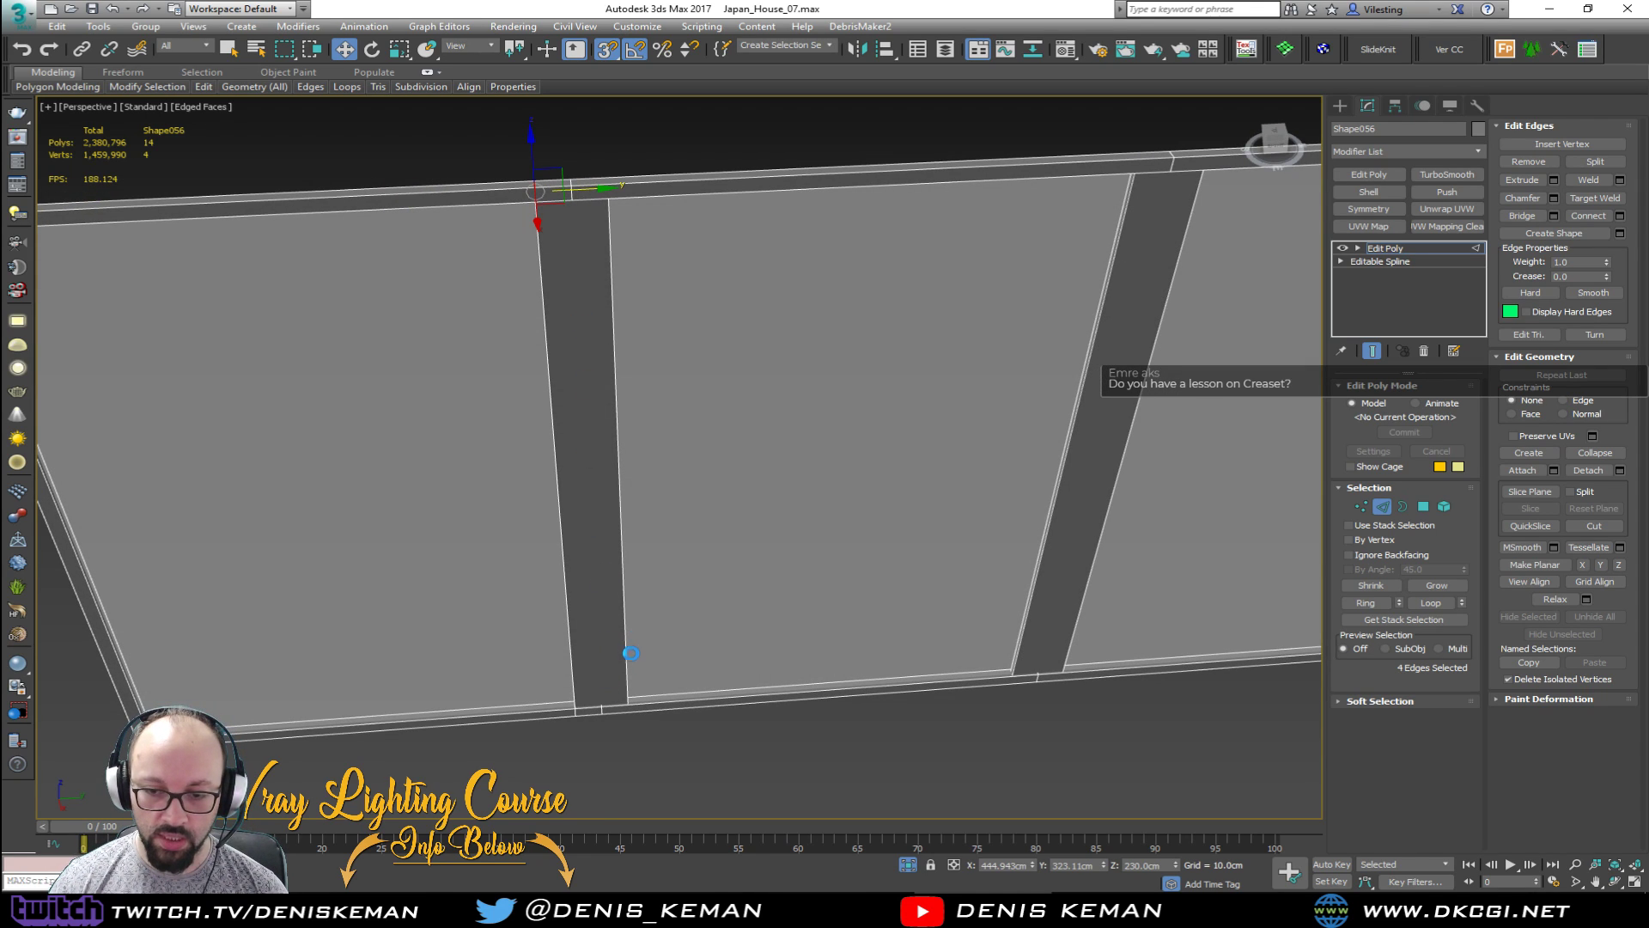
Step: Move the original edge loops on the bottom and top rails into line with the left mullion's right edge
{"action": "scroll", "coordinate": [619, 706], "scroll_direction": "up", "scroll_amount": 4}
{"action": "double_click", "coordinate": [582, 713]}
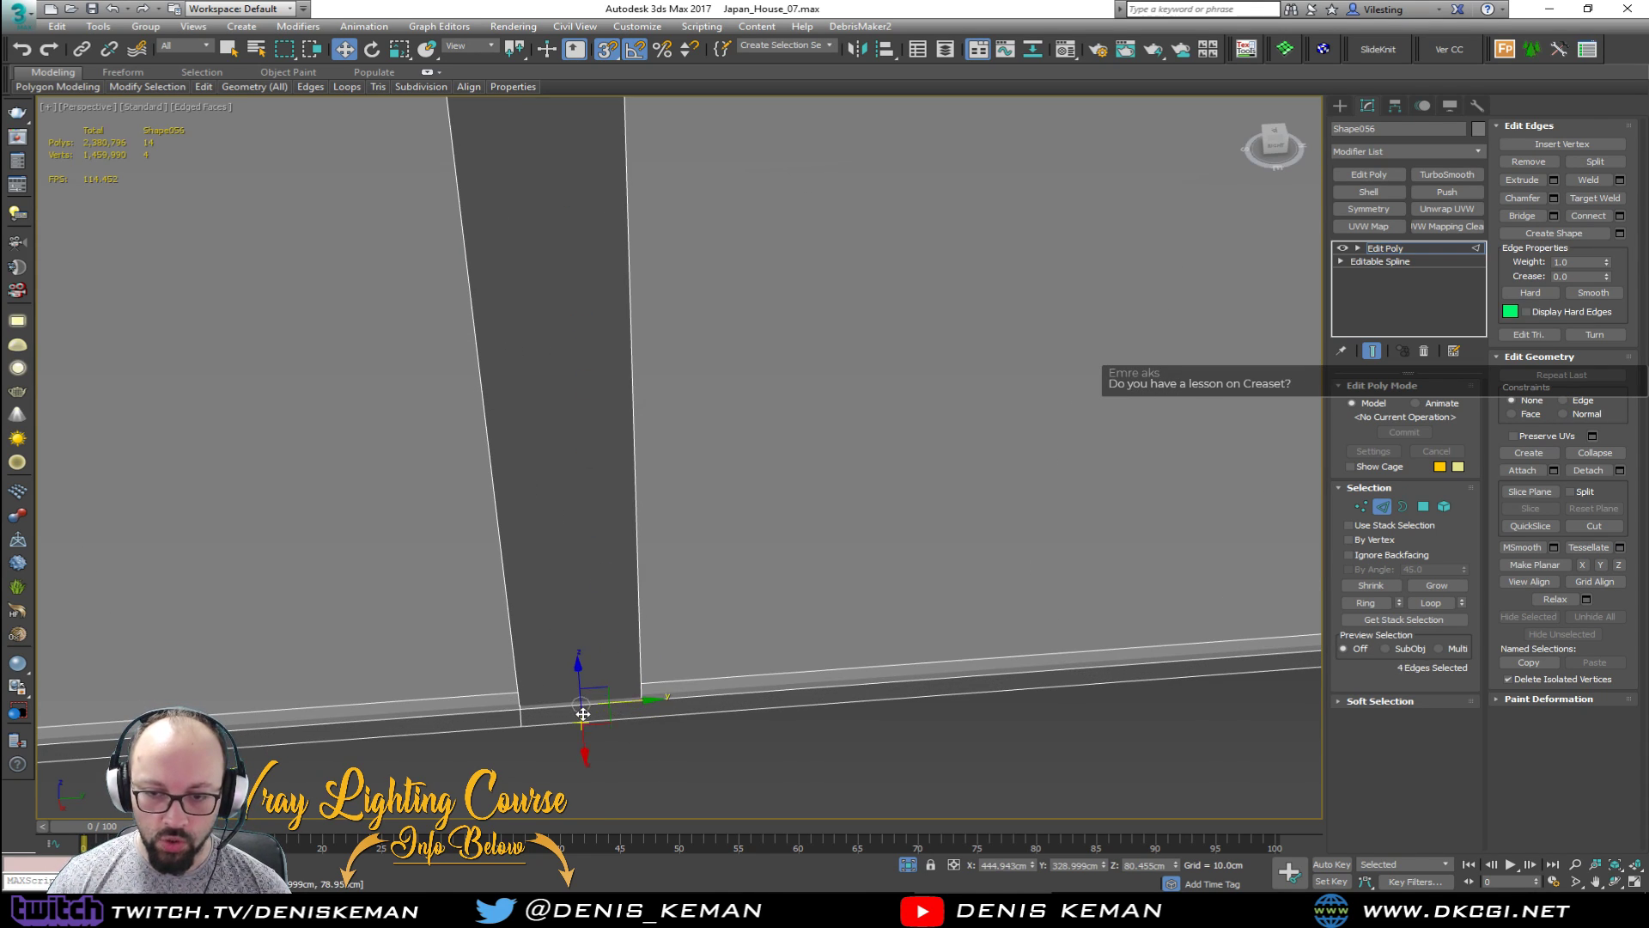
{"action": "middle_click_drag", "start_coordinate": [632, 703], "coordinate": [584, 354]}
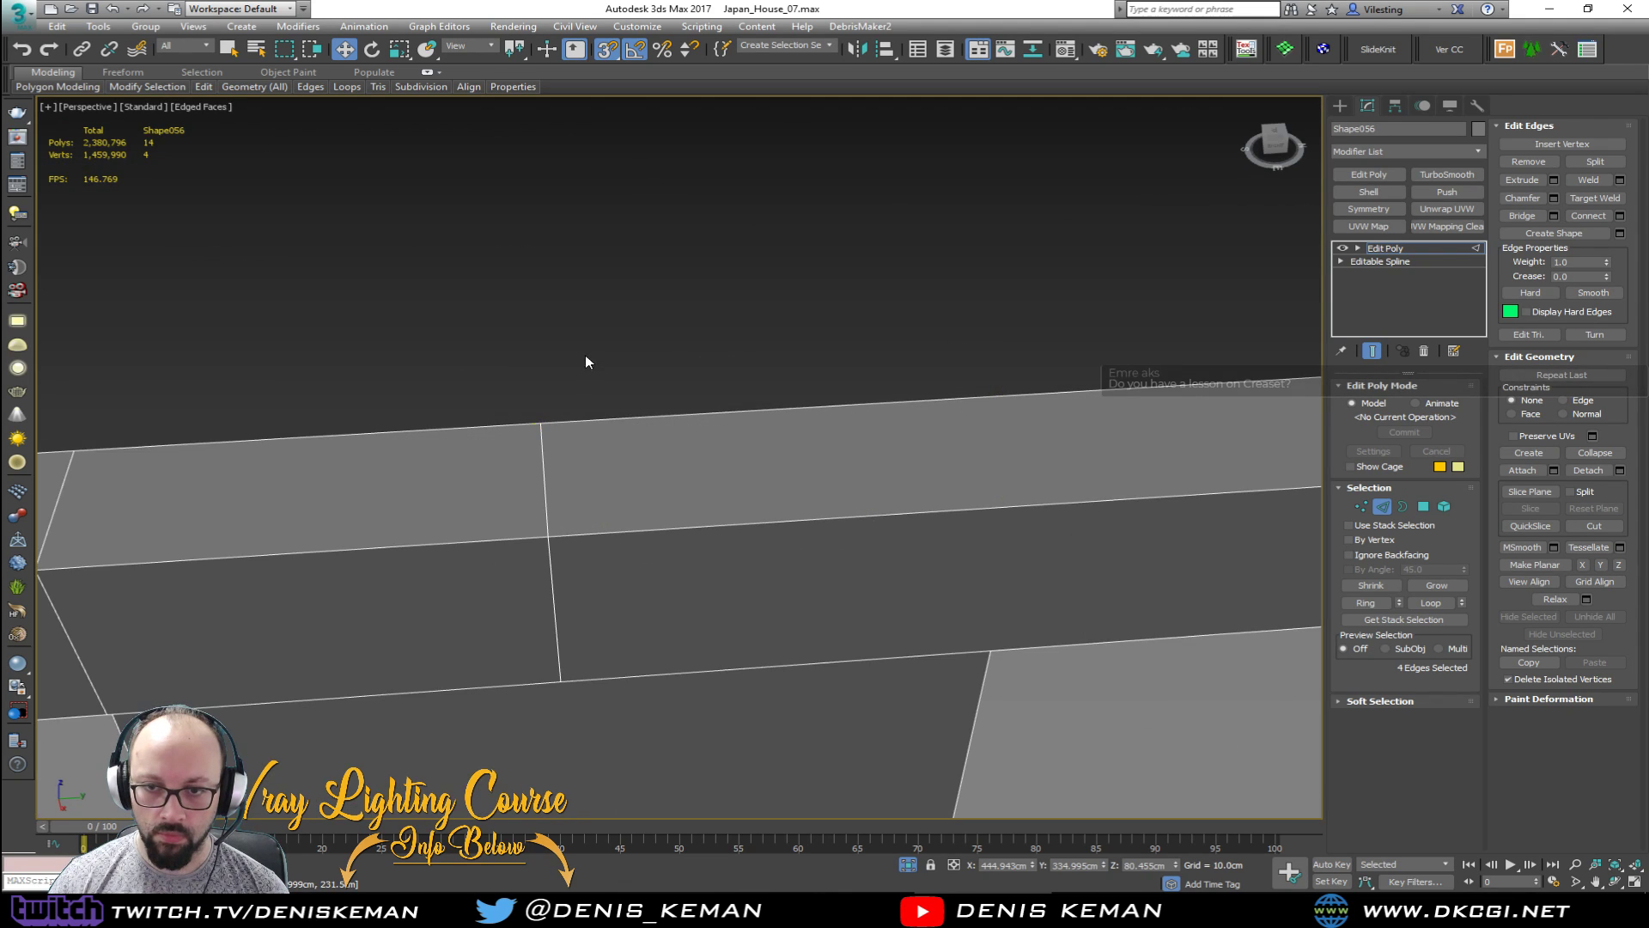
{"action": "double_click", "coordinate": [544, 476]}
{"action": "middle_click_drag", "start_coordinate": [557, 477], "coordinate": [584, 497], "text": "alt"}
{"action": "left_click_drag", "start_coordinate": [605, 532], "coordinate": [862, 594]}
{"action": "middle_click_drag", "start_coordinate": [858, 567], "coordinate": [724, 367], "text": "alt"}
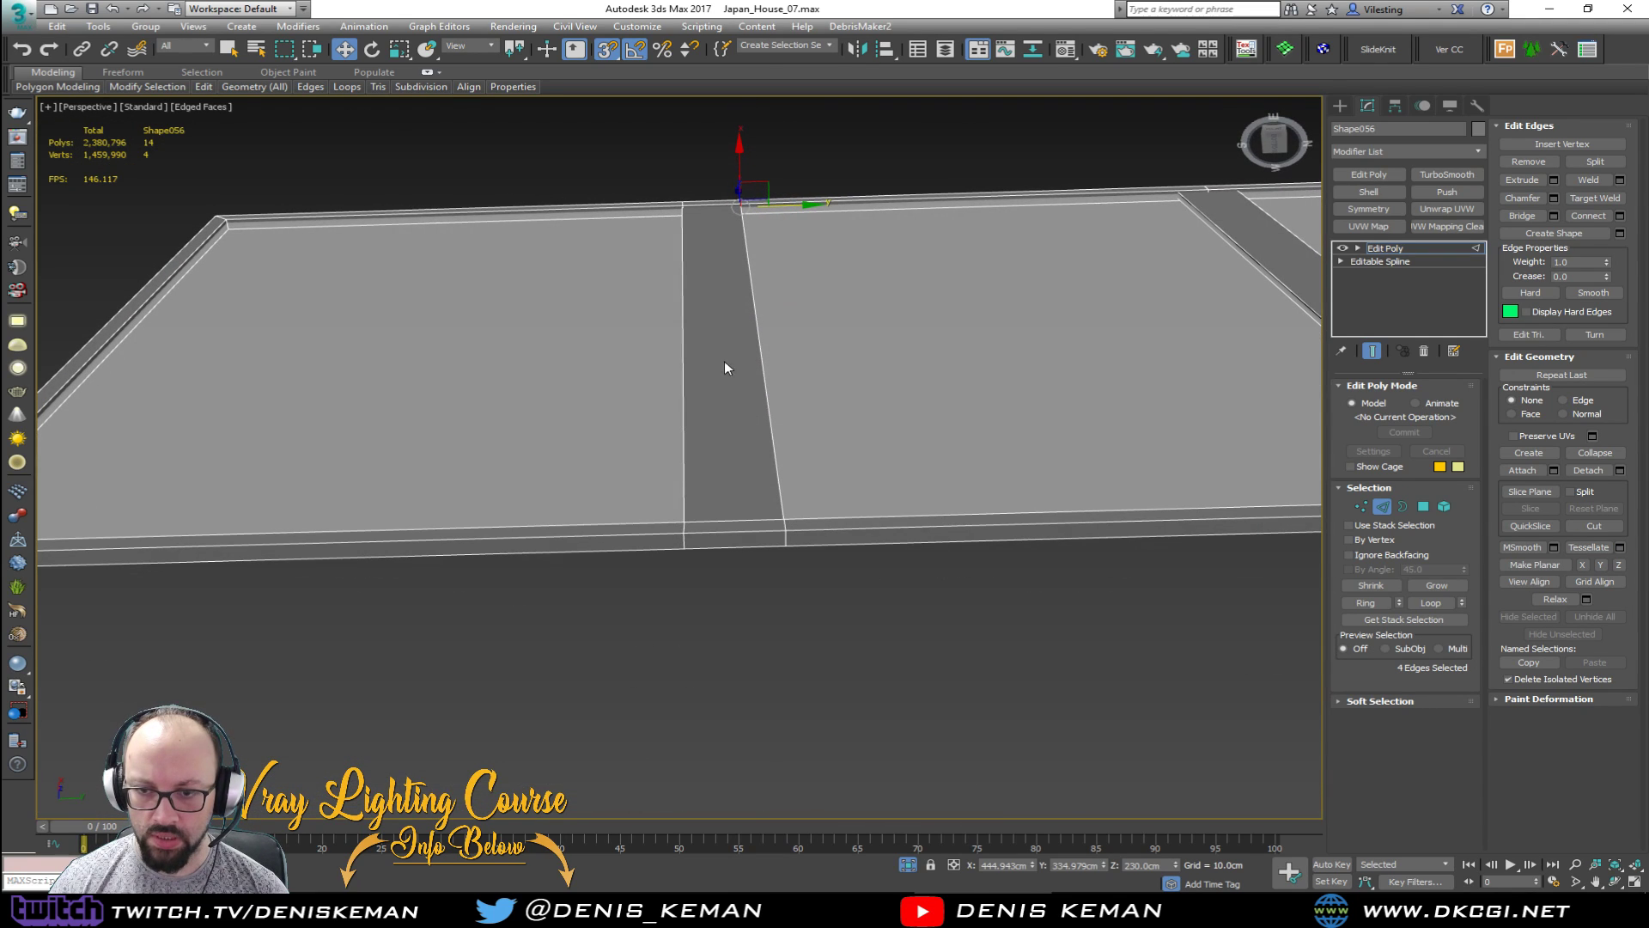
Step: Select the left mullion's face polygon and examine how the rail edge loops line up with it
{"action": "key", "text": "4"}
{"action": "left_click", "coordinate": [746, 292]}
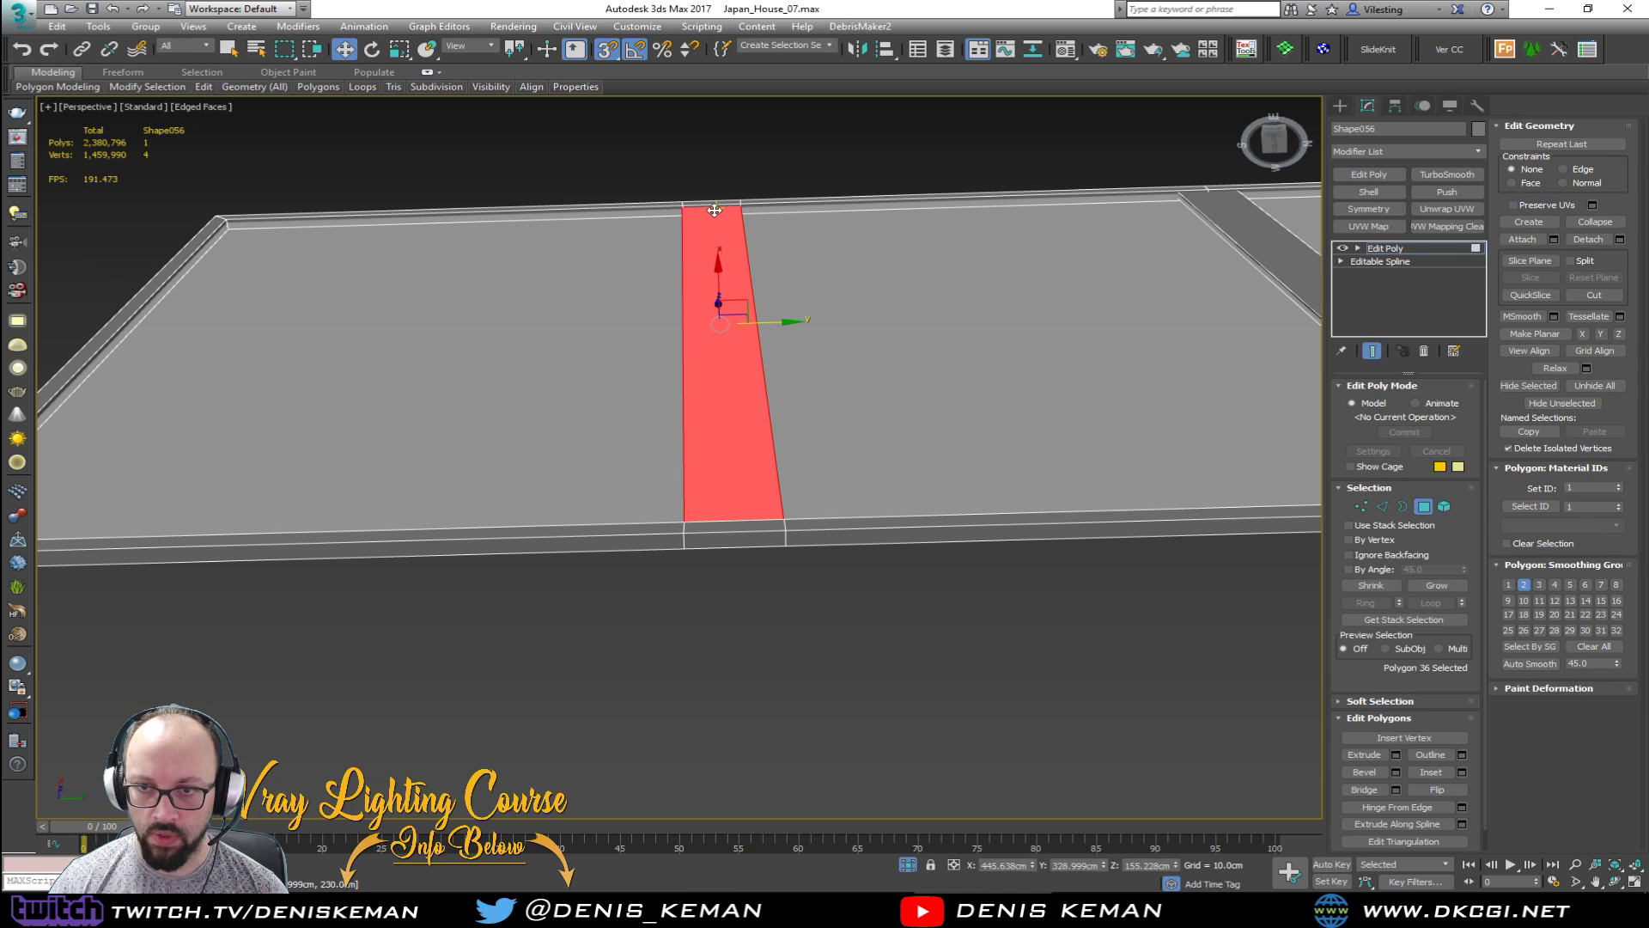
{"action": "middle_click_drag", "start_coordinate": [745, 292], "coordinate": [636, 369], "text": "alt"}
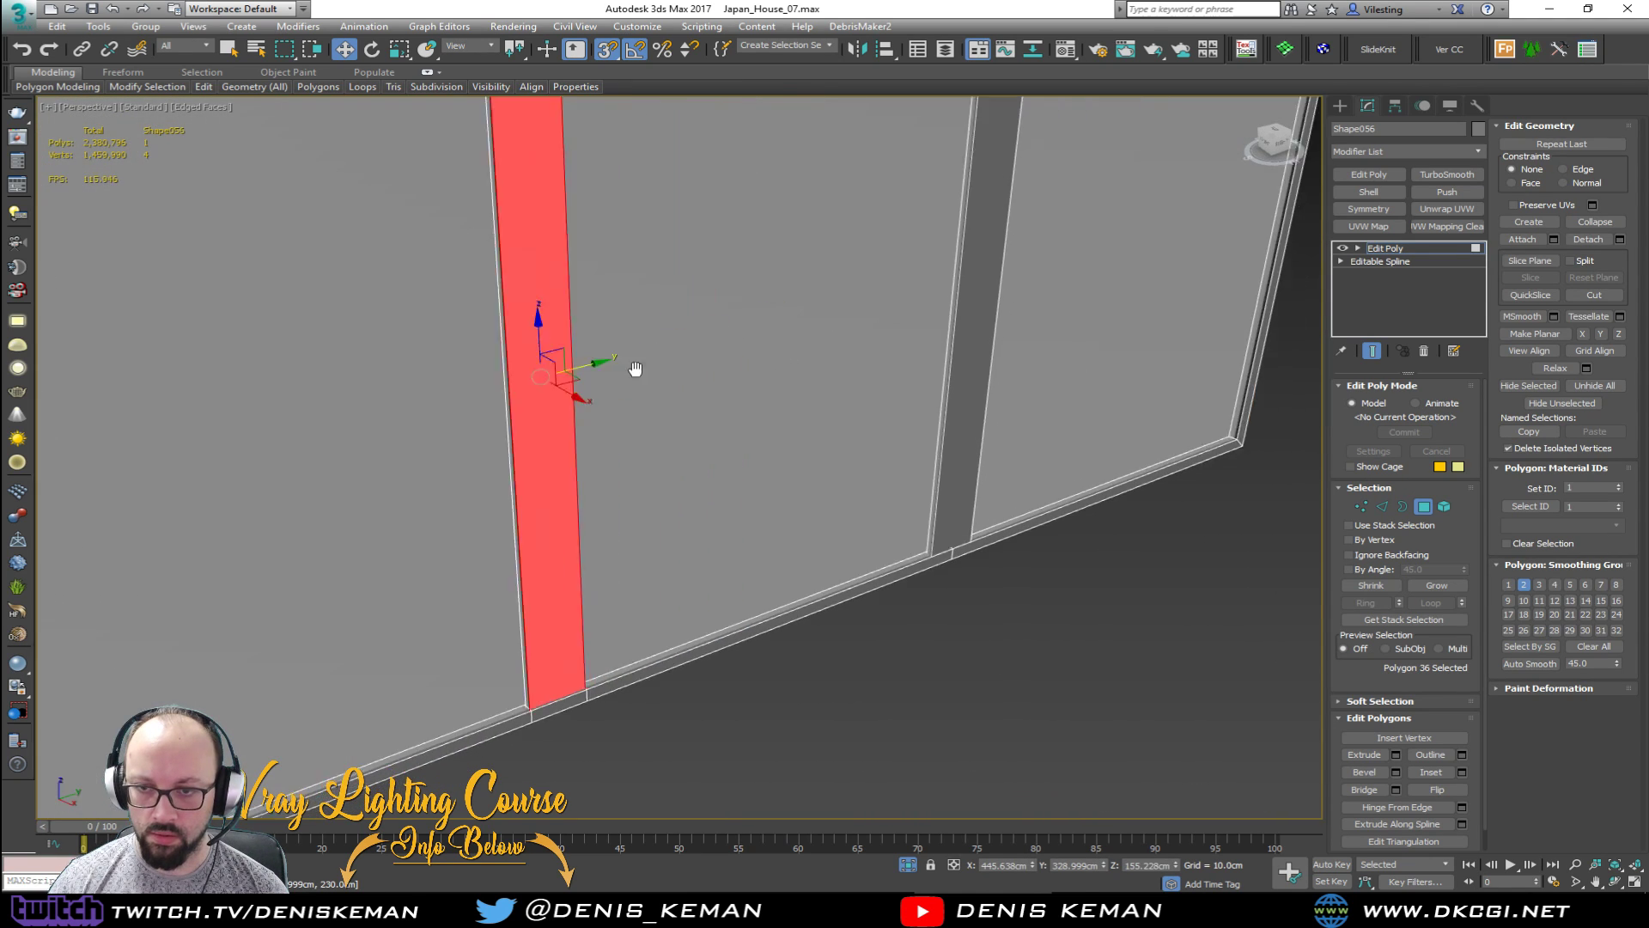
{"action": "scroll", "coordinate": [636, 368], "scroll_direction": "down", "scroll_amount": 5}
{"action": "middle_click_drag", "start_coordinate": [736, 357], "coordinate": [826, 342], "text": "alt"}
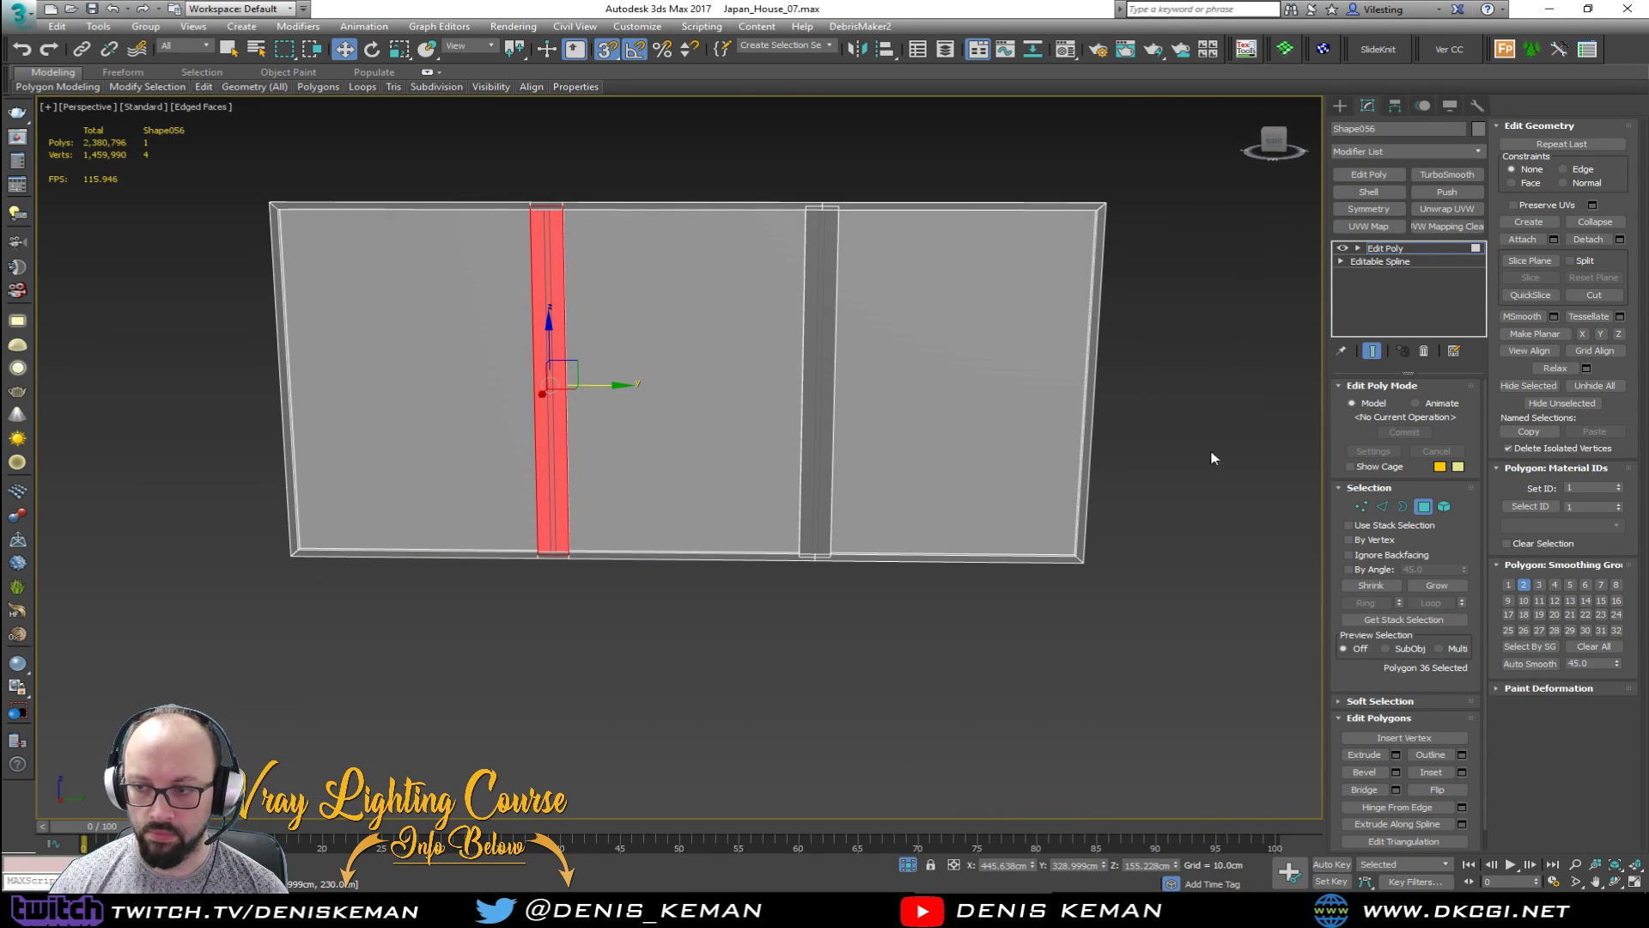
{"action": "left_click", "coordinate": [1424, 506]}
Step: Move the top-rail edge loop at the right mullion into line with that mullion's left edge
{"action": "key", "text": "2"}
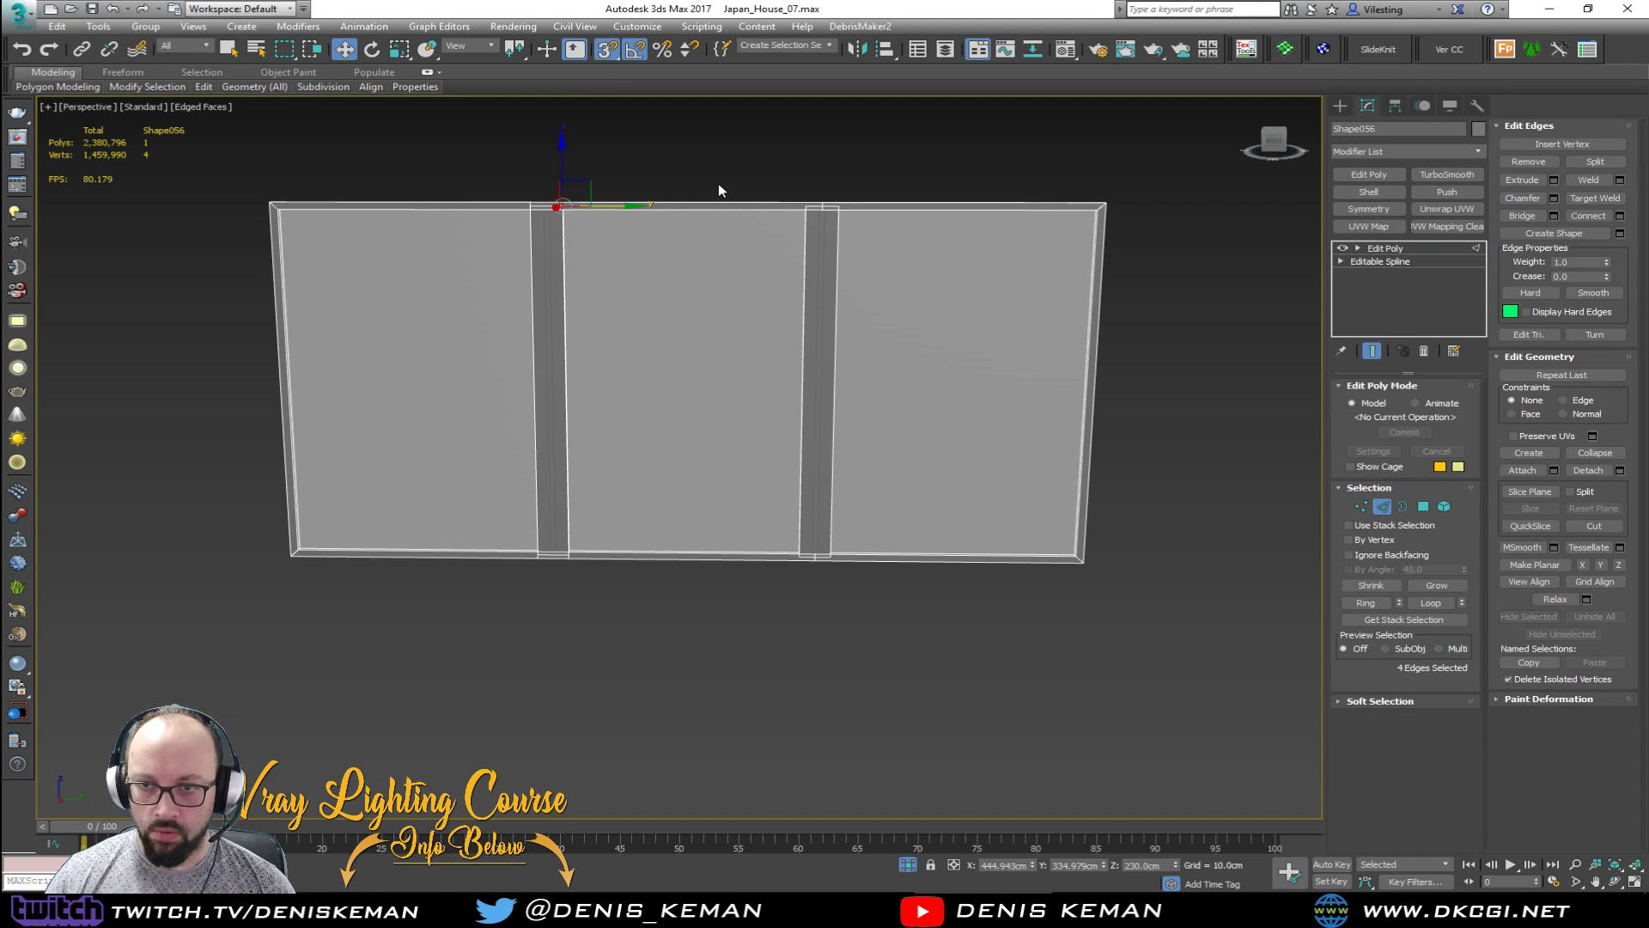
{"action": "scroll", "coordinate": [832, 198], "scroll_direction": "up", "scroll_amount": 8}
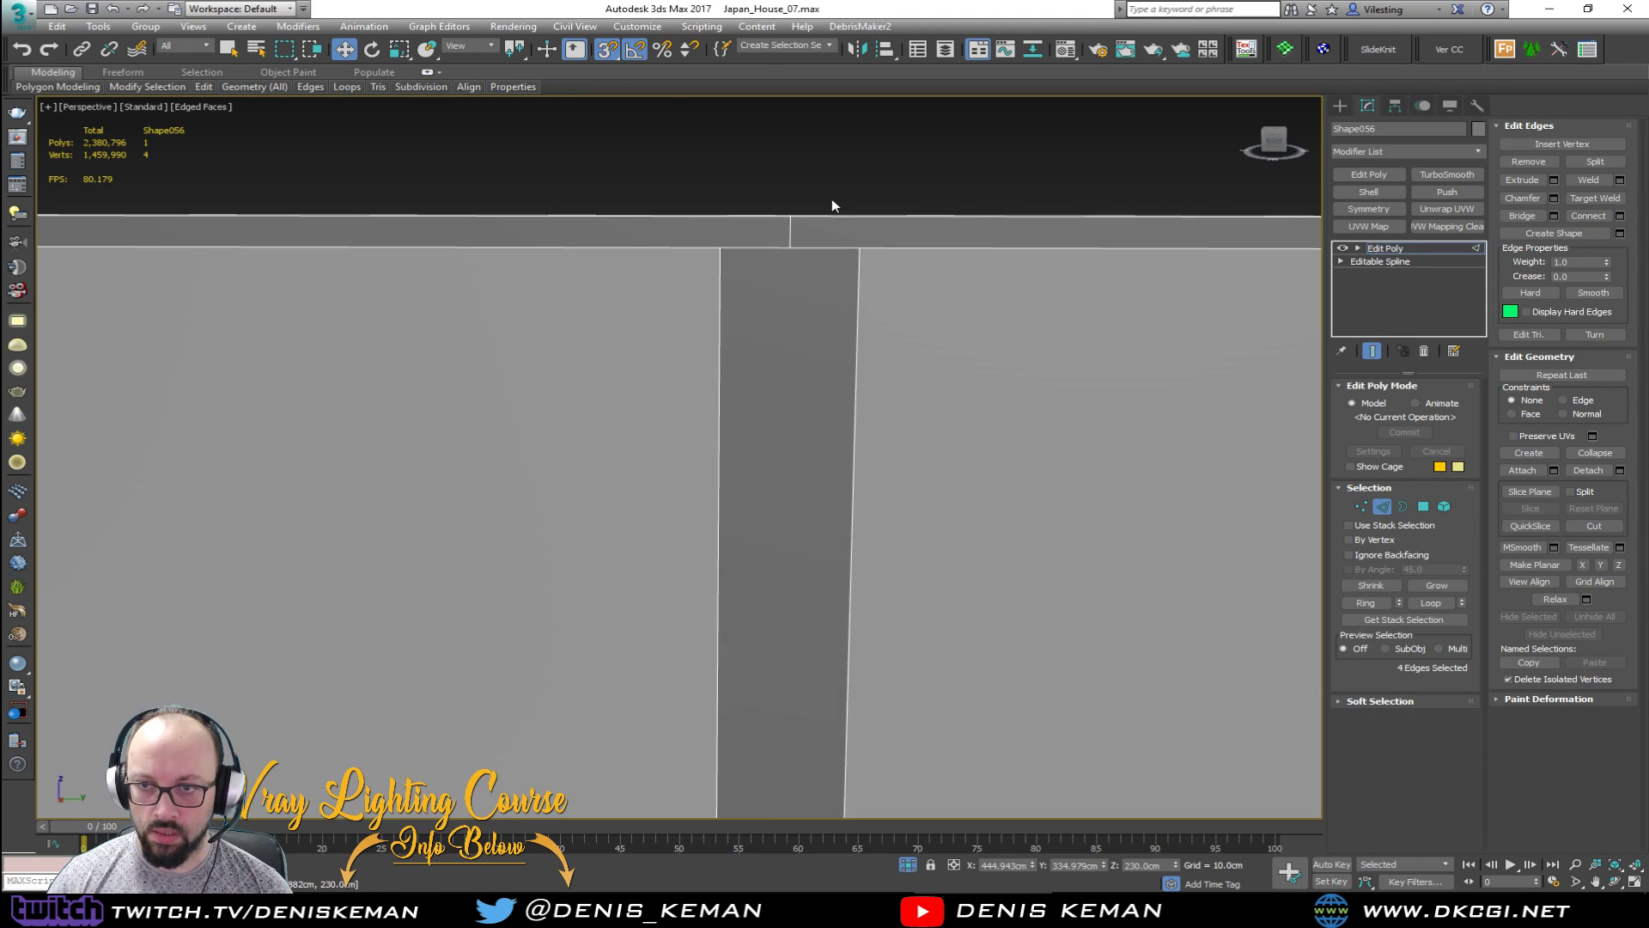
{"action": "left_click", "coordinate": [791, 230]}
{"action": "middle_click_drag", "start_coordinate": [787, 230], "coordinate": [779, 191]}
{"action": "scroll", "coordinate": [779, 190], "scroll_direction": "down", "scroll_amount": 4}
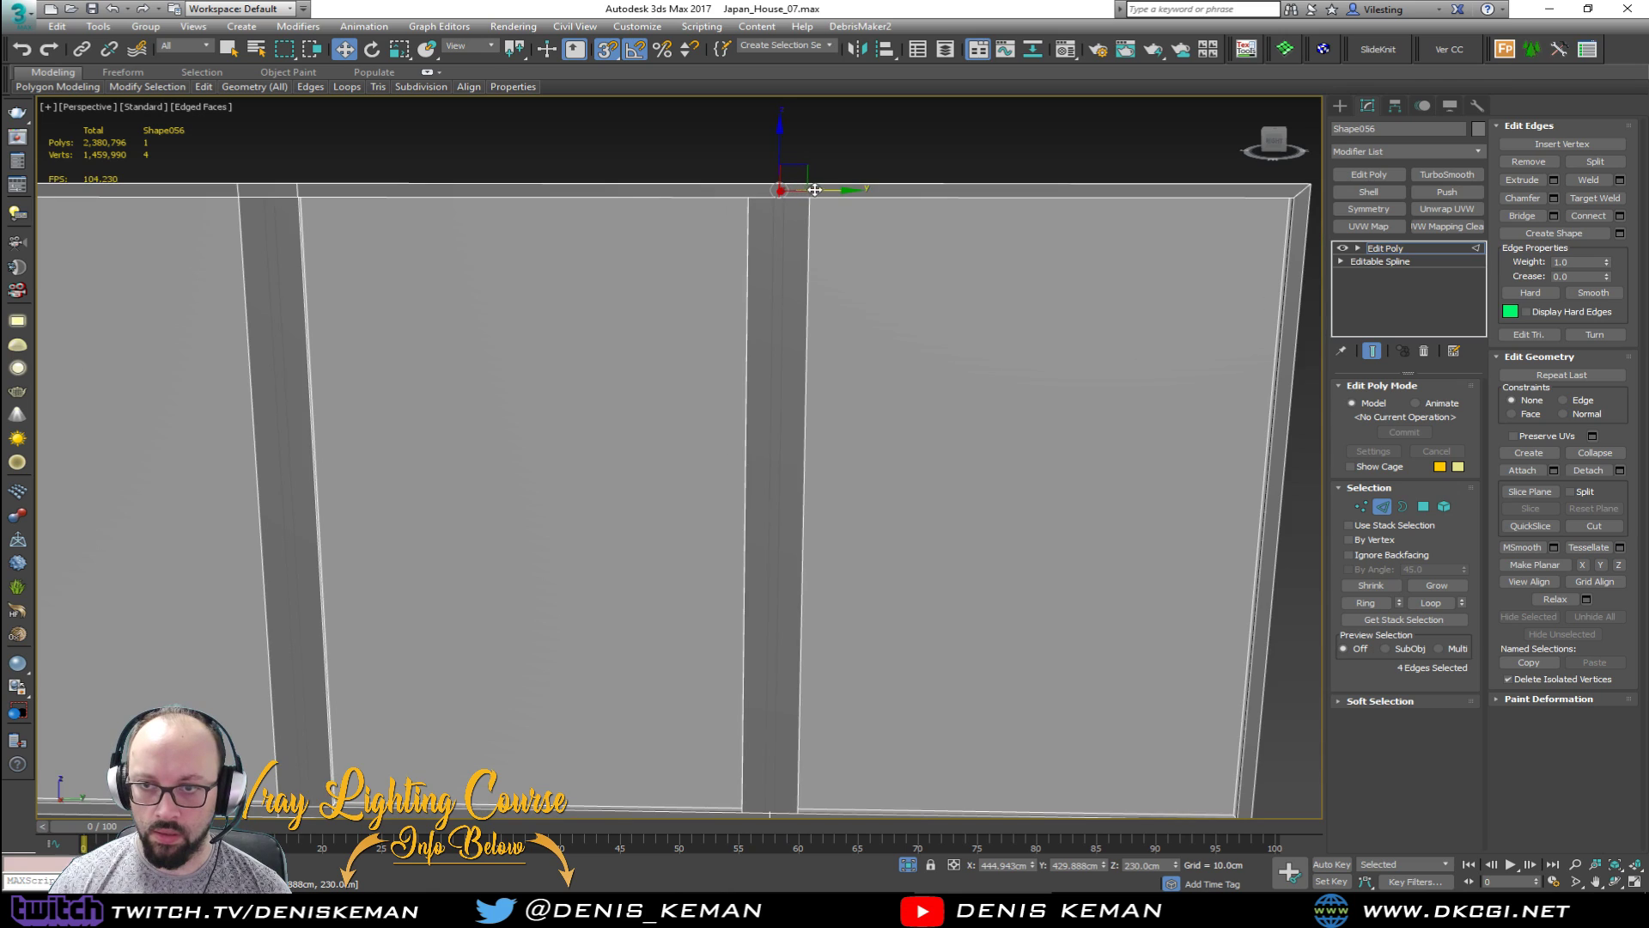
{"action": "left_click_drag", "start_coordinate": [819, 190], "coordinate": [748, 196]}
Step: Move the bottom-rail edge loop at the right mullion into line with that mullion's left edge
{"action": "middle_click_drag", "start_coordinate": [744, 285], "coordinate": [743, 148]}
{"action": "scroll", "coordinate": [743, 148], "scroll_direction": "down", "scroll_amount": 4}
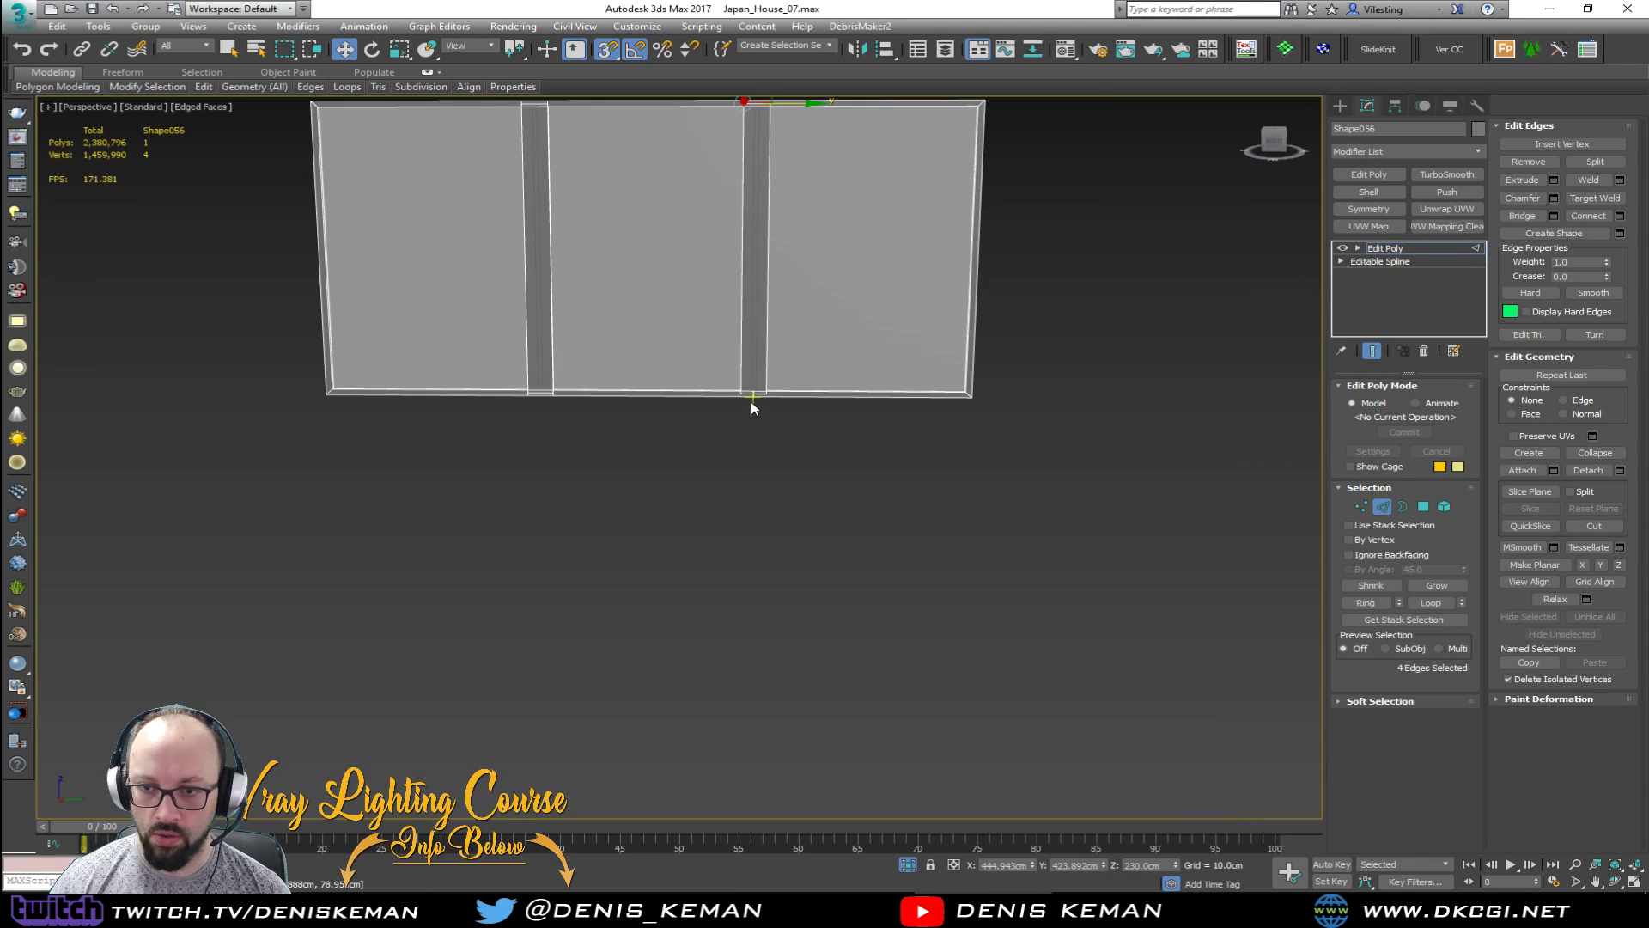
{"action": "scroll", "coordinate": [753, 398], "scroll_direction": "up", "scroll_amount": 6}
{"action": "left_click", "coordinate": [756, 391]}
{"action": "left_click_drag", "start_coordinate": [760, 384], "coordinate": [716, 370]}
{"action": "middle_click_drag", "start_coordinate": [674, 278], "coordinate": [657, 434]}
{"action": "scroll", "coordinate": [648, 335], "scroll_direction": "down", "scroll_amount": 5}
{"action": "middle_click_drag", "start_coordinate": [627, 264], "coordinate": [691, 316]}
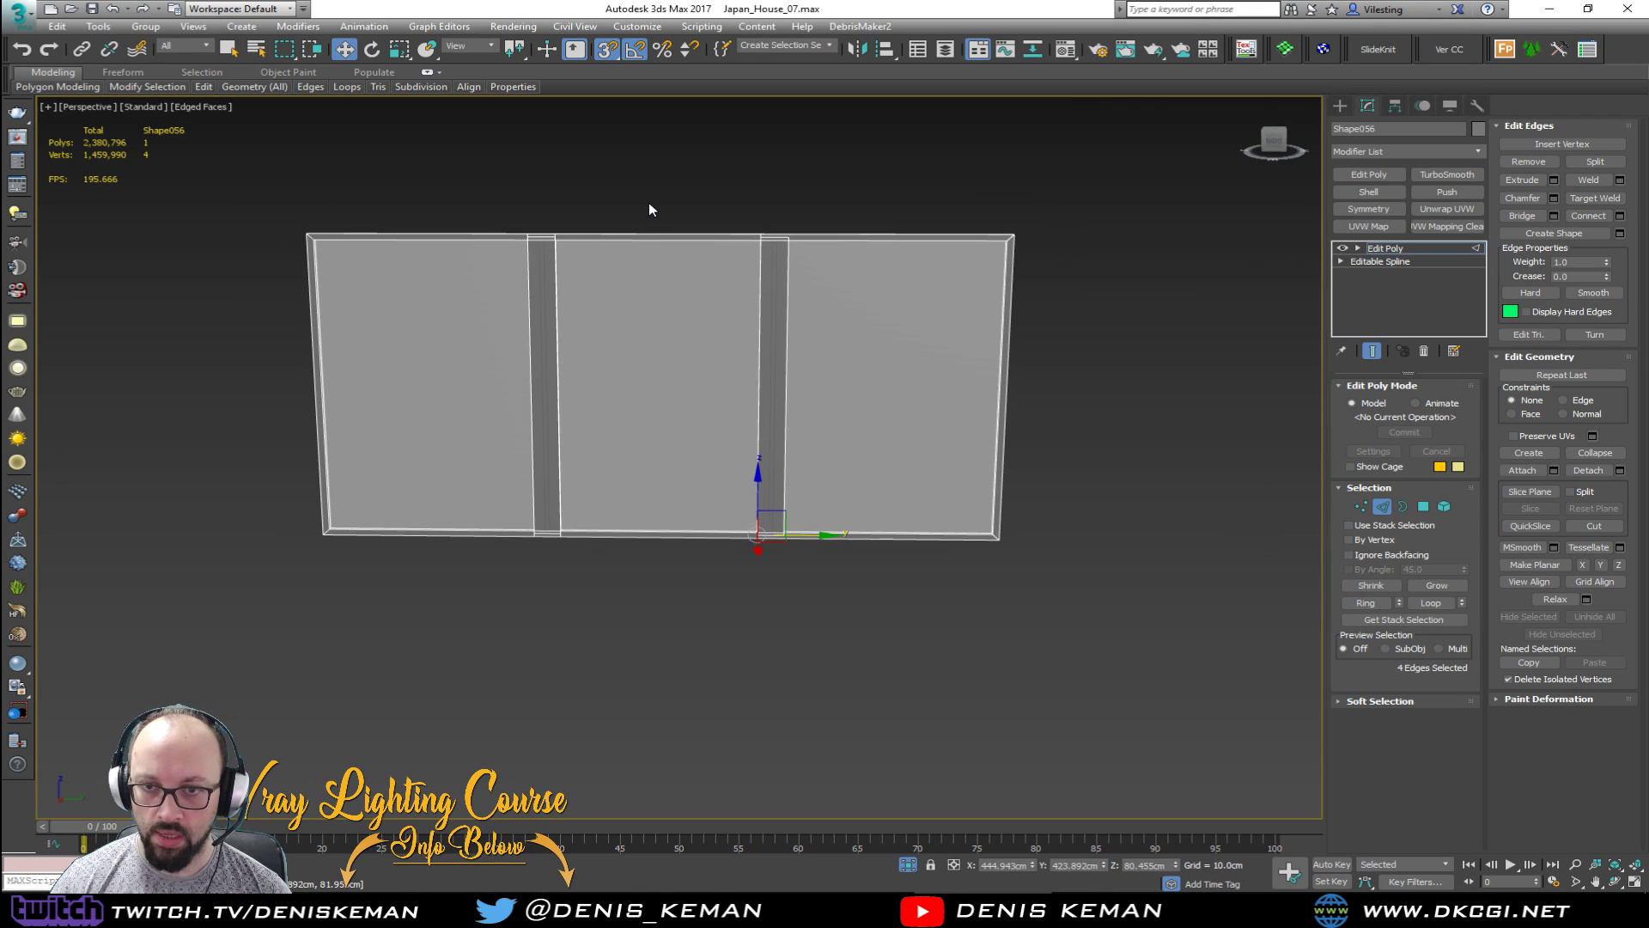
Step: Connect the top and bottom rail edges of the middle bay with one centred edge loop, using 1 segment, 0 pinch and 0 slide
{"action": "key", "text": "2"}
{"action": "left_click", "coordinate": [667, 586]}
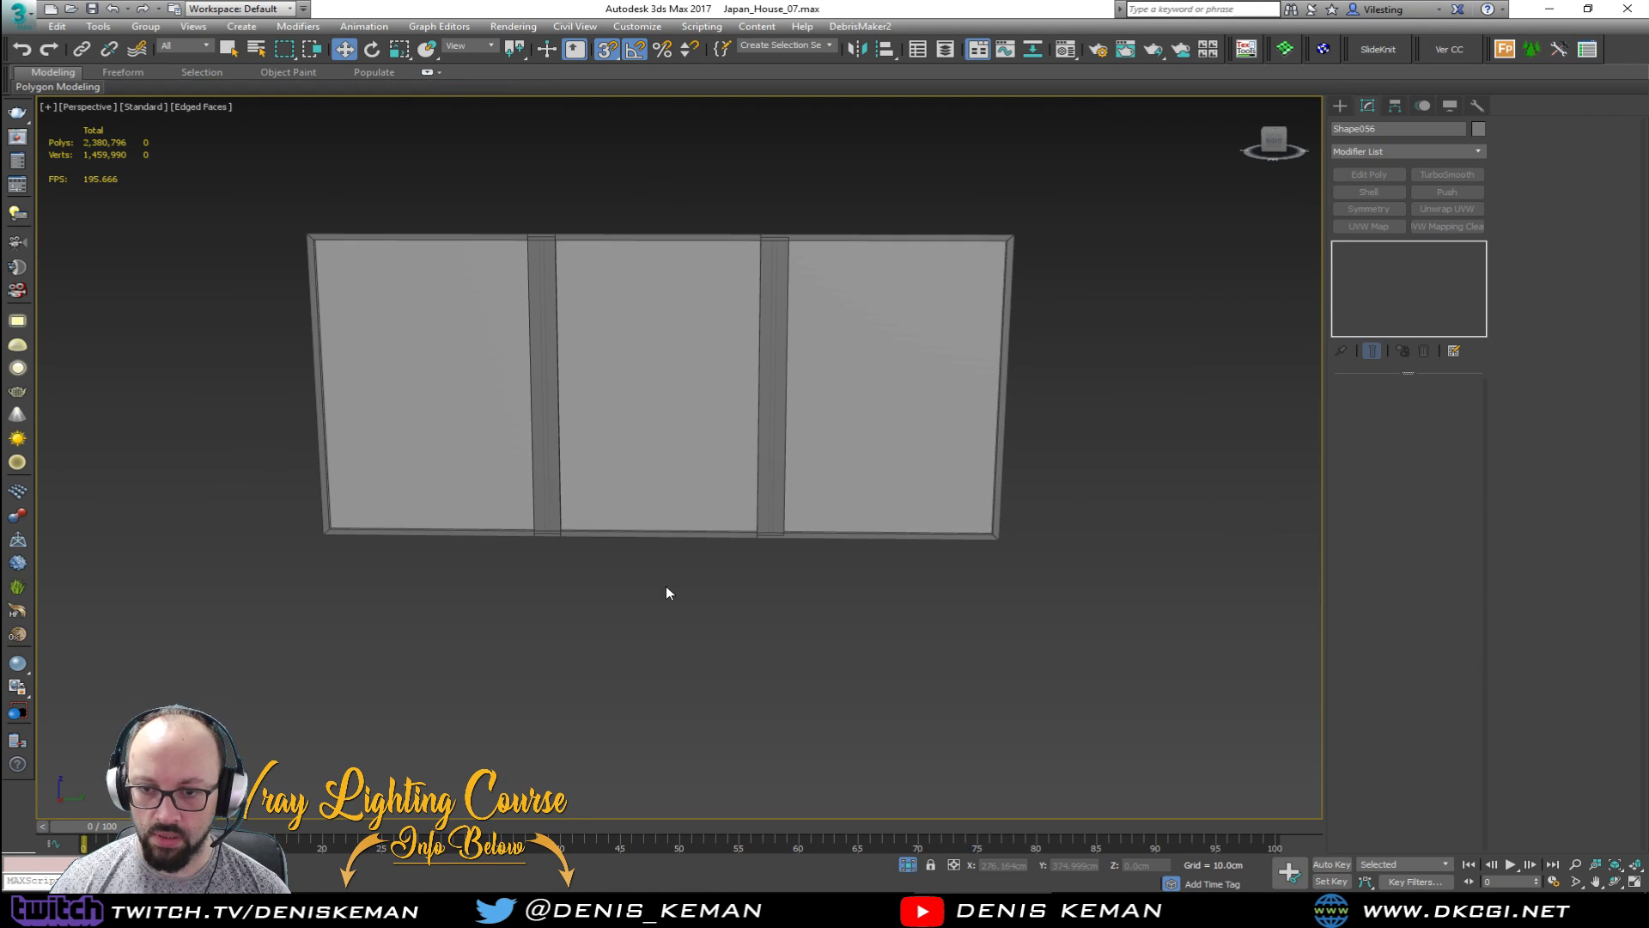
{"action": "left_click", "coordinate": [732, 238]}
{"action": "key", "text": "2"}
{"action": "left_click_drag", "start_coordinate": [677, 189], "coordinate": [694, 593]}
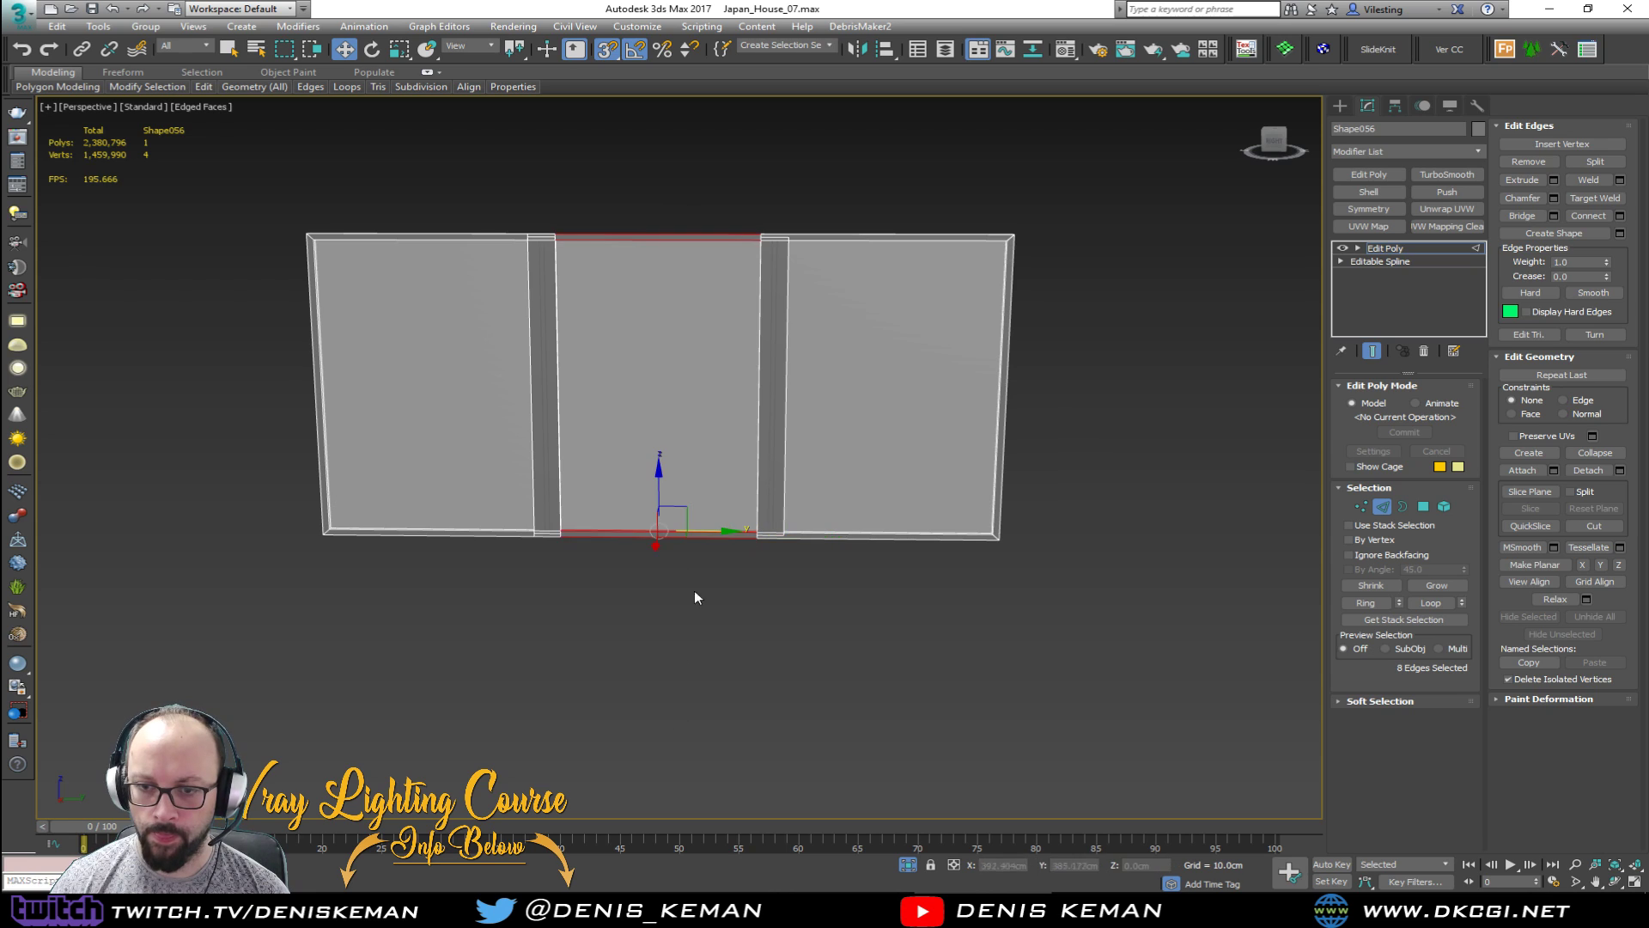
{"action": "left_click", "coordinate": [1619, 216]}
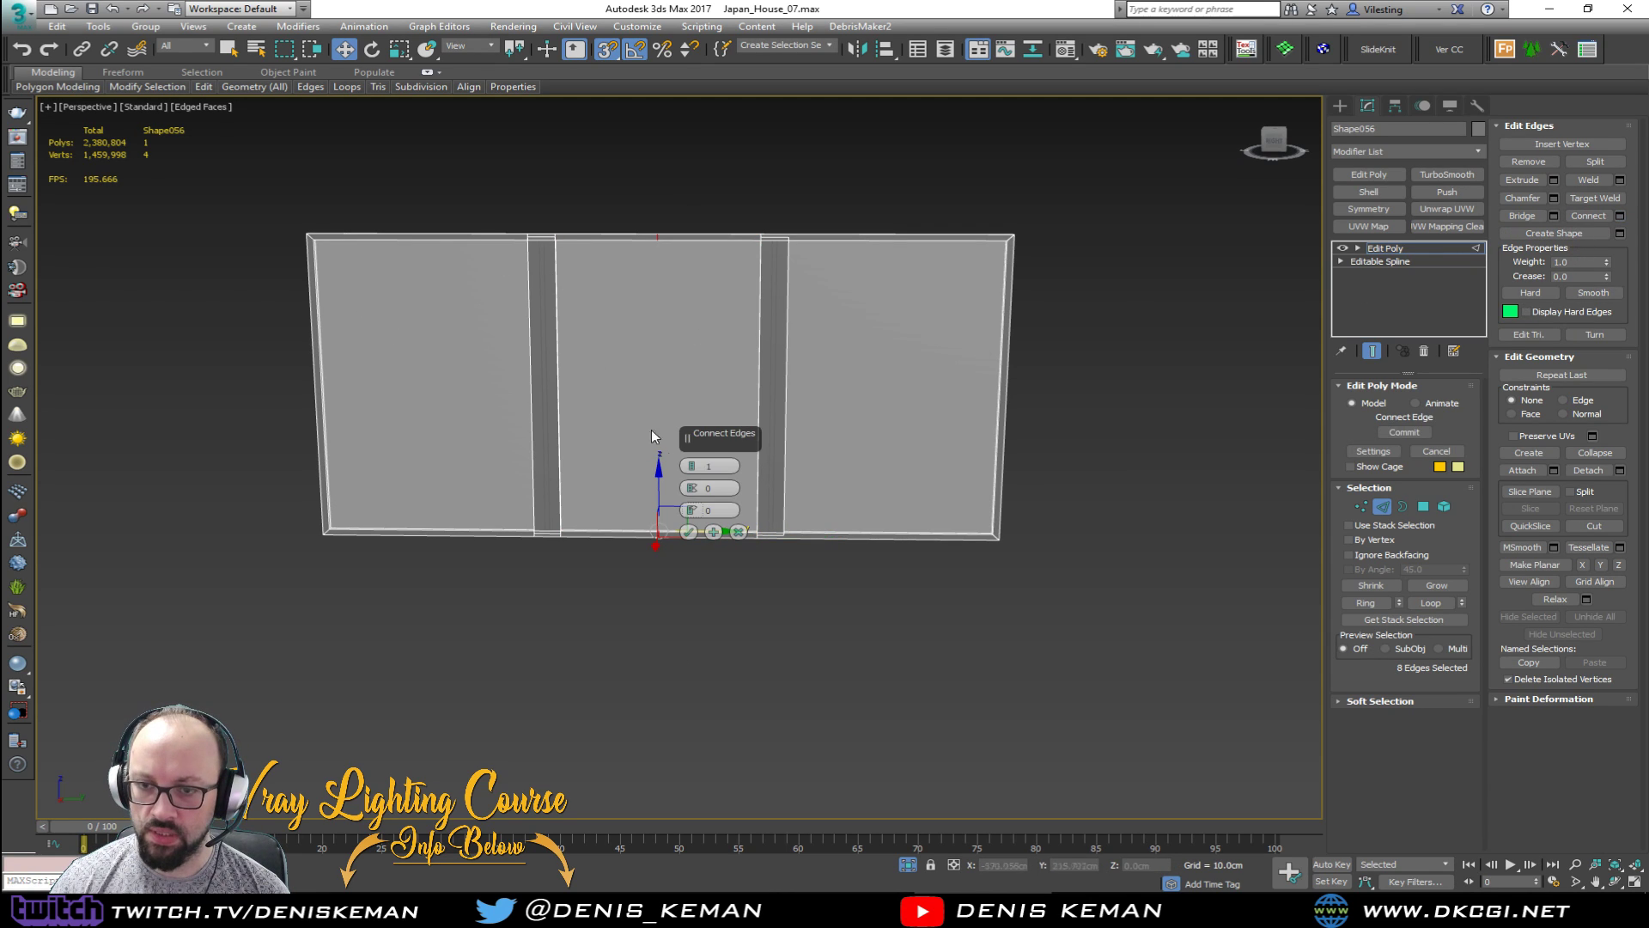
{"action": "left_click", "coordinate": [687, 532]}
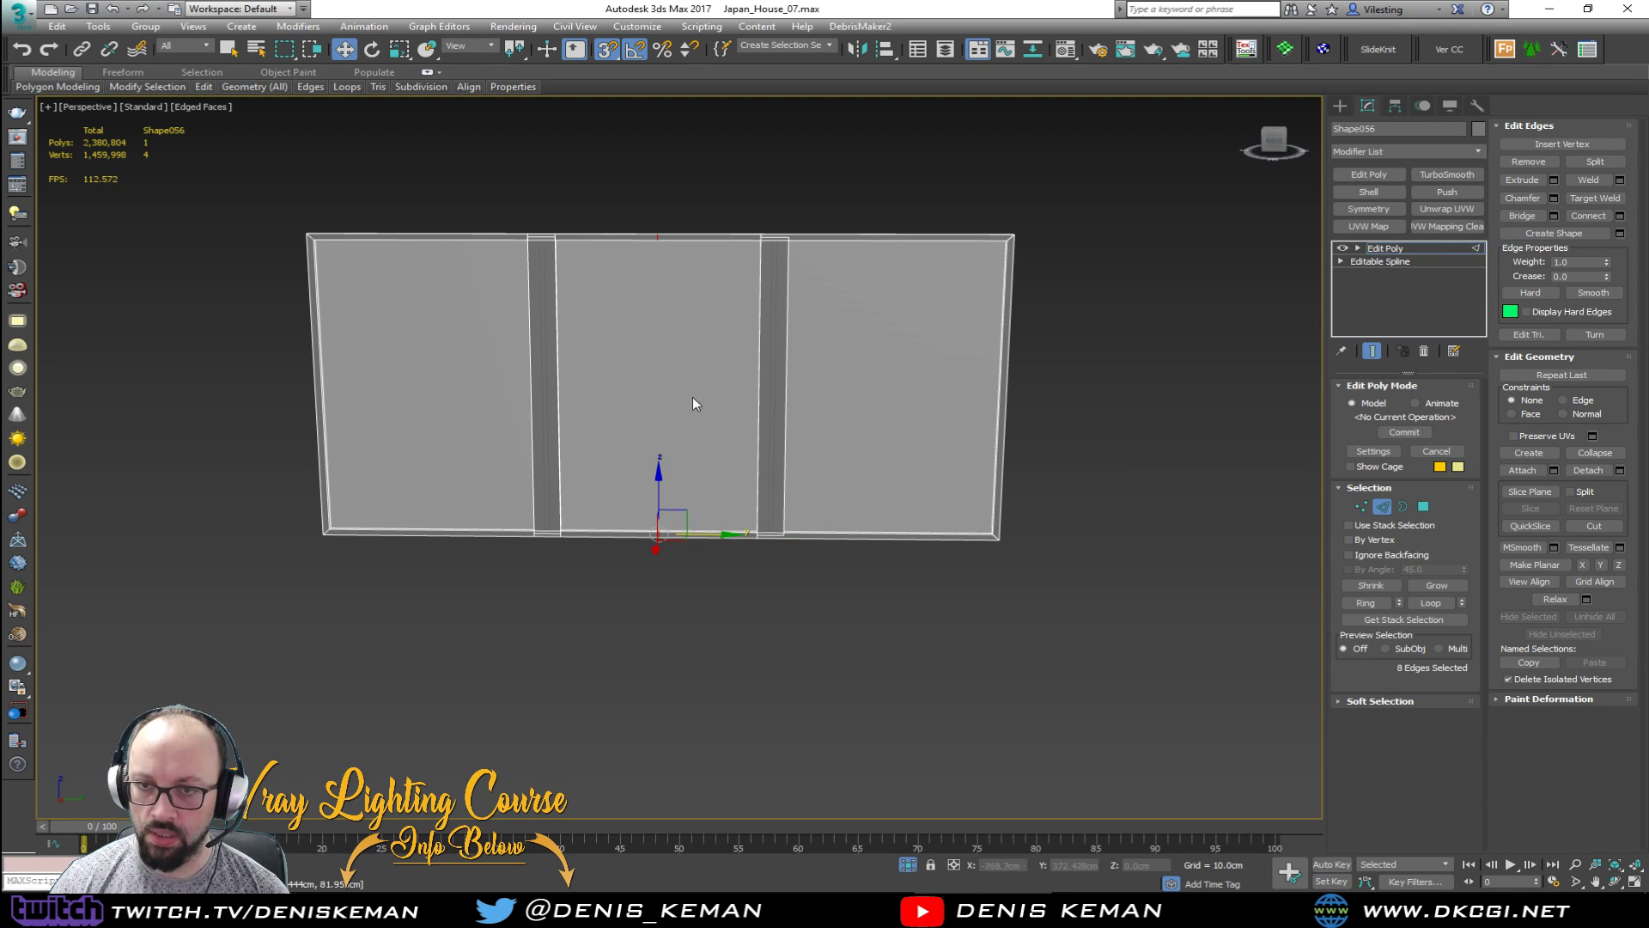
Step: Delete the frame polygons to the right of the new centre edge loops, including the right mullion
{"action": "left_click", "coordinate": [1423, 506]}
{"action": "left_click_drag", "start_coordinate": [694, 624], "coordinate": [693, 626]}
{"action": "key", "text": "Delete"}
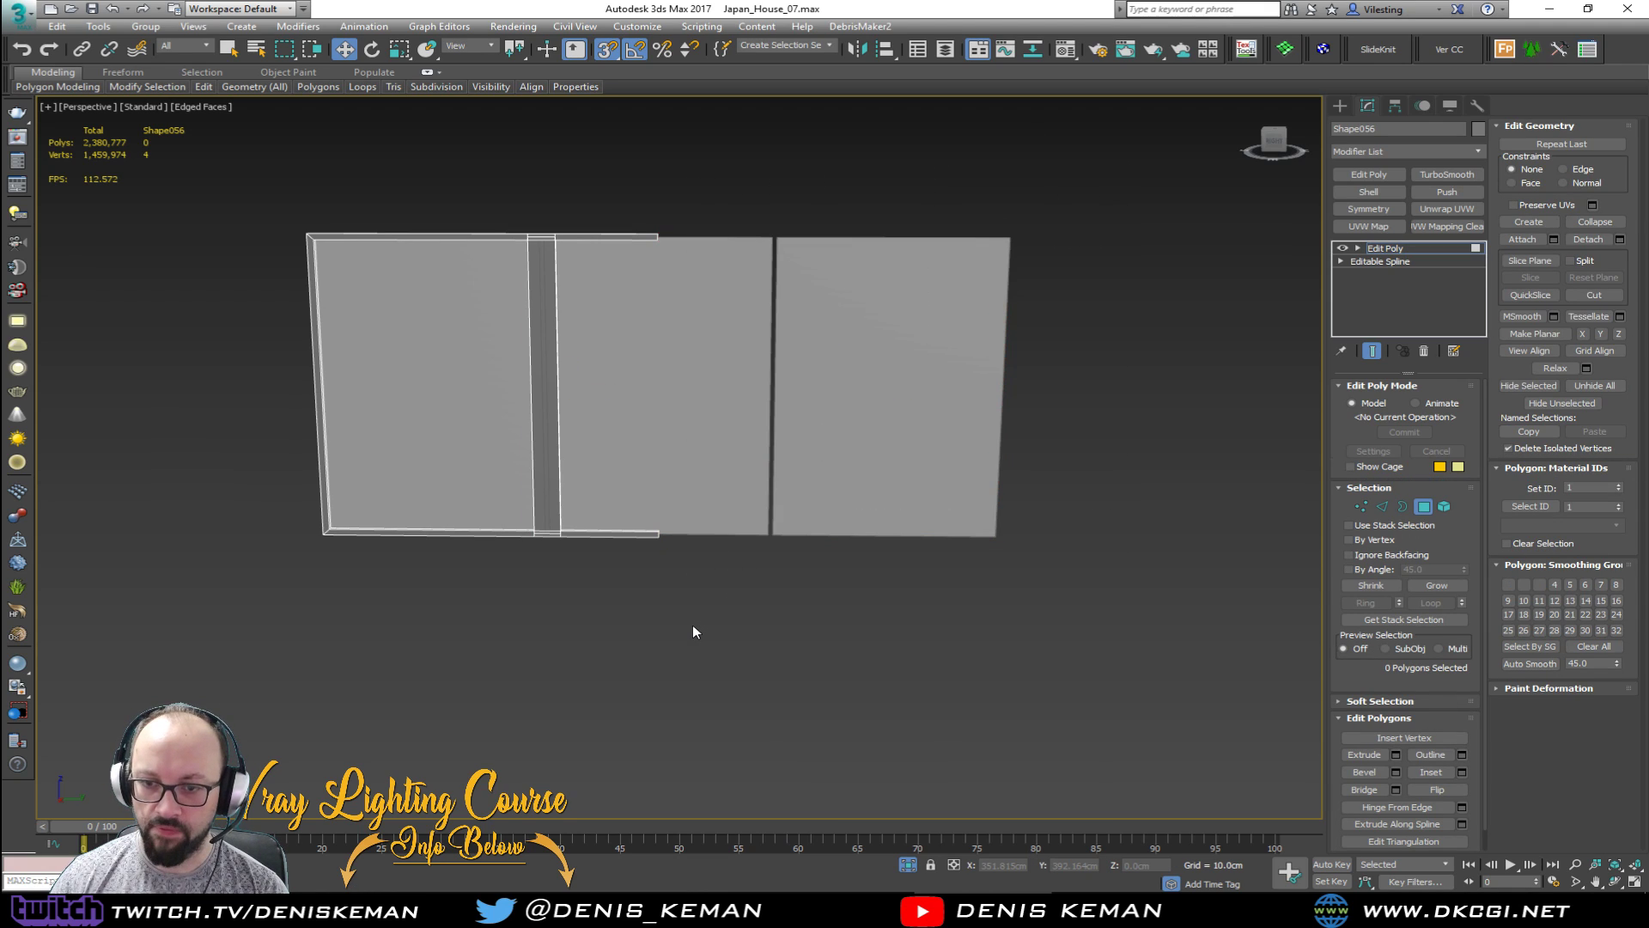
Step: Delete the separate left mullion element, keeping the rails and the outer left side of the frame
{"action": "left_click", "coordinate": [1424, 507]}
{"action": "middle_click_drag", "start_coordinate": [487, 358], "coordinate": [518, 377], "text": "alt"}
{"action": "left_click", "coordinate": [1443, 505]}
{"action": "left_click_drag", "start_coordinate": [589, 331], "coordinate": [444, 410]}
{"action": "key", "text": "Delete"}
Step: Inset the inner faces of the bottom and top rails at the former left mullion position by 0.5 cm
{"action": "scroll", "coordinate": [550, 509], "scroll_direction": "up", "scroll_amount": 5}
{"action": "key", "text": "4"}
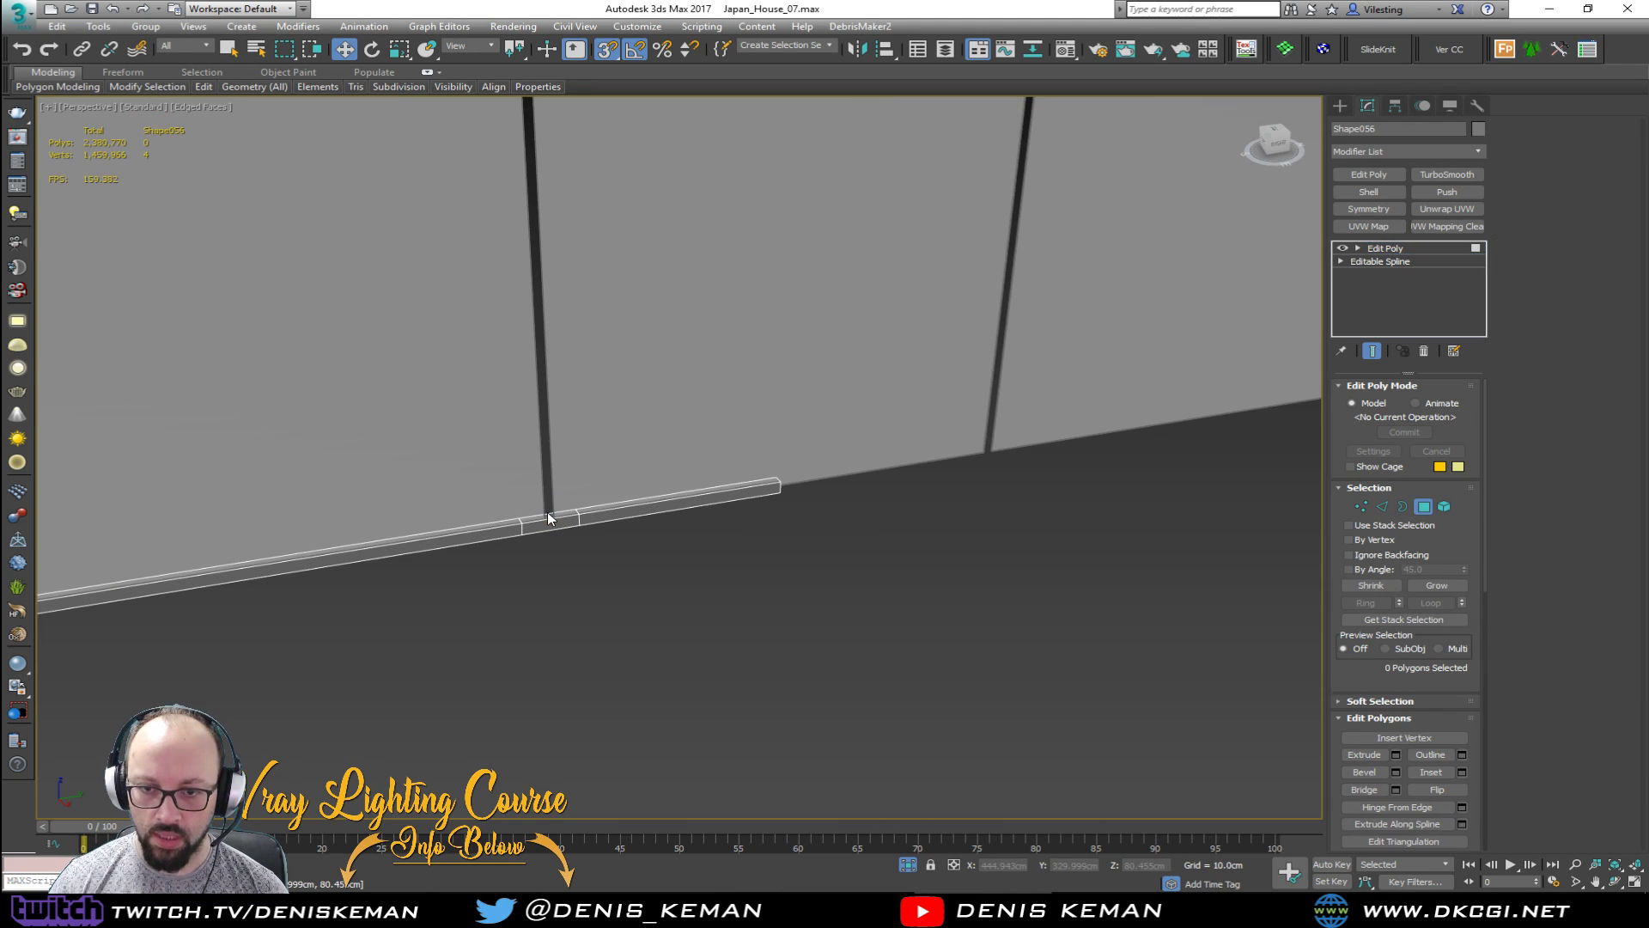
{"action": "left_click", "coordinate": [546, 517]}
{"action": "scroll", "coordinate": [499, 556], "scroll_direction": "down", "scroll_amount": 5}
{"action": "middle_click_drag", "start_coordinate": [532, 489], "coordinate": [570, 398]}
{"action": "scroll", "coordinate": [521, 405], "scroll_direction": "up", "scroll_amount": 5}
{"action": "left_click", "coordinate": [535, 397], "text": "ctrl"}
{"action": "scroll", "coordinate": [570, 398], "scroll_direction": "up", "scroll_amount": 4}
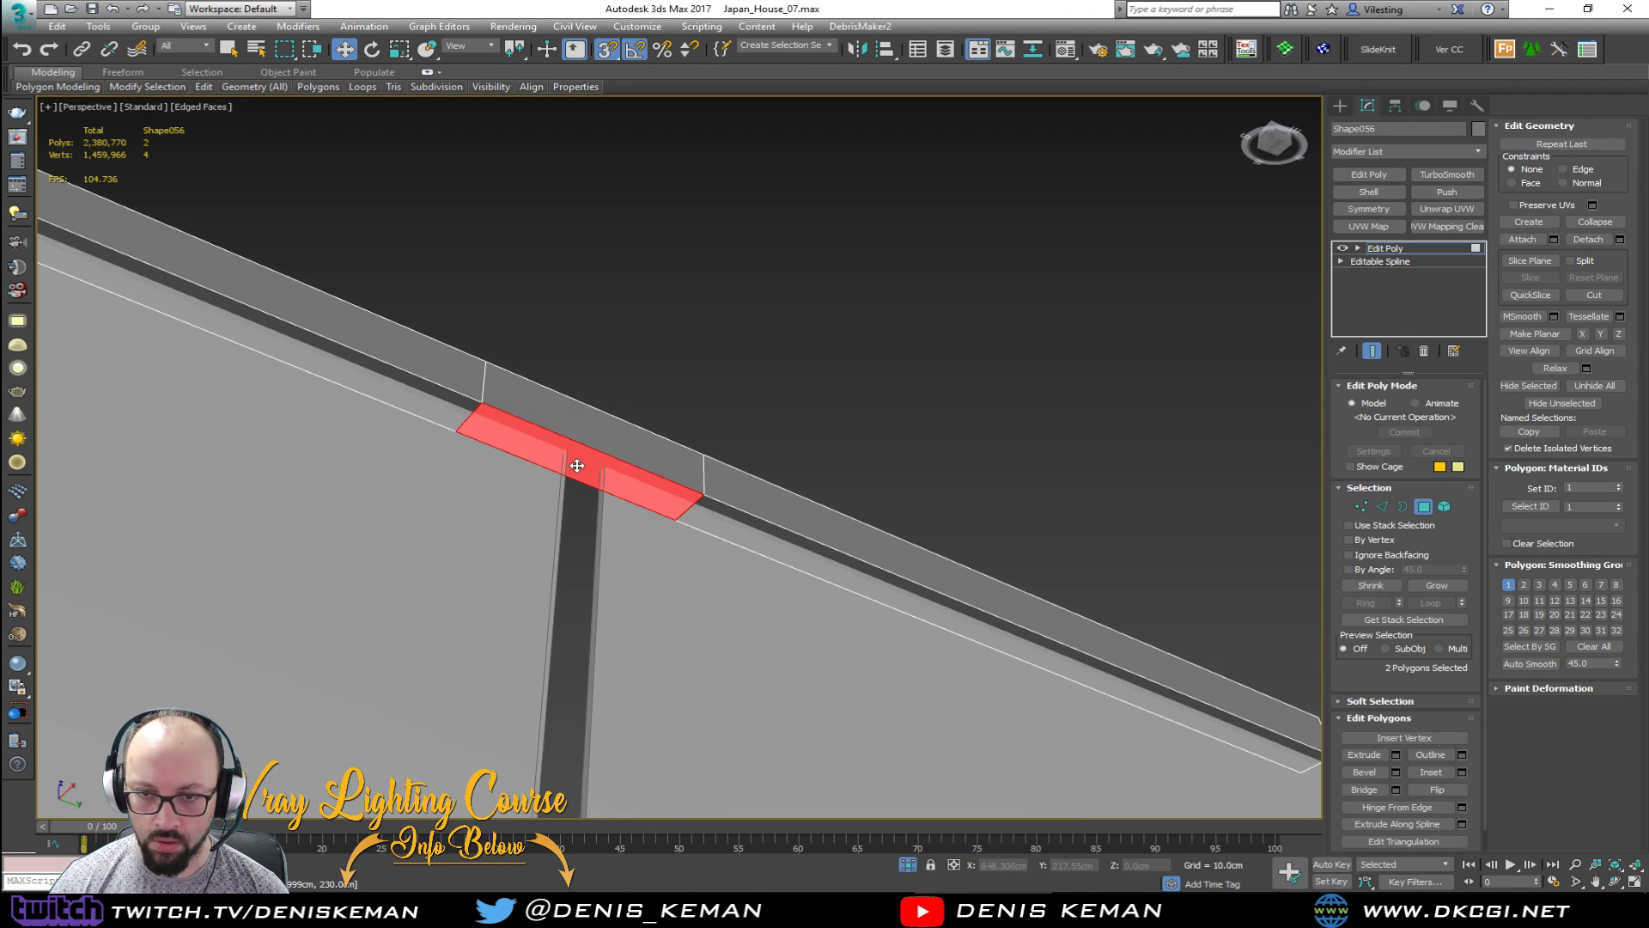
{"action": "key", "text": "s"}
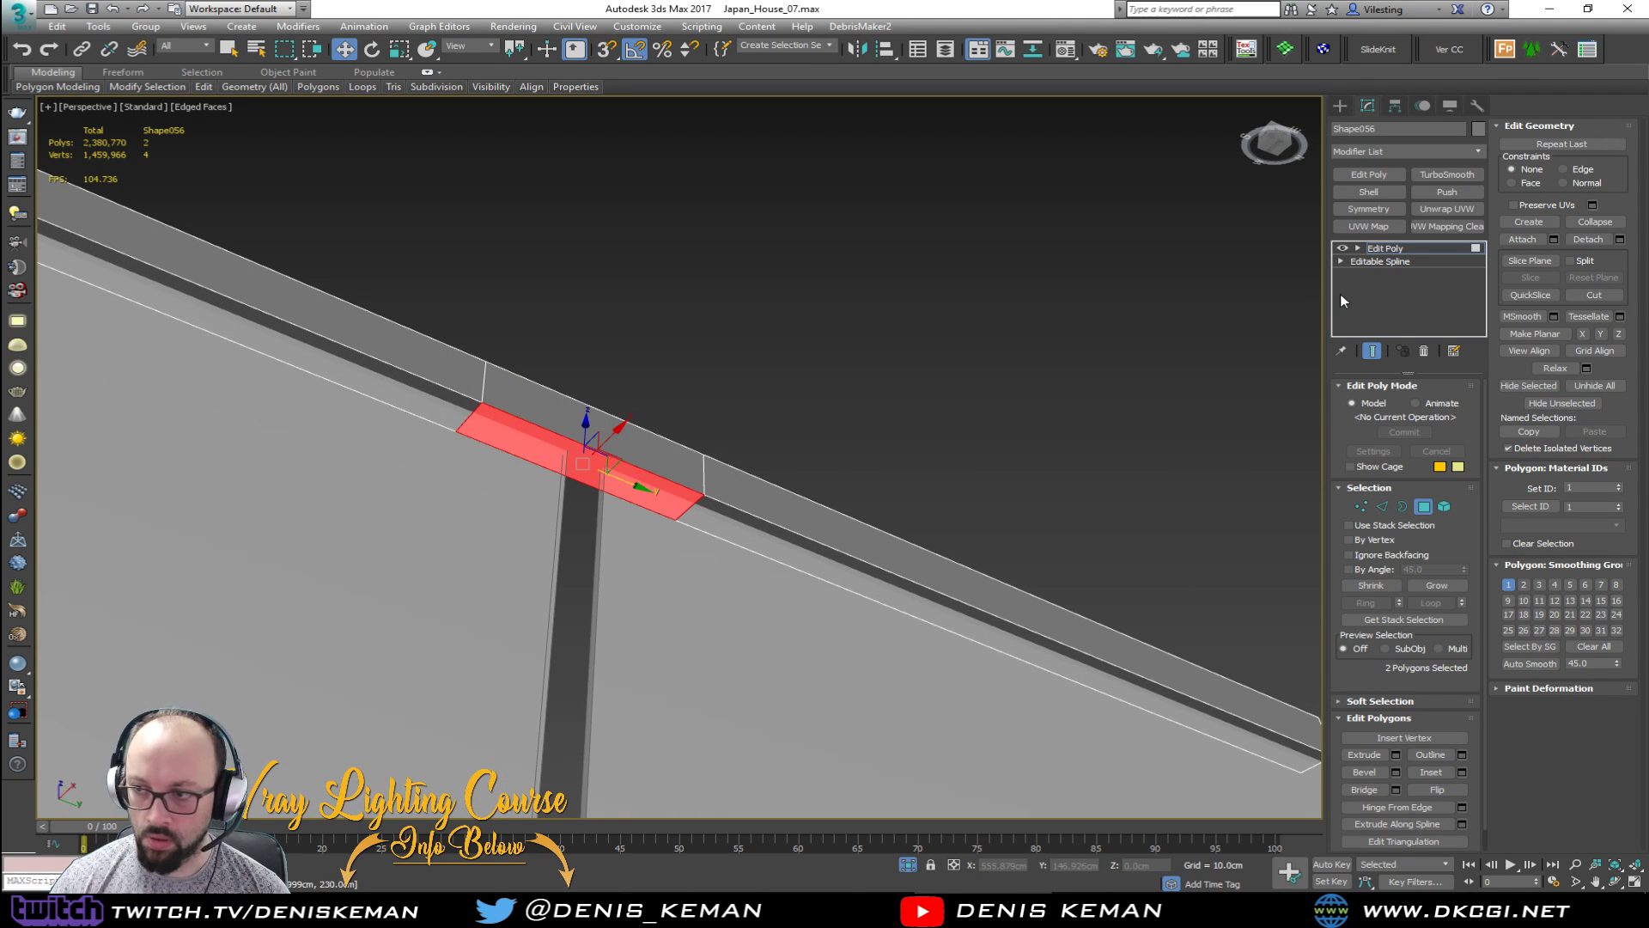
{"action": "left_click", "coordinate": [1461, 771]}
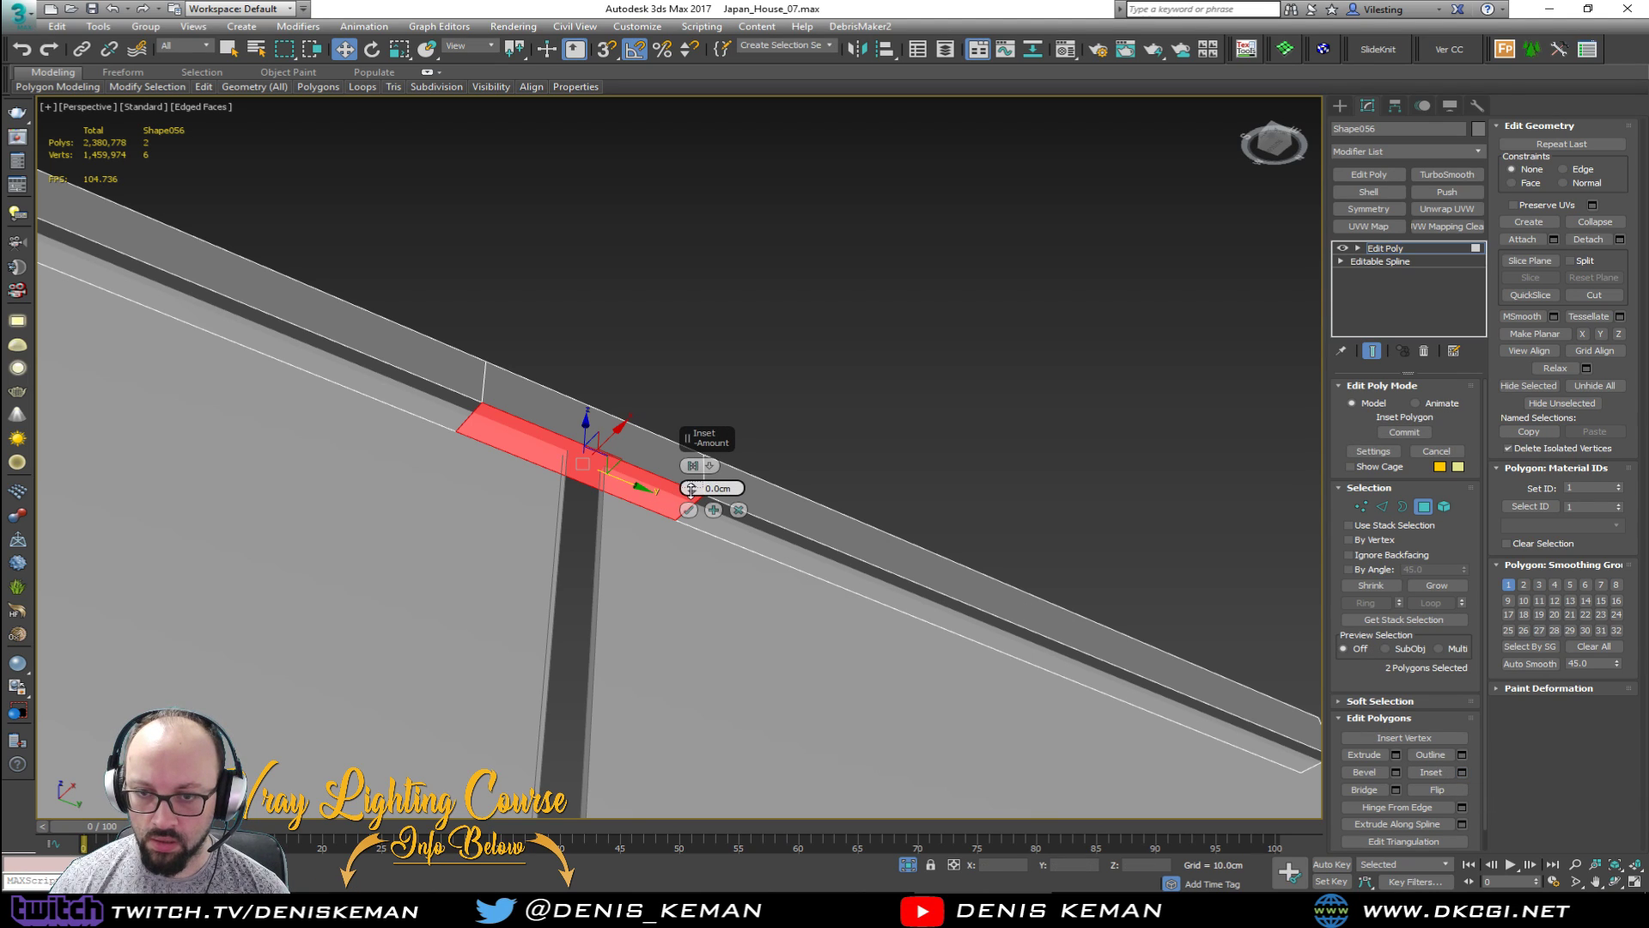
{"action": "left_click_drag", "start_coordinate": [691, 490], "coordinate": [761, 485]}
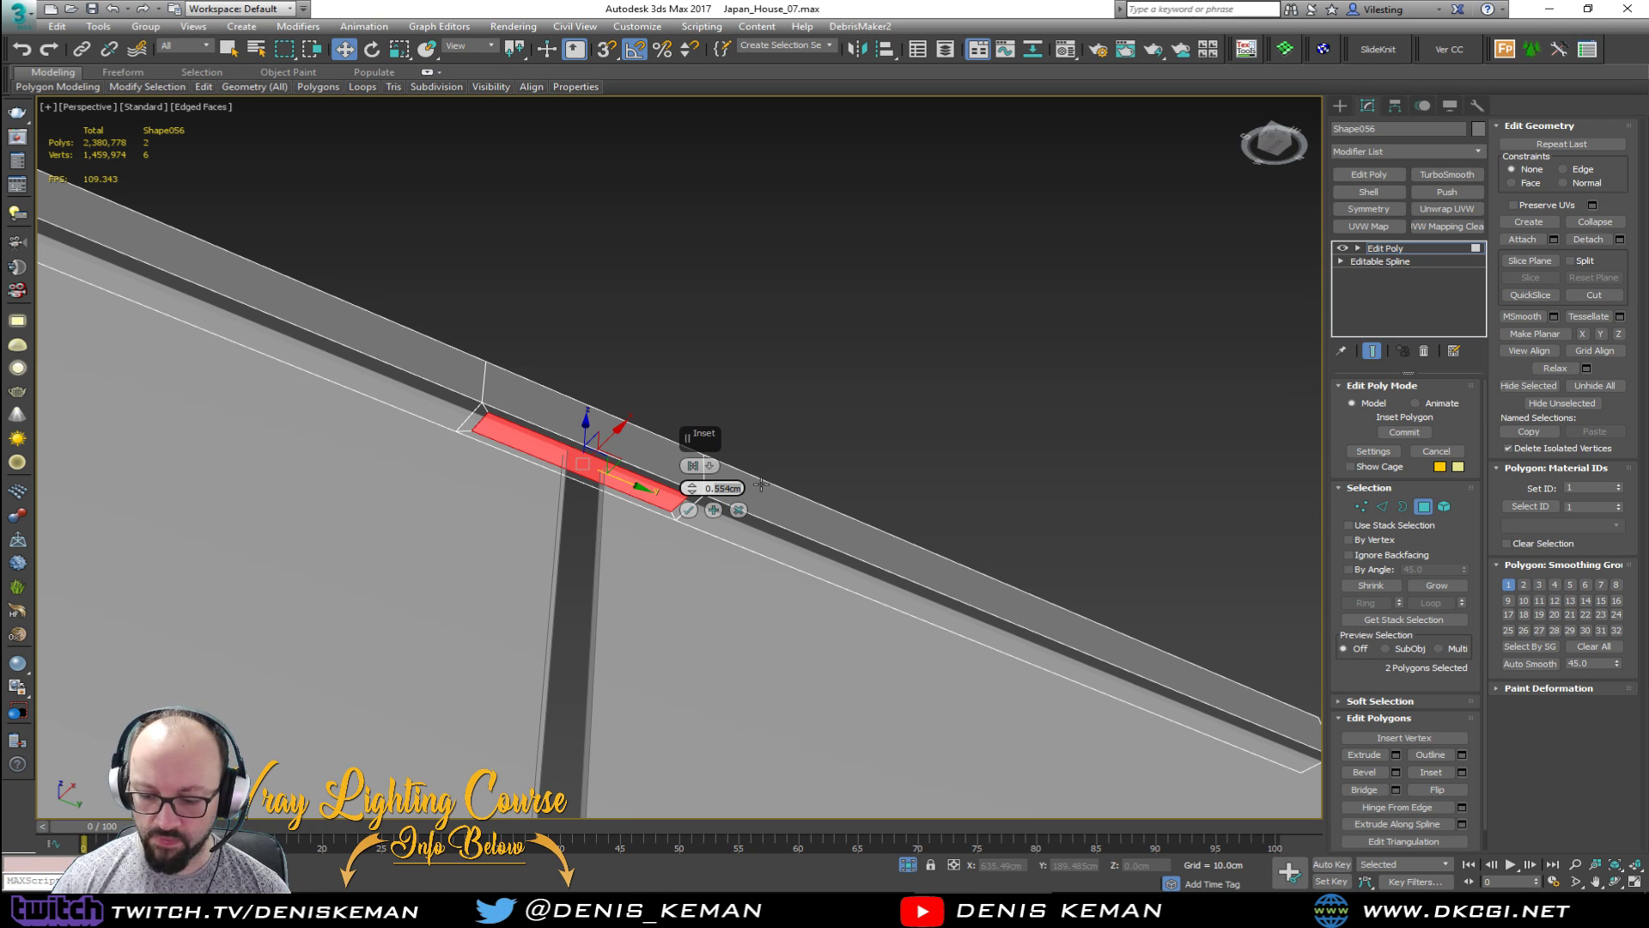
{"action": "type", "text": "5"}
{"action": "key", "text": "Return"}
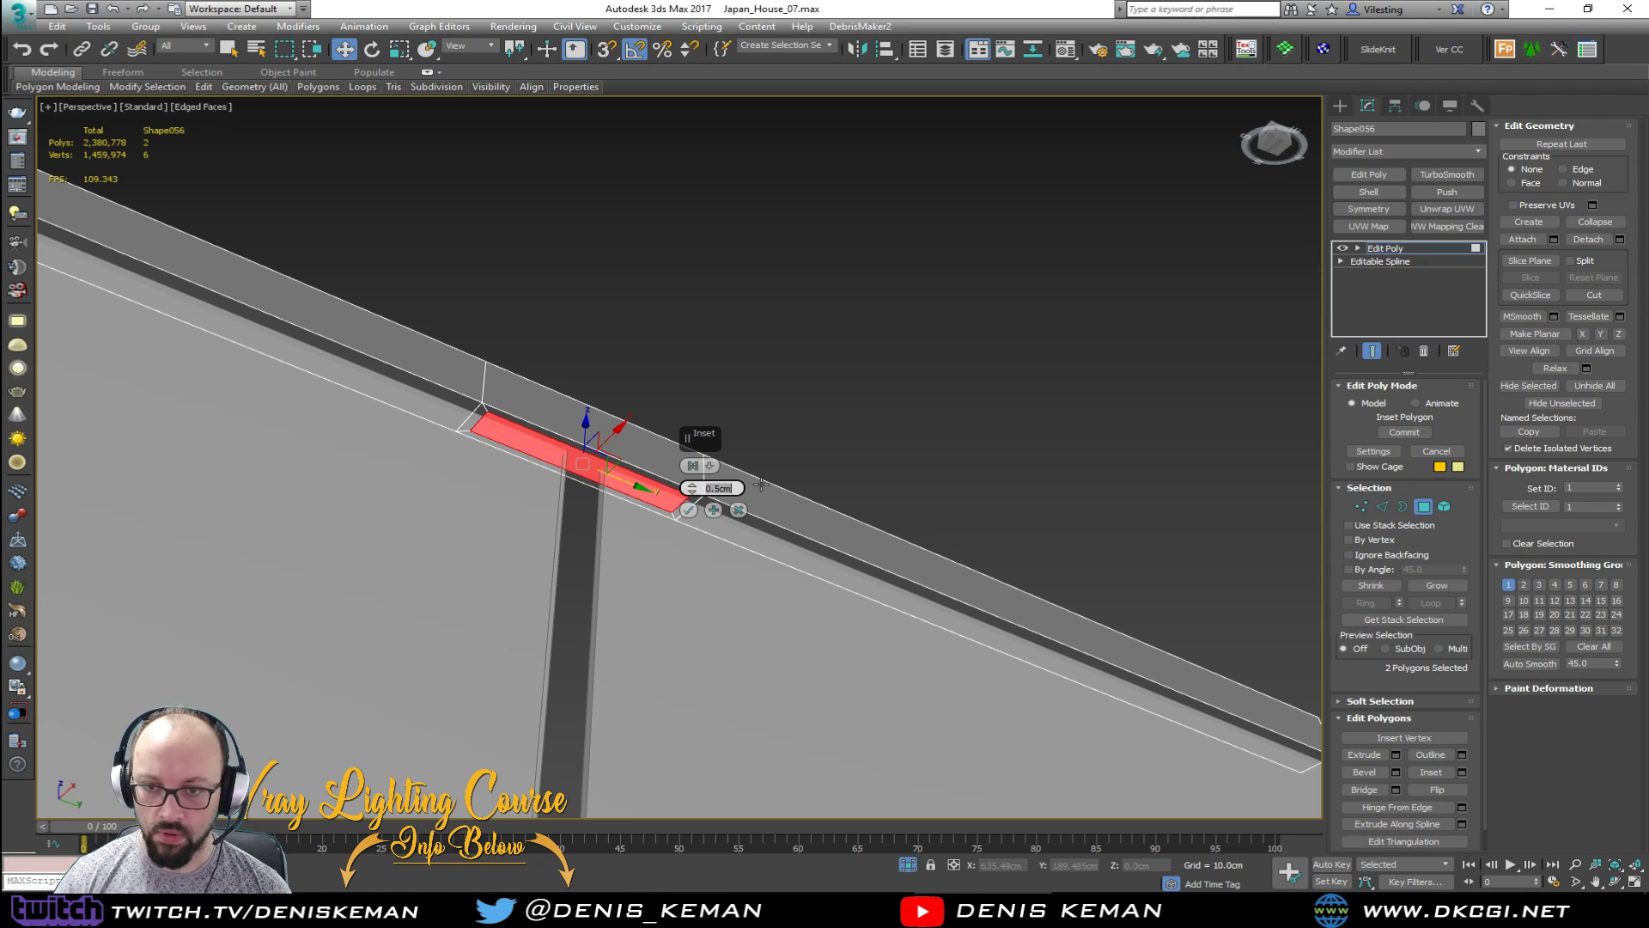
{"action": "left_click", "coordinate": [691, 511]}
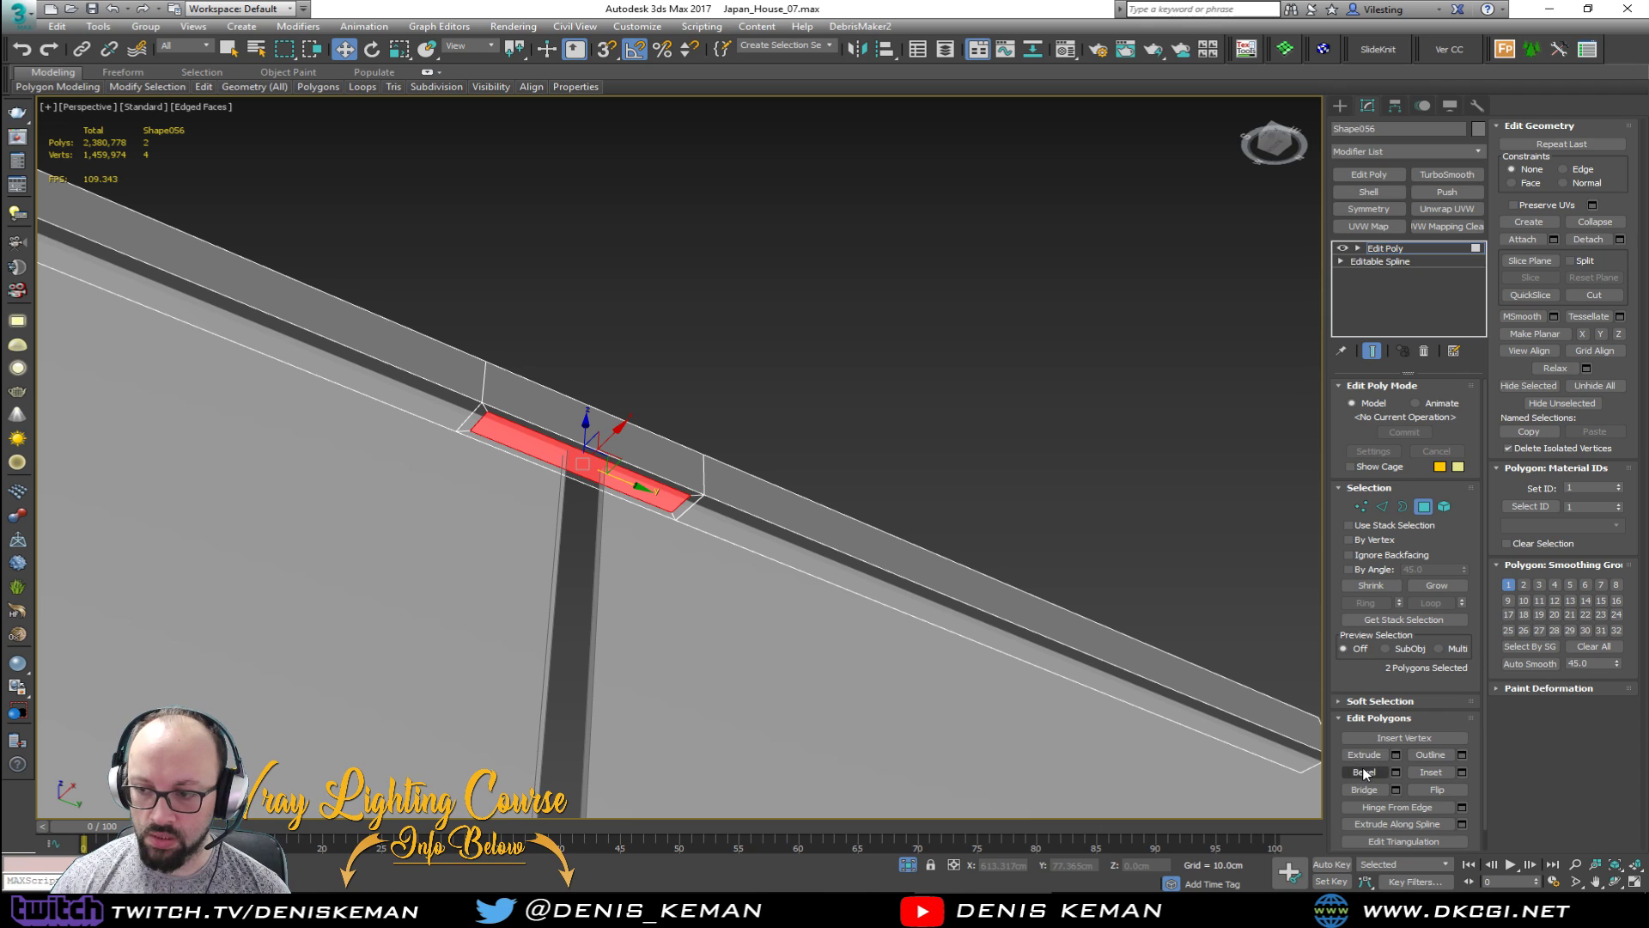
Step: Bridge the two inset rail faces to form a new connected mullion
{"action": "left_click", "coordinate": [1366, 791]}
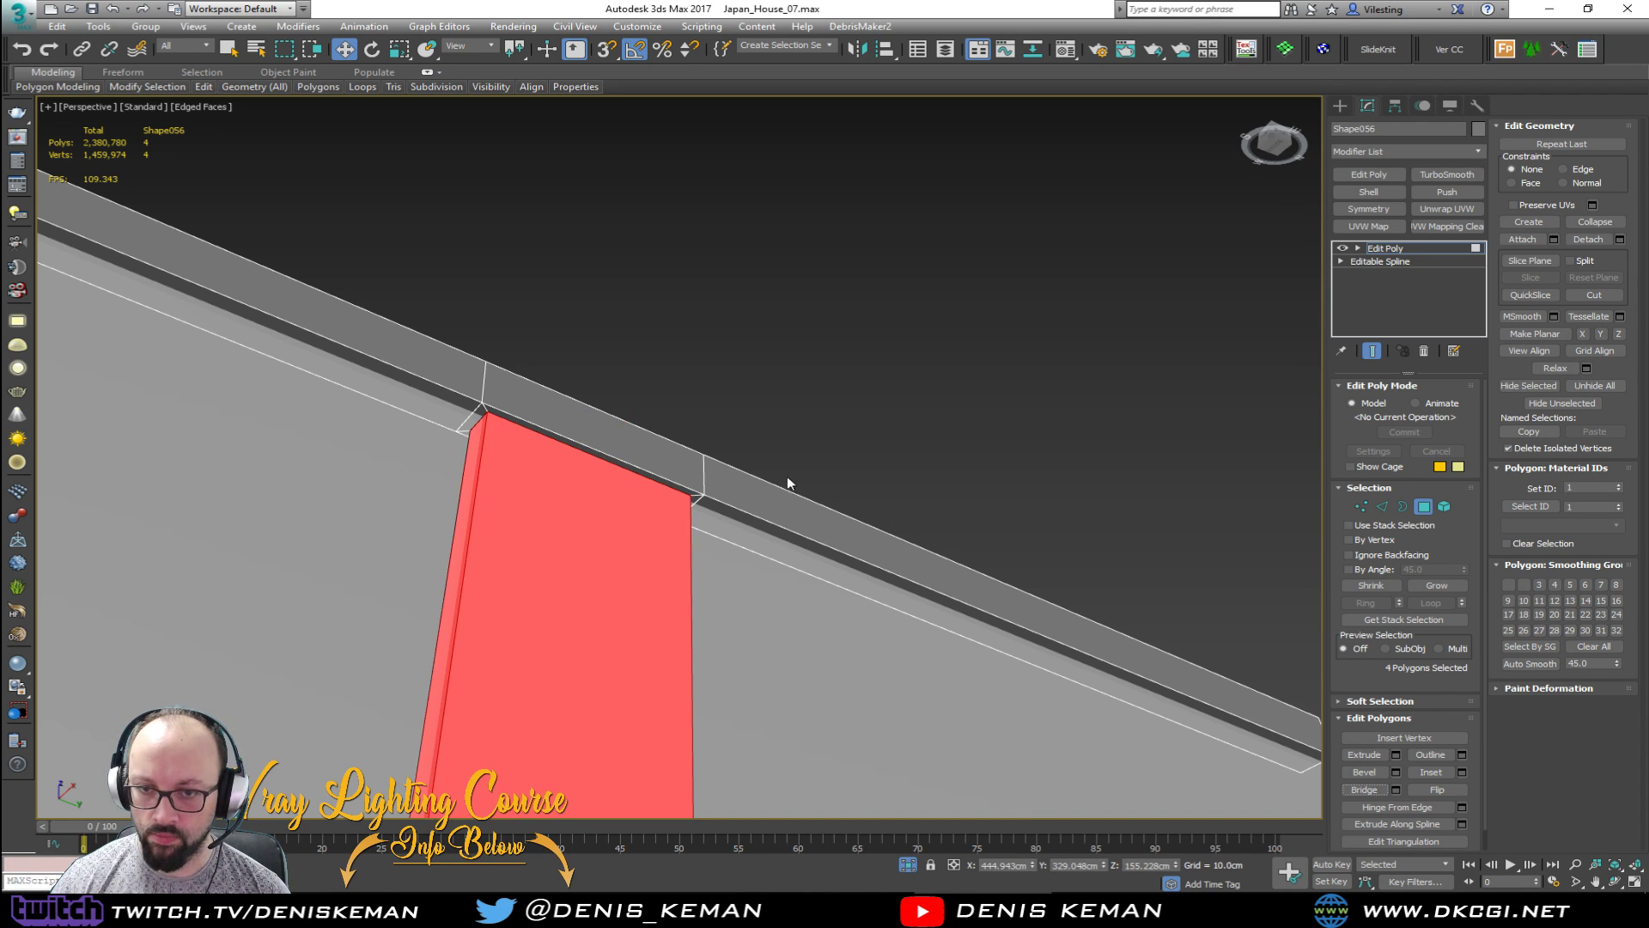
{"action": "scroll", "coordinate": [787, 476], "scroll_direction": "down", "scroll_amount": 4}
{"action": "middle_click_drag", "start_coordinate": [787, 475], "coordinate": [771, 352]}
{"action": "left_click", "coordinate": [1423, 507]}
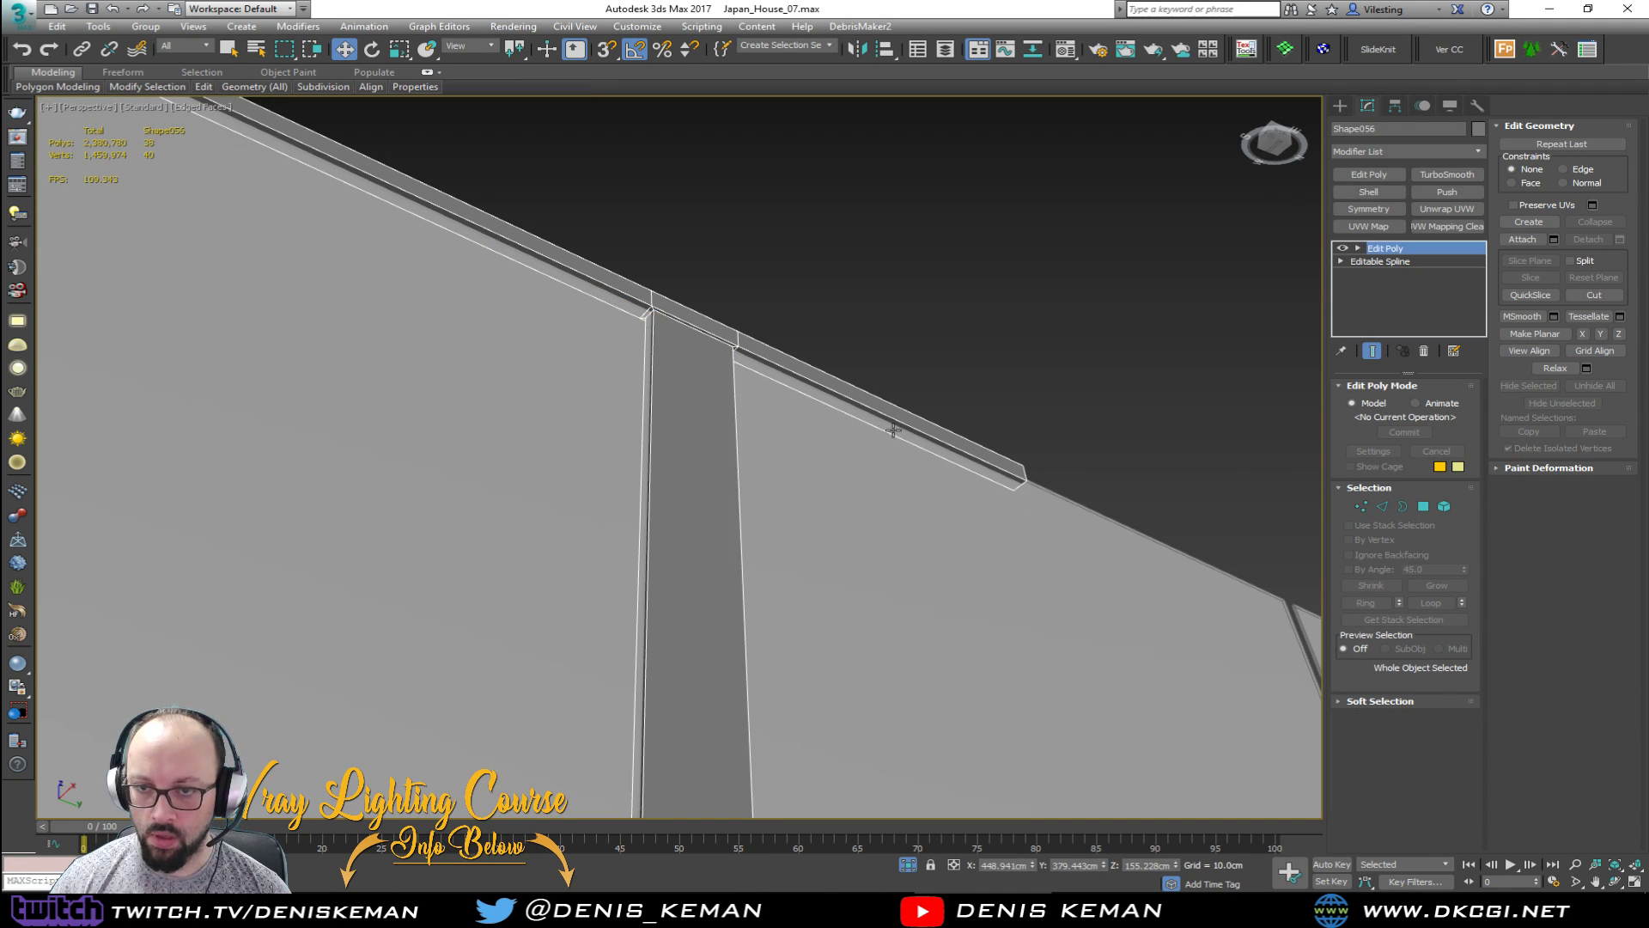
Step: Connect the crosswise edges of the new mullion and adjoining rail segments with one centred vertical edge loop
{"action": "middle_click_drag", "start_coordinate": [891, 434], "coordinate": [757, 340], "text": "alt"}
{"action": "key", "text": "2"}
{"action": "left_click", "coordinate": [755, 197]}
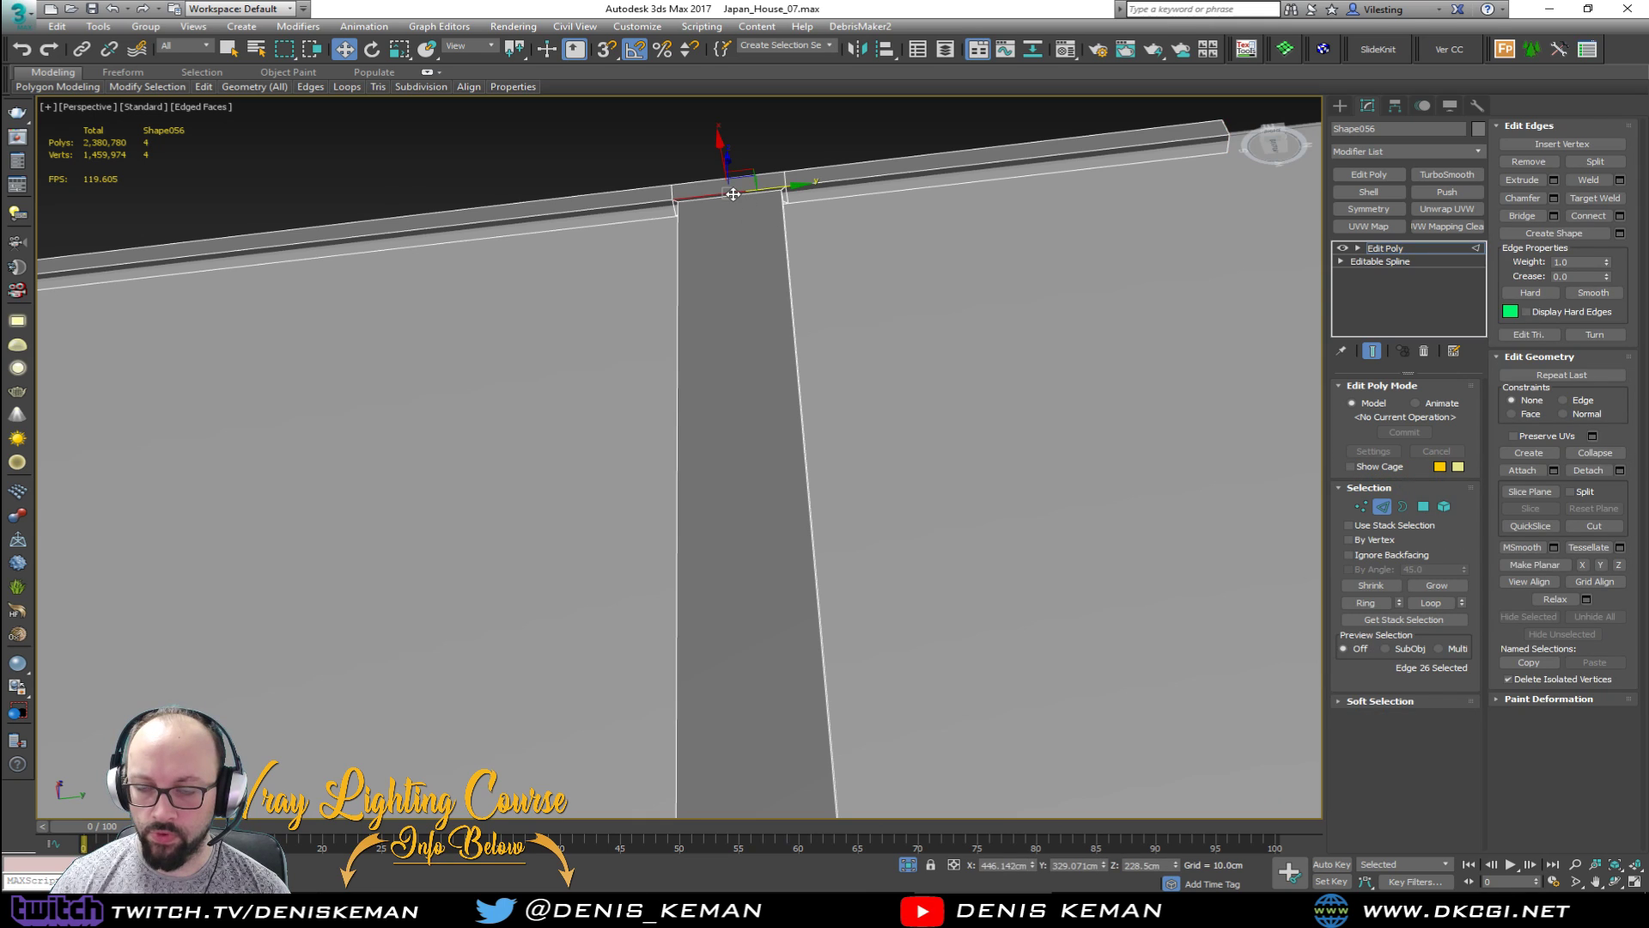
{"action": "scroll", "coordinate": [755, 201], "scroll_direction": "down", "scroll_amount": 4}
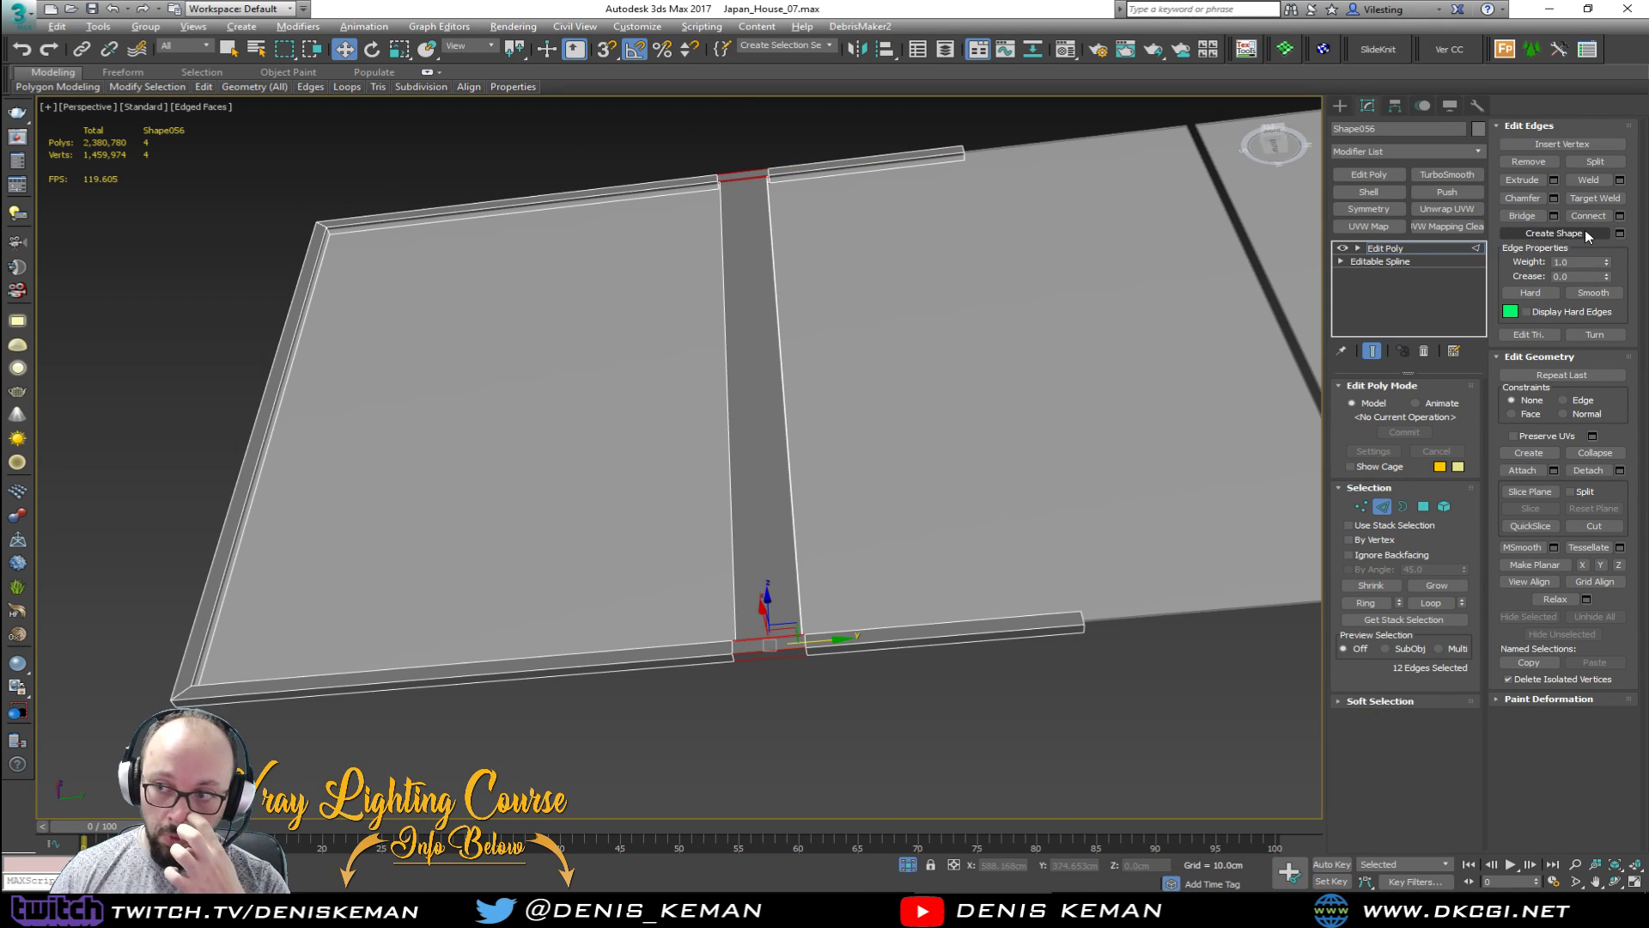
{"action": "left_click", "coordinate": [1619, 216]}
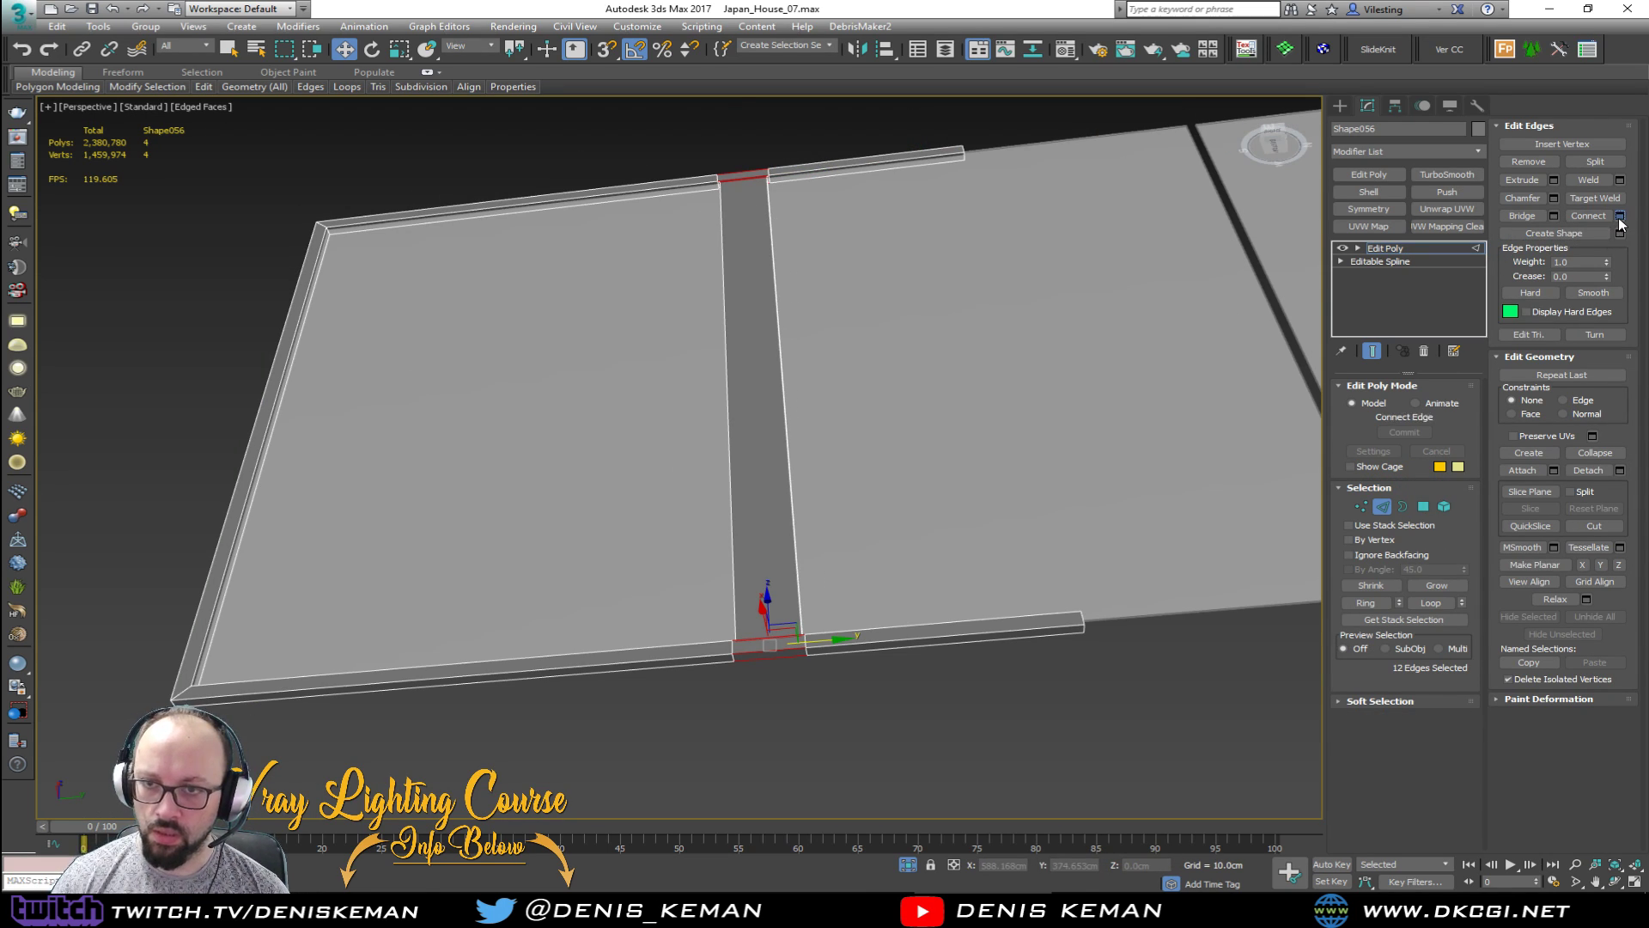
{"action": "left_click", "coordinate": [689, 531]}
{"action": "scroll", "coordinate": [765, 472], "scroll_direction": "up", "scroll_amount": 6}
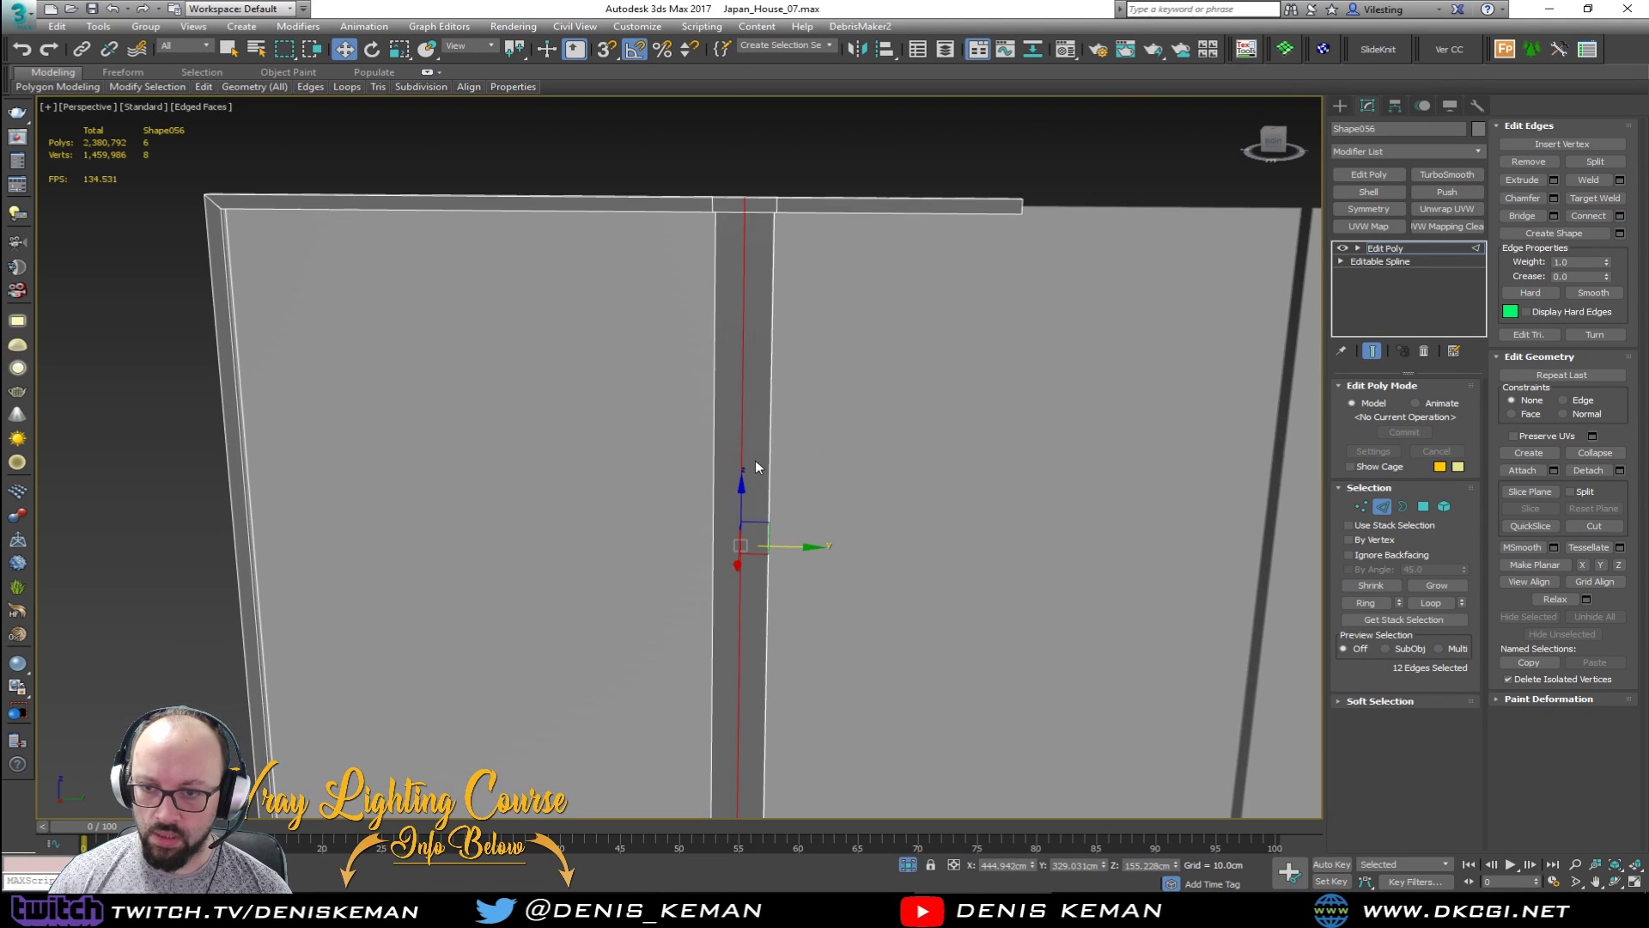
Step: Chamfer the mullion's centre edge loop by 0.1 cm with 1 segment and the open option, splitting the frame with a gap
{"action": "scroll", "coordinate": [755, 460], "scroll_direction": "down", "scroll_amount": 5}
{"action": "middle_click_drag", "start_coordinate": [772, 316], "coordinate": [785, 352], "text": "alt"}
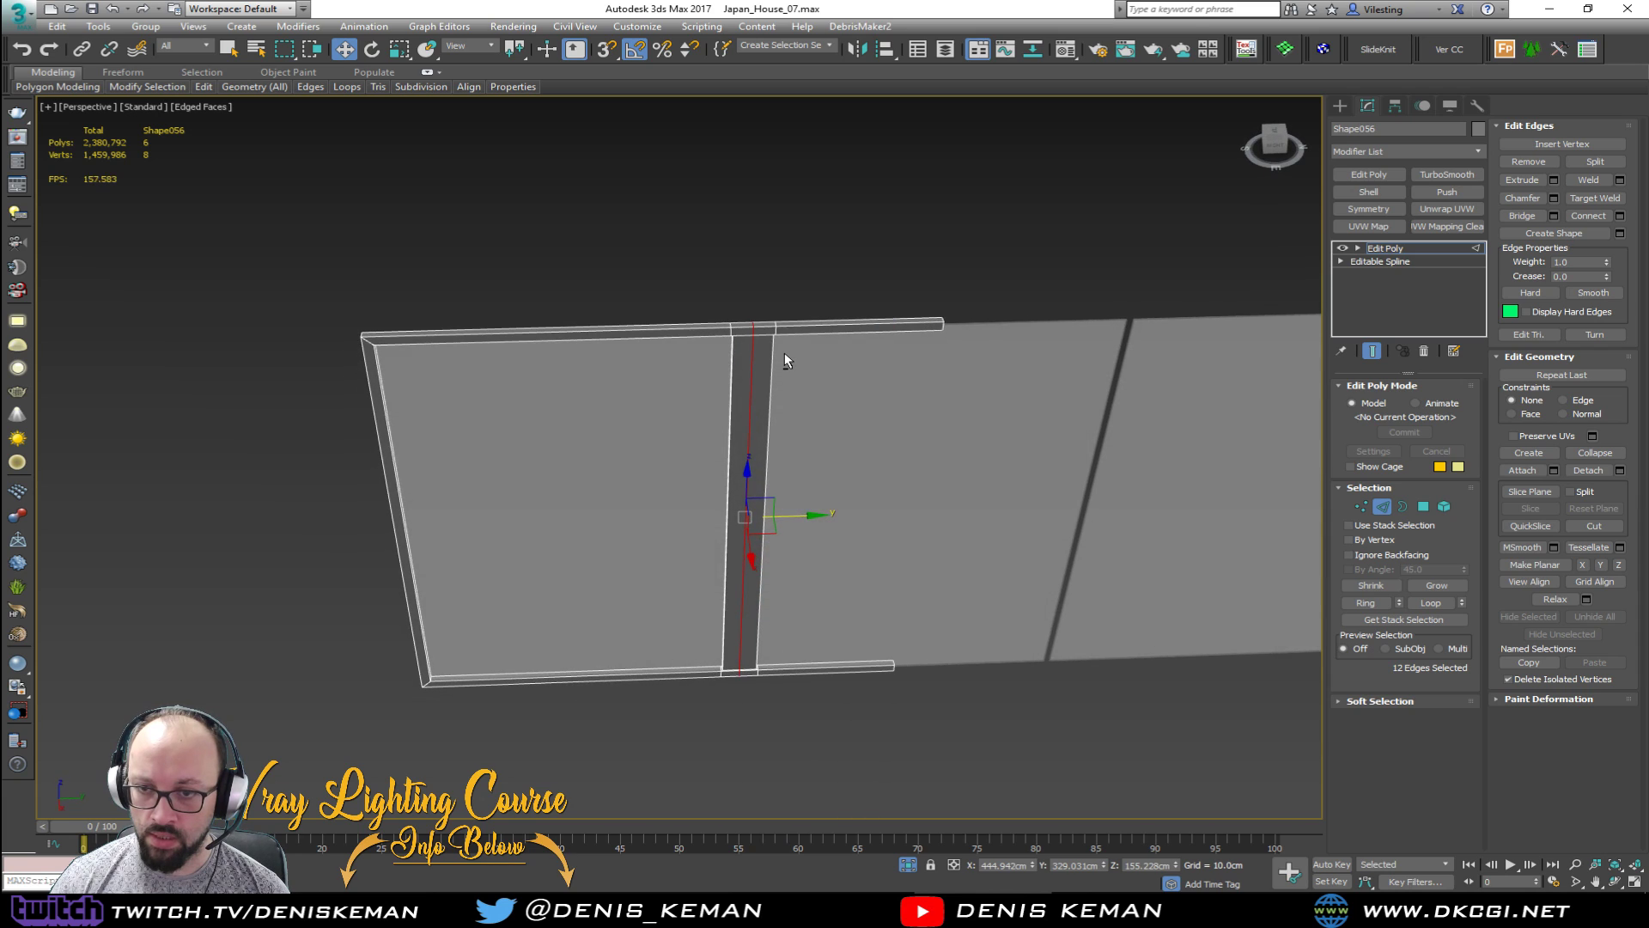
{"action": "scroll", "coordinate": [784, 354], "scroll_direction": "up", "scroll_amount": 5}
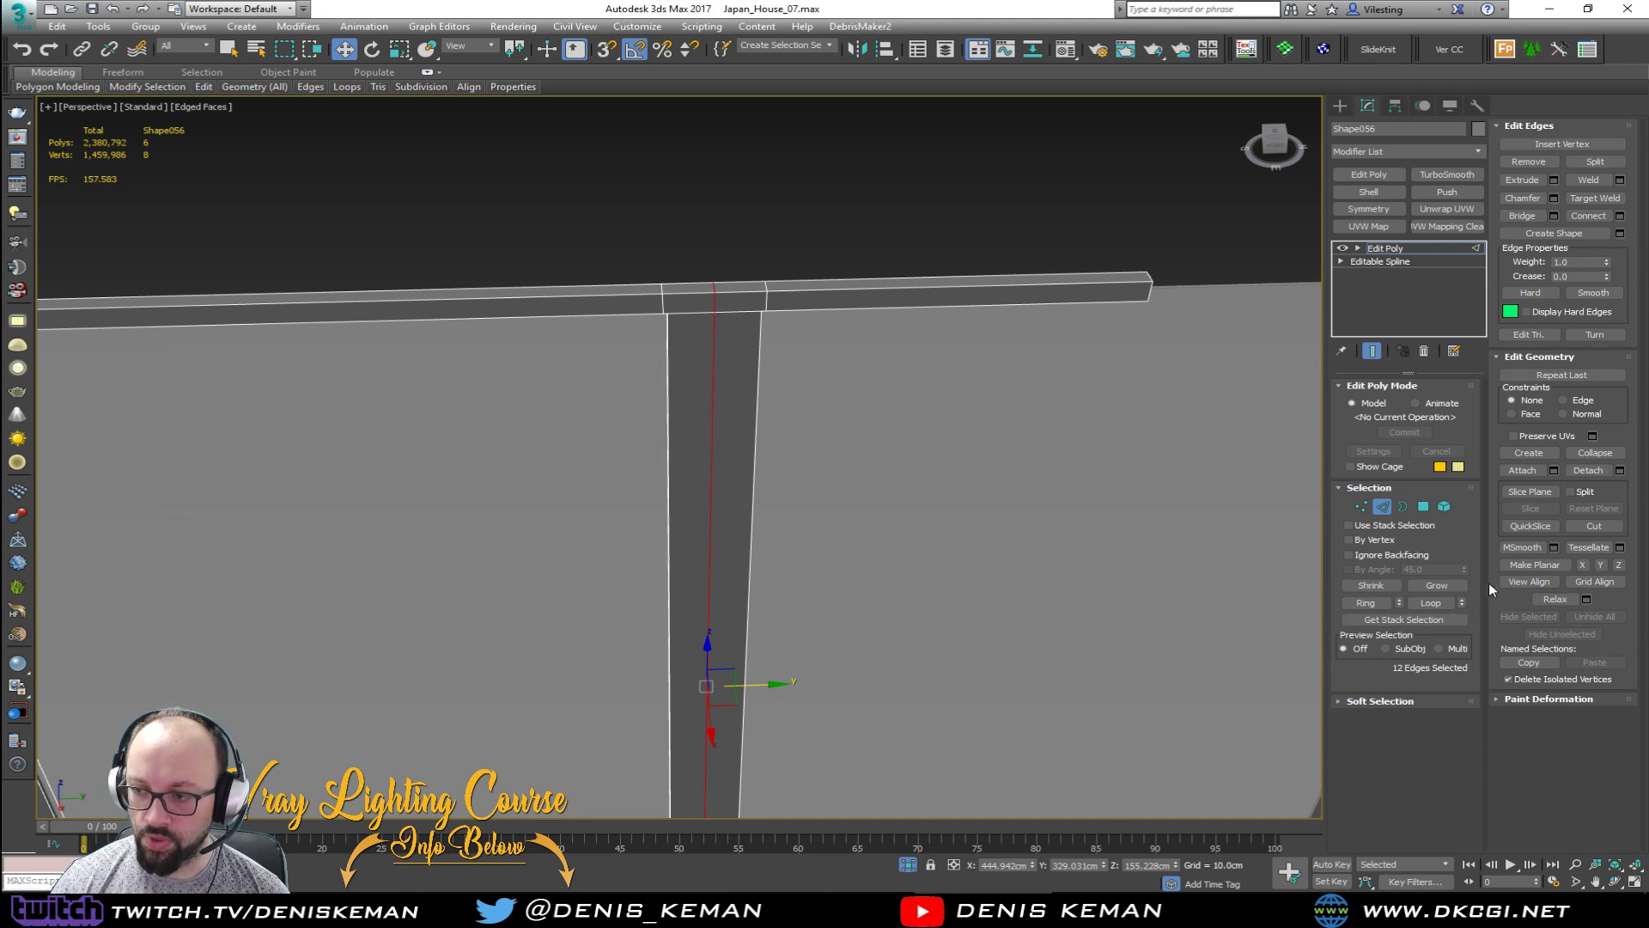
{"action": "left_click", "coordinate": [1555, 197]}
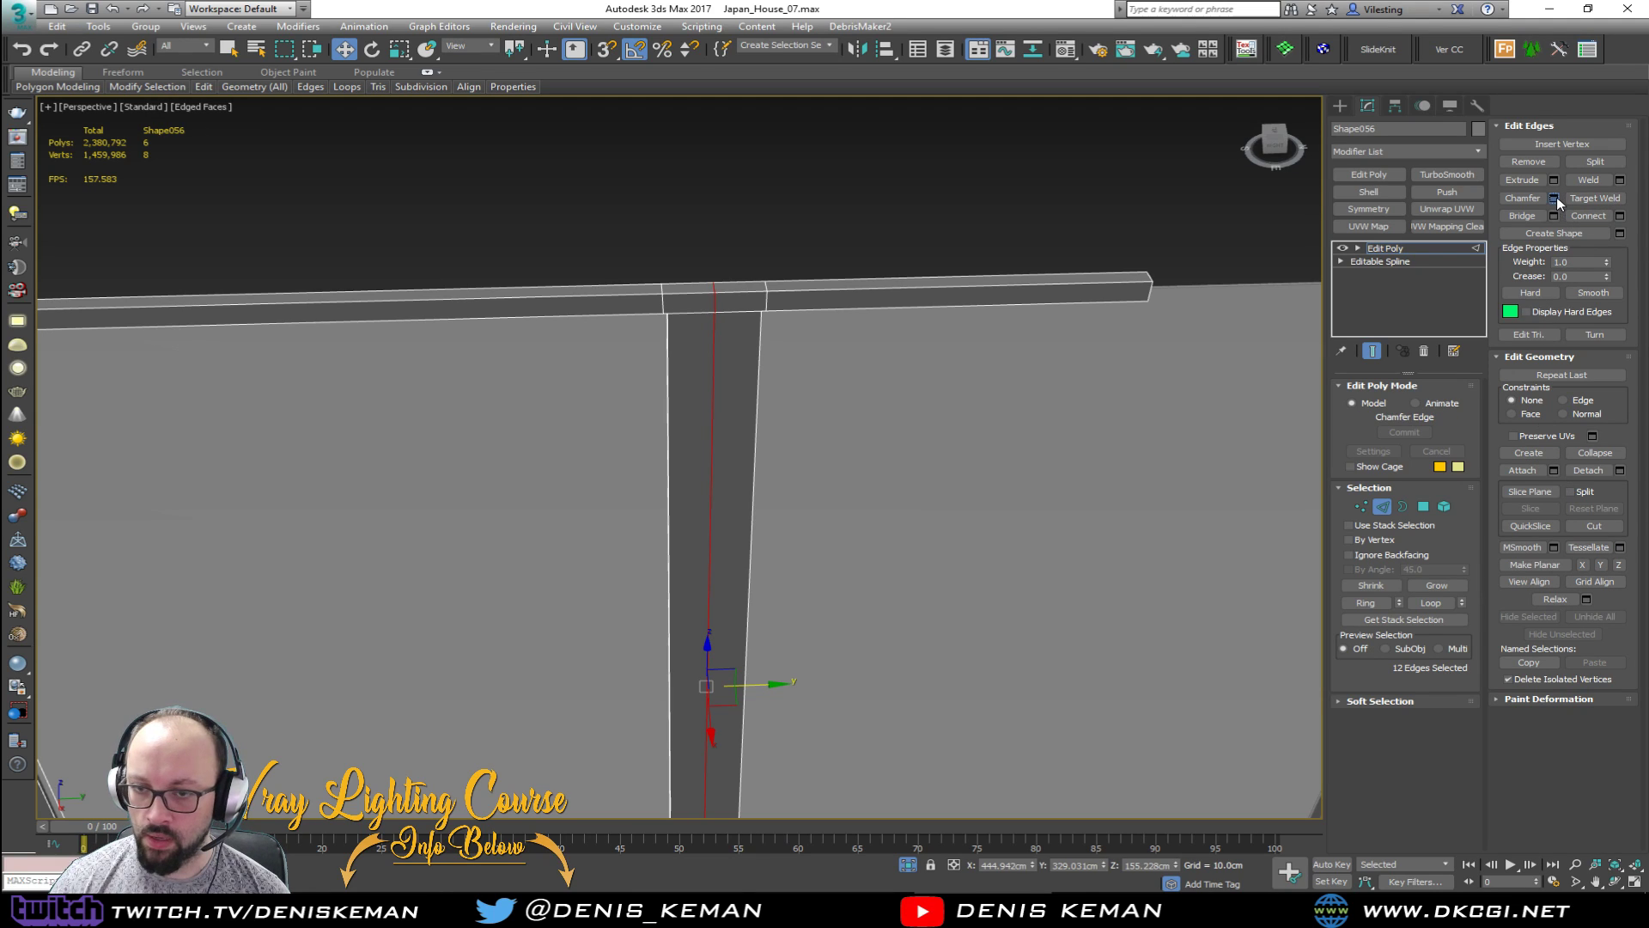
{"action": "double_click", "coordinate": [736, 489]}
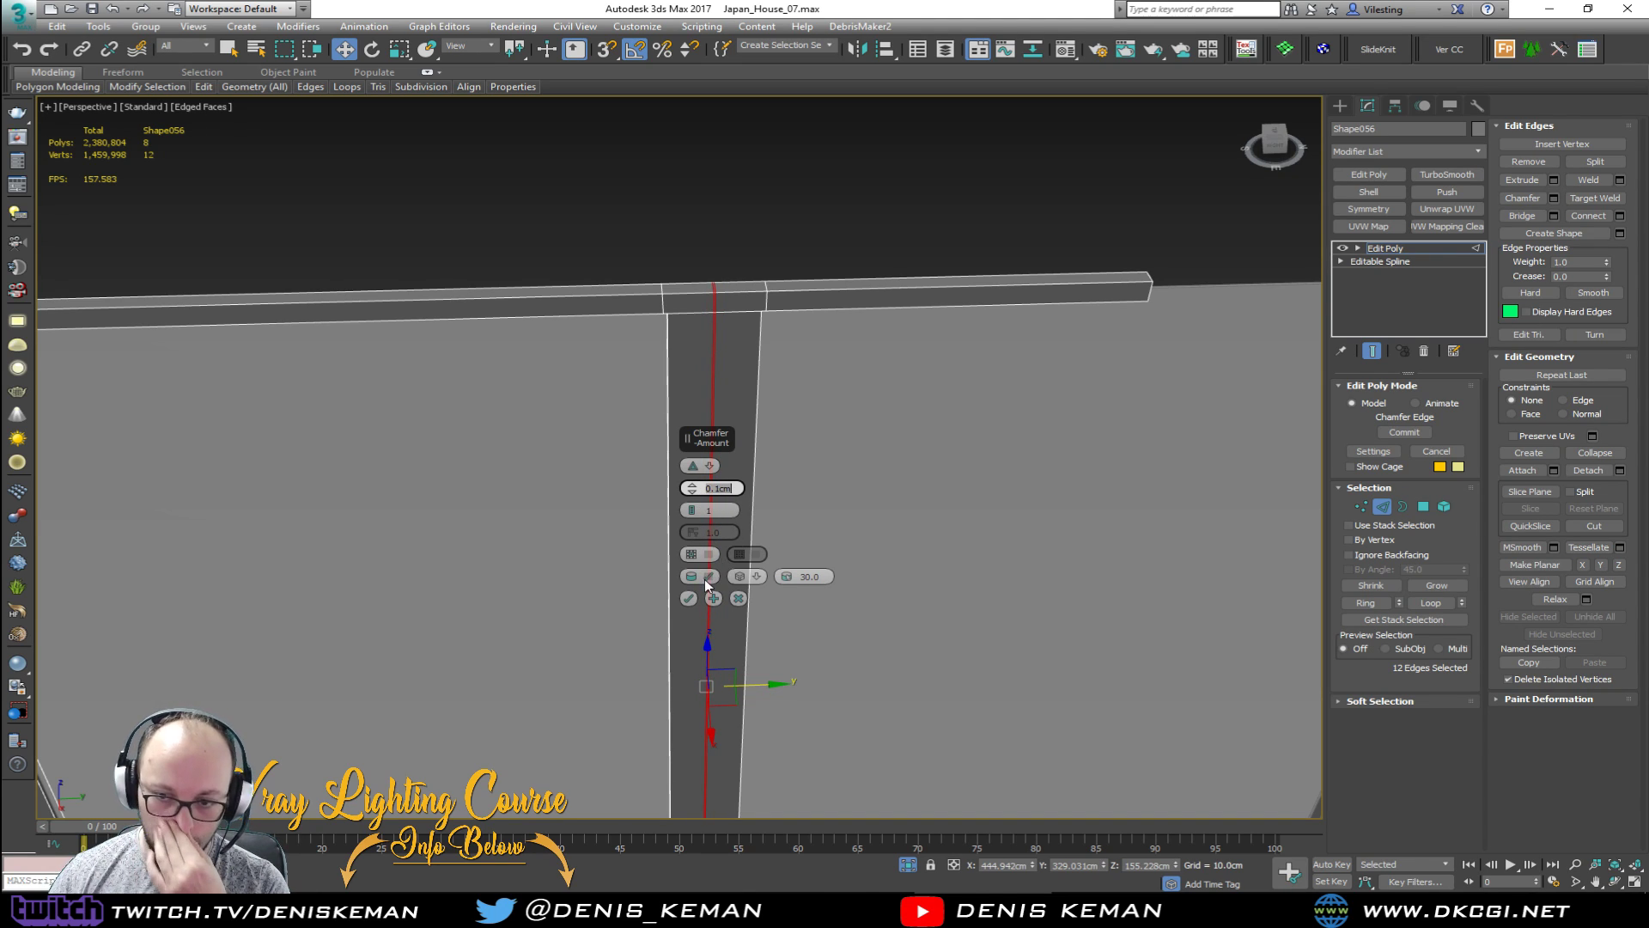
{"action": "key", "text": "Return"}
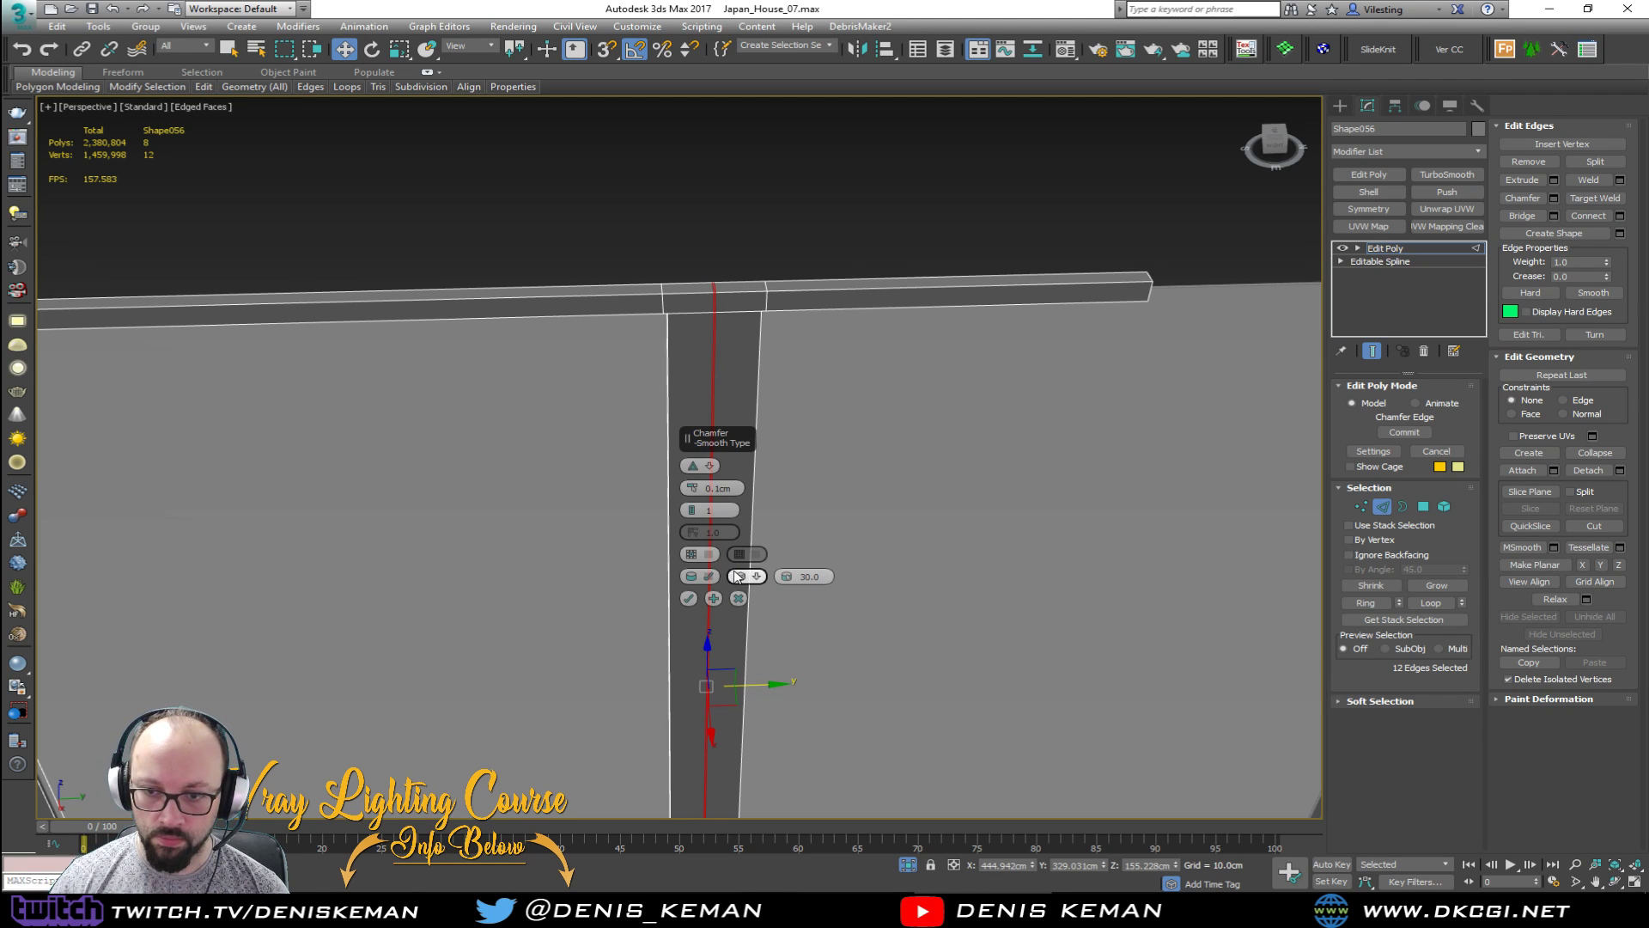
{"action": "scroll", "coordinate": [722, 311], "scroll_direction": "up", "scroll_amount": 5}
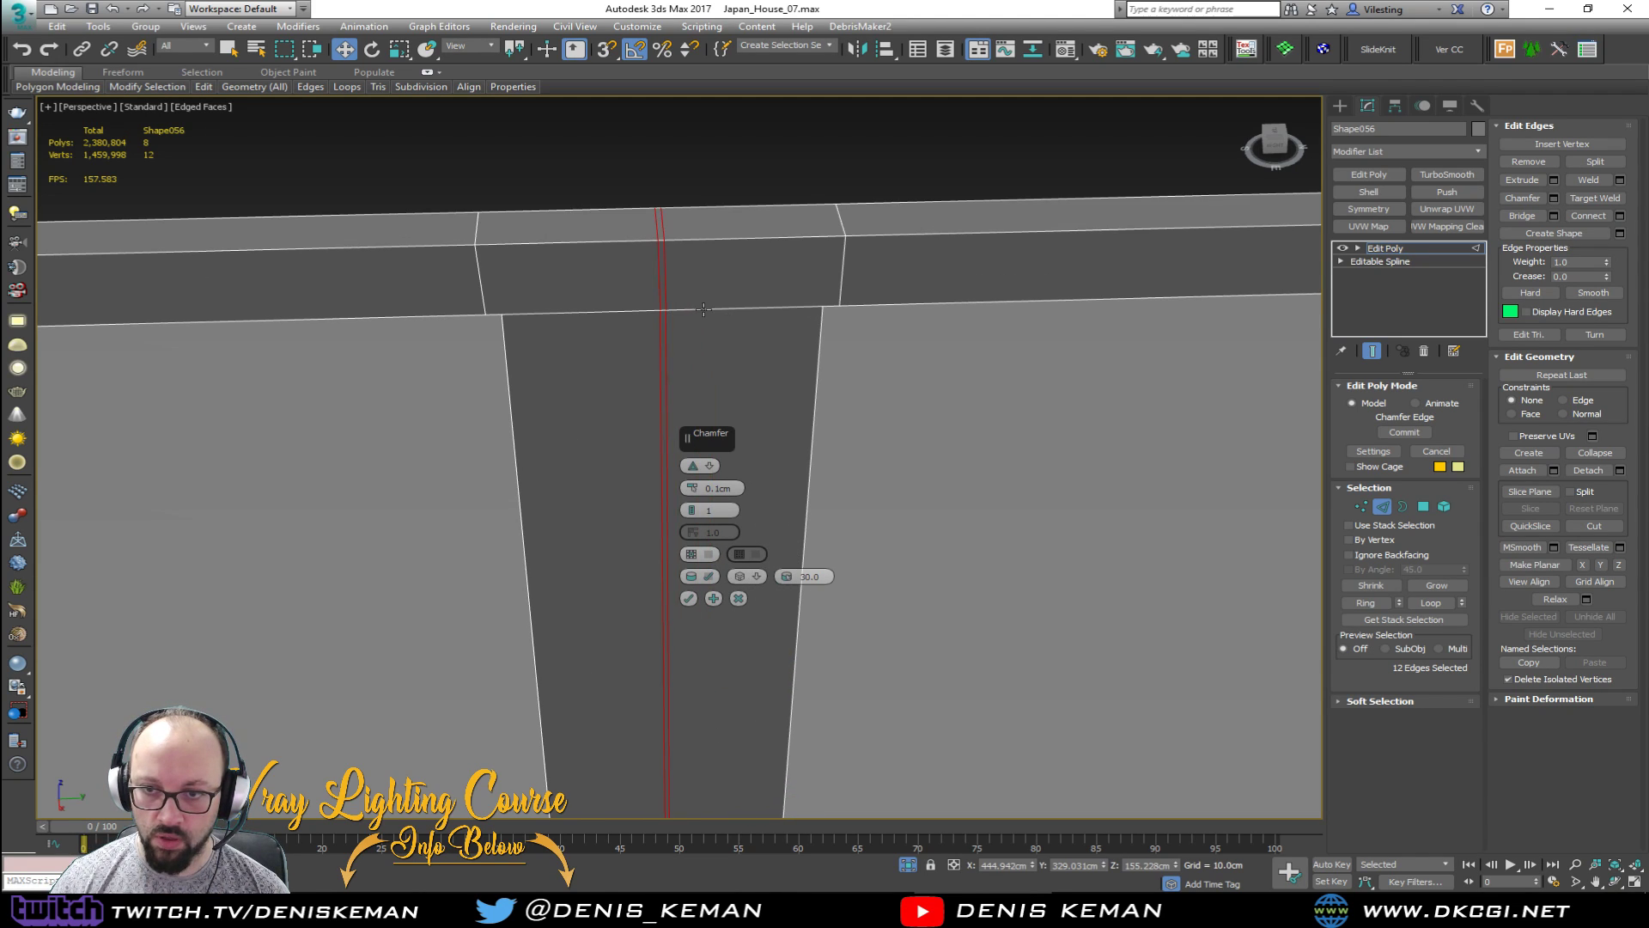
{"action": "left_click", "coordinate": [704, 554]}
{"action": "left_click", "coordinate": [688, 599]}
Step: Select the open border on the right side of the chamfer gap and try to bridge it
{"action": "key", "text": "3"}
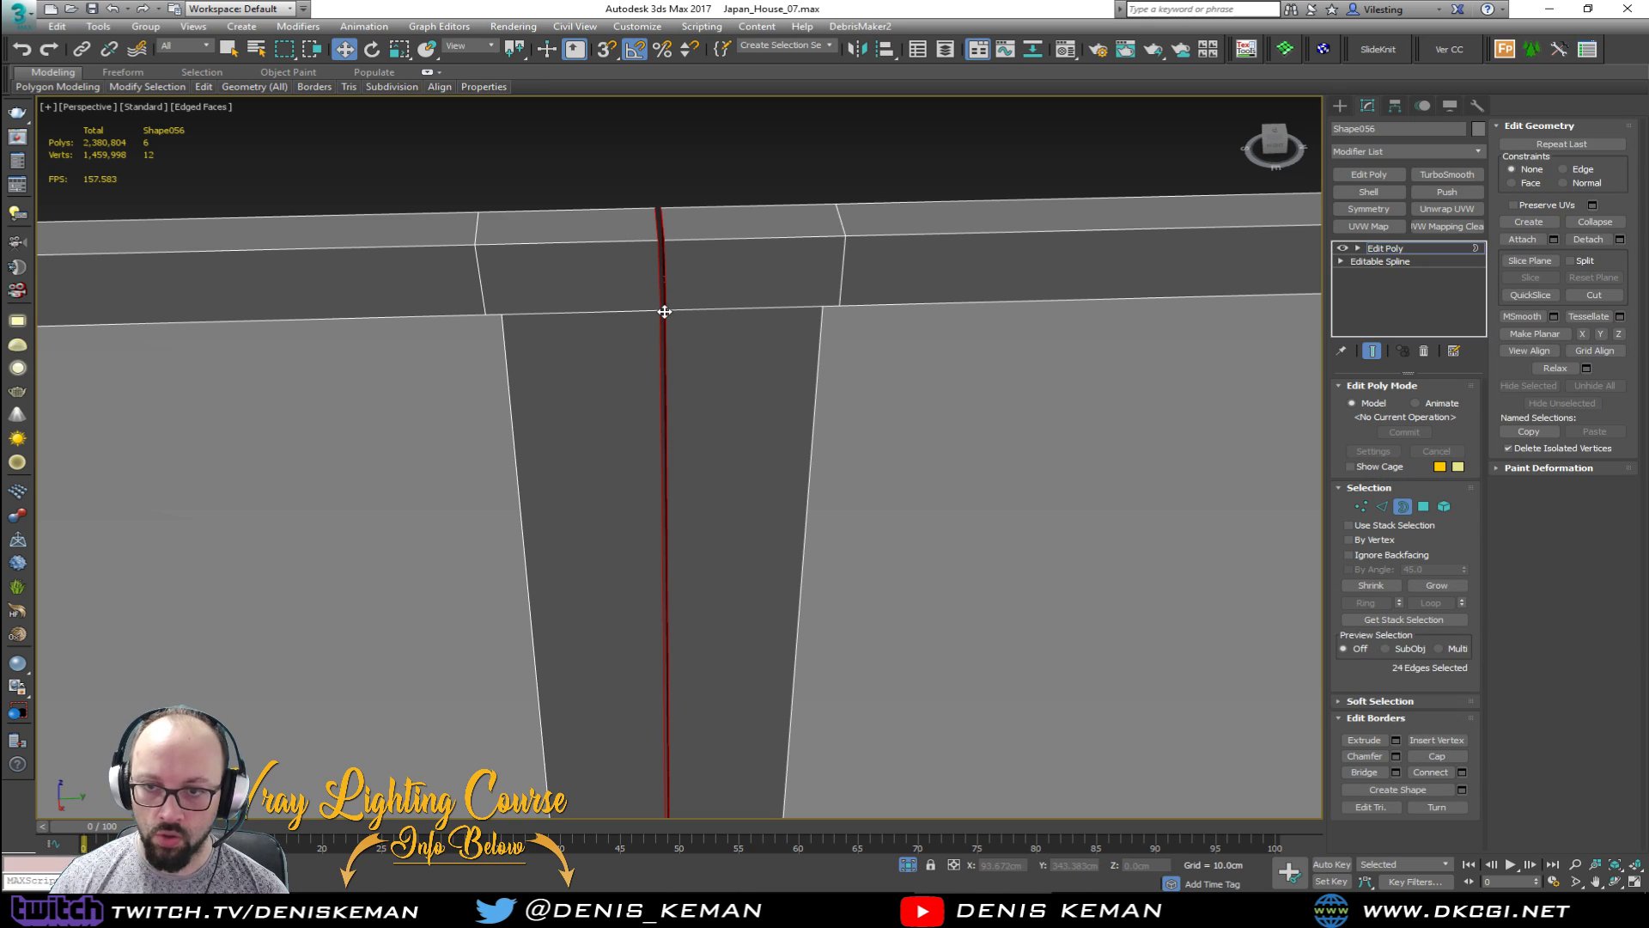
{"action": "left_click", "coordinate": [664, 311]}
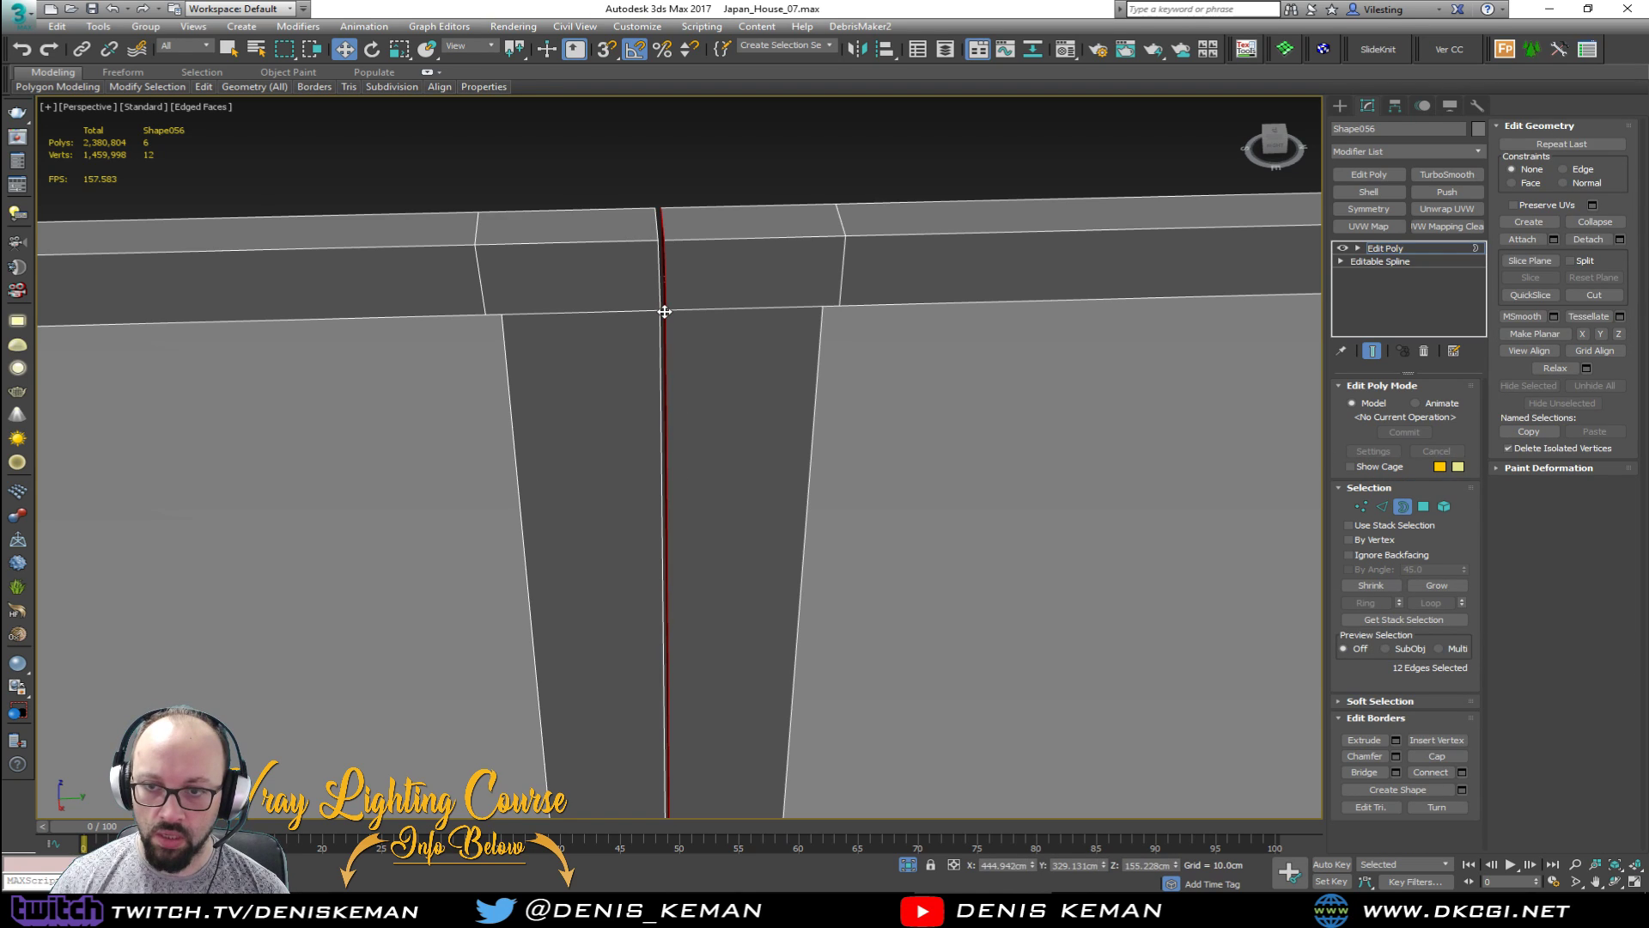
{"action": "left_click", "coordinate": [1381, 773]}
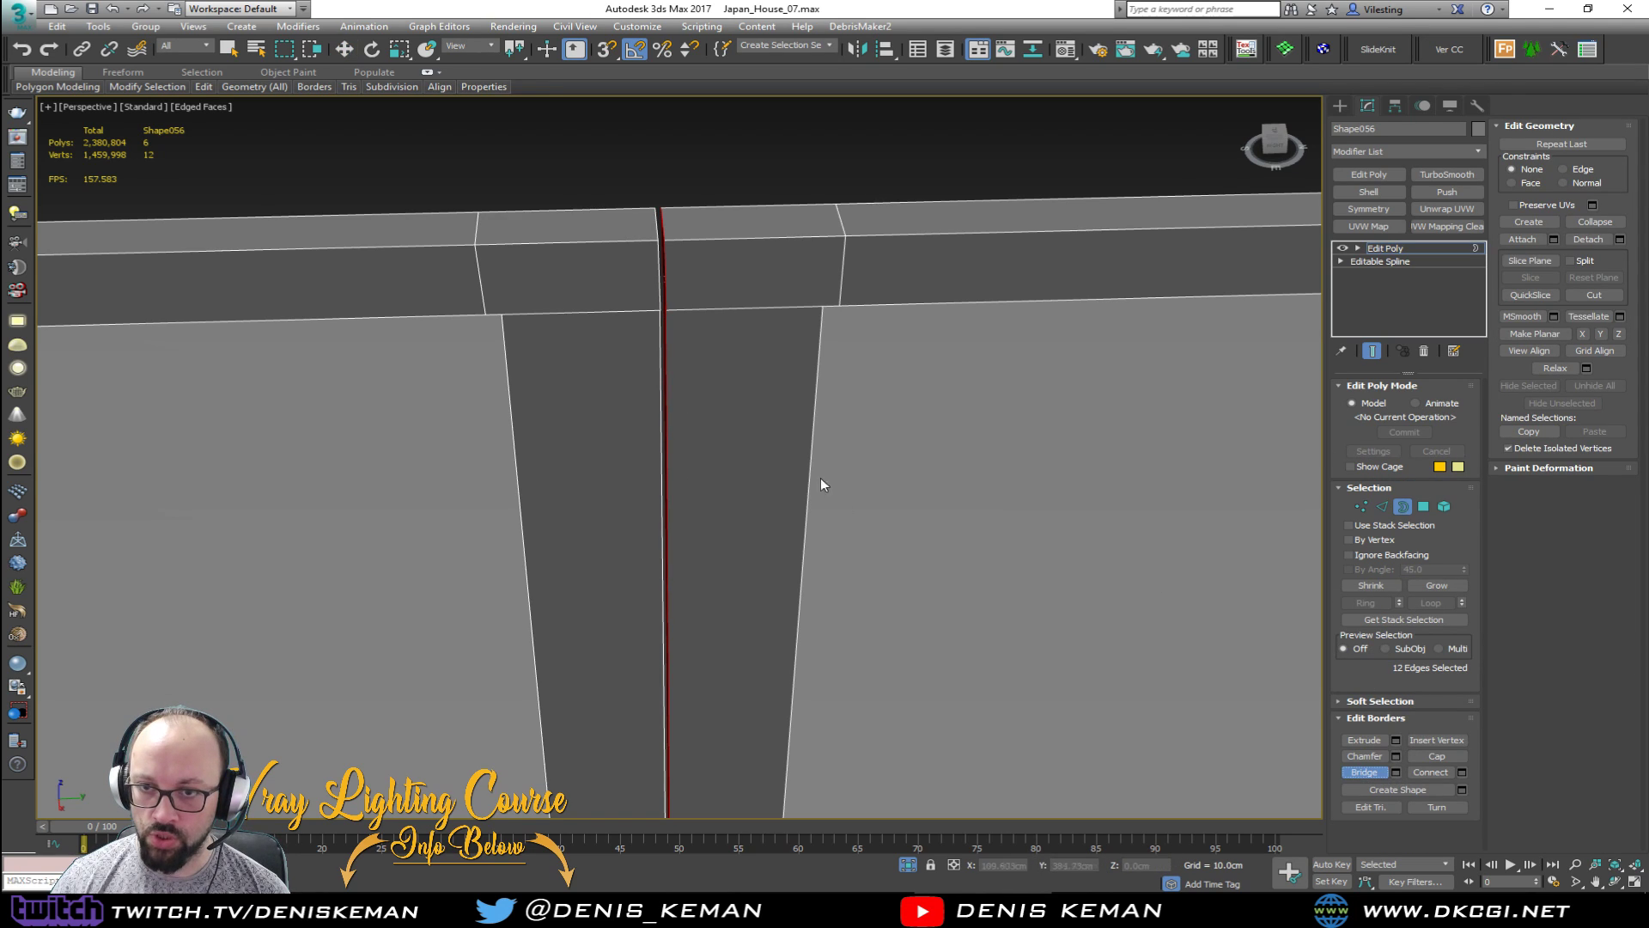
{"action": "left_click", "coordinate": [662, 280]}
{"action": "key", "text": "ctrl+z"}
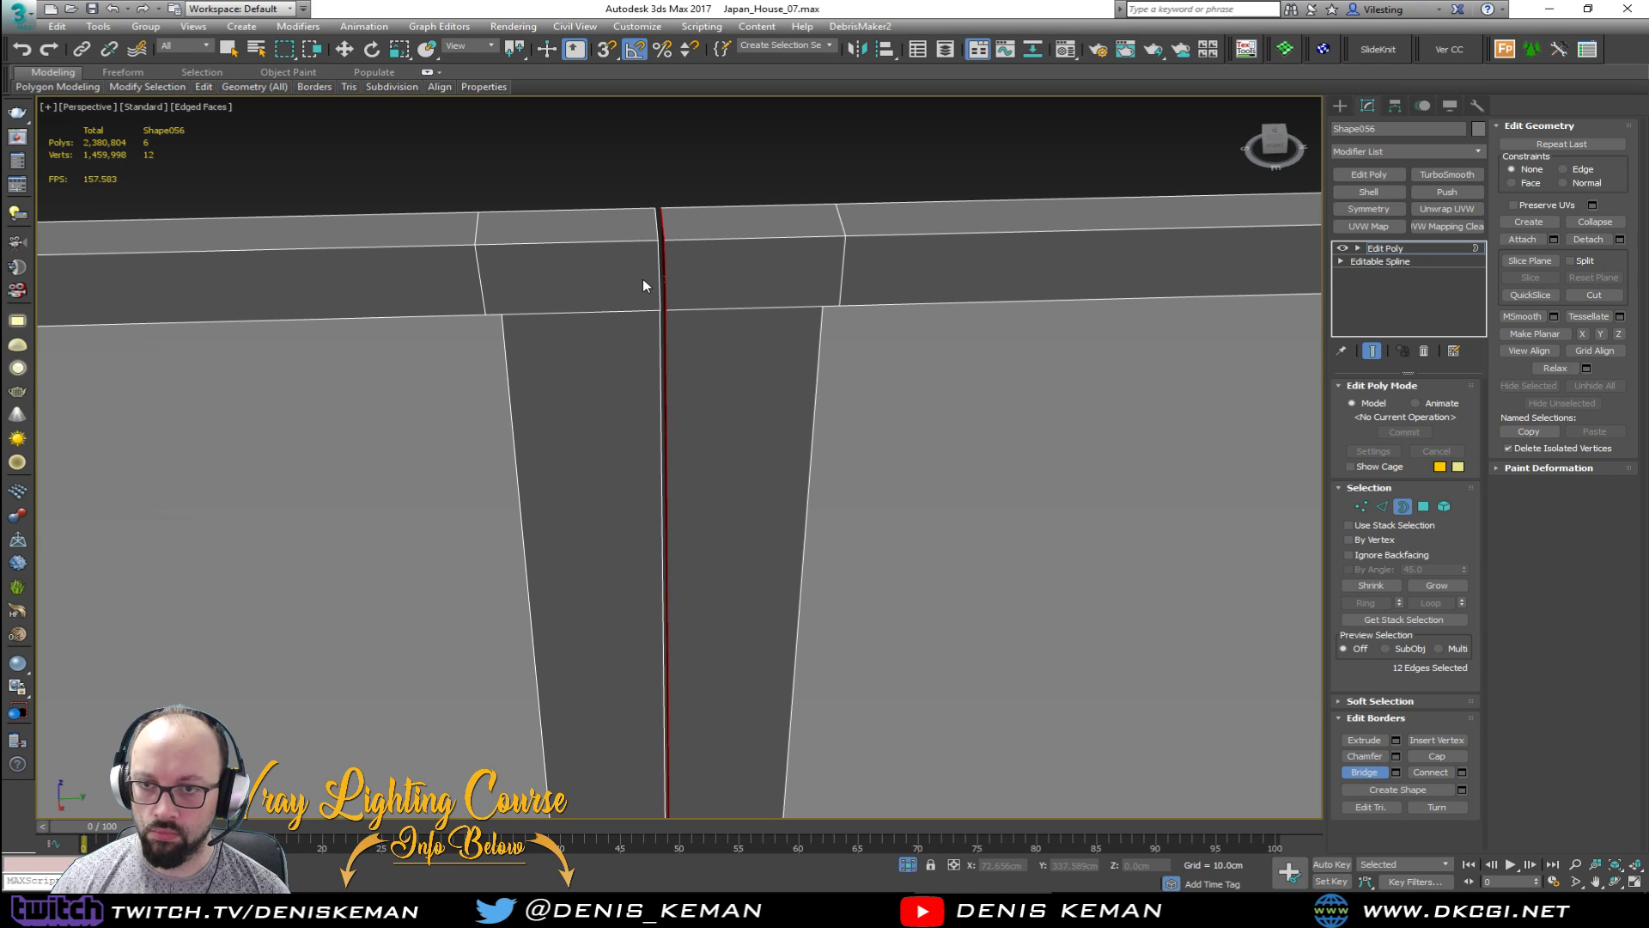
Step: Cap the selected open border on the right side of the gap
{"action": "middle_click_drag", "start_coordinate": [677, 265], "coordinate": [720, 265], "text": "alt"}
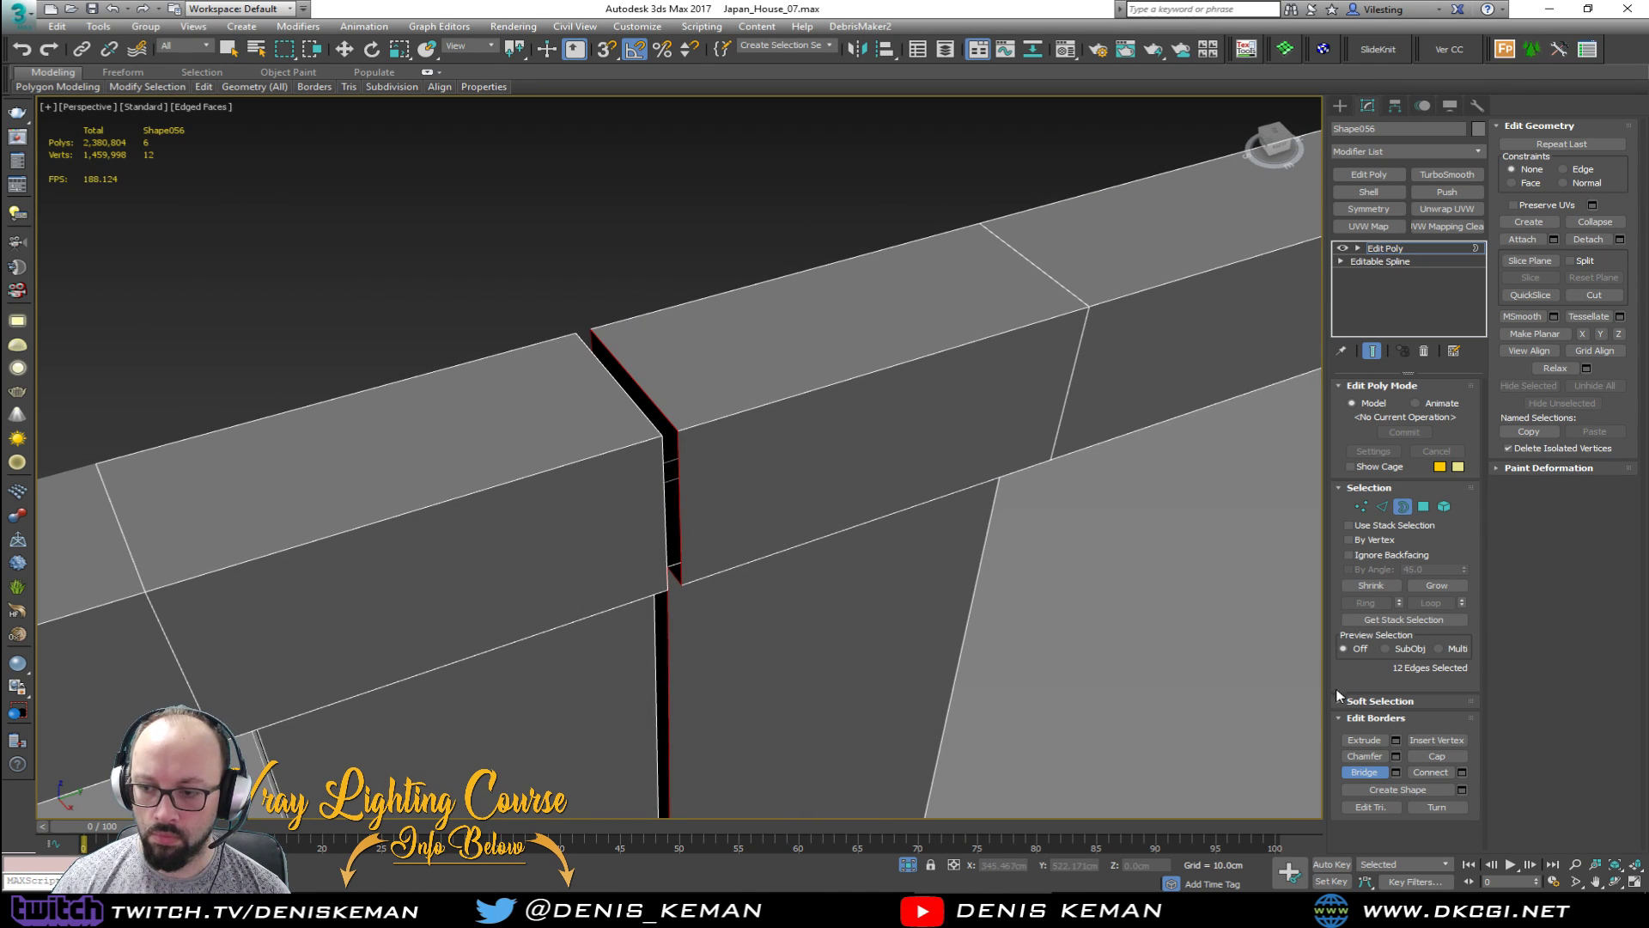
{"action": "left_click", "coordinate": [1435, 756]}
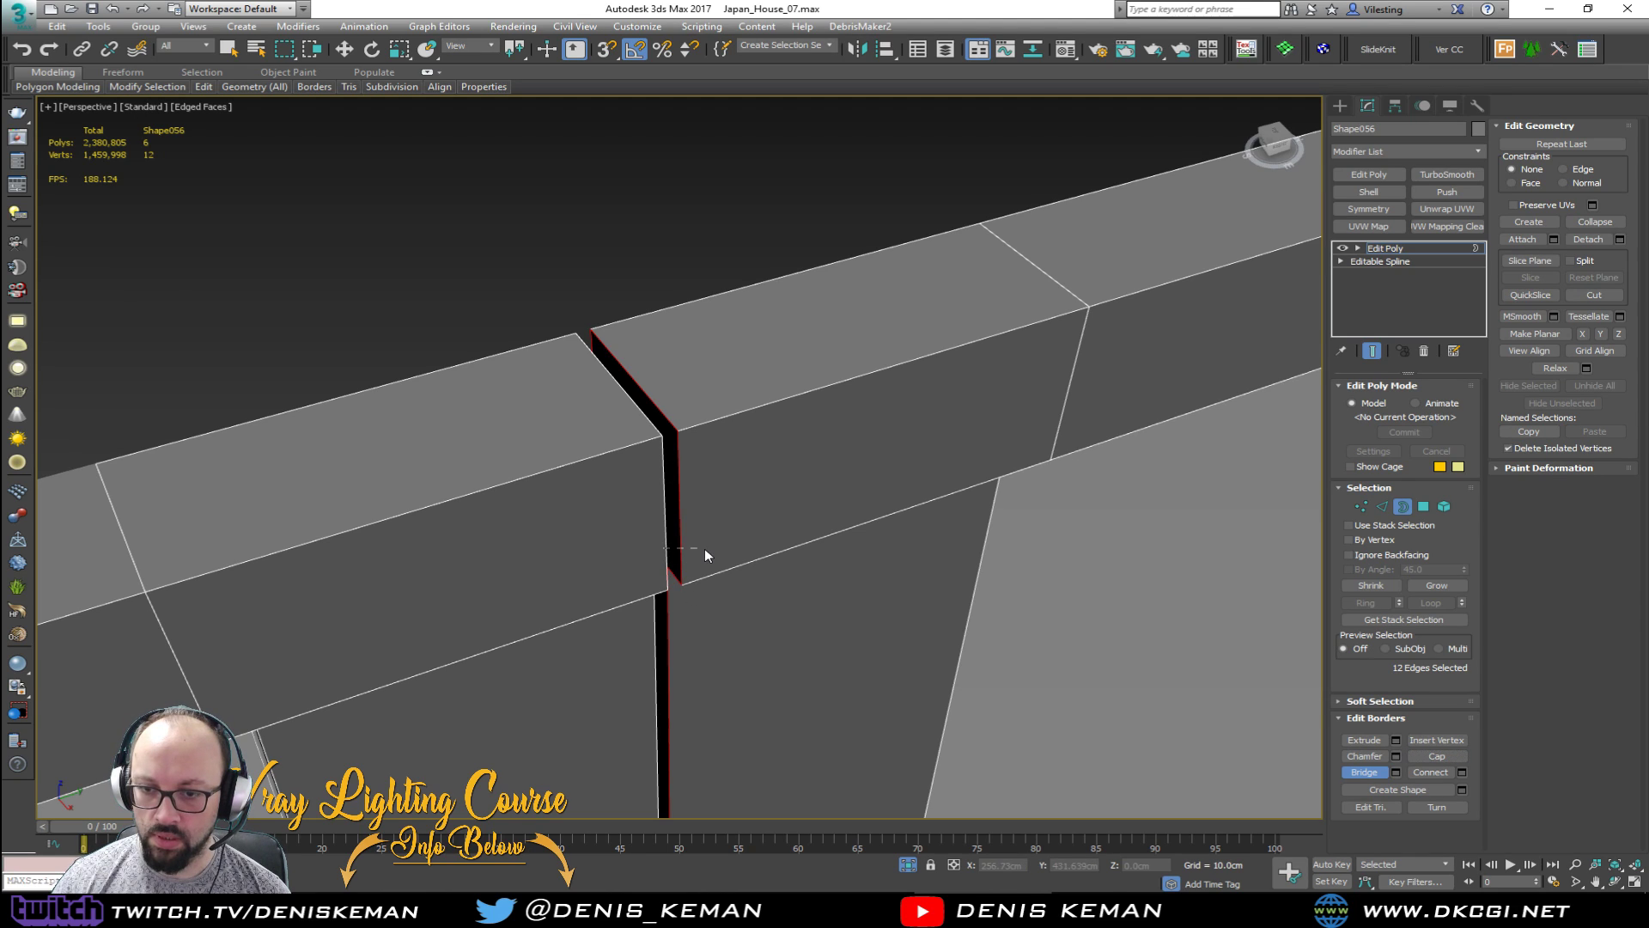
Step: Select and cap the open border on the left side of the chamfer gap
{"action": "key", "text": "w"}
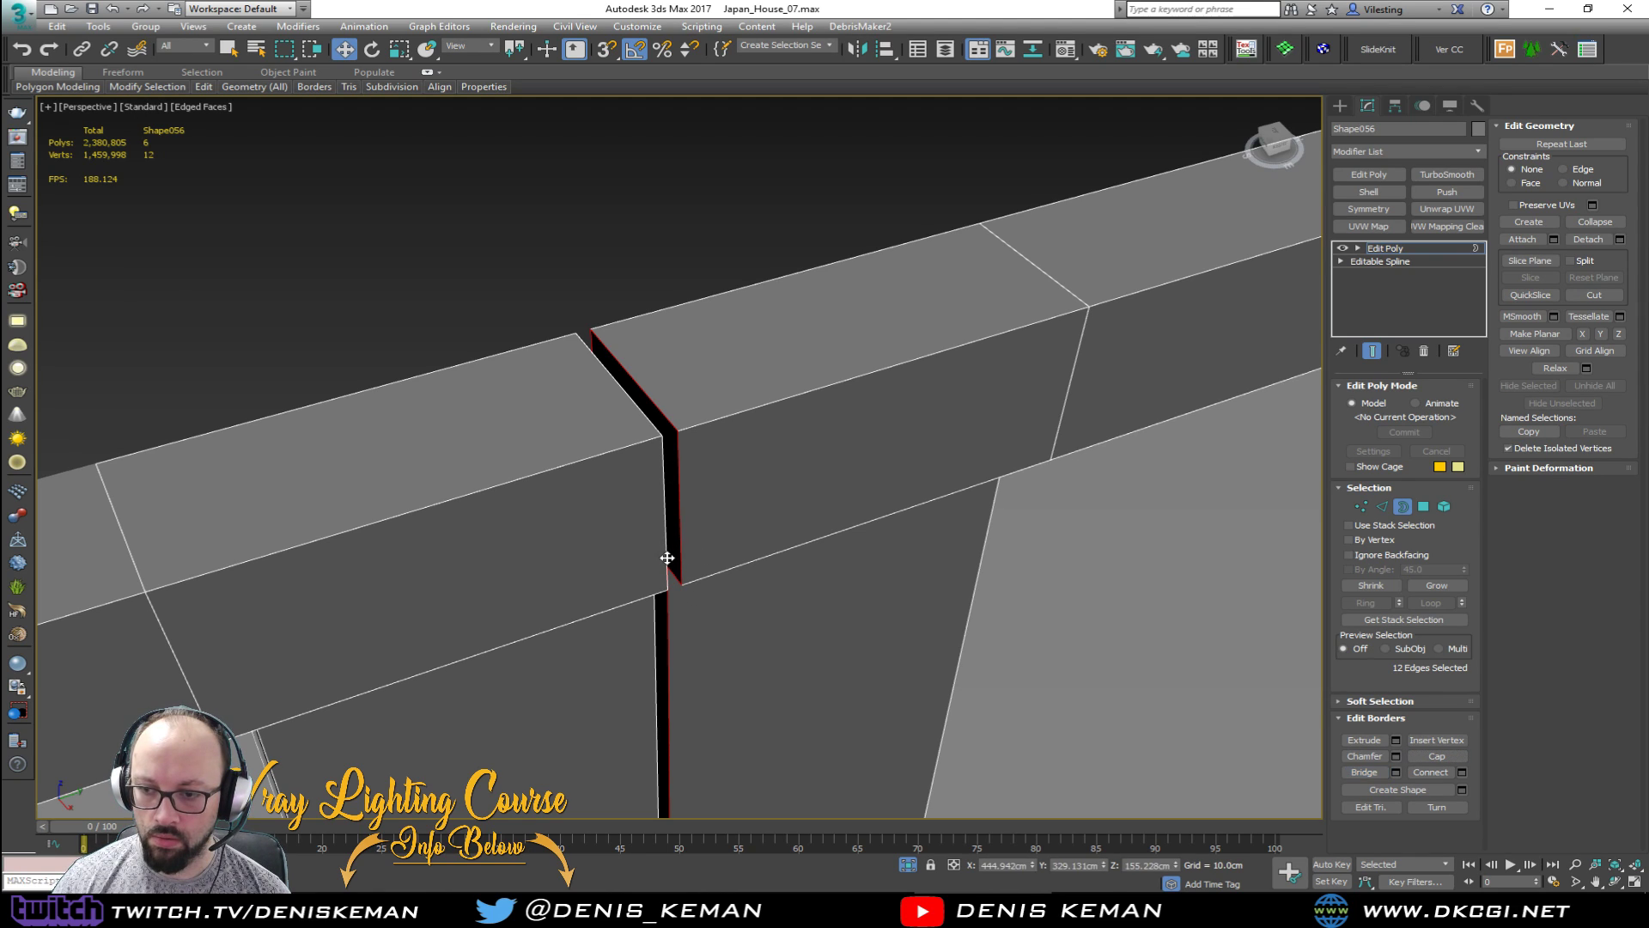
{"action": "left_click_drag", "start_coordinate": [667, 557], "coordinate": [668, 558]}
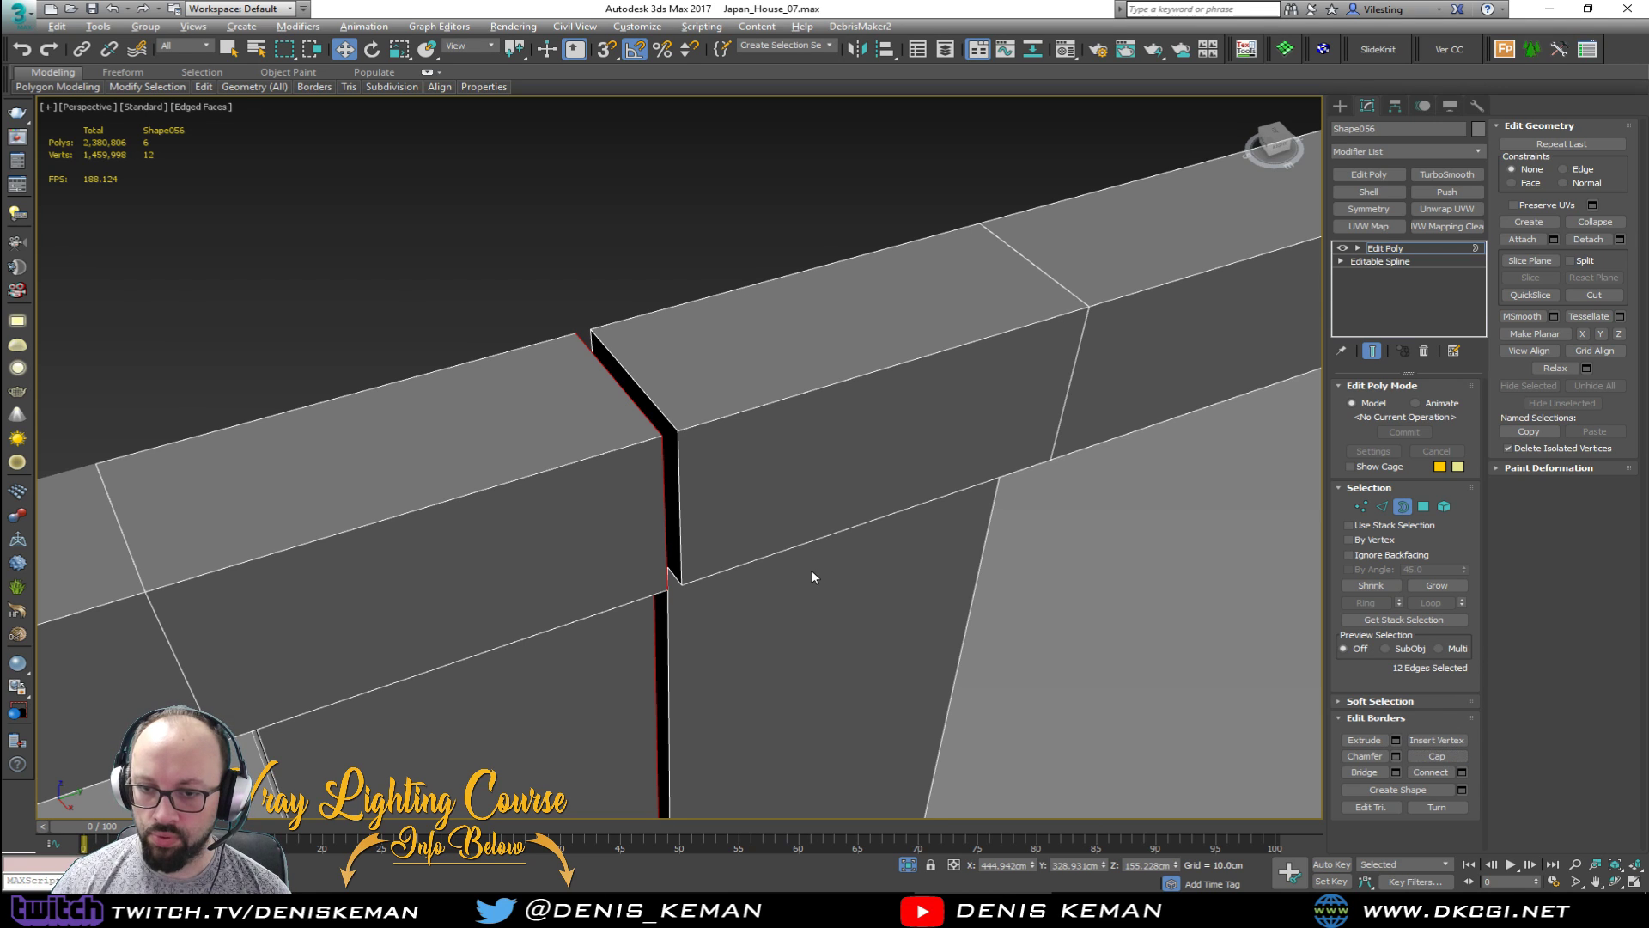
{"action": "middle_click_drag", "start_coordinate": [810, 570], "coordinate": [936, 367], "text": "alt"}
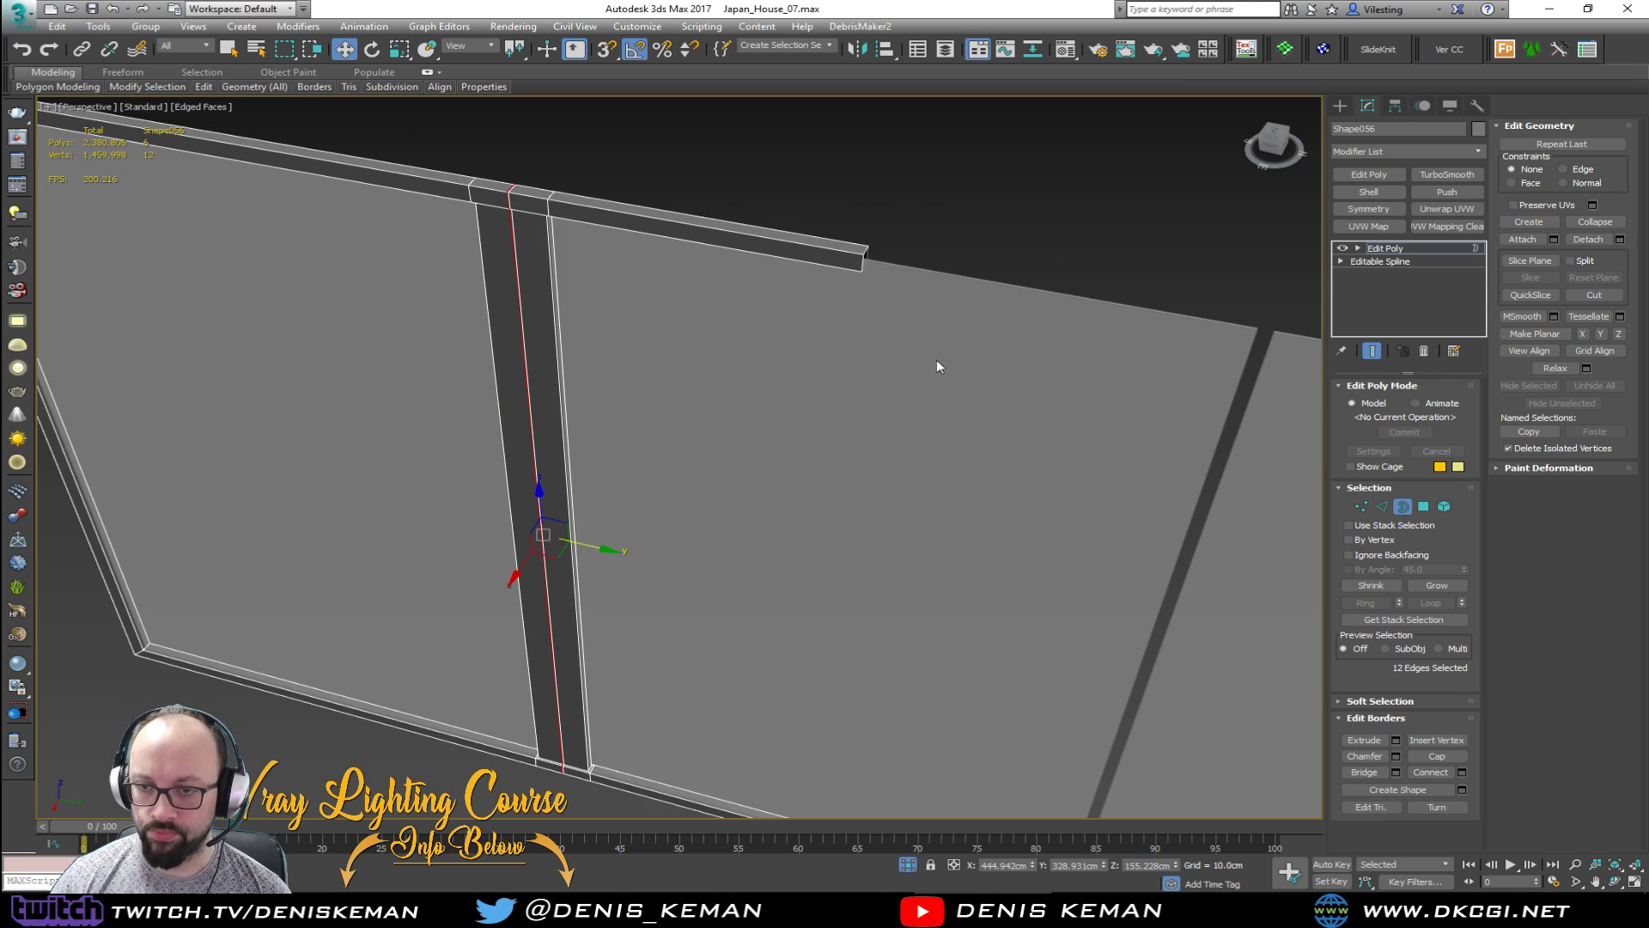
Step: Detach the right-hand sash element, with its mullion half and both rail pieces, as separate object Object126 instead of a clone
{"action": "left_click", "coordinate": [1443, 507]}
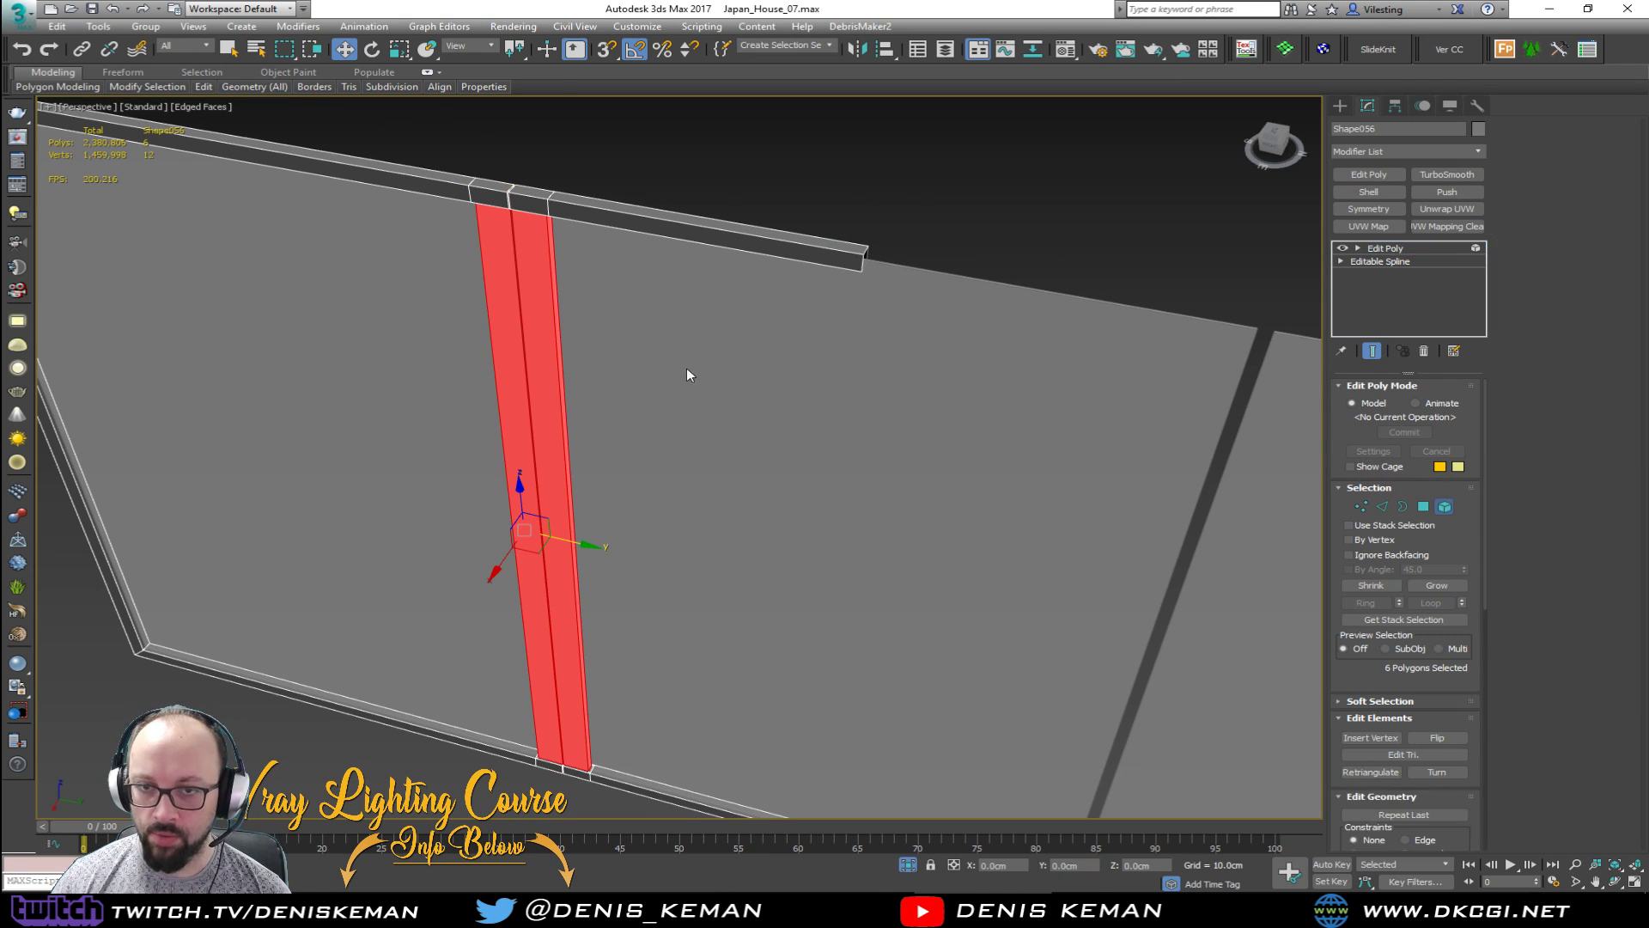
{"action": "left_click", "coordinate": [541, 253]}
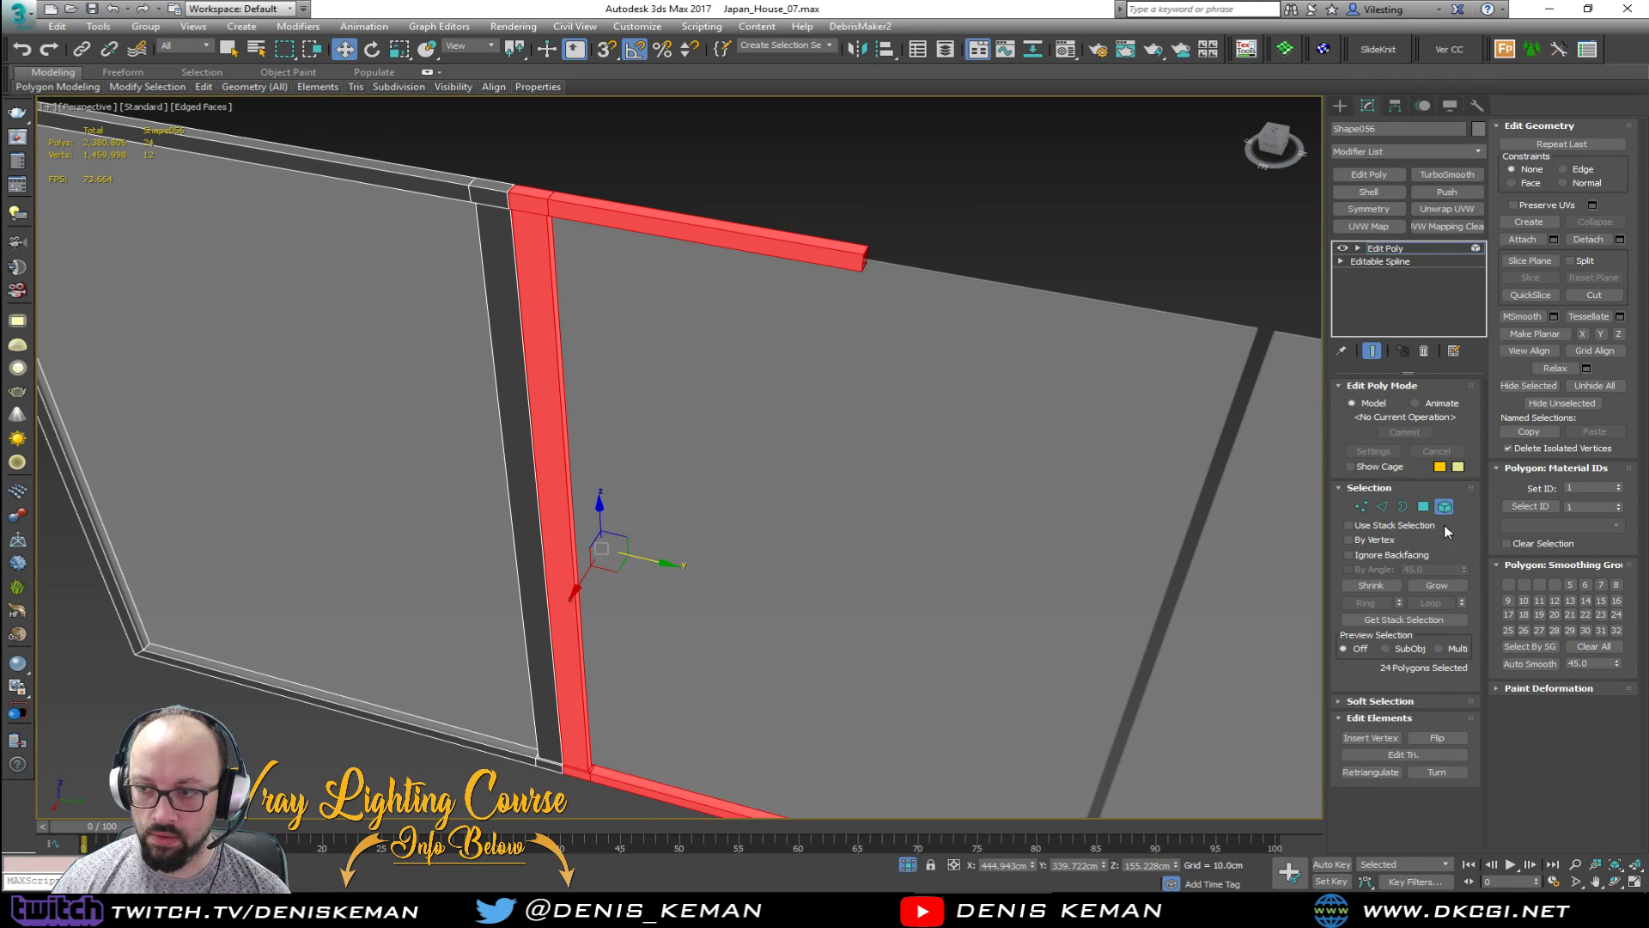
{"action": "middle_click_drag", "start_coordinate": [651, 538], "coordinate": [689, 421]}
{"action": "scroll", "coordinate": [690, 421], "scroll_direction": "down", "scroll_amount": 3}
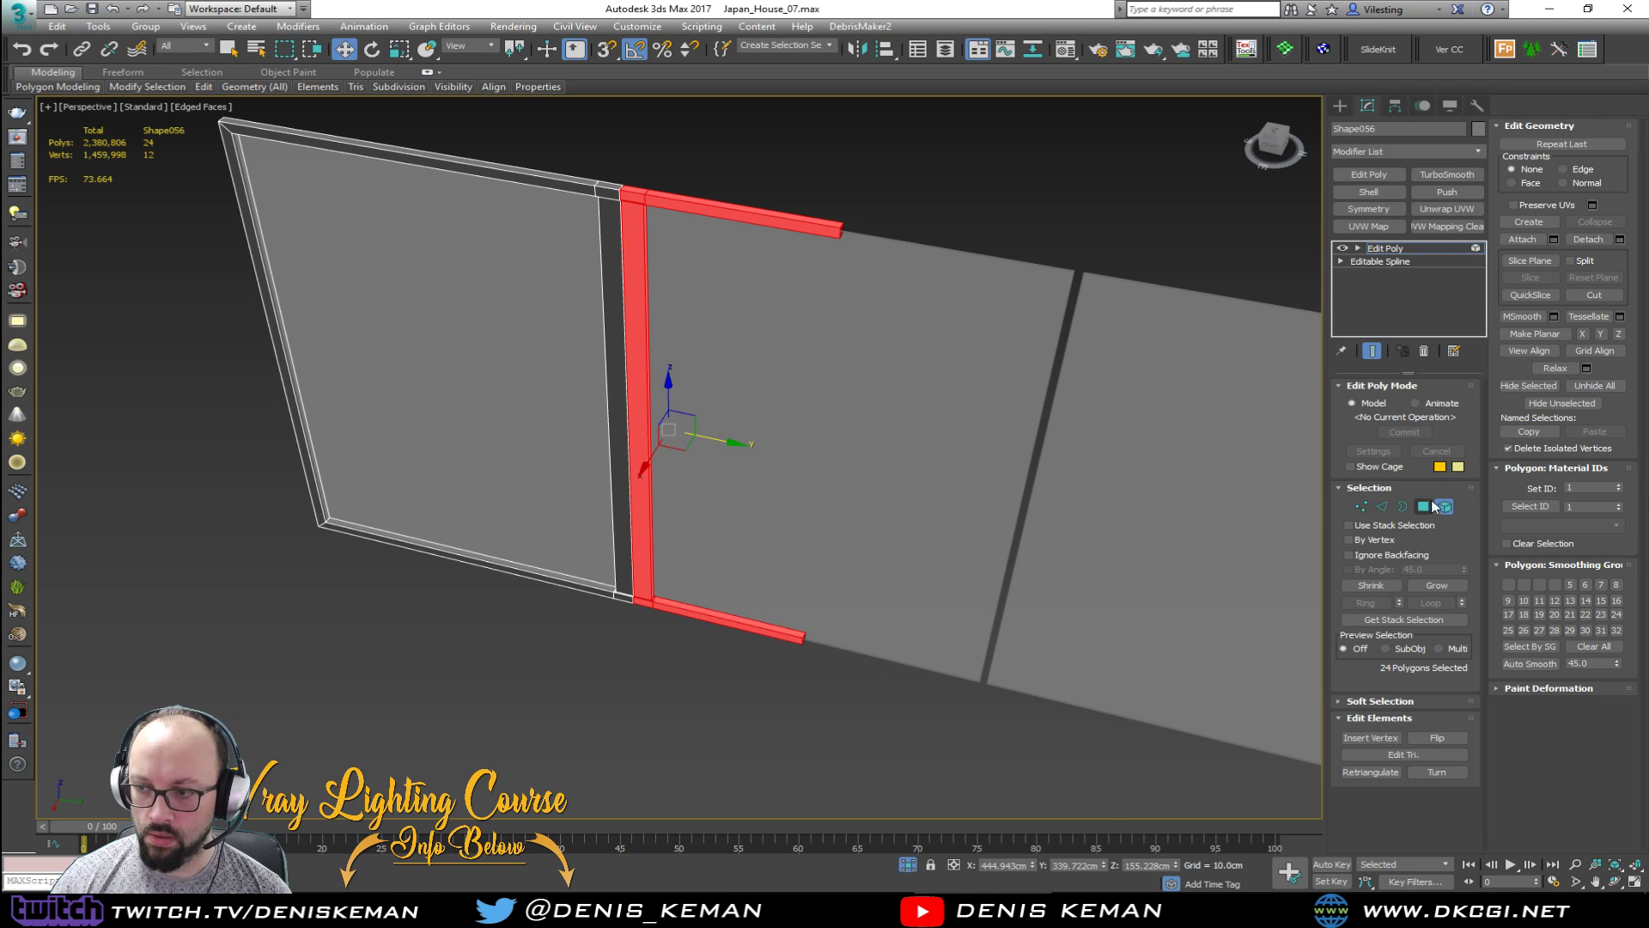
{"action": "left_click", "coordinate": [1620, 239]}
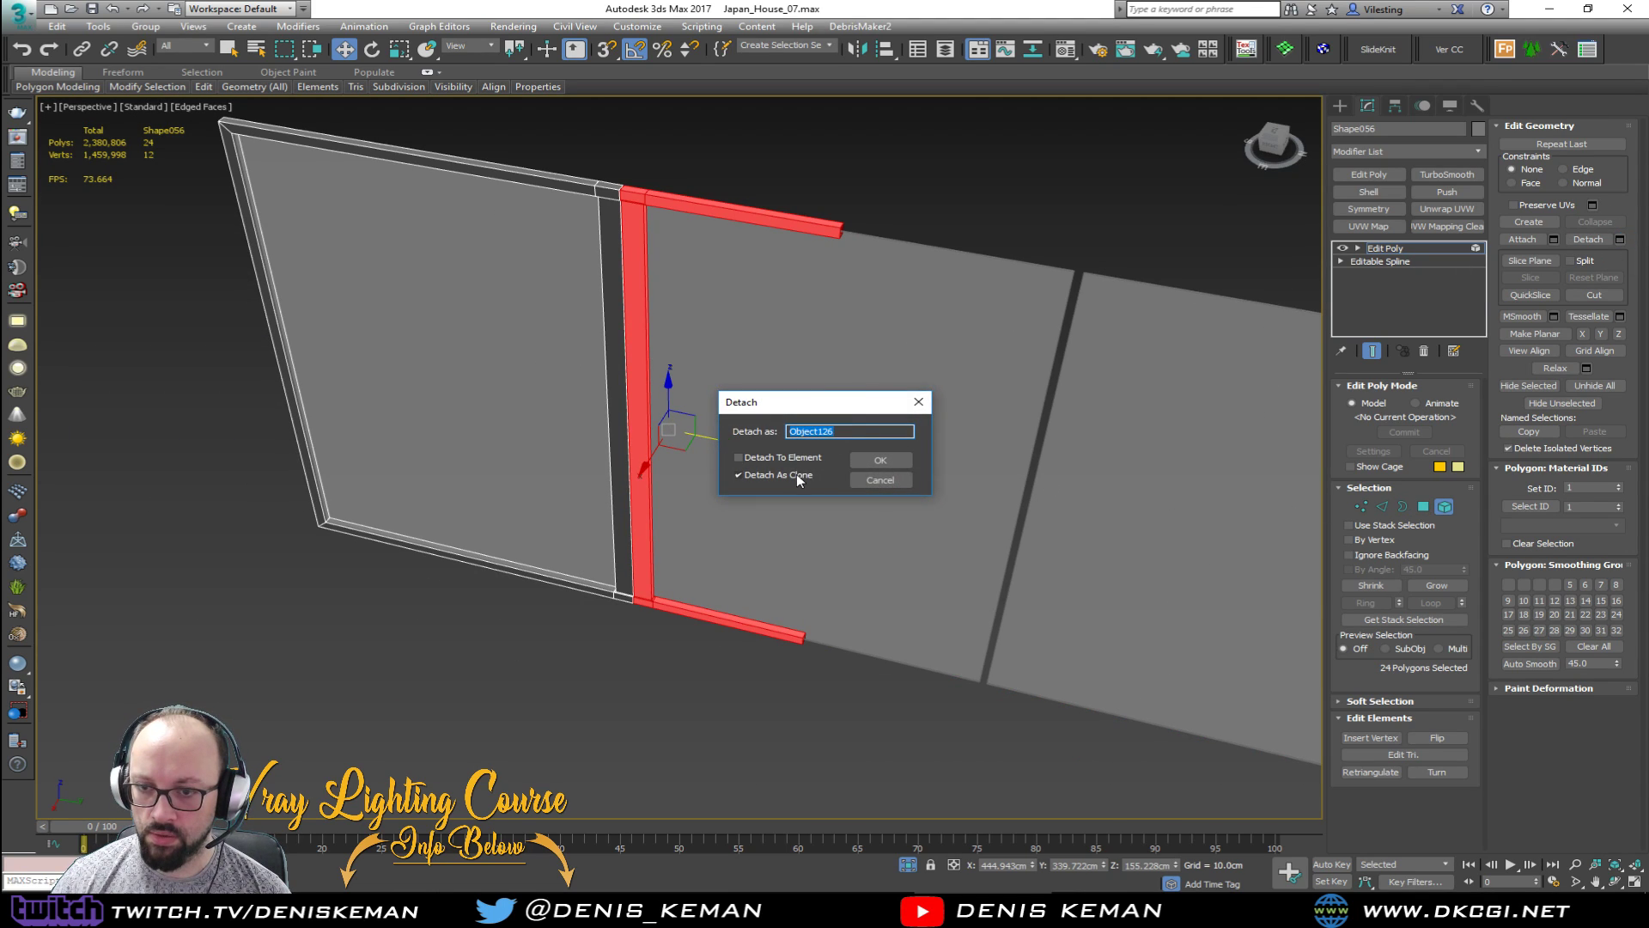
{"action": "left_click", "coordinate": [880, 460]}
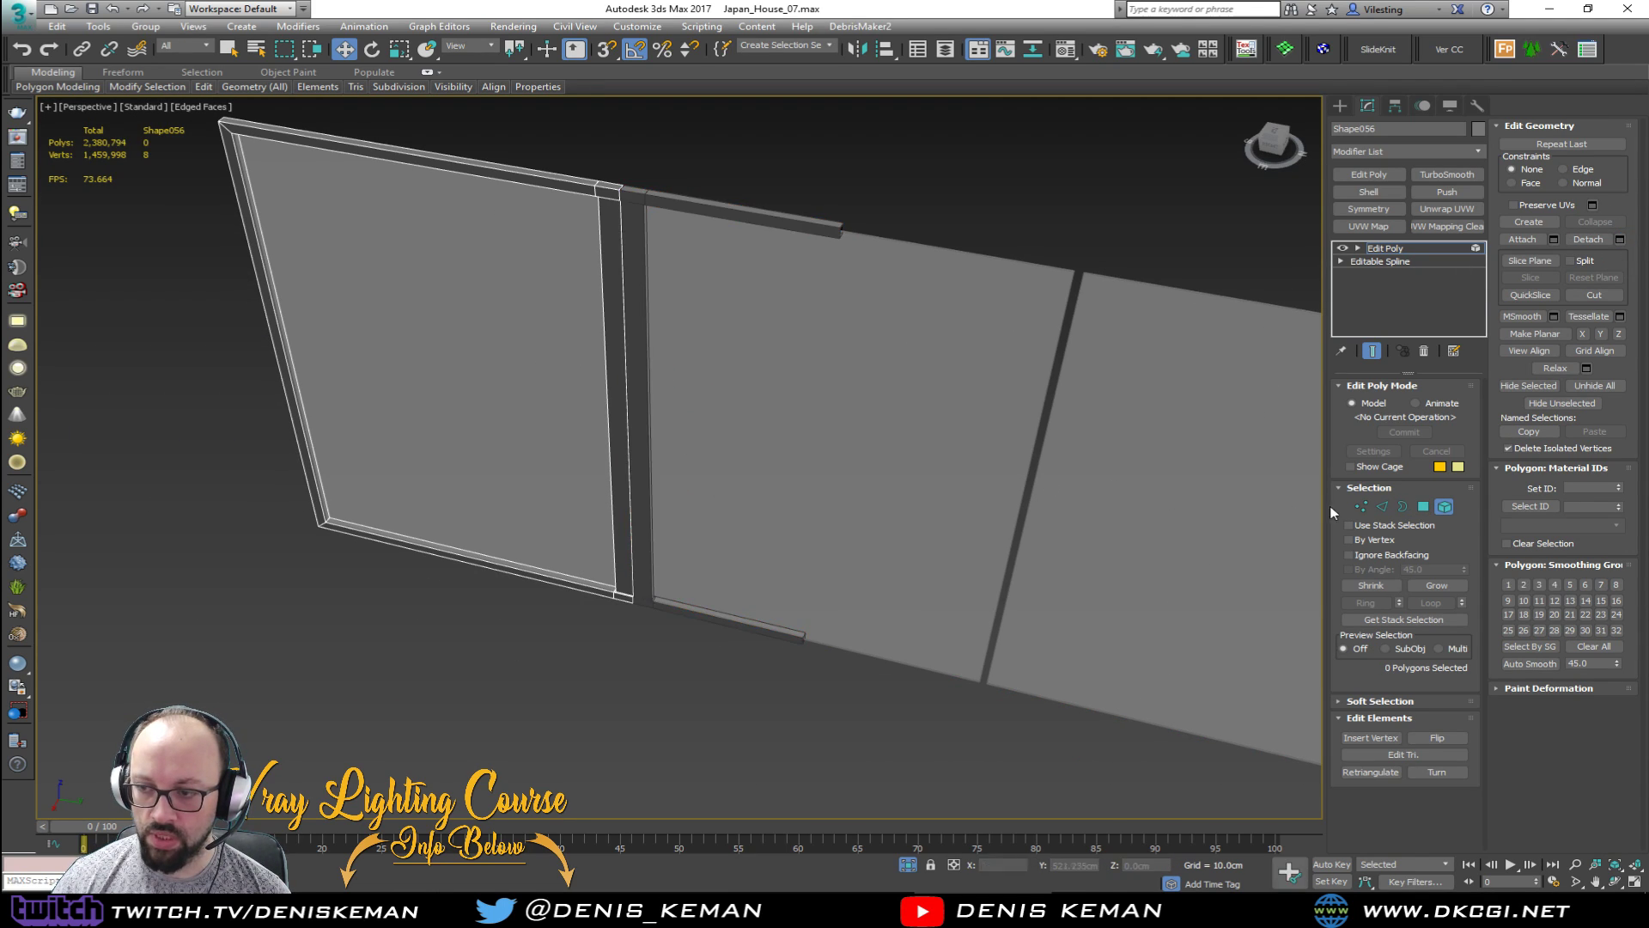
Step: Isolate the remaining left sash and connect the two inner vertices at the upper notch of its capped end face
{"action": "left_click", "coordinate": [1444, 507]}
{"action": "key", "text": "alt+q"}
{"action": "middle_click_drag", "start_coordinate": [760, 193], "coordinate": [501, 280]}
{"action": "scroll", "coordinate": [713, 337], "scroll_direction": "up", "scroll_amount": 6}
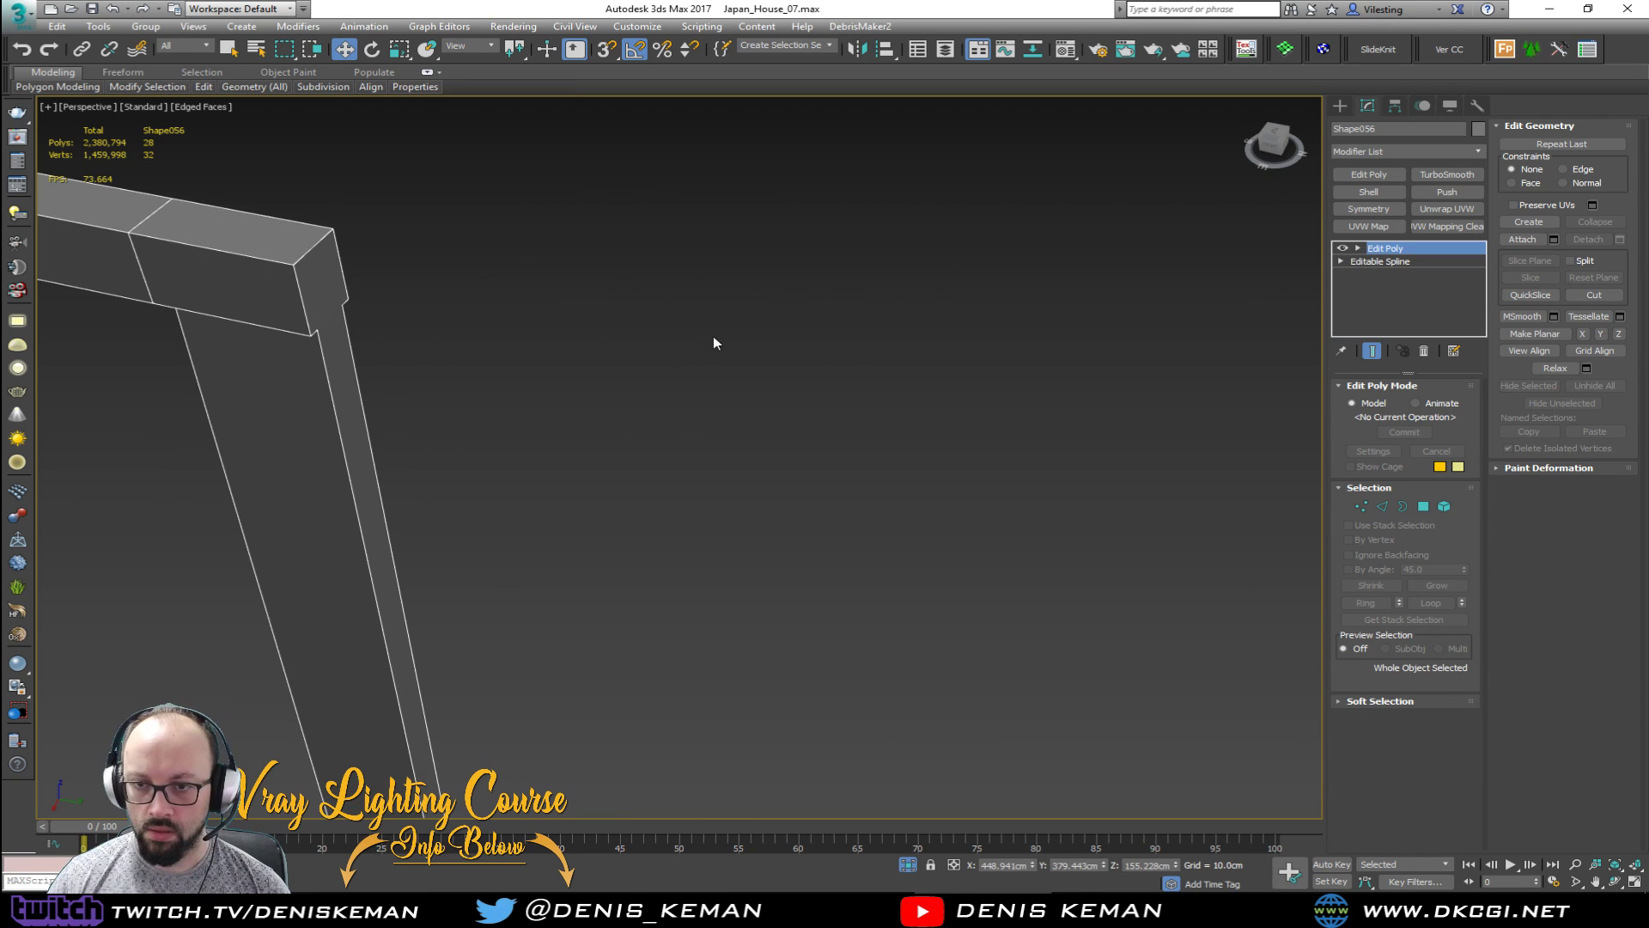
{"action": "key", "text": "1"}
{"action": "left_click", "coordinate": [316, 330]}
{"action": "scroll", "coordinate": [348, 305], "scroll_direction": "up", "scroll_amount": 2}
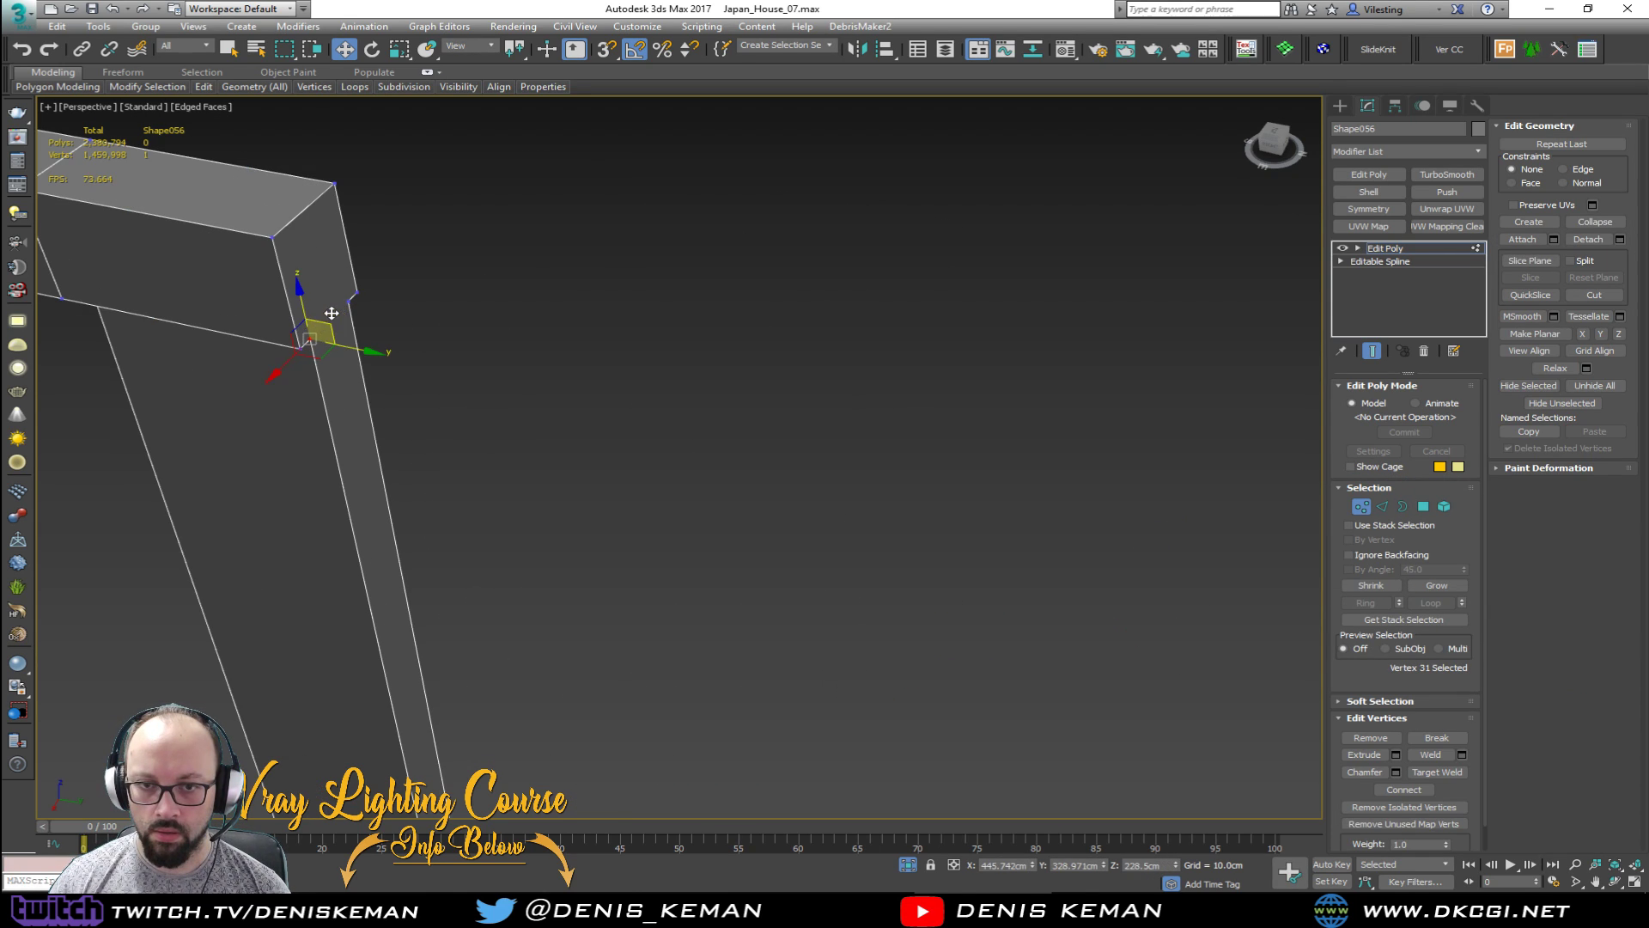
{"action": "left_click", "coordinate": [348, 304], "text": "ctrl"}
Step: Connect the two inner vertices at the lower notch of the left sash's capped end face
{"action": "middle_click_drag", "start_coordinate": [386, 416], "coordinate": [419, 309]}
{"action": "scroll", "coordinate": [420, 309], "scroll_direction": "down", "scroll_amount": 2}
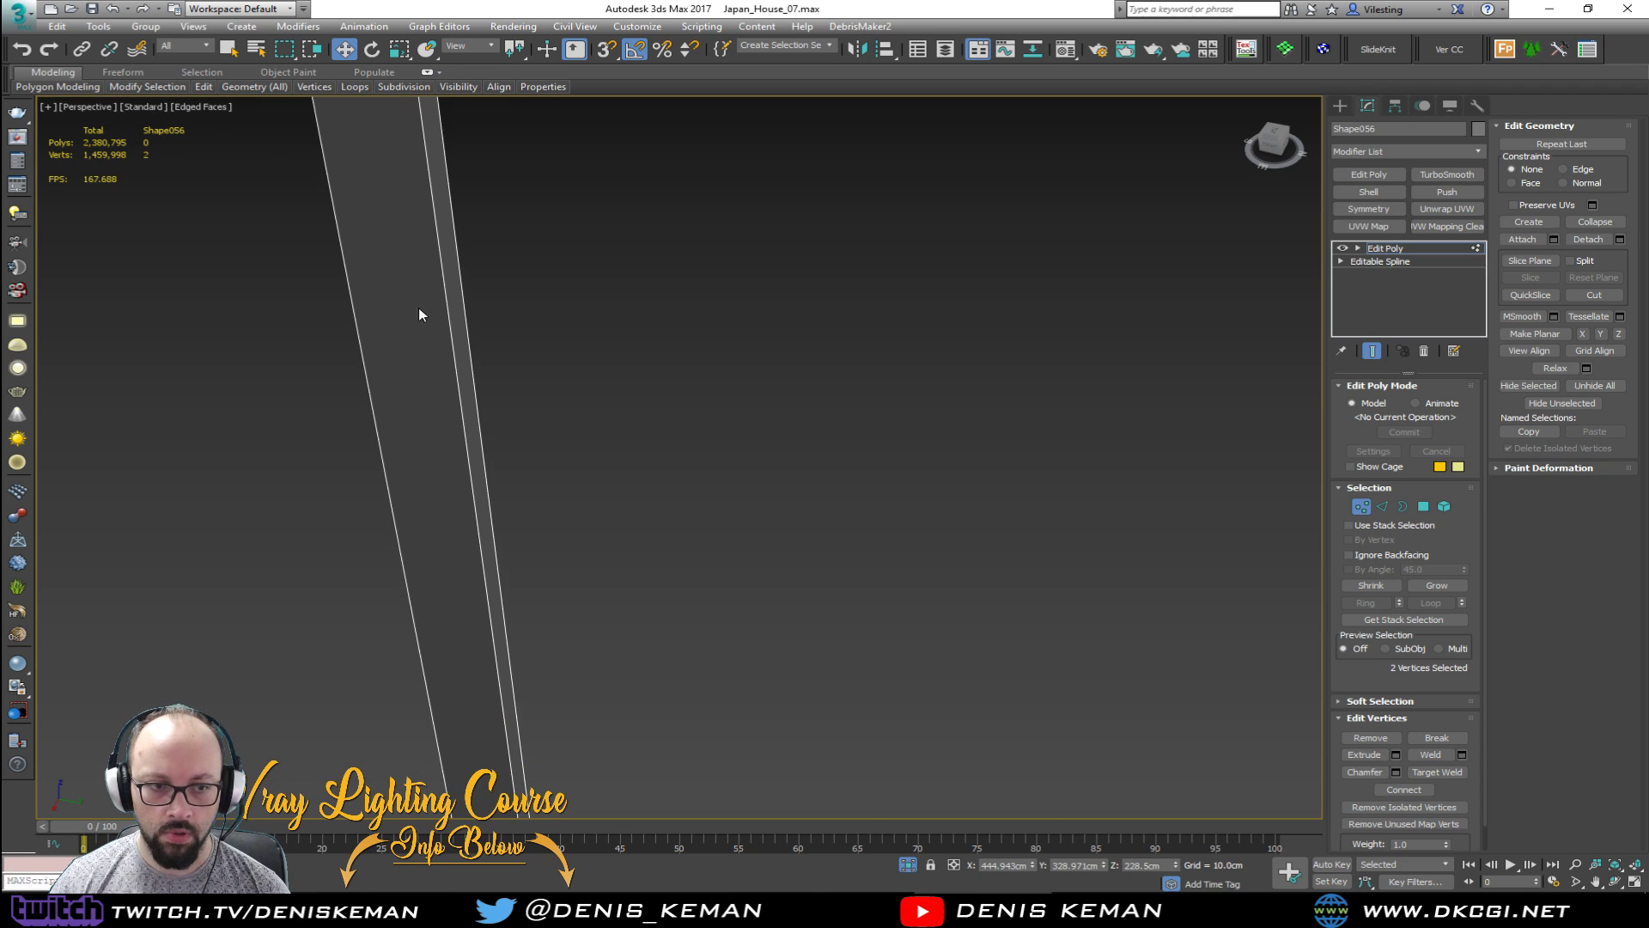
{"action": "middle_click_drag", "start_coordinate": [443, 403], "coordinate": [471, 312]}
{"action": "scroll", "coordinate": [472, 315], "scroll_direction": "down", "scroll_amount": 3}
{"action": "middle_click_drag", "start_coordinate": [513, 483], "coordinate": [514, 421]}
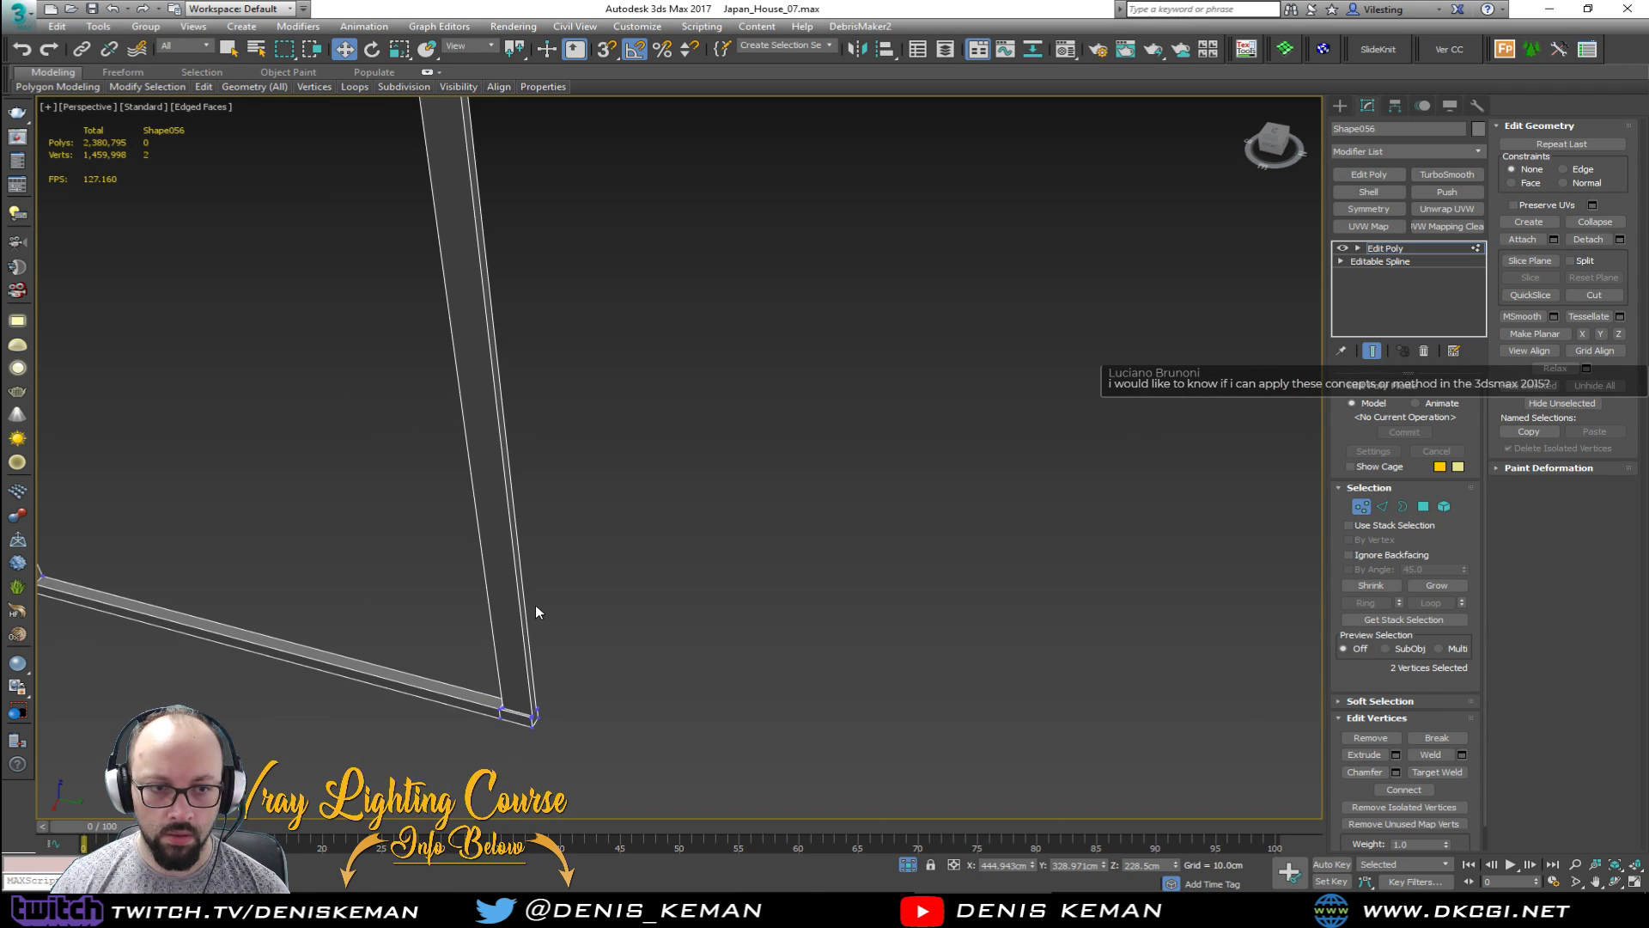
{"action": "scroll", "coordinate": [532, 711], "scroll_direction": "up", "scroll_amount": 5}
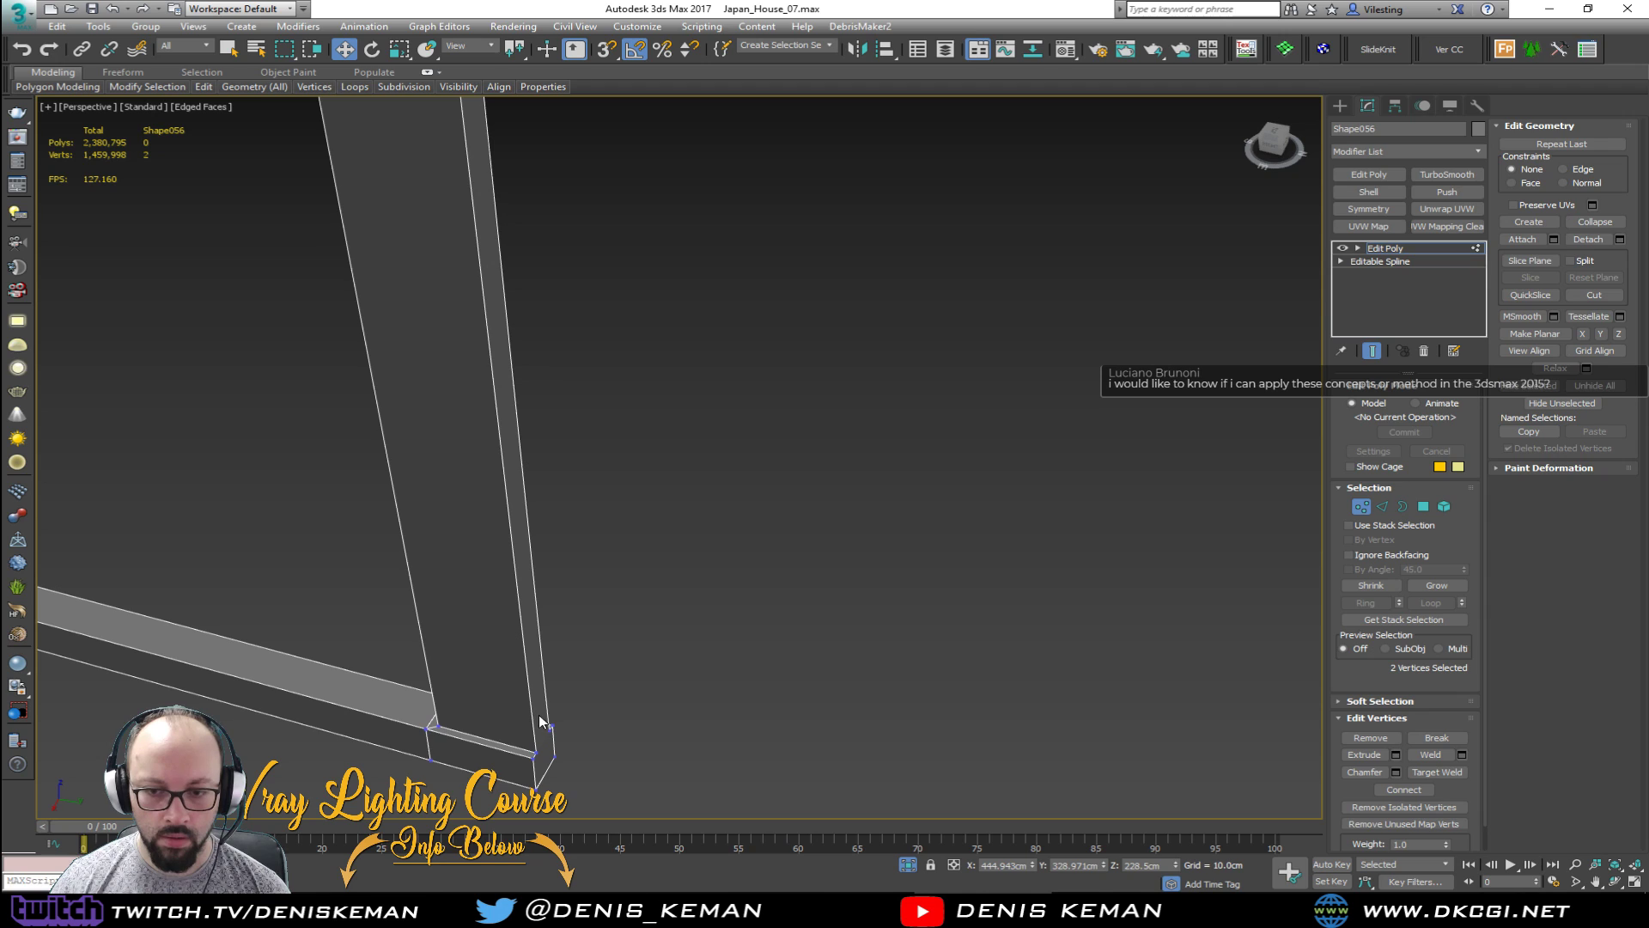
{"action": "middle_click_drag", "start_coordinate": [538, 736], "coordinate": [487, 553]}
{"action": "scroll", "coordinate": [487, 553], "scroll_direction": "up", "scroll_amount": 3}
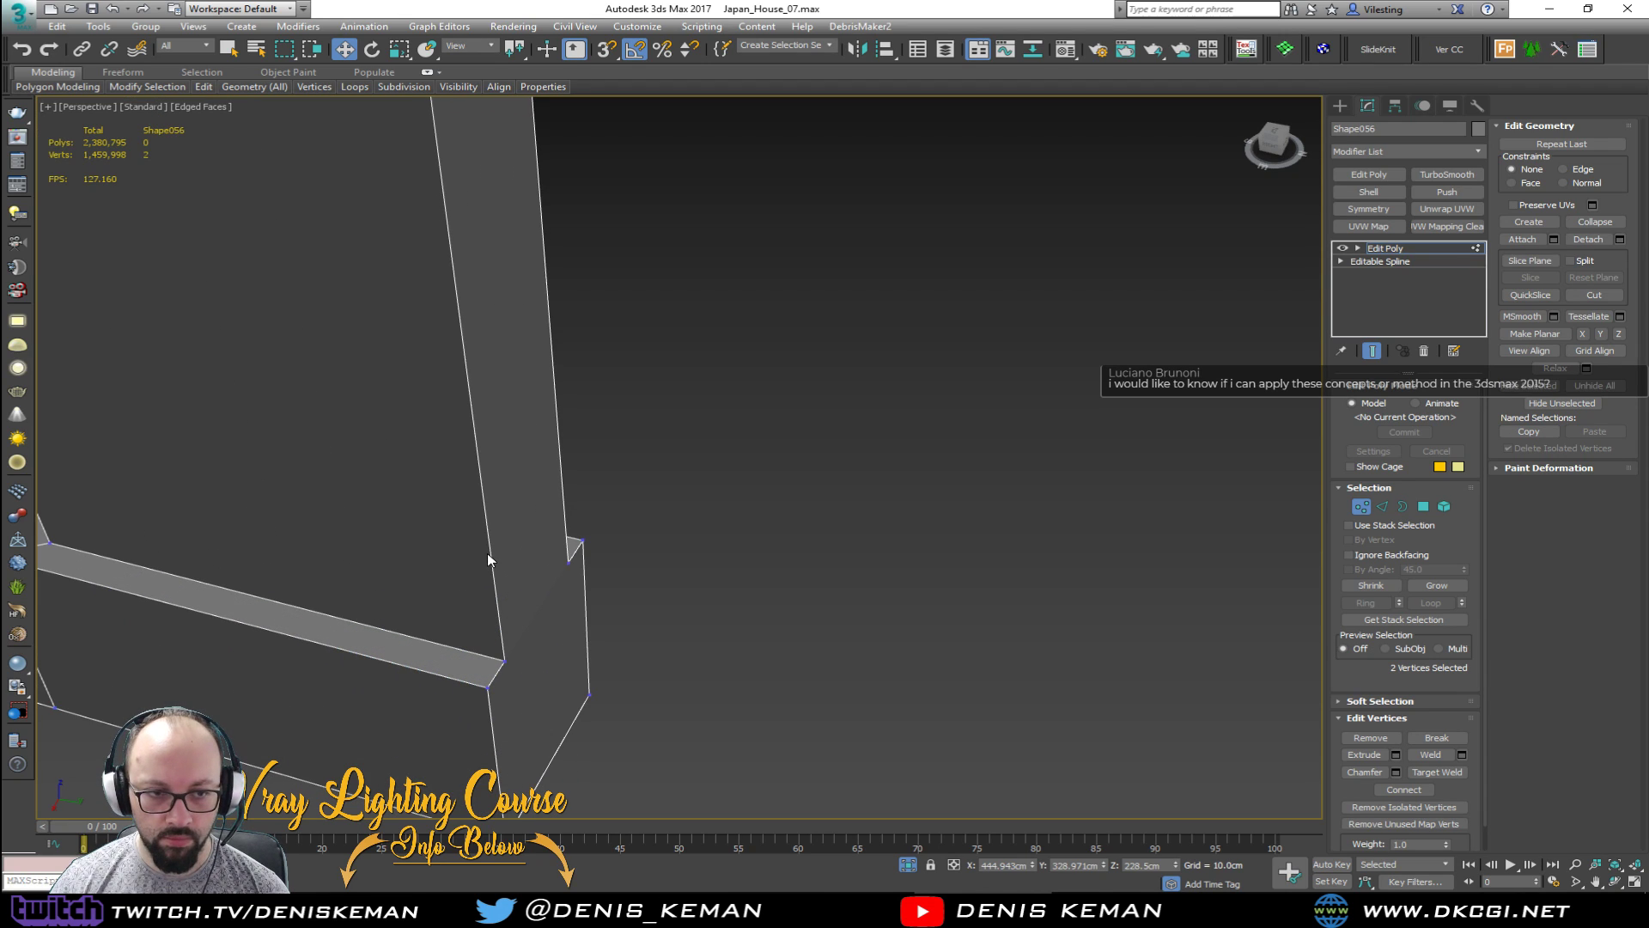
{"action": "left_click", "coordinate": [504, 661]}
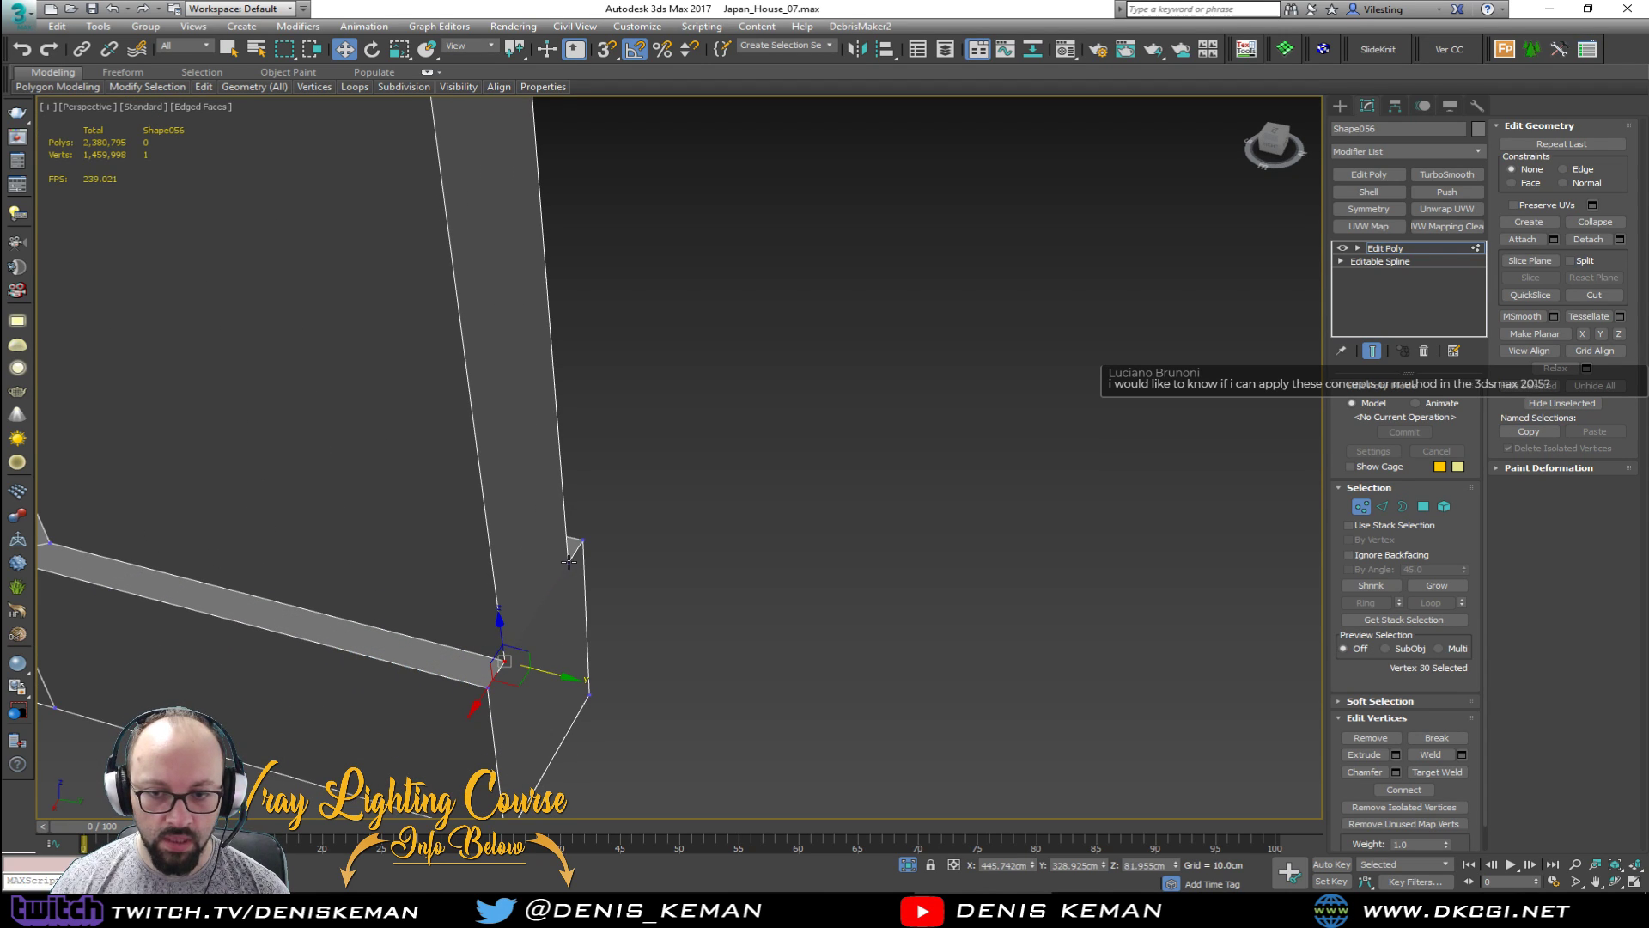
{"action": "left_click", "coordinate": [569, 561], "text": "ctrl"}
{"action": "middle_click_drag", "start_coordinate": [542, 583], "coordinate": [501, 522], "text": "alt"}
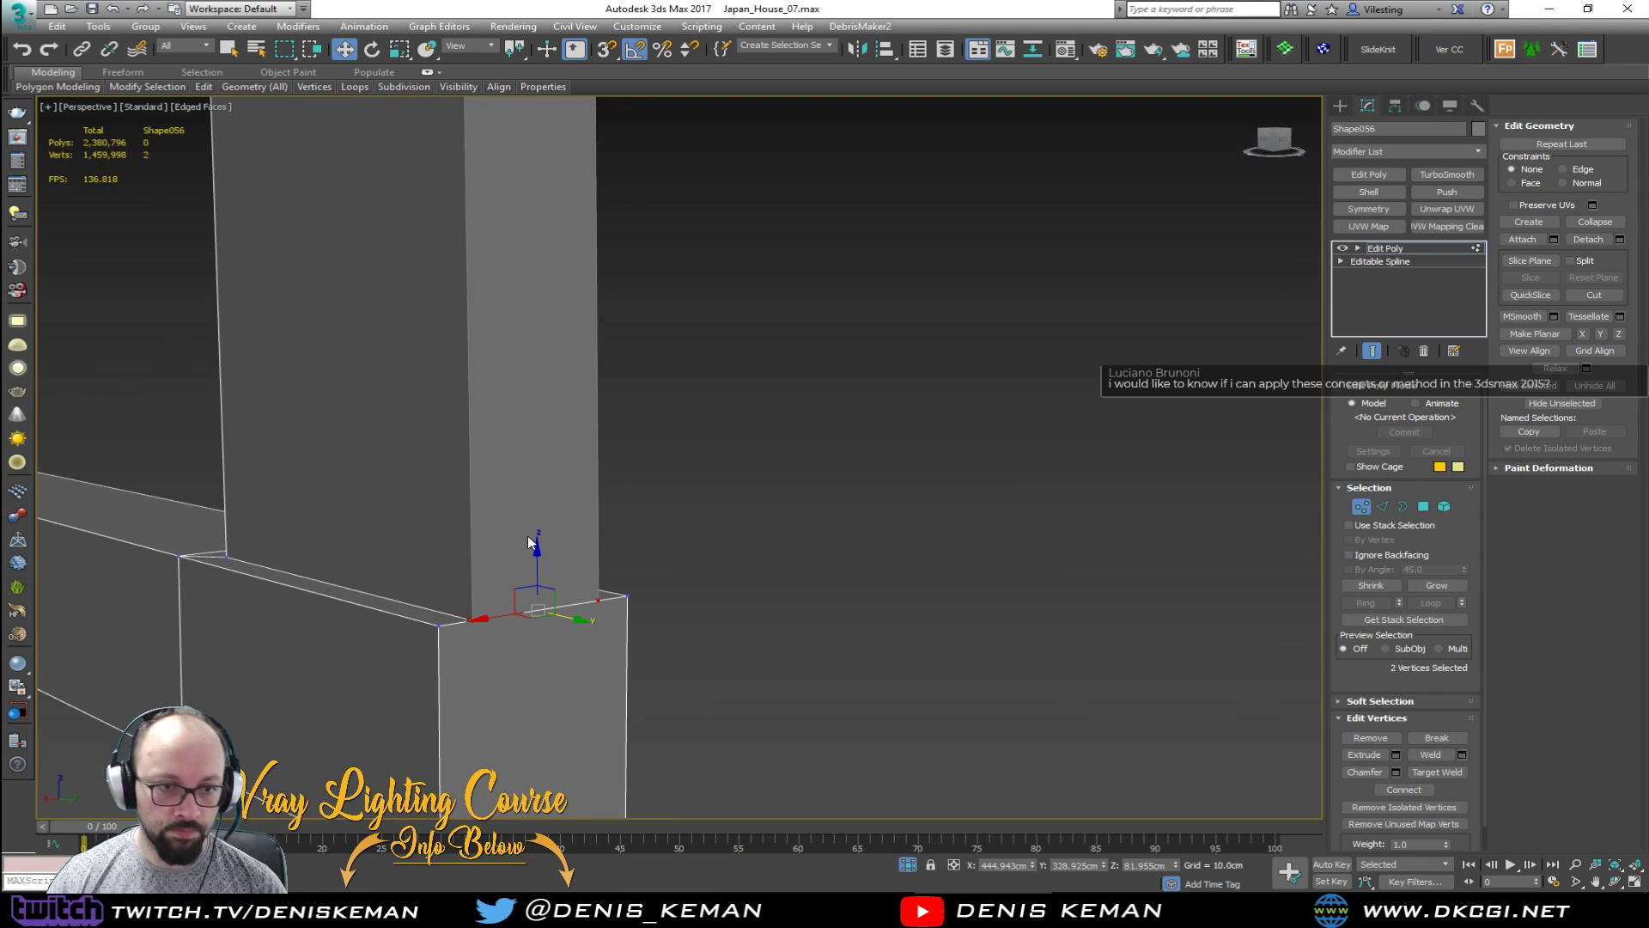
{"action": "middle_click_drag", "start_coordinate": [539, 589], "coordinate": [545, 394]}
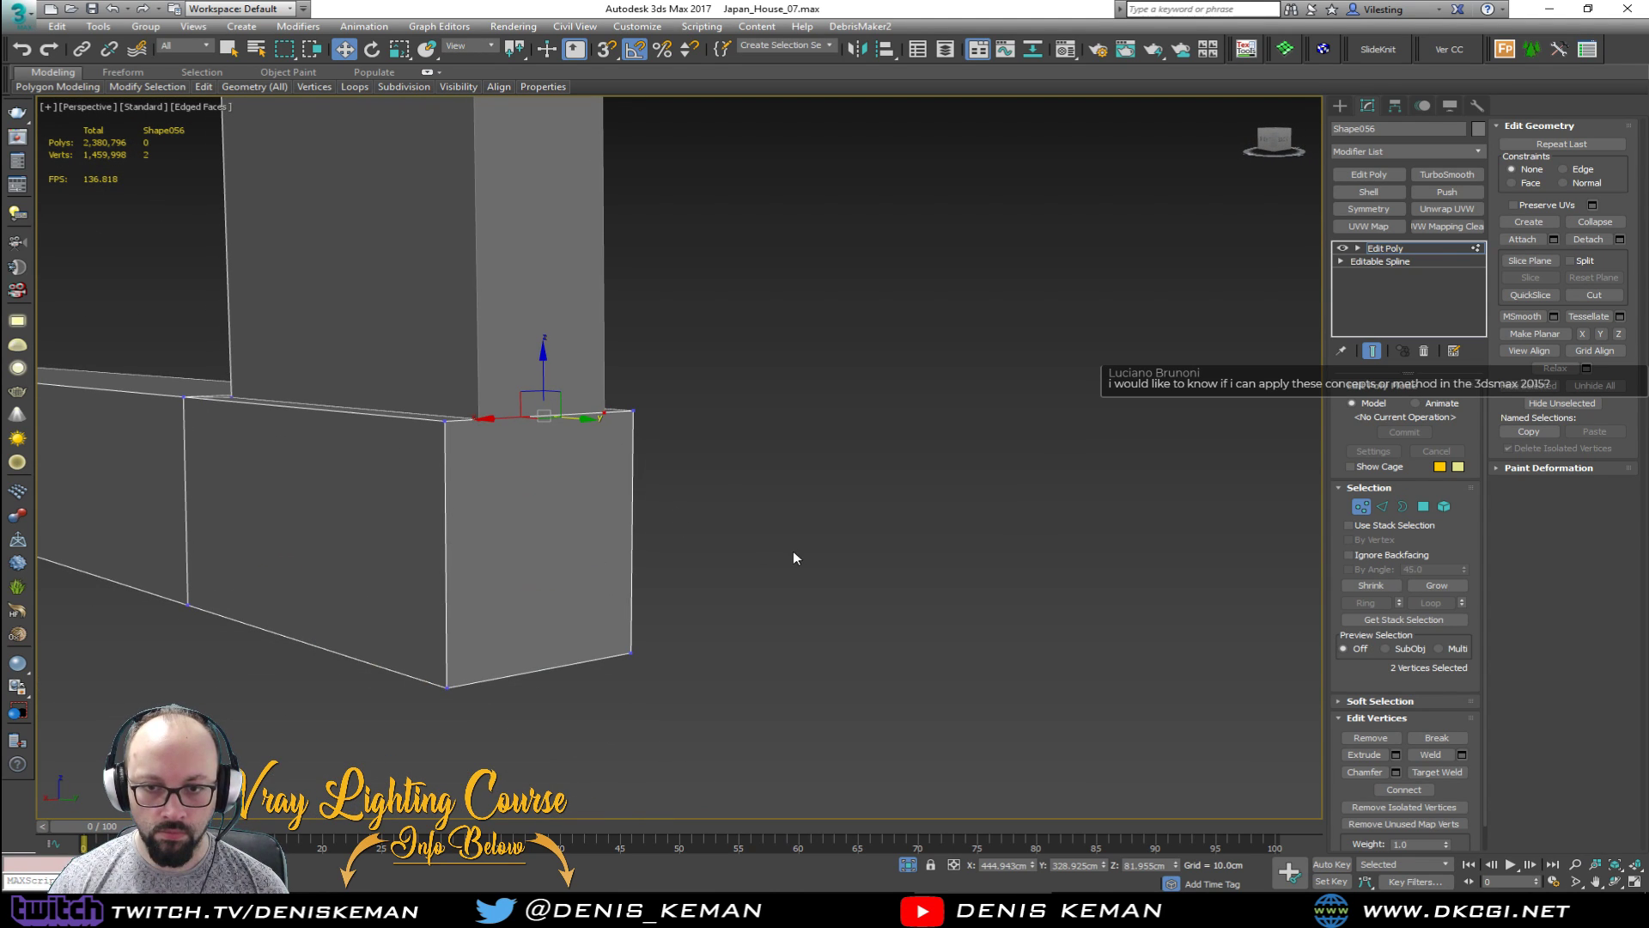
{"action": "left_click", "coordinate": [726, 490]}
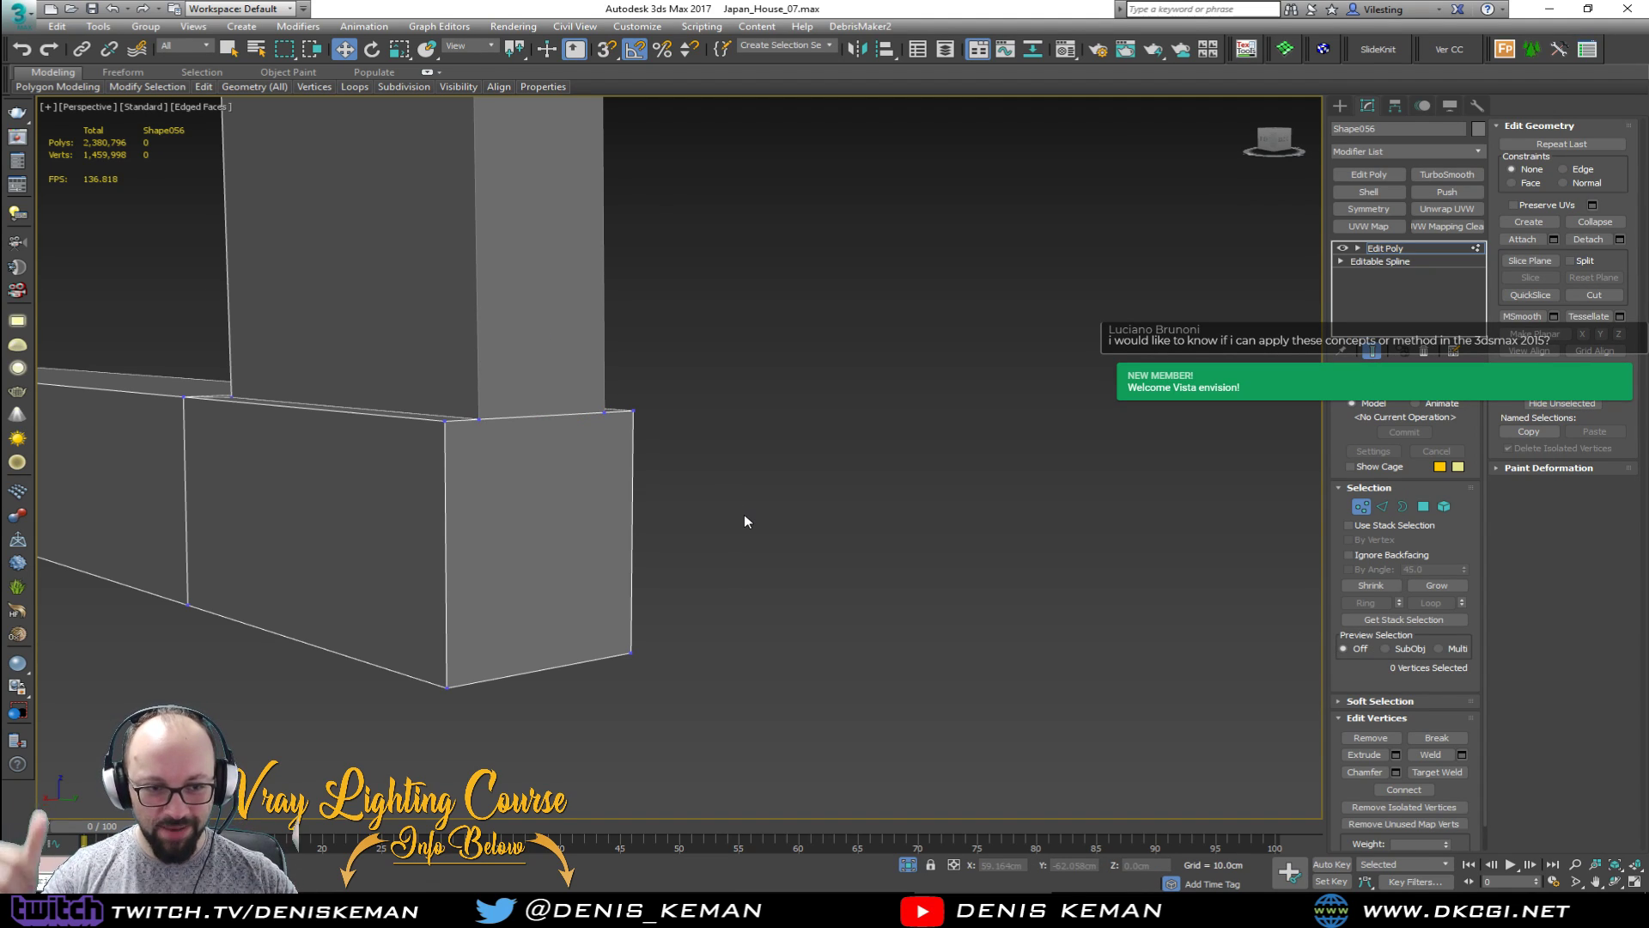
{"action": "scroll", "coordinate": [577, 527], "scroll_direction": "up", "scroll_amount": 5}
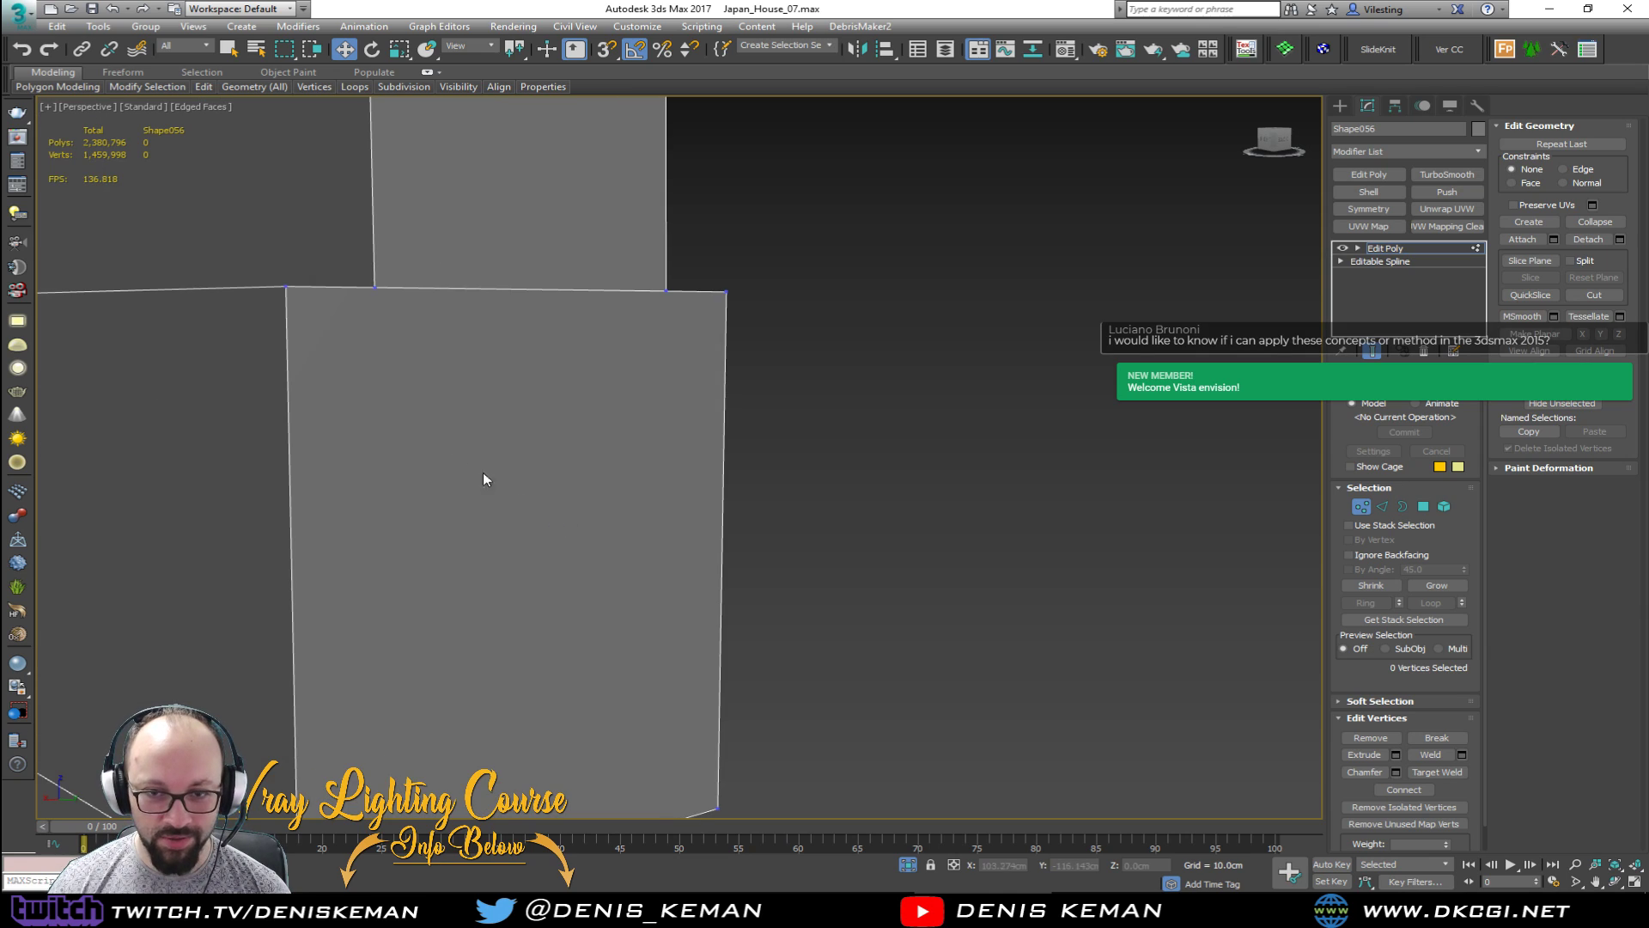
{"action": "scroll", "coordinate": [446, 468], "scroll_direction": "down", "scroll_amount": 3}
{"action": "left_click", "coordinate": [336, 749]}
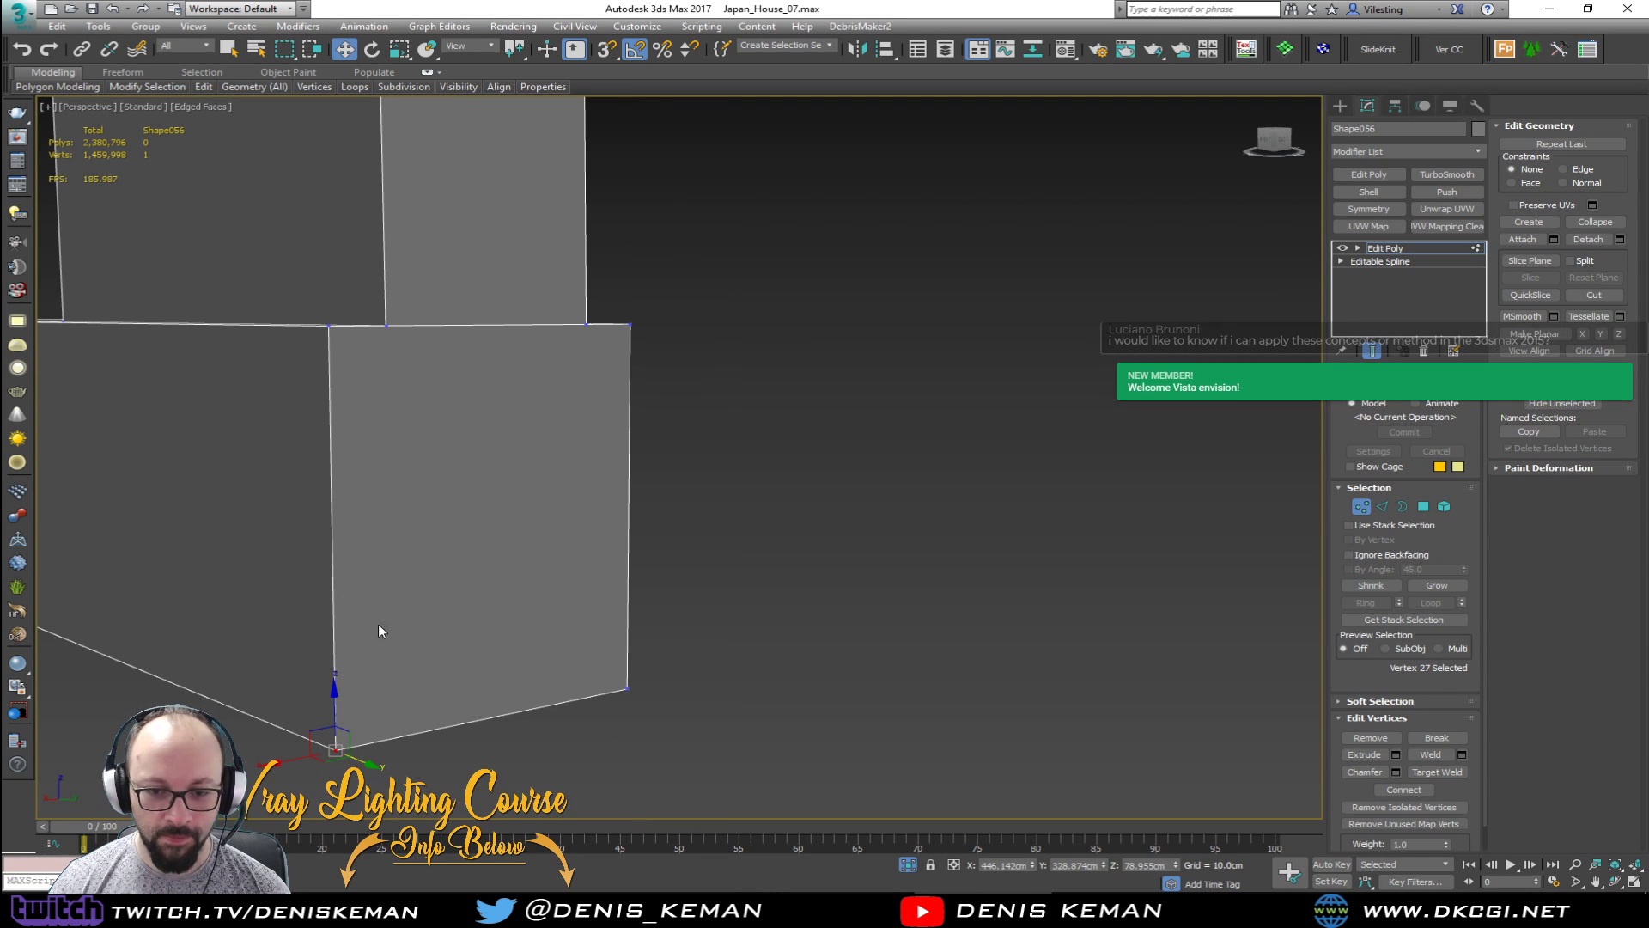
{"action": "left_click", "coordinate": [386, 325], "text": "ctrl"}
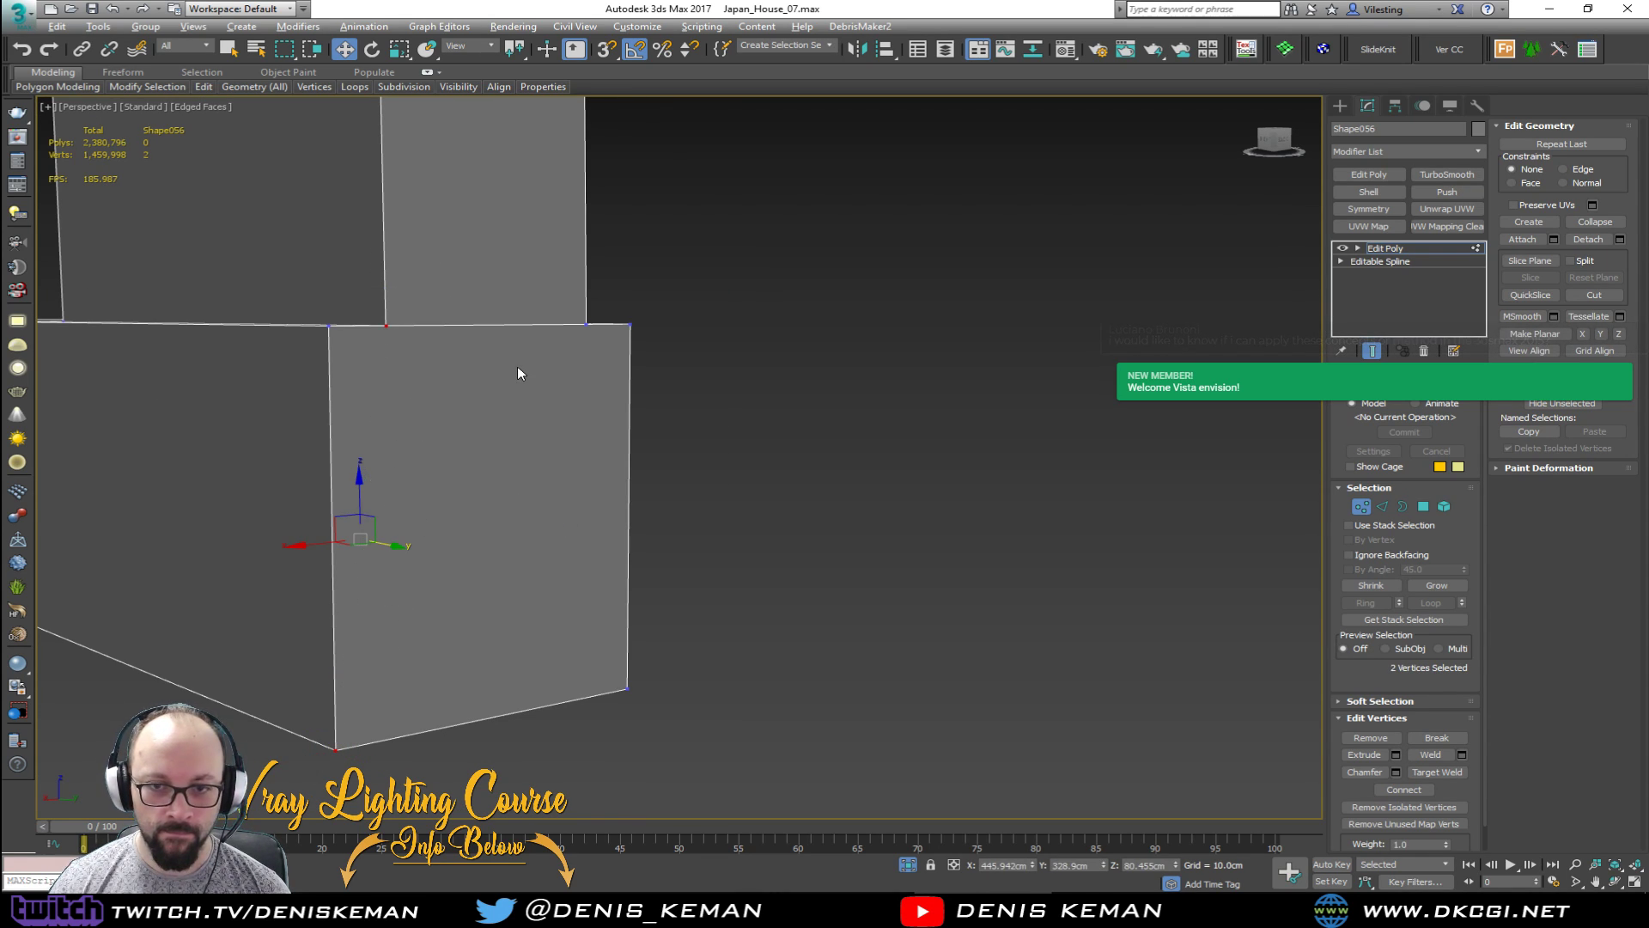
{"action": "left_click", "coordinate": [530, 433]}
Step: Finish vertex editing on the left sash and end isolation, showing the window within the full room with edged faces
{"action": "scroll", "coordinate": [430, 429], "scroll_direction": "down", "scroll_amount": 5}
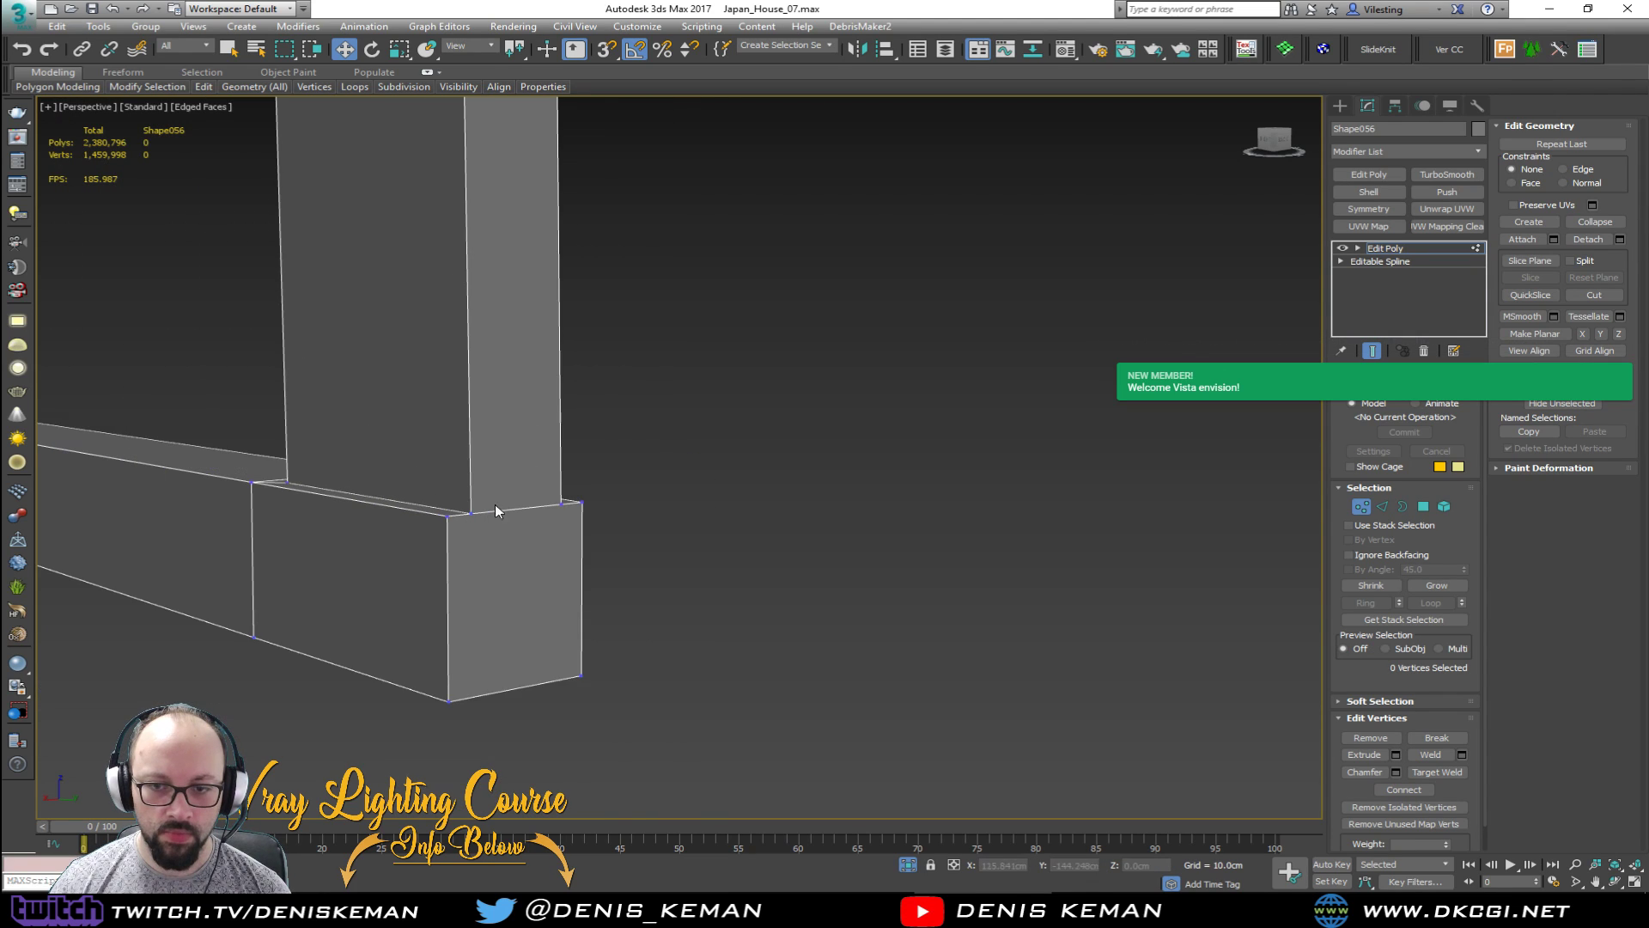
{"action": "scroll", "coordinate": [502, 520], "scroll_direction": "up", "scroll_amount": 4}
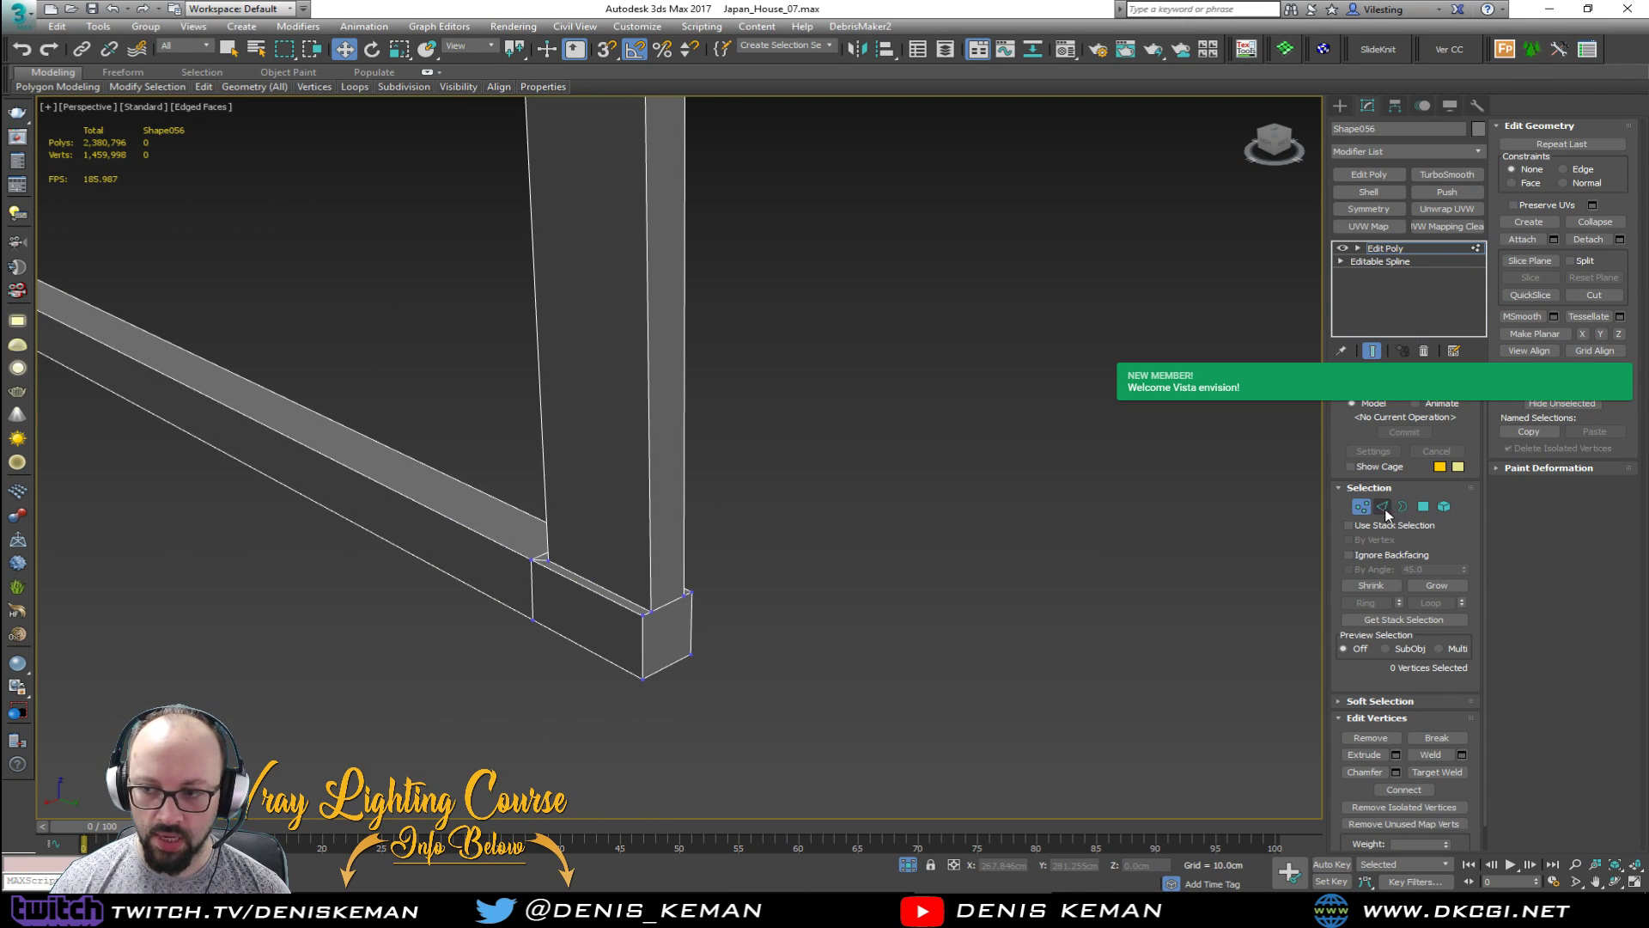
{"action": "middle_click_drag", "start_coordinate": [708, 356], "coordinate": [785, 513]}
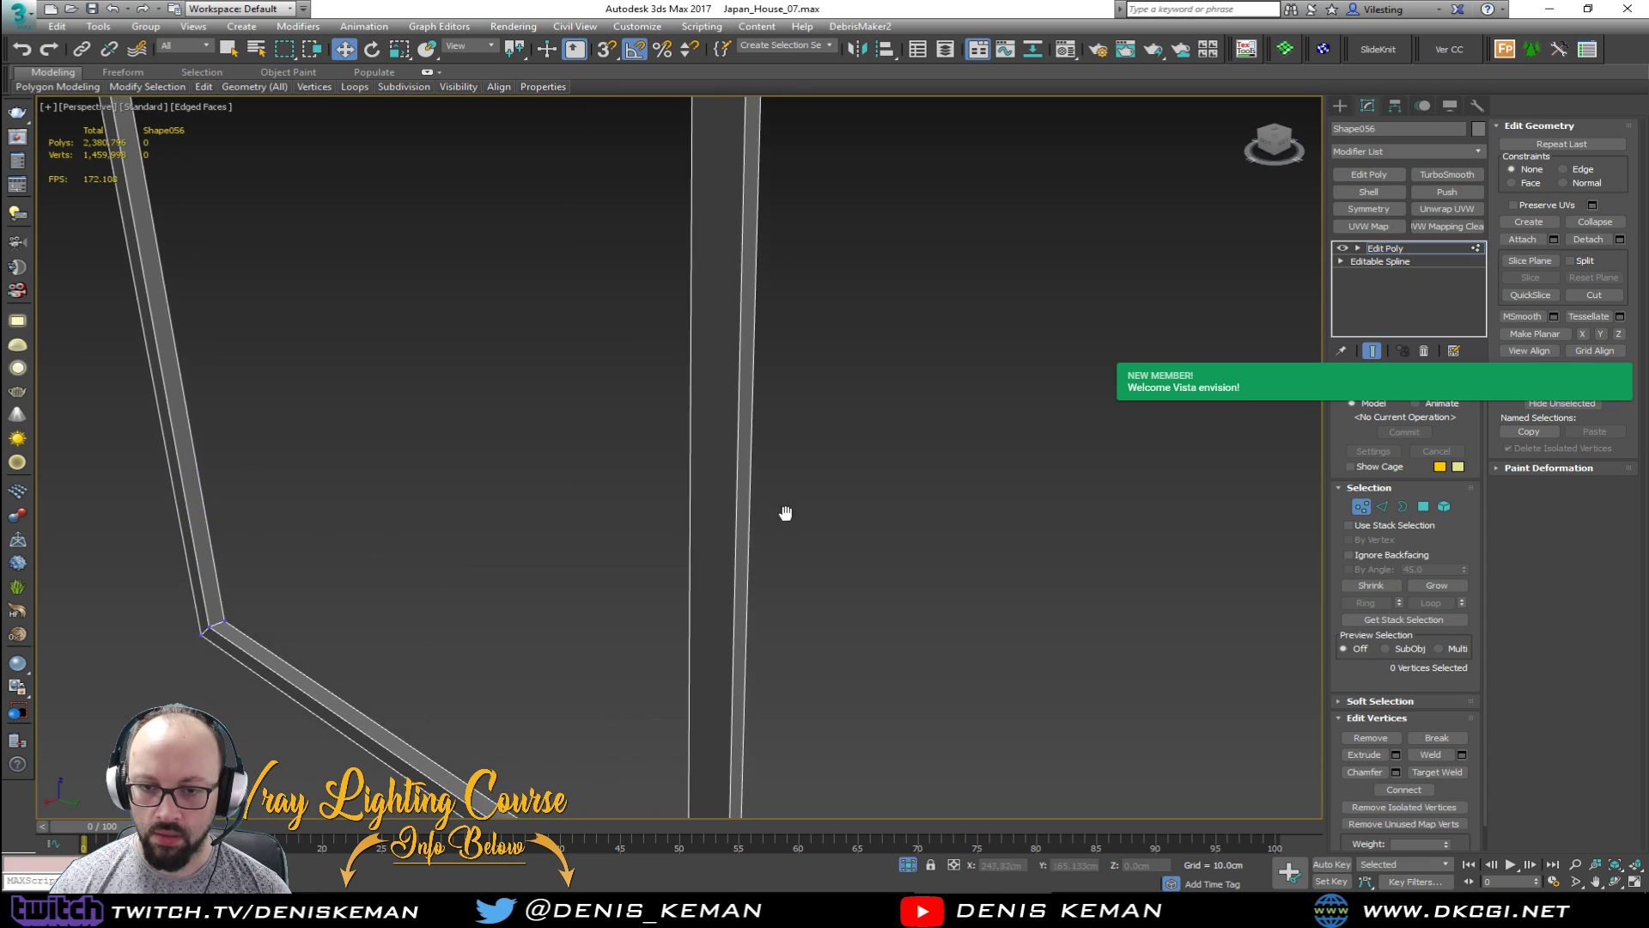
{"action": "scroll", "coordinate": [785, 512], "scroll_direction": "down", "scroll_amount": 2}
{"action": "left_click", "coordinate": [1361, 506]}
{"action": "middle_click_drag", "start_coordinate": [833, 347], "coordinate": [765, 491]}
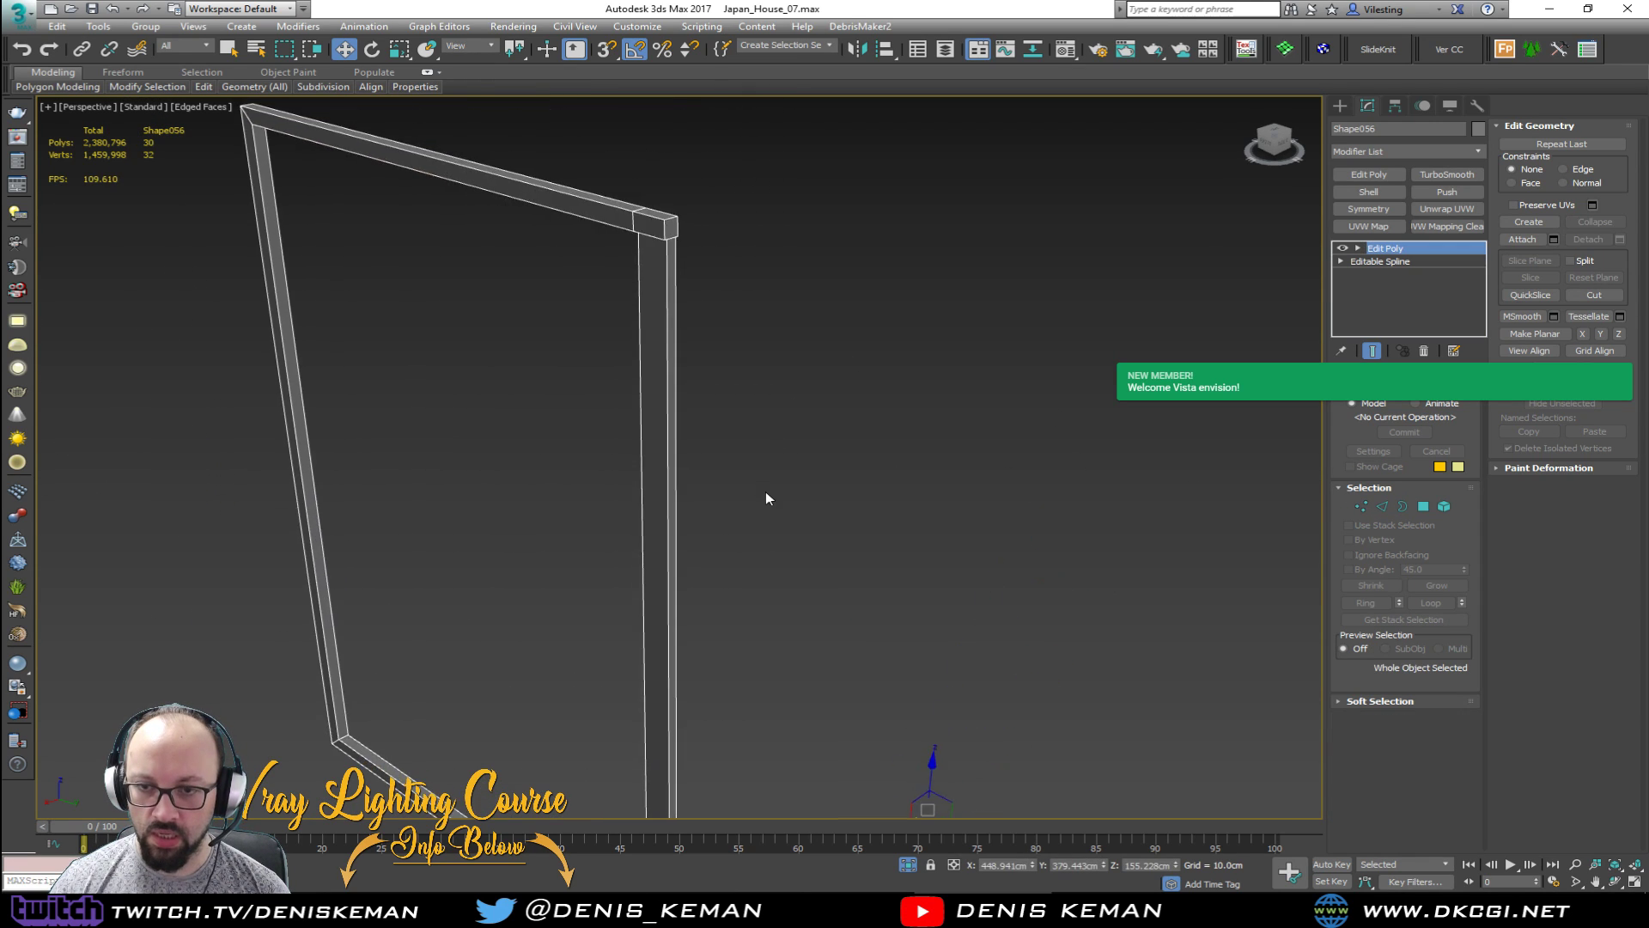
{"action": "scroll", "coordinate": [765, 491], "scroll_direction": "down", "scroll_amount": 3}
{"action": "key", "text": "F4"}
{"action": "scroll", "coordinate": [707, 398], "scroll_direction": "up", "scroll_amount": 2}
{"action": "mouse_move", "coordinate": [707, 398]}
{"action": "middle_mouse_down", "text": "alt"}
{"action": "mouse_move", "coordinate": [782, 388]}
{"action": "mouse_move", "coordinate": [782, 480]}
{"action": "mouse_move", "coordinate": [787, 427]}
{"action": "middle_mouse_up", "text": "alt"}
{"action": "right_click", "coordinate": [783, 388]}
{"action": "left_click", "coordinate": [859, 271]}
{"action": "scroll", "coordinate": [782, 480], "scroll_direction": "down", "scroll_amount": 2}
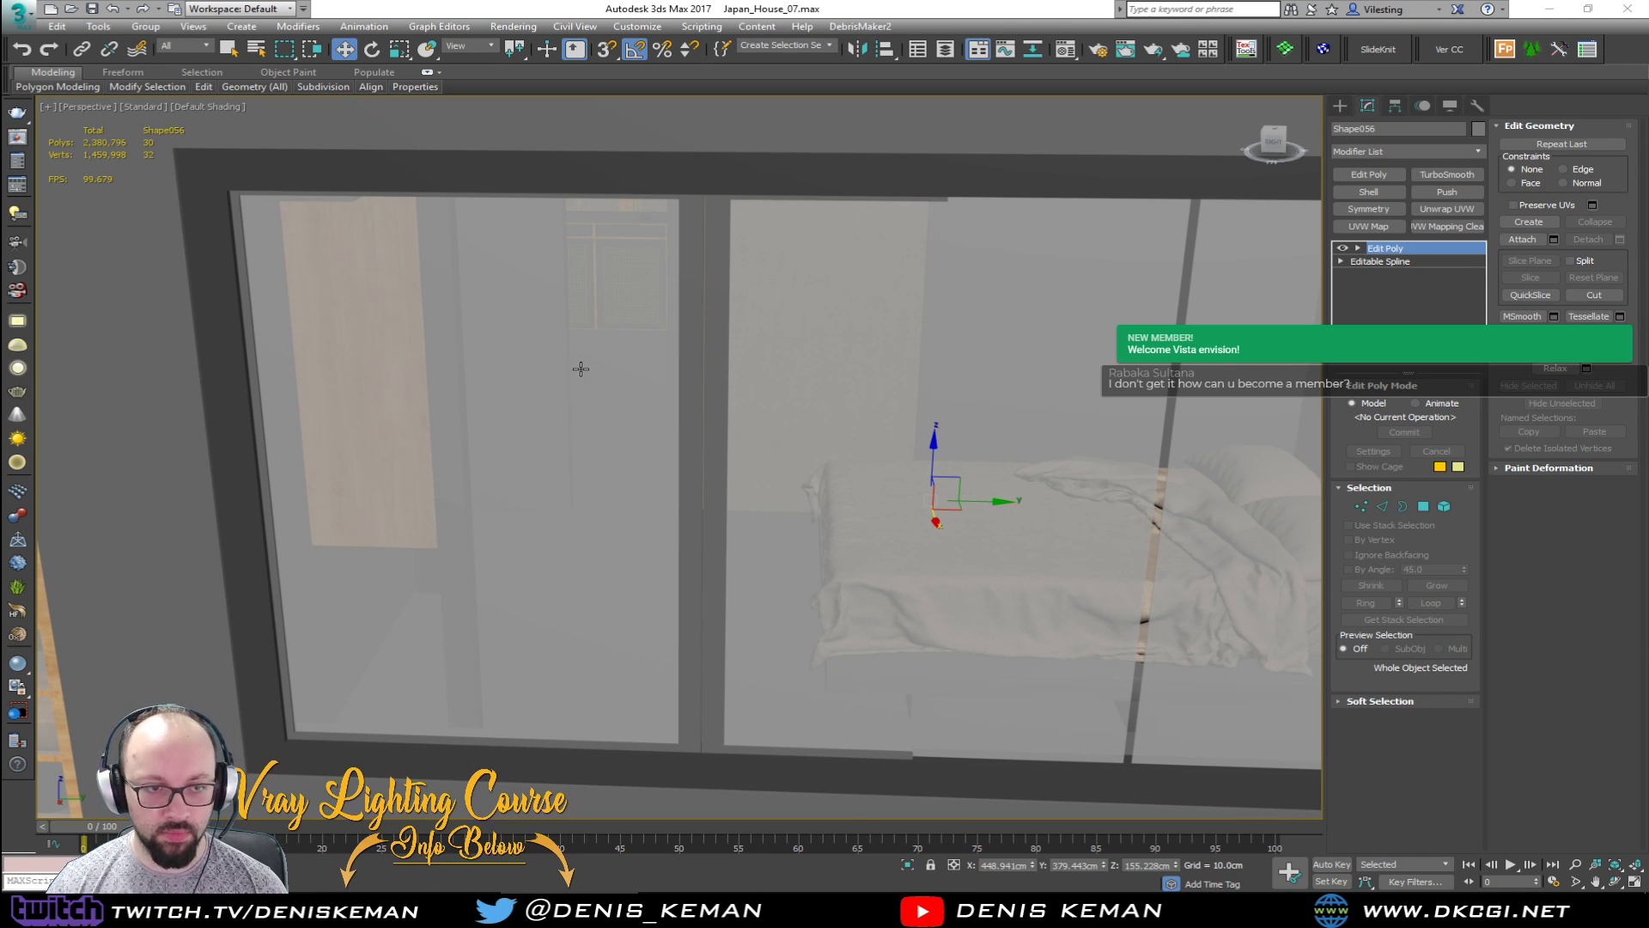
{"action": "middle_click_drag", "start_coordinate": [608, 394], "coordinate": [640, 374]}
{"action": "key", "text": "F4"}
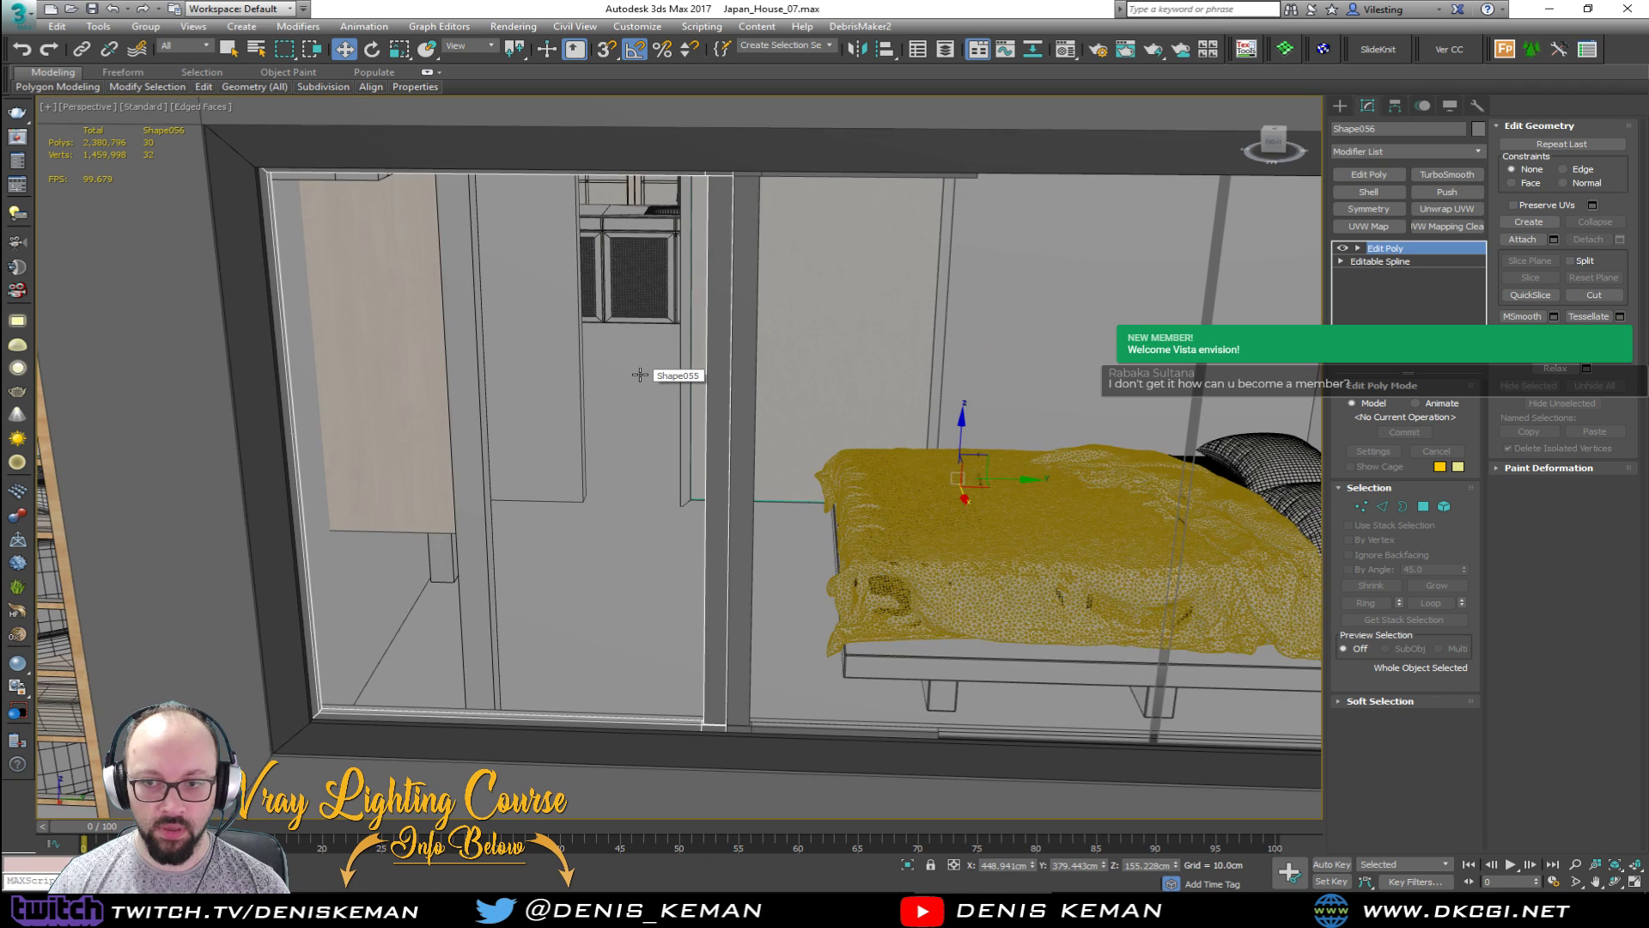
Step: Select the detached right sash, Object126, and isolate it
{"action": "scroll", "coordinate": [653, 377], "scroll_direction": "up", "scroll_amount": 5}
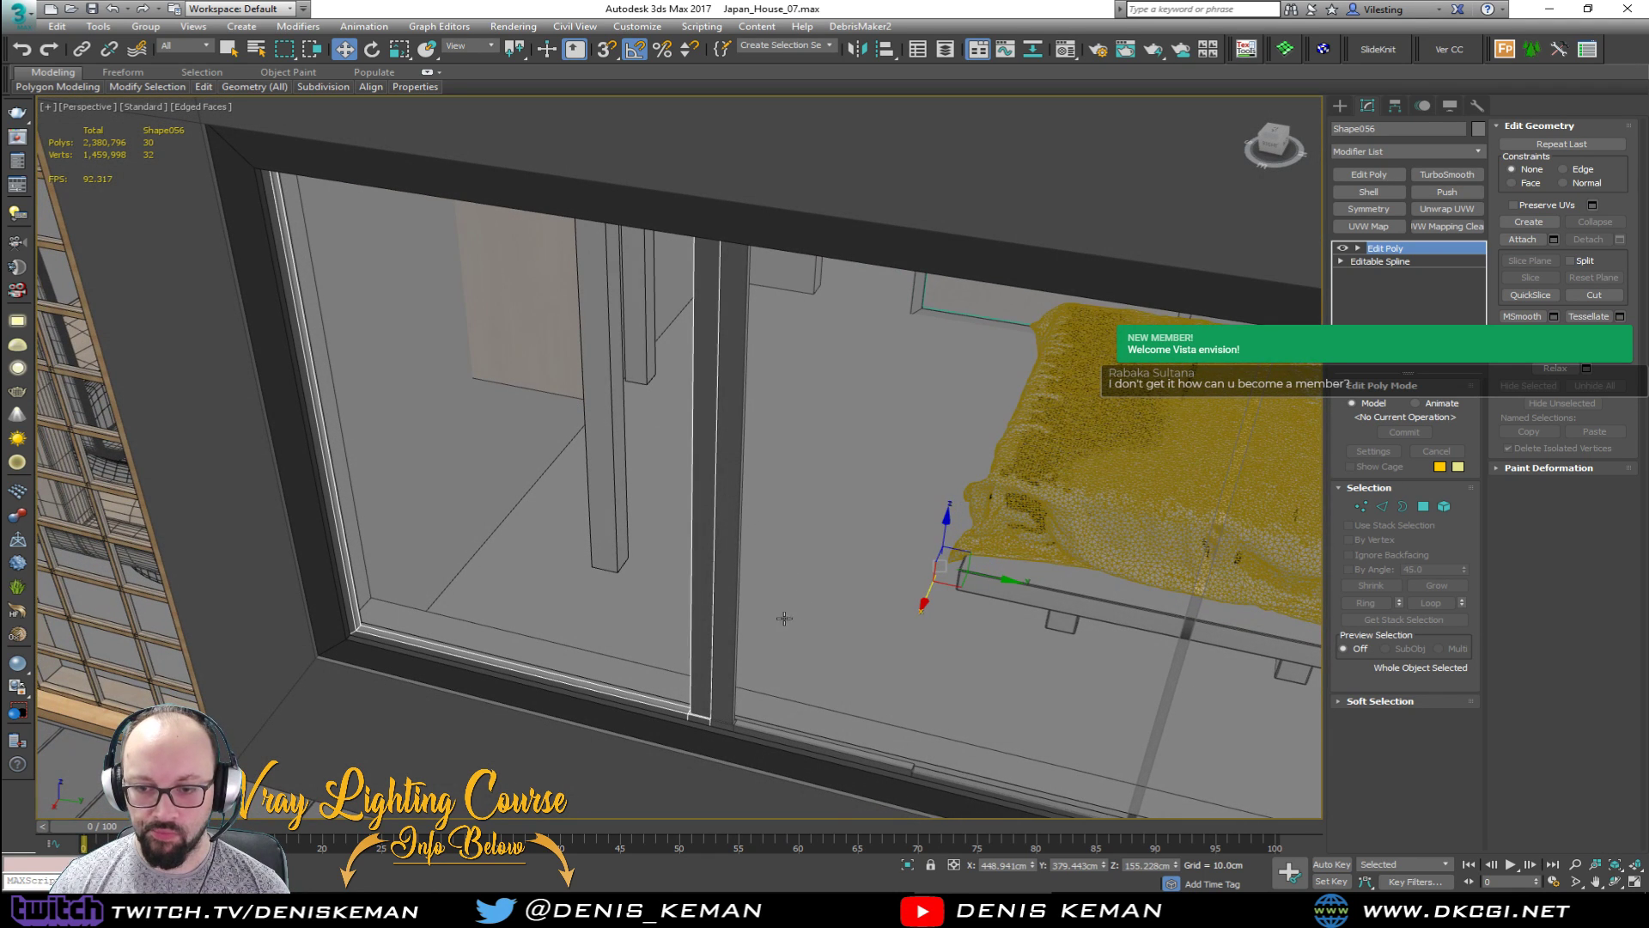
{"action": "left_click", "coordinate": [728, 658]}
{"action": "middle_click_drag", "start_coordinate": [728, 658], "coordinate": [797, 561]}
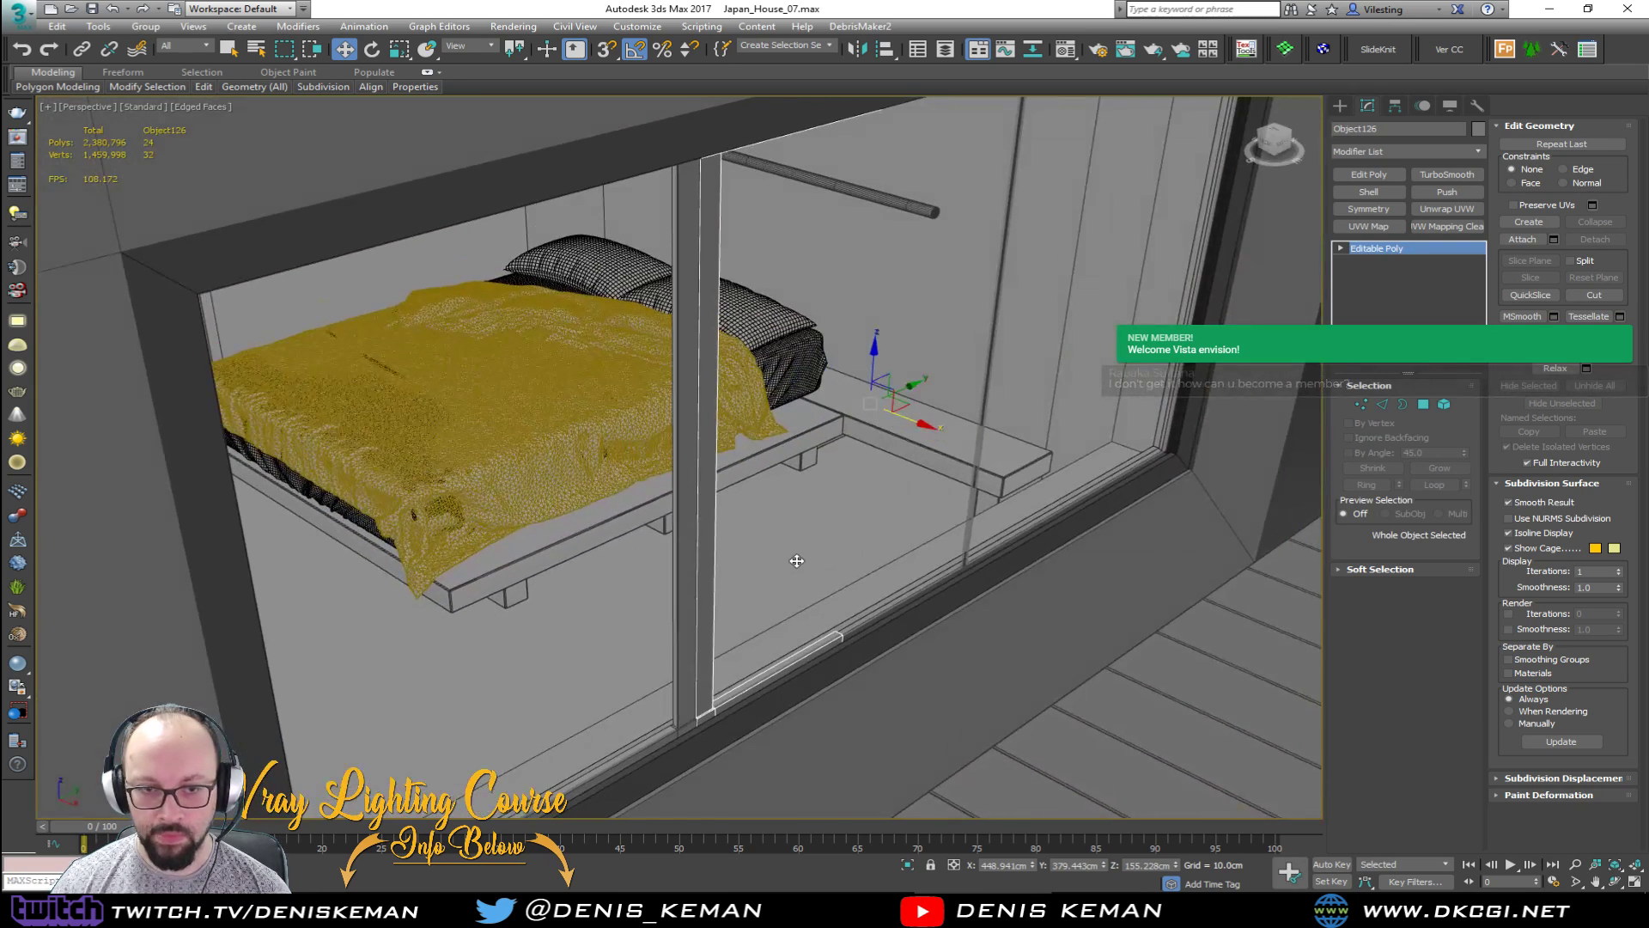
{"action": "key", "text": "alt+q"}
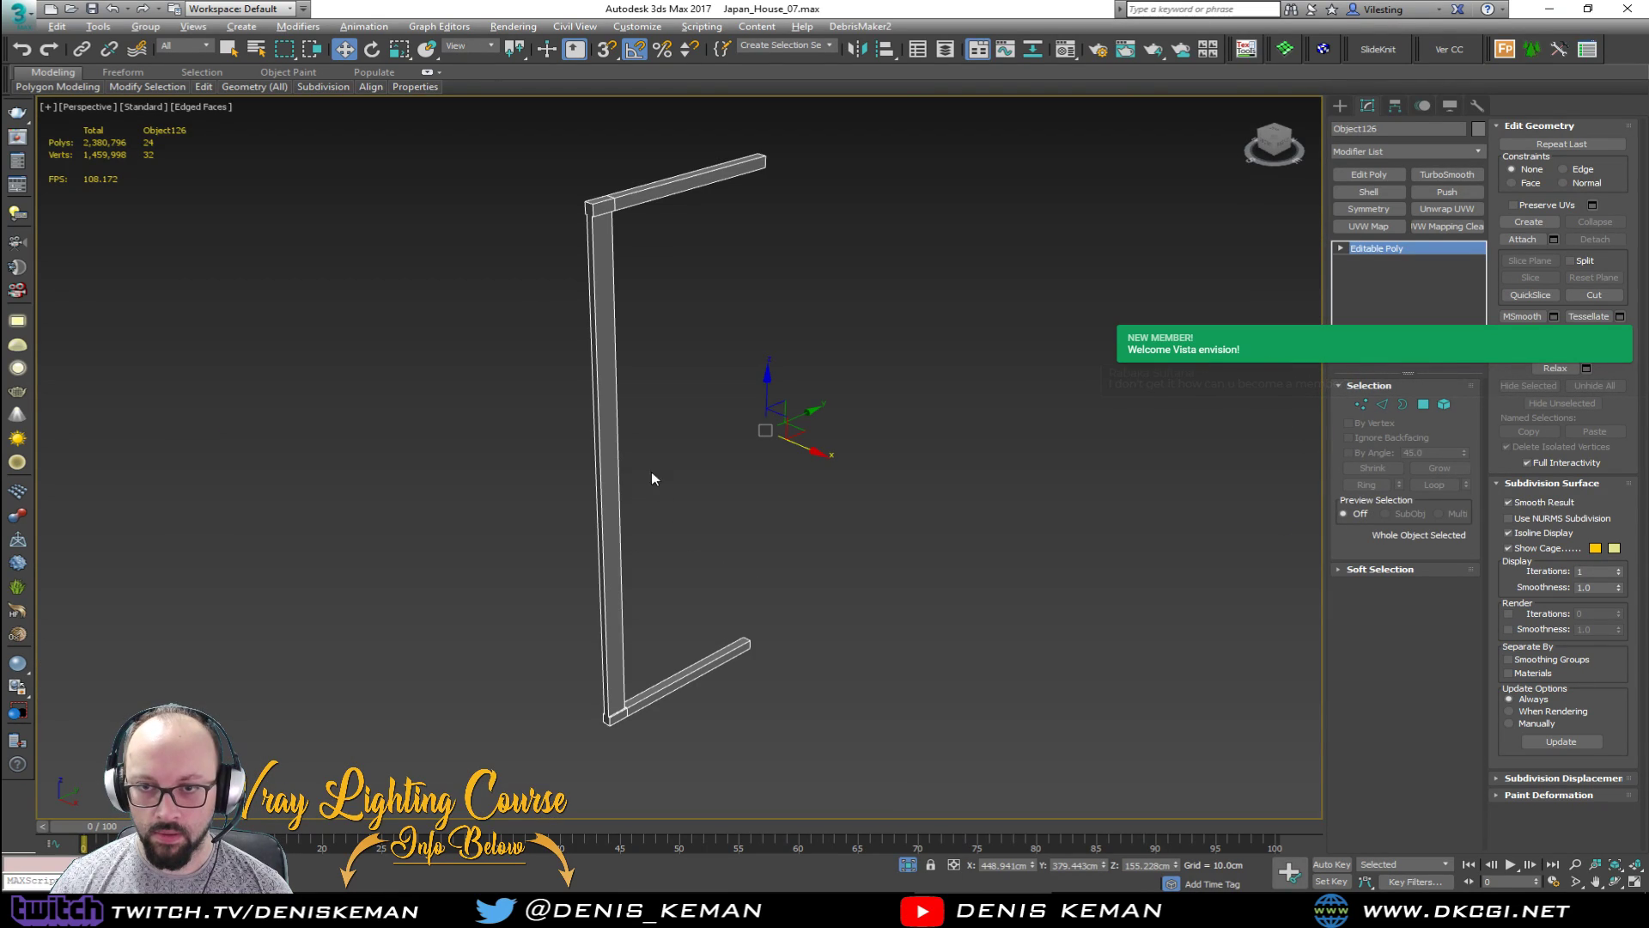
Step: Connect the two inner vertices at the upper notch of the right sash's capped end face
{"action": "scroll", "coordinate": [582, 194], "scroll_direction": "up", "scroll_amount": 10}
{"action": "key", "text": "1"}
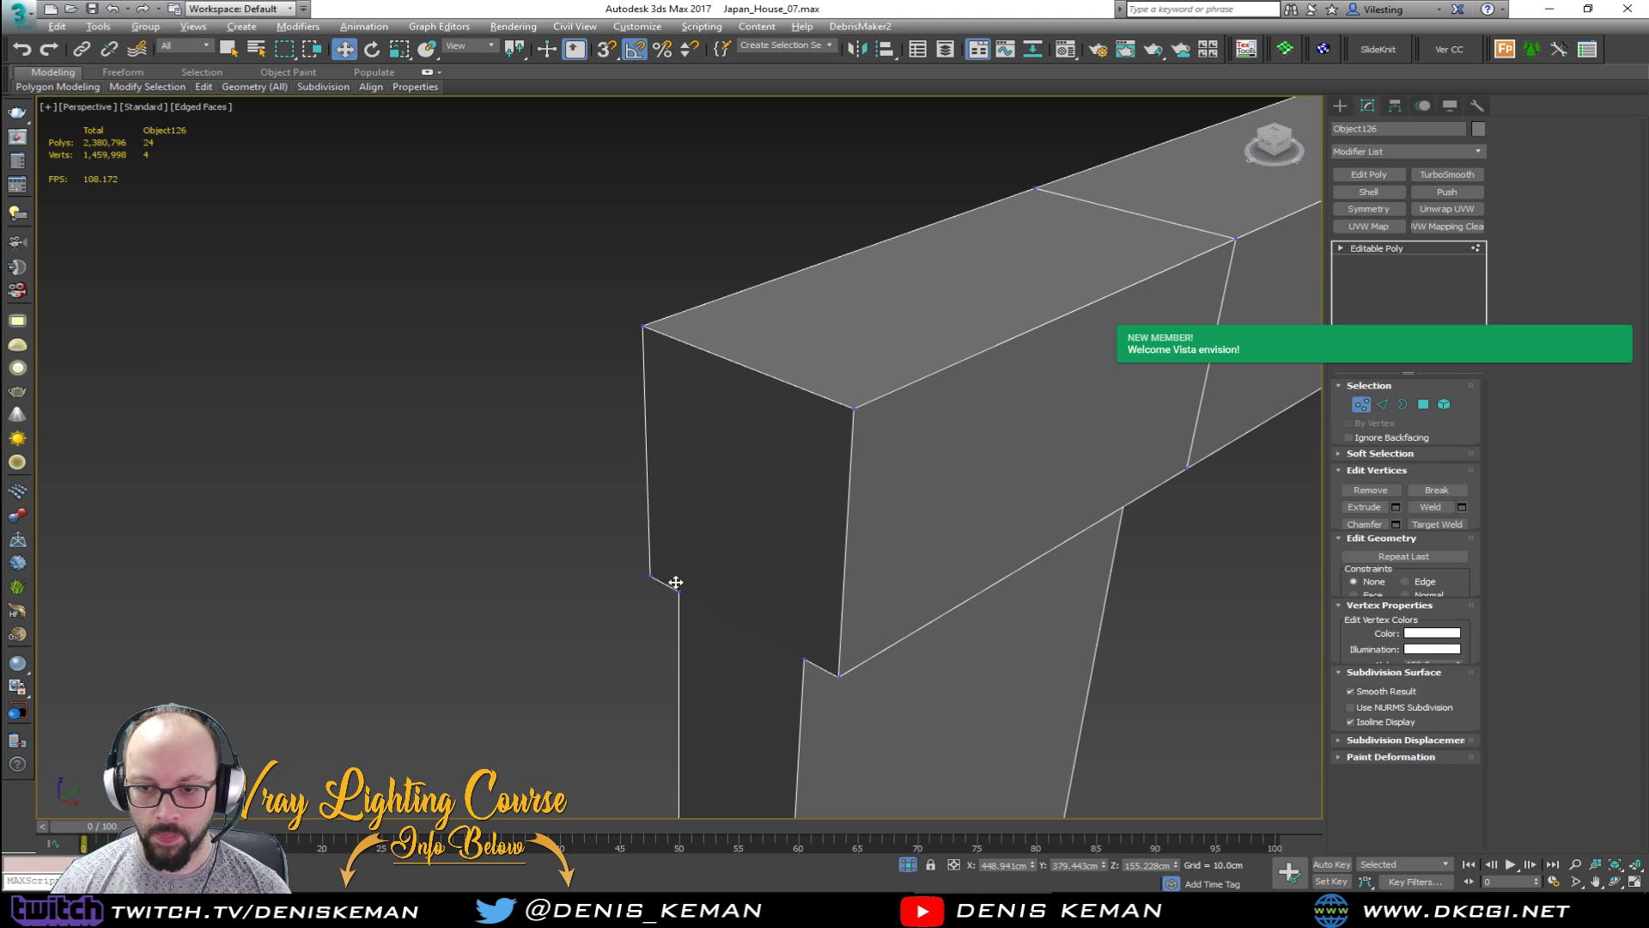
{"action": "left_click_drag", "start_coordinate": [673, 577], "coordinate": [689, 608]}
{"action": "left_click_drag", "start_coordinate": [780, 648], "coordinate": [811, 670], "text": "ctrl"}
{"action": "key", "text": "ctrl+shift+e"}
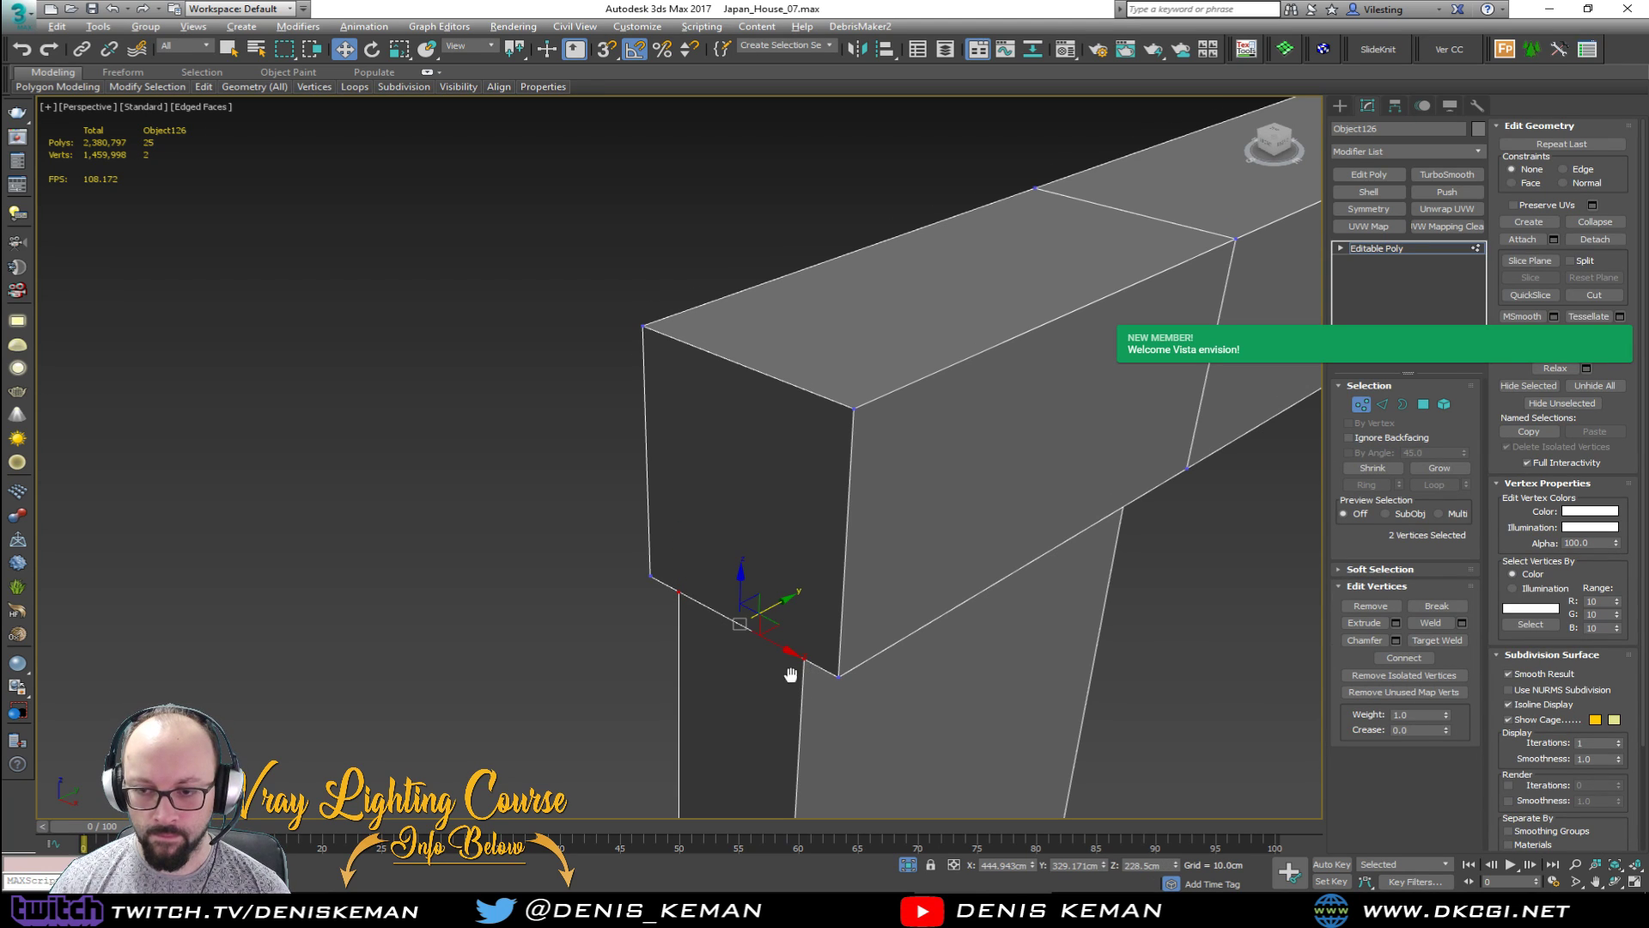
Step: Connect the two inner vertices at the lower notch of the right sash's end face and clear the vertex selection
{"action": "scroll", "coordinate": [760, 511], "scroll_direction": "down", "scroll_amount": 5}
{"action": "middle_click_drag", "start_coordinate": [791, 673], "coordinate": [766, 172]}
{"action": "scroll", "coordinate": [766, 171], "scroll_direction": "down", "scroll_amount": 5}
{"action": "middle_click_drag", "start_coordinate": [775, 525], "coordinate": [808, 292]}
{"action": "scroll", "coordinate": [812, 486], "scroll_direction": "down", "scroll_amount": 5}
{"action": "scroll", "coordinate": [791, 641], "scroll_direction": "up", "scroll_amount": 6}
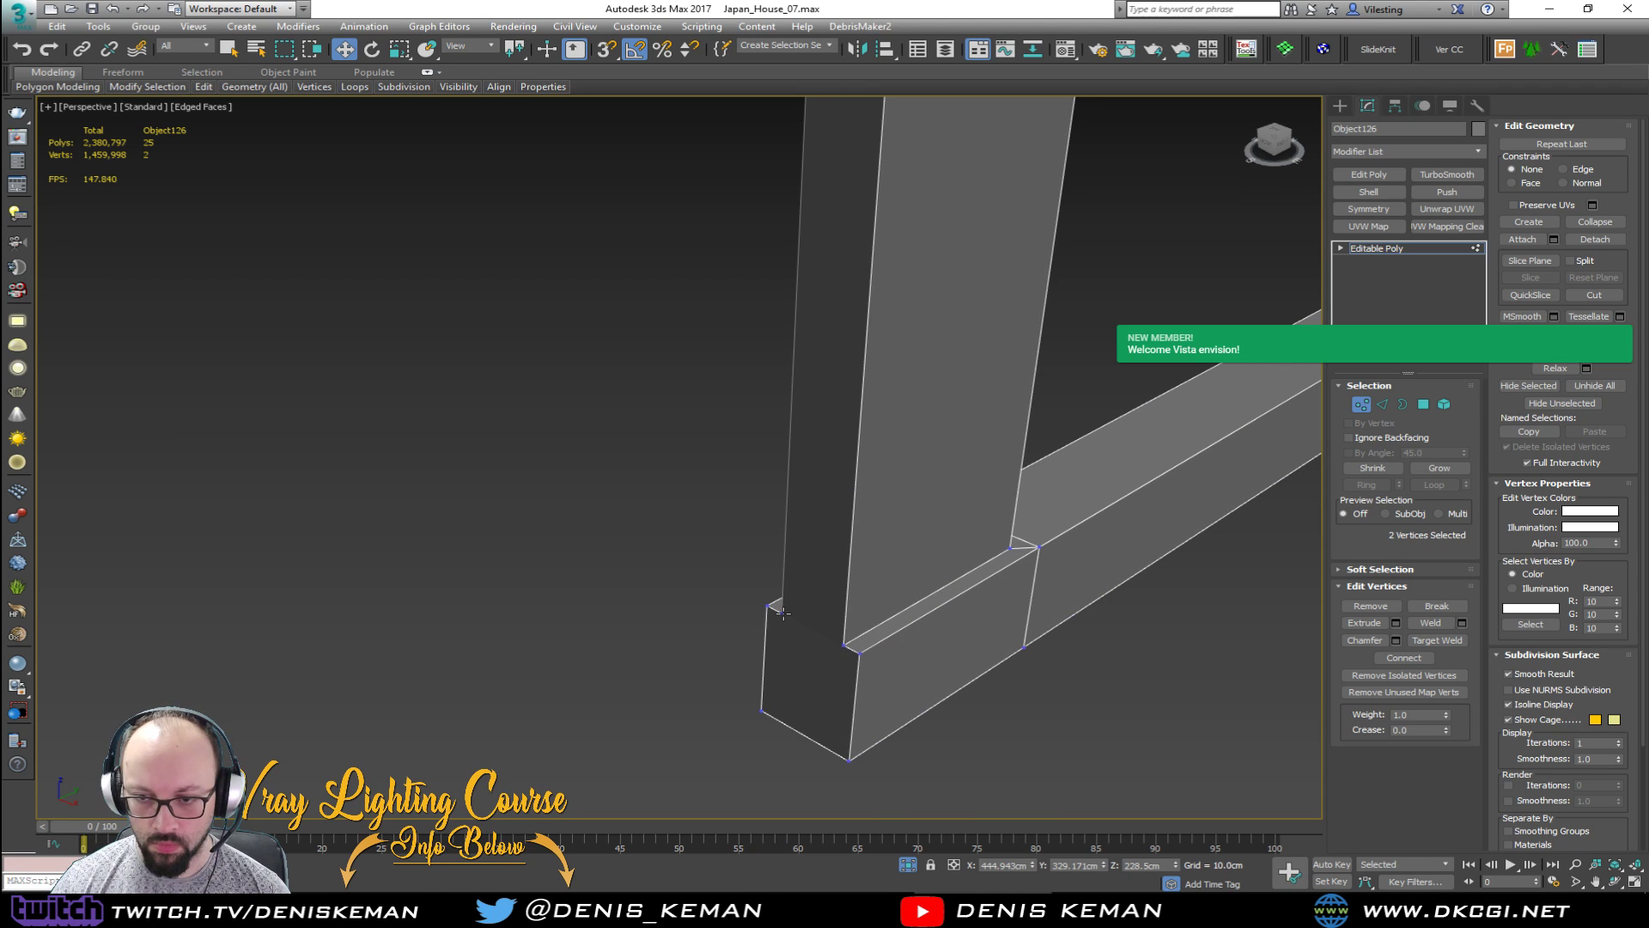
{"action": "key", "text": "ctrl+shift+e"}
{"action": "left_click", "coordinate": [826, 663]}
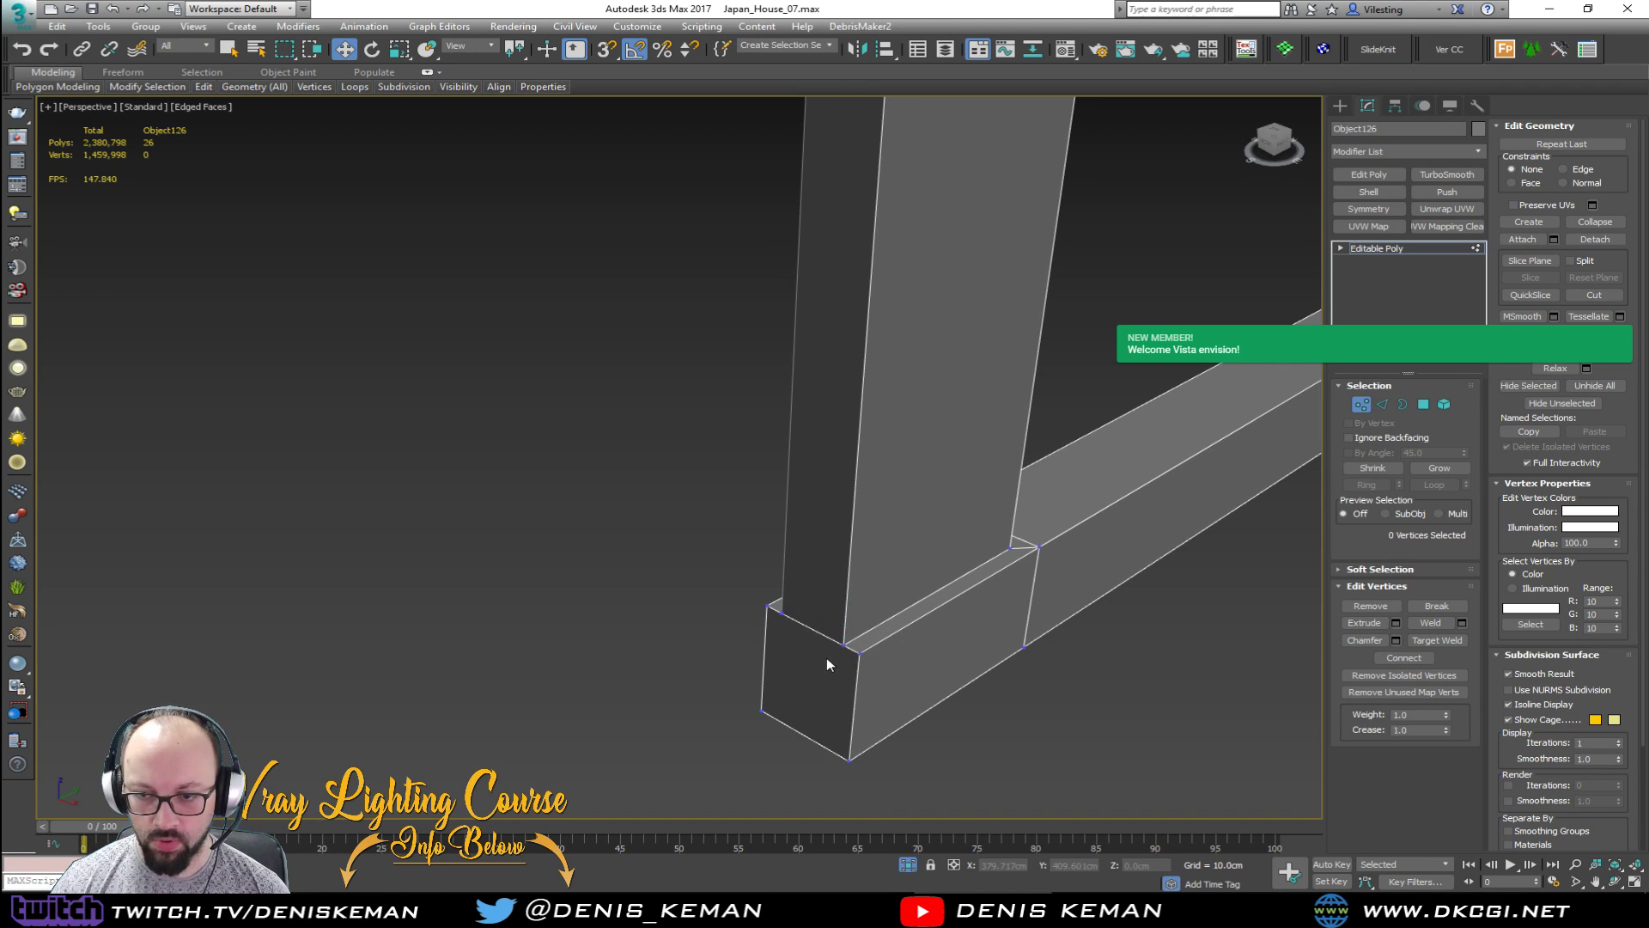
{"action": "scroll", "coordinate": [826, 625], "scroll_direction": "down", "scroll_amount": 2}
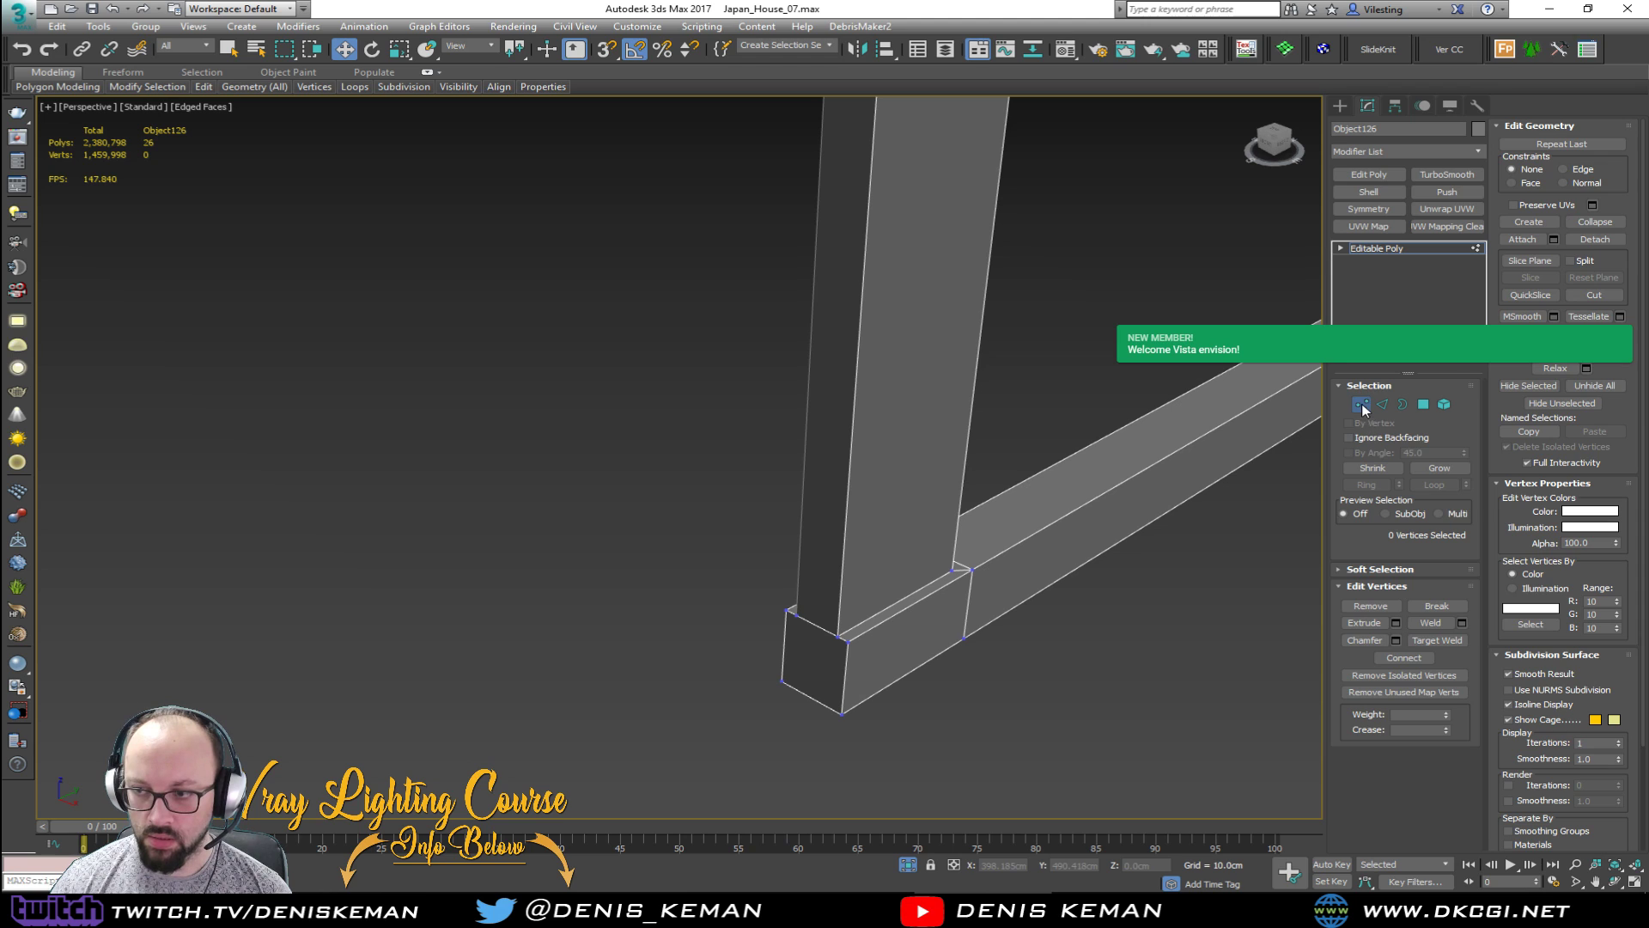
Step: Finish vertex editing on the isolated right sash and end isolation to bring back the full room
{"action": "key", "text": "1"}
{"action": "middle_click_drag", "start_coordinate": [971, 353], "coordinate": [913, 480]}
{"action": "scroll", "coordinate": [913, 480], "scroll_direction": "down", "scroll_amount": 3}
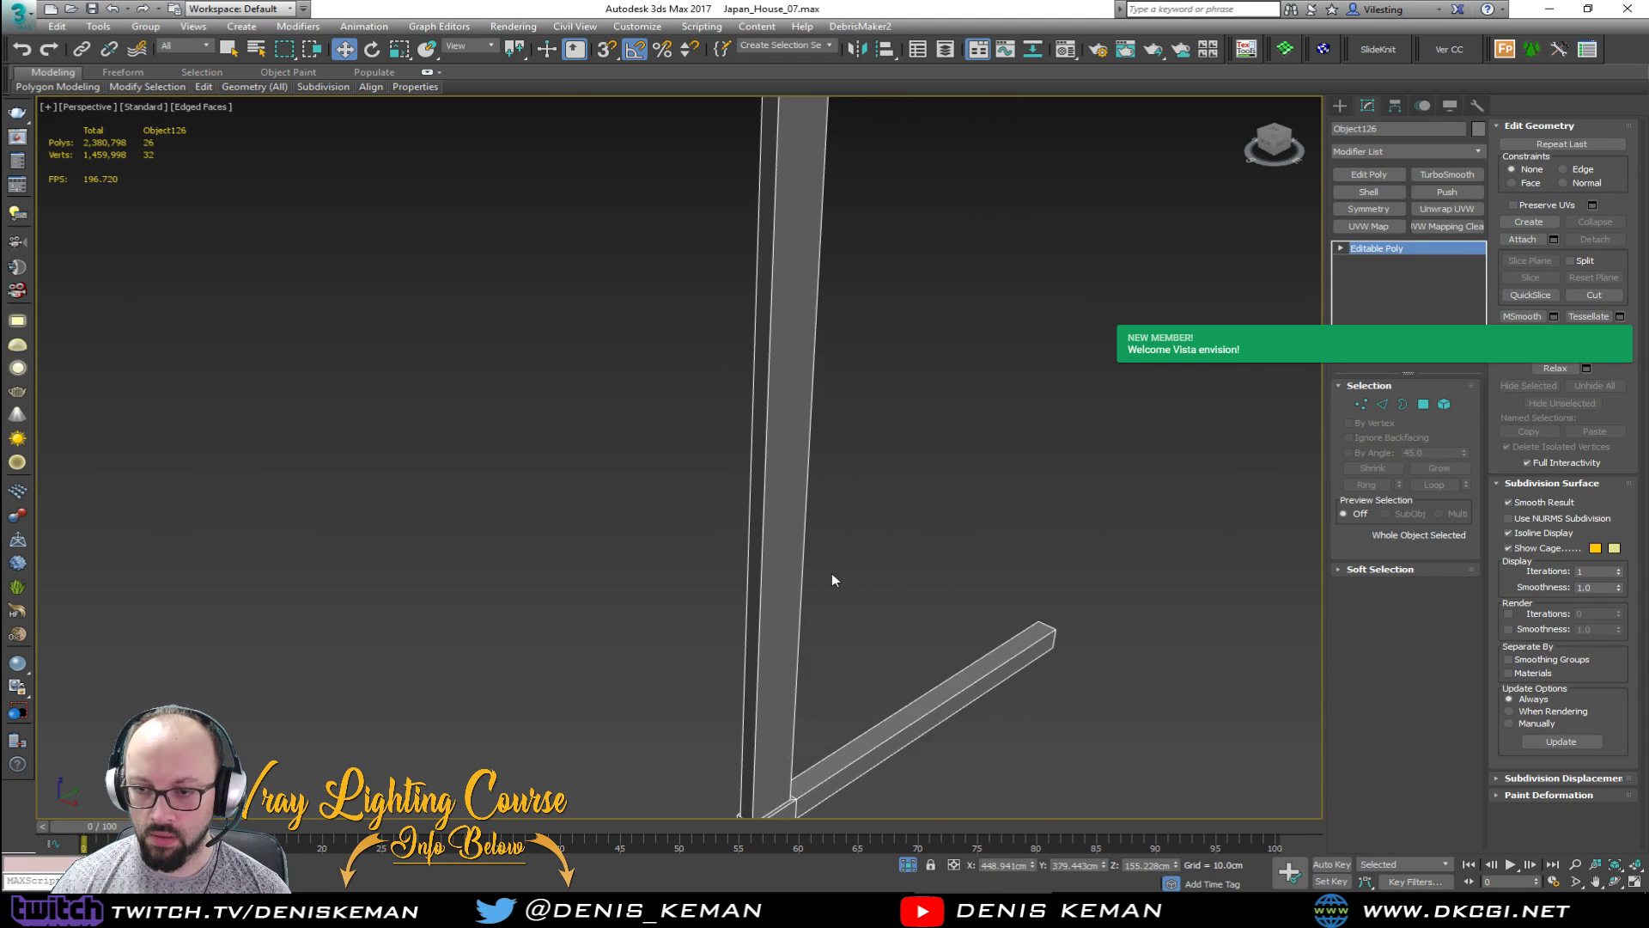
{"action": "right_click", "coordinate": [902, 380]}
{"action": "left_click", "coordinate": [969, 265]}
Step: Add a Symmetry modifier to the sash beside the mullion, mirroring on the Y axis with Flip enabled
{"action": "scroll", "coordinate": [884, 360], "scroll_direction": "up", "scroll_amount": 5}
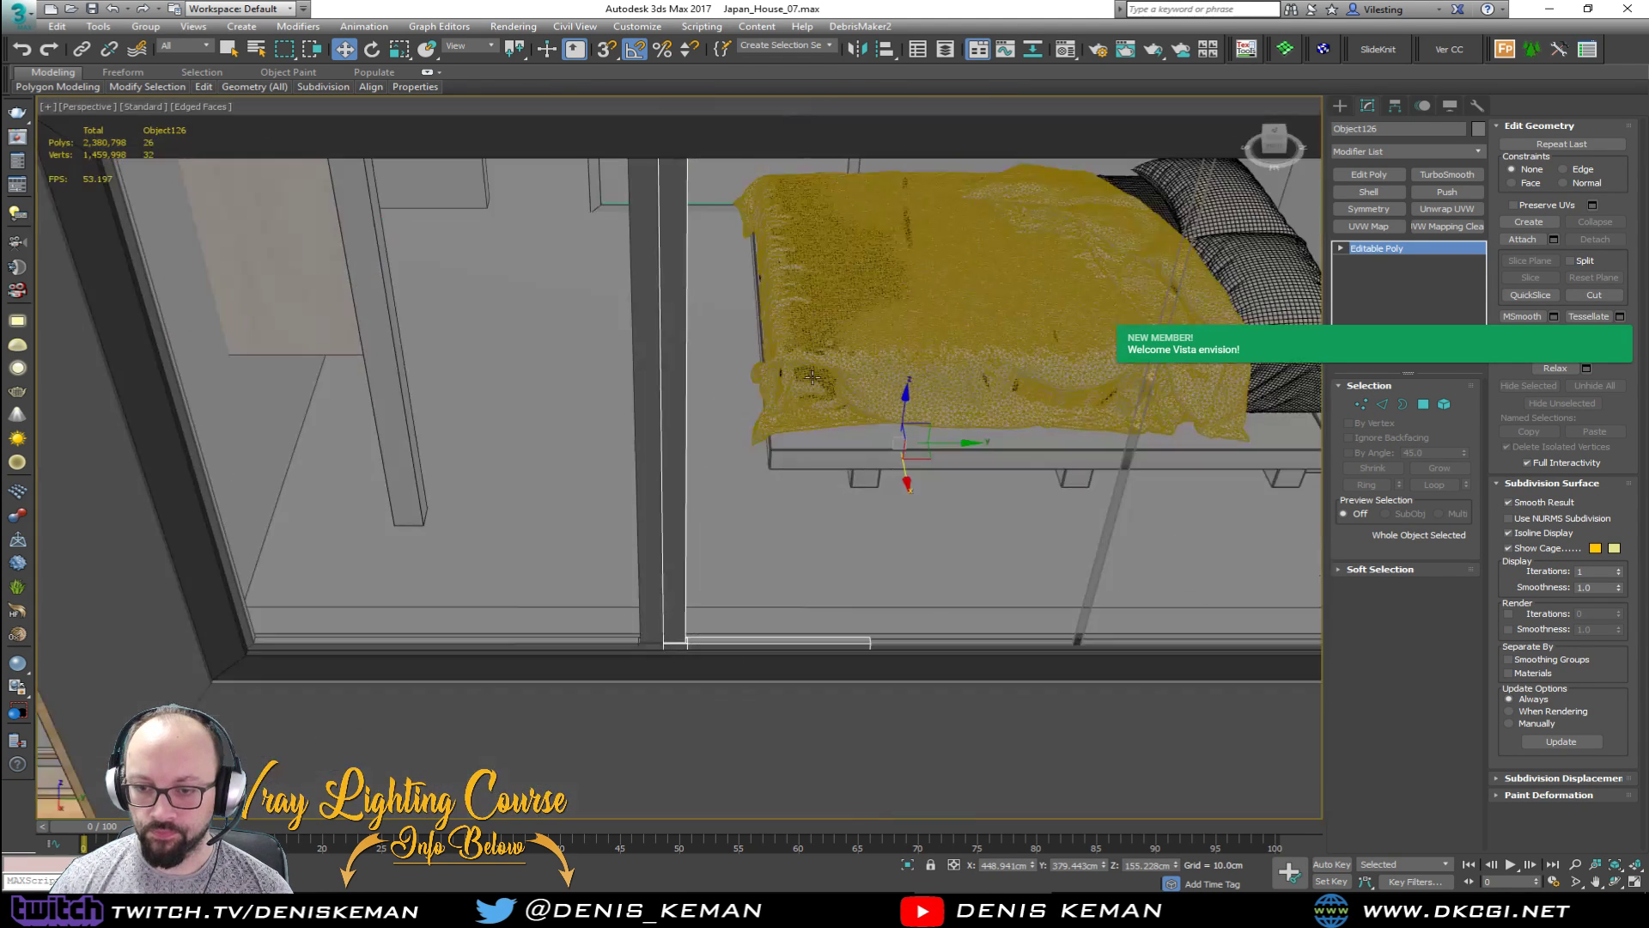
{"action": "left_click", "coordinate": [896, 601]}
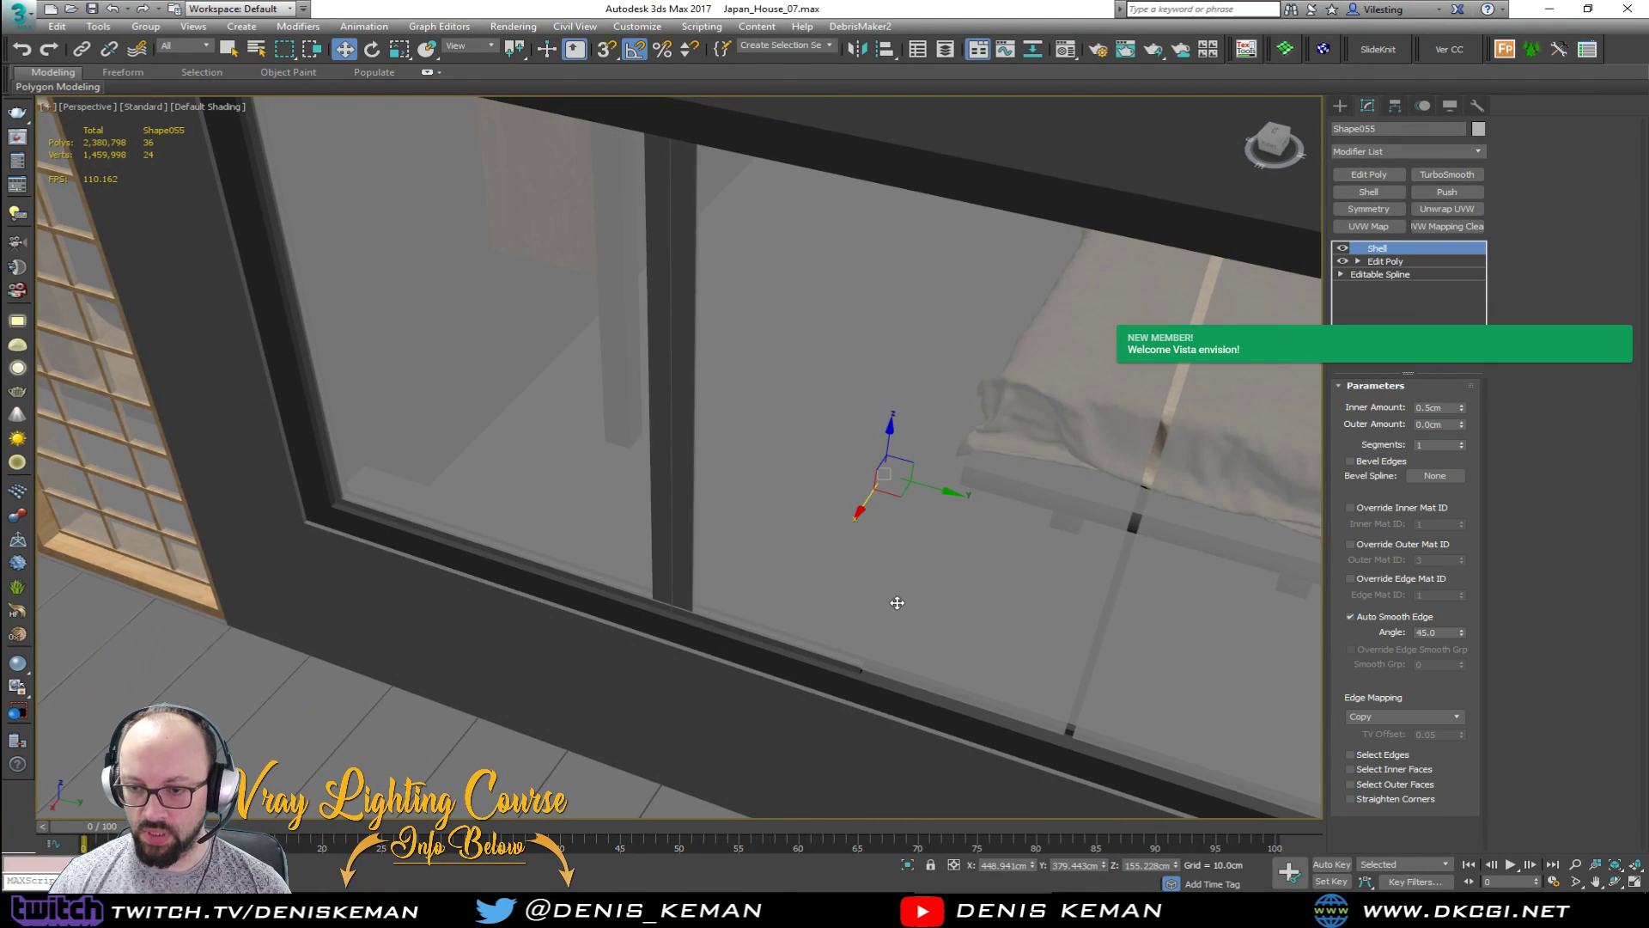
{"action": "left_click", "coordinate": [814, 651]}
{"action": "middle_click_drag", "start_coordinate": [814, 651], "coordinate": [862, 648], "text": "alt"}
{"action": "left_click", "coordinate": [1385, 210]}
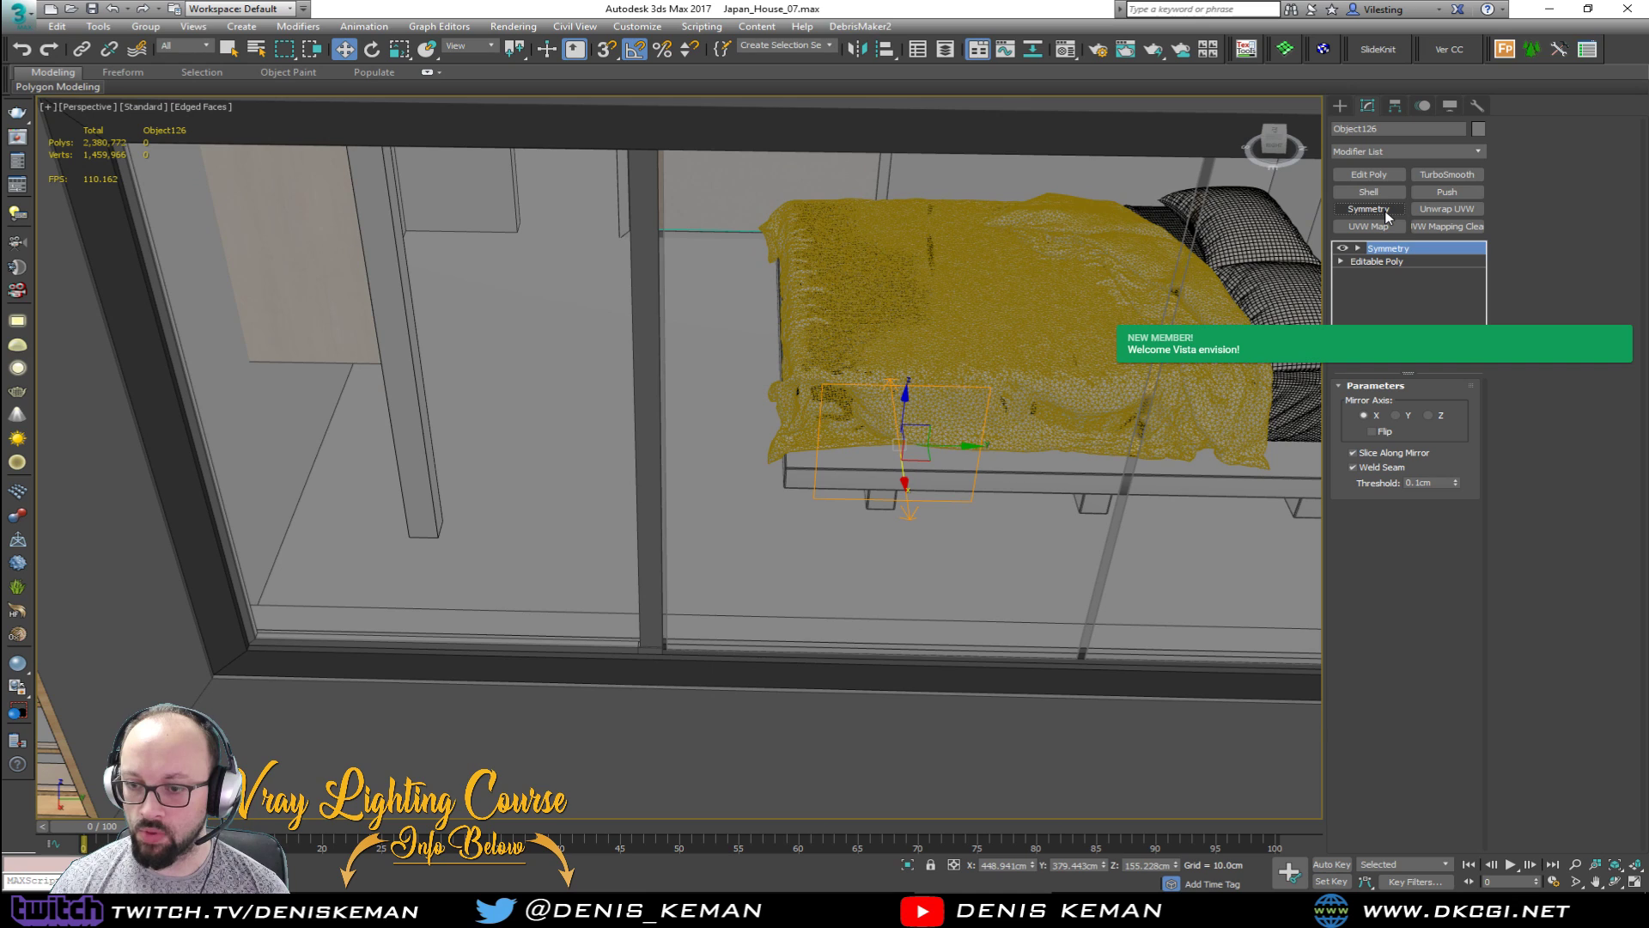
{"action": "left_click", "coordinate": [1401, 416]}
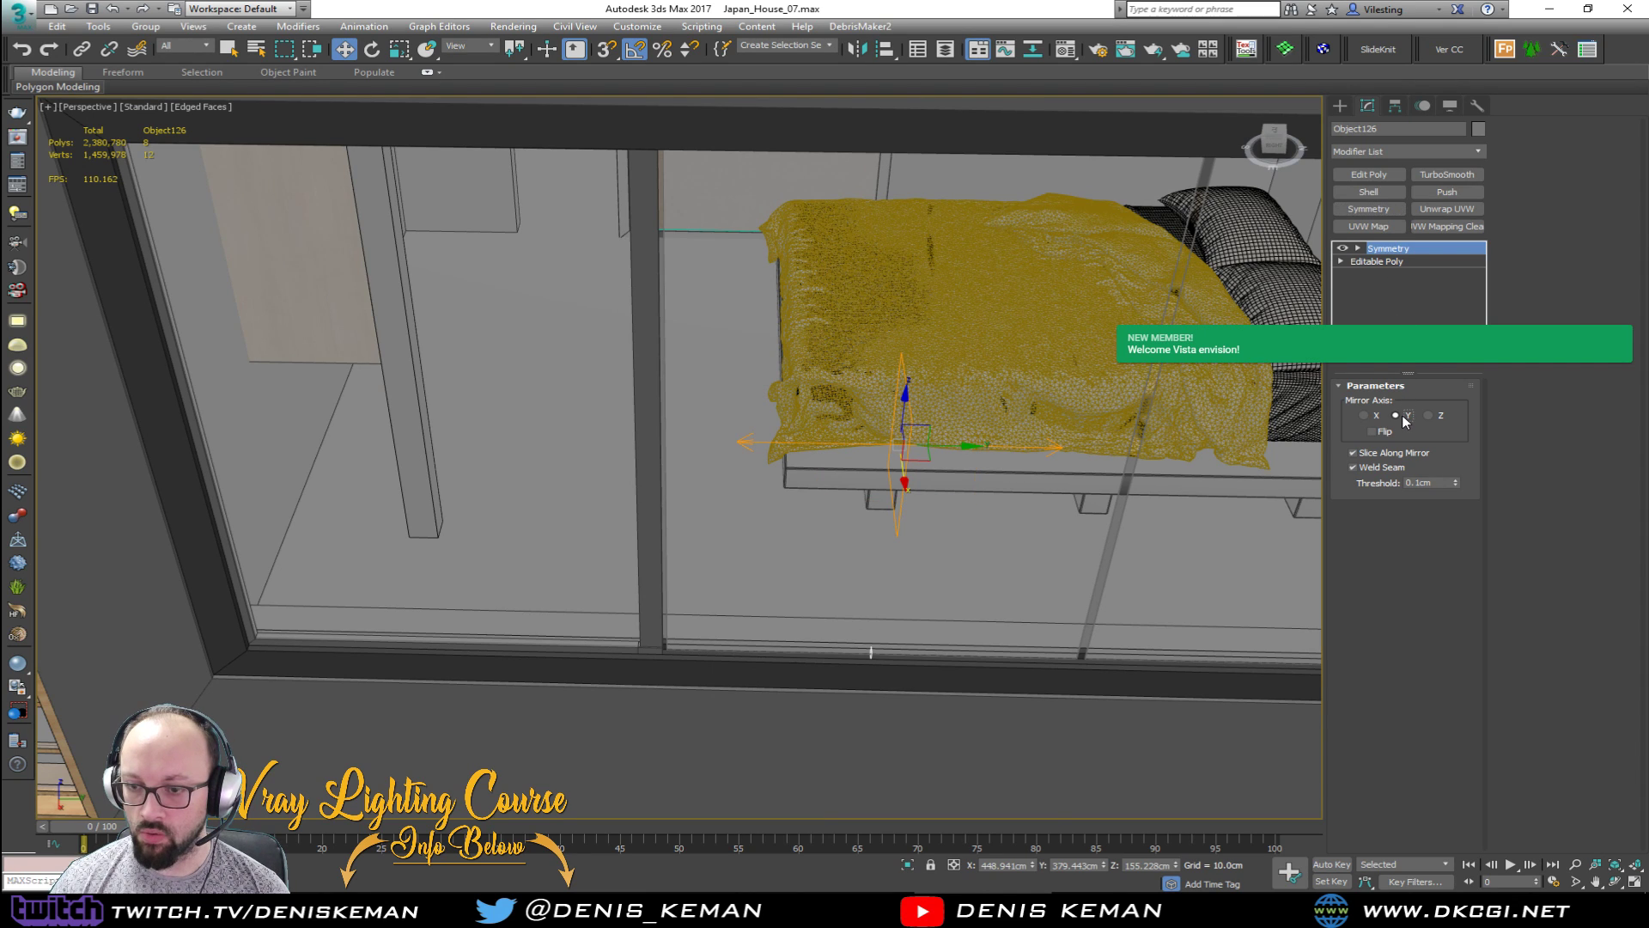
{"action": "left_click", "coordinate": [1372, 431]}
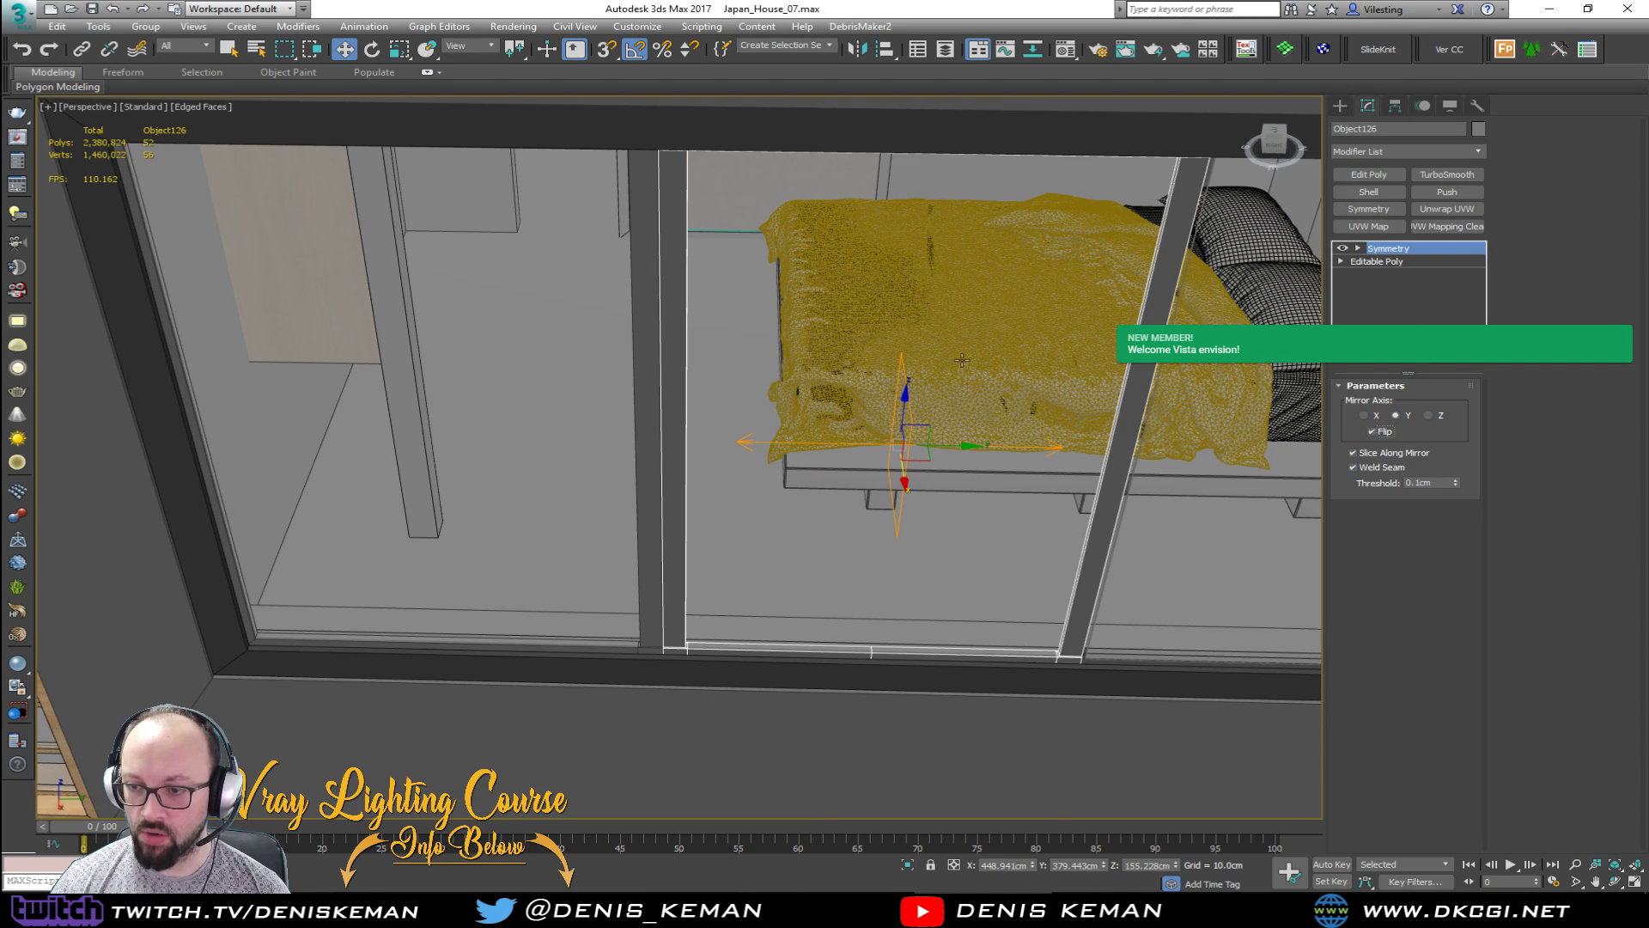
Step: Add an Edit Poly modifier to the window glass, select the middle pane as an element and detach it as Object127
{"action": "scroll", "coordinate": [859, 511], "scroll_direction": "down", "scroll_amount": 4}
{"action": "left_click", "coordinate": [822, 548]}
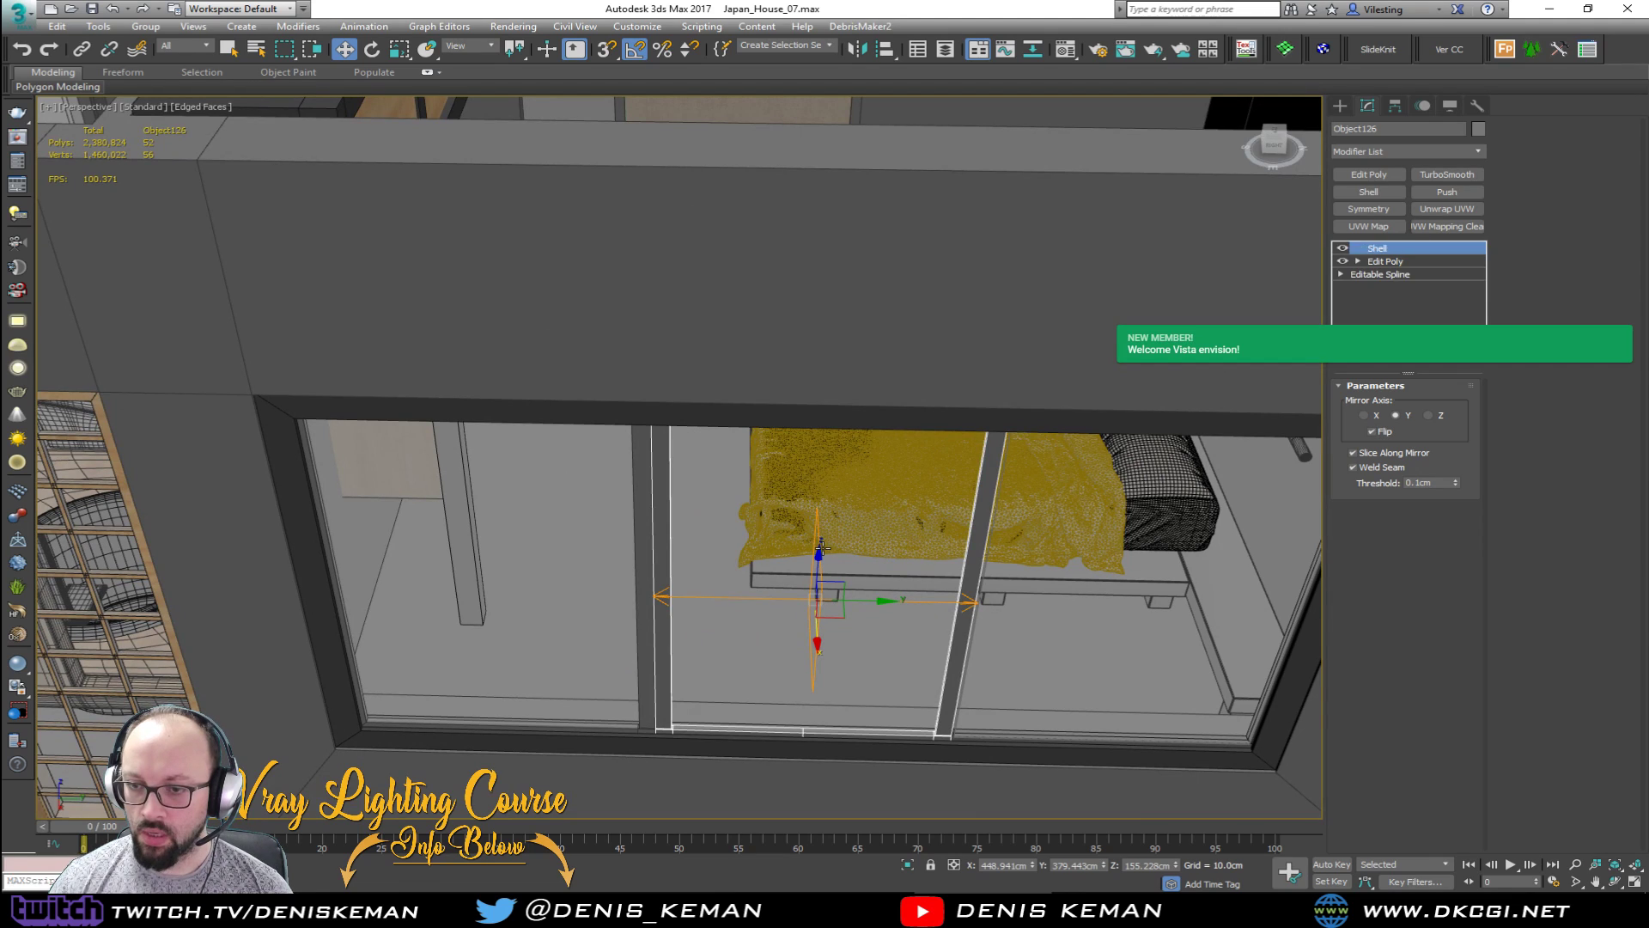
{"action": "left_click", "coordinate": [1372, 174]}
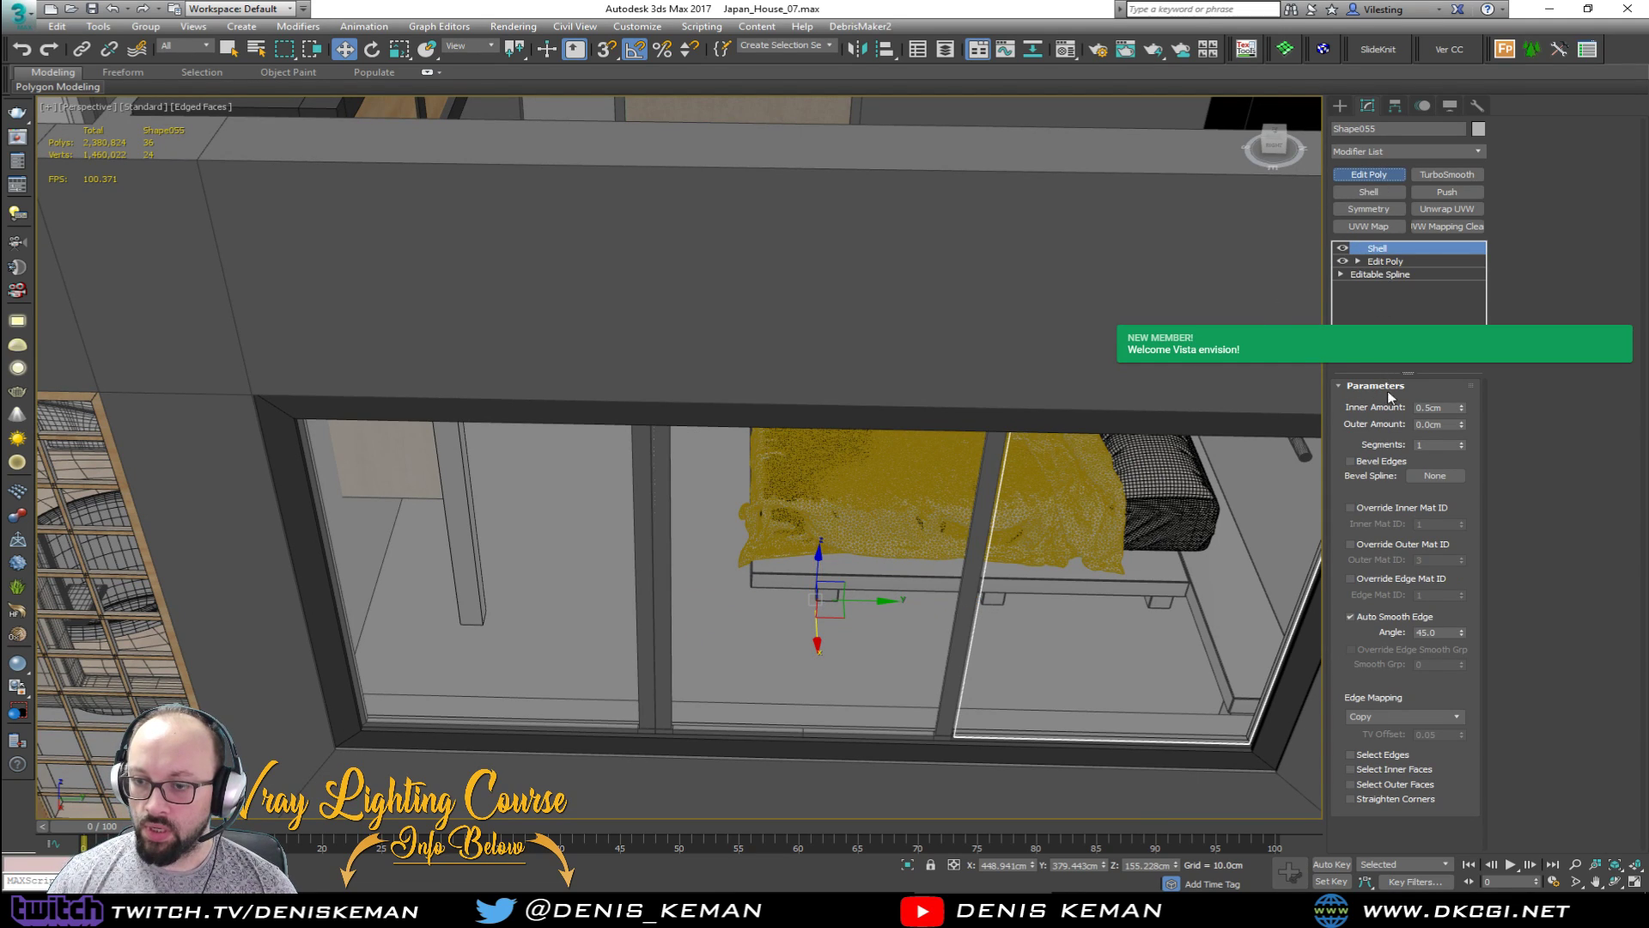
{"action": "left_click", "coordinate": [1443, 507]}
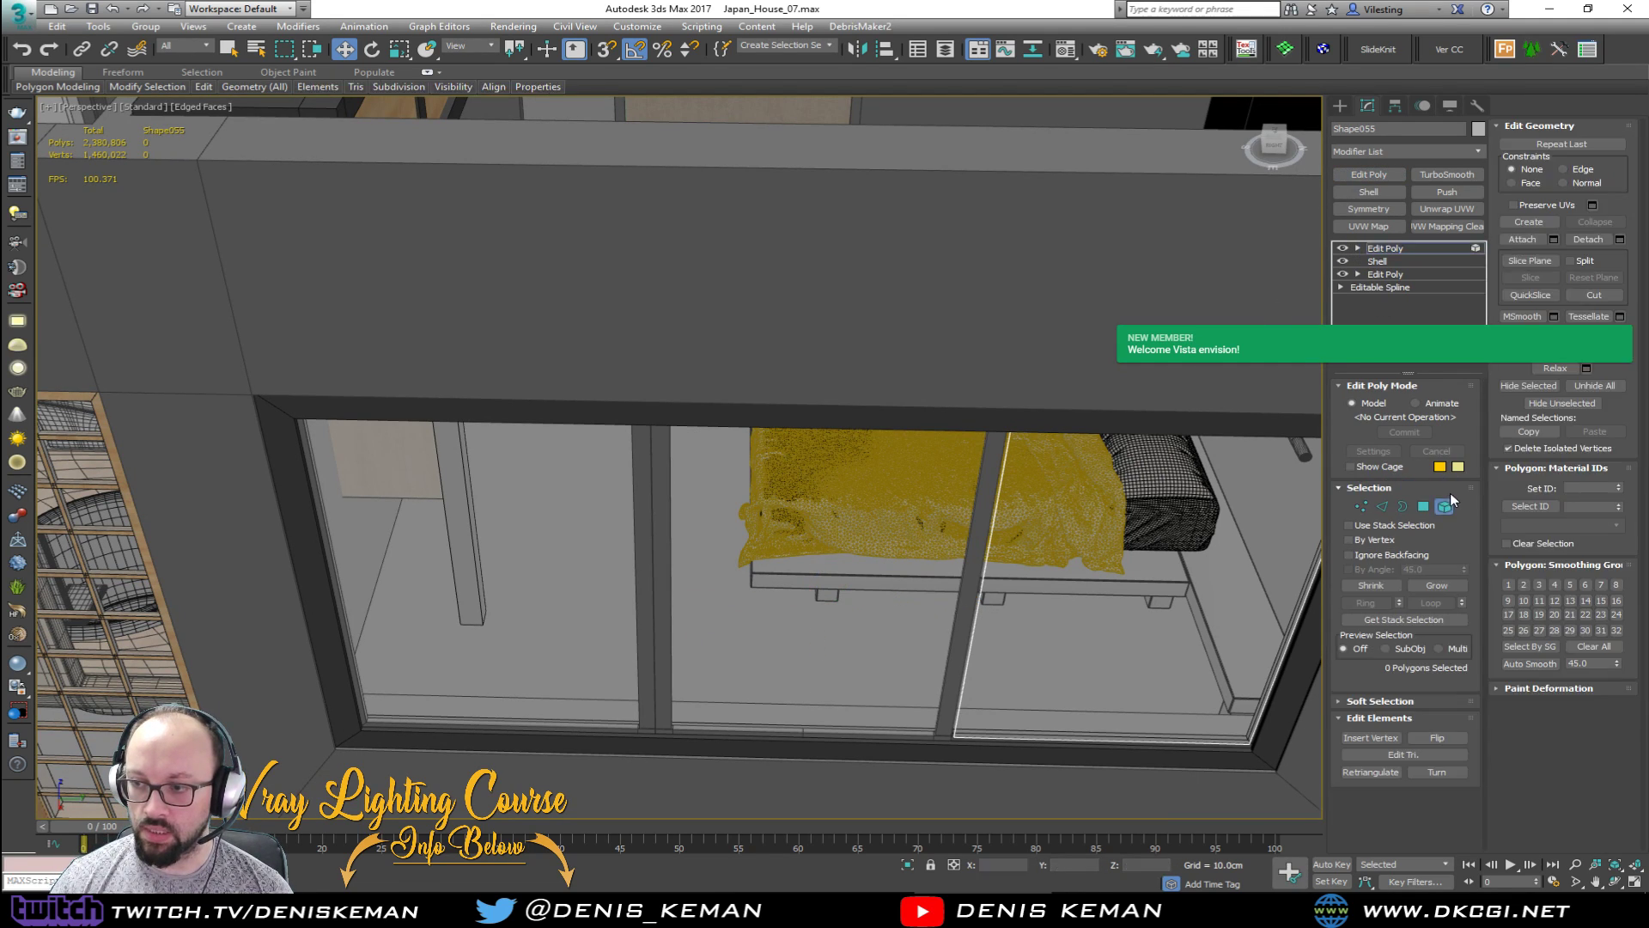
{"action": "left_click", "coordinate": [899, 562]}
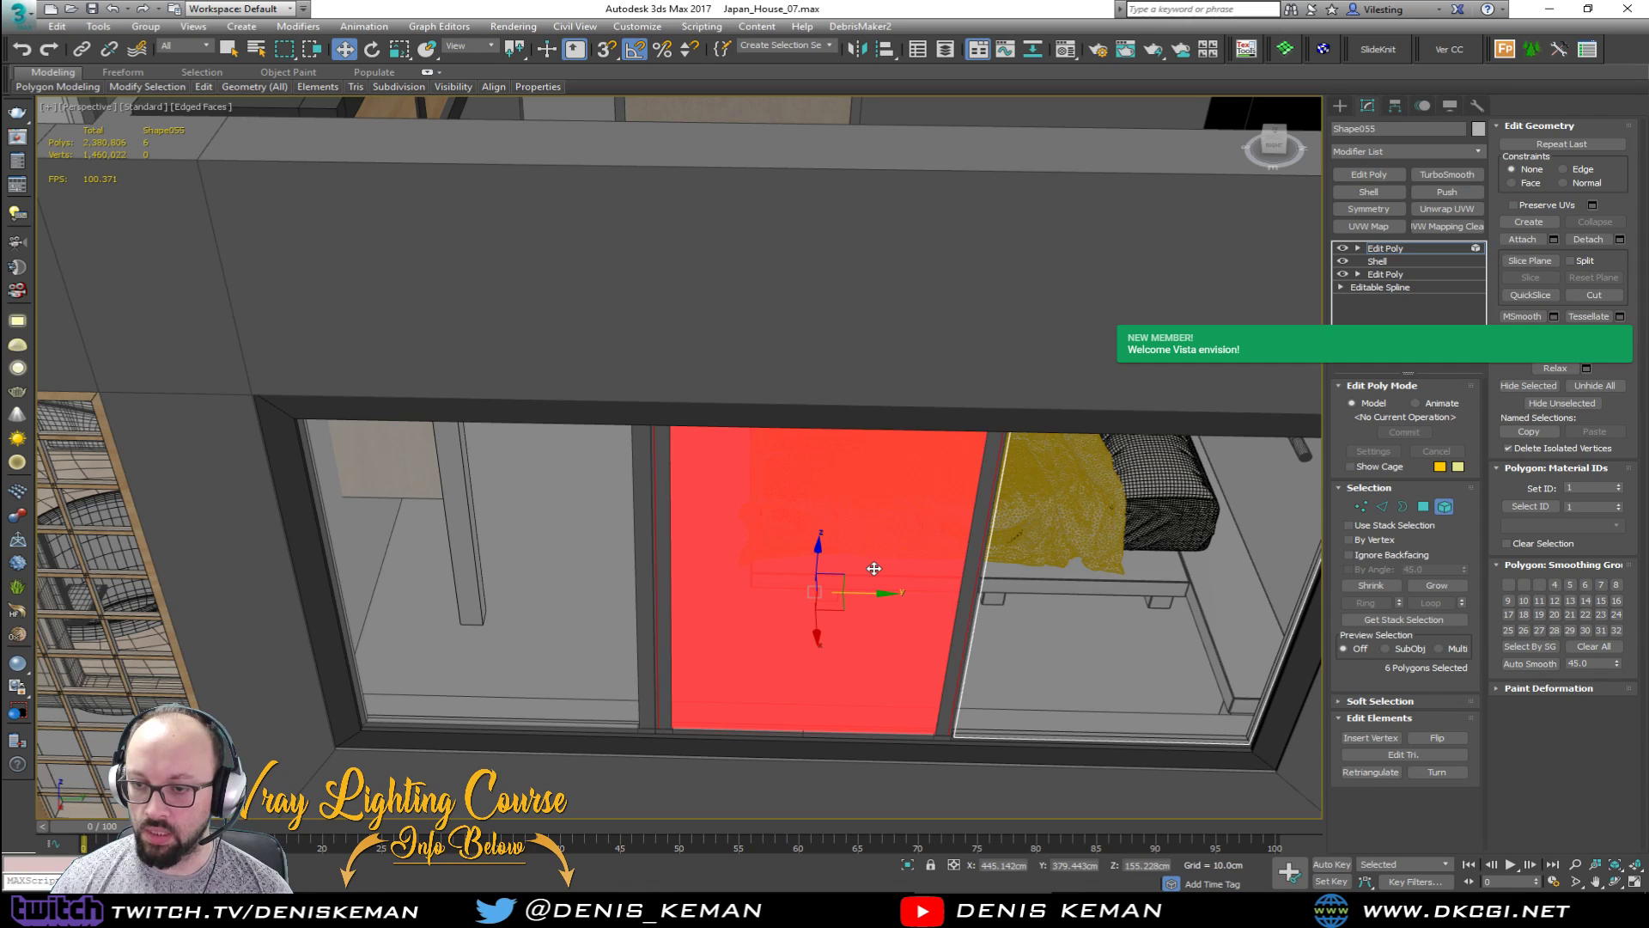
{"action": "left_click", "coordinate": [1618, 240]}
{"action": "left_click", "coordinate": [868, 463]}
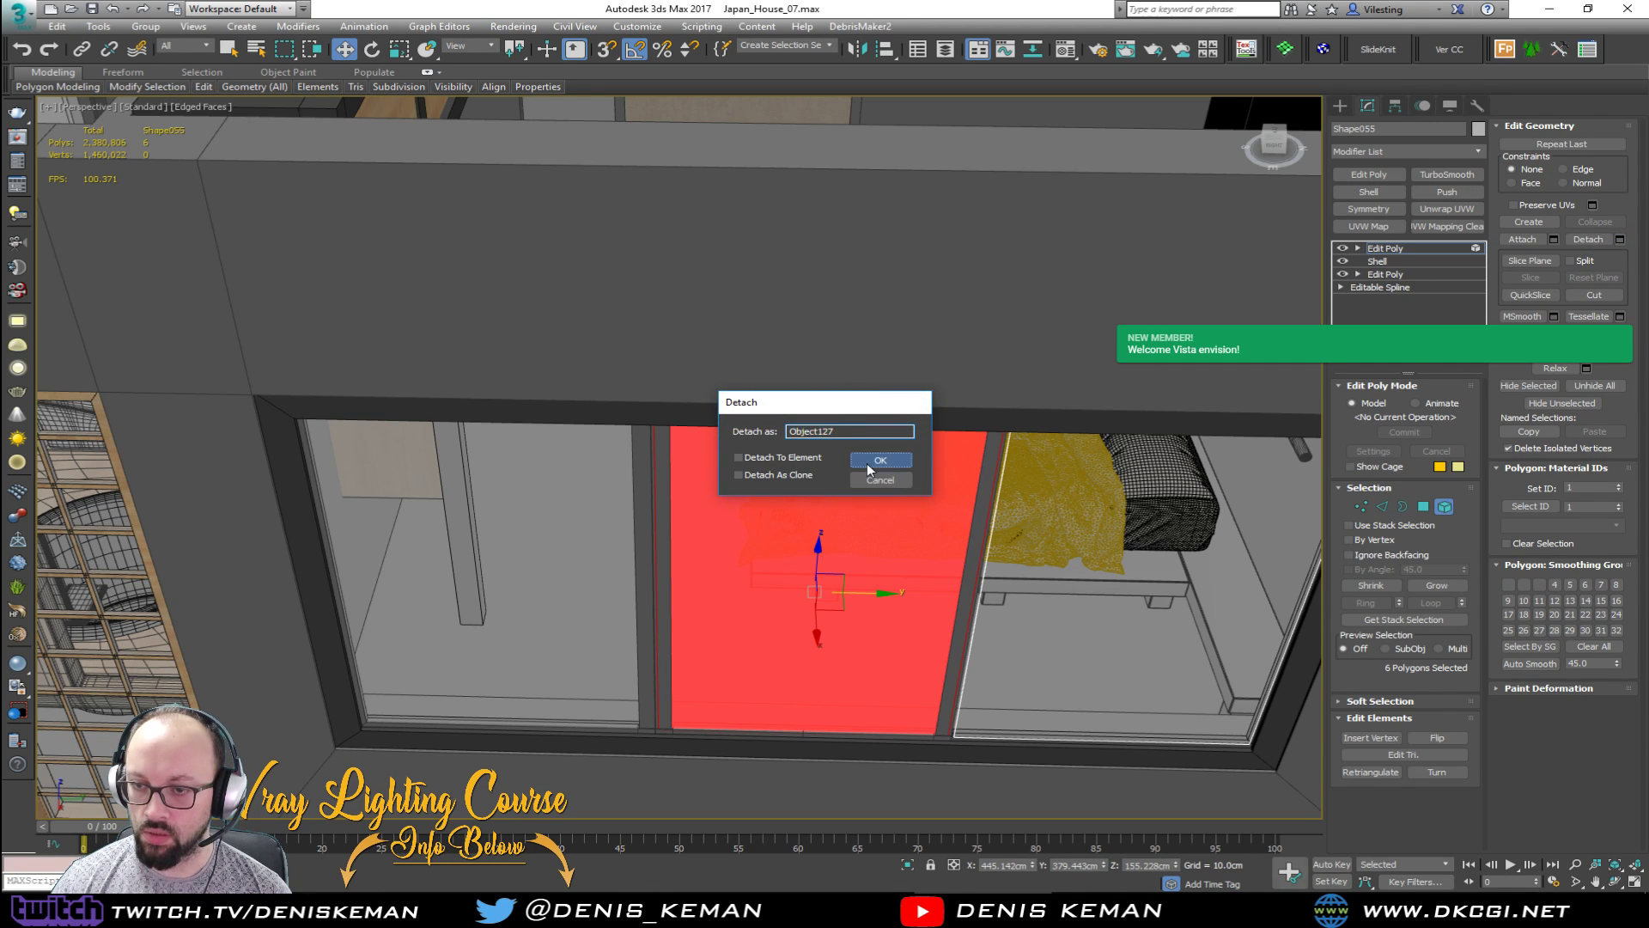
Step: Select the left glass pane's four vertices at the mullion and shift them along the Y axis, then leave vertex editing
{"action": "middle_click_drag", "start_coordinate": [858, 457], "coordinate": [857, 401], "text": "alt"}
{"action": "key", "text": "1"}
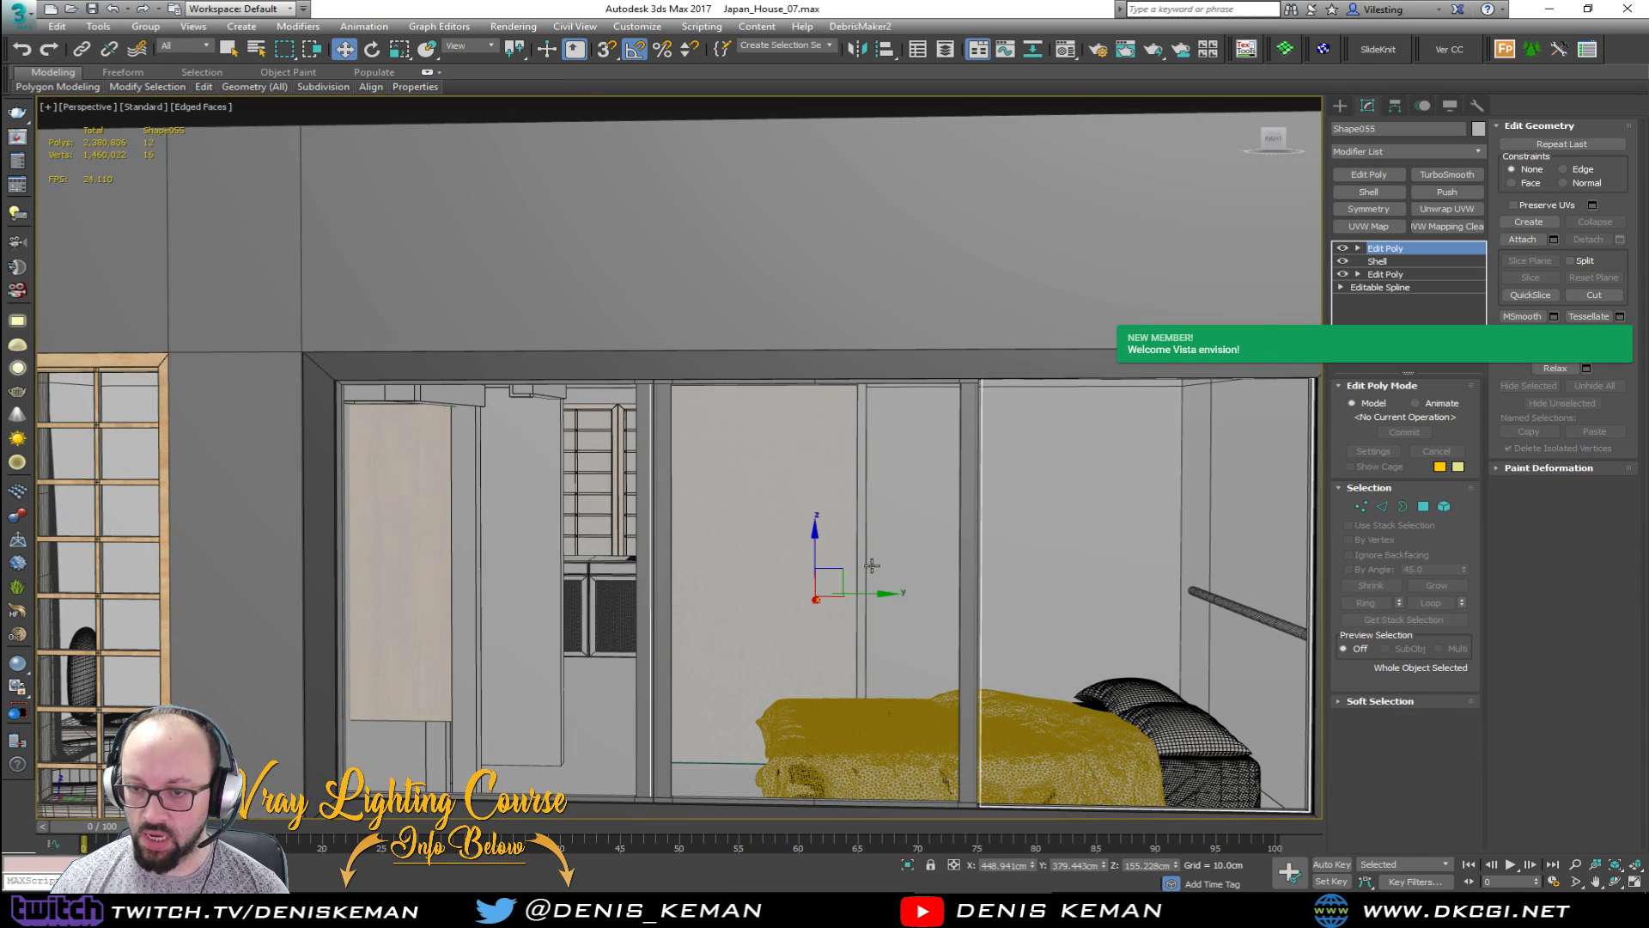
{"action": "scroll", "coordinate": [790, 481], "scroll_direction": "down", "scroll_amount": 3}
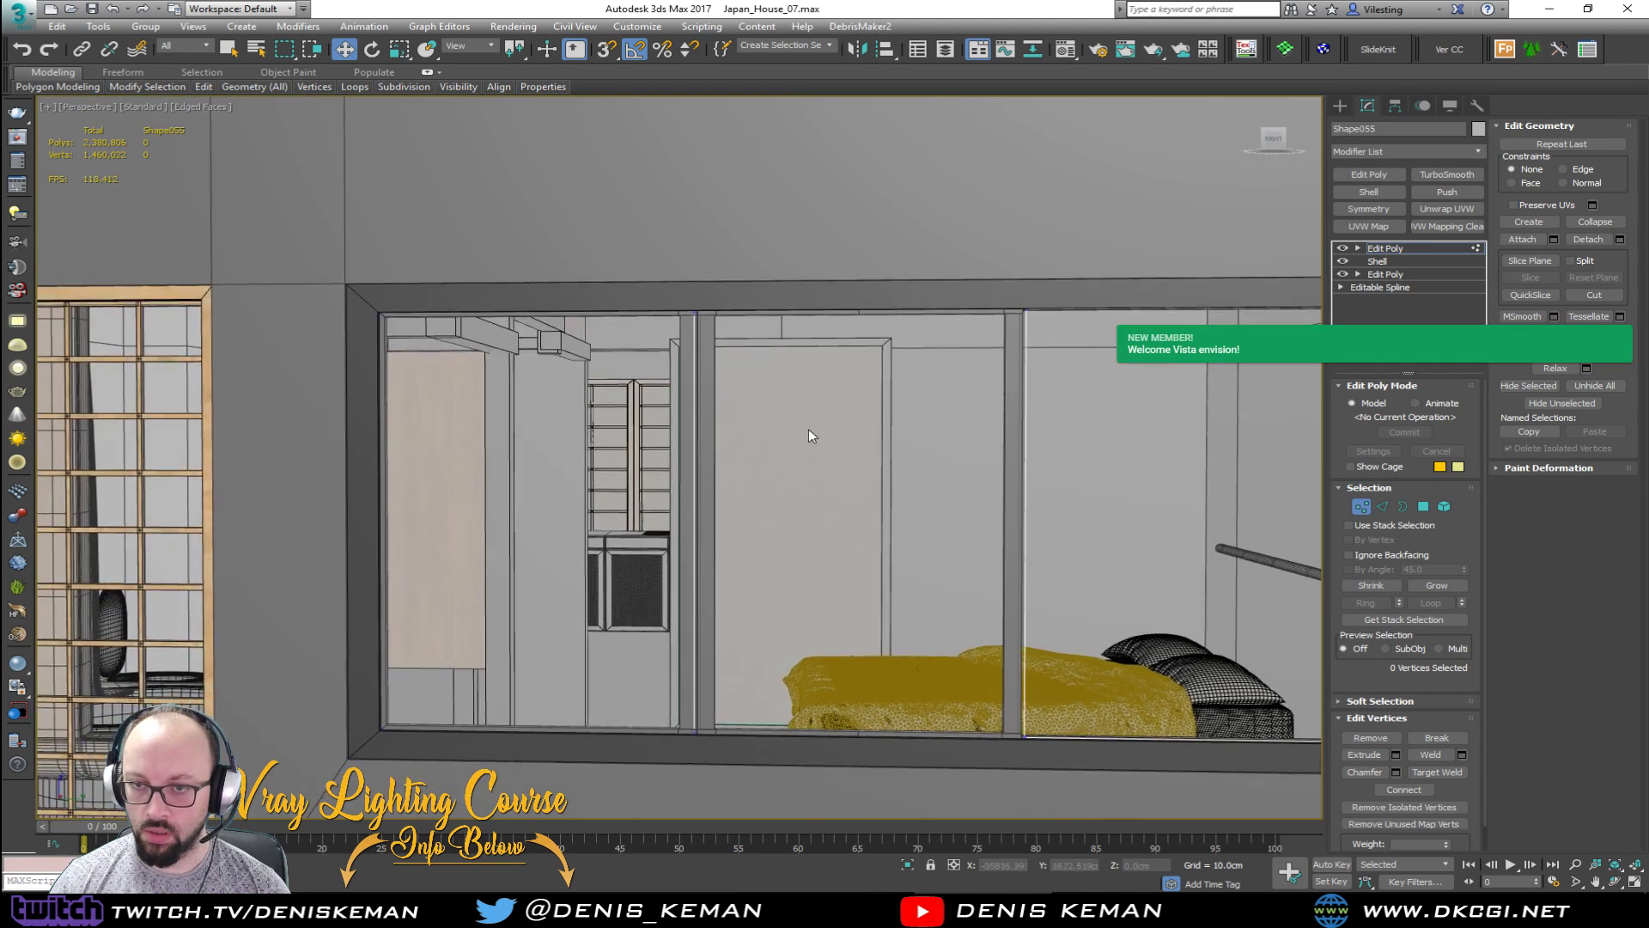
{"action": "key", "text": "F3"}
{"action": "left_click_drag", "start_coordinate": [761, 255], "coordinate": [652, 764]}
{"action": "key", "text": "F3"}
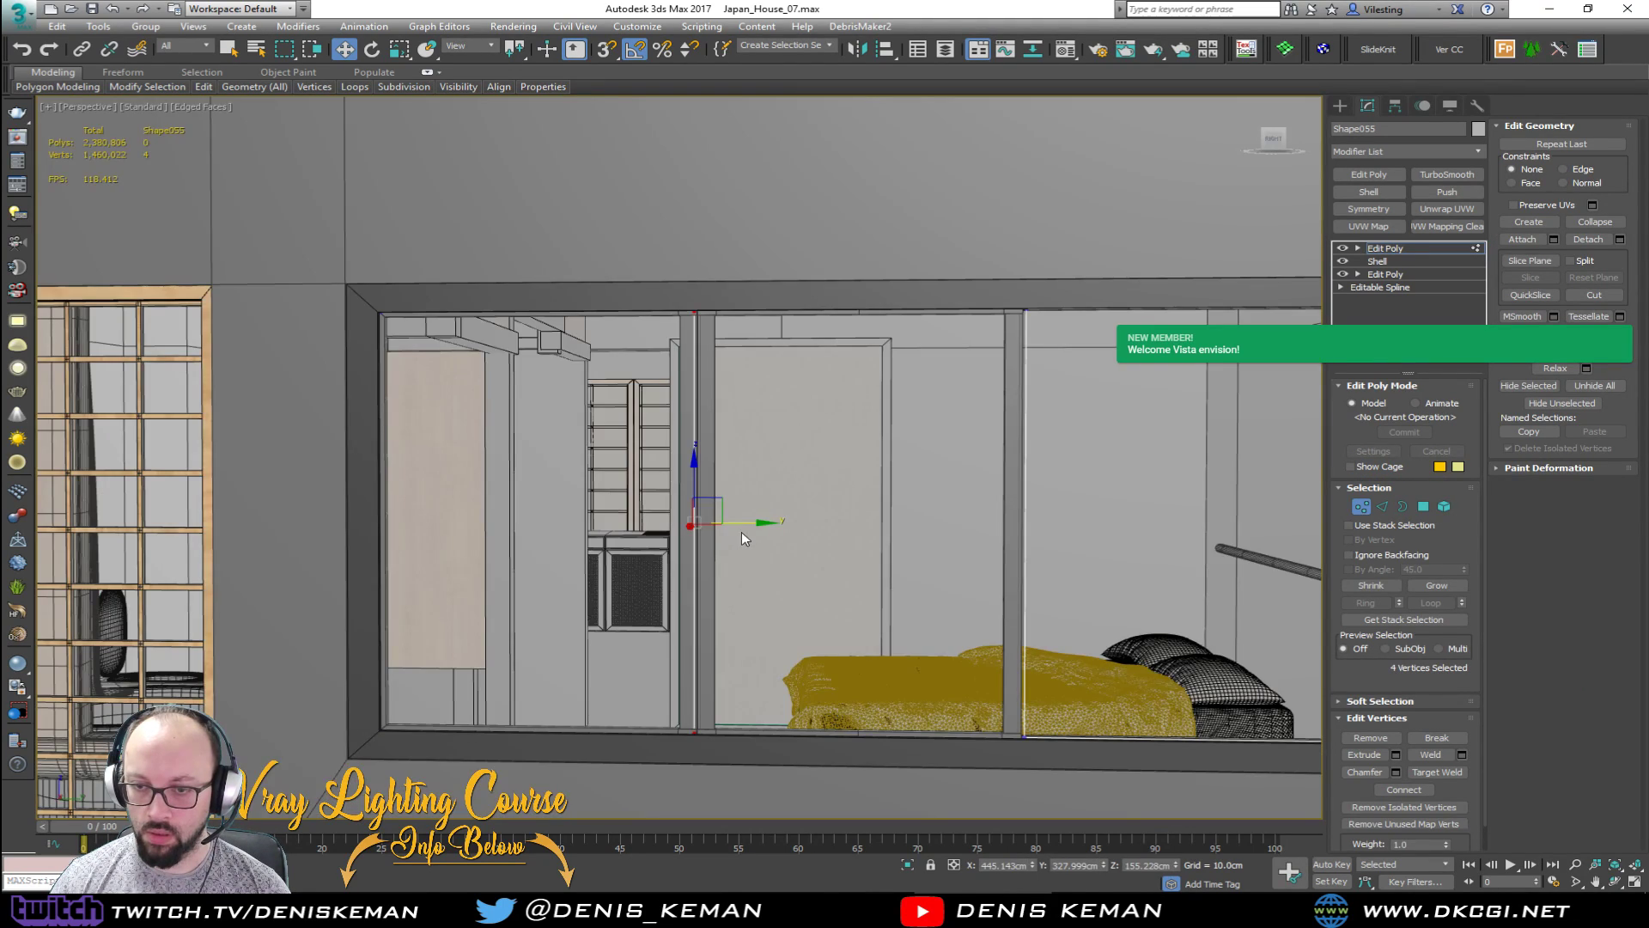
{"action": "left_click_drag", "start_coordinate": [742, 529], "coordinate": [812, 527]}
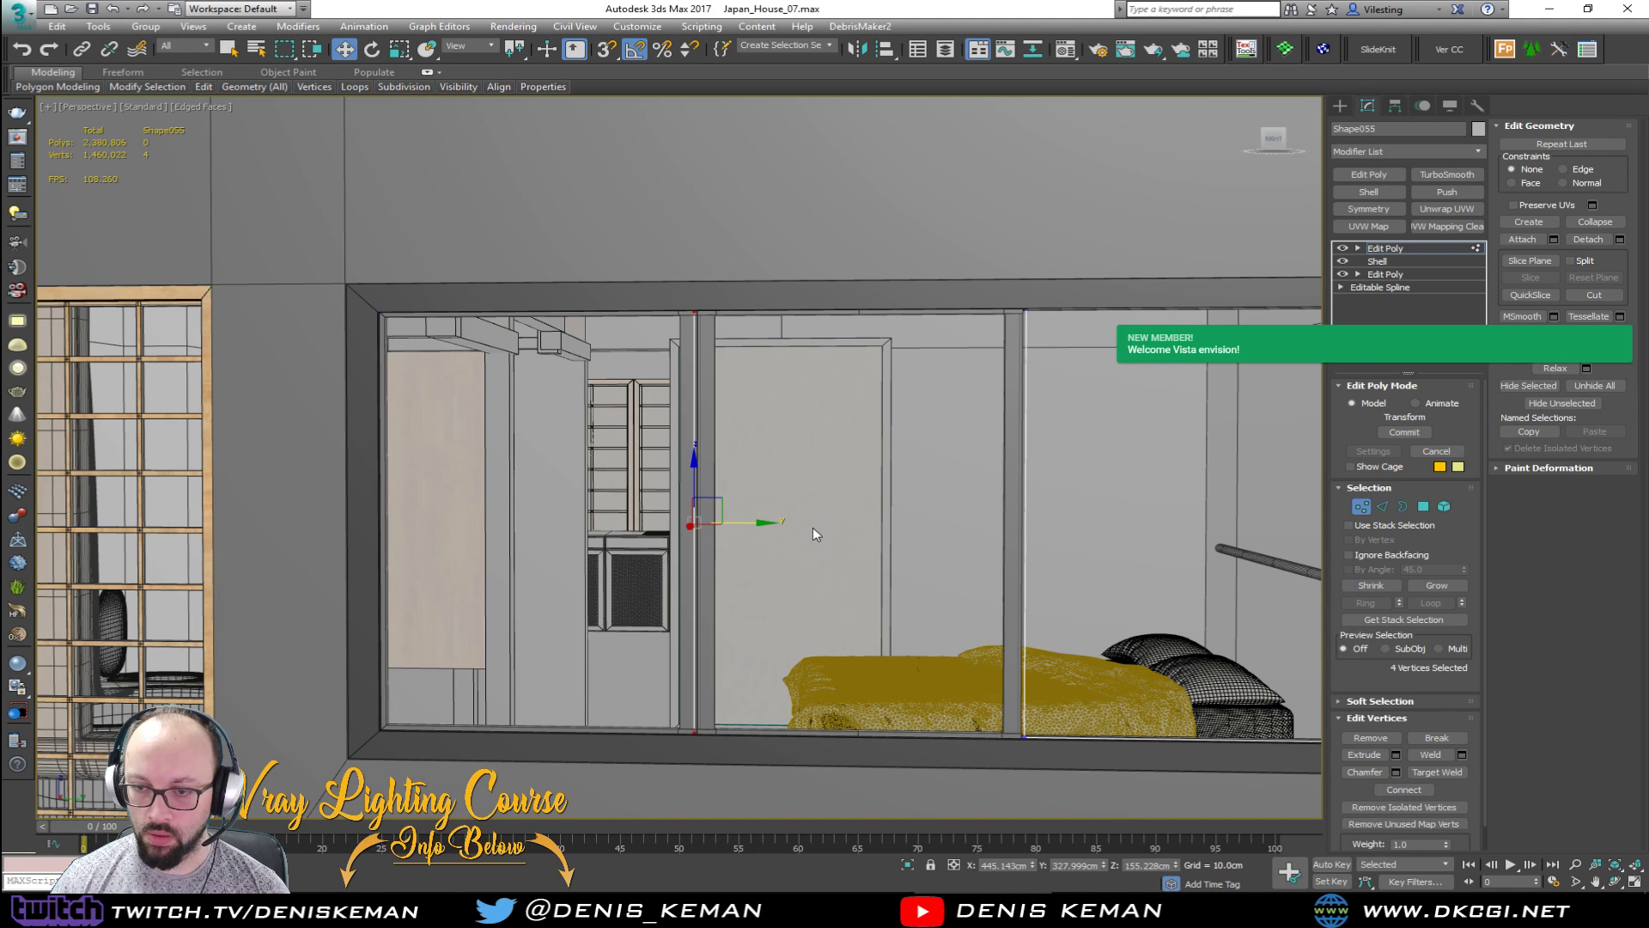
{"action": "middle_click_drag", "start_coordinate": [812, 528], "coordinate": [771, 563], "text": "alt"}
{"action": "key", "text": "F3"}
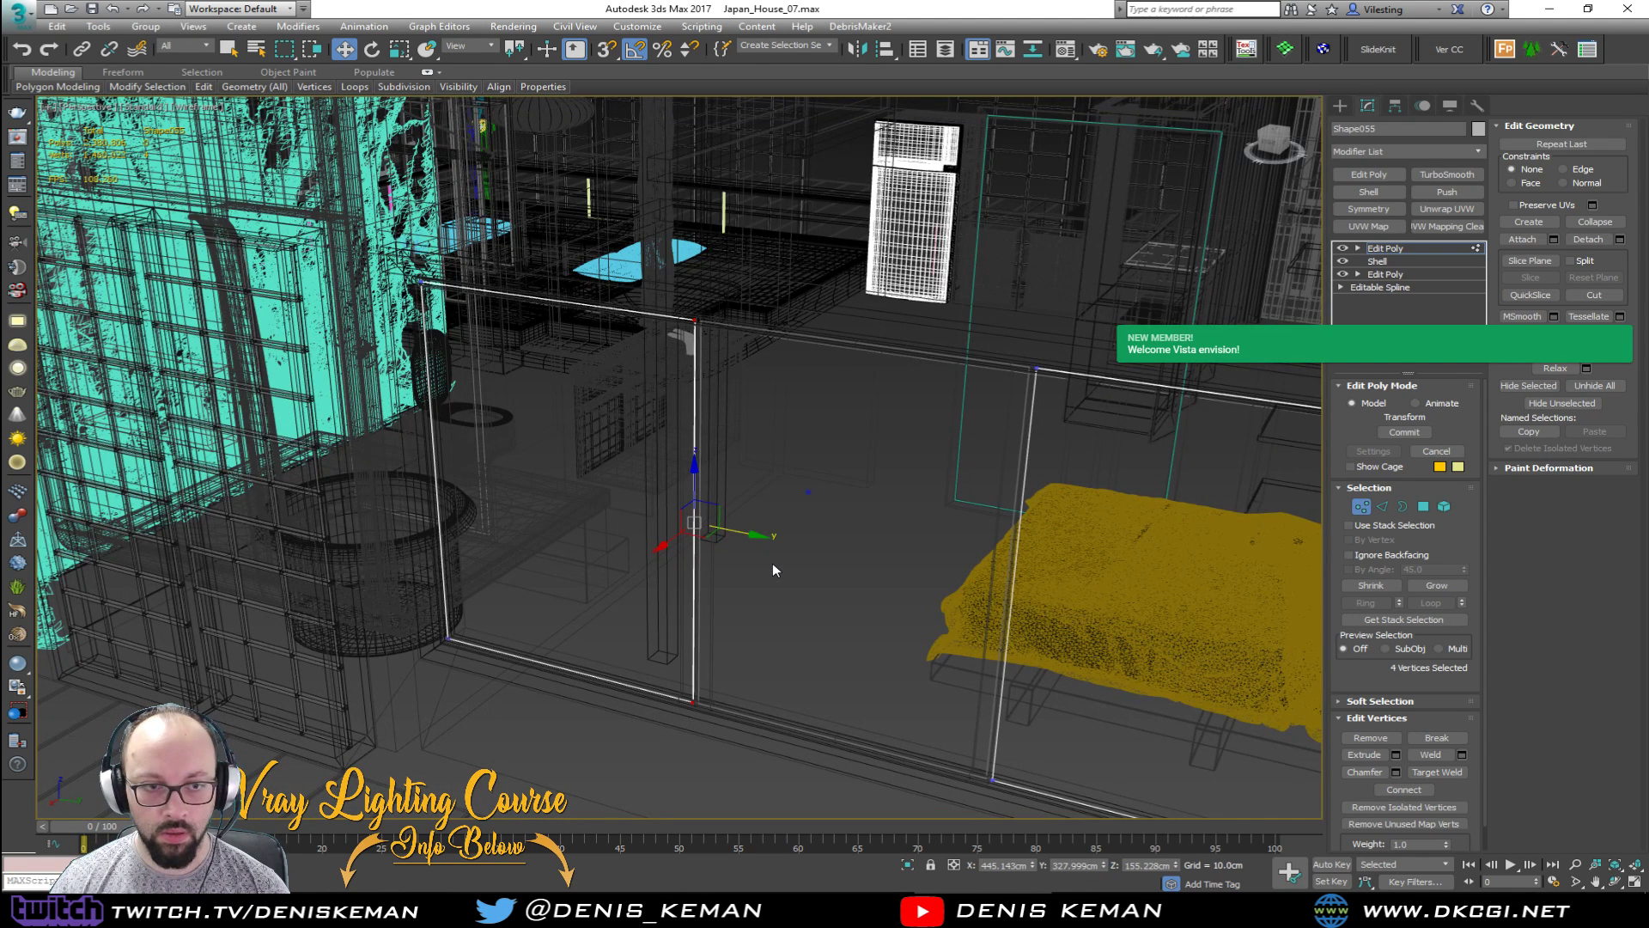
{"action": "key", "text": "F3"}
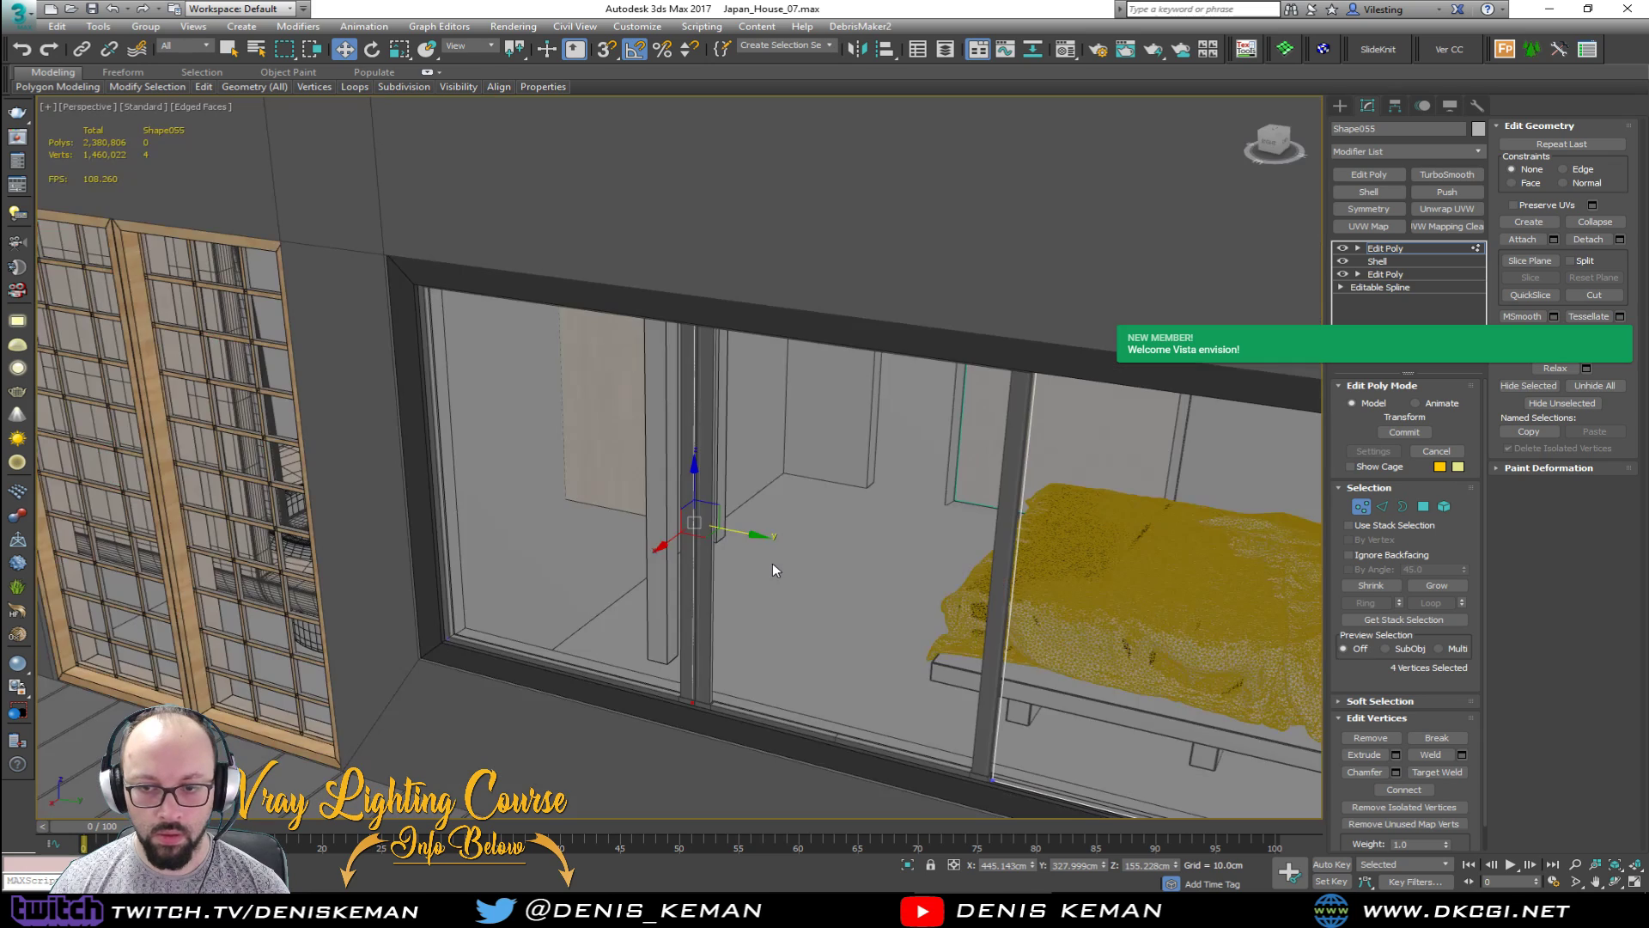
{"action": "key", "text": "1"}
{"action": "key", "text": "alt+c"}
Step: Select the detached middle glass pane together with its mirrored sash frame and isolate both
{"action": "left_click", "coordinate": [790, 590]}
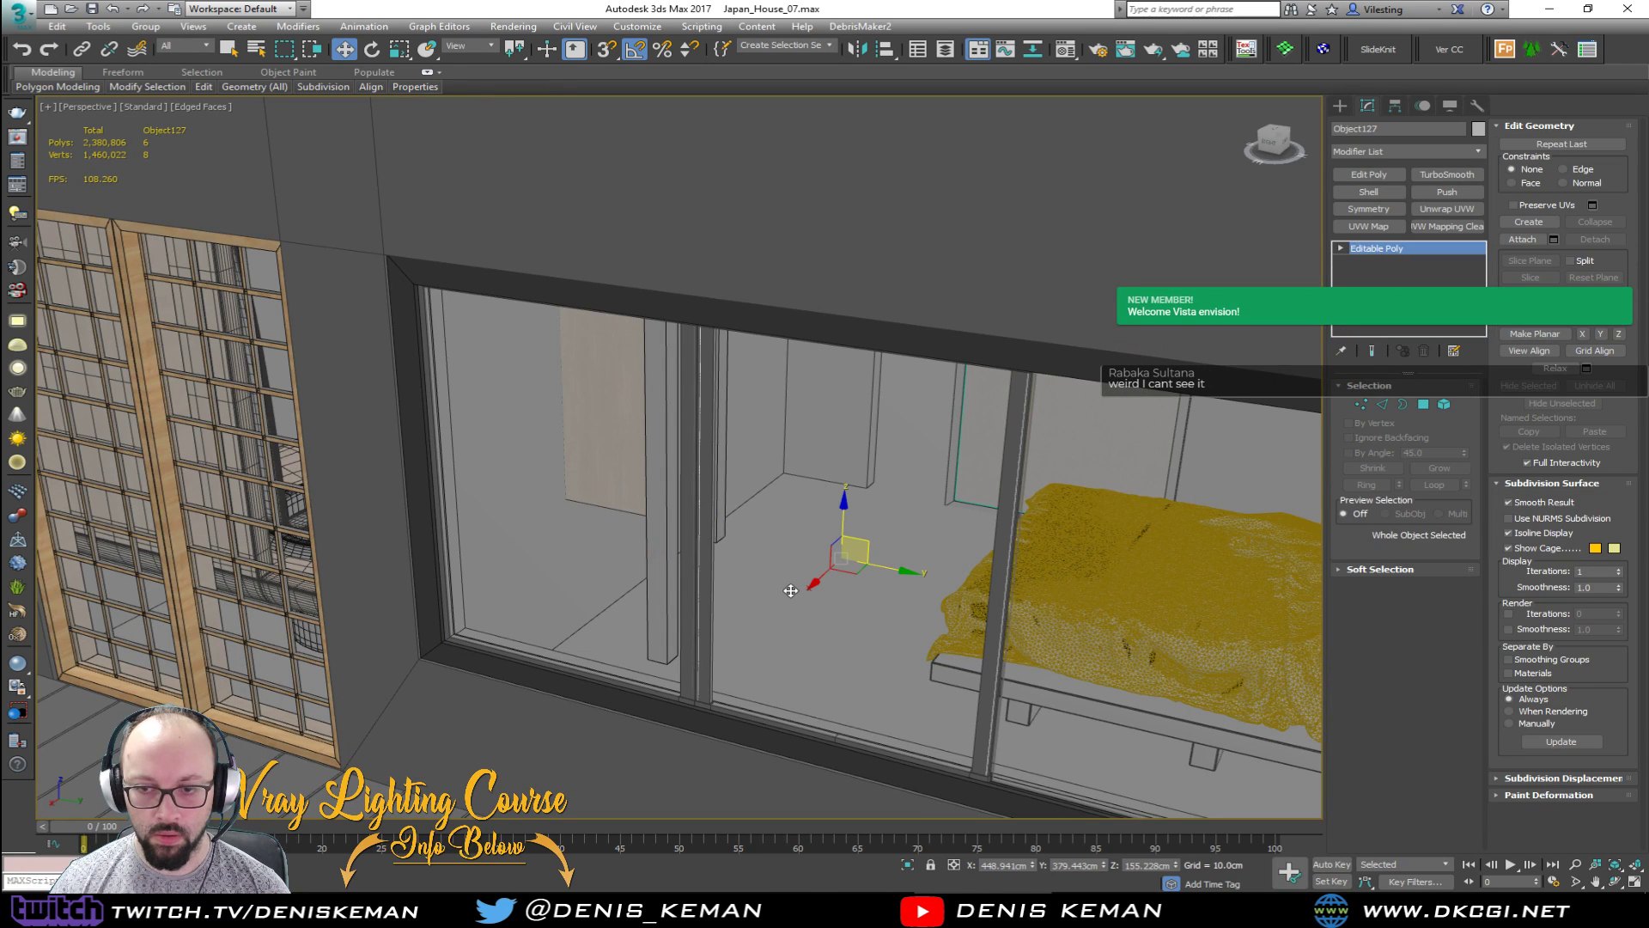
{"action": "left_click_drag", "start_coordinate": [816, 581], "coordinate": [778, 618]}
{"action": "key", "text": "ctrl+z"}
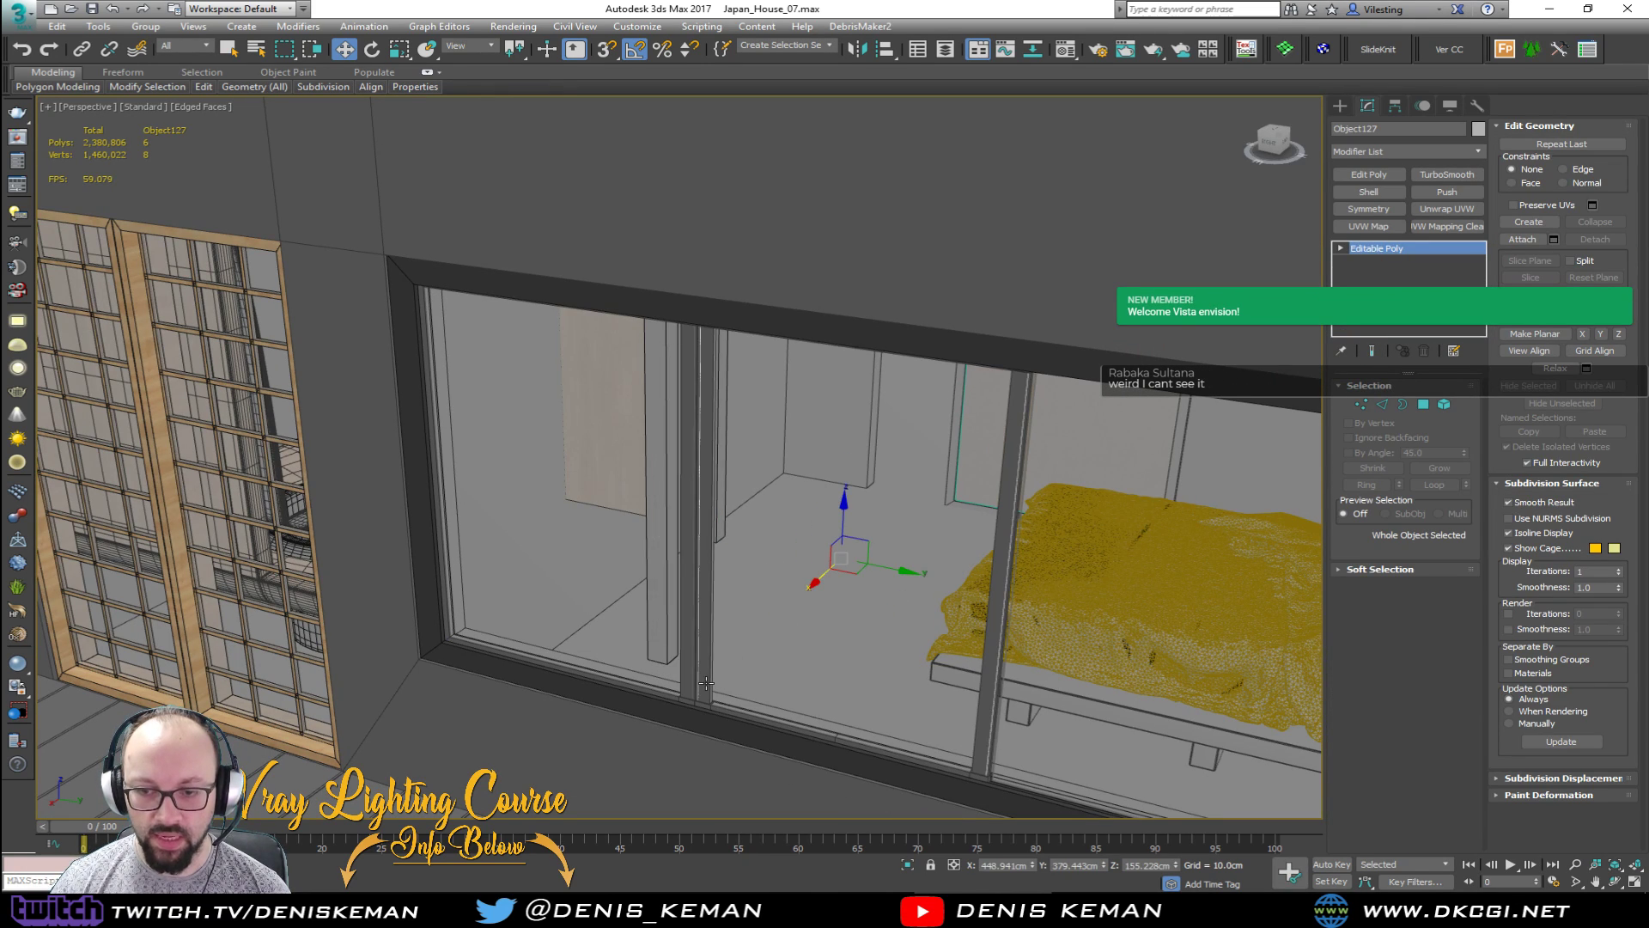
{"action": "left_click", "coordinate": [706, 683], "text": "ctrl"}
{"action": "key", "text": "alt+q"}
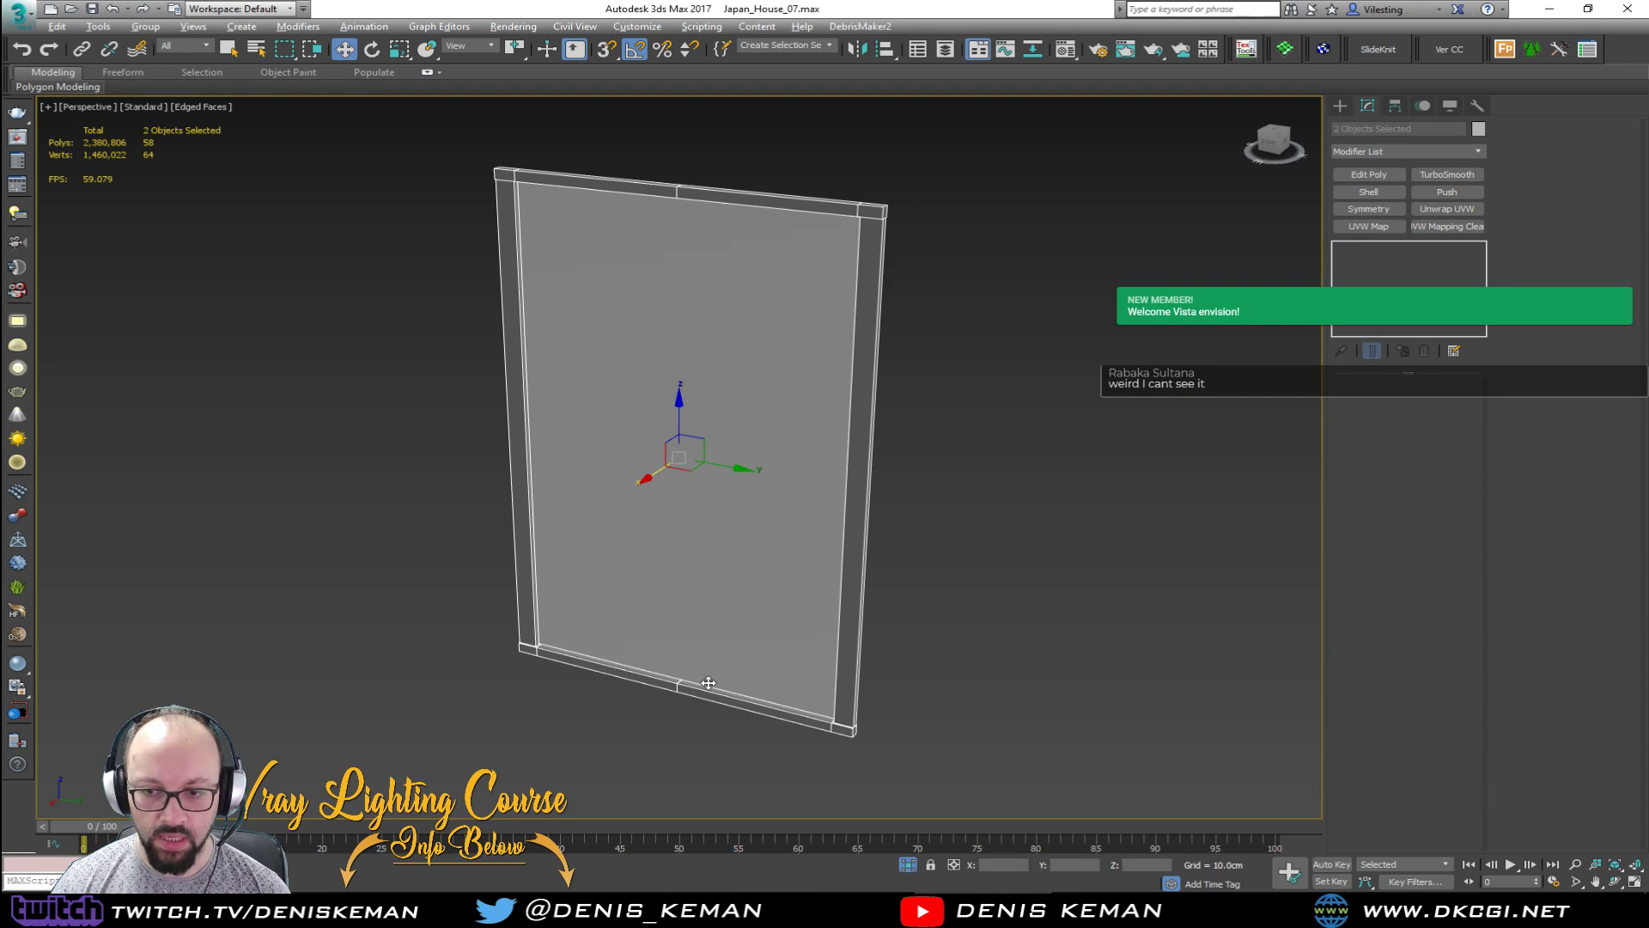
Step: Select only the isolated glass pane and start editing its vertices in wireframe display
{"action": "left_click", "coordinate": [1021, 570]}
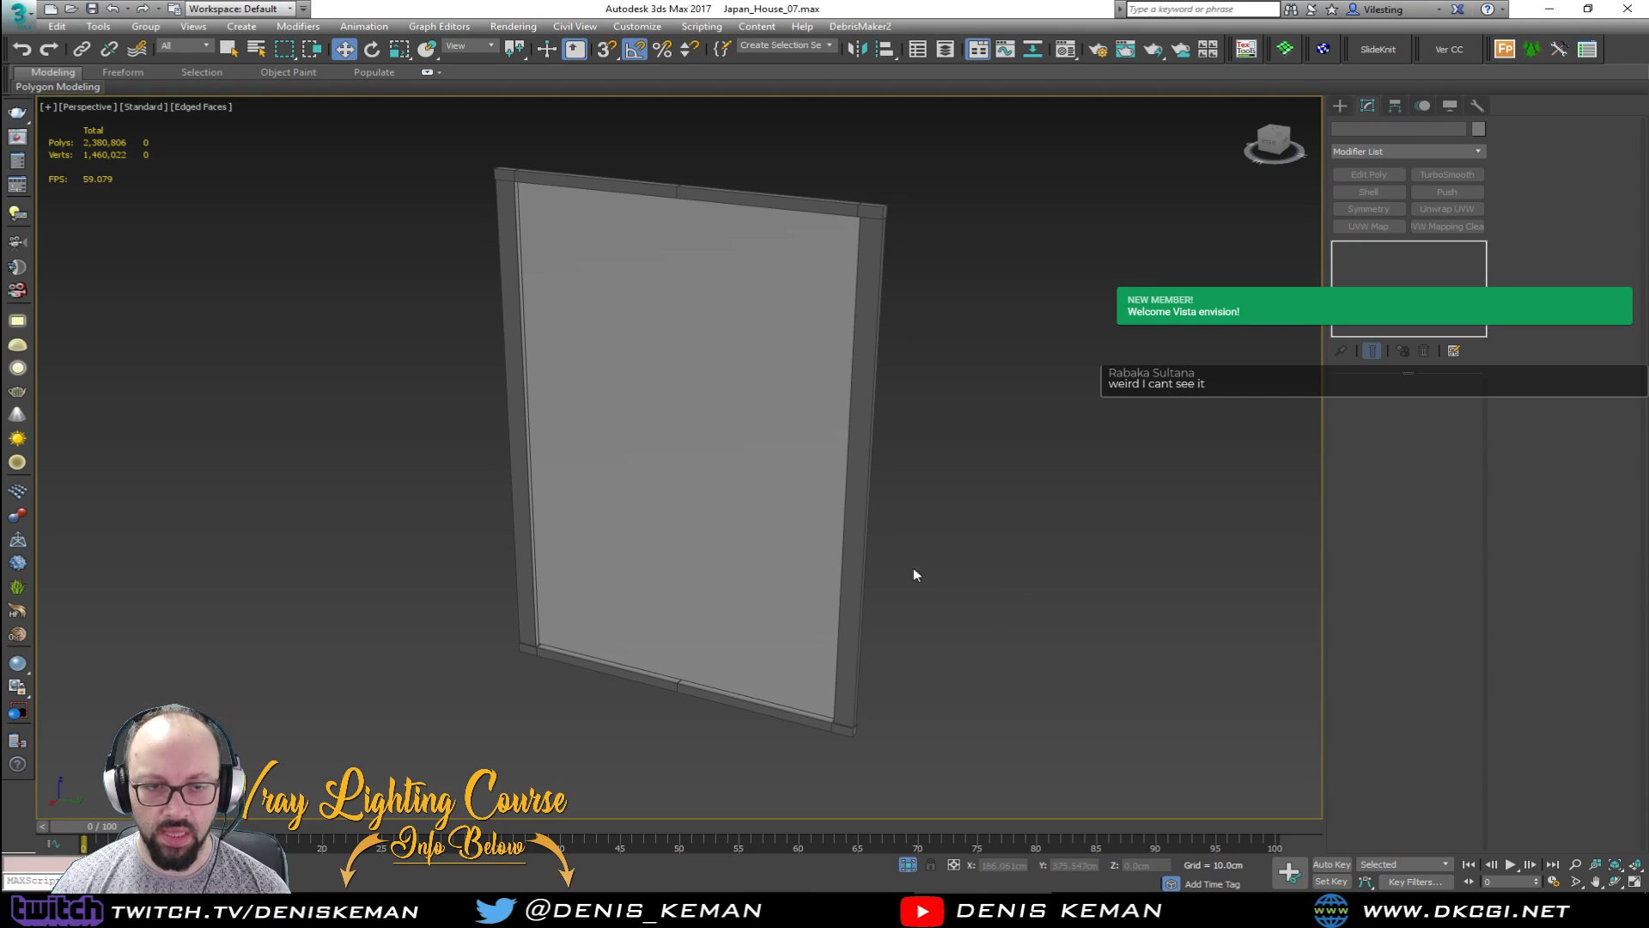
{"action": "left_click", "coordinate": [673, 559]}
{"action": "middle_click_drag", "start_coordinate": [678, 559], "coordinate": [745, 556], "text": "alt"}
{"action": "key", "text": "1"}
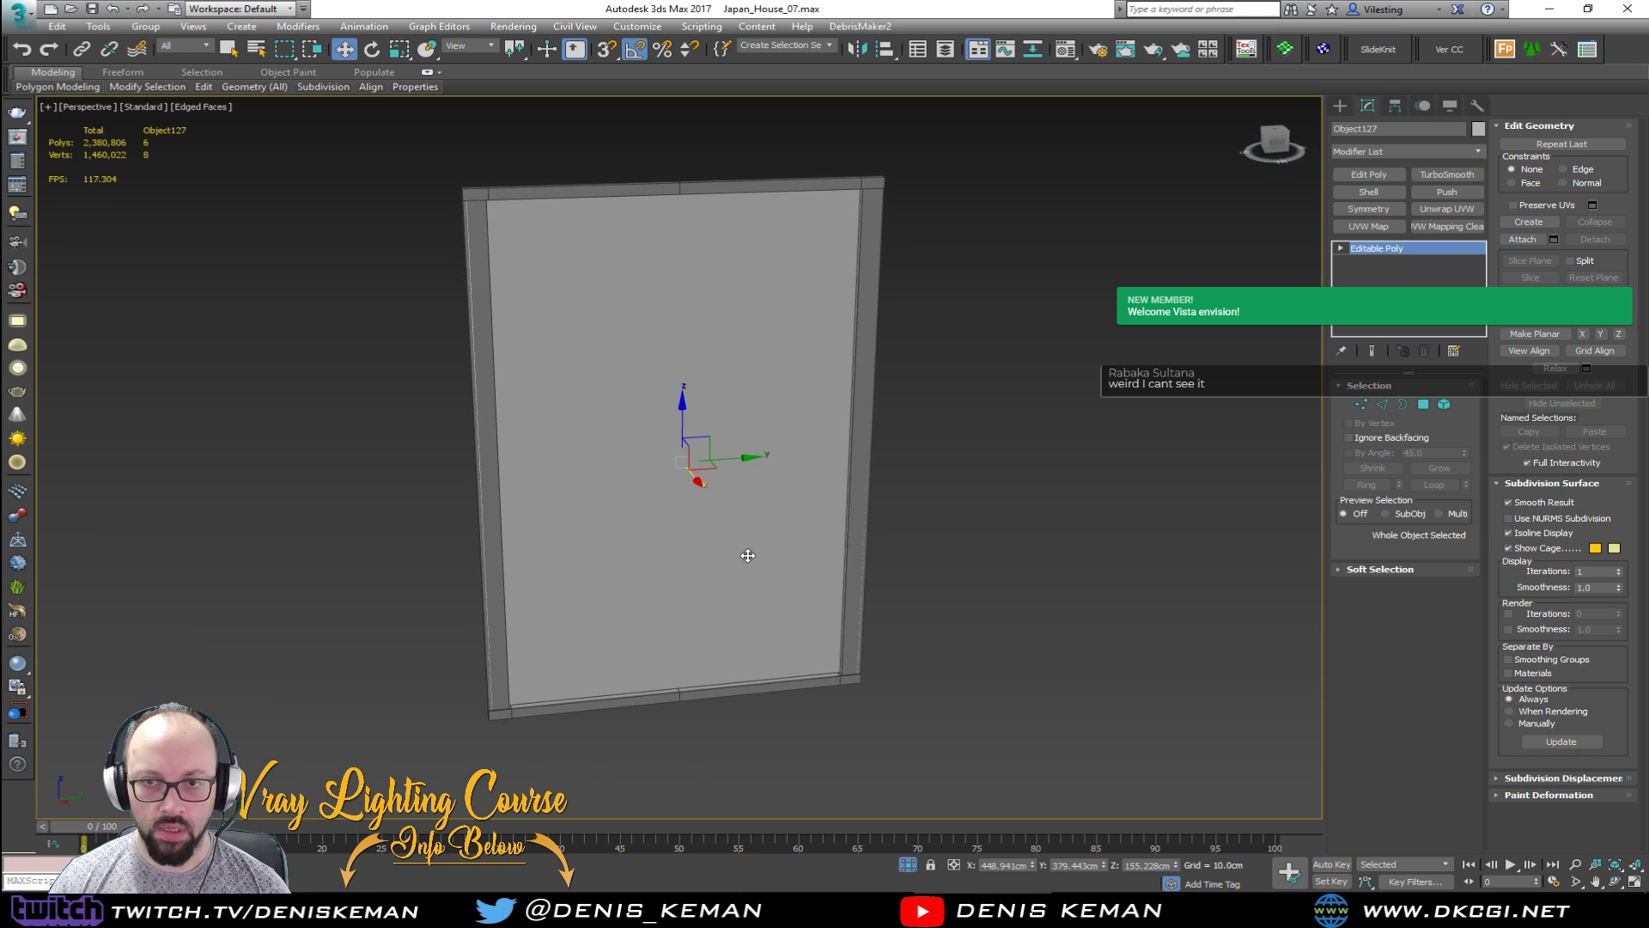
{"action": "key", "text": "F3"}
{"action": "middle_click_drag", "start_coordinate": [467, 235], "coordinate": [449, 244], "text": "alt"}
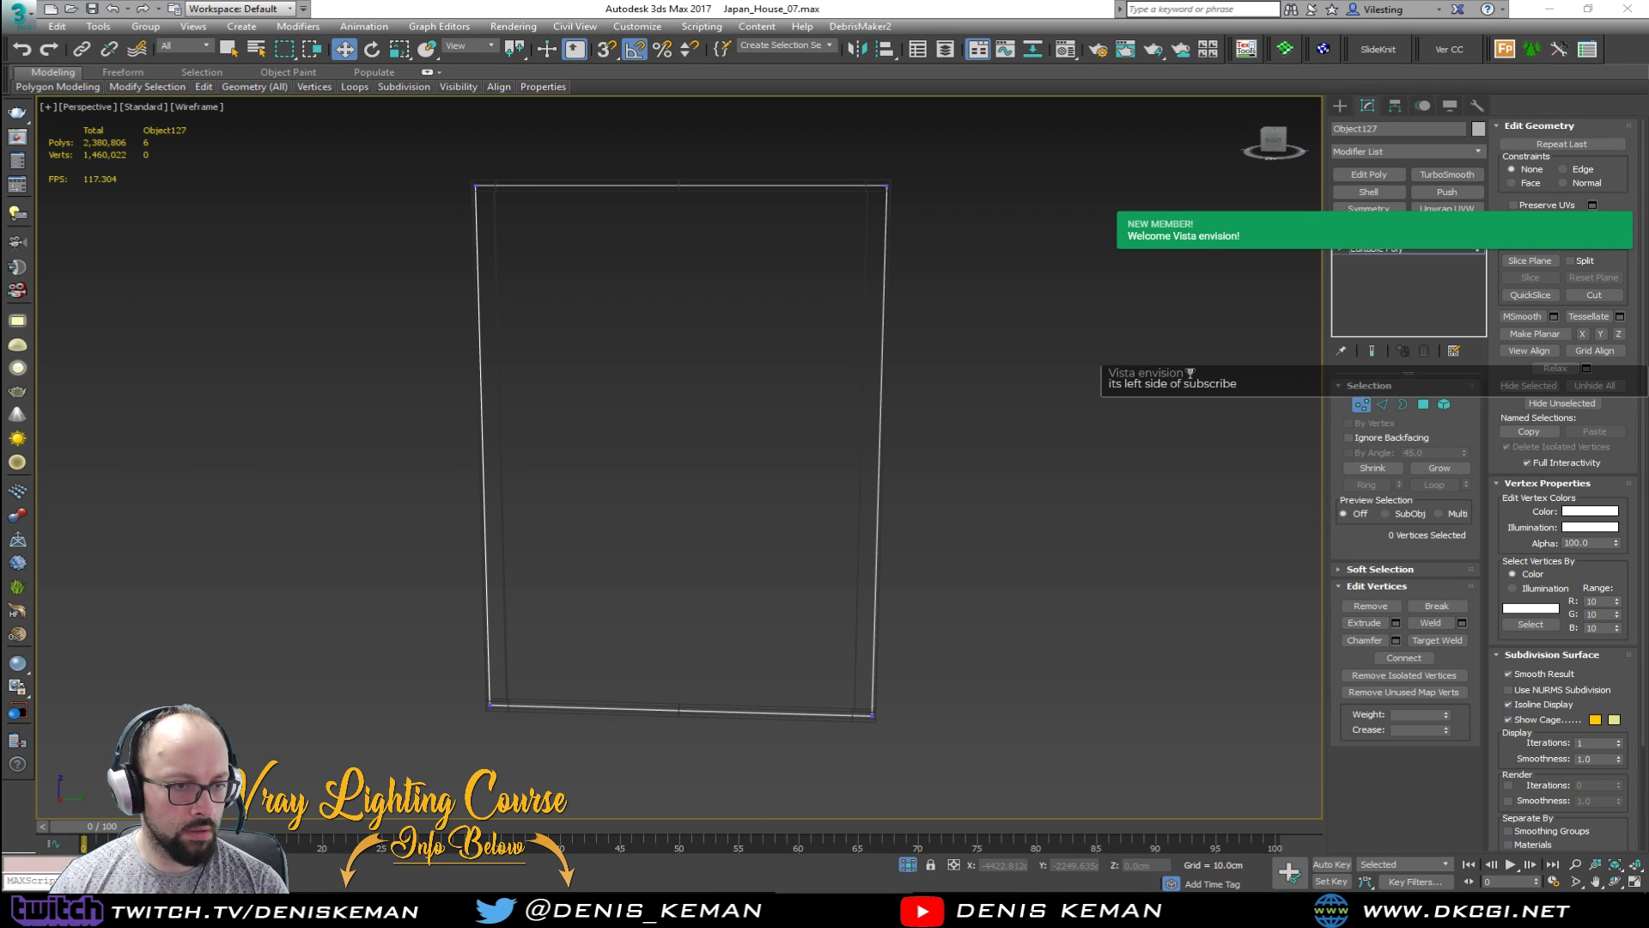
Step: Switch to the browser with the YouTube live stream page and examine the channel's Join option
{"action": "left_click_drag", "start_coordinate": [0, 141], "coordinate": [664, 89]}
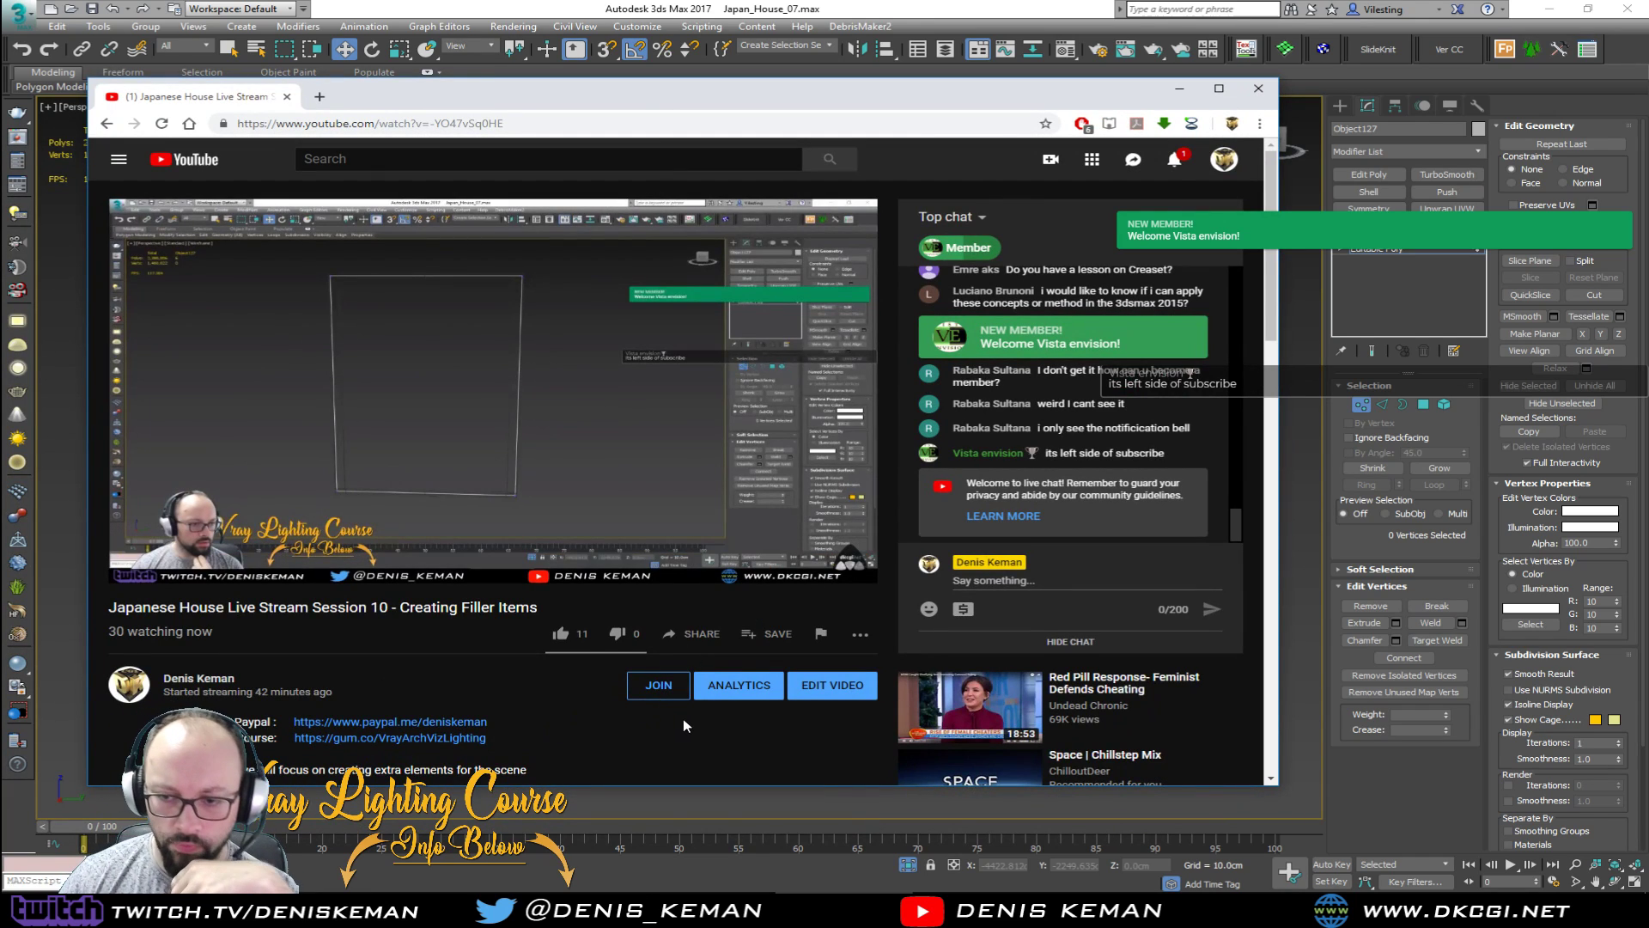
{"action": "scroll", "coordinate": [684, 720], "scroll_direction": "down", "scroll_amount": 1}
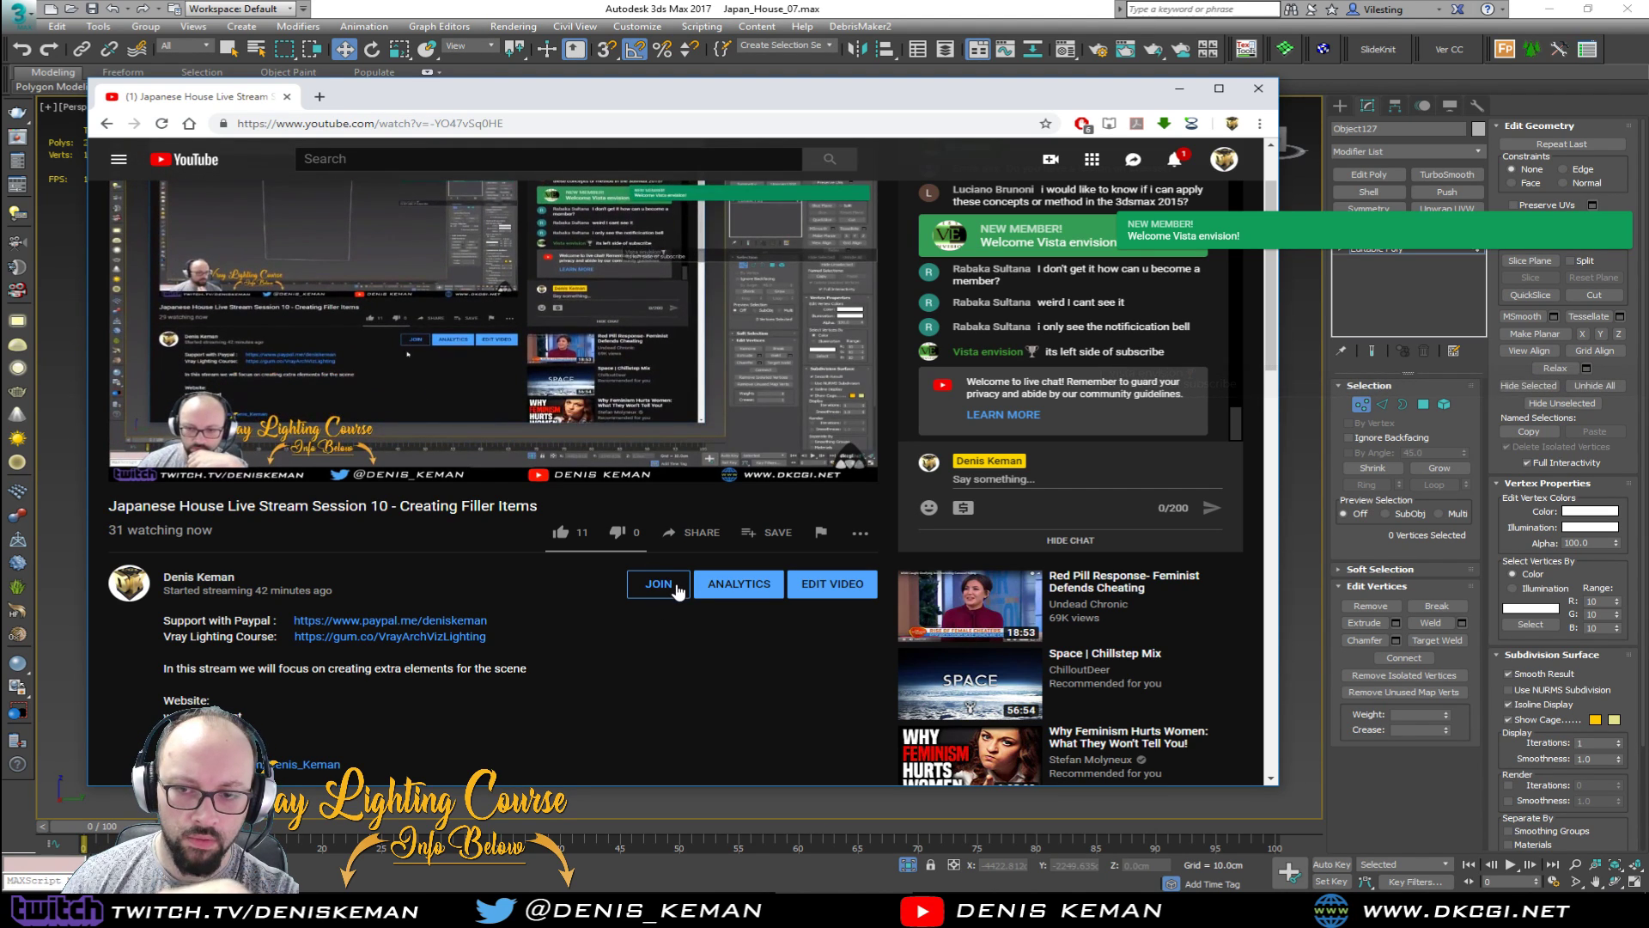
{"action": "left_click_drag", "start_coordinate": [574, 100], "coordinate": [0, 120]}
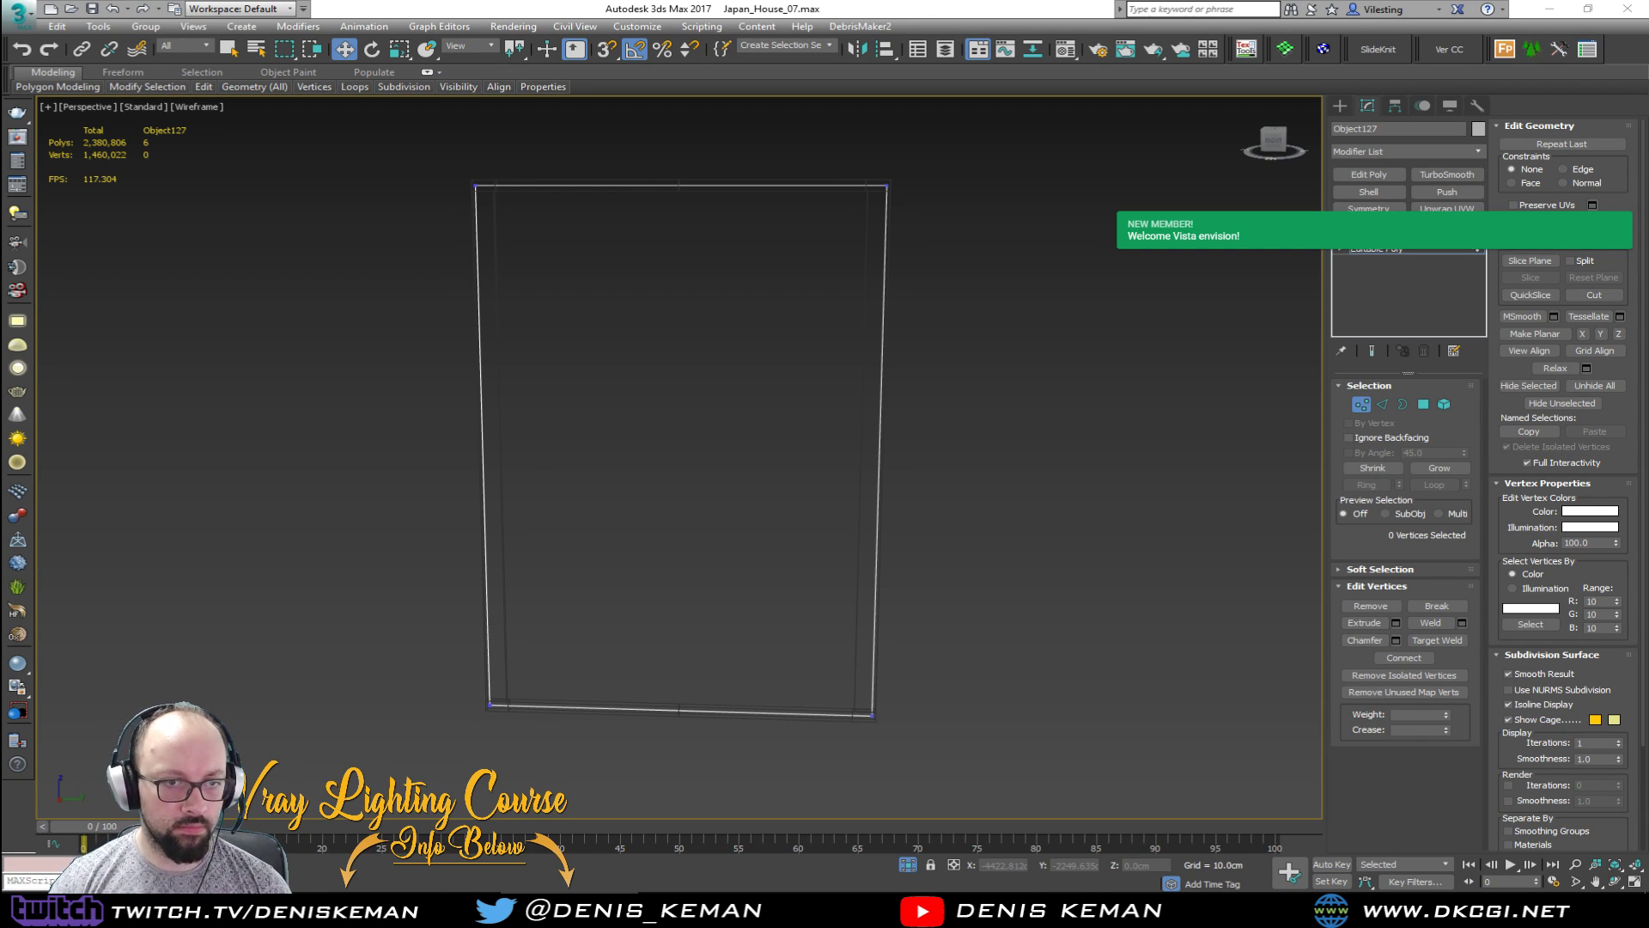
Step: Move the middle glass pane's left and right edge vertices inward along Y so both edges sit within the sash frame
{"action": "left_click_drag", "start_coordinate": [361, 410], "coordinate": [378, 478]}
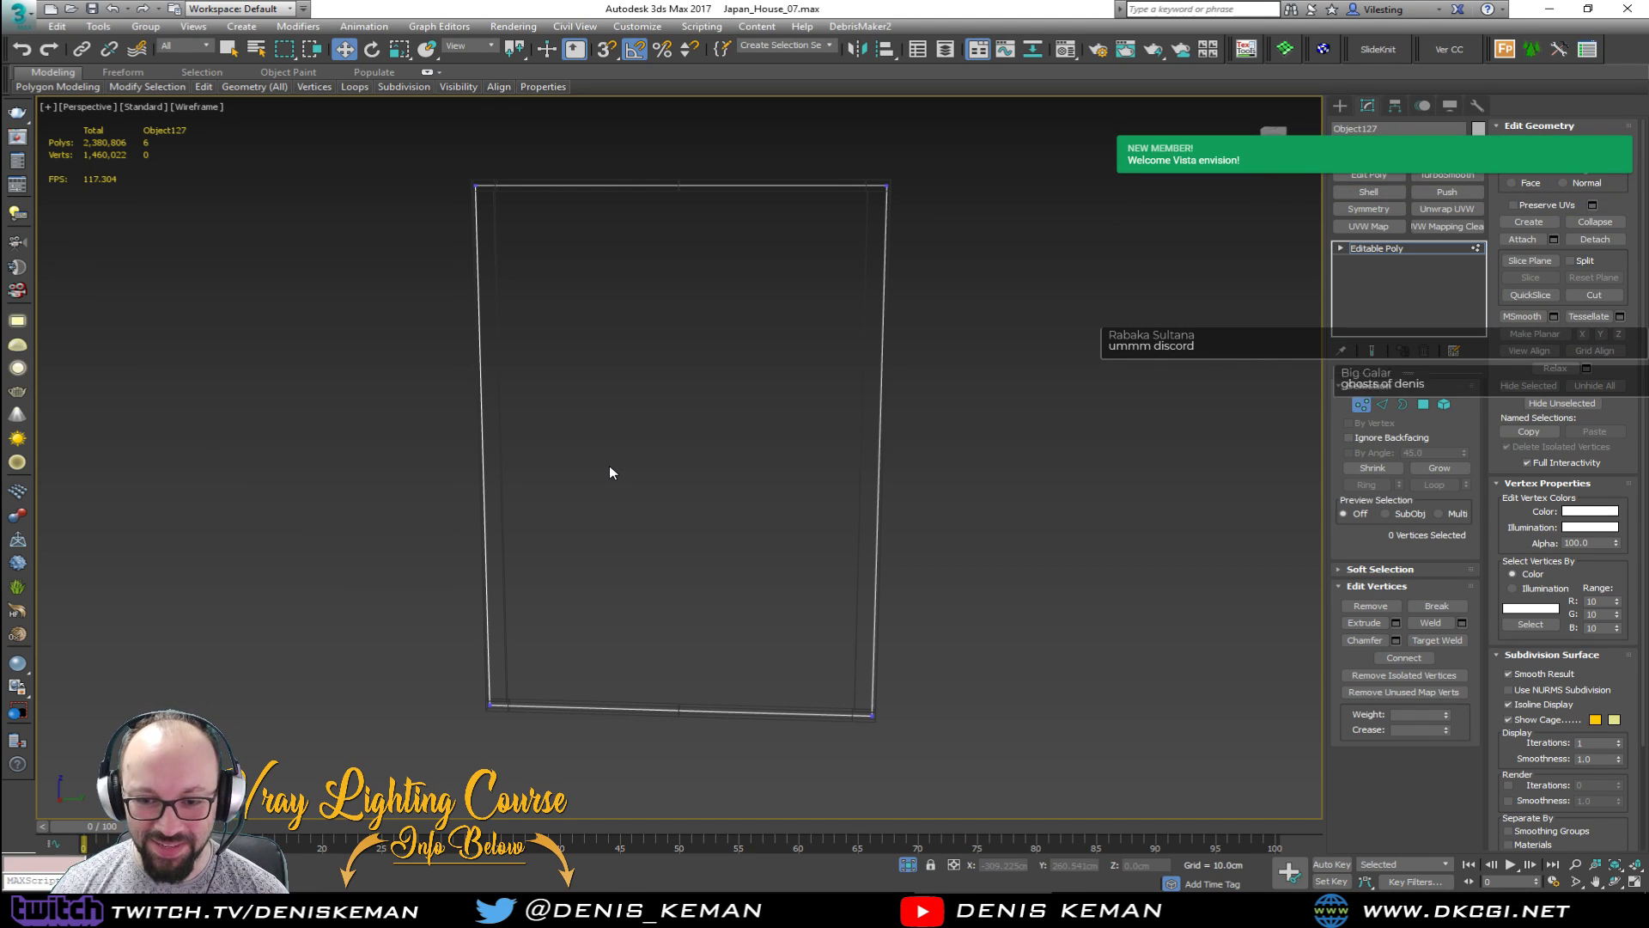
{"action": "middle_click_drag", "start_coordinate": [609, 466], "coordinate": [622, 471], "text": "alt"}
{"action": "left_click_drag", "start_coordinate": [534, 151], "coordinate": [345, 744]}
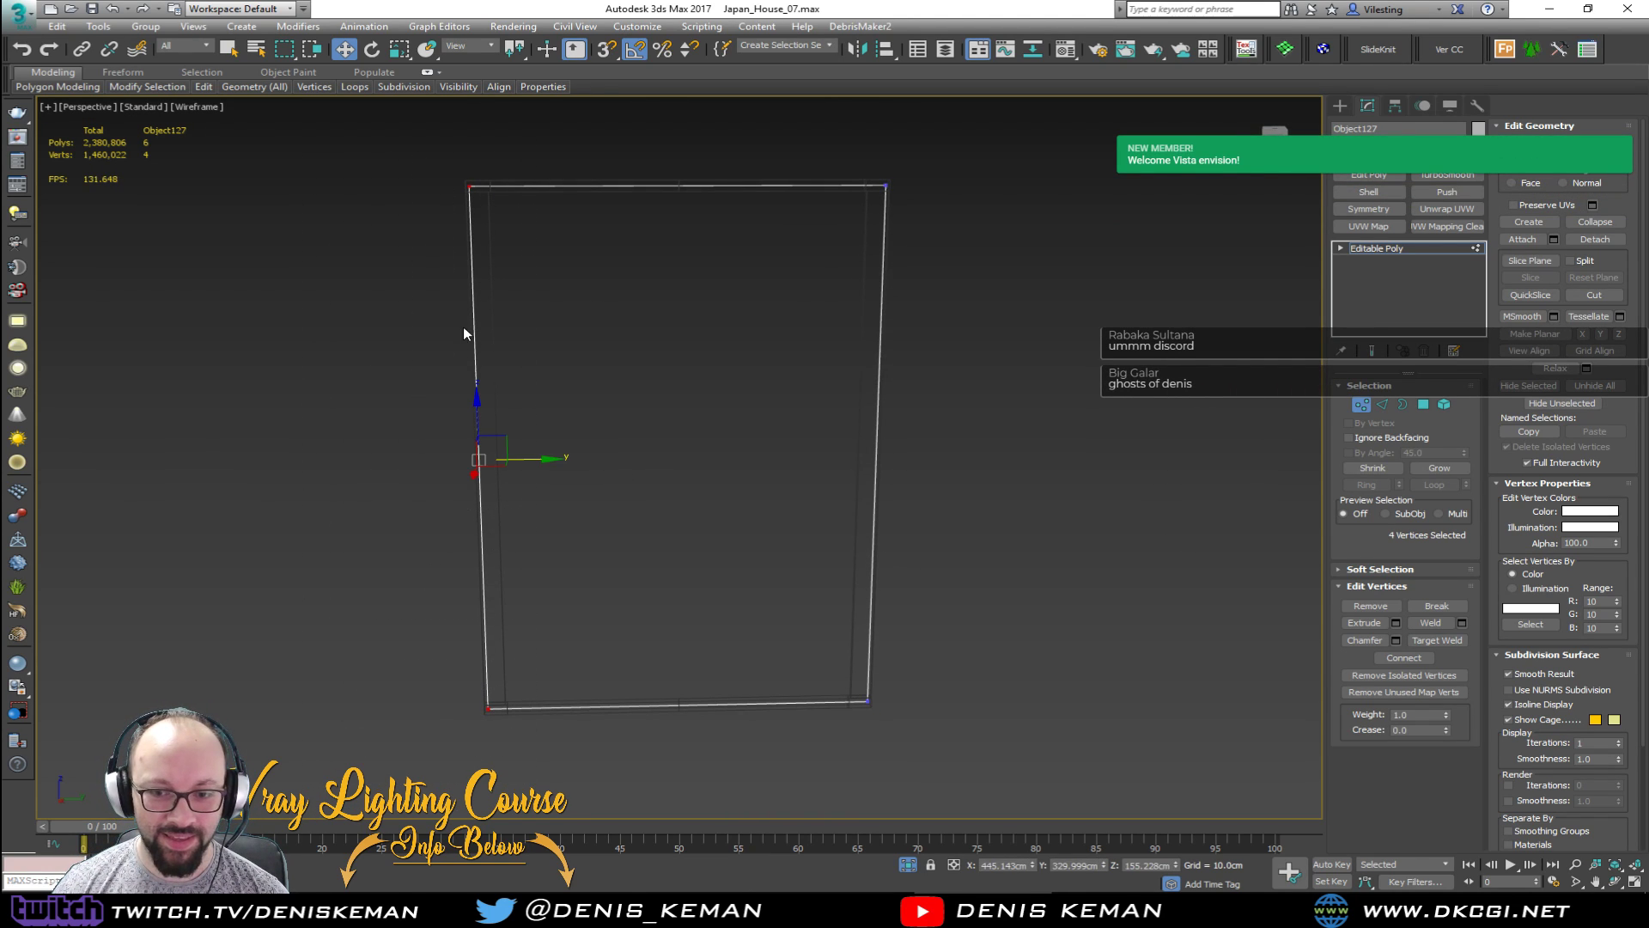
{"action": "left_click_drag", "start_coordinate": [525, 461], "coordinate": [534, 461]}
{"action": "left_click_drag", "start_coordinate": [966, 133], "coordinate": [796, 728]}
{"action": "left_click_drag", "start_coordinate": [936, 454], "coordinate": [948, 474]}
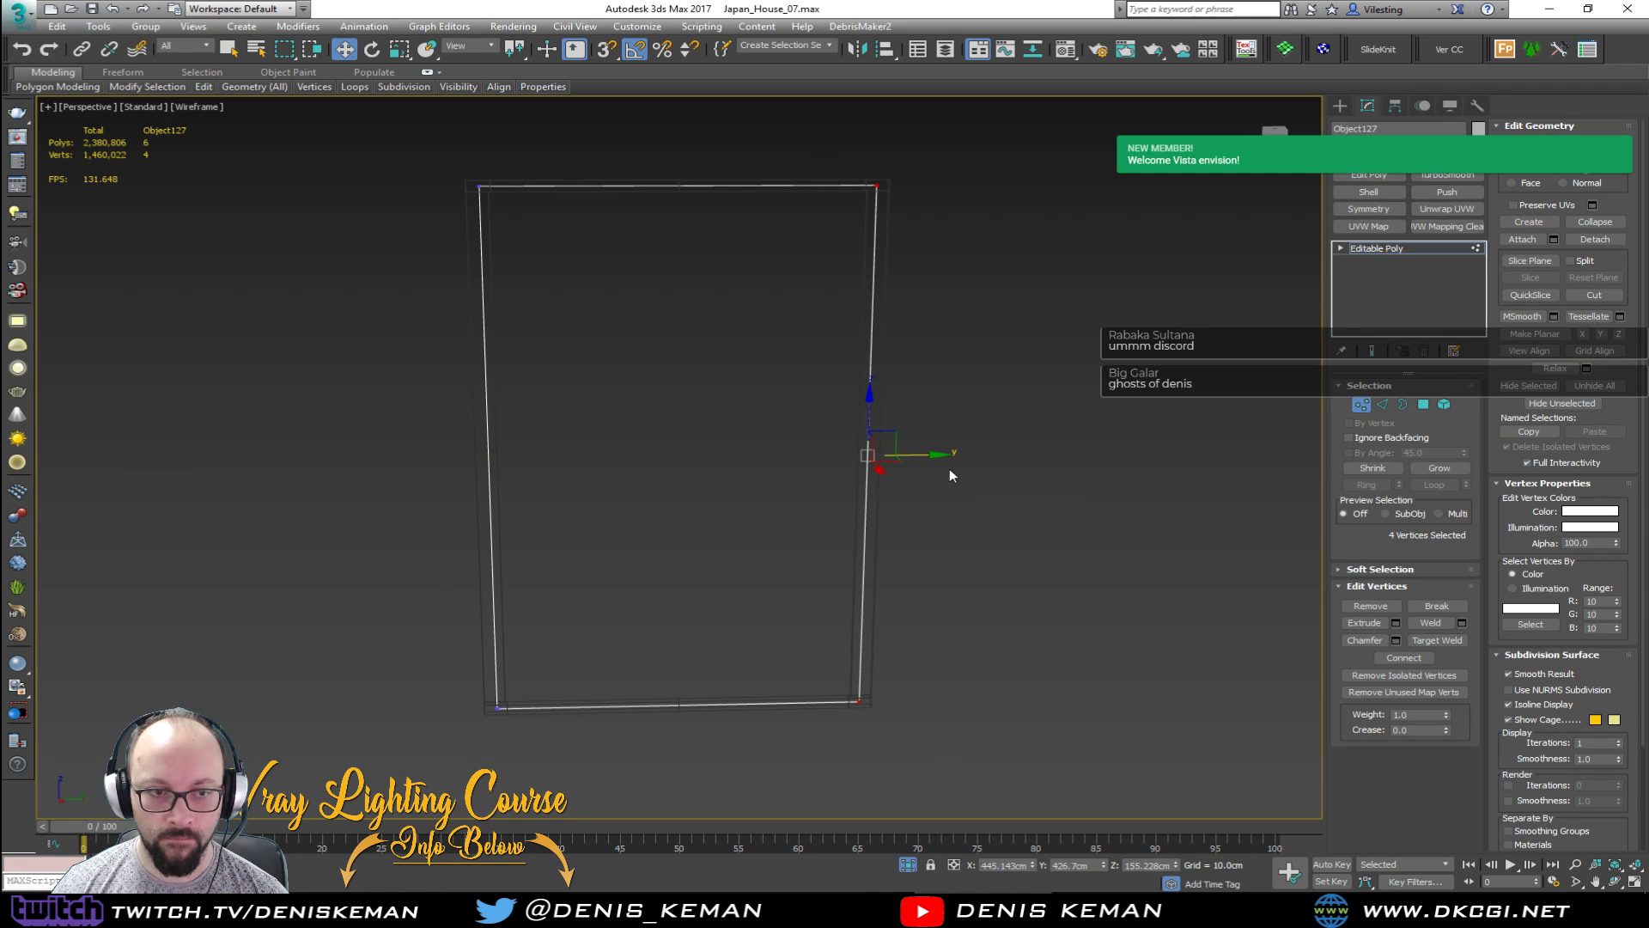
Step: Finish vertex editing on the glass pane, end isolation and return to shaded display
{"action": "middle_click_drag", "start_coordinate": [822, 512], "coordinate": [878, 504]}
{"action": "left_click", "coordinate": [1362, 404]}
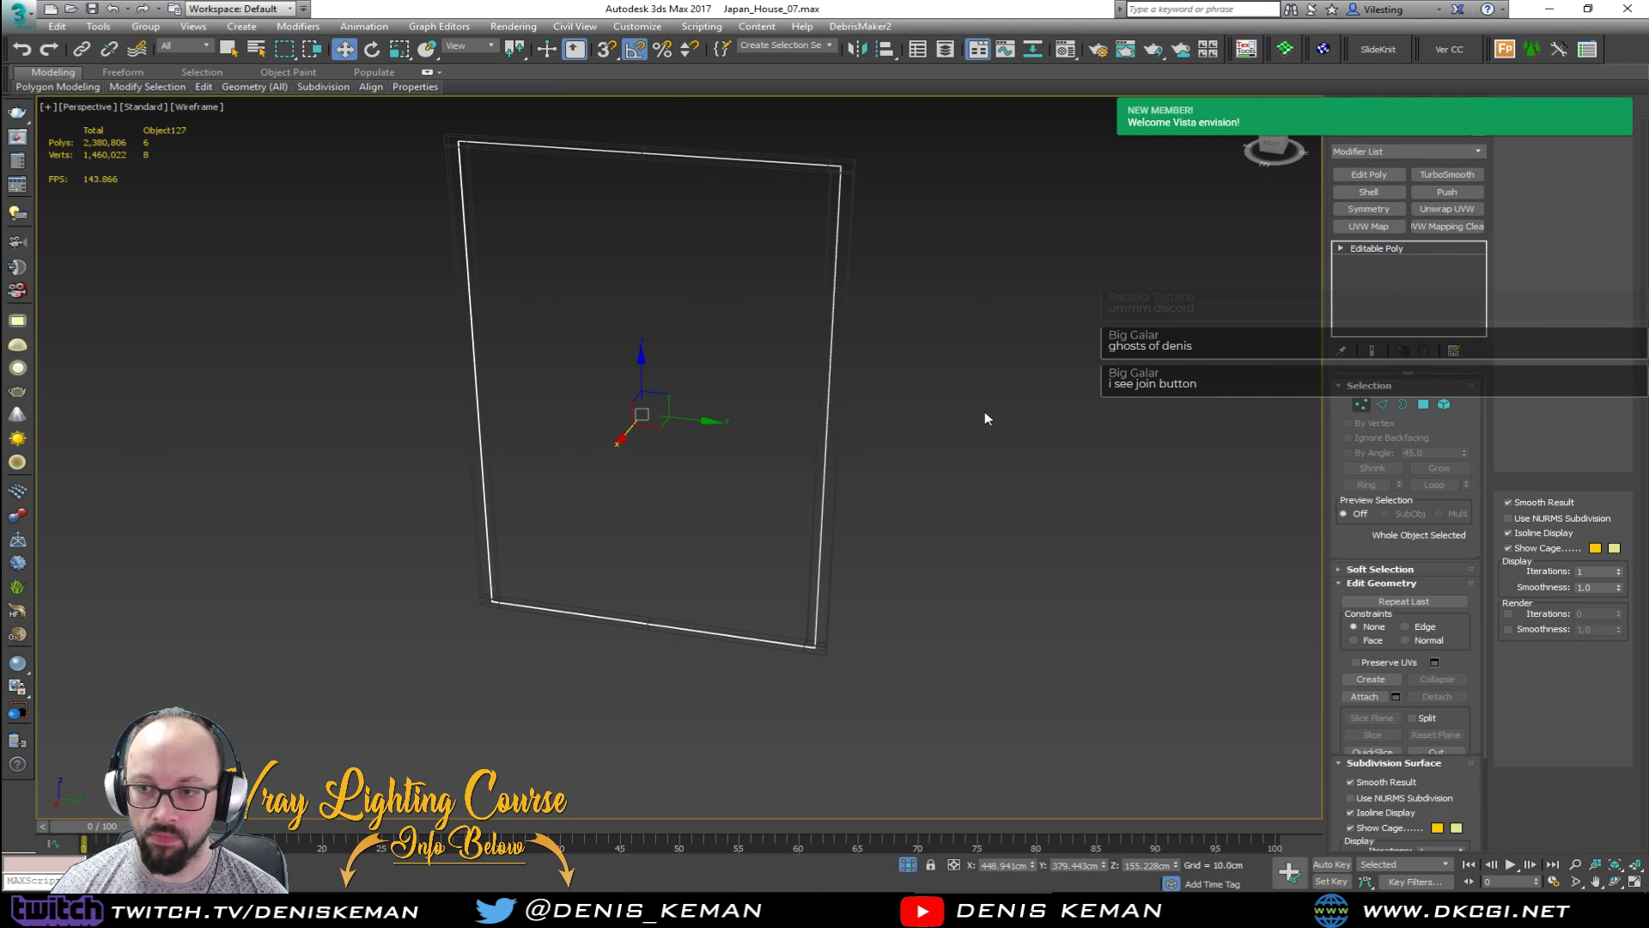
{"action": "key", "text": "alt+q"}
{"action": "right_click", "coordinate": [884, 455]}
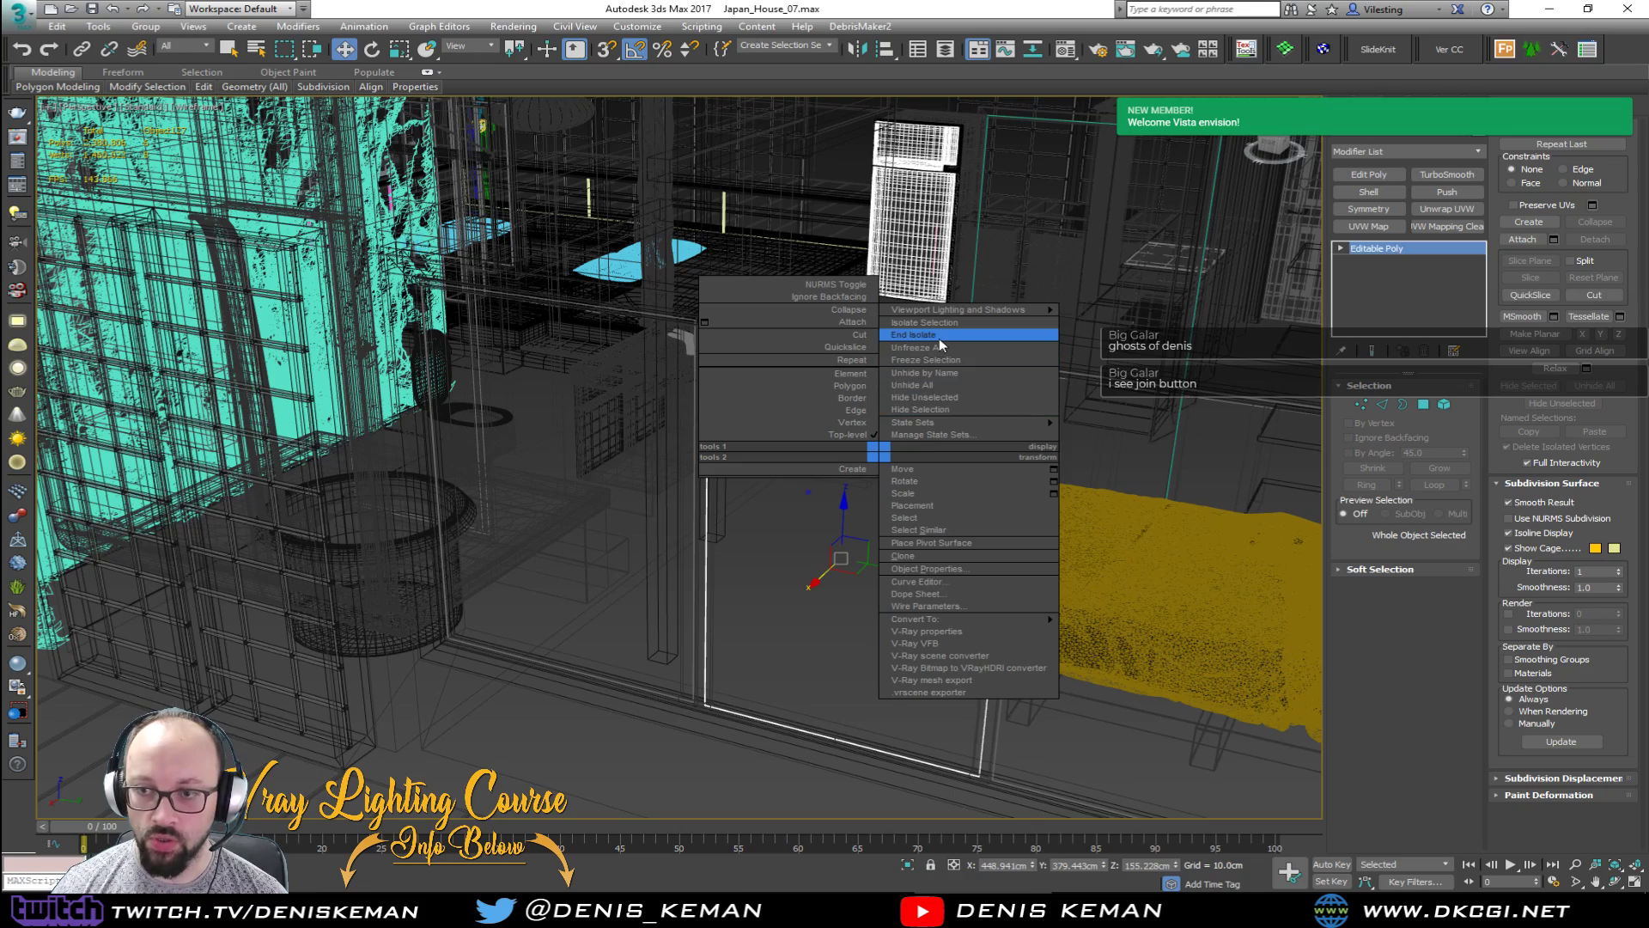
{"action": "left_click", "coordinate": [939, 337]}
{"action": "middle_click_drag", "start_coordinate": [852, 557], "coordinate": [782, 473]}
{"action": "key", "text": "F3"}
Step: Select the middle sash frame and its glass pane together and move them about 2.25 cm along the X axis
{"action": "mouse_move", "coordinate": [533, 567]}
{"action": "middle_mouse_down", "text": "alt"}
{"action": "mouse_move", "coordinate": [614, 631]}
{"action": "mouse_move", "coordinate": [681, 656]}
{"action": "middle_mouse_up", "text": "alt"}
{"action": "scroll", "coordinate": [681, 655], "scroll_direction": "up", "scroll_amount": 5}
{"action": "left_click", "coordinate": [564, 651]}
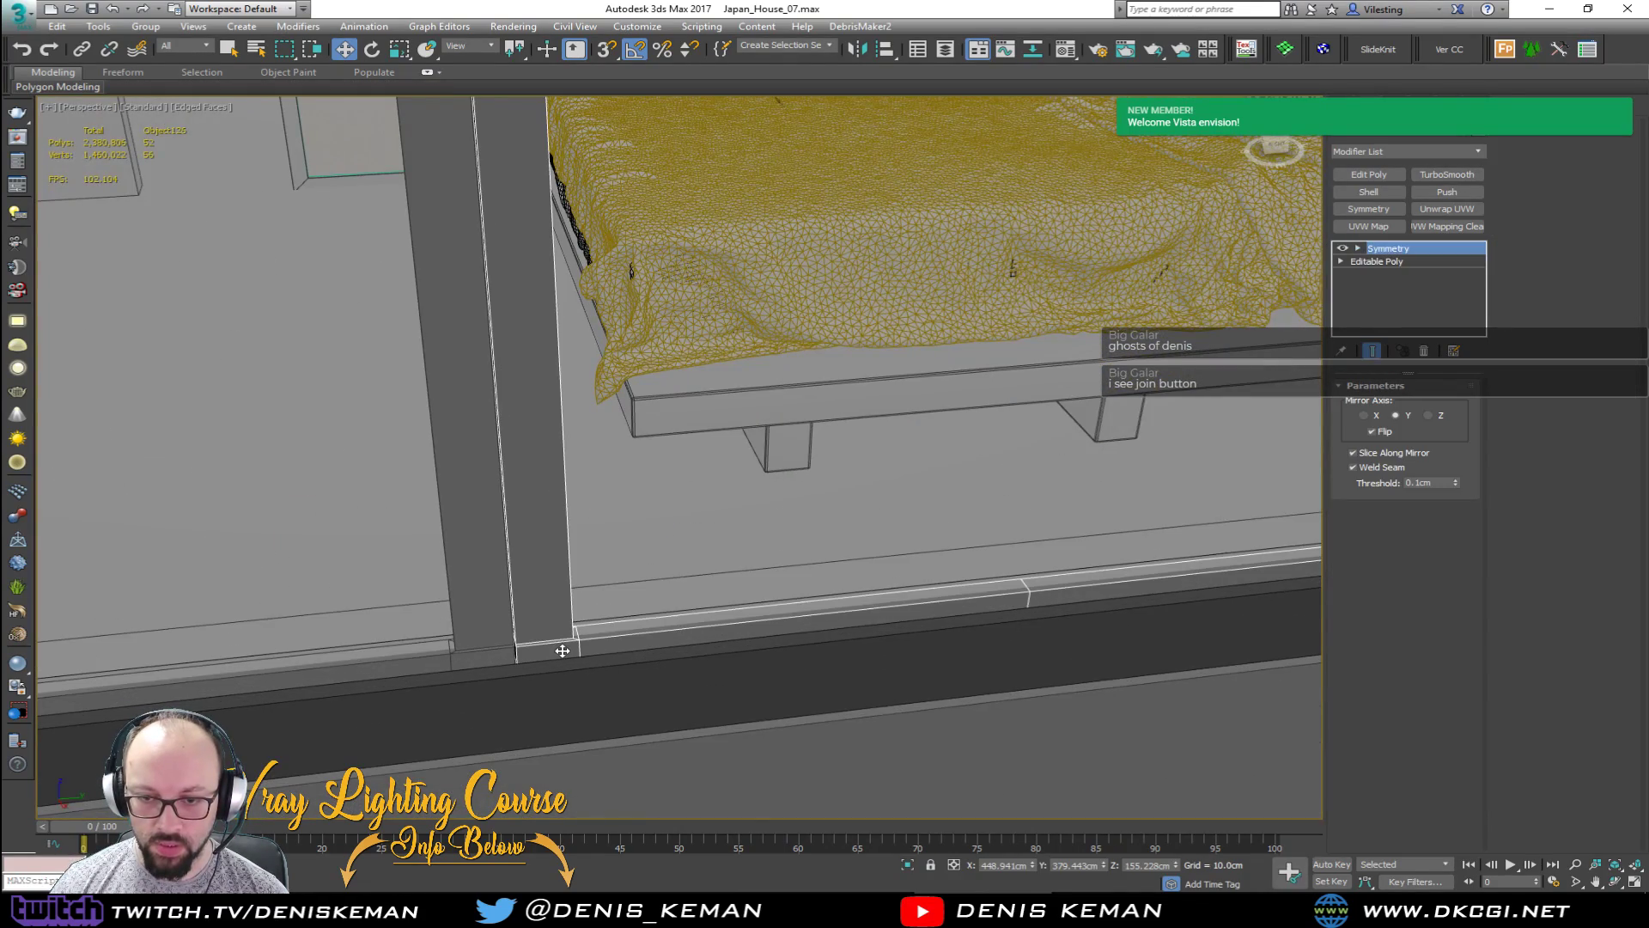
{"action": "left_click", "coordinate": [671, 582], "text": "ctrl"}
{"action": "scroll", "coordinate": [745, 563], "scroll_direction": "down", "scroll_amount": 5}
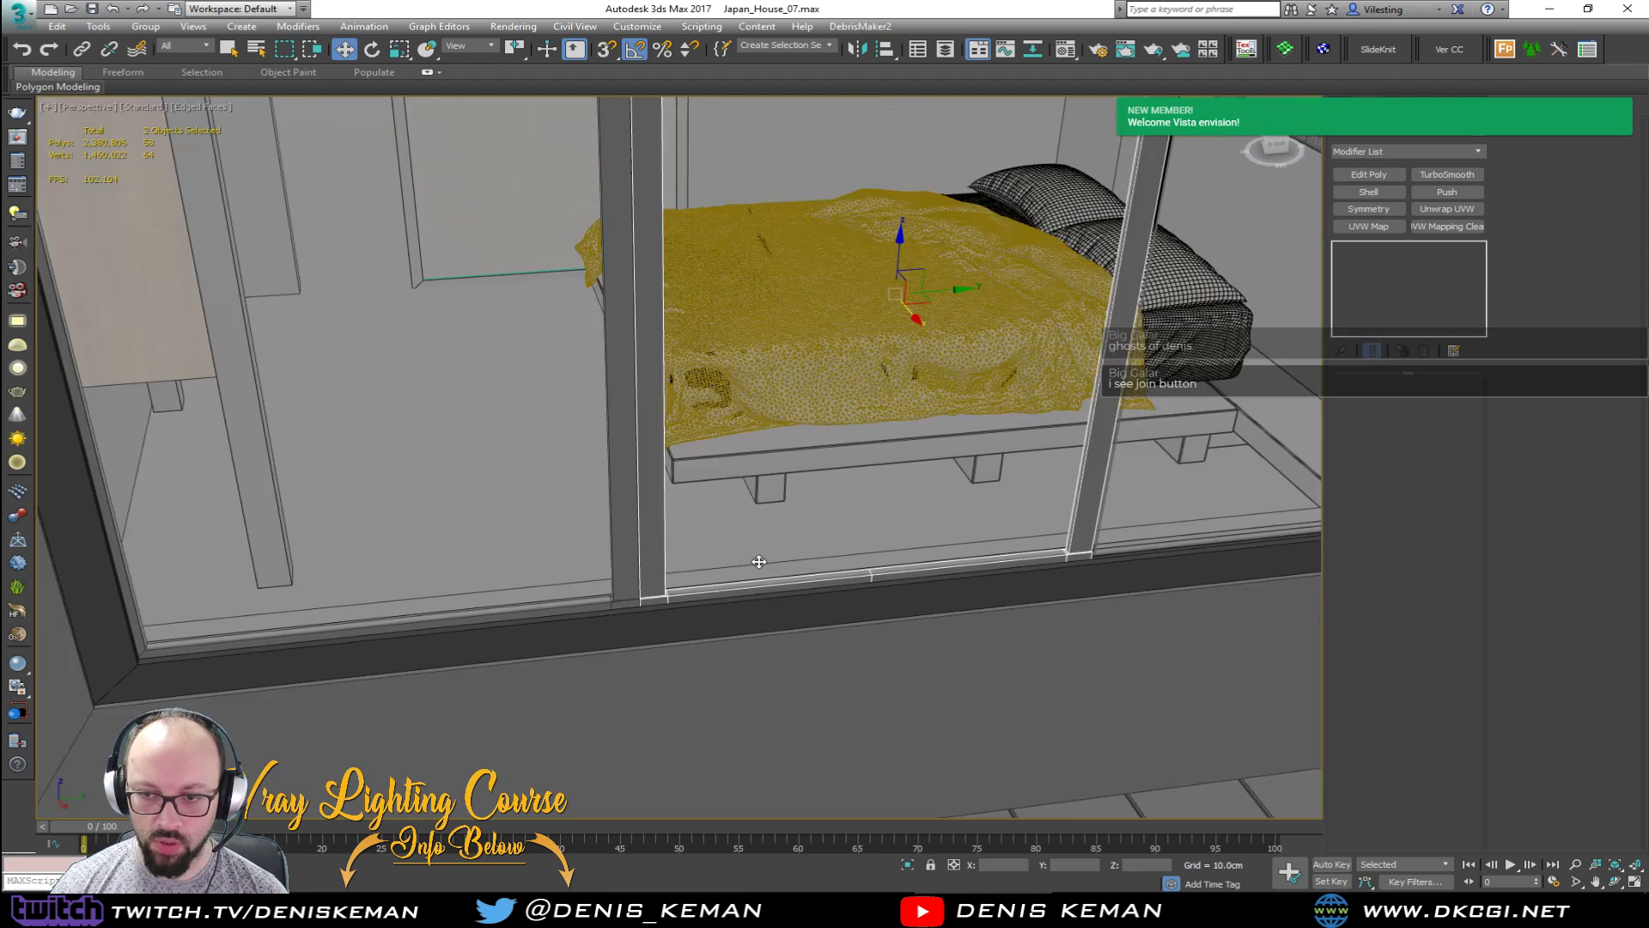
{"action": "middle_click_drag", "start_coordinate": [758, 564], "coordinate": [711, 537], "text": "alt"}
{"action": "left_click_drag", "start_coordinate": [859, 309], "coordinate": [851, 316]}
Step: View the window from the opposite side, select the glass object with the side panes and turn off its see-through display
{"action": "middle_click_drag", "start_coordinate": [882, 398], "coordinate": [705, 394], "text": "alt"}
{"action": "left_click", "coordinate": [819, 445]}
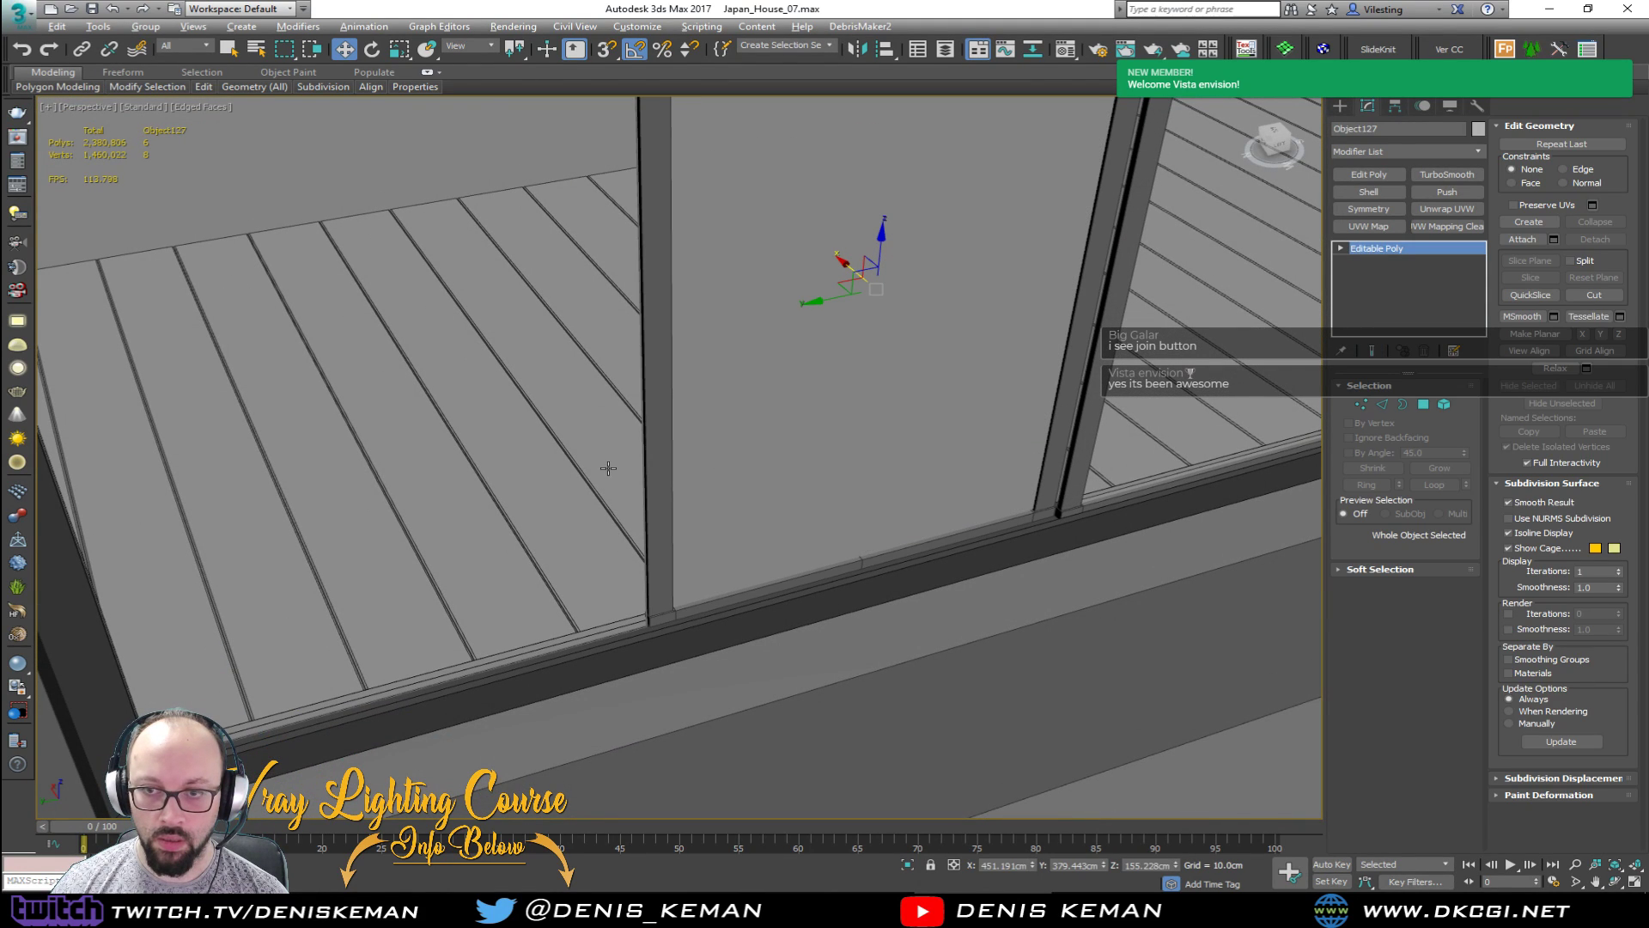
{"action": "left_click", "coordinate": [534, 472]}
{"action": "key", "text": "alt+x"}
{"action": "scroll", "coordinate": [617, 524], "scroll_direction": "down", "scroll_amount": 5}
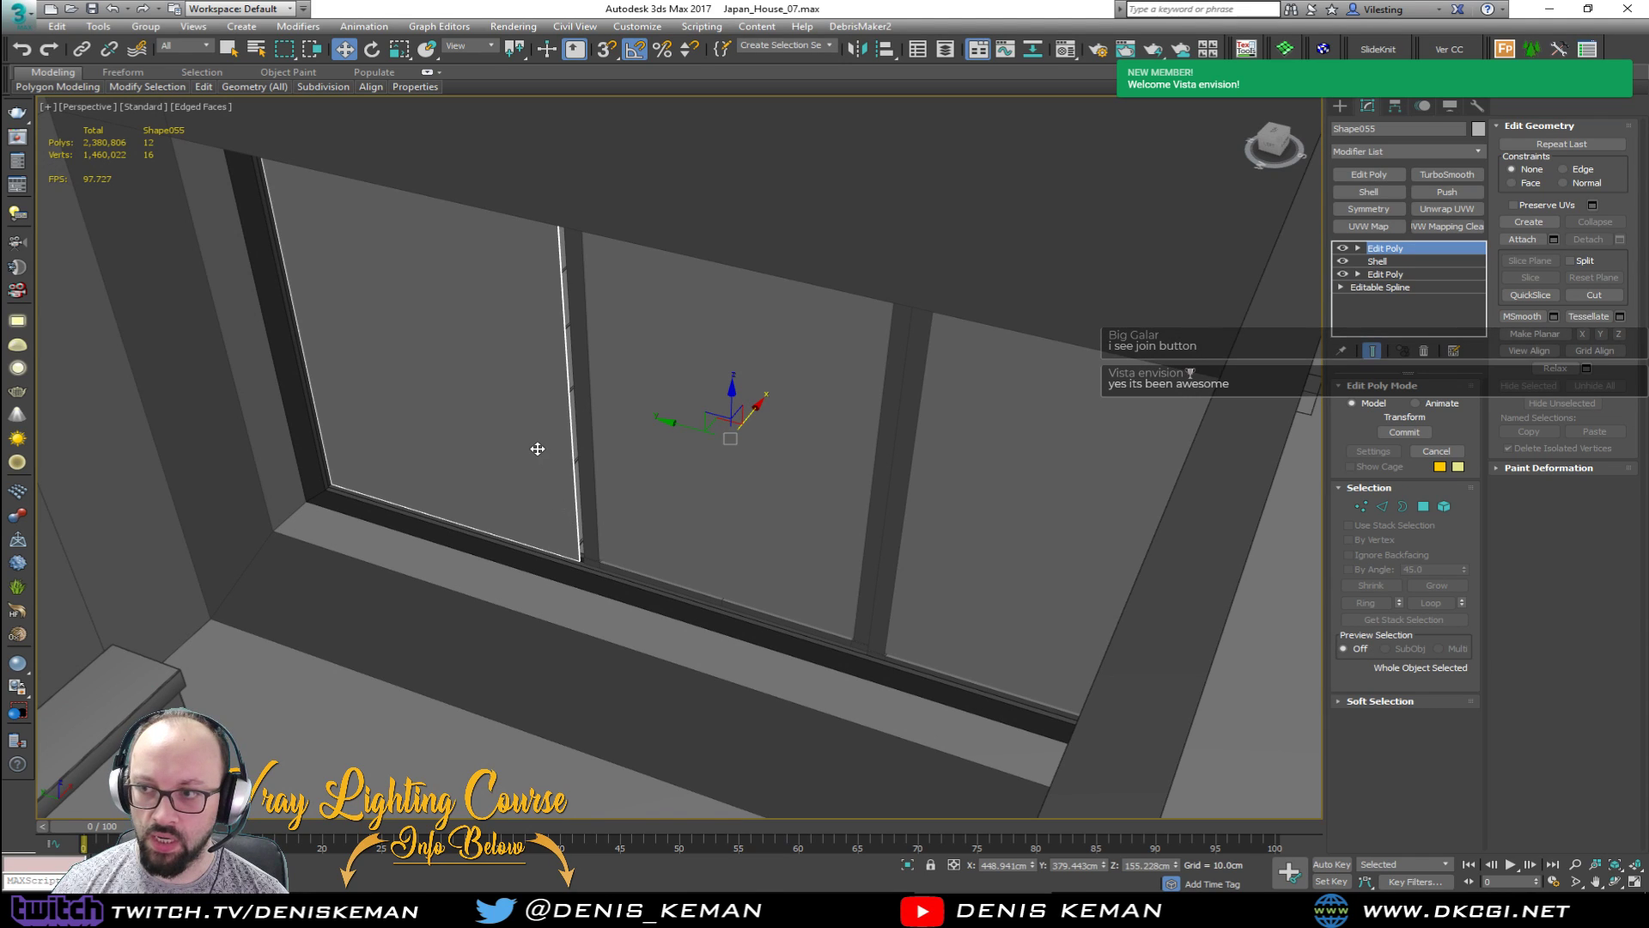
Step: Mirror the side sash frame to the other end of the window with a Symmetry modifier on the Y axis with Flip enabled
{"action": "scroll", "coordinate": [538, 448], "scroll_direction": "up", "scroll_amount": 4}
{"action": "mouse_move", "coordinate": [653, 504]}
{"action": "middle_mouse_down", "text": "alt"}
{"action": "mouse_move", "coordinate": [638, 513]}
{"action": "mouse_move", "coordinate": [693, 504]}
{"action": "middle_mouse_up", "text": "alt"}
{"action": "mouse_move", "coordinate": [833, 554]}
{"action": "middle_mouse_down", "text": "alt"}
{"action": "mouse_move", "coordinate": [611, 507]}
{"action": "mouse_move", "coordinate": [1023, 674]}
{"action": "middle_mouse_up", "text": "alt"}
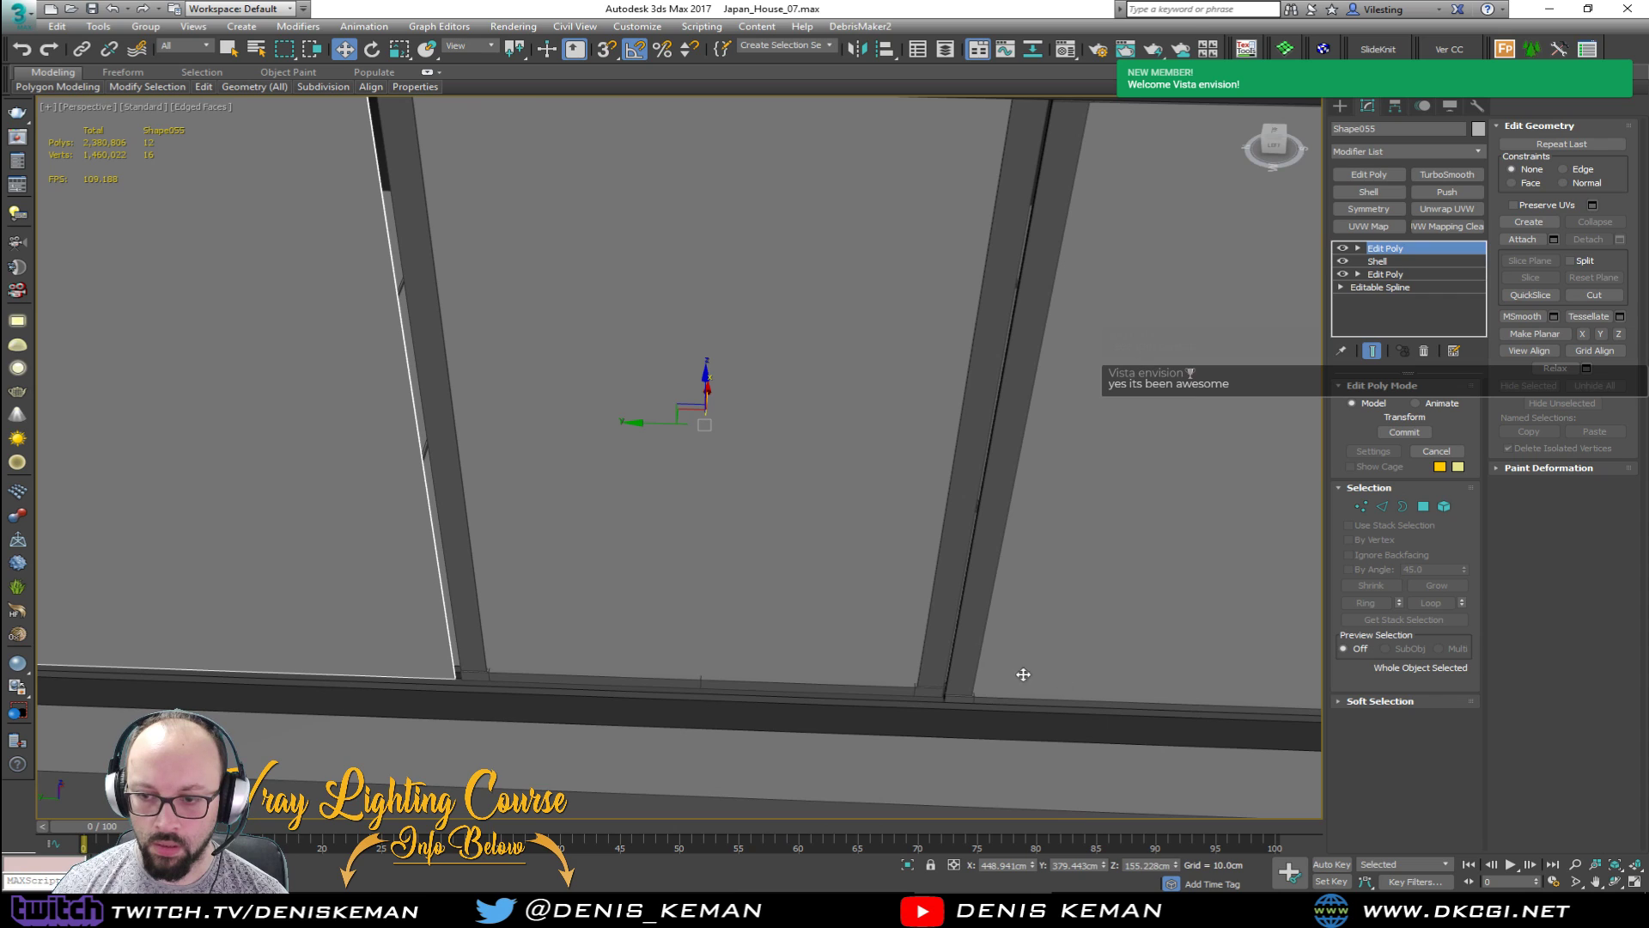
{"action": "left_click", "coordinate": [968, 668]}
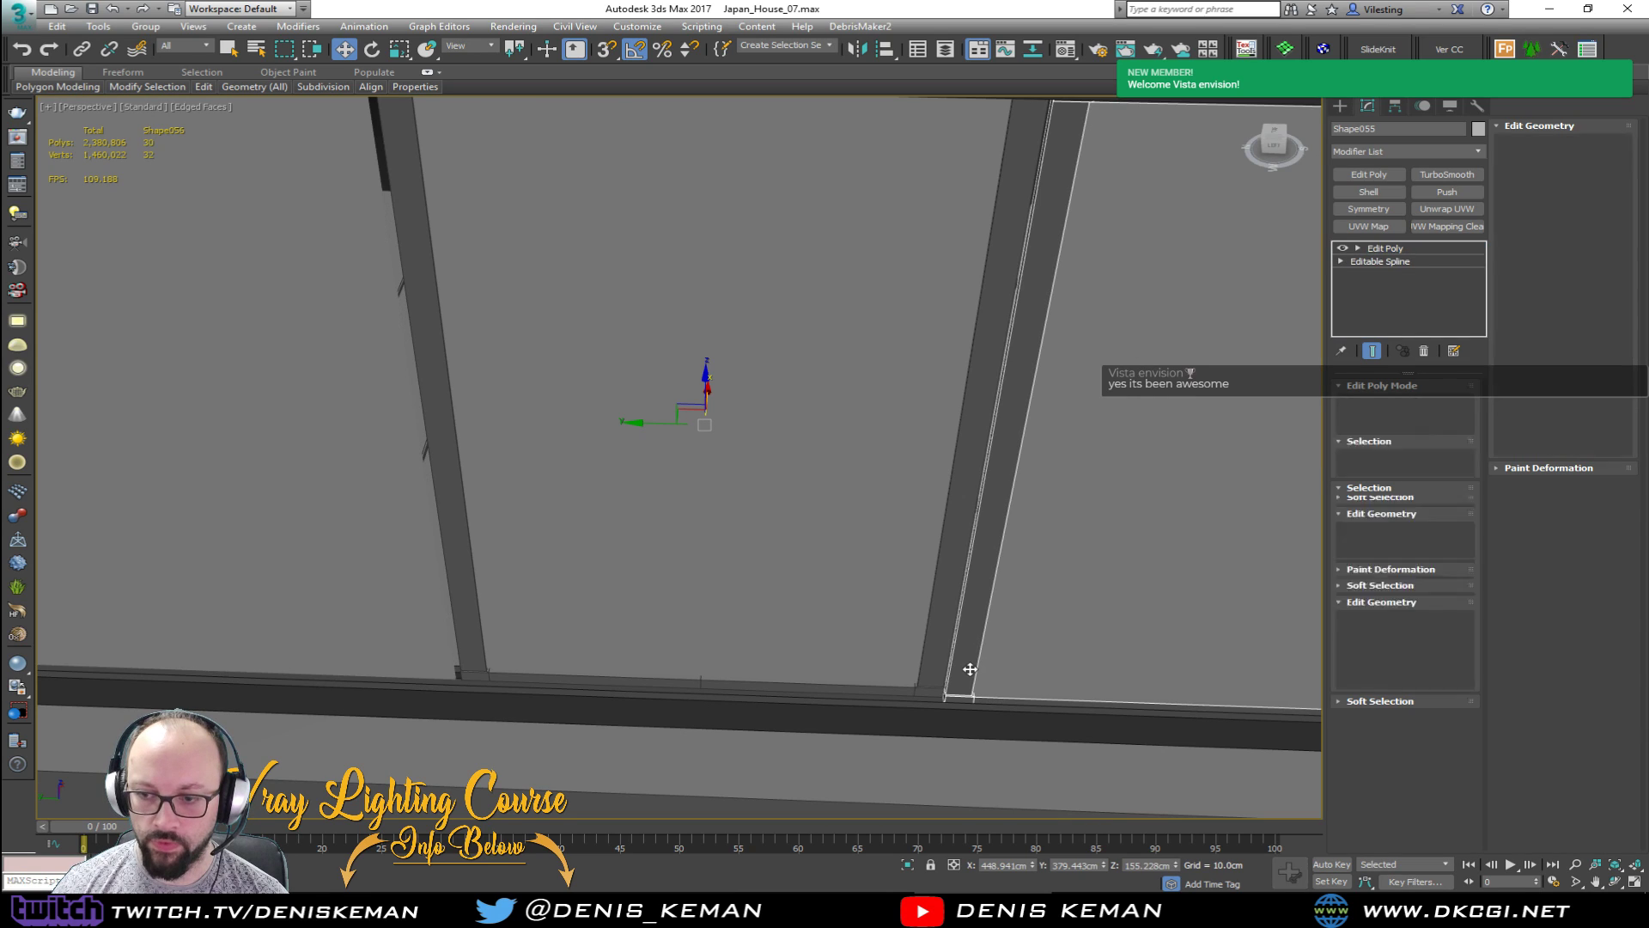
{"action": "left_click", "coordinate": [1374, 211]}
{"action": "left_click", "coordinate": [1400, 418]}
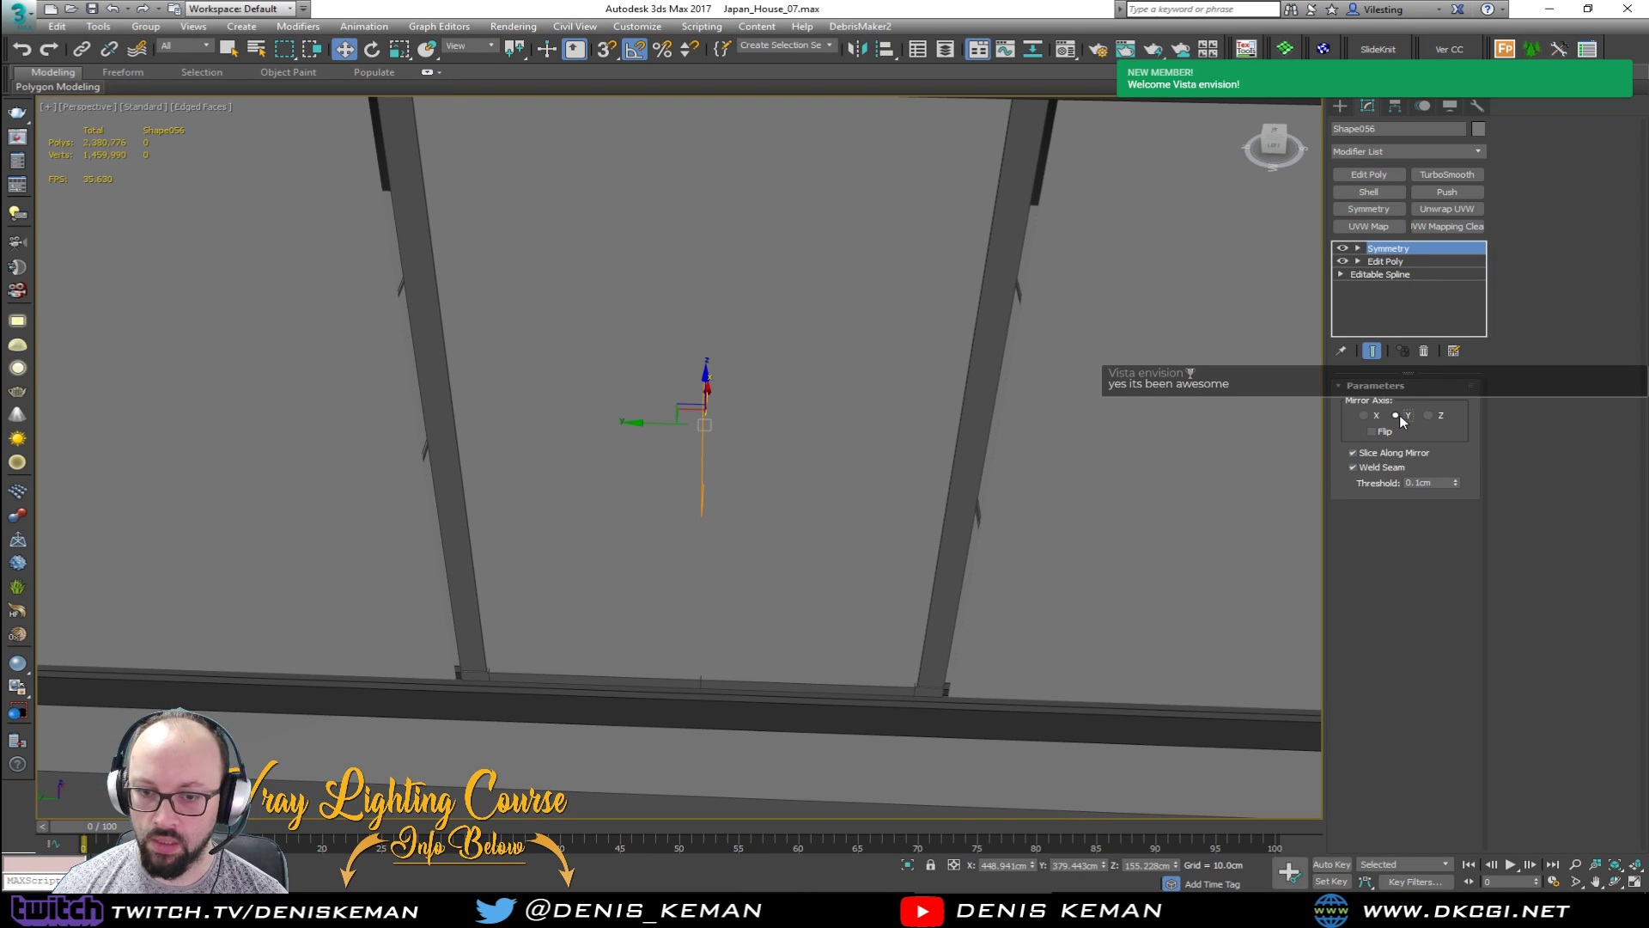
{"action": "left_click", "coordinate": [1381, 433]}
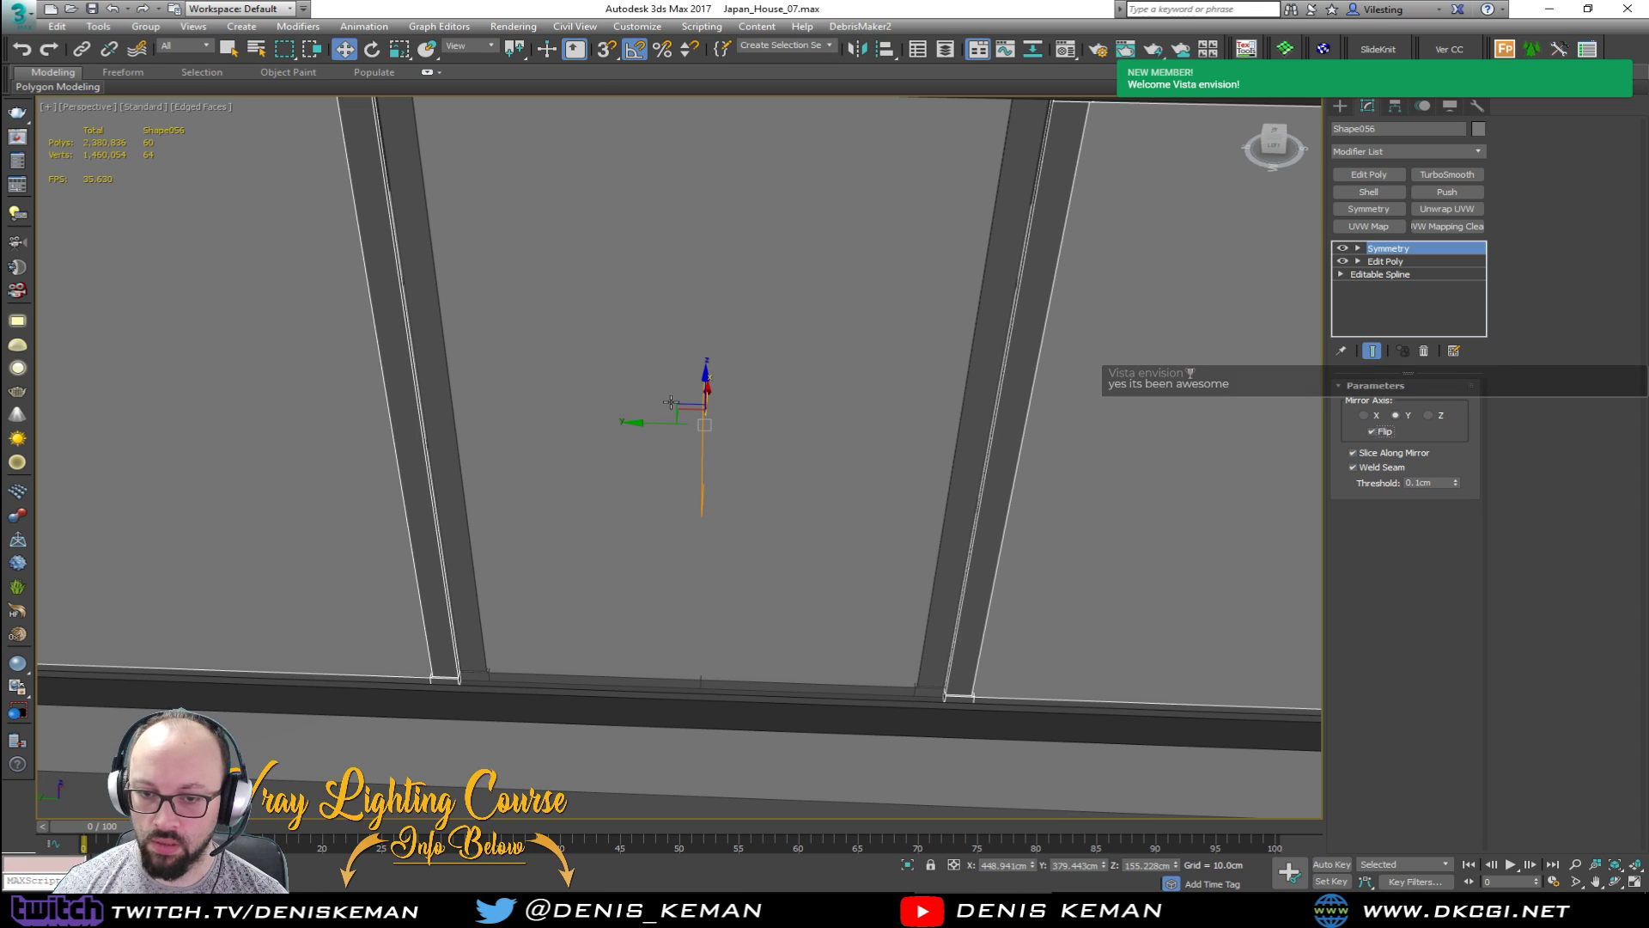
{"action": "scroll", "coordinate": [671, 402], "scroll_direction": "down", "scroll_amount": 2}
{"action": "middle_click_drag", "start_coordinate": [671, 402], "coordinate": [711, 546]}
{"action": "scroll", "coordinate": [713, 550], "scroll_direction": "down", "scroll_amount": 2}
{"action": "left_click", "coordinate": [745, 225]}
{"action": "scroll", "coordinate": [662, 668], "scroll_direction": "up", "scroll_amount": 4}
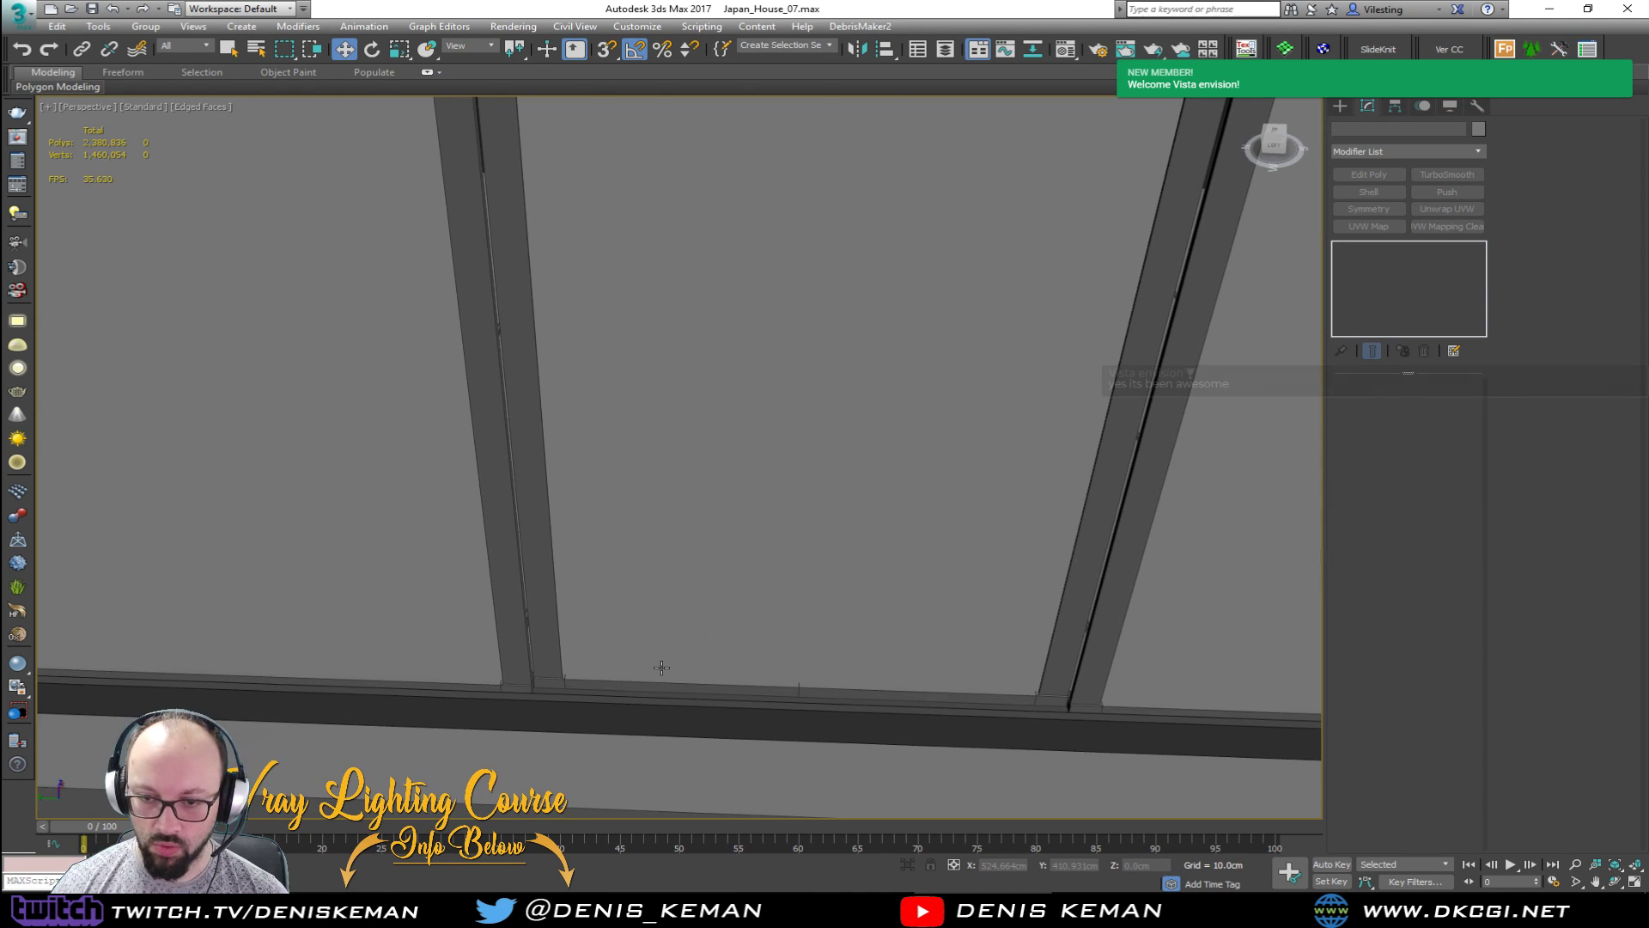
Step: Compare the middle sash frame and its glass pane in shaded, edged and wireframe display
{"action": "key", "text": "F4"}
{"action": "middle_click_drag", "start_coordinate": [544, 534], "coordinate": [562, 556]}
{"action": "left_click", "coordinate": [561, 562]}
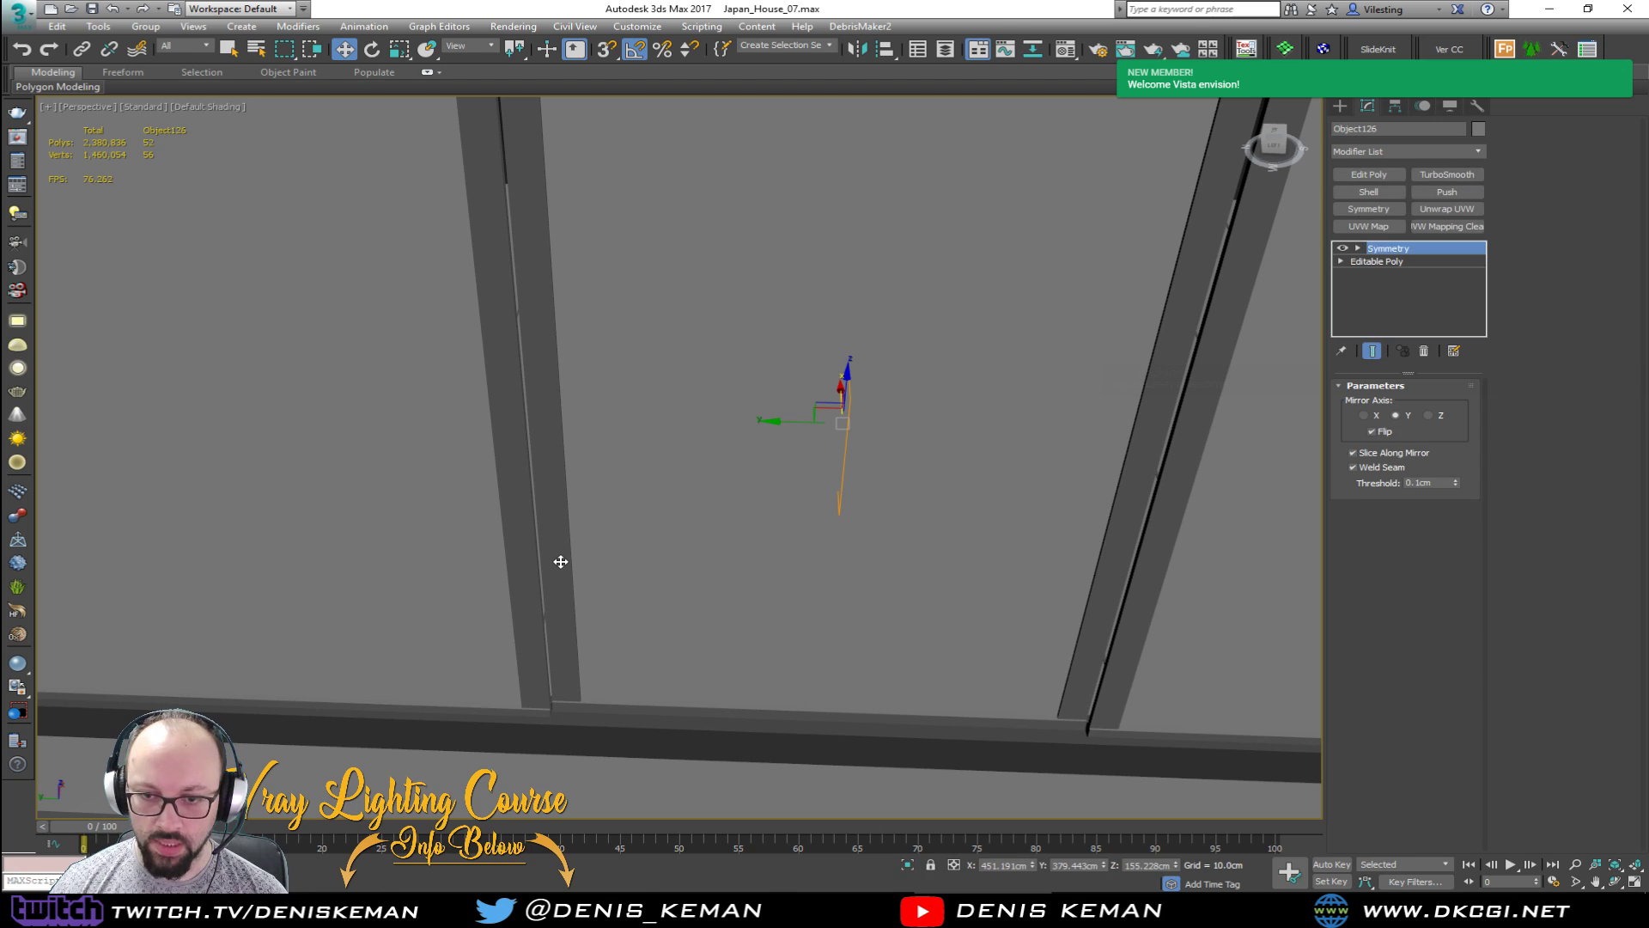
{"action": "key", "text": "F4"}
{"action": "left_click", "coordinate": [717, 571], "text": "ctrl"}
{"action": "key", "text": "r"}
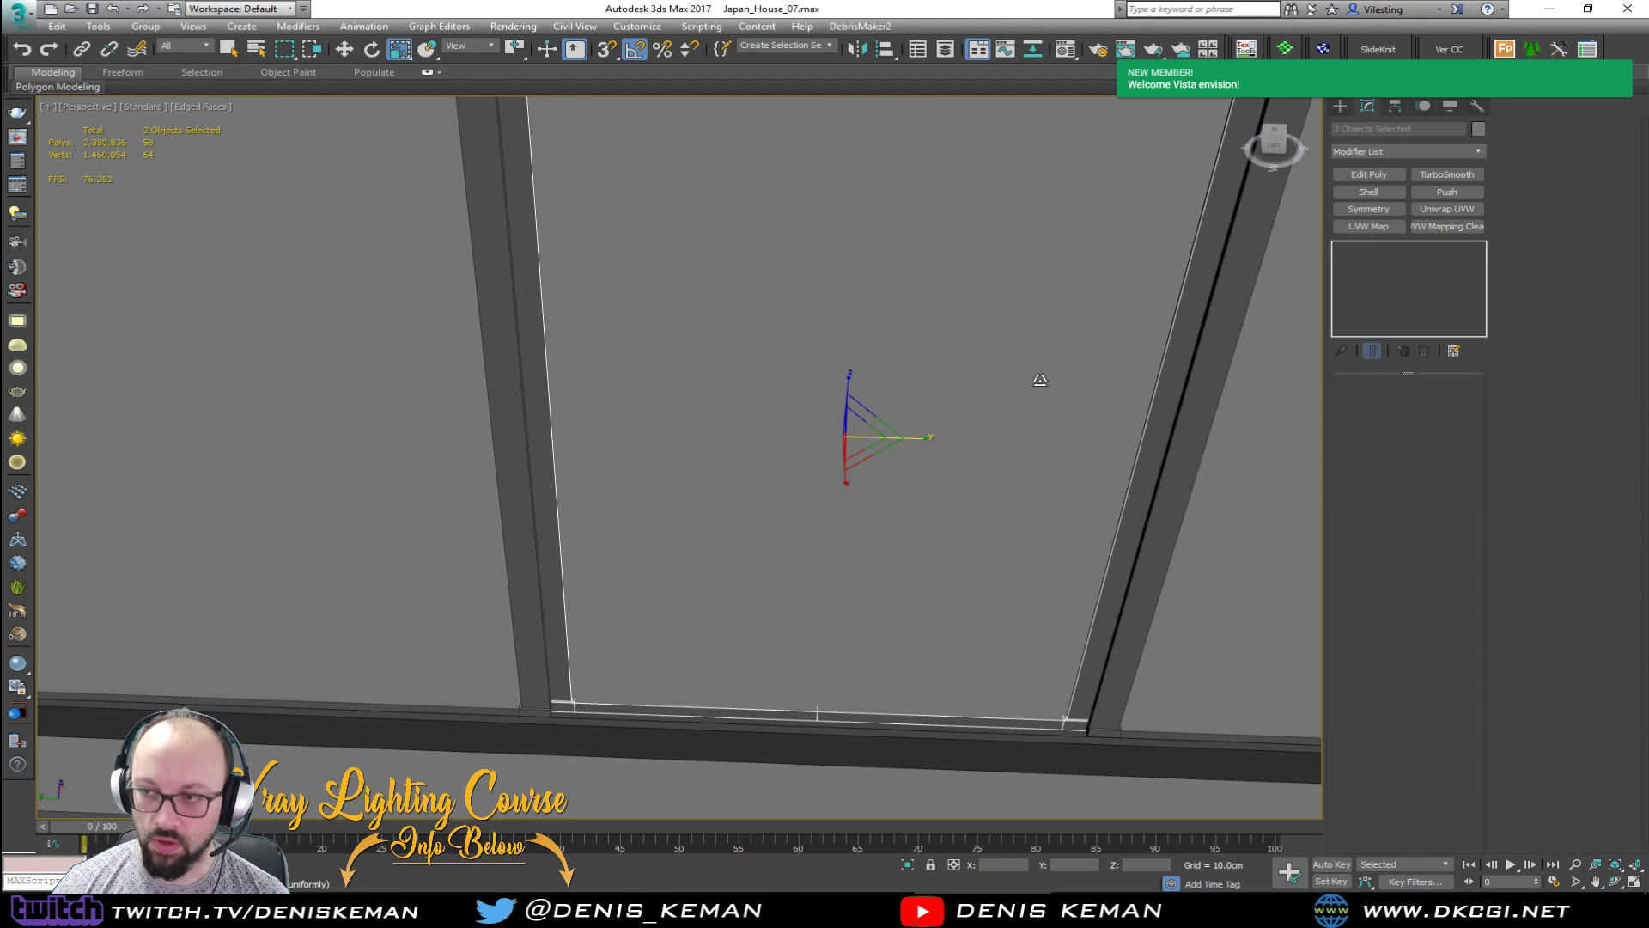
{"action": "key", "text": "F3"}
{"action": "left_click", "coordinate": [905, 342]}
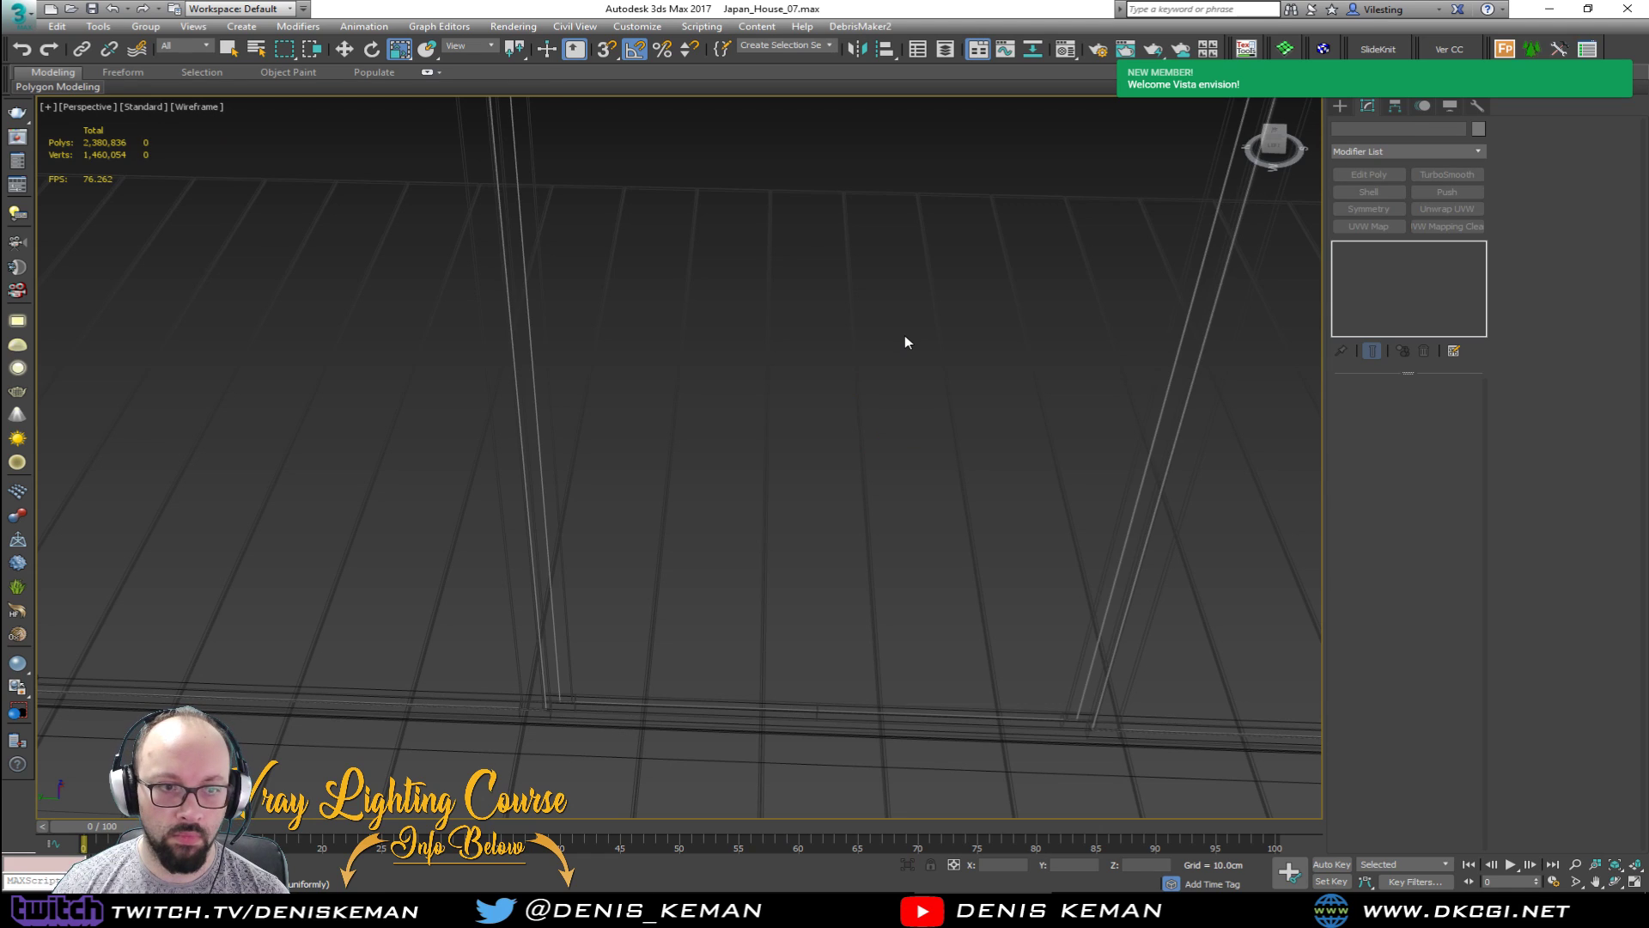
{"action": "key", "text": "F3"}
{"action": "scroll", "coordinate": [771, 442], "scroll_direction": "down", "scroll_amount": 4}
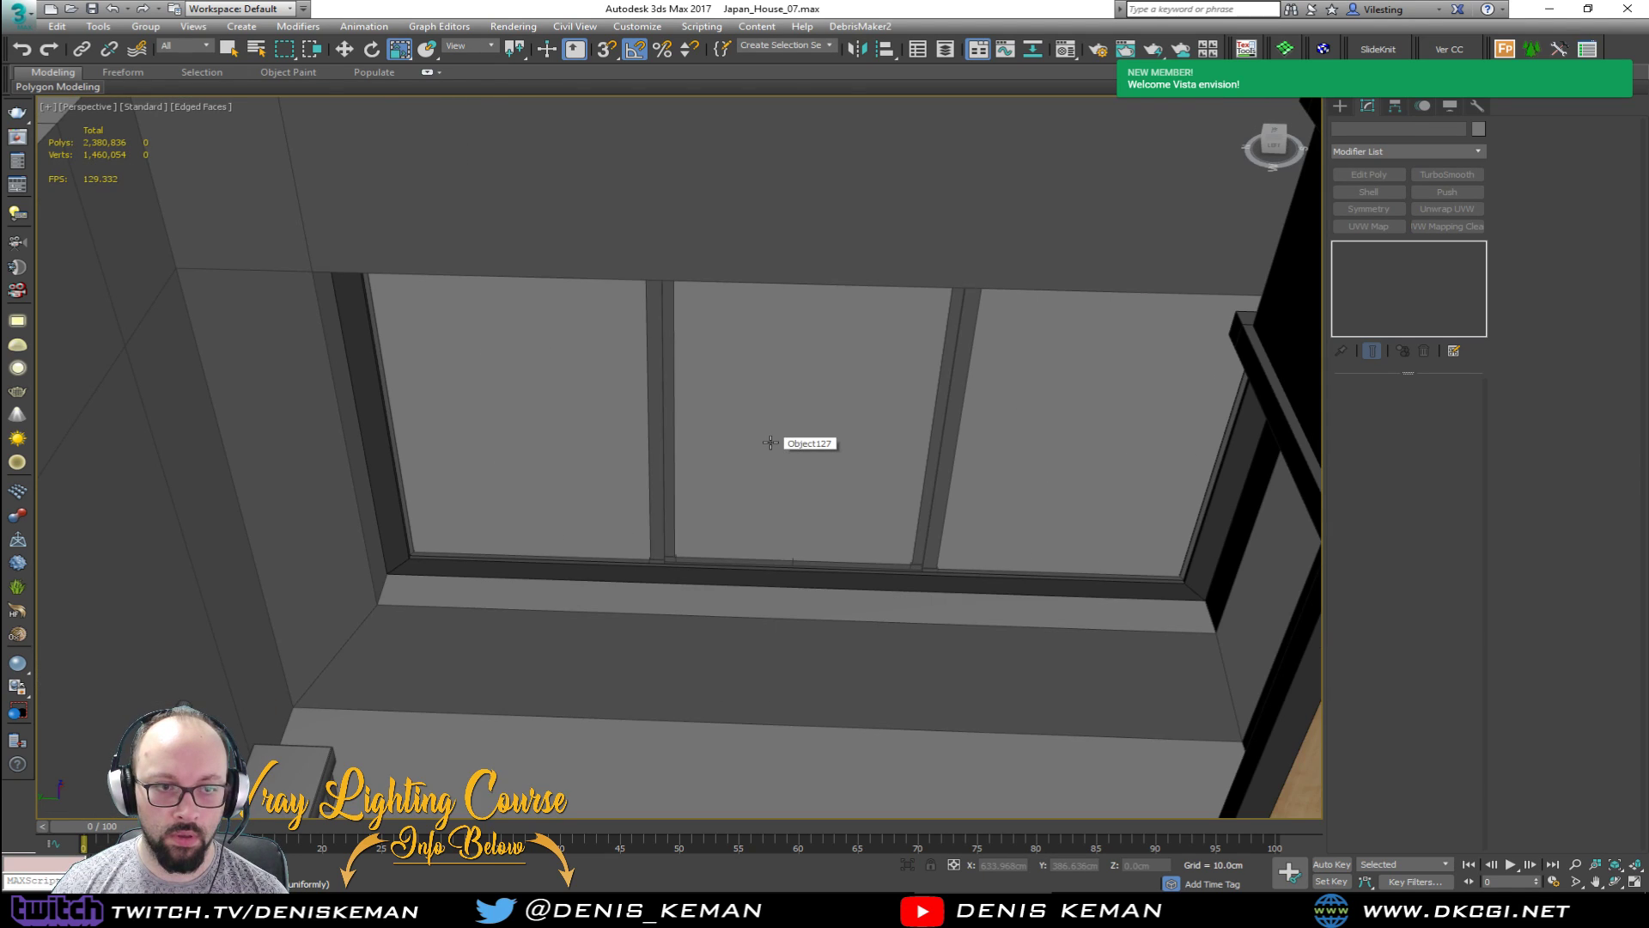
Step: Examine the overlaps between the sashes and the window frame from both sides of the wall
{"action": "middle_click_drag", "start_coordinate": [772, 442], "coordinate": [983, 433], "text": "alt"}
{"action": "scroll", "coordinate": [696, 551], "scroll_direction": "up", "scroll_amount": 8}
{"action": "scroll", "coordinate": [697, 552], "scroll_direction": "down", "scroll_amount": 6}
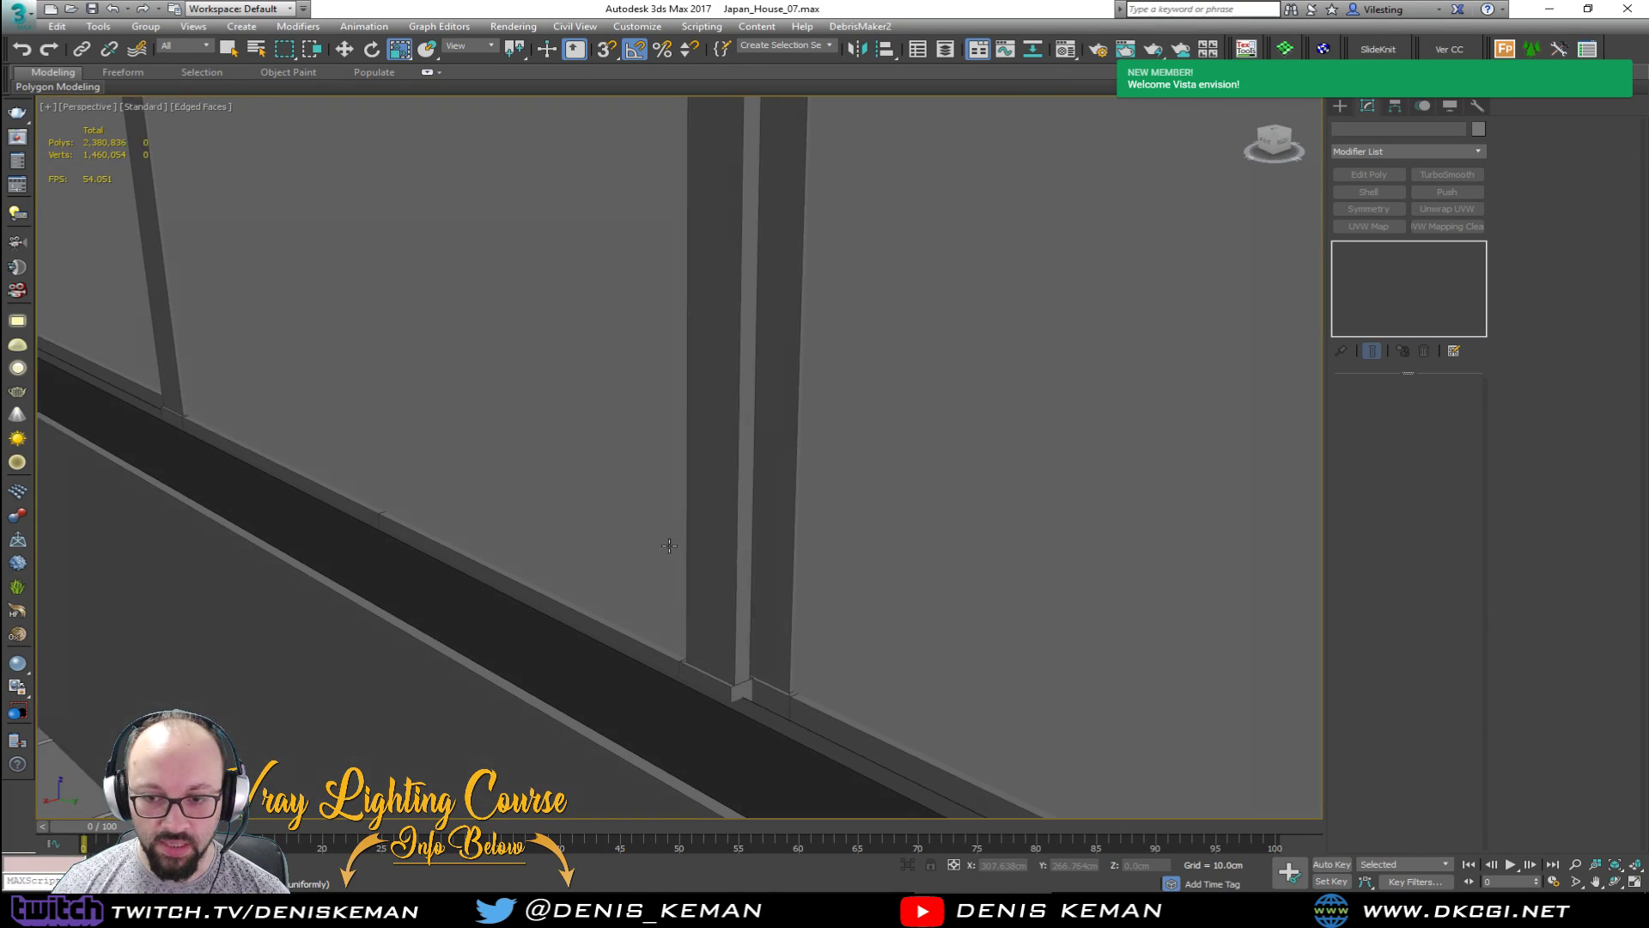
{"action": "scroll", "coordinate": [791, 625], "scroll_direction": "up", "scroll_amount": 3}
{"action": "scroll", "coordinate": [786, 592], "scroll_direction": "down", "scroll_amount": 5}
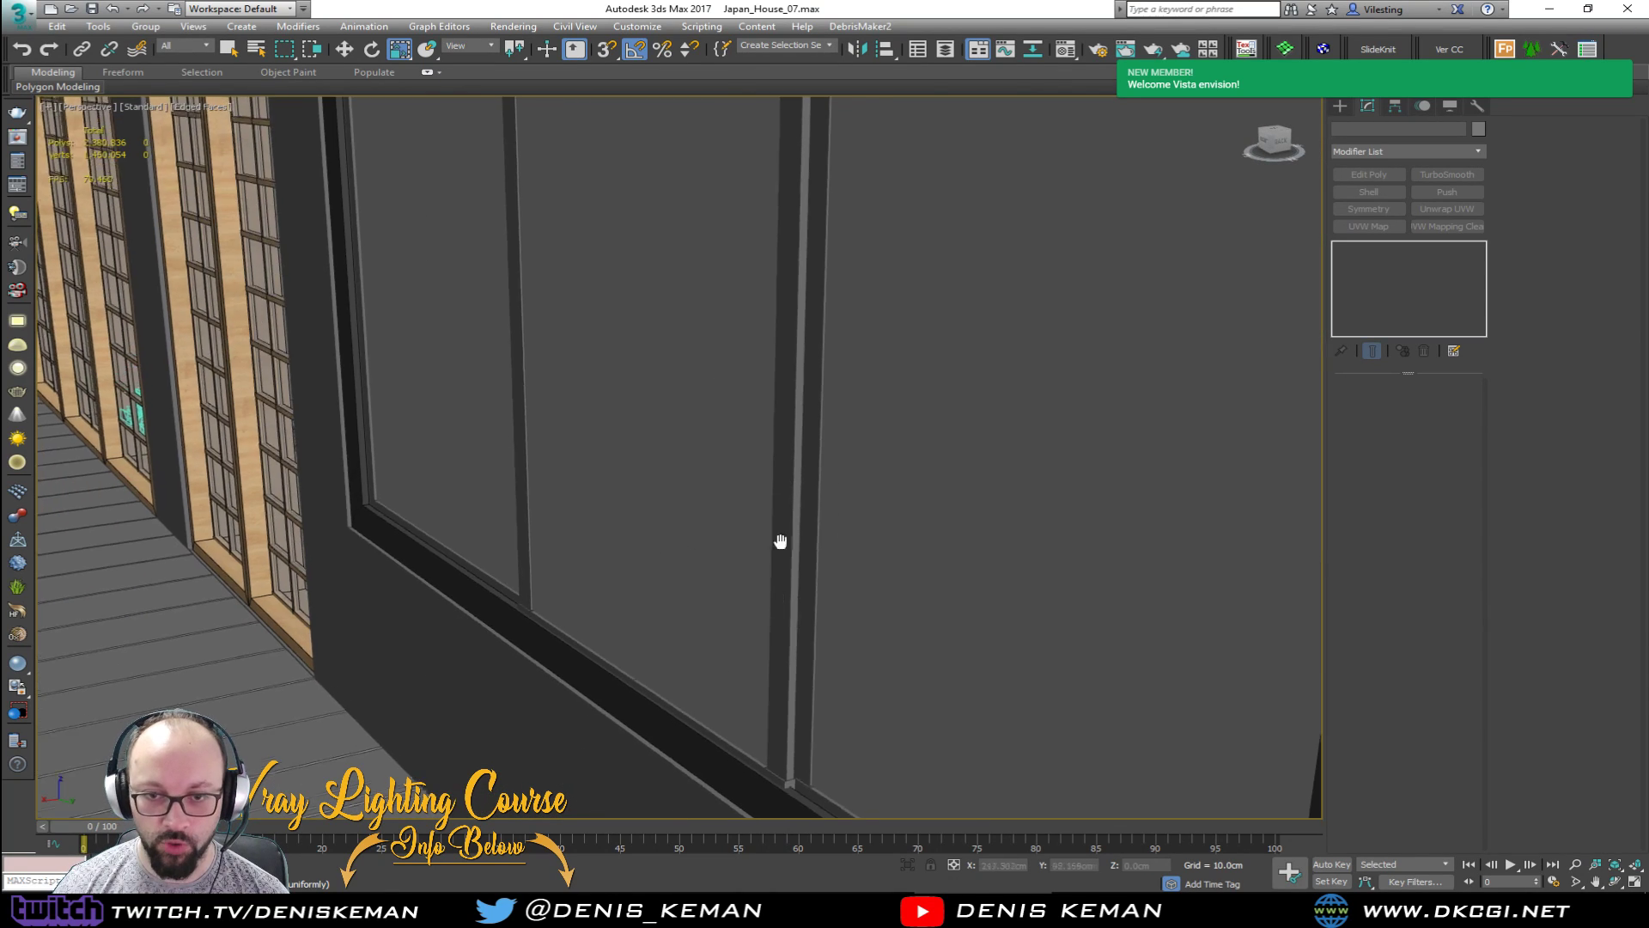
{"action": "scroll", "coordinate": [740, 580], "scroll_direction": "up", "scroll_amount": 6}
{"action": "scroll", "coordinate": [739, 580], "scroll_direction": "down", "scroll_amount": 5}
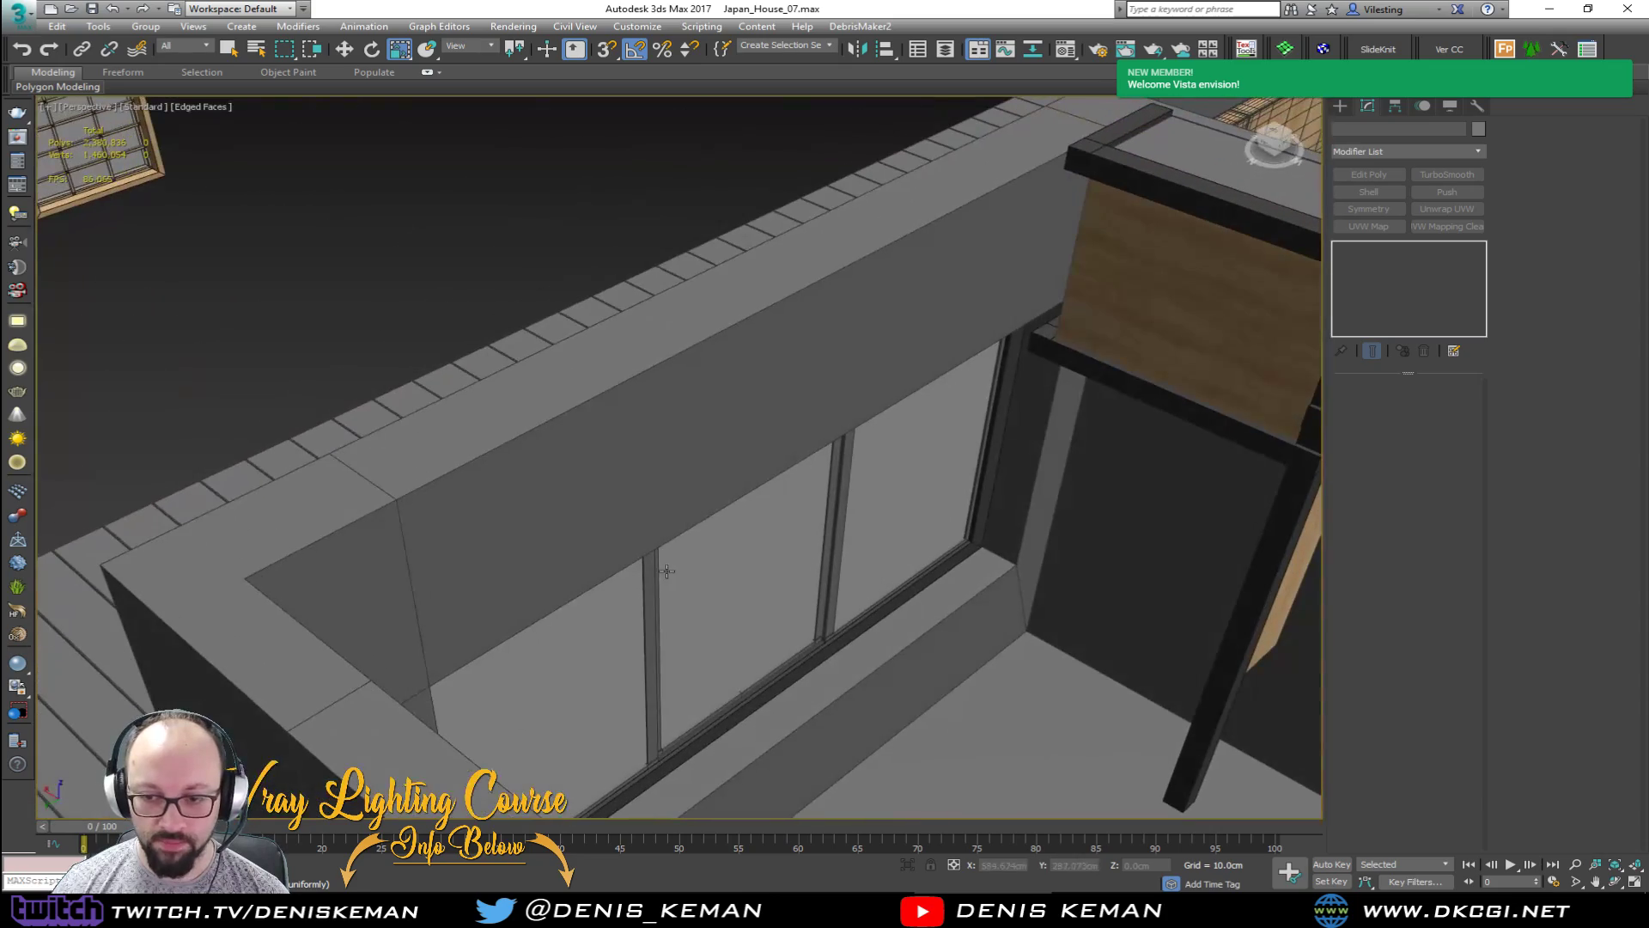
{"action": "scroll", "coordinate": [596, 456], "scroll_direction": "up", "scroll_amount": 6}
{"action": "scroll", "coordinate": [556, 434], "scroll_direction": "down", "scroll_amount": 1}
{"action": "scroll", "coordinate": [672, 486], "scroll_direction": "down", "scroll_amount": 3}
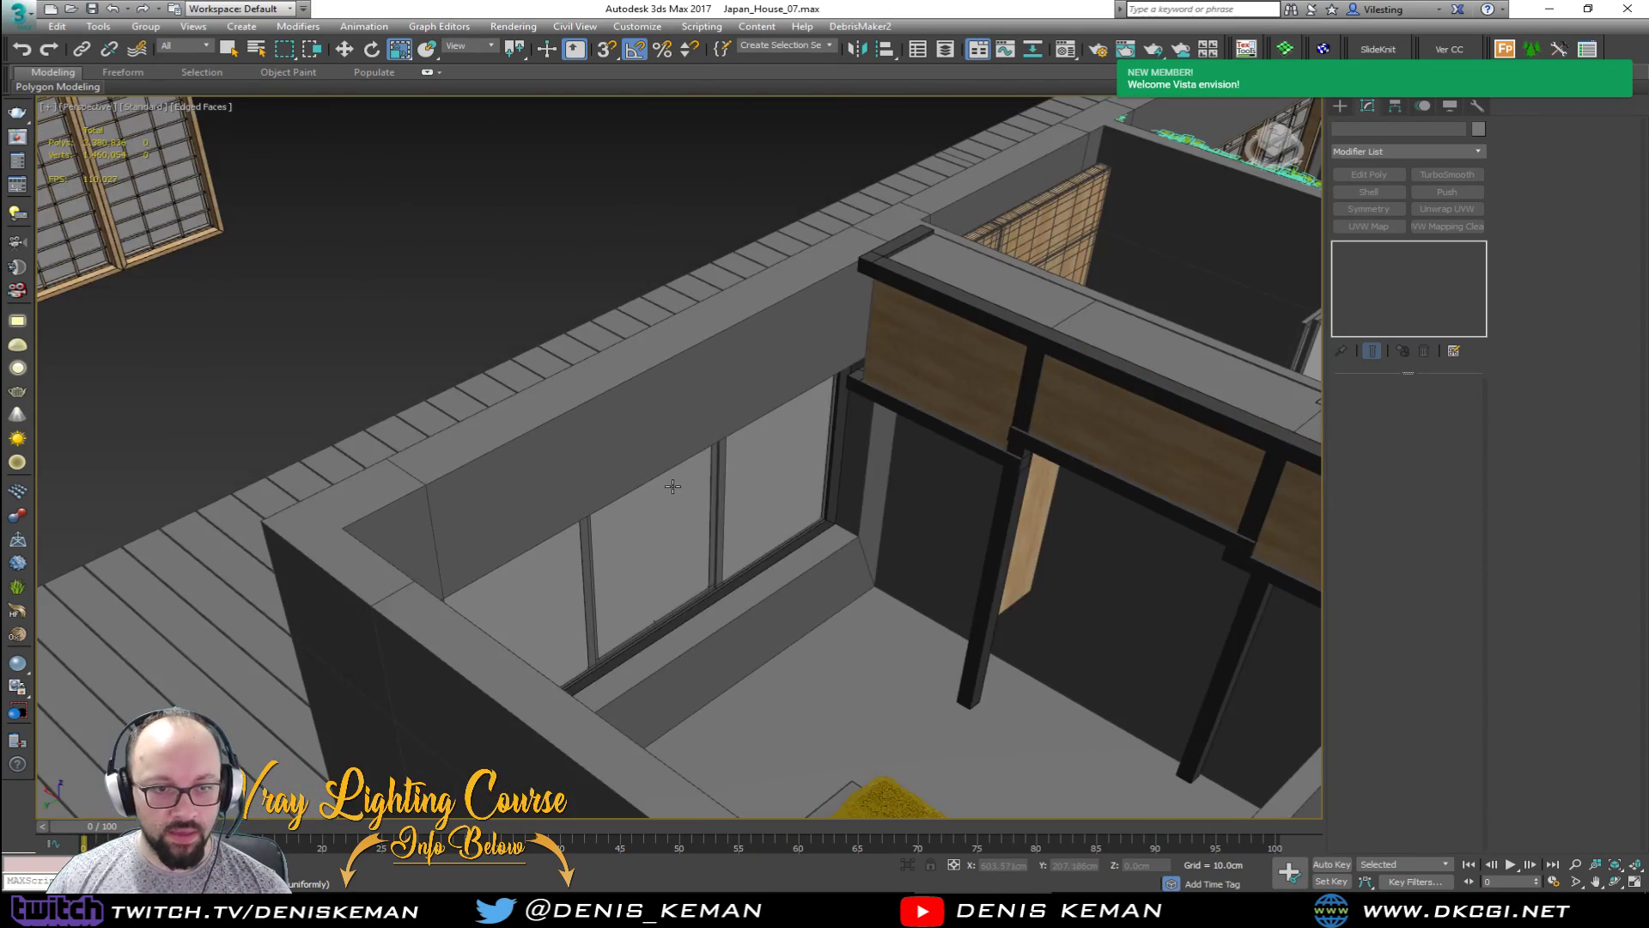
{"action": "left_click_drag", "start_coordinate": [419, 281], "coordinate": [421, 285]}
{"action": "middle_click_drag", "start_coordinate": [697, 469], "coordinate": [667, 431], "text": "alt"}
{"action": "scroll", "coordinate": [542, 441], "scroll_direction": "down", "scroll_amount": 2}
{"action": "scroll", "coordinate": [507, 464], "scroll_direction": "up", "scroll_amount": 8}
{"action": "scroll", "coordinate": [584, 490], "scroll_direction": "down", "scroll_amount": 3}
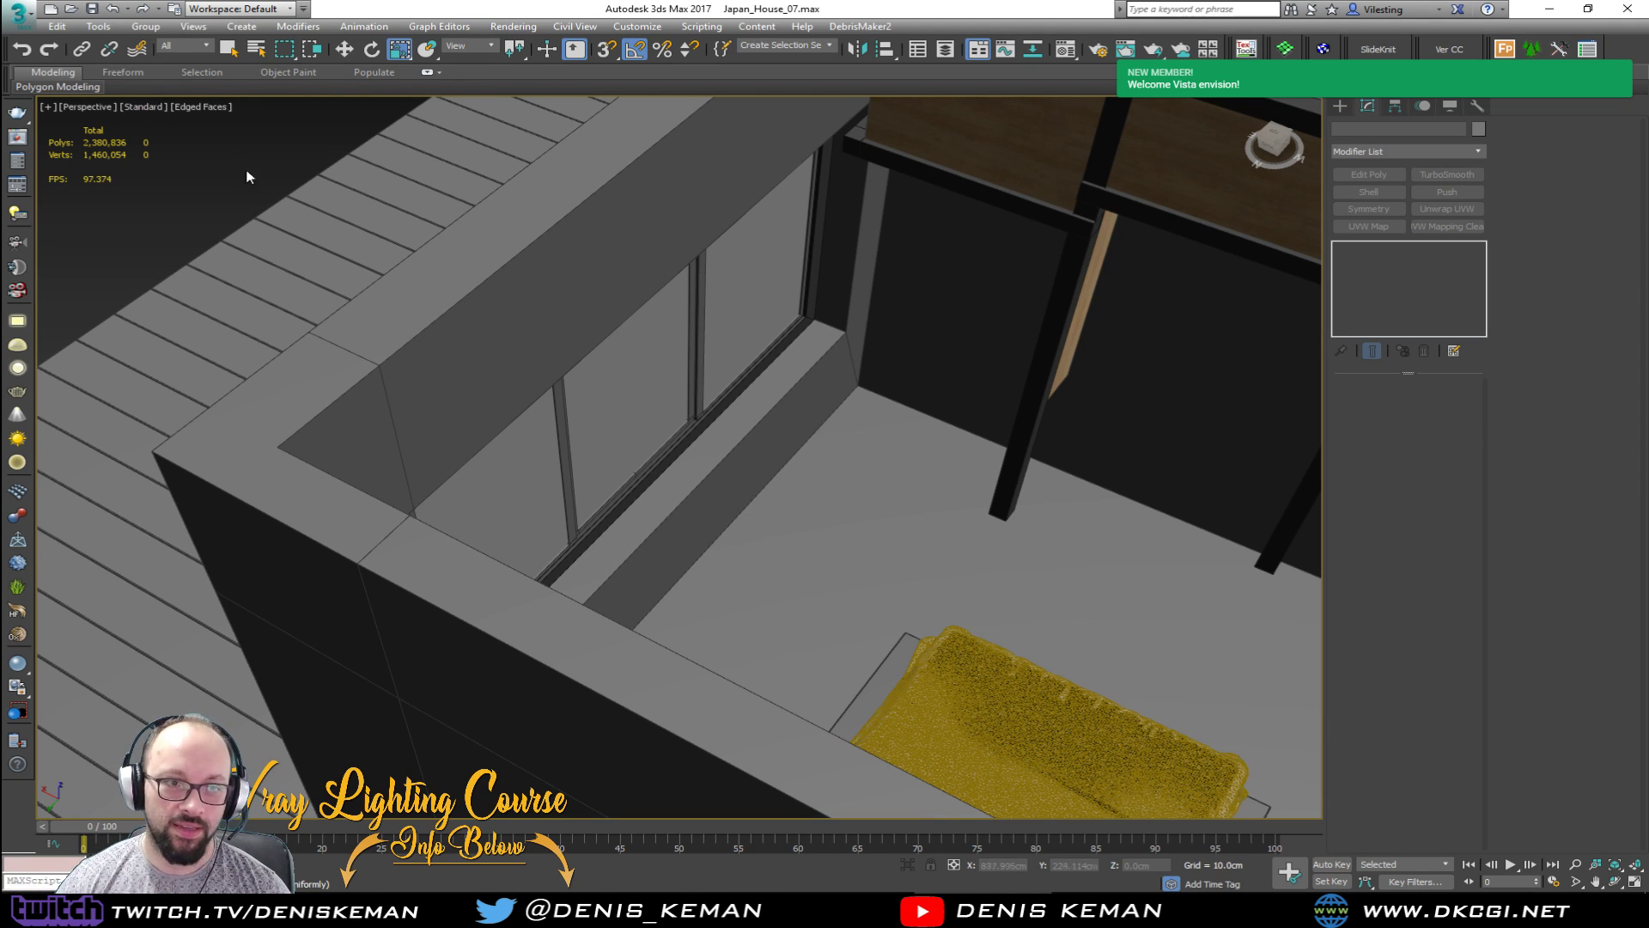
{"action": "scroll", "coordinate": [649, 407], "scroll_direction": "up", "scroll_amount": 4}
{"action": "scroll", "coordinate": [706, 357], "scroll_direction": "down", "scroll_amount": 4}
{"action": "middle_click_drag", "start_coordinate": [707, 358], "coordinate": [515, 283], "text": "alt"}
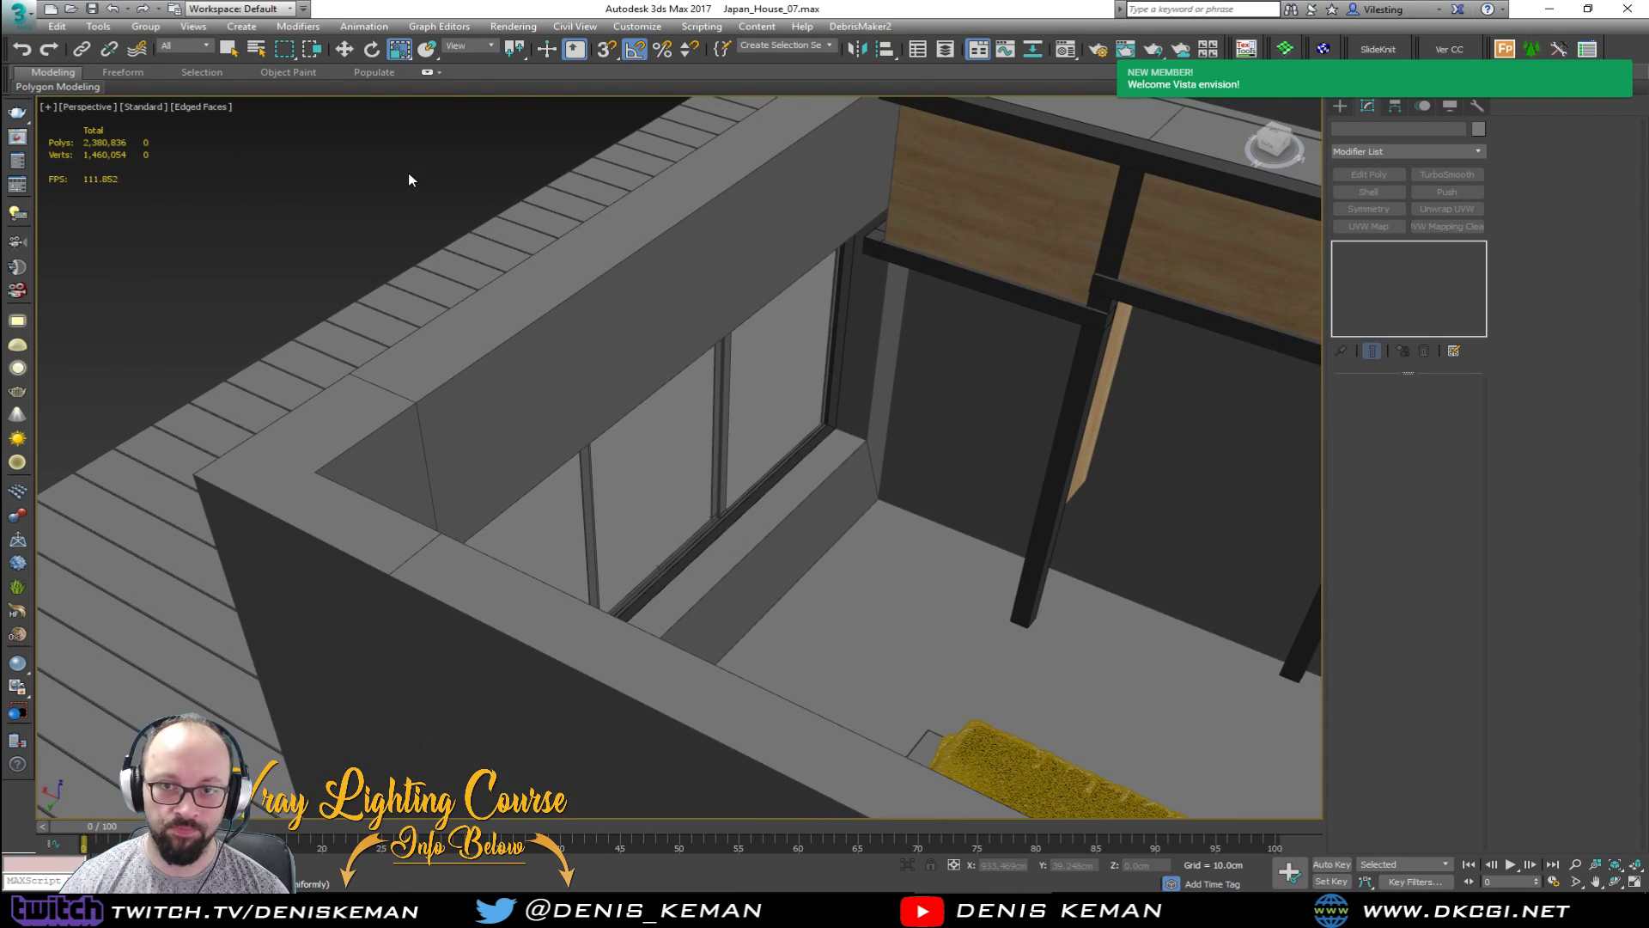
{"action": "middle_click_drag", "start_coordinate": [409, 180], "coordinate": [523, 384], "text": "alt"}
{"action": "left_click", "coordinate": [472, 545]}
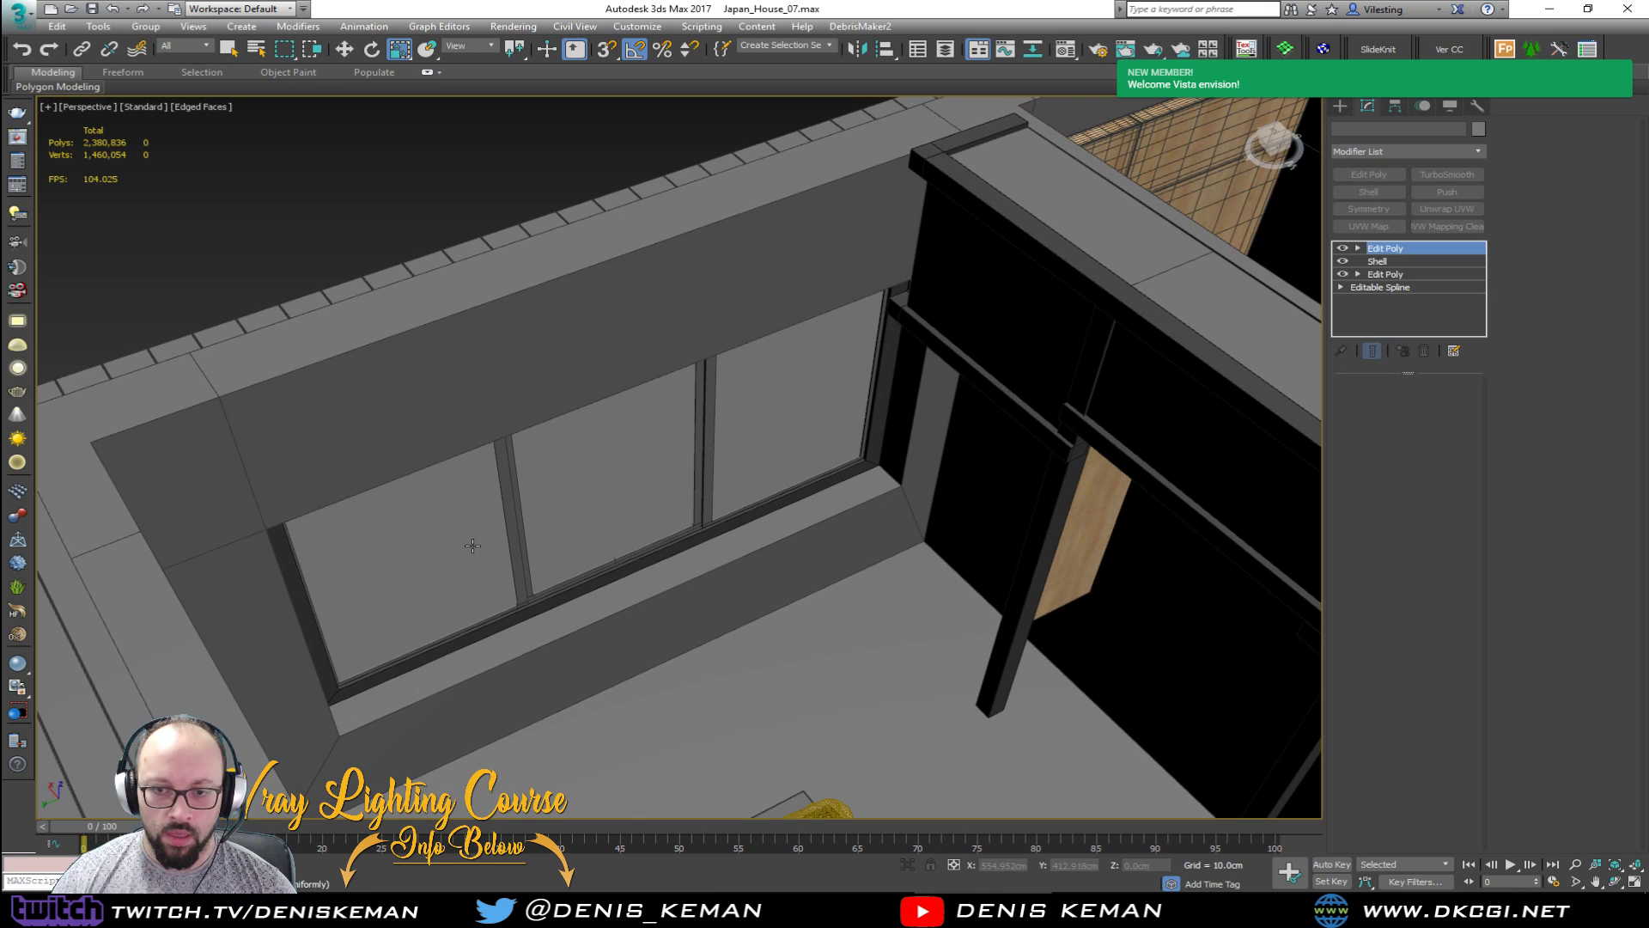
{"action": "left_click", "coordinate": [440, 152]}
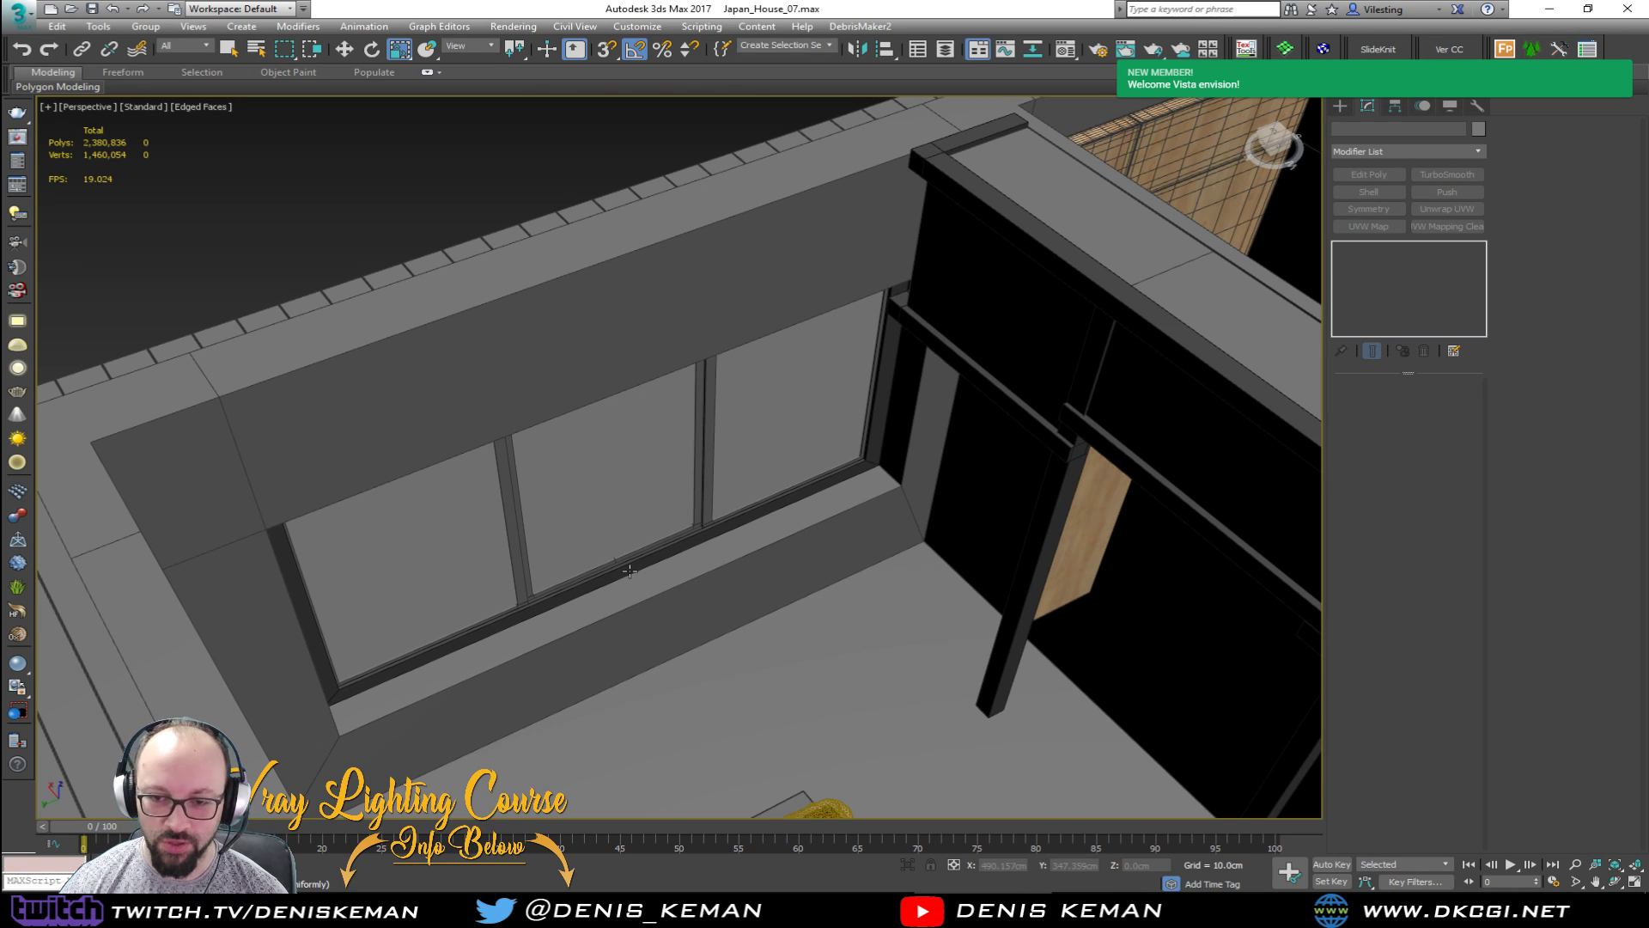
{"action": "scroll", "coordinate": [640, 553], "scroll_direction": "down", "scroll_amount": 5}
{"action": "middle_click_drag", "start_coordinate": [640, 554], "coordinate": [410, 311], "text": "alt"}
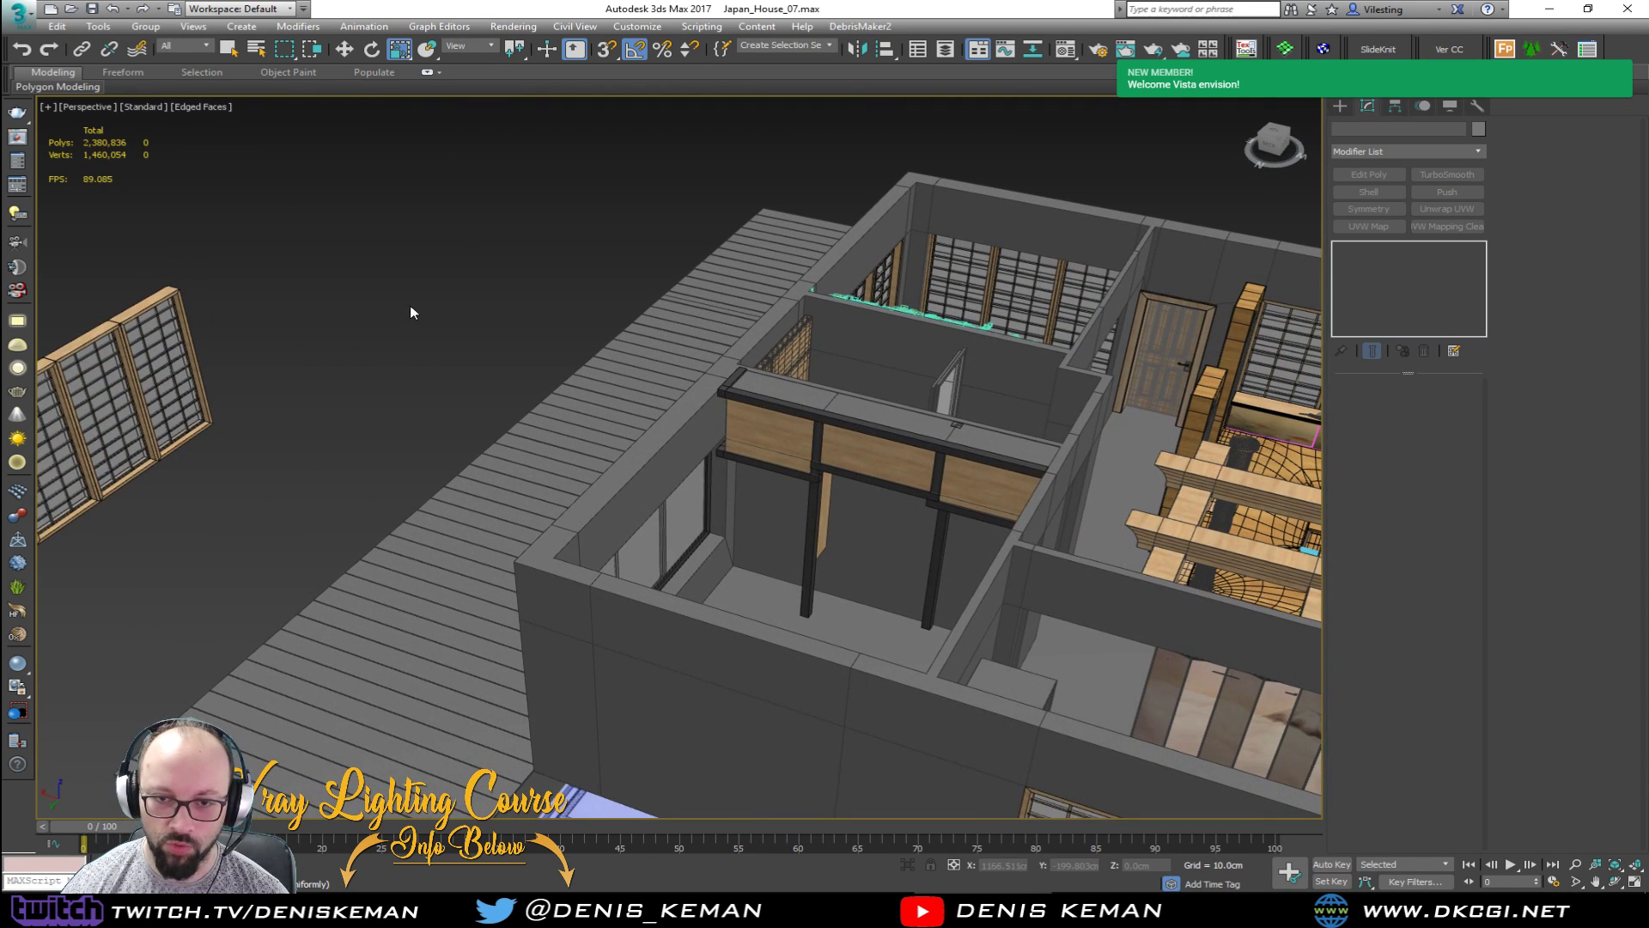
{"action": "scroll", "coordinate": [675, 573], "scroll_direction": "up", "scroll_amount": 10}
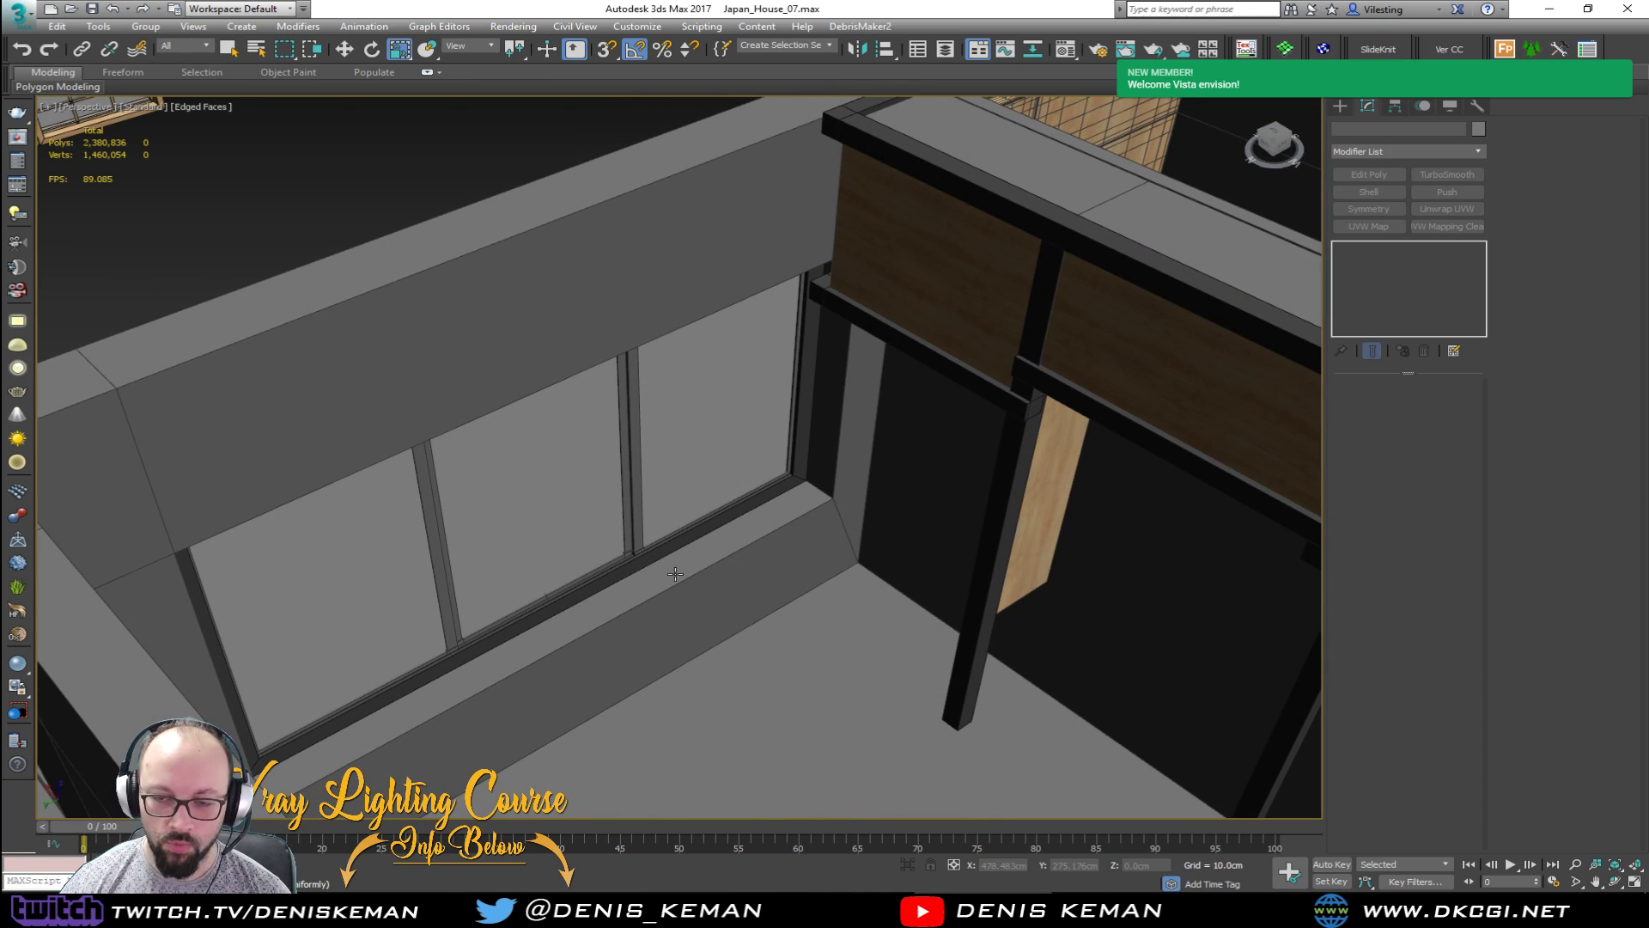
Step: Add an Edit Poly modifier to the middle sash frame and remove the centre seam edges across its top and bottom rails
{"action": "scroll", "coordinate": [611, 525], "scroll_direction": "down", "scroll_amount": 4}
{"action": "middle_click_drag", "start_coordinate": [611, 525], "coordinate": [528, 523], "text": "alt"}
{"action": "scroll", "coordinate": [569, 533], "scroll_direction": "up", "scroll_amount": 6}
{"action": "left_click", "coordinate": [612, 519]}
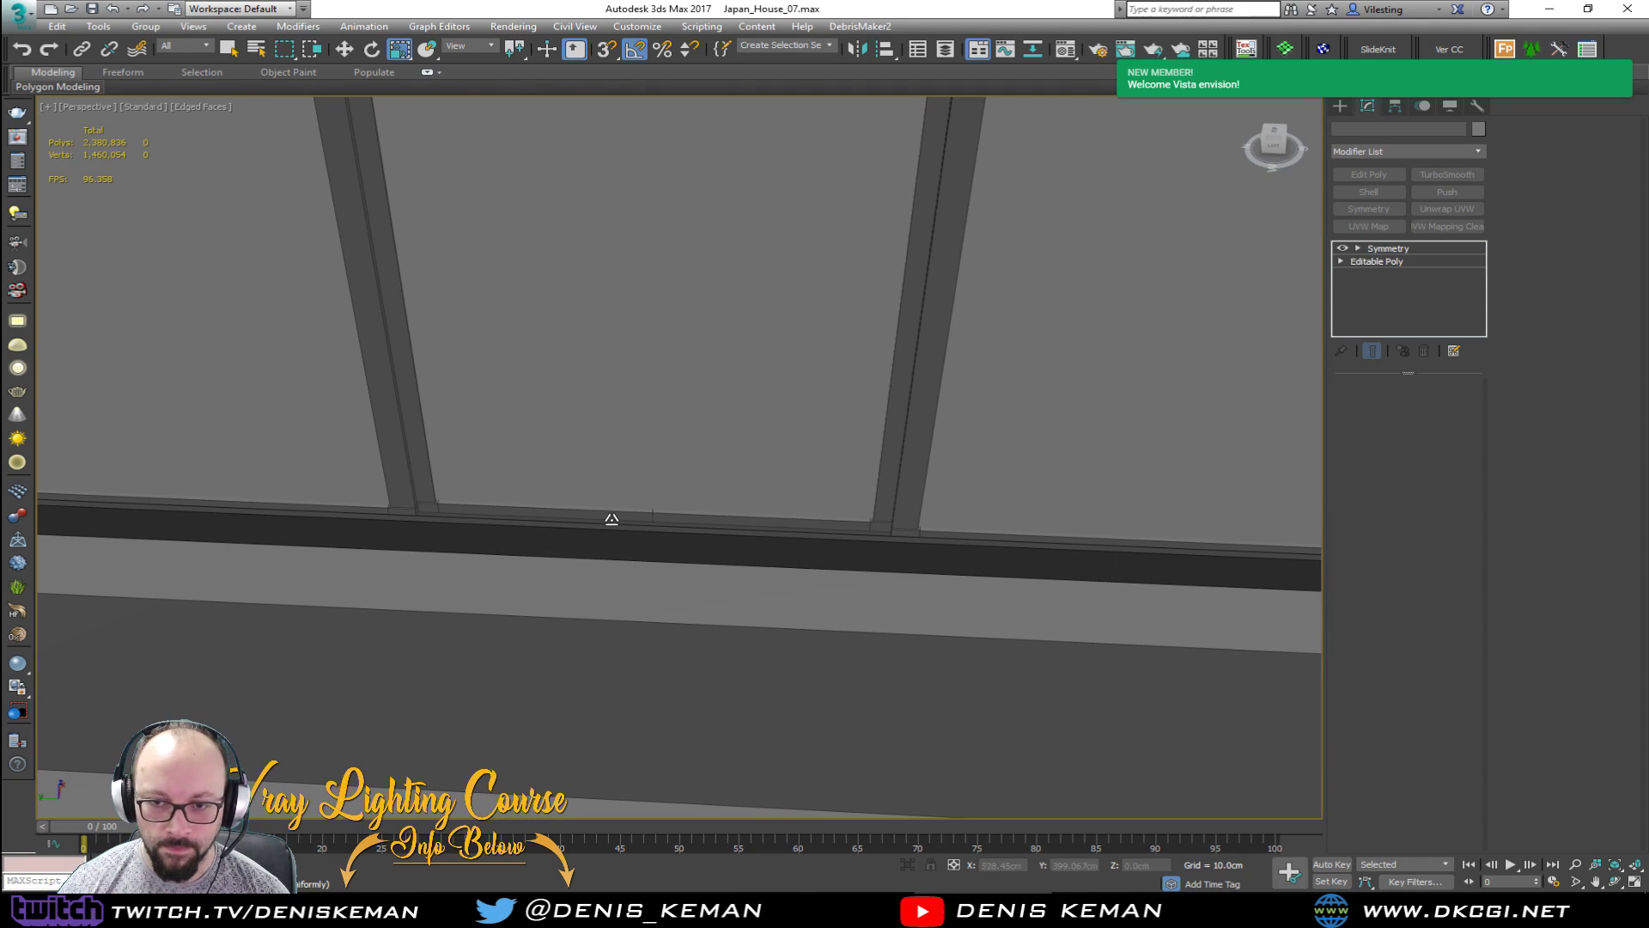
{"action": "scroll", "coordinate": [618, 518], "scroll_direction": "up", "scroll_amount": 2}
{"action": "left_click", "coordinate": [1368, 175]}
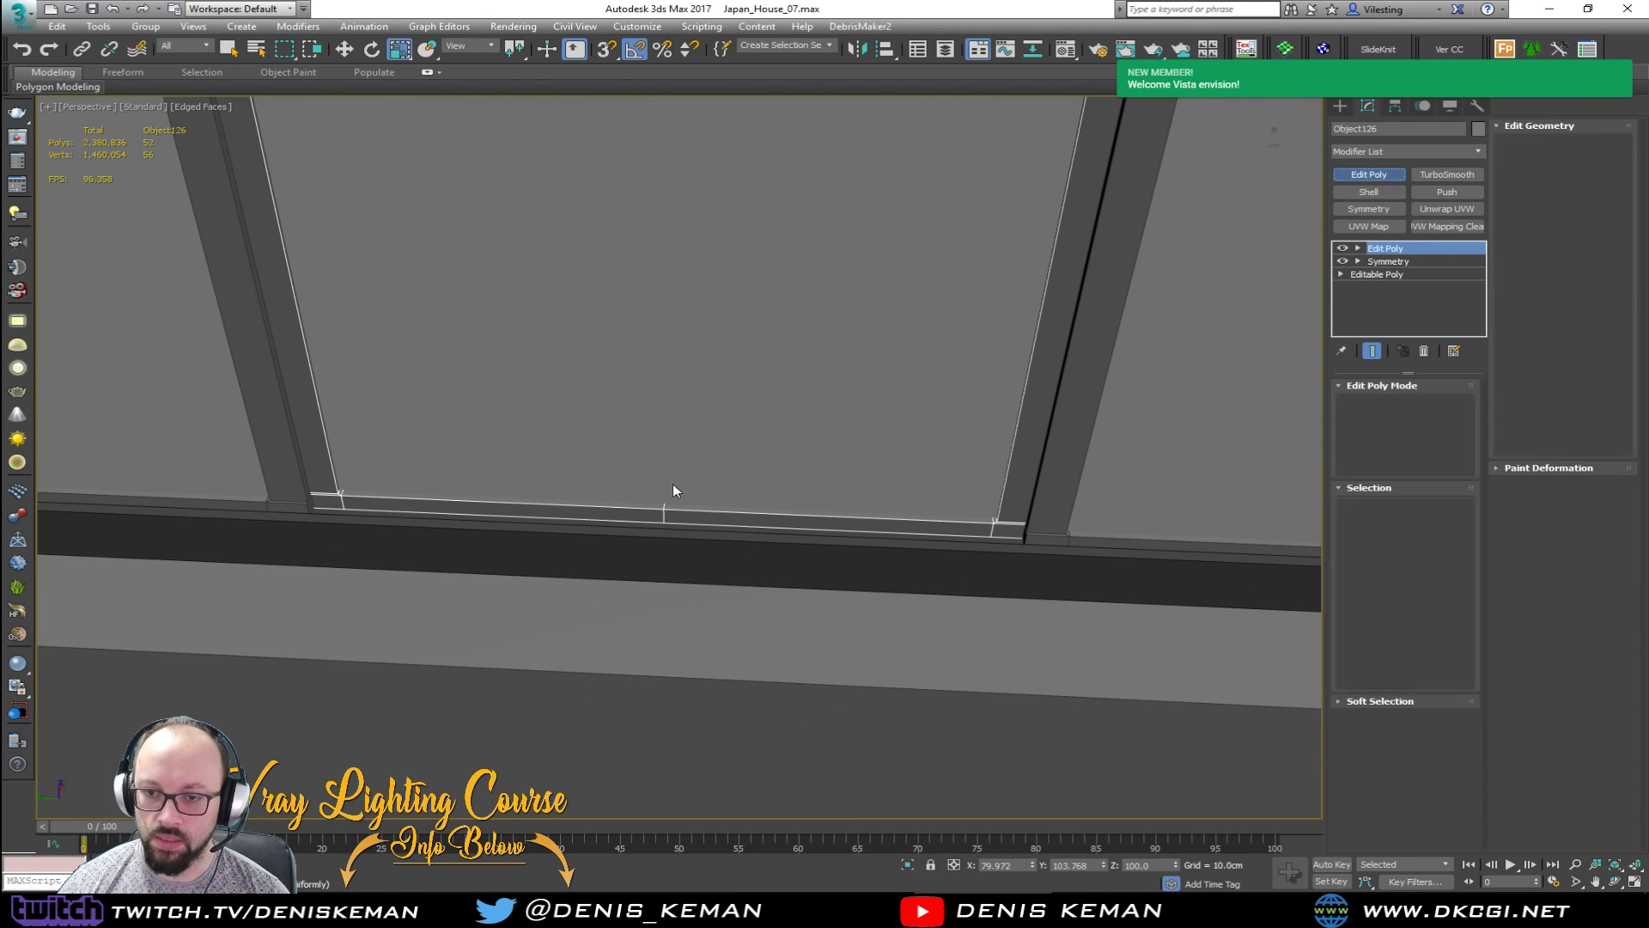
{"action": "key", "text": "2"}
{"action": "middle_click_drag", "start_coordinate": [628, 382], "coordinate": [629, 678]}
{"action": "scroll", "coordinate": [631, 675], "scroll_direction": "down", "scroll_amount": 4}
{"action": "key", "text": "F3"}
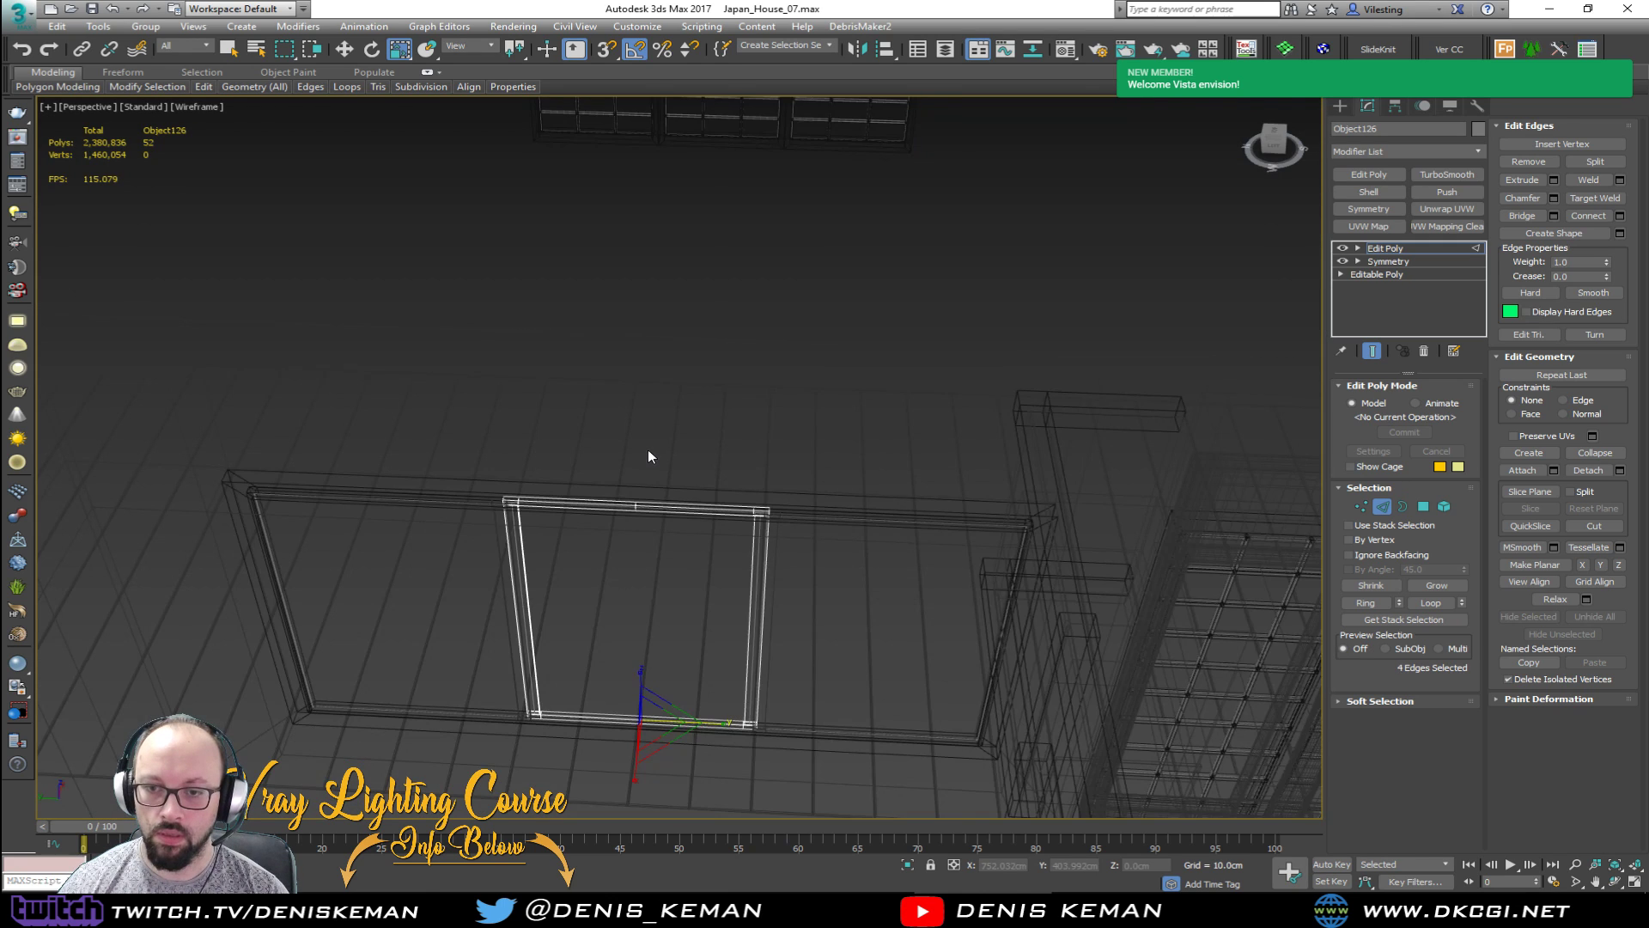
{"action": "scroll", "coordinate": [646, 506], "scroll_direction": "up", "scroll_amount": 4}
{"action": "scroll", "coordinate": [605, 504], "scroll_direction": "up", "scroll_amount": 2}
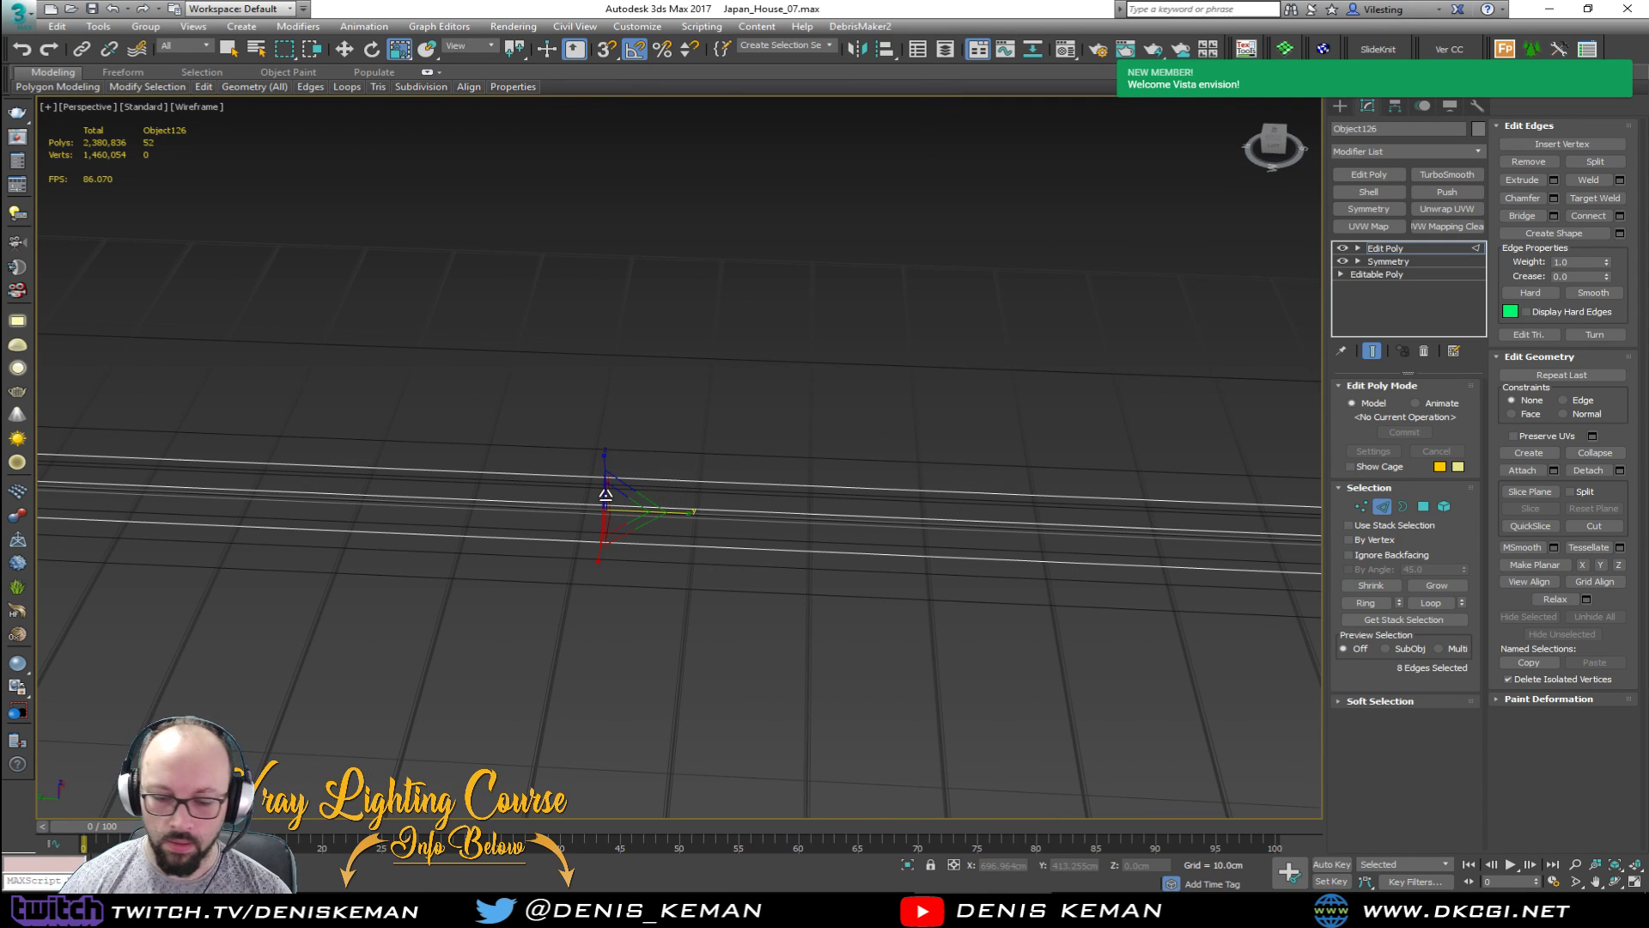
{"action": "key", "text": "ctrl+BackSpace"}
{"action": "scroll", "coordinate": [605, 491], "scroll_direction": "down", "scroll_amount": 2}
{"action": "key", "text": "F3"}
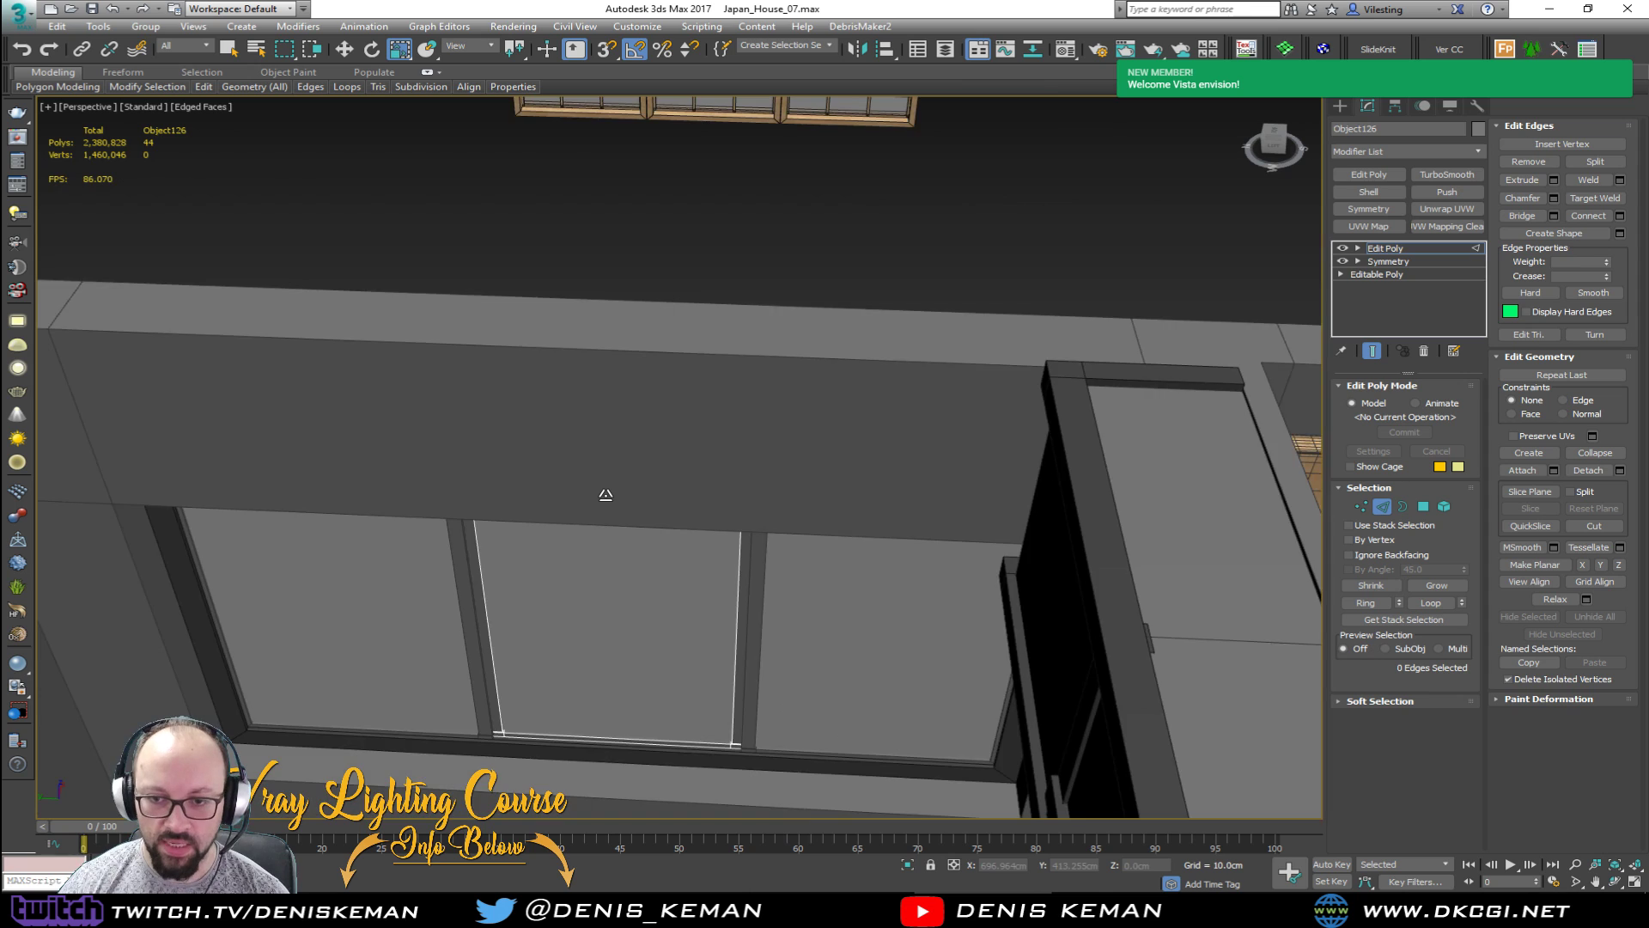
{"action": "scroll", "coordinate": [674, 483], "scroll_direction": "down", "scroll_amount": 3}
{"action": "left_click", "coordinate": [1381, 507]}
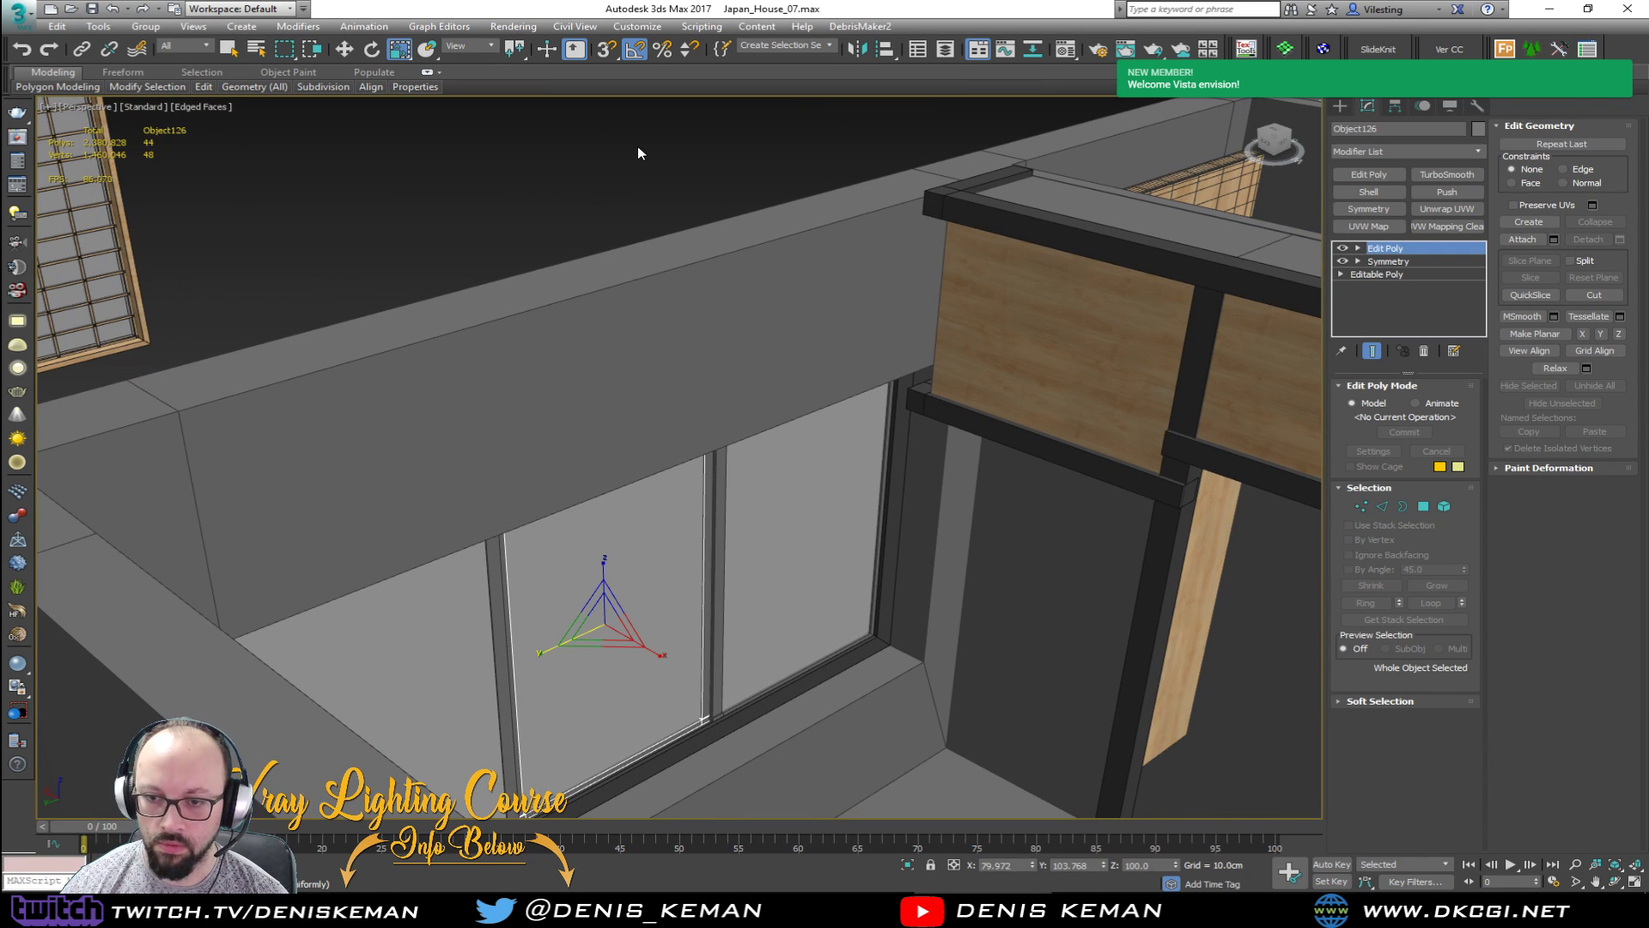
{"action": "left_click", "coordinate": [637, 146]}
Step: Inspect the sliding window from inside the room with the edge display turned off
{"action": "mouse_move", "coordinate": [699, 495]}
{"action": "middle_mouse_down"}
{"action": "mouse_move", "coordinate": [661, 382]}
{"action": "mouse_move", "coordinate": [607, 379]}
{"action": "mouse_move", "coordinate": [634, 489]}
{"action": "middle_mouse_up"}
{"action": "key", "text": "F4"}
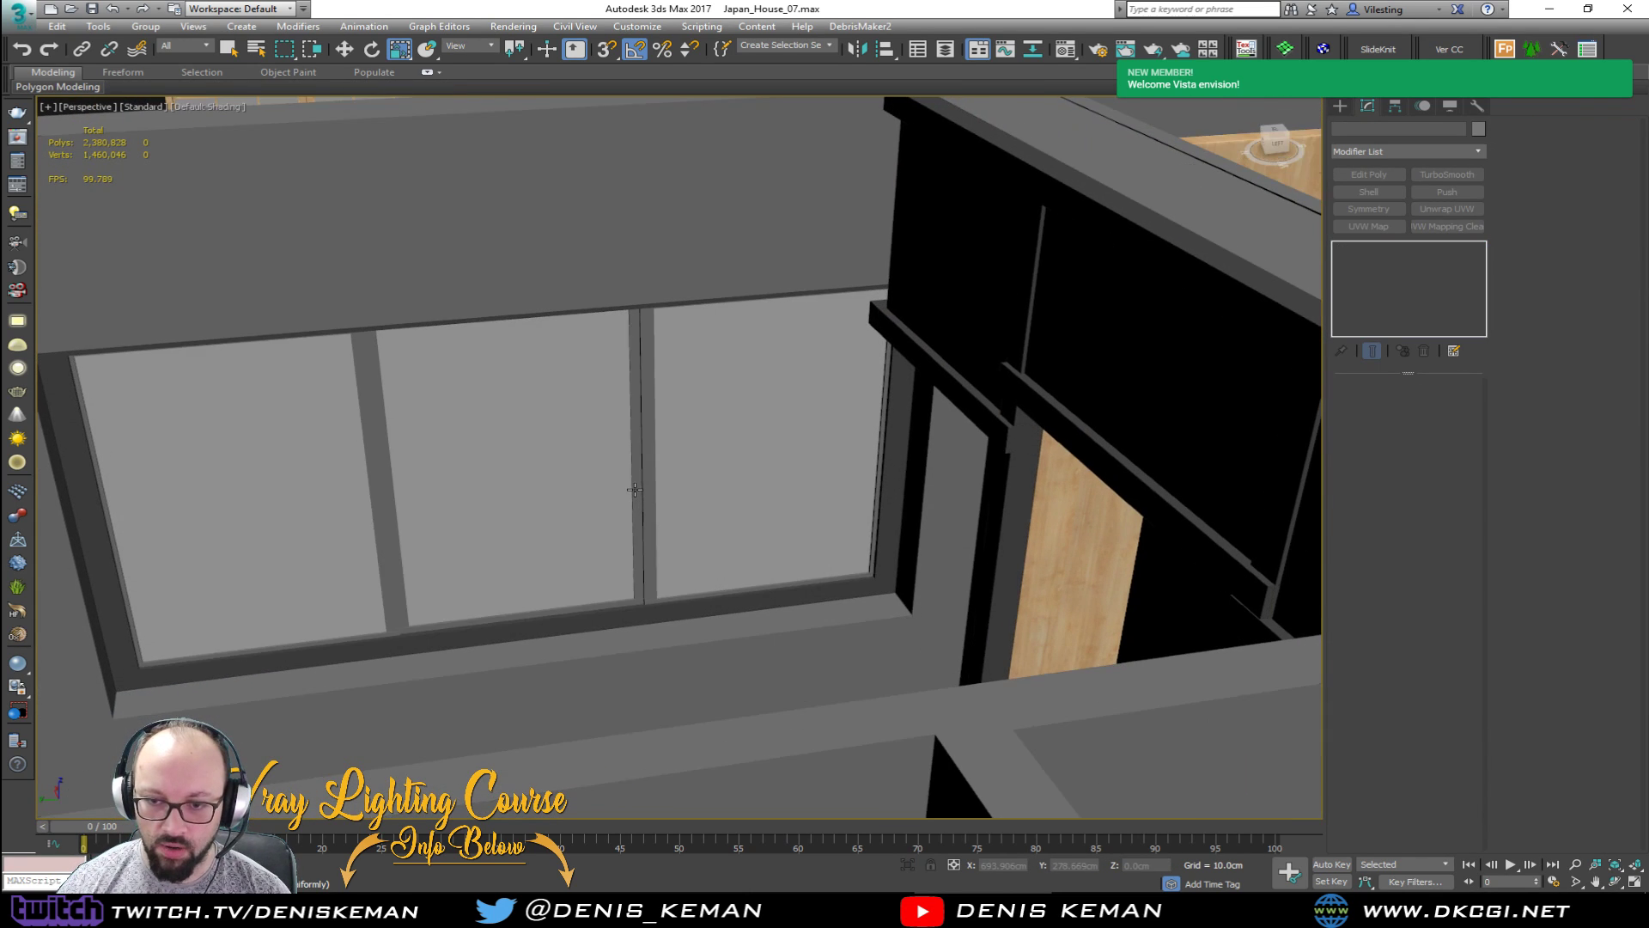
{"action": "scroll", "coordinate": [520, 560], "scroll_direction": "up", "scroll_amount": 2}
{"action": "middle_click_drag", "start_coordinate": [519, 559], "coordinate": [608, 510], "text": "alt"}
{"action": "scroll", "coordinate": [561, 565], "scroll_direction": "up", "scroll_amount": 2}
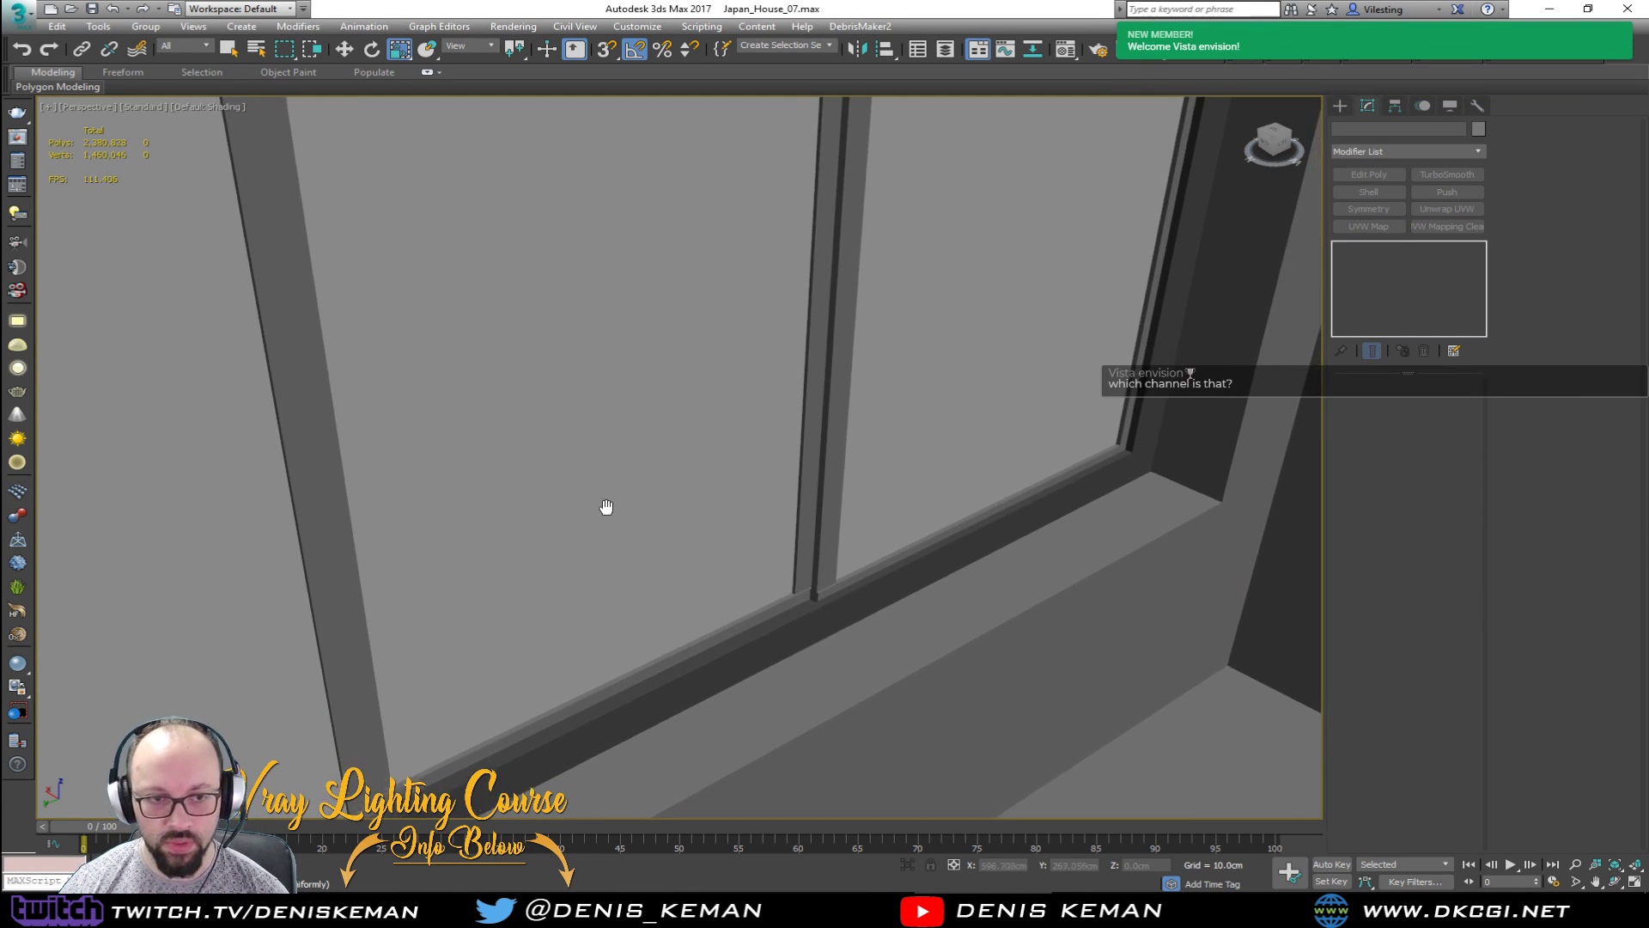
{"action": "scroll", "coordinate": [607, 511], "scroll_direction": "down", "scroll_amount": 4}
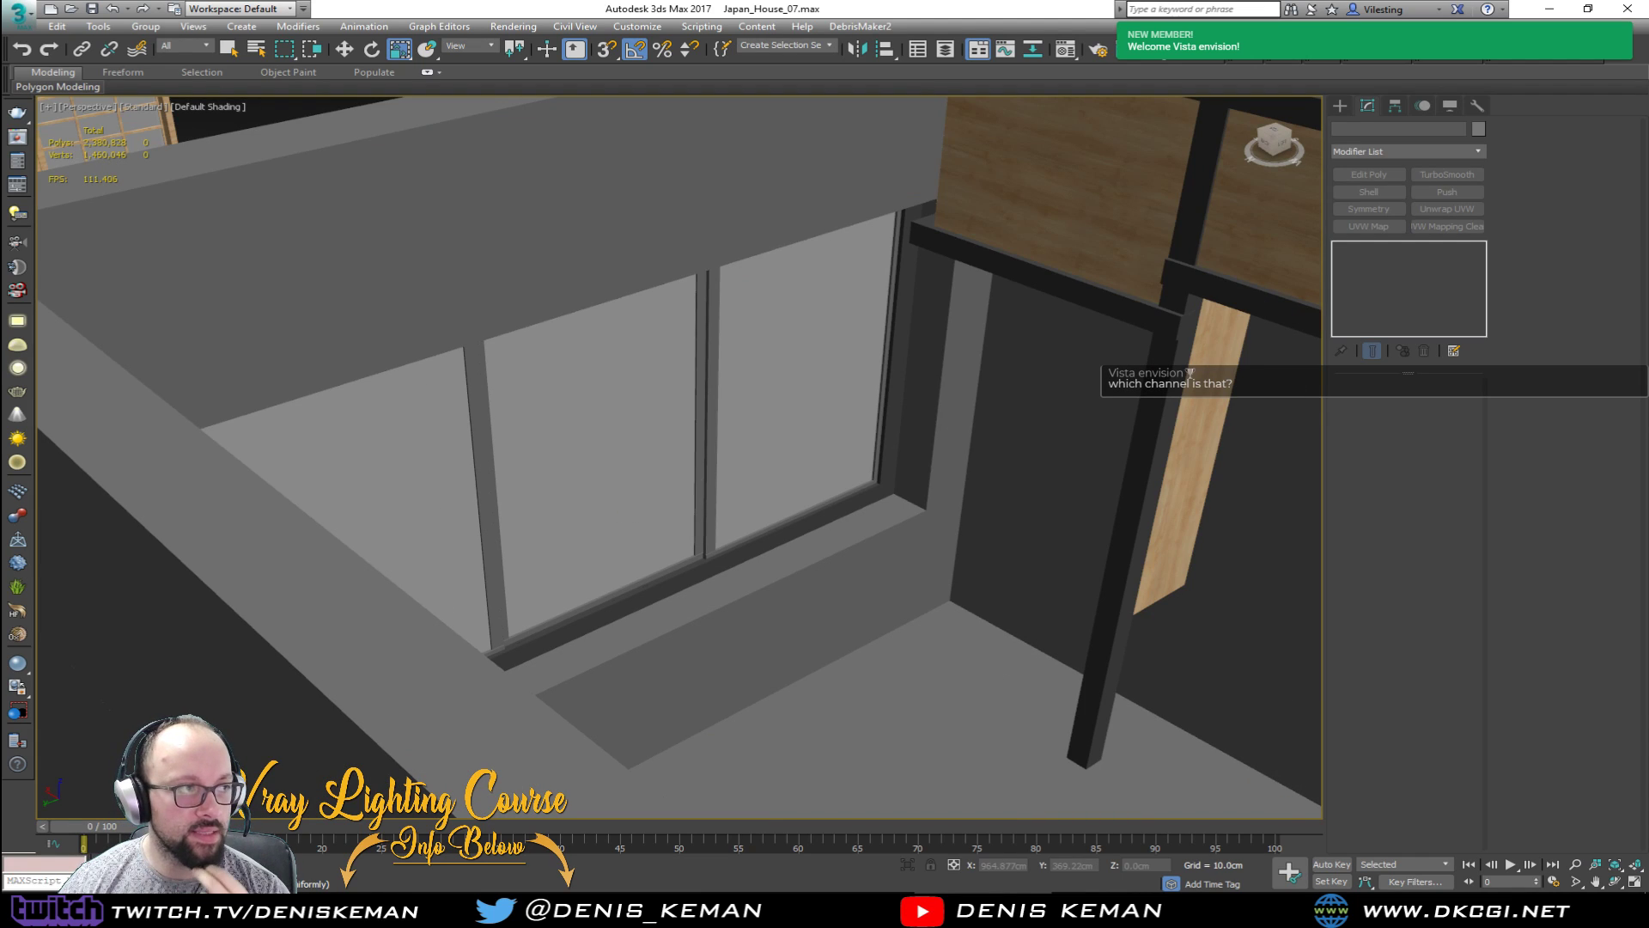
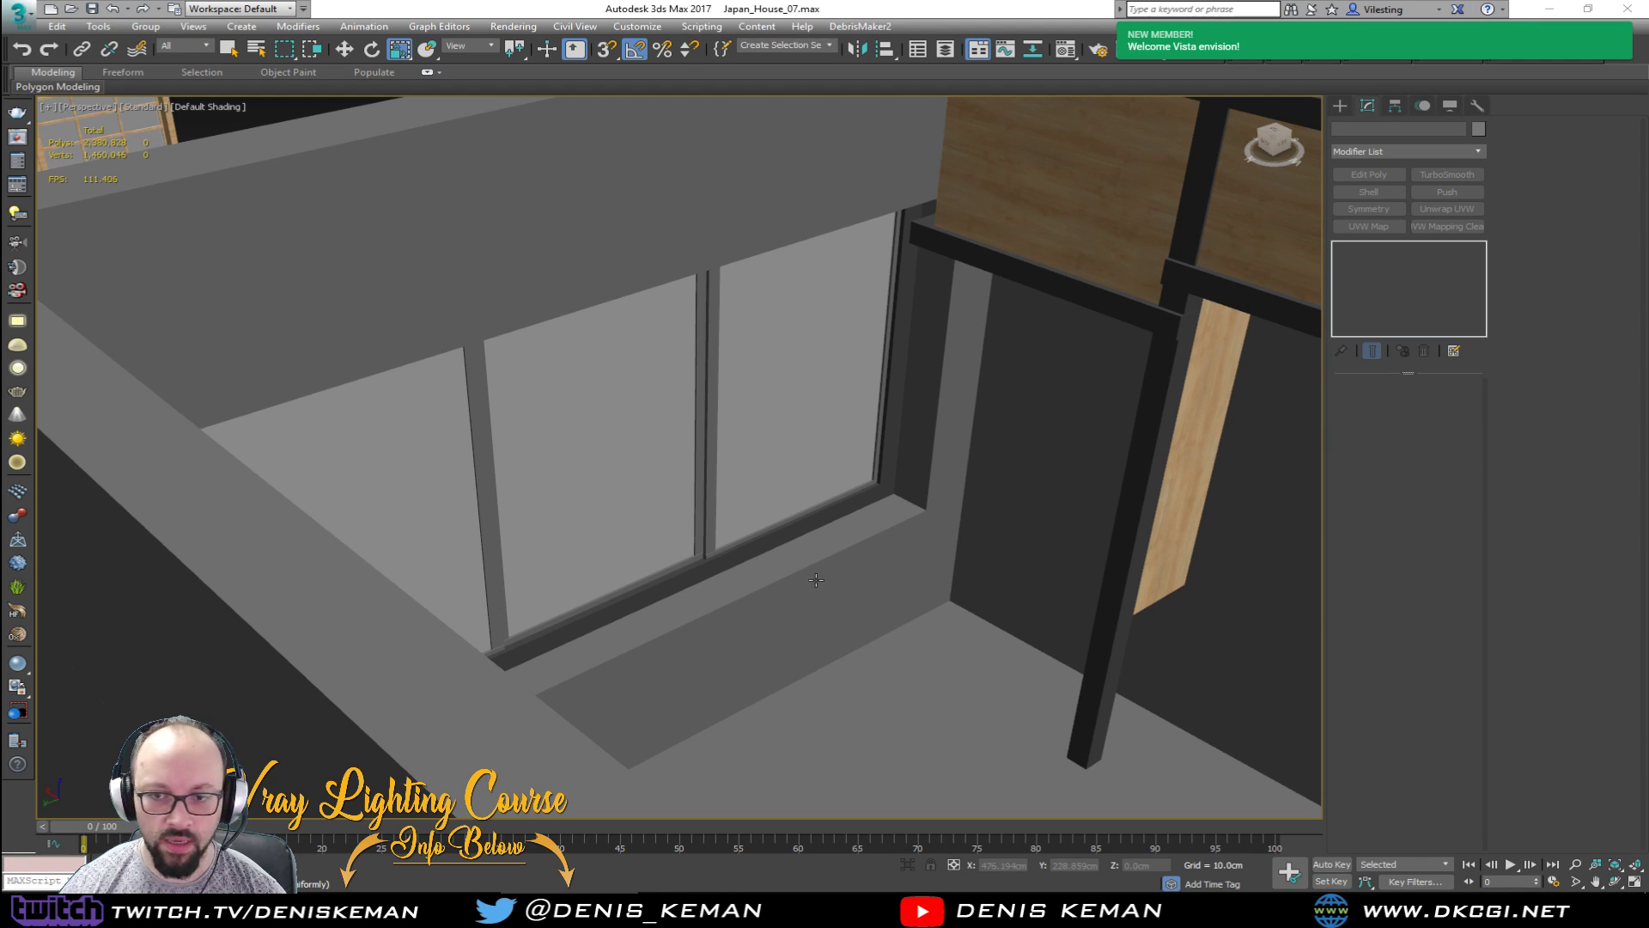
Step: Detach the window sill polygon of the wall object as a cloned object and leave polygon editing
{"action": "middle_click_drag", "start_coordinate": [815, 580], "coordinate": [692, 231], "text": "alt"}
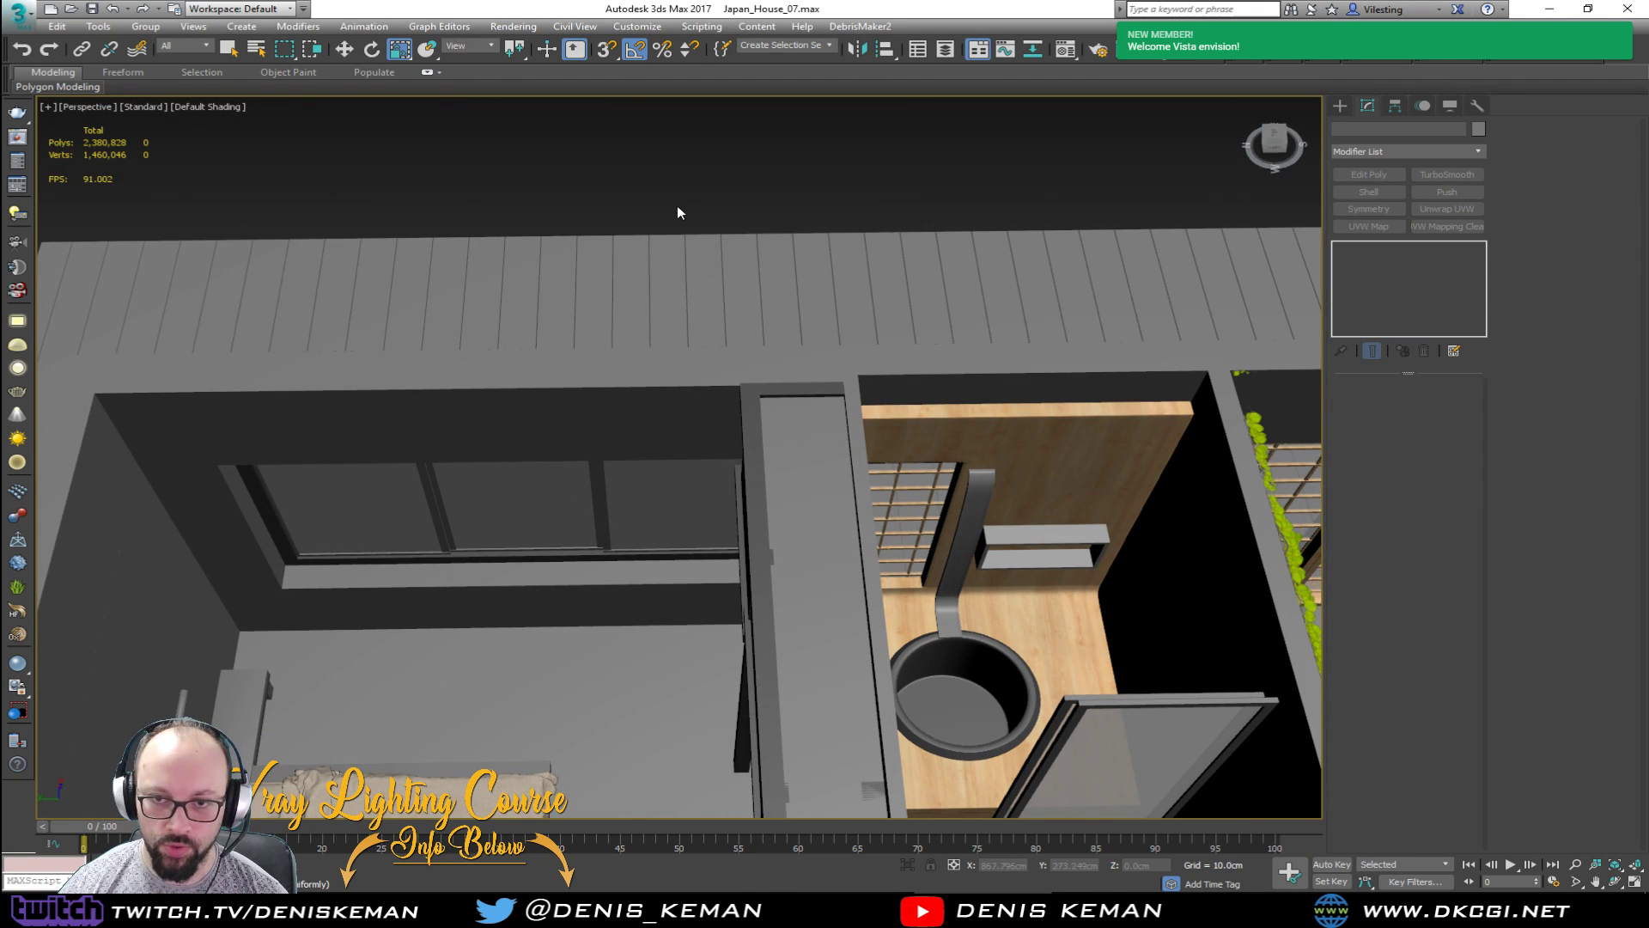
{"action": "scroll", "coordinate": [357, 600], "scroll_direction": "up", "scroll_amount": 5}
{"action": "left_click", "coordinate": [357, 600]}
{"action": "middle_click_drag", "start_coordinate": [429, 477], "coordinate": [431, 551]}
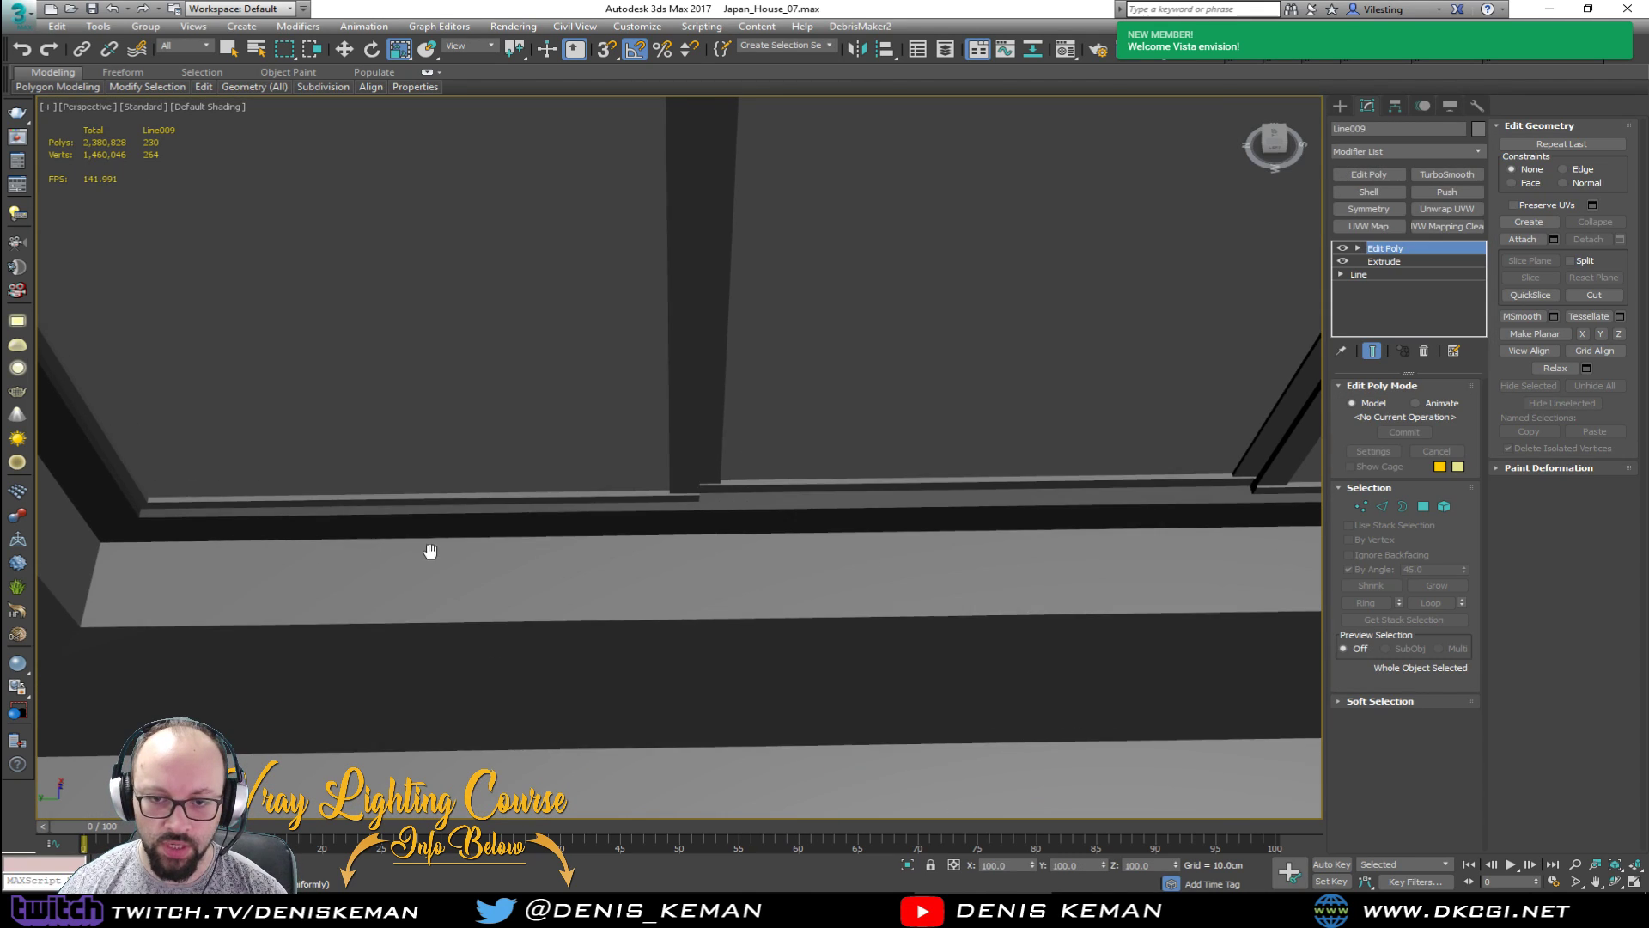
{"action": "key", "text": "F4"}
{"action": "key", "text": "4"}
{"action": "left_click", "coordinate": [519, 570]}
{"action": "scroll", "coordinate": [481, 571], "scroll_direction": "down", "scroll_amount": 5}
{"action": "middle_click_drag", "start_coordinate": [545, 566], "coordinate": [651, 507]}
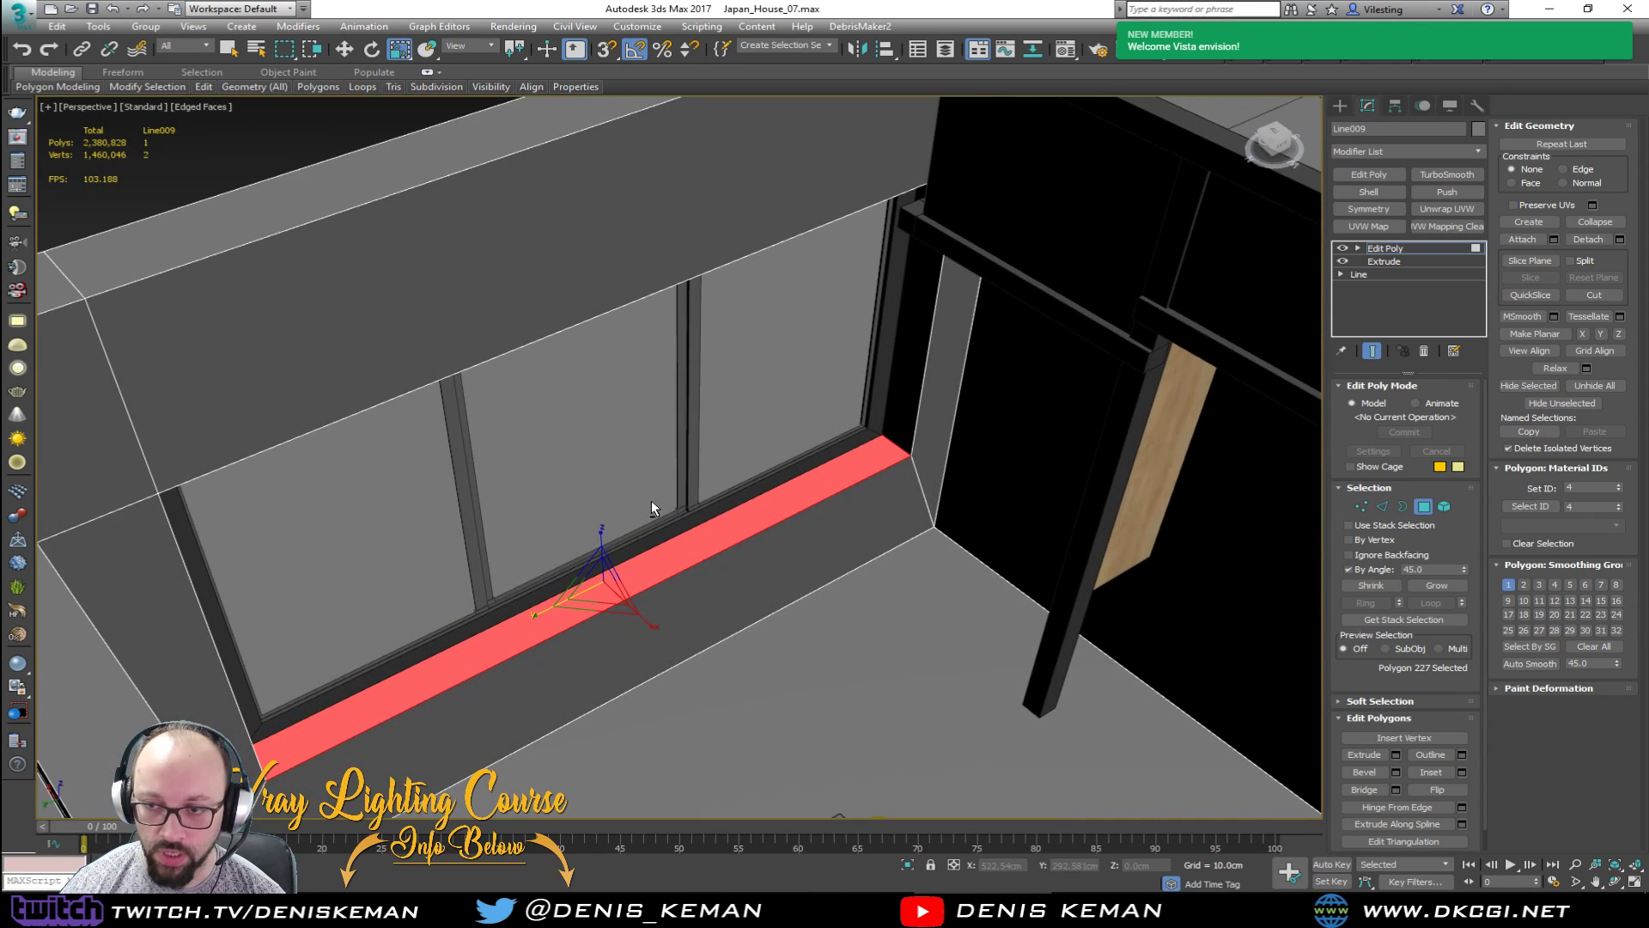
{"action": "left_click", "coordinate": [1620, 241]}
{"action": "left_click", "coordinate": [798, 474]}
{"action": "left_click", "coordinate": [857, 461]}
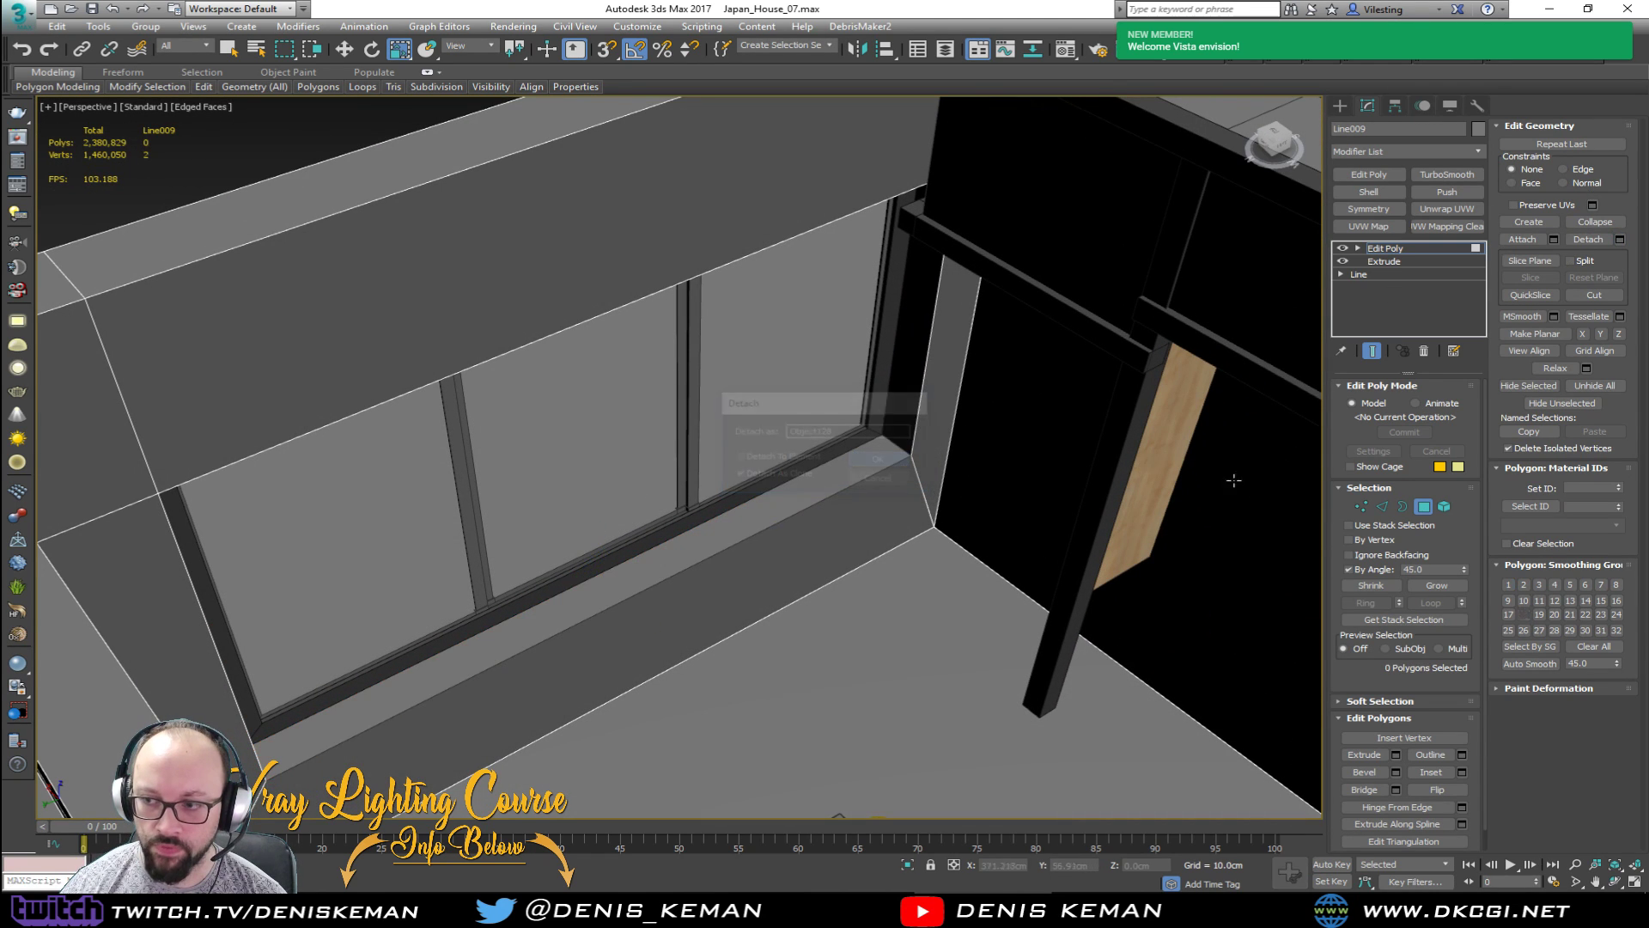
{"action": "left_click", "coordinate": [1422, 507]}
Step: Select the detached sill surface on its own and return to shaded display with edges
{"action": "key", "text": "F3"}
{"action": "left_click", "coordinate": [792, 493]}
{"action": "key", "text": "F3"}
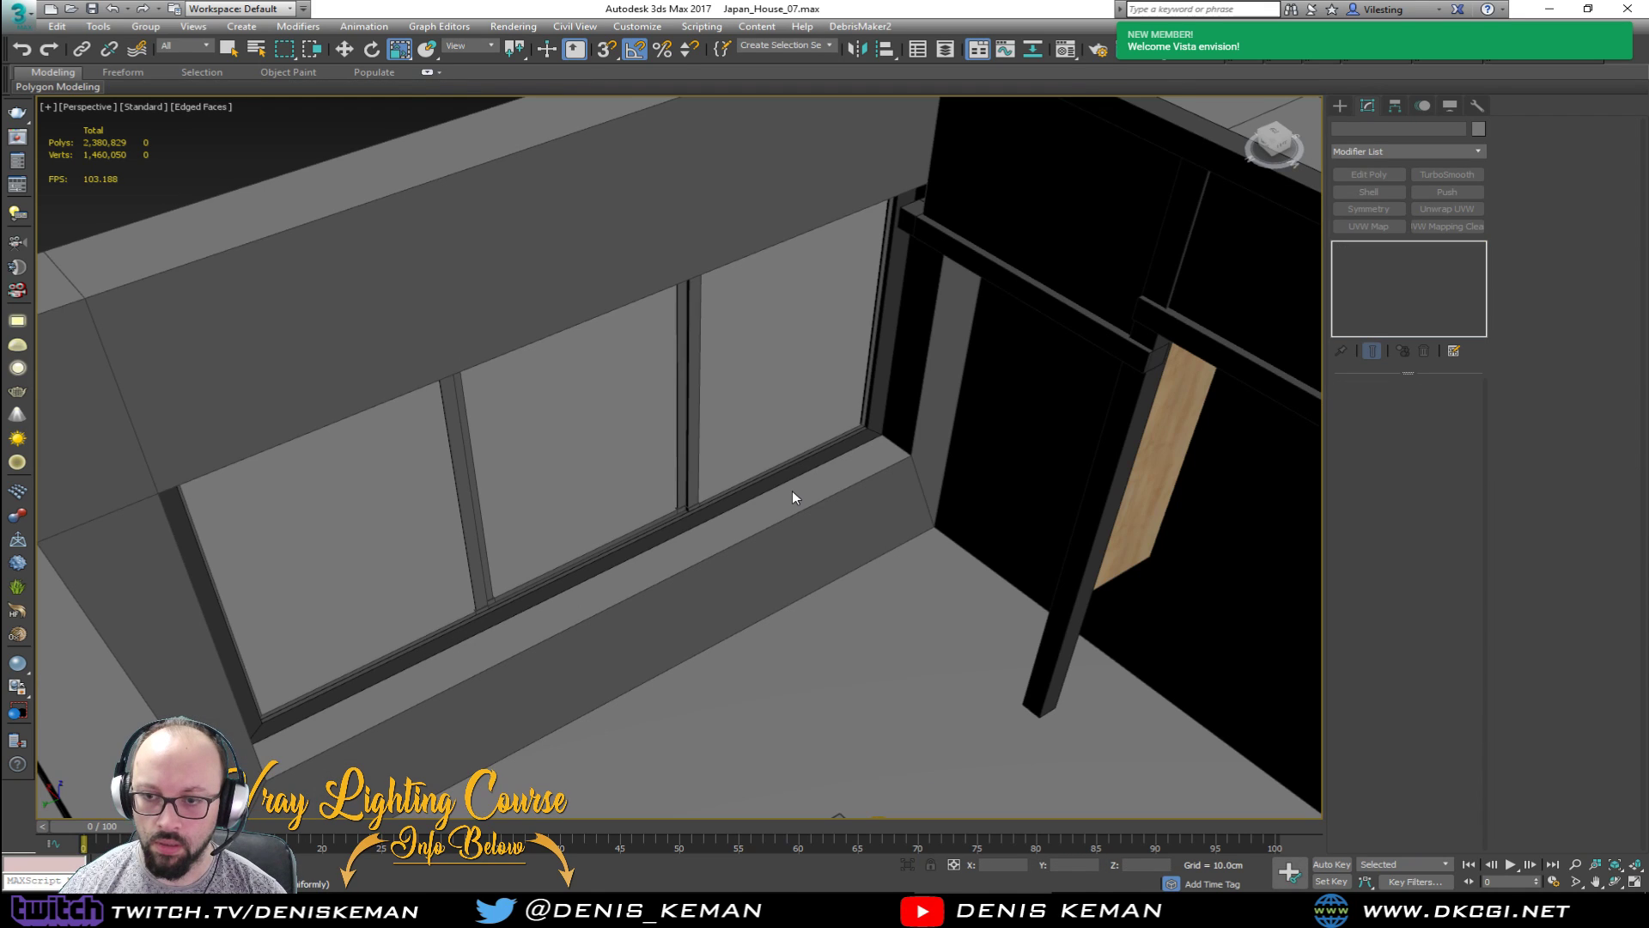
{"action": "left_click", "coordinate": [792, 491]}
{"action": "scroll", "coordinate": [680, 525], "scroll_direction": "down", "scroll_amount": 4}
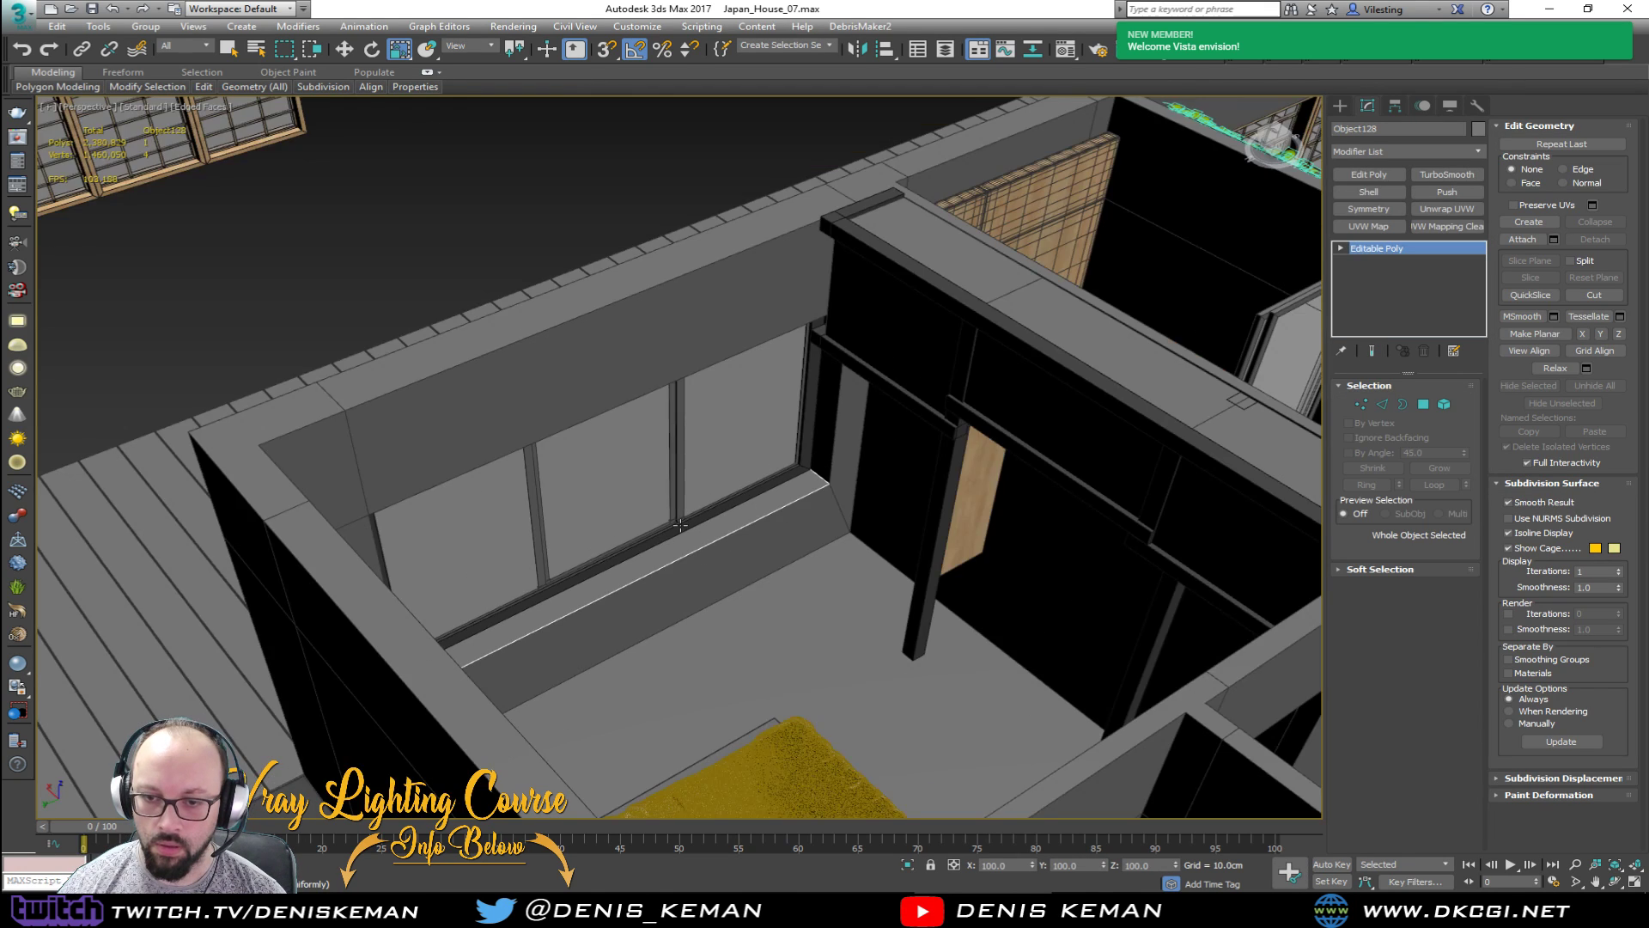
Step: Add a Shell modifier to the detached sill surface and view its front edge up close
{"action": "middle_click_drag", "start_coordinate": [680, 525], "coordinate": [641, 523], "text": "alt"}
{"action": "scroll", "coordinate": [639, 525], "scroll_direction": "up", "scroll_amount": 4}
{"action": "key", "text": "F3"}
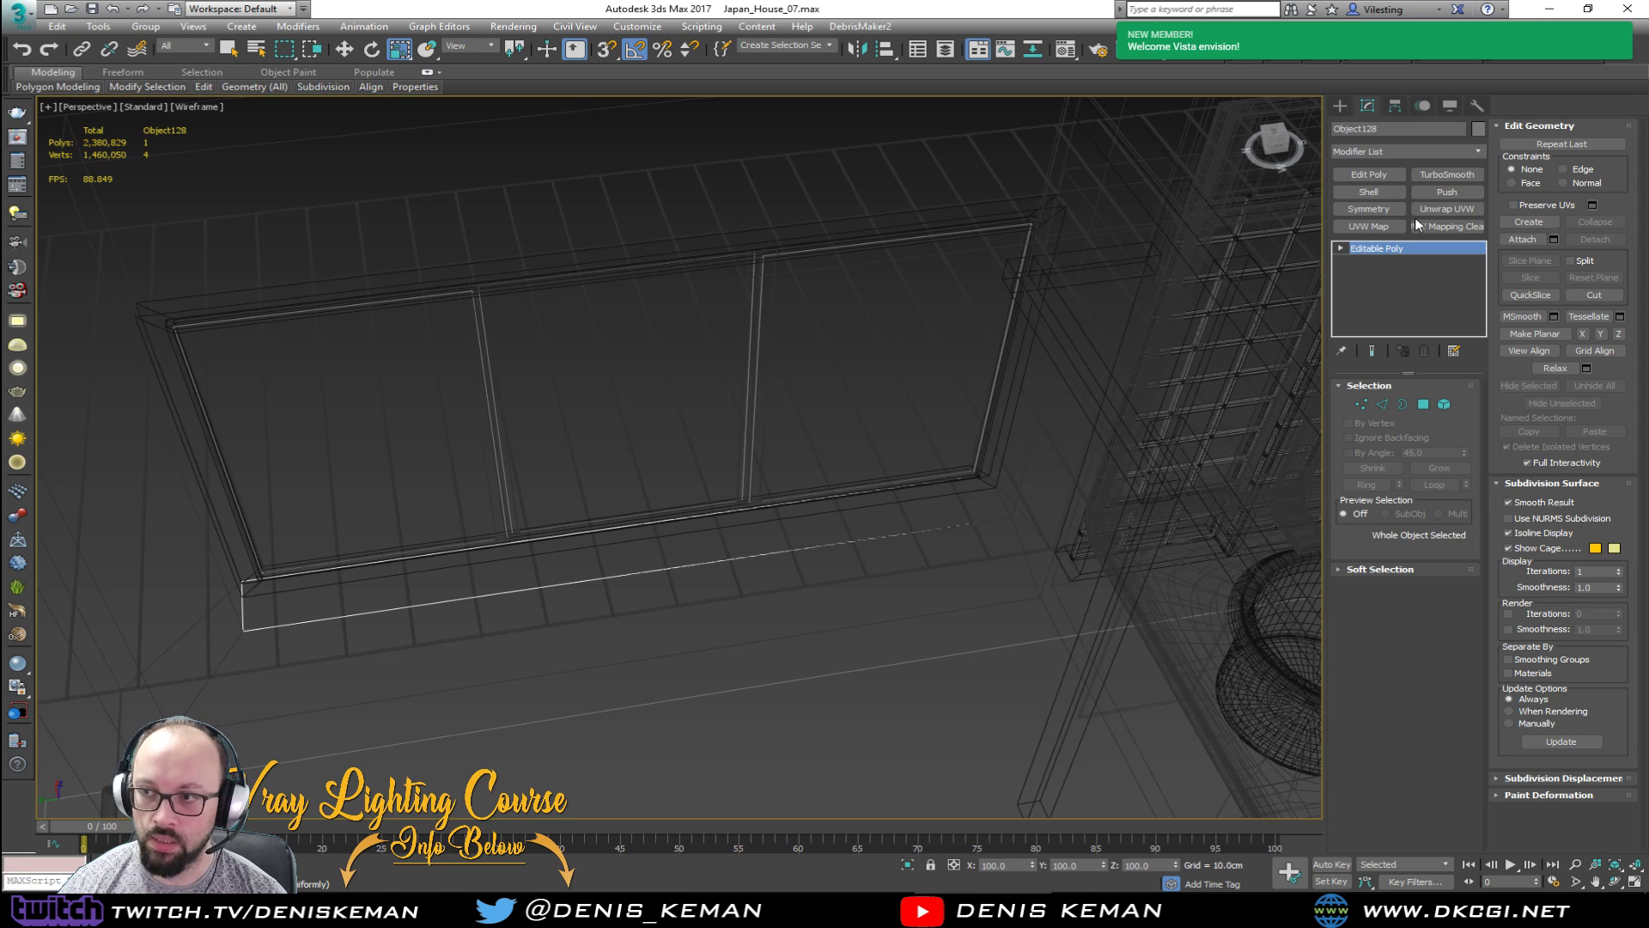
{"action": "key", "text": "F3"}
{"action": "left_click", "coordinate": [1382, 192]}
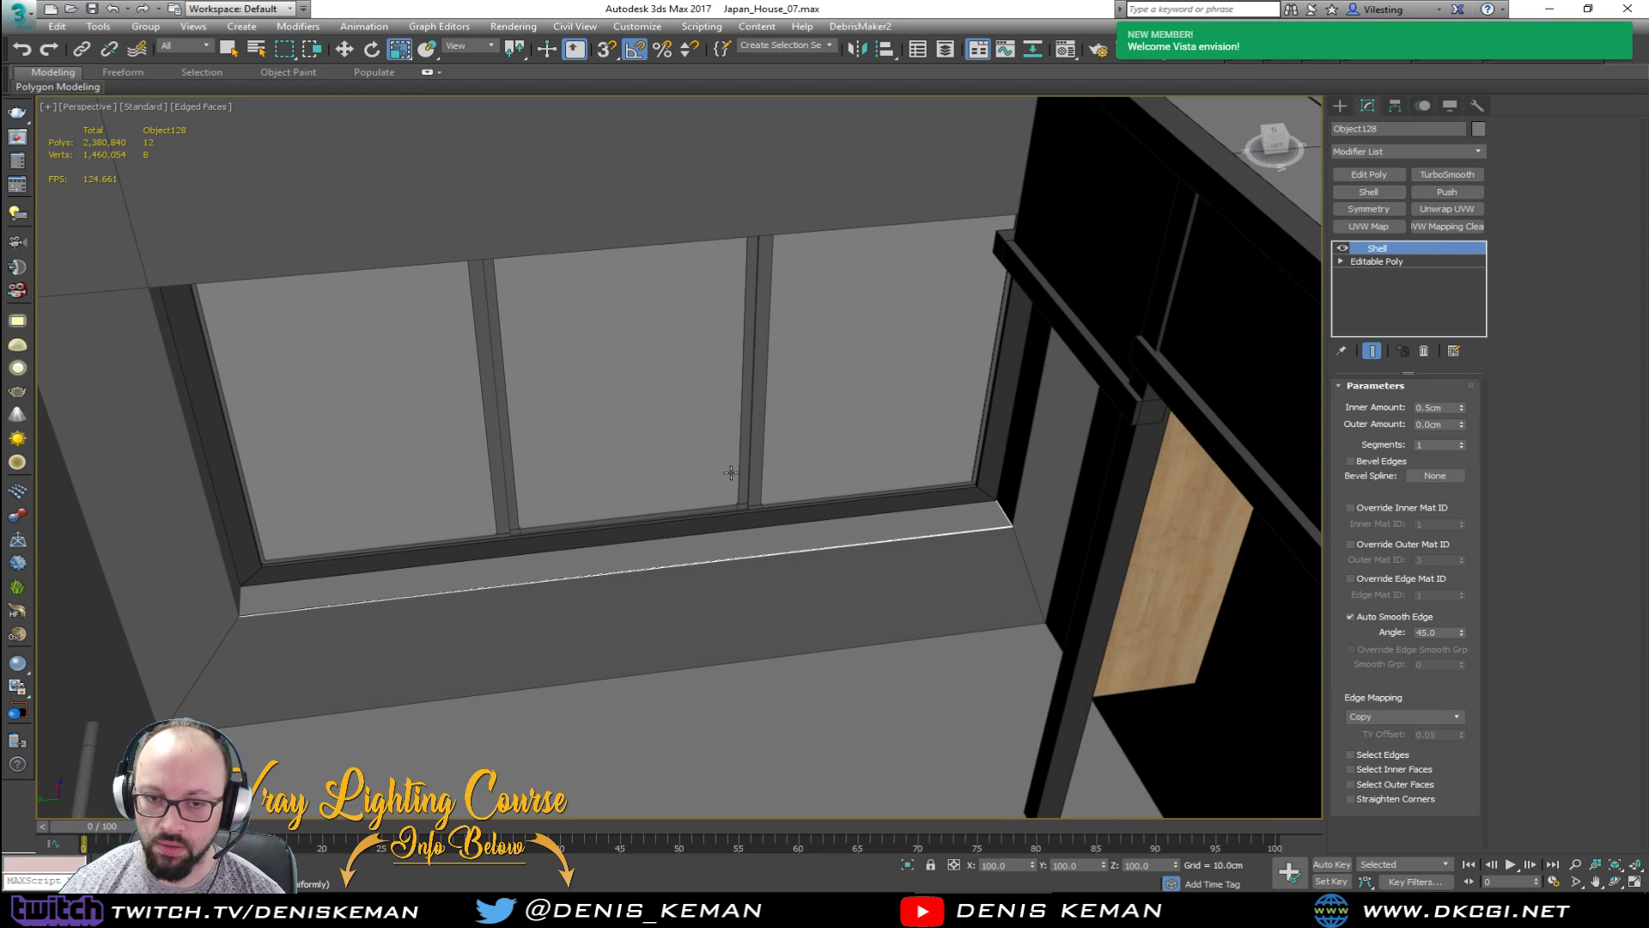
{"action": "scroll", "coordinate": [469, 603], "scroll_direction": "up", "scroll_amount": 4}
{"action": "scroll", "coordinate": [526, 575], "scroll_direction": "up", "scroll_amount": 3}
{"action": "middle_click_drag", "start_coordinate": [470, 603], "coordinate": [515, 562], "text": "alt"}
{"action": "scroll", "coordinate": [527, 575], "scroll_direction": "down", "scroll_amount": 3}
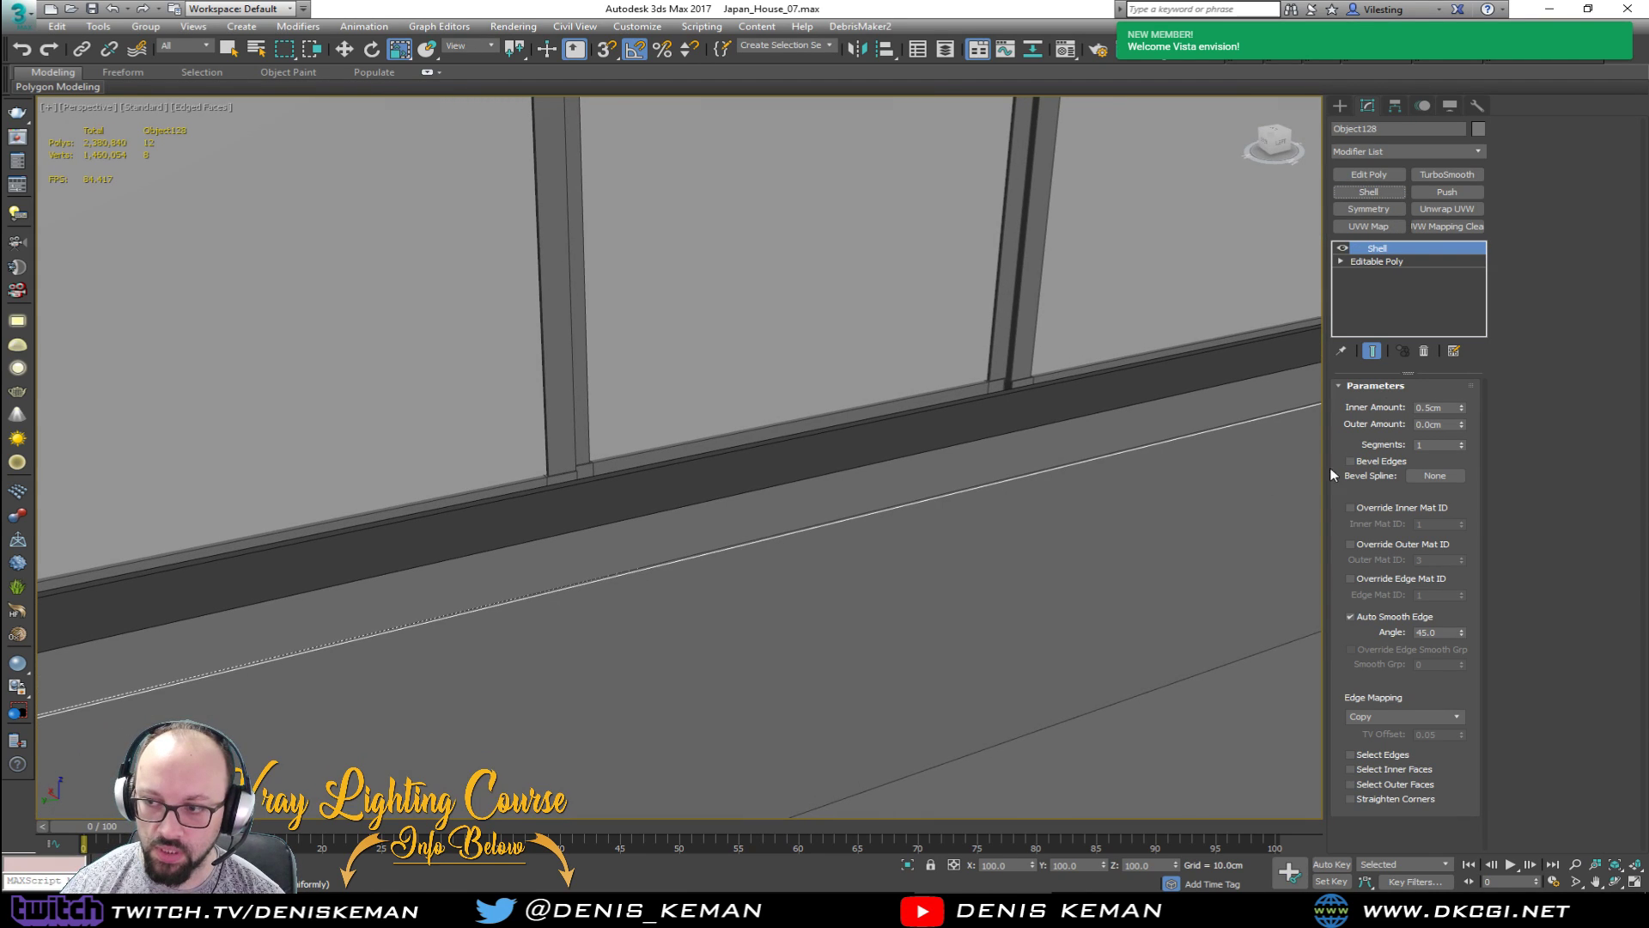
Step: Set the sill Shell's outer amount to 2 cm and its inner amount to 0 cm
{"action": "double_click", "coordinate": [1451, 424]}
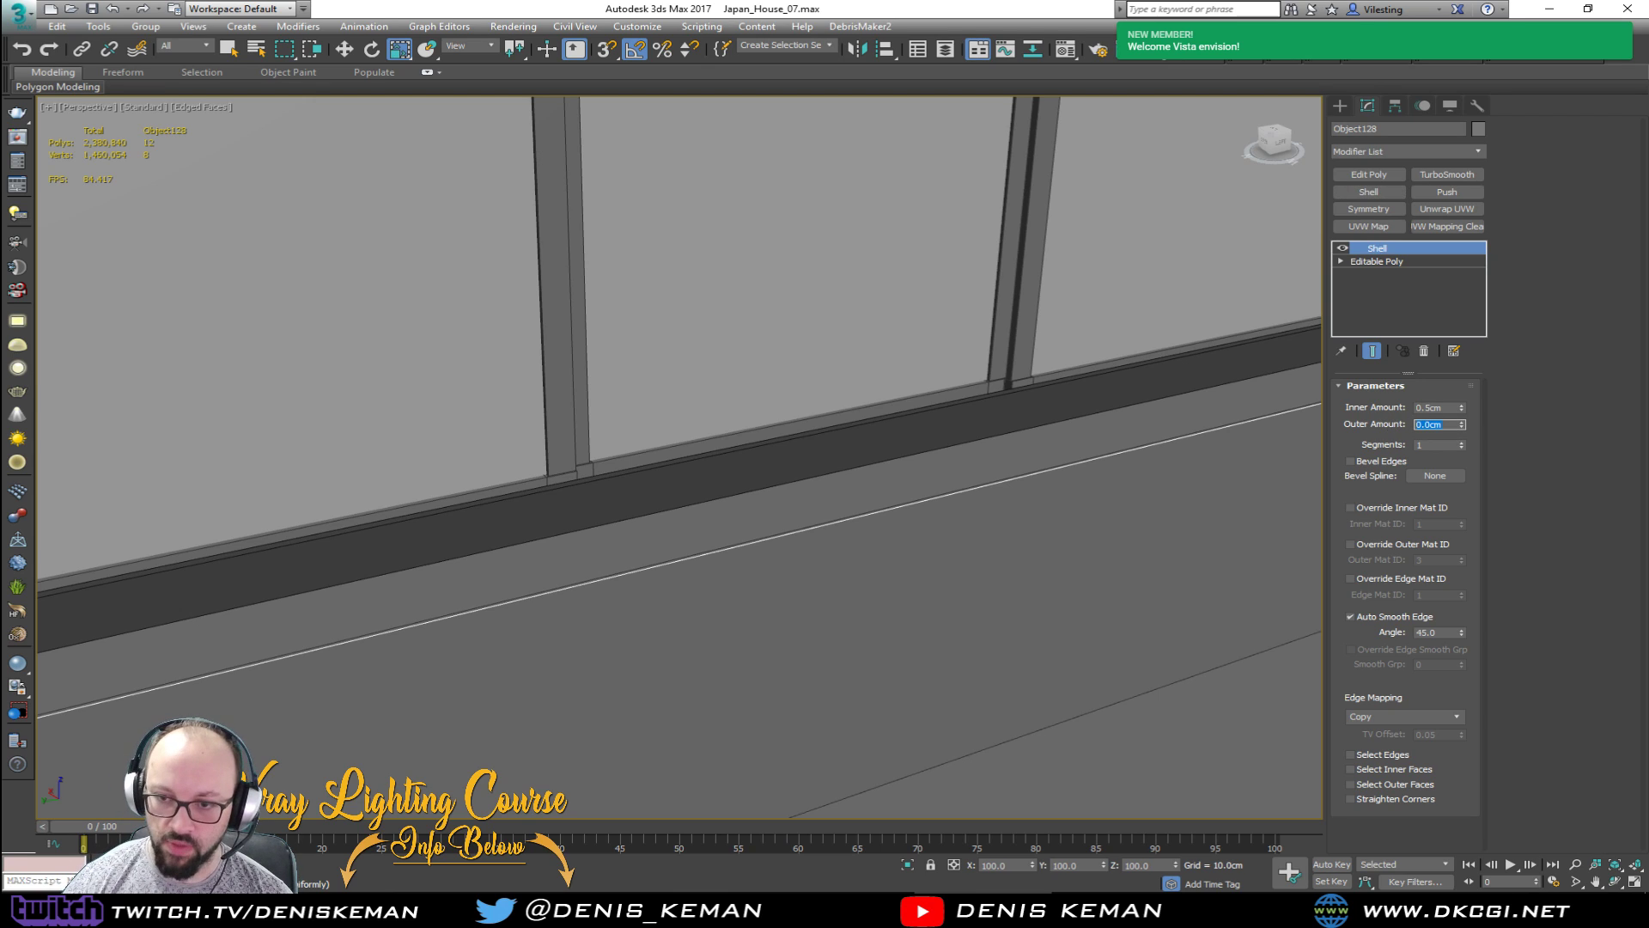
{"action": "type", "text": "25"}
{"action": "key", "text": "Return"}
{"action": "type", "text": "2"}
{"action": "key", "text": "Return"}
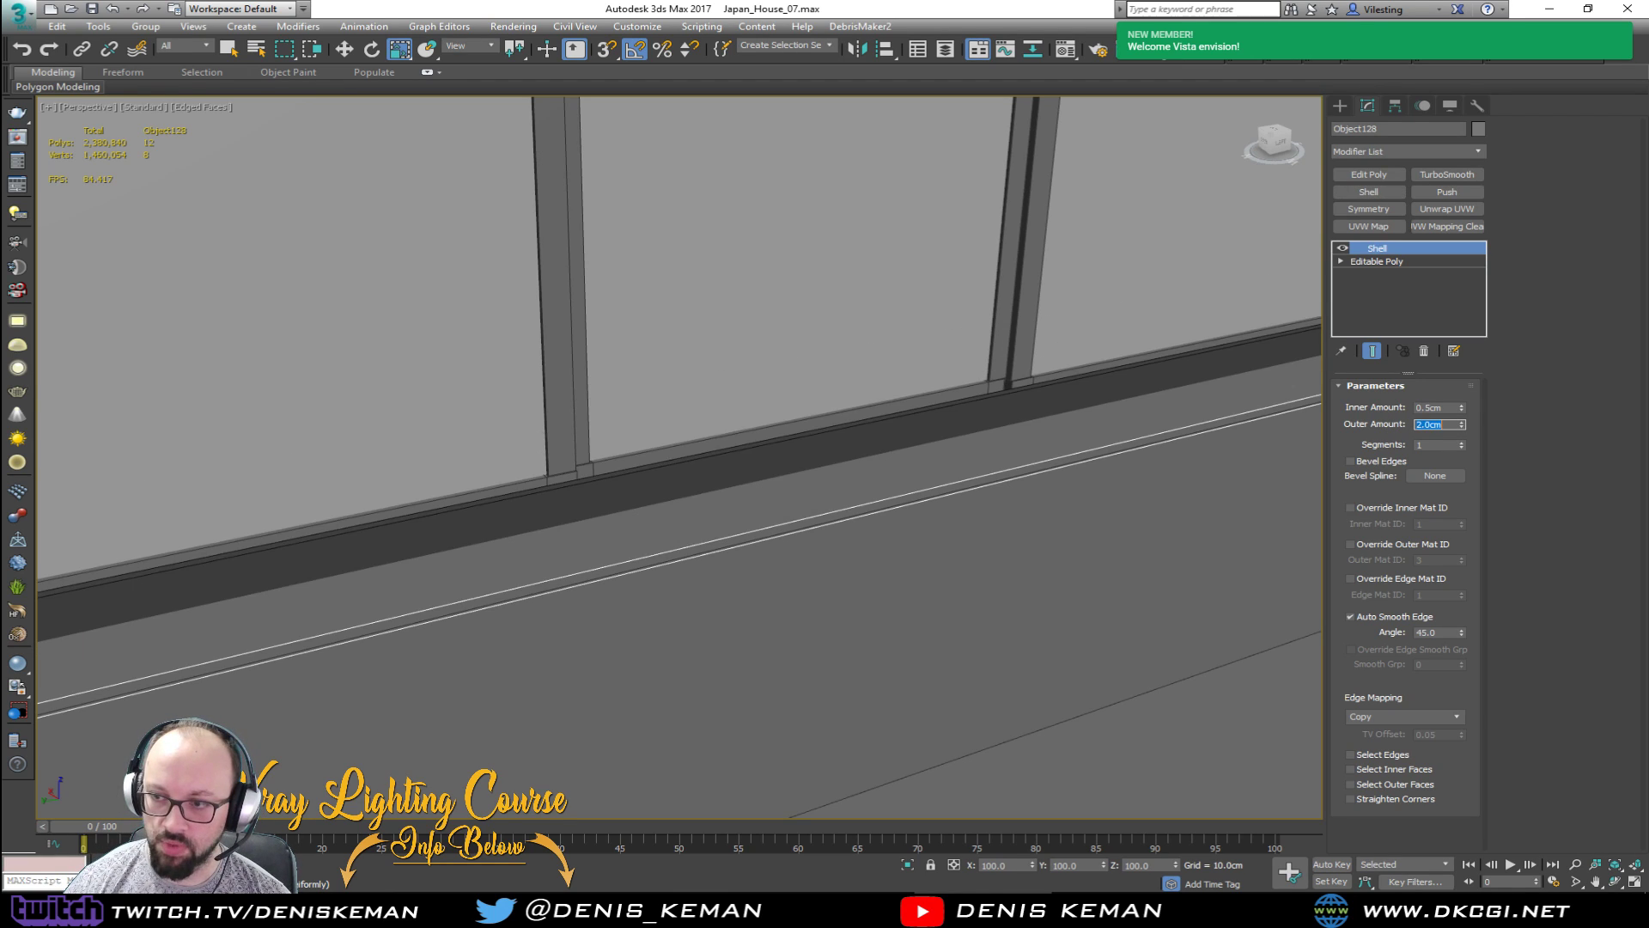
{"action": "double_click", "coordinate": [1449, 407]}
{"action": "type", "text": "0"}
{"action": "key", "text": "Return"}
Step: Add an Edit Poly modifier to the sill and pull its front polygon about 8 cm out into the room
{"action": "middle_click_drag", "start_coordinate": [964, 449], "coordinate": [791, 493], "text": "alt"}
{"action": "left_click", "coordinate": [1386, 174]}
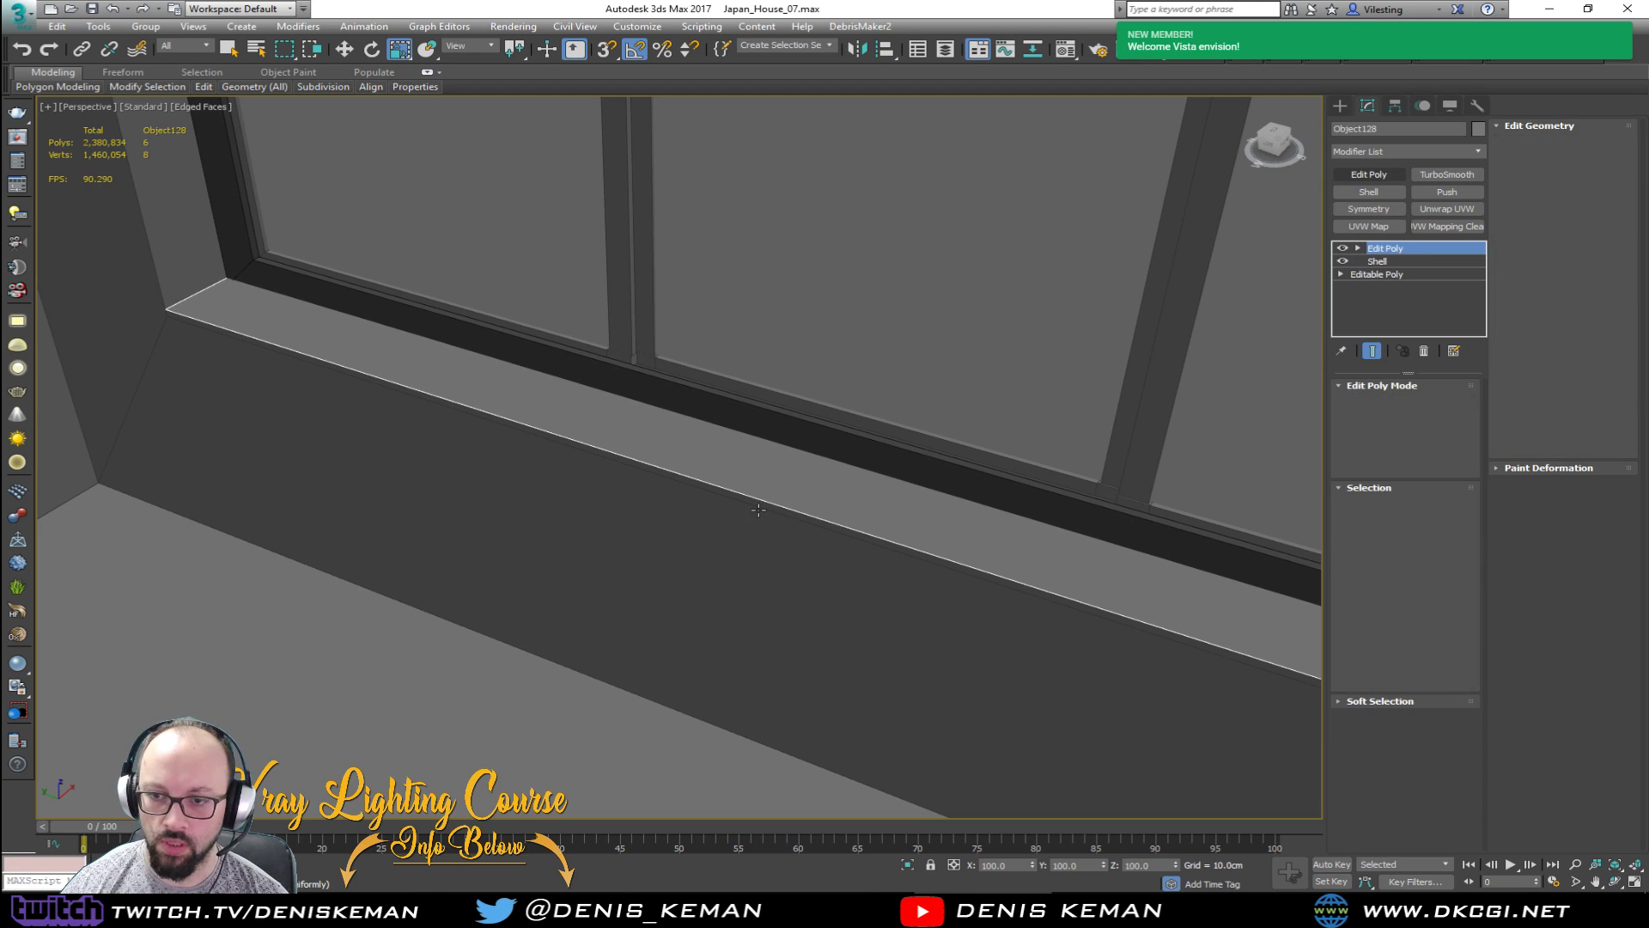
{"action": "key", "text": "4"}
{"action": "key", "text": "w"}
{"action": "left_click", "coordinate": [801, 519]}
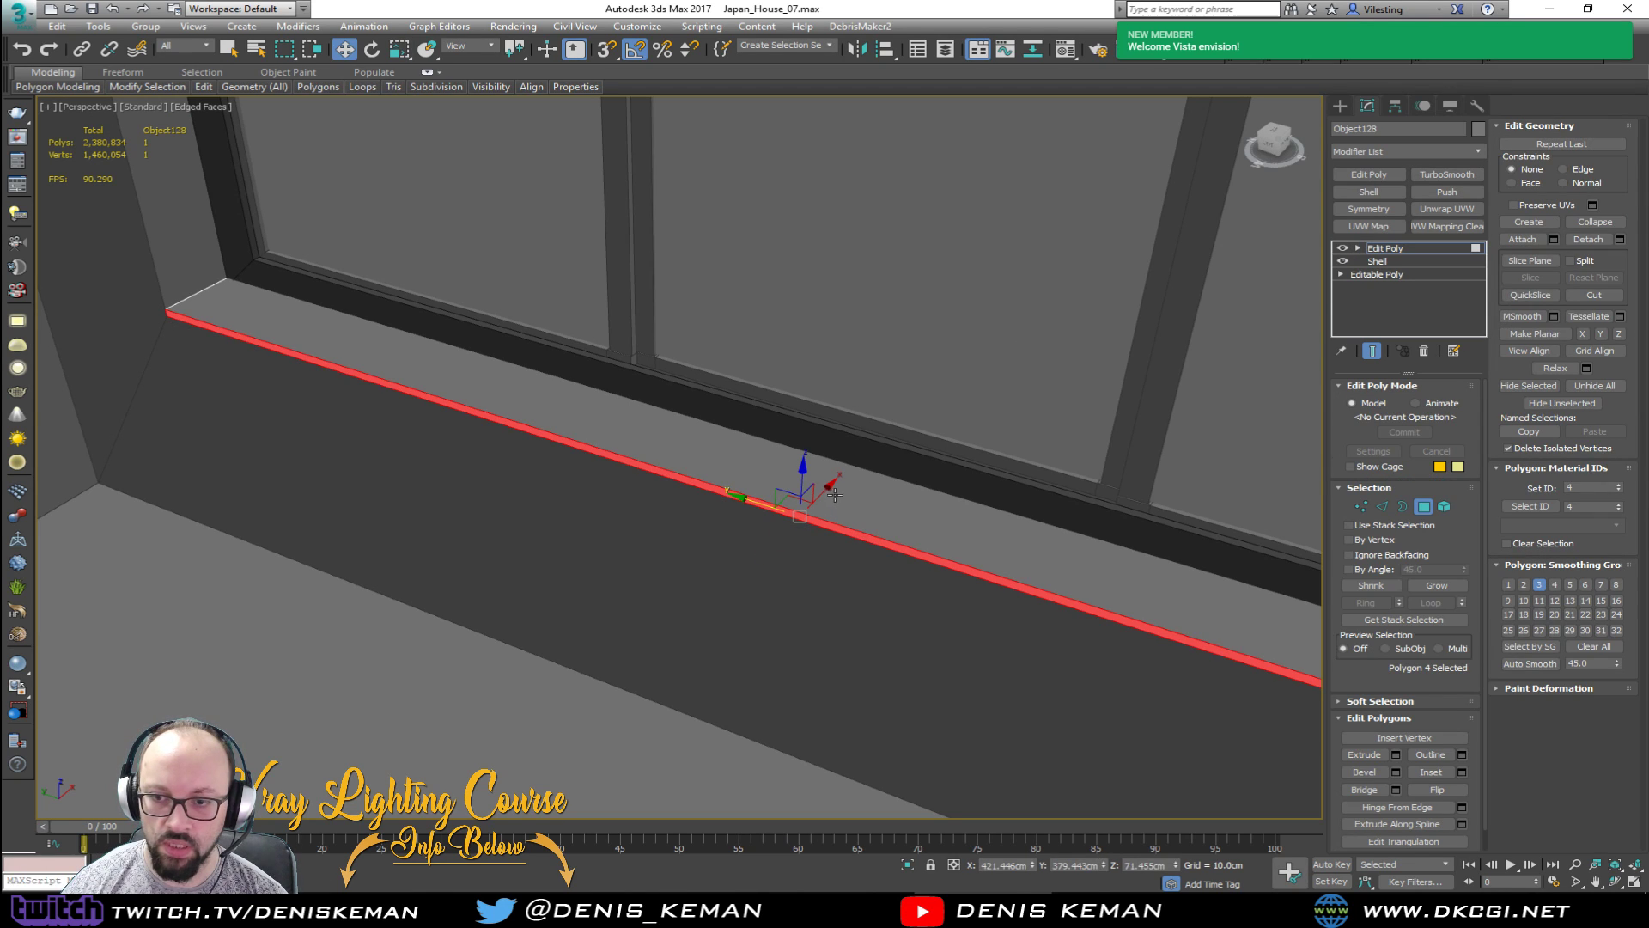
{"action": "middle_click_drag", "start_coordinate": [835, 495], "coordinate": [962, 391], "text": "alt"}
{"action": "left_click", "coordinate": [1423, 506]}
Step: Set the outer amount of the sill's Shell modifier to 5 cm and return to its Edit Poly level
{"action": "left_click", "coordinate": [1391, 261]}
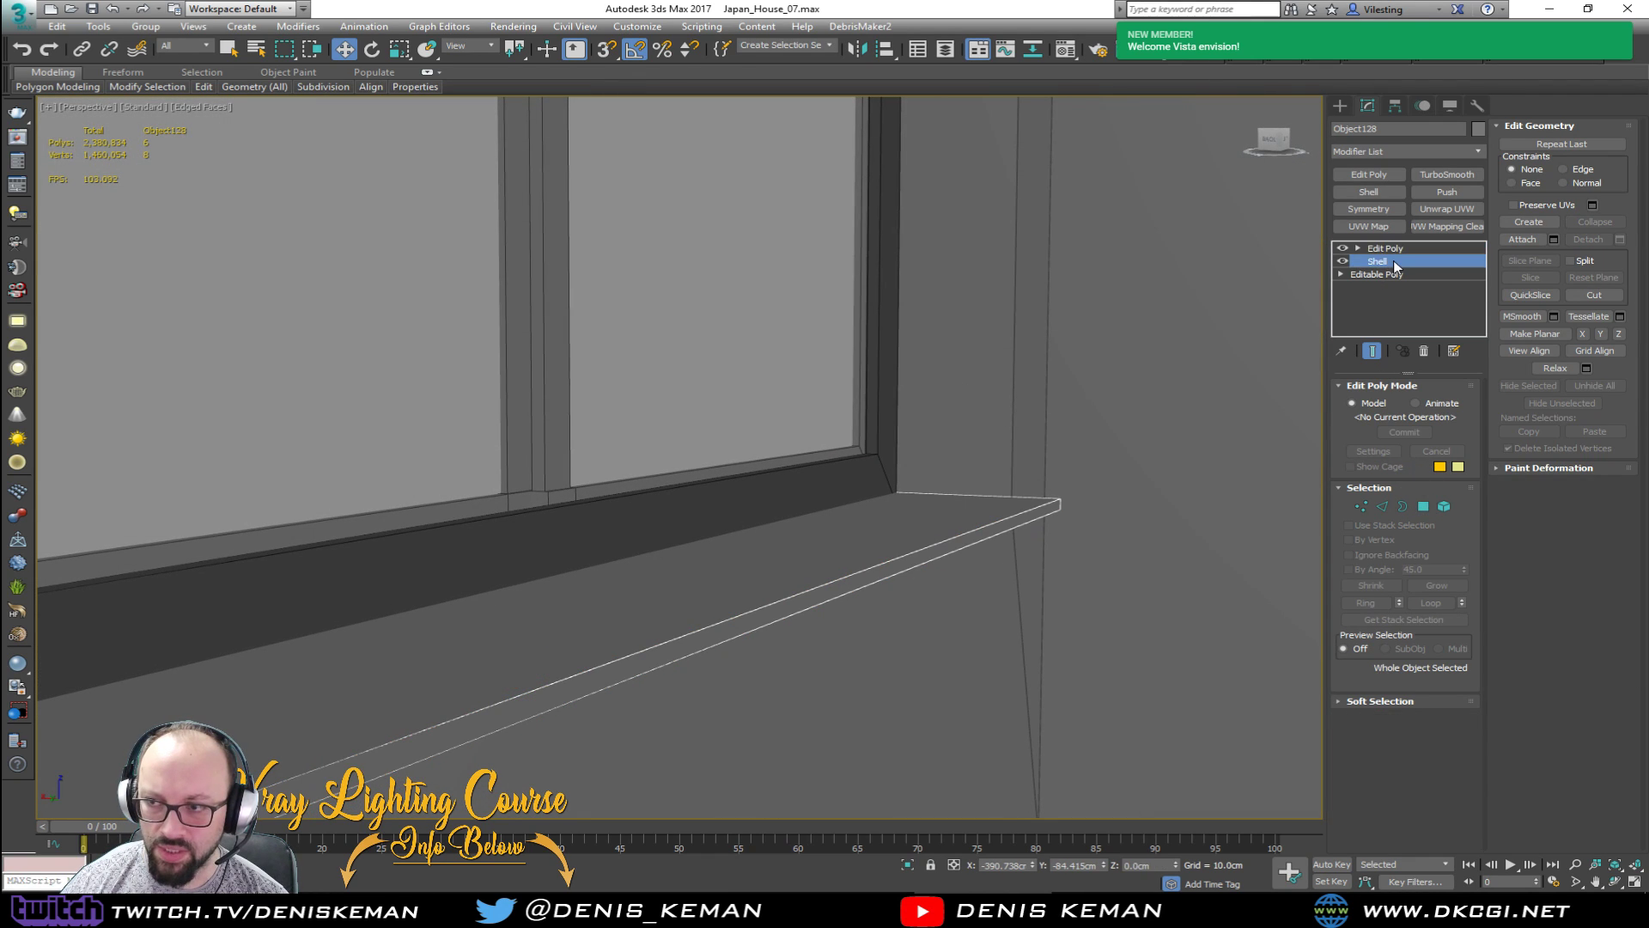
{"action": "left_click", "coordinate": [1447, 425]}
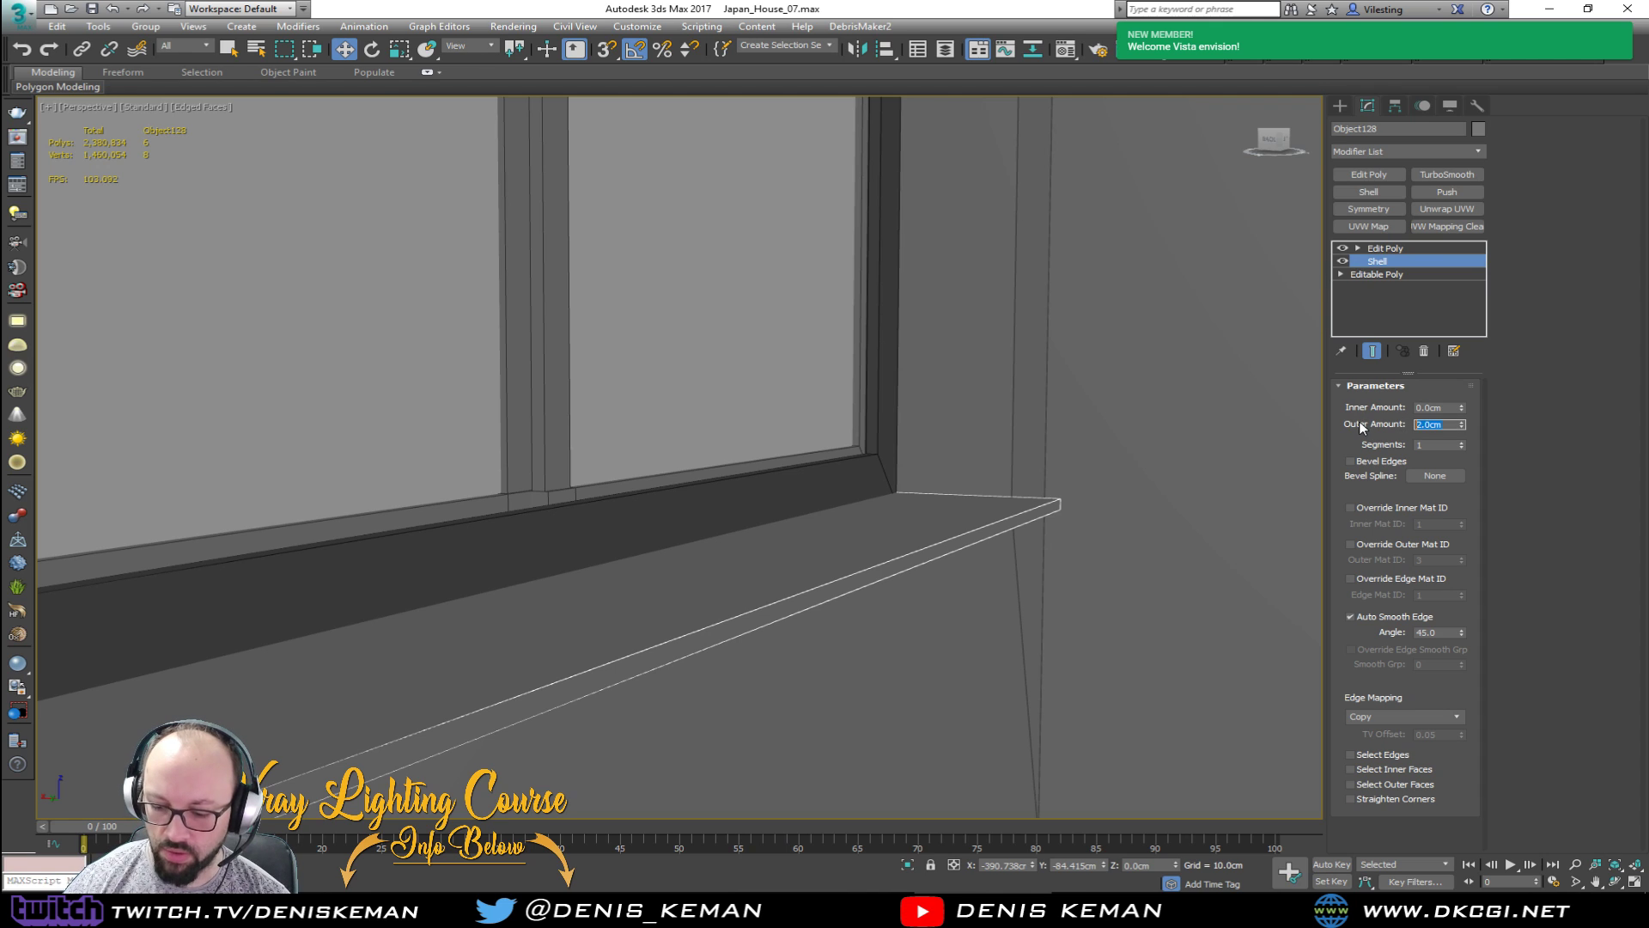
{"action": "type", "text": "5"}
{"action": "key", "text": "Return"}
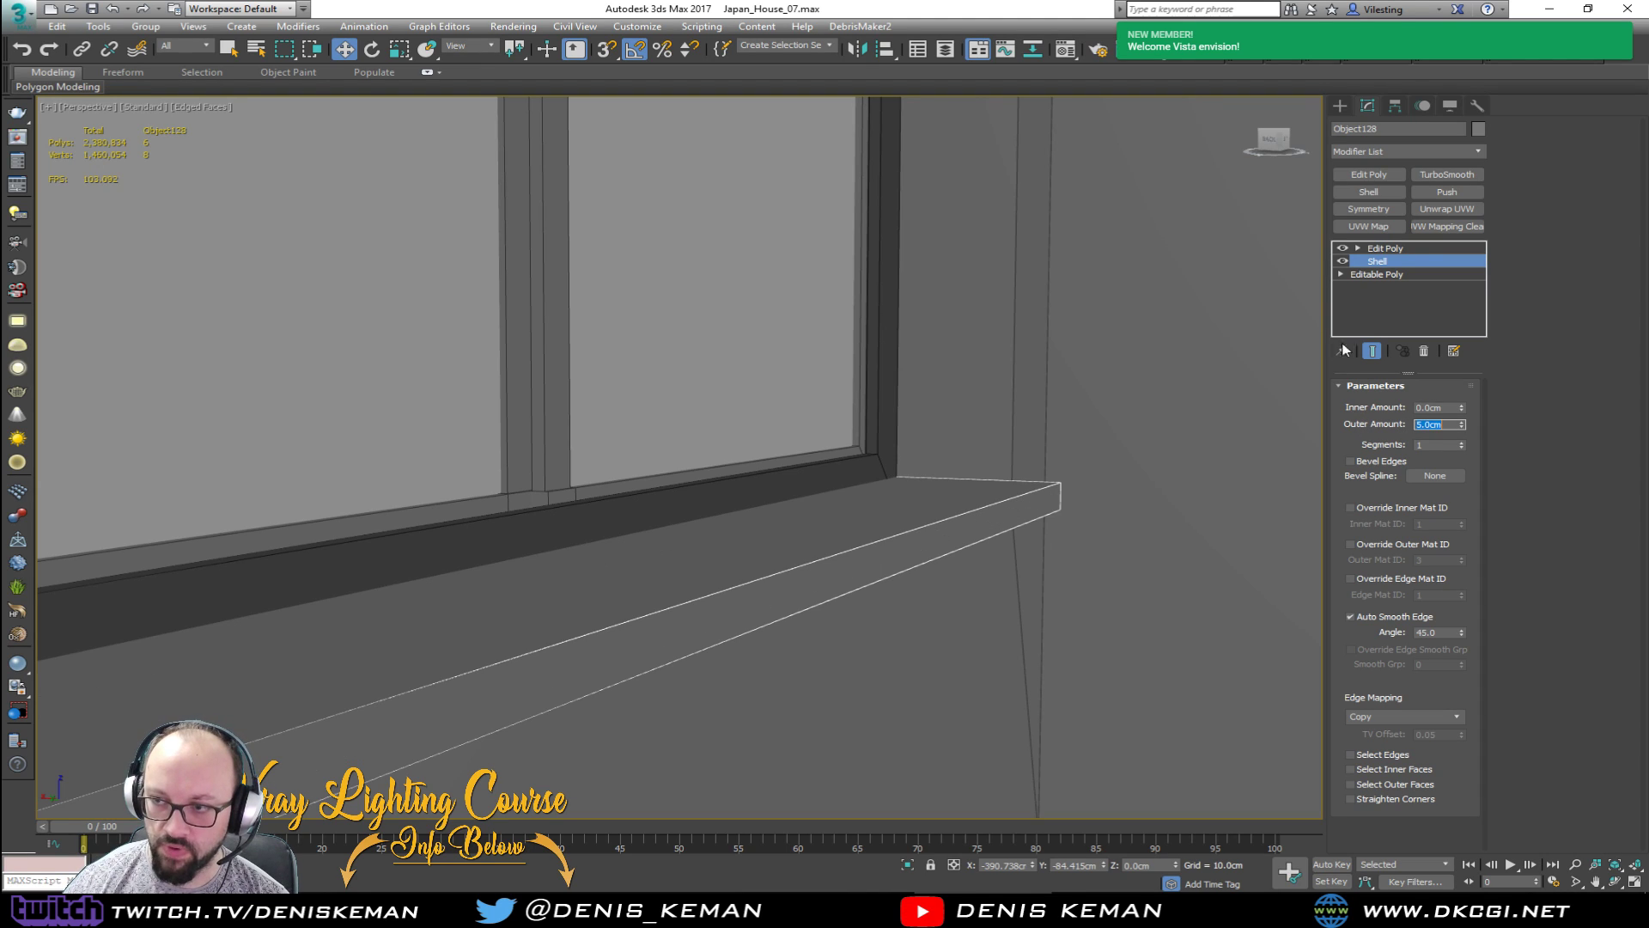
{"action": "left_click", "coordinate": [1383, 248]}
Step: Chamfer the sill's upper front edge by 2.218 cm with 3 segments and leave edge editing
{"action": "key", "text": "2"}
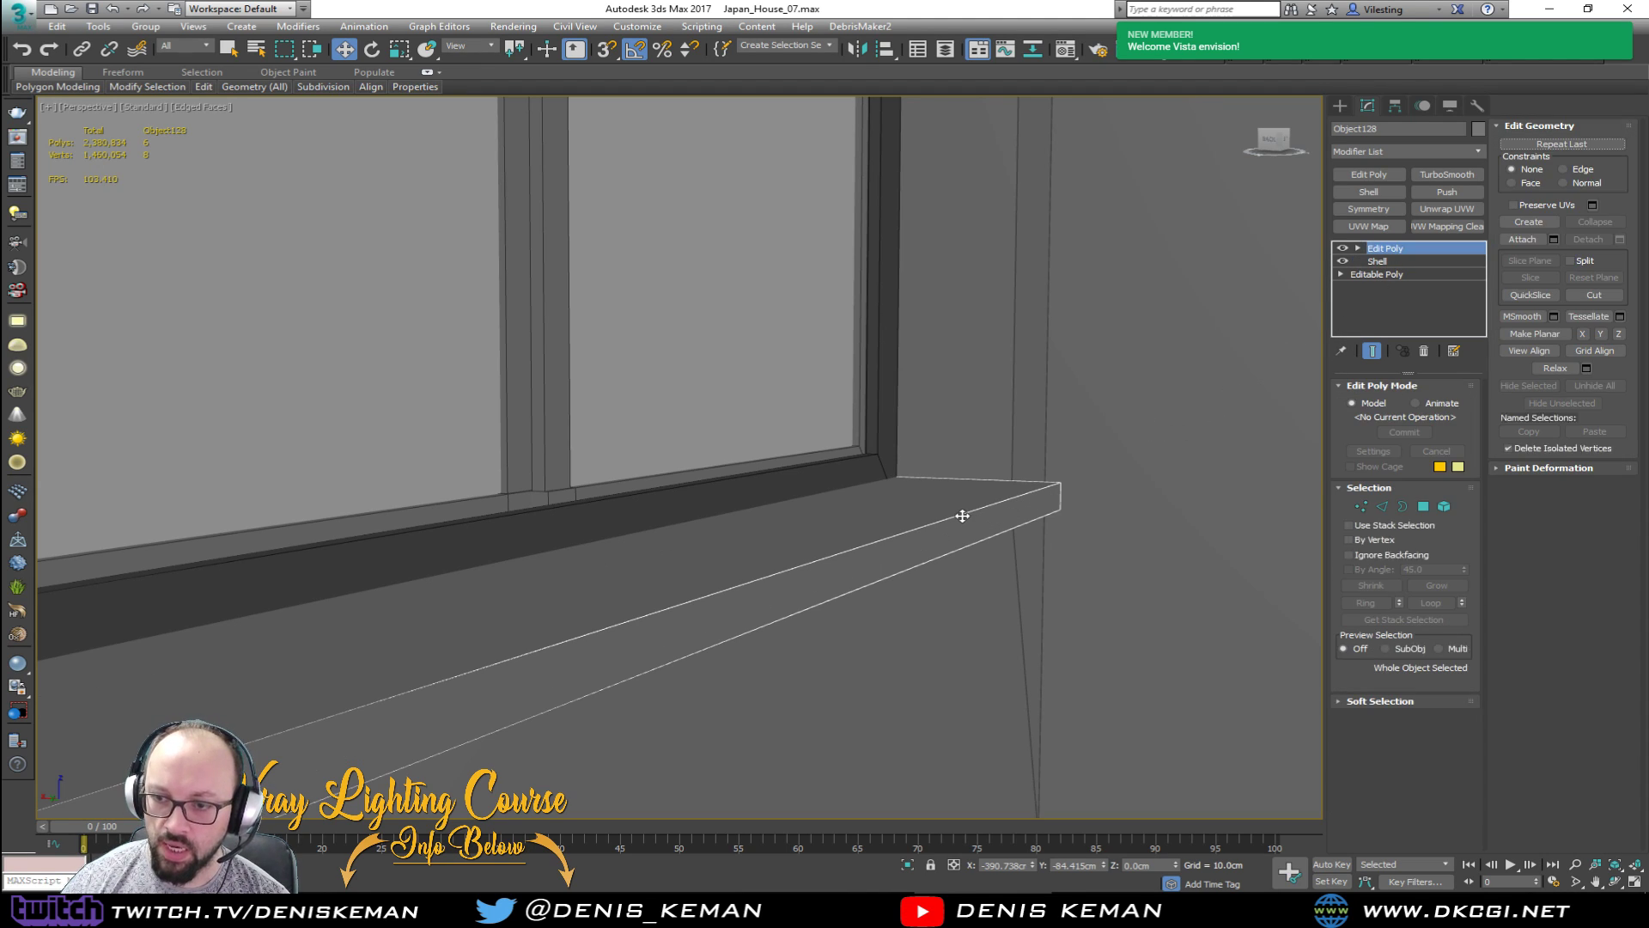
{"action": "left_click", "coordinate": [958, 516]}
{"action": "middle_click_drag", "start_coordinate": [959, 516], "coordinate": [780, 389], "text": "alt"}
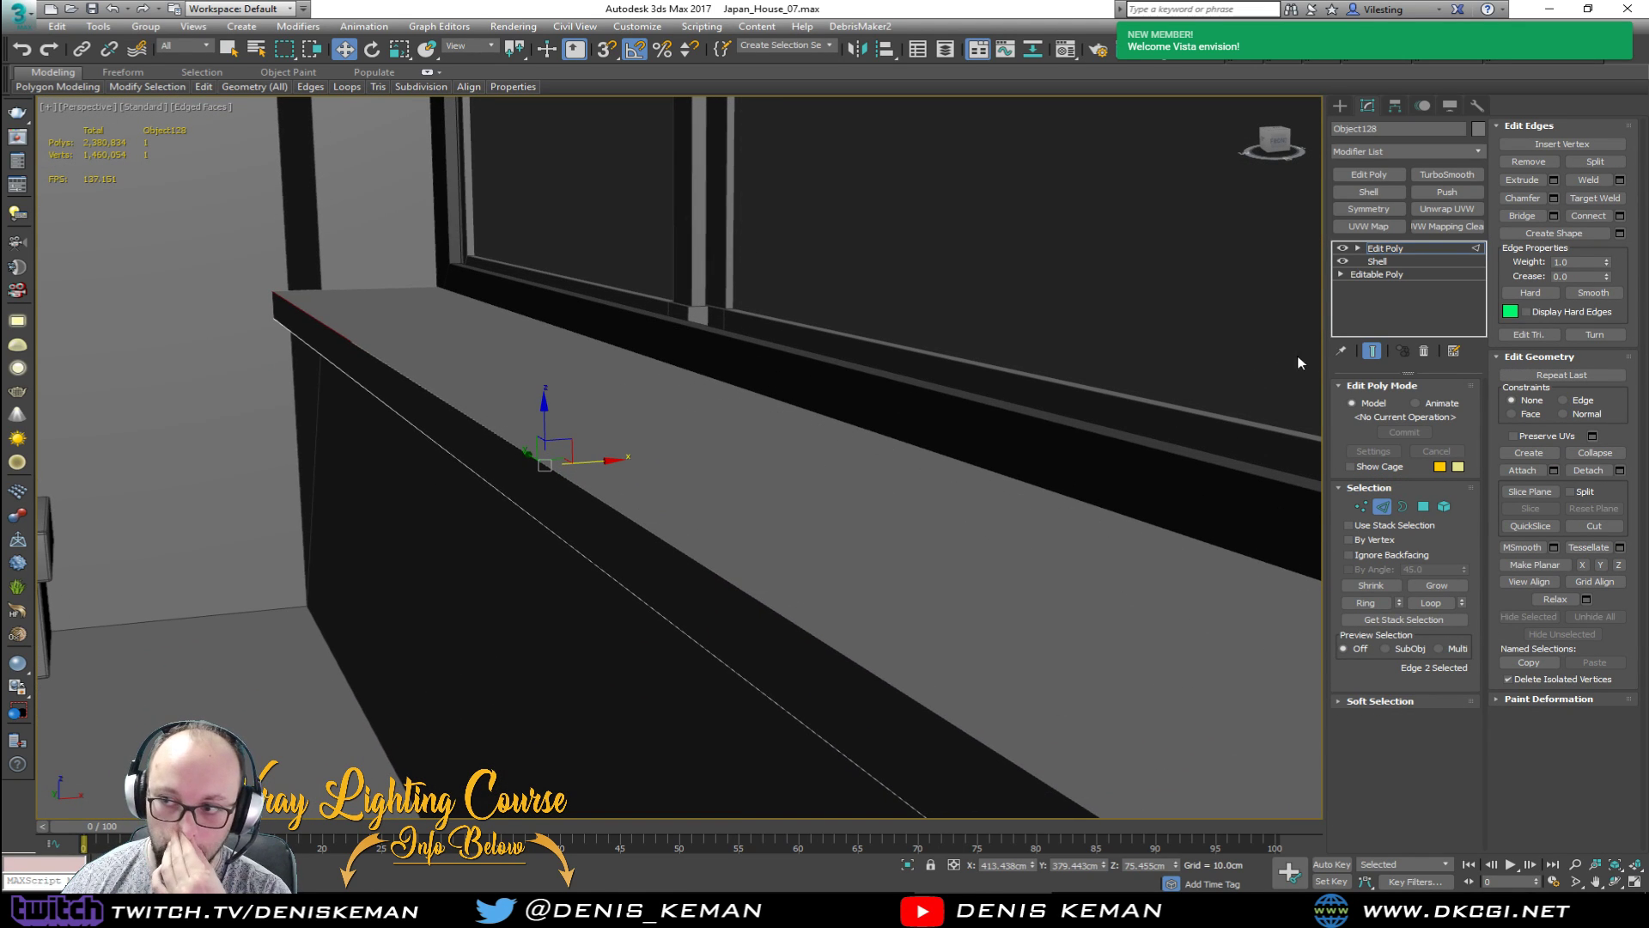
{"action": "left_click", "coordinate": [1553, 198]}
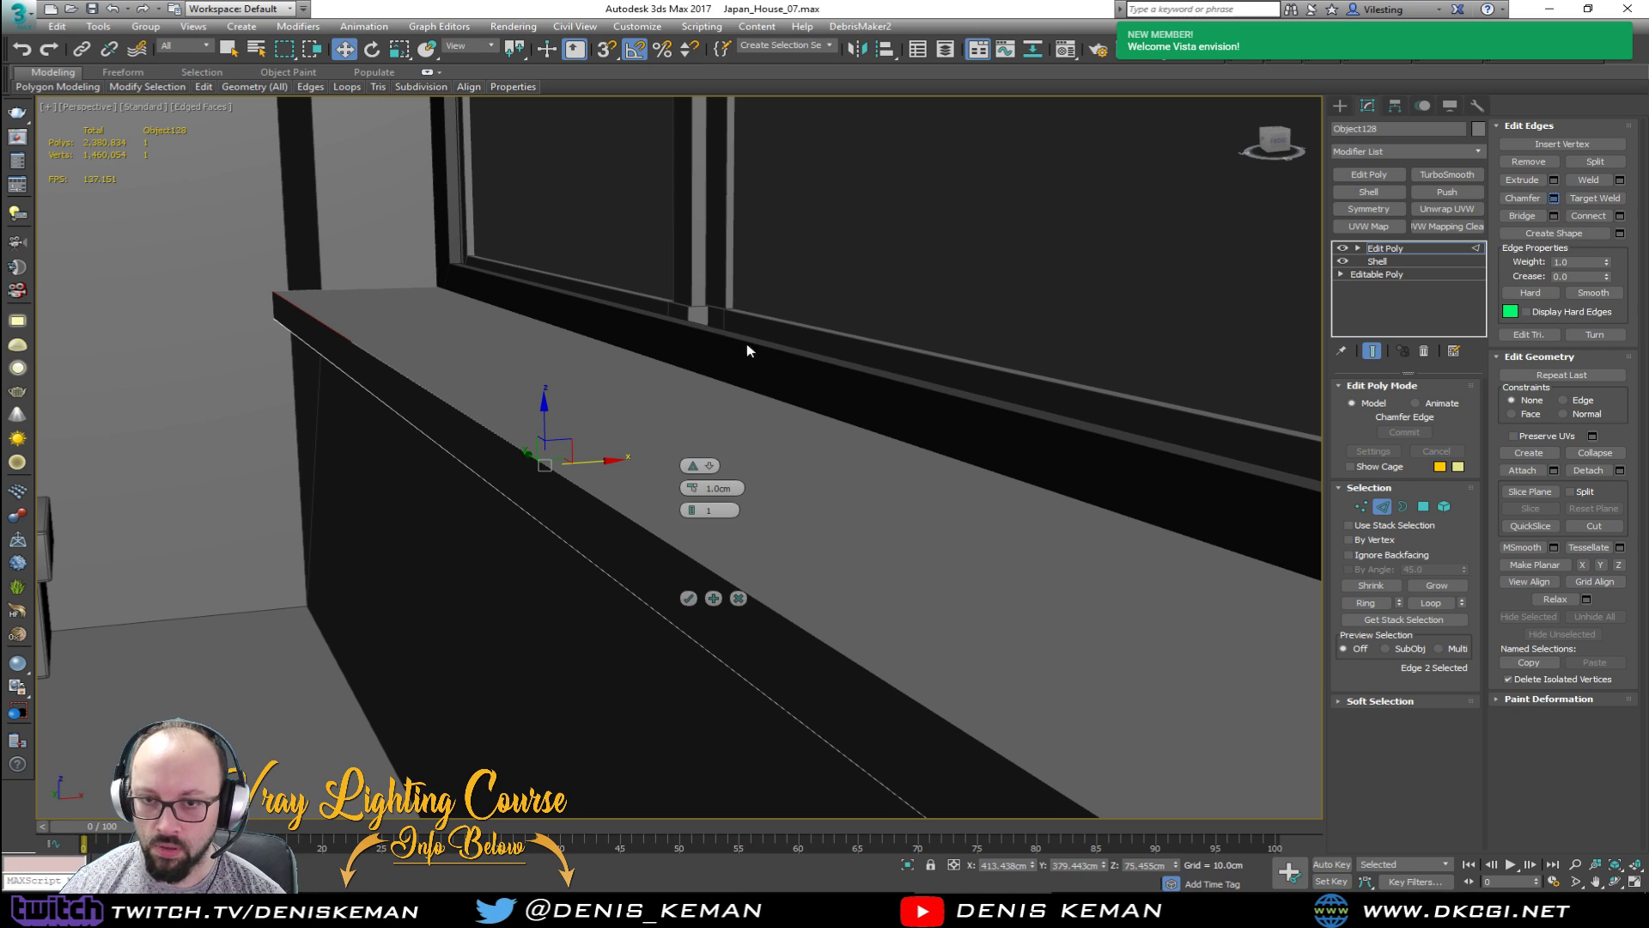
{"action": "left_click_drag", "start_coordinate": [696, 490], "coordinate": [694, 501]}
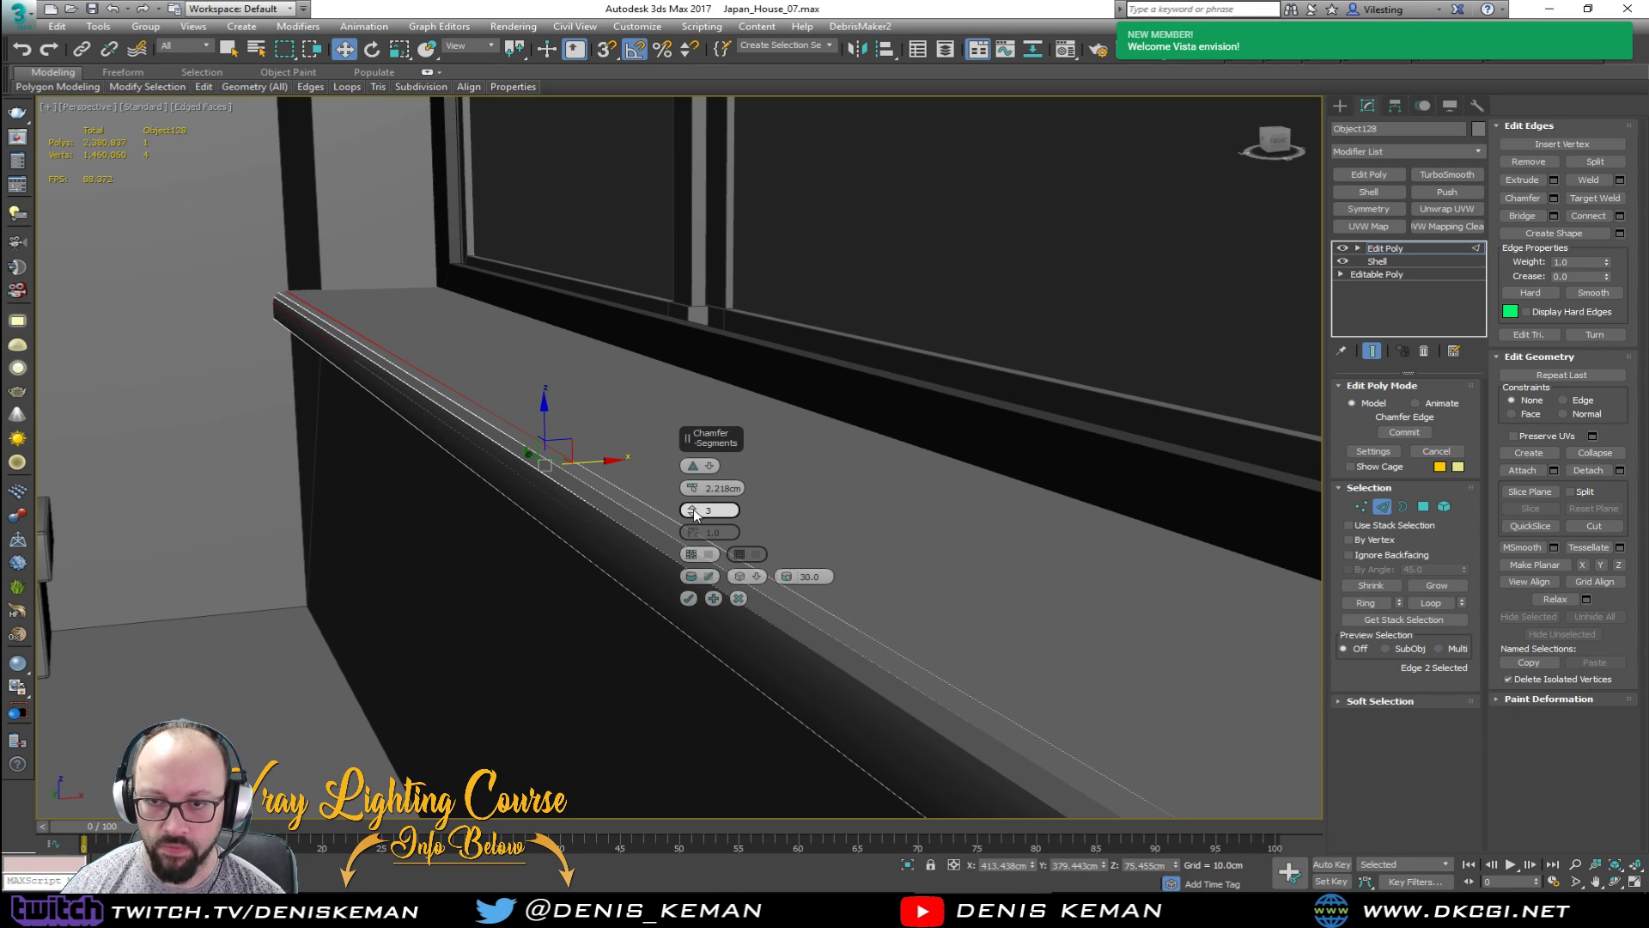
{"action": "left_click", "coordinate": [688, 598]}
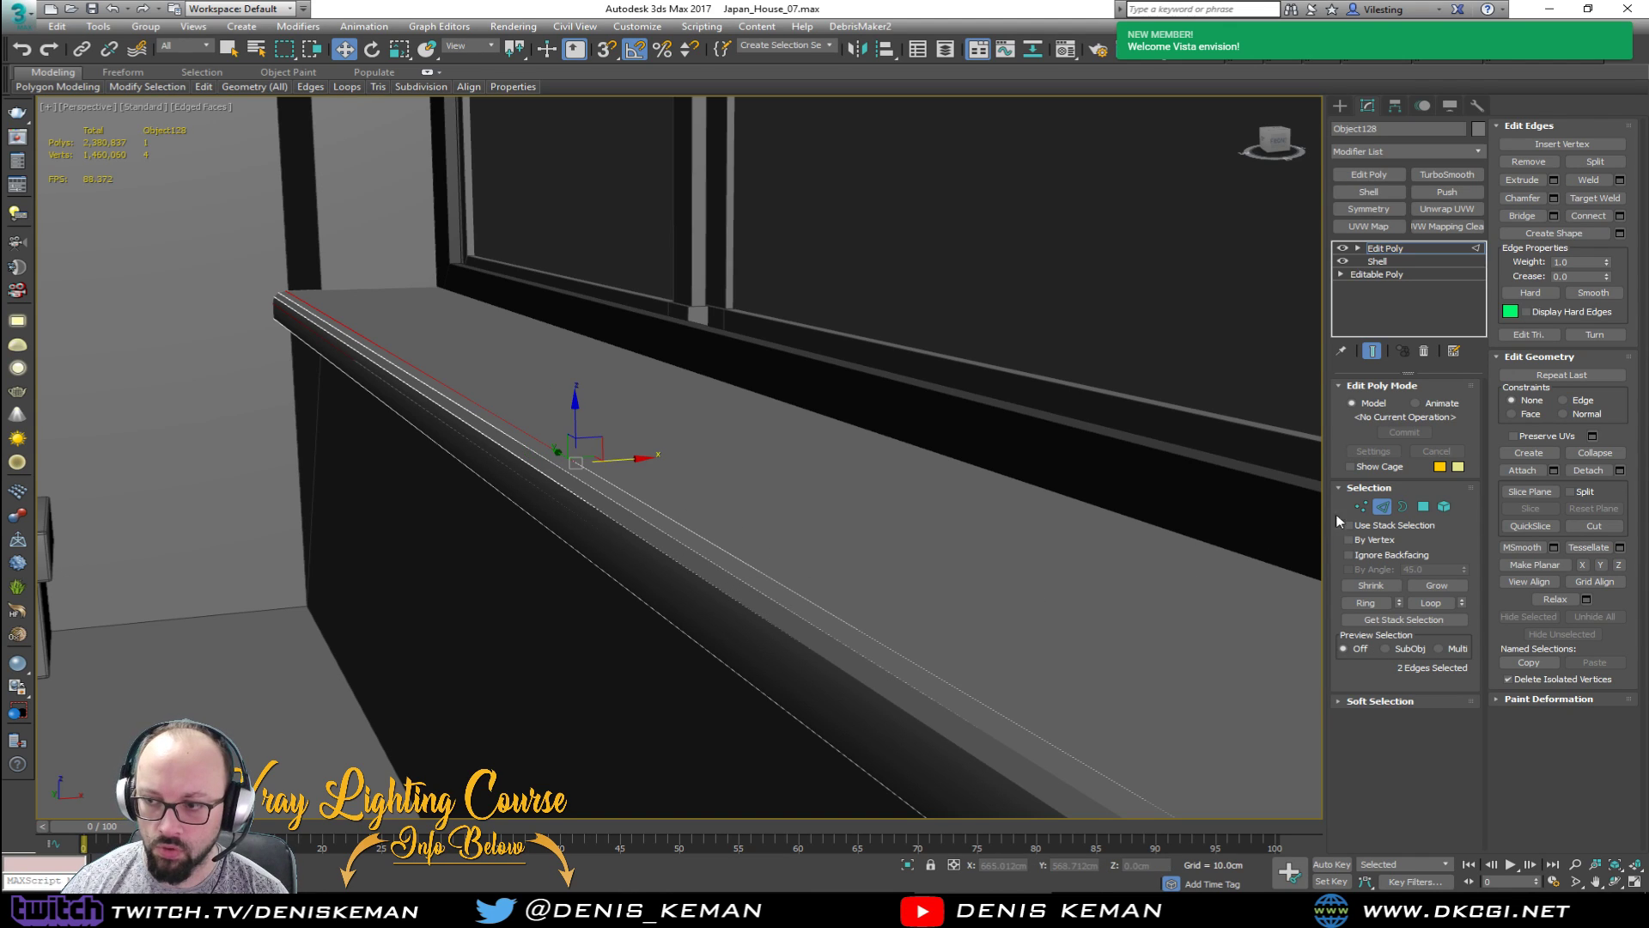
{"action": "left_click", "coordinate": [1381, 506]}
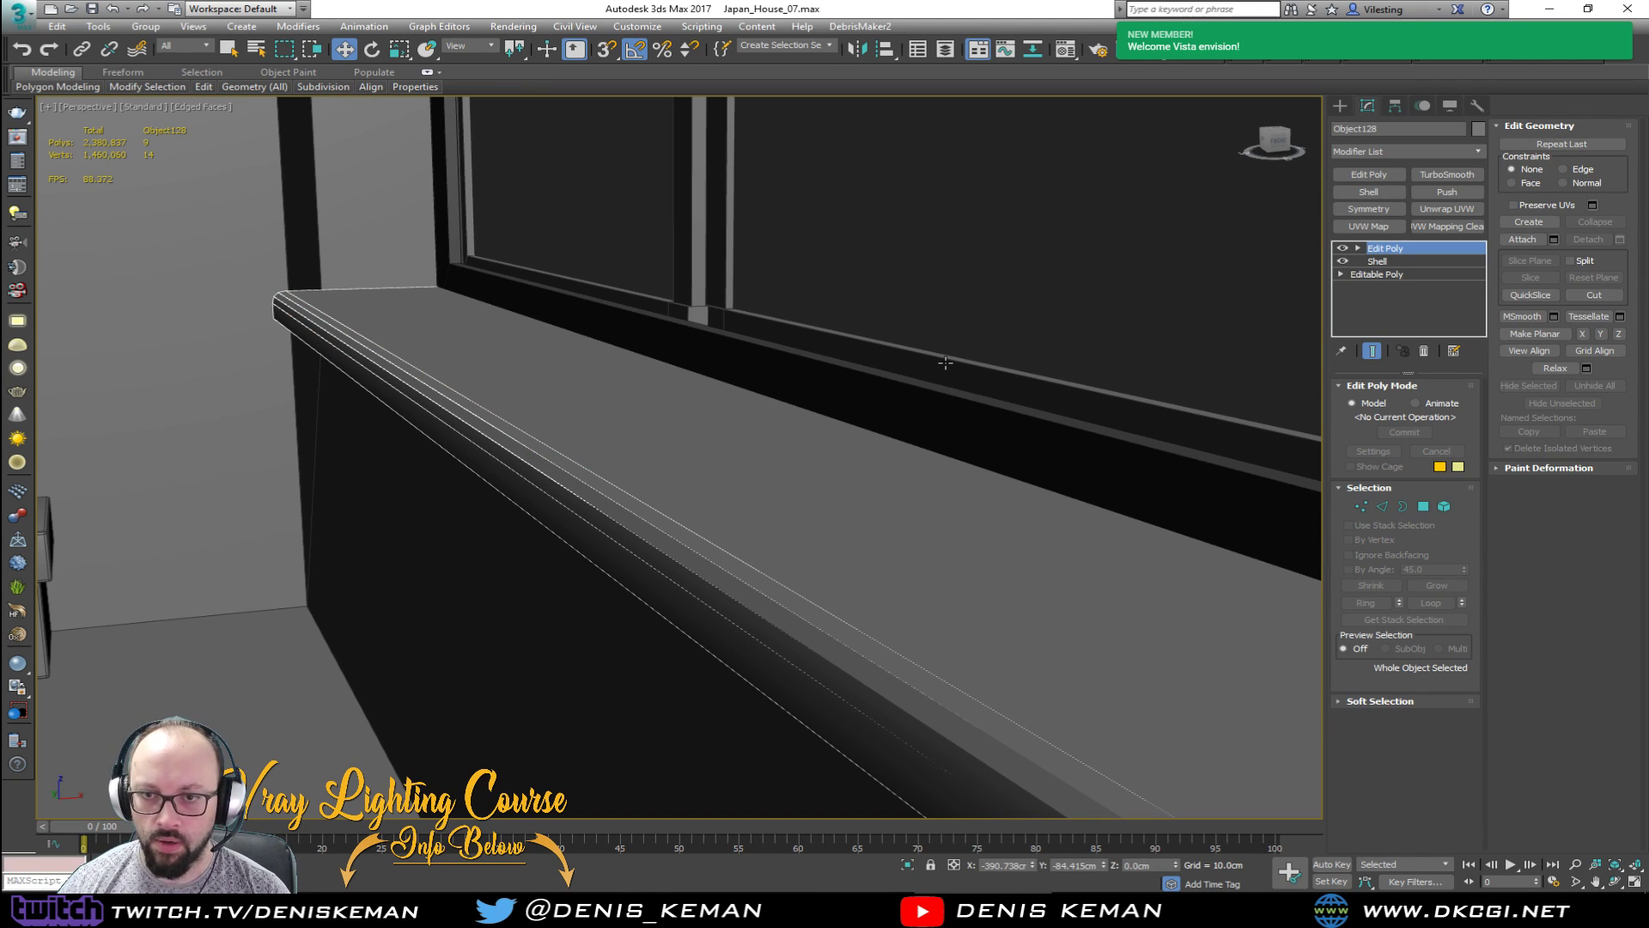
Step: Check the chamfered sill unselected, reselect it and enter polygon editing from the outer side of the window
{"action": "key", "text": "F3"}
{"action": "left_click", "coordinate": [961, 298]}
{"action": "key", "text": "F3"}
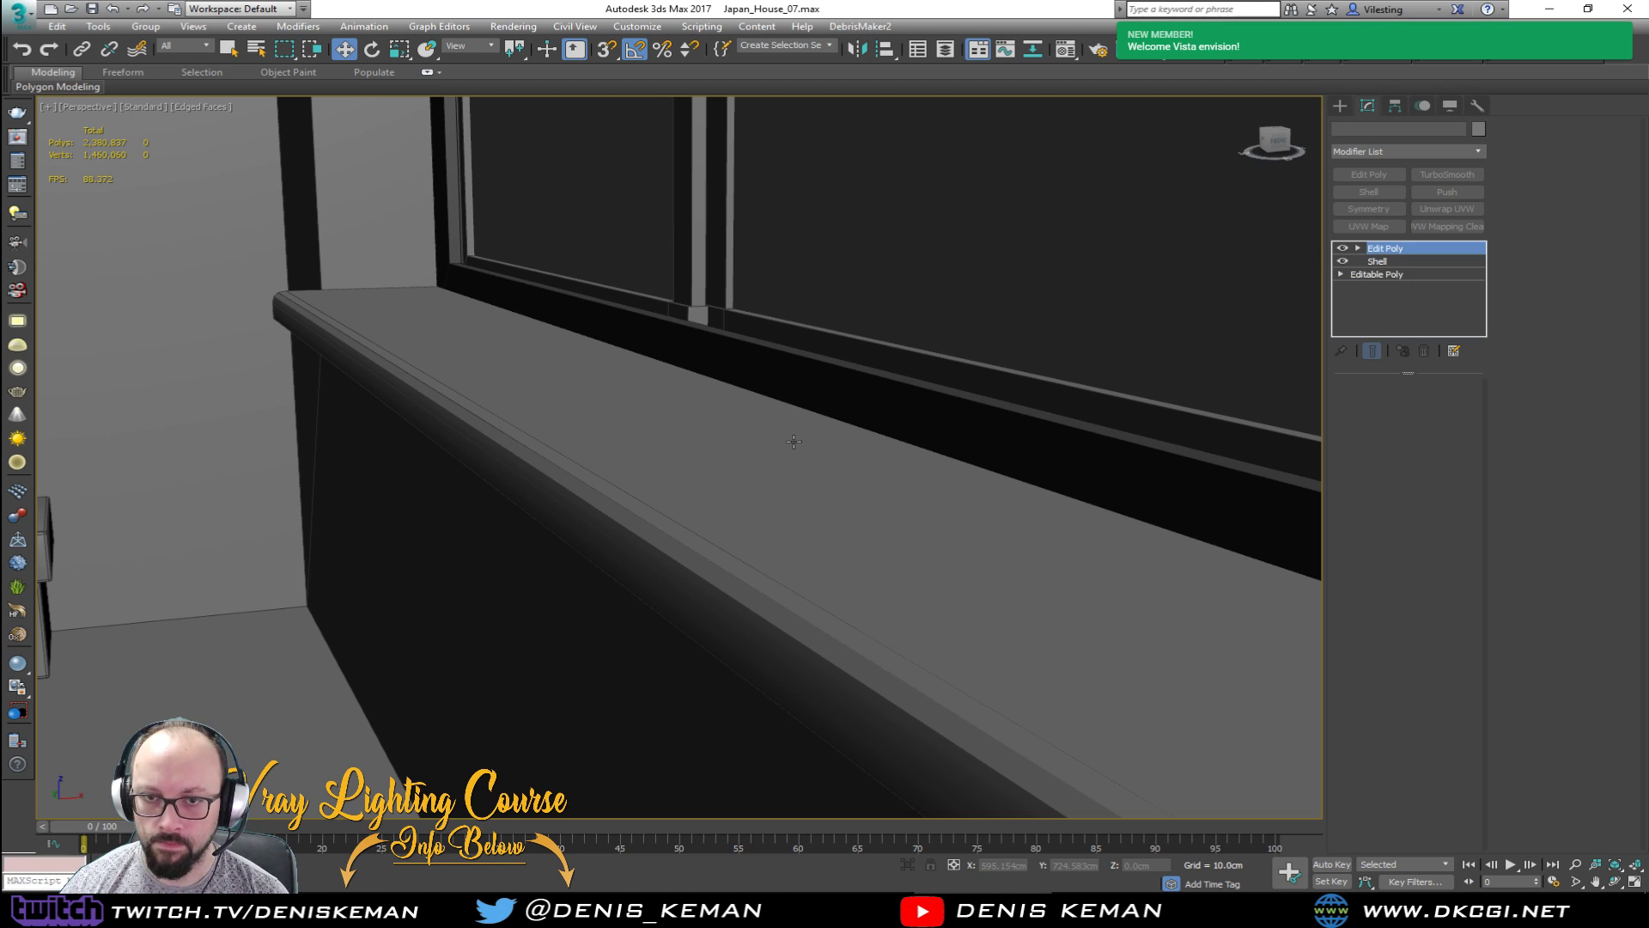
{"action": "left_click", "coordinate": [794, 441]}
{"action": "middle_click_drag", "start_coordinate": [794, 441], "coordinate": [730, 464], "text": "alt"}
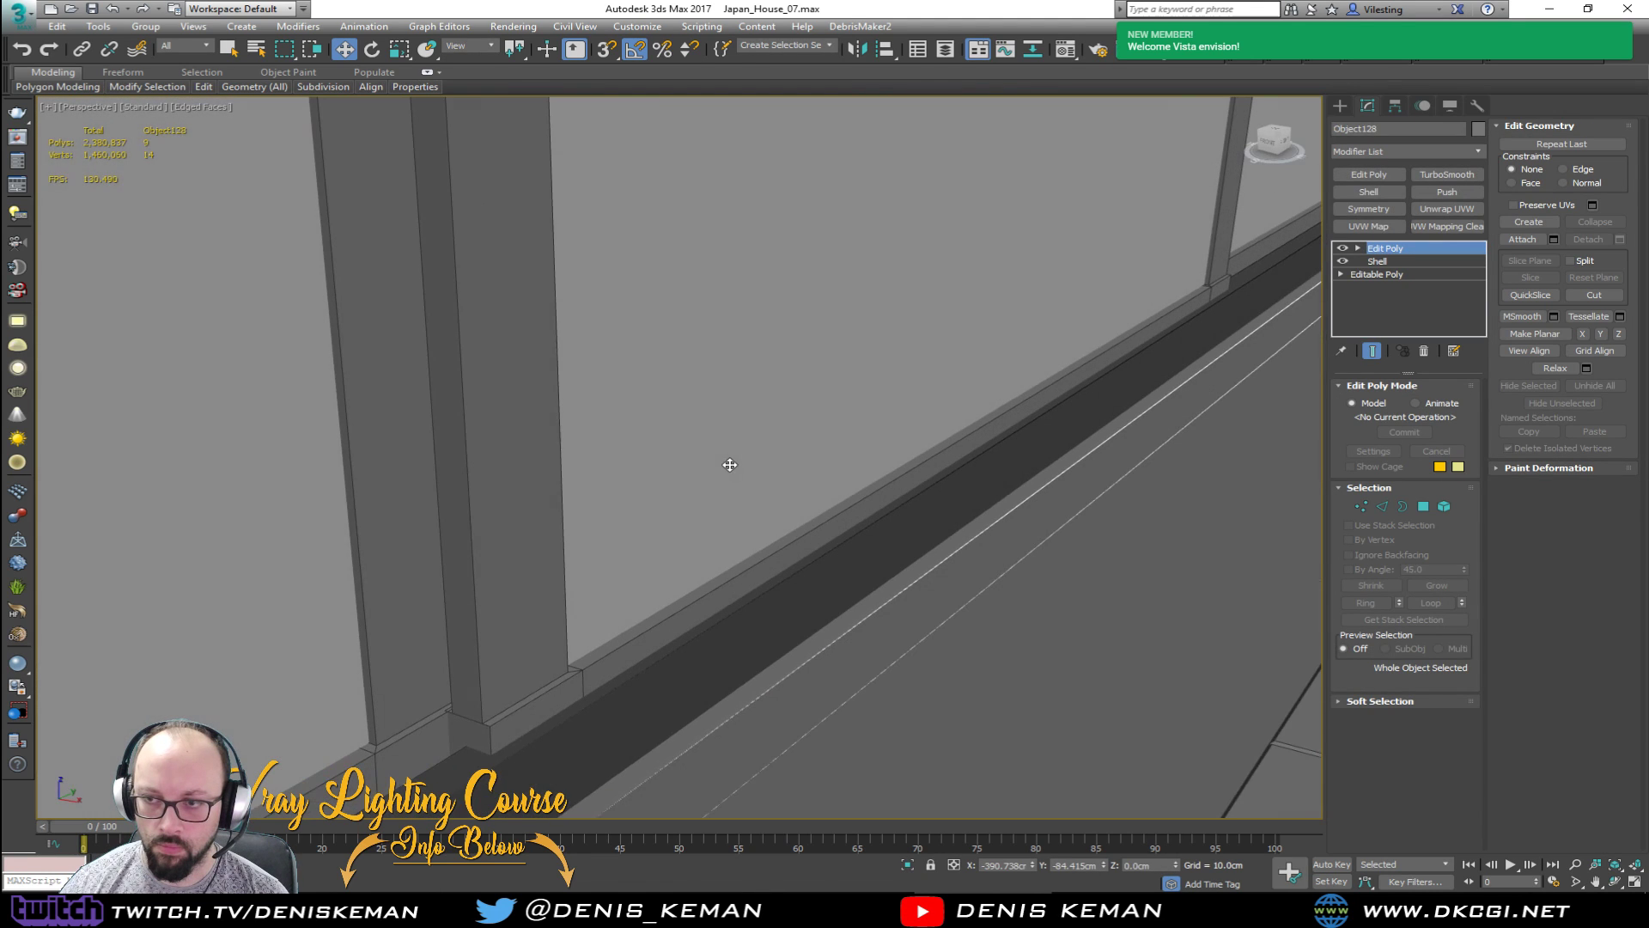
{"action": "key", "text": "4"}
Step: Try to move the sill's large top polygon along the X axis
{"action": "left_click", "coordinate": [950, 546]}
{"action": "middle_click_drag", "start_coordinate": [949, 546], "coordinate": [862, 465], "text": "alt"}
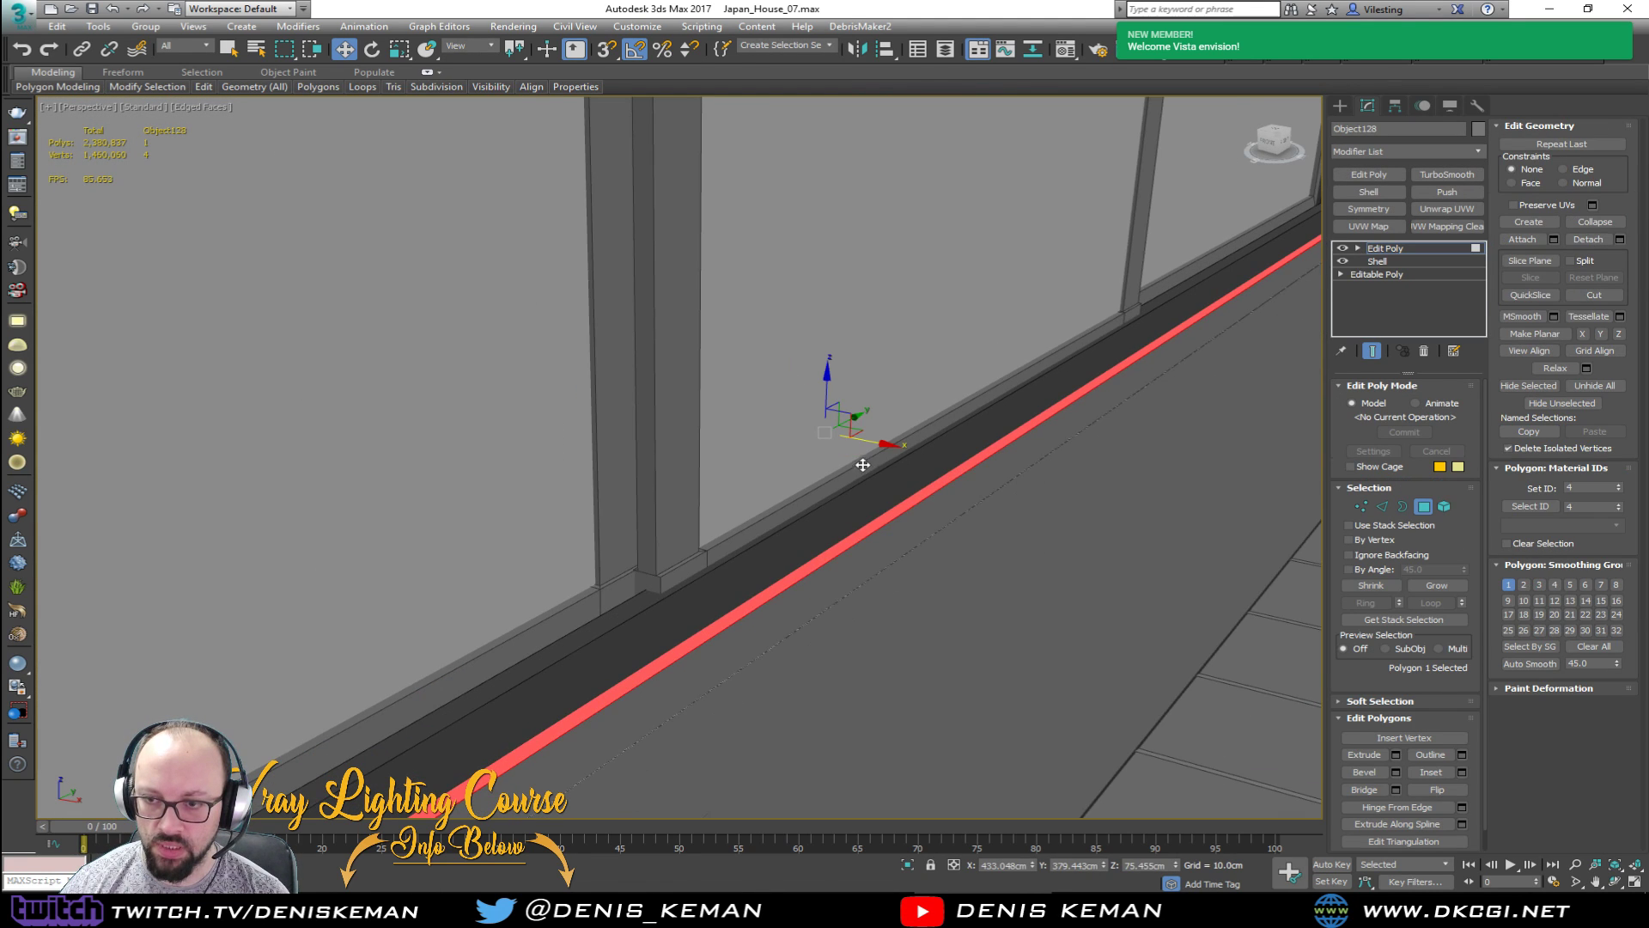
{"action": "left_click_drag", "start_coordinate": [865, 443], "coordinate": [854, 443]}
{"action": "key", "text": "ctrl+z"}
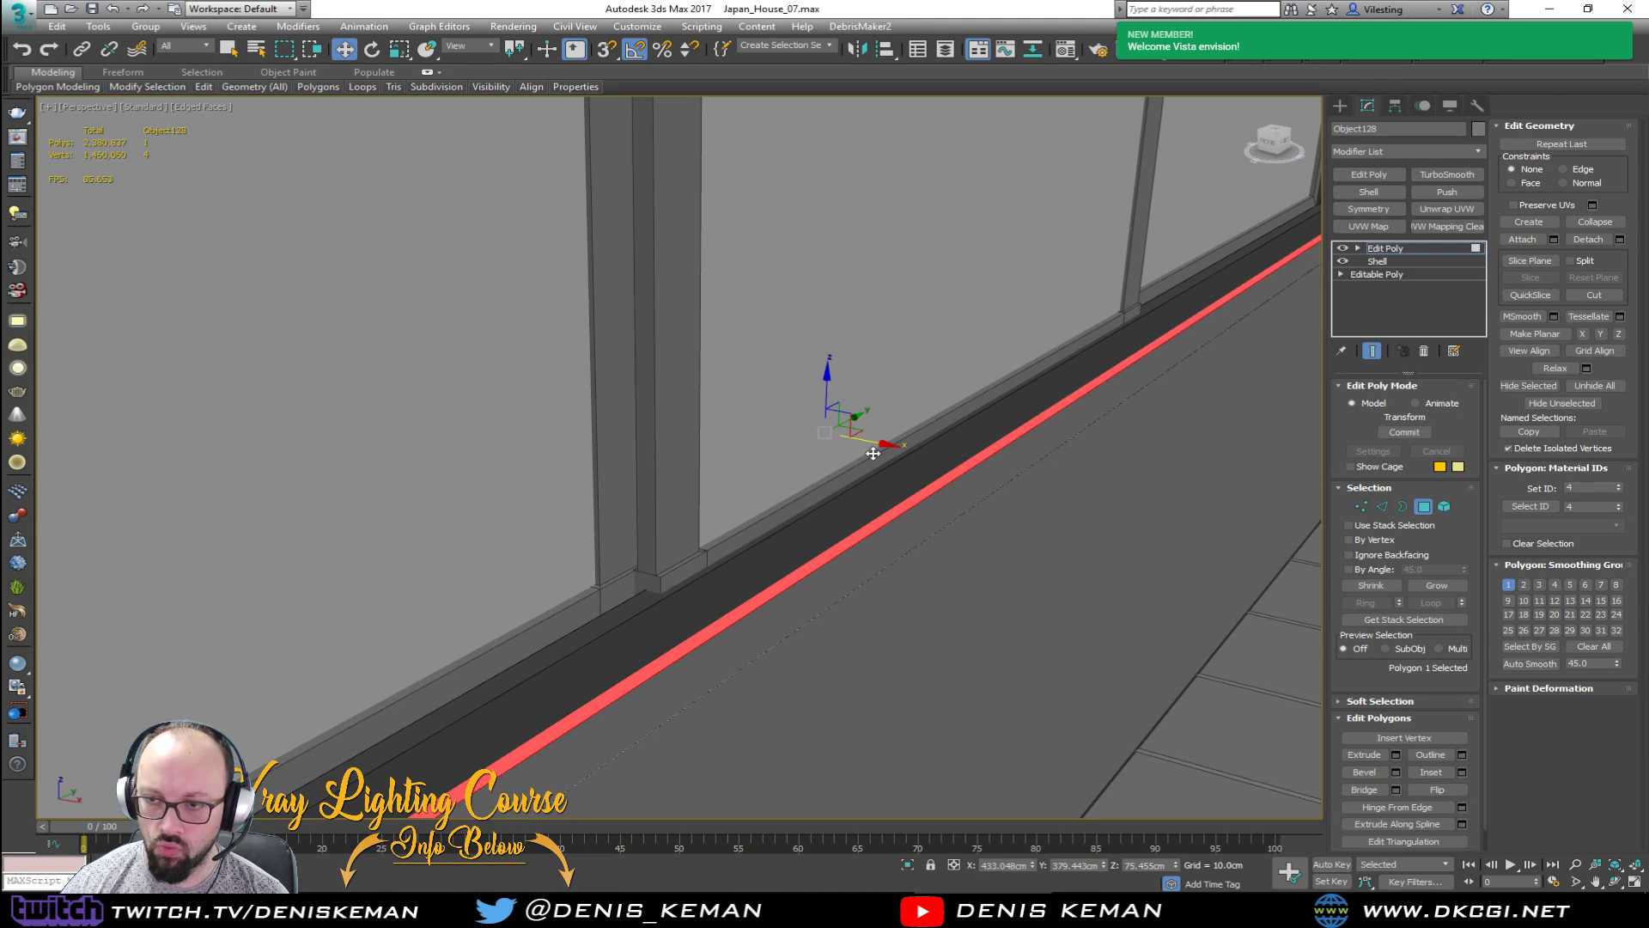
Step: Move the sill's outward-facing back polygon about 1.9 cm along X toward the room and leave polygon editing
{"action": "key", "text": "F3"}
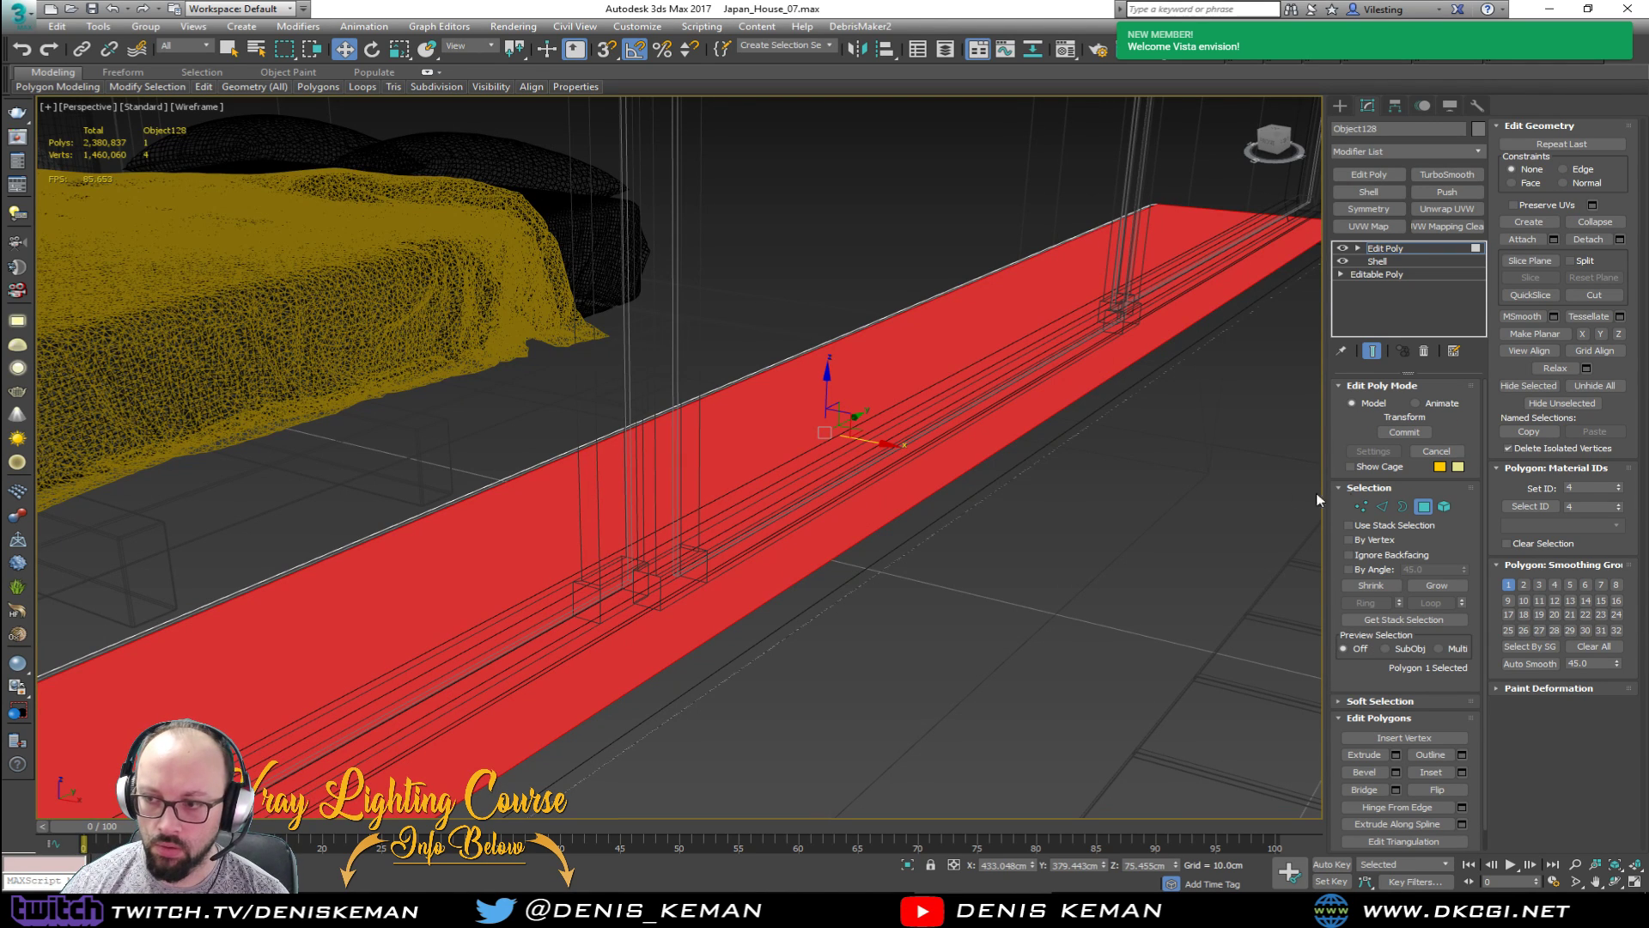
{"action": "key", "text": "F3"}
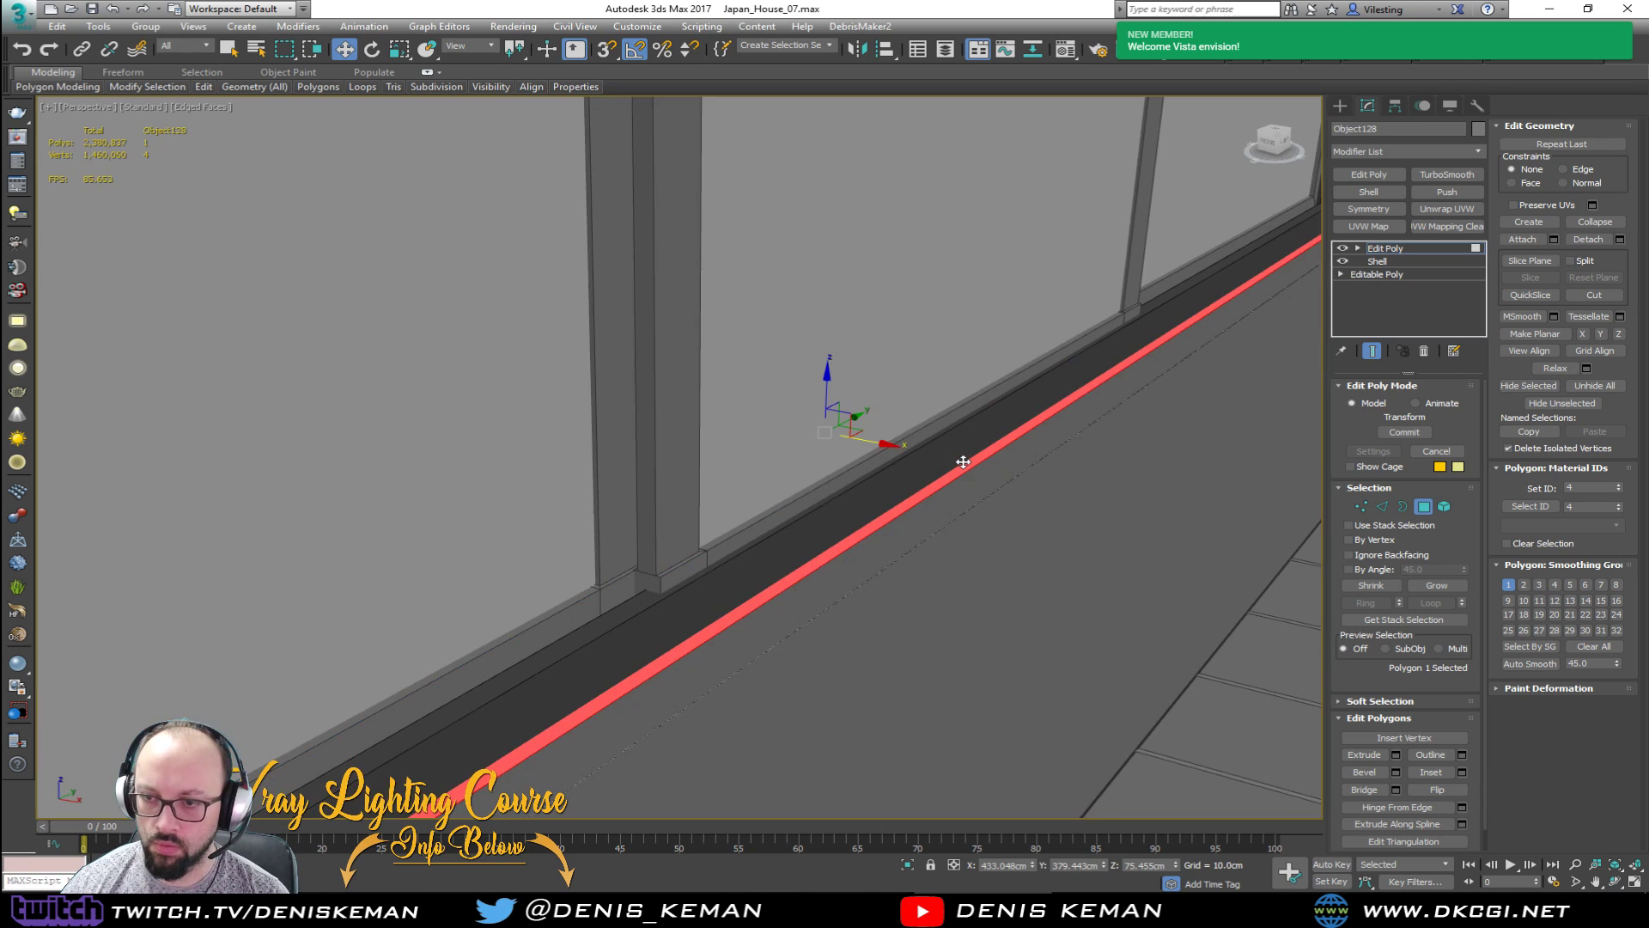
{"action": "left_click", "coordinate": [954, 481], "text": "shift"}
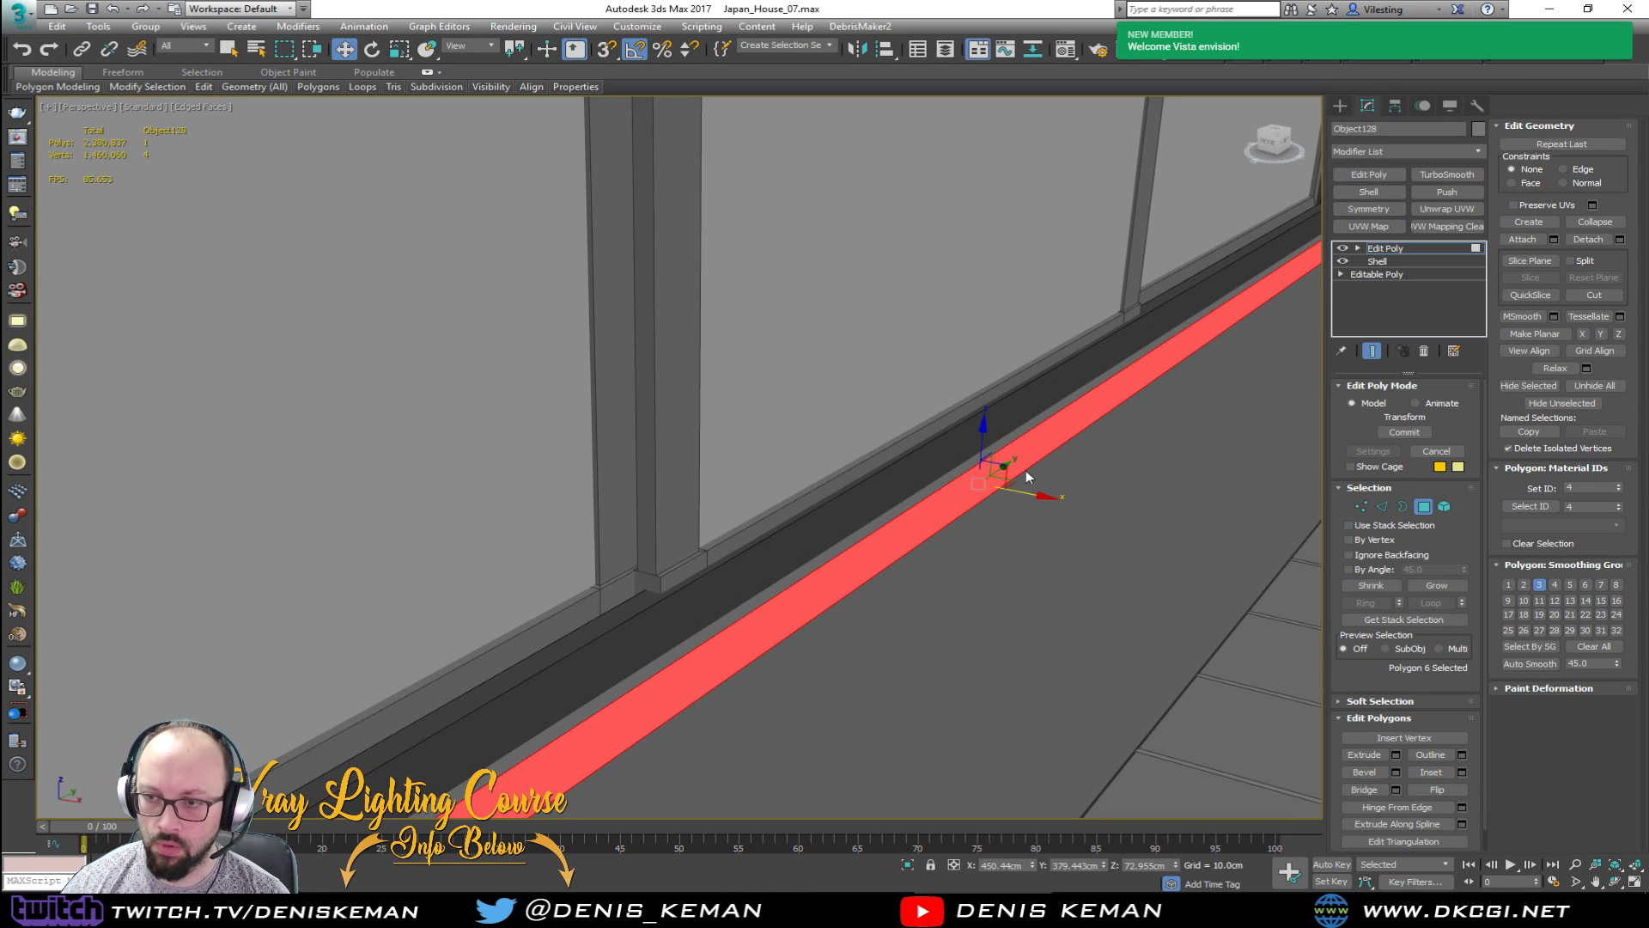
{"action": "key", "text": "F3"}
{"action": "key", "text": "F3"}
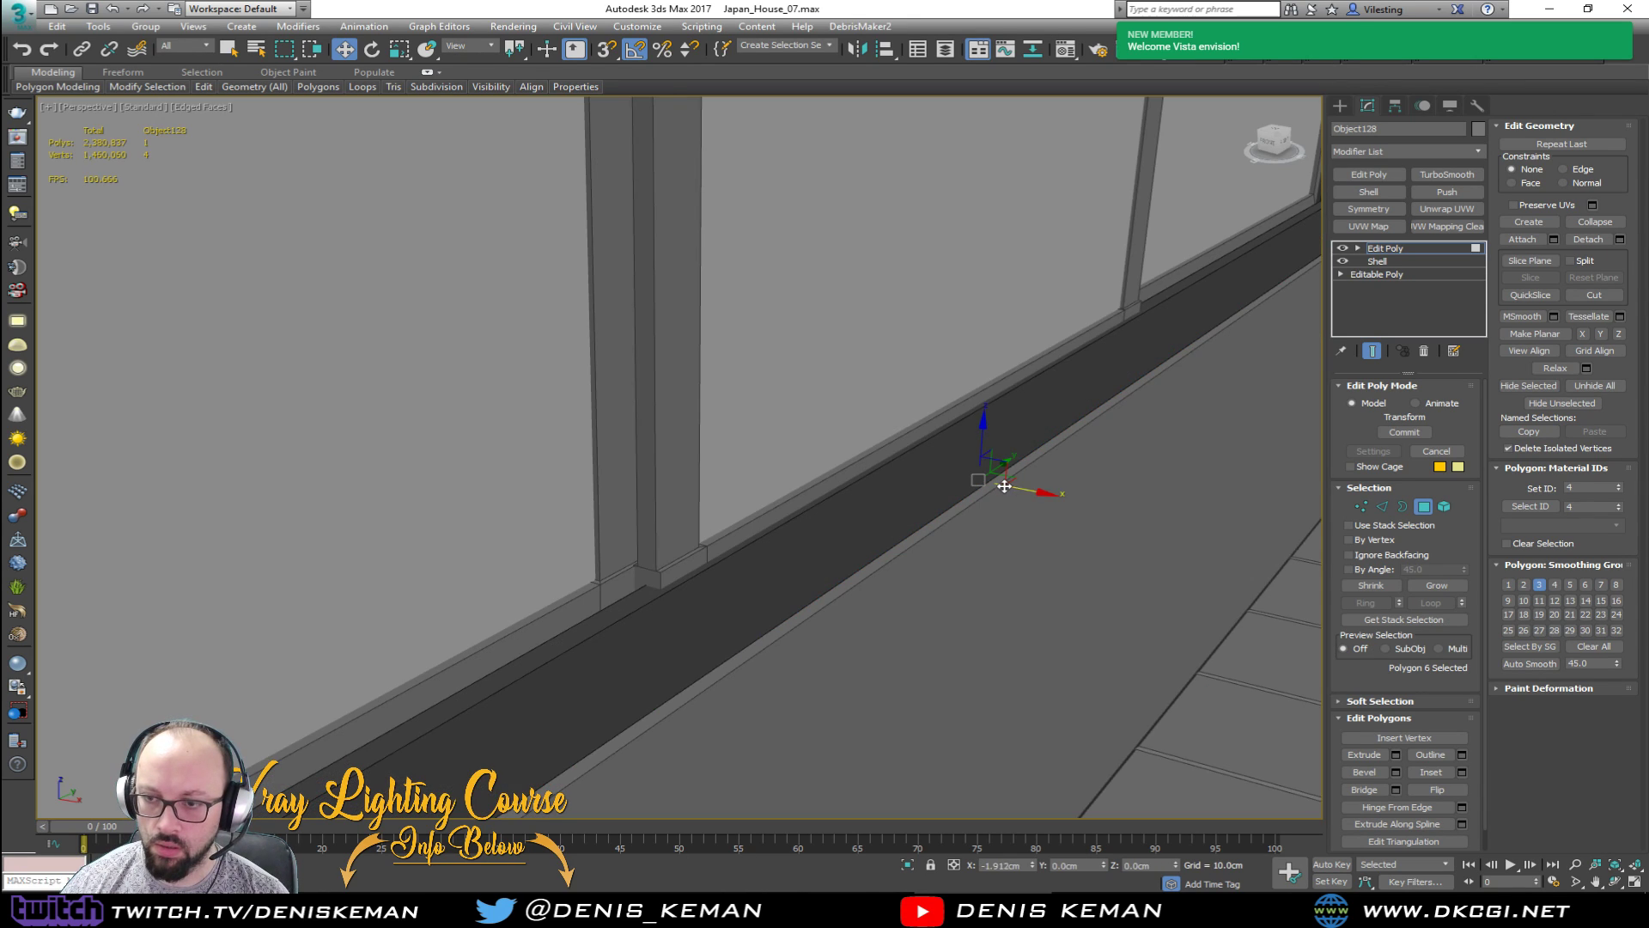
{"action": "key", "text": "F2"}
{"action": "key", "text": "F2"}
{"action": "middle_click_drag", "start_coordinate": [1060, 484], "coordinate": [1116, 495], "text": "alt"}
{"action": "left_click", "coordinate": [1425, 508]}
Step: Check the sill from inside the room and set its object colour to the grey from the custom colours
{"action": "middle_click_drag", "start_coordinate": [731, 401], "coordinate": [798, 538]}
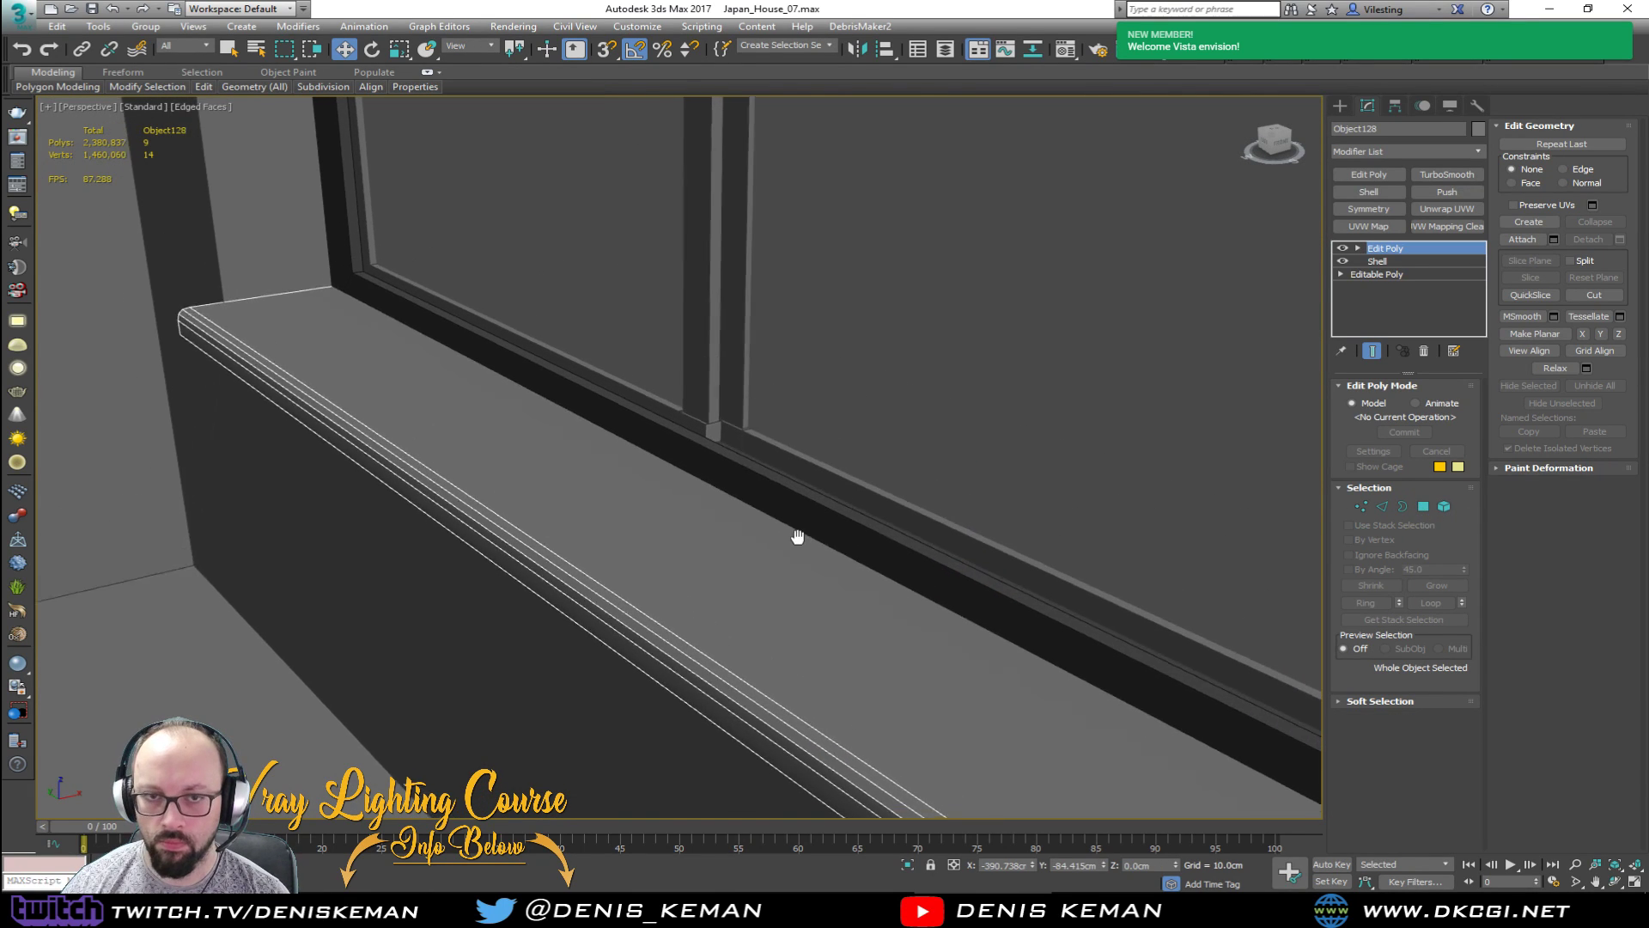
{"action": "scroll", "coordinate": [805, 548], "scroll_direction": "down", "scroll_amount": 3}
{"action": "key", "text": "F4"}
{"action": "mouse_move", "coordinate": [655, 478]}
{"action": "middle_mouse_down", "text": "alt"}
{"action": "mouse_move", "coordinate": [814, 496]}
{"action": "mouse_move", "coordinate": [636, 507]}
{"action": "middle_mouse_up", "text": "alt"}
{"action": "scroll", "coordinate": [744, 490], "scroll_direction": "down", "scroll_amount": 2}
{"action": "key", "text": "F4"}
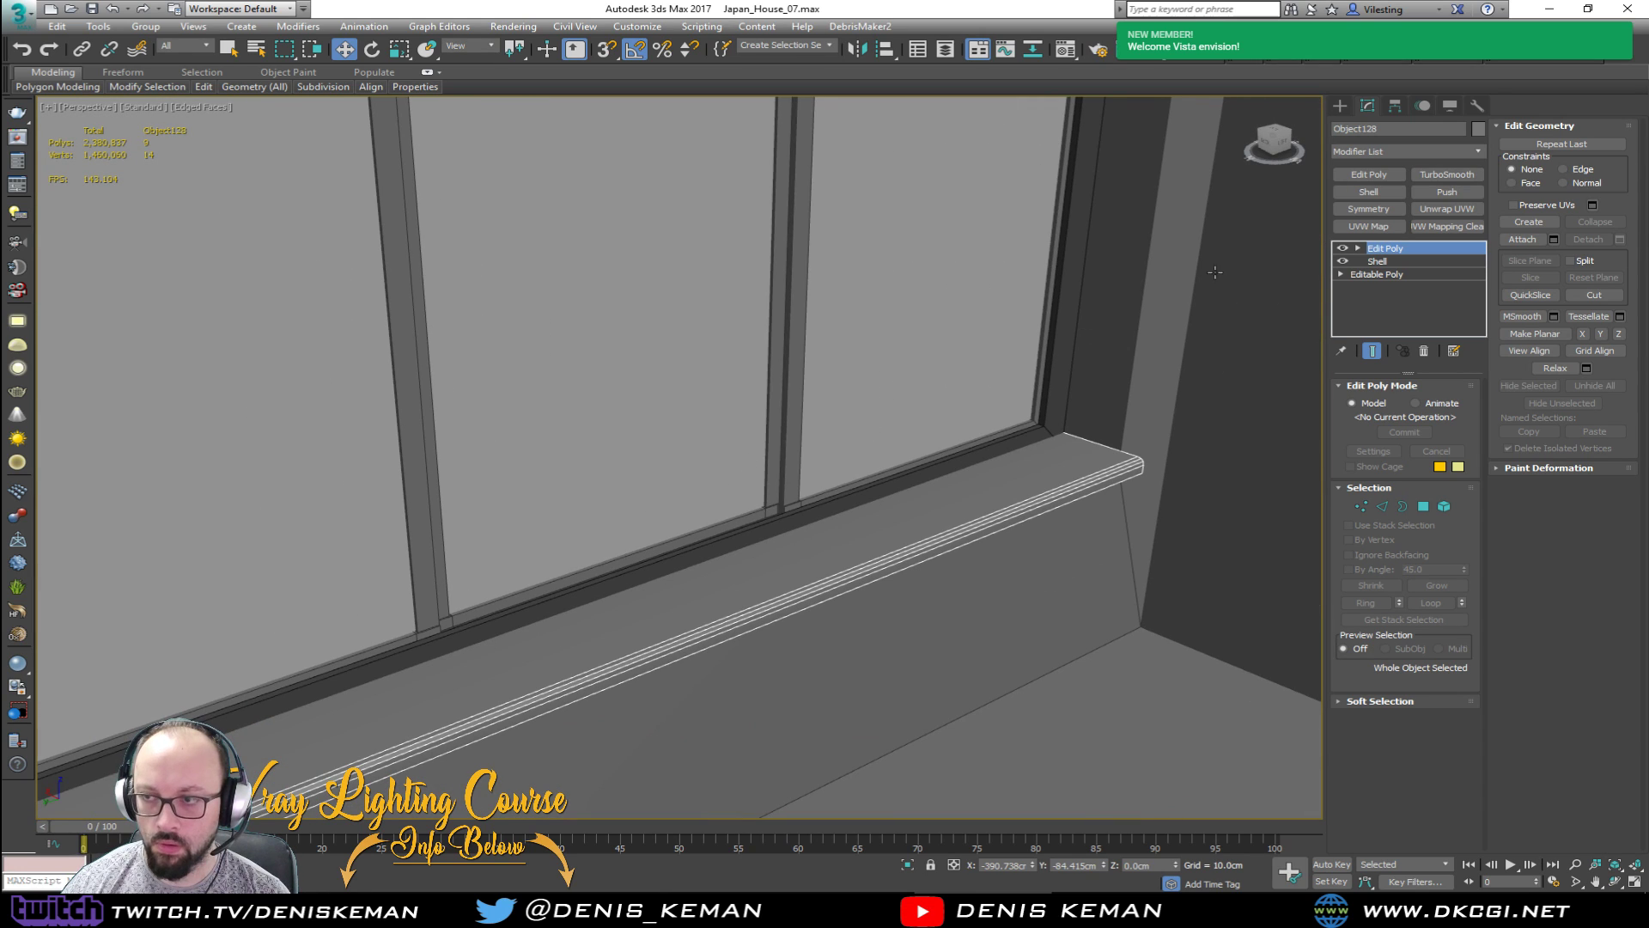
{"action": "left_click", "coordinate": [1477, 128]}
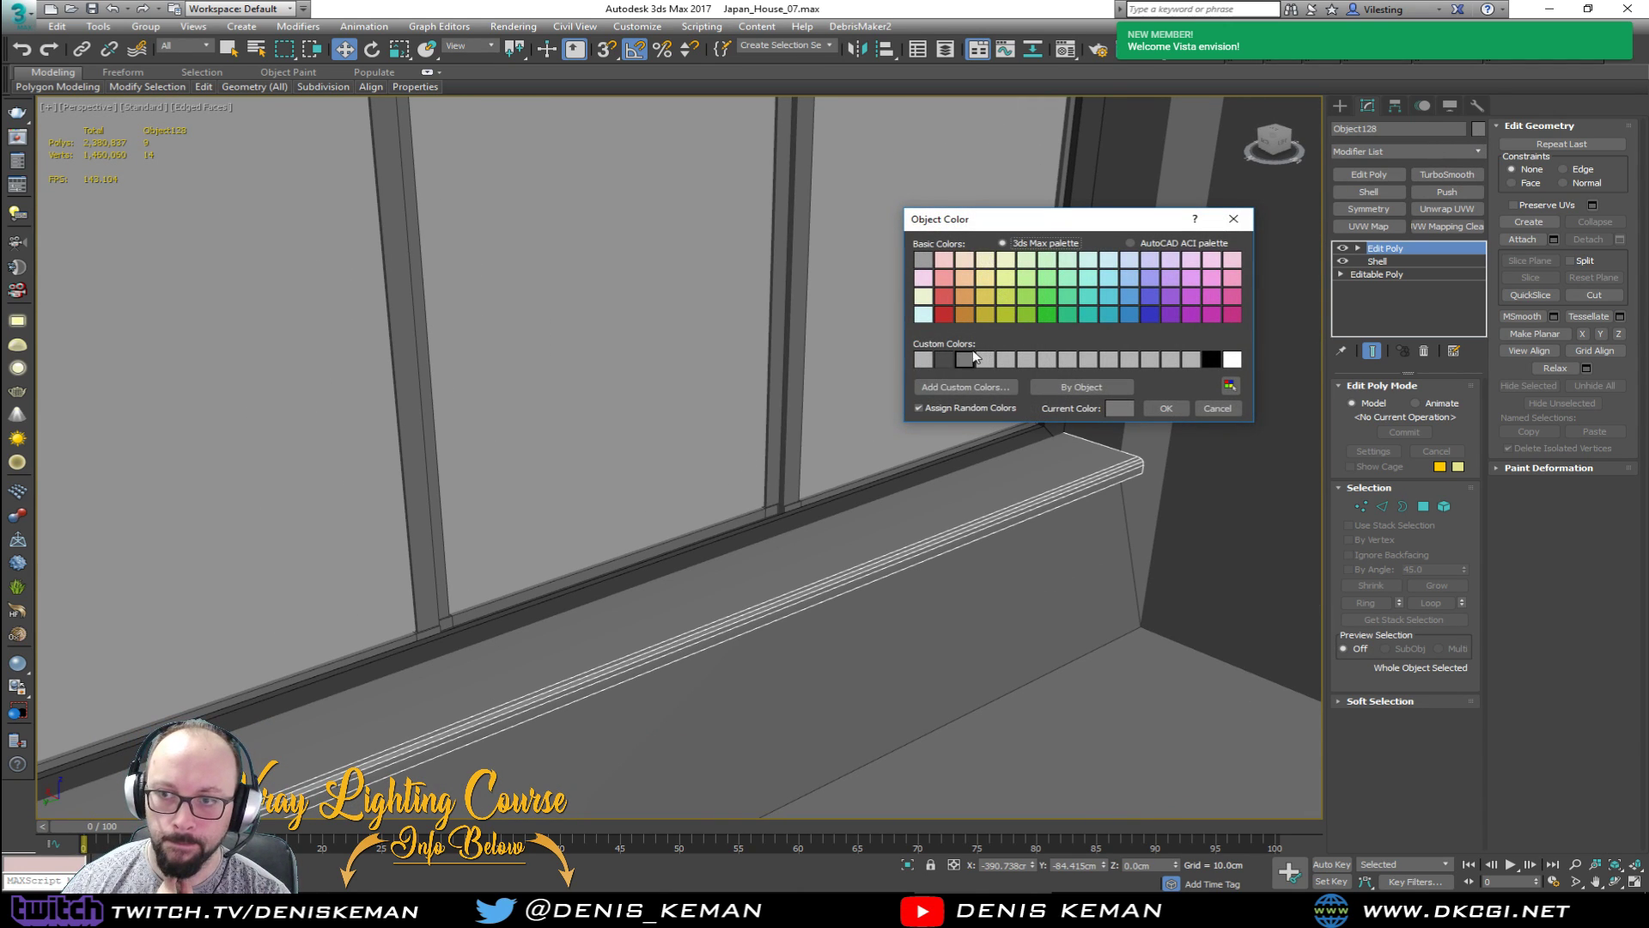
{"action": "left_click", "coordinate": [1166, 408]}
Step: Examine the window and its new sill from inside the room with the edge display turned off
{"action": "key", "text": "F3"}
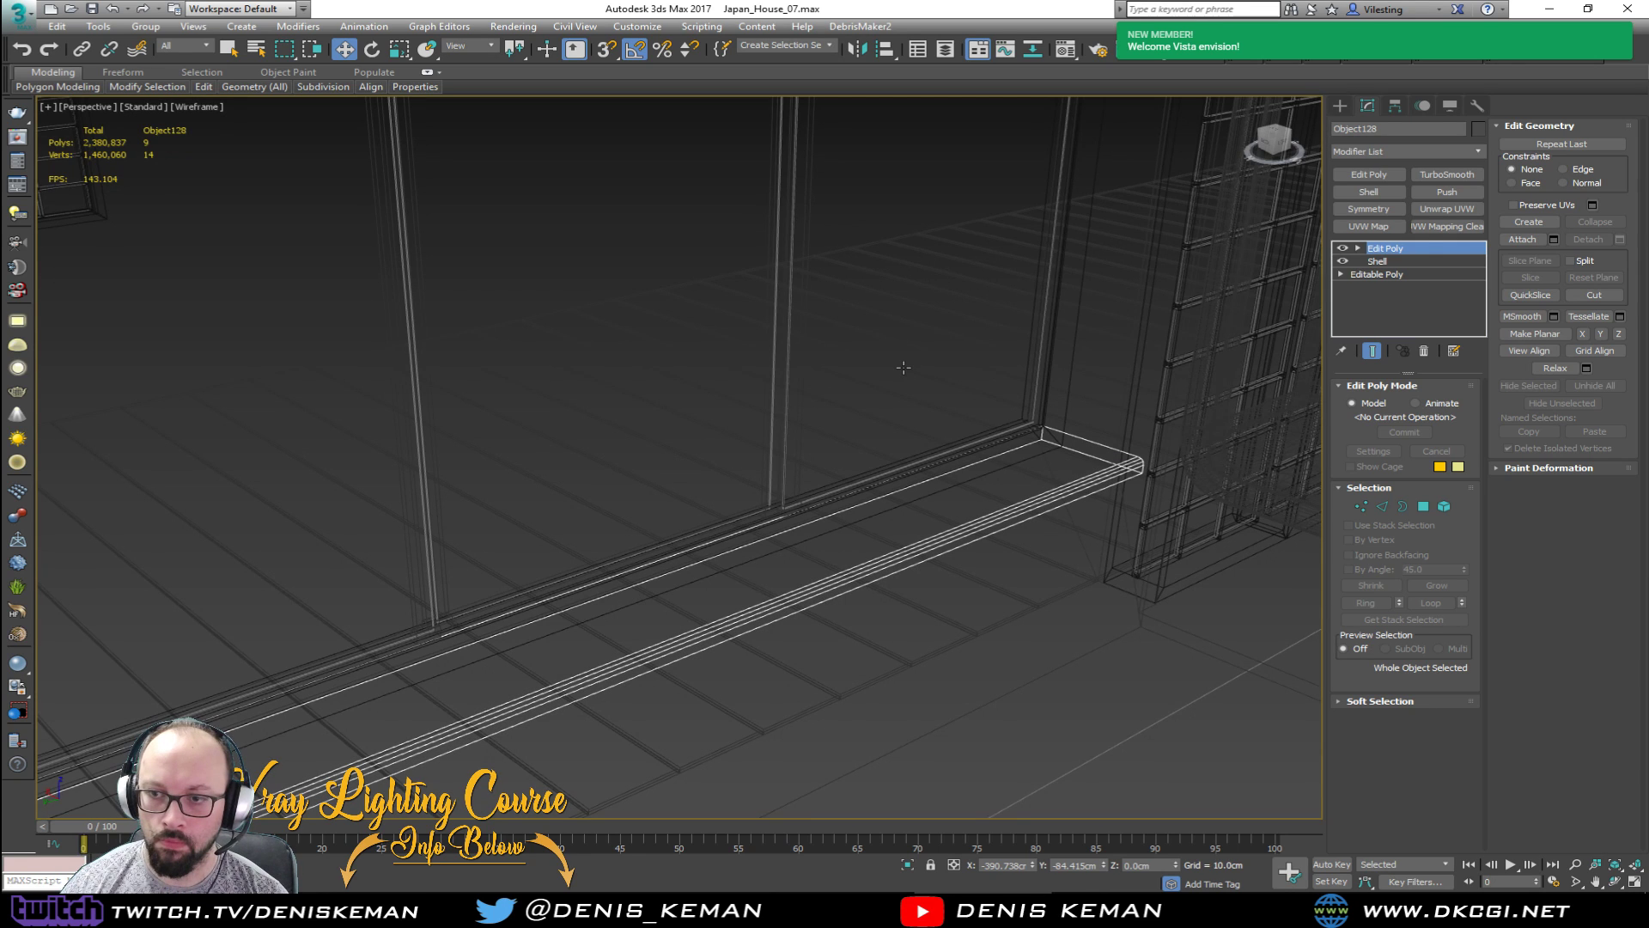
{"action": "left_click", "coordinate": [904, 368]}
{"action": "left_click", "coordinate": [876, 202]}
{"action": "key", "text": "F3"}
{"action": "mouse_move", "coordinate": [924, 258]}
{"action": "middle_mouse_down", "text": "alt"}
{"action": "mouse_move", "coordinate": [848, 379]}
{"action": "mouse_move", "coordinate": [961, 431]}
{"action": "middle_mouse_up", "text": "alt"}
{"action": "key", "text": "F4"}
{"action": "scroll", "coordinate": [867, 350], "scroll_direction": "up", "scroll_amount": 3}
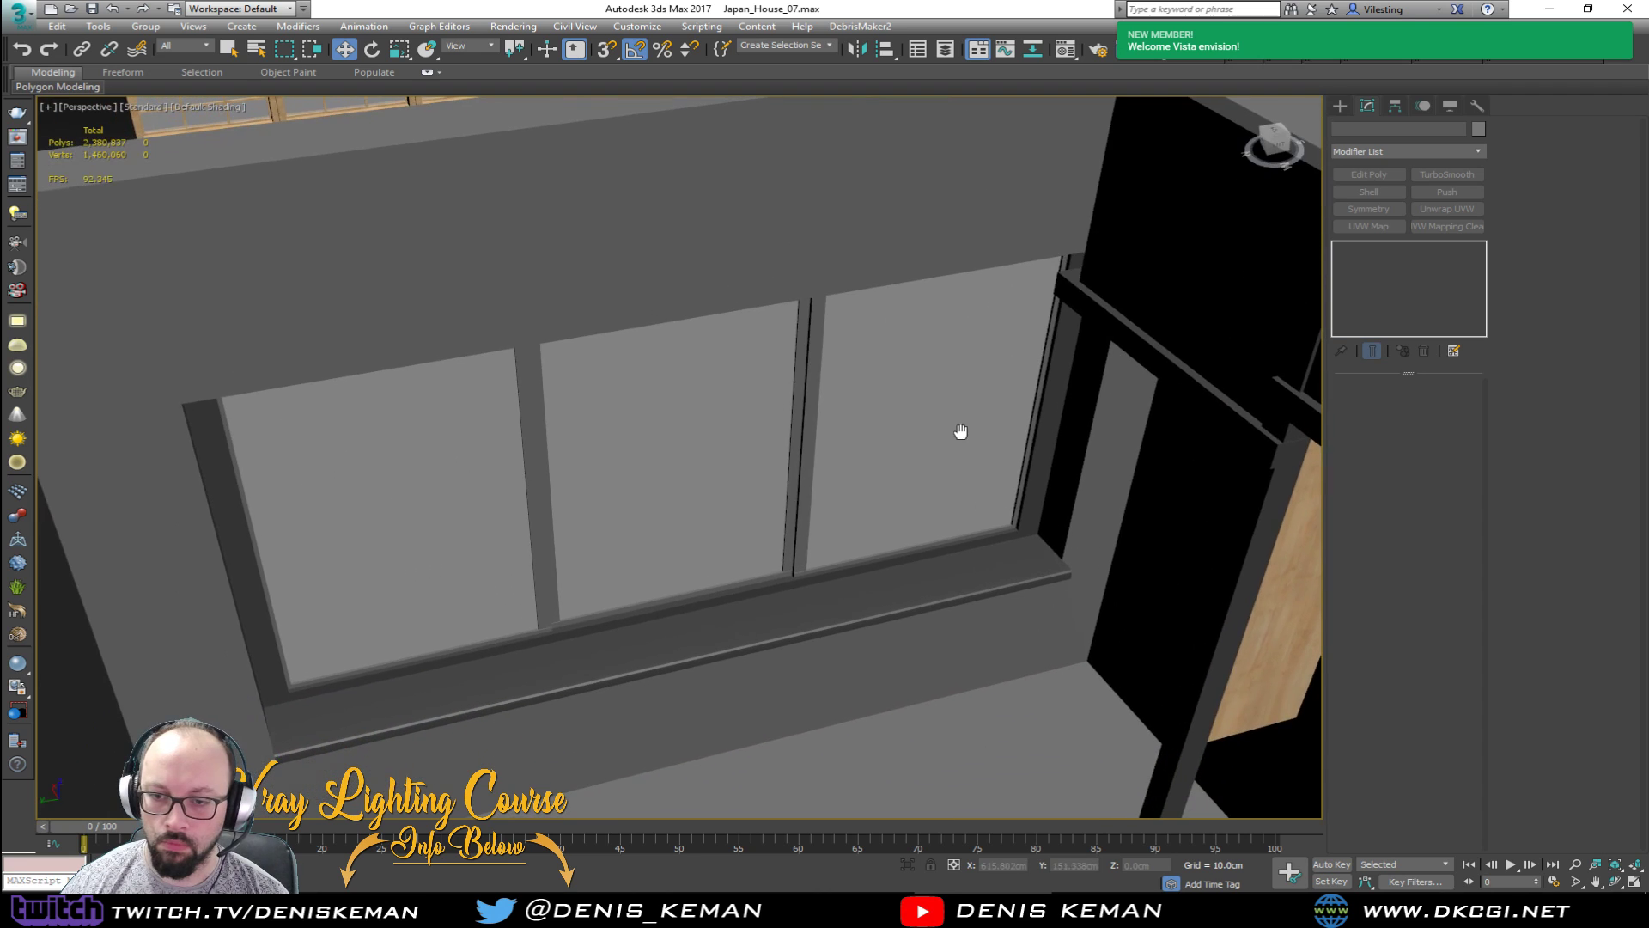
{"action": "left_click", "coordinate": [873, 602]}
{"action": "scroll", "coordinate": [872, 602], "scroll_direction": "down", "scroll_amount": 2}
{"action": "middle_click_drag", "start_coordinate": [873, 602], "coordinate": [816, 513], "text": "alt"}
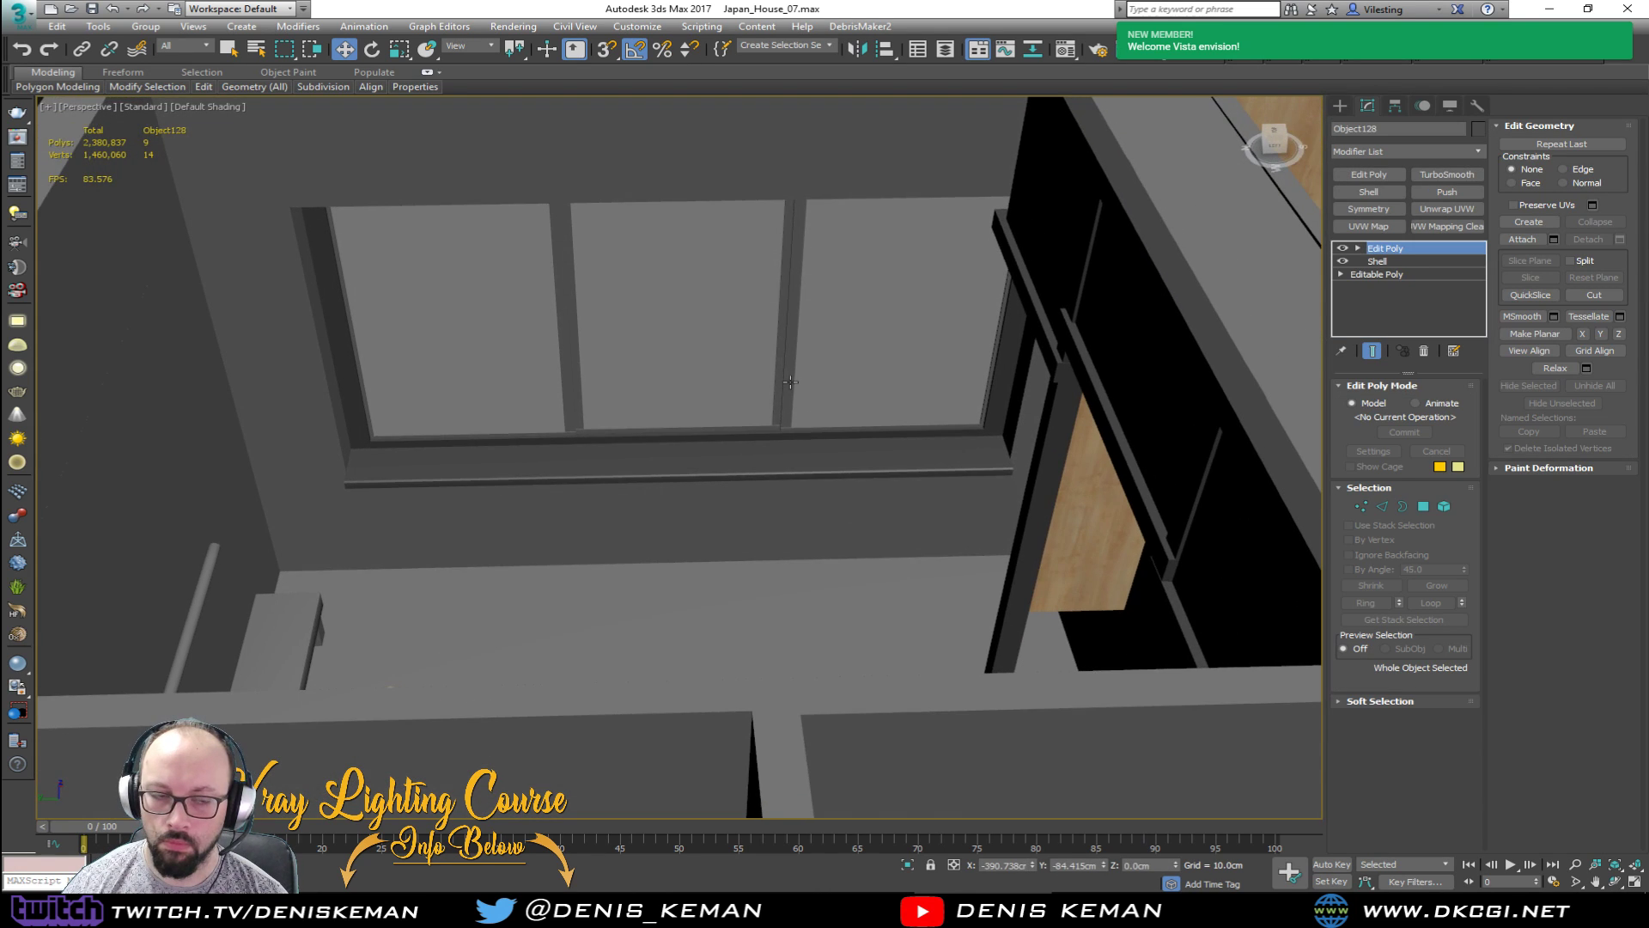
{"action": "scroll", "coordinate": [814, 513], "scroll_direction": "down", "scroll_amount": 3}
{"action": "left_click", "coordinate": [931, 243]}
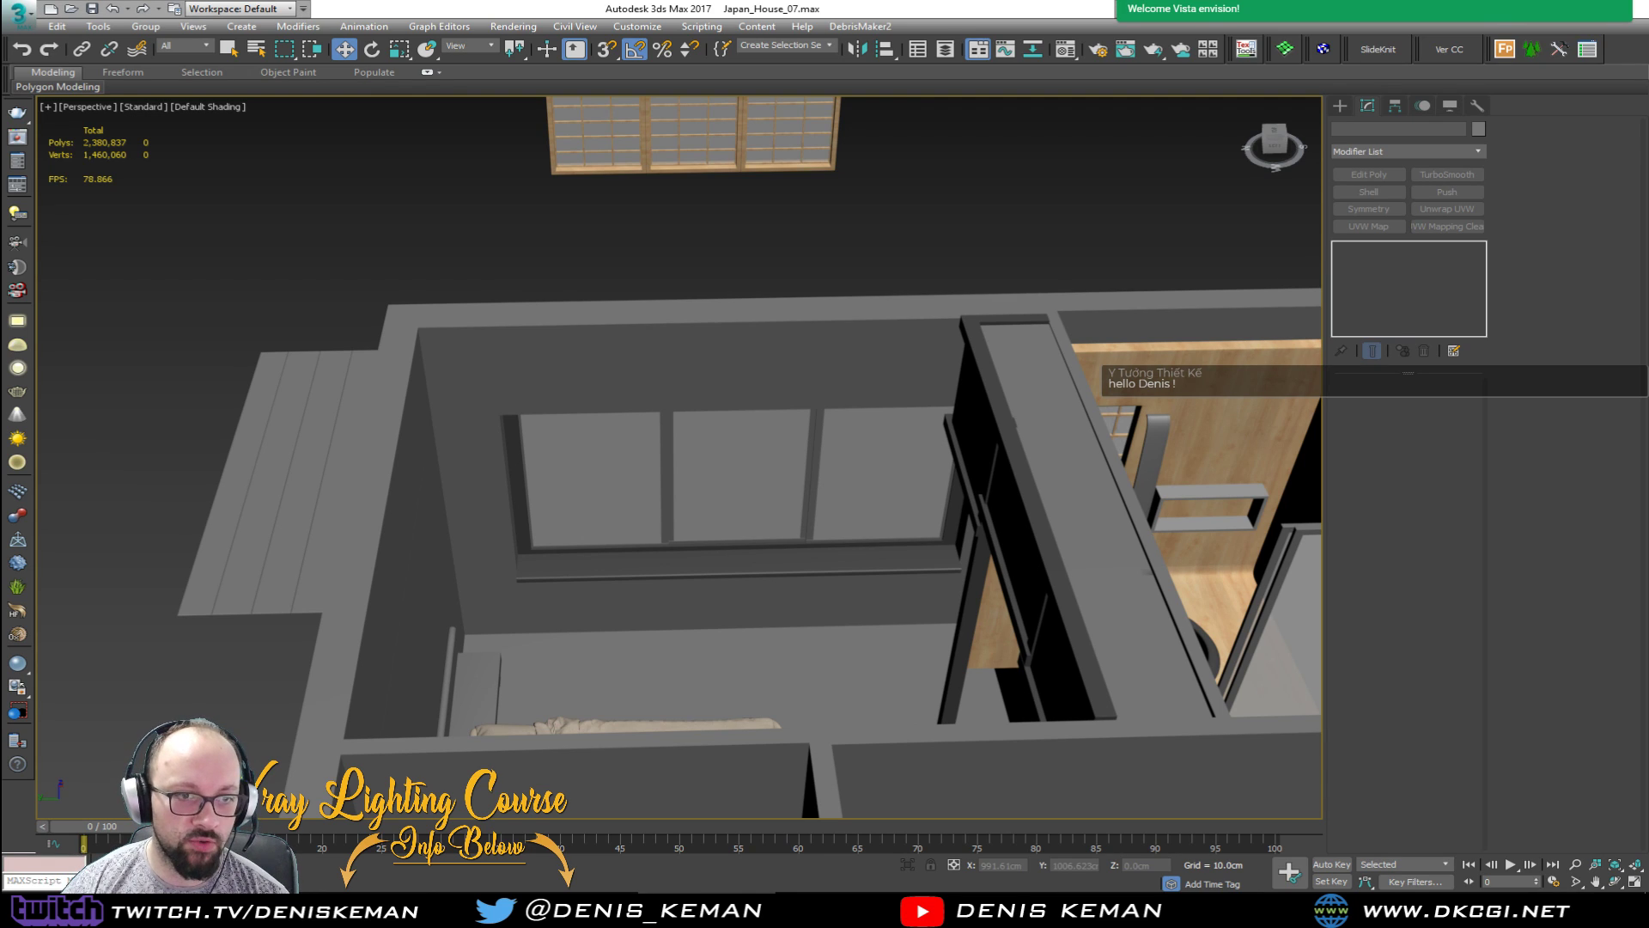
Step: Bring the YouTube live chat window into view, highlight the latest sender's name, and move the window away again
{"action": "left_click_drag", "start_coordinate": [0, 152], "coordinate": [595, 152]}
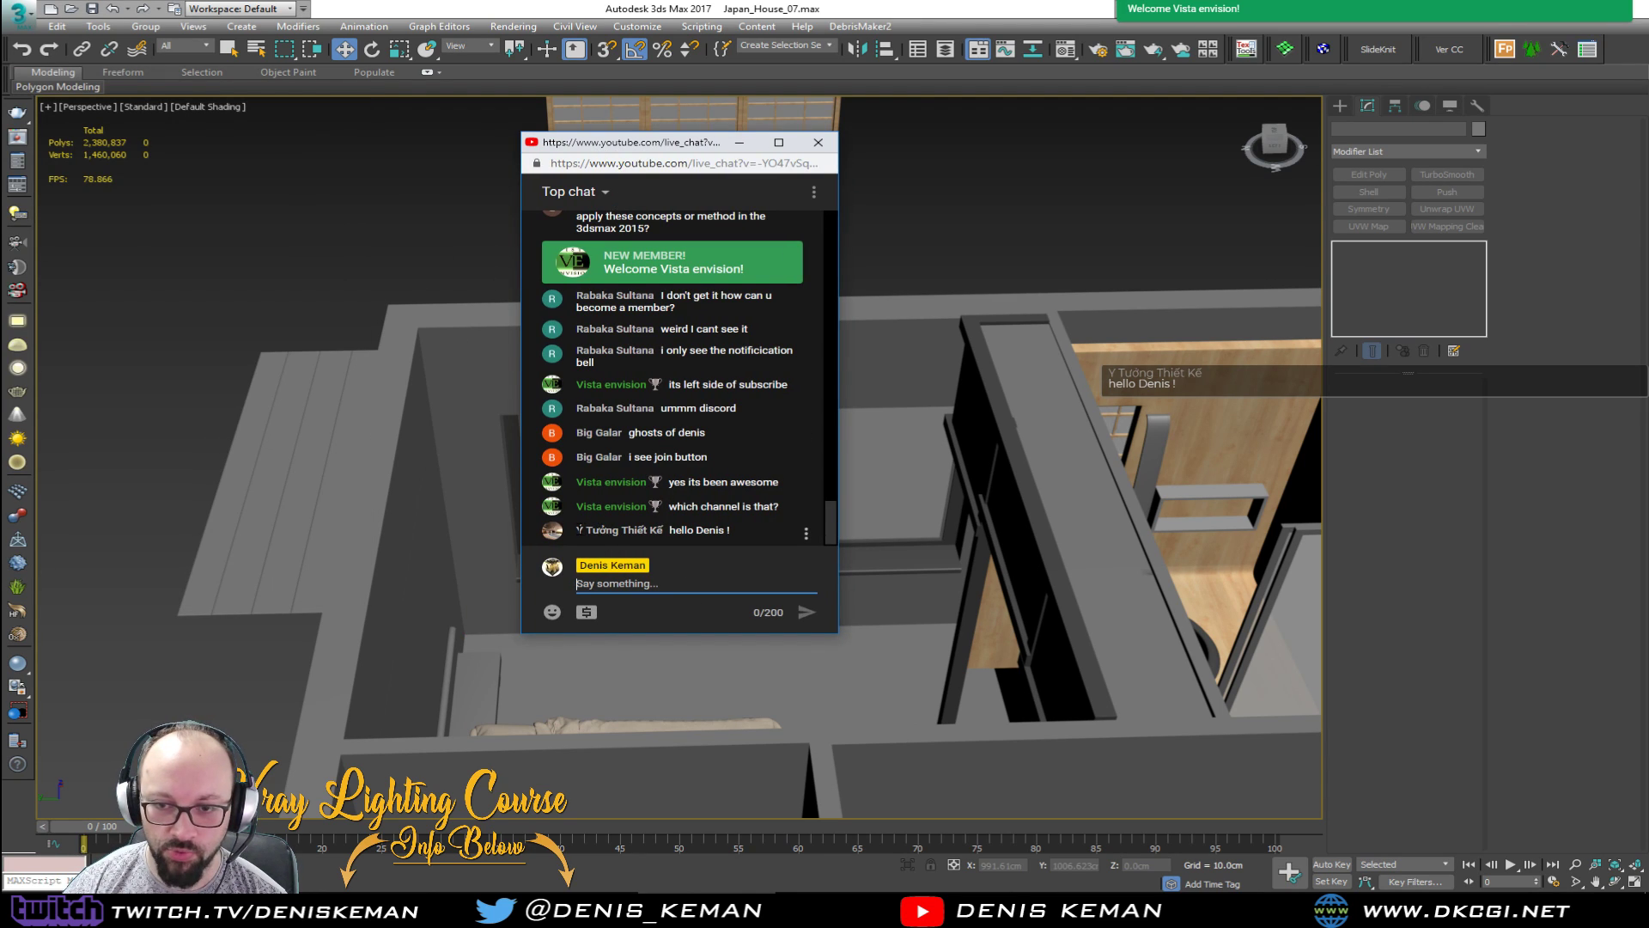
{"action": "left_click_drag", "start_coordinate": [577, 529], "coordinate": [662, 530]}
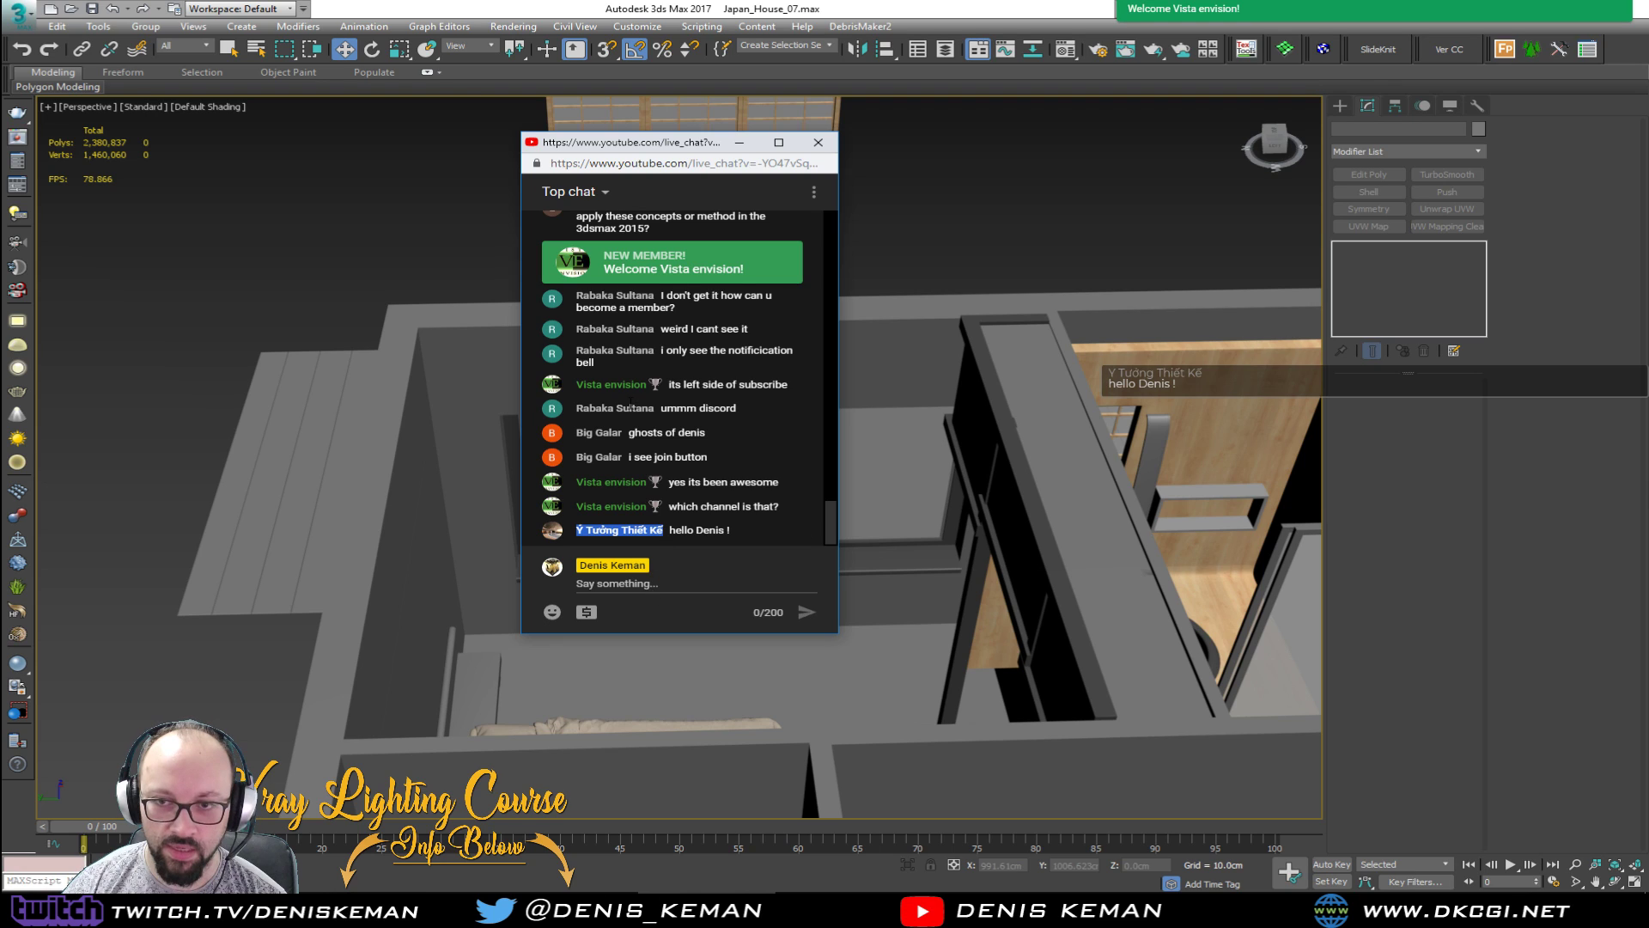
{"action": "left_click_drag", "start_coordinate": [643, 148], "coordinate": [0, 148]}
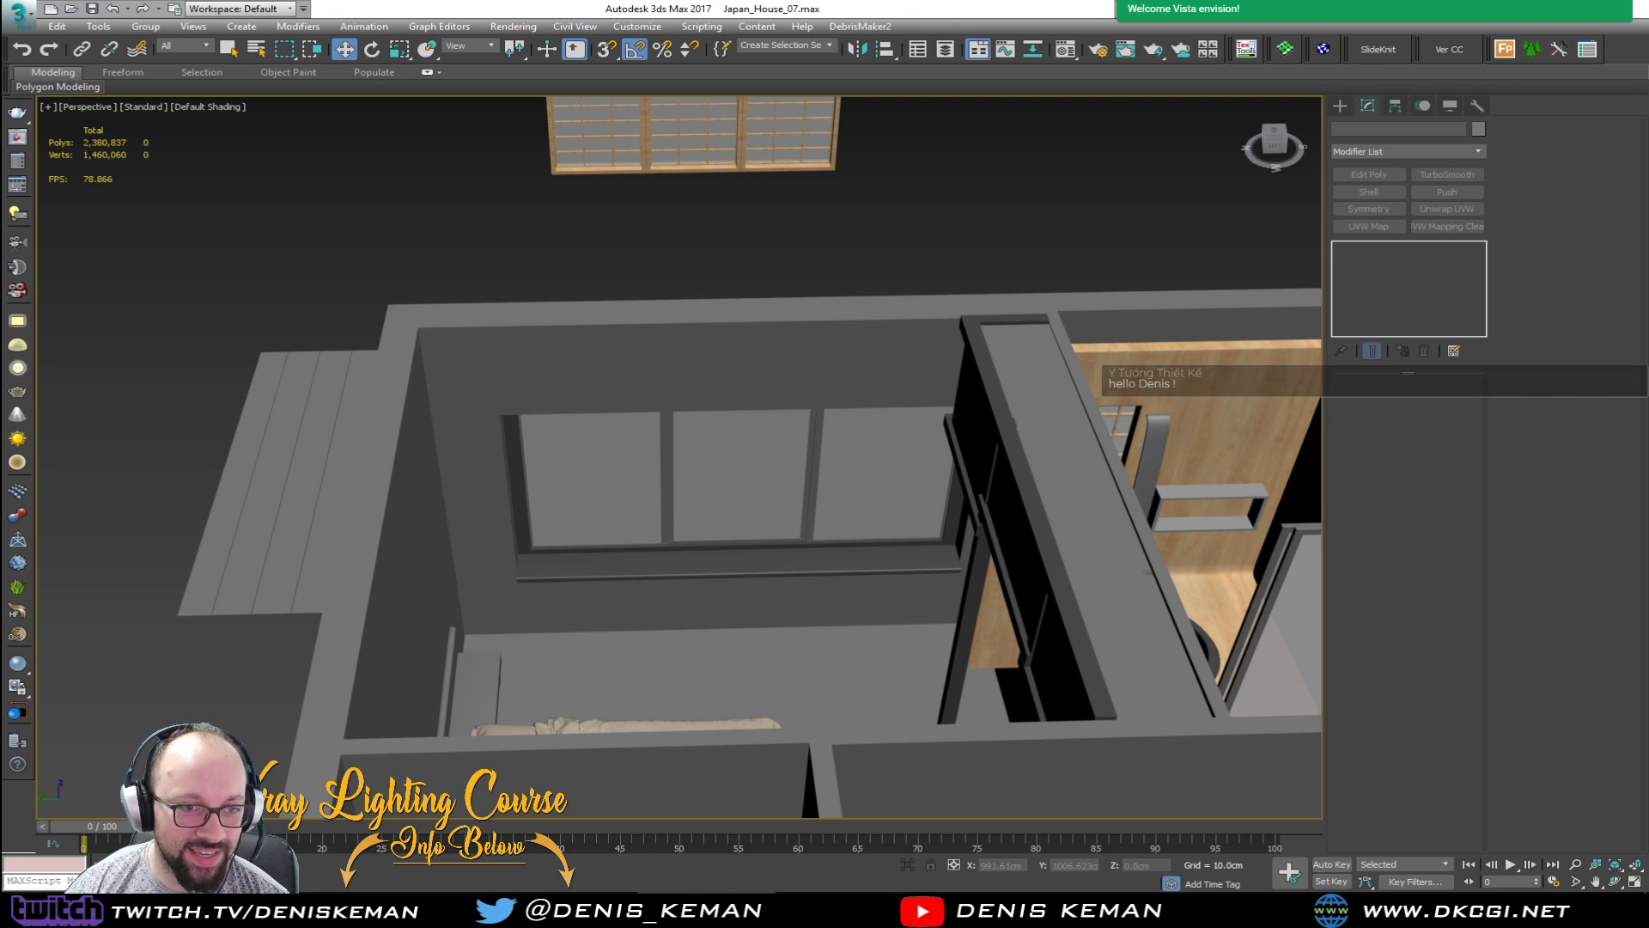
{"action": "middle_click_drag", "start_coordinate": [739, 505], "coordinate": [589, 437]}
{"action": "scroll", "coordinate": [588, 486], "scroll_direction": "up", "scroll_amount": 6}
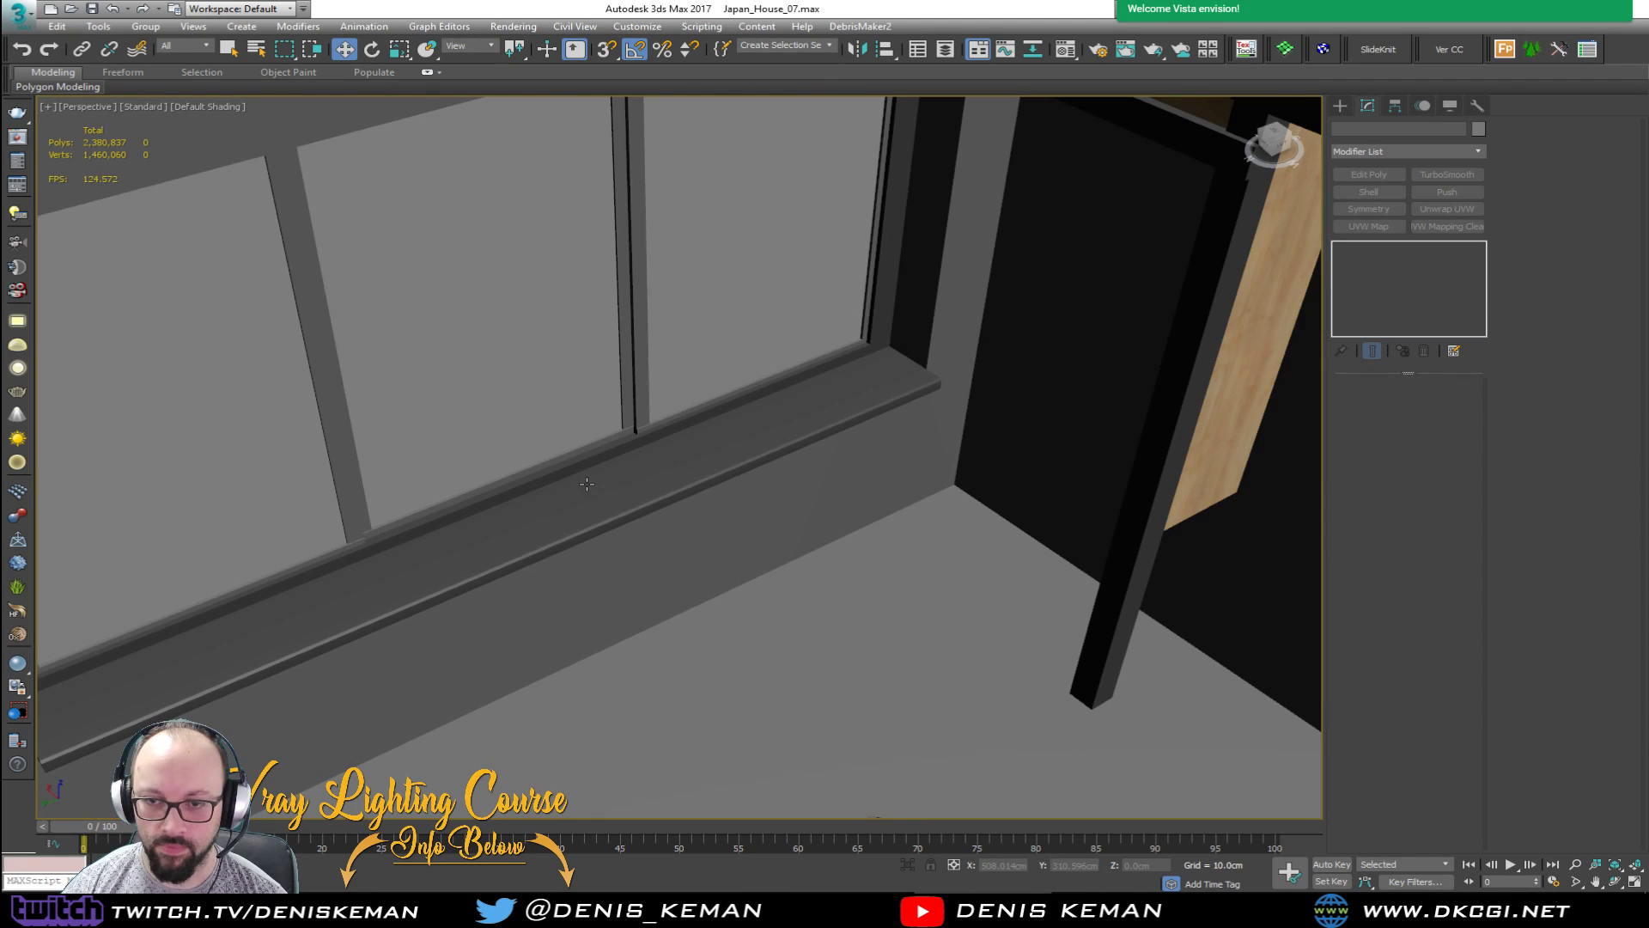
Step: Examine the sliding window and its sill from inside the room, from outside and from above the house
{"action": "scroll", "coordinate": [652, 478], "scroll_direction": "down", "scroll_amount": 3}
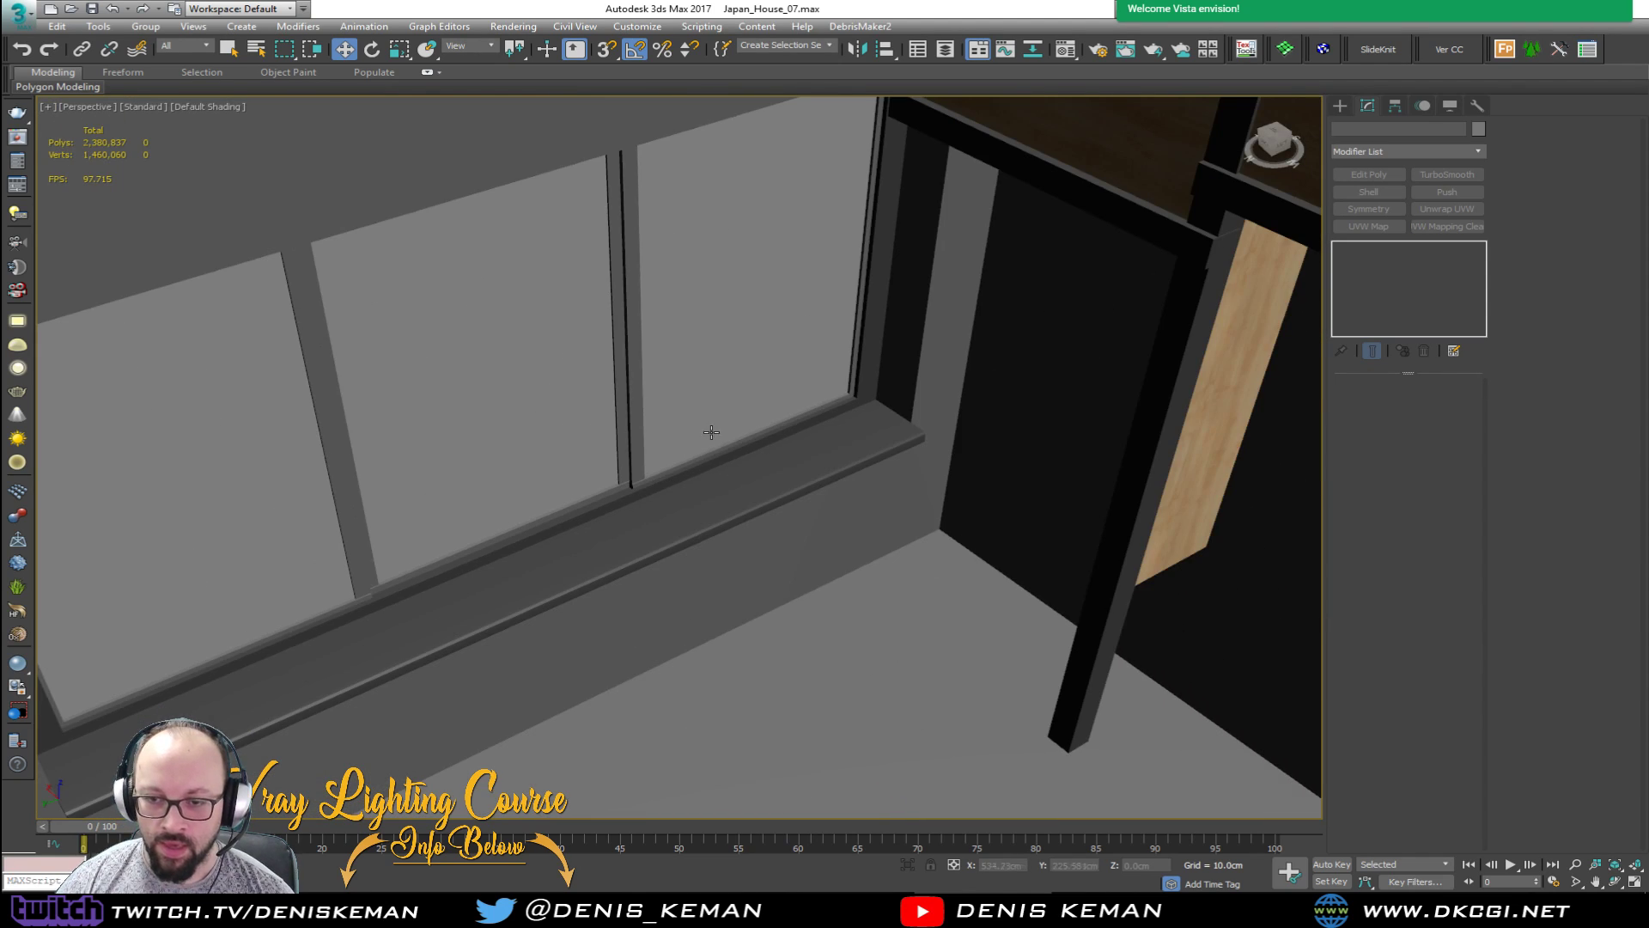
{"action": "middle_click_drag", "start_coordinate": [710, 430], "coordinate": [858, 425]}
{"action": "scroll", "coordinate": [814, 462], "scroll_direction": "down", "scroll_amount": 3}
{"action": "left_click", "coordinate": [846, 430]}
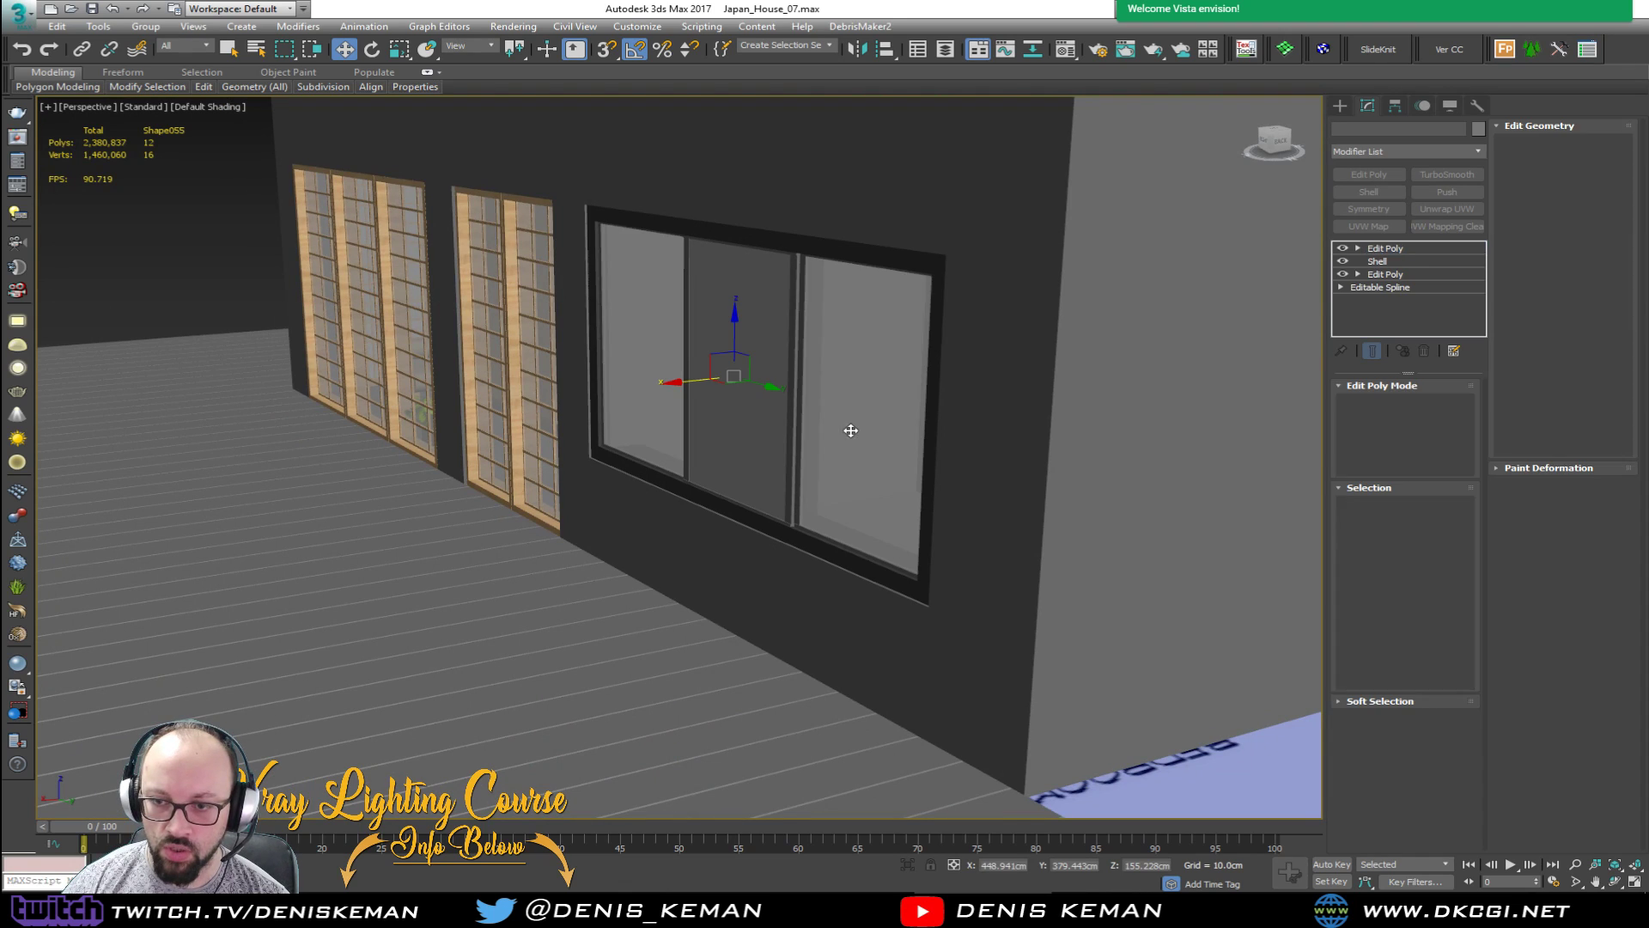
{"action": "left_click", "coordinate": [760, 432]}
{"action": "middle_click_drag", "start_coordinate": [760, 432], "coordinate": [629, 469], "text": "alt"}
{"action": "left_click", "coordinate": [635, 263]}
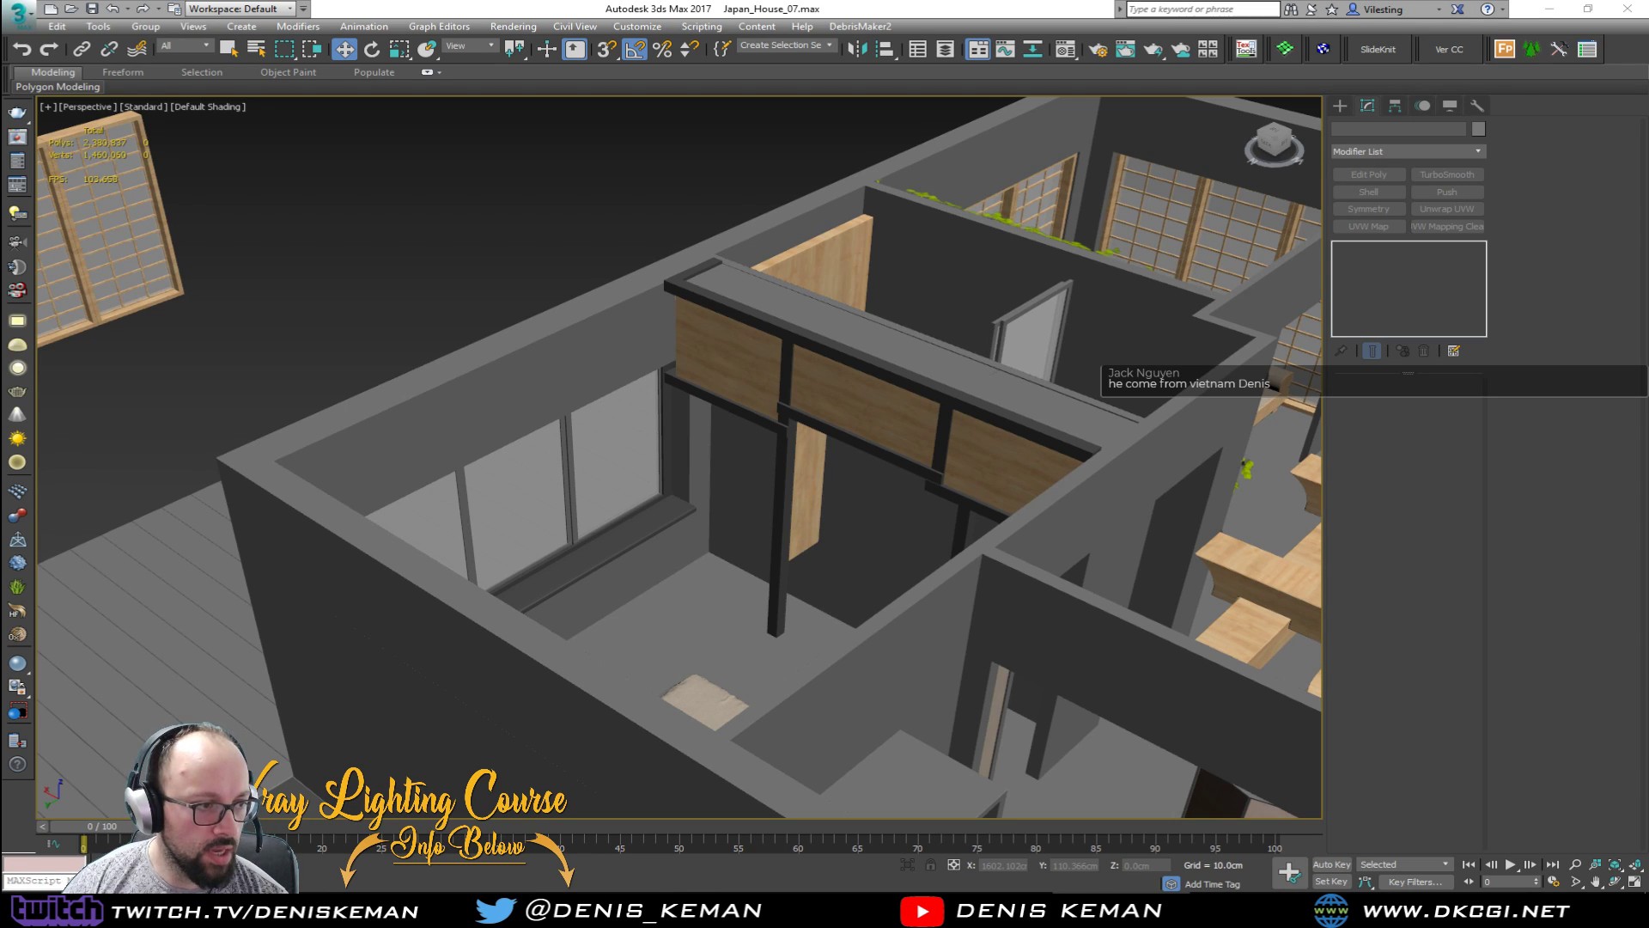
Step: Bring the Discord window with the Japanese bedroom reference picture into view and move it away again
{"action": "left_click_drag", "start_coordinate": [0, 198], "coordinate": [662, 129]}
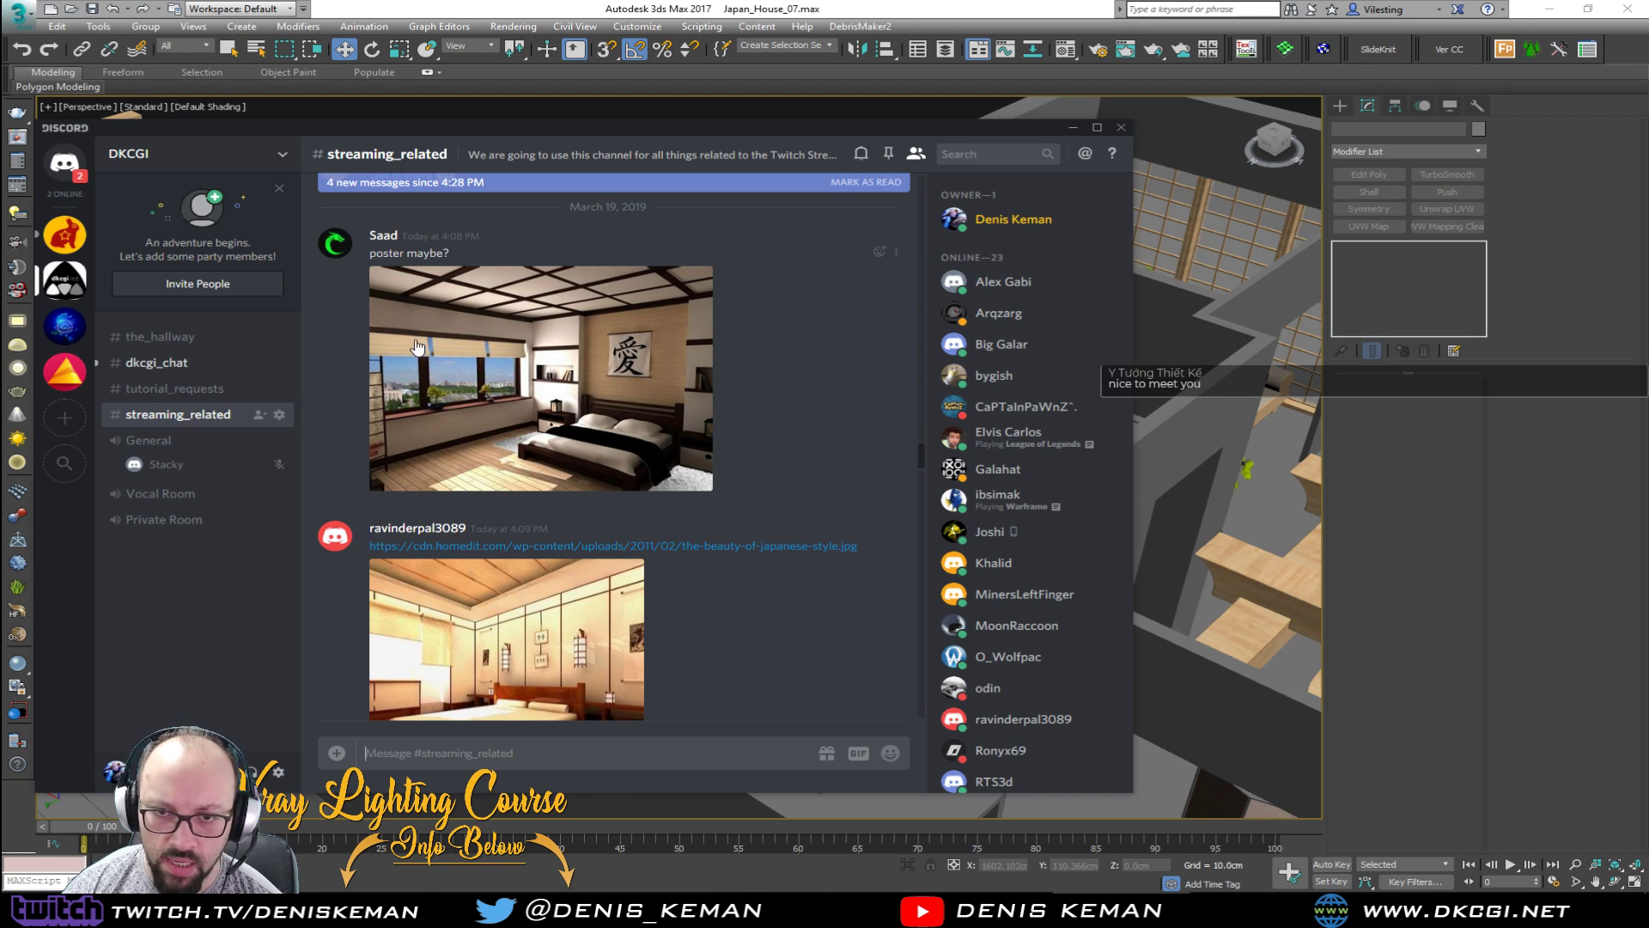
{"action": "left_click_drag", "start_coordinate": [889, 130], "coordinate": [893, 926]}
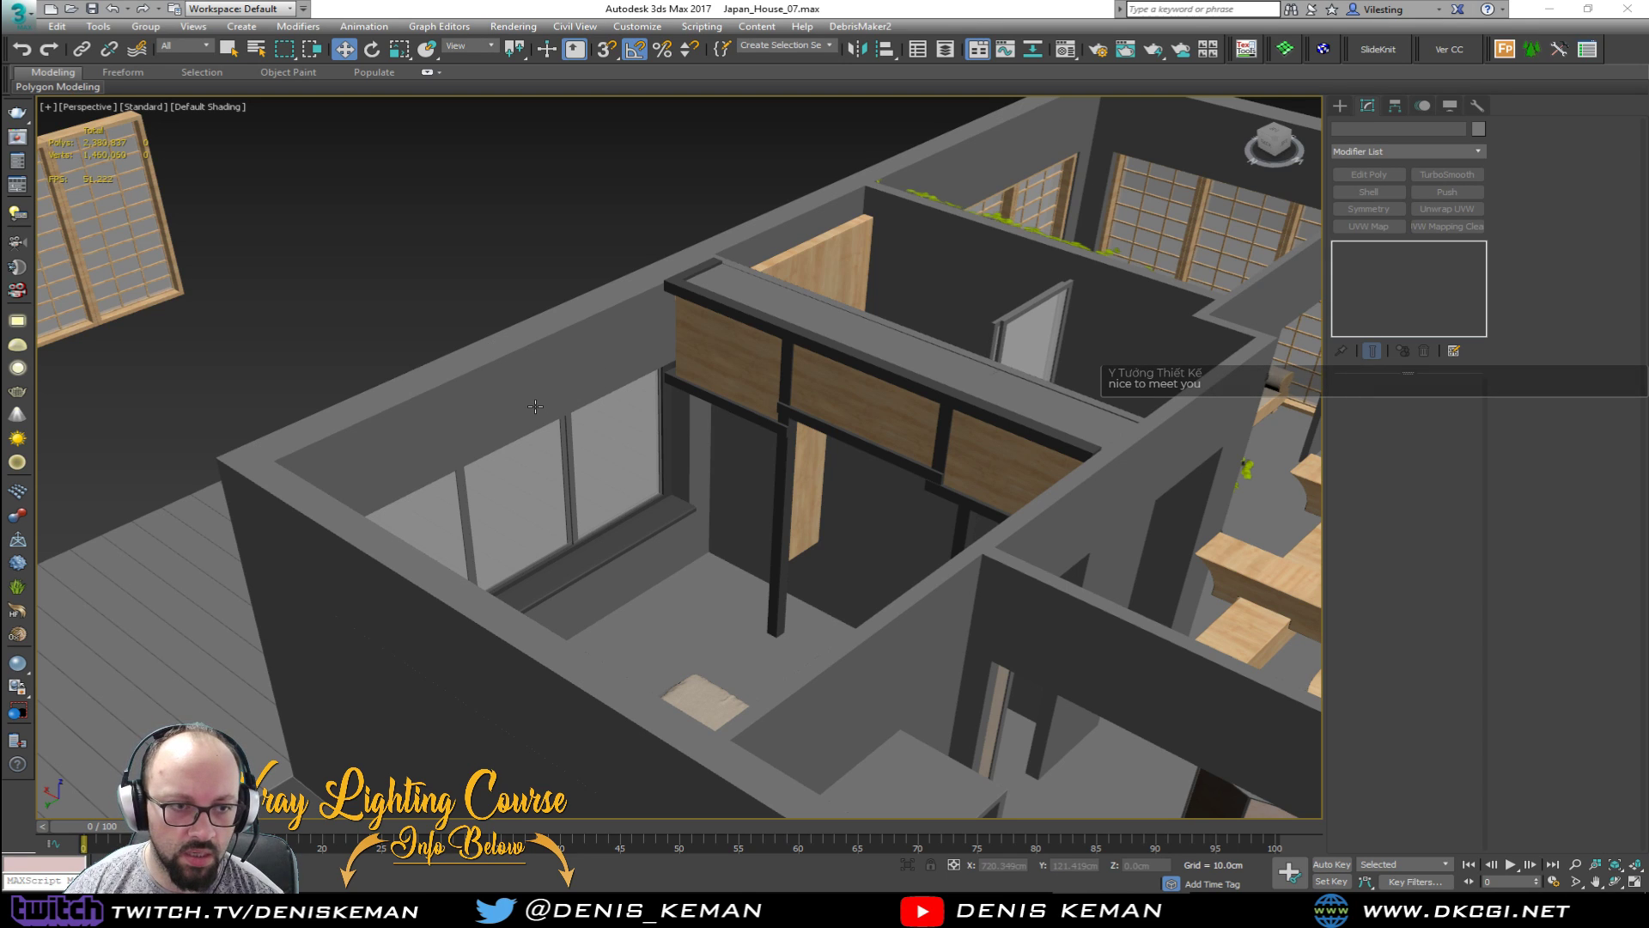
Step: Turn off By Angle selection for the wall and select the single polygon on the underside of the window opening's head
{"action": "middle_click_drag", "start_coordinate": [552, 514], "coordinate": [641, 465]}
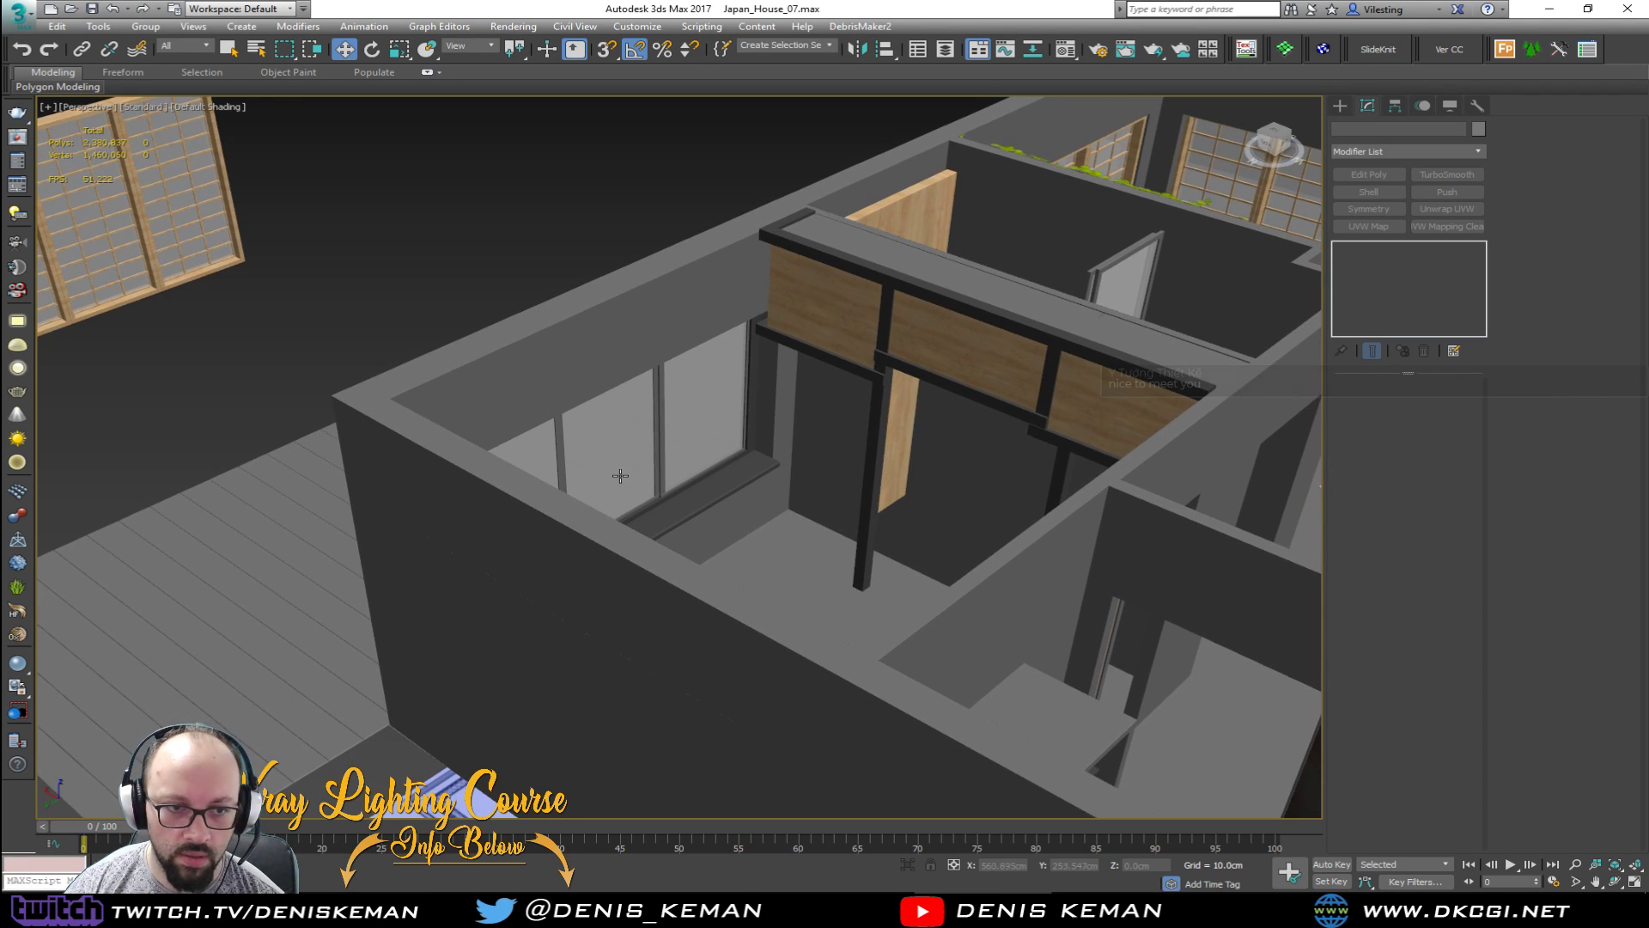
{"action": "scroll", "coordinate": [618, 473], "scroll_direction": "up", "scroll_amount": 8}
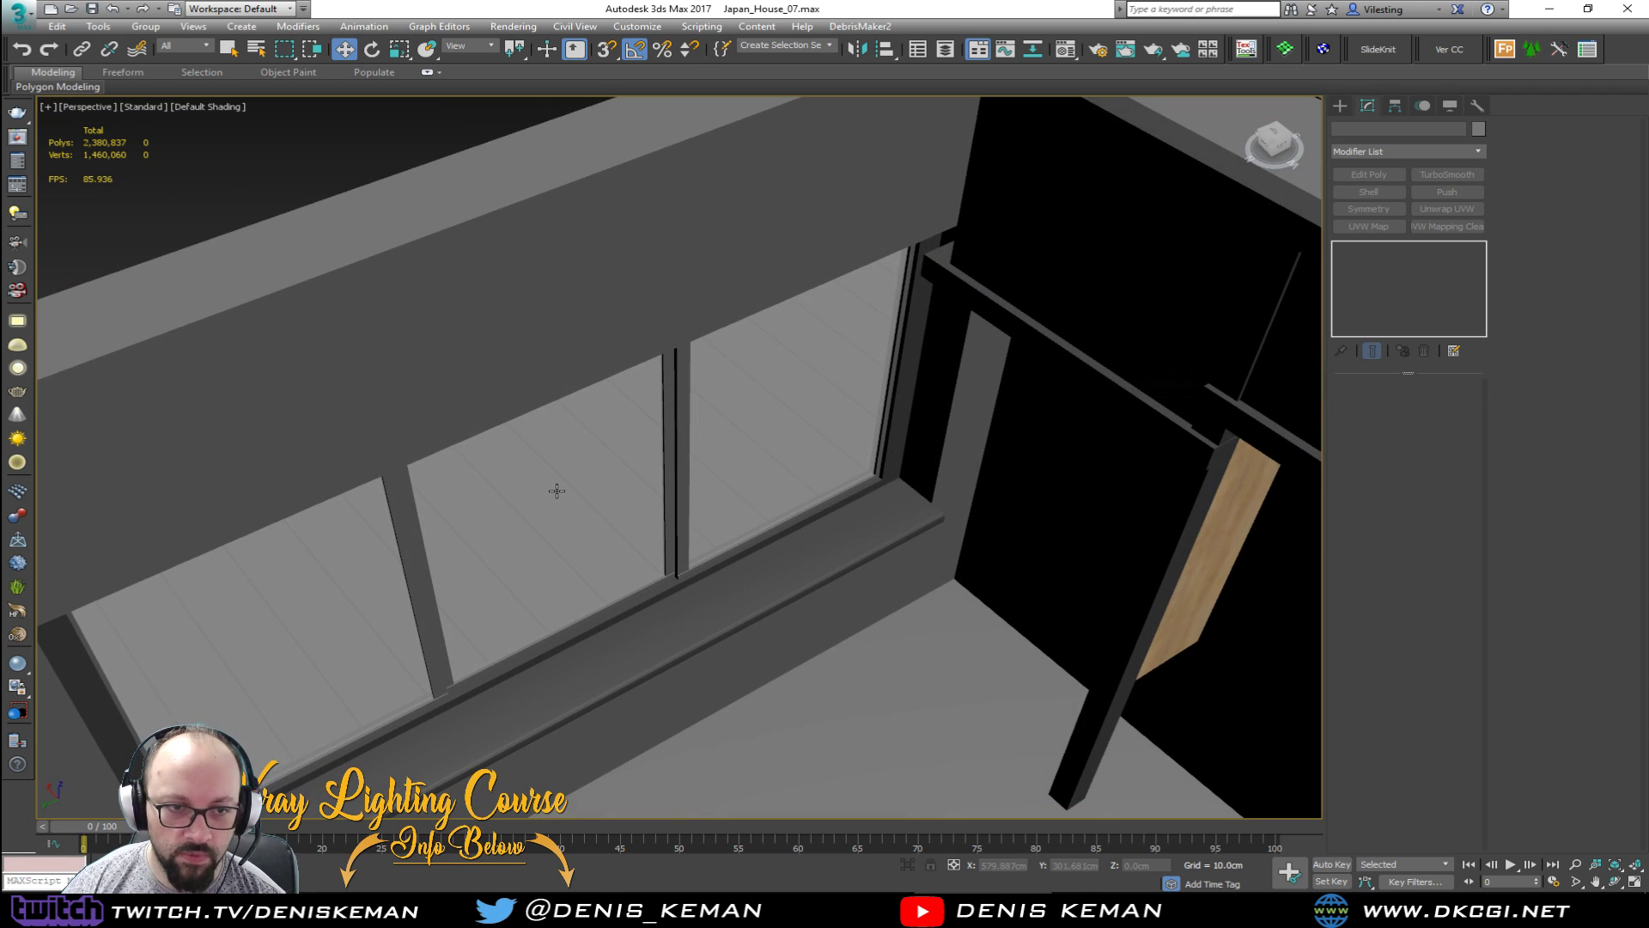
{"action": "scroll", "coordinate": [554, 476], "scroll_direction": "down", "scroll_amount": 3}
{"action": "scroll", "coordinate": [570, 473], "scroll_direction": "up", "scroll_amount": 5}
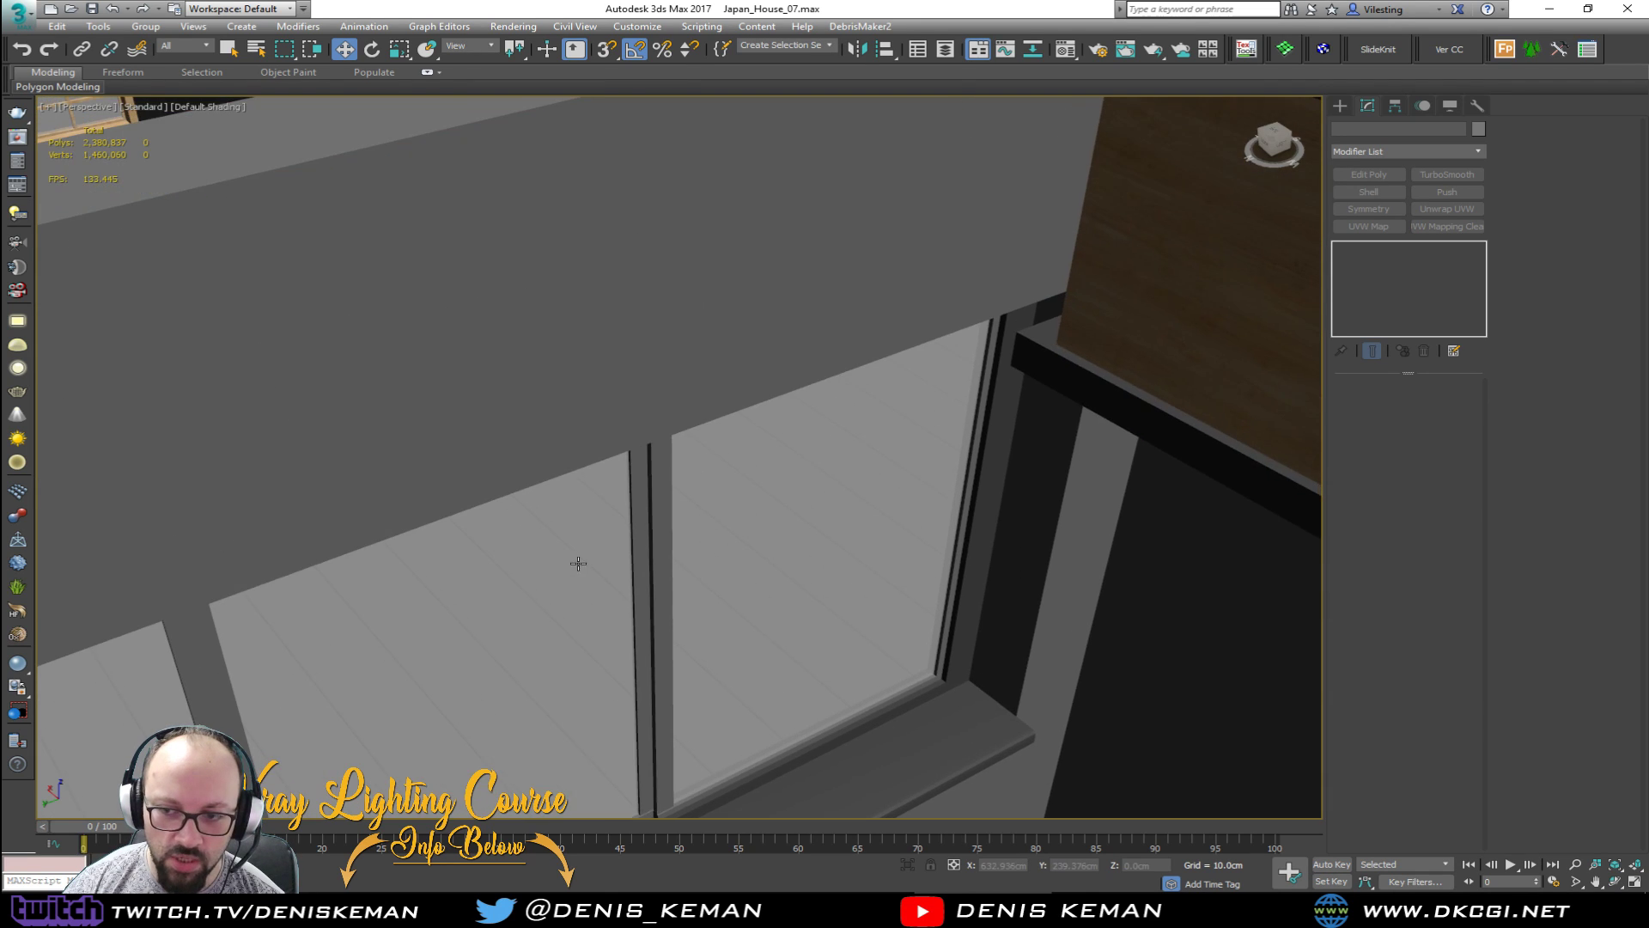
{"action": "middle_click_drag", "start_coordinate": [578, 563], "coordinate": [721, 279], "text": "alt"}
{"action": "left_click", "coordinate": [734, 268]}
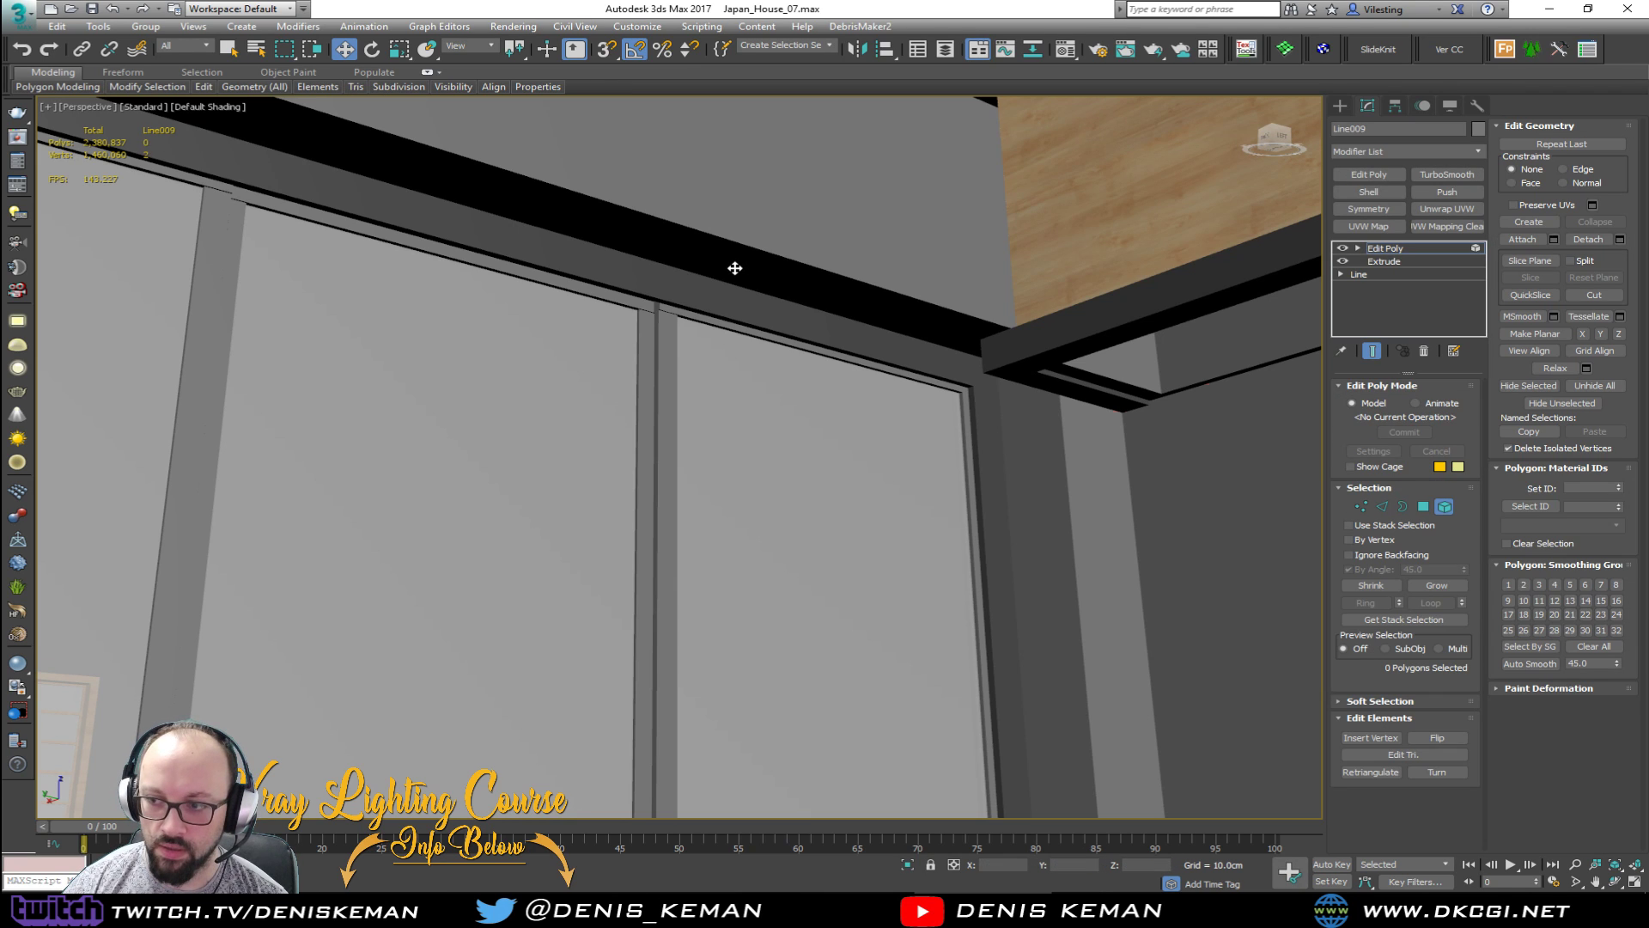
{"action": "left_click", "coordinate": [734, 268]}
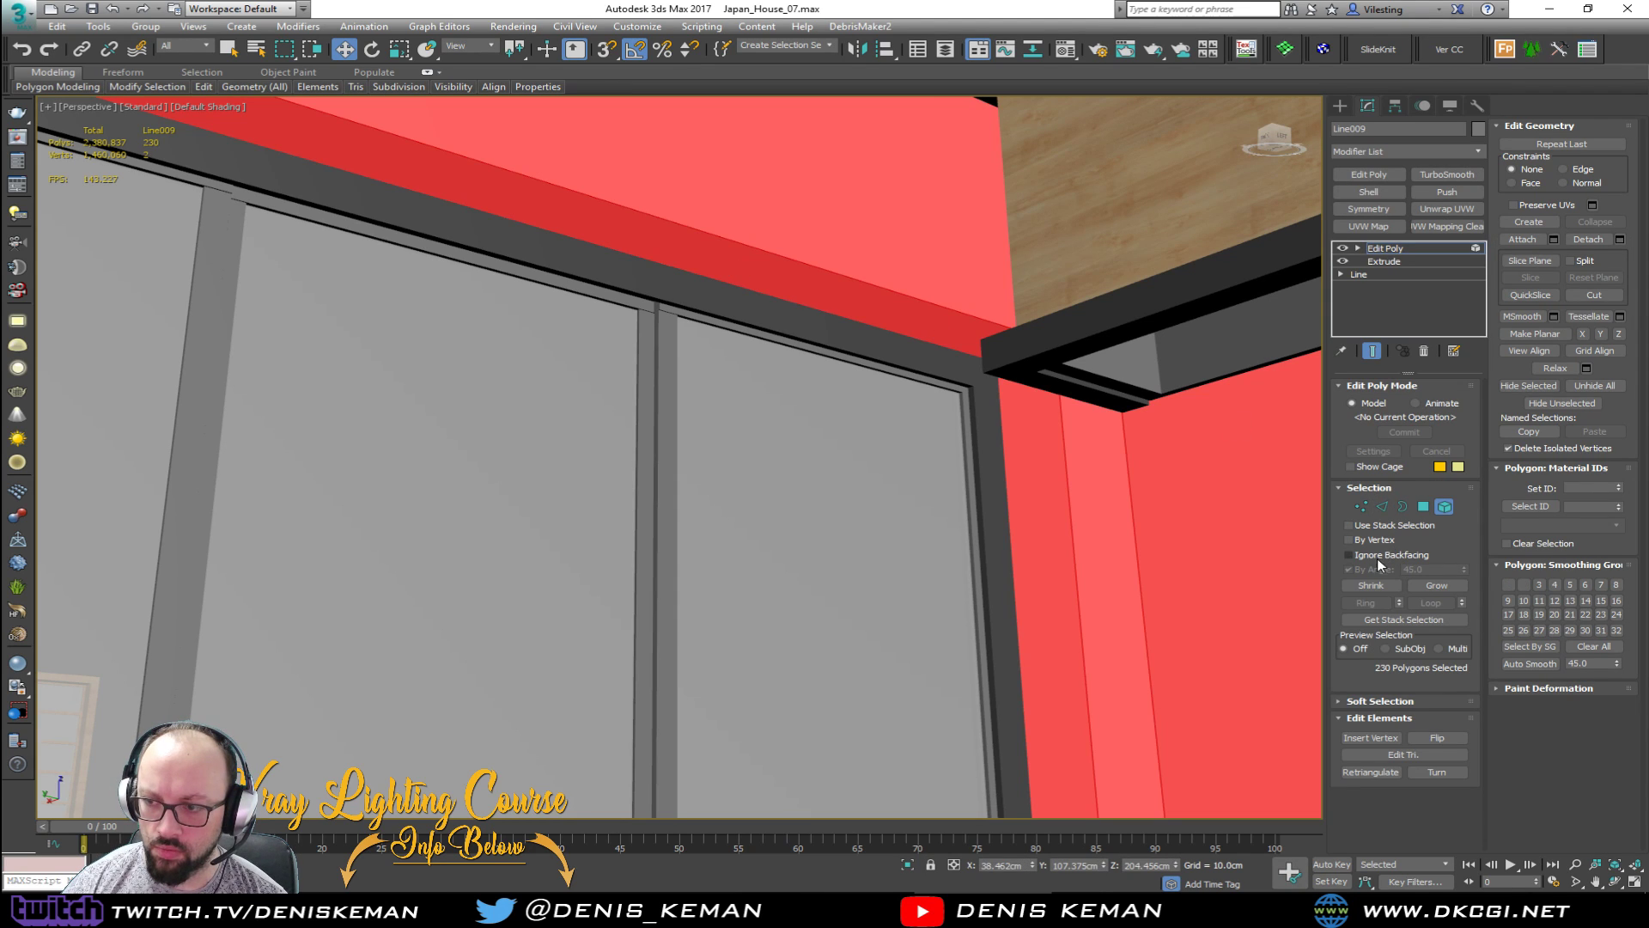
{"action": "key", "text": "4"}
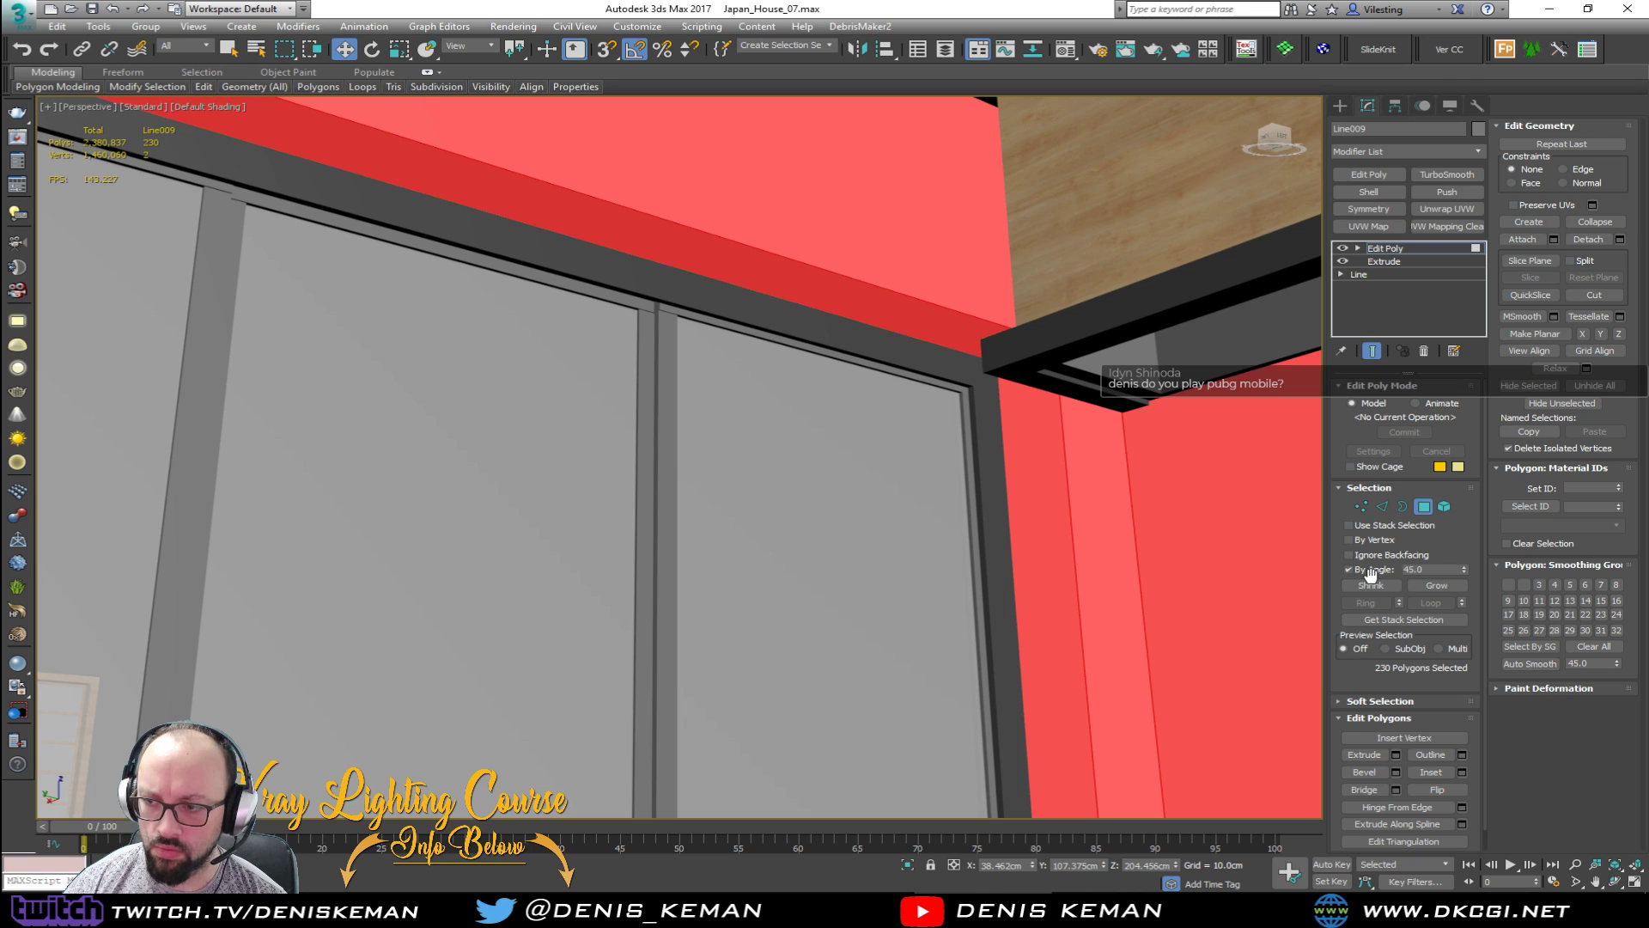
{"action": "left_click", "coordinate": [835, 295]}
Step: Detach the selected underside polygon above the window as a clone and leave the wall's polygon editing
{"action": "scroll", "coordinate": [836, 305], "scroll_direction": "down", "scroll_amount": 1}
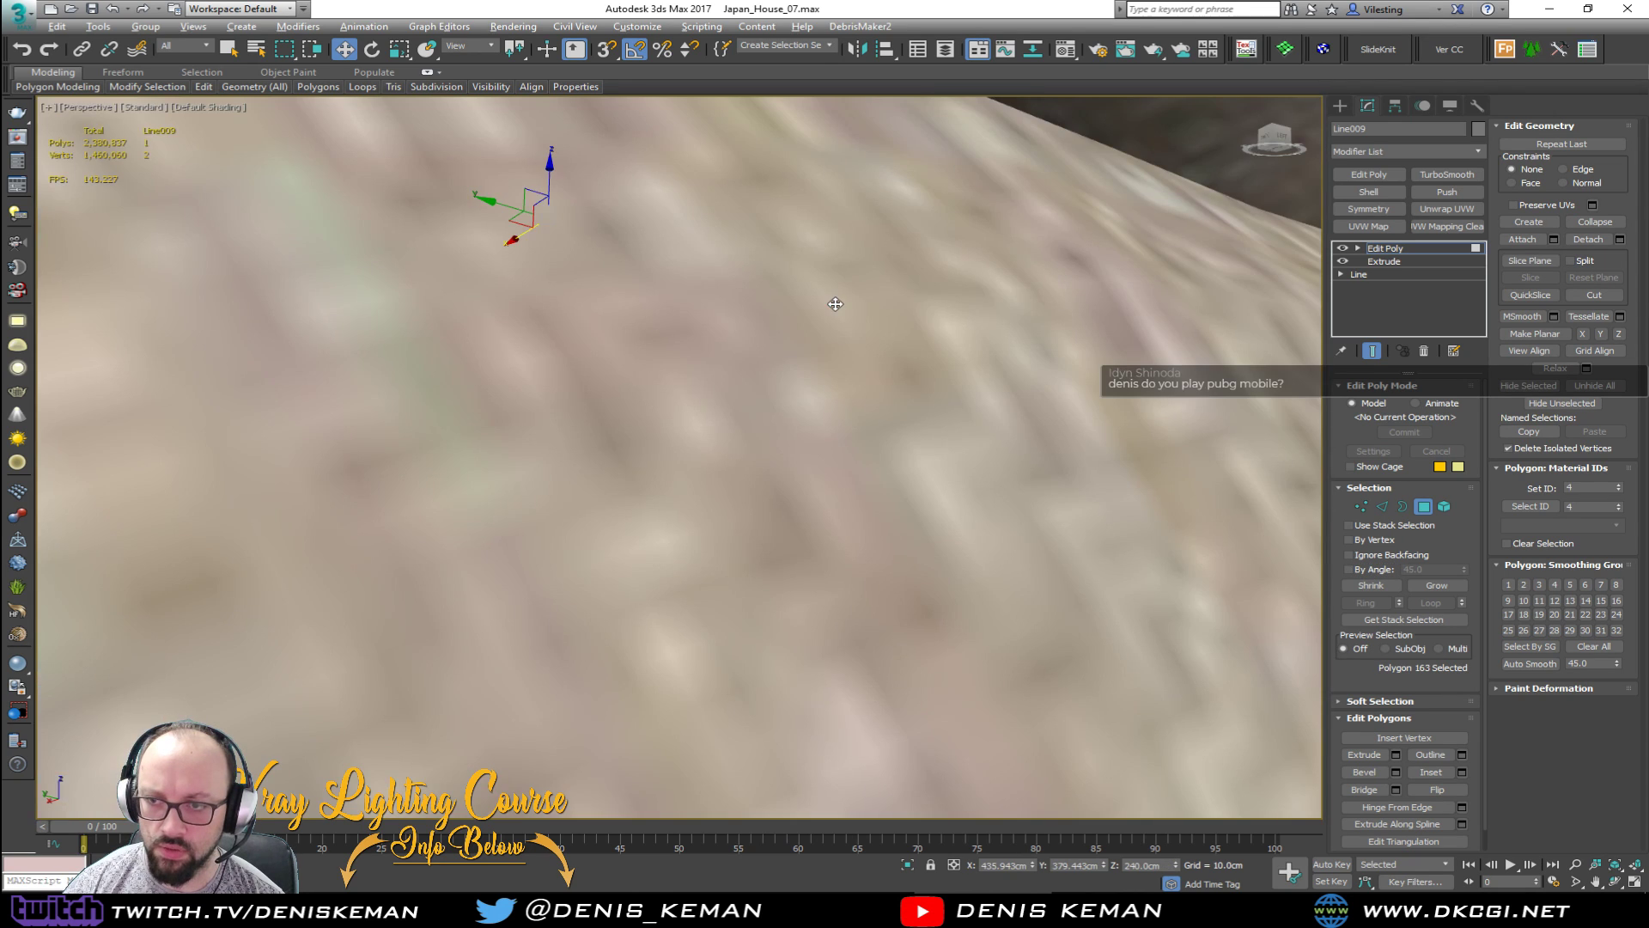
{"action": "middle_click_drag", "start_coordinate": [836, 305], "coordinate": [829, 378], "text": "alt"}
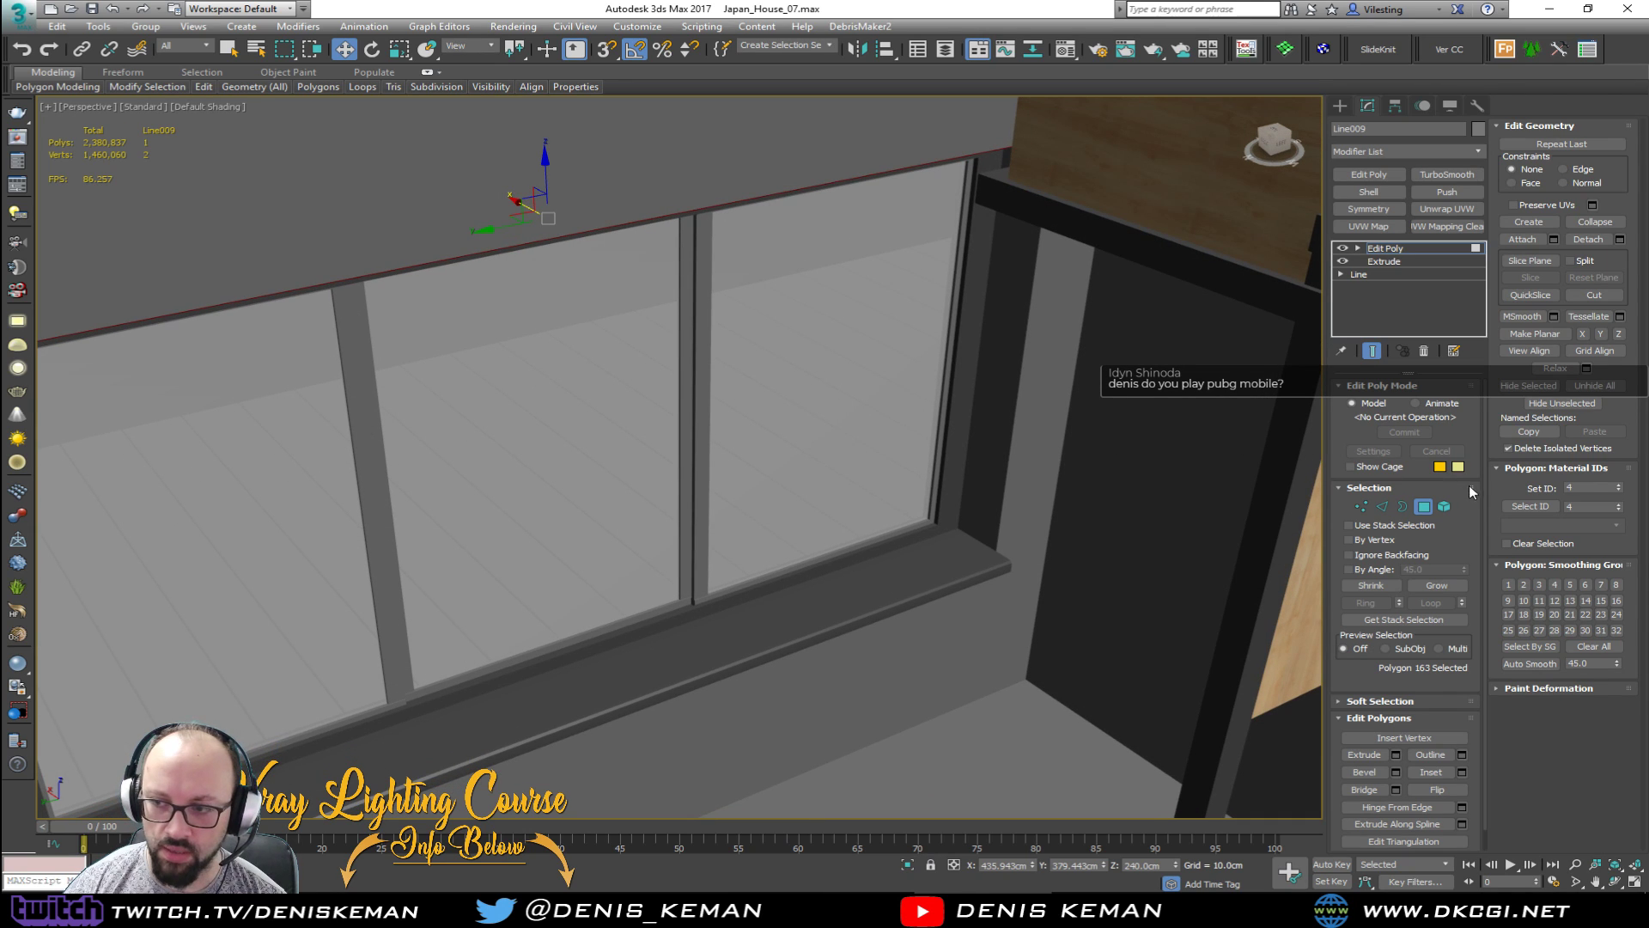
{"action": "scroll", "coordinate": [913, 418], "scroll_direction": "up", "scroll_amount": 2}
{"action": "scroll", "coordinate": [828, 428], "scroll_direction": "down", "scroll_amount": 2}
{"action": "scroll", "coordinate": [828, 428], "scroll_direction": "up", "scroll_amount": 2}
{"action": "middle_click_drag", "start_coordinate": [828, 428], "coordinate": [807, 352], "text": "alt"}
{"action": "scroll", "coordinate": [807, 350], "scroll_direction": "down", "scroll_amount": 1}
{"action": "middle_click_drag", "start_coordinate": [862, 288], "coordinate": [861, 413]}
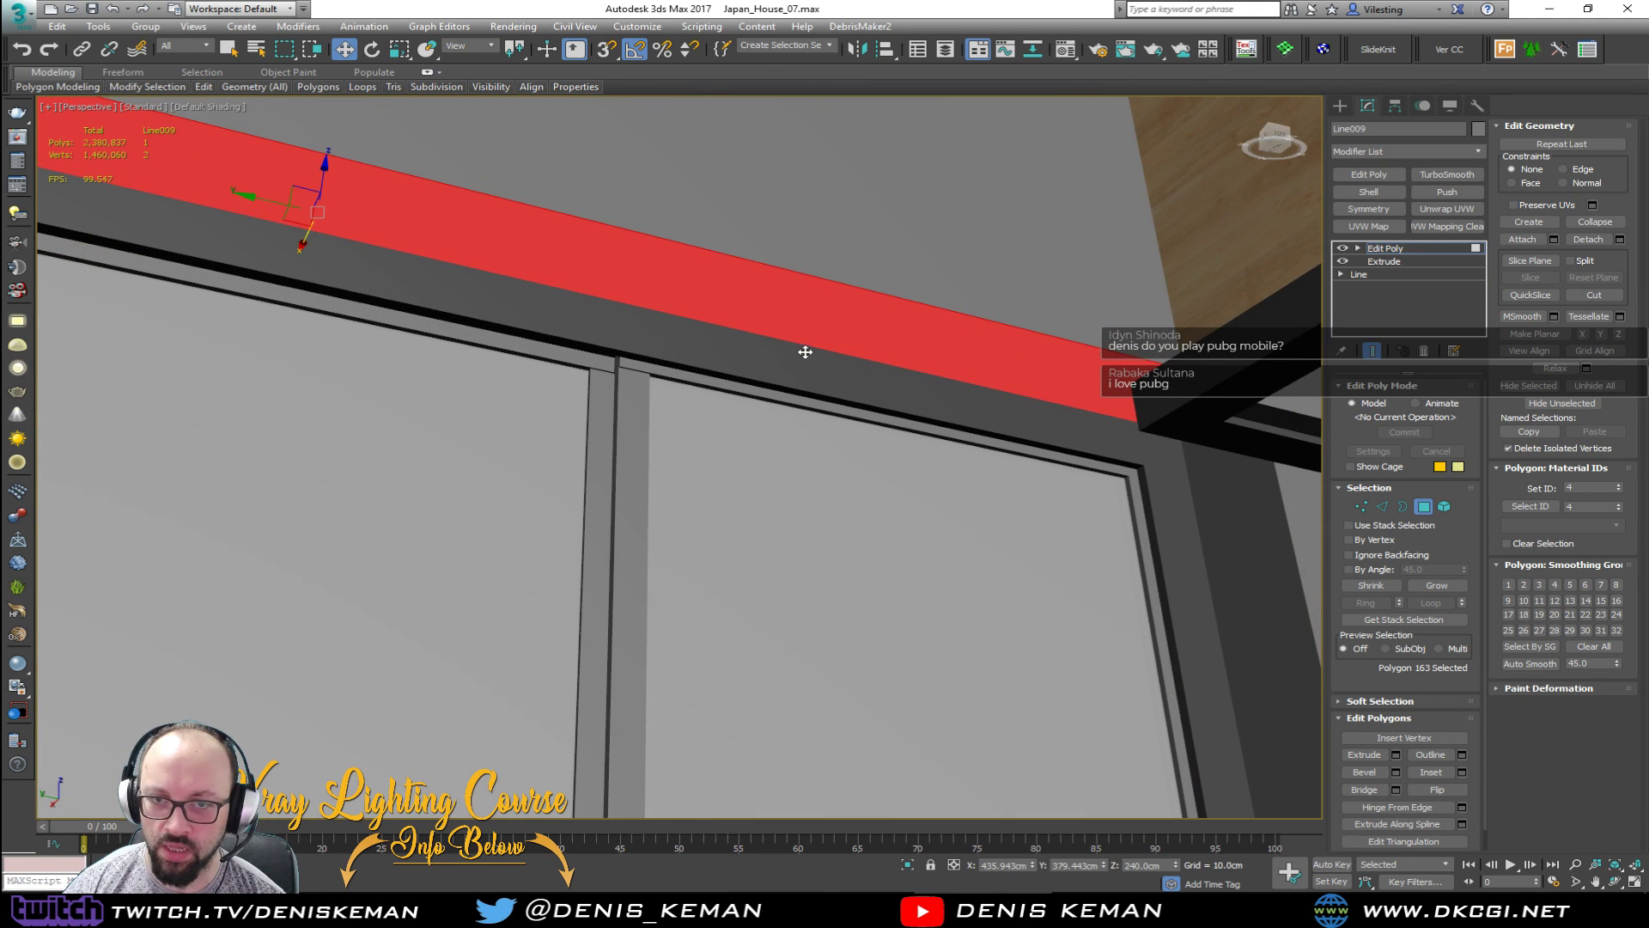
{"action": "middle_click_drag", "start_coordinate": [805, 352], "coordinate": [867, 410], "text": "alt"}
{"action": "scroll", "coordinate": [845, 398], "scroll_direction": "down", "scroll_amount": 2}
{"action": "left_click", "coordinate": [1620, 241]}
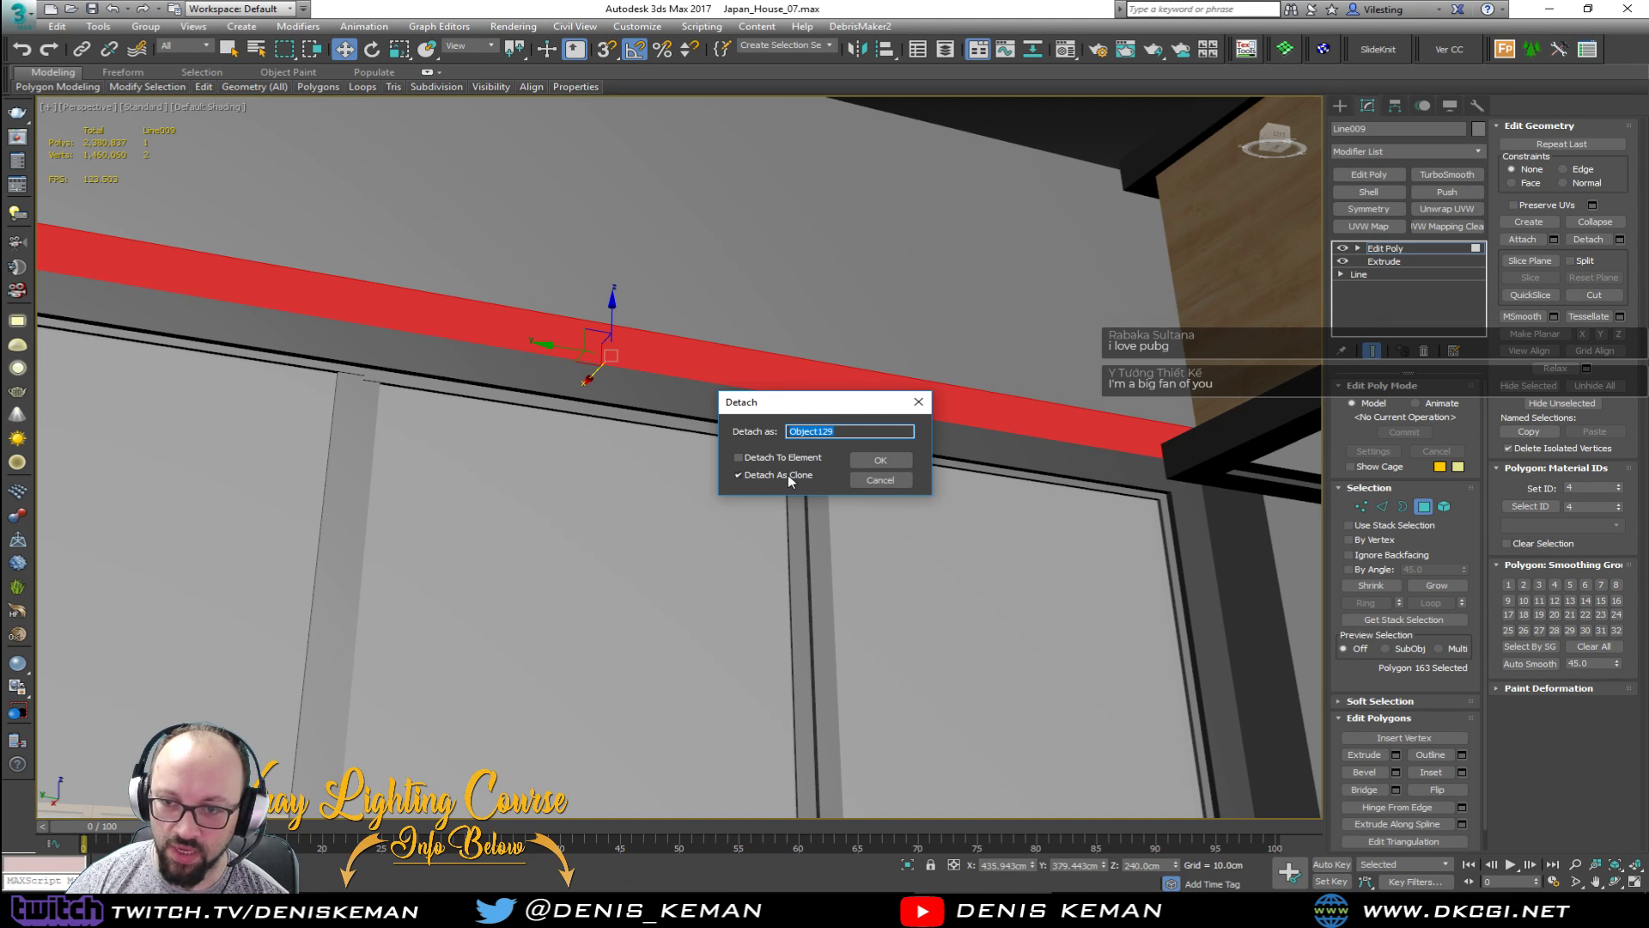
{"action": "left_click", "coordinate": [887, 463]}
{"action": "left_click", "coordinate": [1424, 506]}
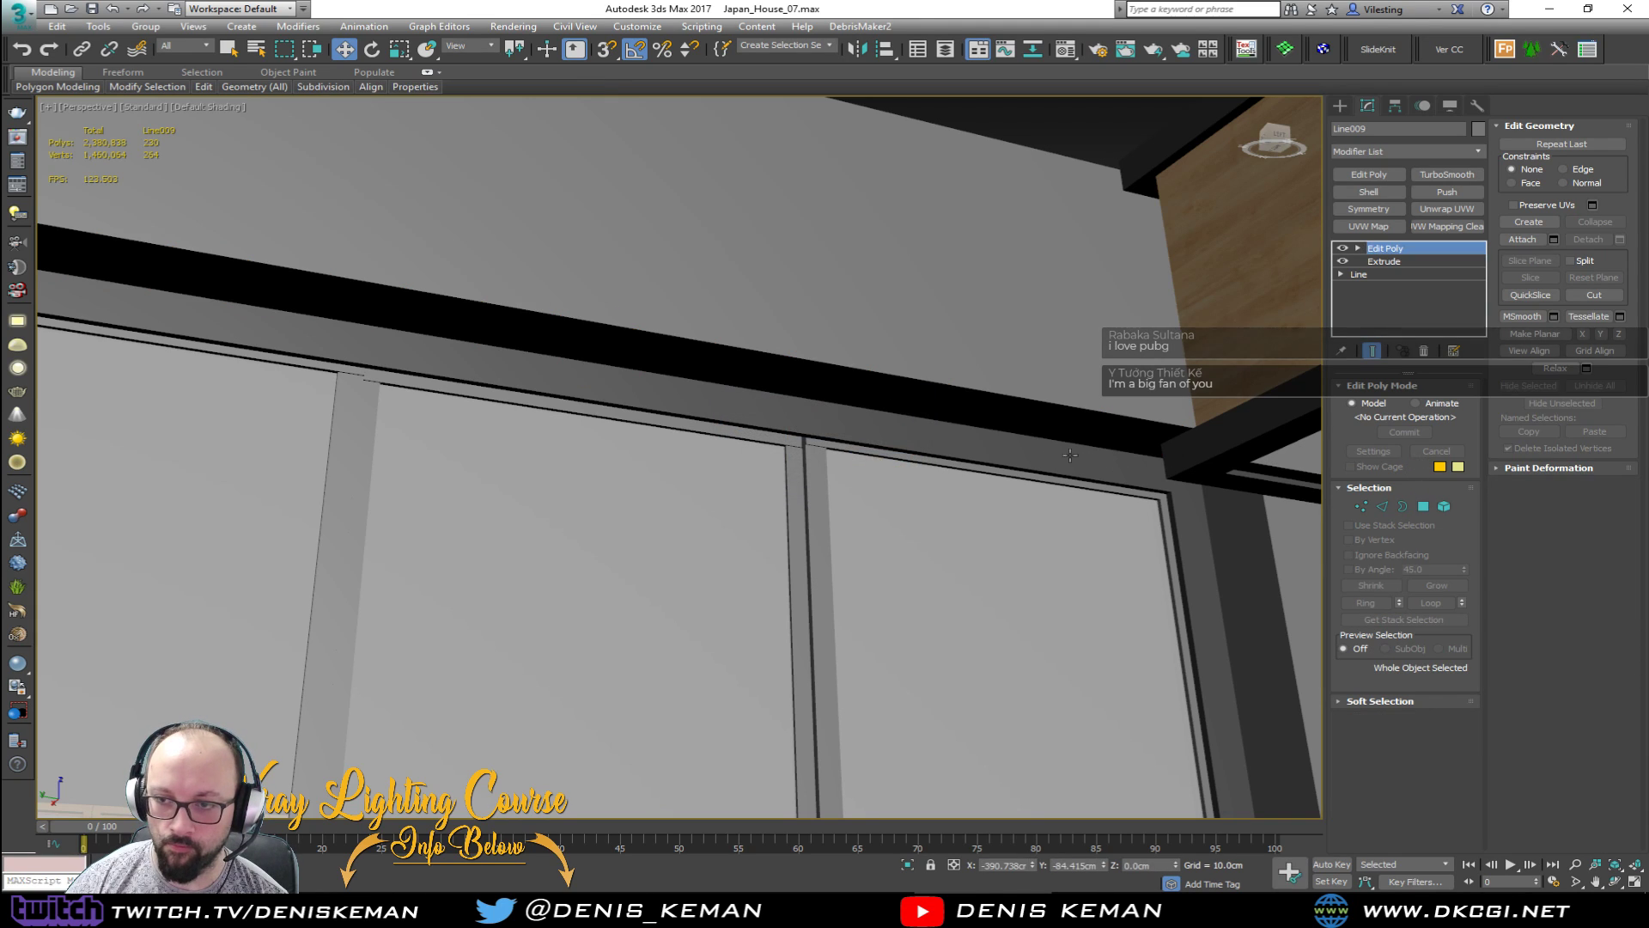
Step: Select the detached strip above the window and add a Shell modifier with an outer amount of 1 cm
{"action": "left_click", "coordinate": [977, 420]}
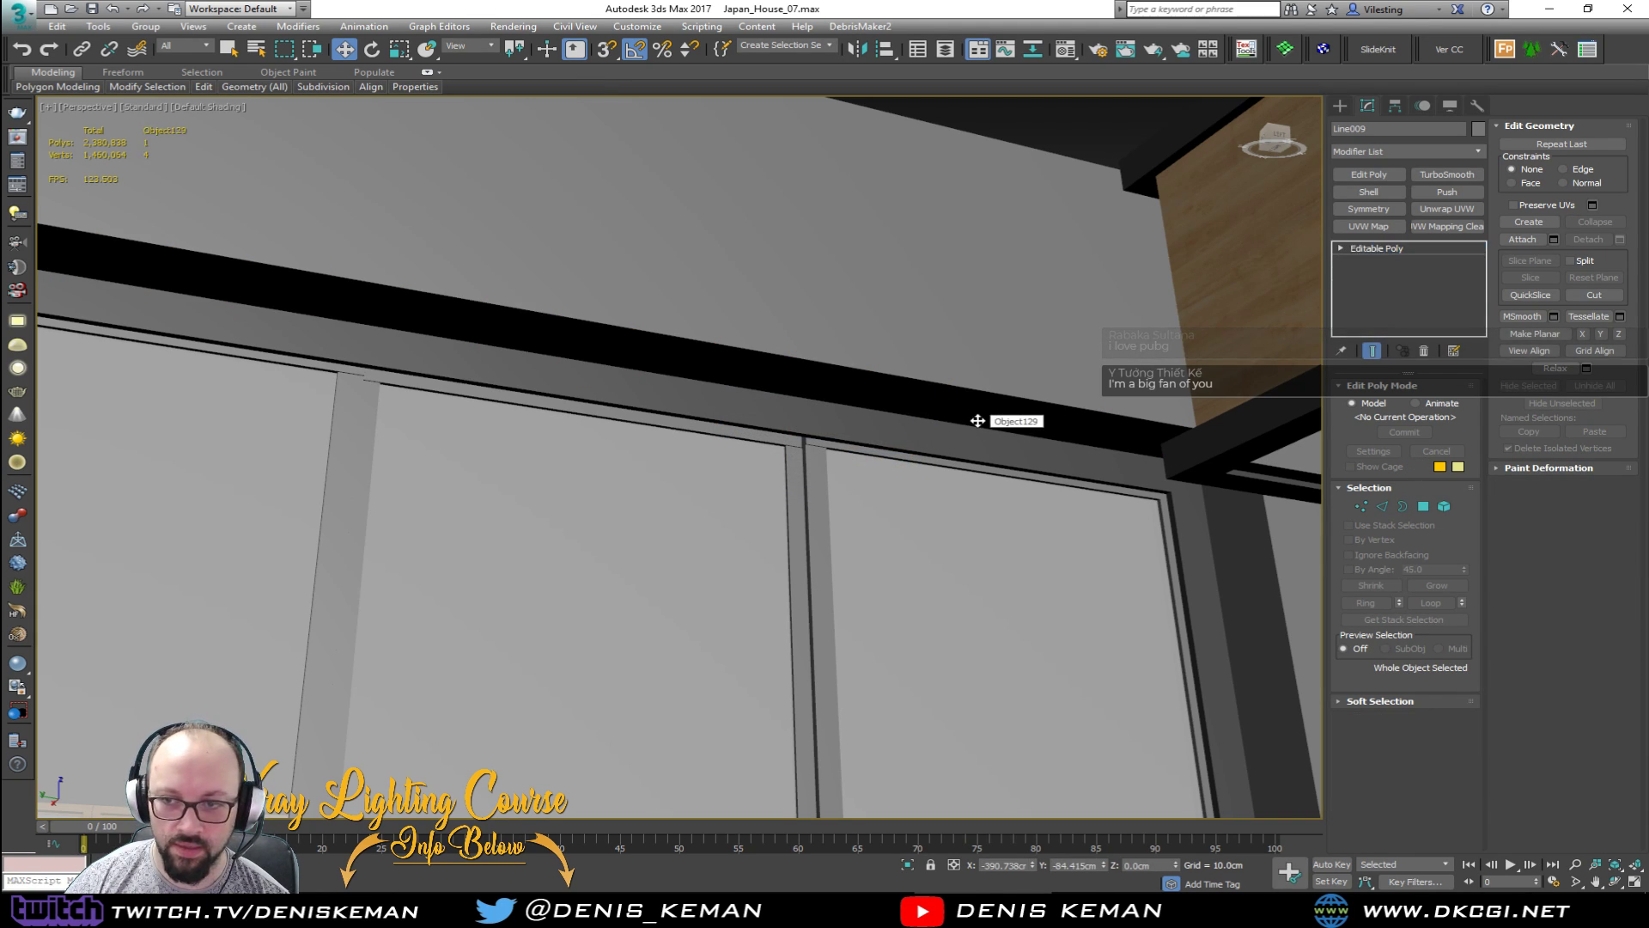
{"action": "key", "text": "F3"}
{"action": "key", "text": "F3"}
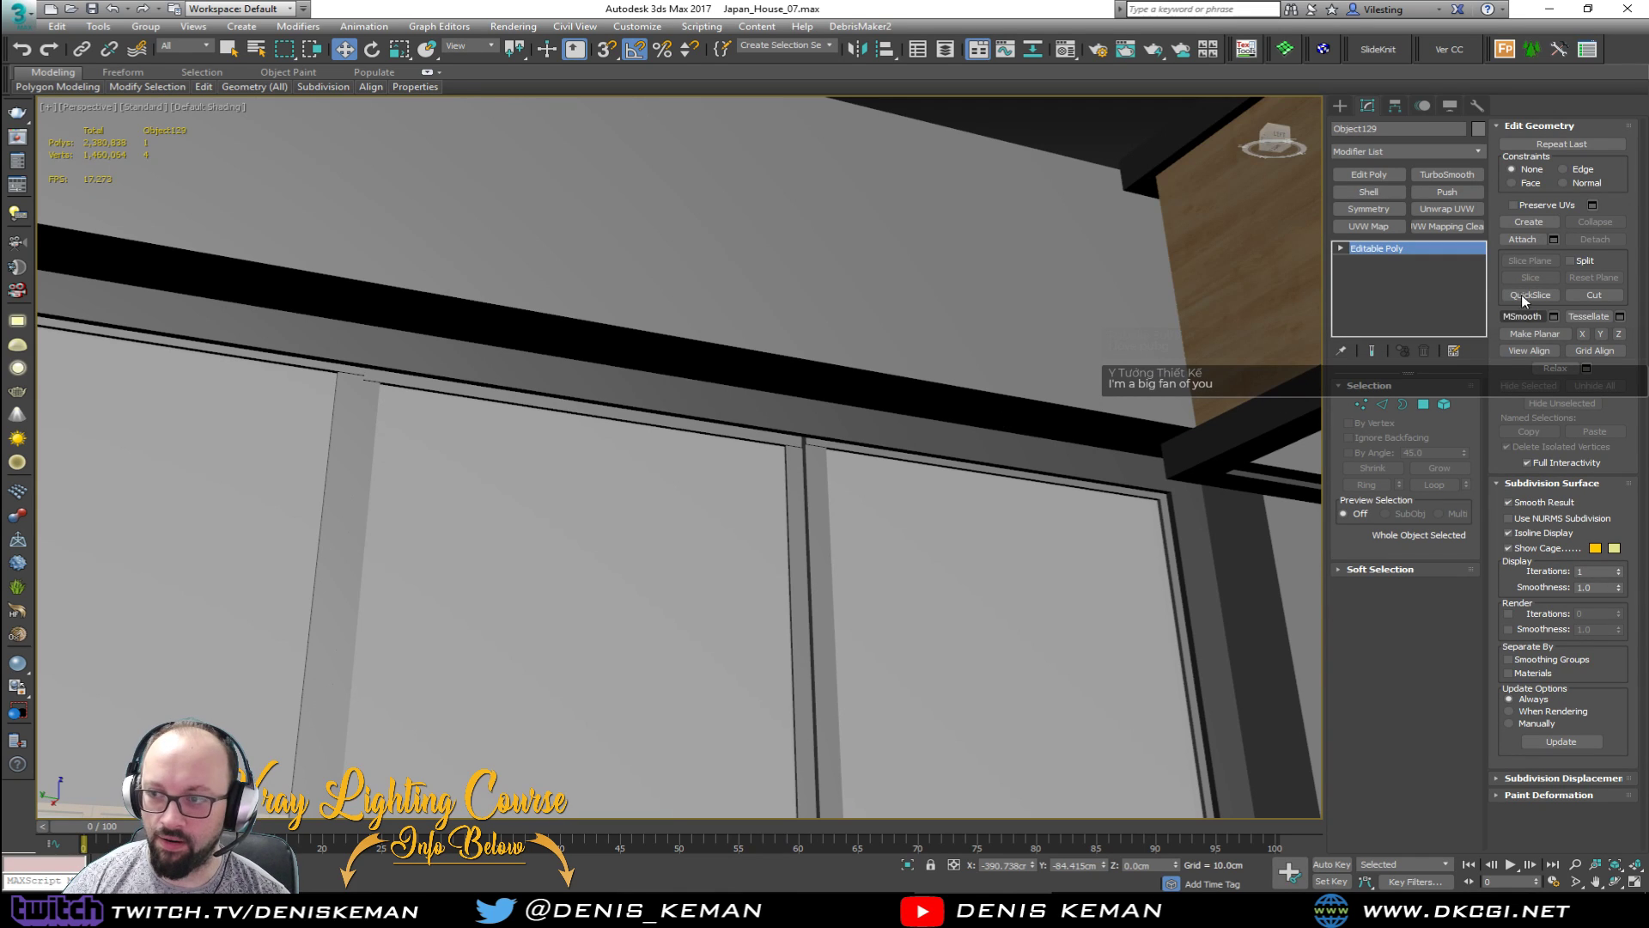
{"action": "left_click", "coordinate": [1380, 199]}
{"action": "middle_click_drag", "start_coordinate": [1011, 249], "coordinate": [1025, 294], "text": "alt"}
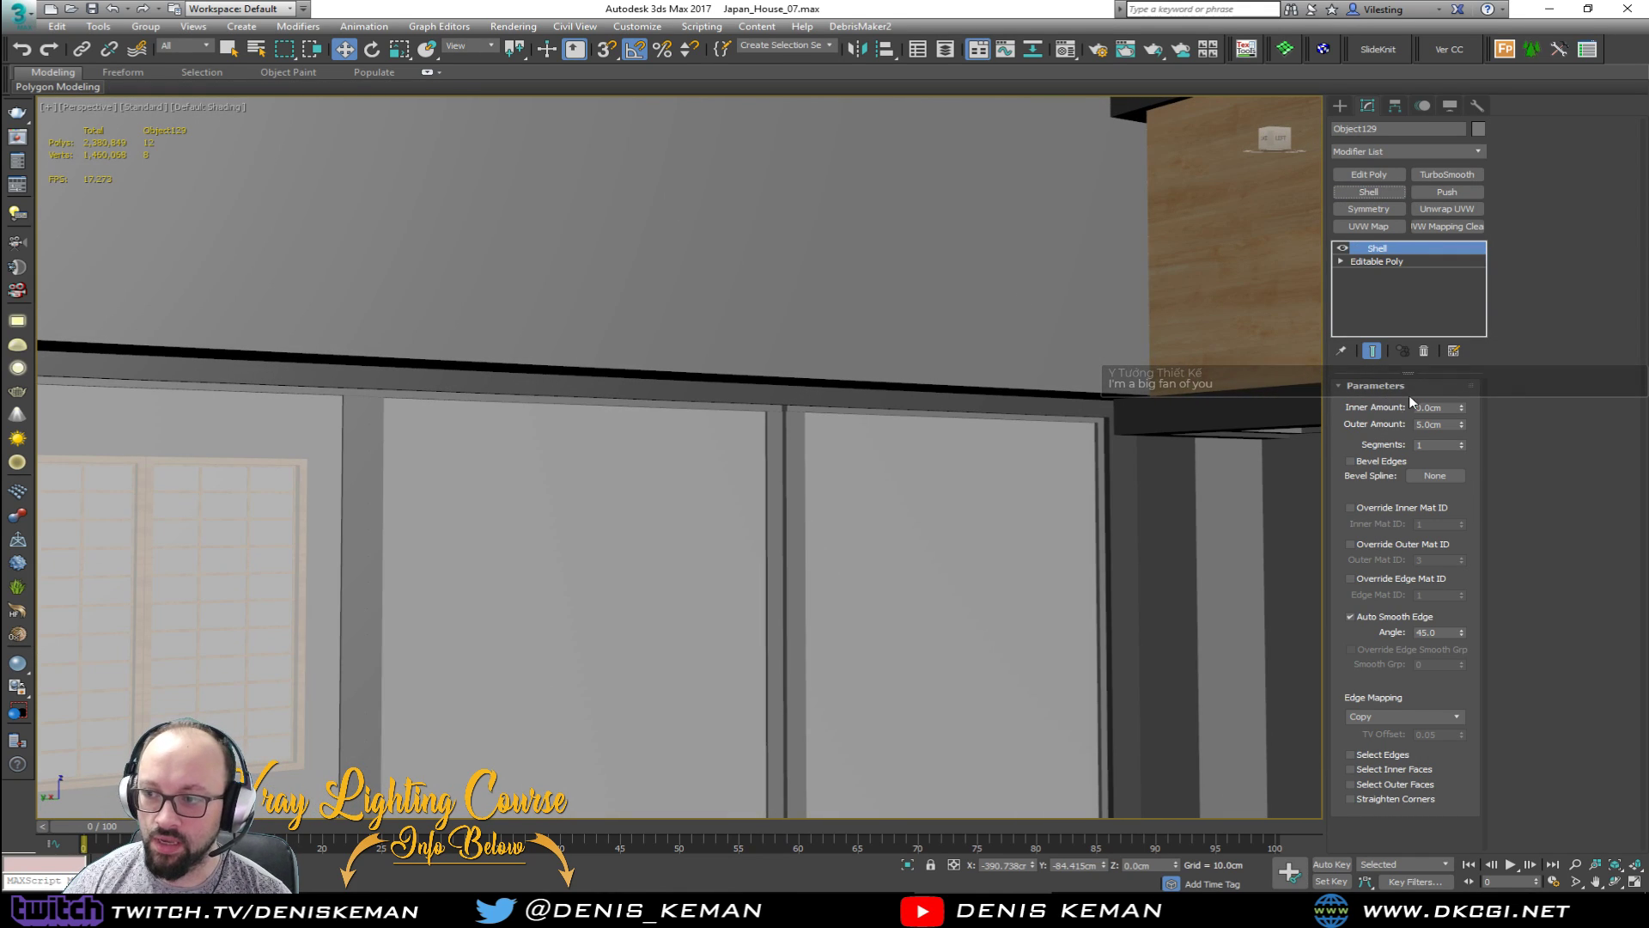
{"action": "double_click", "coordinate": [1447, 424]}
{"action": "type", "text": "1"}
{"action": "key", "text": "Return"}
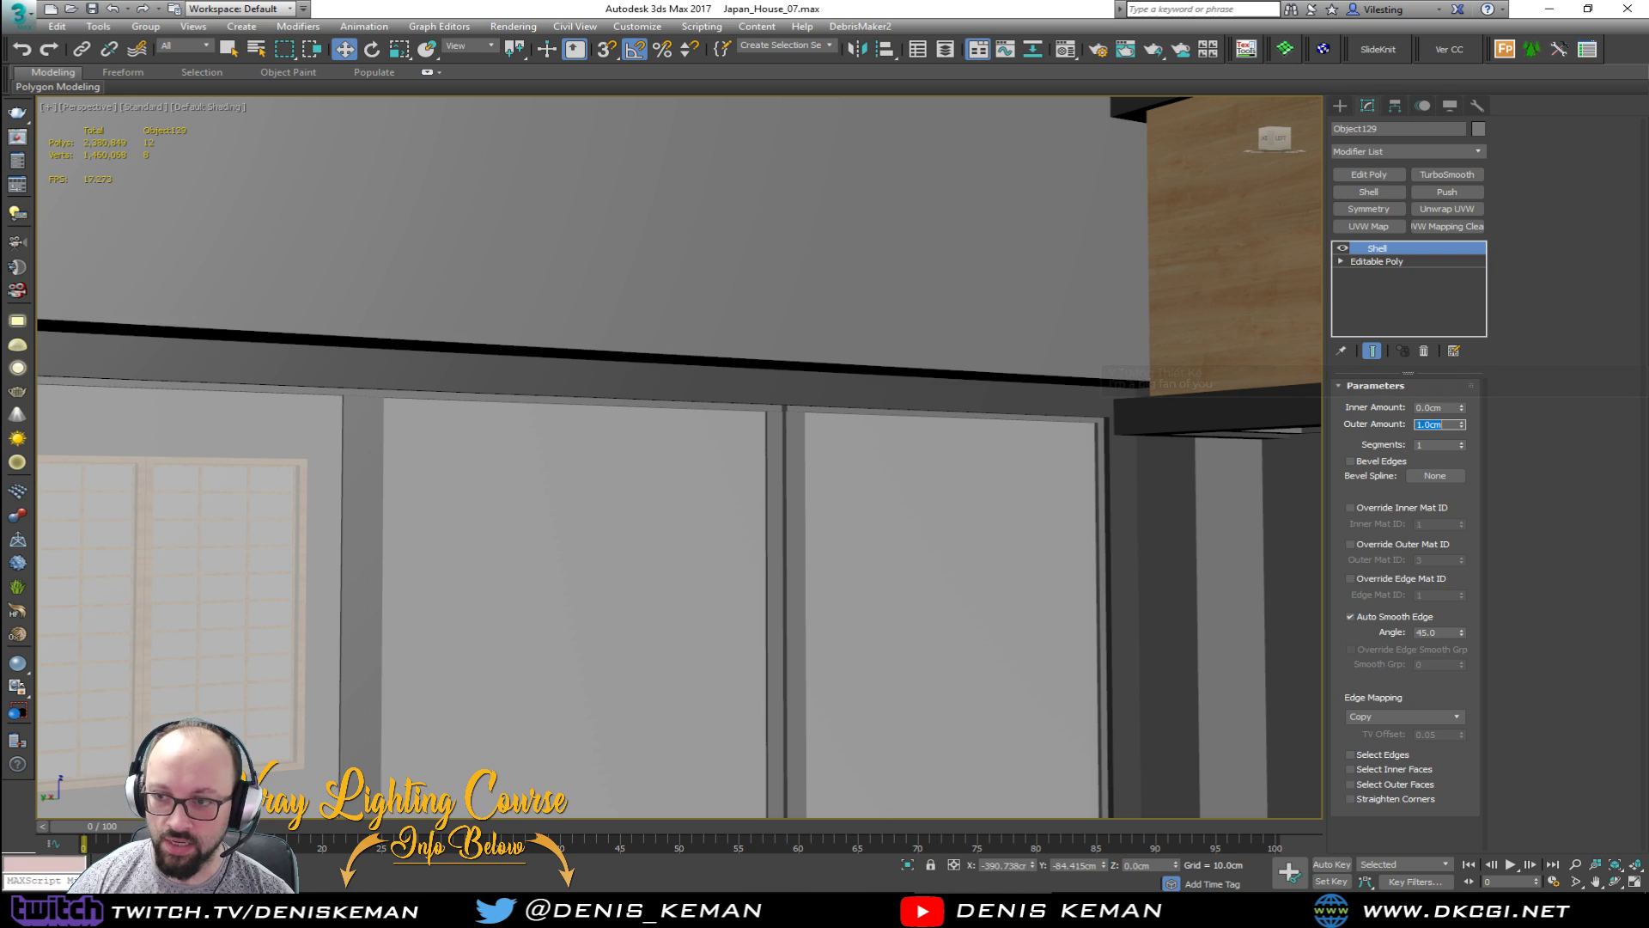
Step: Check the strip's thickness at the corner of the window opening with edges displayed and set the Shell's outer amount to 3 cm
{"action": "middle_click_drag", "start_coordinate": [985, 370], "coordinate": [979, 389], "text": "alt"}
{"action": "key", "text": "F4"}
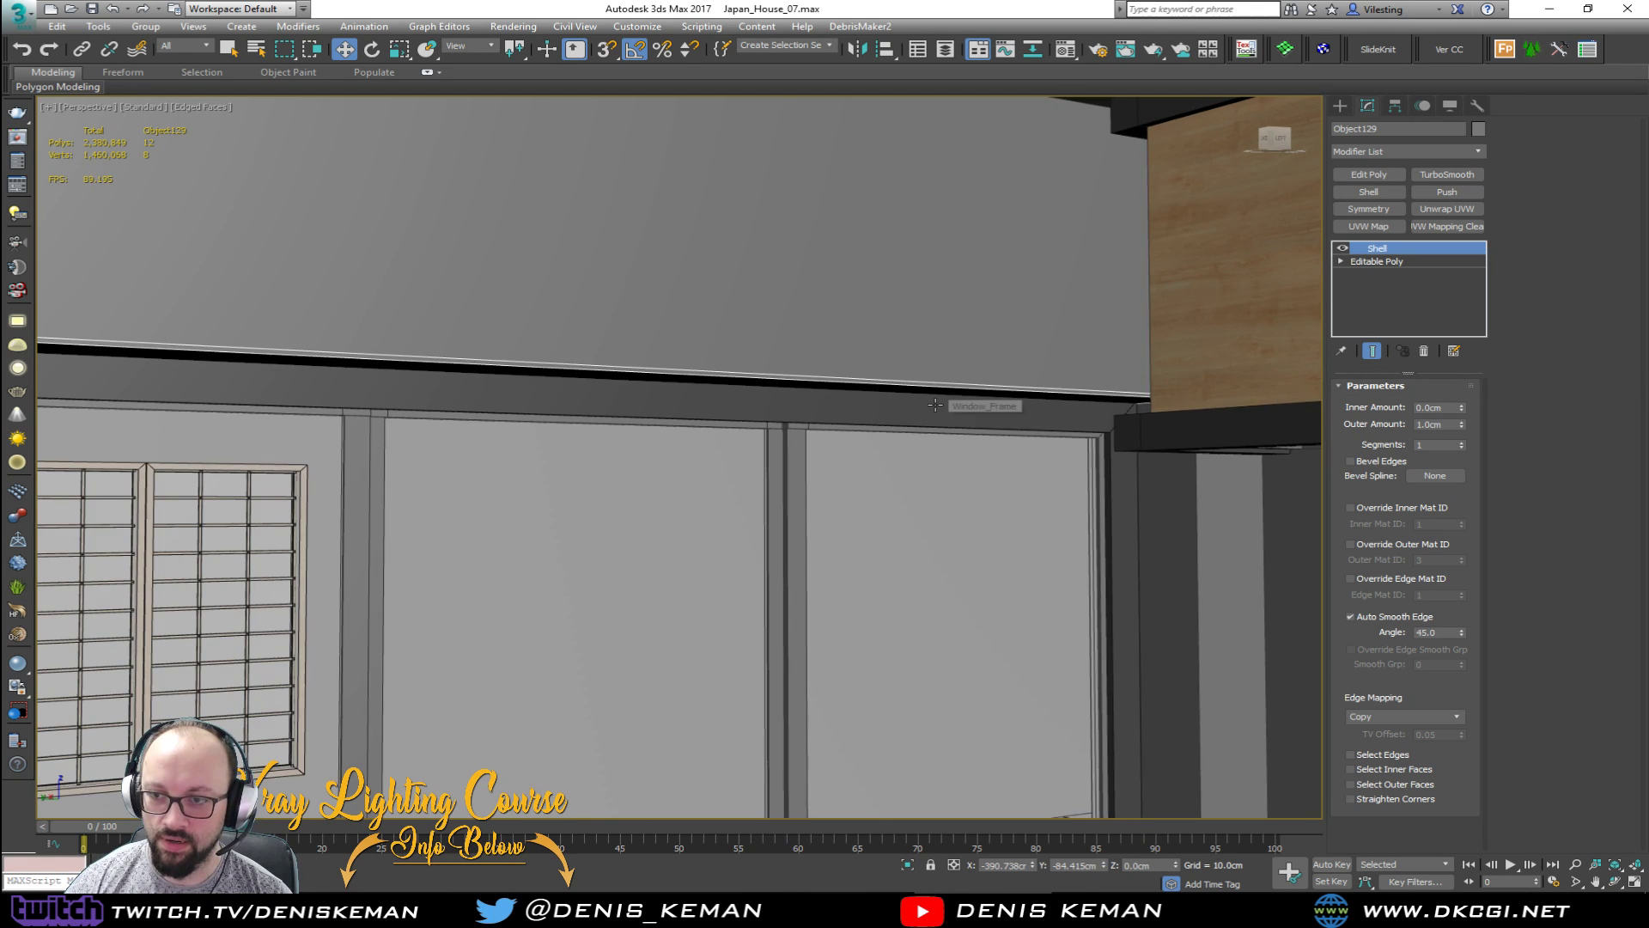
{"action": "middle_click_drag", "start_coordinate": [725, 400], "coordinate": [369, 348], "text": "alt"}
{"action": "middle_click_drag", "start_coordinate": [676, 410], "coordinate": [423, 327]}
{"action": "scroll", "coordinate": [955, 426], "scroll_direction": "up", "scroll_amount": 8}
{"action": "scroll", "coordinate": [979, 459], "scroll_direction": "up", "scroll_amount": 3}
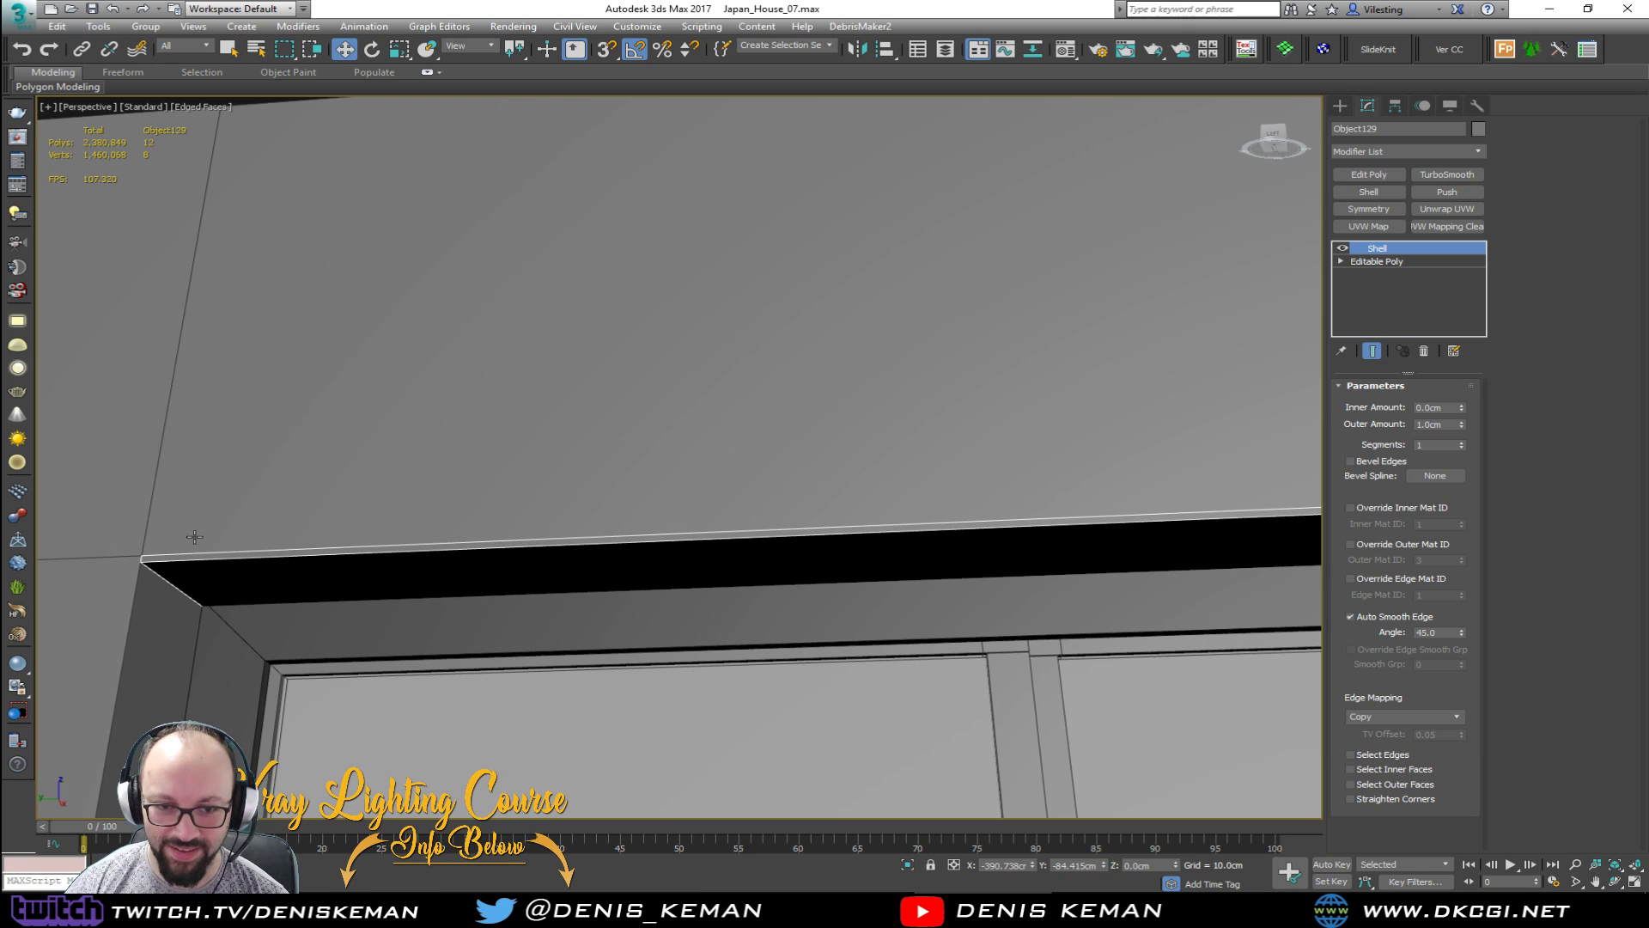
{"action": "scroll", "coordinate": [177, 574], "scroll_direction": "up", "scroll_amount": 4}
{"action": "middle_click_drag", "start_coordinate": [177, 574], "coordinate": [365, 517]}
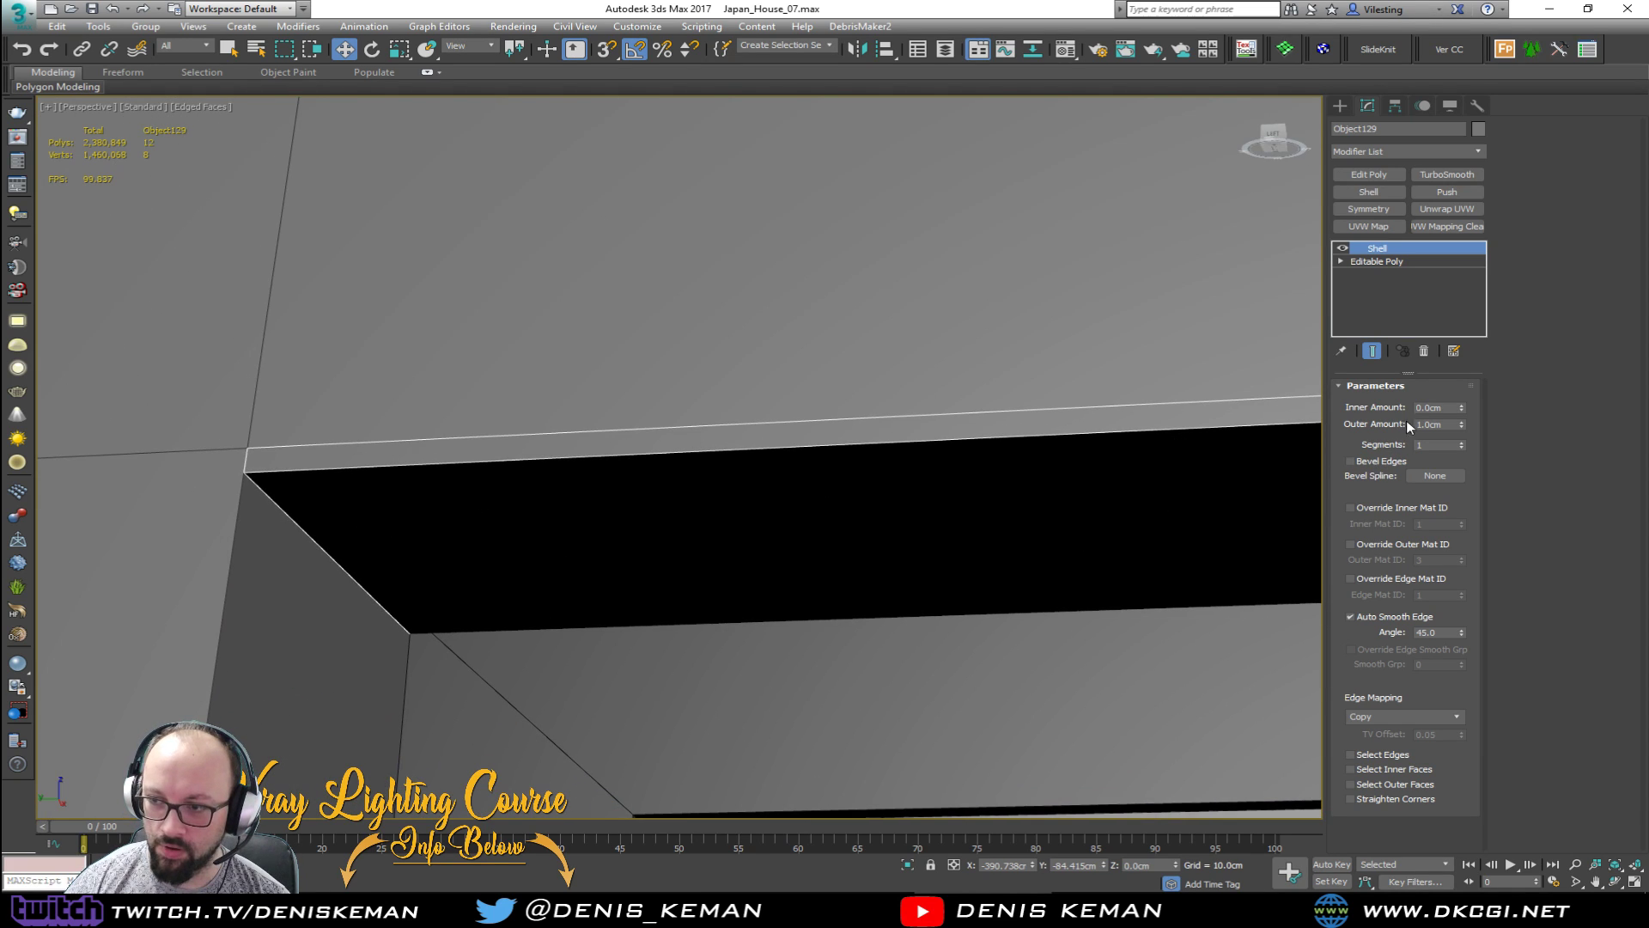
{"action": "left_click_drag", "start_coordinate": [1448, 424], "coordinate": [1348, 429]}
{"action": "type", "text": "3"}
{"action": "key", "text": "Return"}
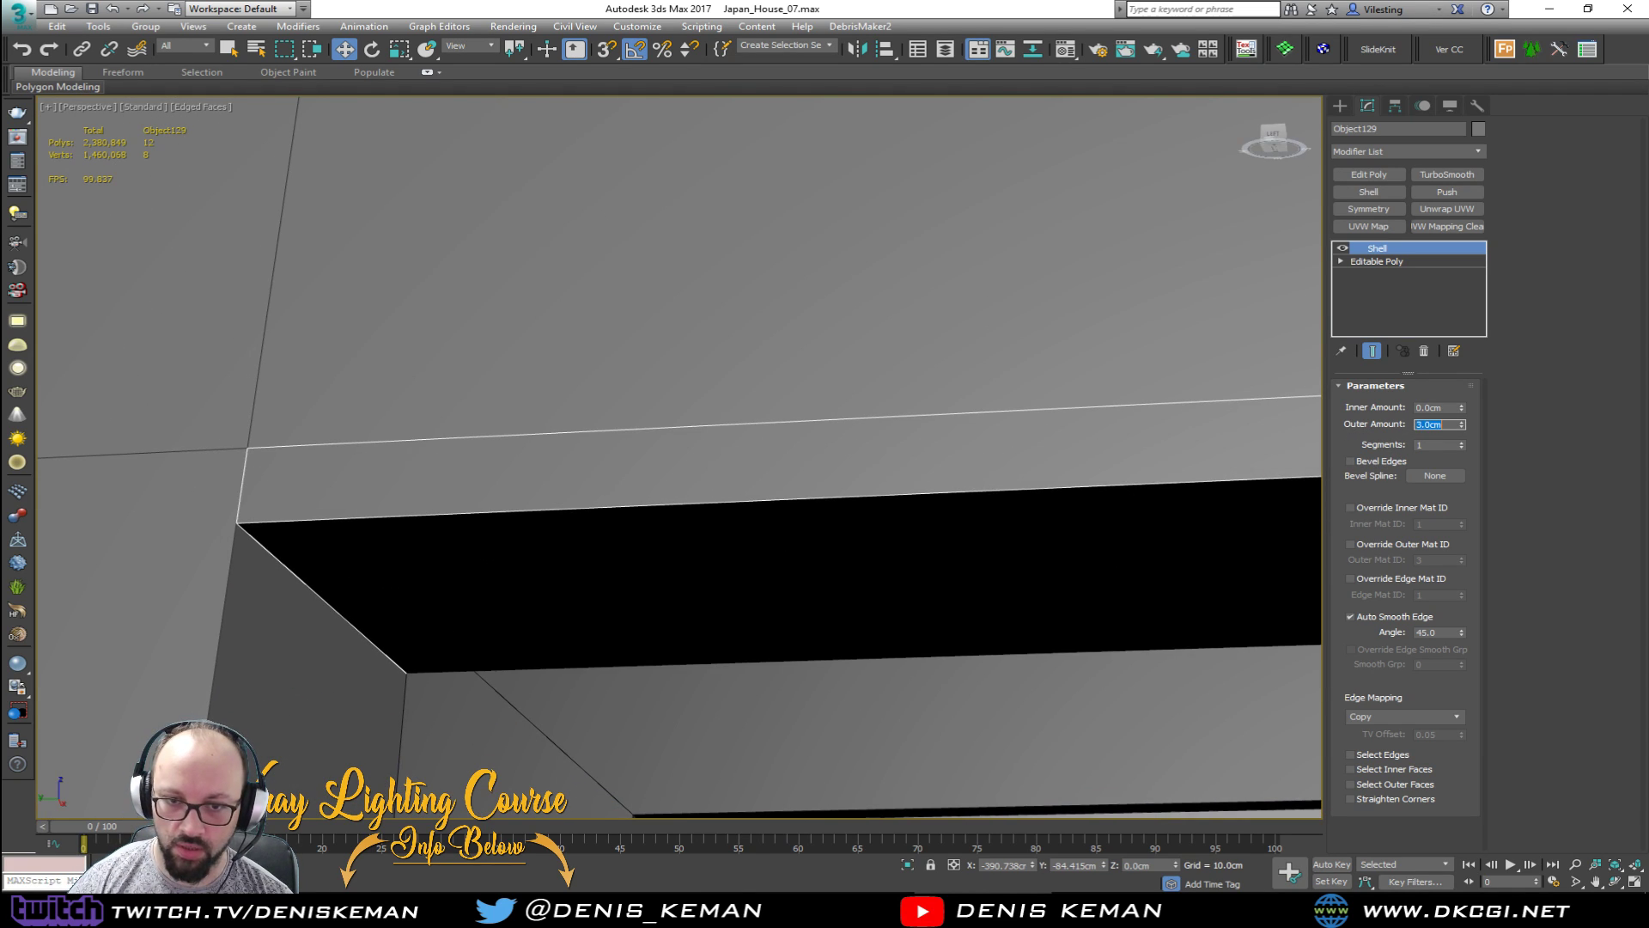
{"action": "scroll", "coordinate": [708, 471], "scroll_direction": "down", "scroll_amount": 3}
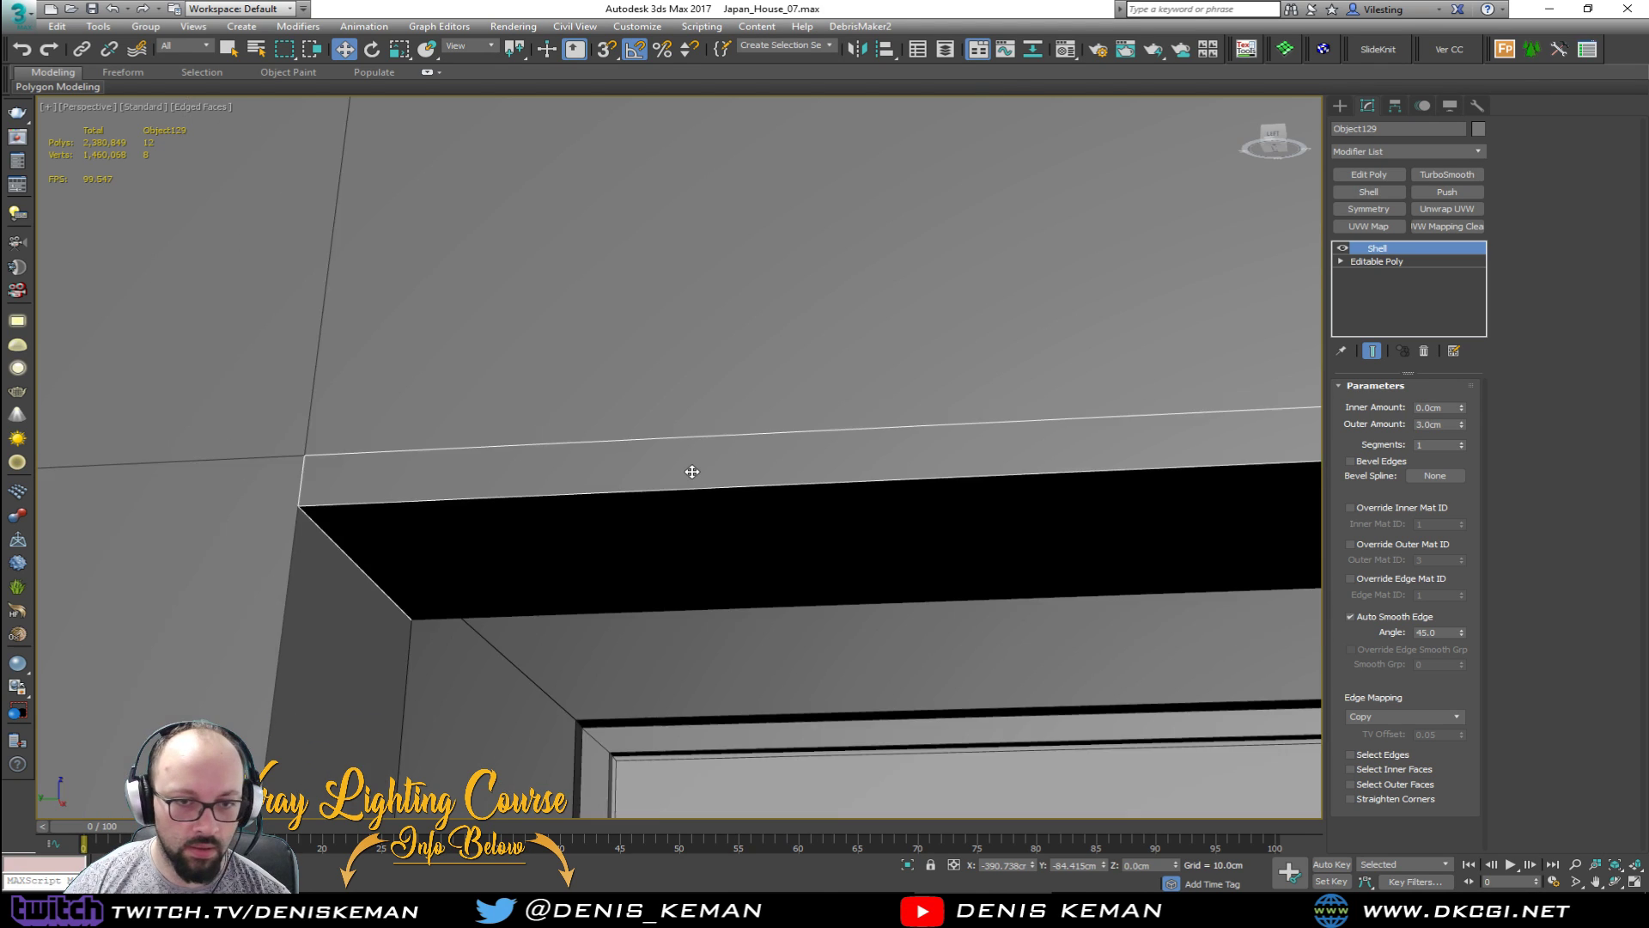
Step: Add an Edit Poly modifier to the strip and move its room-facing polygon about 3 cm along X into the room
{"action": "middle_click_drag", "start_coordinate": [821, 446], "coordinate": [552, 463], "text": "alt"}
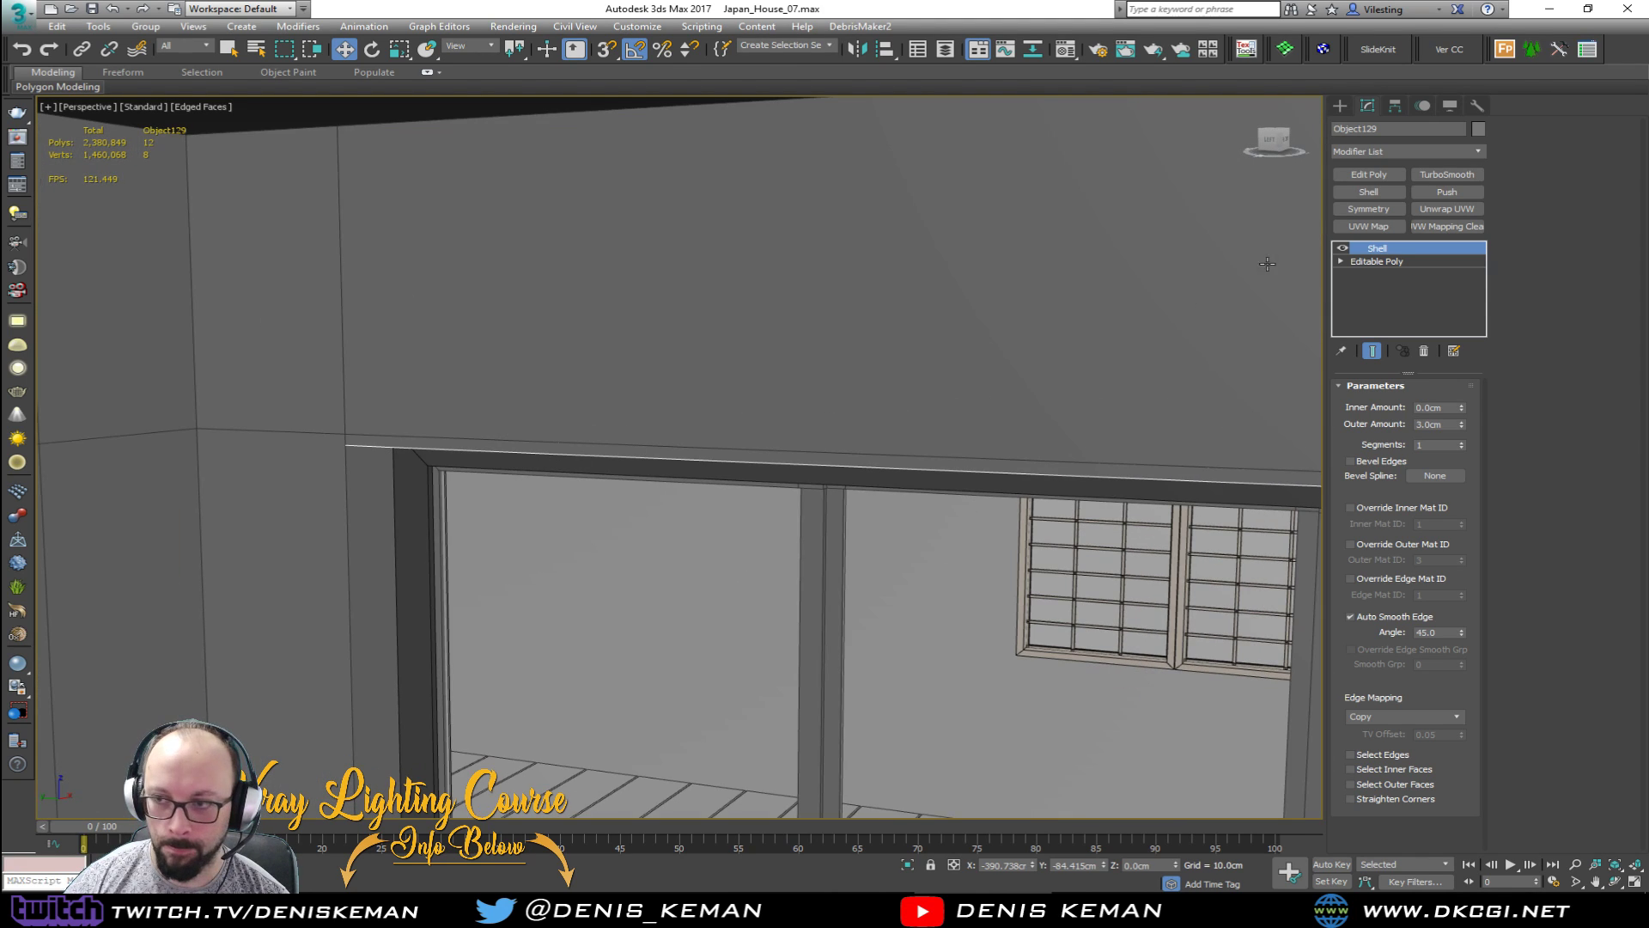
{"action": "left_click", "coordinate": [1368, 175]}
{"action": "key", "text": "4"}
{"action": "left_click", "coordinate": [794, 456]}
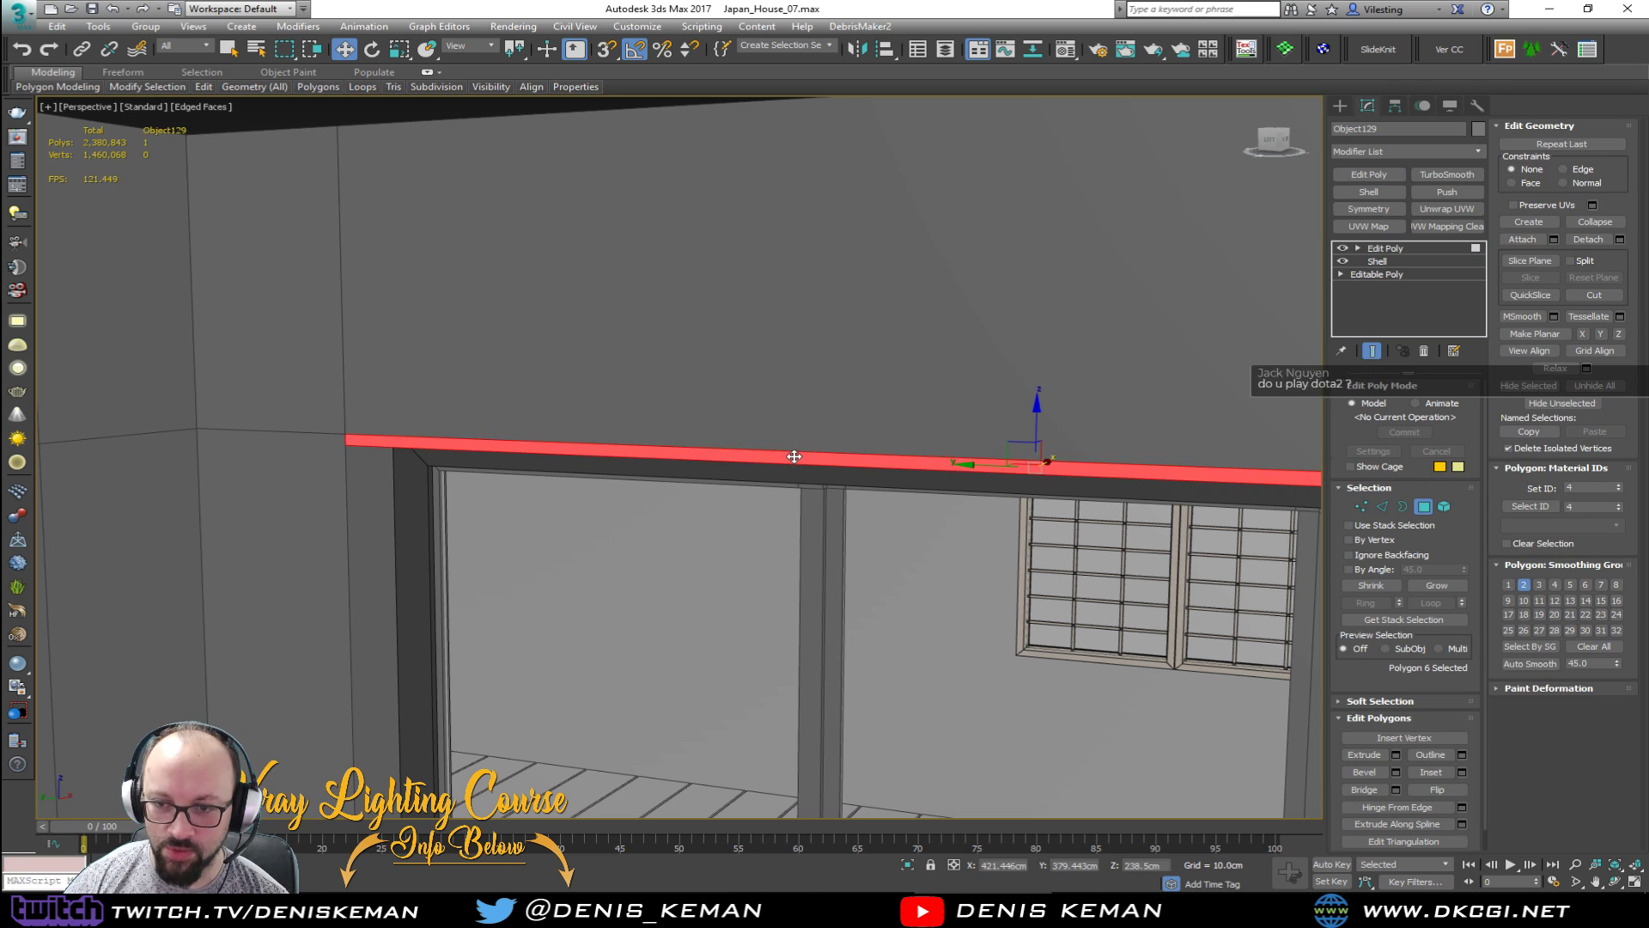
{"action": "middle_click_drag", "start_coordinate": [794, 456], "coordinate": [823, 501], "text": "alt"}
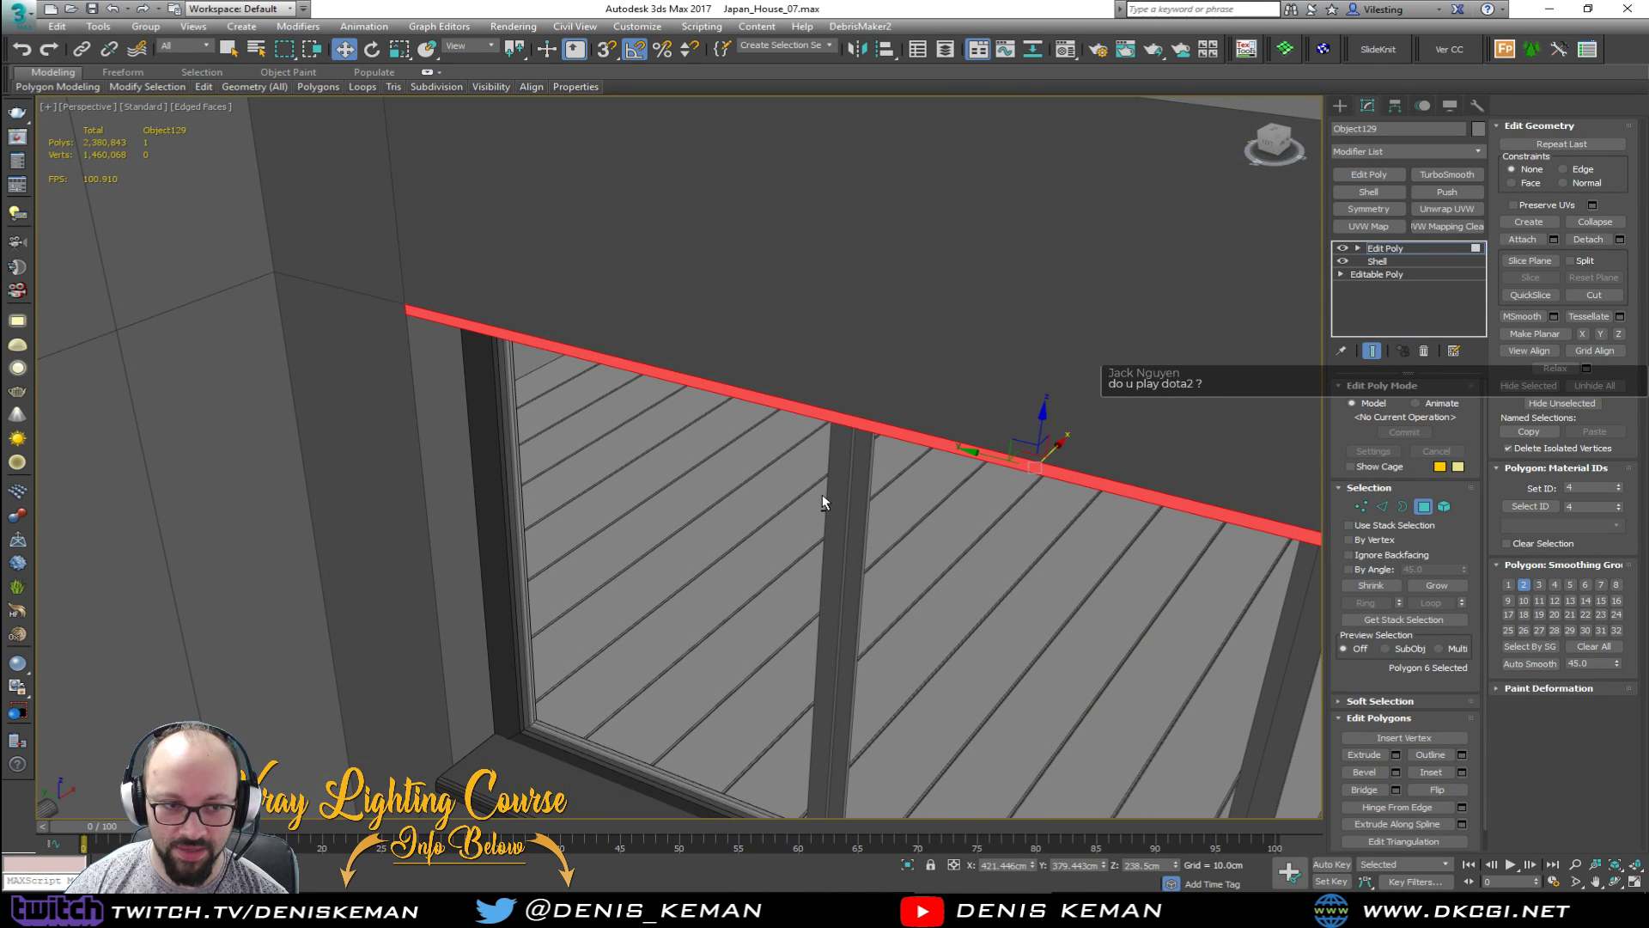
{"action": "scroll", "coordinate": [822, 493], "scroll_direction": "down", "scroll_amount": 5}
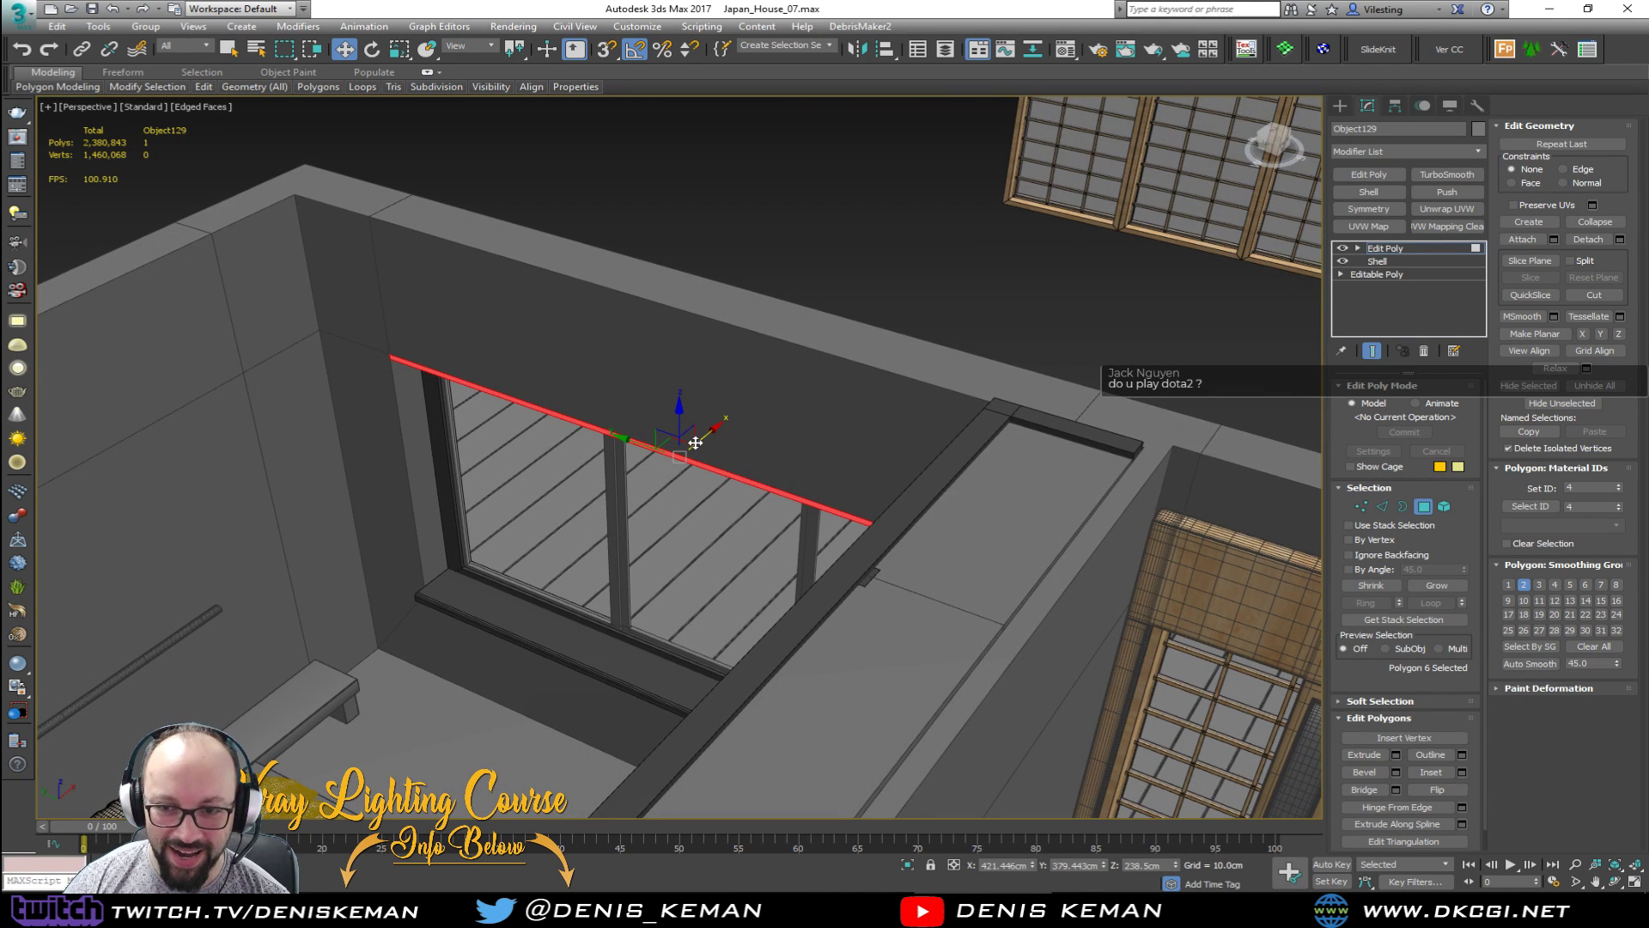
{"action": "scroll", "coordinate": [694, 442], "scroll_direction": "up", "scroll_amount": 6}
{"action": "middle_click_drag", "start_coordinate": [756, 468], "coordinate": [828, 472], "text": "alt"}
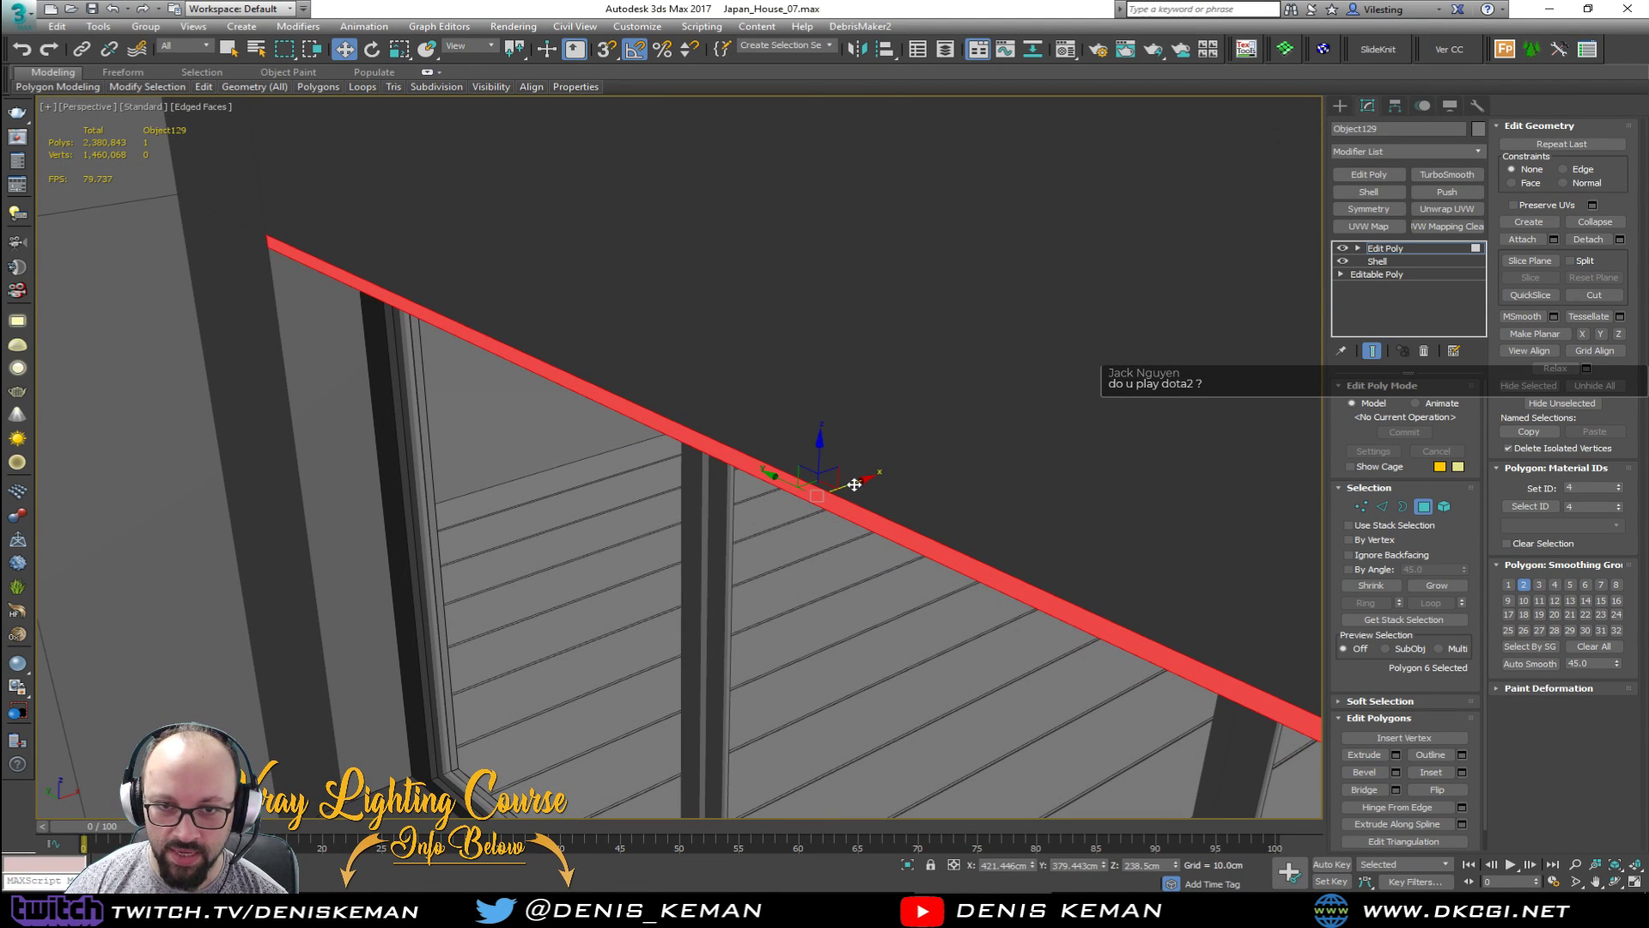
{"action": "left_click_drag", "start_coordinate": [853, 484], "coordinate": [834, 497]}
Step: Insert an edge loop around the strip close to where it emerges from the wall face
{"action": "middle_click_drag", "start_coordinate": [824, 494], "coordinate": [924, 361], "text": "alt"}
{"action": "middle_click_drag", "start_coordinate": [832, 421], "coordinate": [825, 444], "text": "alt"}
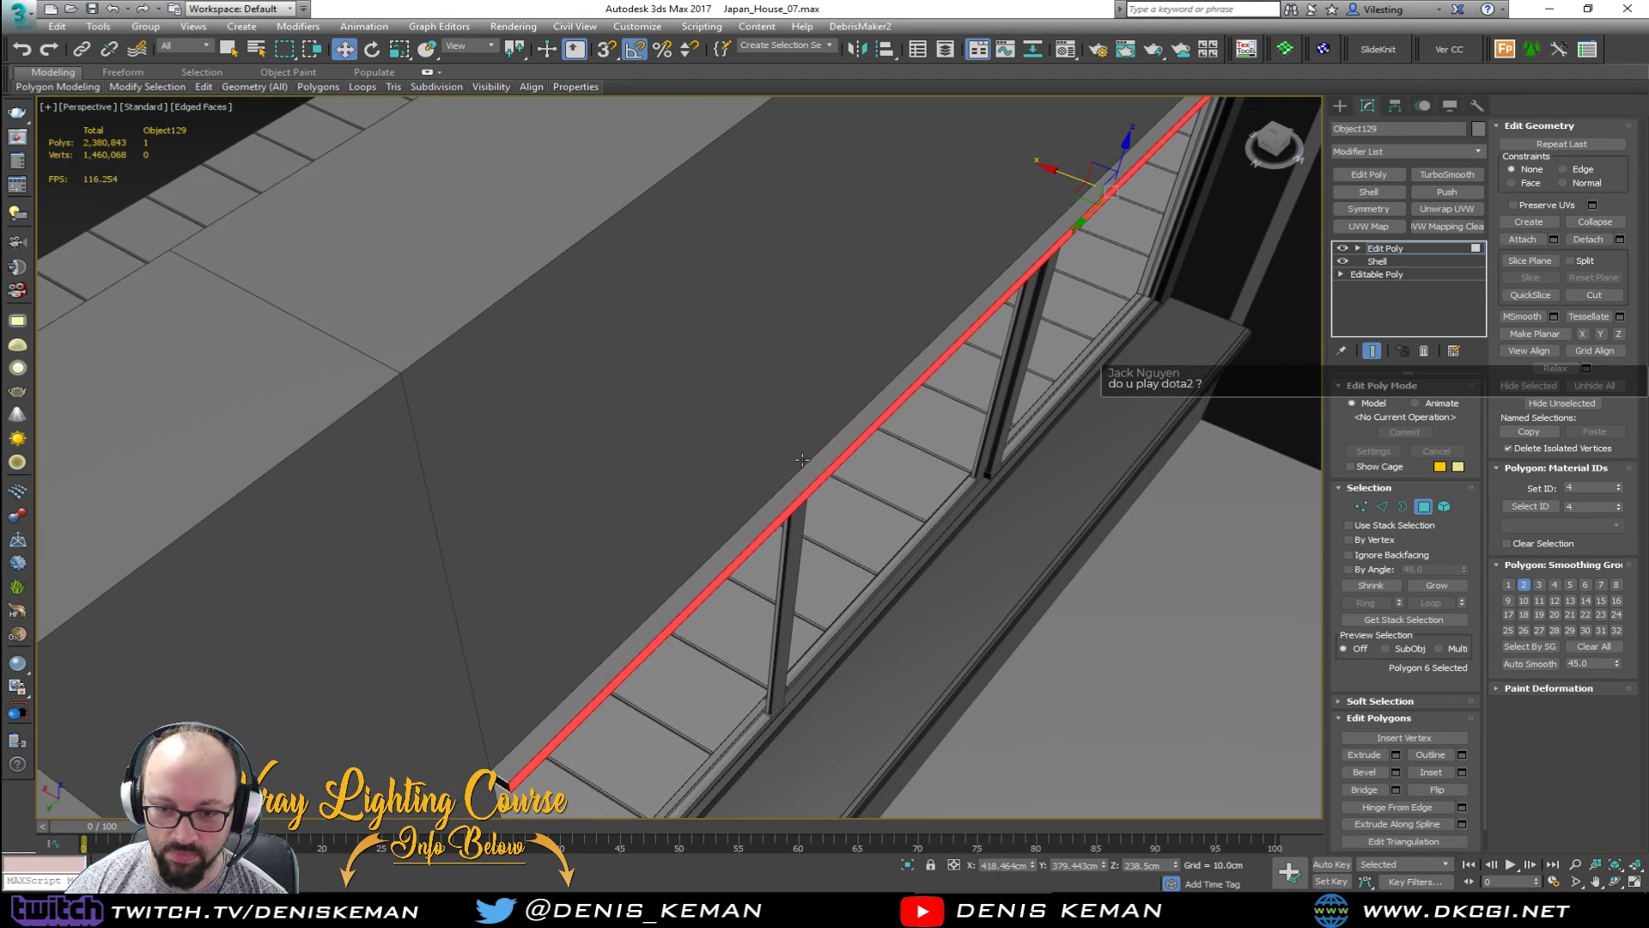
{"action": "middle_click_drag", "start_coordinate": [663, 528], "coordinate": [767, 458]}
{"action": "scroll", "coordinate": [607, 645], "scroll_direction": "up", "scroll_amount": 3}
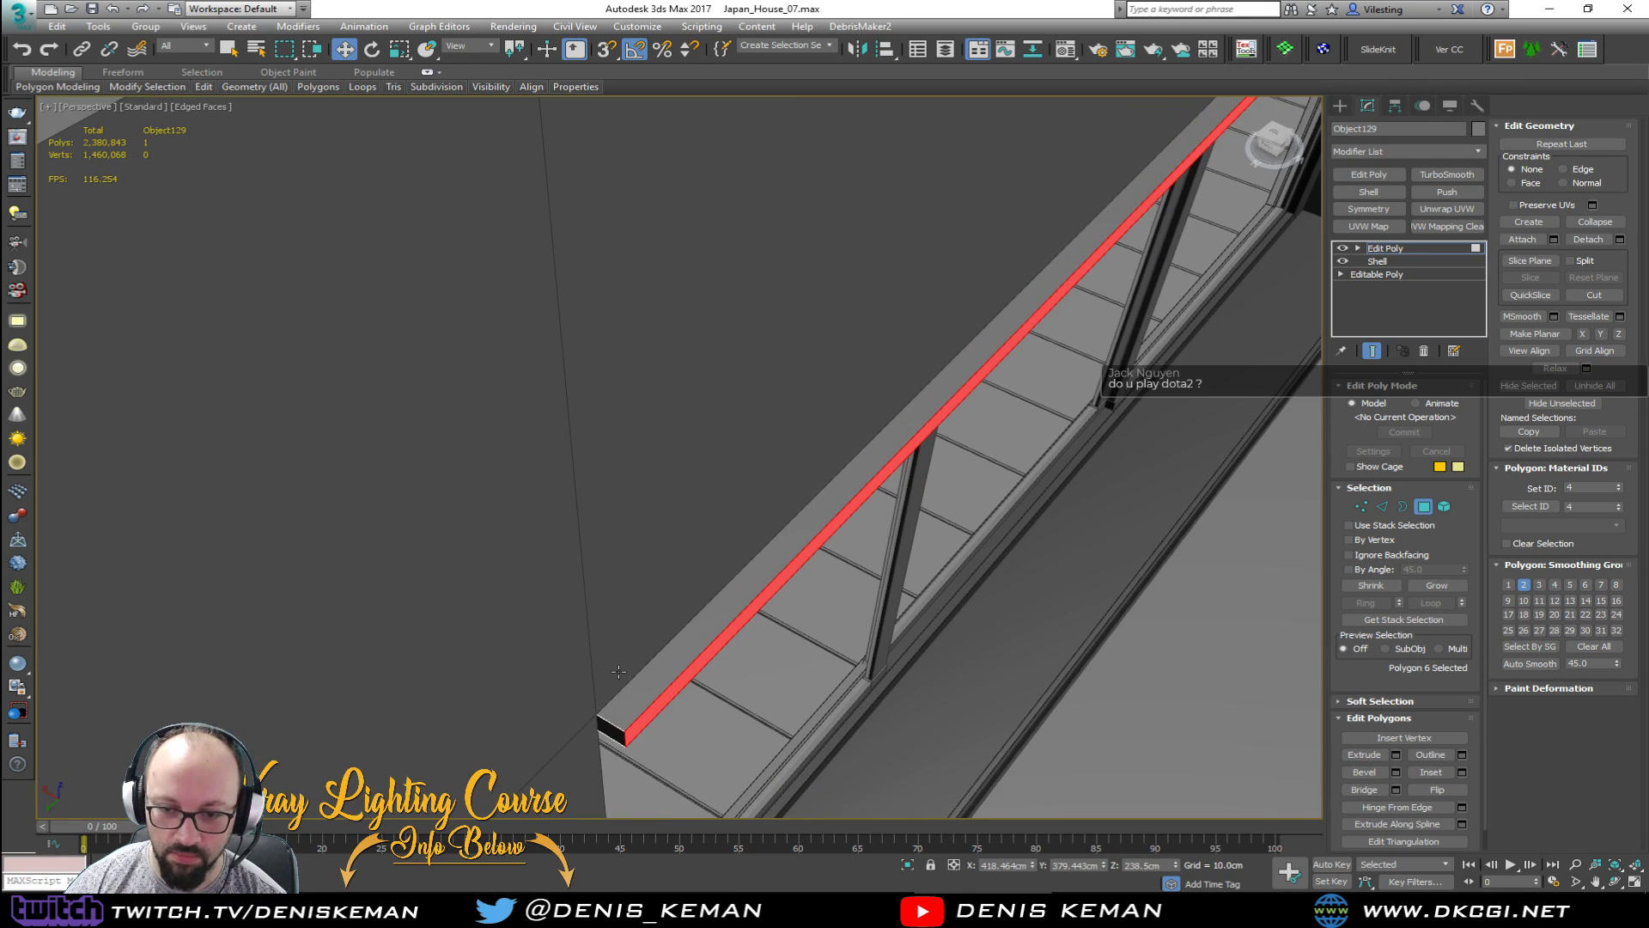
{"action": "left_click", "coordinate": [602, 714]}
{"action": "key", "text": "2"}
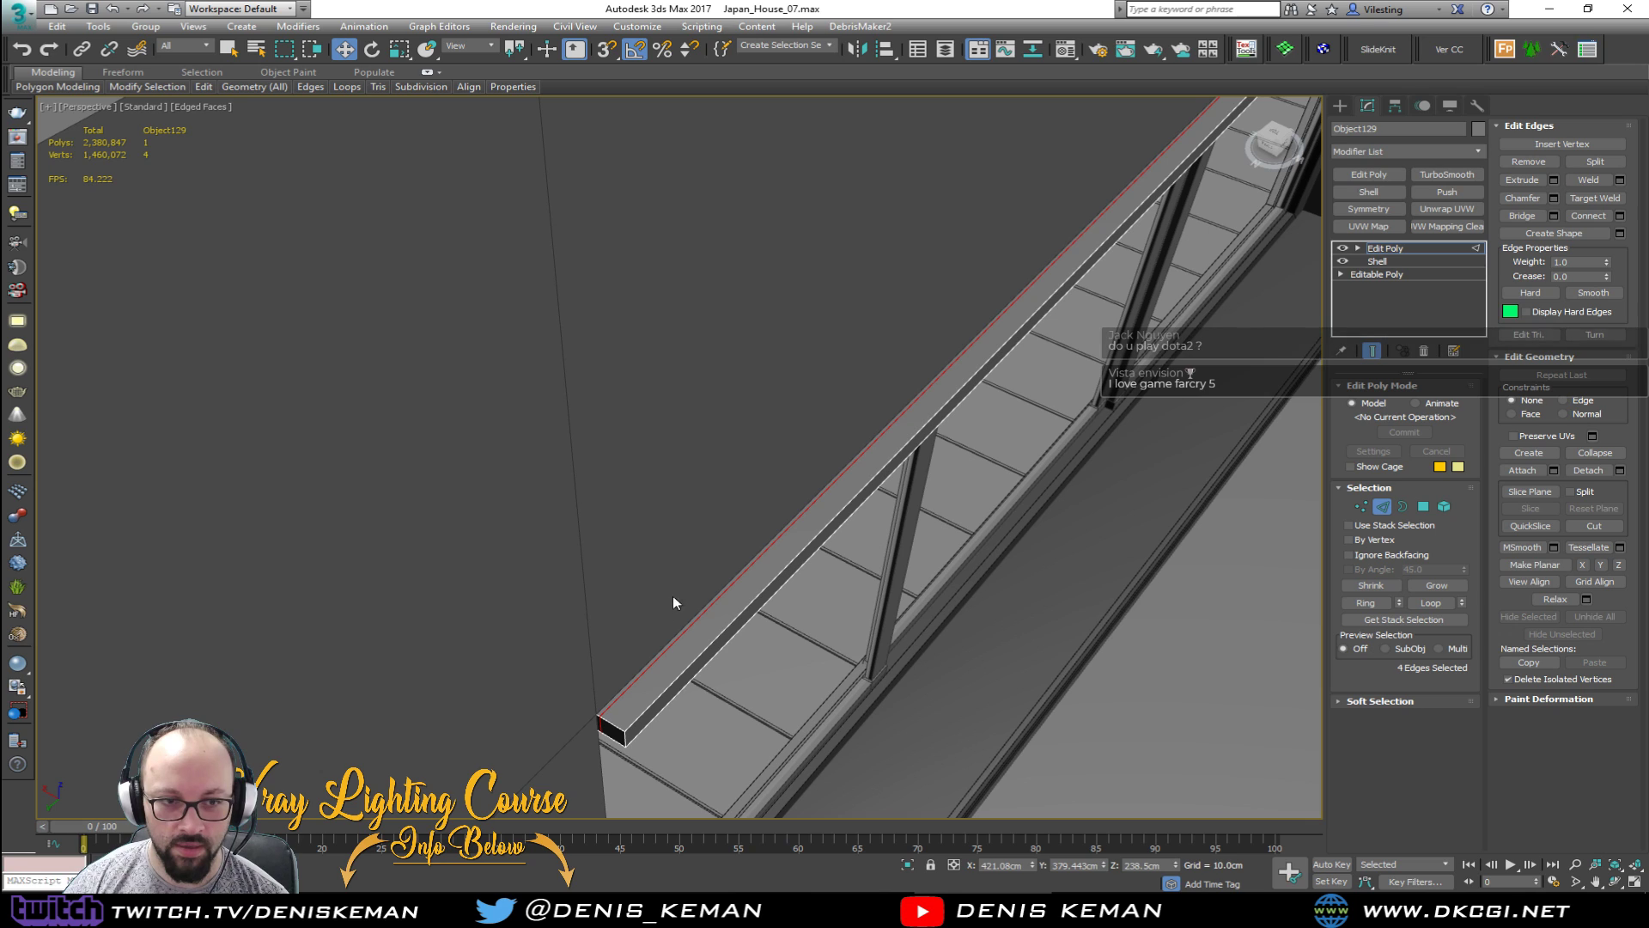
Step: Extrude the narrow top polygon along the trim's room-side lip upward by about 4 cm, keeping a single extrusion
{"action": "middle_click_drag", "start_coordinate": [672, 597], "coordinate": [680, 609], "text": "alt"}
{"action": "key", "text": "4"}
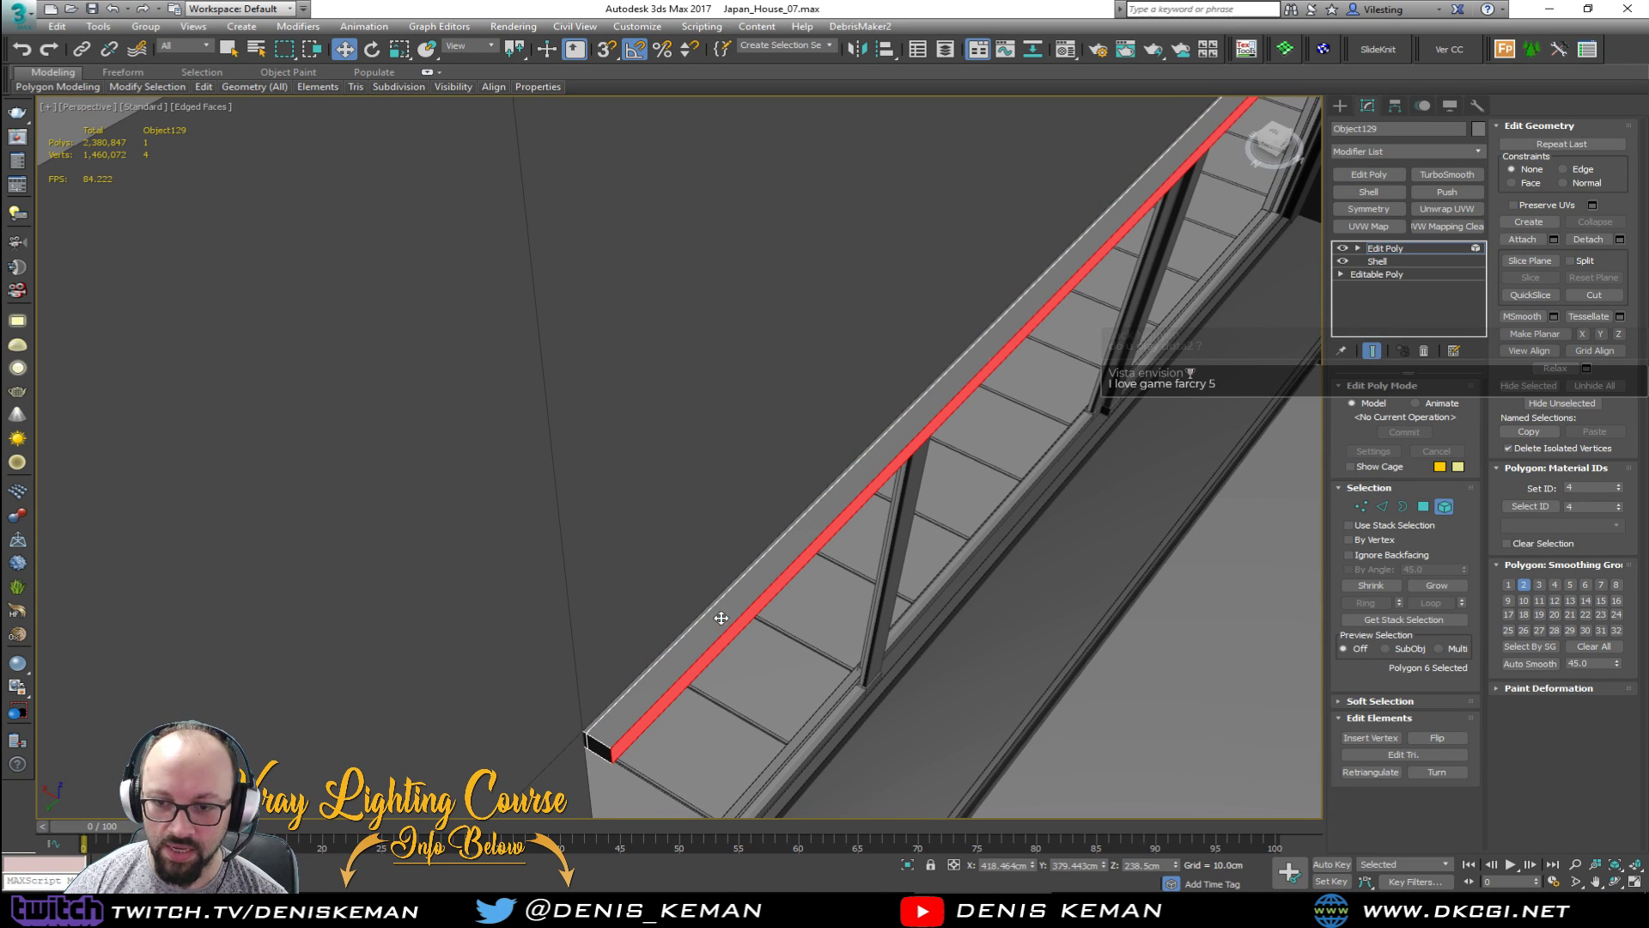
{"action": "left_click", "coordinate": [722, 619]}
{"action": "key", "text": "4"}
{"action": "left_click", "coordinate": [751, 581]}
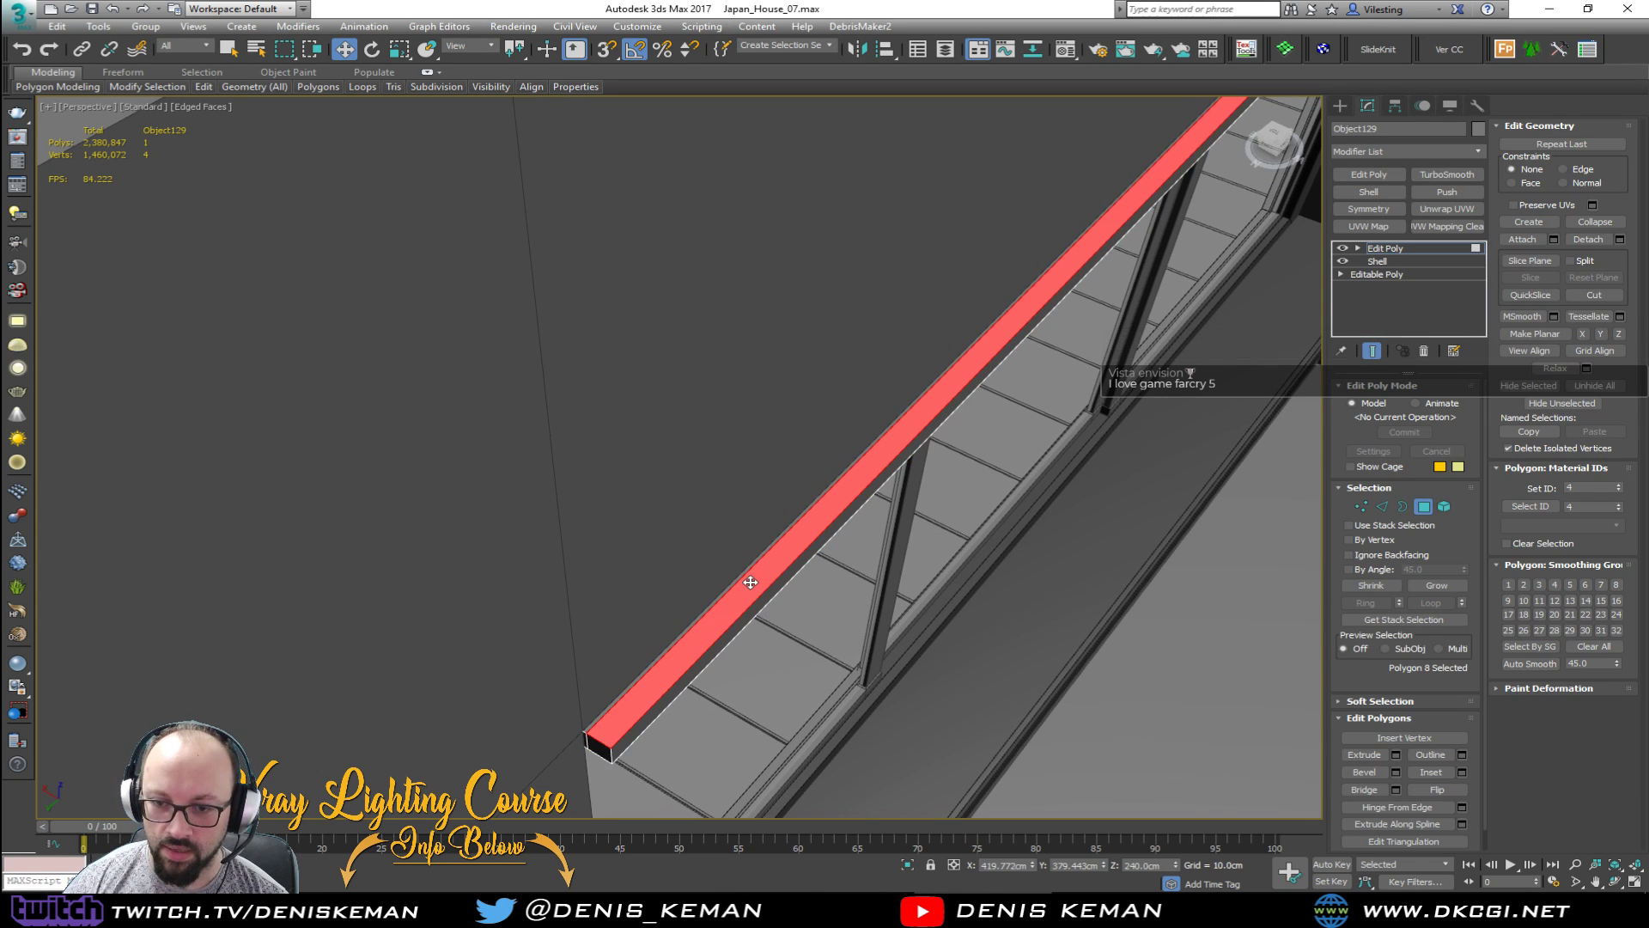
{"action": "middle_click_drag", "start_coordinate": [836, 496], "coordinate": [661, 513], "text": "alt"}
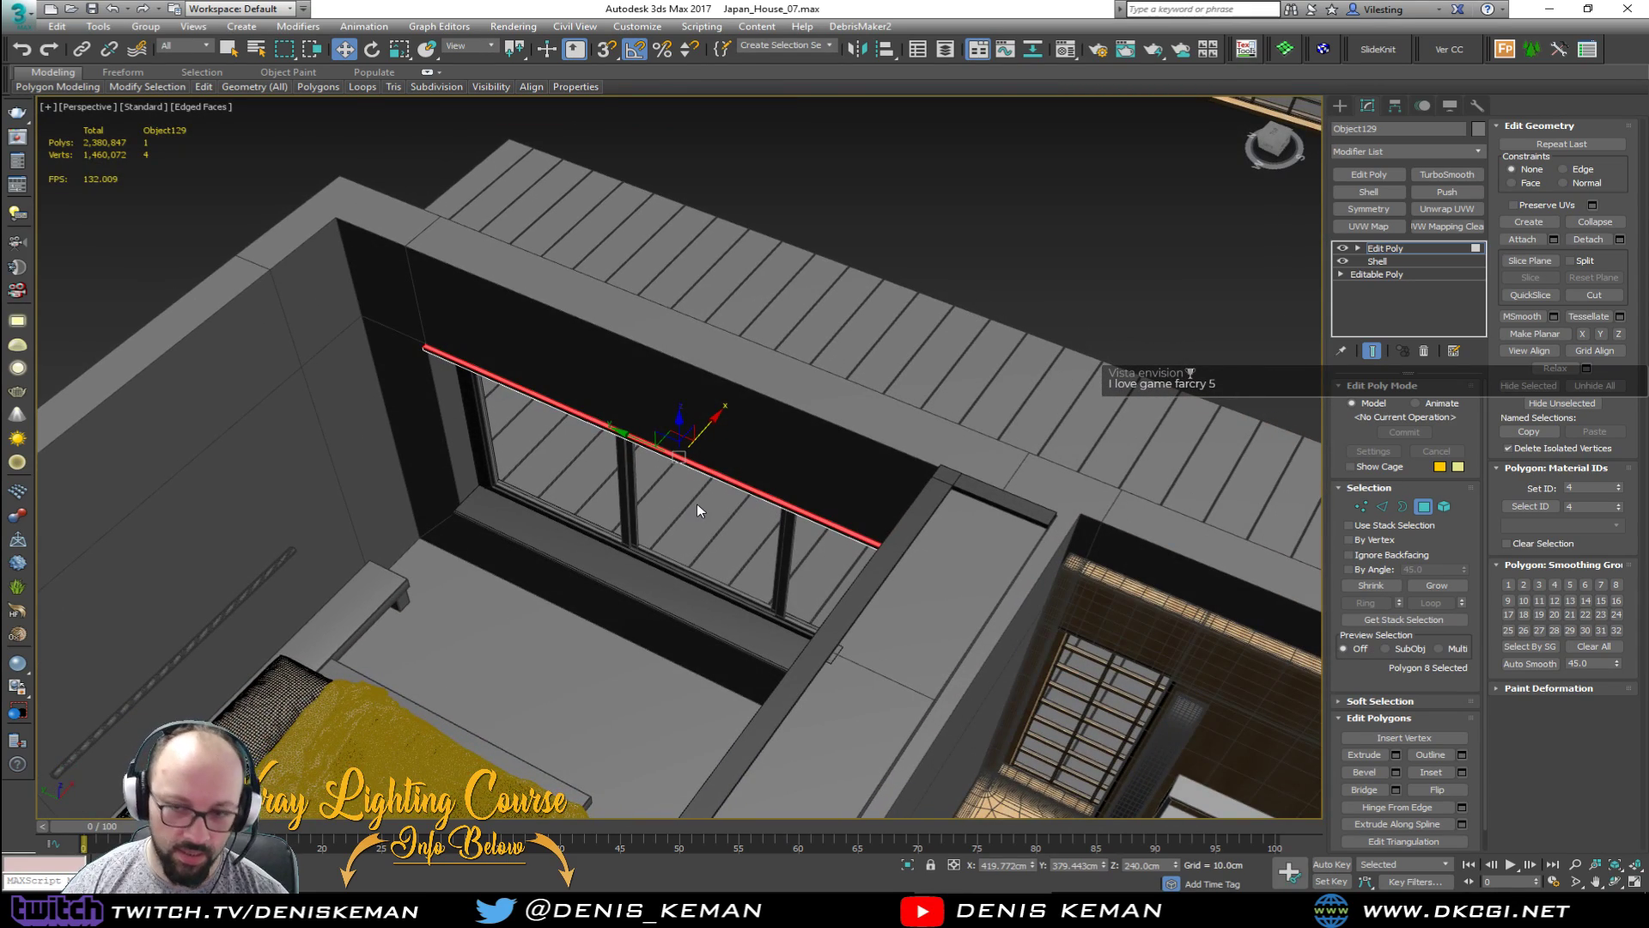
{"action": "scroll", "coordinate": [681, 452], "scroll_direction": "up", "scroll_amount": 6}
{"action": "middle_click_drag", "start_coordinate": [682, 446], "coordinate": [739, 507], "text": "alt"}
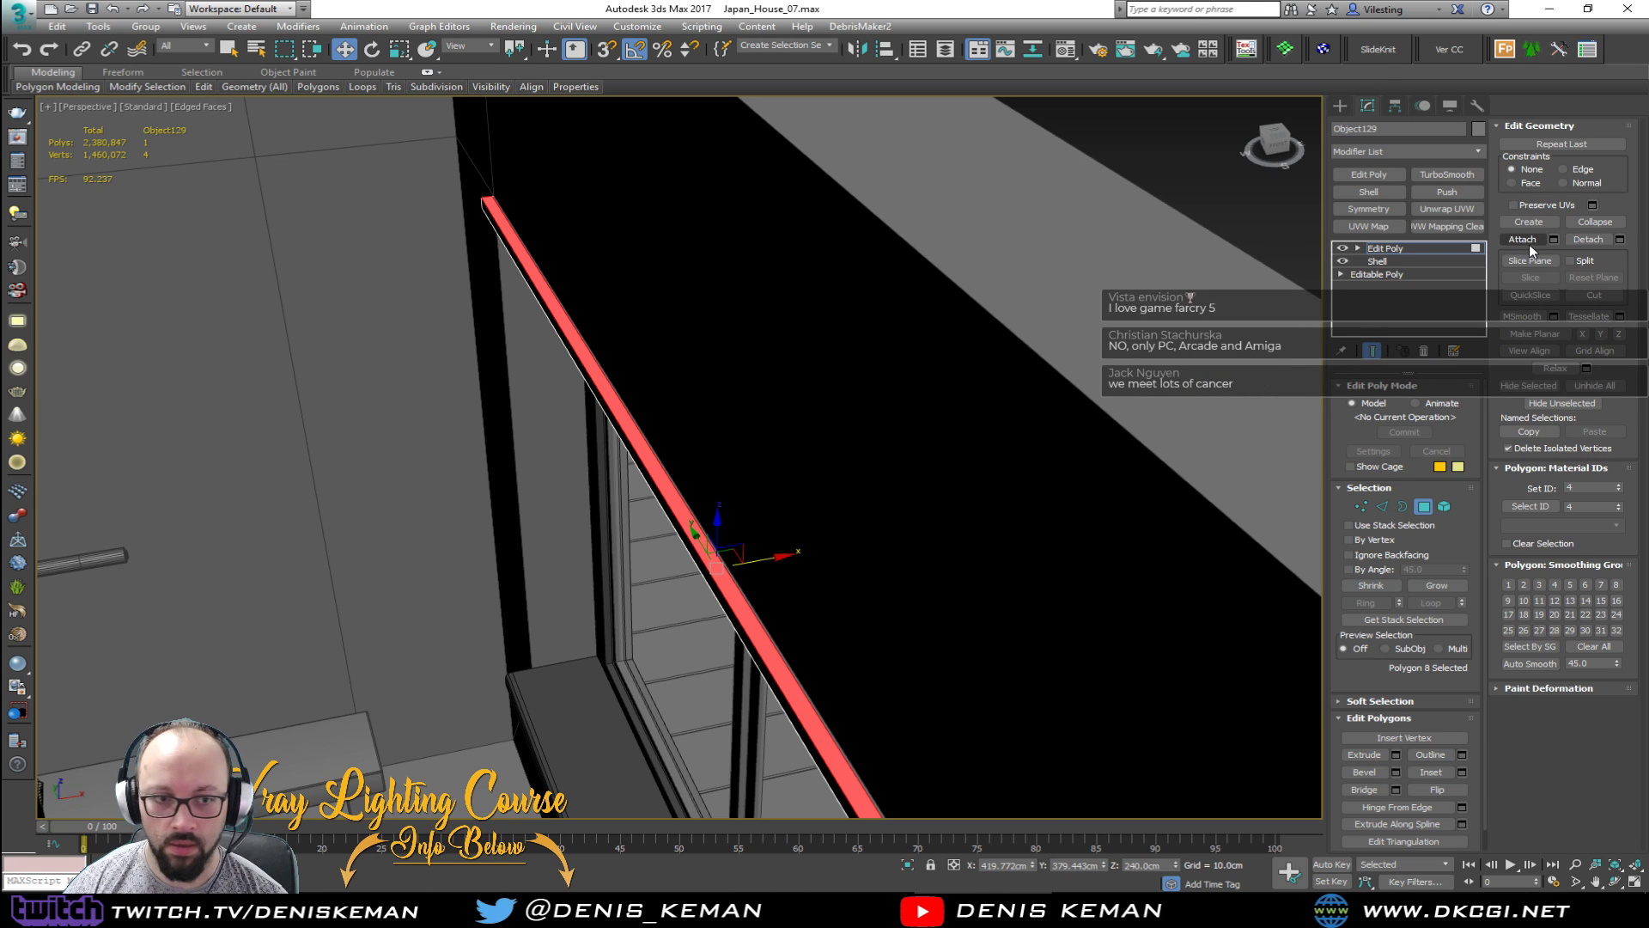
{"action": "middle_click_drag", "start_coordinate": [881, 341], "coordinate": [820, 344]}
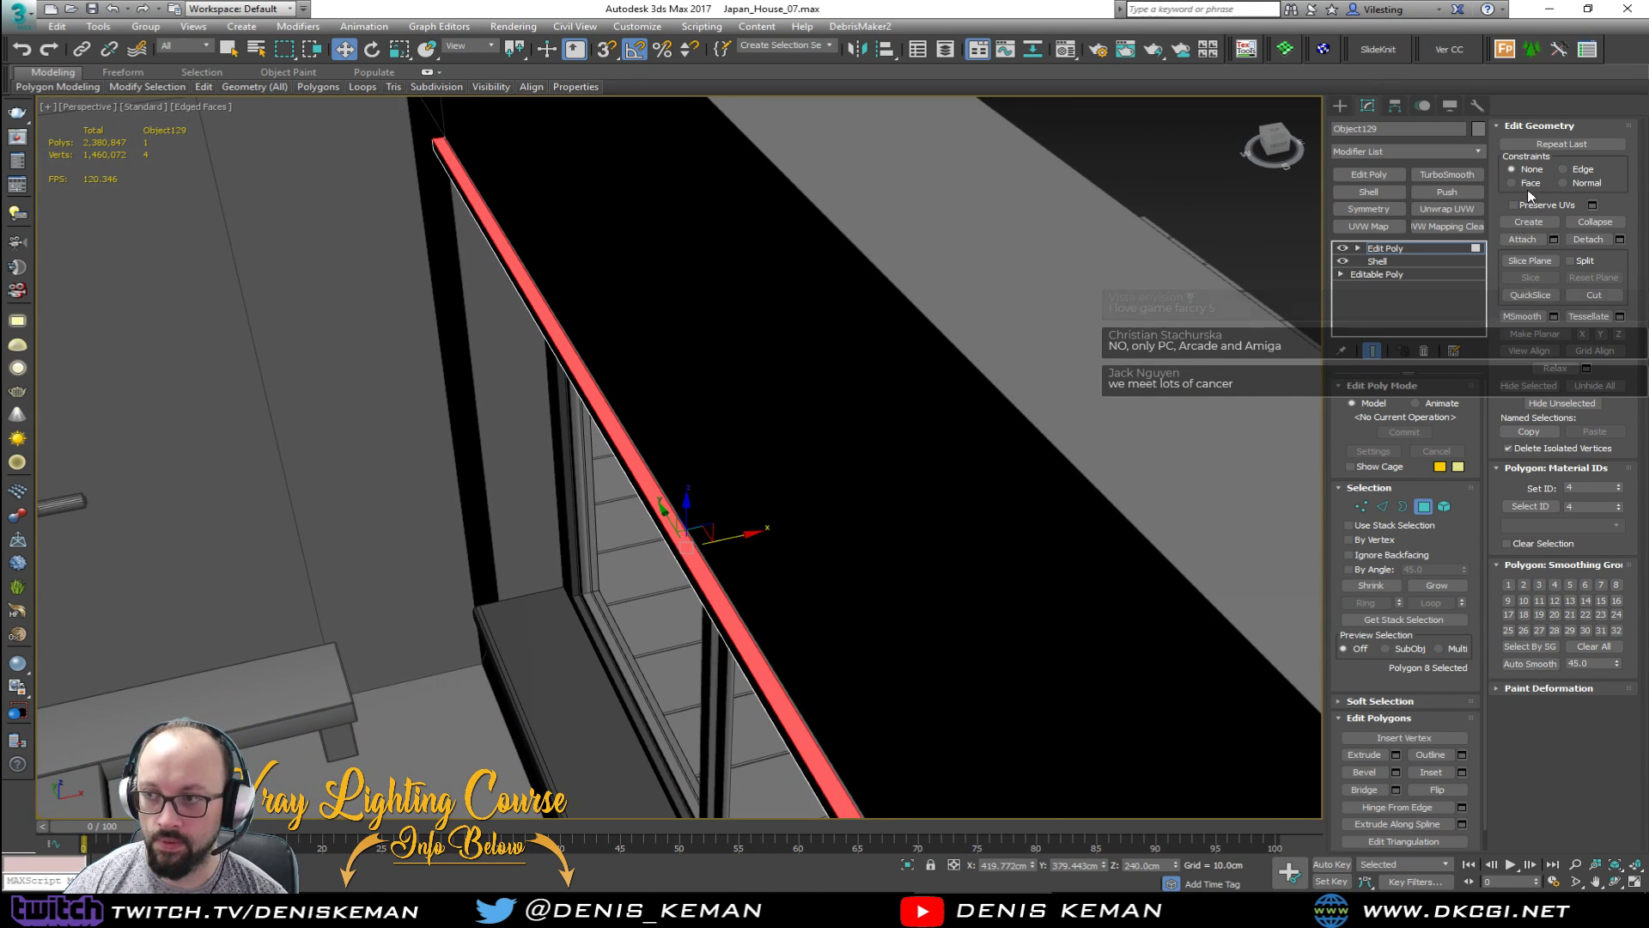
{"action": "left_click", "coordinate": [1363, 754]}
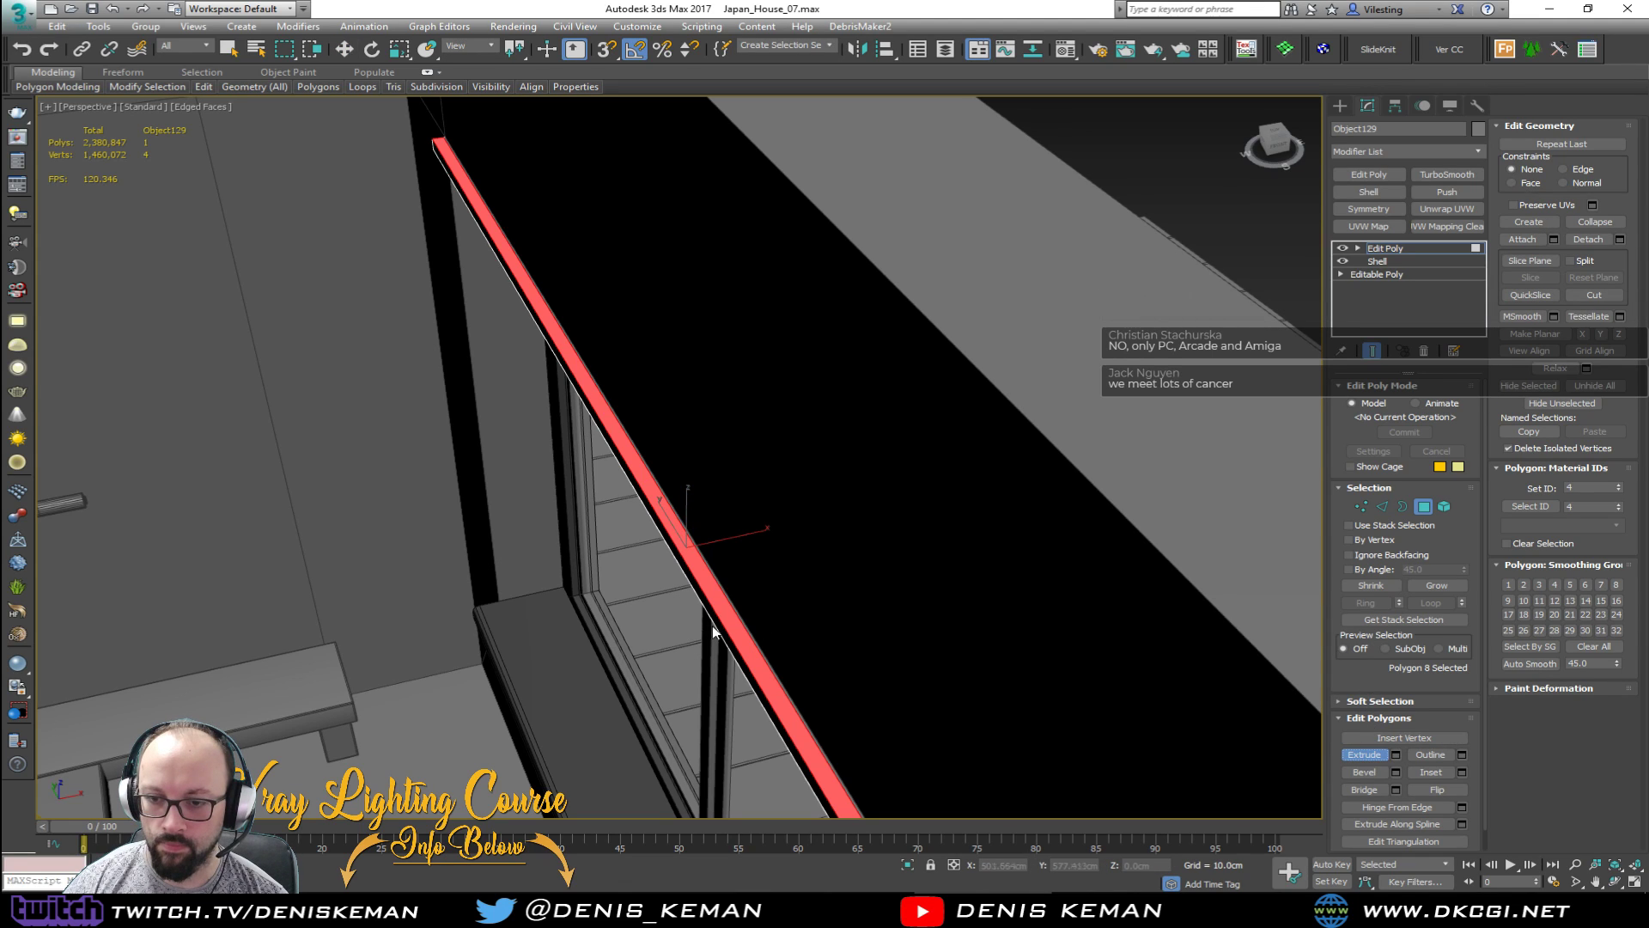
{"action": "left_click_drag", "start_coordinate": [736, 622], "coordinate": [736, 611]}
{"action": "left_click_drag", "start_coordinate": [738, 601], "coordinate": [737, 594]}
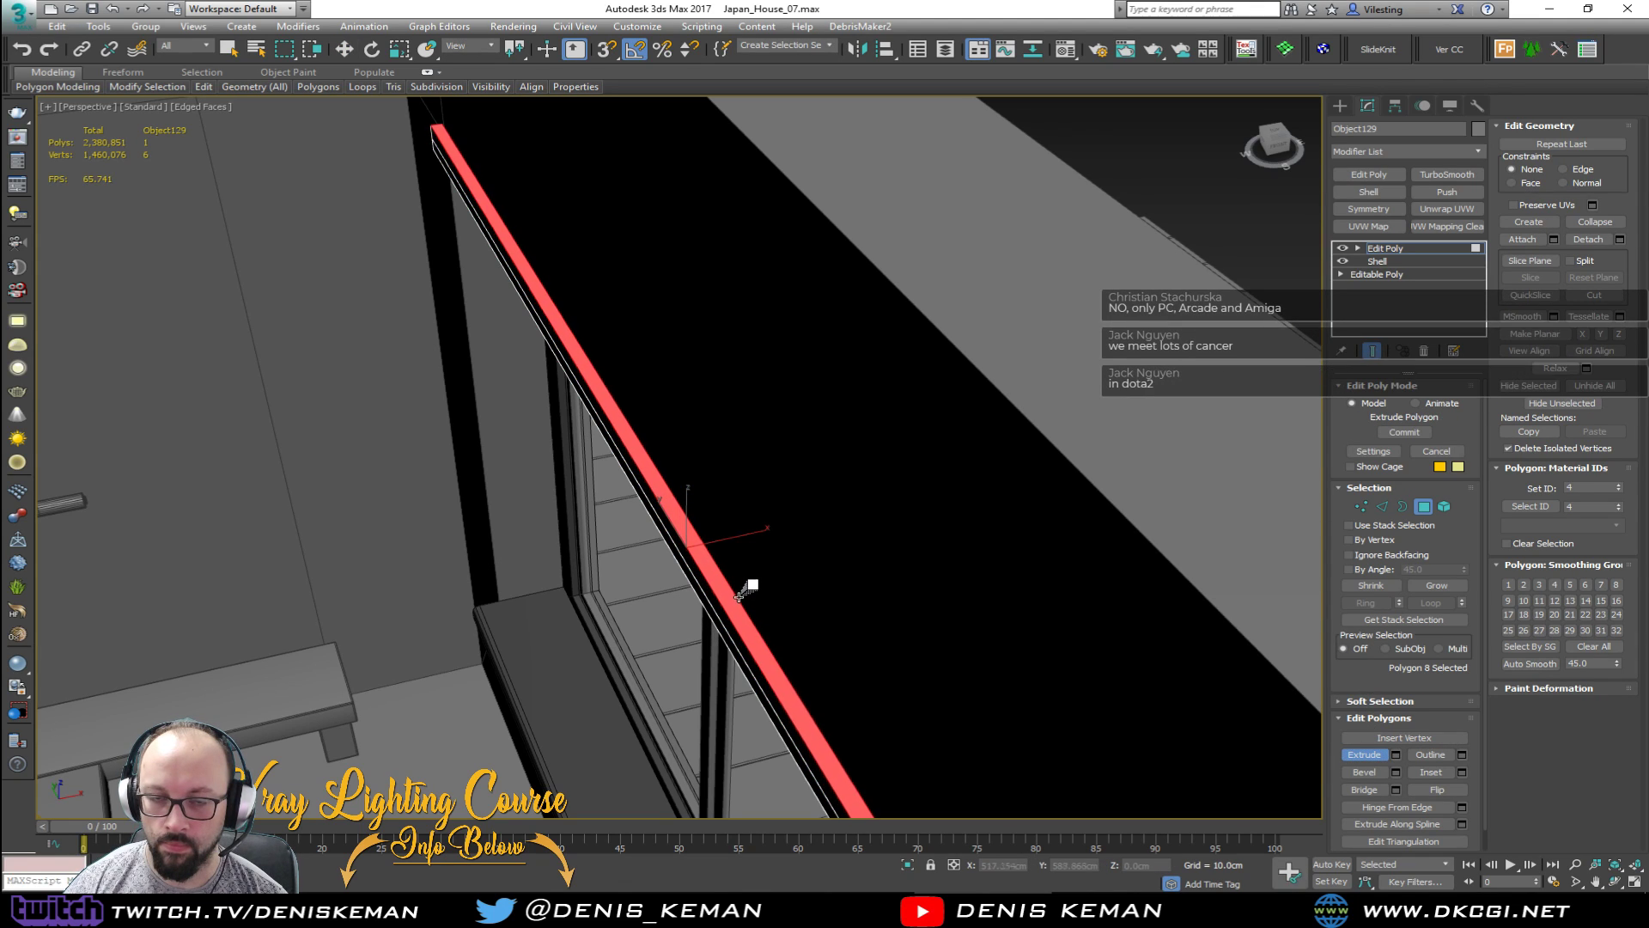
{"action": "key", "text": "ctrl+z"}
{"action": "key", "text": "w"}
Step: Leave polygon editing, confirm the trim's grey object color and check the raised lip with edges hidden and shown
{"action": "middle_click_drag", "start_coordinate": [737, 594], "coordinate": [859, 411], "text": "alt"}
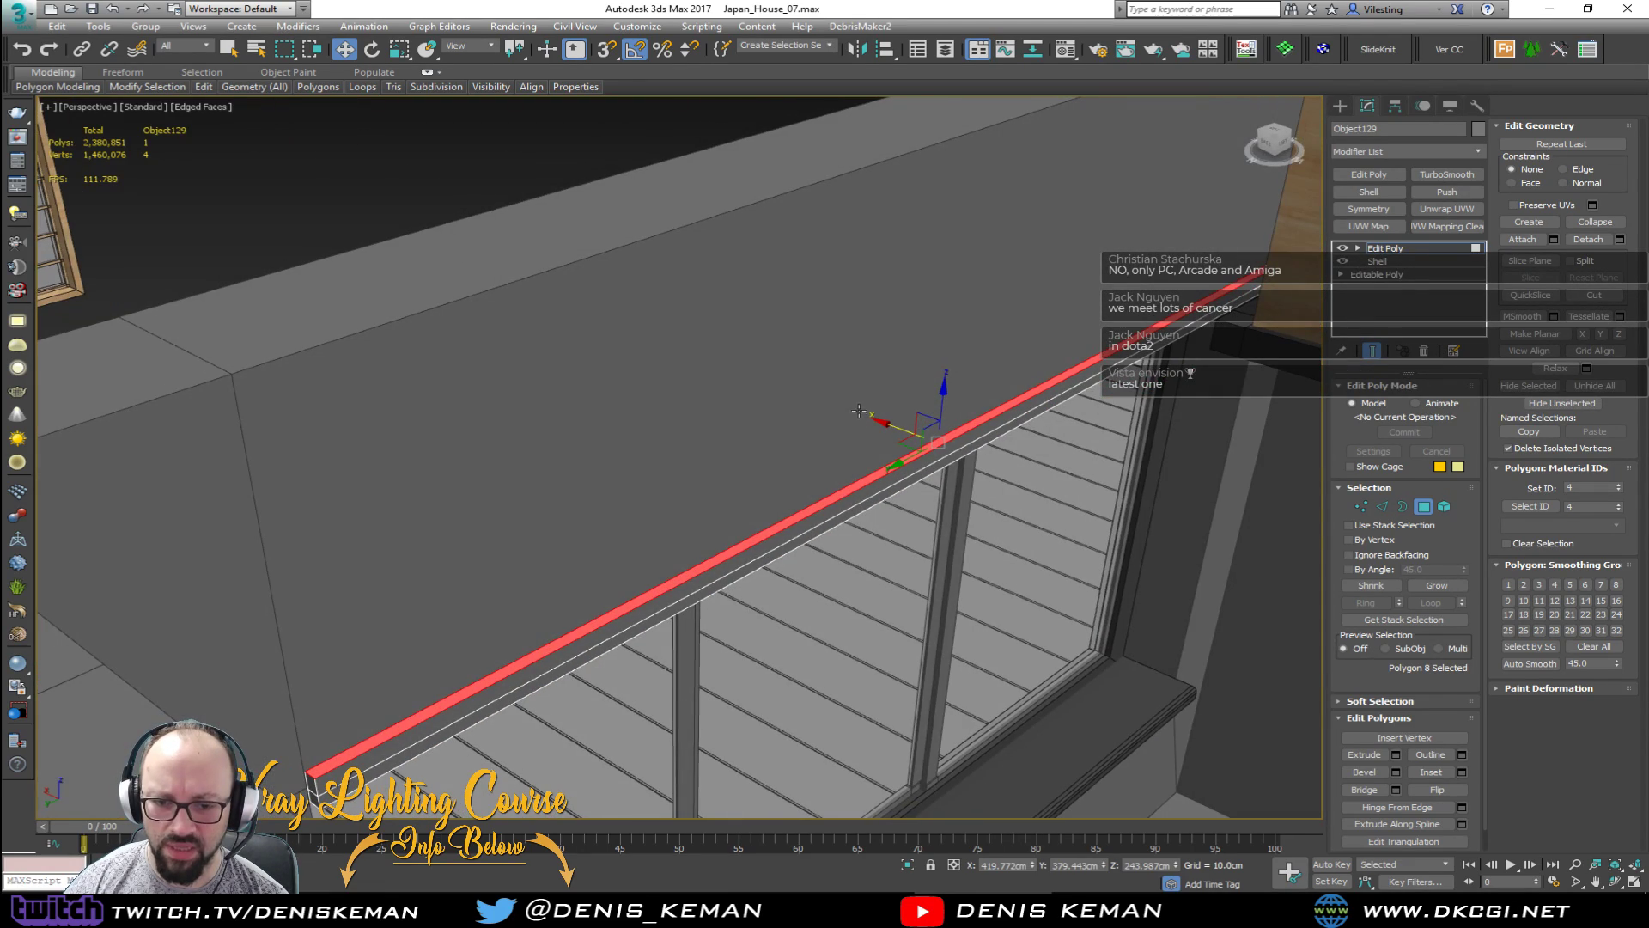
{"action": "left_click", "coordinate": [1423, 507]}
{"action": "middle_click_drag", "start_coordinate": [940, 453], "coordinate": [824, 372], "text": "alt"}
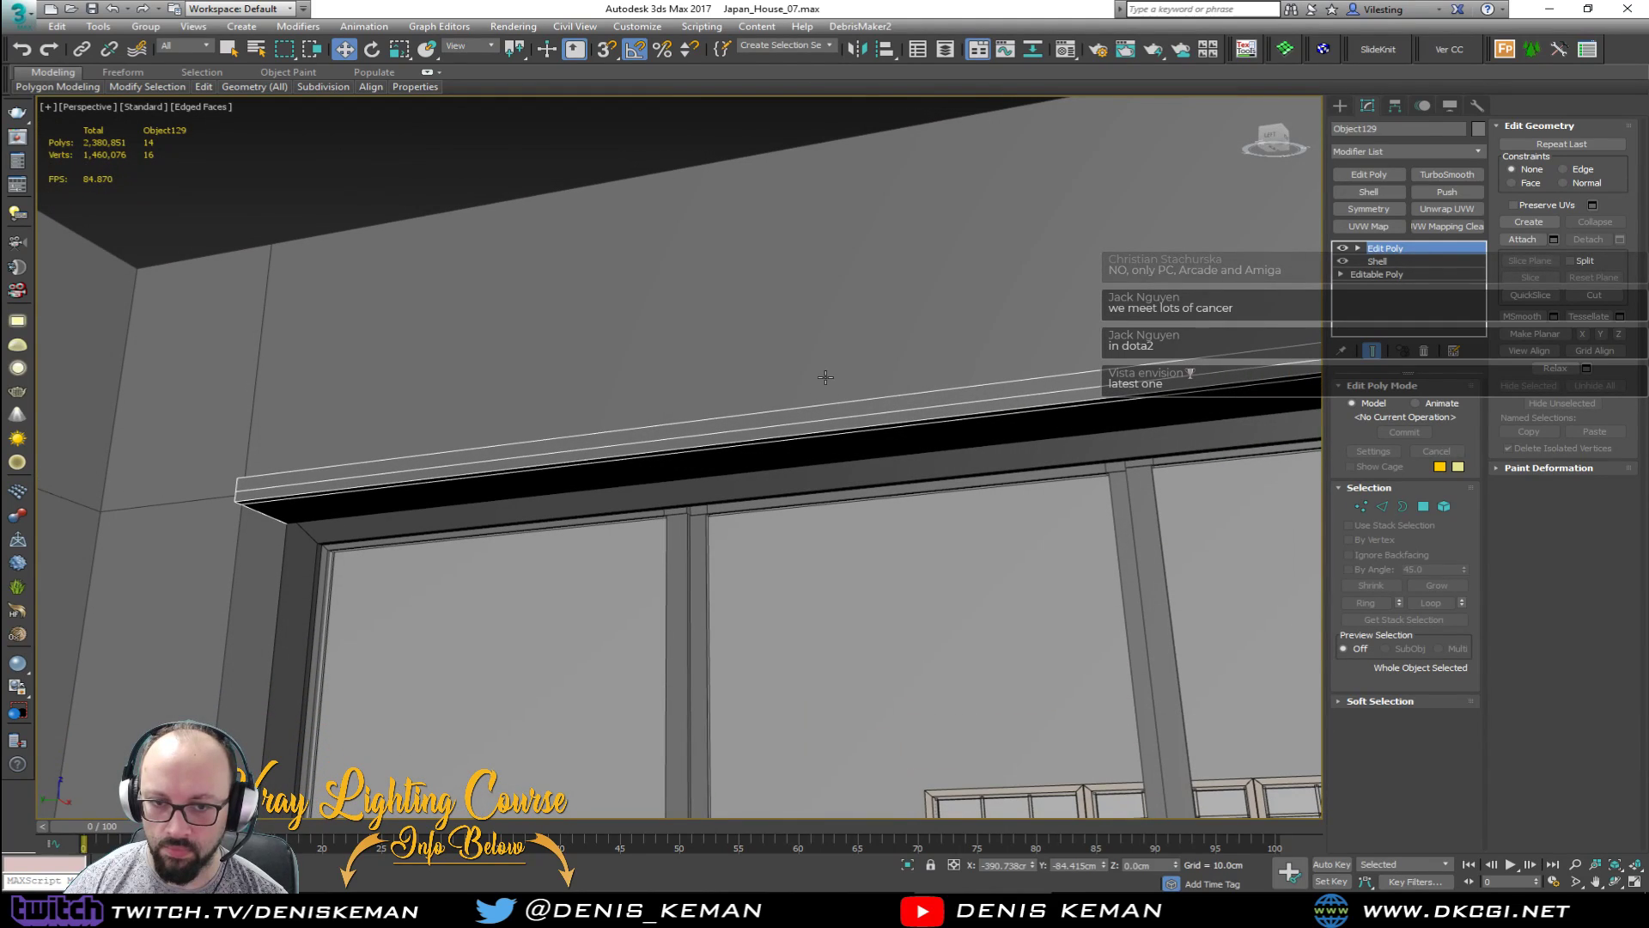
{"action": "left_click", "coordinate": [1478, 128]}
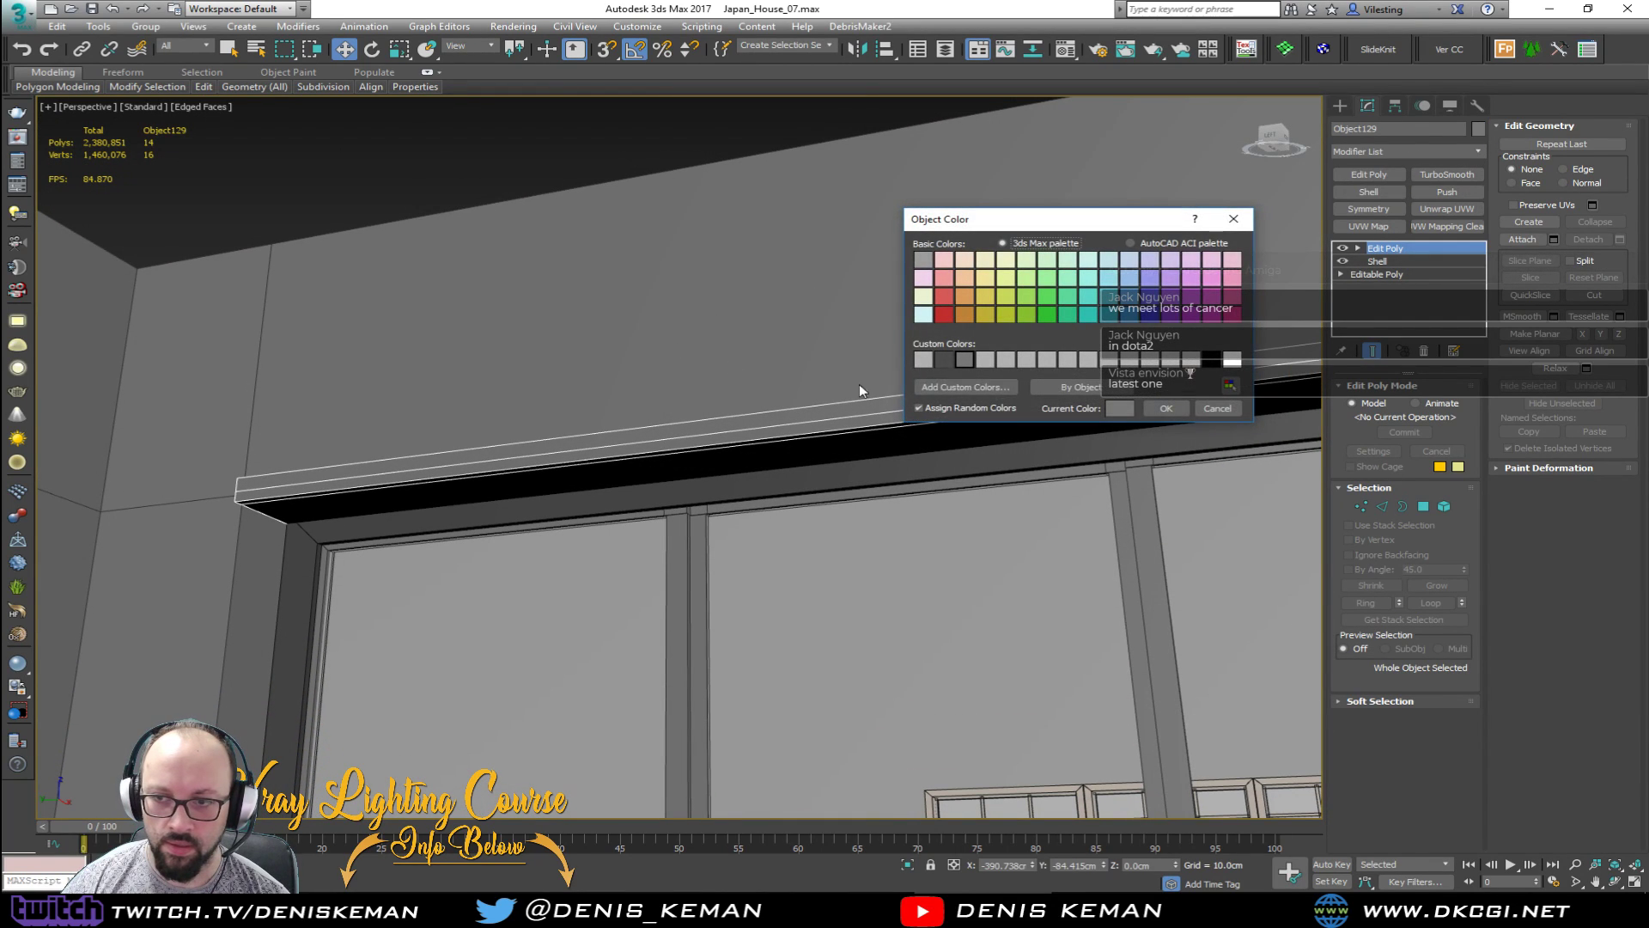
{"action": "left_click", "coordinate": [1166, 407]}
{"action": "key", "text": "F4"}
{"action": "middle_click_drag", "start_coordinate": [700, 365], "coordinate": [390, 214], "text": "alt"}
{"action": "key", "text": "F4"}
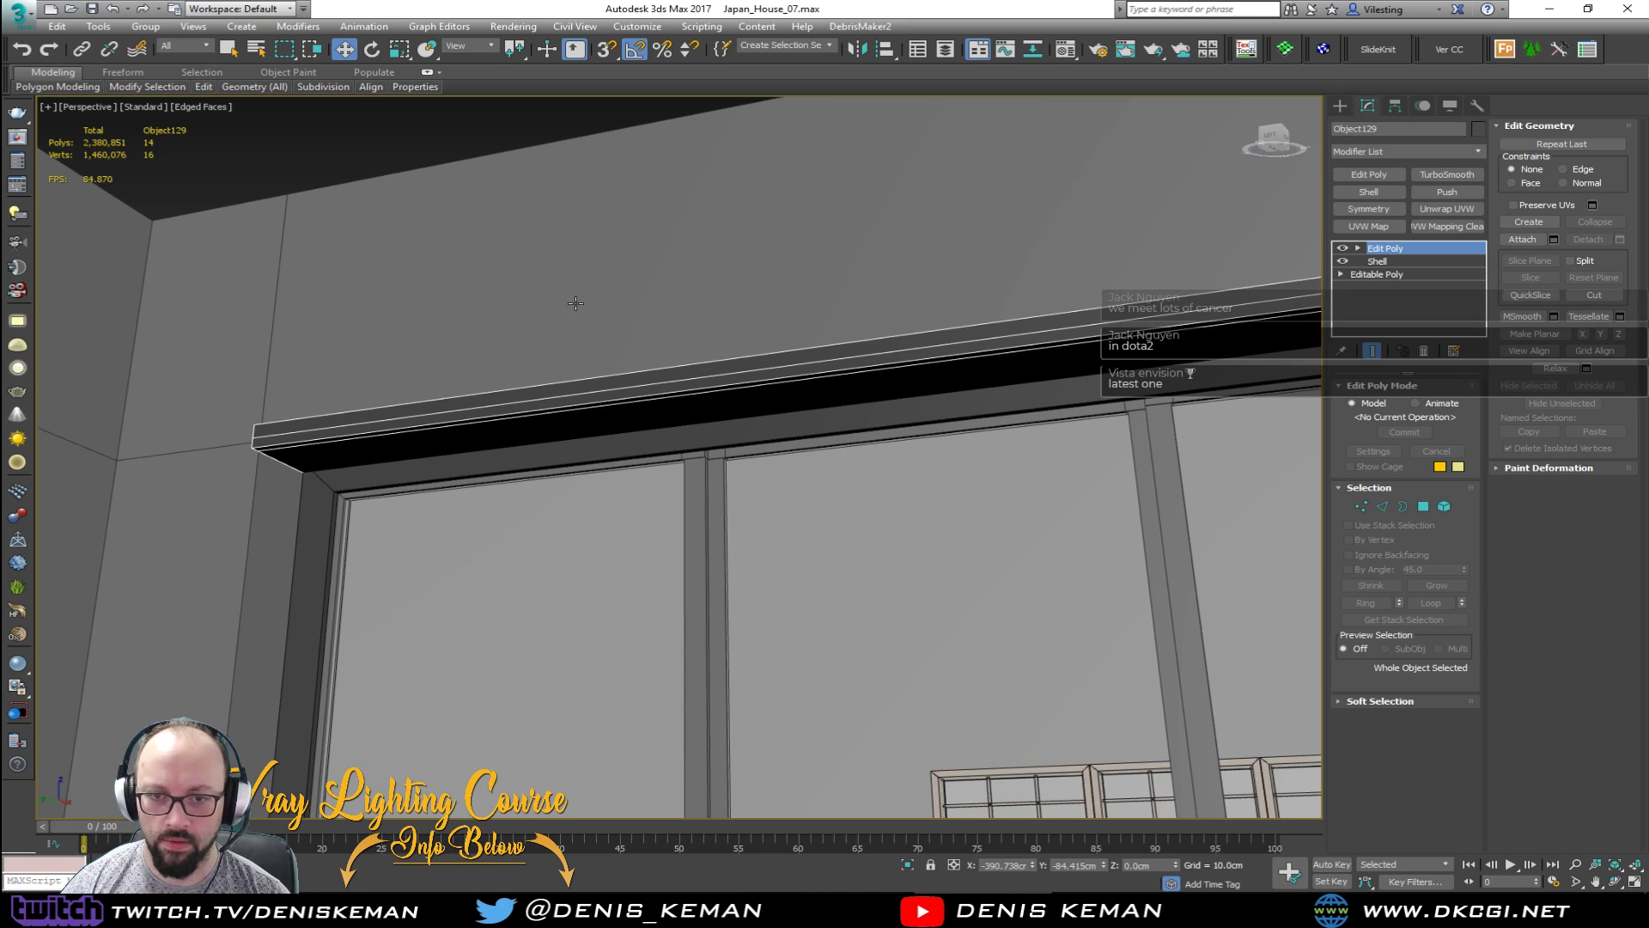
Step: Add a Chamfer modifier to the trim with an amount of 0.3 cm
{"action": "left_click", "coordinate": [1384, 150]}
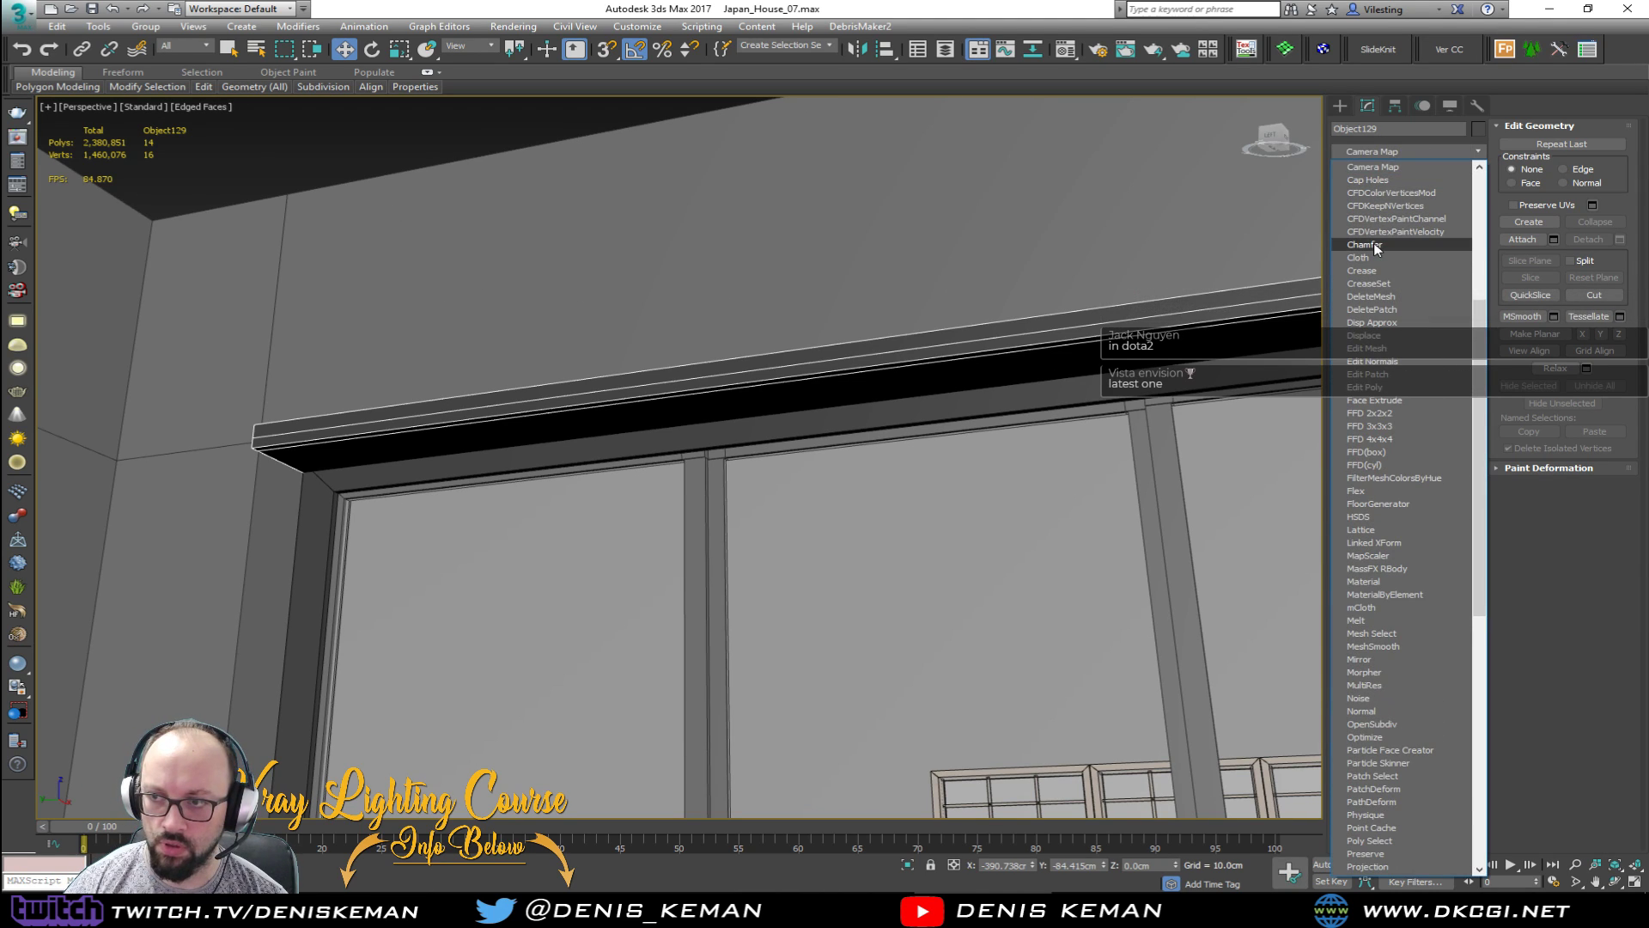
{"action": "left_click", "coordinate": [1375, 246]}
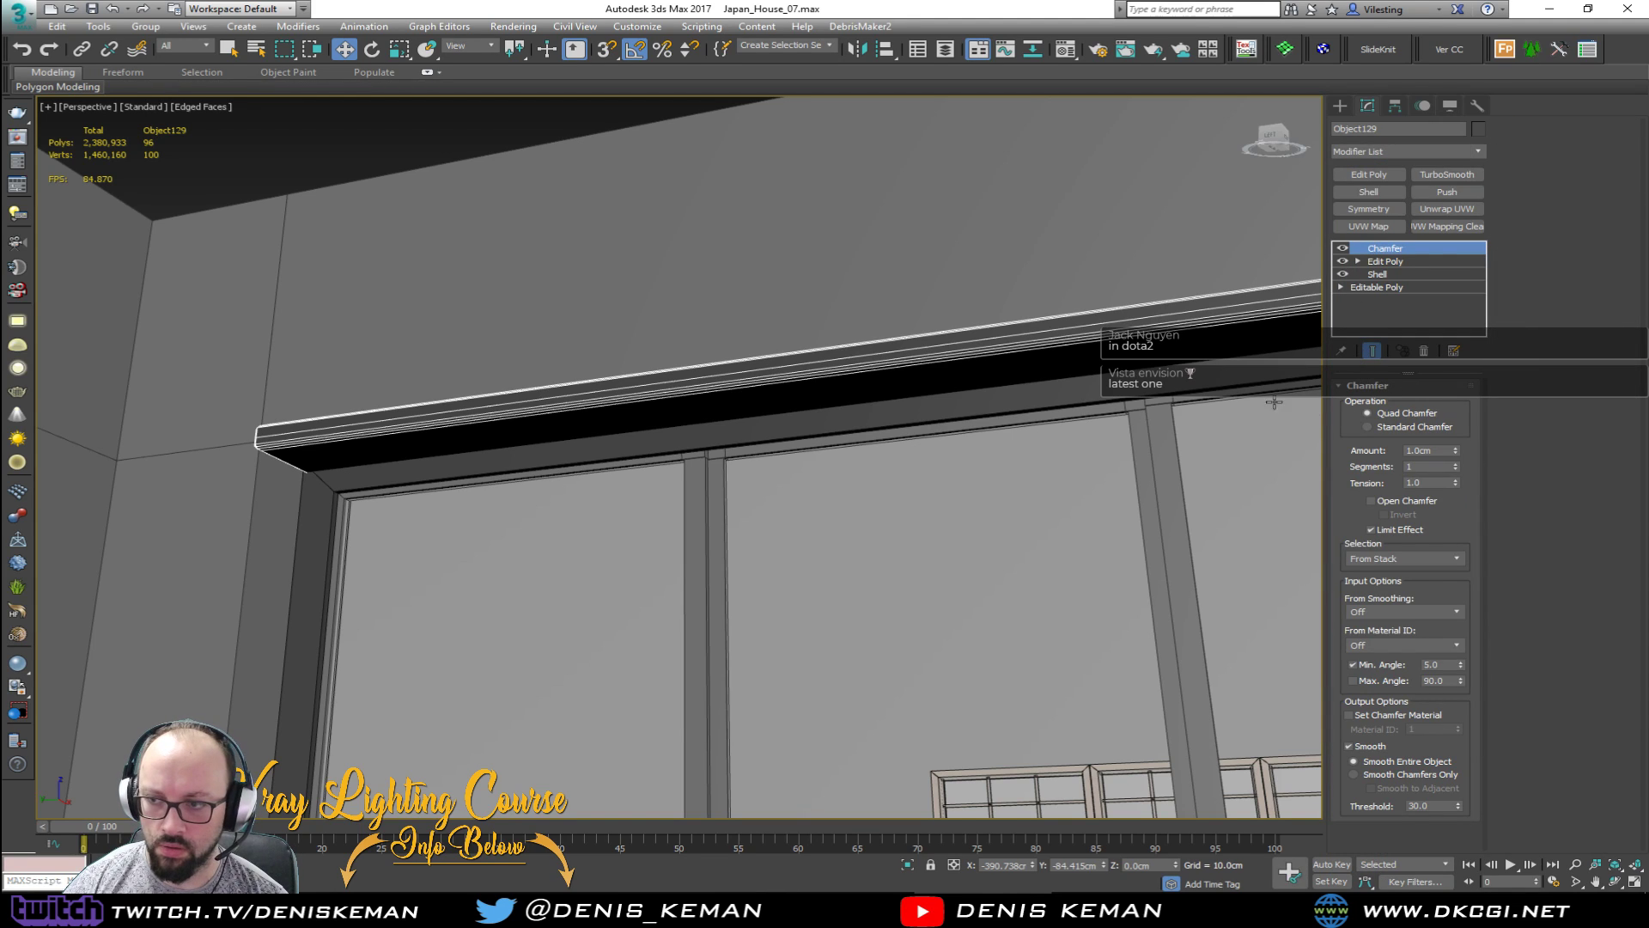
{"action": "double_click", "coordinate": [1436, 449]}
{"action": "type", "text": "0.3"}
{"action": "key", "text": "Return"}
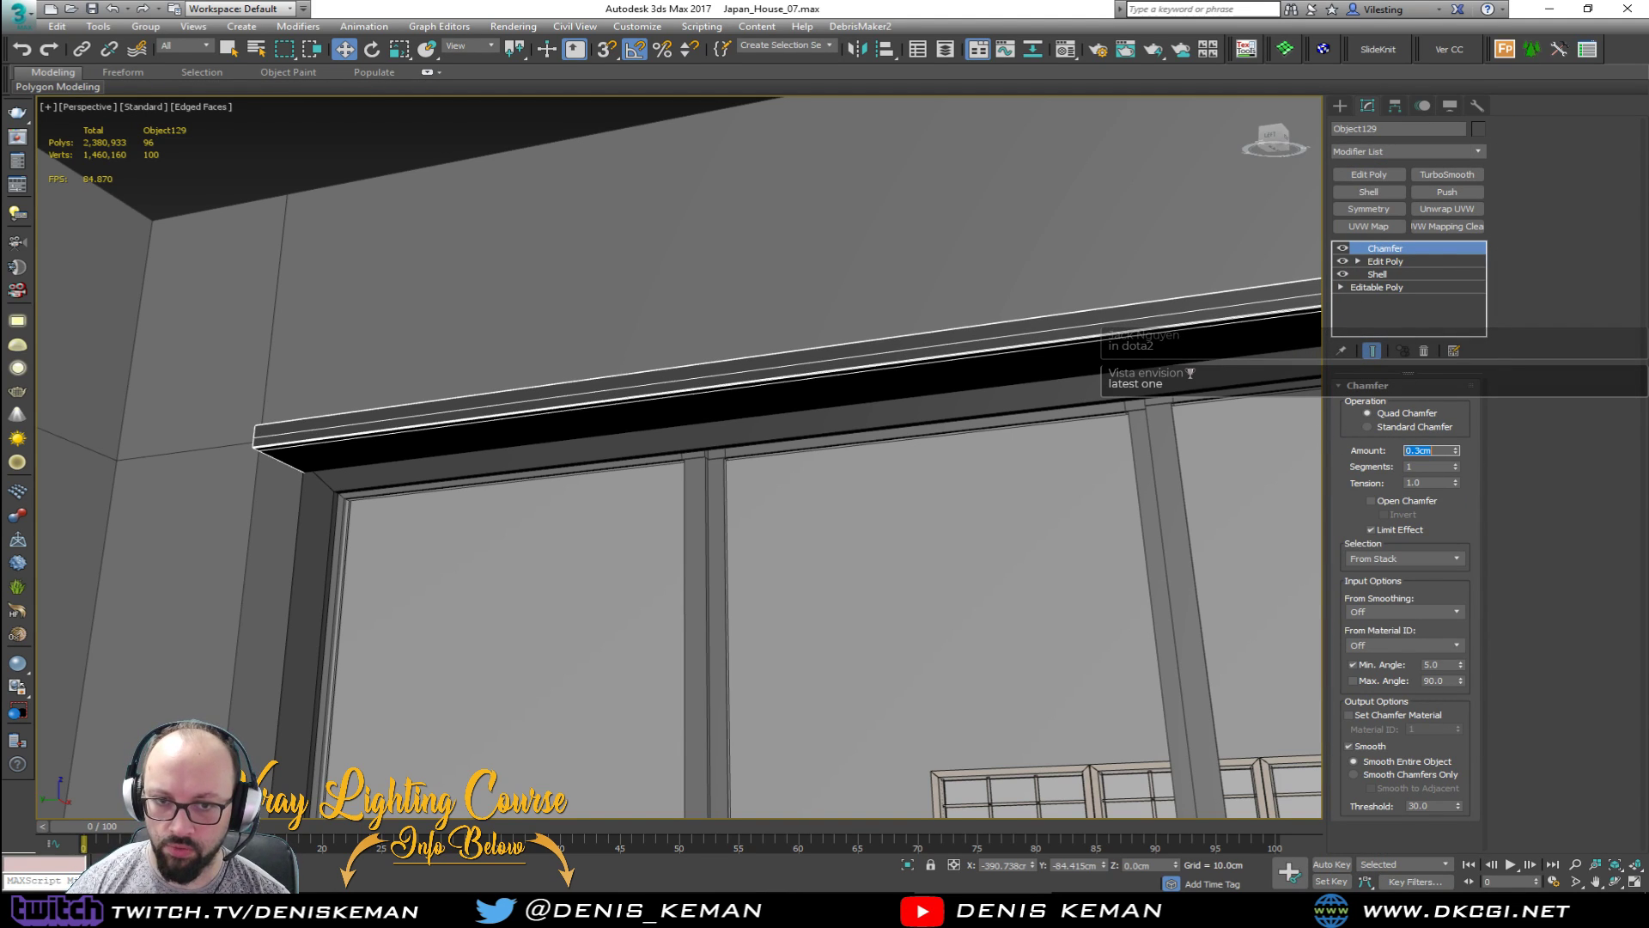
{"action": "scroll", "coordinate": [391, 430], "scroll_direction": "up", "scroll_amount": 5}
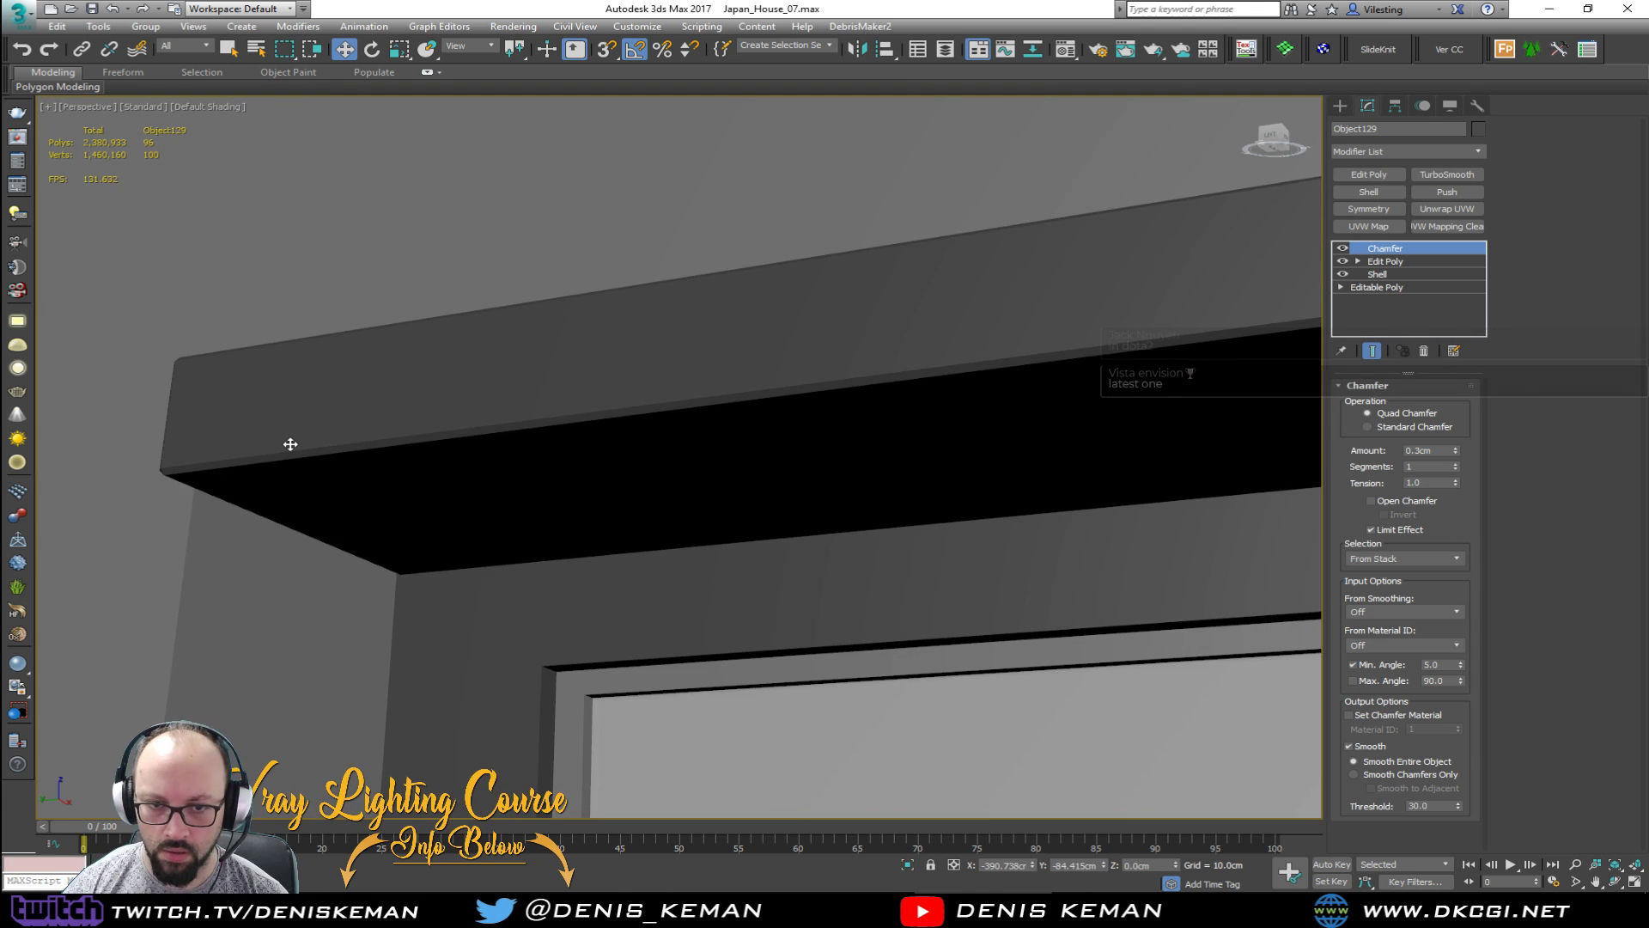
{"action": "key", "text": "F4"}
{"action": "middle_click_drag", "start_coordinate": [531, 333], "coordinate": [398, 538], "text": "alt"}
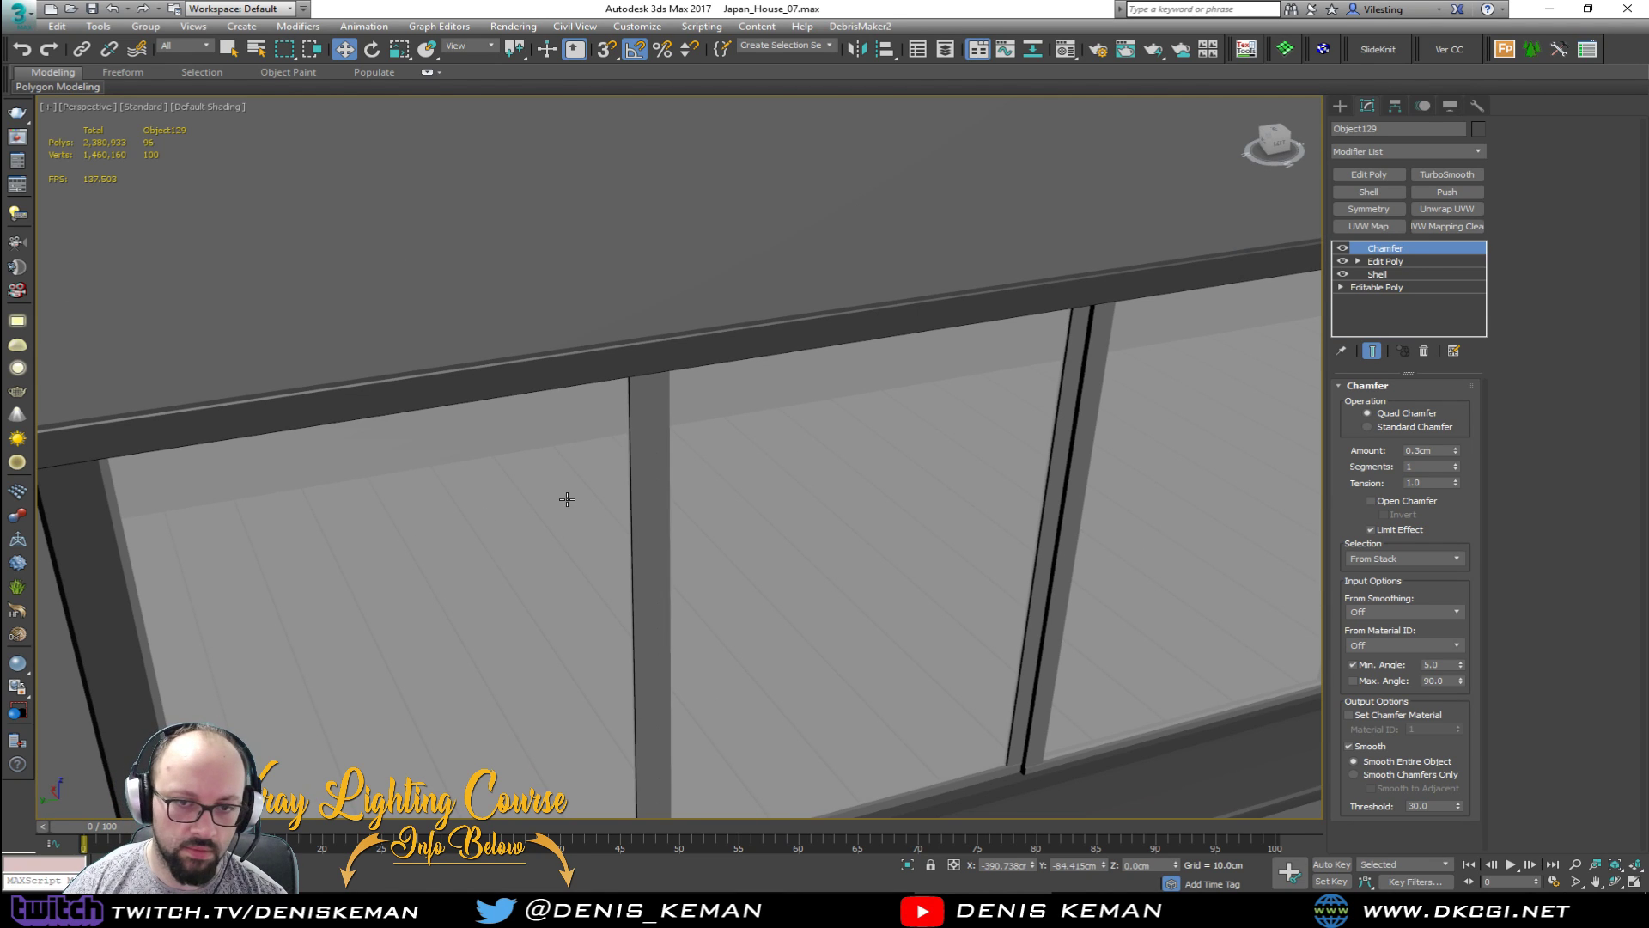
{"action": "scroll", "coordinate": [567, 499], "scroll_direction": "down", "scroll_amount": 3}
{"action": "mouse_move", "coordinate": [574, 519]}
{"action": "middle_mouse_down", "text": "alt"}
{"action": "mouse_move", "coordinate": [544, 493]}
{"action": "mouse_move", "coordinate": [529, 521]}
{"action": "mouse_move", "coordinate": [490, 530]}
{"action": "mouse_move", "coordinate": [438, 511]}
{"action": "mouse_move", "coordinate": [460, 465]}
{"action": "mouse_move", "coordinate": [492, 532]}
{"action": "mouse_move", "coordinate": [569, 515]}
{"action": "middle_mouse_up", "text": "alt"}
{"action": "key", "text": "F4"}
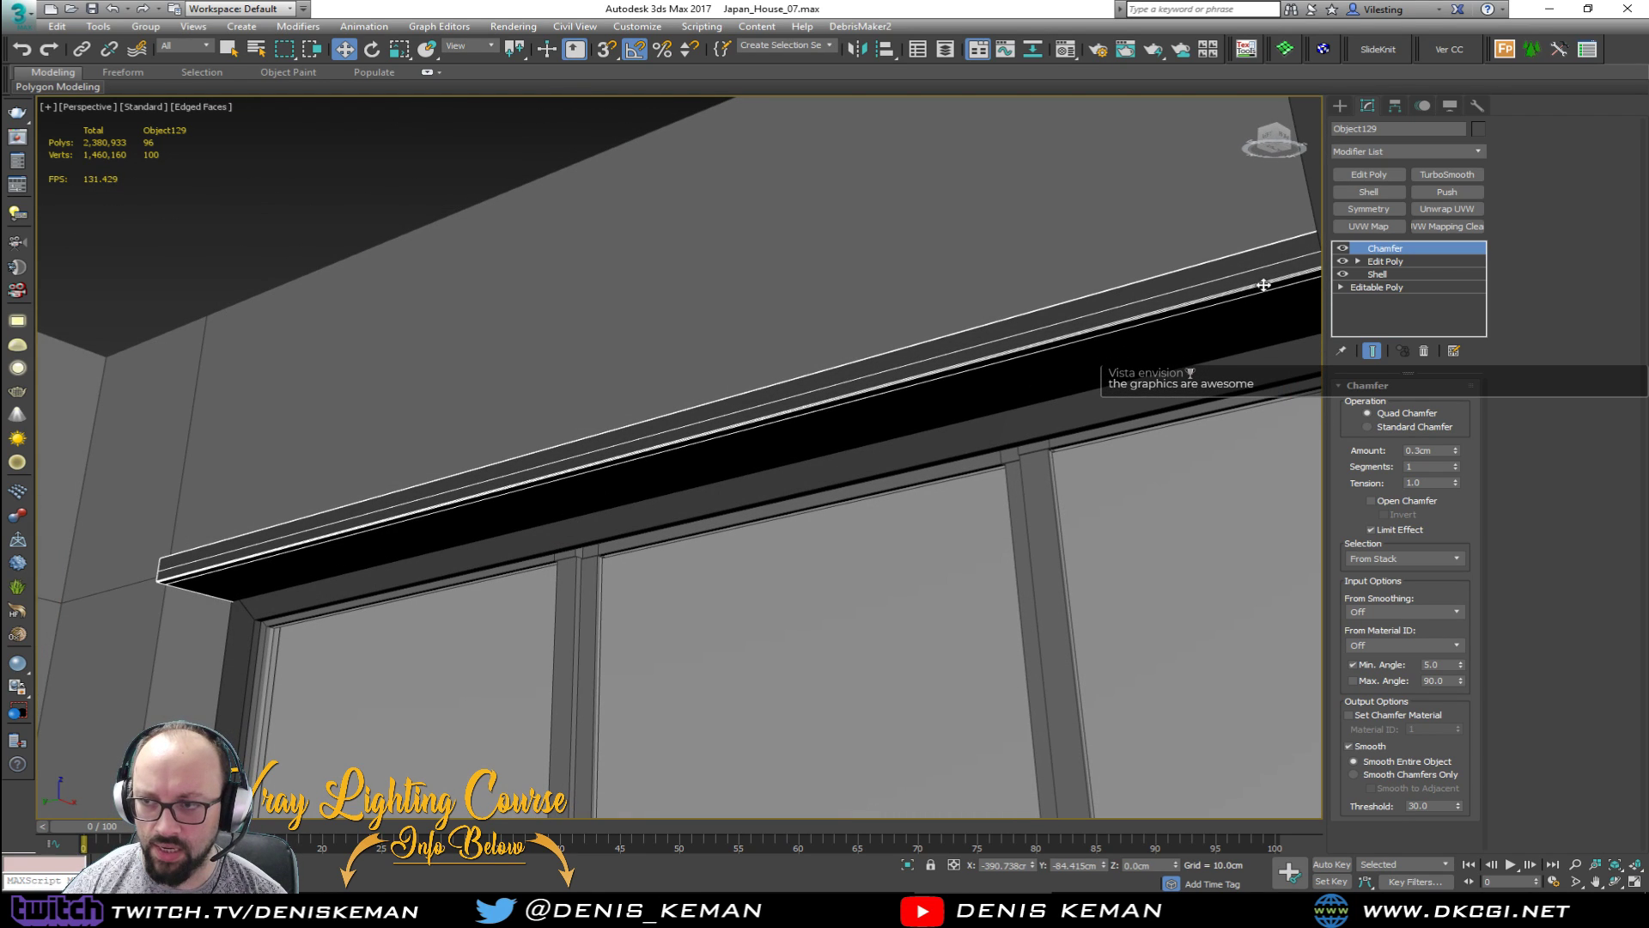
Step: Isolate the trim and try to lower its two underside polygons by about 9 cm in the Edit Poly modifier
{"action": "key", "text": "alt+q"}
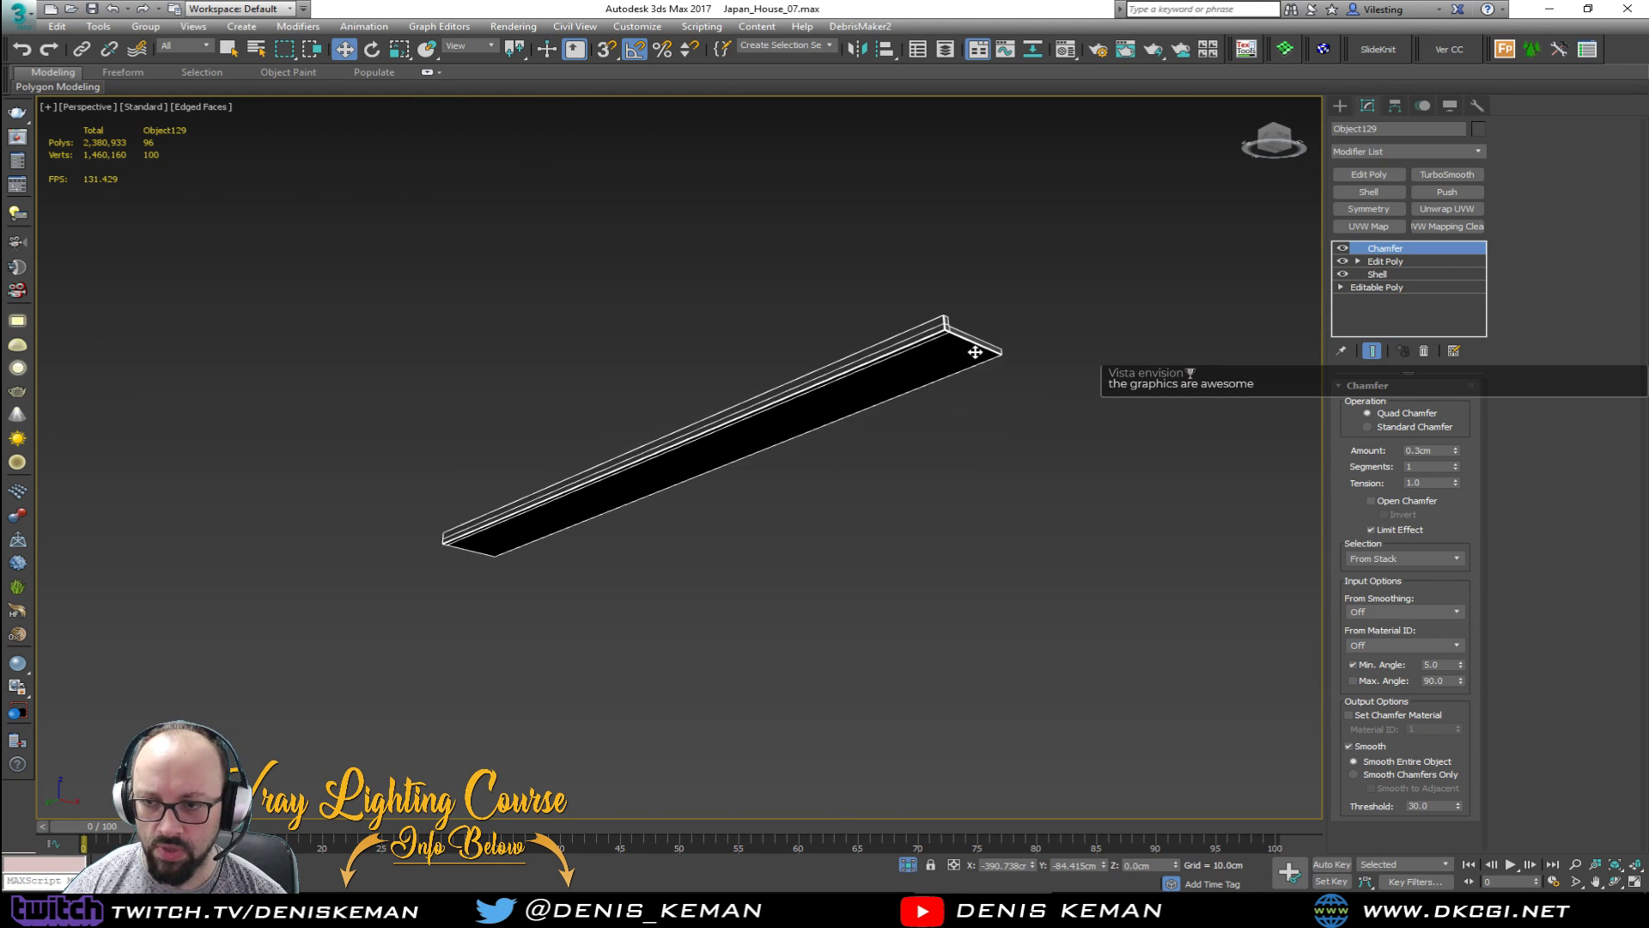
{"action": "left_click", "coordinate": [1392, 262]}
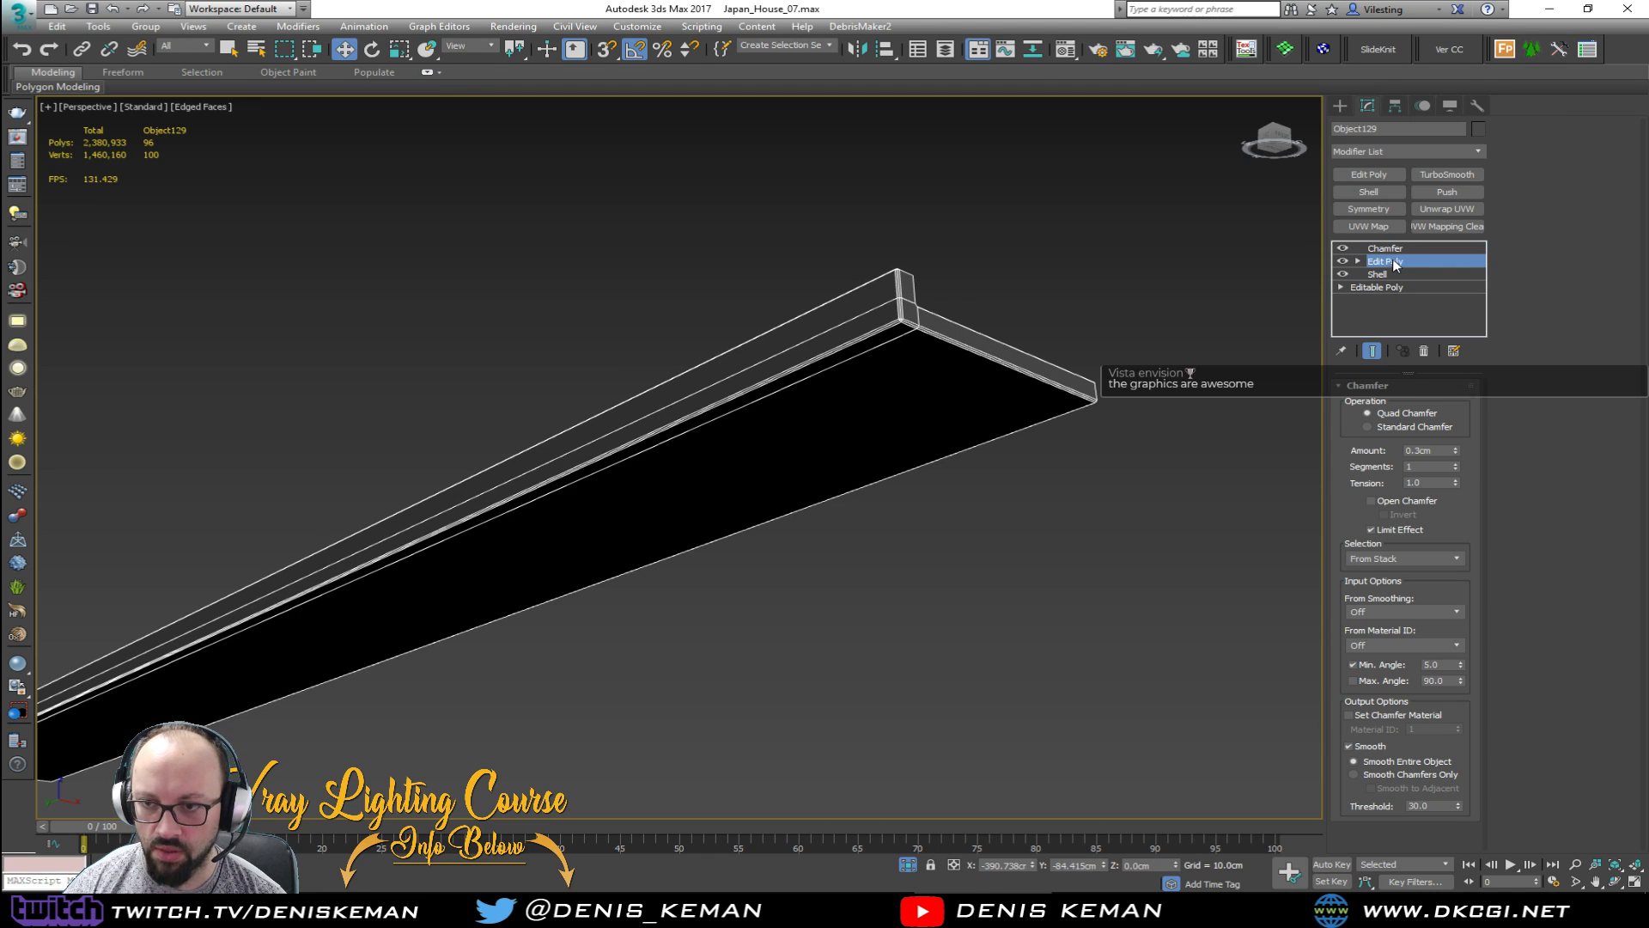
{"action": "key", "text": "4"}
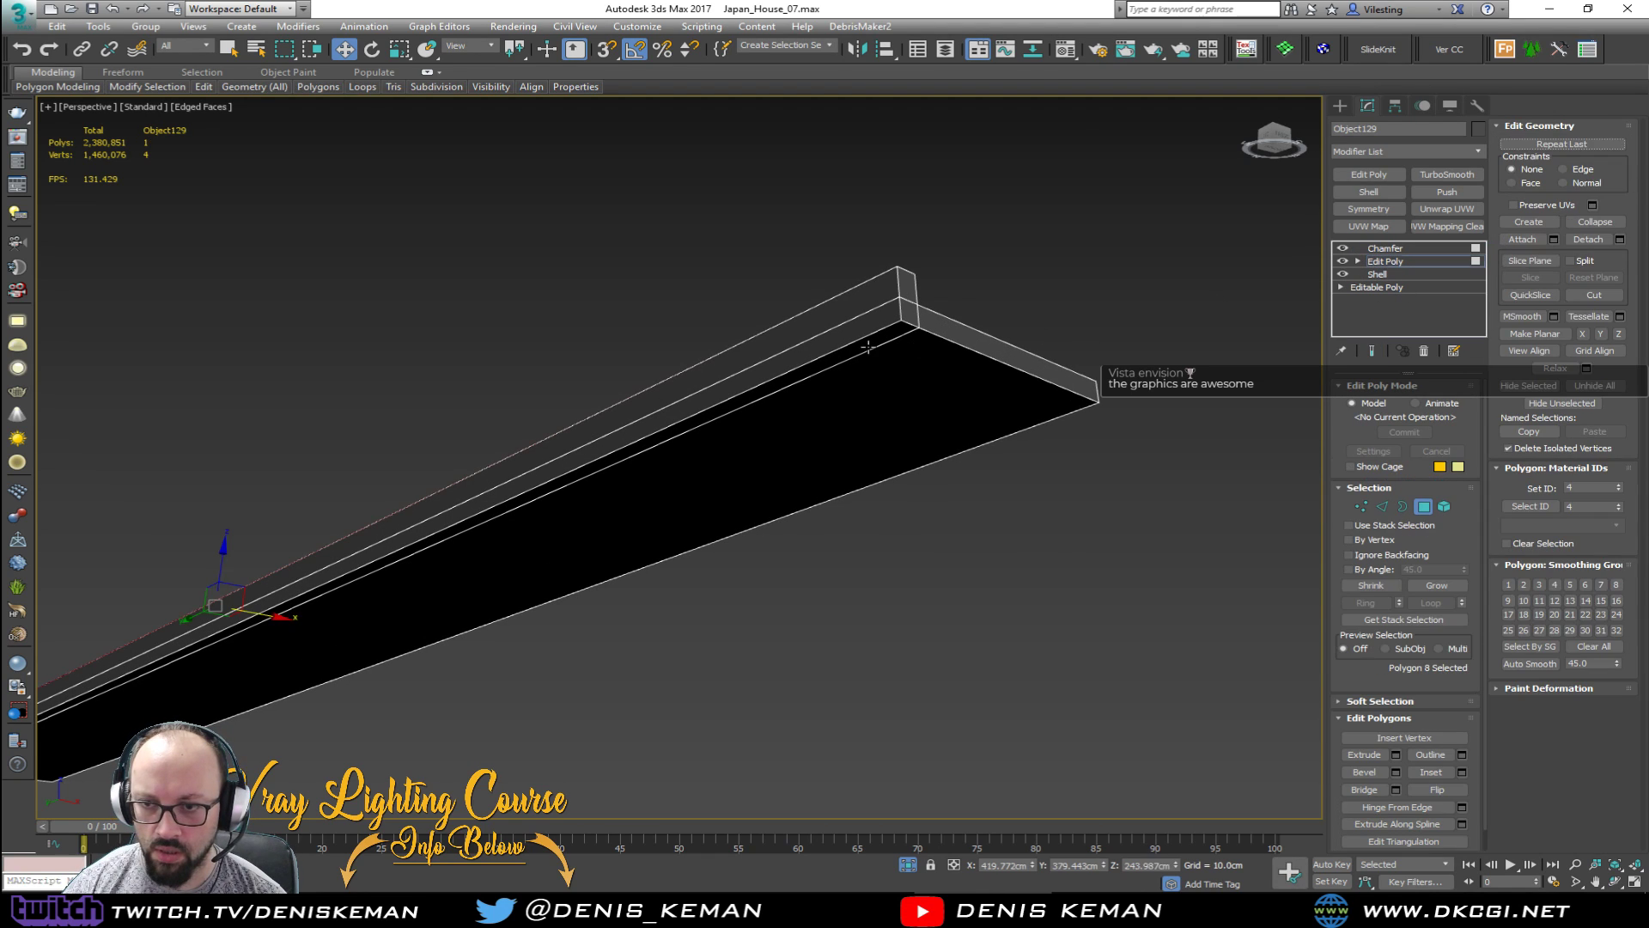
{"action": "left_click", "coordinate": [868, 347]}
{"action": "left_click", "coordinate": [913, 371], "text": "ctrl"}
{"action": "middle_click_drag", "start_coordinate": [442, 491], "coordinate": [595, 426]}
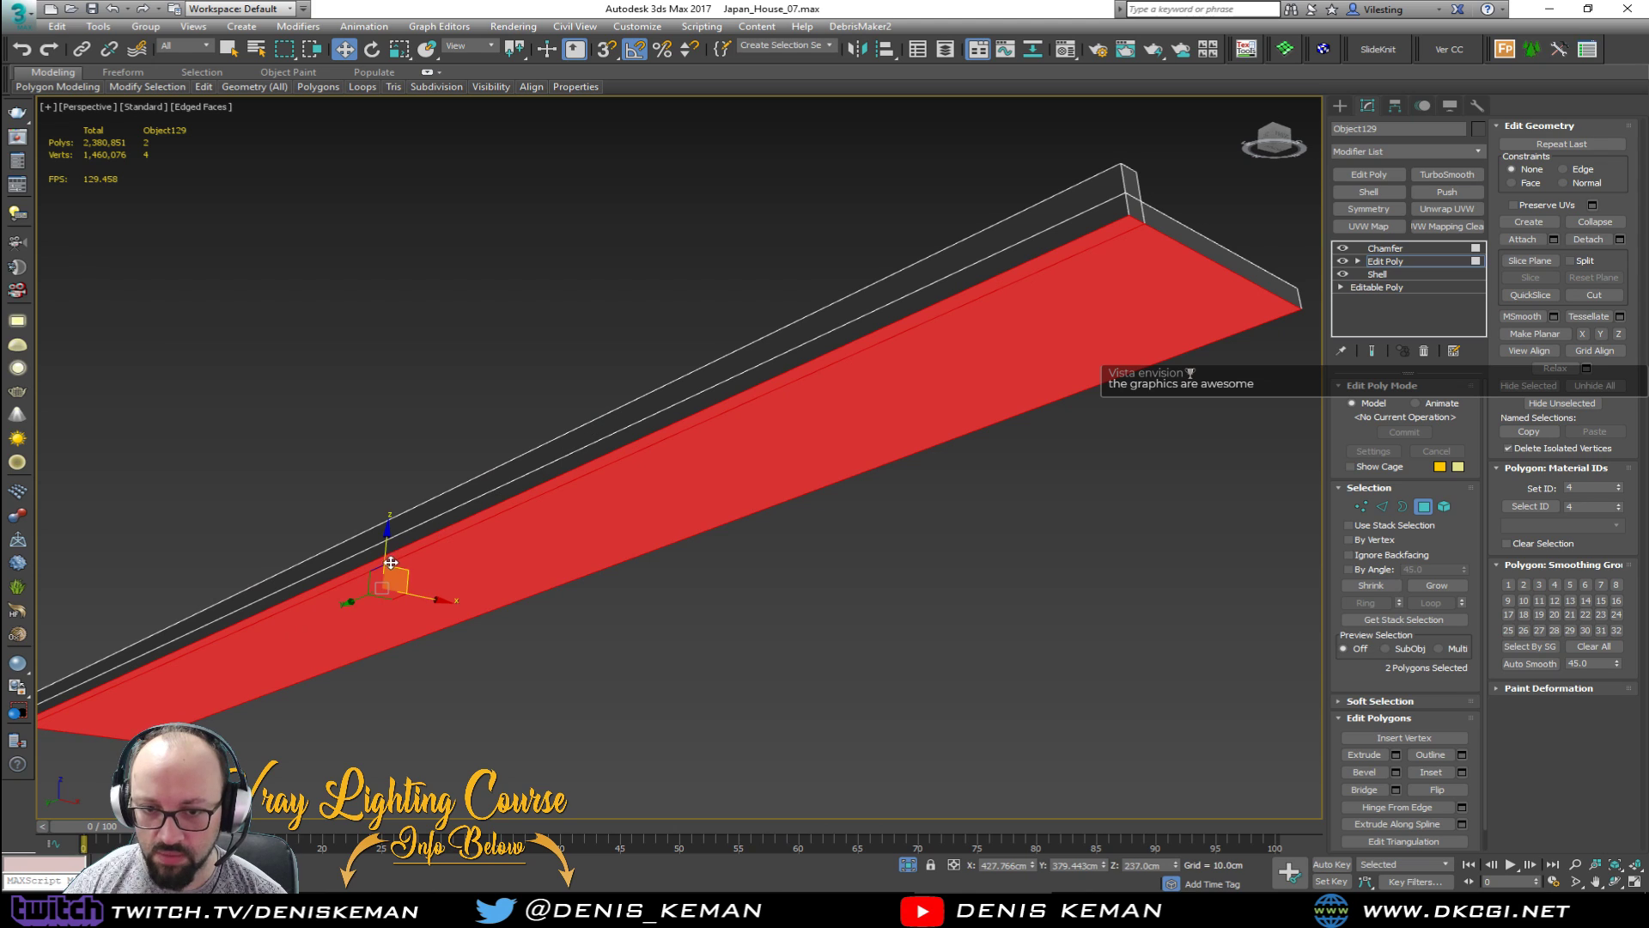
{"action": "left_click_drag", "start_coordinate": [387, 548], "coordinate": [378, 632]}
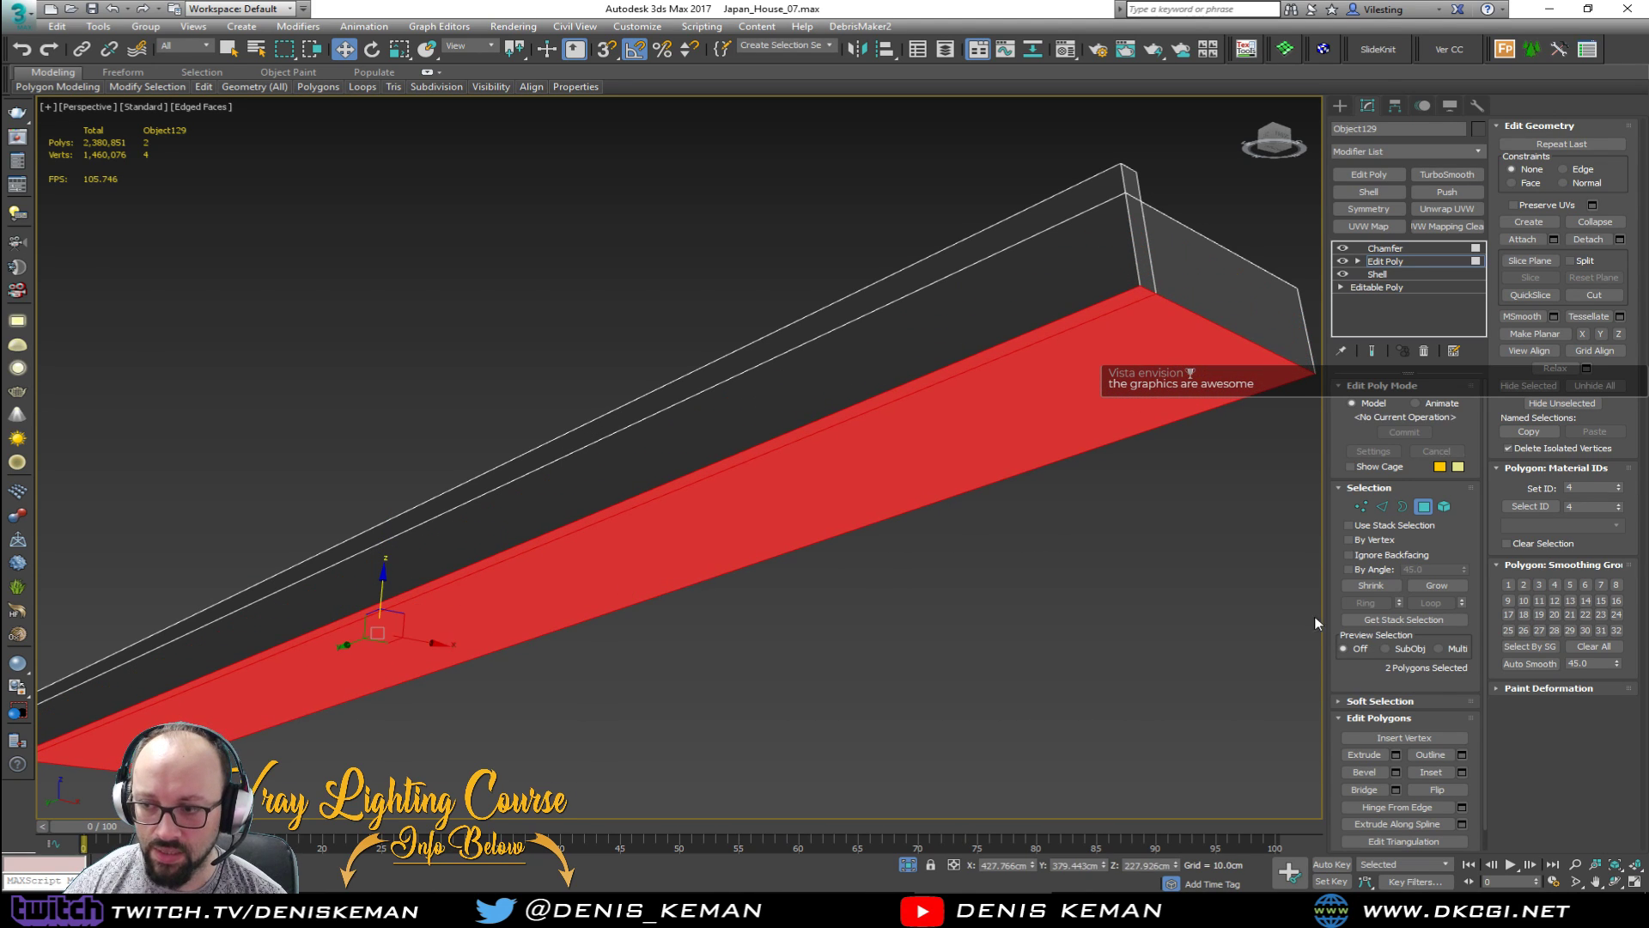
{"action": "left_click", "coordinate": [1420, 511]}
{"action": "key", "text": "grave"}
{"action": "left_click", "coordinate": [1114, 552]}
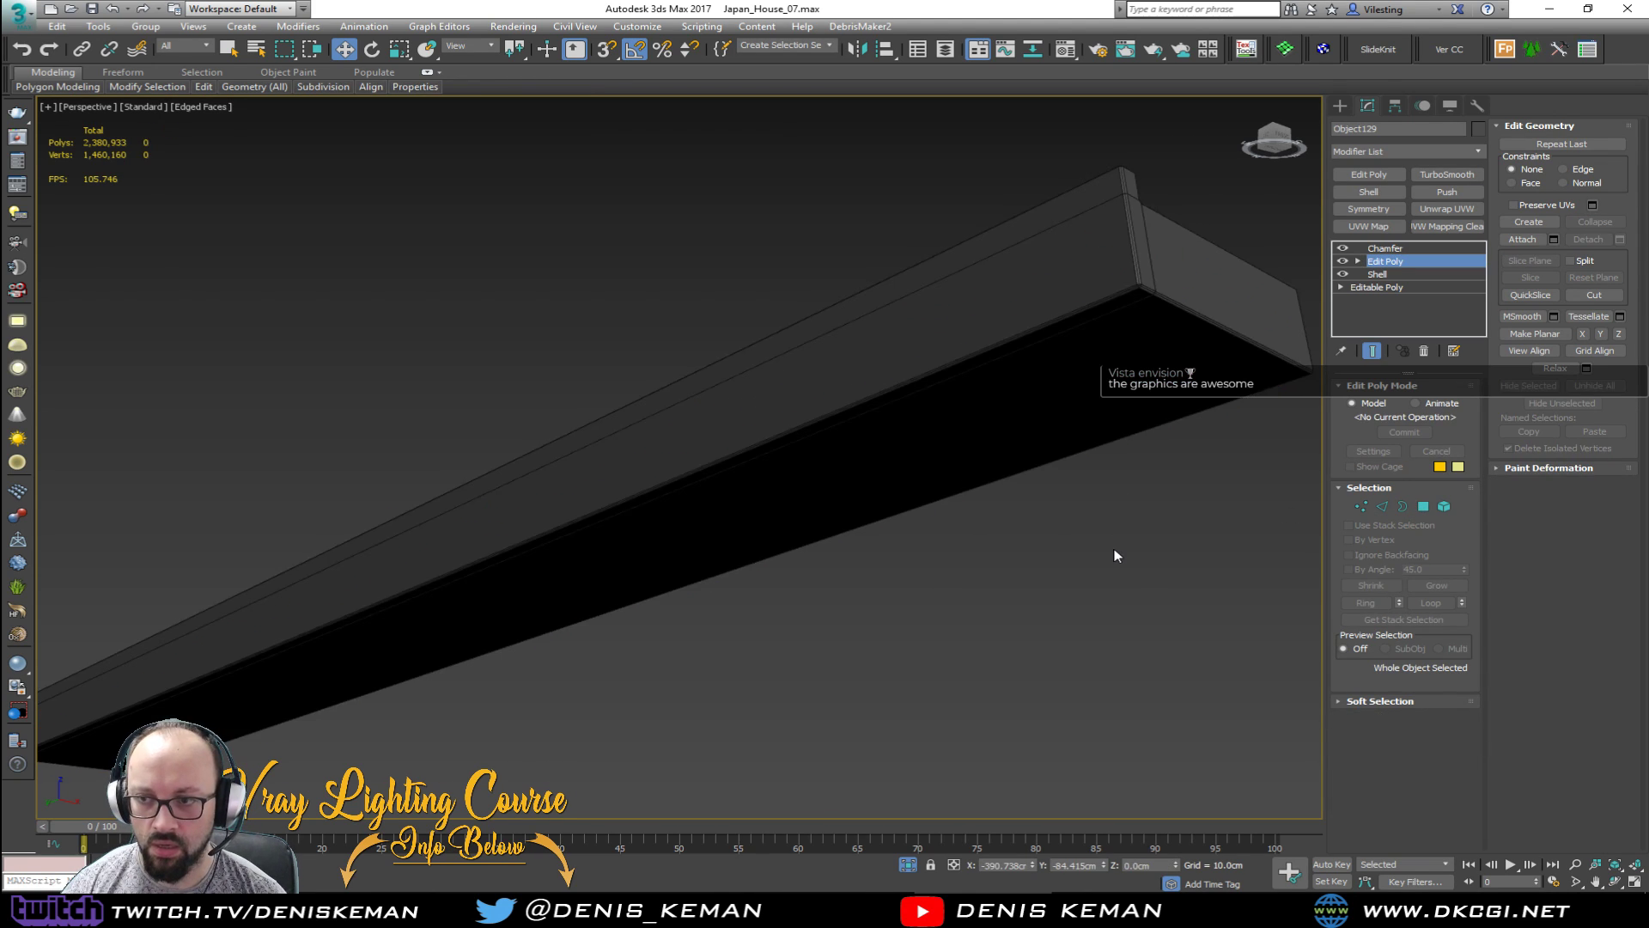
Step: End the isolation and check the trim's depth and chamfered lower edge in place above the window
{"action": "key", "text": "F4"}
{"action": "right_click", "coordinate": [1015, 397]}
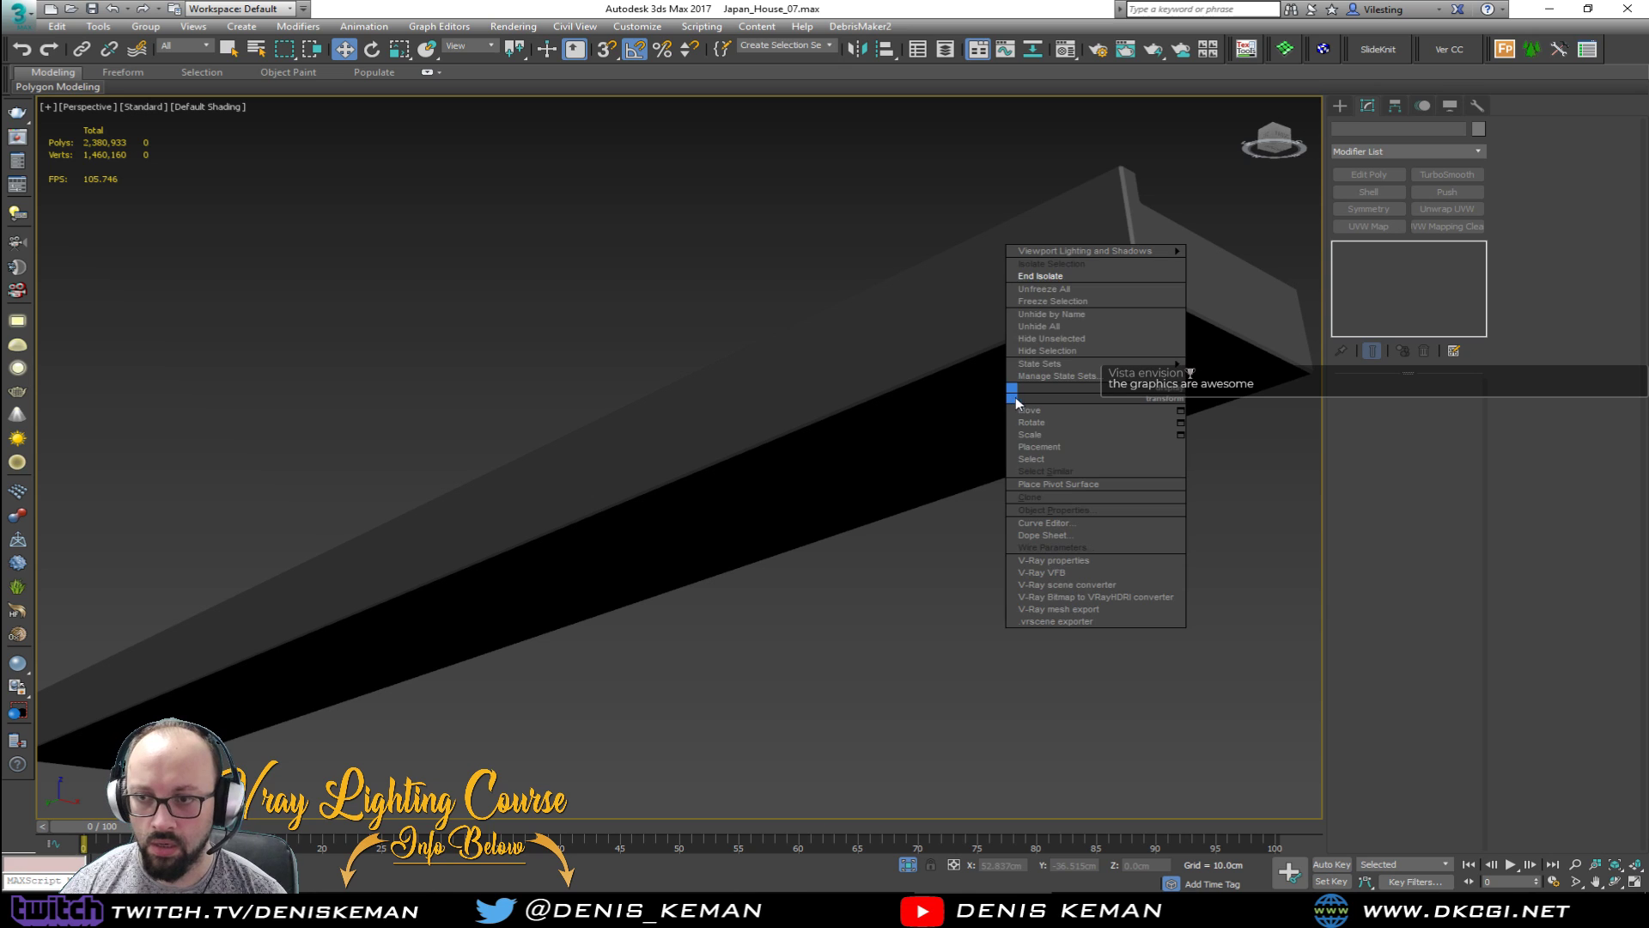
{"action": "left_click", "coordinate": [1084, 281]}
{"action": "middle_click_drag", "start_coordinate": [880, 383], "coordinate": [885, 488], "text": "alt"}
{"action": "left_click", "coordinate": [885, 489]}
{"action": "key", "text": "alt+q"}
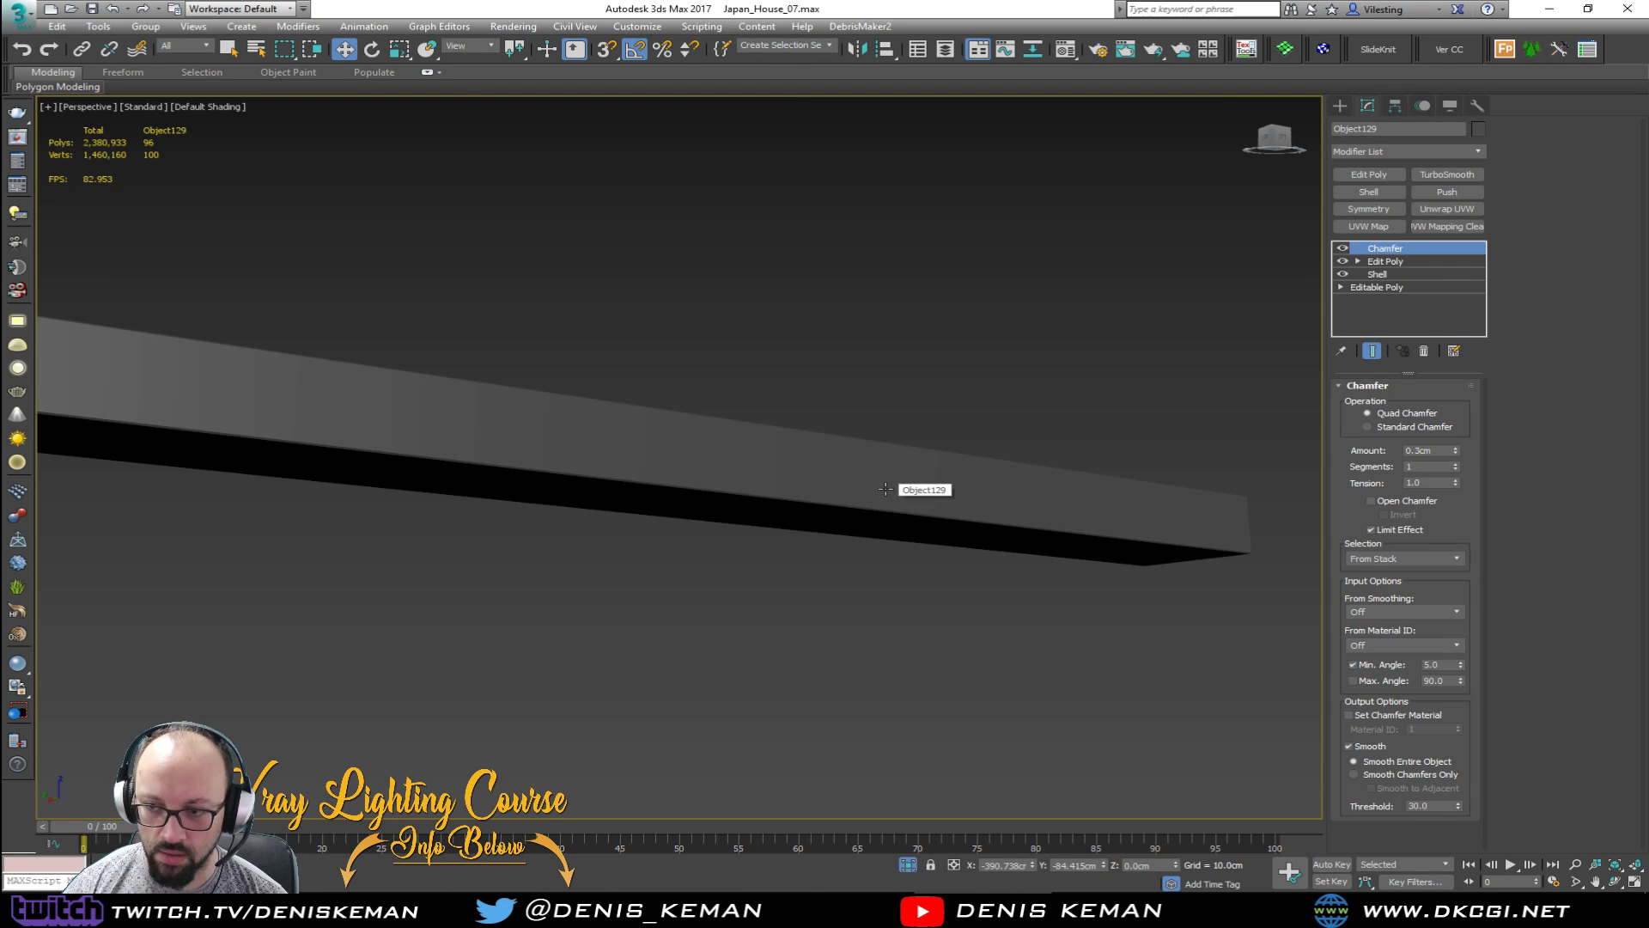
{"action": "right_click", "coordinate": [886, 491]}
{"action": "left_click", "coordinate": [953, 367]}
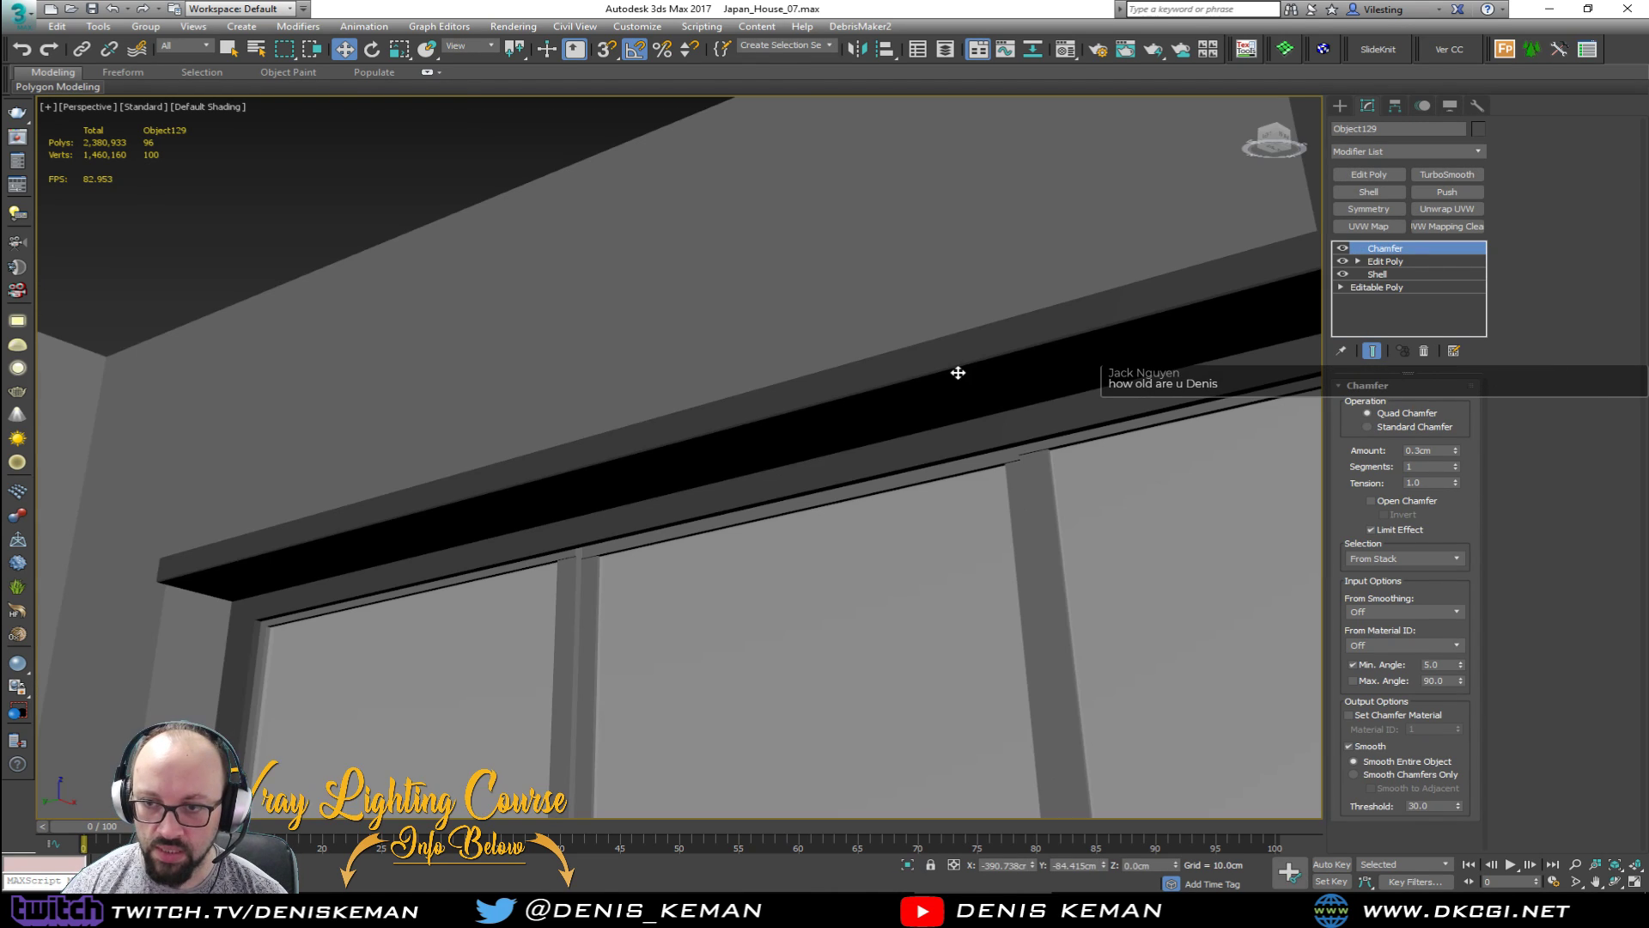
{"action": "middle_click_drag", "start_coordinate": [856, 417], "coordinate": [867, 412], "text": "alt"}
{"action": "scroll", "coordinate": [659, 457], "scroll_direction": "up", "scroll_amount": 2}
{"action": "scroll", "coordinate": [659, 458], "scroll_direction": "down", "scroll_amount": 2}
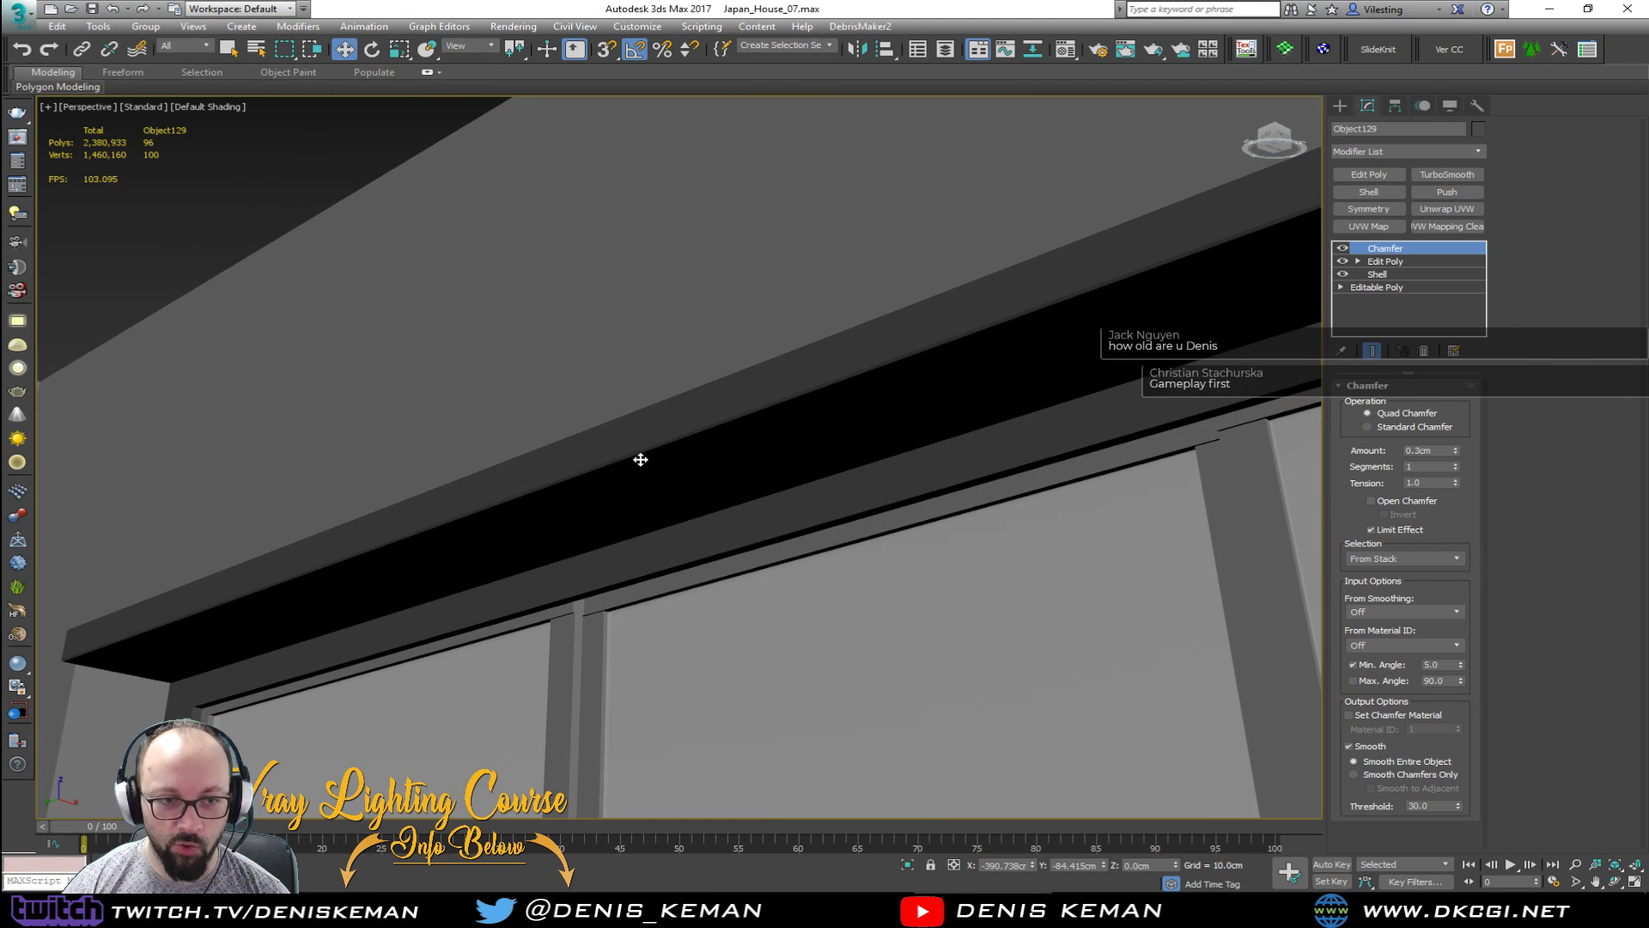
{"action": "key", "text": "F4"}
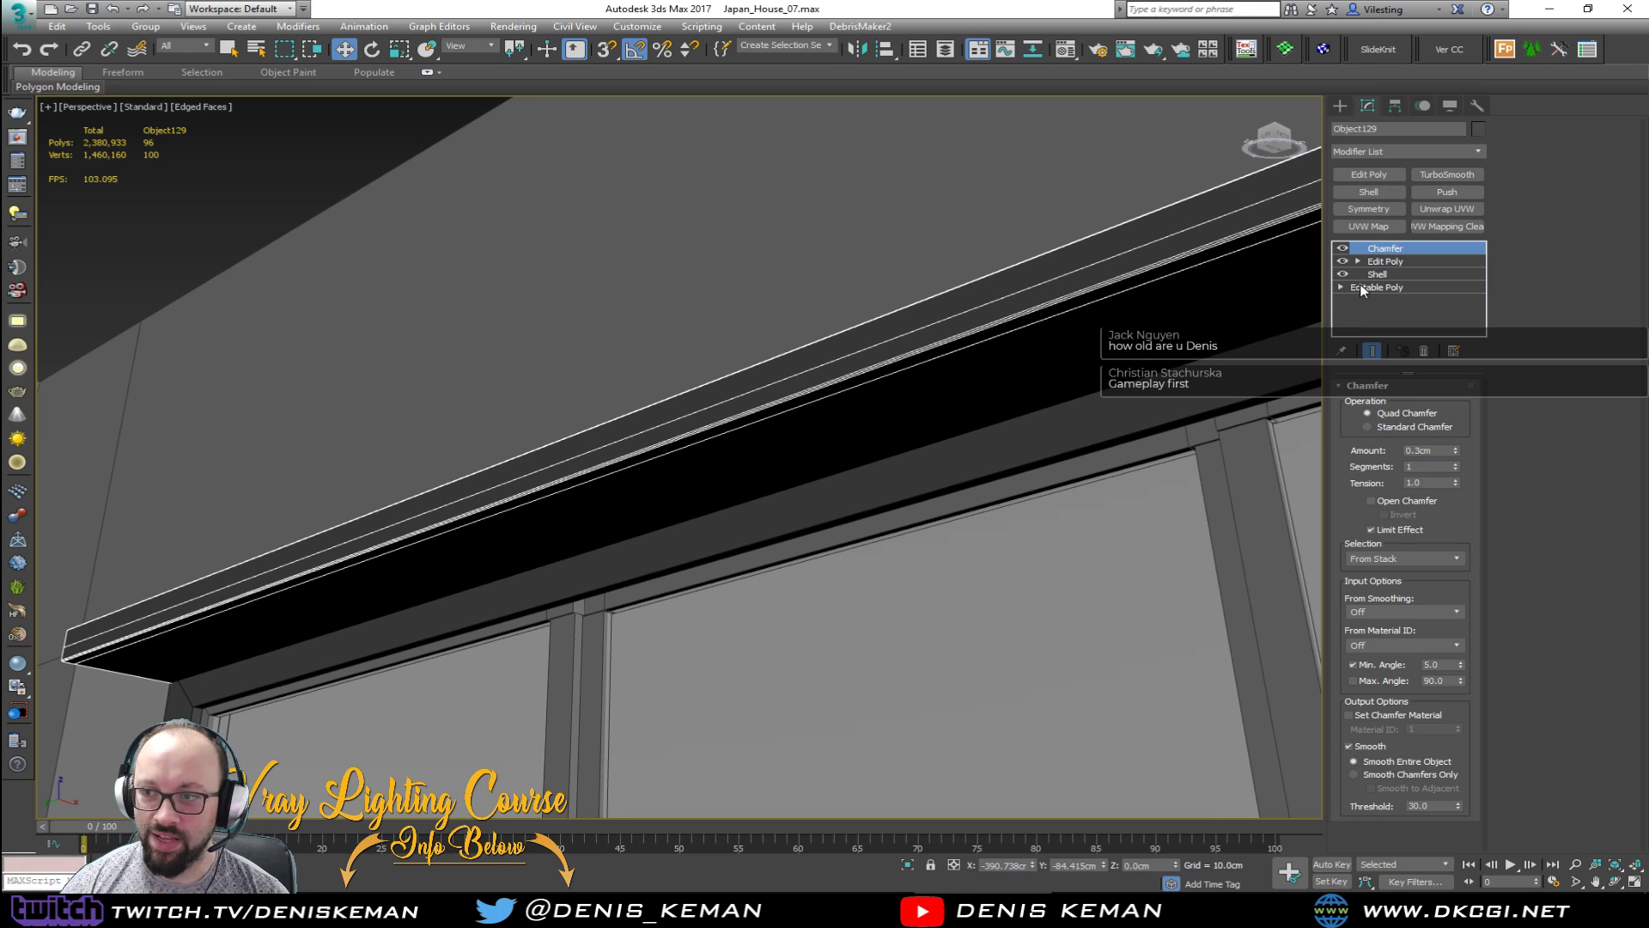
Step: Move the trim's two underside polygons down about 2.3 cm in the Edit Poly modifier
{"action": "left_click", "coordinate": [1408, 261]}
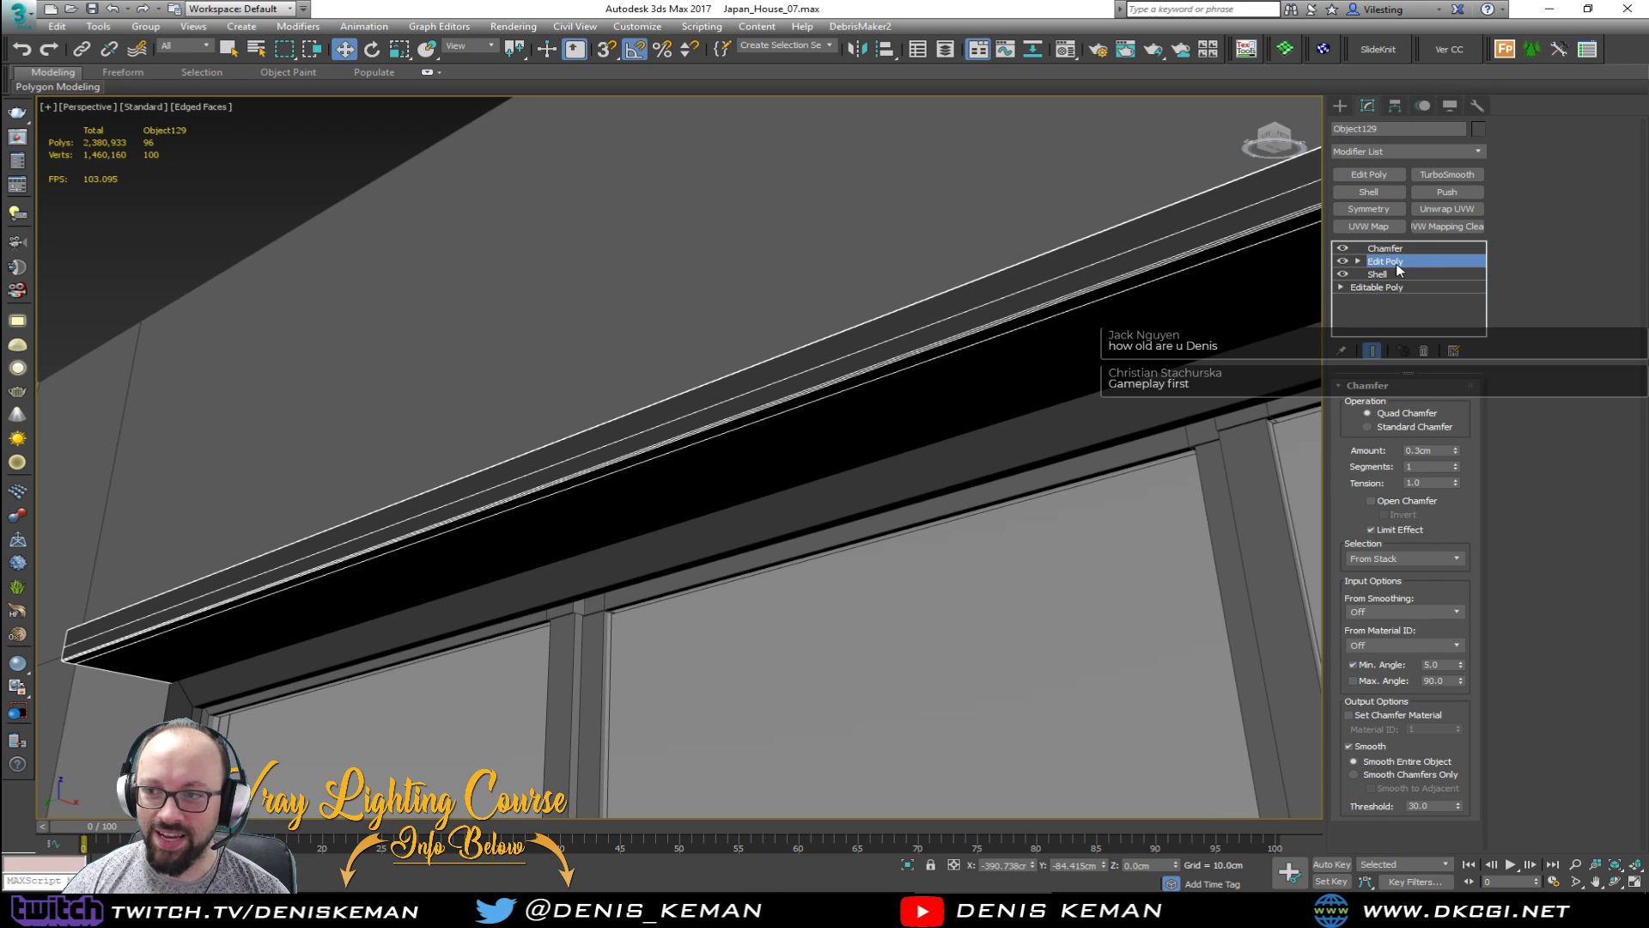
{"action": "key", "text": "4"}
{"action": "left_click", "coordinate": [670, 475]}
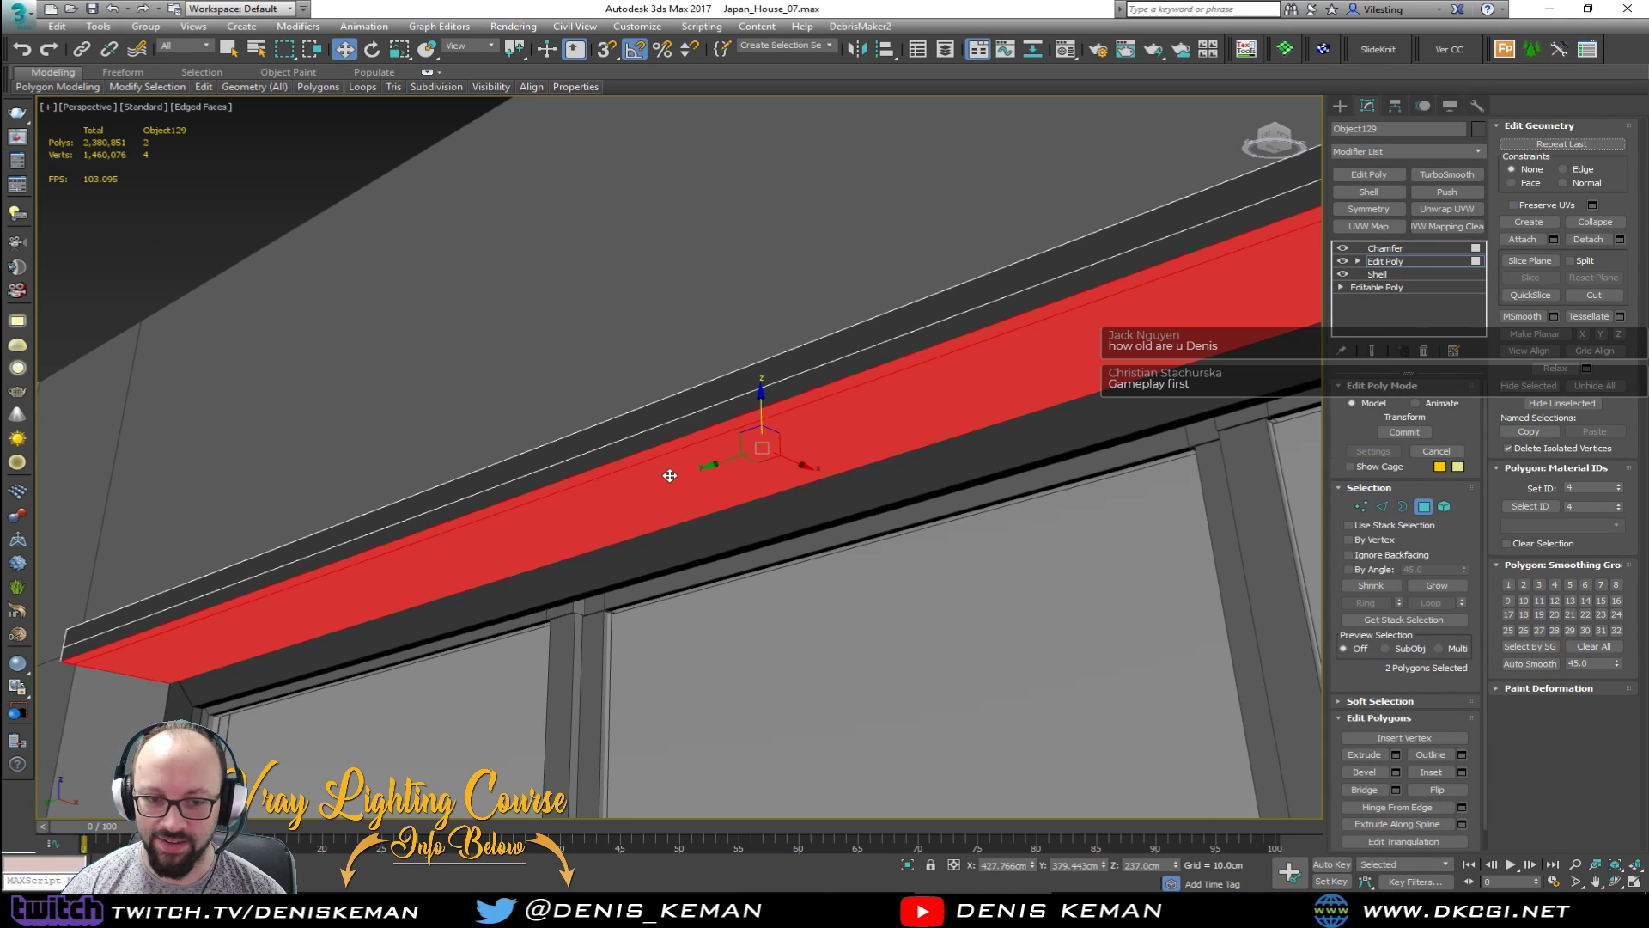
{"action": "left_click_drag", "start_coordinate": [760, 409], "coordinate": [761, 423]}
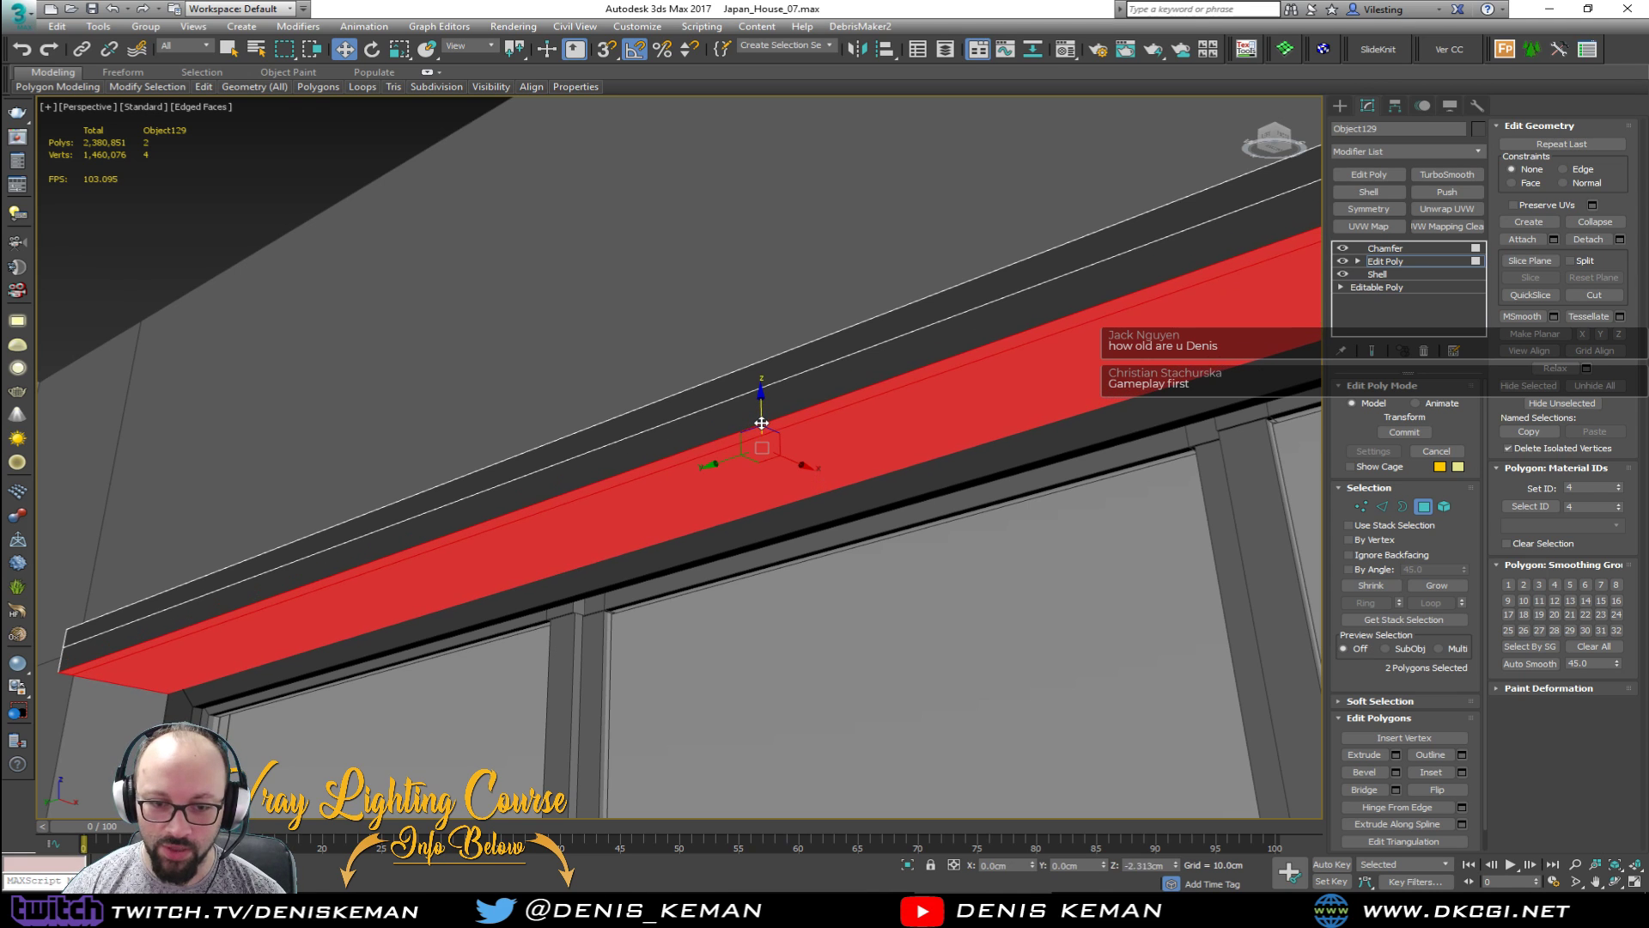
Step: Select the four window-side end vertices of the trim in wireframe and move them about 6 cm along X toward the room
{"action": "middle_click_drag", "start_coordinate": [761, 424], "coordinate": [704, 520], "text": "alt"}
{"action": "key", "text": "F3"}
{"action": "key", "text": "1"}
{"action": "left_click_drag", "start_coordinate": [906, 310], "coordinate": [737, 632]}
{"action": "middle_click_drag", "start_coordinate": [735, 627], "coordinate": [756, 620], "text": "alt"}
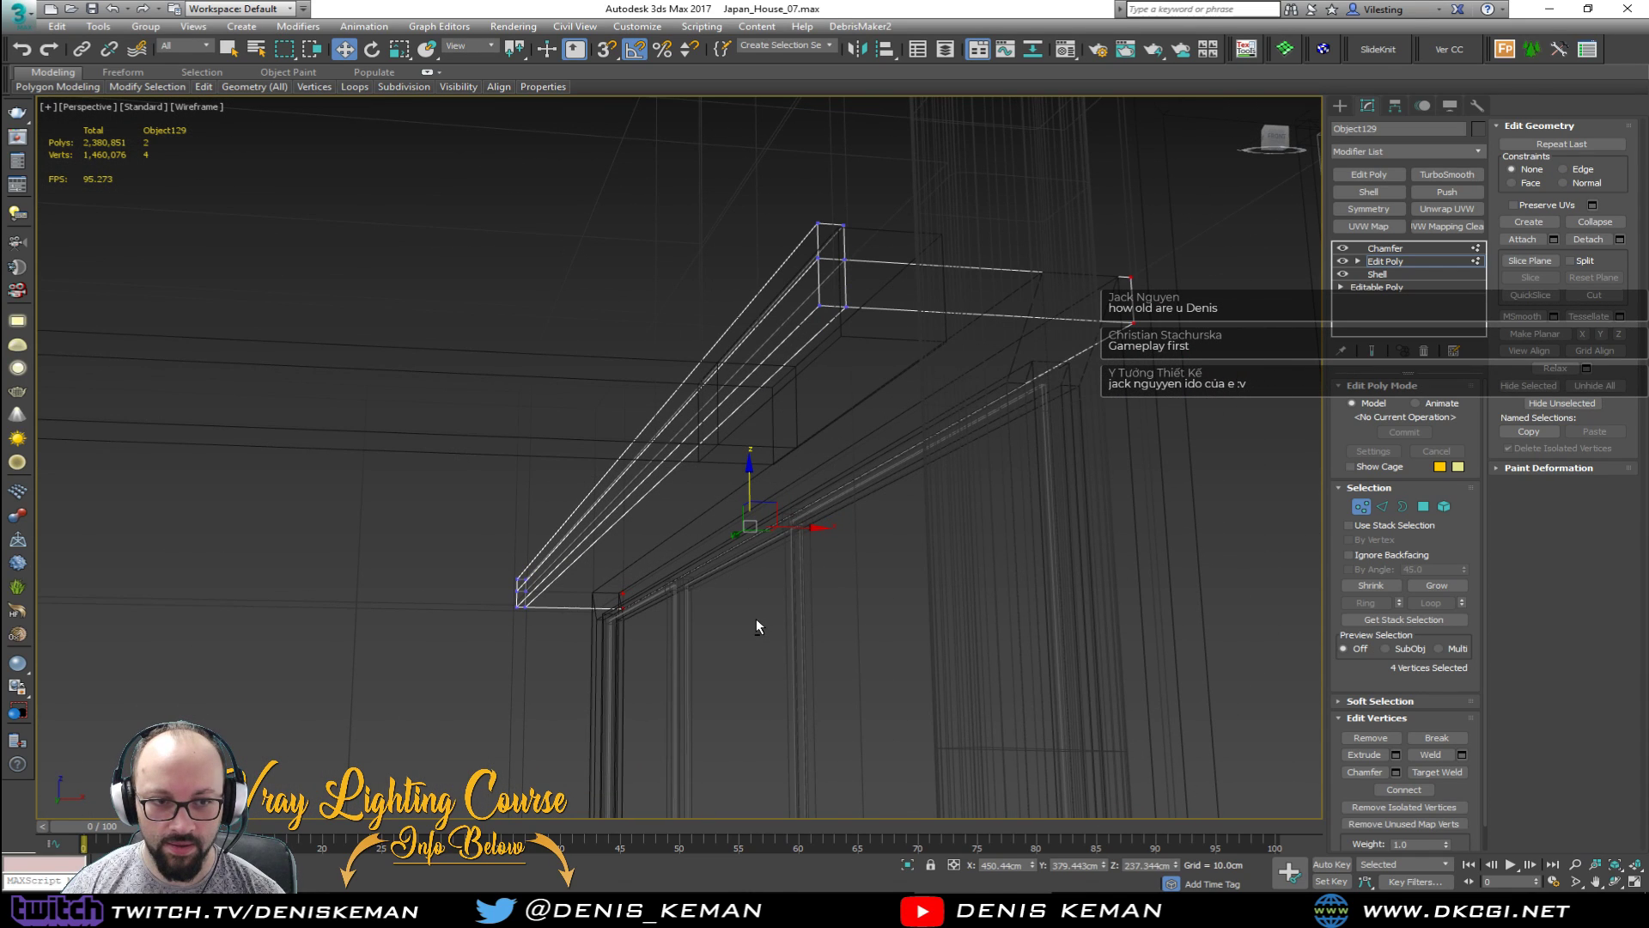
{"action": "left_click_drag", "start_coordinate": [790, 531], "coordinate": [762, 535]}
{"action": "key", "text": "F3"}
Step: Shift the trim's four window-side vertices about 3.6 cm further along X toward the room, clear of the window frame
{"action": "middle_click_drag", "start_coordinate": [713, 554], "coordinate": [806, 539], "text": "alt"}
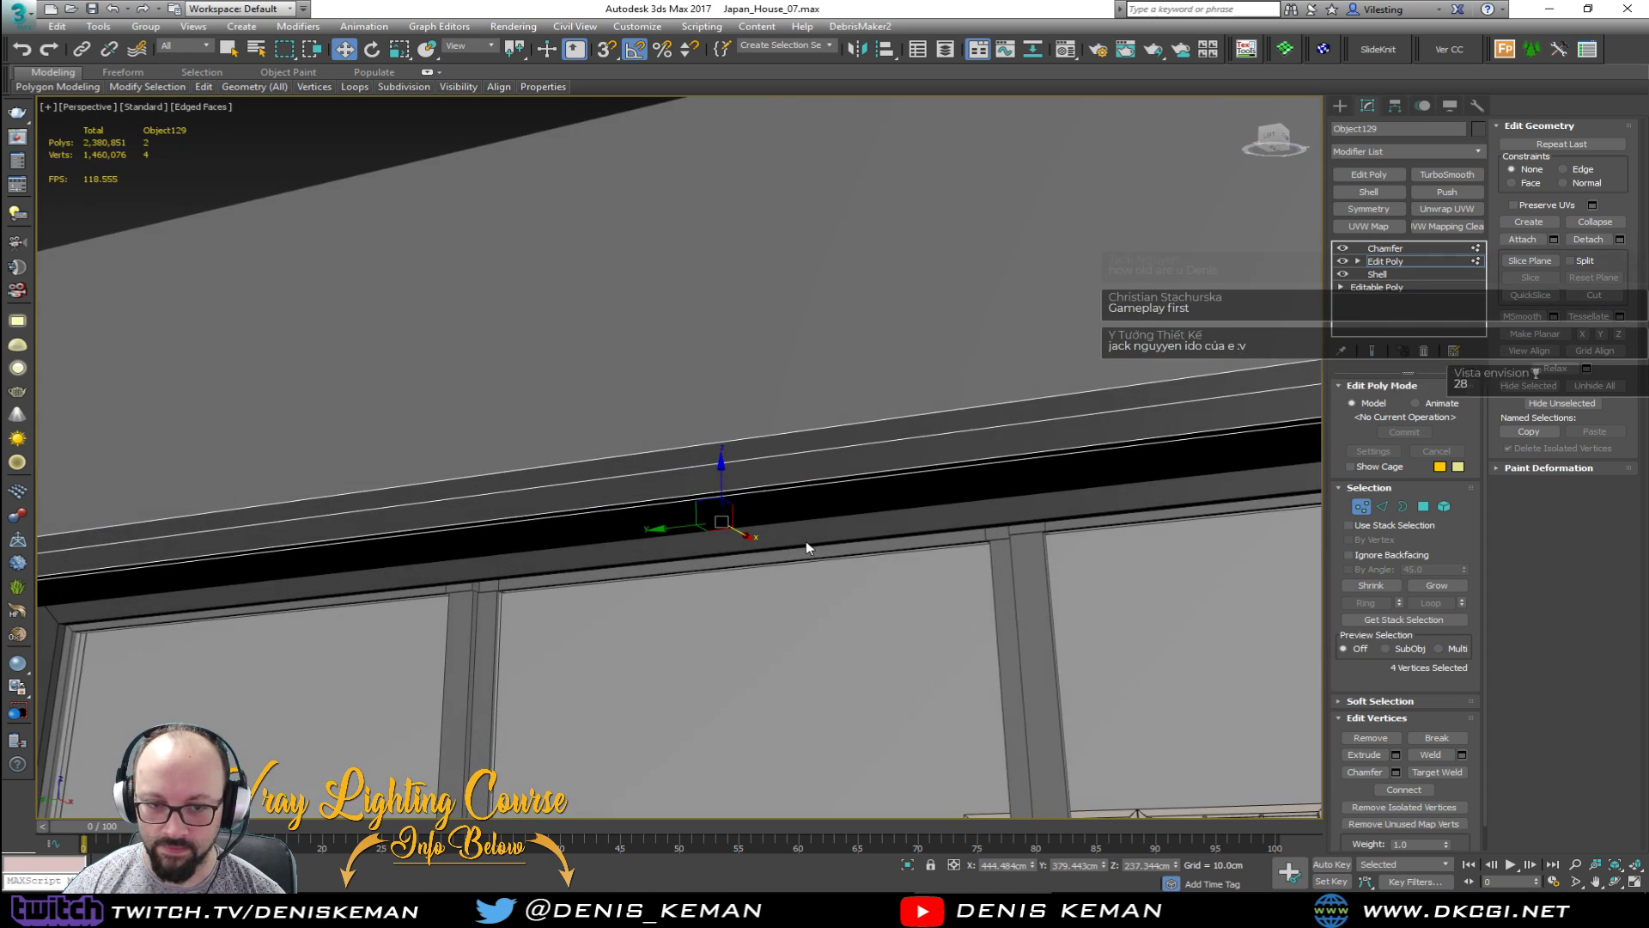
{"action": "scroll", "coordinate": [687, 559], "scroll_direction": "up", "scroll_amount": 3}
{"action": "middle_click_drag", "start_coordinate": [687, 559], "coordinate": [637, 534], "text": "alt"}
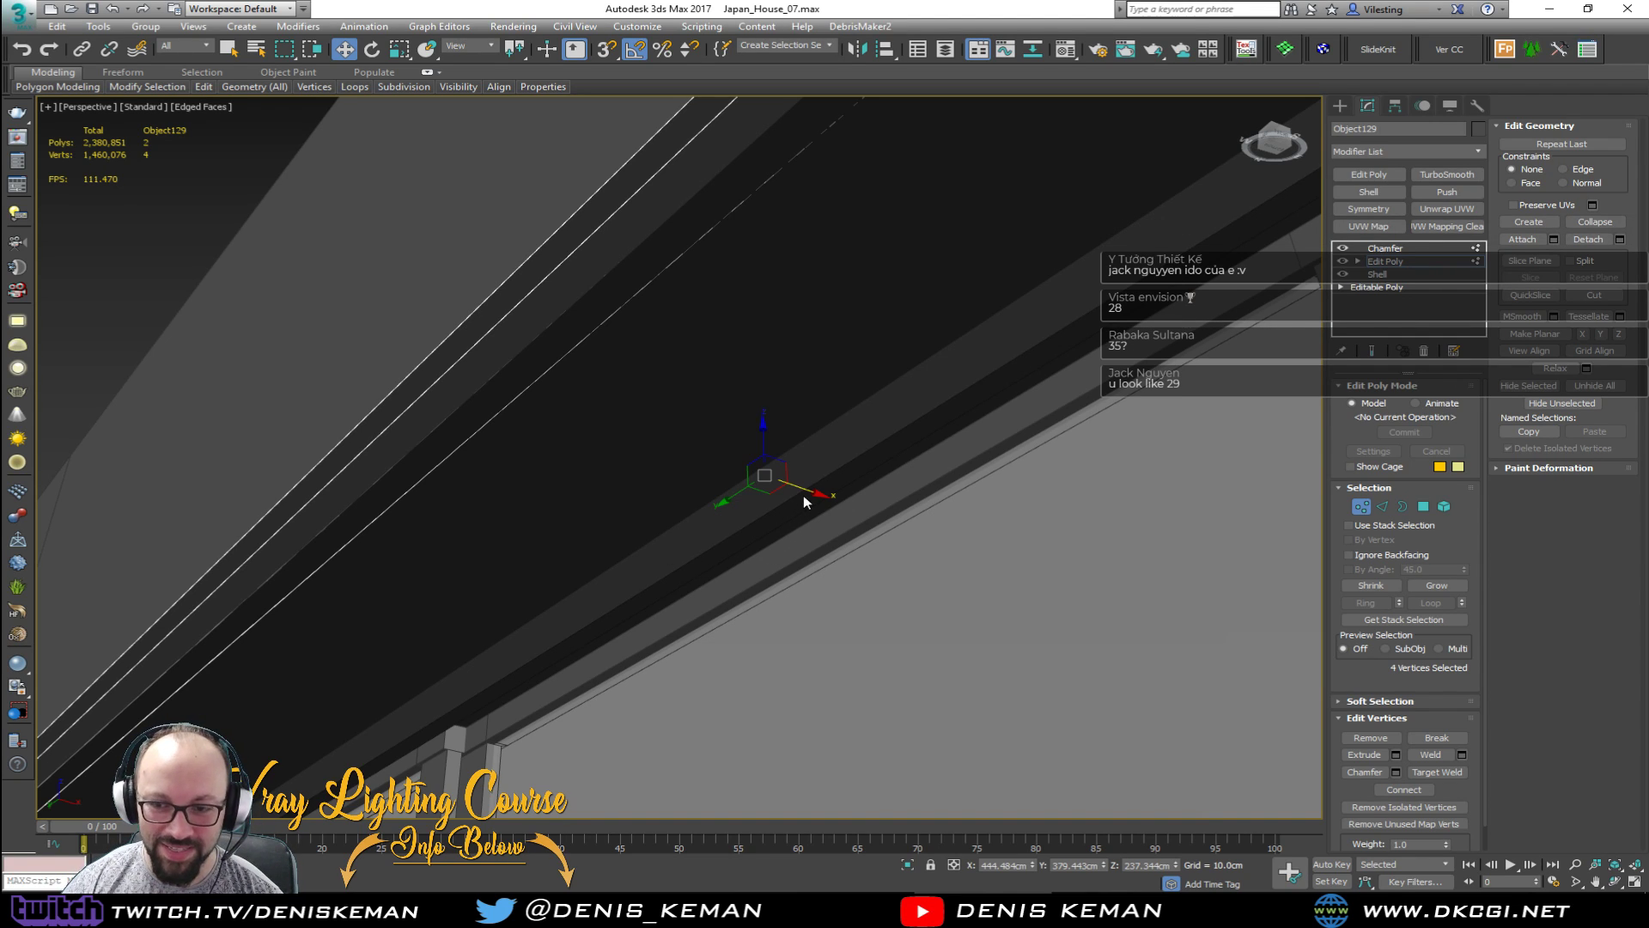
{"action": "left_click_drag", "start_coordinate": [806, 503], "coordinate": [728, 465]}
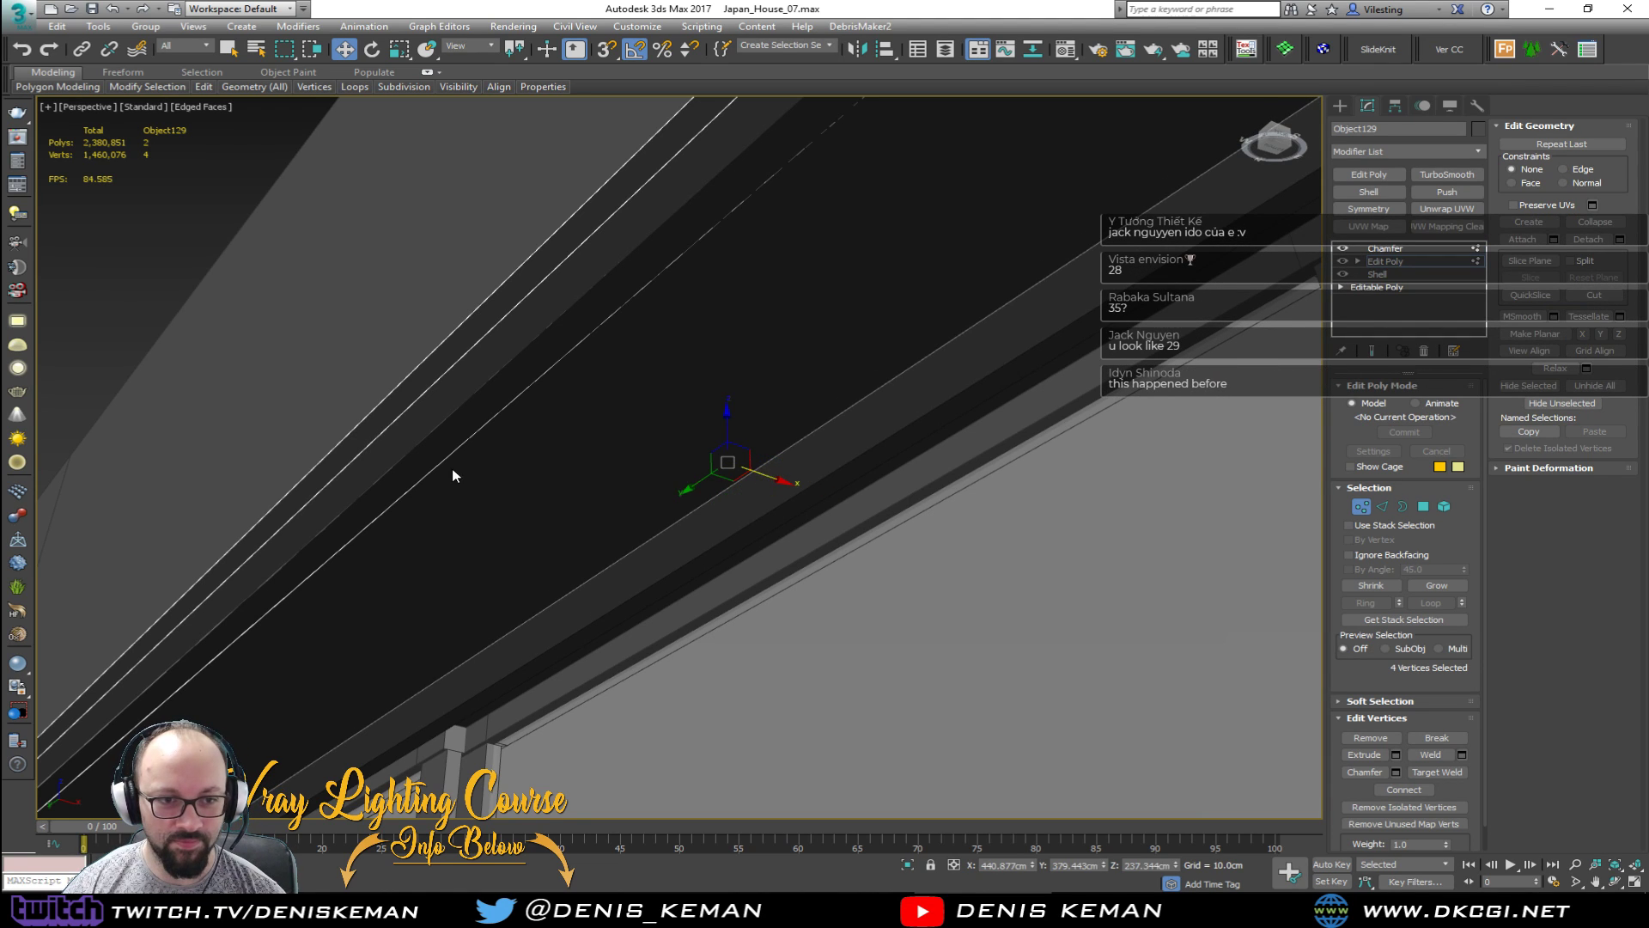
Step: Nudge the trim's four window-side vertices about 0.01 cm along X, leave vertex editing and turn on the modifier stack's end result
{"action": "middle_click_drag", "start_coordinate": [454, 475], "coordinate": [568, 510], "text": "alt"}
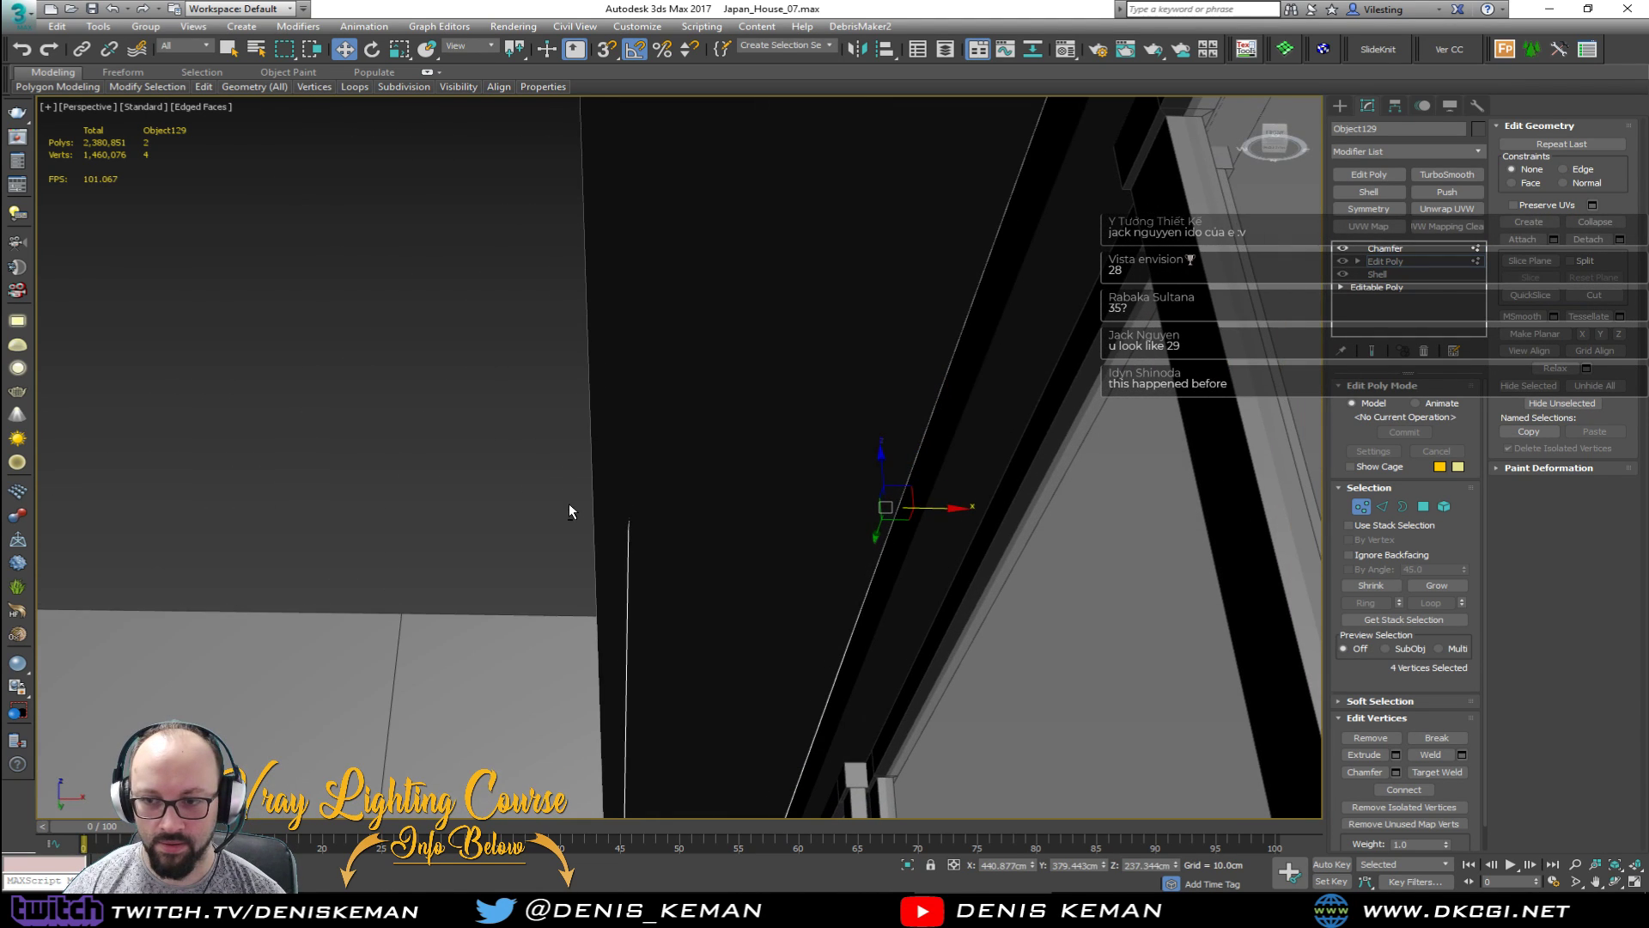
{"action": "left_click_drag", "start_coordinate": [948, 504], "coordinate": [943, 502]}
{"action": "middle_click_drag", "start_coordinate": [943, 502], "coordinate": [863, 556], "text": "alt"}
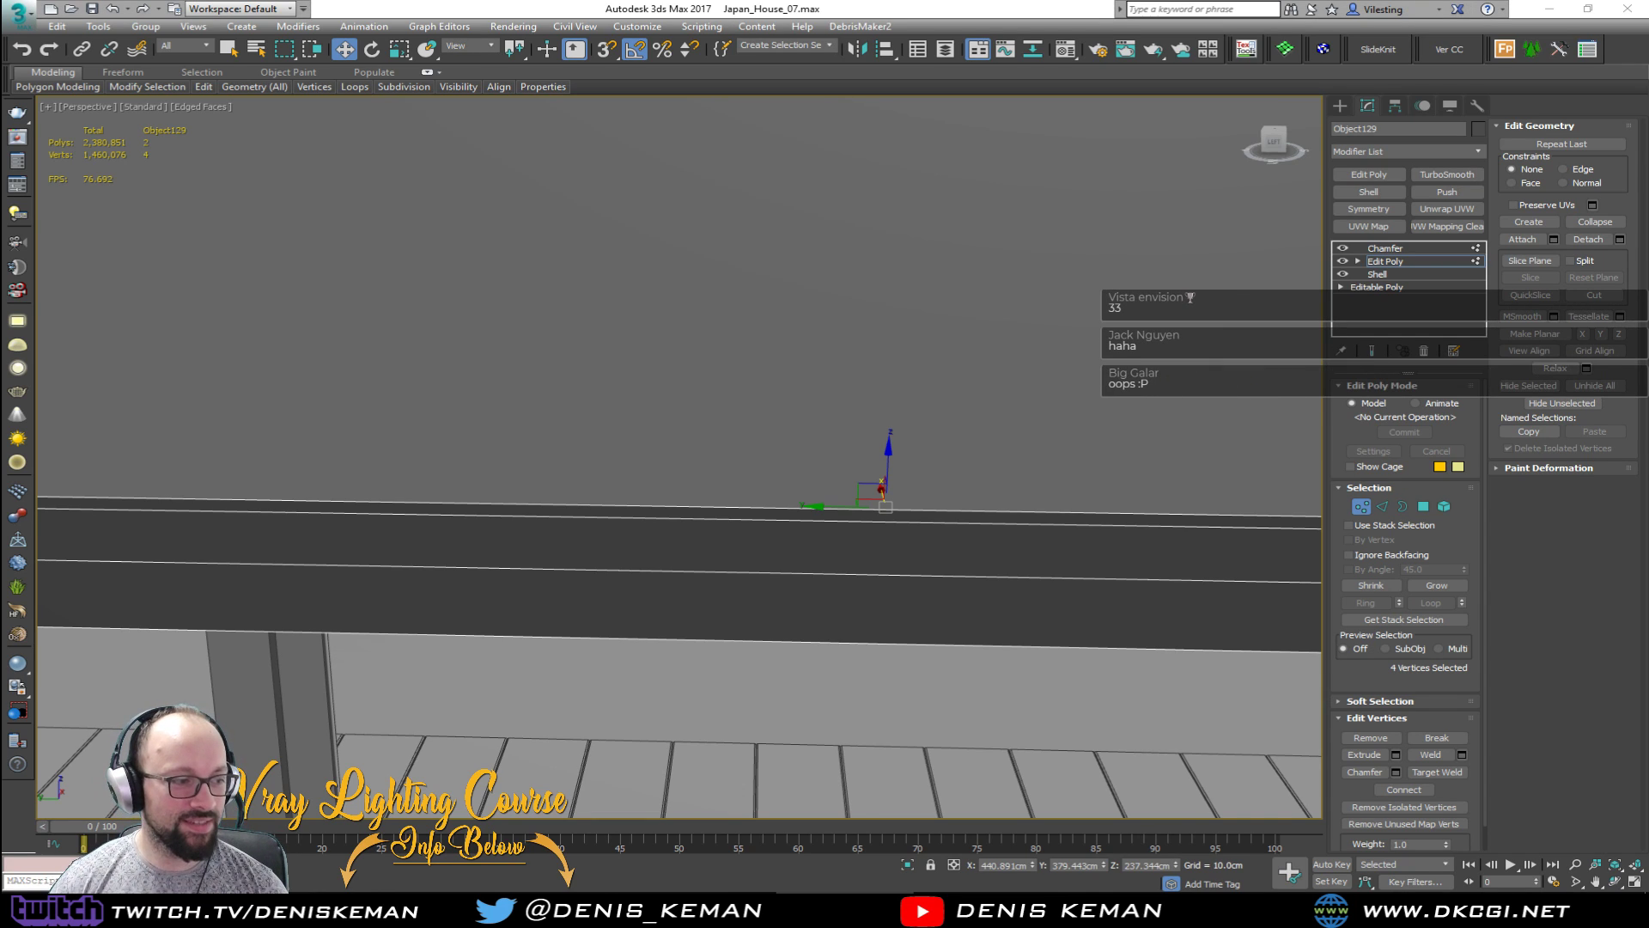
{"action": "middle_click_drag", "start_coordinate": [513, 505], "coordinate": [548, 542]}
{"action": "scroll", "coordinate": [584, 524], "scroll_direction": "down", "scroll_amount": 4}
{"action": "scroll", "coordinate": [583, 525], "scroll_direction": "down", "scroll_amount": 2}
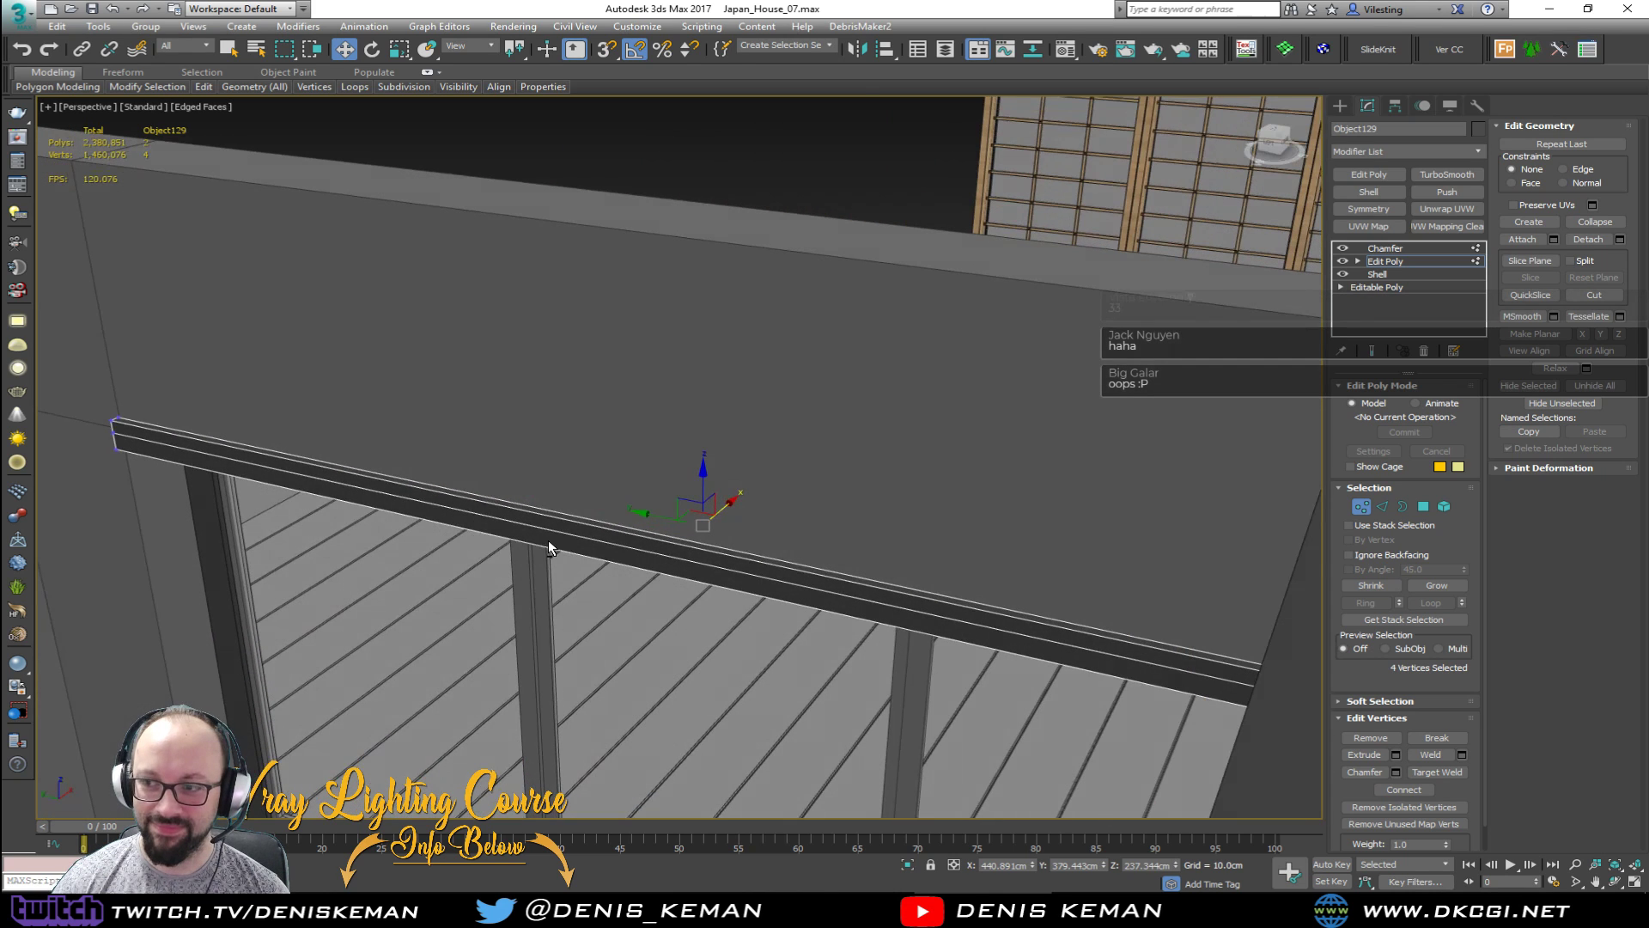
{"action": "key", "text": "1"}
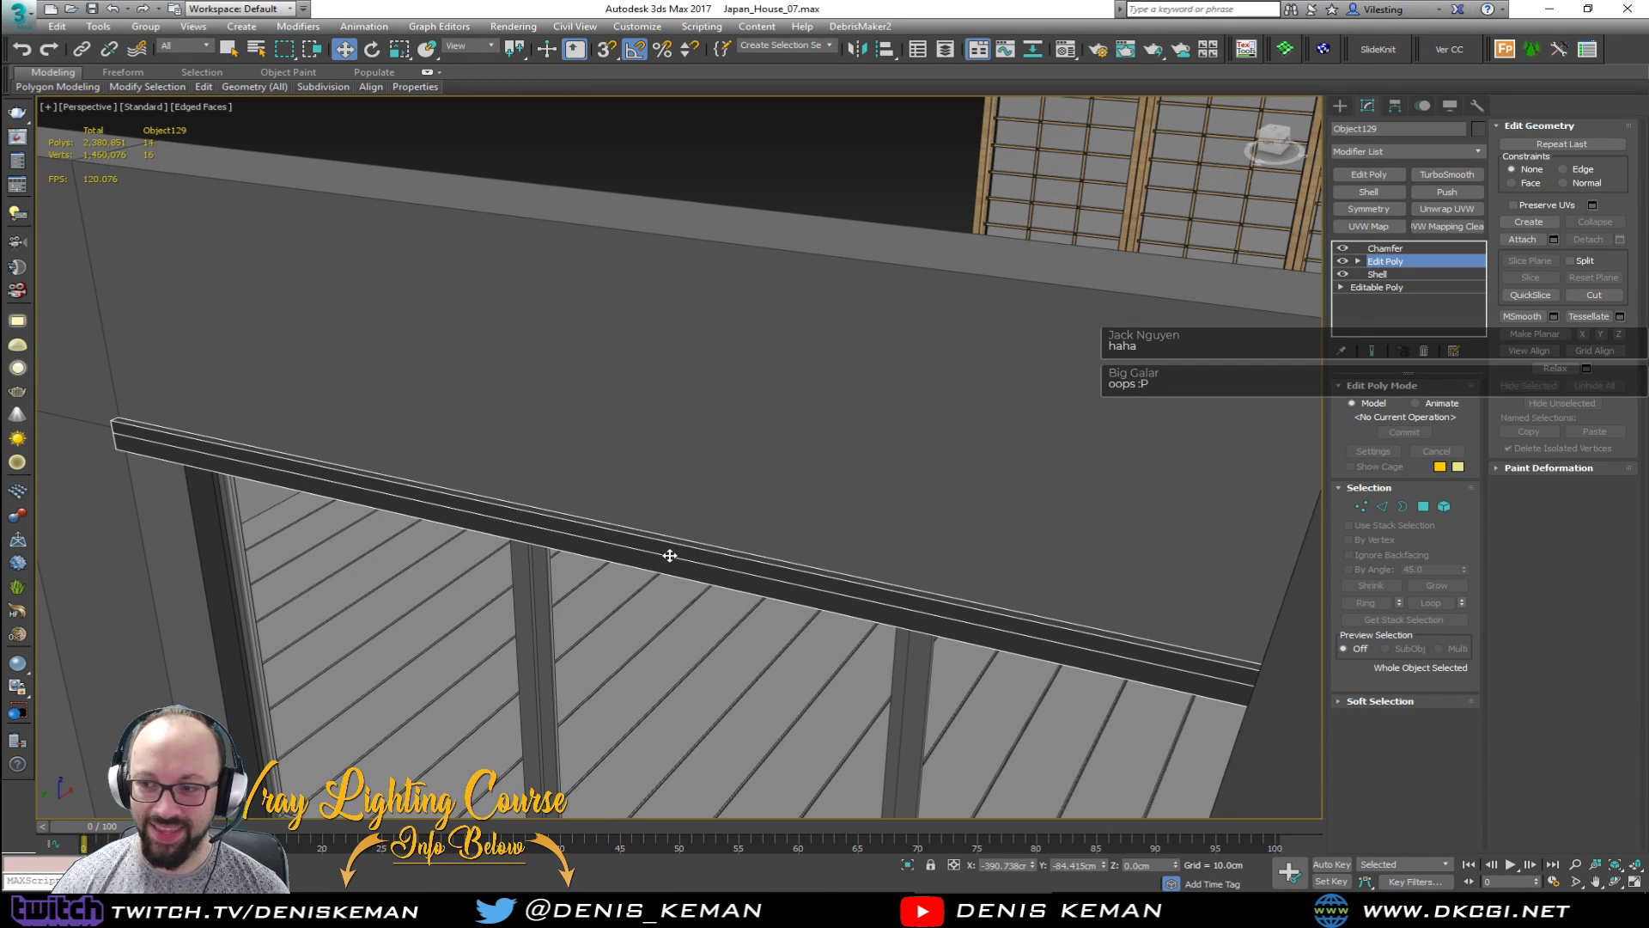
{"action": "middle_click_drag", "start_coordinate": [657, 575], "coordinate": [704, 472]}
{"action": "scroll", "coordinate": [532, 505], "scroll_direction": "up", "scroll_amount": 3}
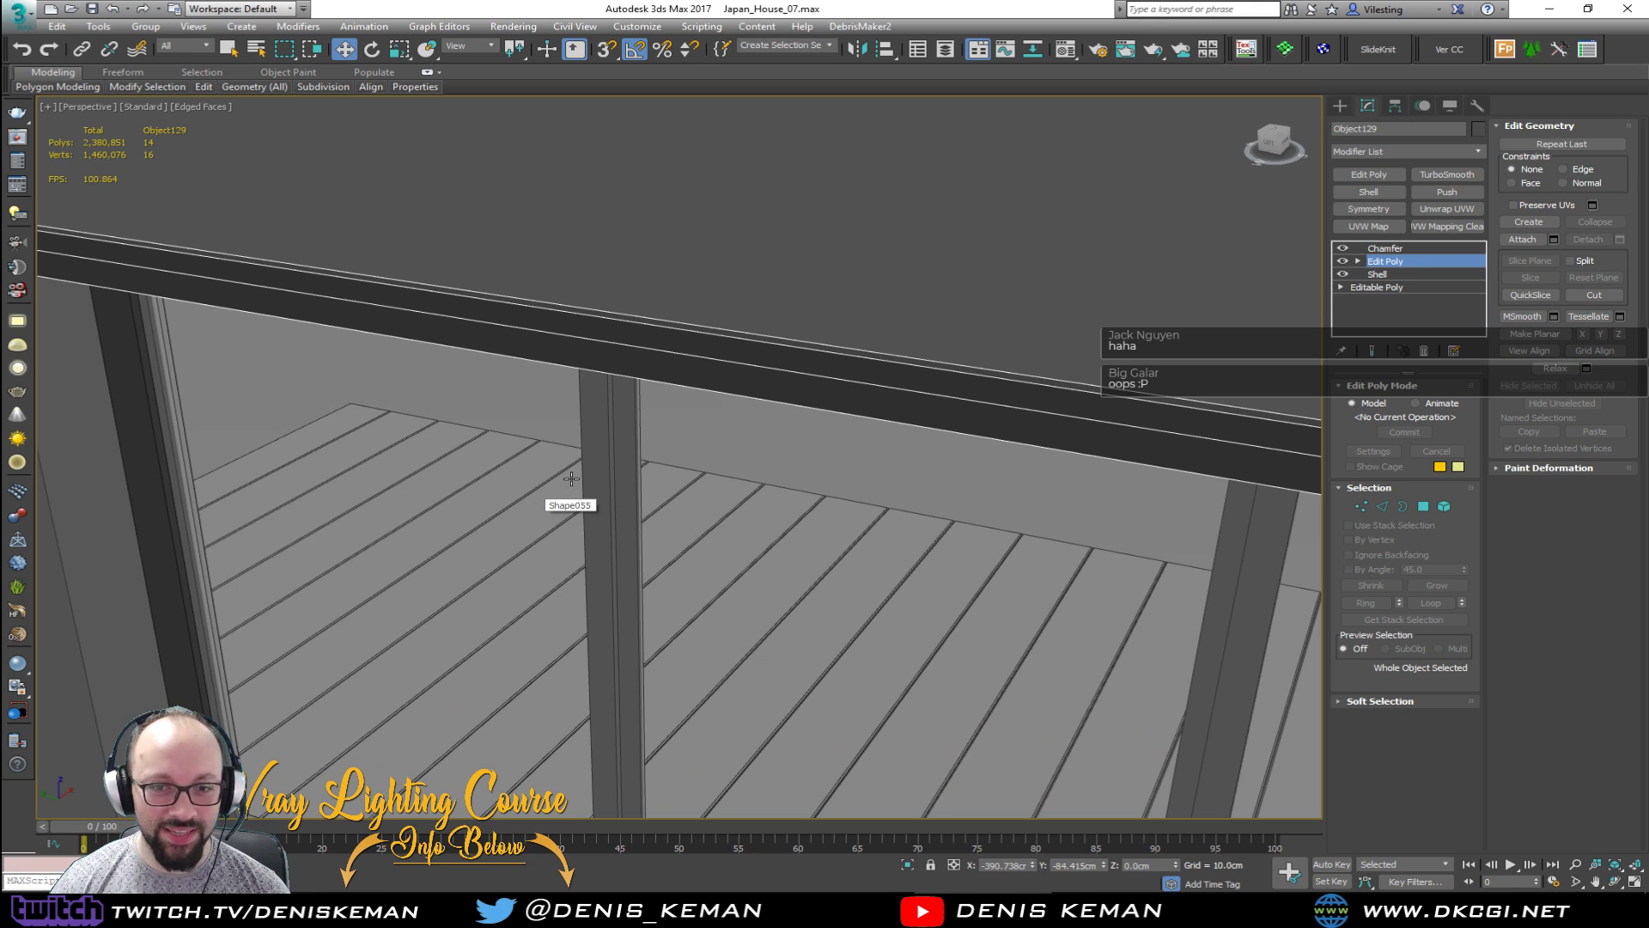
{"action": "key", "text": "grave"}
{"action": "scroll", "coordinate": [702, 552], "scroll_direction": "down", "scroll_amount": 2}
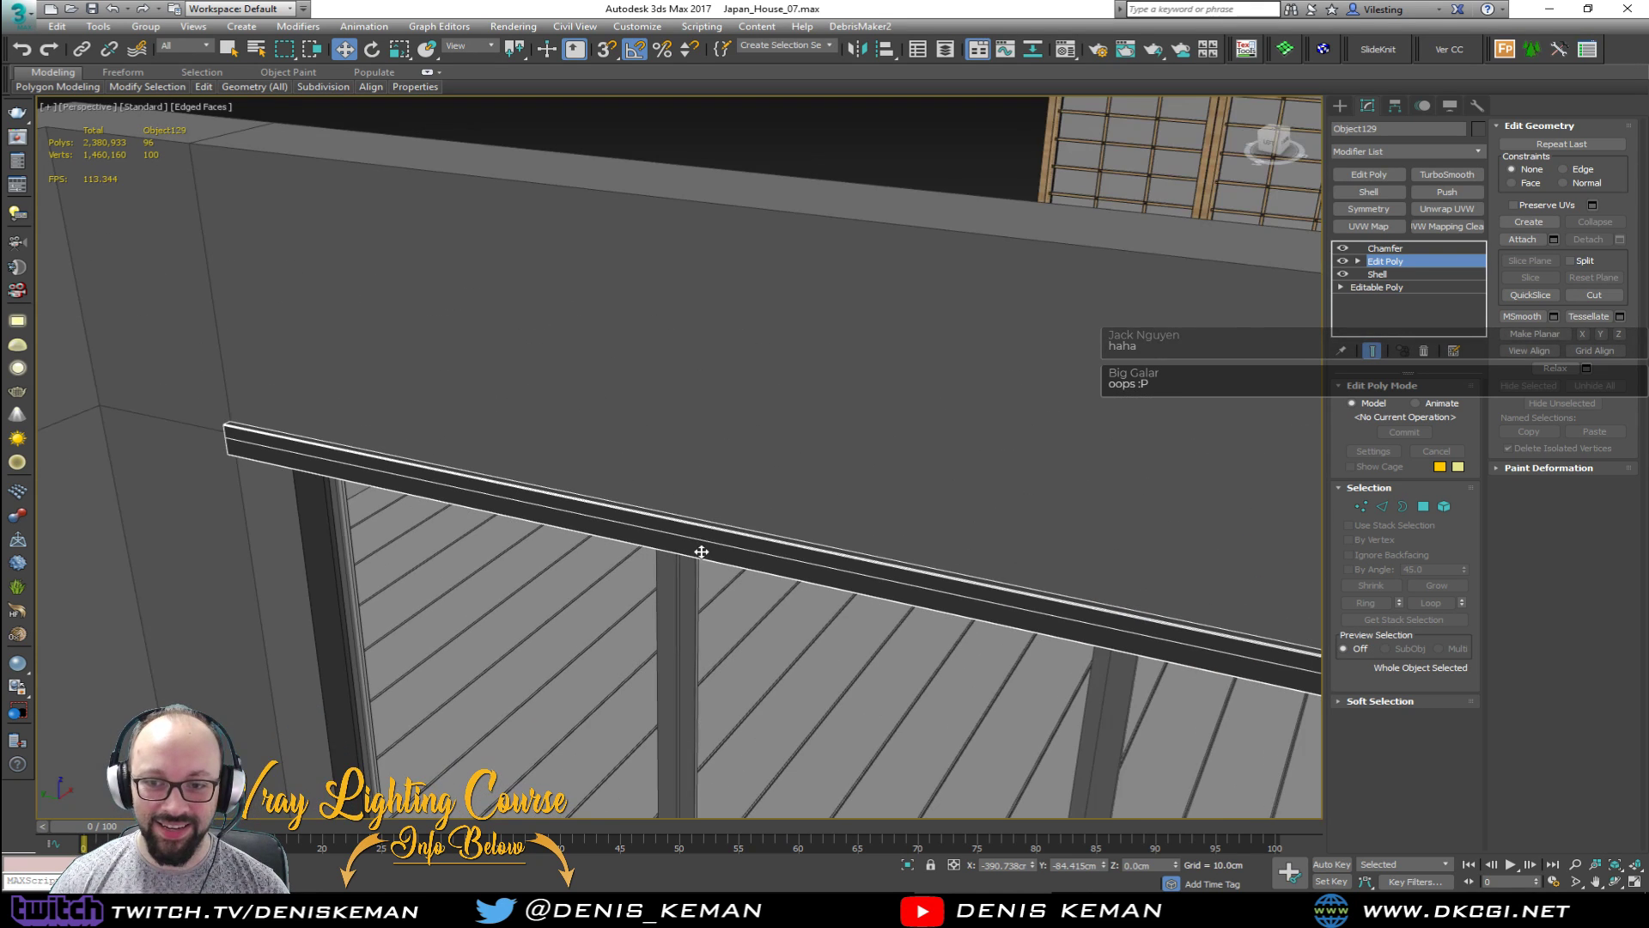
Step: Deselect the trim, hide the edged faces and examine the head trim, sill and frame corners from inside the room
{"action": "left_click", "coordinate": [811, 158]}
{"action": "key", "text": "F4"}
{"action": "scroll", "coordinate": [466, 495], "scroll_direction": "up", "scroll_amount": 3}
{"action": "scroll", "coordinate": [466, 494], "scroll_direction": "down", "scroll_amount": 3}
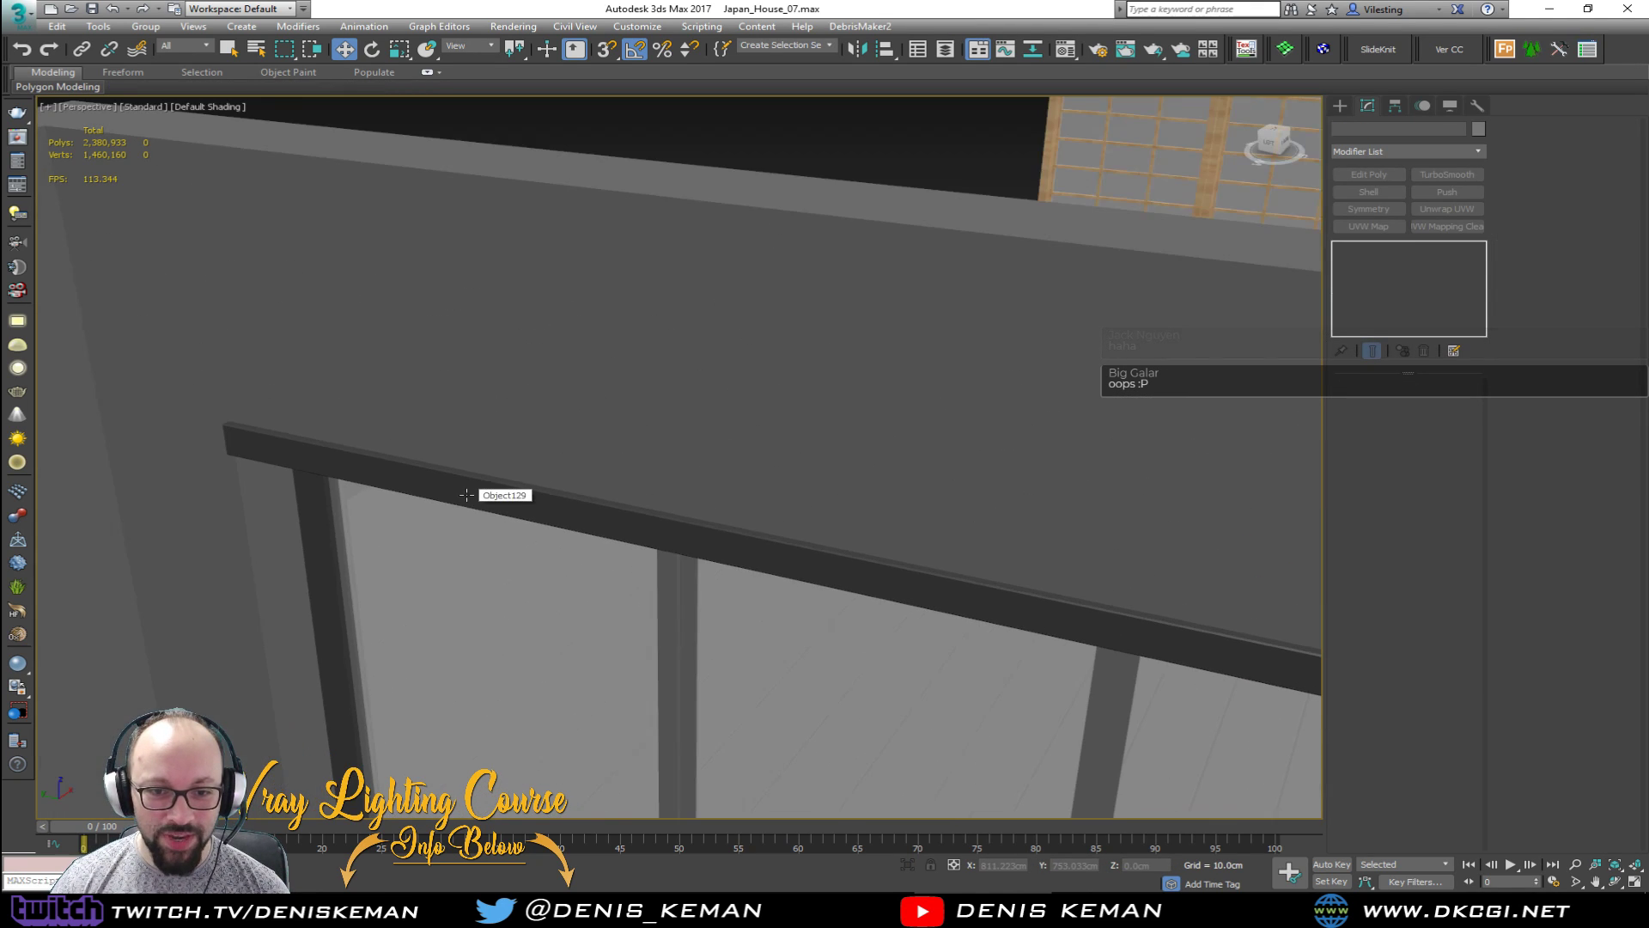
{"action": "middle_click_drag", "start_coordinate": [502, 521], "coordinate": [511, 452], "text": "alt"}
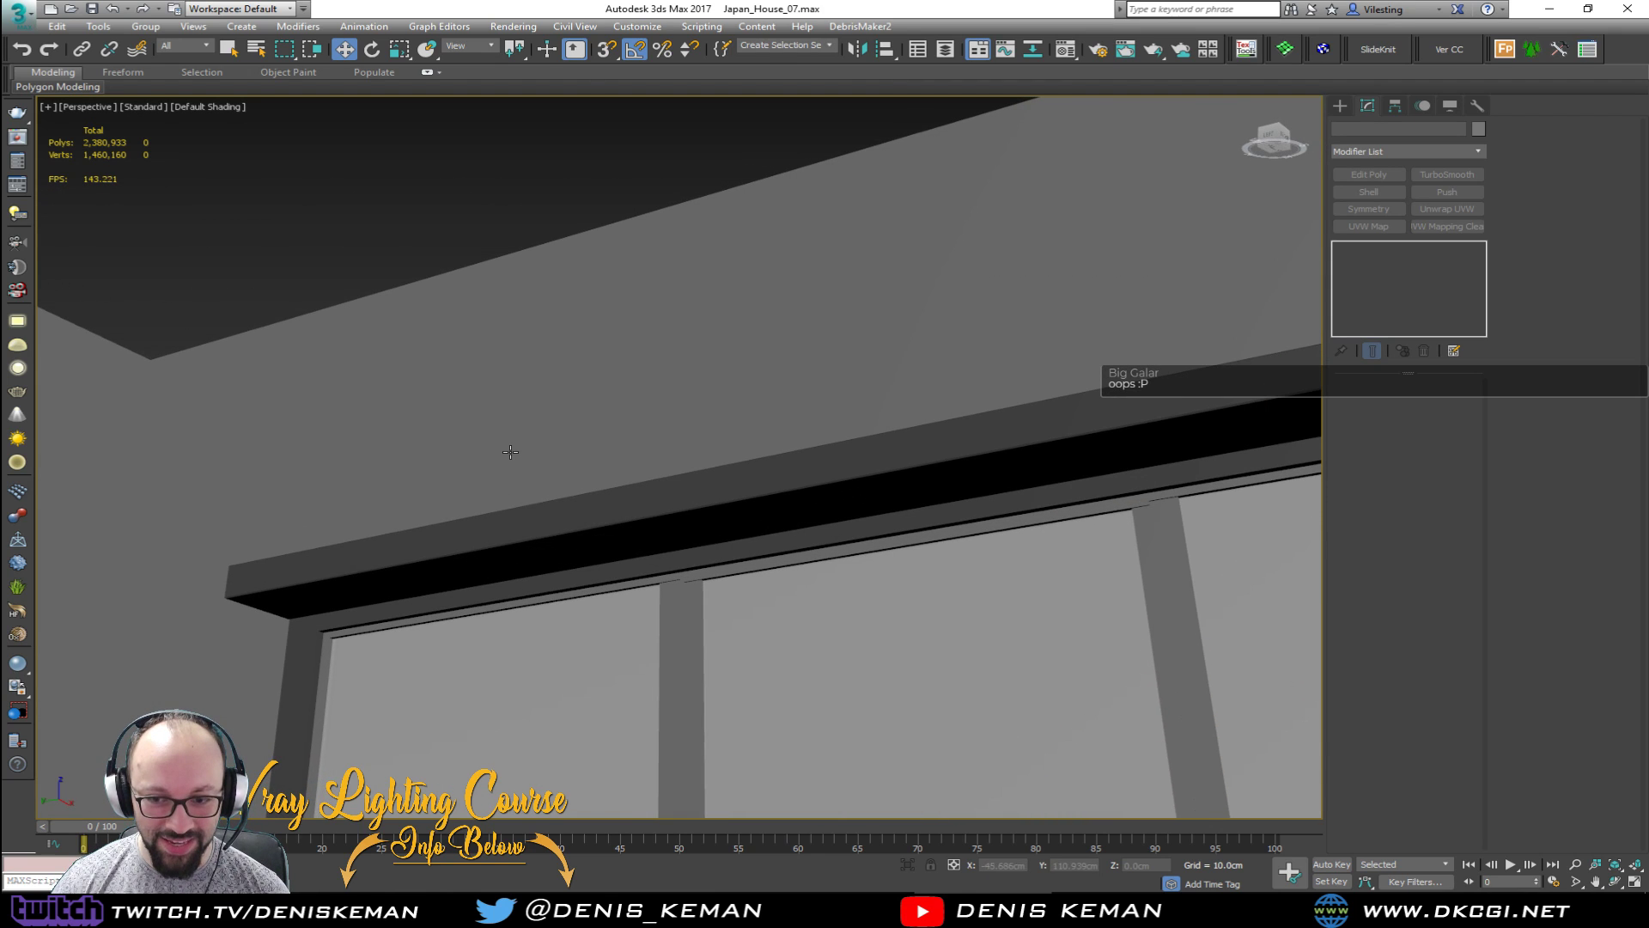
{"action": "middle_click_drag", "start_coordinate": [690, 542], "coordinate": [742, 564], "text": "alt"}
{"action": "middle_click_drag", "start_coordinate": [637, 534], "coordinate": [705, 451], "text": "alt"}
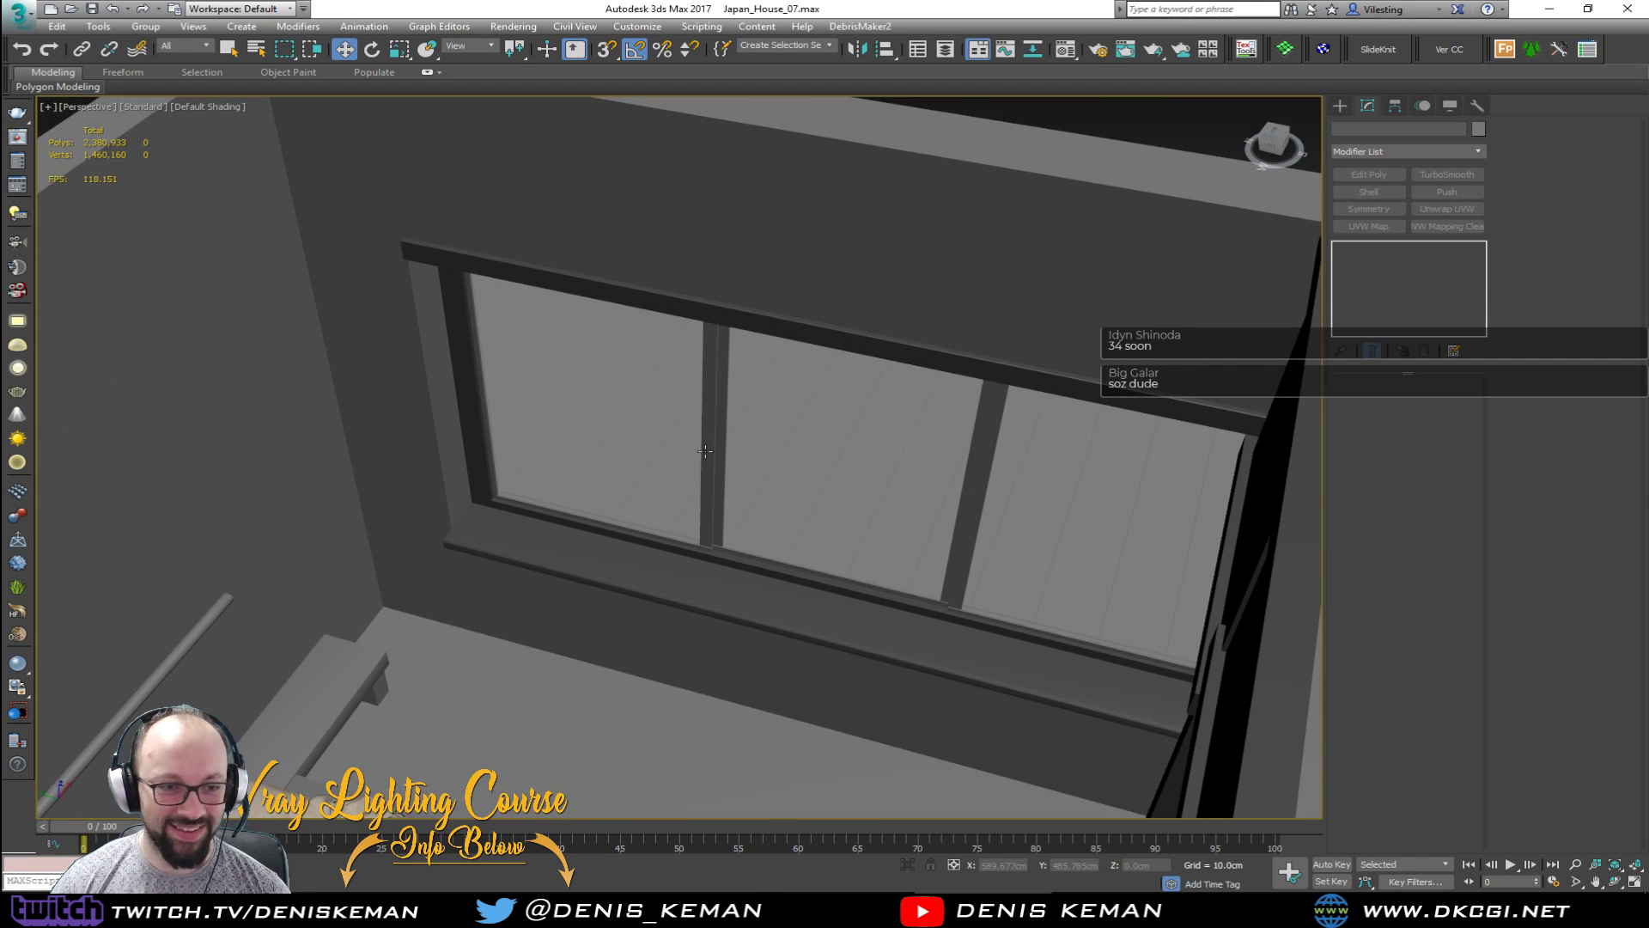
{"action": "scroll", "coordinate": [564, 485], "scroll_direction": "up", "scroll_amount": 3}
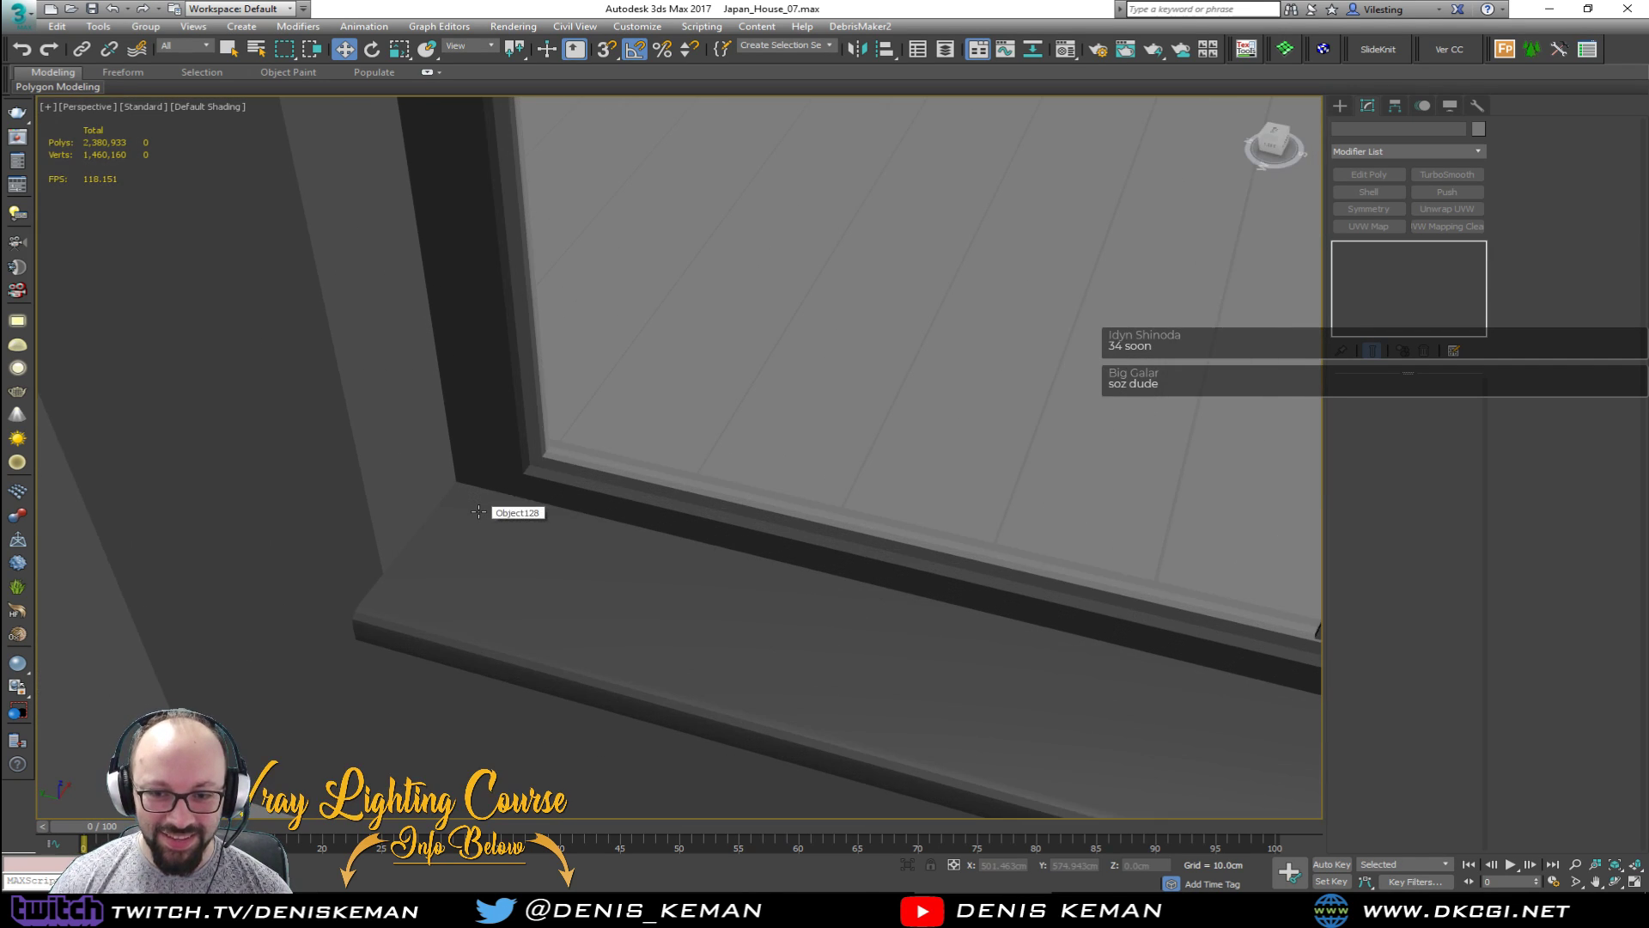
{"action": "scroll", "coordinate": [489, 550], "scroll_direction": "up", "scroll_amount": 4}
{"action": "middle_click_drag", "start_coordinate": [488, 549], "coordinate": [584, 536], "text": "alt"}
{"action": "middle_click_drag", "start_coordinate": [690, 591], "coordinate": [606, 498], "text": "alt"}
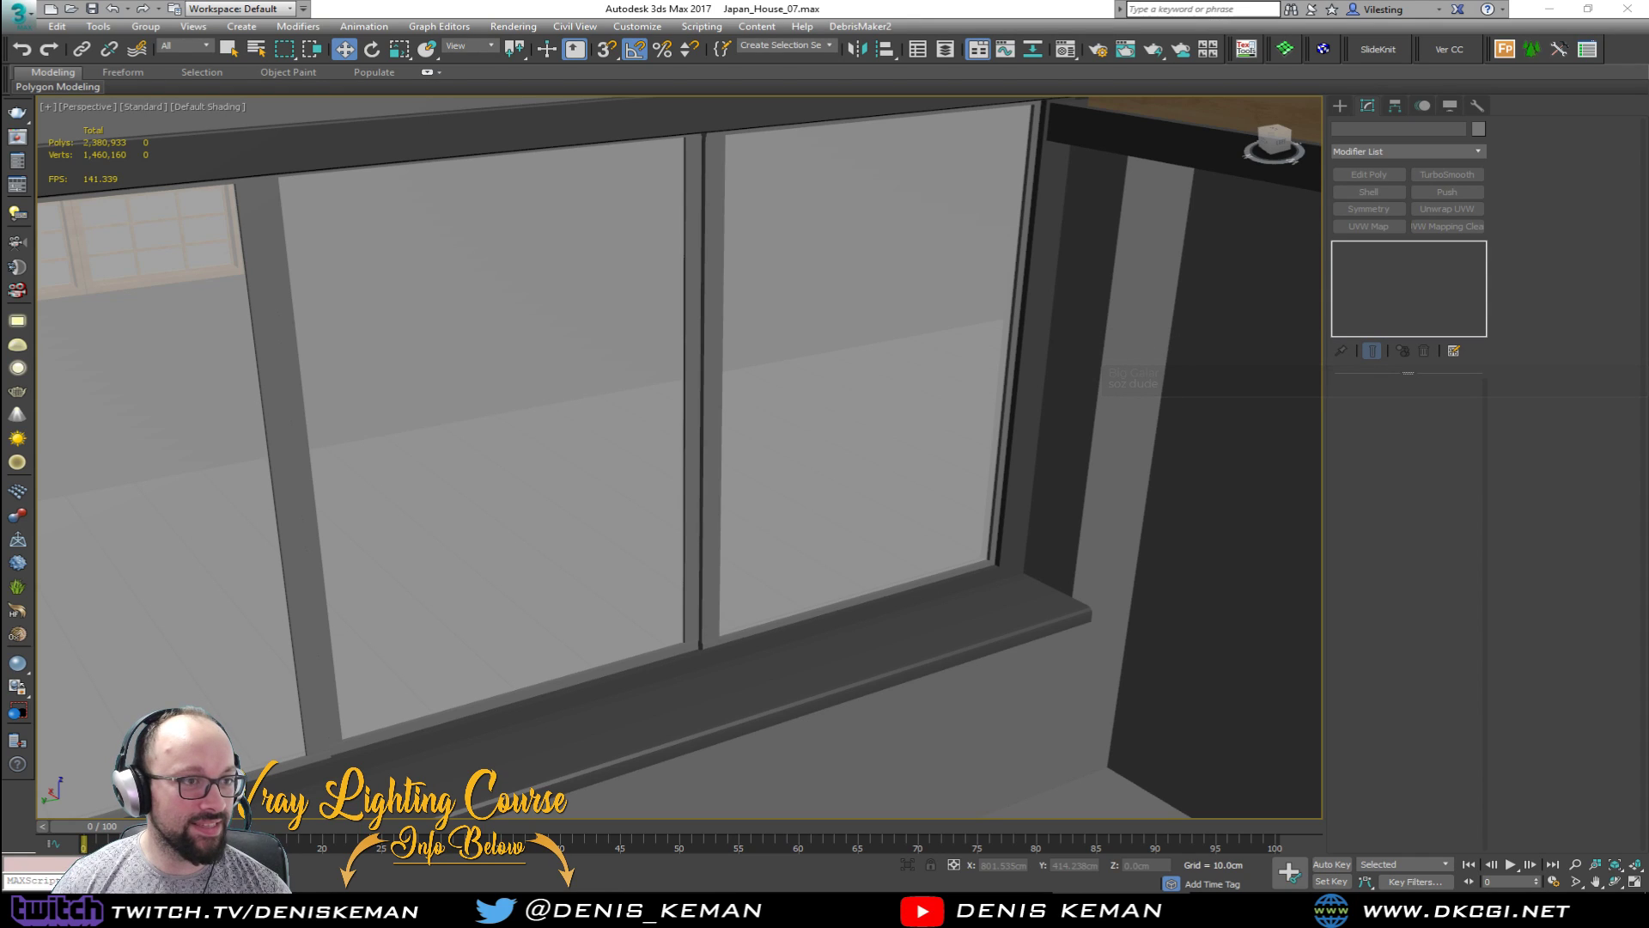
{"action": "middle_click_drag", "start_coordinate": [655, 541], "coordinate": [723, 535], "text": "alt"}
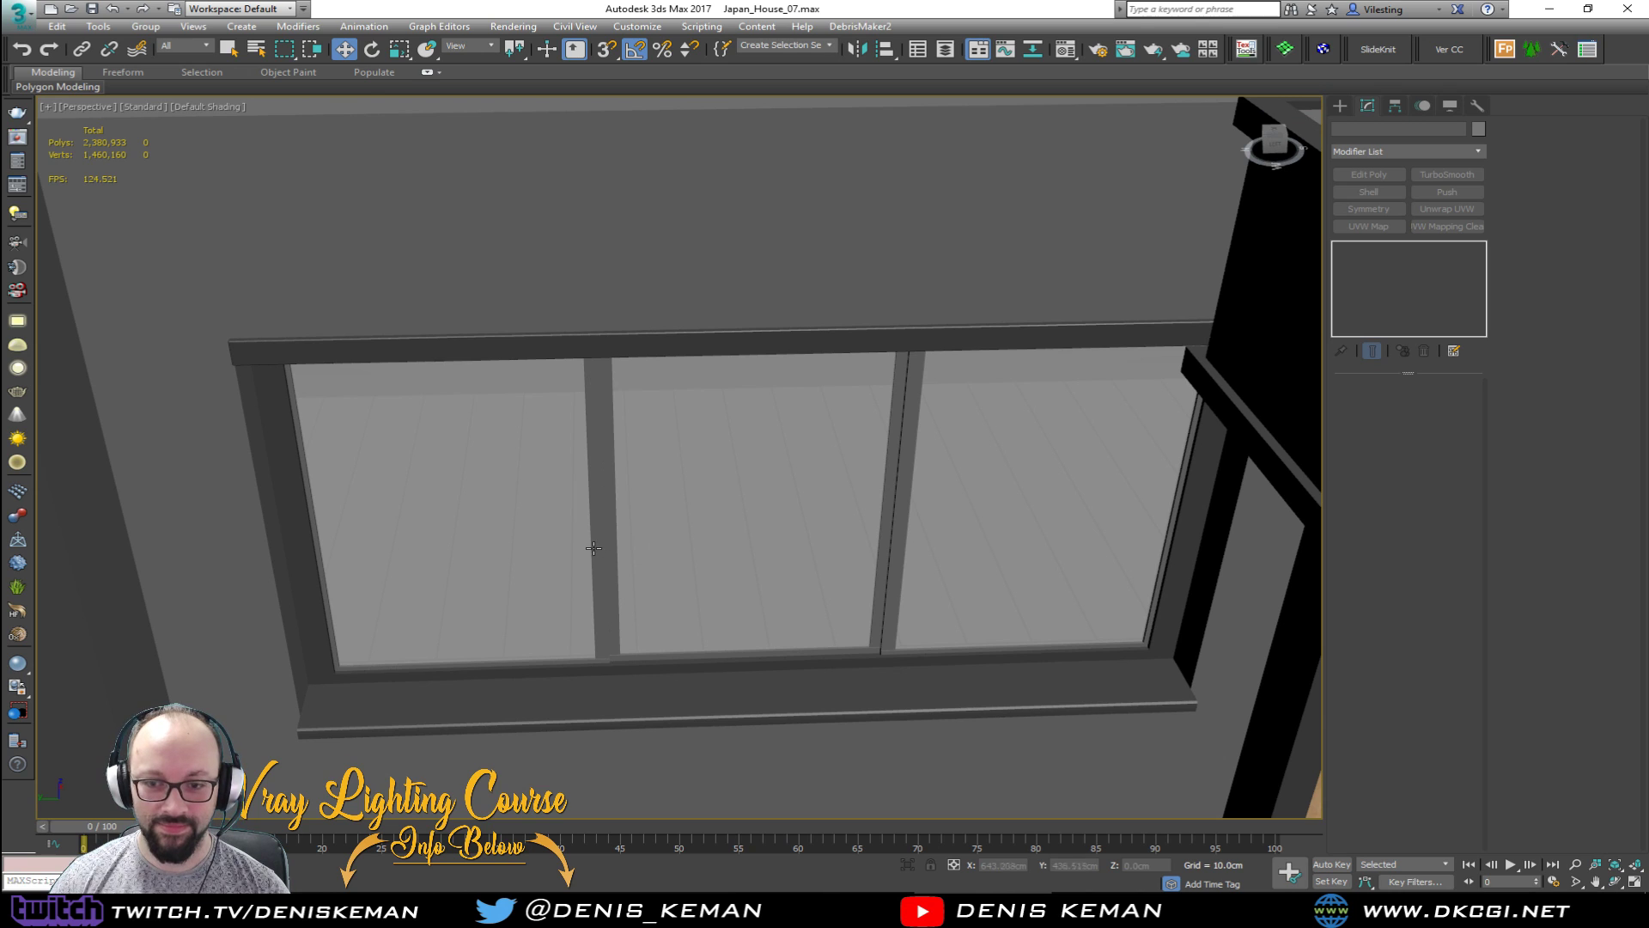
Step: Show edged faces again and isolate five window parts: the two sash objects, head trim, sill and surrounding frame
{"action": "key", "text": "F4"}
{"action": "left_click", "coordinate": [594, 493]}
{"action": "left_click", "coordinate": [610, 503], "text": "ctrl"}
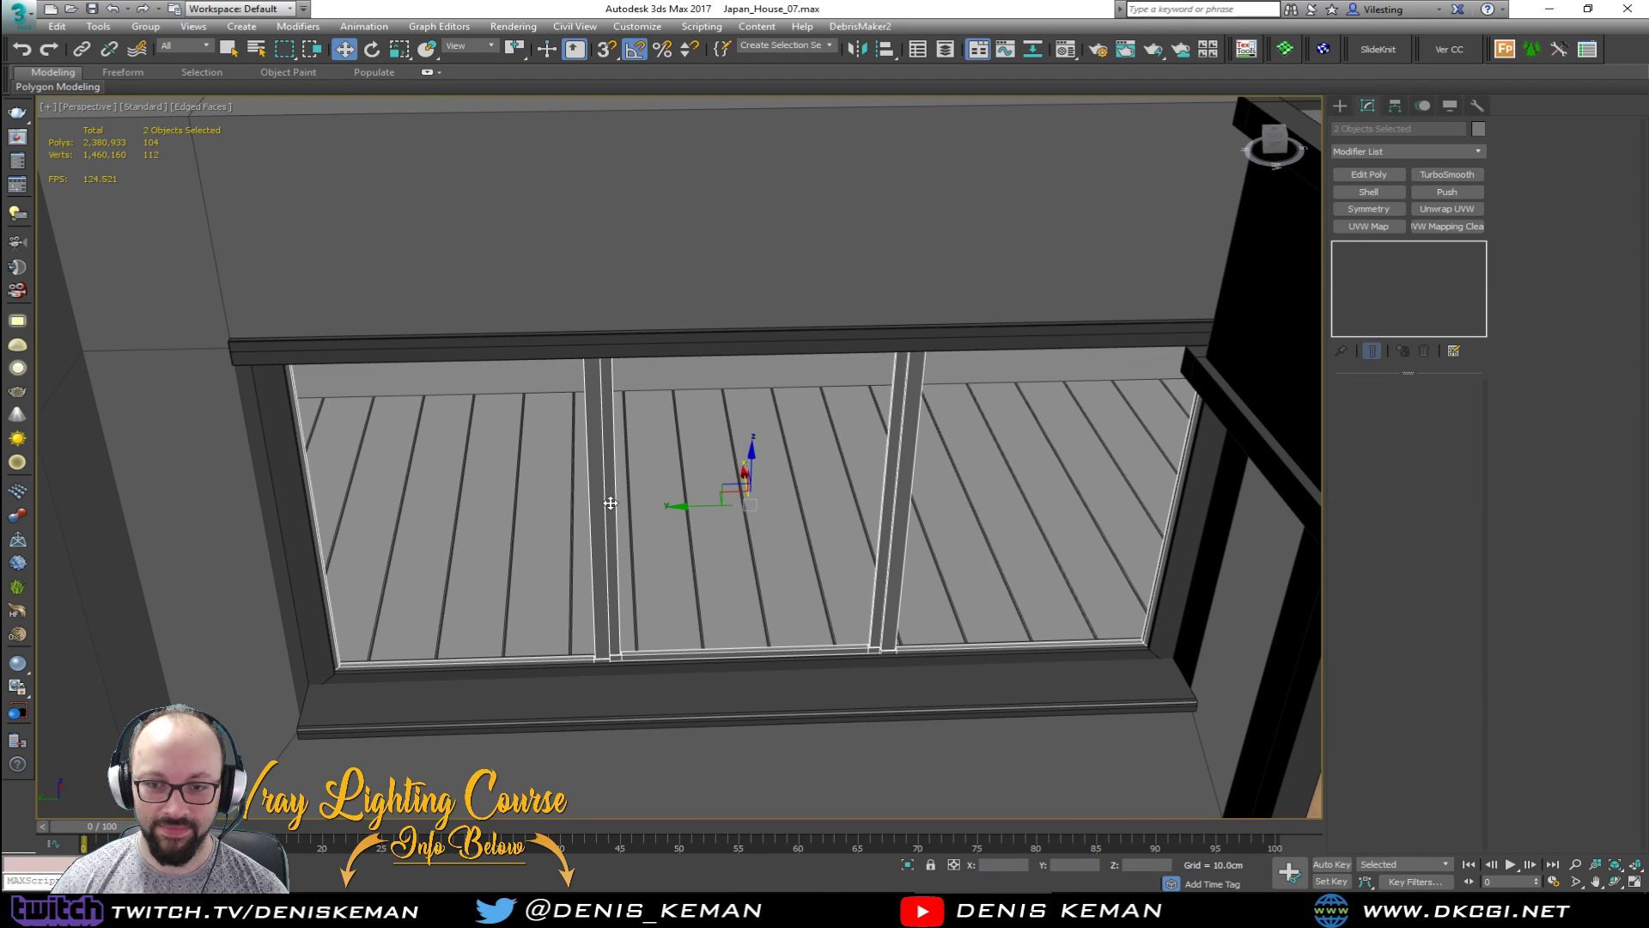
{"action": "middle_click_drag", "start_coordinate": [610, 498], "coordinate": [636, 375], "text": "alt"}
{"action": "left_click", "coordinate": [603, 328], "text": "ctrl"}
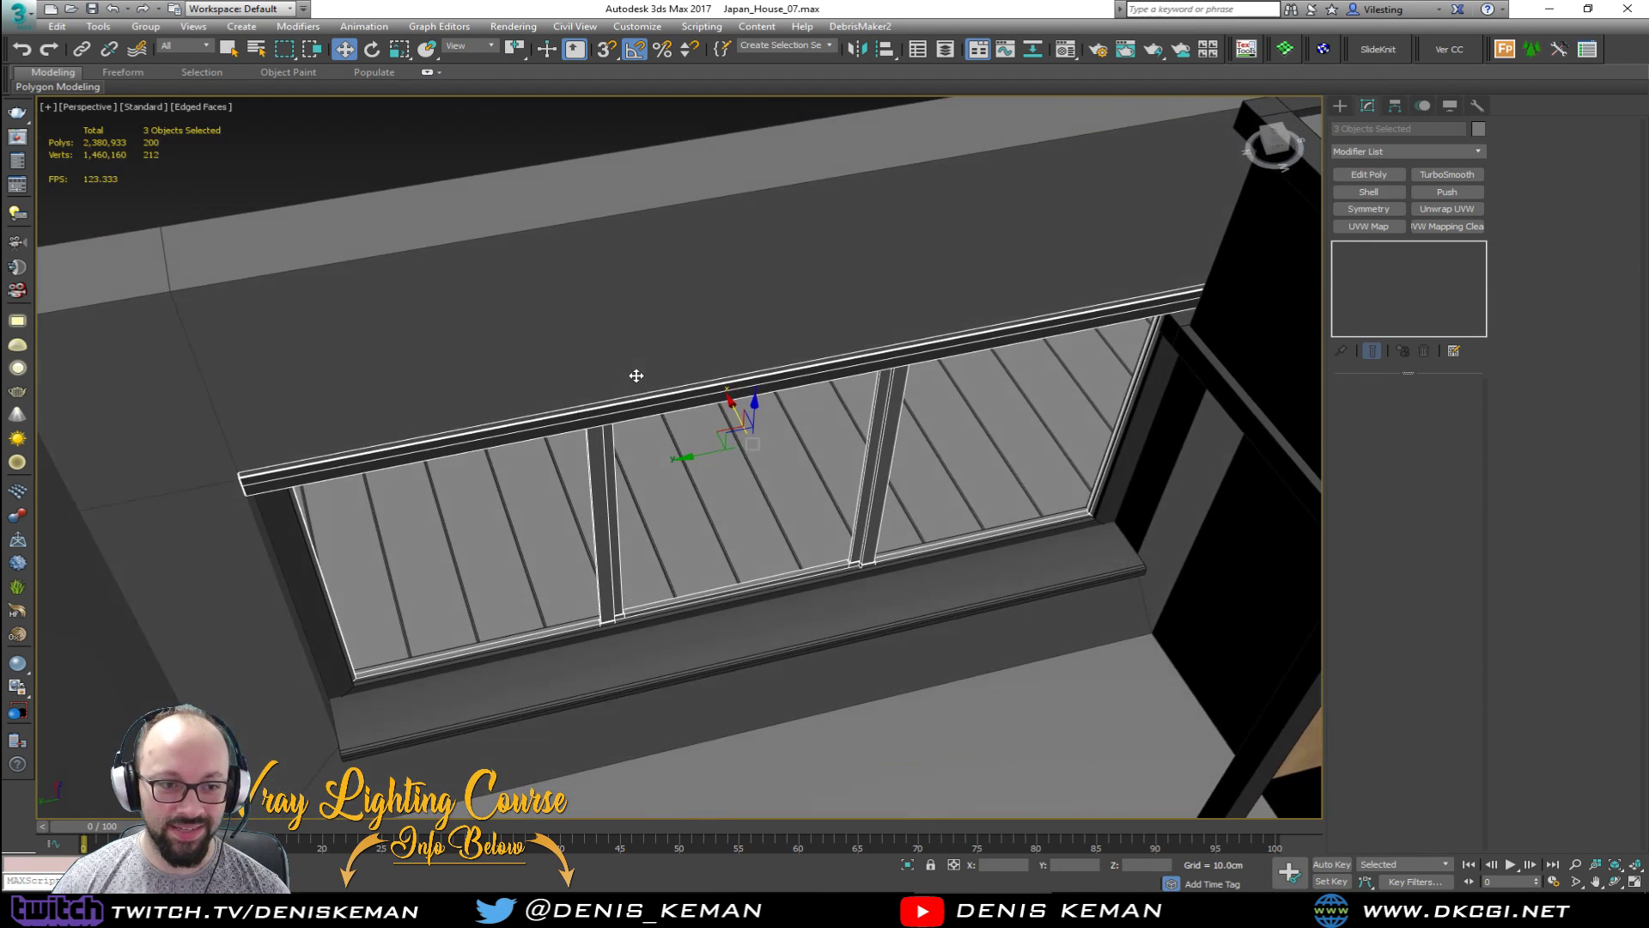
{"action": "left_click", "coordinate": [702, 636], "text": "ctrl"}
{"action": "left_click", "coordinate": [660, 620], "text": "ctrl"}
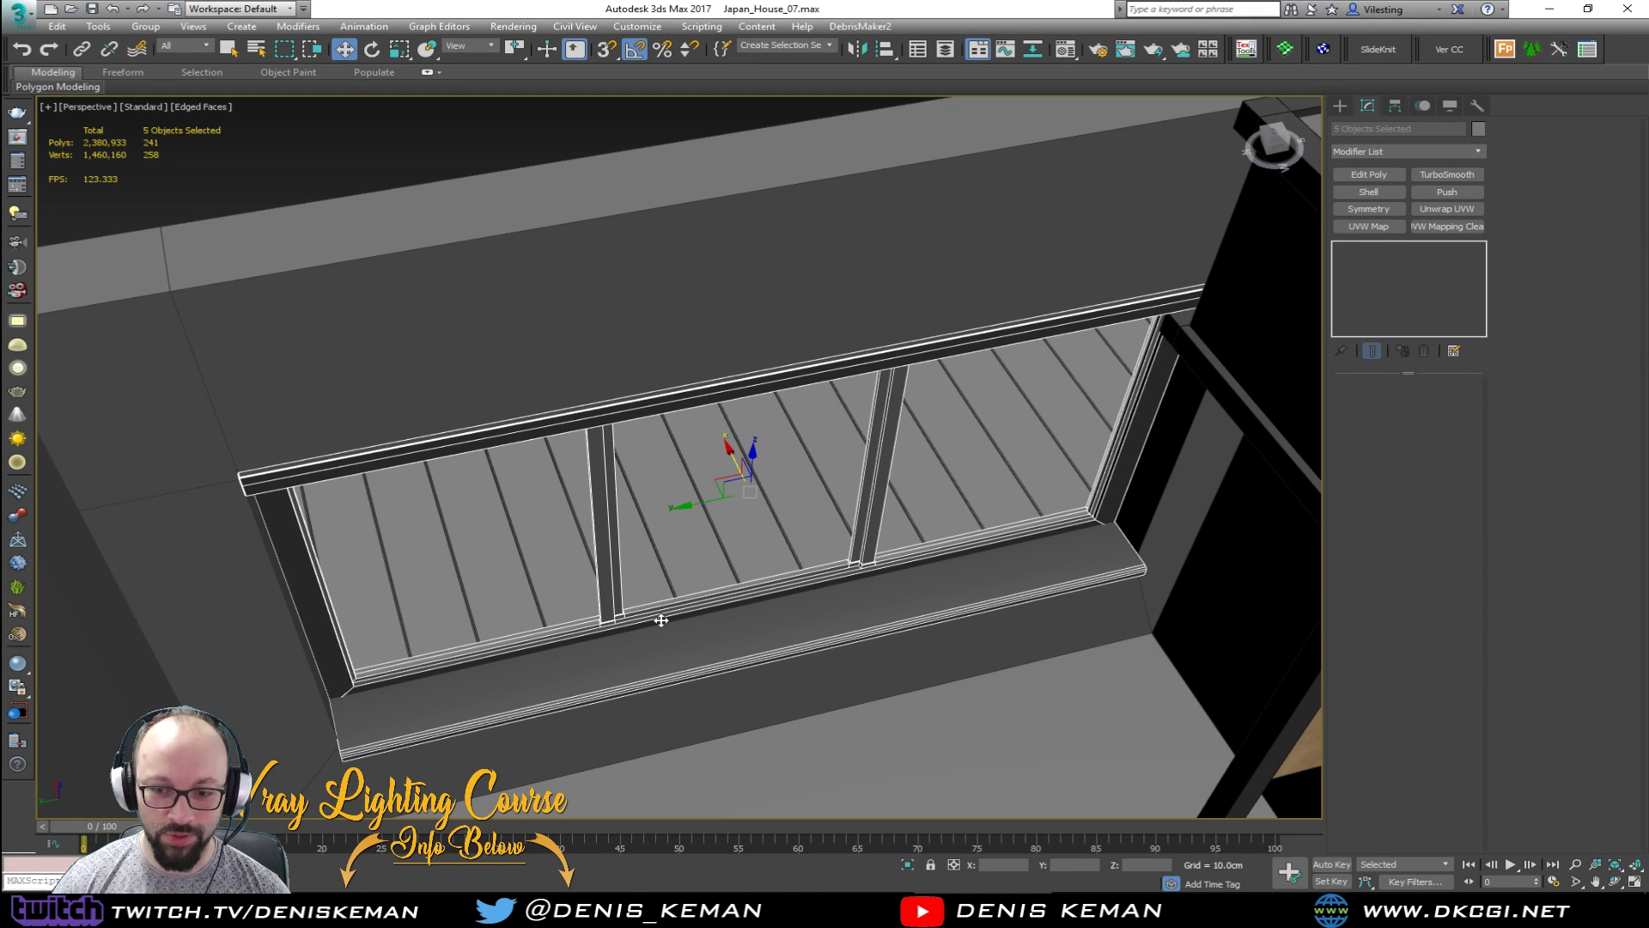
{"action": "key", "text": "alt+q"}
{"action": "left_click", "coordinate": [922, 637]}
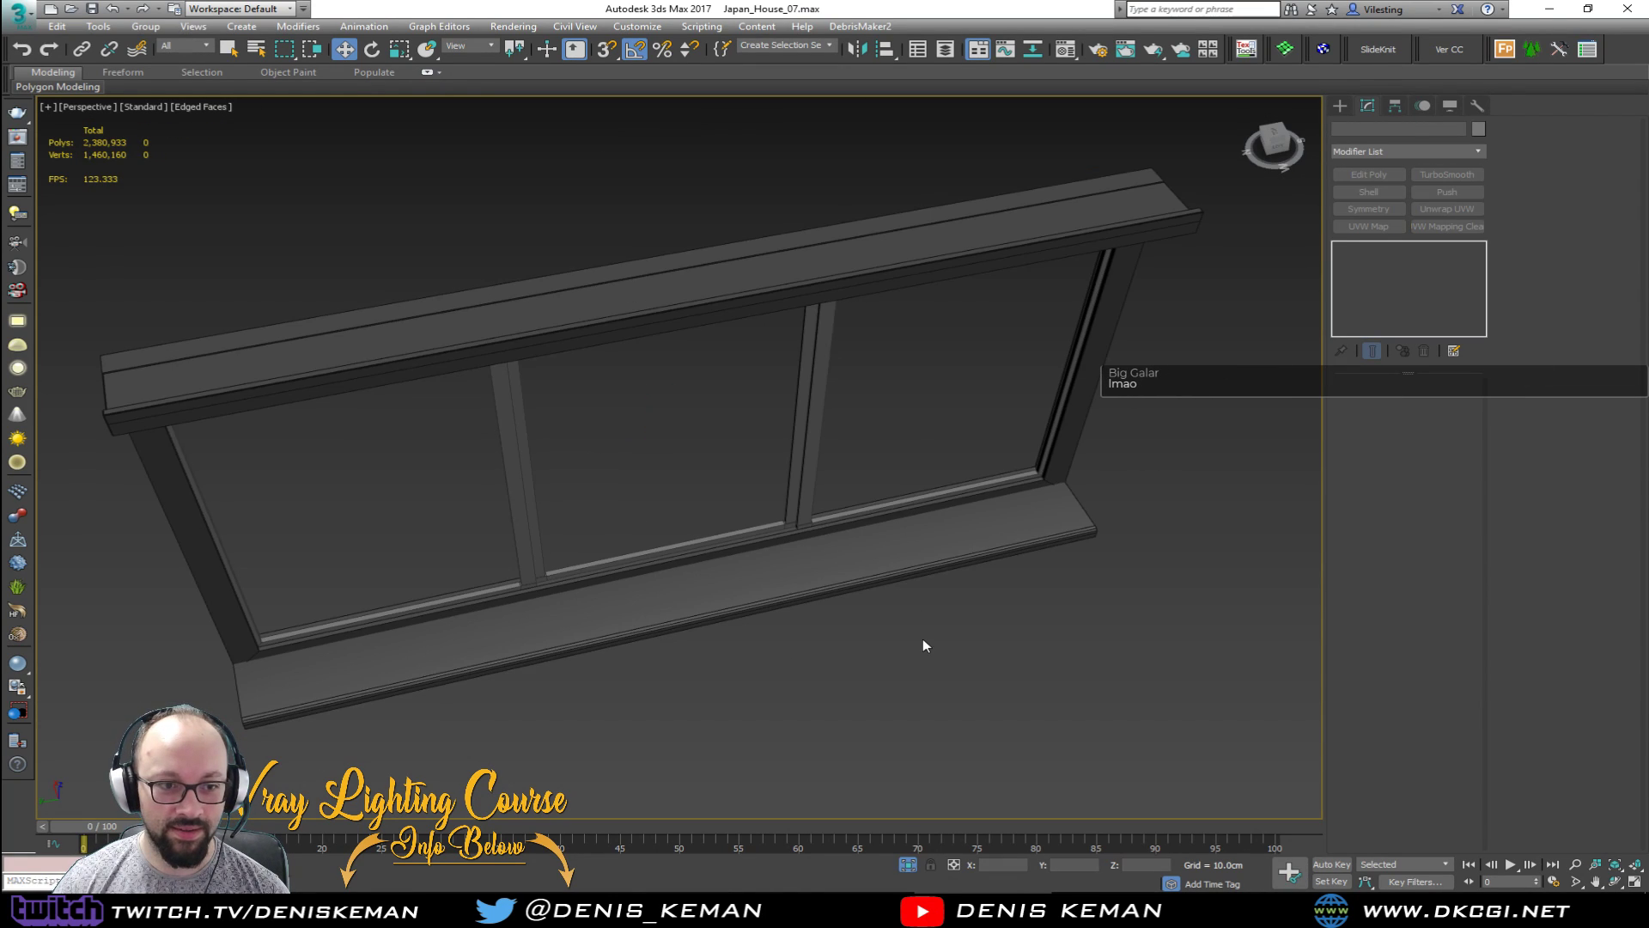
Step: Frame the isolated window in the Front, Top and Left views and maximize the Left view on its first pane
{"action": "key", "text": "alt+w"}
{"action": "left_click", "coordinate": [905, 291]}
{"action": "key", "text": "z"}
{"action": "left_click", "coordinate": [507, 318]}
{"action": "key", "text": "z"}
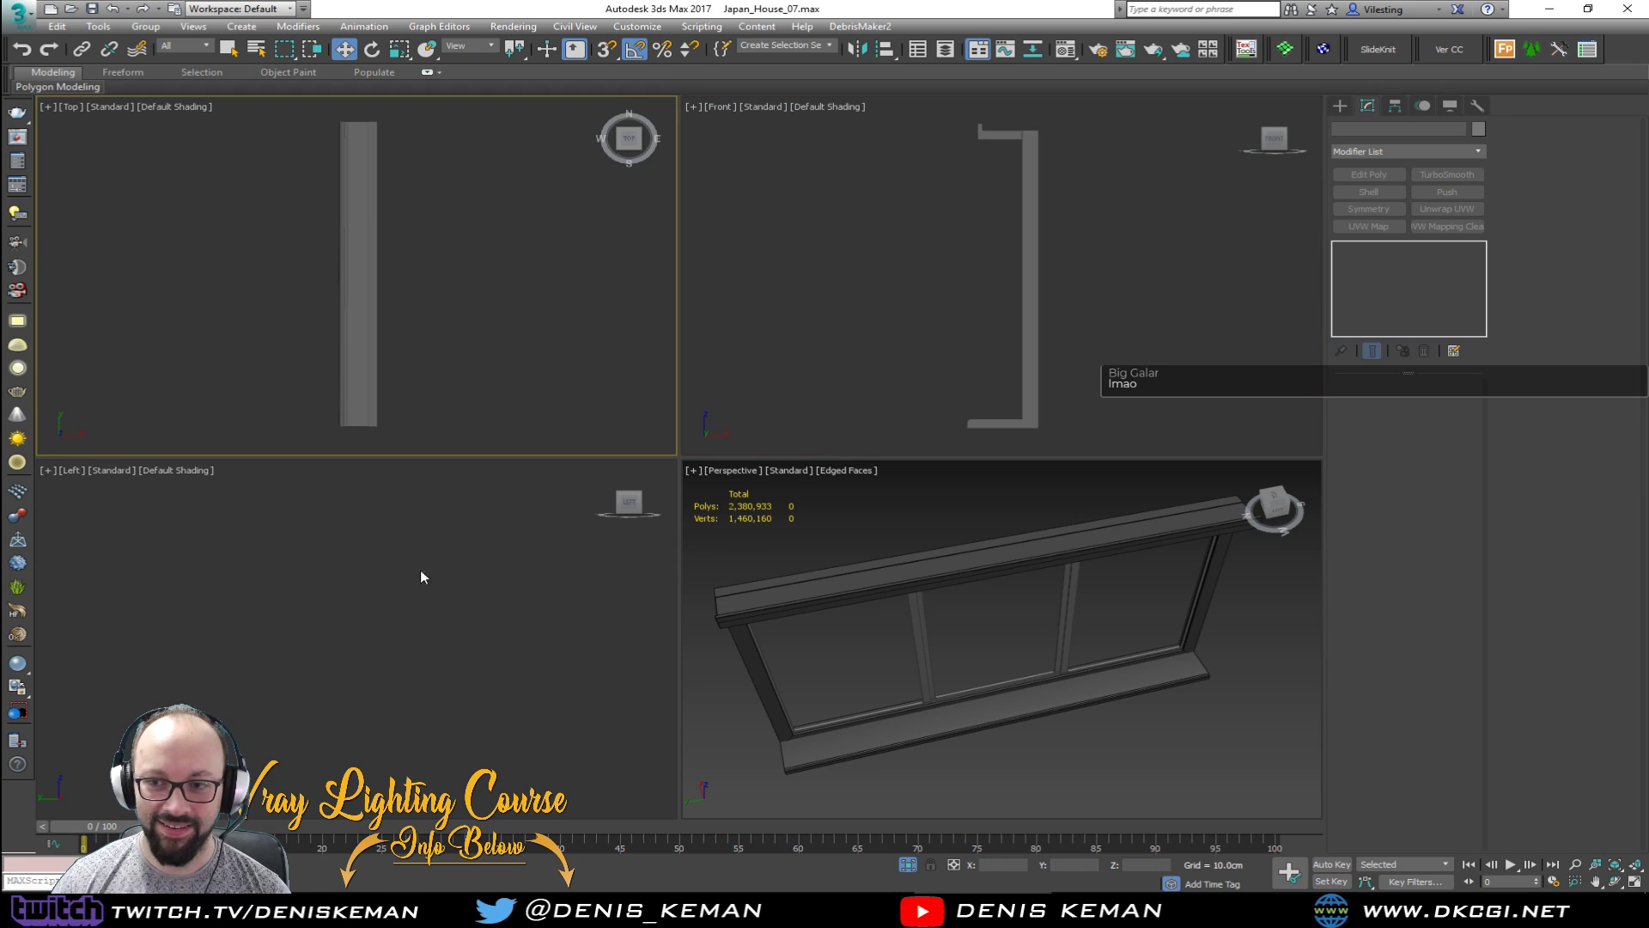
{"action": "left_click", "coordinate": [422, 602]}
{"action": "key", "text": "z"}
{"action": "key", "text": "alt+w"}
{"action": "middle_click_drag", "start_coordinate": [452, 430], "coordinate": [733, 395]}
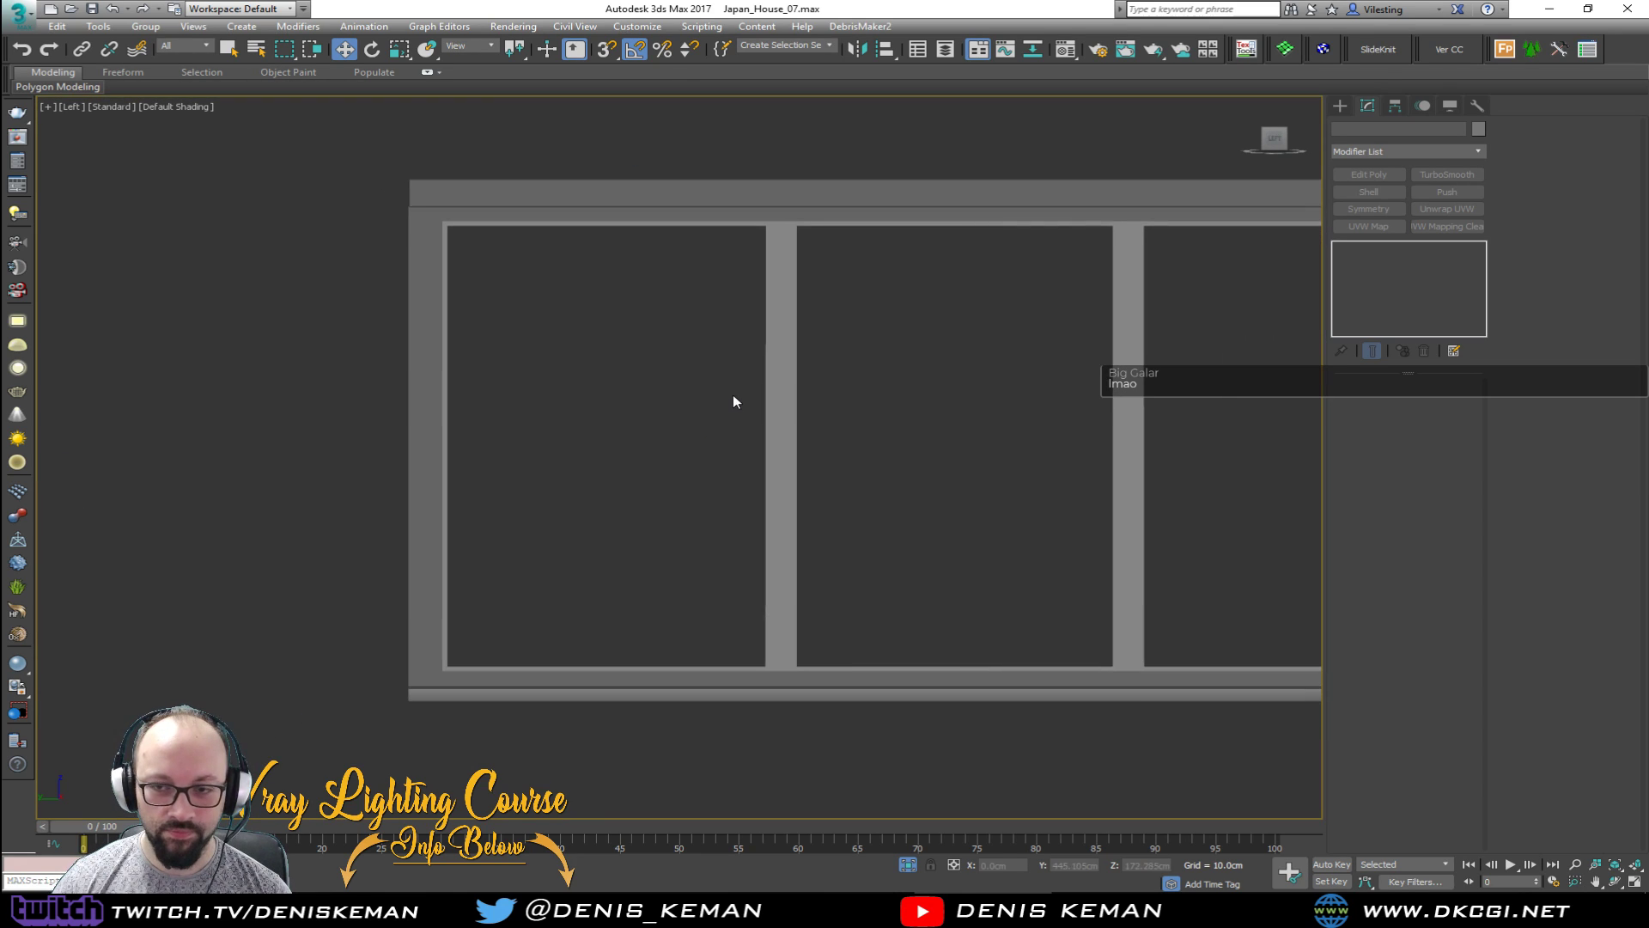
Step: Create a Box primitive with snapping toggled along the first pane's upper edge, about 93.6 cm wide and 12.9 cm high
{"action": "left_click", "coordinate": [1342, 106]}
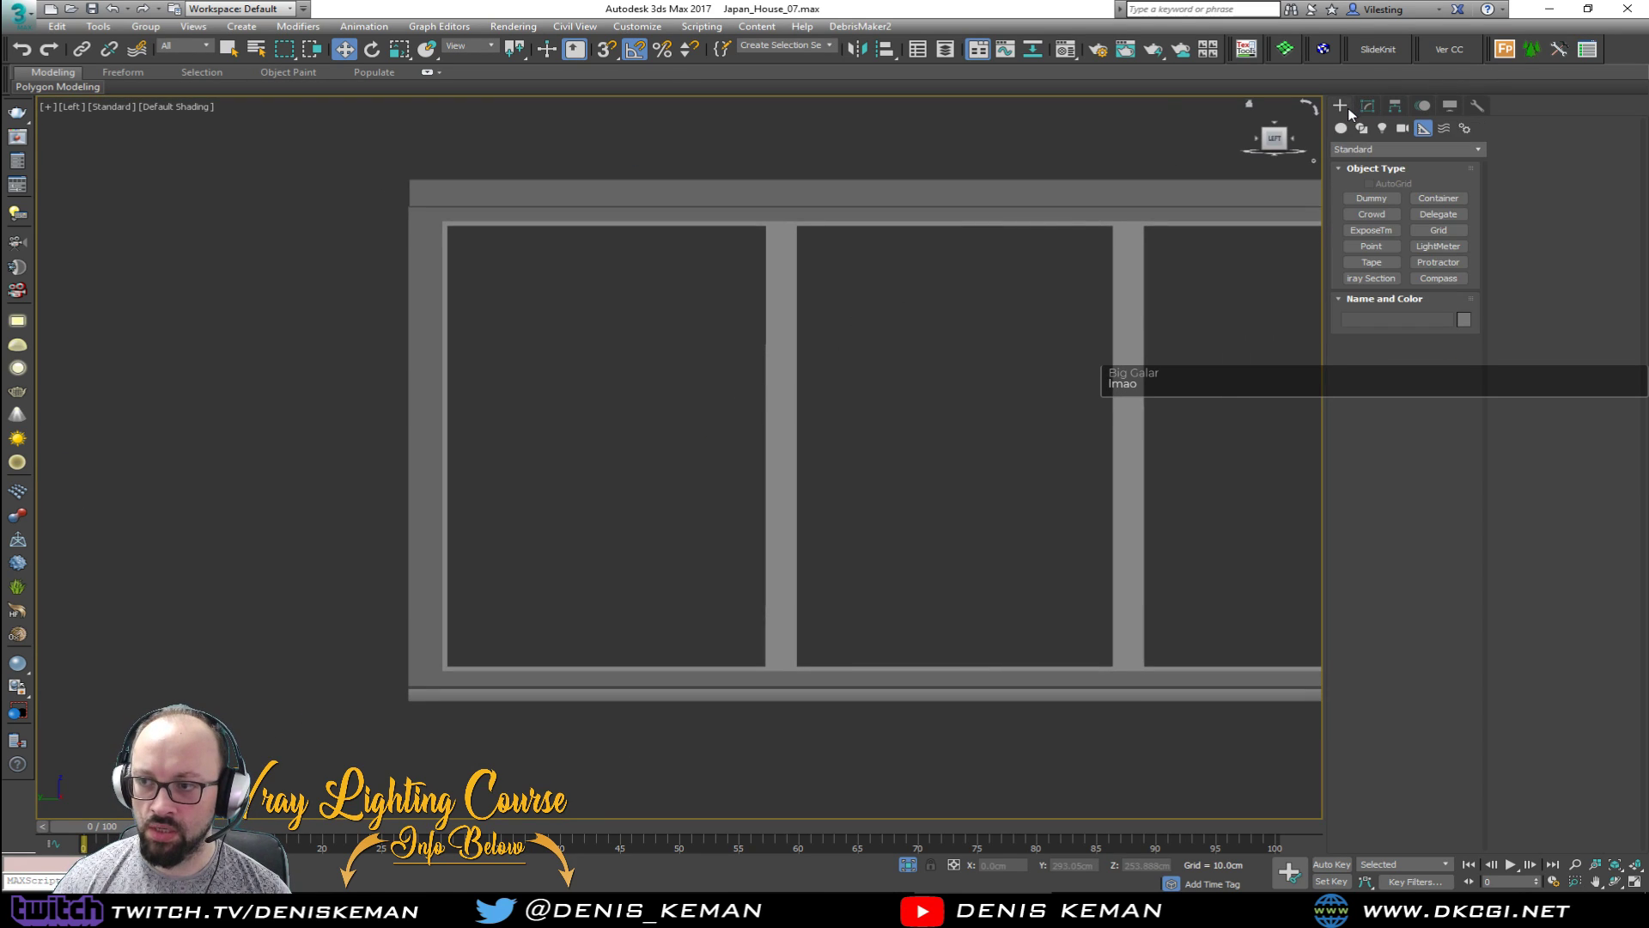
{"action": "left_click", "coordinate": [1341, 128]}
{"action": "left_click", "coordinate": [1371, 199]}
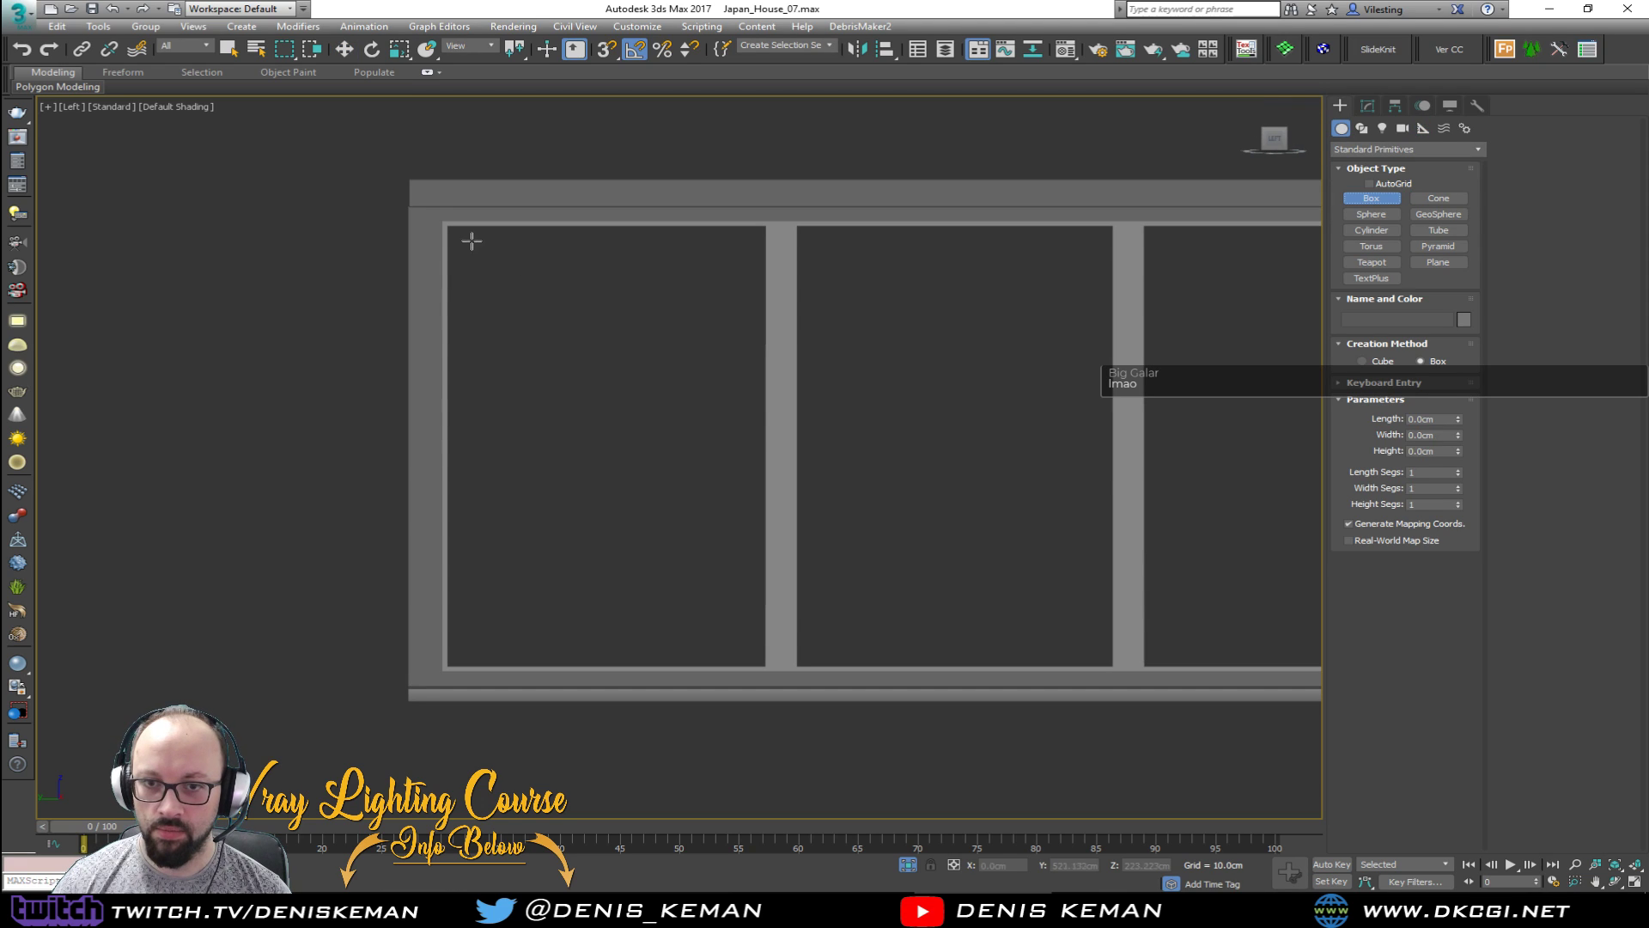
{"action": "key", "text": "s"}
{"action": "left_click_drag", "start_coordinate": [469, 237], "coordinate": [764, 247]}
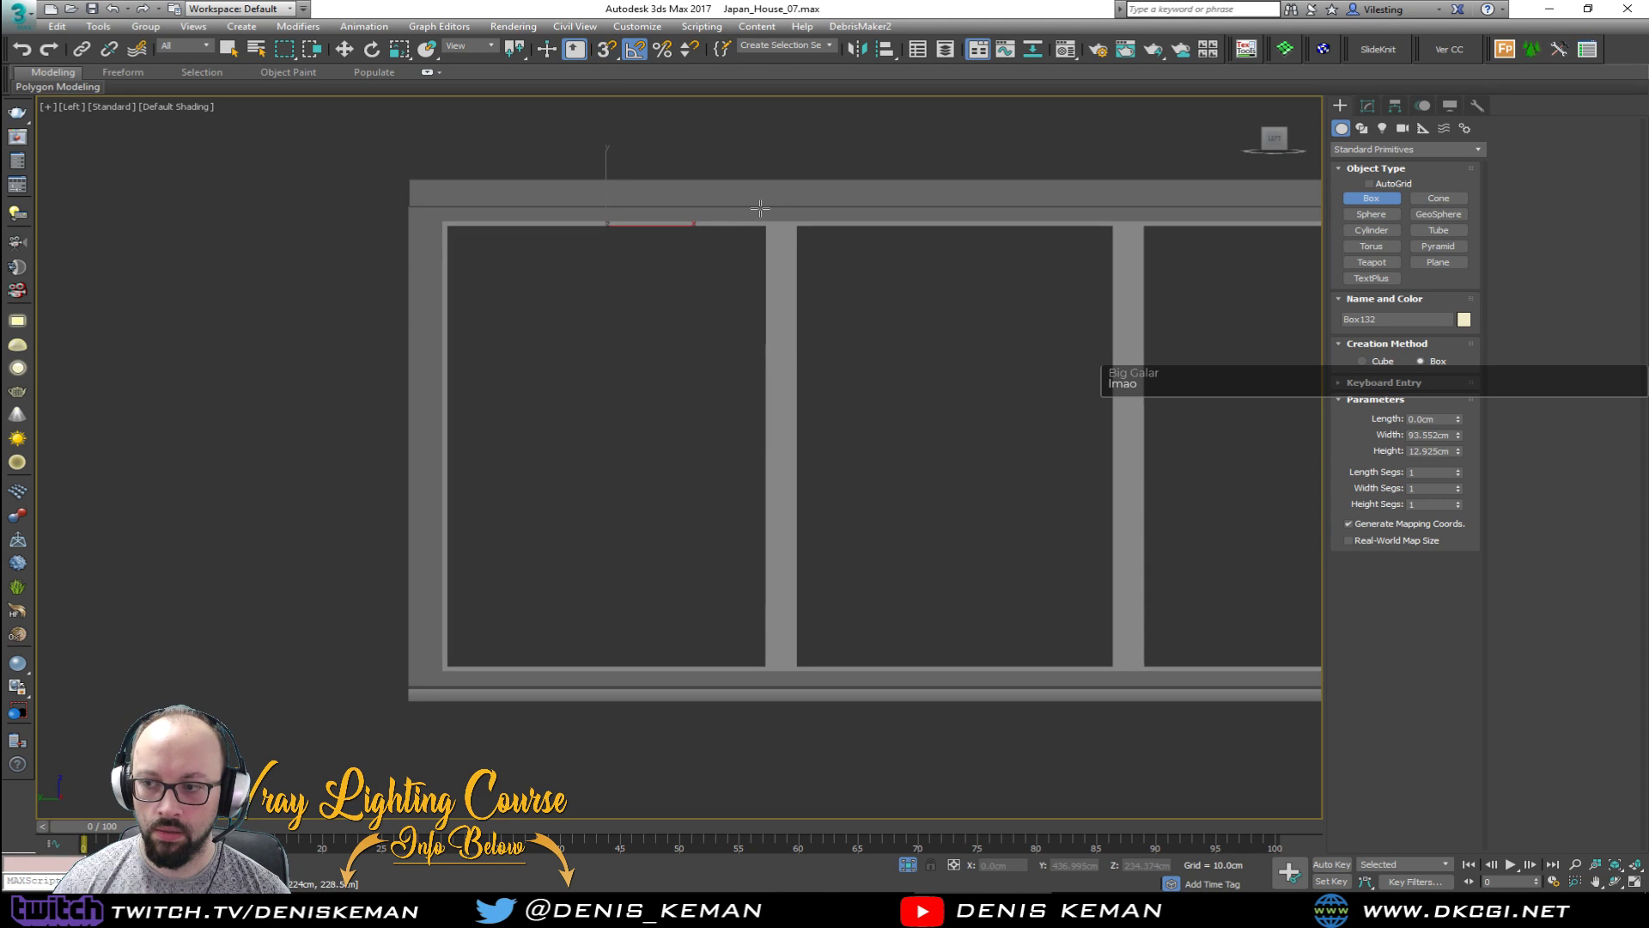
Step: Set the box's length to 5 cm, width to 90 cm and height to 5 cm, and end box creation
{"action": "left_click", "coordinate": [1440, 418]}
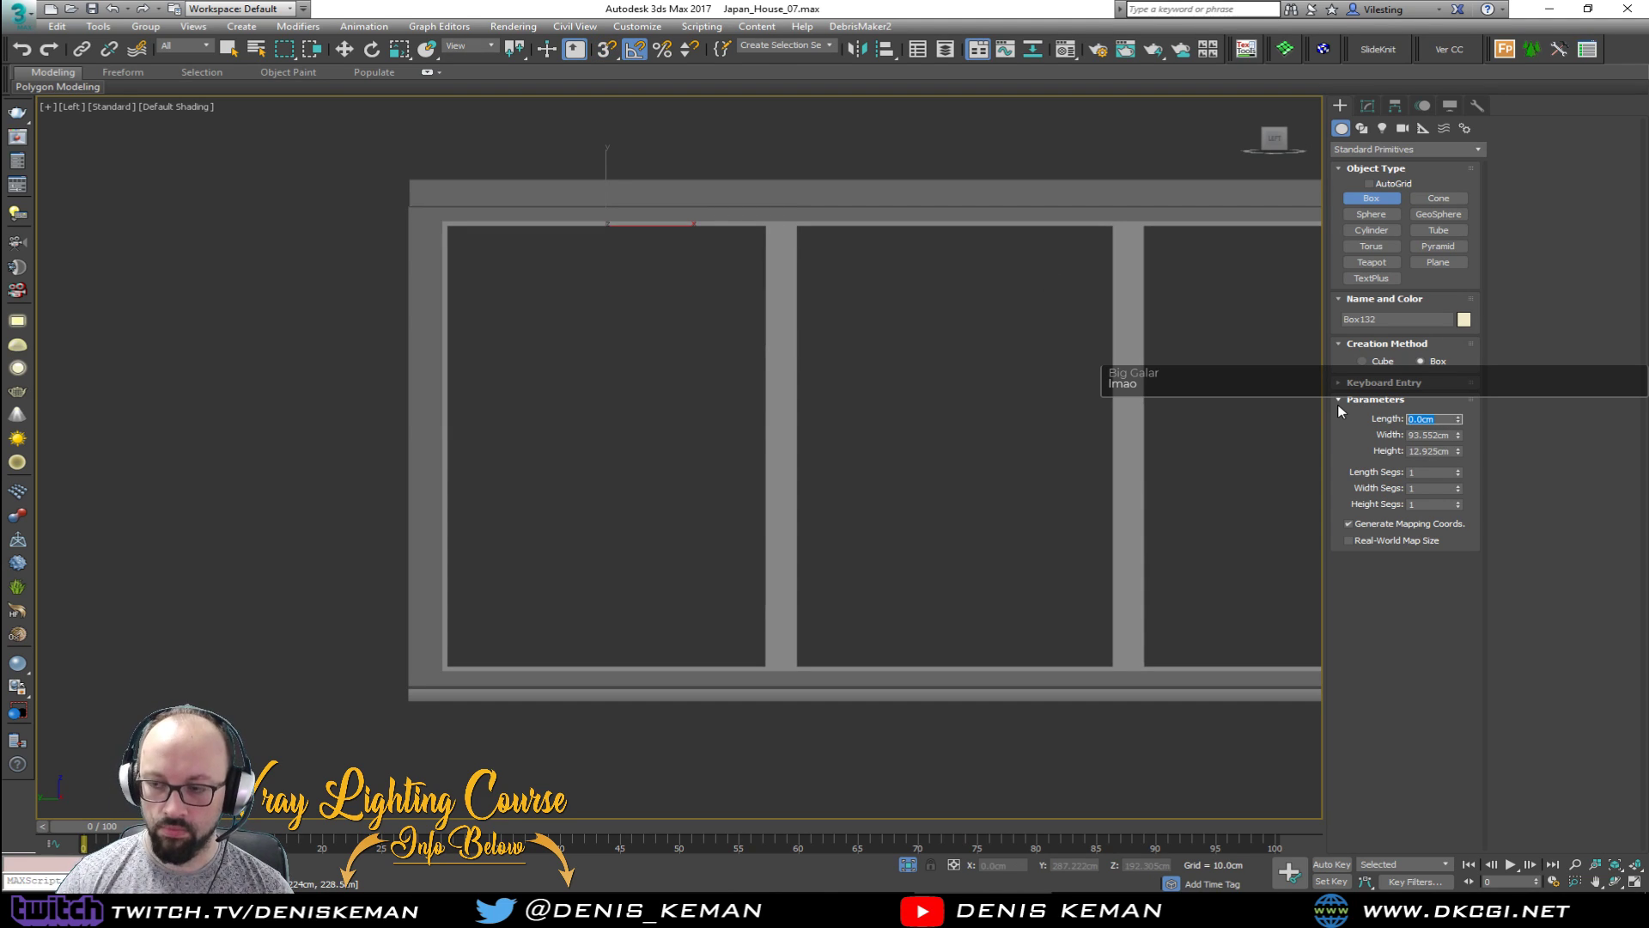
{"action": "type", "text": "5"}
{"action": "key", "text": "Tab"}
{"action": "type", "text": "90"}
{"action": "key", "text": "Tab"}
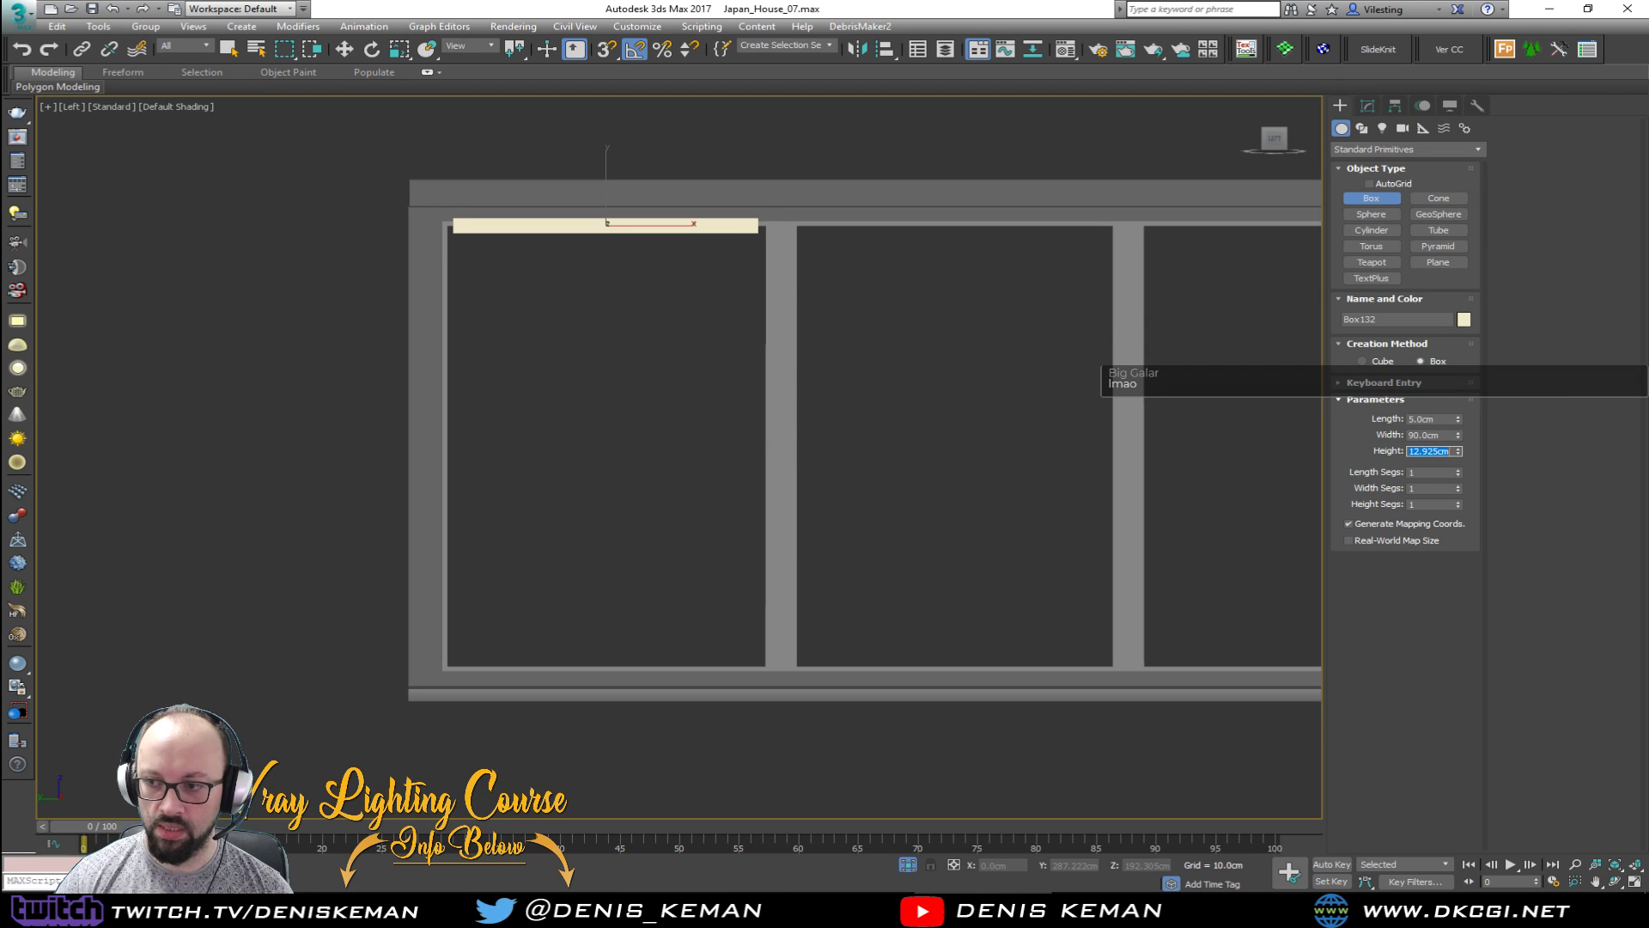
{"action": "right_click", "coordinate": [792, 321]}
Step: Frame the box in a maximized Perspective view and move it down about 54 cm along Z, clear of the head trim
{"action": "key", "text": "alt+w"}
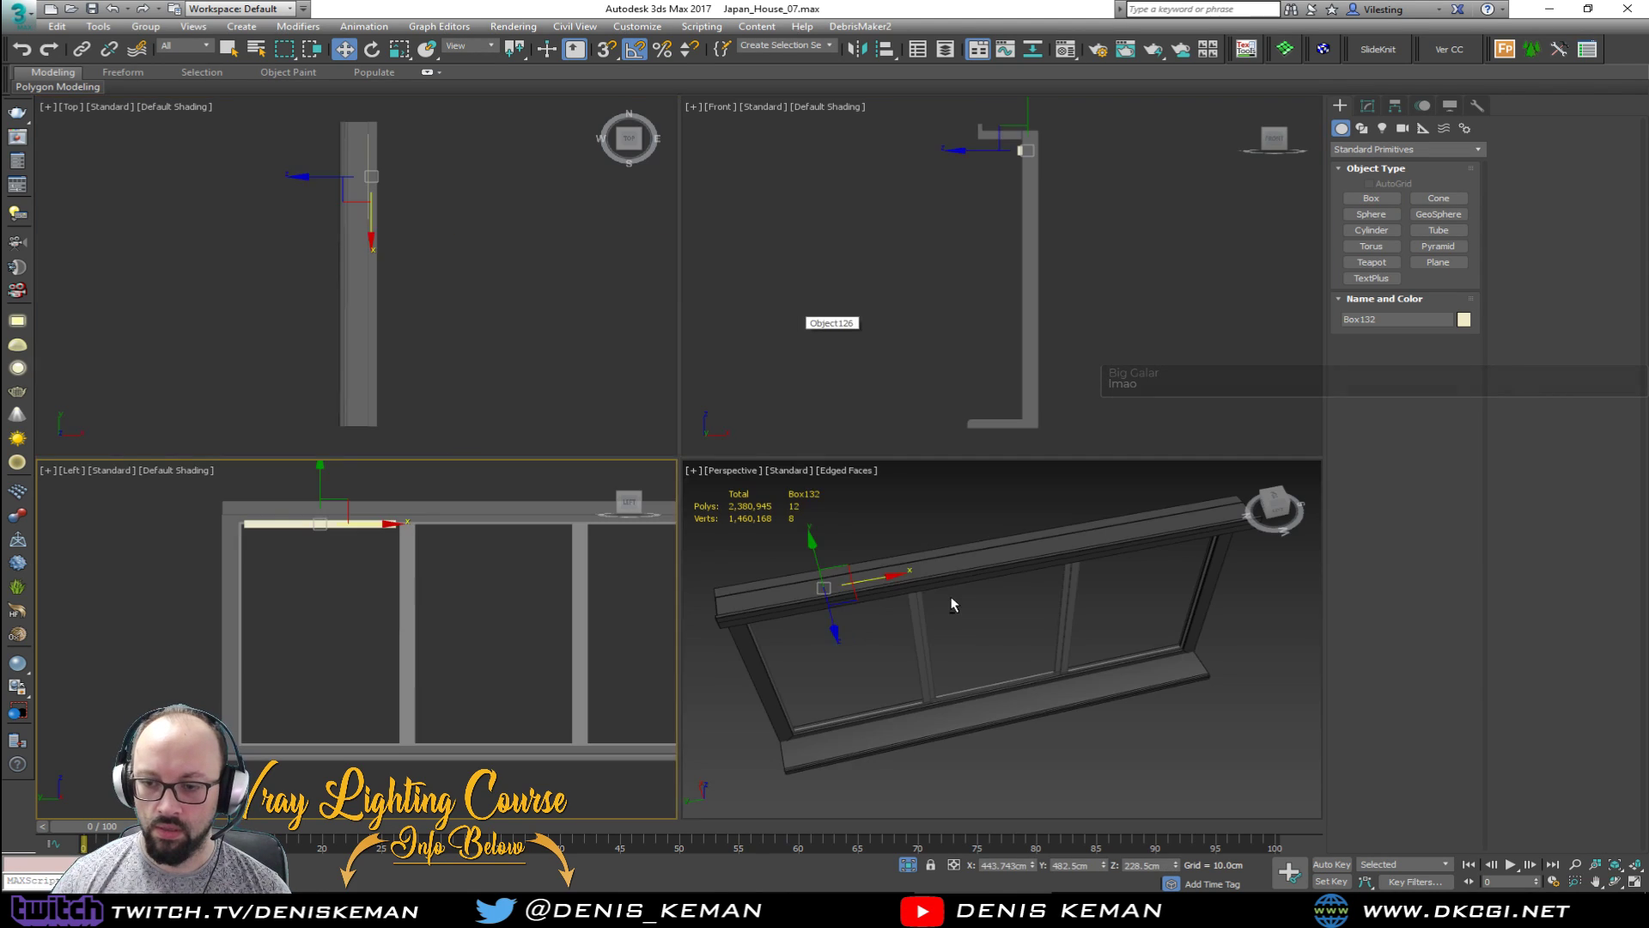
{"action": "right_click", "coordinate": [951, 596]}
{"action": "key", "text": "z"}
{"action": "key", "text": "alt+w"}
{"action": "middle_click_drag", "start_coordinate": [848, 528], "coordinate": [866, 352], "text": "alt"}
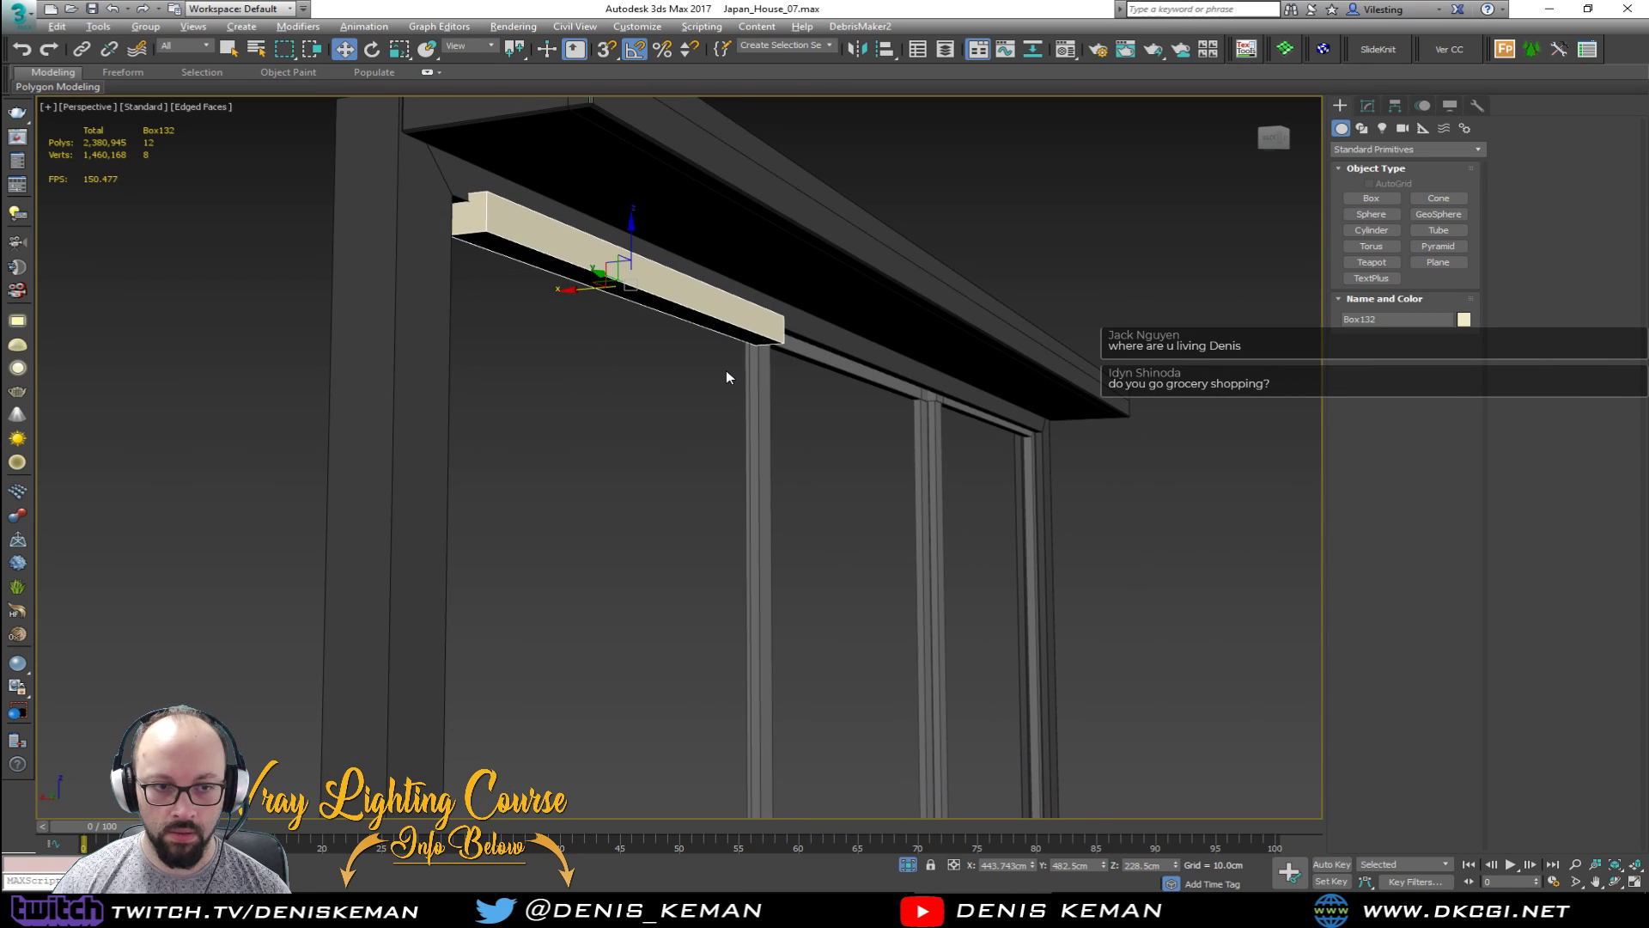
{"action": "middle_click_drag", "start_coordinate": [726, 372], "coordinate": [720, 377], "text": "alt"}
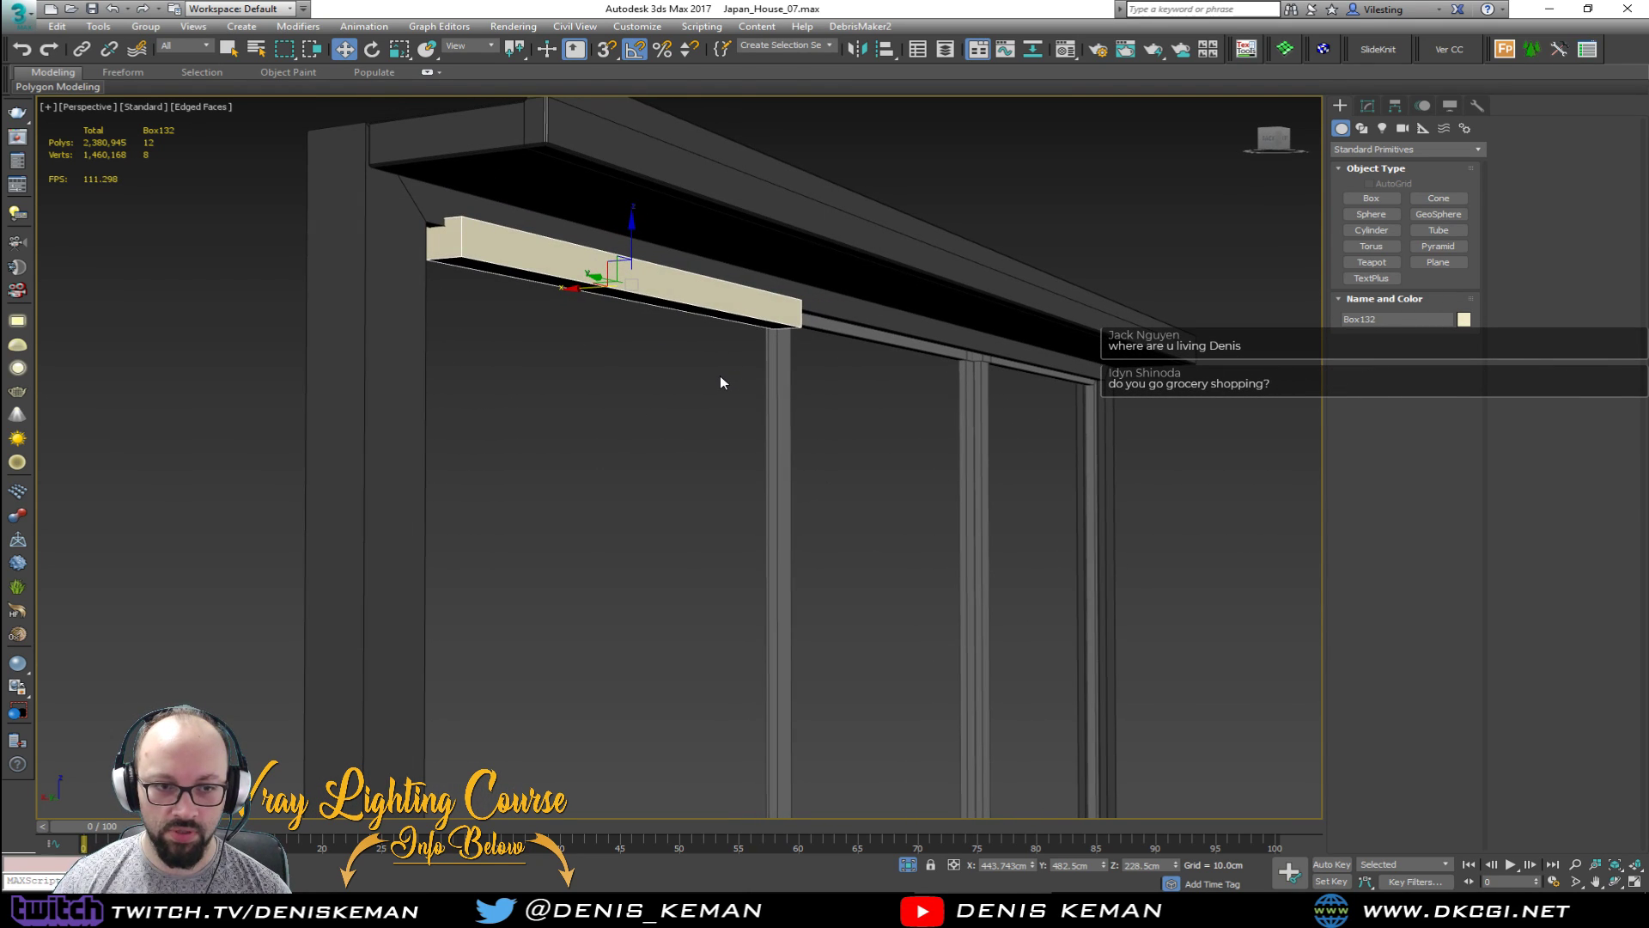
{"action": "left_click_drag", "start_coordinate": [647, 332], "coordinate": [640, 569]}
{"action": "middle_click_drag", "start_coordinate": [667, 545], "coordinate": [667, 462], "text": "alt"}
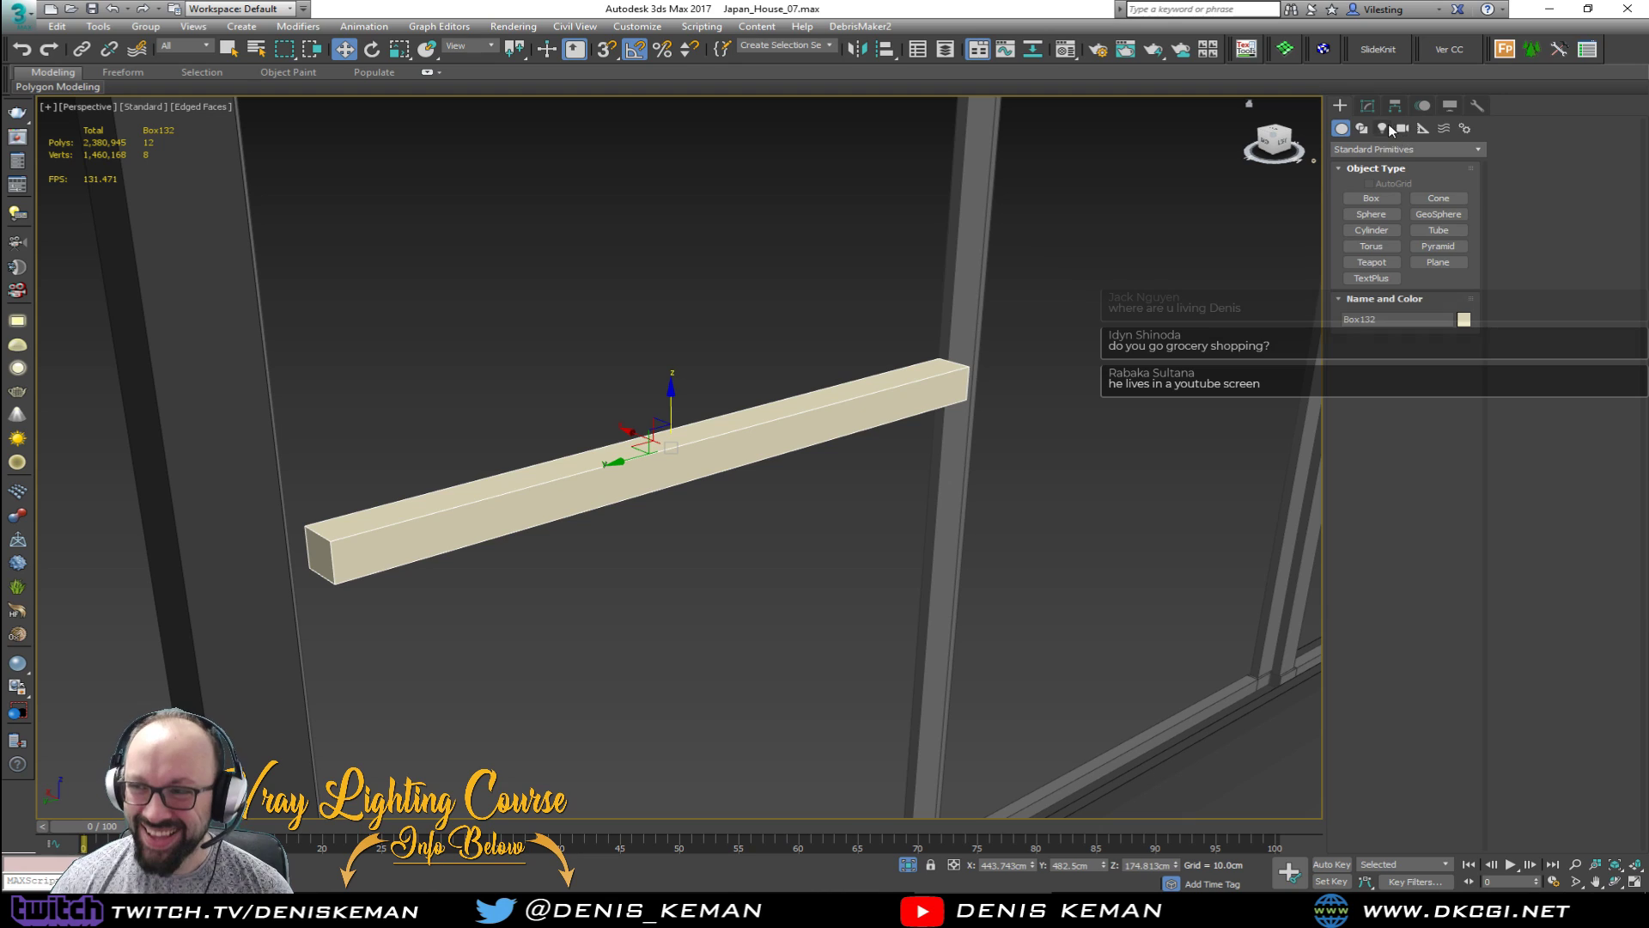
Step: Add a Chamfer modifier to the box with an amount of 0.5 cm
{"action": "left_click", "coordinate": [1369, 109]}
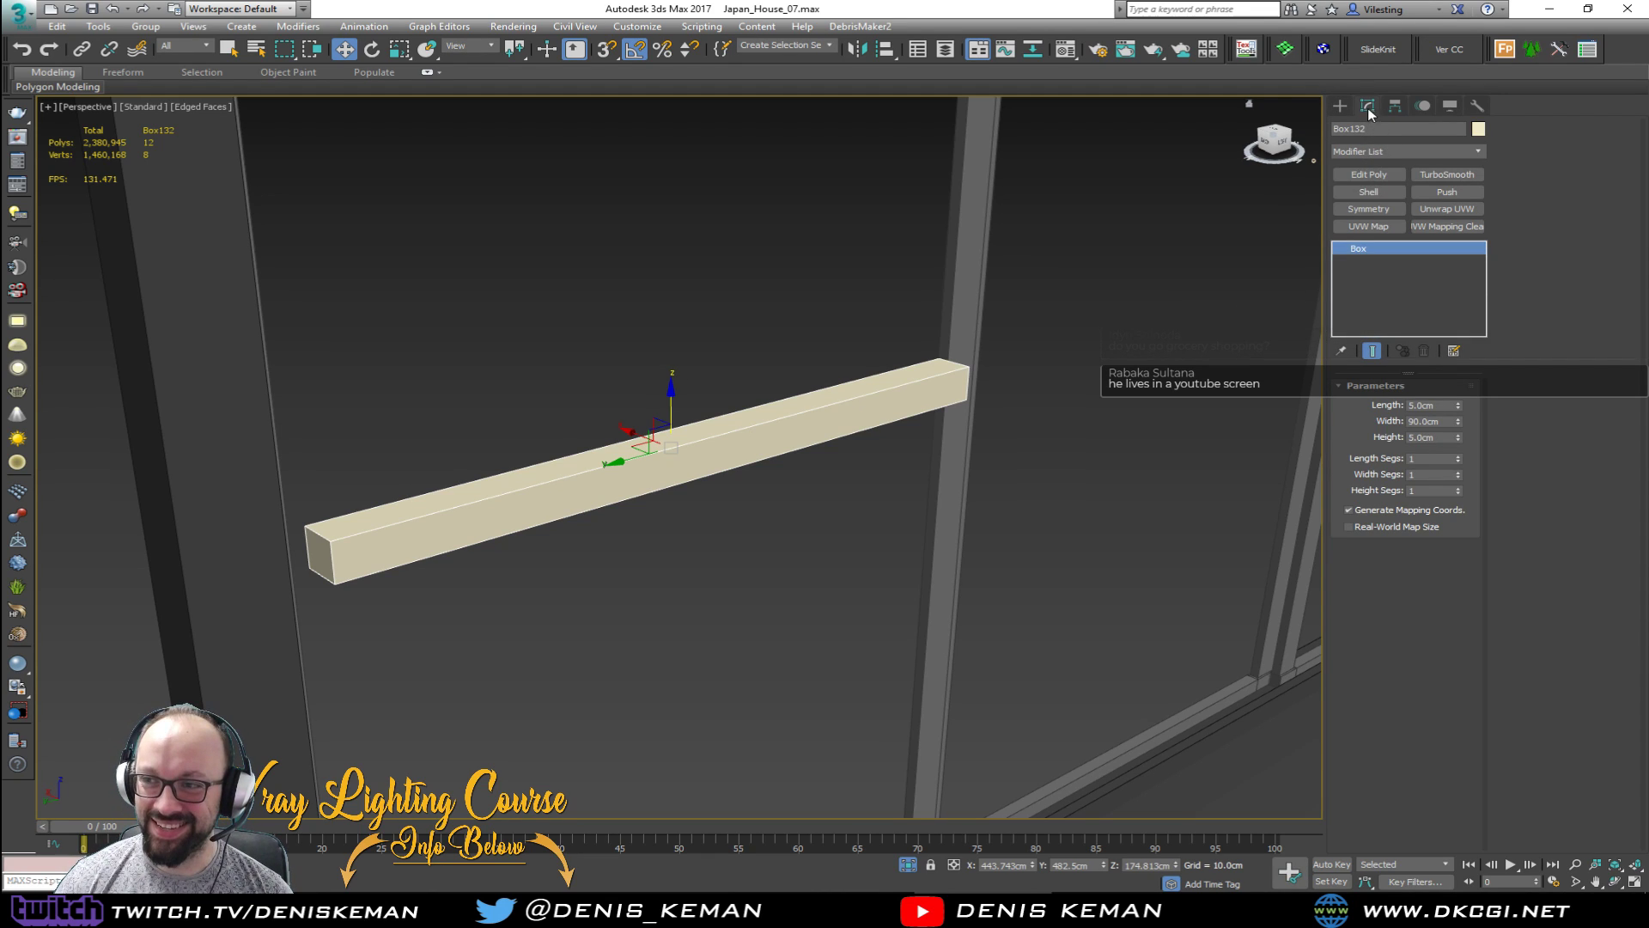
{"action": "left_click", "coordinate": [1397, 151]}
{"action": "key", "text": "c"}
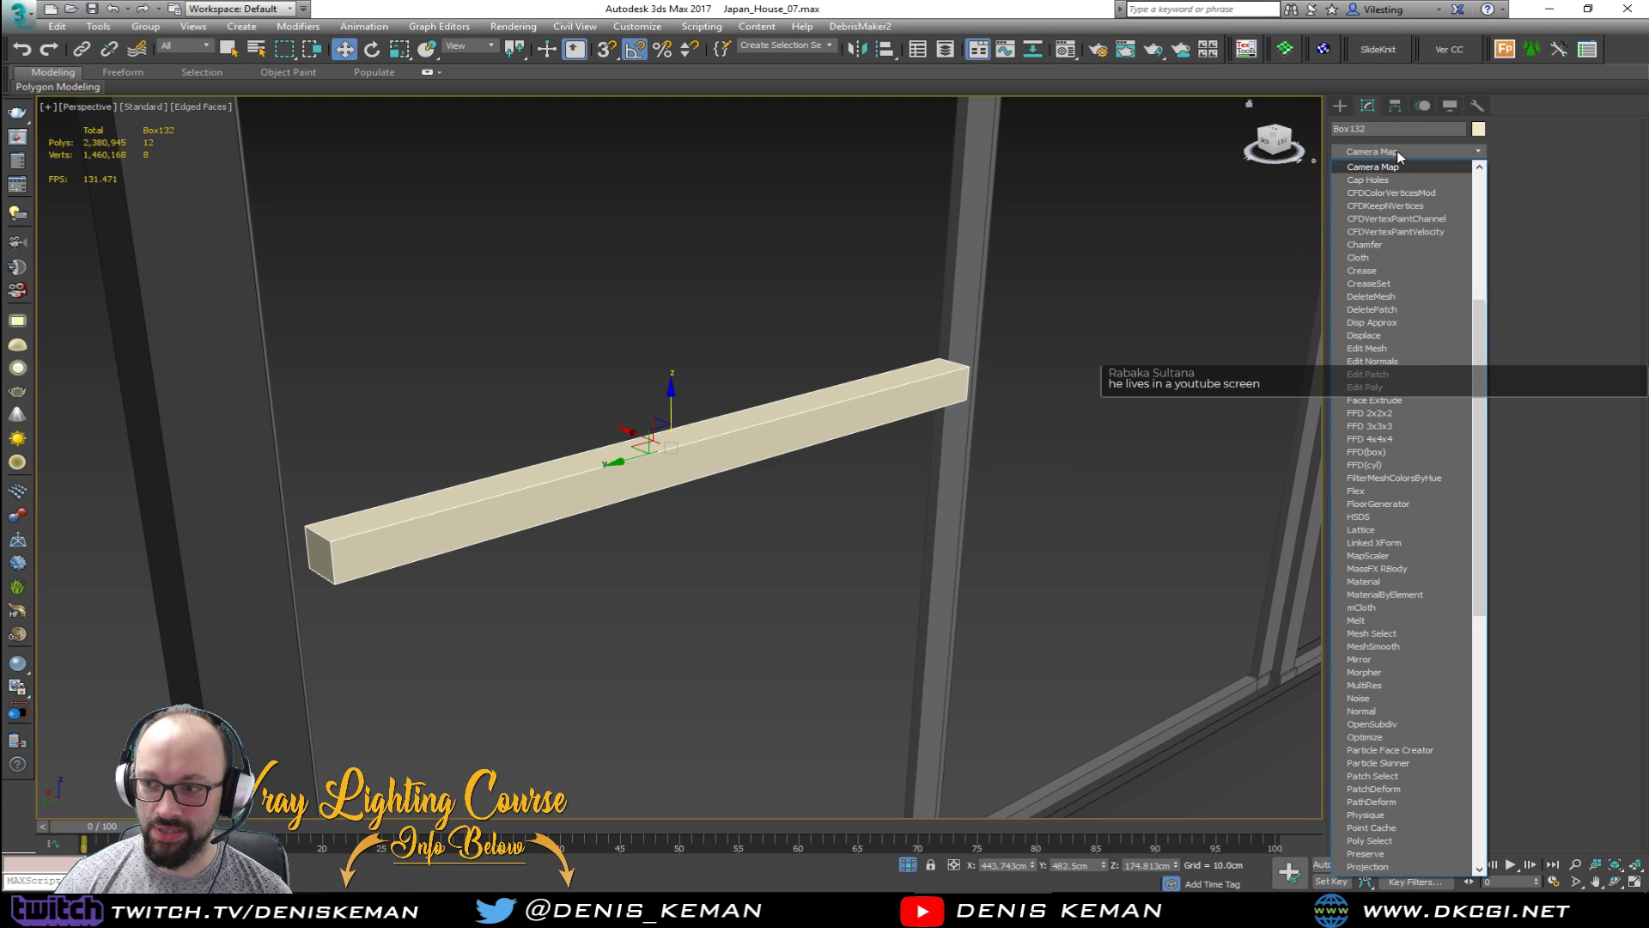
{"action": "left_click", "coordinate": [1383, 245]}
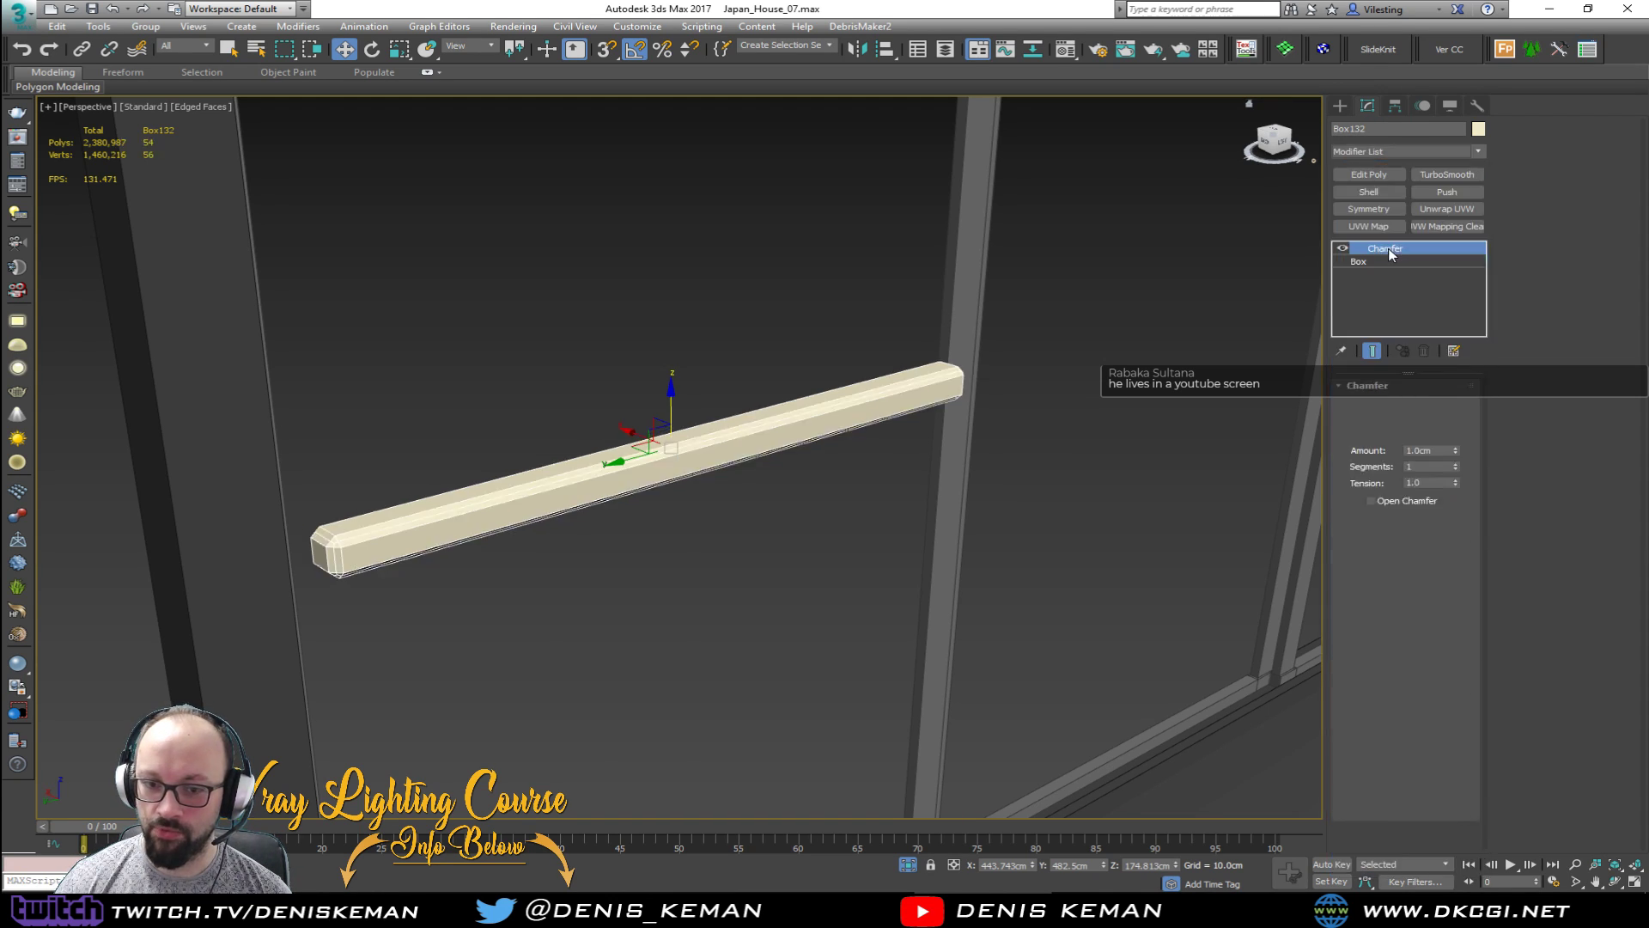
{"action": "left_click", "coordinate": [1426, 450]}
{"action": "type", "text": "0."}
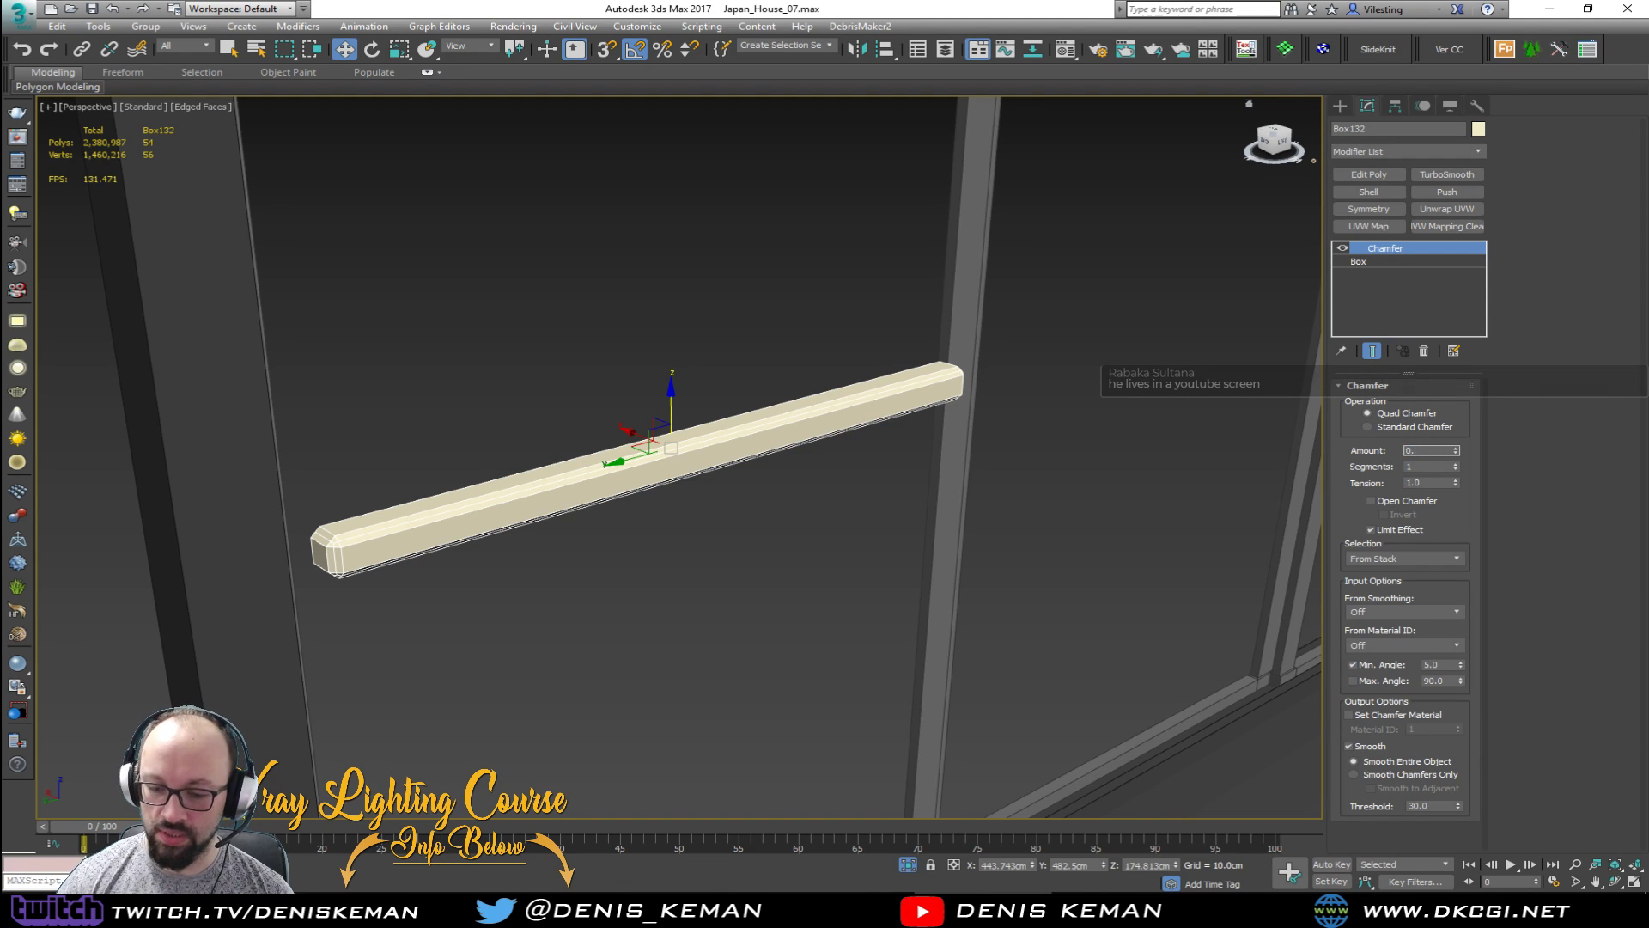
{"action": "type", "text": "5"}
{"action": "key", "text": "Return"}
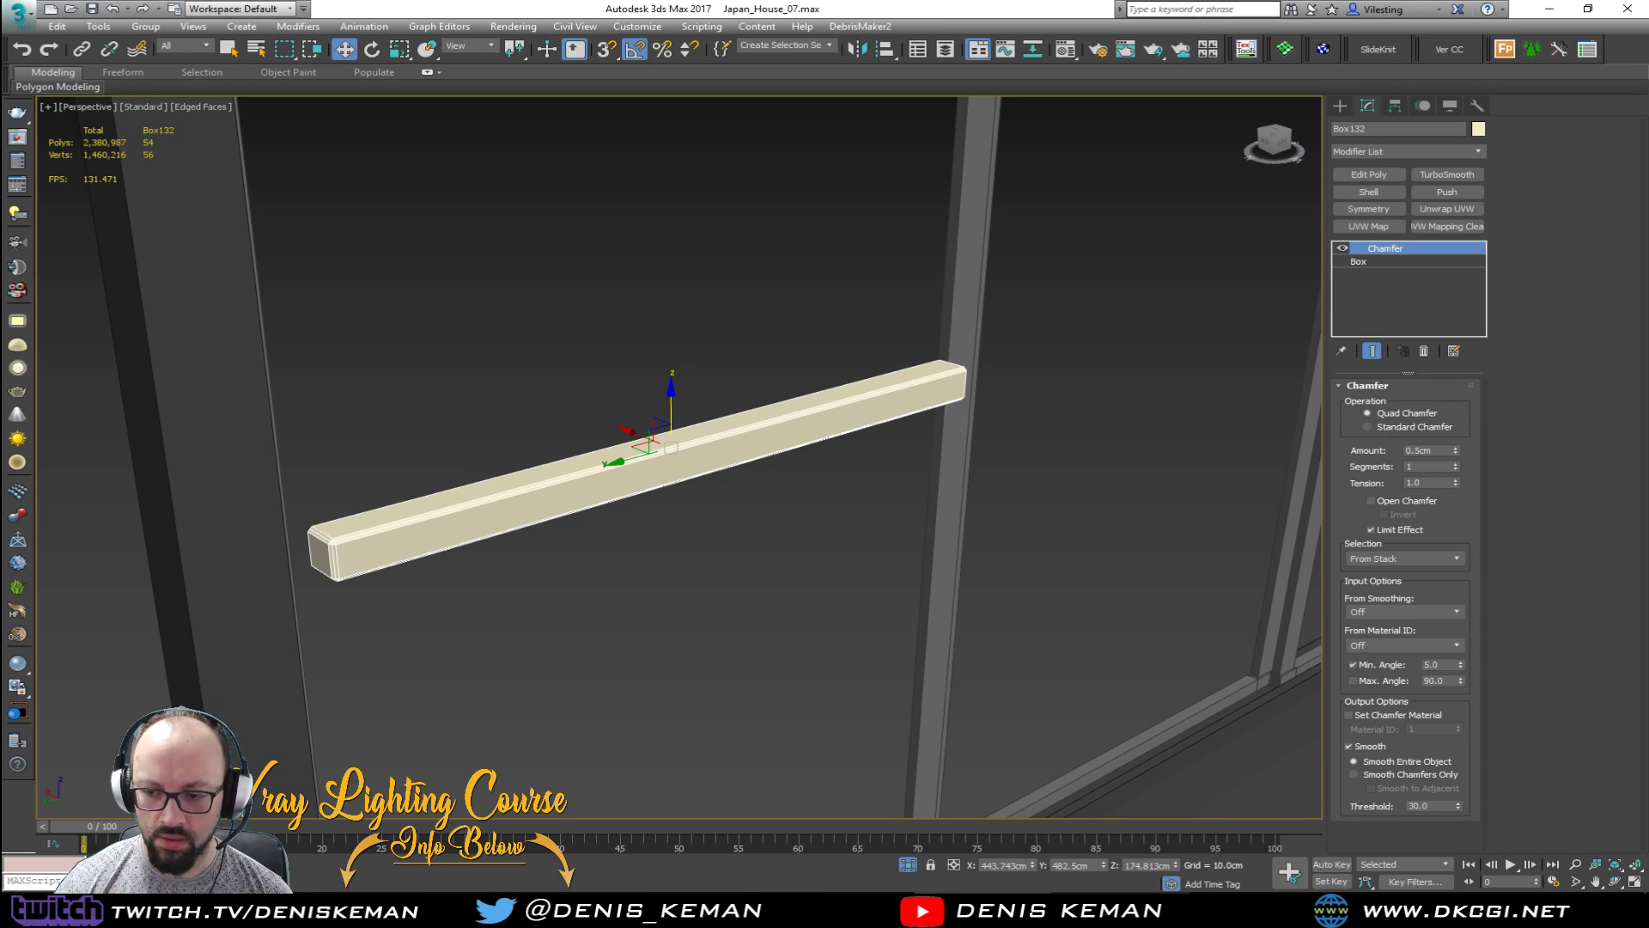
Step: Move the box up about 59.5 cm along Z to the head trim's underside and about 7.5 cm along X into the room
{"action": "scroll", "coordinate": [621, 448], "scroll_direction": "down", "scroll_amount": 5}
{"action": "mouse_move", "coordinate": [634, 444]}
{"action": "middle_mouse_down", "text": "alt"}
{"action": "mouse_move", "coordinate": [637, 413]}
{"action": "mouse_move", "coordinate": [646, 451]}
{"action": "middle_mouse_up", "text": "alt"}
{"action": "left_click_drag", "start_coordinate": [646, 454], "coordinate": [650, 265]}
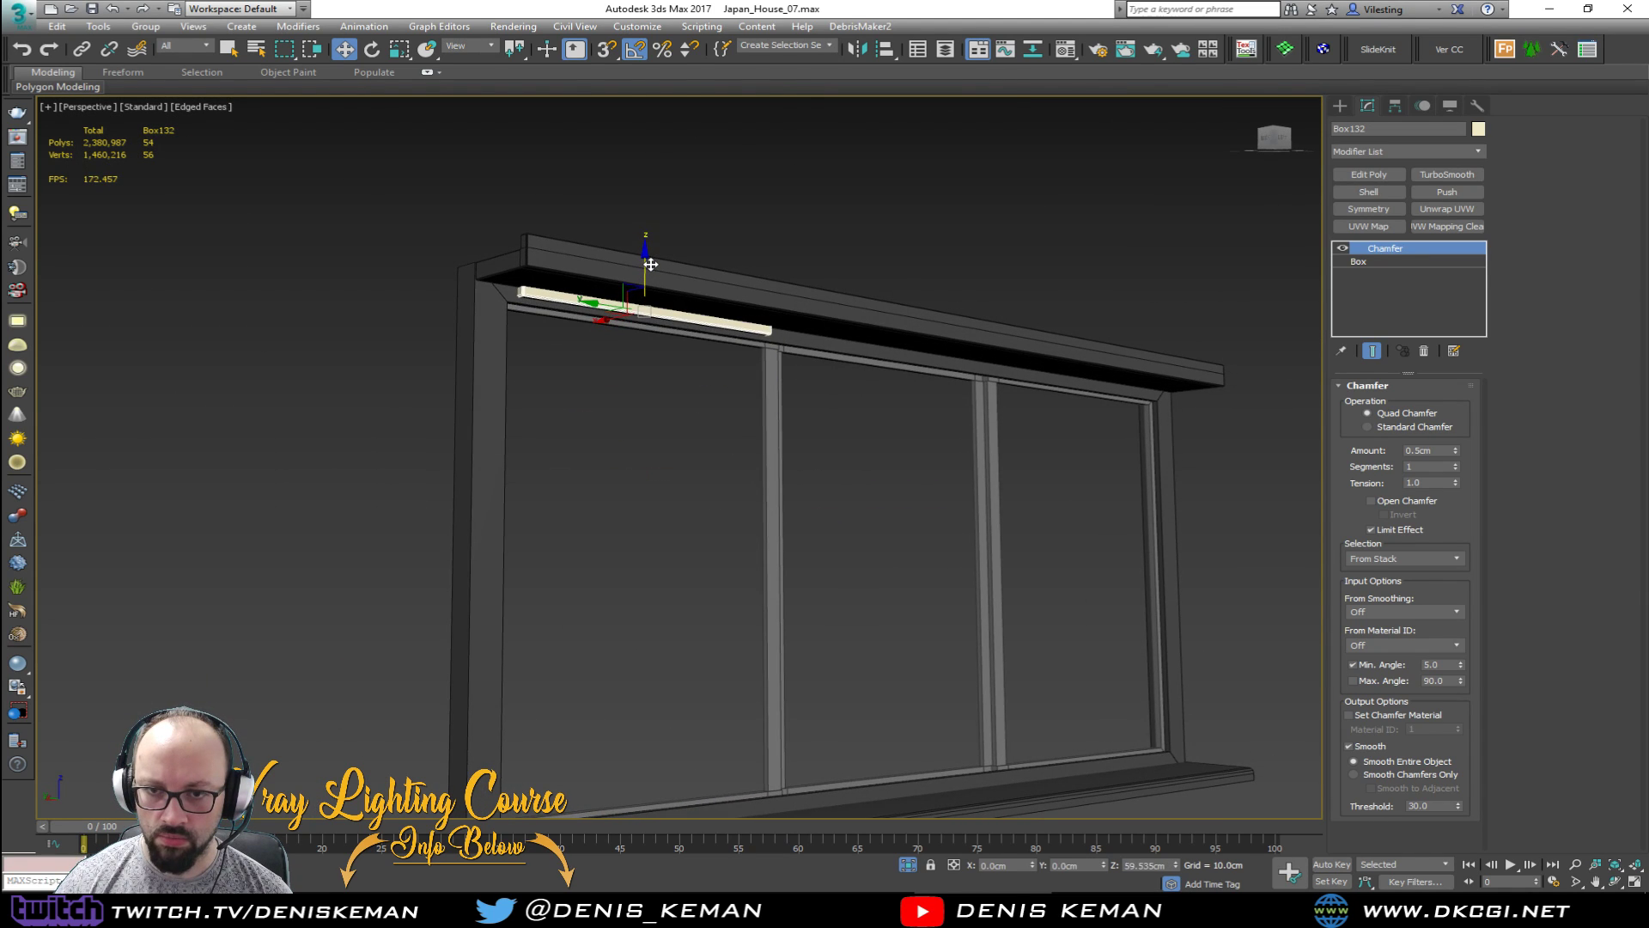
{"action": "scroll", "coordinate": [657, 262], "scroll_direction": "up", "scroll_amount": 3}
{"action": "middle_click_drag", "start_coordinate": [663, 259], "coordinate": [680, 230], "text": "alt"}
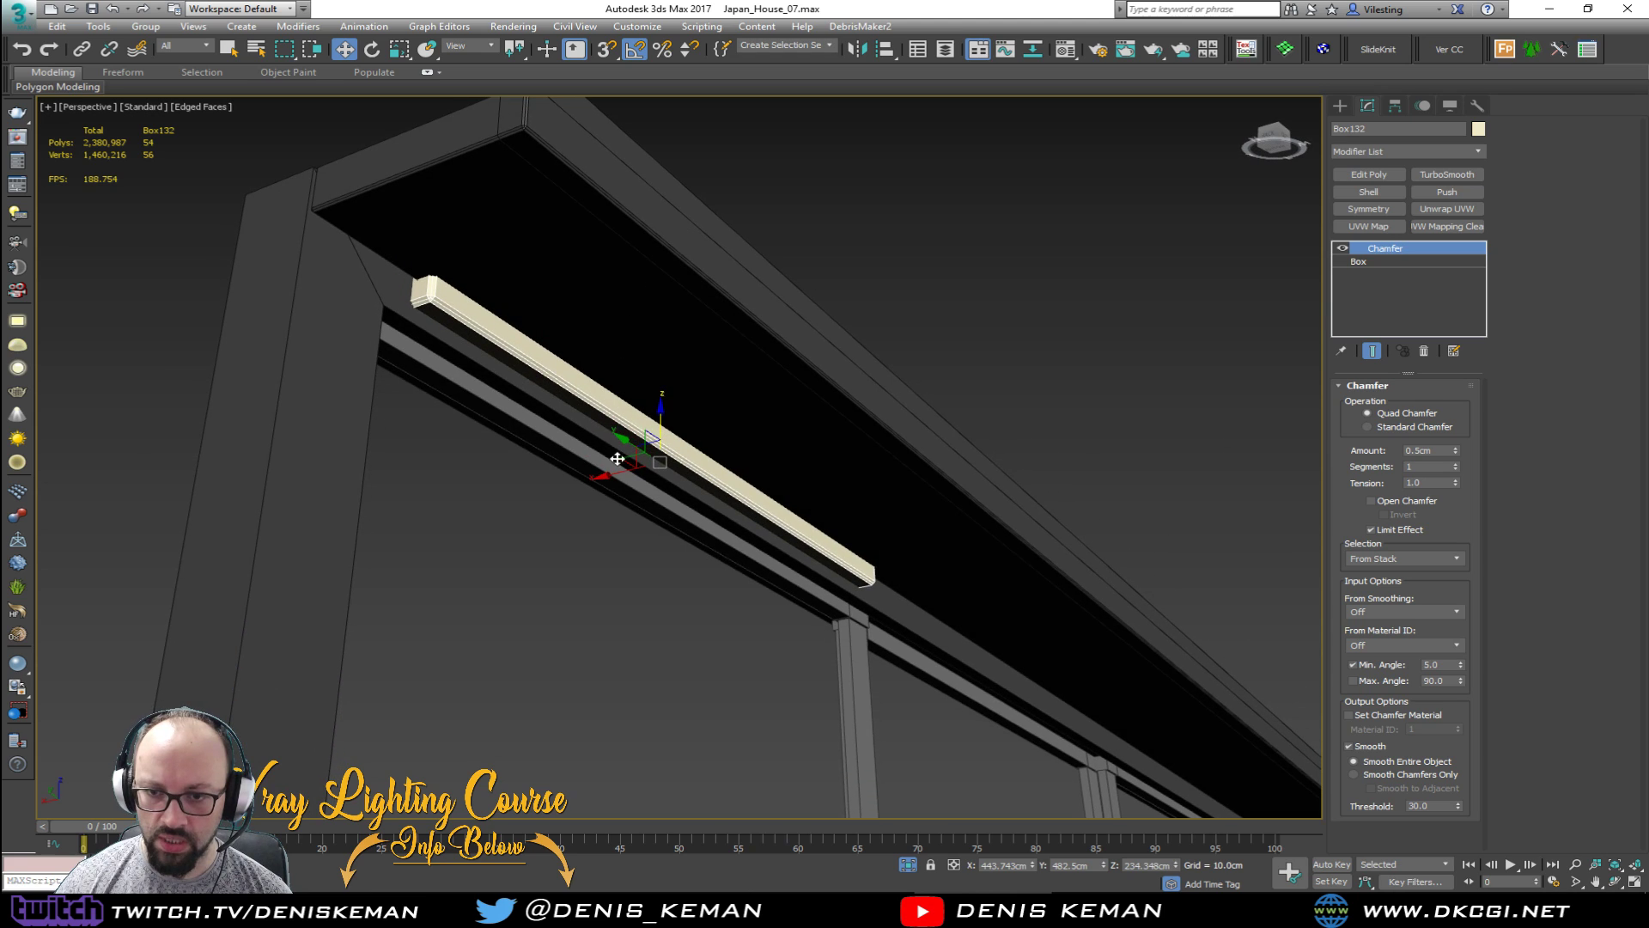
{"action": "left_click_drag", "start_coordinate": [618, 463], "coordinate": [680, 465]}
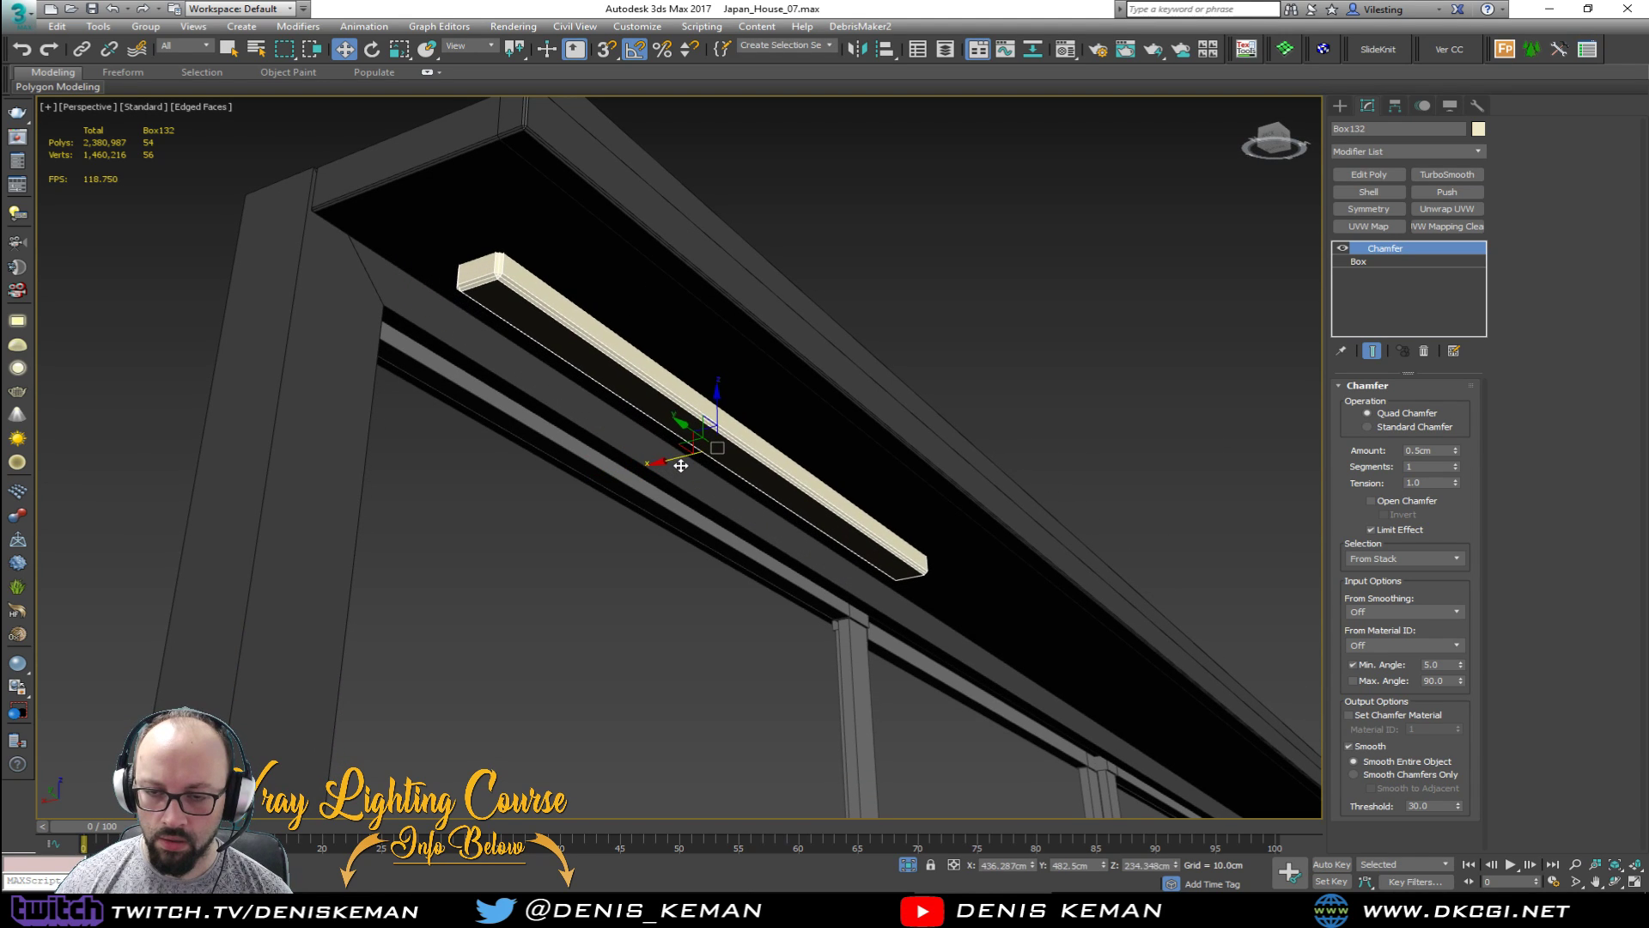
Step: Turn off the box's Chamfer modifier and clone the box as a copy about 62.5 cm lower along Z
{"action": "scroll", "coordinate": [680, 465], "scroll_direction": "down", "scroll_amount": 3}
{"action": "middle_click_drag", "start_coordinate": [680, 465], "coordinate": [658, 281]}
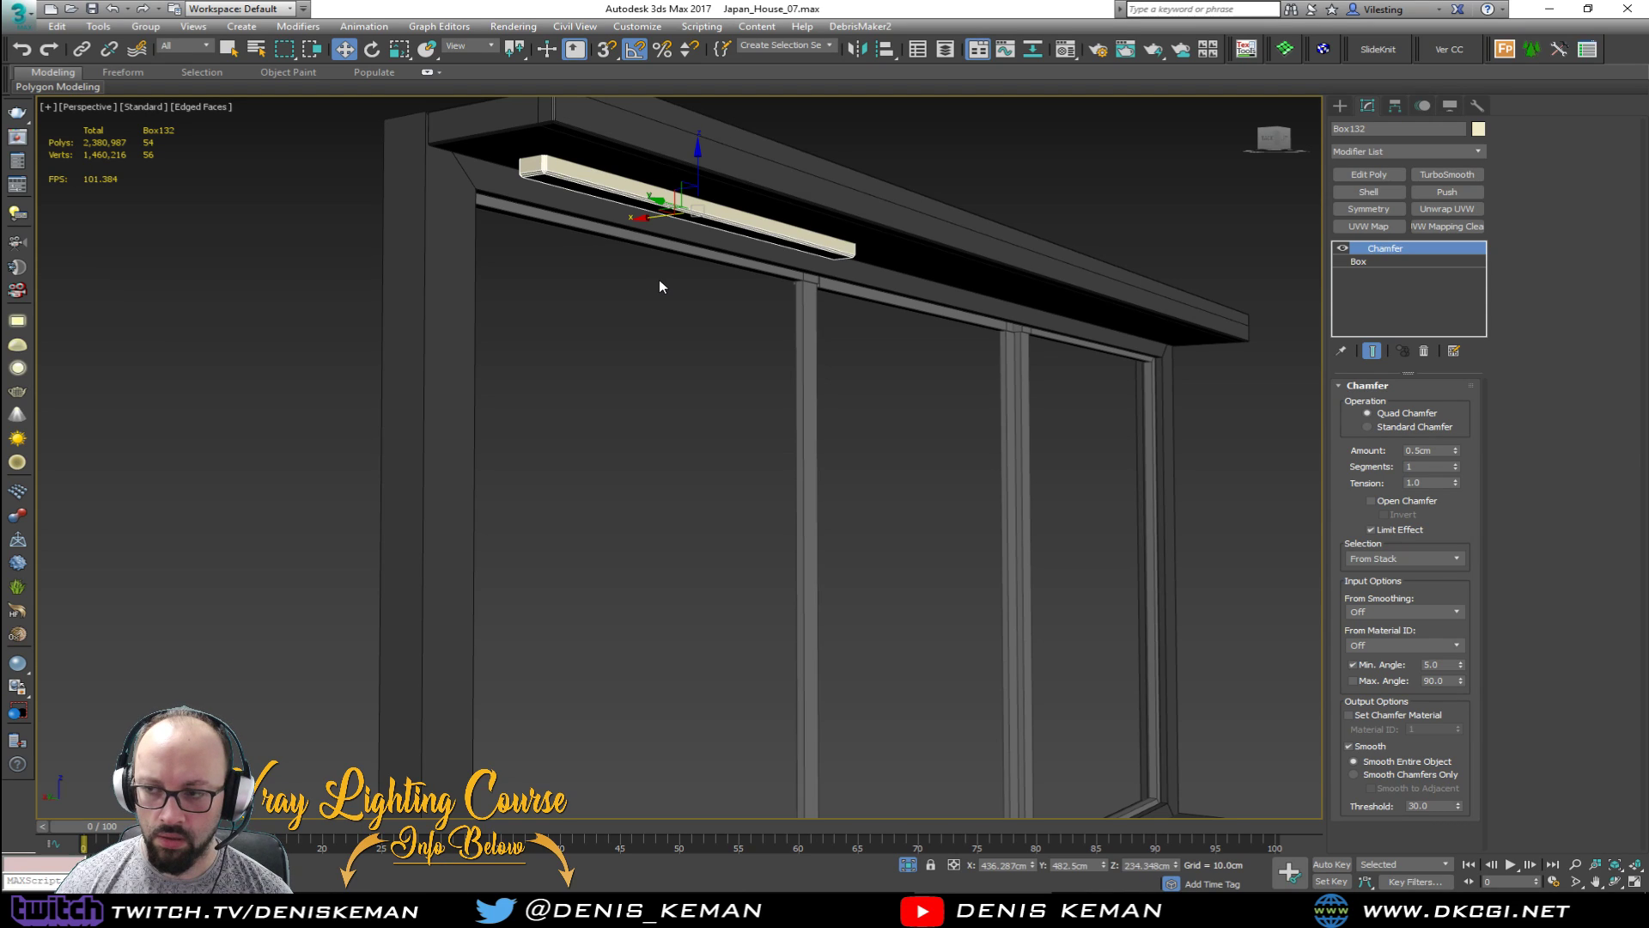
{"action": "left_click", "coordinate": [1341, 249]}
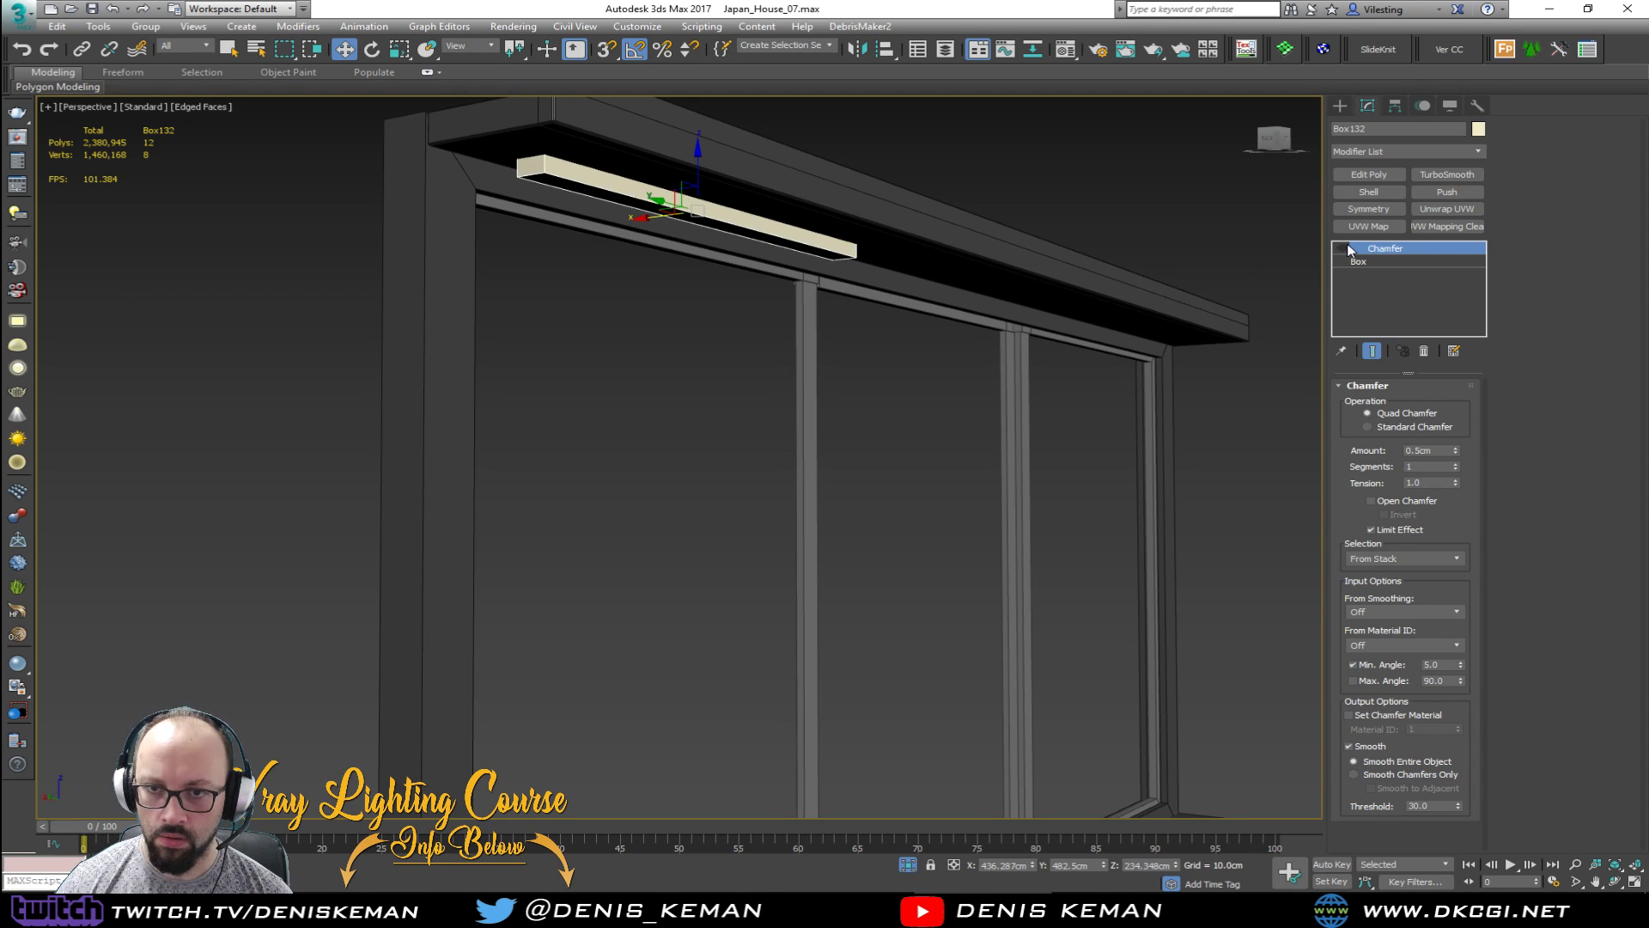
{"action": "left_click_drag", "start_coordinate": [696, 165], "coordinate": [695, 505], "text": "shift"}
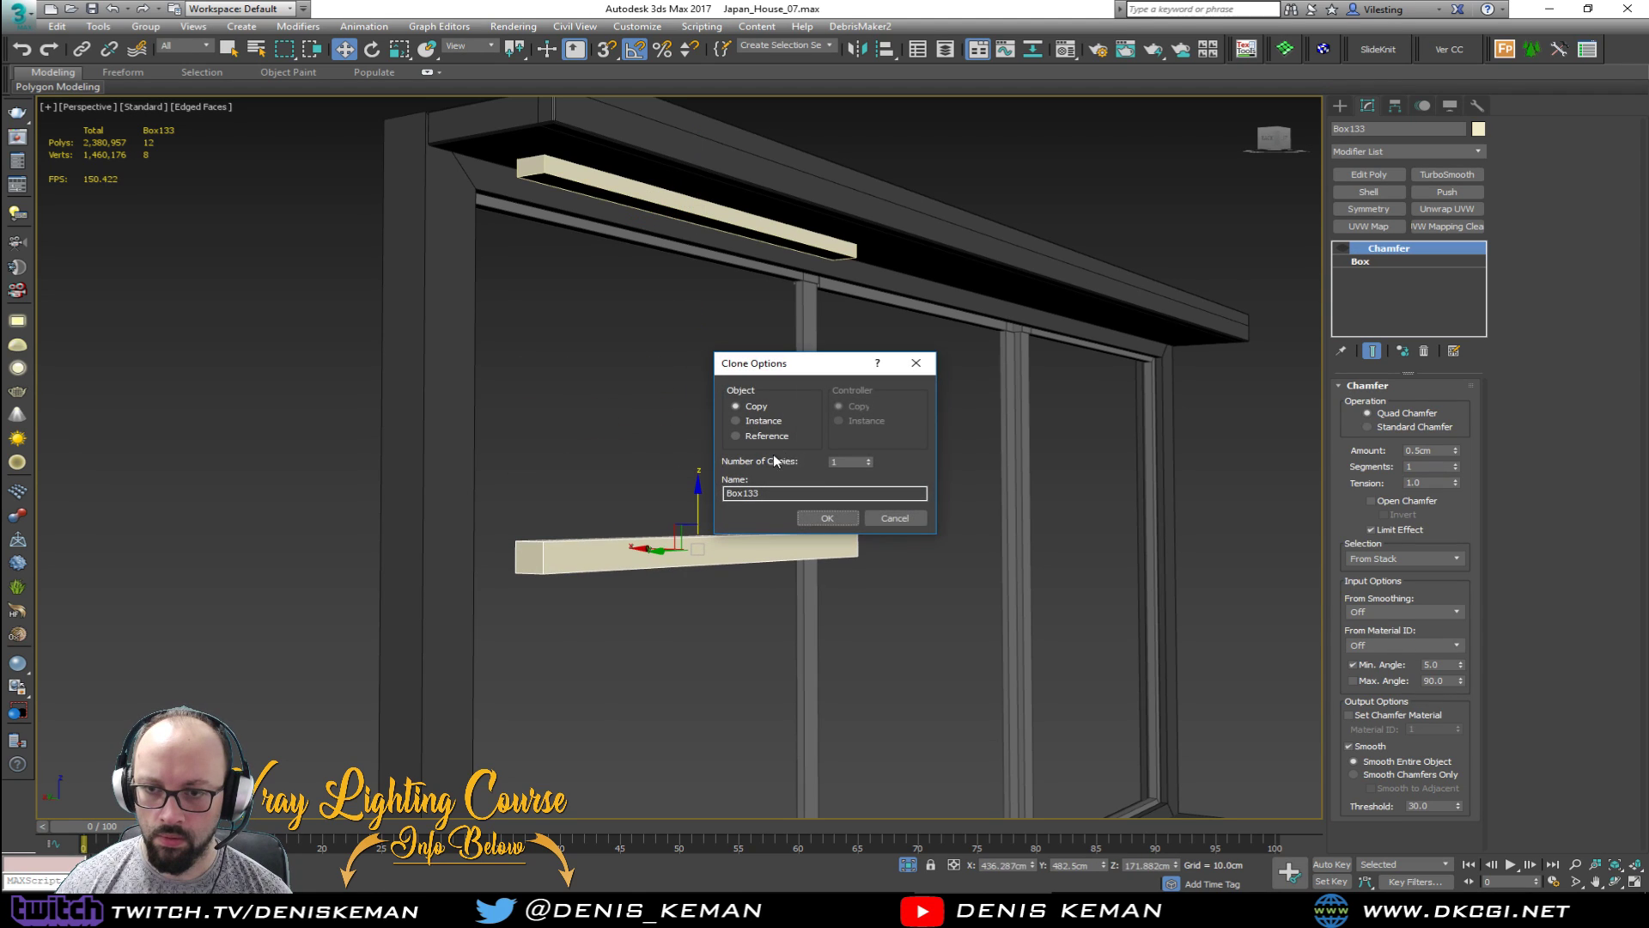
{"action": "left_click", "coordinate": [827, 517]}
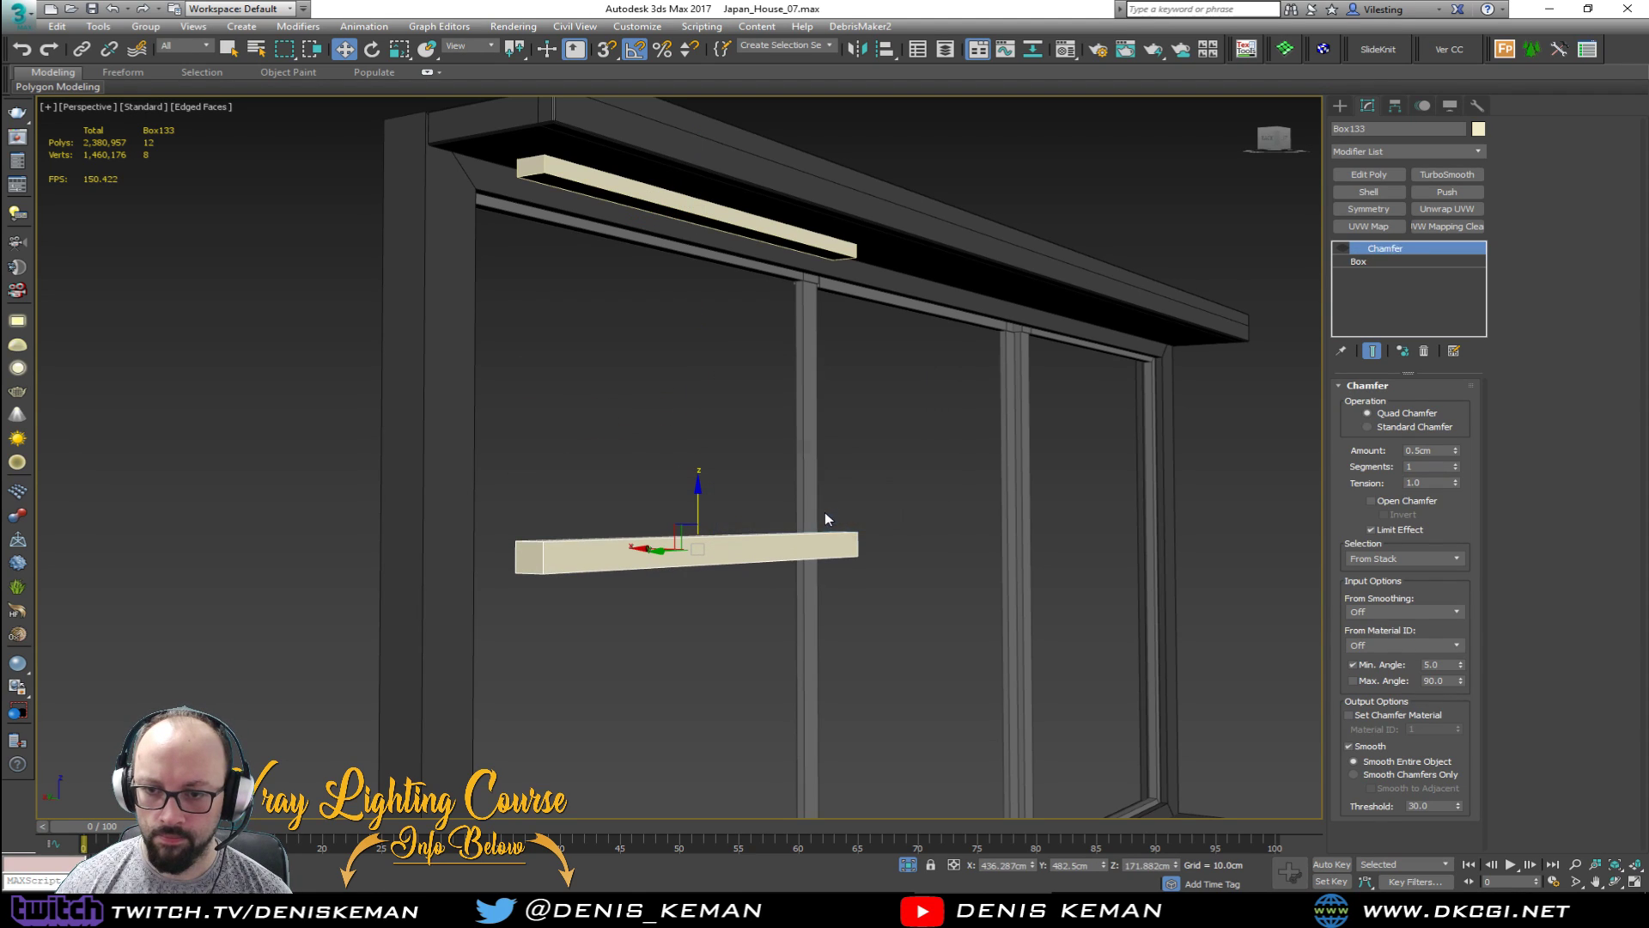
Step: Replace the copied box's Chamfer with Edit Poly and connect its vertical edge ring with one loop at mid-height
{"action": "left_click", "coordinate": [1426, 353]}
{"action": "left_click", "coordinate": [1369, 175]}
{"action": "key", "text": "2"}
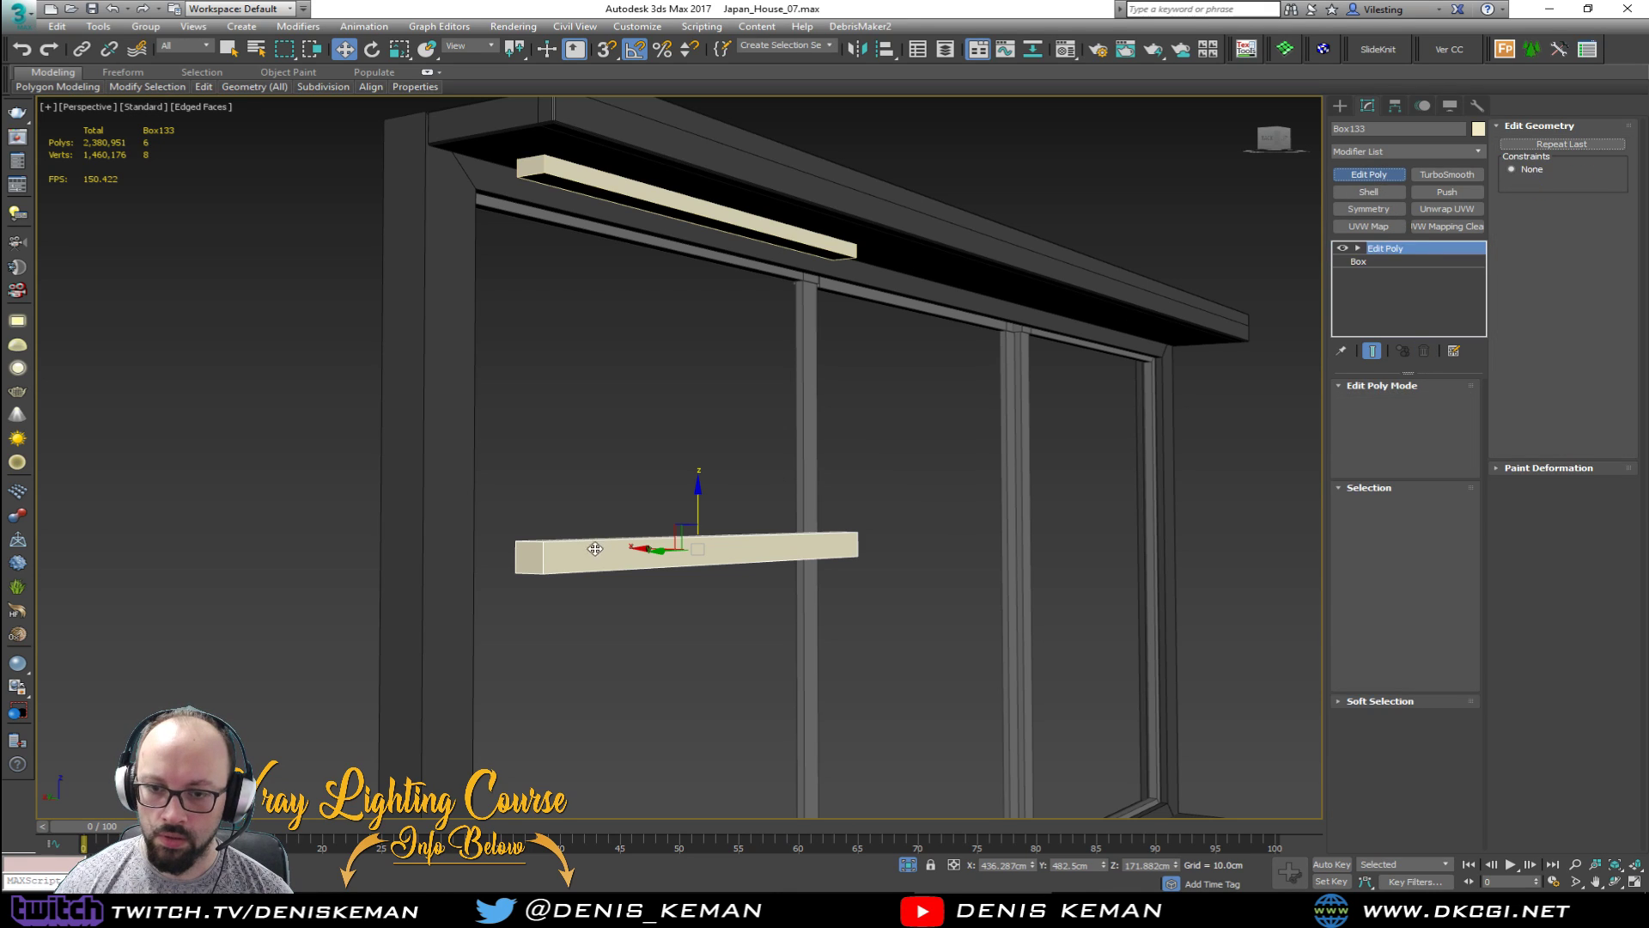
{"action": "scroll", "coordinate": [537, 559], "scroll_direction": "up", "scroll_amount": 2}
{"action": "left_click", "coordinate": [507, 560]}
{"action": "key", "text": "alt+r"}
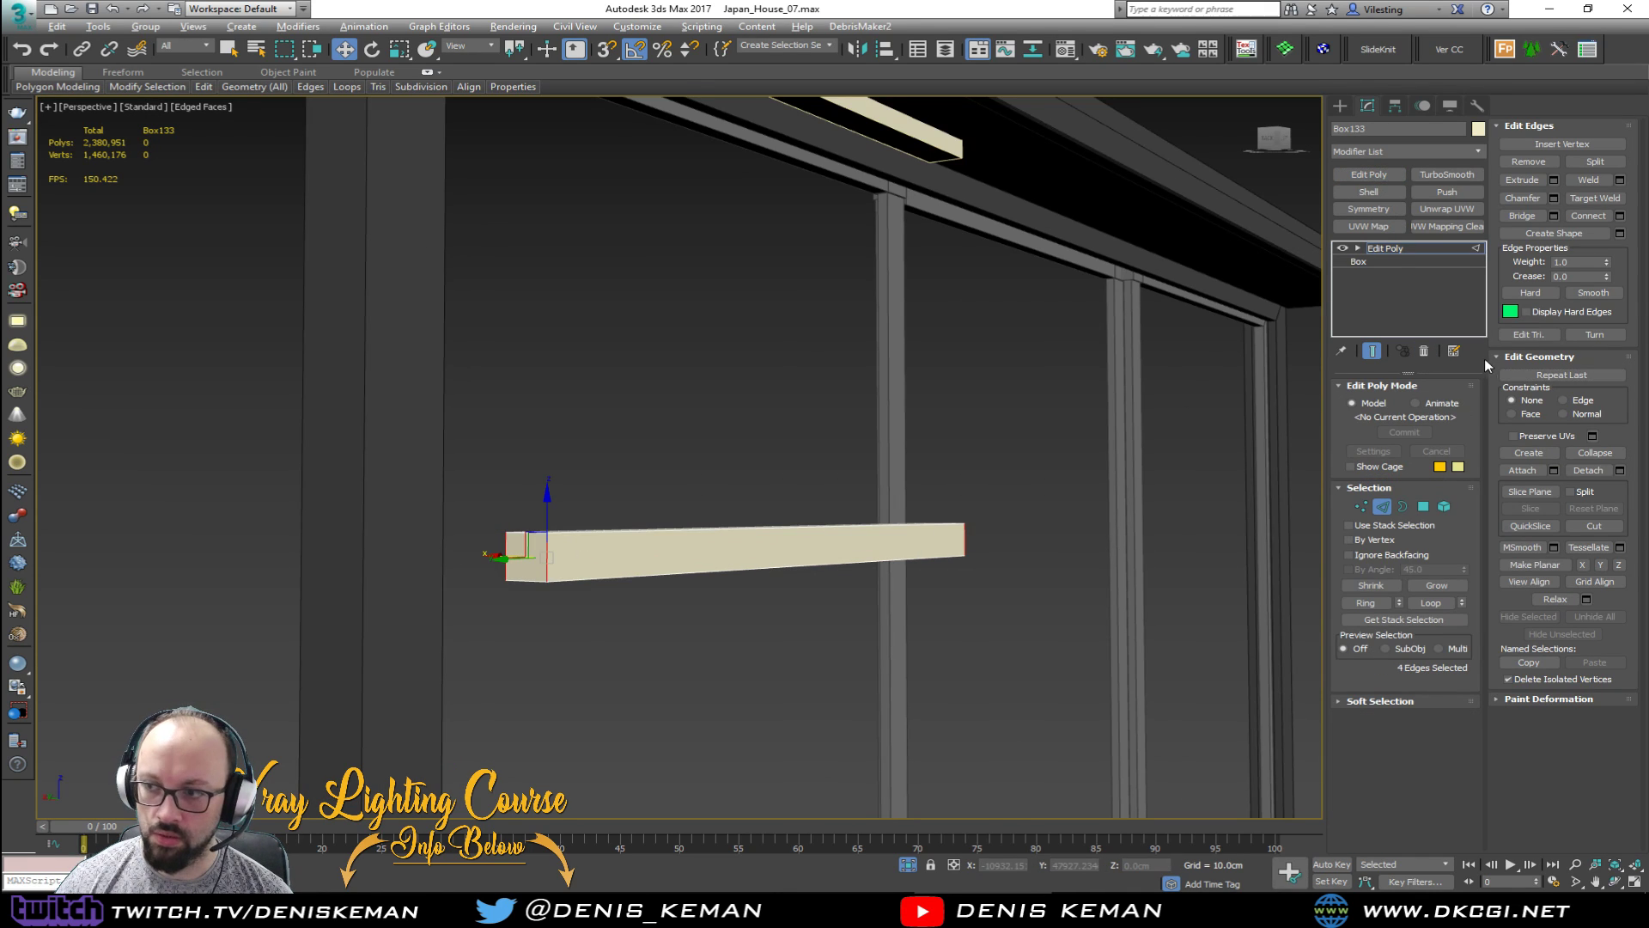
{"action": "left_click", "coordinate": [1578, 217]}
Step: Connect the ring of short horizontal edges with one lengthwise loop through the middle of the copied box
{"action": "left_click", "coordinate": [527, 582]}
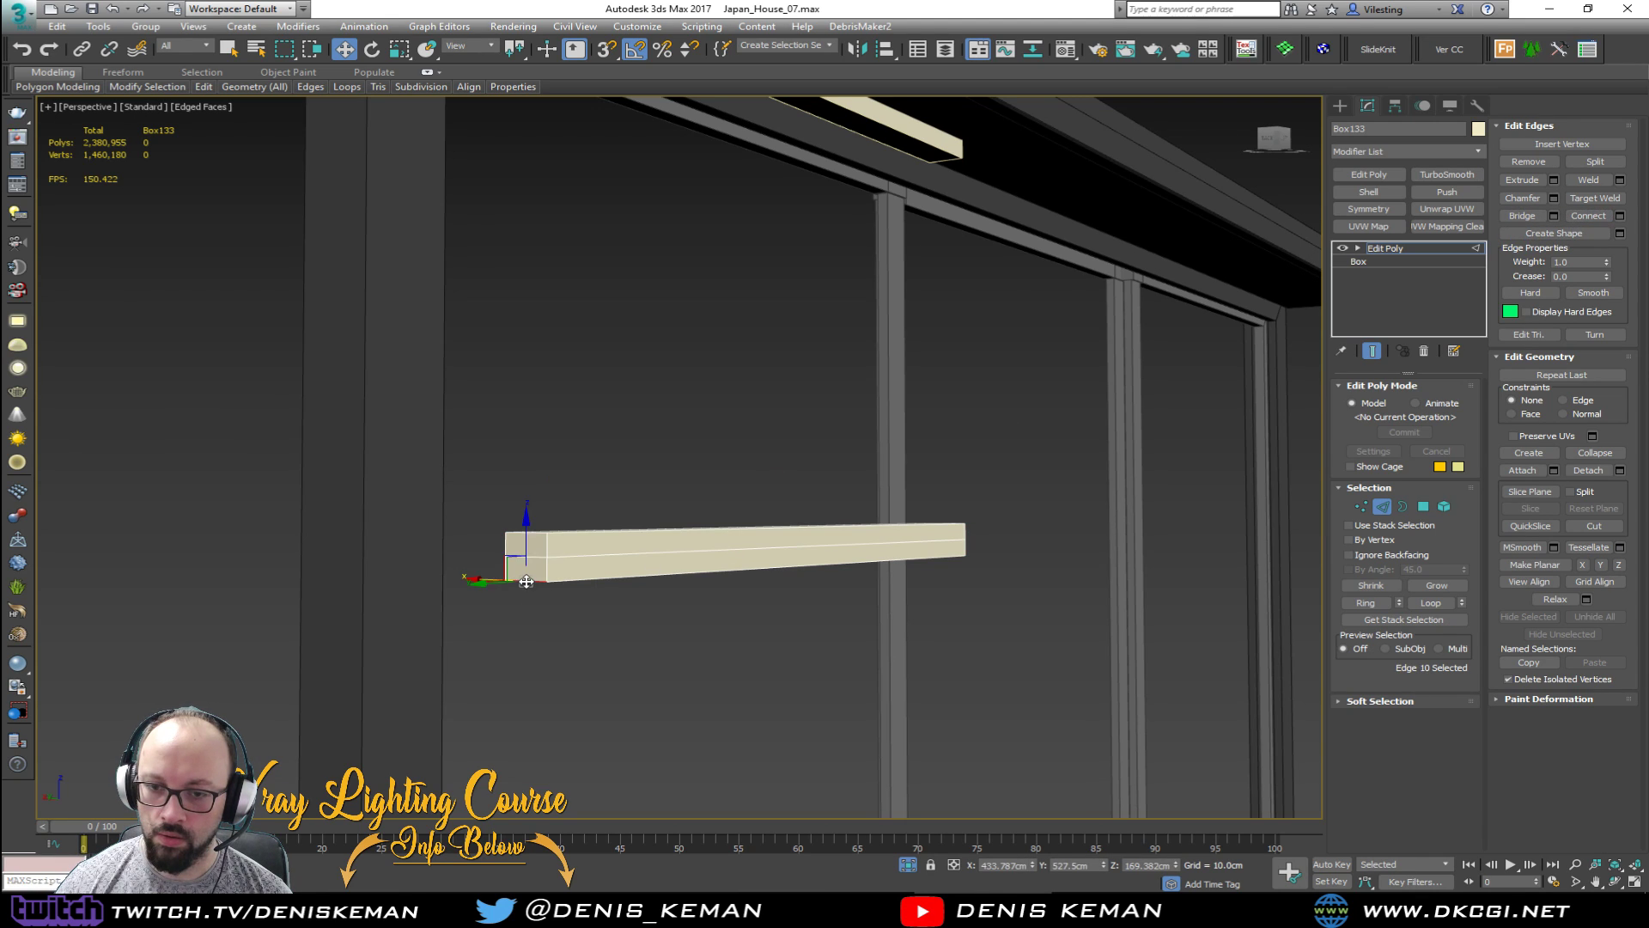
{"action": "key", "text": "alt+r"}
{"action": "left_click", "coordinate": [1606, 213]}
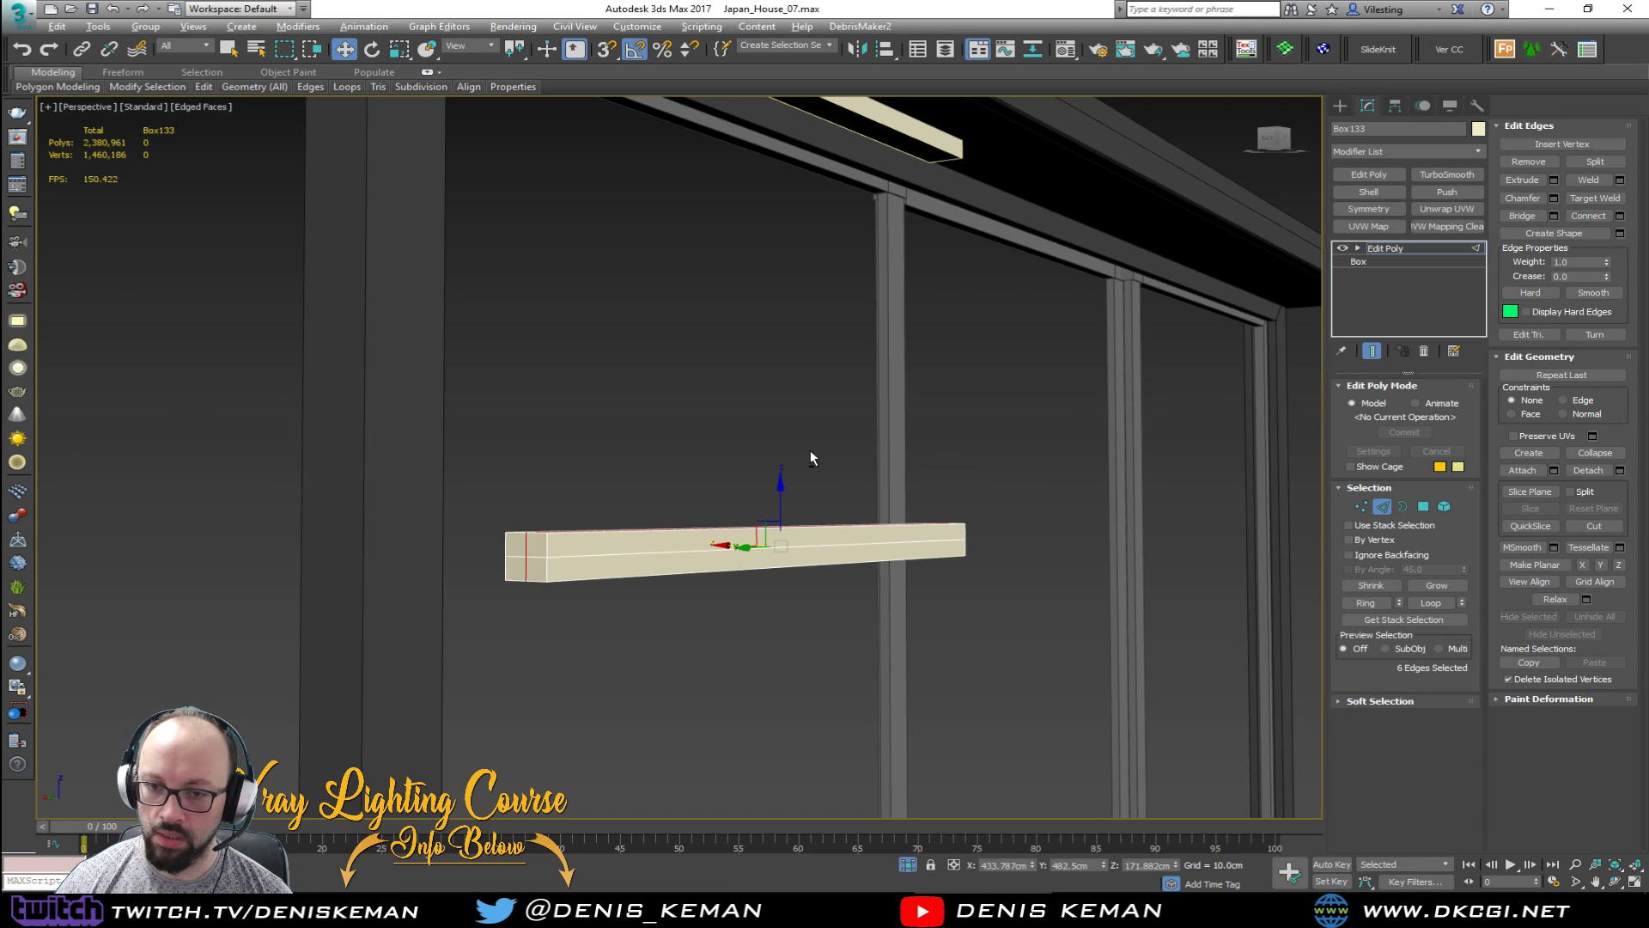
Step: Leave edge editing and convert the subdivided box to an Editable Poly
{"action": "middle_click_drag", "start_coordinate": [811, 450], "coordinate": [810, 466], "text": "alt"}
{"action": "scroll", "coordinate": [555, 621], "scroll_direction": "up", "scroll_amount": 4}
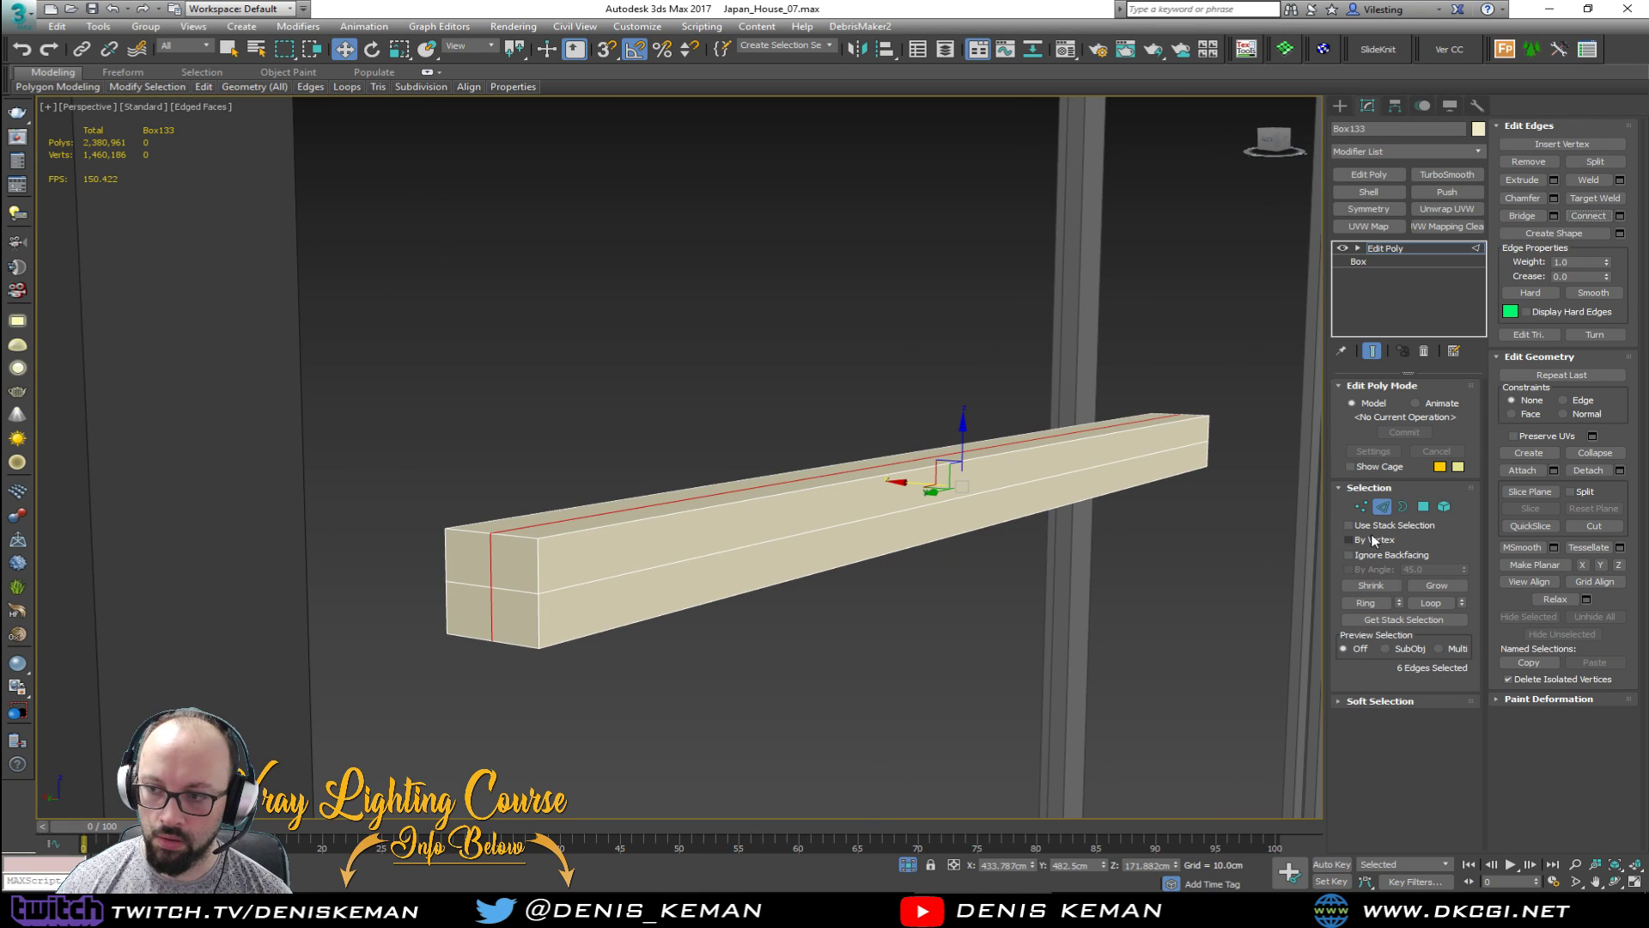
{"action": "left_click", "coordinate": [1383, 510]}
{"action": "right_click", "coordinate": [590, 570]}
{"action": "mouse_move", "coordinate": [733, 735]}
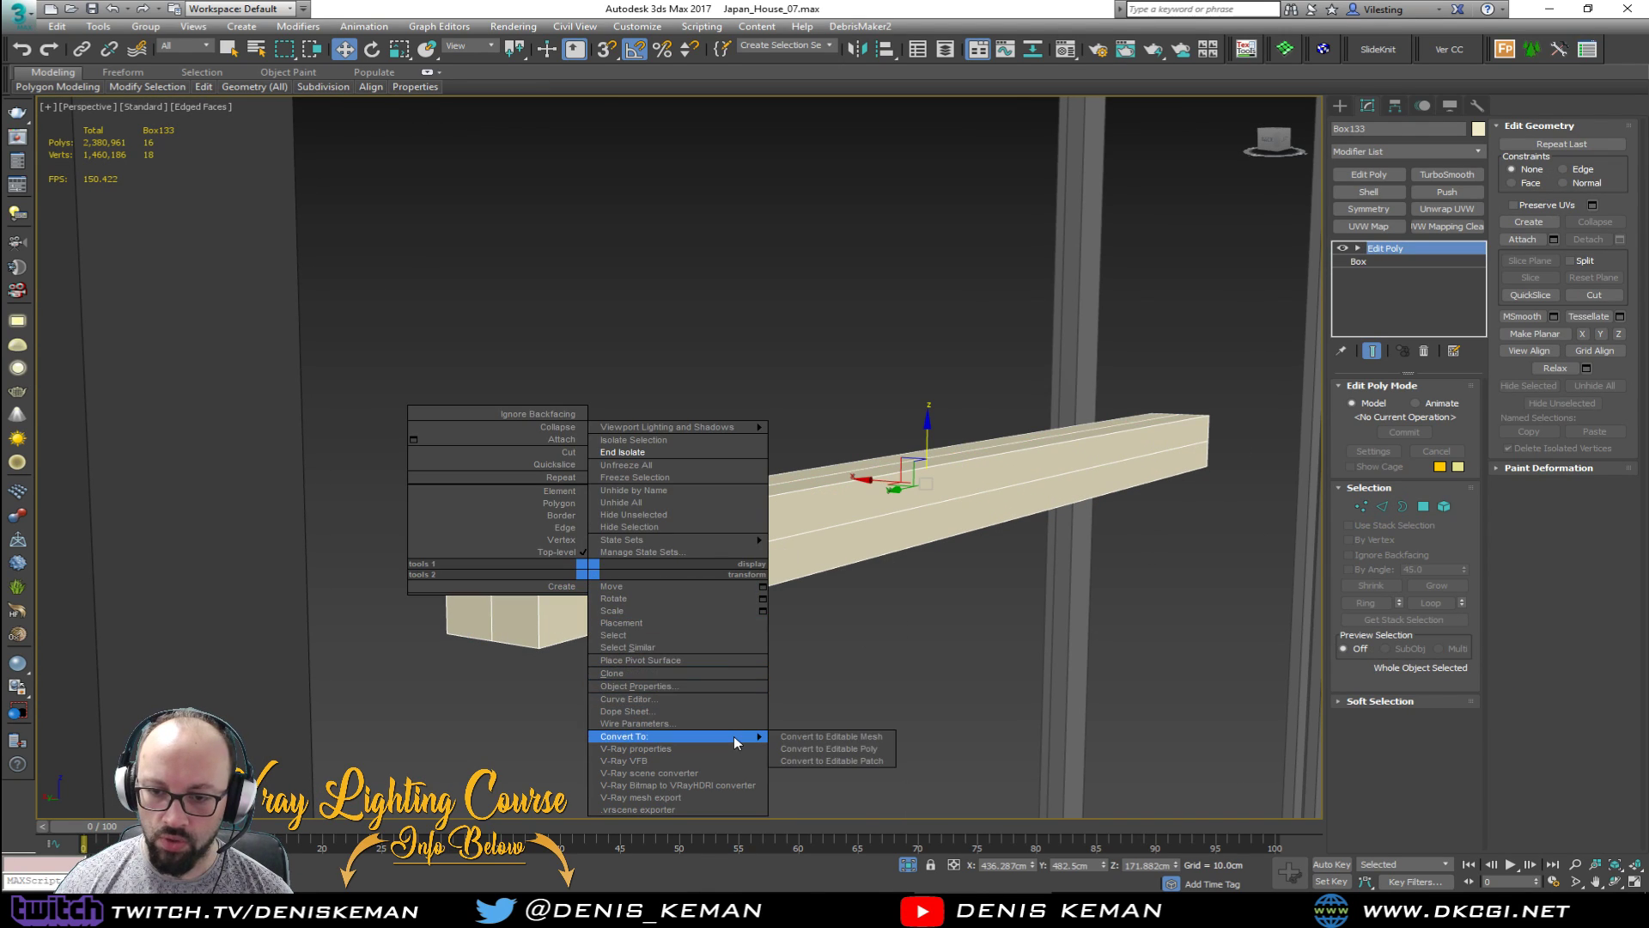
{"action": "left_click", "coordinate": [864, 752]}
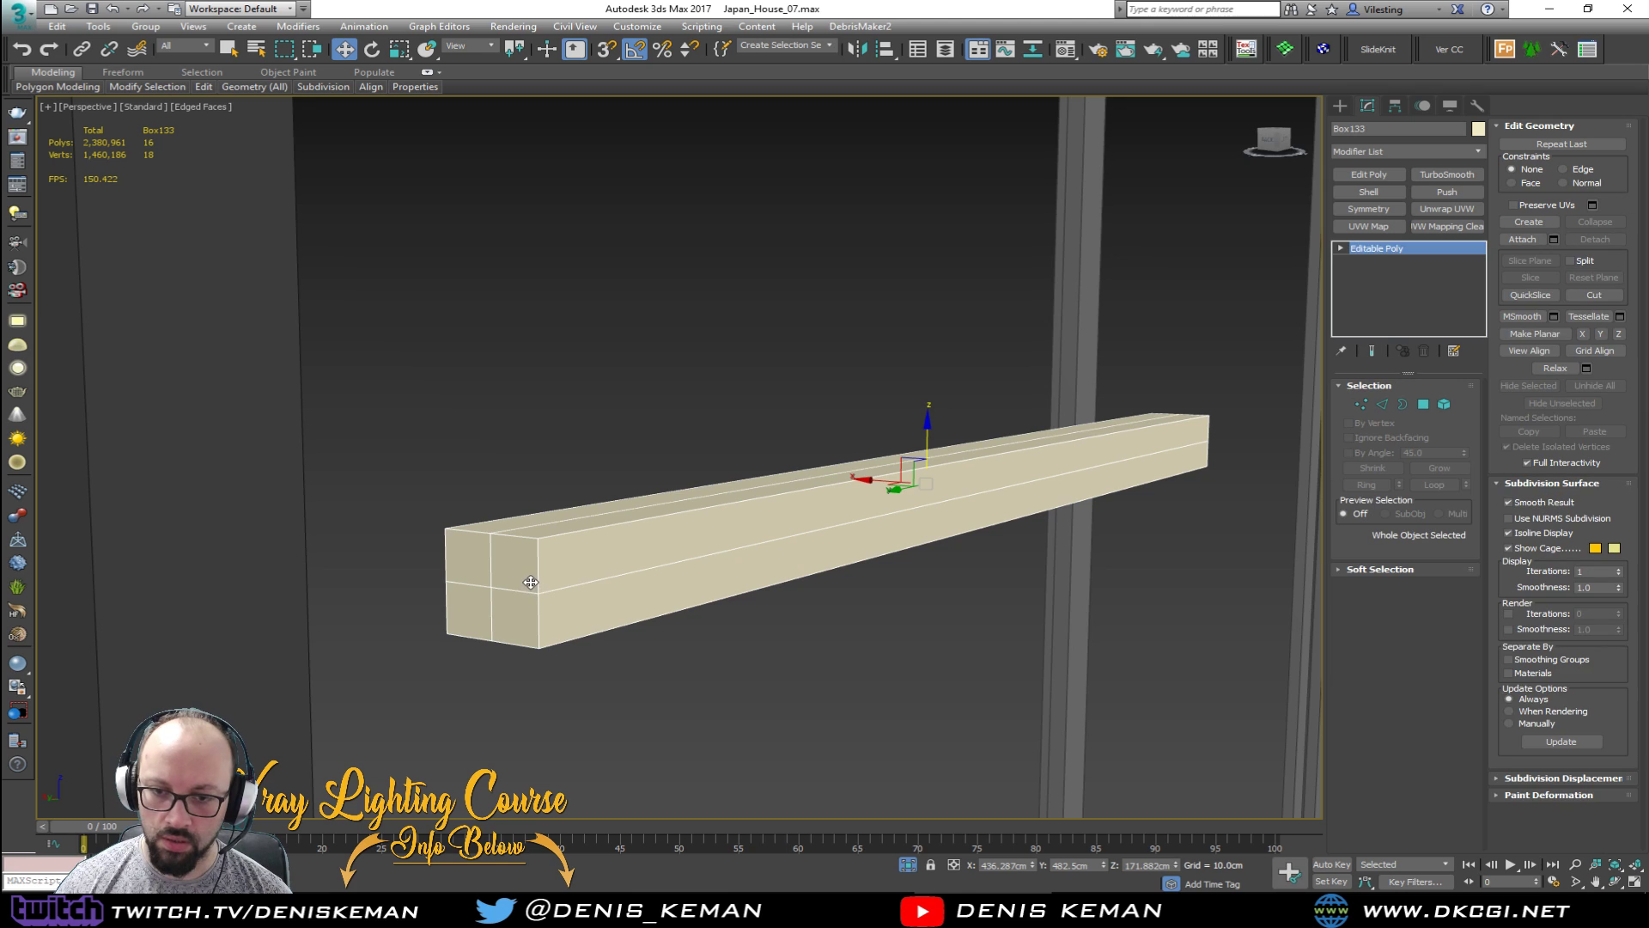
Step: Select the eight outline edges of the bar's near end and reshape them into a regular octagon
{"action": "key", "text": "2"}
{"action": "left_click", "coordinate": [536, 579]}
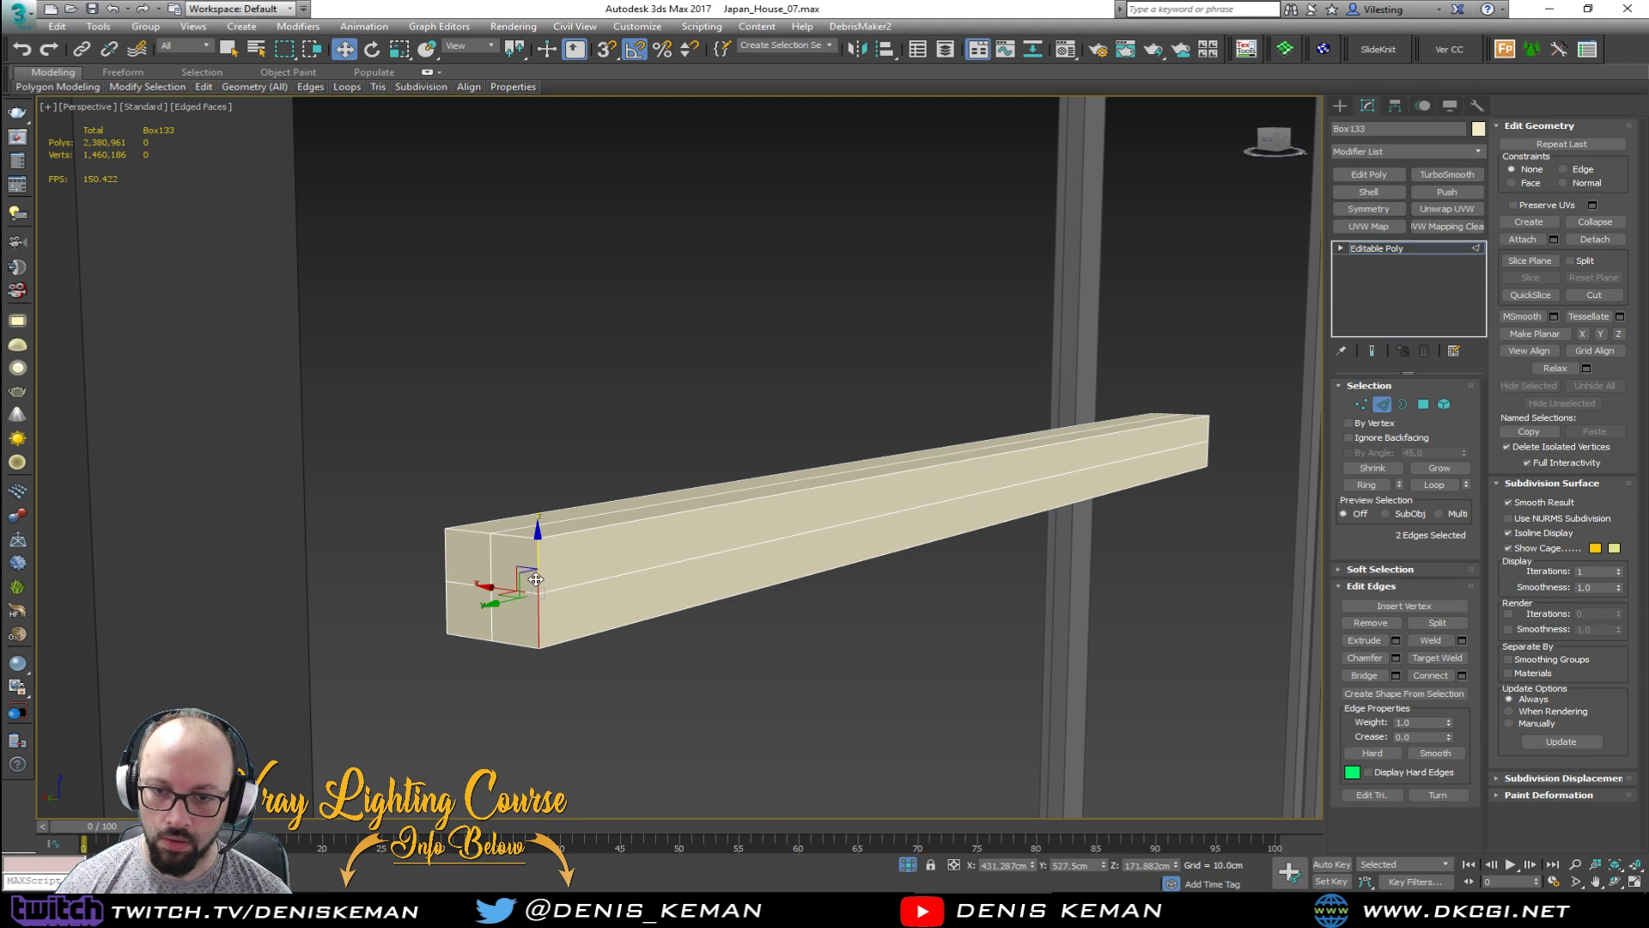
{"action": "left_click", "coordinate": [483, 530], "text": "ctrl"}
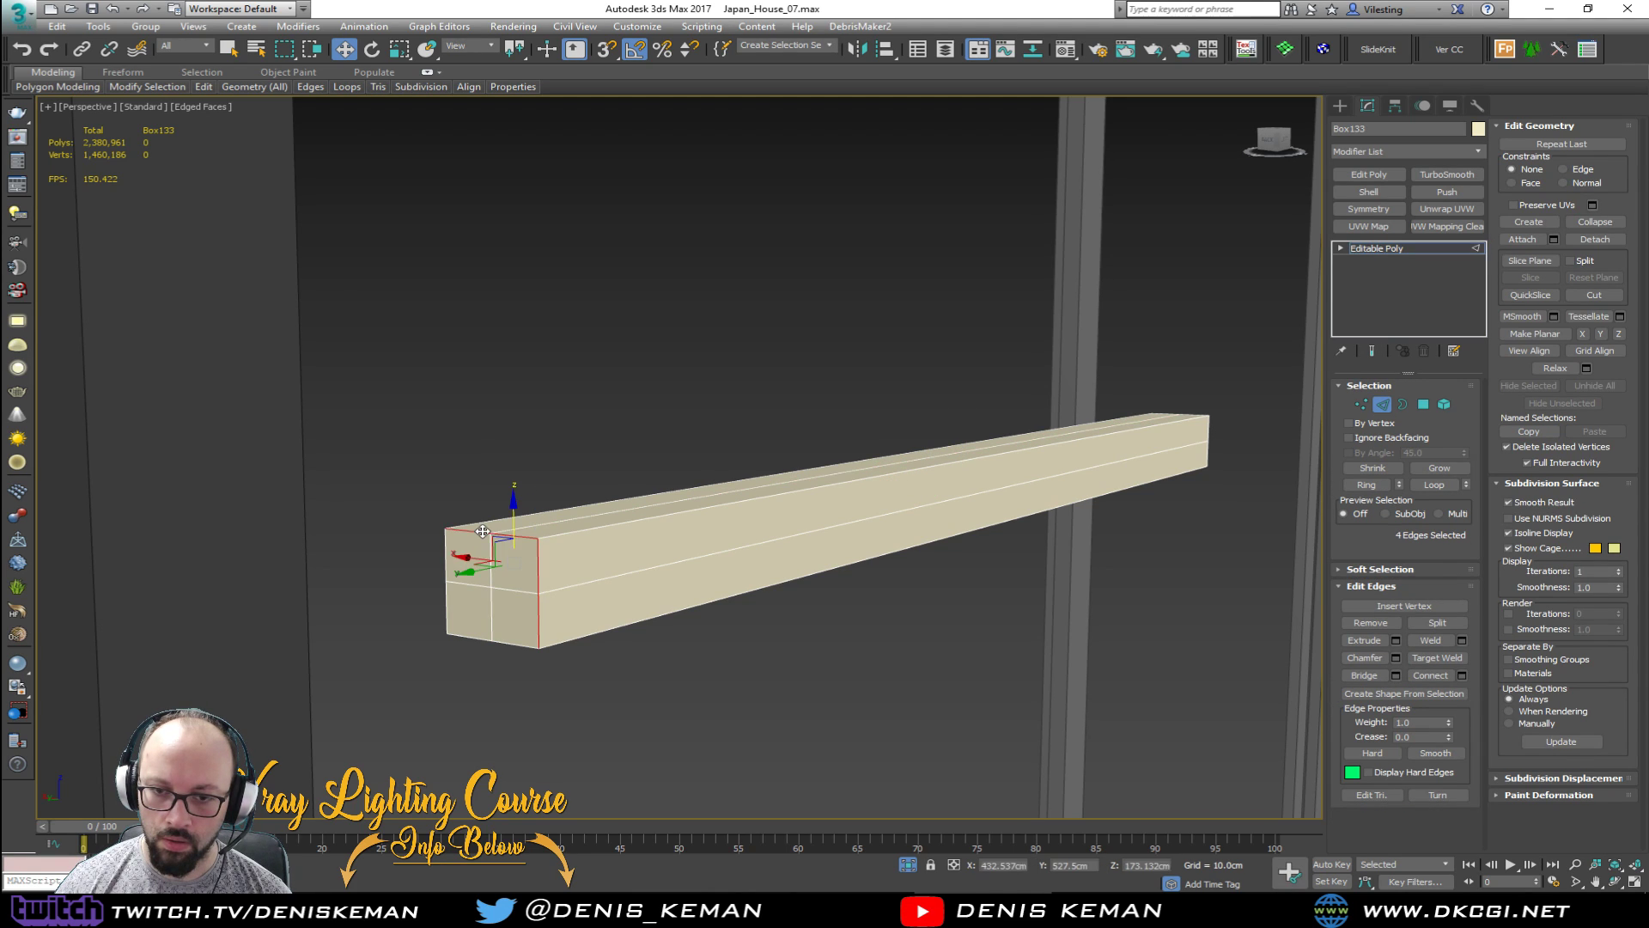
{"action": "left_click", "coordinate": [446, 570], "text": "ctrl"}
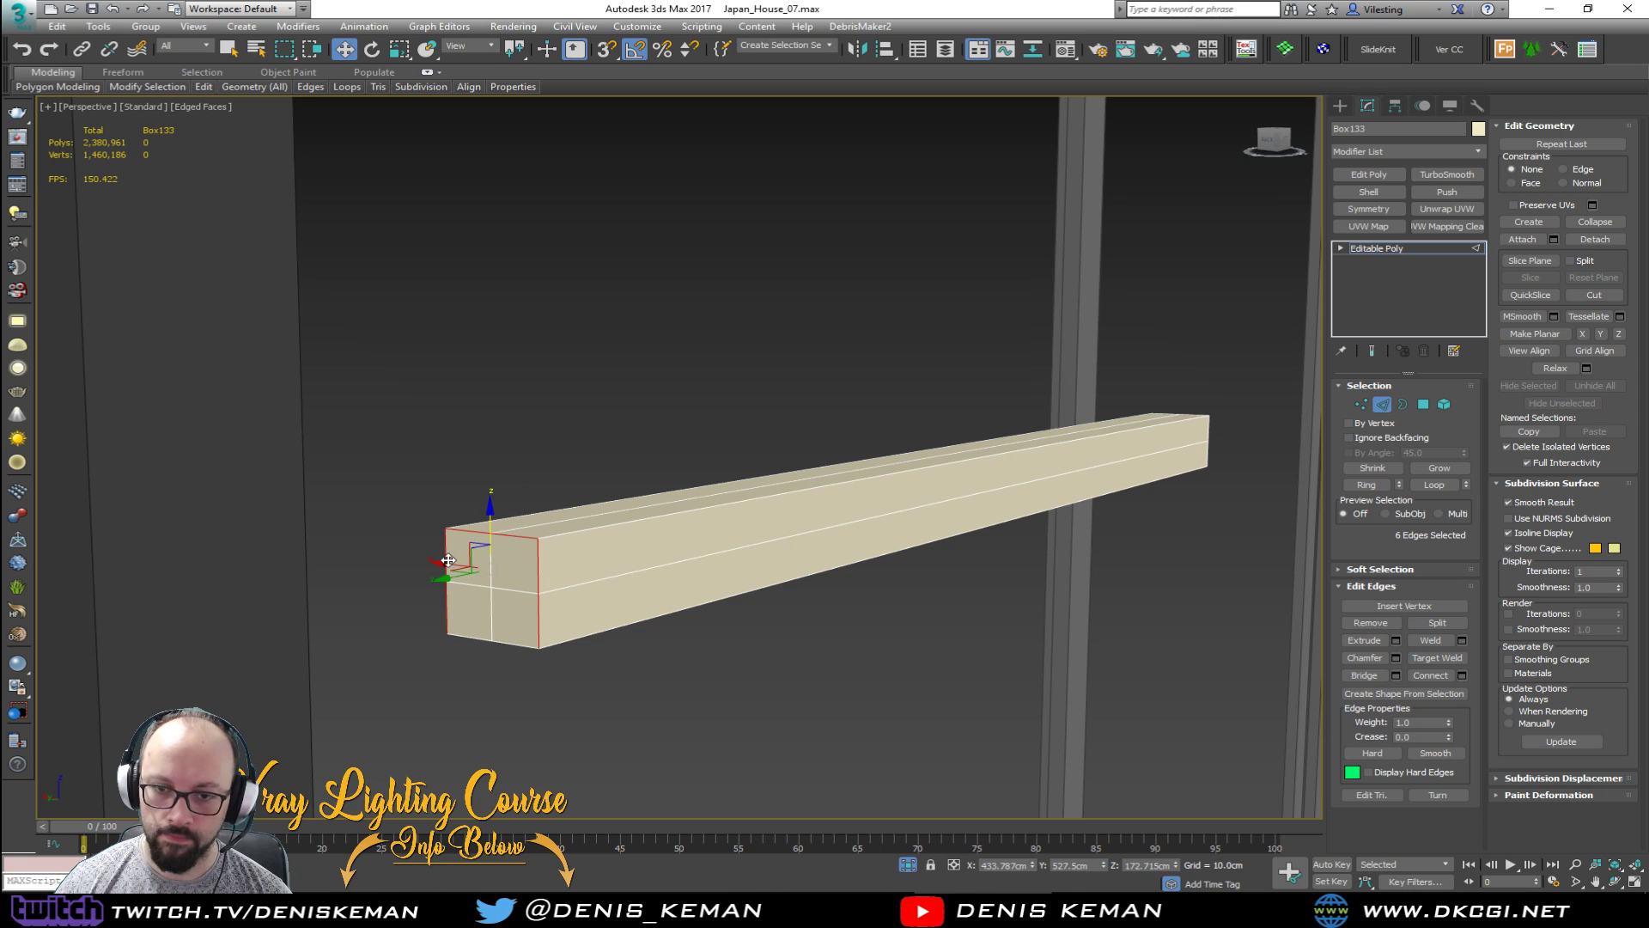
{"action": "left_click", "coordinate": [468, 635], "text": "ctrl"}
{"action": "right_click", "coordinate": [507, 602]}
{"action": "left_click", "coordinate": [464, 754]}
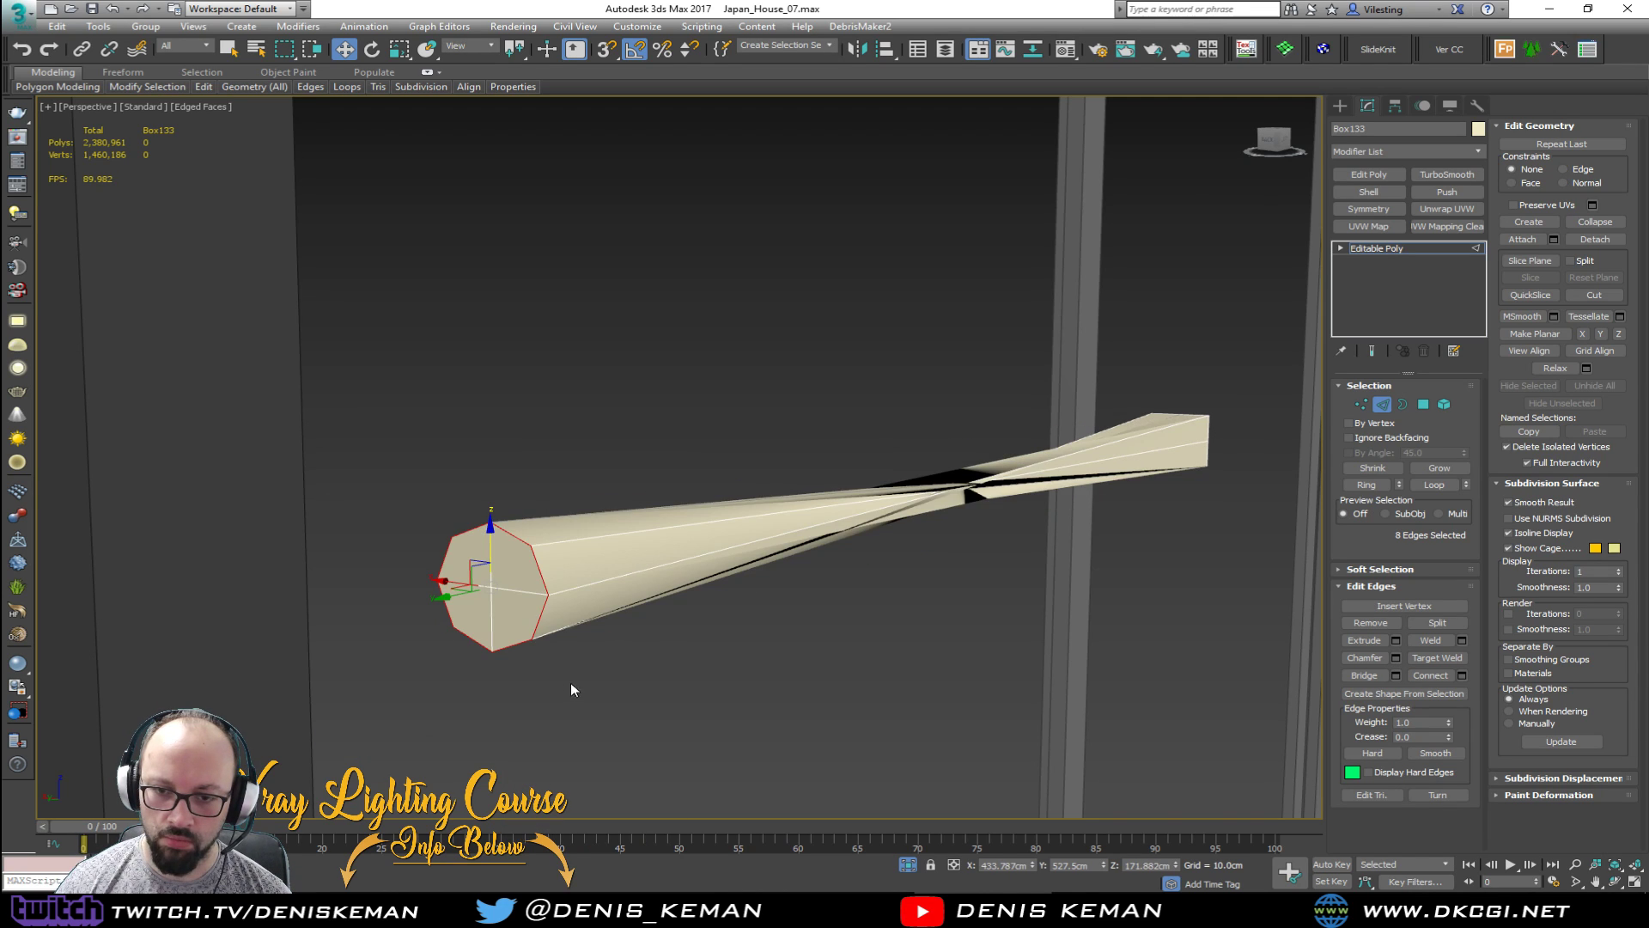
Step: Select the eight outline edges of the bar's opposite, still square end and reshape them into a matching octagon
{"action": "middle_click_drag", "start_coordinate": [571, 684], "coordinate": [350, 510], "text": "alt"}
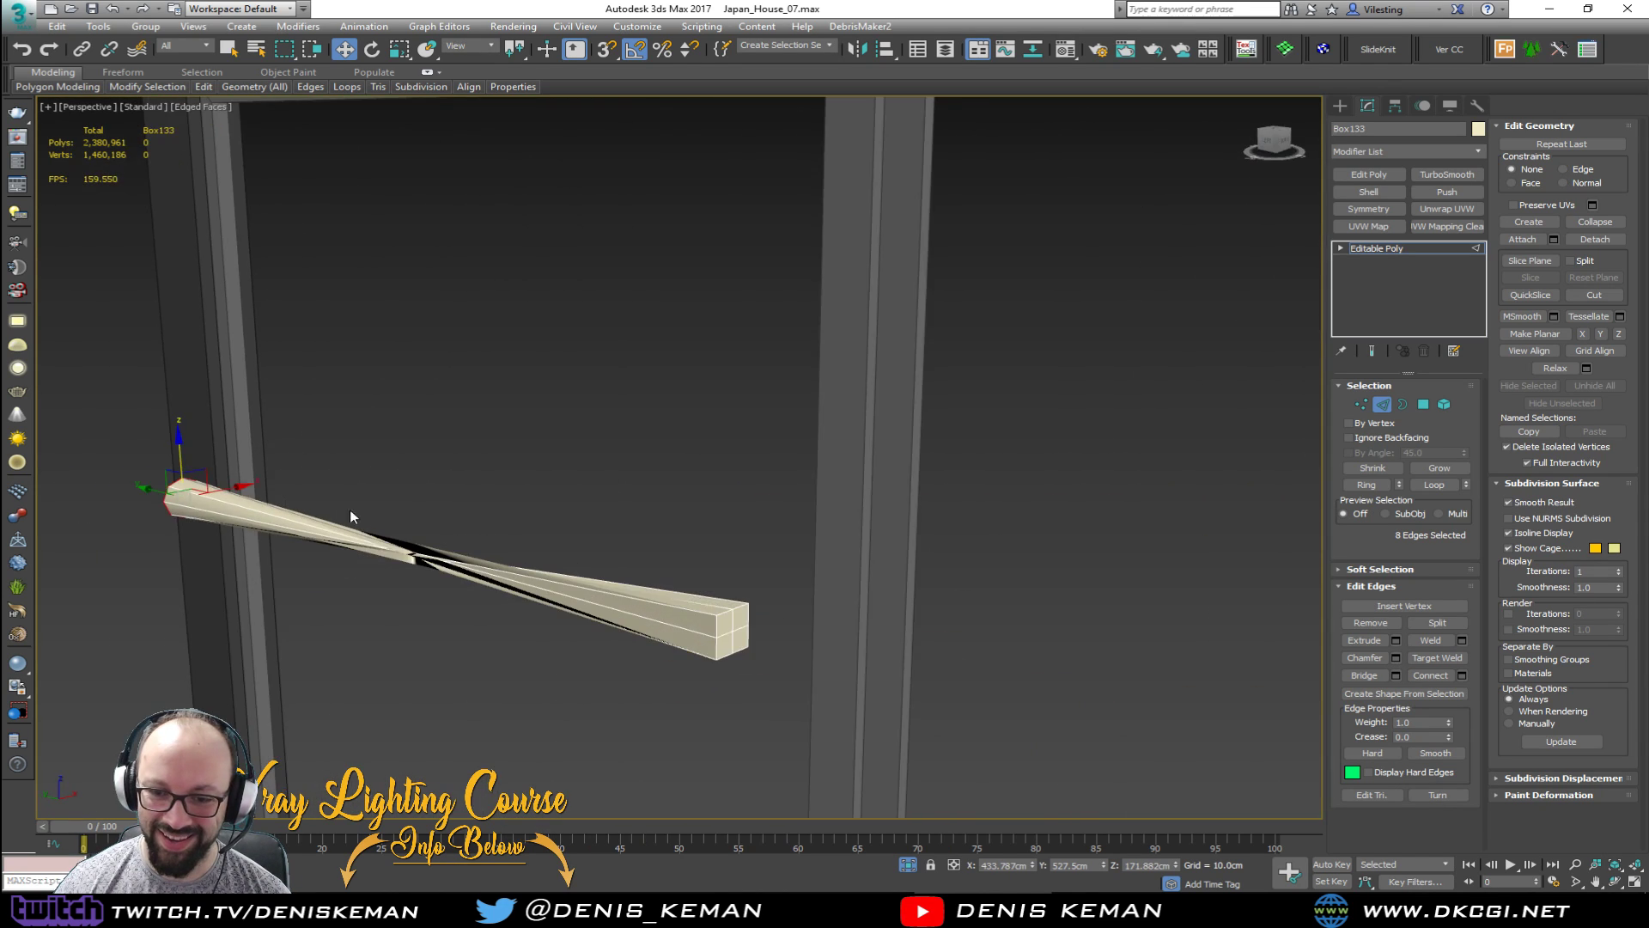
{"action": "scroll", "coordinate": [713, 614], "scroll_direction": "up", "scroll_amount": 2}
{"action": "double_click", "coordinate": [719, 633]}
{"action": "double_click", "coordinate": [732, 612], "text": "ctrl"}
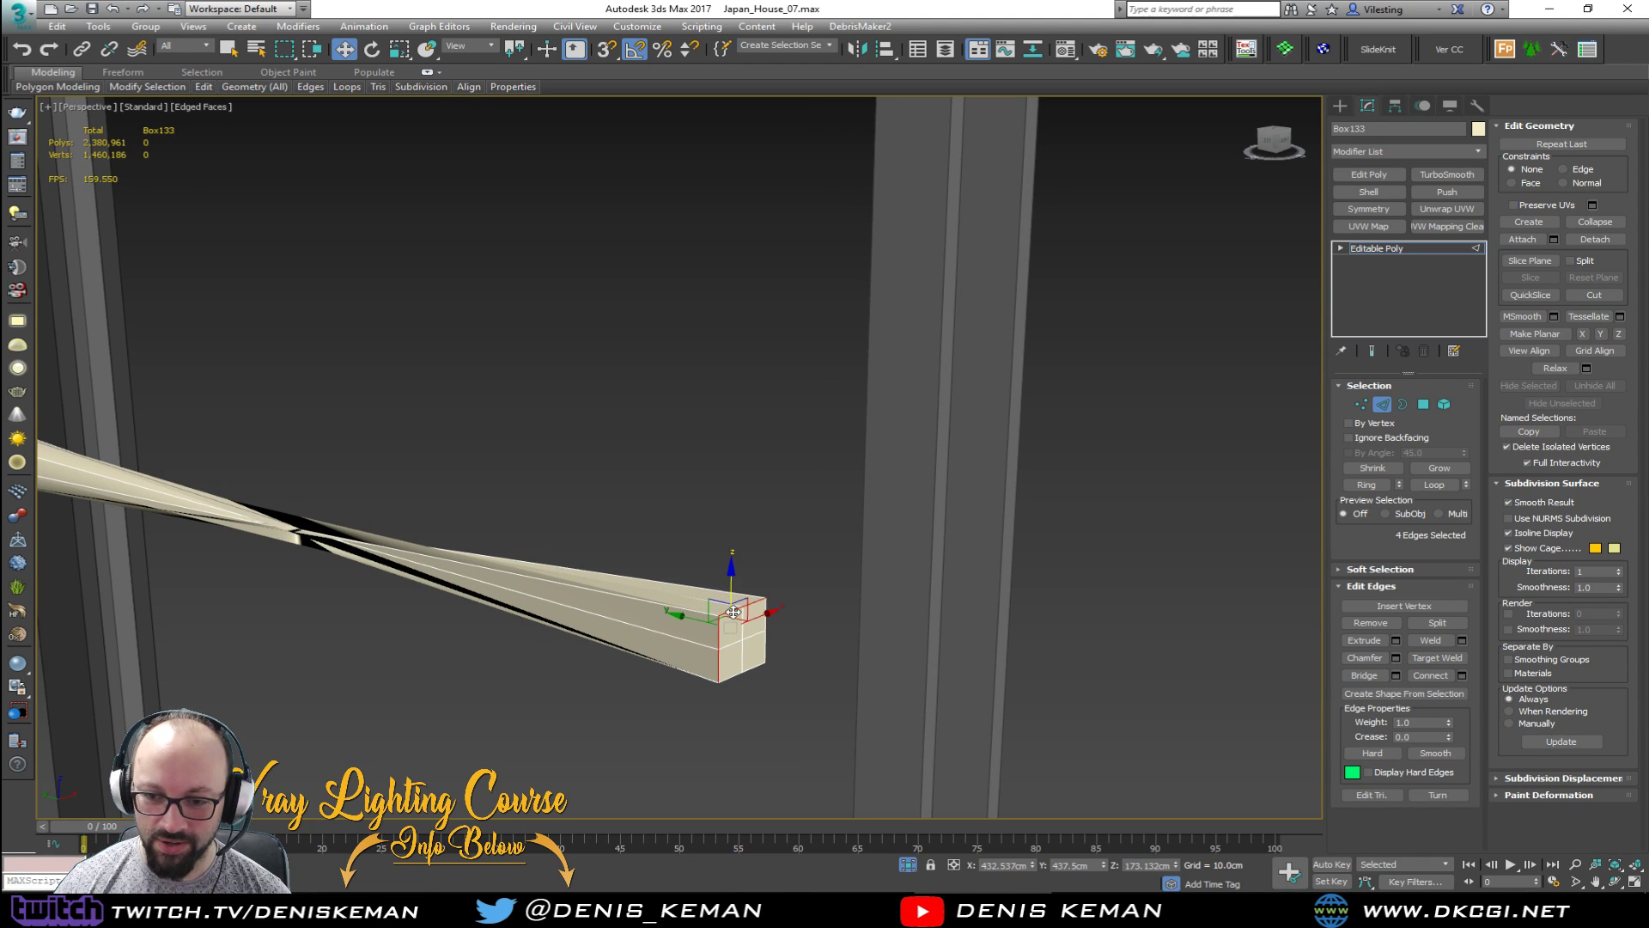
{"action": "double_click", "coordinate": [754, 666], "text": "ctrl"}
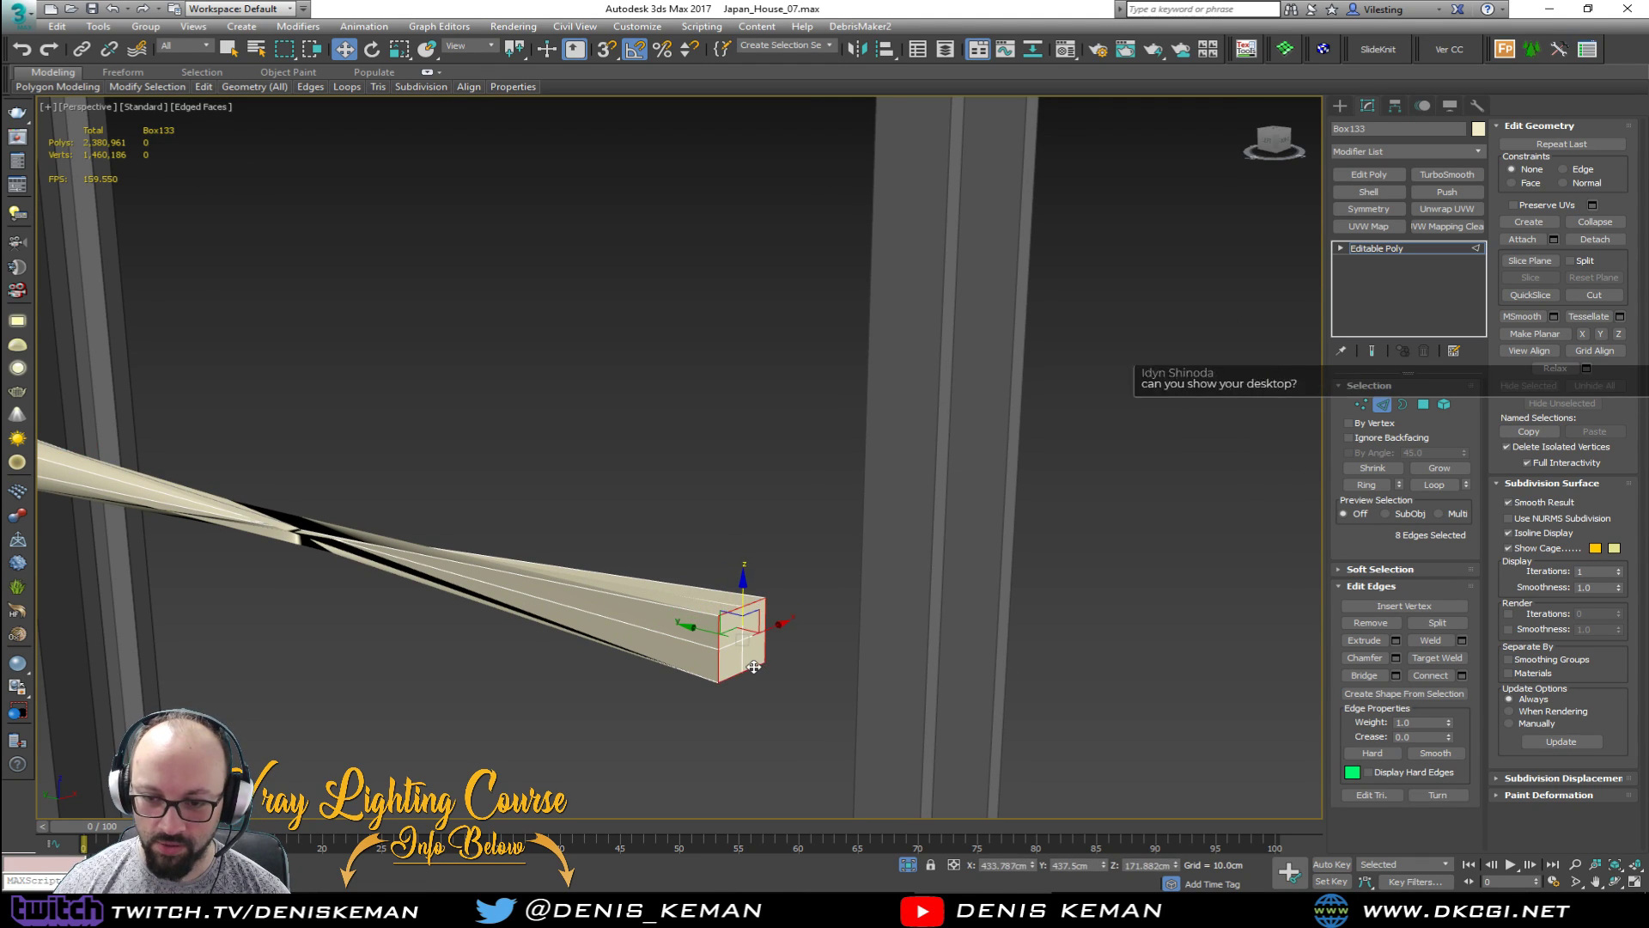
{"action": "right_click", "coordinate": [754, 666]}
{"action": "left_click", "coordinate": [715, 804]}
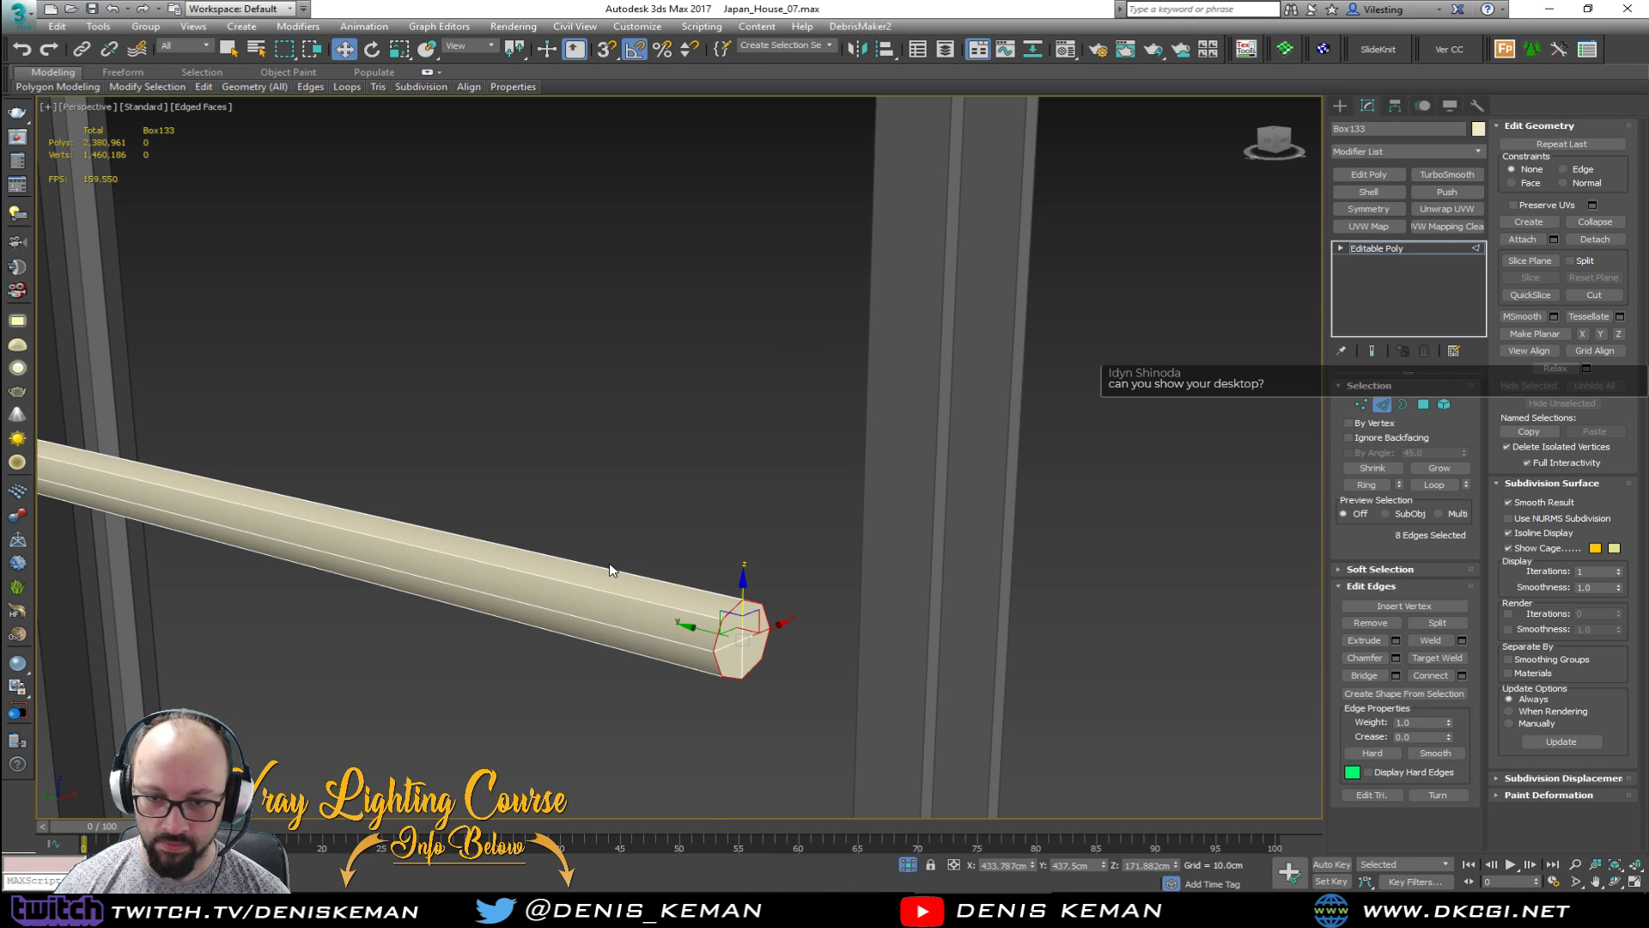
Step: Leave edge editing and examine the octagonal rod from several angles against the window frame
{"action": "middle_click_drag", "start_coordinate": [610, 563], "coordinate": [893, 484], "text": "alt"}
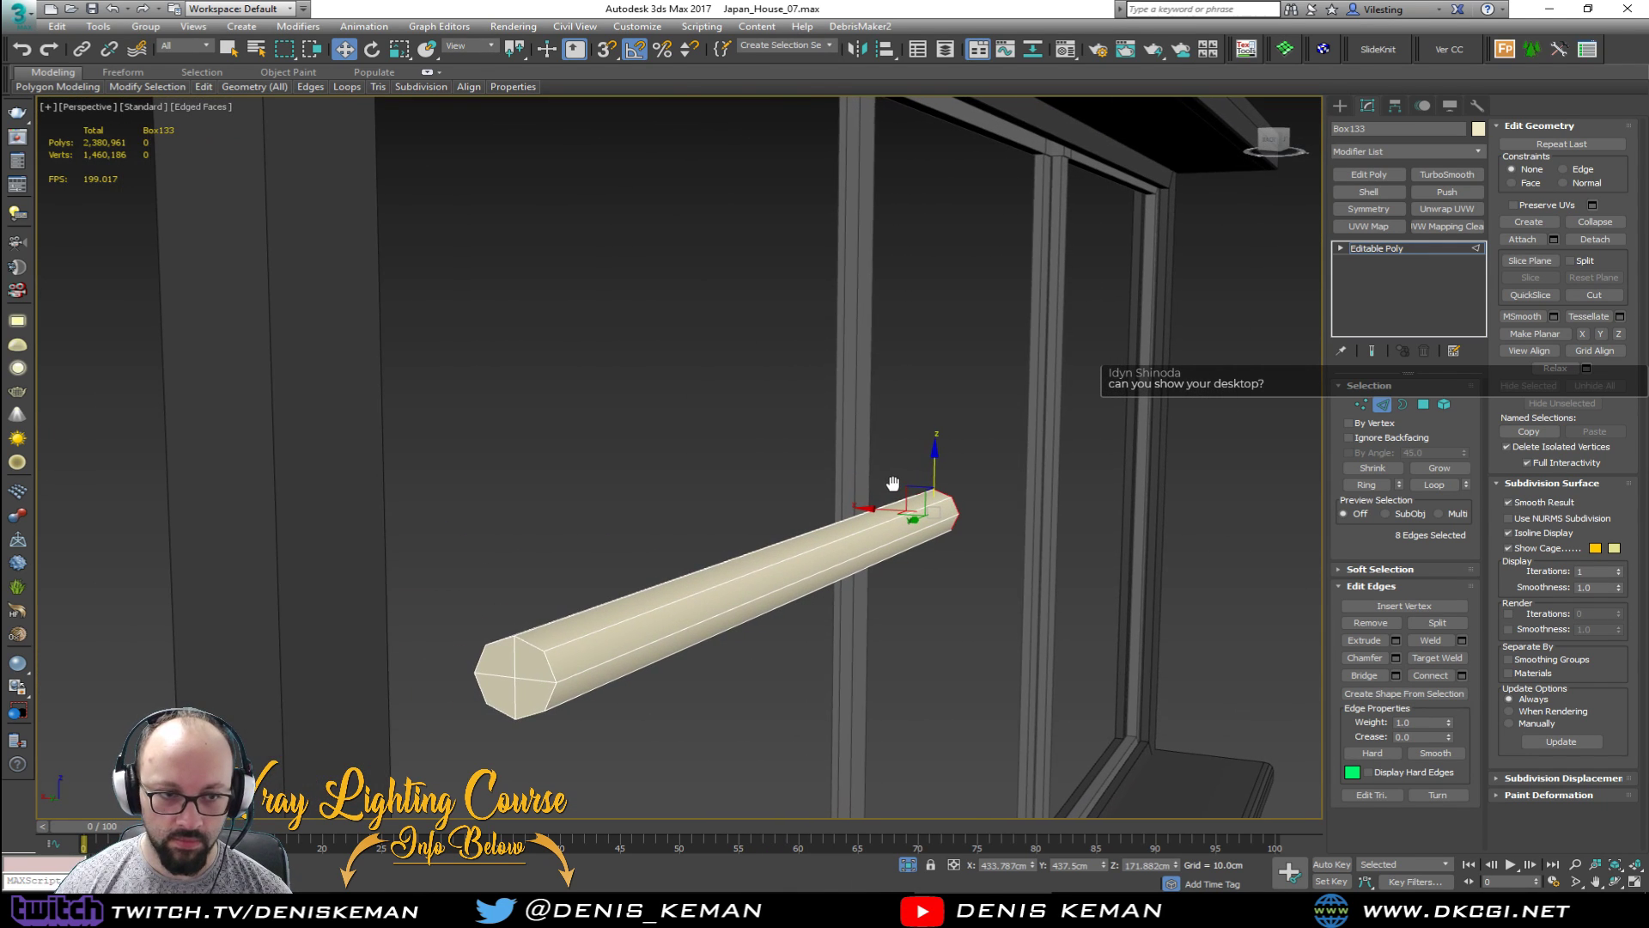
{"action": "middle_click_drag", "start_coordinate": [756, 518], "coordinate": [756, 517], "text": "alt"}
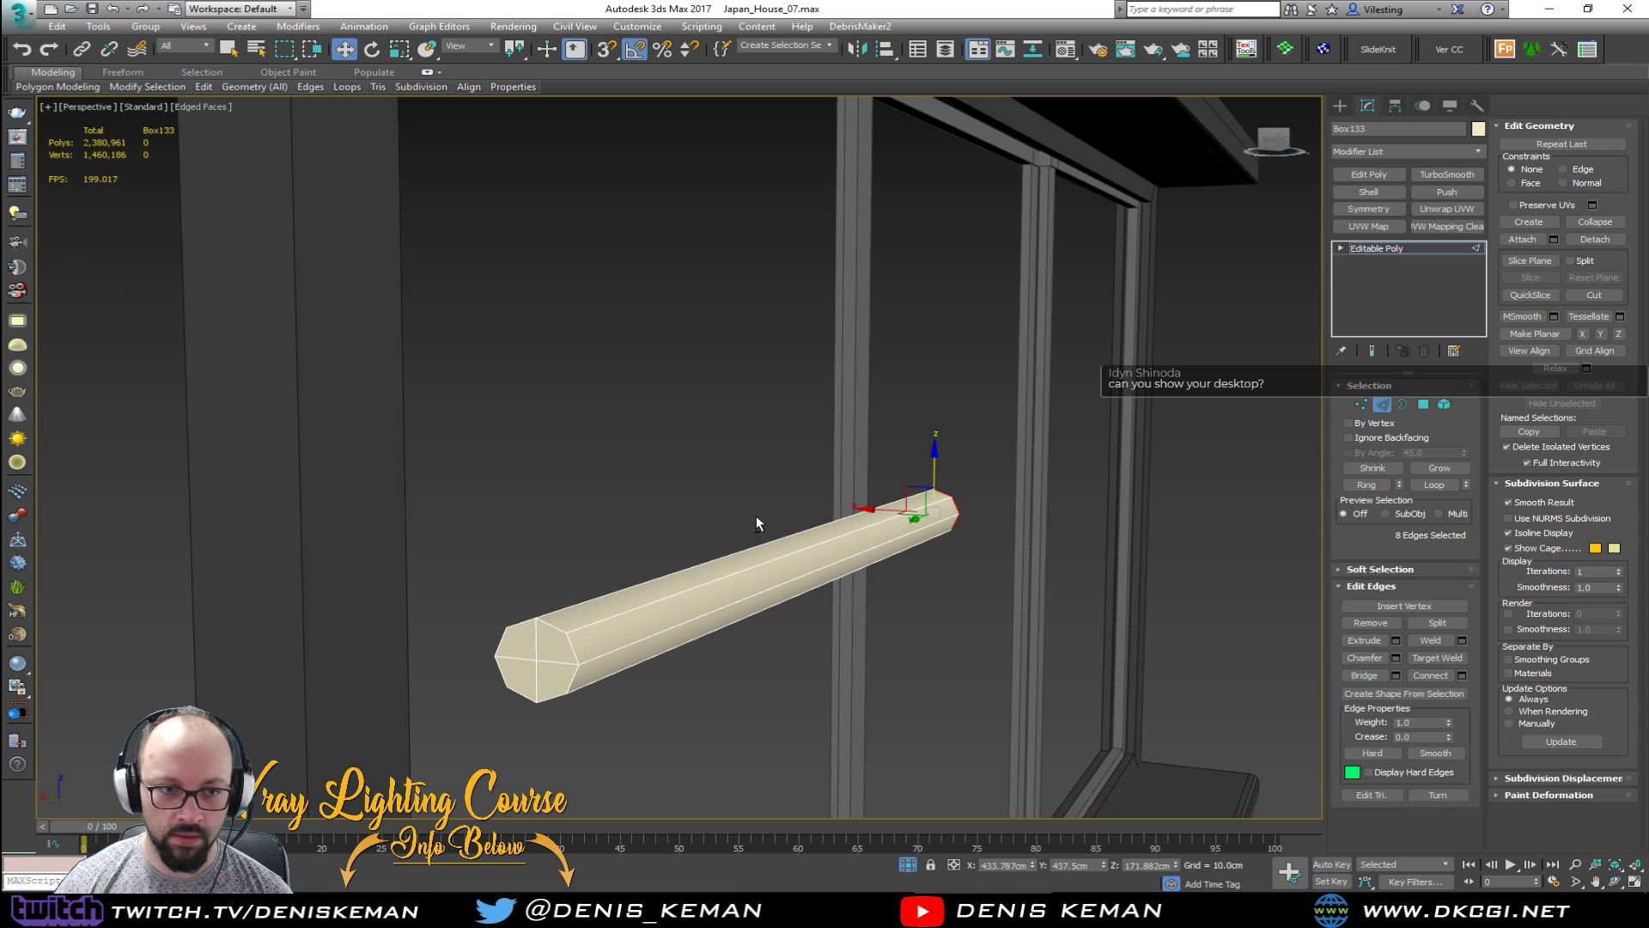
{"action": "middle_click_drag", "start_coordinate": [663, 545], "coordinate": [637, 472], "text": "alt"}
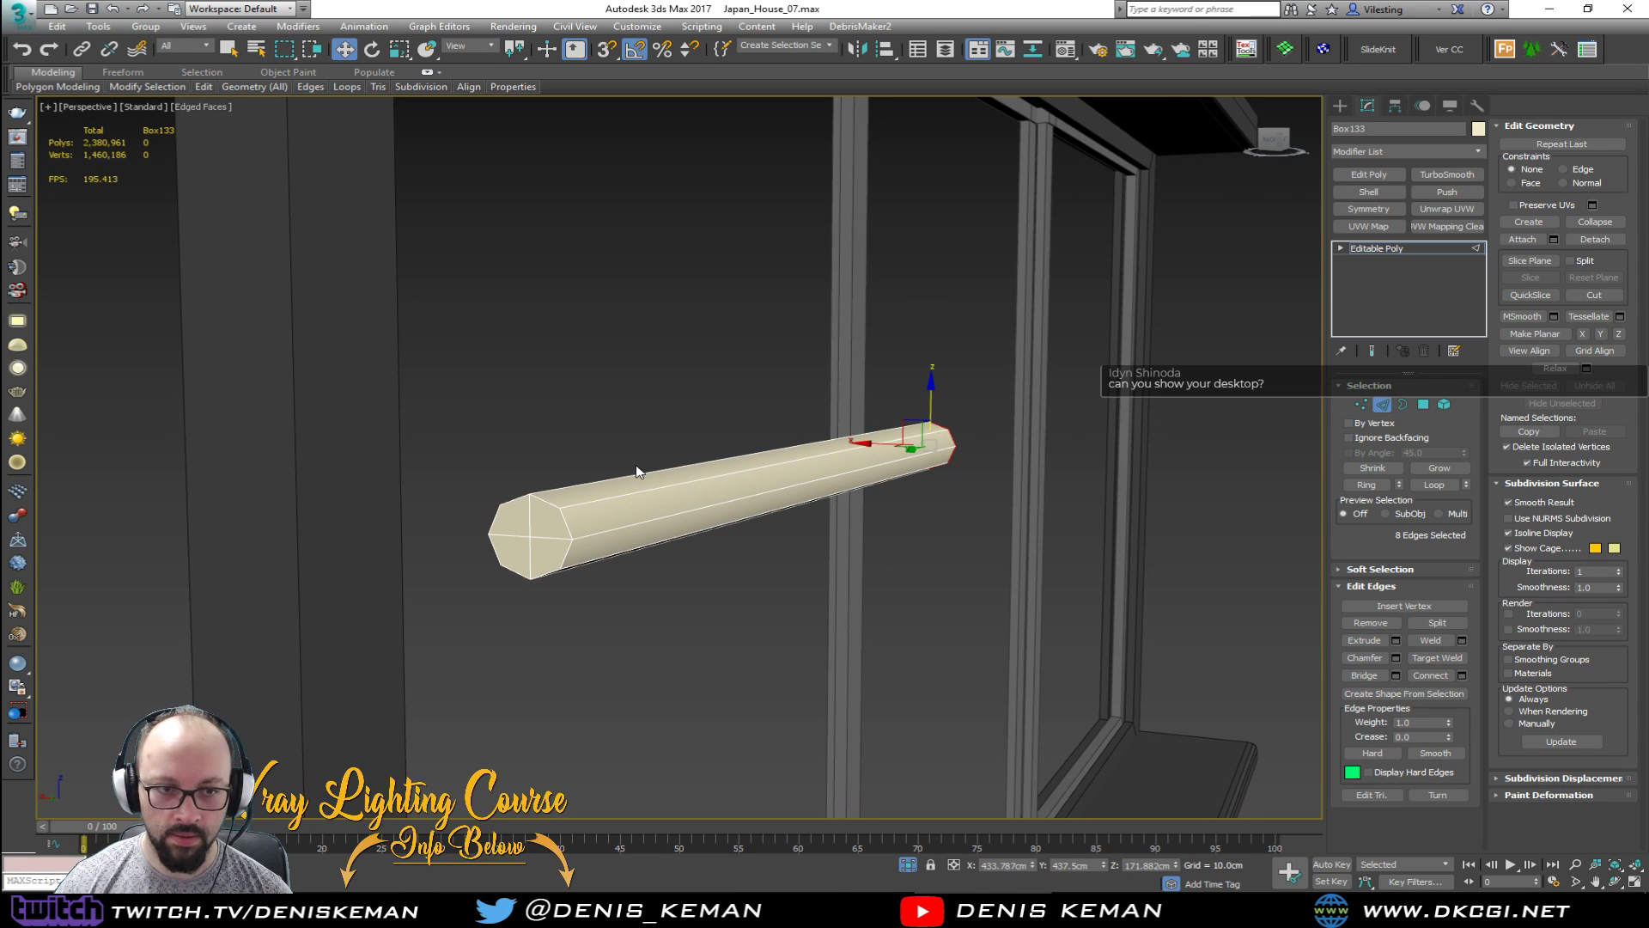
{"action": "key", "text": "2"}
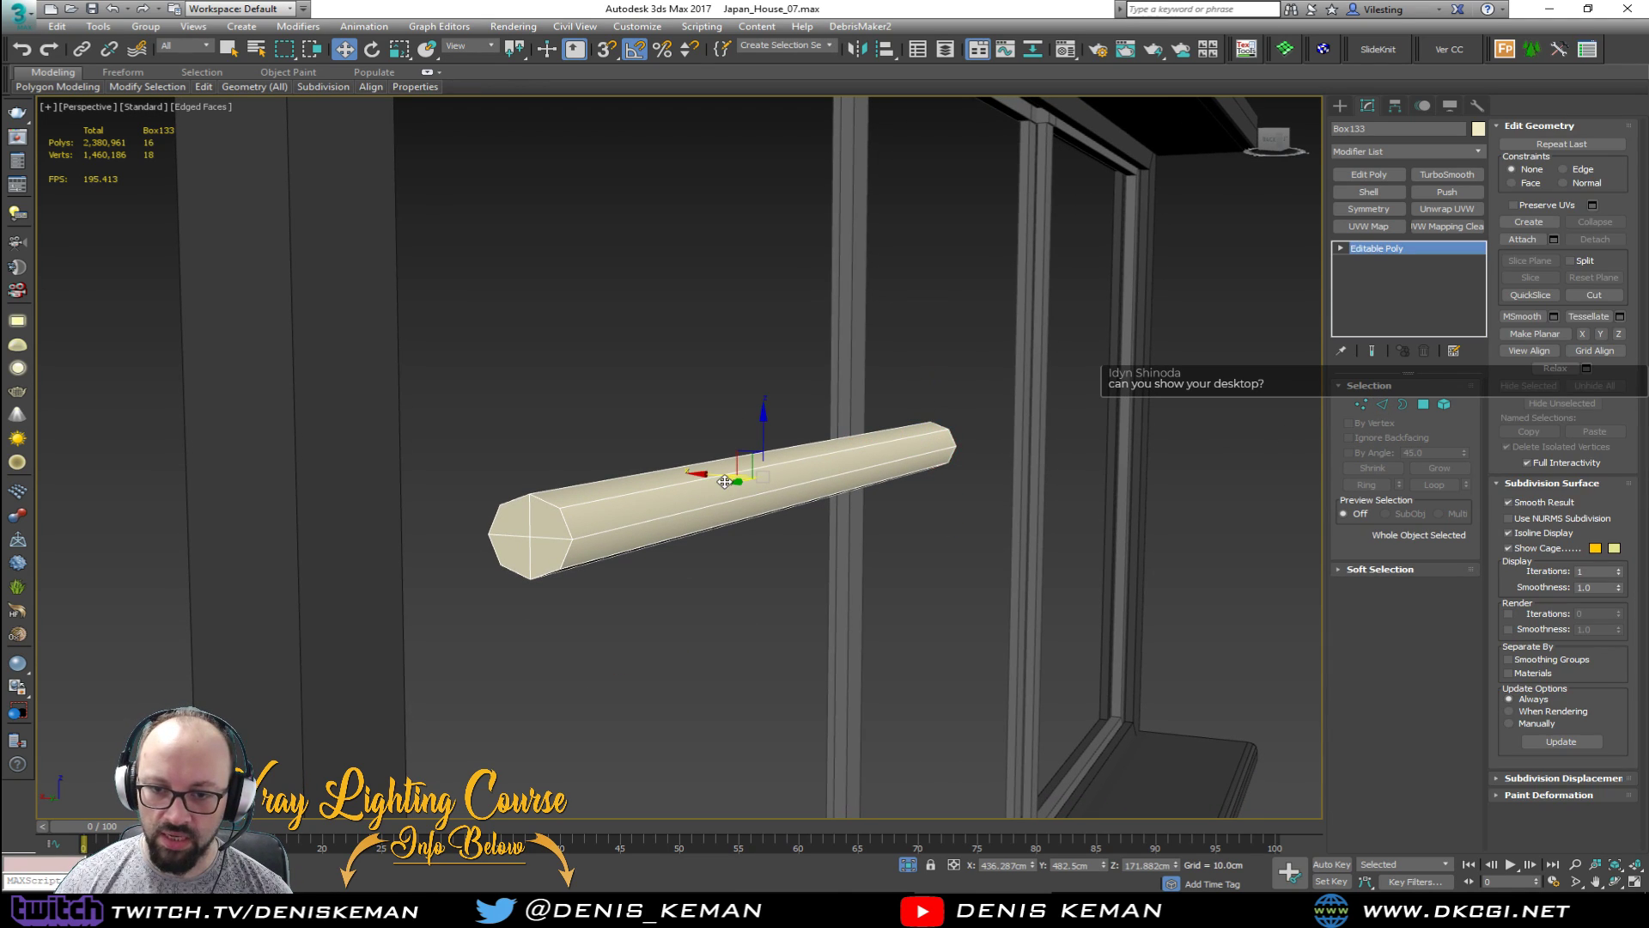
{"action": "middle_click_drag", "start_coordinate": [724, 480], "coordinate": [693, 499], "text": "alt"}
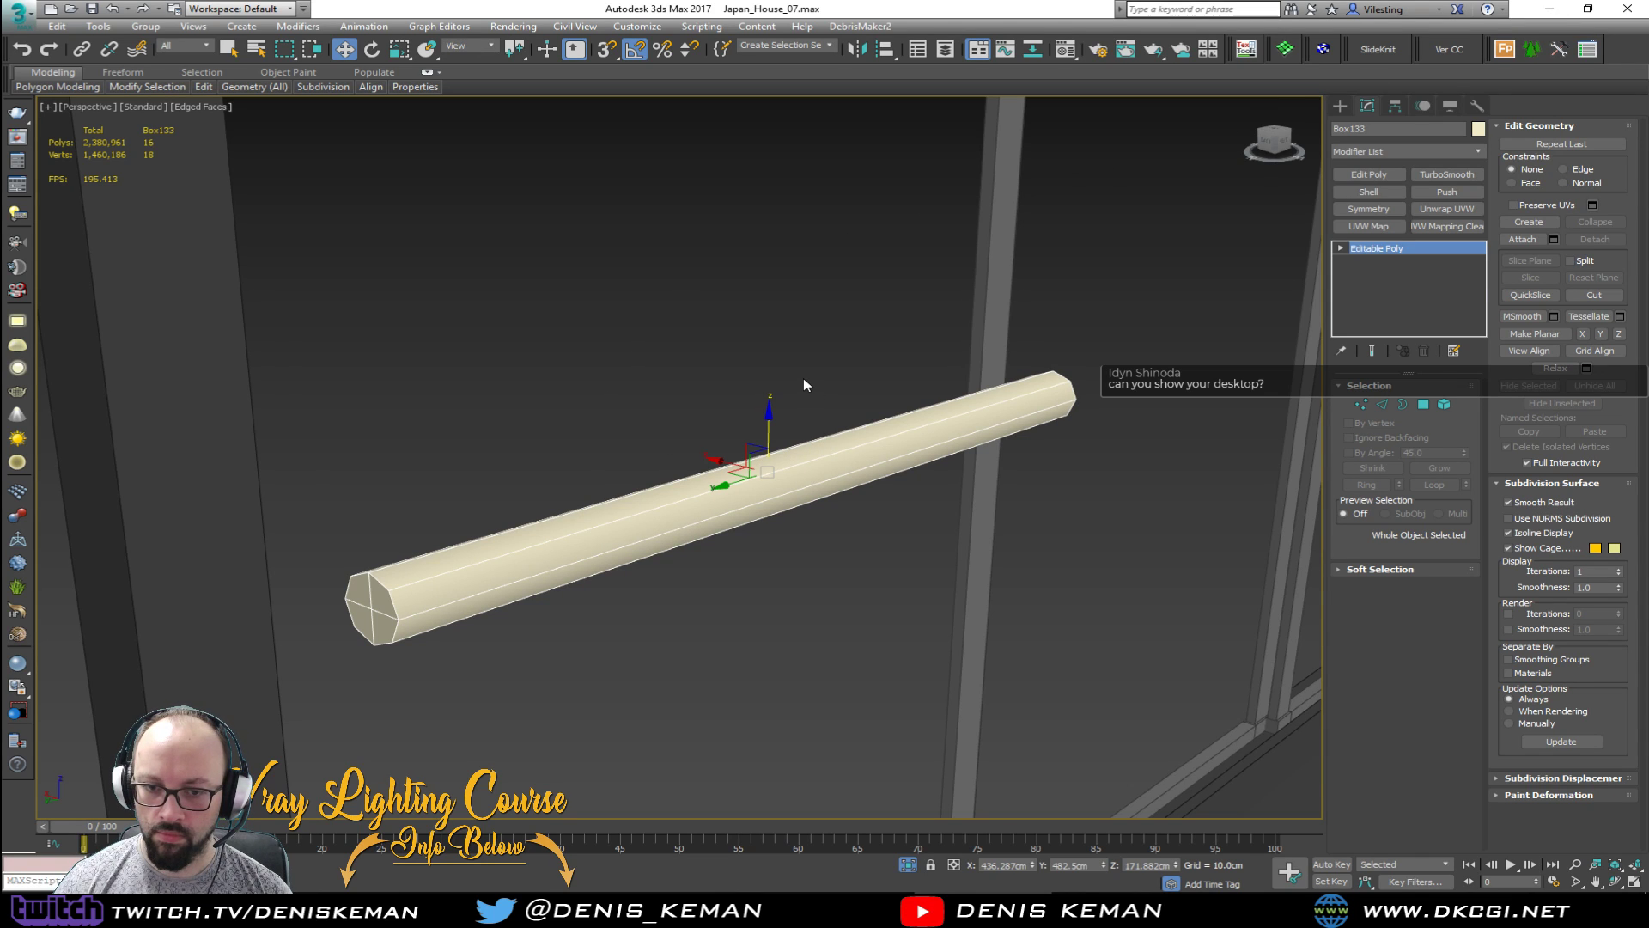
{"action": "scroll", "coordinate": [713, 450], "scroll_direction": "down", "scroll_amount": 5}
{"action": "scroll", "coordinate": [712, 450], "scroll_direction": "up", "scroll_amount": 4}
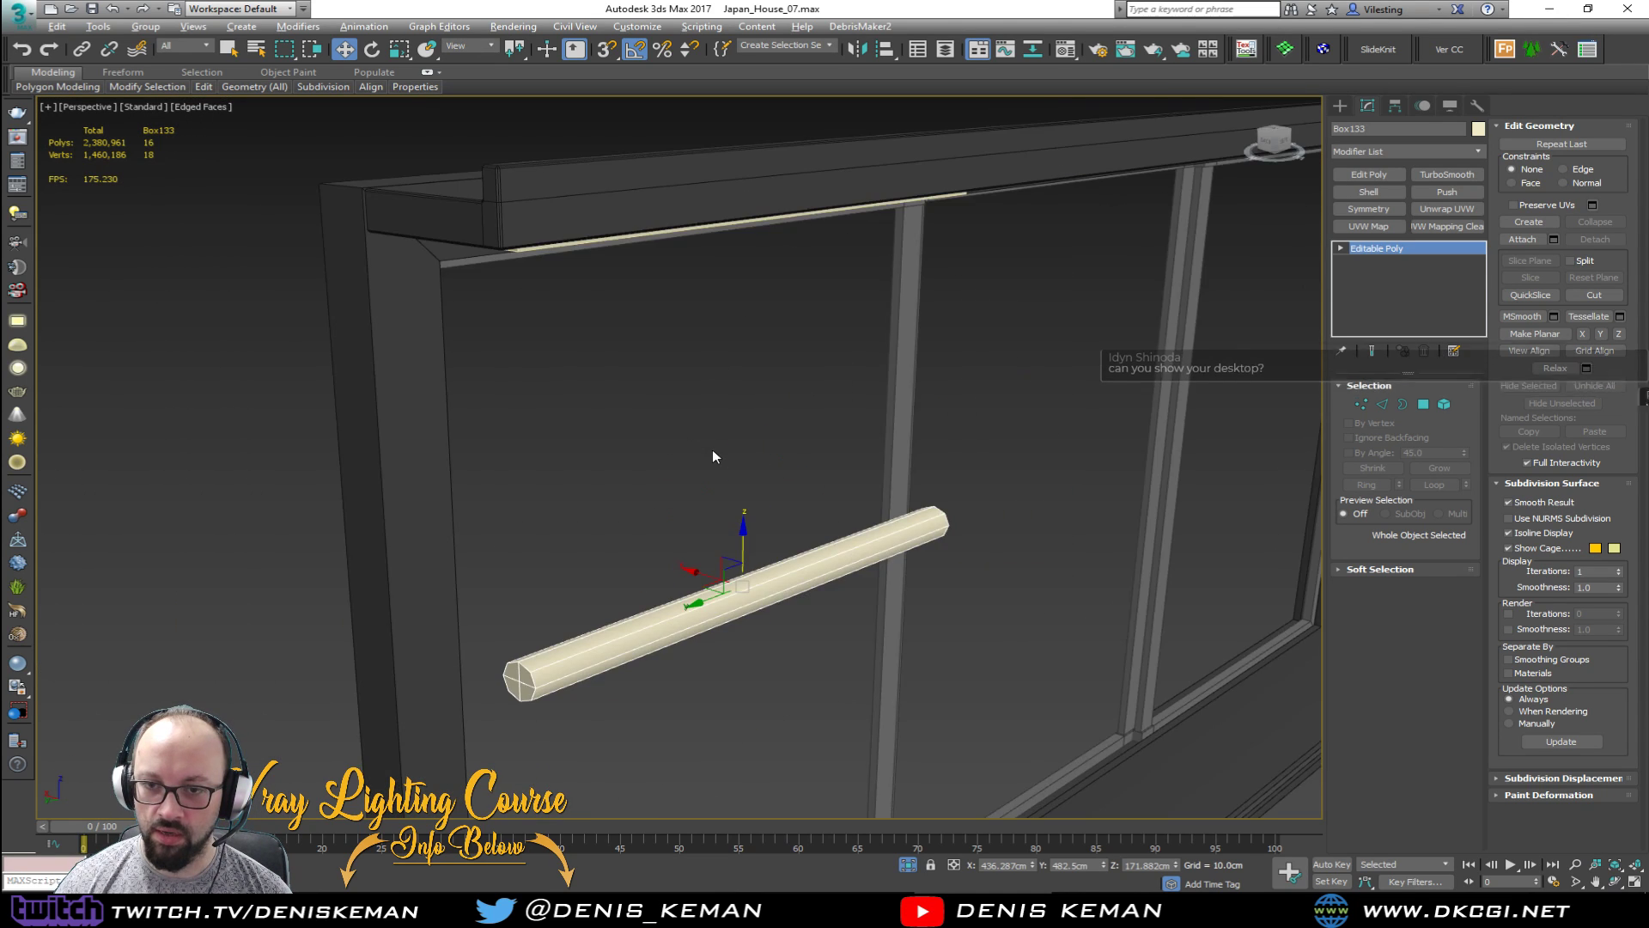
{"action": "middle_click_drag", "start_coordinate": [713, 450], "coordinate": [759, 357], "text": "alt"}
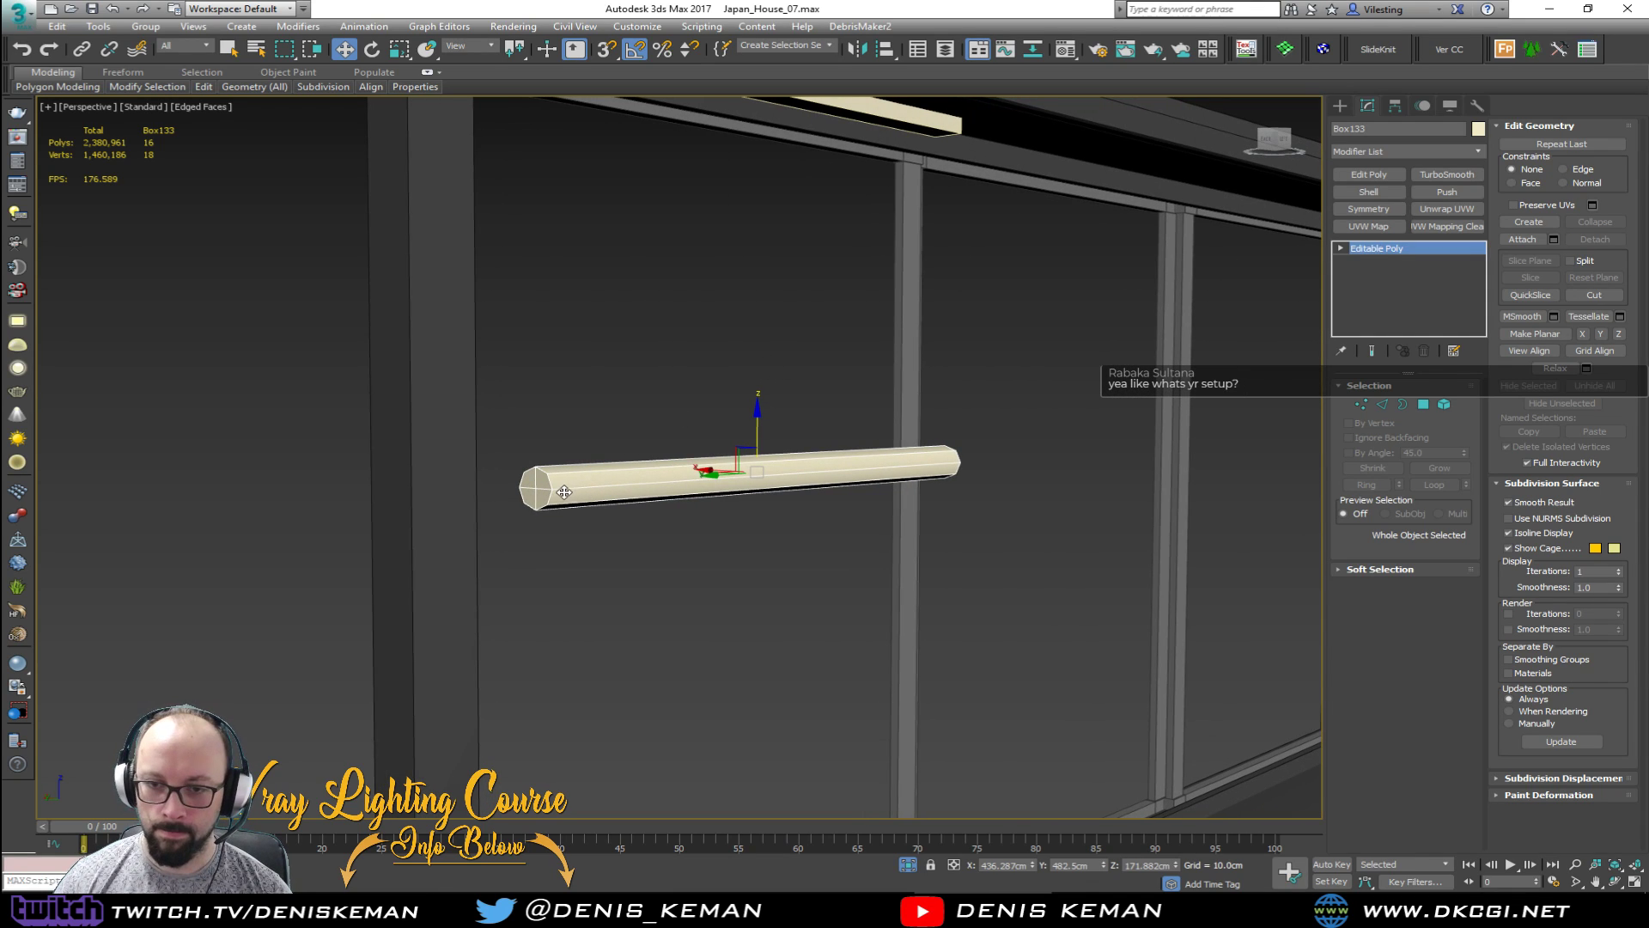
{"action": "scroll", "coordinate": [560, 489], "scroll_direction": "up", "scroll_amount": 2}
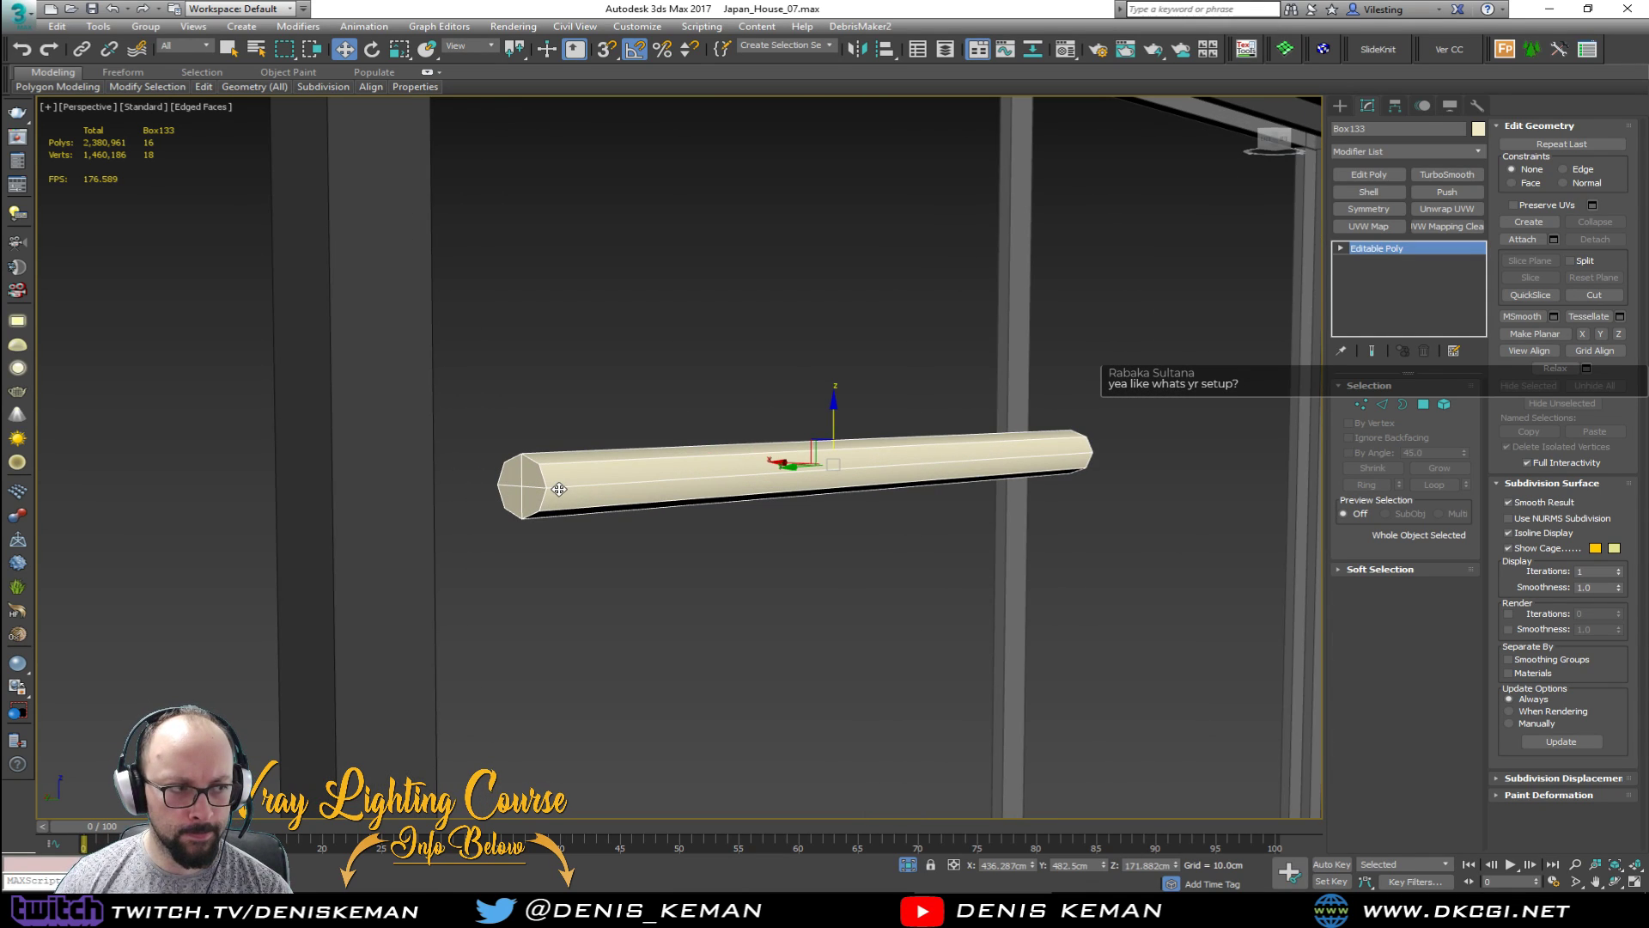
Step: Connect the rod's eight lengthwise edges with 2 segments and a pinch of 98, placing a loop close to each end
{"action": "key", "text": "4"}
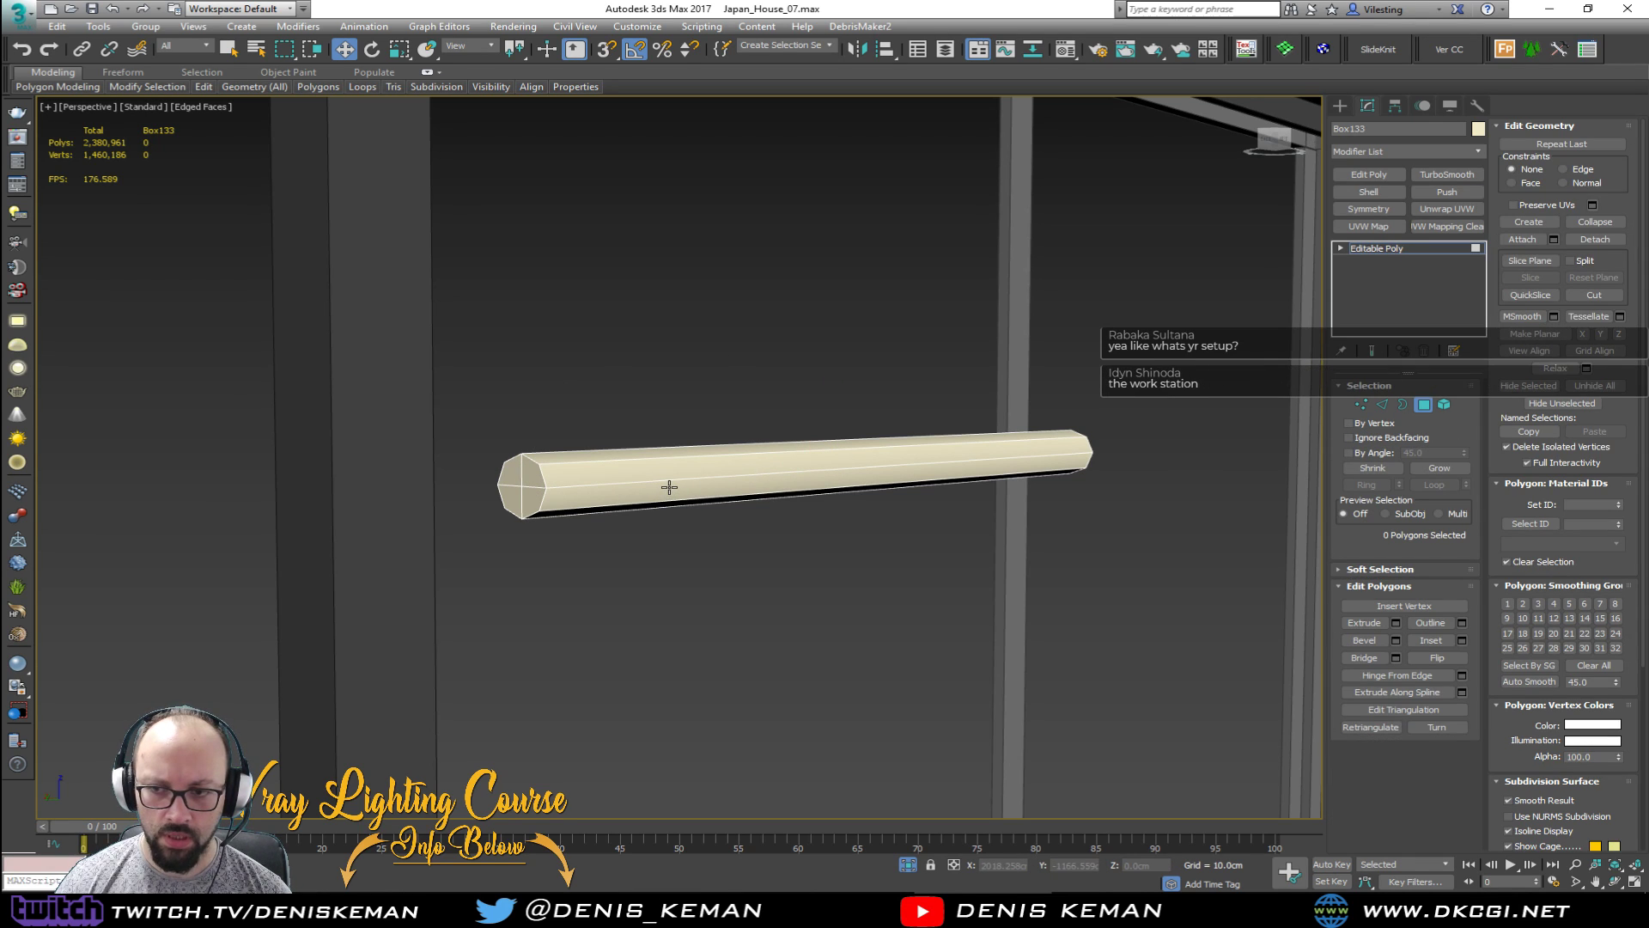
{"action": "scroll", "coordinate": [551, 477], "scroll_direction": "up", "scroll_amount": 2}
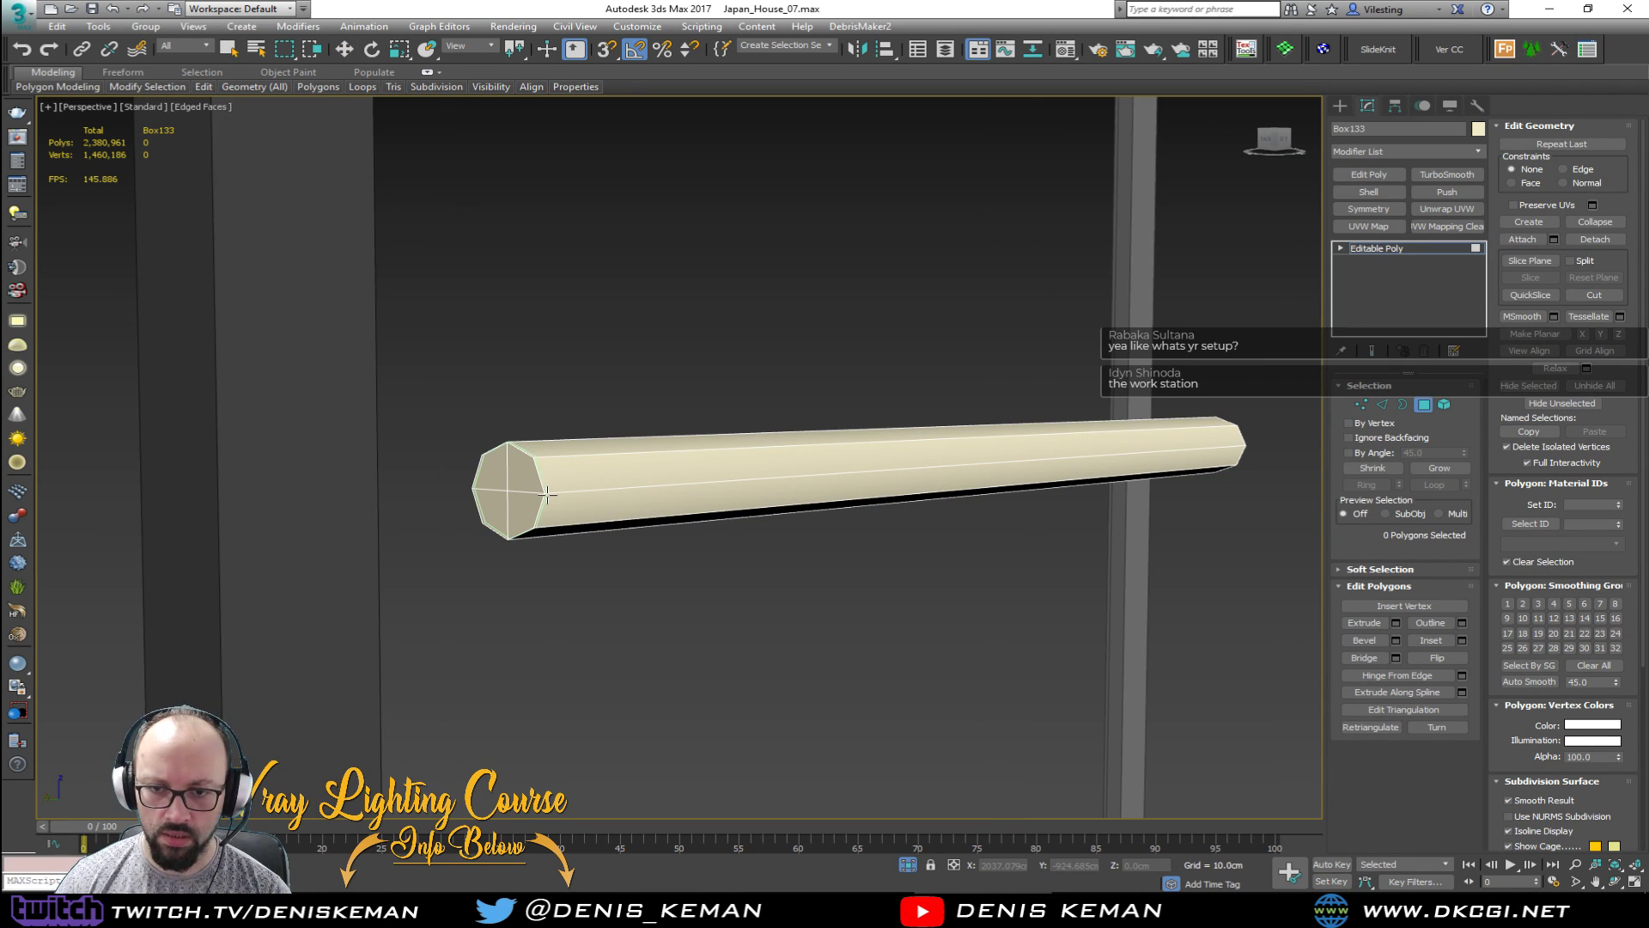
{"action": "key", "text": "w"}
{"action": "key", "text": "2"}
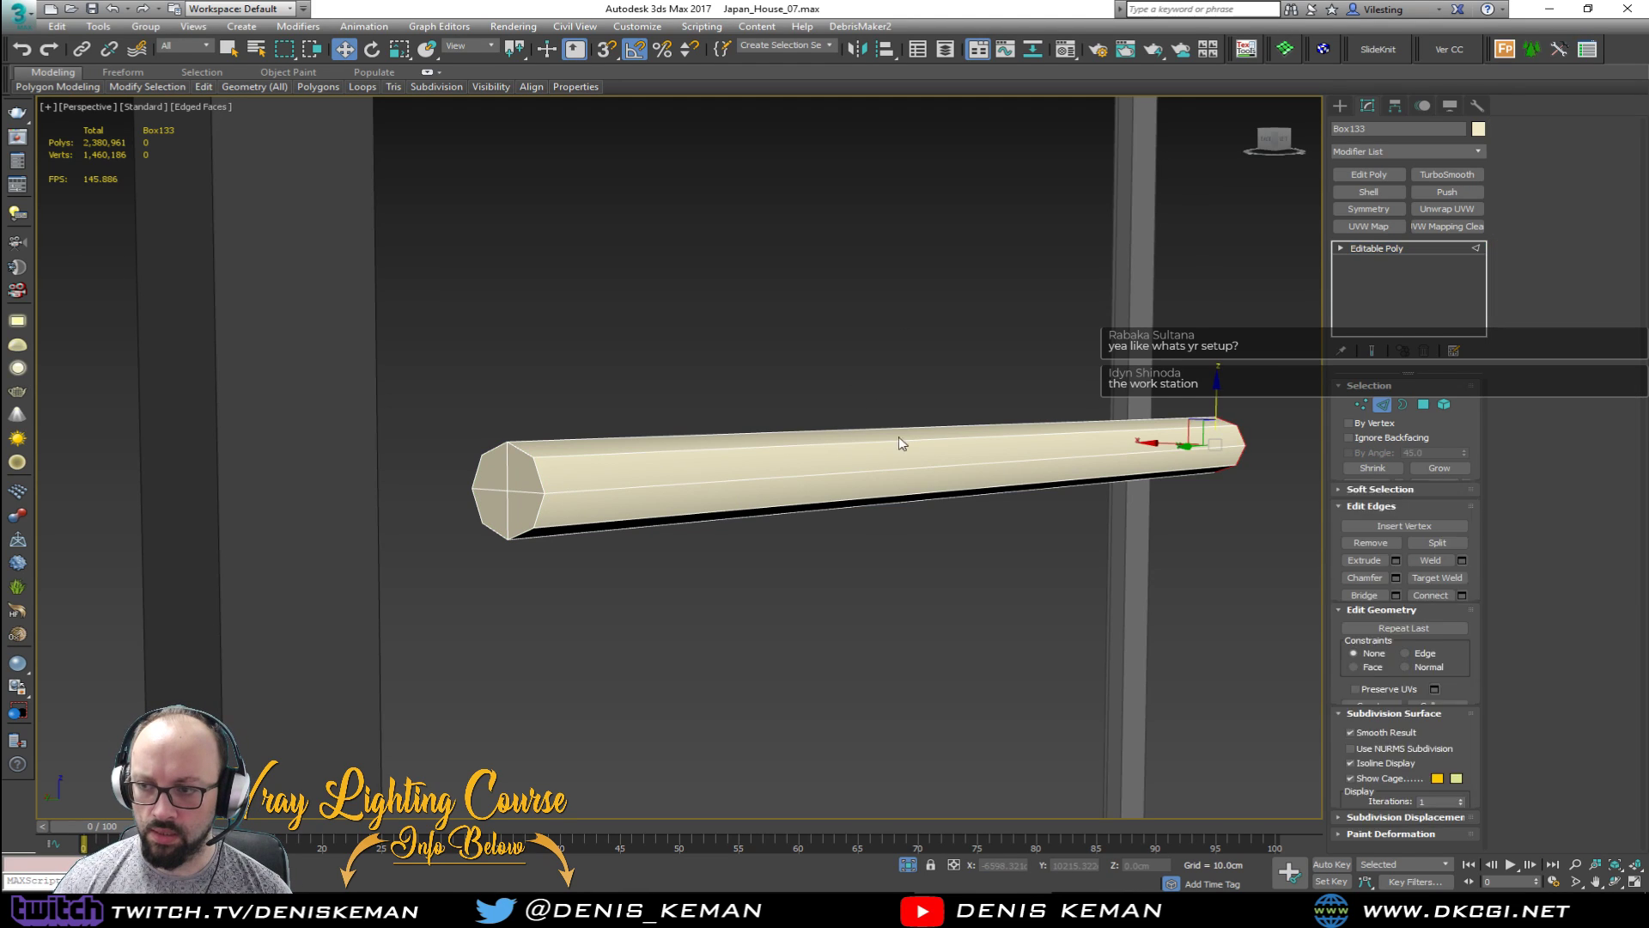
{"action": "left_click", "coordinate": [899, 438]}
{"action": "key", "text": "alt+r"}
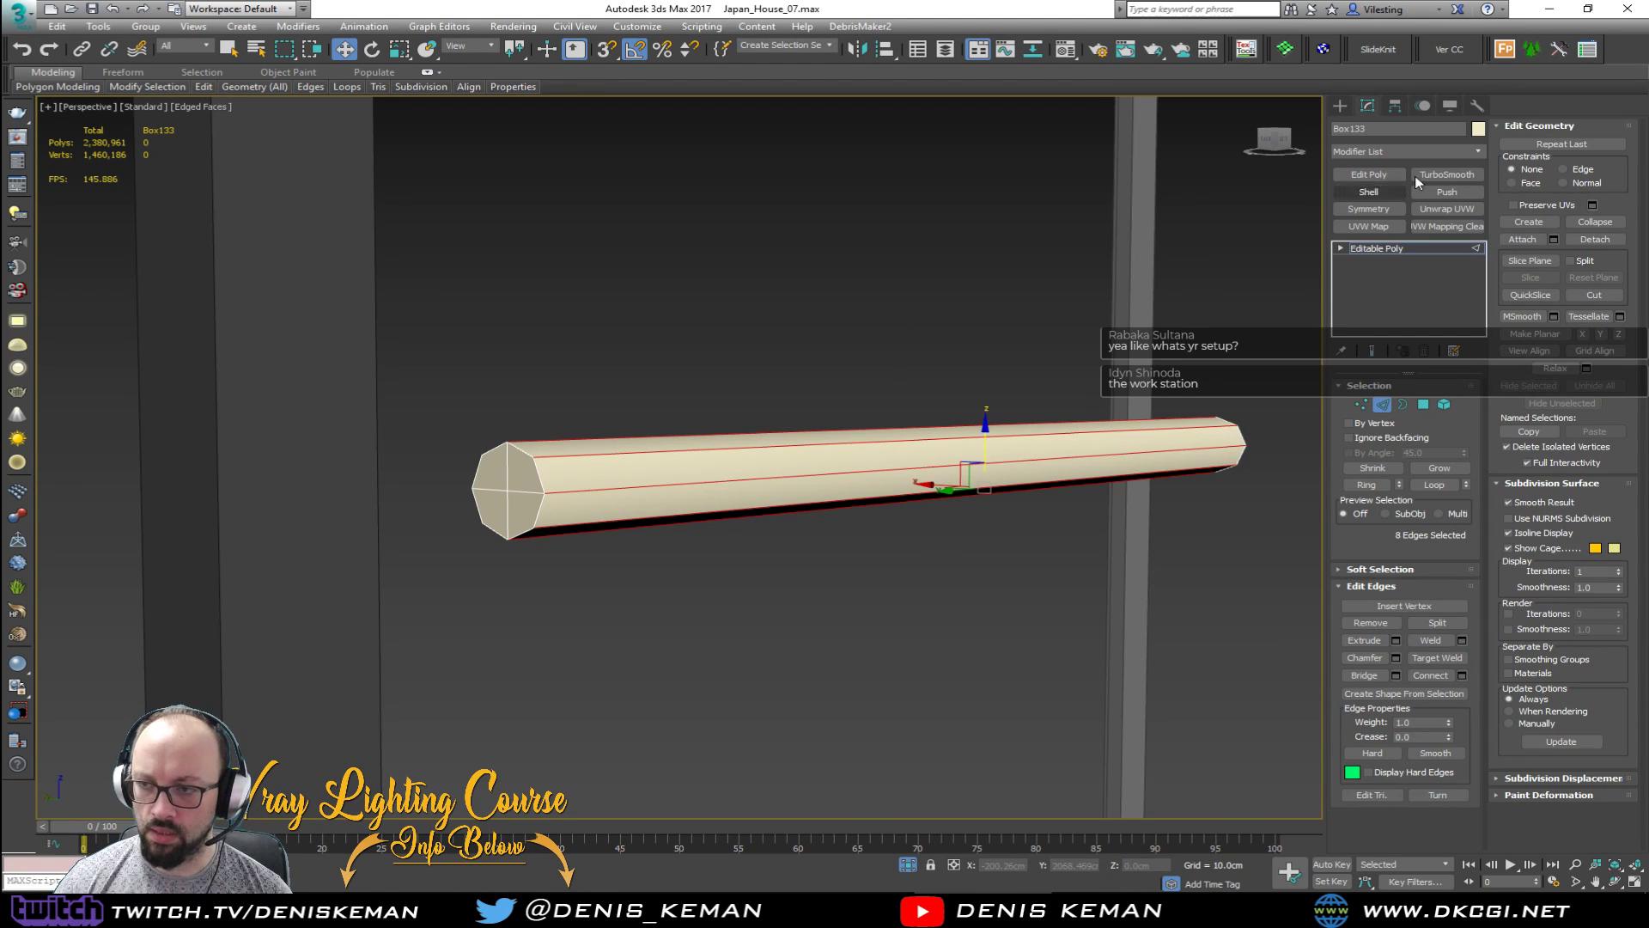
{"action": "left_click", "coordinate": [1463, 676]}
{"action": "left_click", "coordinate": [692, 463]}
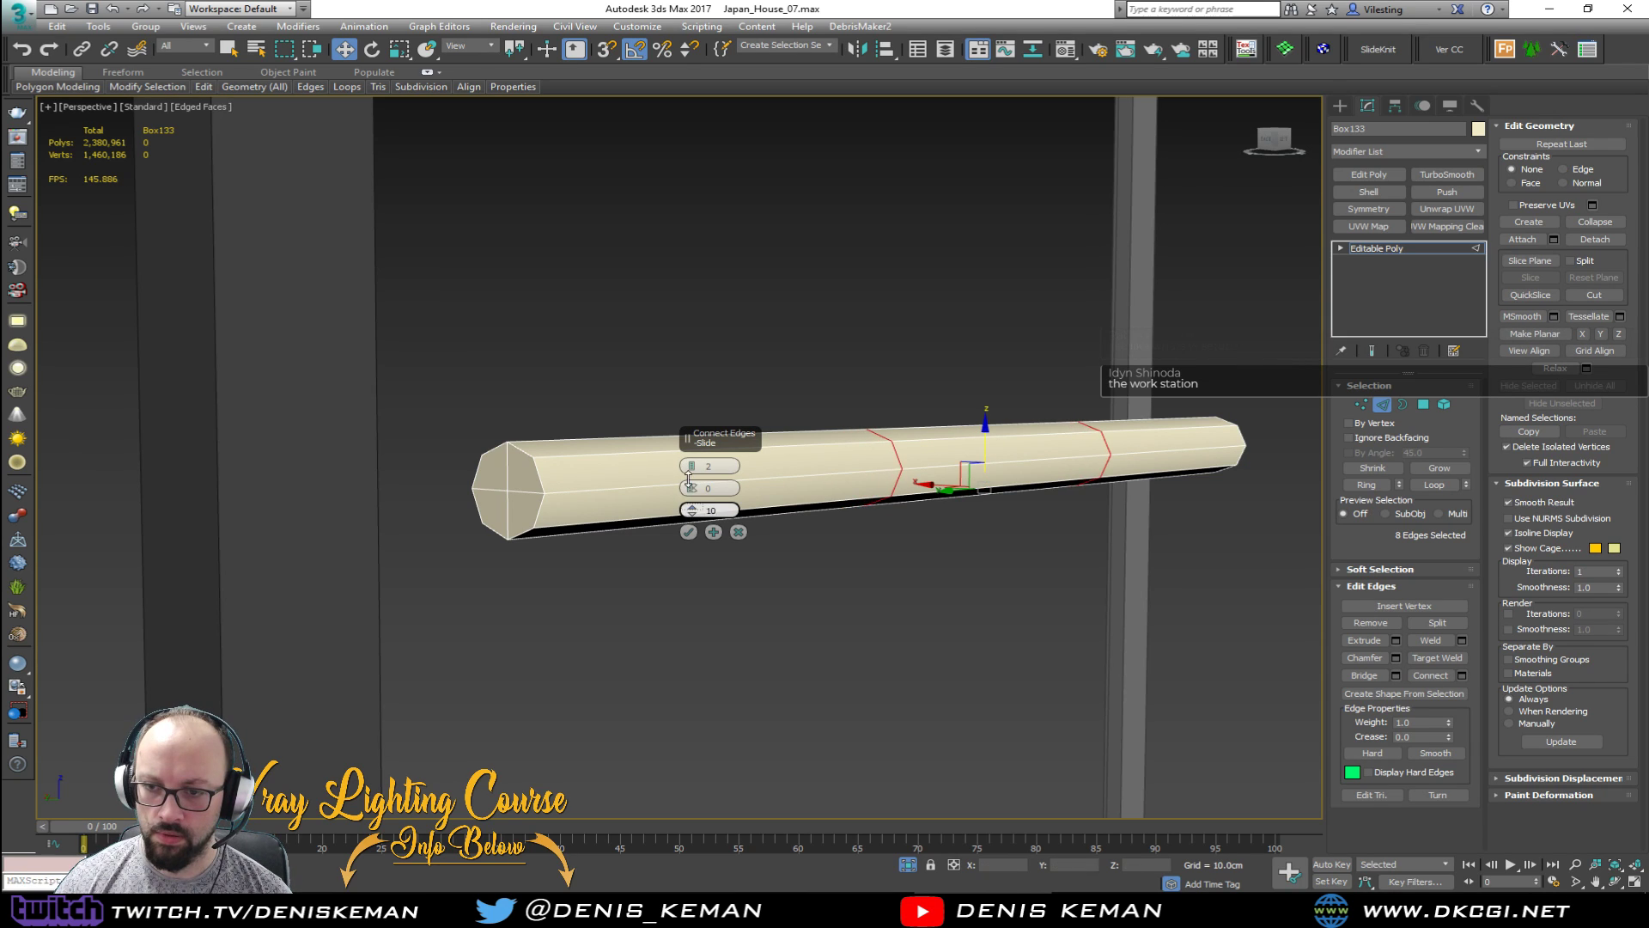
{"action": "left_click_drag", "start_coordinate": [692, 488], "coordinate": [699, 183]}
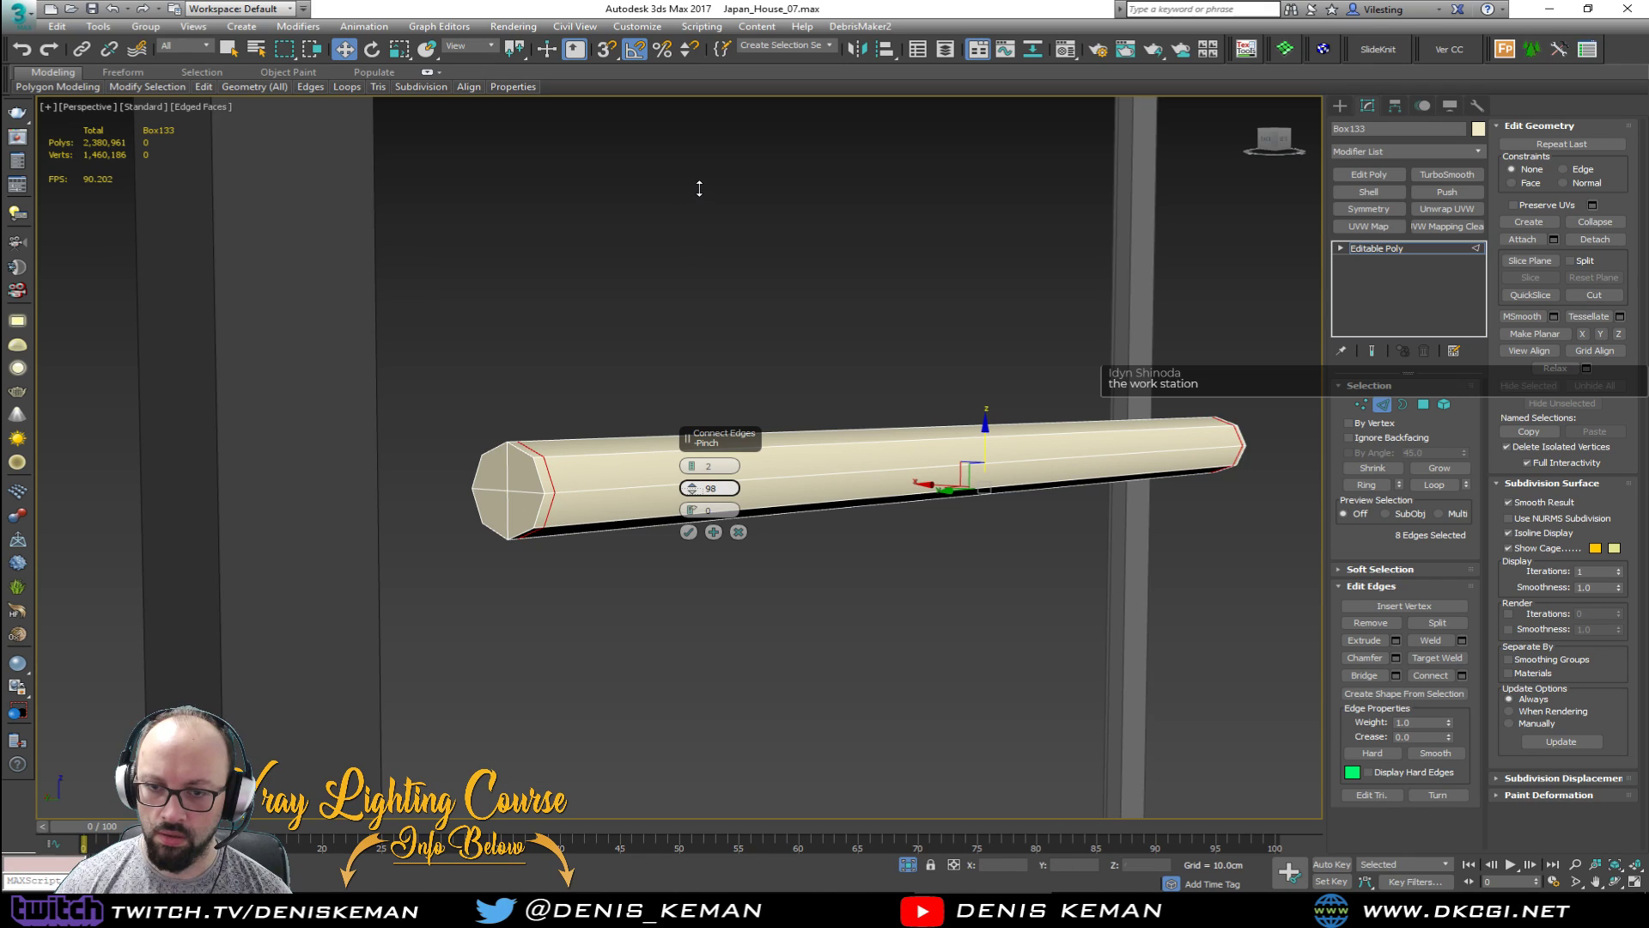
{"action": "left_click", "coordinate": [689, 532]}
Step: Select all eight end-cap polygons of the rod, four on the near end and four on the opposite end
{"action": "key", "text": "4"}
{"action": "left_click", "coordinate": [519, 505]}
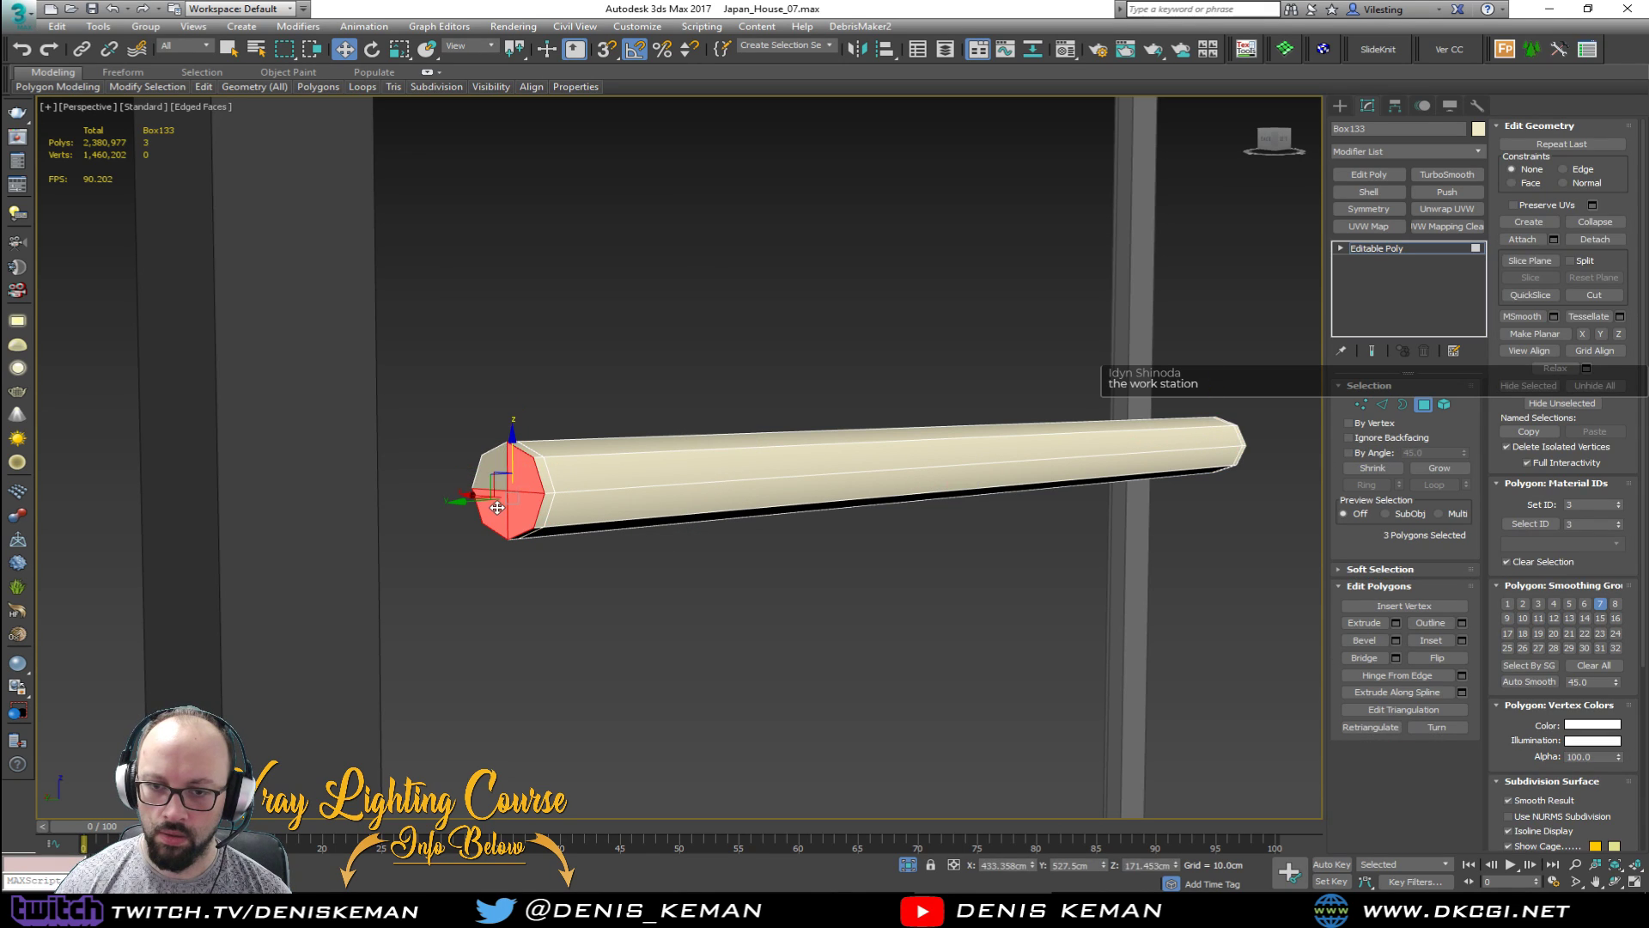
{"action": "scroll", "coordinate": [549, 498], "scroll_direction": "down", "scroll_amount": 2}
{"action": "scroll", "coordinate": [540, 509], "scroll_direction": "up", "scroll_amount": 5}
{"action": "scroll", "coordinate": [540, 505], "scroll_direction": "down", "scroll_amount": 3}
{"action": "middle_click_drag", "start_coordinate": [634, 541], "coordinate": [397, 548]}
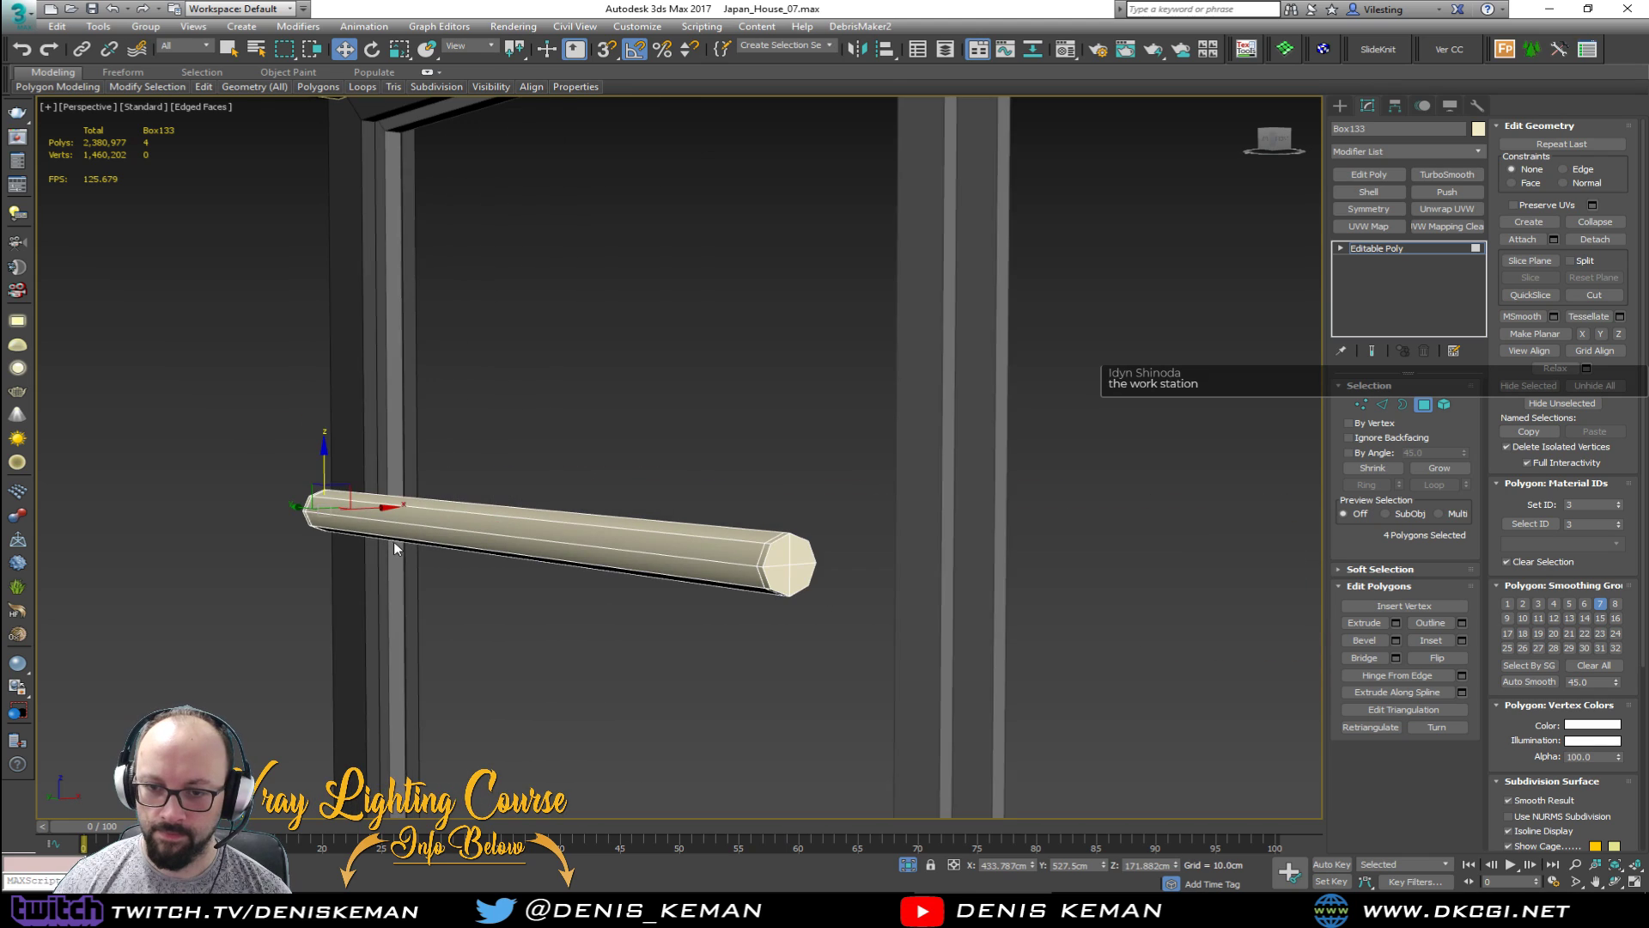
{"action": "scroll", "coordinate": [749, 564], "scroll_direction": "up", "scroll_amount": 4}
{"action": "left_click", "coordinate": [815, 548], "text": "ctrl"}
{"action": "left_click", "coordinate": [861, 549], "text": "ctrl"}
{"action": "left_click", "coordinate": [818, 597], "text": "ctrl"}
{"action": "left_click", "coordinate": [863, 596], "text": "ctrl"}
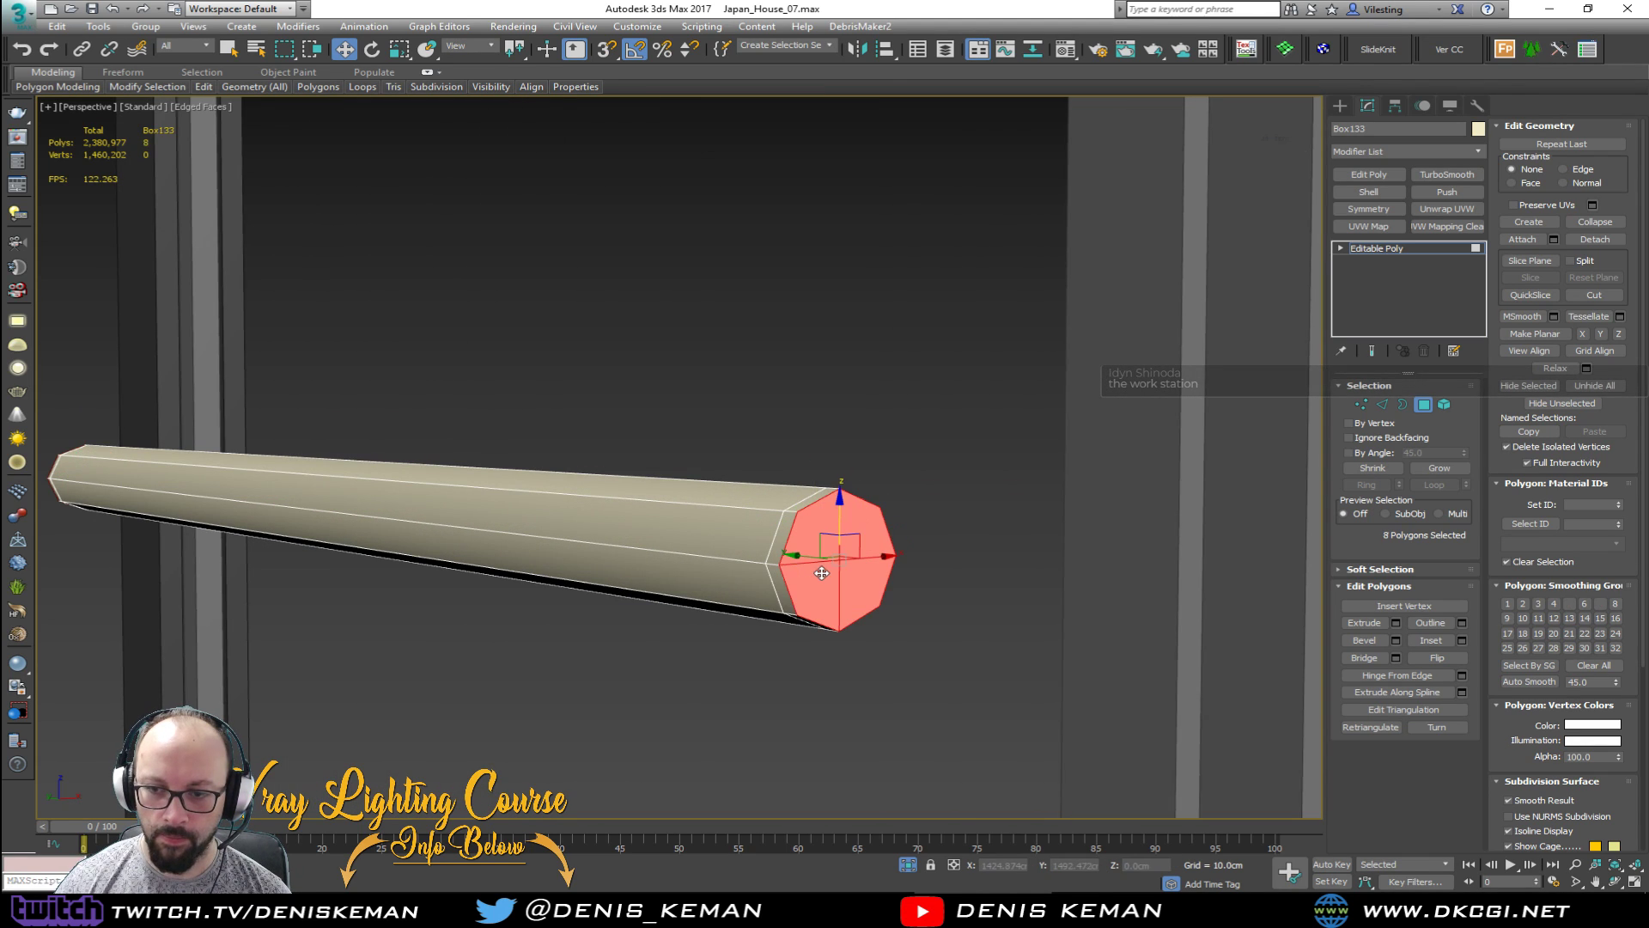
Step: Inset the selected end-cap polygons on both ends of the rod and leave polygon editing
{"action": "left_click", "coordinate": [1462, 642]}
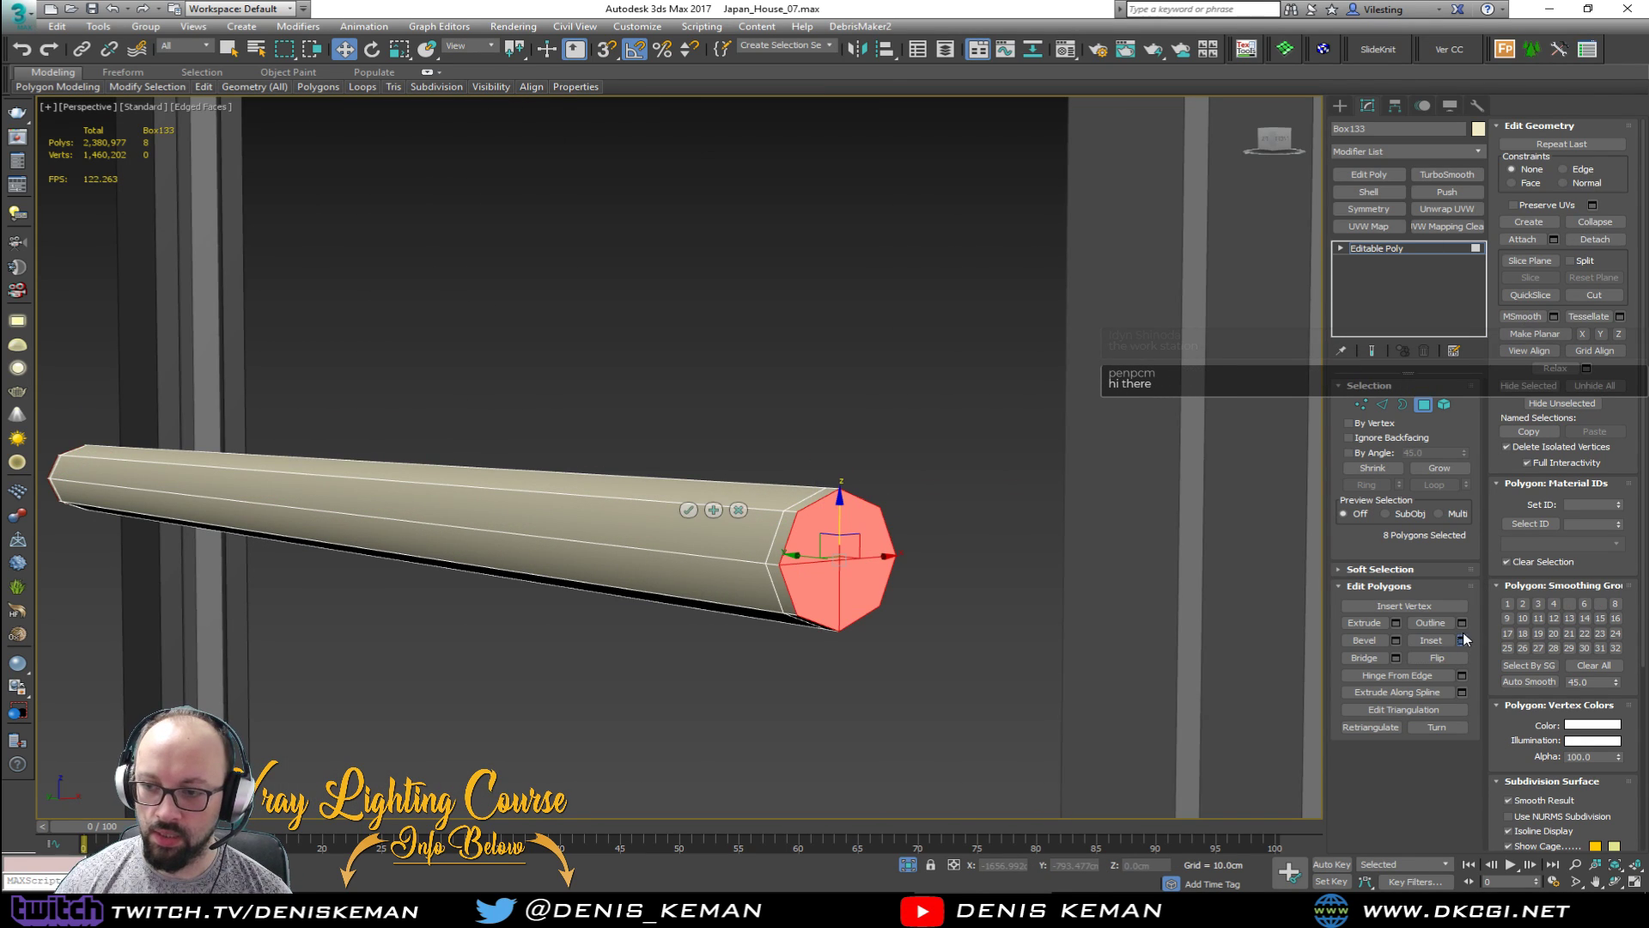
{"action": "left_click", "coordinate": [688, 510]}
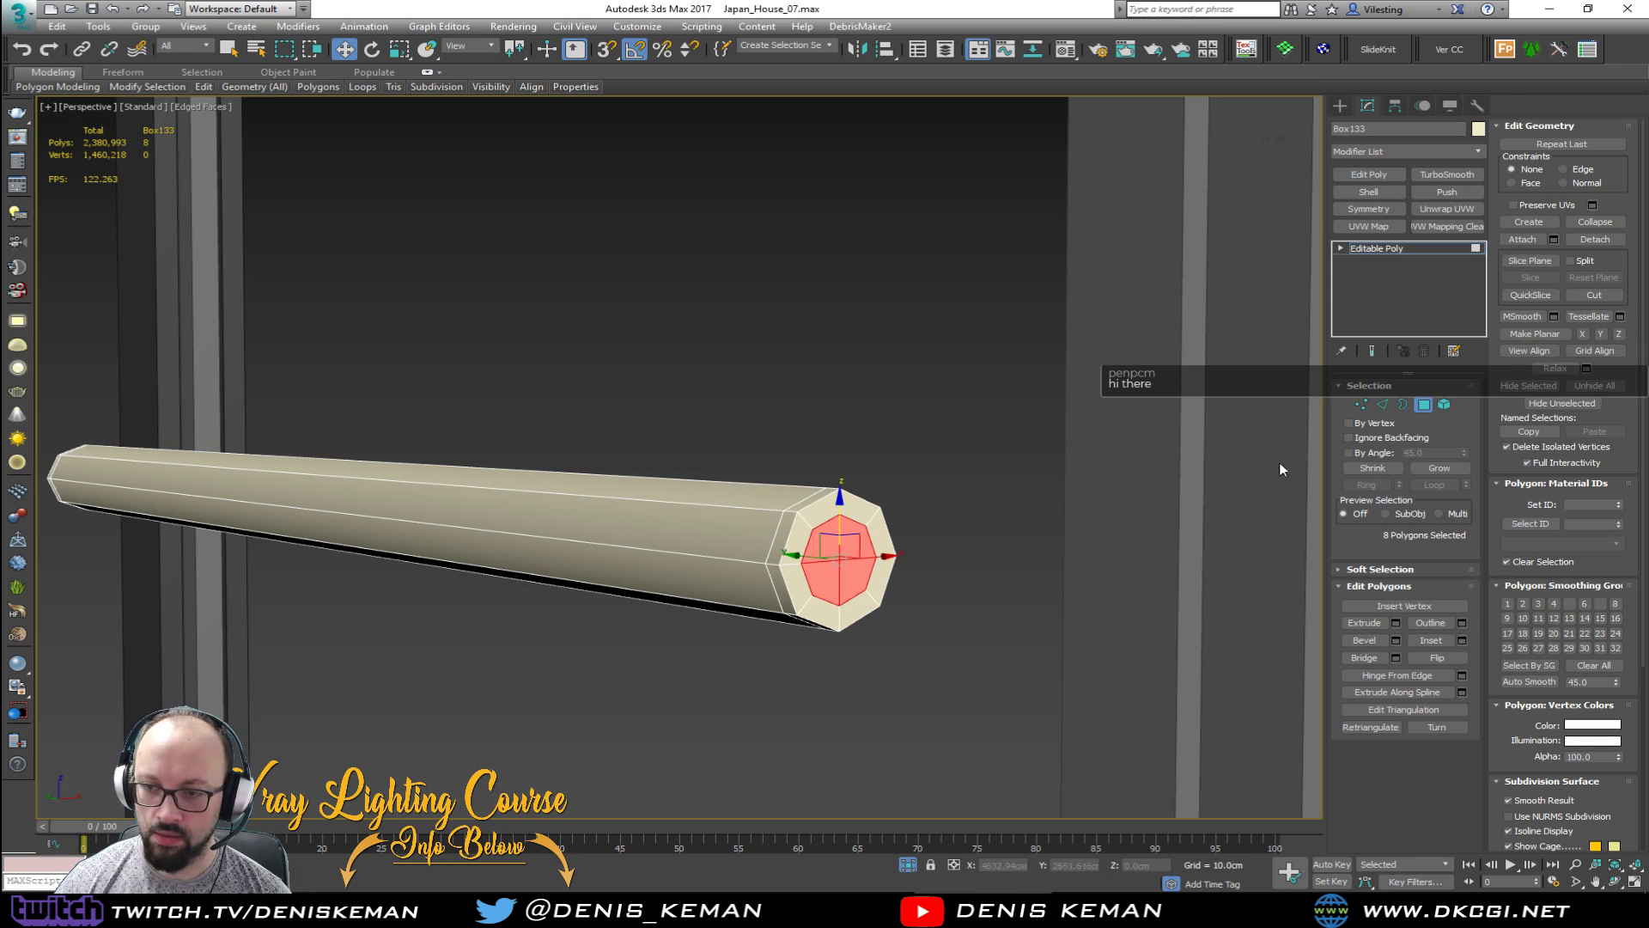
{"action": "left_click", "coordinate": [1422, 404]}
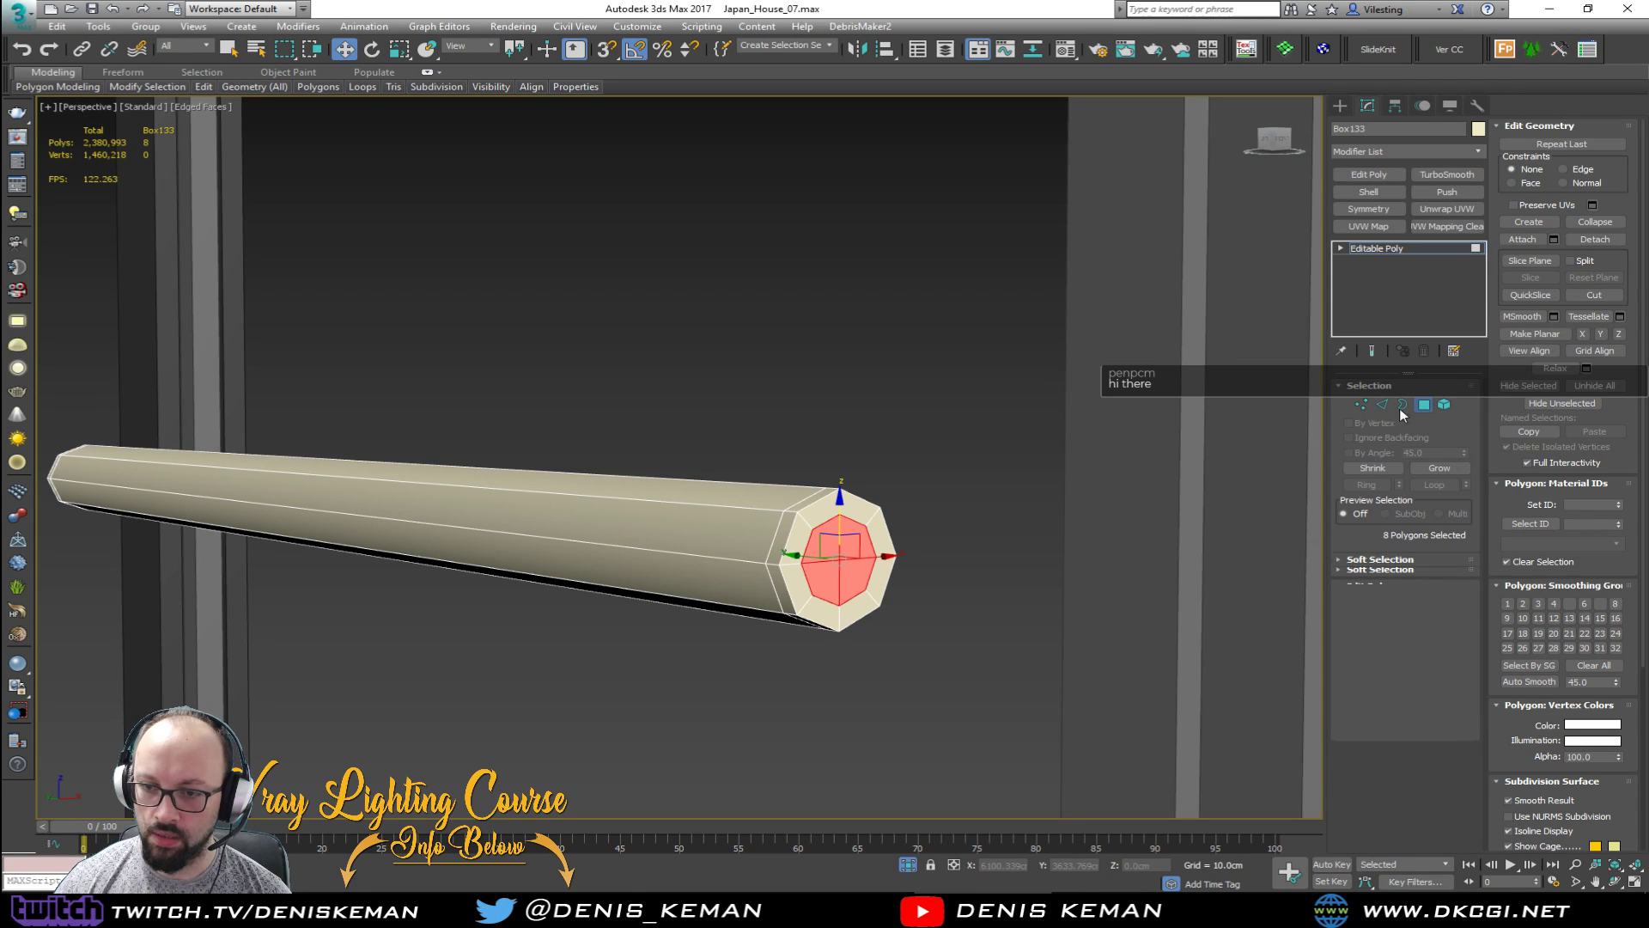
Step: Apply TurboSmooth with 2 iterations to the rod and inspect the rounded result with the edge display hidden
{"action": "left_click", "coordinate": [748, 371]}
{"action": "left_click", "coordinate": [687, 498]}
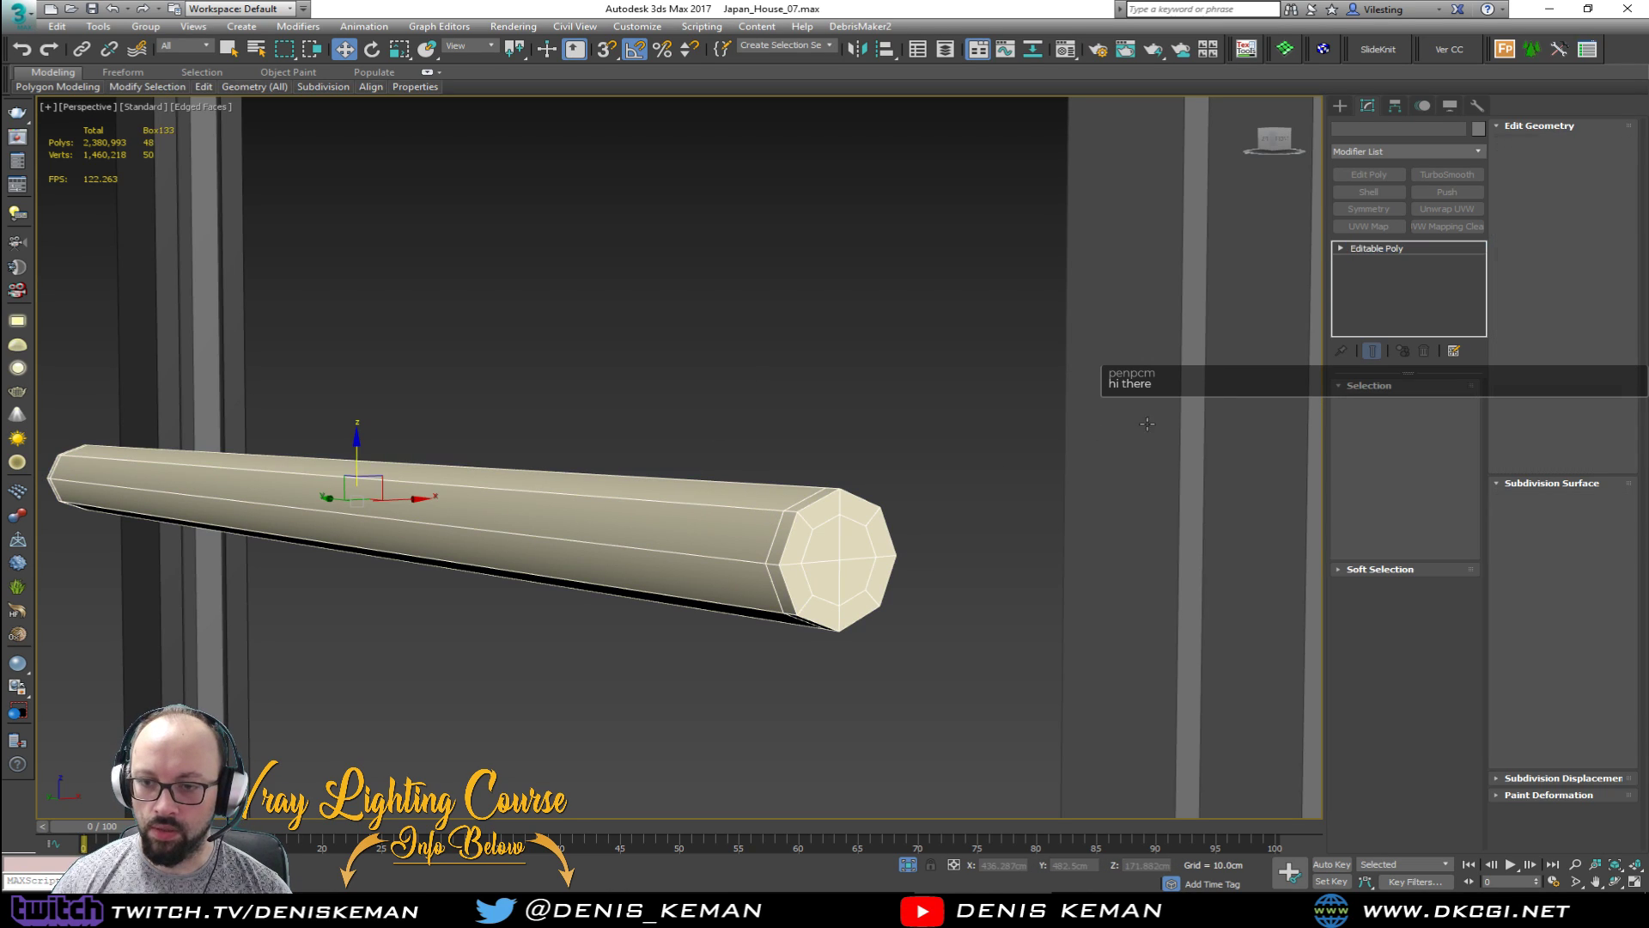
{"action": "left_click", "coordinate": [1451, 174]}
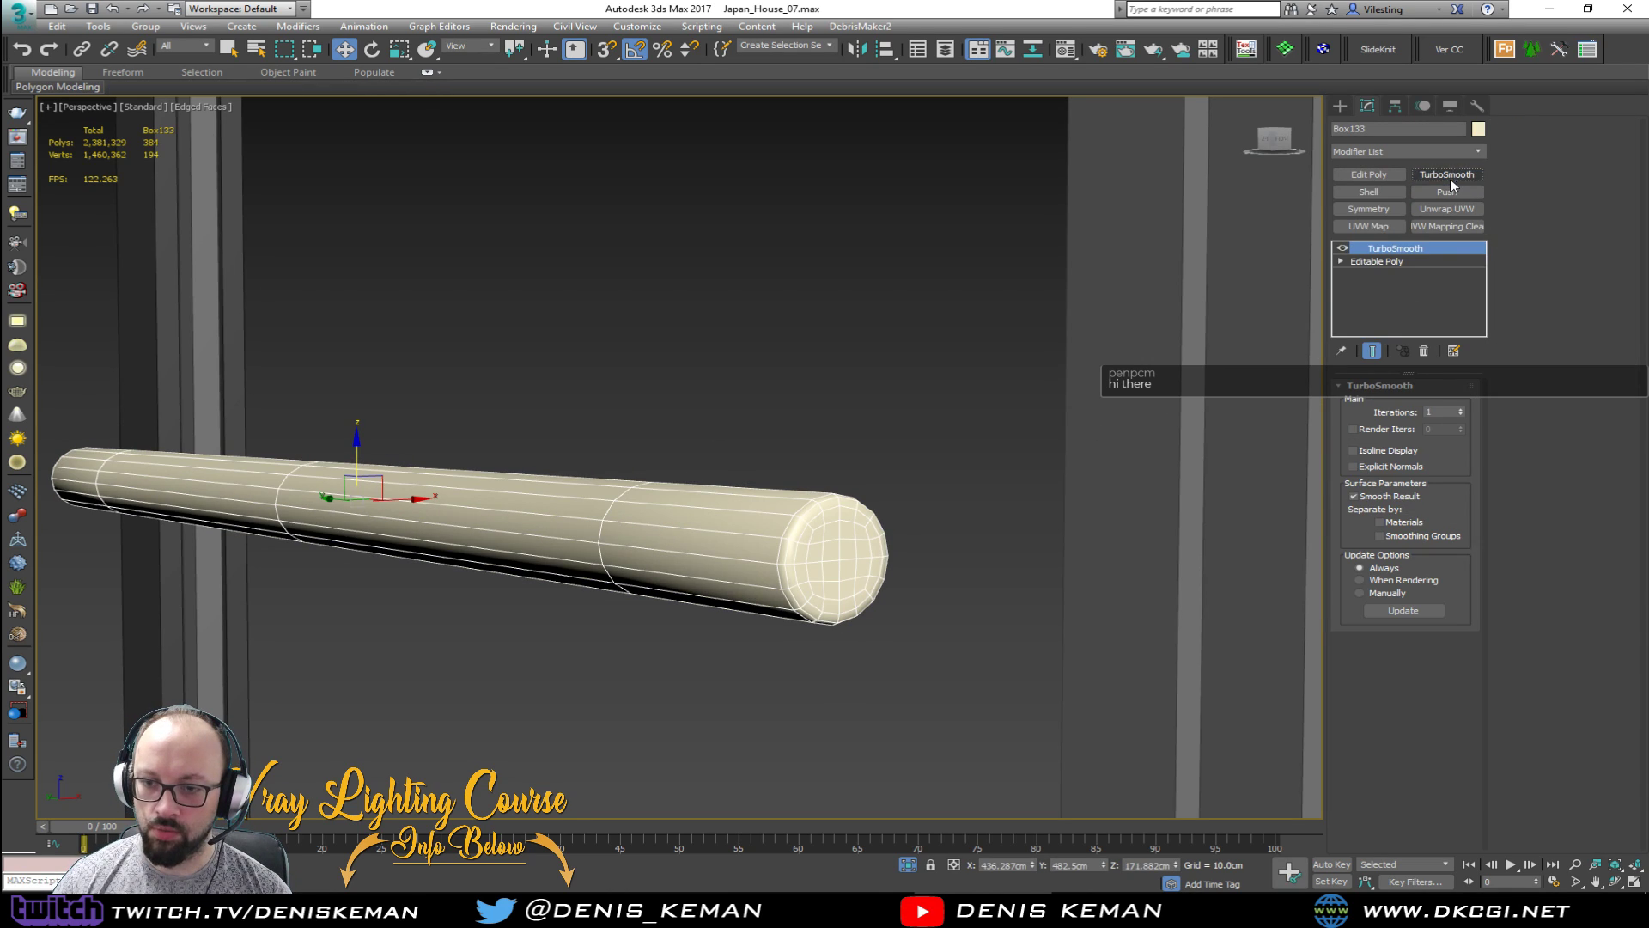
{"action": "left_click", "coordinate": [1462, 410]}
{"action": "key", "text": "F4"}
{"action": "scroll", "coordinate": [636, 399], "scroll_direction": "down", "scroll_amount": 5}
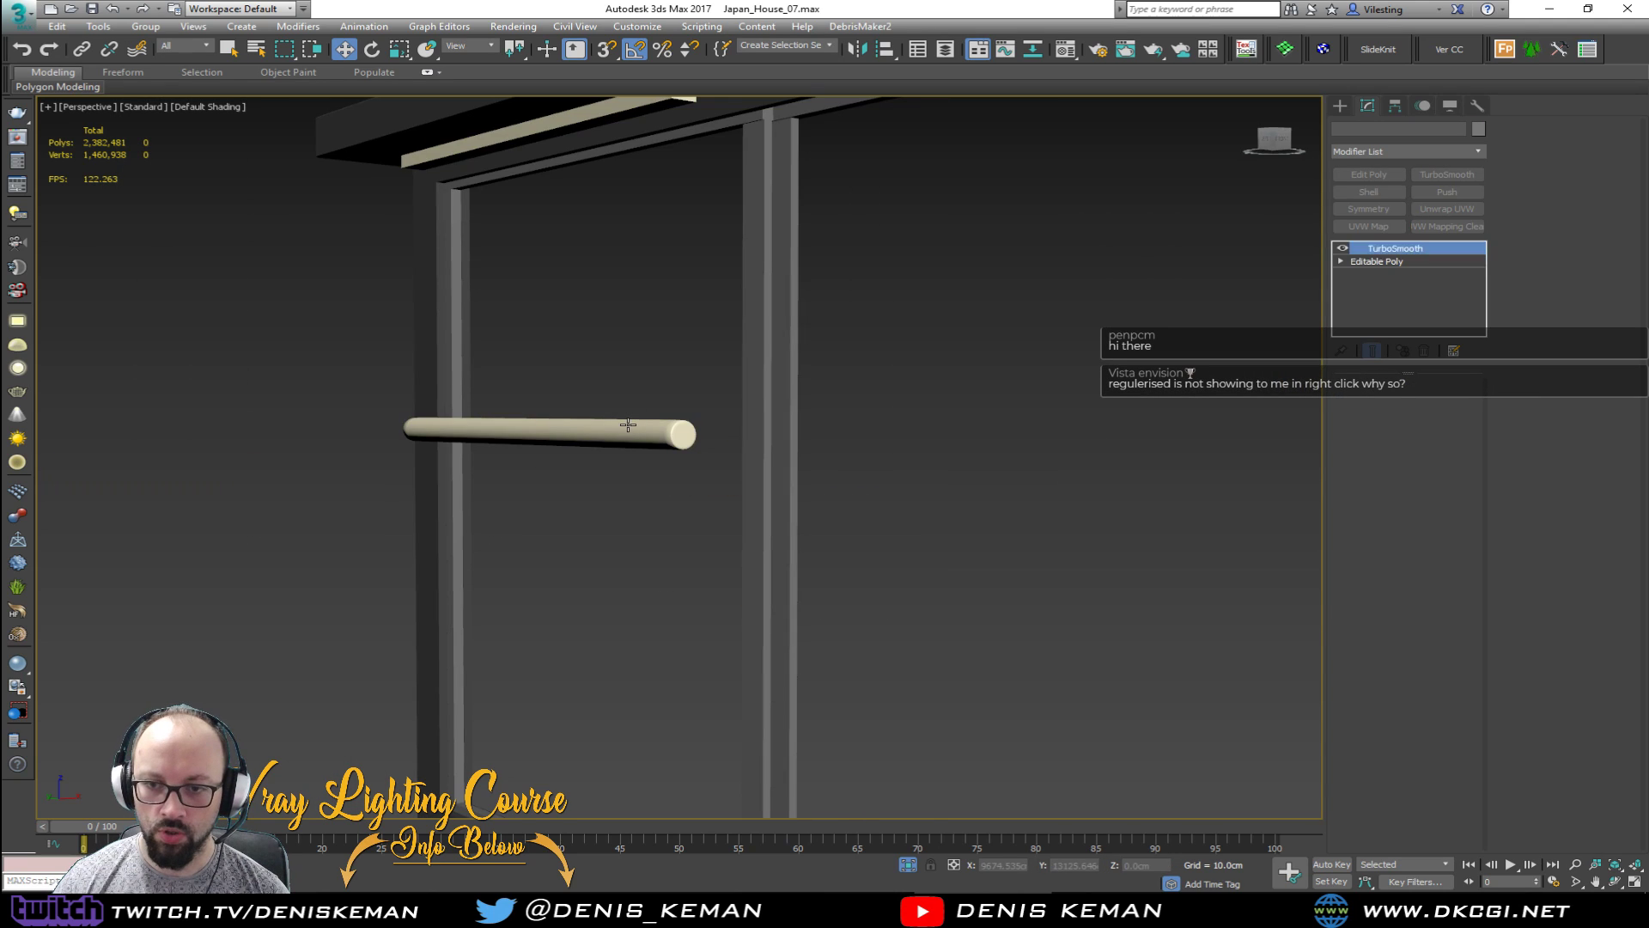
{"action": "scroll", "coordinate": [622, 429], "scroll_direction": "up", "scroll_amount": 4}
{"action": "middle_click_drag", "start_coordinate": [622, 430], "coordinate": [798, 442], "text": "alt"}
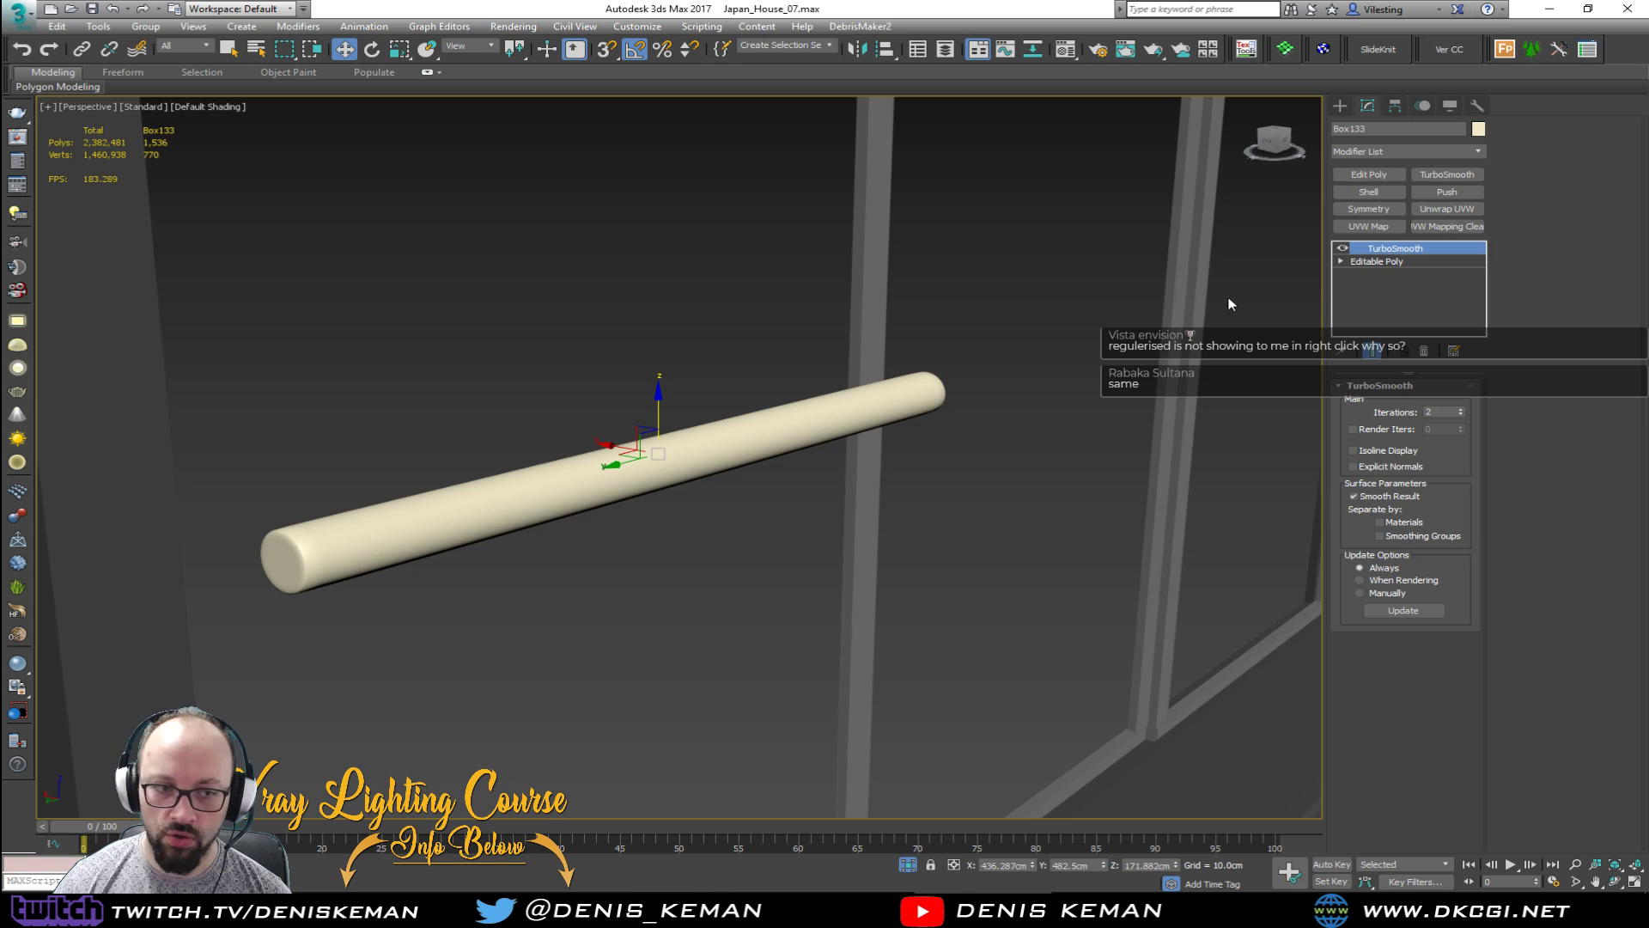
{"action": "right_click", "coordinate": [620, 474]}
{"action": "mouse_move", "coordinate": [720, 641]}
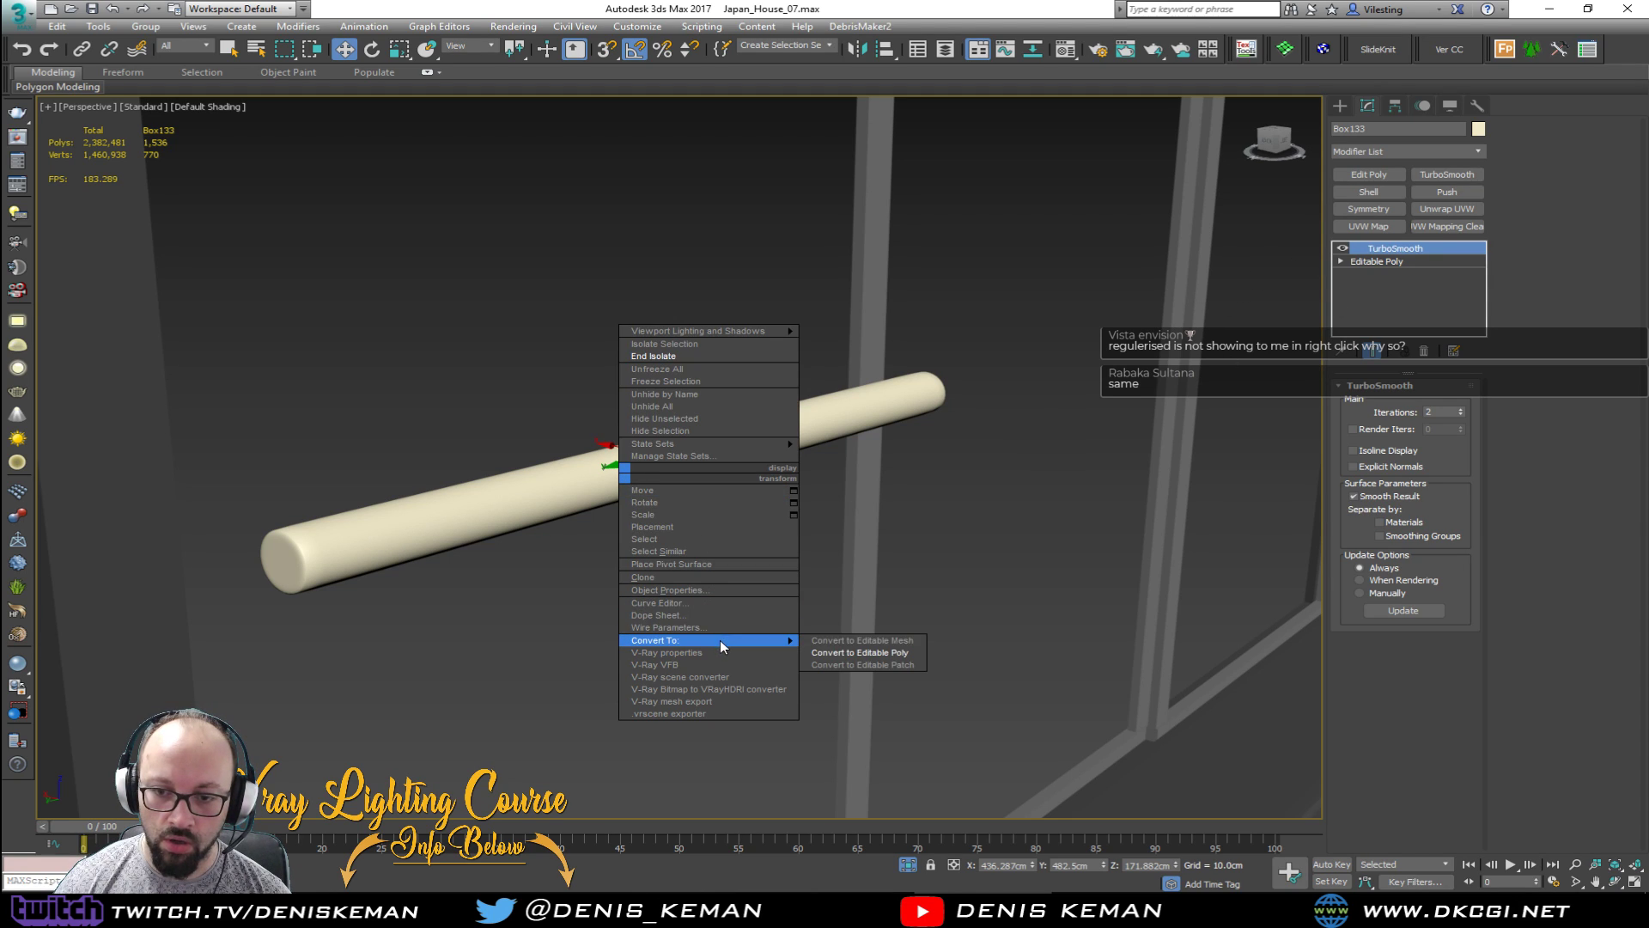
{"action": "left_click", "coordinate": [581, 584]}
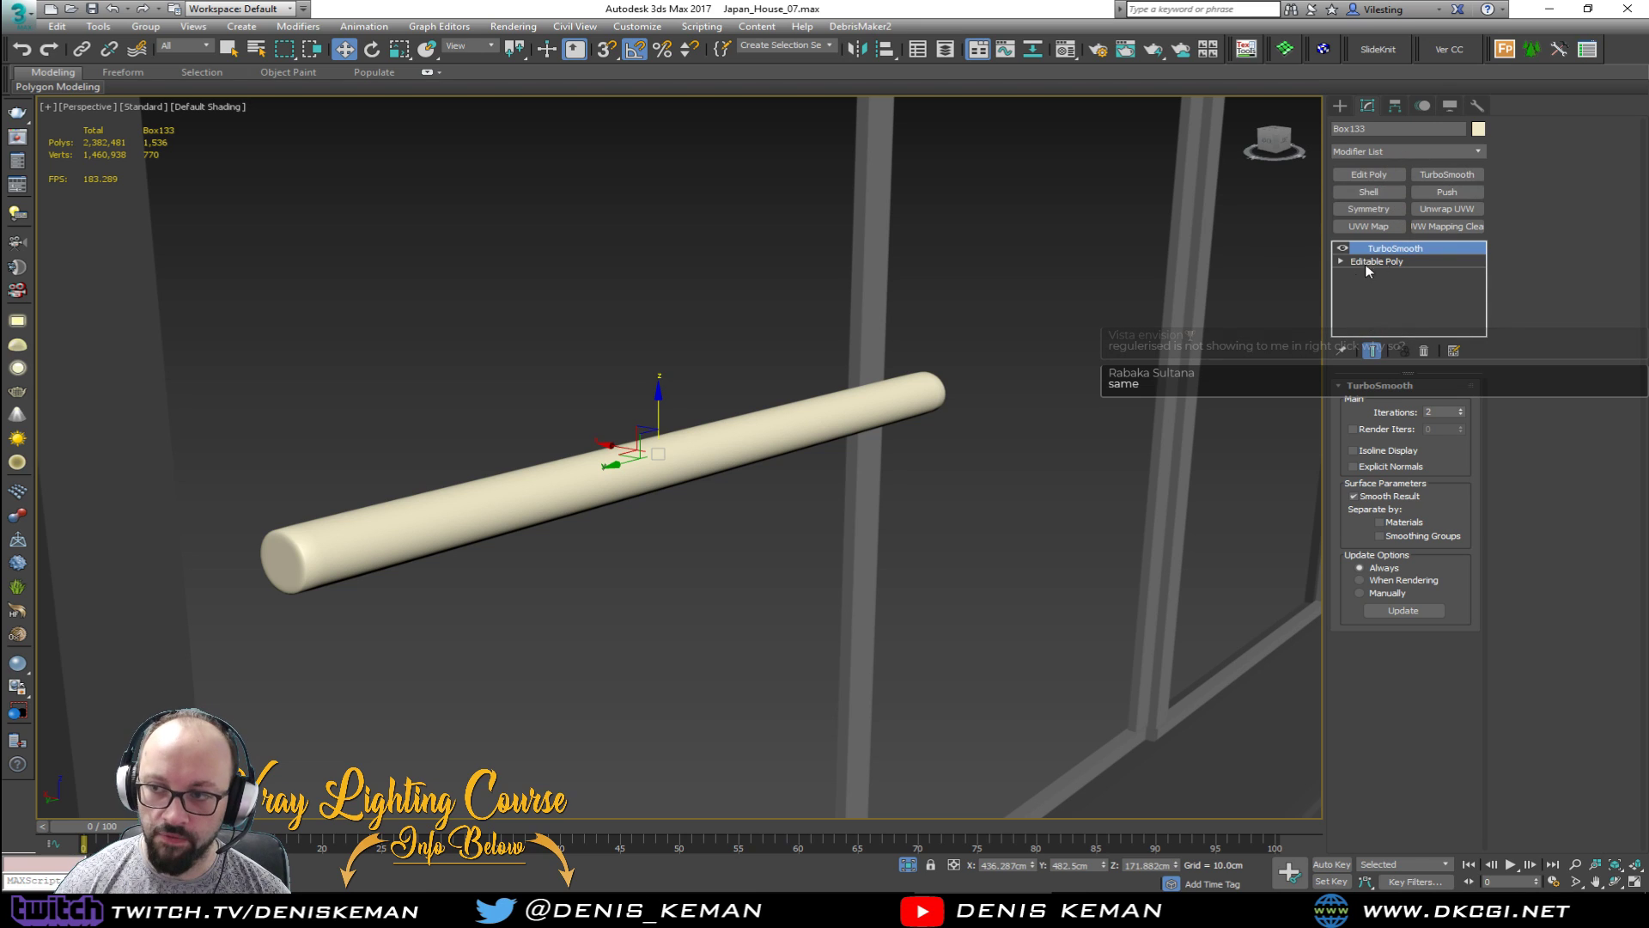
Step: Show the mesh edges, add an Edit Poly modifier, and select the edge loop around the rod's near end to check its edge commands
{"action": "key", "text": "F4"}
{"action": "scroll", "coordinate": [713, 448], "scroll_direction": "up", "scroll_amount": 3}
{"action": "middle_click_drag", "start_coordinate": [714, 448], "coordinate": [893, 500], "text": "alt"}
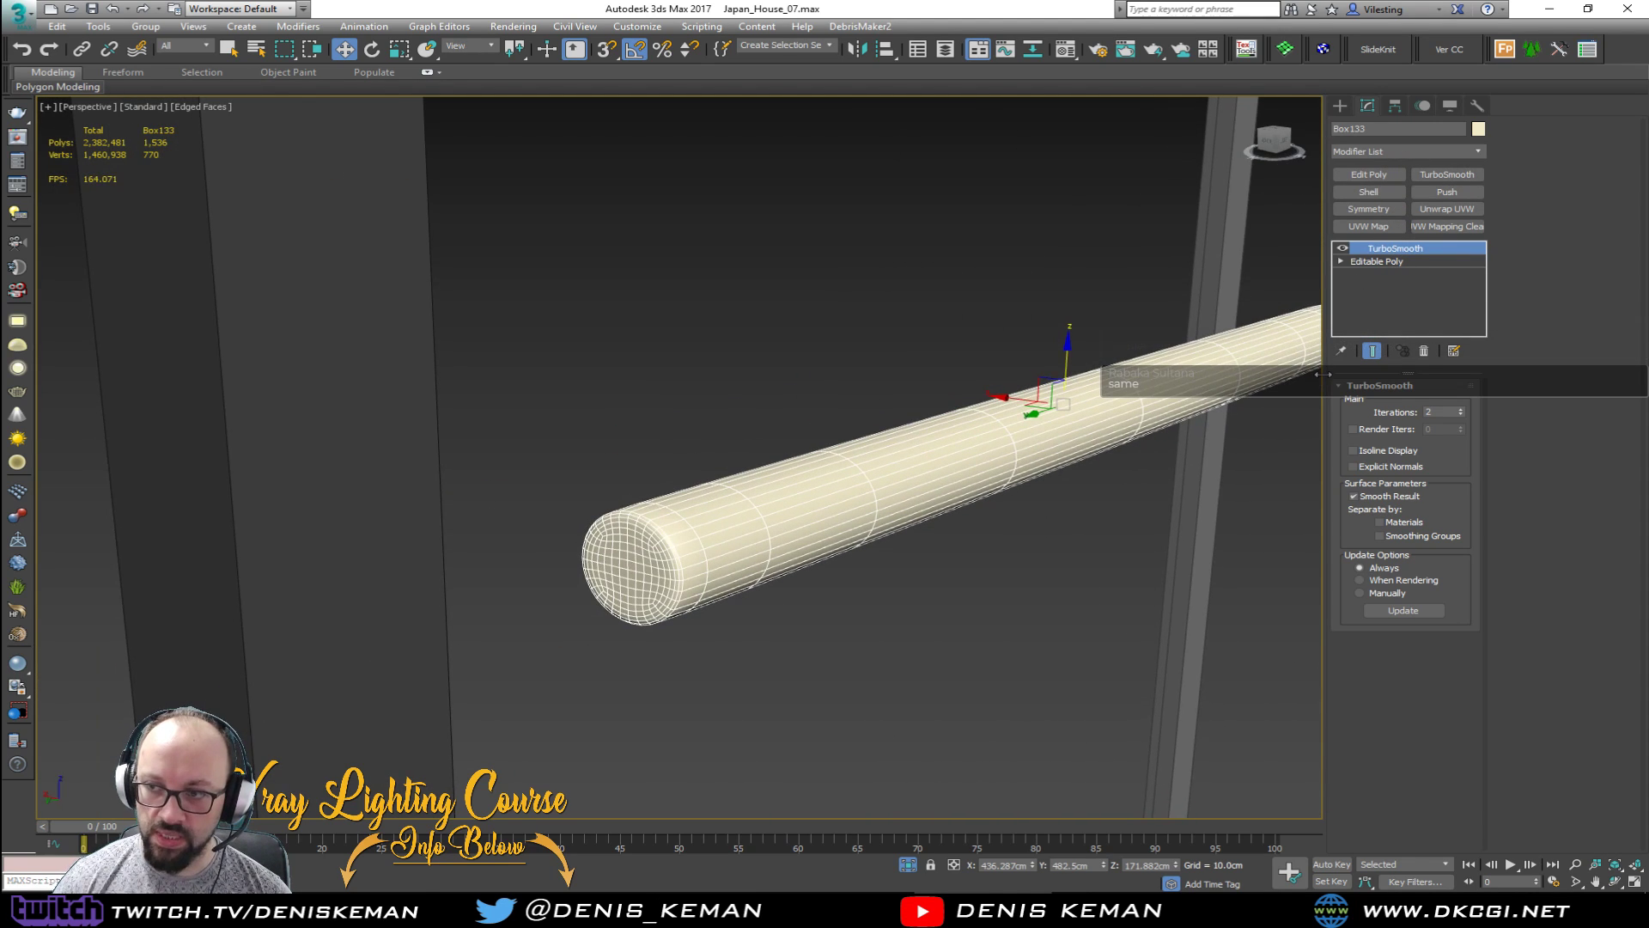
{"action": "left_click", "coordinate": [1368, 175]}
{"action": "scroll", "coordinate": [683, 558], "scroll_direction": "up", "scroll_amount": 3}
{"action": "key", "text": "2"}
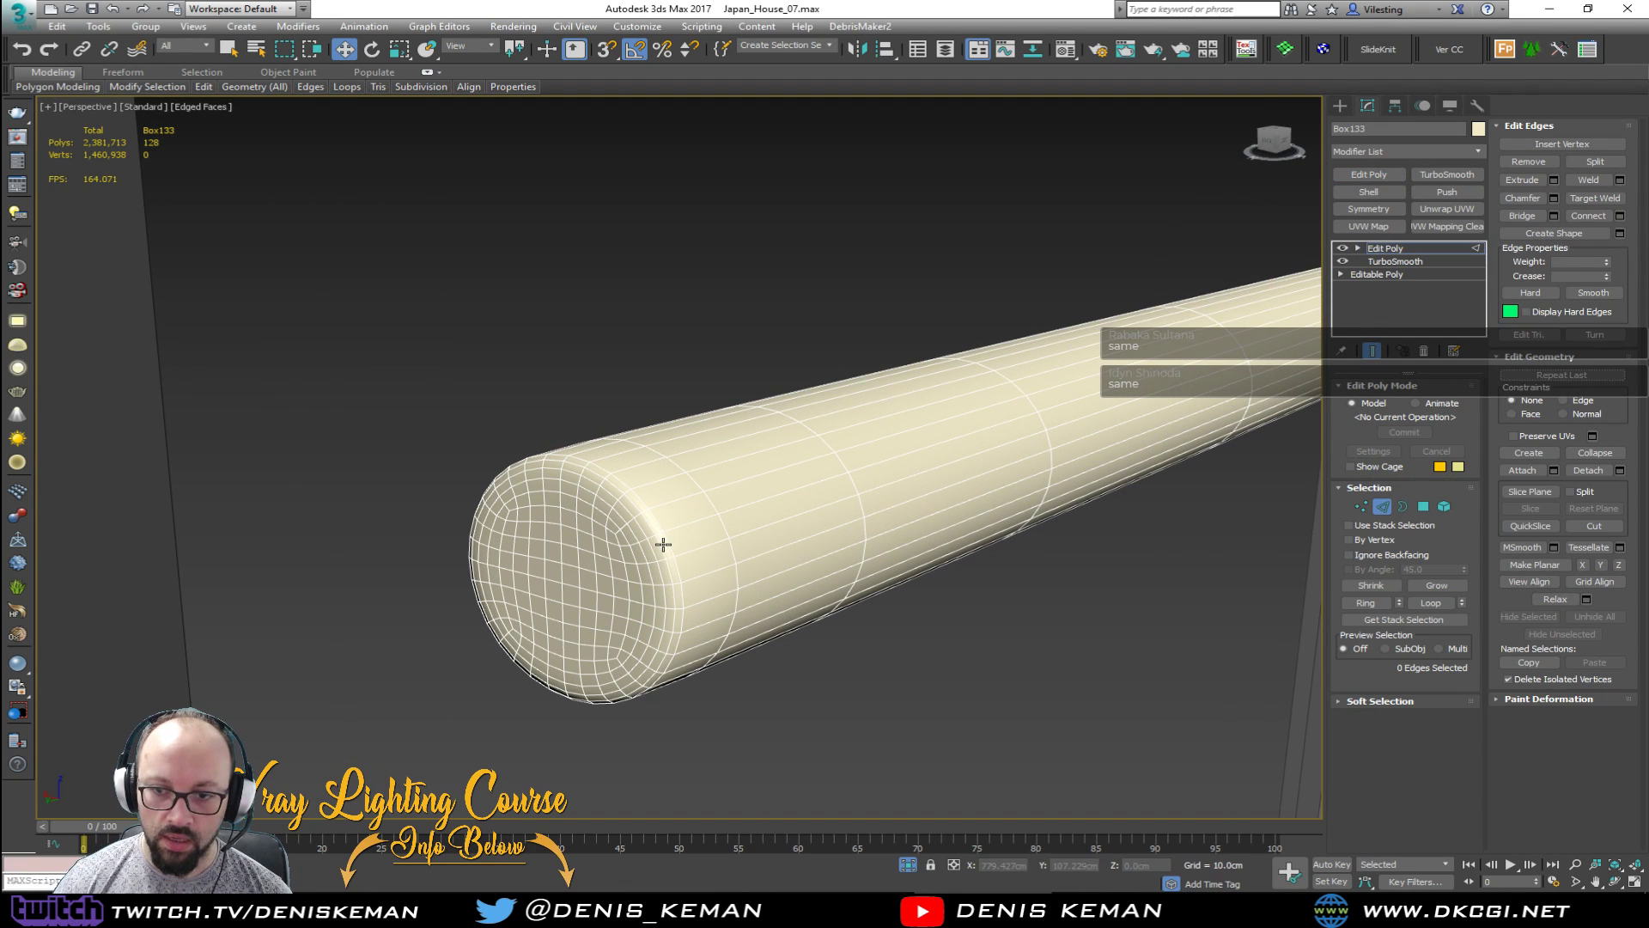
{"action": "double_click", "coordinate": [667, 548]}
{"action": "right_click", "coordinate": [663, 549]}
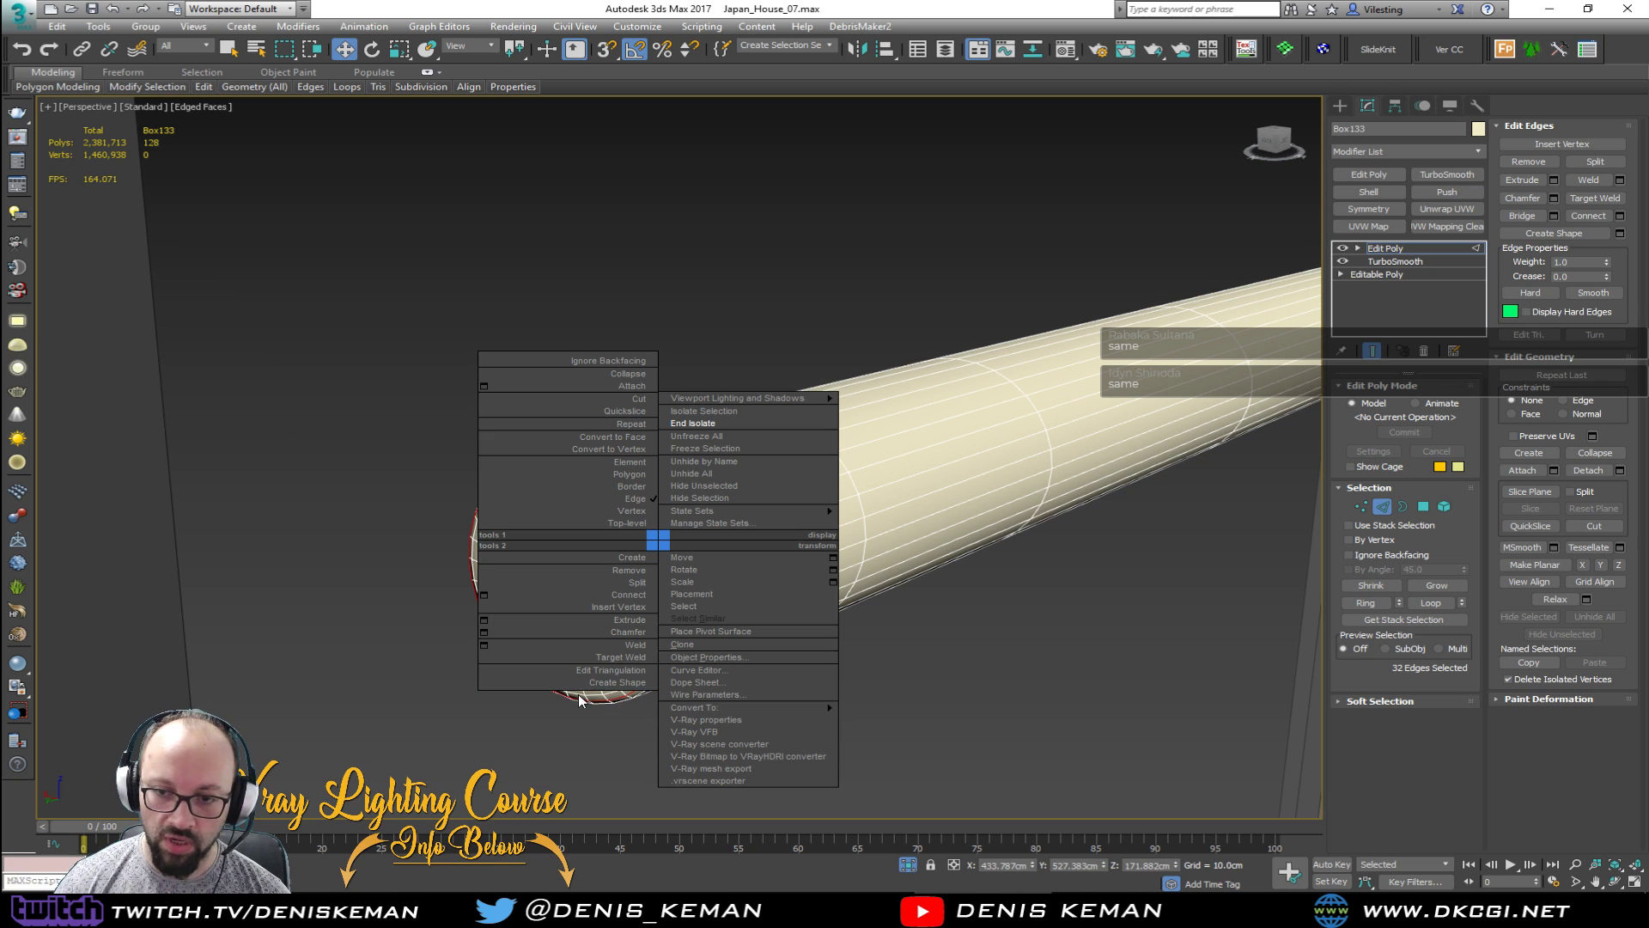
Step: Leave edge selection and collapse the rod's modifier stack to an Editable Poly
{"action": "left_click", "coordinate": [1400, 250]}
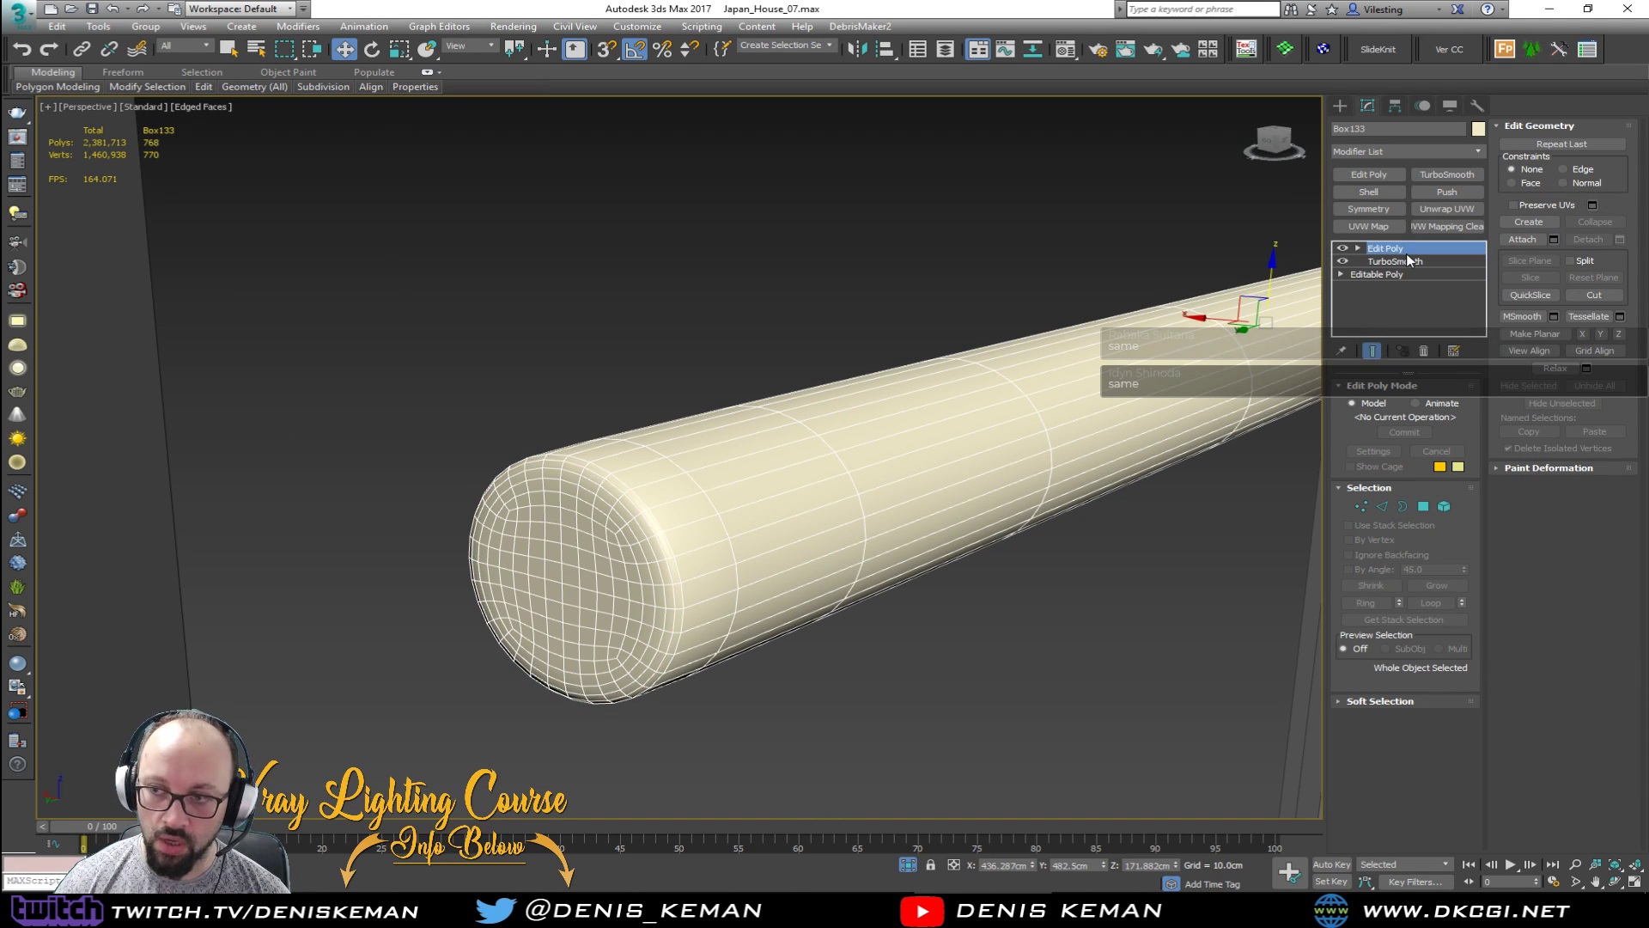
{"action": "right_click", "coordinate": [953, 391]}
{"action": "mouse_move", "coordinate": [1074, 556]}
{"action": "left_click", "coordinate": [1185, 567]}
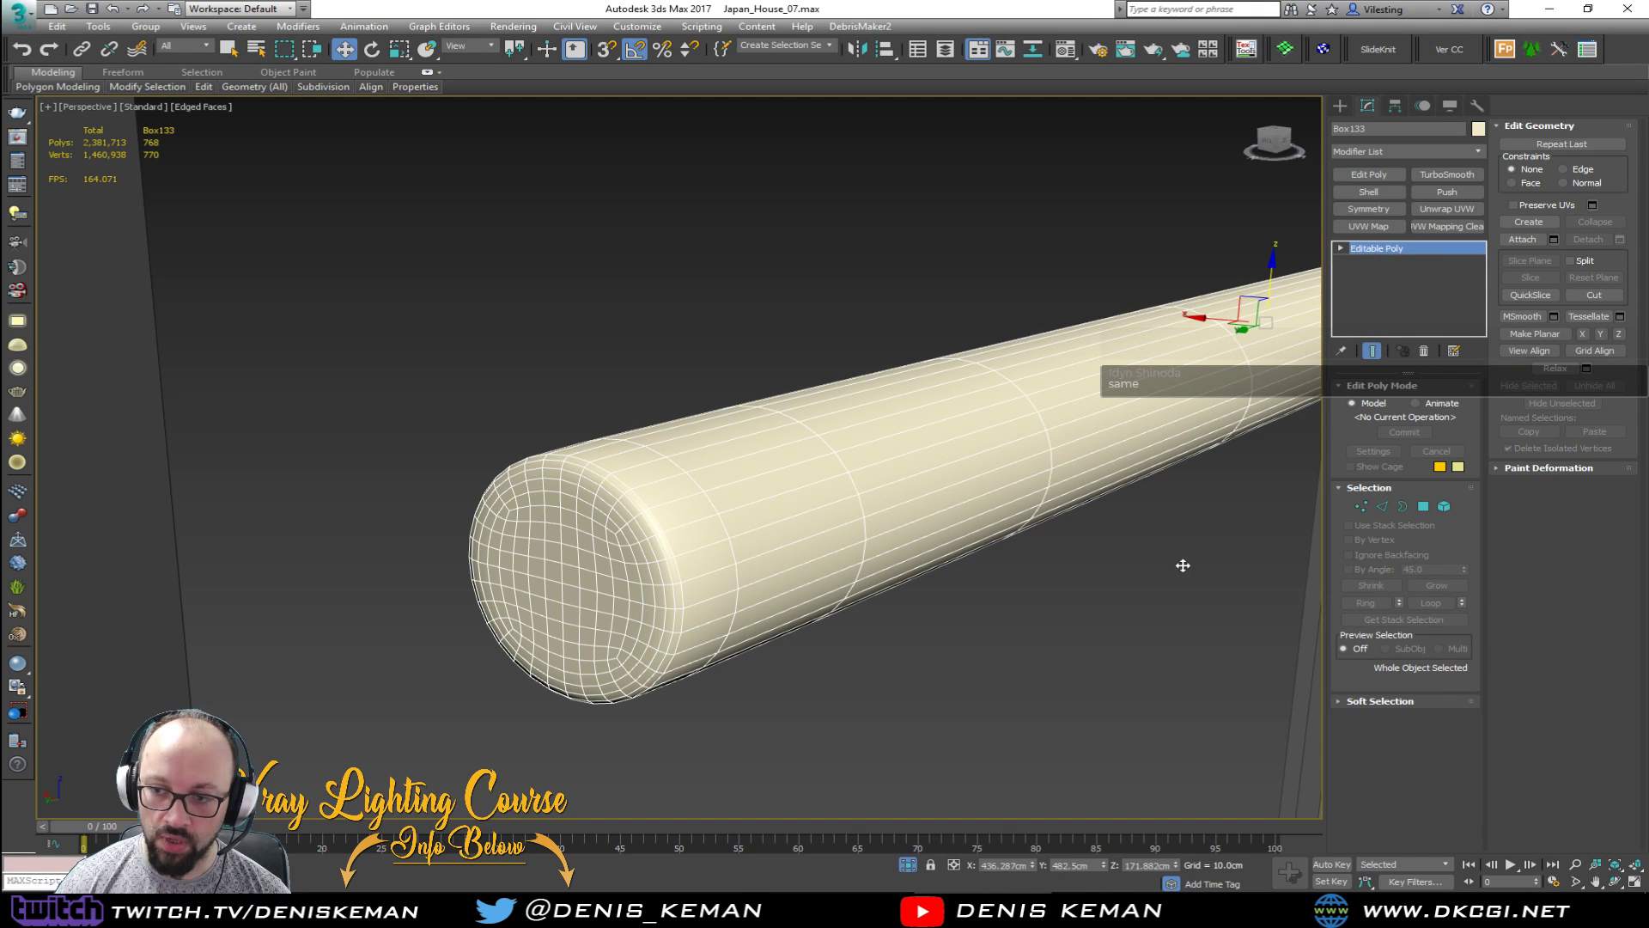
Step: Return to edge editing with the rod's end loop selected and locate the Regularize command among the edge commands
{"action": "key", "text": "2"}
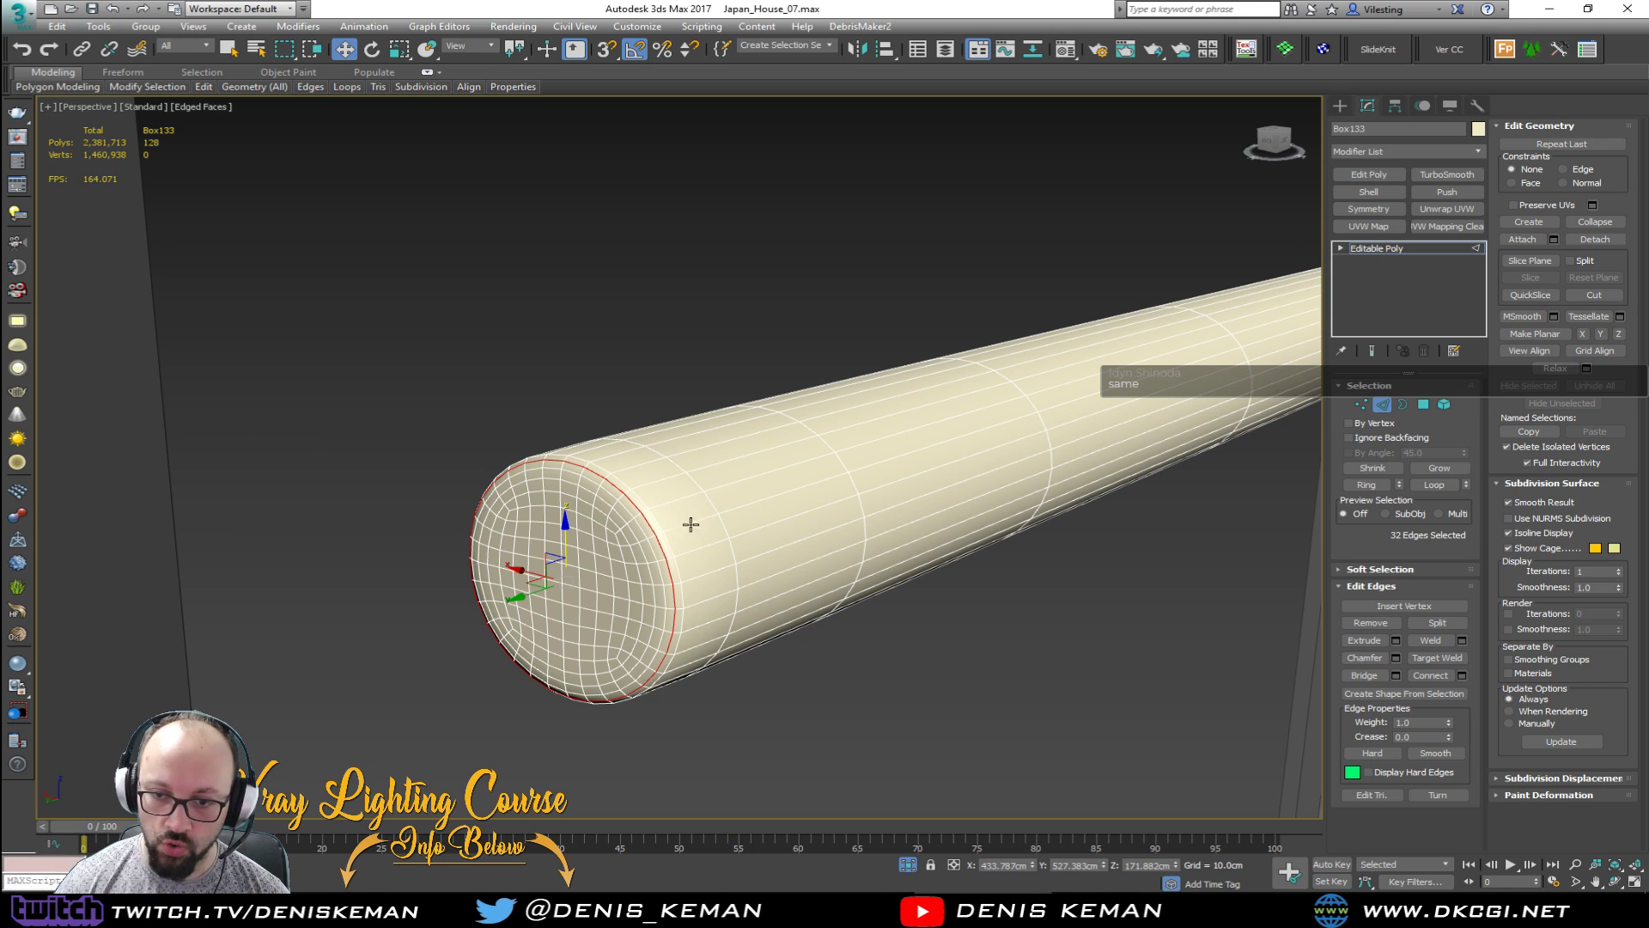
{"action": "right_click", "coordinate": [656, 543]}
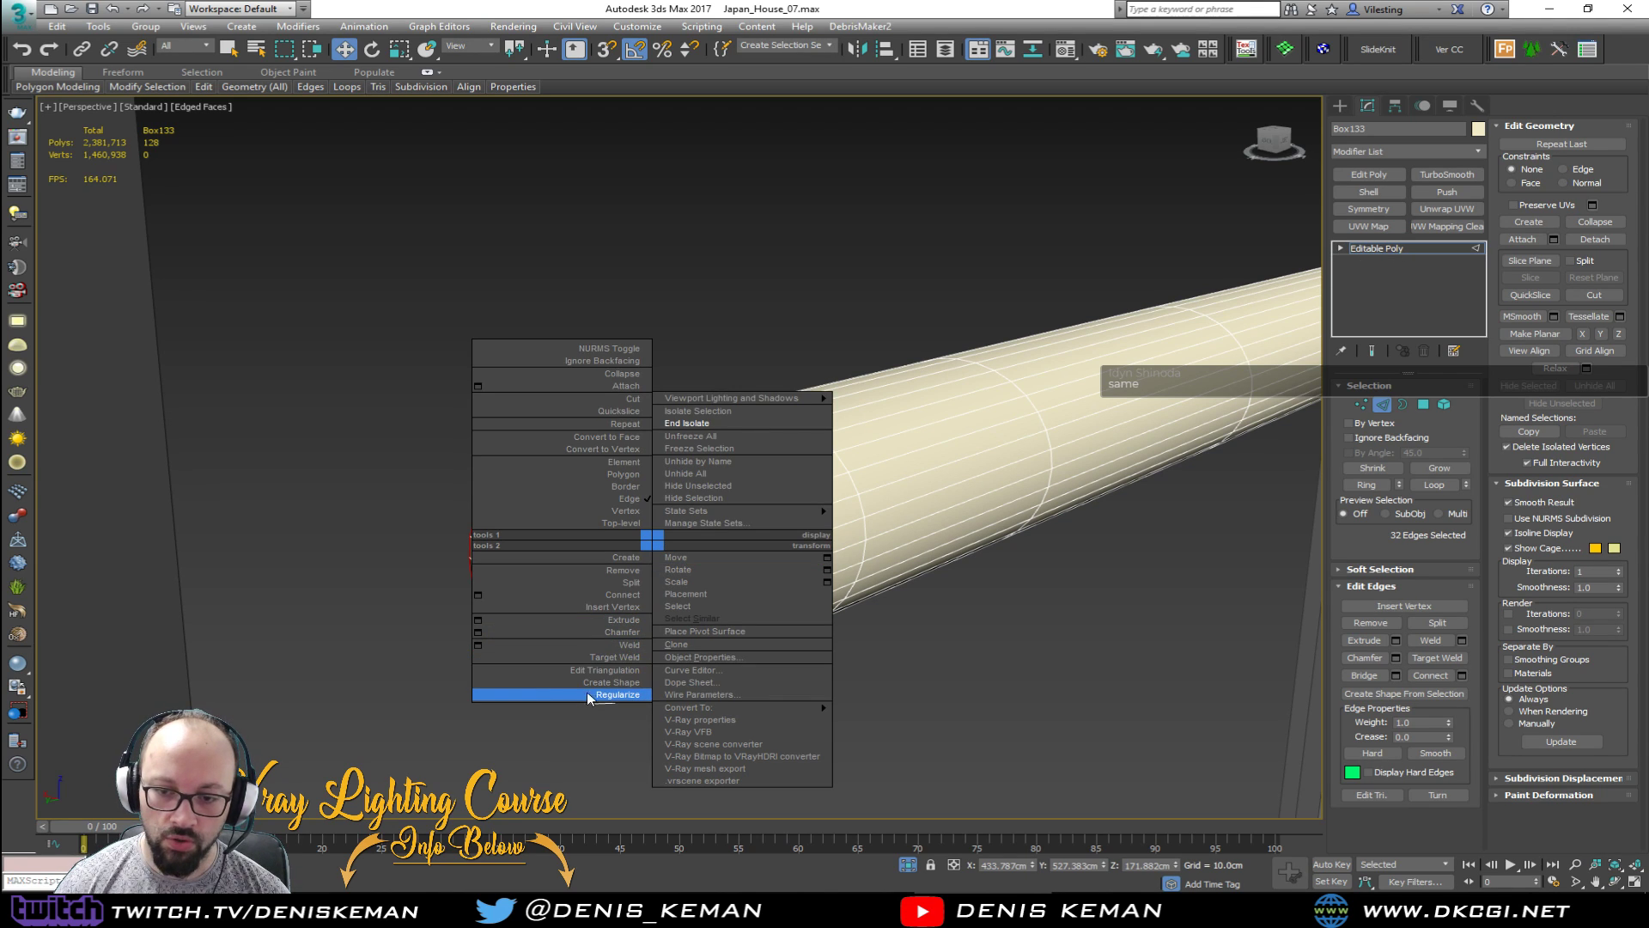
Step: Undo the collapse of the rod's modifier stack and reselect its Edit Poly level
{"action": "left_click", "coordinate": [1087, 756]}
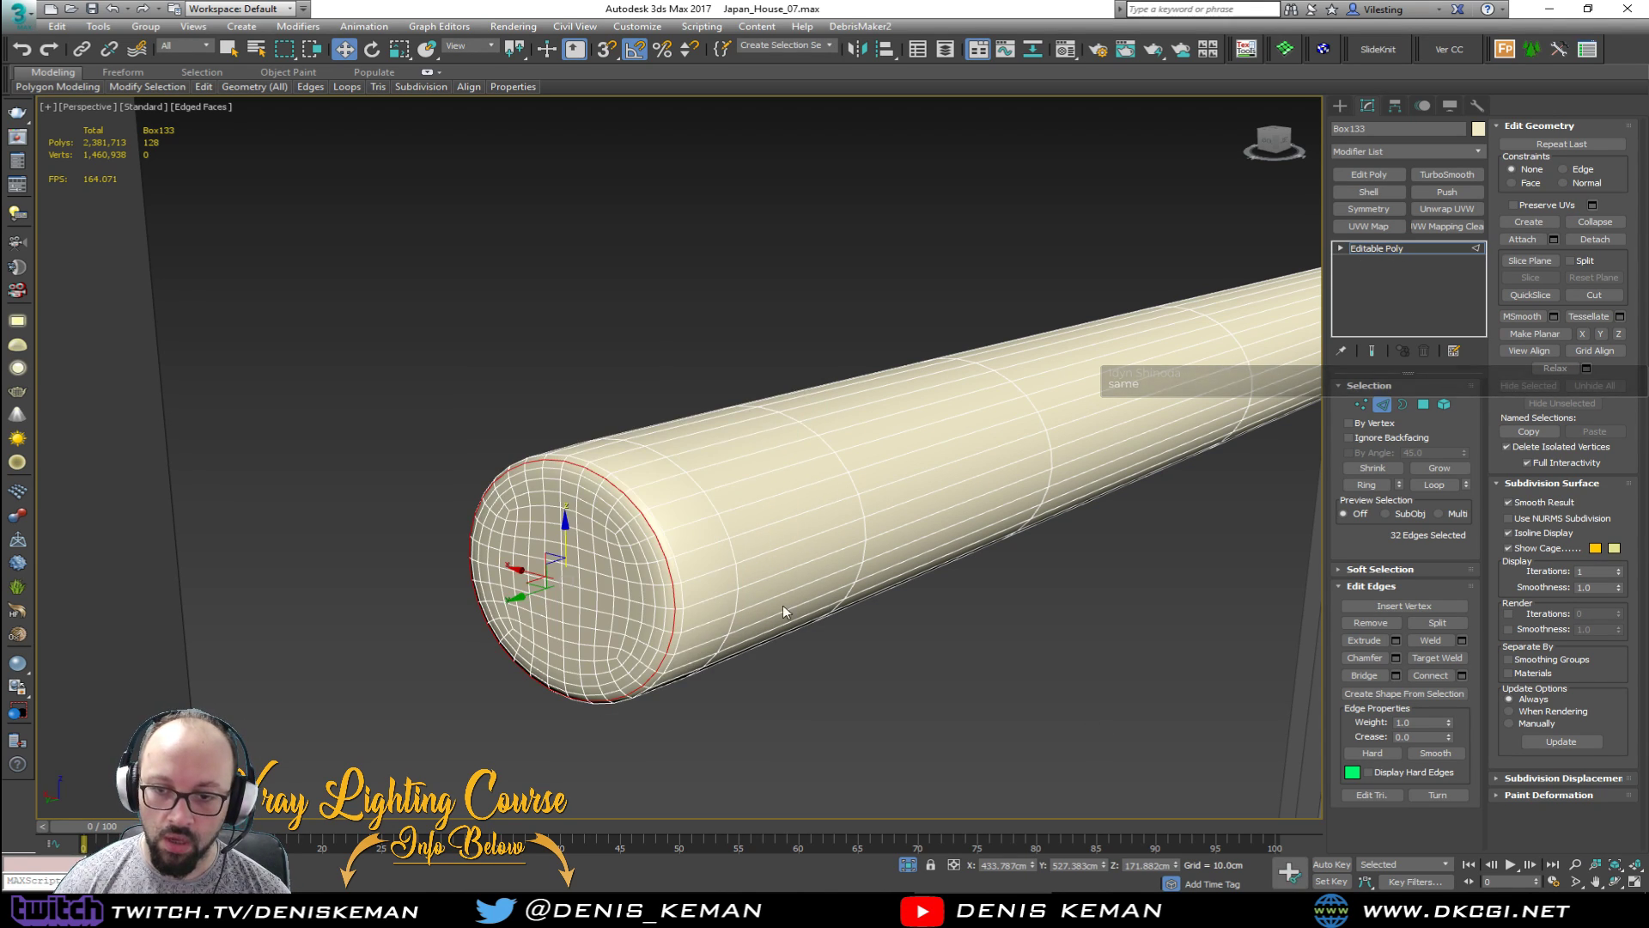
{"action": "key", "text": "ctrl+z"}
{"action": "key", "text": "ctrl+z"}
{"action": "key", "text": "ctrl+z"}
{"action": "left_click", "coordinate": [1385, 248]}
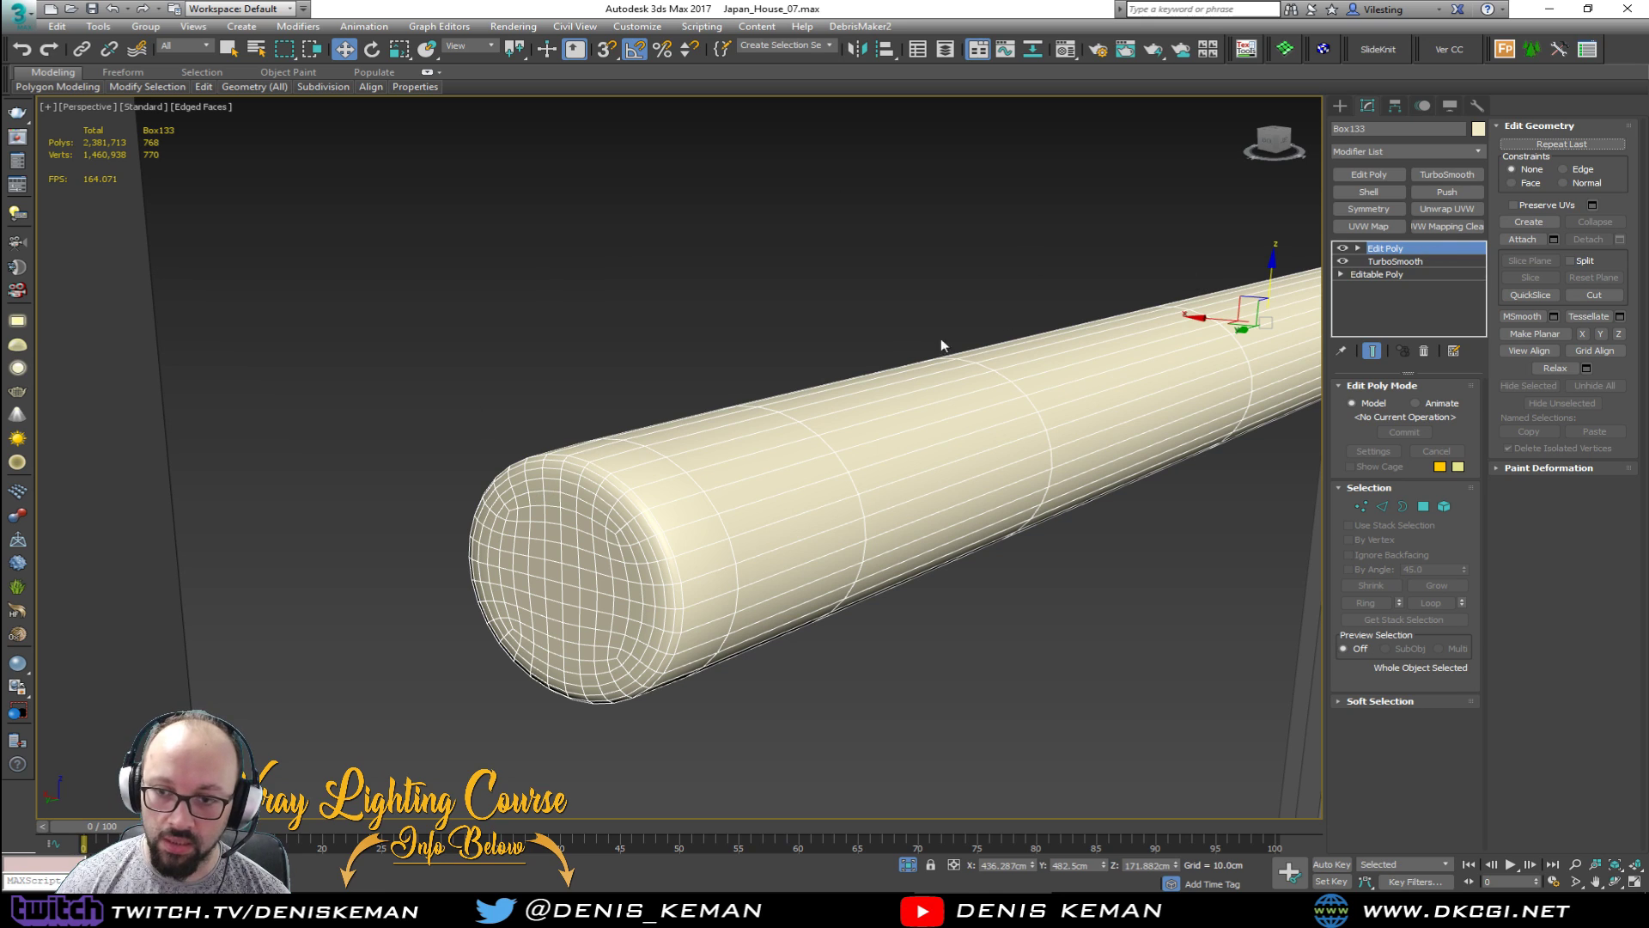
Step: Examine the smoothed rod's shape and shading with and without edged faces
{"action": "left_click", "coordinate": [952, 228]}
{"action": "middle_click_drag", "start_coordinate": [1142, 346], "coordinate": [604, 417]}
{"action": "scroll", "coordinate": [635, 419], "scroll_direction": "down", "scroll_amount": 2}
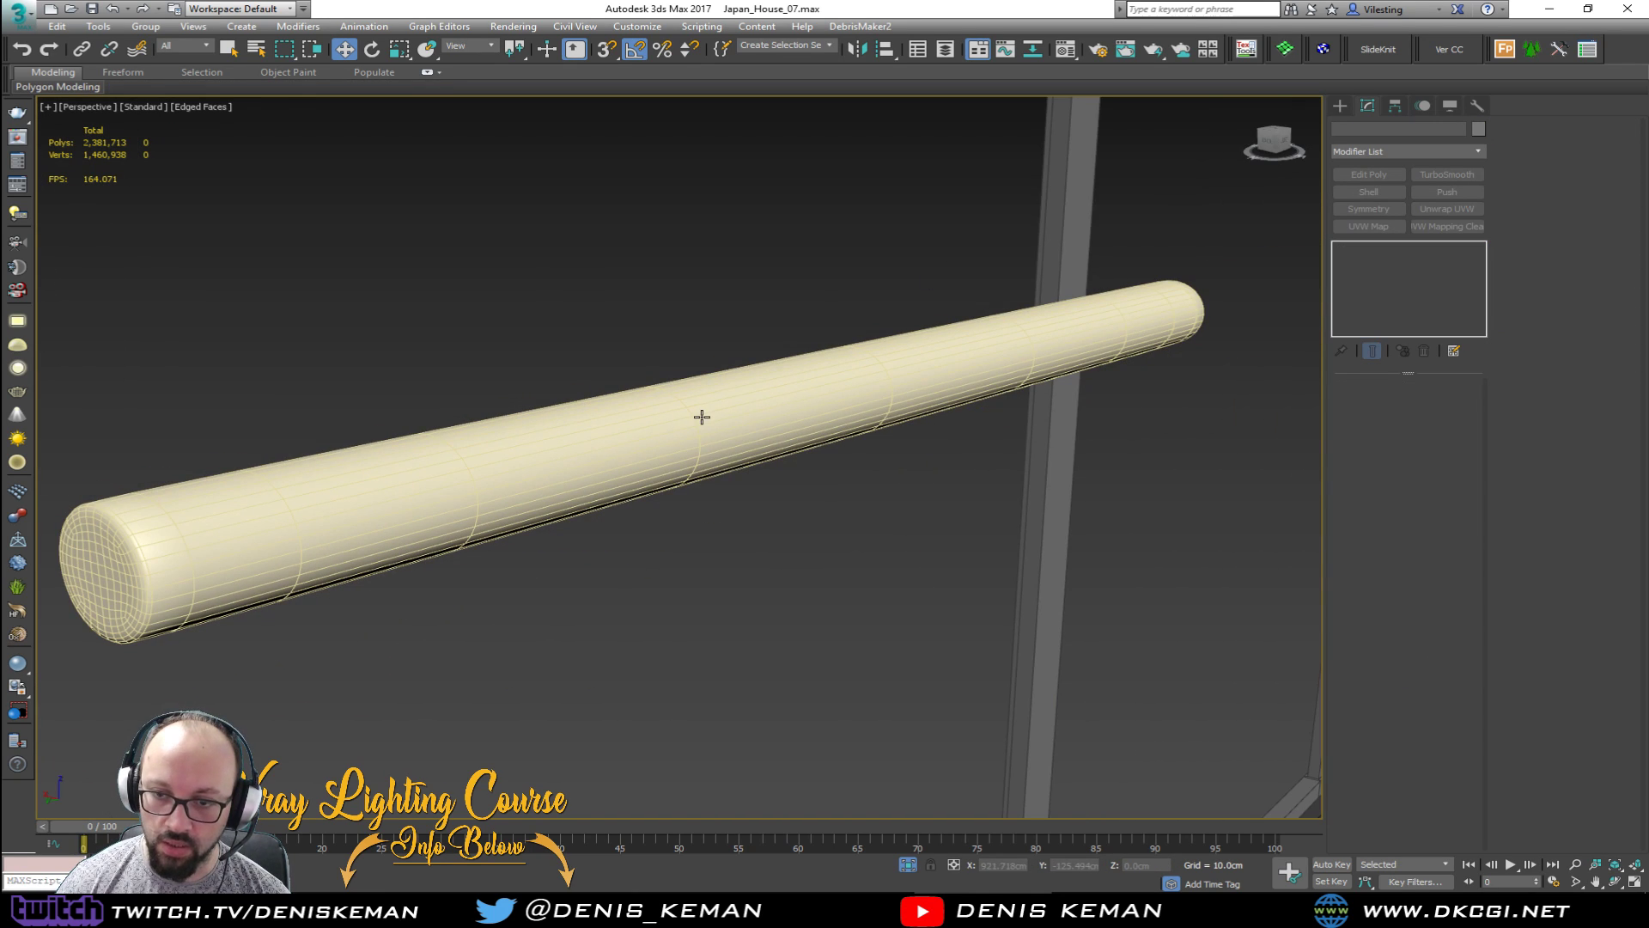
{"action": "left_click", "coordinate": [702, 417]}
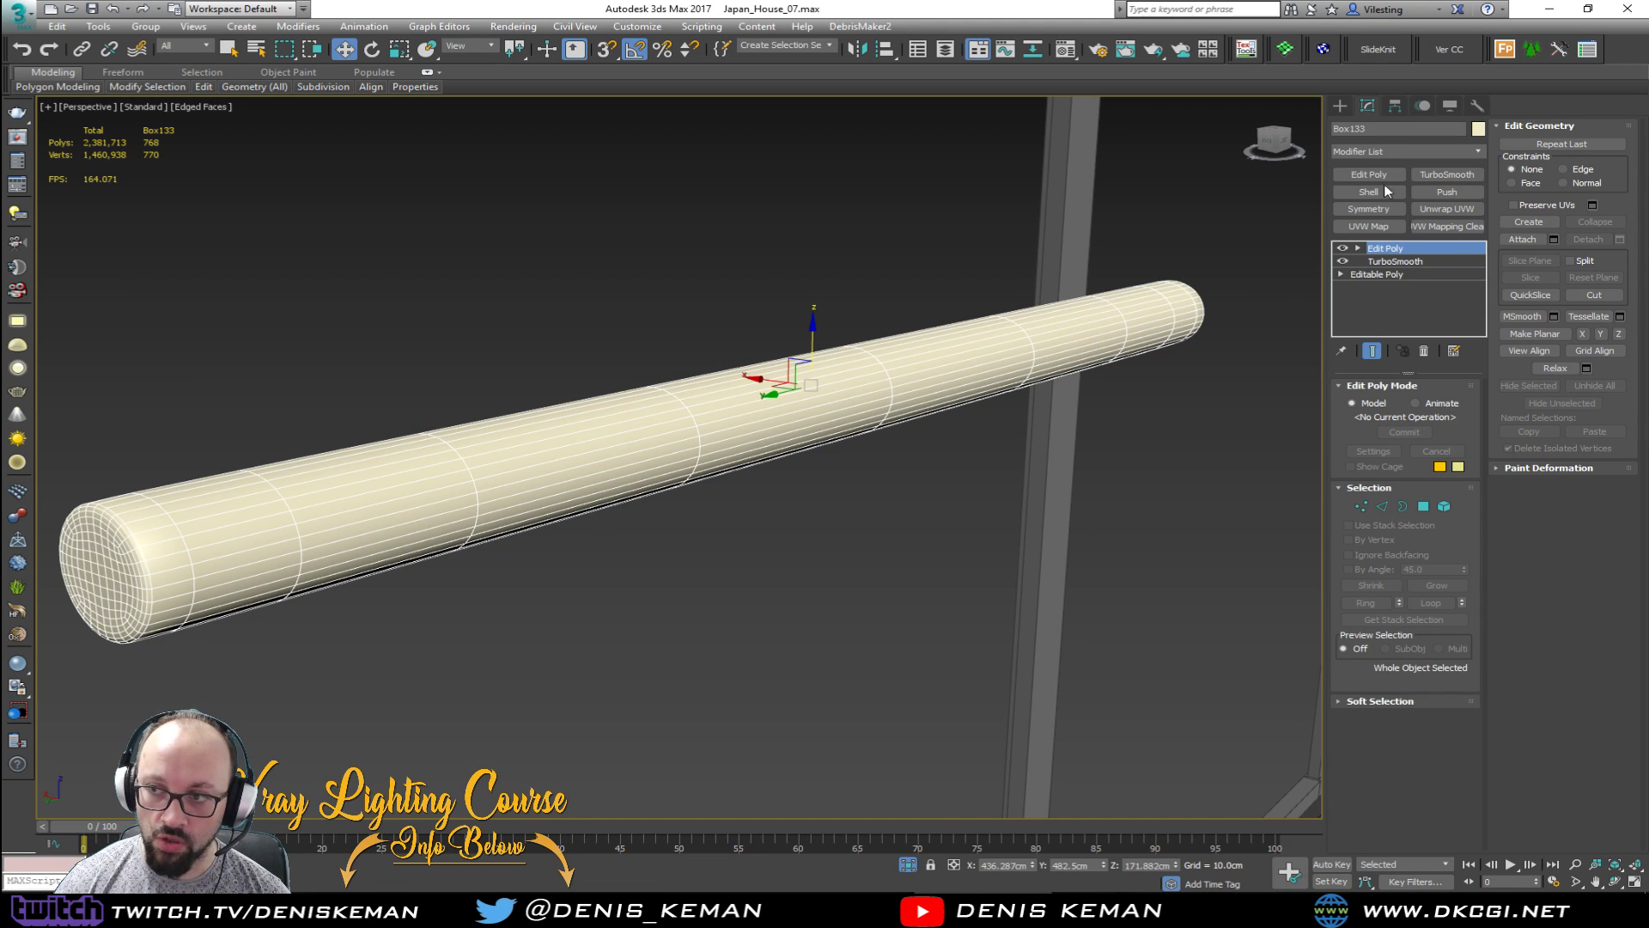
{"action": "left_click", "coordinate": [1393, 248]}
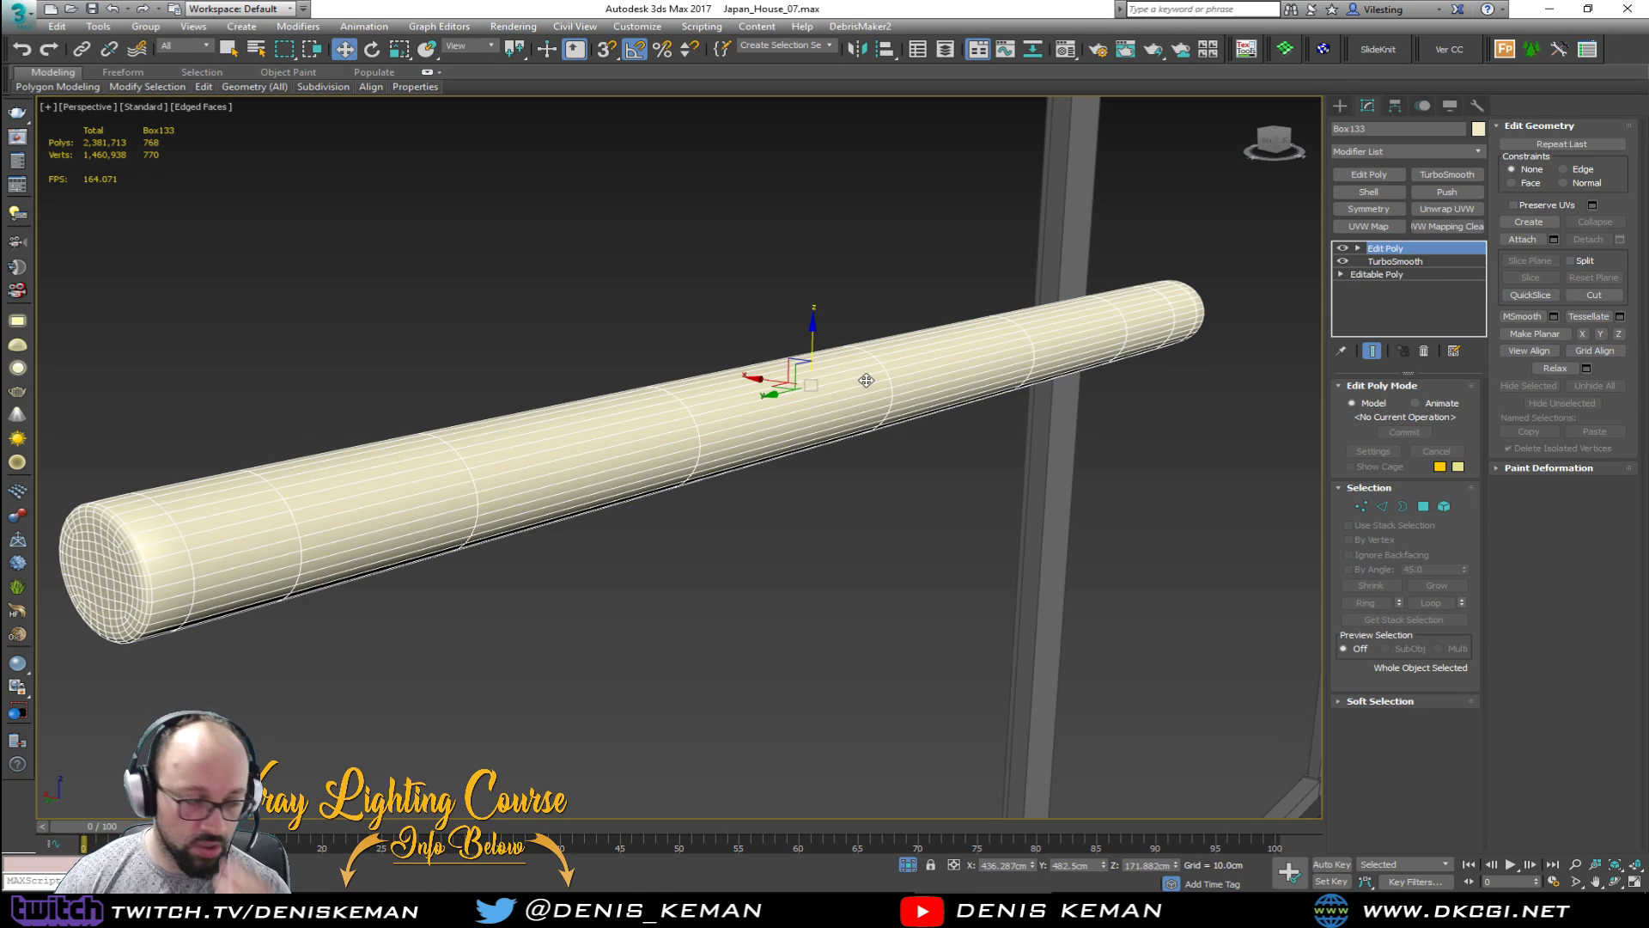
{"action": "left_click", "coordinate": [393, 372]}
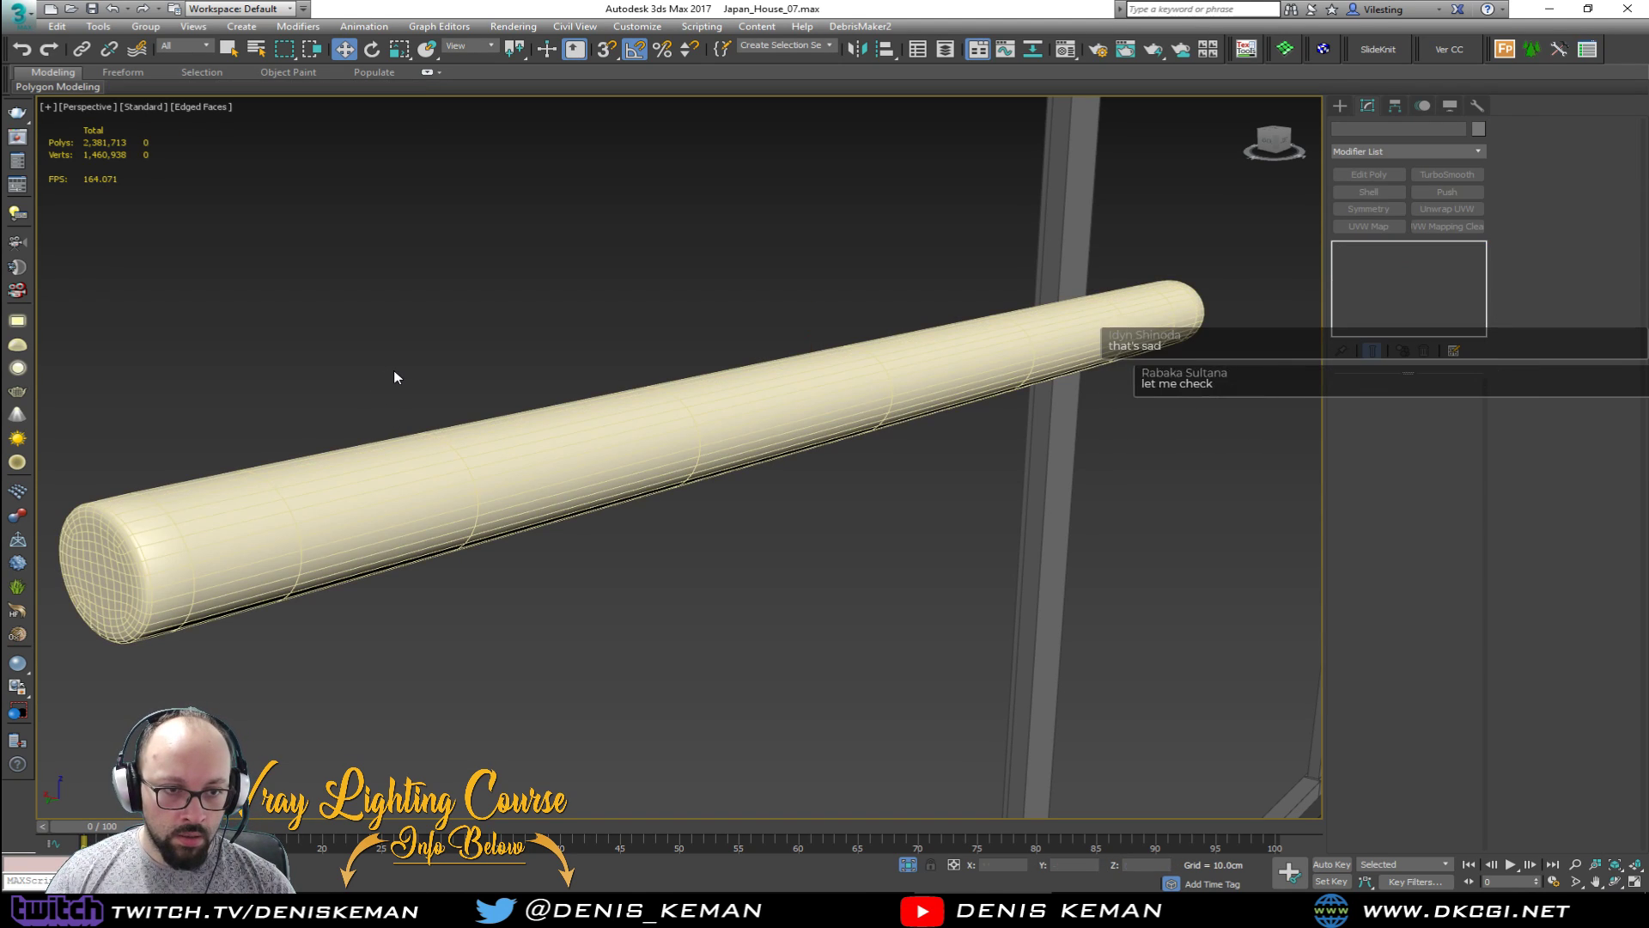
{"action": "key", "text": "F4"}
{"action": "middle_click_drag", "start_coordinate": [428, 371], "coordinate": [554, 409]}
{"action": "scroll", "coordinate": [605, 447], "scroll_direction": "down", "scroll_amount": 5}
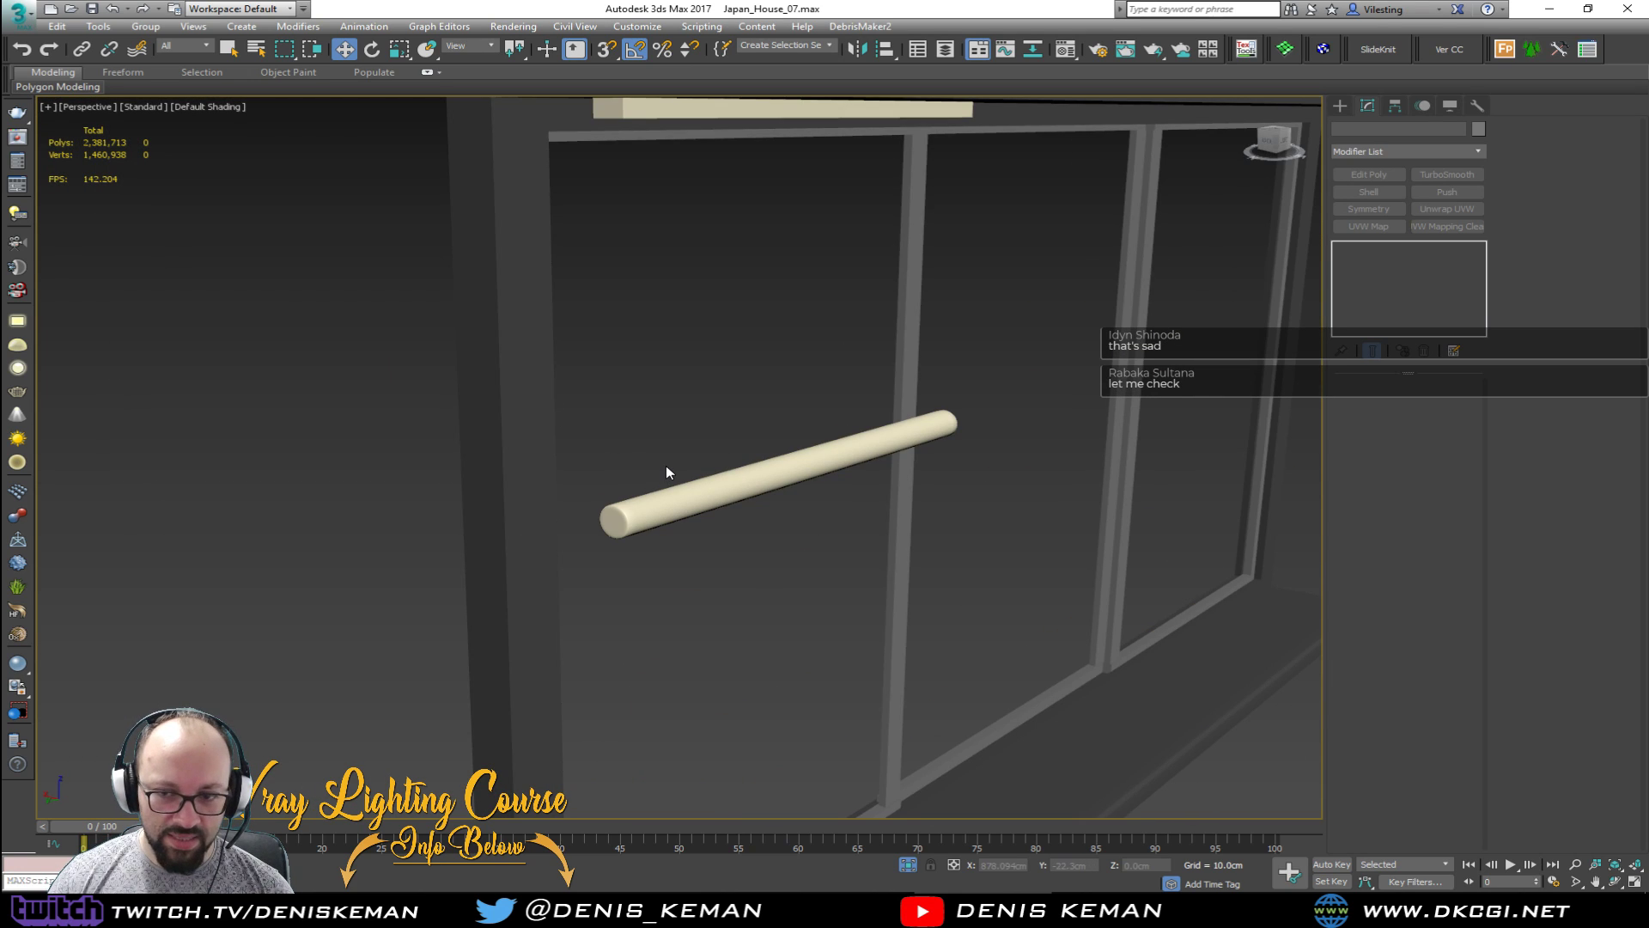
Step: Show edged faces and turn off the rod's Edit Poly and TurboSmooth modifiers to expose the low-poly mesh
{"action": "left_click", "coordinate": [718, 479]}
{"action": "scroll", "coordinate": [718, 479], "scroll_direction": "up", "scroll_amount": 5}
{"action": "middle_click_drag", "start_coordinate": [718, 479], "coordinate": [607, 408], "text": "alt"}
{"action": "scroll", "coordinate": [605, 457], "scroll_direction": "down", "scroll_amount": 5}
{"action": "key", "text": "F4"}
{"action": "scroll", "coordinate": [605, 457], "scroll_direction": "up", "scroll_amount": 3}
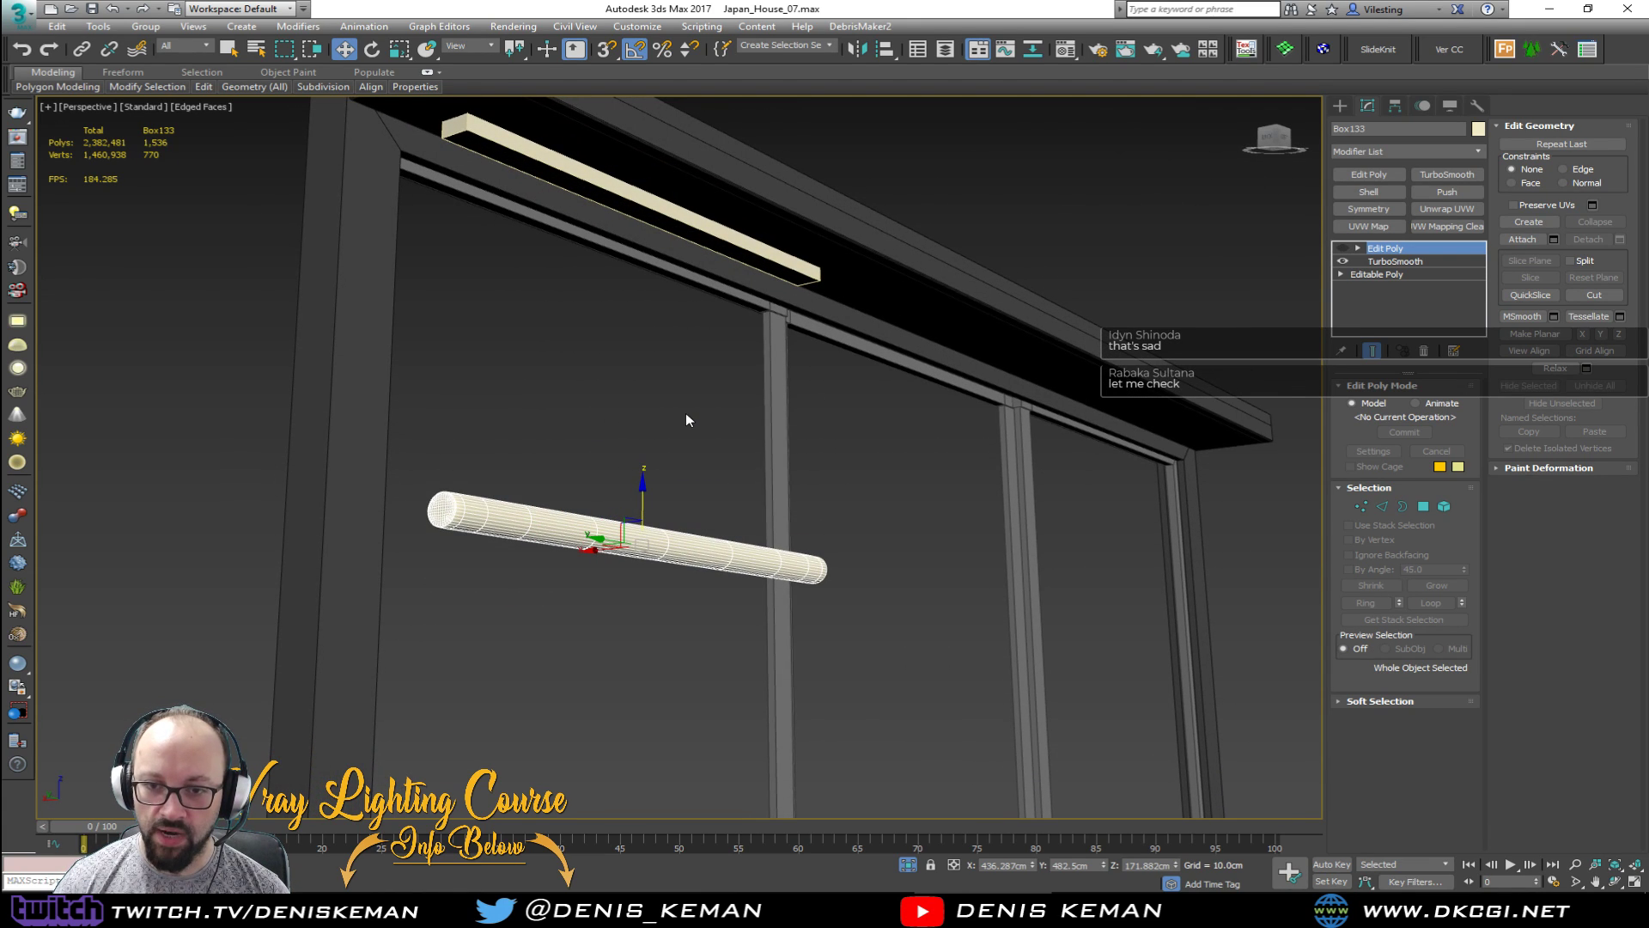
{"action": "left_click", "coordinate": [1343, 261]}
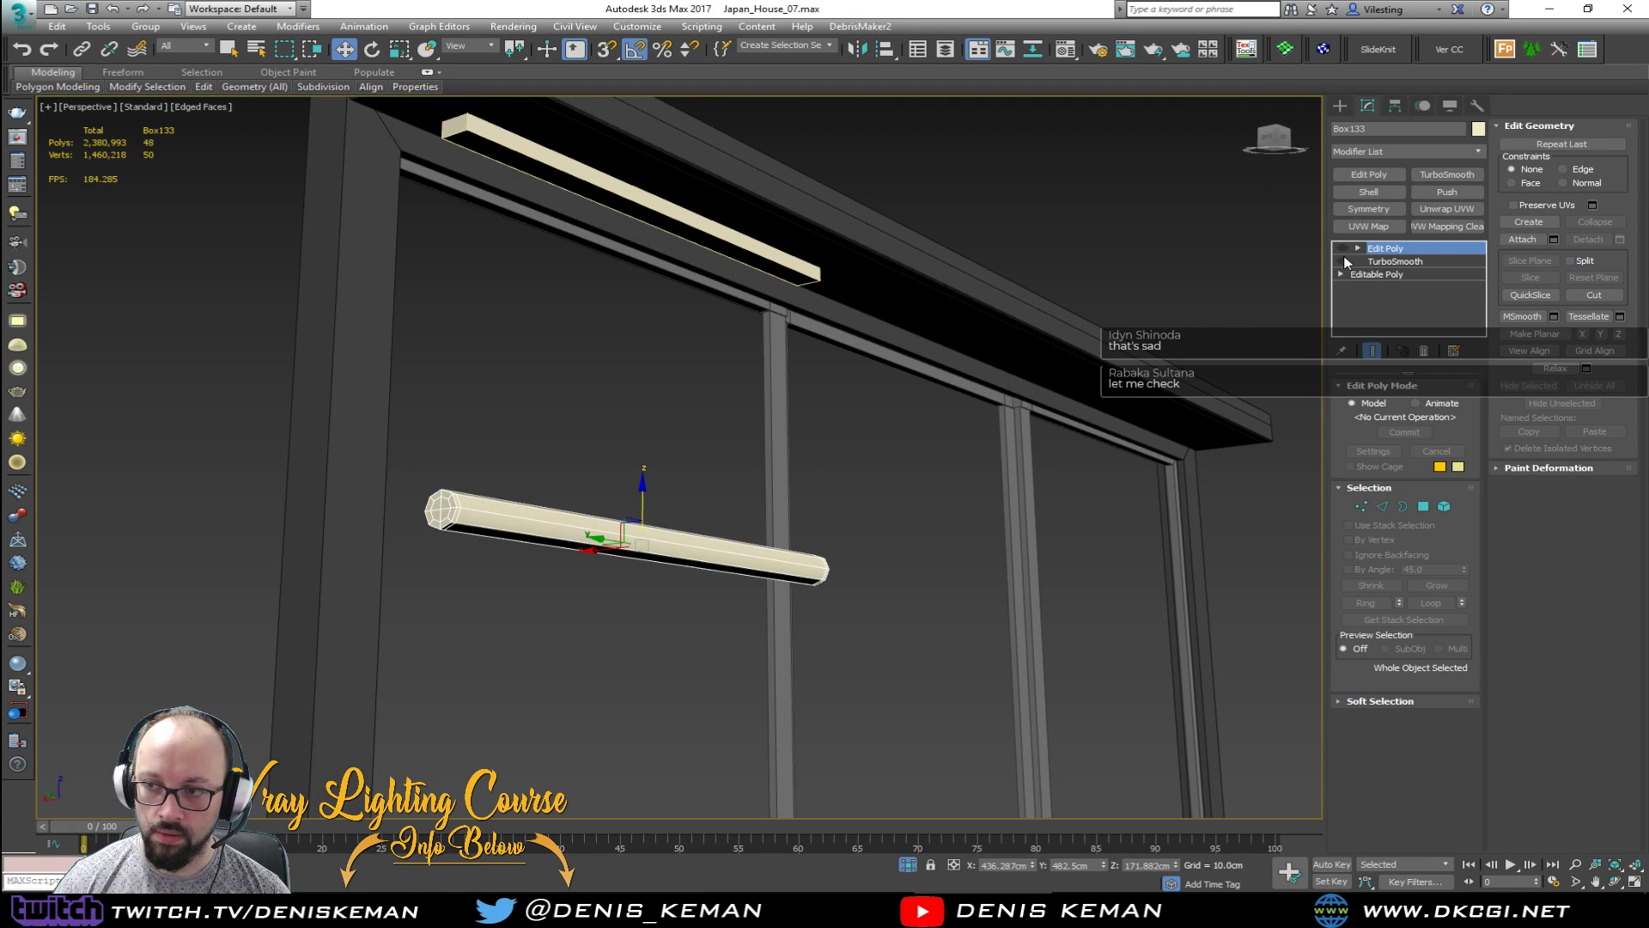
Step: Examine the low-poly rod's cross-section in the Front view and its shape in Perspective
{"action": "middle_click_drag", "start_coordinate": [730, 404], "coordinate": [584, 368], "text": "alt"}
{"action": "left_click", "coordinate": [599, 432]}
{"action": "key", "text": "alt+w"}
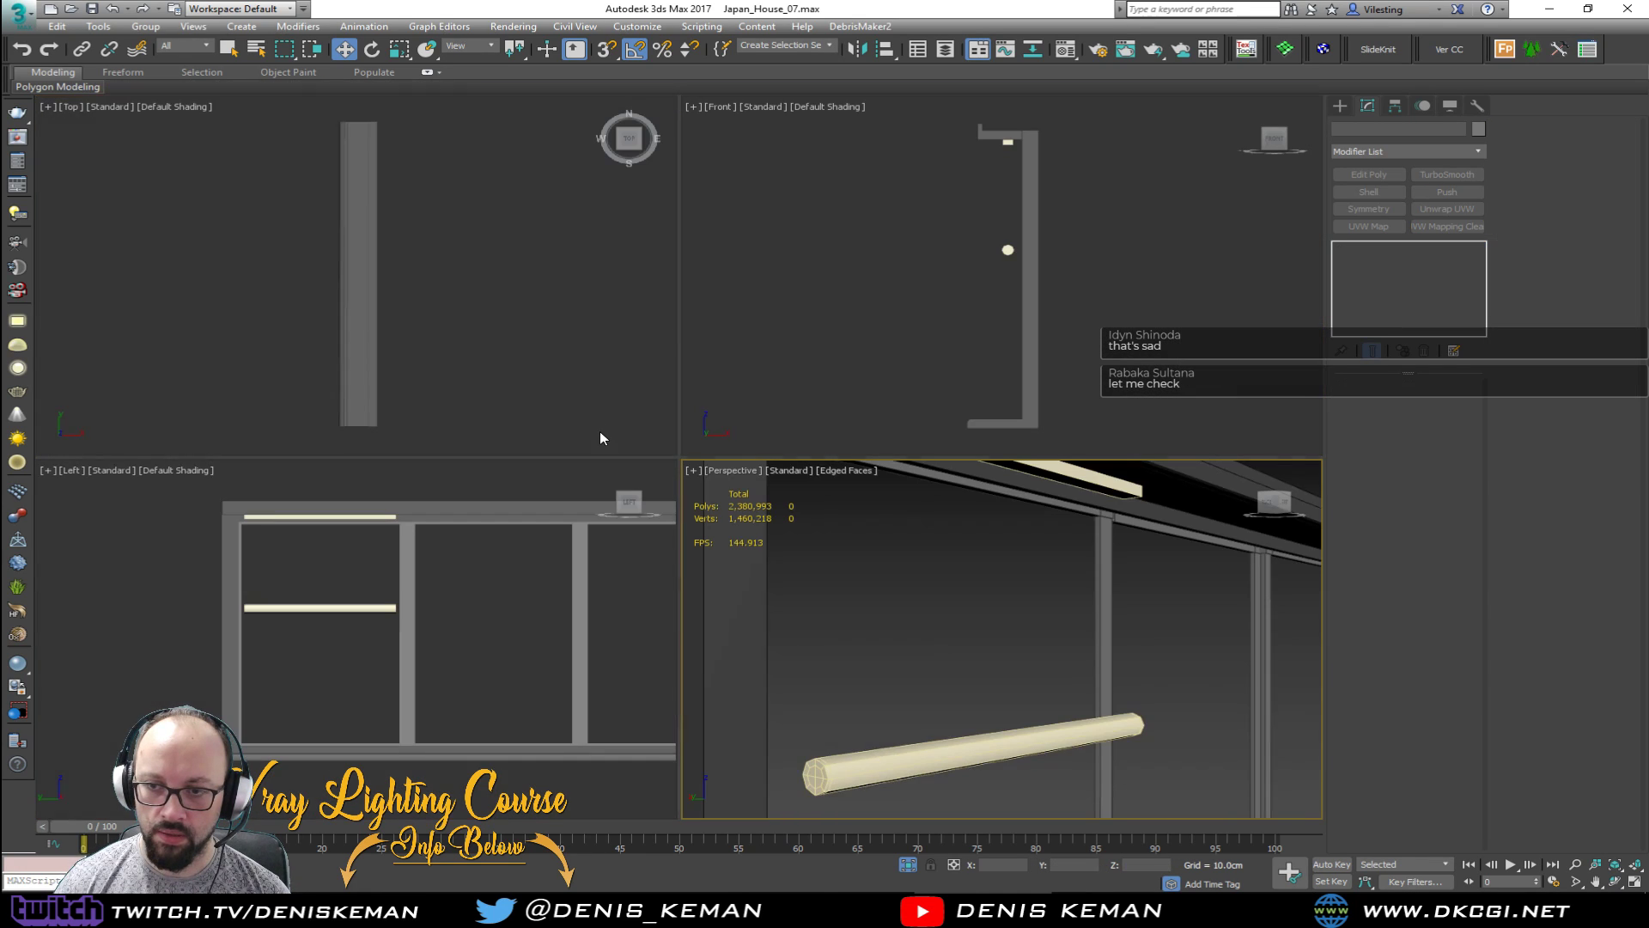
{"action": "left_click", "coordinate": [992, 258]}
{"action": "key", "text": "alt+w"}
{"action": "scroll", "coordinate": [670, 408], "scroll_direction": "up", "scroll_amount": 5}
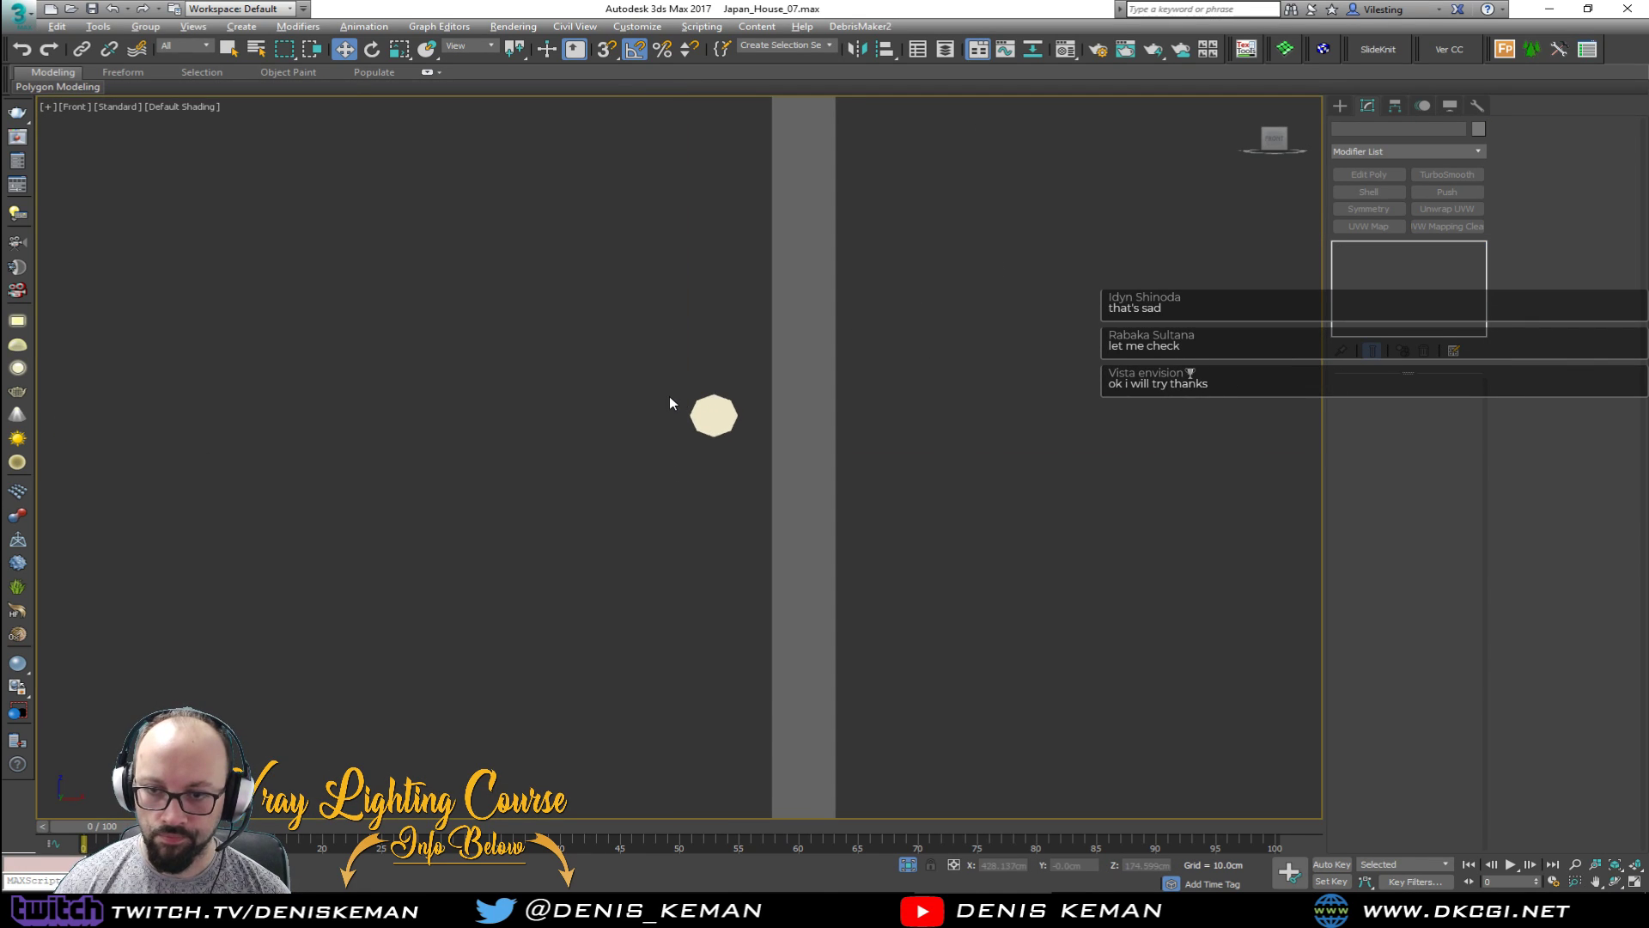
{"action": "scroll", "coordinate": [715, 414], "scroll_direction": "up", "scroll_amount": 2}
{"action": "left_click", "coordinate": [713, 415]}
{"action": "key", "text": "alt+w"}
{"action": "middle_click", "coordinate": [864, 647]}
{"action": "key", "text": "alt+w"}
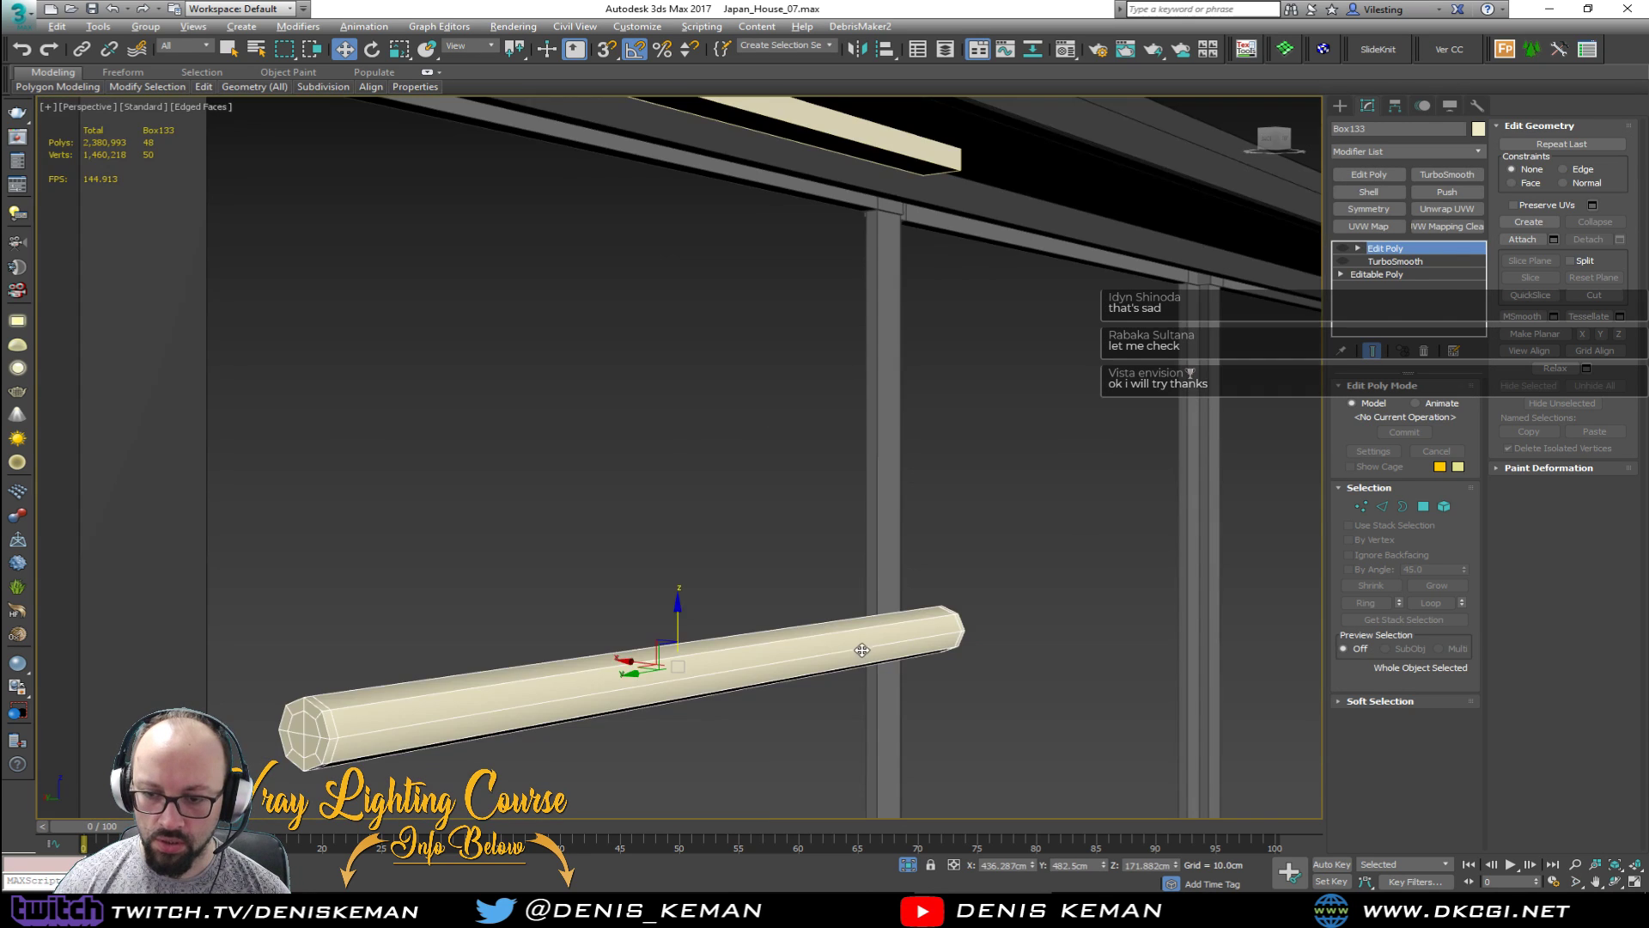
Step: At the rod's base Editable Poly level, select six adjacent lengthwise polygons wrapping around its sides and underside
{"action": "middle_click_drag", "start_coordinate": [864, 648], "coordinate": [982, 543], "text": "alt"}
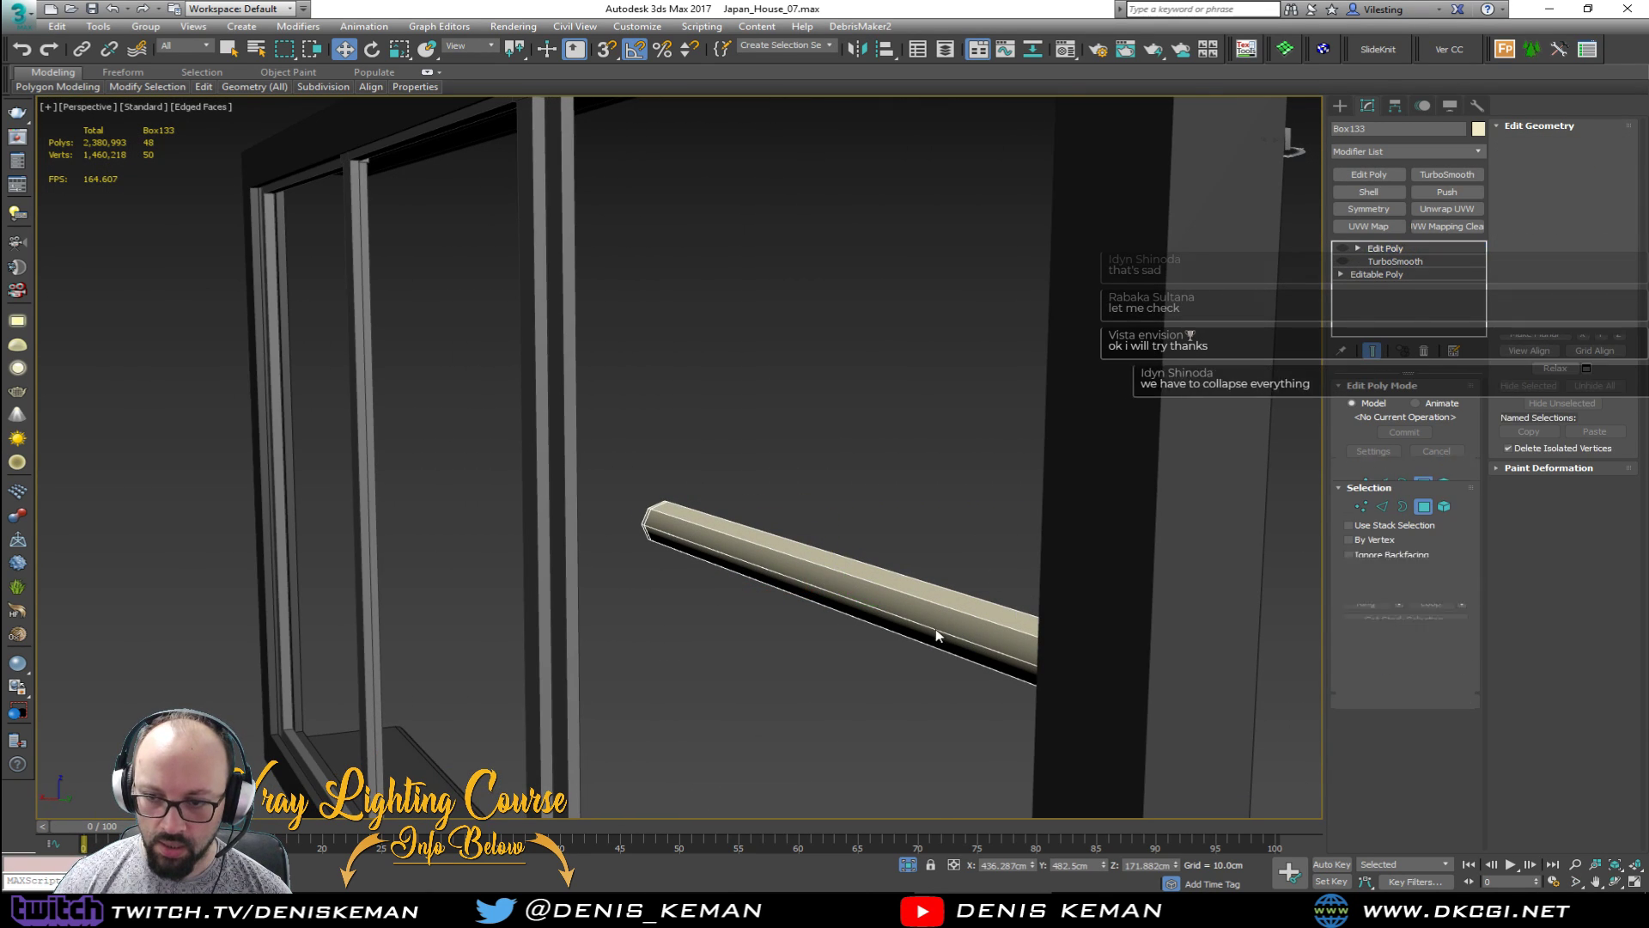
{"action": "key", "text": "4"}
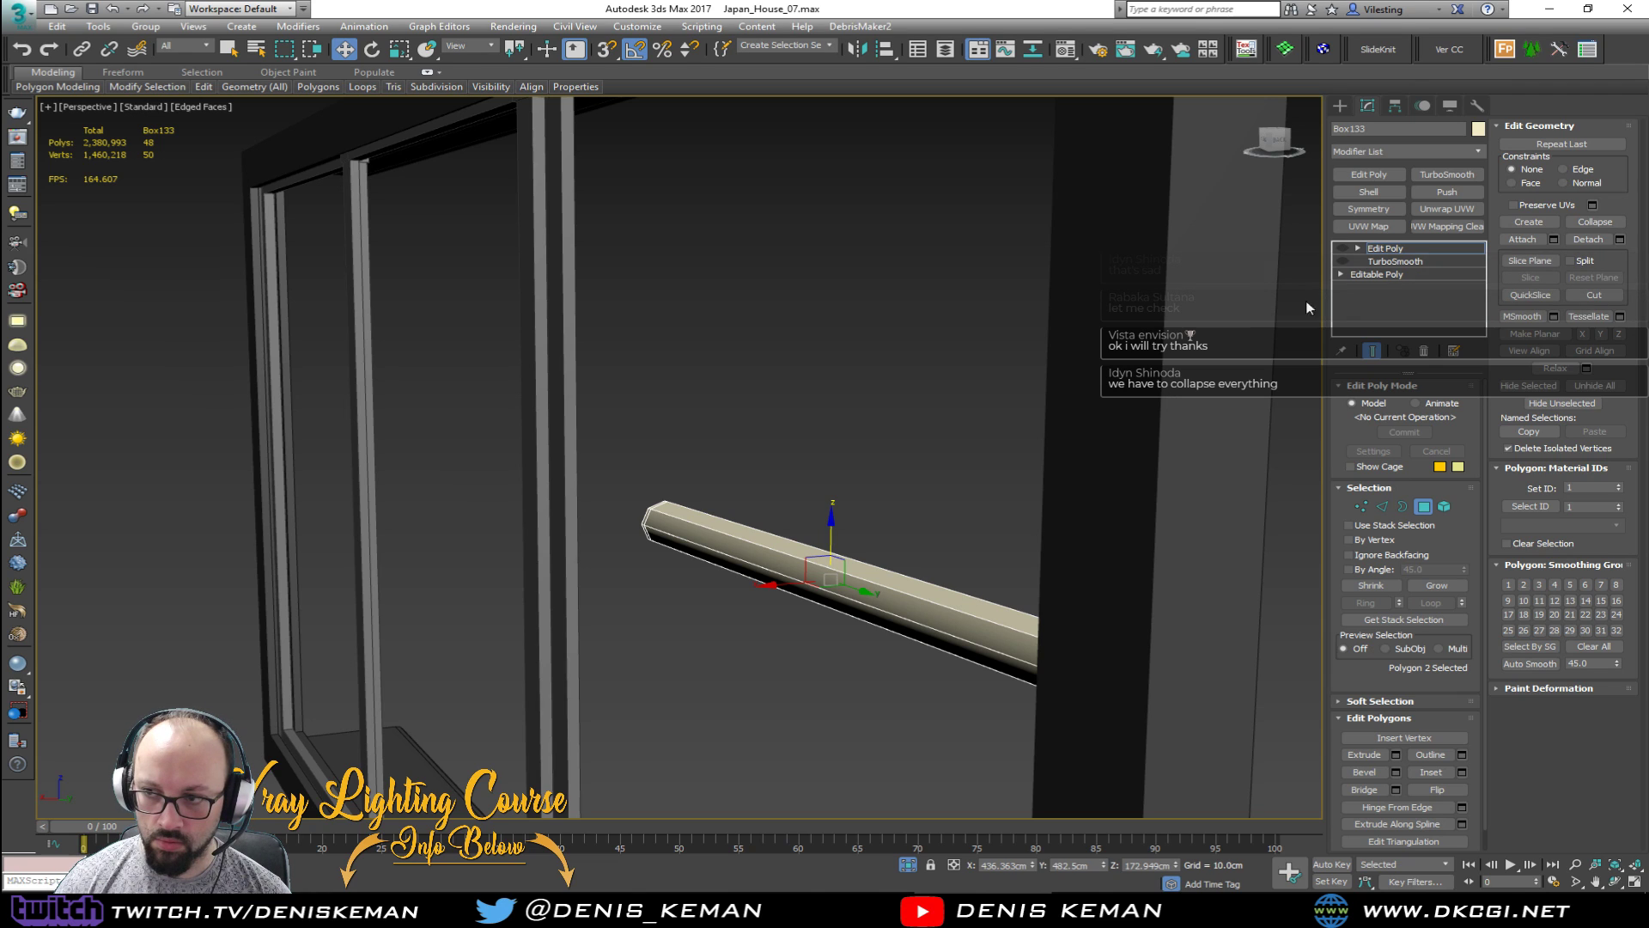
{"action": "key", "text": "4"}
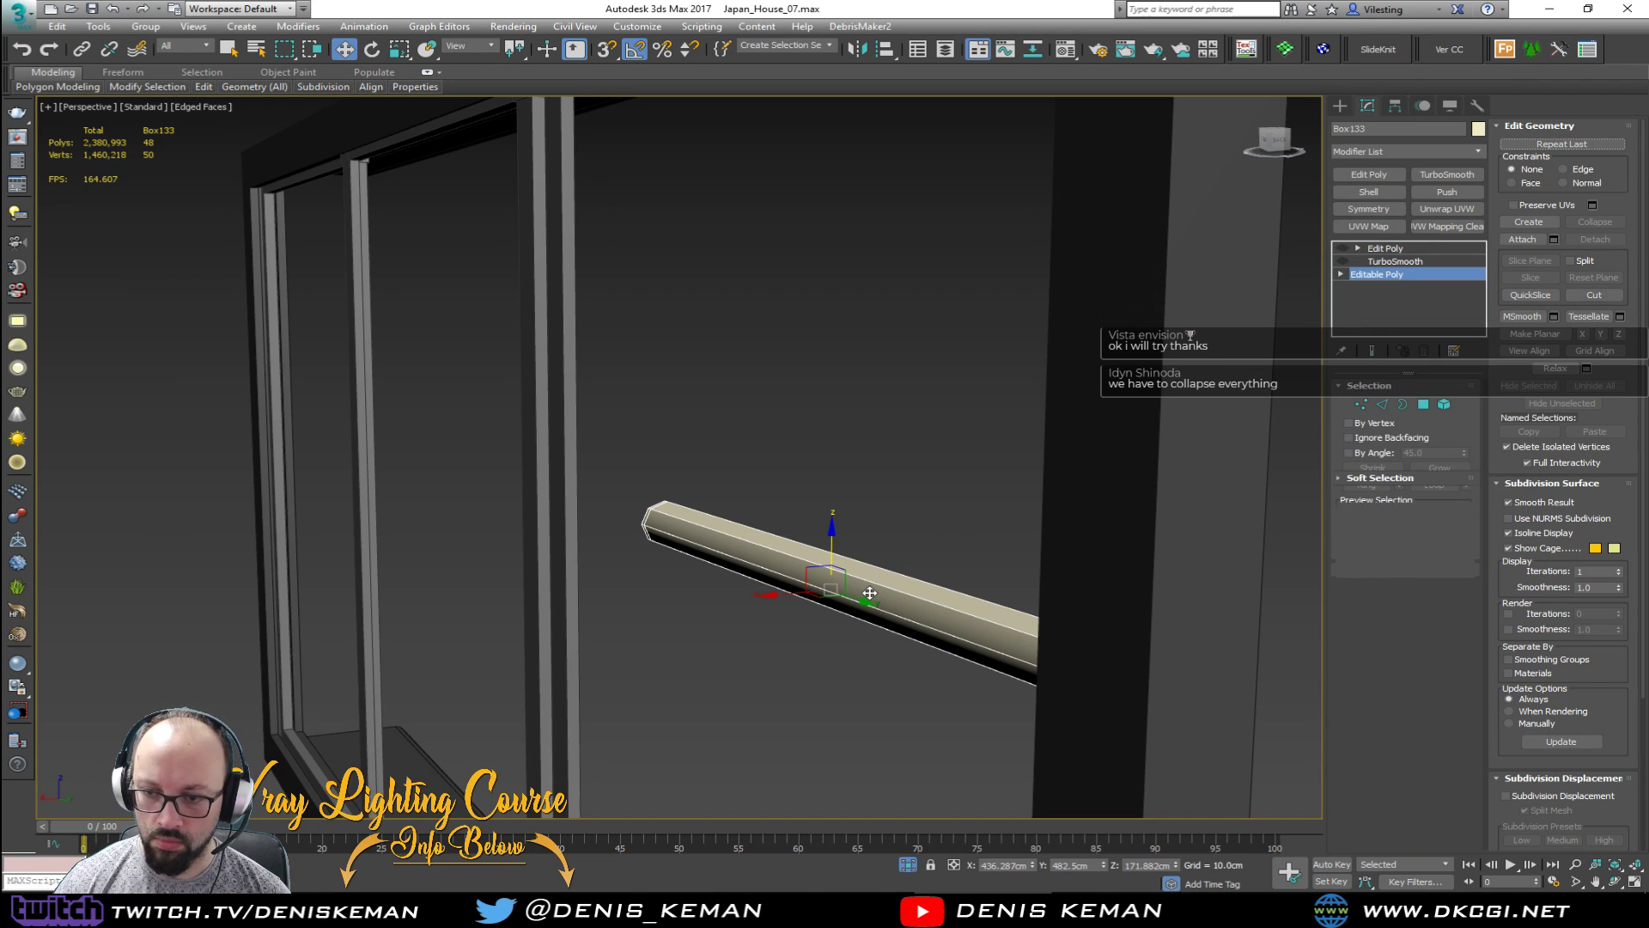
{"action": "middle_click_drag", "start_coordinate": [869, 599], "coordinate": [841, 565], "text": "alt"}
{"action": "left_click", "coordinate": [930, 456], "text": "ctrl"}
{"action": "left_click", "coordinate": [957, 474], "text": "ctrl"}
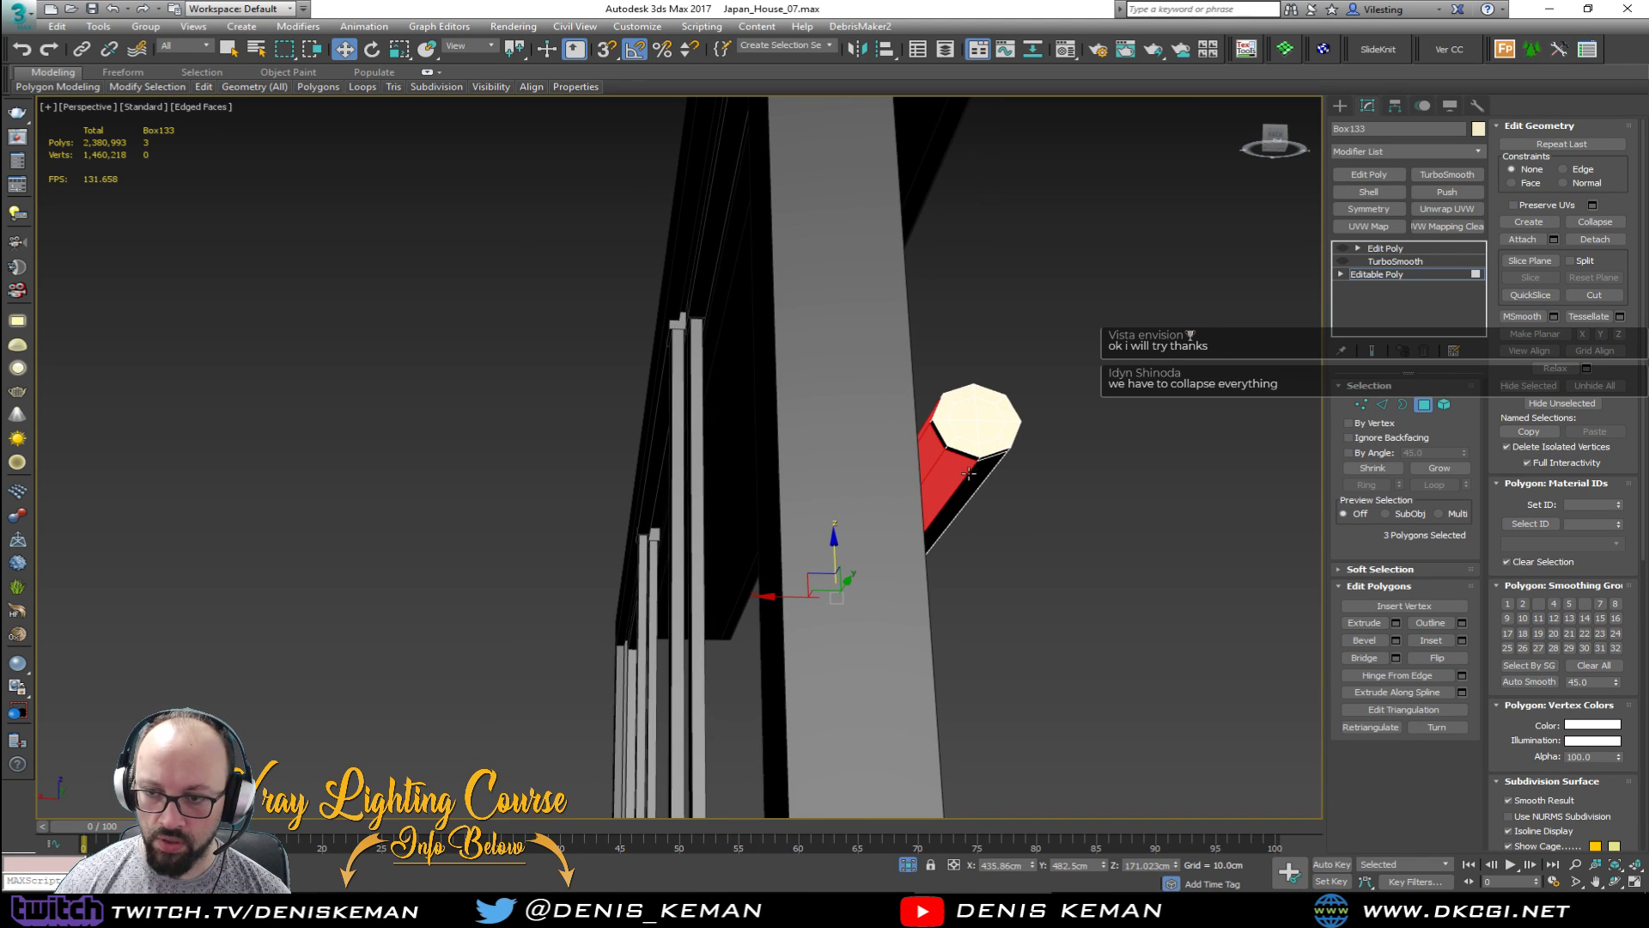
{"action": "left_click", "coordinate": [972, 483], "text": "ctrl"}
{"action": "middle_click_drag", "start_coordinate": [972, 483], "coordinate": [899, 505], "text": "alt"}
{"action": "left_click", "coordinate": [651, 618], "text": "ctrl"}
{"action": "left_click", "coordinate": [651, 617], "text": "ctrl"}
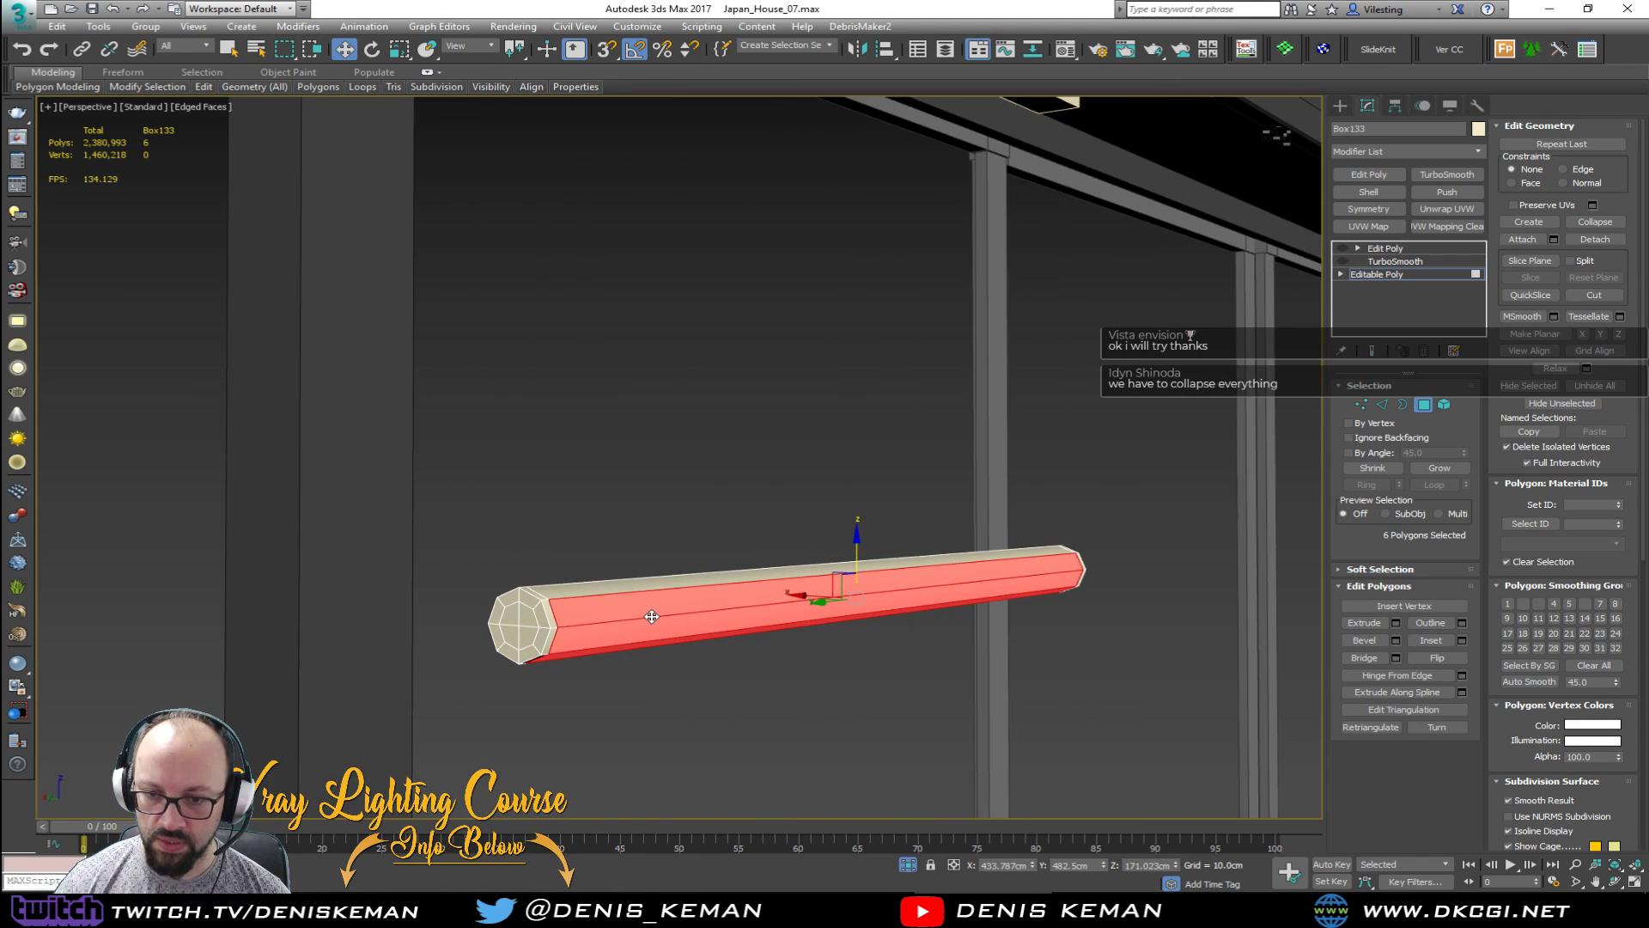
Step: Detach the six selected rod polygons as a separate object with the default name and leave polygon editing
{"action": "middle_click_drag", "start_coordinate": [651, 617], "coordinate": [1179, 391], "text": "alt"}
{"action": "left_click", "coordinate": [1594, 240]}
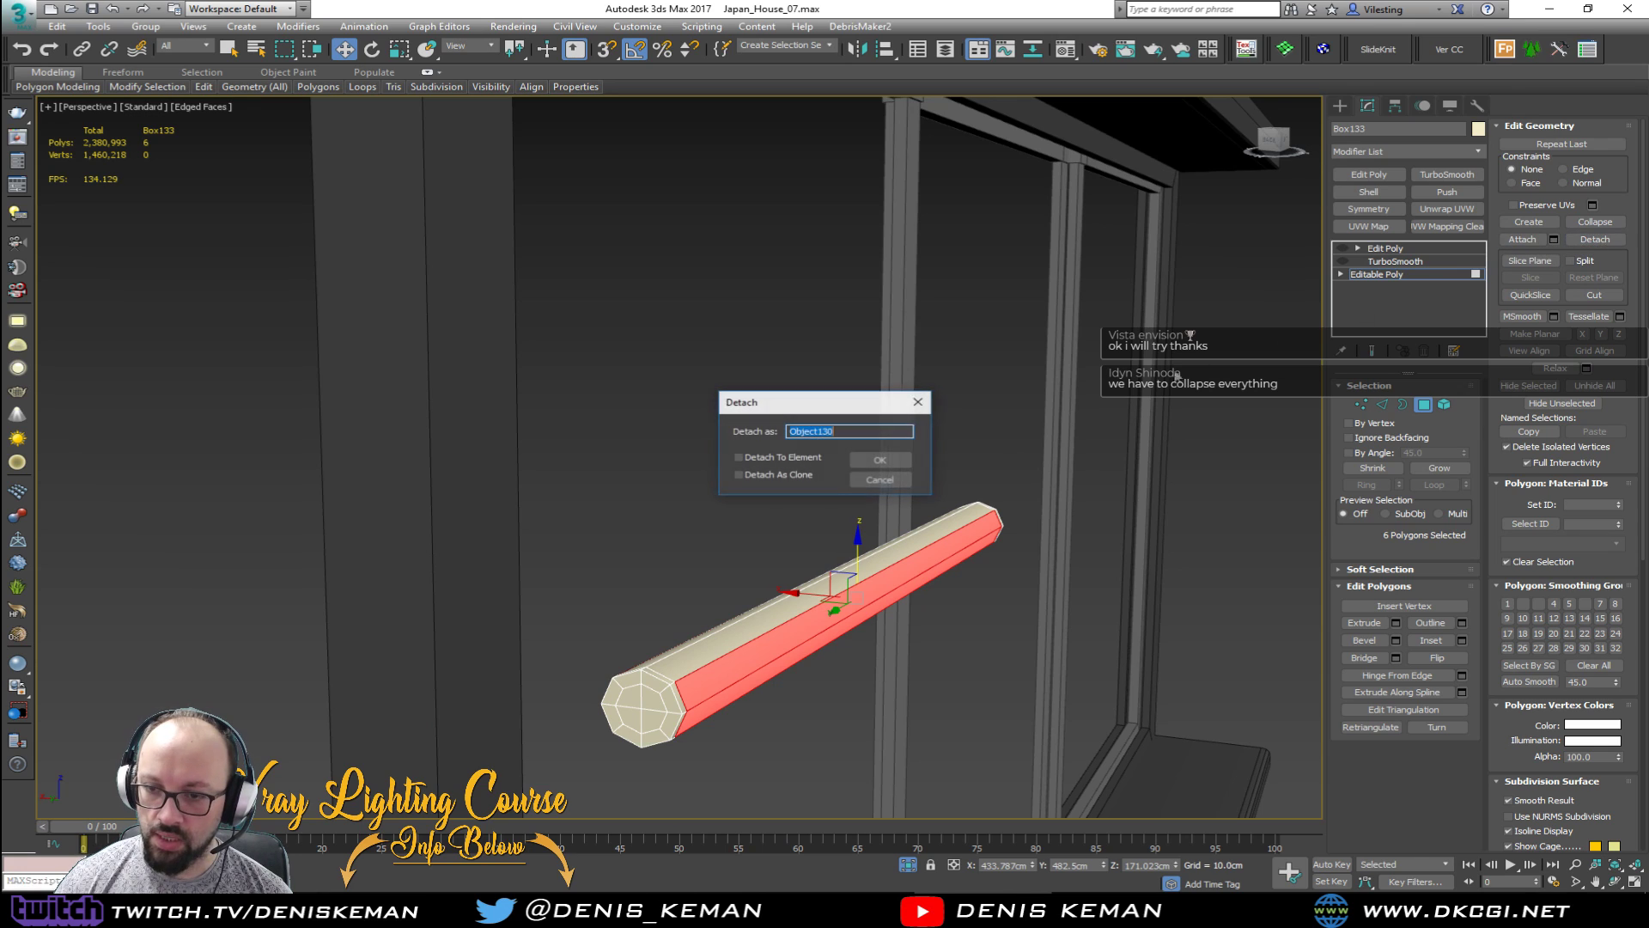
{"action": "left_click", "coordinate": [880, 460]}
{"action": "left_click", "coordinate": [1423, 404]}
Step: Extend the detached strip's upper lengthwise edge upward in two segments to just below the box at the window's top
{"action": "left_click", "coordinate": [777, 654]}
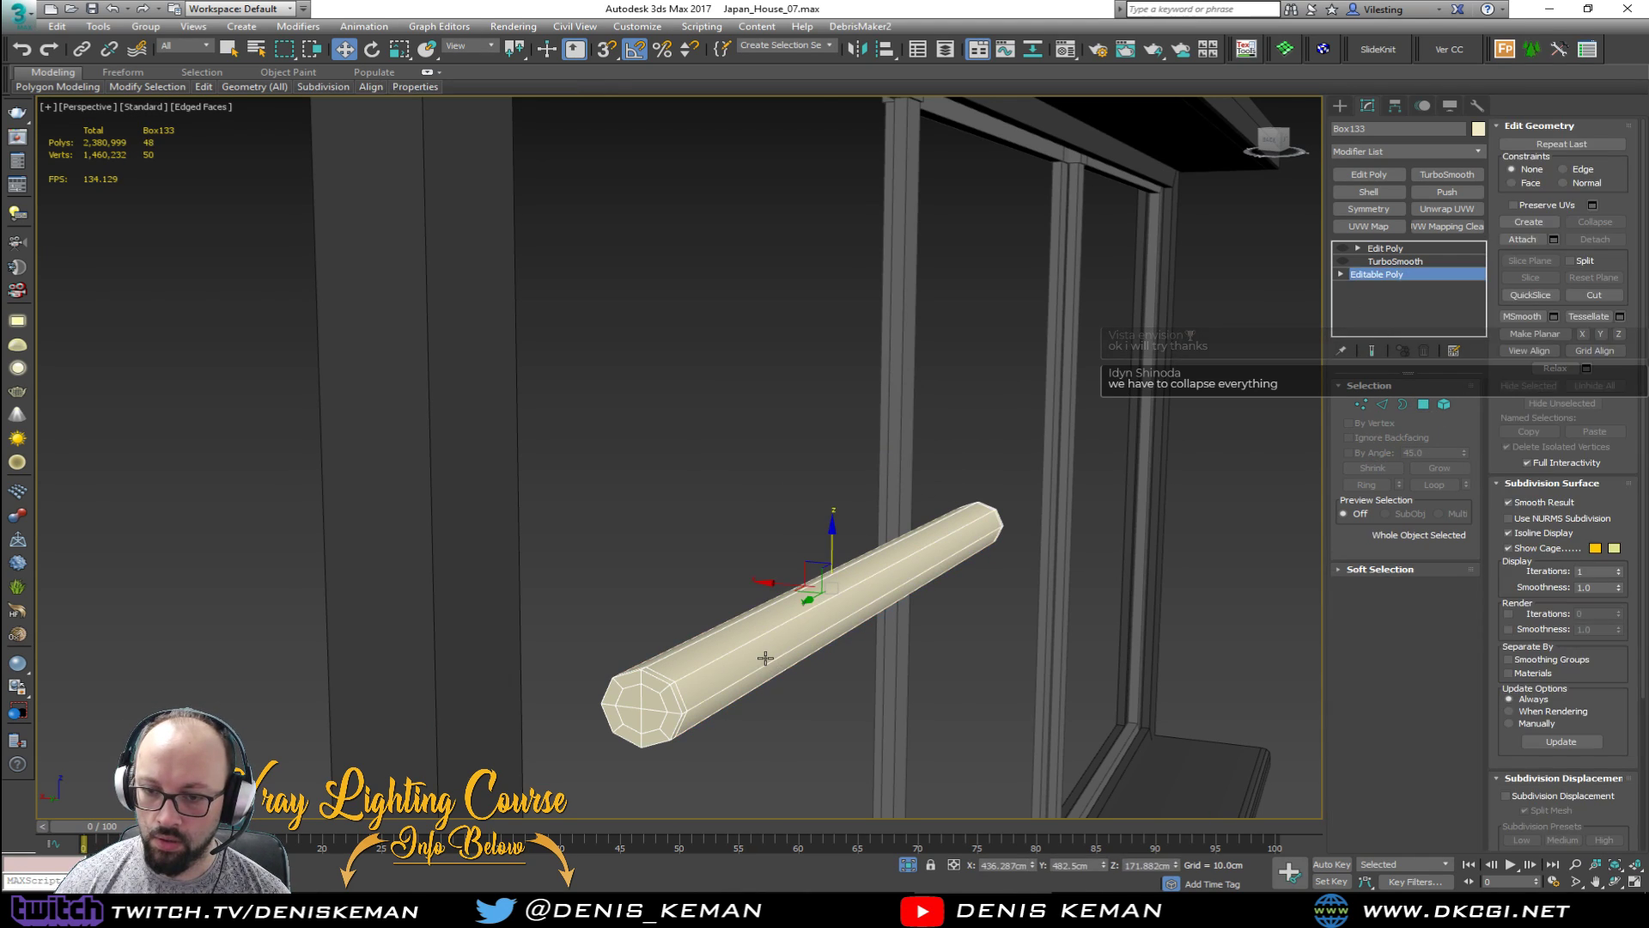
{"action": "key", "text": "2"}
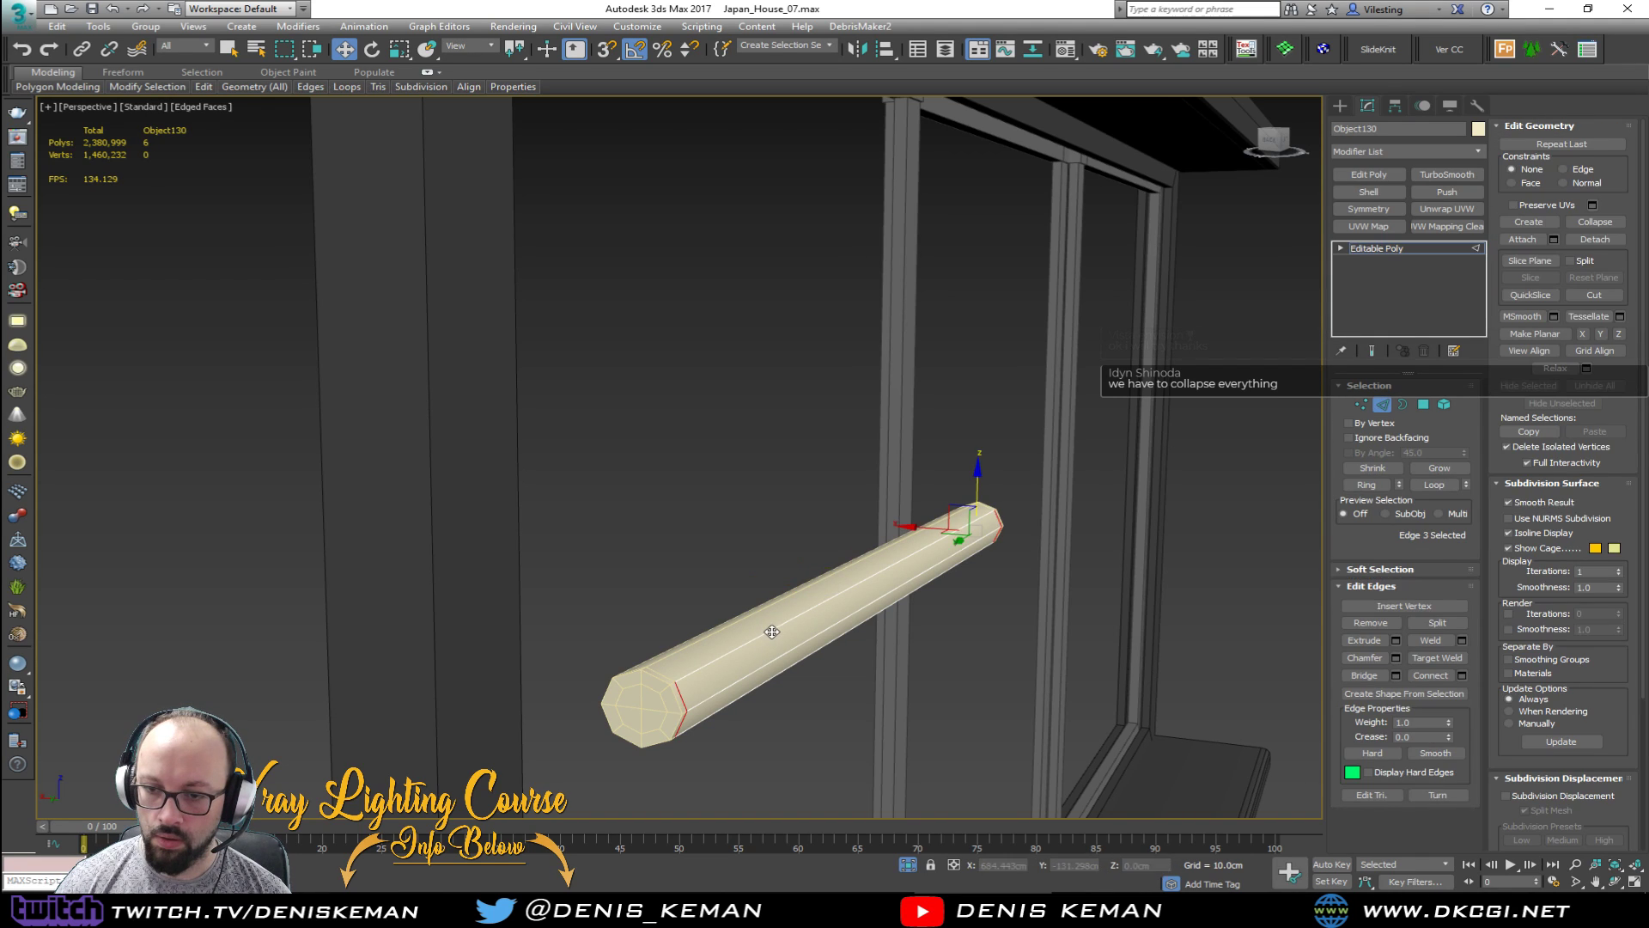
{"action": "left_click", "coordinate": [773, 630]}
{"action": "left_click_drag", "start_coordinate": [879, 544], "coordinate": [883, 208], "text": "shift"}
{"action": "middle_click_drag", "start_coordinate": [883, 194], "coordinate": [881, 464]}
{"action": "mouse_move", "coordinate": [881, 464]}
{"action": "middle_mouse_down", "text": "alt"}
{"action": "mouse_move", "coordinate": [884, 420]}
{"action": "mouse_move", "coordinate": [869, 466]}
{"action": "middle_mouse_up", "text": "alt"}
{"action": "left_click_drag", "start_coordinate": [881, 524], "coordinate": [896, 292], "text": "shift"}
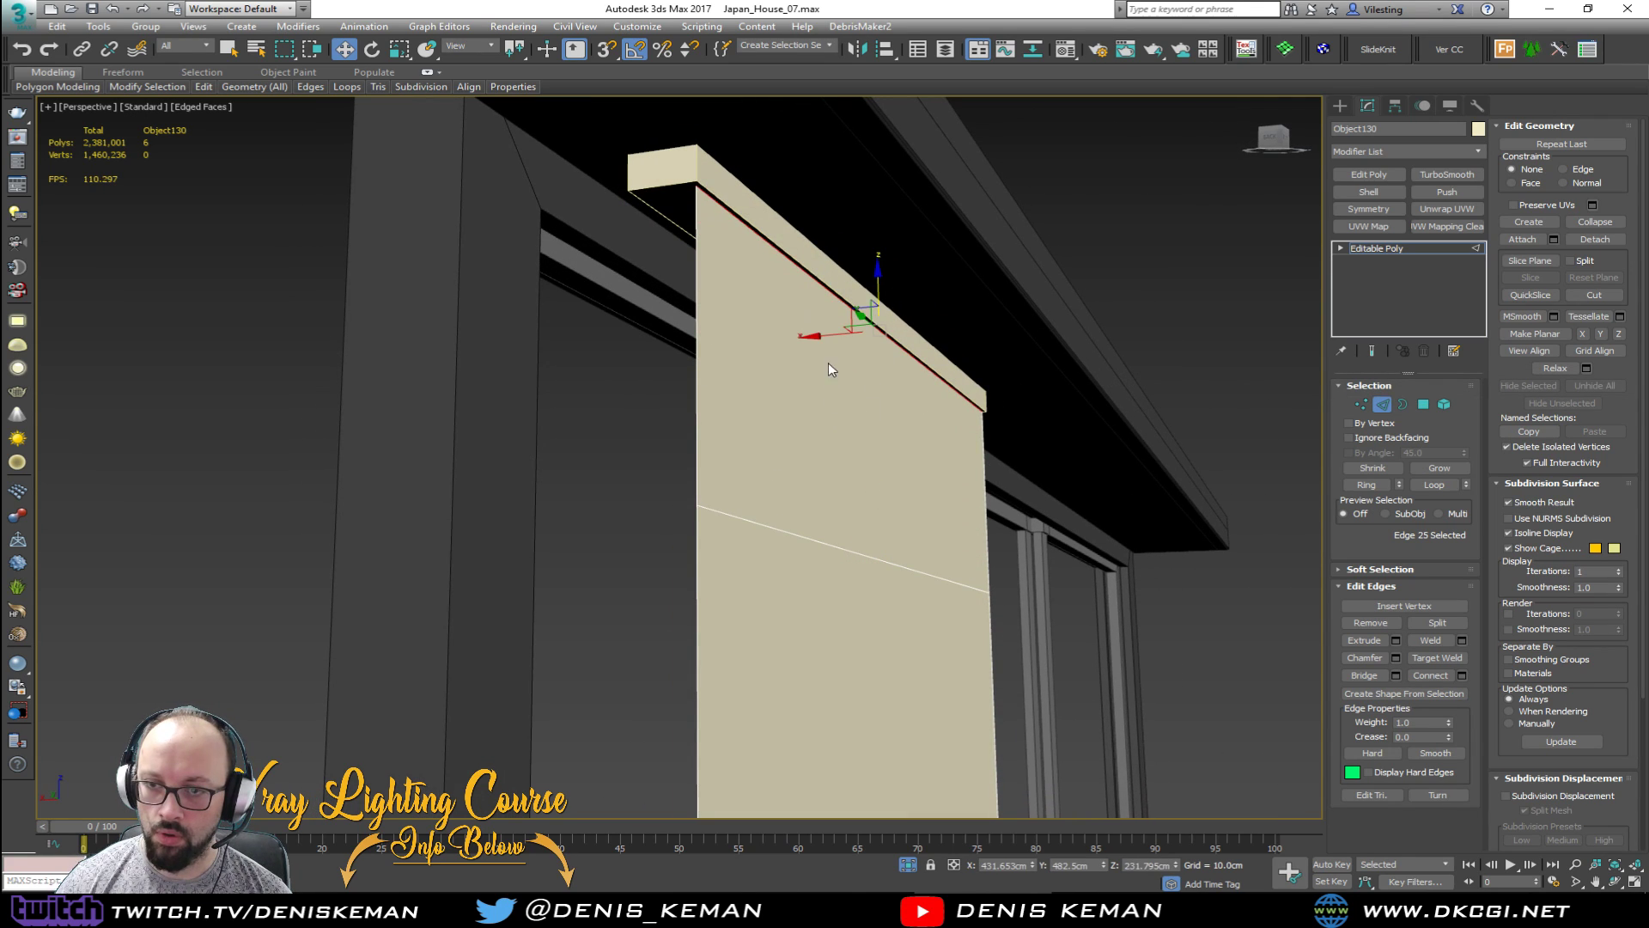
Step: Move the sheet's top edge to about X 436.6 cm and extend it upward to Z 235 cm
{"action": "left_click_drag", "start_coordinate": [837, 338], "coordinate": [792, 338]}
{"action": "mouse_move", "coordinate": [792, 338]}
{"action": "middle_mouse_down", "text": "alt"}
{"action": "mouse_move", "coordinate": [775, 340]}
{"action": "mouse_move", "coordinate": [804, 349]}
{"action": "middle_mouse_up", "text": "alt"}
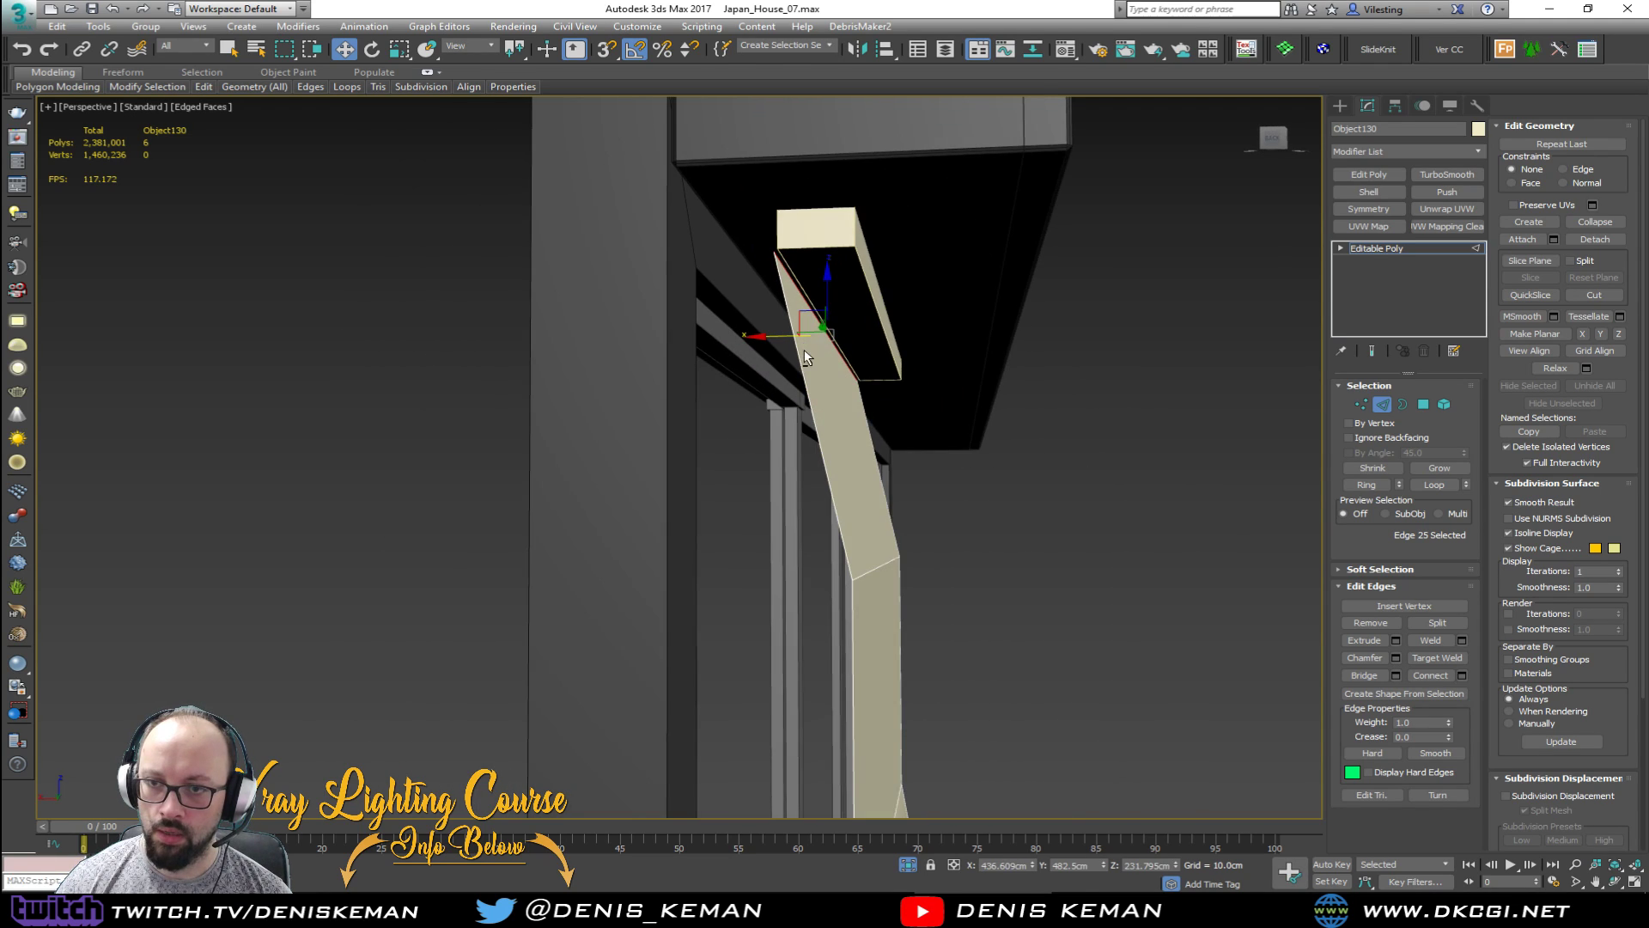
{"action": "left_click_drag", "start_coordinate": [825, 294], "coordinate": [827, 256], "text": "shift"}
{"action": "scroll", "coordinate": [825, 380], "scroll_direction": "up", "scroll_amount": 3}
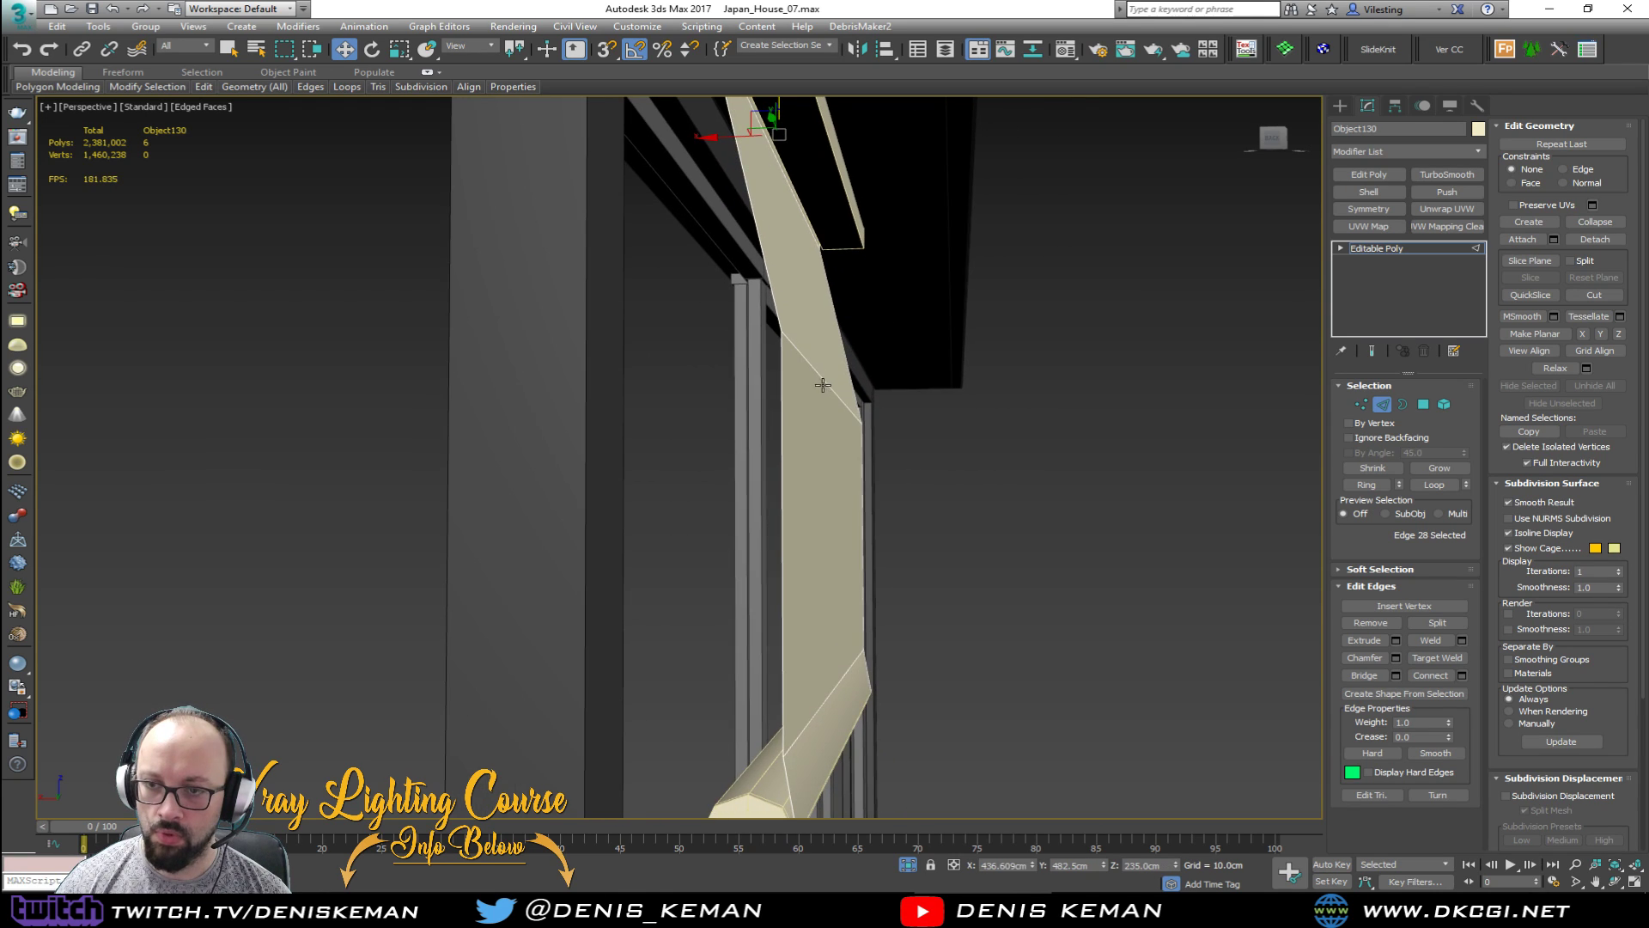
Step: Remove the upper horizontal edge between the sheet's extended segments, including its vertices
{"action": "left_click", "coordinate": [823, 384]}
{"action": "middle_click_drag", "start_coordinate": [823, 385], "coordinate": [827, 471], "text": "alt"}
{"action": "key", "text": "ctrl+BackSpace"}
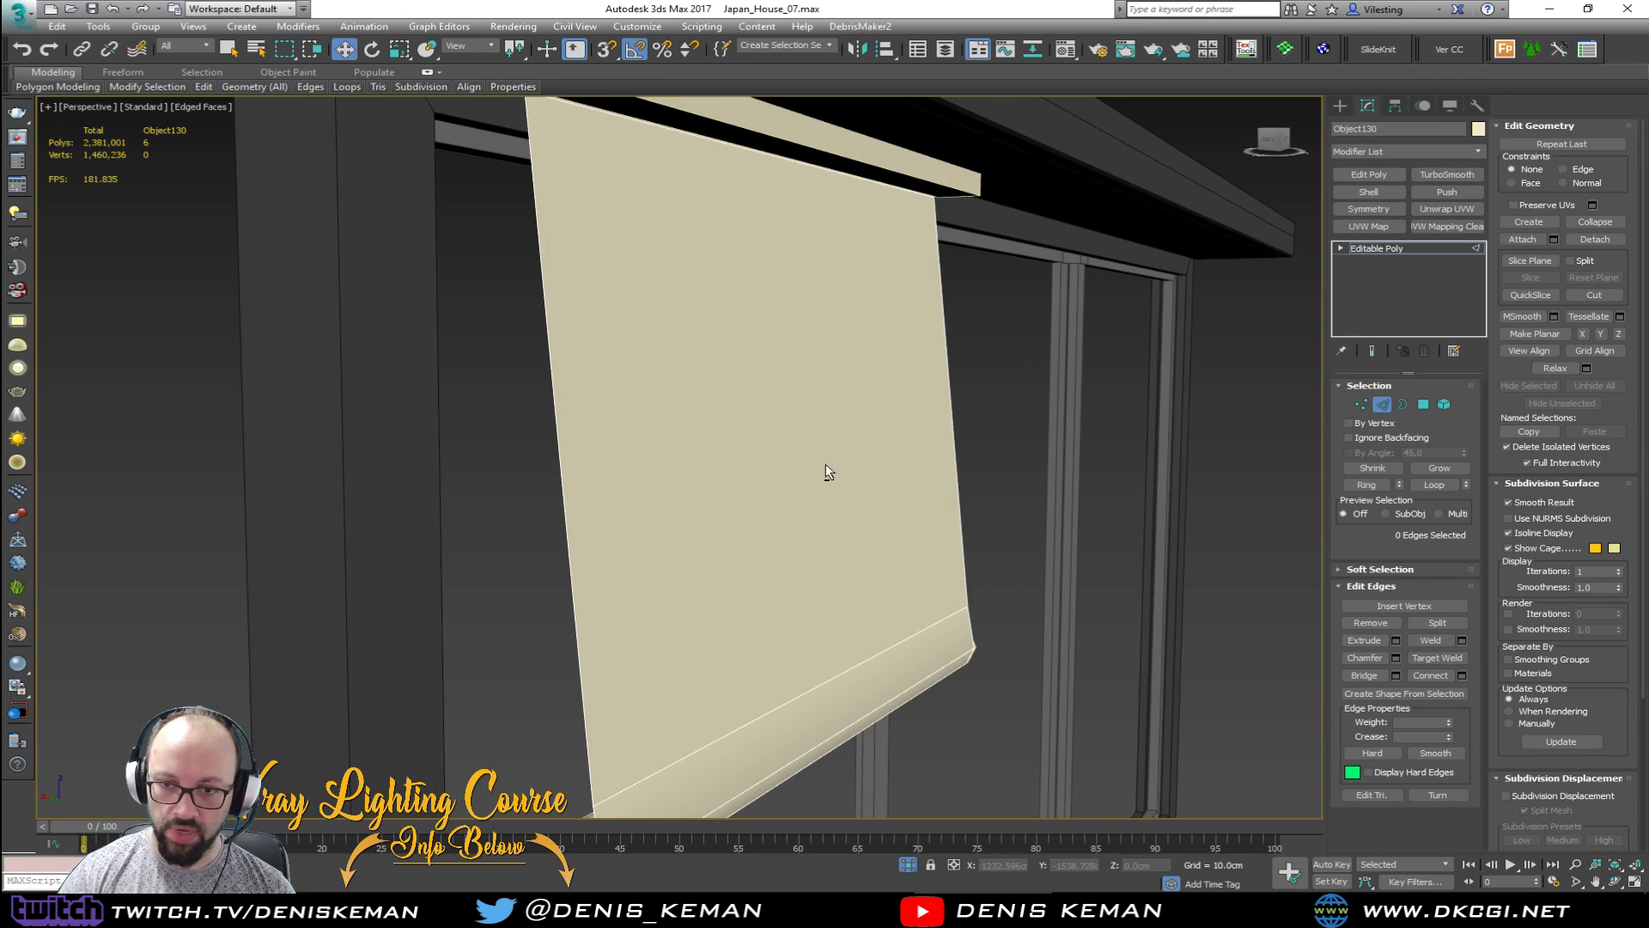
Step: Insert three horizontal edge loops across the sheet at its middle, lower and upper parts and leave edge editing
{"action": "key", "text": "alt+s"}
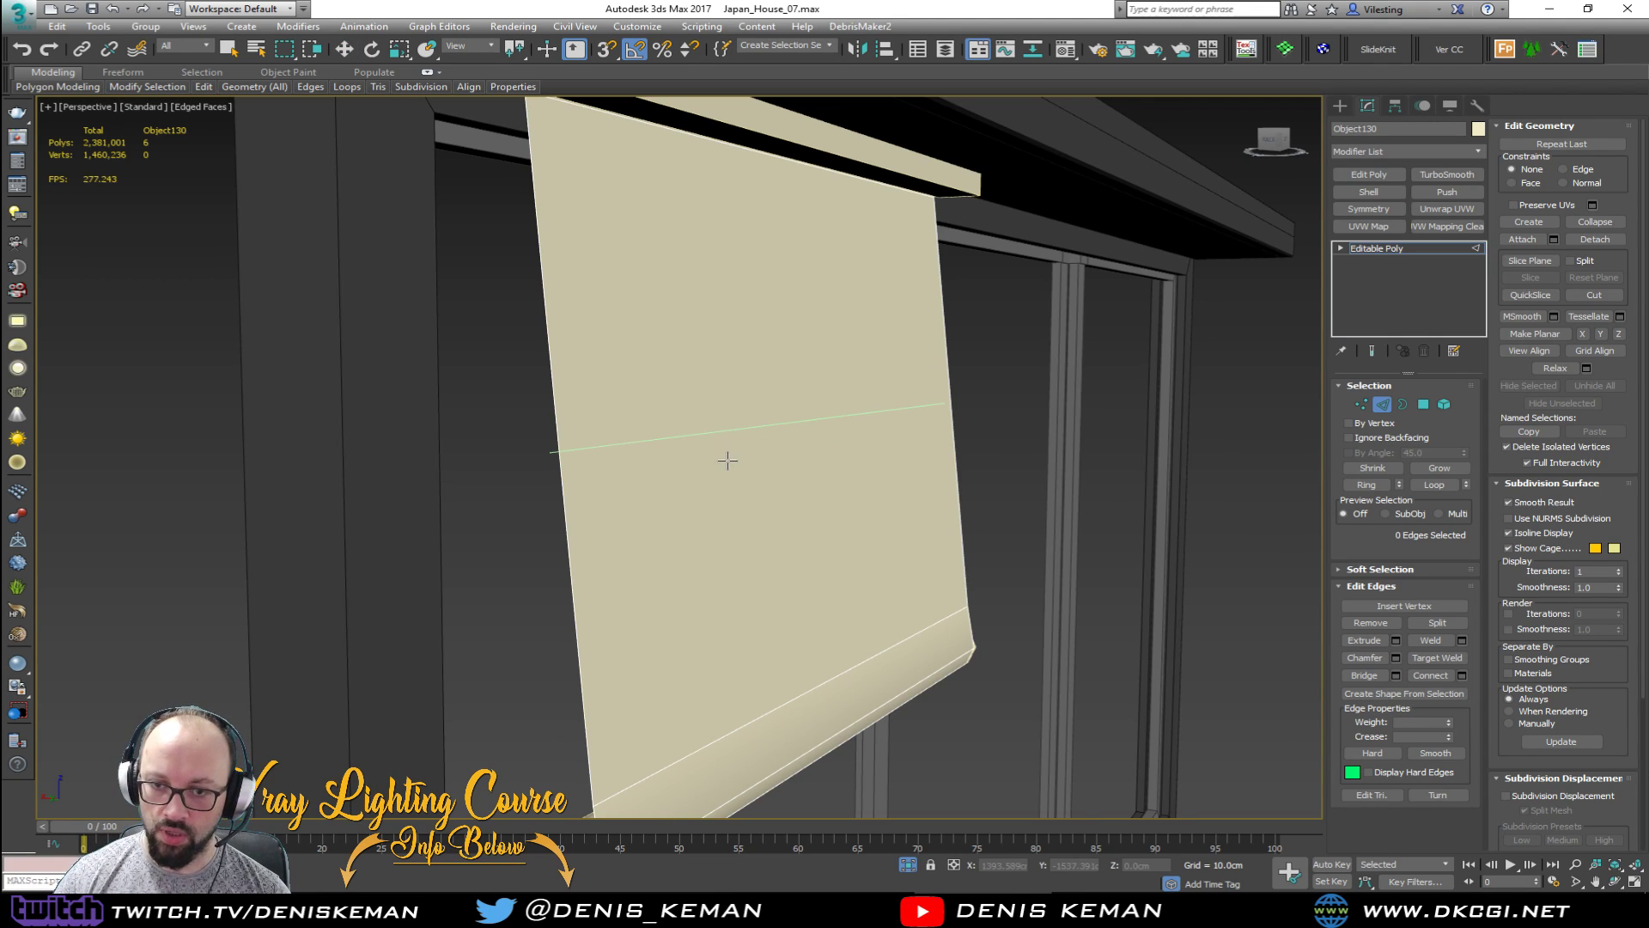
{"action": "left_click", "coordinate": [727, 460]}
{"action": "left_click", "coordinate": [634, 571]}
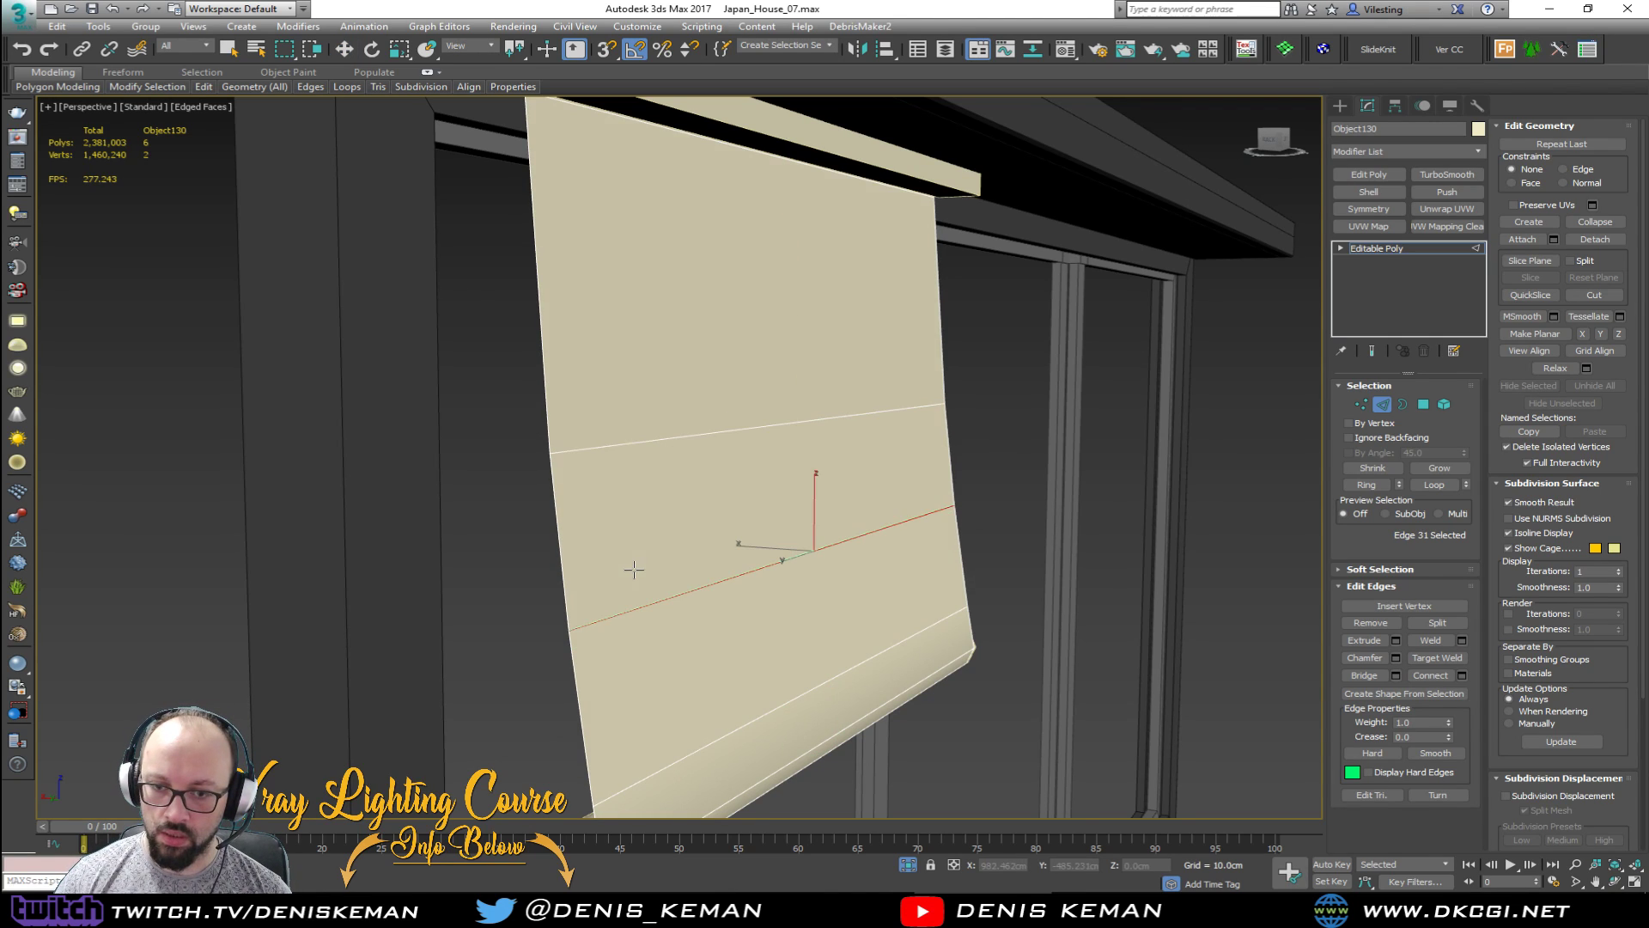
{"action": "left_click", "coordinate": [594, 332]}
{"action": "right_click", "coordinate": [672, 441]}
{"action": "left_click", "coordinate": [1385, 408]}
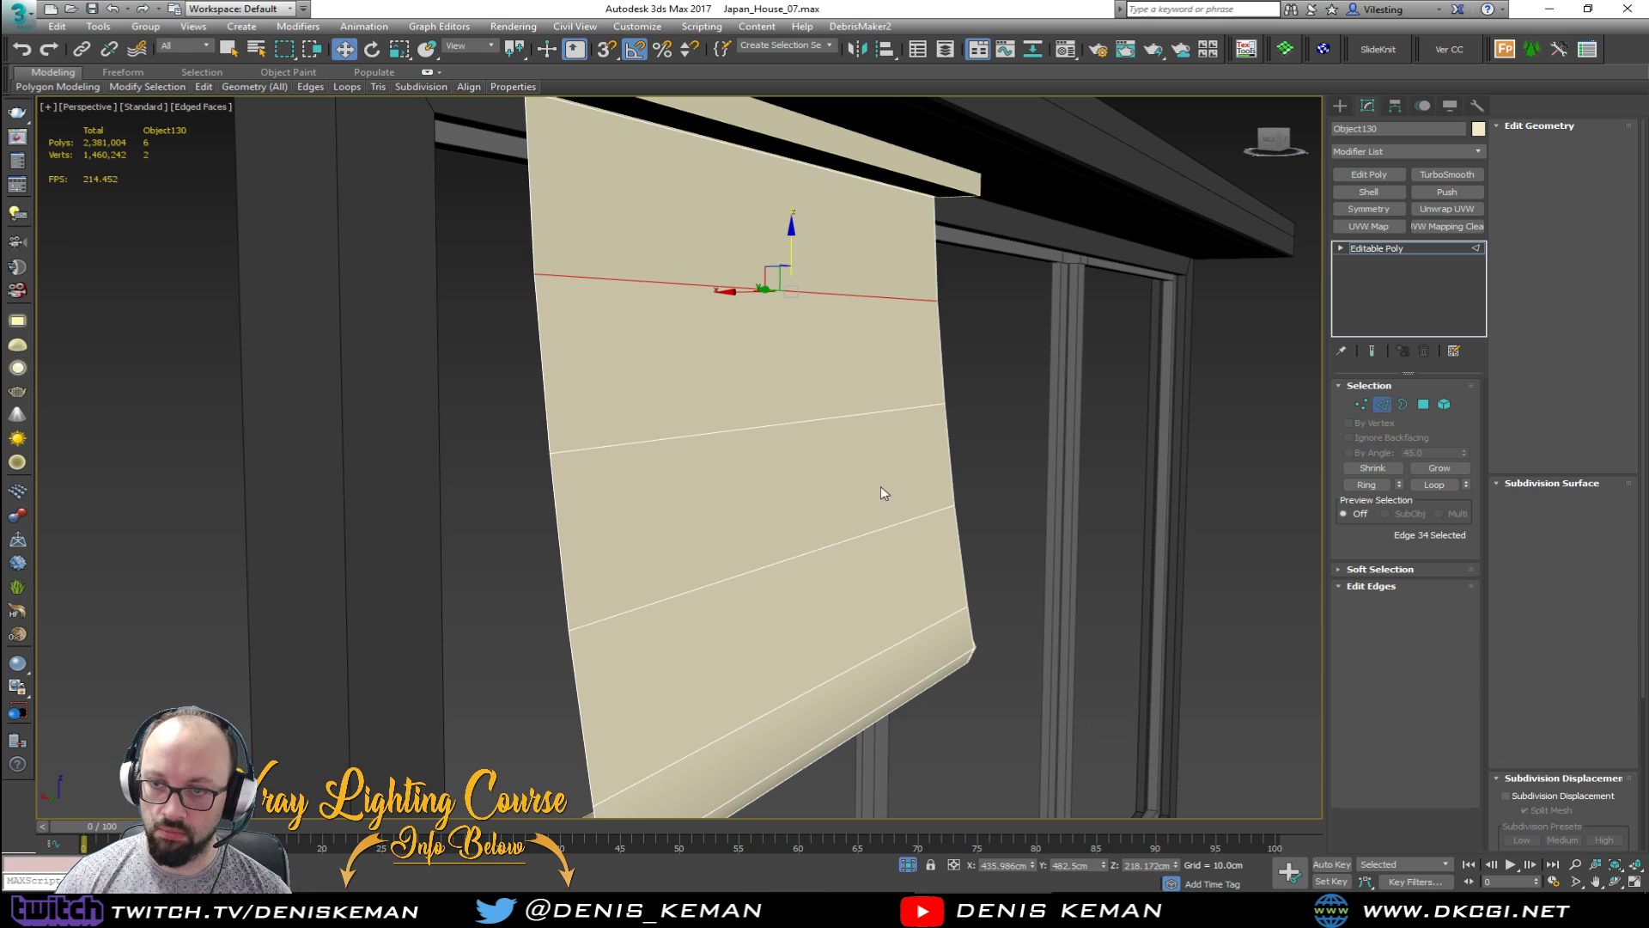
Step: Turn the rod's TurboSmooth modifier back on and delete the Edit Poly modifier above it
{"action": "middle_click_drag", "start_coordinate": [884, 493], "coordinate": [893, 409], "text": "alt"}
{"action": "scroll", "coordinate": [928, 556], "scroll_direction": "up", "scroll_amount": 4}
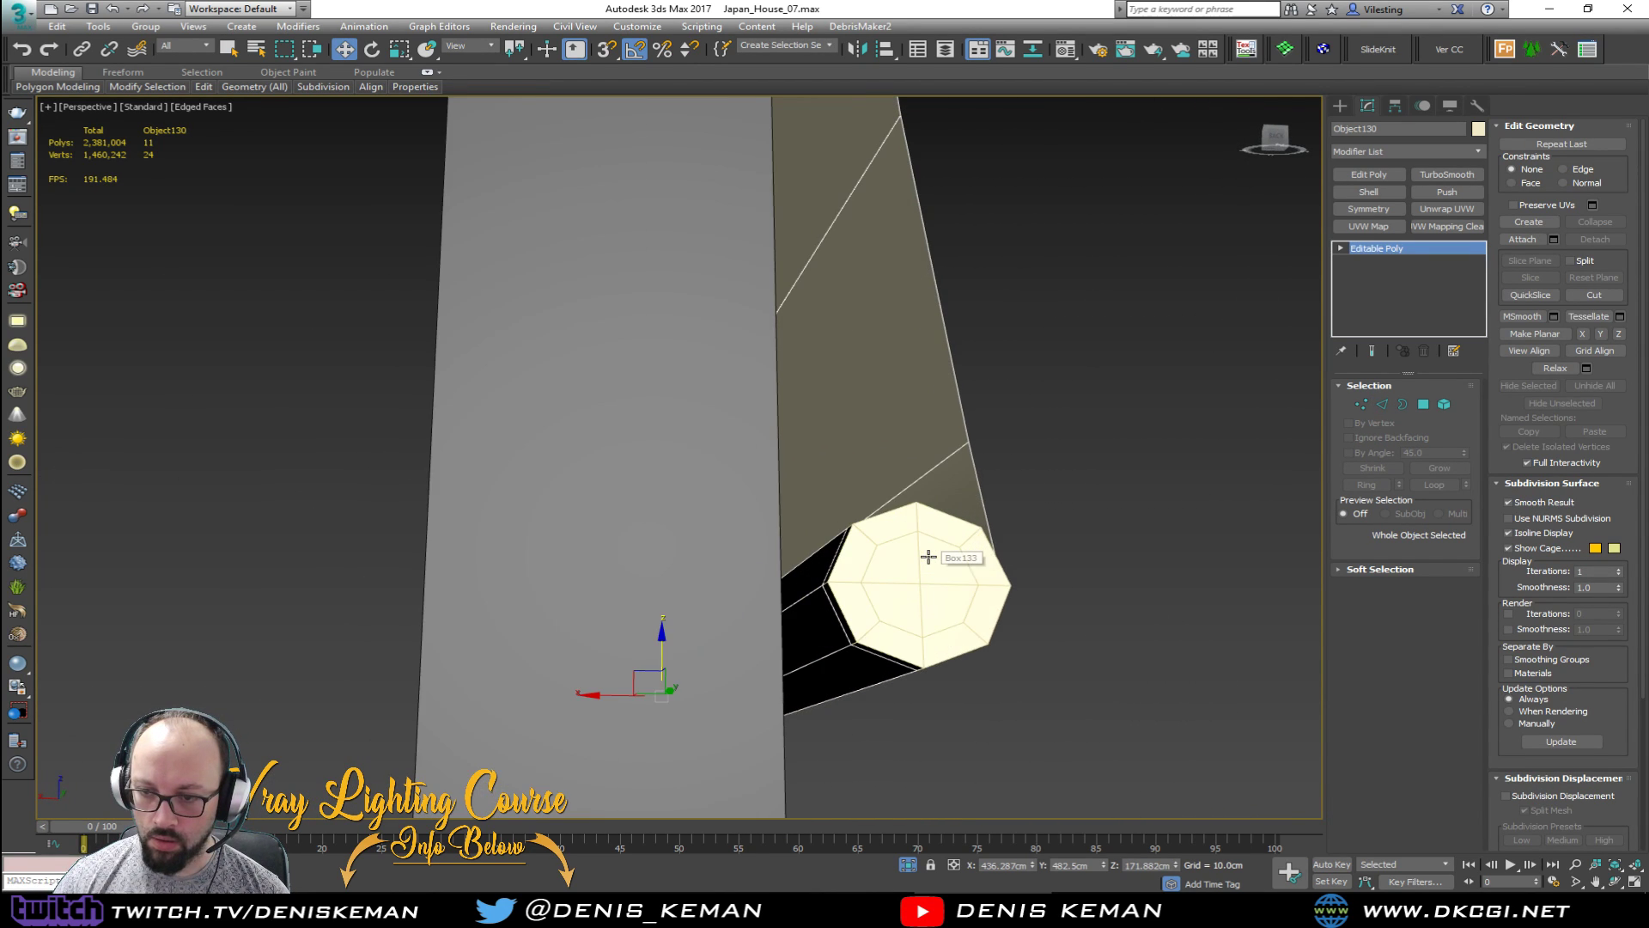
{"action": "middle_click_drag", "start_coordinate": [928, 558], "coordinate": [915, 563], "text": "alt"}
{"action": "left_click", "coordinate": [713, 634]}
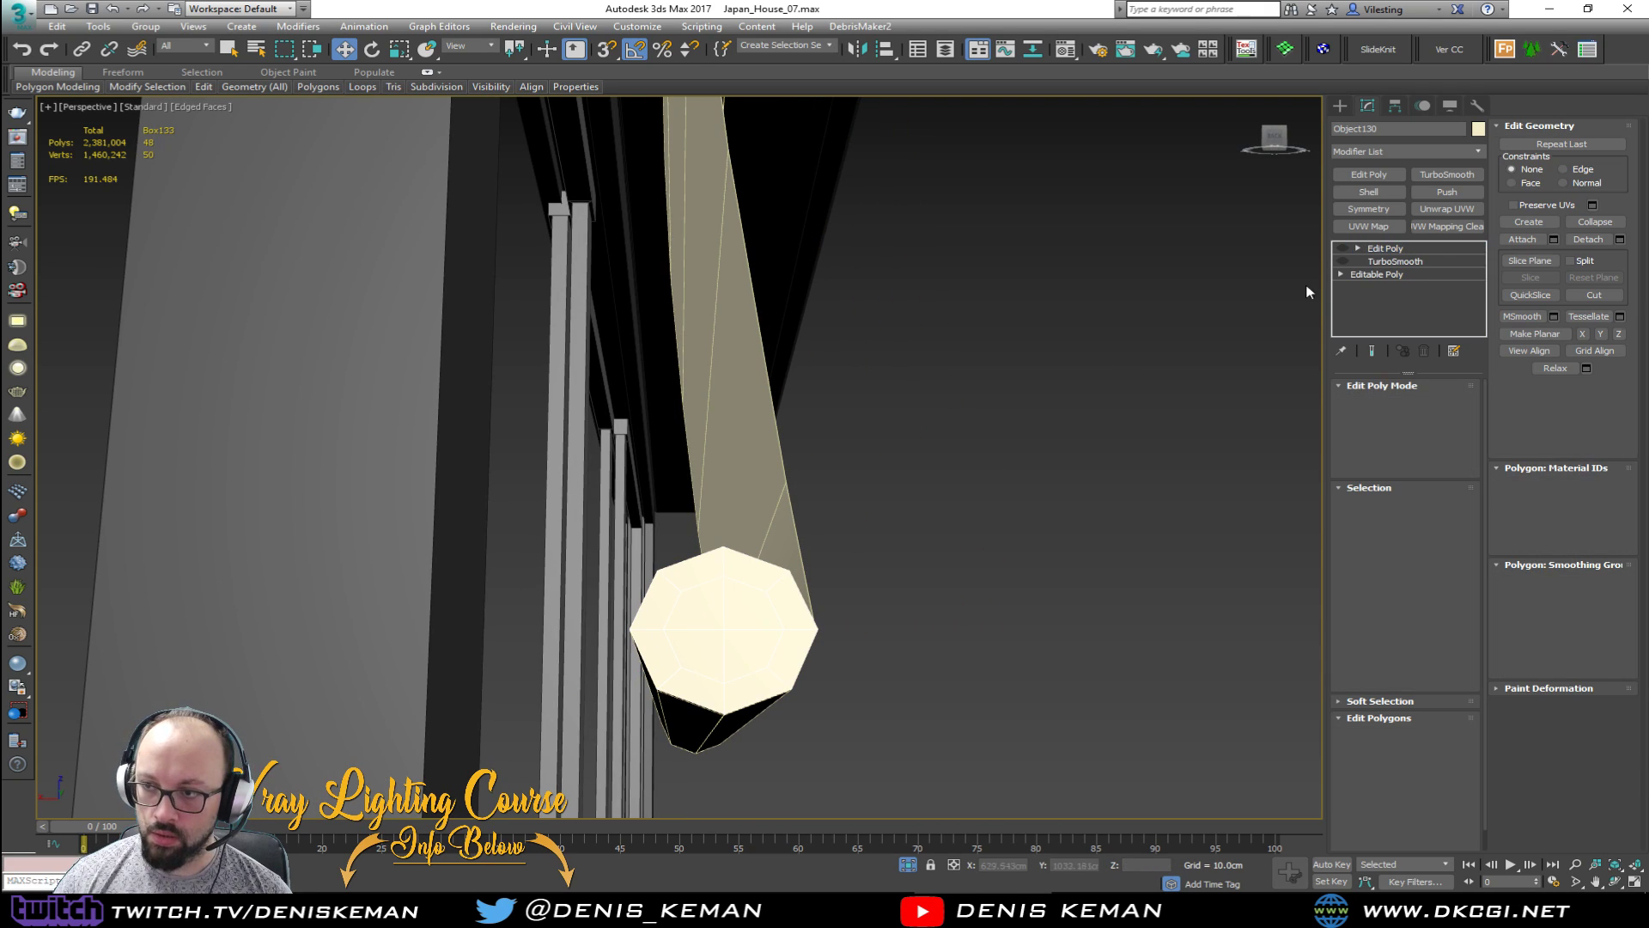
{"action": "left_click", "coordinate": [1345, 262]}
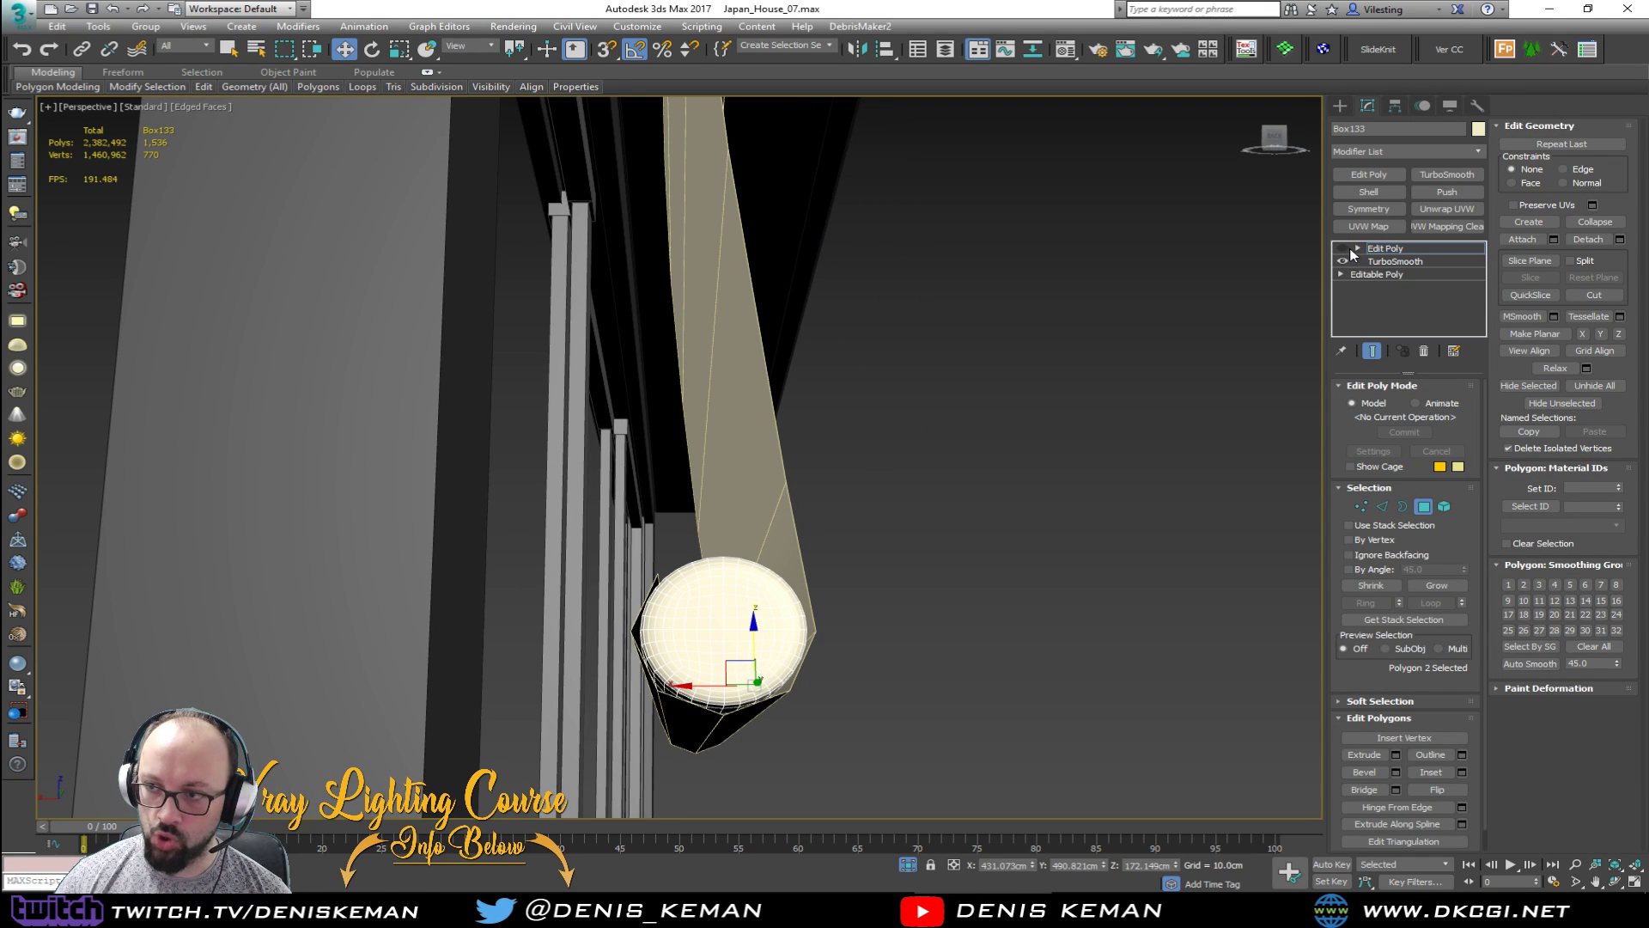
{"action": "left_click", "coordinate": [1344, 249]}
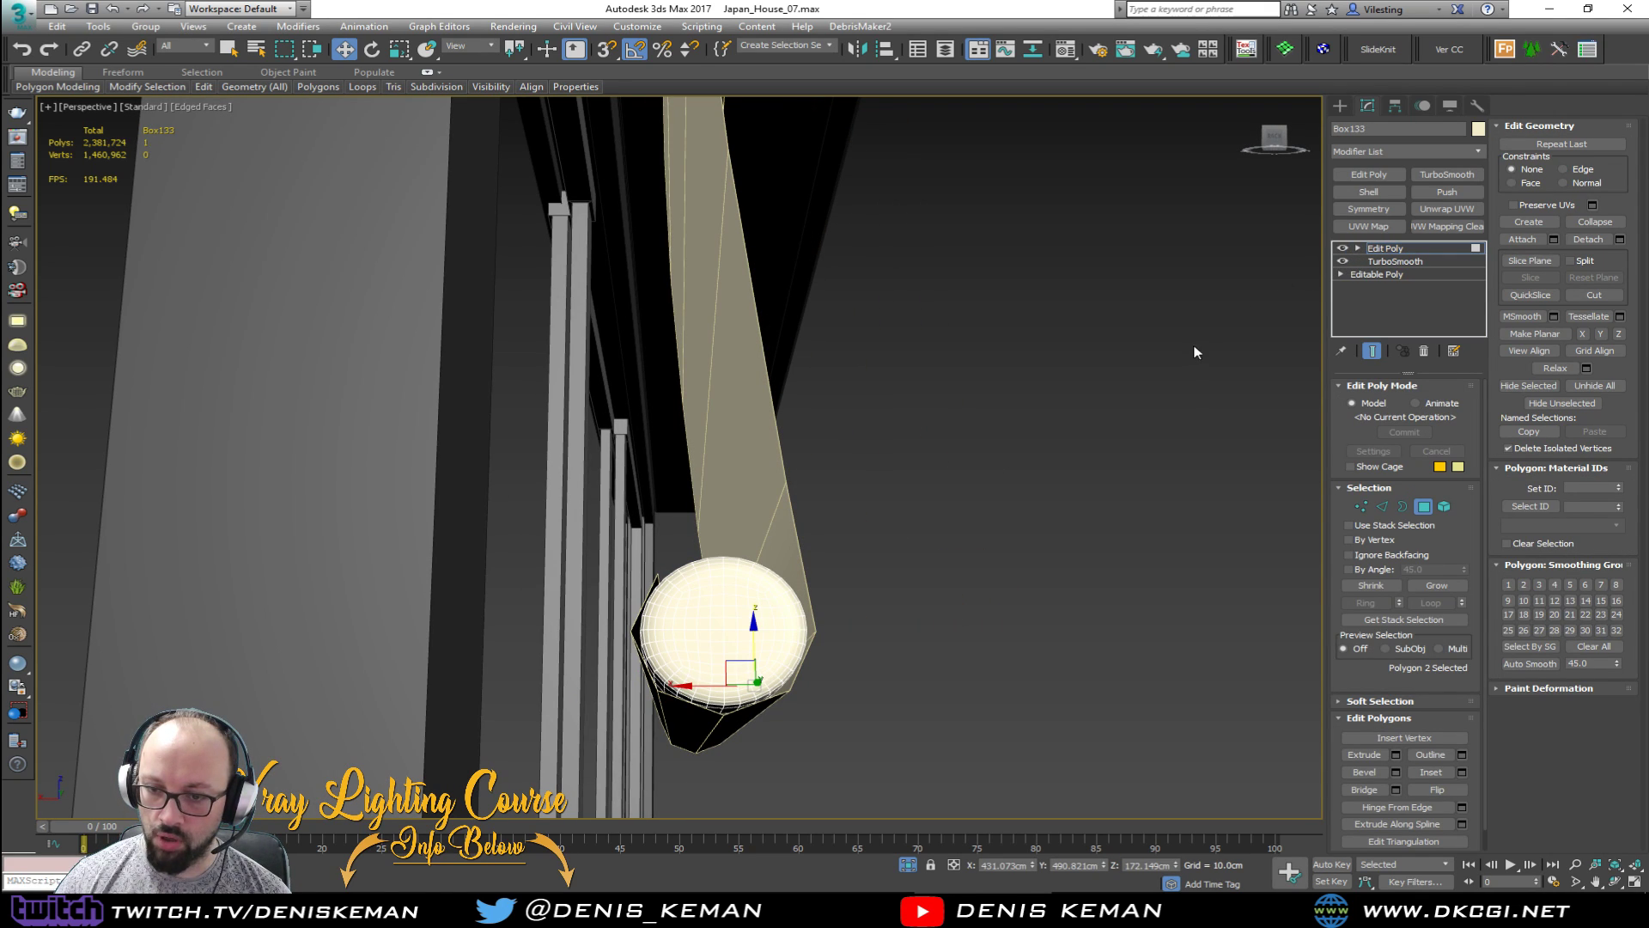
{"action": "left_click", "coordinate": [1344, 249]}
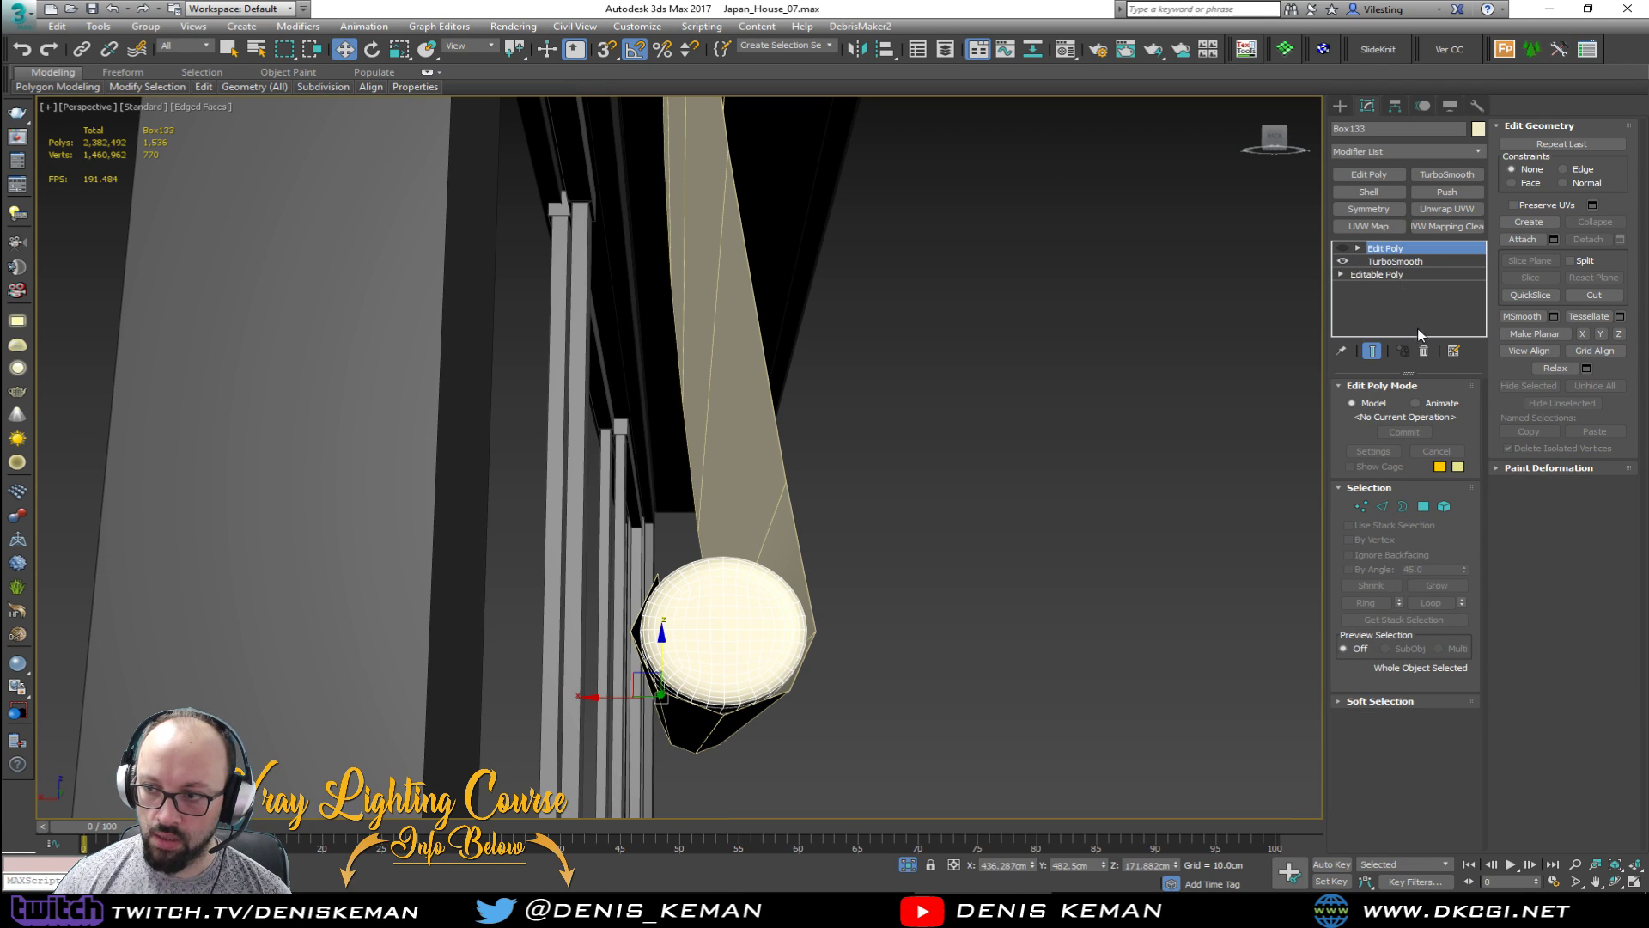
{"action": "left_click", "coordinate": [1424, 350]}
Step: Select the smoothed rod and check how it sits against the sheet's lower end
{"action": "left_click", "coordinate": [942, 523]}
{"action": "left_click", "coordinate": [747, 528]}
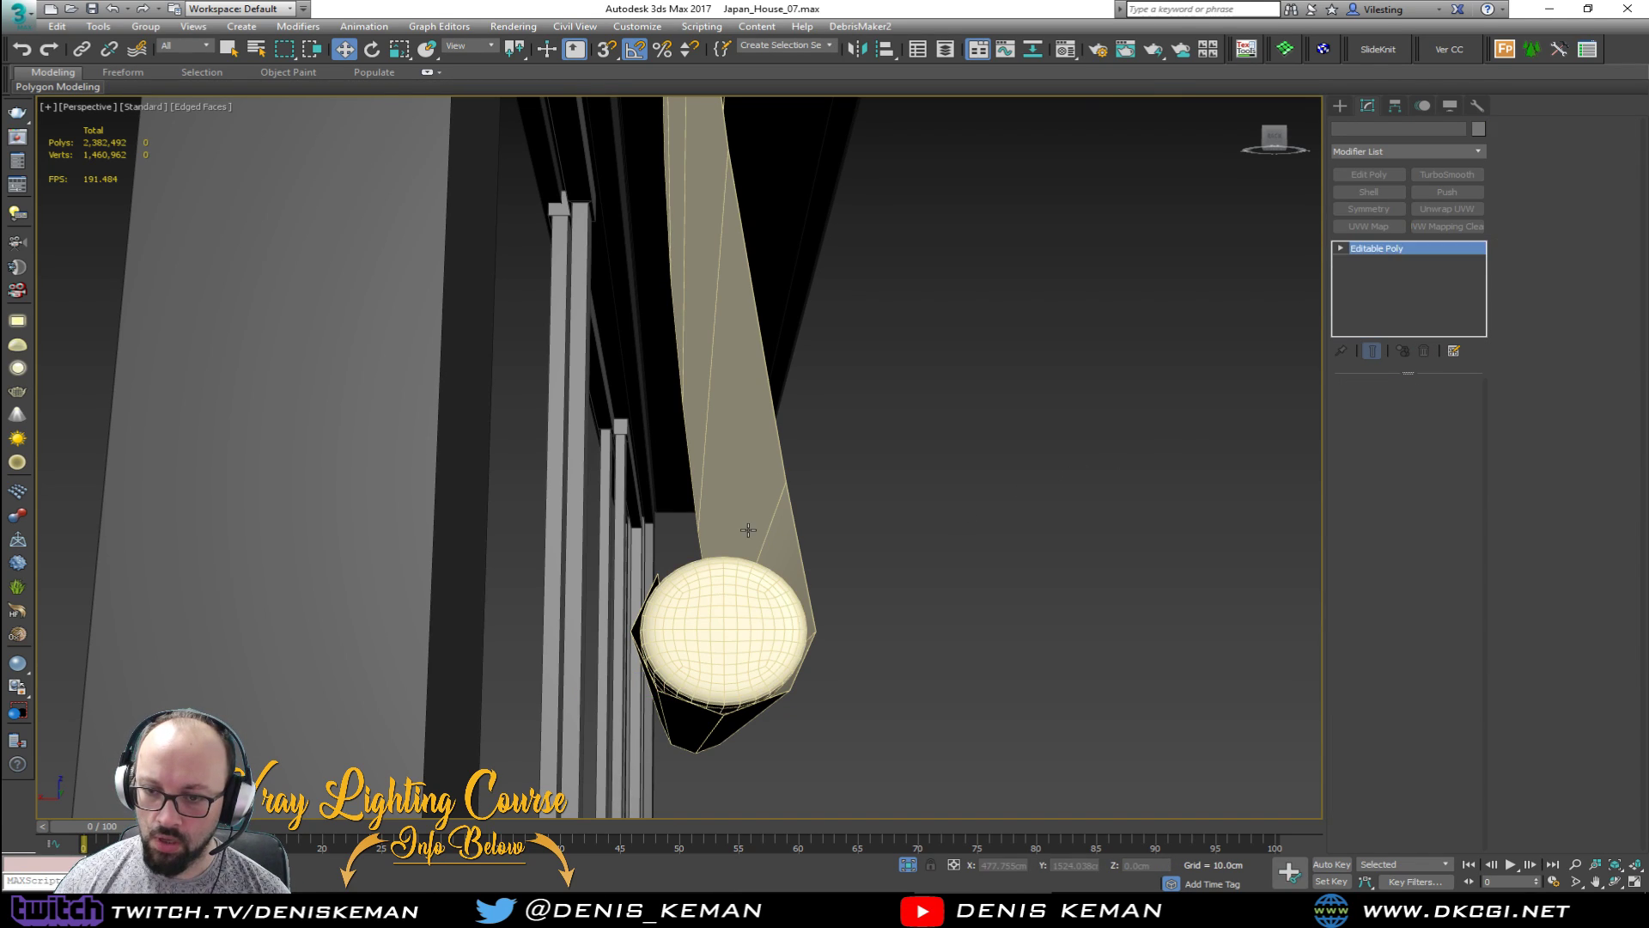
{"action": "key", "text": "z"}
{"action": "scroll", "coordinate": [824, 505], "scroll_direction": "down", "scroll_amount": 5}
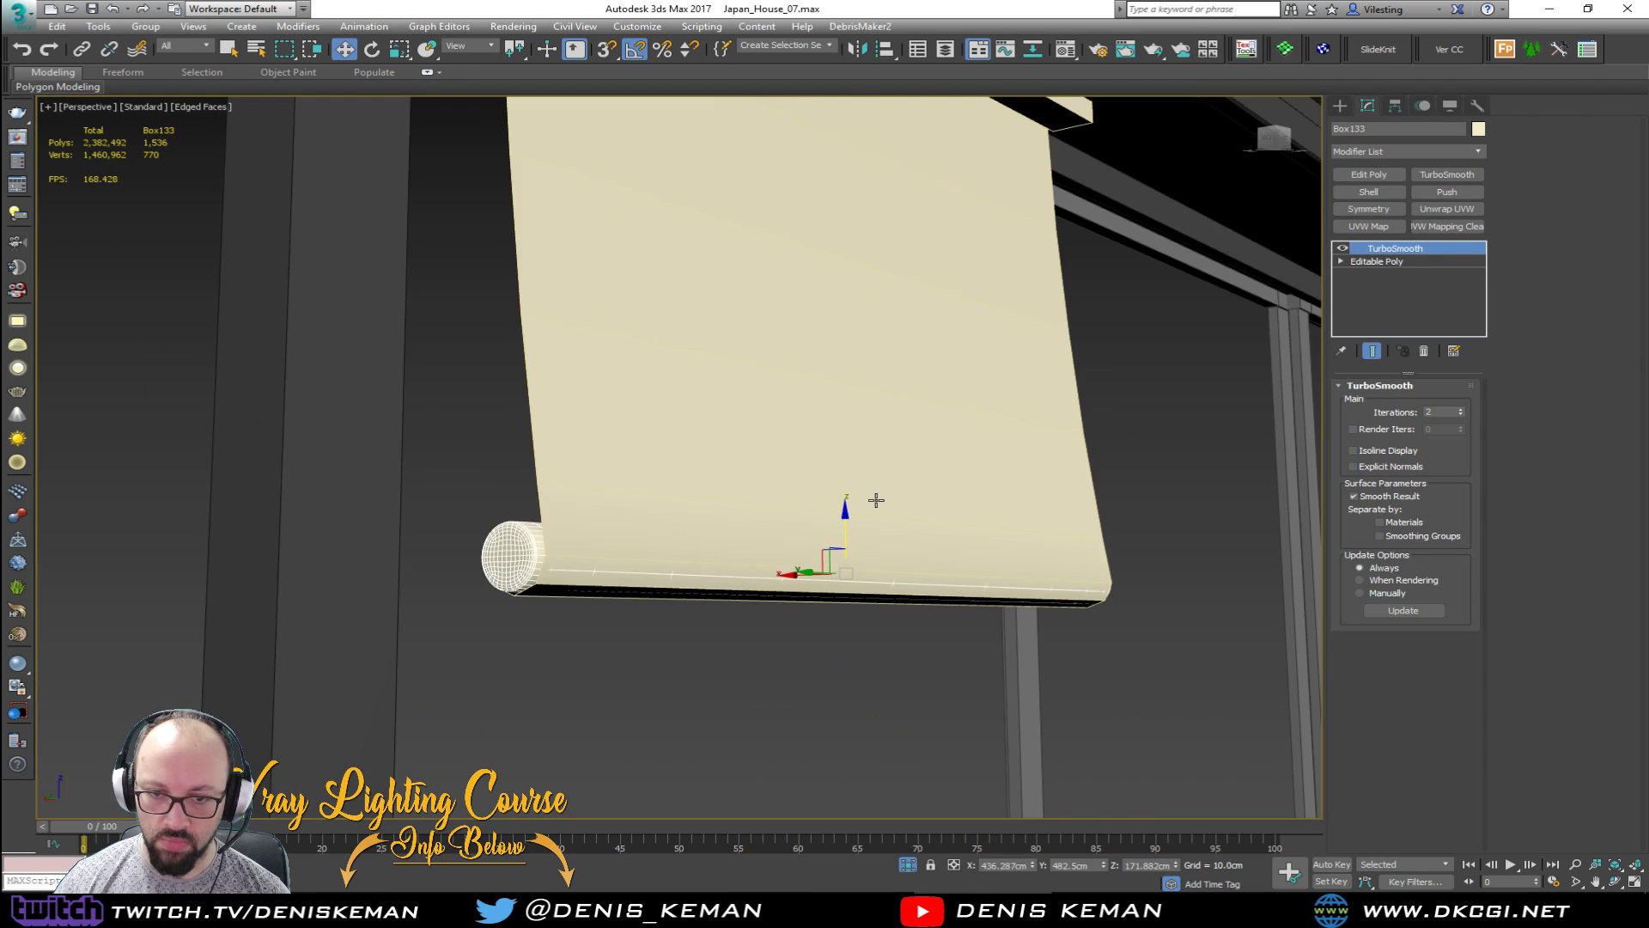
{"action": "scroll", "coordinate": [824, 505], "scroll_direction": "up", "scroll_amount": 3}
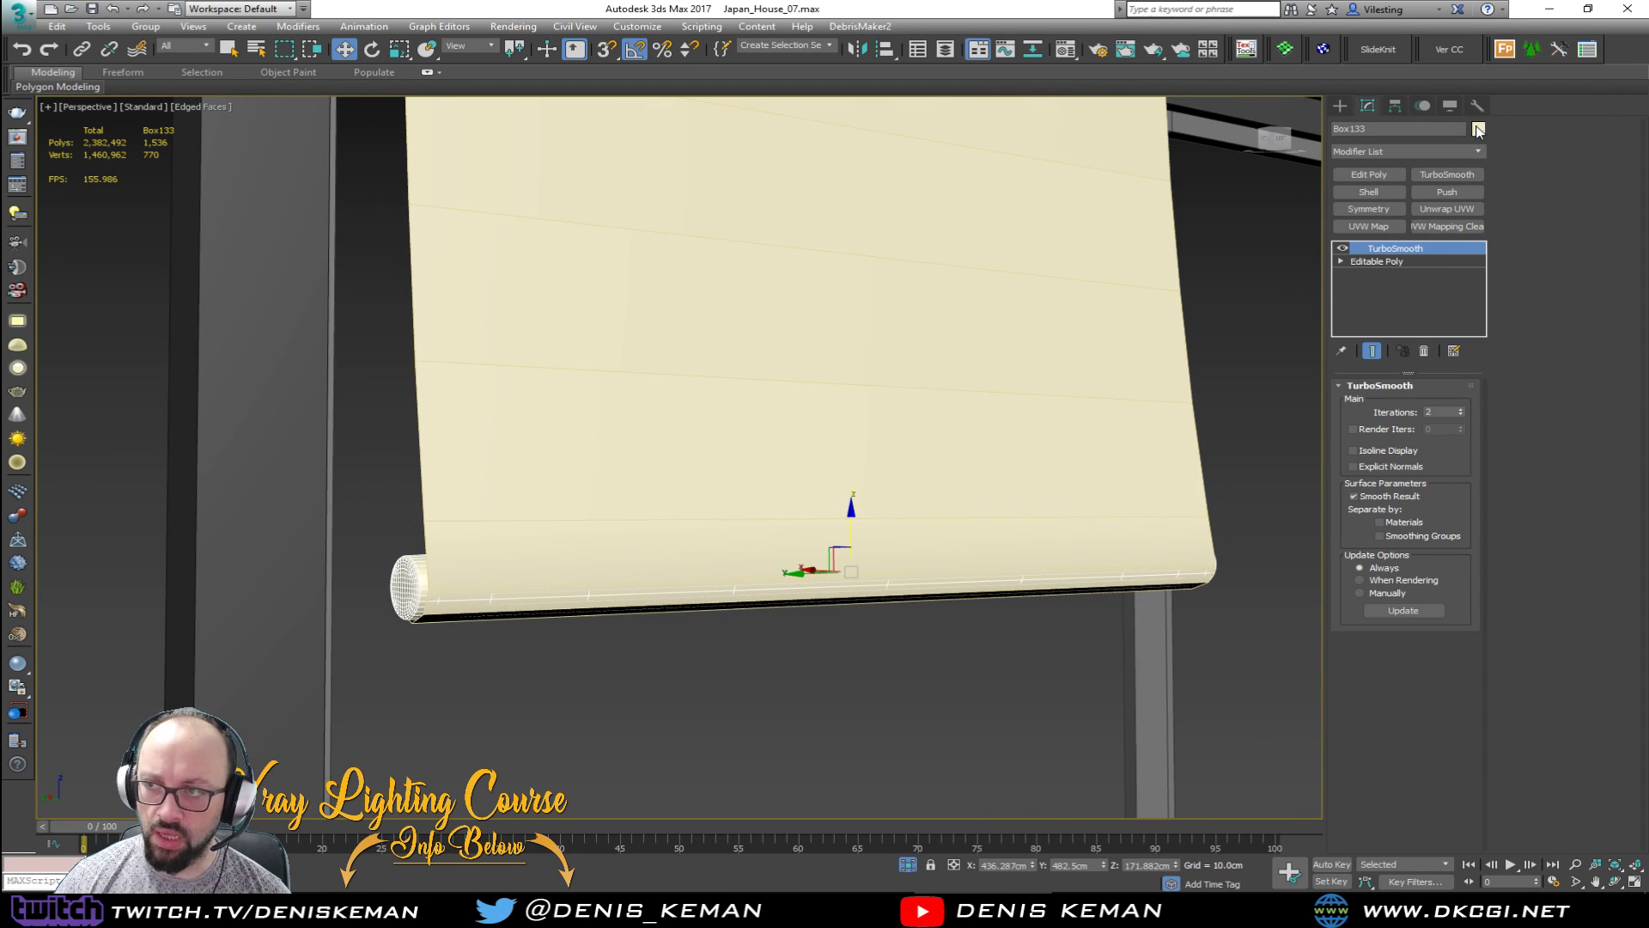
Step: Give the rod the dark grey custom object color and select the fabric sheet
{"action": "left_click", "coordinate": [1478, 129]}
{"action": "left_click", "coordinate": [945, 359]}
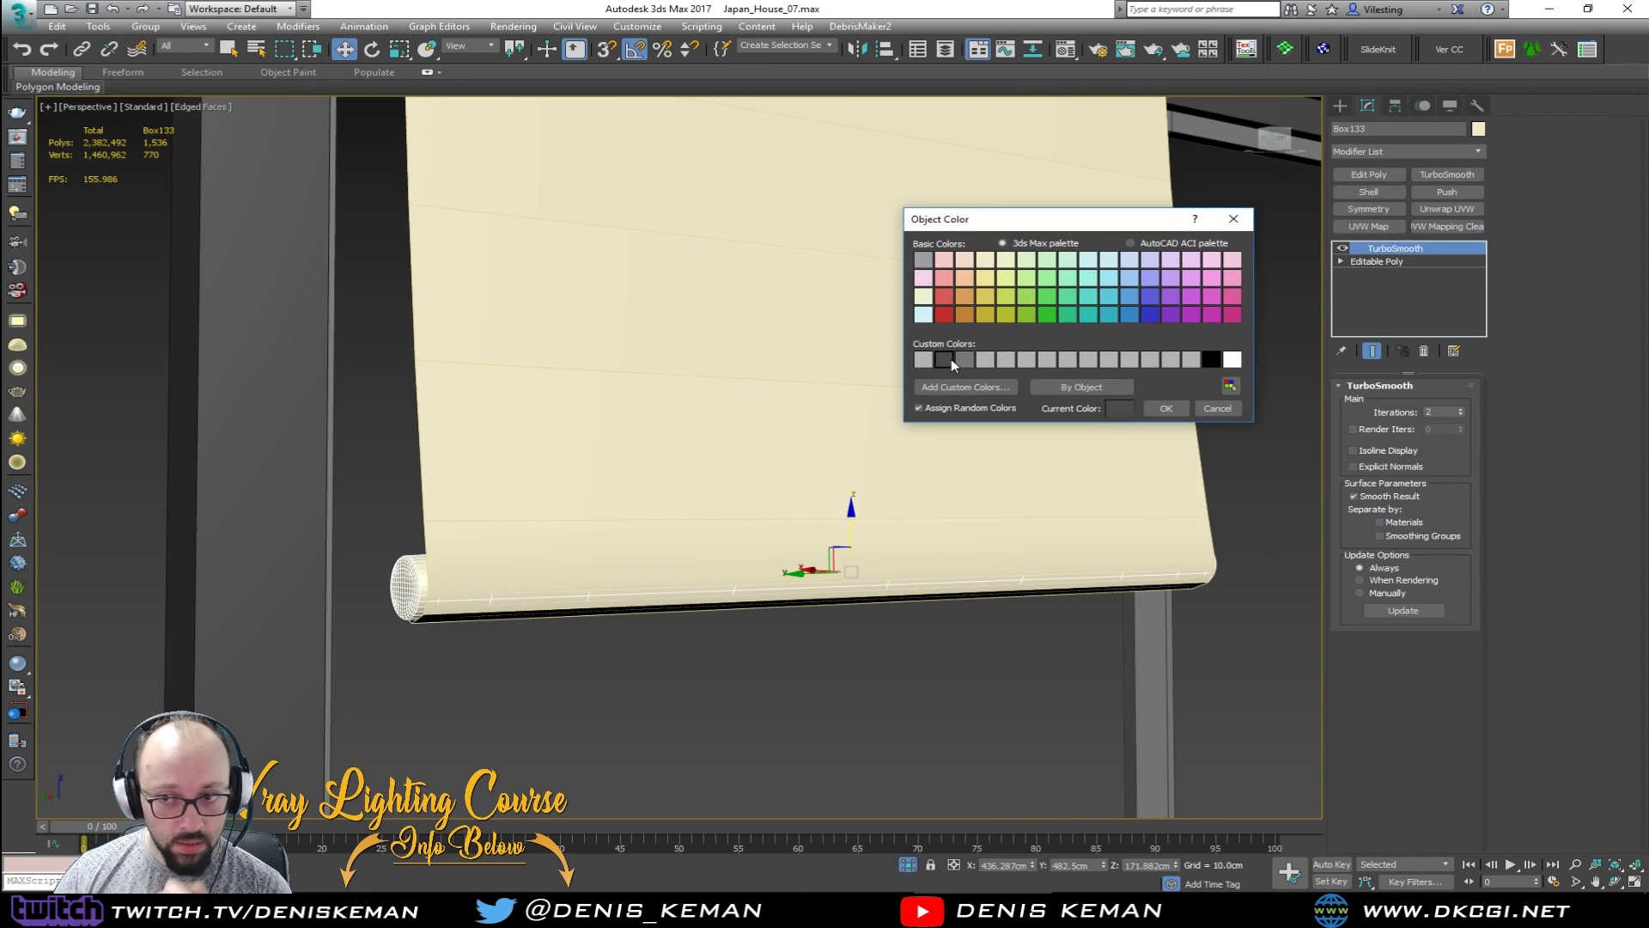
{"action": "left_click", "coordinate": [1166, 409]}
{"action": "left_click", "coordinate": [695, 688]}
{"action": "left_click", "coordinate": [674, 489]}
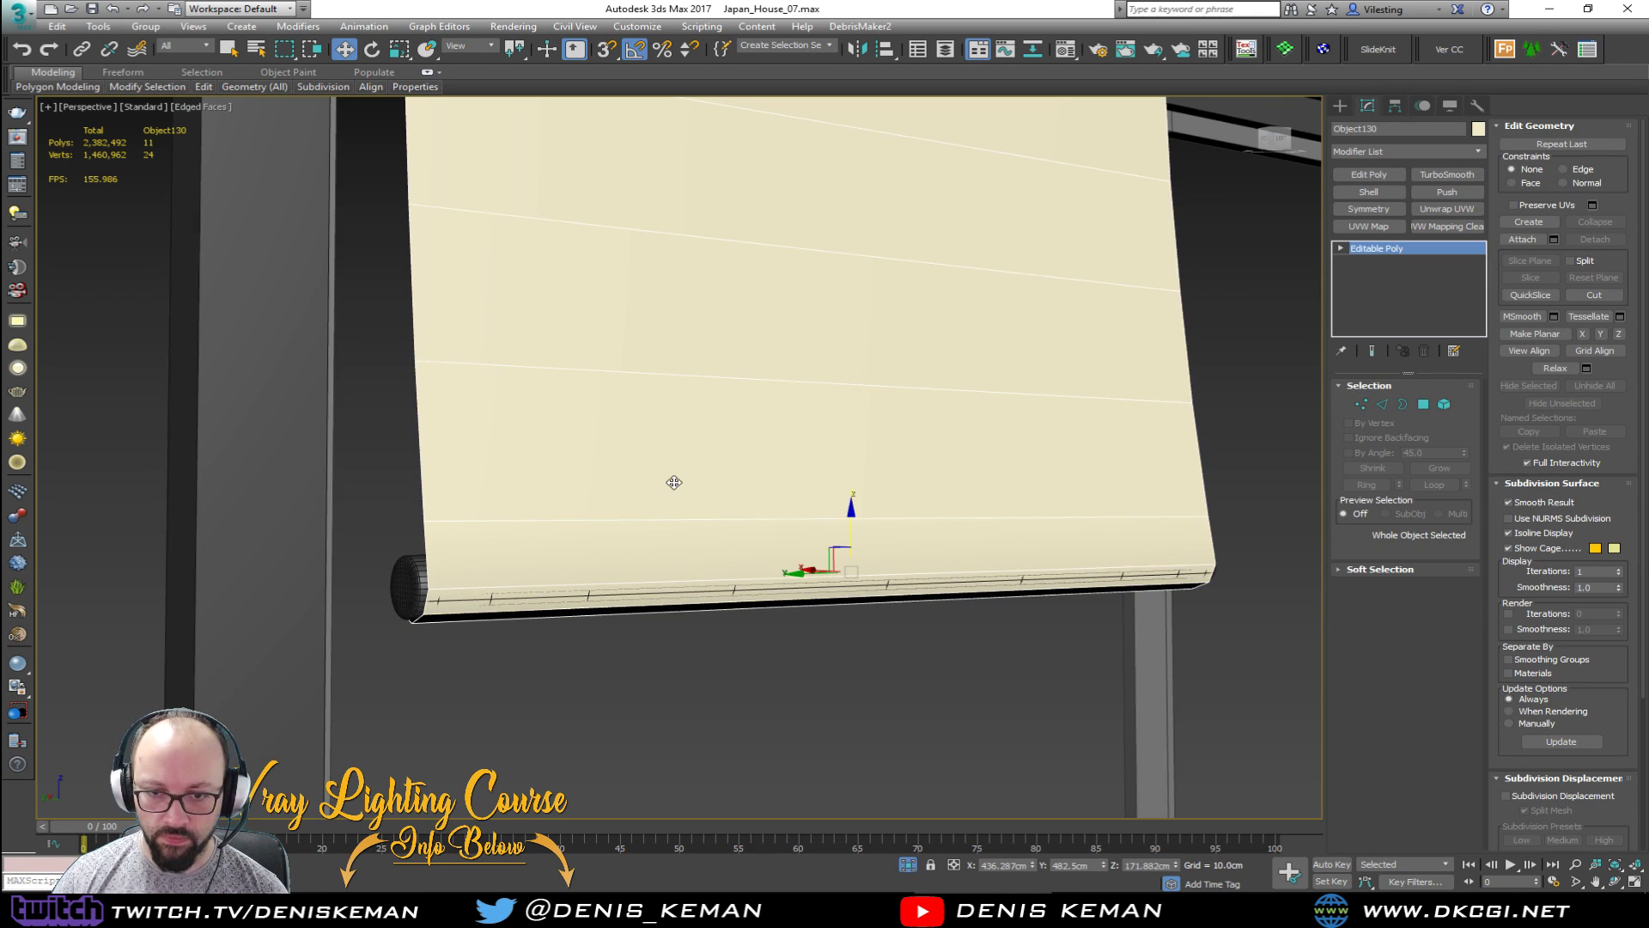
Step: Try a TurboSmooth modifier directly on the unthickened sheet and remove it again
{"action": "middle_click_drag", "start_coordinate": [673, 482], "coordinate": [736, 461], "text": "alt"}
{"action": "left_click", "coordinate": [1446, 175]}
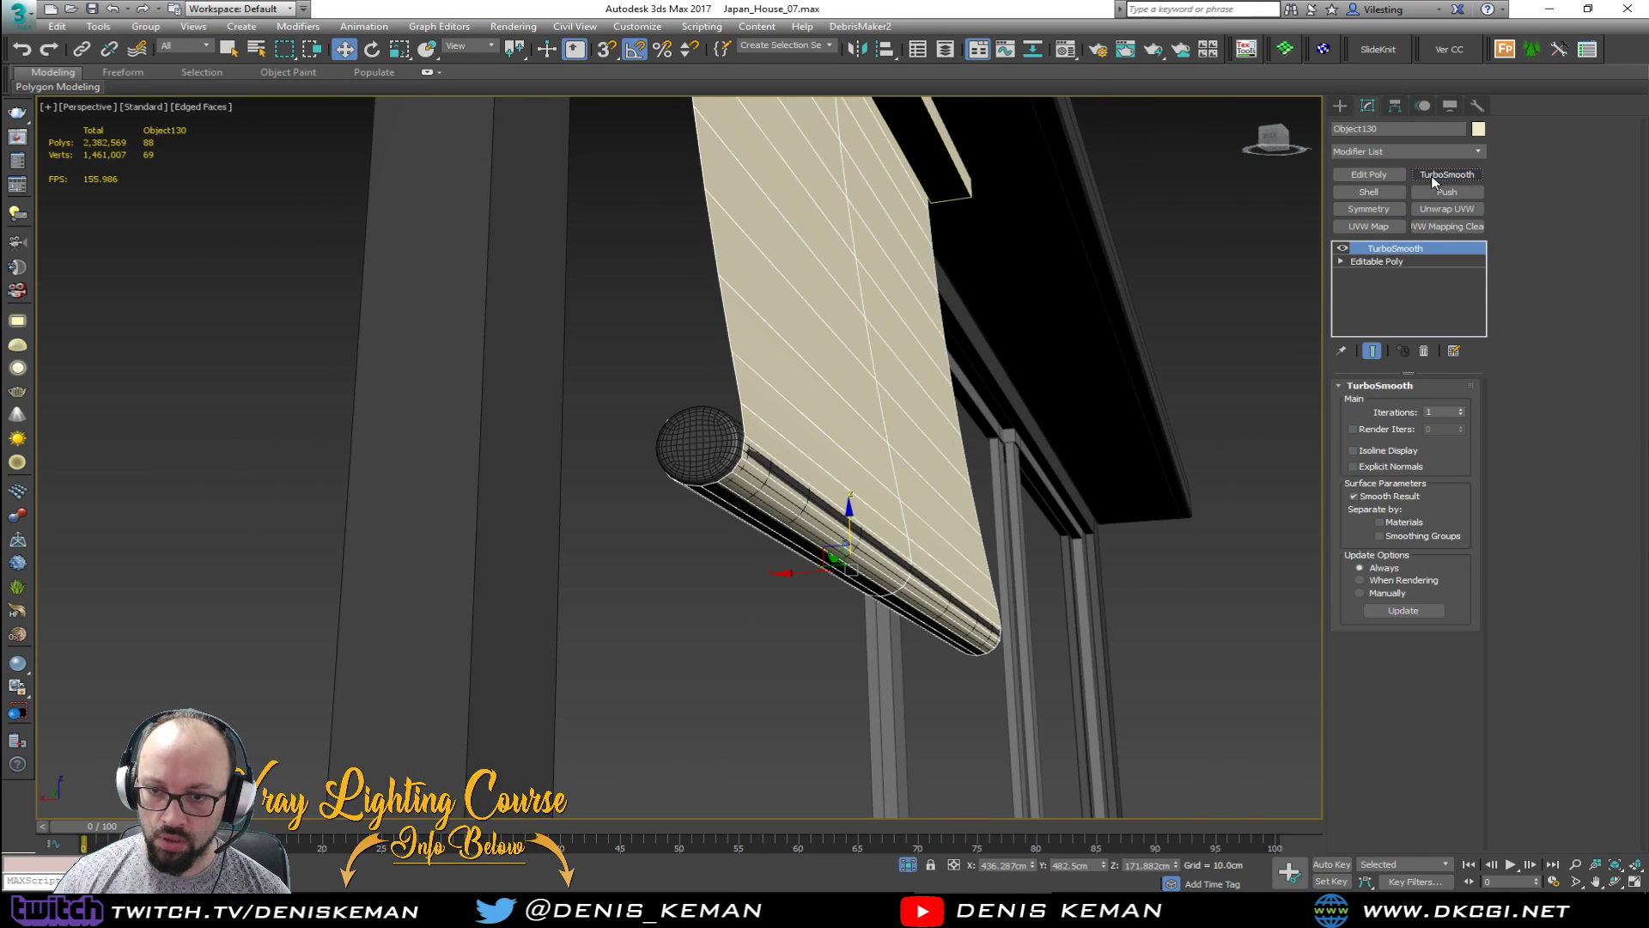
{"action": "middle_click_drag", "start_coordinate": [1213, 297], "coordinate": [1191, 323], "text": "alt"}
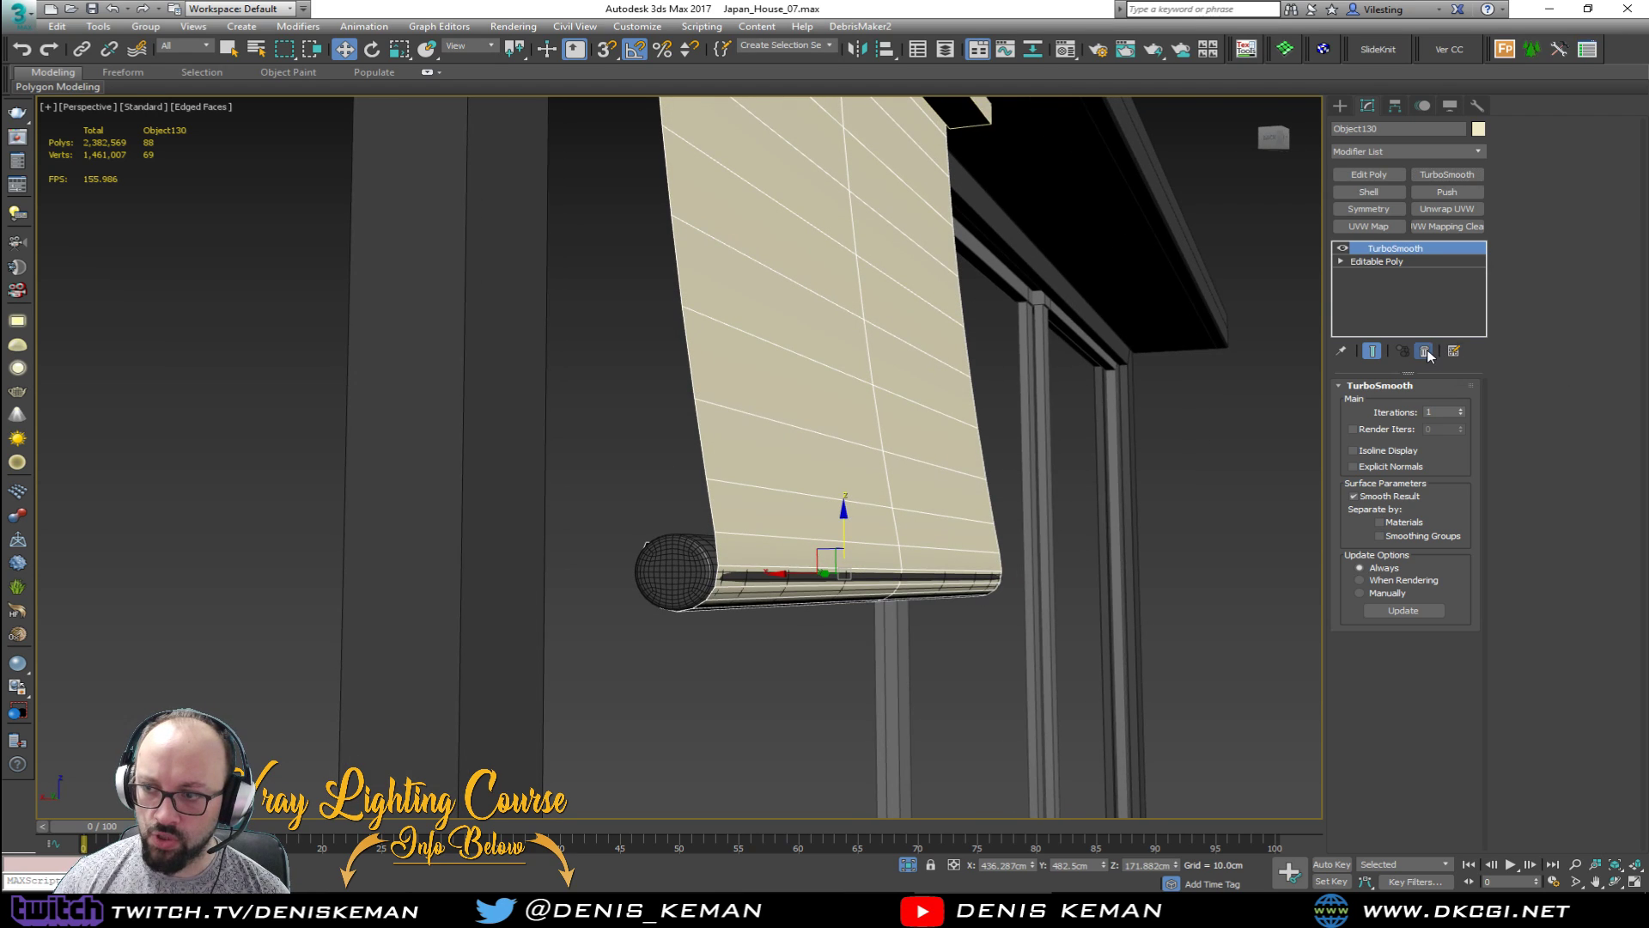
{"action": "left_click", "coordinate": [1423, 350]}
Step: Thicken the sheet with a Shell modifier using an outer amount of 0.5 cm
{"action": "left_click", "coordinate": [1371, 193]}
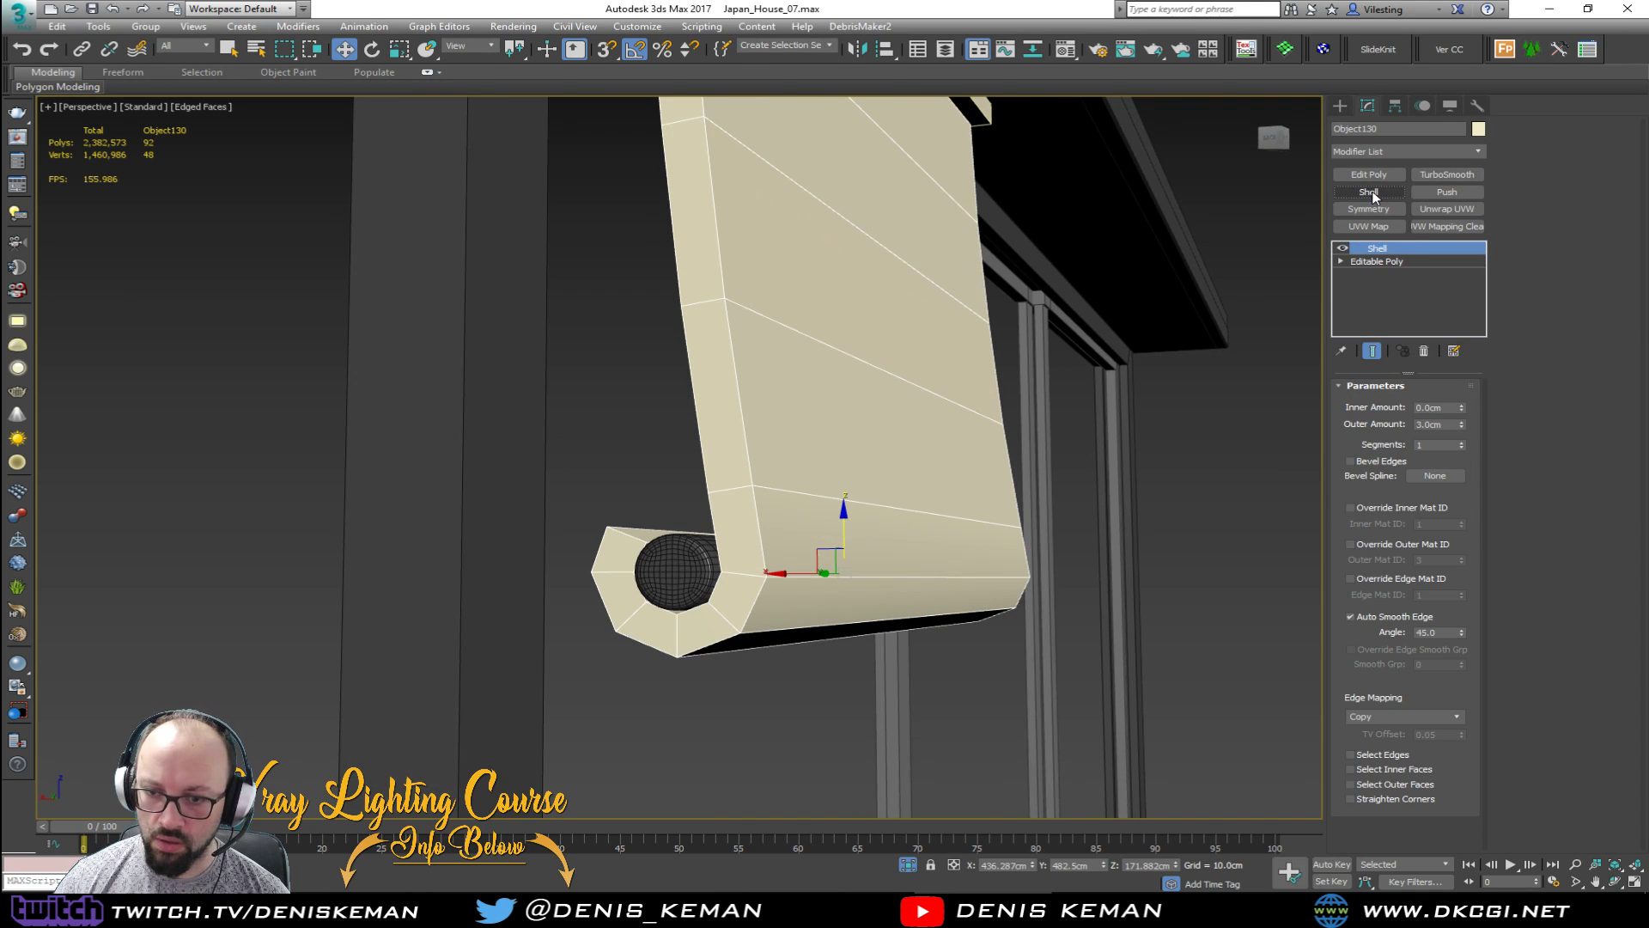
{"action": "double_click", "coordinate": [1446, 424]}
{"action": "type", "text": "0."}
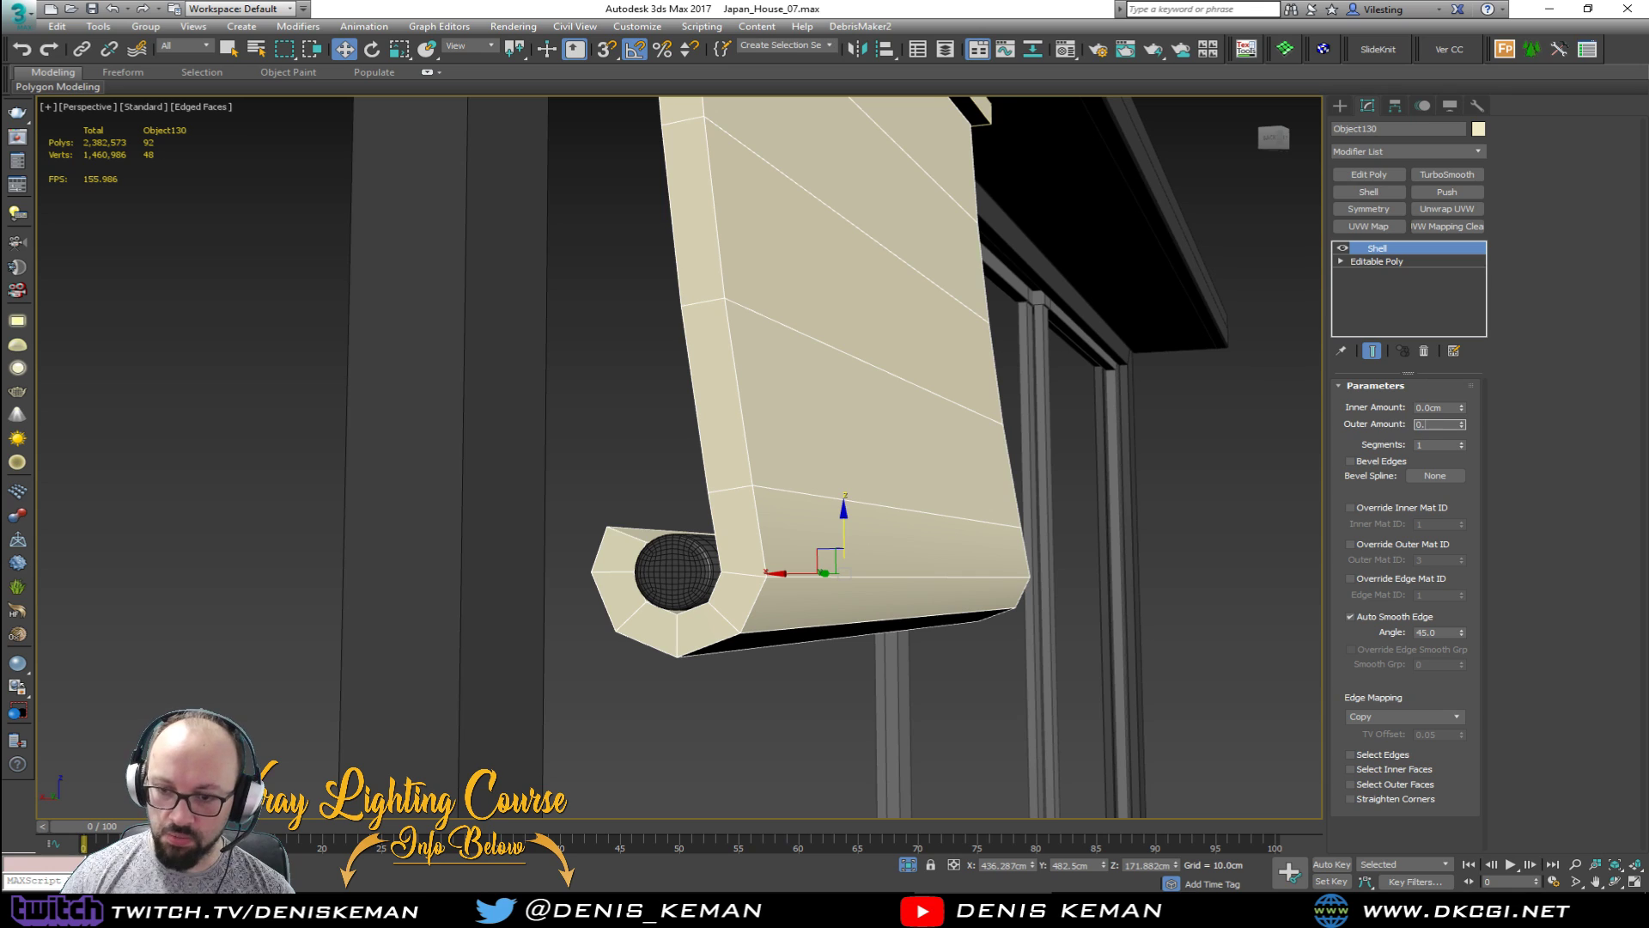
{"action": "type", "text": "5"}
{"action": "key", "text": "Return"}
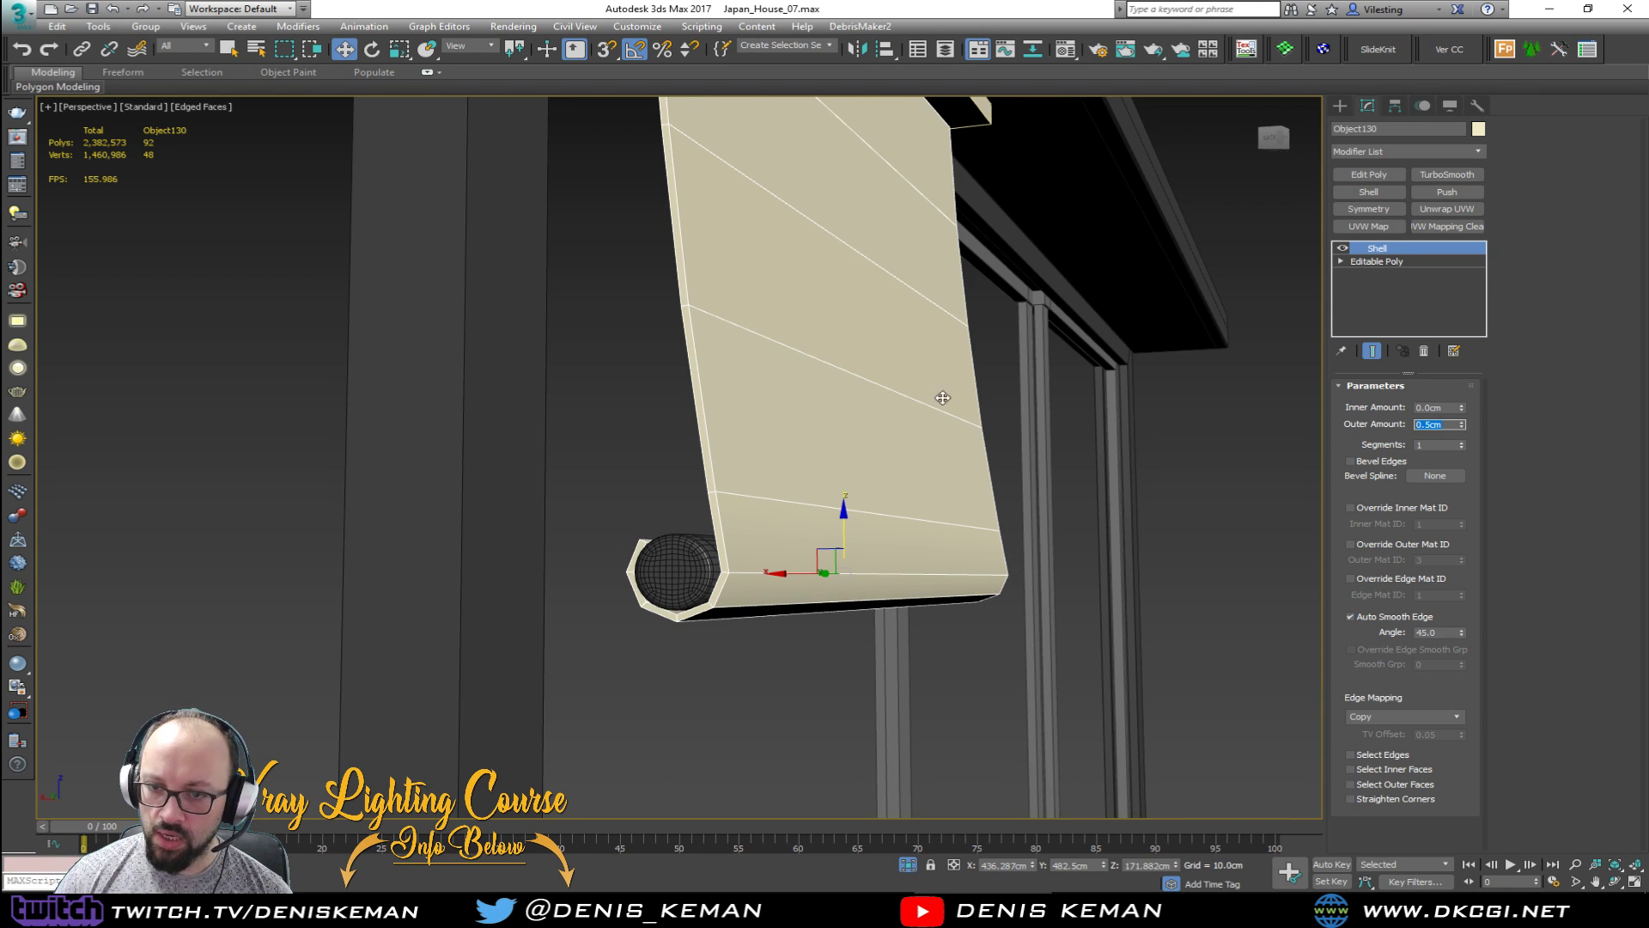
{"action": "middle_click_drag", "start_coordinate": [942, 398], "coordinate": [916, 424], "text": "alt"}
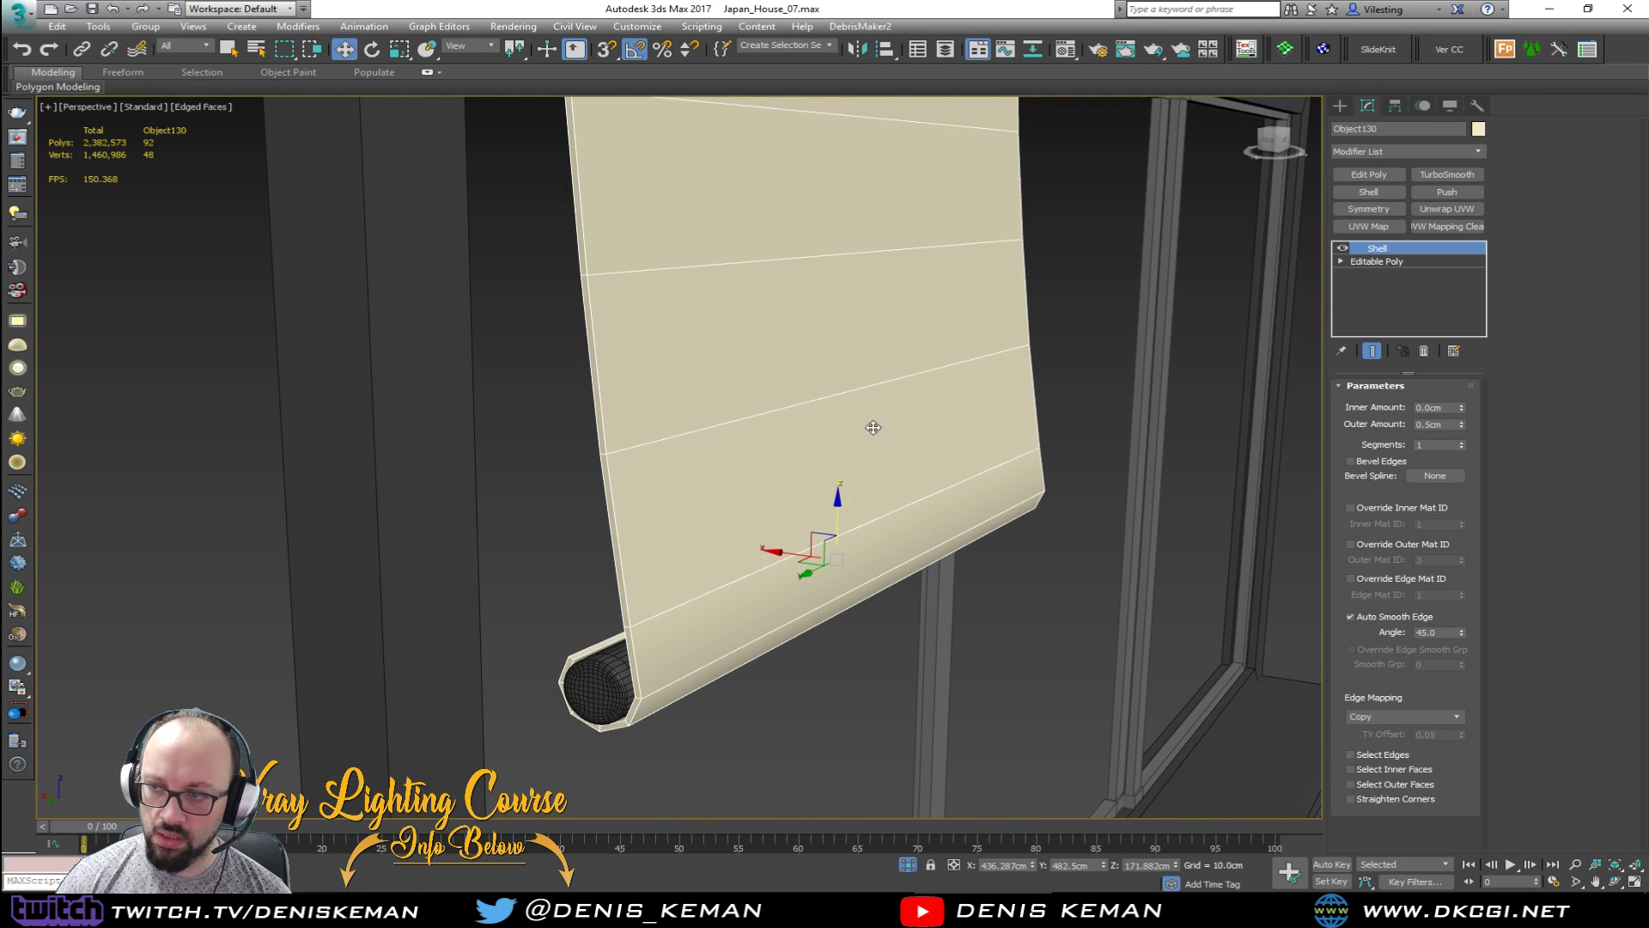
{"action": "scroll", "coordinate": [752, 502], "scroll_direction": "up", "scroll_amount": 2}
{"action": "scroll", "coordinate": [751, 502], "scroll_direction": "down", "scroll_amount": 2}
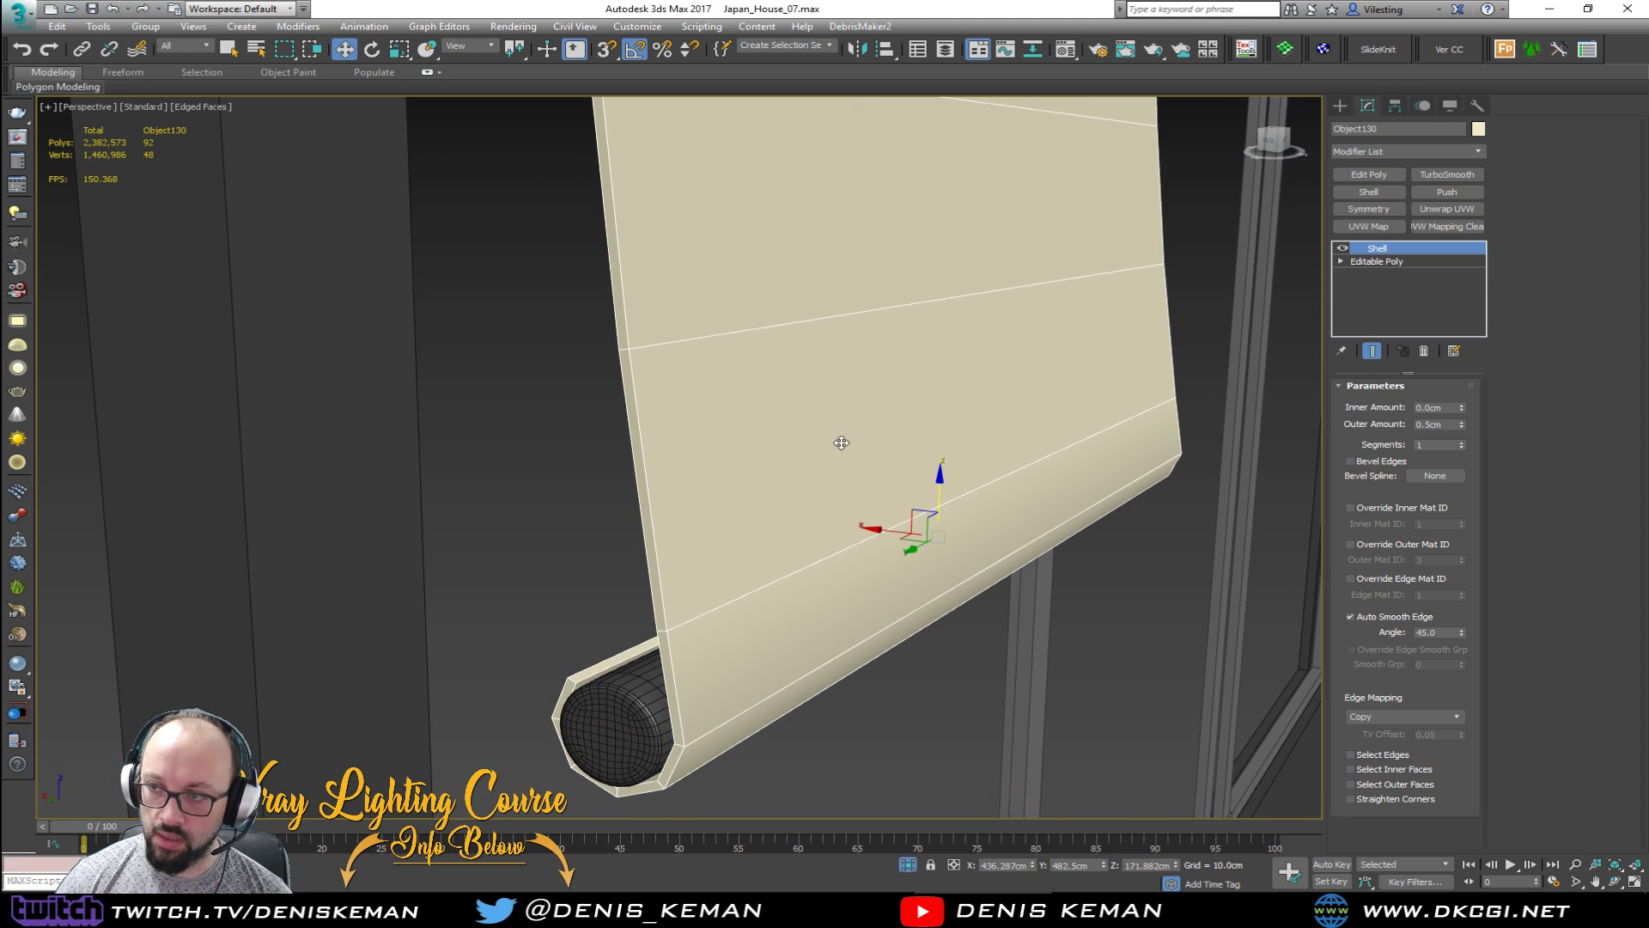
Step: Try a TurboSmooth modifier above the sheet's Shell and remove it again
{"action": "left_click", "coordinate": [1433, 176]}
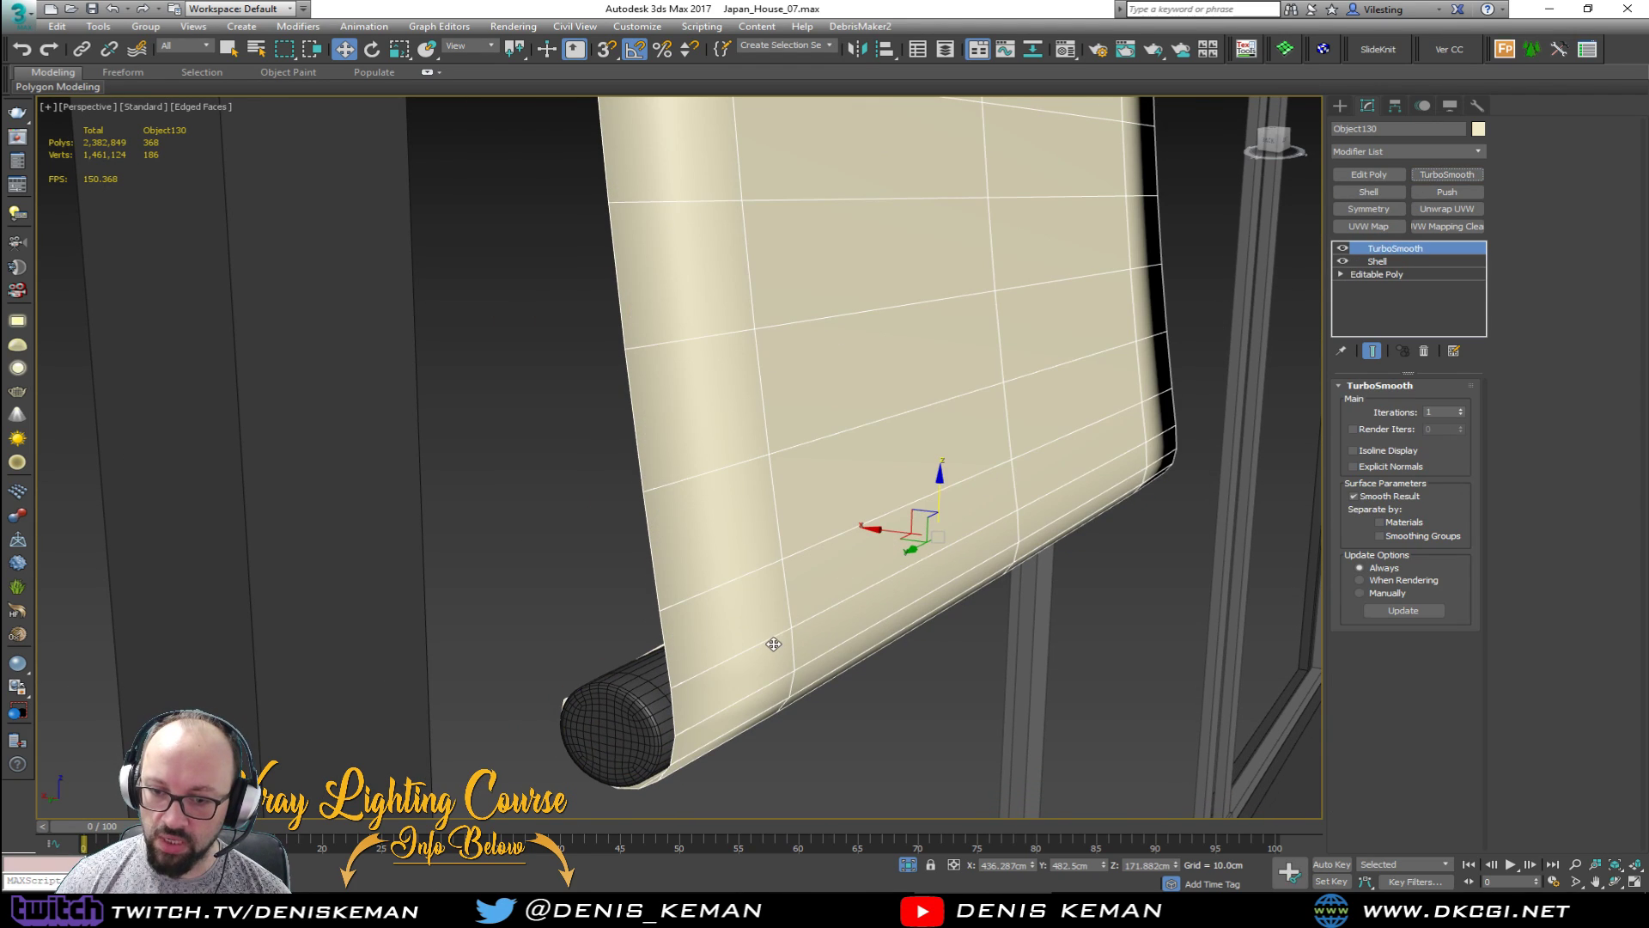
{"action": "middle_click_drag", "start_coordinate": [800, 573], "coordinate": [846, 574], "text": "alt"}
{"action": "left_click", "coordinate": [1424, 351]}
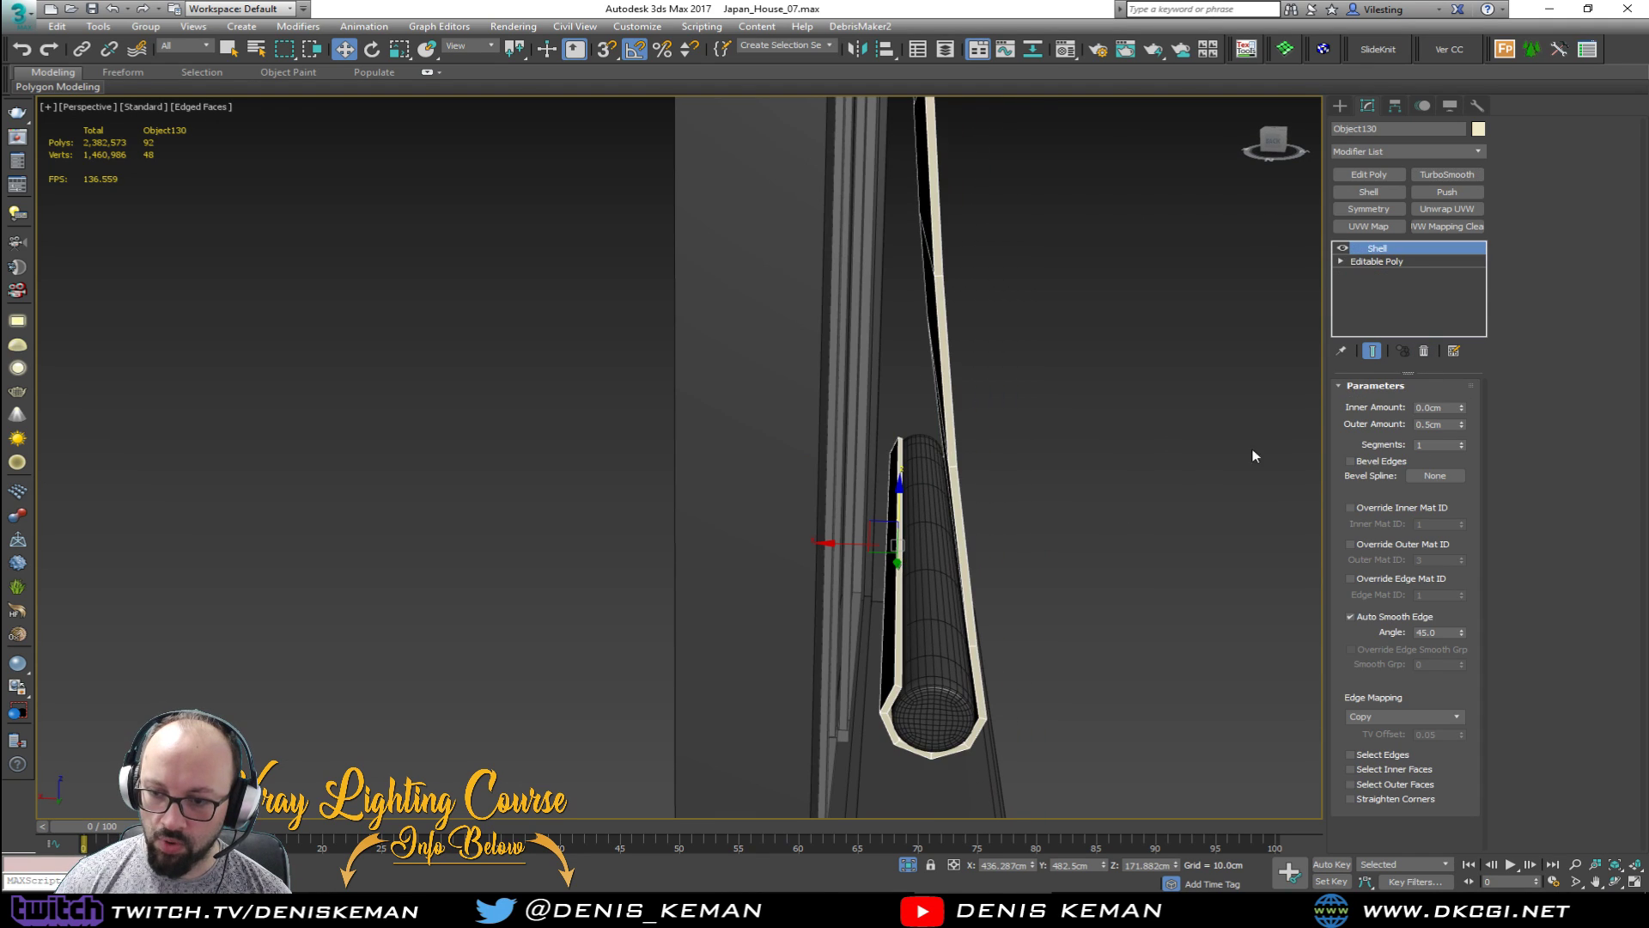
Step: Add an Edit Poly modifier above the Shell and isolate the sheet
{"action": "middle_click_drag", "start_coordinate": [1251, 453], "coordinate": [625, 490], "text": "alt"}
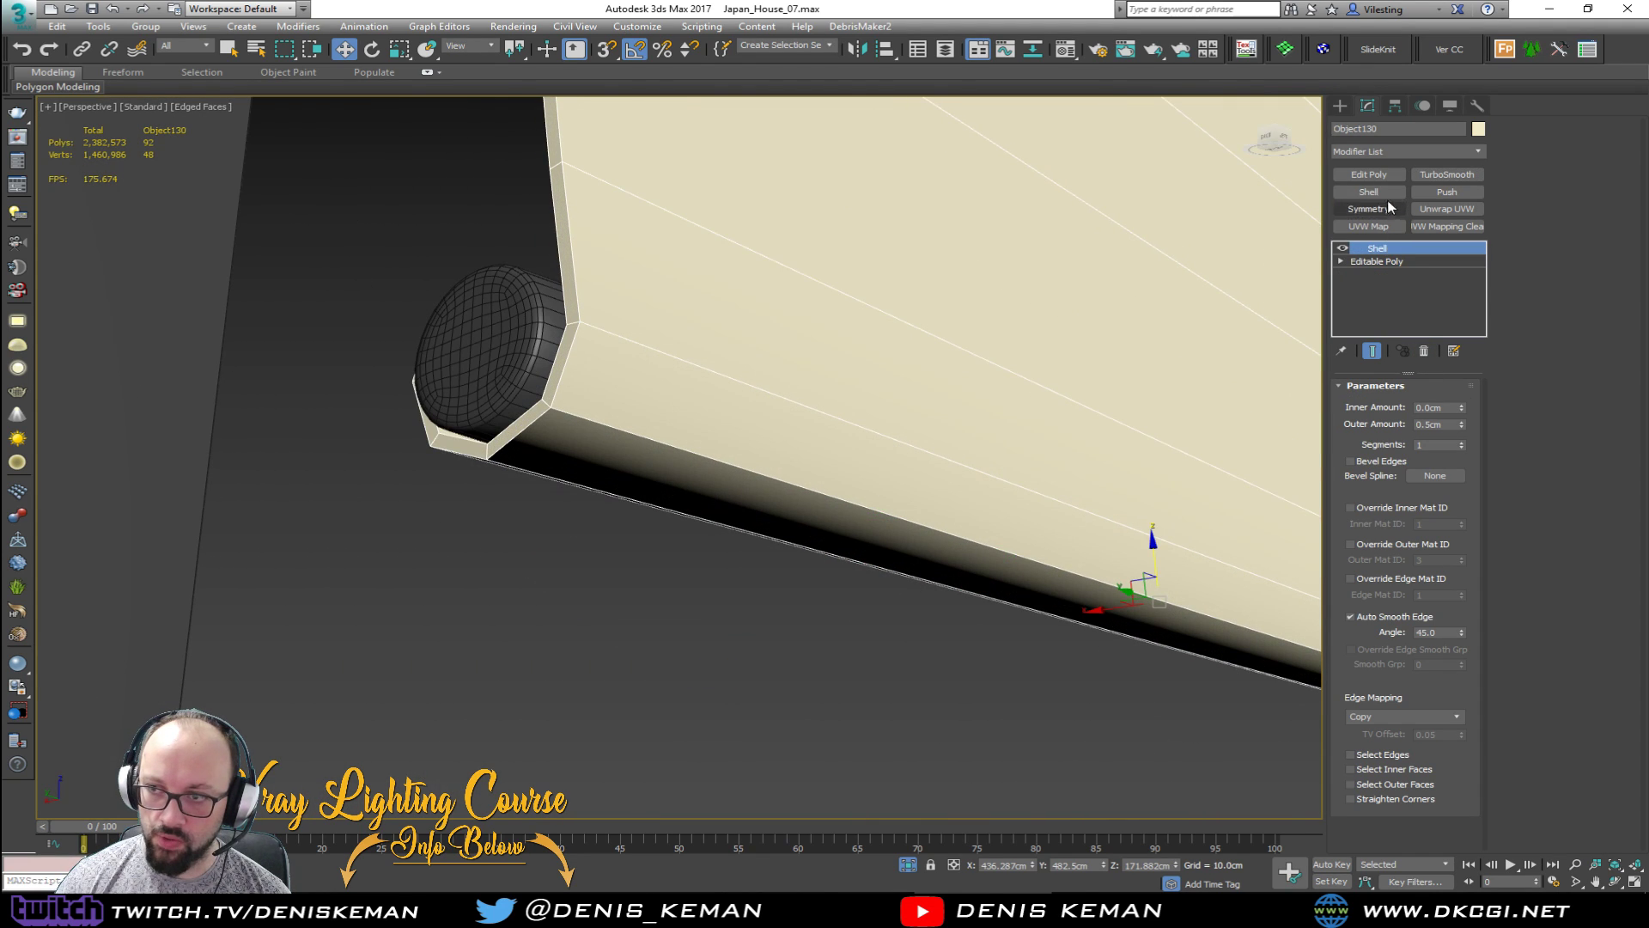
{"action": "left_click", "coordinate": [1368, 174]}
{"action": "key", "text": "z"}
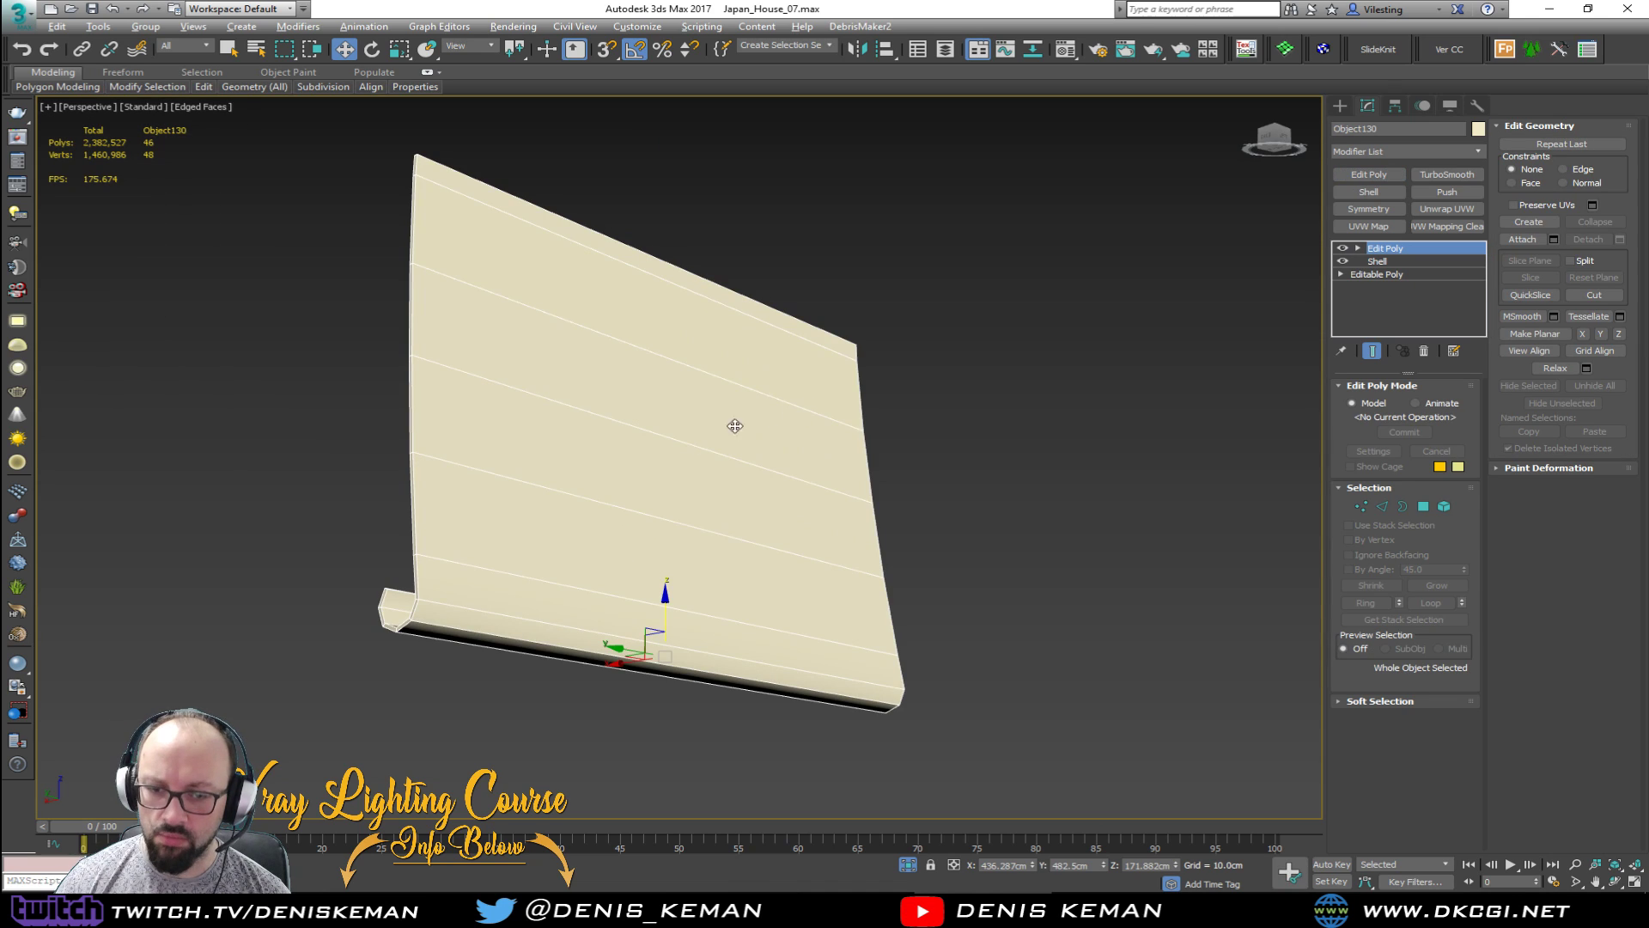
{"action": "scroll", "coordinate": [445, 609], "scroll_direction": "up", "scroll_amount": 3}
Step: Insert an edge loop around the thickened sheet close to each of its two side edges
{"action": "key", "text": "q"}
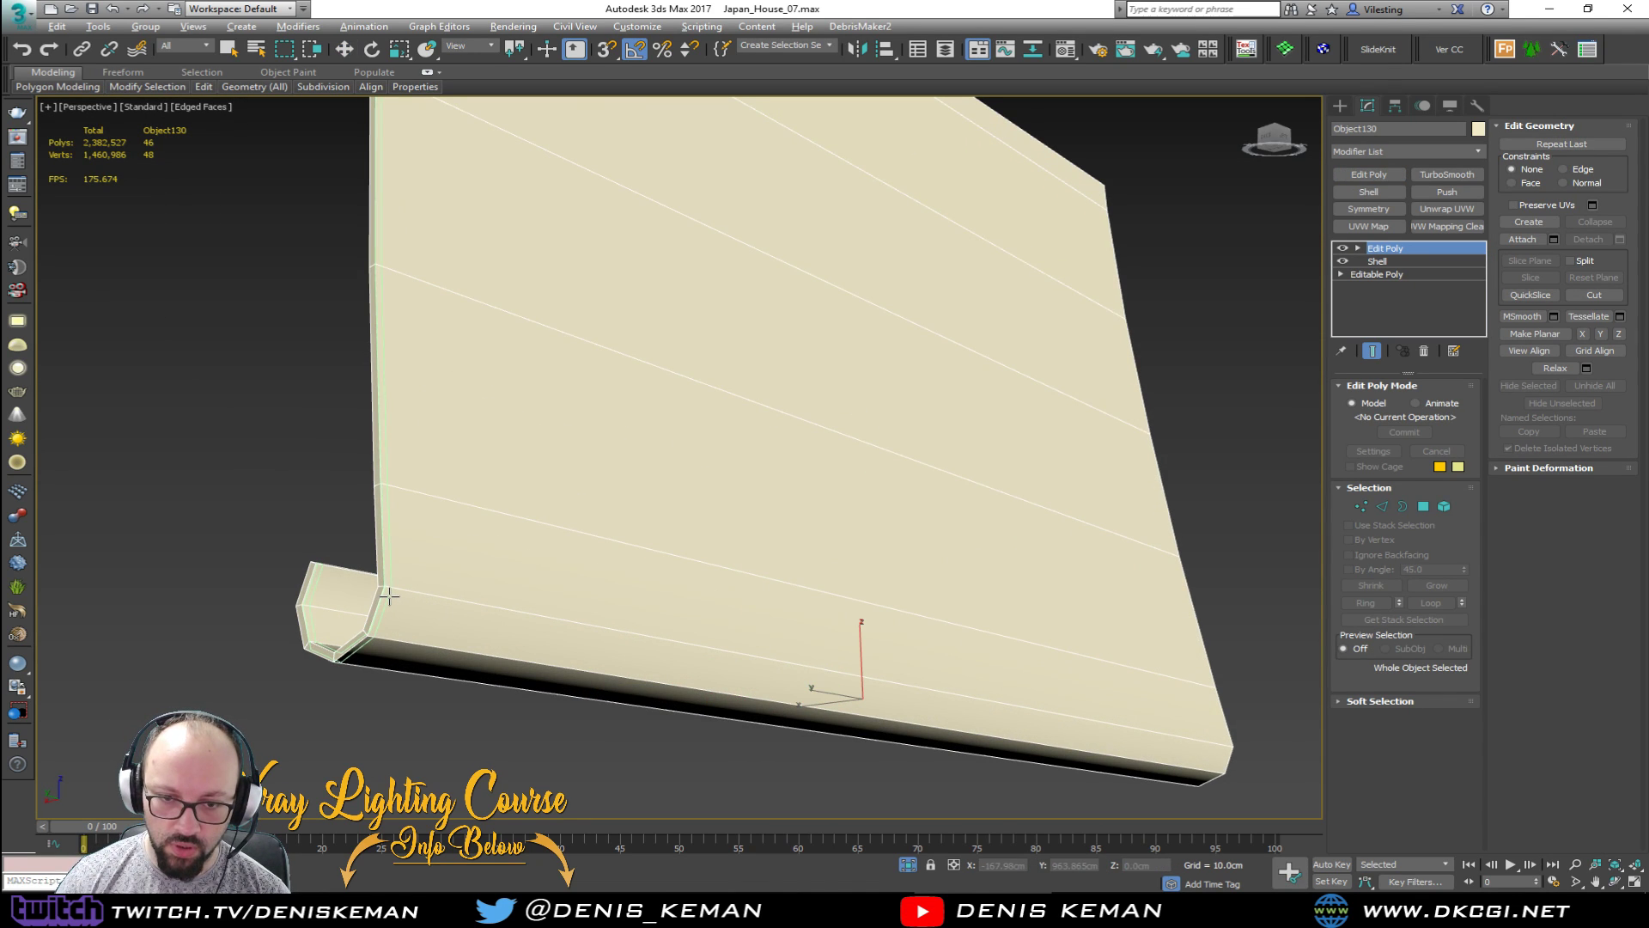
{"action": "left_click", "coordinate": [389, 596]}
{"action": "middle_click_drag", "start_coordinate": [847, 622], "coordinate": [549, 593], "text": "alt"}
{"action": "scroll", "coordinate": [718, 541], "scroll_direction": "down", "scroll_amount": 3}
{"action": "scroll", "coordinate": [542, 567], "scroll_direction": "up", "scroll_amount": 3}
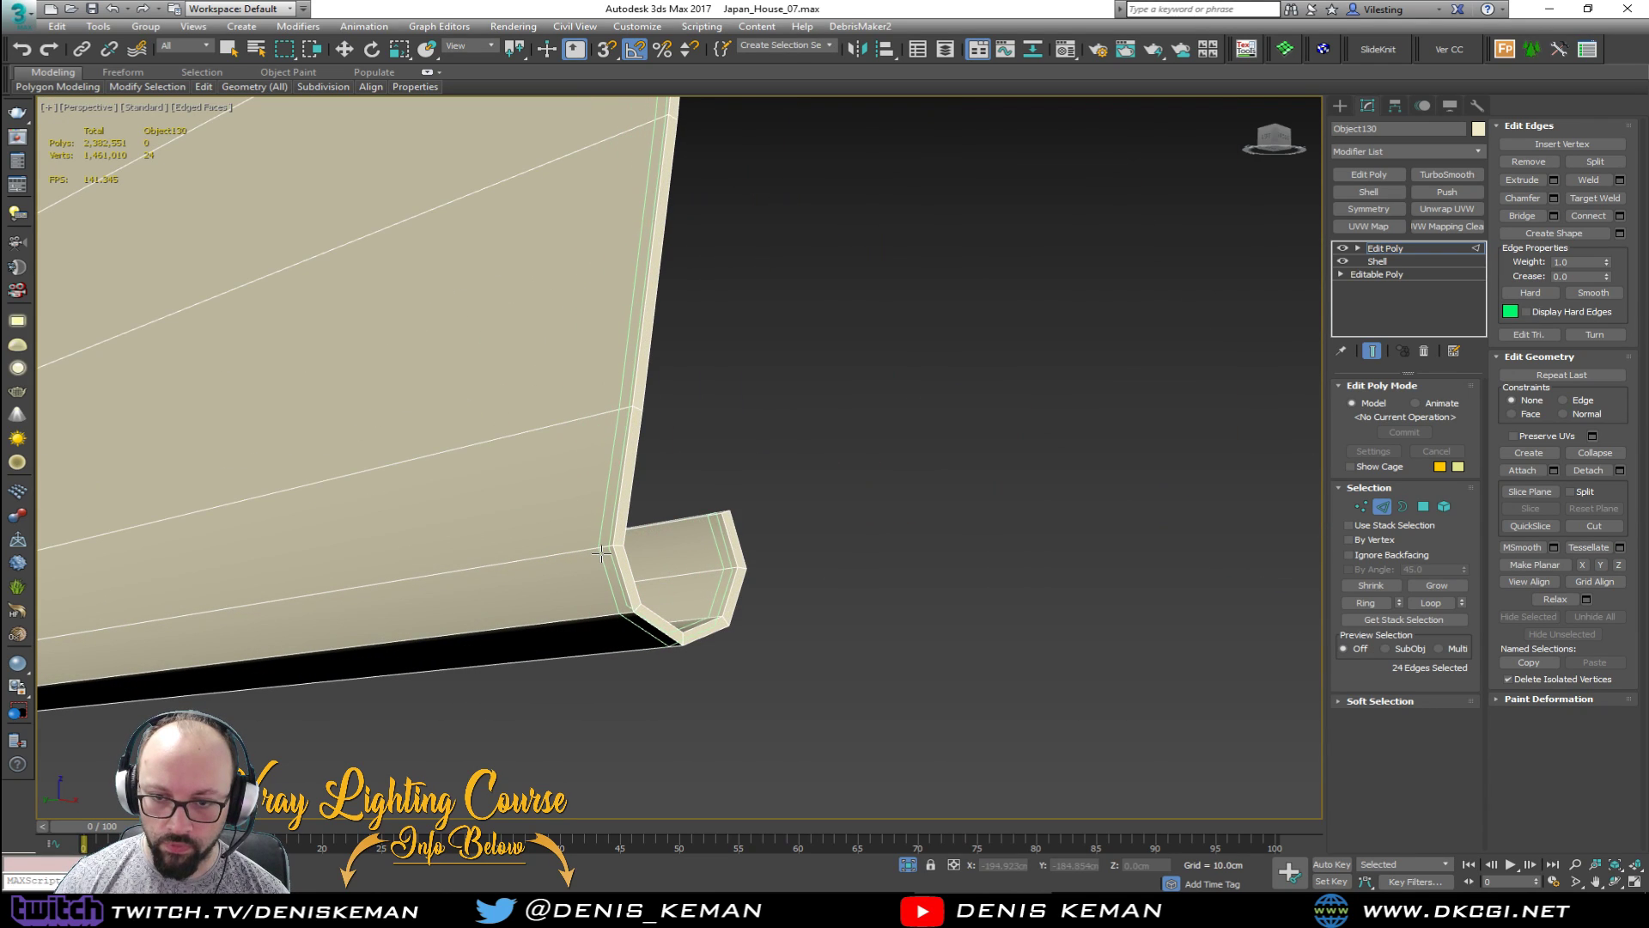
{"action": "left_click", "coordinate": [601, 554]}
{"action": "key", "text": "w"}
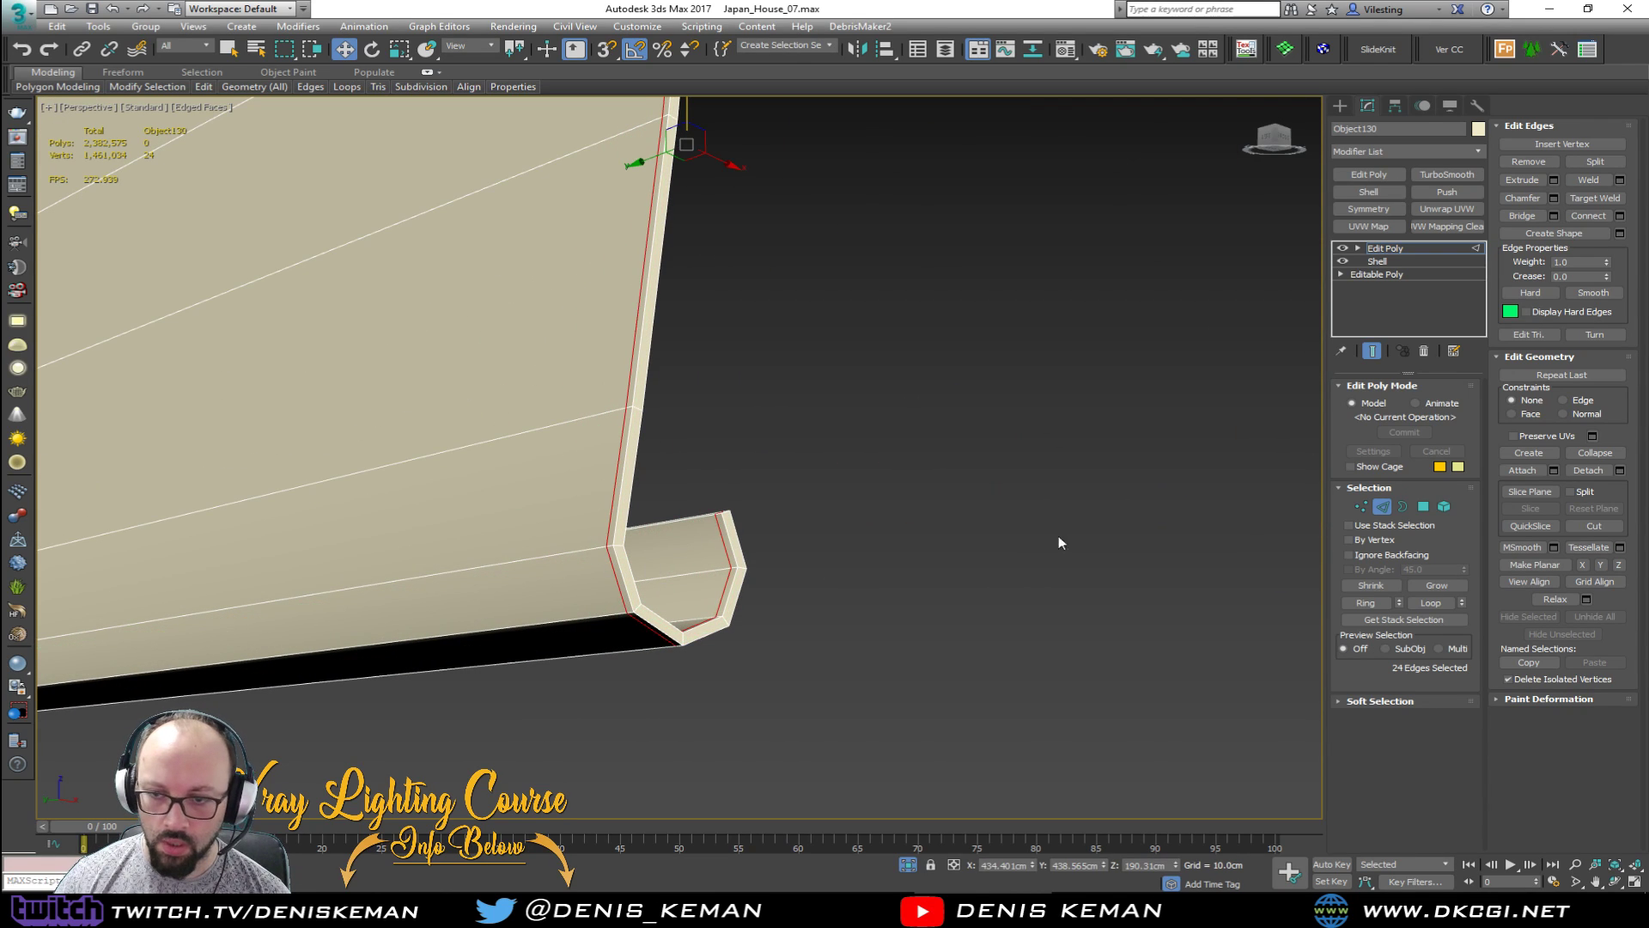
Step: Leave edge editing and add a TurboSmooth modifier with 2 iterations above the sheet's Edit Poly
{"action": "left_click", "coordinate": [1433, 247]}
{"action": "left_click", "coordinate": [1470, 172]}
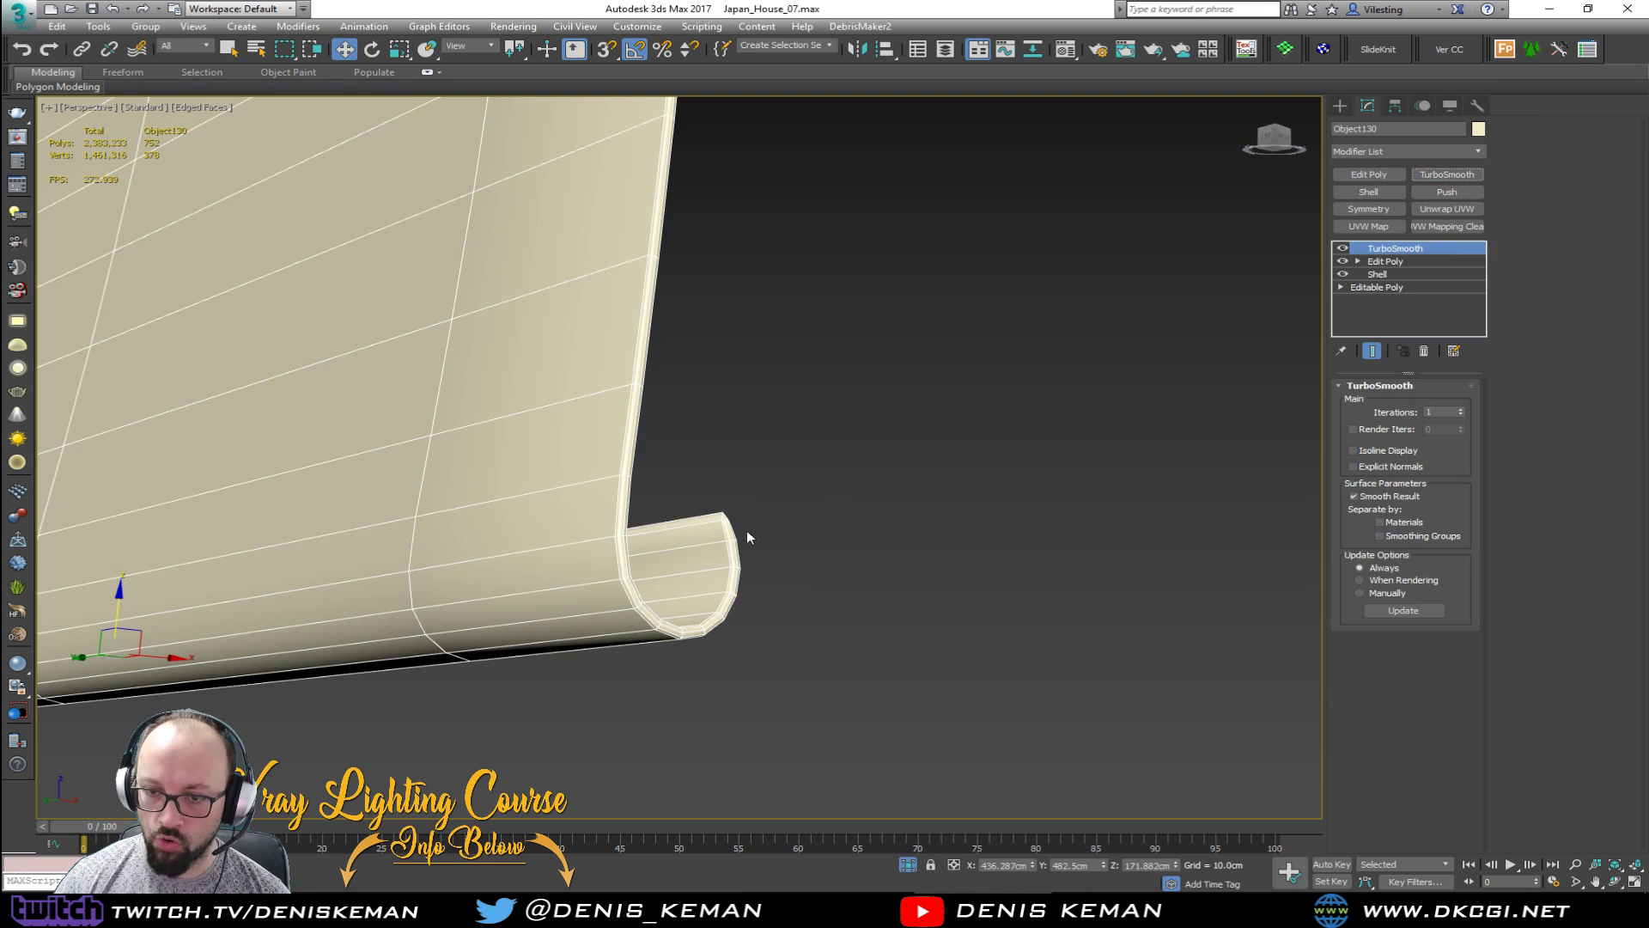
{"action": "key", "text": "F4"}
{"action": "scroll", "coordinate": [698, 468], "scroll_direction": "down", "scroll_amount": 5}
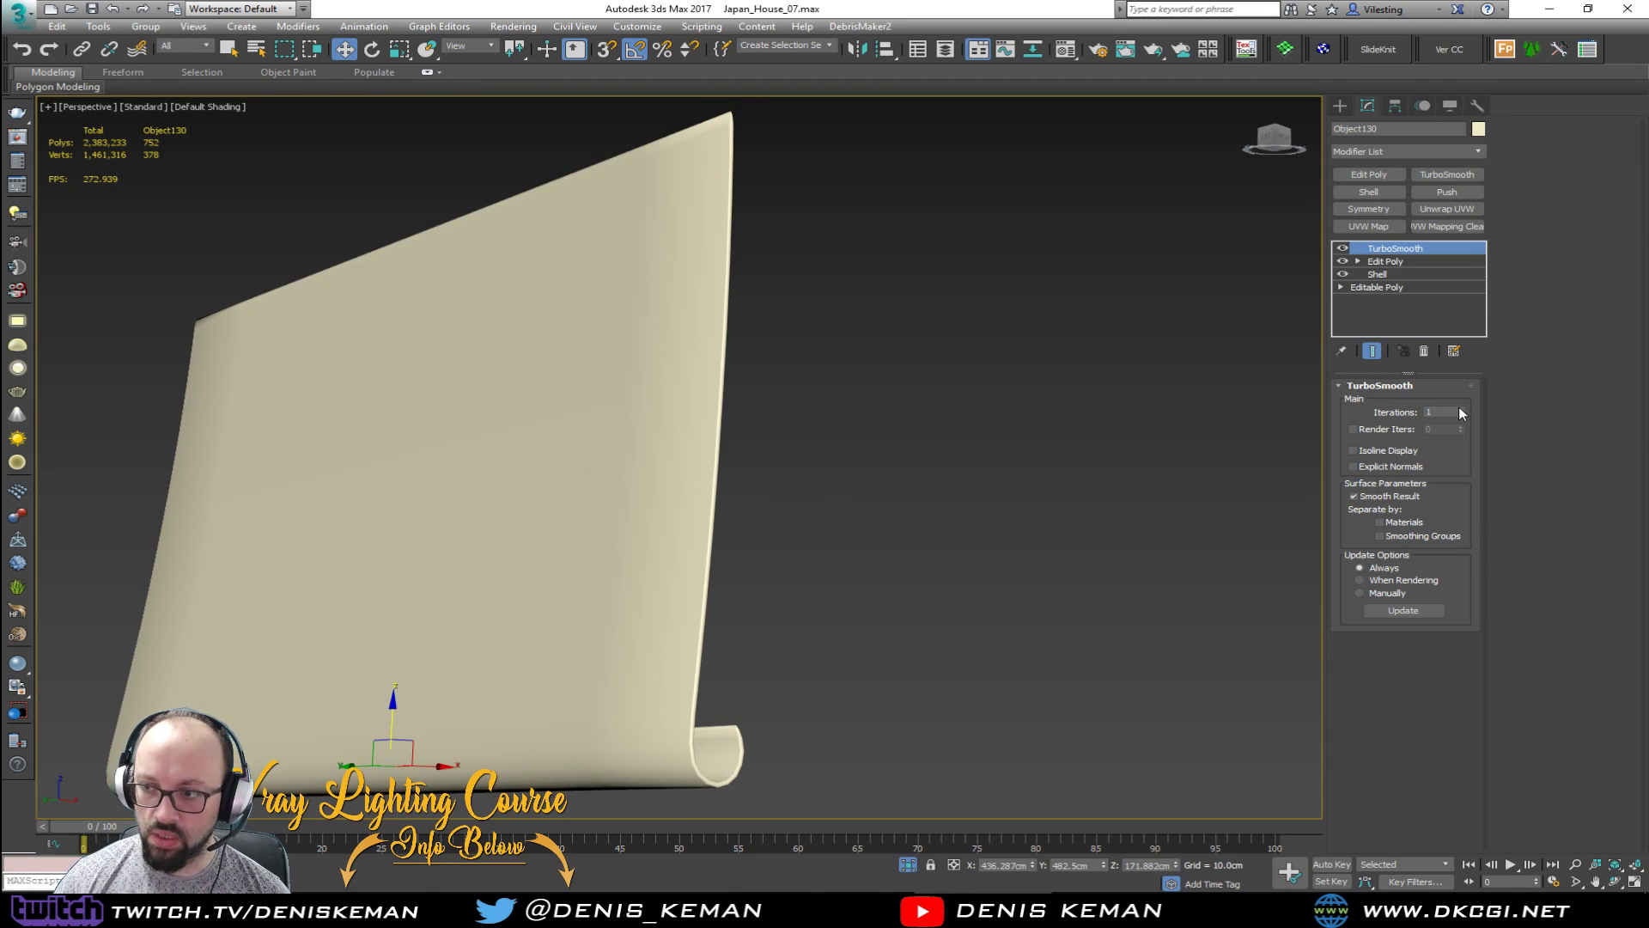
{"action": "left_click", "coordinate": [1460, 410]}
{"action": "middle_click_drag", "start_coordinate": [879, 401], "coordinate": [861, 449], "text": "alt"}
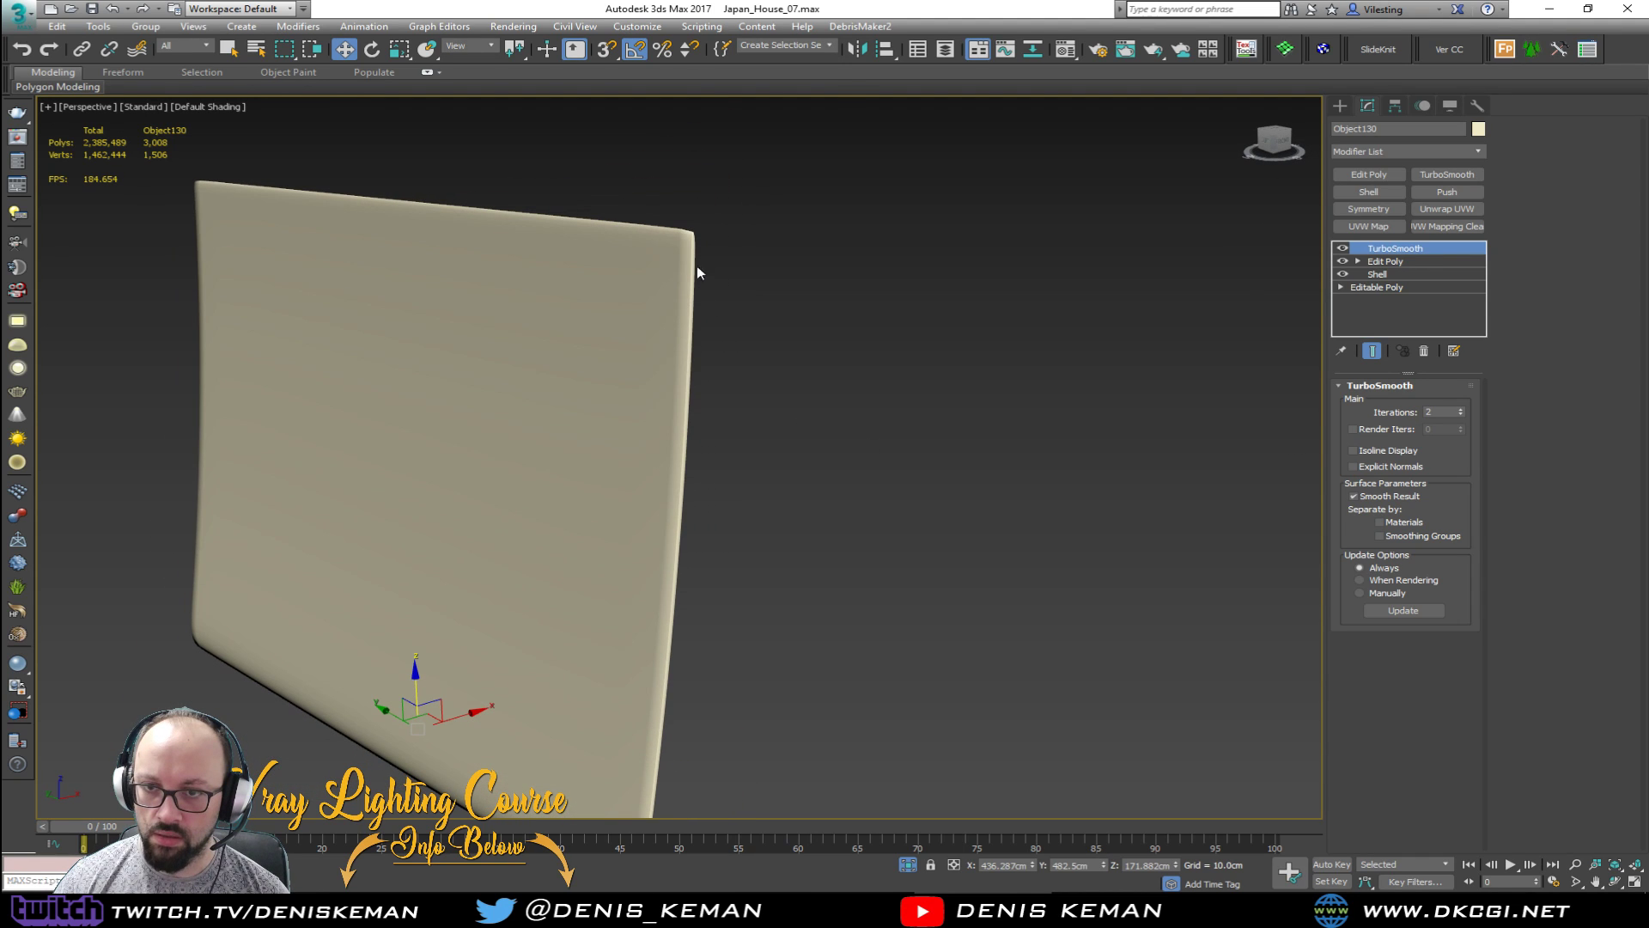
Step: End the sheet's isolation and inspect its lower end around the rod within the window
{"action": "right_click", "coordinate": [662, 221]}
{"action": "left_click", "coordinate": [729, 100]}
{"action": "middle_click_drag", "start_coordinate": [728, 103], "coordinate": [611, 287], "text": "alt"}
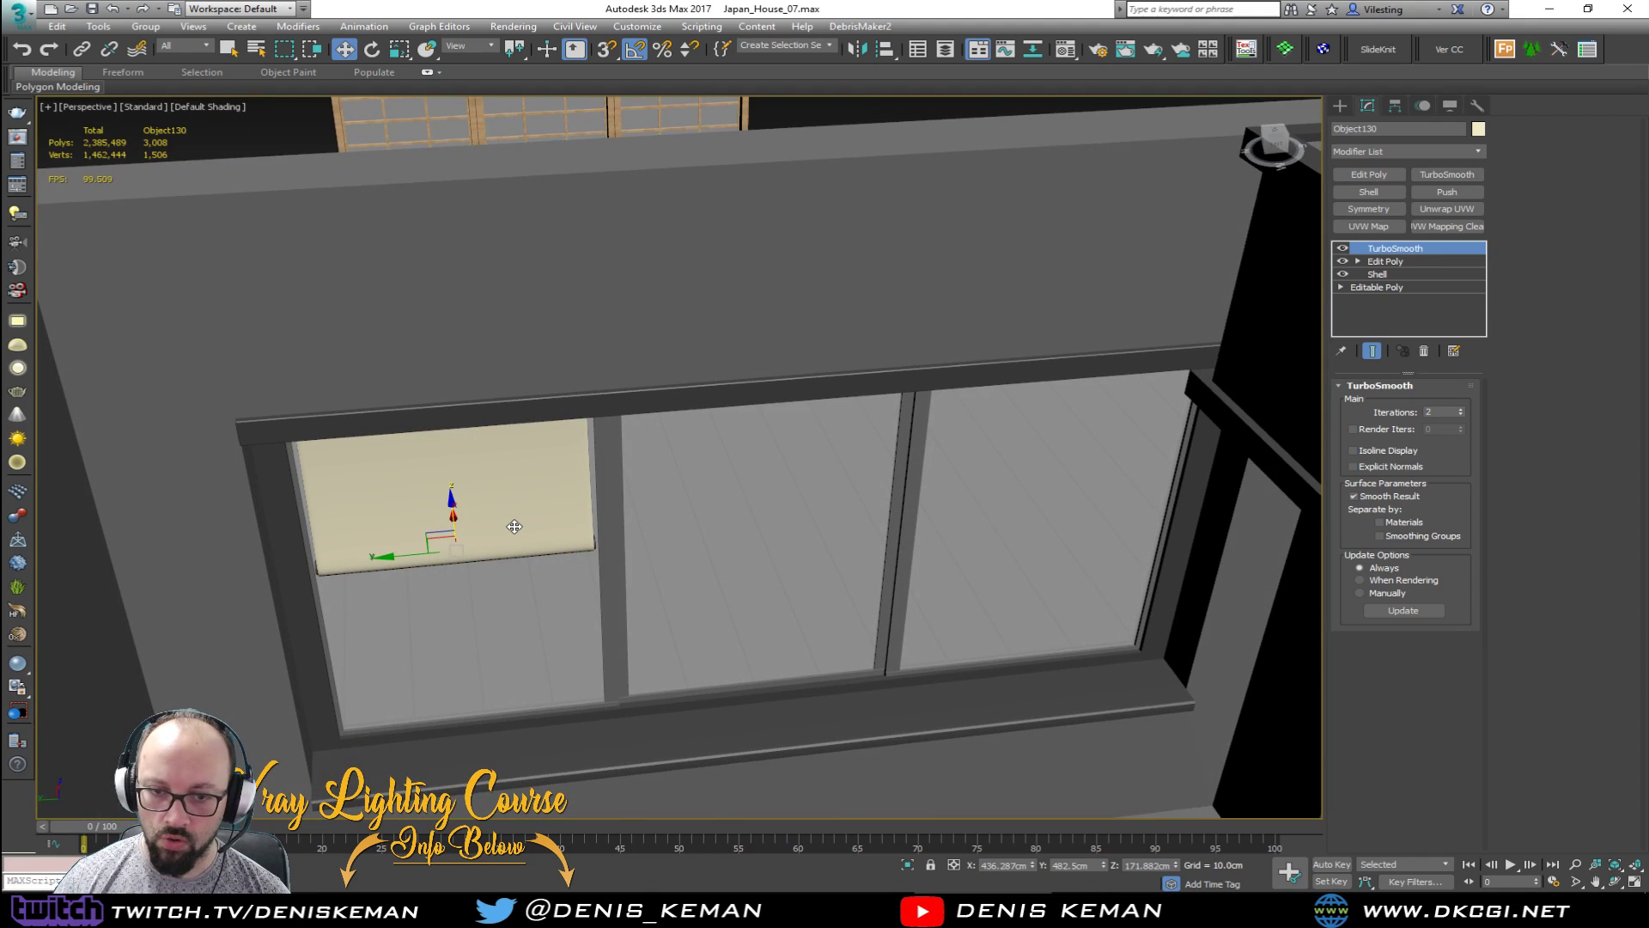
{"action": "scroll", "coordinate": [513, 524], "scroll_direction": "up", "scroll_amount": 5}
{"action": "middle_click_drag", "start_coordinate": [598, 542], "coordinate": [645, 483], "text": "alt"}
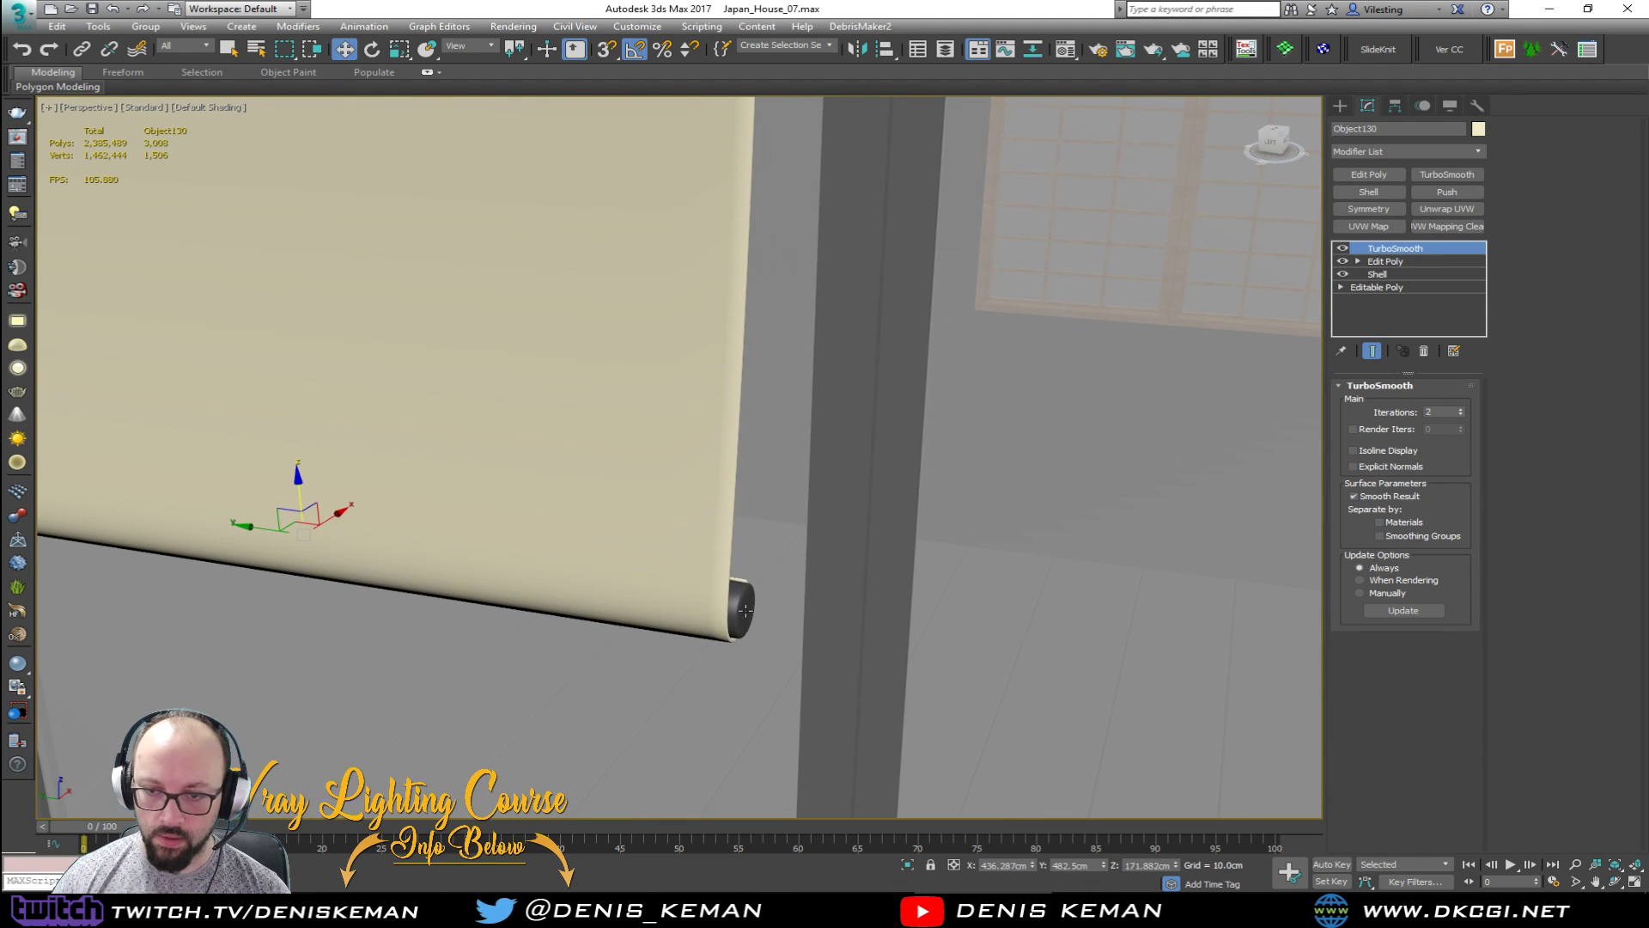
Step: Scale the rod to about 106% along its length so both ends protrude beyond the sheet
{"action": "key", "text": "F4"}
{"action": "left_click", "coordinate": [745, 610]}
{"action": "middle_click_drag", "start_coordinate": [544, 565], "coordinate": [903, 530]}
{"action": "scroll", "coordinate": [903, 529], "scroll_direction": "down", "scroll_amount": 2}
{"action": "key", "text": "r"}
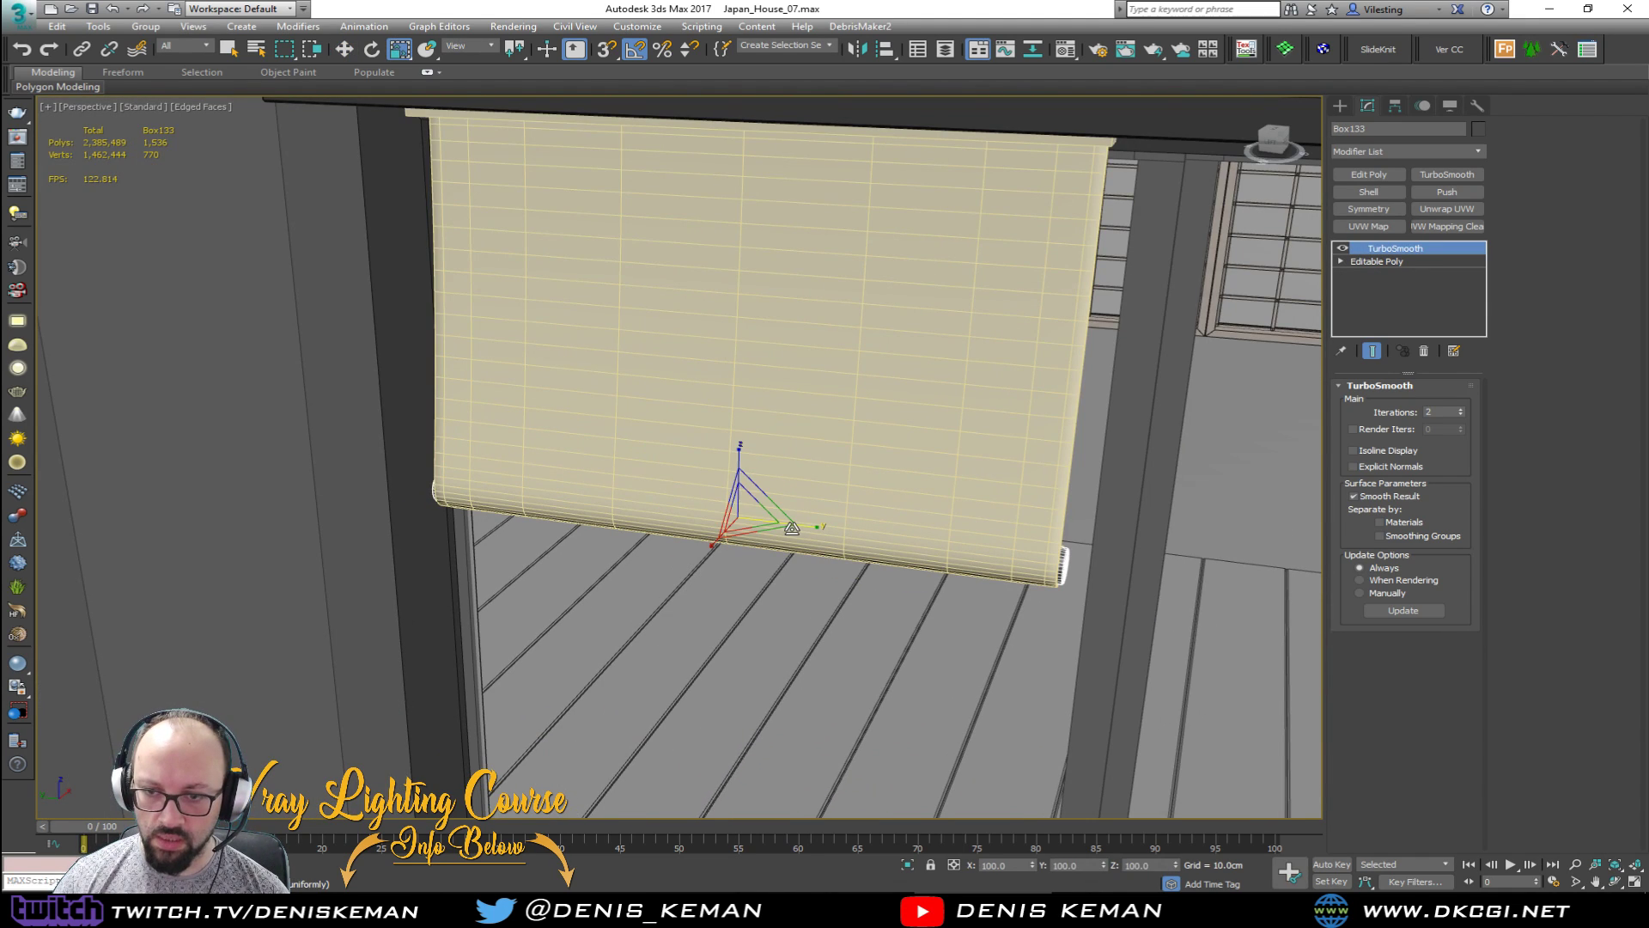
{"action": "left_click_drag", "start_coordinate": [798, 527], "coordinate": [801, 527]}
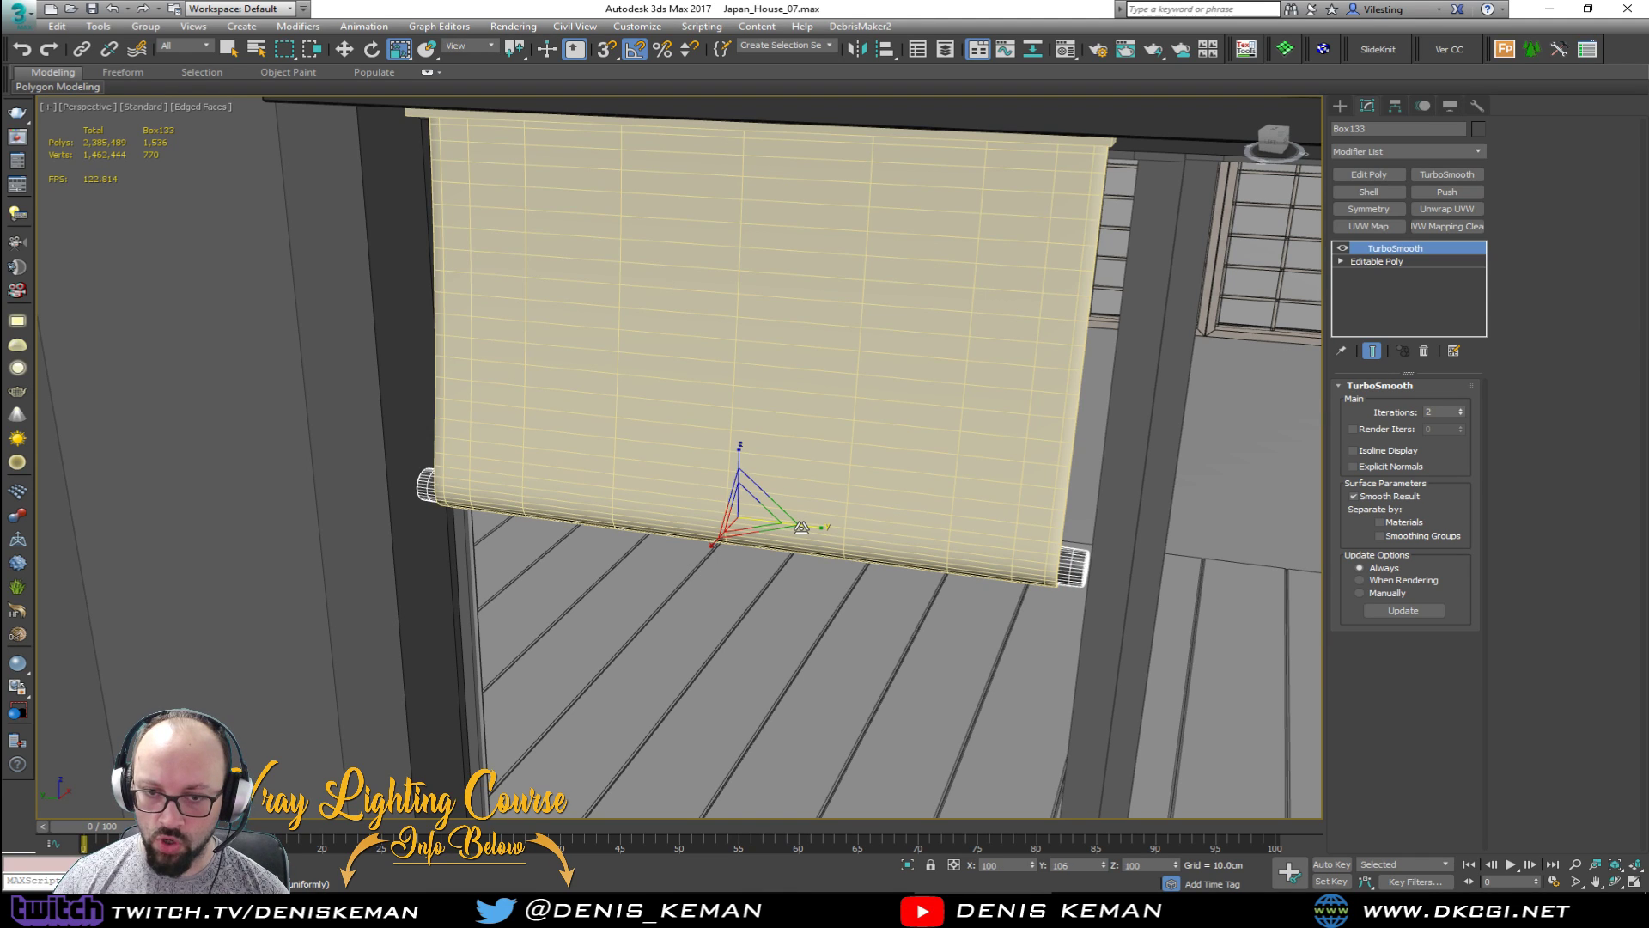
{"action": "middle_click_drag", "start_coordinate": [800, 526], "coordinate": [840, 543], "text": "alt"}
Step: Select the sheet, turn off its TurboSmooth modifier and make the Edit Poly modifier below it active
{"action": "left_click", "coordinate": [892, 455]}
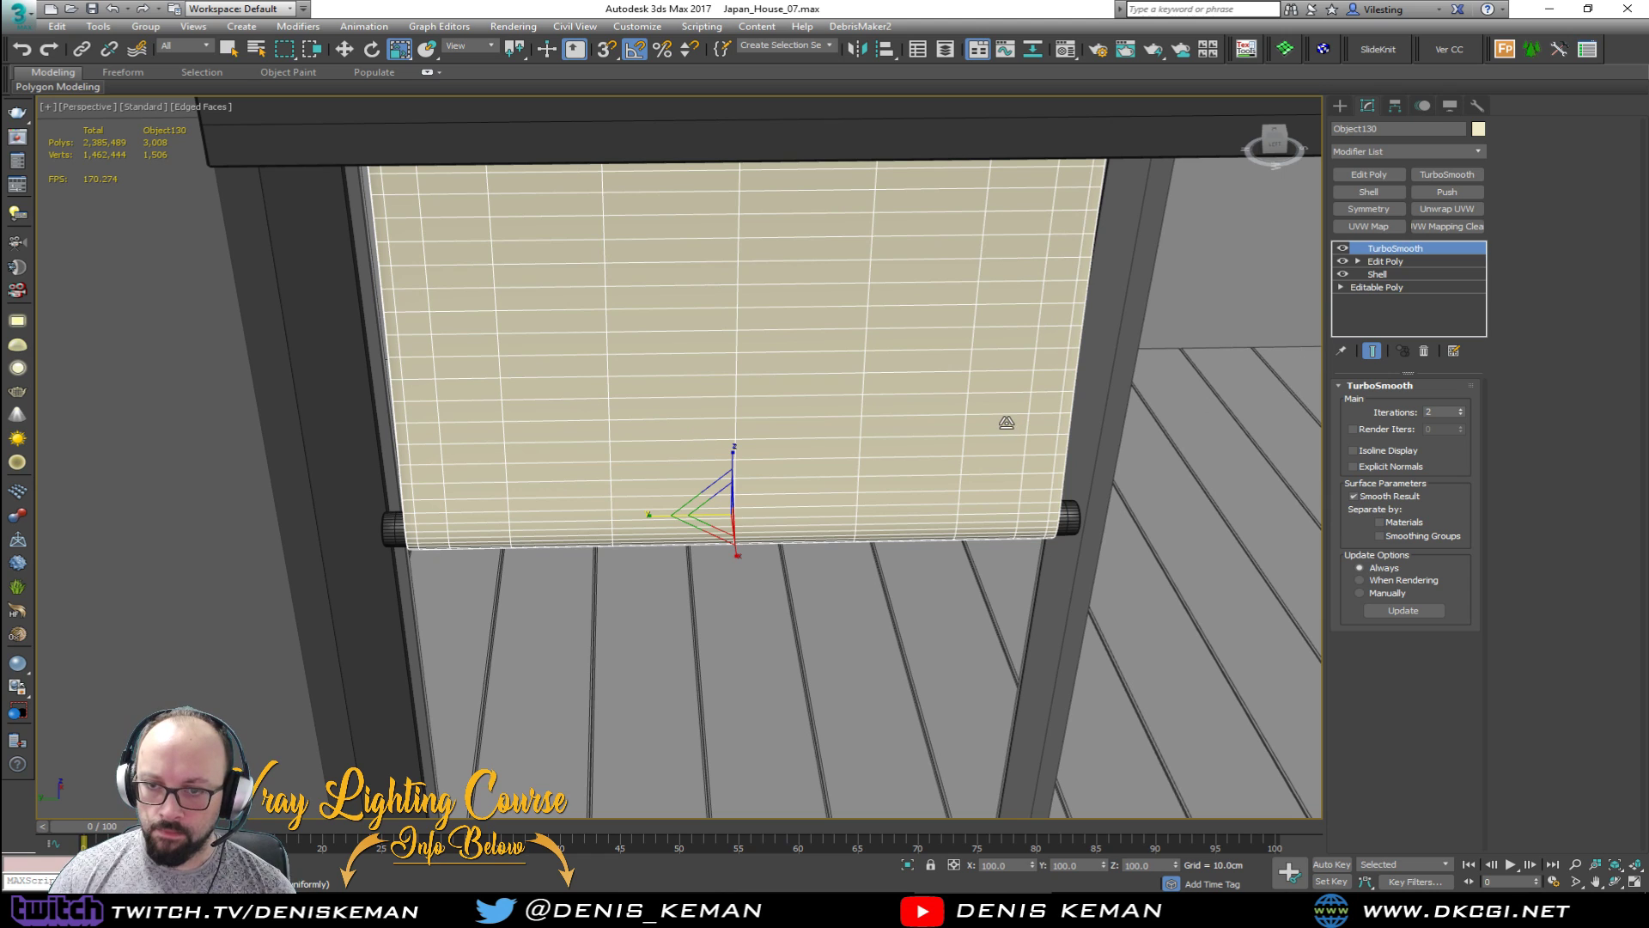
{"action": "key", "text": "F4"}
{"action": "mouse_move", "coordinate": [1005, 420]}
{"action": "middle_mouse_down", "text": "alt"}
{"action": "mouse_move", "coordinate": [894, 369]}
{"action": "mouse_move", "coordinate": [817, 372]}
{"action": "mouse_move", "coordinate": [939, 375]}
{"action": "mouse_move", "coordinate": [950, 429]}
{"action": "middle_mouse_up", "text": "alt"}
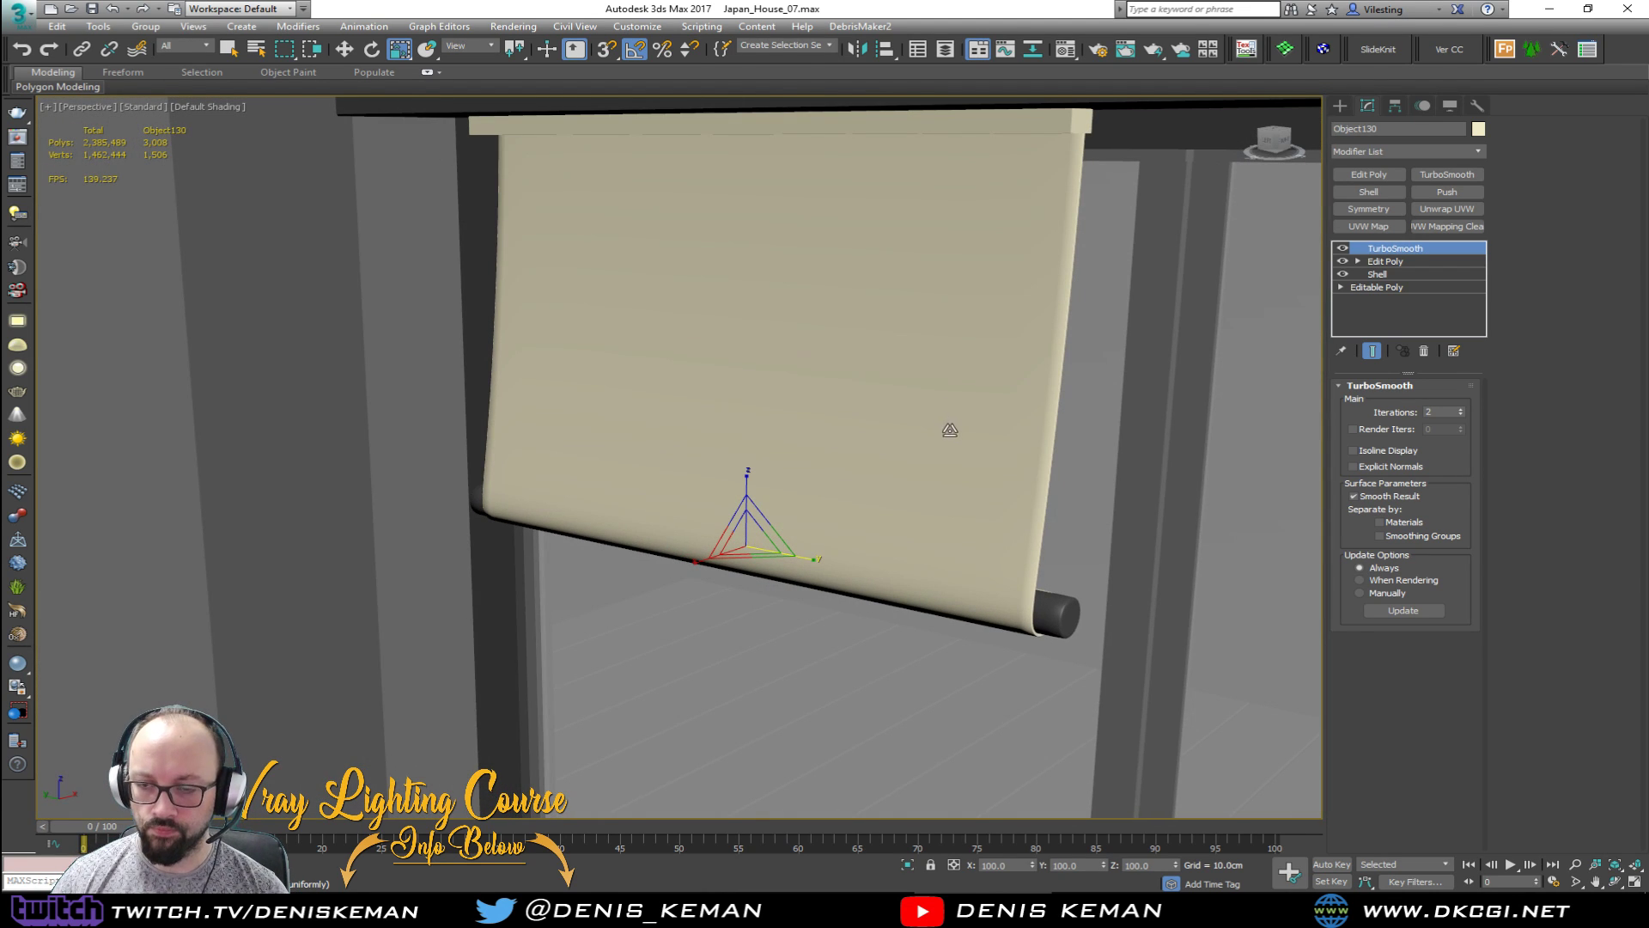
{"action": "key", "text": "F4"}
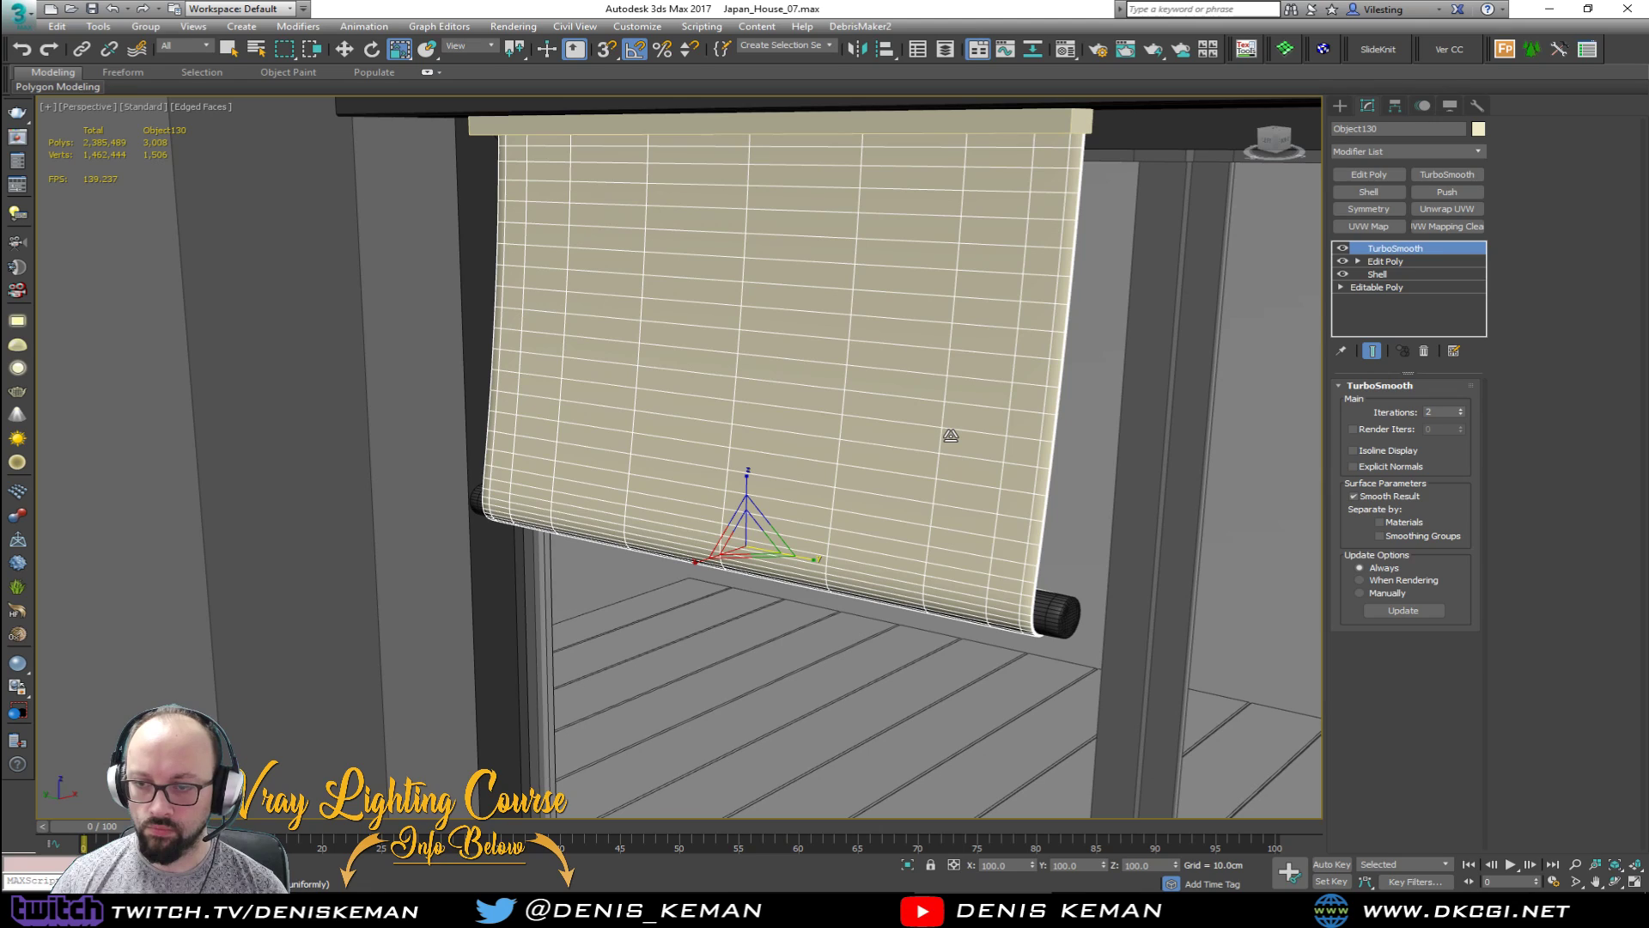
{"action": "left_click", "coordinate": [1342, 248]}
{"action": "left_click", "coordinate": [1385, 262]}
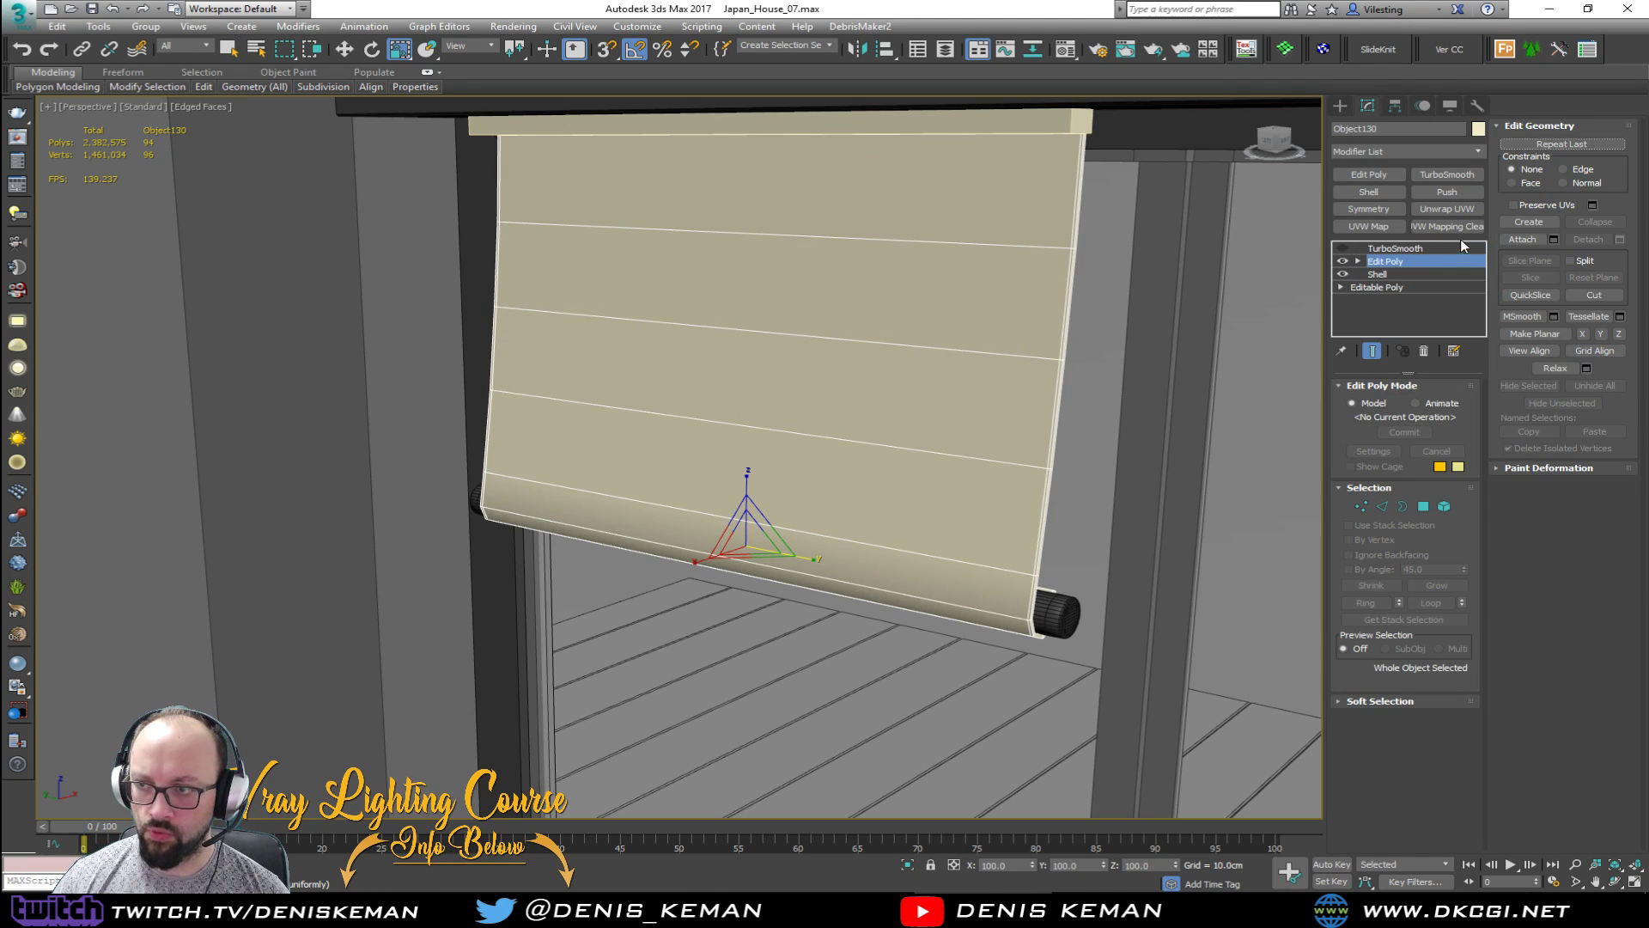
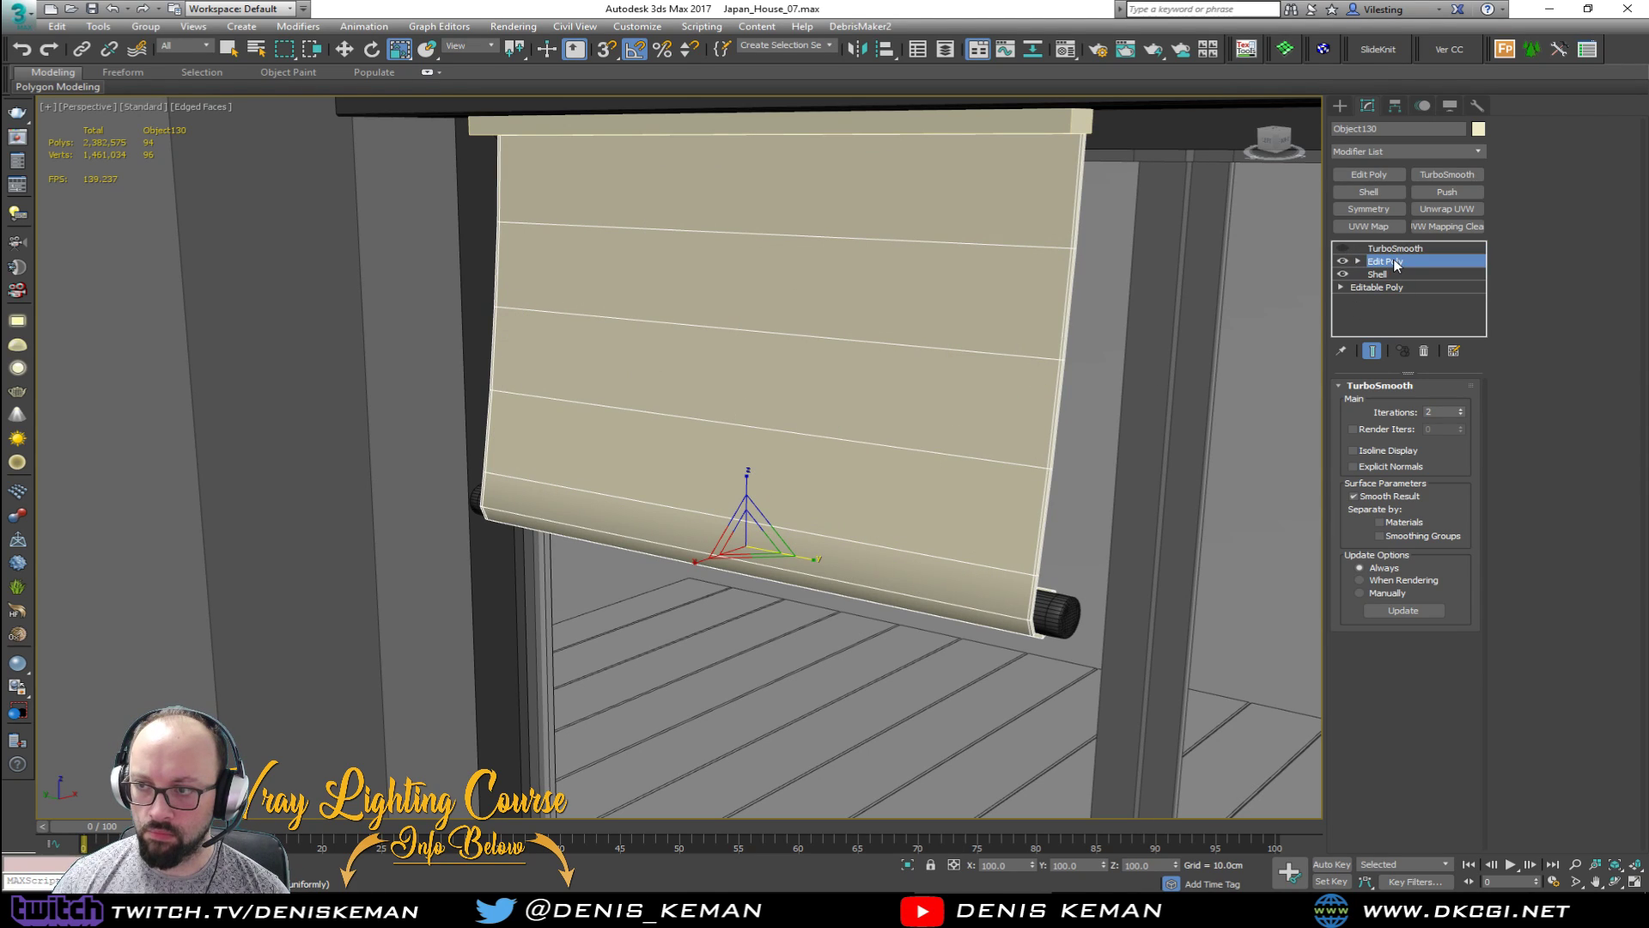
Step: Place a UVW Mapping Clear modifier and an Unwrap UVW modifier between the sheet's Edit Poly and TurboSmooth
{"action": "left_click", "coordinate": [1469, 215]}
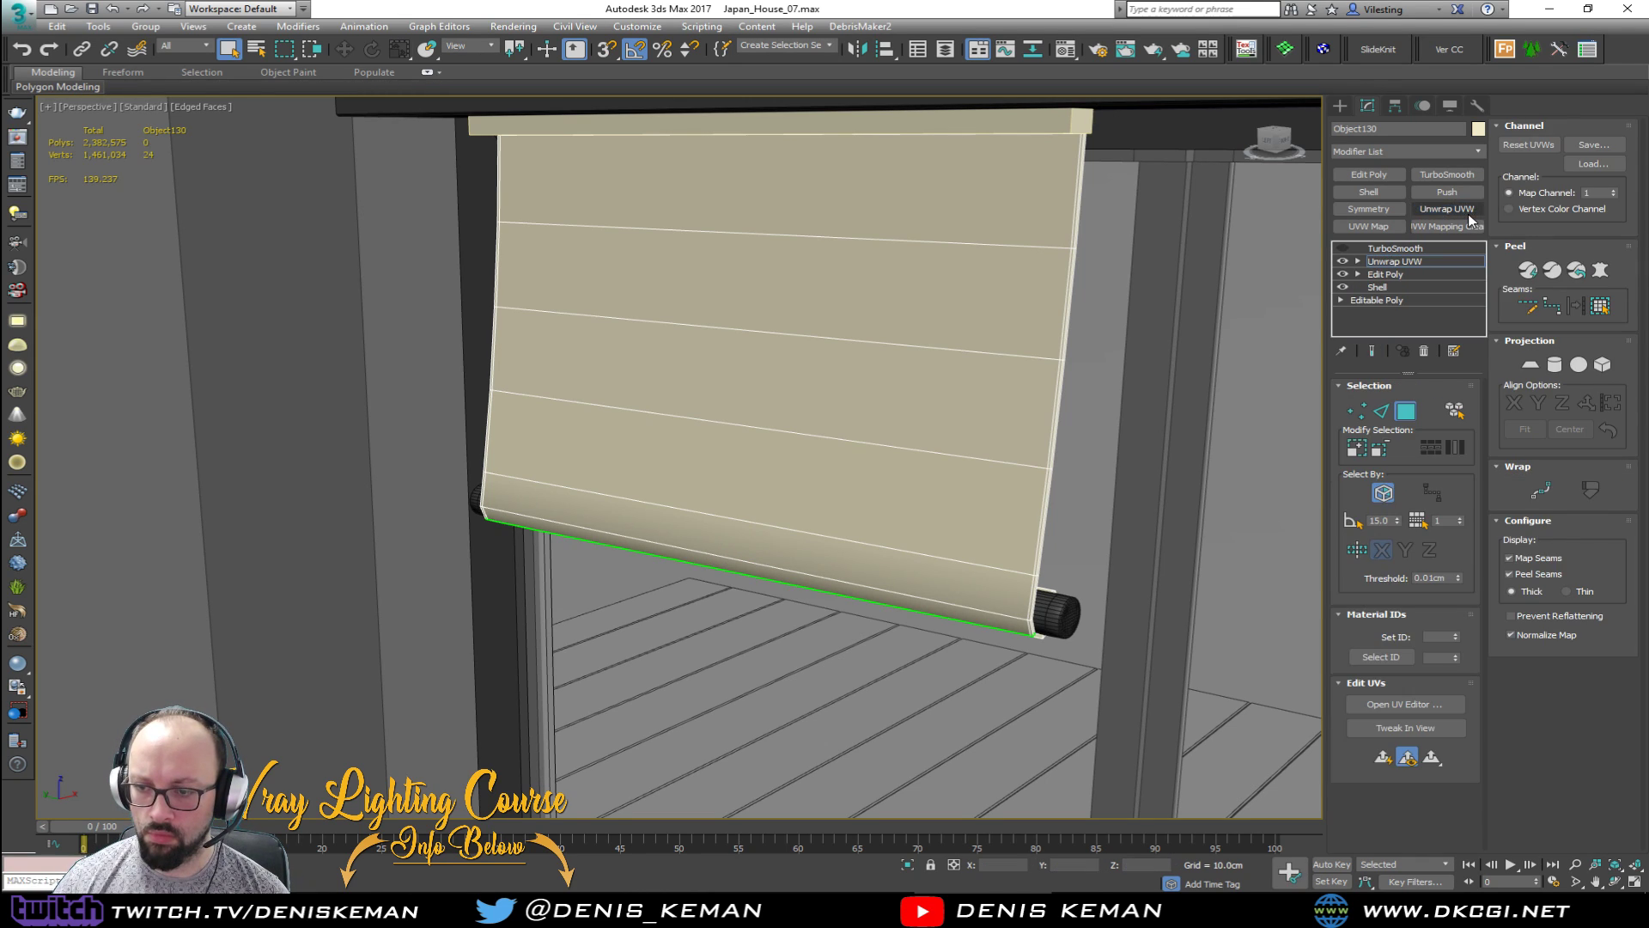
{"action": "left_click", "coordinate": [1423, 352]}
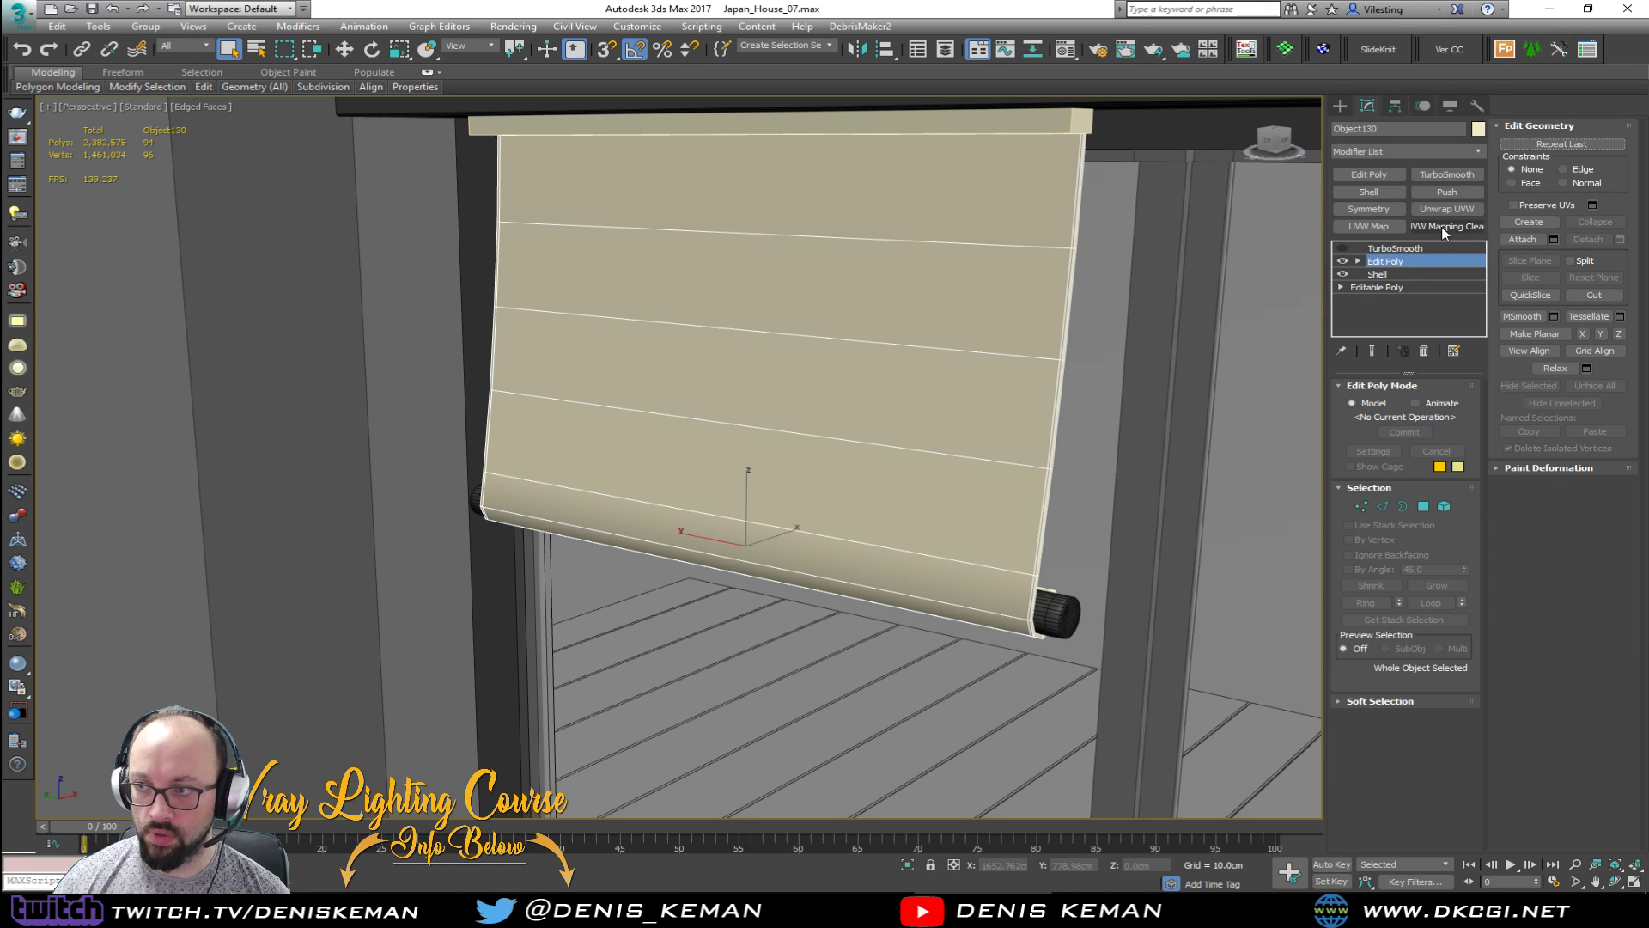
{"action": "left_click", "coordinate": [1448, 225]}
{"action": "left_click", "coordinate": [1448, 211]}
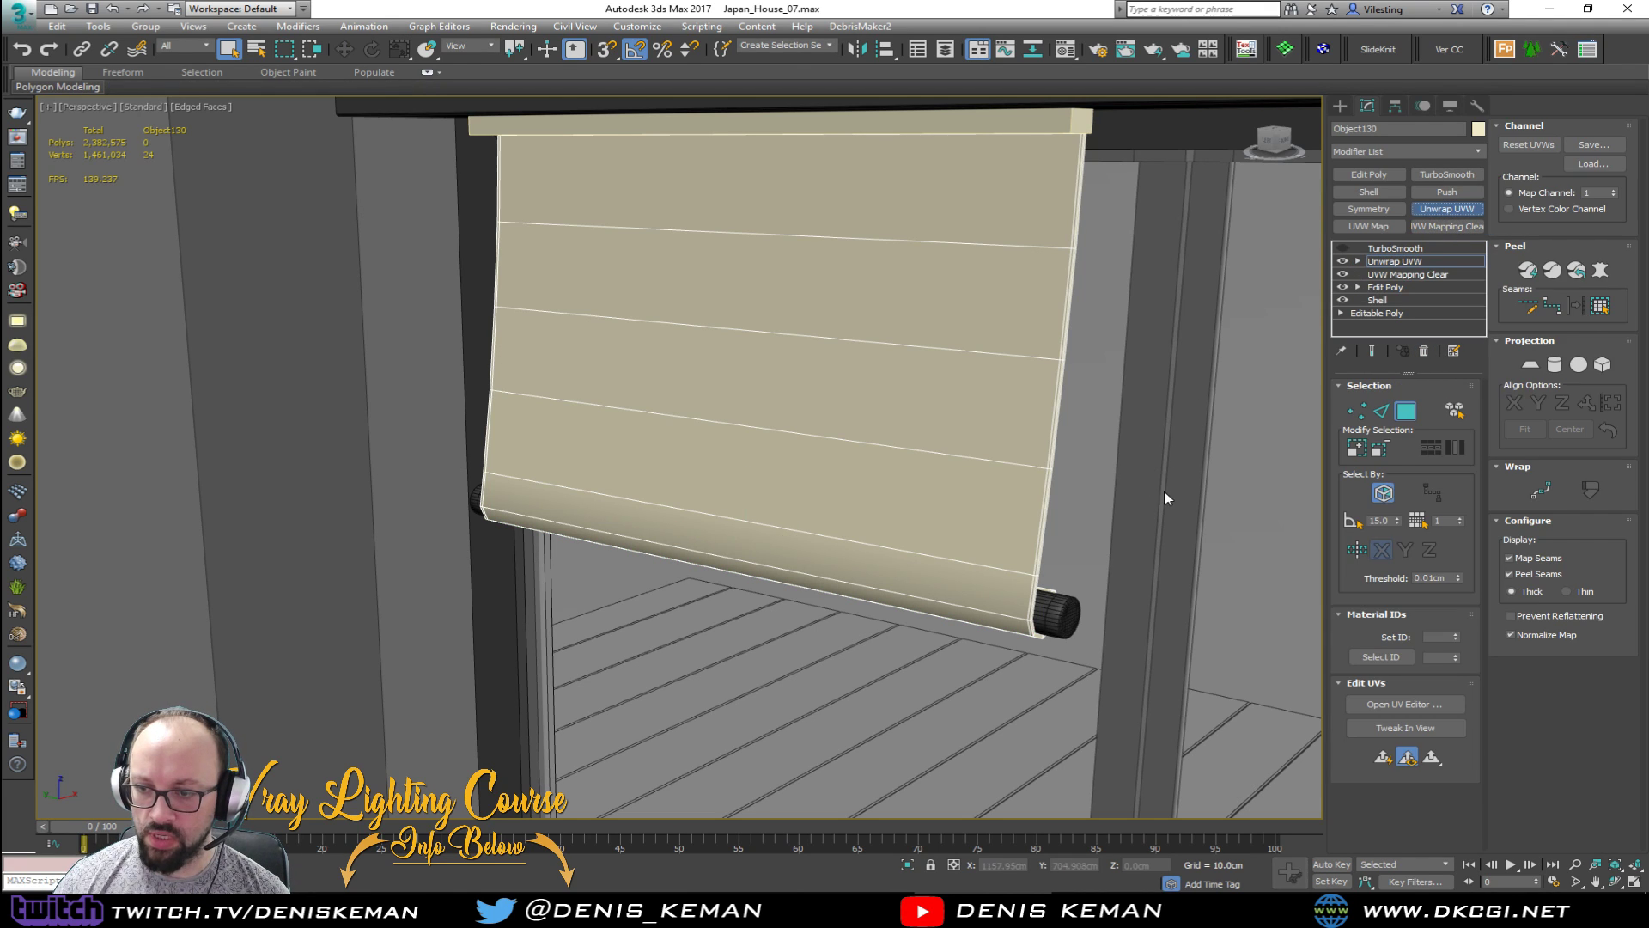
Step: Select the three thin polygons along the free edge of the sheet's curled lower end: the long strip and both corners
{"action": "scroll", "coordinate": [1101, 542], "scroll_direction": "up", "scroll_amount": 5}
{"action": "scroll", "coordinate": [1101, 542], "scroll_direction": "down", "scroll_amount": 3}
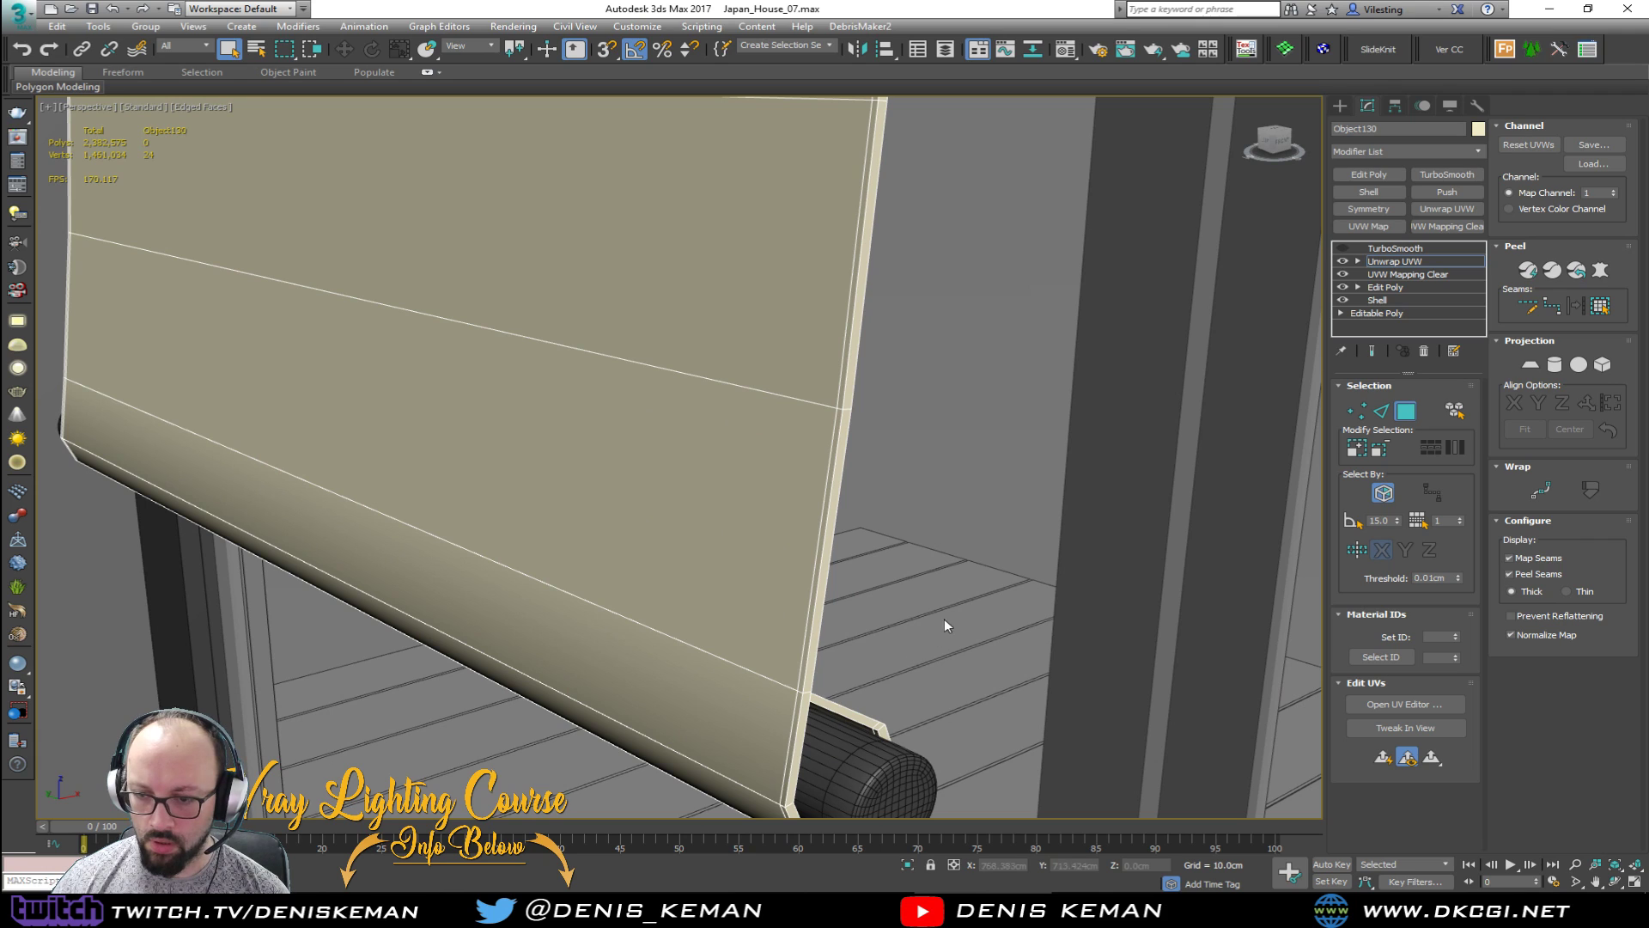
{"action": "scroll", "coordinate": [872, 727], "scroll_direction": "up", "scroll_amount": 5}
{"action": "scroll", "coordinate": [872, 726], "scroll_direction": "up", "scroll_amount": 2}
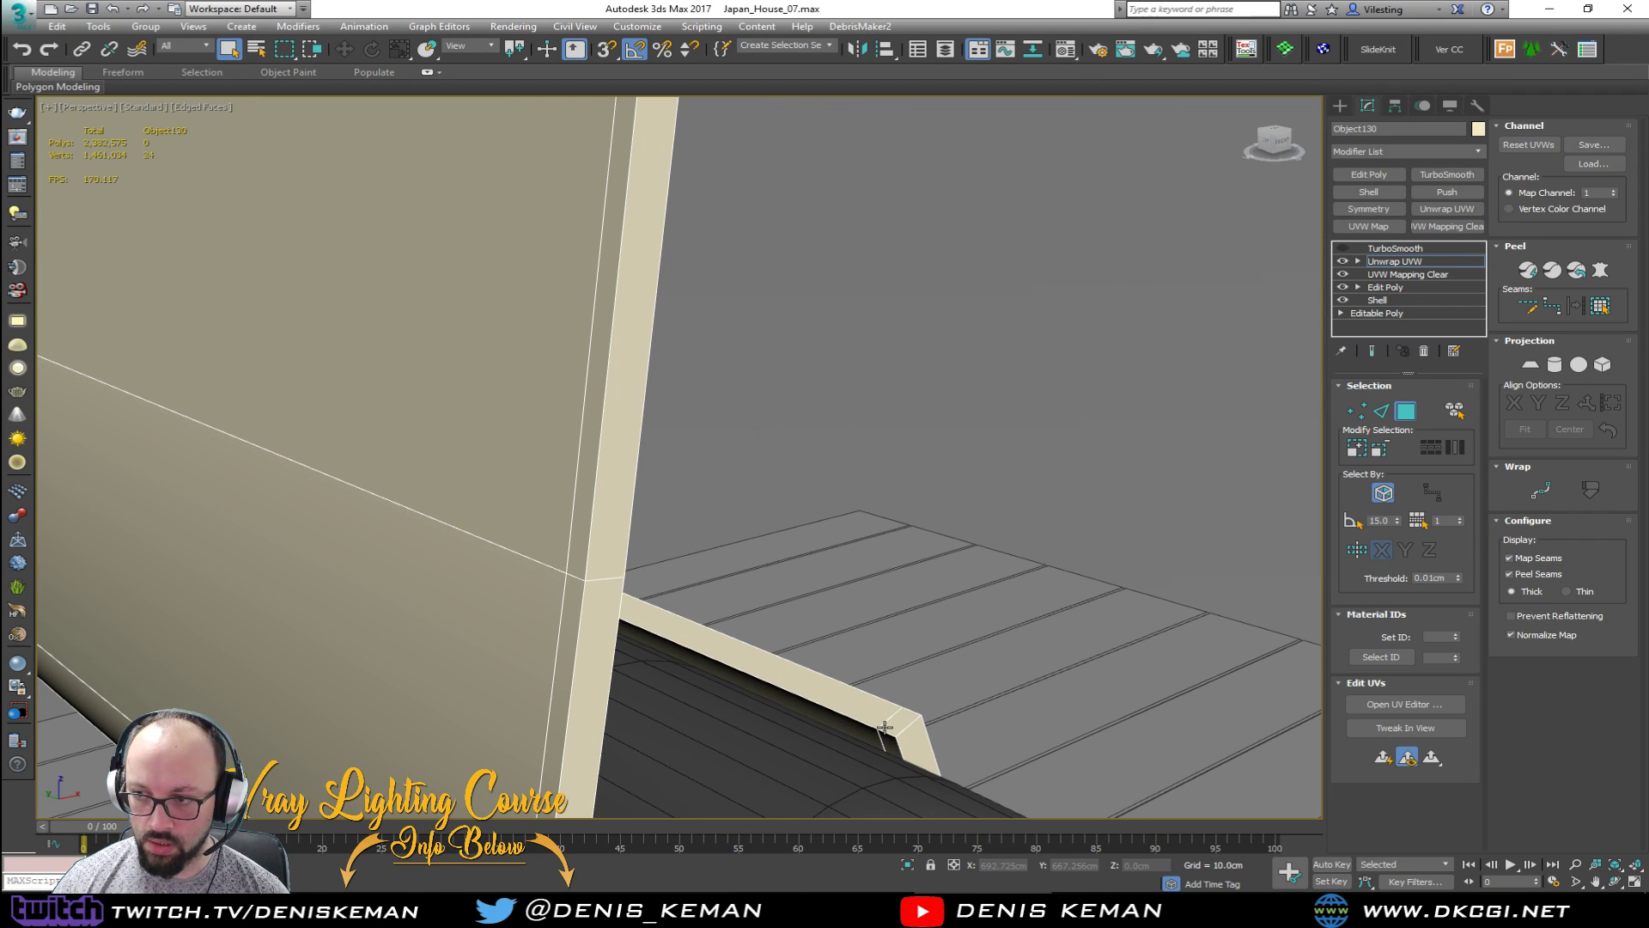
{"action": "key", "text": "3"}
{"action": "key", "text": "3"}
{"action": "left_click", "coordinate": [895, 723]}
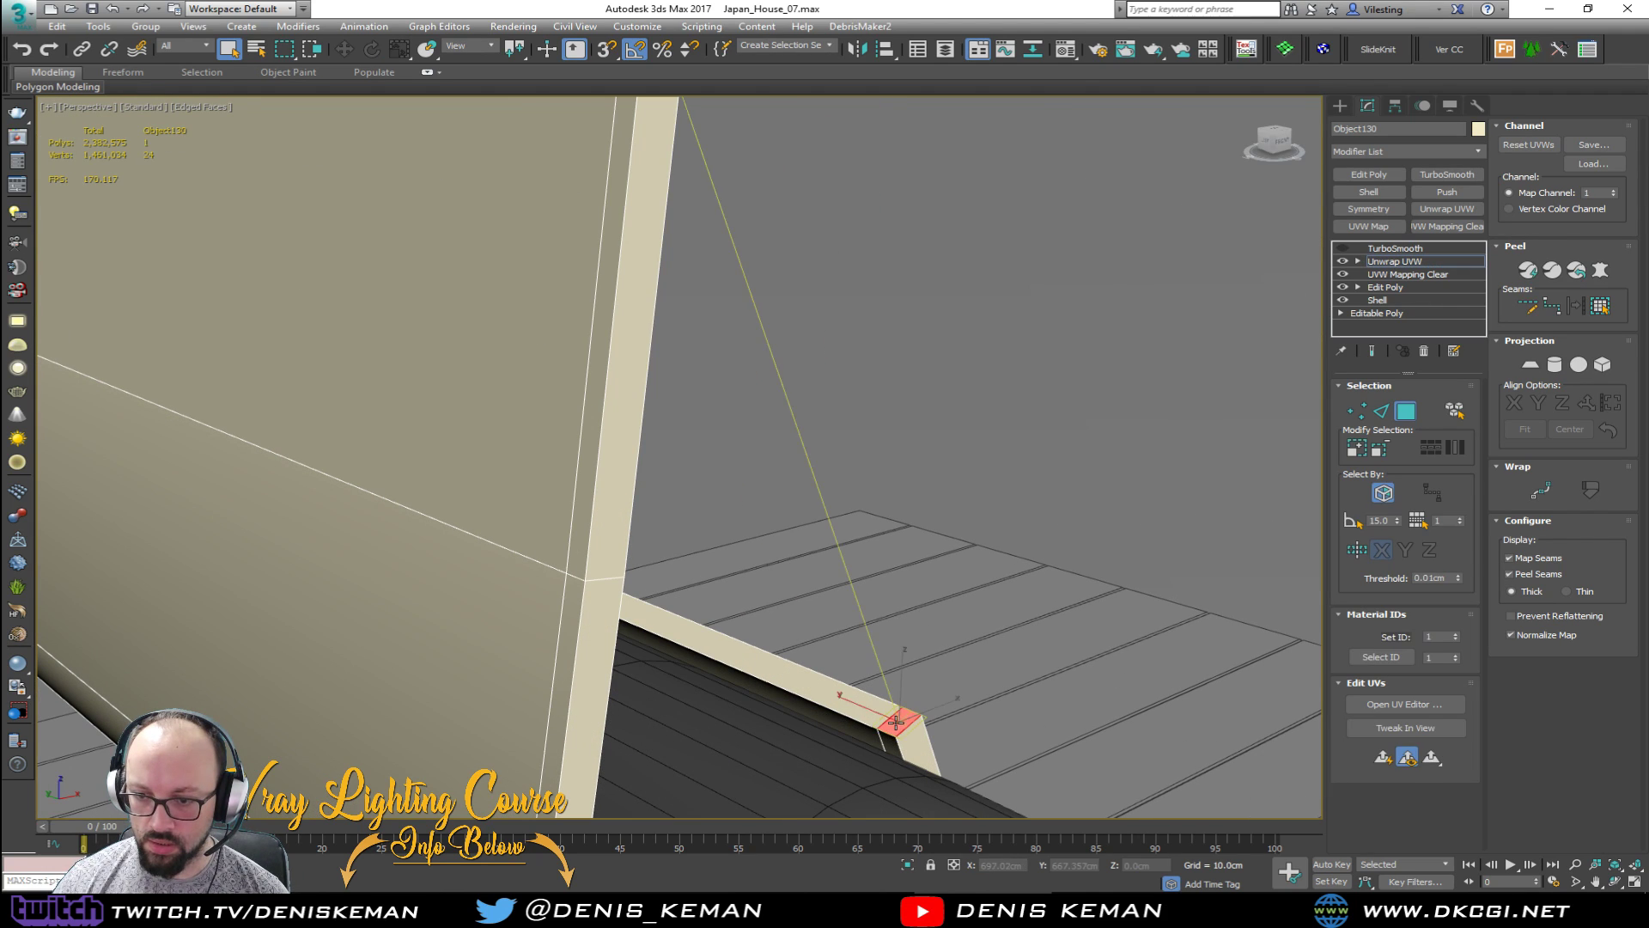
{"action": "left_click", "coordinate": [851, 701], "text": "ctrl"}
{"action": "scroll", "coordinate": [878, 673], "scroll_direction": "down", "scroll_amount": 5}
{"action": "middle_click_drag", "start_coordinate": [878, 673], "coordinate": [673, 666], "text": "alt"}
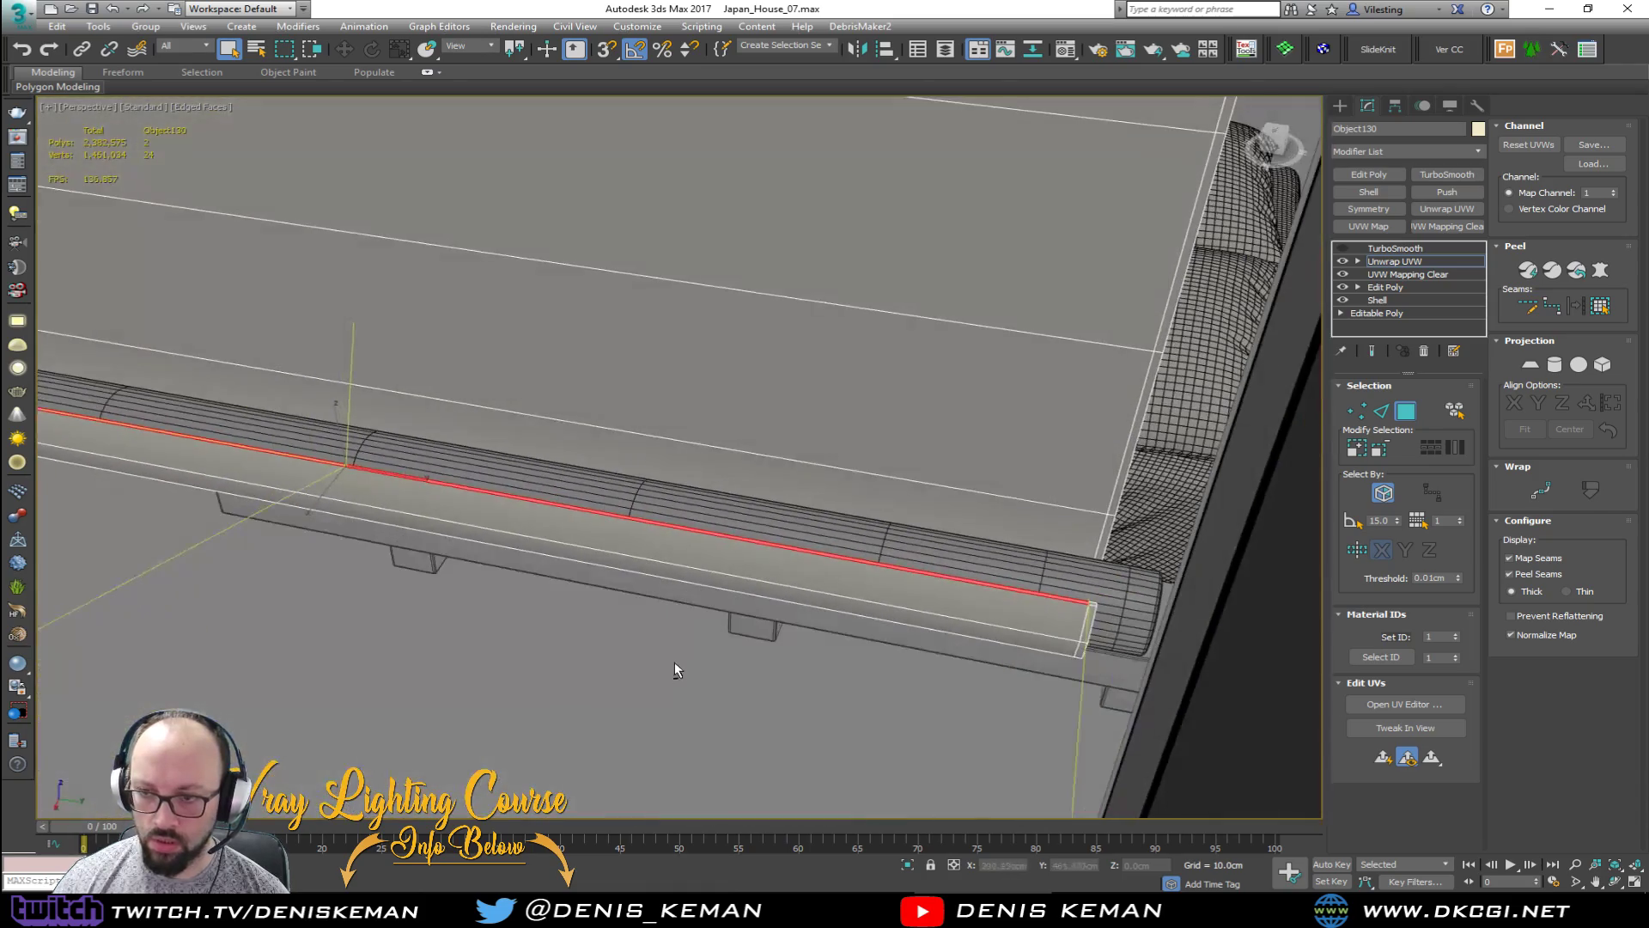
{"action": "scroll", "coordinate": [1109, 610], "scroll_direction": "up", "scroll_amount": 2}
{"action": "scroll", "coordinate": [1109, 616], "scroll_direction": "up", "scroll_amount": 1}
{"action": "left_click", "coordinate": [1079, 595], "text": "ctrl"}
{"action": "scroll", "coordinate": [1078, 595], "scroll_direction": "down", "scroll_amount": 2}
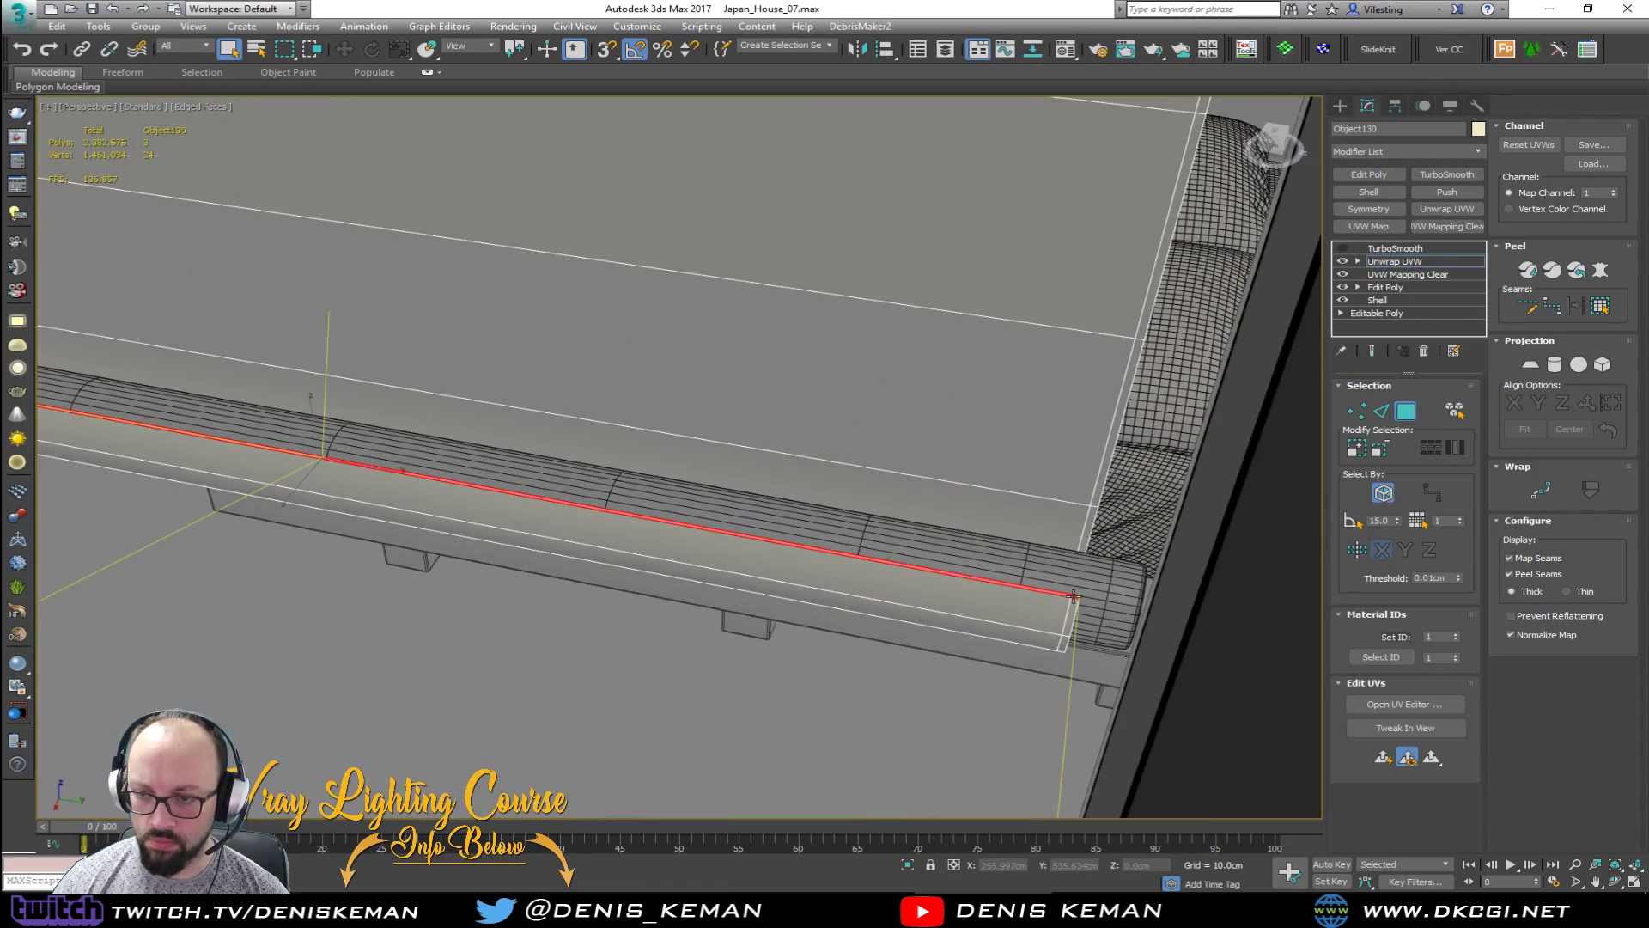
Step: Isolate the sheet and open its UV editor with the edge strip still selected
{"action": "middle_click_drag", "start_coordinate": [1078, 595], "coordinate": [912, 599], "text": "alt"}
{"action": "scroll", "coordinate": [912, 599], "scroll_direction": "down", "scroll_amount": 2}
{"action": "key", "text": "alt+q"}
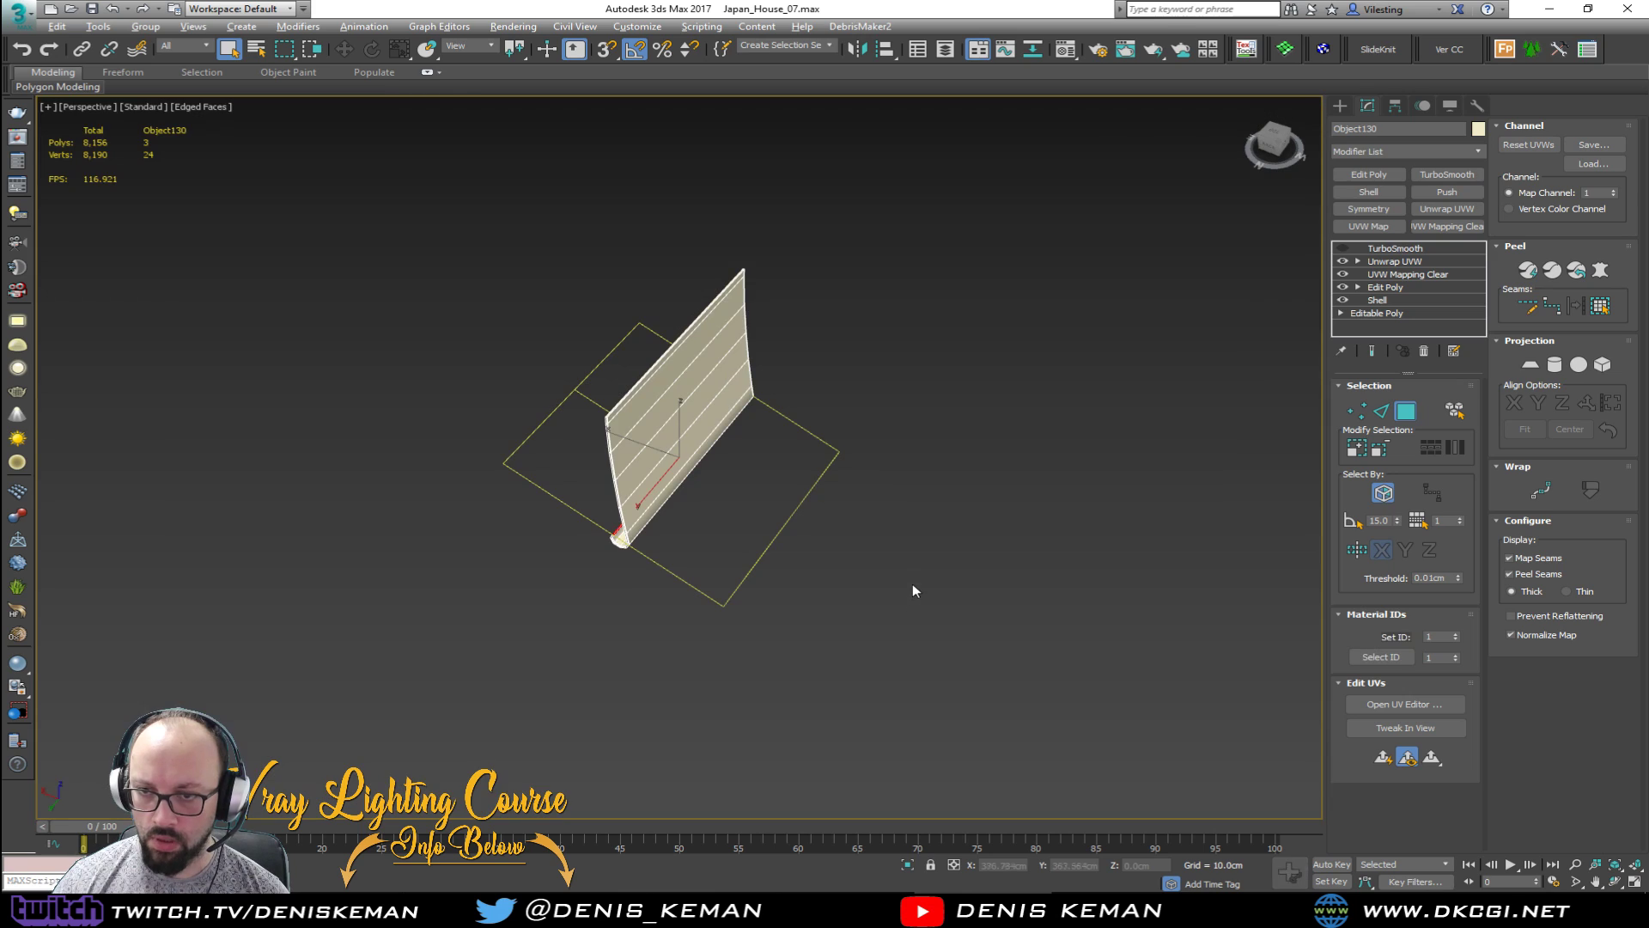
{"action": "middle_click_drag", "start_coordinate": [805, 451], "coordinate": [924, 490]}
{"action": "scroll", "coordinate": [815, 420], "scroll_direction": "up", "scroll_amount": 2}
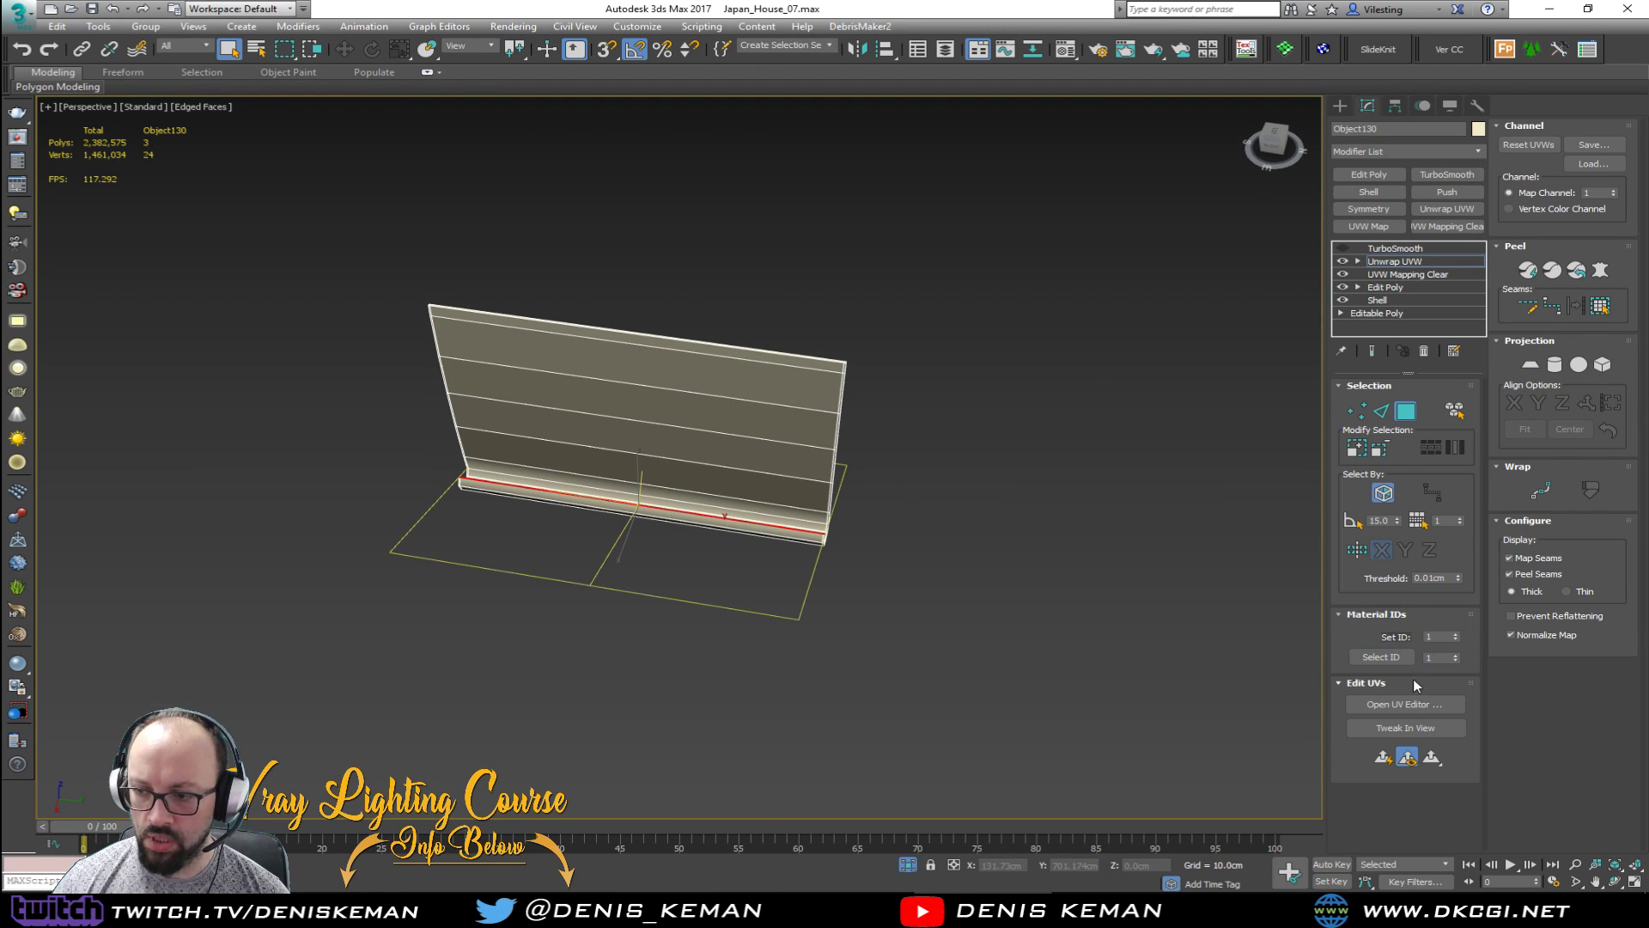
{"action": "left_click", "coordinate": [1405, 704]}
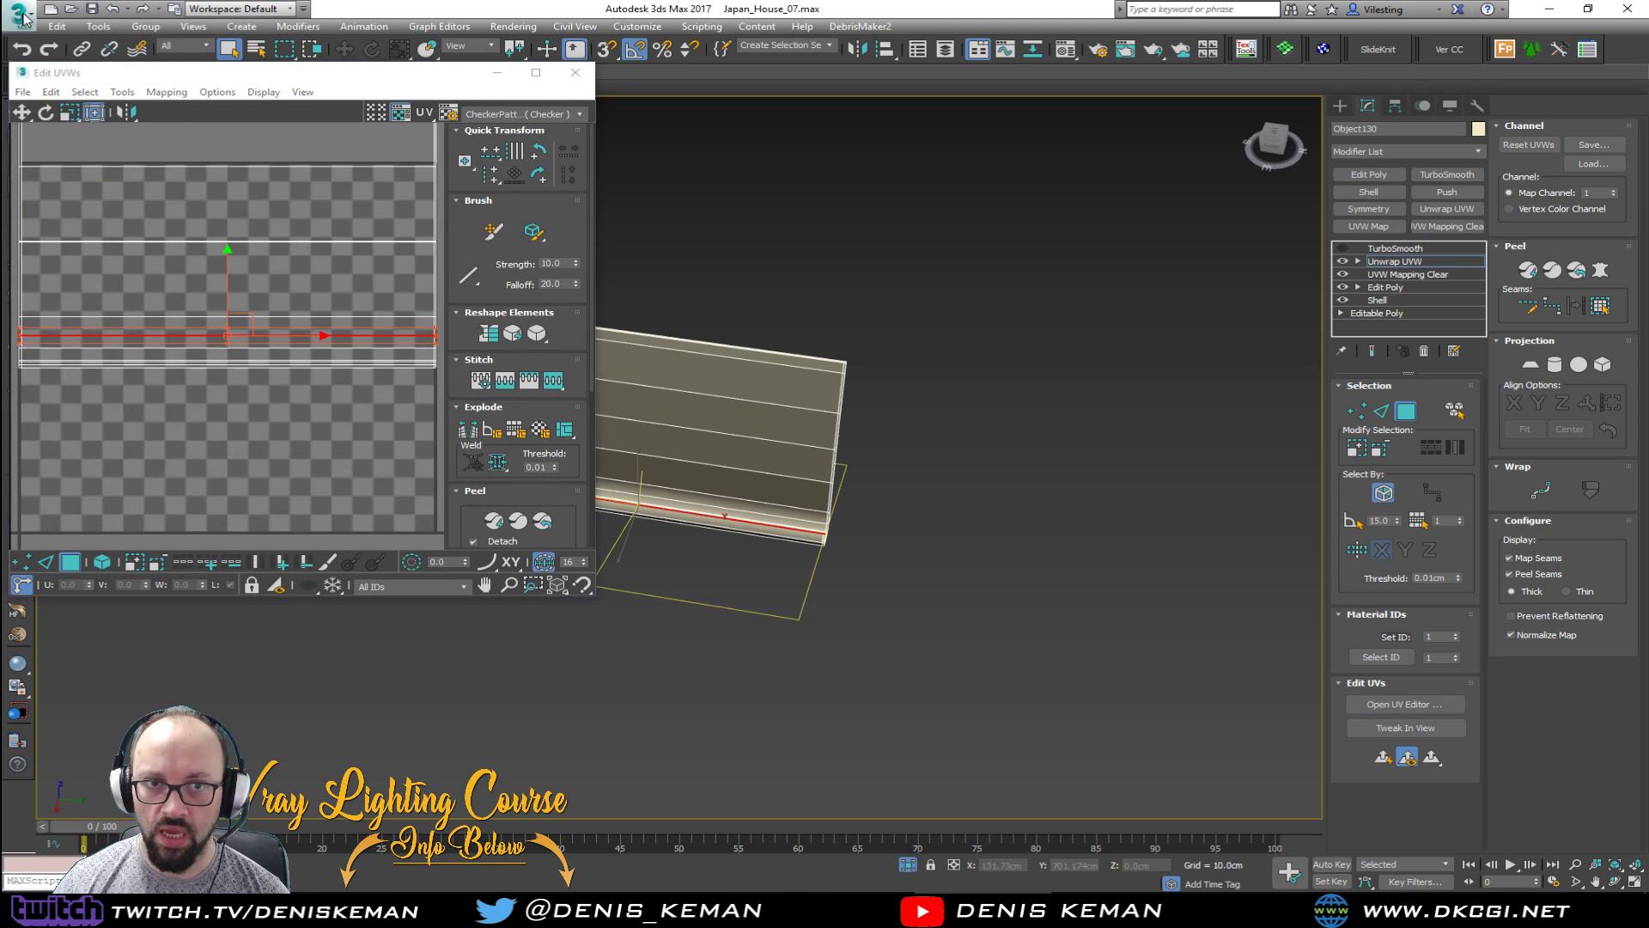
{"action": "left_click", "coordinate": [23, 16]}
{"action": "left_click", "coordinate": [75, 155]}
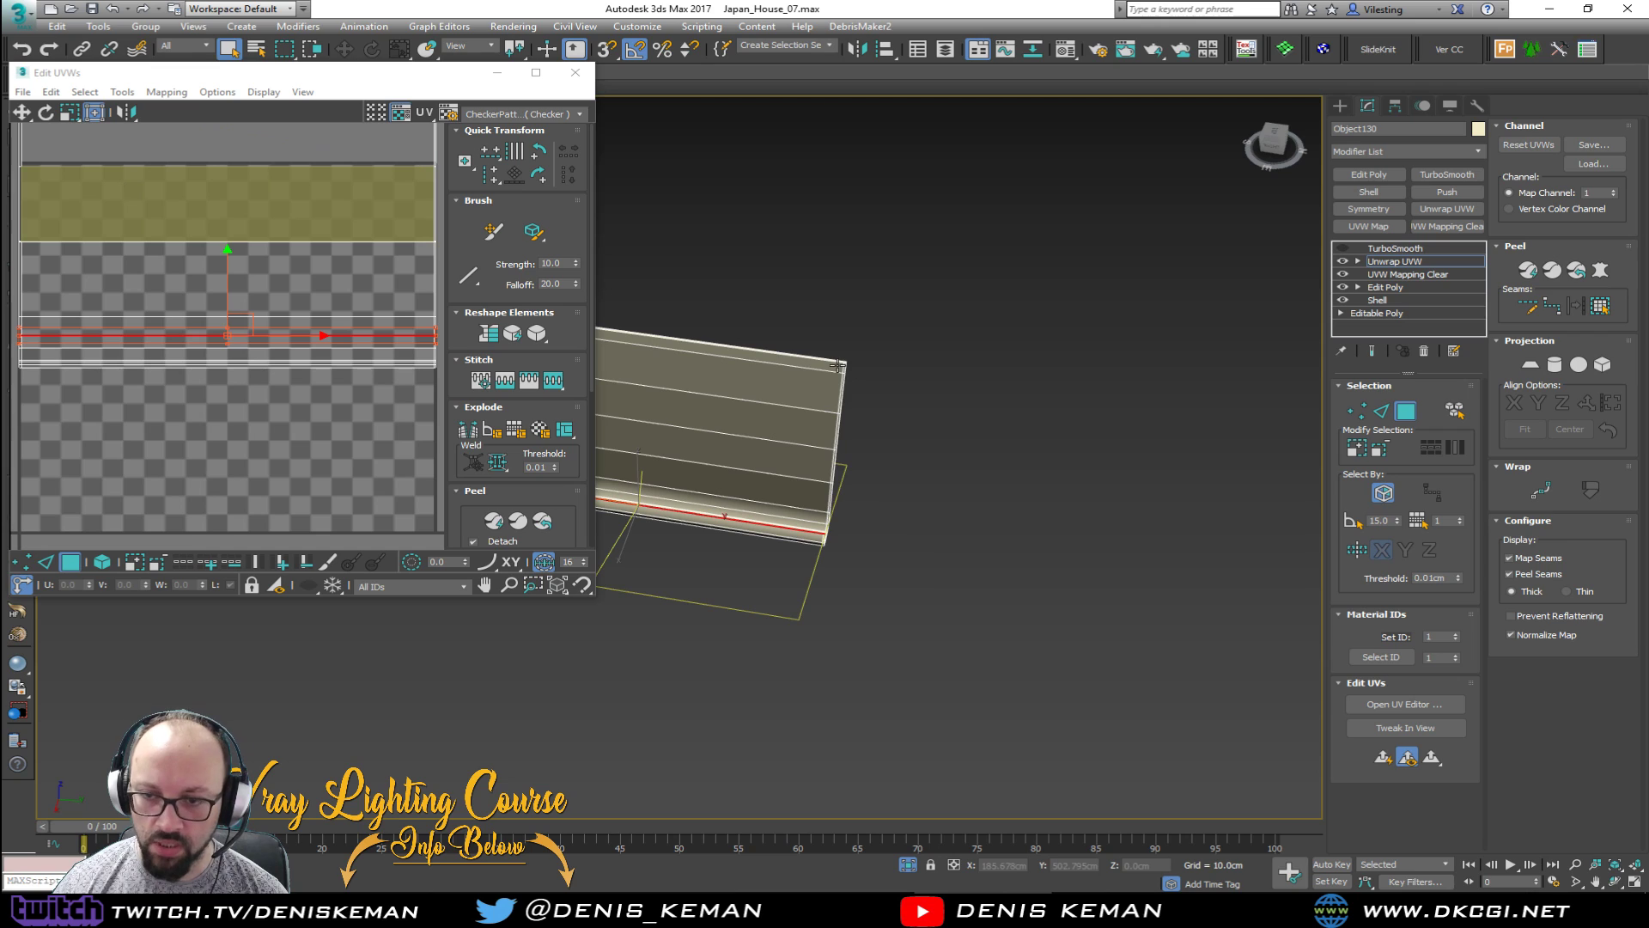
{"action": "middle_click_drag", "start_coordinate": [751, 356], "coordinate": [915, 398]}
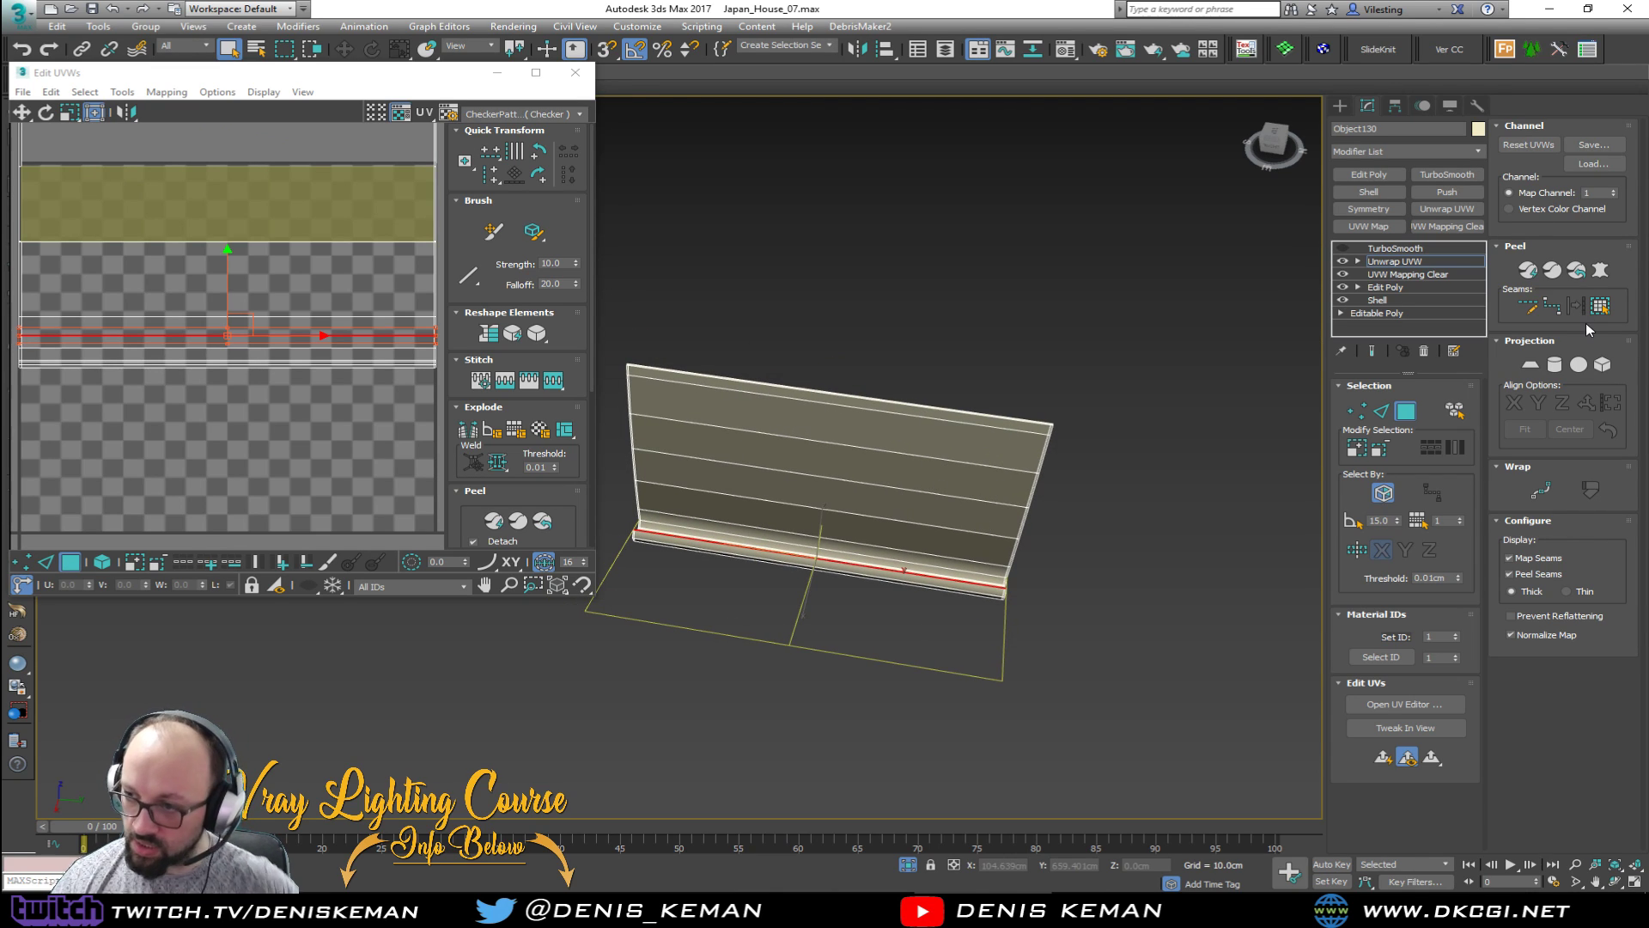
Step: Planar-map the selected lower edge strip and move its UVs out of the sheet's layout into the empty space on the left
{"action": "left_click", "coordinate": [1537, 366]}
{"action": "middle_click_drag", "start_coordinate": [163, 375], "coordinate": [247, 371]}
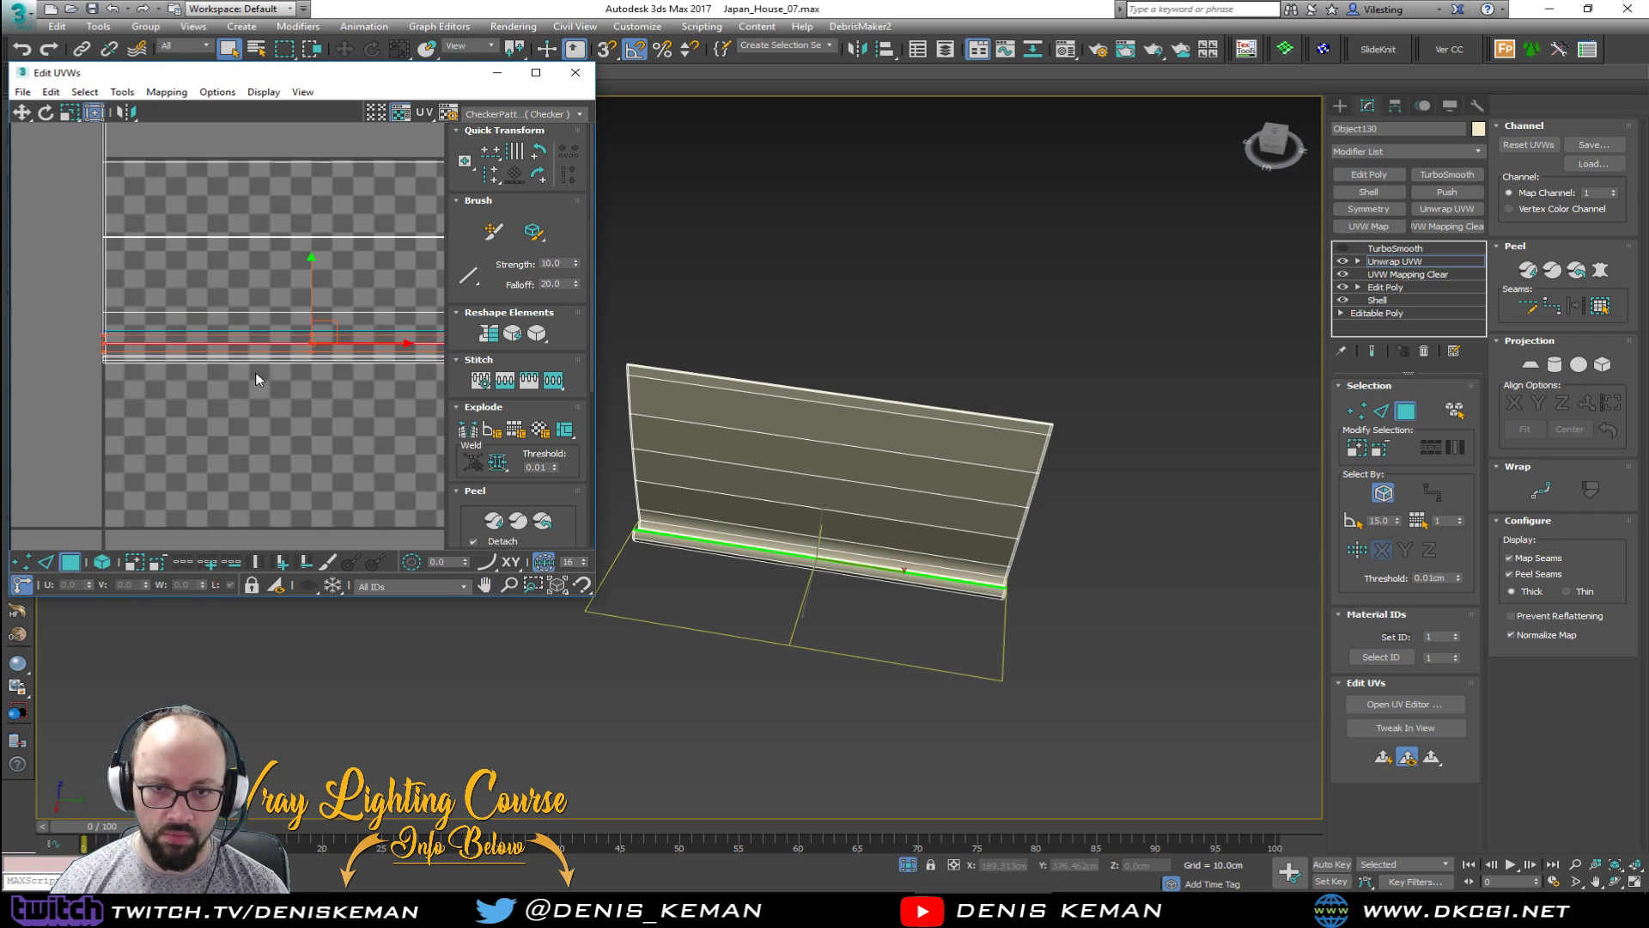
{"action": "key", "text": "w"}
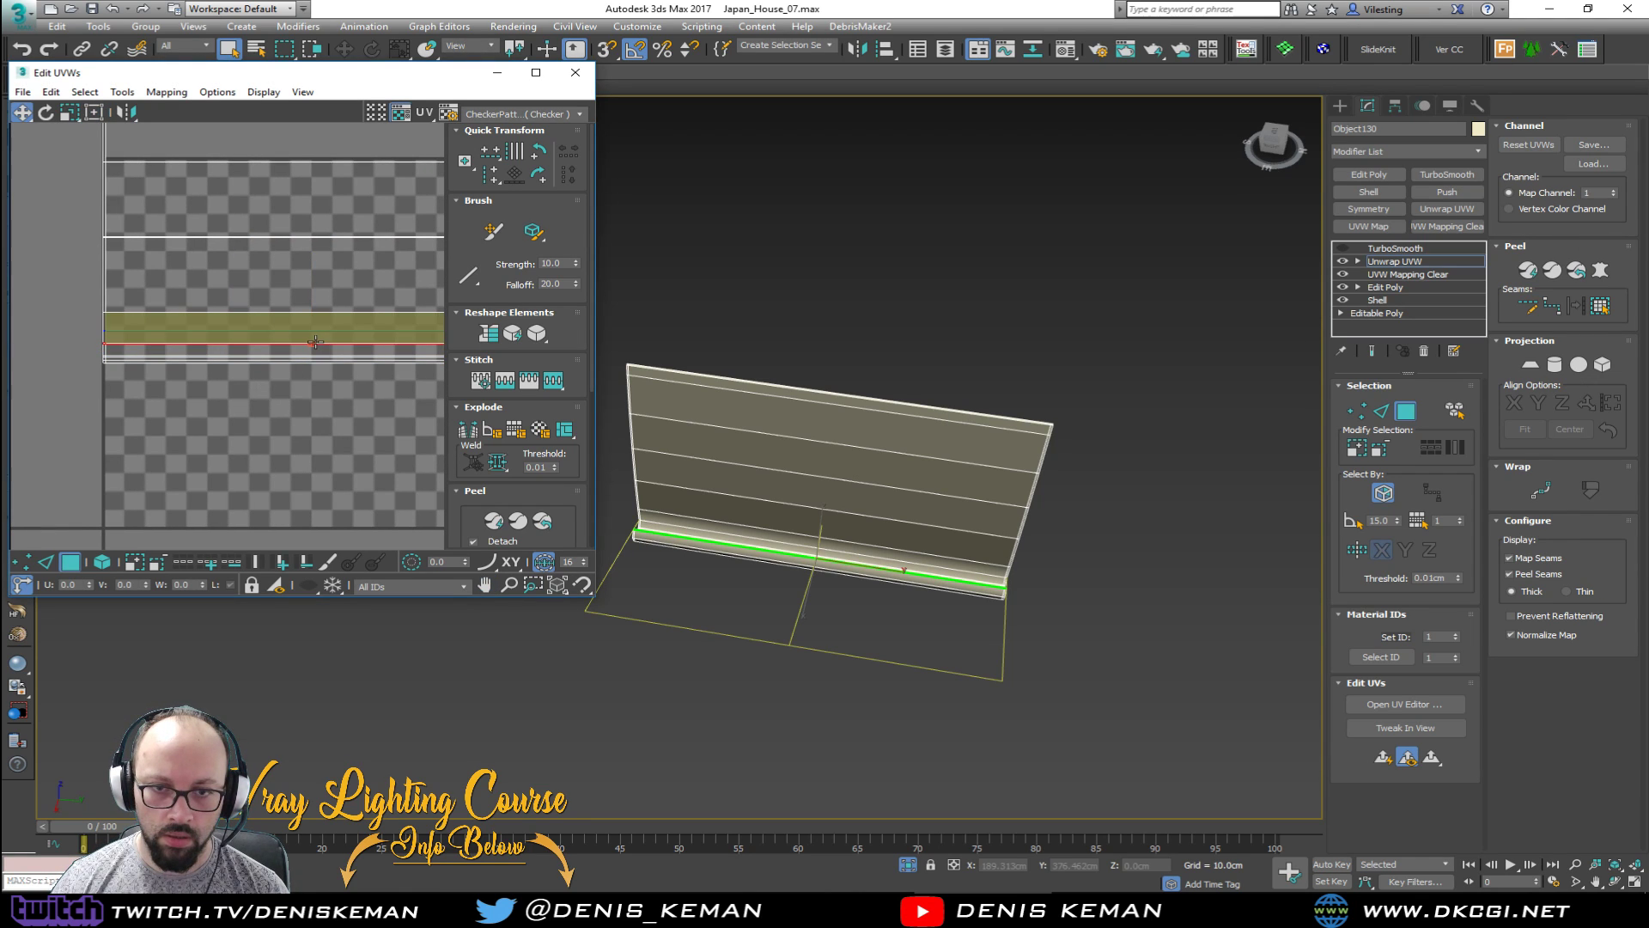
{"action": "scroll", "coordinate": [311, 343], "scroll_direction": "up", "scroll_amount": 5}
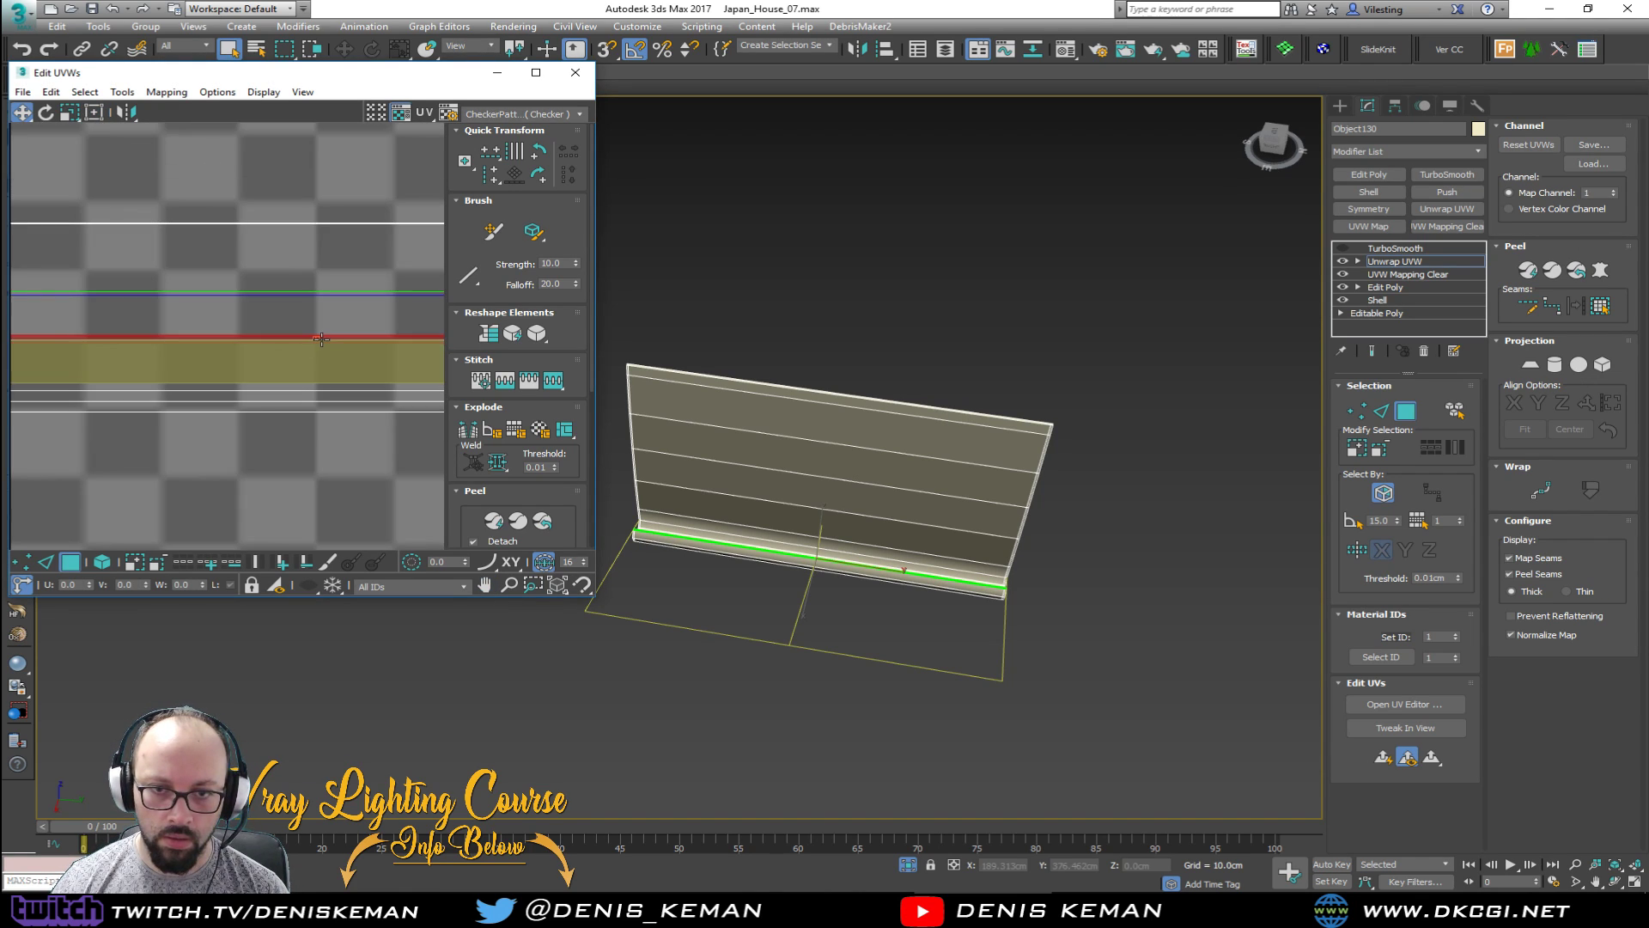
{"action": "middle_click_drag", "start_coordinate": [322, 338], "coordinate": [297, 526]}
{"action": "scroll", "coordinate": [275, 446], "scroll_direction": "down", "scroll_amount": 5}
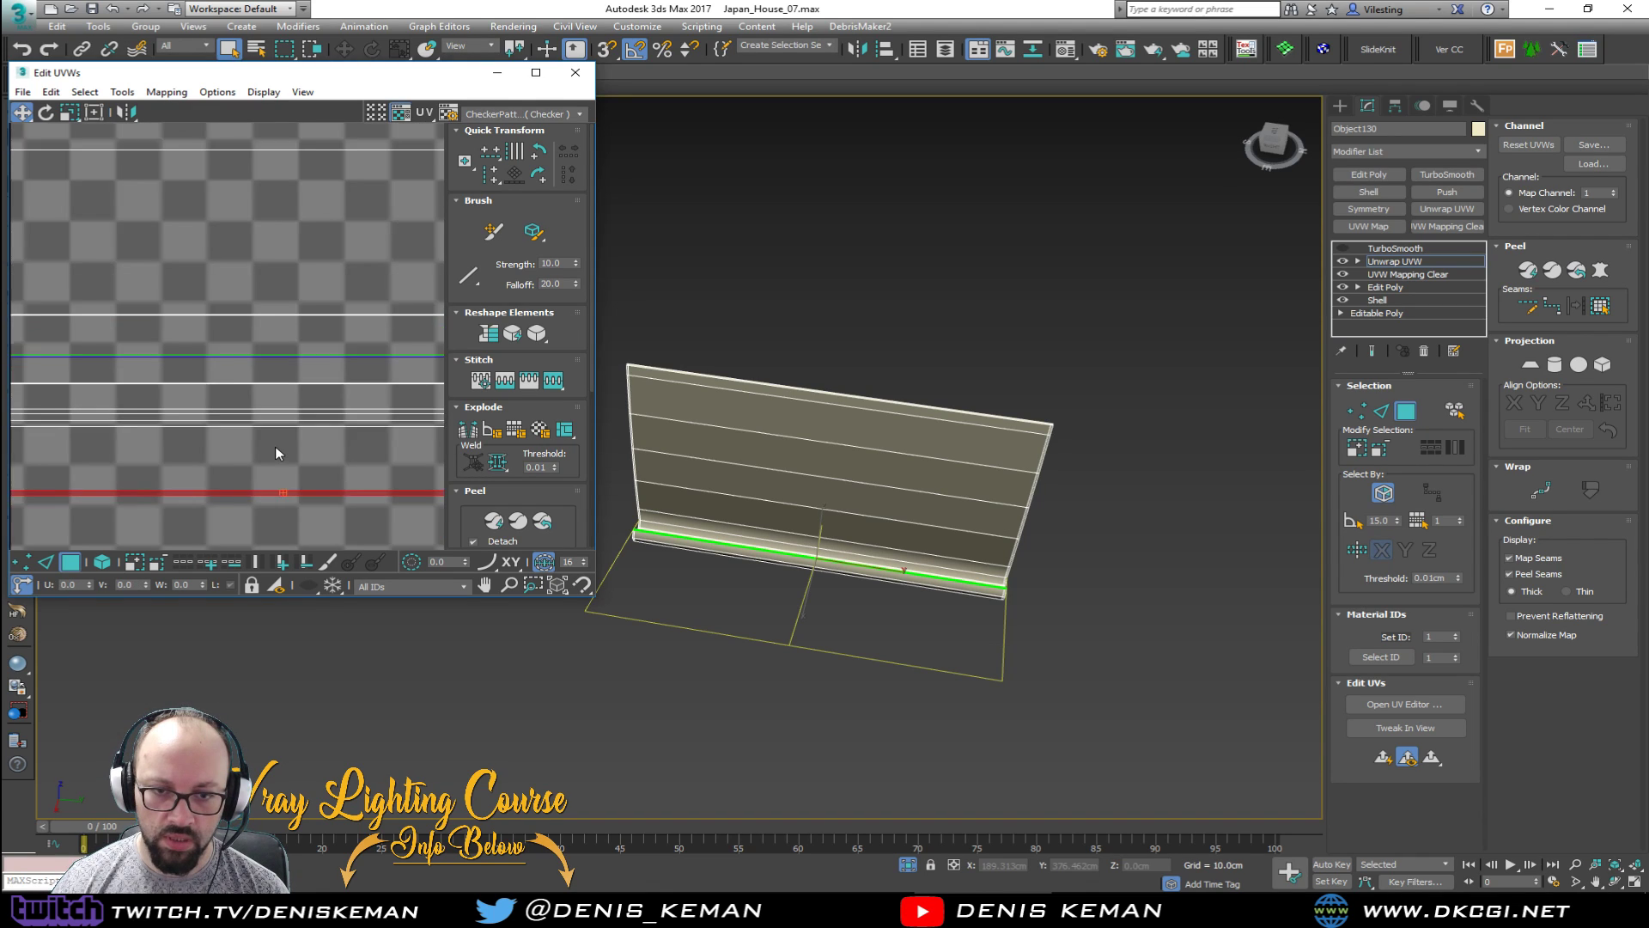
{"action": "scroll", "coordinate": [285, 484], "scroll_direction": "down", "scroll_amount": 1}
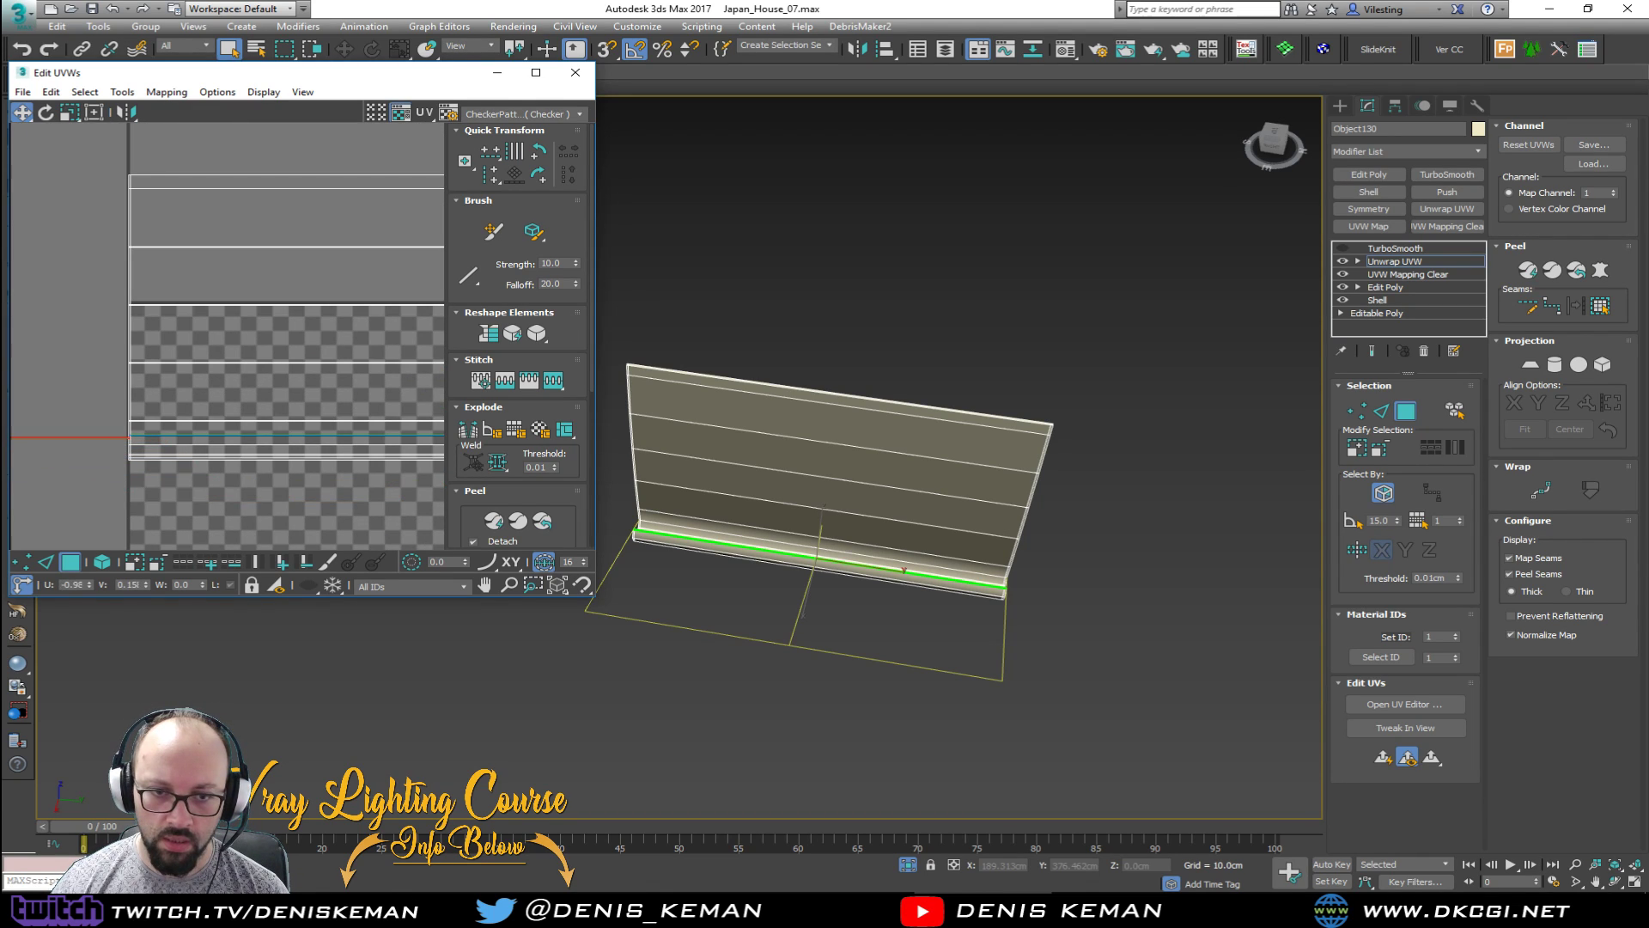
Step: Planar-map the thin polygon strip along the sheet's upper edge, including both corners, and move its UVs below the sheet's layout
{"action": "scroll", "coordinate": [885, 468], "scroll_direction": "up", "scroll_amount": 6}
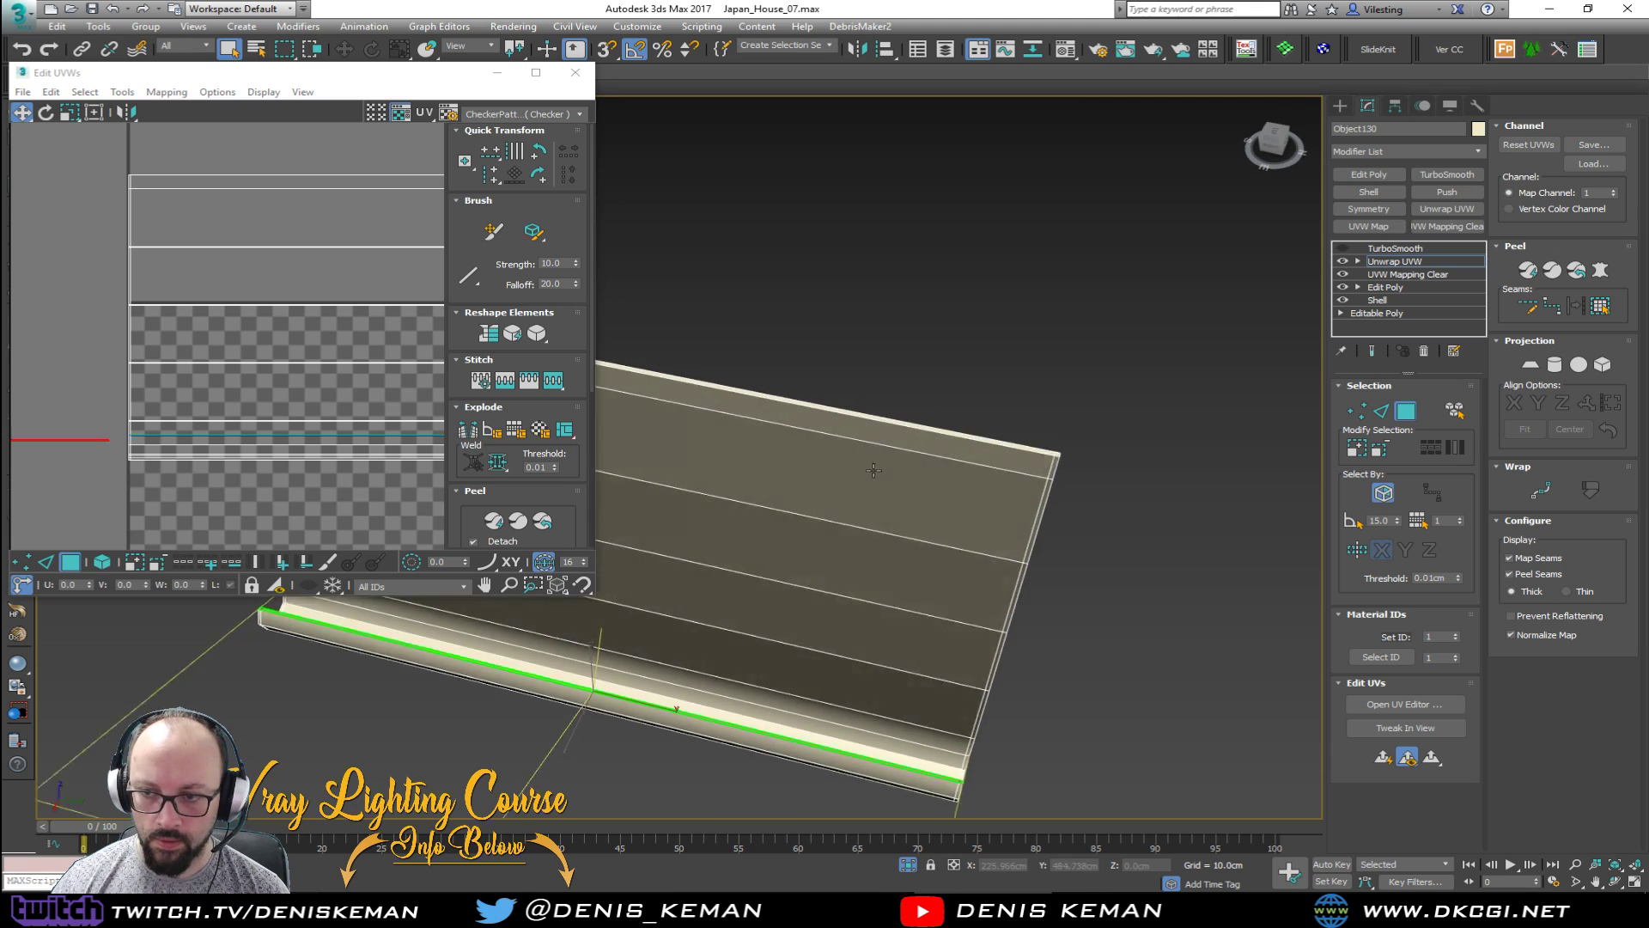
{"action": "left_click", "coordinate": [996, 587]}
{"action": "left_click", "coordinate": [960, 565]}
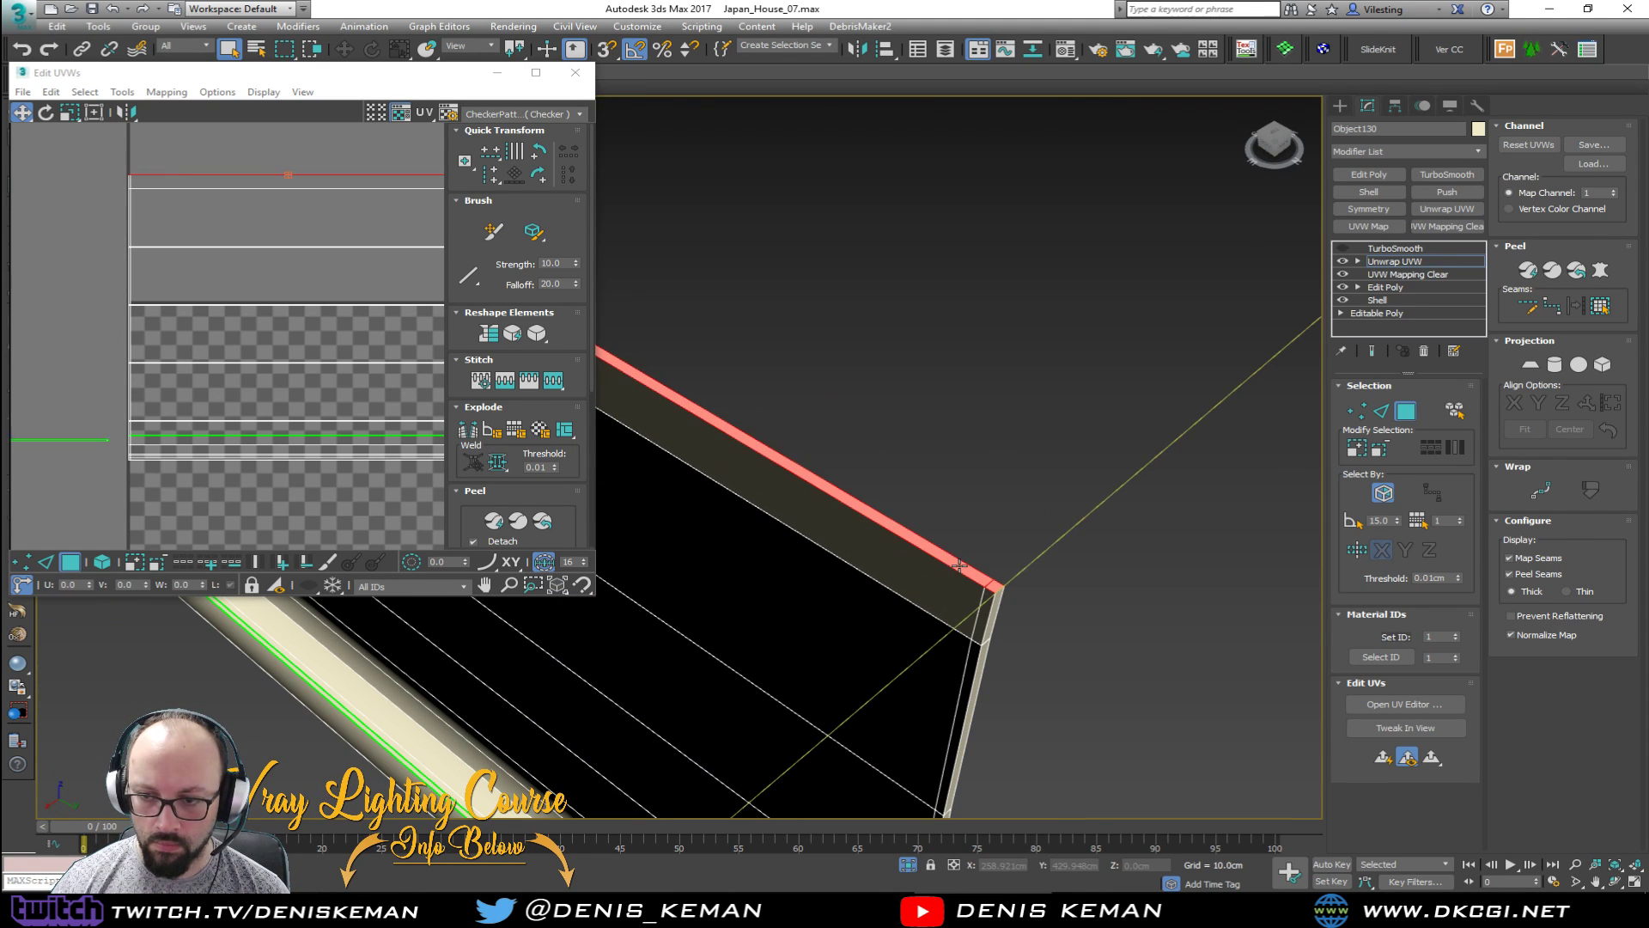
{"action": "middle_click_drag", "start_coordinate": [791, 411], "coordinate": [1129, 577]}
{"action": "scroll", "coordinate": [1129, 577], "scroll_direction": "down", "scroll_amount": 5}
{"action": "scroll", "coordinate": [869, 435], "scroll_direction": "up", "scroll_amount": 6}
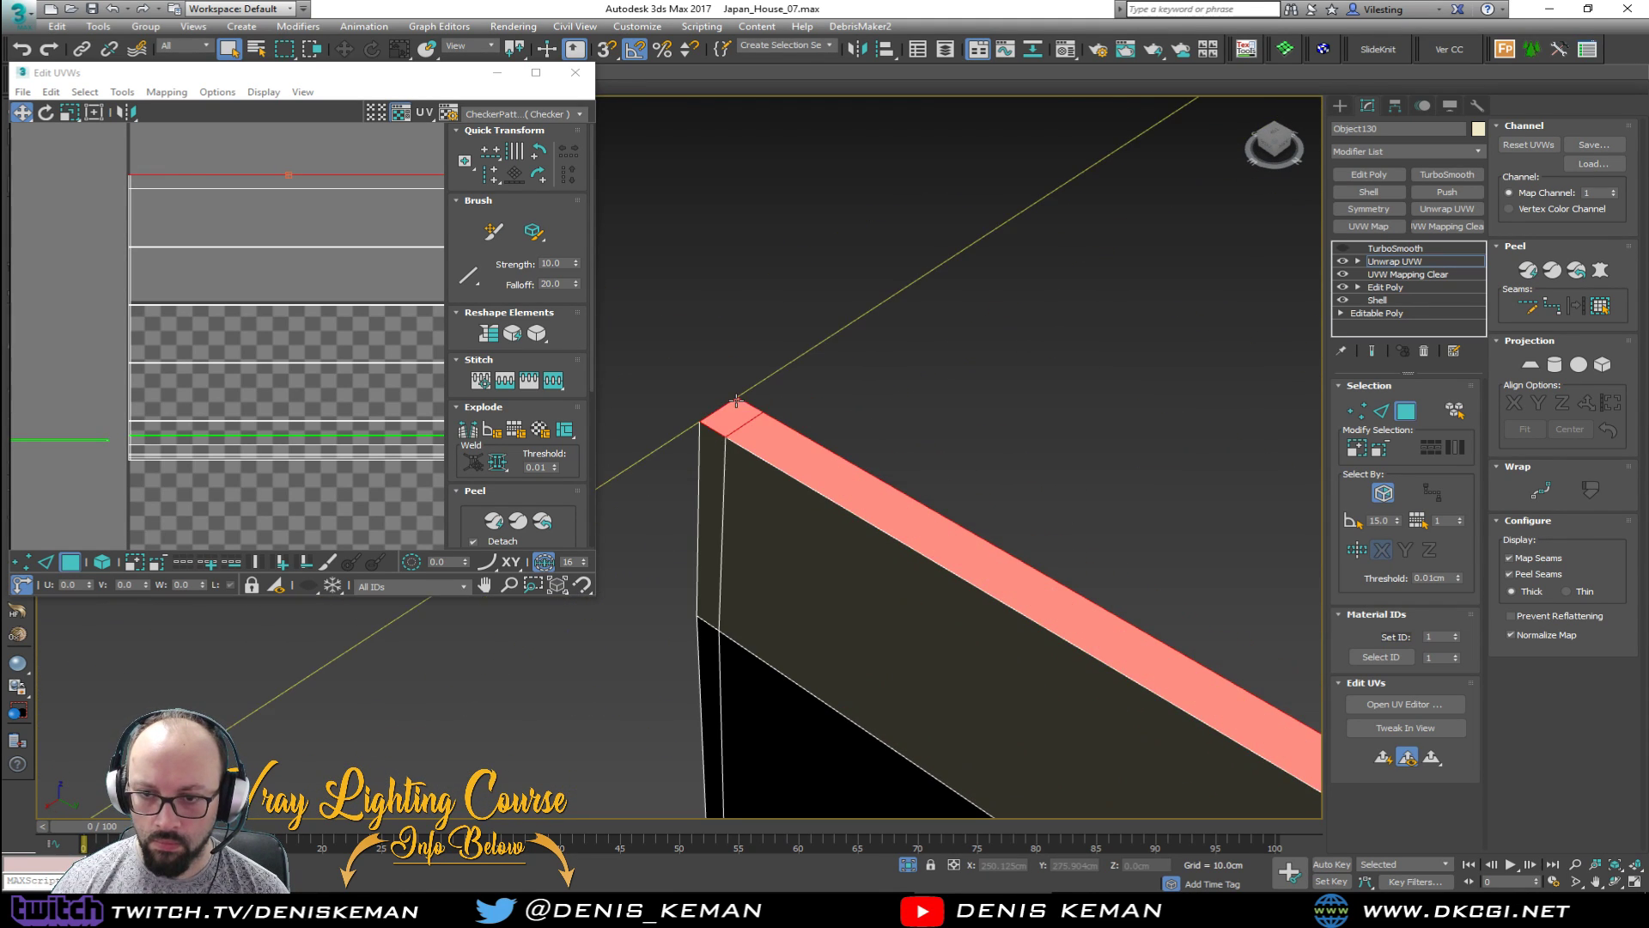
{"action": "scroll", "coordinate": [297, 449], "scroll_direction": "up", "scroll_amount": 2}
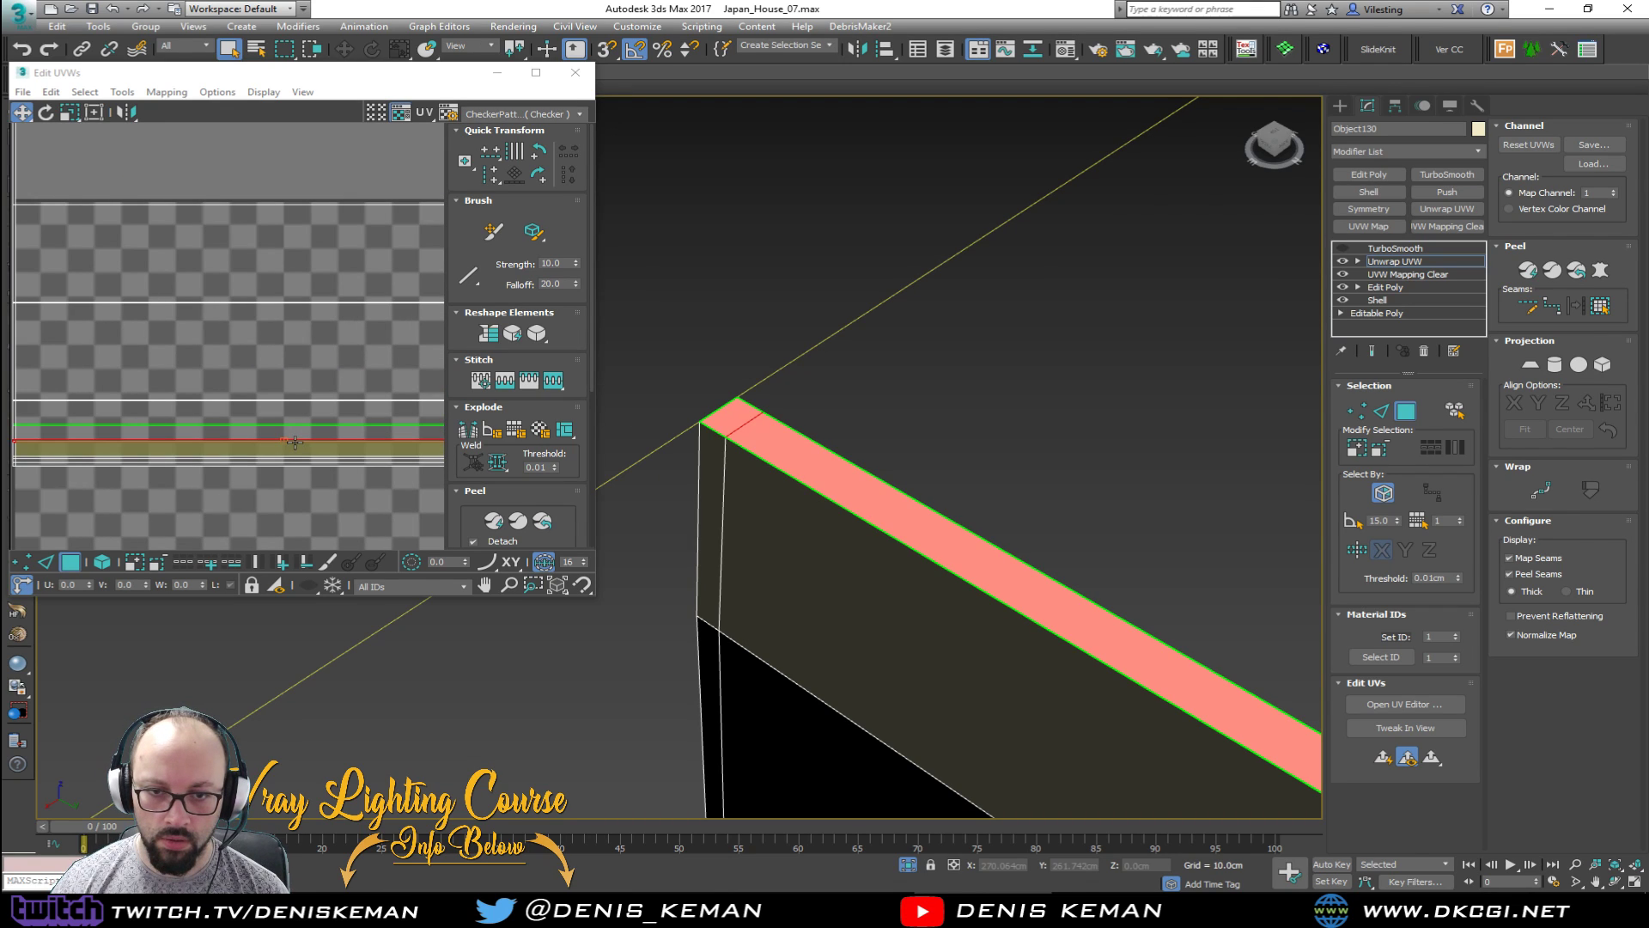
{"action": "left_click", "coordinate": [295, 441]}
{"action": "scroll", "coordinate": [363, 402], "scroll_direction": "down", "scroll_amount": 5}
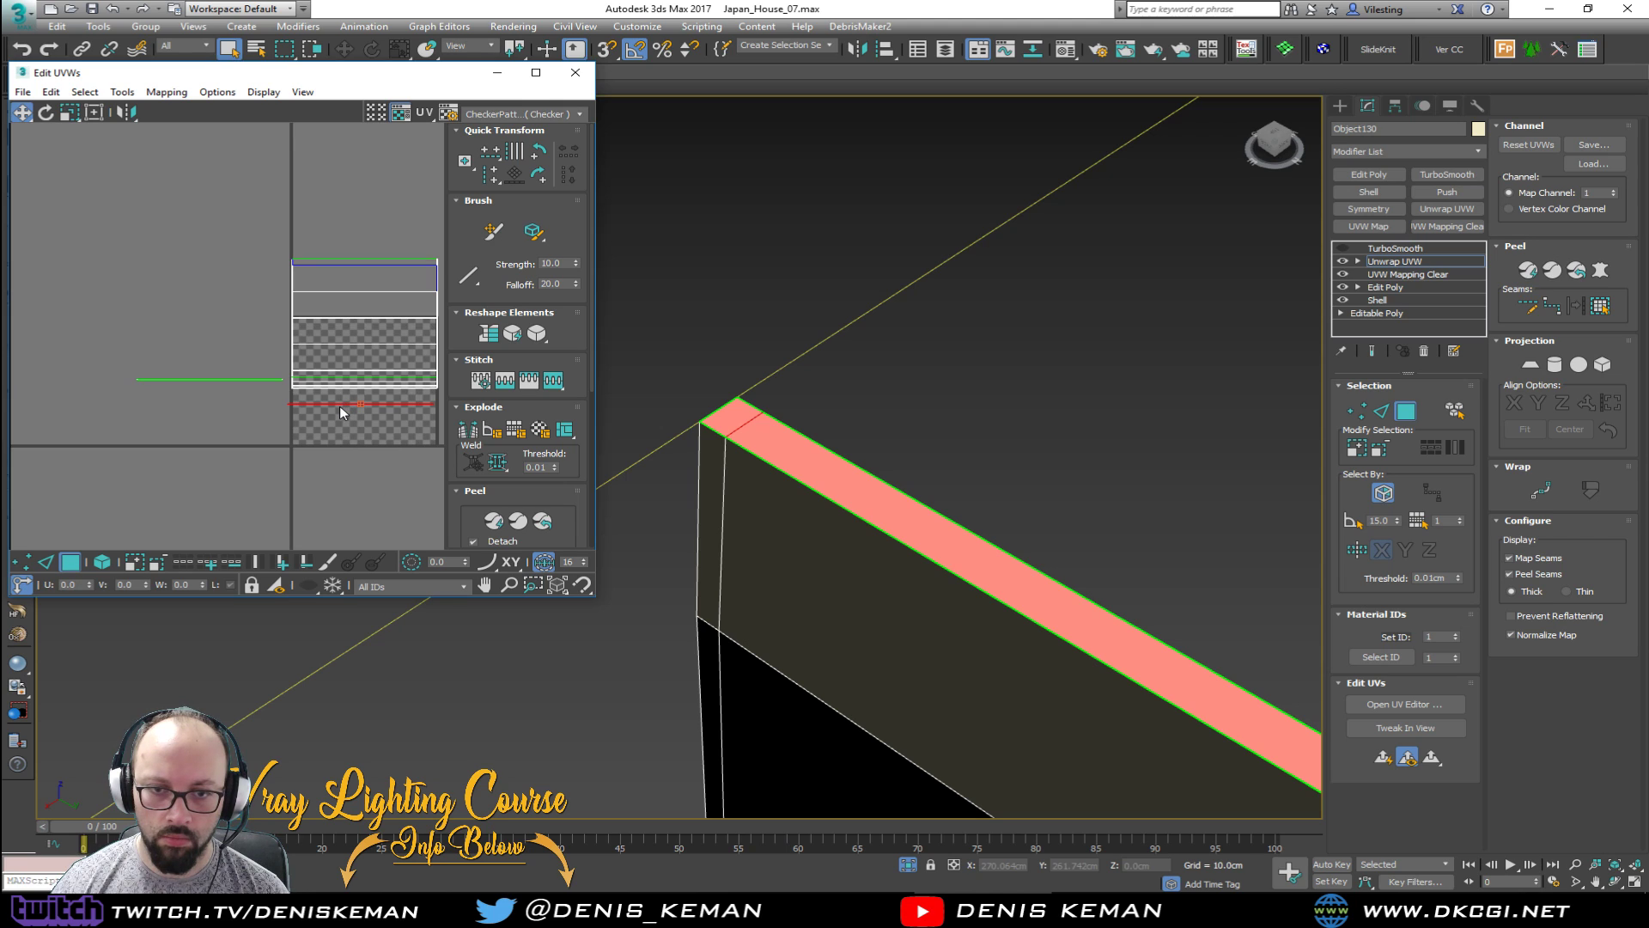
{"action": "middle_click_drag", "start_coordinate": [357, 402], "coordinate": [439, 357]}
Step: Select the inner border edge loops on both sides of the sheet and convert them to peel seams
{"action": "key", "text": "2"}
{"action": "left_click", "coordinate": [699, 463]}
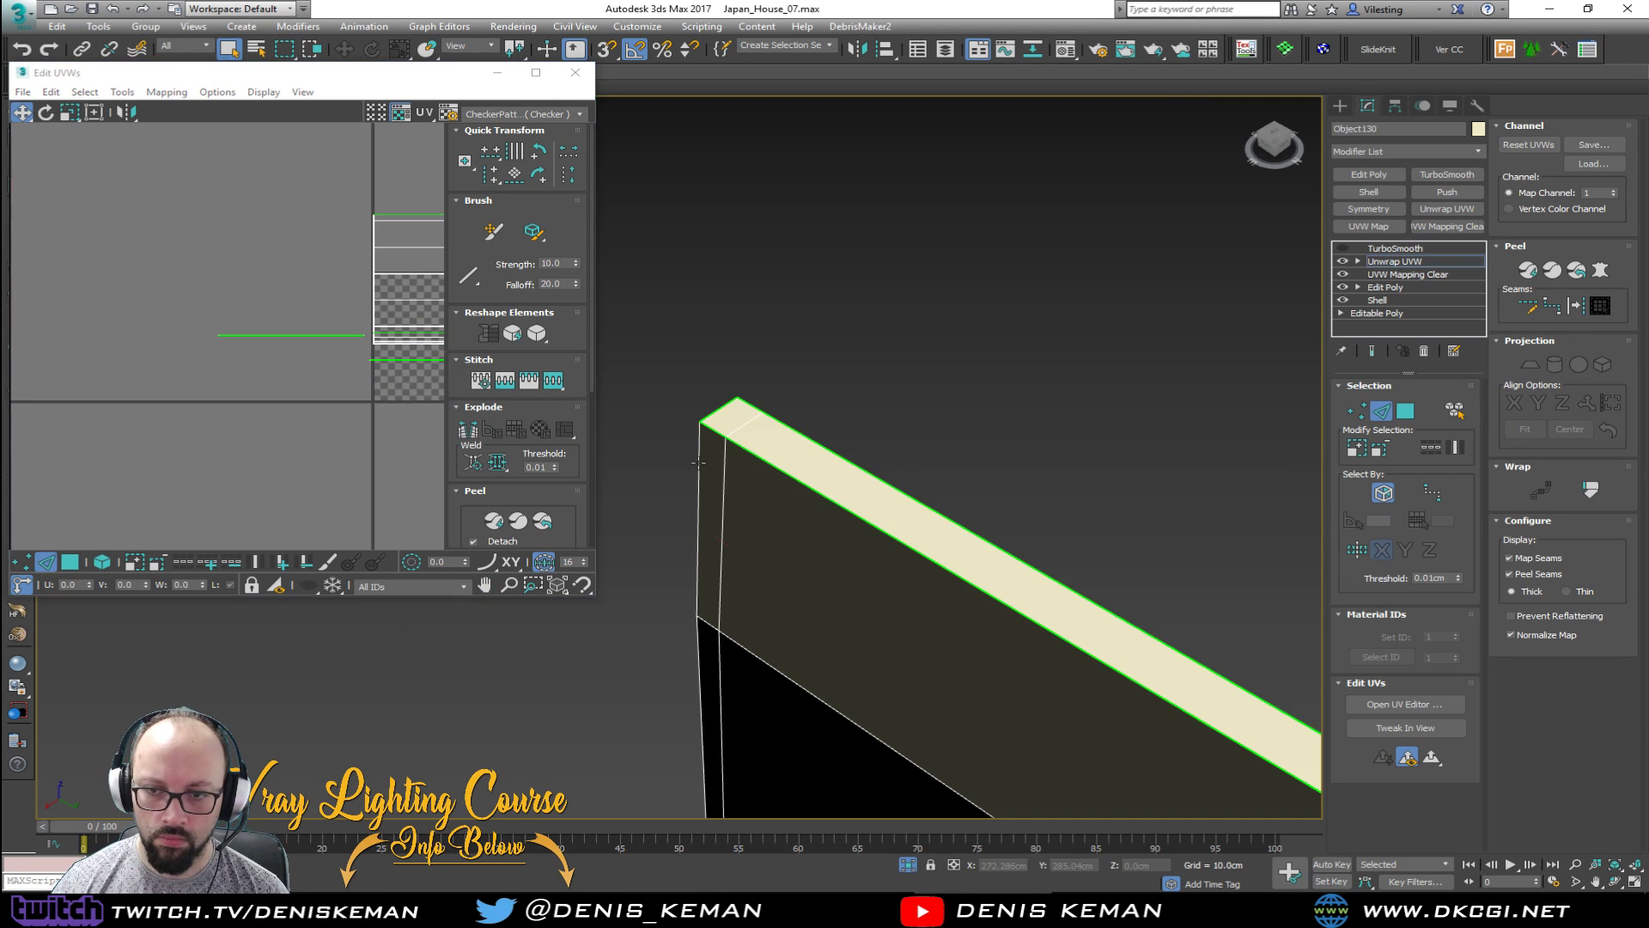
{"action": "double_click", "coordinate": [698, 463]}
{"action": "scroll", "coordinate": [719, 488], "scroll_direction": "down", "scroll_amount": 5}
{"action": "scroll", "coordinate": [823, 401], "scroll_direction": "down", "scroll_amount": 2}
{"action": "middle_click_drag", "start_coordinate": [778, 564], "coordinate": [706, 375]}
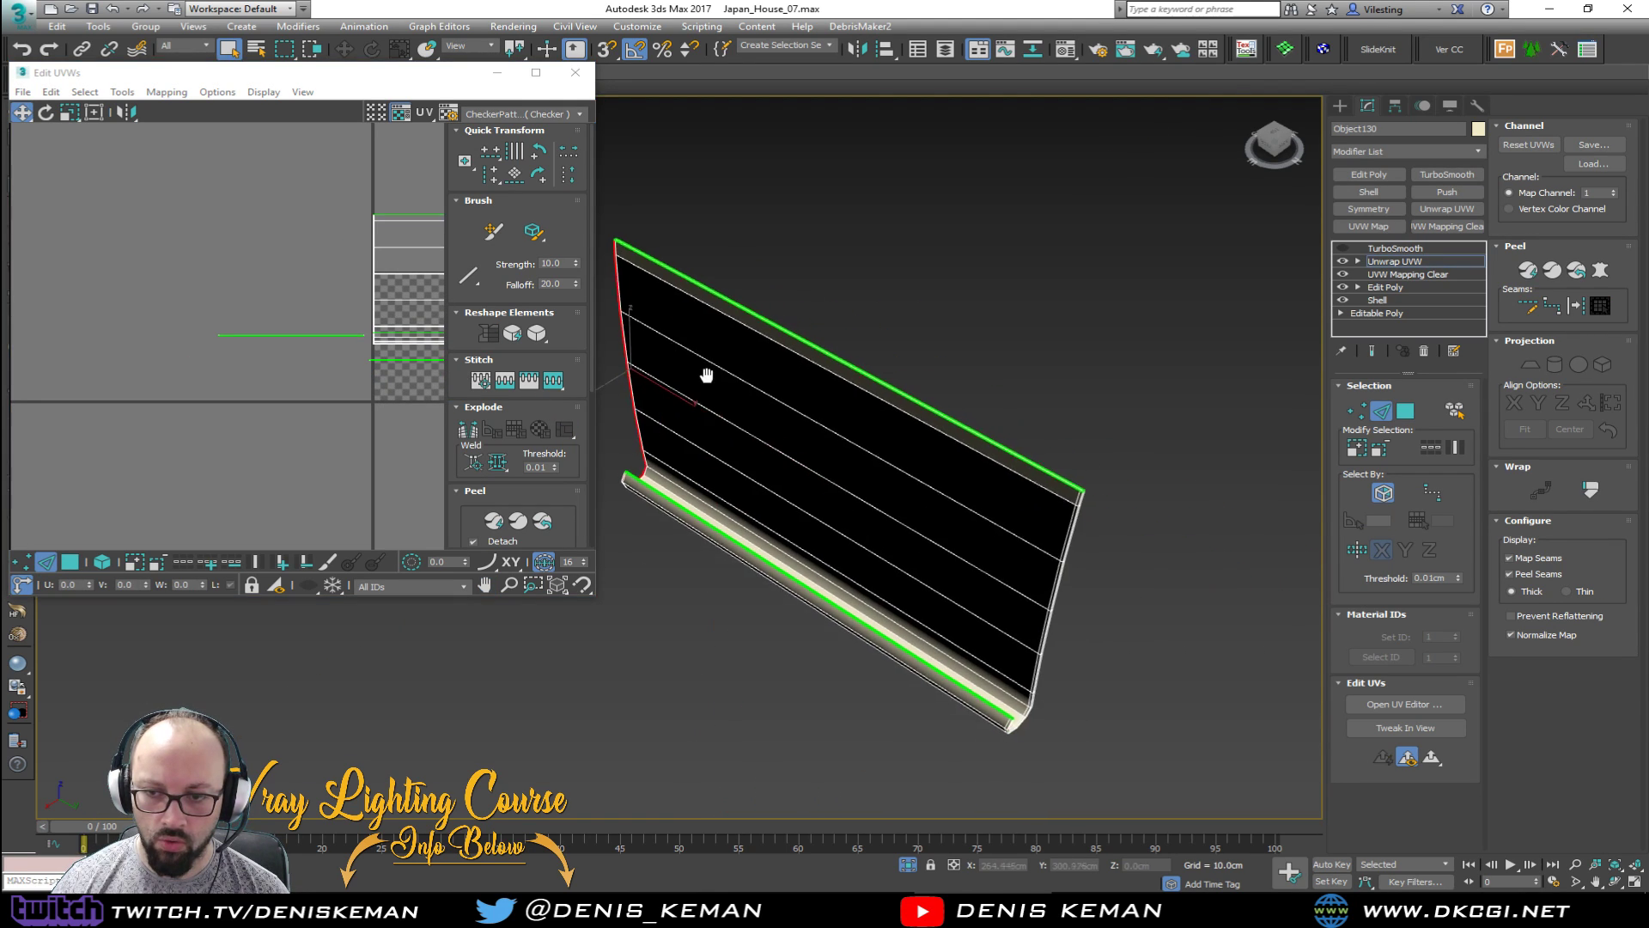
{"action": "scroll", "coordinate": [1091, 503], "scroll_direction": "up", "scroll_amount": 4}
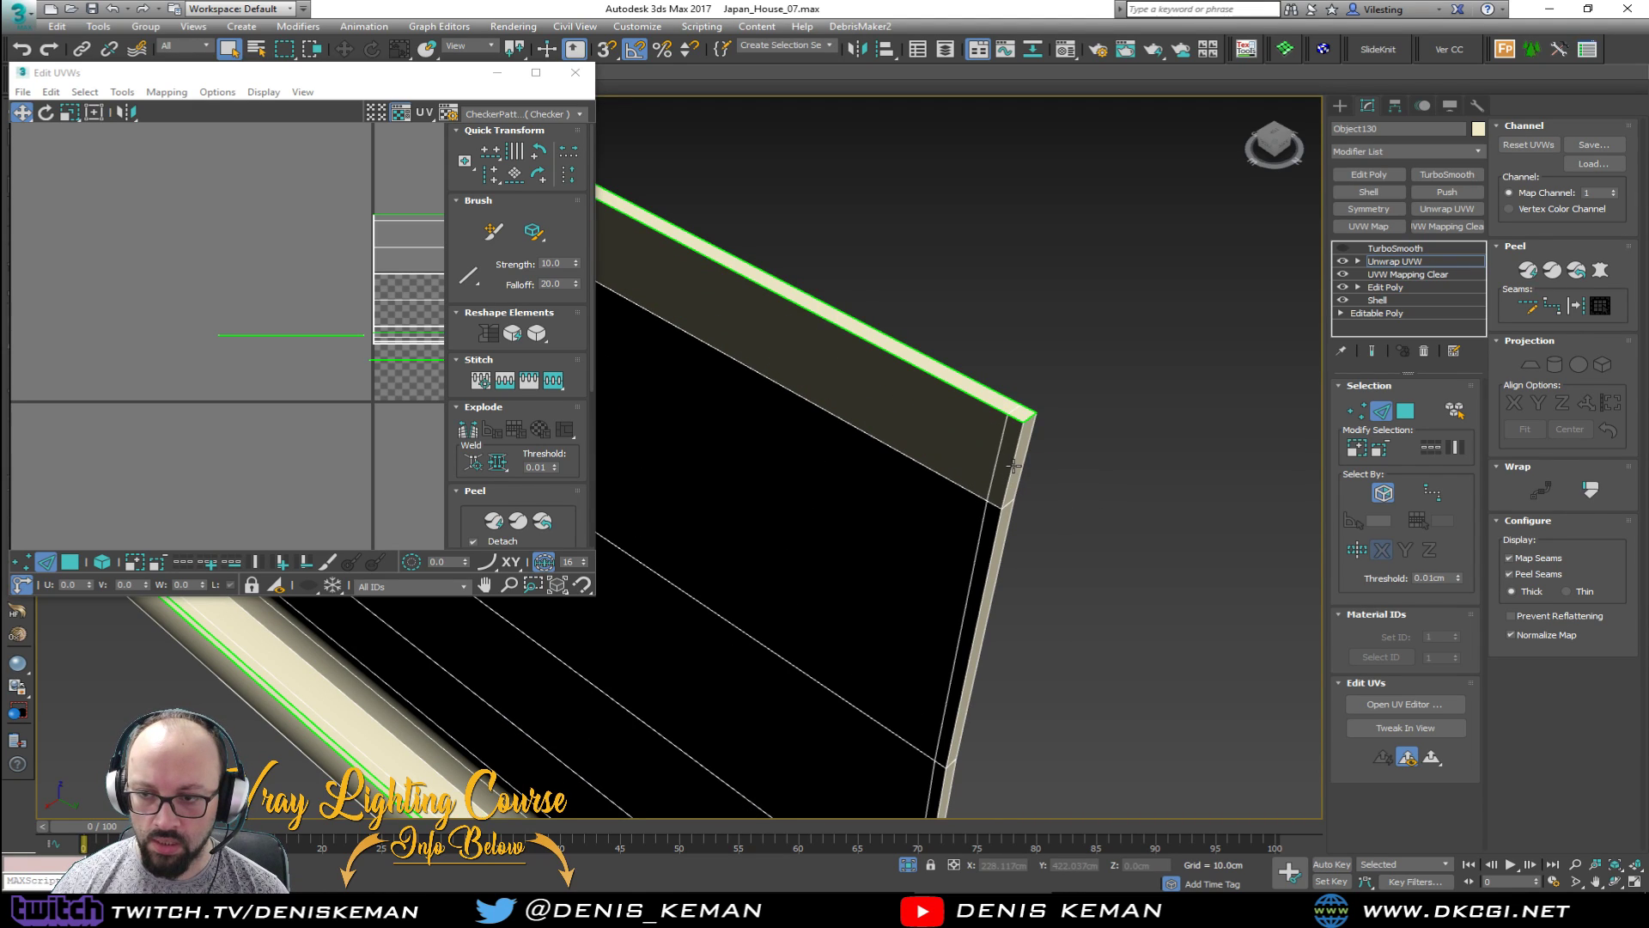
{"action": "double_click", "coordinate": [1013, 464]}
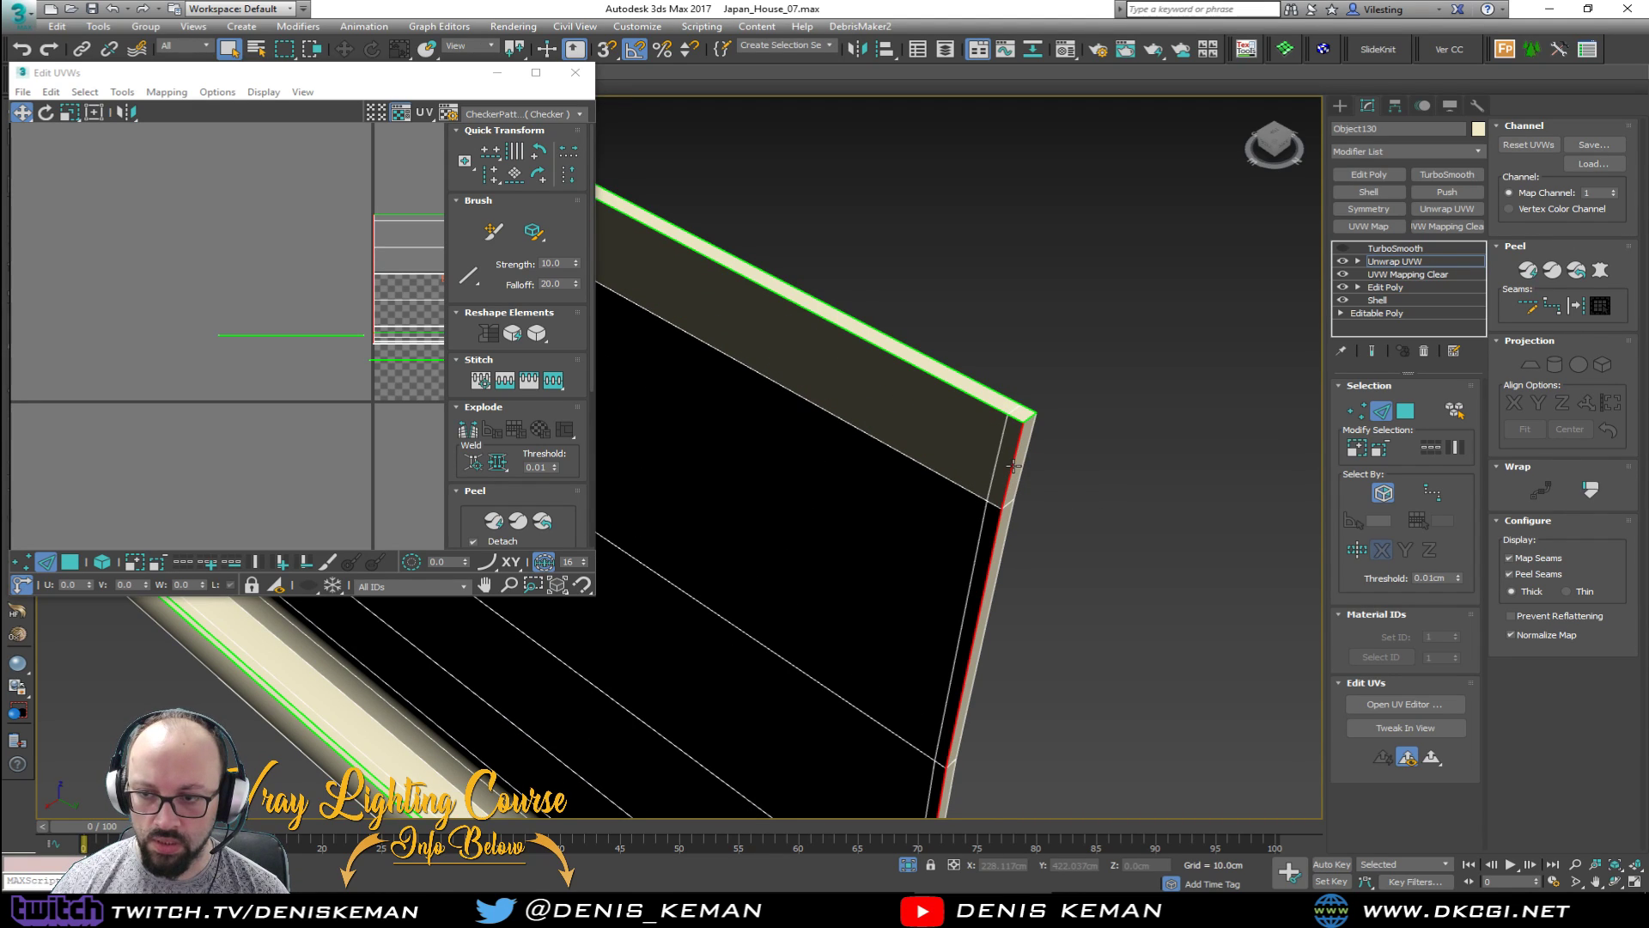
{"action": "left_click", "coordinate": [1580, 307]}
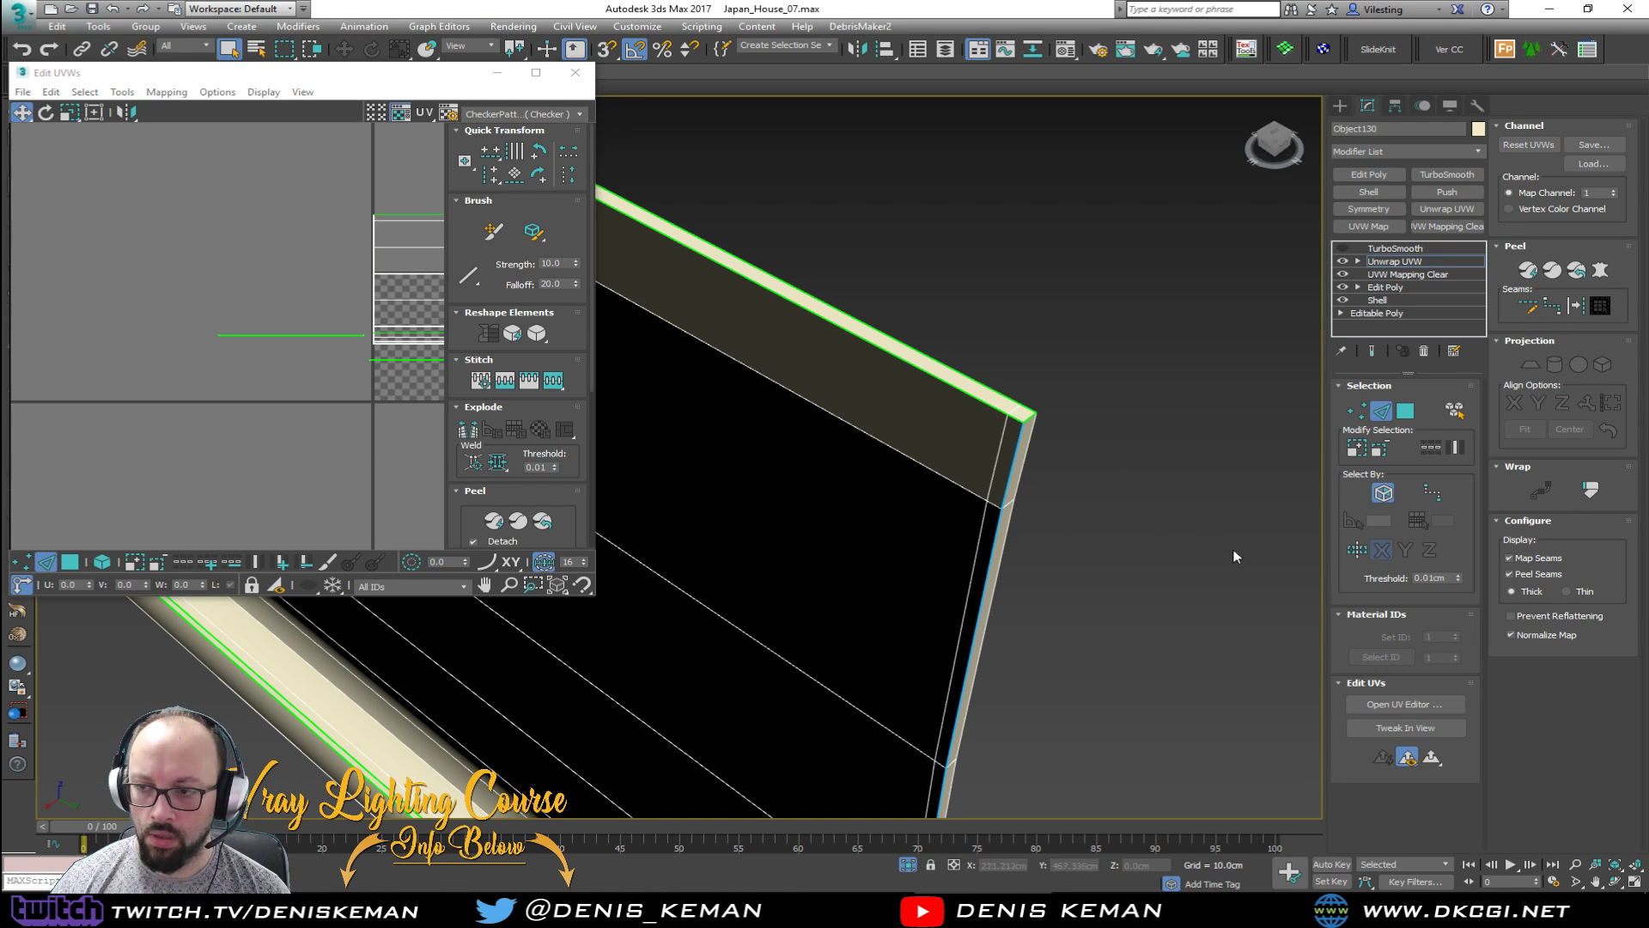
Step: Try to expand the selection of one inner polygon to the seams, clear it and inspect the curled lower end
{"action": "key", "text": "3"}
{"action": "left_click", "coordinate": [899, 495]}
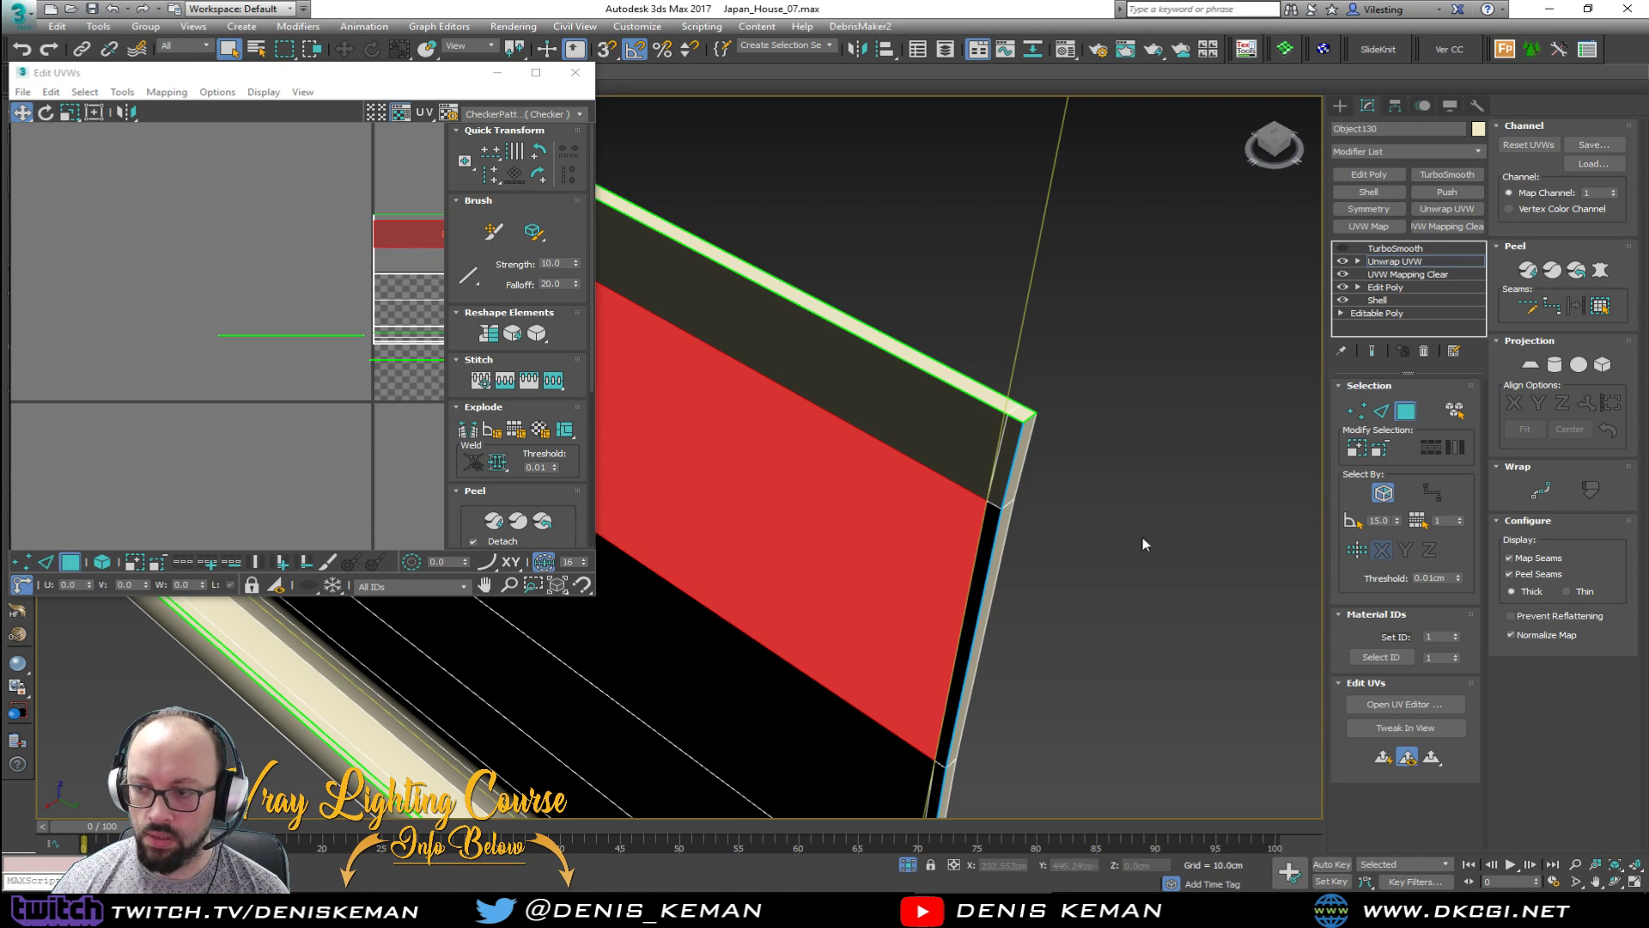
{"action": "left_click", "coordinate": [1599, 308]}
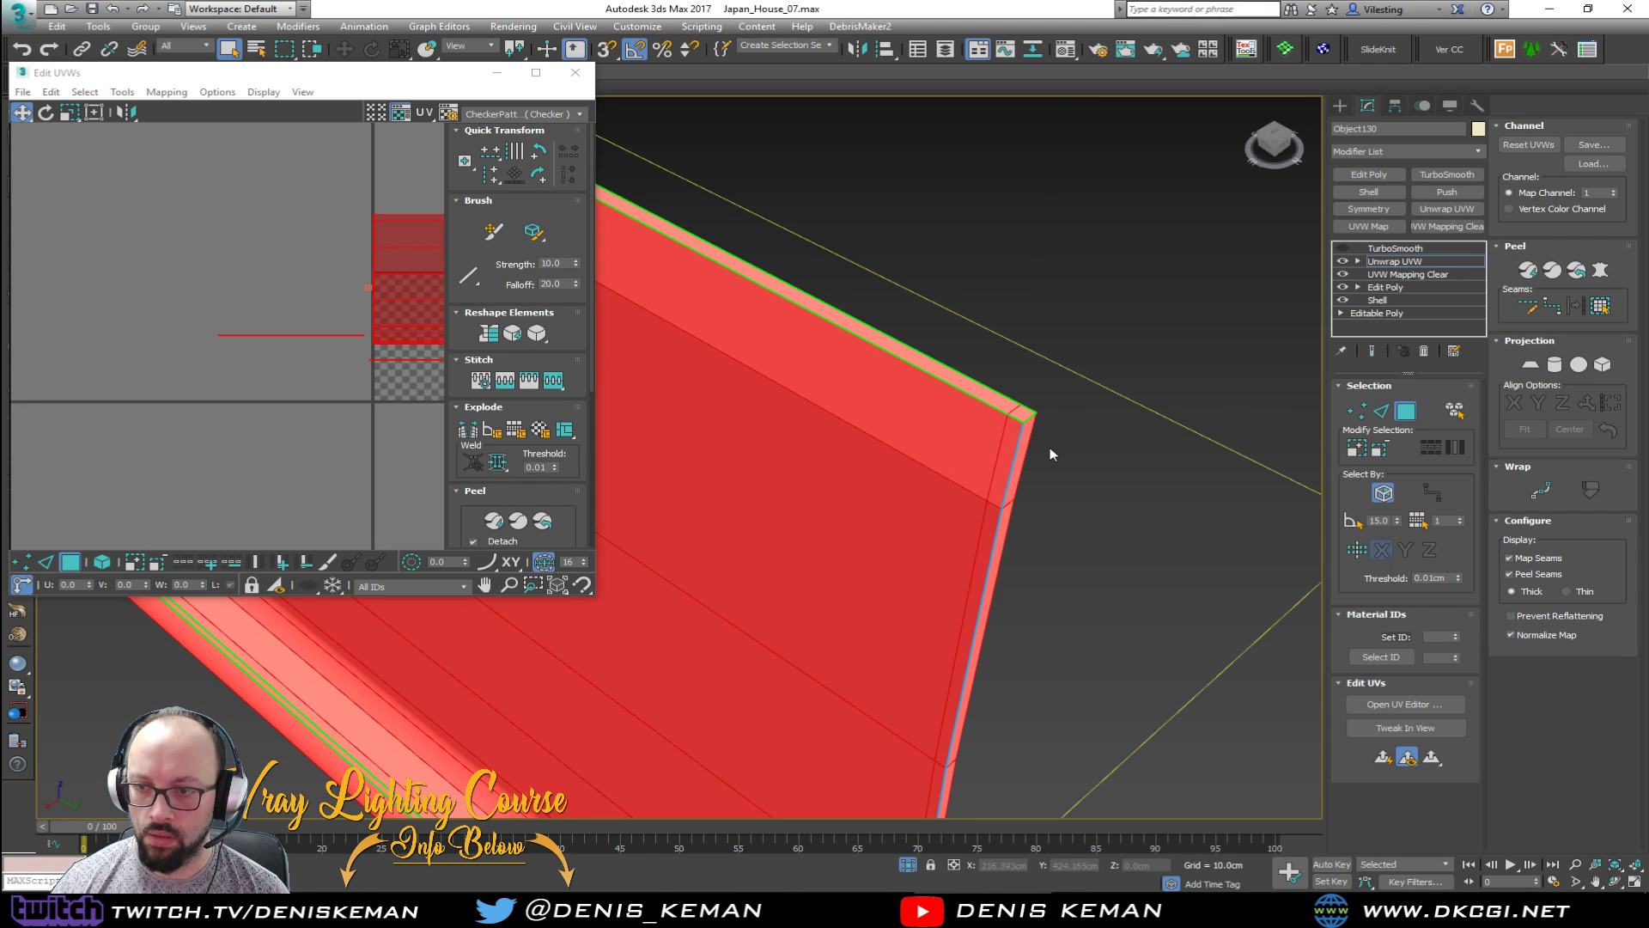
{"action": "middle_click_drag", "start_coordinate": [1075, 471], "coordinate": [1010, 427], "text": "alt"}
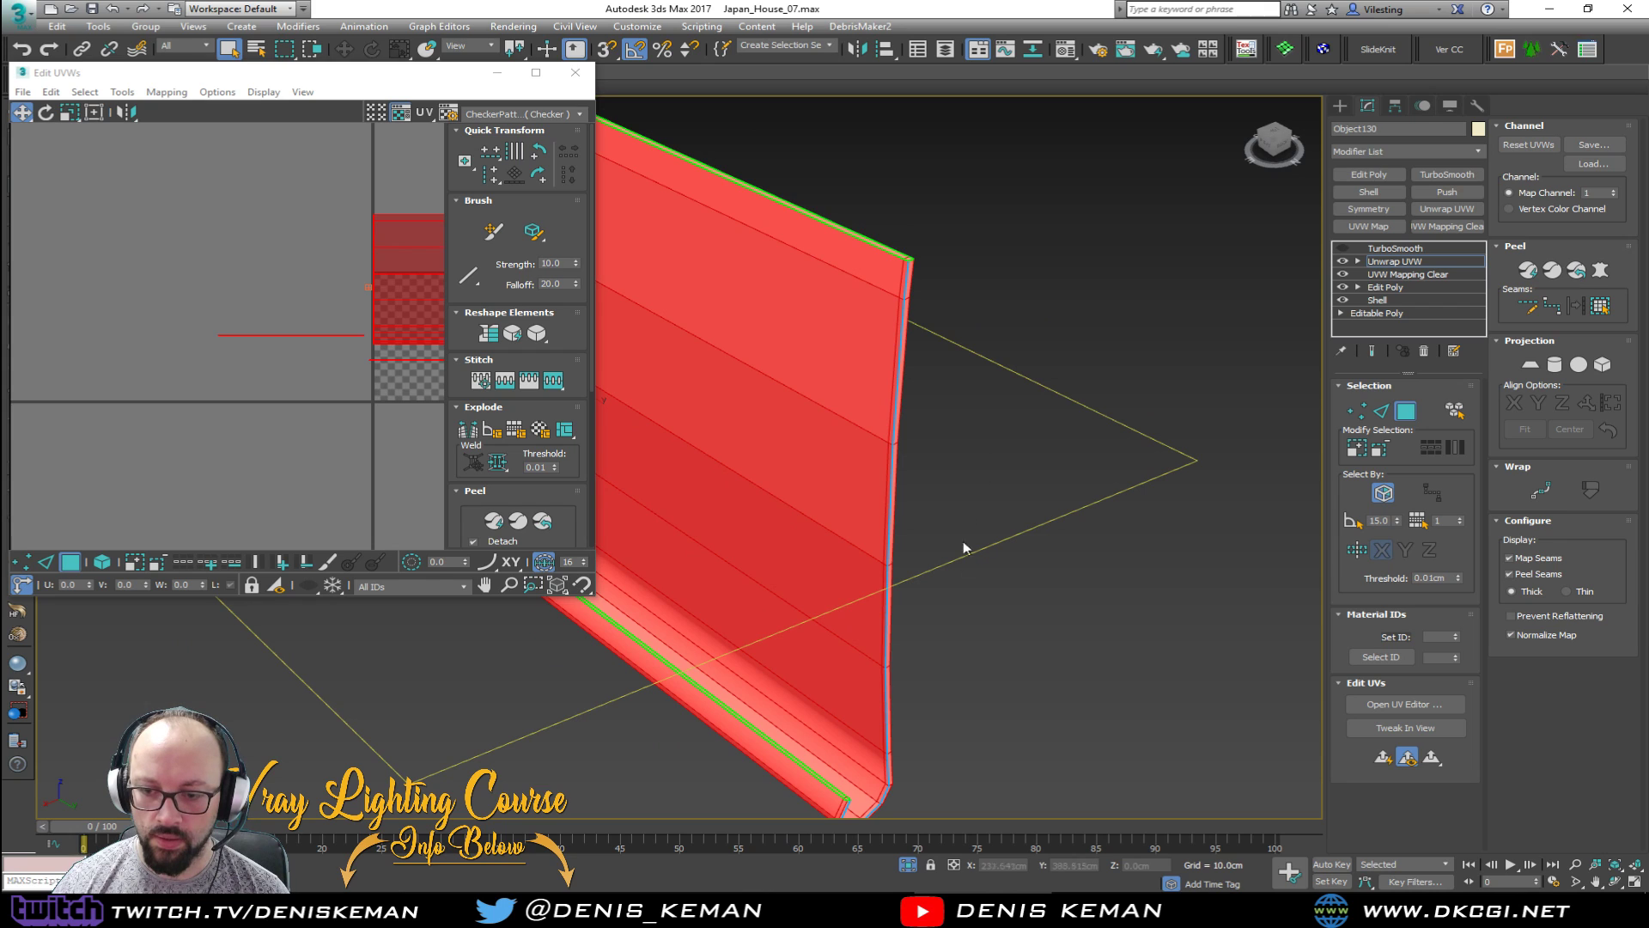
{"action": "middle_click_drag", "start_coordinate": [939, 683], "coordinate": [1022, 448]}
{"action": "scroll", "coordinate": [1048, 544], "scroll_direction": "up", "scroll_amount": 6}
{"action": "left_click", "coordinate": [894, 587]}
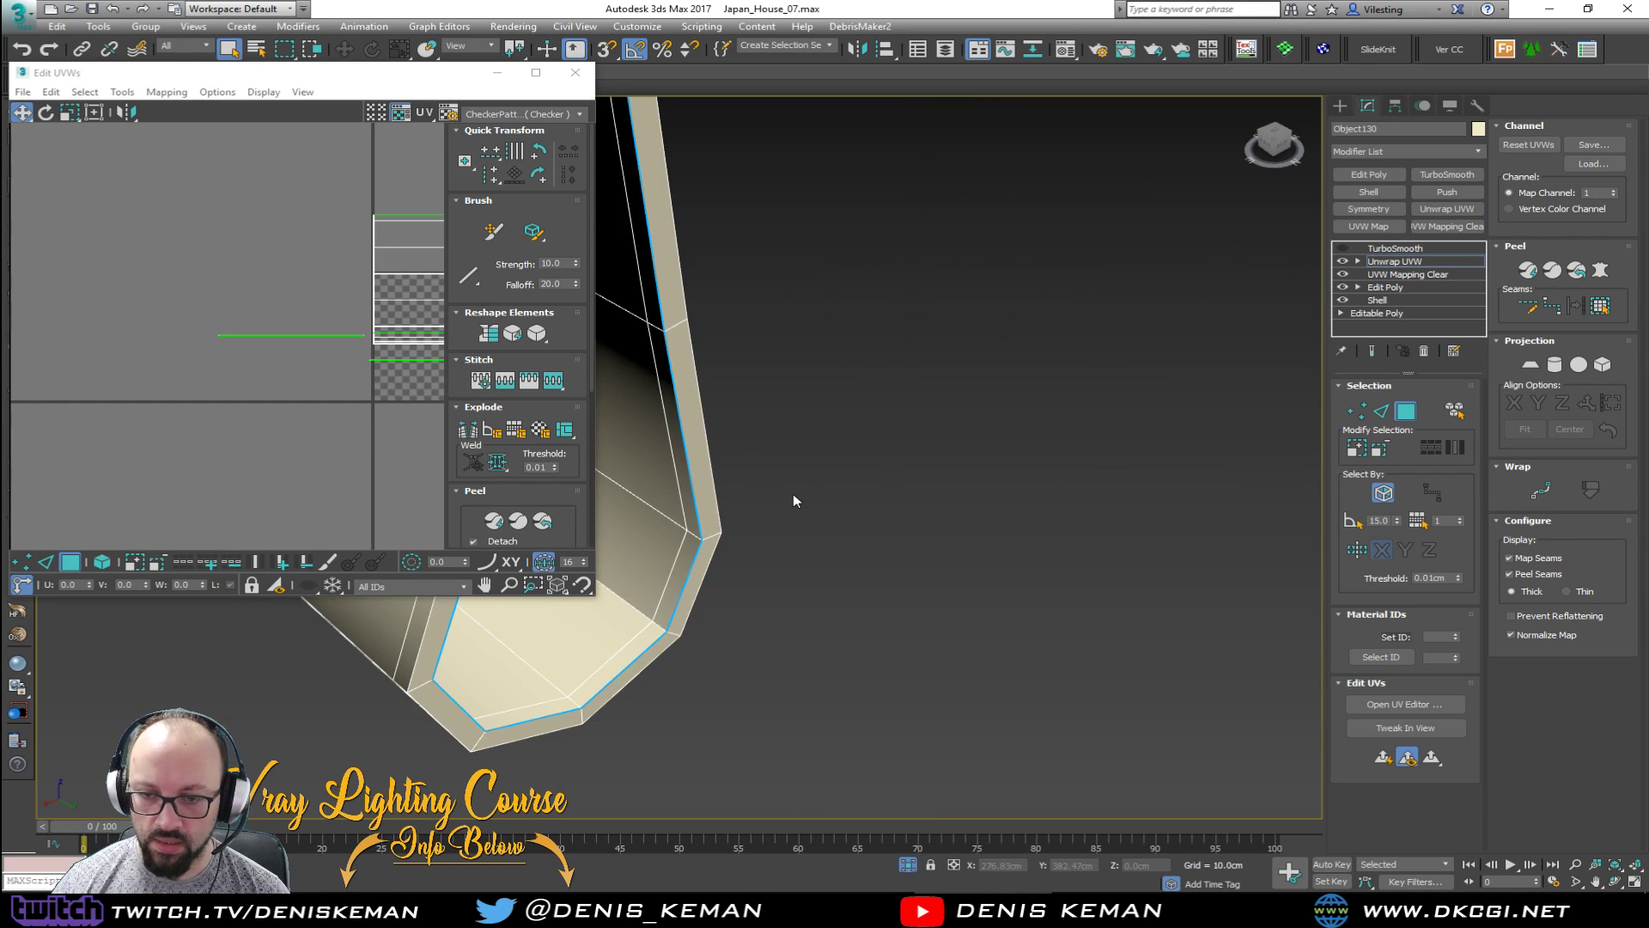
{"action": "middle_click_drag", "start_coordinate": [793, 494], "coordinate": [937, 501]}
{"action": "middle_click_drag", "start_coordinate": [975, 592], "coordinate": [761, 351], "text": "alt"}
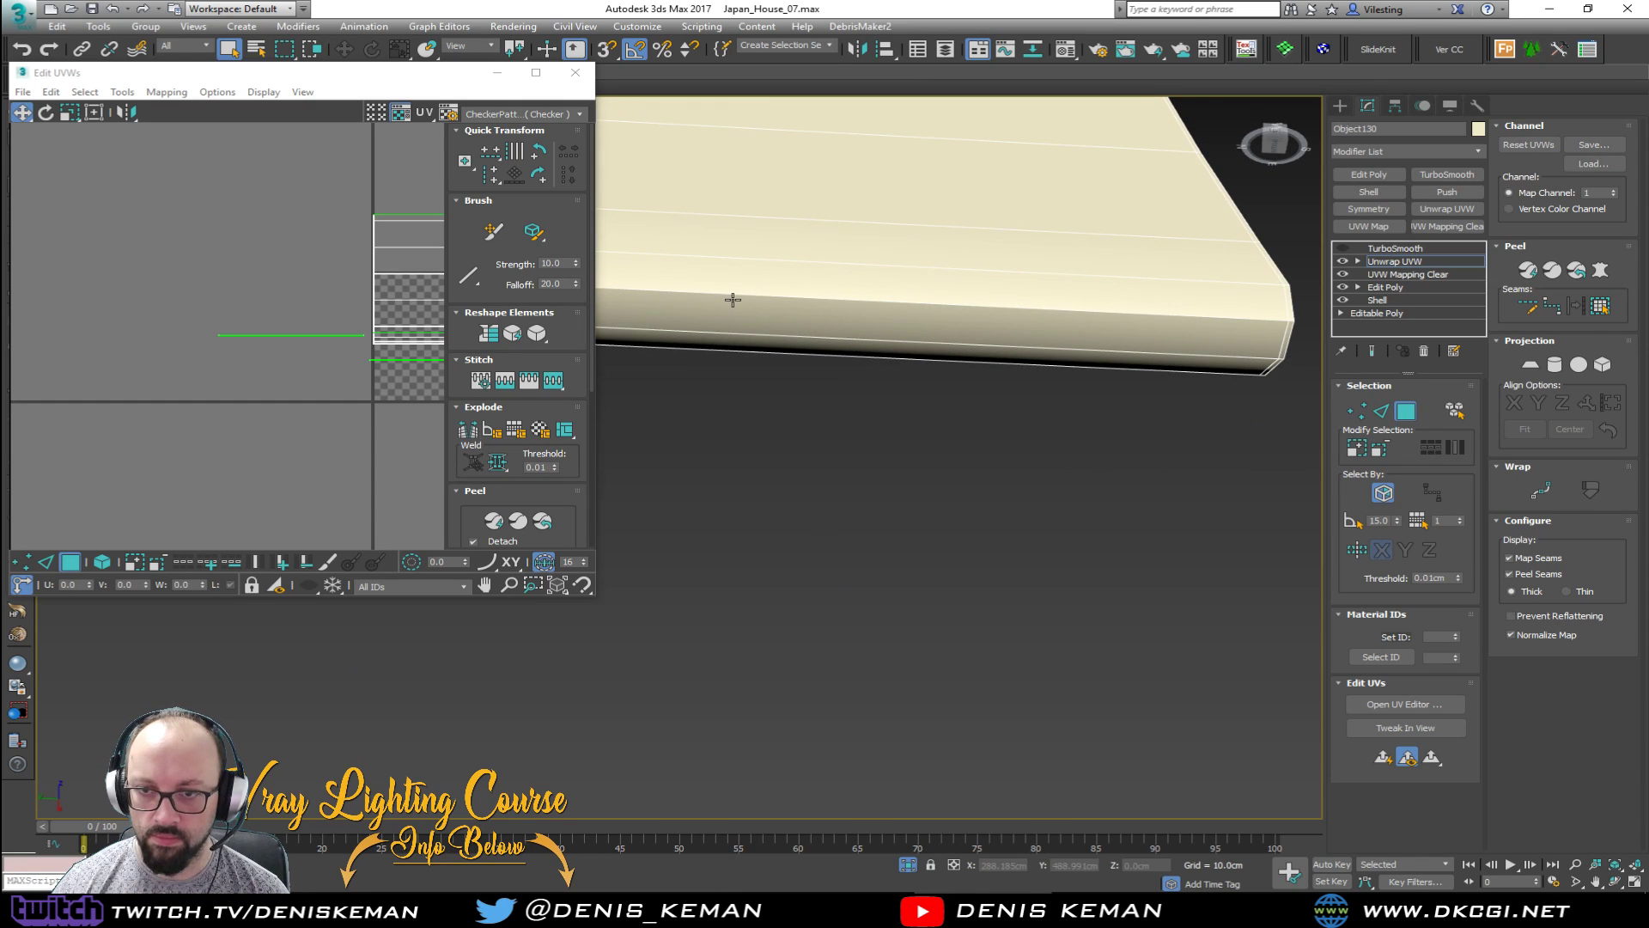
Step: Select one horizontal edge on the sheet's front and extend it to a ring of all parallel horizontal edges
{"action": "key", "text": "2"}
{"action": "left_click", "coordinate": [753, 218]}
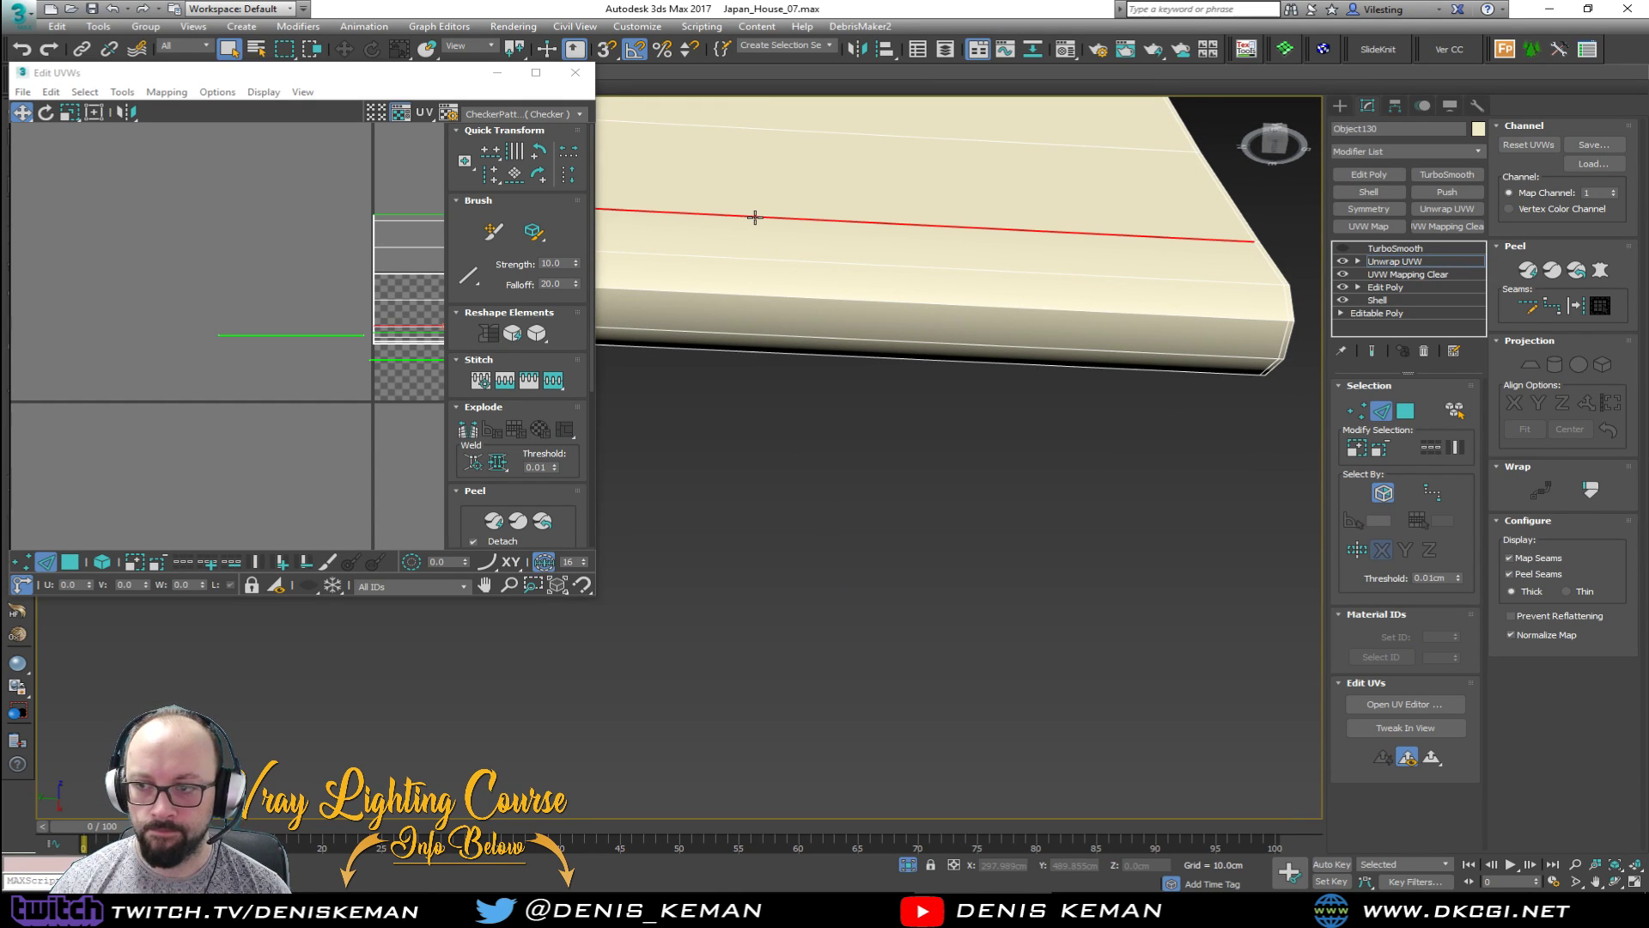
{"action": "middle_click_drag", "start_coordinate": [754, 213], "coordinate": [936, 422], "text": "alt"}
{"action": "scroll", "coordinate": [937, 421], "scroll_direction": "down", "scroll_amount": 2}
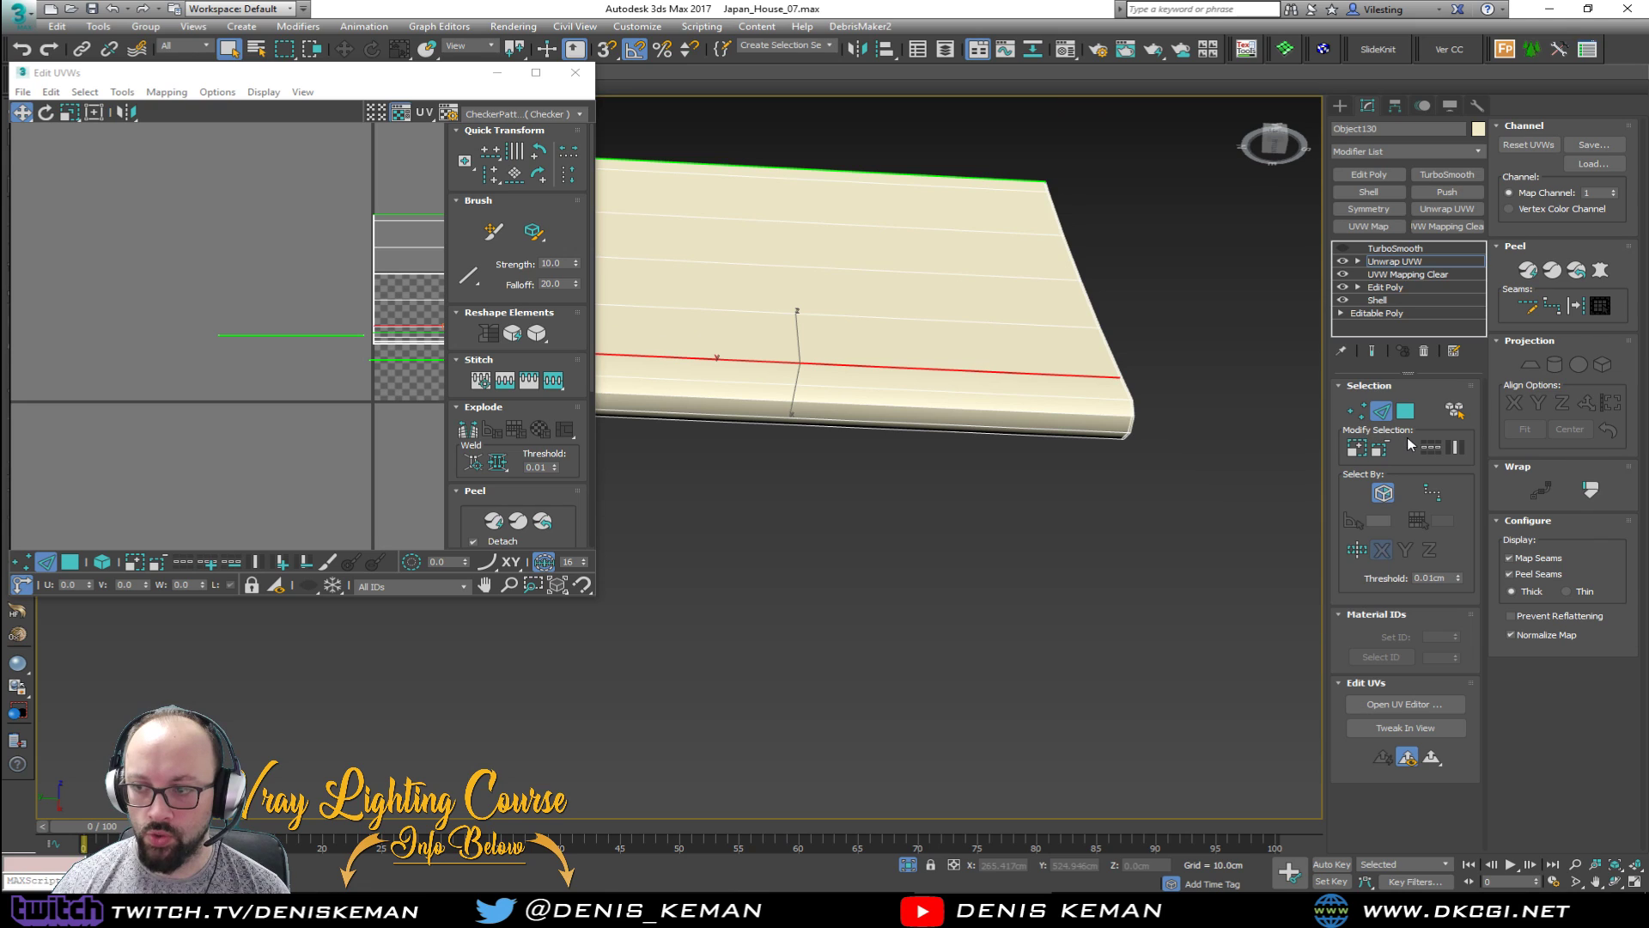
{"action": "left_click", "coordinate": [1453, 447]}
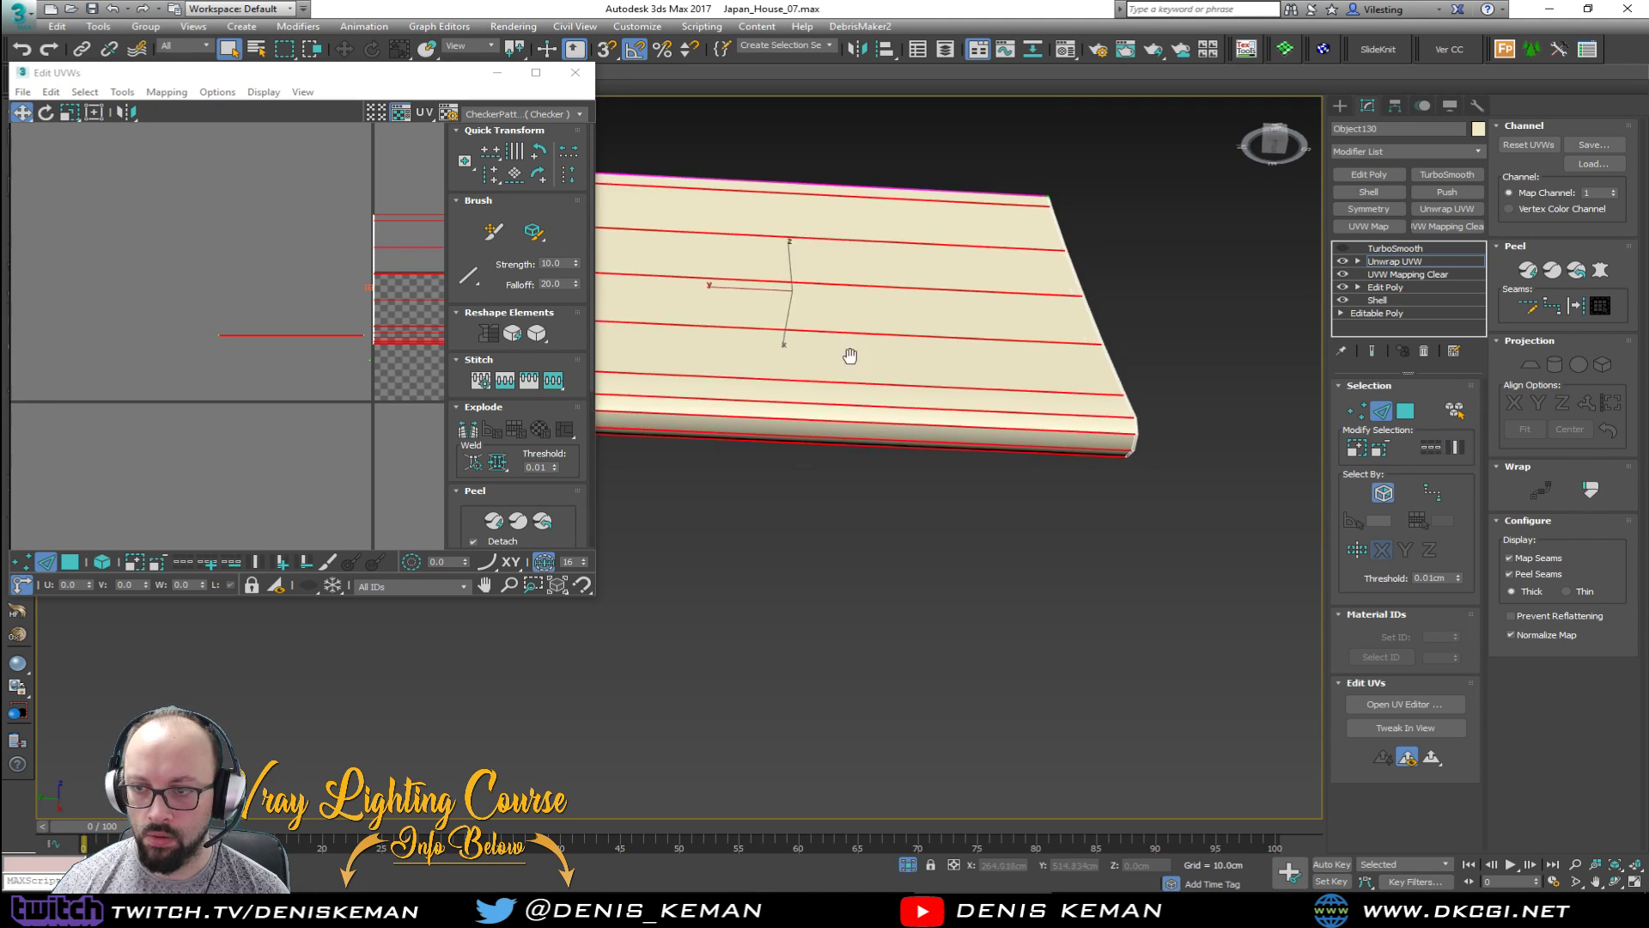
{"action": "scroll", "coordinate": [847, 358], "scroll_direction": "down", "scroll_amount": 3}
{"action": "middle_click_drag", "start_coordinate": [847, 357], "coordinate": [1052, 505], "text": "alt"}
Step: Select the wide polygons covering the sheet's outer face, from the upper edge down to the curled end
{"action": "scroll", "coordinate": [907, 347], "scroll_direction": "up", "scroll_amount": 6}
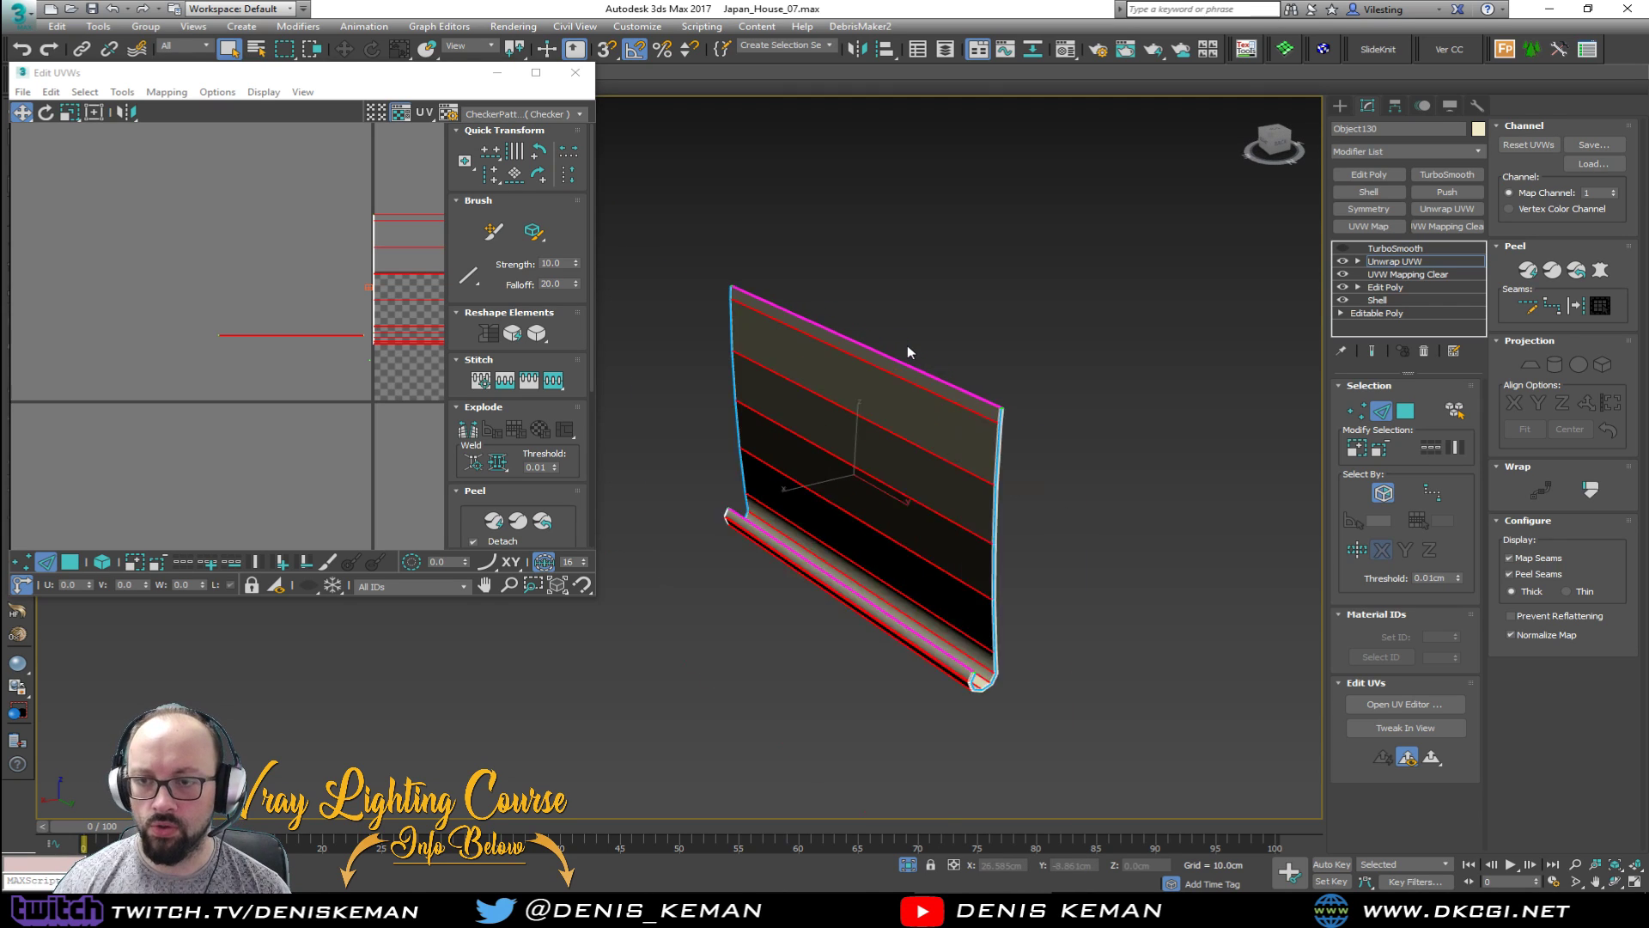
{"action": "middle_click_drag", "start_coordinate": [945, 481], "coordinate": [828, 401], "text": "alt"}
{"action": "key", "text": "3"}
{"action": "left_click", "coordinate": [781, 257]}
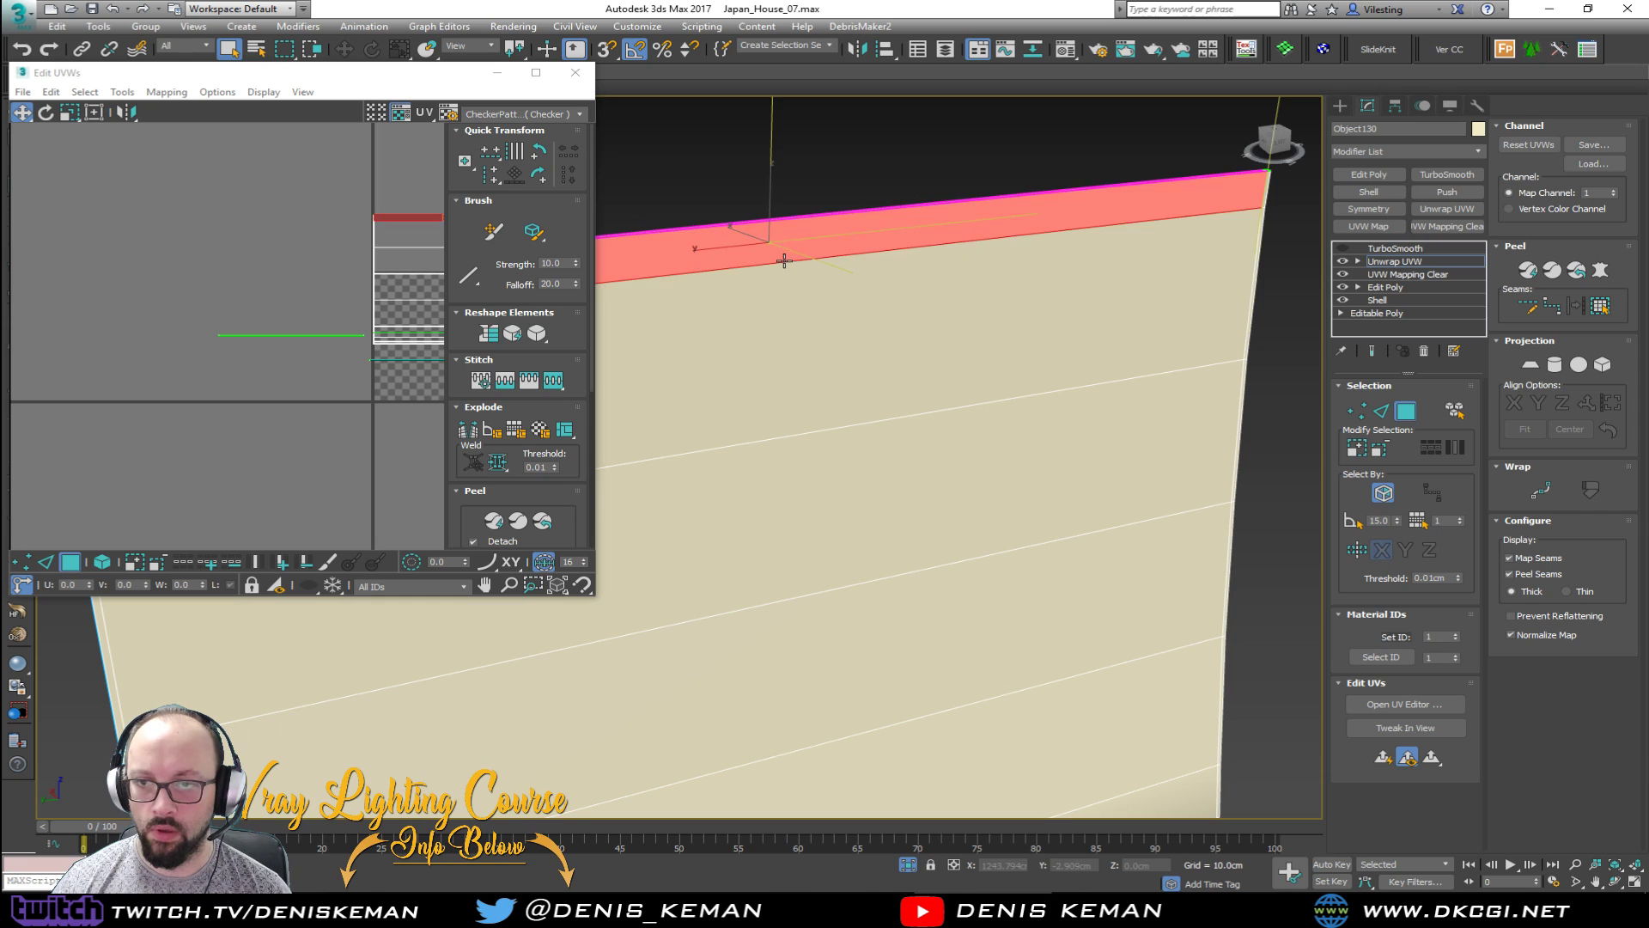
{"action": "left_click", "coordinate": [810, 369], "text": "ctrl"}
{"action": "left_click", "coordinate": [845, 486], "text": "ctrl"}
{"action": "middle_click_drag", "start_coordinate": [897, 484], "coordinate": [815, 615], "text": "alt"}
{"action": "scroll", "coordinate": [961, 398], "scroll_direction": "up", "scroll_amount": 3}
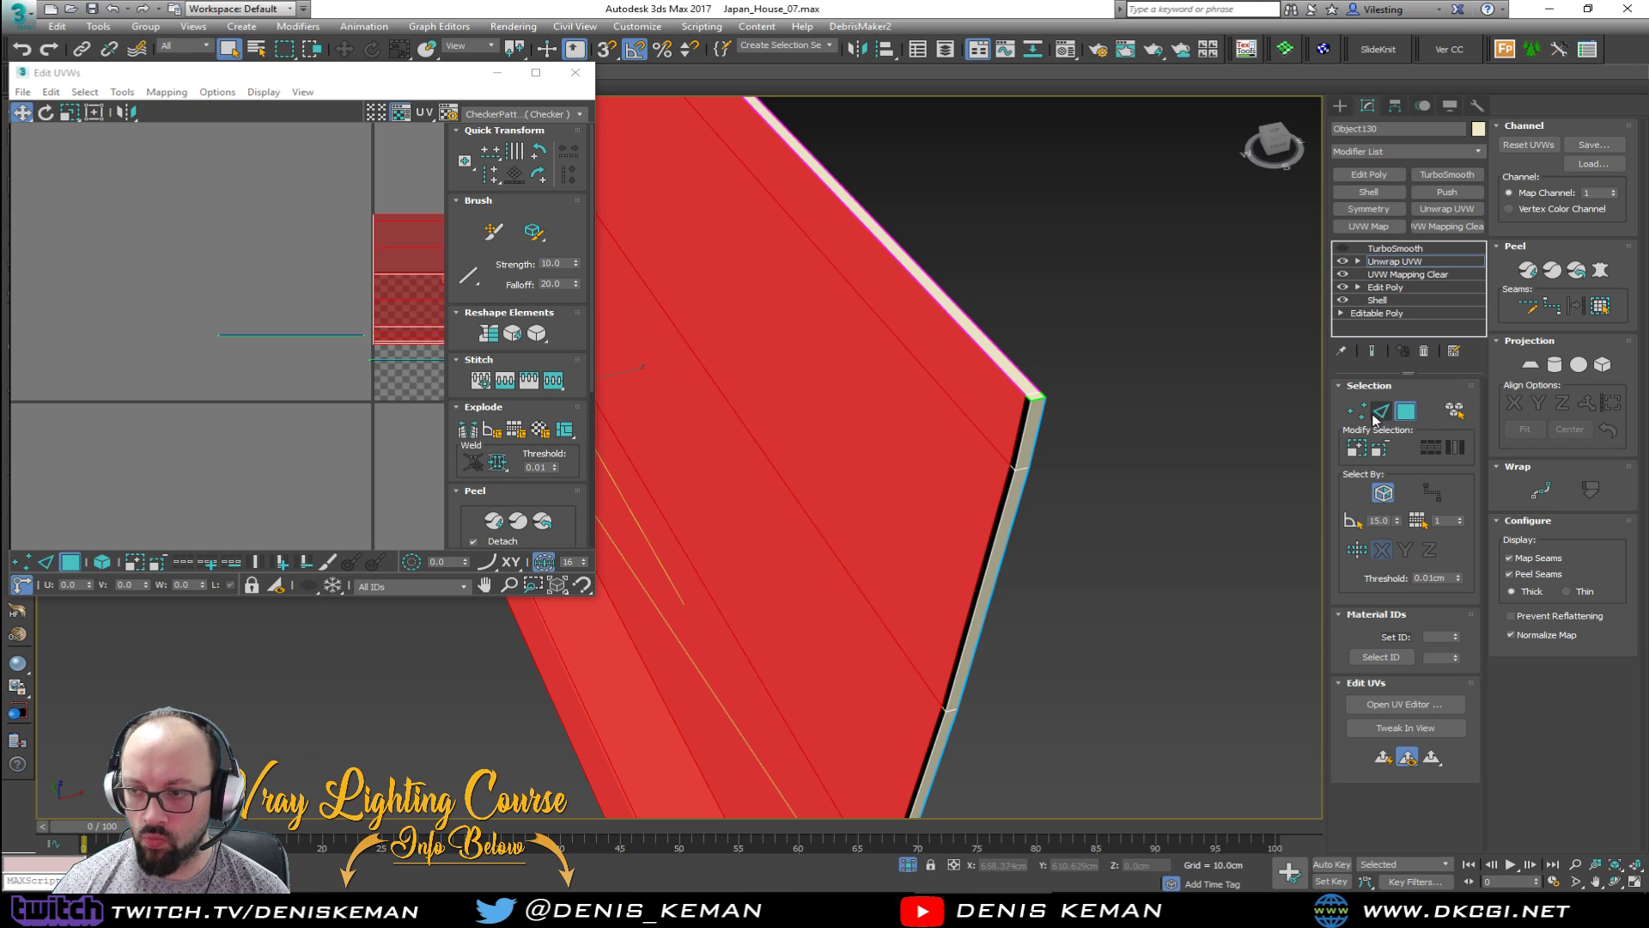
Step: Grow the selection and deselect the thin strip and corner polygons along the sheet's upper edge
{"action": "left_click", "coordinate": [1358, 453]}
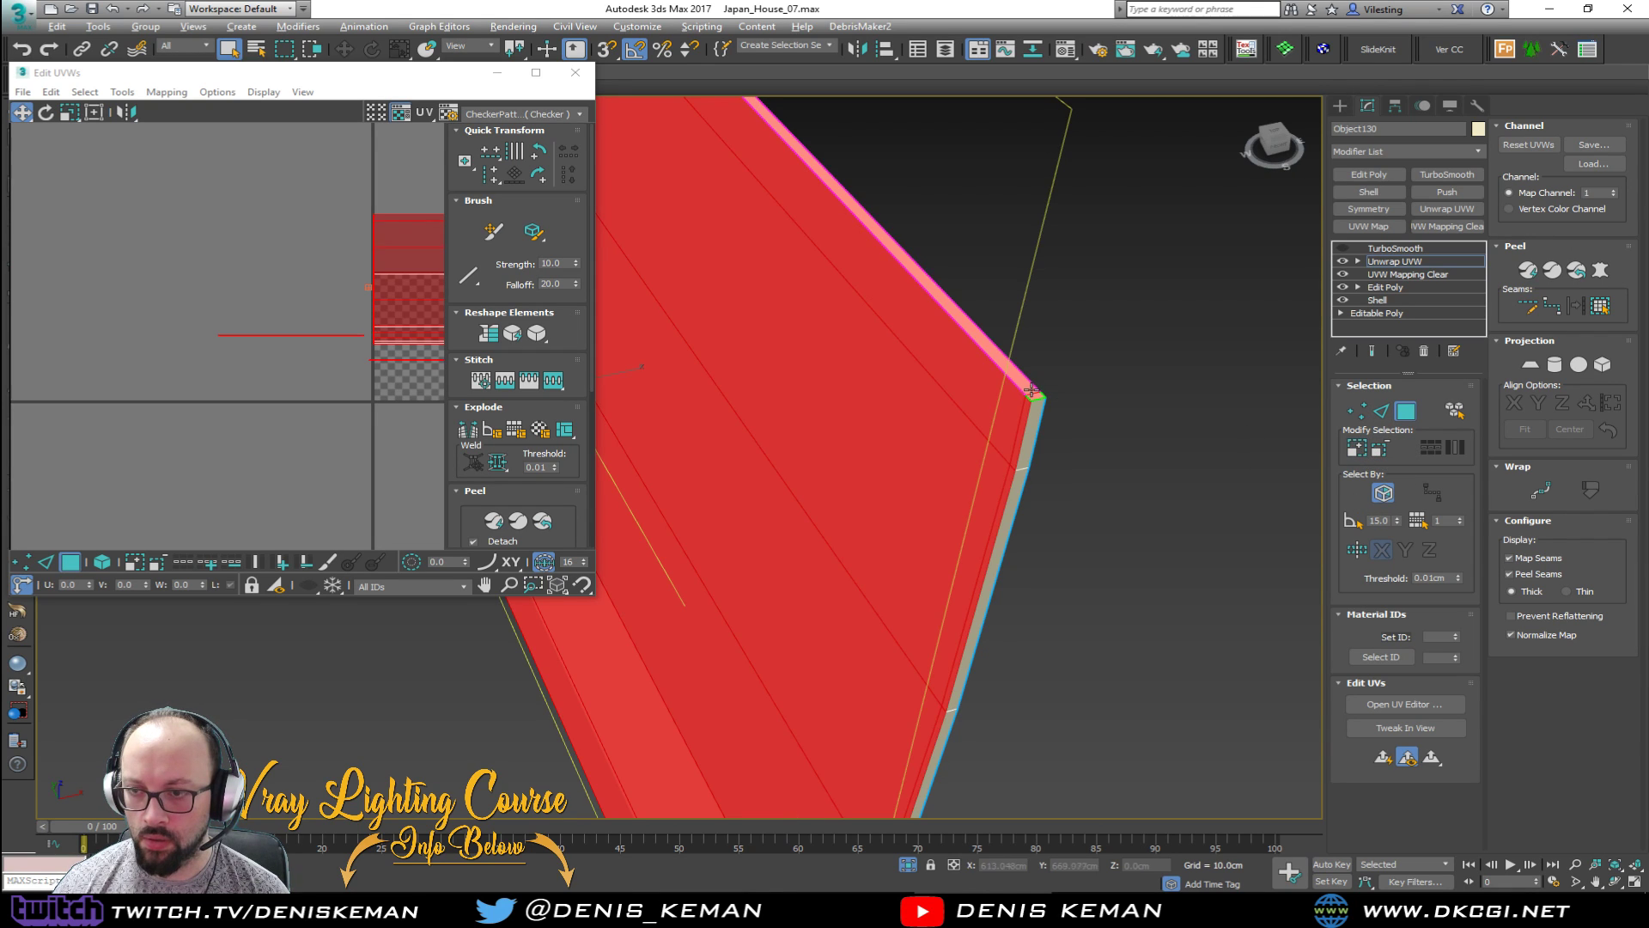
{"action": "left_click", "coordinate": [1034, 394], "text": "alt"}
{"action": "left_click", "coordinate": [1024, 383], "text": "alt"}
{"action": "middle_click_drag", "start_coordinate": [1023, 383], "coordinate": [1264, 363], "text": "alt"}
{"action": "scroll", "coordinate": [800, 364], "scroll_direction": "up", "scroll_amount": 2}
{"action": "left_click", "coordinate": [800, 349], "text": "alt"}
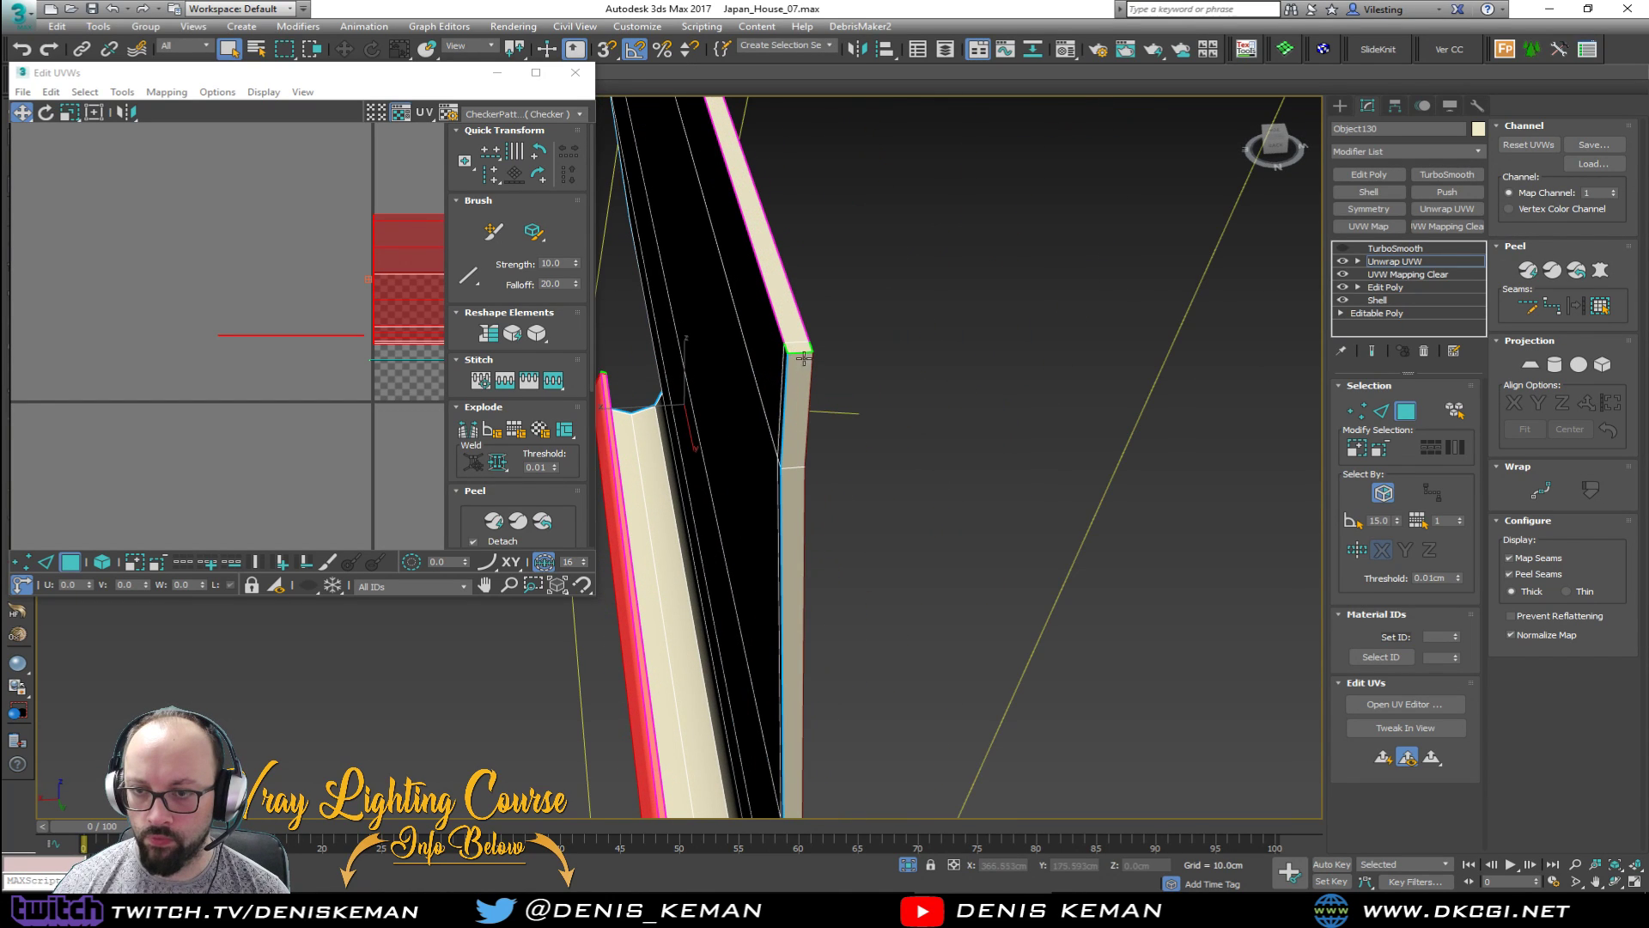
Step: Deselect the thin end and corner polygons at the sheet's curled lower lip
{"action": "scroll", "coordinate": [801, 354], "scroll_direction": "down", "scroll_amount": 1}
{"action": "middle_click_drag", "start_coordinate": [817, 392], "coordinate": [874, 355], "text": "alt"}
{"action": "scroll", "coordinate": [837, 575], "scroll_direction": "up", "scroll_amount": 4}
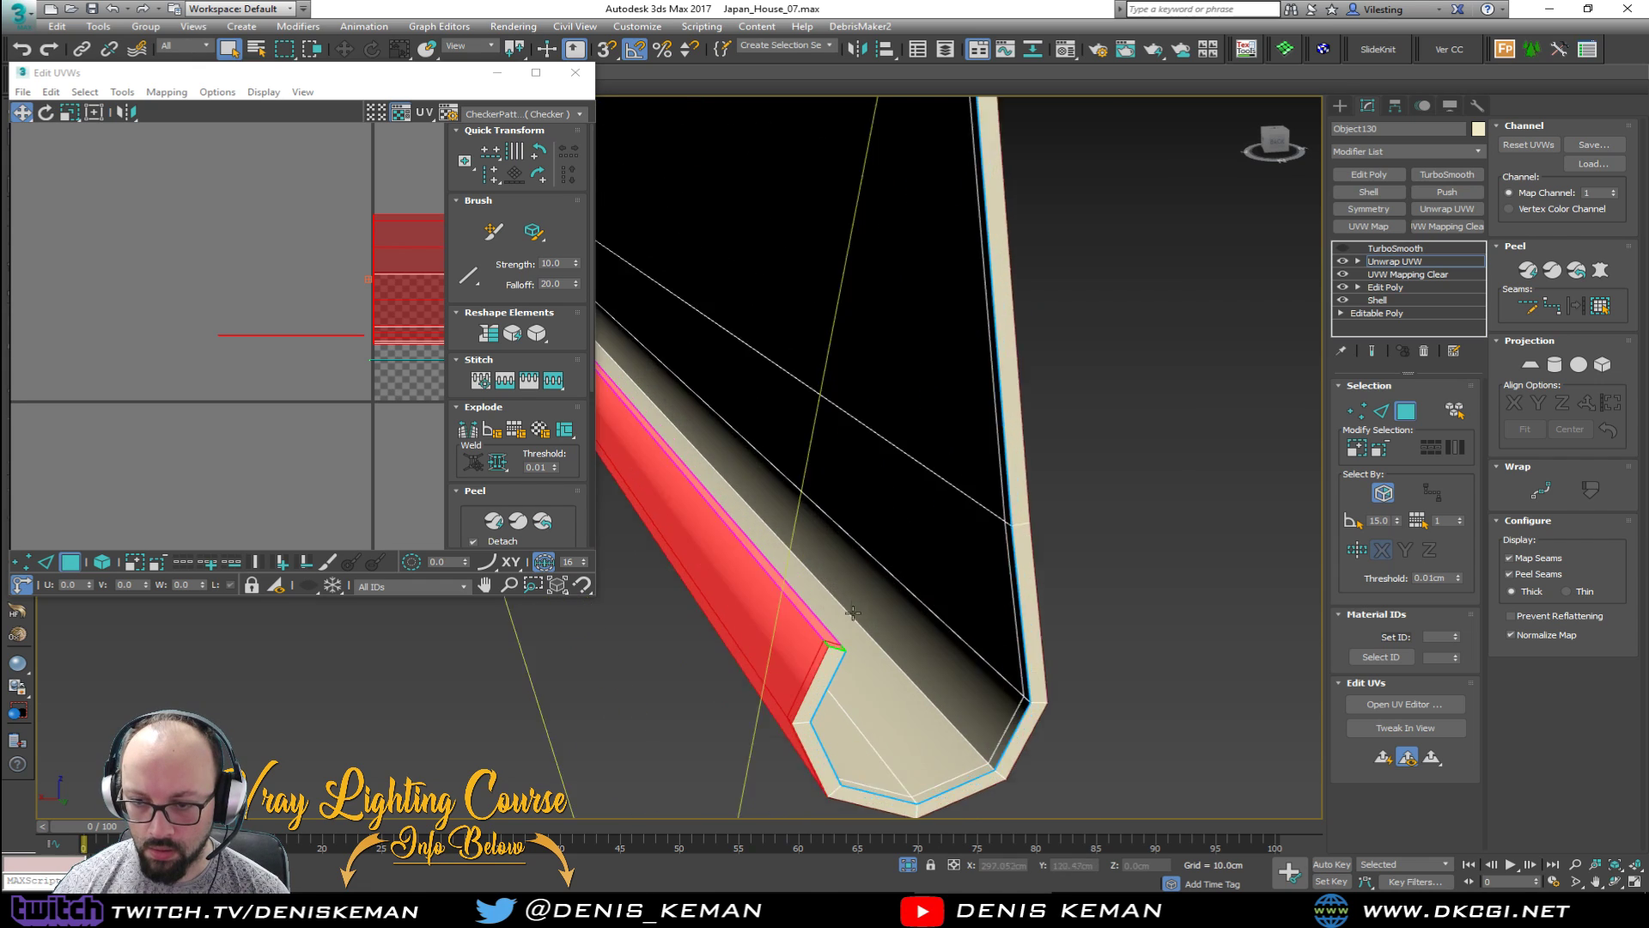
{"action": "left_click", "coordinate": [790, 712], "text": "alt"}
{"action": "left_click", "coordinate": [779, 693], "text": "alt"}
{"action": "scroll", "coordinate": [736, 591], "scroll_direction": "down", "scroll_amount": 5}
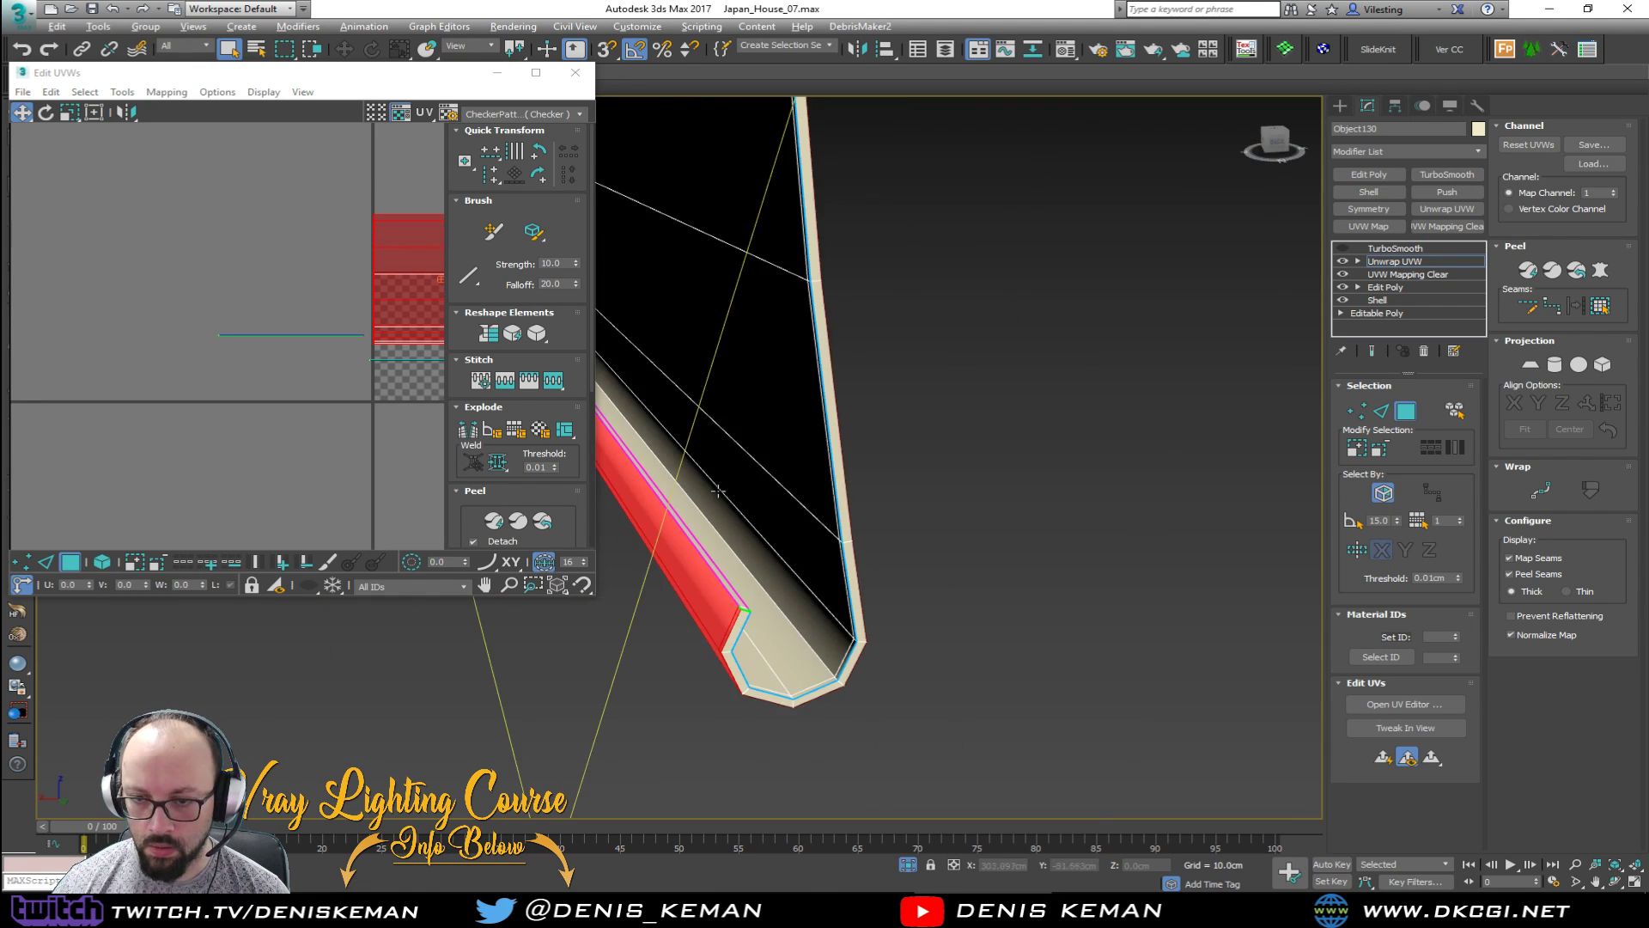
{"action": "middle_click_drag", "start_coordinate": [736, 591], "coordinate": [917, 547], "text": "alt"}
{"action": "scroll", "coordinate": [945, 497], "scroll_direction": "up", "scroll_amount": 1}
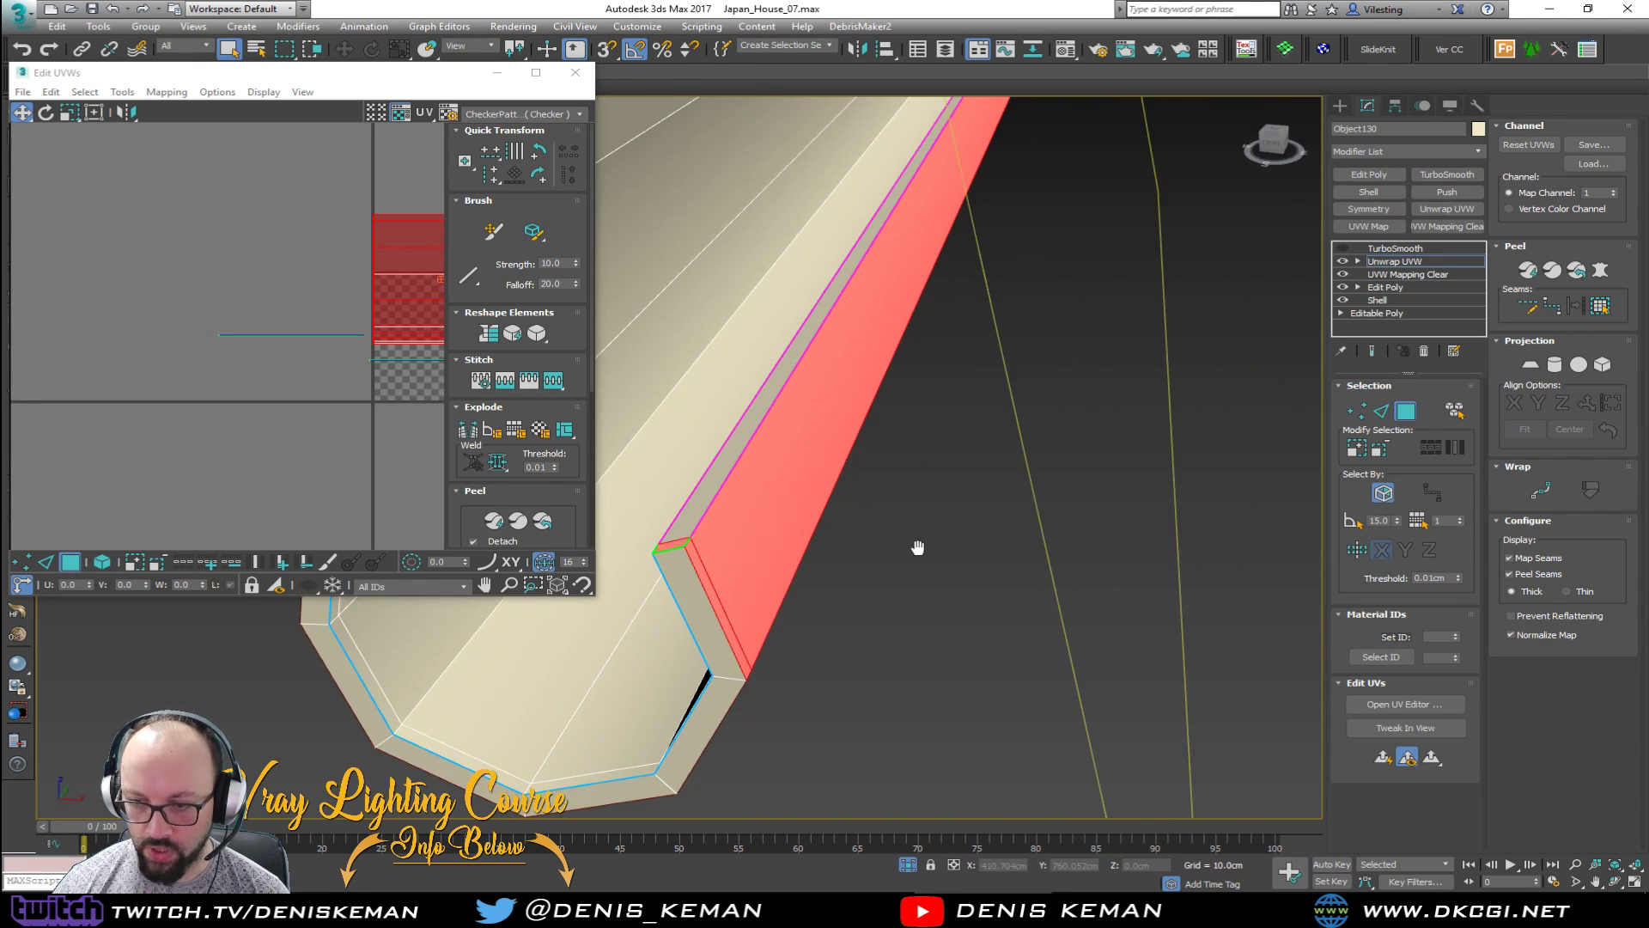
{"action": "left_click", "coordinate": [675, 544], "text": "alt"}
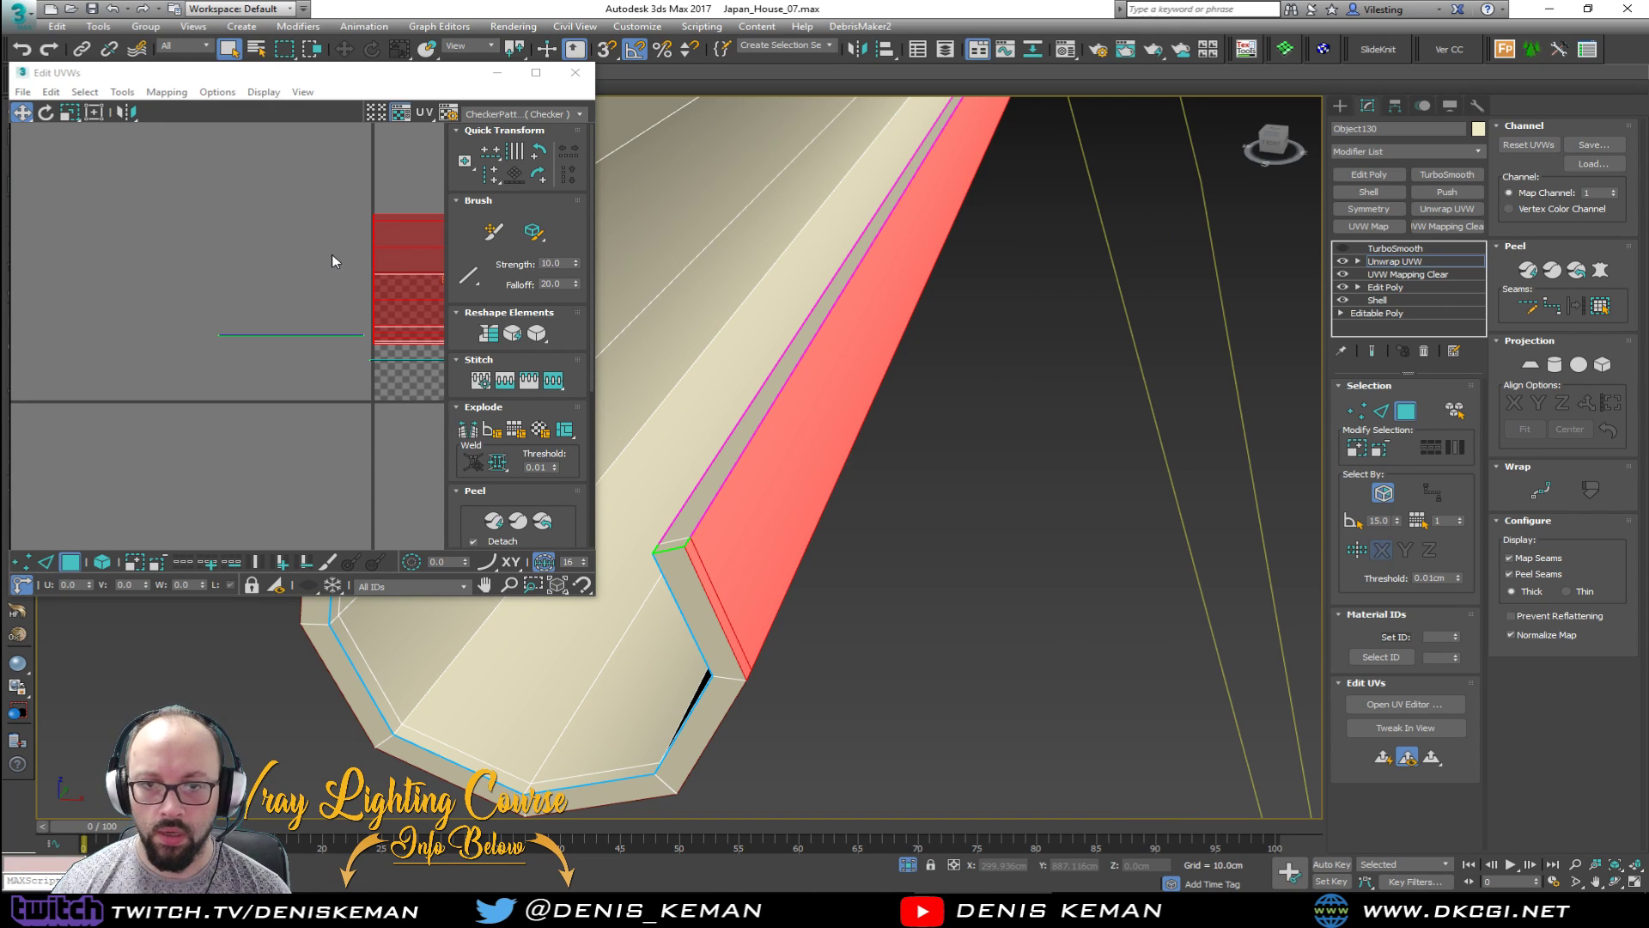
Step: Quick-peel the selected outer-face polygons into their own UV shell and clear the selection
{"action": "middle_click_drag", "start_coordinate": [369, 347], "coordinate": [128, 377]}
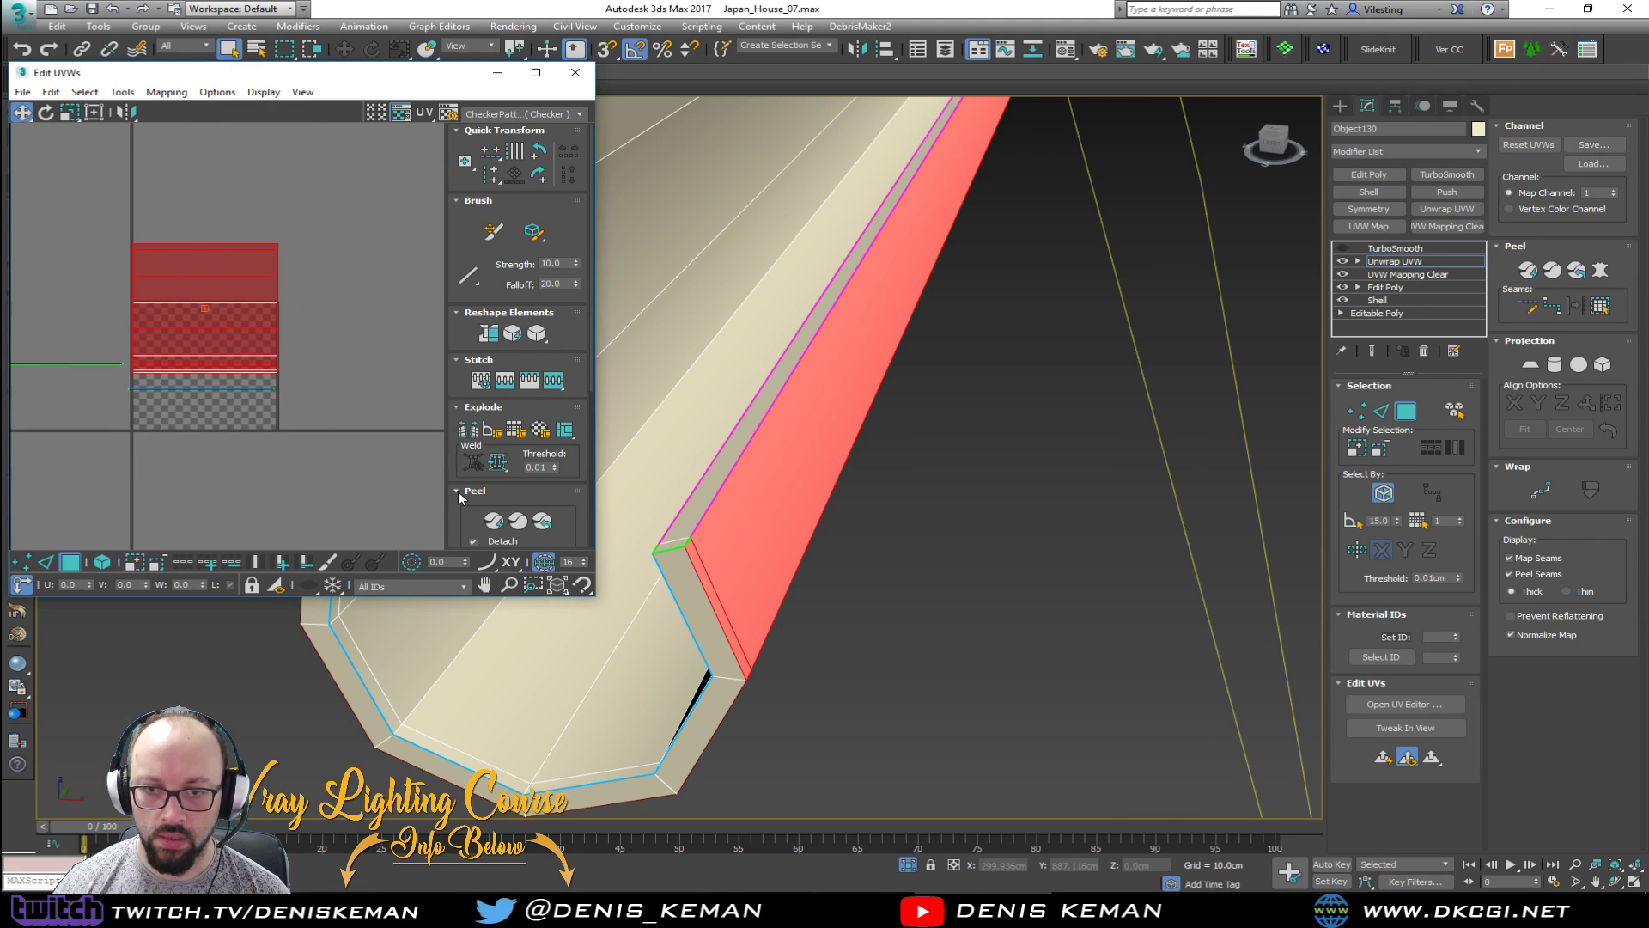
{"action": "left_click_drag", "start_coordinate": [479, 501], "coordinate": [482, 417]}
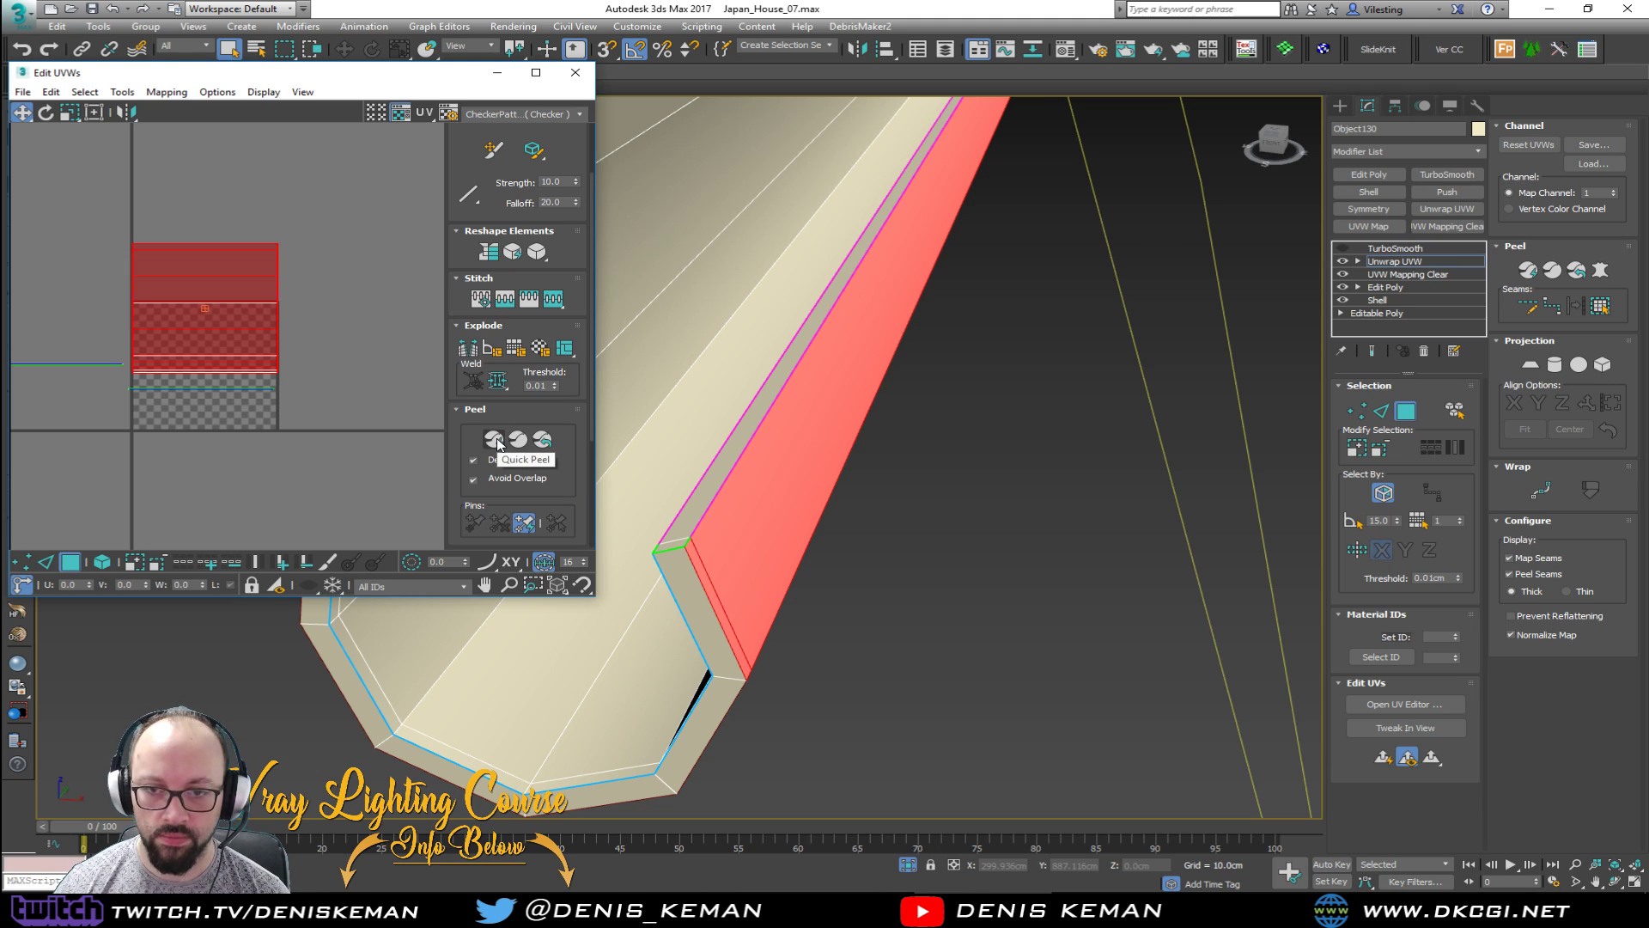
{"action": "left_click", "coordinate": [496, 441]}
{"action": "scroll", "coordinate": [196, 381], "scroll_direction": "up", "scroll_amount": 4}
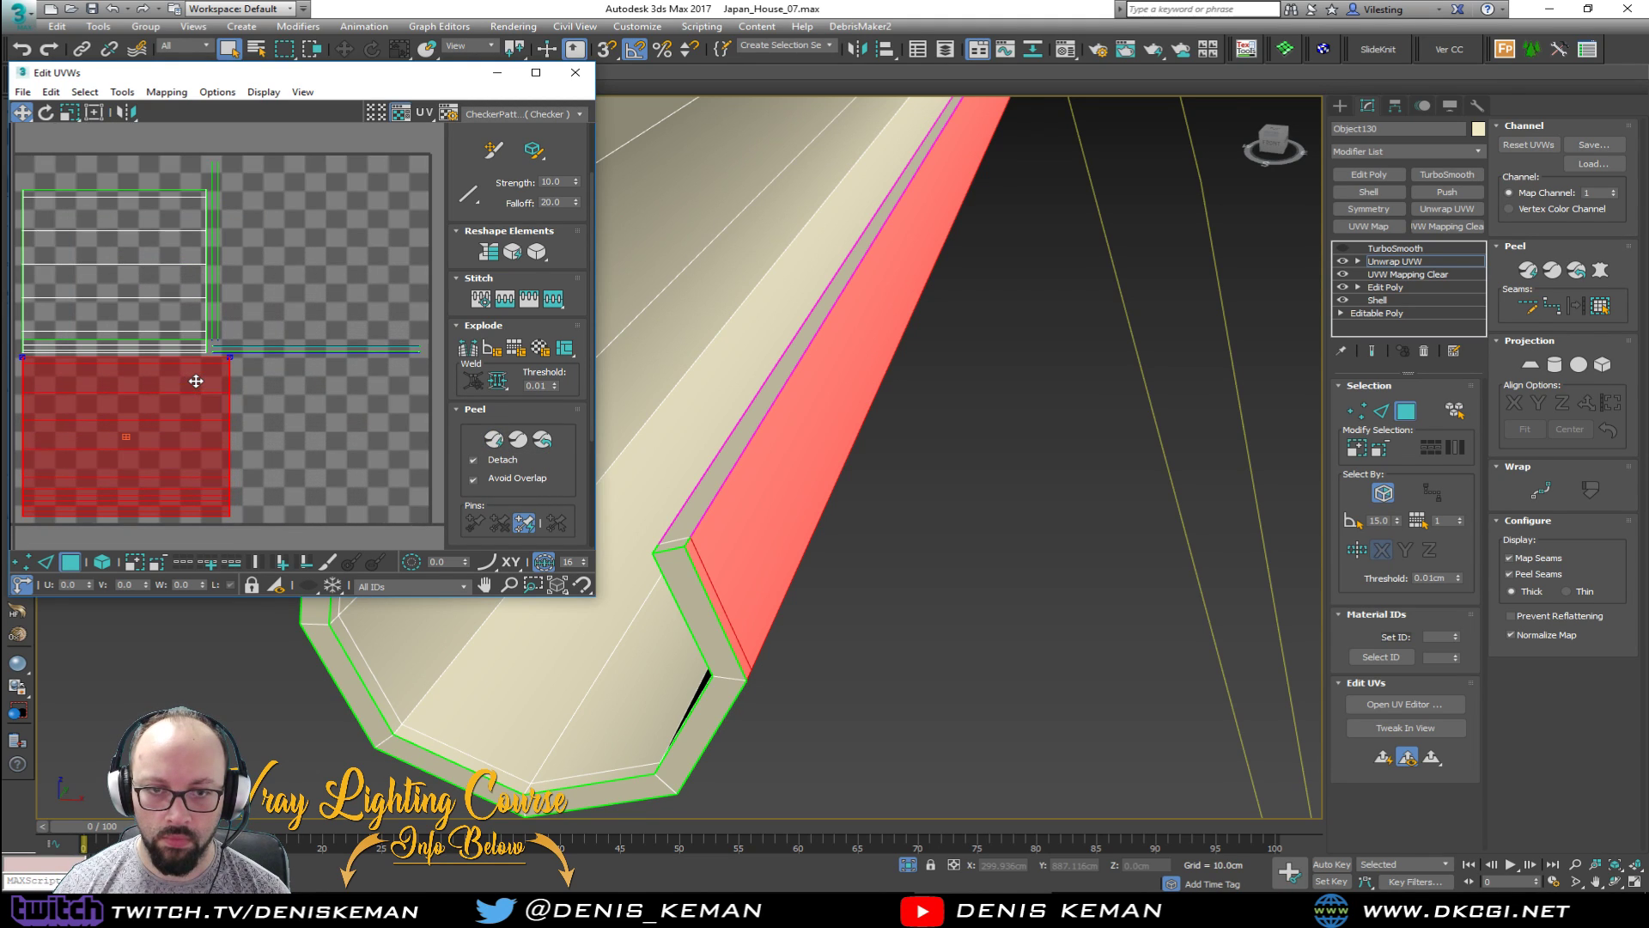
{"action": "left_click", "coordinate": [279, 408]}
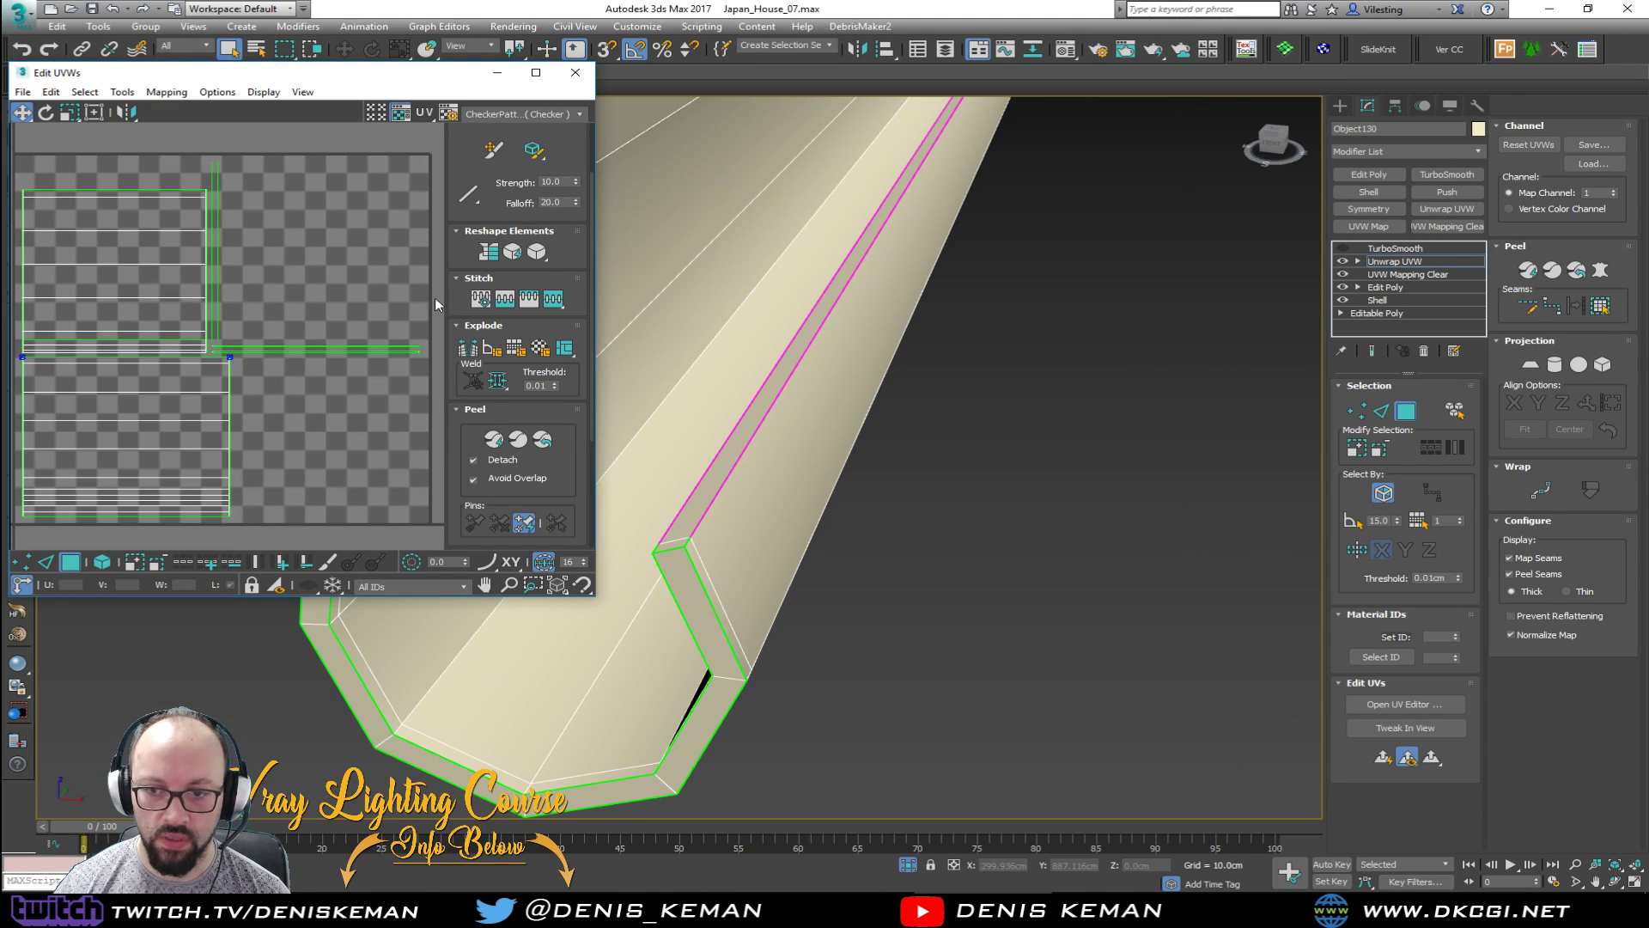
Step: Close the UV editor, re-enable TurboSmooth on the sheet and open the Material Editor
{"action": "left_click", "coordinate": [588, 77]}
{"action": "left_click", "coordinate": [1120, 462]}
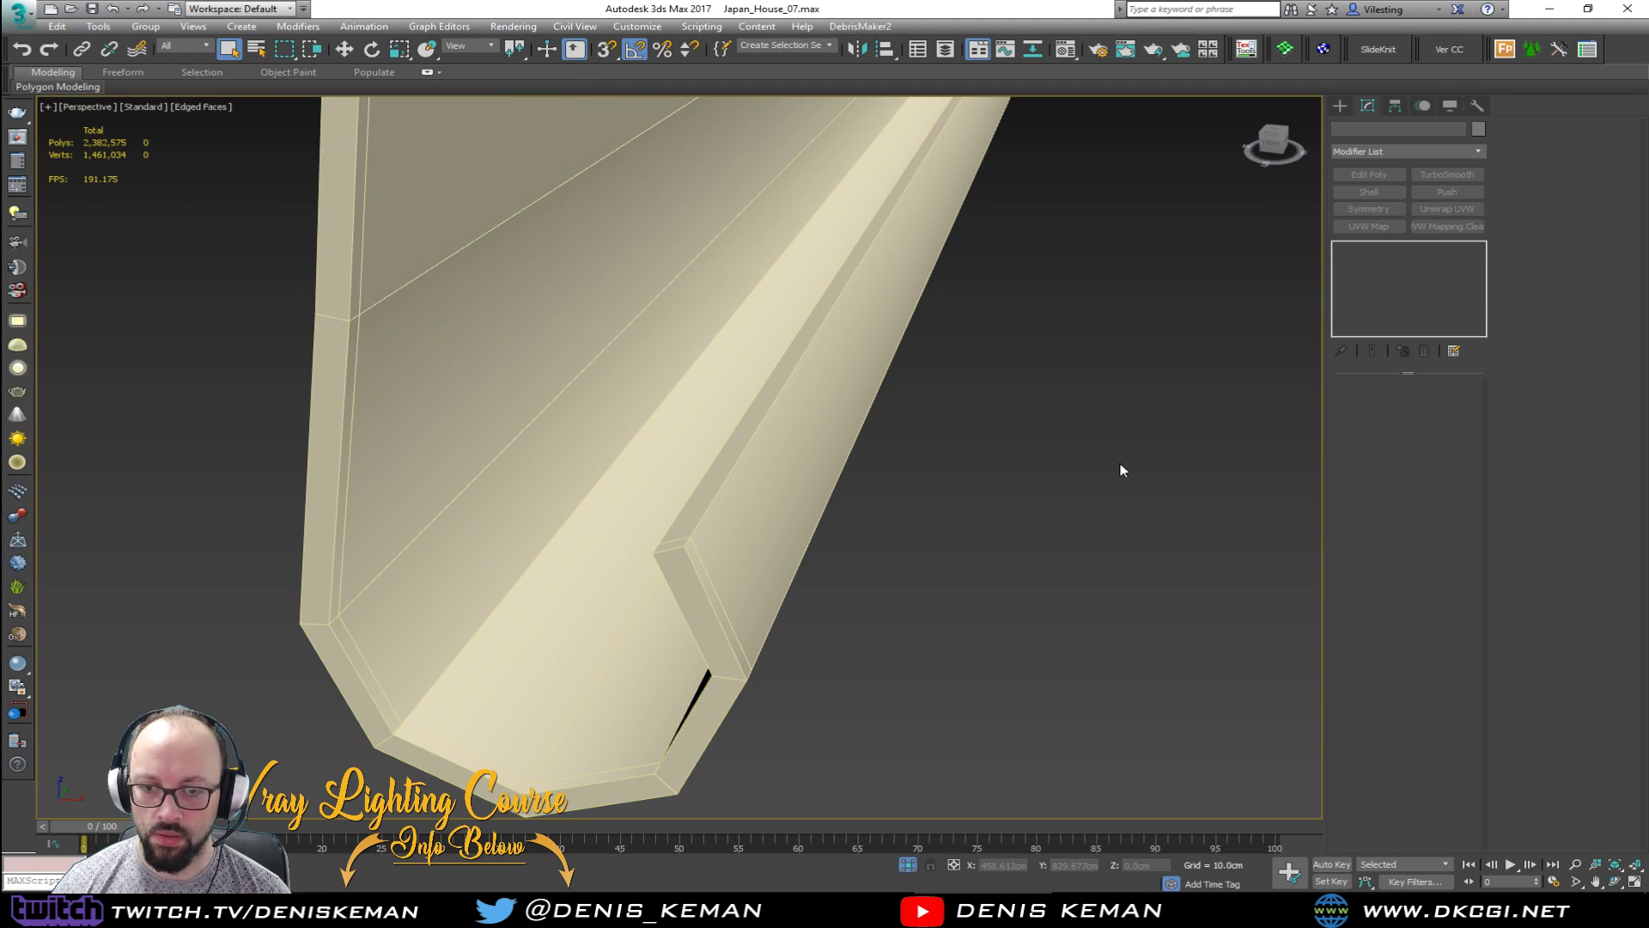
{"action": "left_click", "coordinate": [1342, 248]}
{"action": "left_click", "coordinate": [1059, 442]}
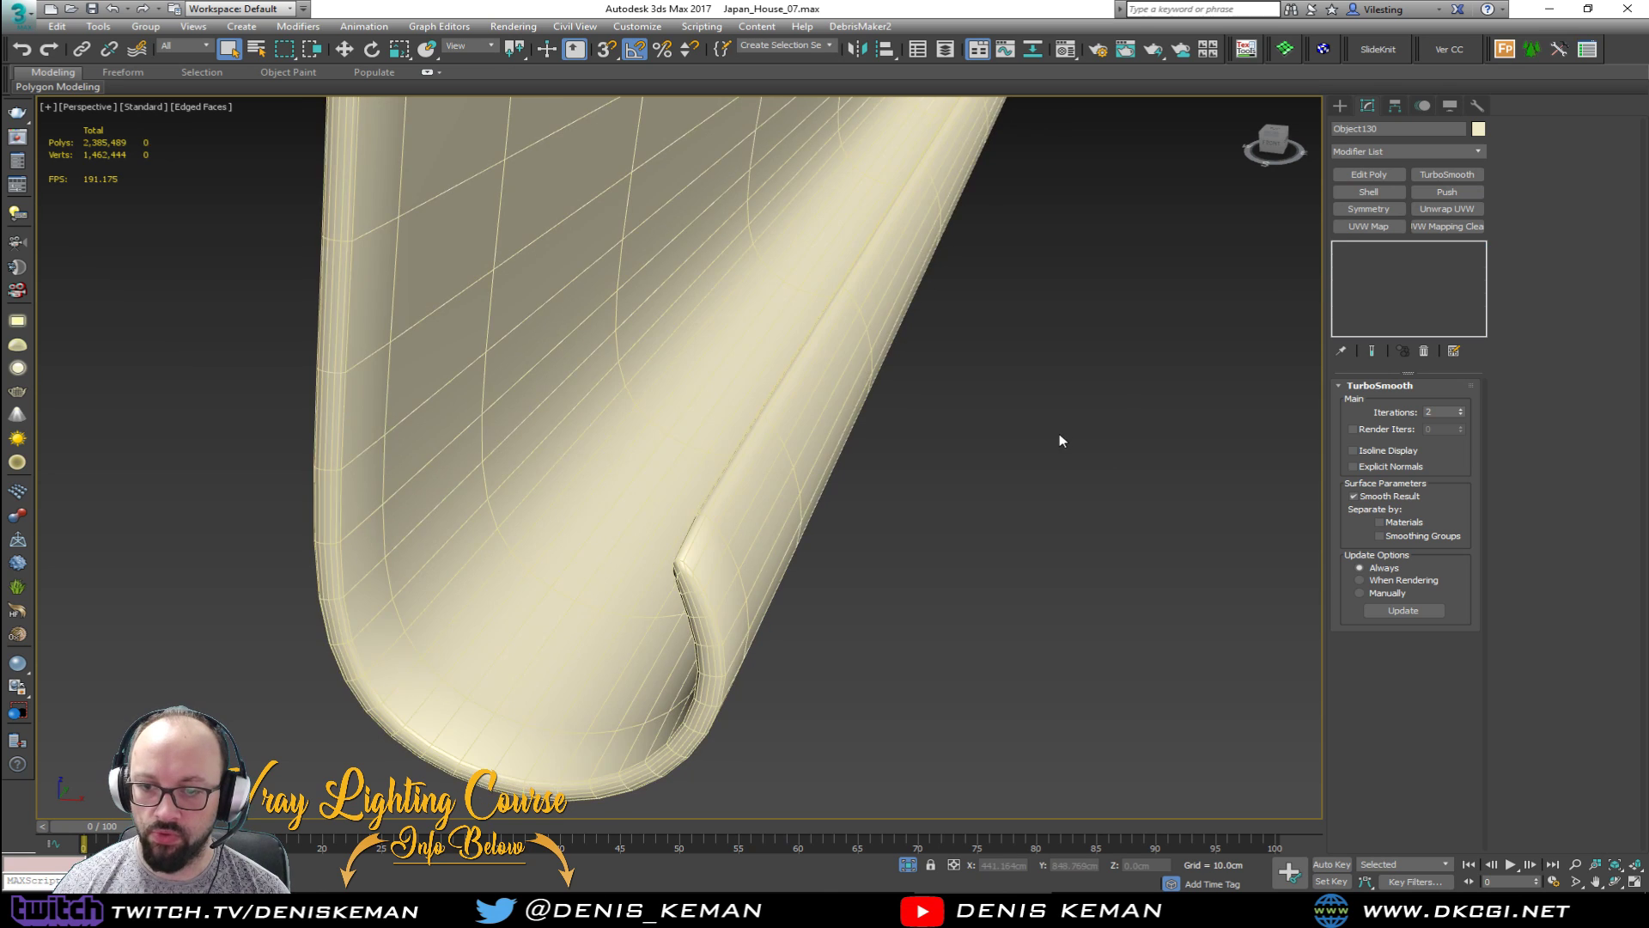
{"action": "scroll", "coordinate": [671, 421], "scroll_direction": "down", "scroll_amount": 4}
{"action": "key", "text": "m"}
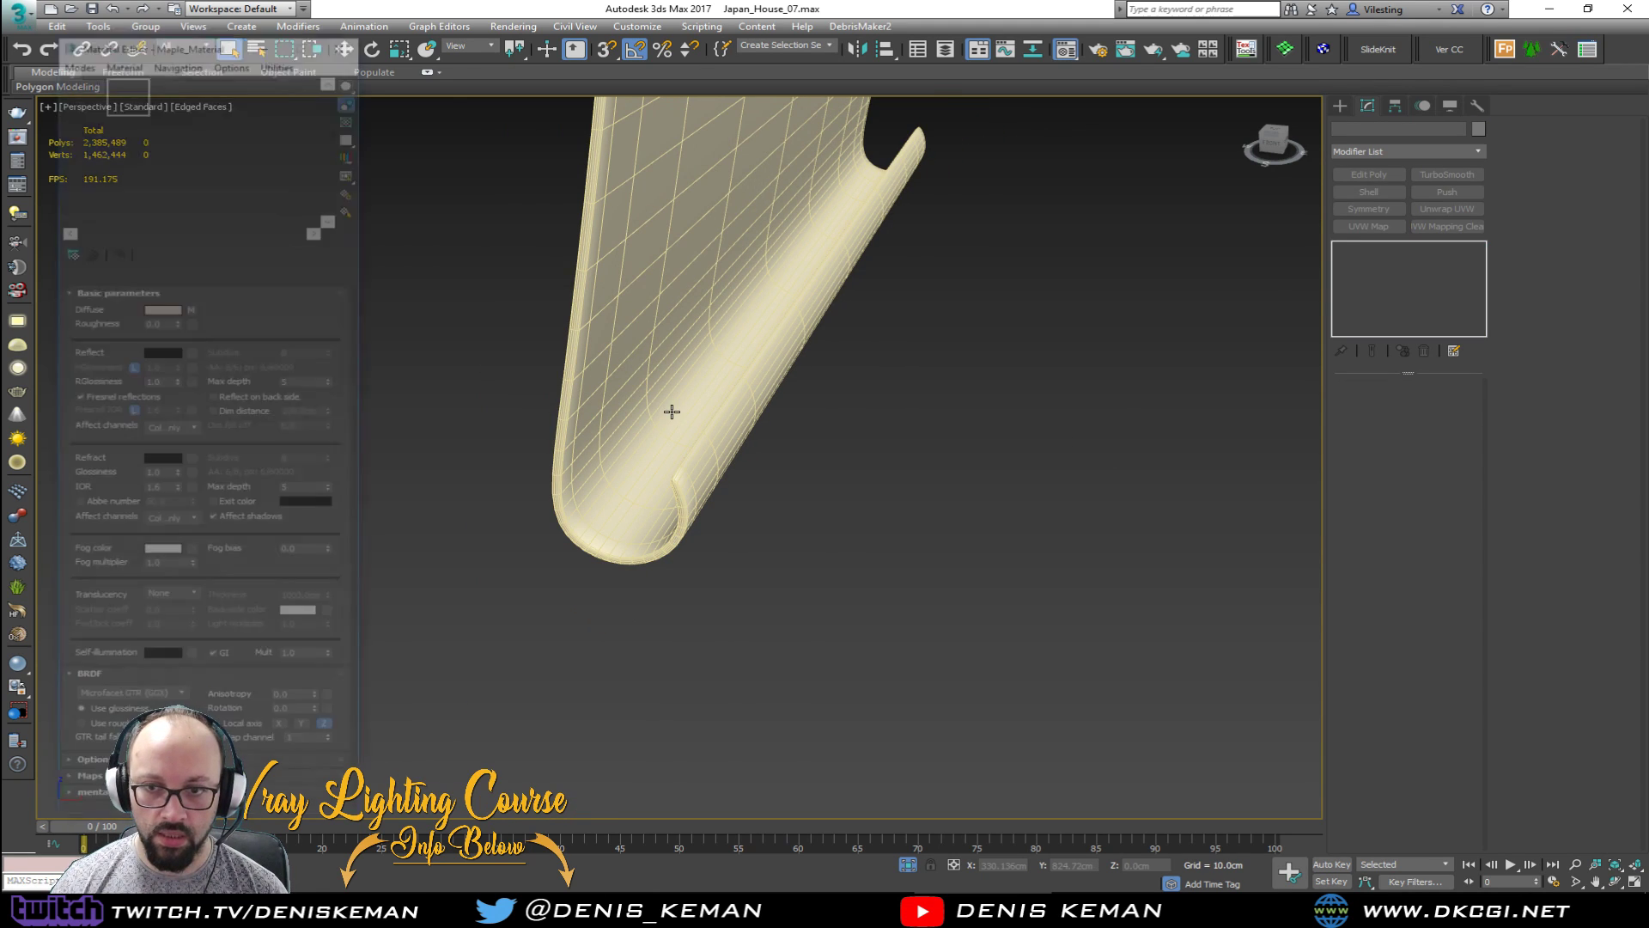
{"action": "scroll", "coordinate": [662, 478], "scroll_direction": "up", "scroll_amount": 5}
{"action": "middle_click_drag", "start_coordinate": [720, 414], "coordinate": [595, 532]}
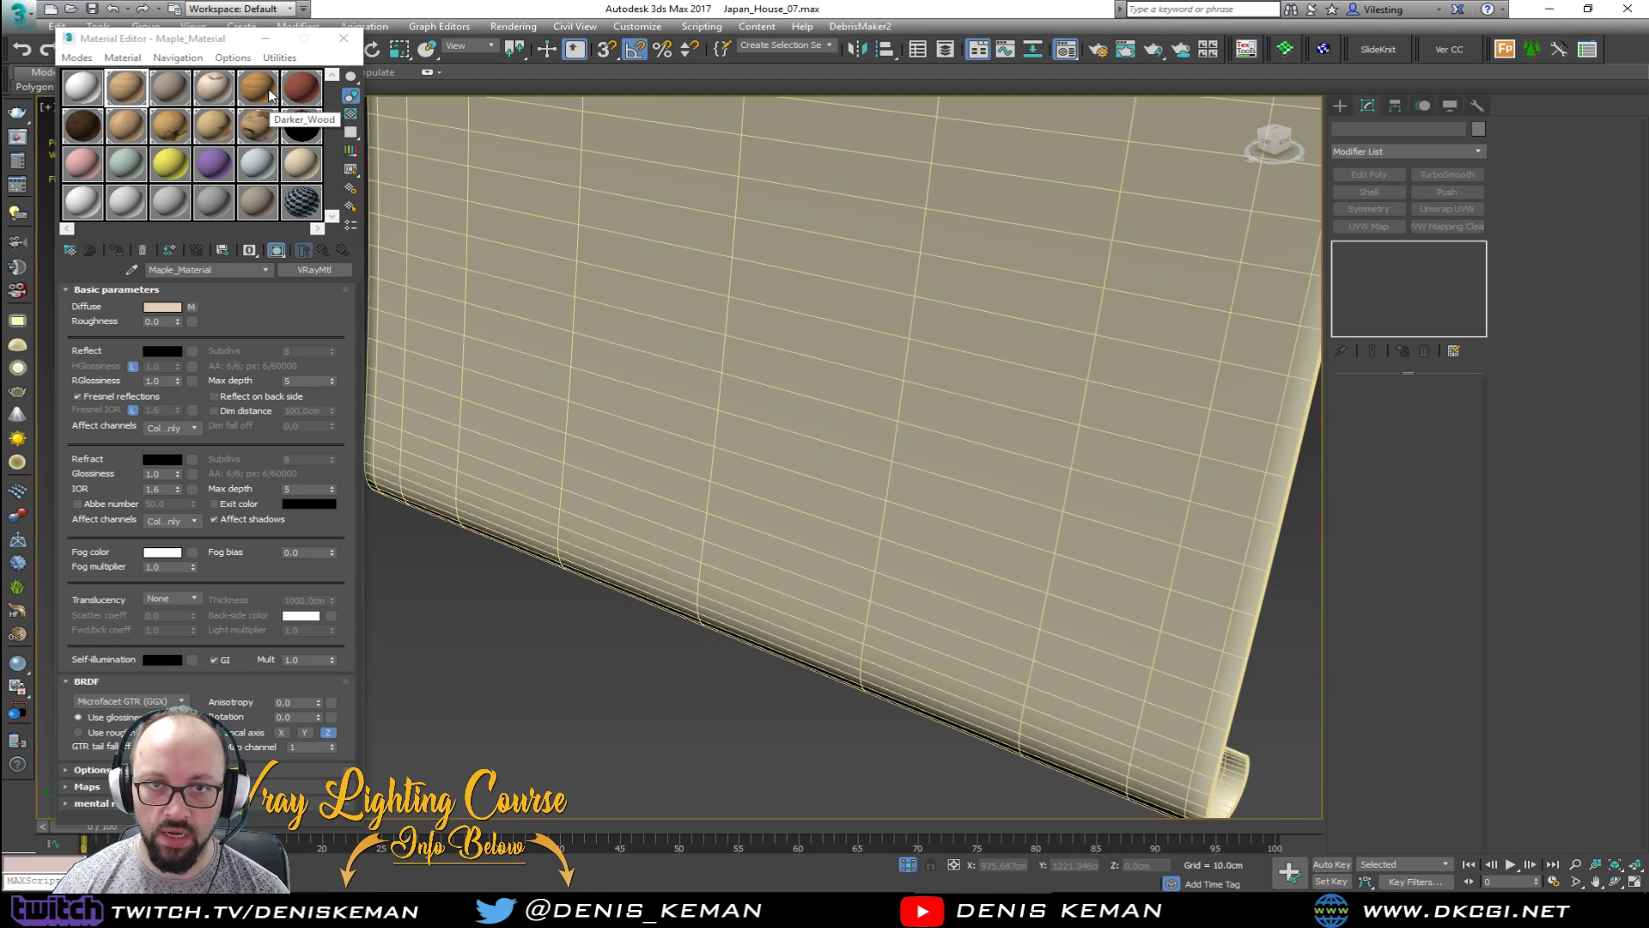
Step: Assign the Darker_Wood material to the sheet to test how its texture maps
{"action": "left_click_drag", "start_coordinate": [262, 93], "coordinate": [777, 352]}
{"action": "scroll", "coordinate": [777, 352], "scroll_direction": "down", "scroll_amount": 8}
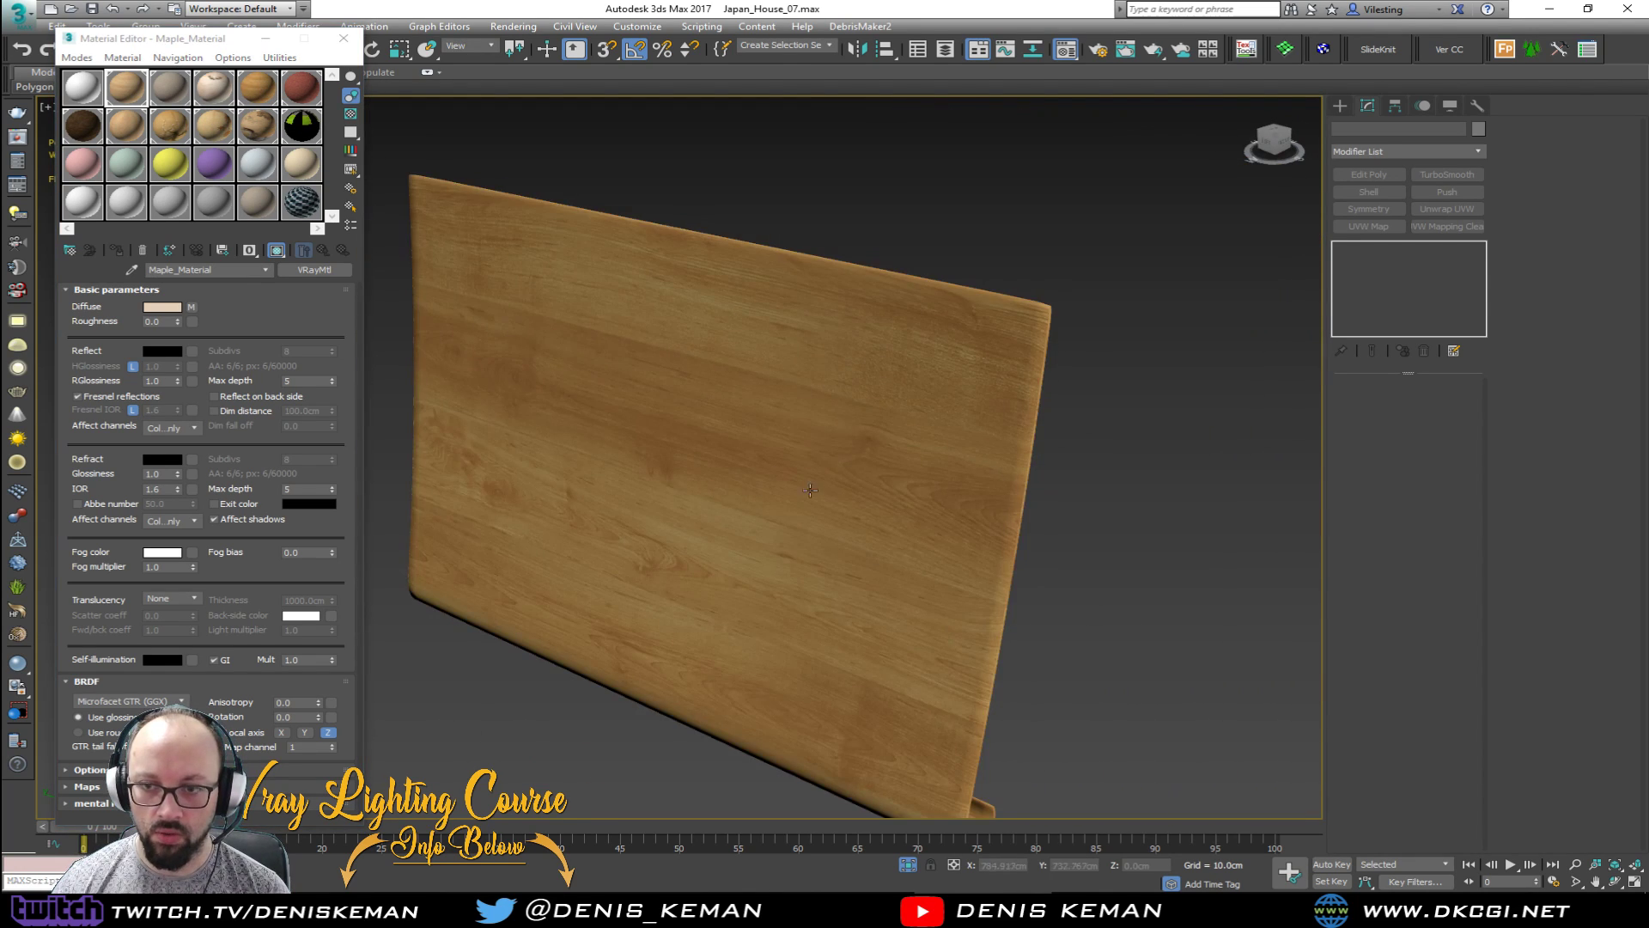
{"action": "middle_click_drag", "start_coordinate": [766, 491], "coordinate": [892, 495], "text": "alt"}
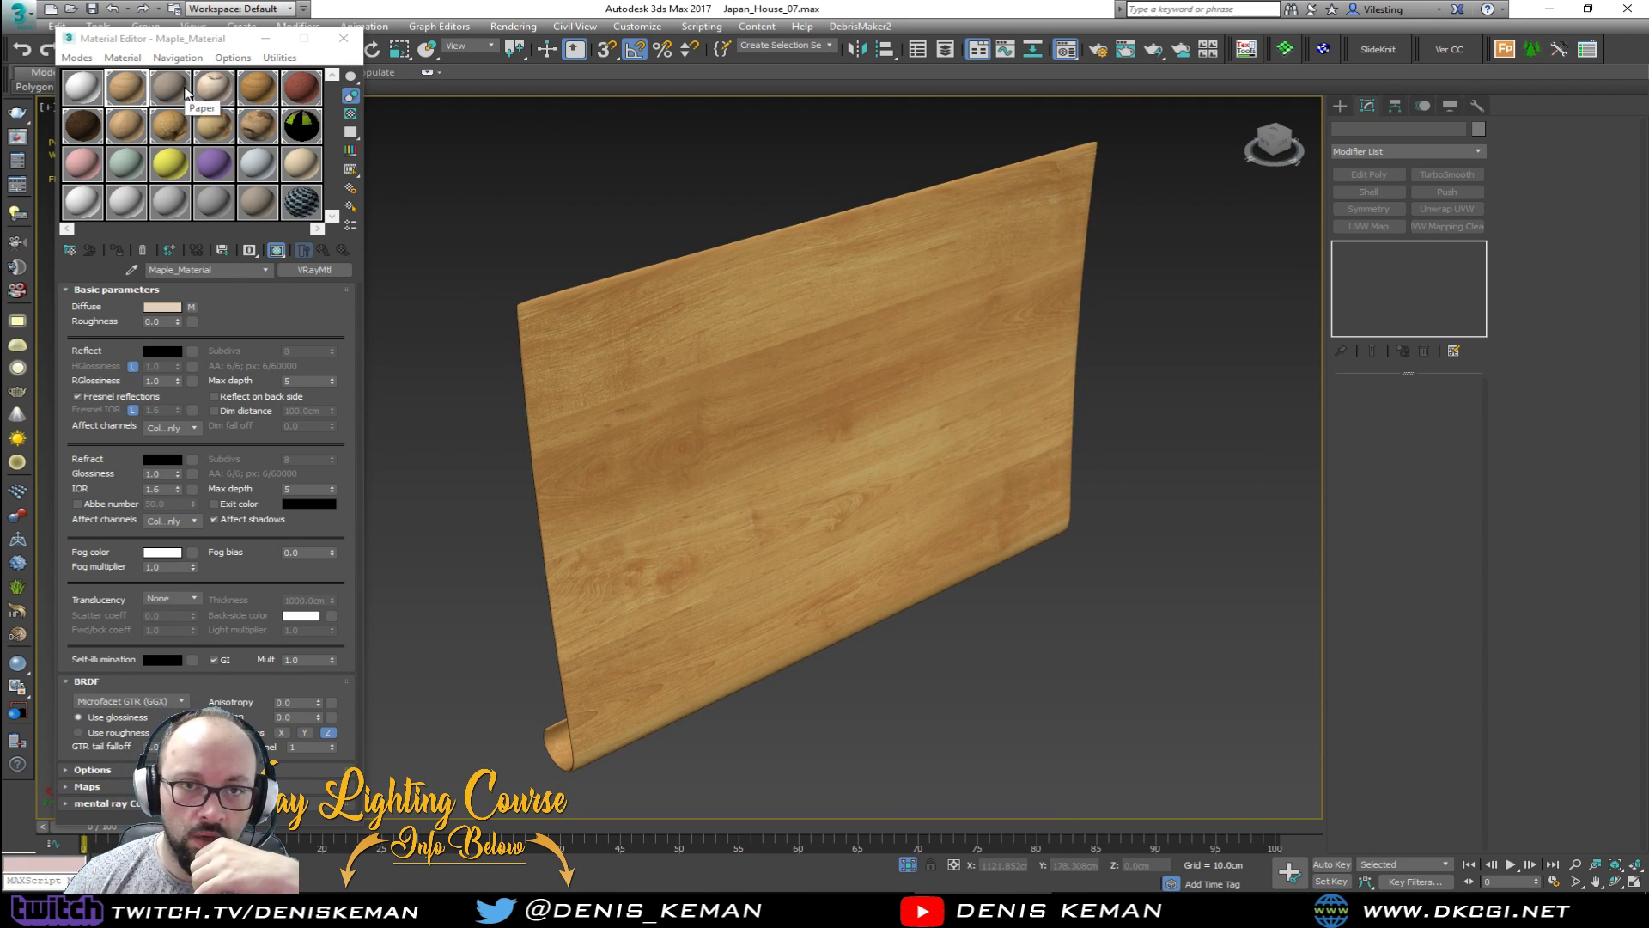
Step: Assign the Paper material to the sheet and bring the rest of the scene back into view
{"action": "left_click_drag", "start_coordinate": [187, 92], "coordinate": [745, 354]}
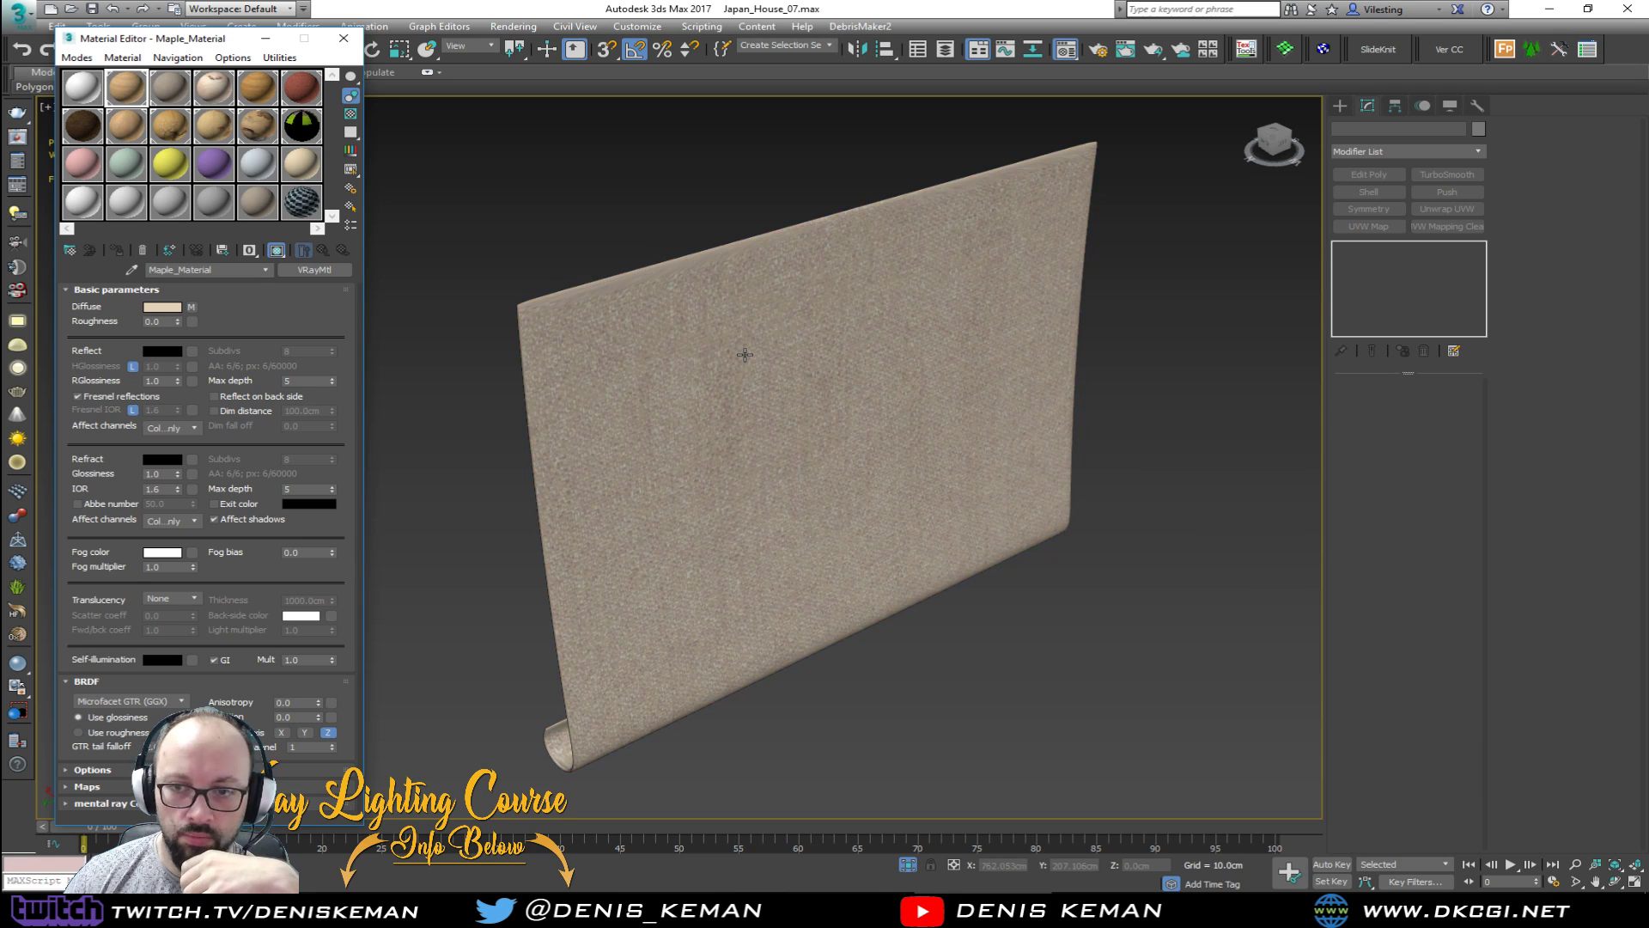
{"action": "right_click", "coordinate": [945, 471]}
{"action": "left_click", "coordinate": [987, 344]}
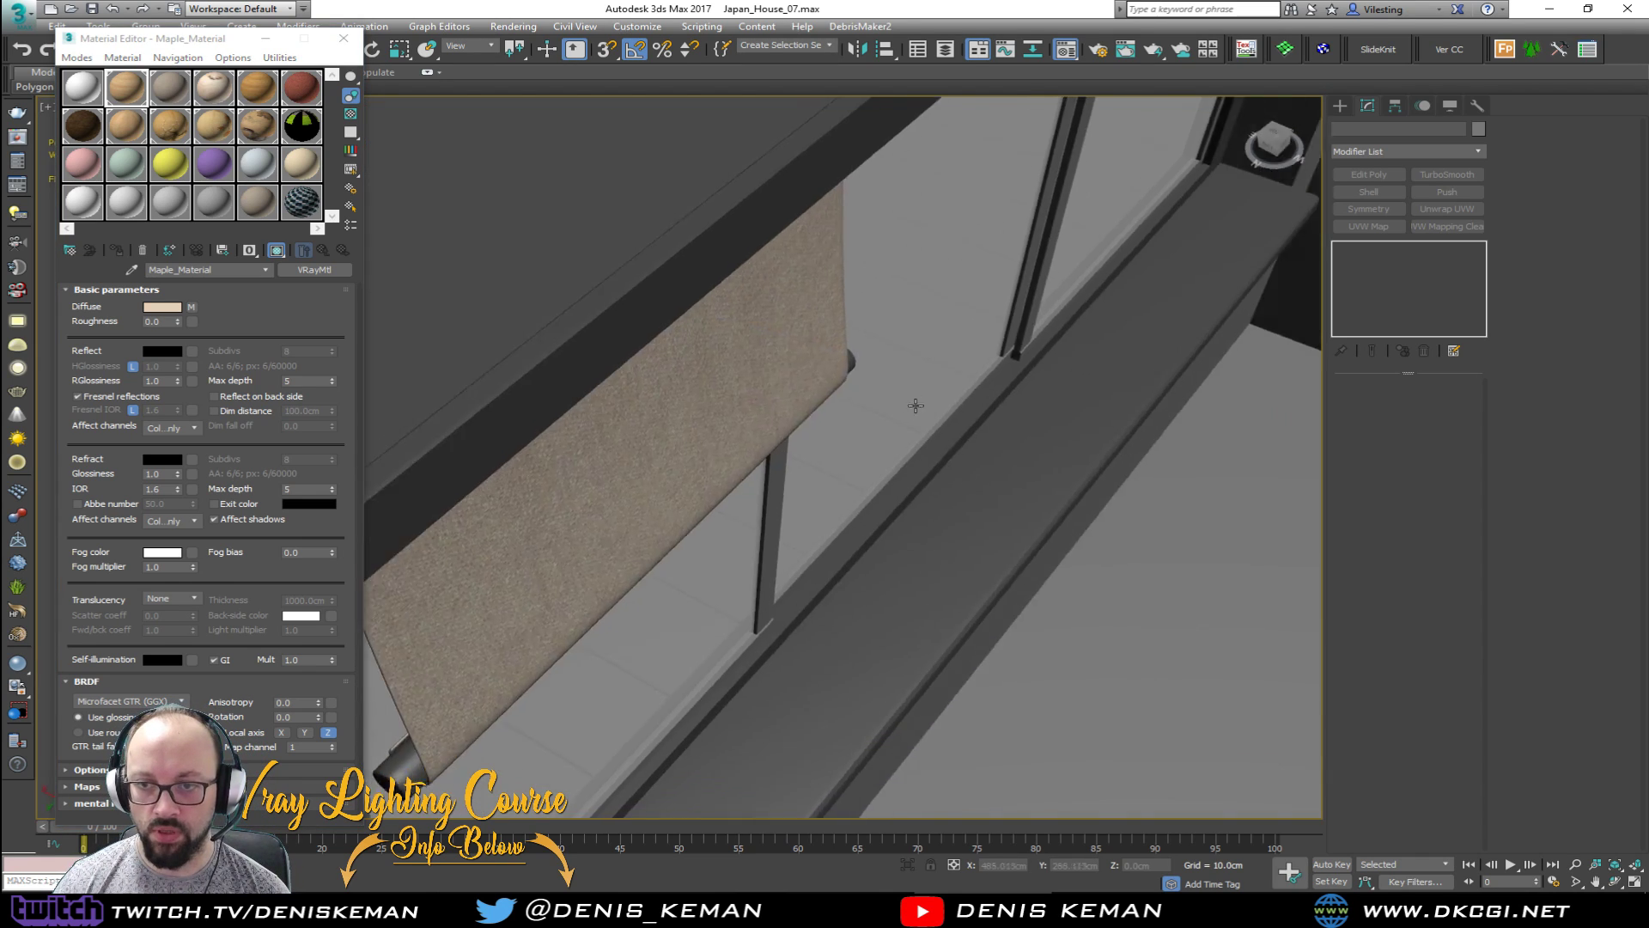
Step: Show edged faces and select the blind's bottom rod together with its fabric sheet
{"action": "middle_click_drag", "start_coordinate": [916, 406], "coordinate": [781, 369], "text": "alt"}
{"action": "middle_click_drag", "start_coordinate": [883, 498], "coordinate": [726, 413]}
{"action": "key", "text": "F4"}
{"action": "left_click", "coordinate": [779, 478]}
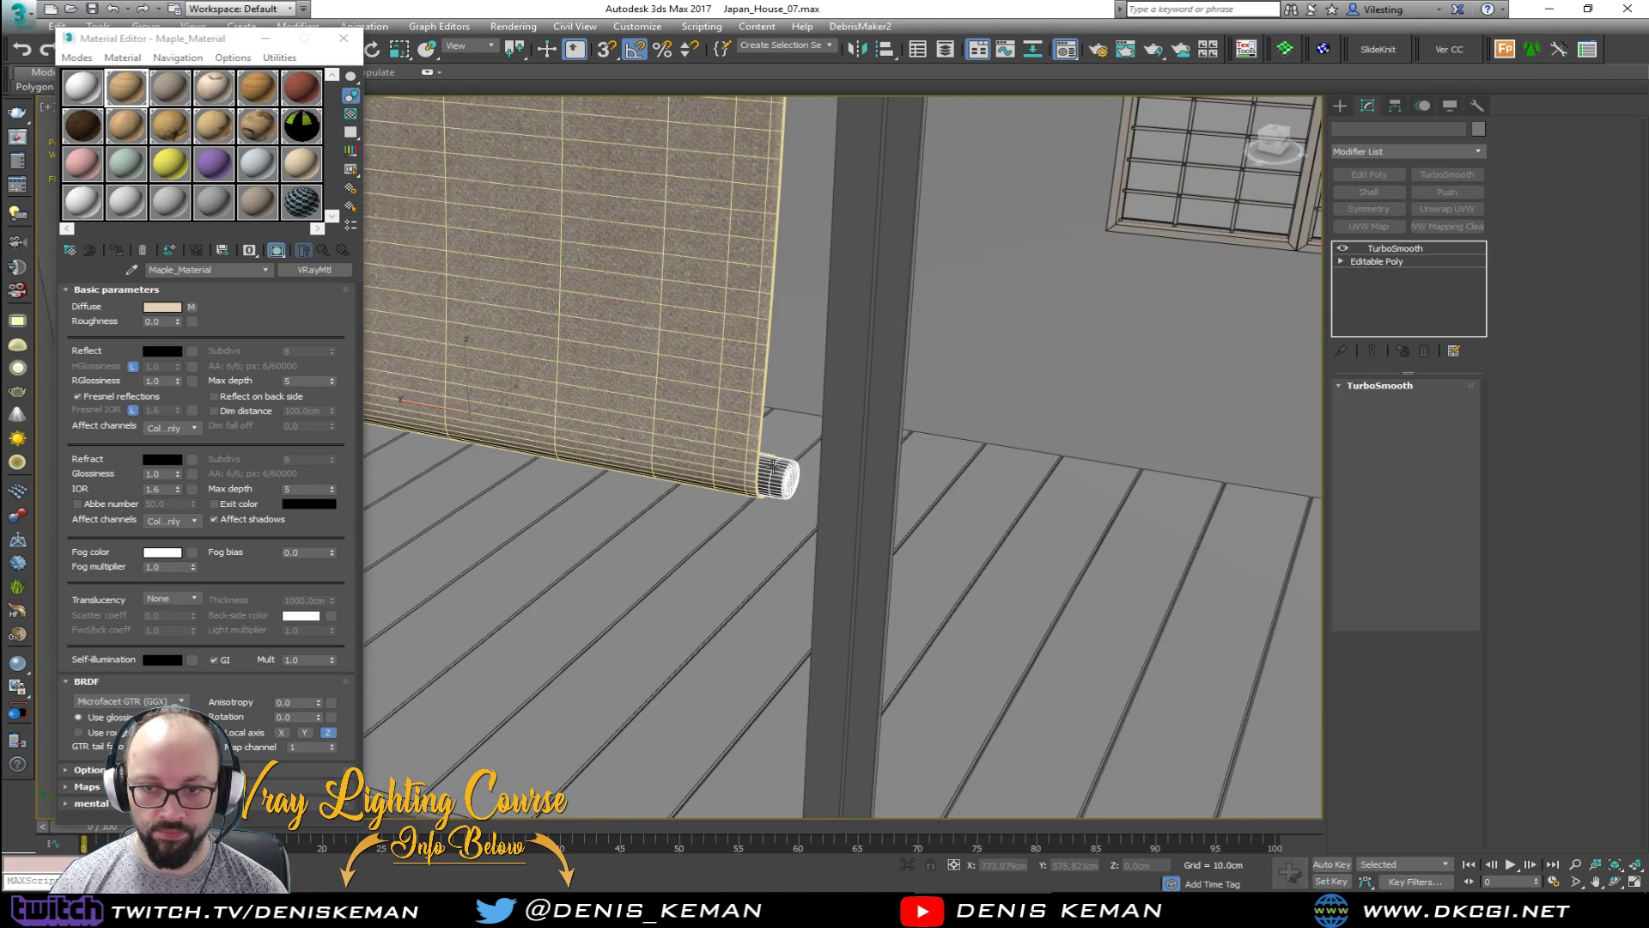
{"action": "left_click", "coordinate": [711, 435], "text": "ctrl"}
{"action": "scroll", "coordinate": [719, 437], "scroll_direction": "down", "scroll_amount": 4}
{"action": "scroll", "coordinate": [720, 437], "scroll_direction": "down", "scroll_amount": 3}
{"action": "key", "text": "alt+w"}
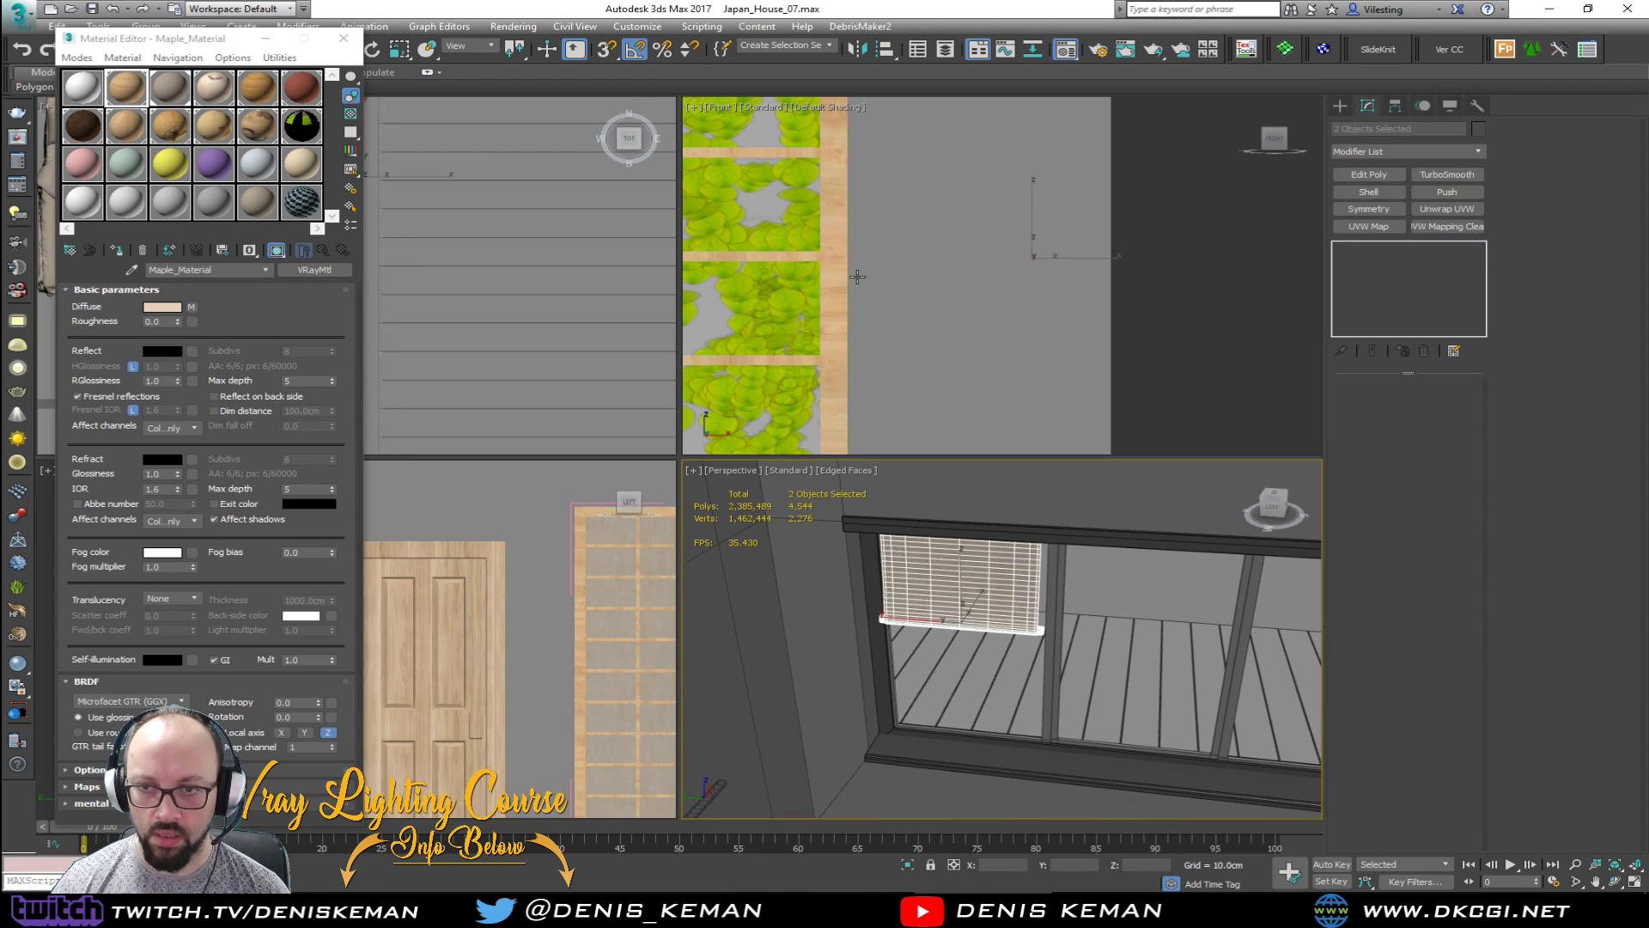
{"action": "key", "text": "alt+w"}
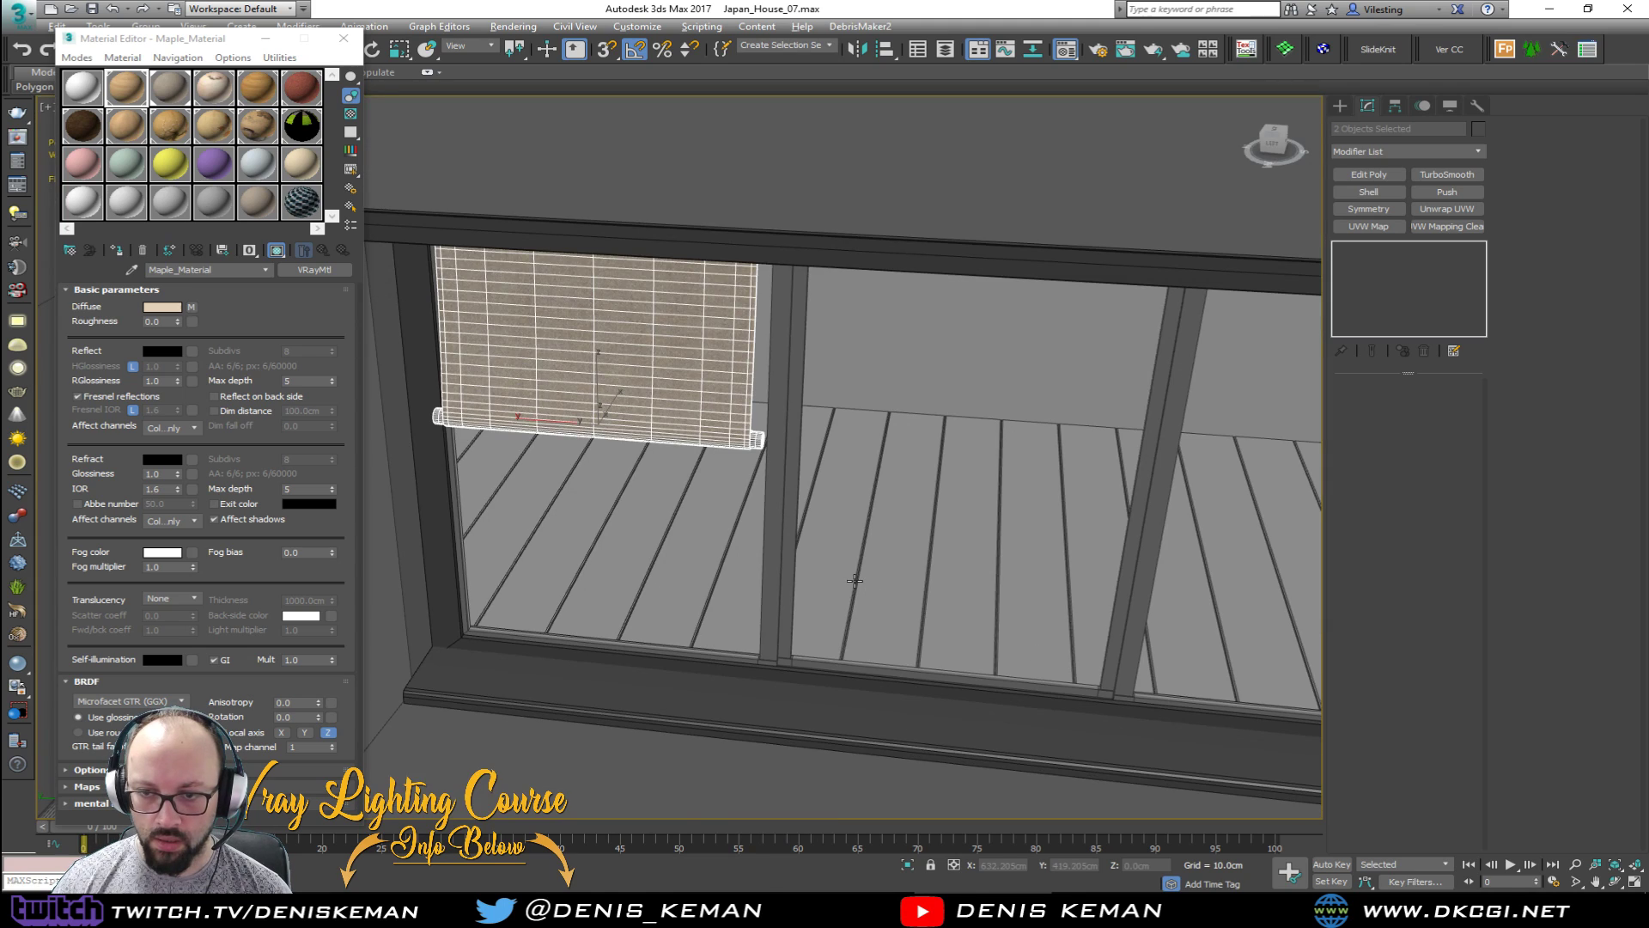
Step: Add the window's mullions, frame and sill to the selection, isolate them with the blind and deselect everything
{"action": "left_click", "coordinate": [778, 574], "text": "ctrl"}
{"action": "left_click", "coordinate": [787, 577], "text": "ctrl"}
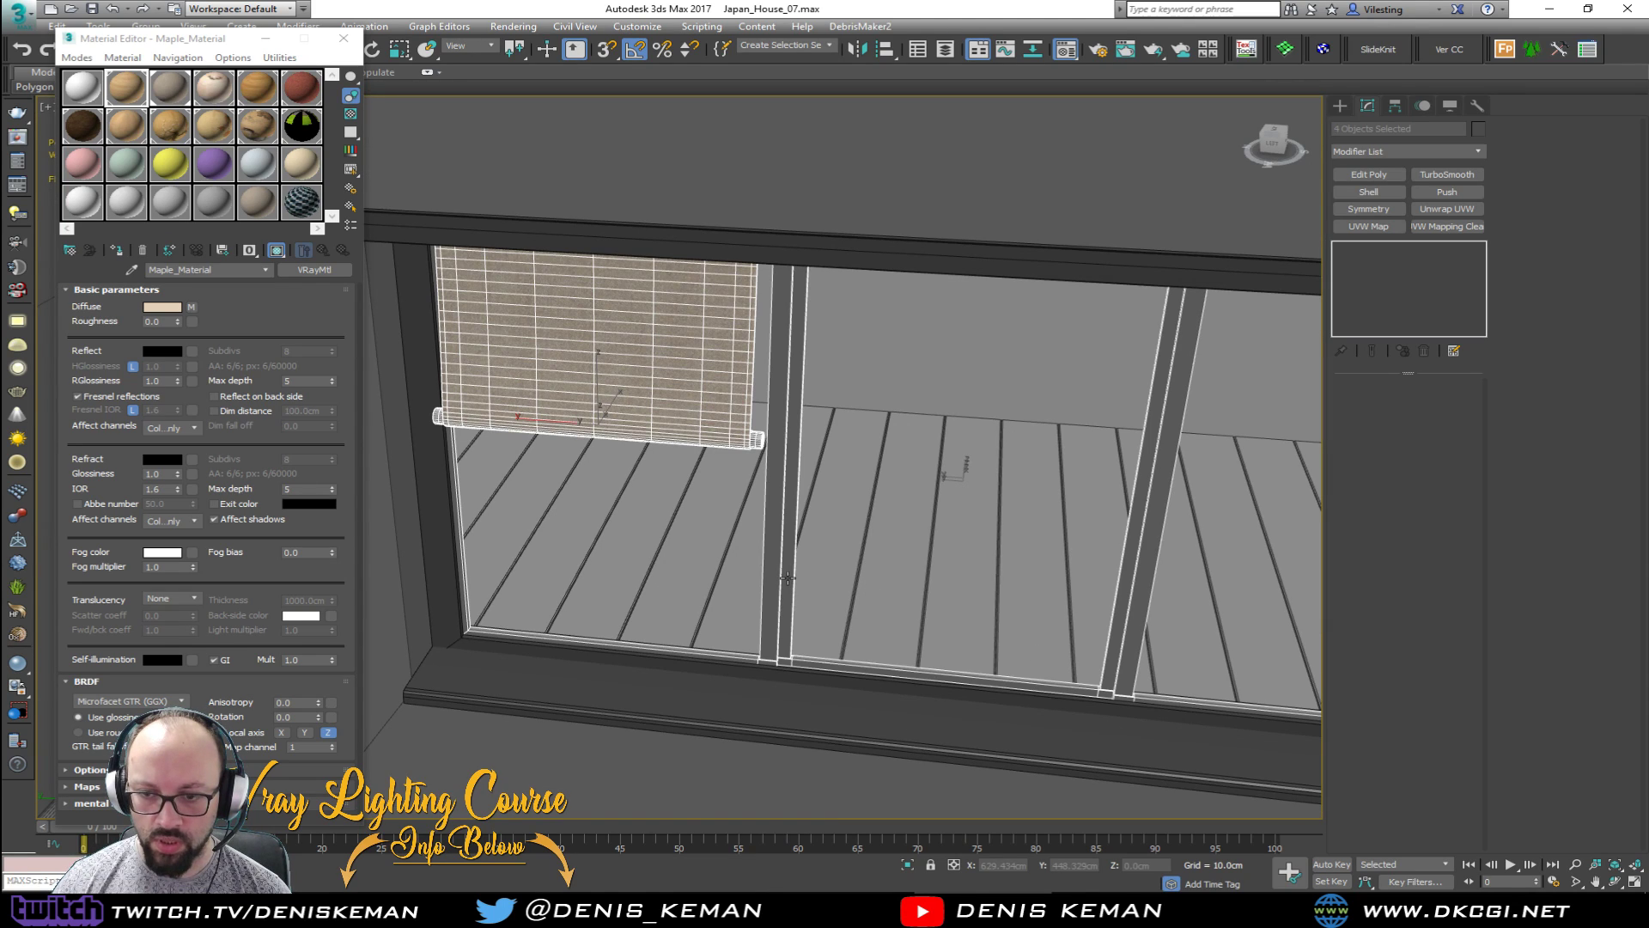
{"action": "left_click", "coordinate": [814, 261], "text": "ctrl"}
{"action": "left_click", "coordinate": [463, 640], "text": "ctrl"}
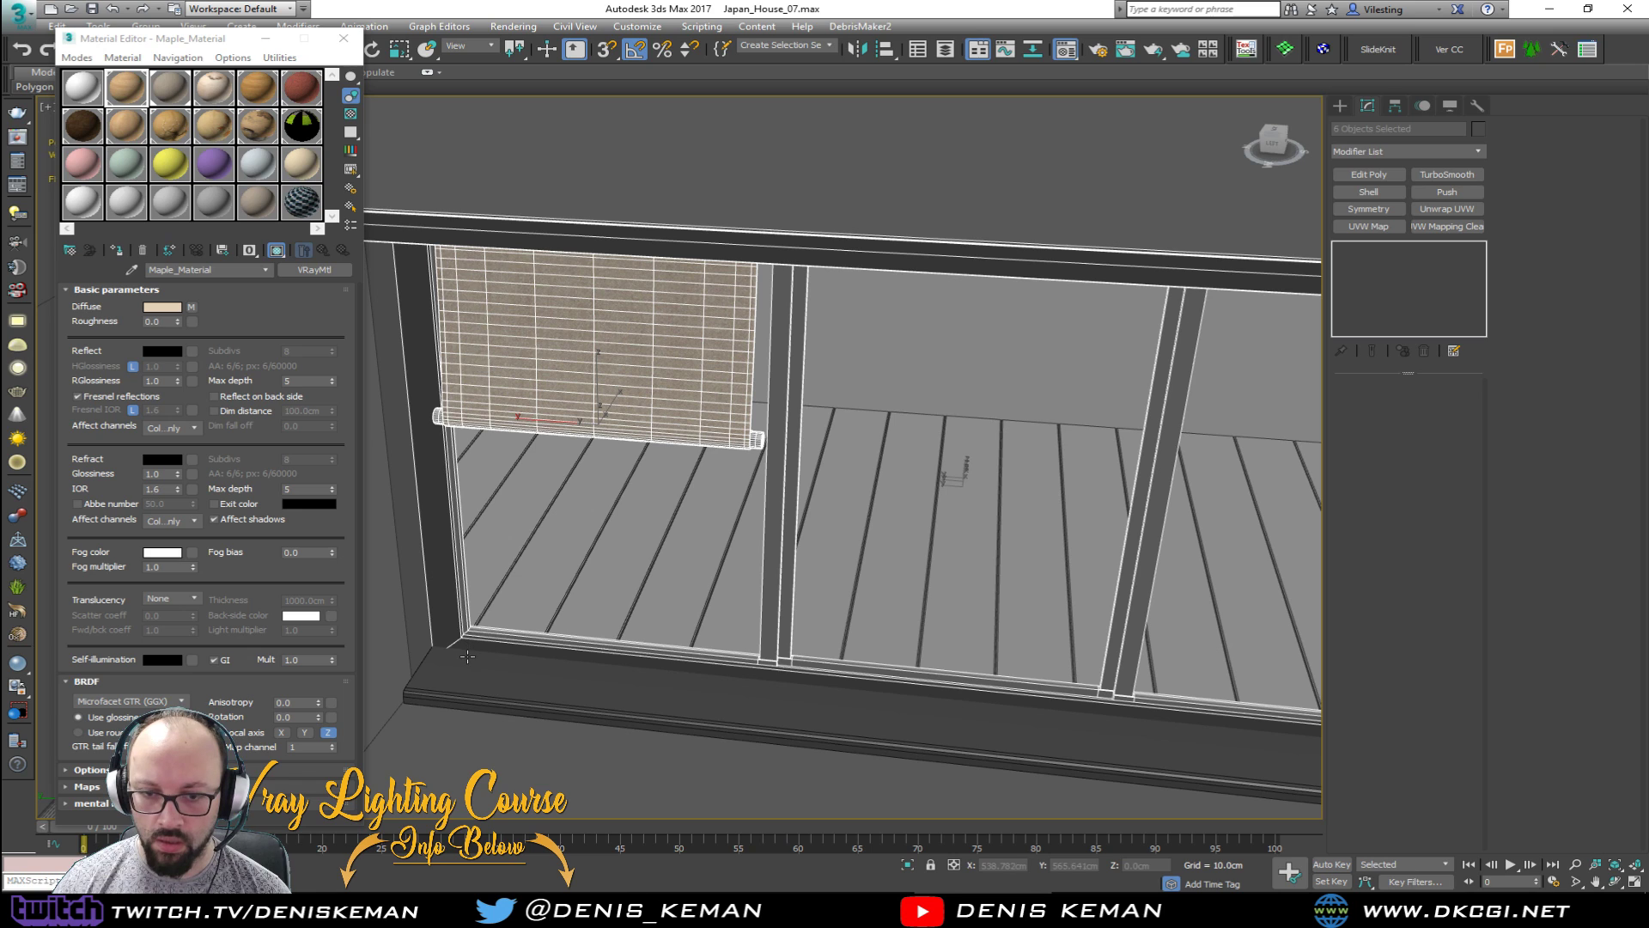
{"action": "left_click", "coordinate": [459, 687], "text": "ctrl"}
{"action": "key", "text": "alt+q"}
{"action": "left_click", "coordinate": [836, 445]}
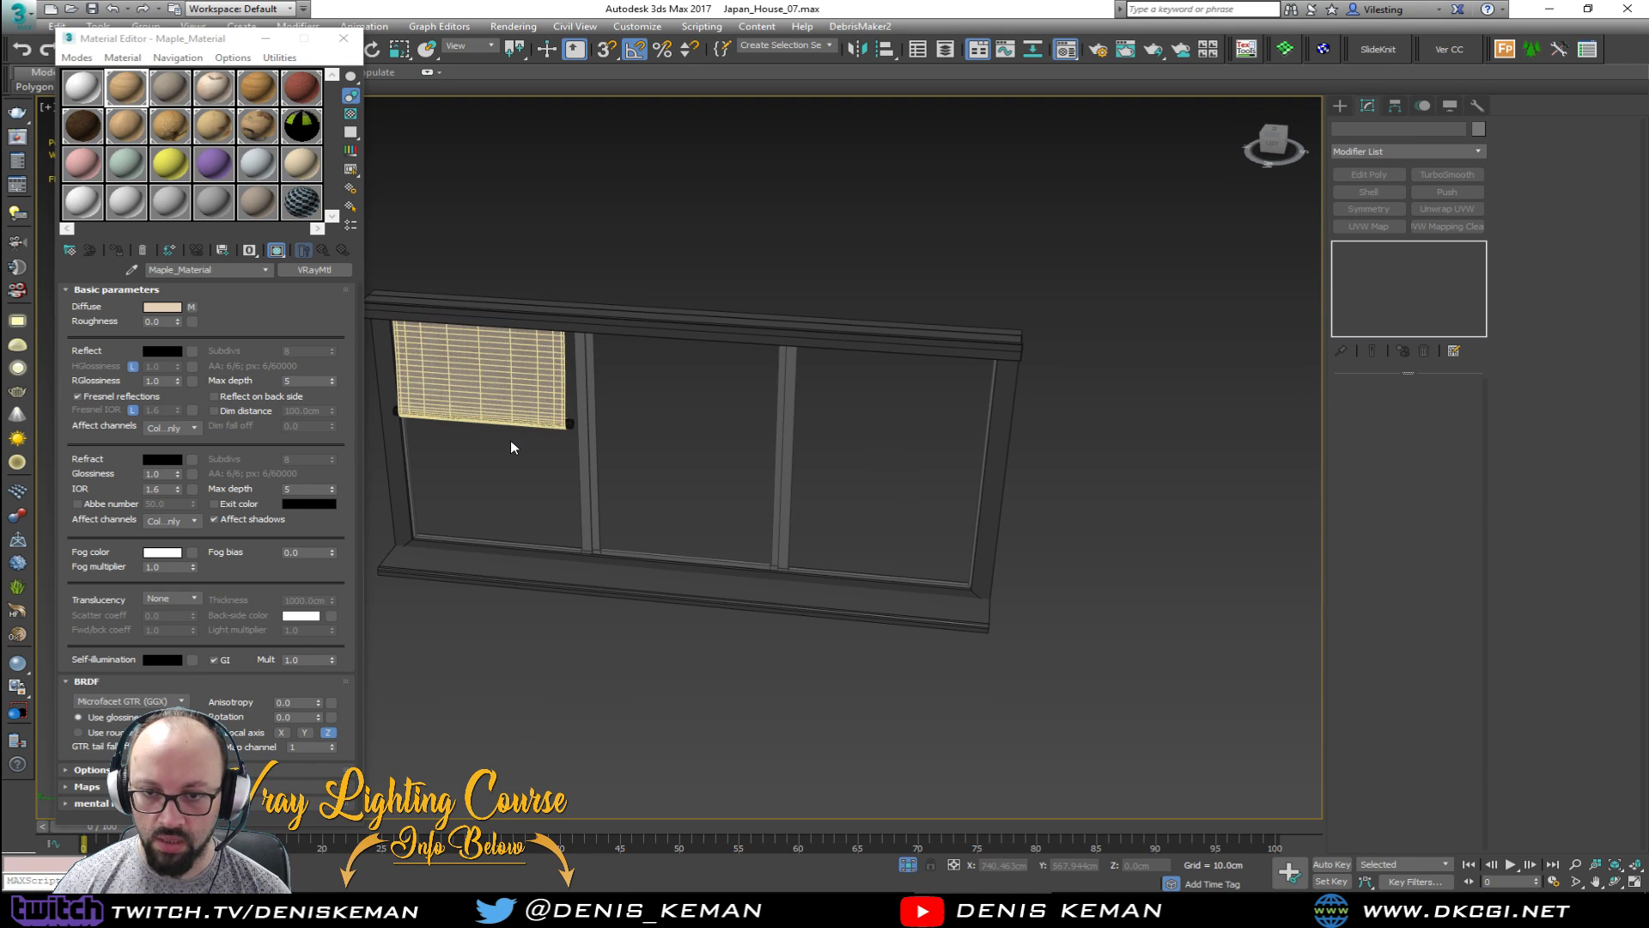
Step: Select the blind's sheet and rod, frame them in a maximized Left view and close the Material Editor
{"action": "left_click_drag", "start_coordinate": [510, 439], "coordinate": [486, 387]}
{"action": "key", "text": "alt+w"}
{"action": "middle_click_drag", "start_coordinate": [818, 258], "coordinate": [802, 405]}
{"action": "middle_click", "coordinate": [657, 526]}
{"action": "key", "text": "z"}
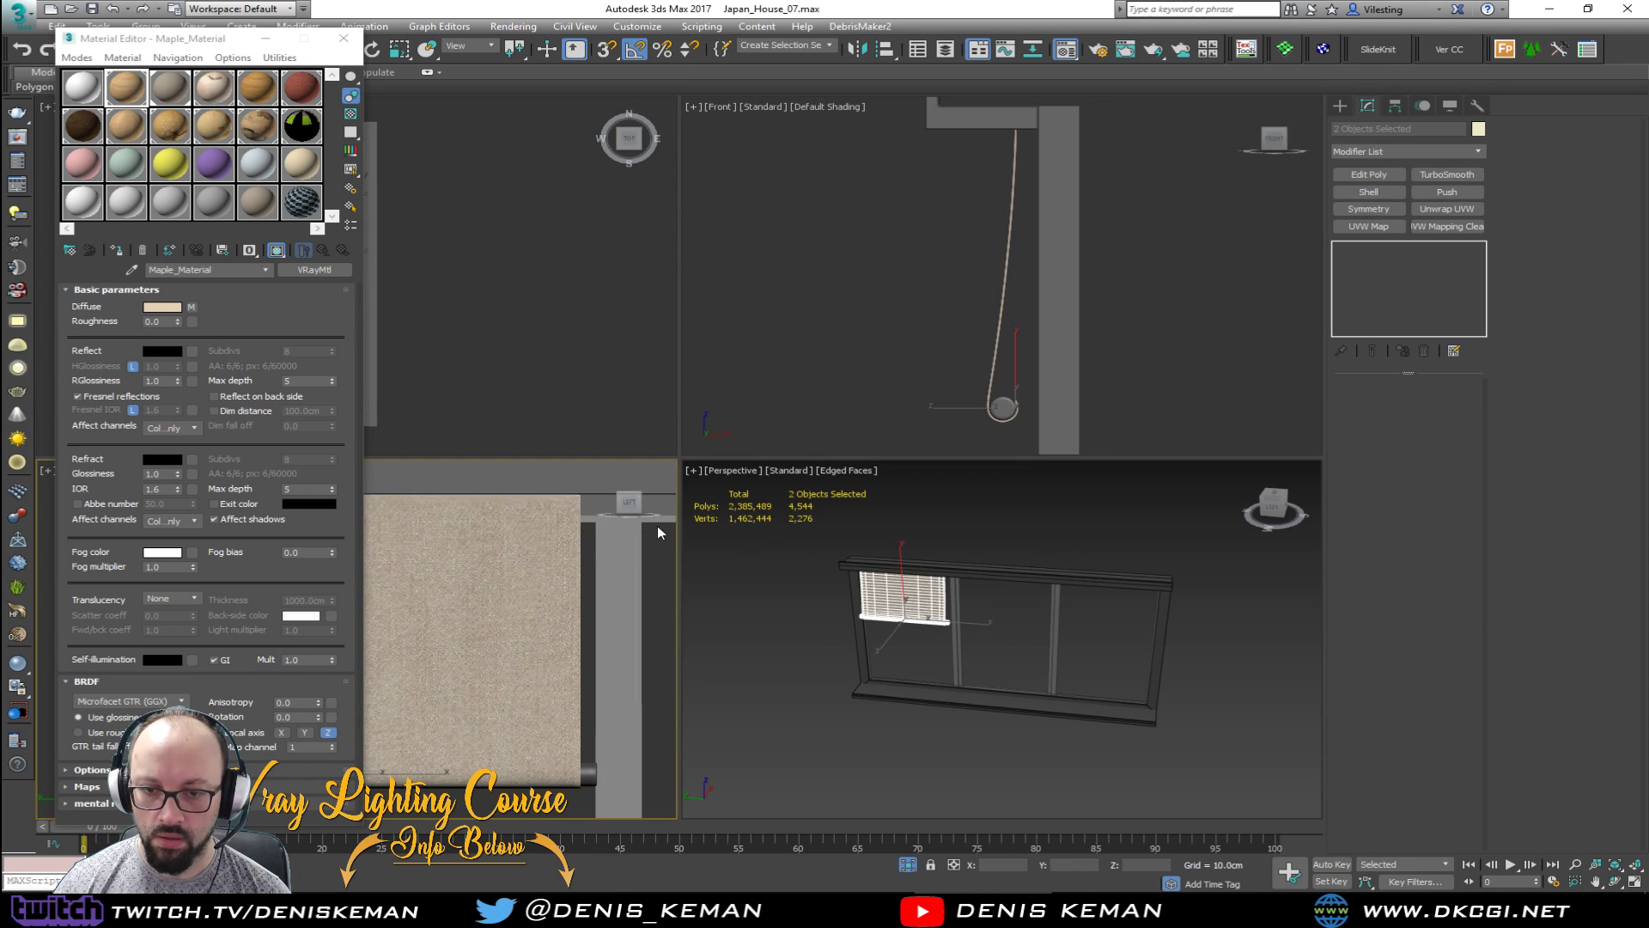
{"action": "key", "text": "alt+w"}
{"action": "left_click", "coordinate": [343, 39]}
{"action": "scroll", "coordinate": [540, 546], "scroll_direction": "down", "scroll_amount": 4}
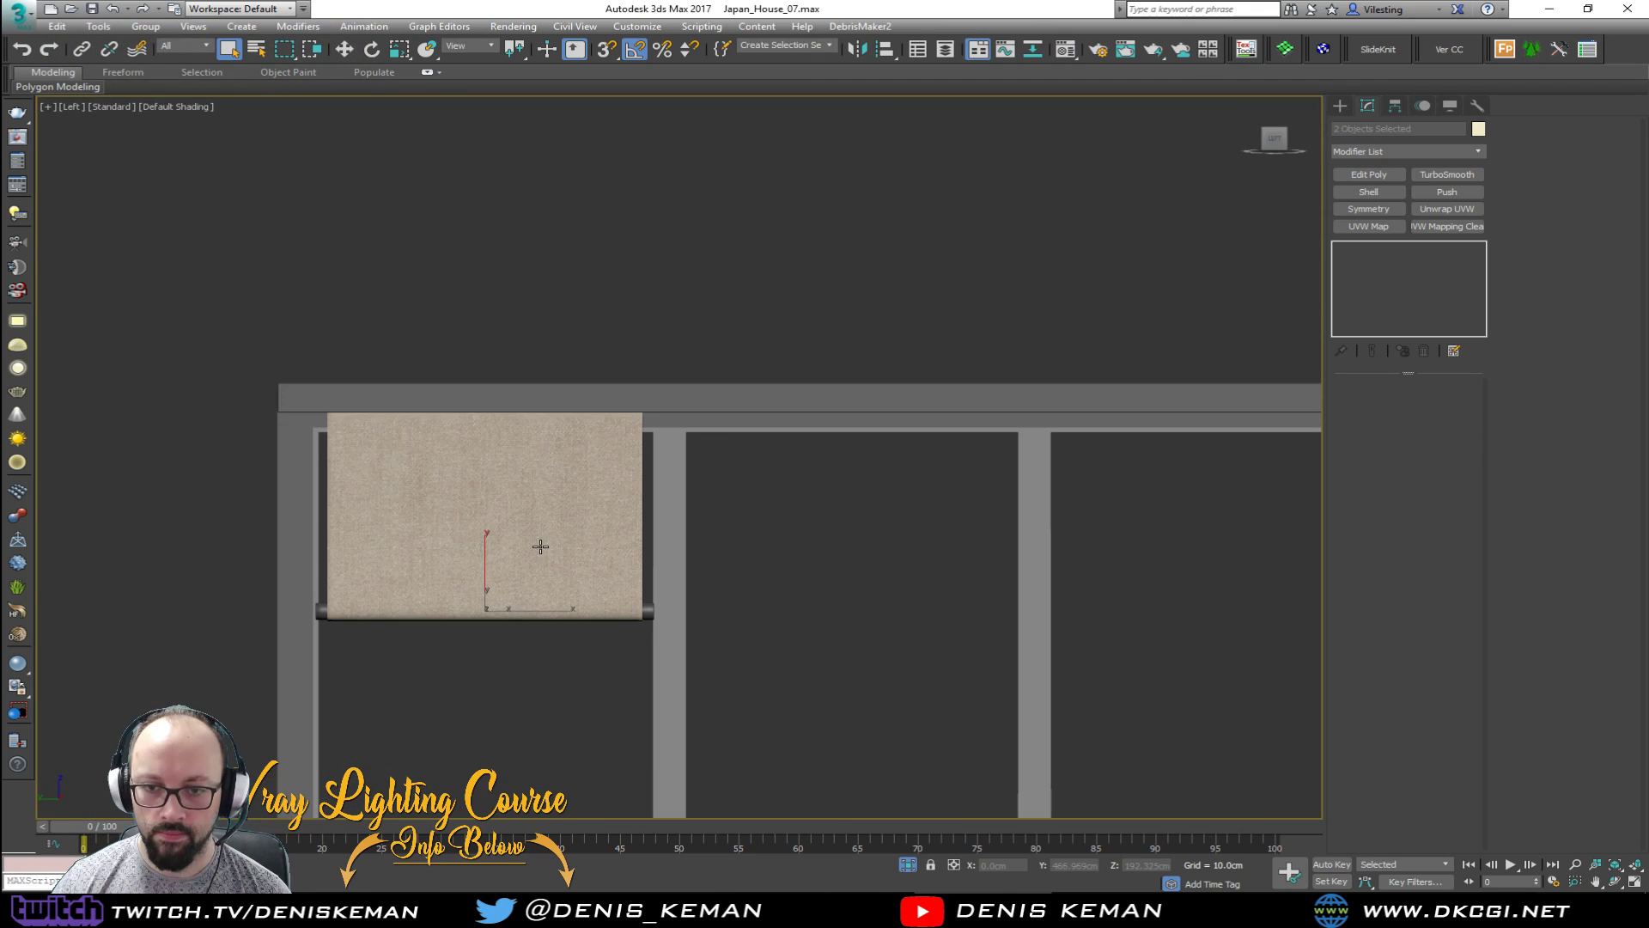
Step: Clone the blind horizontally so that the two remaining window bays each get one
{"action": "key", "text": "w"}
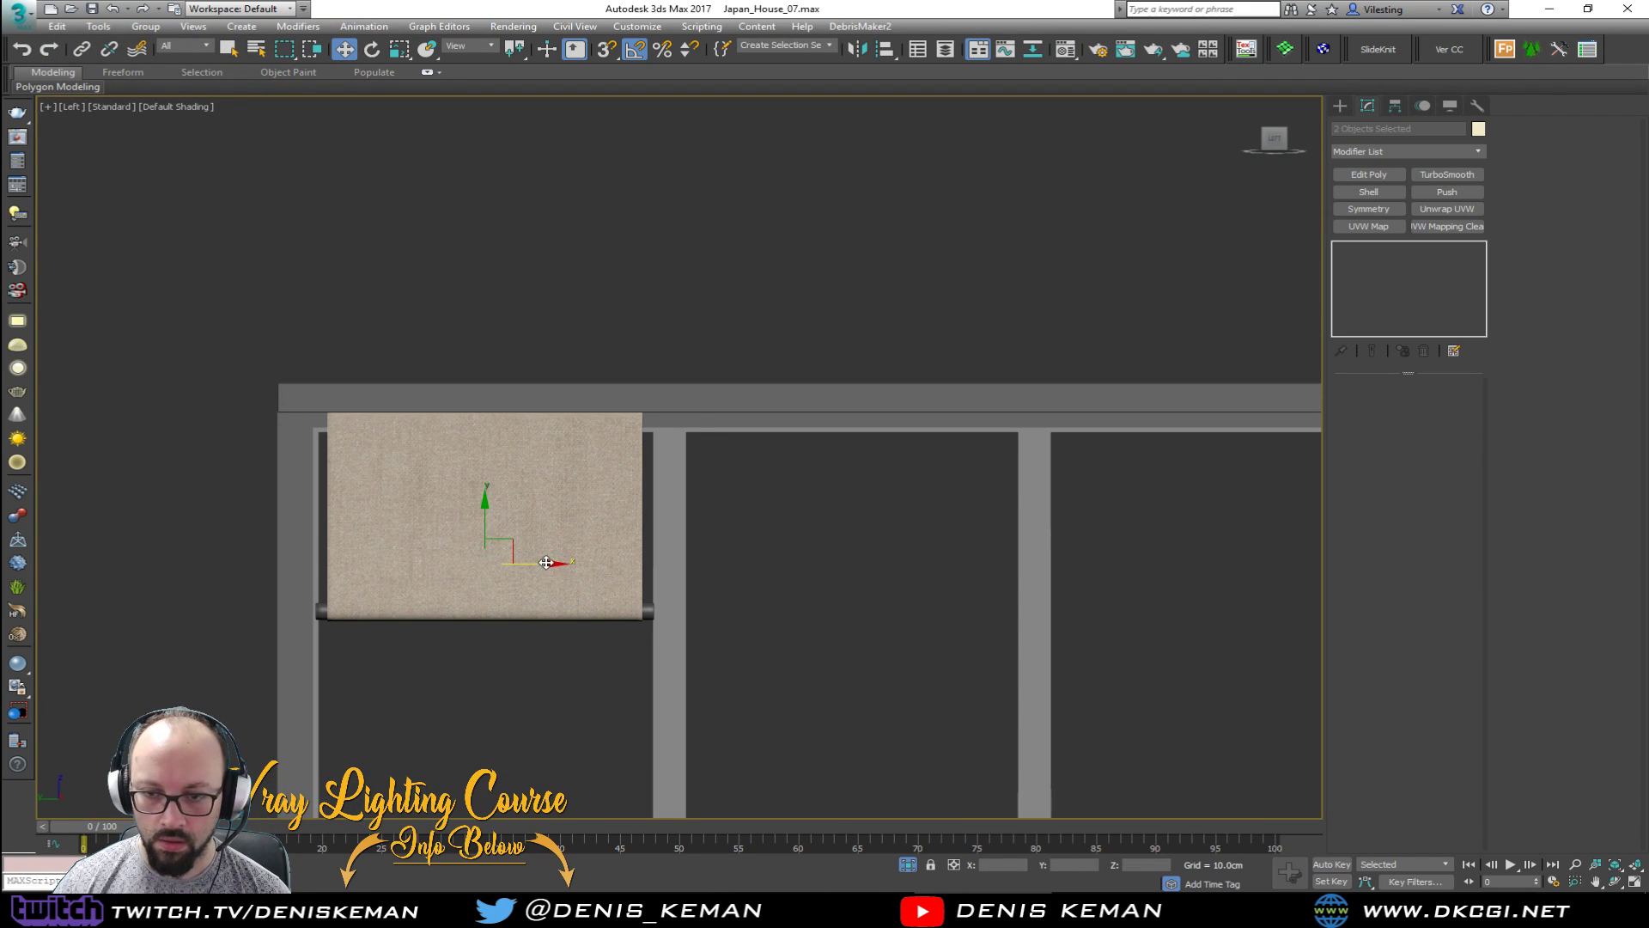
{"action": "left_click_drag", "start_coordinate": [548, 570], "coordinate": [911, 578], "text": "shift"}
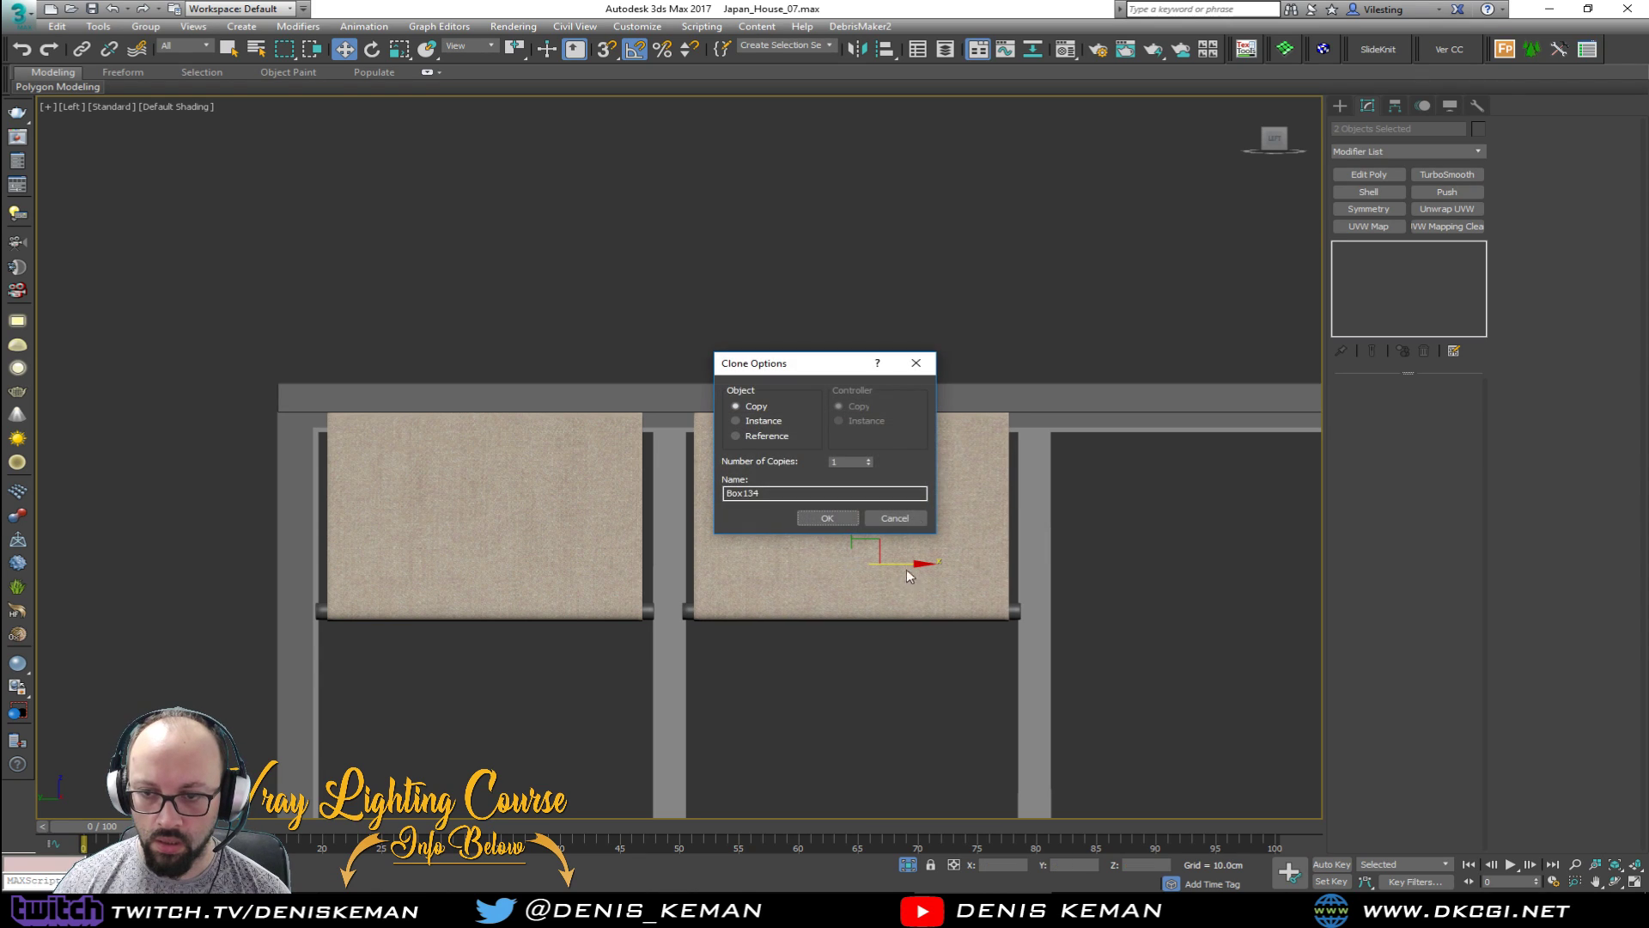
{"action": "left_click", "coordinate": [838, 518]}
{"action": "scroll", "coordinate": [839, 517], "scroll_direction": "down", "scroll_amount": 2}
{"action": "middle_click_drag", "start_coordinate": [839, 517], "coordinate": [632, 539]}
{"action": "left_click", "coordinate": [817, 602]}
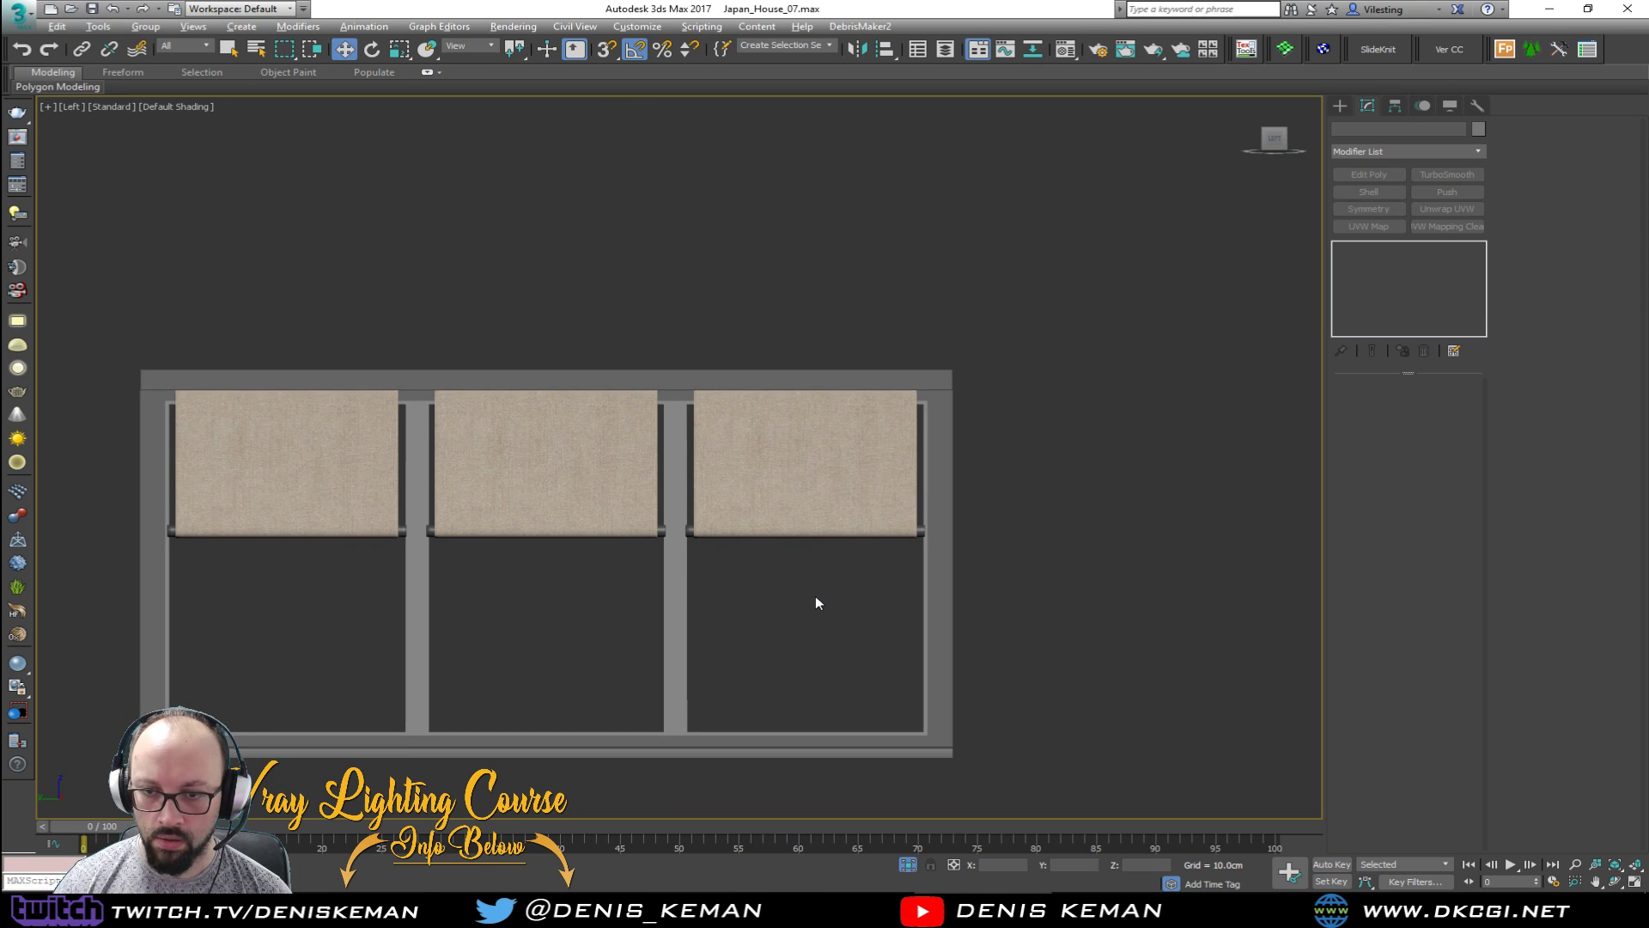
Step: Select the three blinds' fabric sheets in a maximized Perspective view, give them the grey custom object colour and deselect
{"action": "key", "text": "alt+w"}
{"action": "left_click", "coordinate": [815, 599]}
{"action": "key", "text": "alt+w"}
{"action": "middle_click_drag", "start_coordinate": [421, 446], "coordinate": [556, 486], "text": "alt"}
{"action": "left_click", "coordinate": [556, 484]}
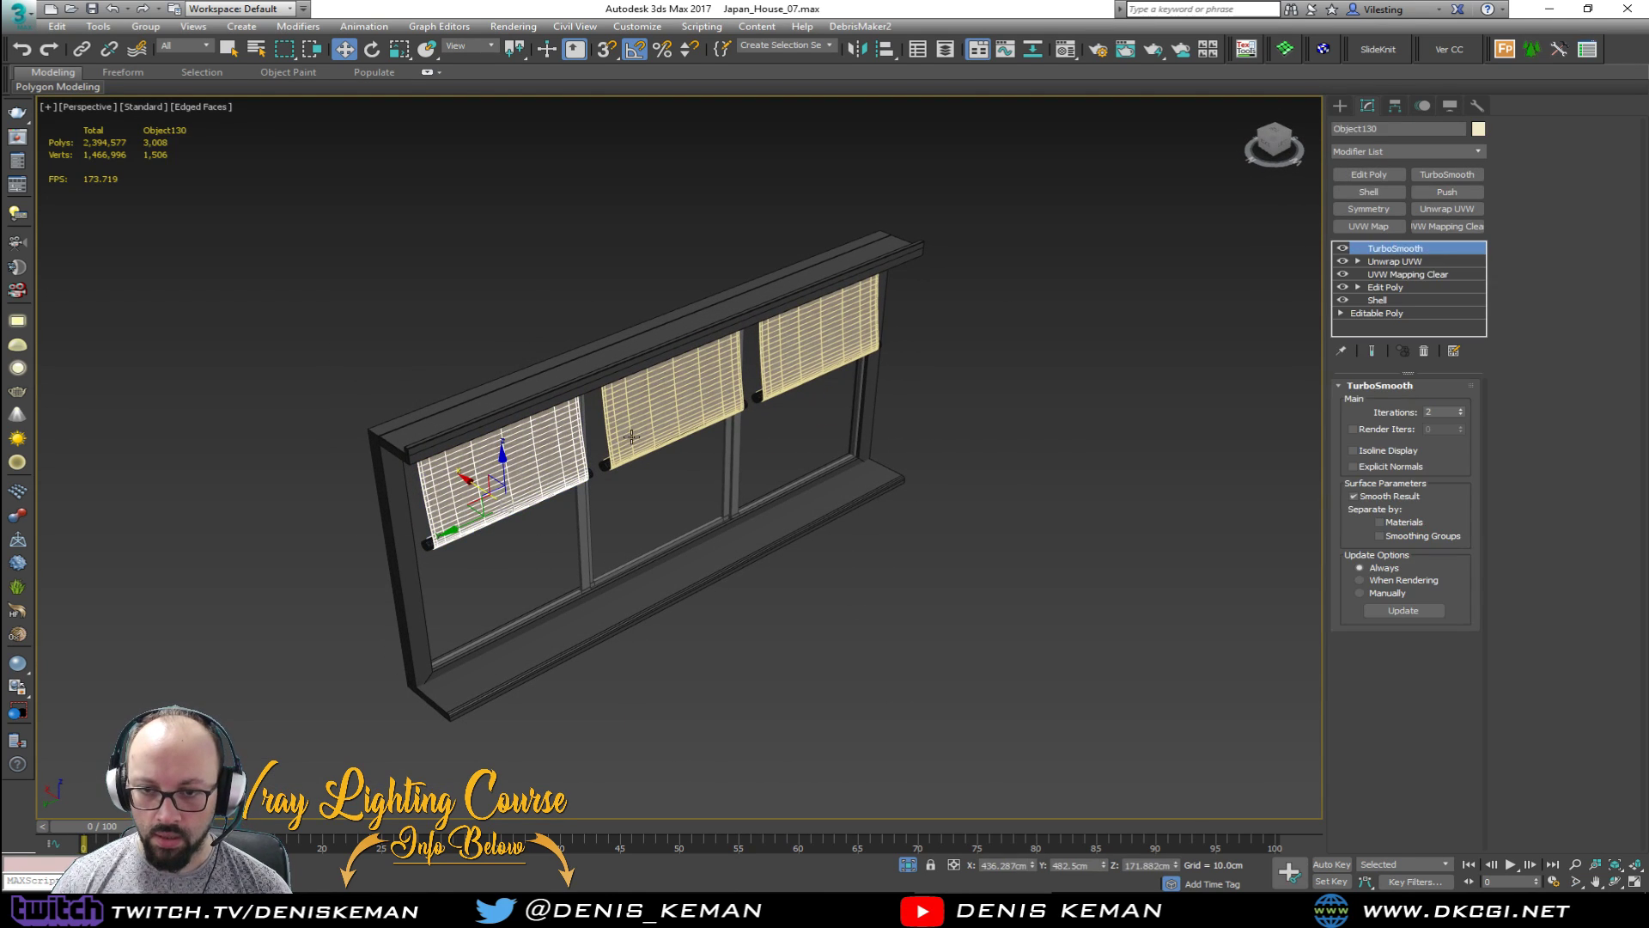
{"action": "left_click", "coordinate": [675, 399], "text": "ctrl"}
{"action": "left_click", "coordinate": [834, 352], "text": "ctrl"}
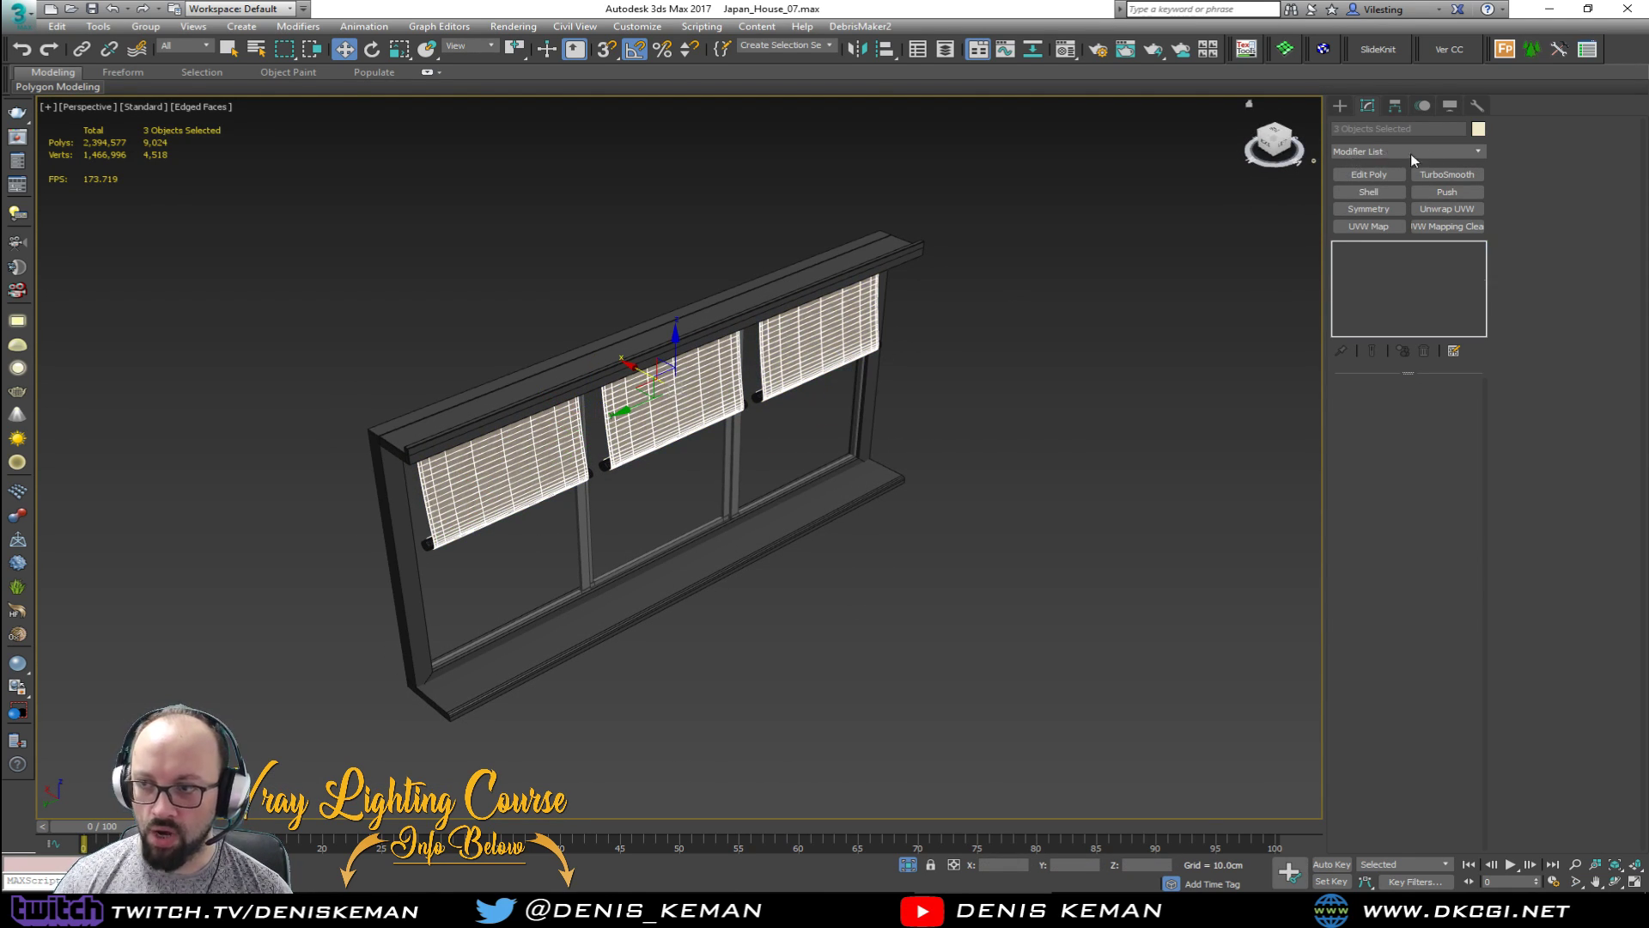
{"action": "left_click", "coordinate": [1478, 129]}
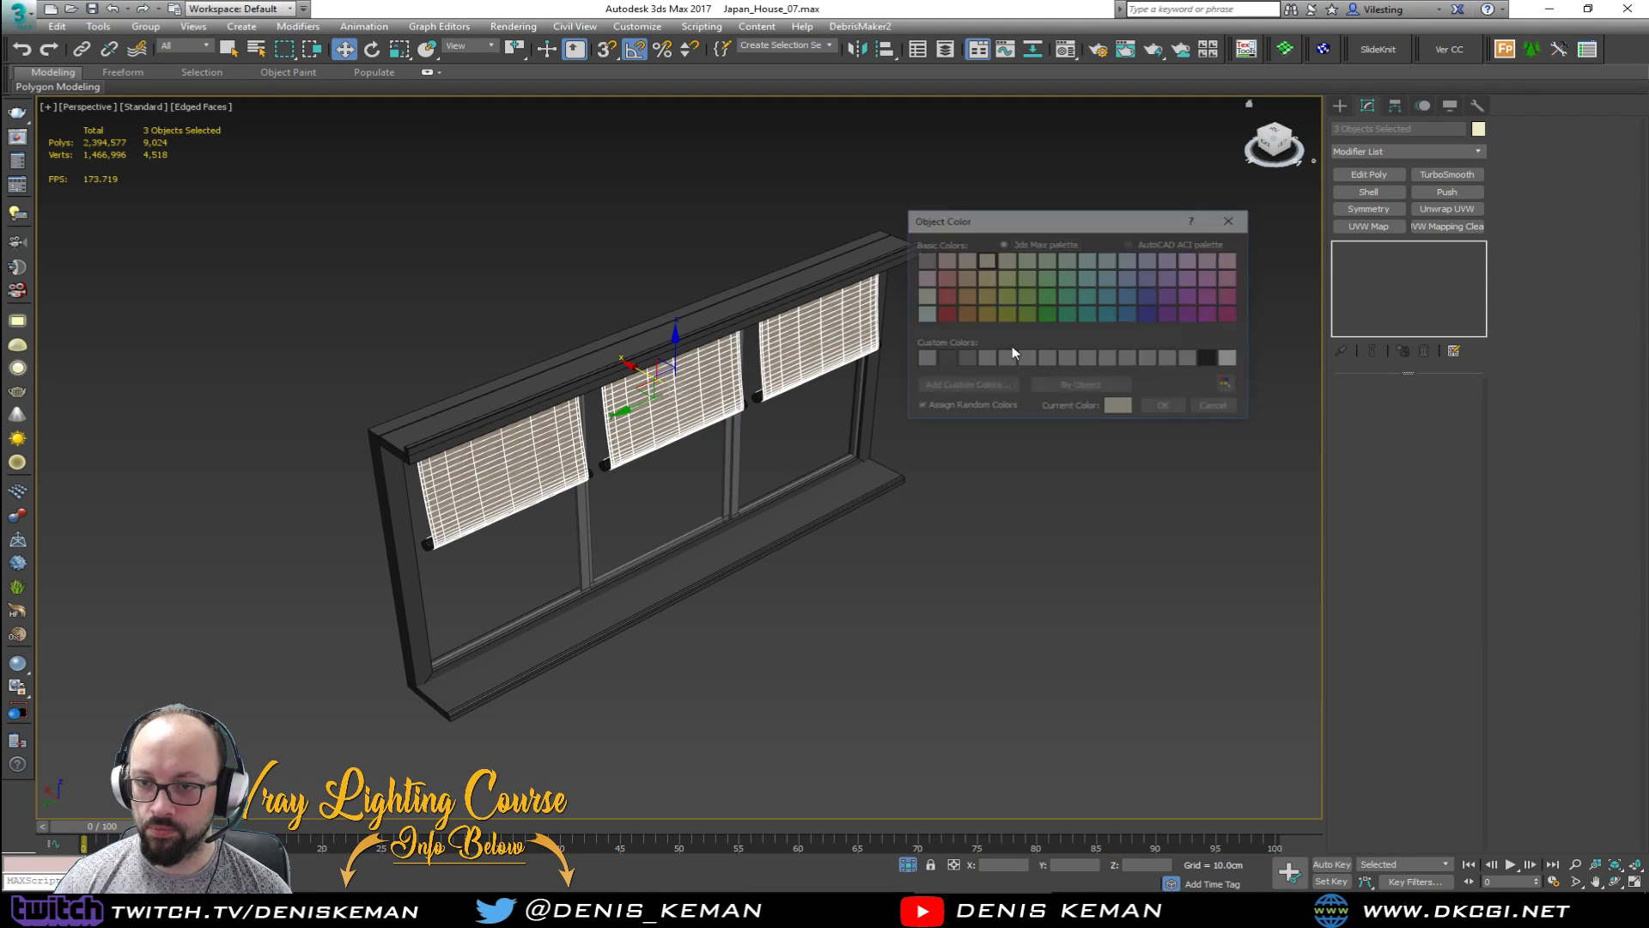
{"action": "left_click", "coordinate": [966, 359]}
{"action": "left_click", "coordinate": [1155, 409]}
{"action": "left_click", "coordinate": [771, 464]}
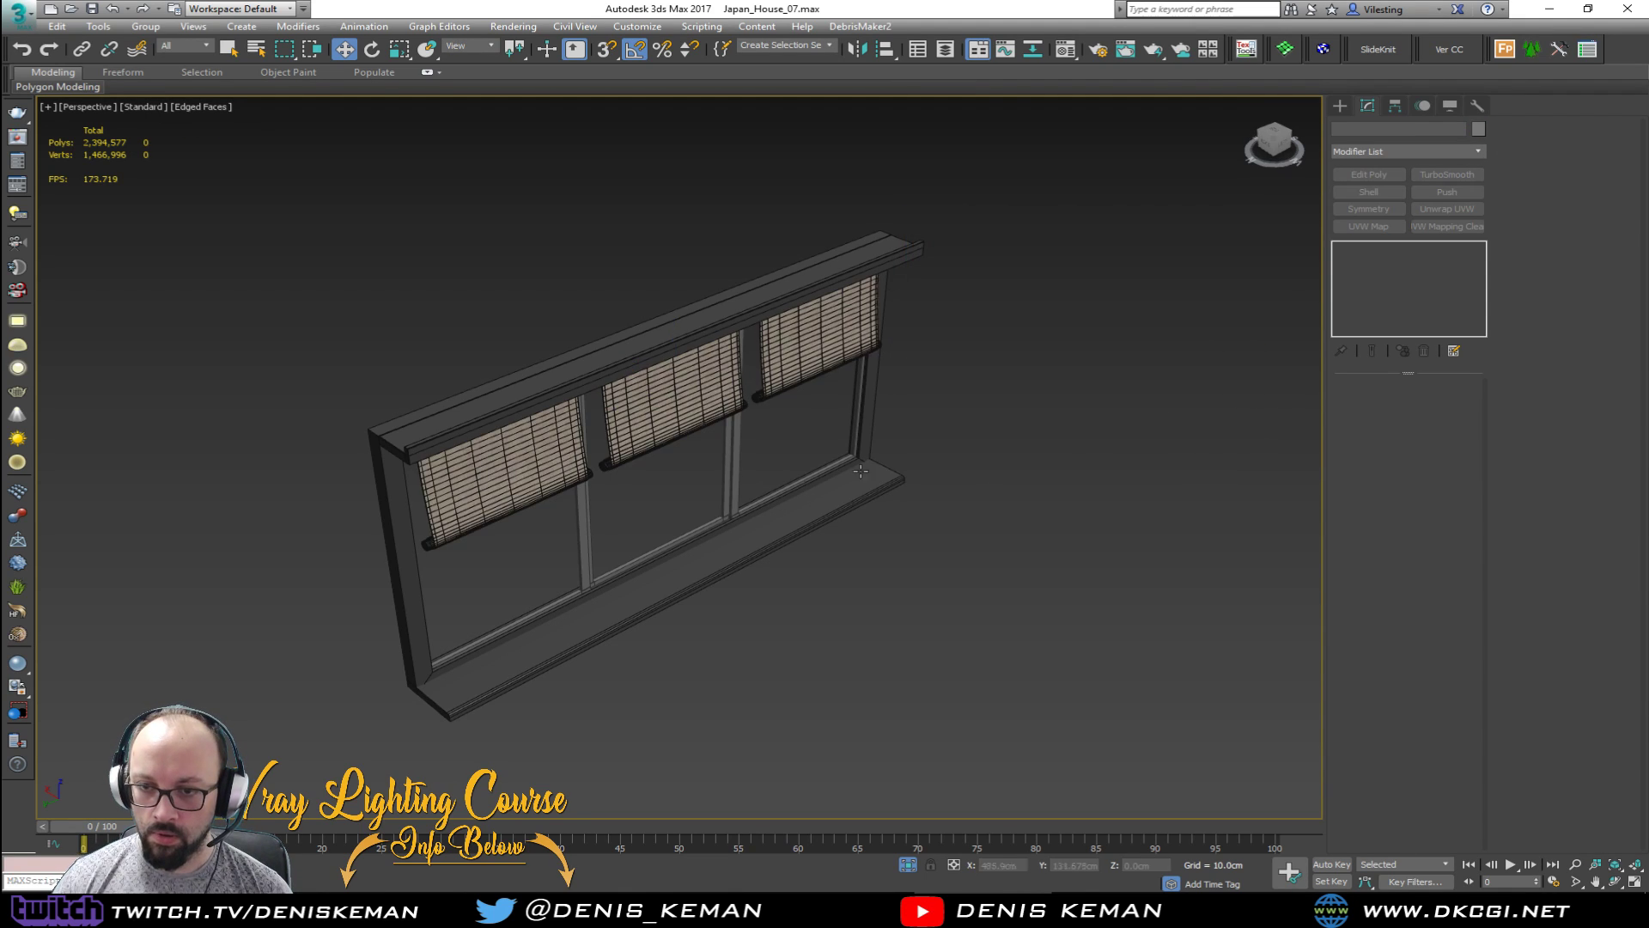
Step: Hide the edged faces and end the isolation so the rest of the house is displayed around the window
{"action": "scroll", "coordinate": [770, 464], "scroll_direction": "up", "scroll_amount": 4}
{"action": "key", "text": "F4"}
{"action": "middle_click_drag", "start_coordinate": [766, 499], "coordinate": [776, 460], "text": "alt"}
{"action": "right_click", "coordinate": [782, 485]}
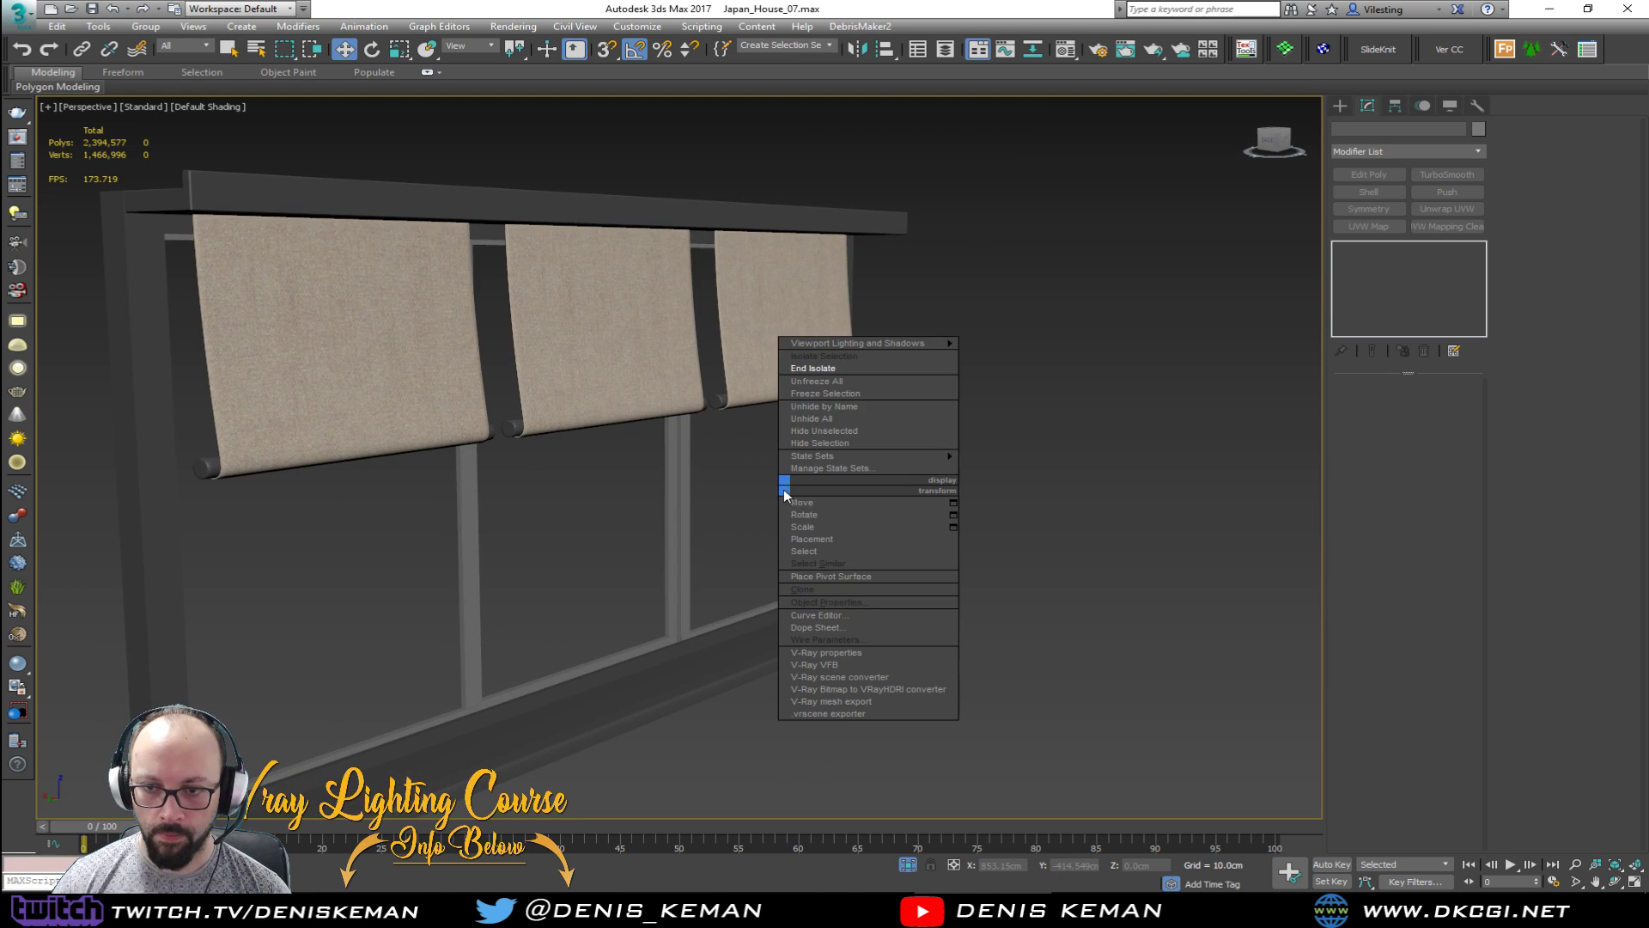
{"action": "left_click", "coordinate": [844, 369]}
Step: Switch to Discord to view the bedroom reference photo with window blinds and return to 3ds Max
{"action": "middle_click_drag", "start_coordinate": [791, 525], "coordinate": [631, 513], "text": "alt"}
{"action": "scroll", "coordinate": [859, 530], "scroll_direction": "up", "scroll_amount": 1}
{"action": "left_click_drag", "start_coordinate": [0, 150], "coordinate": [1301, 154]}
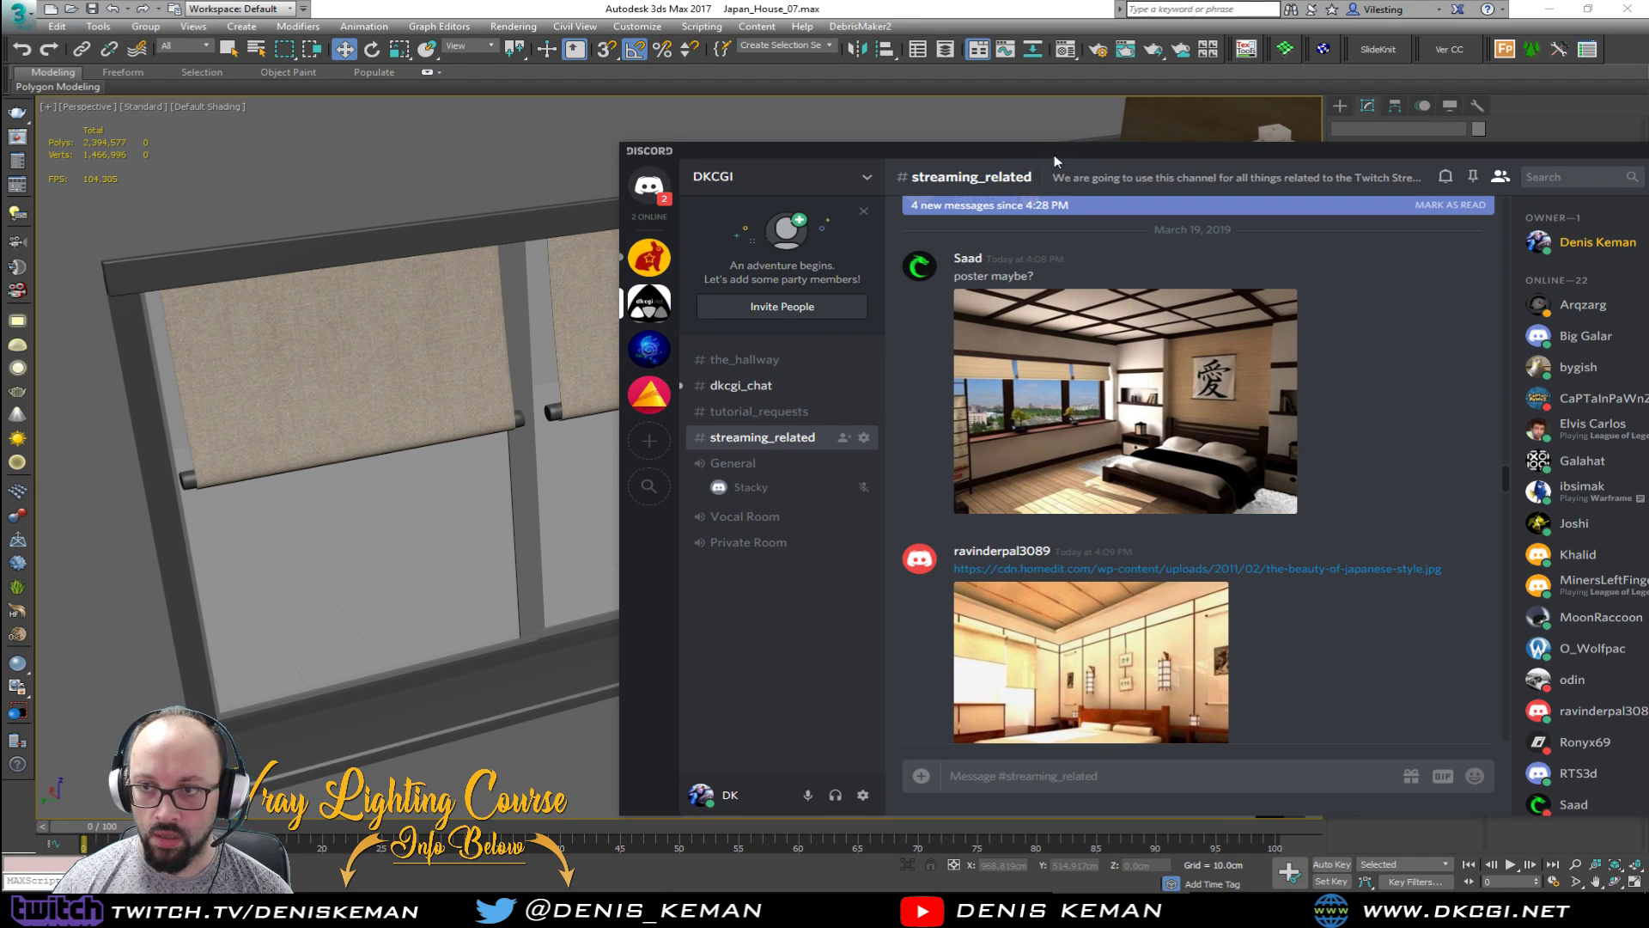
{"action": "left_click_drag", "start_coordinate": [1054, 156], "coordinate": [0, 157]}
Step: Select the two window sash frames, assign them the darker grey custom object colour and deselect them
{"action": "scroll", "coordinate": [544, 596], "scroll_direction": "up", "scroll_amount": 5}
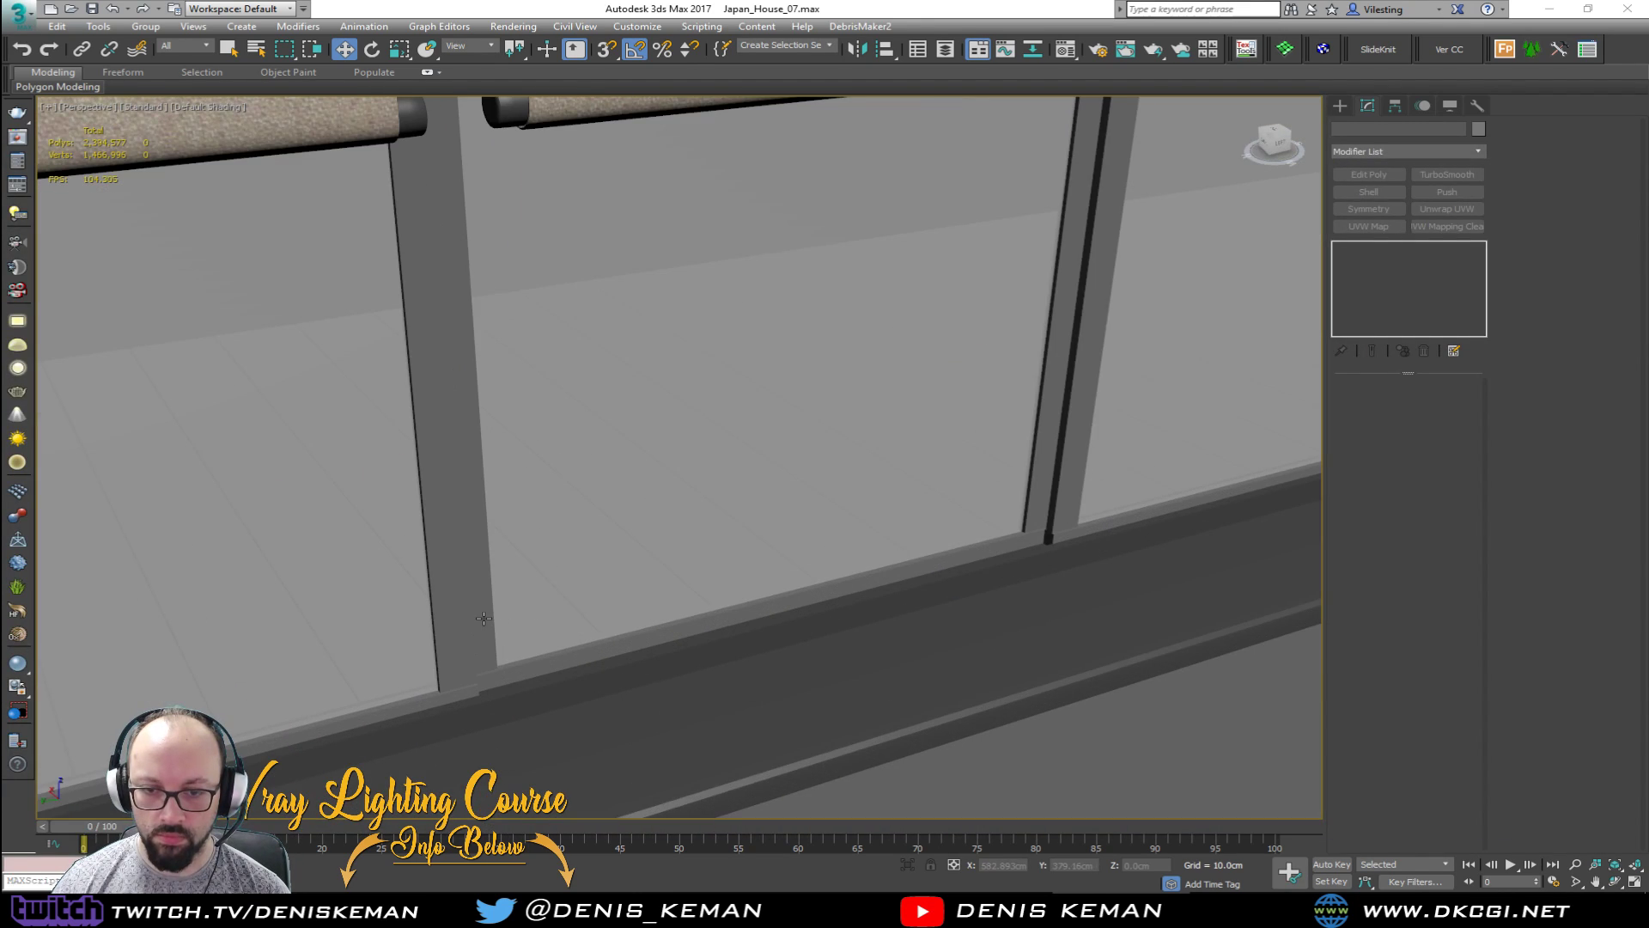
{"action": "left_click", "coordinate": [481, 621]}
{"action": "left_click", "coordinate": [463, 639], "text": "ctrl"}
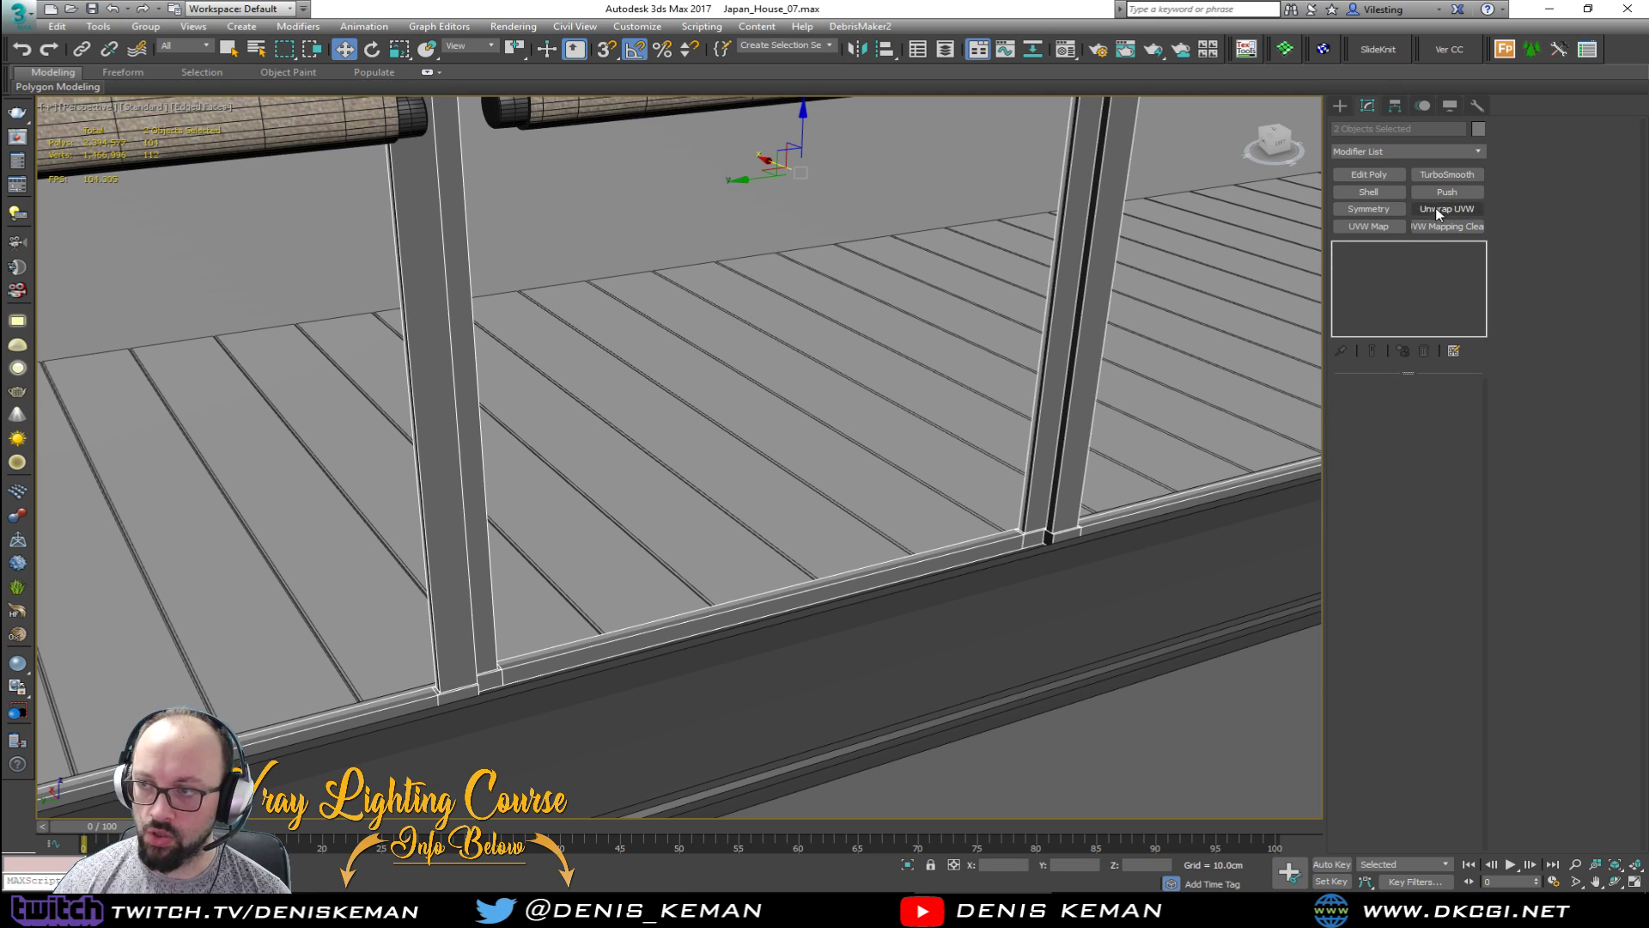
{"action": "left_click", "coordinate": [1478, 129]}
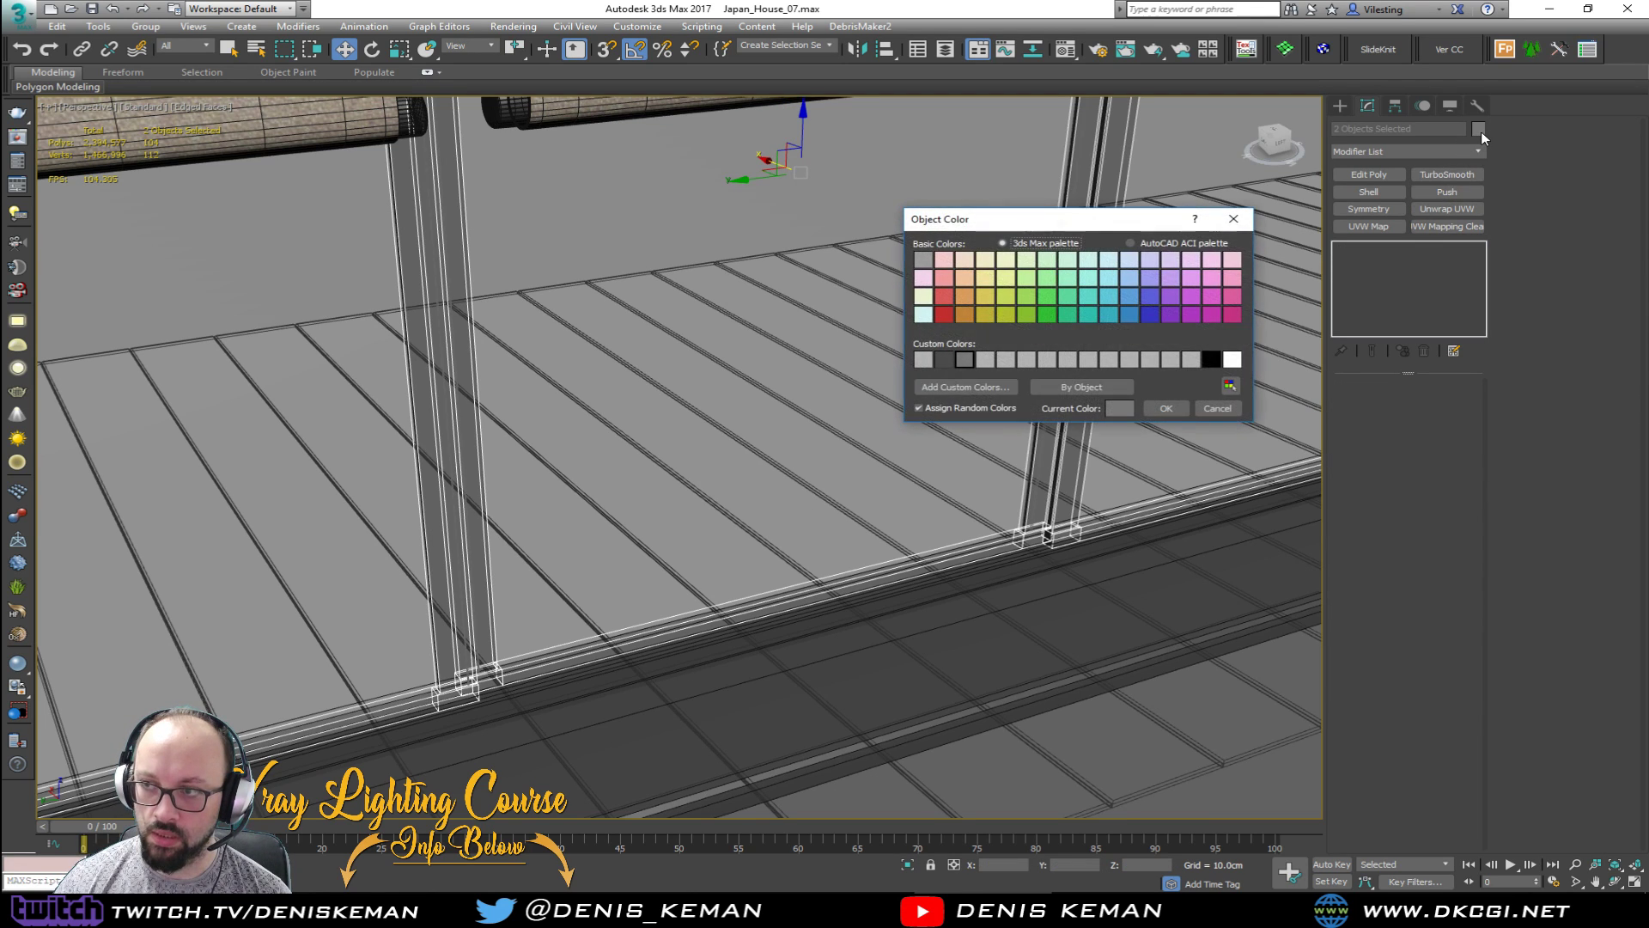
{"action": "left_click", "coordinate": [950, 359]}
{"action": "left_click", "coordinate": [1166, 408]}
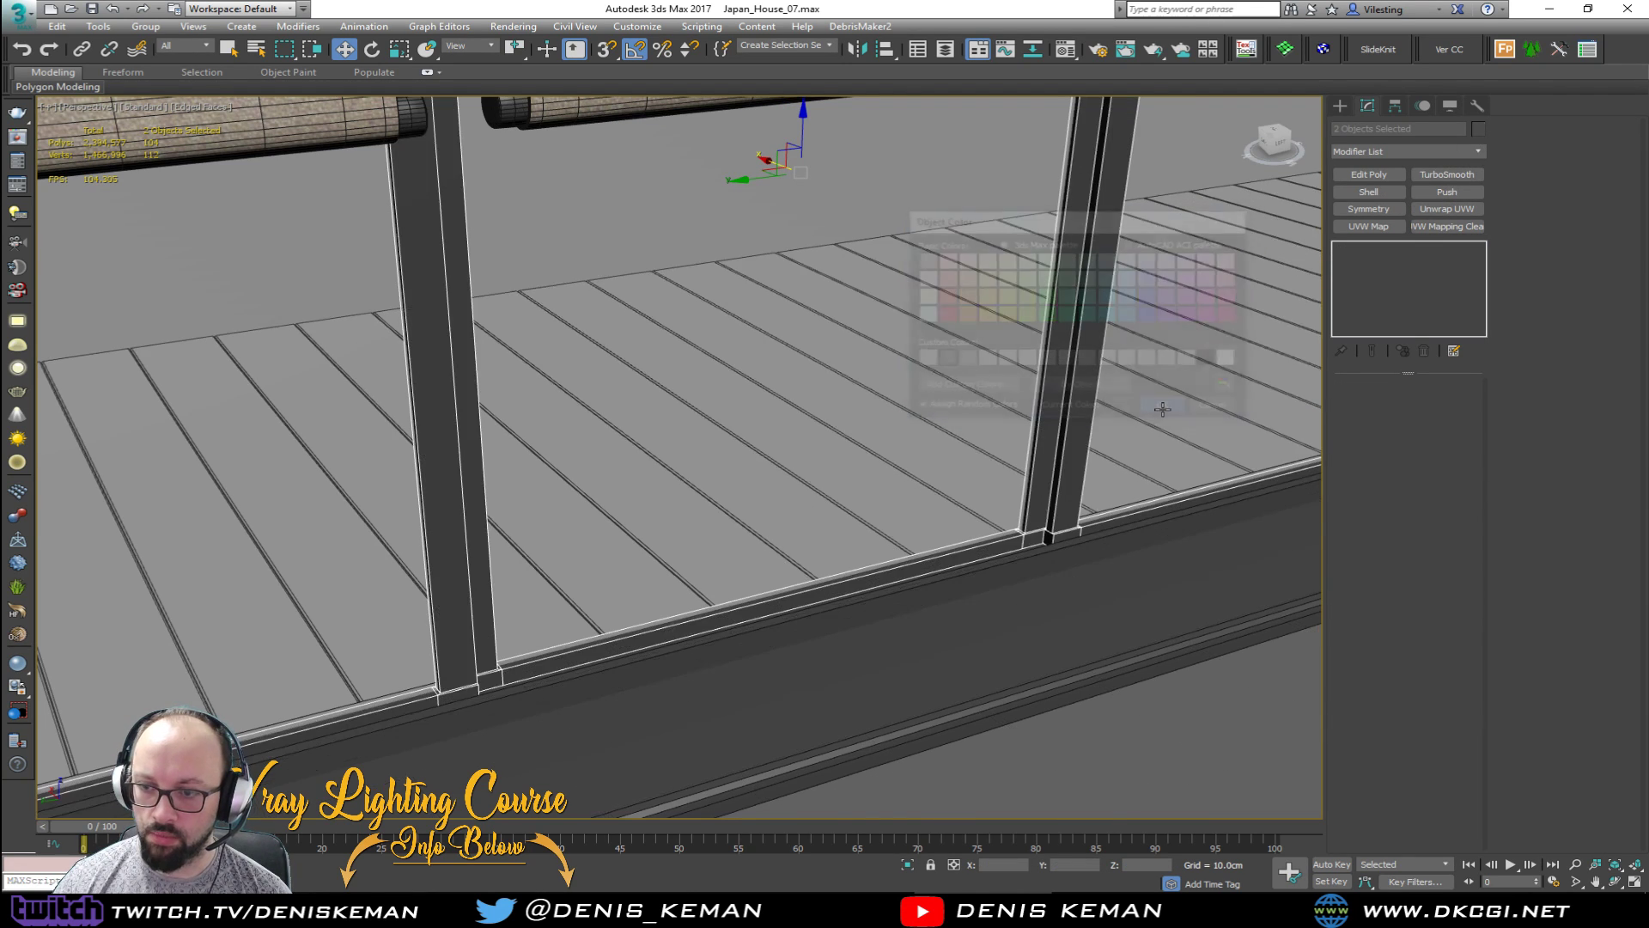
{"action": "key", "text": "F3"}
{"action": "left_click", "coordinate": [785, 423]}
{"action": "key", "text": "F3"}
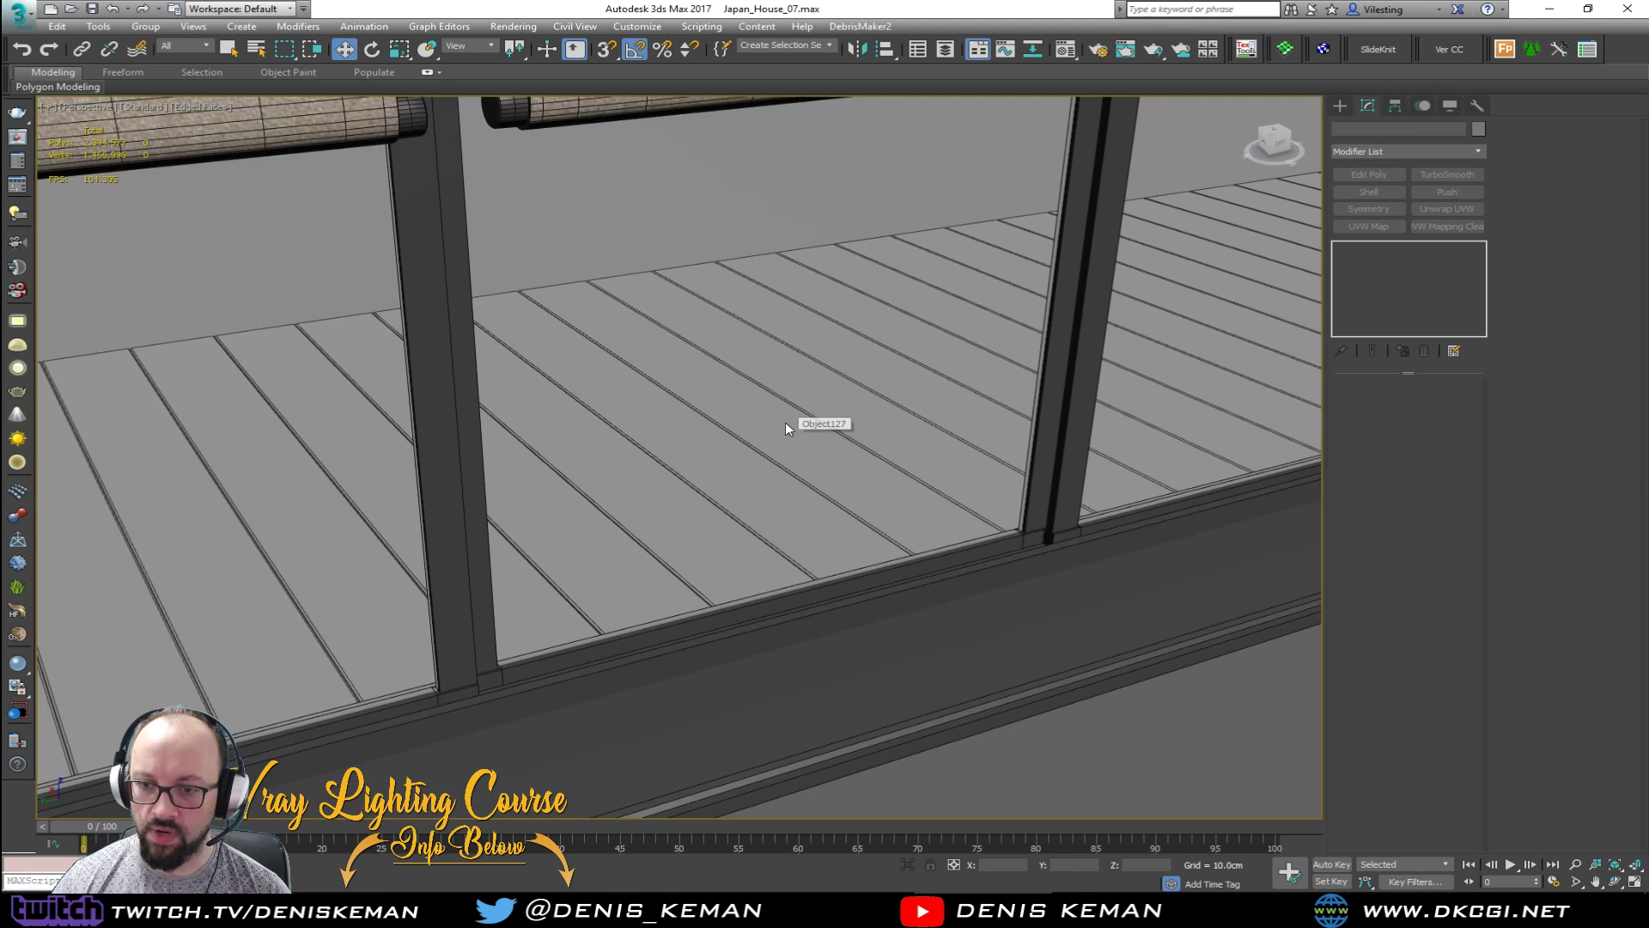
Step: Try to slide the middle window sash sideways along the Y axis together with its glass pane
{"action": "scroll", "coordinate": [777, 475], "scroll_direction": "down", "scroll_amount": 4}
{"action": "middle_click_drag", "start_coordinate": [785, 466], "coordinate": [760, 473], "text": "alt"}
{"action": "scroll", "coordinate": [747, 499], "scroll_direction": "up", "scroll_amount": 5}
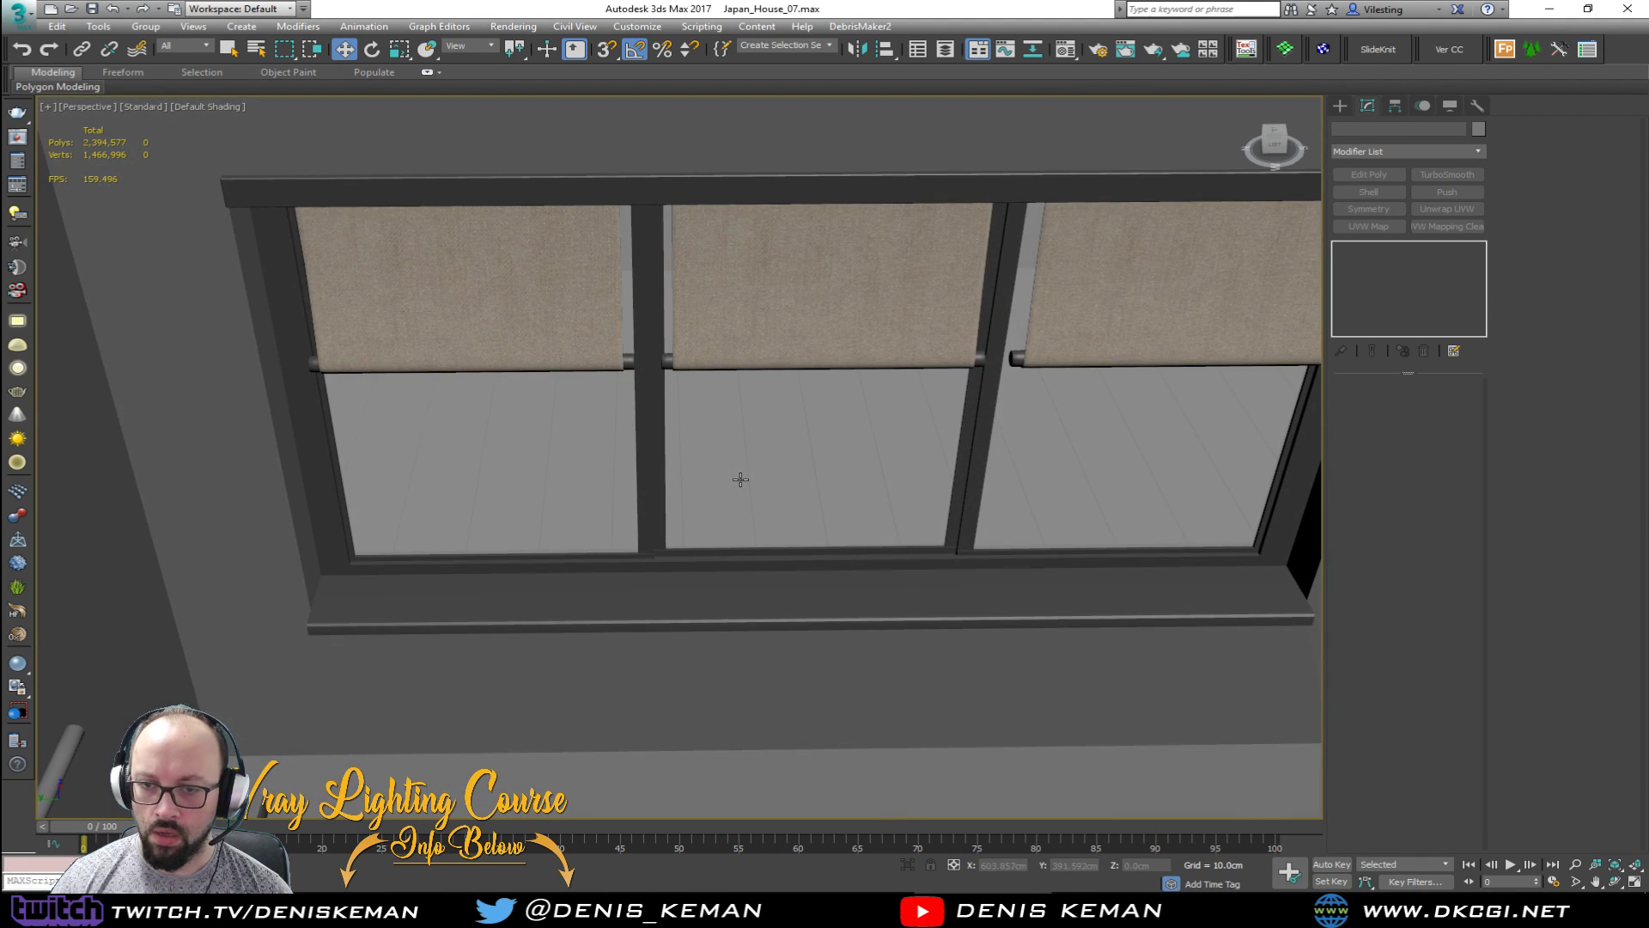
{"action": "key", "text": "F4"}
{"action": "left_click", "coordinate": [643, 560]}
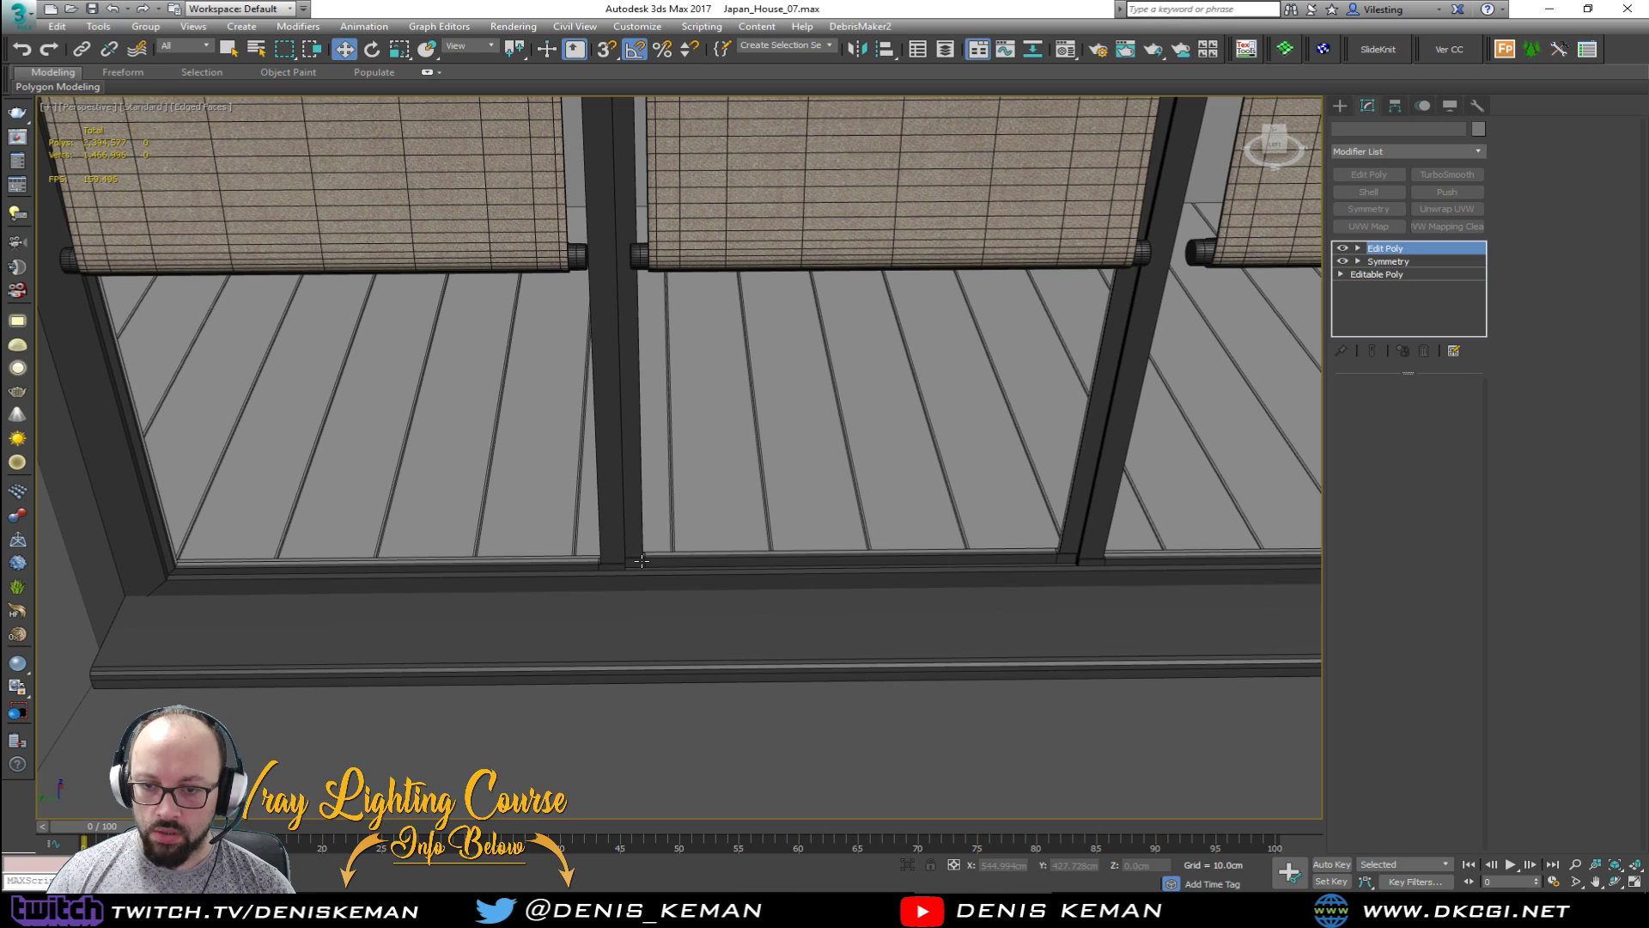
{"action": "left_click", "coordinate": [698, 526], "text": "ctrl"}
{"action": "middle_click_drag", "start_coordinate": [832, 379], "coordinate": [676, 491]}
{"action": "left_click_drag", "start_coordinate": [659, 413], "coordinate": [1162, 415]}
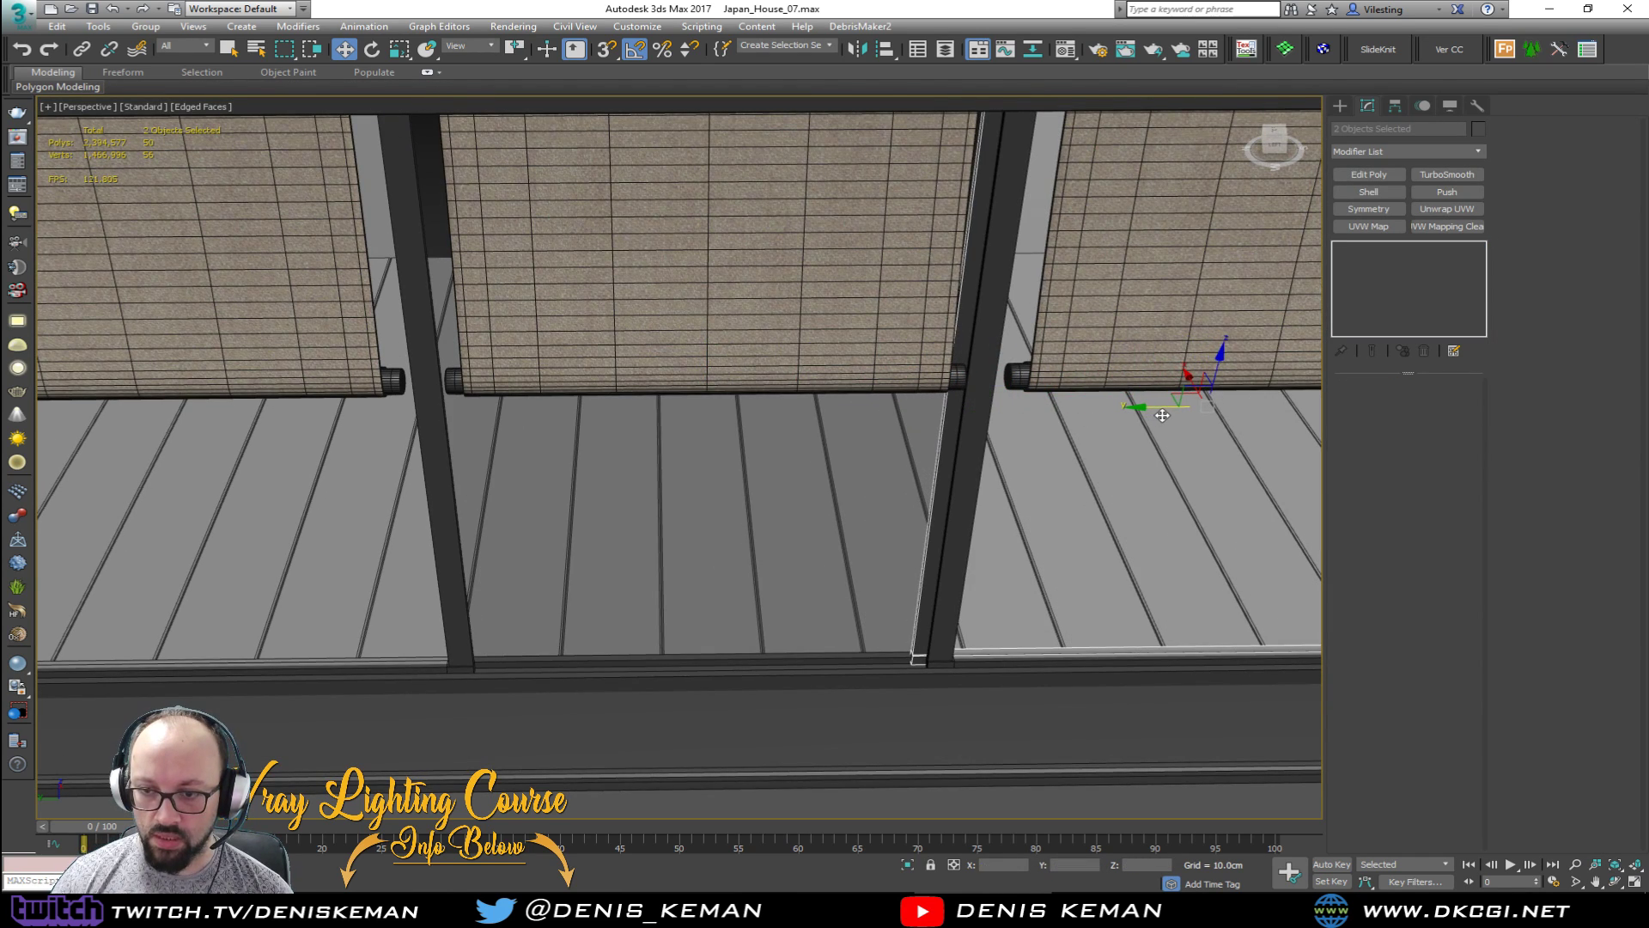
{"action": "key", "text": "ctrl+z"}
{"action": "middle_click_drag", "start_coordinate": [773, 518], "coordinate": [835, 502], "text": "alt"}
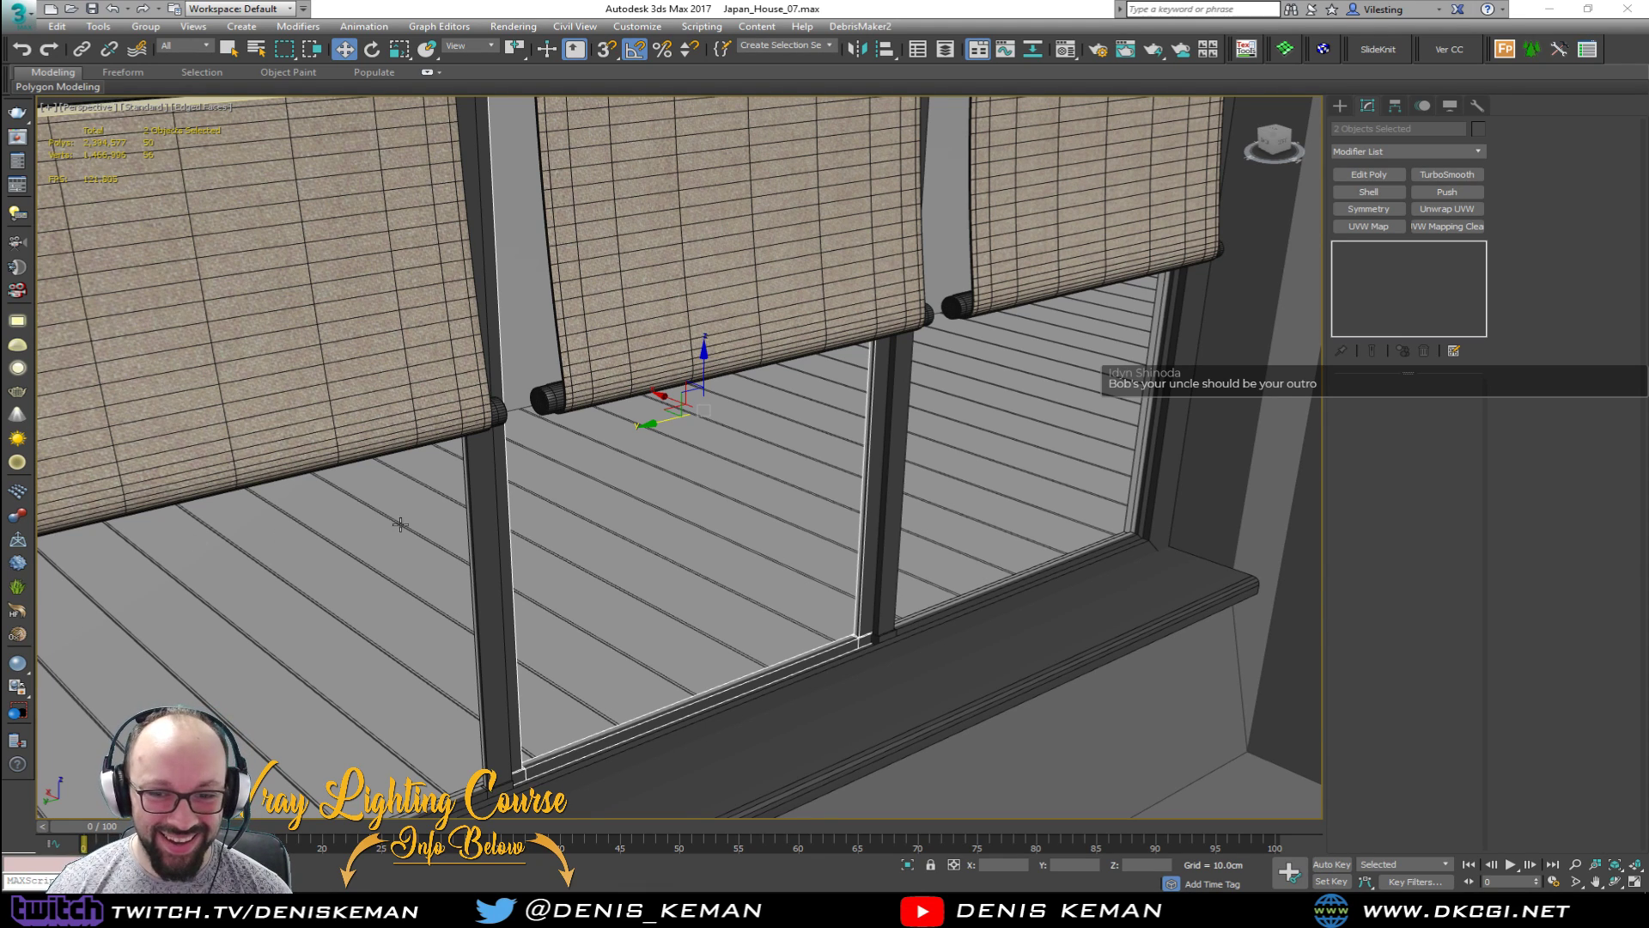
Step: Select the box rail above the first blind and turn its Chamfer modifier on
{"action": "key", "text": "F3"}
{"action": "scroll", "coordinate": [530, 491], "scroll_direction": "down", "scroll_amount": 3}
{"action": "left_click", "coordinate": [530, 402]}
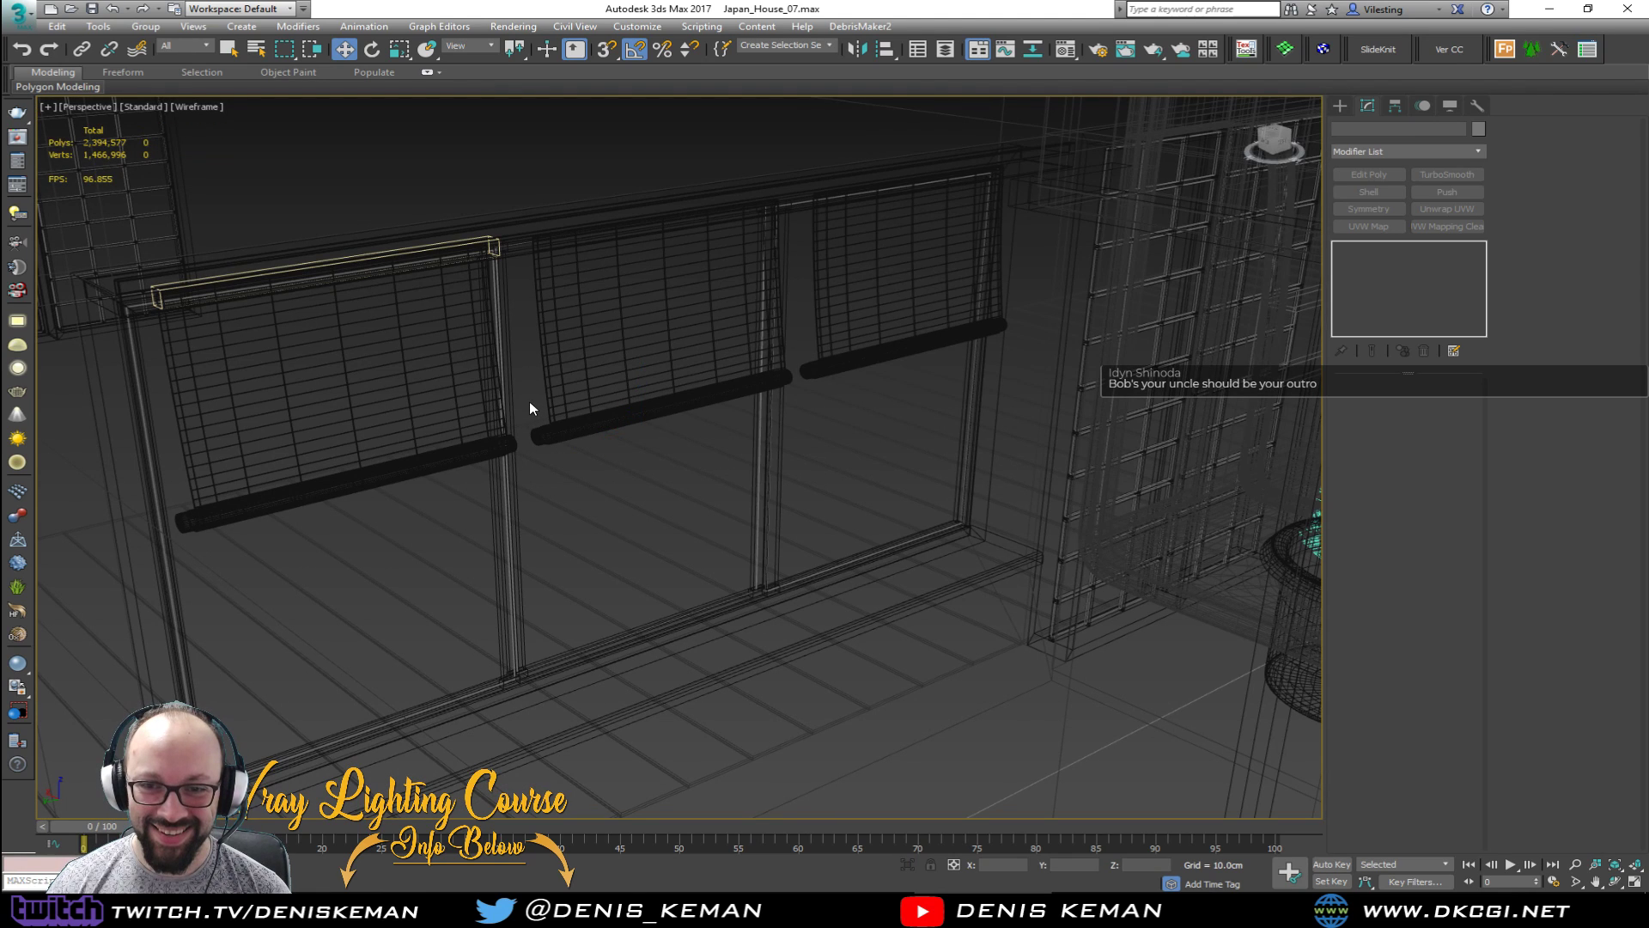
{"action": "scroll", "coordinate": [348, 253], "scroll_direction": "up", "scroll_amount": 3}
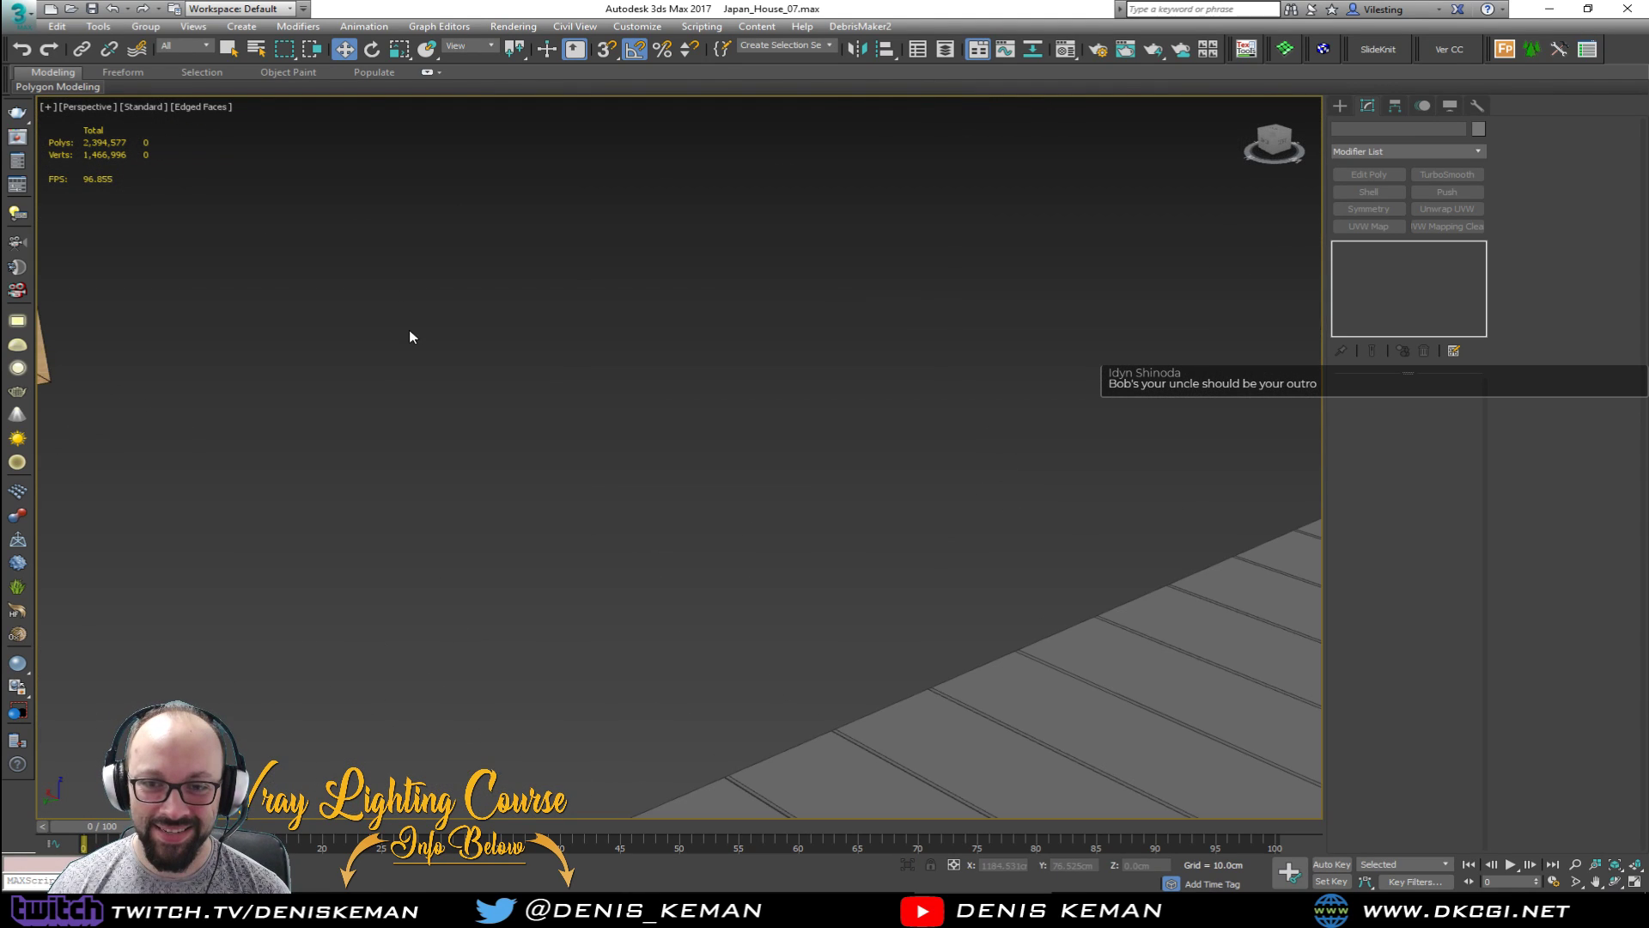
{"action": "scroll", "coordinate": [409, 331], "scroll_direction": "down", "scroll_amount": 3}
{"action": "middle_click_drag", "start_coordinate": [521, 403], "coordinate": [520, 342], "text": "alt"}
{"action": "scroll", "coordinate": [519, 319], "scroll_direction": "up", "scroll_amount": 2}
{"action": "key", "text": "F3"}
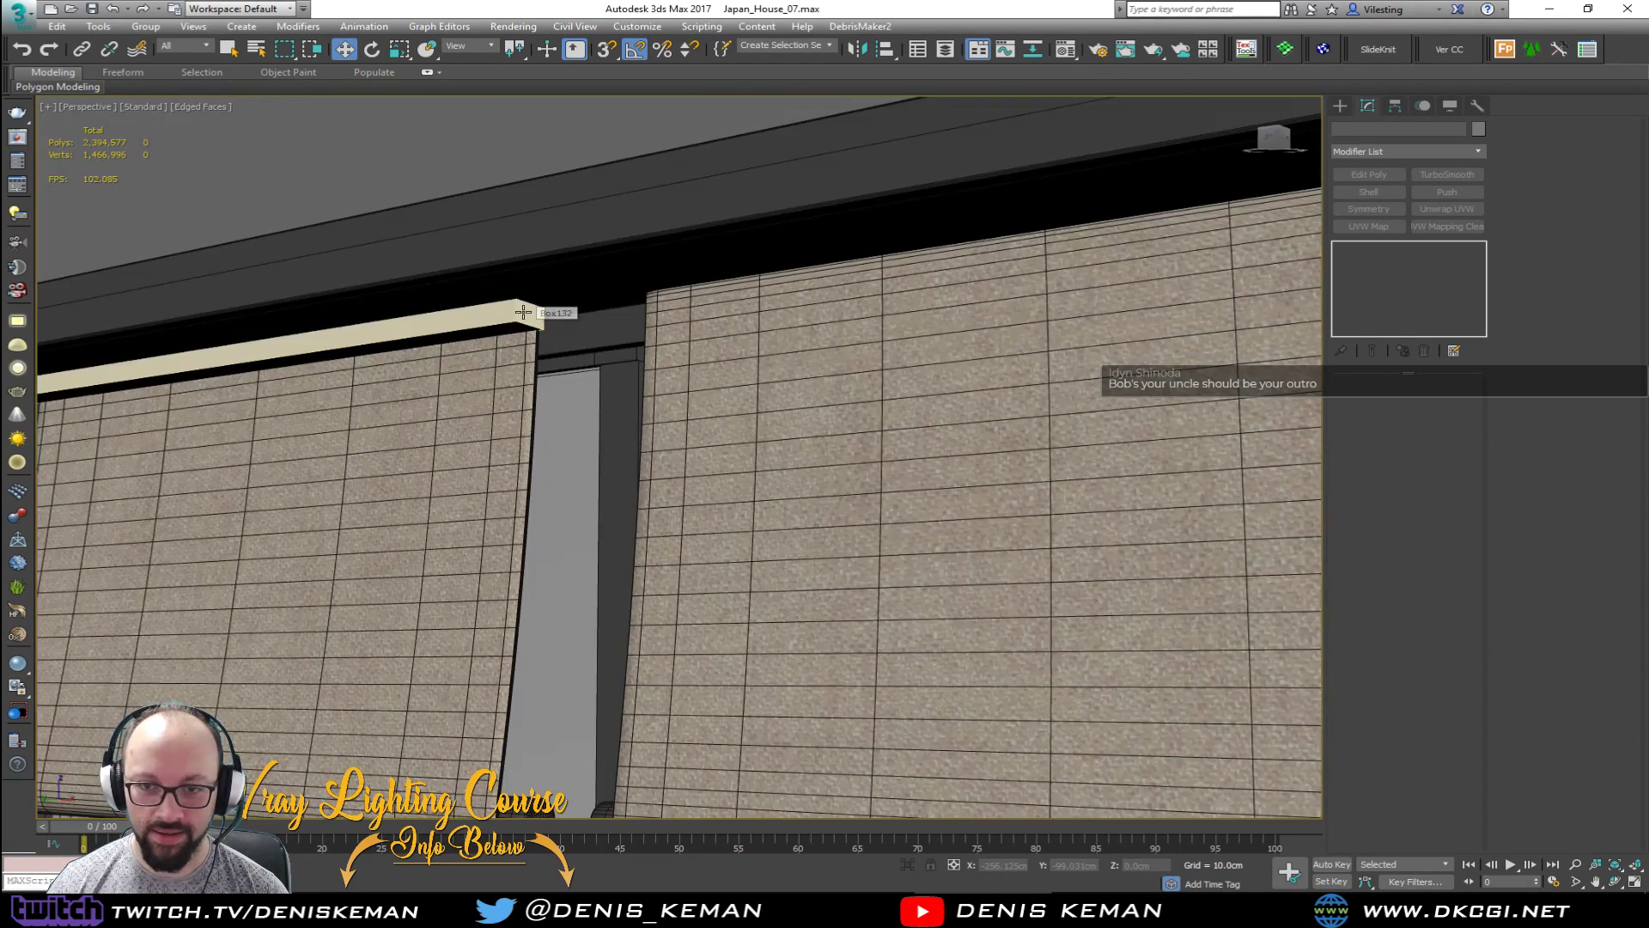
{"action": "left_click", "coordinate": [515, 324]}
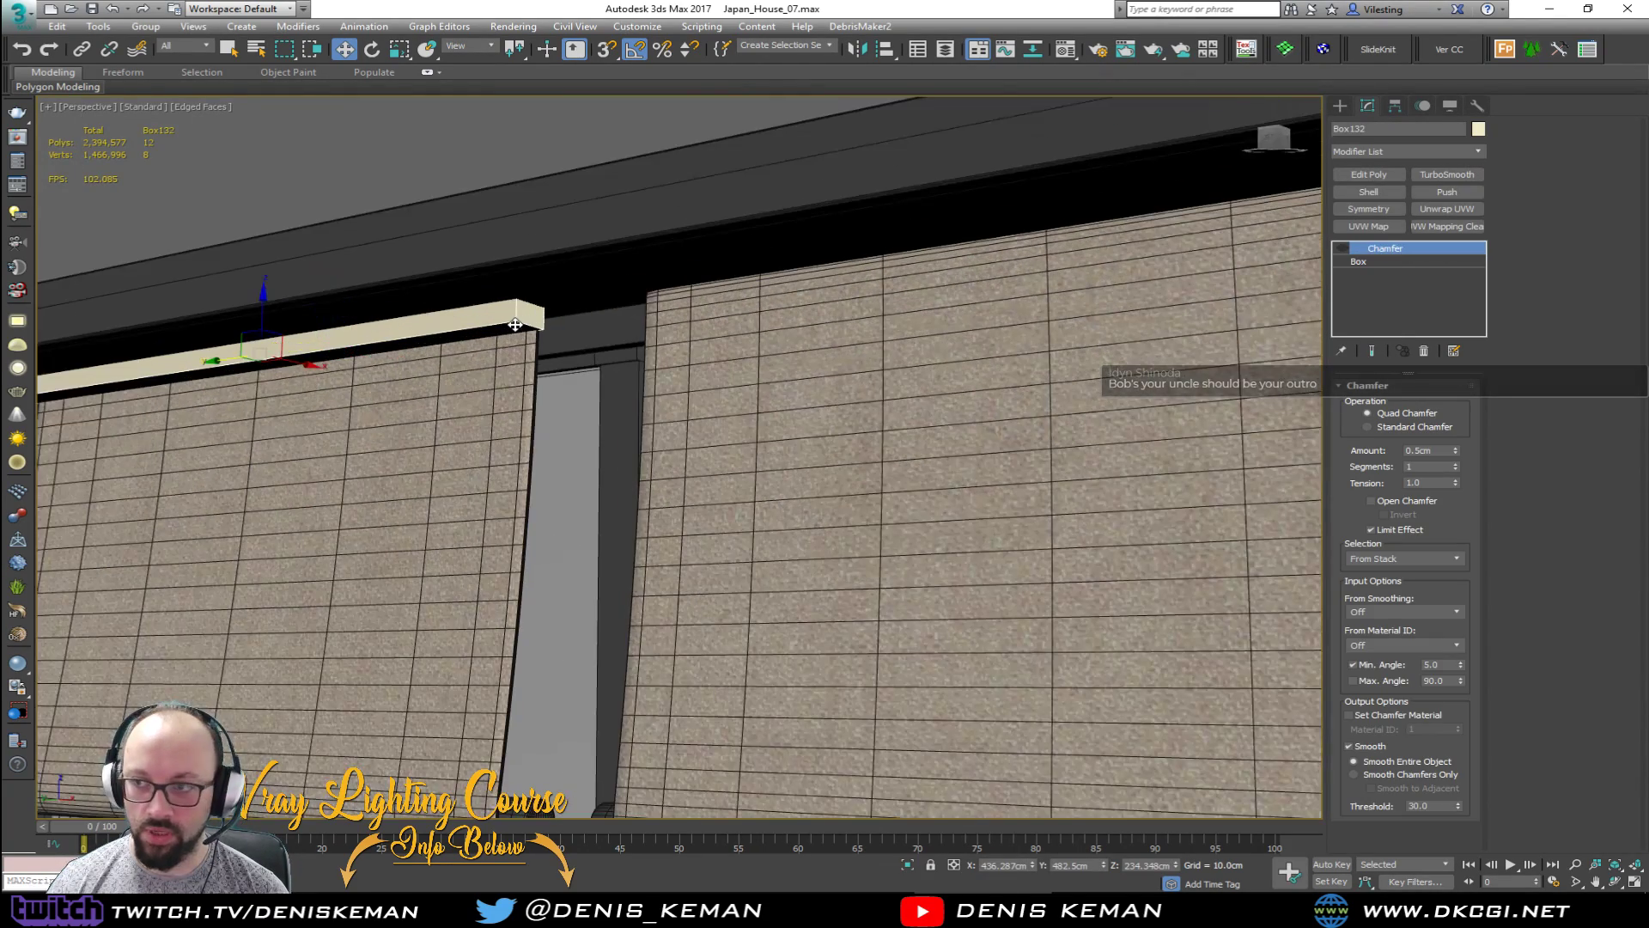
{"action": "left_click", "coordinate": [1341, 249]}
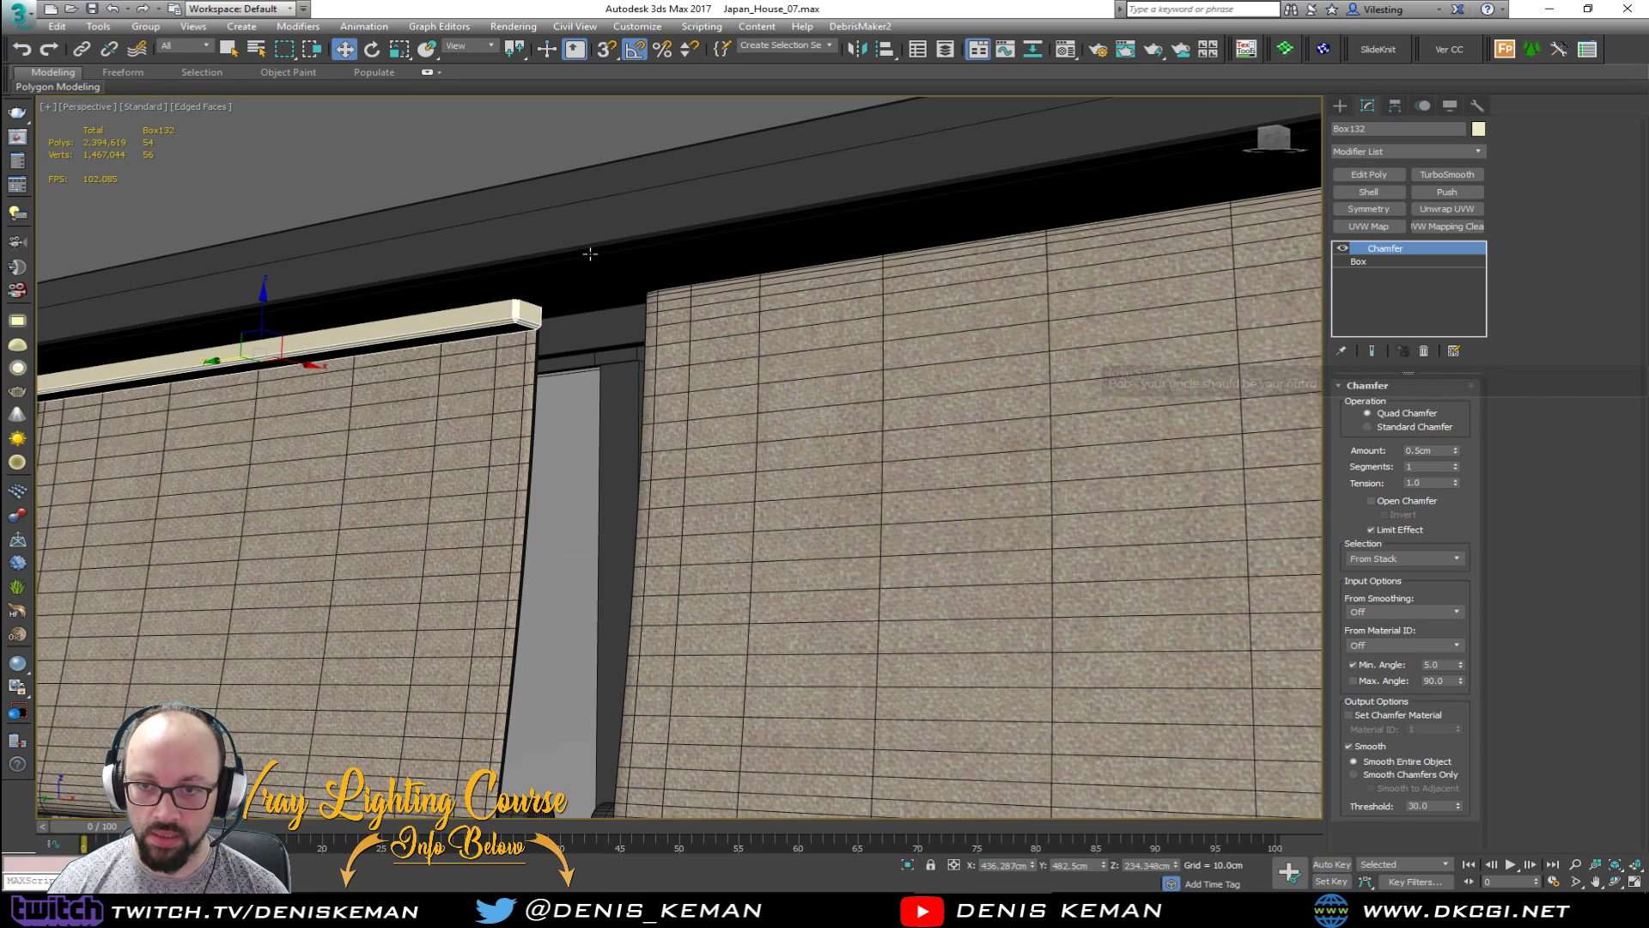
Step: Add an Edit Poly modifier between the rail's Box and Chamfer, and select the four vertices at its inner end
{"action": "middle_click_drag", "start_coordinate": [590, 254], "coordinate": [536, 220], "text": "alt"}
{"action": "scroll", "coordinate": [594, 208], "scroll_direction": "down", "scroll_amount": 3}
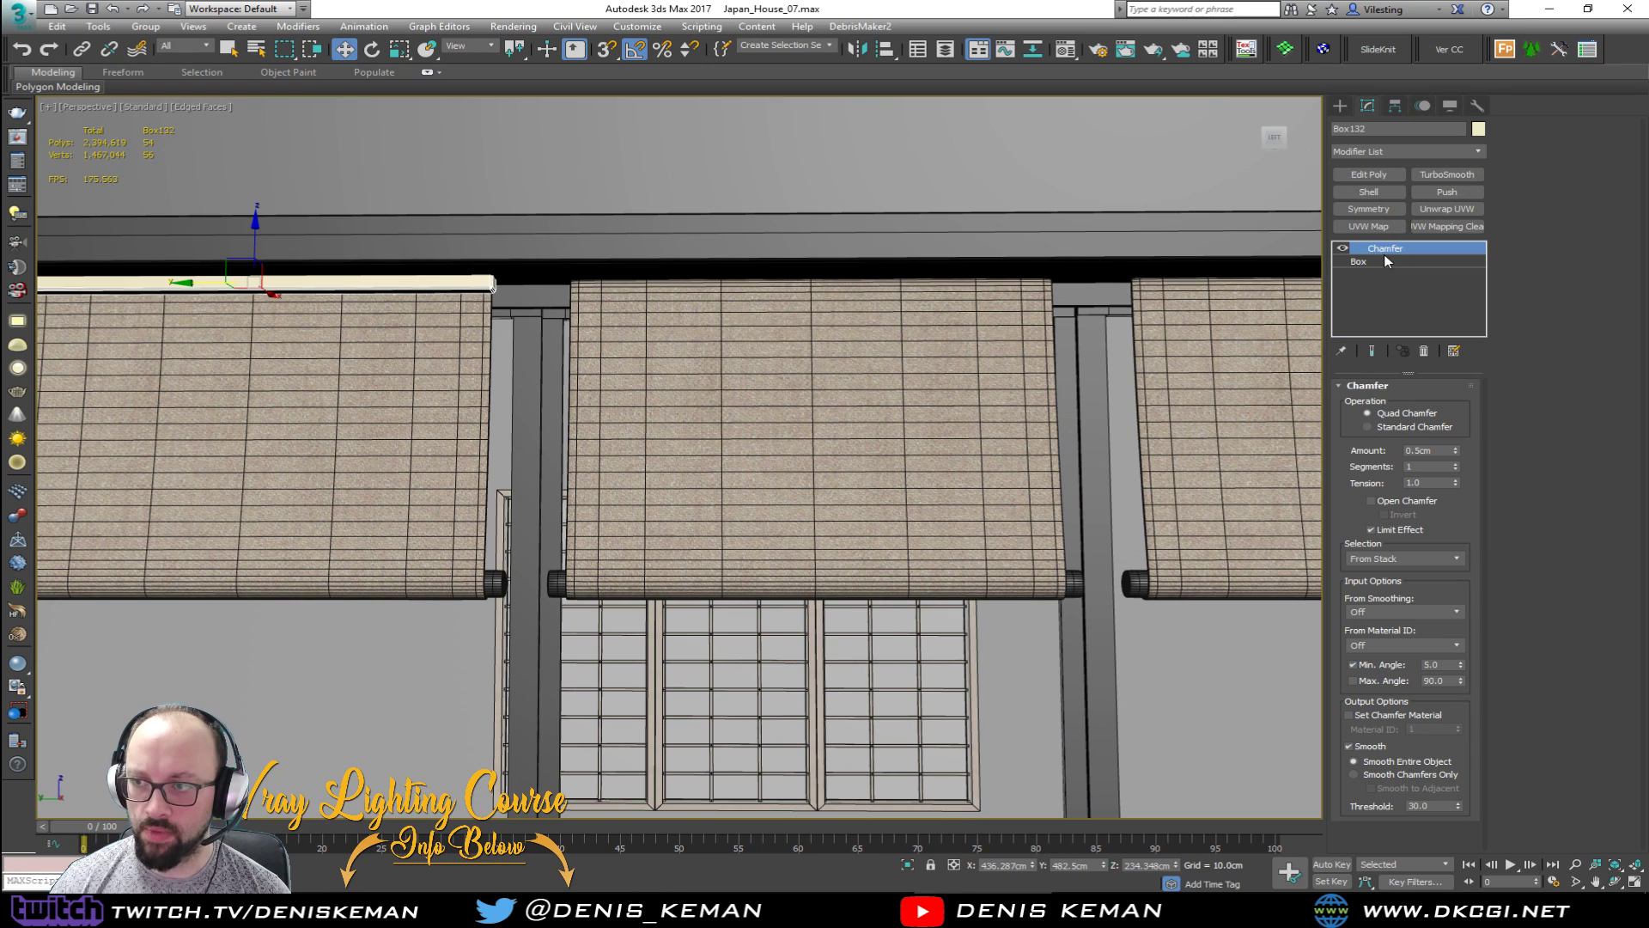
{"action": "left_click", "coordinate": [1349, 266]}
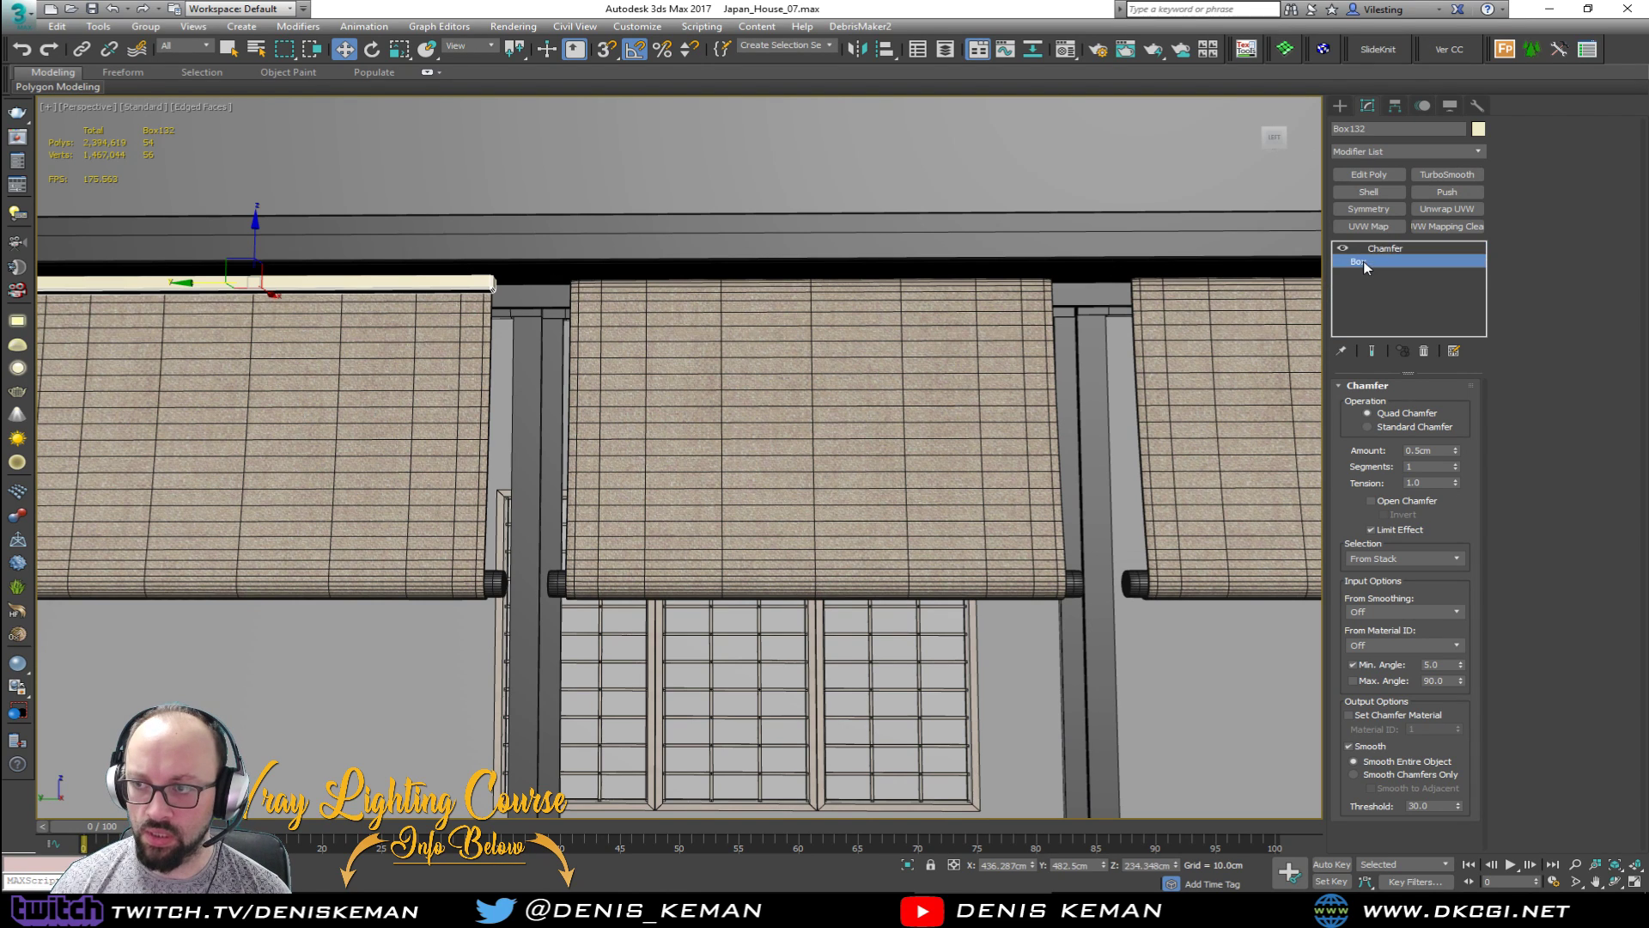
{"action": "left_click", "coordinate": [1368, 174]}
{"action": "left_click_drag", "start_coordinate": [615, 201], "coordinate": [472, 354]}
{"action": "middle_click_drag", "start_coordinate": [502, 355], "coordinate": [455, 424]}
{"action": "scroll", "coordinate": [450, 378], "scroll_direction": "down", "scroll_amount": 4}
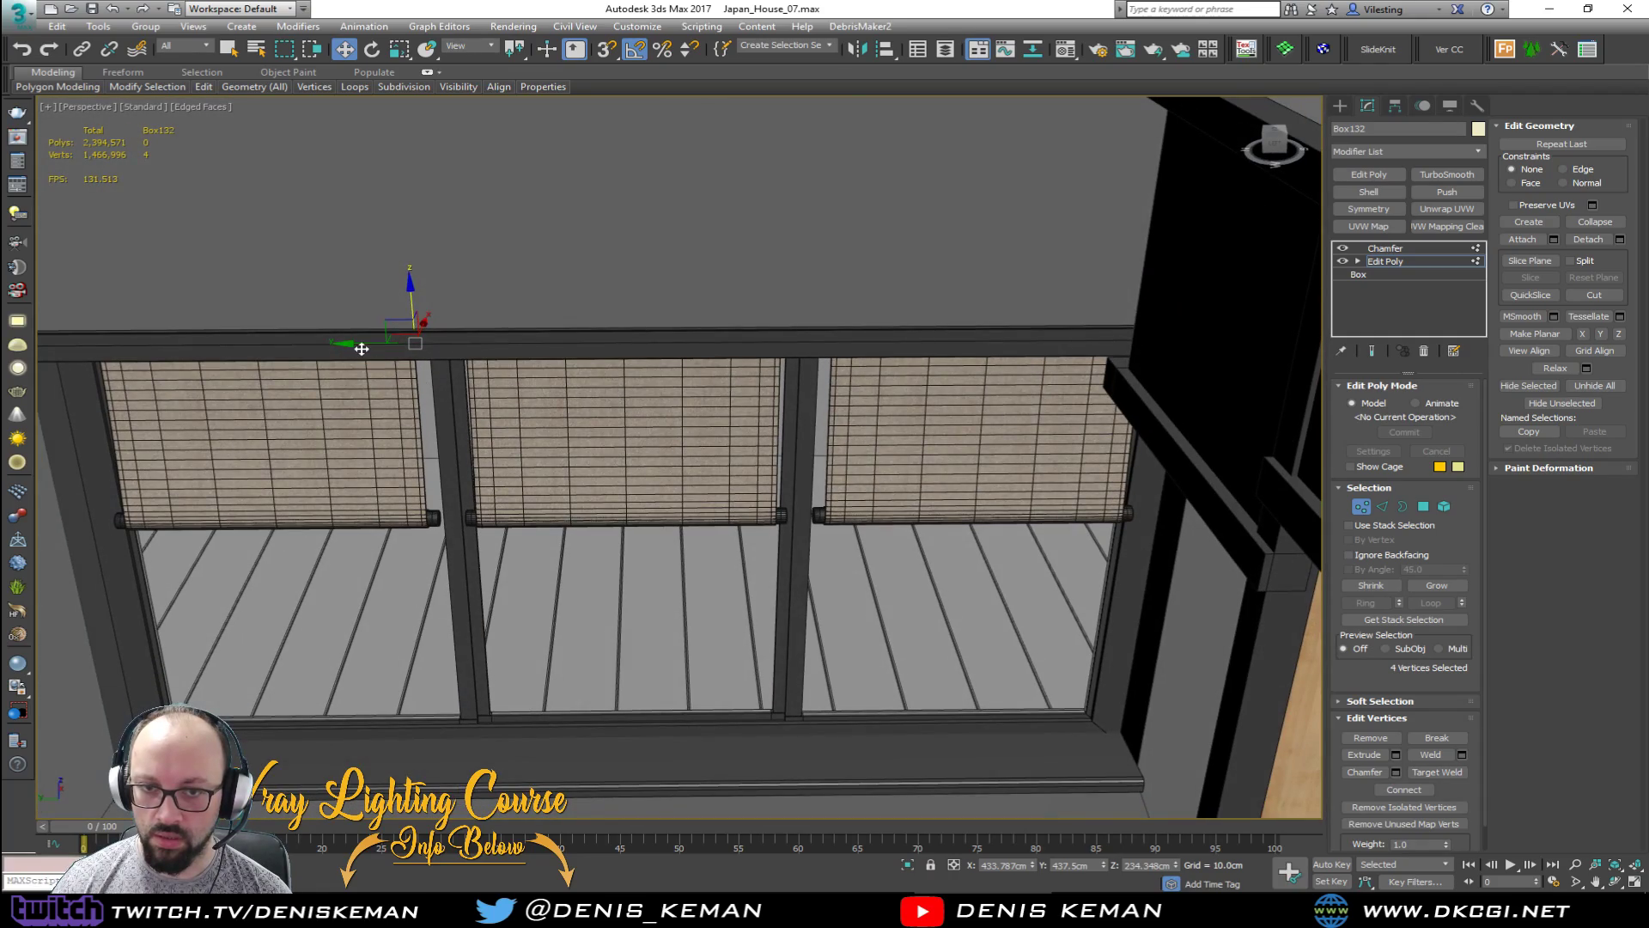
Step: Stretch the rail along the Y axis to the far end of the third blind and leave vertex editing with the end result shown
{"action": "scroll", "coordinate": [368, 342], "scroll_direction": "up", "scroll_amount": 3}
{"action": "left_click_drag", "start_coordinate": [371, 342], "coordinate": [1122, 341]}
{"action": "middle_click_drag", "start_coordinate": [1118, 342], "coordinate": [563, 369]}
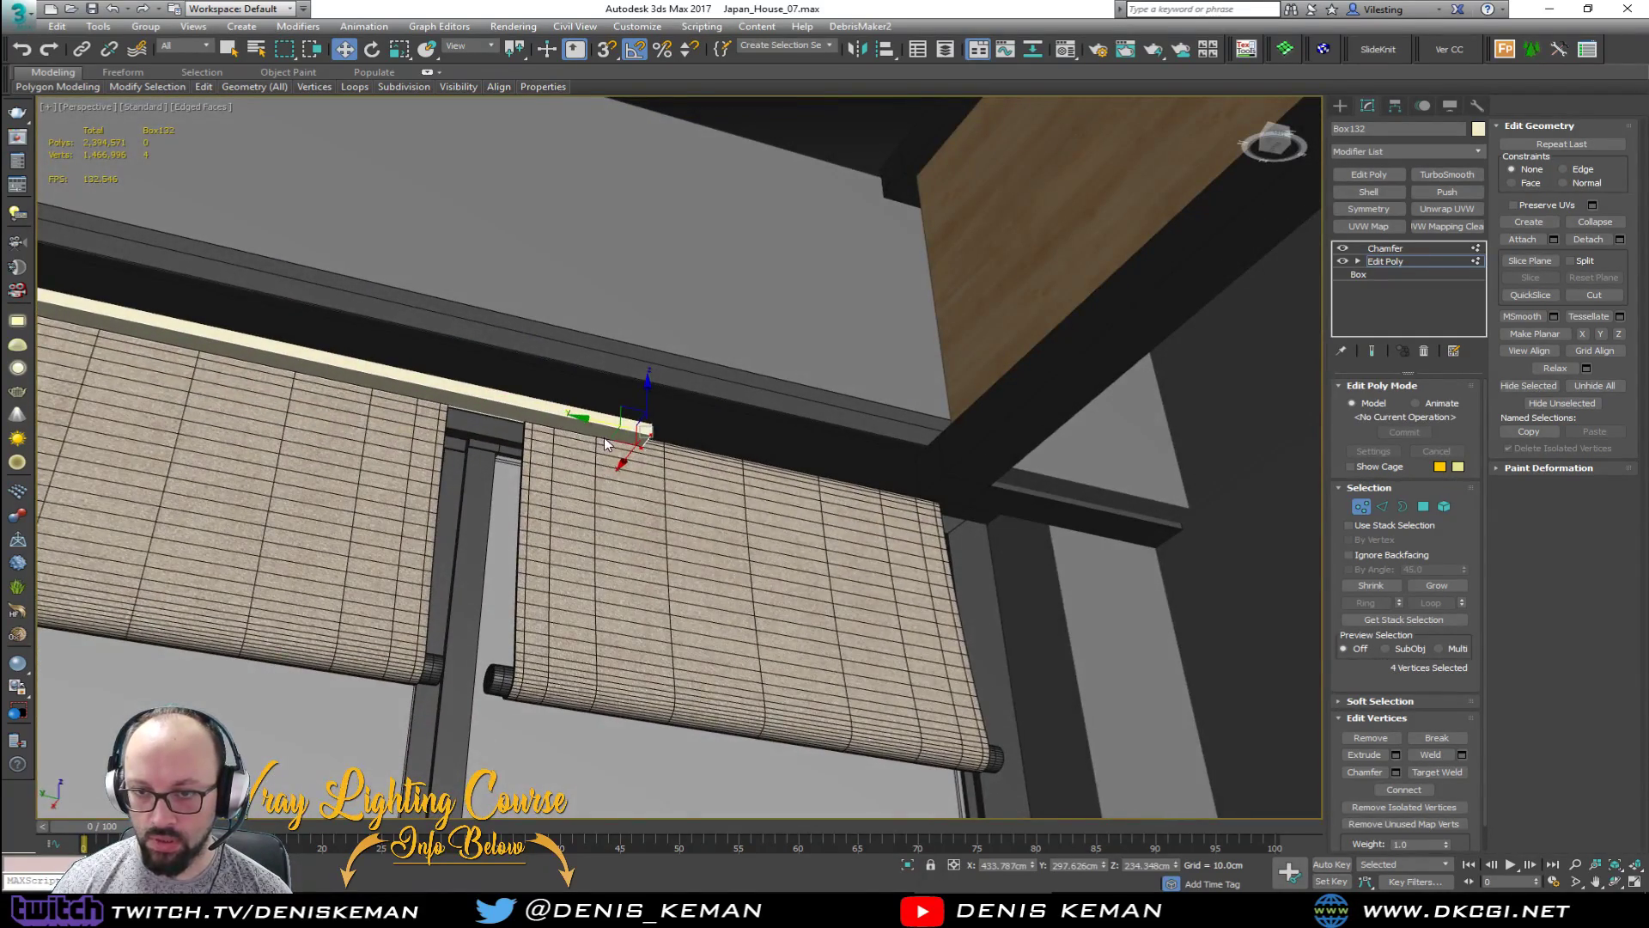
{"action": "left_click_drag", "start_coordinate": [603, 422], "coordinate": [900, 453]}
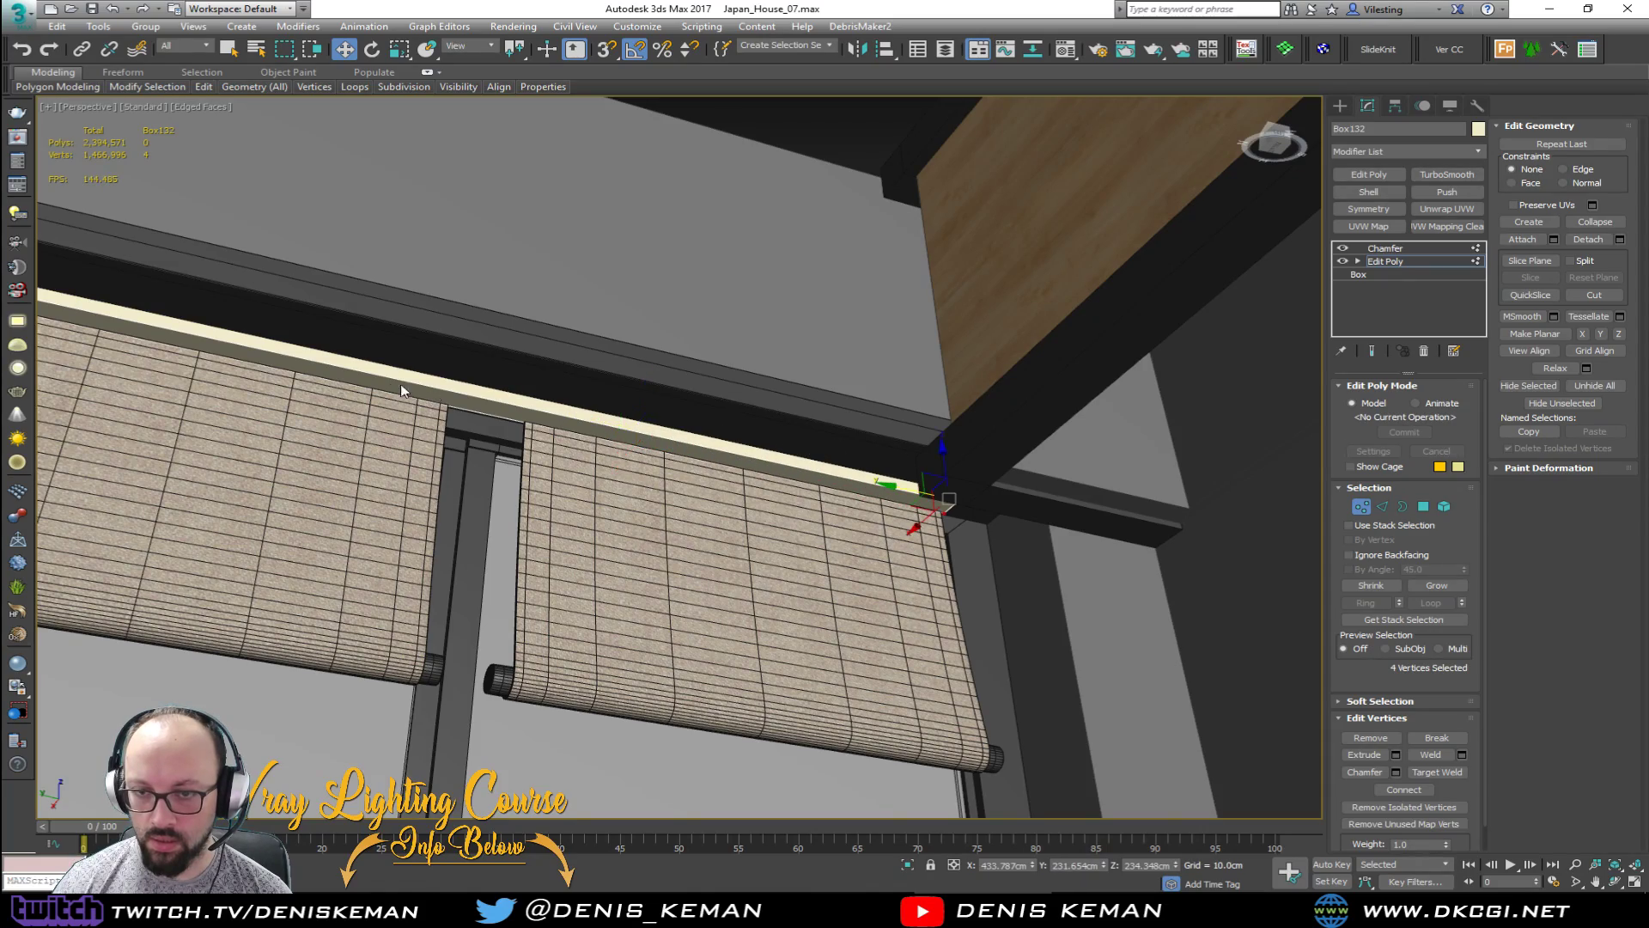
{"action": "middle_click_drag", "start_coordinate": [401, 386], "coordinate": [780, 523]}
{"action": "middle_click_drag", "start_coordinate": [416, 440], "coordinate": [383, 352], "text": "alt"}
{"action": "middle_click_drag", "start_coordinate": [930, 518], "coordinate": [654, 489]}
{"action": "left_click", "coordinate": [1362, 507]}
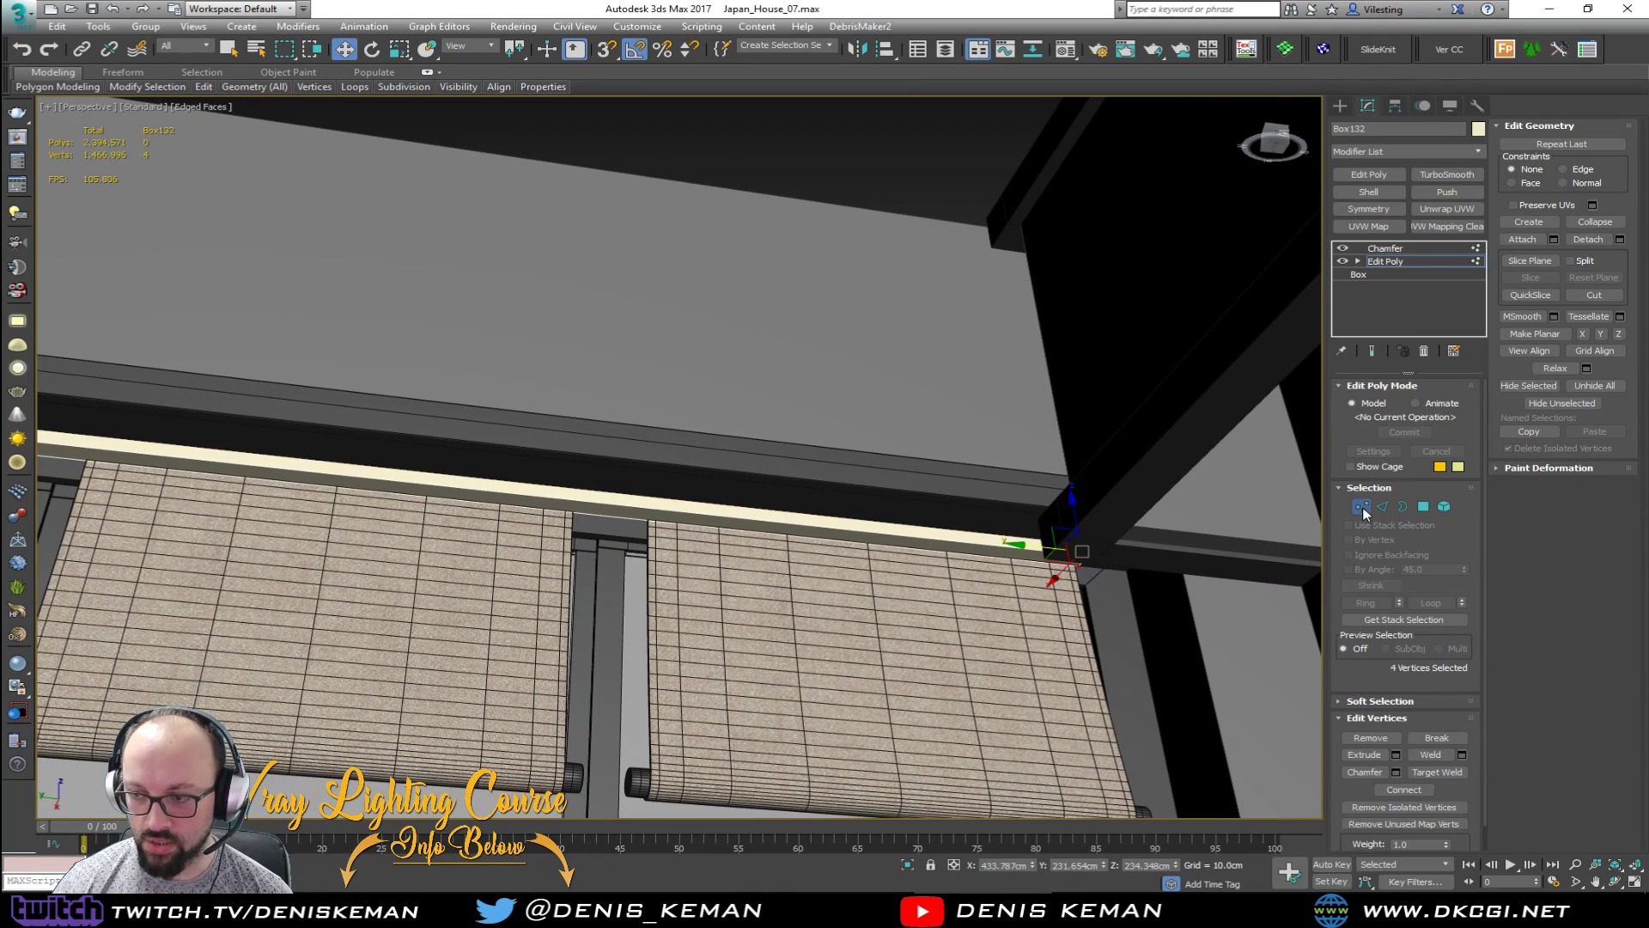
{"action": "left_click", "coordinate": [1371, 351]}
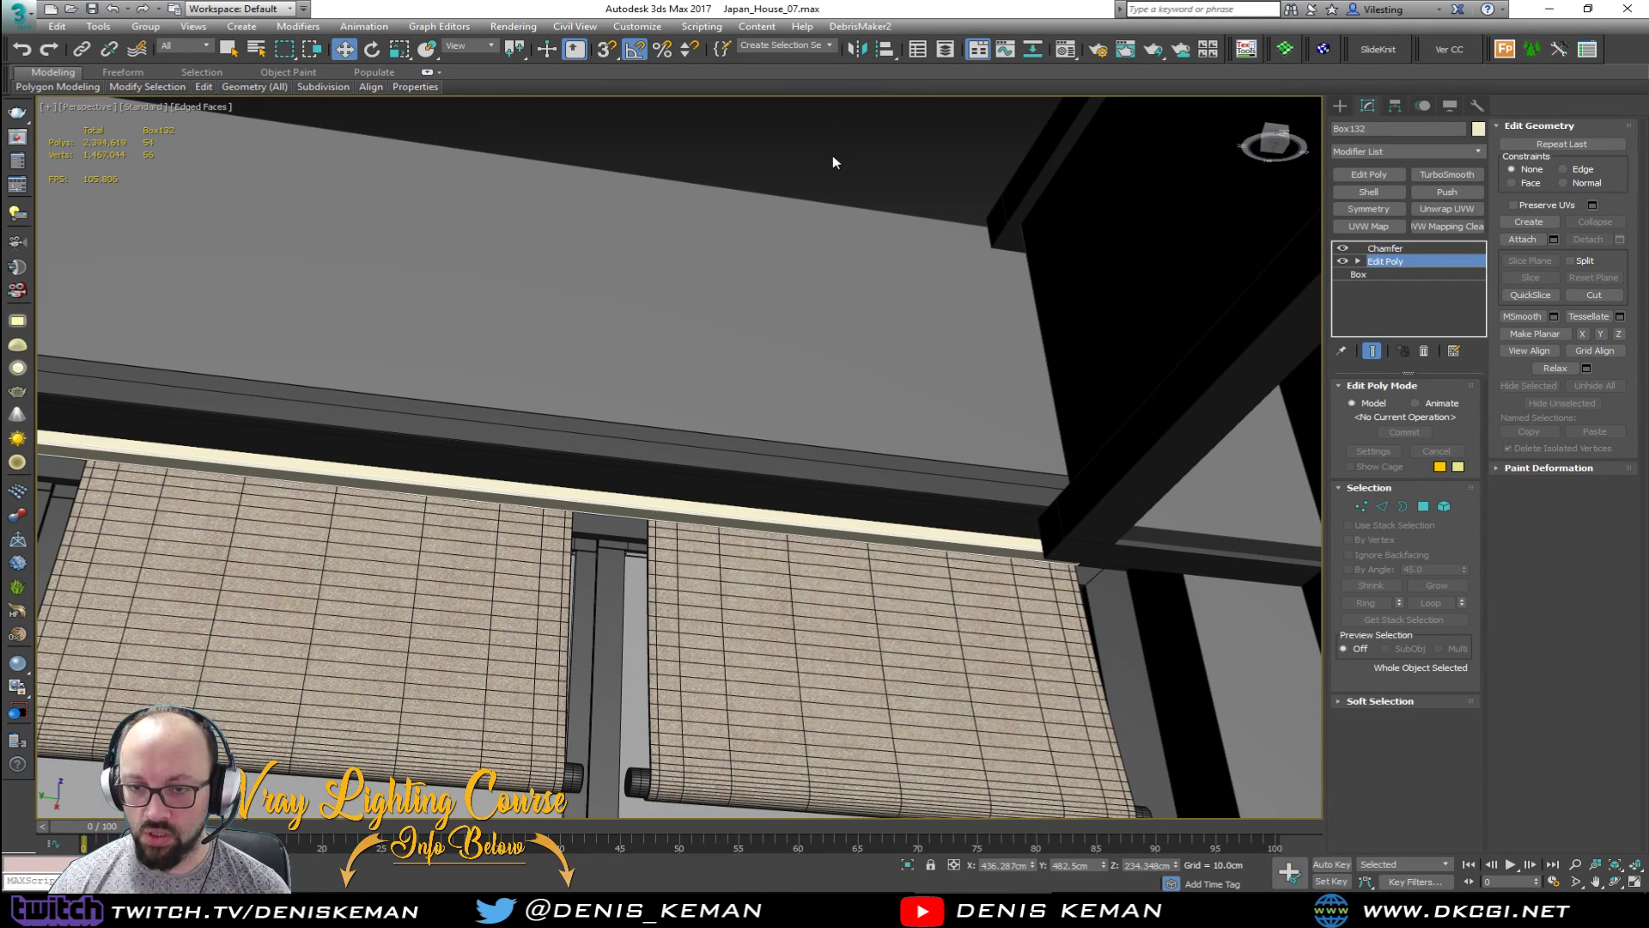
{"action": "left_click", "coordinate": [787, 338]}
{"action": "left_click", "coordinate": [656, 495]}
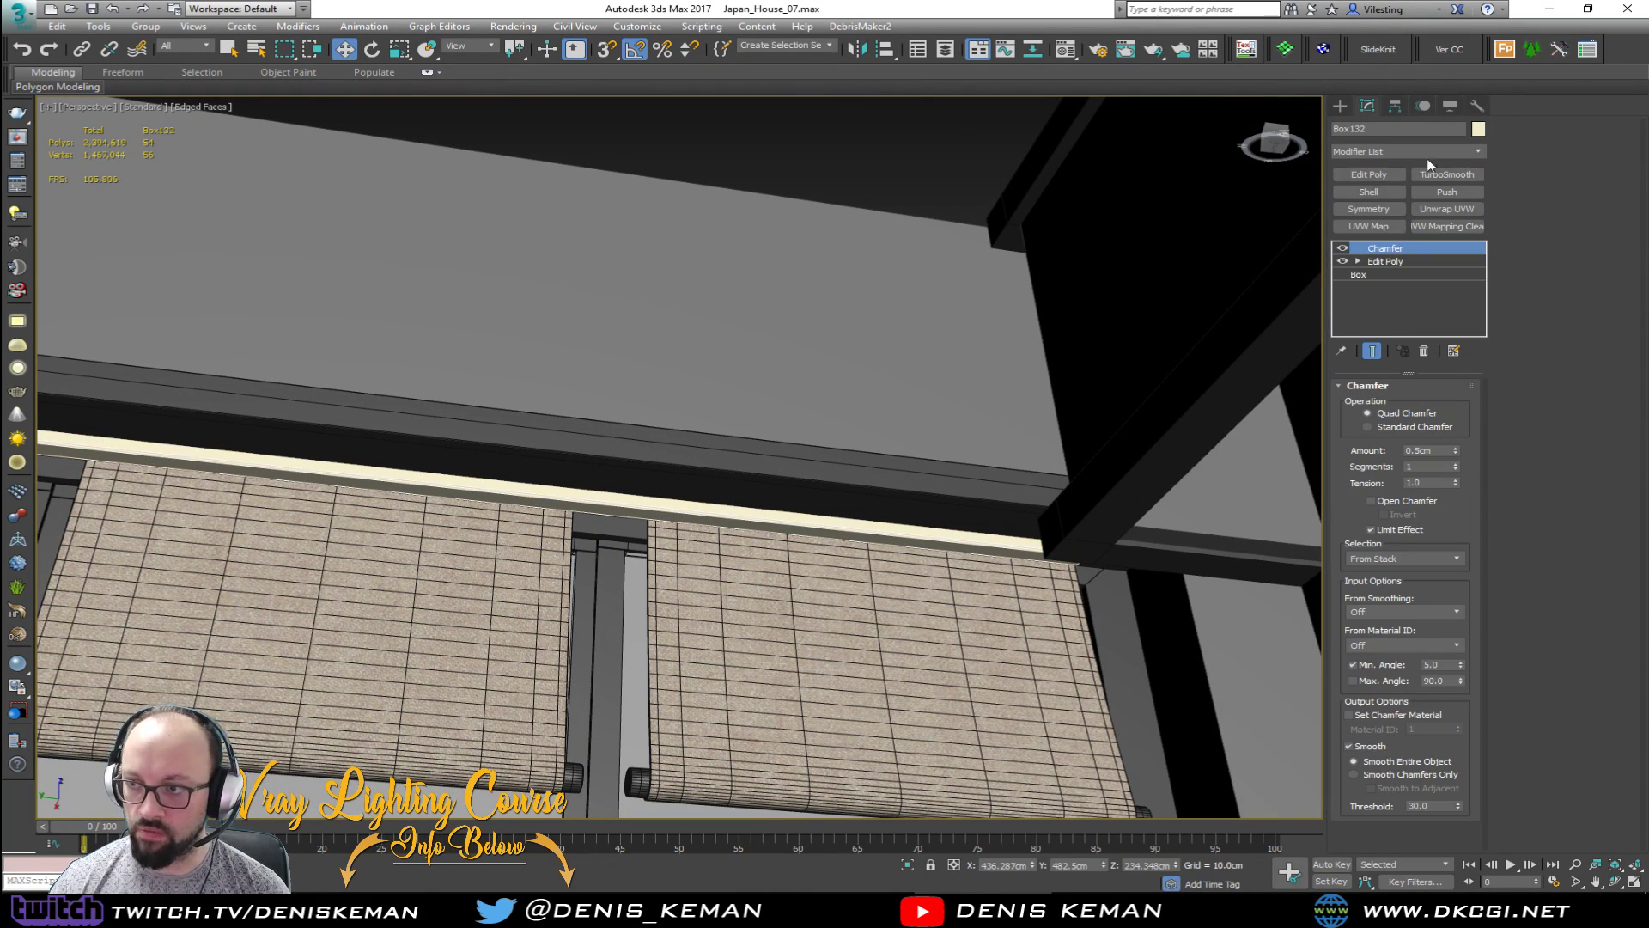
Step: Set the rail's object colour to the grey custom colour, deselect it and hide the edged faces
{"action": "left_click", "coordinate": [1479, 128]}
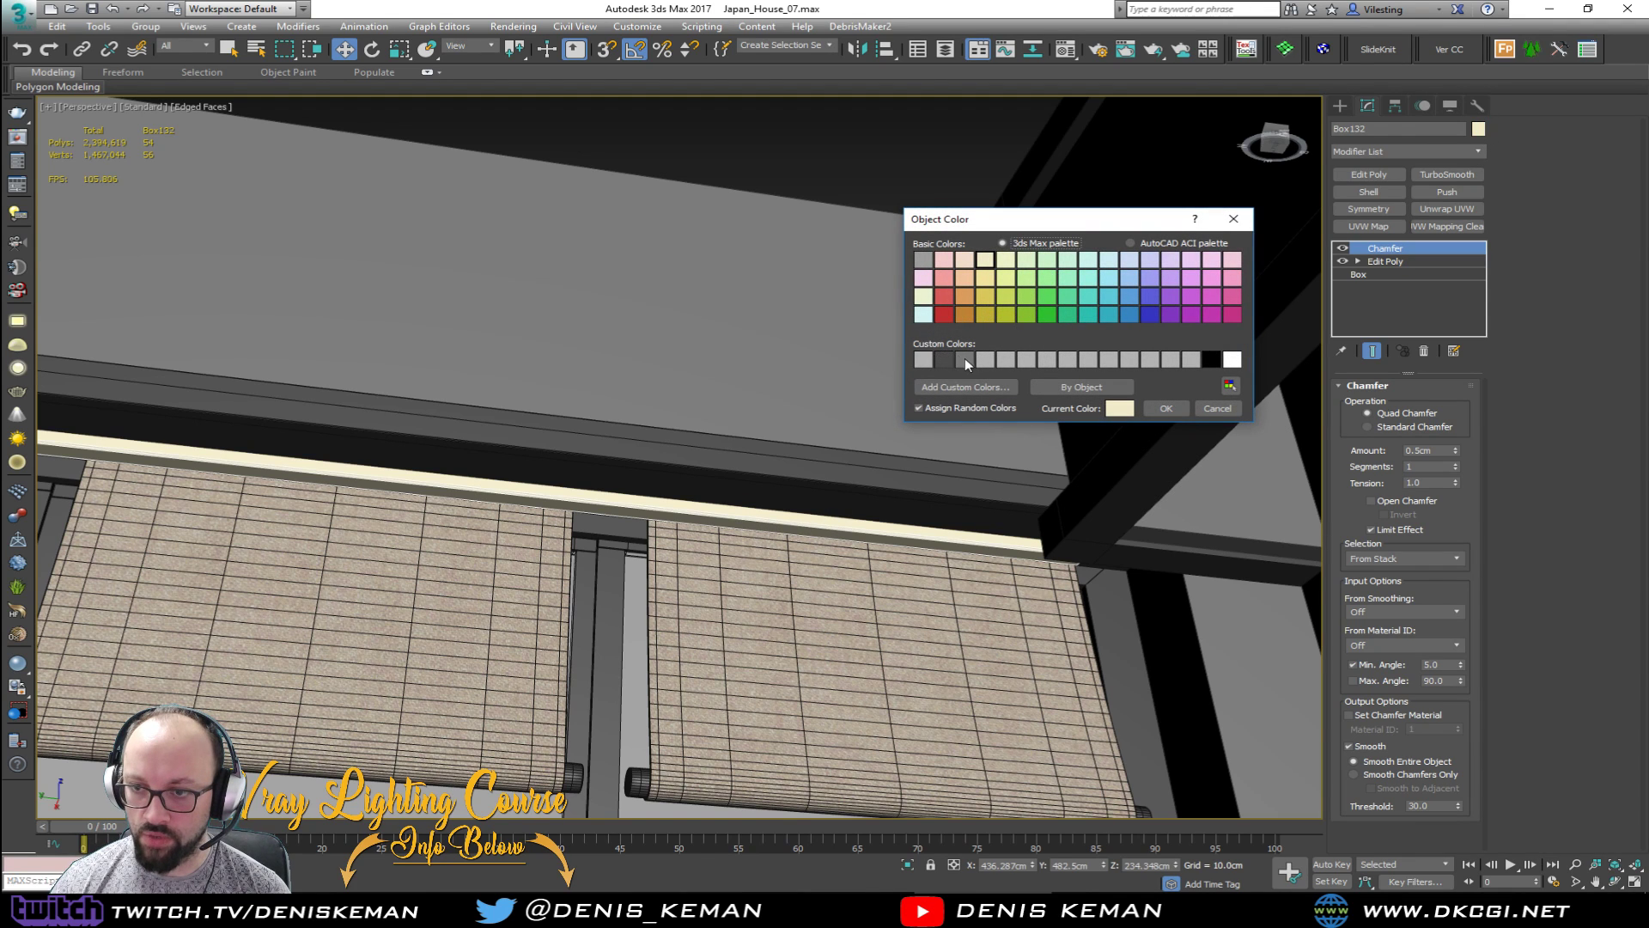
{"action": "left_click", "coordinate": [1165, 408]}
{"action": "left_click", "coordinate": [759, 155]}
{"action": "key", "text": "F4"}
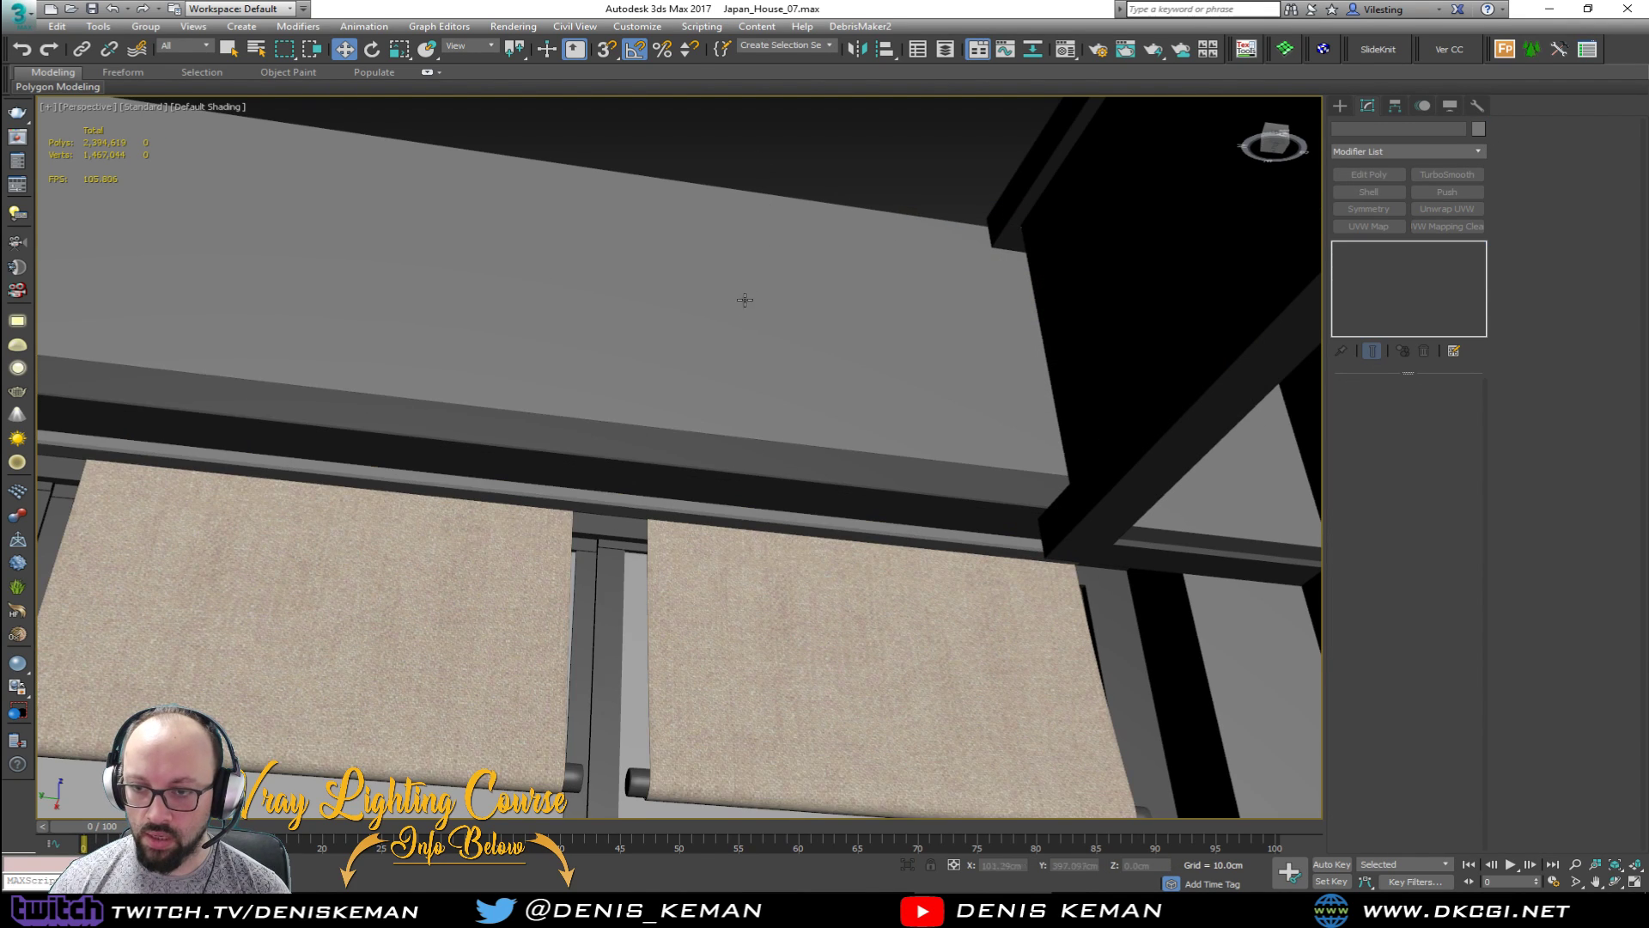
Step: Examine the finished window blinds and the house's other rooms, including the sword displays and the hanging lamp
{"action": "middle_click_drag", "start_coordinate": [745, 300], "coordinate": [596, 478], "text": "alt"}
{"action": "scroll", "coordinate": [662, 304], "scroll_direction": "up", "scroll_amount": 6}
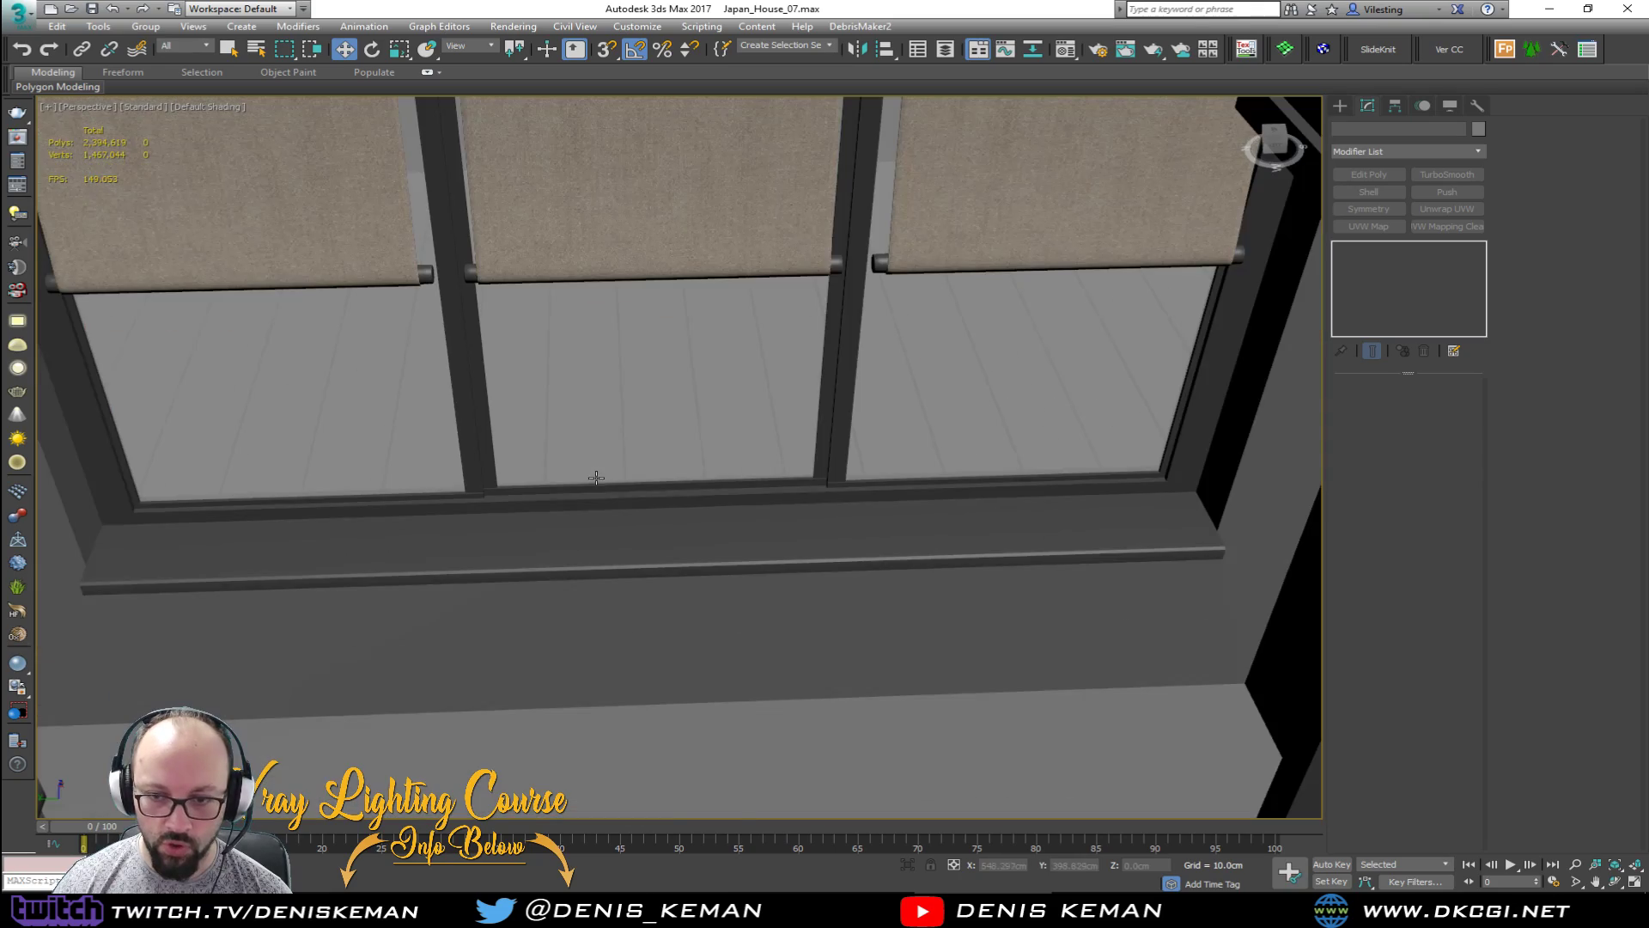
{"action": "scroll", "coordinate": [680, 546], "scroll_direction": "down", "scroll_amount": 10}
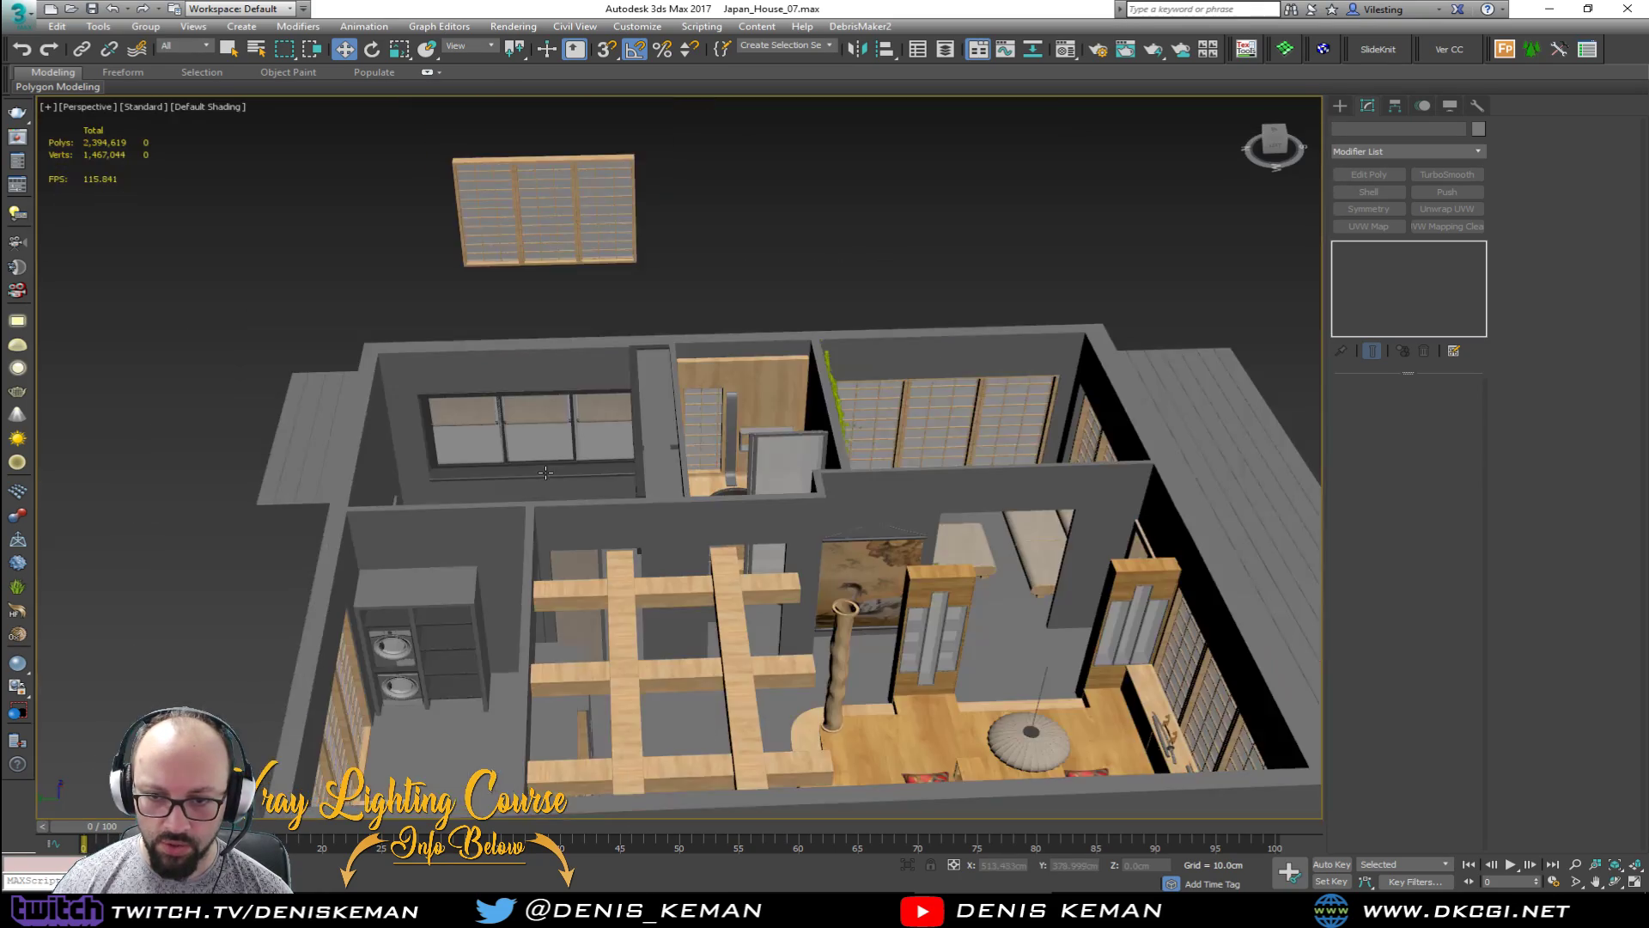
{"action": "middle_click_drag", "start_coordinate": [902, 541], "coordinate": [512, 278]}
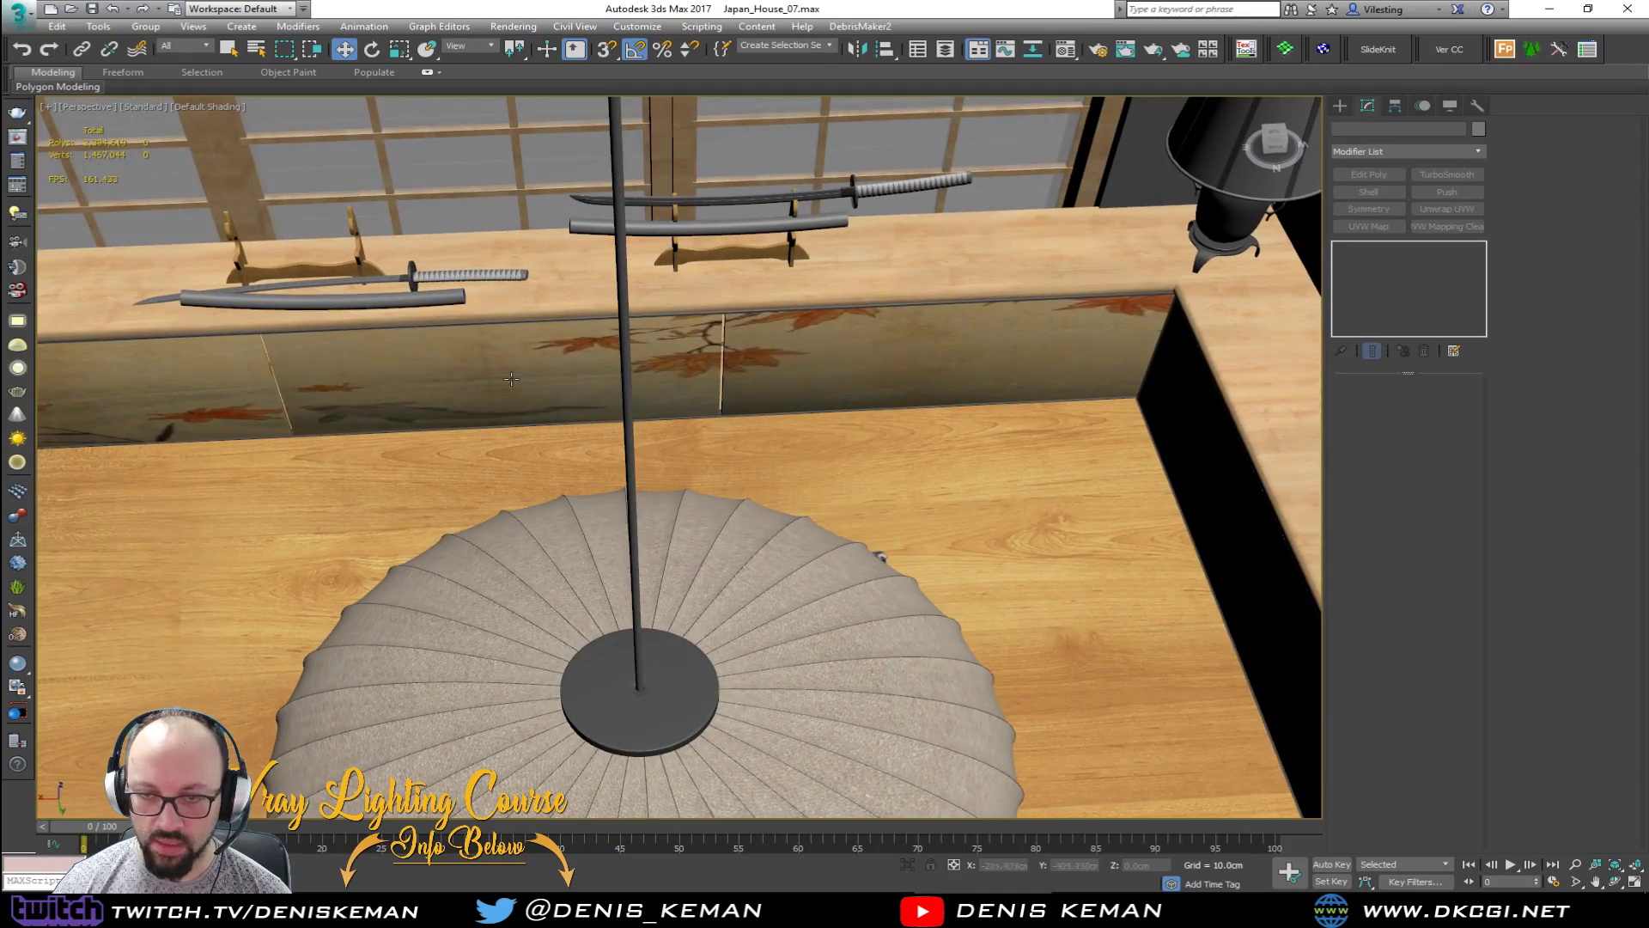
{"action": "middle_click_drag", "start_coordinate": [412, 263], "coordinate": [601, 398]}
{"action": "scroll", "coordinate": [585, 397], "scroll_direction": "down", "scroll_amount": 4}
{"action": "scroll", "coordinate": [813, 353], "scroll_direction": "down", "scroll_amount": 4}
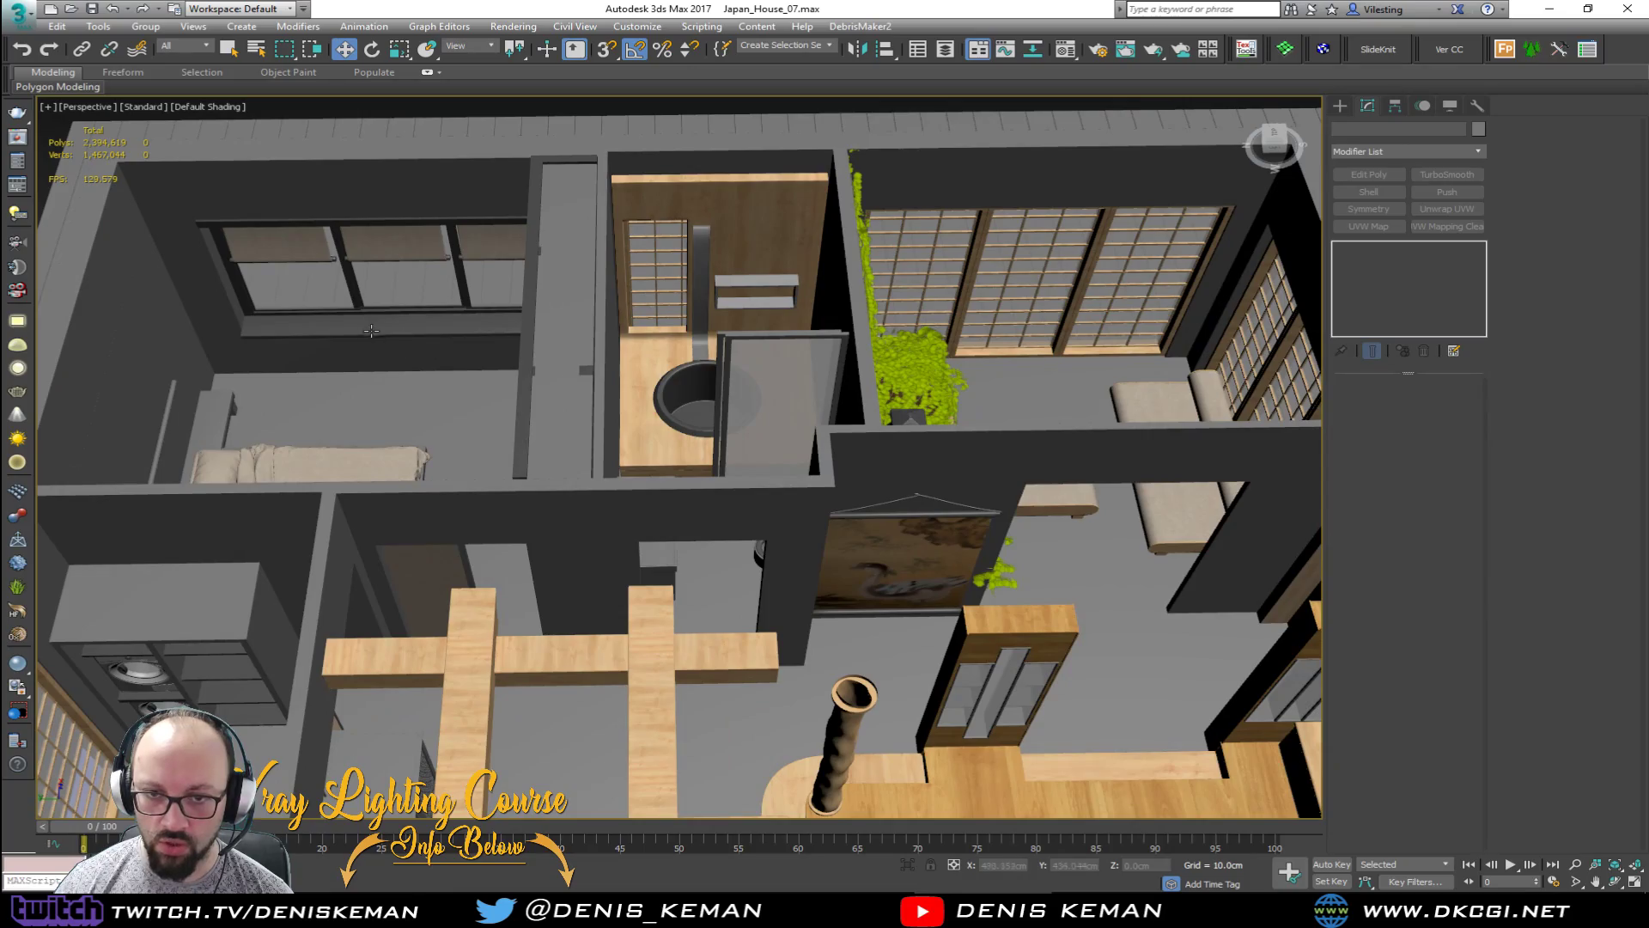
{"action": "middle_click_drag", "start_coordinate": [371, 331], "coordinate": [622, 240]}
{"action": "middle_click_drag", "start_coordinate": [730, 516], "coordinate": [380, 388]}
{"action": "scroll", "coordinate": [380, 387], "scroll_direction": "up", "scroll_amount": 1}
Step: Select the hanging scroll's picture, top rod, cord and bottom rod and place a copy of them in the bedroom by the bed
{"action": "middle_click_drag", "start_coordinate": [712, 378], "coordinate": [630, 360], "text": "alt"}
{"action": "middle_click_drag", "start_coordinate": [531, 186], "coordinate": [612, 468]}
{"action": "left_click", "coordinate": [959, 506]}
{"action": "key", "text": "F4"}
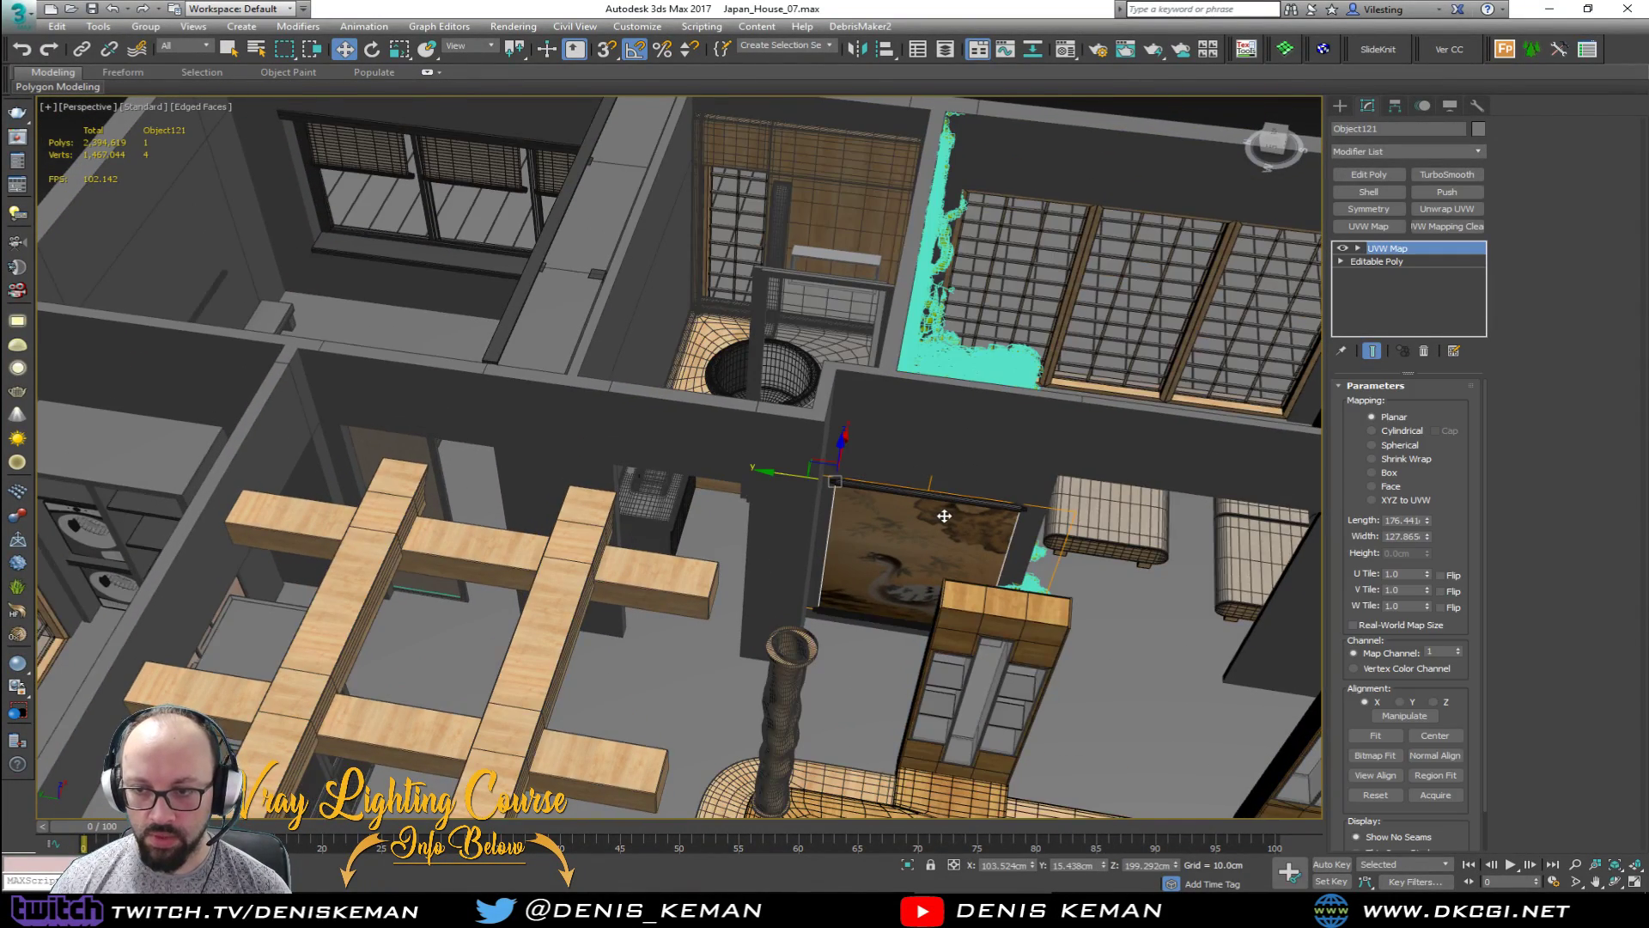
{"action": "key", "text": "z"}
{"action": "left_click", "coordinate": [793, 458], "text": "ctrl"}
{"action": "key", "text": "z"}
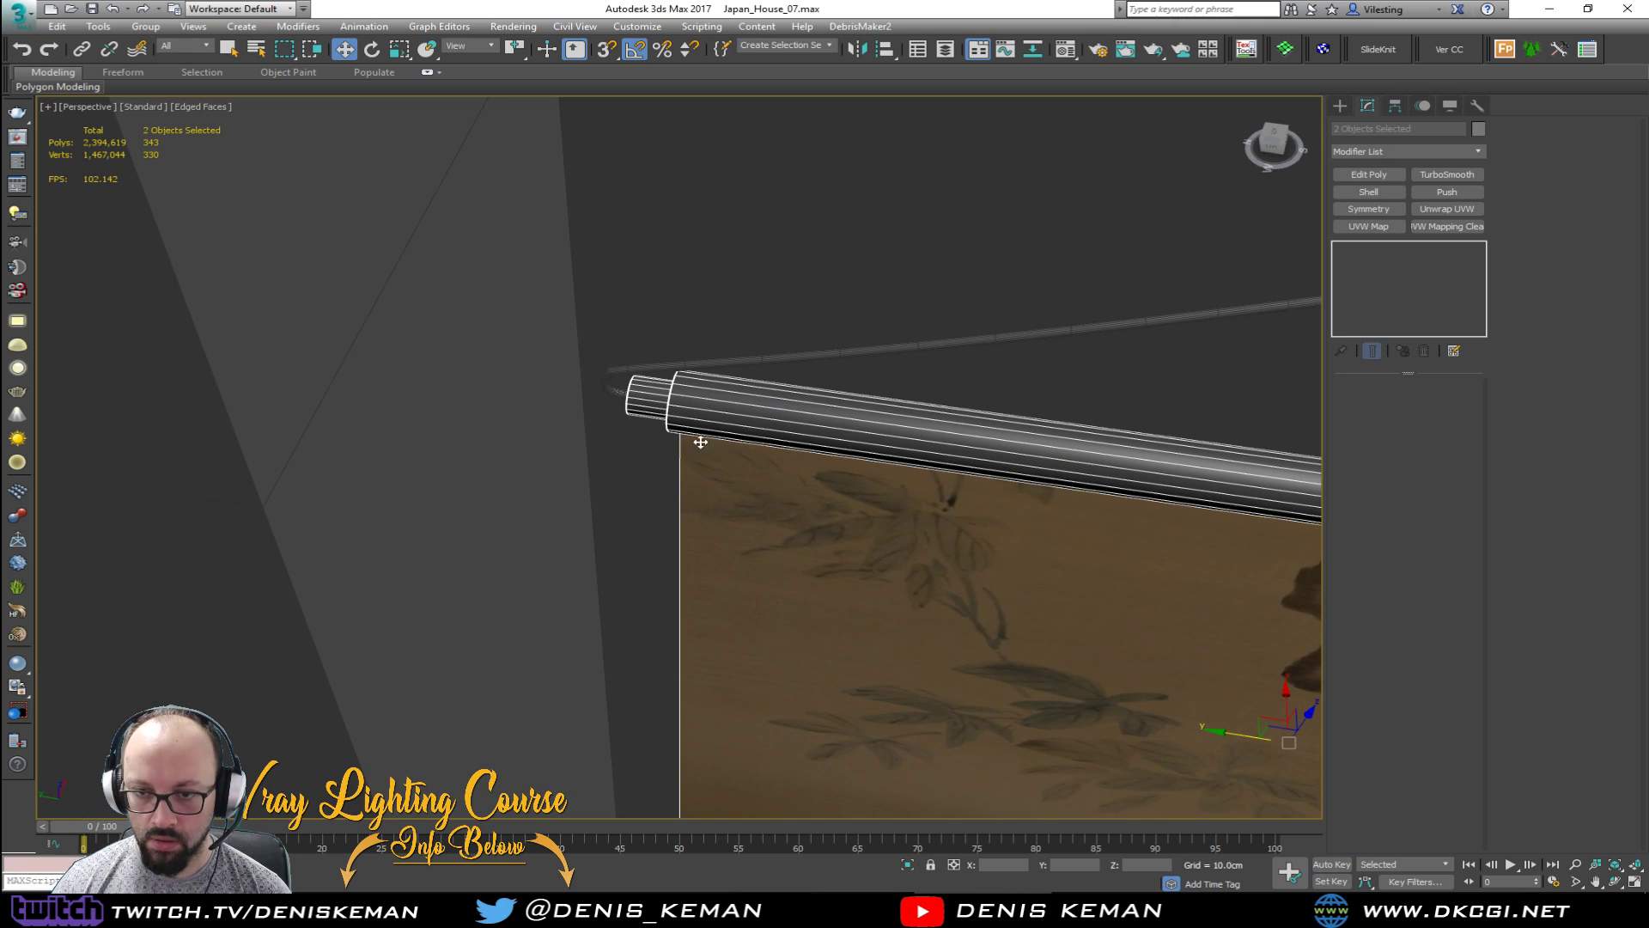
{"action": "left_click", "coordinate": [772, 361], "text": "ctrl"}
{"action": "key", "text": "z"}
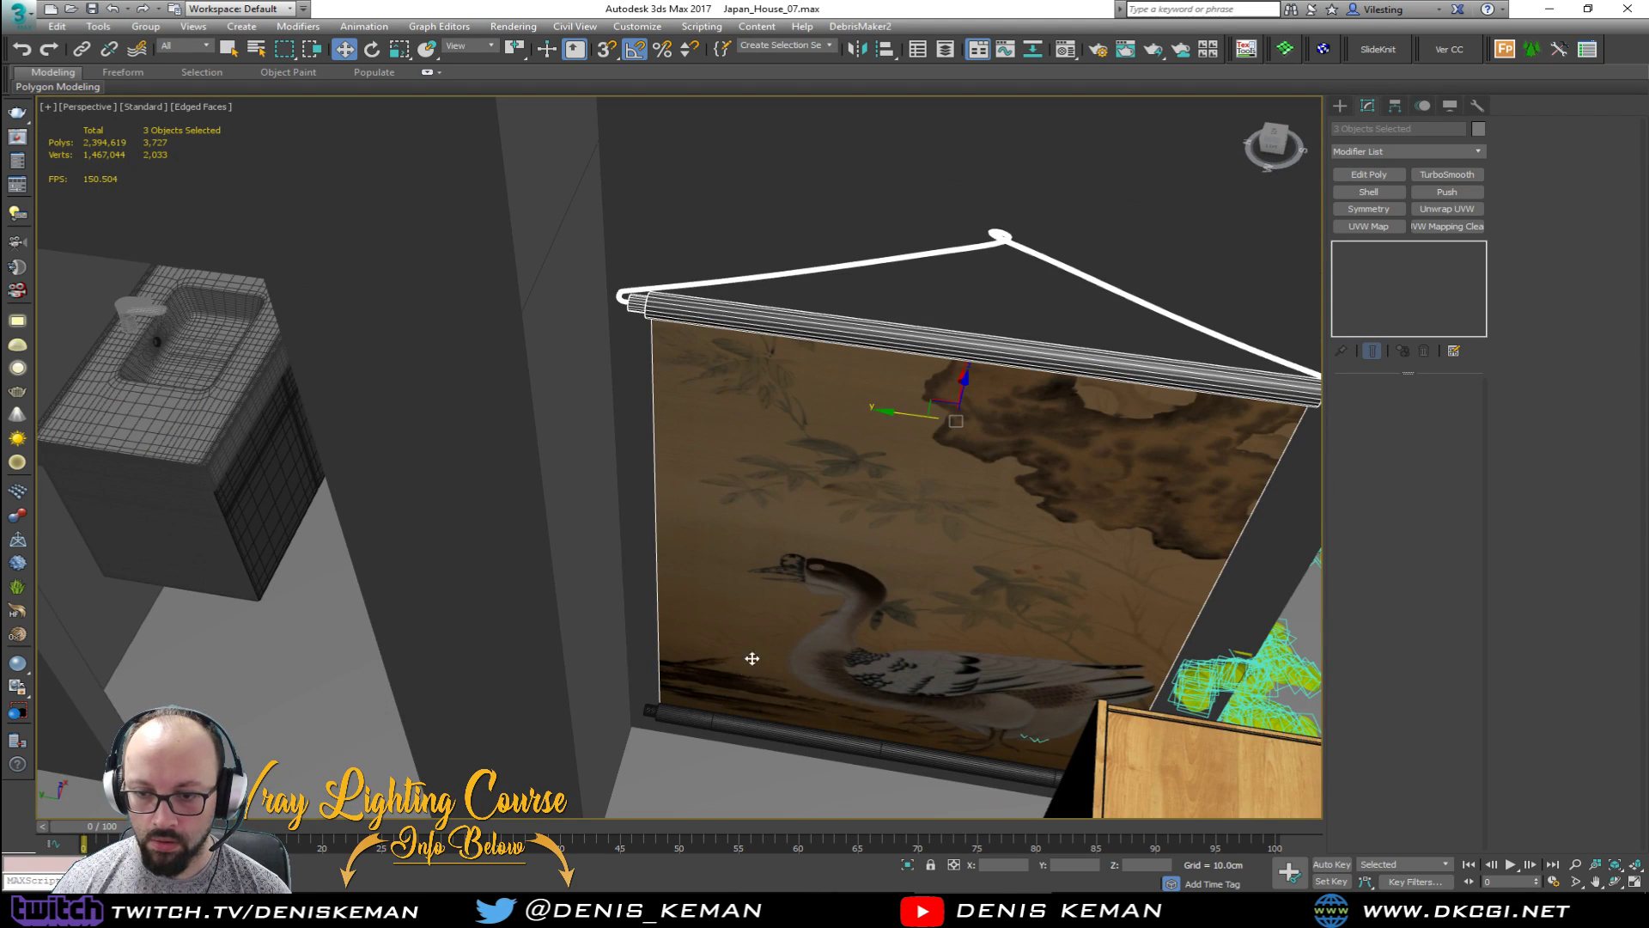
{"action": "left_click", "coordinate": [728, 720], "text": "ctrl"}
{"action": "scroll", "coordinate": [932, 571], "scroll_direction": "down", "scroll_amount": 6}
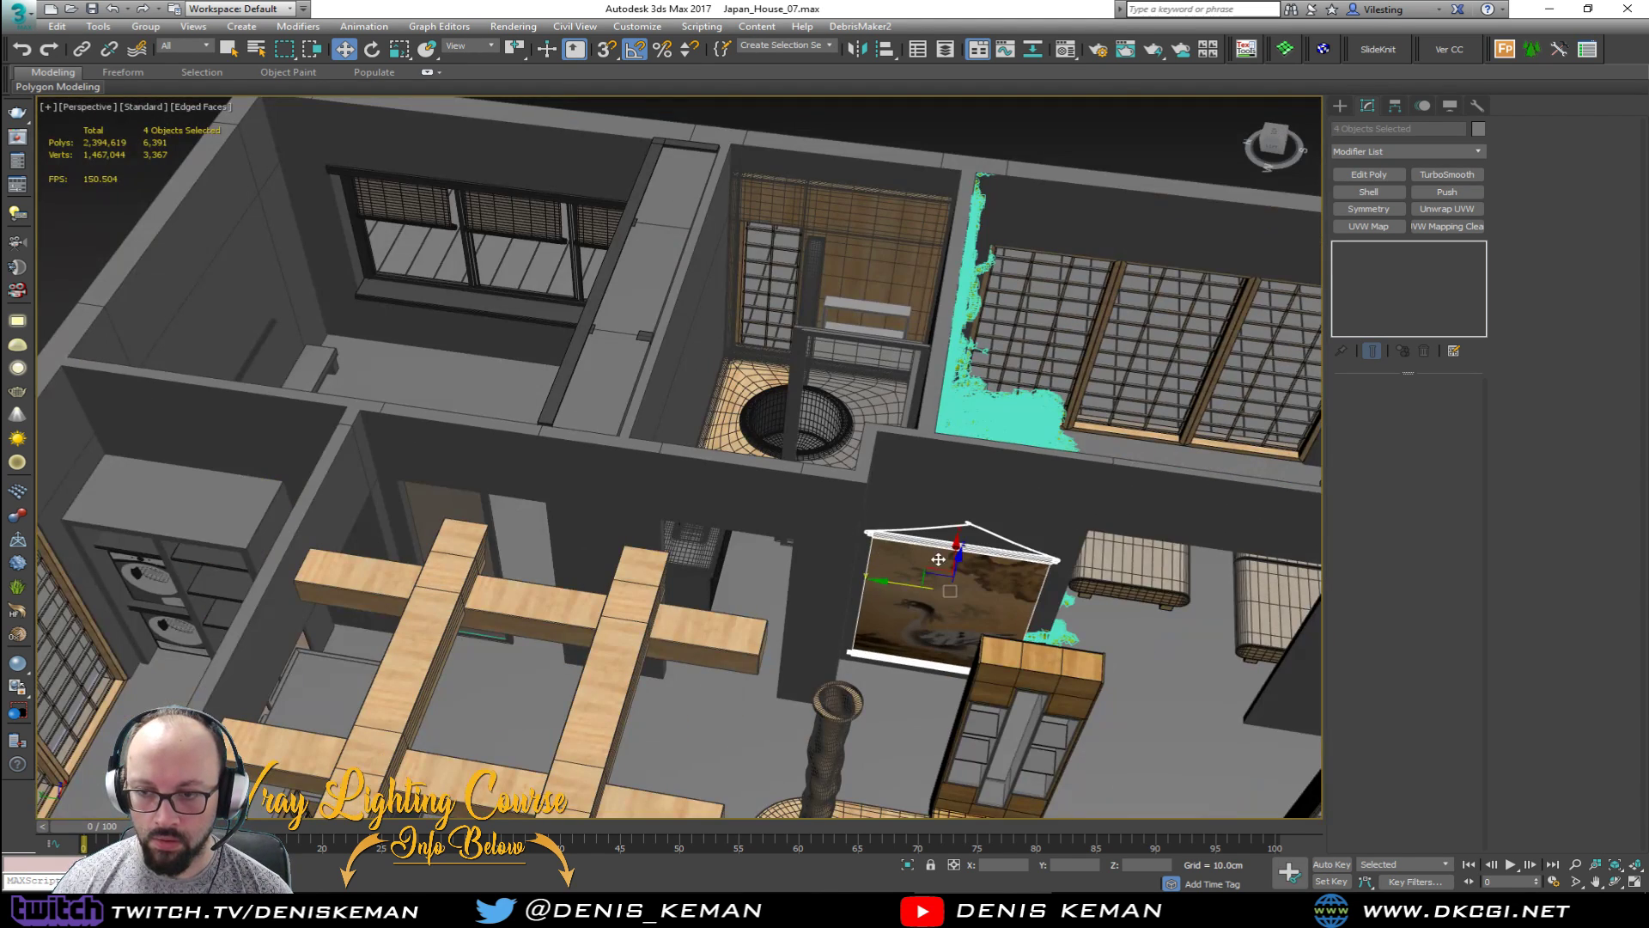
{"action": "mouse_move", "coordinate": [932, 571]}
{"action": "left_mouse_down", "text": "shift"}
{"action": "mouse_move", "coordinate": [815, 468]}
{"action": "mouse_move", "coordinate": [318, 344]}
{"action": "left_mouse_up", "text": "shift"}
{"action": "left_click", "coordinate": [826, 517]}
{"action": "key", "text": "z"}
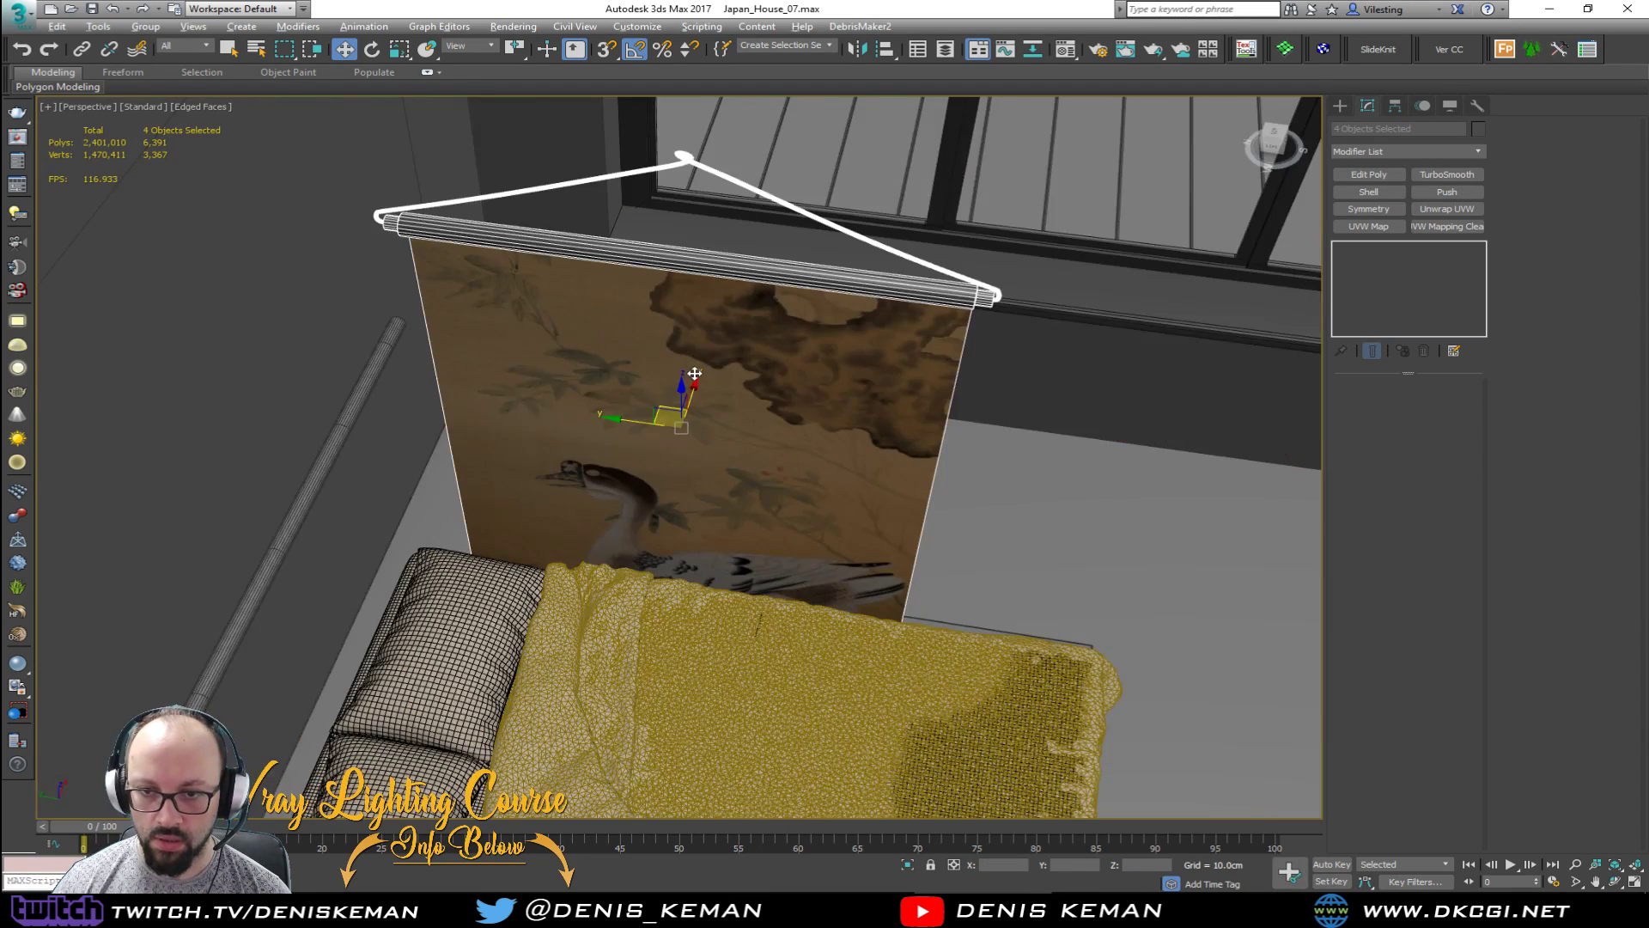
Step: Rotate the copied scroll 90° about the Z axis so it runs parallel to the wall behind the bed
{"action": "mouse_move", "coordinate": [593, 348]}
{"action": "middle_mouse_down", "text": "alt"}
{"action": "mouse_move", "coordinate": [573, 368]}
{"action": "mouse_move", "coordinate": [675, 446]}
{"action": "mouse_move", "coordinate": [737, 435]}
{"action": "middle_mouse_up", "text": "alt"}
{"action": "scroll", "coordinate": [573, 368], "scroll_direction": "down", "scroll_amount": 3}
{"action": "key", "text": "e"}
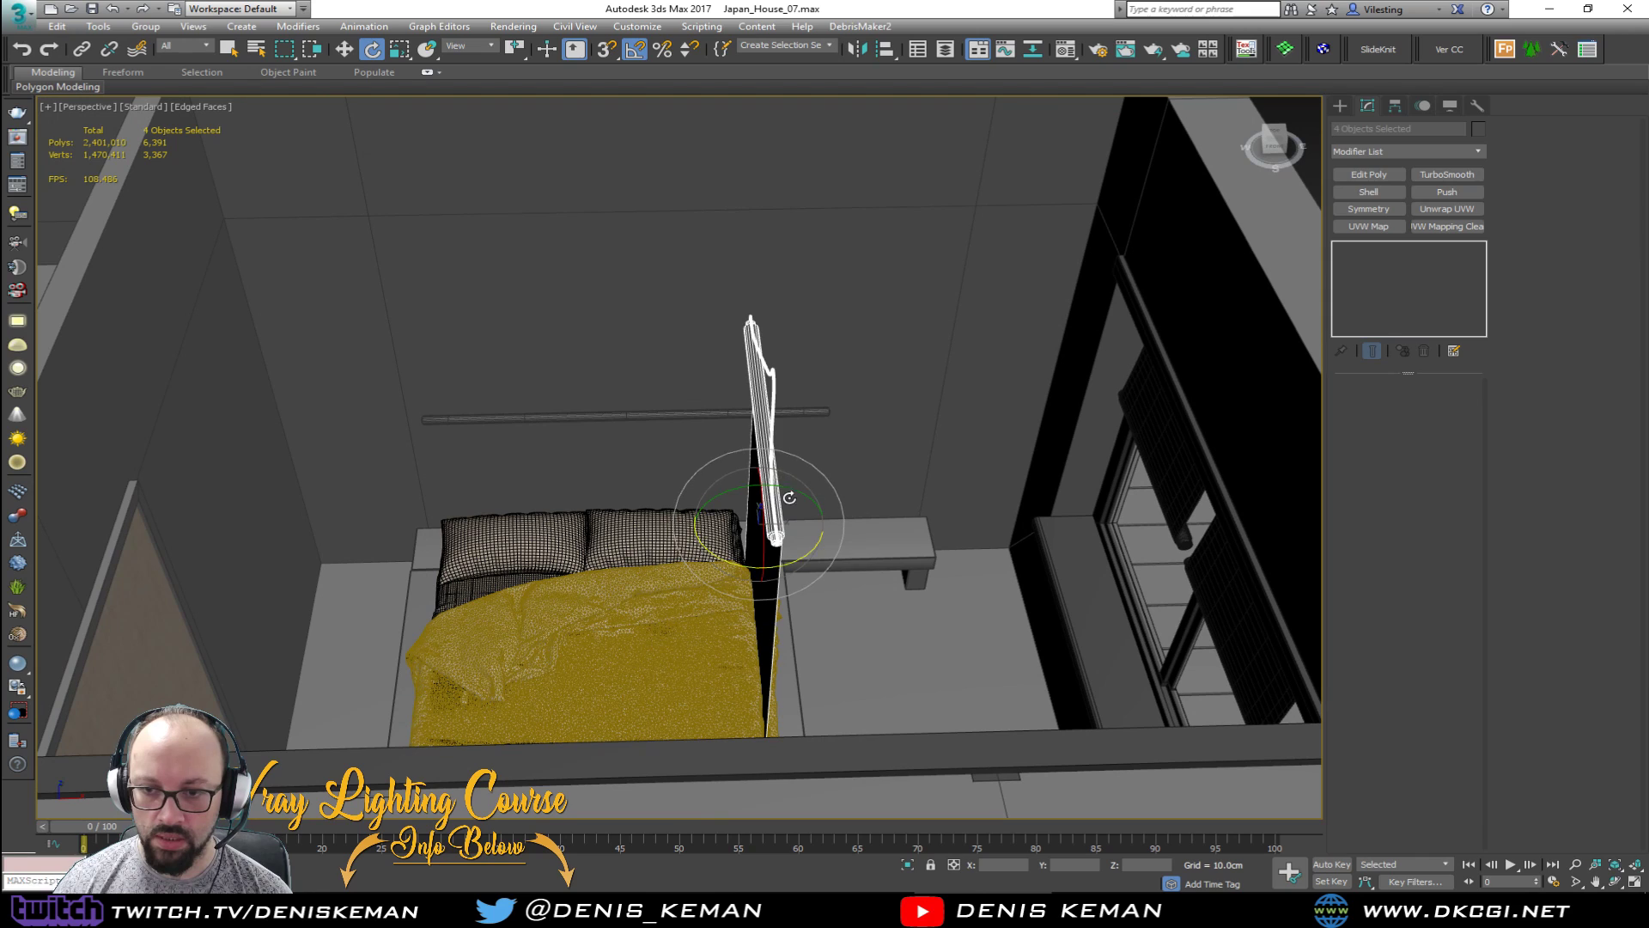
{"action": "left_click_drag", "start_coordinate": [796, 559], "coordinate": [863, 537]}
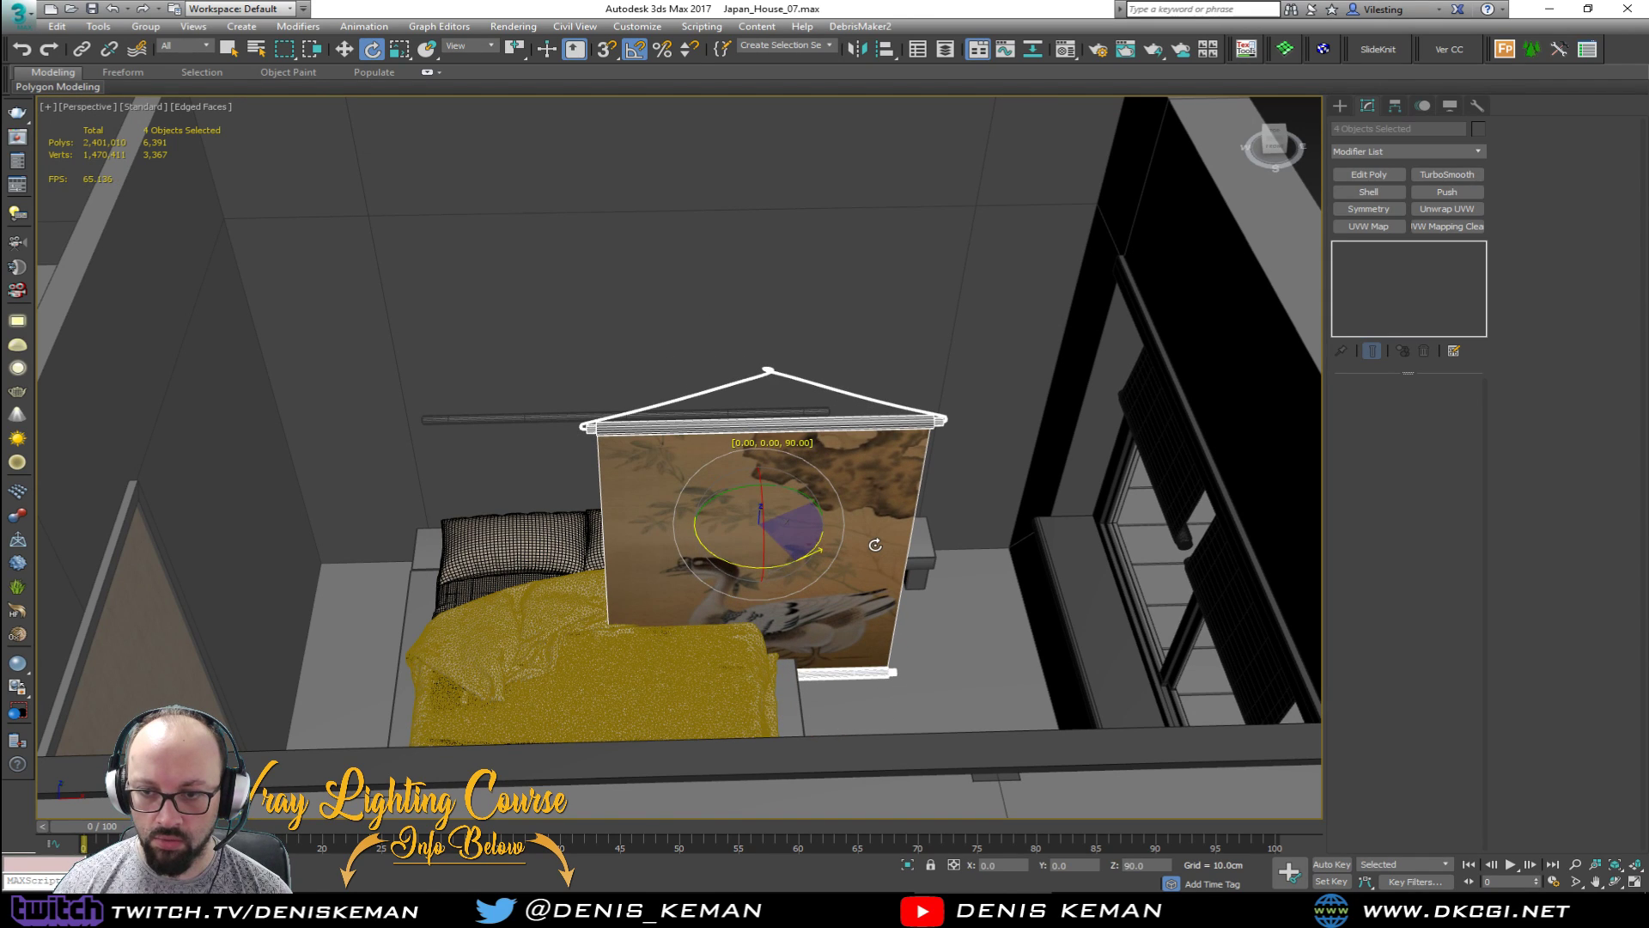
Step: Move the scroll onto the wall behind the bed and raise it above the pillows
{"action": "key", "text": "w"}
{"action": "left_click_drag", "start_coordinate": [767, 518], "coordinate": [685, 366]}
{"action": "middle_click_drag", "start_coordinate": [687, 368], "coordinate": [737, 366], "text": "alt"}
{"action": "left_click_drag", "start_coordinate": [655, 352], "coordinate": [655, 256]}
{"action": "middle_click_drag", "start_coordinate": [679, 320], "coordinate": [635, 369], "text": "alt"}
Step: Delete the long horizontal wall rod crossing the scroll, then hide the edged faces and check the scroll above the bed
{"action": "left_click", "coordinate": [657, 425]}
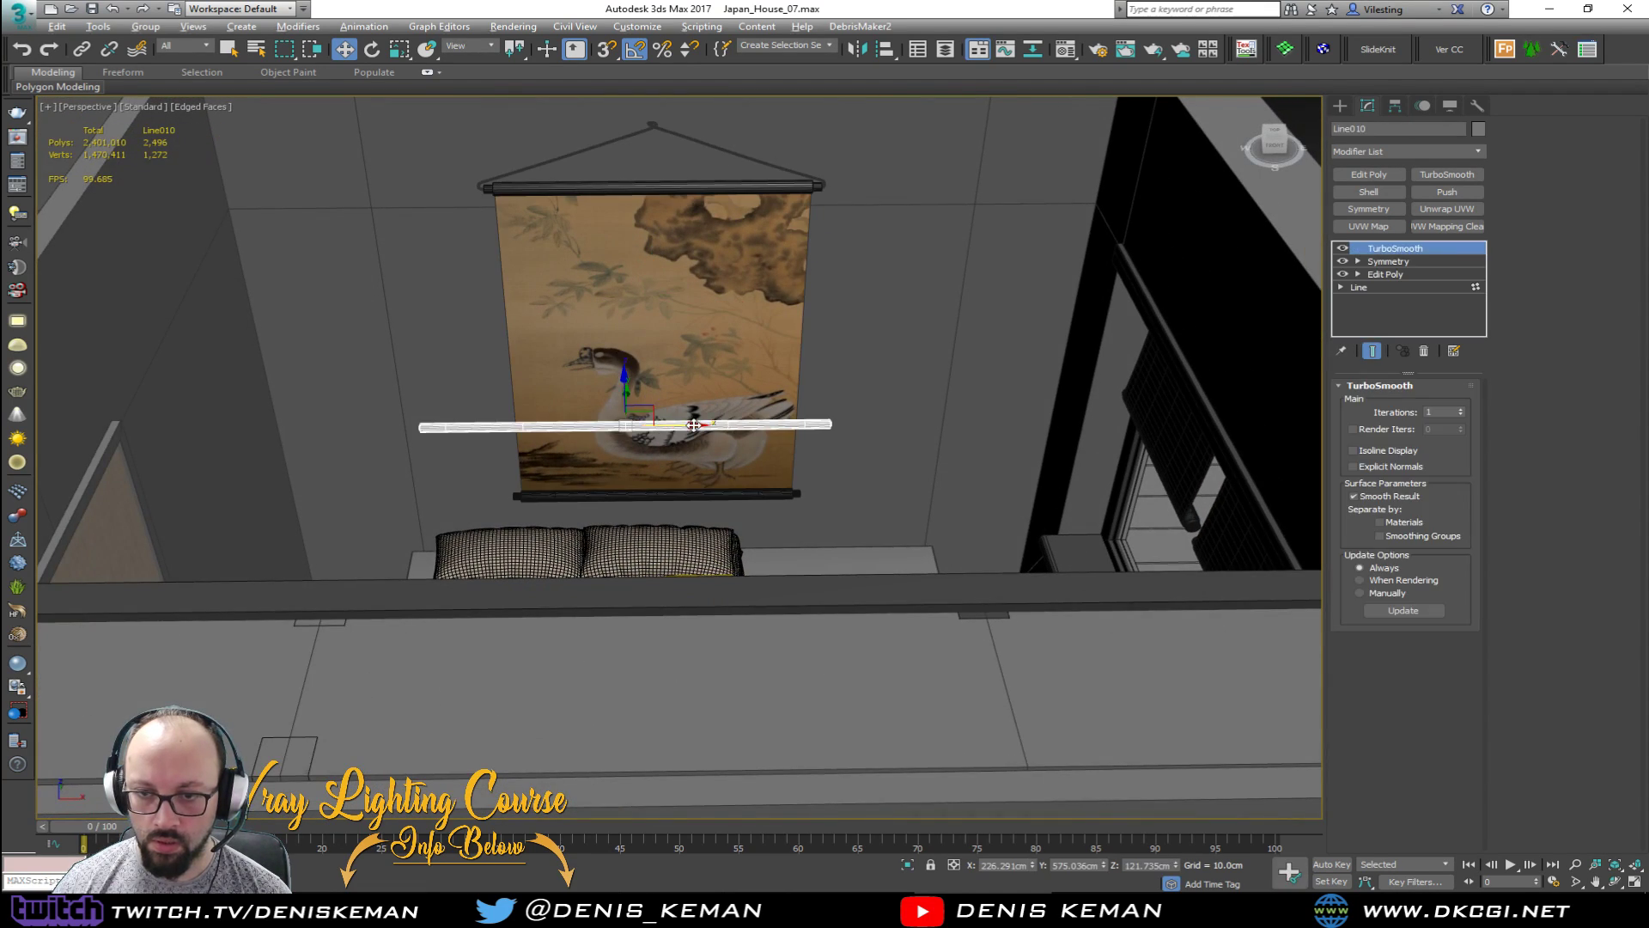
{"action": "middle_click_drag", "start_coordinate": [657, 424], "coordinate": [650, 450], "text": "alt"}
{"action": "scroll", "coordinate": [650, 450], "scroll_direction": "up", "scroll_amount": 10}
{"action": "key", "text": "ctrl+d"}
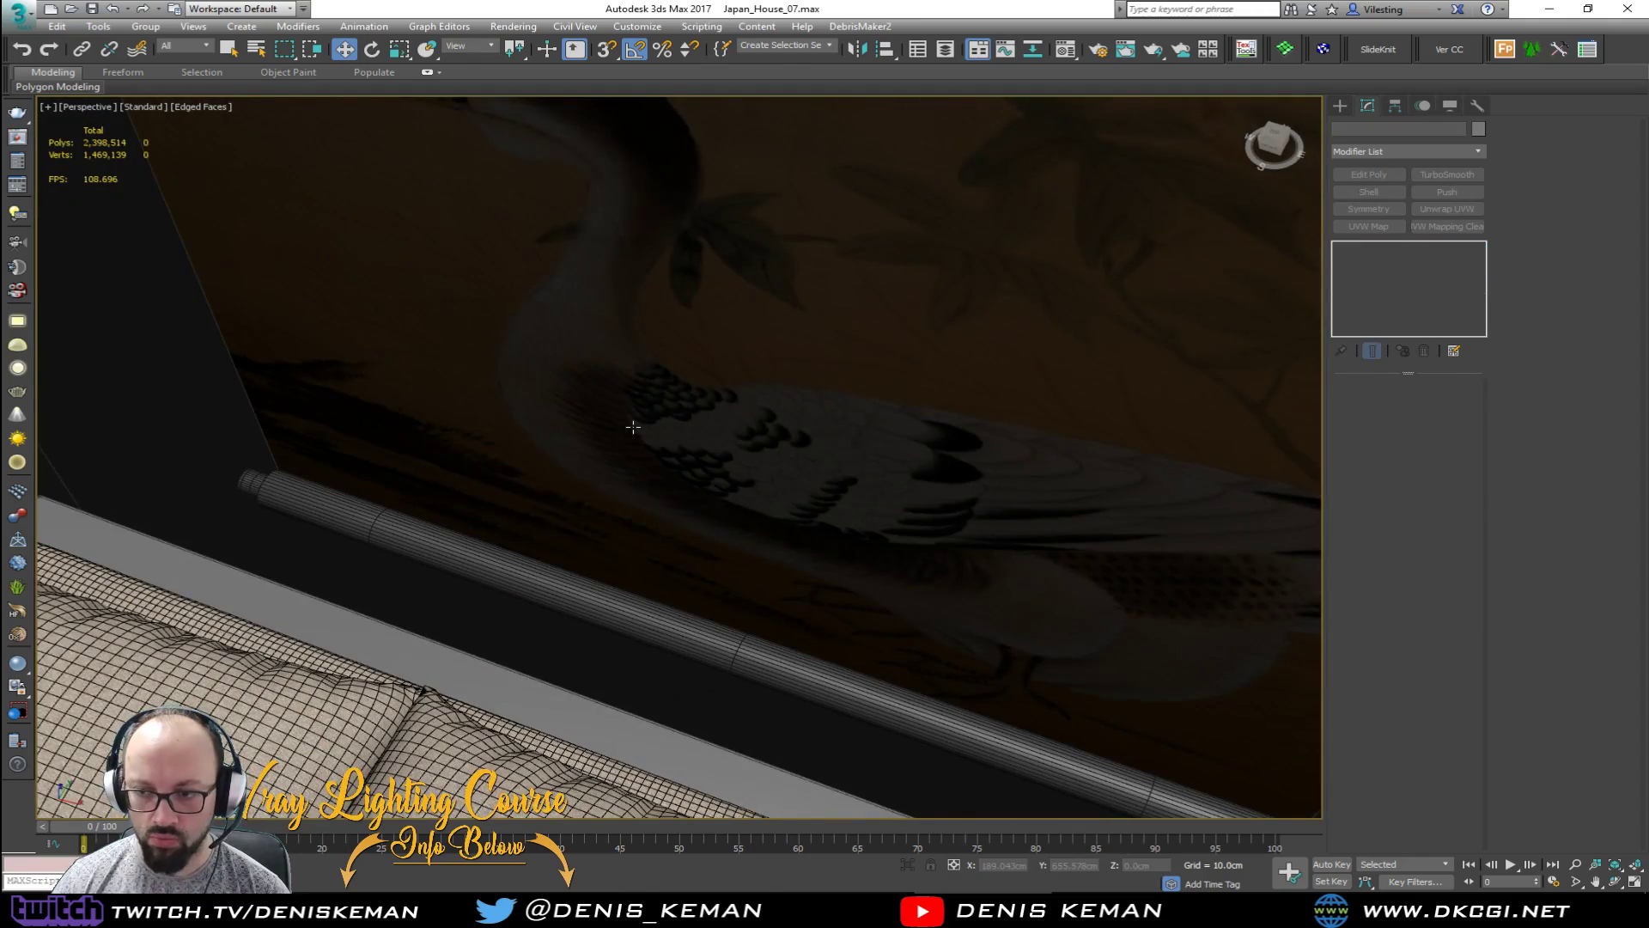
{"action": "scroll", "coordinate": [739, 438], "scroll_direction": "down", "scroll_amount": 2}
{"action": "key", "text": "F4"}
{"action": "middle_click_drag", "start_coordinate": [693, 410], "coordinate": [682, 526]}
{"action": "scroll", "coordinate": [683, 526], "scroll_direction": "down", "scroll_amount": 4}
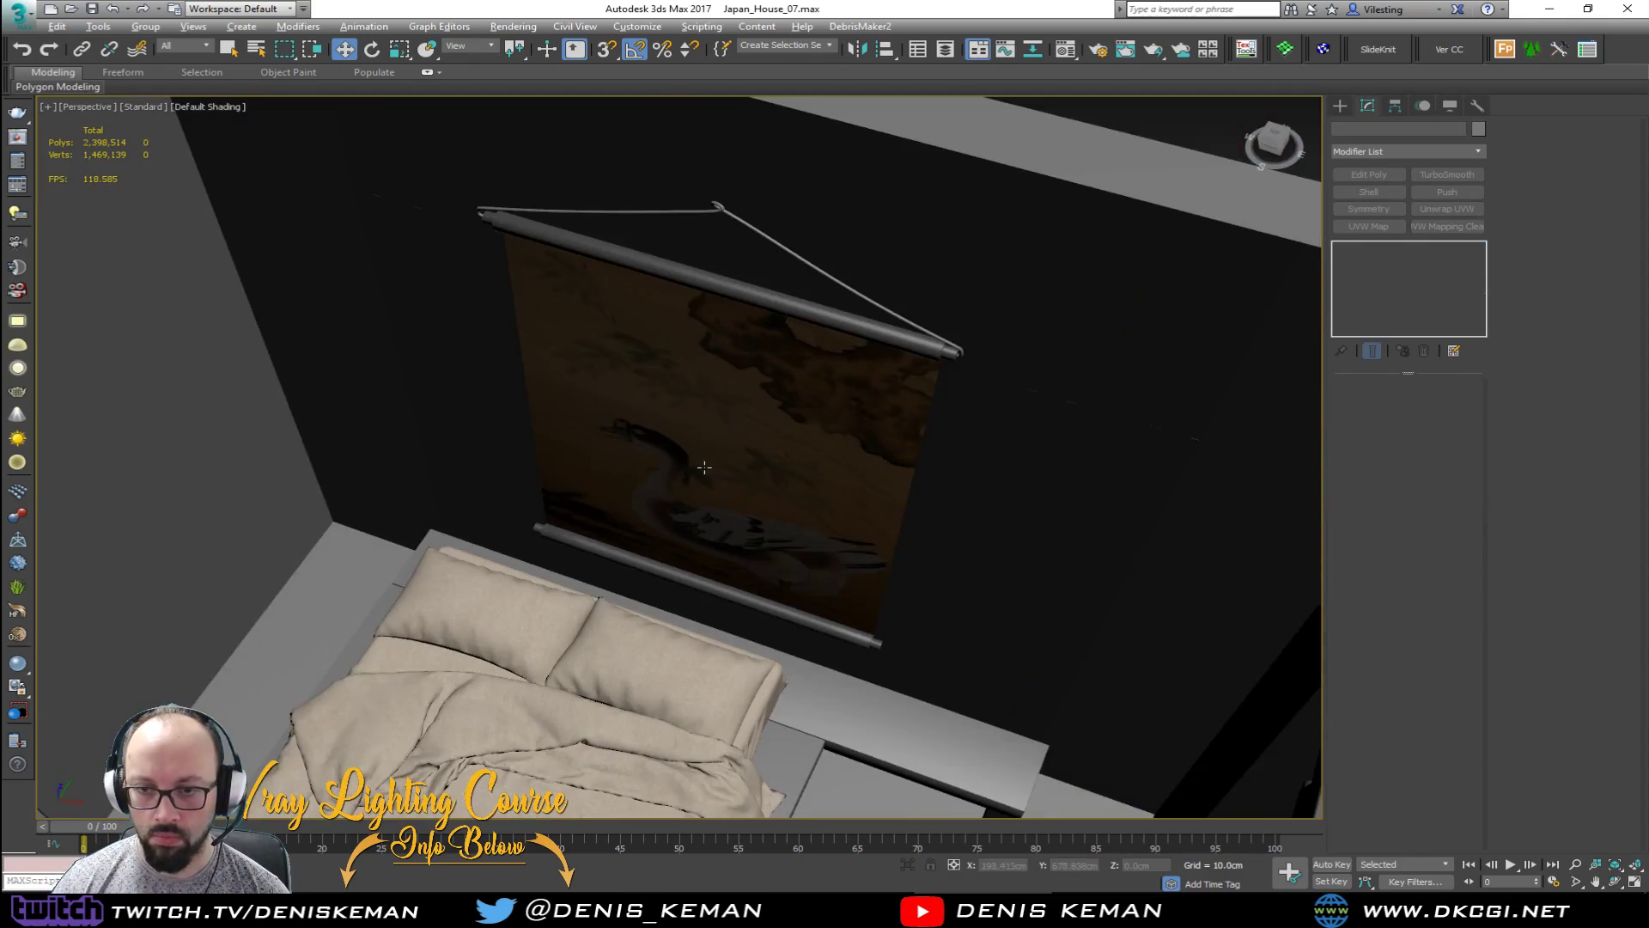
{"action": "middle_click_drag", "start_coordinate": [704, 472], "coordinate": [755, 449], "text": "alt"}
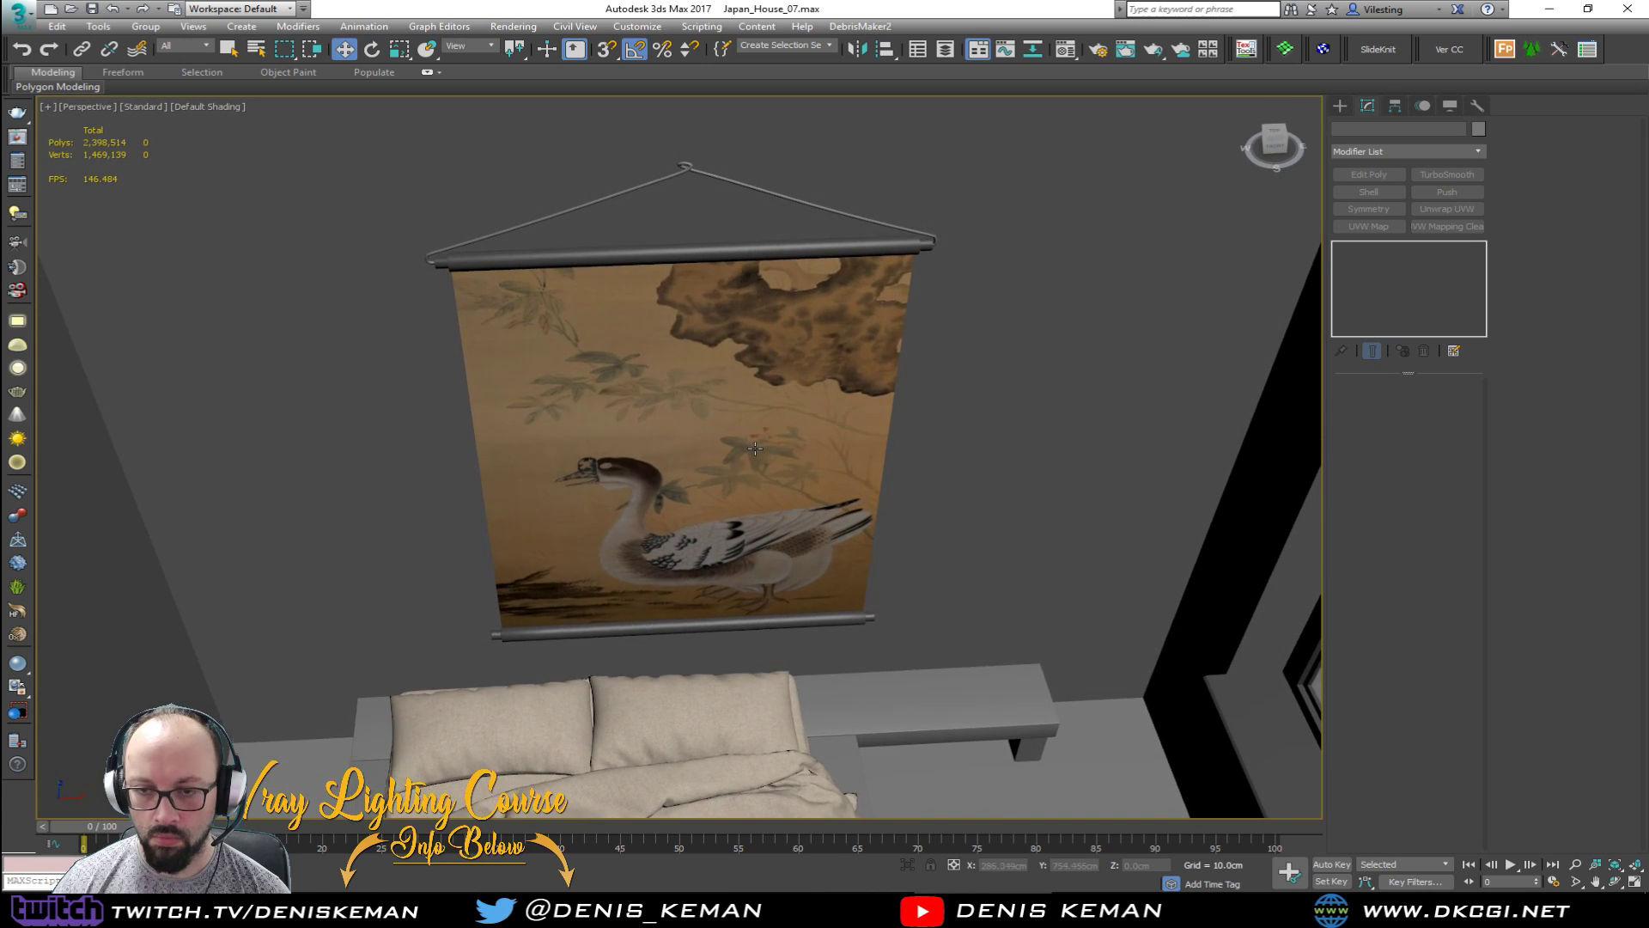
Step: Group the bedroom scroll's picture, both rods and cord under the name Picture_Frame
{"action": "left_click", "coordinate": [692, 404]}
{"action": "key", "text": "F4"}
{"action": "left_click", "coordinate": [524, 250], "text": "ctrl"}
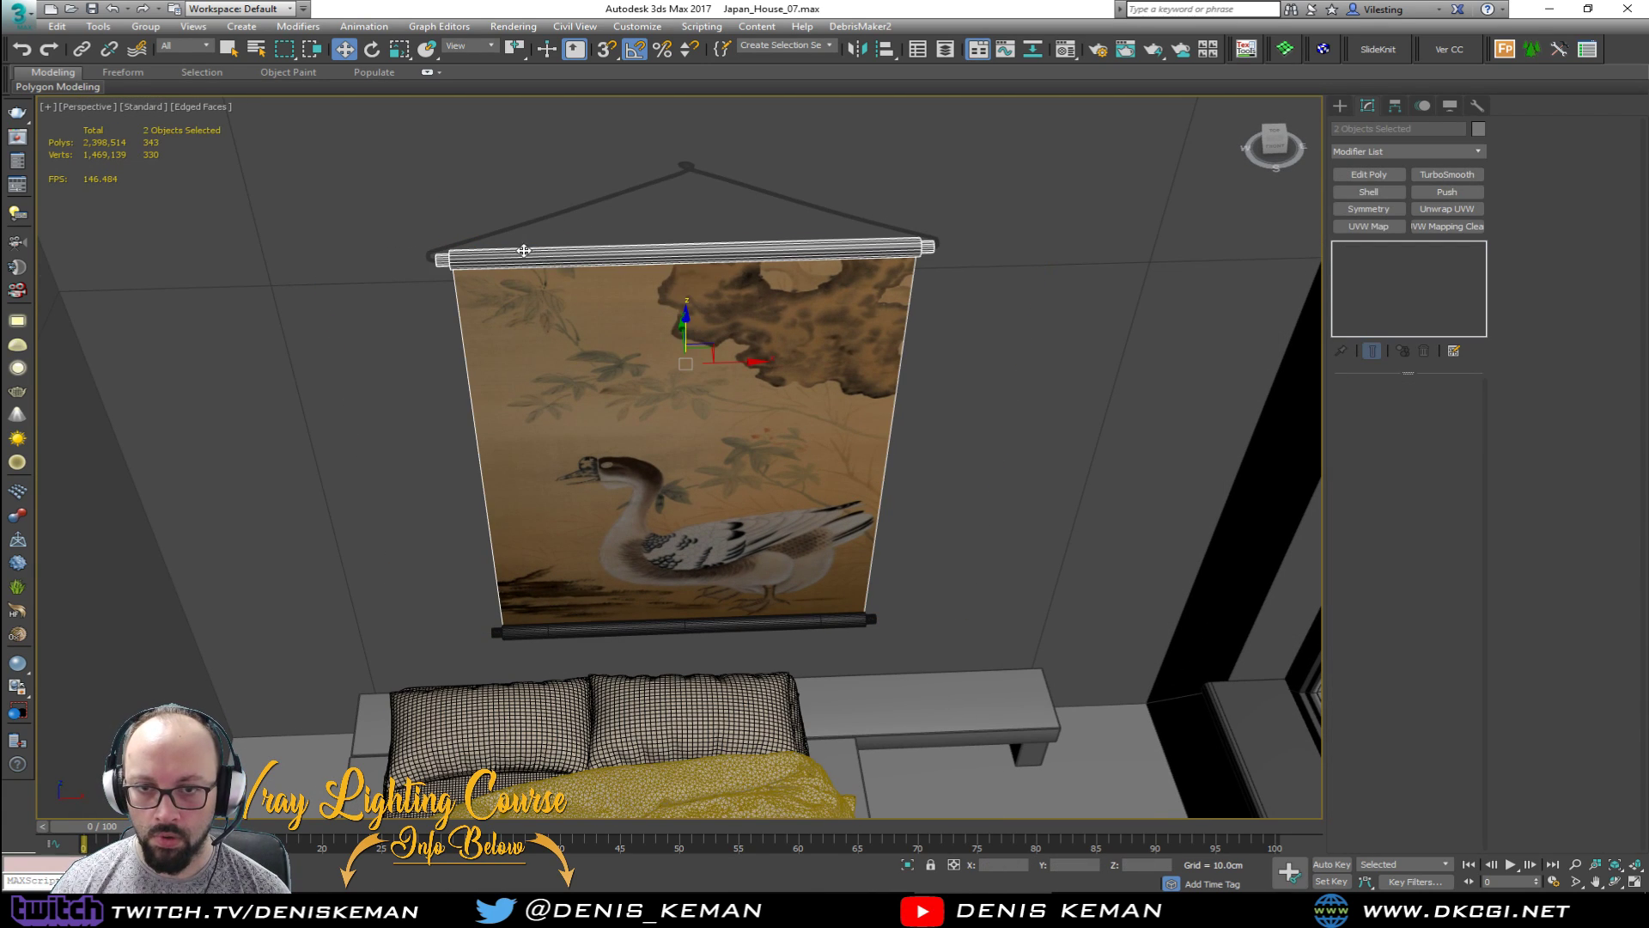
{"action": "left_click", "coordinate": [460, 244], "text": "ctrl"}
{"action": "left_click", "coordinate": [534, 627], "text": "ctrl"}
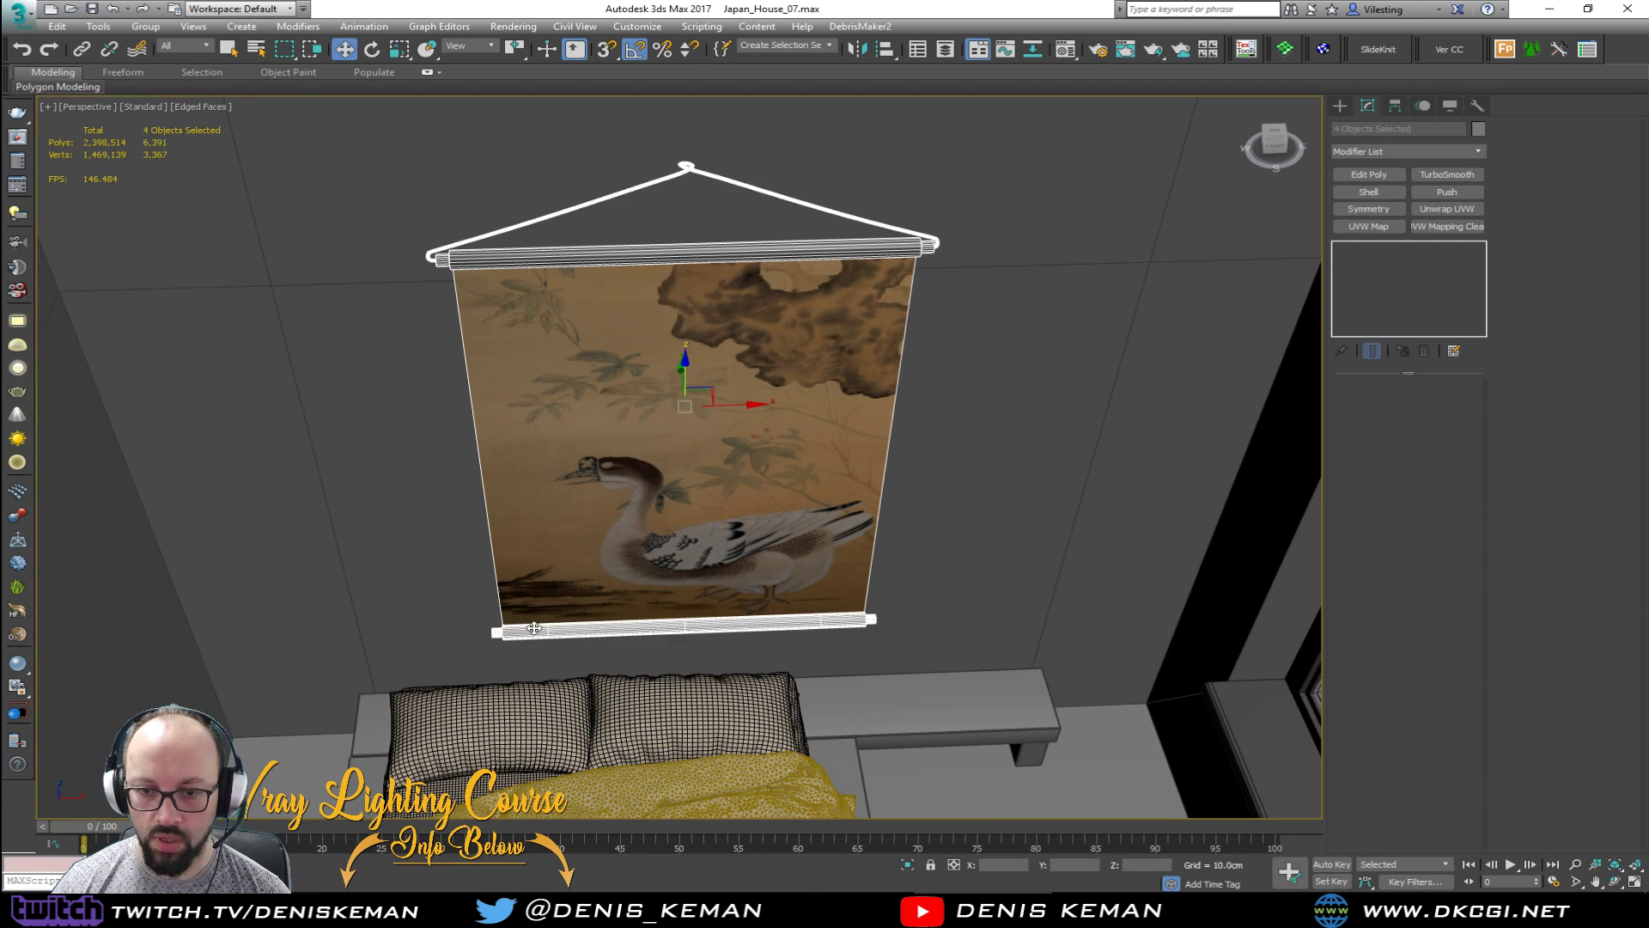
{"action": "left_click", "coordinate": [145, 27]}
{"action": "left_click", "coordinate": [154, 44]}
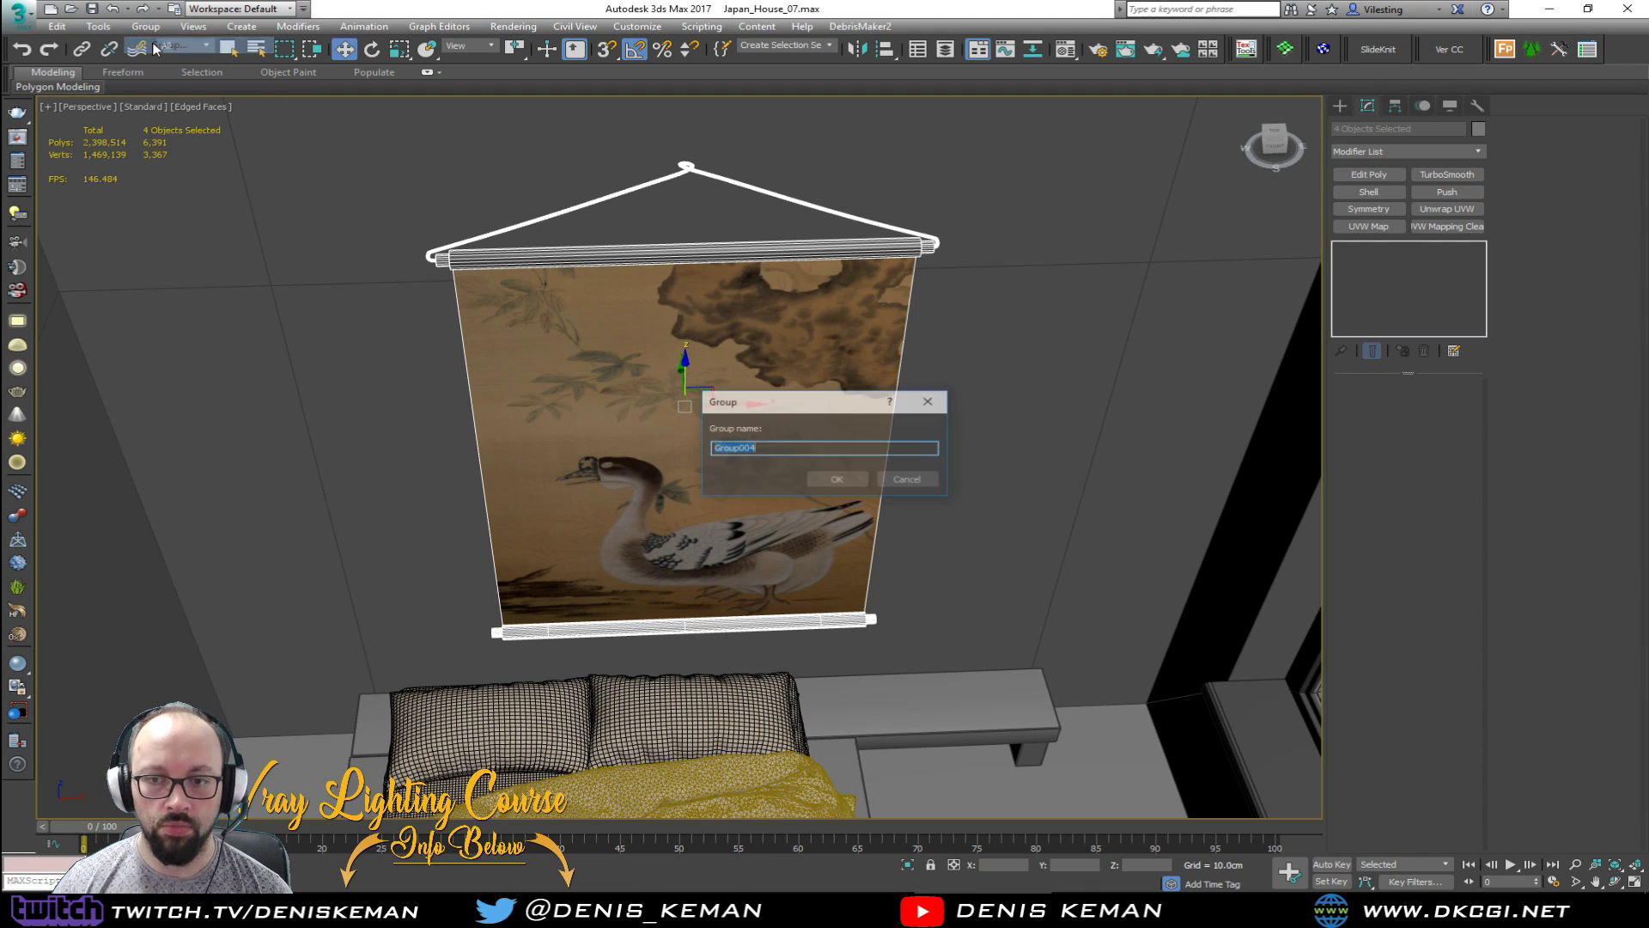
{"action": "type", "text": "Picture_"}
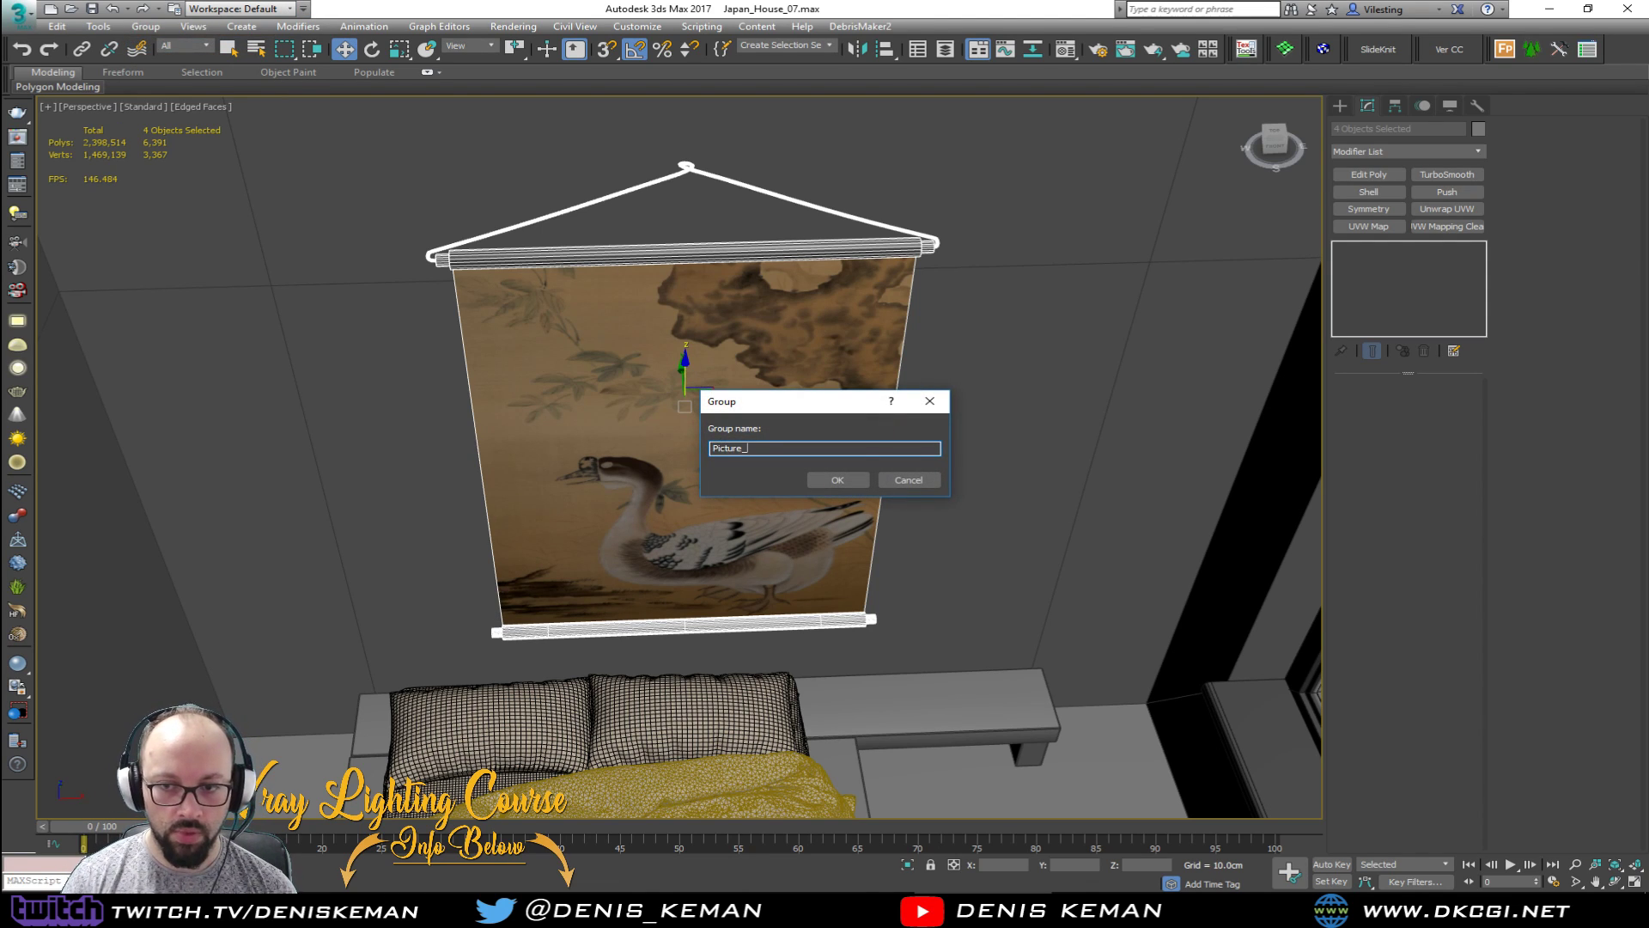
{"action": "type", "text": "Frame"}
{"action": "key", "text": "Return"}
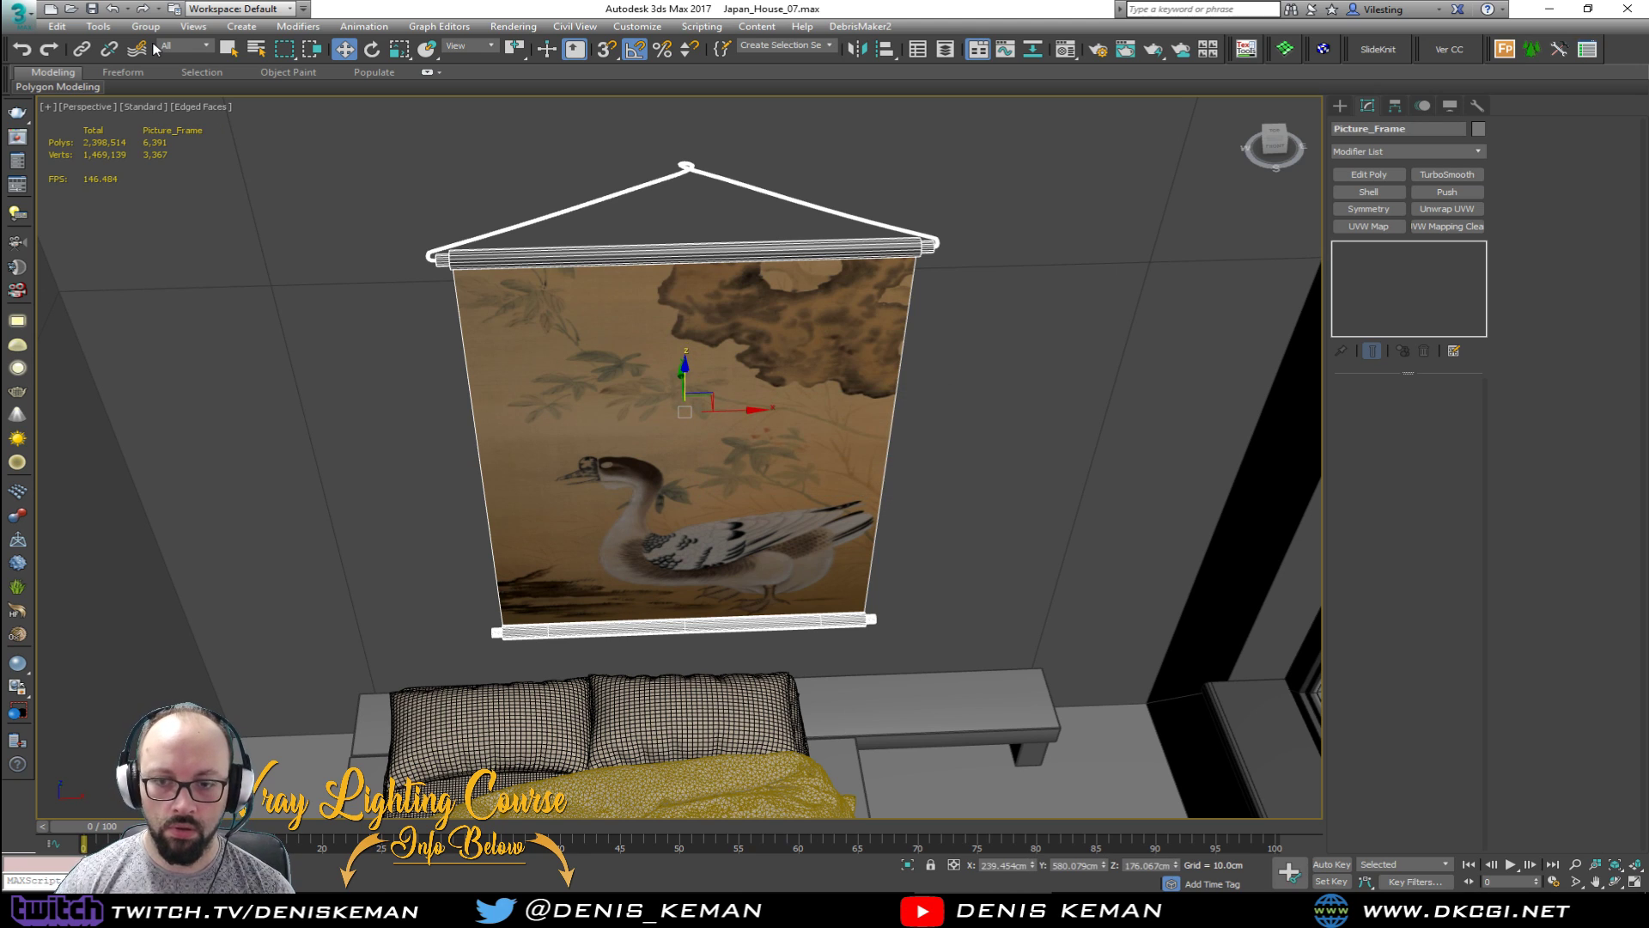
Step: Deselect the scroll group, hide the edged faces and examine the bedroom from outside its window corner
{"action": "scroll", "coordinate": [751, 358], "scroll_direction": "down", "scroll_amount": 3}
{"action": "middle_click_drag", "start_coordinate": [756, 391], "coordinate": [620, 270]}
{"action": "middle_click_drag", "start_coordinate": [620, 269], "coordinate": [376, 349]}
{"action": "scroll", "coordinate": [360, 364], "scroll_direction": "down", "scroll_amount": 2}
{"action": "left_click", "coordinate": [991, 306]}
{"action": "scroll", "coordinate": [371, 378], "scroll_direction": "up", "scroll_amount": 4}
{"action": "key", "text": "F4"}
{"action": "scroll", "coordinate": [578, 404], "scroll_direction": "down", "scroll_amount": 4}
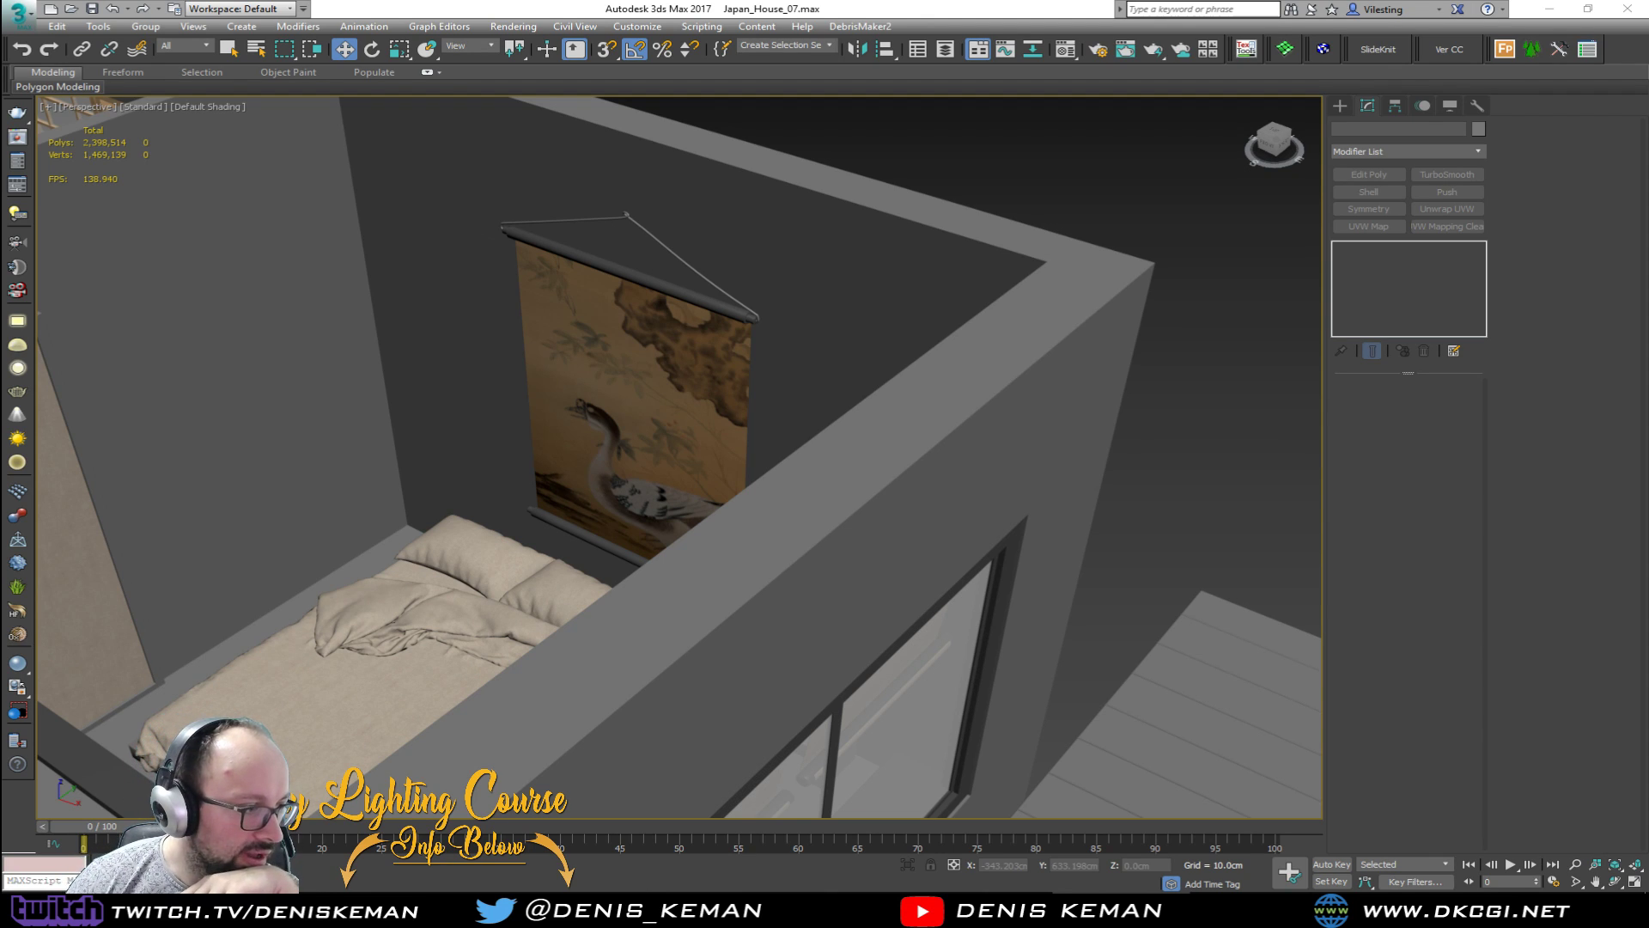
Step: Switch to Discord, enlarge the stream screenshot posted in streaming_related, then put the Discord window away
{"action": "left_click_drag", "start_coordinate": [0, 142], "coordinate": [730, 74]}
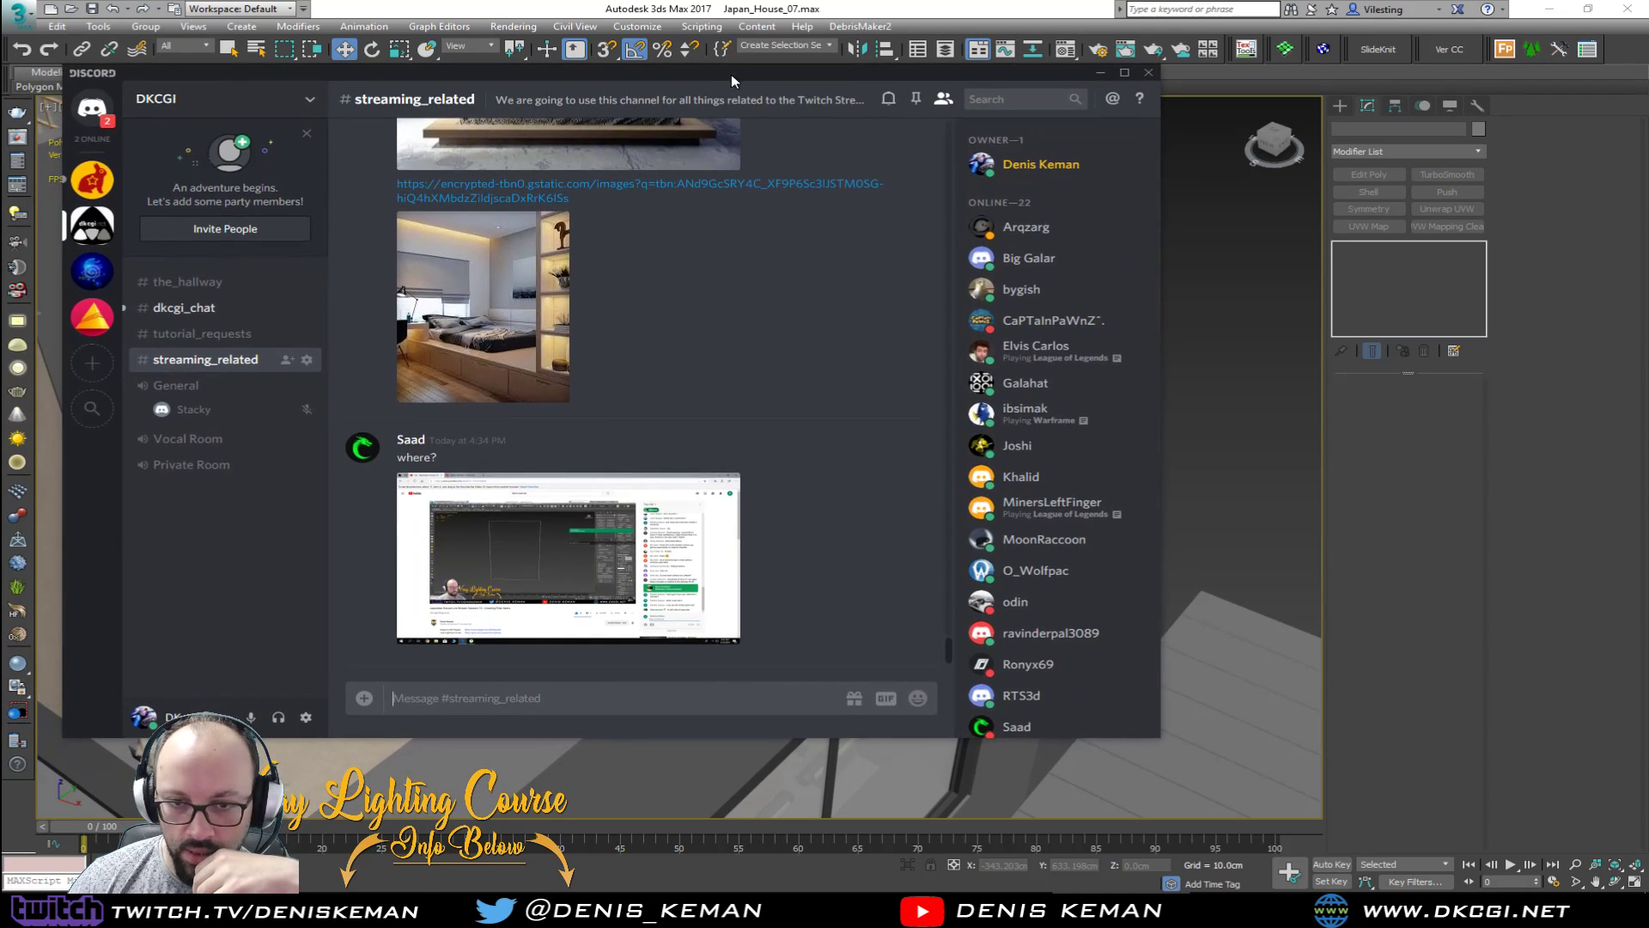
{"action": "left_click", "coordinate": [634, 588]}
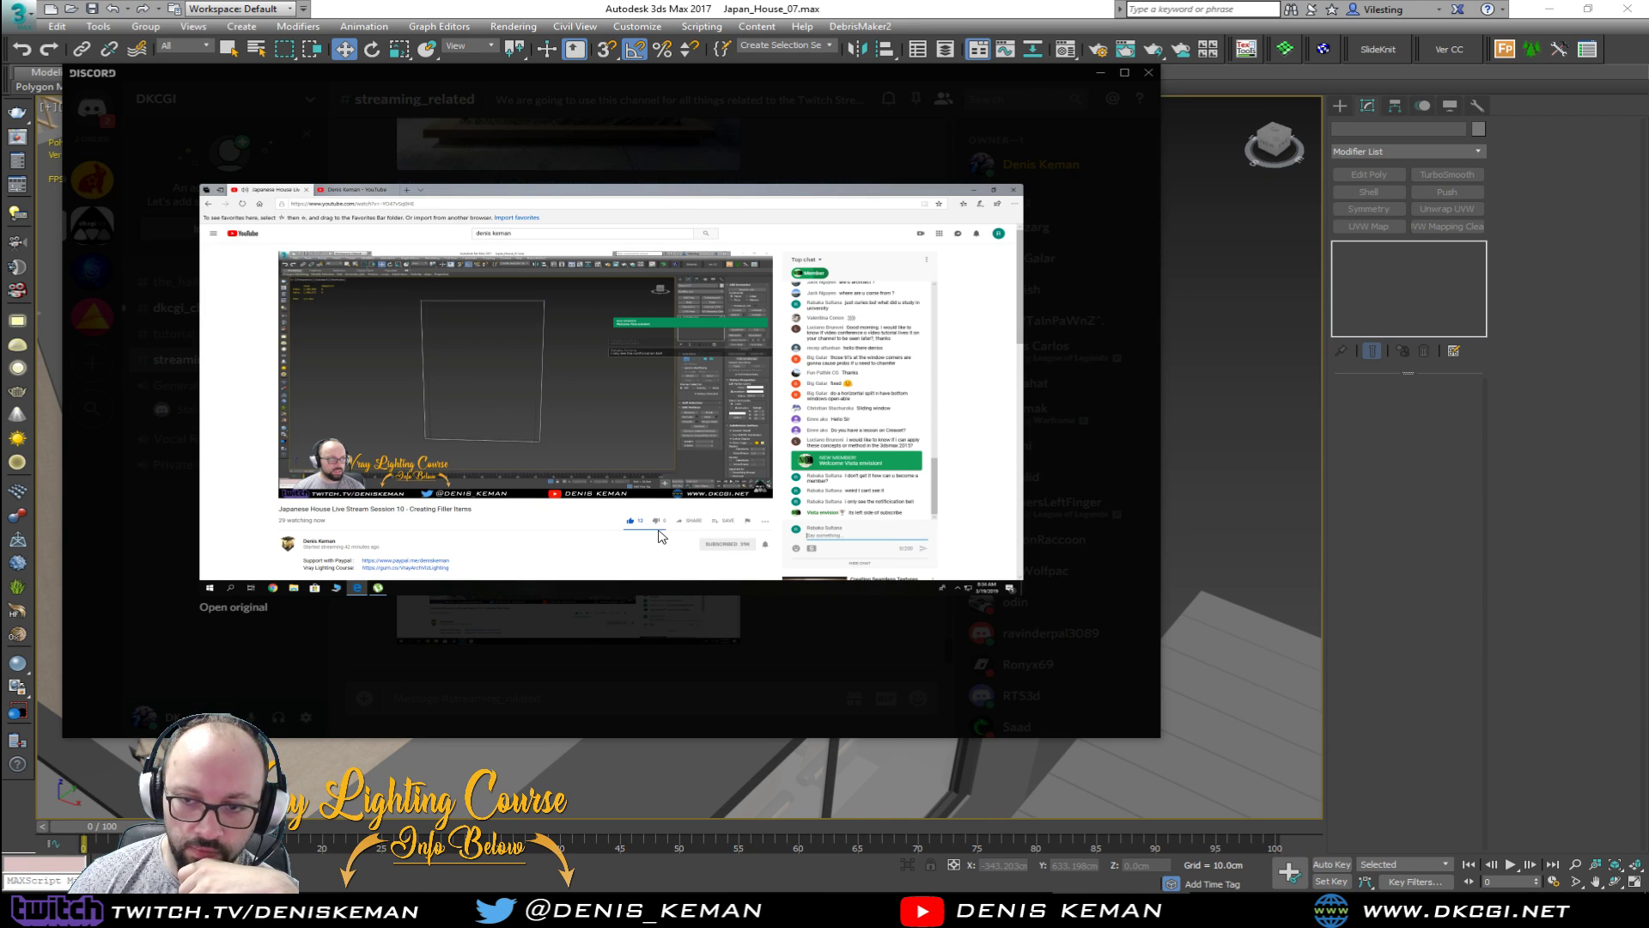
{"action": "left_click", "coordinate": [791, 683]}
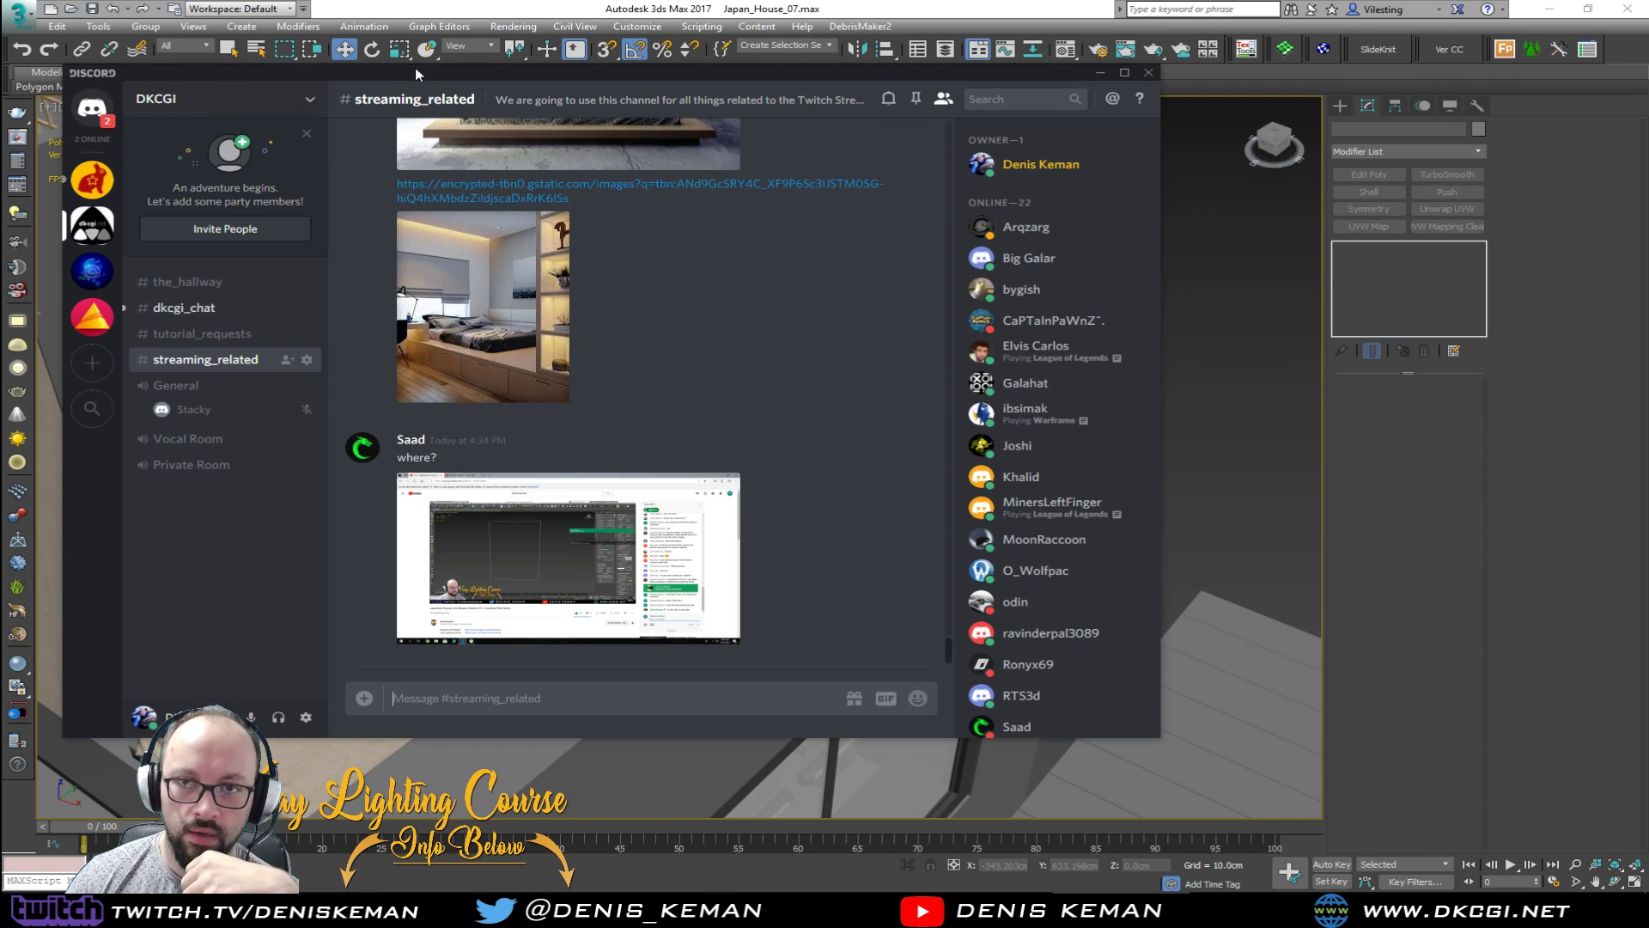
{"action": "left_click_drag", "start_coordinate": [424, 73], "coordinate": [0, 120]}
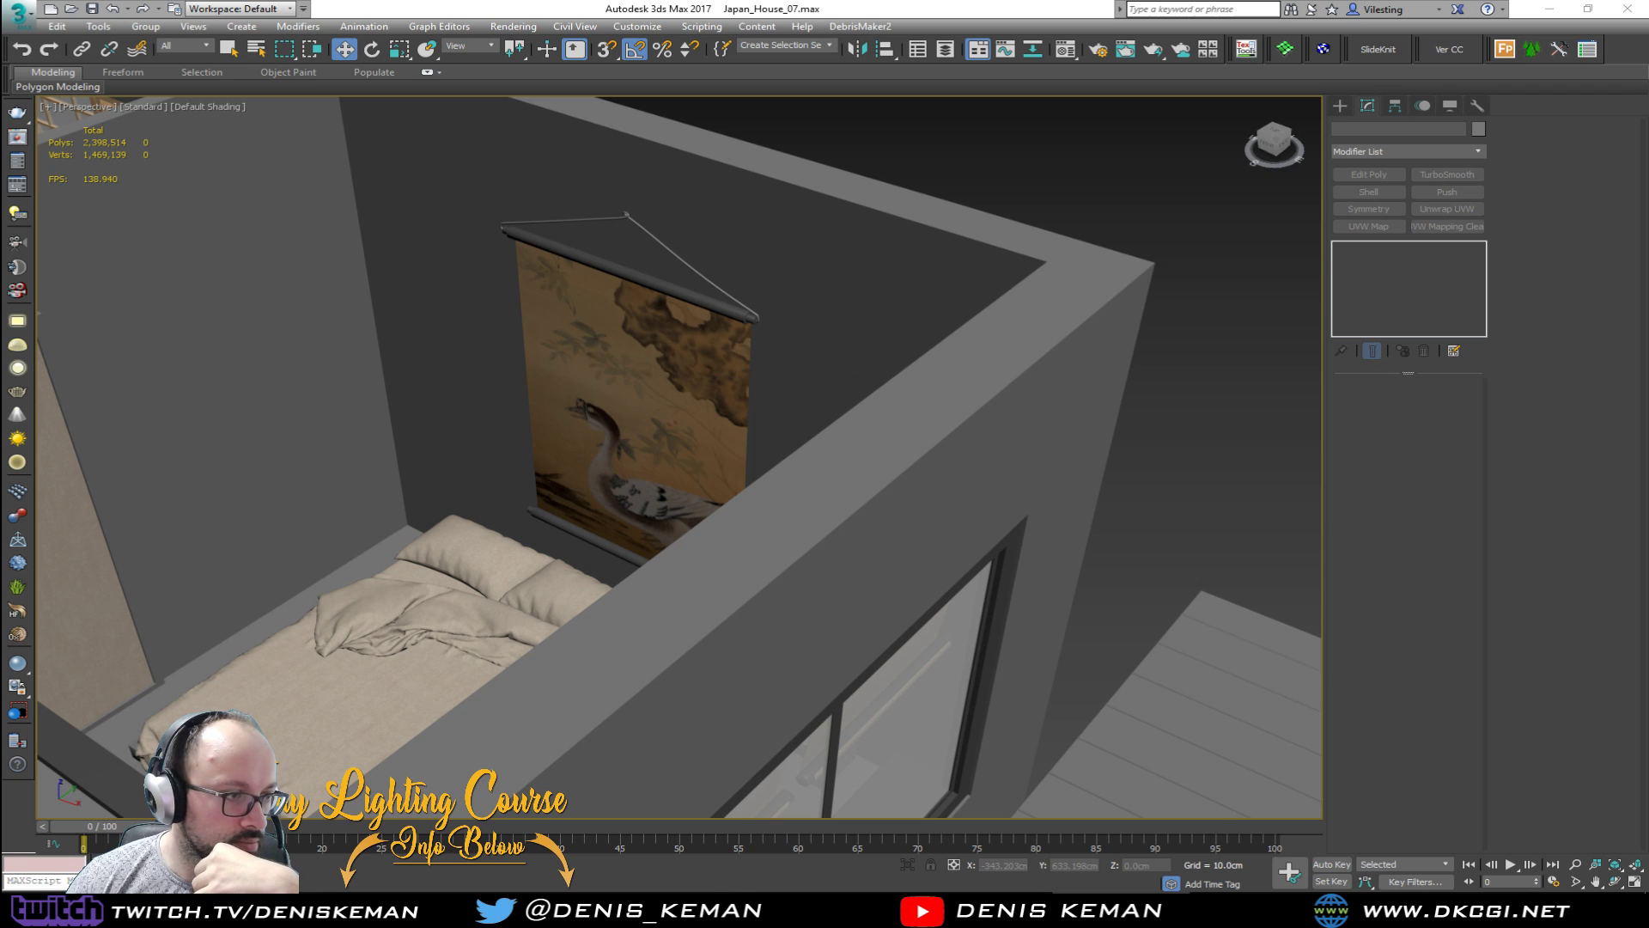
Step: Bring Discord back, read the latest dkcgi_chat message and view the bedroom references in streaming_related
{"action": "left_click_drag", "start_coordinate": [0, 84], "coordinate": [926, 85]}
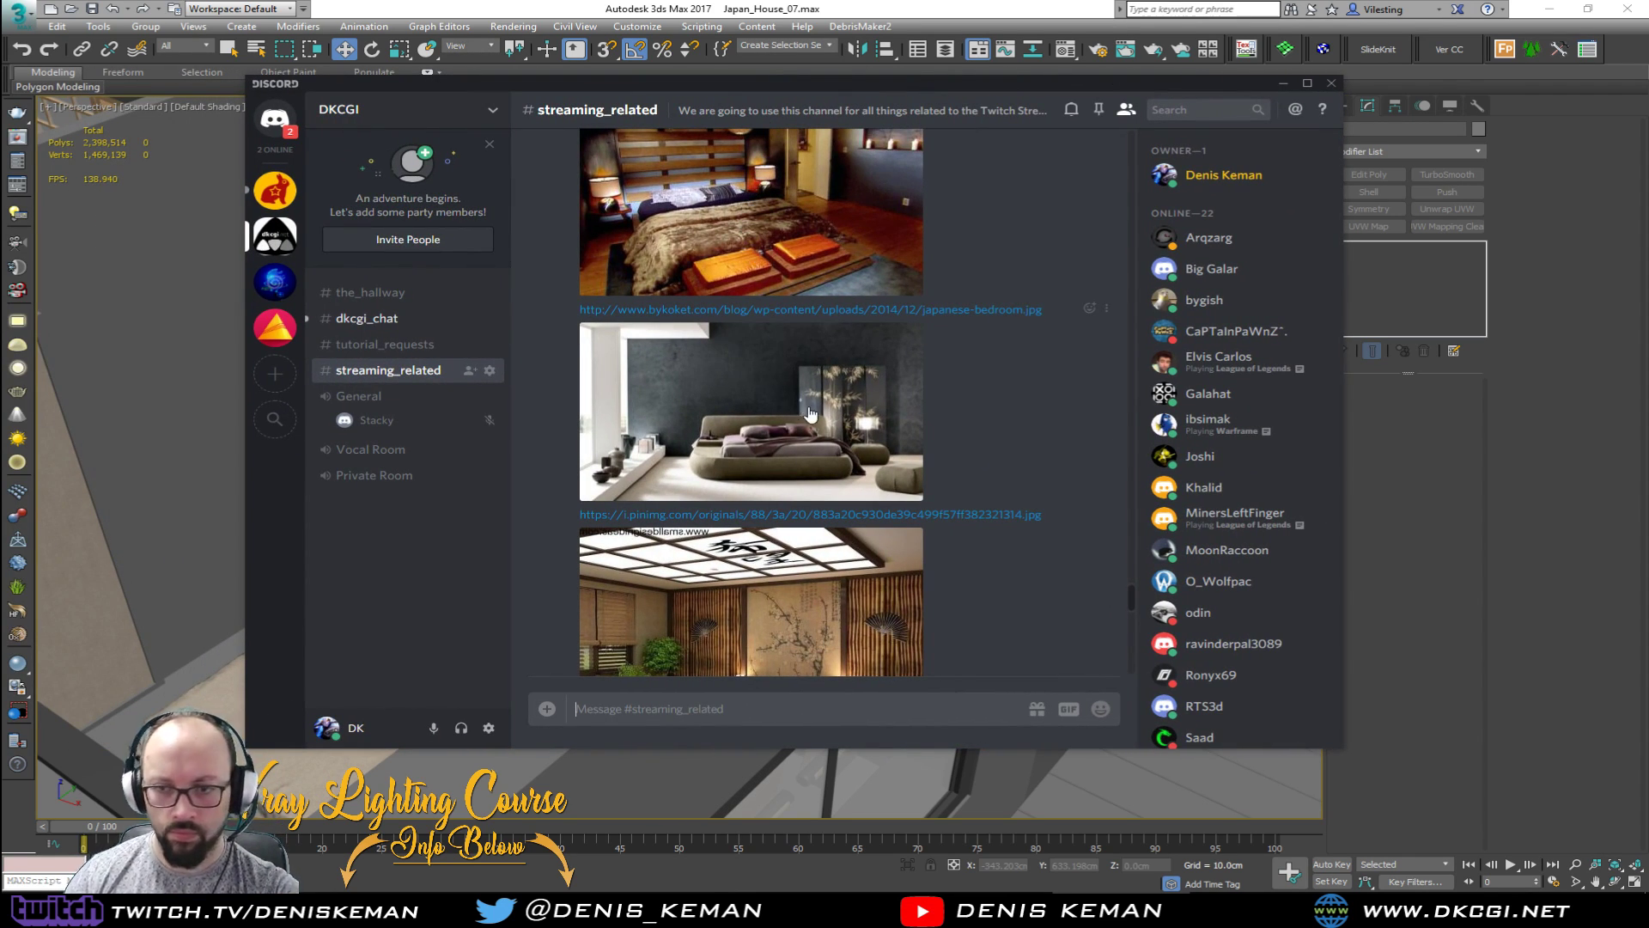
{"action": "left_click", "coordinate": [361, 317]}
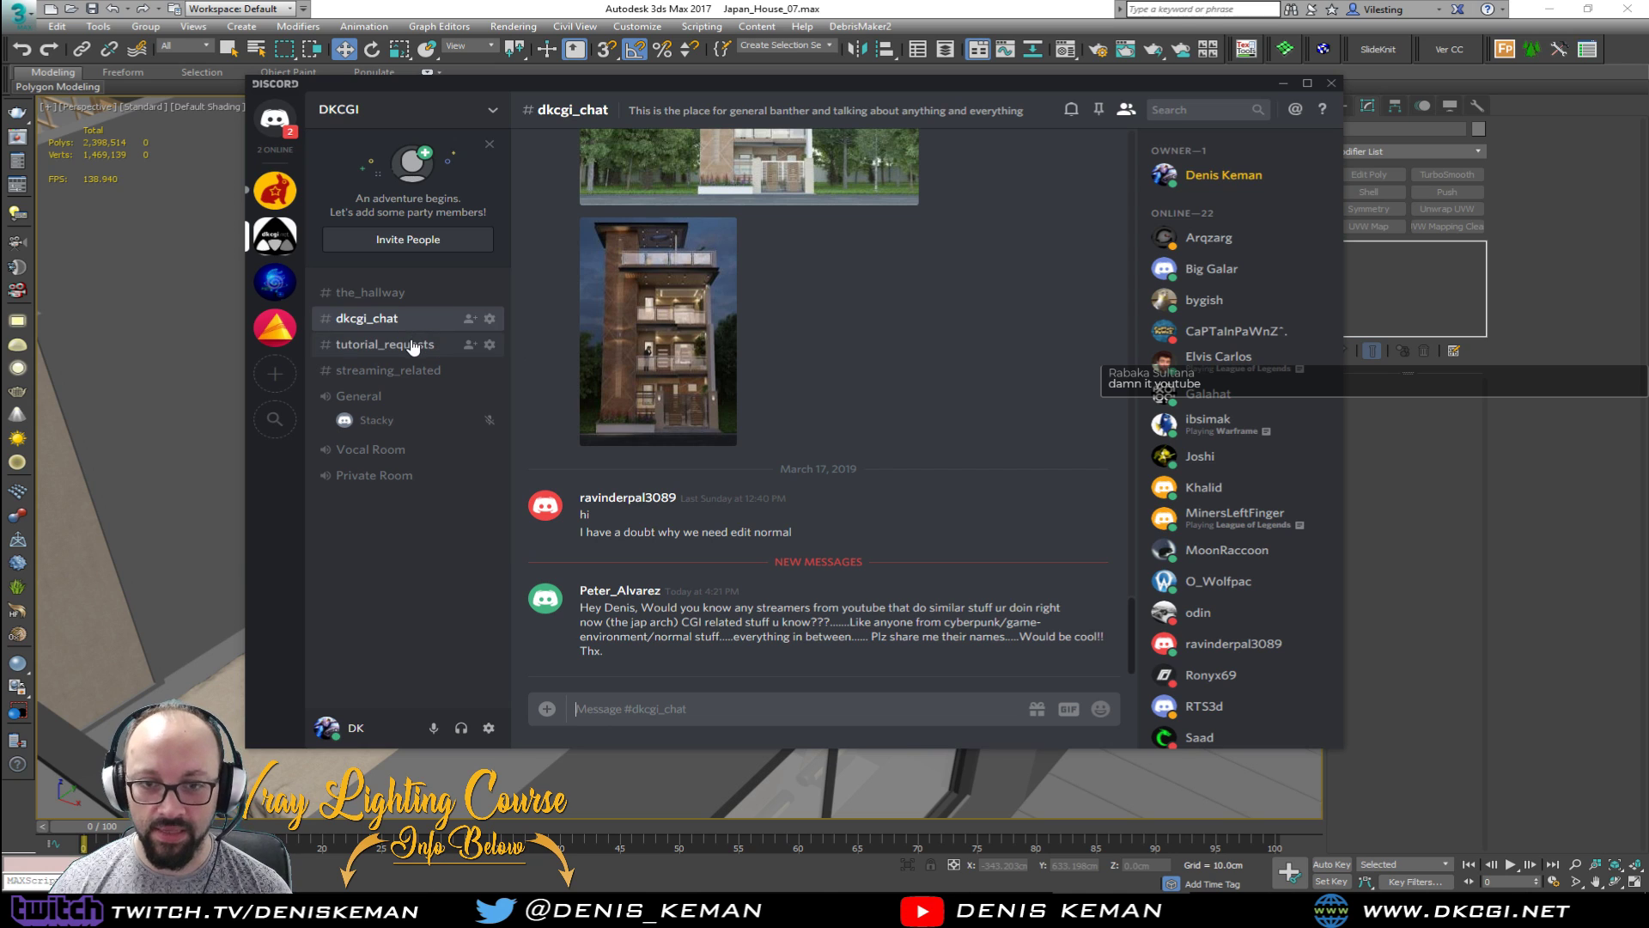
{"action": "left_click", "coordinate": [413, 371]}
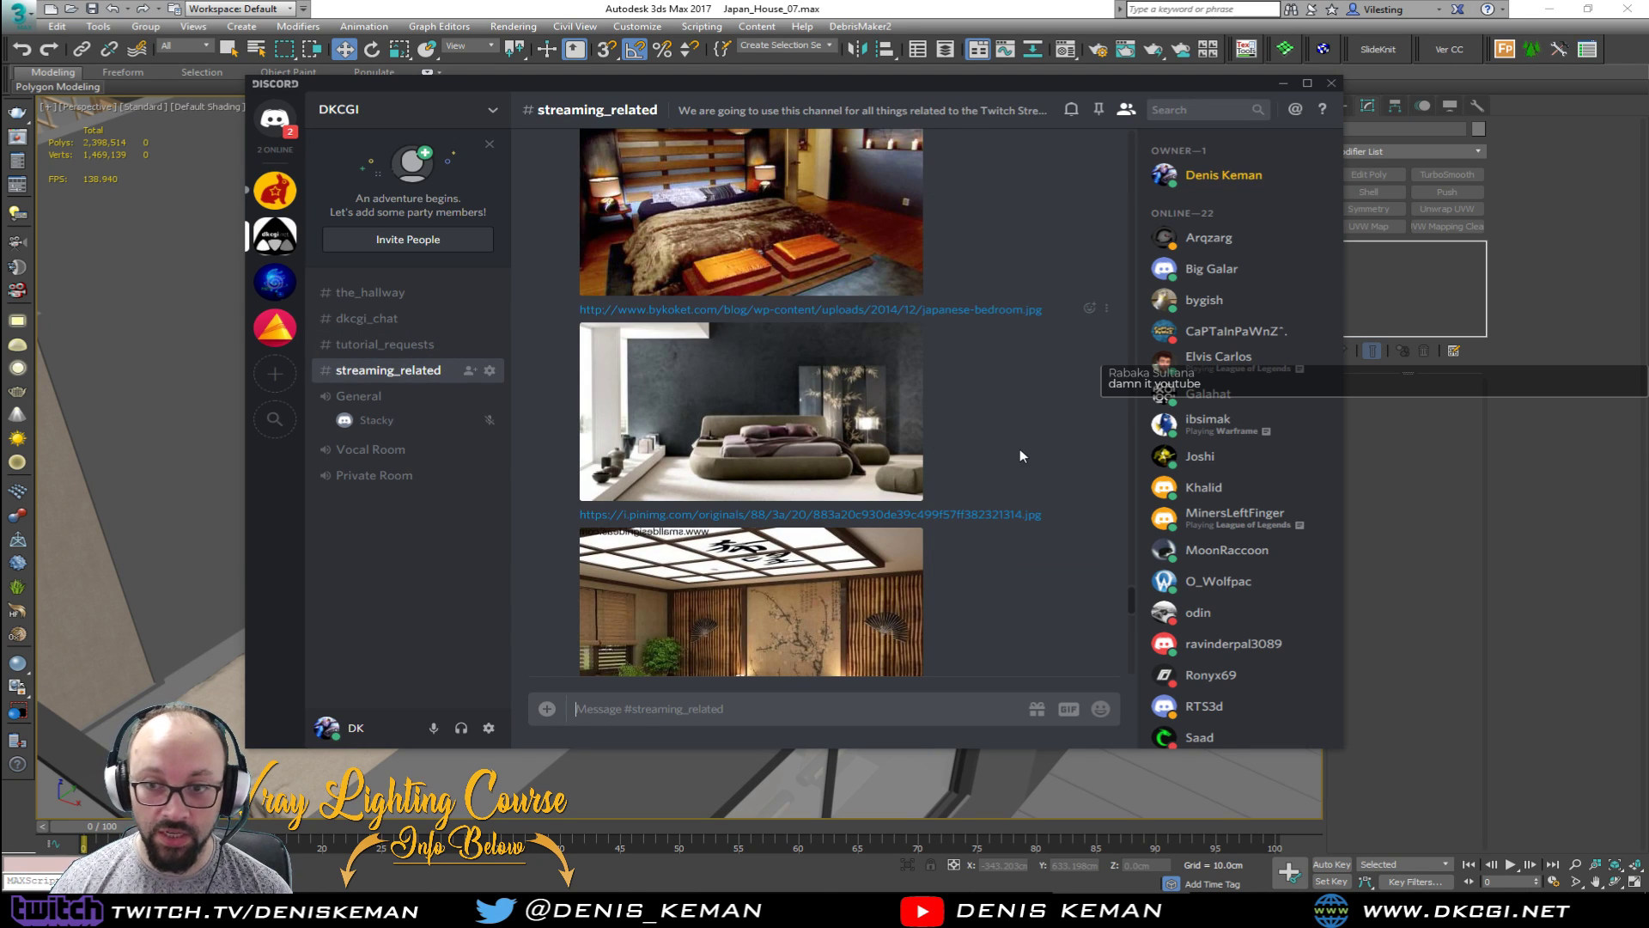
{"action": "scroll", "coordinate": [1019, 448], "scroll_direction": "down", "scroll_amount": 5}
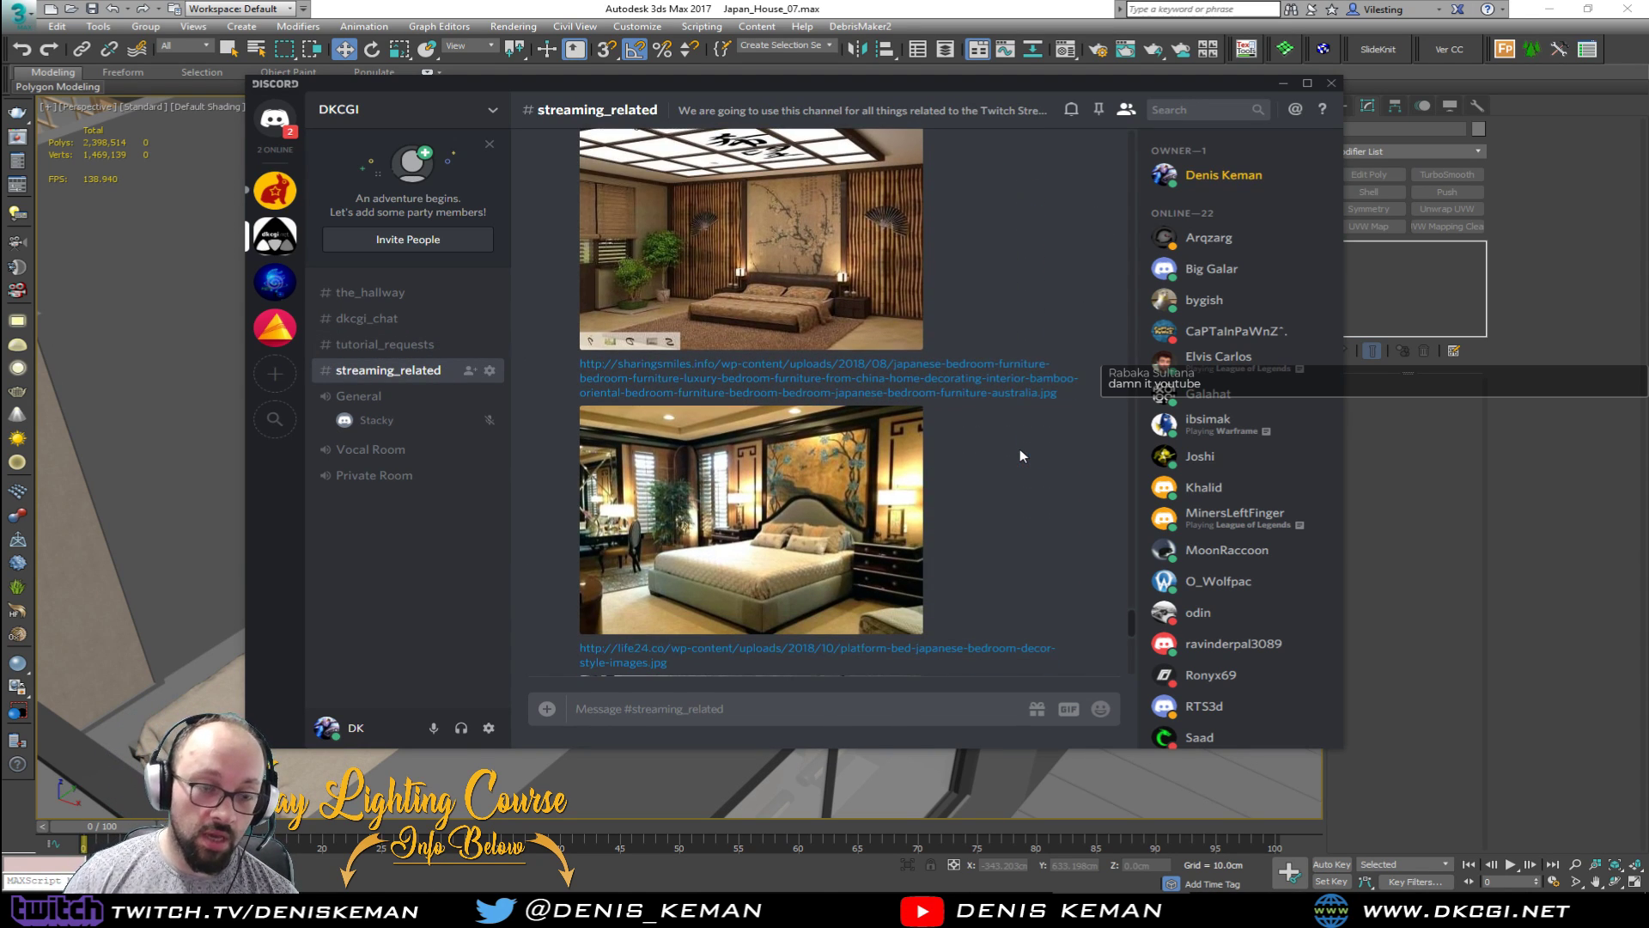
{"action": "left_click", "coordinate": [391, 320]}
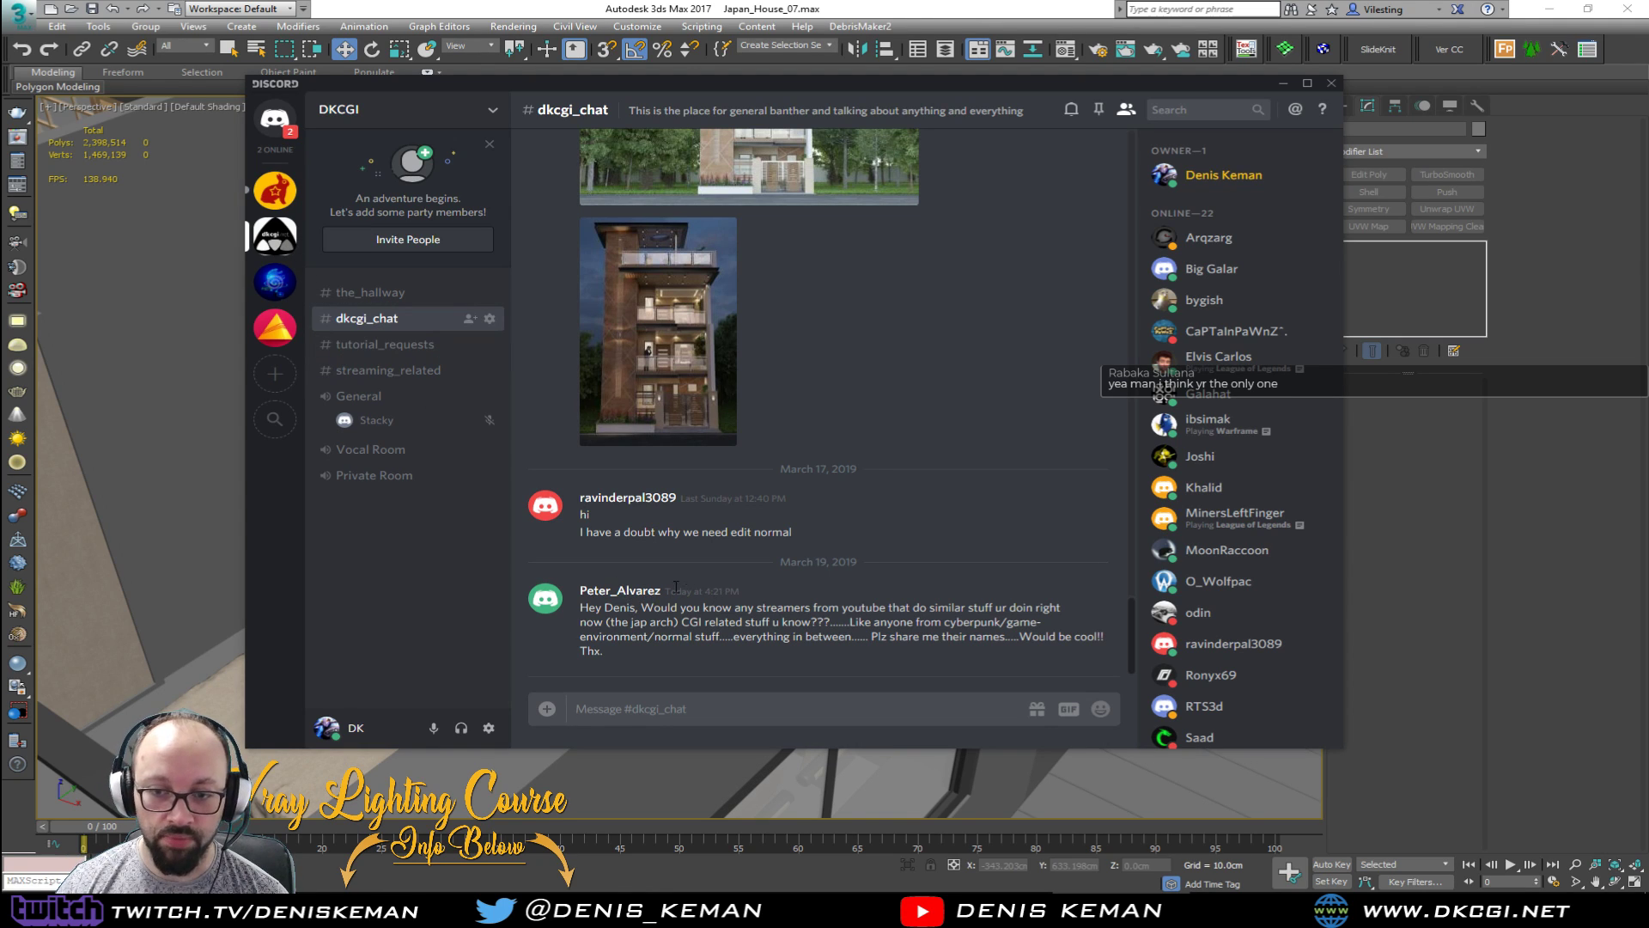
{"action": "left_click", "coordinate": [396, 370]}
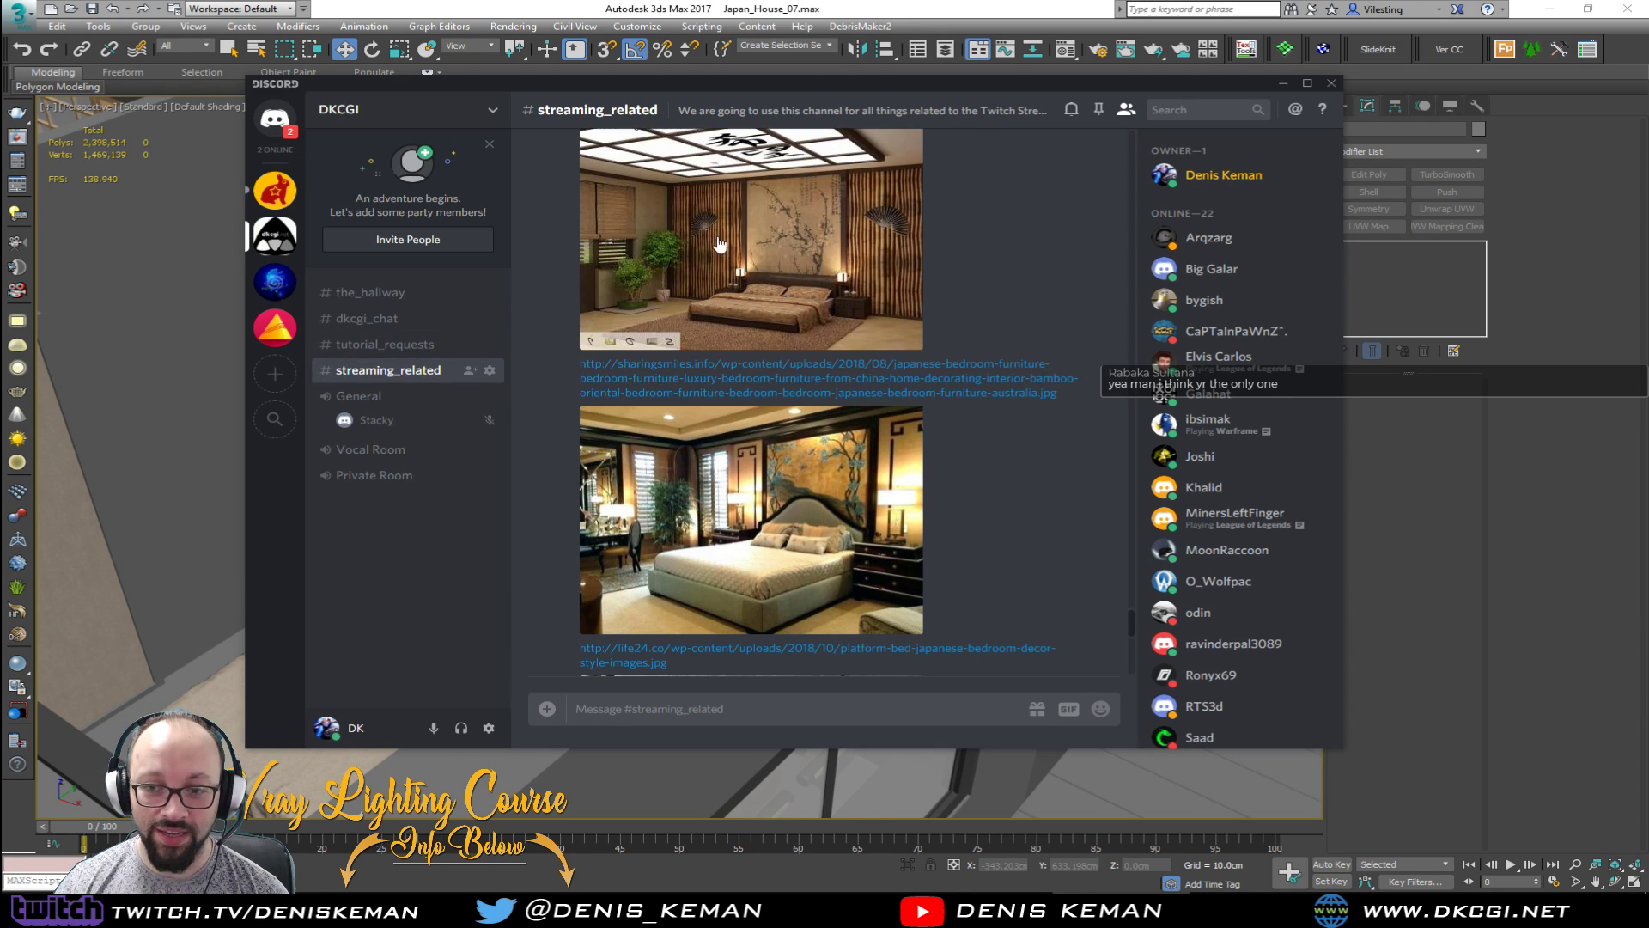
{"action": "left_click_drag", "start_coordinate": [822, 81], "coordinate": [1648, 95]}
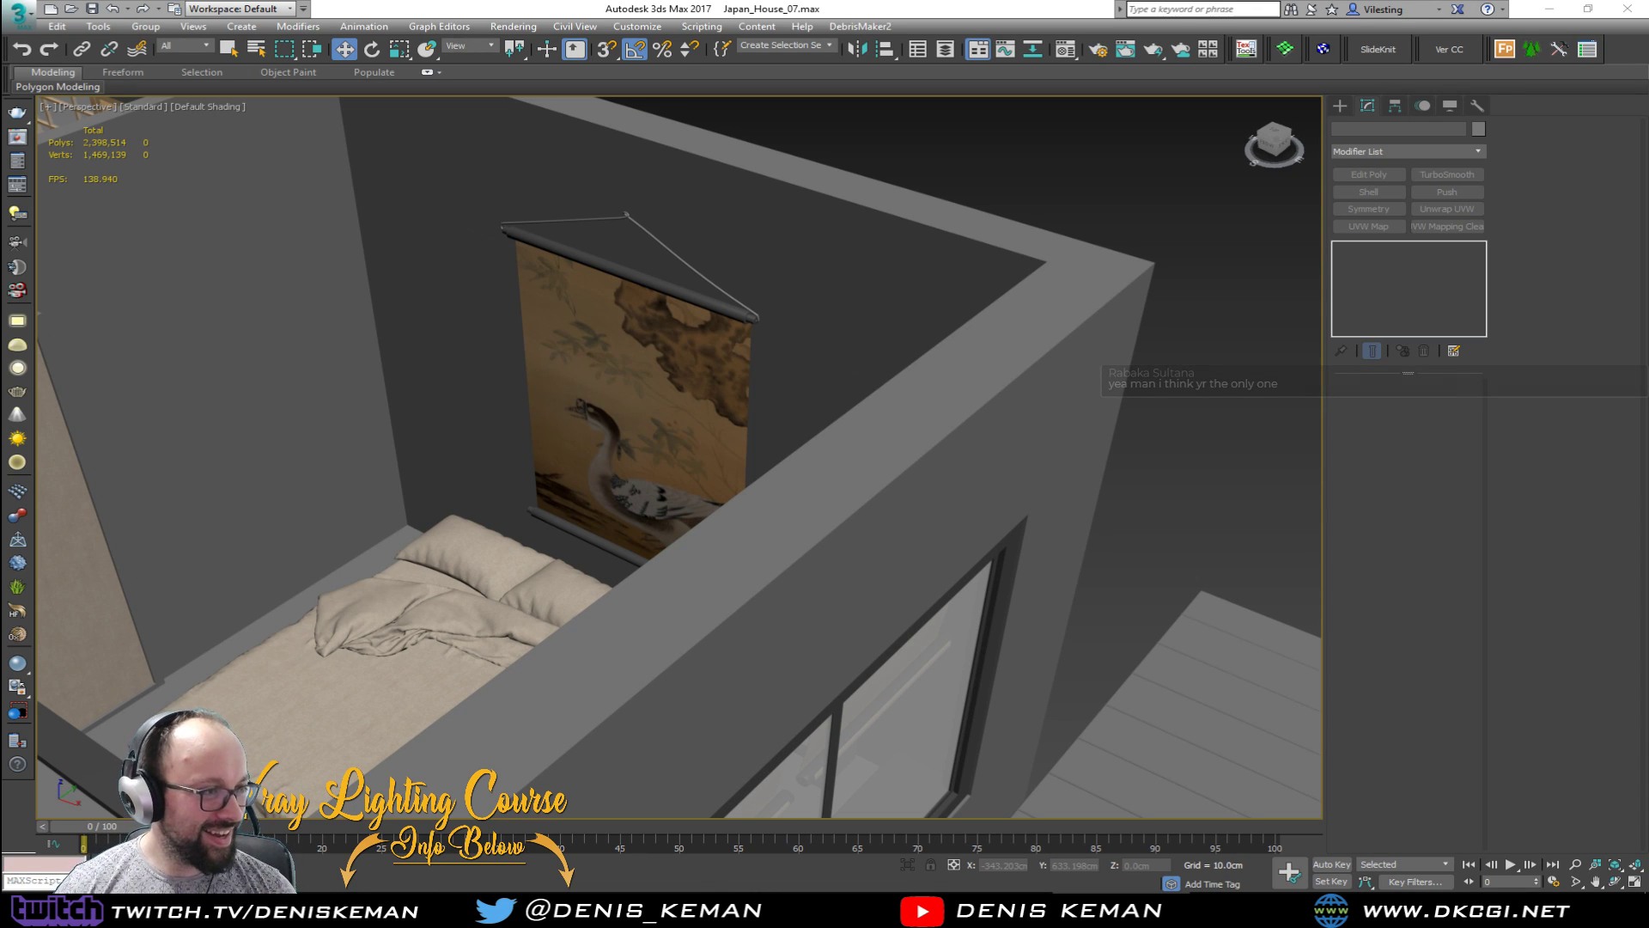
Step: Review the Japanese bedroom reference images in Discord's streaming_related channel, from newest to oldest, then return to the 3ds Max scene
{"action": "key", "text": "alt+Tab"}
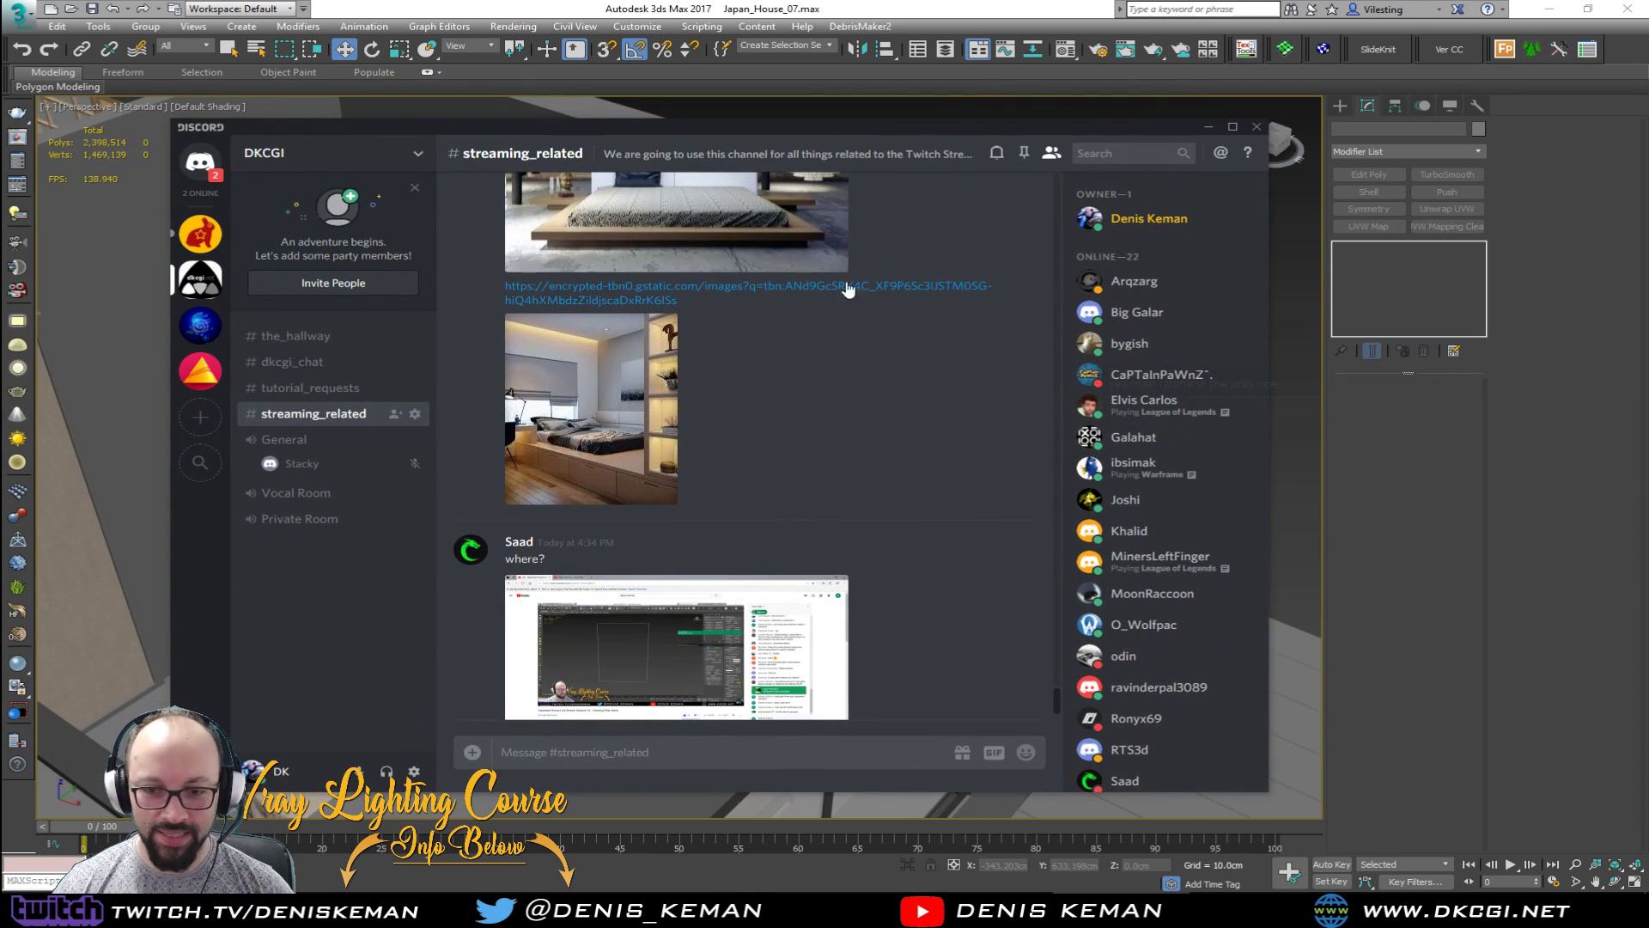
{"action": "scroll", "coordinate": [854, 539], "scroll_direction": "down", "scroll_amount": 1}
{"action": "scroll", "coordinate": [853, 539], "scroll_direction": "up", "scroll_amount": 10}
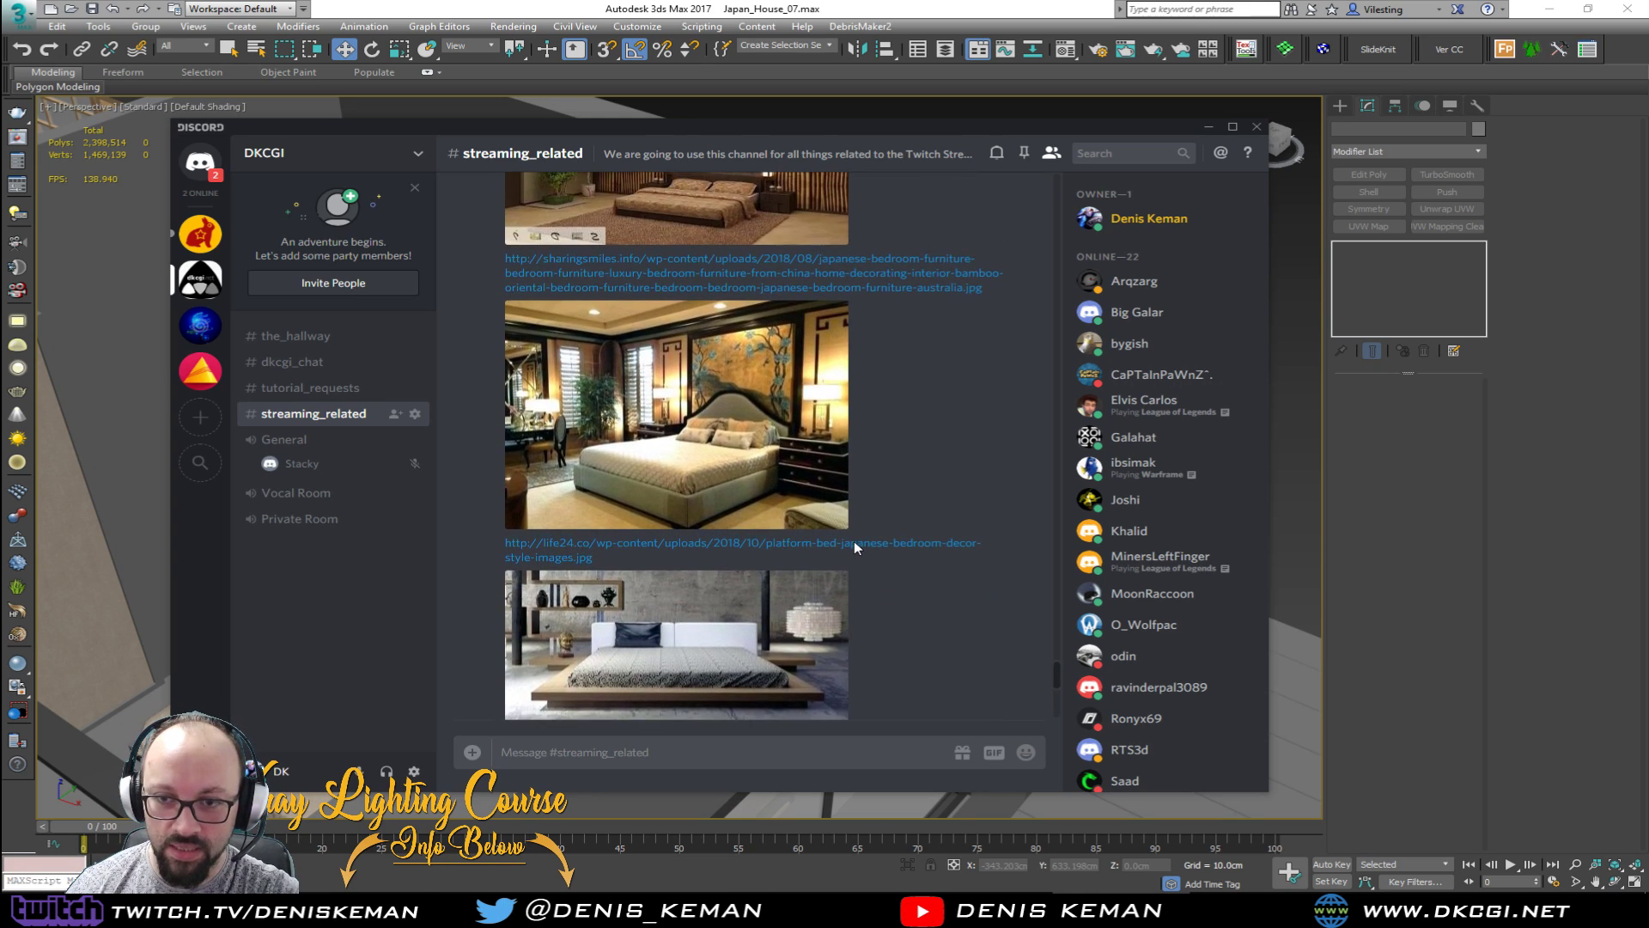
{"action": "scroll", "coordinate": [854, 543], "scroll_direction": "up", "scroll_amount": 4}
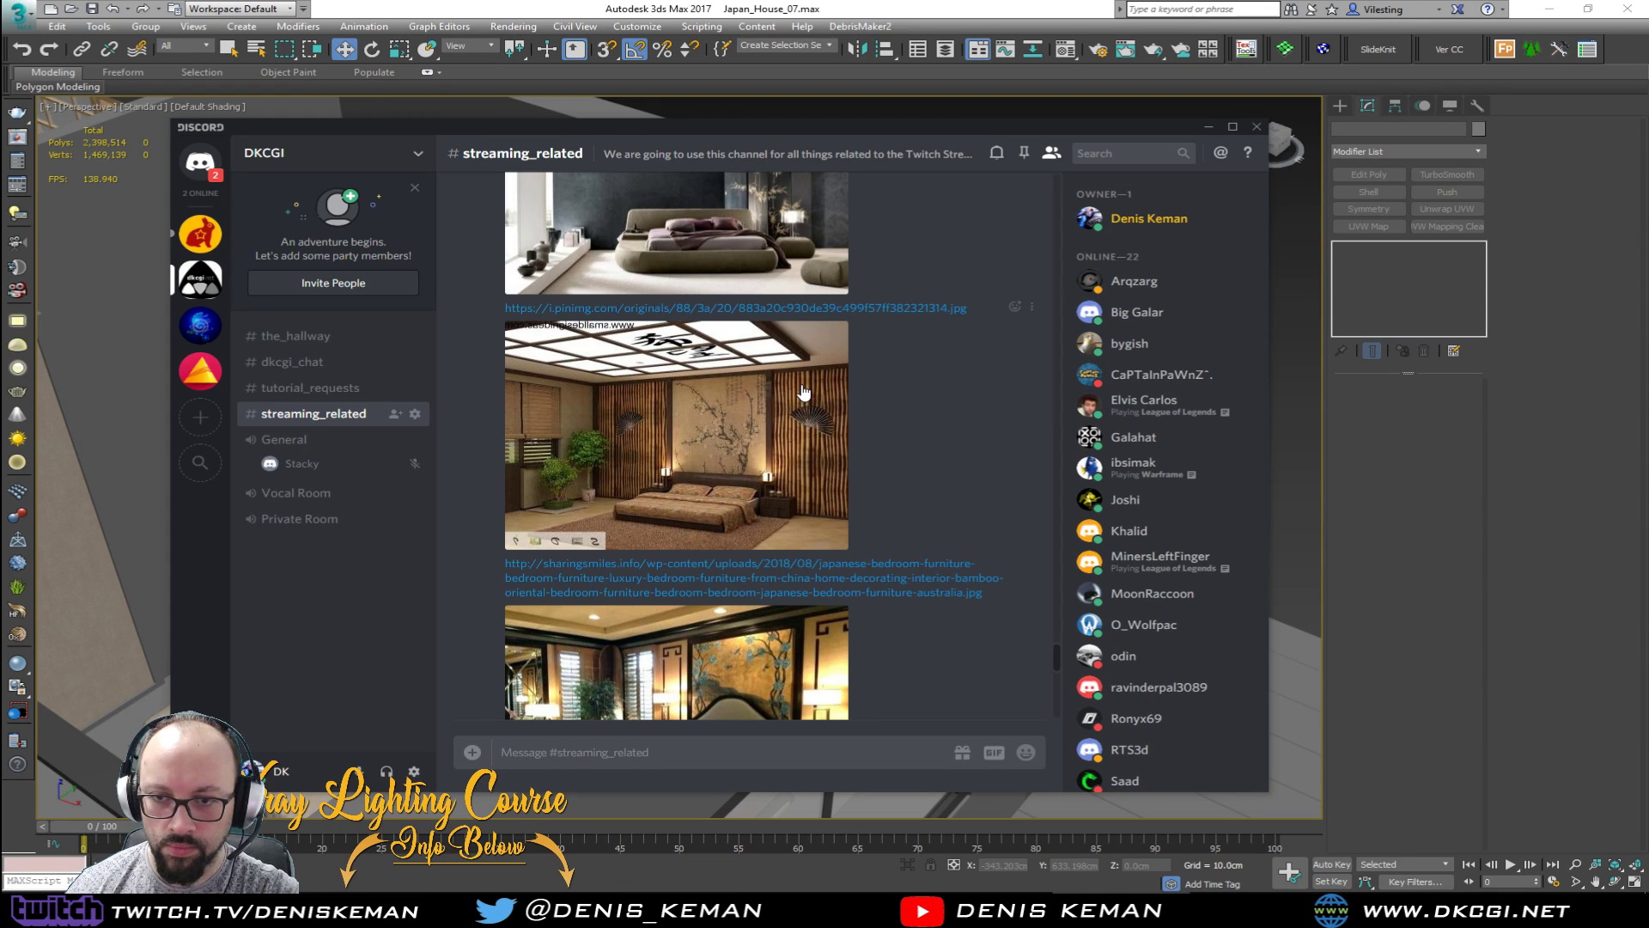
{"action": "scroll", "coordinate": [803, 392], "scroll_direction": "up", "scroll_amount": 6}
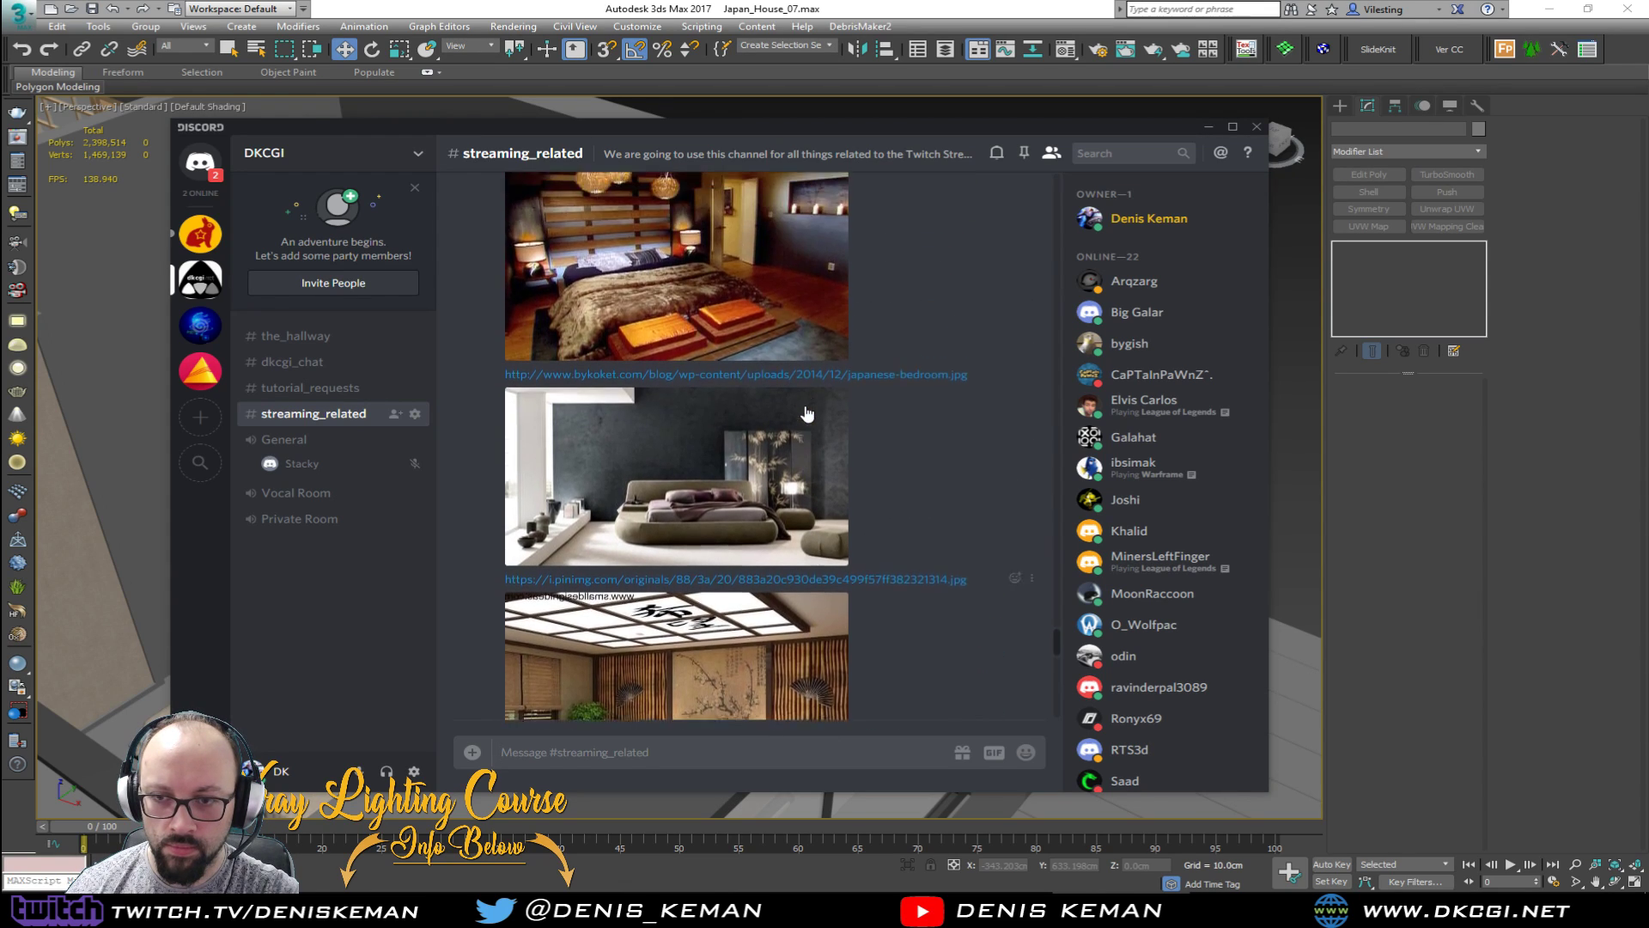
{"action": "scroll", "coordinate": [808, 415], "scroll_direction": "up", "scroll_amount": 6}
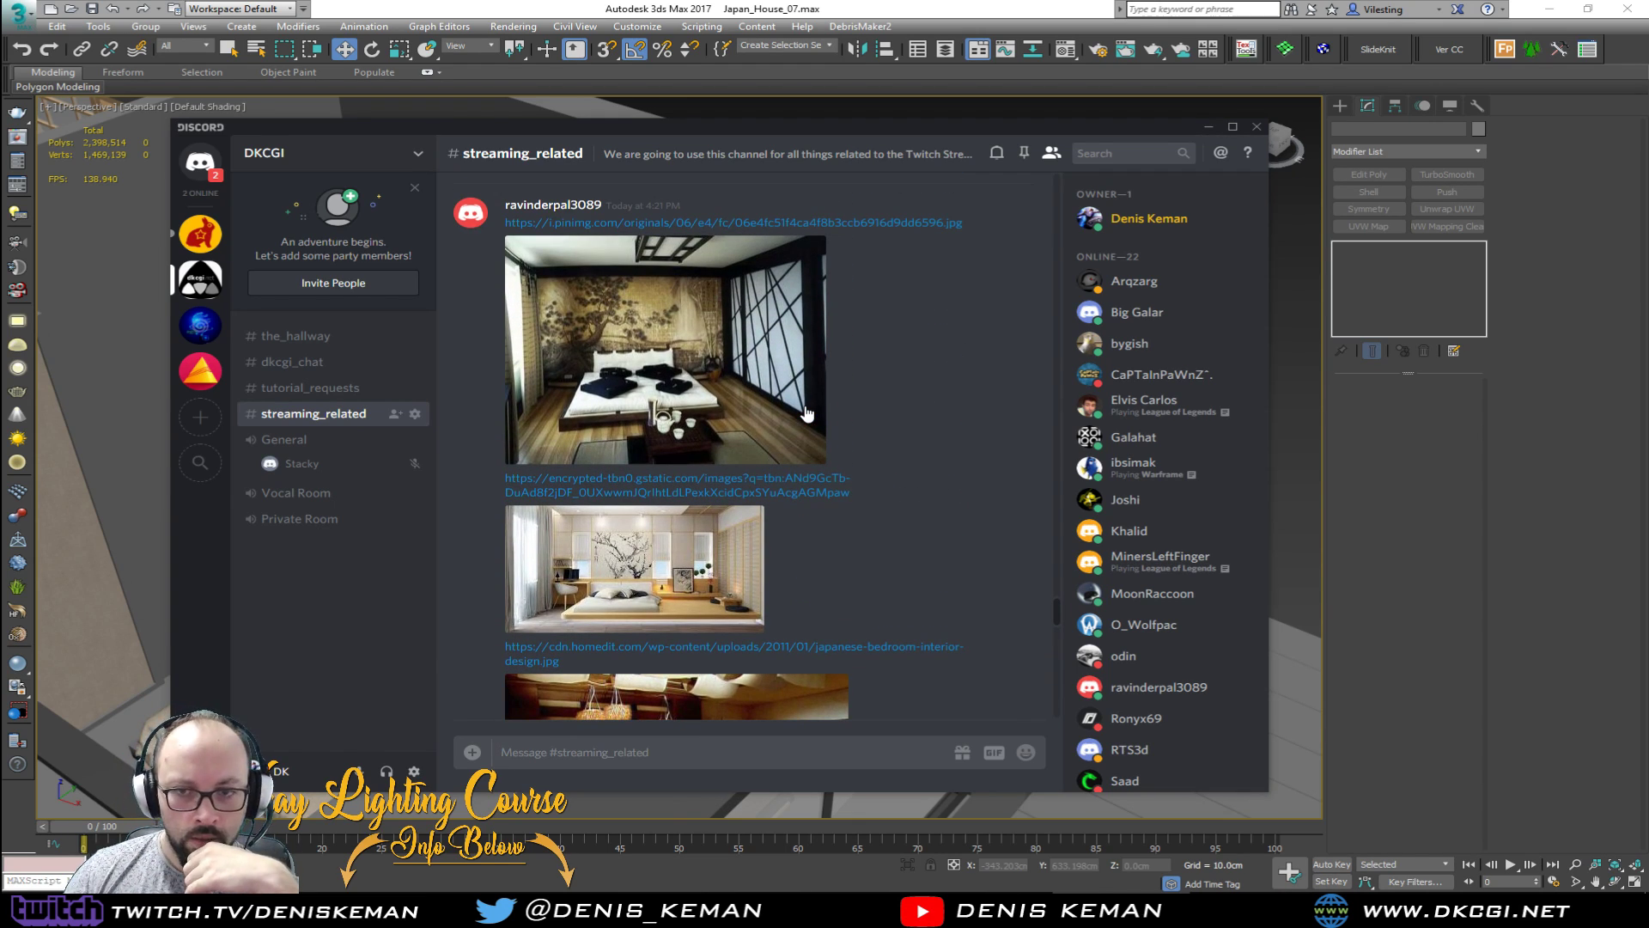
{"action": "scroll", "coordinate": [808, 415], "scroll_direction": "up", "scroll_amount": 3}
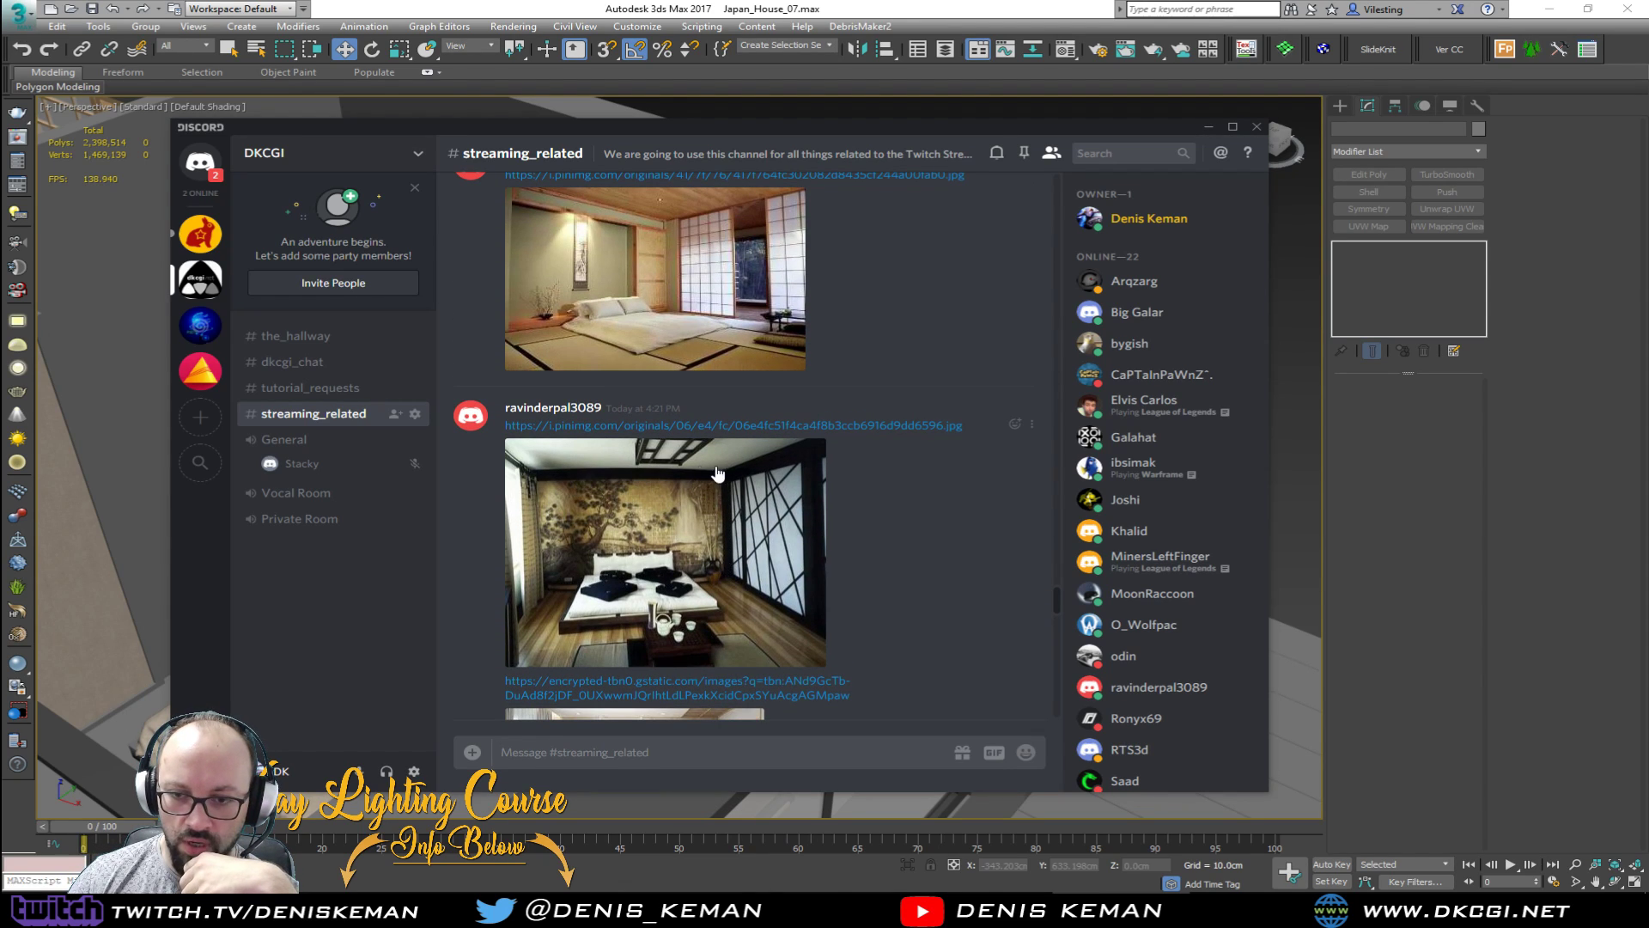
{"action": "left_click_drag", "start_coordinate": [703, 128], "coordinate": [0, 182]}
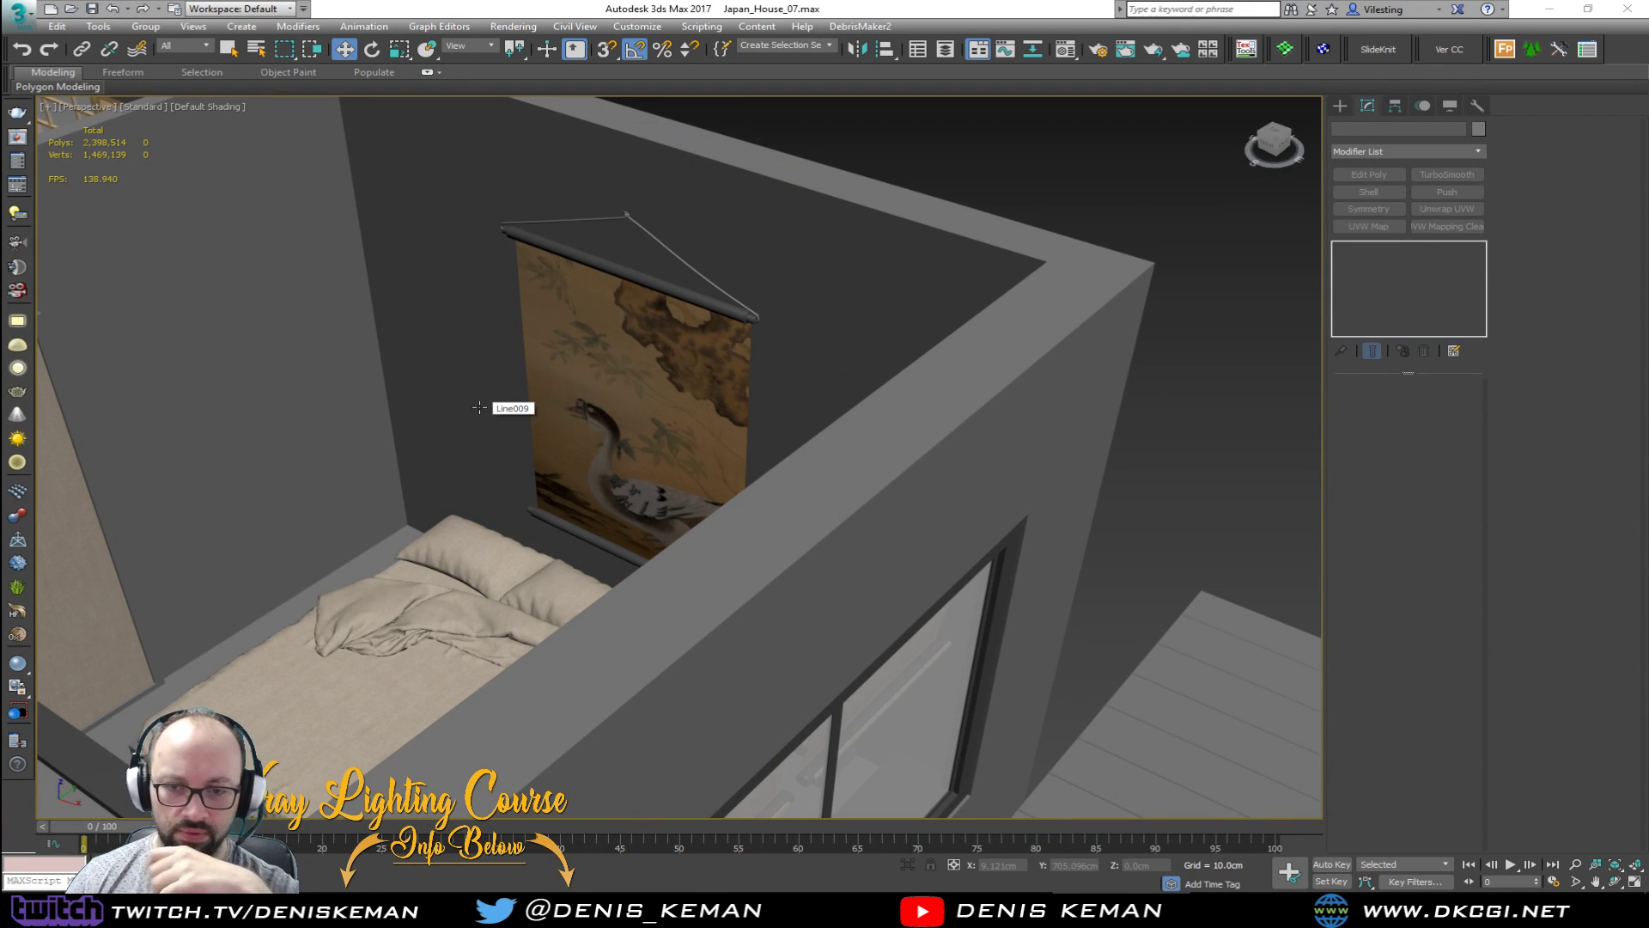
Step: Bring Discord back and compare the Japanese bedroom wall references in streaming_related, including the wood, bamboo and full-picture walls
{"action": "middle_click_drag", "start_coordinate": [478, 407], "coordinate": [603, 444], "text": "alt"}
{"action": "left_click_drag", "start_coordinate": [0, 151], "coordinate": [848, 134]}
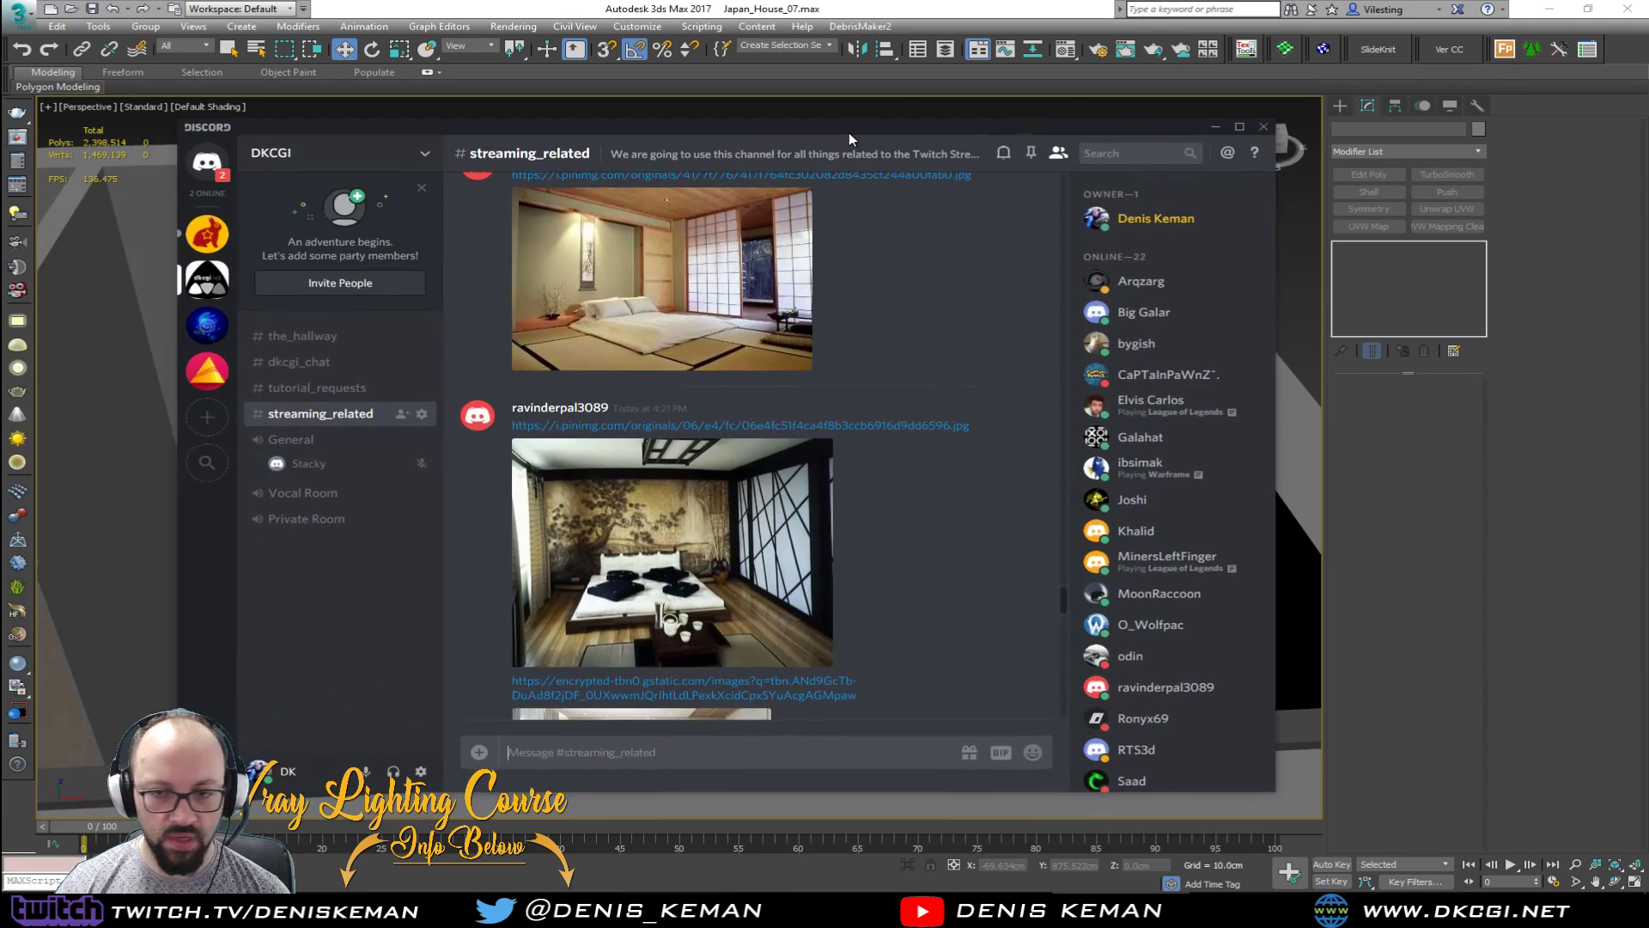
{"action": "scroll", "coordinate": [840, 559], "scroll_direction": "down", "scroll_amount": 8}
{"action": "scroll", "coordinate": [839, 558], "scroll_direction": "down", "scroll_amount": 4}
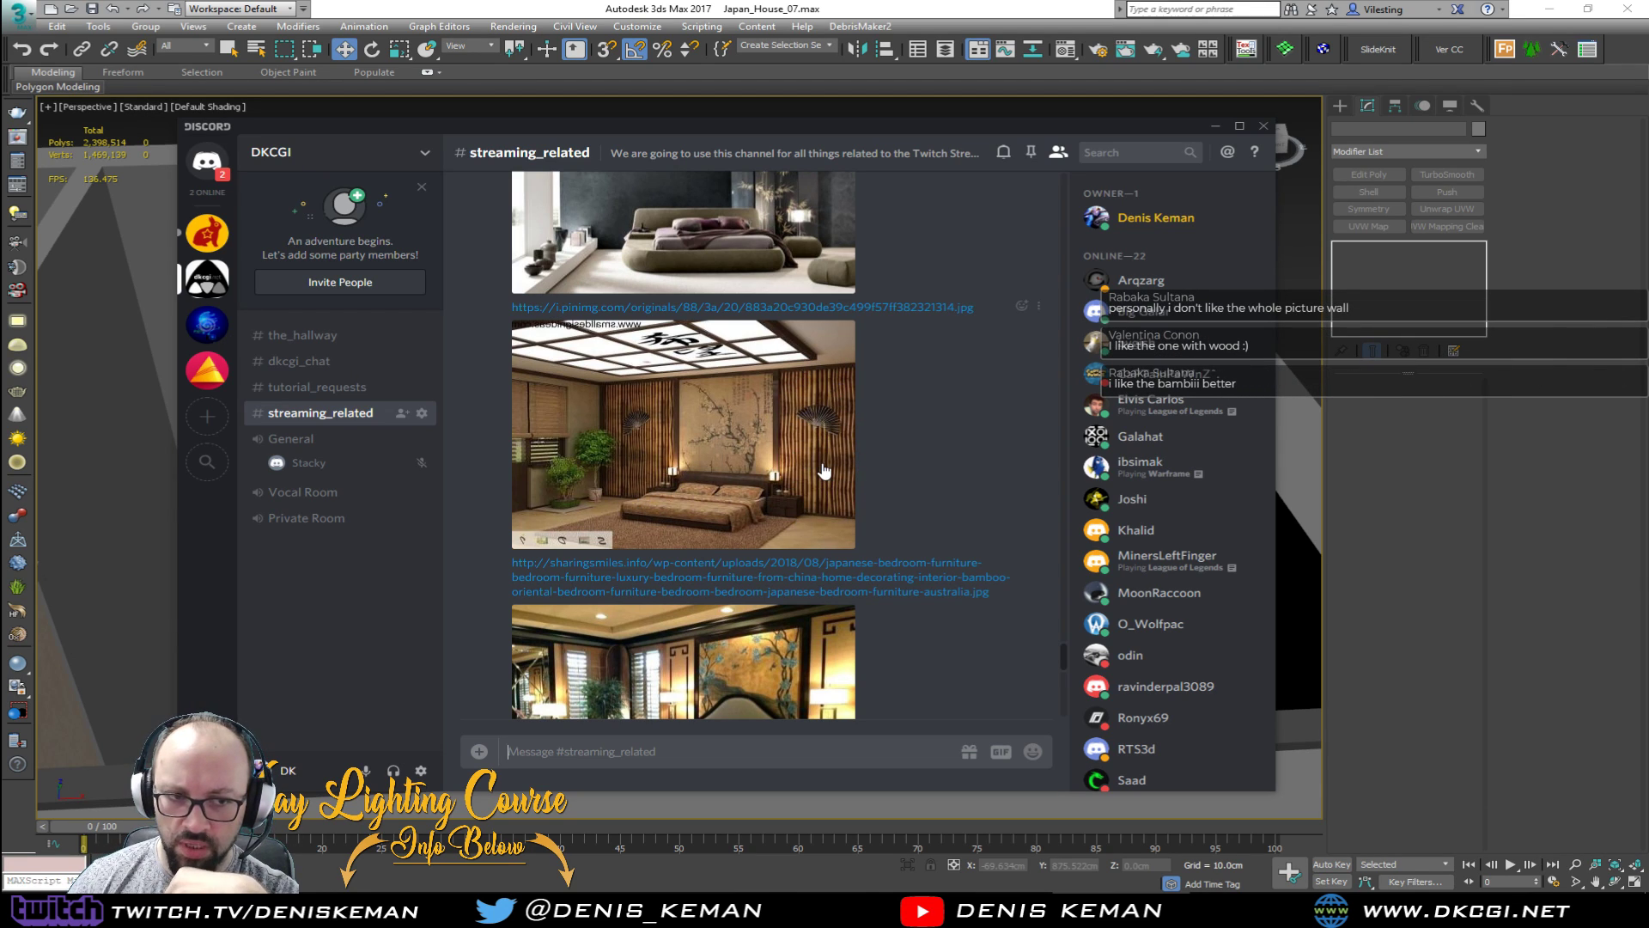
{"action": "scroll", "coordinate": [832, 492], "scroll_direction": "up", "scroll_amount": 5}
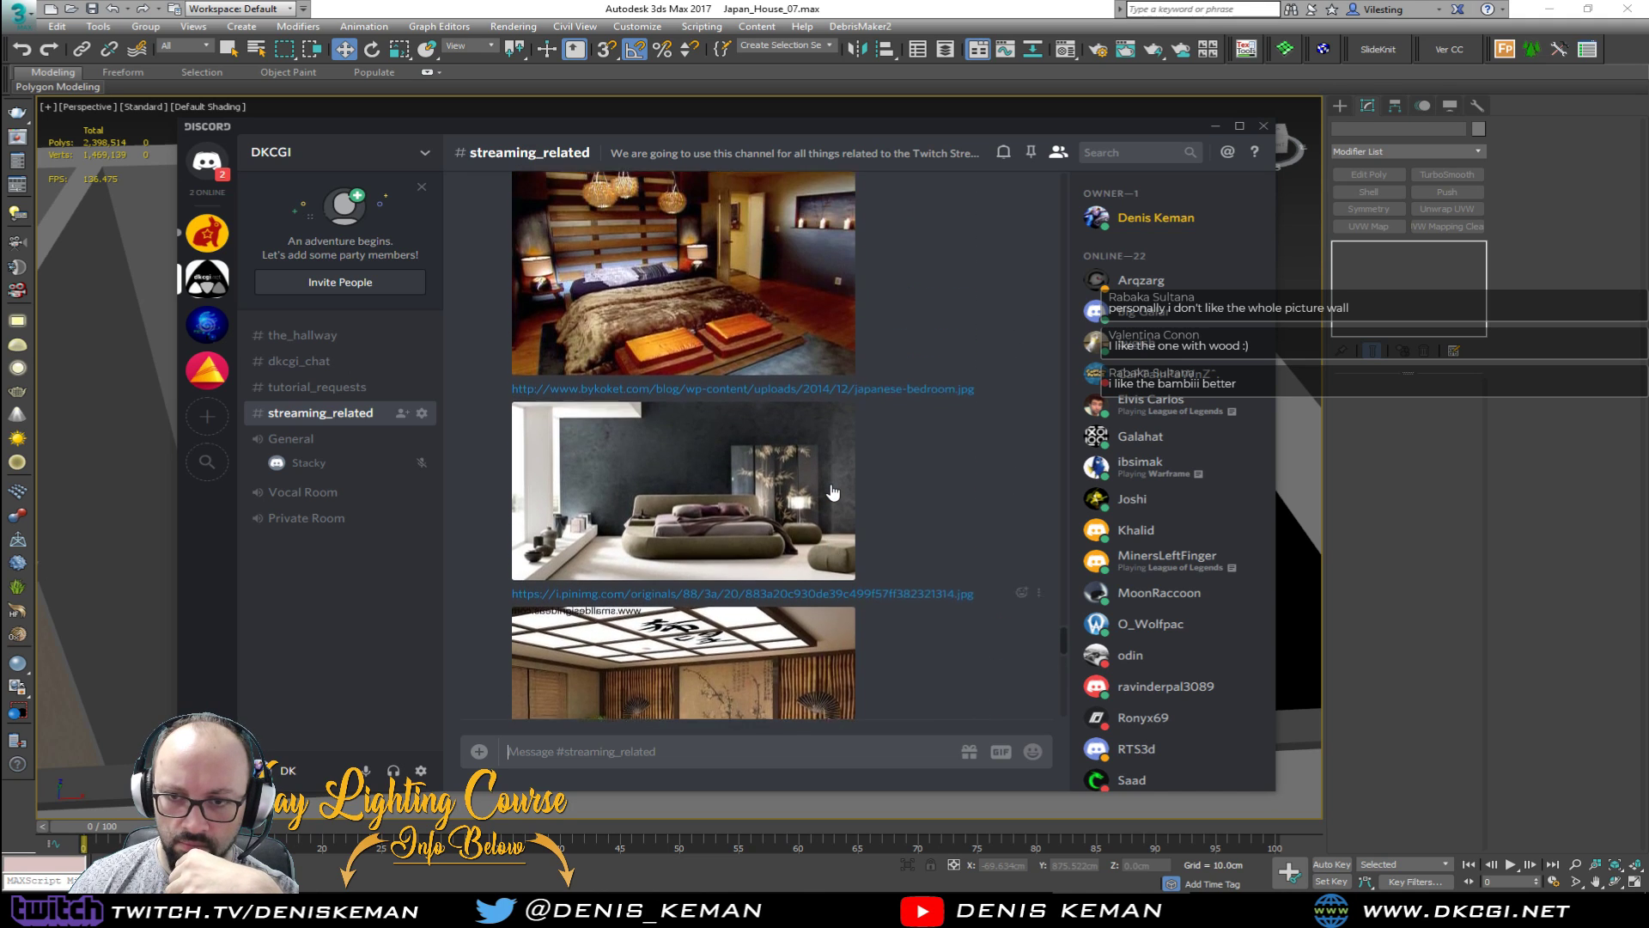
{"action": "scroll", "coordinate": [831, 492], "scroll_direction": "up", "scroll_amount": 5}
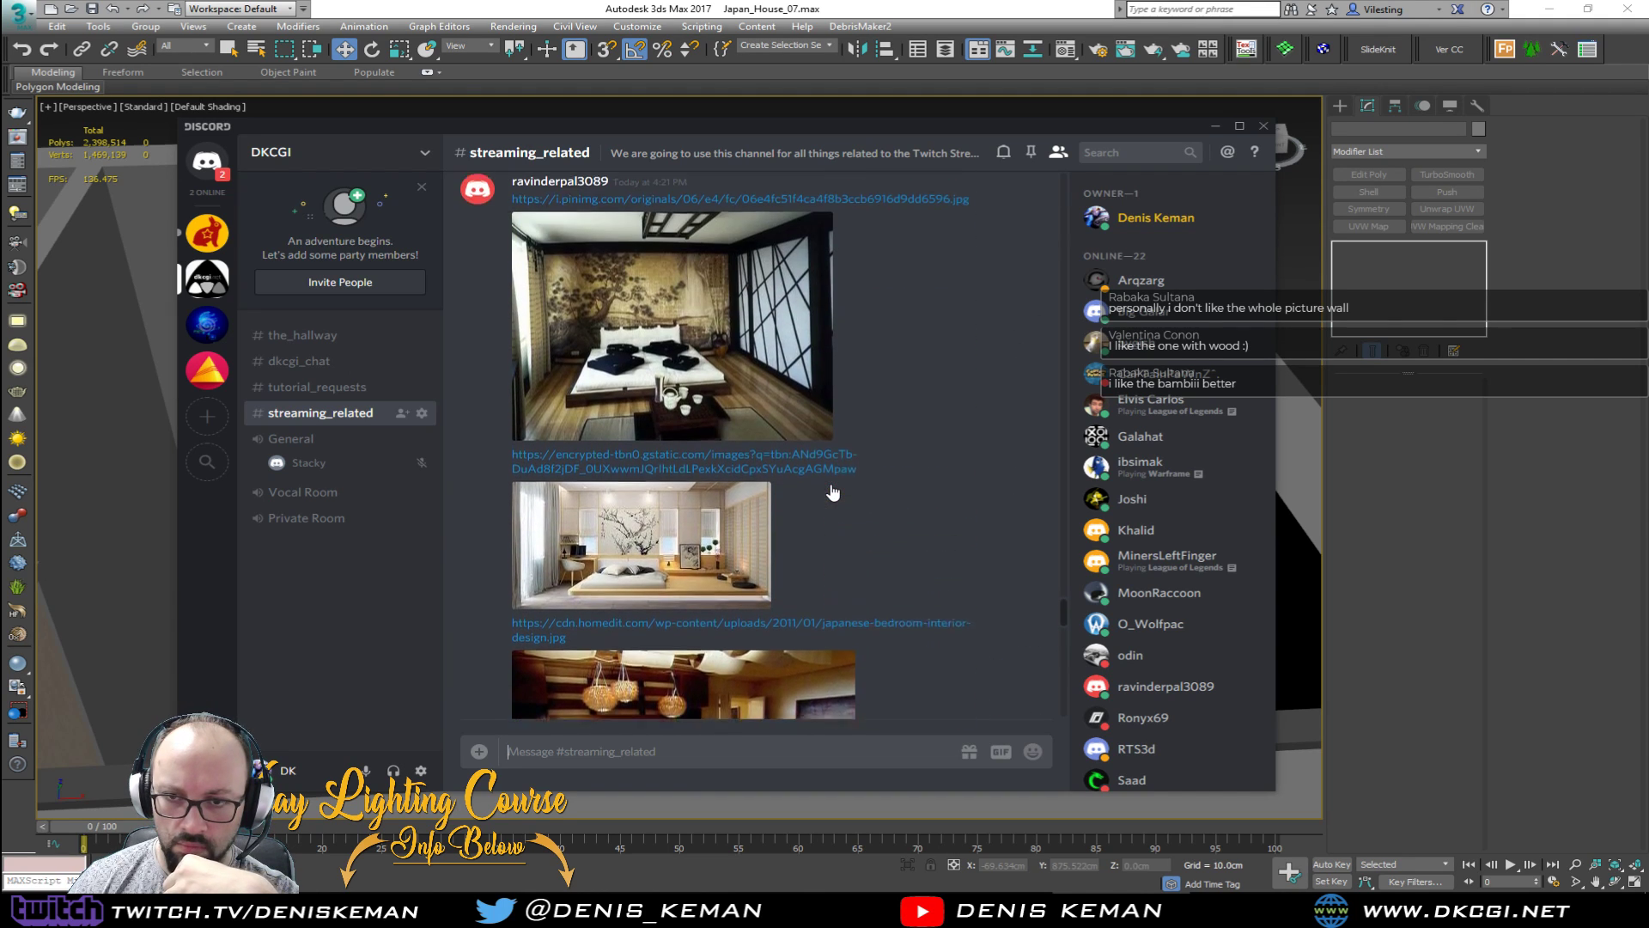
{"action": "scroll", "coordinate": [832, 492], "scroll_direction": "up", "scroll_amount": 3}
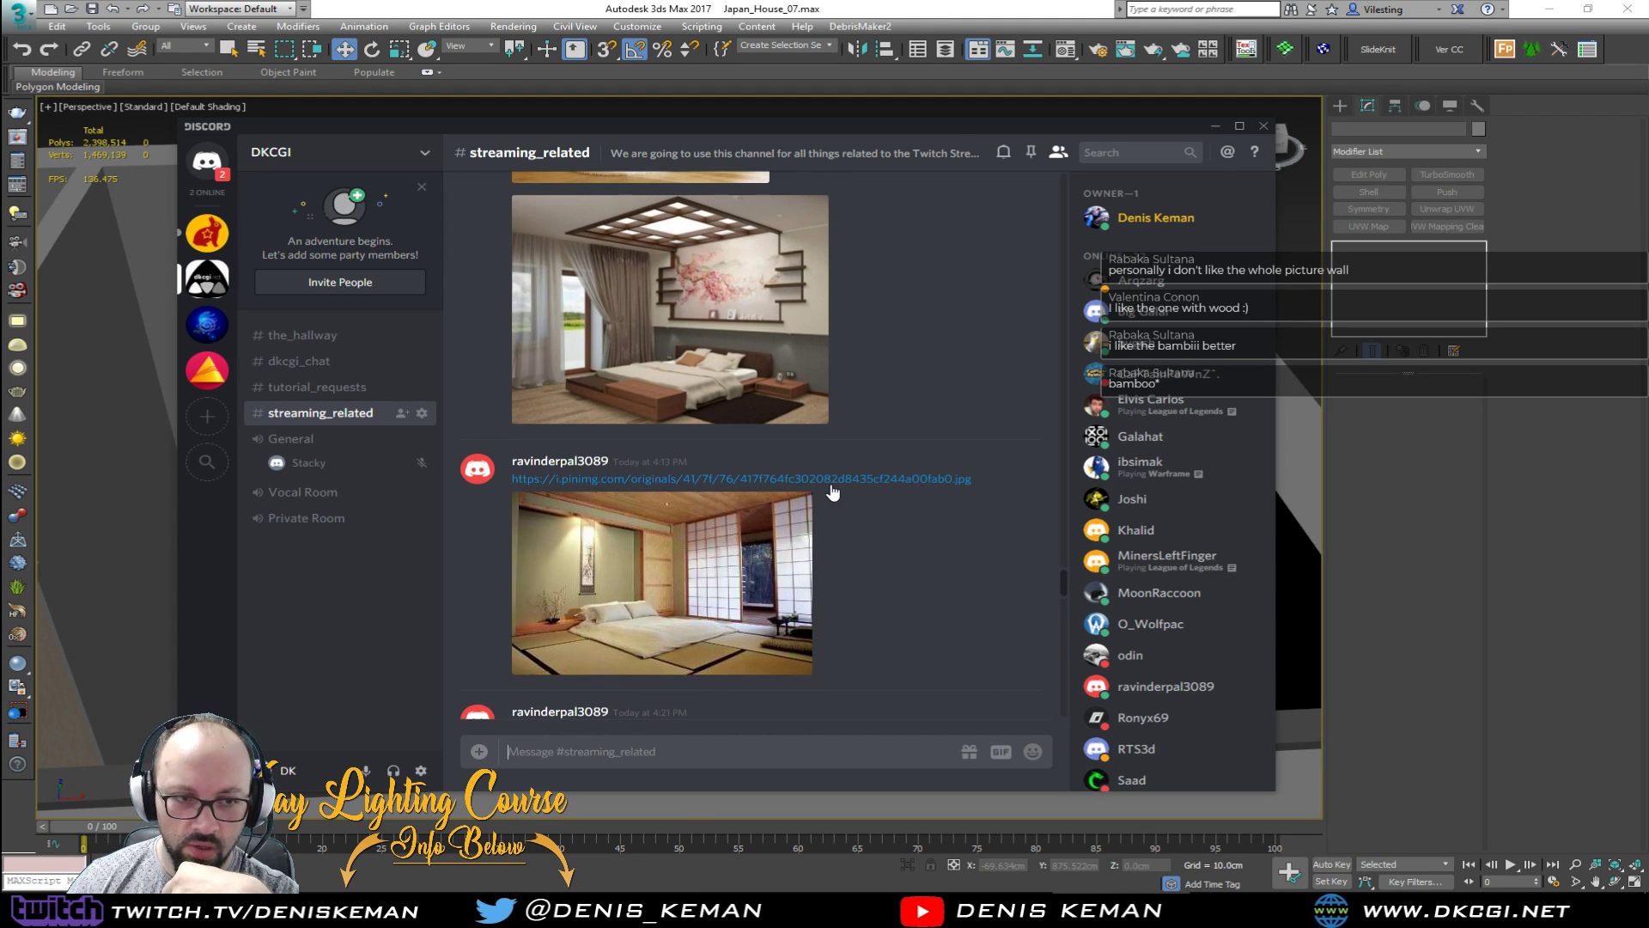
{"action": "scroll", "coordinate": [832, 492], "scroll_direction": "up", "scroll_amount": 5}
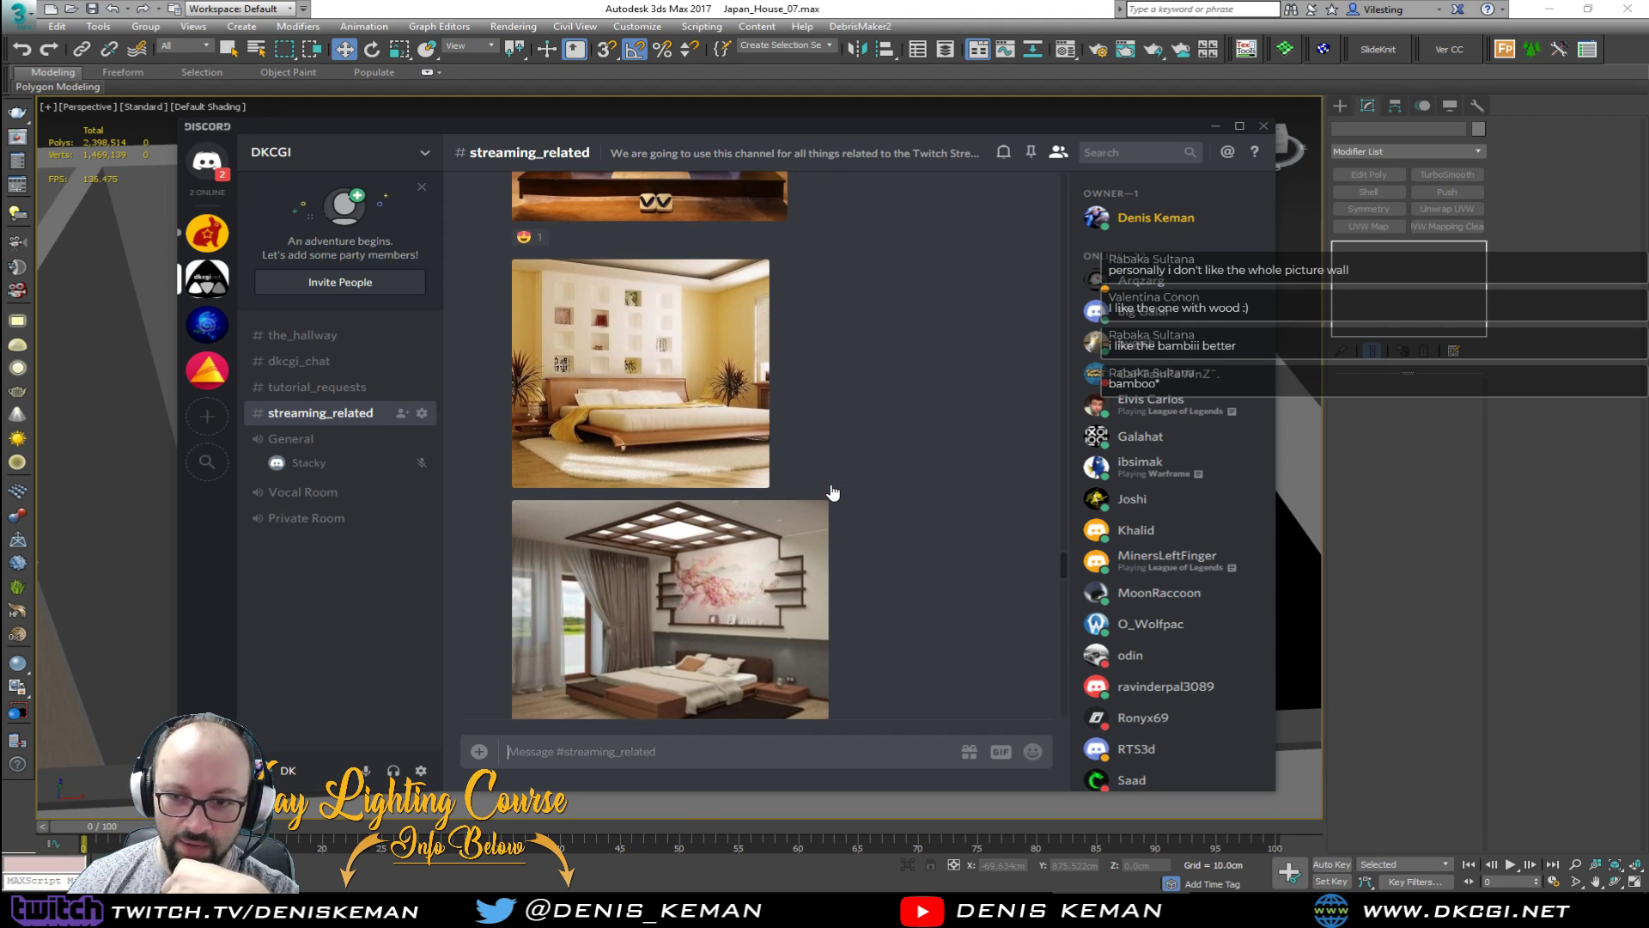
{"action": "scroll", "coordinate": [832, 492], "scroll_direction": "up", "scroll_amount": 2}
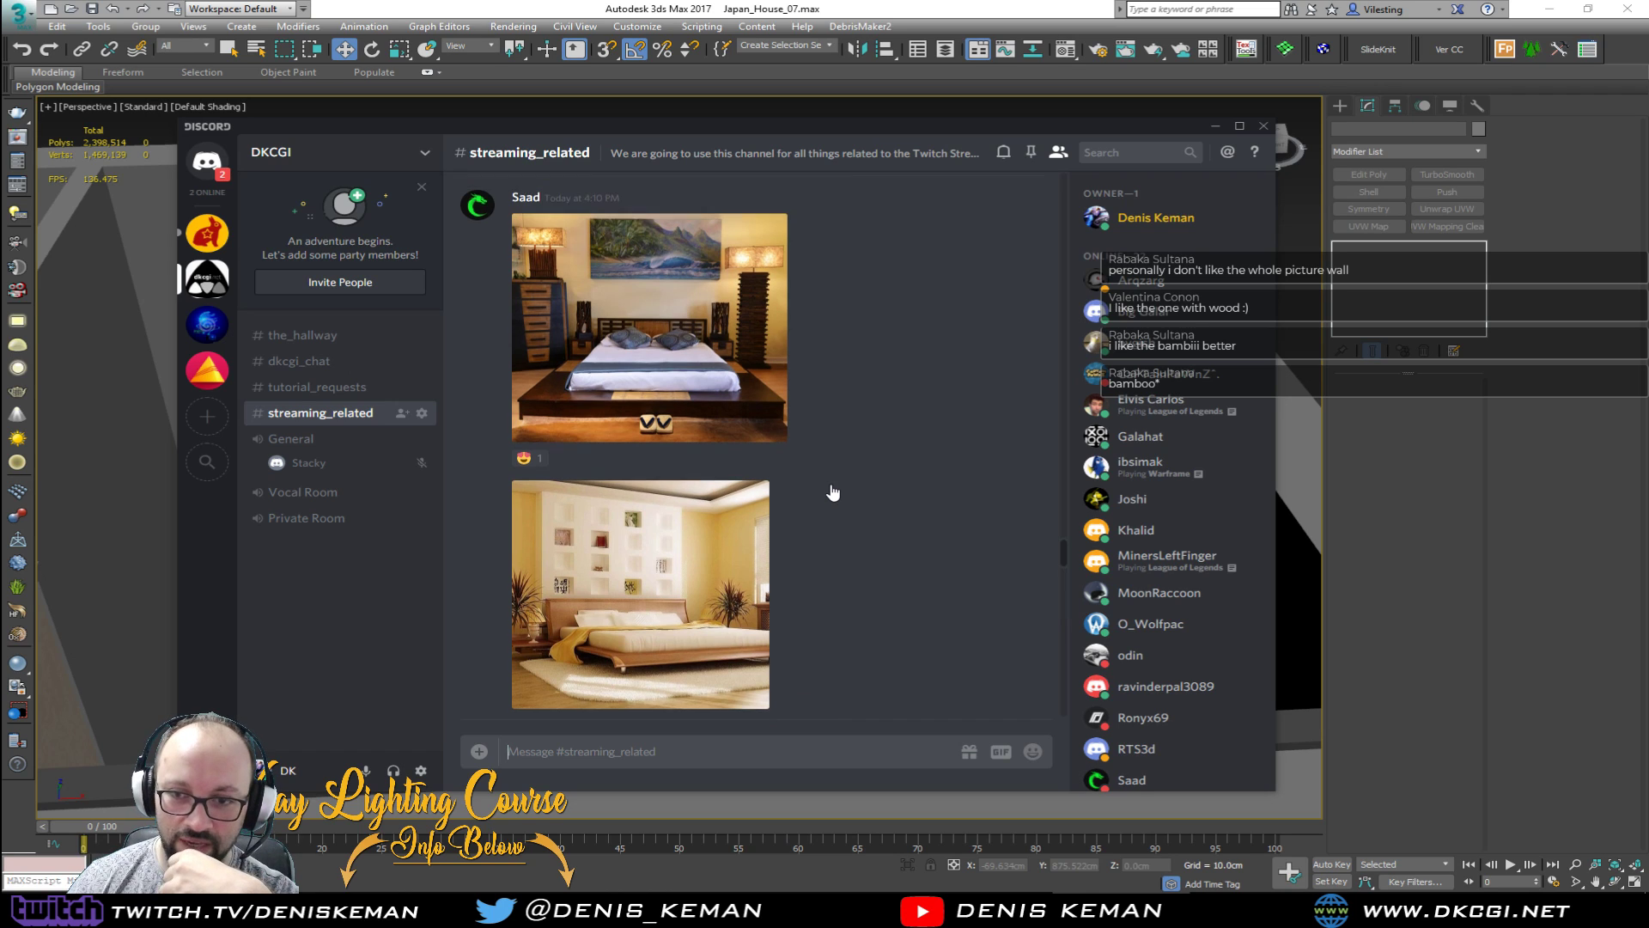
{"action": "mouse_move", "coordinate": [524, 546]}
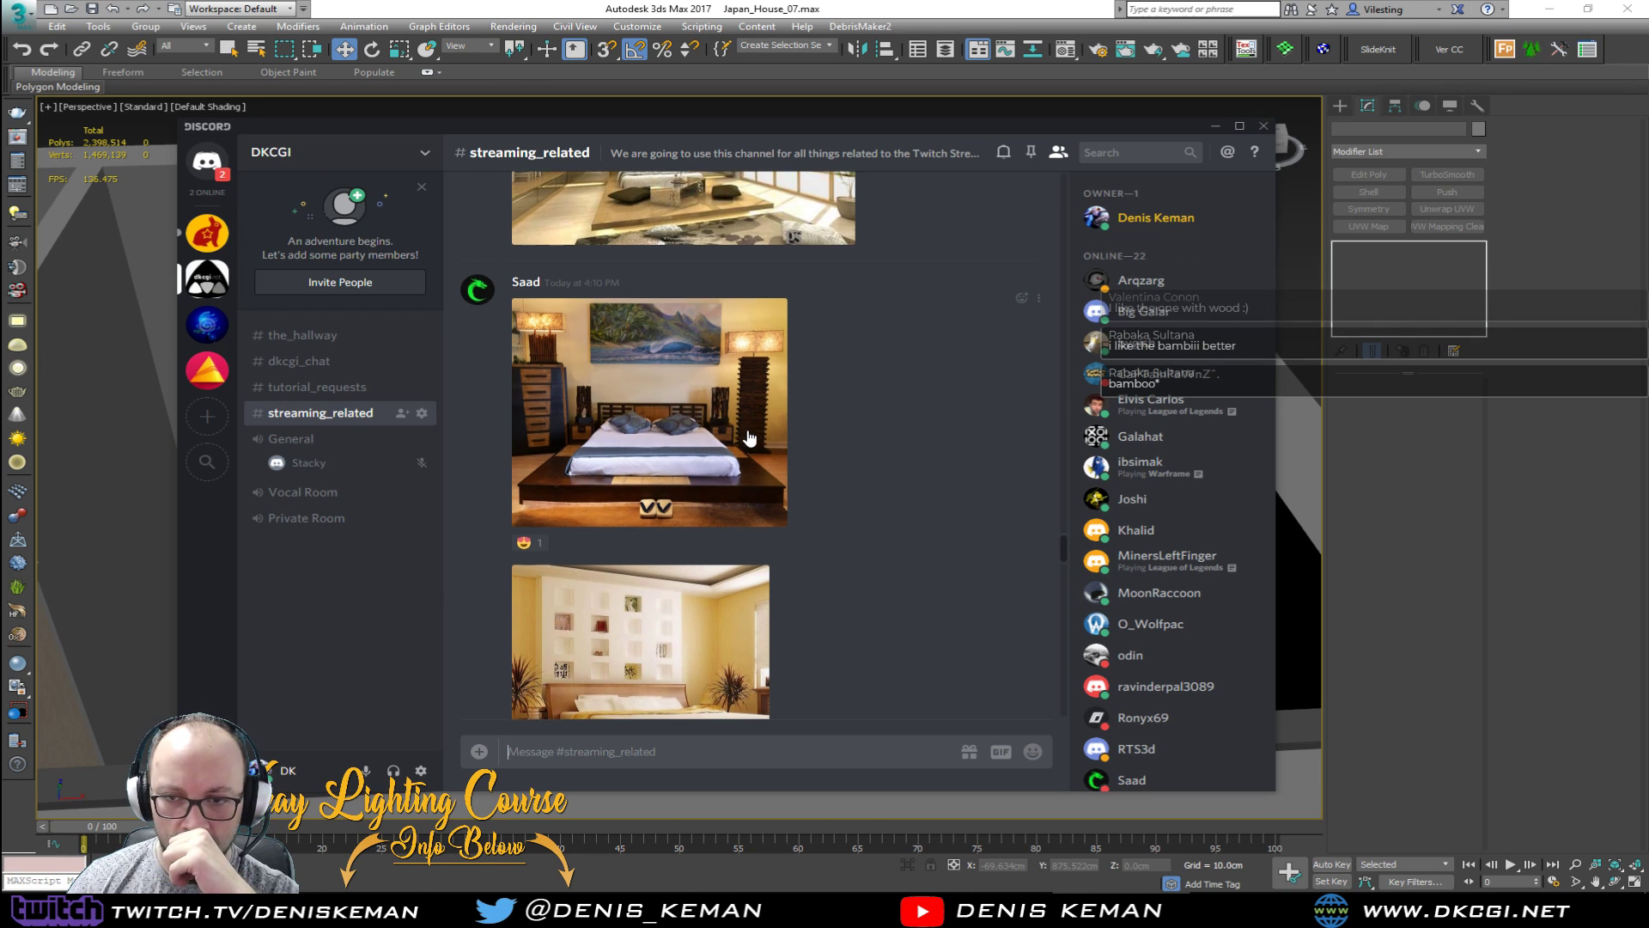
{"action": "scroll", "coordinate": [749, 437], "scroll_direction": "up", "scroll_amount": 3}
{"action": "scroll", "coordinate": [749, 438], "scroll_direction": "up", "scroll_amount": 4}
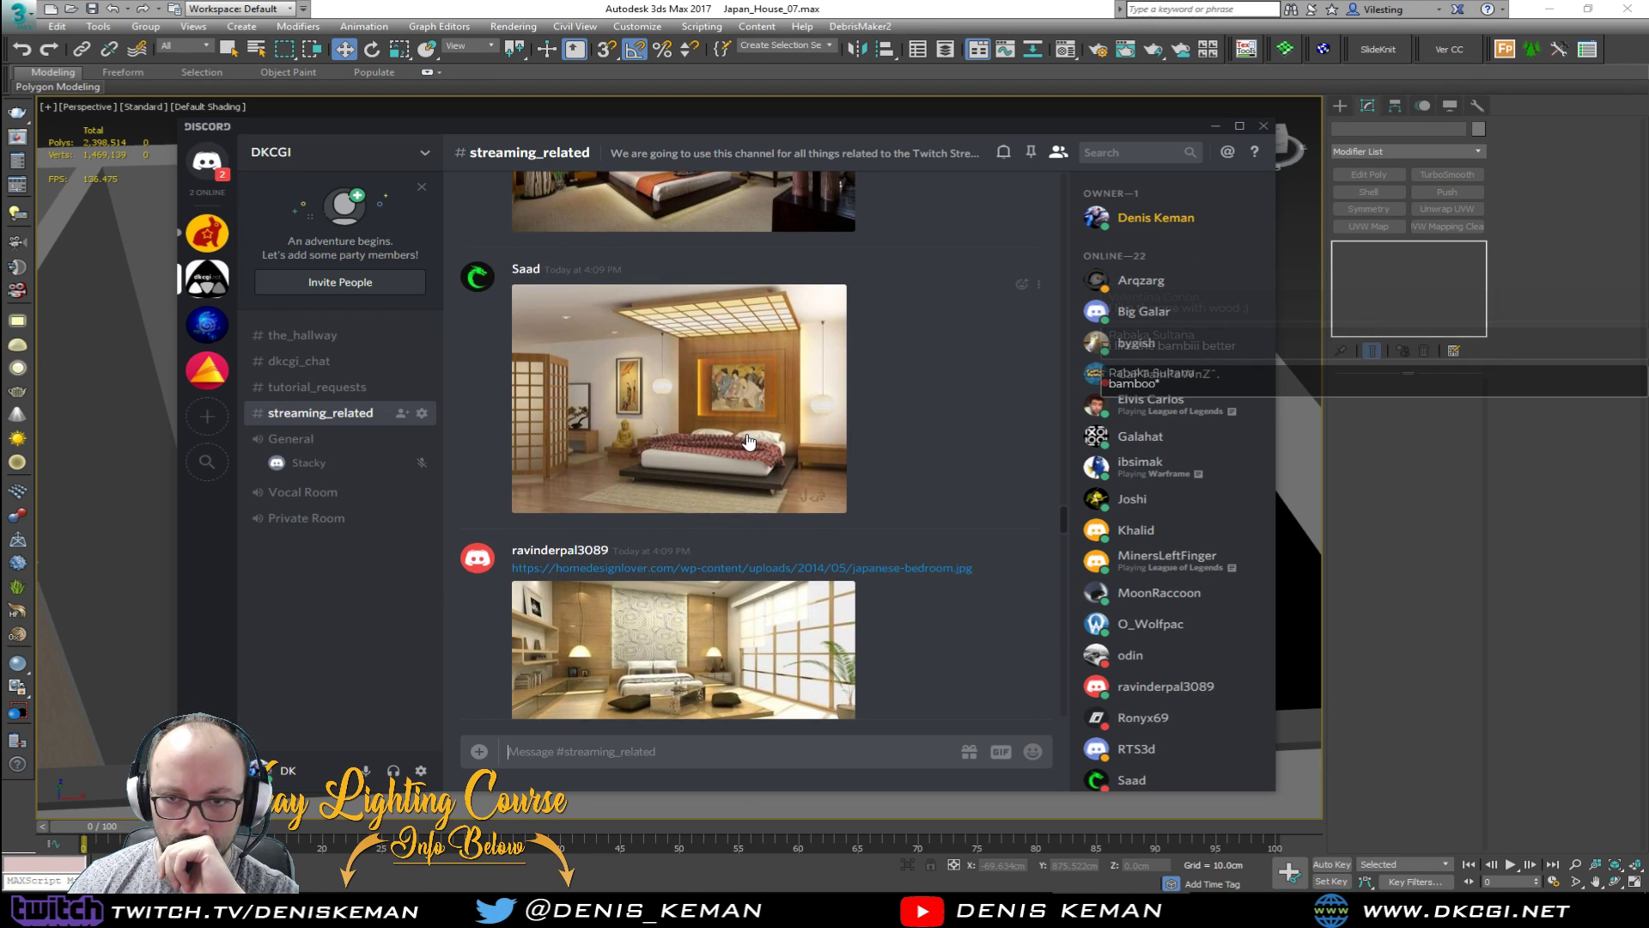
Step: Review the older bedroom references in streaming_related and enlarge the one with the carved lattice panel above the bed, then close it
{"action": "scroll", "coordinate": [749, 440], "scroll_direction": "up", "scroll_amount": 2}
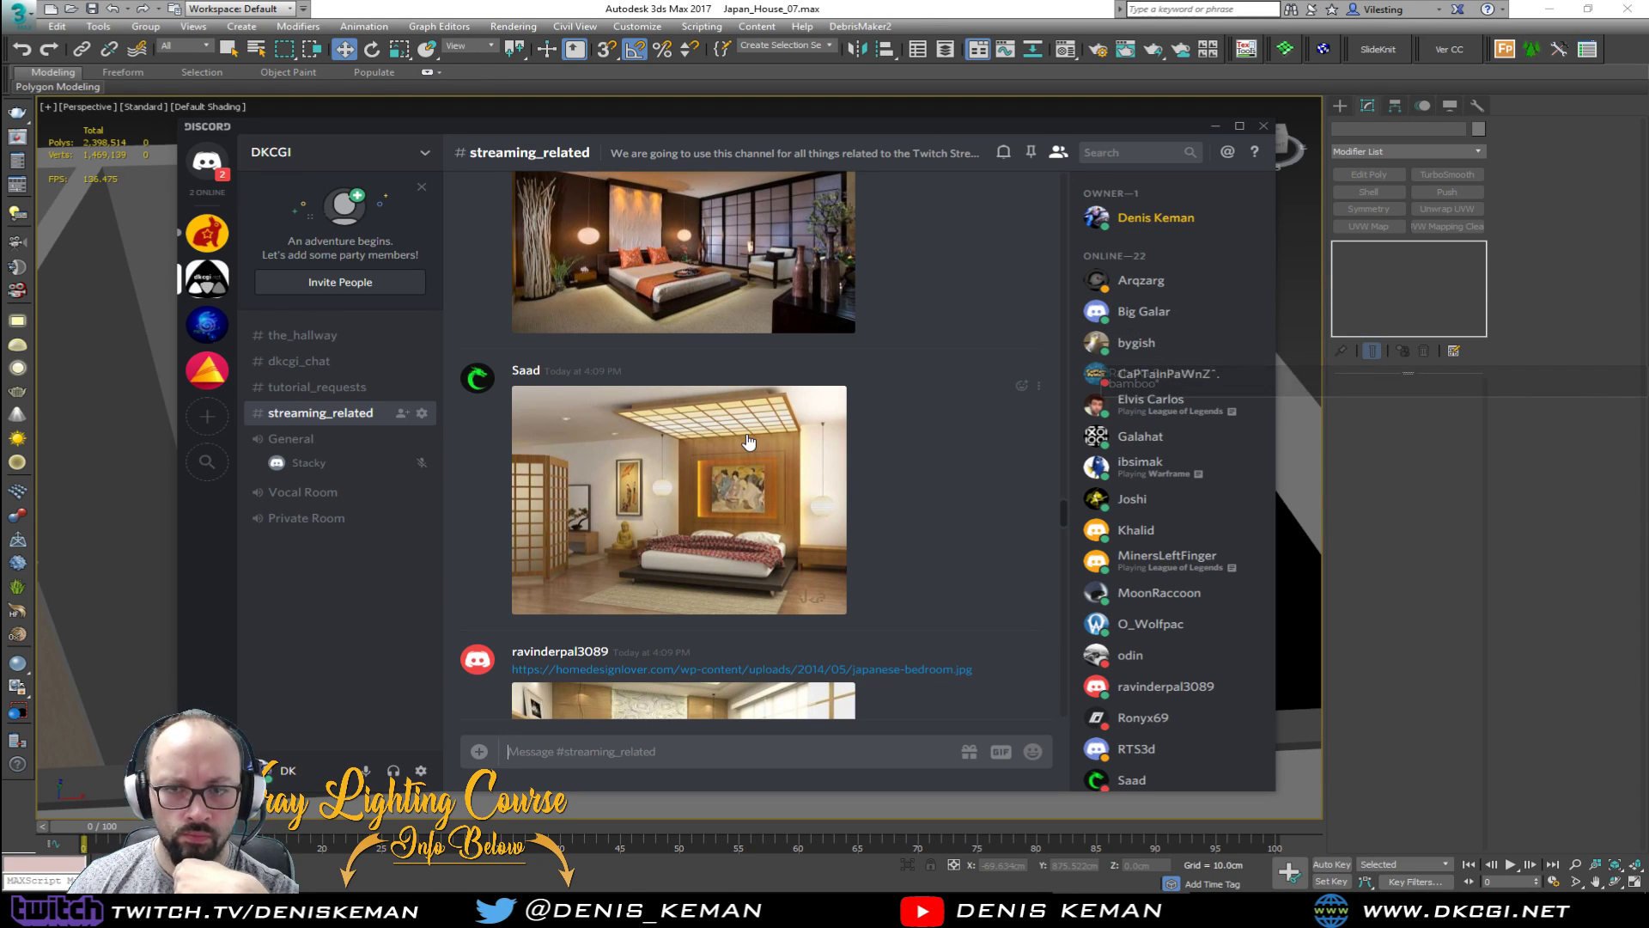
{"action": "scroll", "coordinate": [749, 441], "scroll_direction": "up", "scroll_amount": 8}
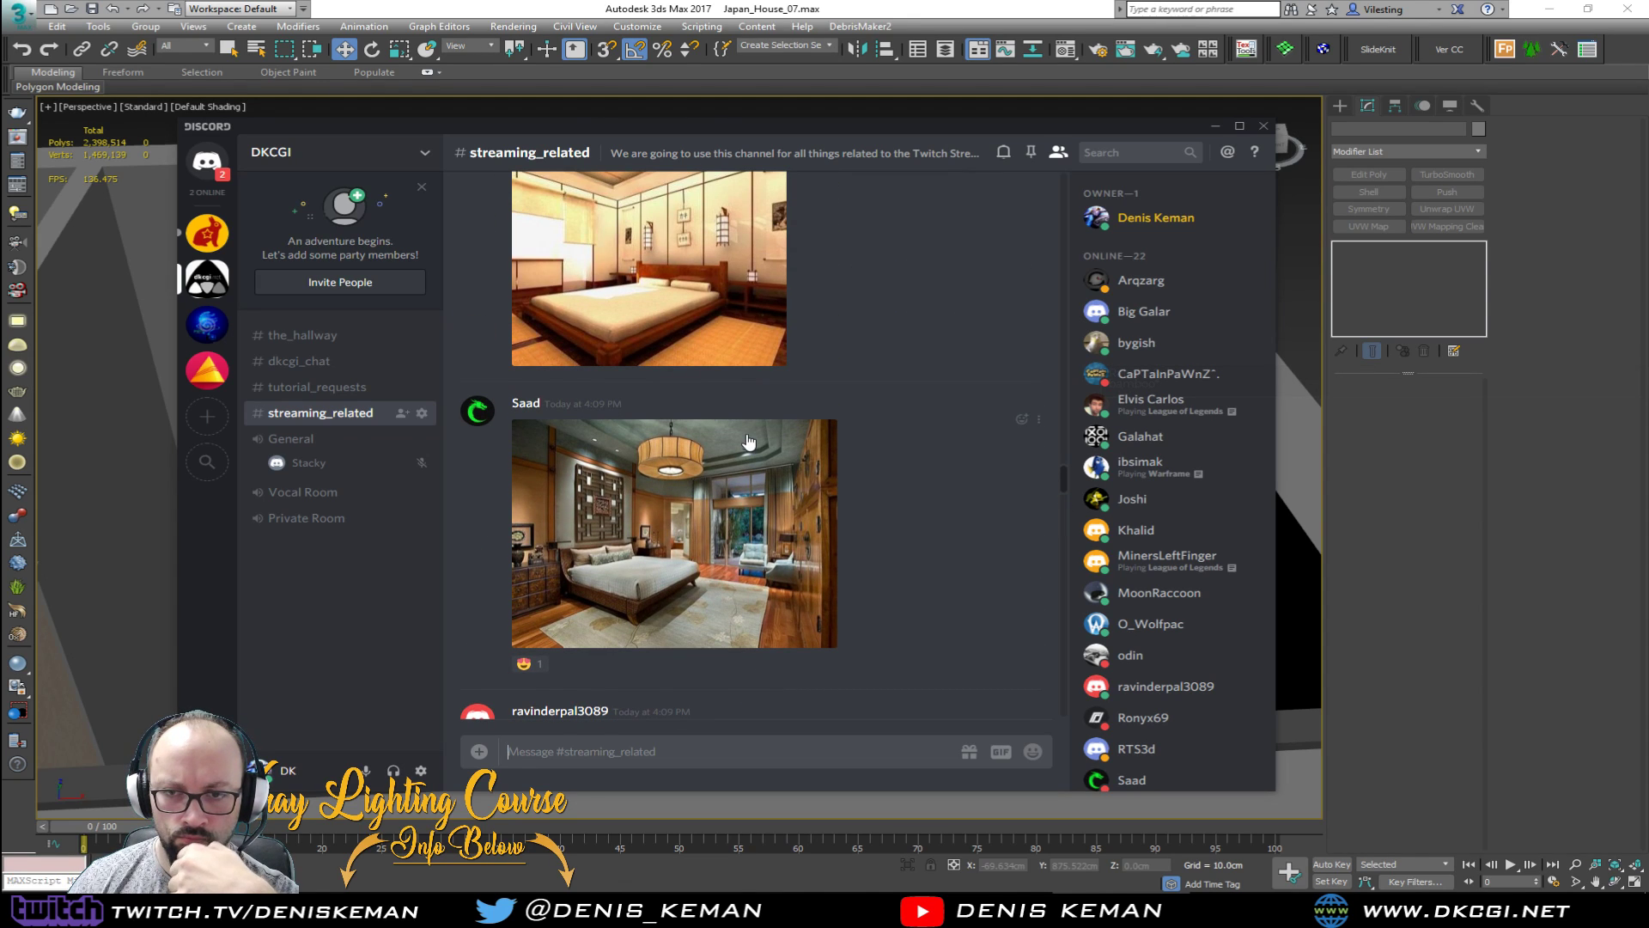
{"action": "scroll", "coordinate": [749, 441], "scroll_direction": "up", "scroll_amount": 5}
{"action": "scroll", "coordinate": [749, 442], "scroll_direction": "down", "scroll_amount": 3}
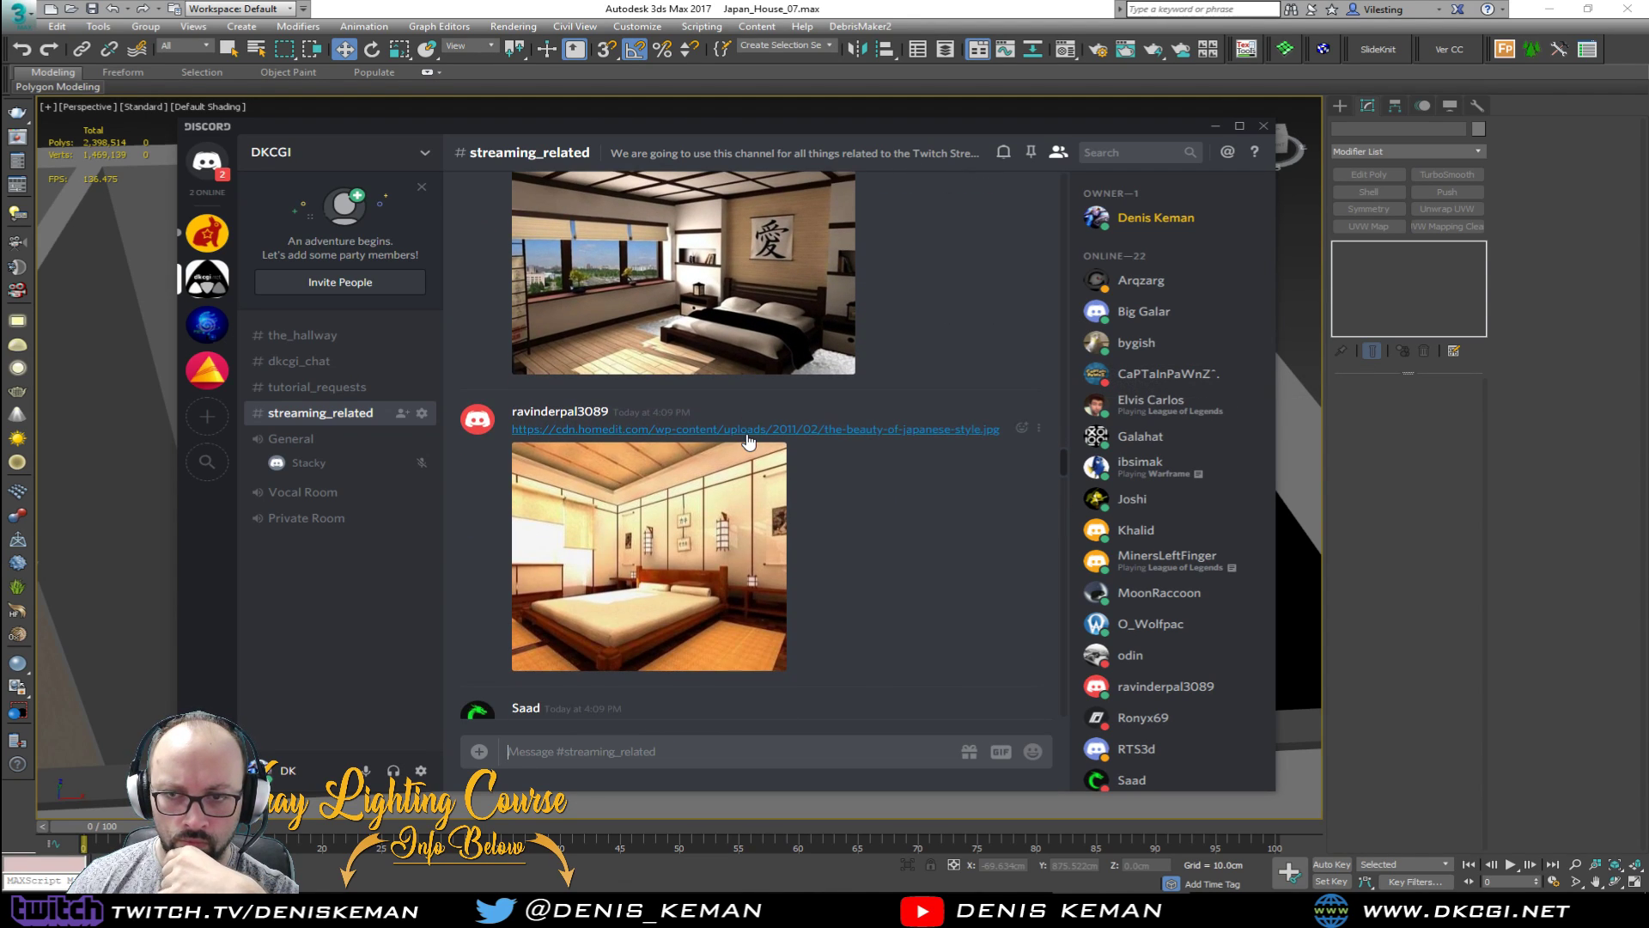
{"action": "scroll", "coordinate": [749, 441], "scroll_direction": "down", "scroll_amount": 1}
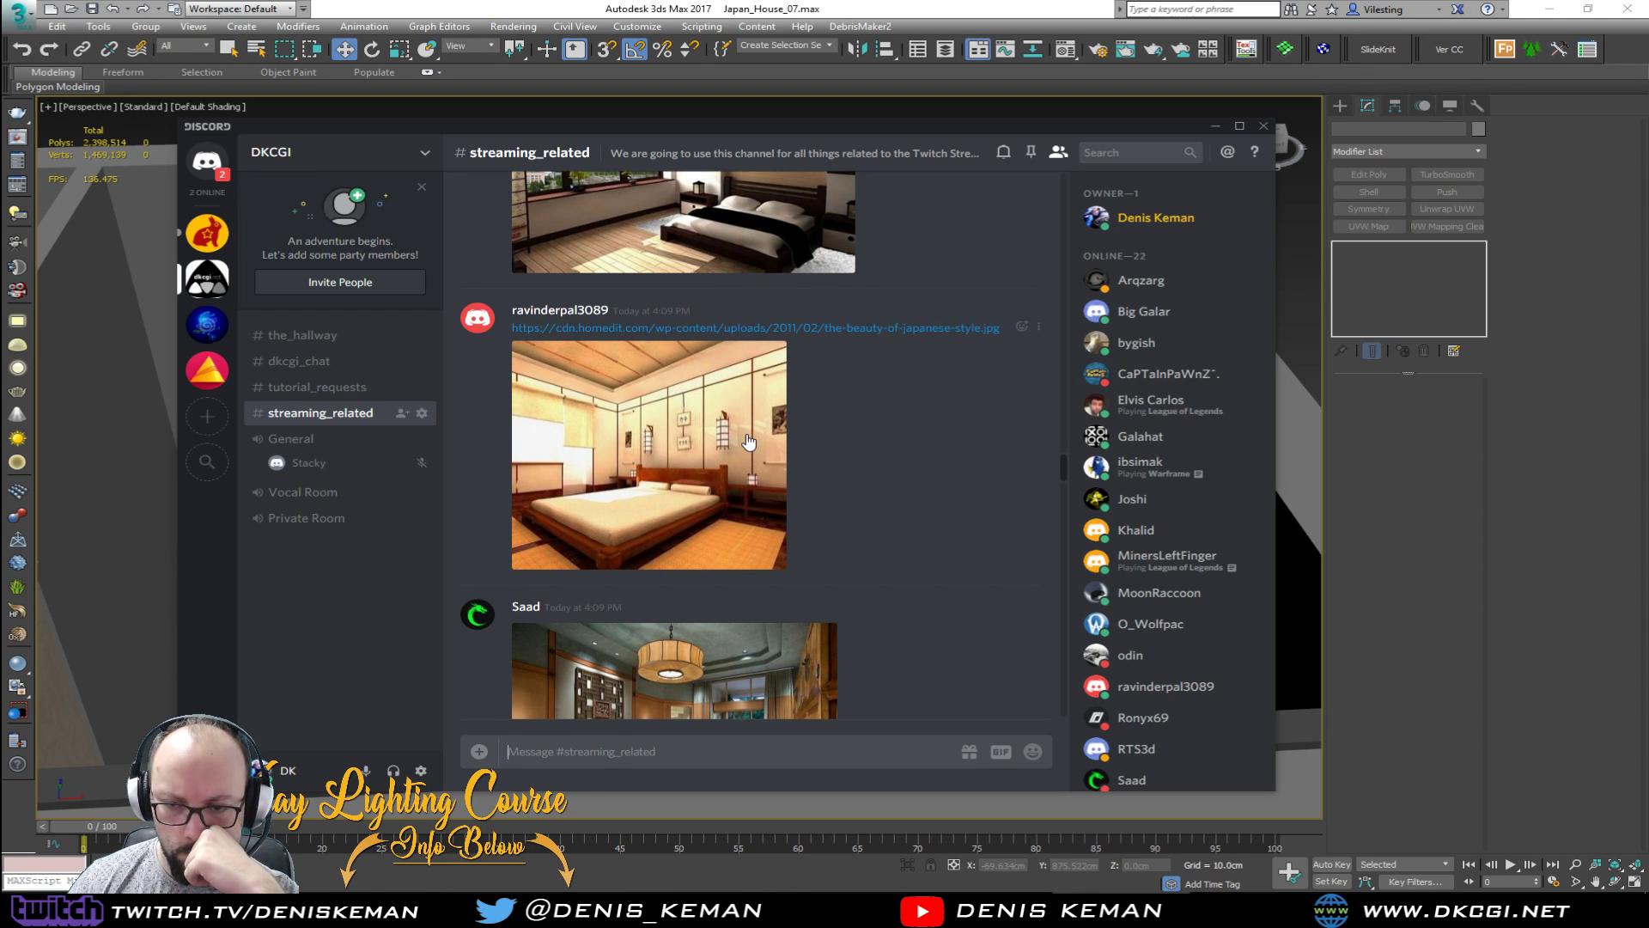
{"action": "scroll", "coordinate": [749, 442], "scroll_direction": "down", "scroll_amount": 3}
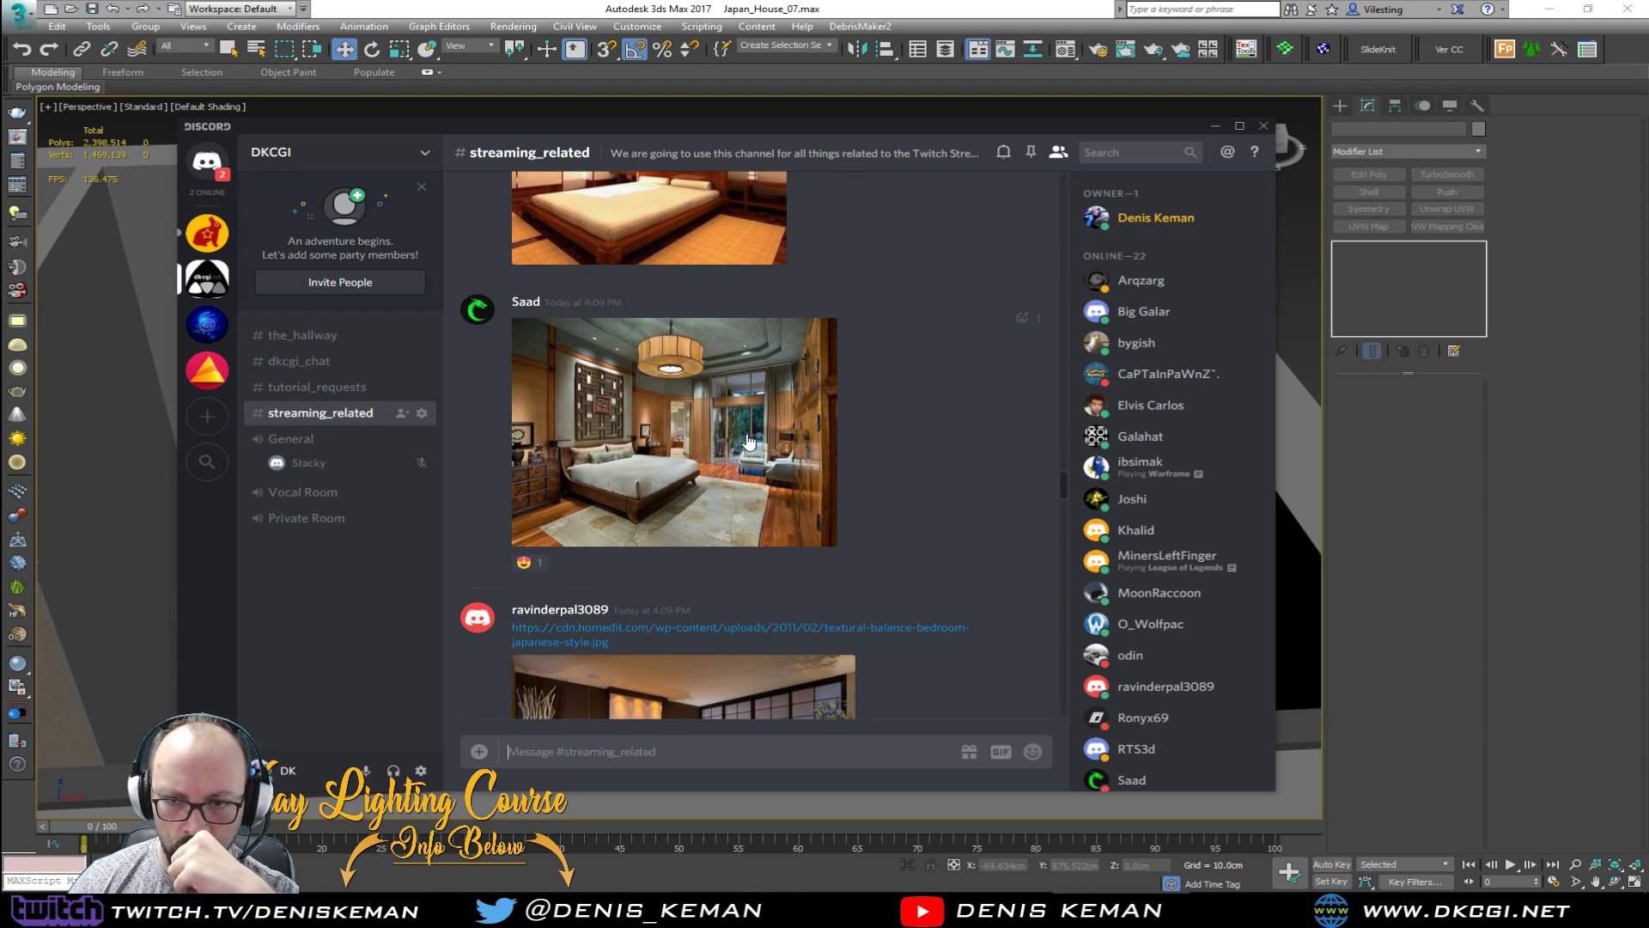
{"action": "scroll", "coordinate": [749, 441], "scroll_direction": "down", "scroll_amount": 1}
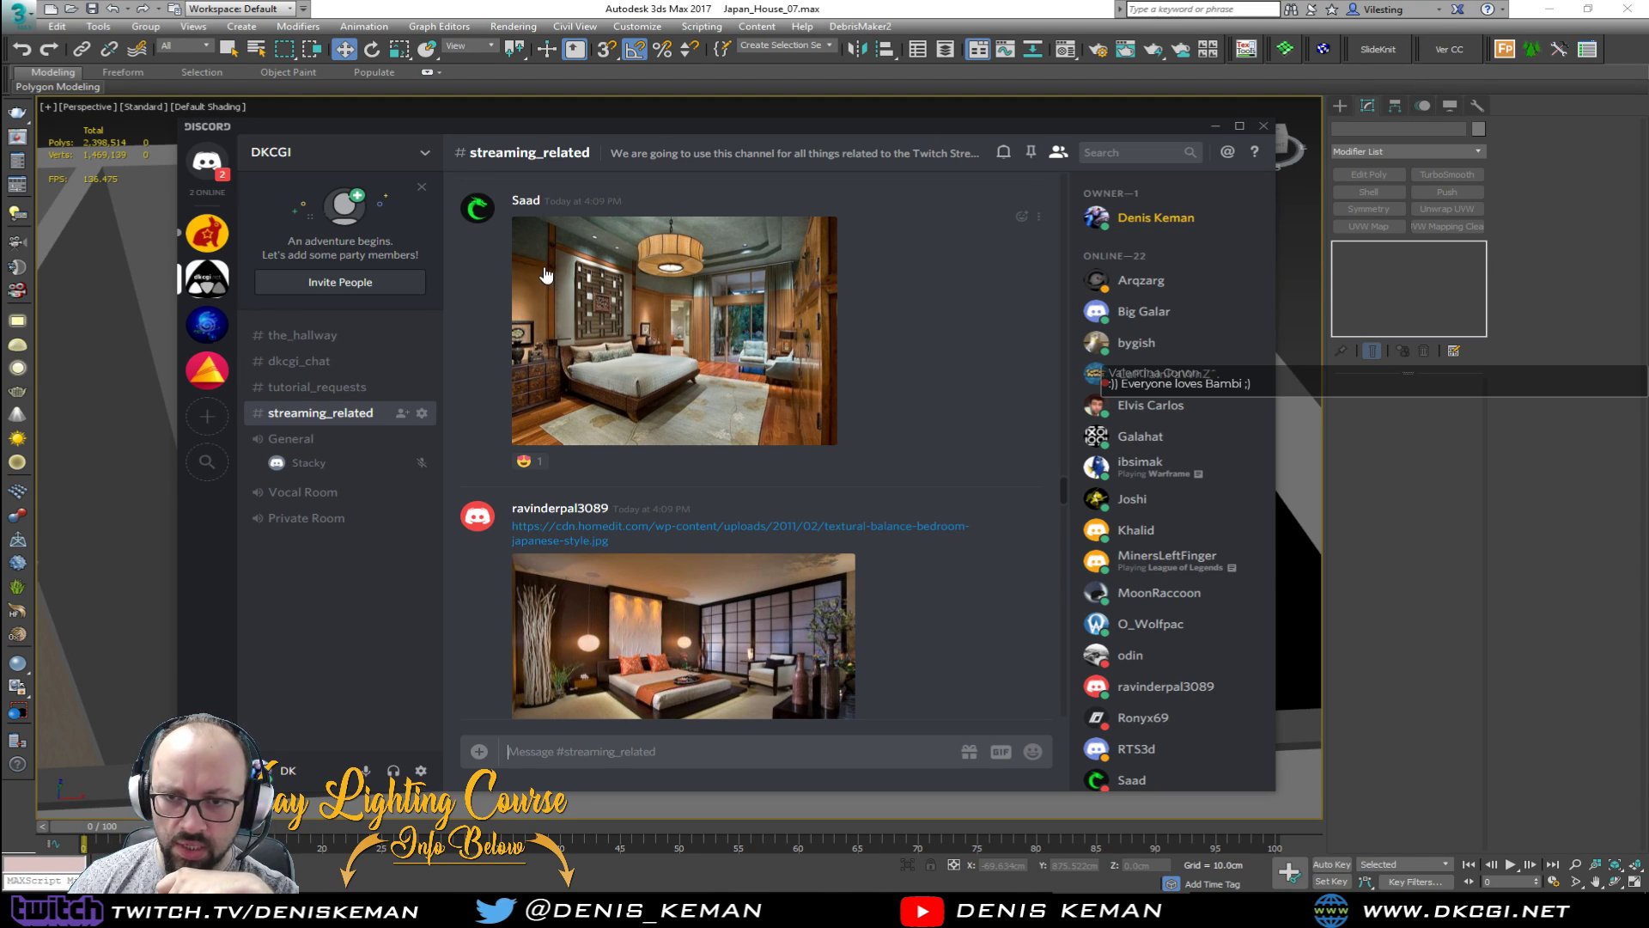
{"action": "left_click", "coordinate": [562, 292]}
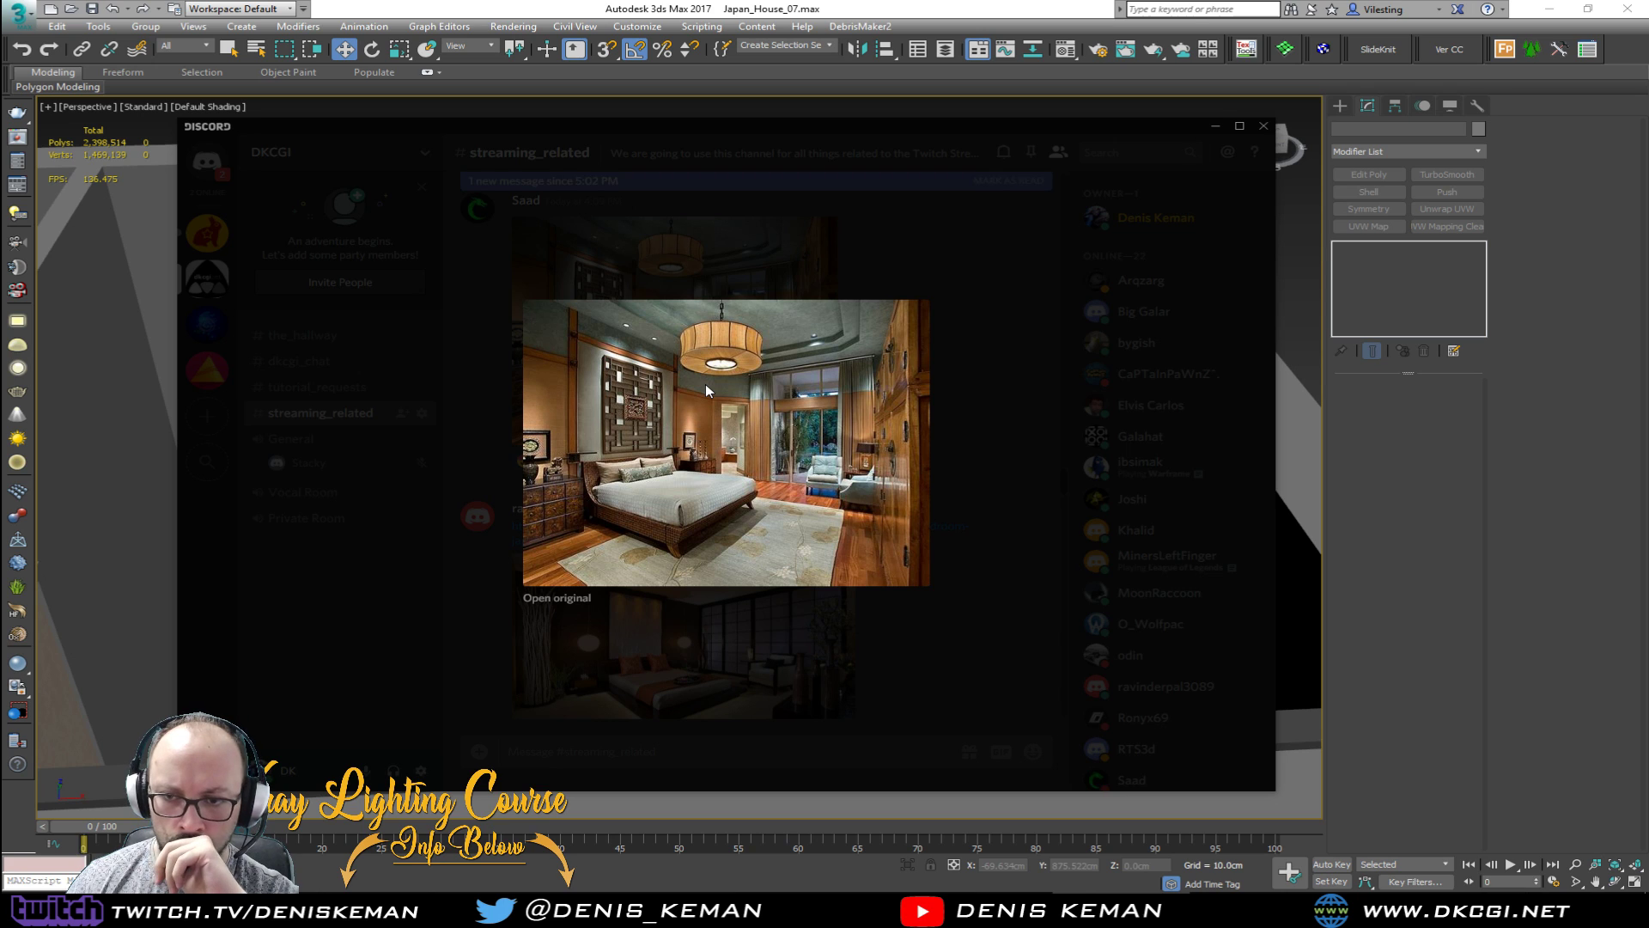
{"action": "left_click", "coordinate": [982, 419]}
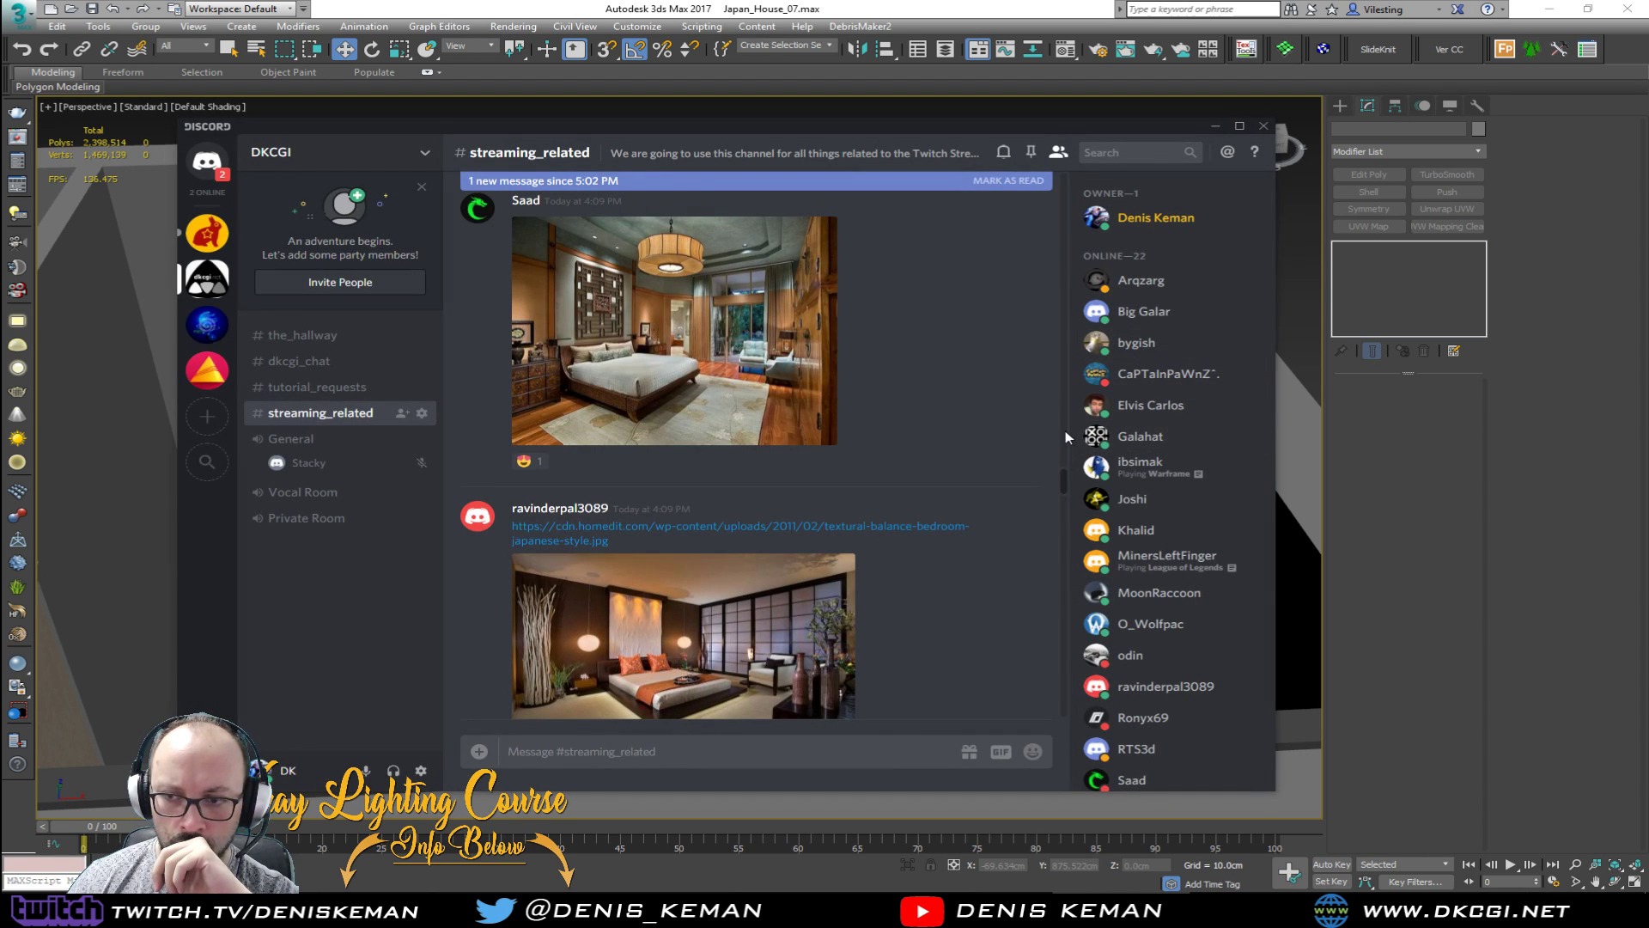
Step: View the newest images posted in streaming_related, then put the Discord window away
{"action": "left_click_drag", "start_coordinate": [1065, 479], "coordinate": [1056, 732]}
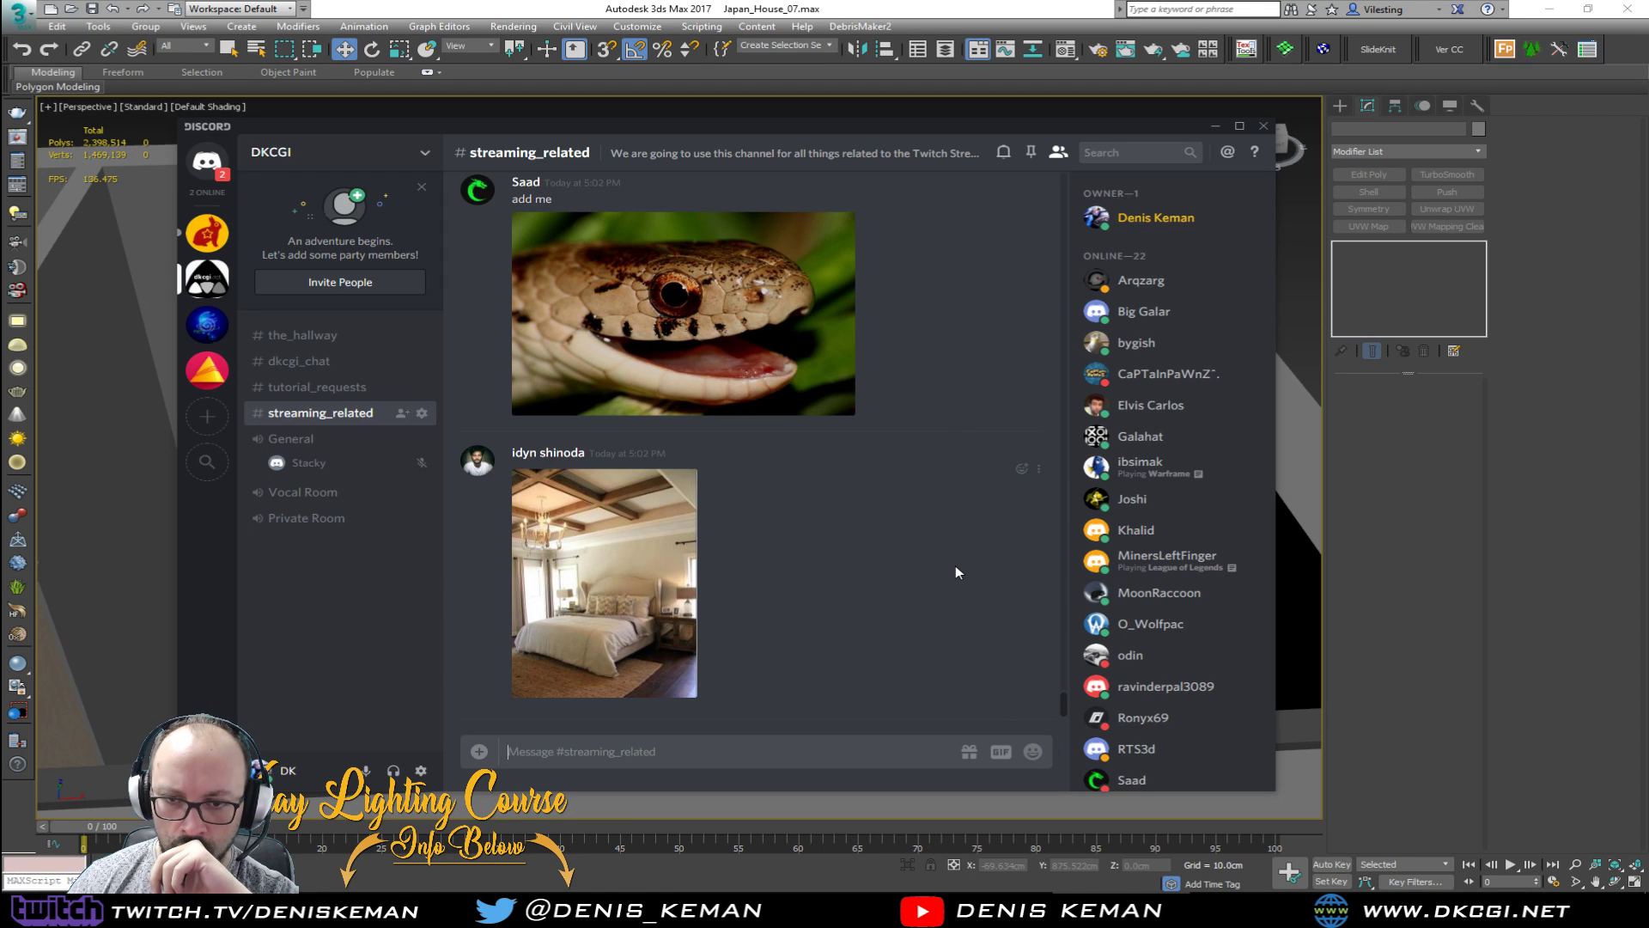
{"action": "scroll", "coordinate": [926, 565], "scroll_direction": "up", "scroll_amount": 3}
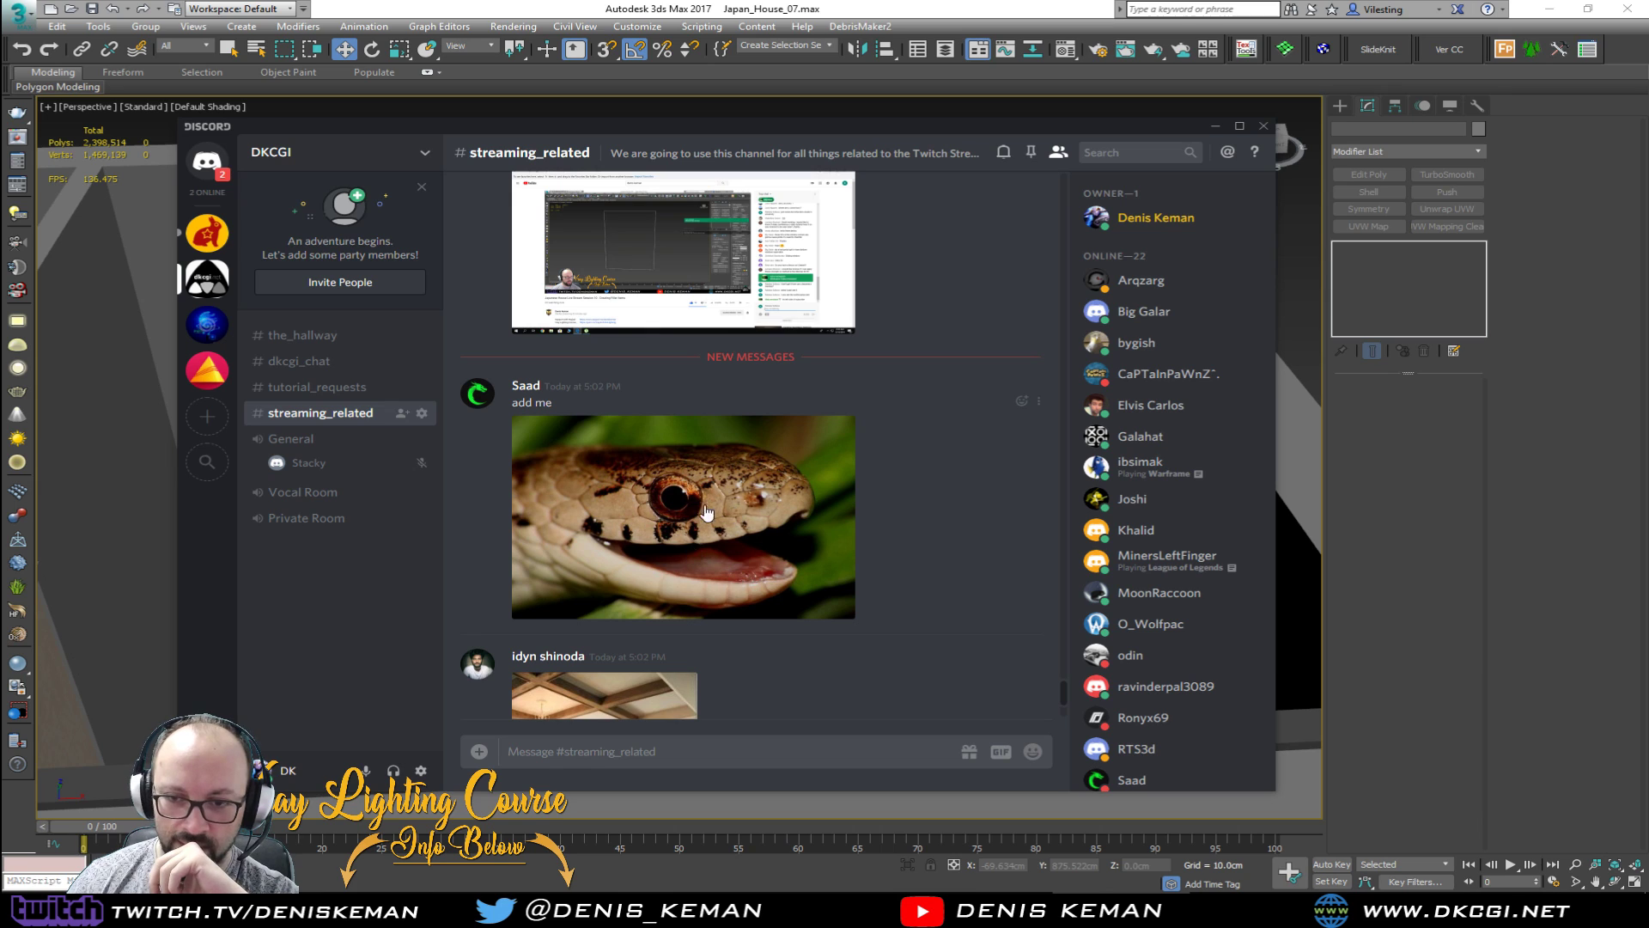
{"action": "scroll", "coordinate": [719, 533], "scroll_direction": "up", "scroll_amount": 3}
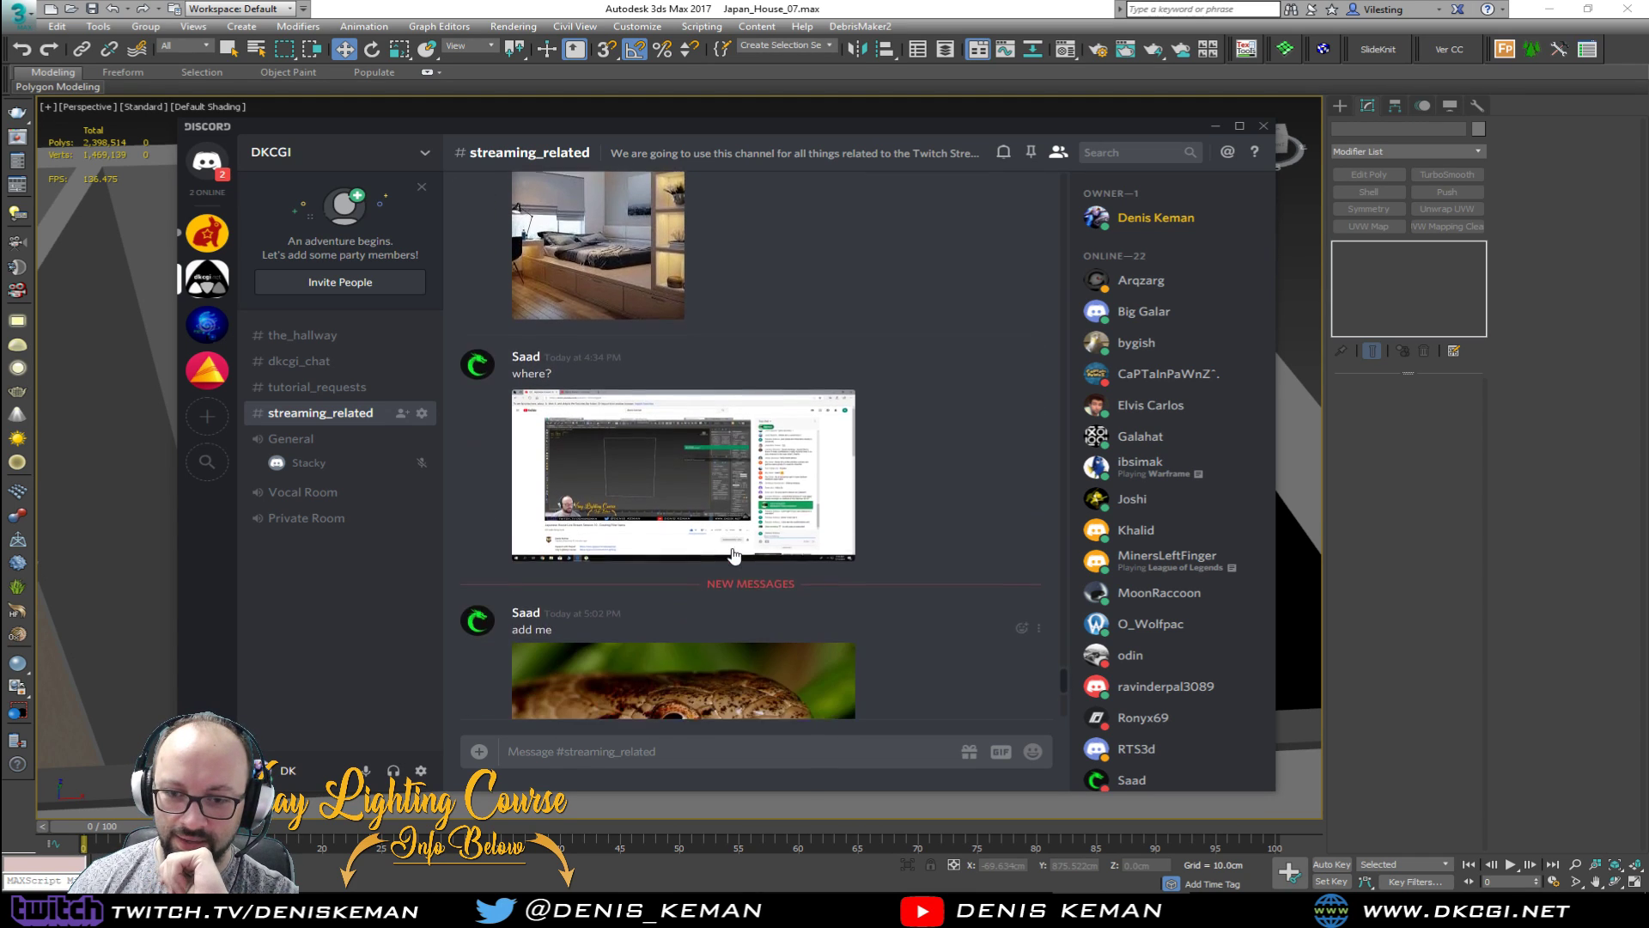
{"action": "scroll", "coordinate": [730, 550], "scroll_direction": "down", "scroll_amount": 5}
{"action": "scroll", "coordinate": [732, 548], "scroll_direction": "down", "scroll_amount": 1}
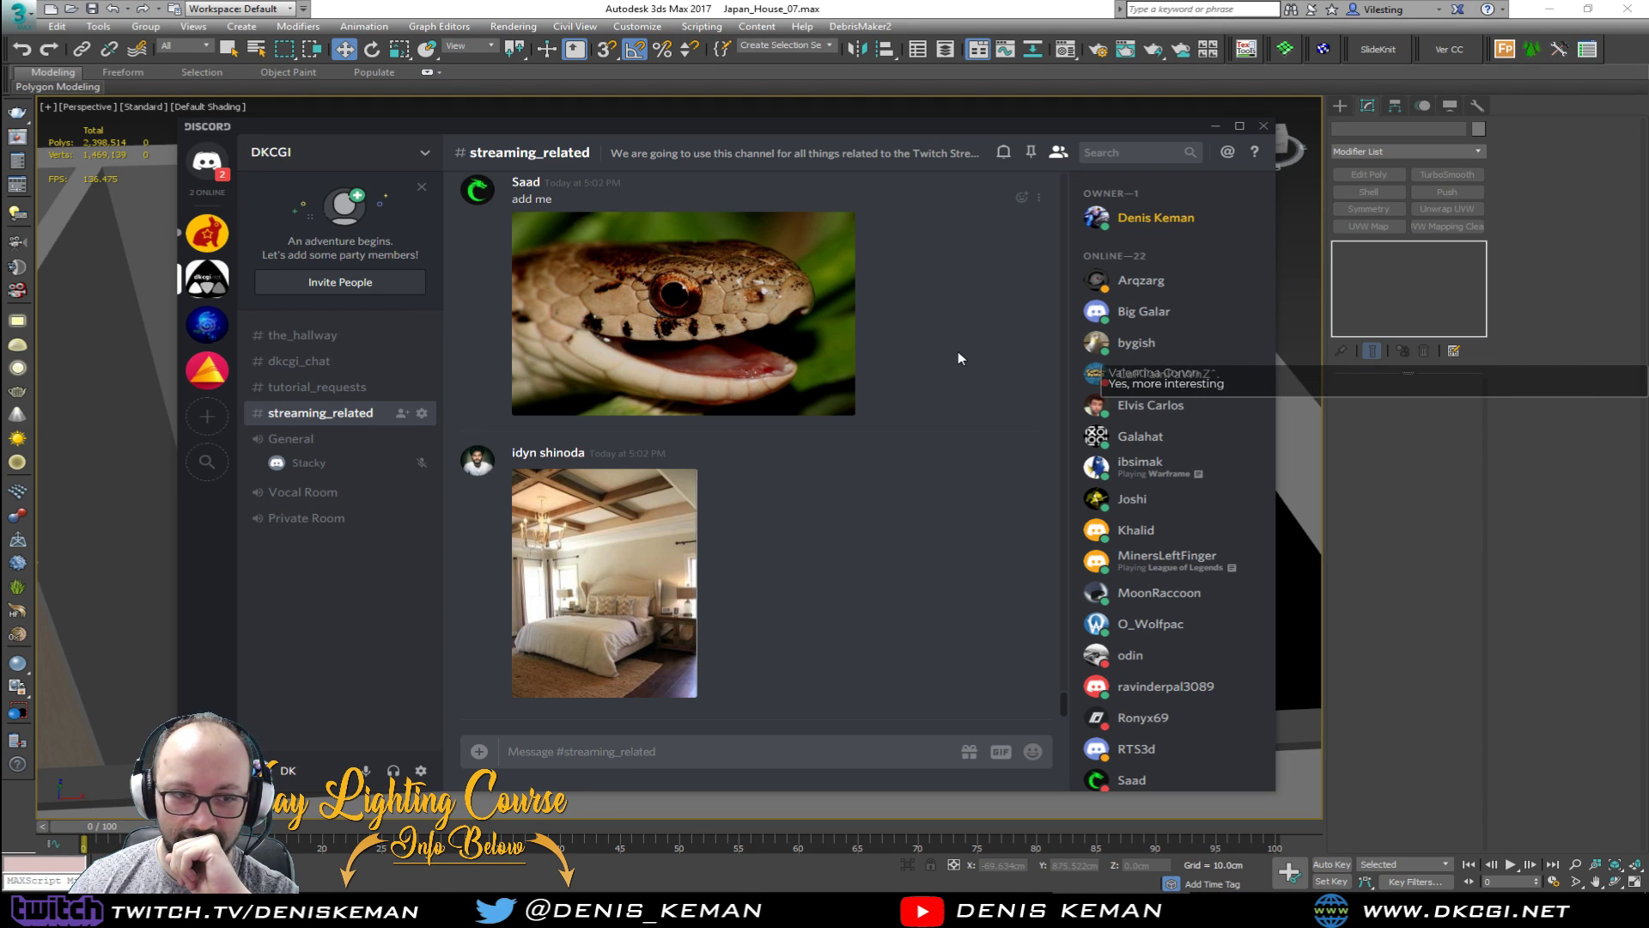
{"action": "left_click_drag", "start_coordinate": [754, 126], "coordinate": [0, 159]}
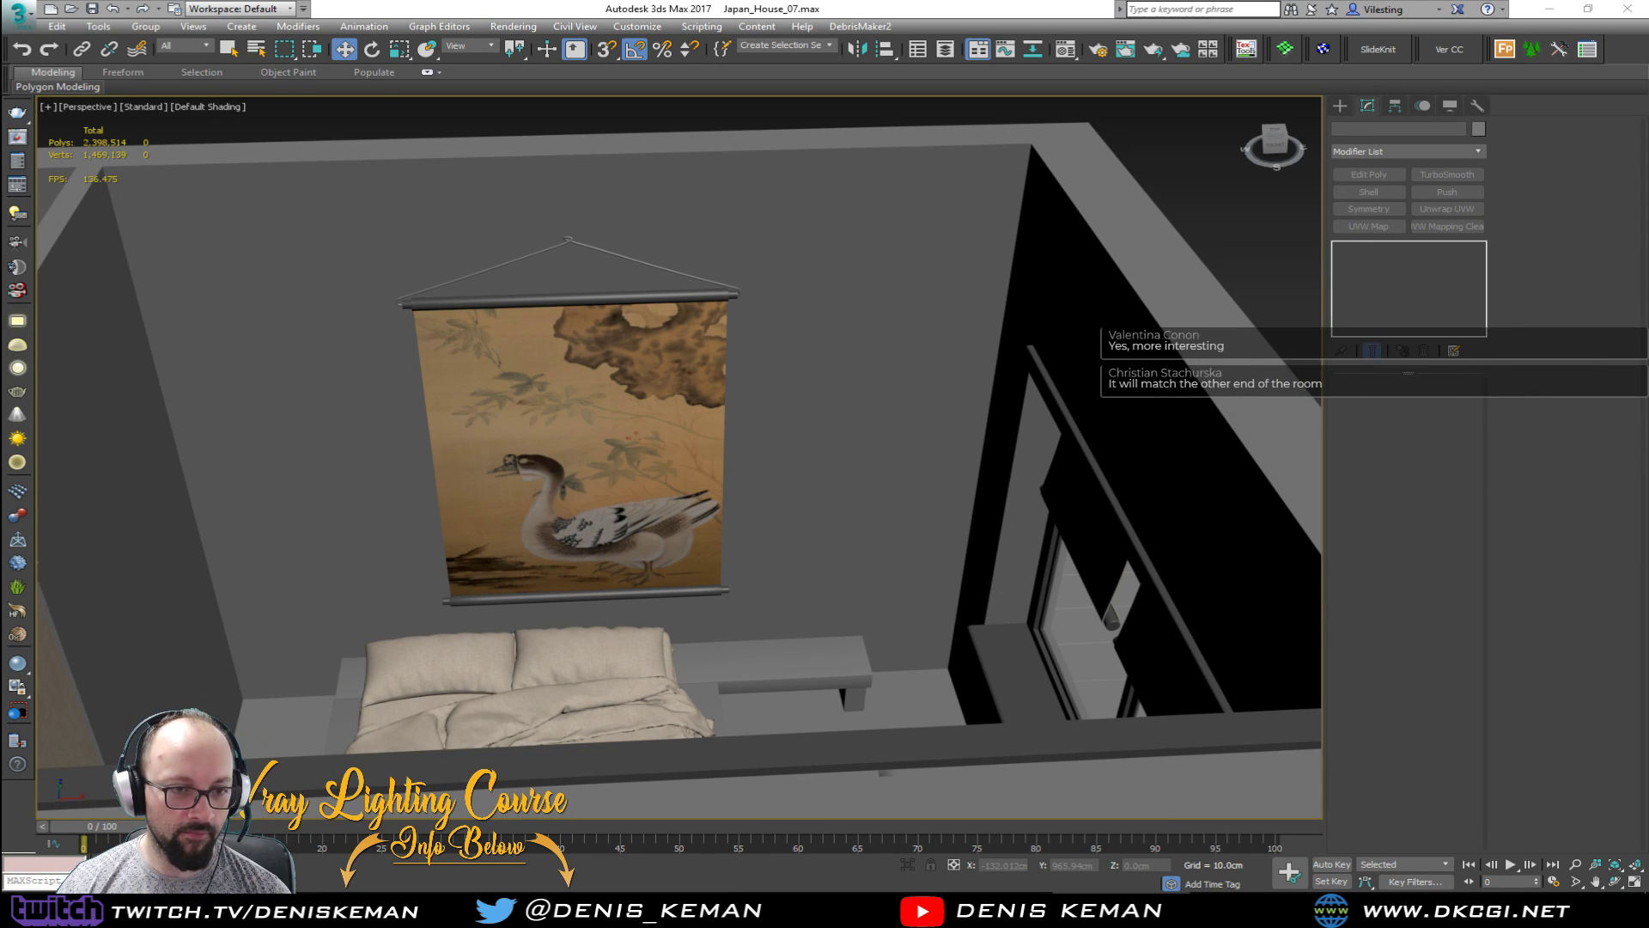
Step: Show edged faces in the viewport and select the house wall object around the bedroom
{"action": "middle_click_drag", "start_coordinate": [473, 429], "coordinate": [438, 438]}
{"action": "scroll", "coordinate": [564, 386], "scroll_direction": "down", "scroll_amount": 3}
{"action": "mouse_move", "coordinate": [438, 438]}
{"action": "middle_mouse_down"}
{"action": "mouse_move", "coordinate": [475, 530]}
{"action": "mouse_move", "coordinate": [484, 440]}
{"action": "mouse_move", "coordinate": [446, 420]}
{"action": "middle_mouse_up"}
{"action": "scroll", "coordinate": [475, 530], "scroll_direction": "down", "scroll_amount": 2}
{"action": "mouse_move", "coordinate": [769, 358]}
{"action": "middle_mouse_down", "text": "alt"}
{"action": "mouse_move", "coordinate": [1008, 388]}
{"action": "mouse_move", "coordinate": [994, 256]}
{"action": "middle_mouse_up", "text": "alt"}
{"action": "scroll", "coordinate": [907, 400], "scroll_direction": "up", "scroll_amount": 4}
{"action": "mouse_move", "coordinate": [922, 445]}
{"action": "middle_mouse_down"}
{"action": "mouse_move", "coordinate": [831, 433]}
{"action": "mouse_move", "coordinate": [857, 451]}
{"action": "middle_mouse_up"}
{"action": "key", "text": "F4"}
{"action": "left_click", "coordinate": [833, 445]}
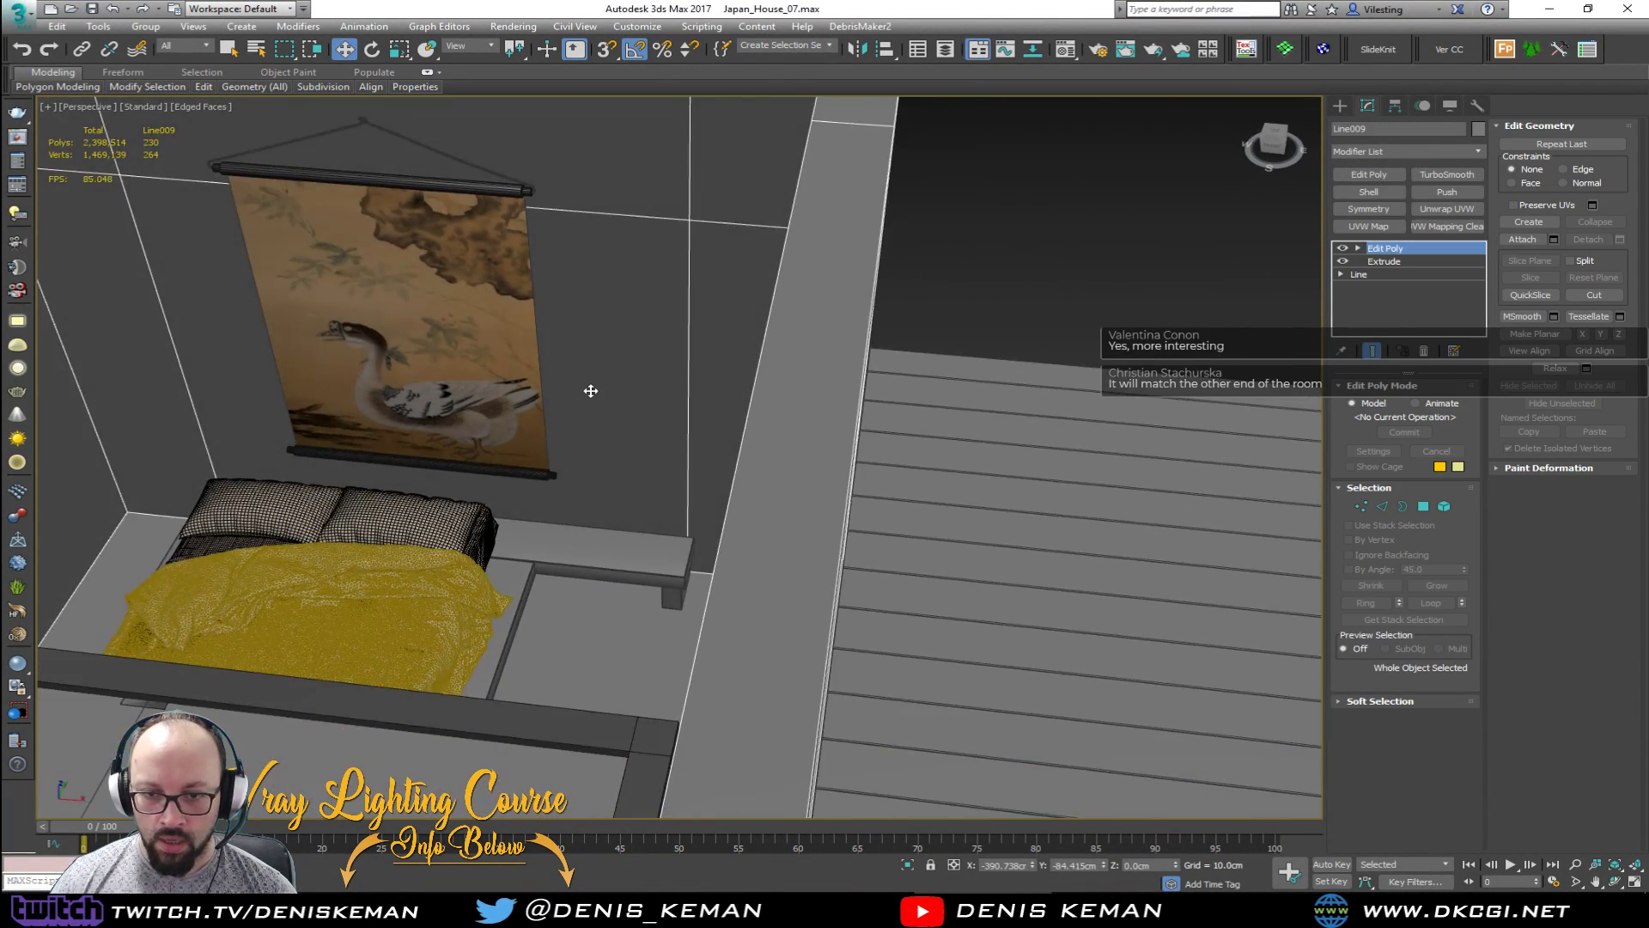
Step: Detach the six polygons of the bedroom wall behind the bed as a clone, then leave polygon editing
{"action": "scroll", "coordinate": [589, 391], "scroll_direction": "up", "scroll_amount": 3}
{"action": "middle_click_drag", "start_coordinate": [589, 391], "coordinate": [857, 475]}
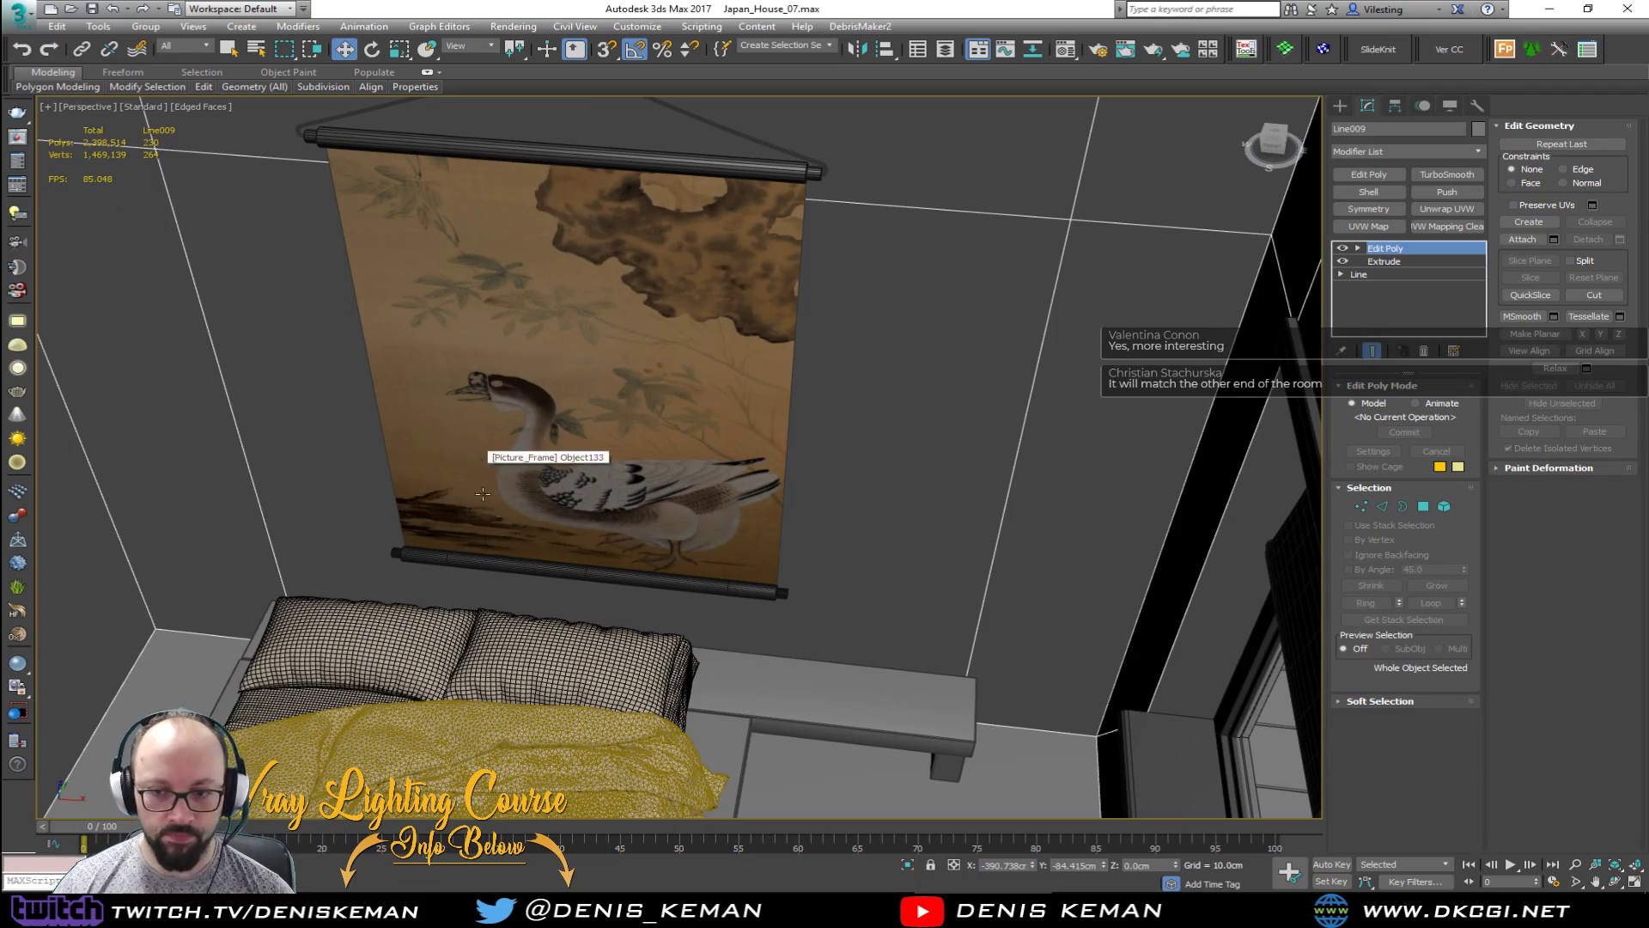
{"action": "middle_click_drag", "start_coordinate": [507, 511], "coordinate": [673, 455]}
{"action": "scroll", "coordinate": [549, 313], "scroll_direction": "down", "scroll_amount": 8}
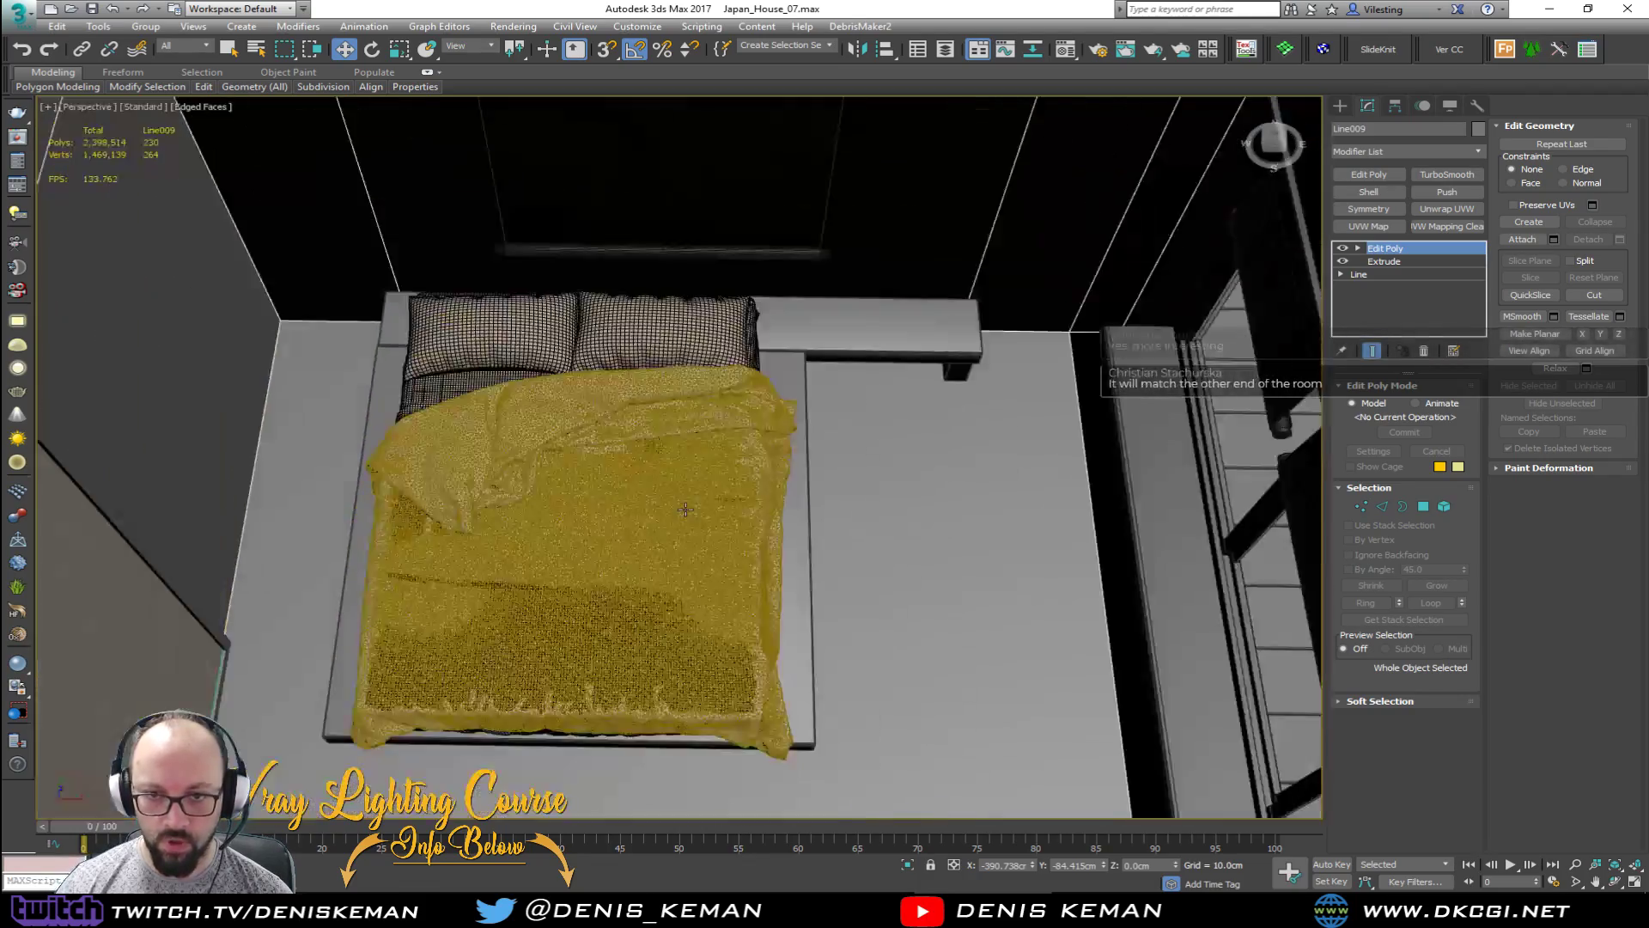
{"action": "scroll", "coordinate": [720, 429], "scroll_direction": "up", "scroll_amount": 3}
{"action": "scroll", "coordinate": [720, 428], "scroll_direction": "down", "scroll_amount": 4}
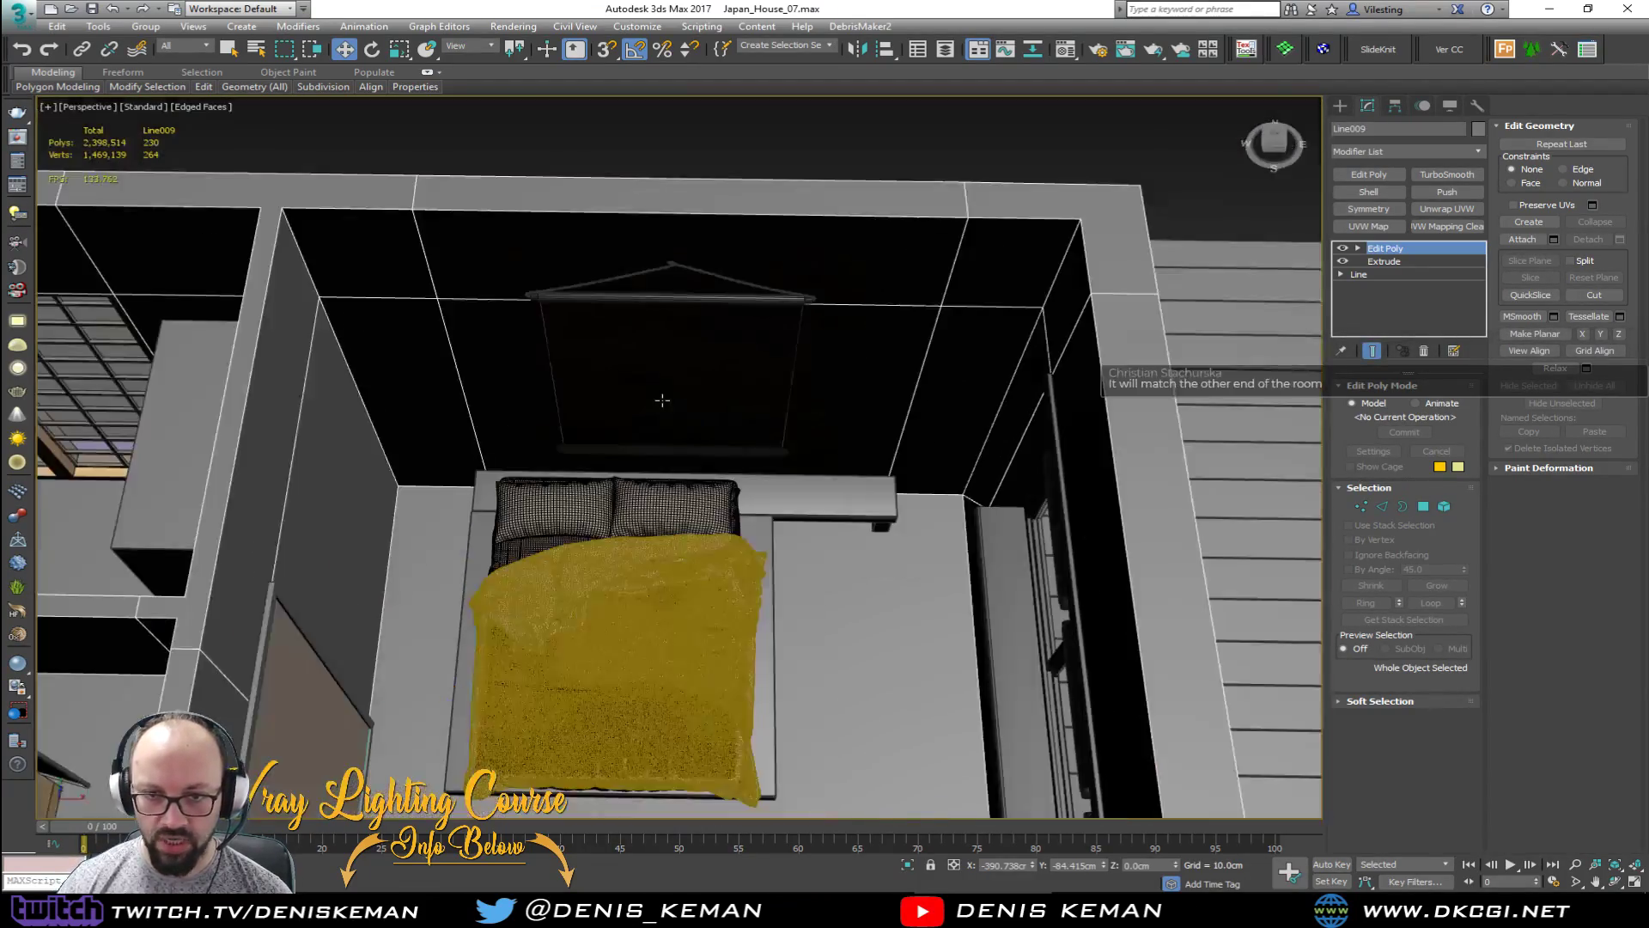
{"action": "key", "text": "4"}
{"action": "left_click", "coordinate": [415, 338]}
{"action": "left_click", "coordinate": [522, 345], "text": "ctrl"}
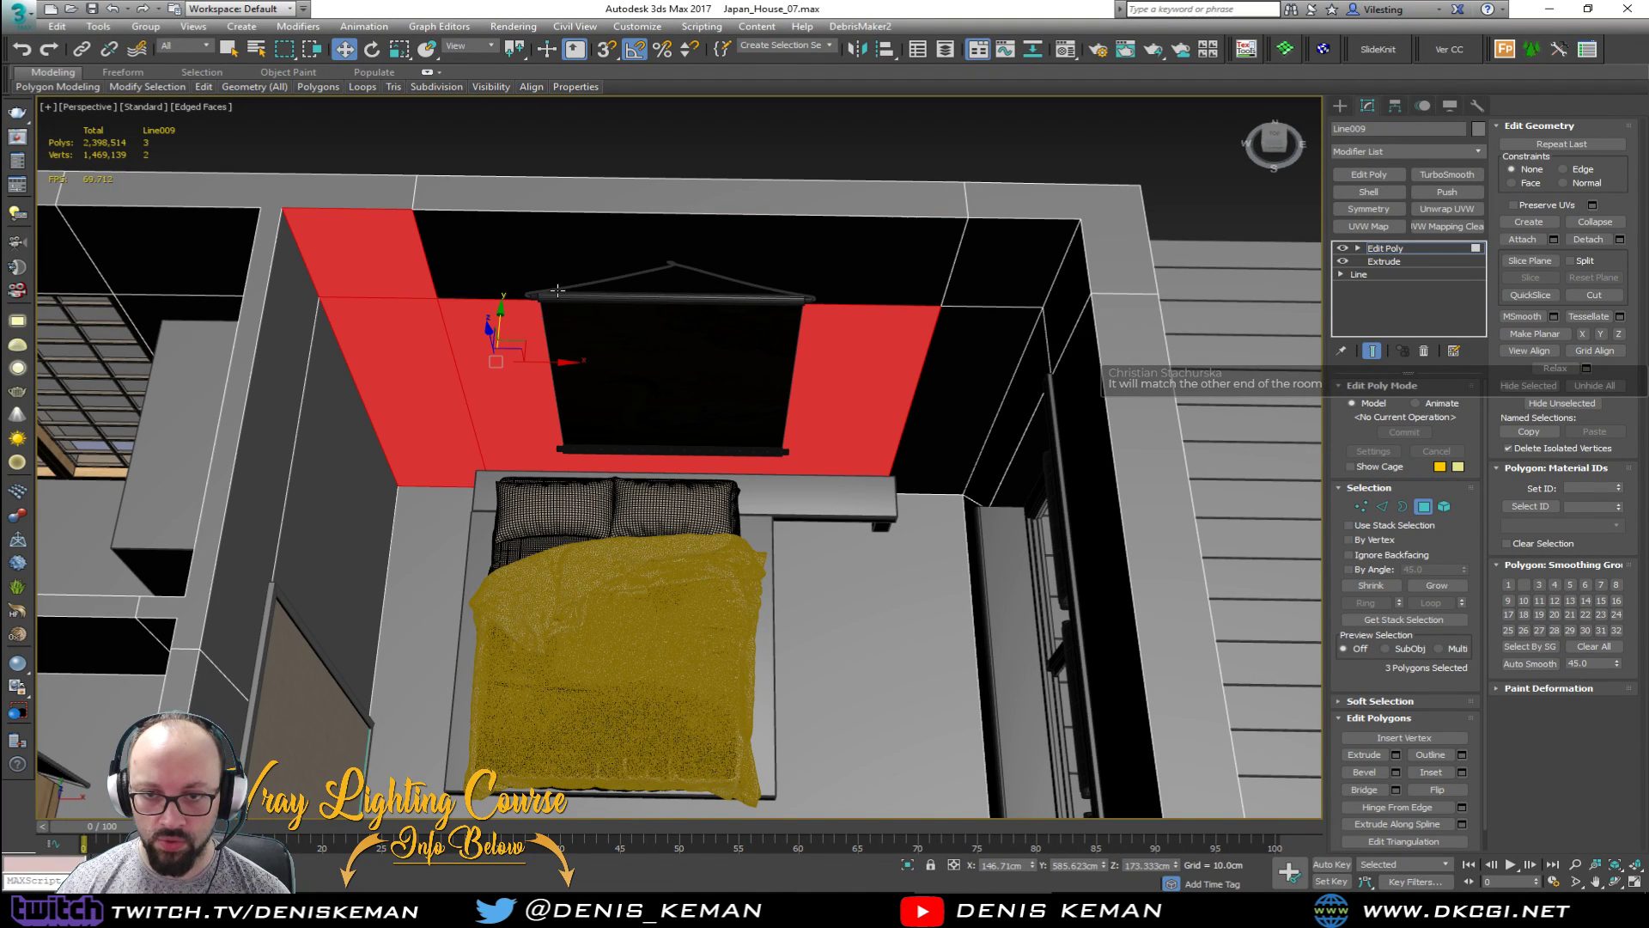
{"action": "left_click", "coordinate": [515, 276], "text": "ctrl"}
{"action": "left_click", "coordinate": [1007, 281], "text": "ctrl"}
{"action": "left_click", "coordinate": [967, 401], "text": "ctrl"}
{"action": "middle_click_drag", "start_coordinate": [993, 325], "coordinate": [979, 369]}
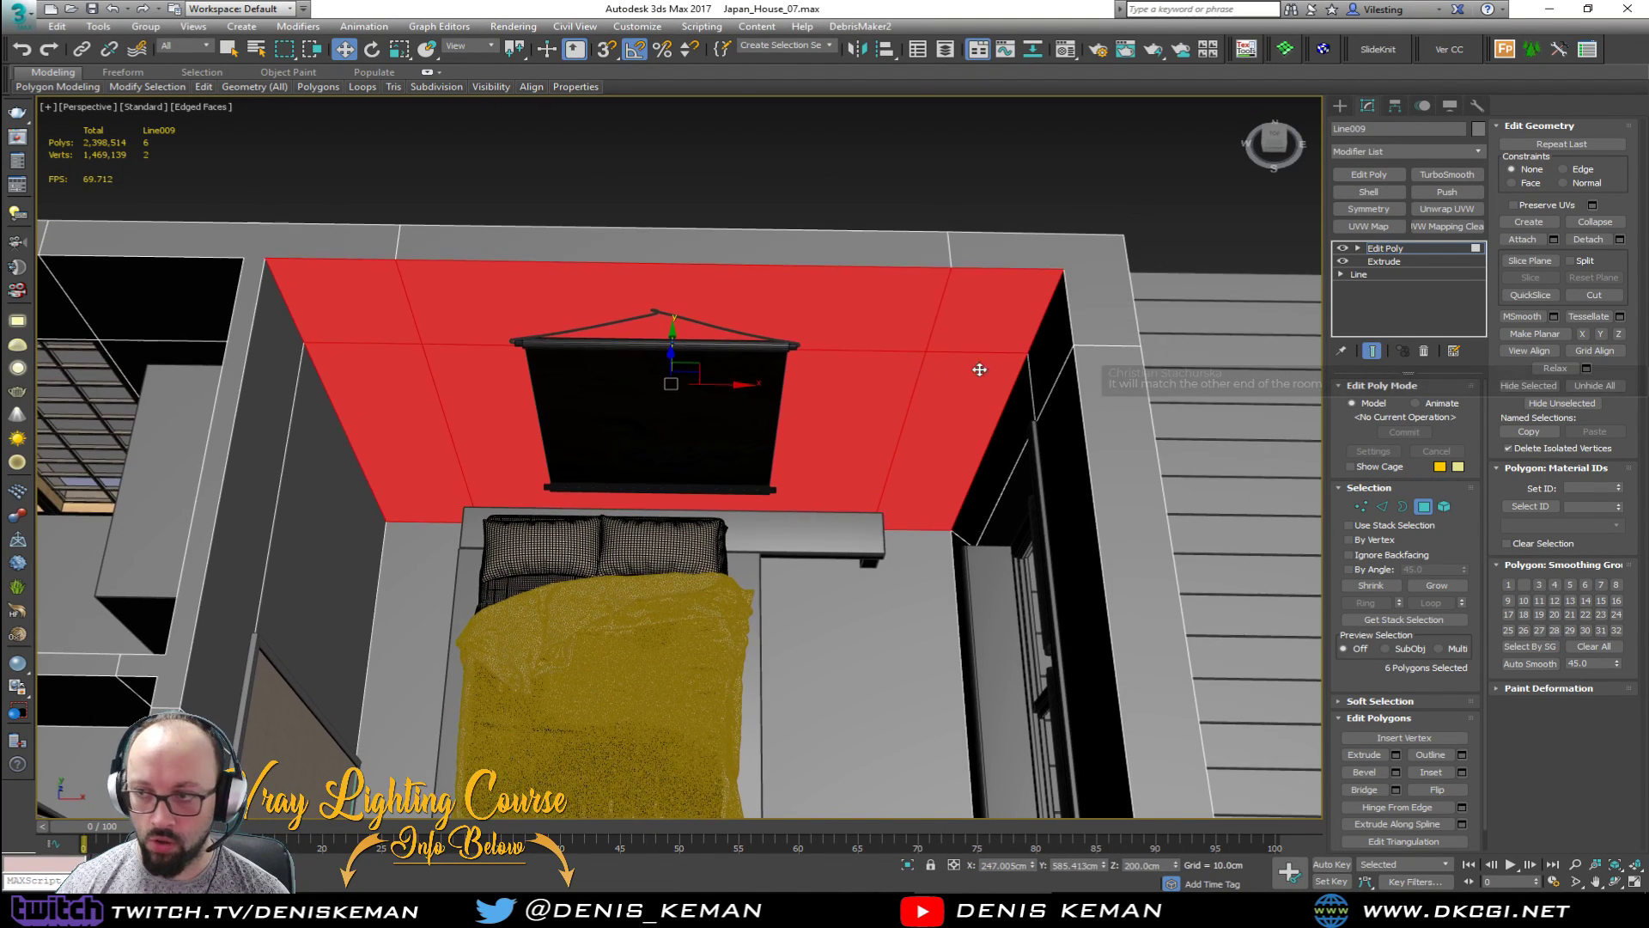
{"action": "left_click", "coordinate": [1588, 239]}
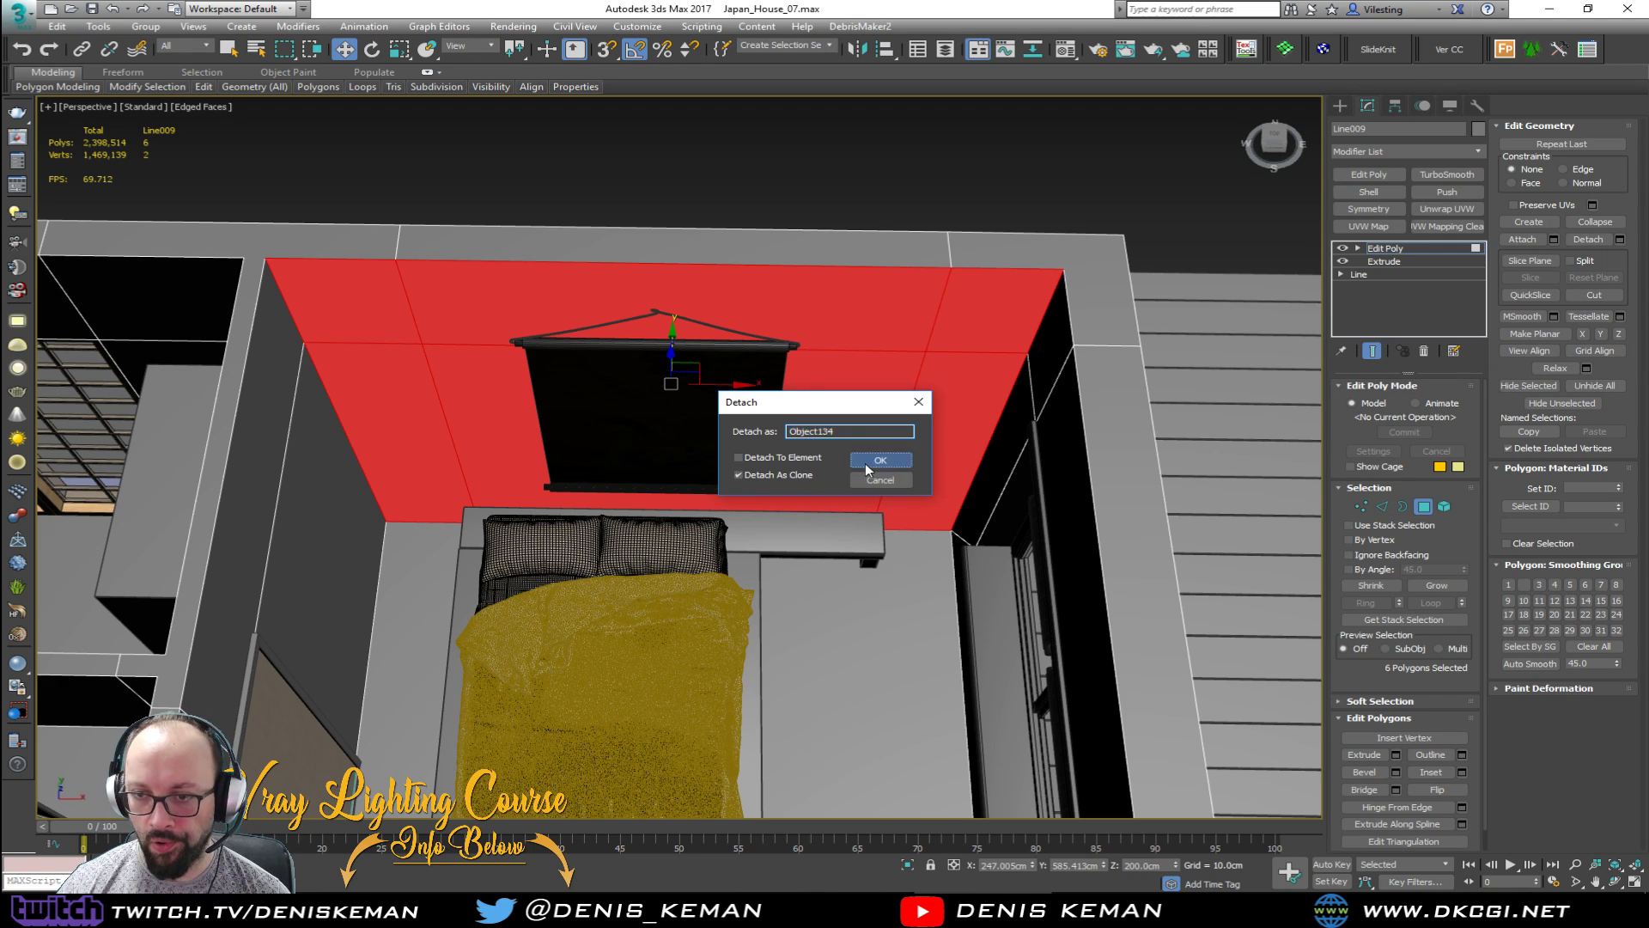
{"action": "left_click", "coordinate": [880, 460]}
{"action": "left_click", "coordinate": [1423, 506]}
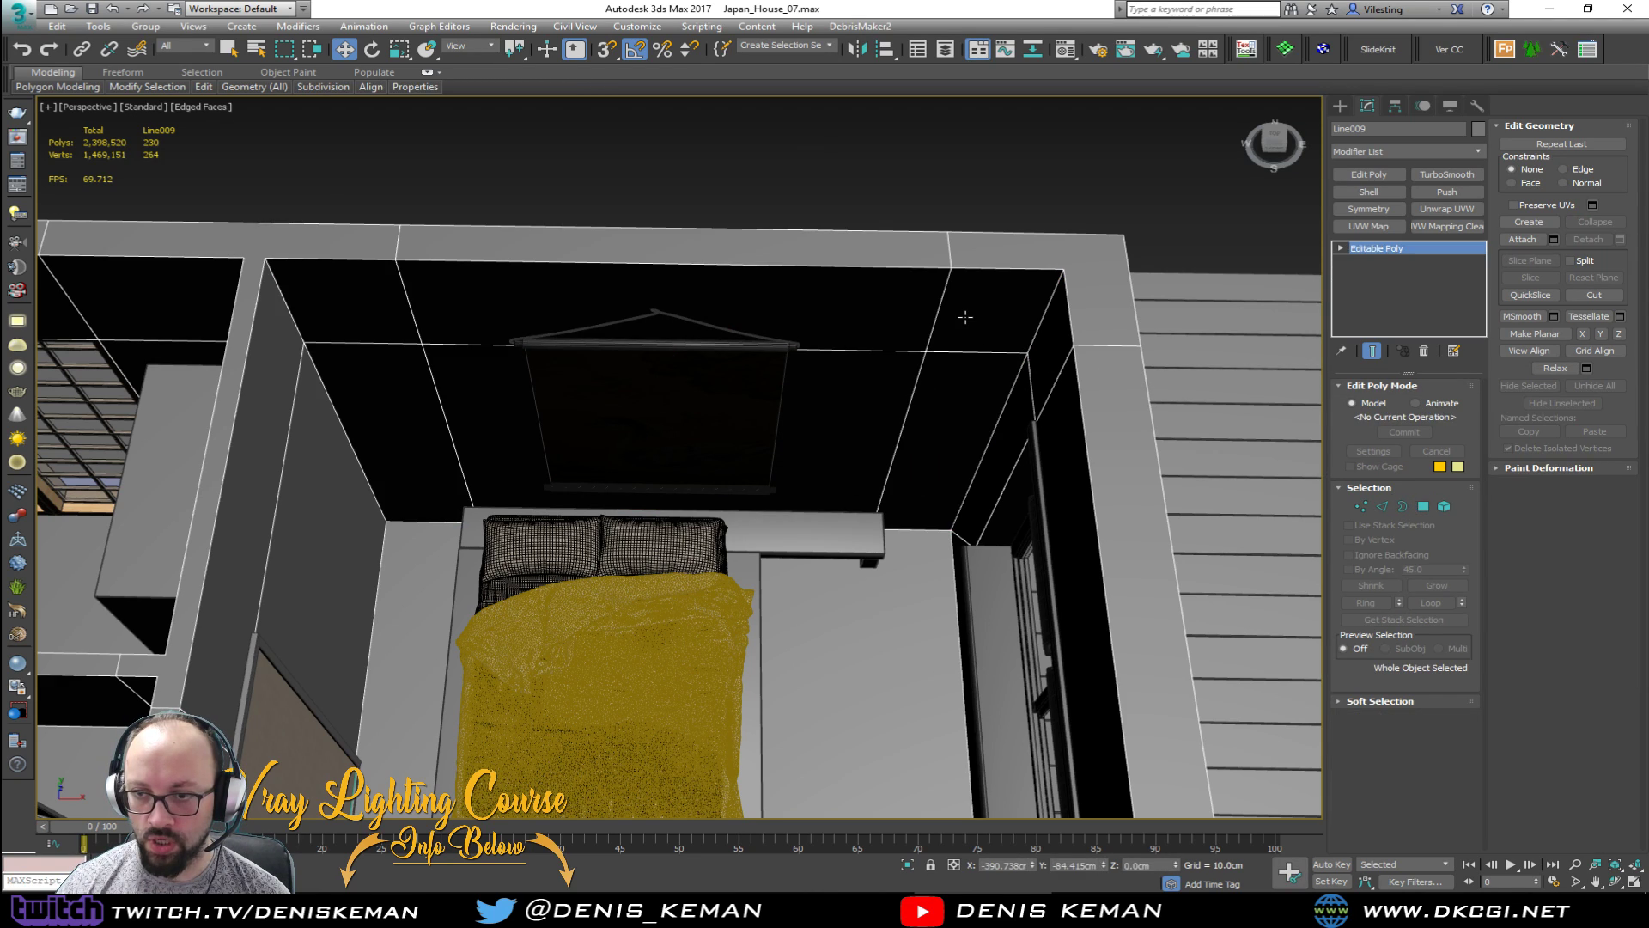
Step: Isolate the cloned bedroom wall, remove all its inner edges together with their vertices, and switch to vertex editing
{"action": "left_click", "coordinate": [965, 318]}
{"action": "key", "text": "alt+q"}
{"action": "key", "text": "2"}
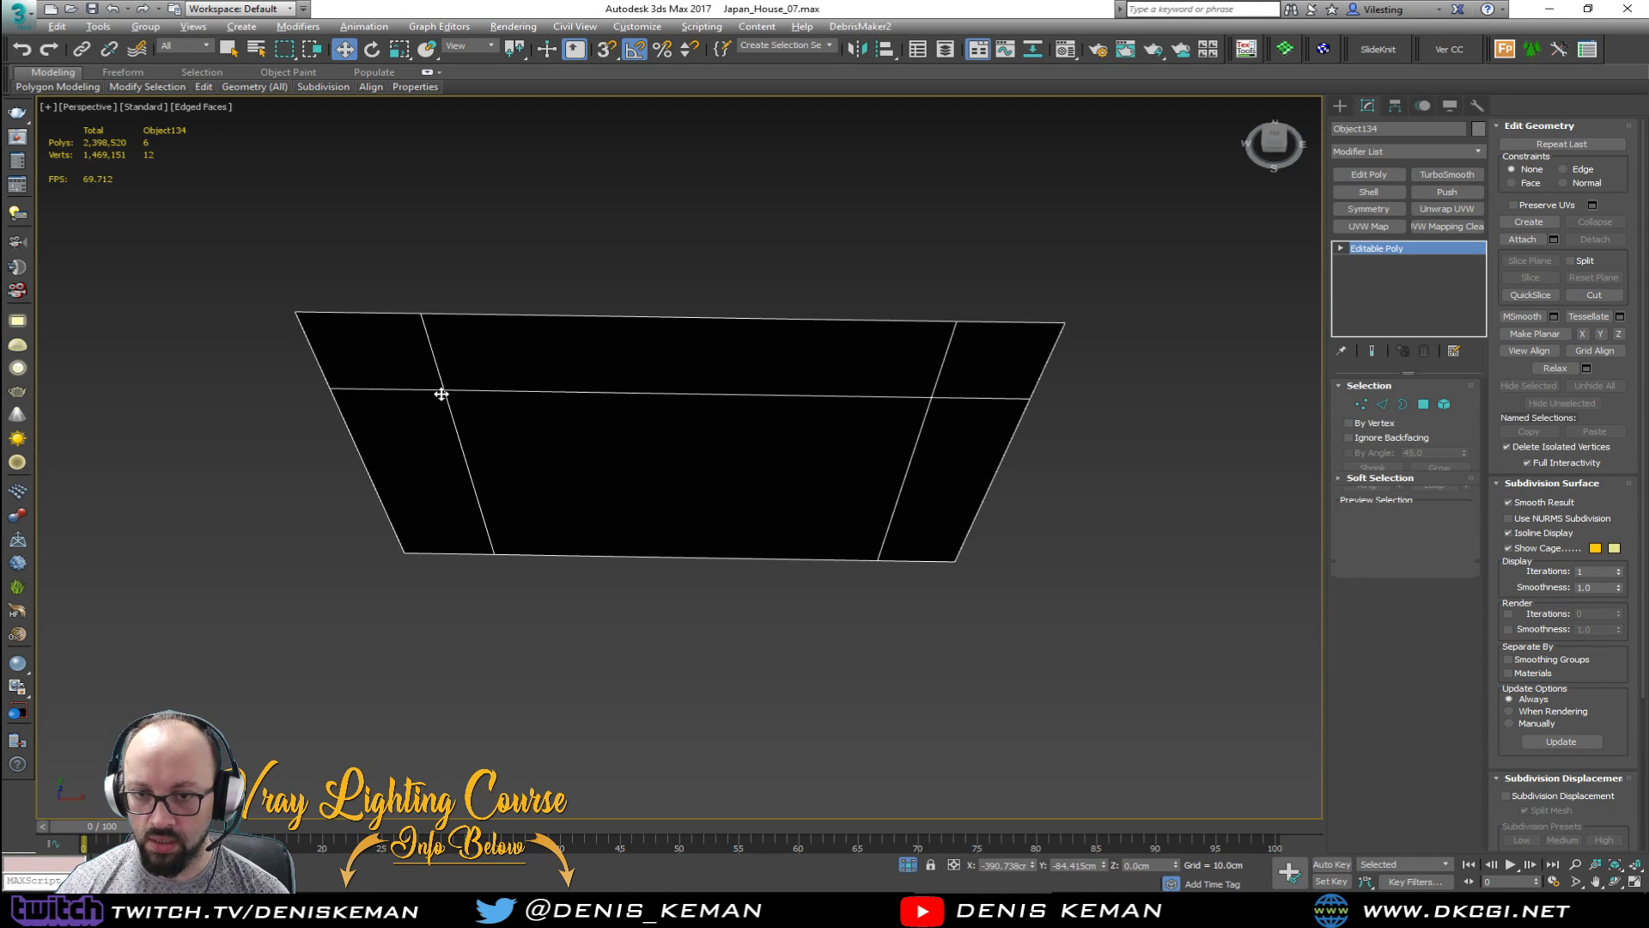
{"action": "left_click", "coordinate": [533, 388]}
{"action": "left_click", "coordinate": [555, 395]}
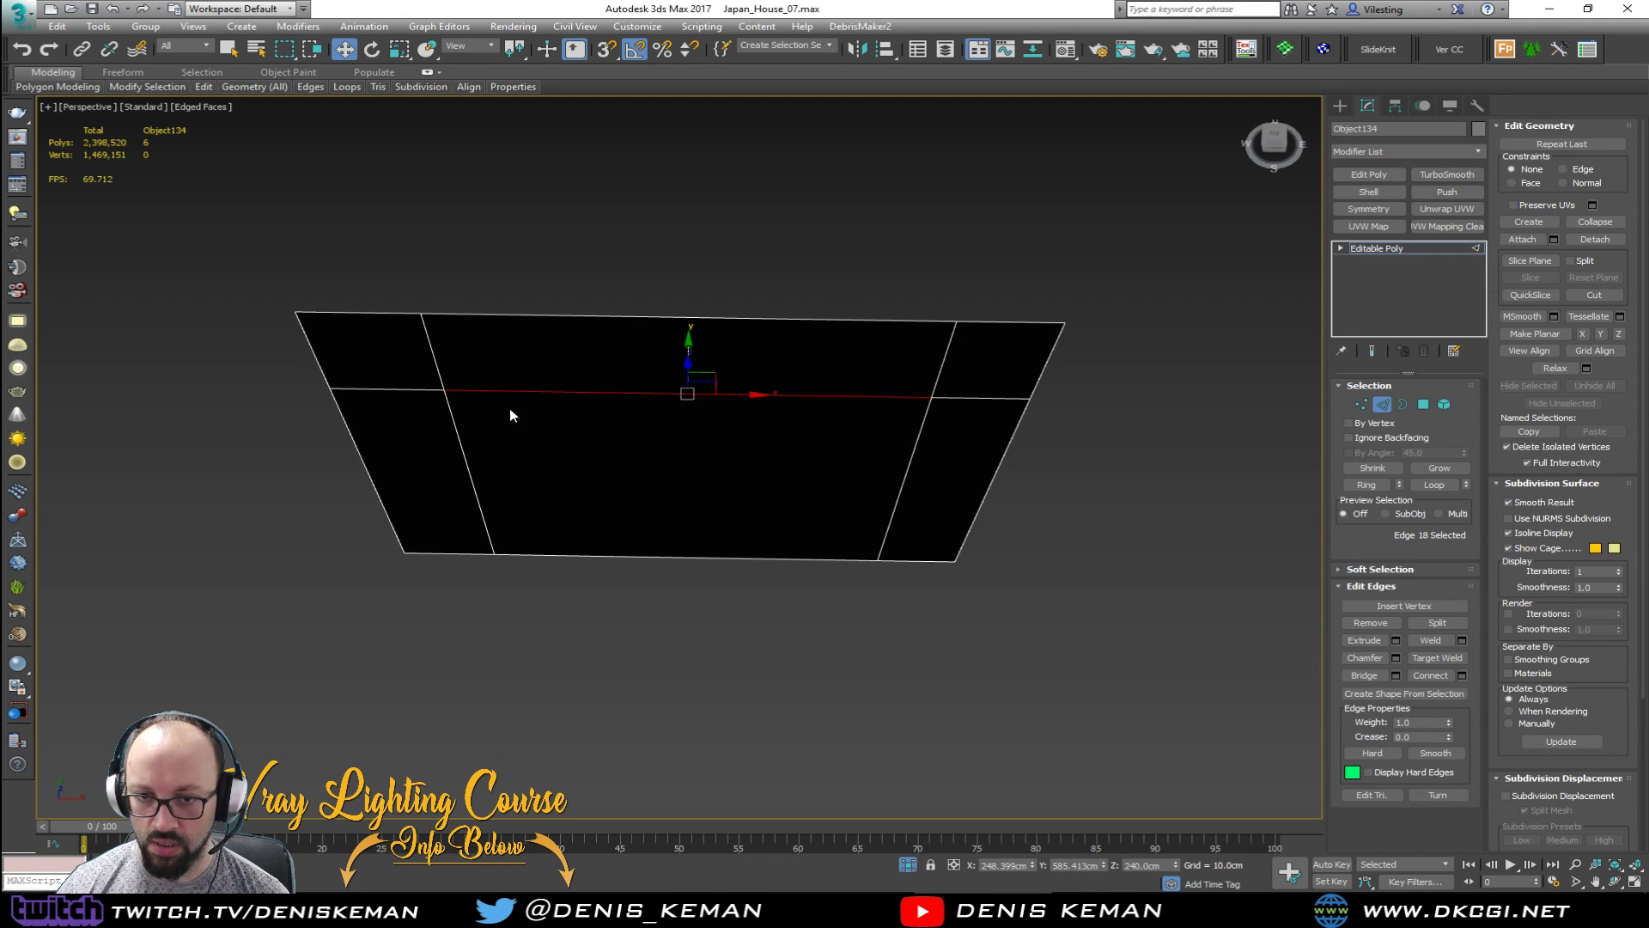
{"action": "middle_click_drag", "start_coordinate": [473, 418], "coordinate": [414, 356], "text": "alt"}
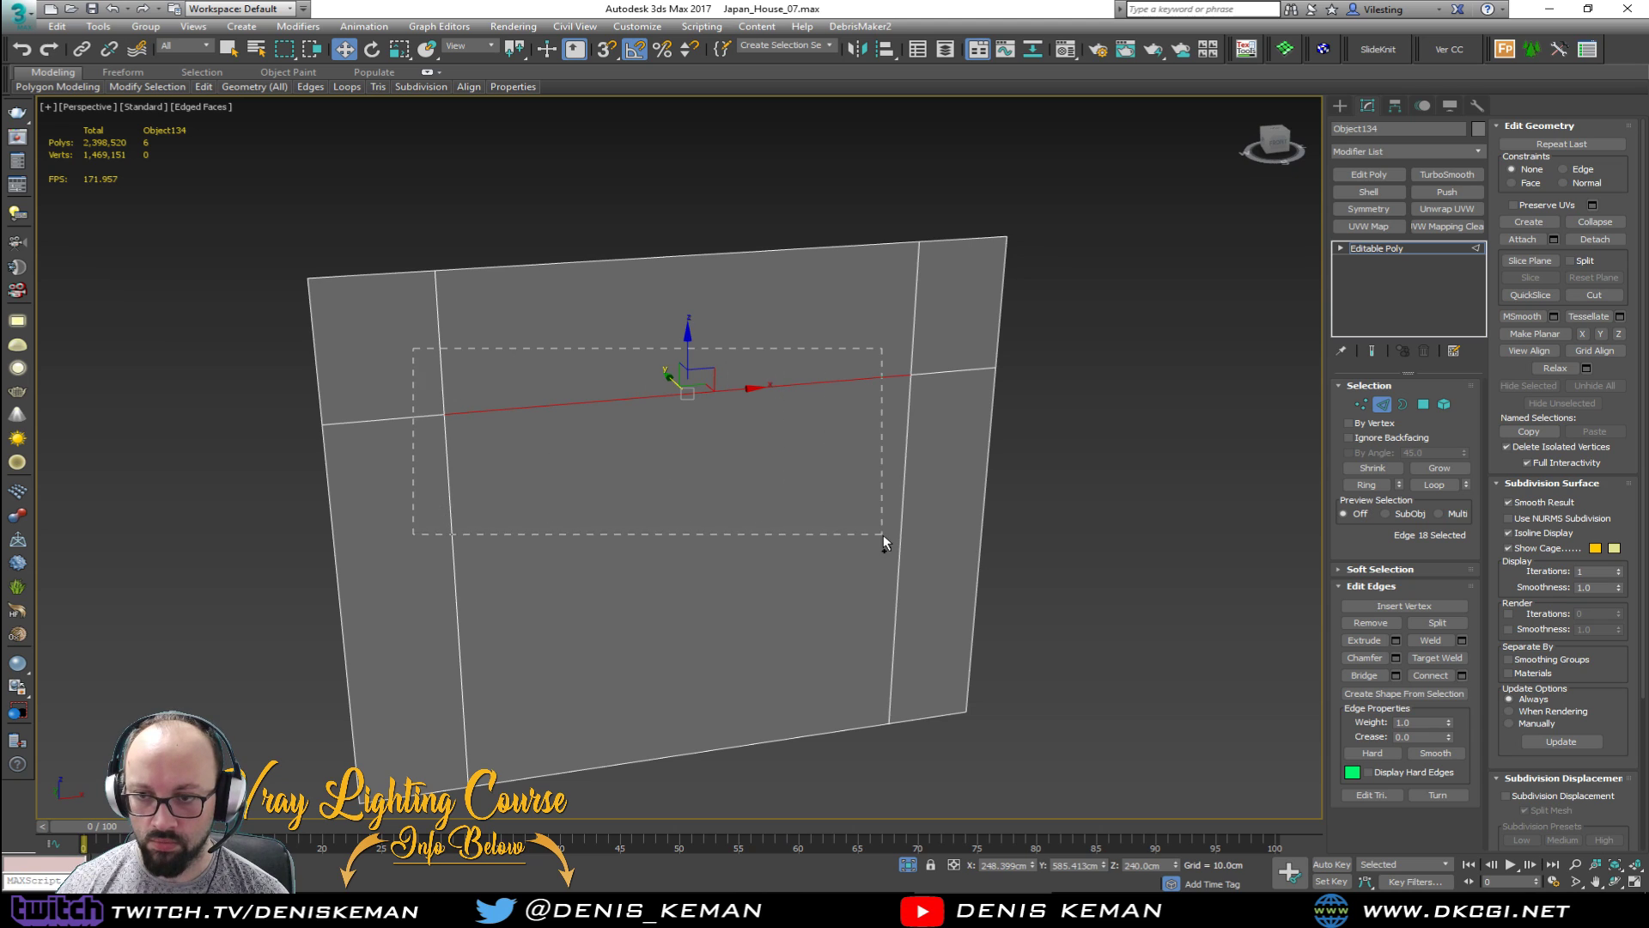
{"action": "left_click_drag", "start_coordinate": [883, 534], "coordinate": [935, 558]}
{"action": "key", "text": "ctrl+BackSpace"}
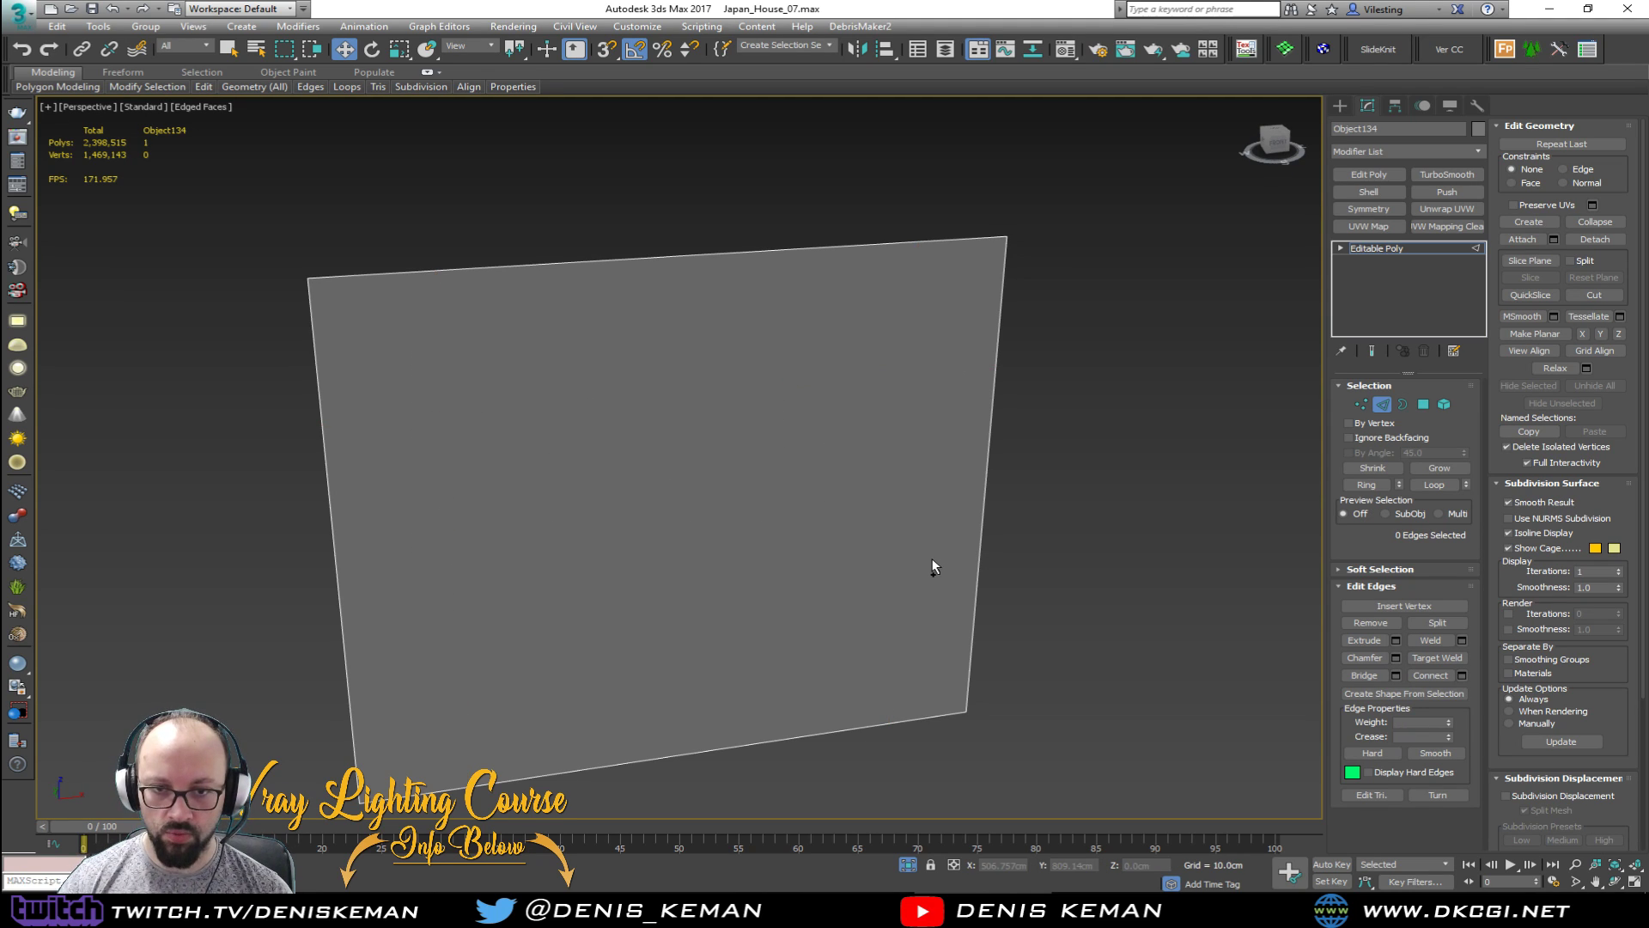
{"action": "key", "text": "1"}
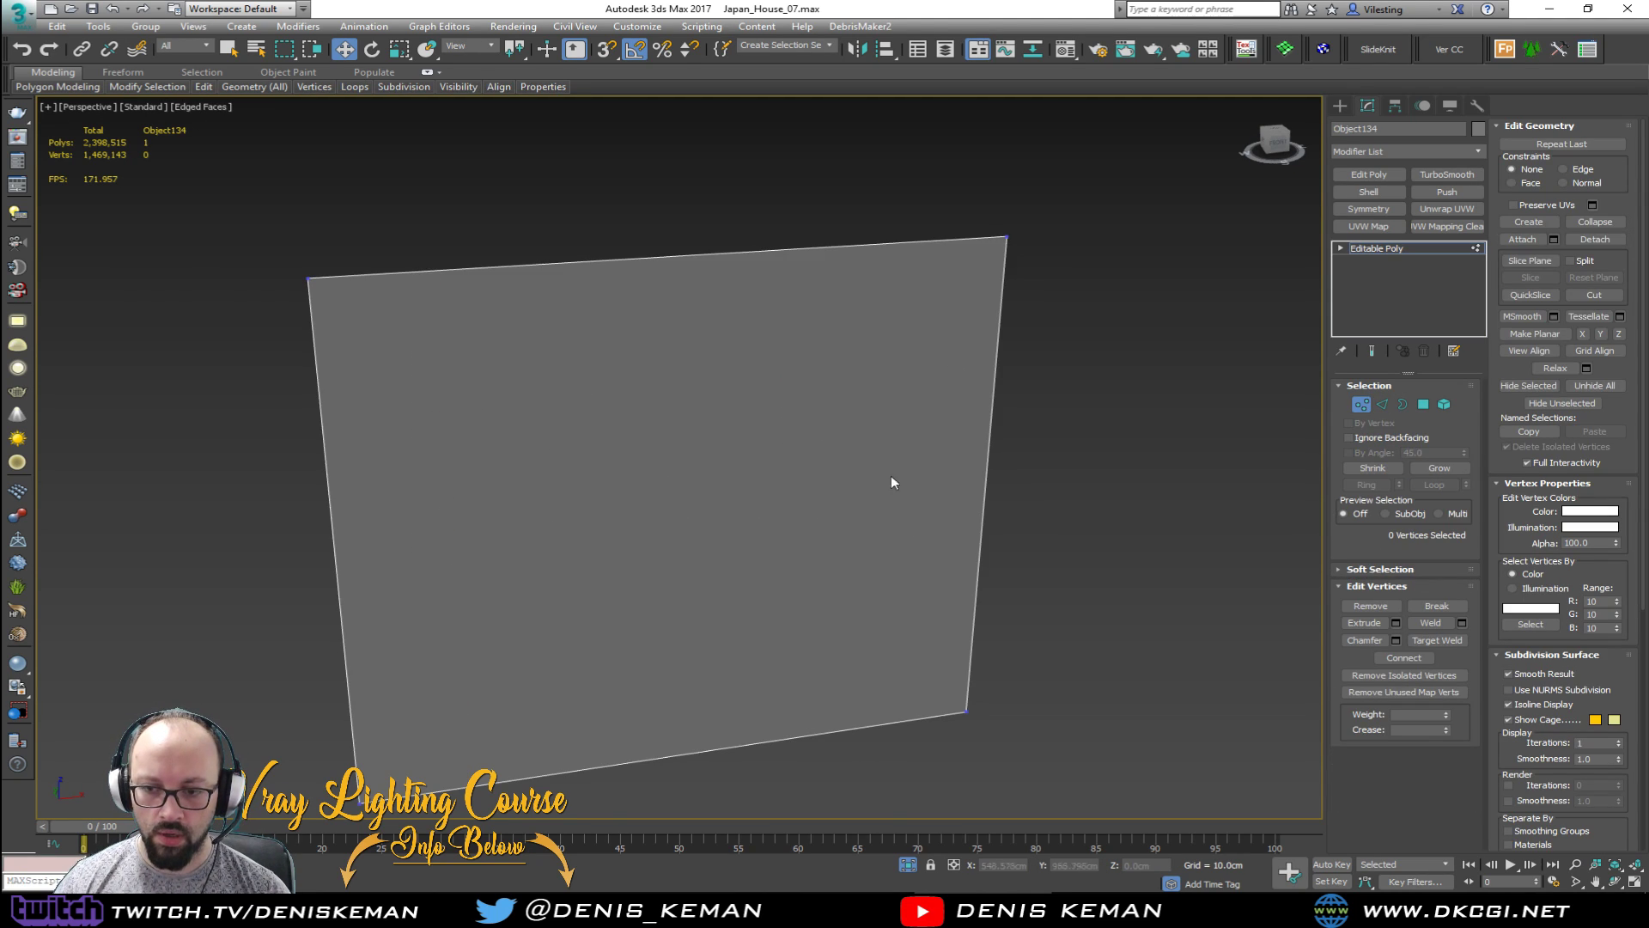
Step: Connect the top and bottom edges of the cloned wall with two vertical segments and a pinch of 10
{"action": "key", "text": "z"}
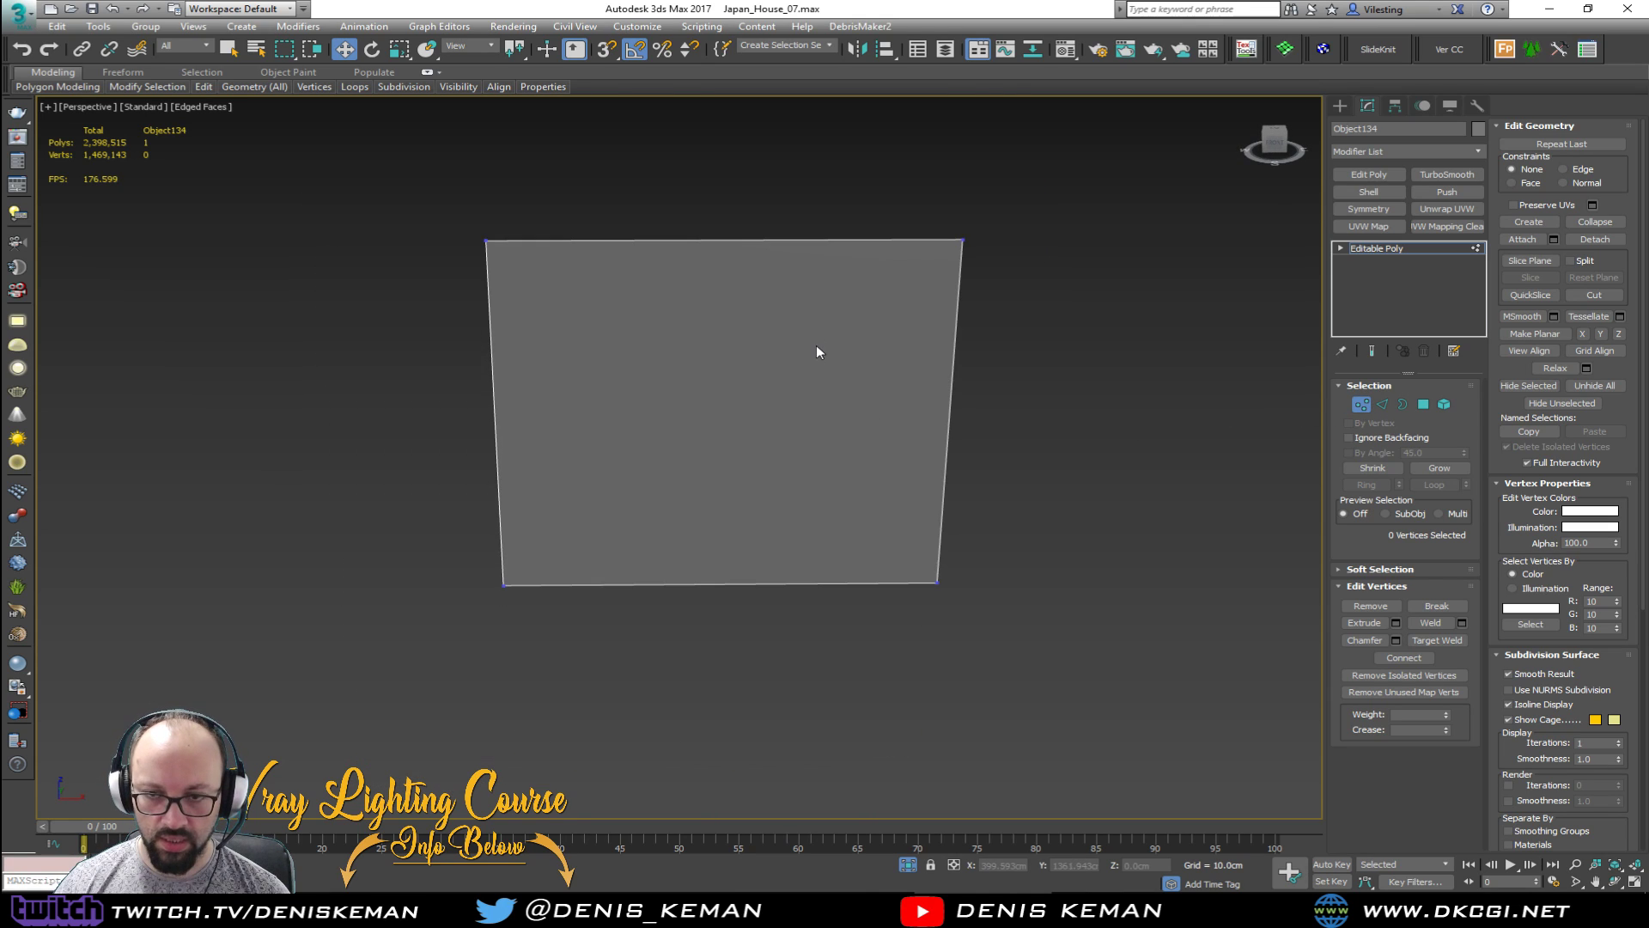
{"action": "key", "text": "2"}
{"action": "left_click_drag", "start_coordinate": [742, 174], "coordinate": [755, 687]}
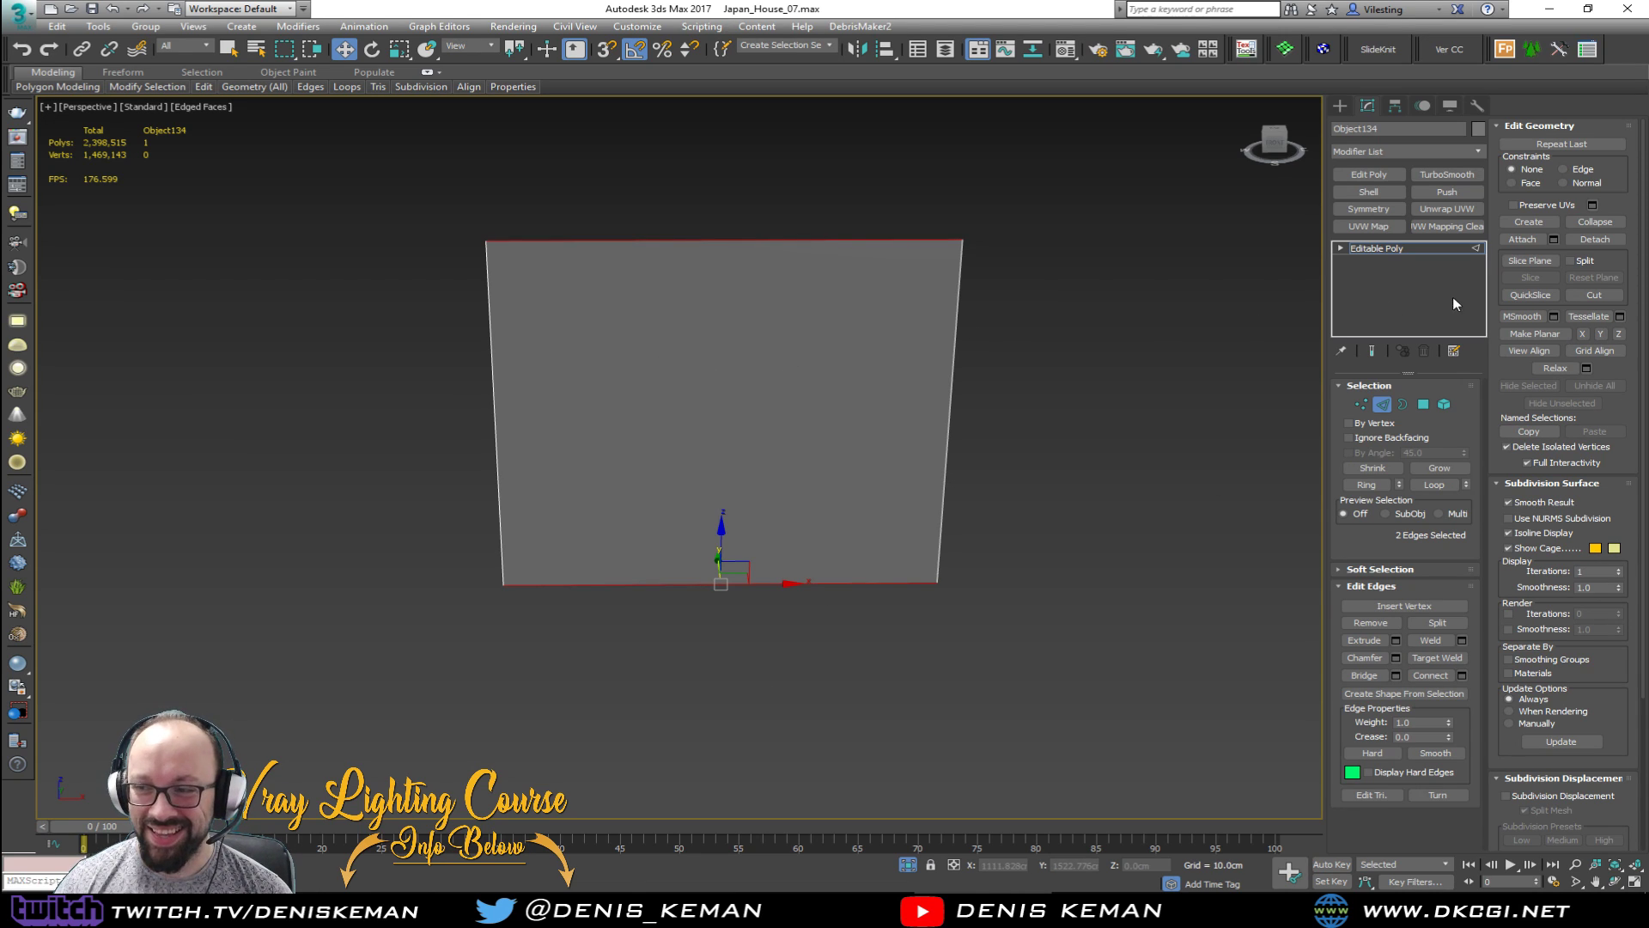
{"action": "left_click", "coordinate": [1462, 675]}
{"action": "left_click", "coordinate": [691, 463]}
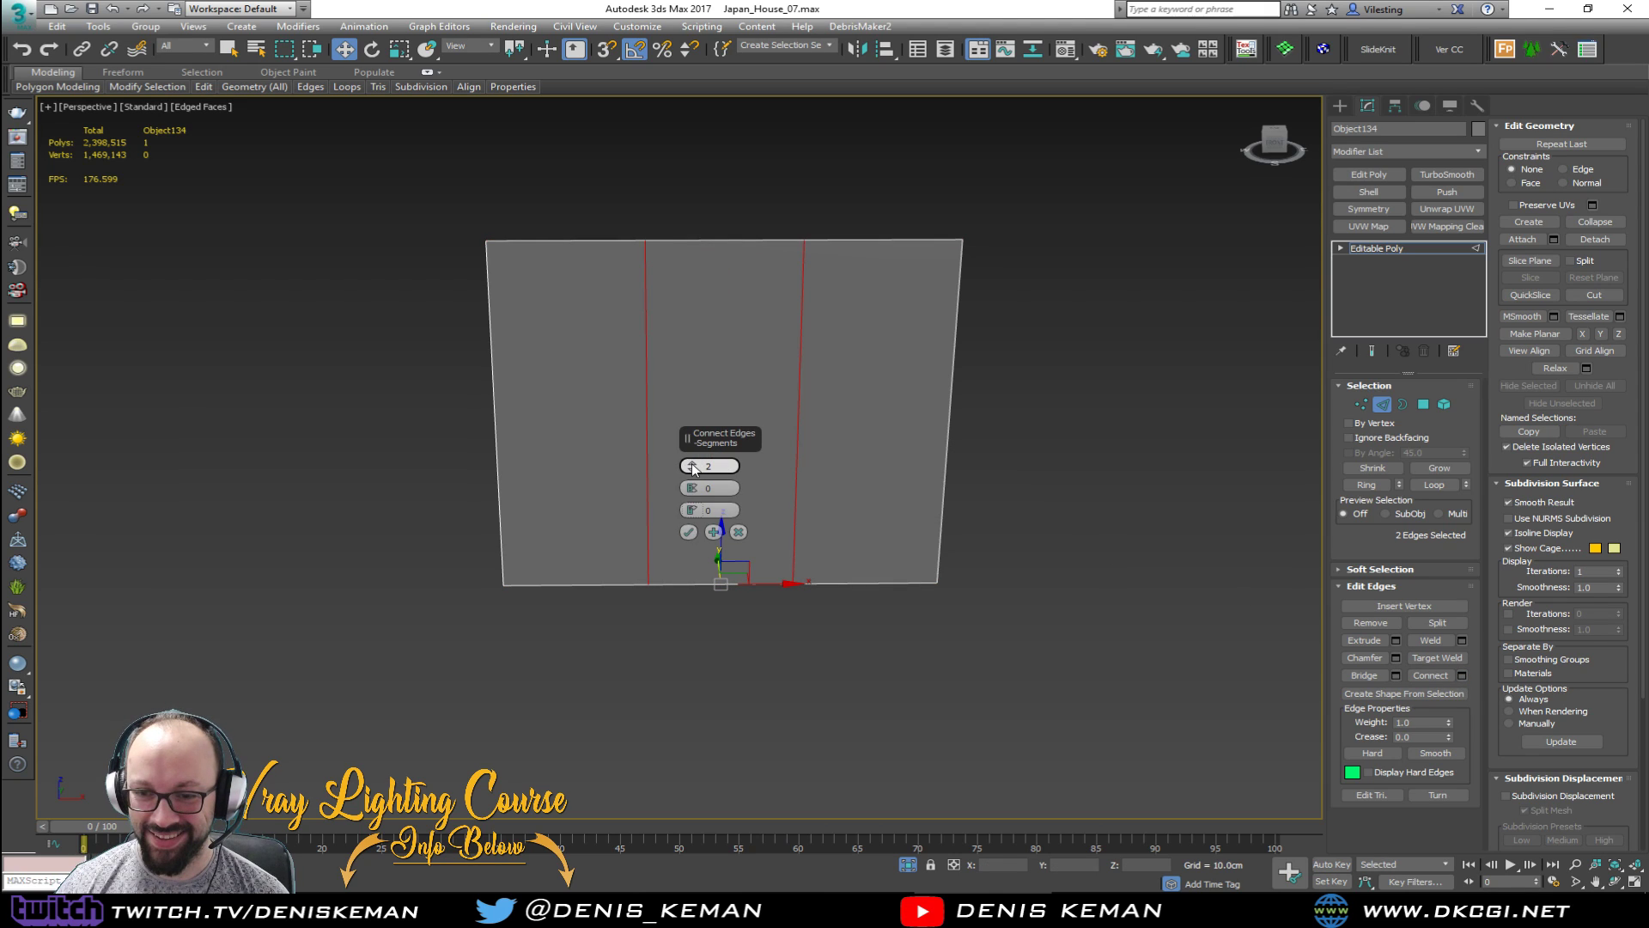
{"action": "mouse_move", "coordinate": [691, 486]}
{"action": "left_mouse_down"}
{"action": "mouse_move", "coordinate": [688, 433]}
{"action": "mouse_move", "coordinate": [692, 465]}
{"action": "left_mouse_up"}
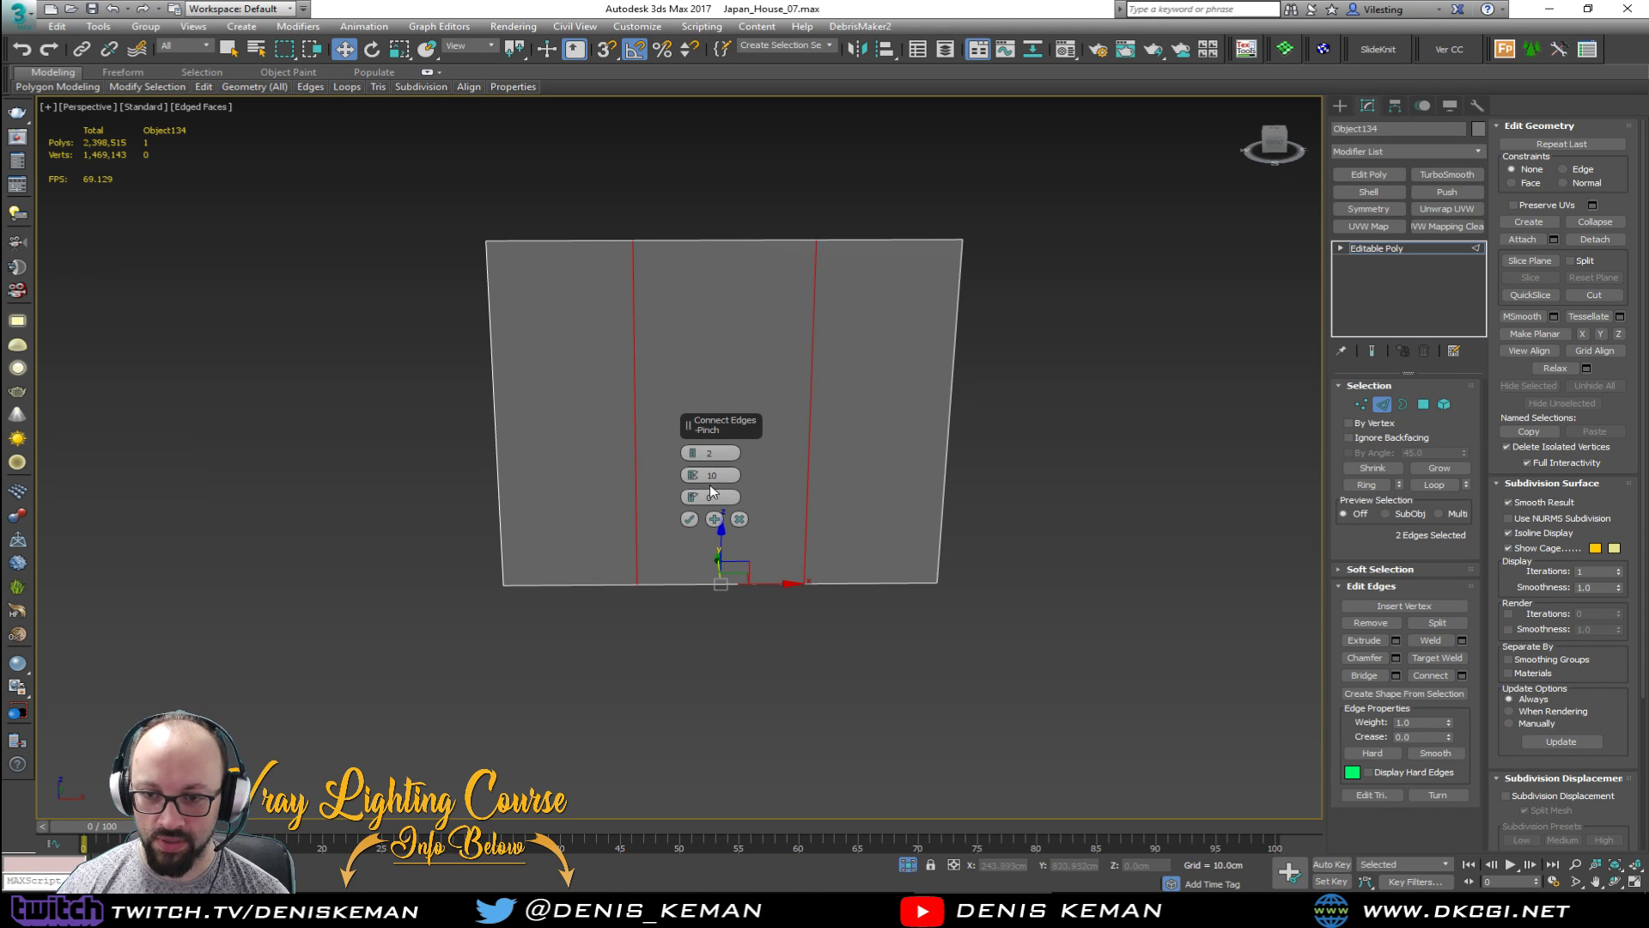
{"action": "left_click", "coordinate": [689, 519]}
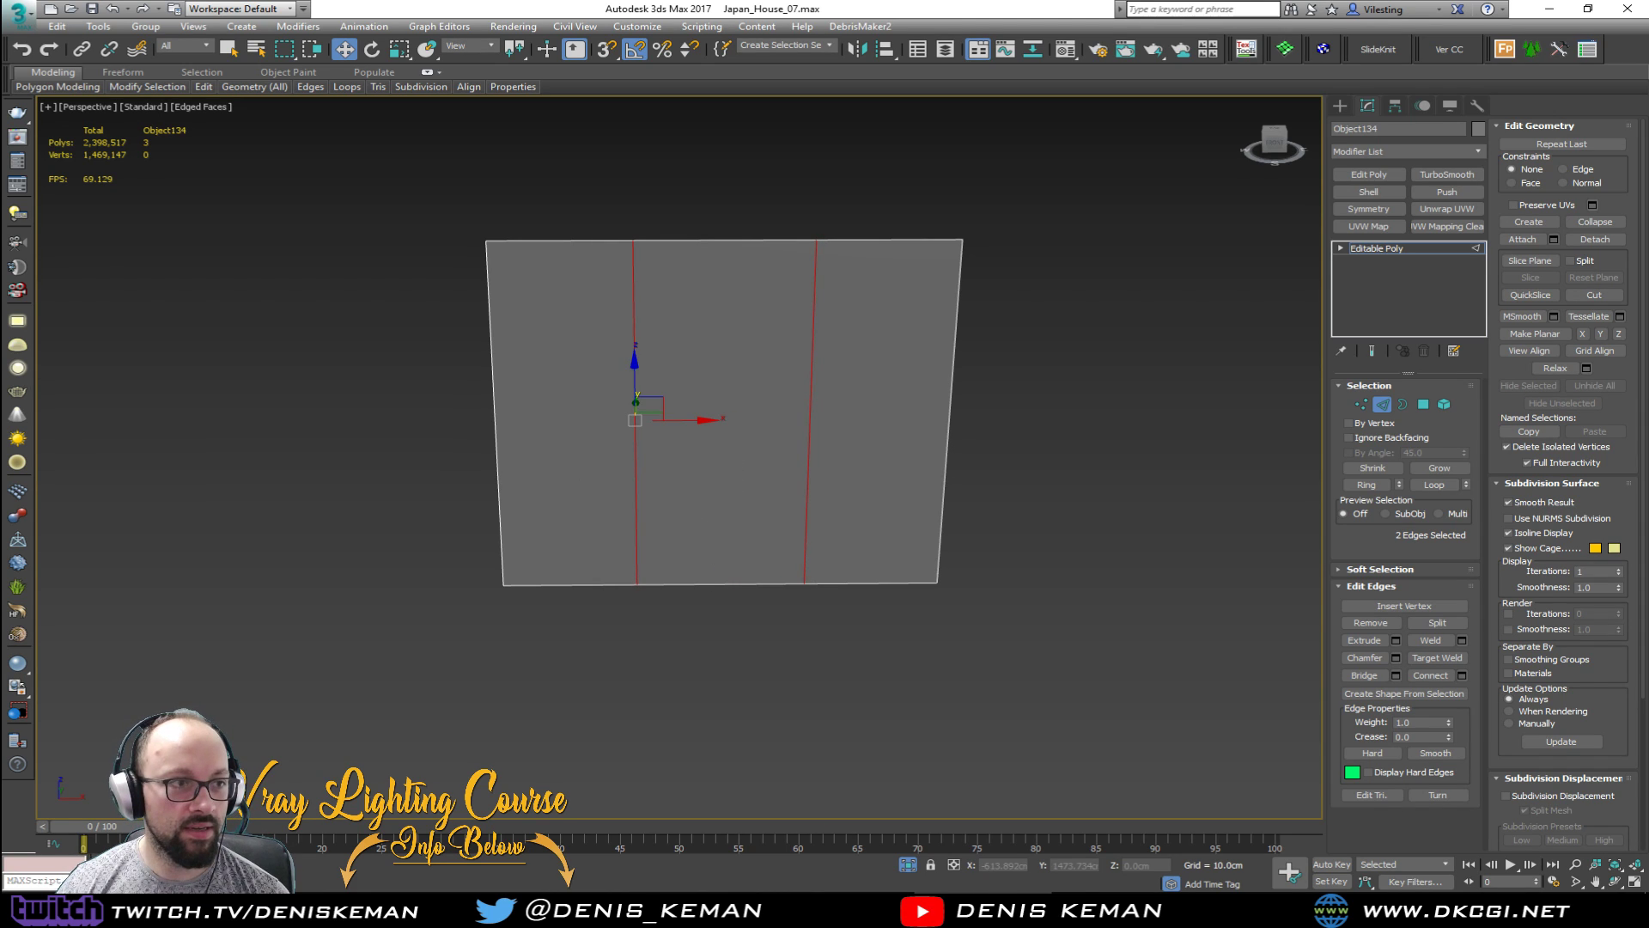
Step: Bring up Discord to check the latest post in streaming_related, and move its window away again
{"action": "left_click_drag", "start_coordinate": [0, 142], "coordinate": [790, 122]}
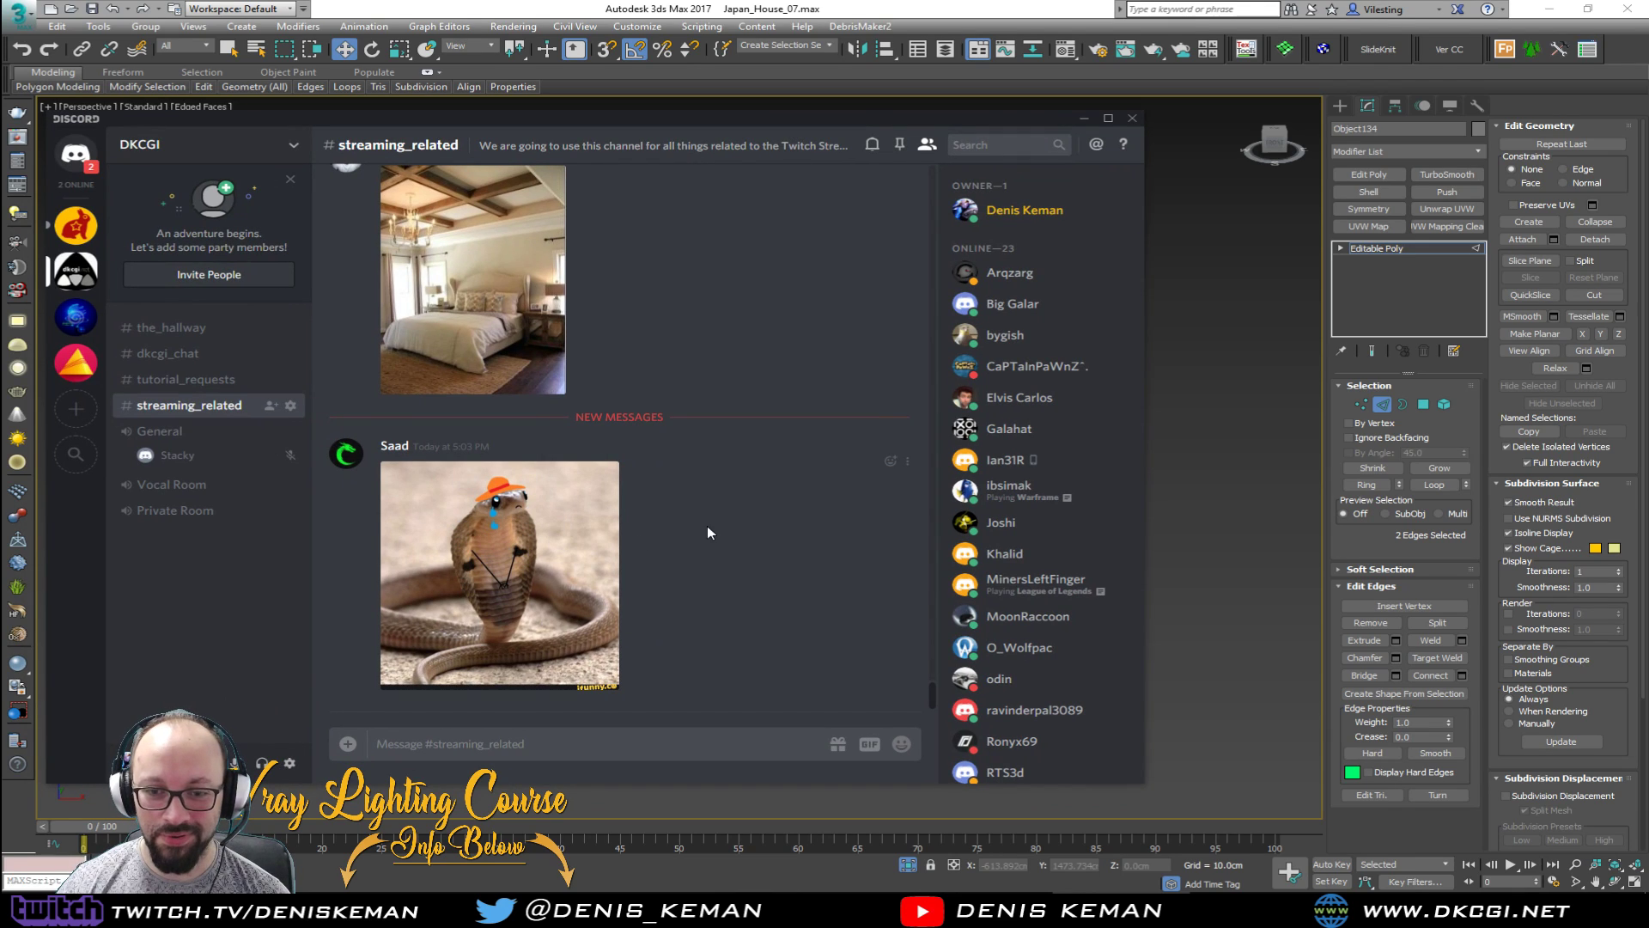
{"action": "scroll", "coordinate": [708, 532], "scroll_direction": "up", "scroll_amount": 1}
{"action": "scroll", "coordinate": [601, 430], "scroll_direction": "down", "scroll_amount": 1}
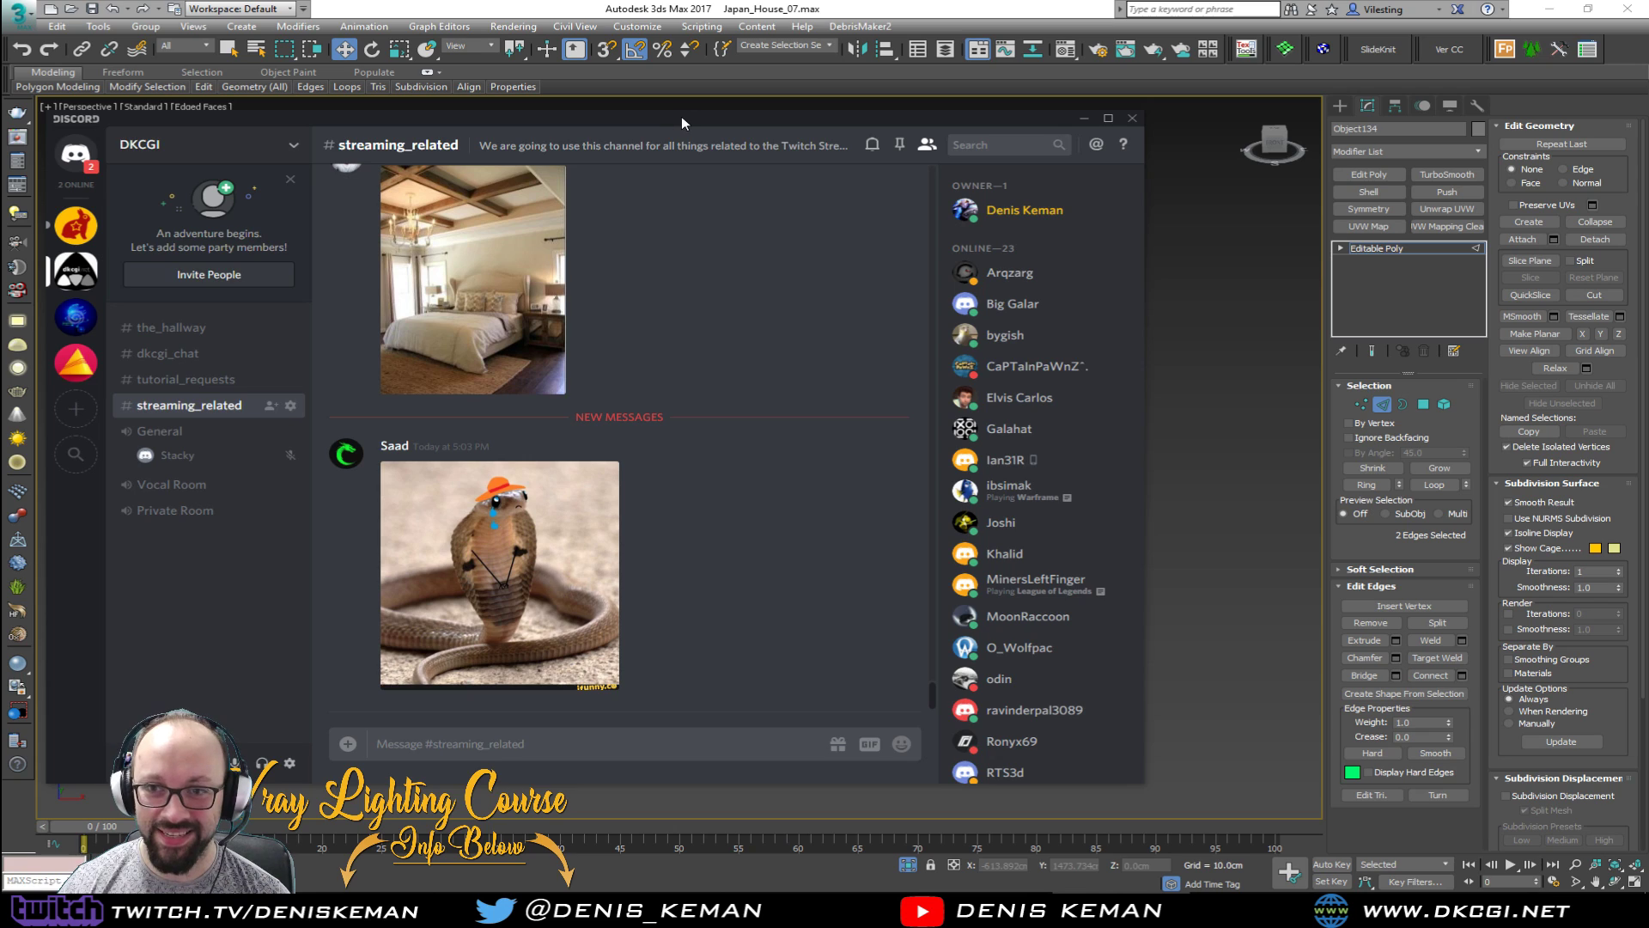
{"action": "left_click_drag", "start_coordinate": [682, 116], "coordinate": [0, 168]}
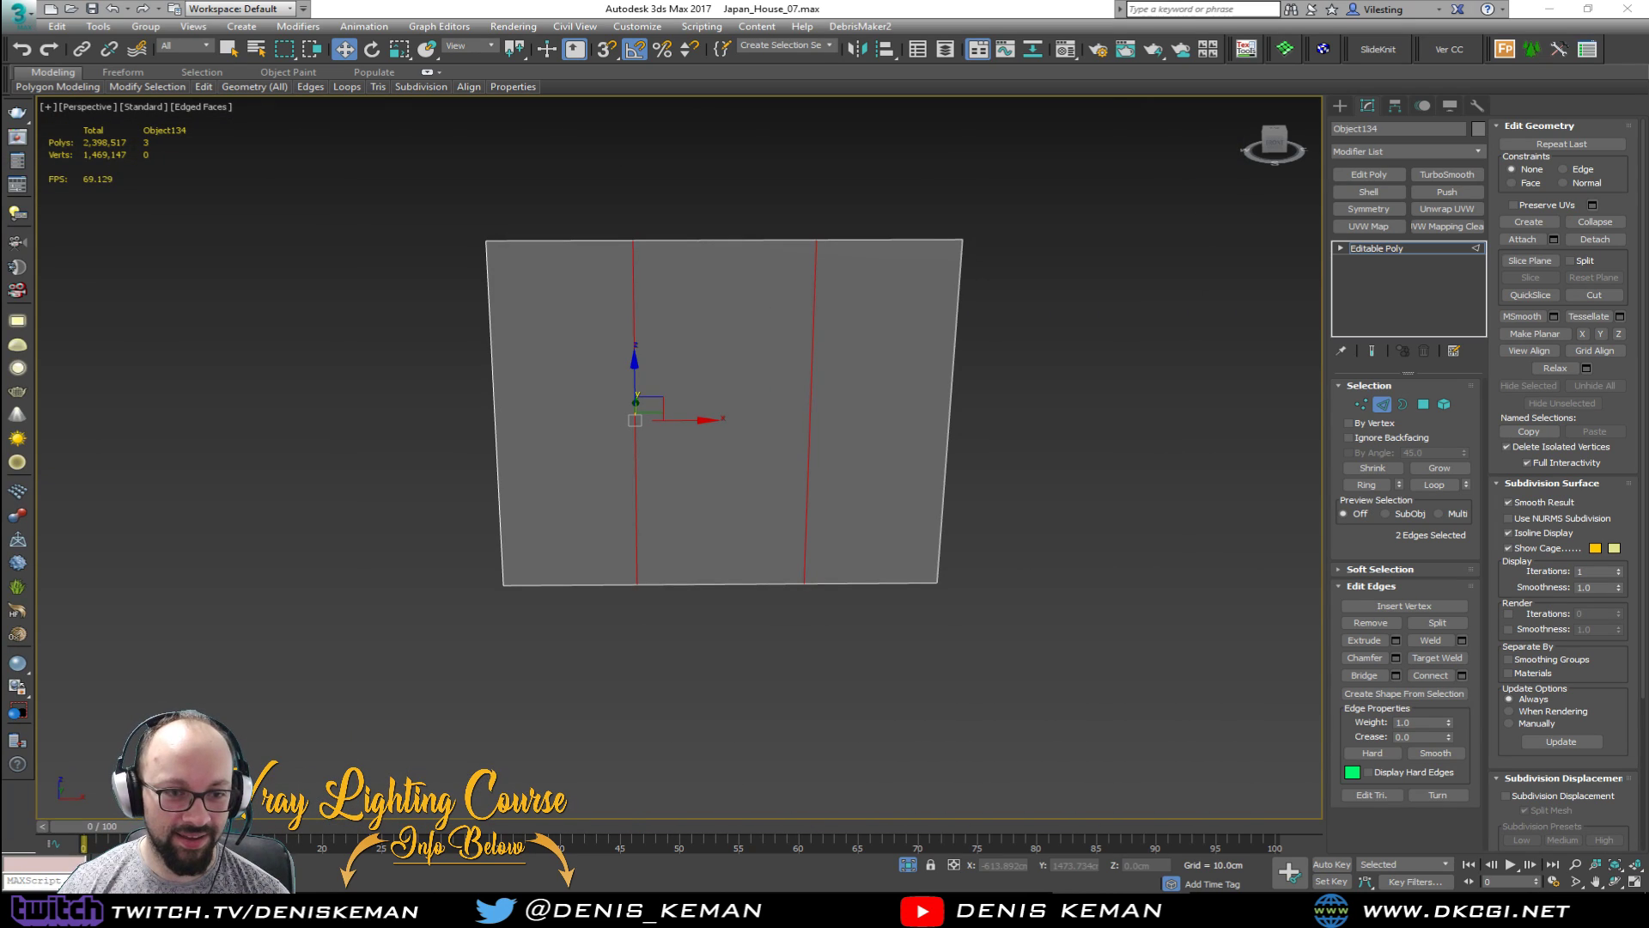
{"action": "left_click", "coordinate": [1045, 409]}
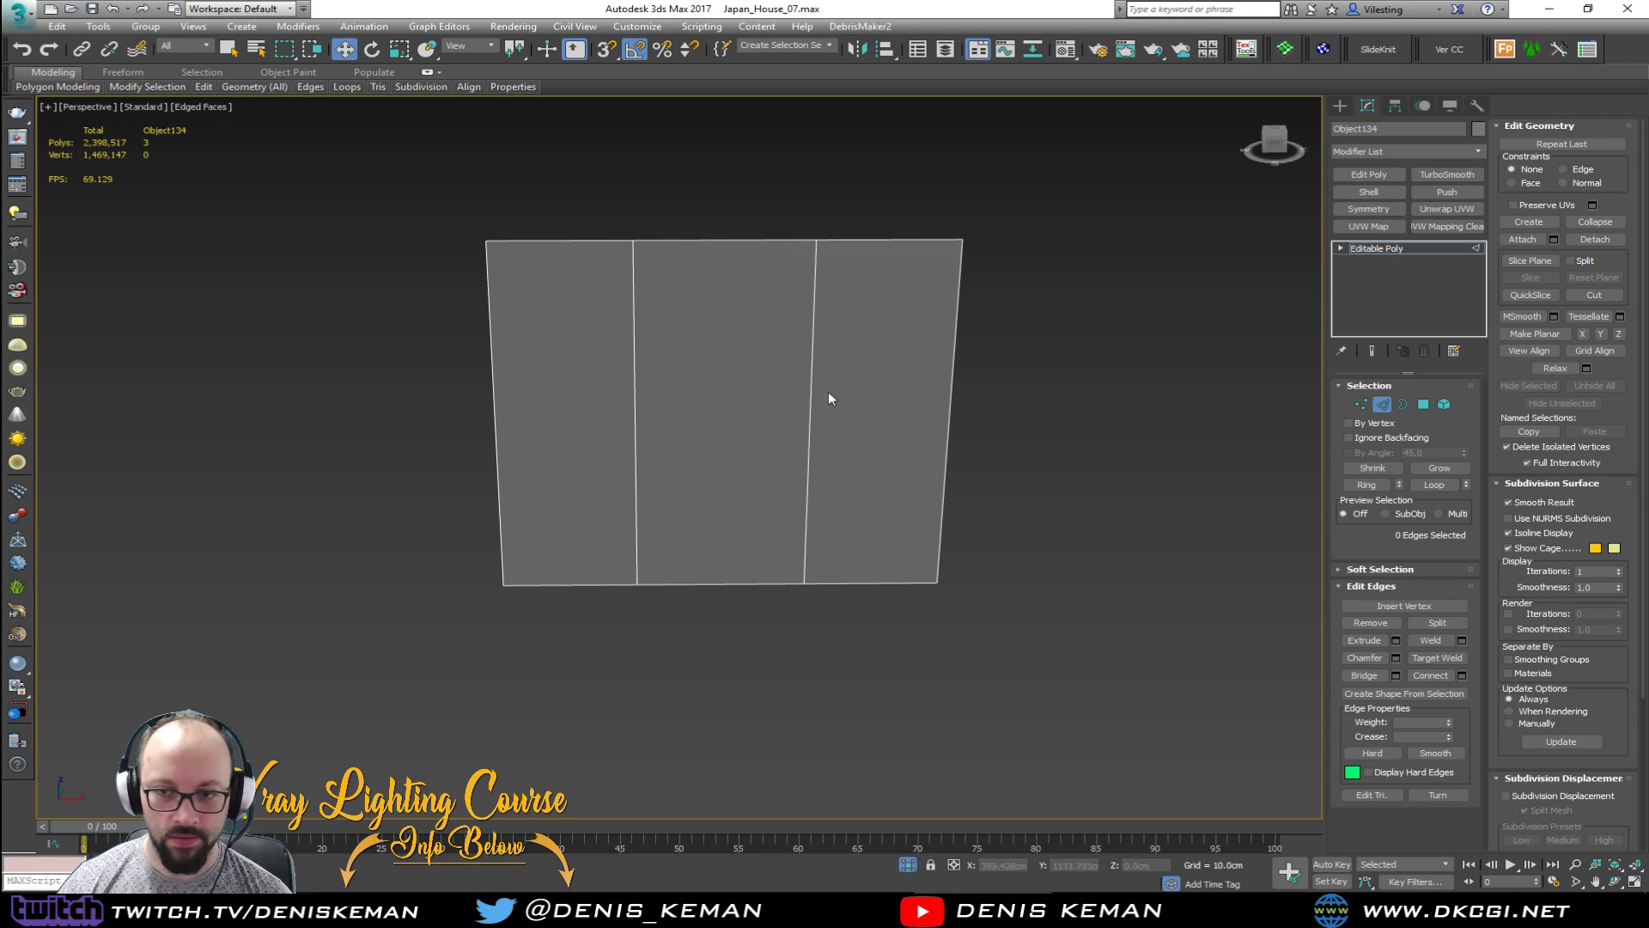
{"action": "key", "text": "2"}
{"action": "left_click_drag", "start_coordinate": [617, 311], "coordinate": [759, 322]}
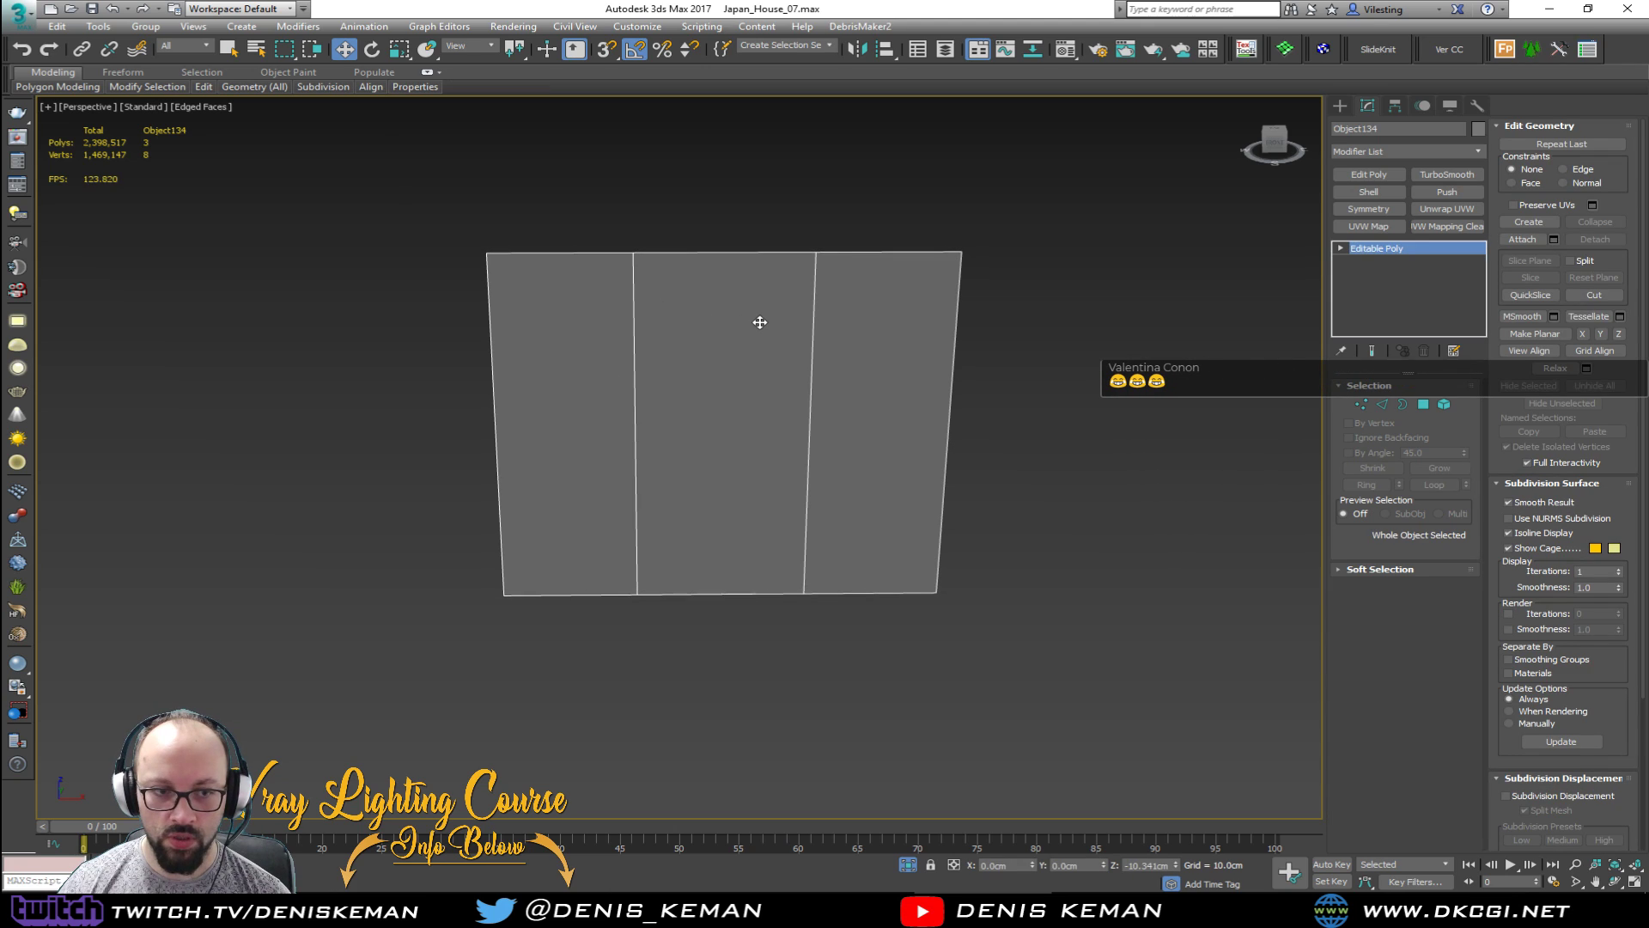
{"action": "key", "text": "ctrl+z"}
{"action": "key", "text": "2"}
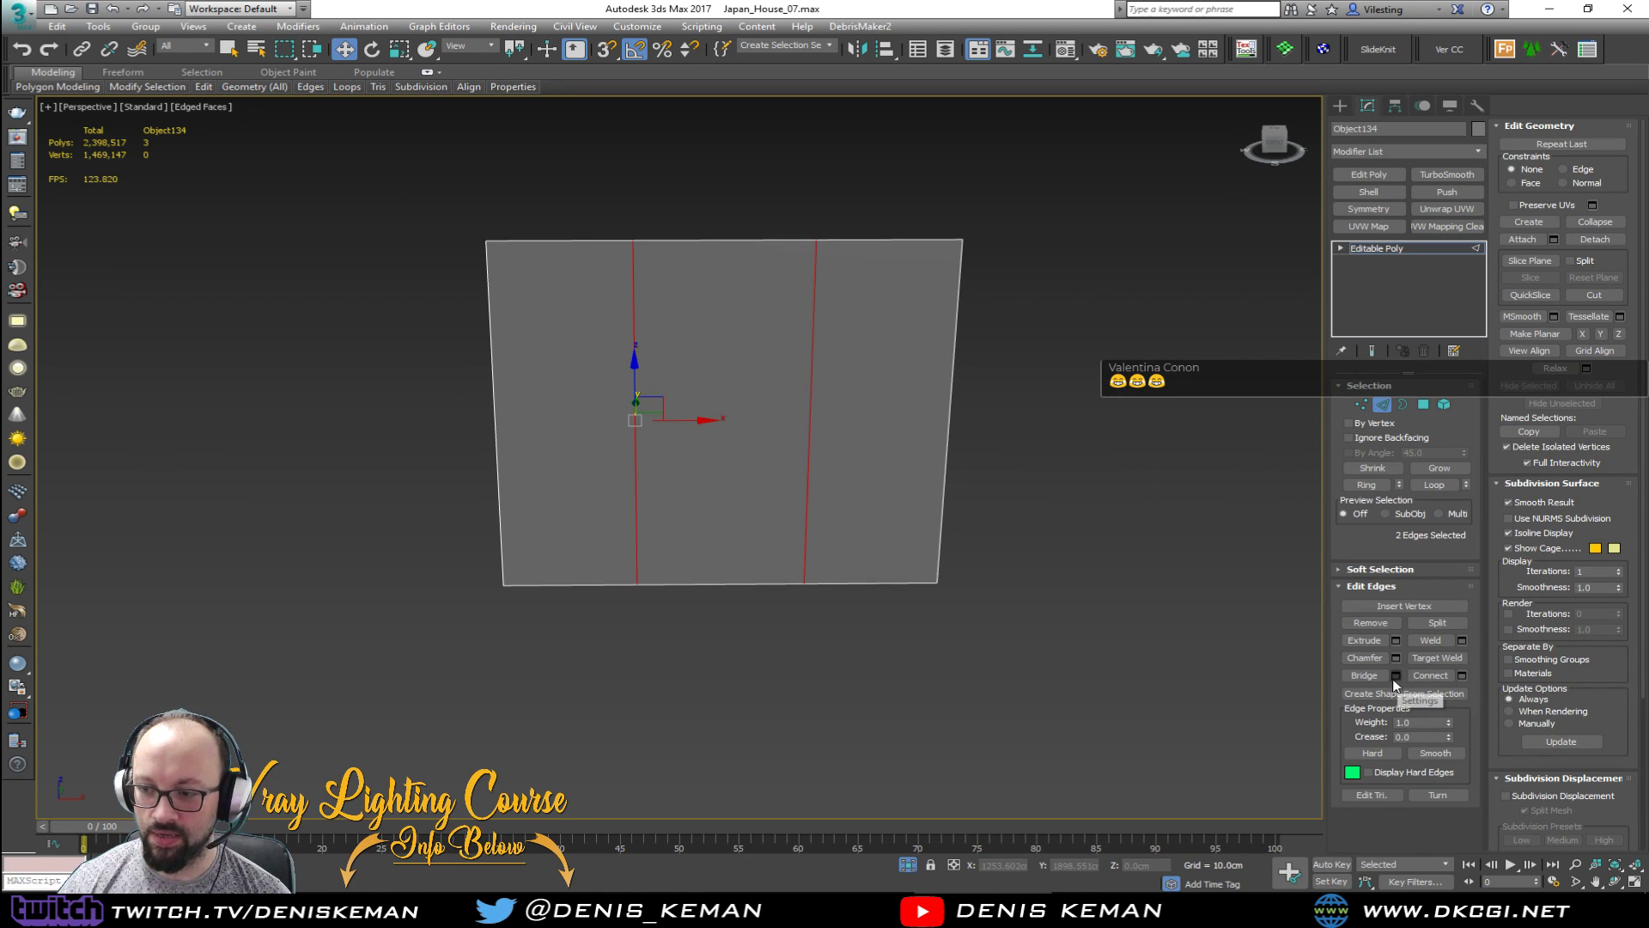
{"action": "left_click", "coordinate": [1430, 676]}
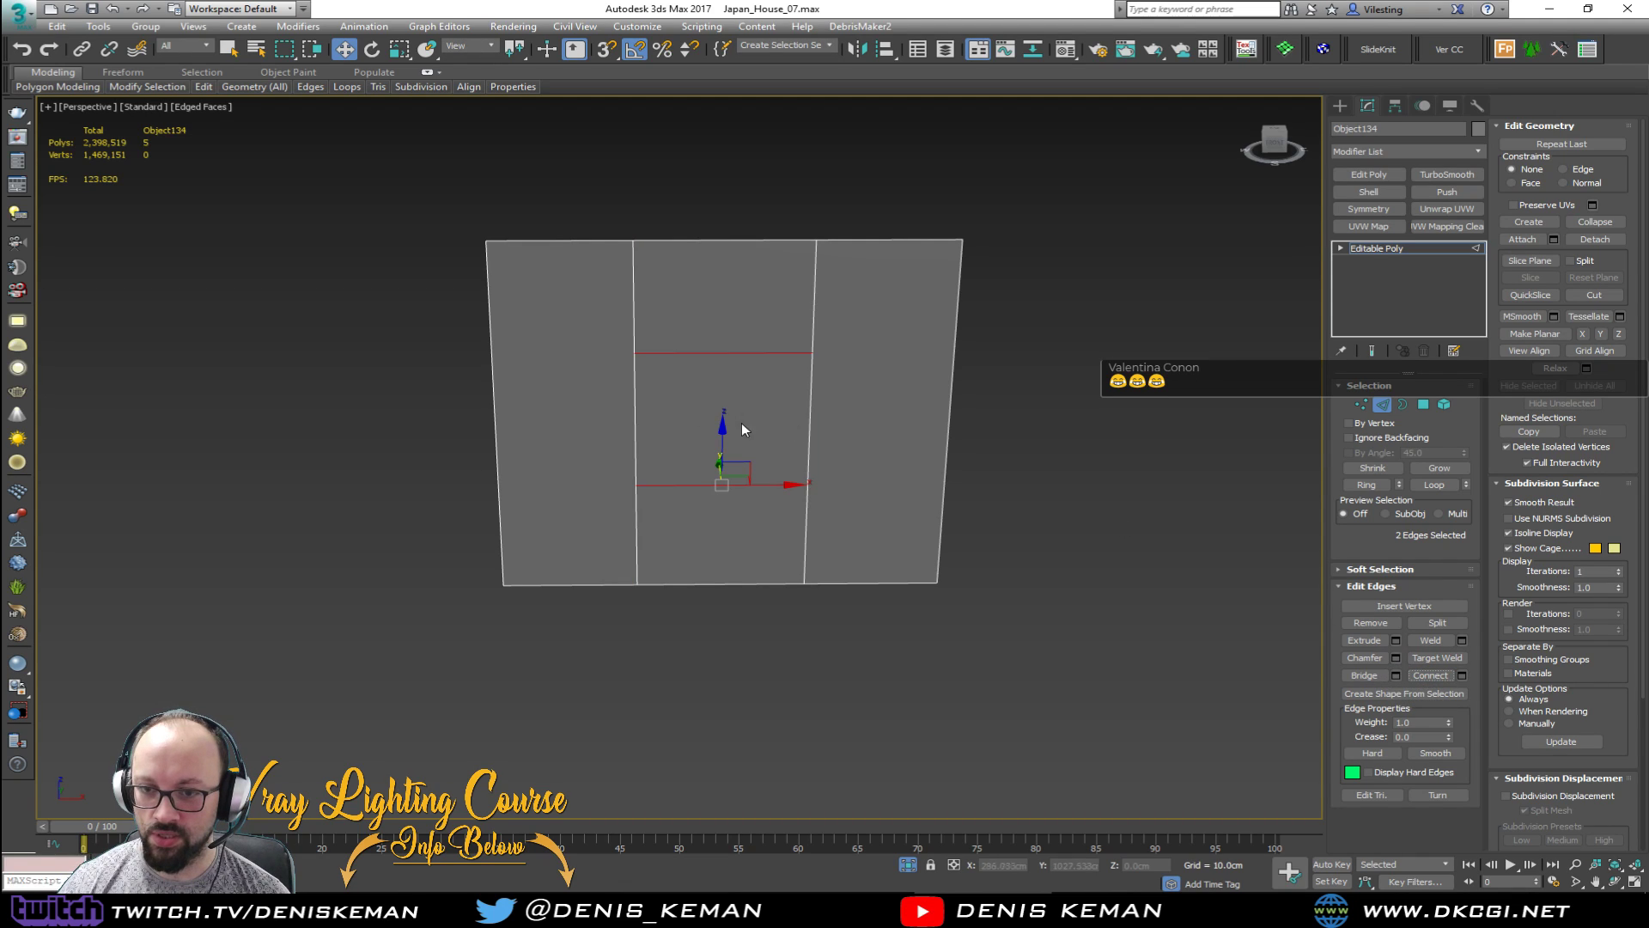
{"action": "key", "text": "ctrl+z"}
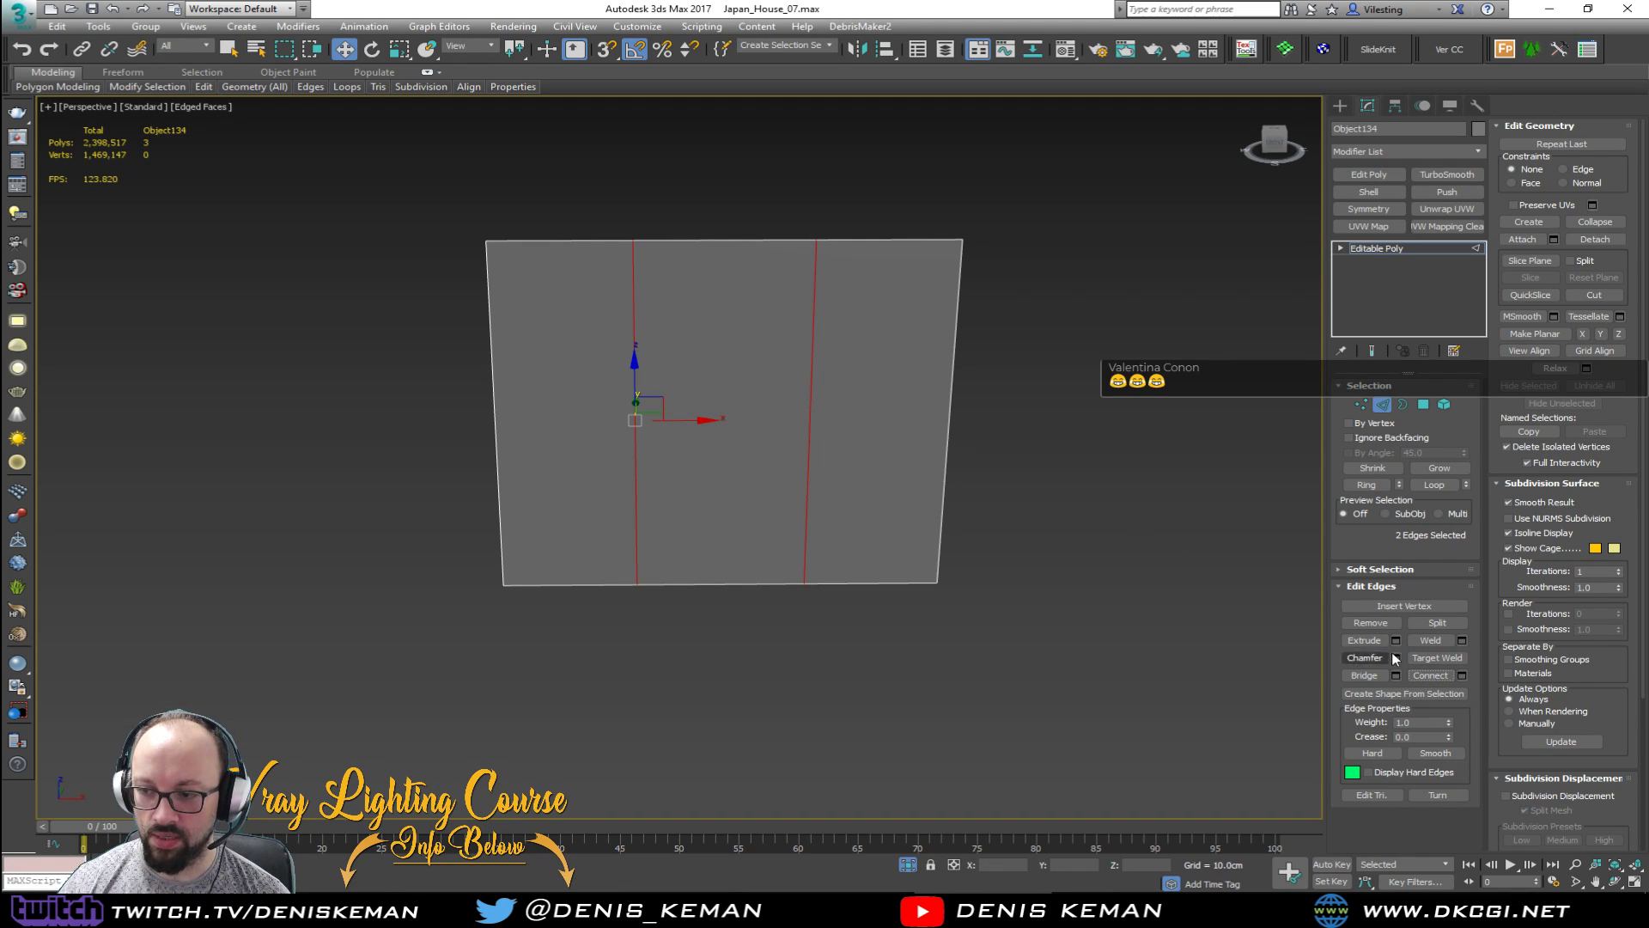
{"action": "left_click", "coordinate": [1462, 676]}
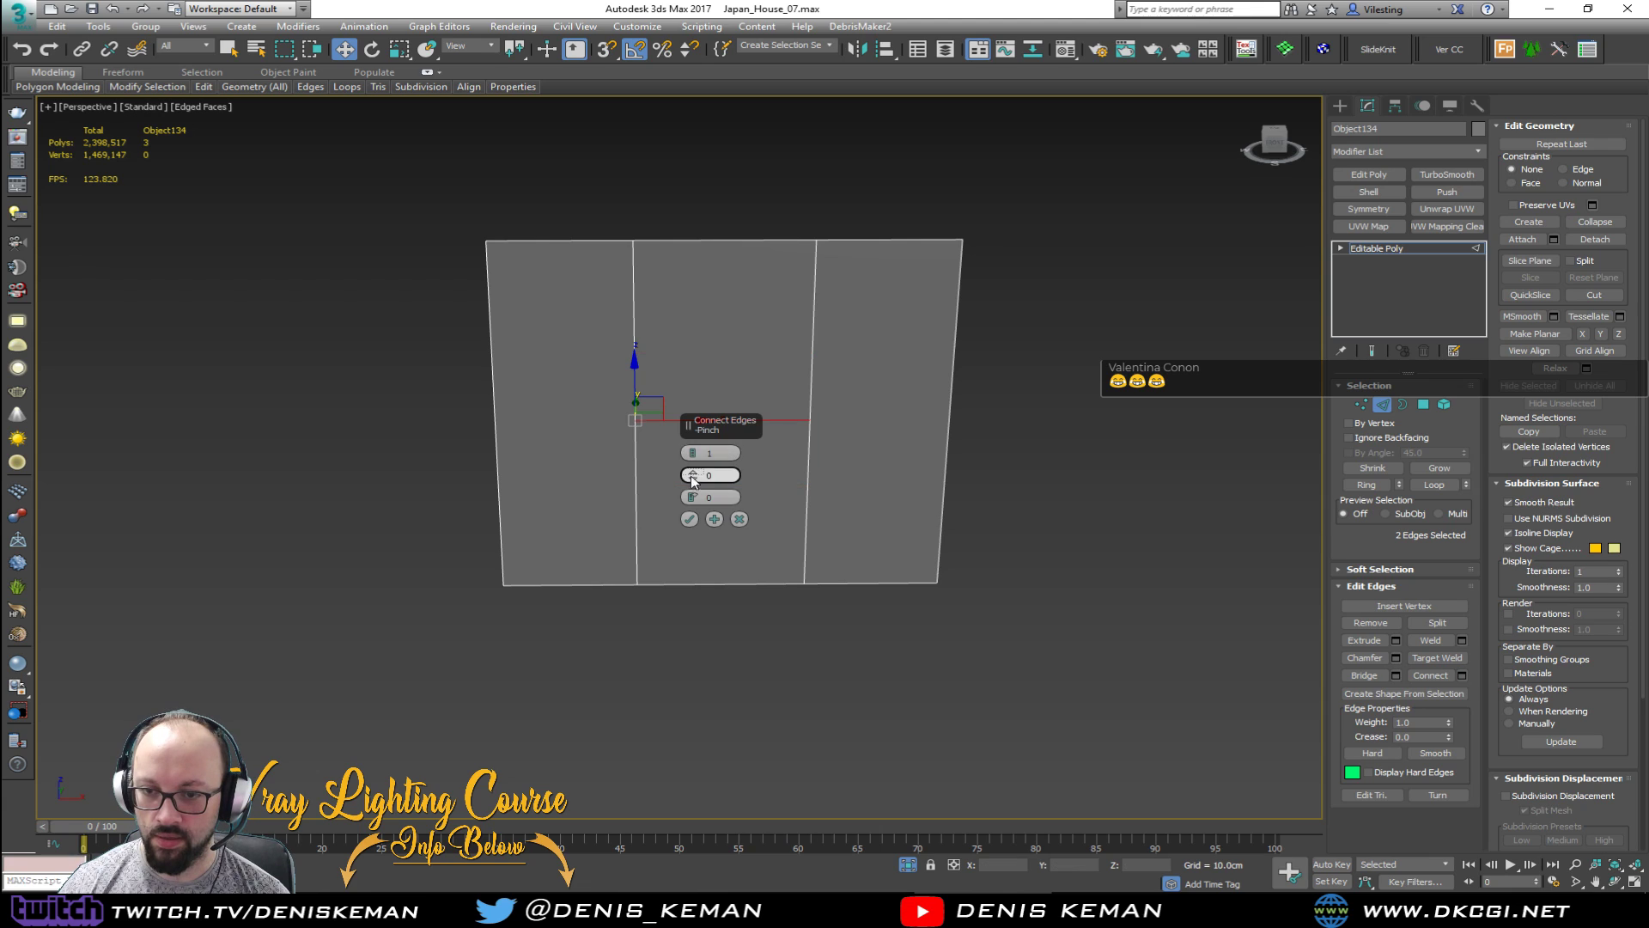
{"action": "left_click", "coordinate": [688, 519]}
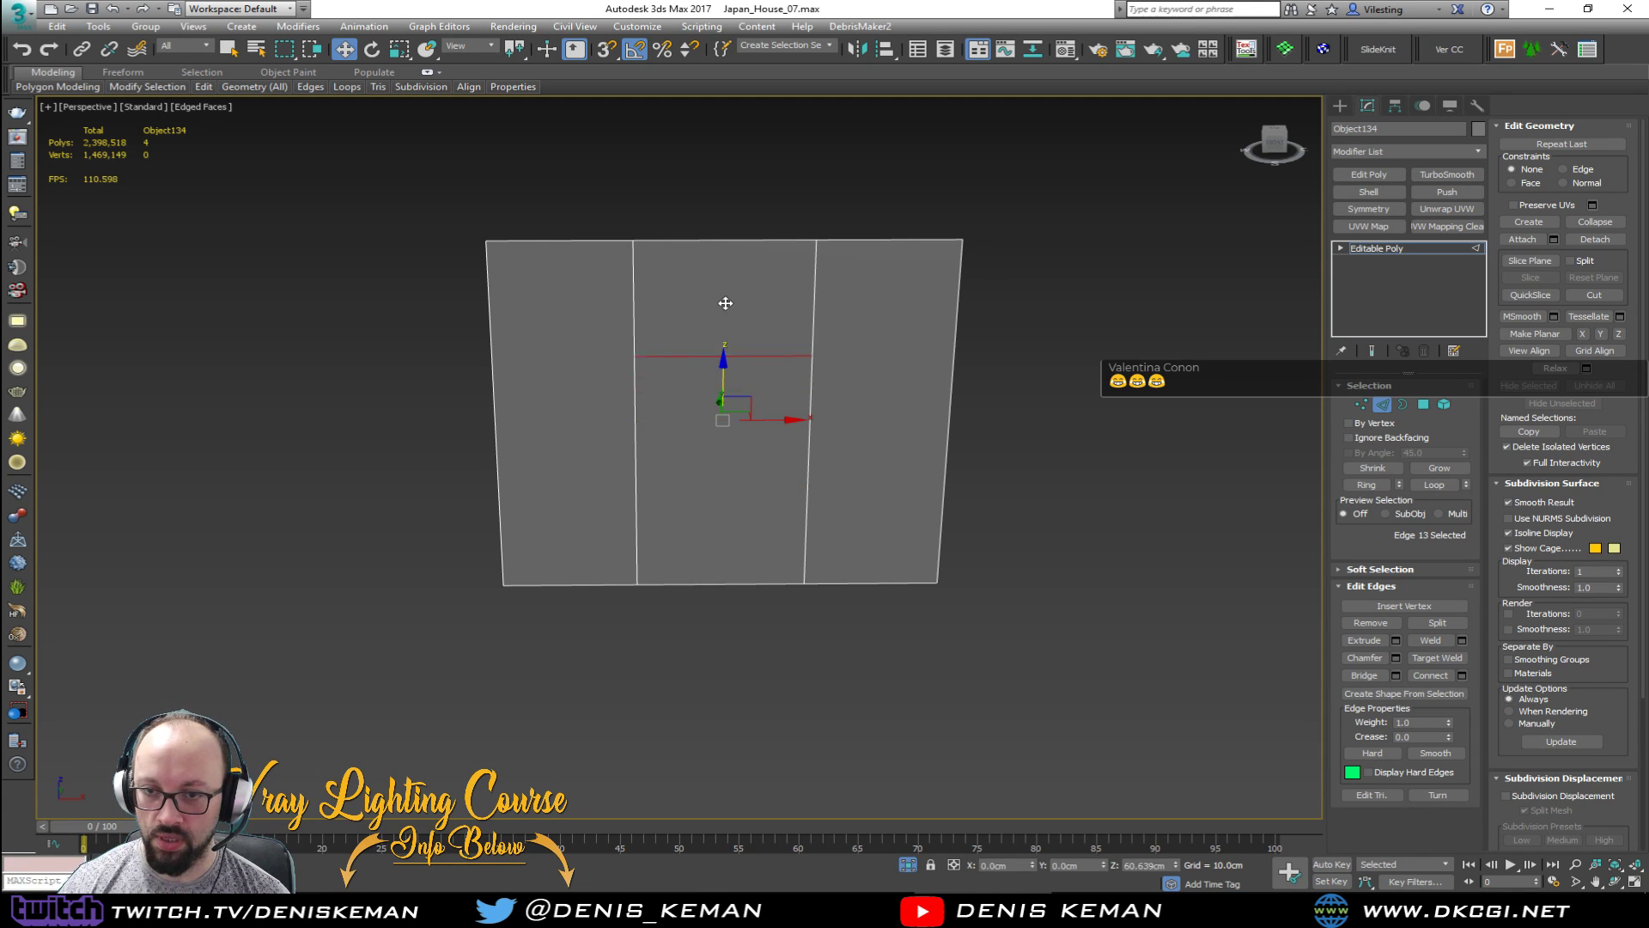
{"action": "left_click_drag", "start_coordinate": [726, 303], "coordinate": [725, 258]}
{"action": "left_click_drag", "start_coordinate": [424, 372], "coordinate": [779, 396]}
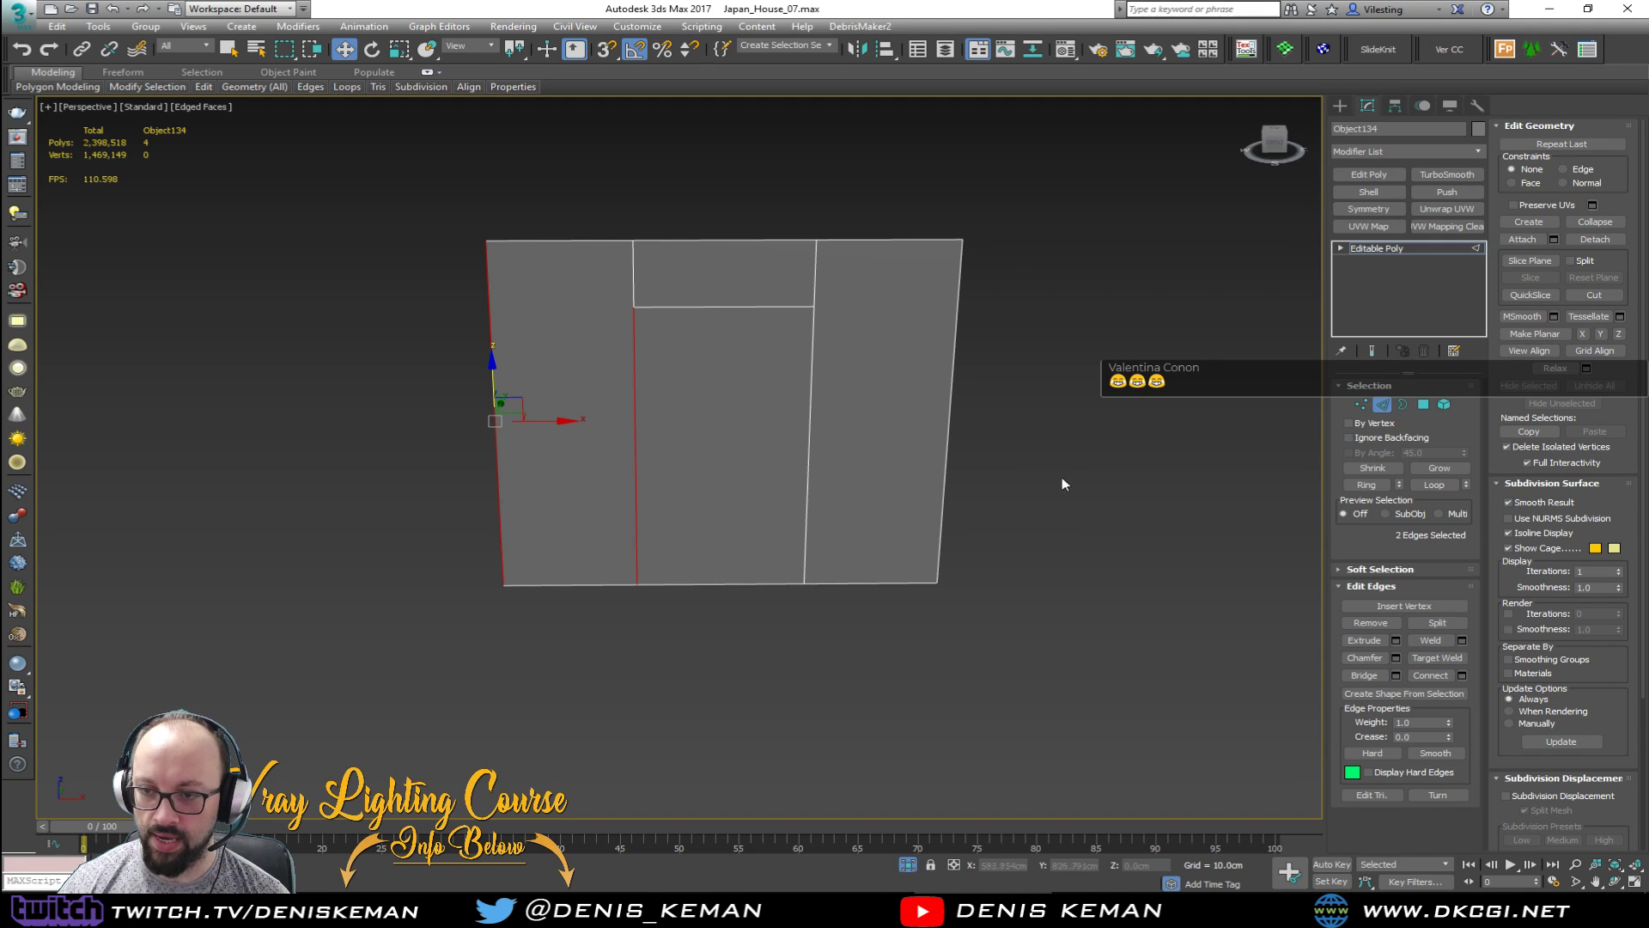
{"action": "key", "text": "ctrl+z"}
{"action": "key", "text": "ctrl+z"}
{"action": "key", "text": "ctrl+z"}
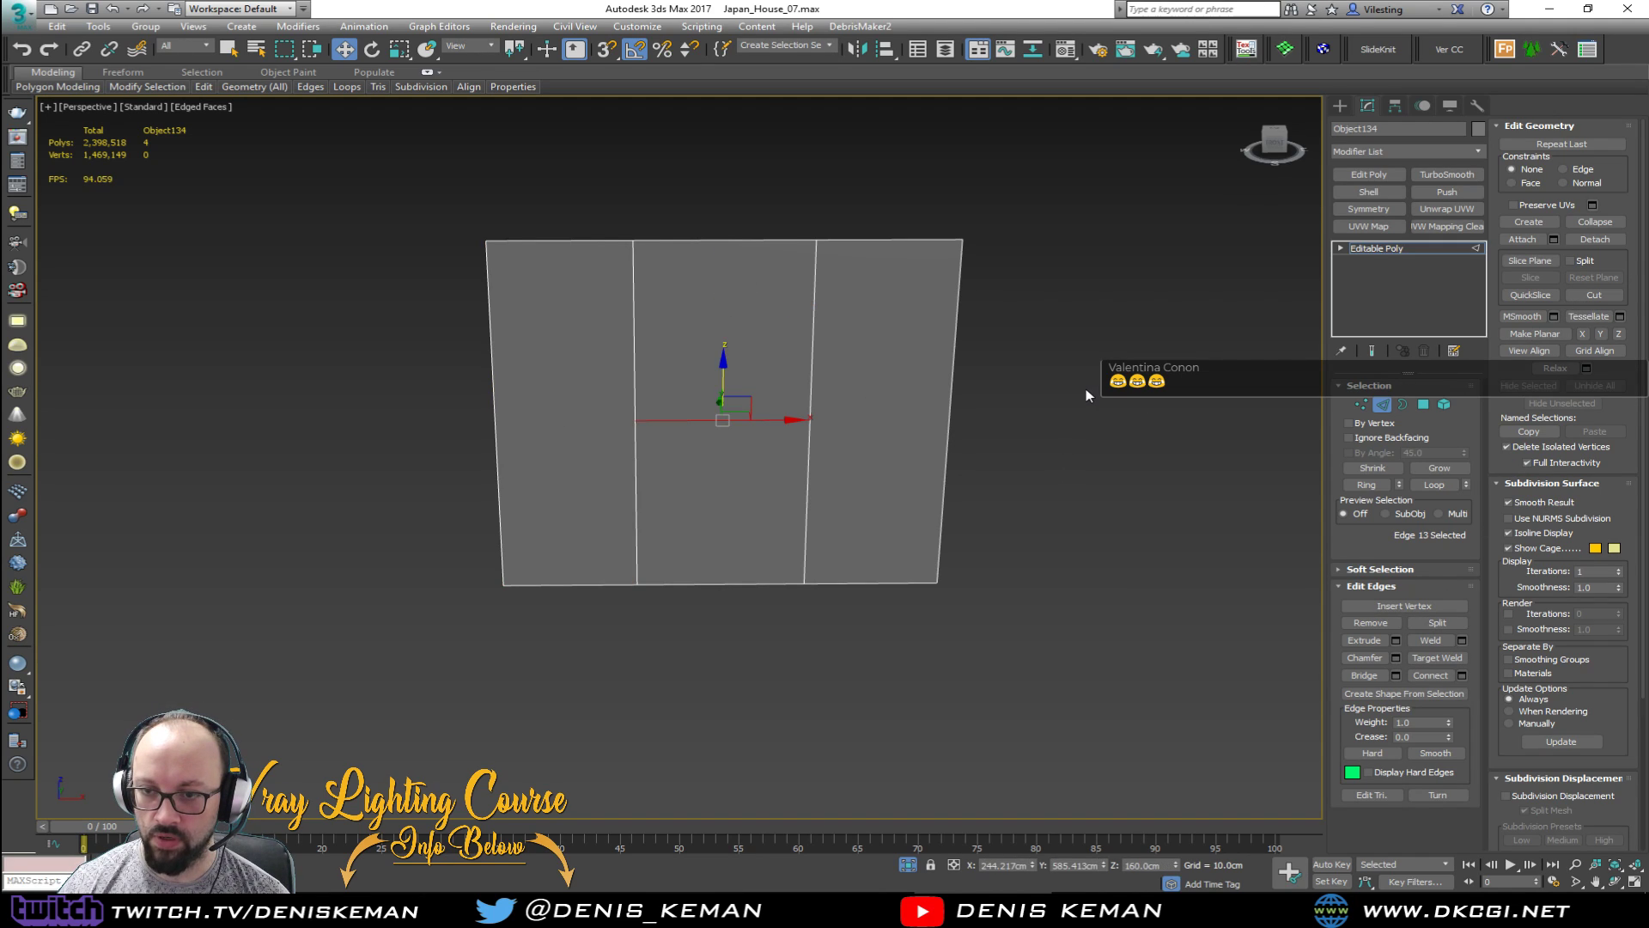
Step: Connect all four vertical edges of the wall with one horizontal segment, and connect the two upper inner edges across the middle column
{"action": "left_click_drag", "start_coordinate": [1059, 392], "coordinate": [305, 393]}
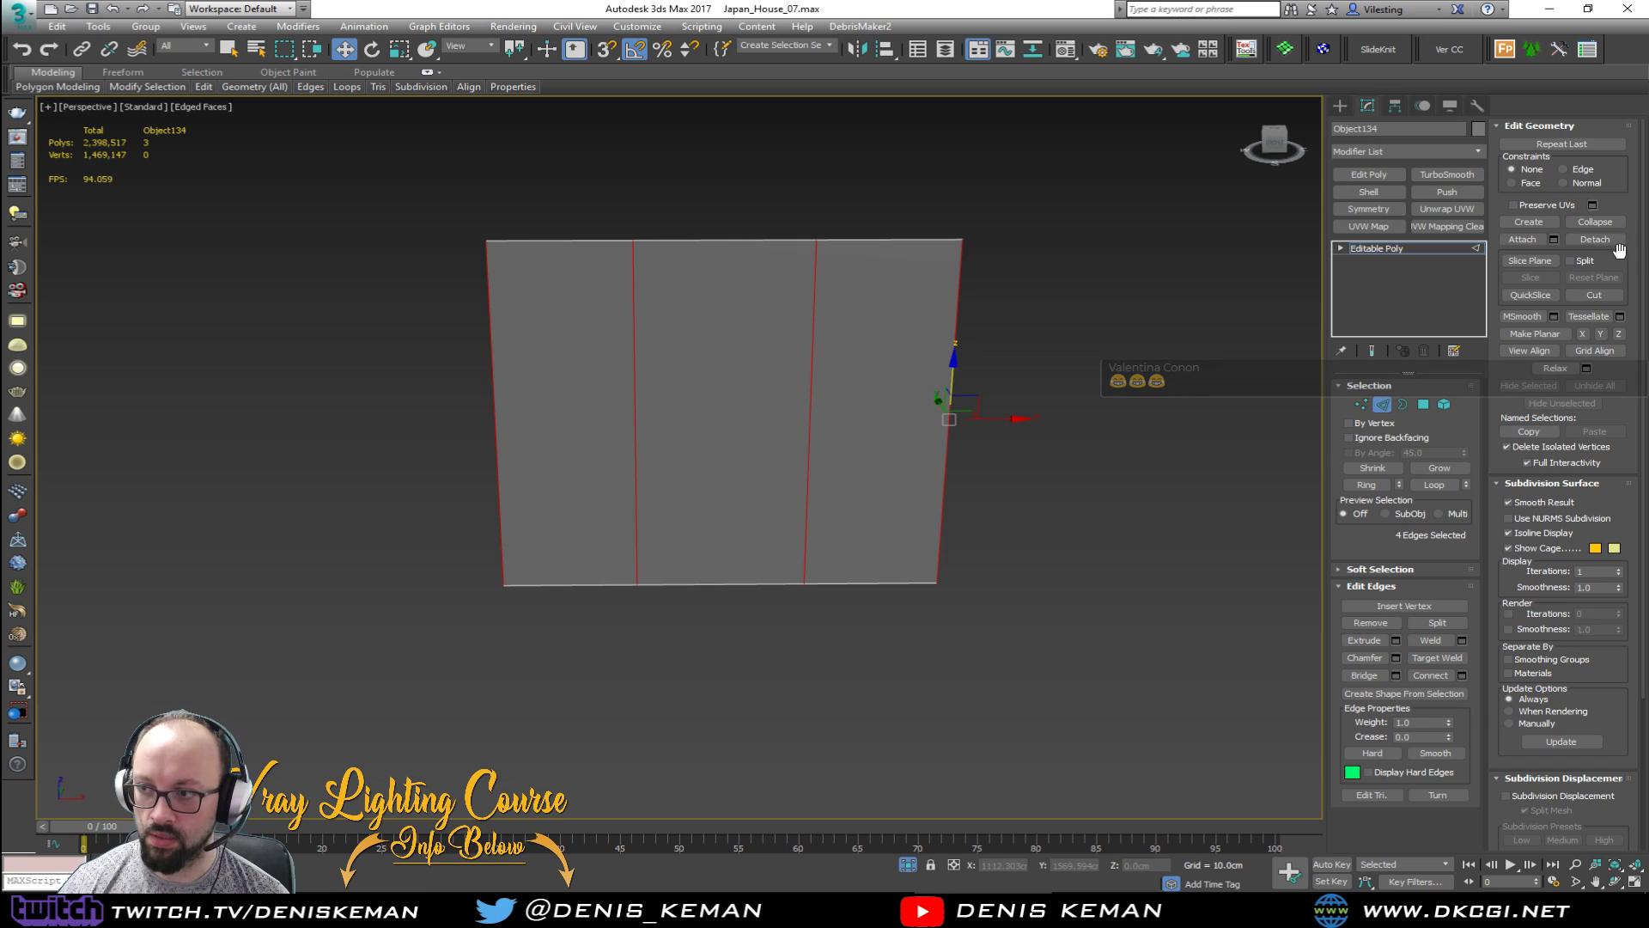
{"action": "left_click", "coordinate": [1462, 675]}
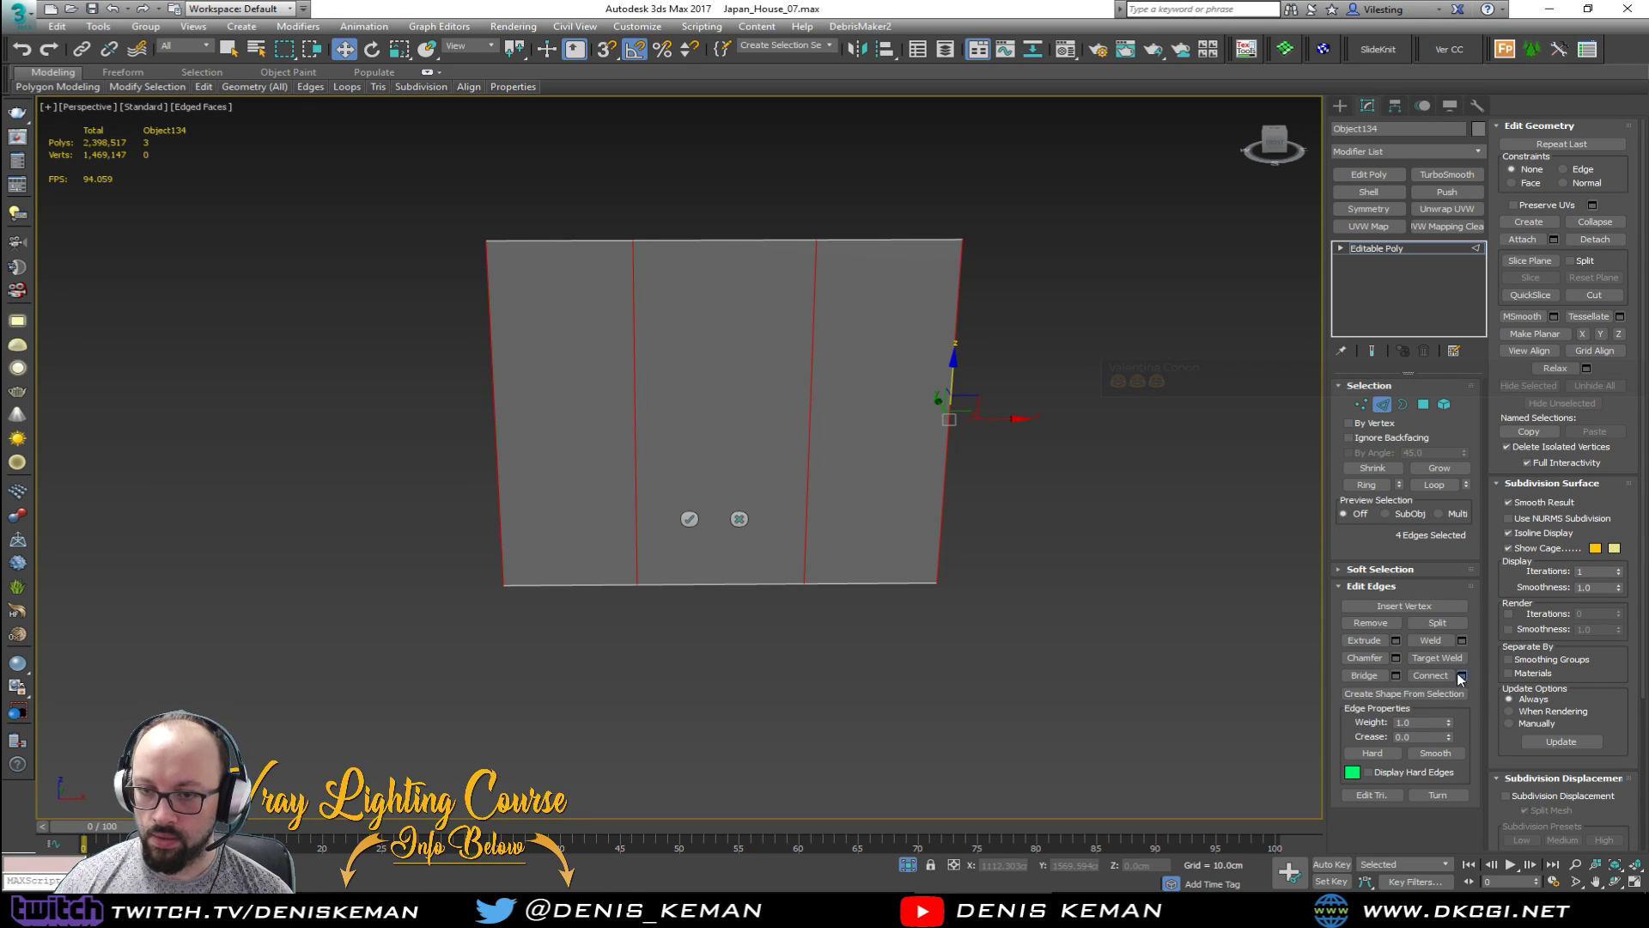
{"action": "left_click", "coordinate": [689, 520]}
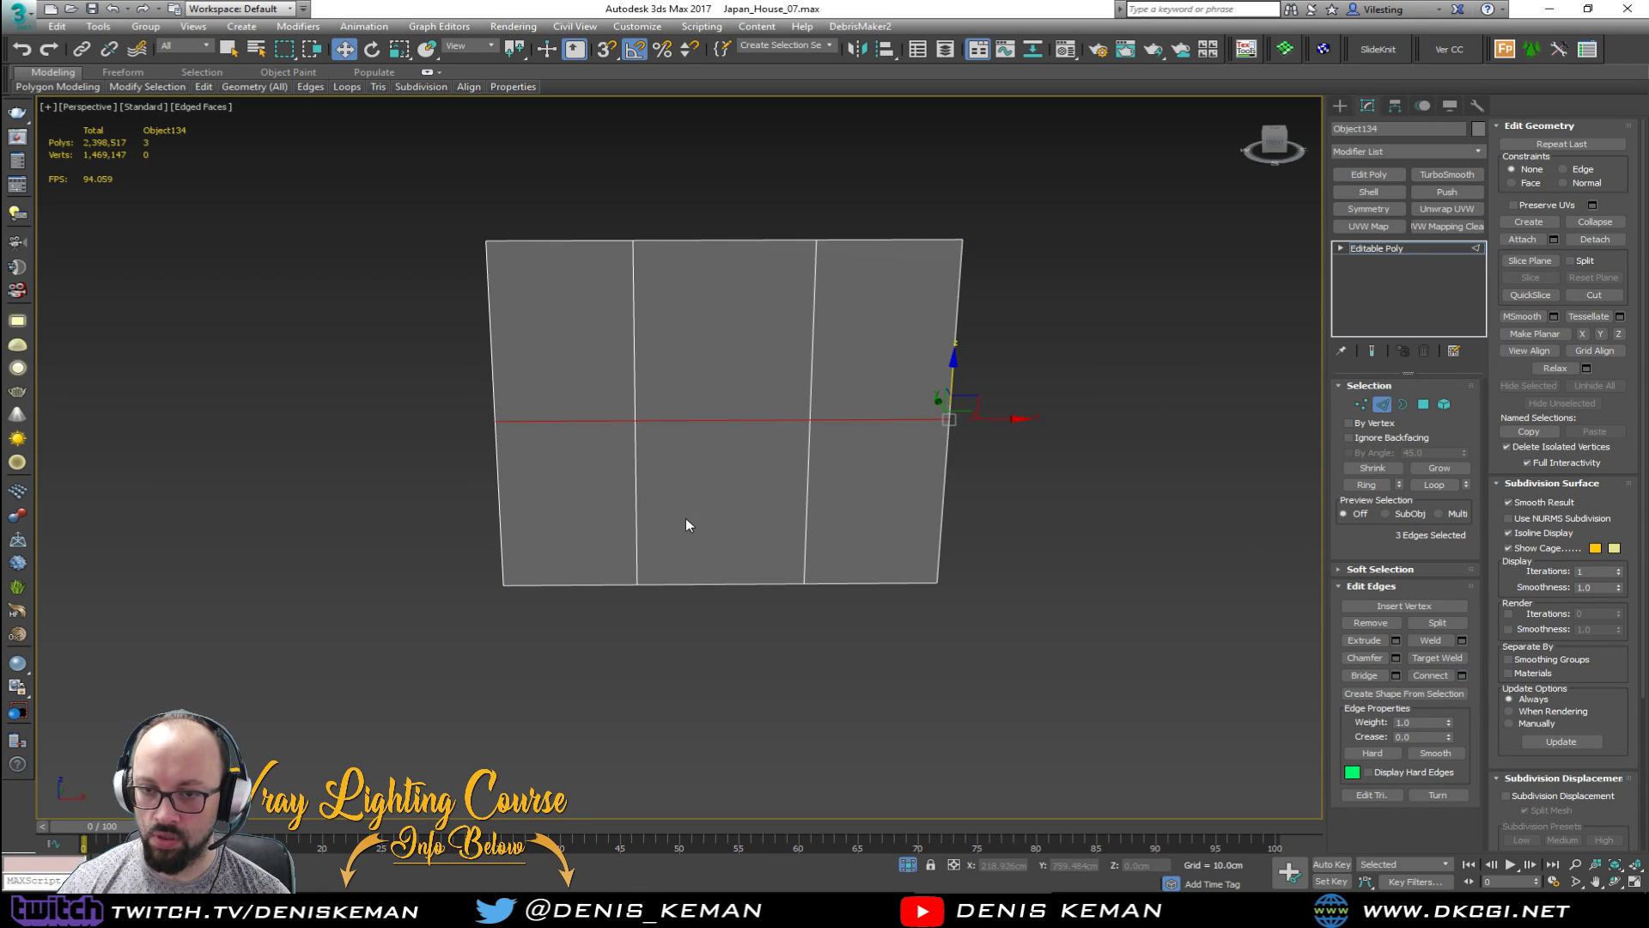
{"action": "left_click", "coordinate": [634, 299]}
{"action": "left_click", "coordinate": [809, 322], "text": "ctrl"}
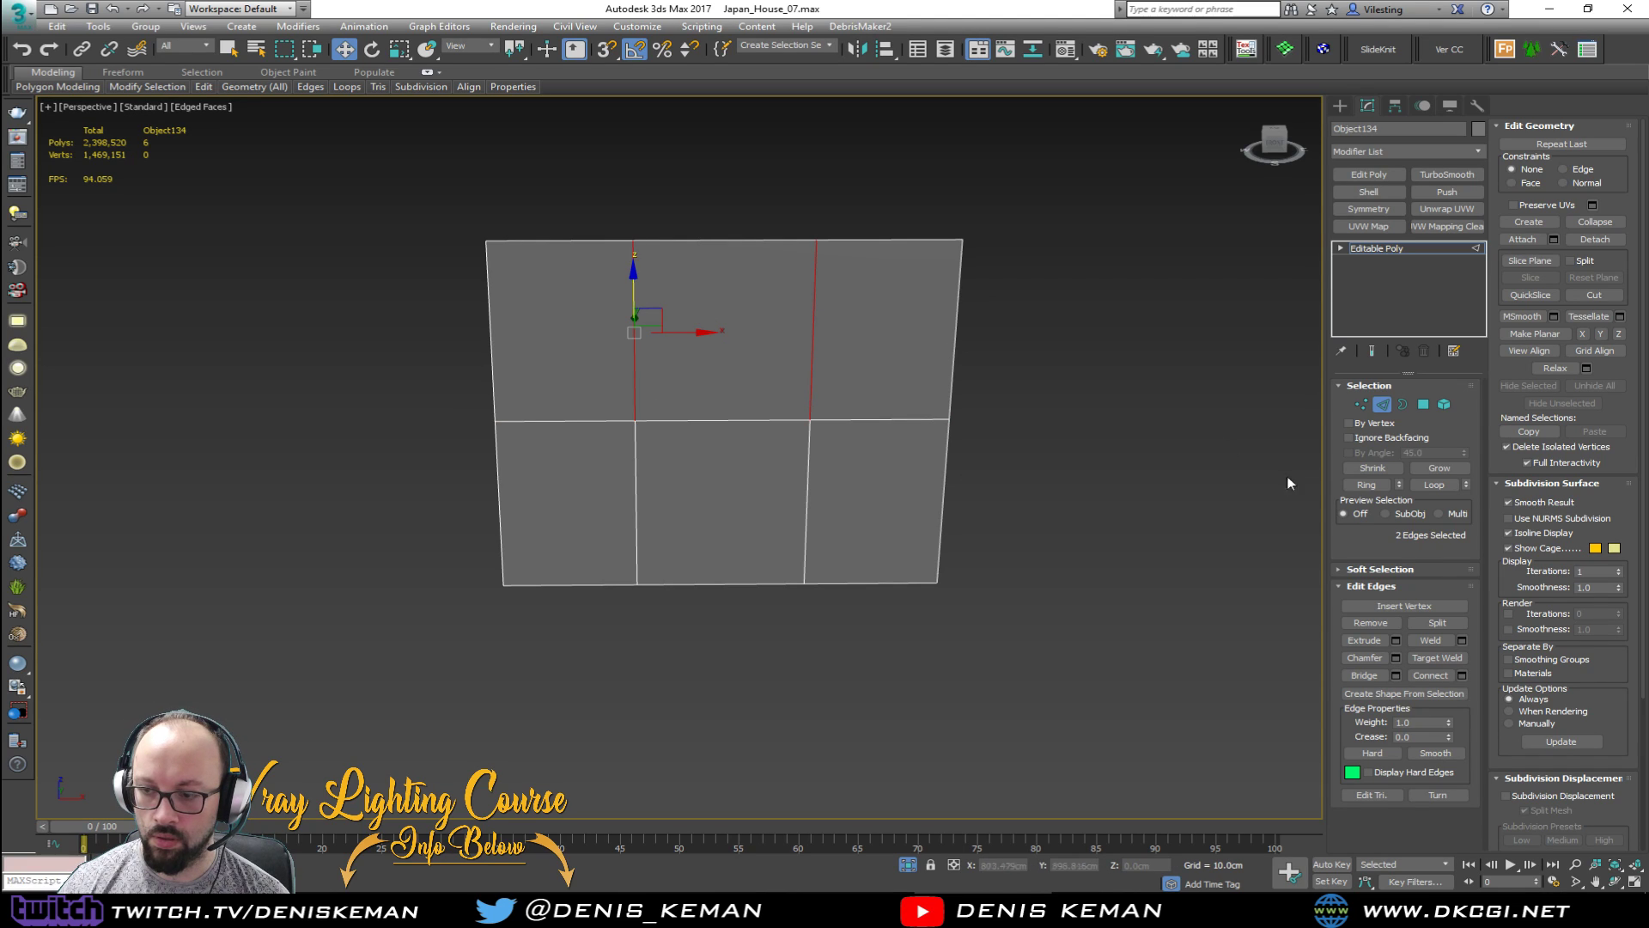
{"action": "left_click", "coordinate": [1462, 675]}
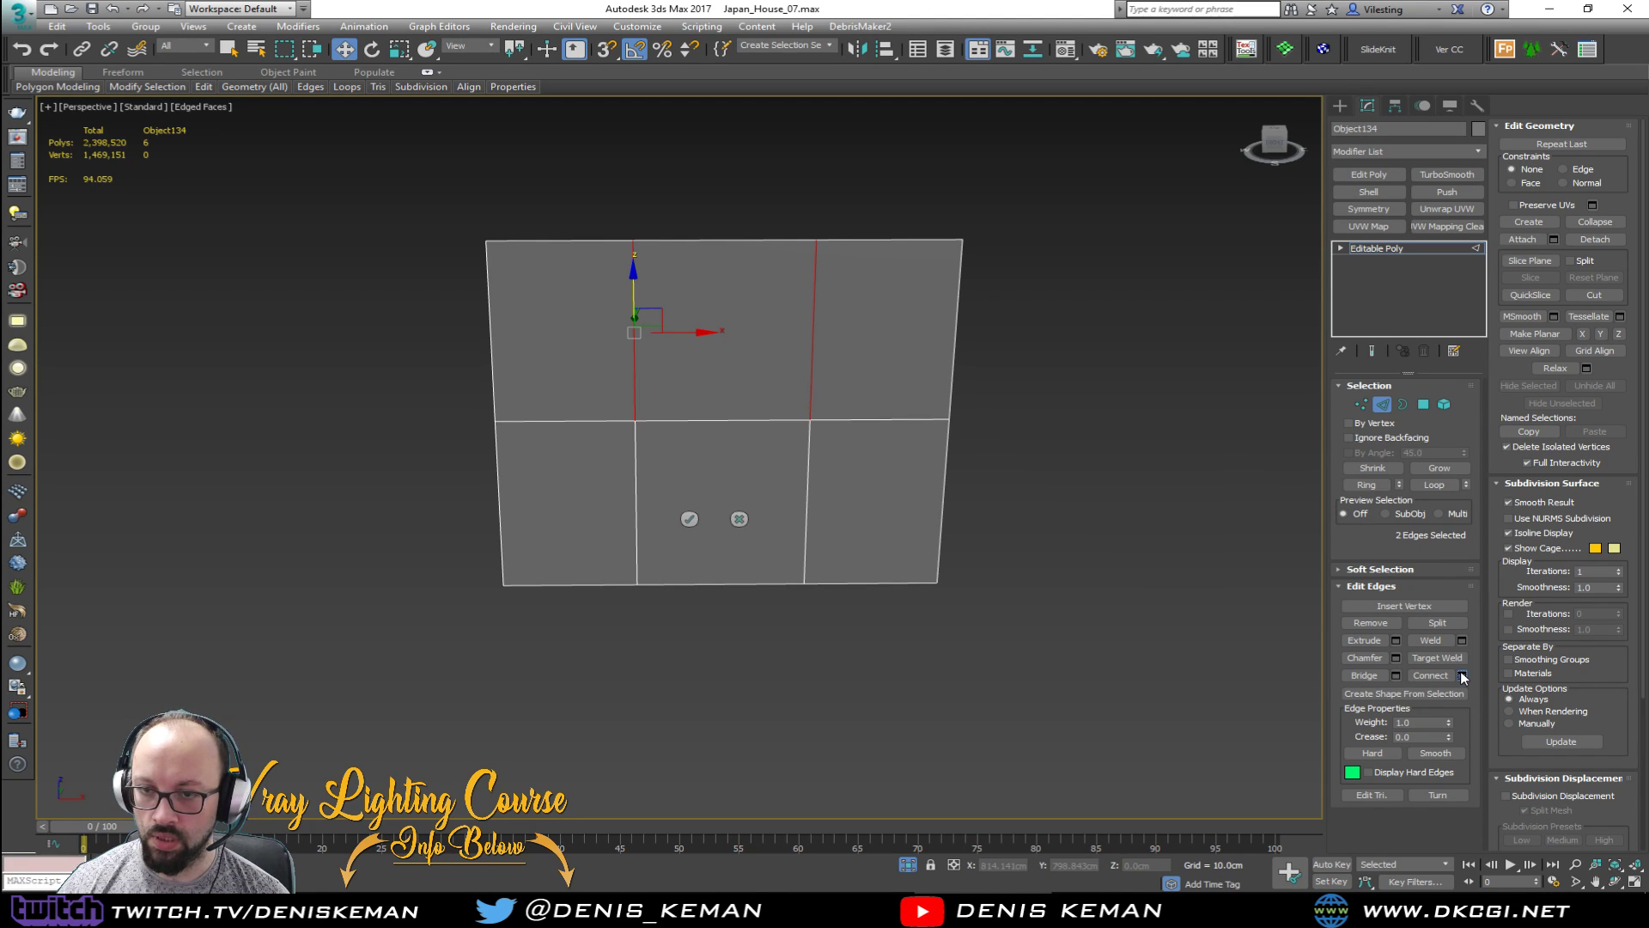
{"action": "left_click", "coordinate": [688, 519]}
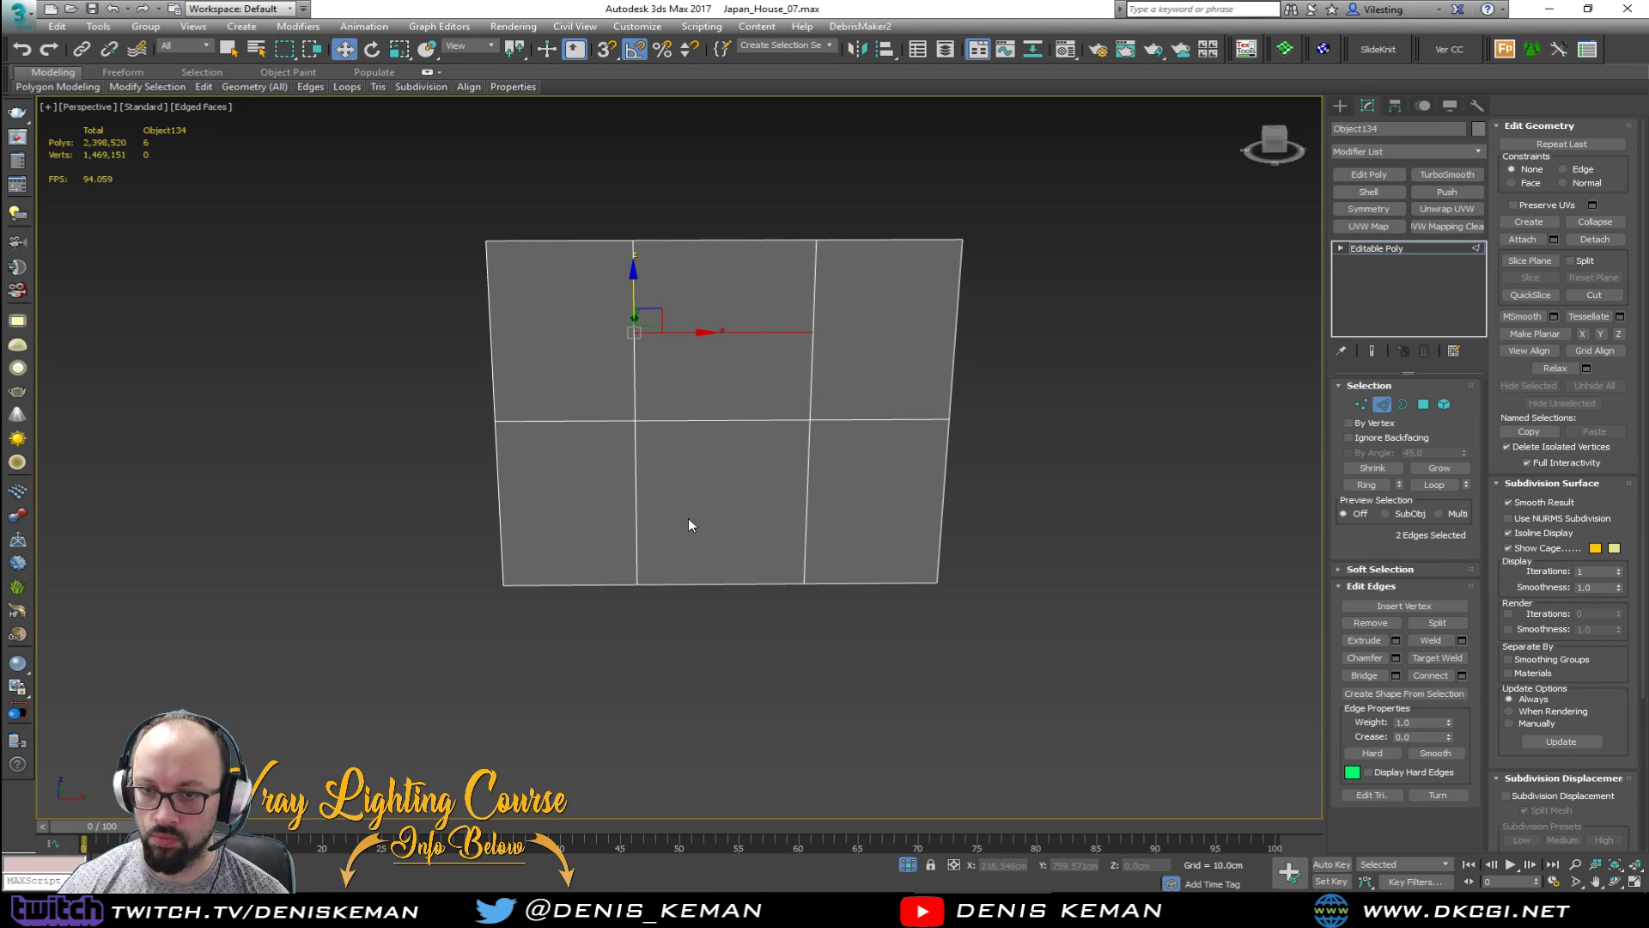
Step: Raise the full-width horizontal edge loop to about Z 228 cm and the short middle-column edge to about Z 271 cm
{"action": "double_click", "coordinate": [598, 421]}
{"action": "left_click_drag", "start_coordinate": [726, 395], "coordinate": [729, 315]}
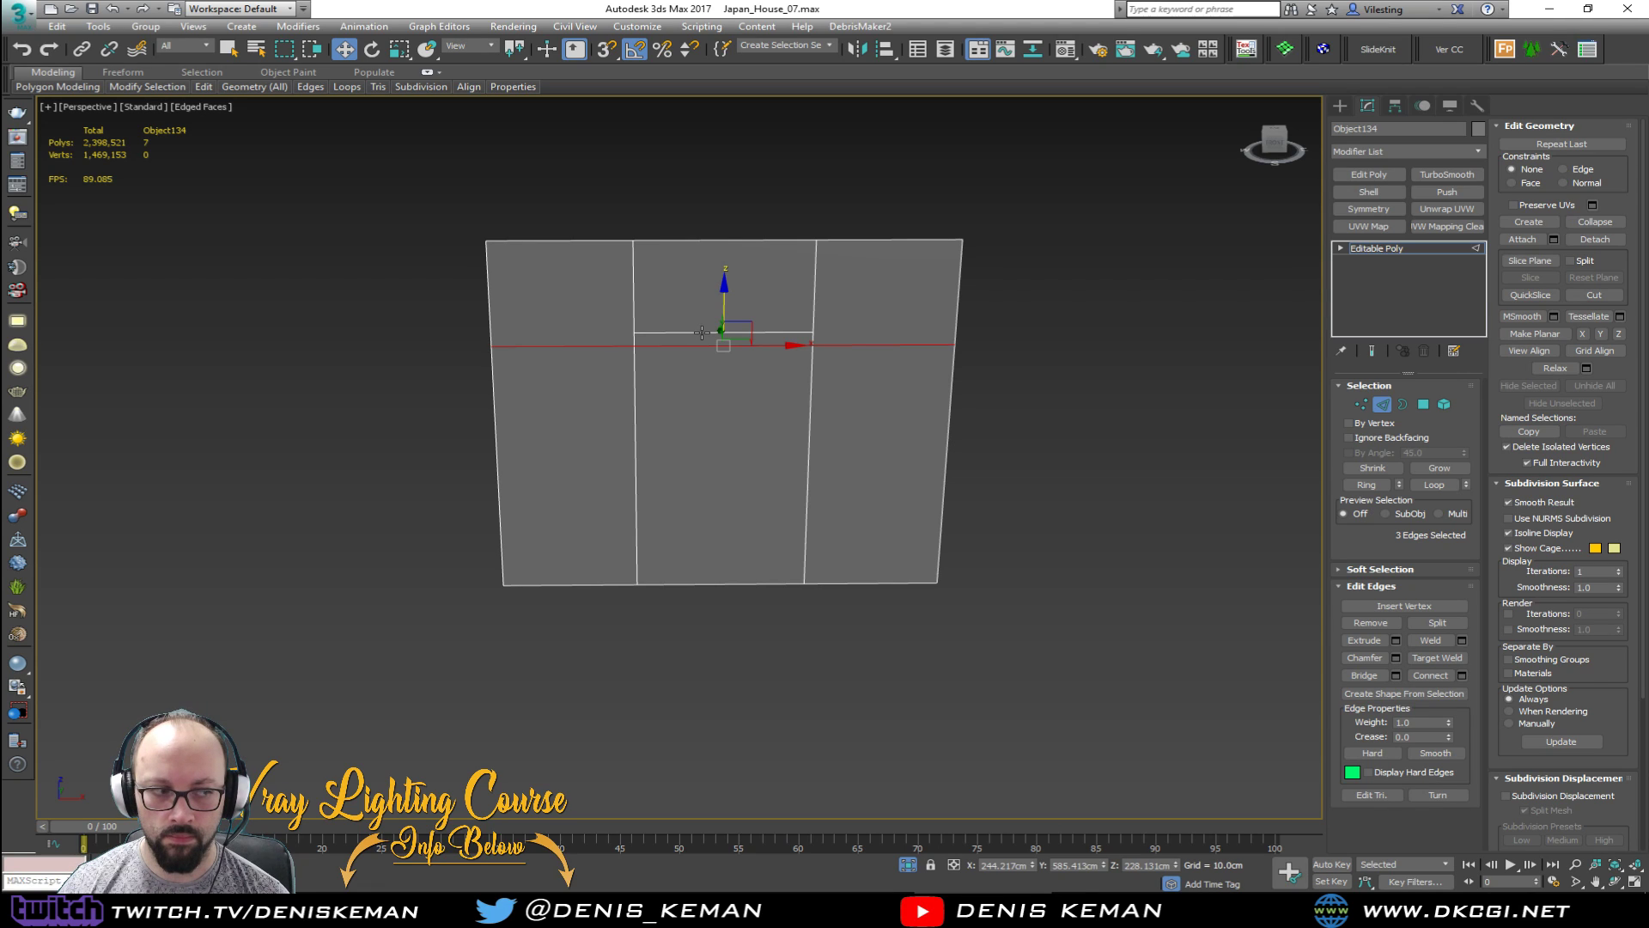
{"action": "left_click", "coordinate": [702, 332]}
{"action": "left_click_drag", "start_coordinate": [726, 294], "coordinate": [725, 256]}
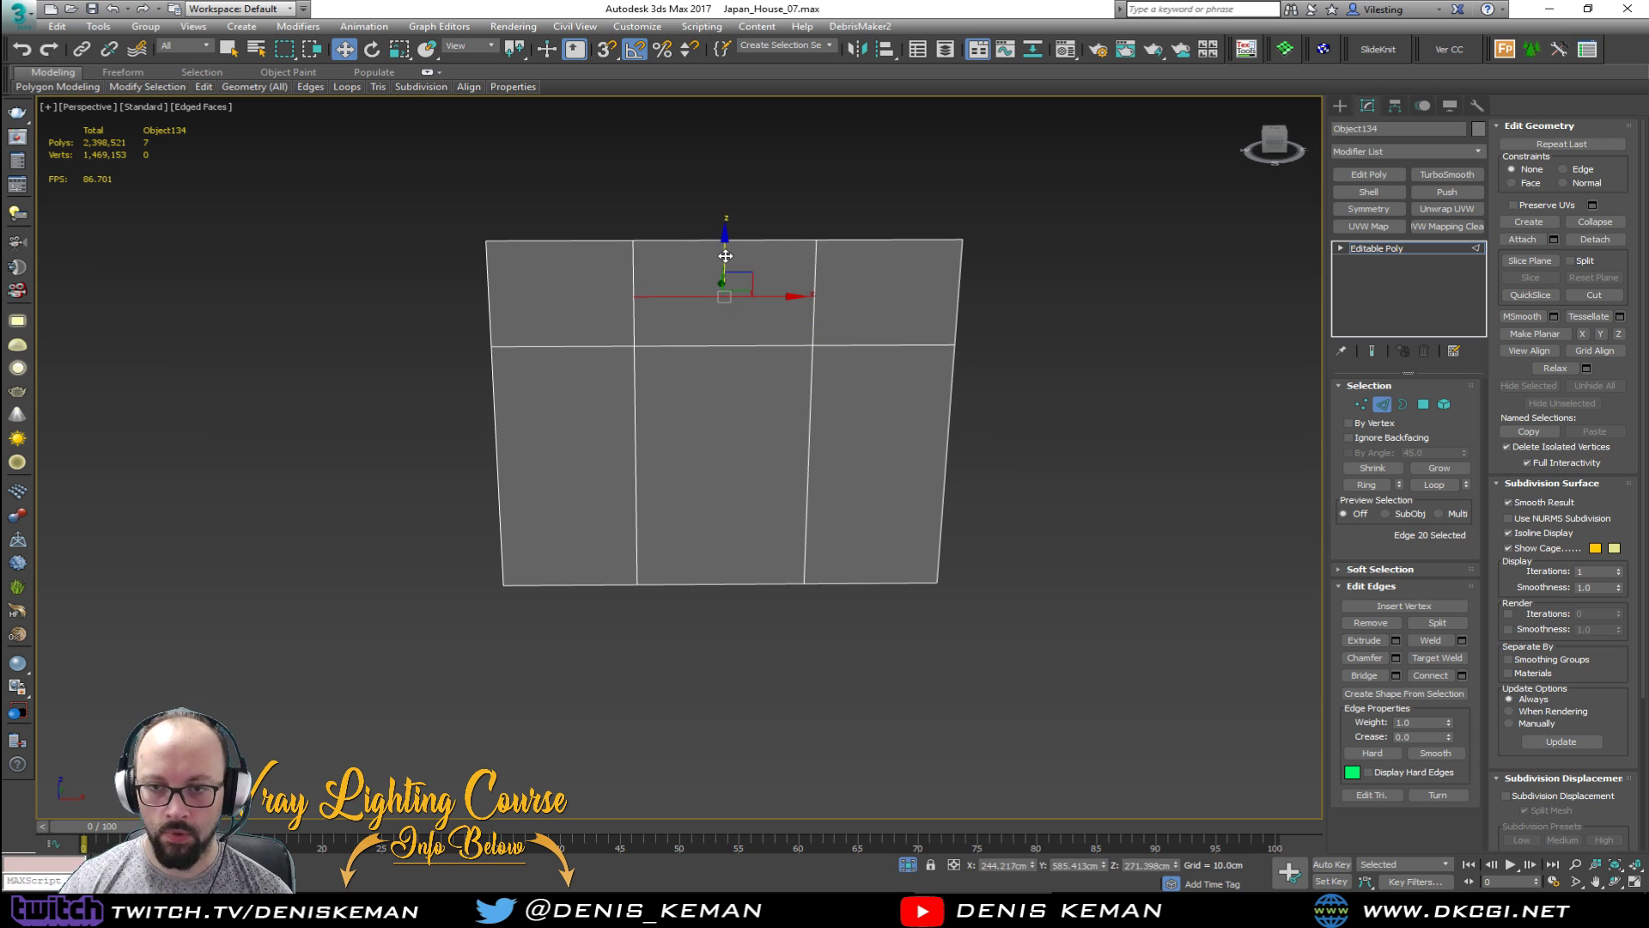
Step: Create a linear shape from all six edges forming the two inner vertical lines of the wall
{"action": "scroll", "coordinate": [726, 256], "scroll_direction": "up", "scroll_amount": 2}
{"action": "double_click", "coordinate": [592, 368]}
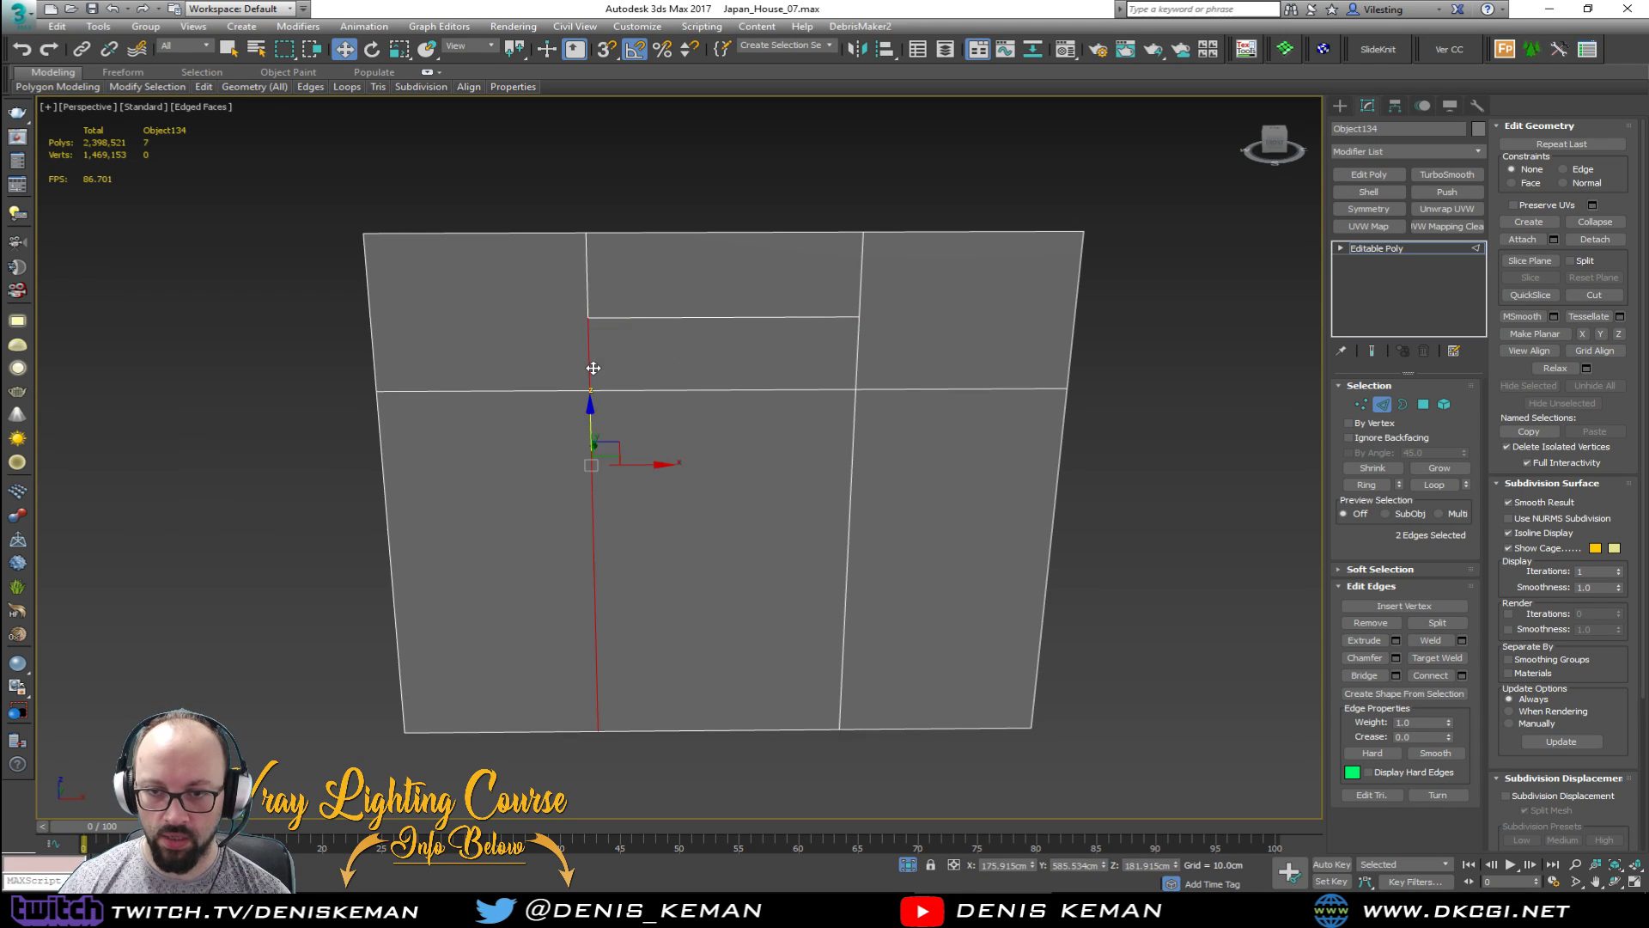
{"action": "left_click", "coordinate": [591, 295], "text": "ctrl"}
{"action": "double_click", "coordinate": [855, 364], "text": "ctrl"}
{"action": "left_click", "coordinate": [858, 288], "text": "ctrl"}
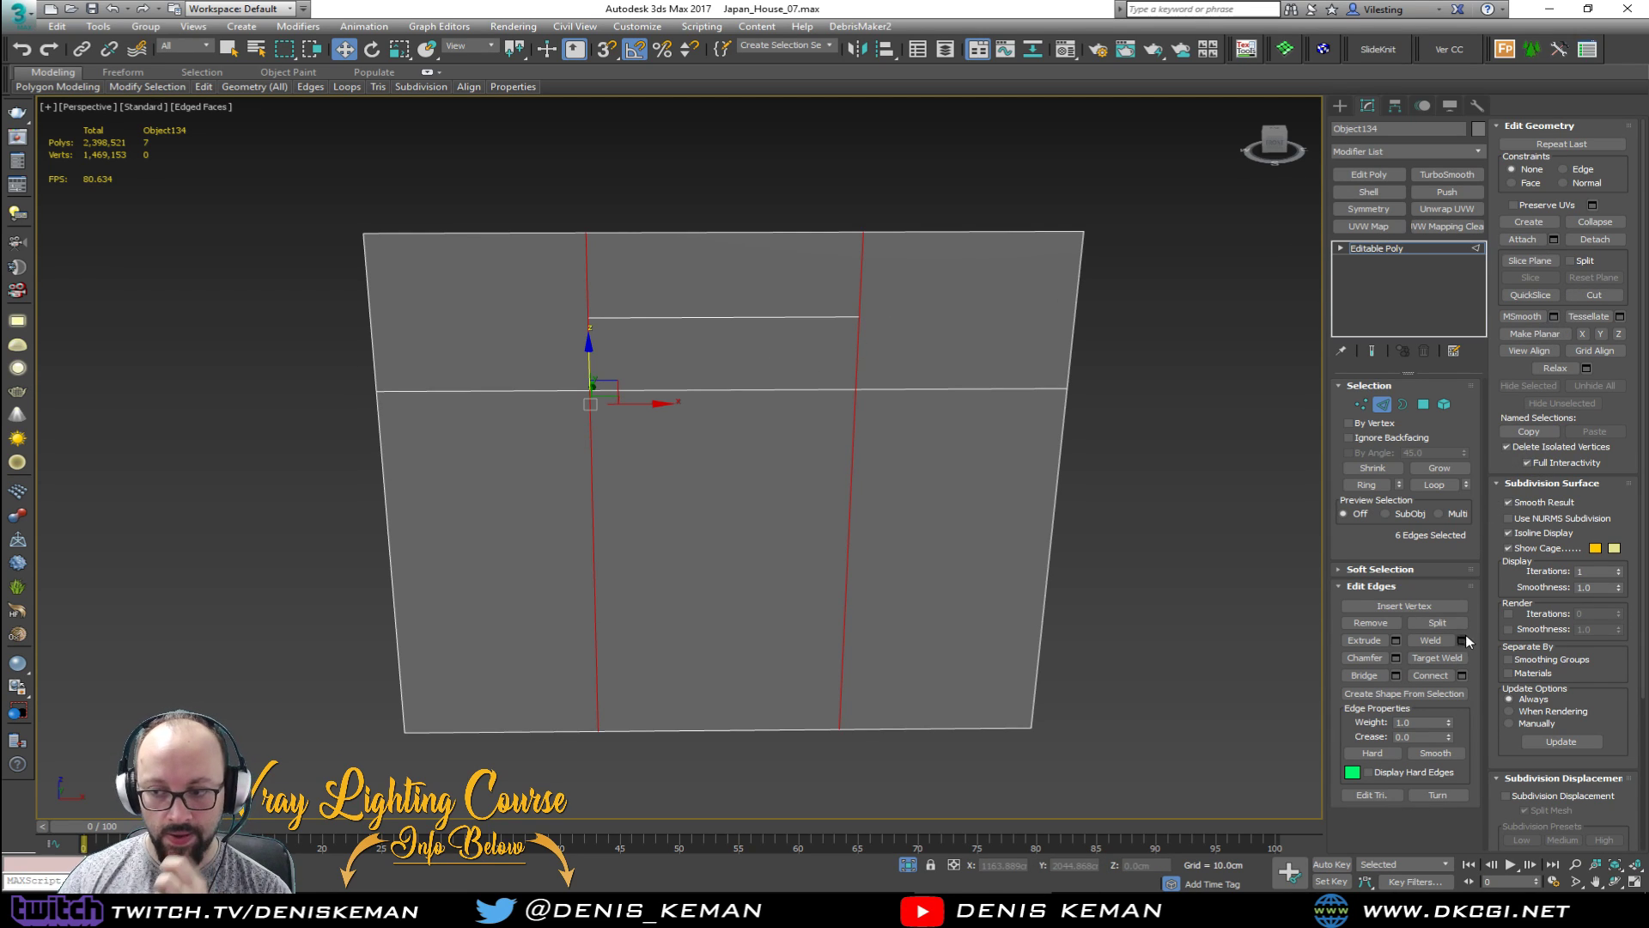
{"action": "left_click", "coordinate": [1460, 693]}
{"action": "left_click", "coordinate": [872, 454]}
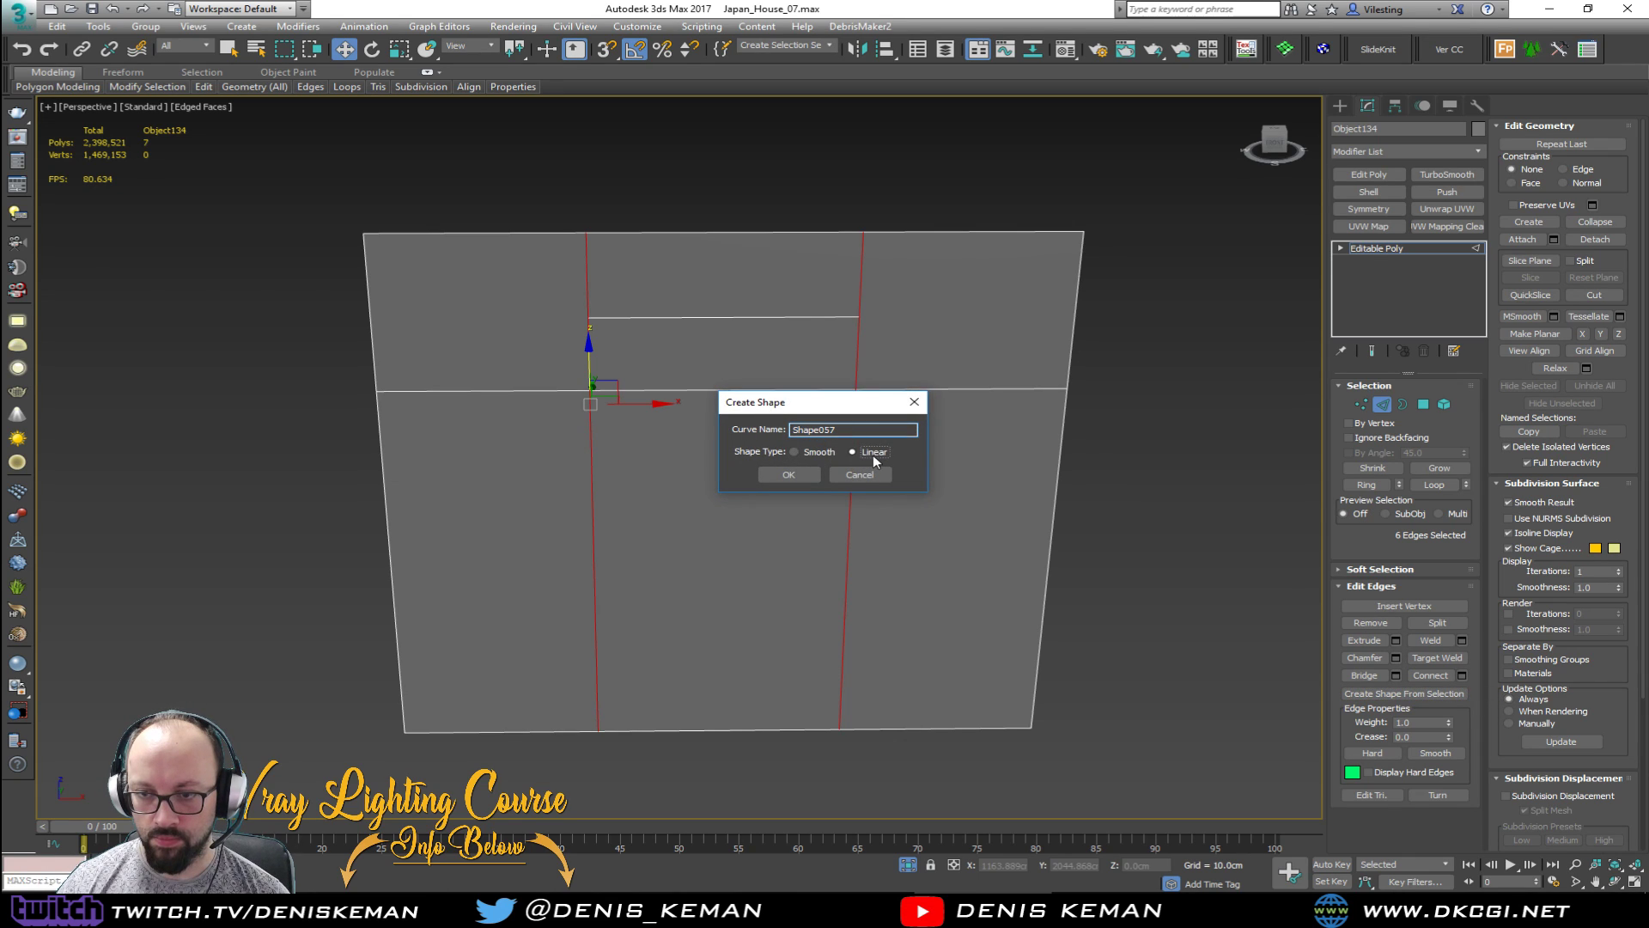
{"action": "left_click", "coordinate": [788, 475]}
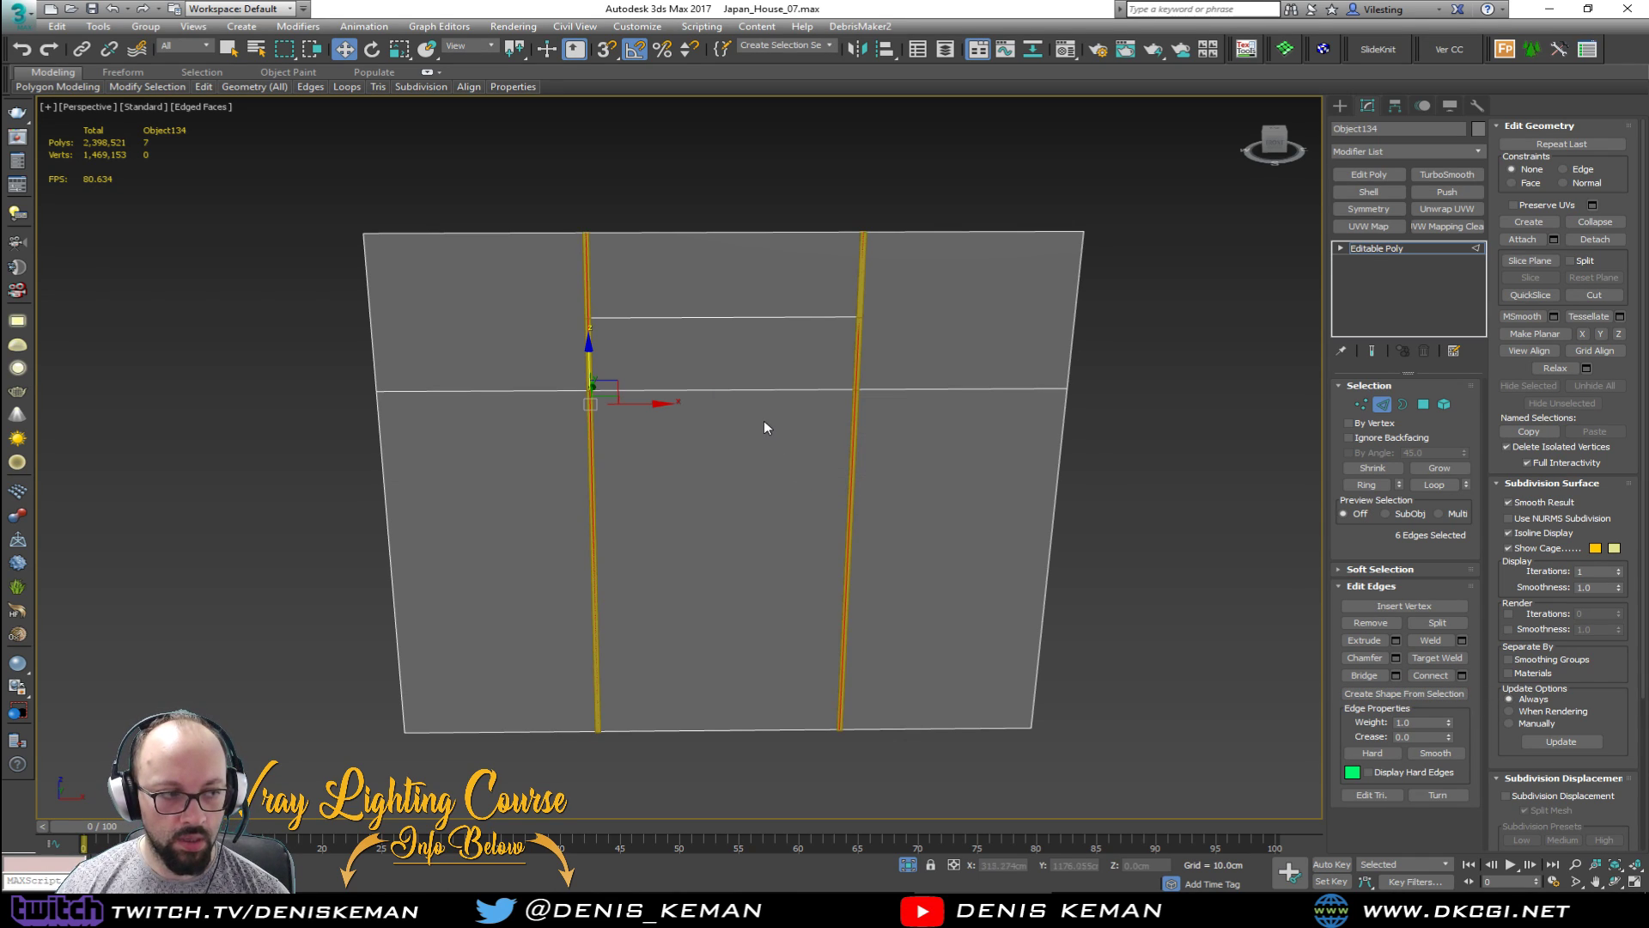
Step: Create one linear shape from the horizontal edges of the two side columns and another from the short upper edge of the middle column
{"action": "left_click", "coordinate": [528, 391]}
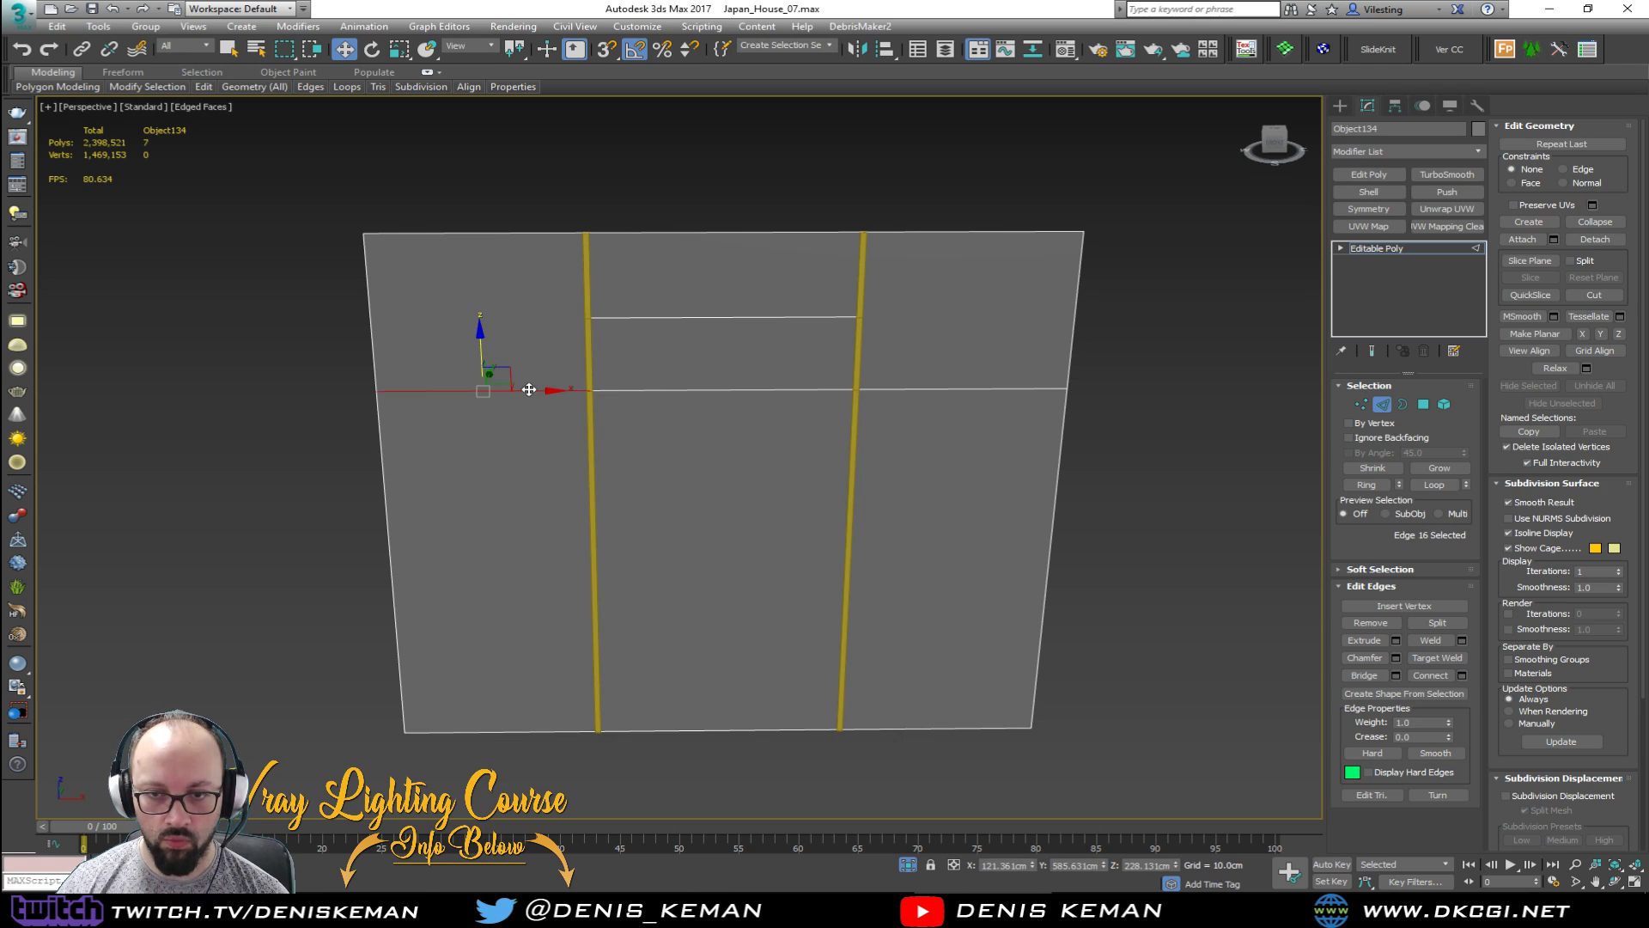
{"action": "left_click", "coordinate": [968, 390], "text": "ctrl"}
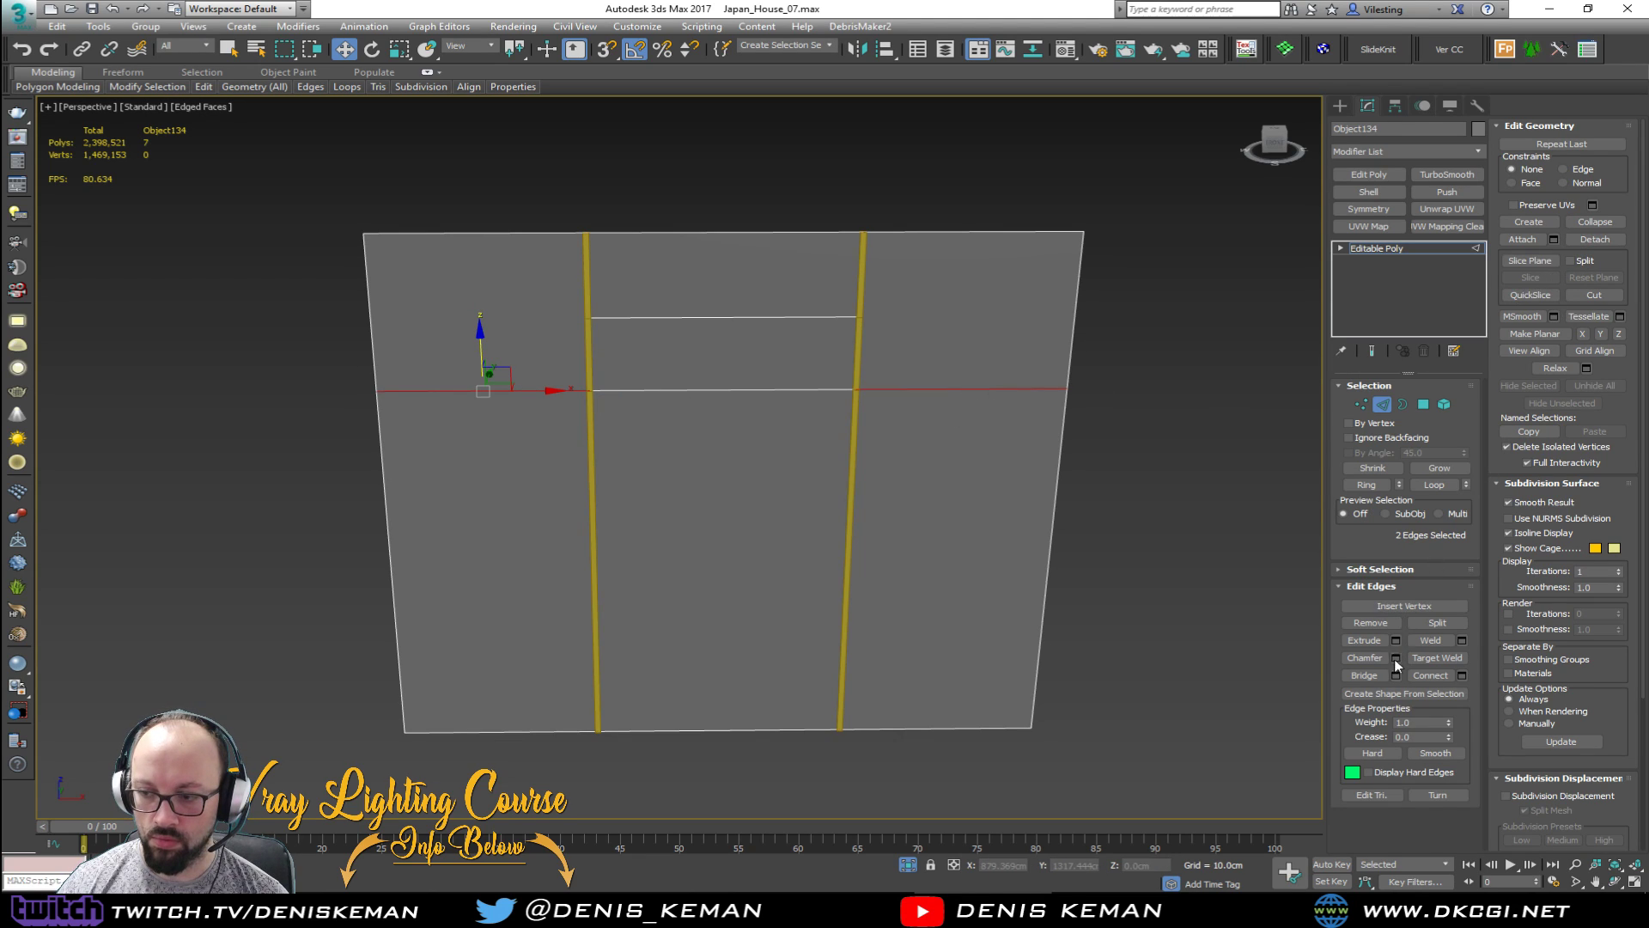
{"action": "left_click", "coordinate": [1460, 693]}
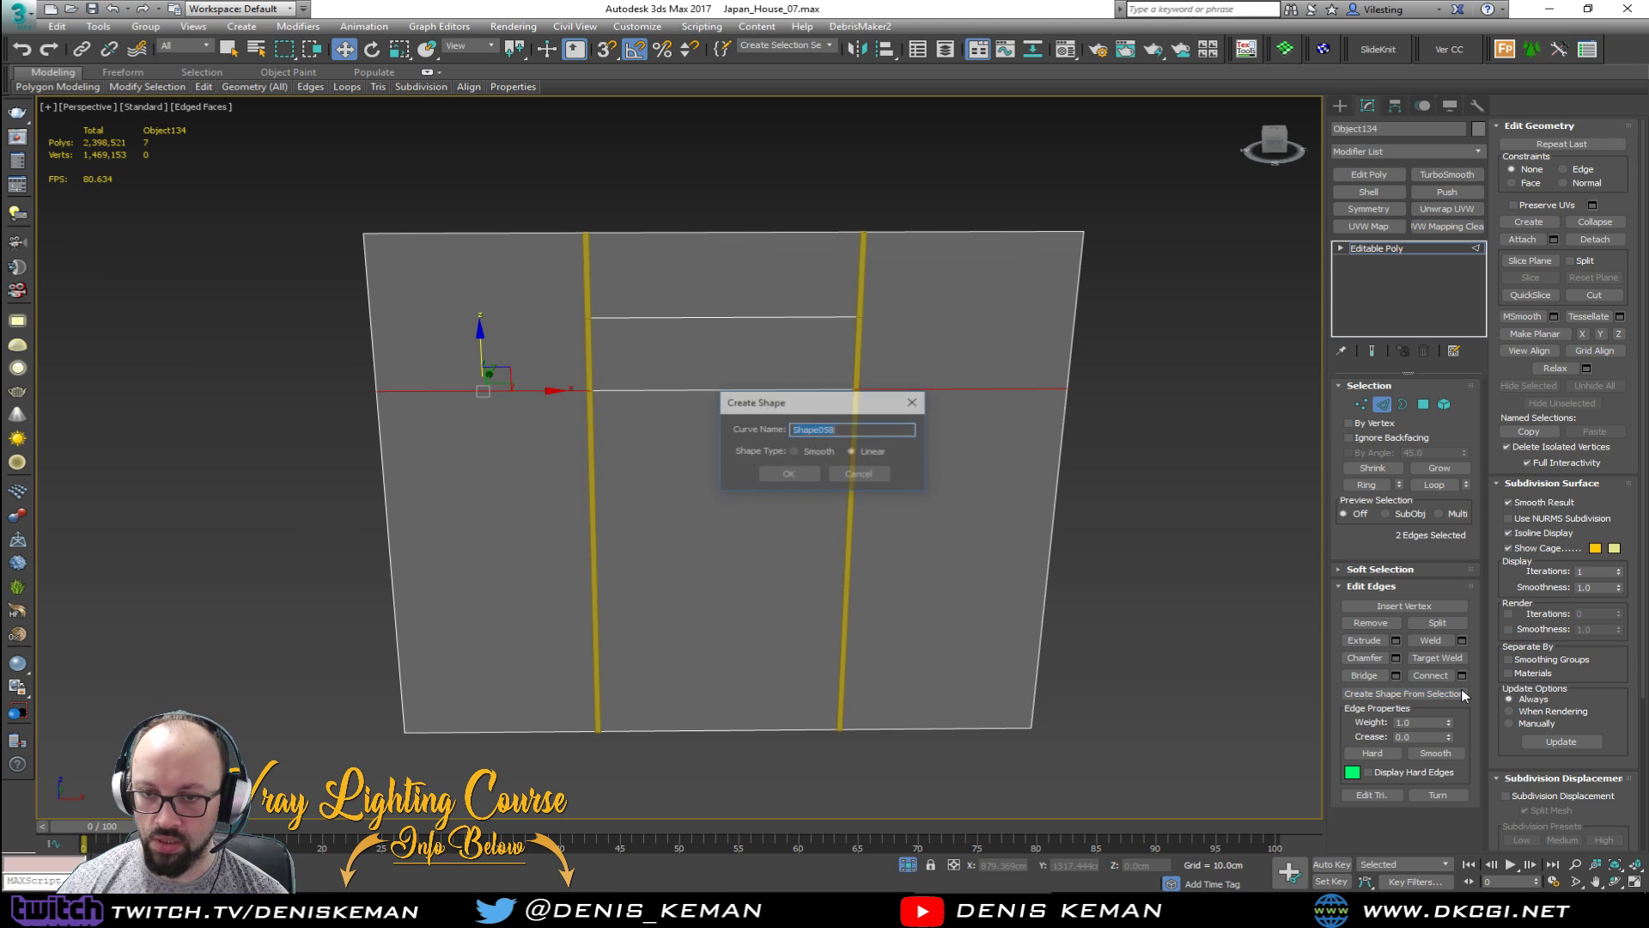
{"action": "left_click", "coordinate": [780, 475]}
{"action": "left_click", "coordinate": [721, 318]}
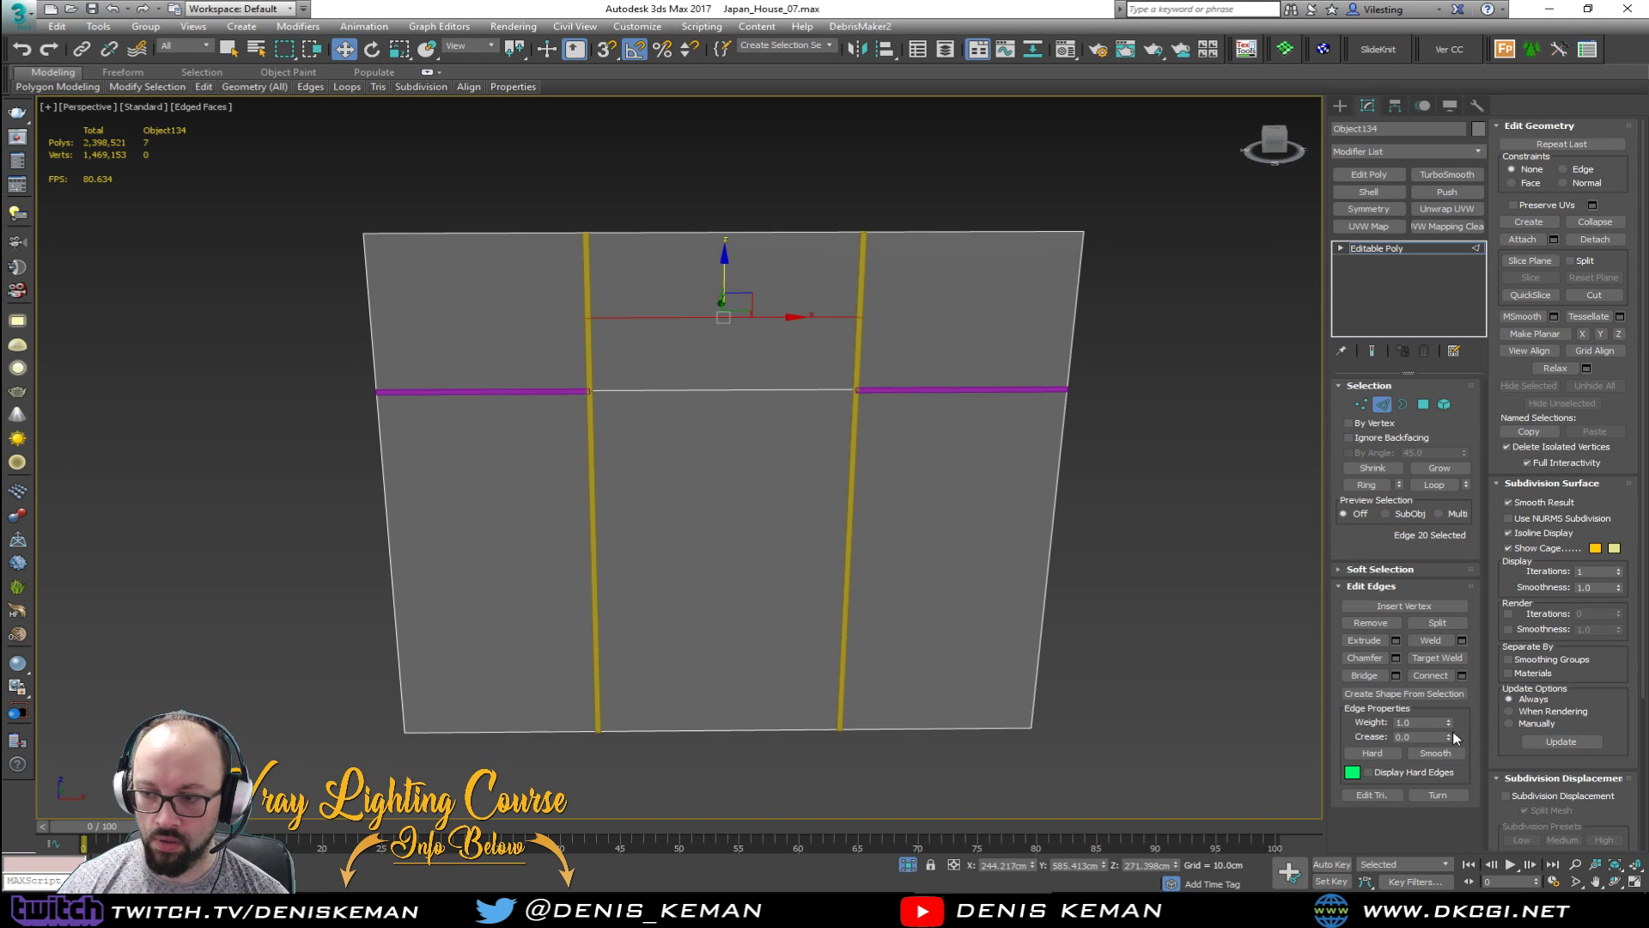
{"action": "left_click", "coordinate": [1460, 693]}
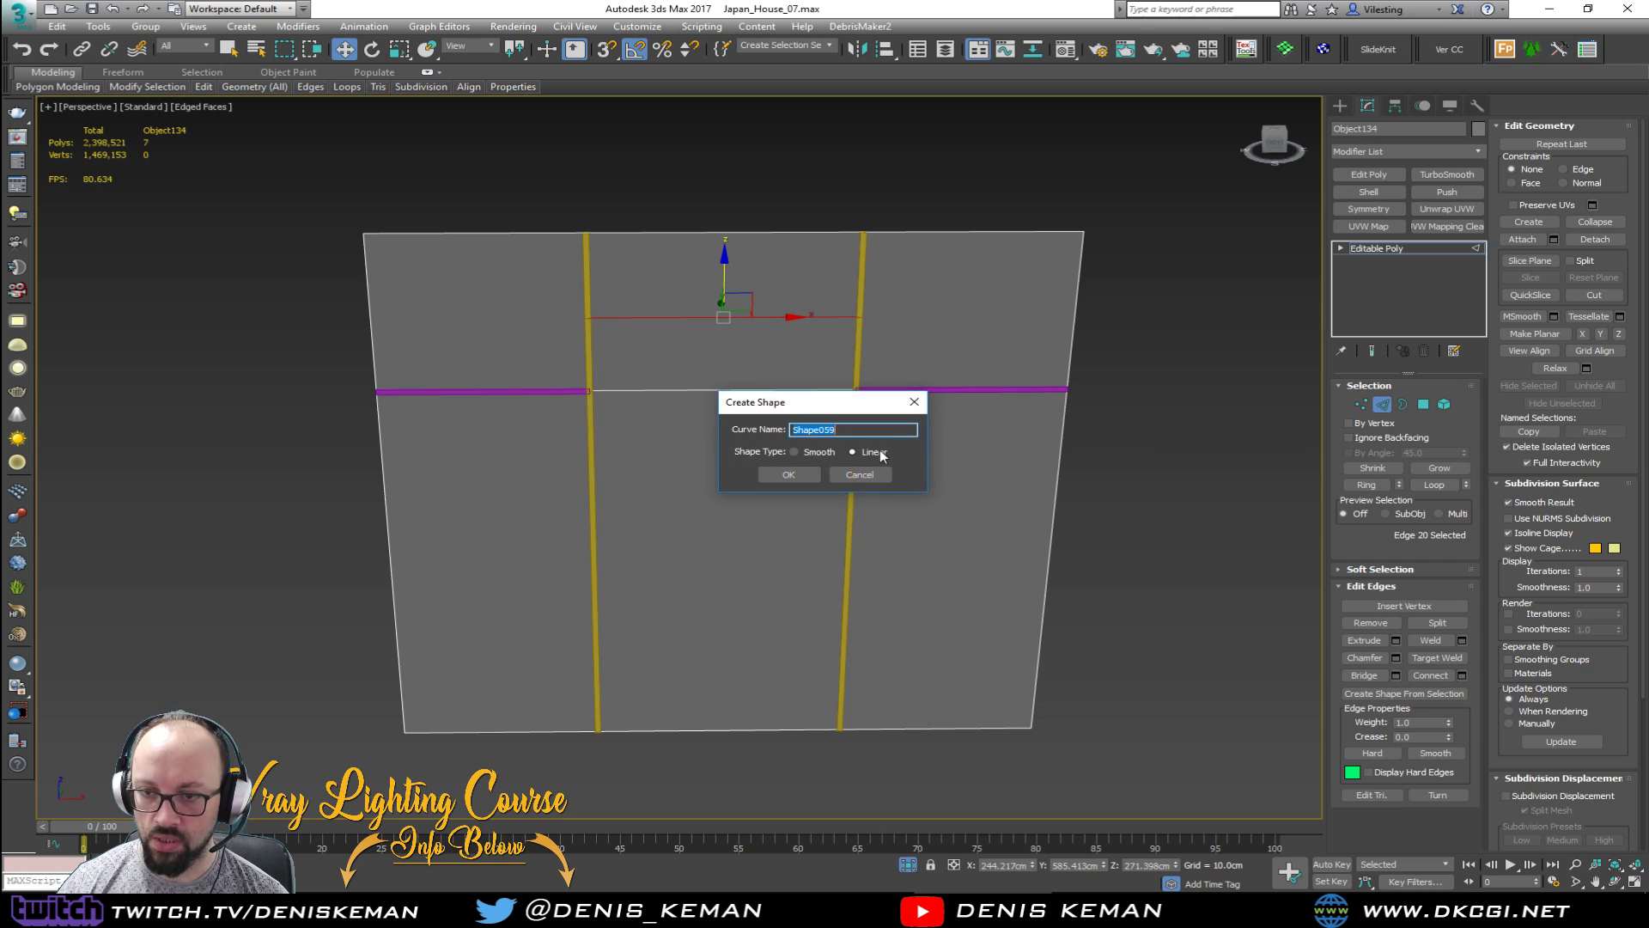
{"action": "left_click", "coordinate": [790, 474]}
{"action": "scroll", "coordinate": [653, 352], "scroll_direction": "up", "scroll_amount": 5}
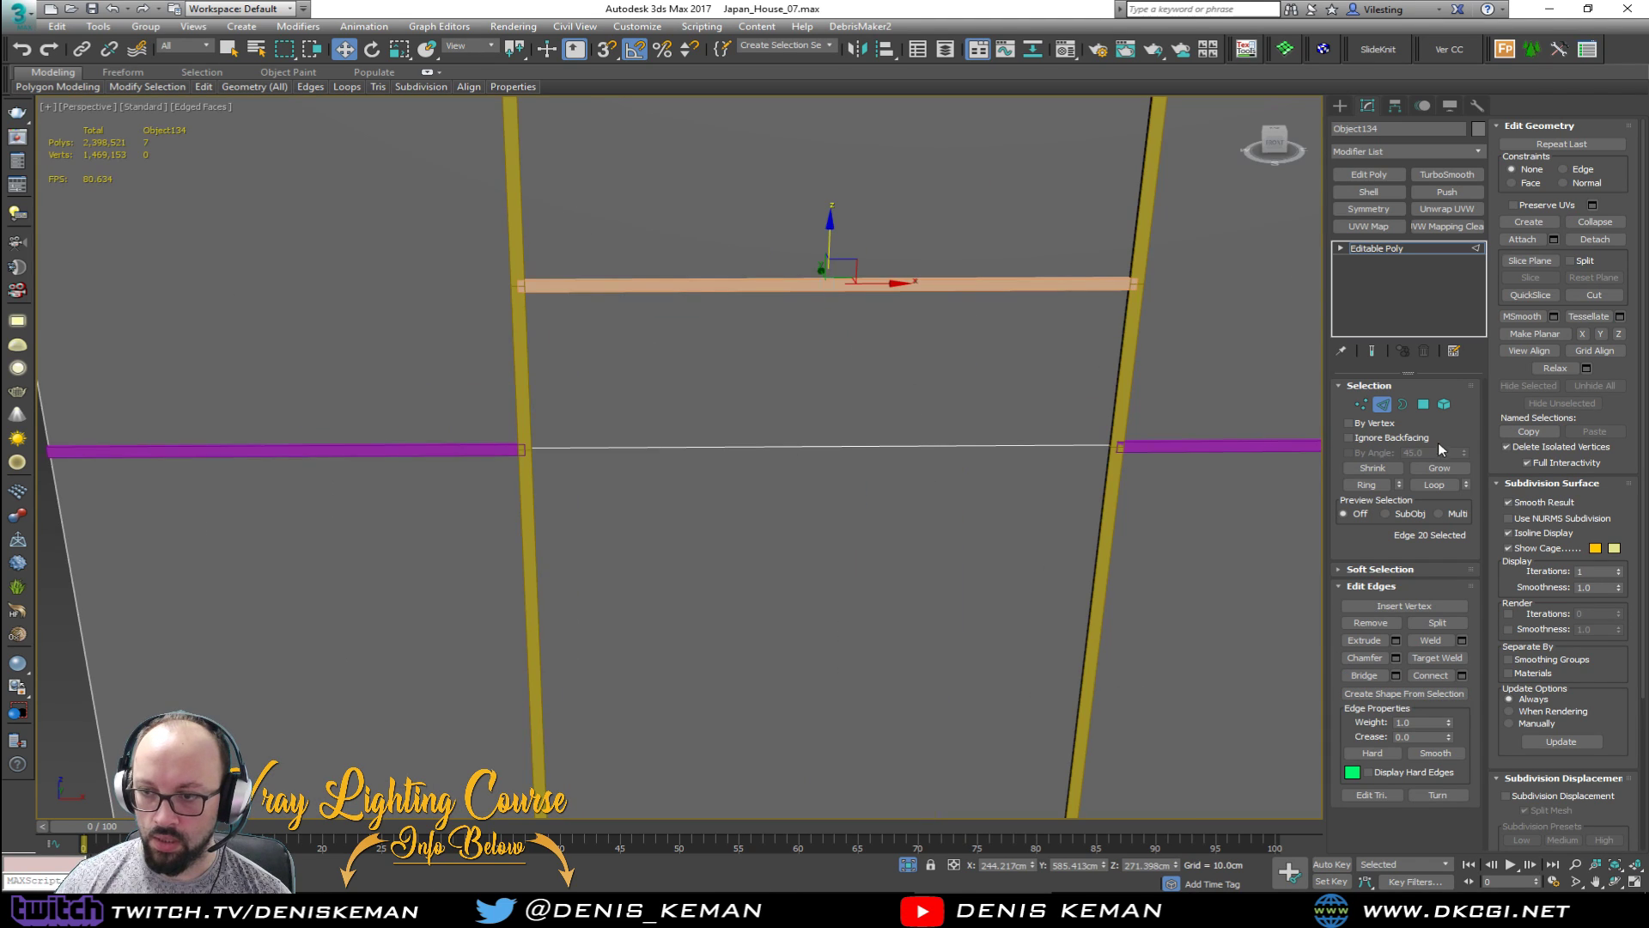
Step: Finish editing the wall's edges and set the rectangular profile length of the two horizontal side-column beams to 10 cm
{"action": "left_click", "coordinate": [1382, 406]}
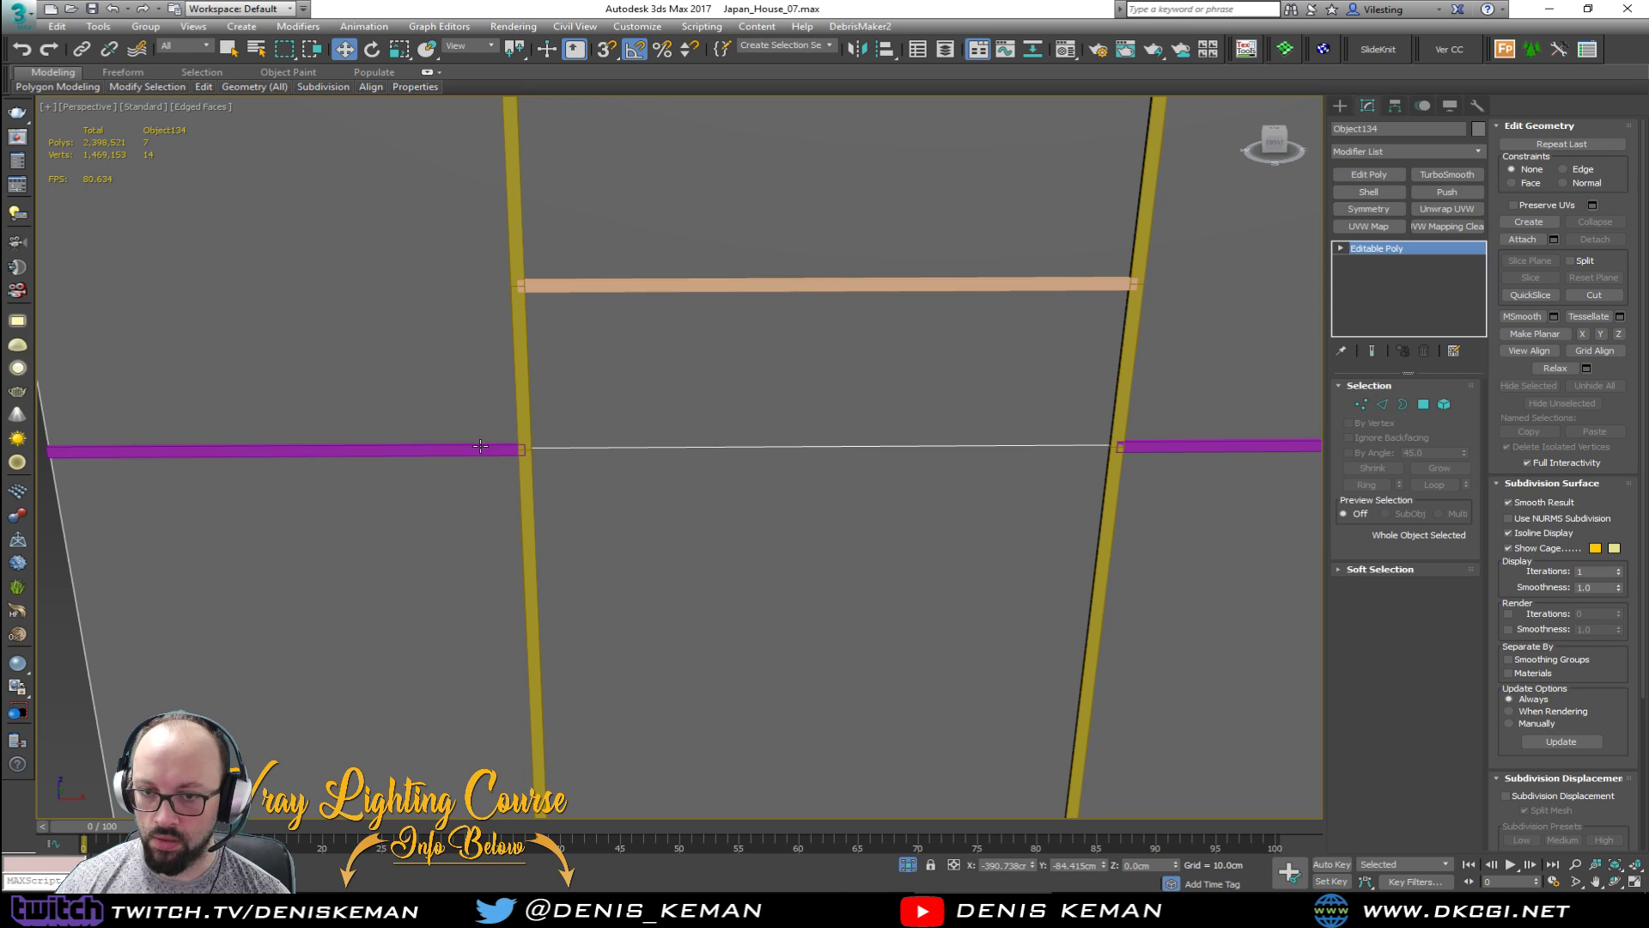
{"action": "left_click", "coordinate": [477, 449]}
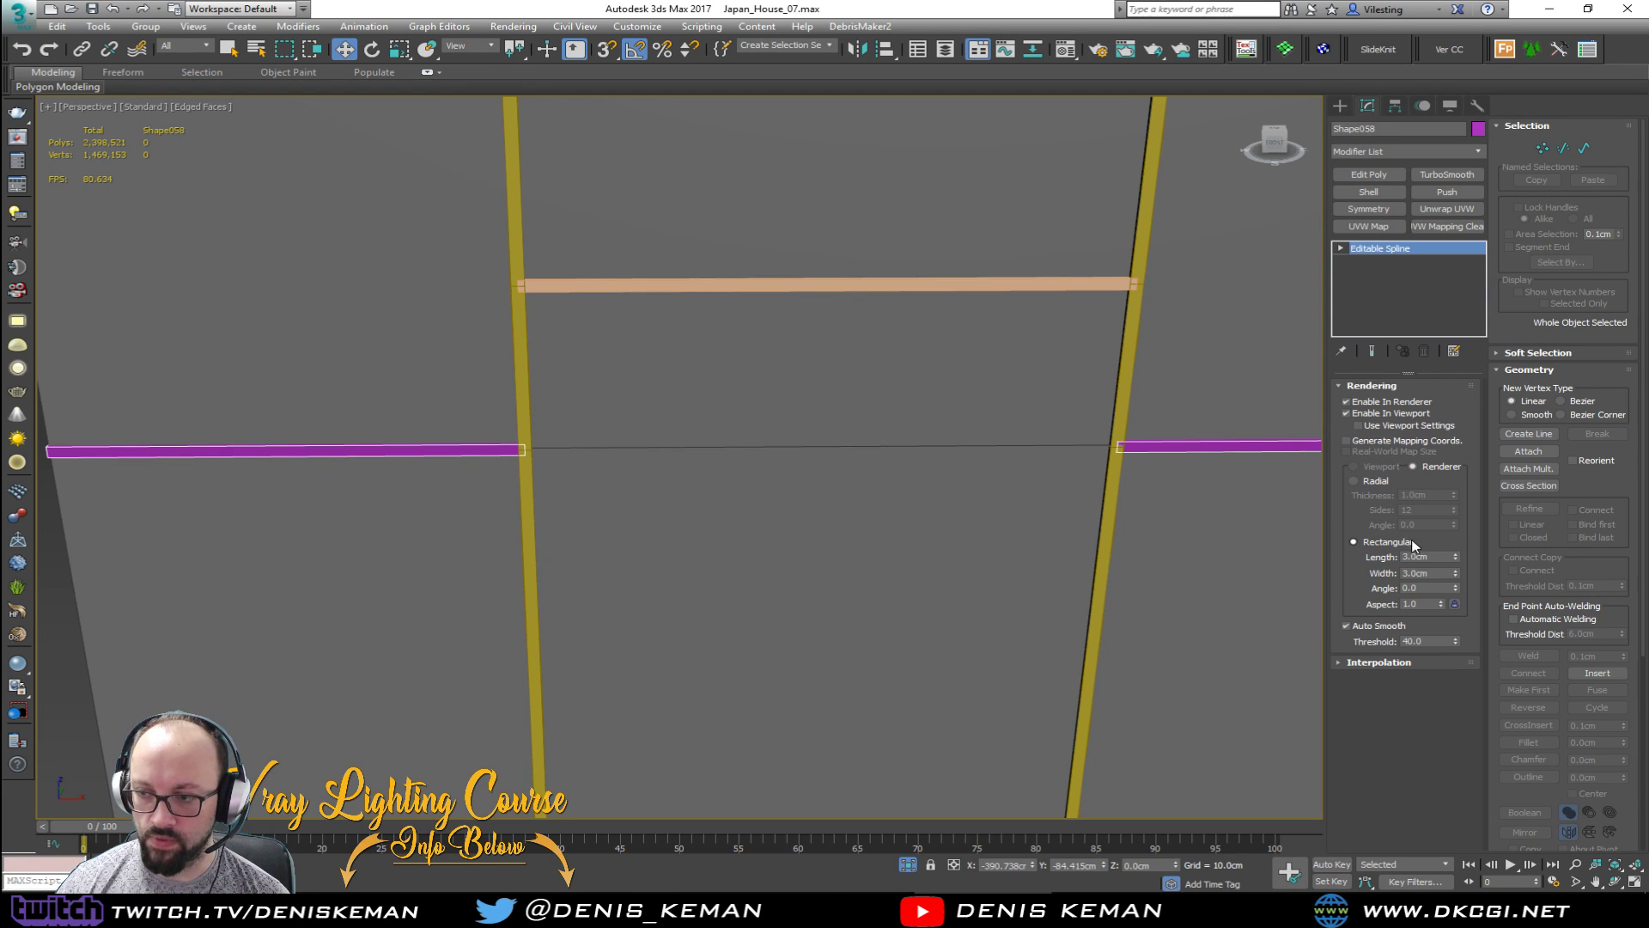
{"action": "middle_click_drag", "start_coordinate": [773, 464], "coordinate": [910, 485], "text": "alt"}
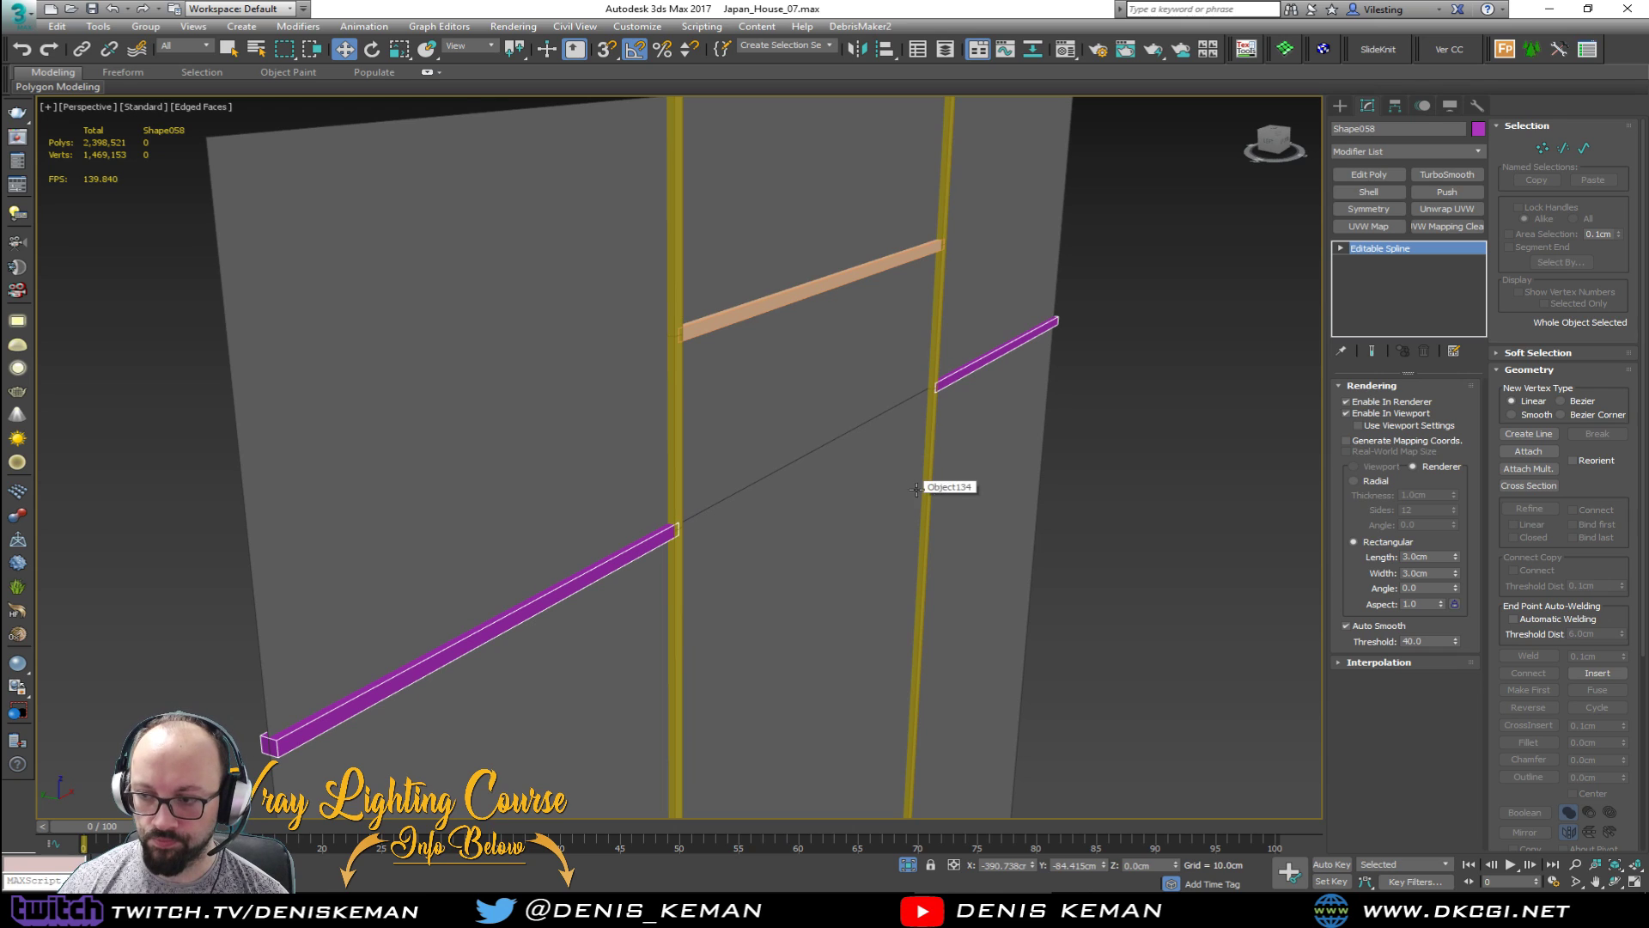
{"action": "left_click", "coordinate": [1435, 557]}
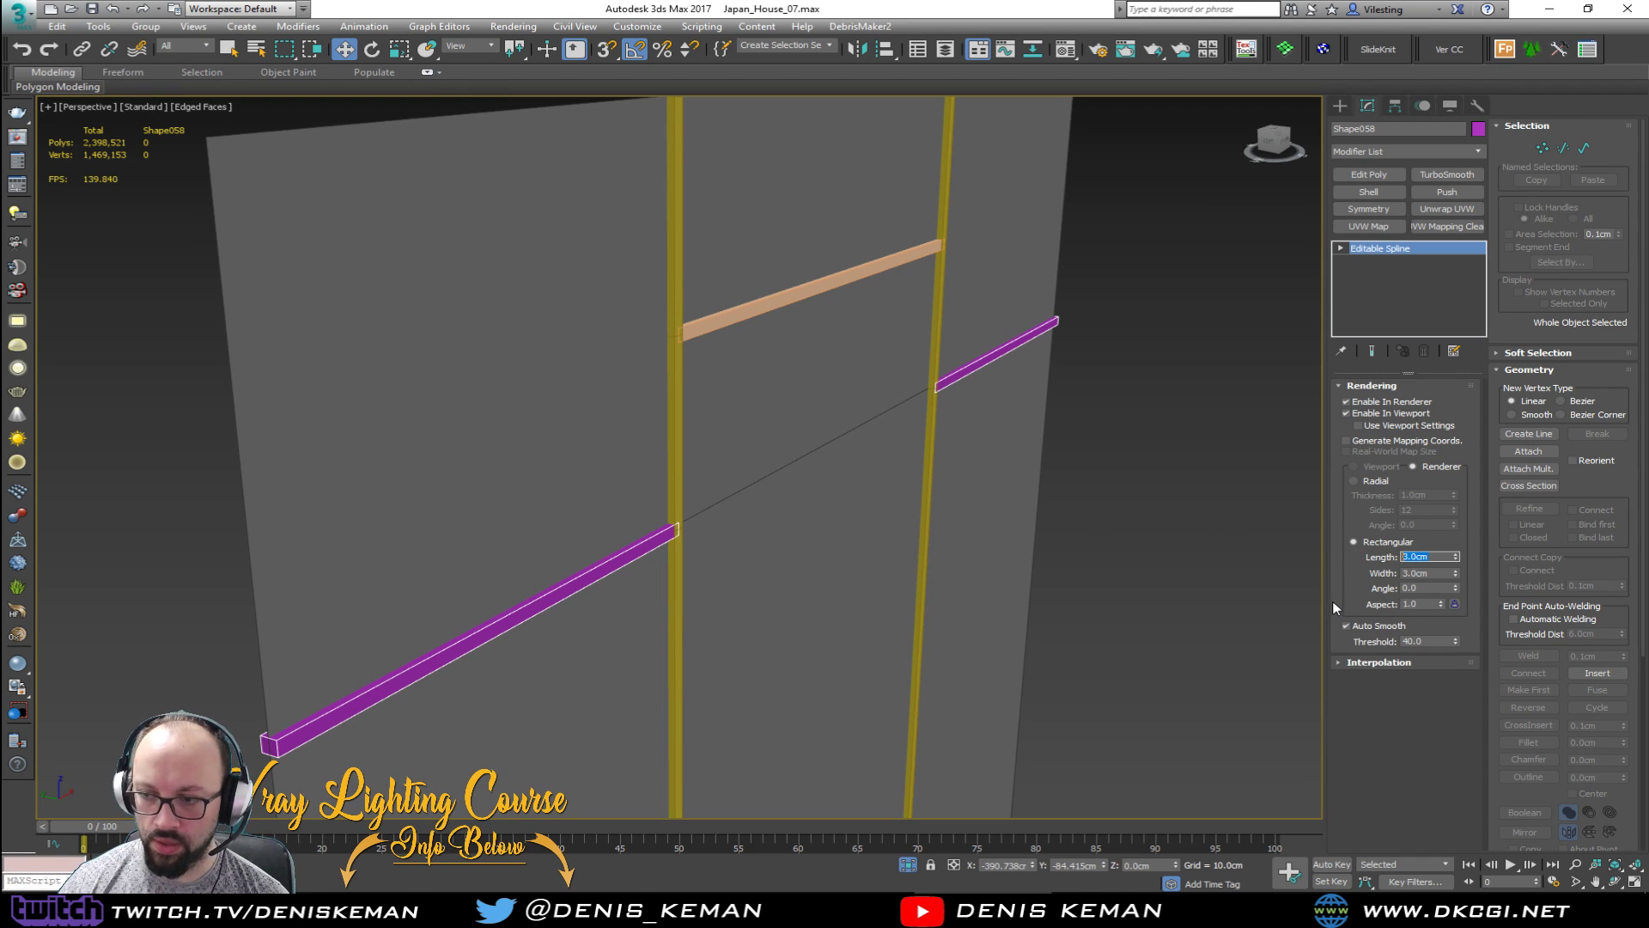
{"action": "type", "text": "5"}
{"action": "key", "text": "Return"}
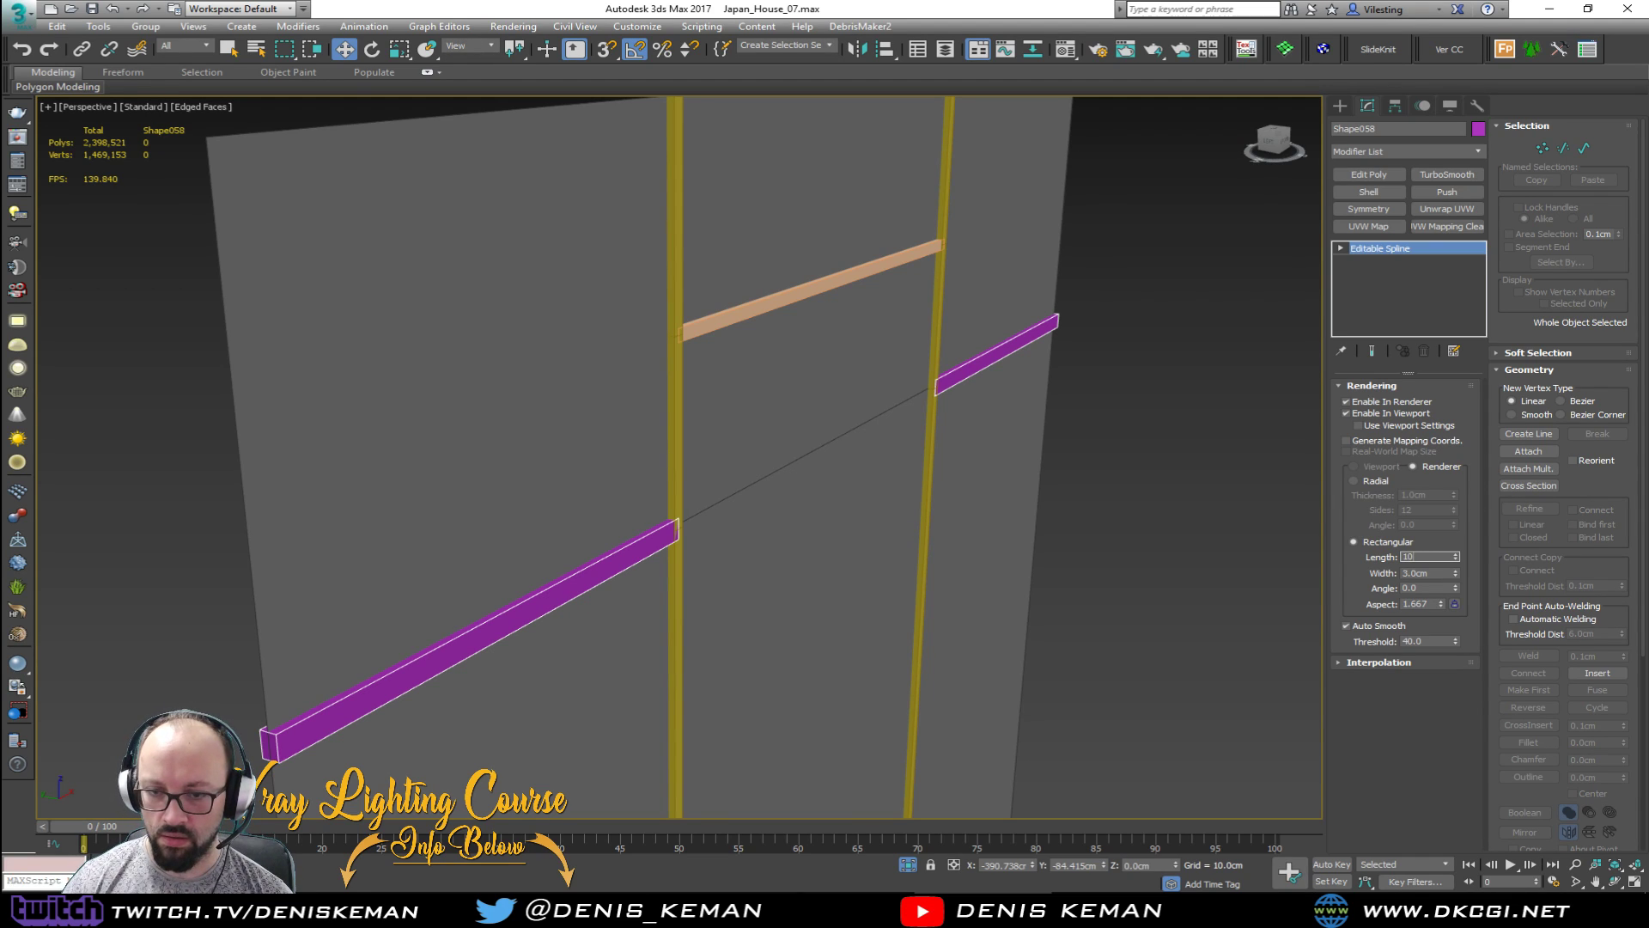
{"action": "key", "text": "Return"}
{"action": "key", "text": "Tab"}
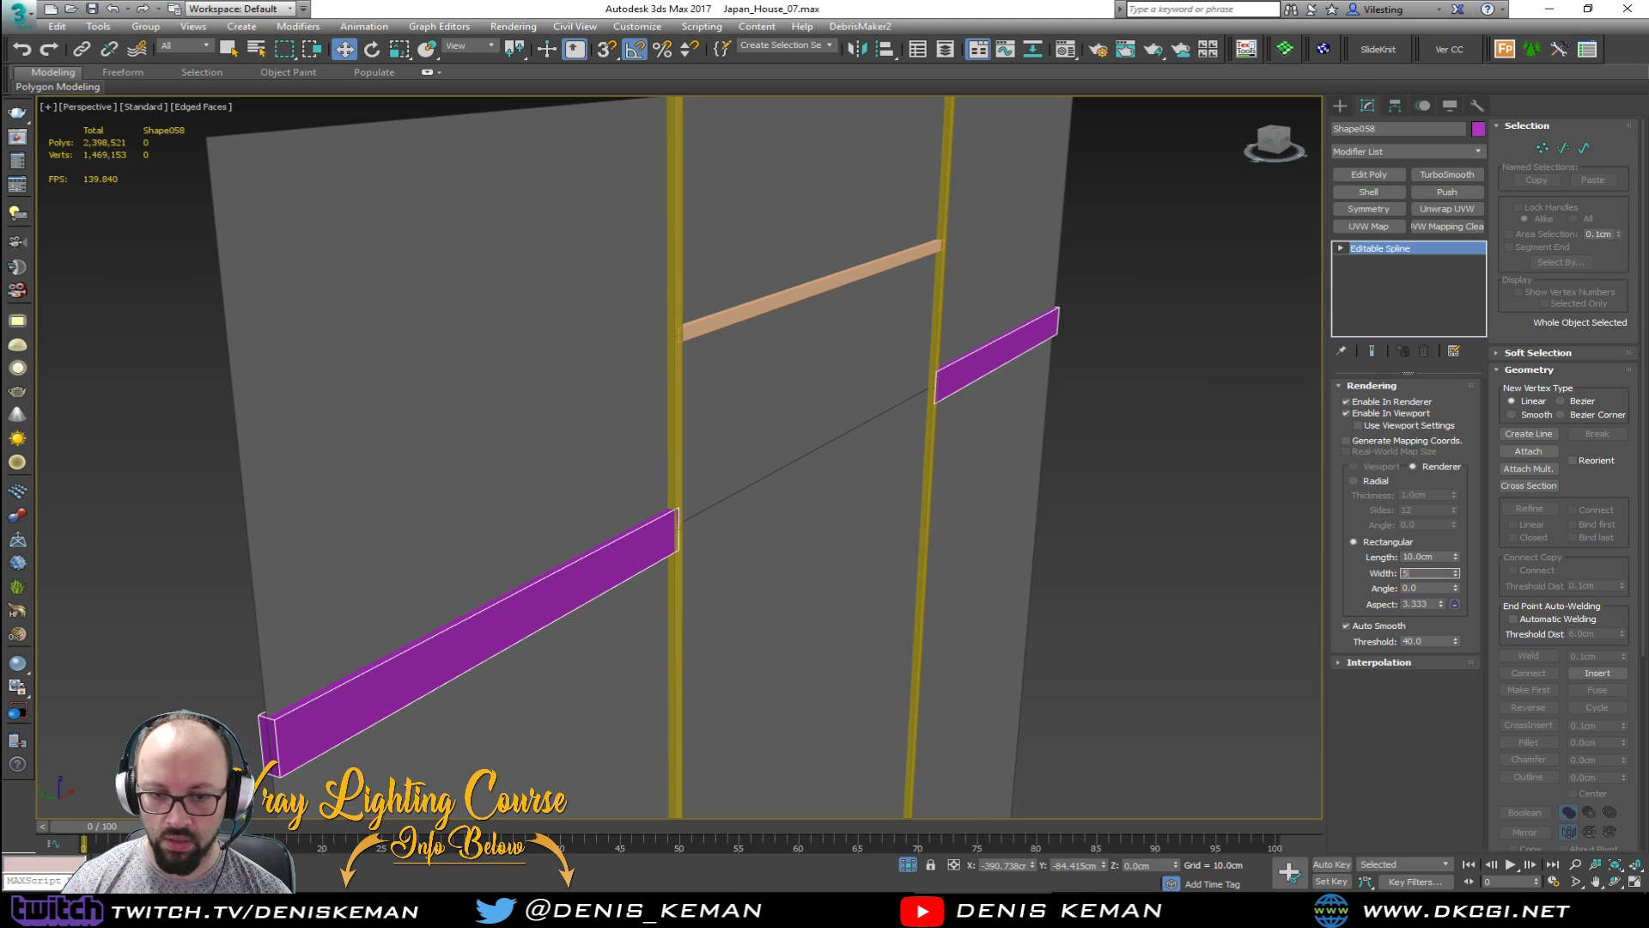
Step: Try rectangular profile widths of 5 cm and 10 cm on the horizontal side-column beams
{"action": "type", "text": "5"}
{"action": "key", "text": "Return"}
{"action": "middle_click_drag", "start_coordinate": [768, 529], "coordinate": [745, 433], "text": "alt"}
{"action": "type", "text": "10"}
{"action": "key", "text": "Return"}
{"action": "scroll", "coordinate": [745, 433], "scroll_direction": "down", "scroll_amount": 4}
{"action": "scroll", "coordinate": [745, 429], "scroll_direction": "down", "scroll_amount": 2}
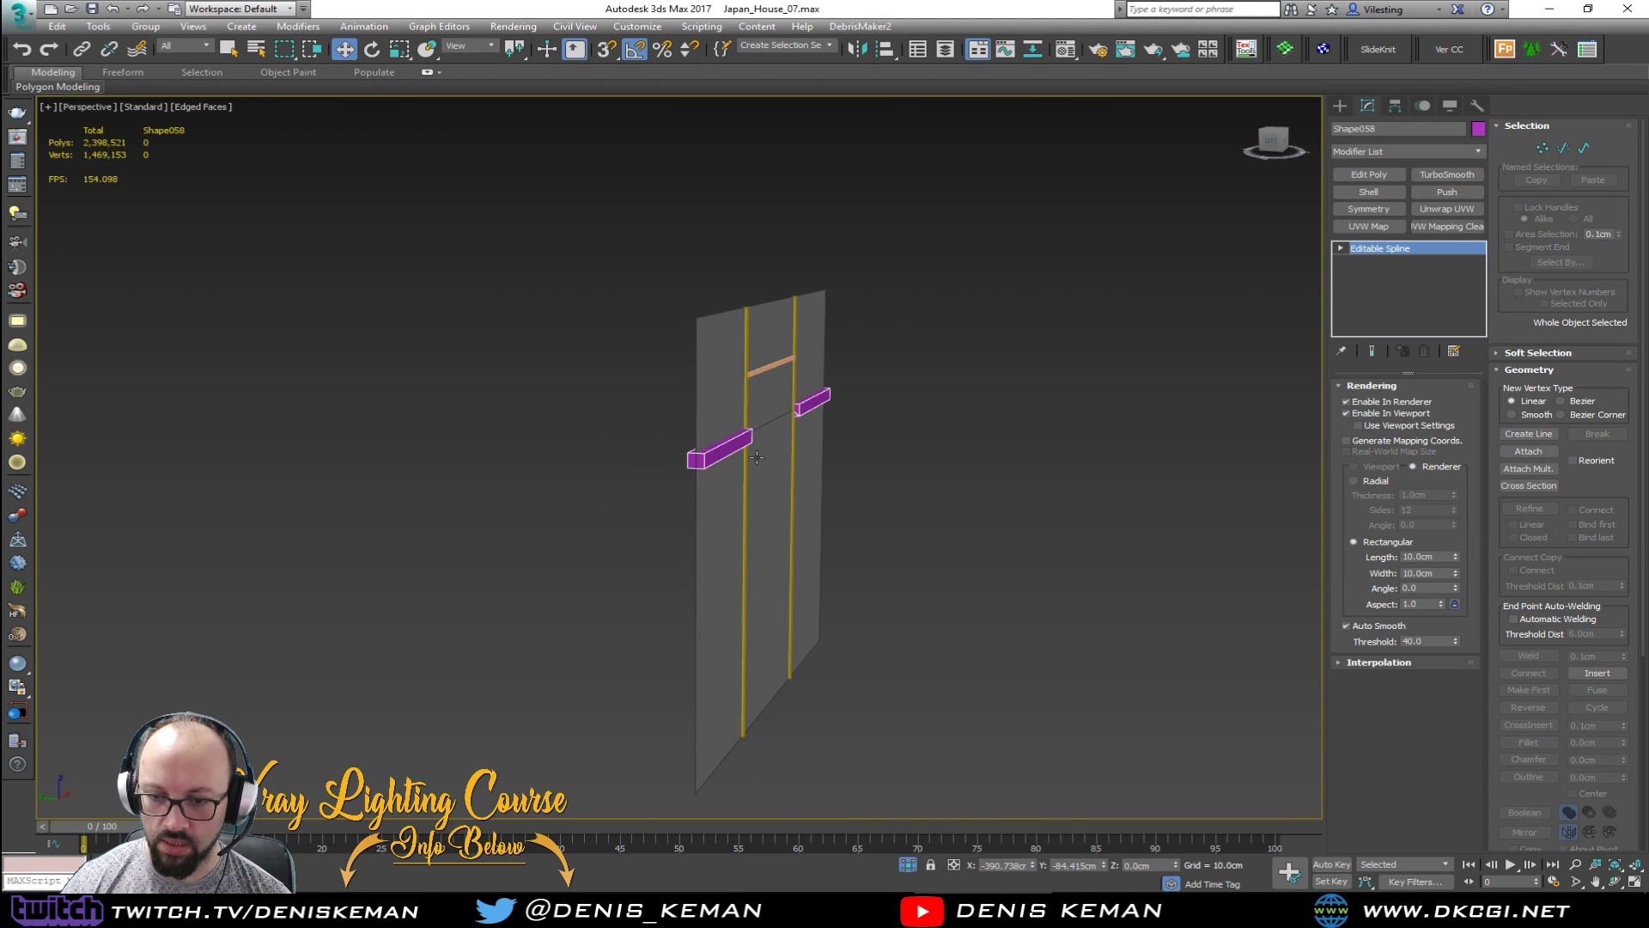
{"action": "scroll", "coordinate": [765, 436], "scroll_direction": "up", "scroll_amount": 3}
Step: Center the pivot of the horizontal side-column beams on the object
{"action": "left_click", "coordinate": [1394, 105]}
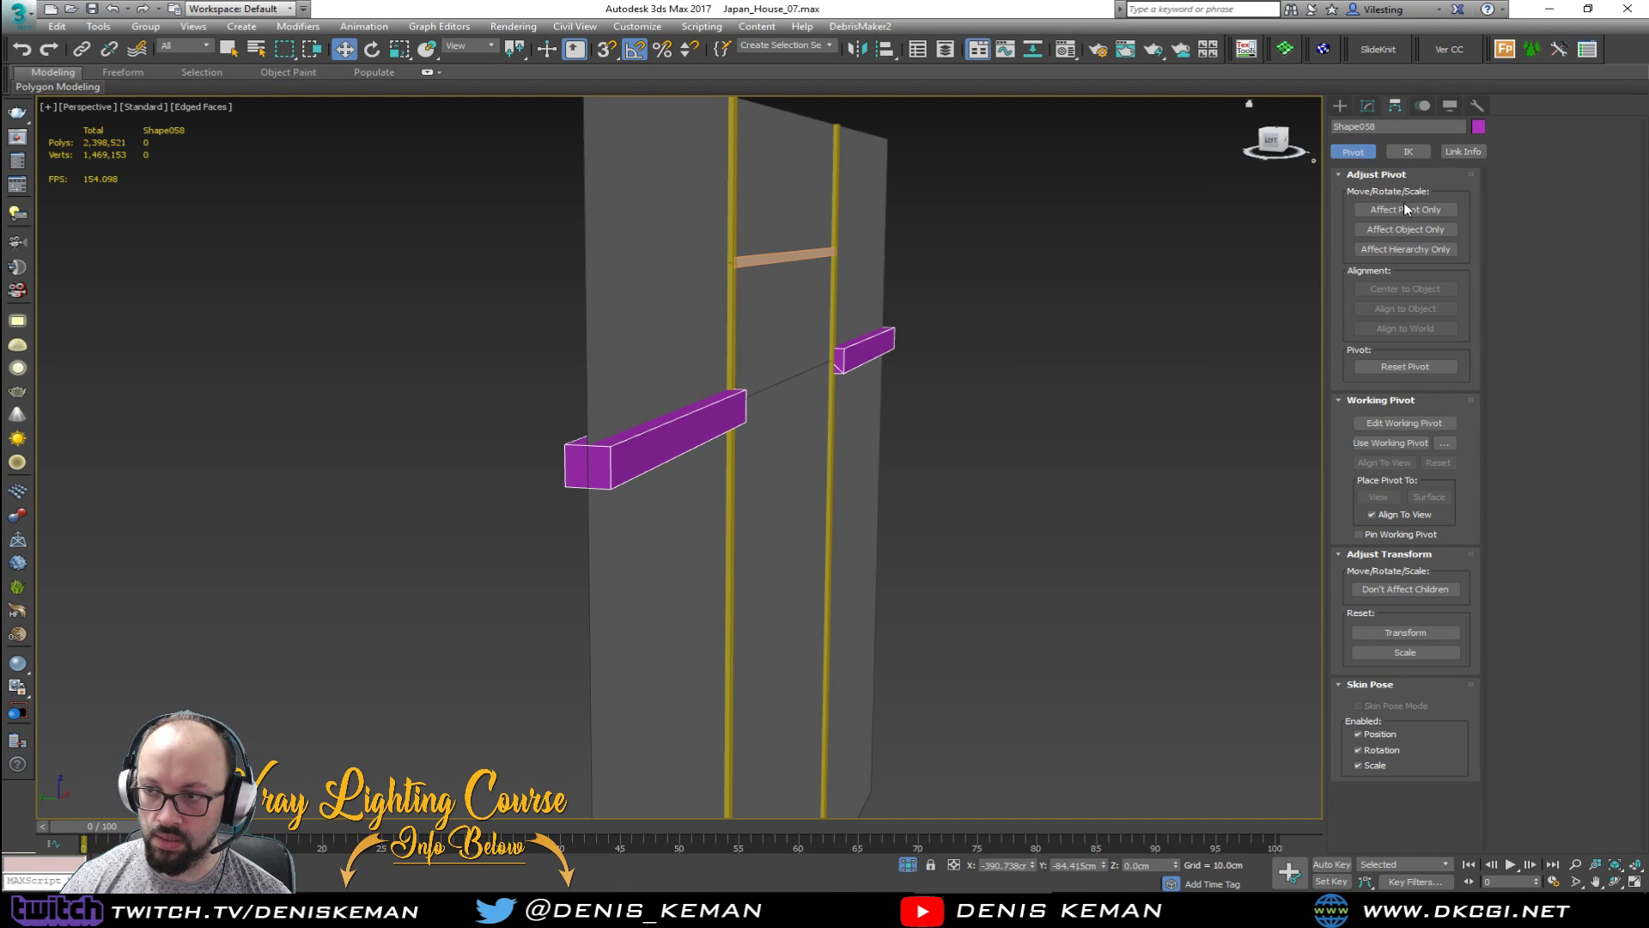
{"action": "left_click", "coordinate": [1403, 207]}
{"action": "left_click", "coordinate": [1414, 211]}
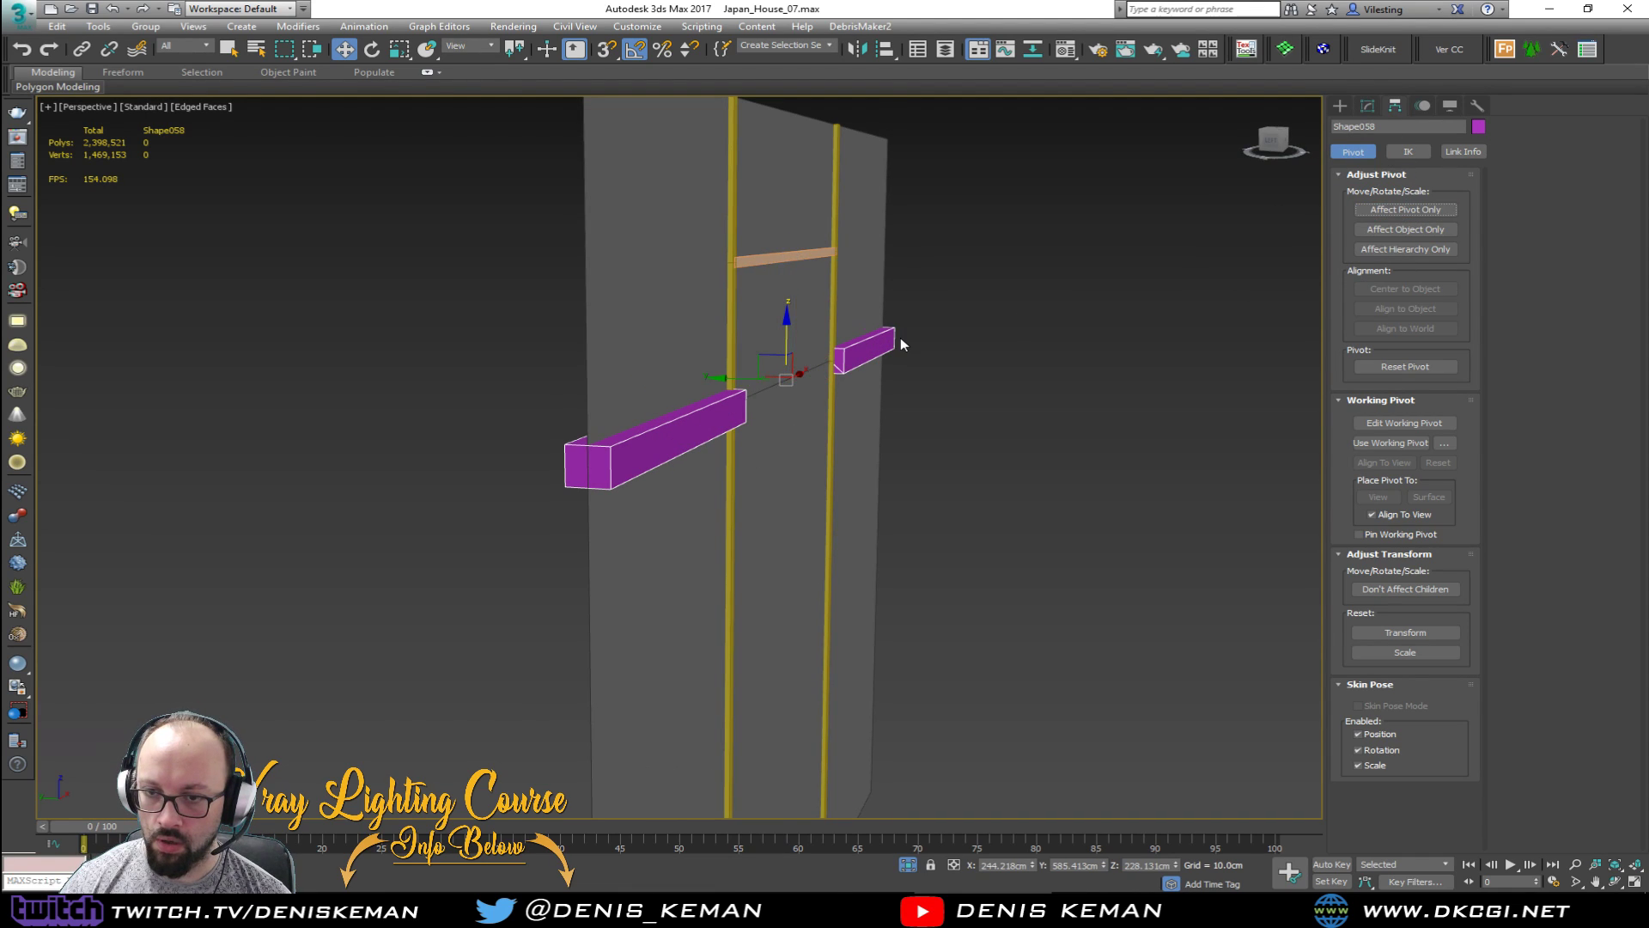
{"action": "scroll", "coordinate": [906, 345], "scroll_direction": "up", "scroll_amount": 5}
{"action": "middle_click_drag", "start_coordinate": [788, 358], "coordinate": [919, 319]}
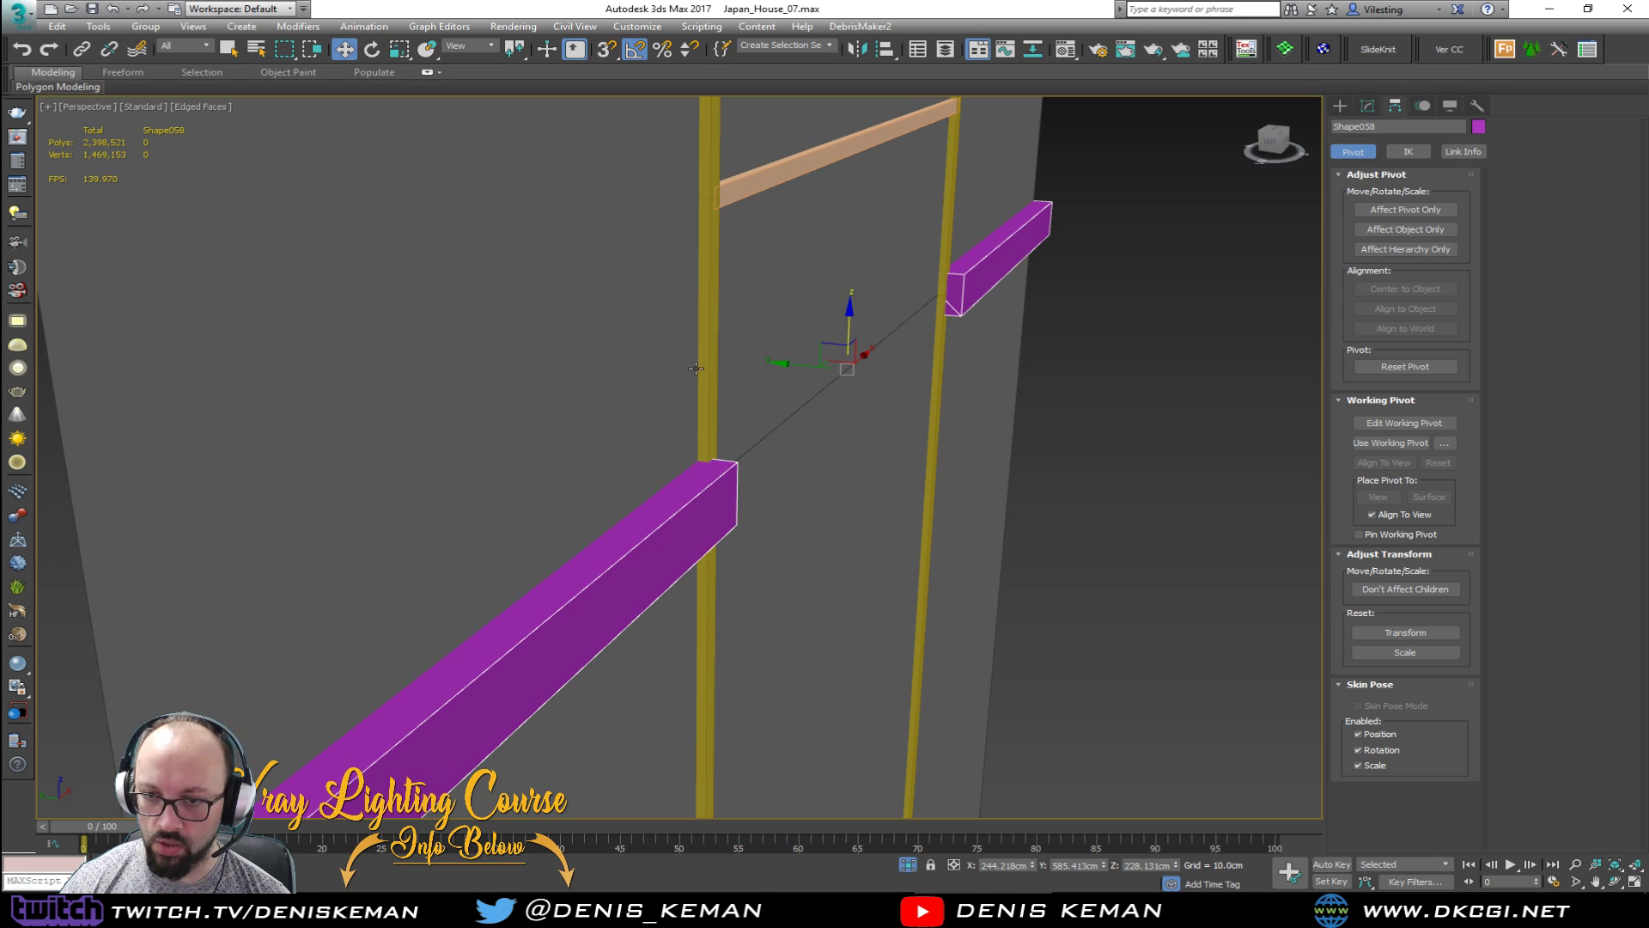
{"action": "middle_click_drag", "start_coordinate": [811, 418], "coordinate": [1022, 308]}
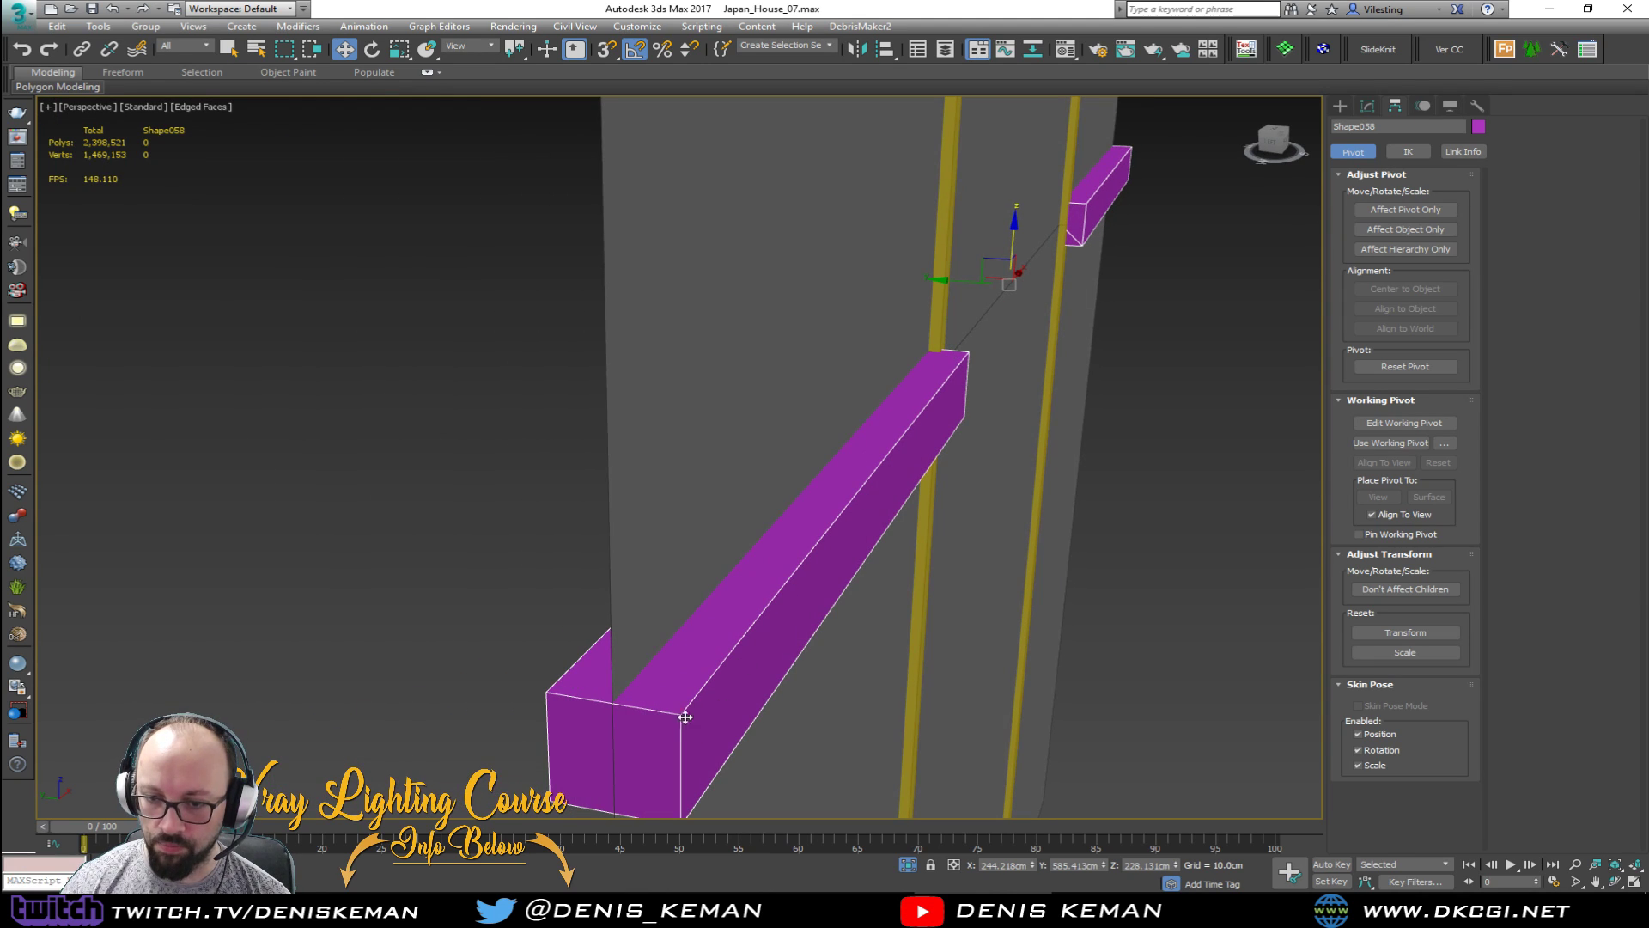
Step: Set the rectangular profile width of the horizontal side-column beams to 5 cm
{"action": "left_click", "coordinate": [1368, 105]}
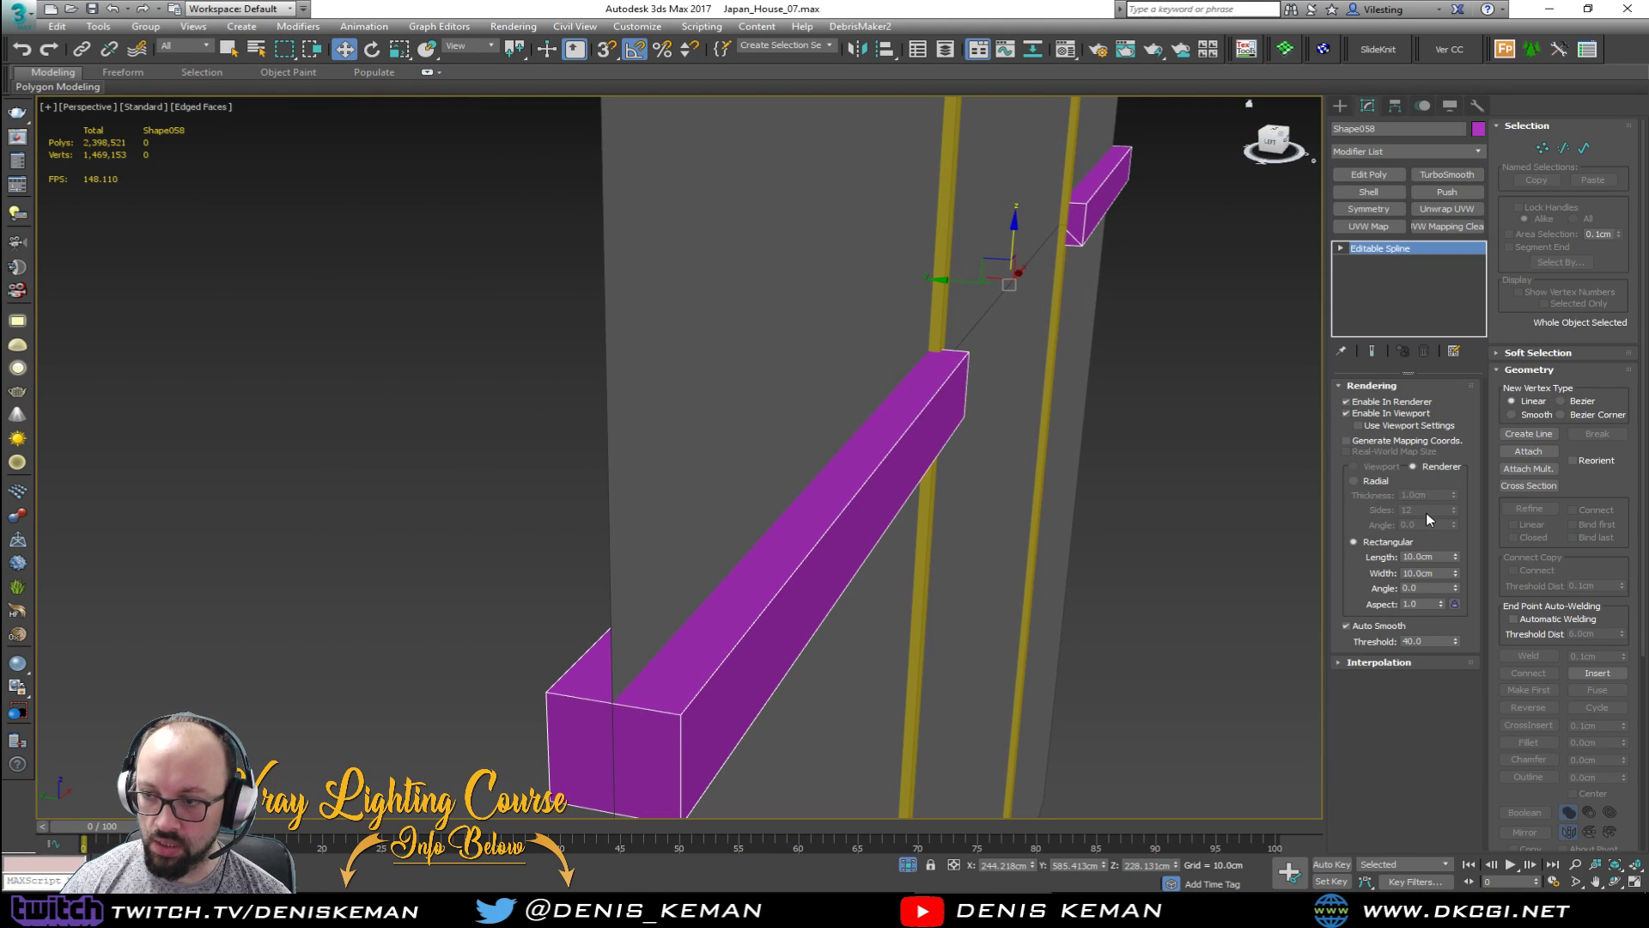
{"action": "middle_click_drag", "start_coordinate": [1035, 397], "coordinate": [964, 438]}
{"action": "double_click", "coordinate": [1438, 572]}
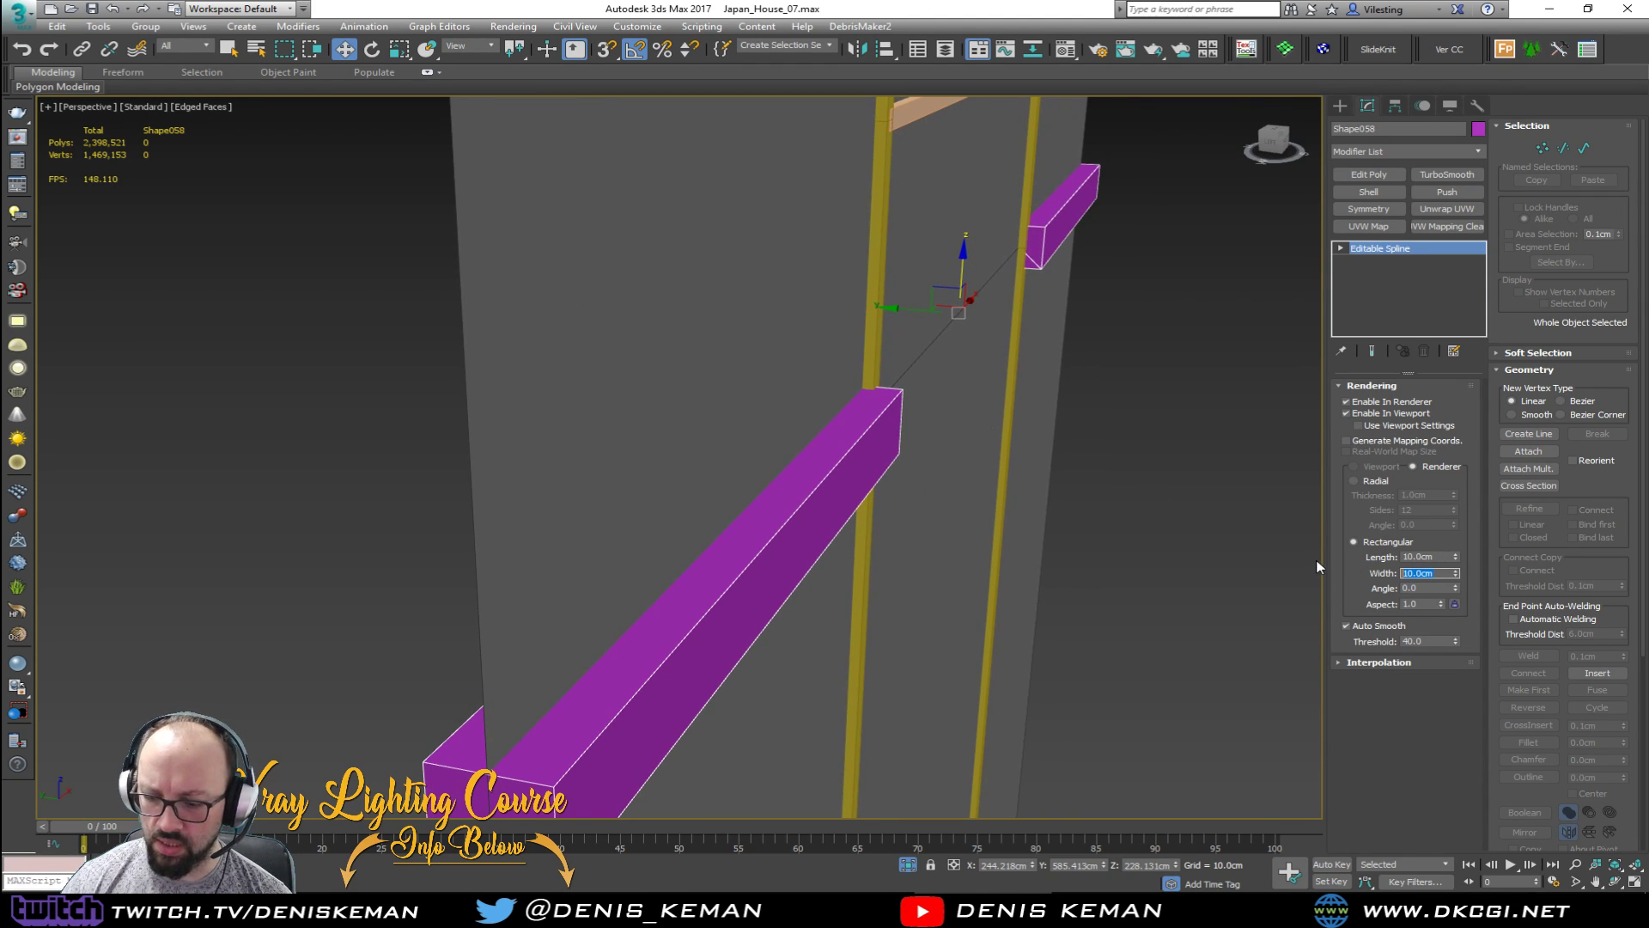
{"action": "type", "text": "5"}
{"action": "key", "text": "Return"}
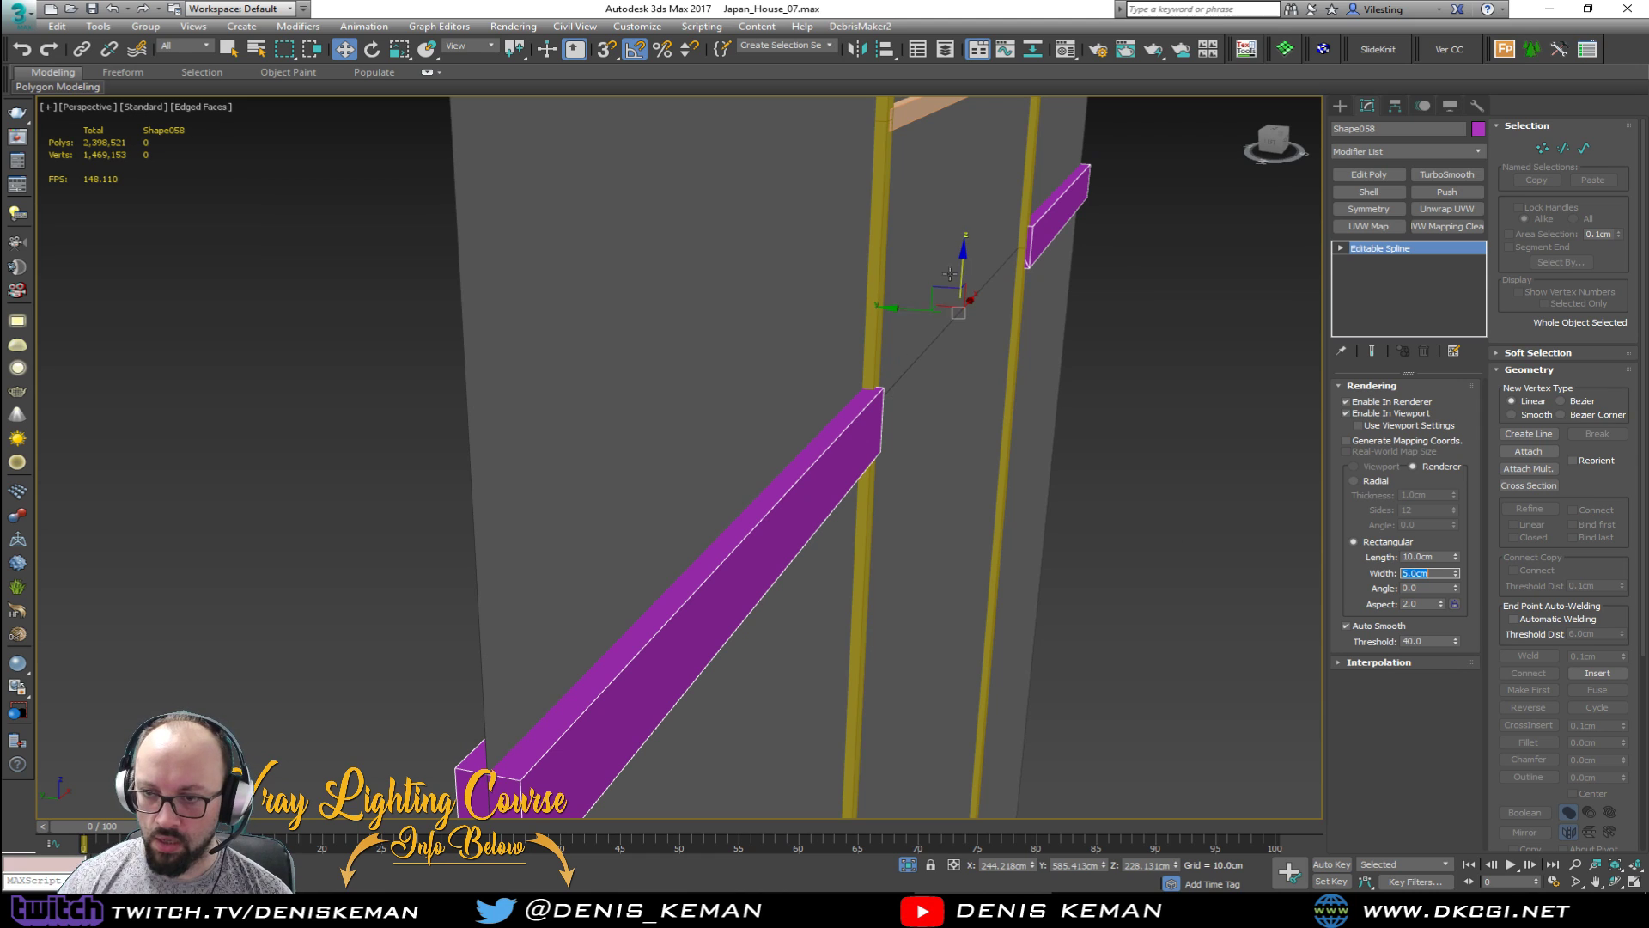
{"action": "middle_click_drag", "start_coordinate": [950, 274], "coordinate": [727, 360]}
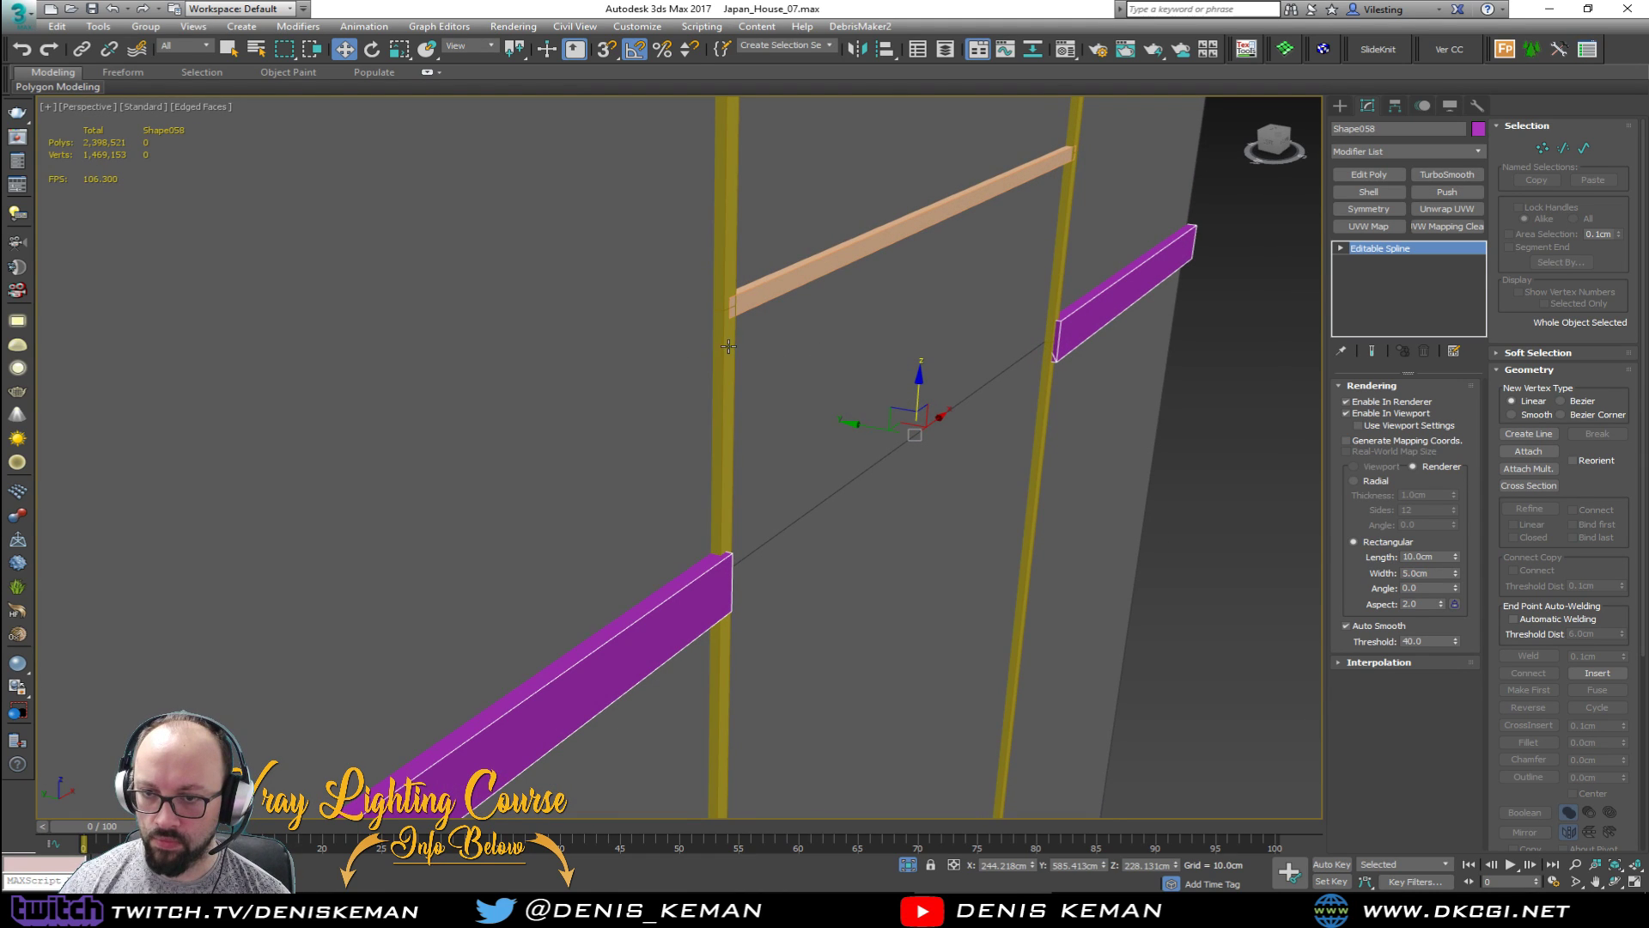
{"action": "scroll", "coordinate": [868, 425], "scroll_direction": "up", "scroll_amount": 3}
{"action": "scroll", "coordinate": [861, 388], "scroll_direction": "up", "scroll_amount": 3}
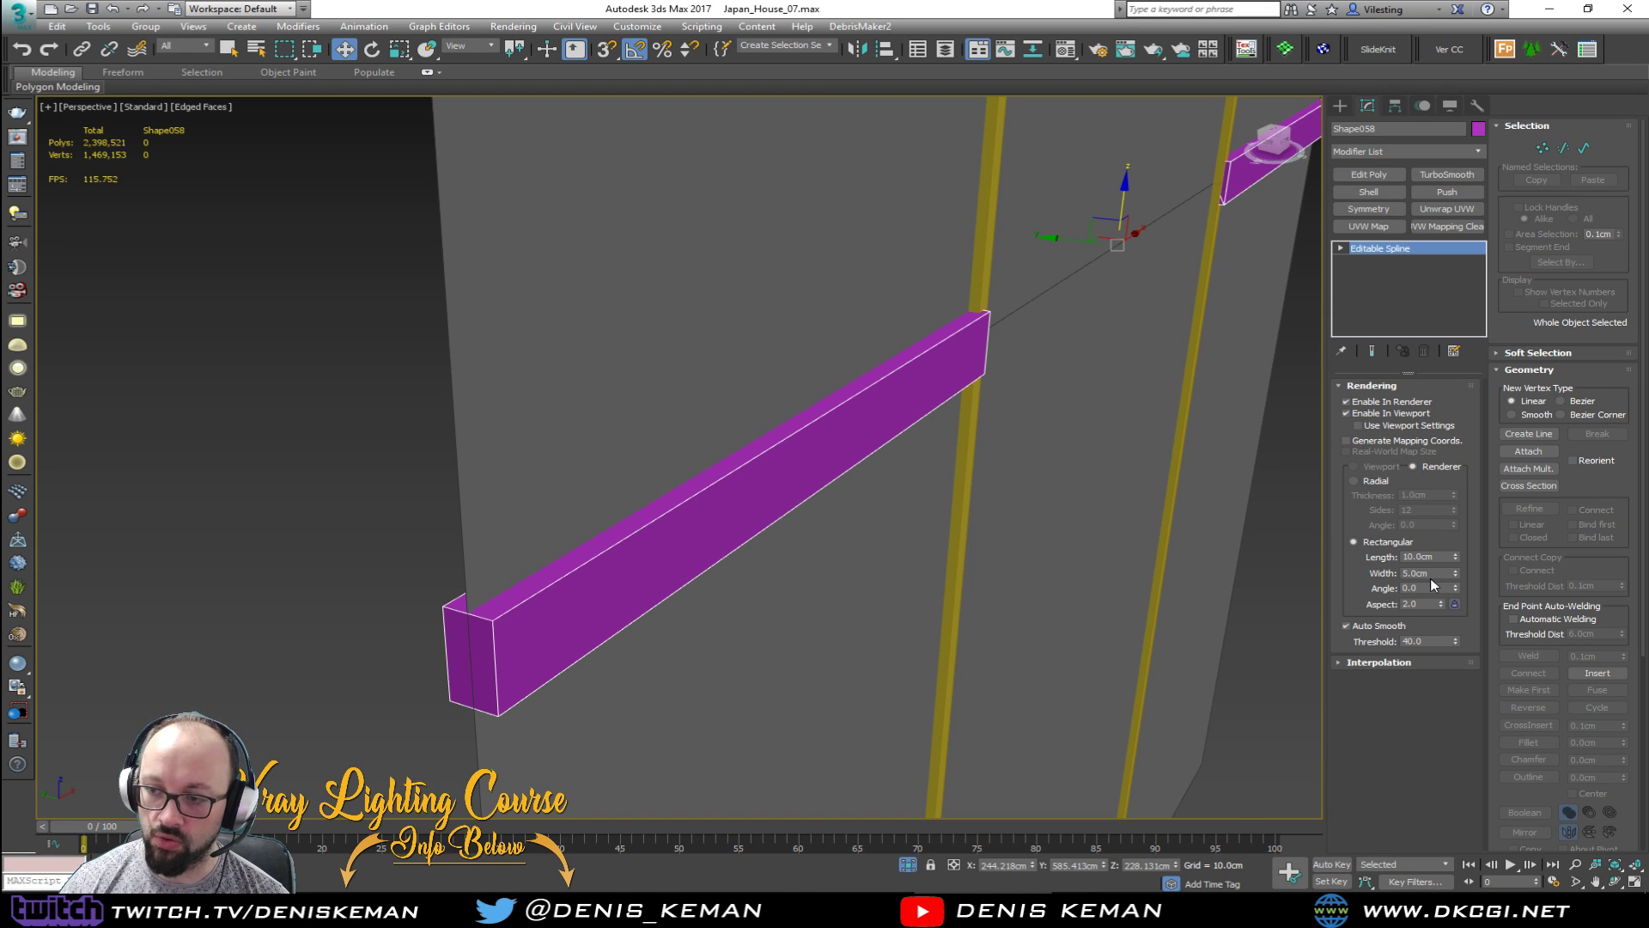
Step: Offset the horizontal side-column beams by -2.5 cm along the world Y axis
{"action": "middle_click_drag", "start_coordinate": [981, 420], "coordinate": [932, 477]}
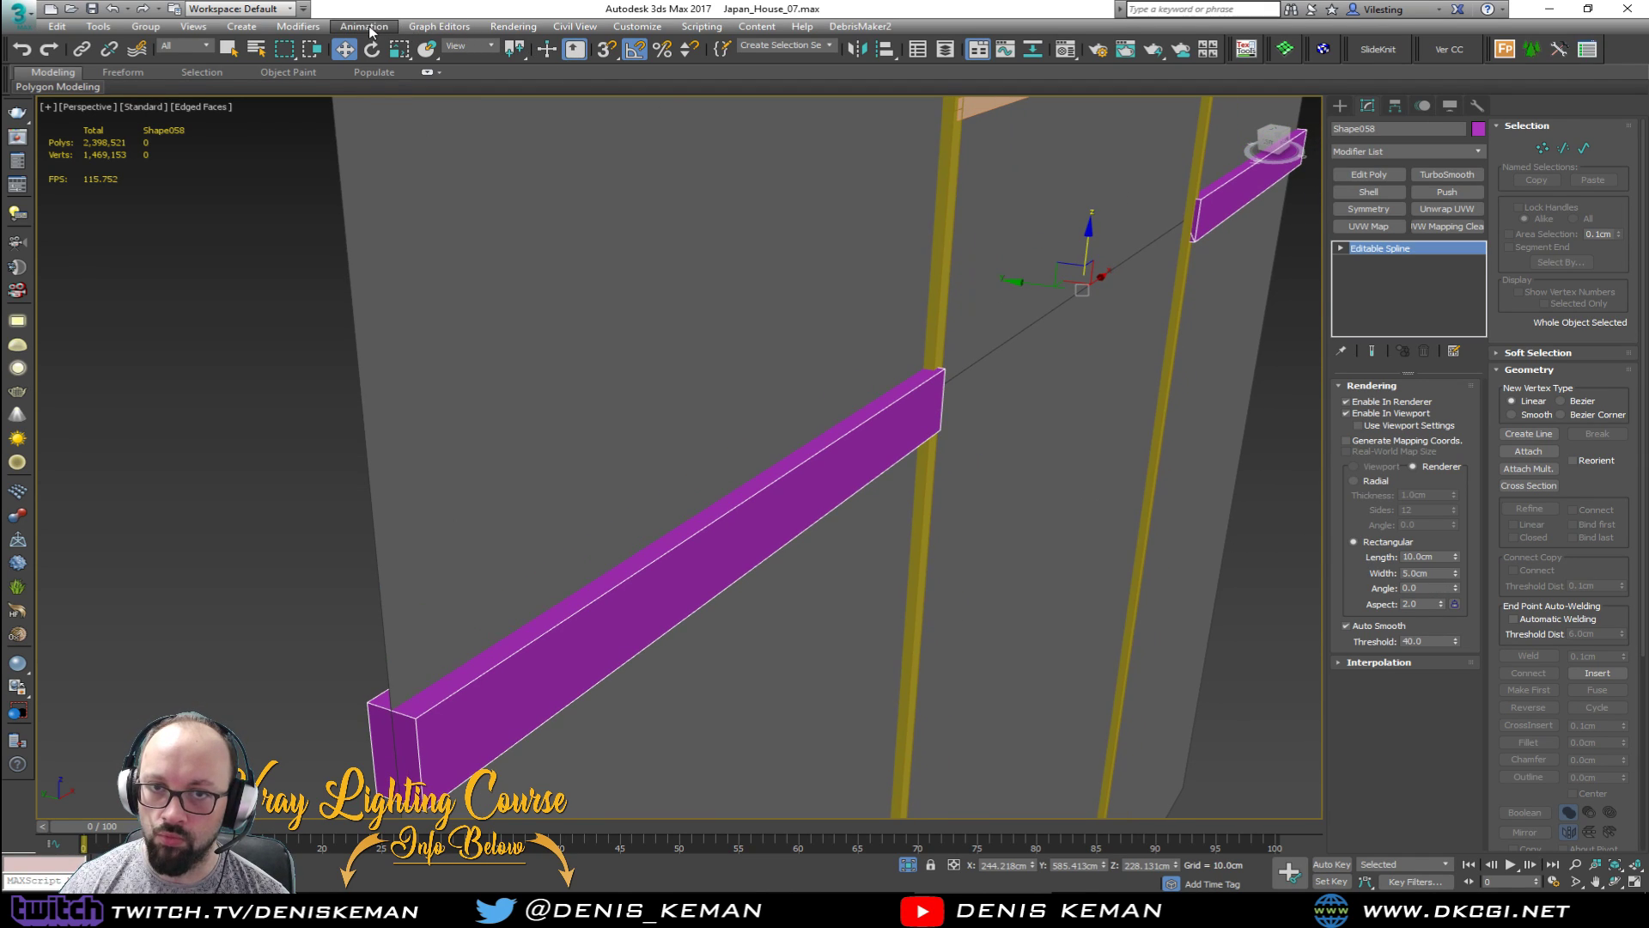
{"action": "right_click", "coordinate": [346, 48]}
{"action": "left_click_drag", "start_coordinate": [340, 232], "coordinate": [297, 235]}
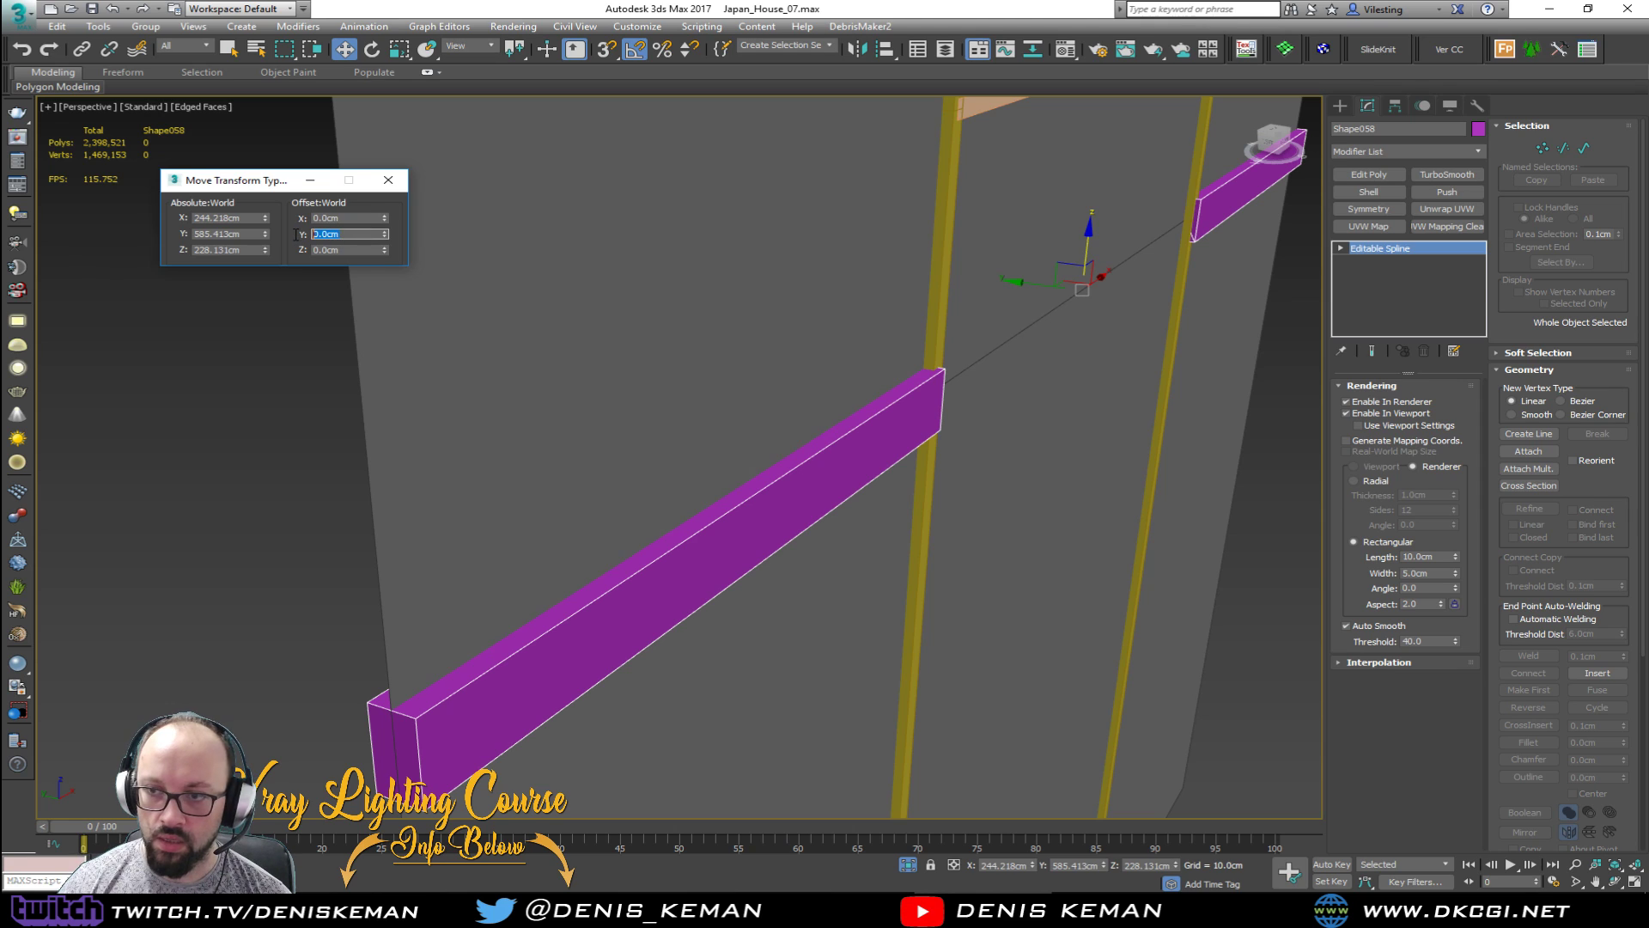
{"action": "type", "text": "-2.5"}
{"action": "key", "text": "Return"}
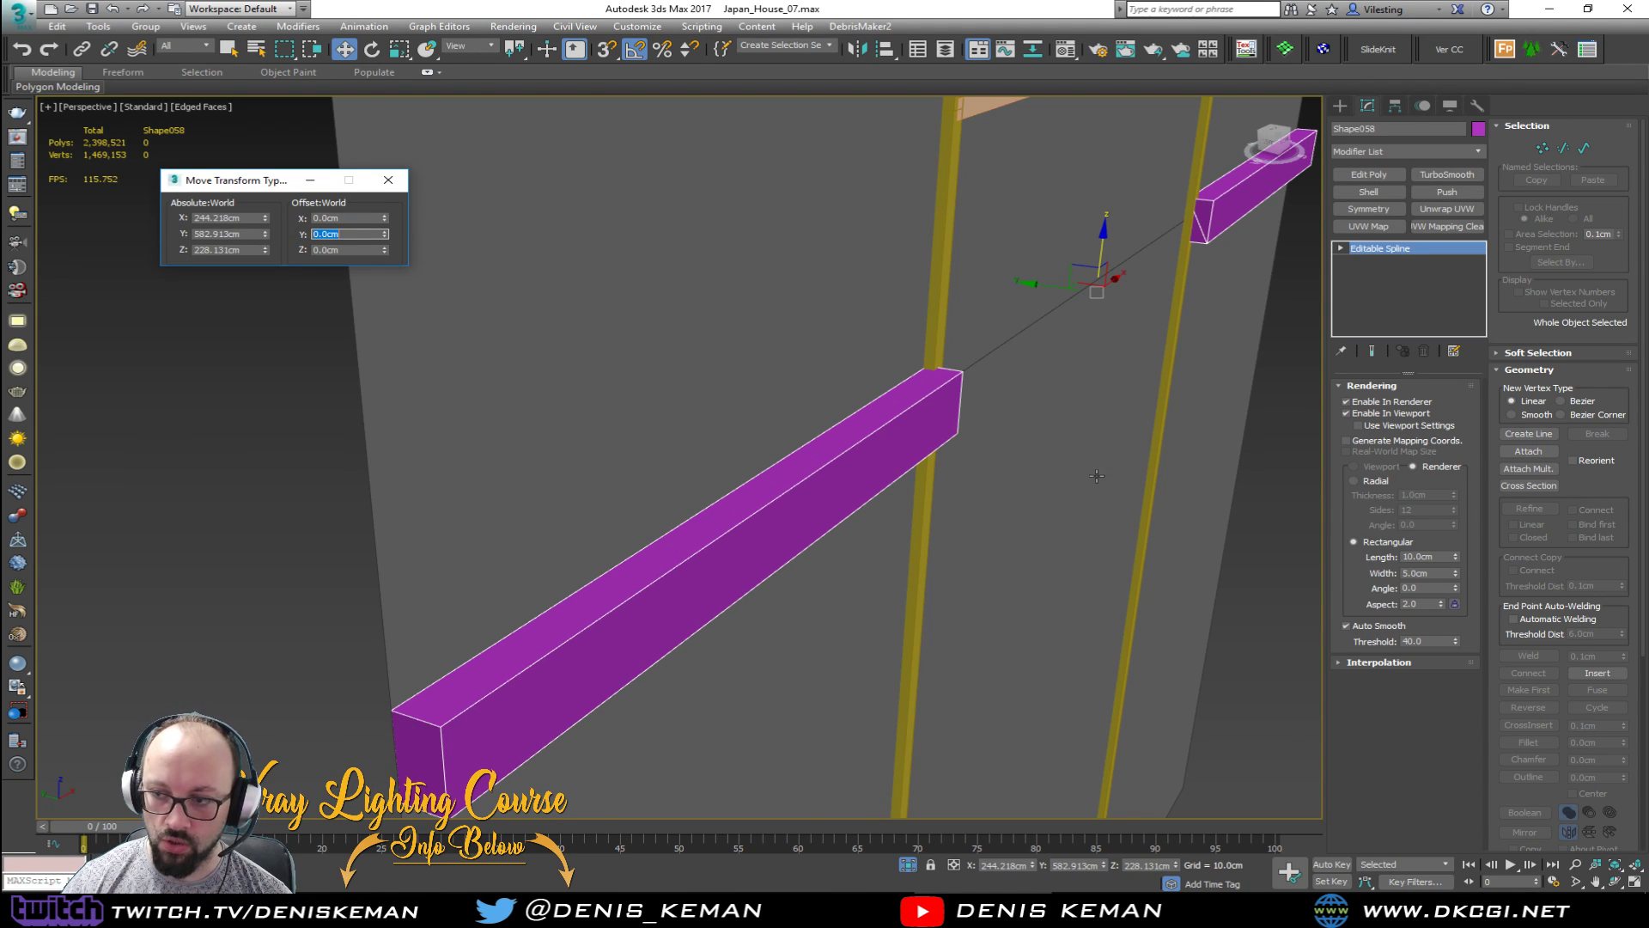
{"action": "middle_click_drag", "start_coordinate": [1097, 476], "coordinate": [833, 576]}
{"action": "scroll", "coordinate": [902, 533], "scroll_direction": "down", "scroll_amount": 3}
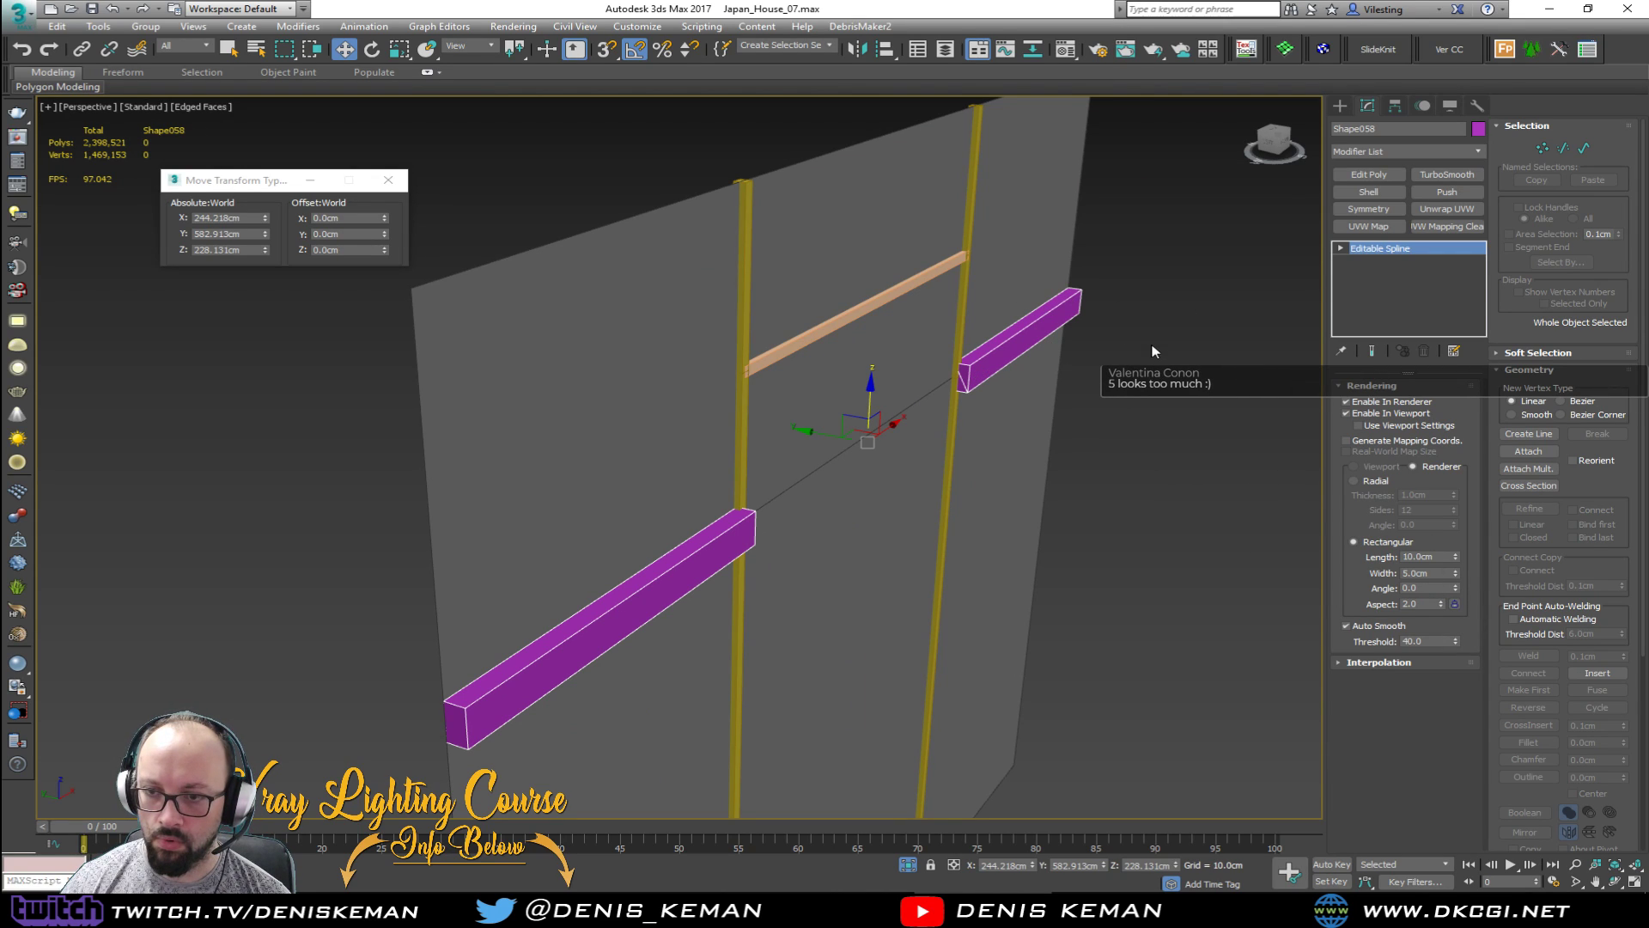
{"action": "left_click", "coordinate": [746, 365]}
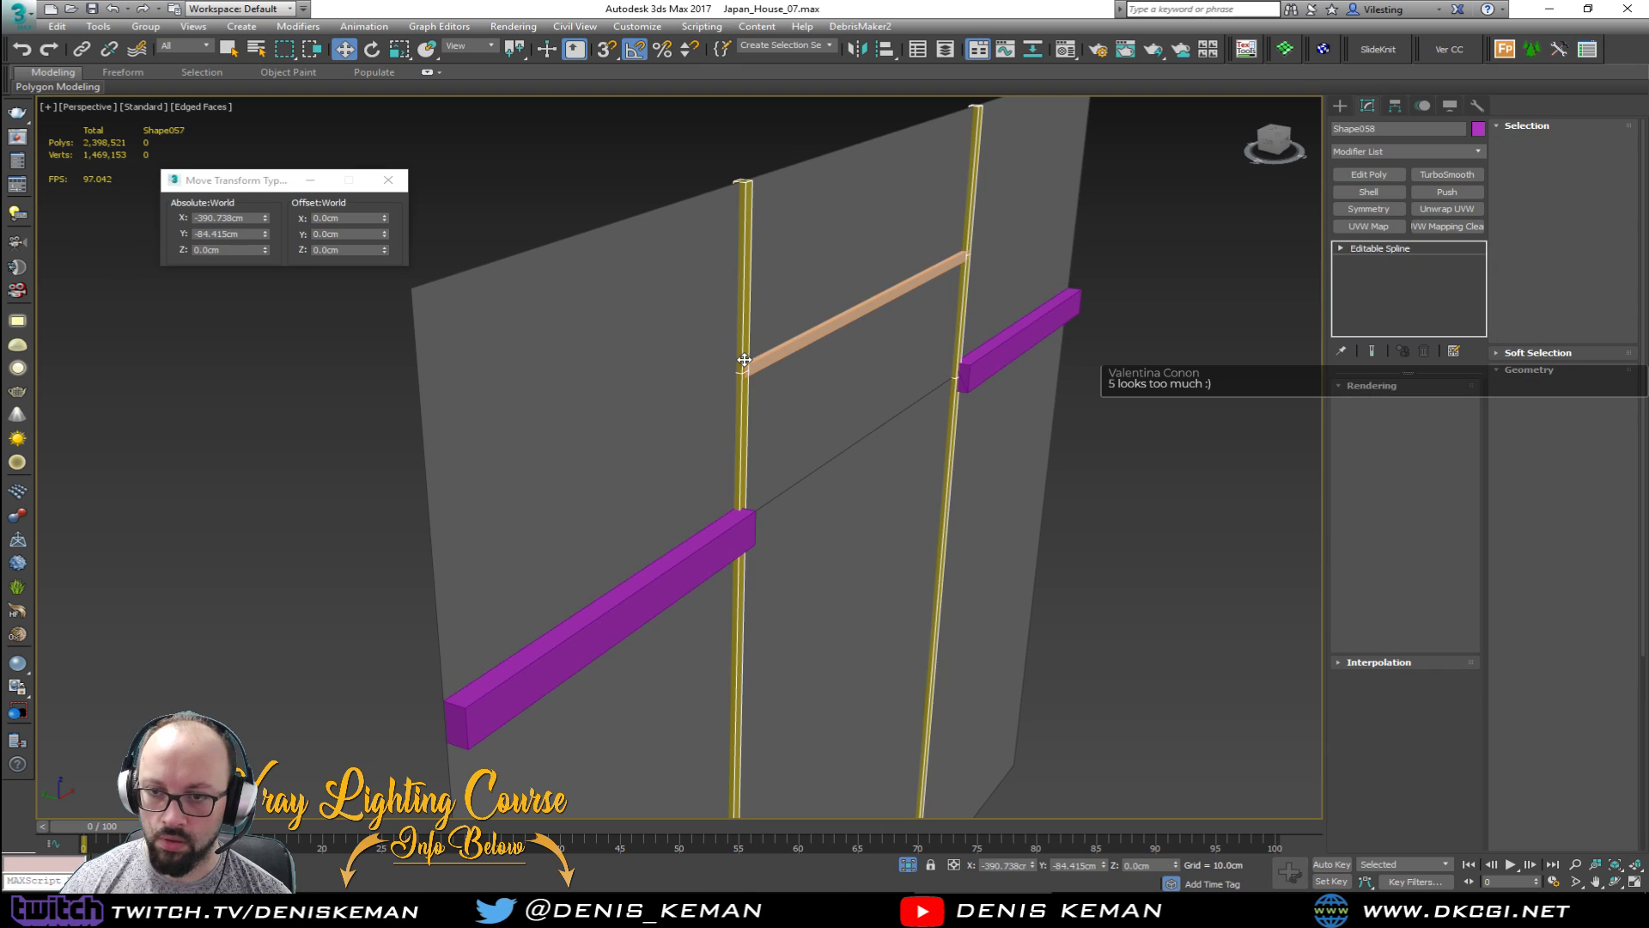
{"action": "scroll", "coordinate": [775, 383], "scroll_direction": "up", "scroll_amount": 1}
{"action": "scroll", "coordinate": [763, 383], "scroll_direction": "up", "scroll_amount": 1}
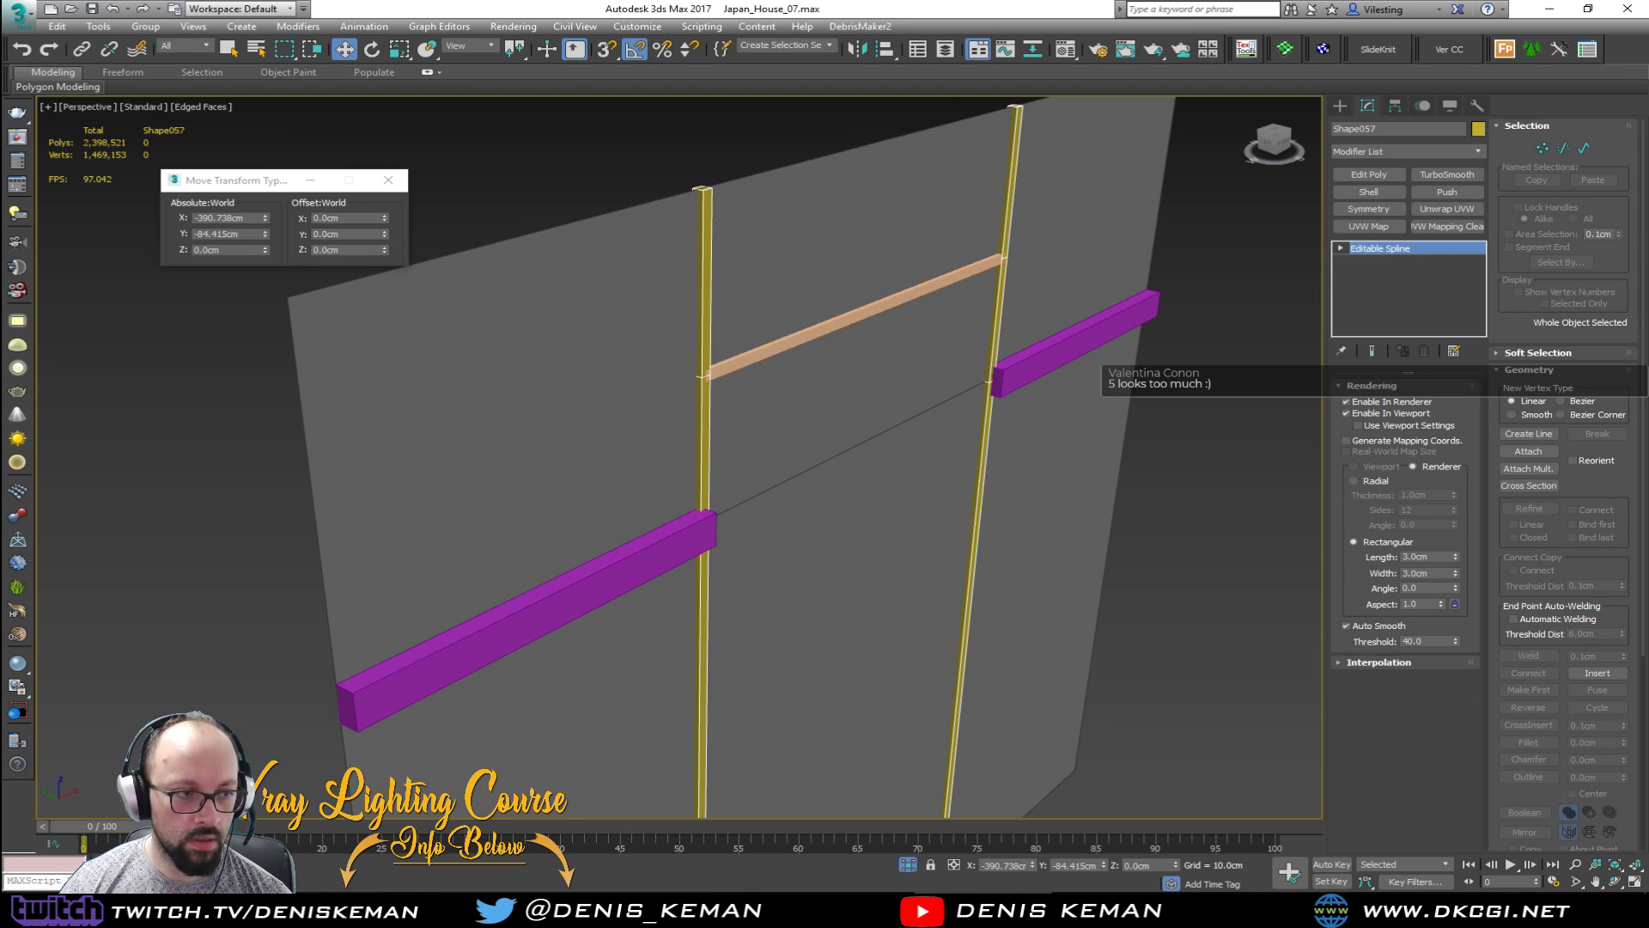
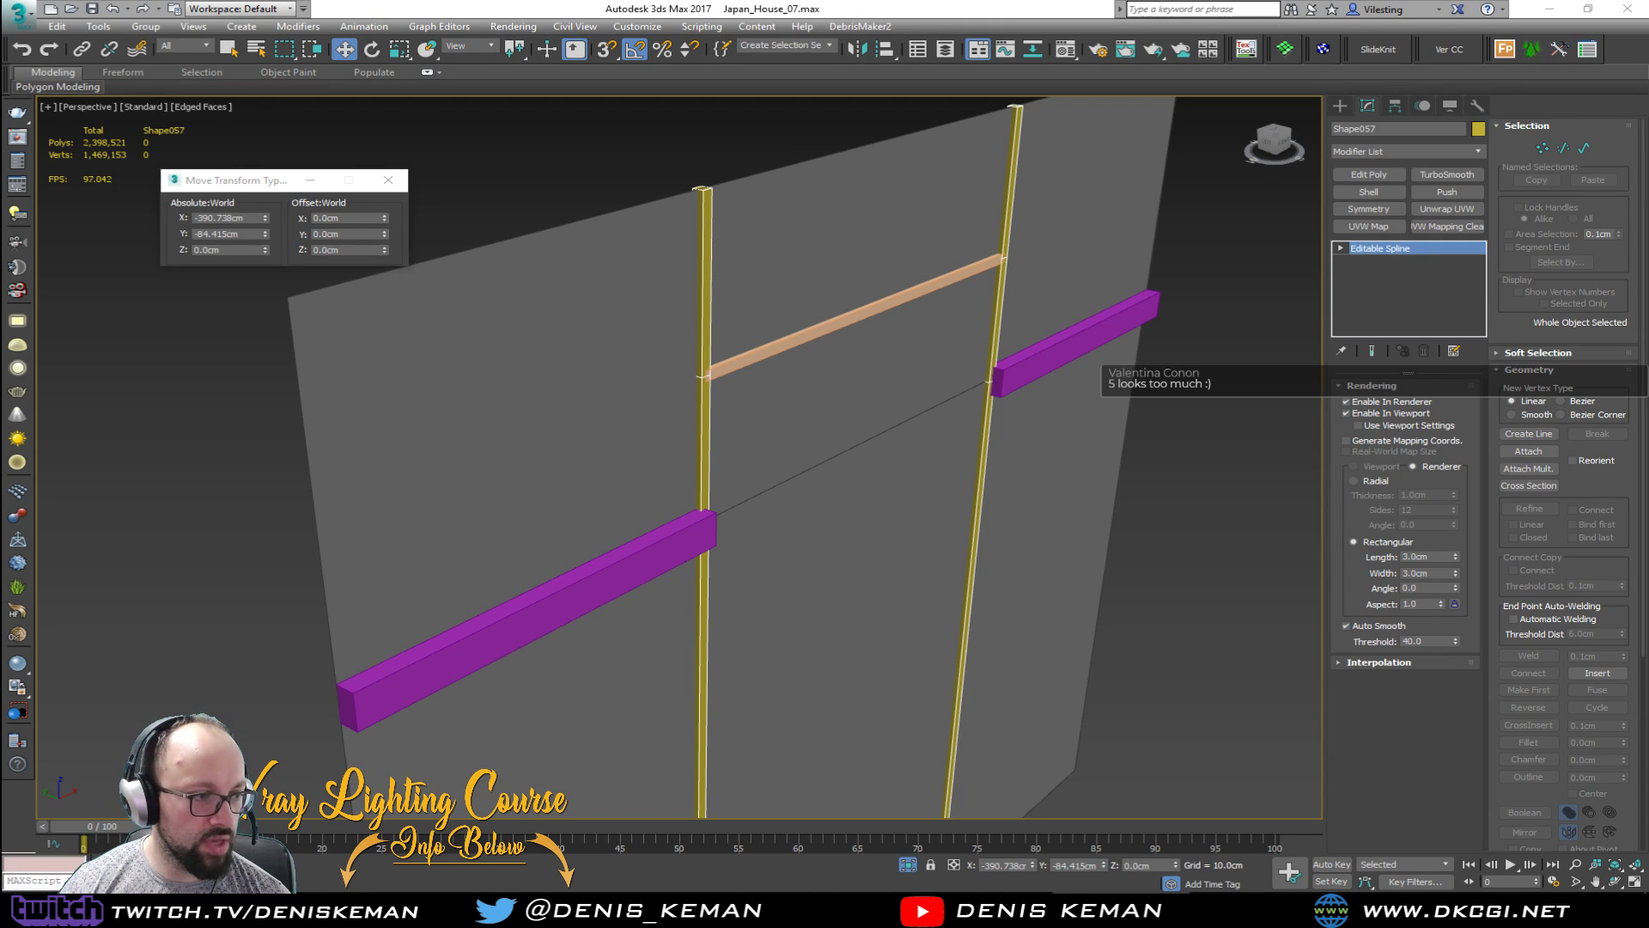
Step: Switch to Discord and review the reference images of screens, partitions and kettles posted in the streaming_related channel
{"action": "left_click_drag", "start_coordinate": [0, 181], "coordinate": [873, 150]}
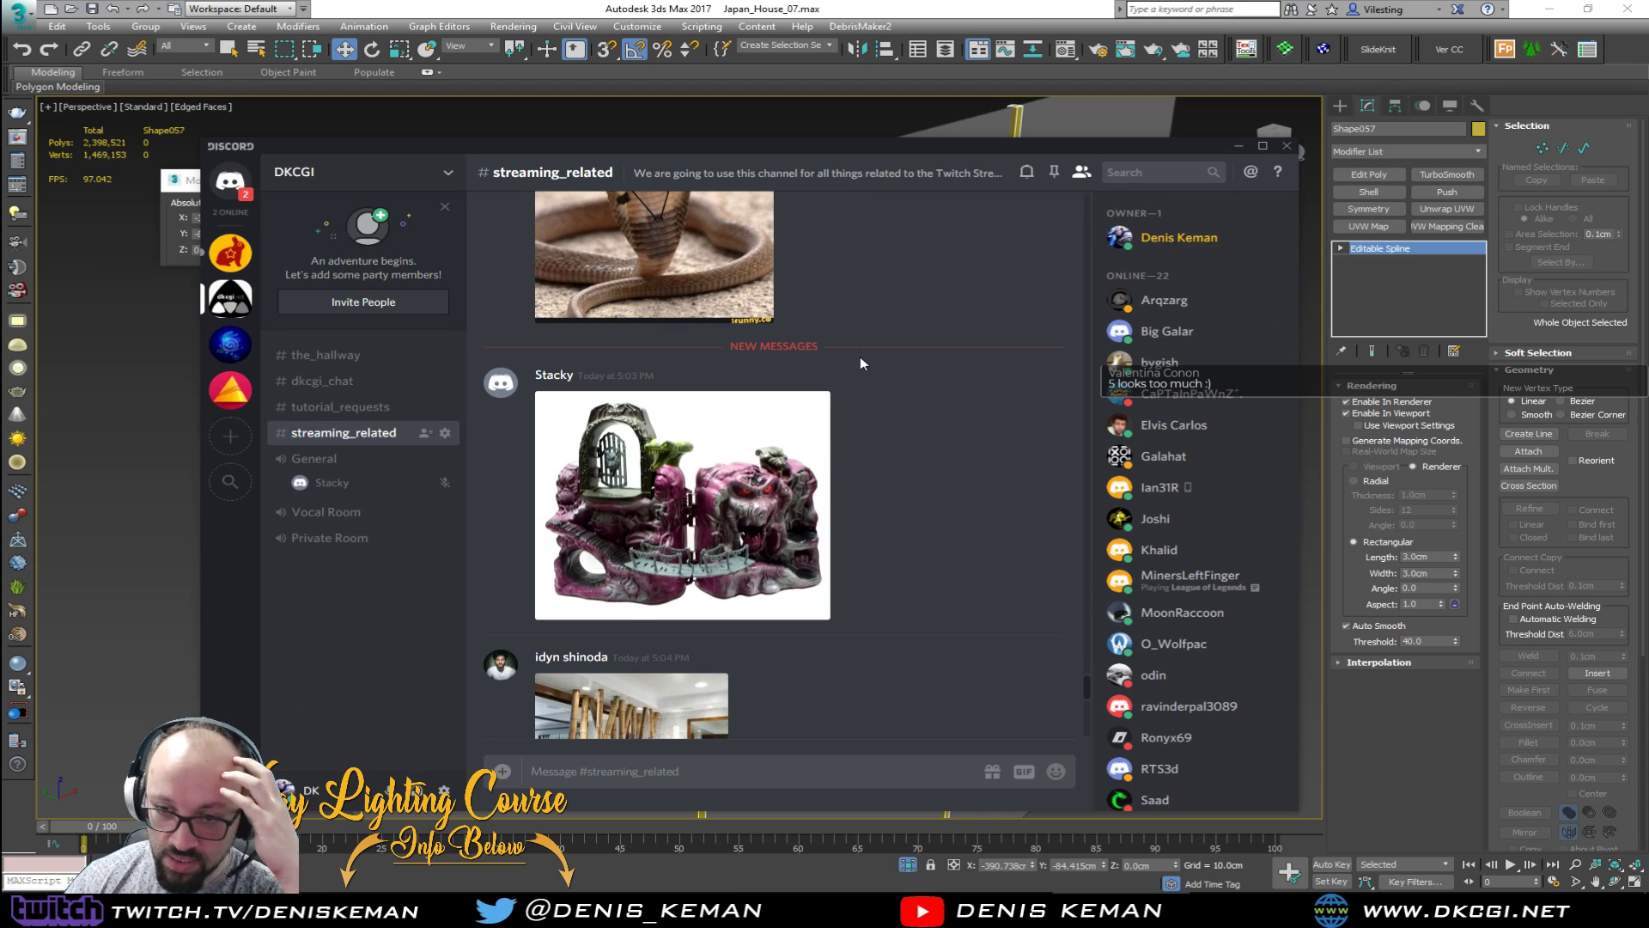
{"action": "scroll", "coordinate": [862, 464], "scroll_direction": "down", "scroll_amount": 3}
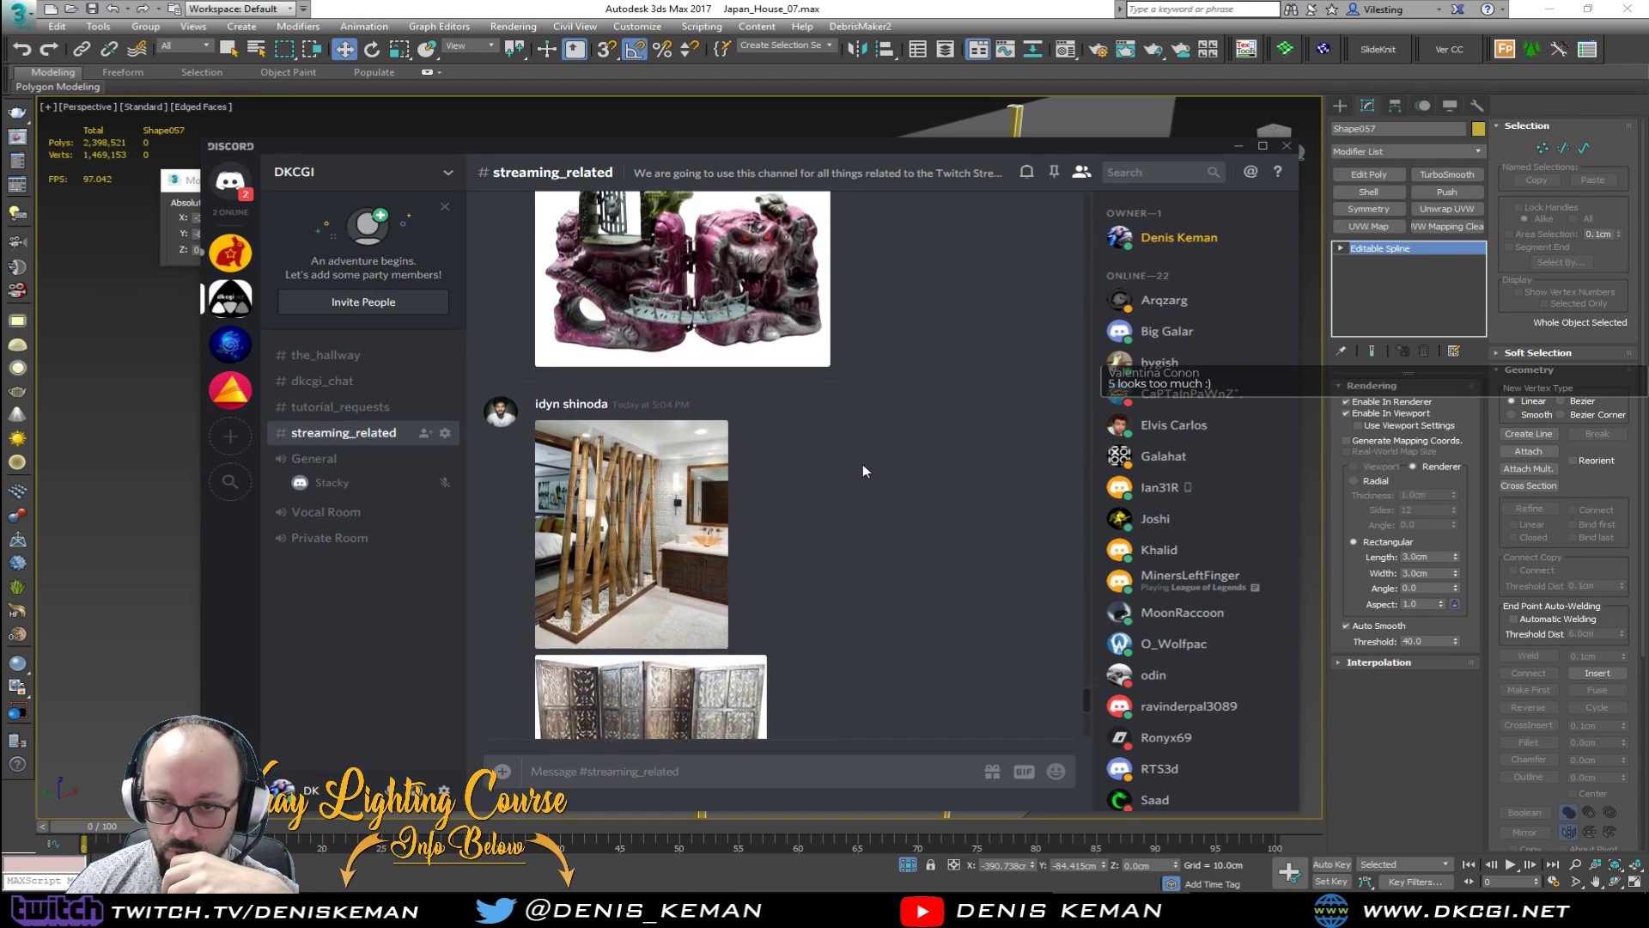
{"action": "scroll", "coordinate": [862, 463], "scroll_direction": "up", "scroll_amount": 2}
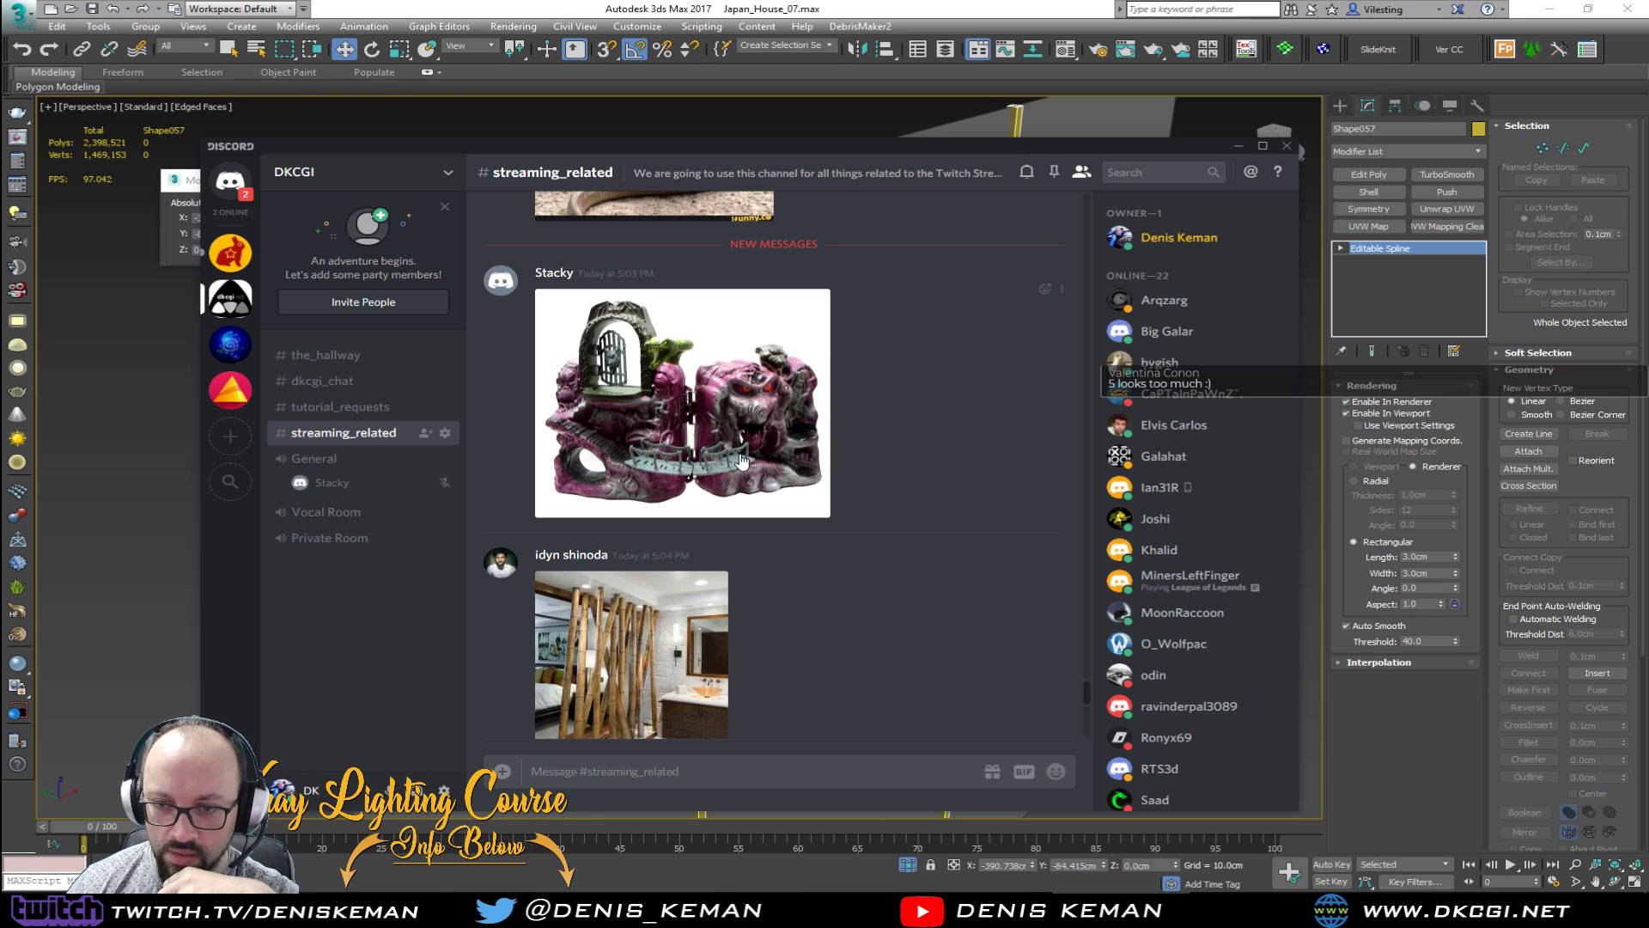
{"action": "scroll", "coordinate": [751, 468], "scroll_direction": "down", "scroll_amount": 3}
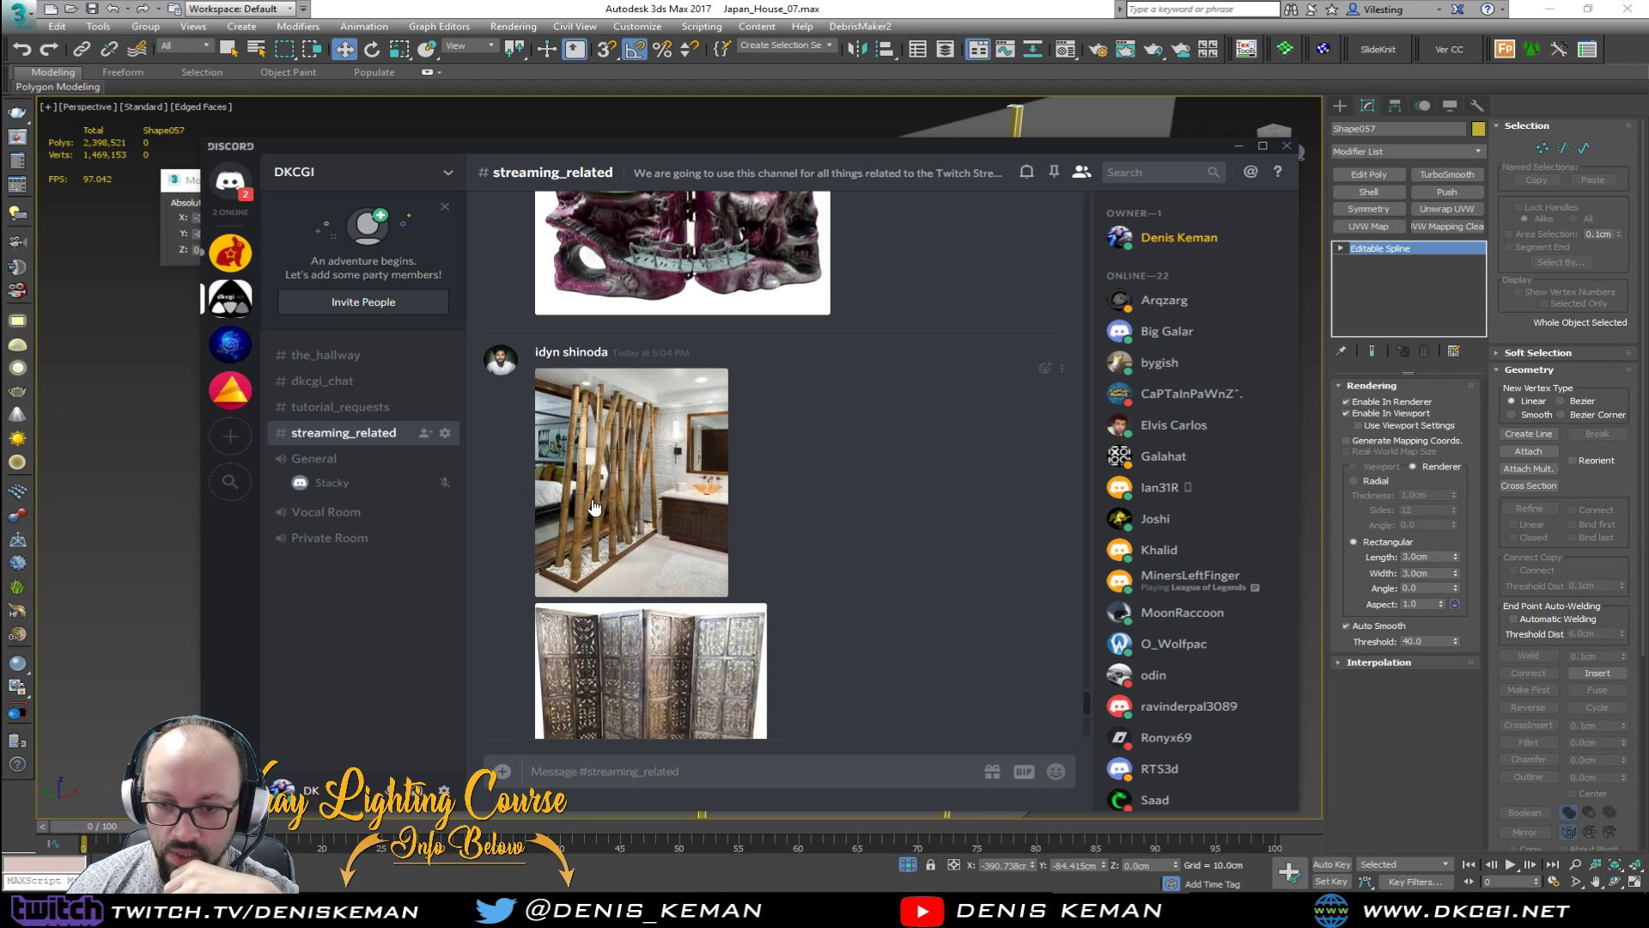
{"action": "scroll", "coordinate": [591, 481], "scroll_direction": "down", "scroll_amount": 6}
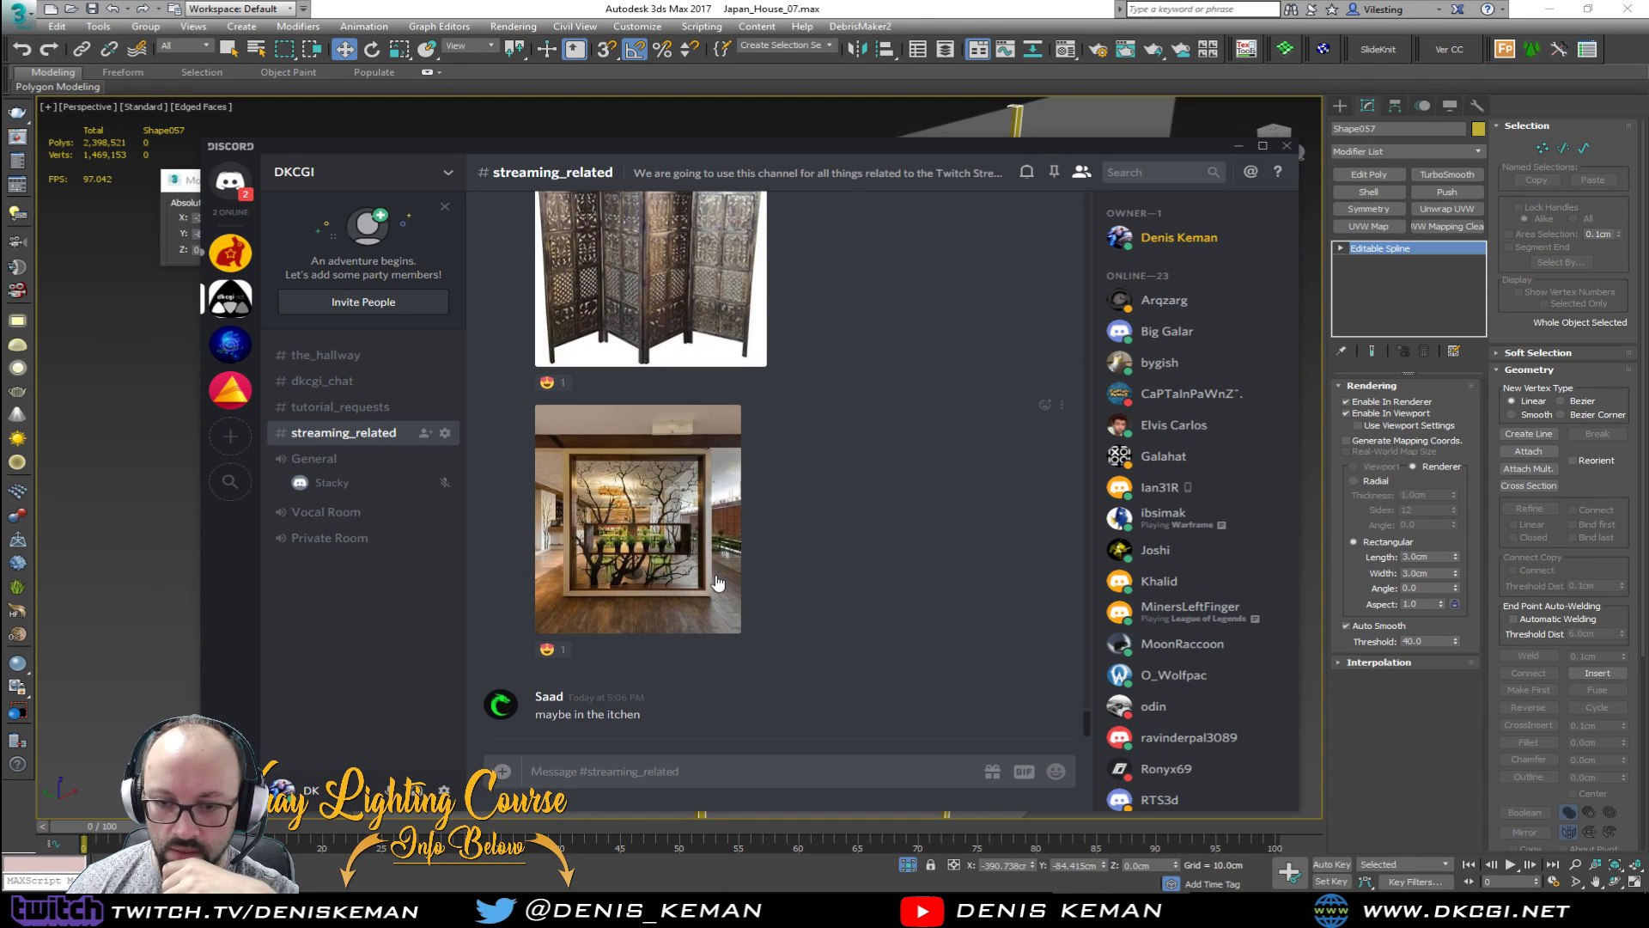
{"action": "scroll", "coordinate": [718, 584], "scroll_direction": "up", "scroll_amount": 6}
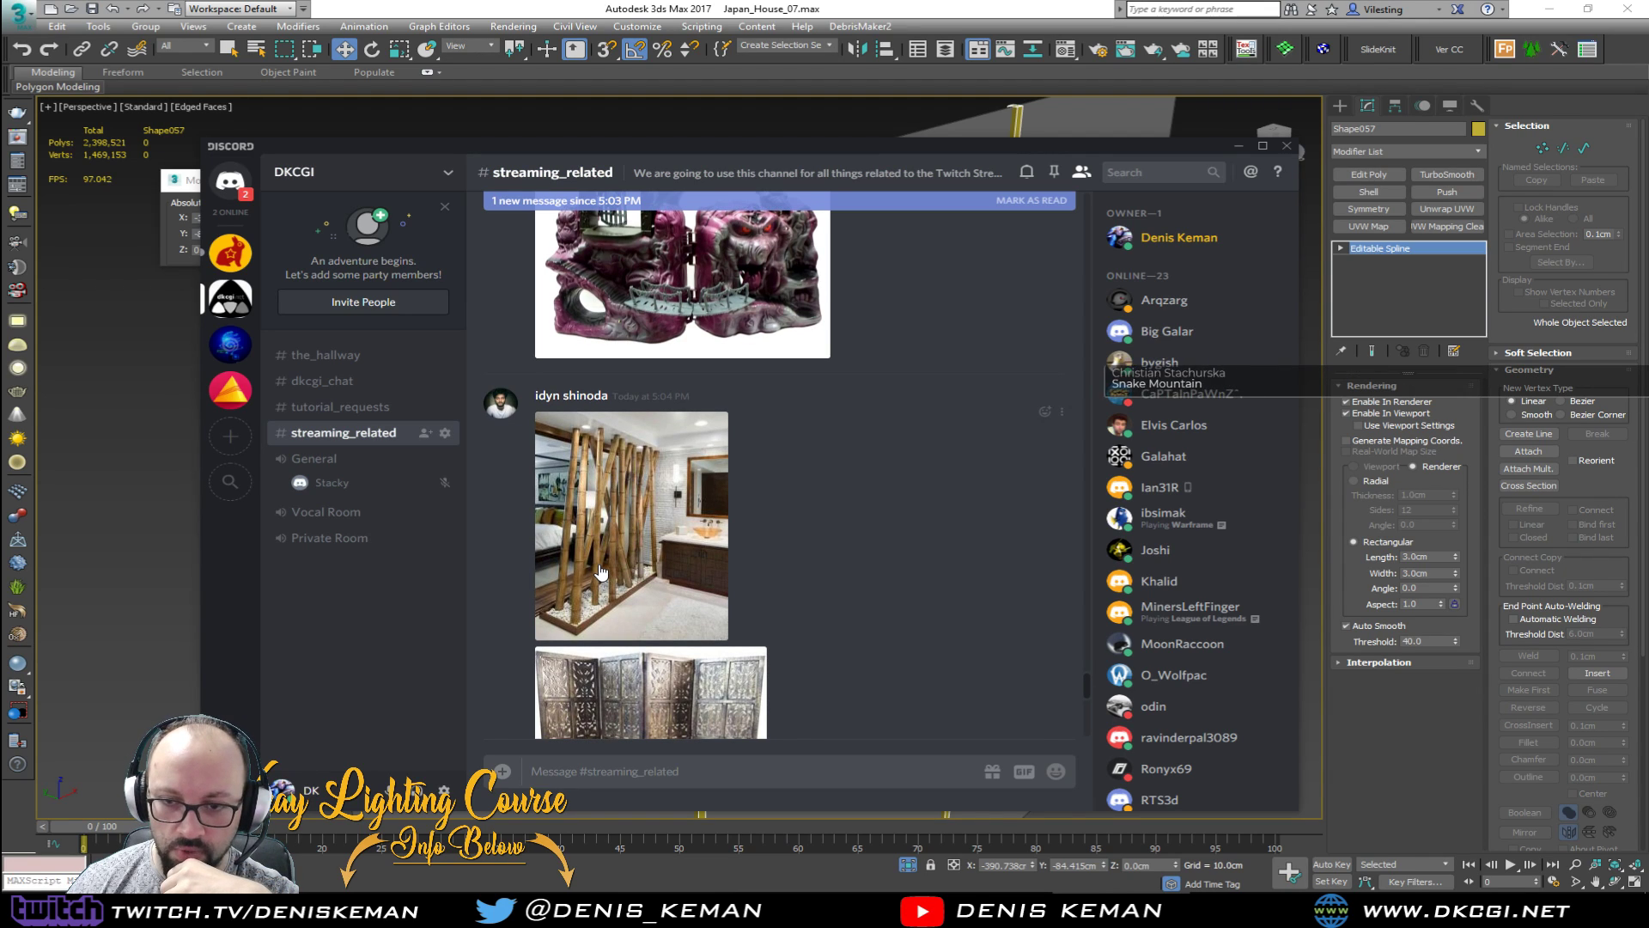
{"action": "scroll", "coordinate": [597, 567], "scroll_direction": "down", "scroll_amount": 6}
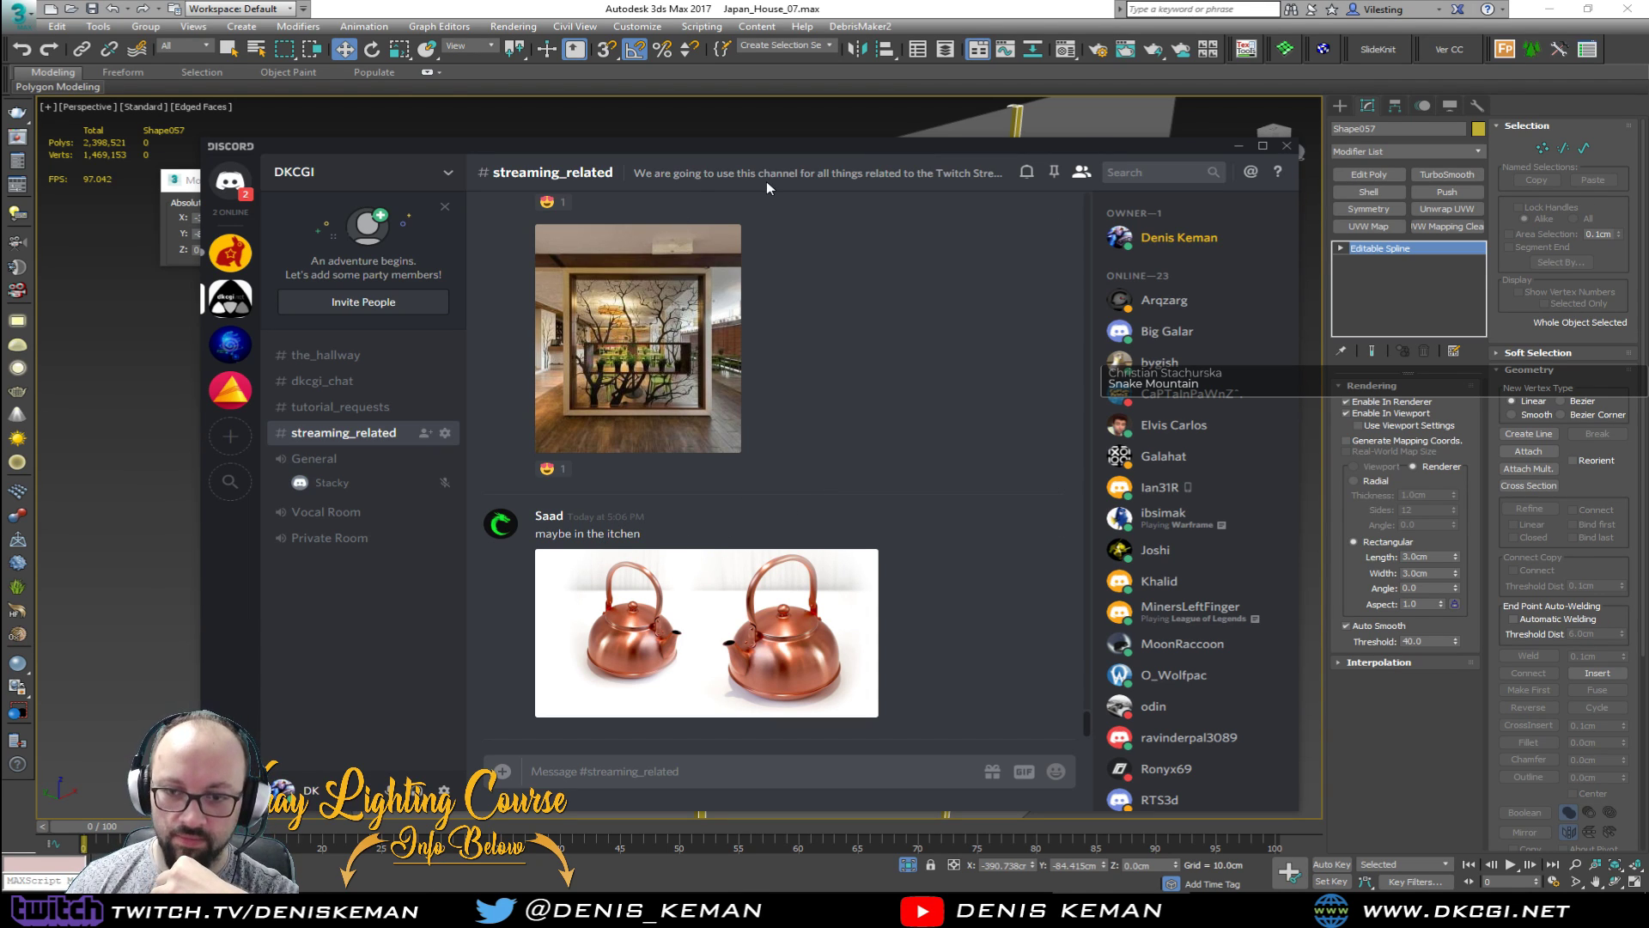
{"action": "left_click_drag", "start_coordinate": [827, 151], "coordinate": [0, 129]}
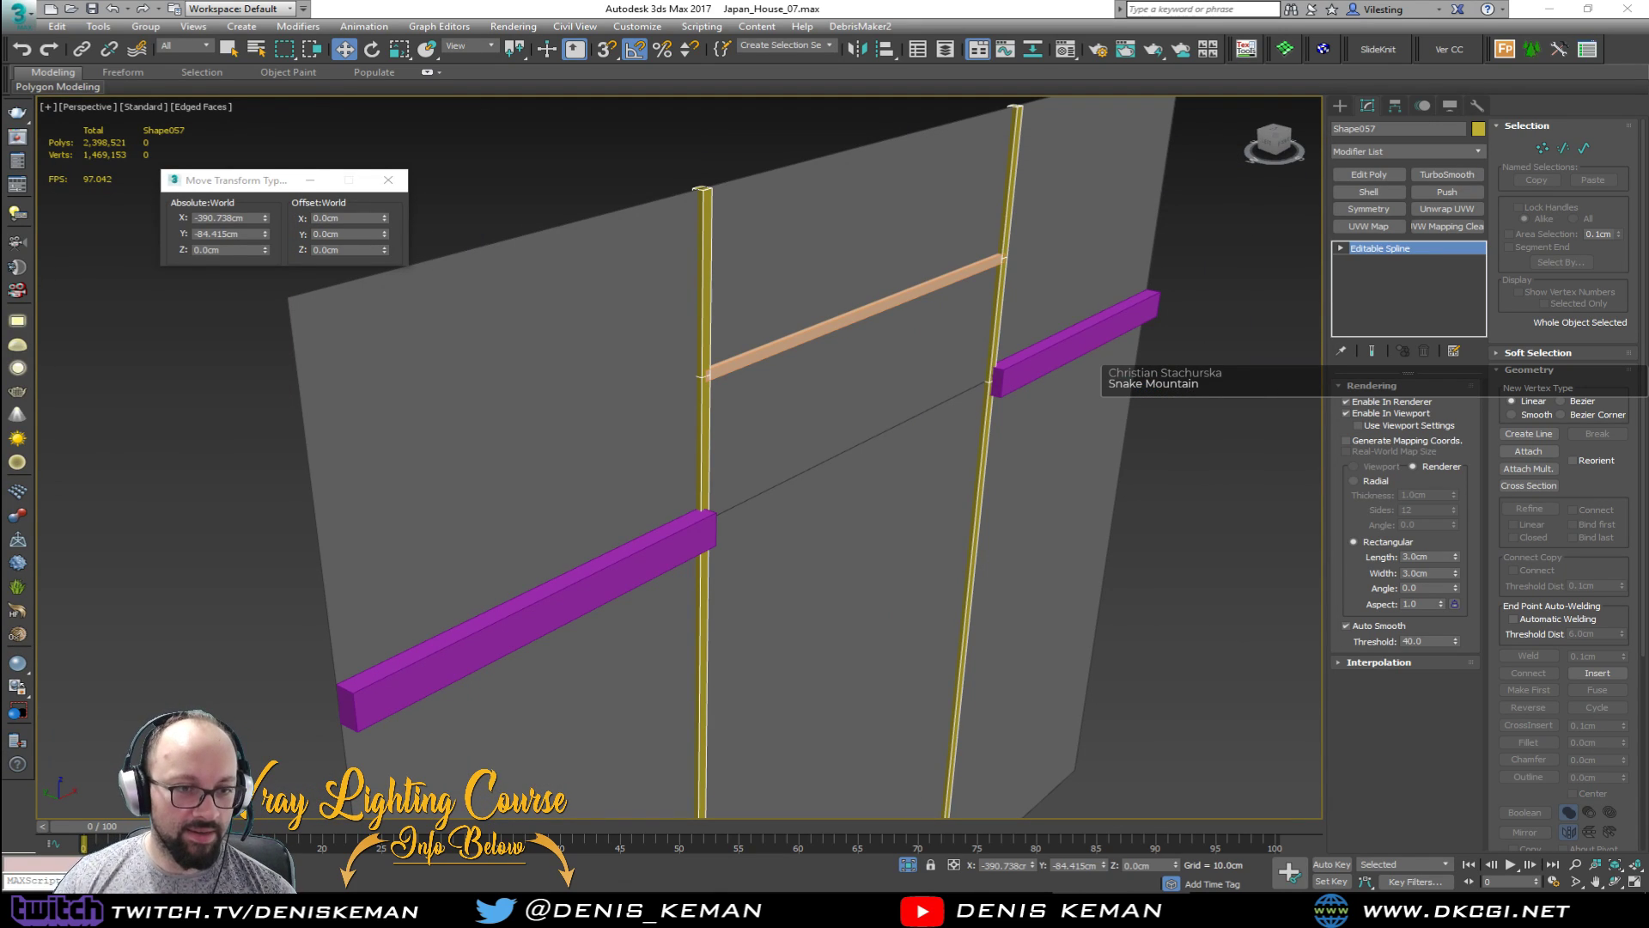
Step: Try a 2.5 cm profile width on the offset horizontal side-column beams
{"action": "middle_click_drag", "start_coordinate": [424, 438], "coordinate": [581, 545], "text": "alt"}
{"action": "left_click", "coordinate": [602, 606]}
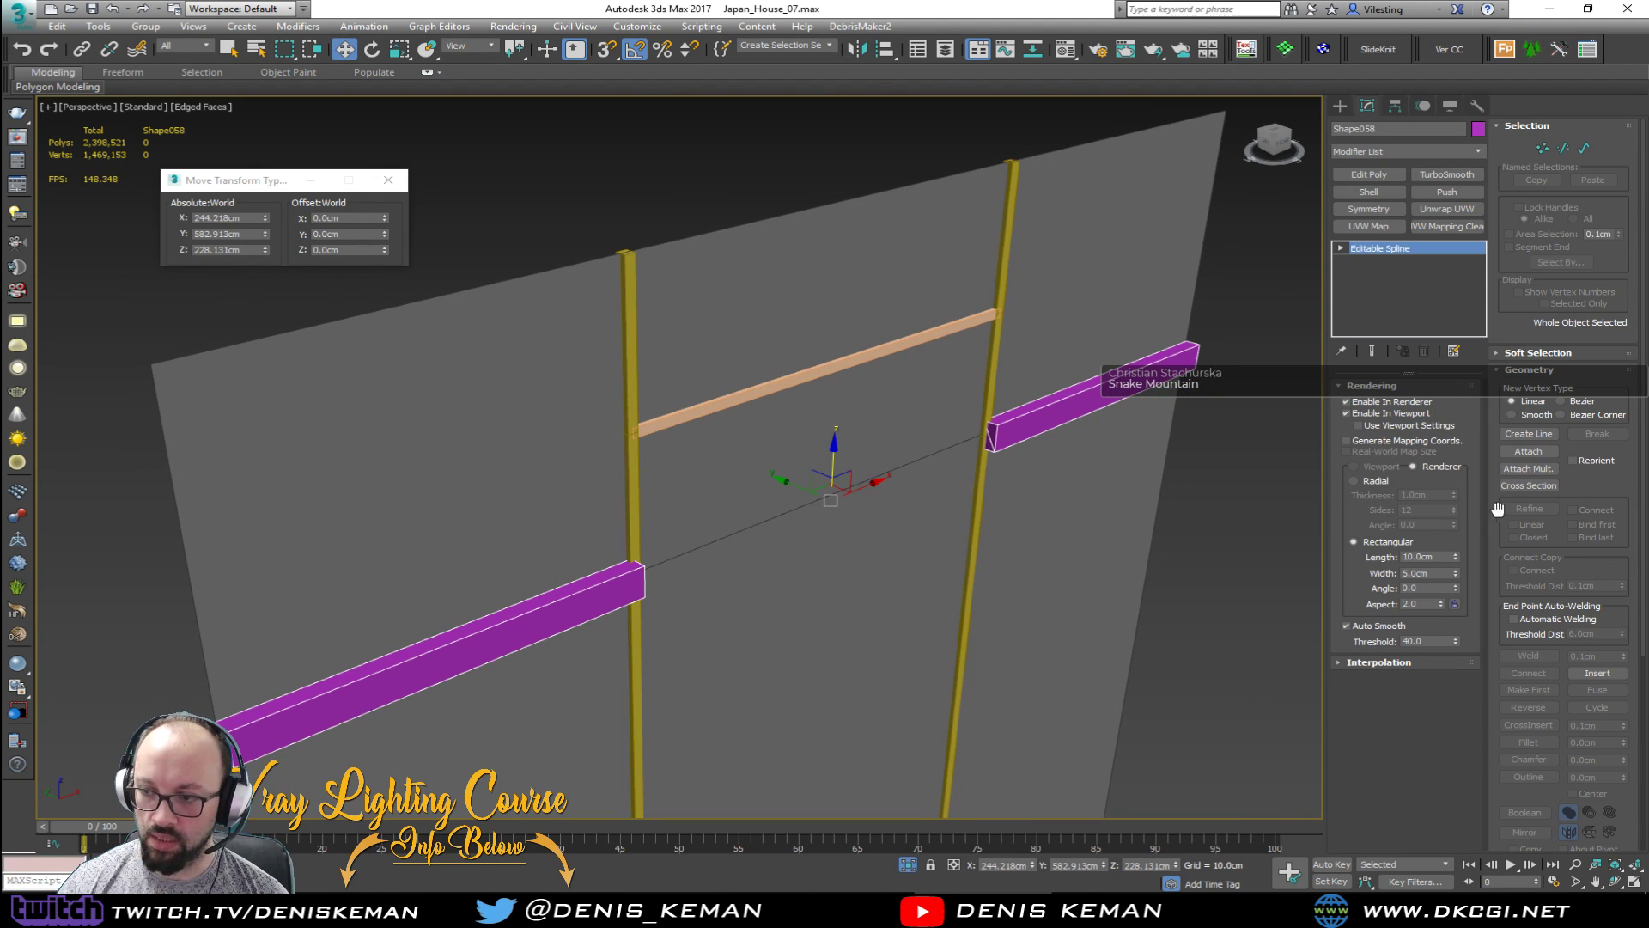
{"action": "left_click", "coordinate": [1426, 573]}
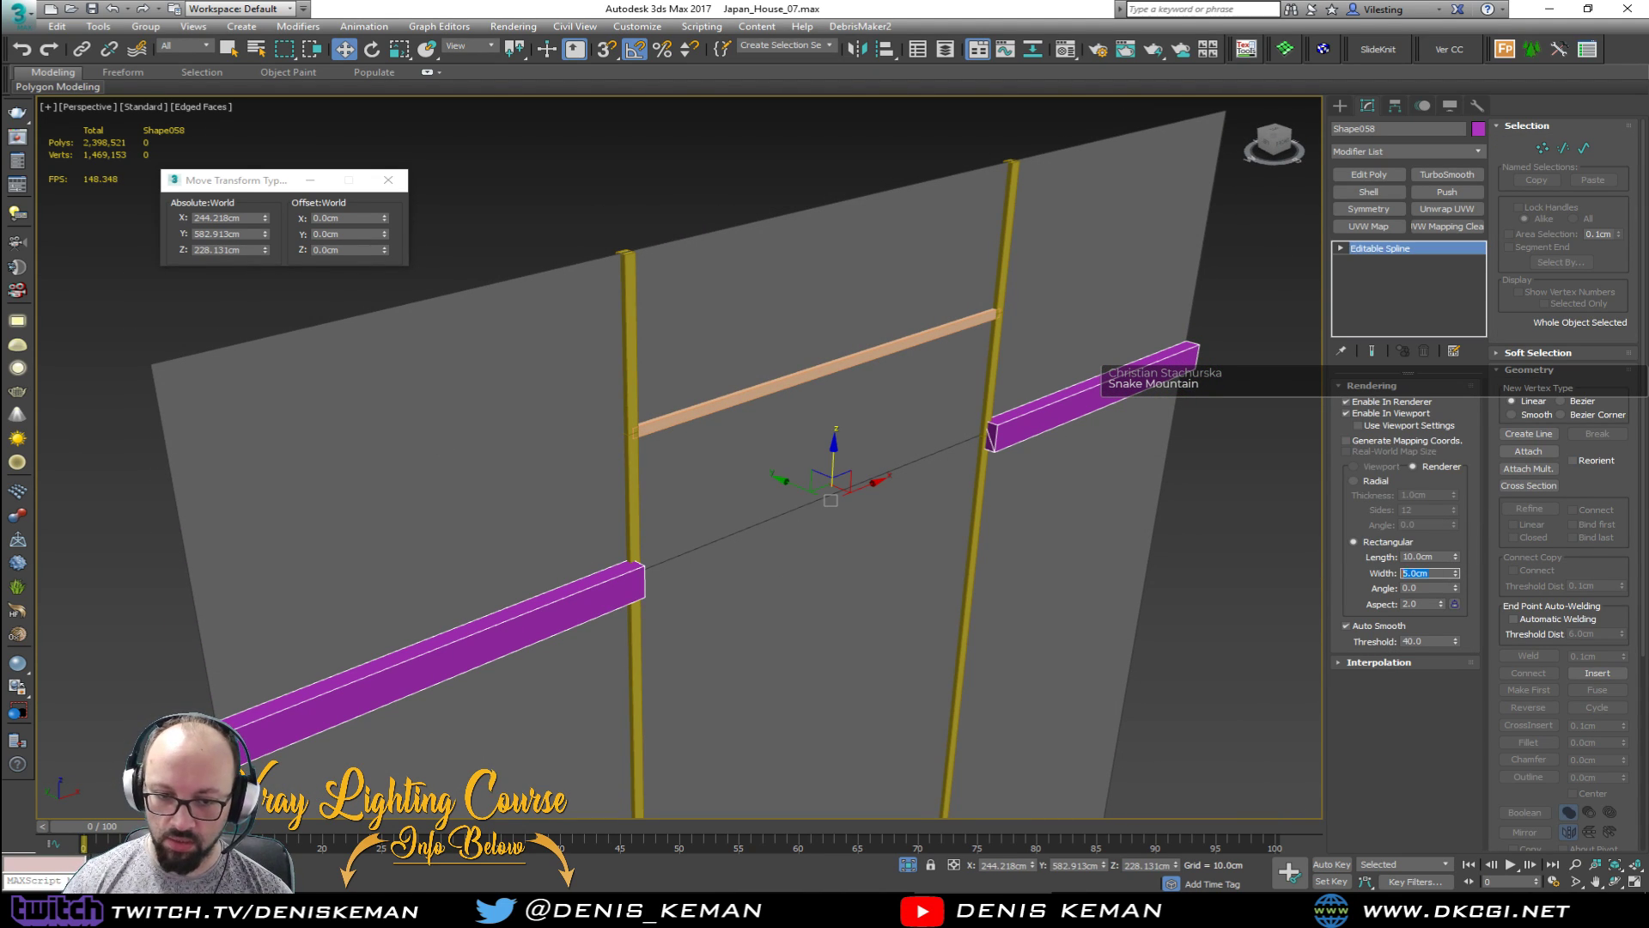
{"action": "type", "text": "2.5"}
{"action": "key", "text": "Return"}
{"action": "middle_click_drag", "start_coordinate": [678, 499], "coordinate": [769, 433], "text": "alt"}
Step: Undo the last width change and the Y offset of the horizontal side-column beams
{"action": "key", "text": "ctrl+z"}
{"action": "key", "text": "ctrl+z"}
{"action": "key", "text": "ctrl+z"}
{"action": "key", "text": "ctrl+z"}
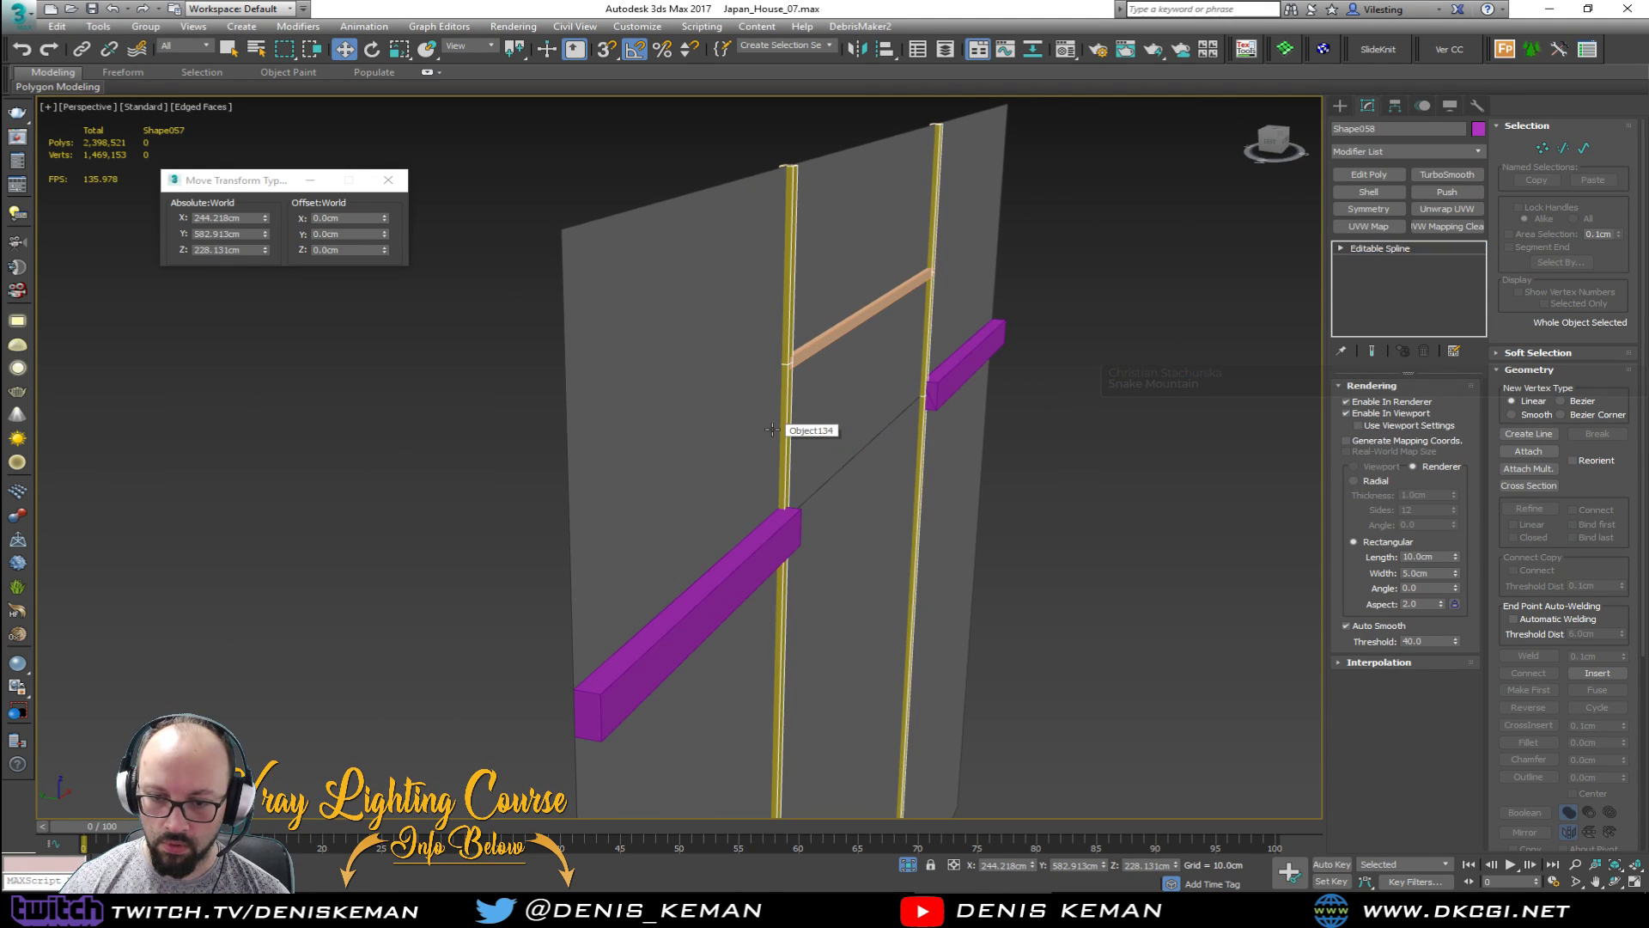
Step: Set the rectangular profile width of the horizontal side-column beams to 2.5 cm
{"action": "double_click", "coordinate": [1428, 572]}
{"action": "type", "text": "2.5"}
{"action": "key", "text": "Return"}
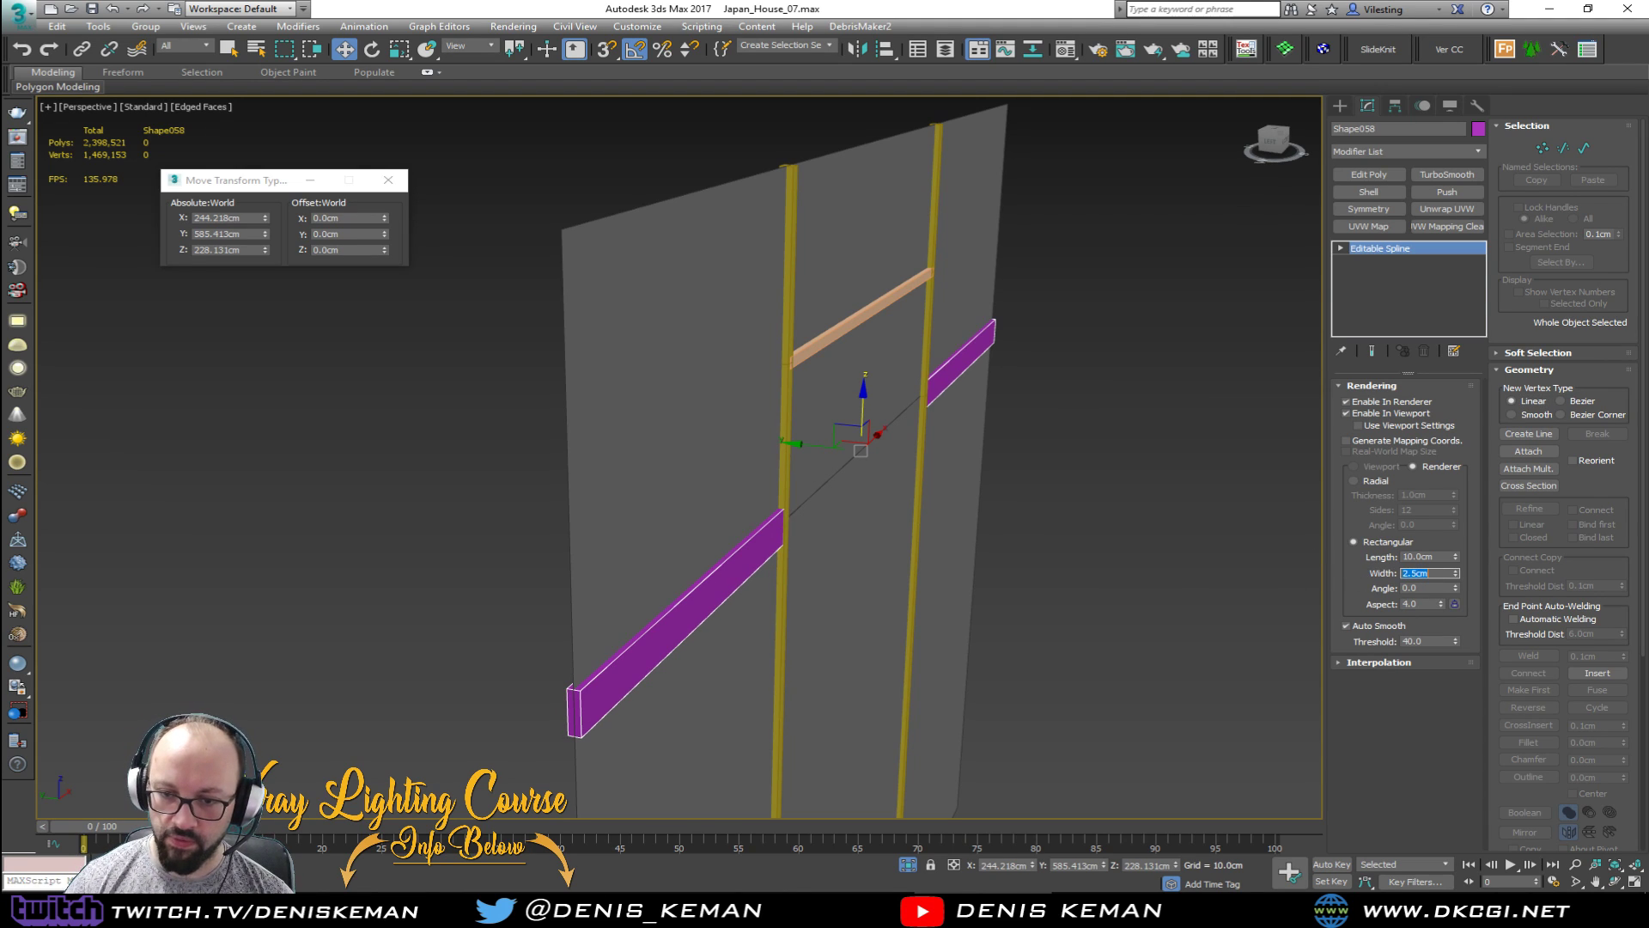
Step: Offset the purple horizontal side-column beams by -1.25 cm on the Y axis
{"action": "middle_click_drag", "start_coordinate": [858, 411], "coordinate": [848, 360]}
{"action": "left_click_drag", "start_coordinate": [371, 234], "coordinate": [261, 222]}
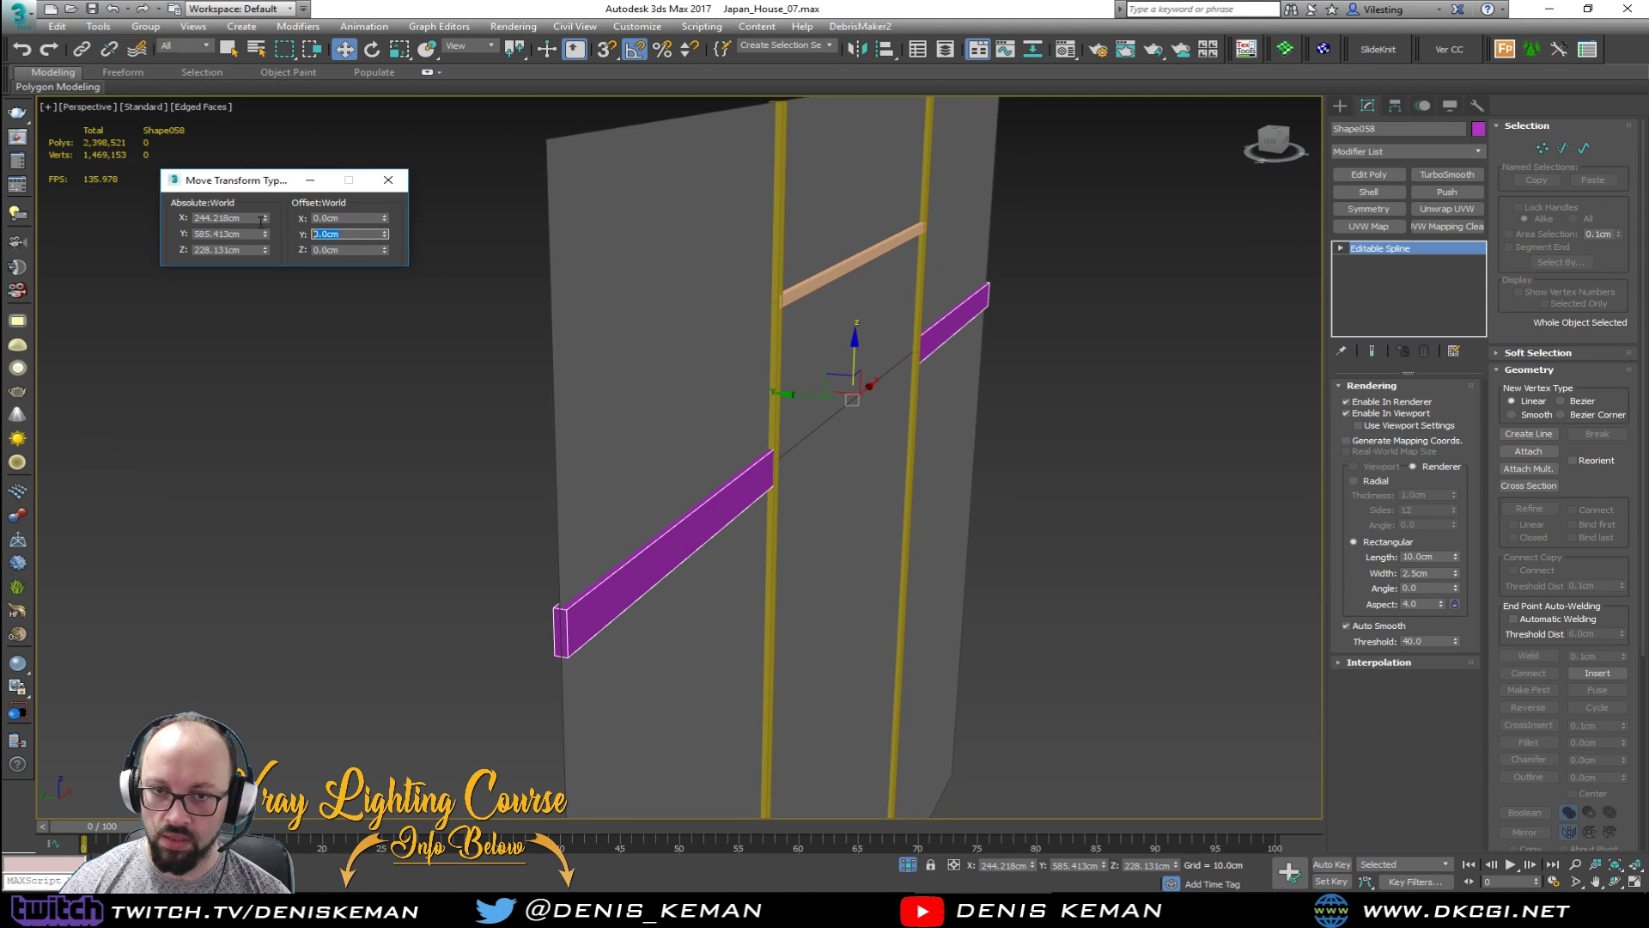
{"action": "type", "text": "-1.2"}
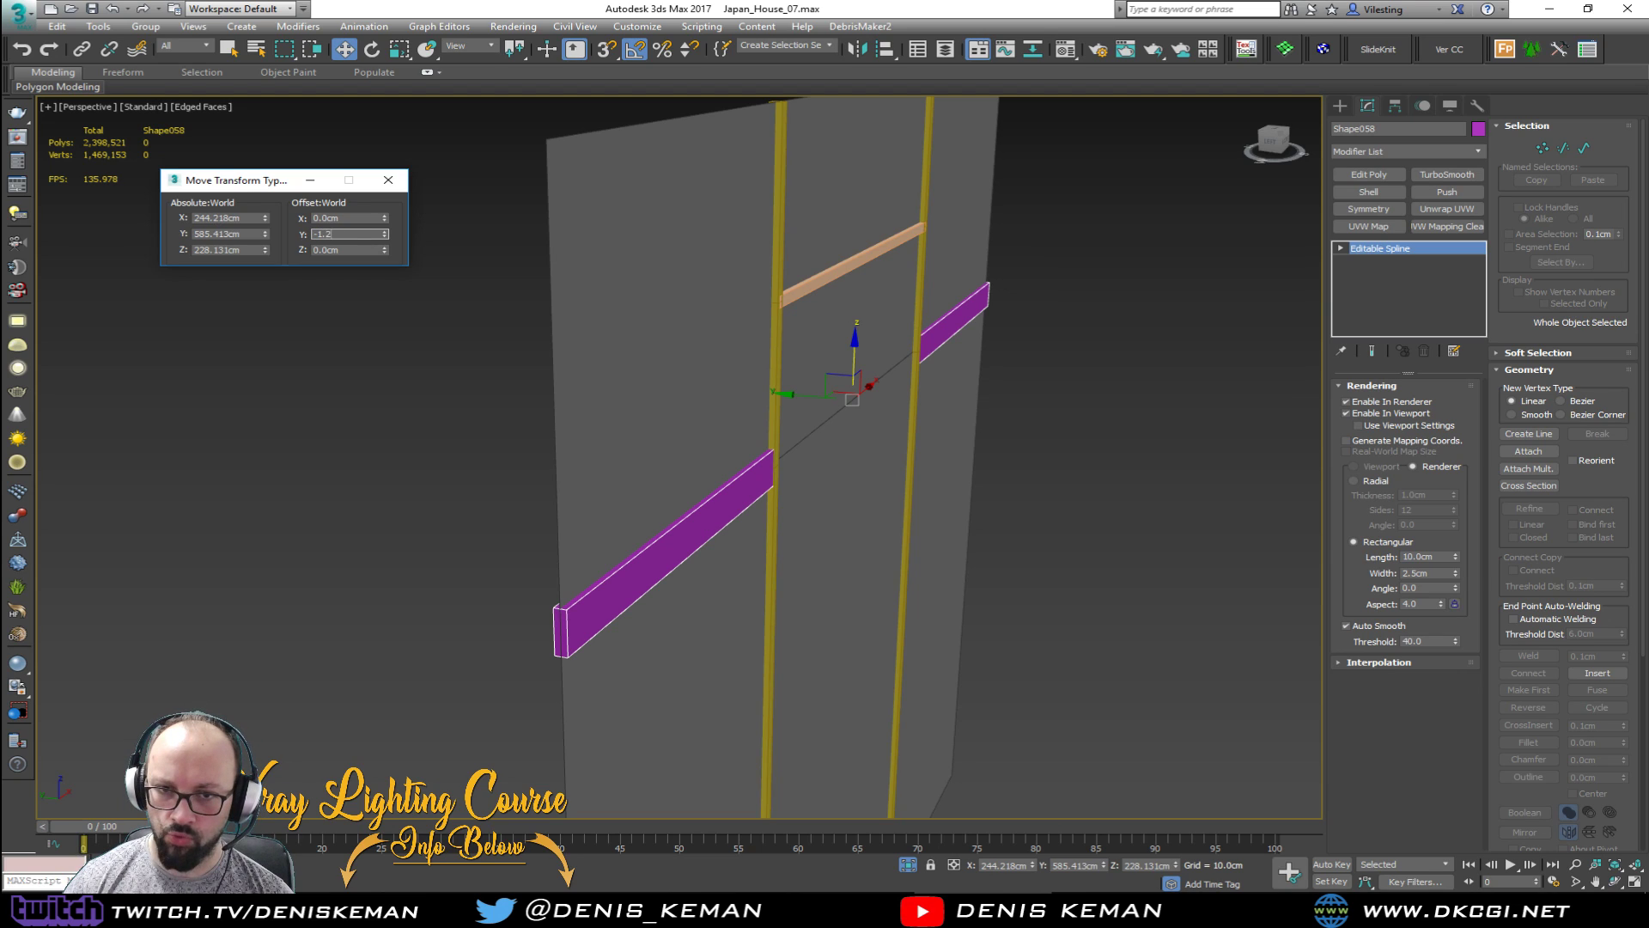
{"action": "type", "text": "5"}
{"action": "key", "text": "Return"}
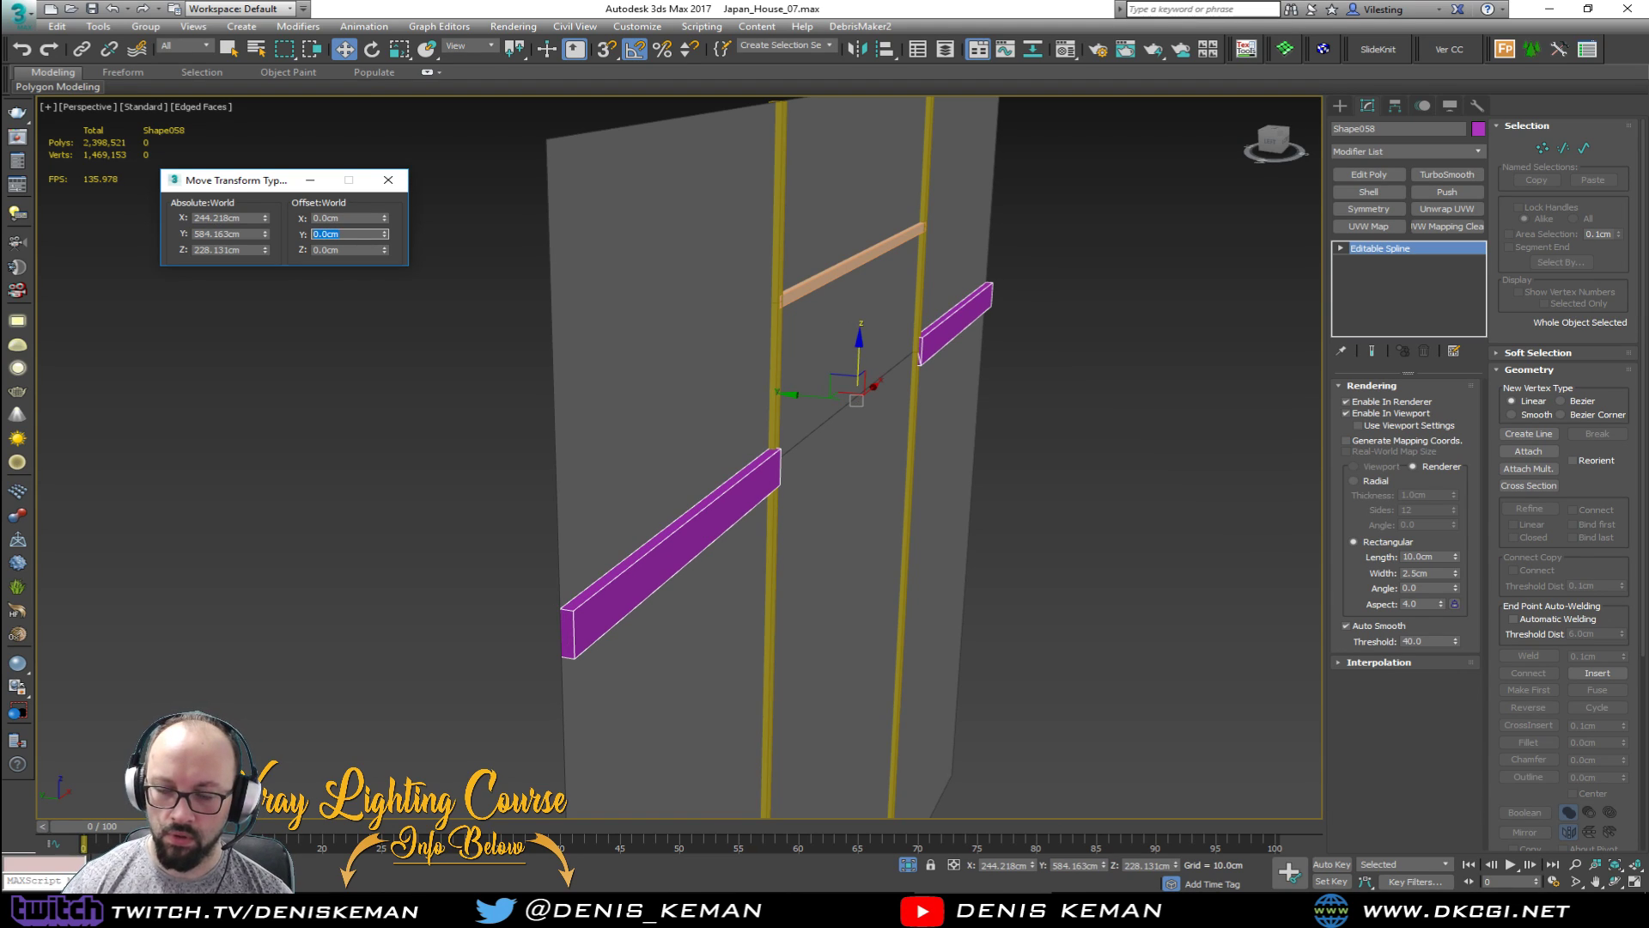
Step: Set the rectangular profile of the yellow vertical beams to 2.5 cm length and 10 cm width
{"action": "left_click", "coordinate": [776, 320]}
{"action": "key", "text": "z"}
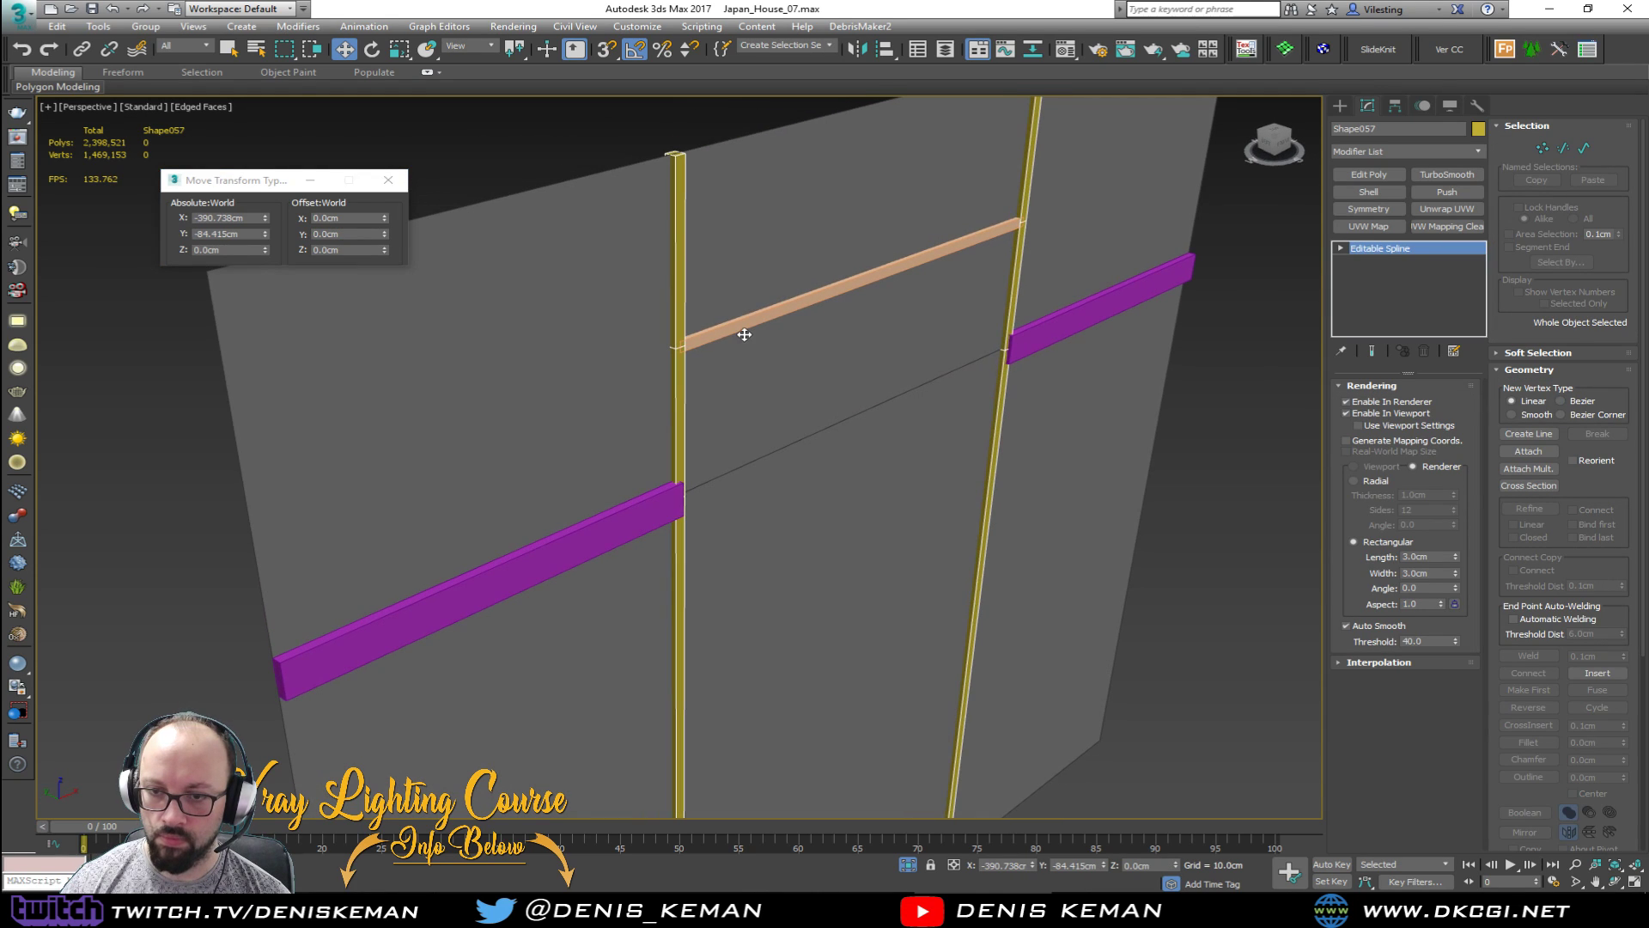
{"action": "double_click", "coordinate": [1435, 556]}
{"action": "type", "text": "10"}
{"action": "key", "text": "Return"}
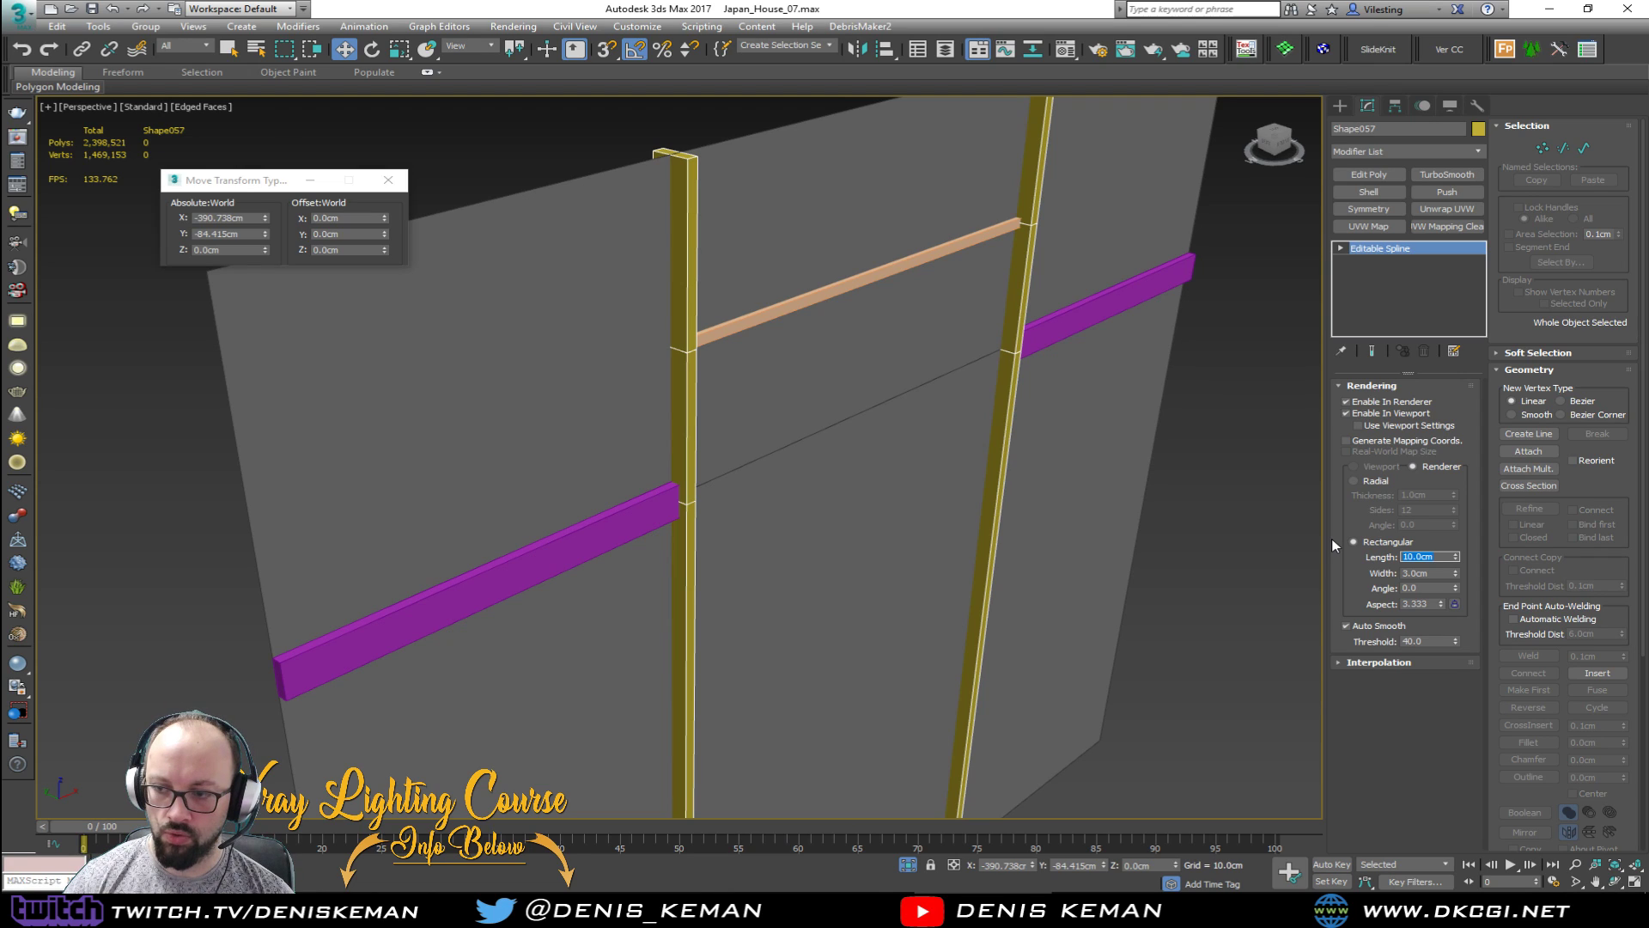
{"action": "type", "text": "2.5"}
{"action": "key", "text": "Return"}
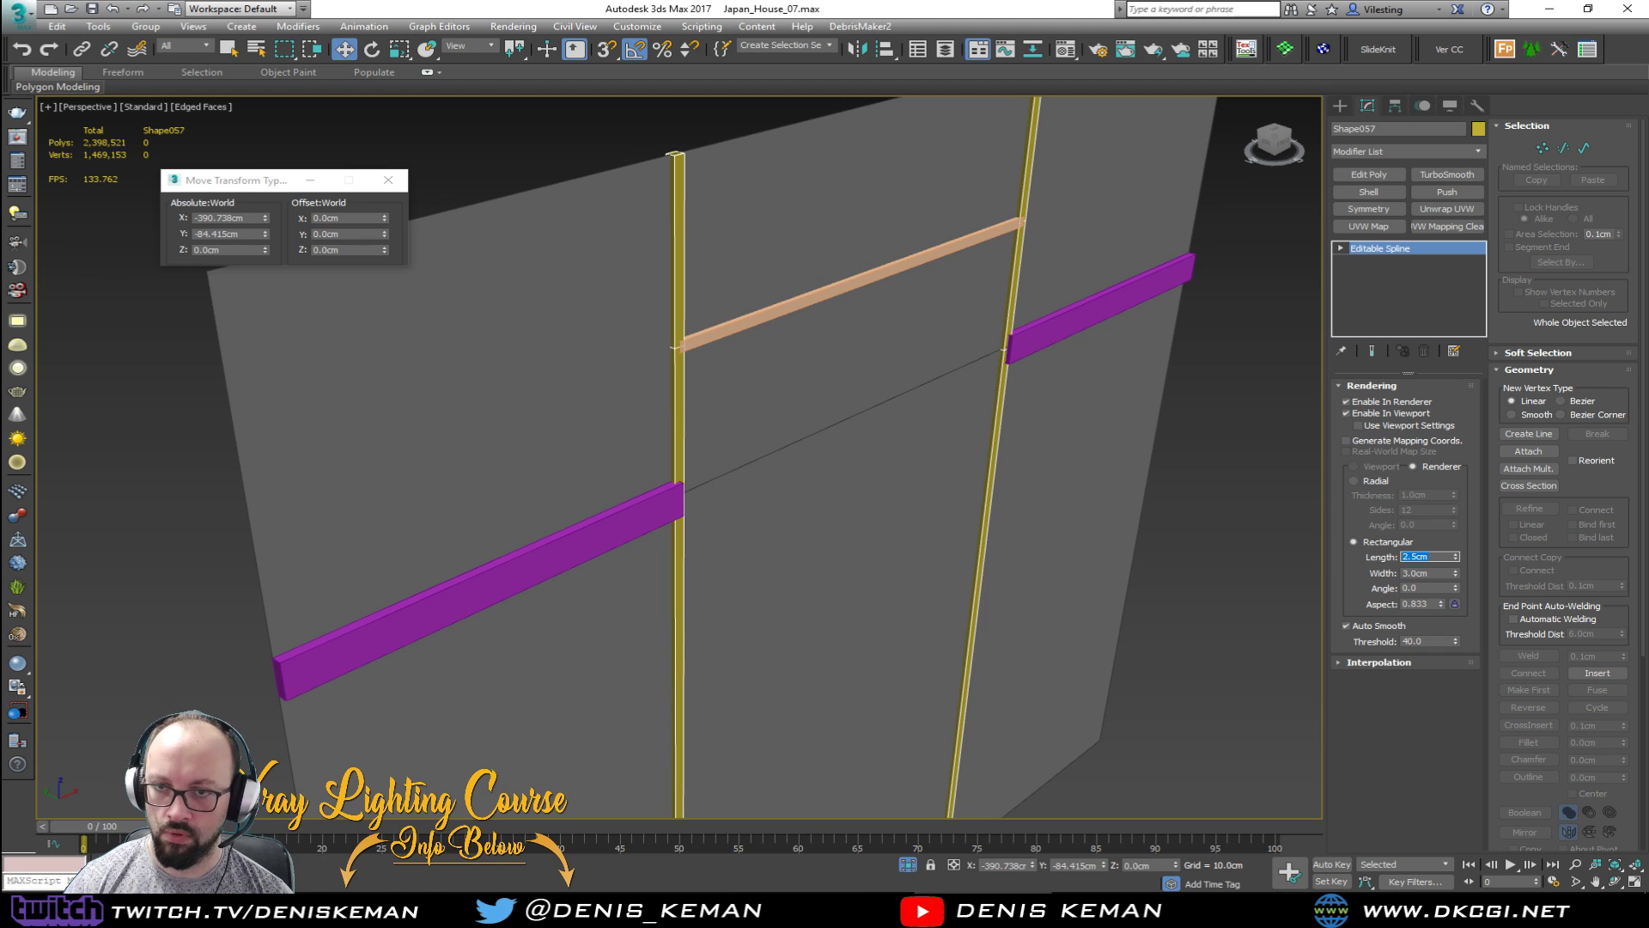
{"action": "key", "text": "Tab"}
{"action": "type", "text": "1"}
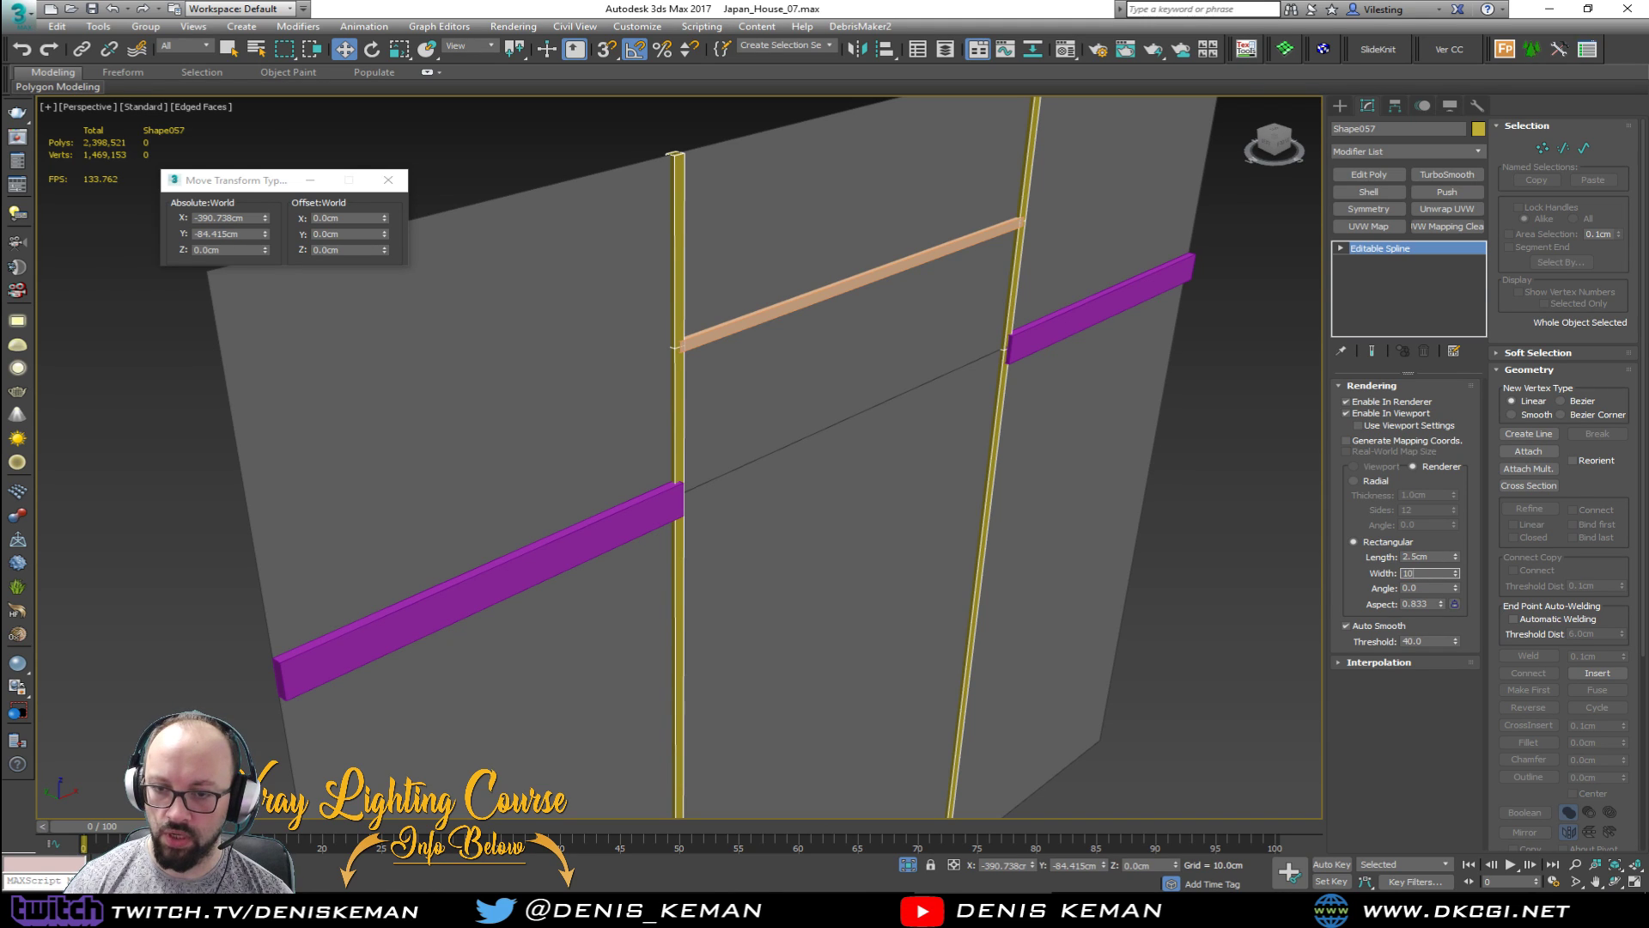
{"action": "type", "text": "0"}
{"action": "key", "text": "Return"}
Step: Offset the yellow vertical beams by -1.25 cm on the Y axis
{"action": "middle_click_drag", "start_coordinate": [990, 441], "coordinate": [1002, 397], "text": "alt"}
{"action": "scroll", "coordinate": [883, 432], "scroll_direction": "up", "scroll_amount": 4}
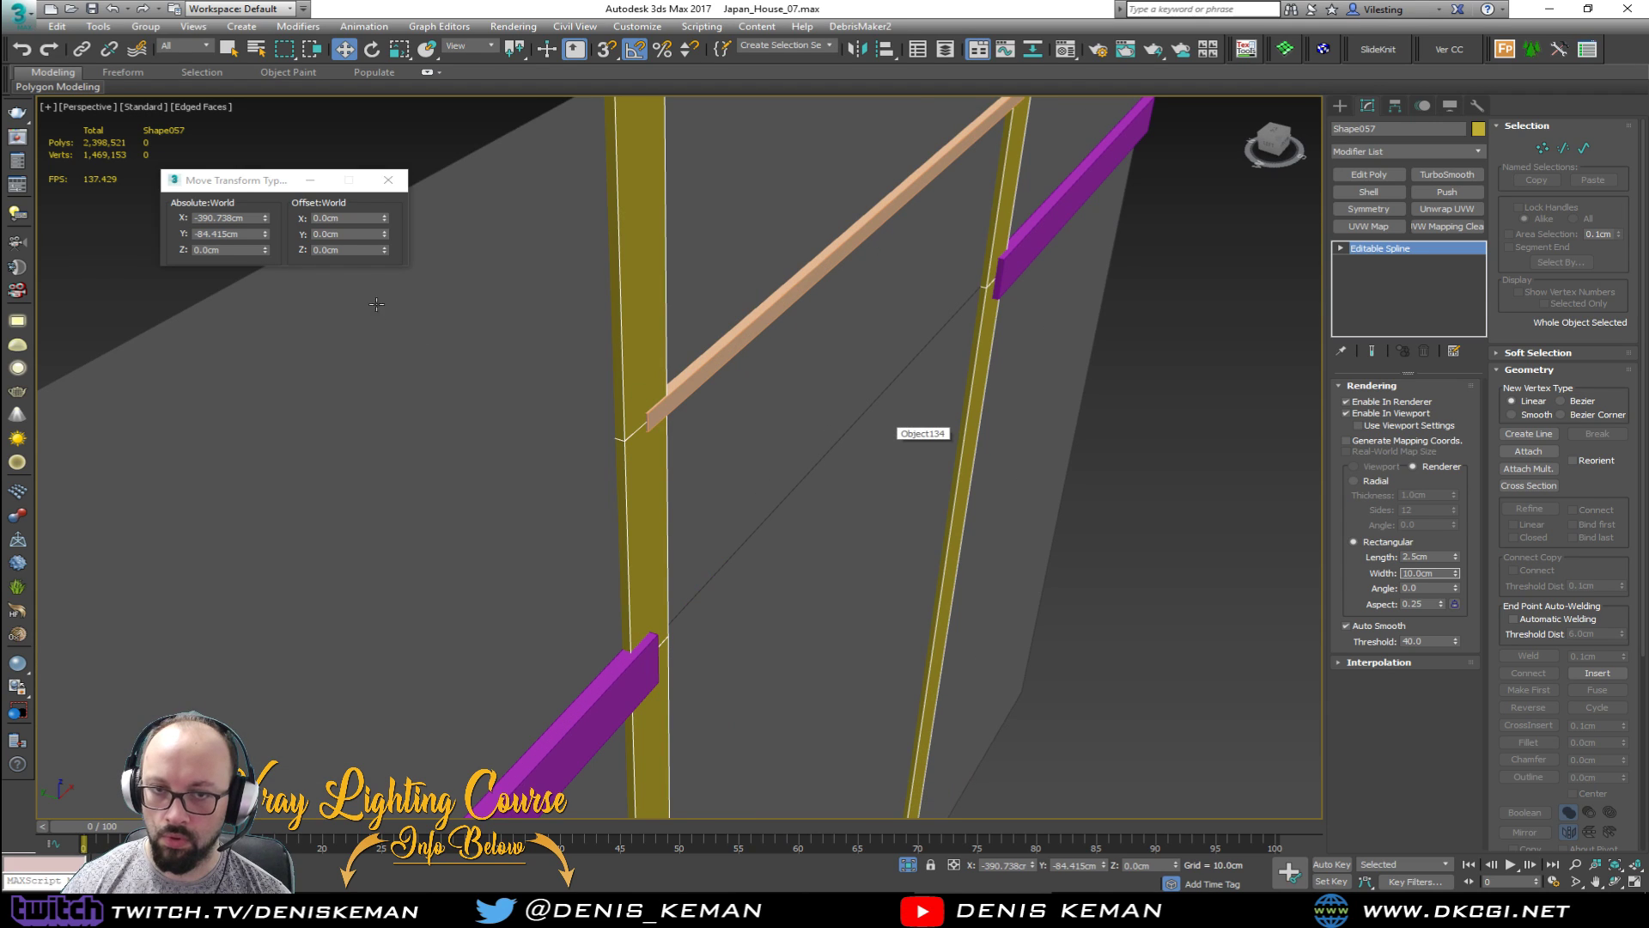
{"action": "left_click", "coordinate": [346, 234]}
{"action": "type", "text": "-1.25"}
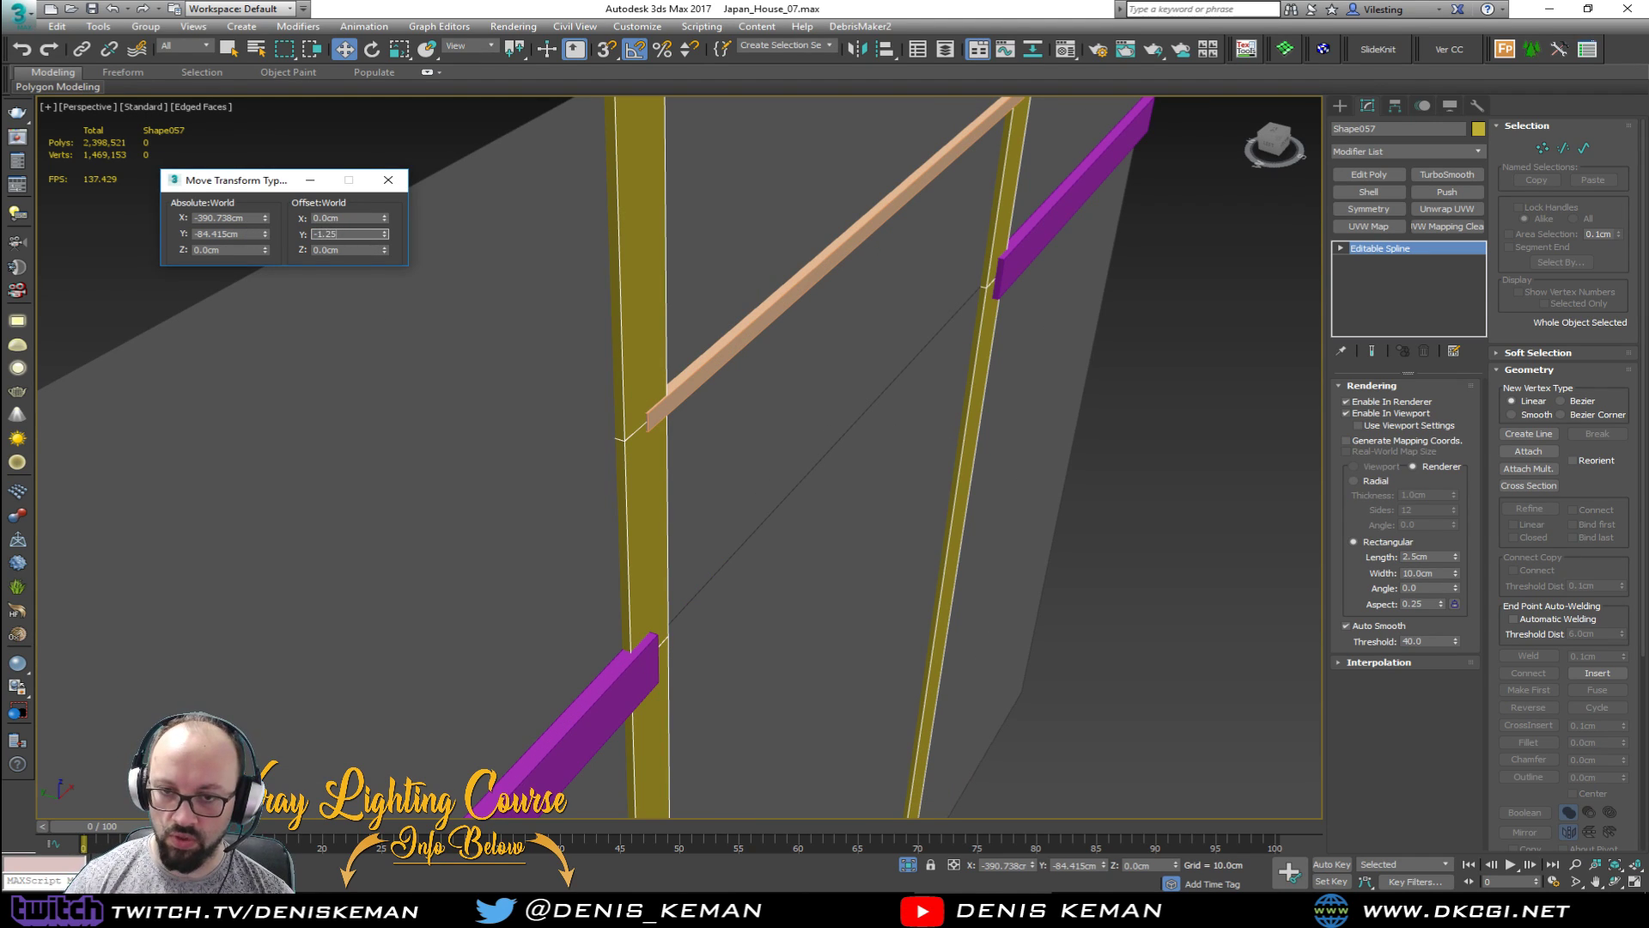
{"action": "key", "text": "Return"}
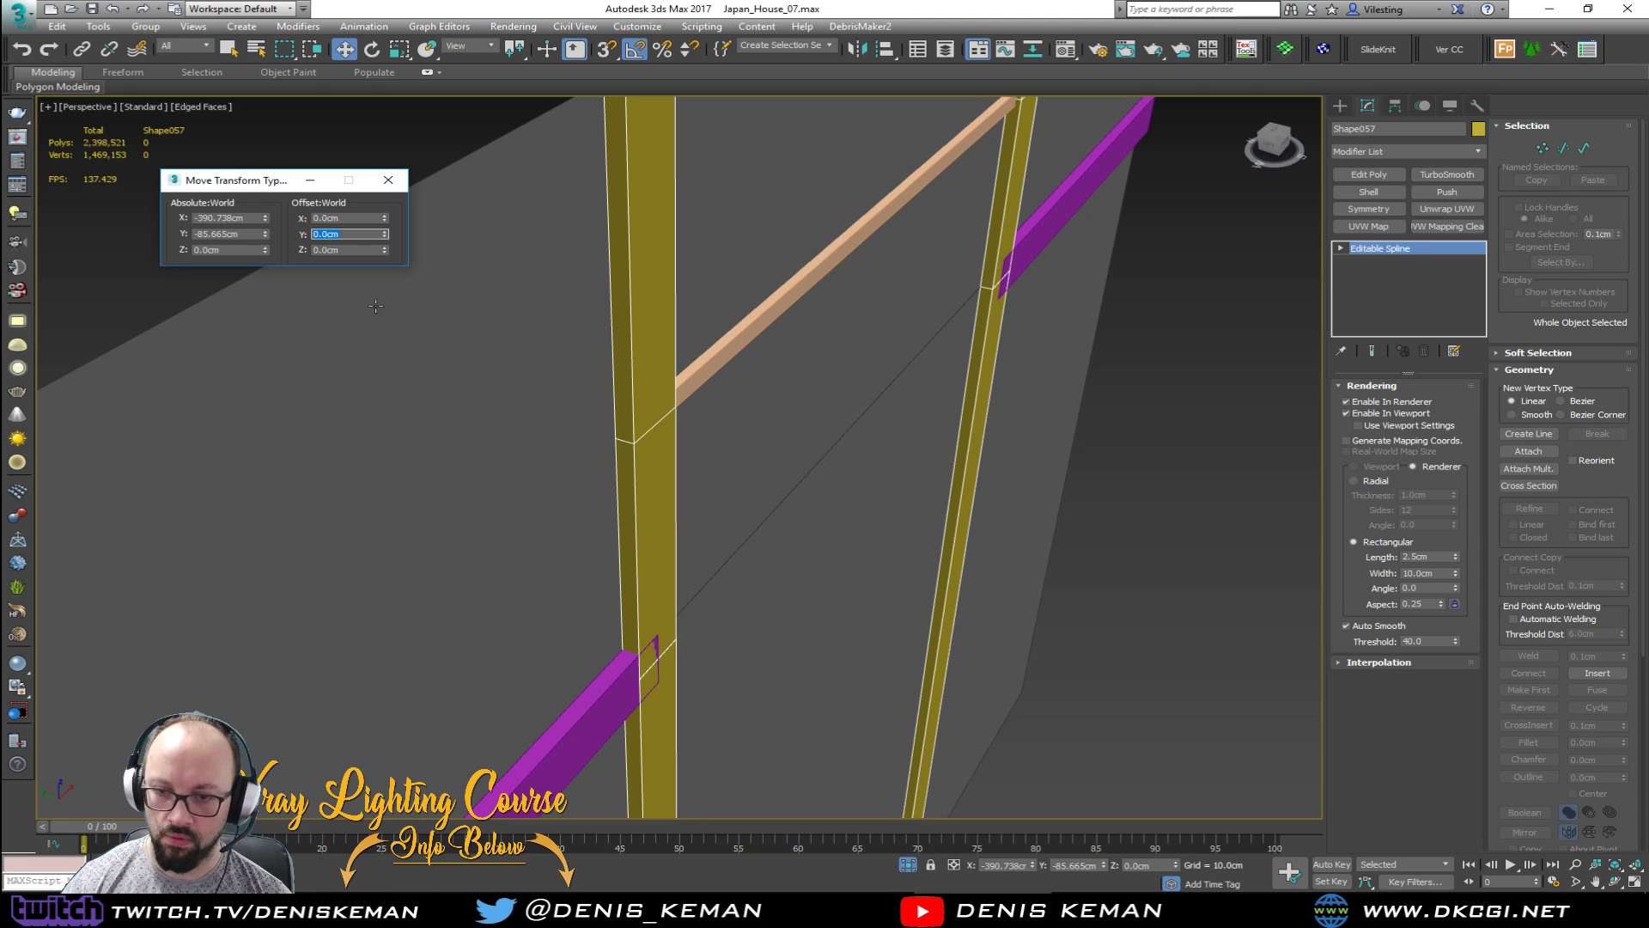
Step: Try a 5 cm length with 10 cm and 6.7 cm widths on the upper middle crossbeam's rectangular profile
{"action": "scroll", "coordinate": [646, 554], "scroll_direction": "down", "scroll_amount": 5}
{"action": "middle_click_drag", "start_coordinate": [697, 541], "coordinate": [735, 407], "text": "alt"}
{"action": "left_click", "coordinate": [735, 407]}
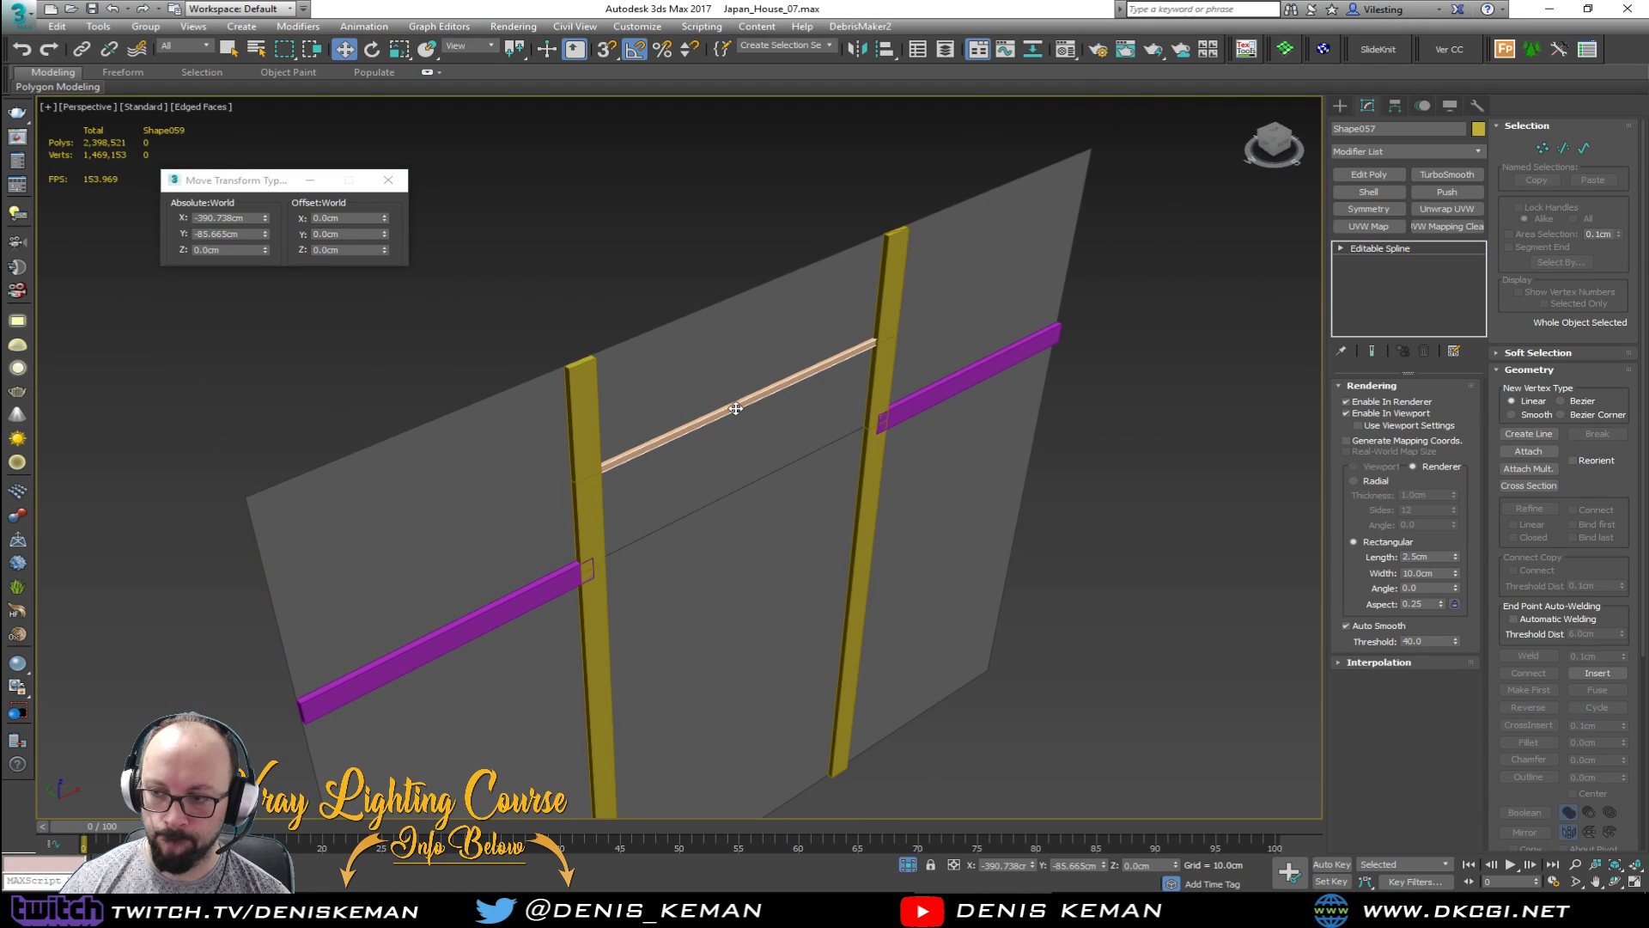
{"action": "double_click", "coordinate": [1425, 557]}
{"action": "type", "text": "5"}
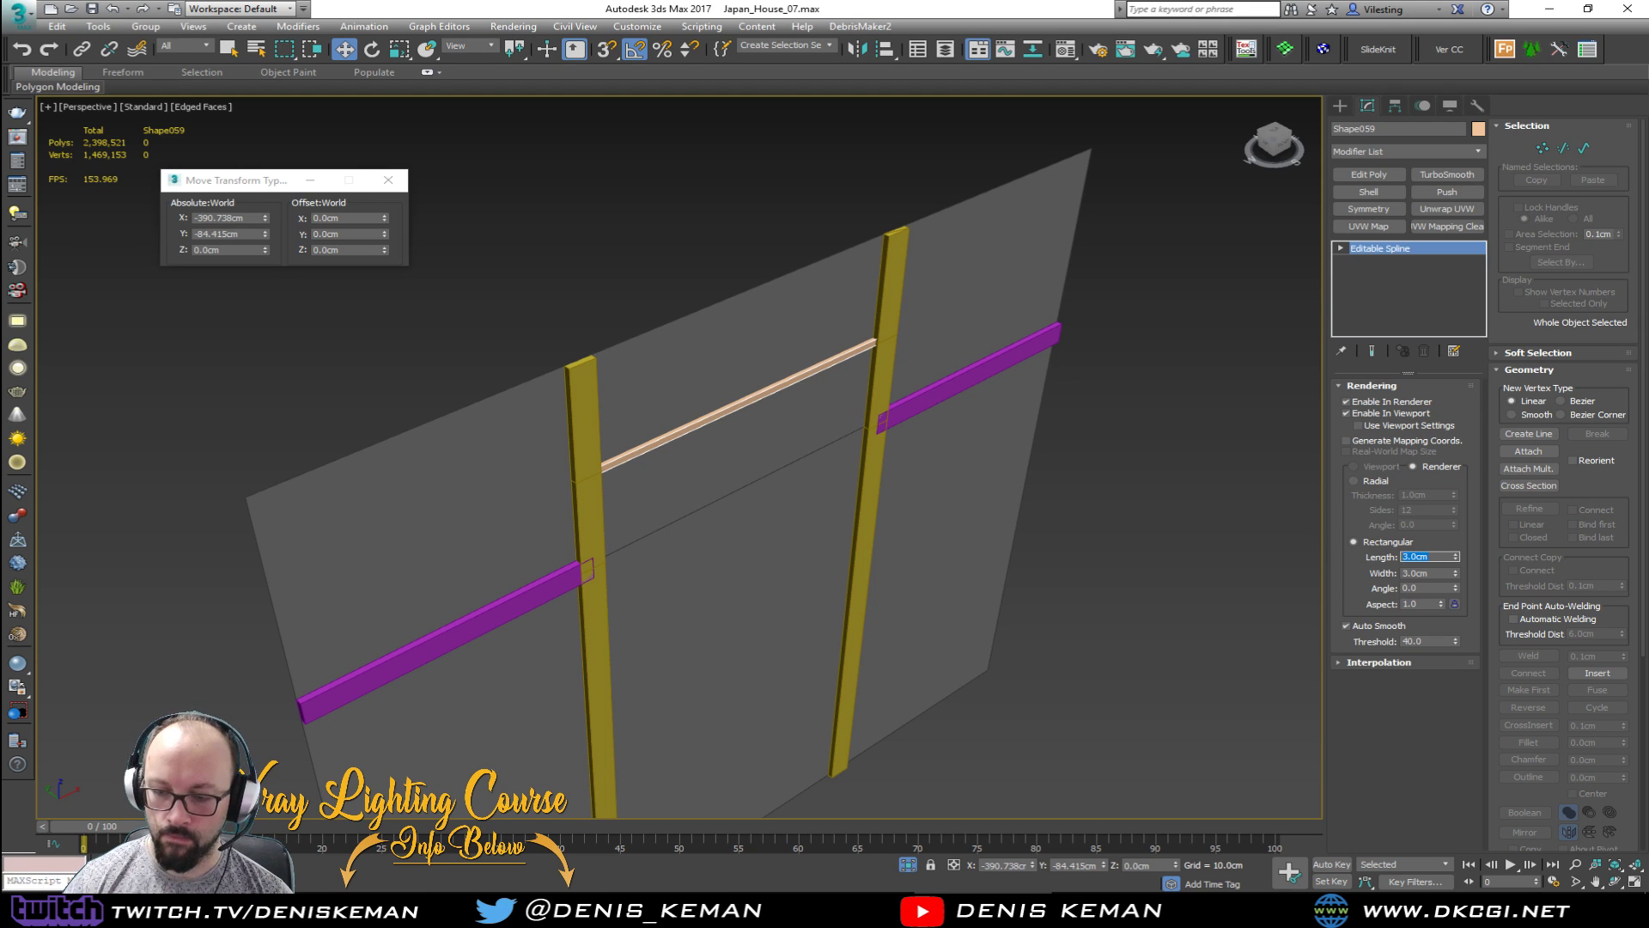
{"action": "key", "text": "Return"}
{"action": "middle_click_drag", "start_coordinate": [1127, 563], "coordinate": [764, 467], "text": "alt"}
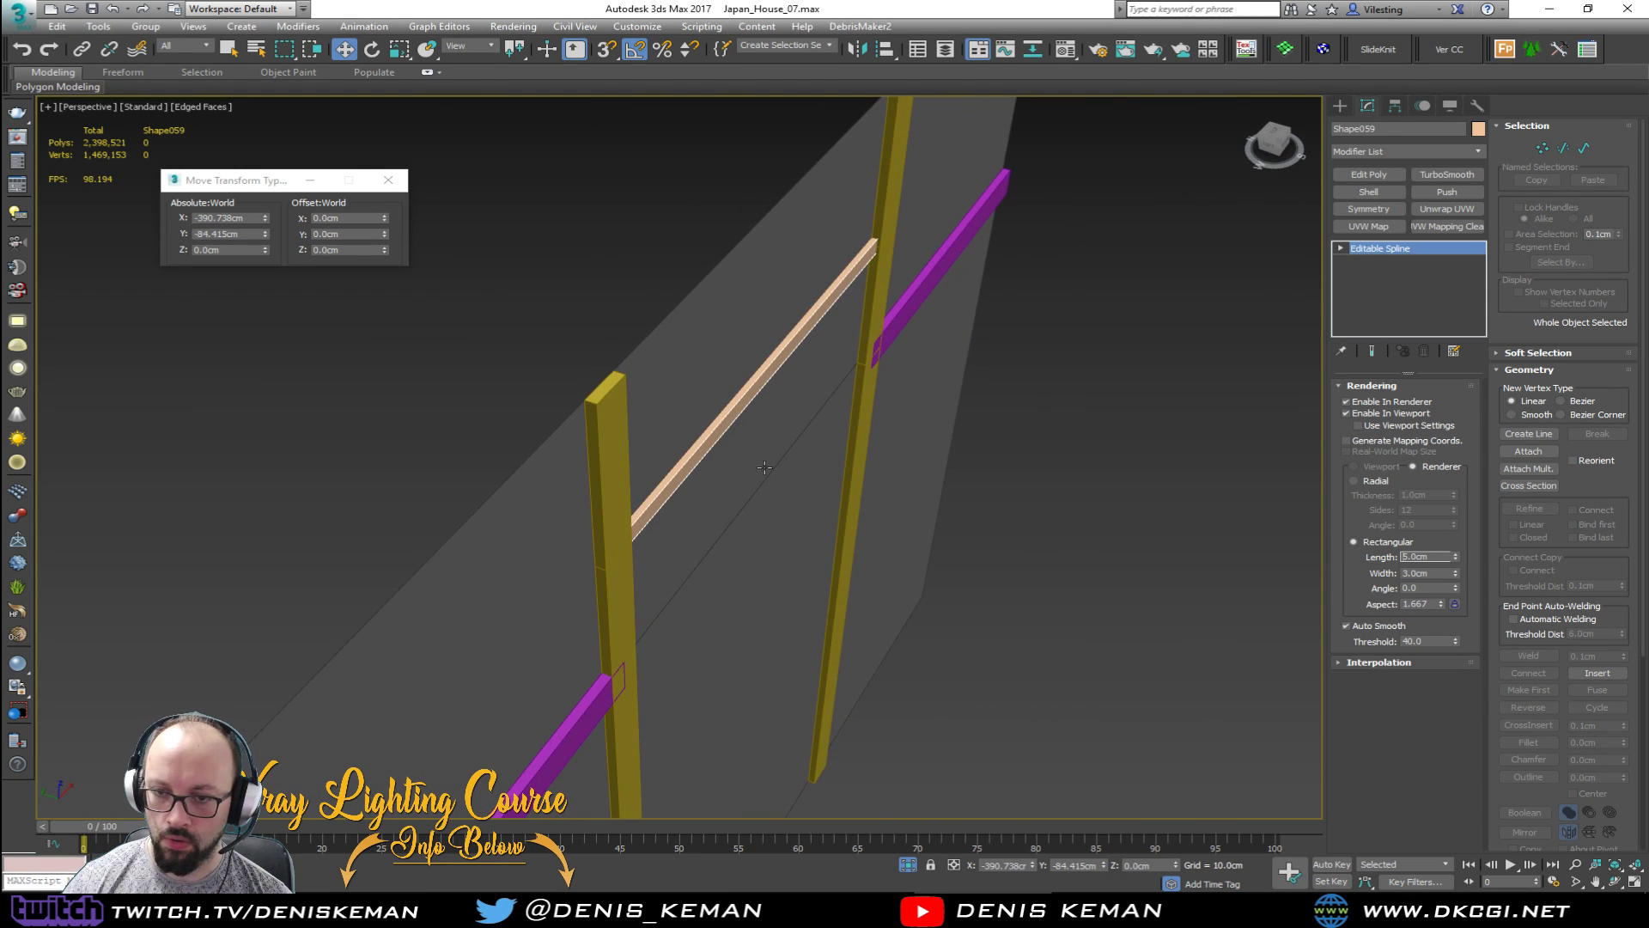
{"action": "double_click", "coordinate": [1427, 573]}
{"action": "type", "text": "10"}
{"action": "key", "text": "Return"}
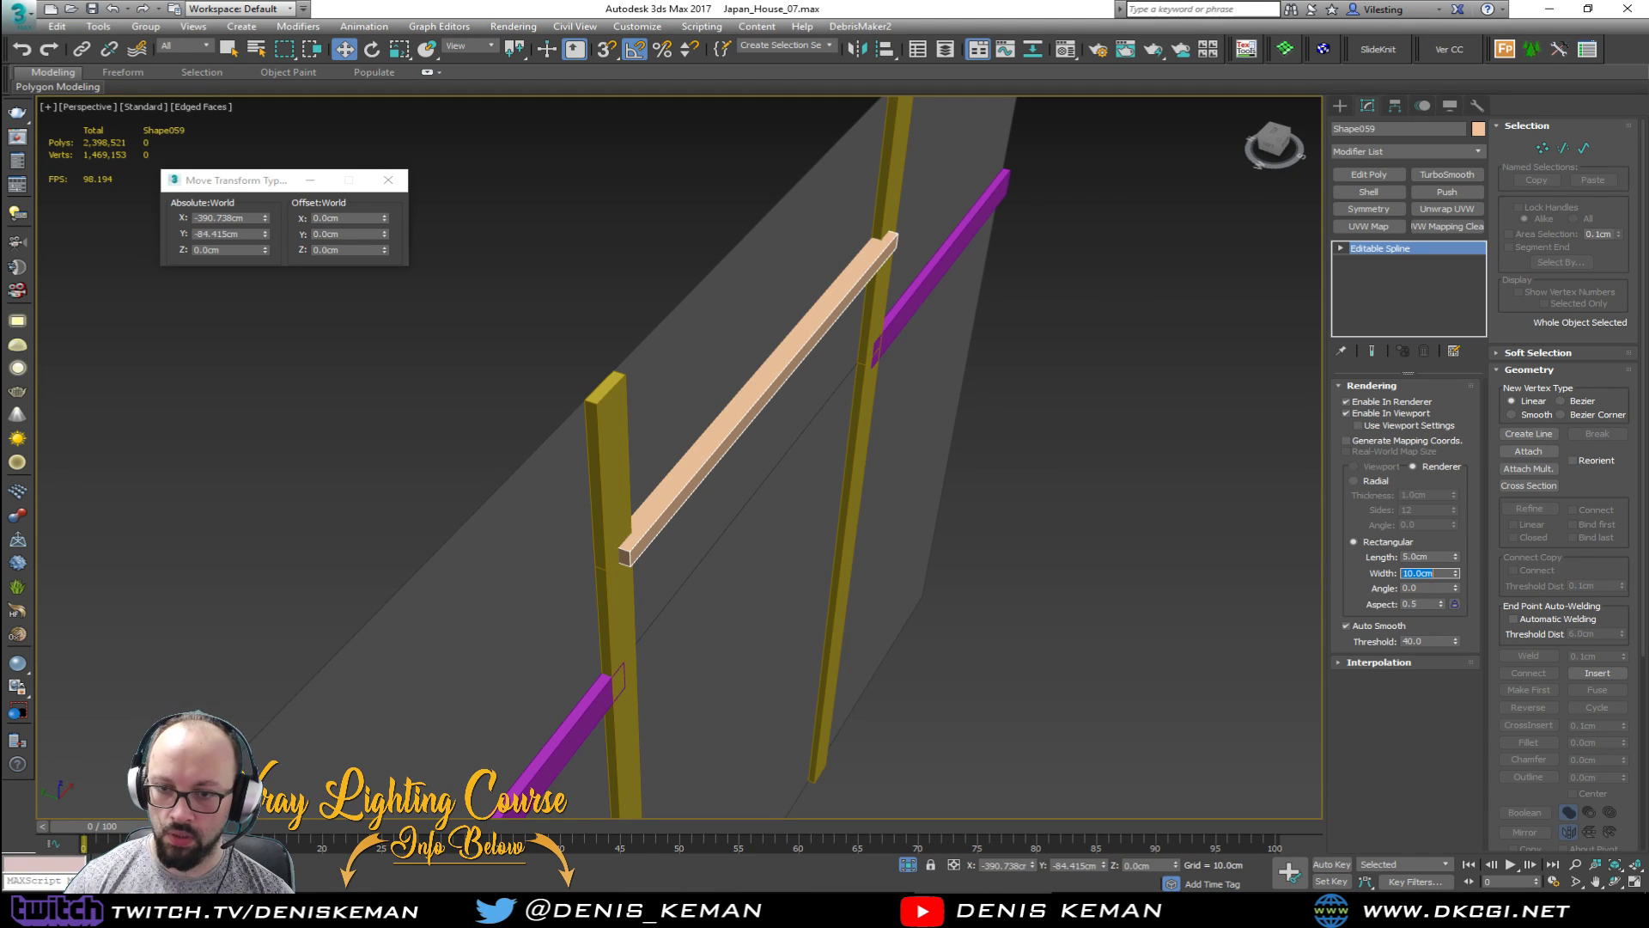
{"action": "middle_click_drag", "start_coordinate": [747, 592], "coordinate": [1039, 554], "text": "alt"}
{"action": "left_click_drag", "start_coordinate": [1456, 575], "coordinate": [1451, 603]}
Step: Set the upper middle crossbeam's rectangular profile to 10 cm length and 2.5 cm width
{"action": "double_click", "coordinate": [1439, 556]}
{"action": "type", "text": "10"}
{"action": "key", "text": "Return"}
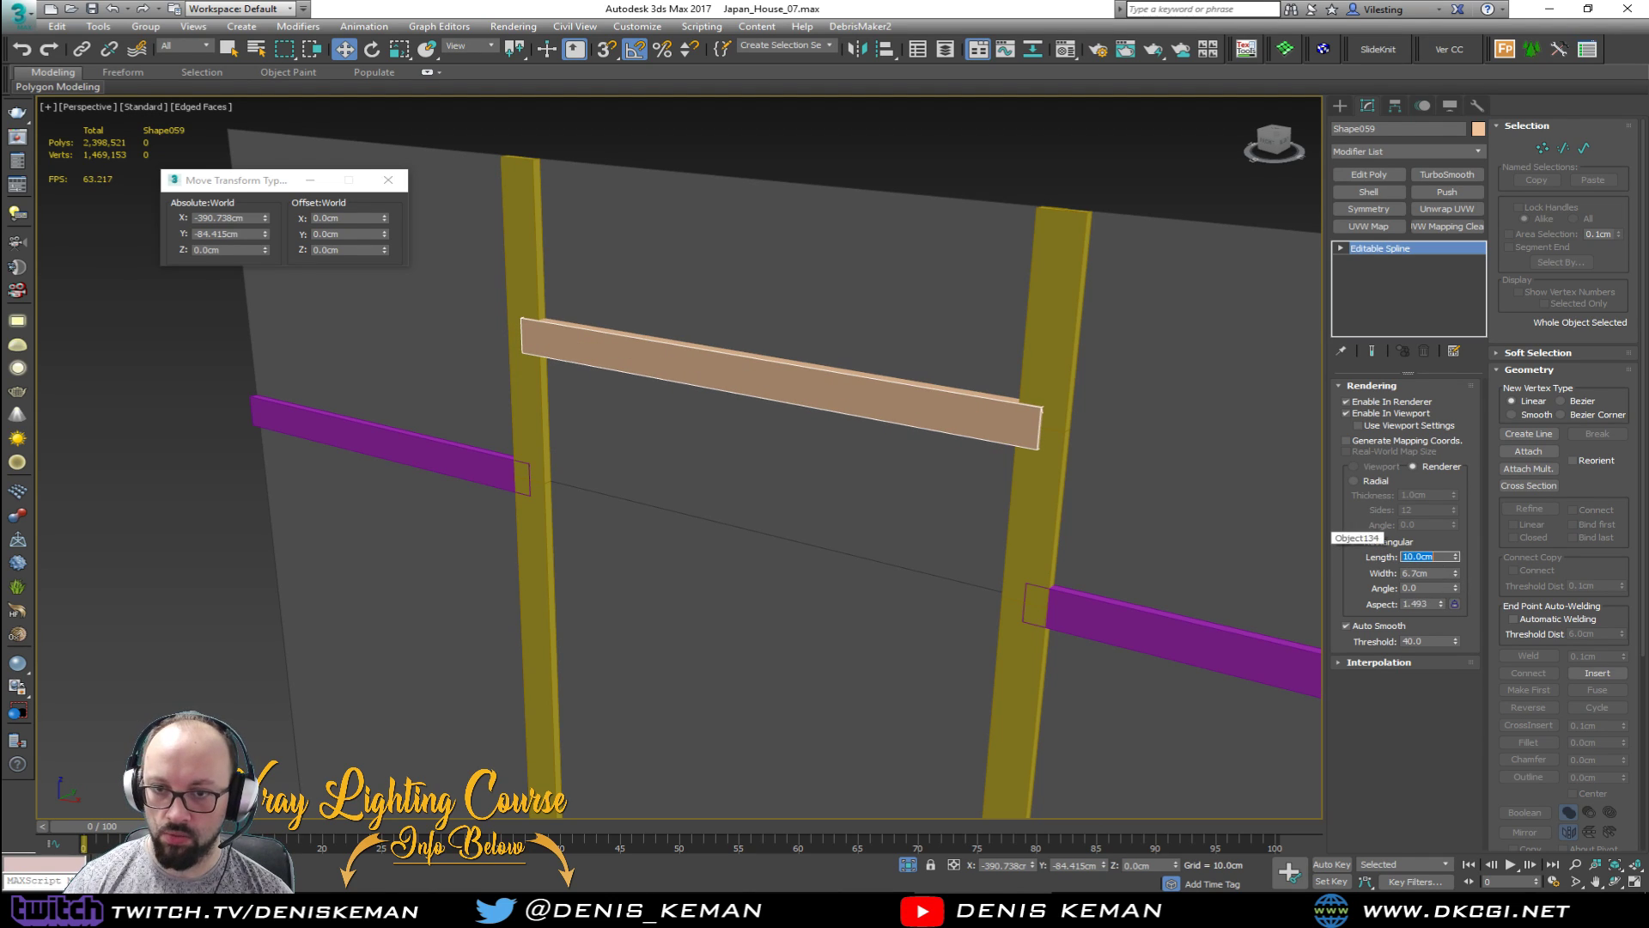
{"action": "key", "text": "Tab"}
{"action": "type", "text": "2.5"}
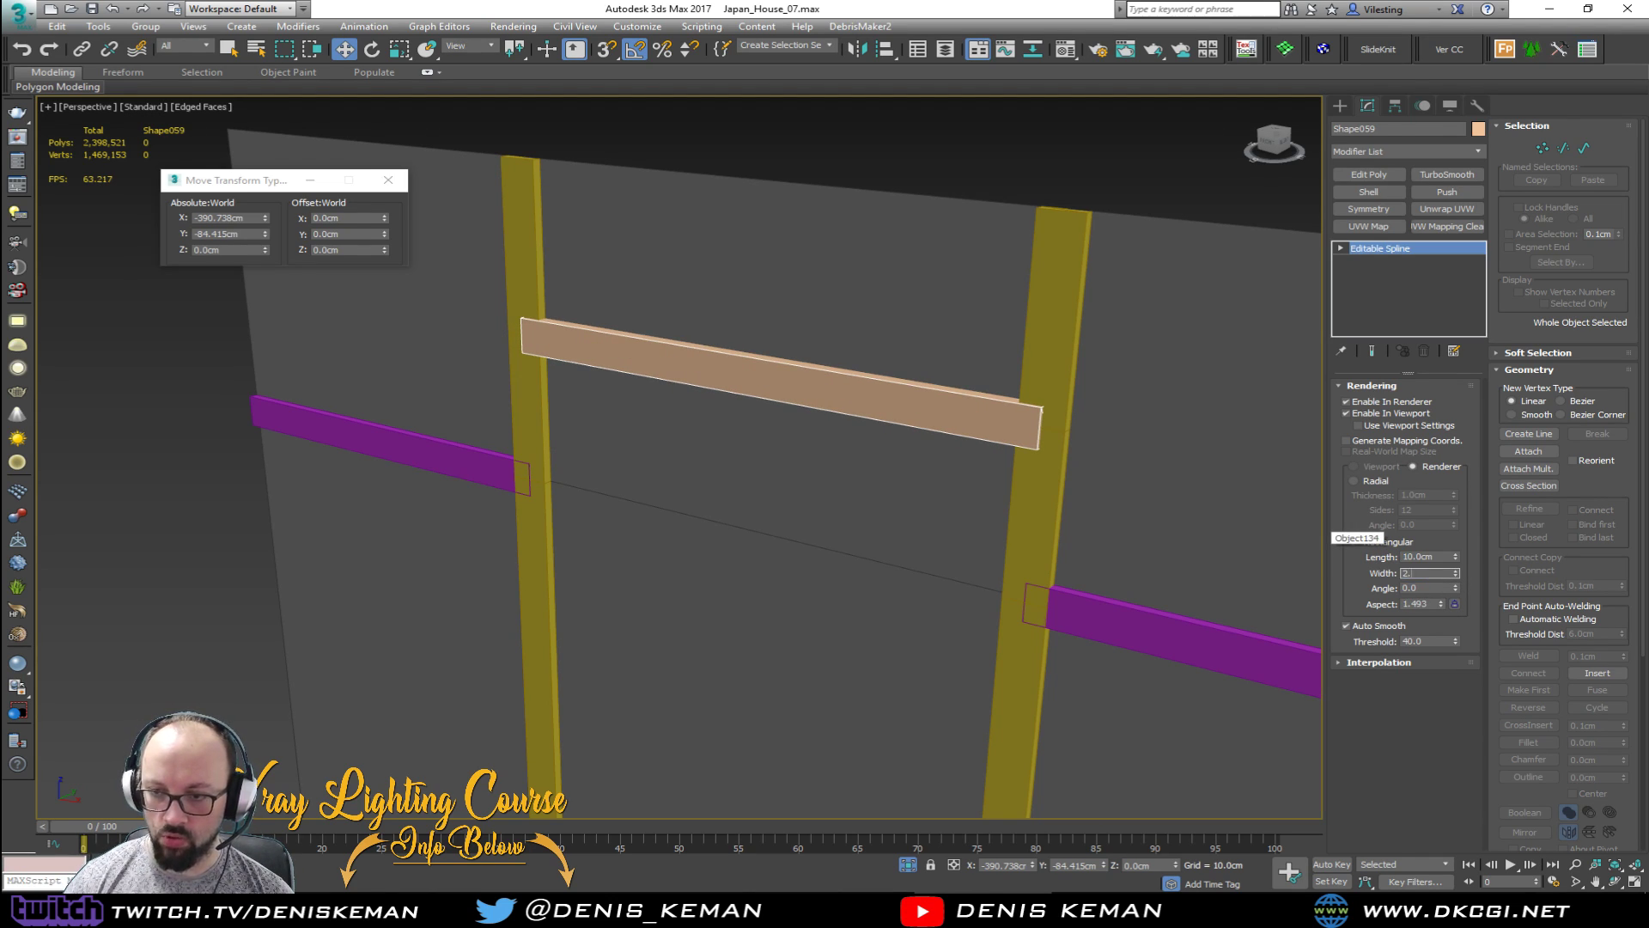
{"action": "key", "text": "Return"}
Step: Offset the upper middle crossbeam by -1.25 cm on the Y axis
{"action": "middle_click_drag", "start_coordinate": [821, 432], "coordinate": [721, 412], "text": "alt"}
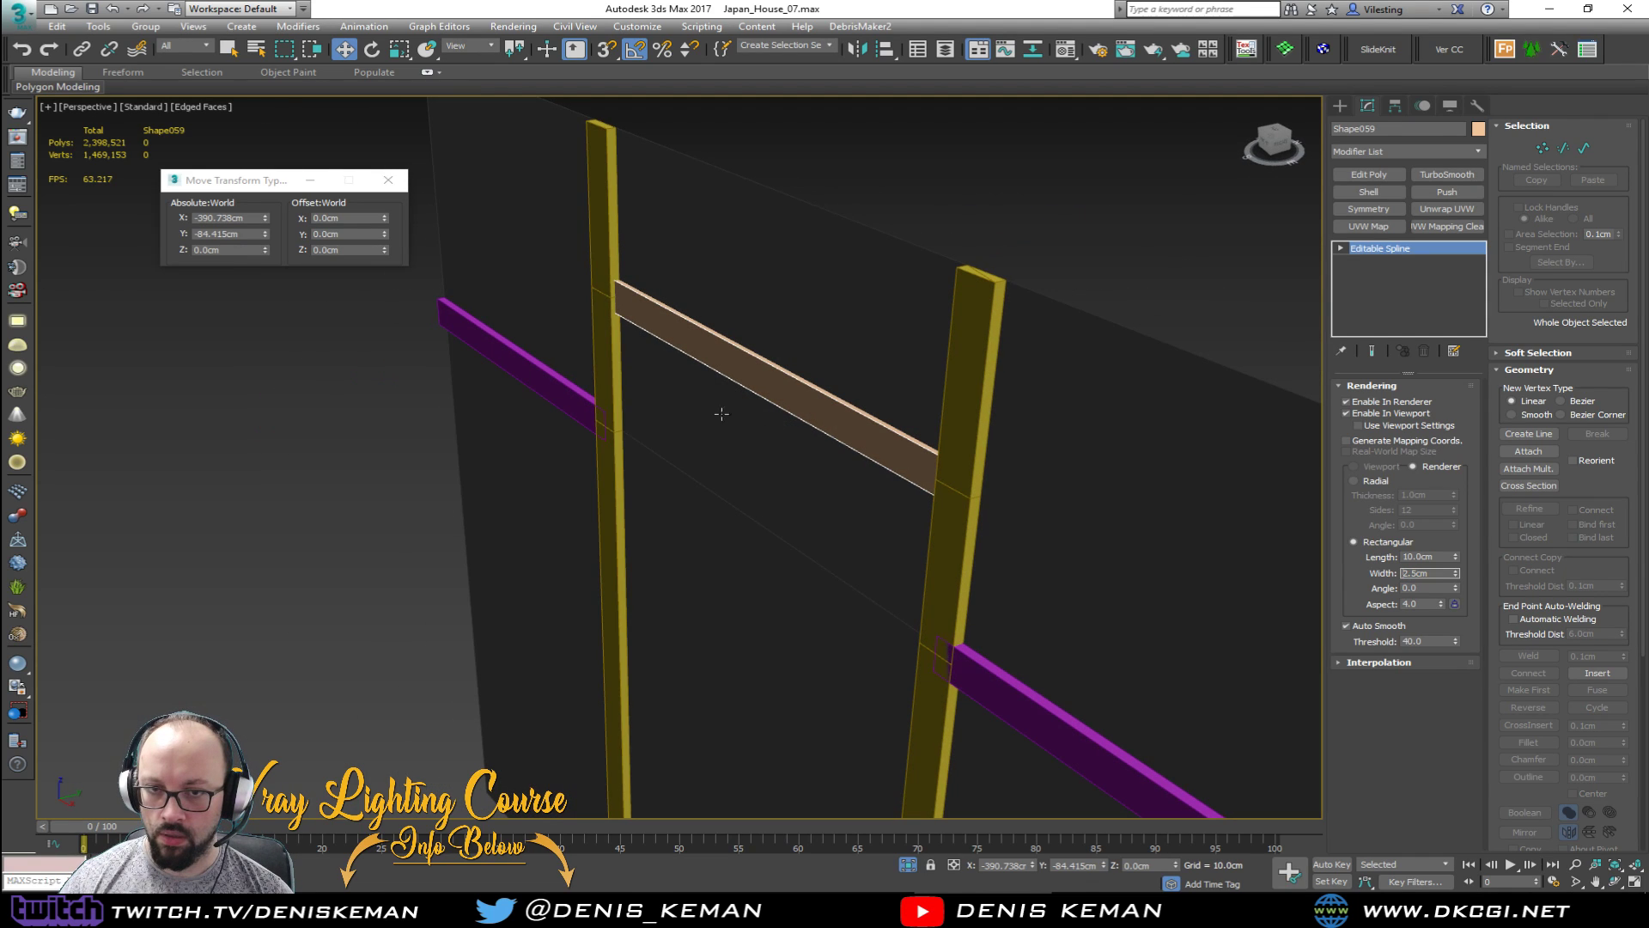
{"action": "scroll", "coordinate": [467, 291], "scroll_direction": "up", "scroll_amount": 3}
{"action": "left_click", "coordinate": [379, 232]}
{"action": "type", "text": "-"}
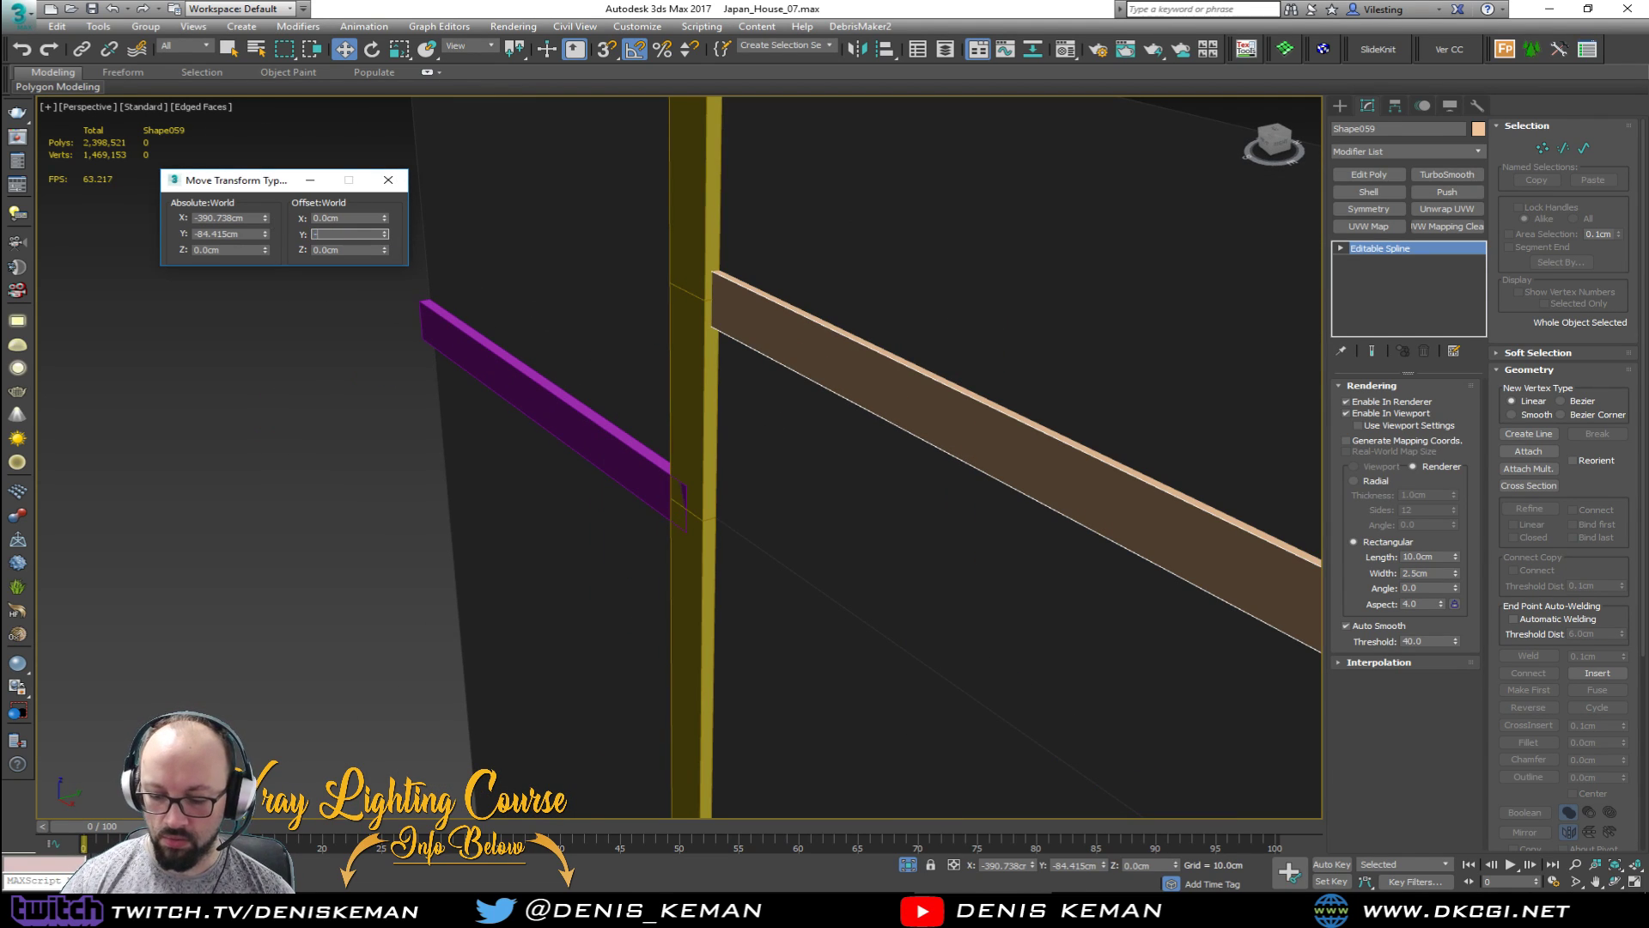
{"action": "type", "text": "1.25"}
{"action": "key", "text": "Return"}
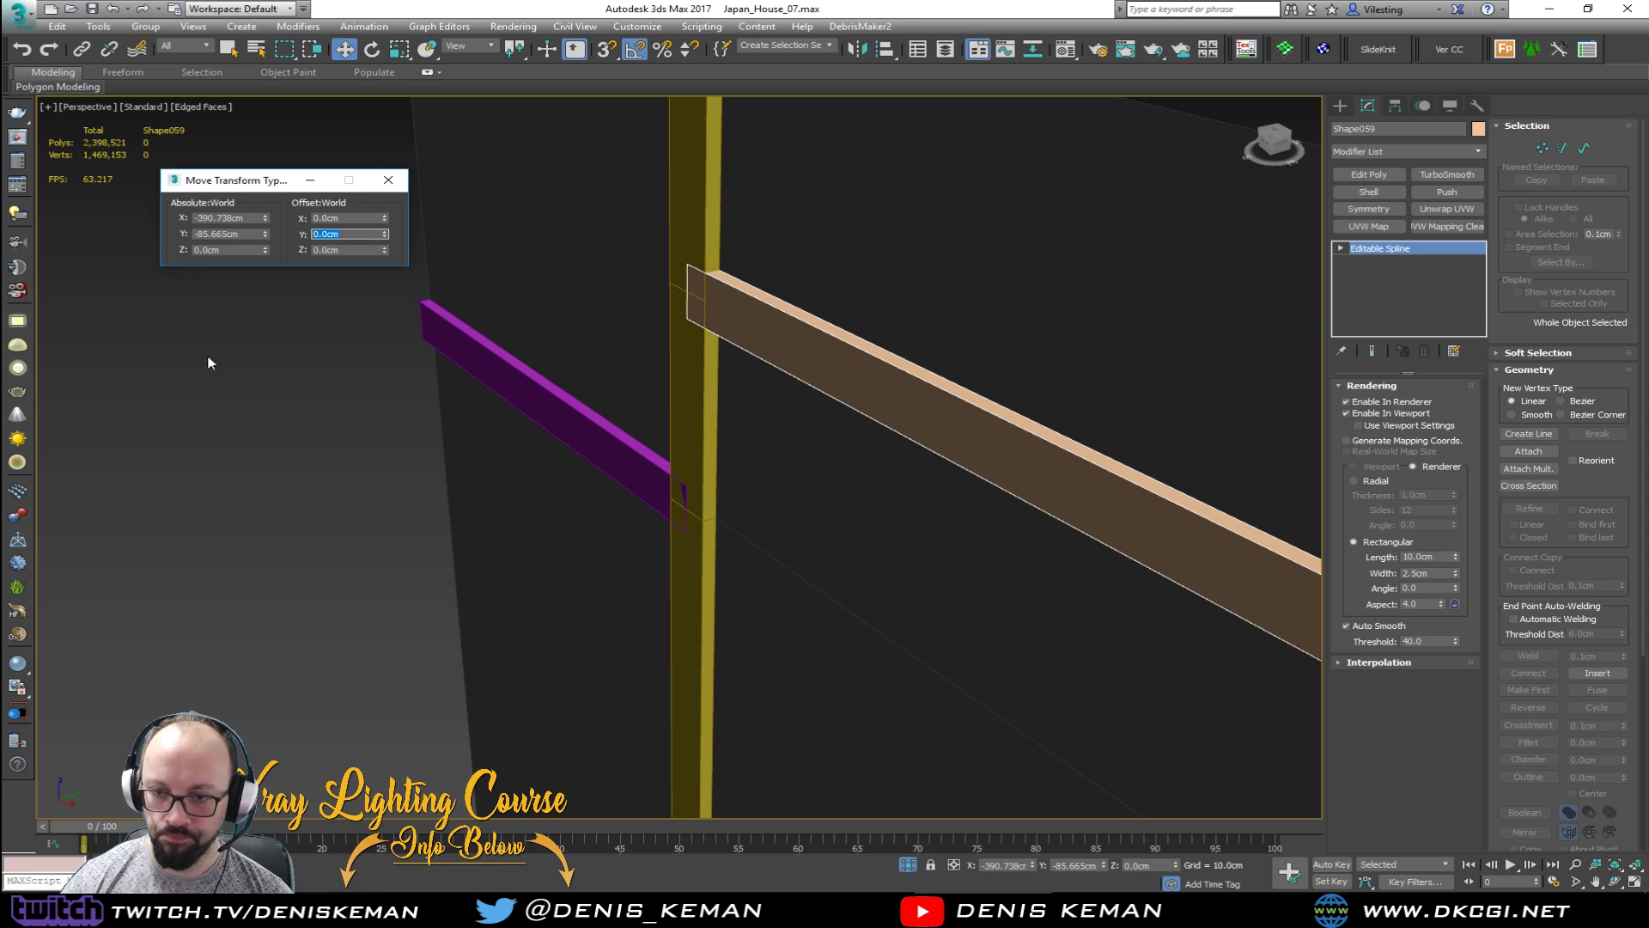
Step: Add an Edit Poly modifier to the vertical beams and select the three front polygons of each beam
{"action": "scroll", "coordinate": [730, 541], "scroll_direction": "down", "scroll_amount": 1}
{"action": "middle_click_drag", "start_coordinate": [742, 548], "coordinate": [745, 468]}
{"action": "scroll", "coordinate": [633, 490], "scroll_direction": "down", "scroll_amount": 3}
{"action": "left_click", "coordinate": [521, 465]}
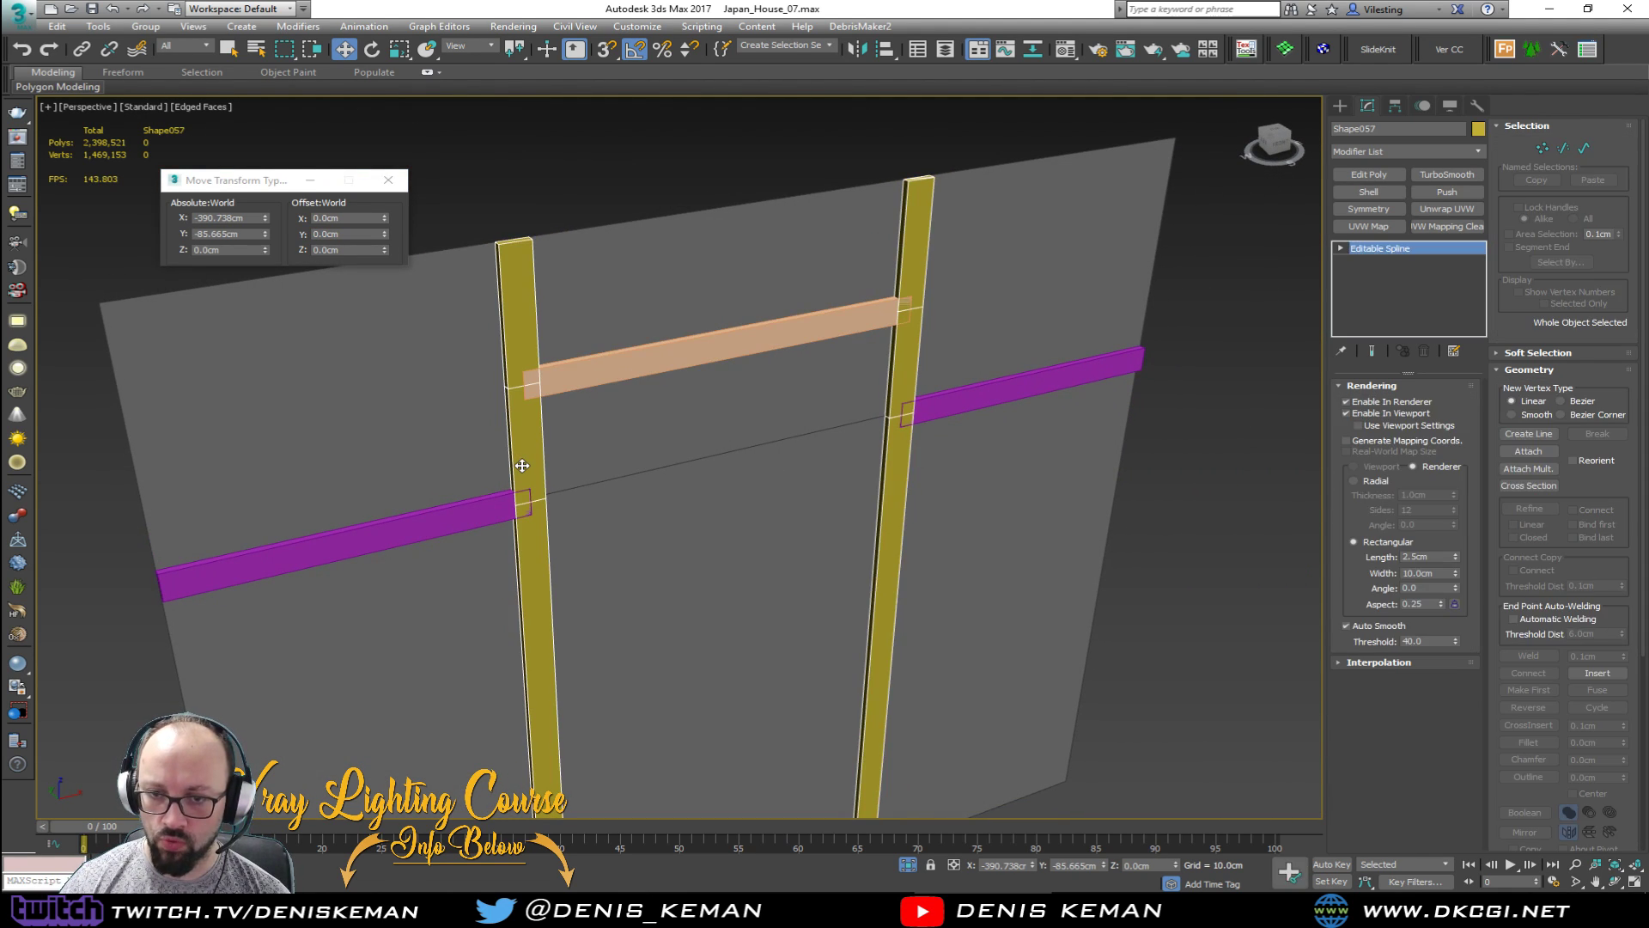
{"action": "left_click", "coordinate": [1369, 178]}
{"action": "key", "text": "4"}
{"action": "left_click", "coordinate": [520, 339]}
{"action": "left_click", "coordinate": [528, 441], "text": "ctrl"}
{"action": "left_click", "coordinate": [540, 545], "text": "ctrl"}
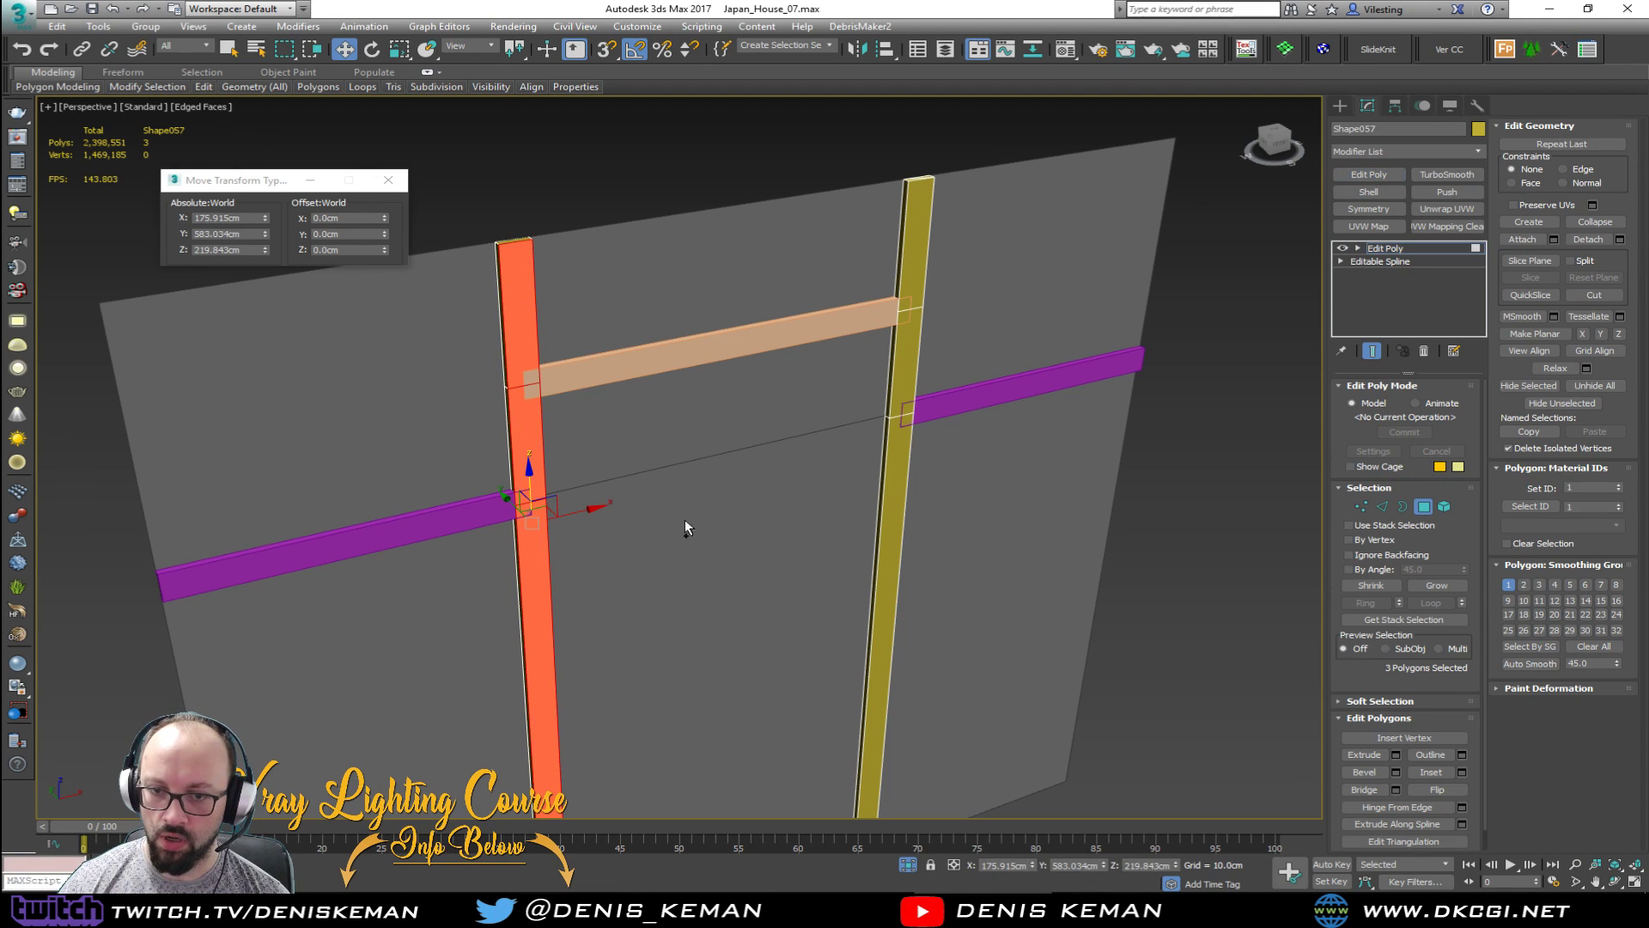
{"action": "left_click", "coordinate": [900, 431], "text": "ctrl"}
{"action": "left_click", "coordinate": [903, 374], "text": "ctrl"}
{"action": "left_click", "coordinate": [914, 288], "text": "ctrl"}
{"action": "middle_click_drag", "start_coordinate": [909, 406], "coordinate": [912, 352]}
{"action": "scroll", "coordinate": [907, 334], "scroll_direction": "down", "scroll_amount": 3}
{"action": "scroll", "coordinate": [693, 267], "scroll_direction": "up", "scroll_amount": 2}
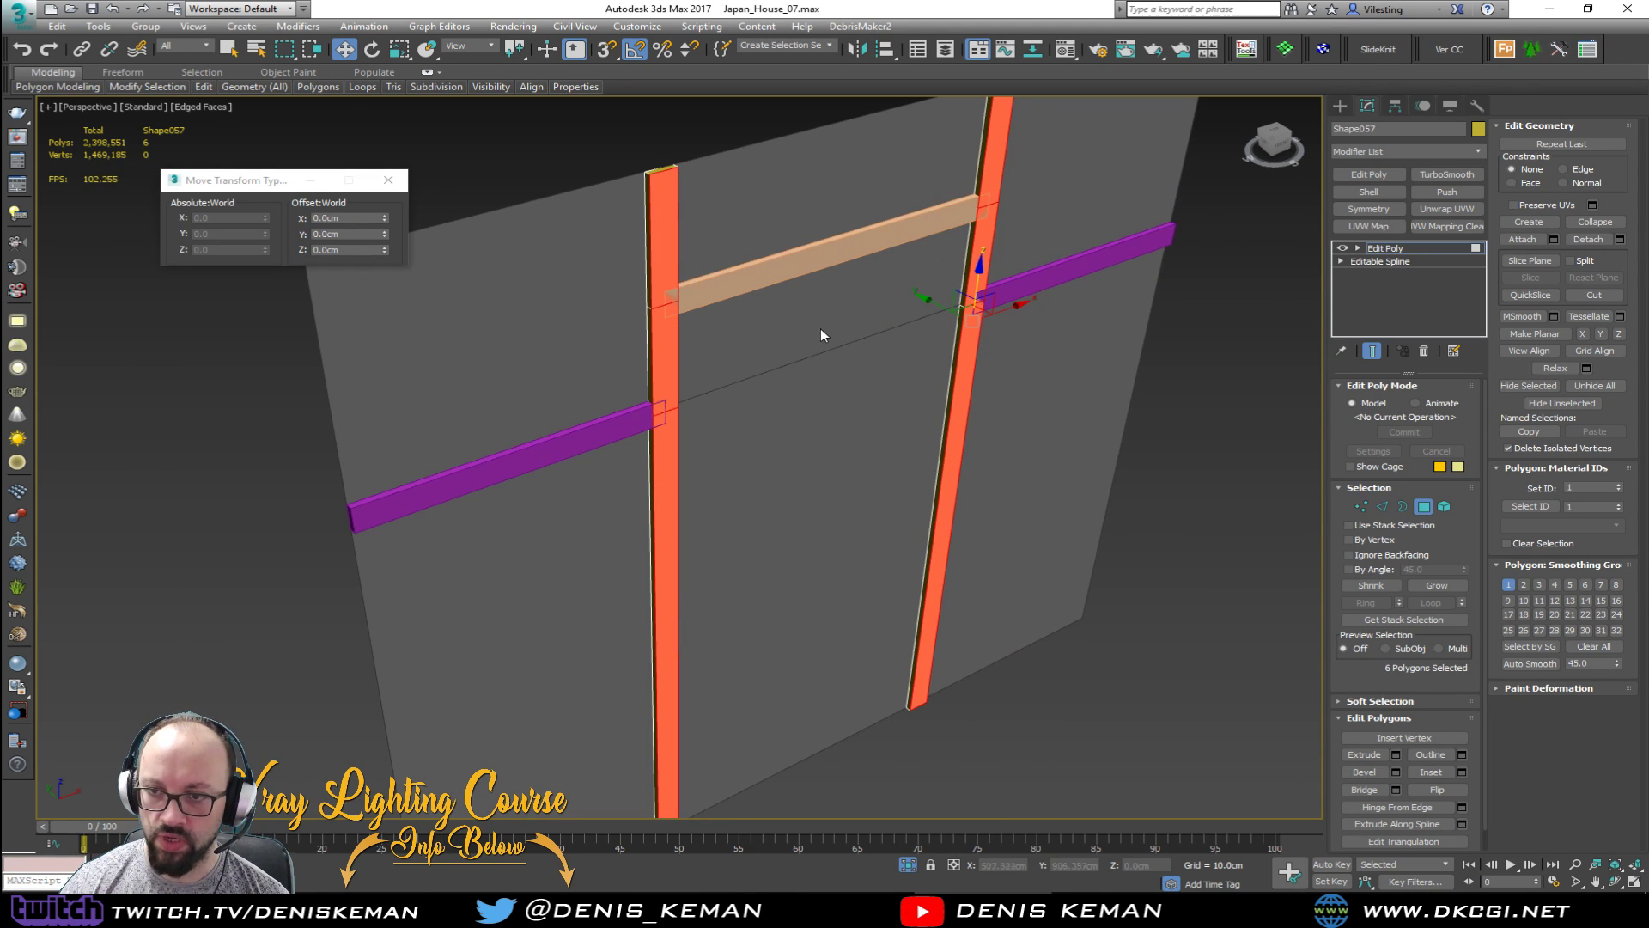
Step: Offset the selected front faces of the vertical beams on Y by -0.1 cm and a further -0.5 cm
{"action": "left_click", "coordinate": [335, 234]}
{"action": "type", "text": "-0."}
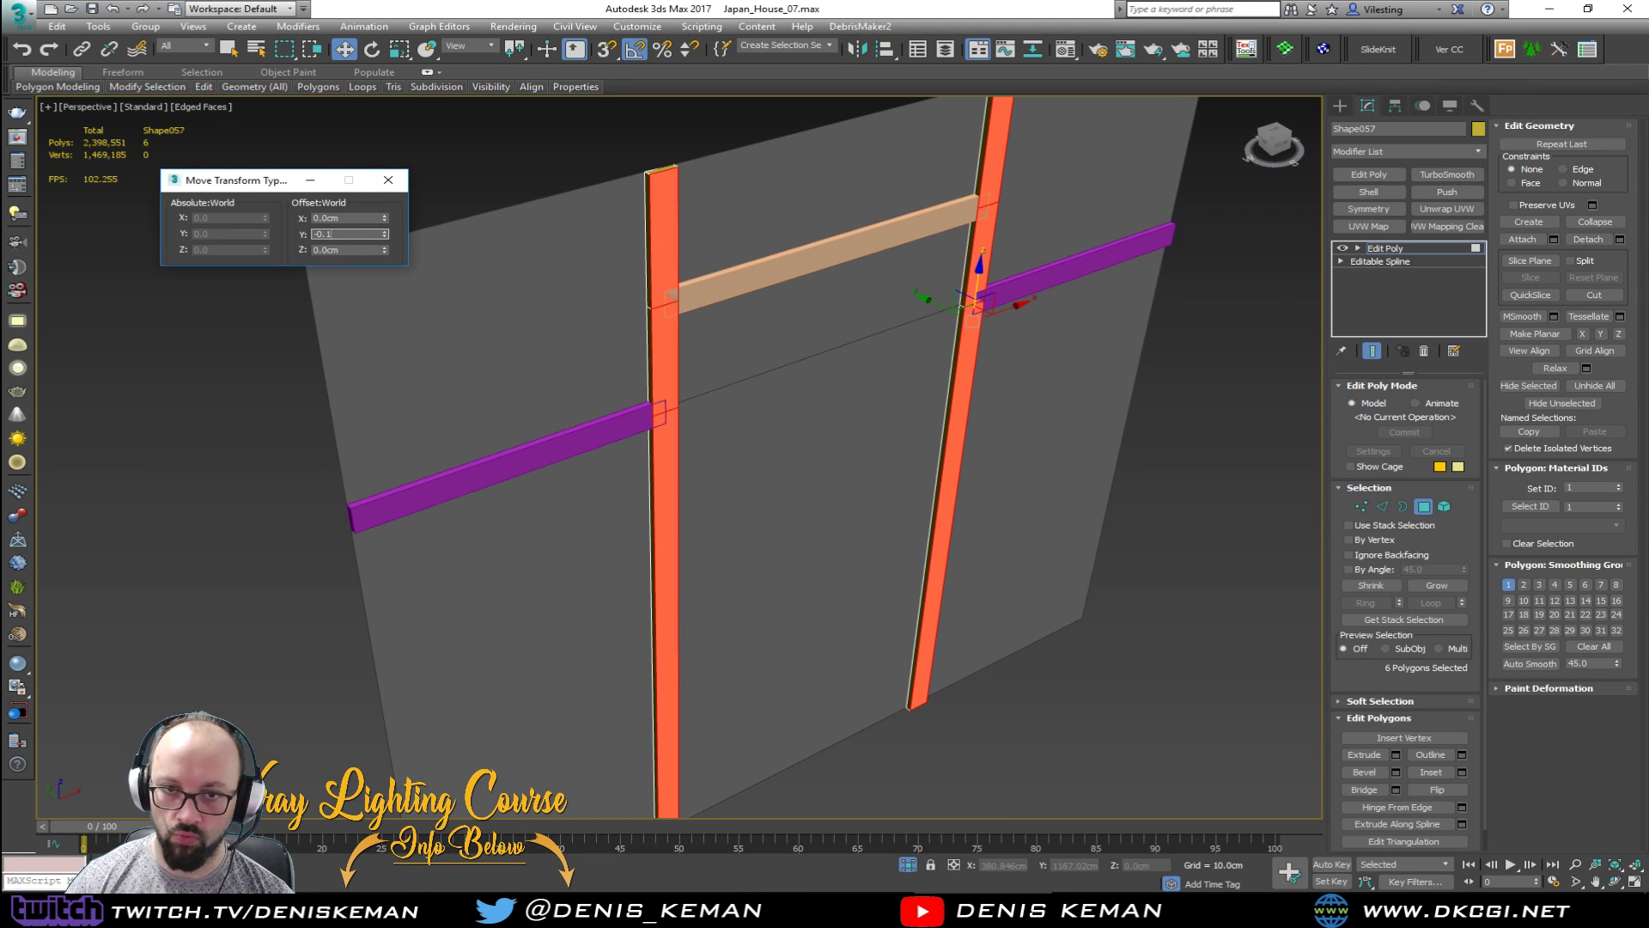
{"action": "type", "text": "1"}
{"action": "key", "text": "Return"}
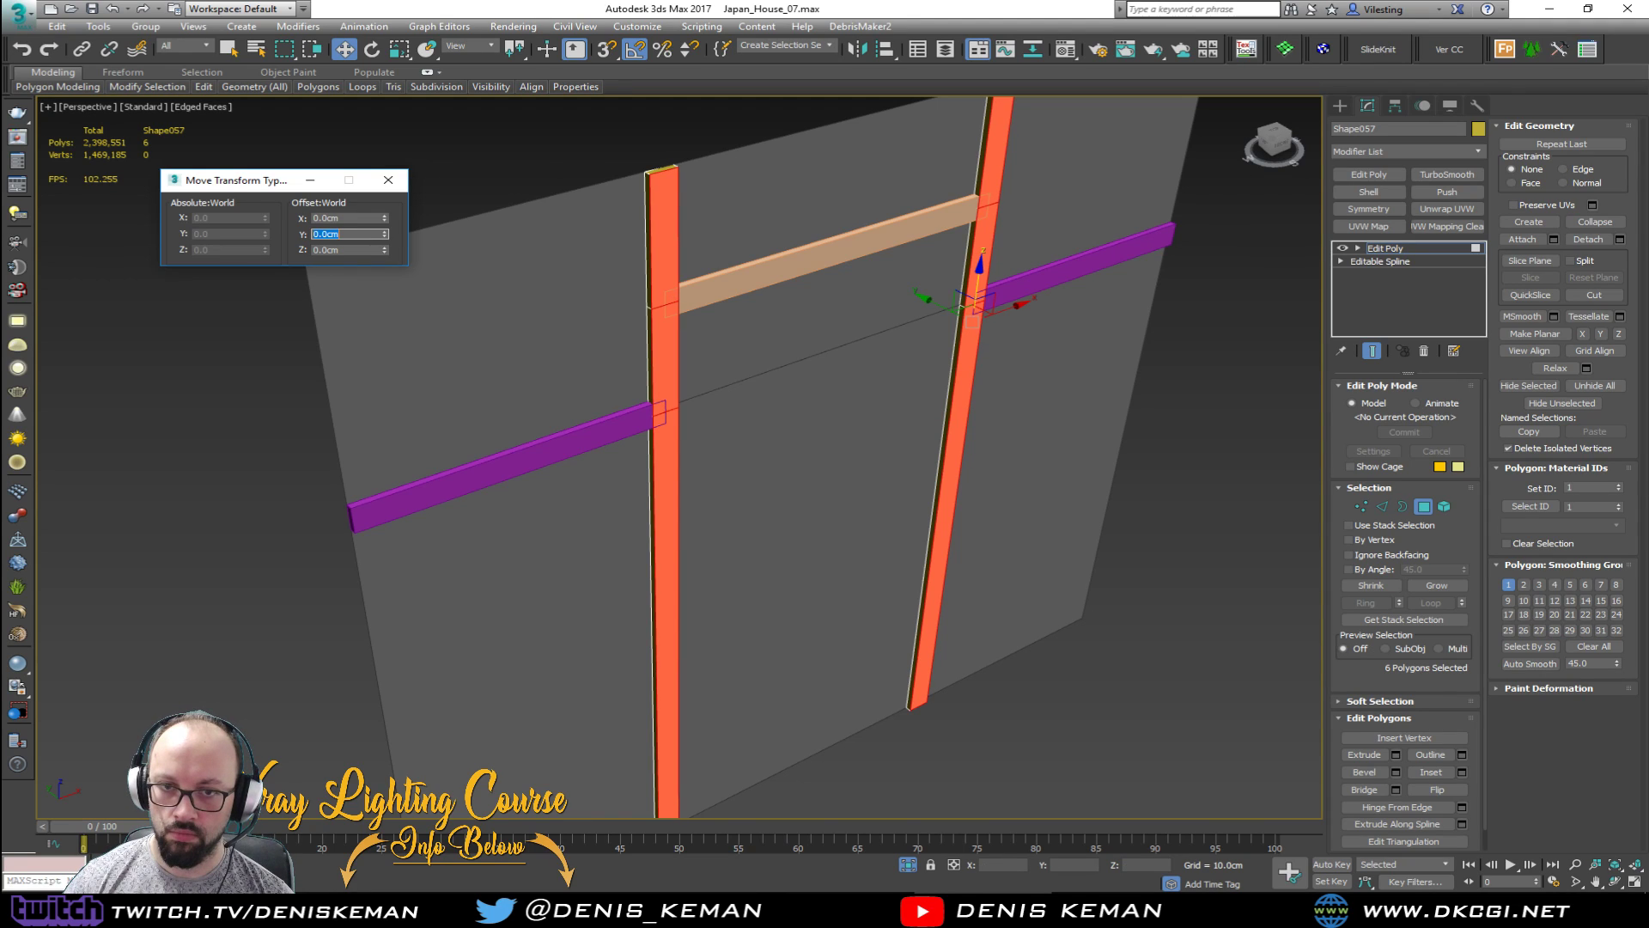
{"action": "type", "text": "-"}
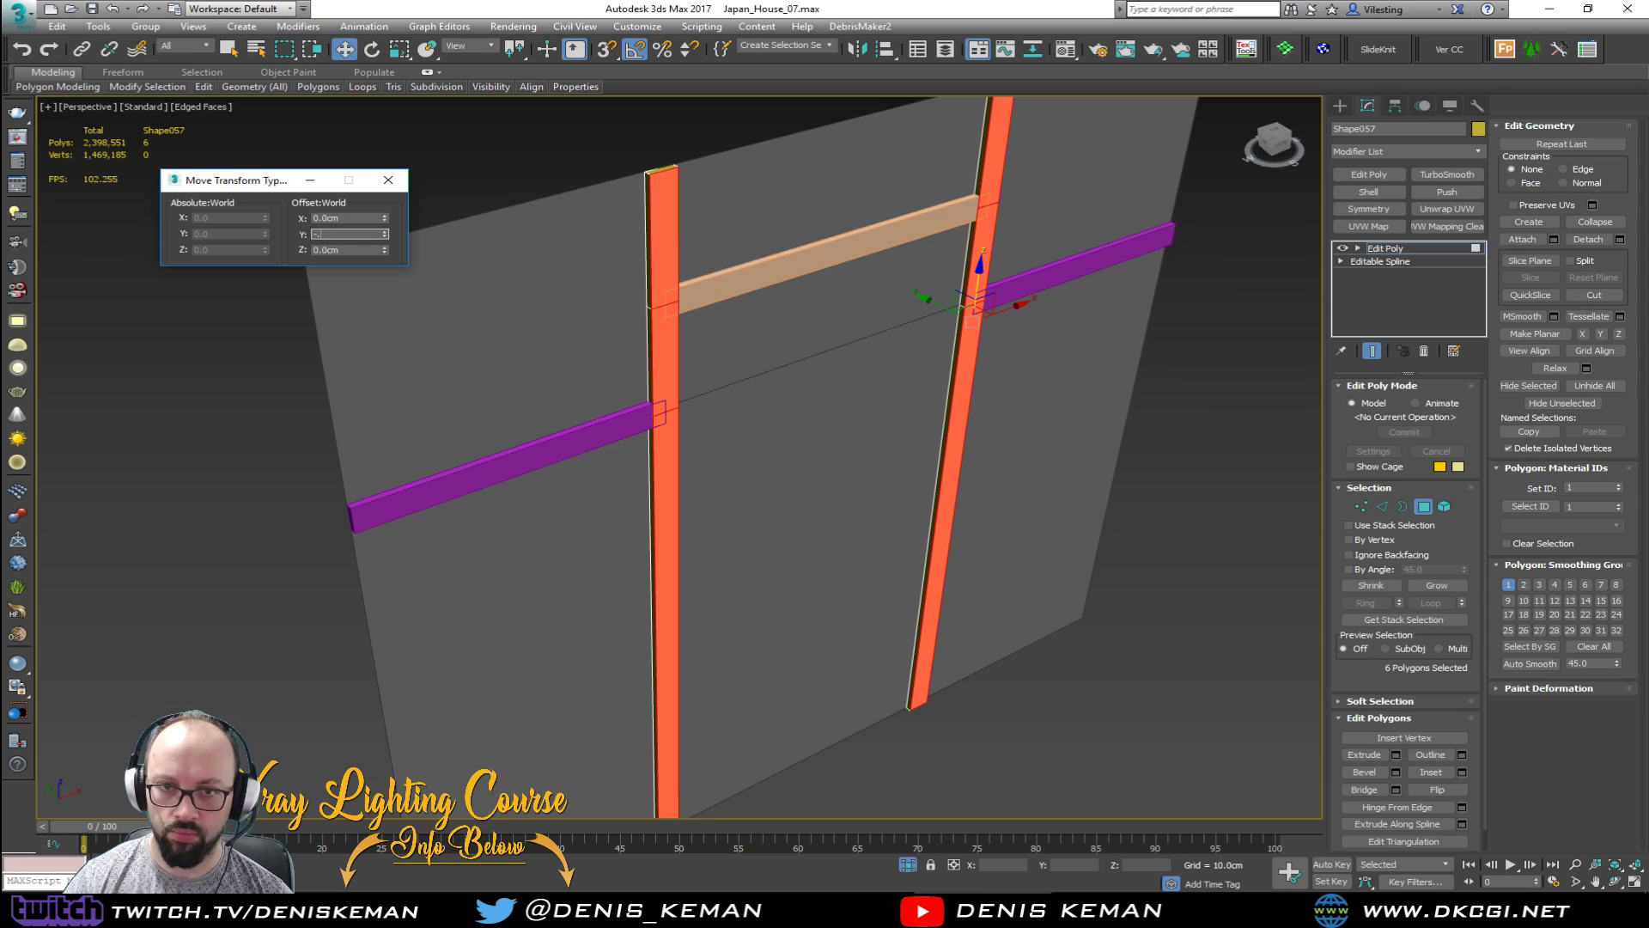
{"action": "type", "text": ".5"}
{"action": "key", "text": "Return"}
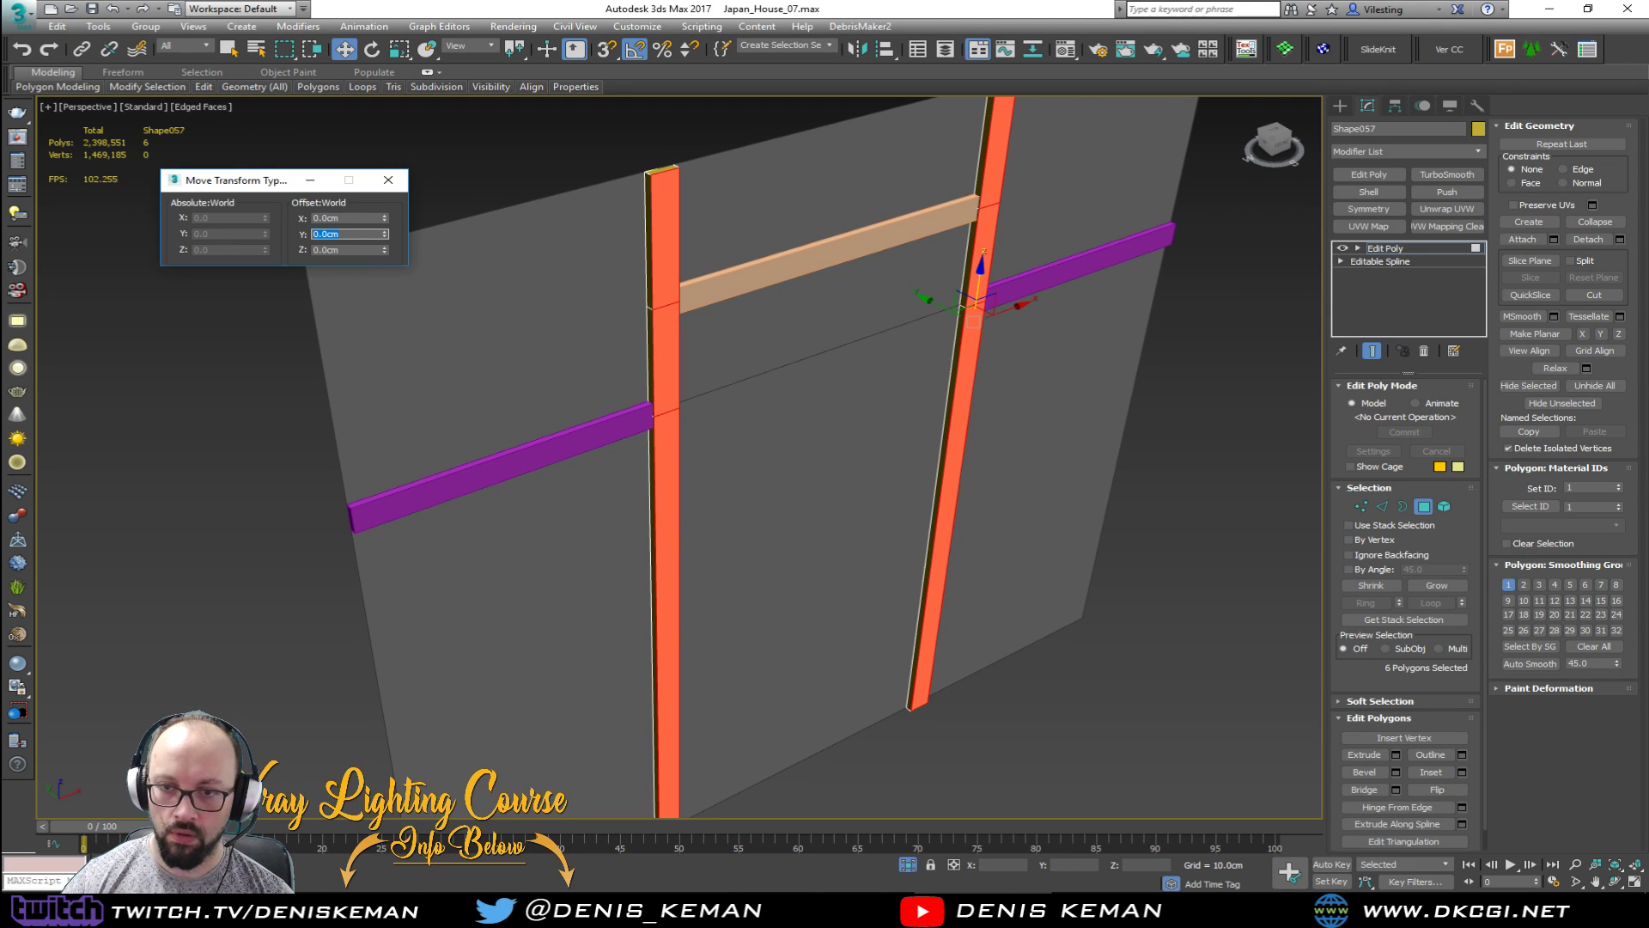
{"action": "left_click", "coordinate": [1423, 505]}
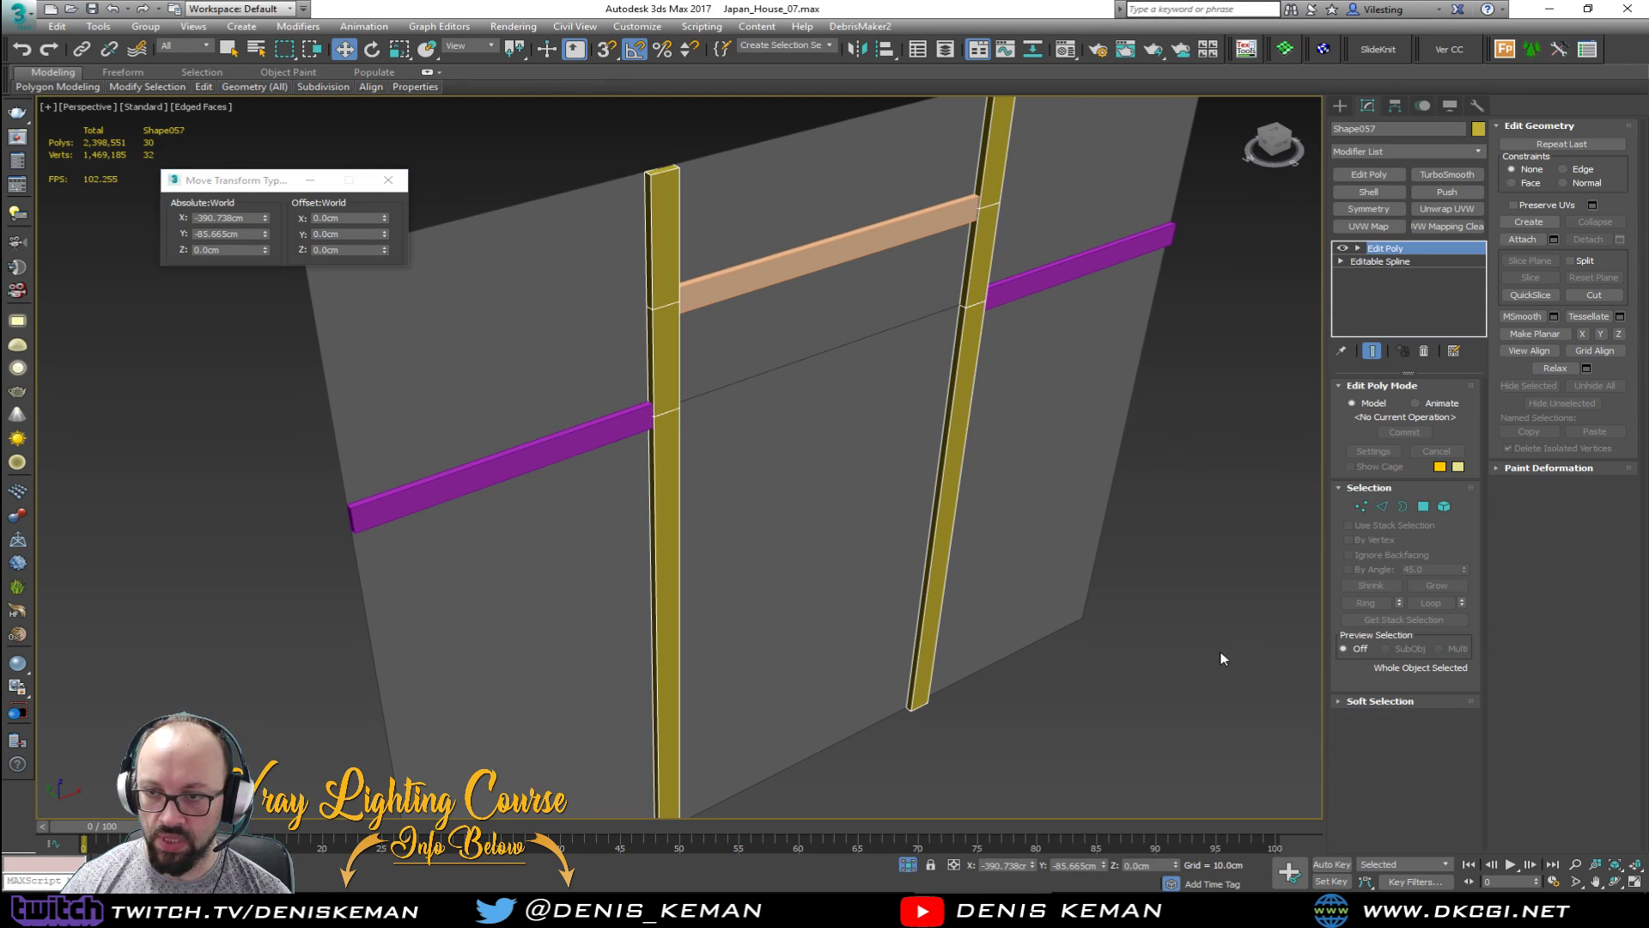
Step: Examine the joints between the vertical beams and crossbeams with edge display off, closing the Move Transform Type-In
{"action": "left_click", "coordinate": [1215, 666]}
{"action": "scroll", "coordinate": [996, 271], "scroll_direction": "up", "scroll_amount": 6}
{"action": "key", "text": "F4"}
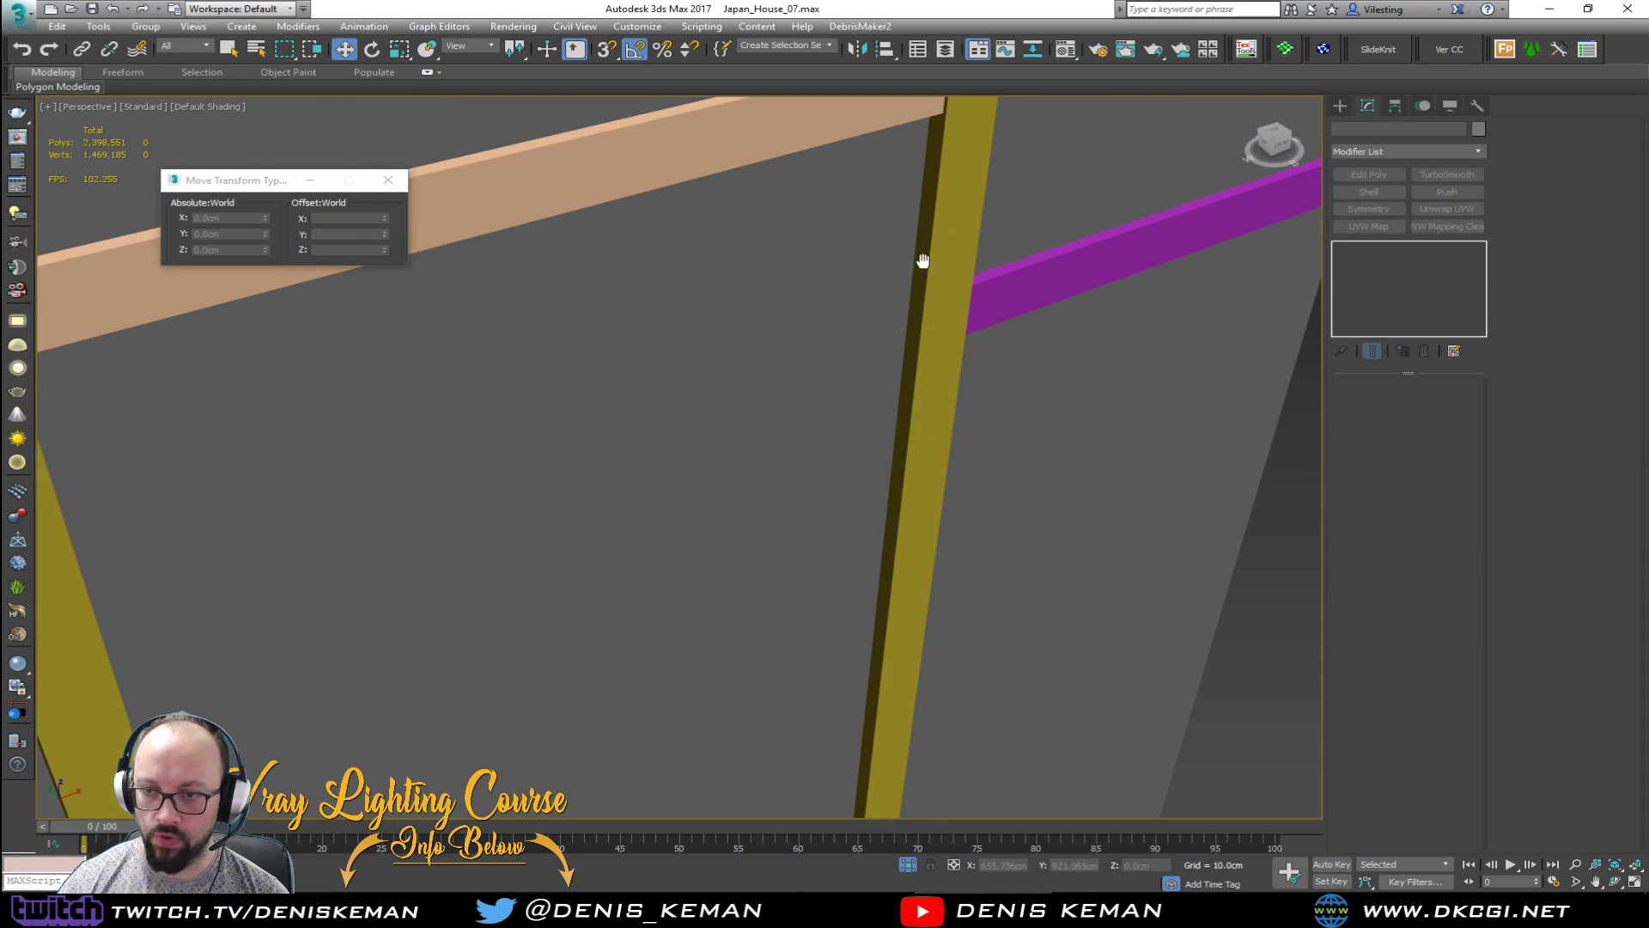
{"action": "scroll", "coordinate": [920, 350], "scroll_direction": "down", "scroll_amount": 3}
{"action": "middle_click_drag", "start_coordinate": [922, 261], "coordinate": [794, 348]}
{"action": "middle_click_drag", "start_coordinate": [526, 317], "coordinate": [681, 395]}
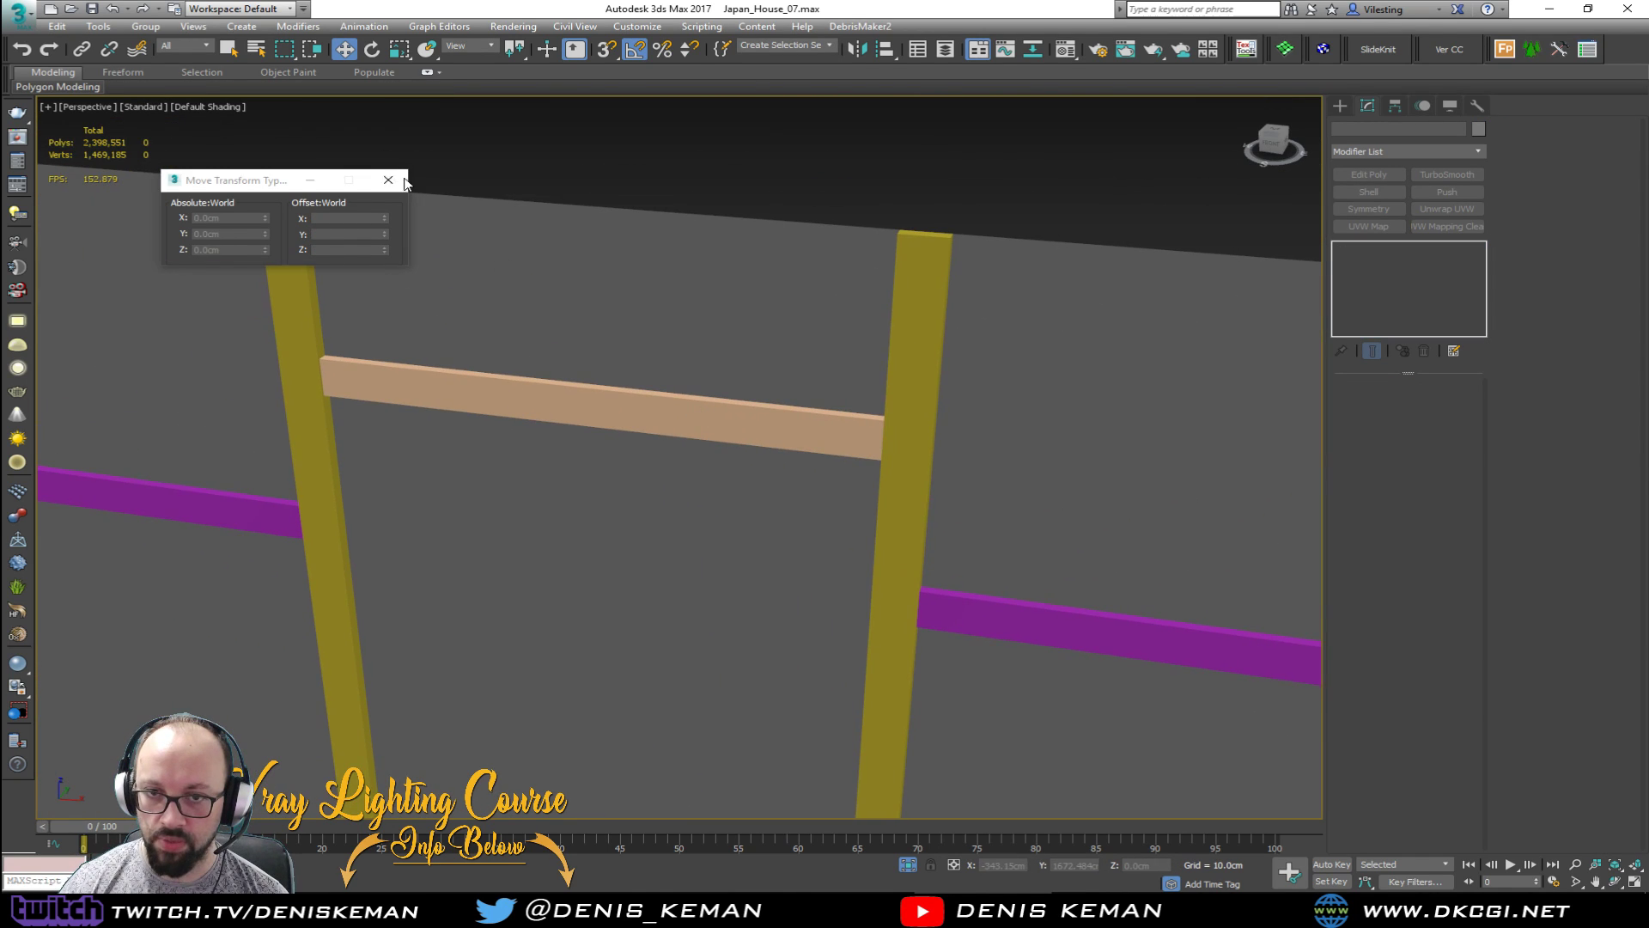
{"action": "left_click", "coordinate": [388, 179]}
{"action": "scroll", "coordinate": [320, 357], "scroll_direction": "up", "scroll_amount": 4}
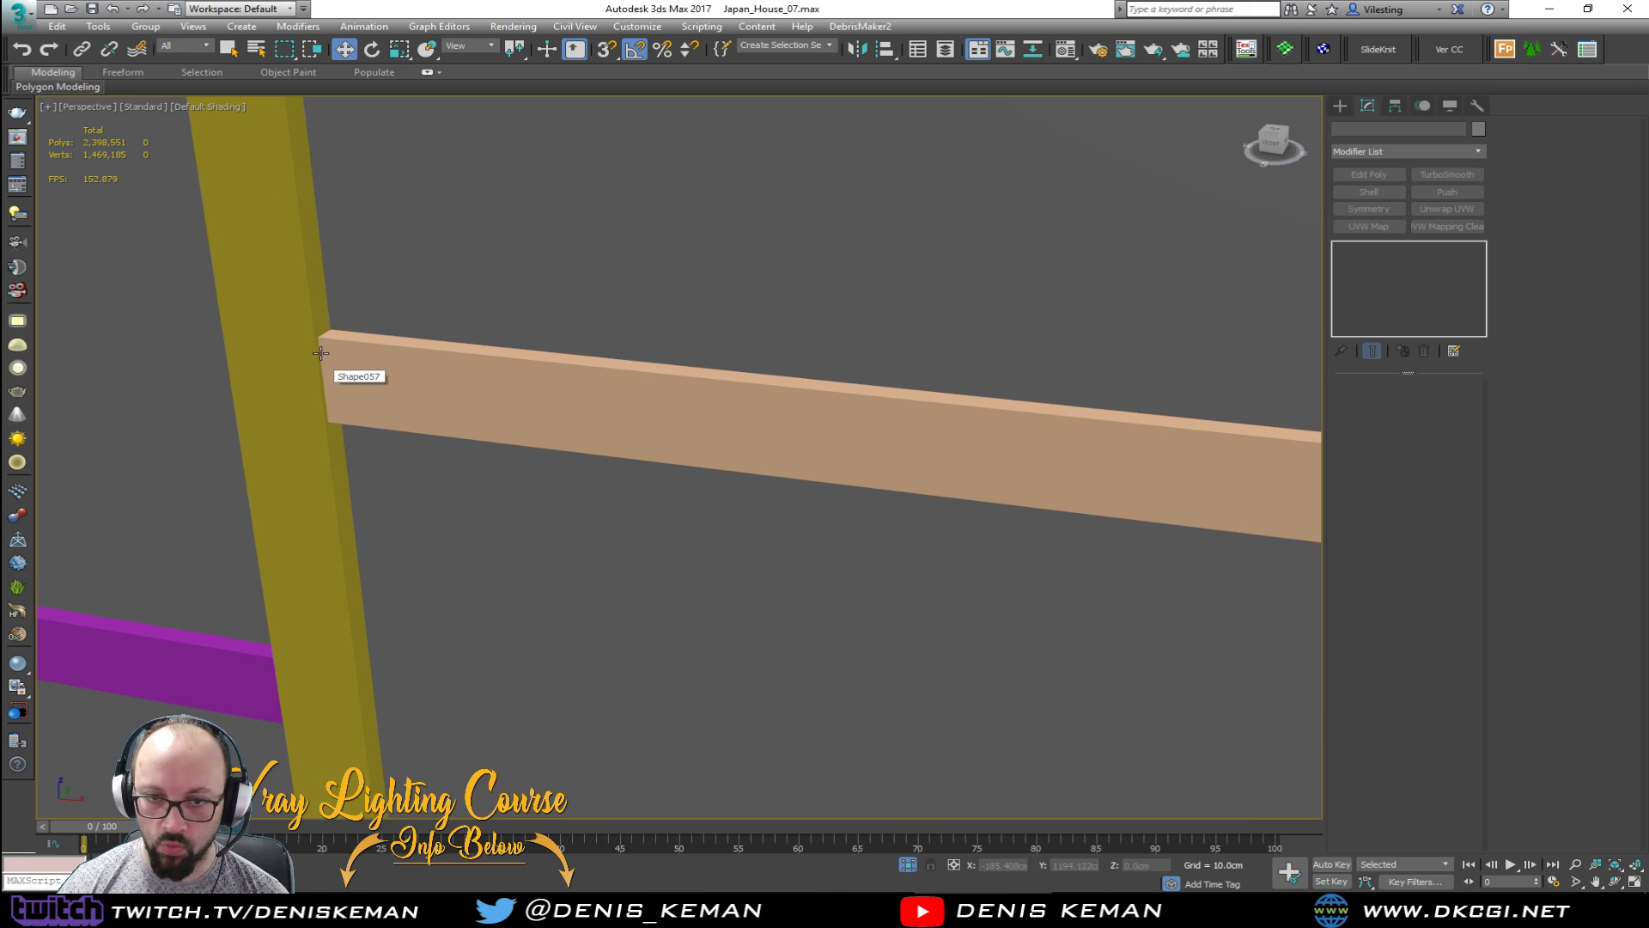
{"action": "scroll", "coordinate": [320, 353], "scroll_direction": "down", "scroll_amount": 3}
{"action": "middle_click_drag", "start_coordinate": [320, 353], "coordinate": [357, 484]}
Step: Show edged faces and remove the diagonal edges from the right vertical beam's top cap and the left vertical beam's bottom cap
{"action": "left_click", "coordinate": [333, 432]}
{"action": "key", "text": "F4"}
{"action": "middle_click_drag", "start_coordinate": [491, 491], "coordinate": [558, 514], "text": "alt"}
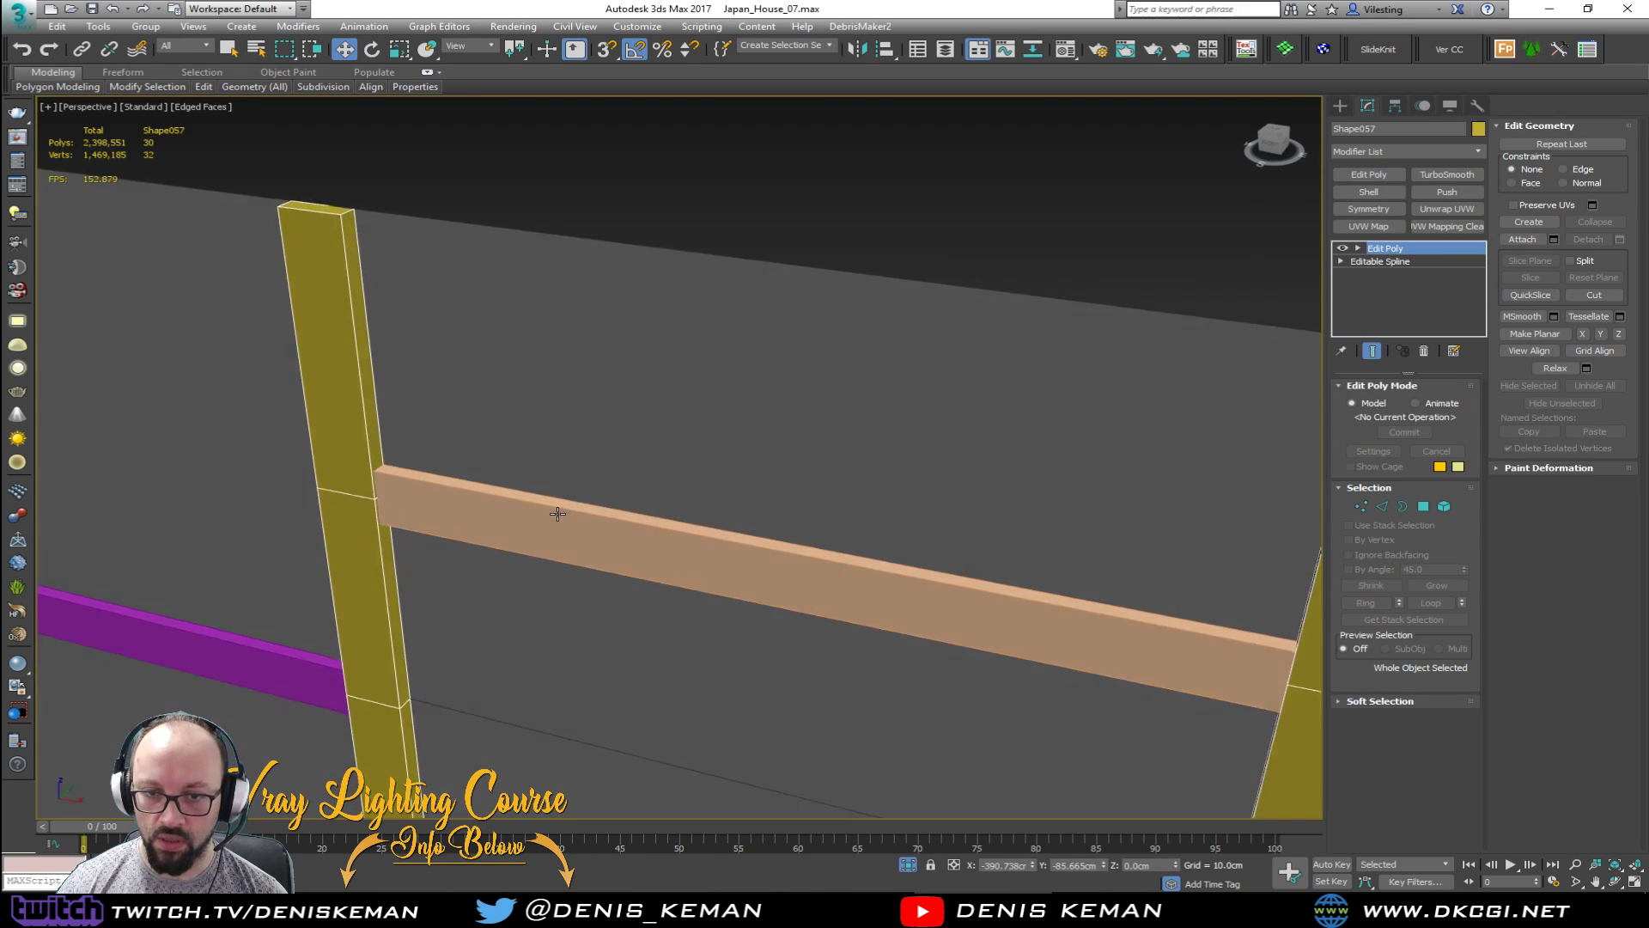
{"action": "scroll", "coordinate": [558, 514], "scroll_direction": "down", "scroll_amount": 4}
{"action": "scroll", "coordinate": [892, 478], "scroll_direction": "up", "scroll_amount": 3}
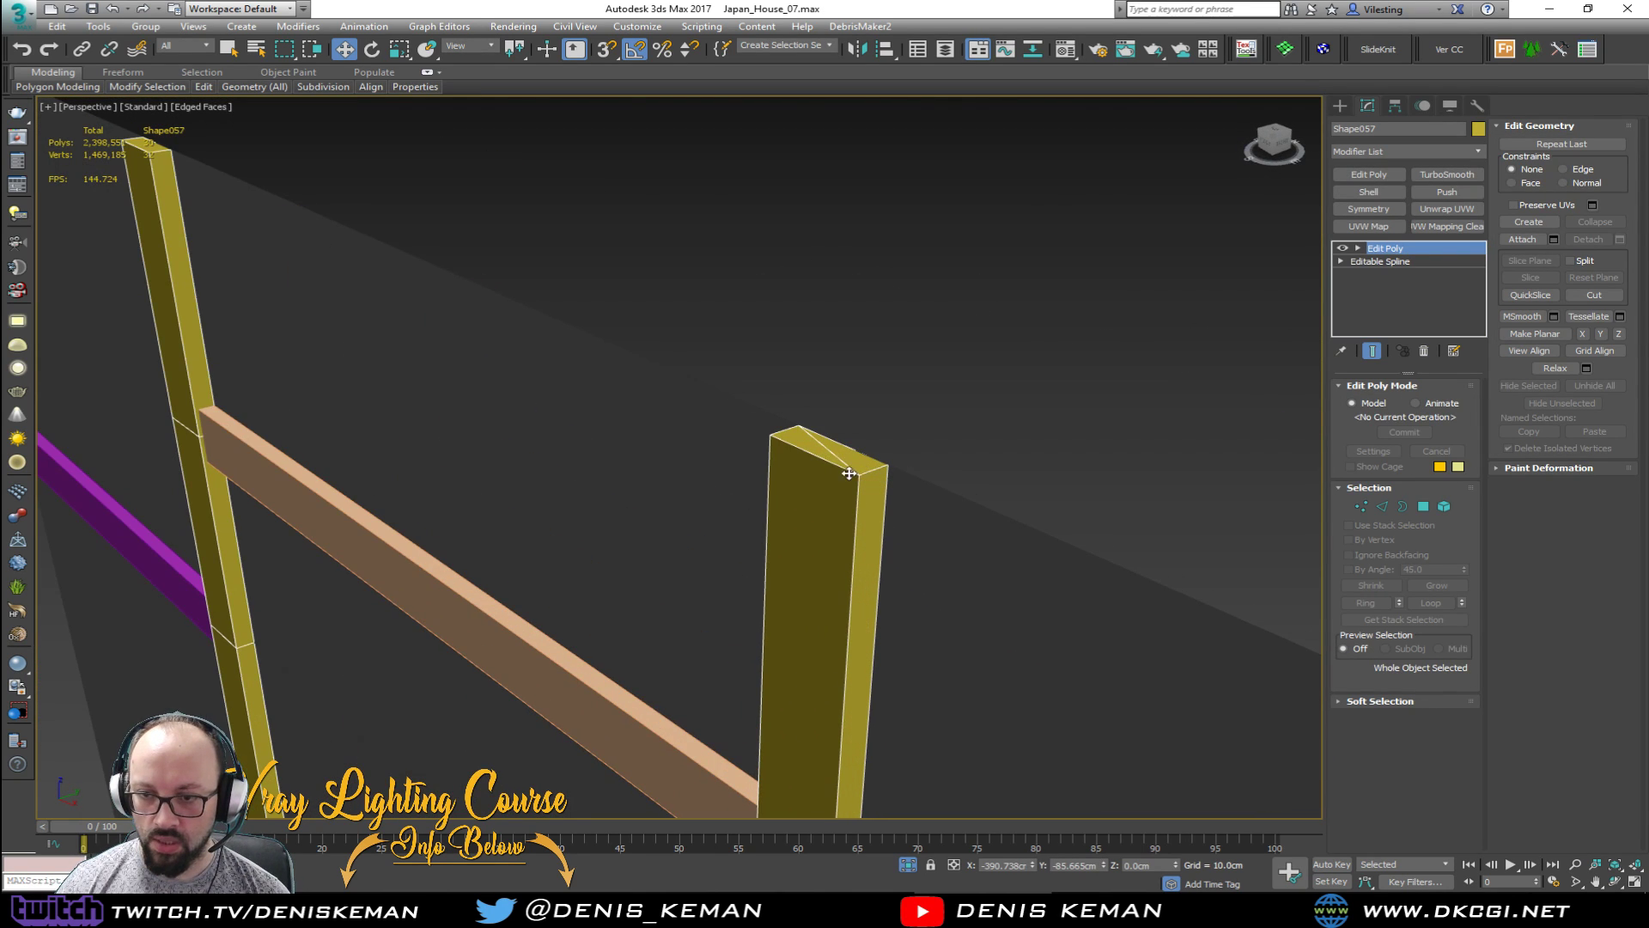
{"action": "key", "text": "2"}
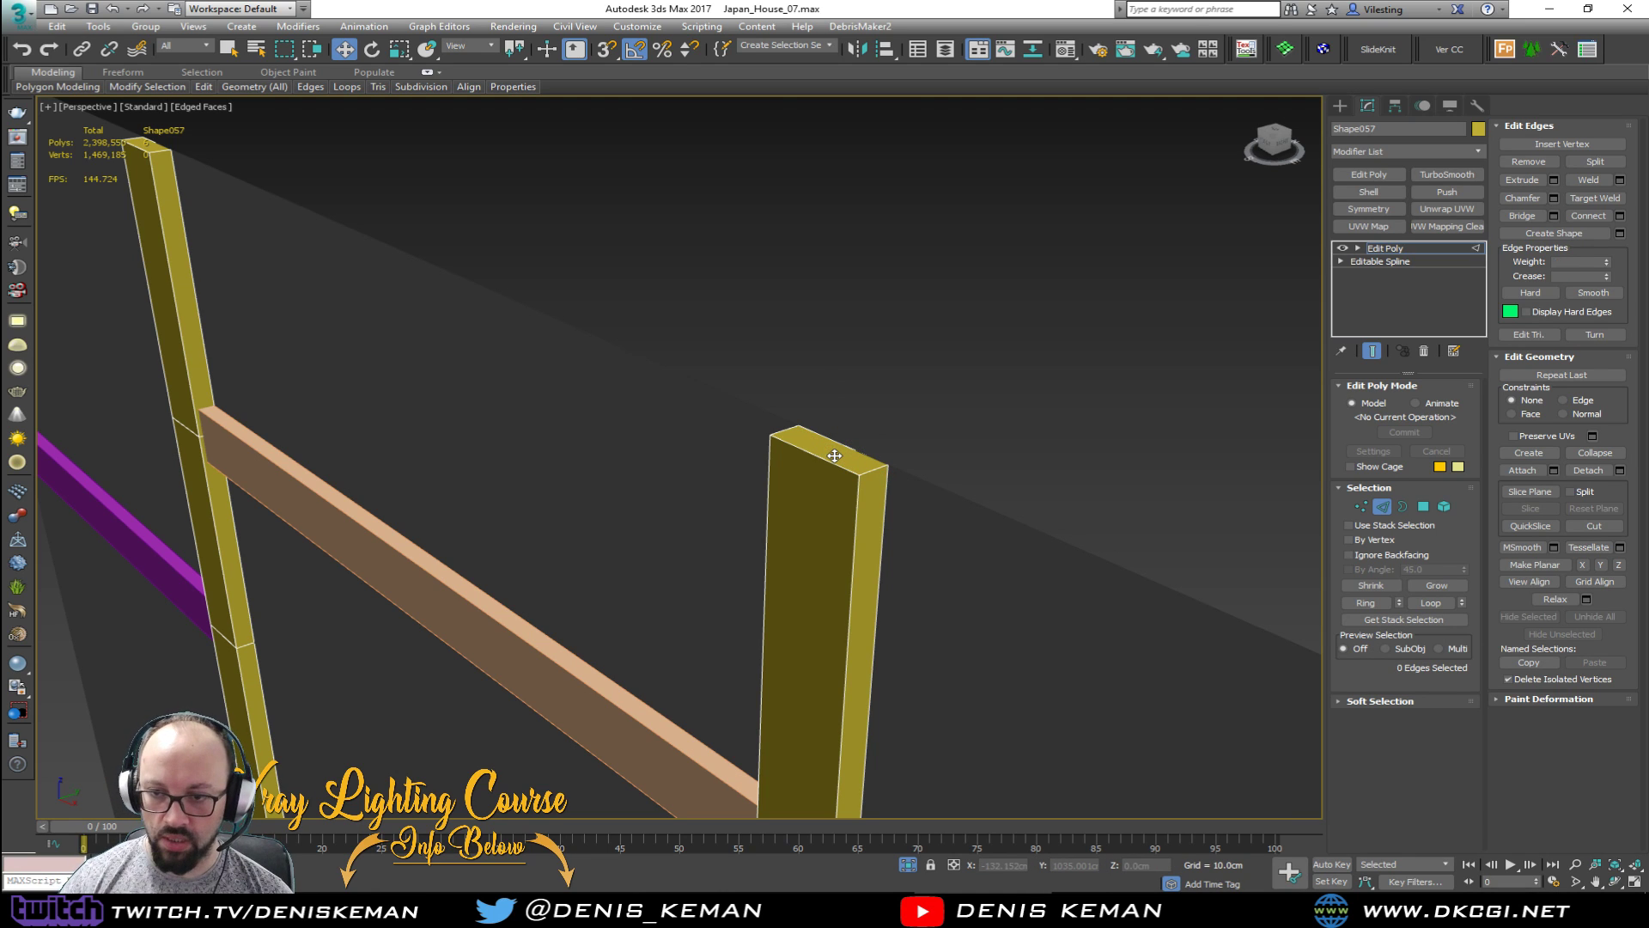
{"action": "scroll", "coordinate": [716, 528], "scroll_direction": "down", "scroll_amount": 5}
{"action": "middle_click_drag", "start_coordinate": [717, 528], "coordinate": [965, 154], "text": "alt"}
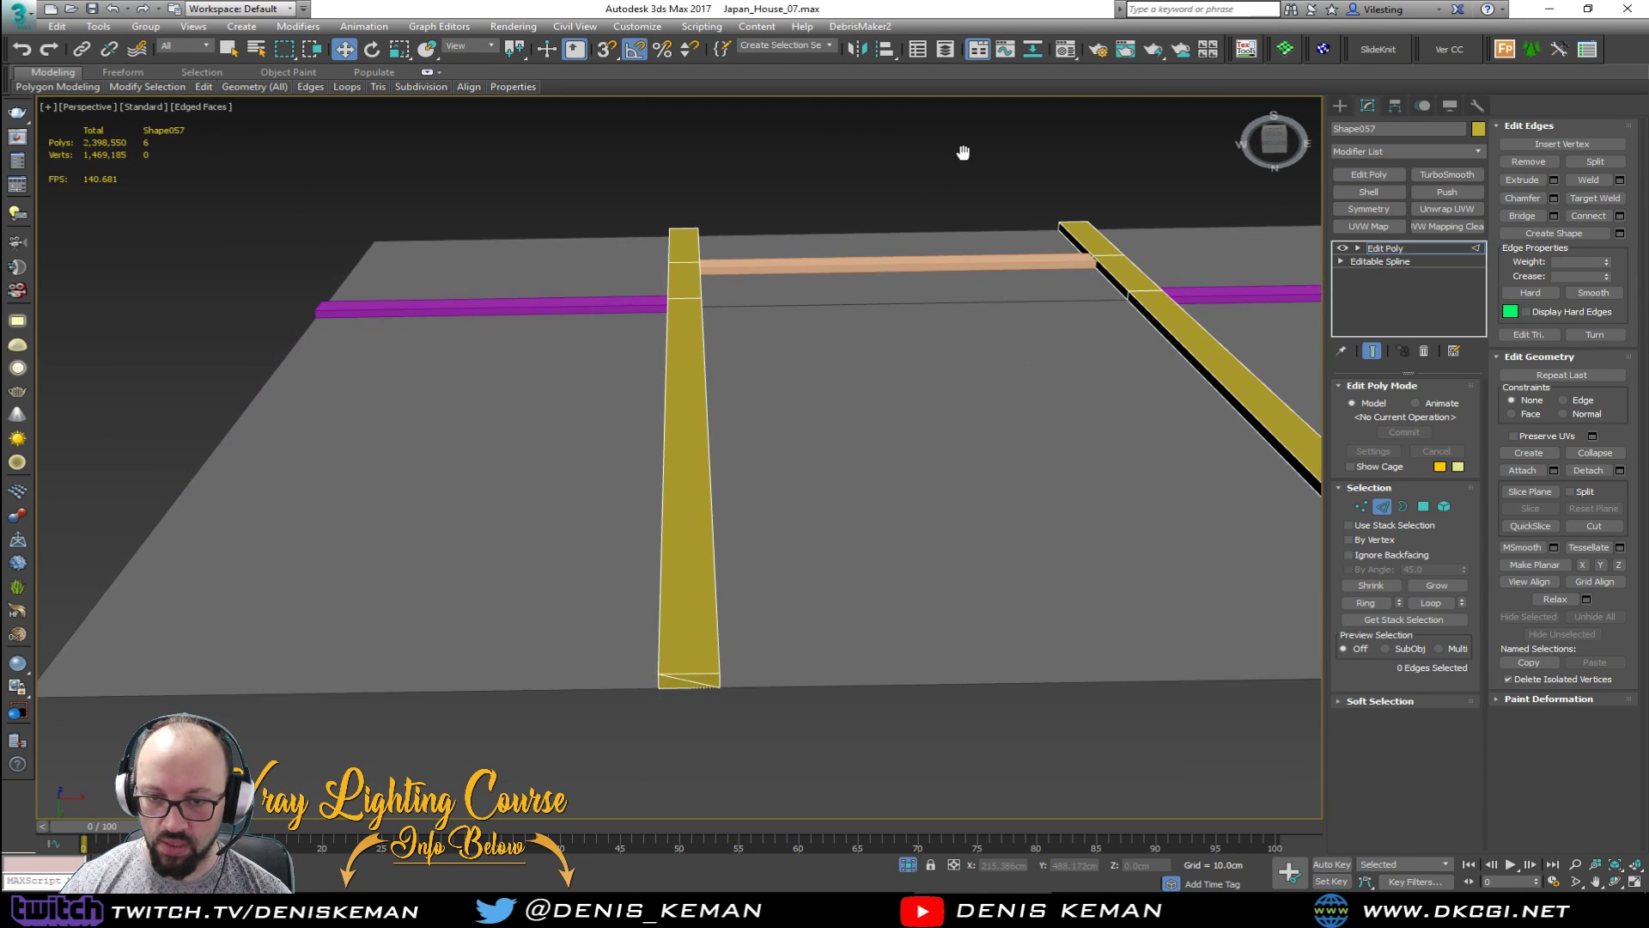
{"action": "left_click", "coordinate": [689, 684]}
{"action": "key", "text": "BackSpace"}
{"action": "key", "text": "2"}
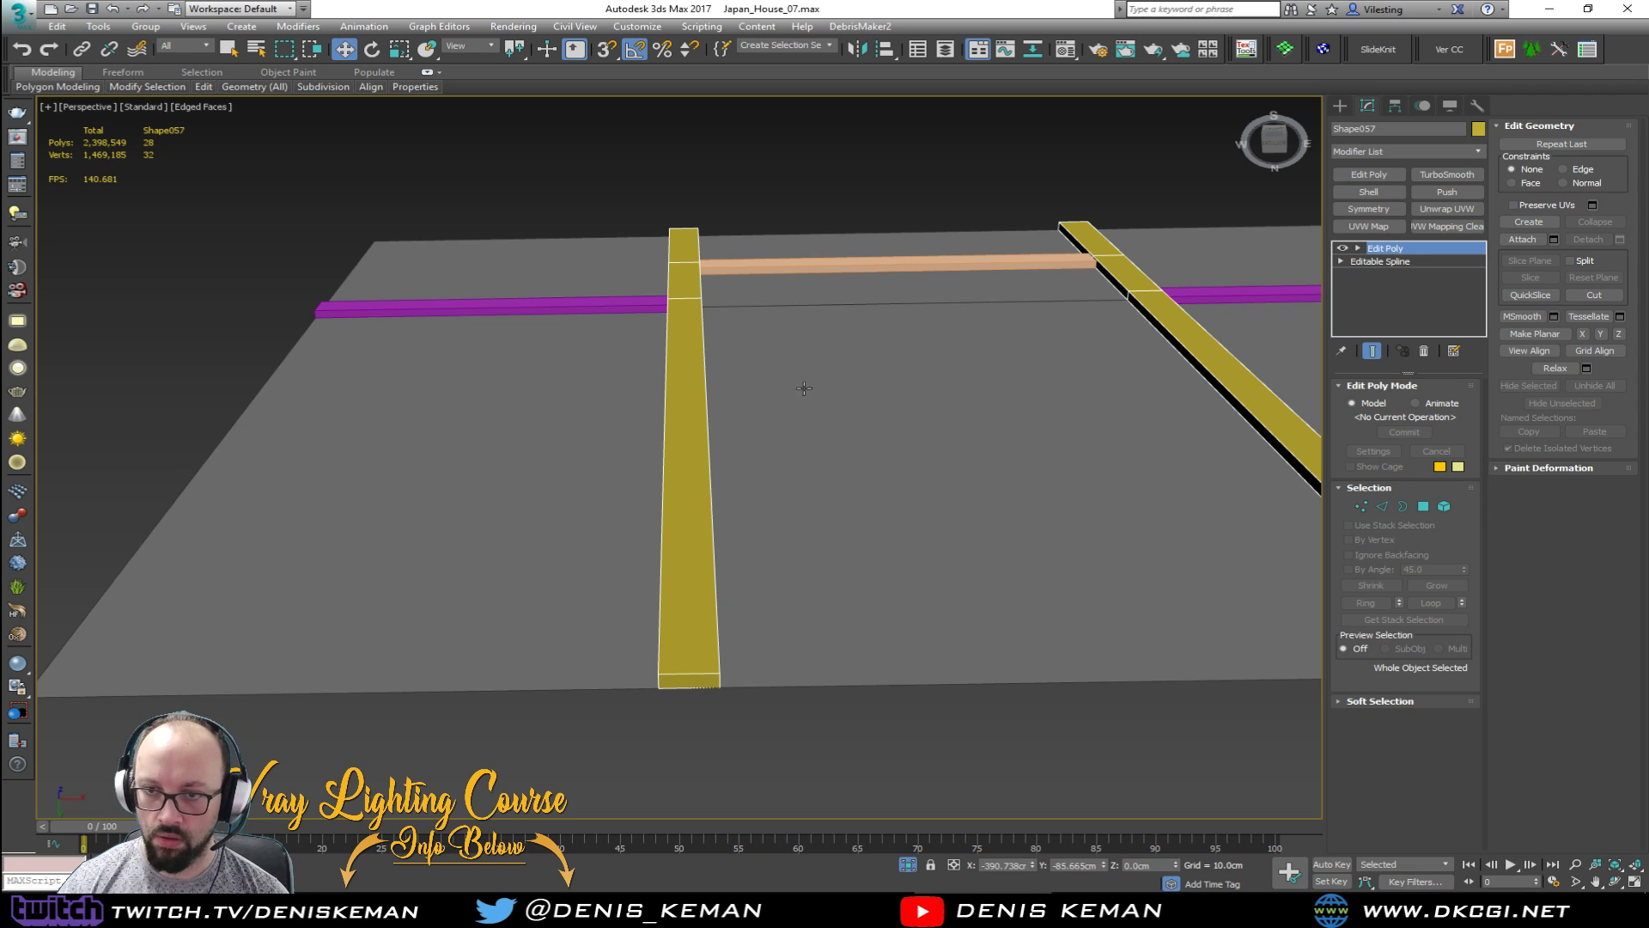
Step: Add an Edit Poly modifier to the upper middle crossbeam and remove the diagonal edge from its right end cap
{"action": "left_click", "coordinate": [817, 271]}
{"action": "middle_click_drag", "start_coordinate": [817, 271], "coordinate": [885, 358], "text": "alt"}
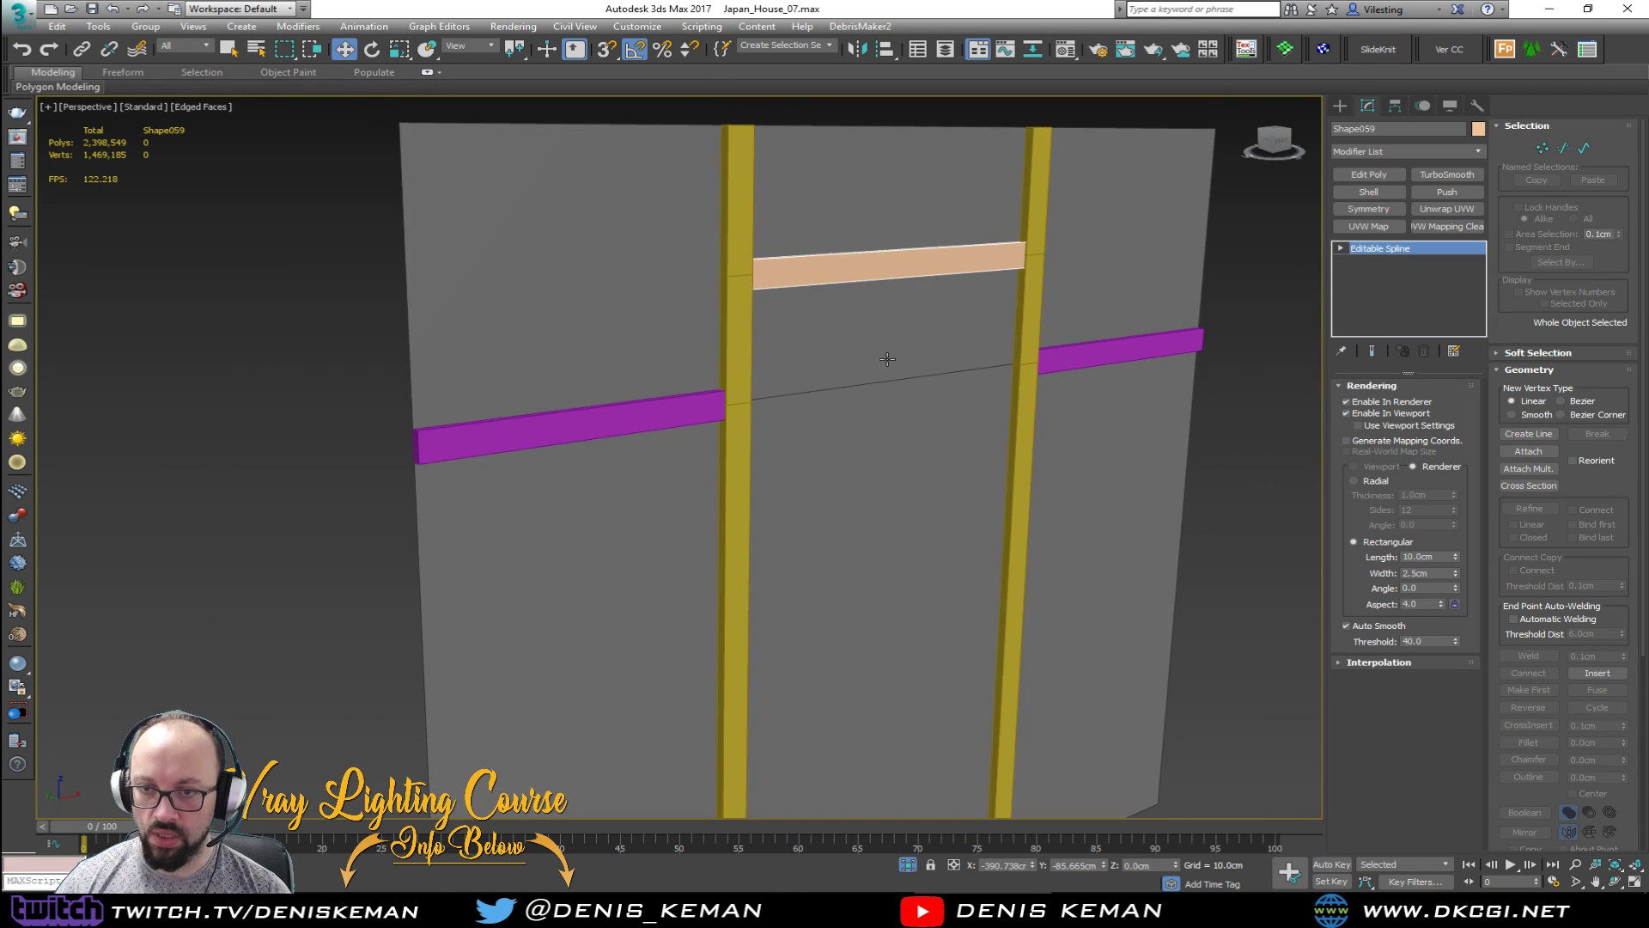
{"action": "key", "text": "F3"}
{"action": "scroll", "coordinate": [762, 284], "scroll_direction": "up", "scroll_amount": 3}
{"action": "middle_click_drag", "start_coordinate": [1025, 313], "coordinate": [832, 369], "text": "alt"}
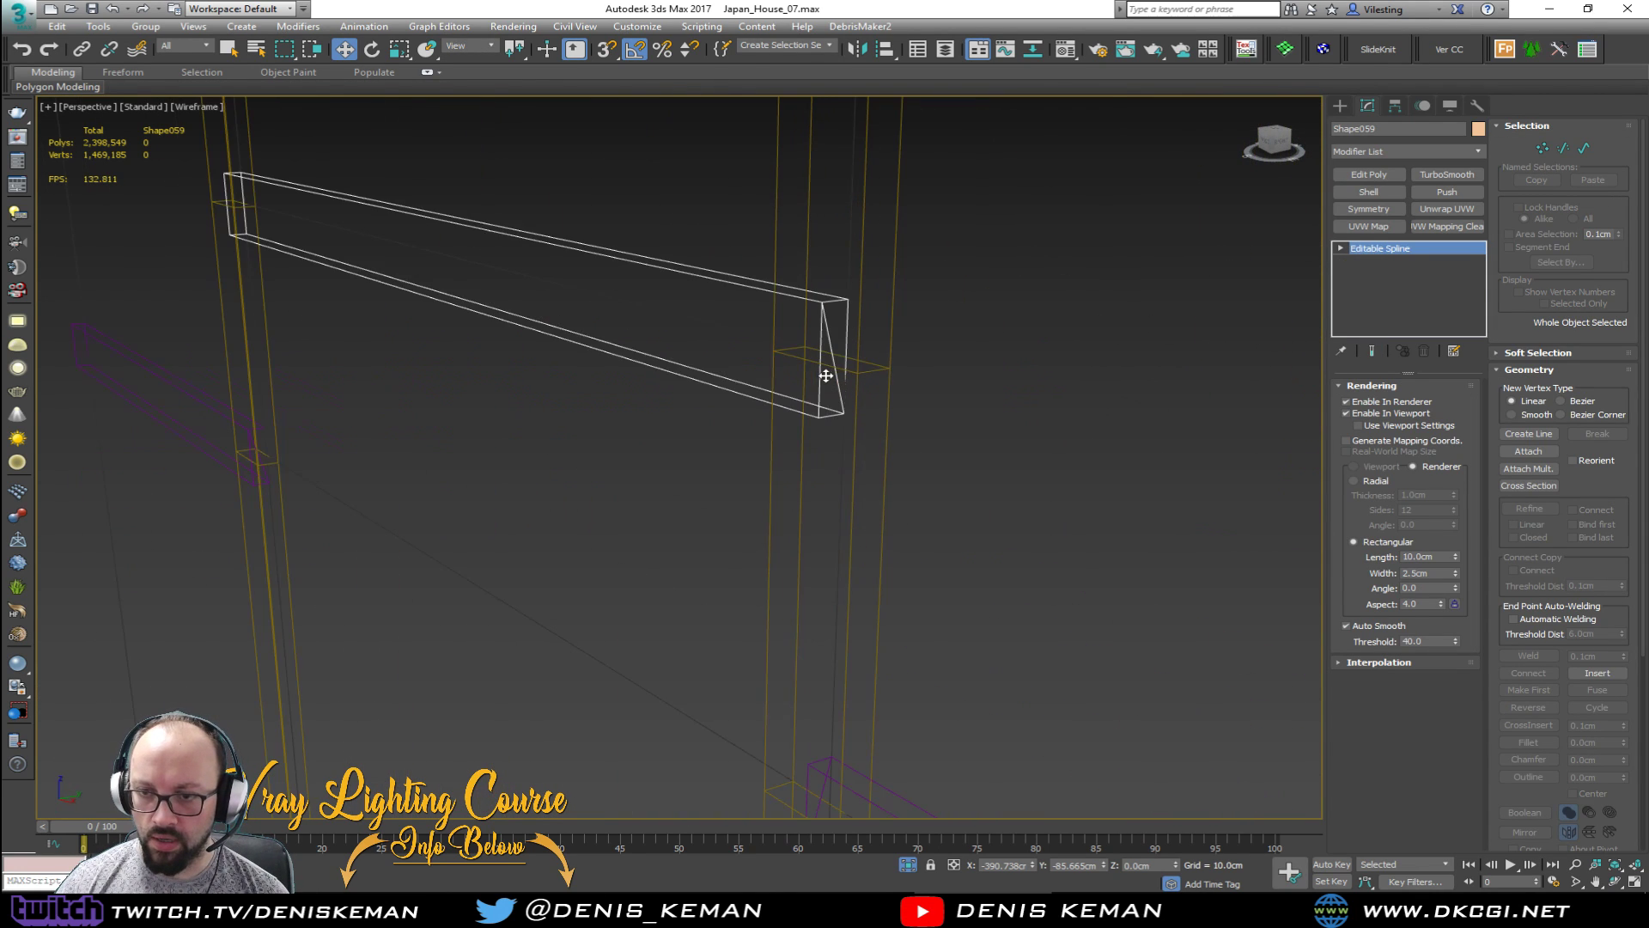
{"action": "key", "text": "2"}
{"action": "left_click", "coordinate": [1368, 175]}
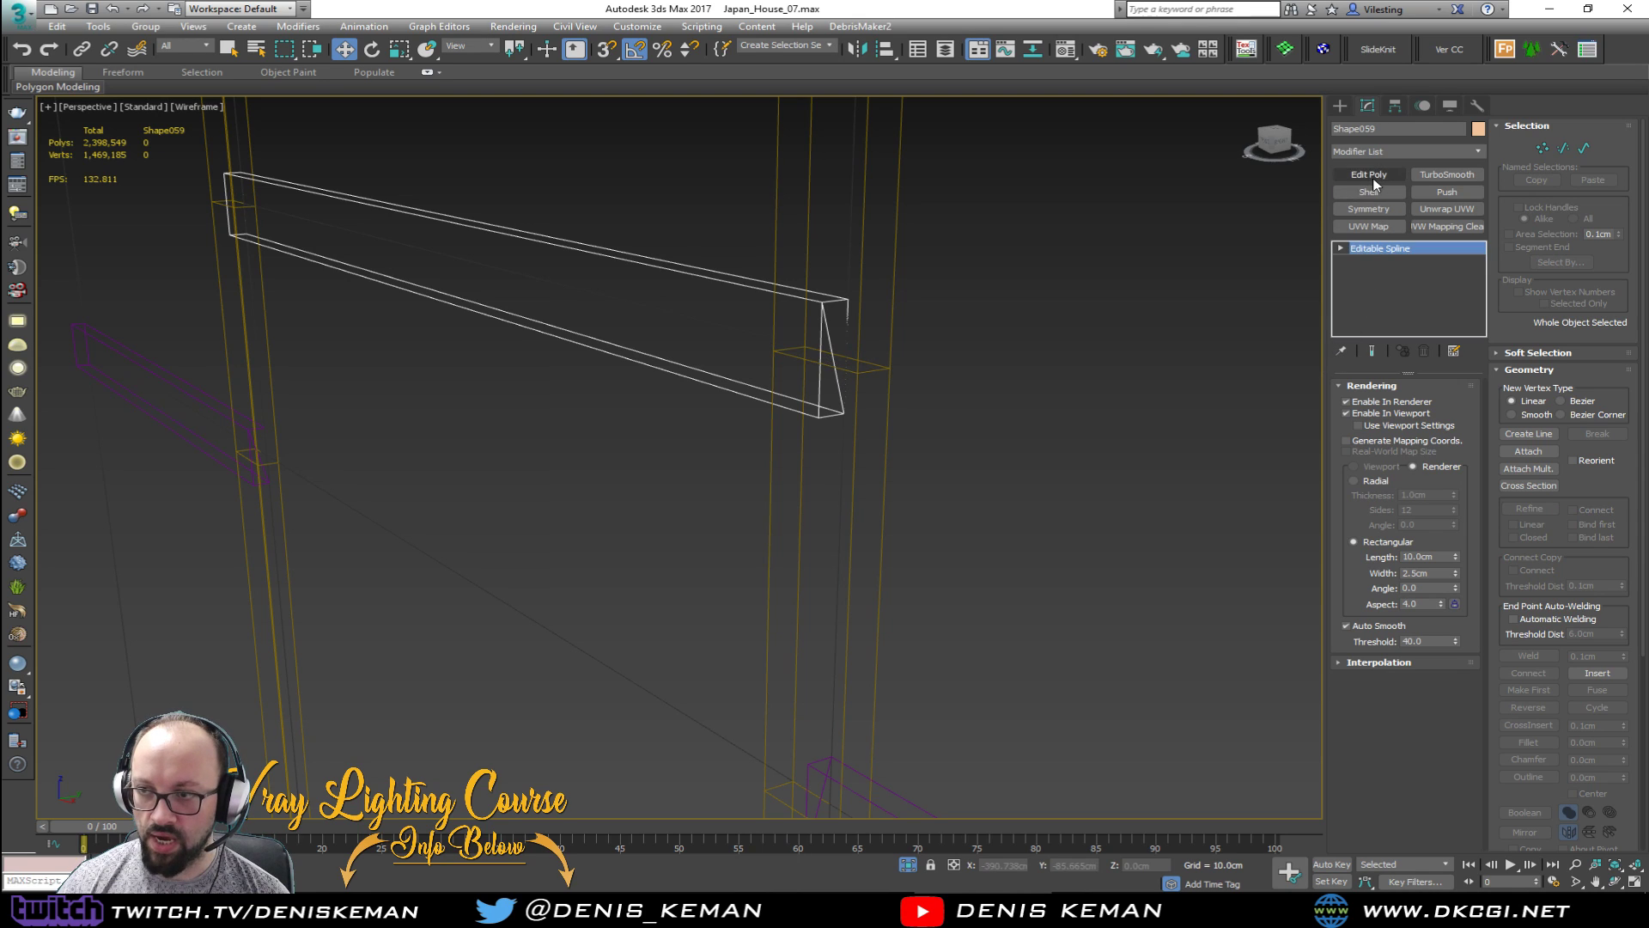
{"action": "key", "text": "2"}
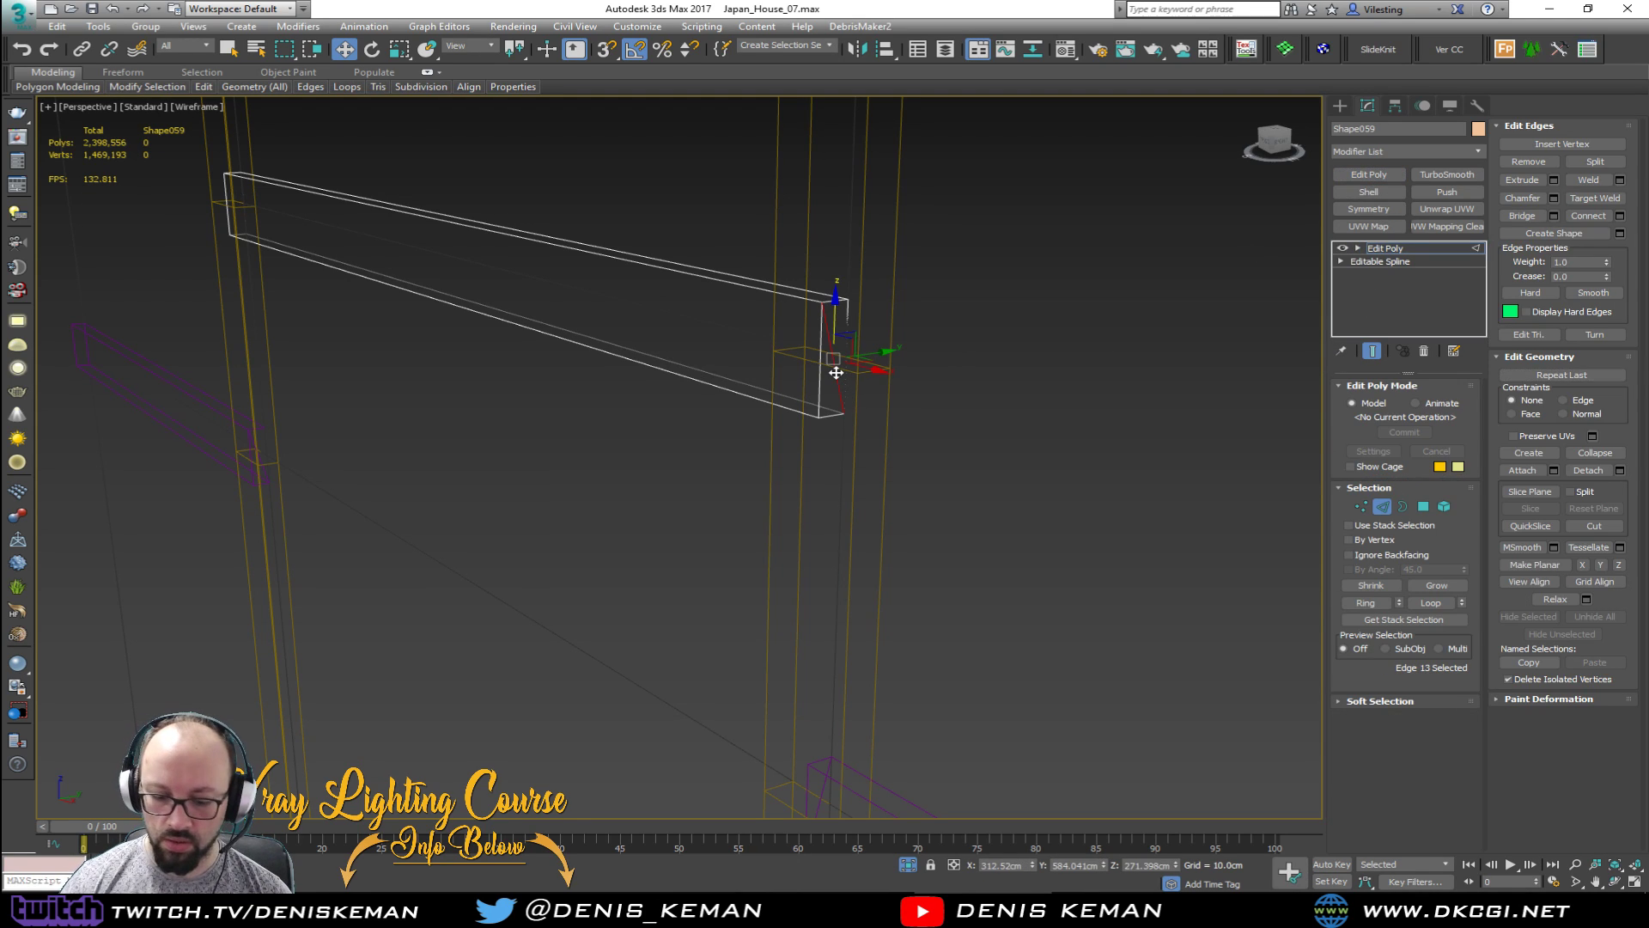
{"action": "key", "text": "F3"}
{"action": "scroll", "coordinate": [835, 372], "scroll_direction": "down", "scroll_amount": 2}
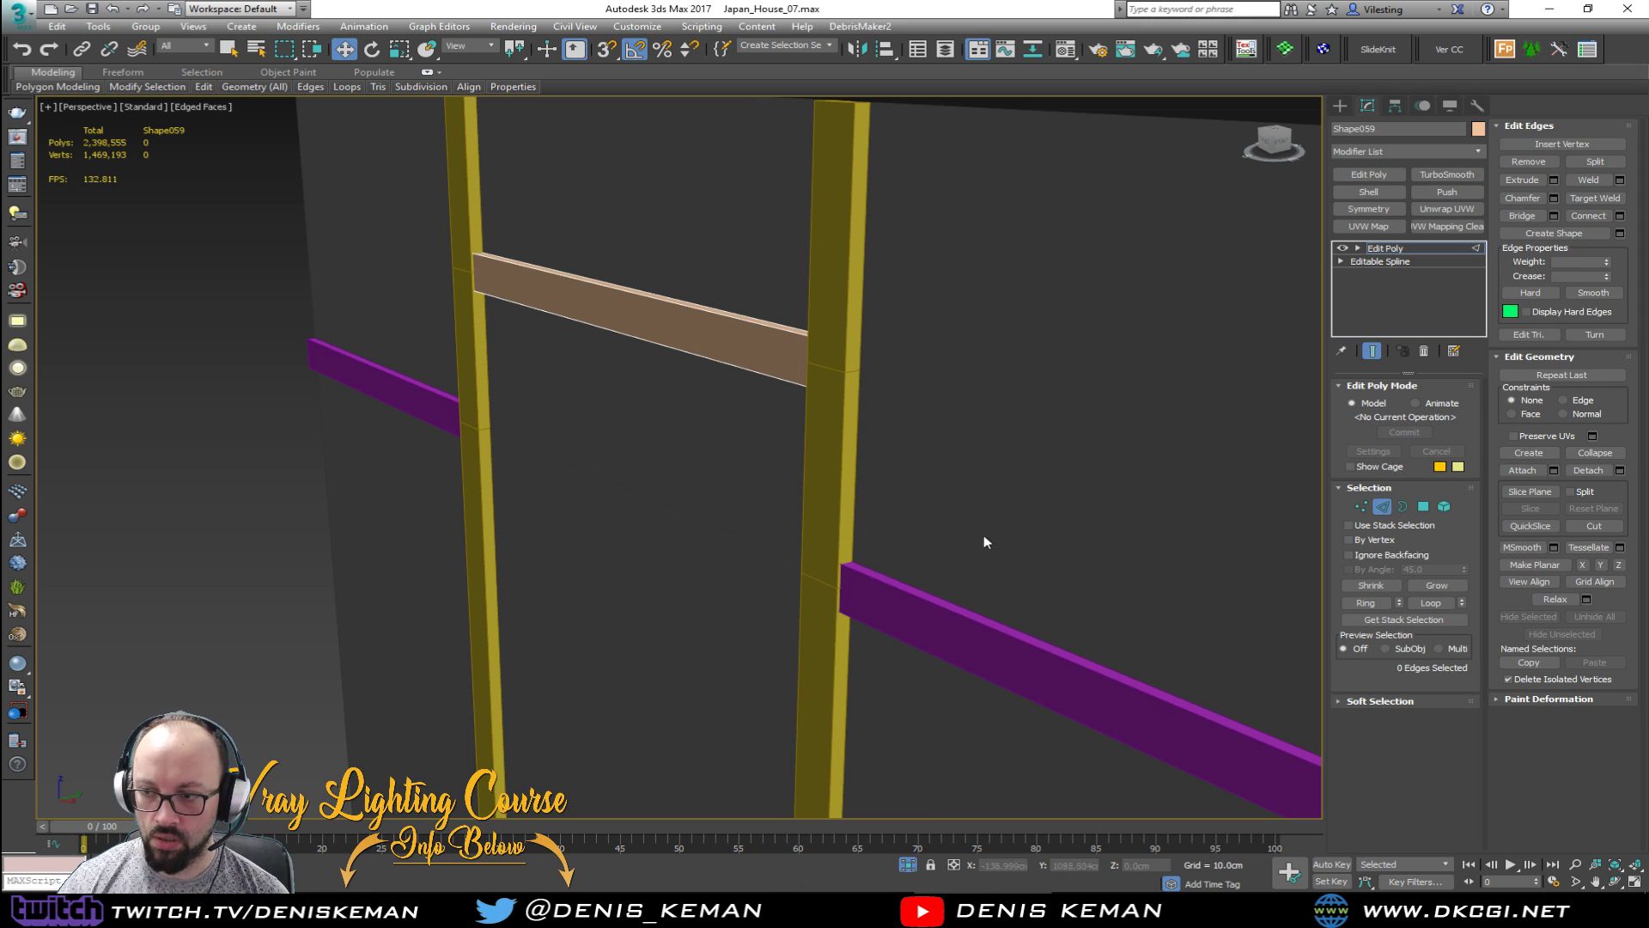
{"action": "key", "text": "2"}
Step: Add an Edit Poly modifier to the lower side crossbeams and remove the diagonal edges from their inner end caps
{"action": "left_click", "coordinate": [936, 624]}
{"action": "key", "text": "F3"}
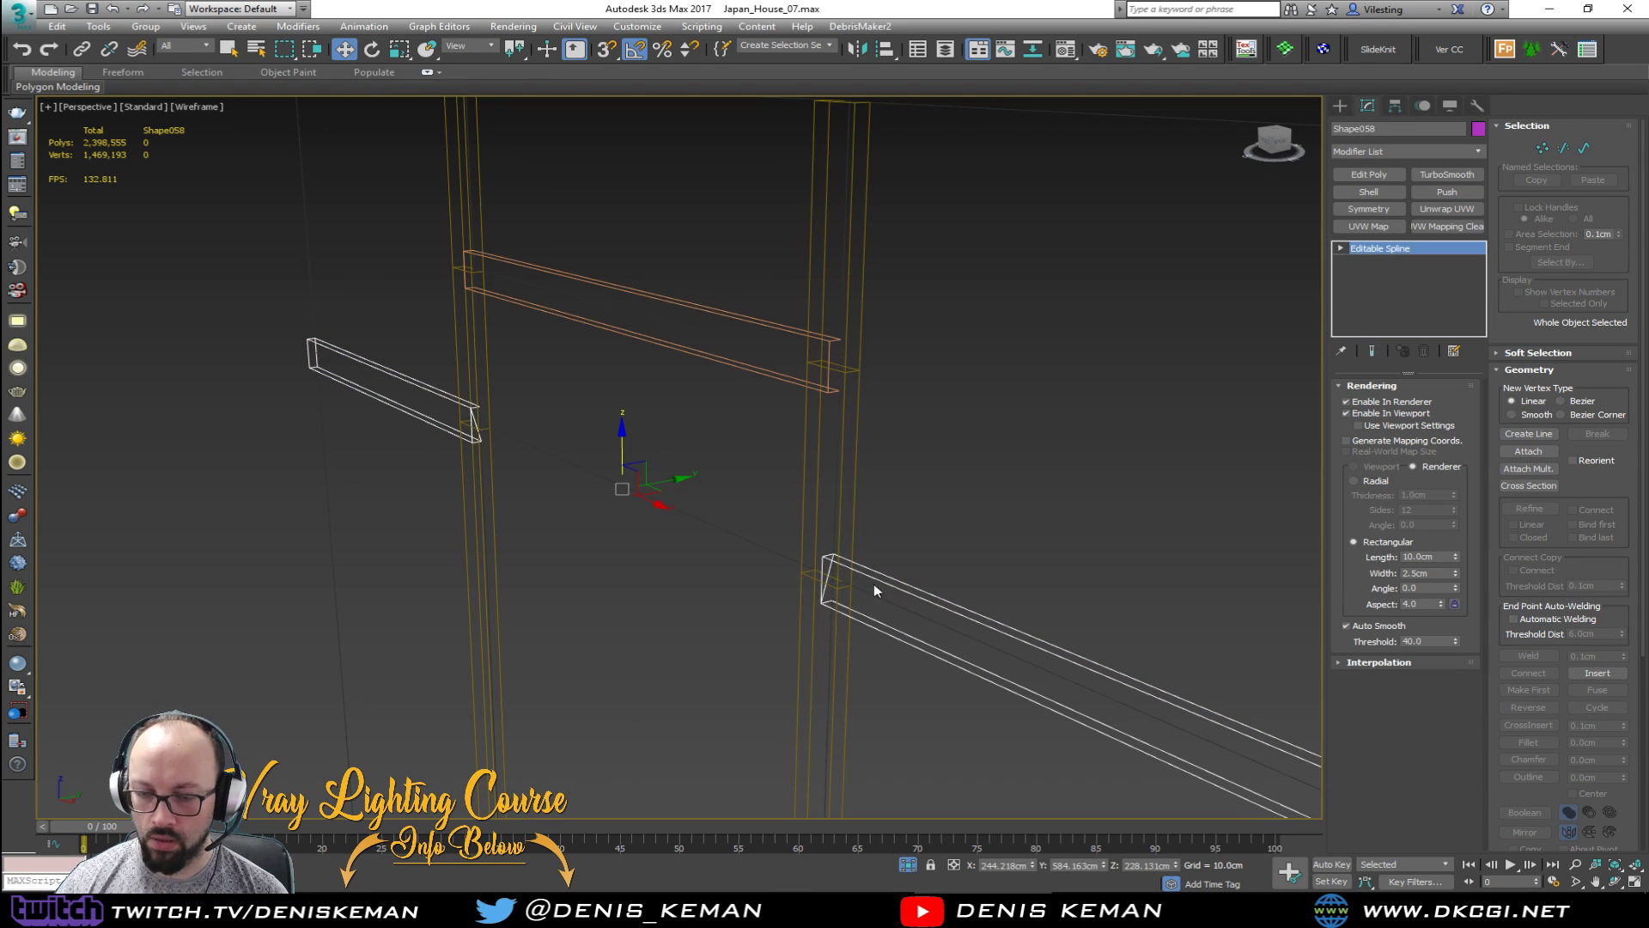
{"action": "left_click", "coordinate": [1369, 174]}
{"action": "key", "text": "2"}
{"action": "left_click", "coordinate": [827, 572]}
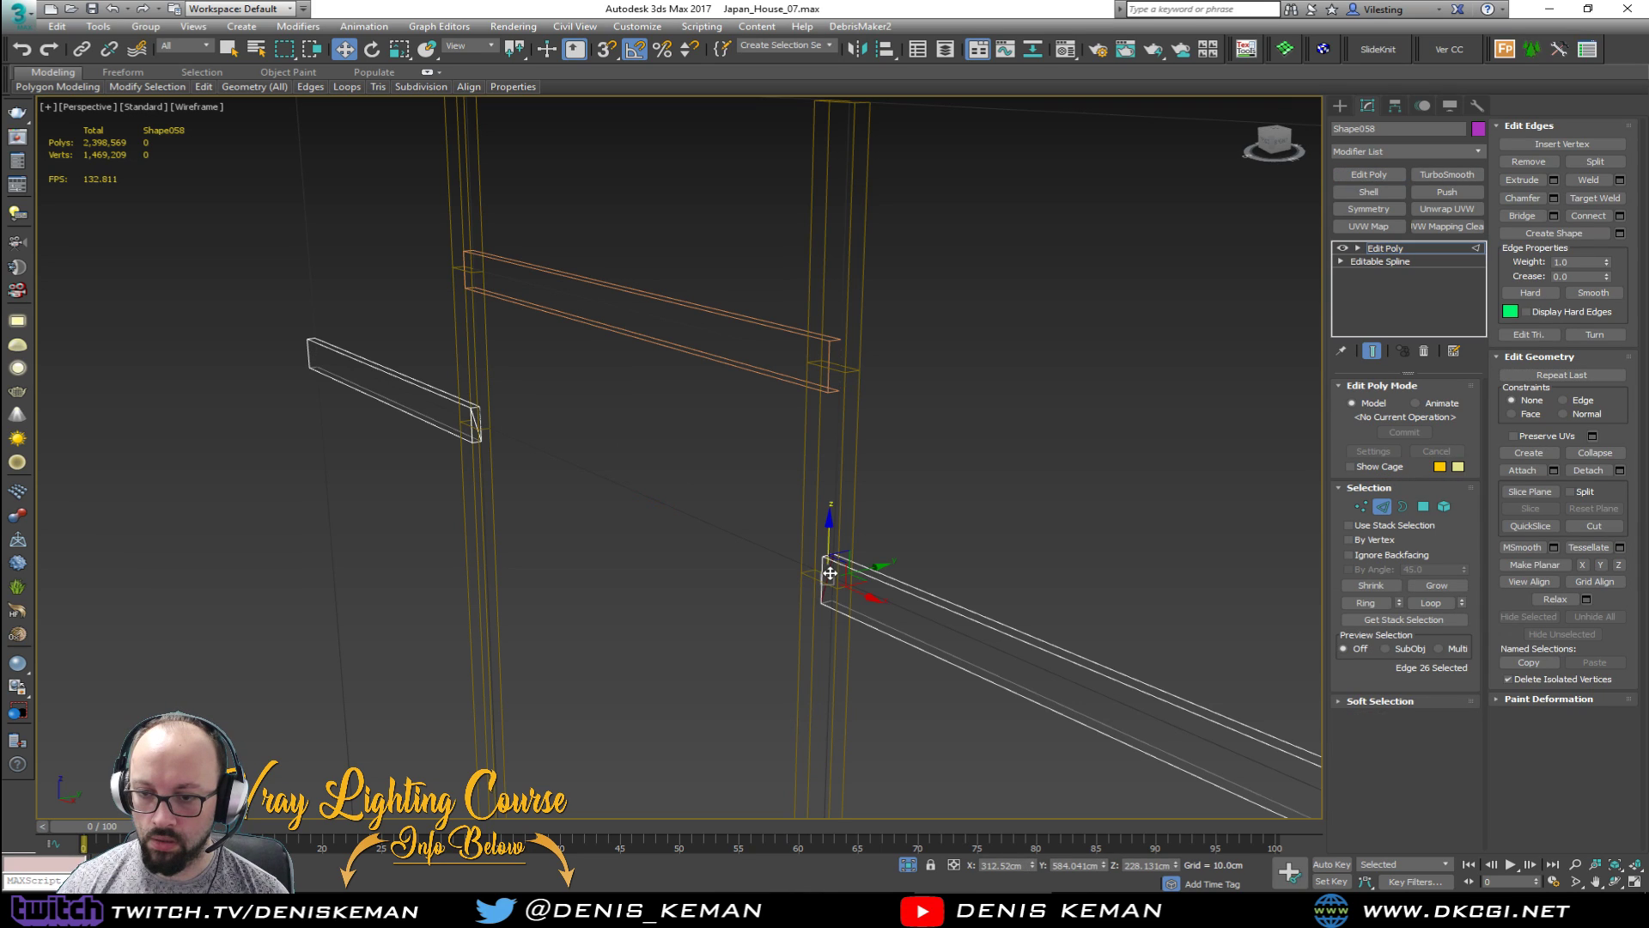
{"action": "left_click", "coordinate": [475, 418]}
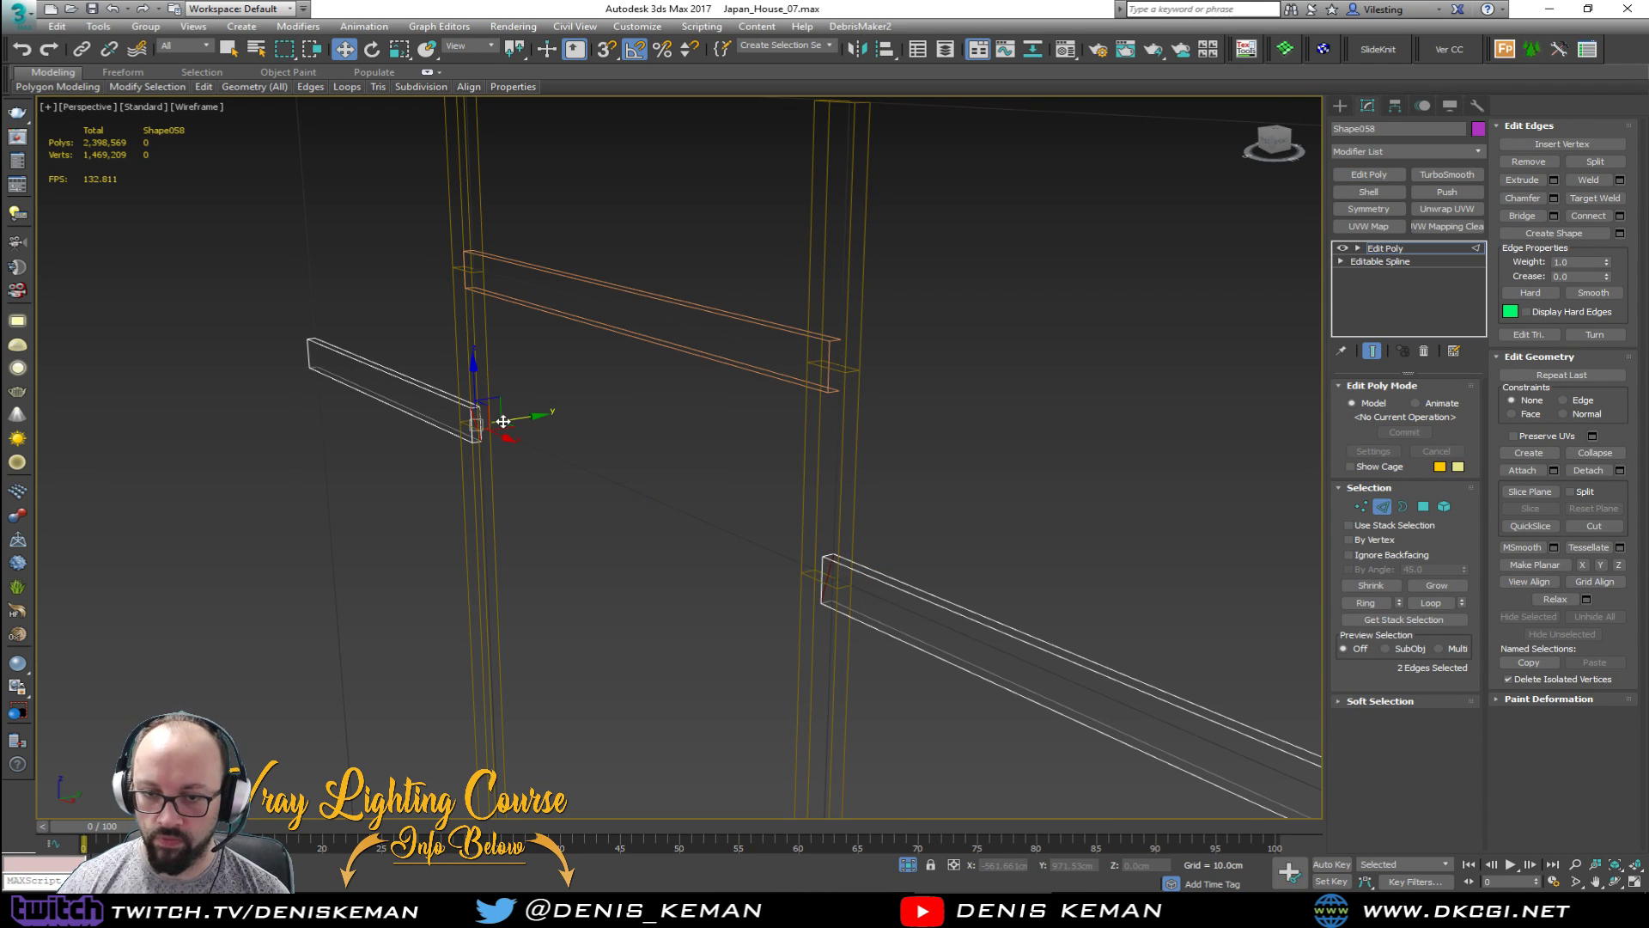
{"action": "left_click", "coordinate": [500, 423]}
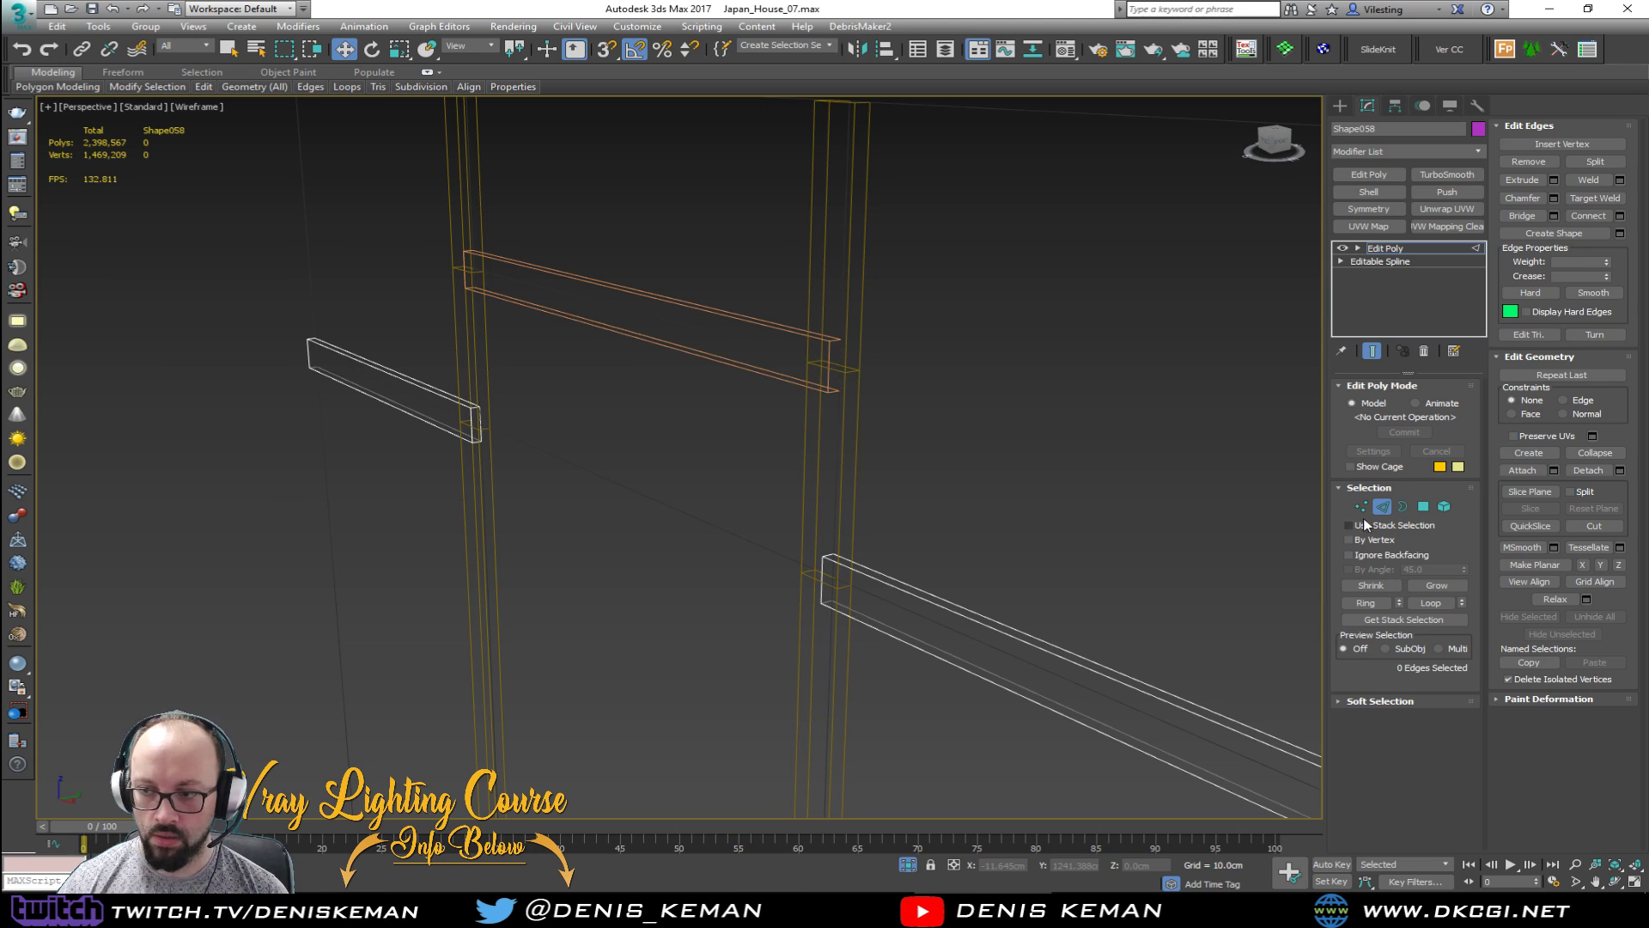
{"action": "left_click", "coordinate": [1382, 507]}
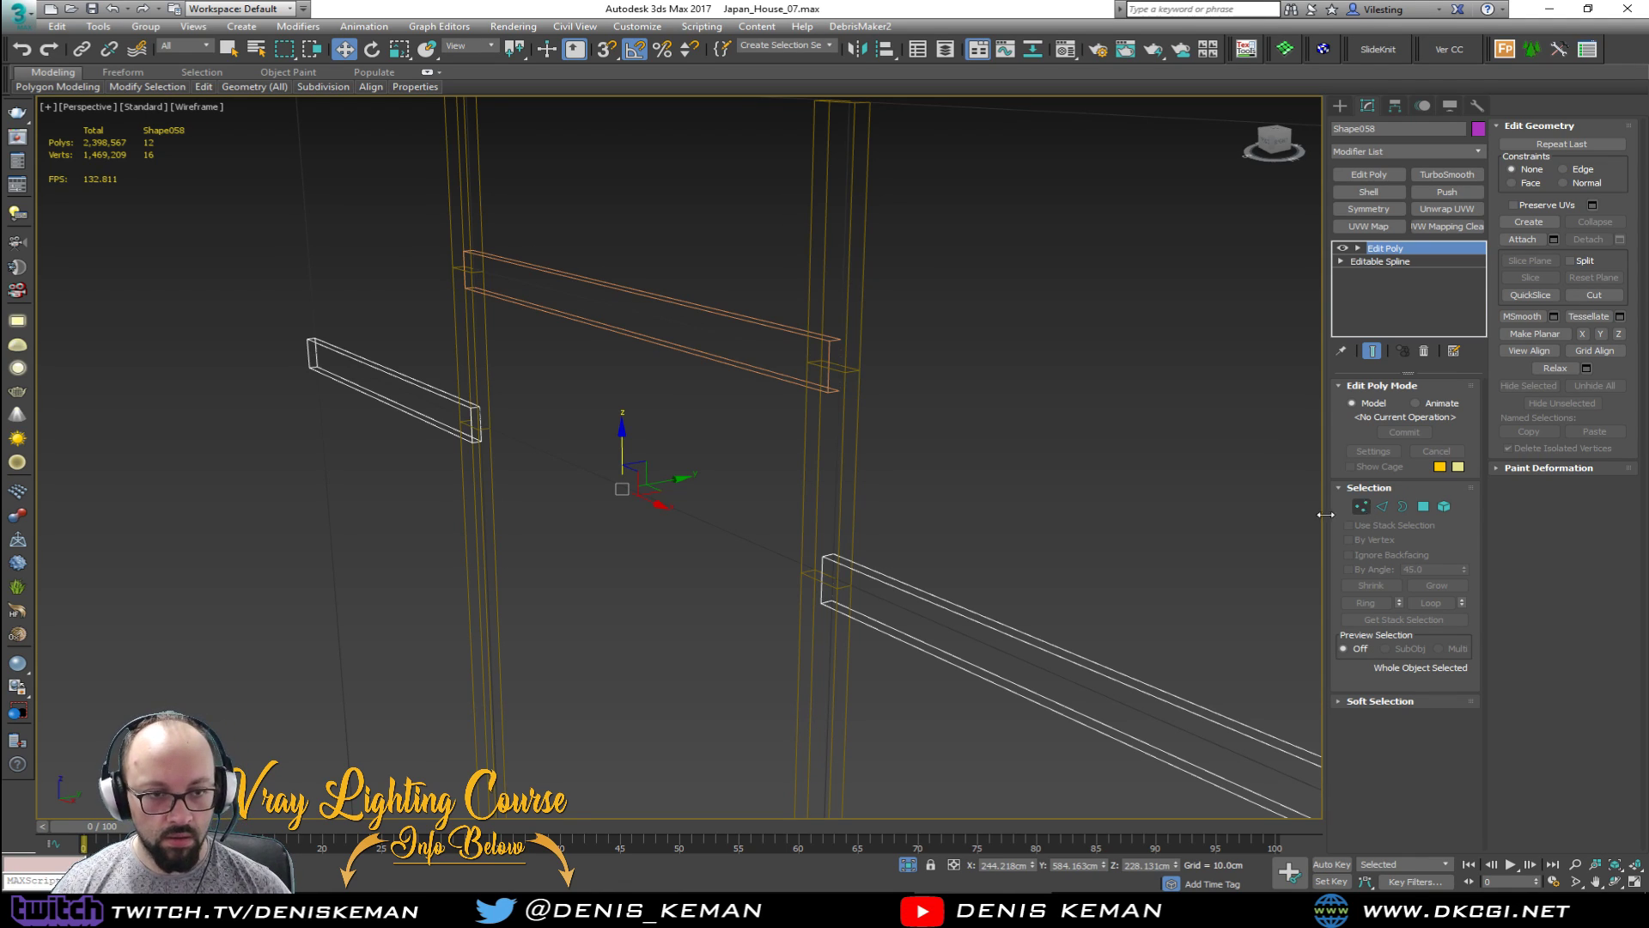
{"action": "key", "text": "F3"}
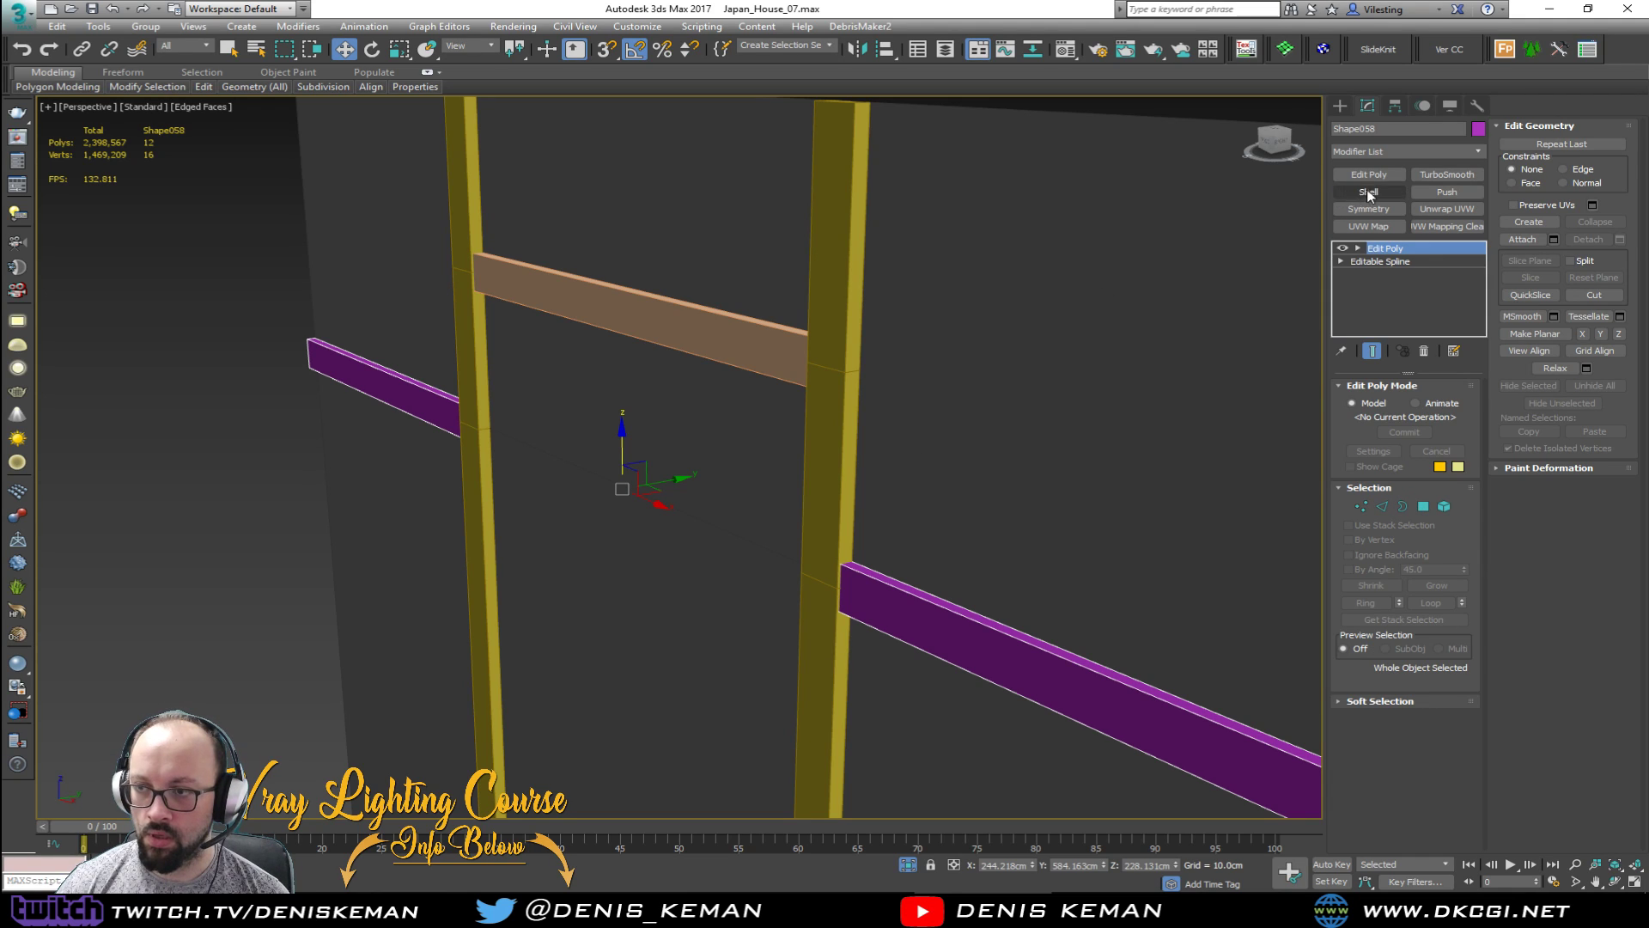
Step: Add a Chamfer modifier to the lower side crossbeams with an amount of 0.3 cm and inspect the beveled edges
{"action": "left_click", "coordinate": [1368, 152]}
{"action": "key", "text": "c"}
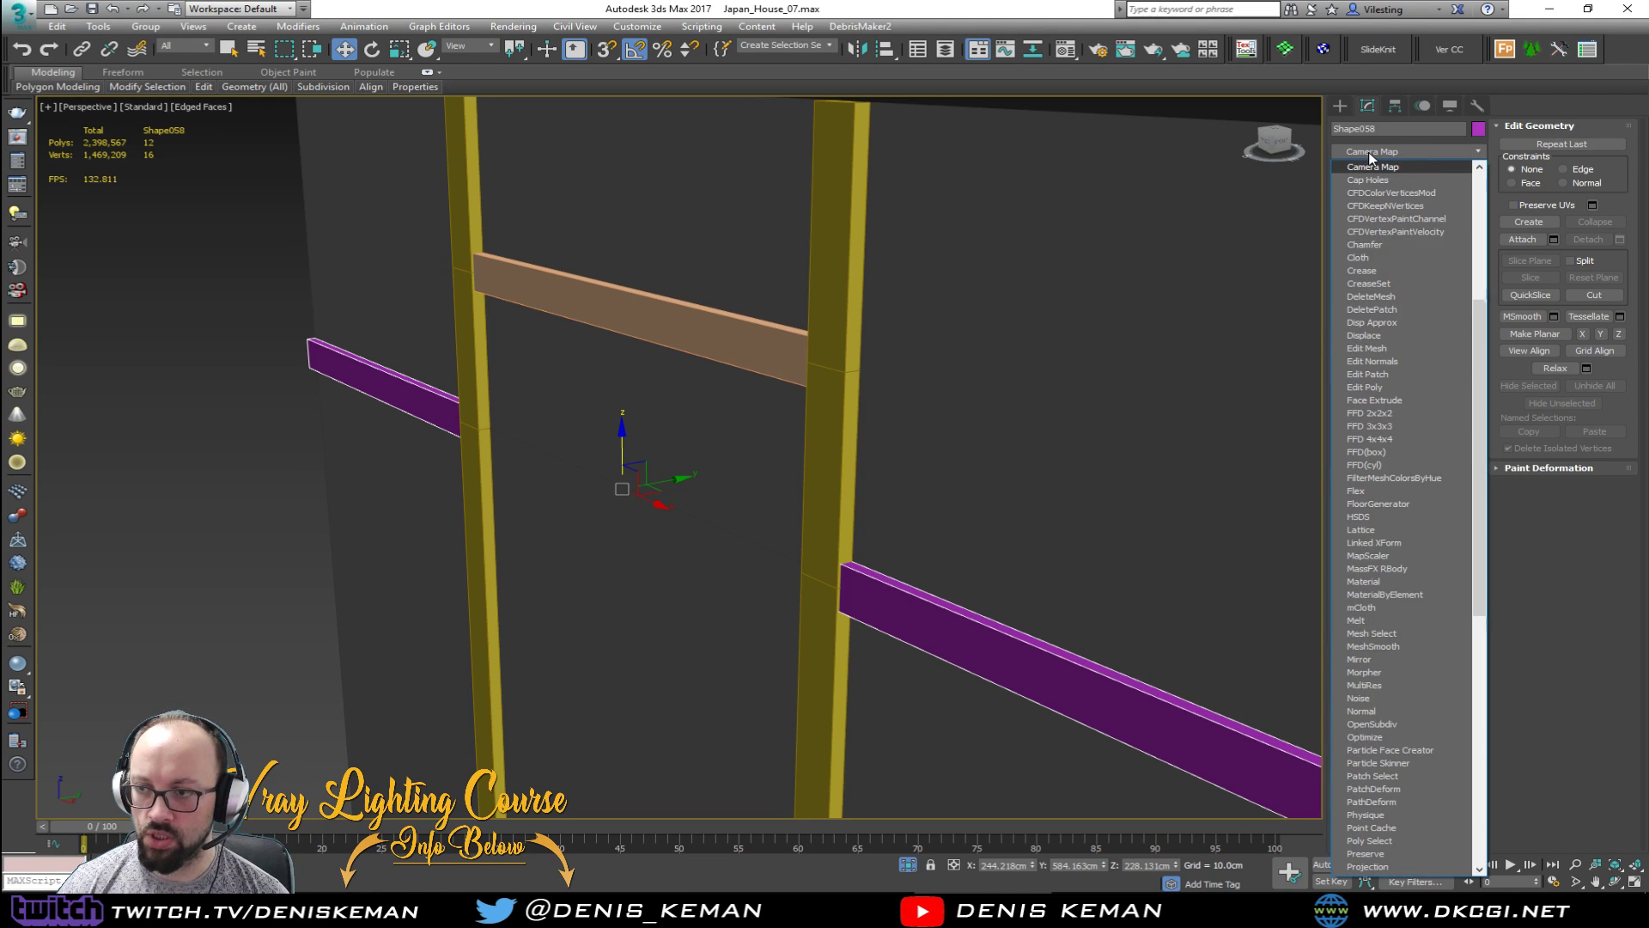
{"action": "left_click", "coordinate": [1367, 246]}
{"action": "double_click", "coordinate": [1426, 450]}
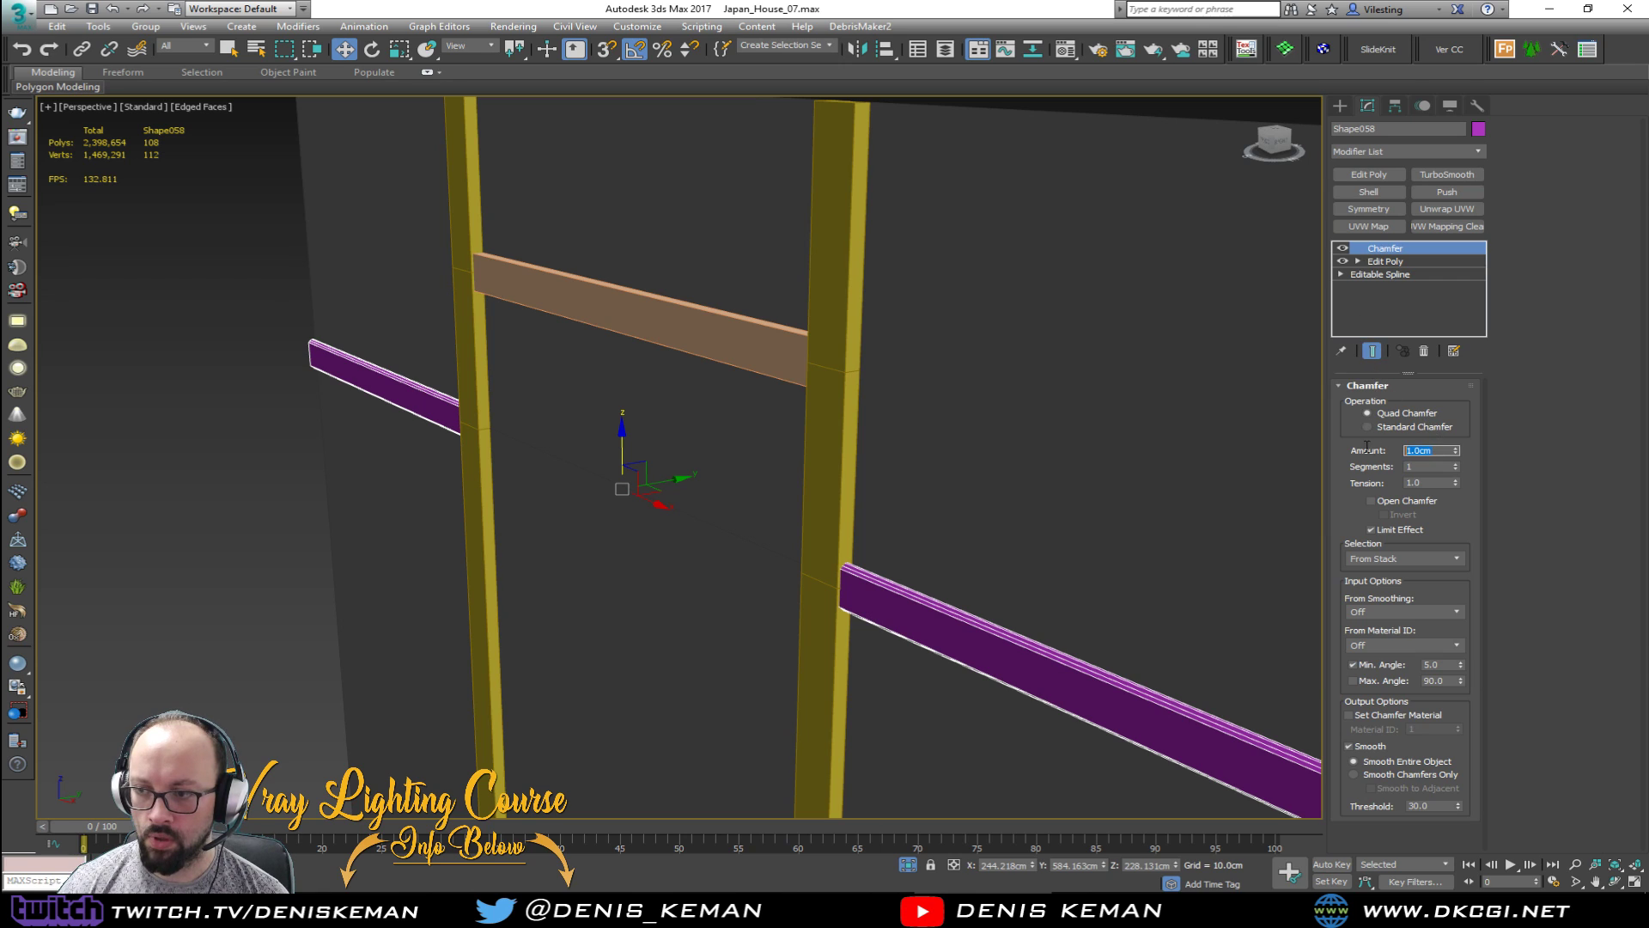
{"action": "type", "text": "0.3"}
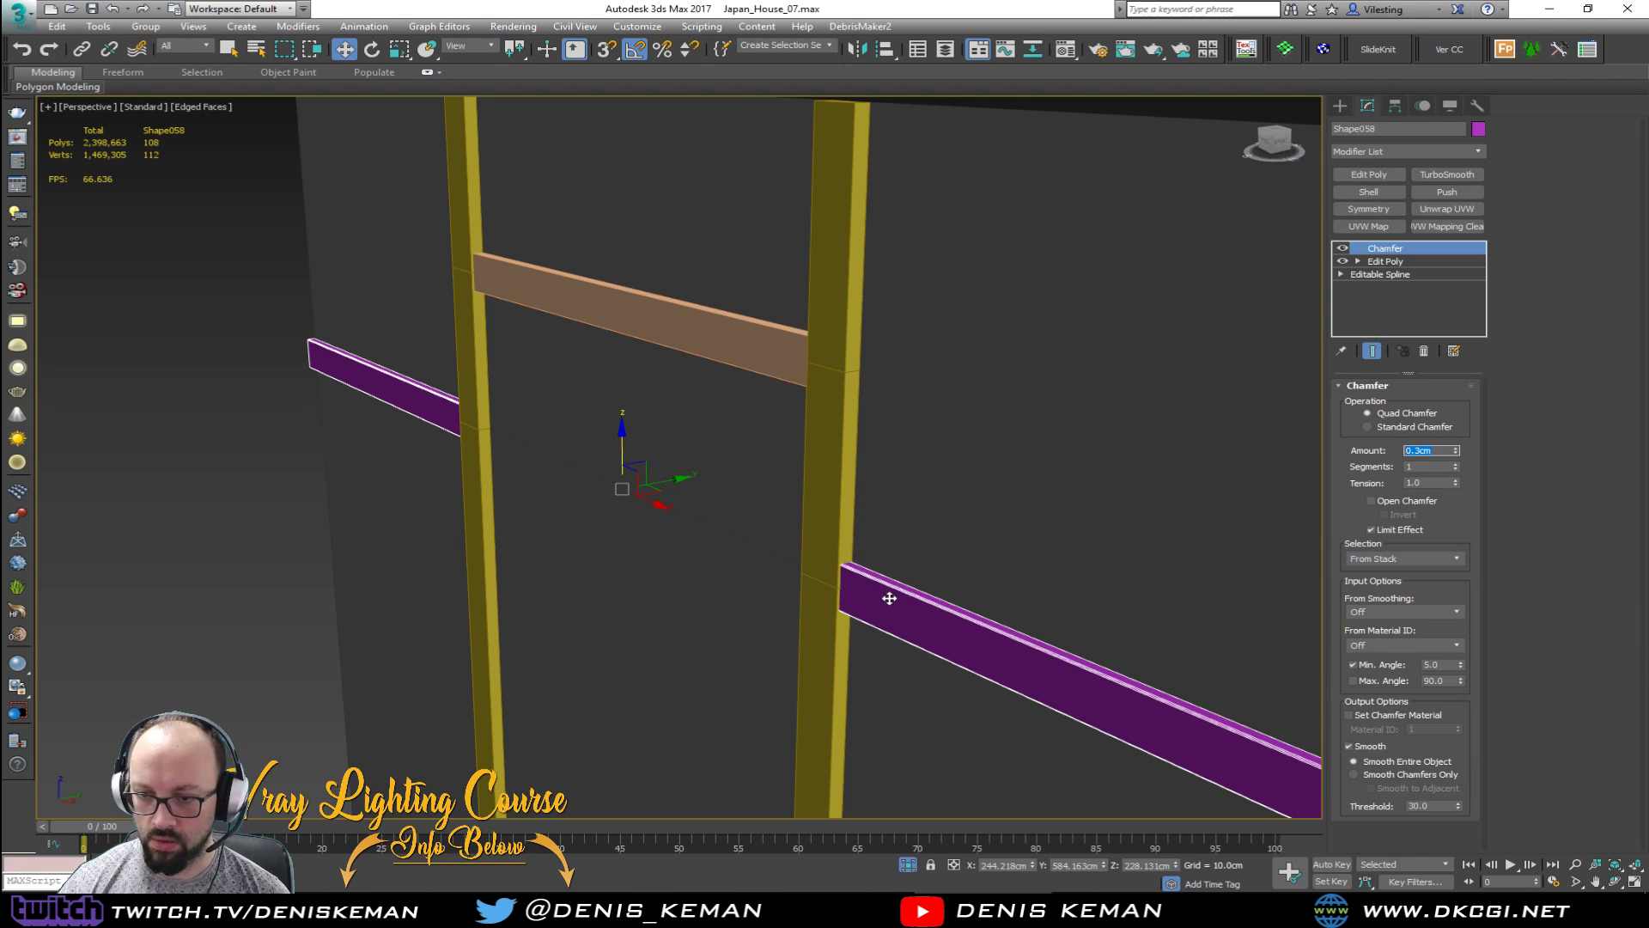
{"action": "scroll", "coordinate": [876, 581], "scroll_direction": "up", "scroll_amount": 5}
{"action": "key", "text": "F4"}
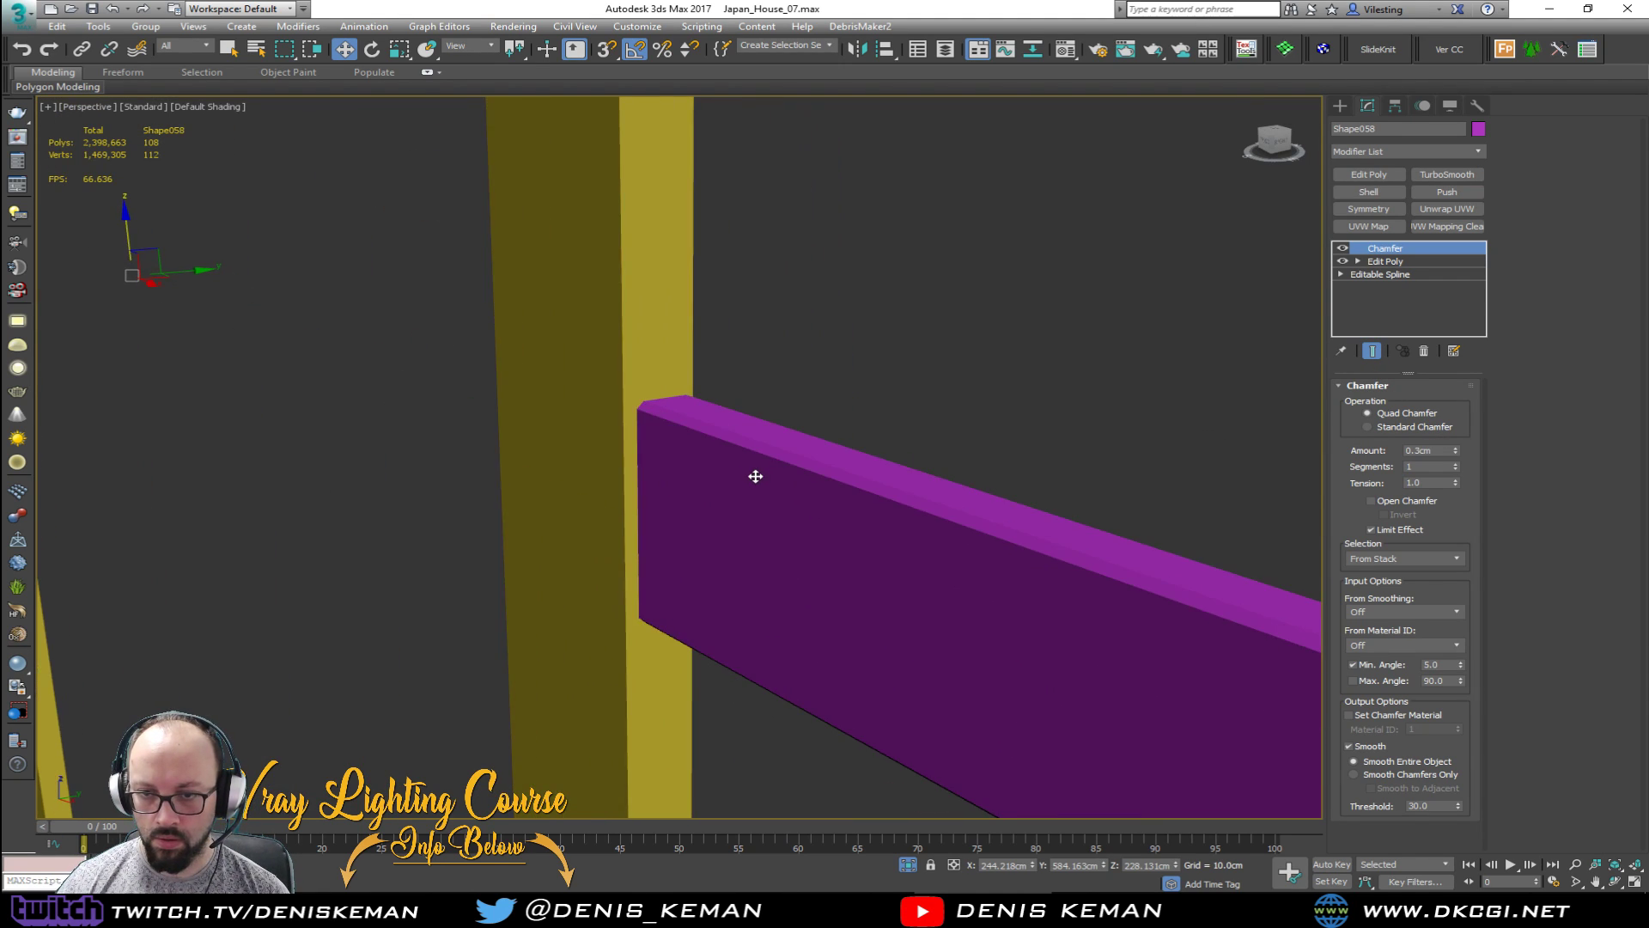
{"action": "key", "text": "F4"}
{"action": "scroll", "coordinate": [930, 440], "scroll_direction": "down", "scroll_amount": 6}
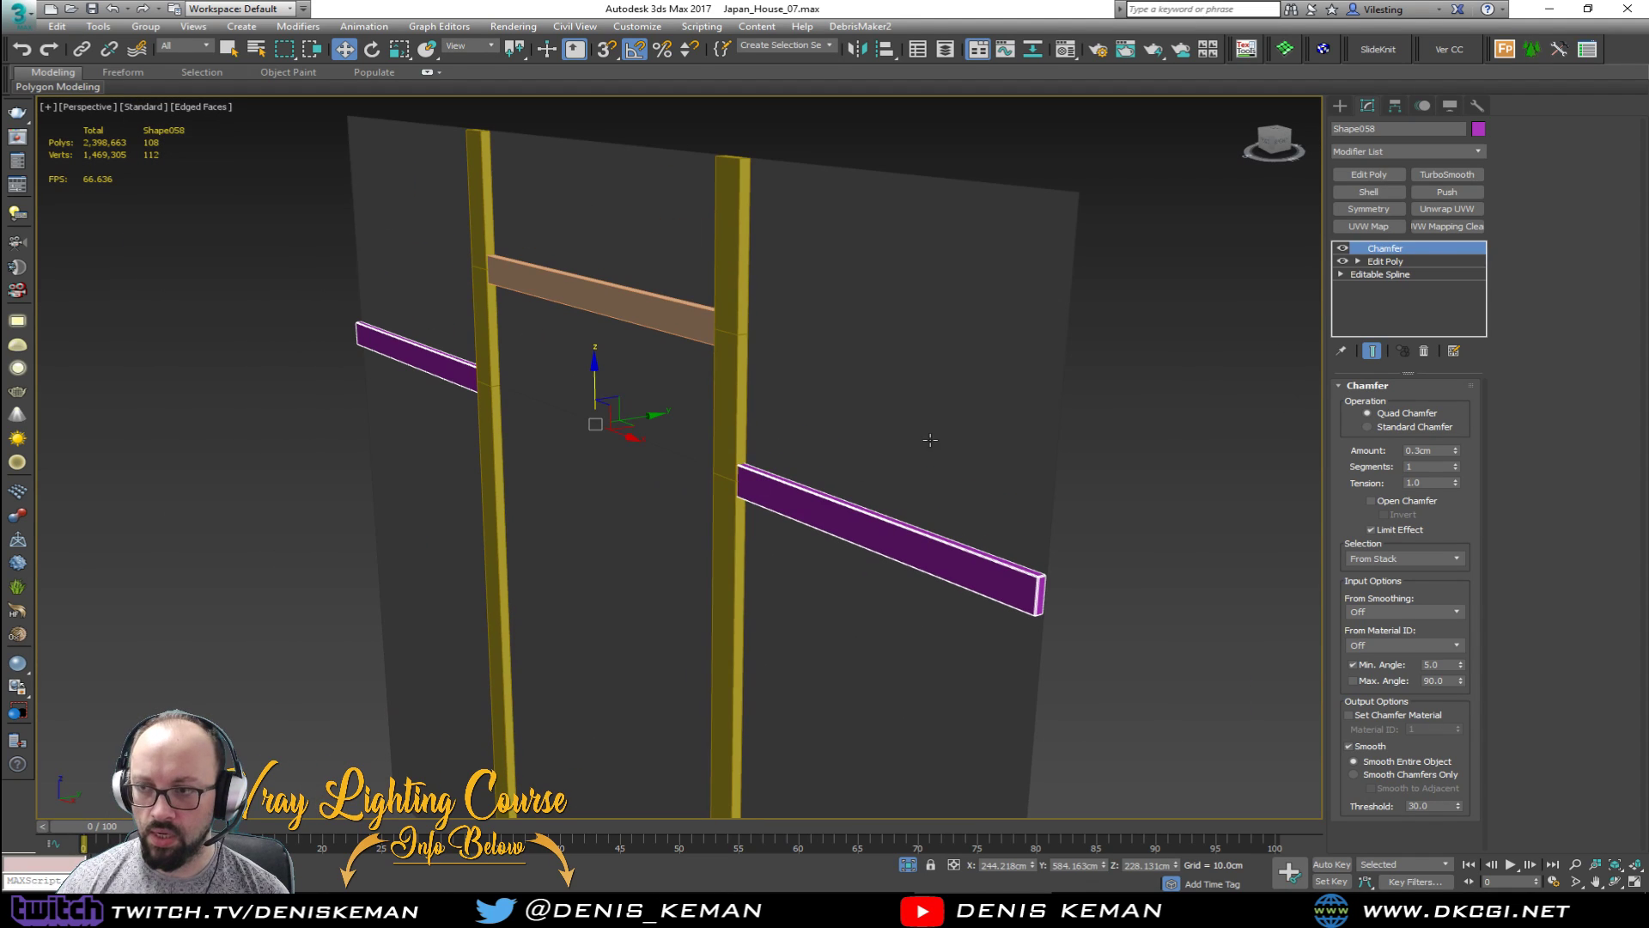
Step: Copy the Chamfer modifier from the side crossbeams and paste it above Edit Poly on the vertical beams
{"action": "right_click", "coordinate": [1402, 251]}
{"action": "left_click", "coordinate": [1430, 314]}
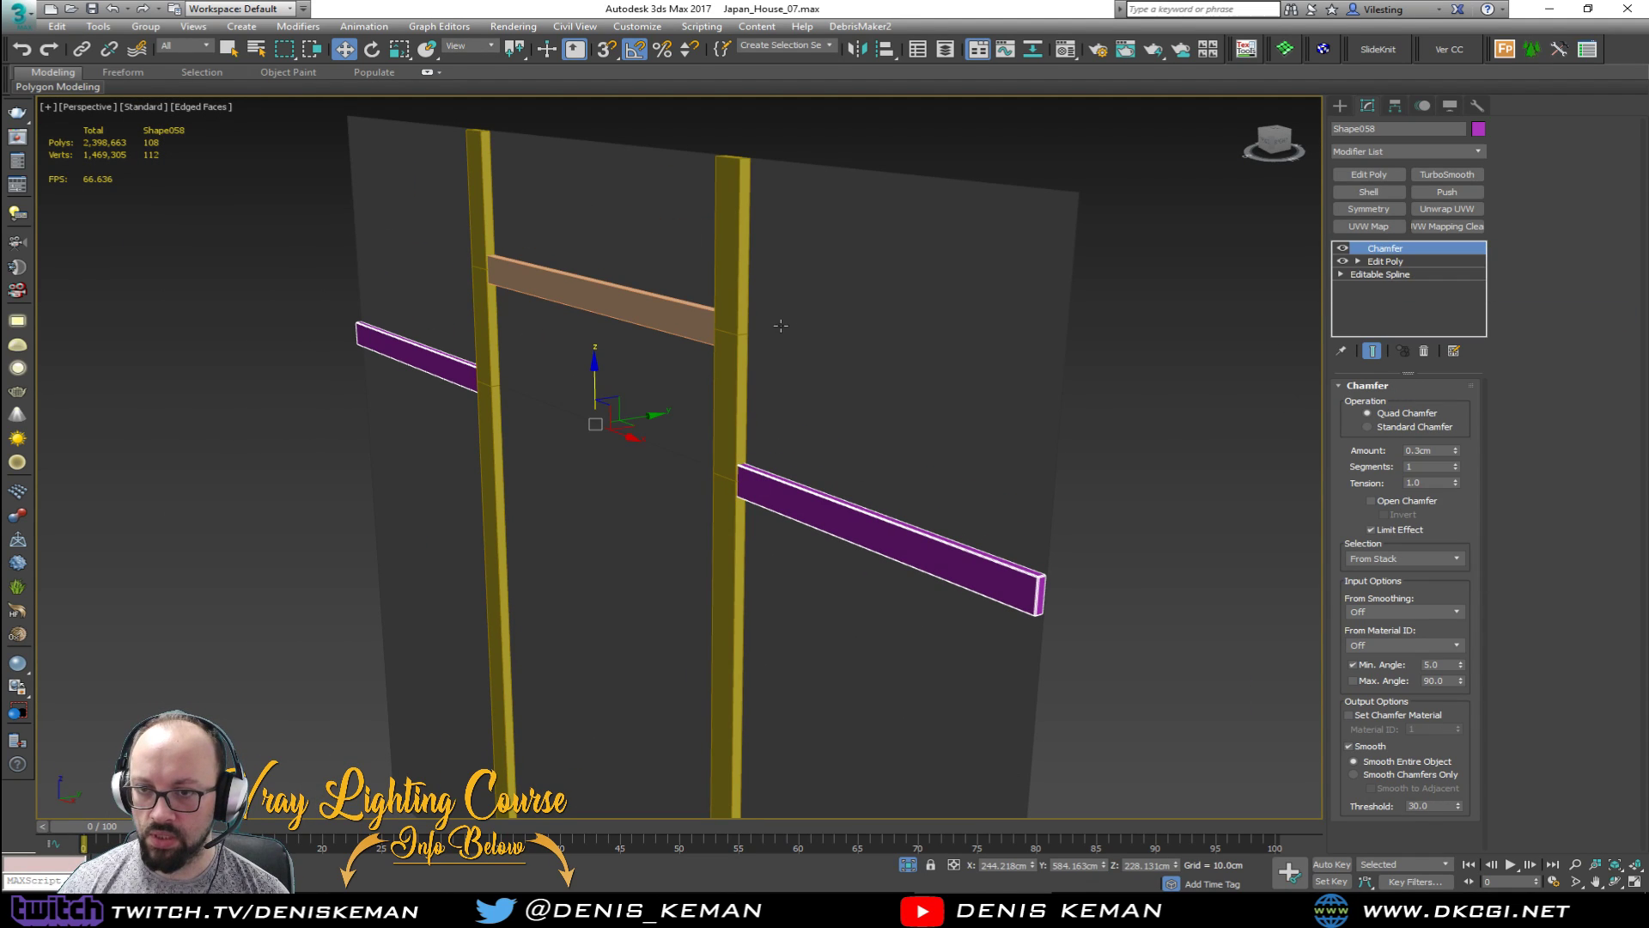
{"action": "left_click", "coordinate": [738, 331]}
{"action": "right_click", "coordinate": [1411, 249]}
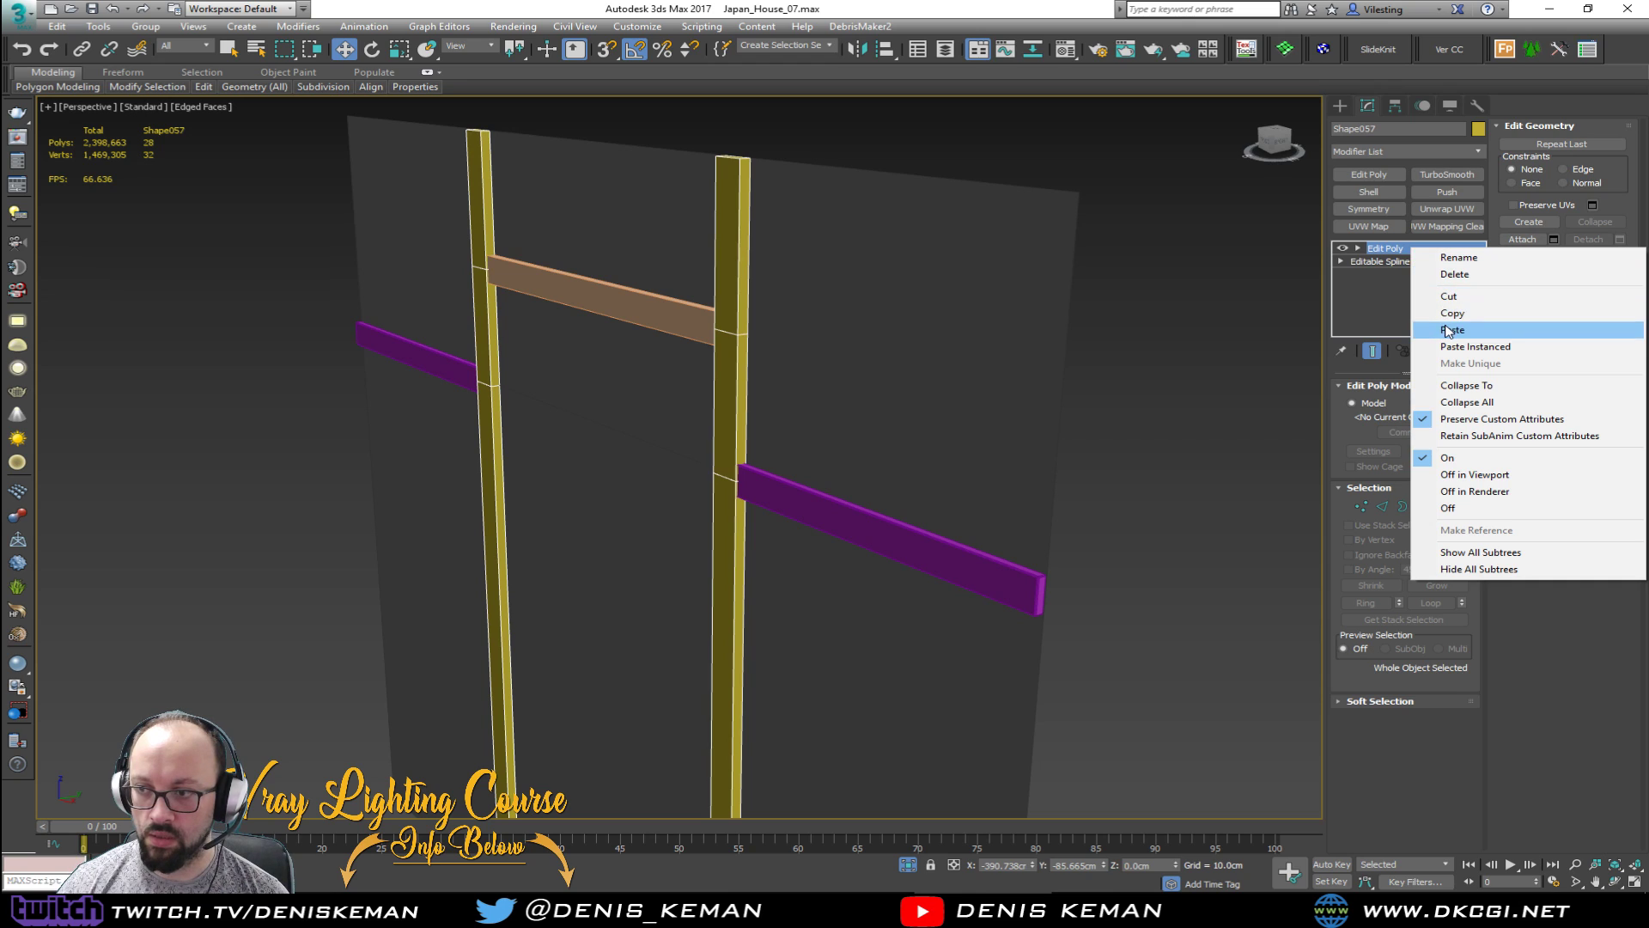
{"action": "left_click", "coordinate": [1450, 331]}
Step: Paste the copied Chamfer modifier above Edit Poly on the upper middle crossbeam
{"action": "left_click", "coordinate": [641, 307]}
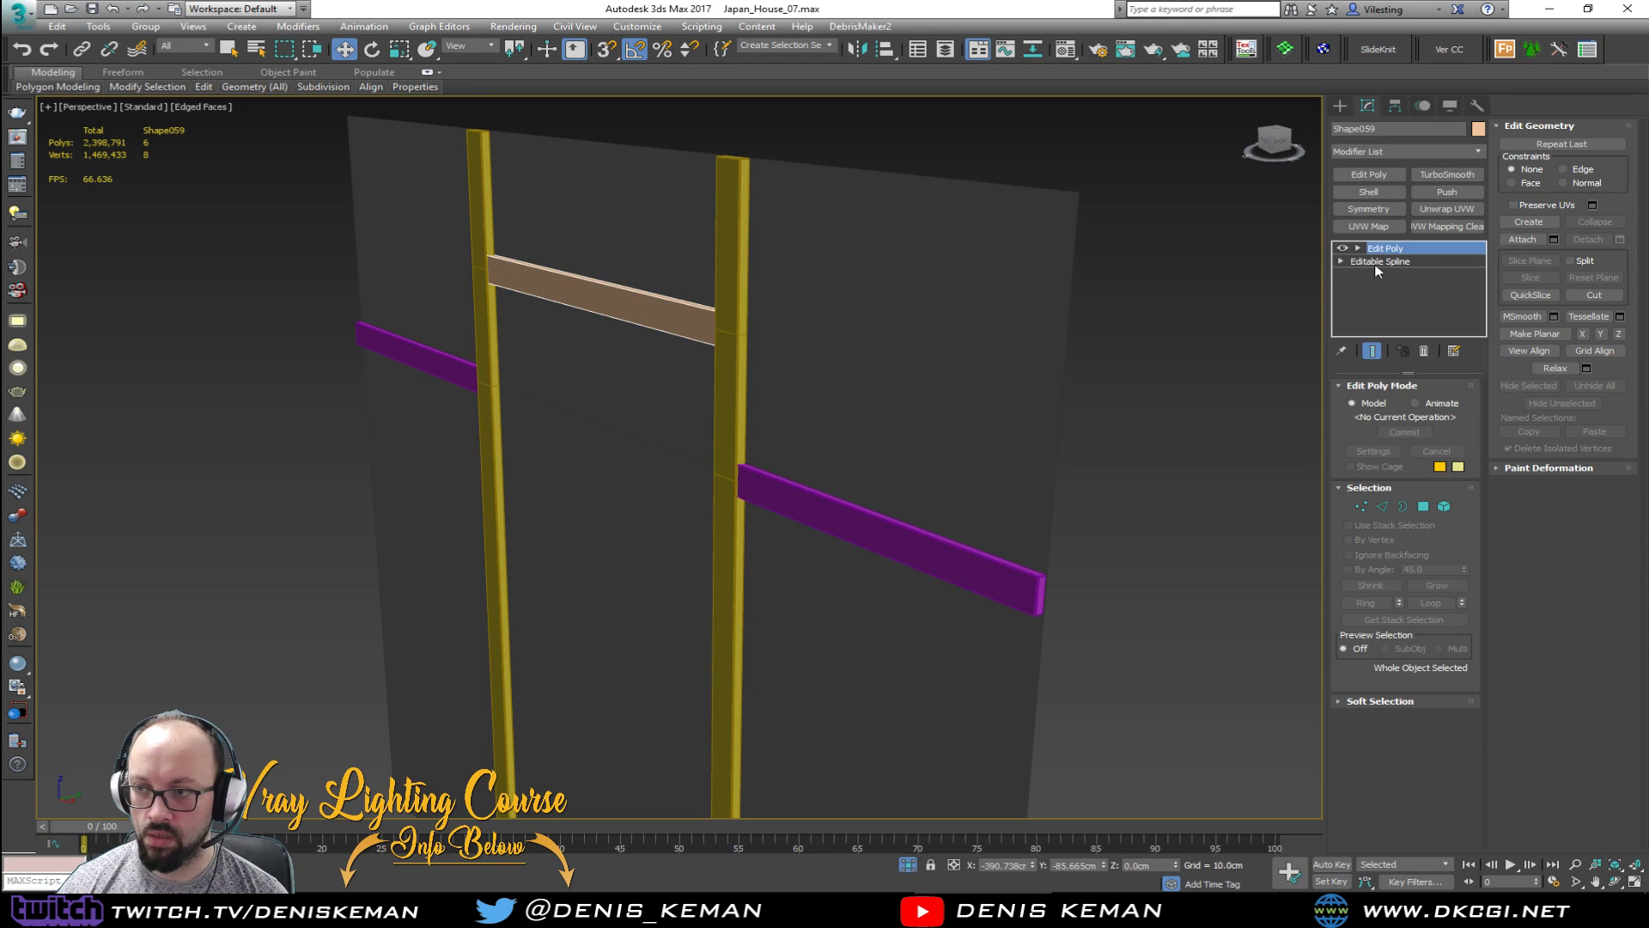
{"action": "right_click", "coordinate": [1374, 248]}
{"action": "left_click", "coordinate": [1379, 329]}
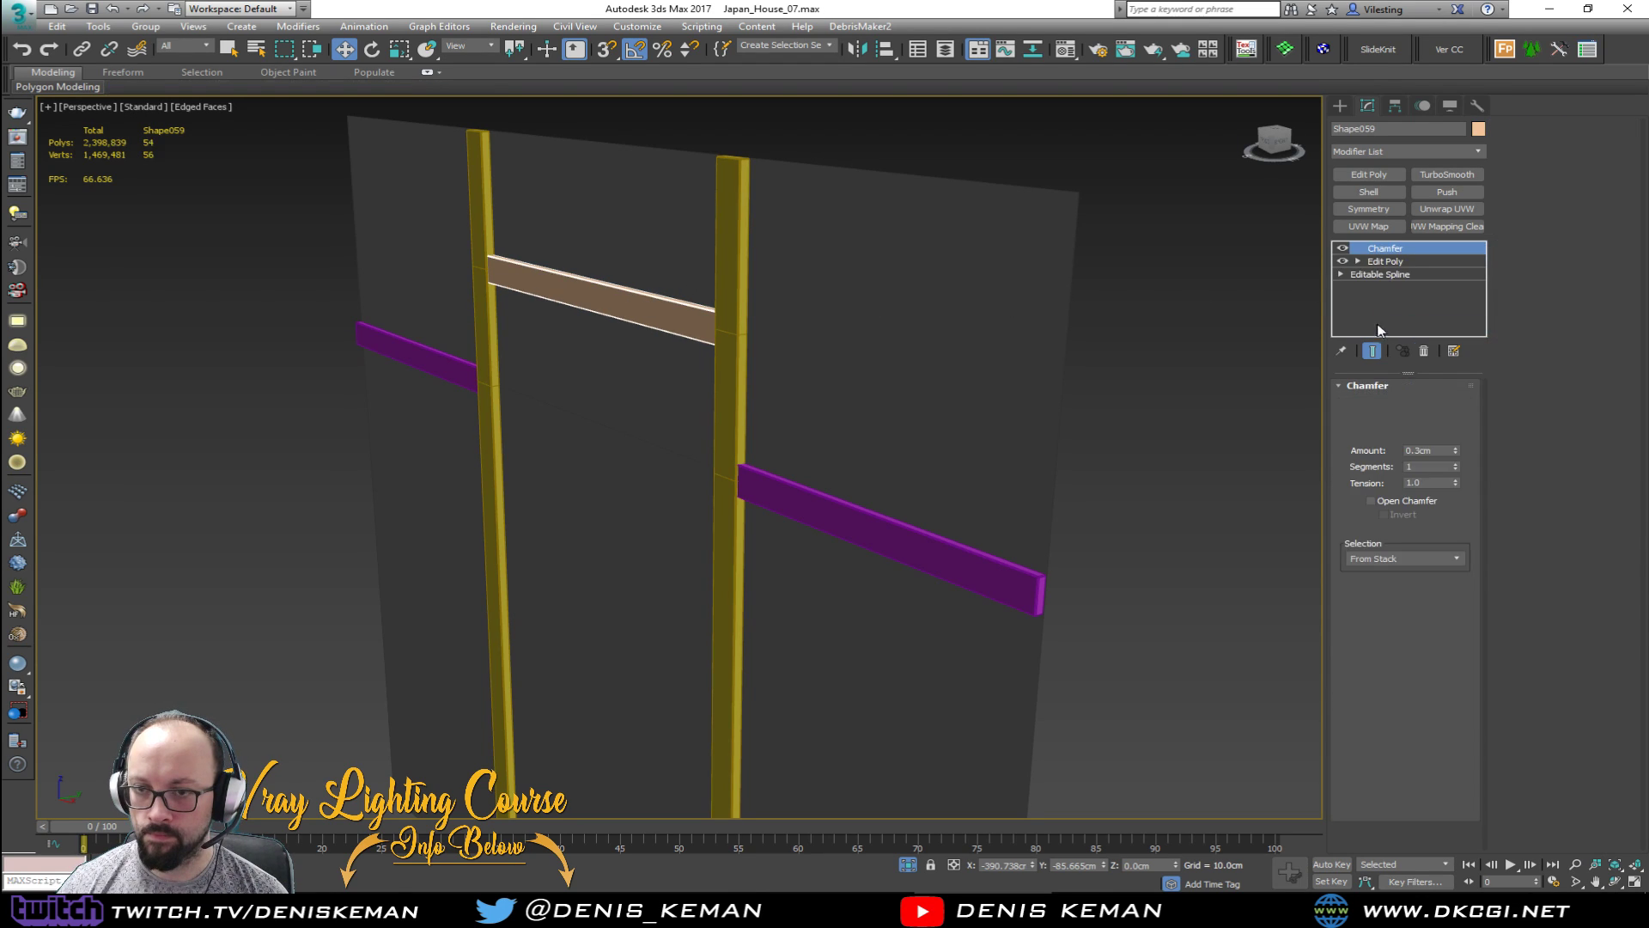
{"action": "middle_click_drag", "start_coordinate": [795, 298], "coordinate": [864, 247]}
{"action": "key", "text": "F4"}
{"action": "key", "text": "F4"}
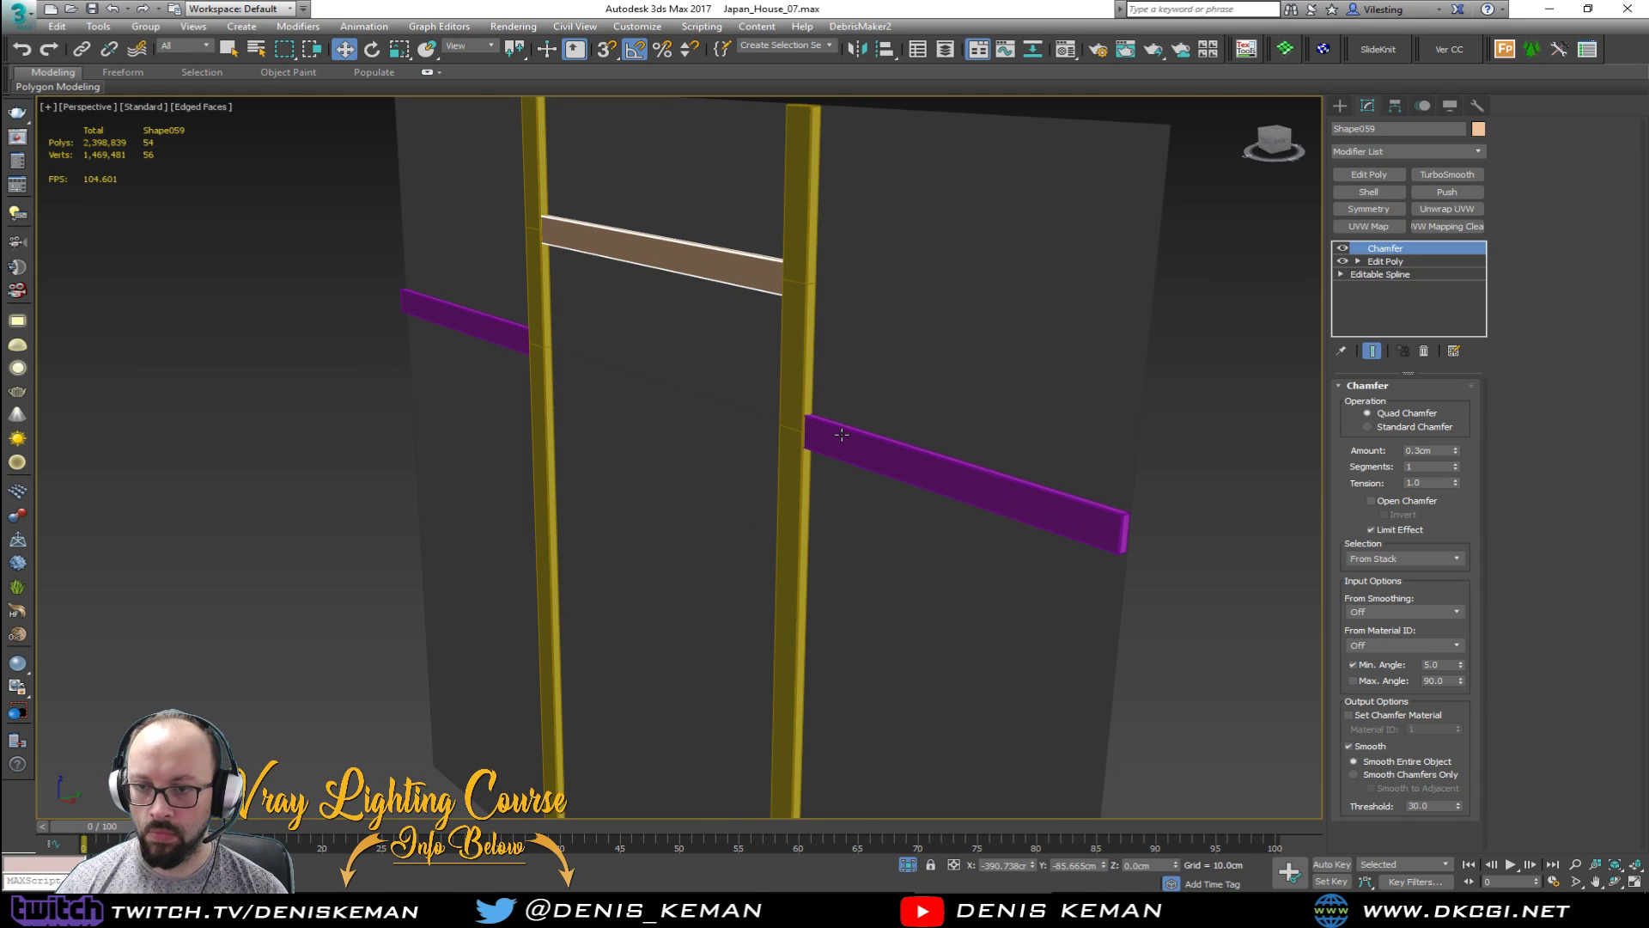
Step: Select all the crossbeams and vertical beams together and choose a gray custom object color for them
{"action": "left_click", "coordinate": [841, 434], "text": "ctrl"}
{"action": "left_click", "coordinate": [784, 378], "text": "ctrl"}
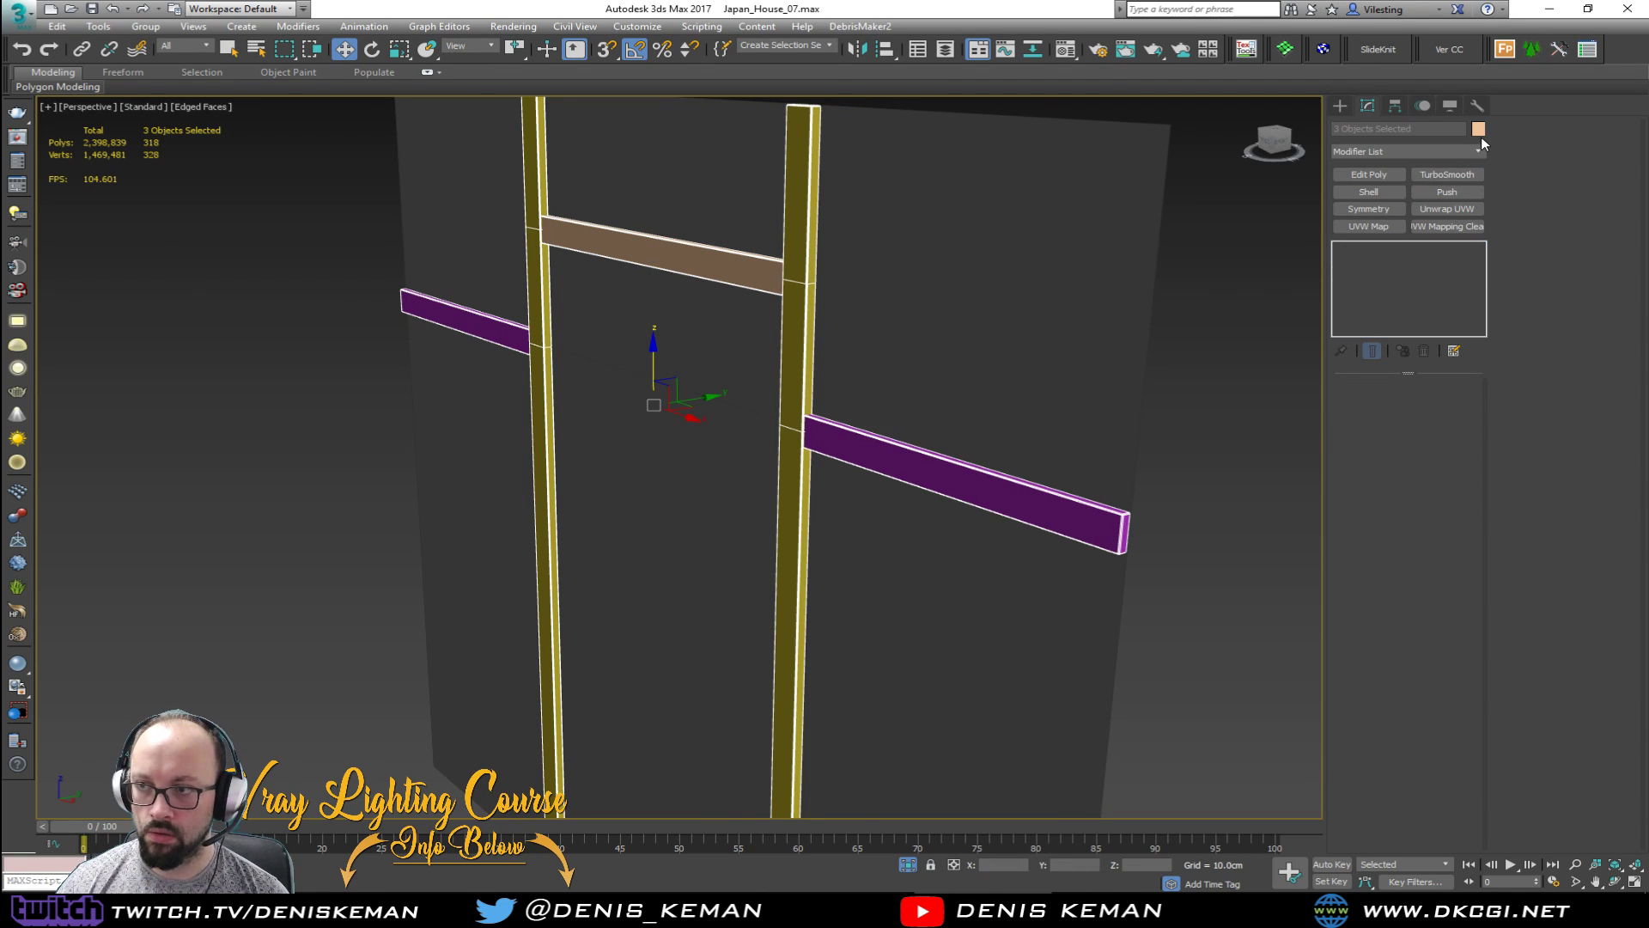
{"action": "left_click", "coordinate": [1478, 129]}
{"action": "left_click", "coordinate": [979, 361]}
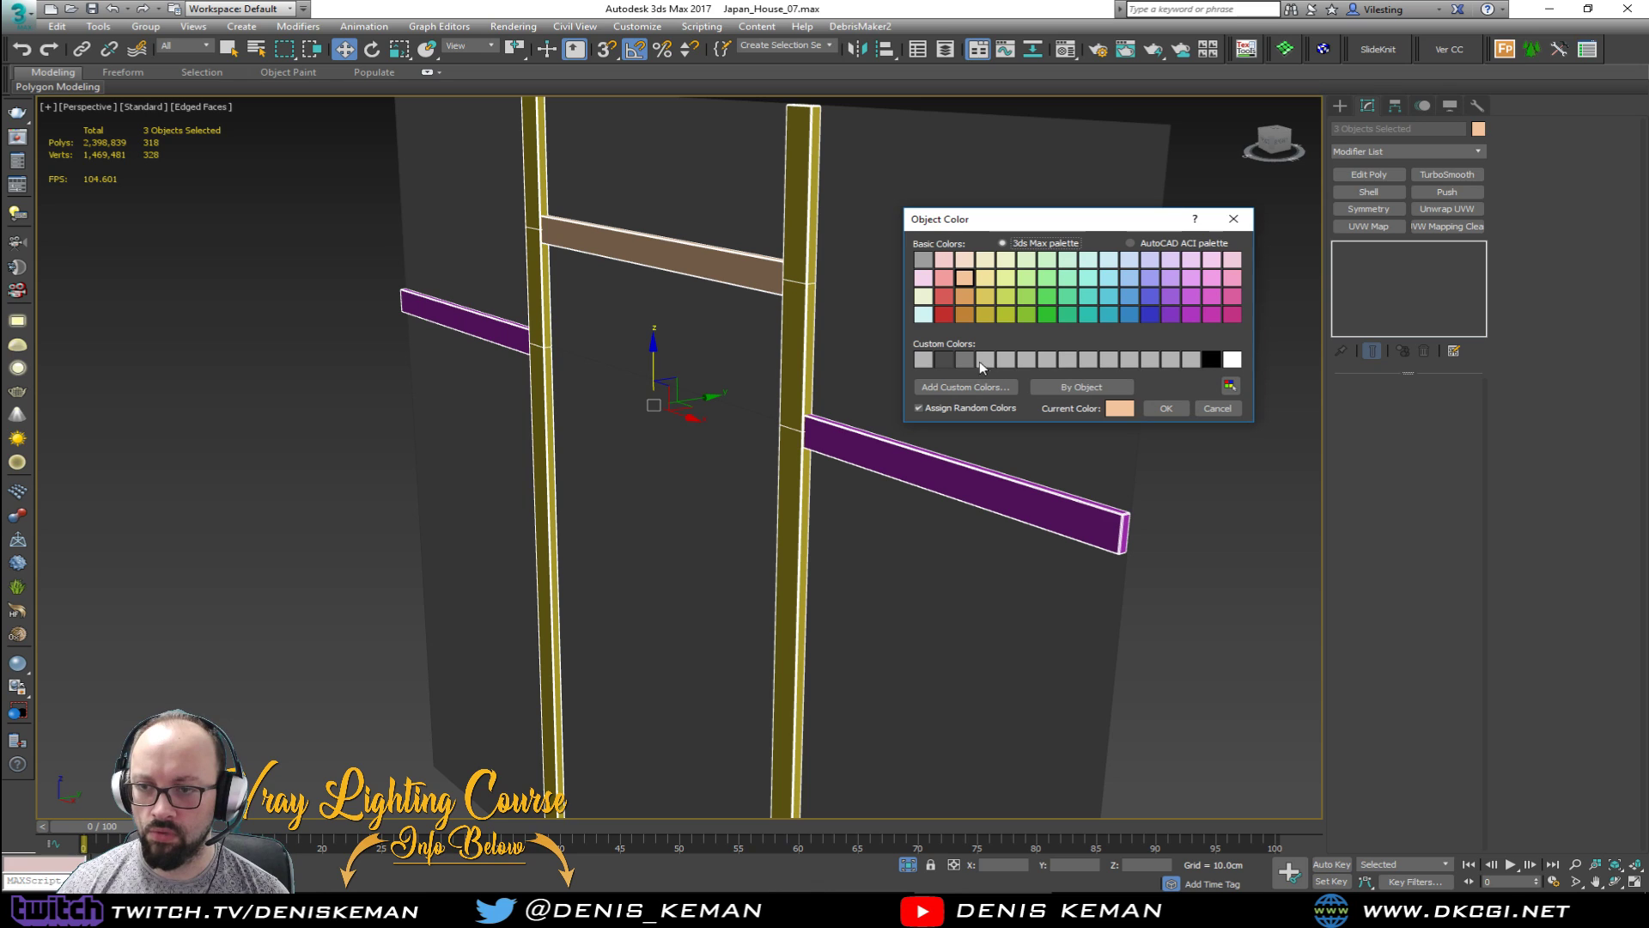
Step: Assign a grey custom color to the three selected frame objects, deselect them and hide the edge display
{"action": "left_click", "coordinate": [1161, 409]}
{"action": "left_click", "coordinate": [1218, 456]}
{"action": "key", "text": "F4"}
Step: Examine the paneled wall's posts, crossbars and panels from several angles and distances
{"action": "middle_click_drag", "start_coordinate": [859, 350], "coordinate": [972, 335], "text": "alt"}
{"action": "middle_click_drag", "start_coordinate": [595, 353], "coordinate": [769, 324]}
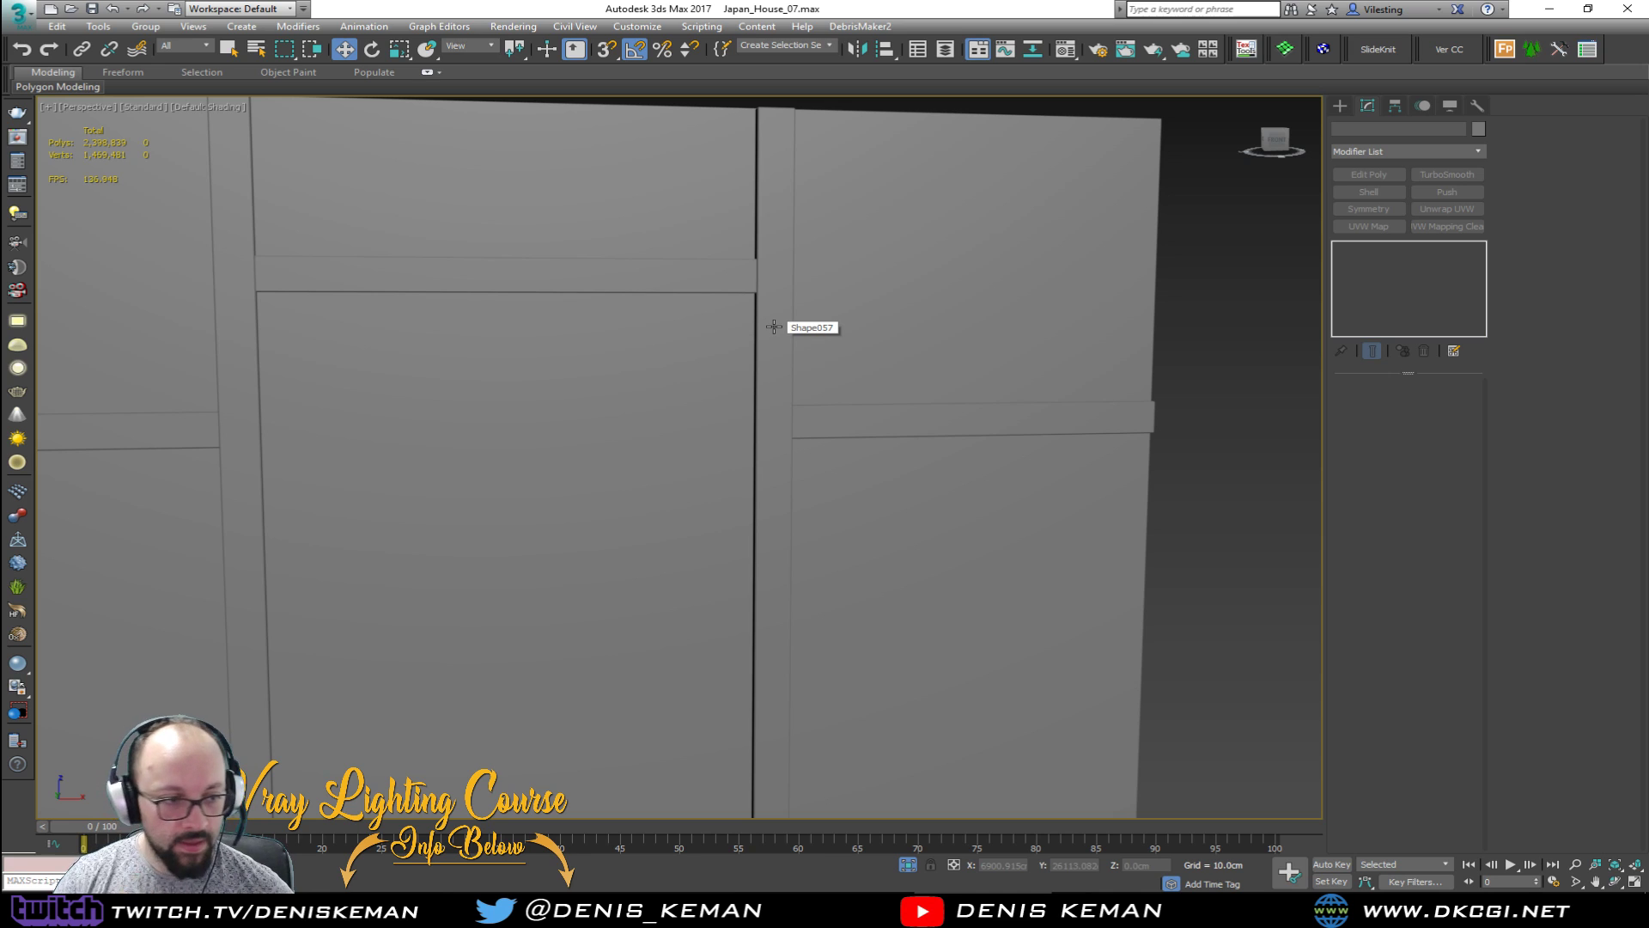
{"action": "middle_click_drag", "start_coordinate": [573, 351], "coordinate": [652, 317]}
{"action": "scroll", "coordinate": [690, 298], "scroll_direction": "down", "scroll_amount": 3}
{"action": "middle_click_drag", "start_coordinate": [699, 218], "coordinate": [735, 376]}
{"action": "scroll", "coordinate": [662, 314], "scroll_direction": "up", "scroll_amount": 3}
{"action": "scroll", "coordinate": [773, 320], "scroll_direction": "down", "scroll_amount": 3}
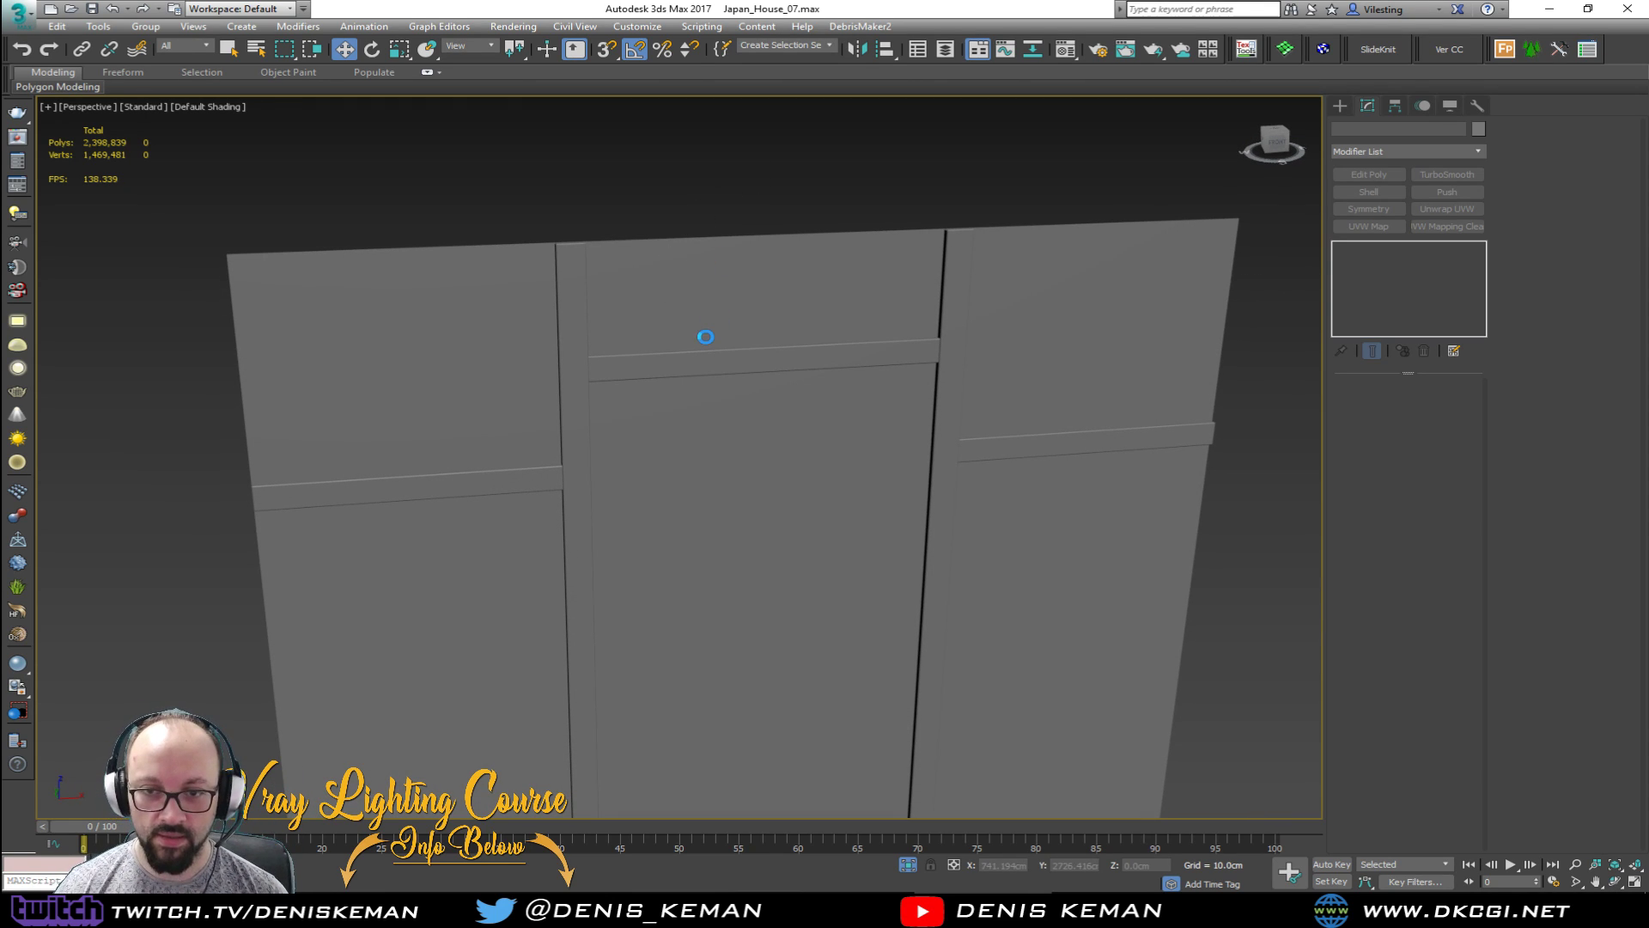
{"action": "scroll", "coordinate": [416, 578], "scroll_direction": "up", "scroll_amount": 3}
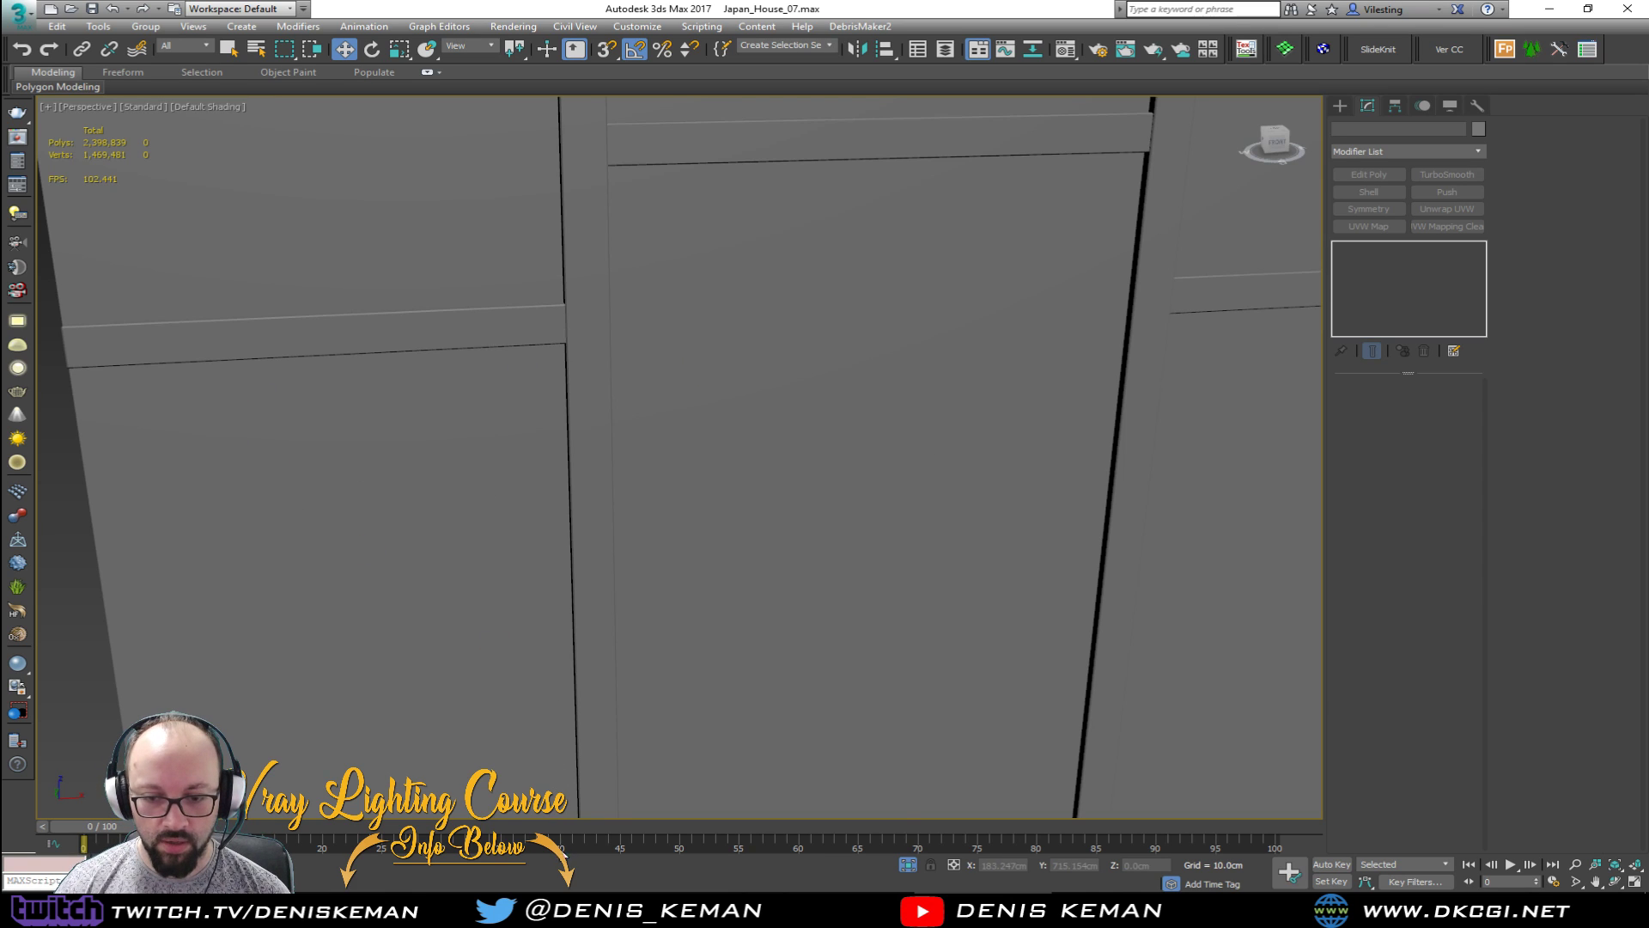
{"action": "scroll", "coordinate": [596, 412], "scroll_direction": "down", "scroll_amount": 5}
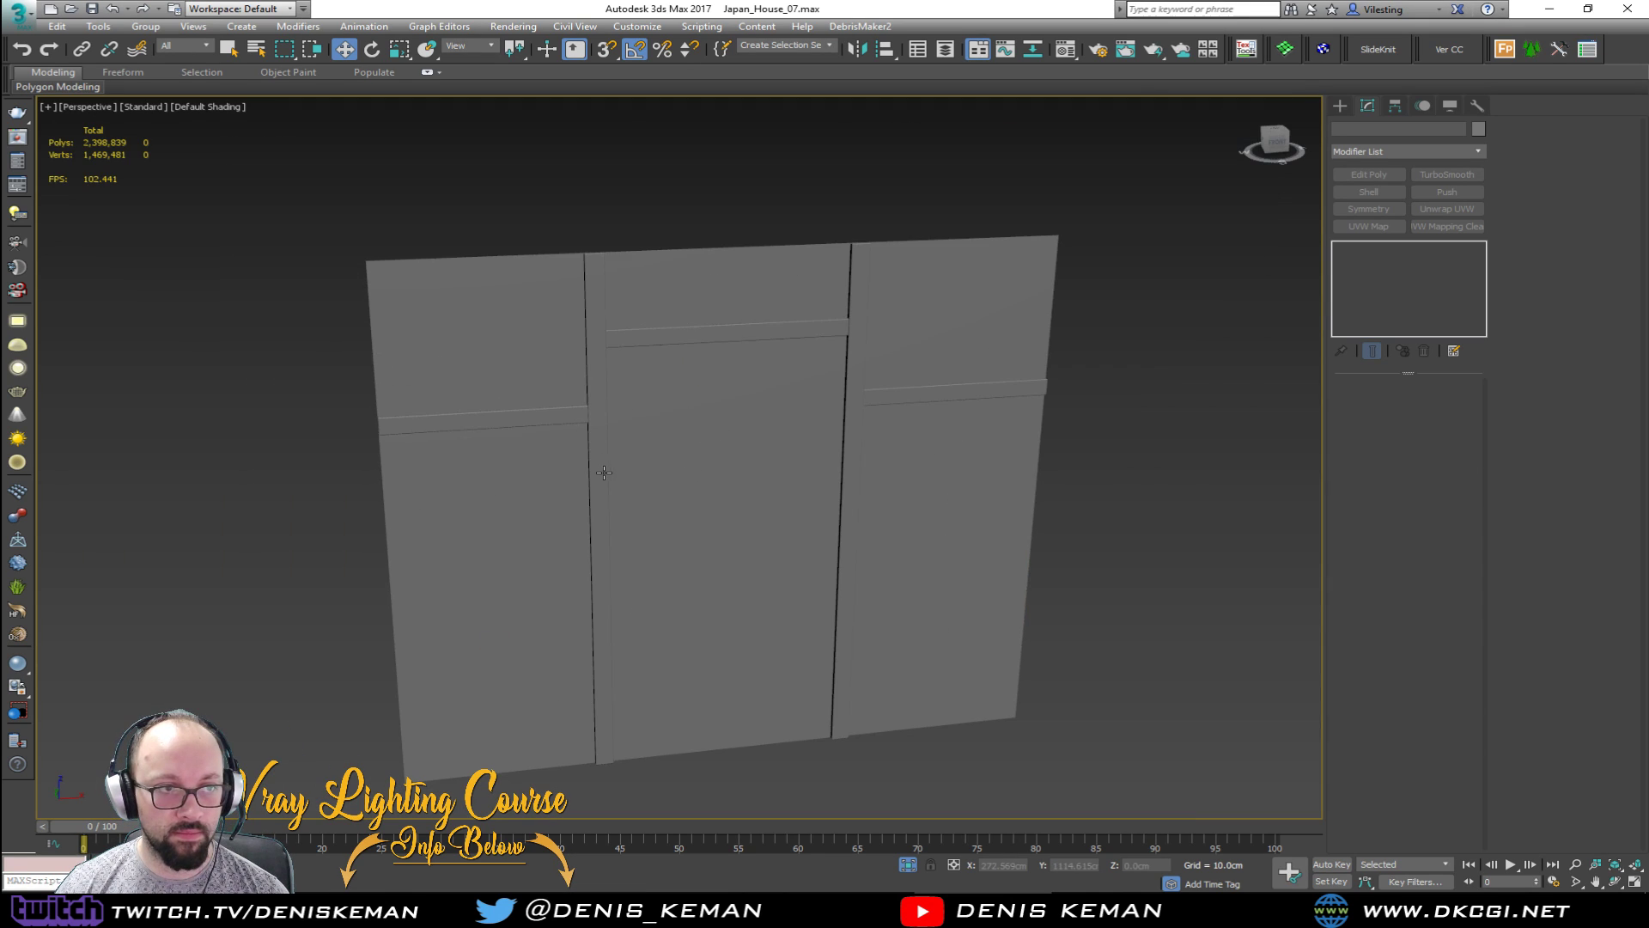
{"action": "mouse_move", "coordinate": [606, 472]}
{"action": "middle_mouse_down", "text": "alt"}
{"action": "mouse_move", "coordinate": [616, 373]}
{"action": "mouse_move", "coordinate": [611, 410]}
{"action": "mouse_move", "coordinate": [715, 418]}
{"action": "middle_mouse_up", "text": "alt"}
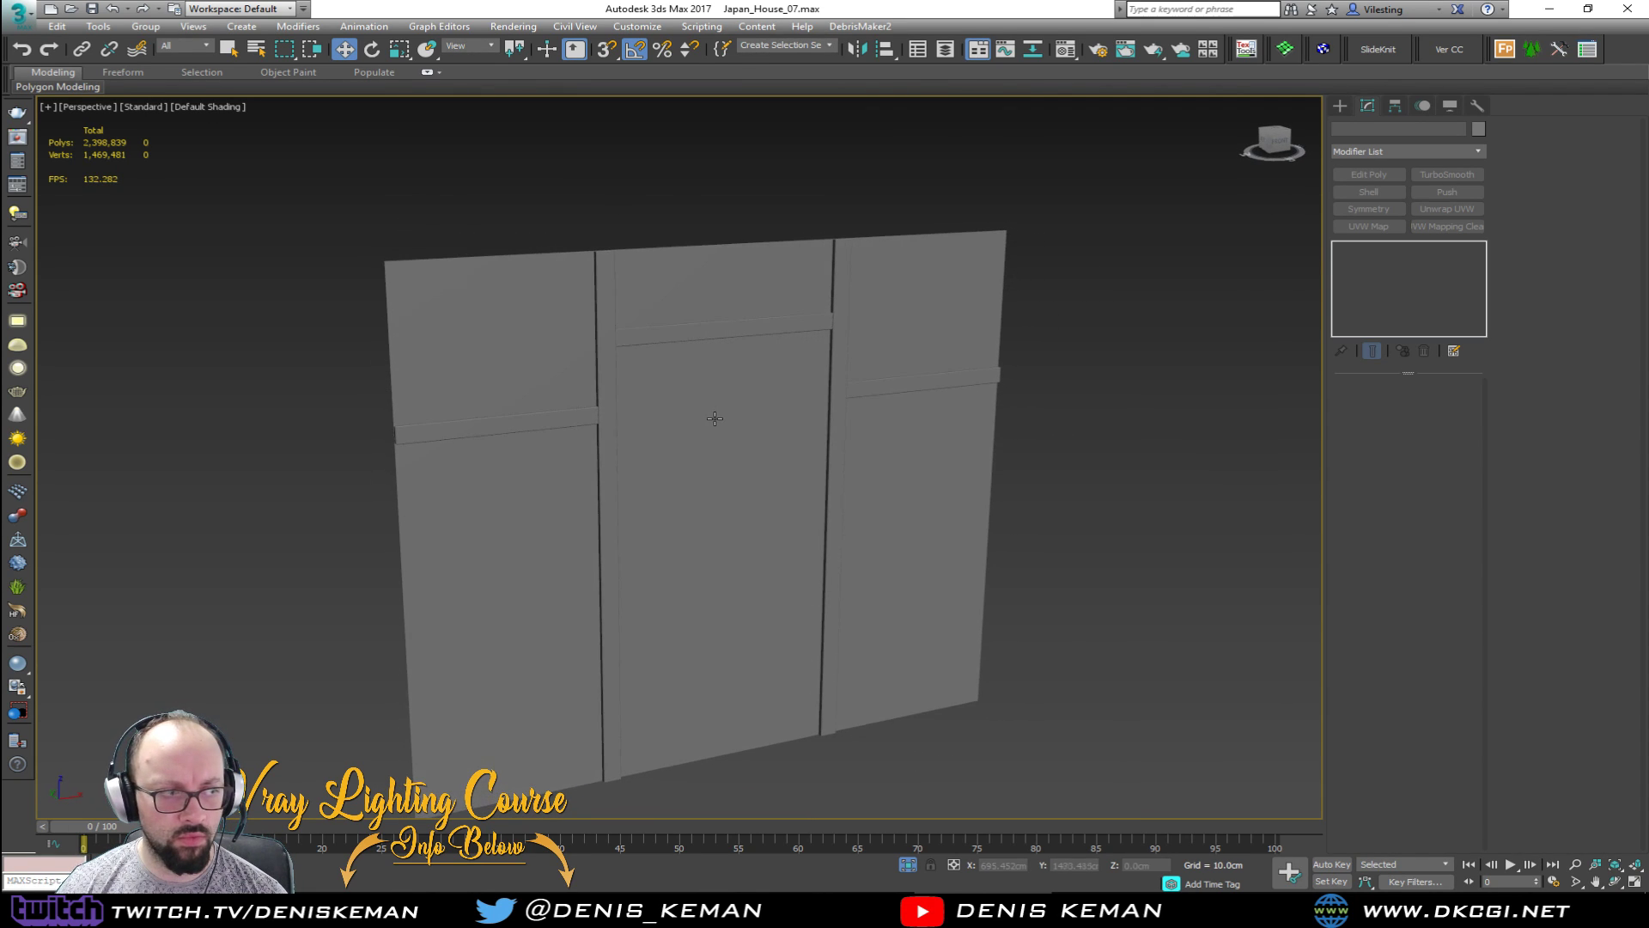
{"action": "scroll", "coordinate": [719, 434], "scroll_direction": "up", "scroll_amount": 5}
Step: Select the wall panel object behind the frame and turn the edged faces display back on
{"action": "left_click", "coordinate": [725, 448]}
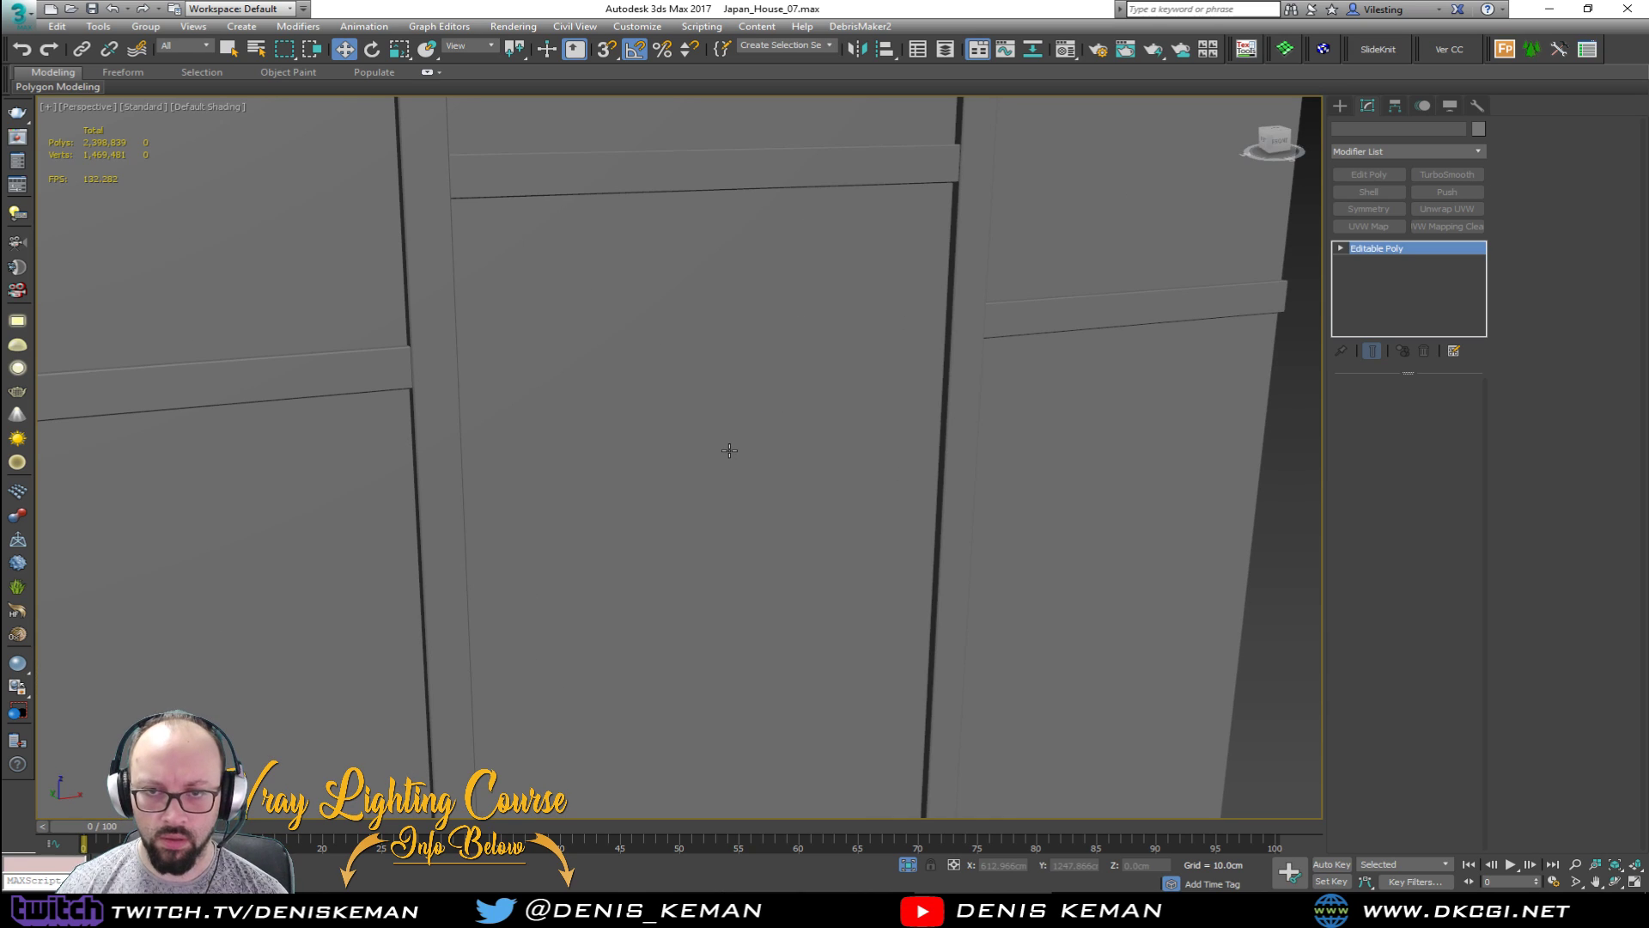
{"action": "scroll", "coordinate": [729, 451], "scroll_direction": "down", "scroll_amount": 5}
{"action": "key", "text": "F4"}
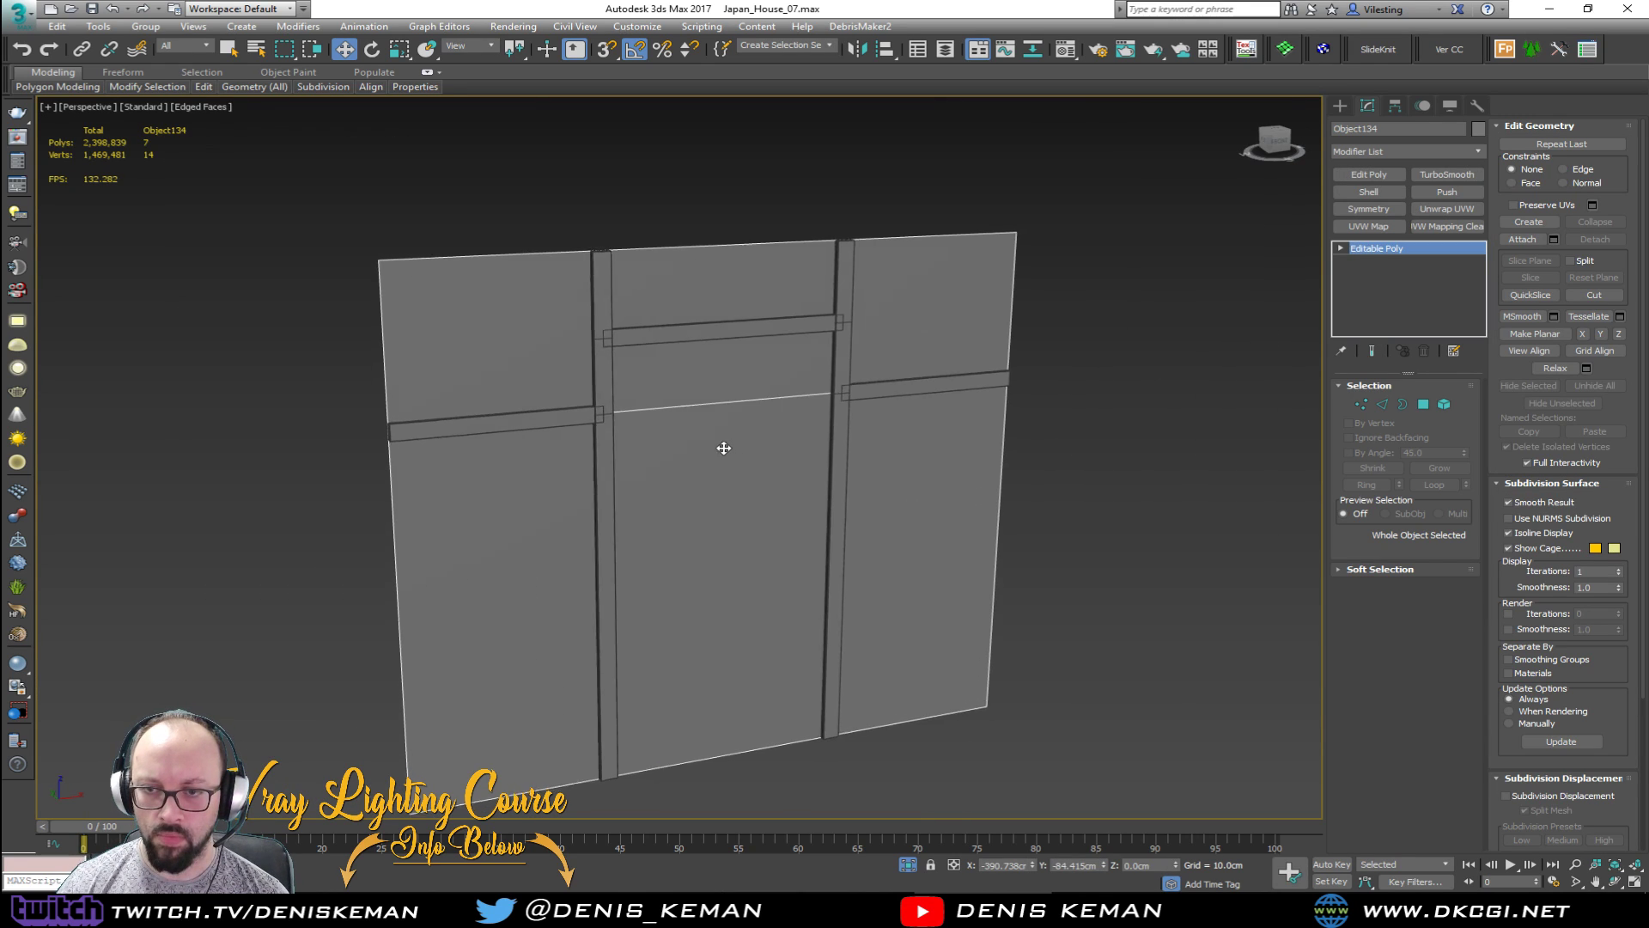
{"action": "middle_click_drag", "start_coordinate": [678, 465], "coordinate": [655, 471], "text": "alt"}
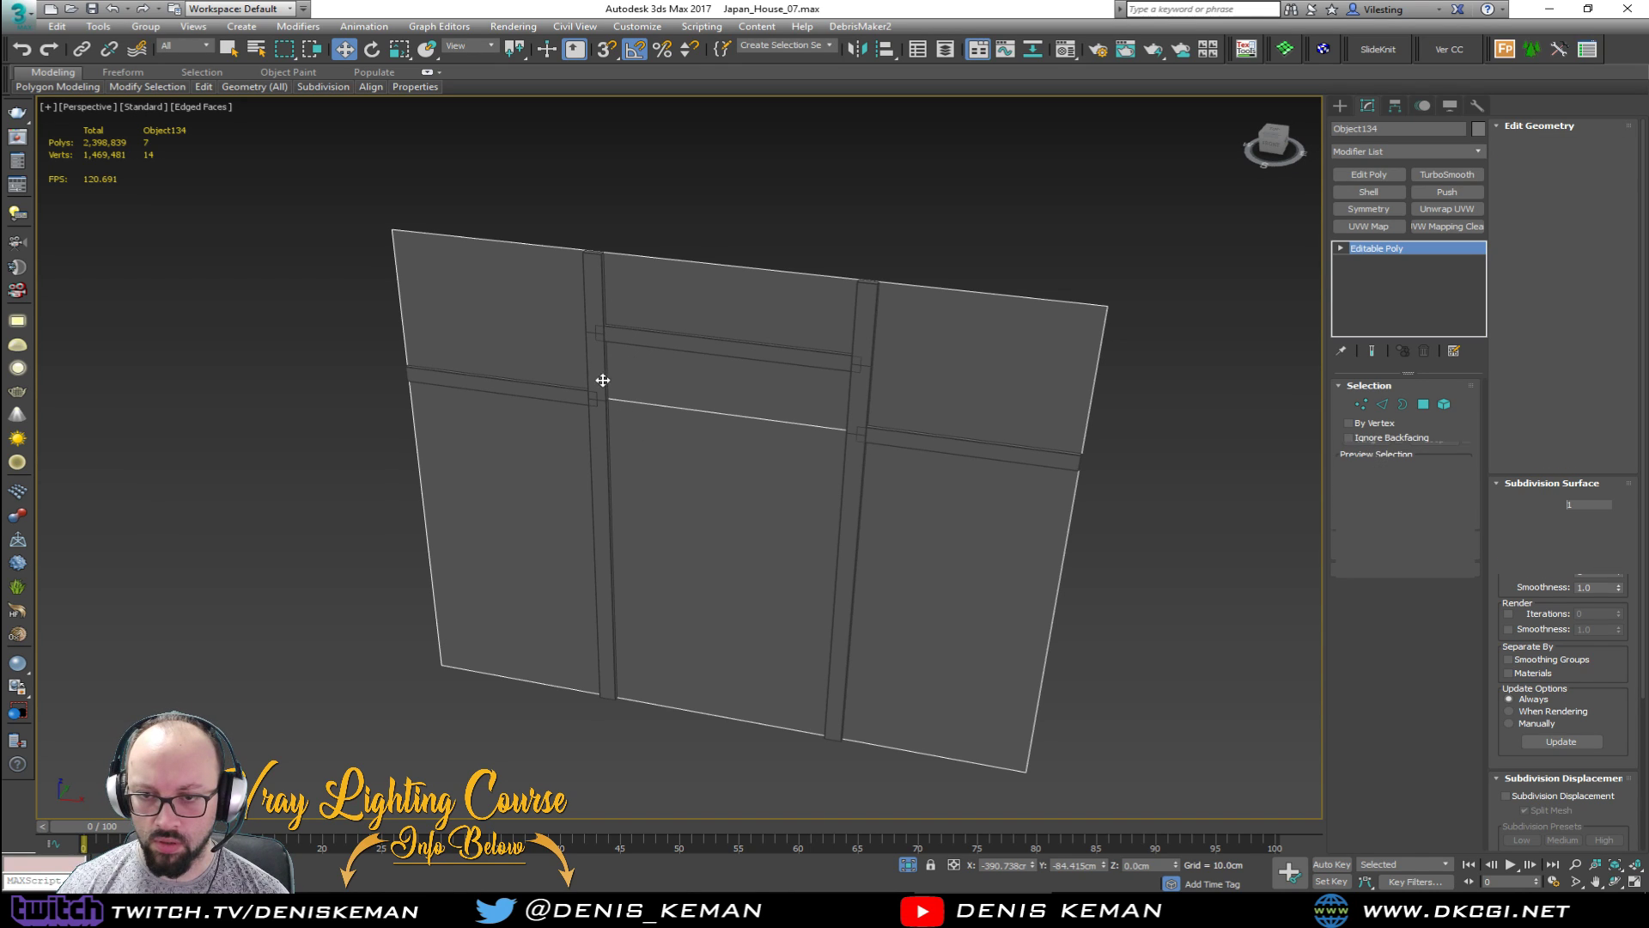
Step: Detach the two outer lower polygons beneath the side crossbars as one separate object
{"action": "key", "text": "4"}
{"action": "left_click", "coordinate": [552, 442]}
{"action": "middle_click_drag", "start_coordinate": [552, 442], "coordinate": [657, 388], "text": "alt"}
{"action": "scroll", "coordinate": [516, 342], "scroll_direction": "up", "scroll_amount": 3}
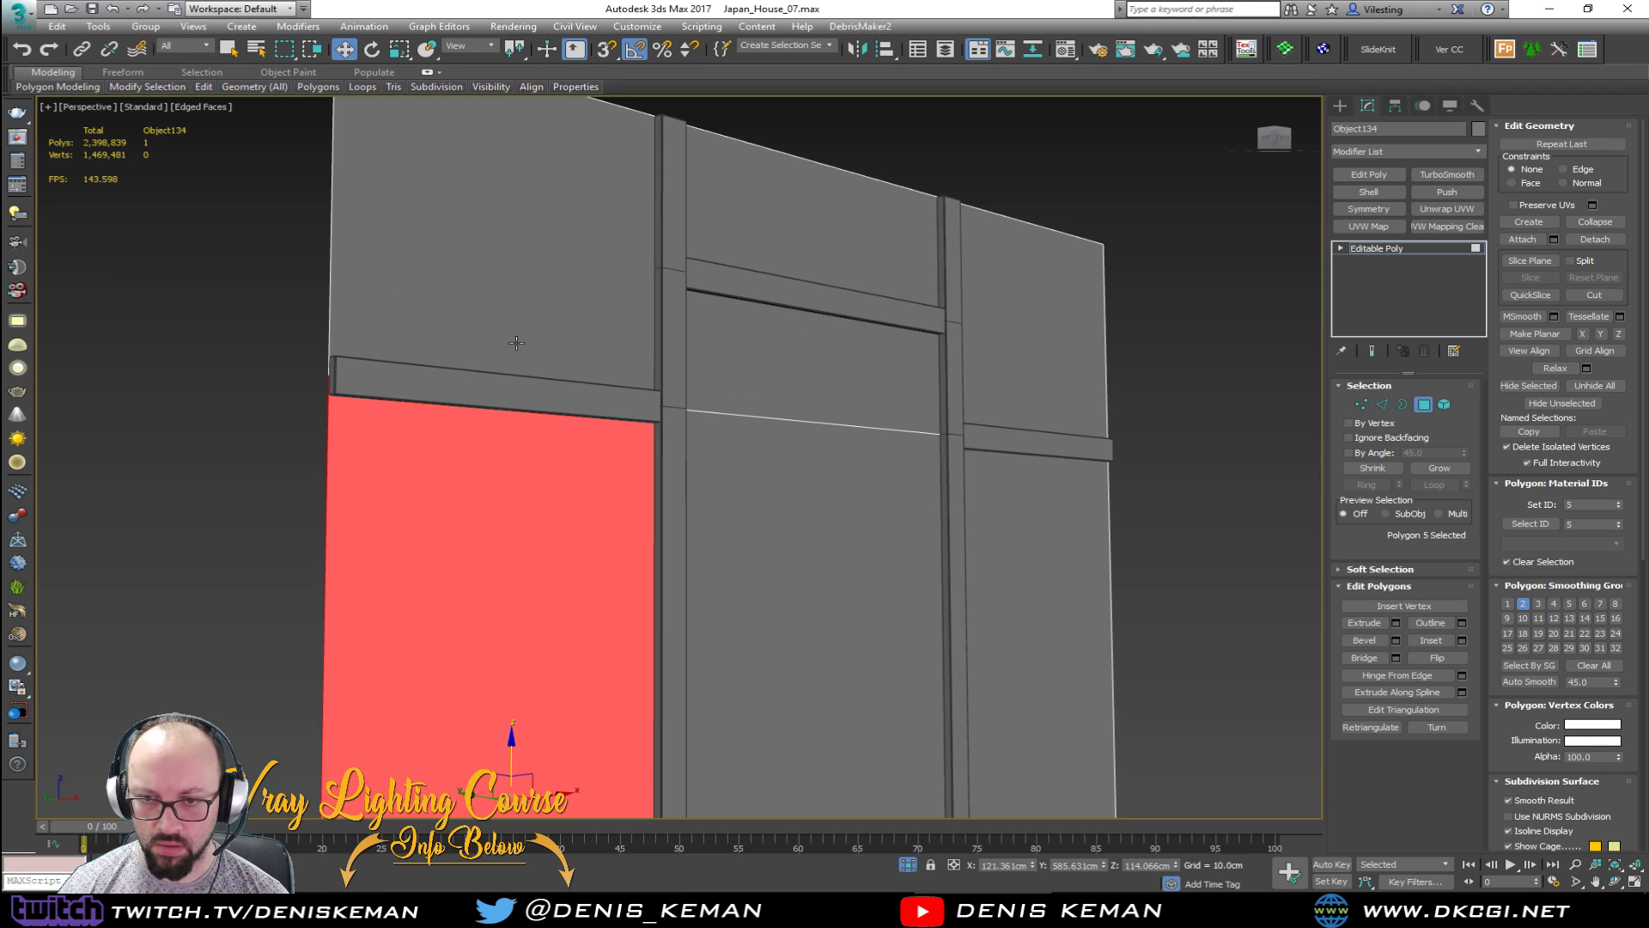
{"action": "middle_click_drag", "start_coordinate": [600, 423], "coordinate": [615, 442], "text": "alt"}
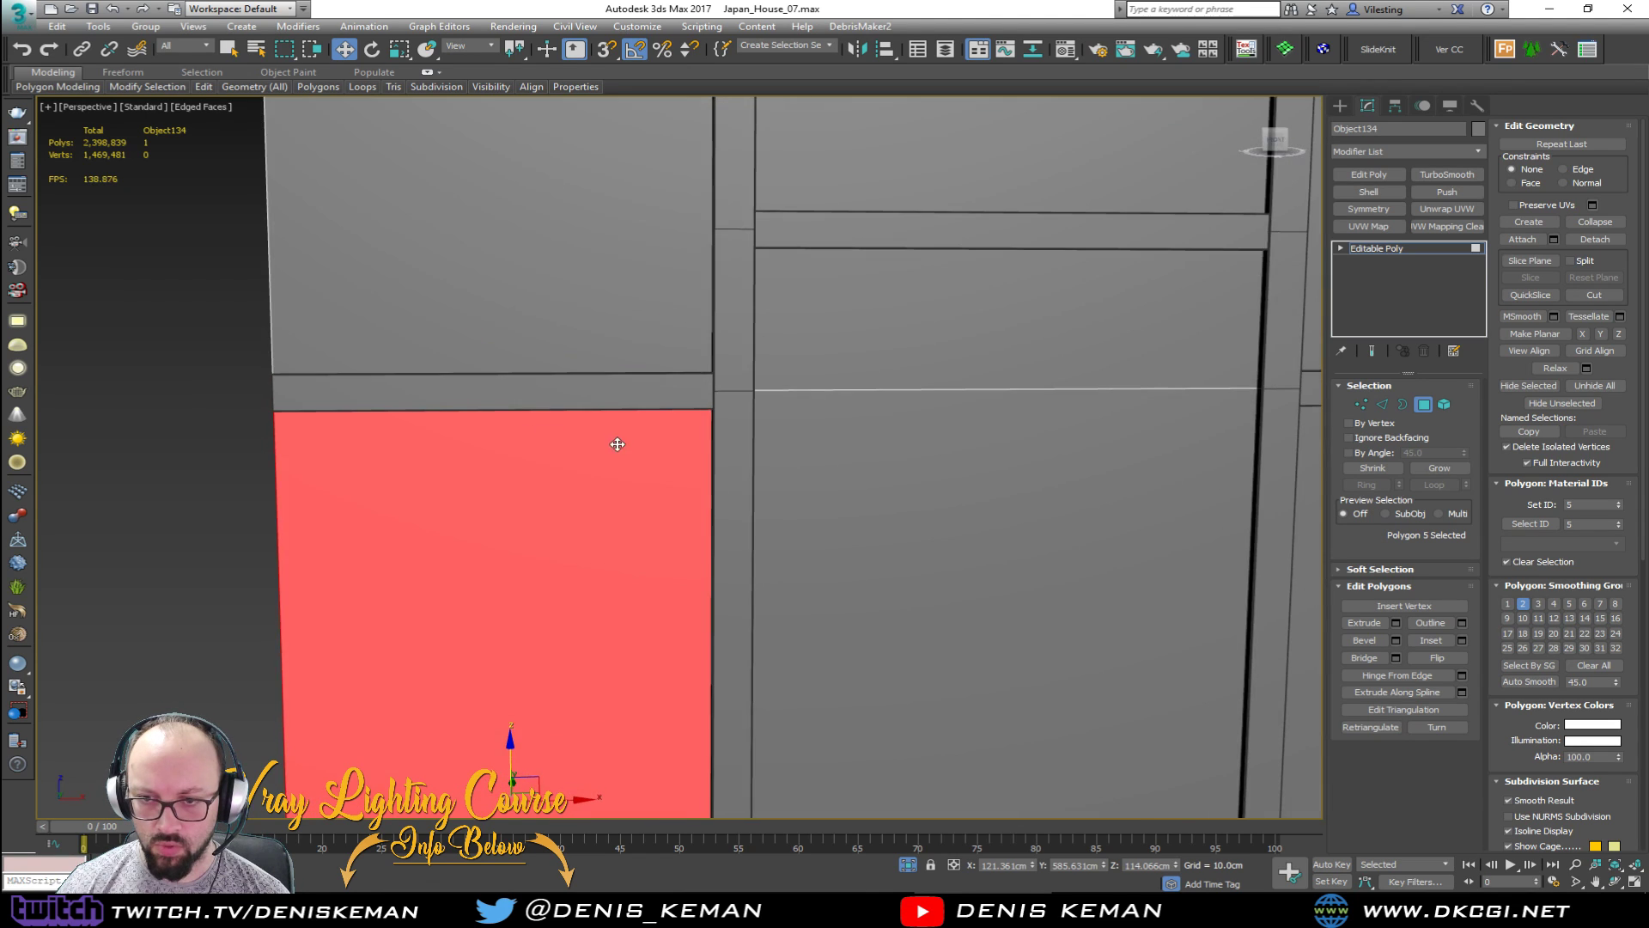
{"action": "scroll", "coordinate": [614, 441], "scroll_direction": "down", "scroll_amount": 3}
{"action": "left_click", "coordinate": [913, 490], "text": "ctrl"}
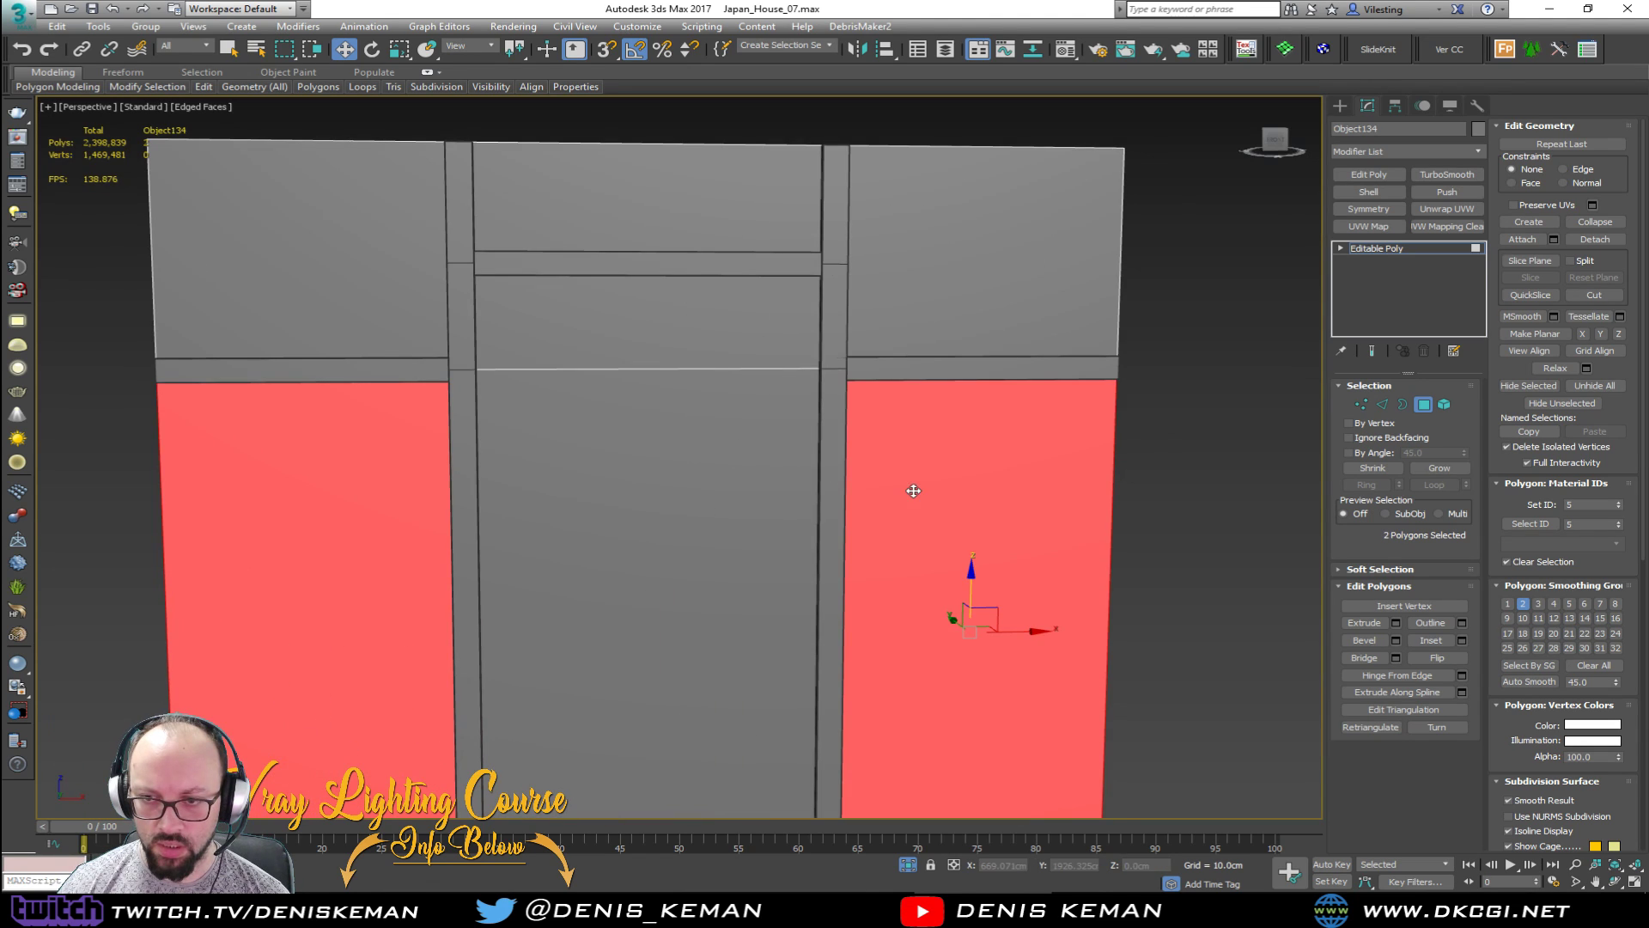
{"action": "left_click", "coordinate": [1595, 239]}
{"action": "left_click", "coordinate": [807, 475]}
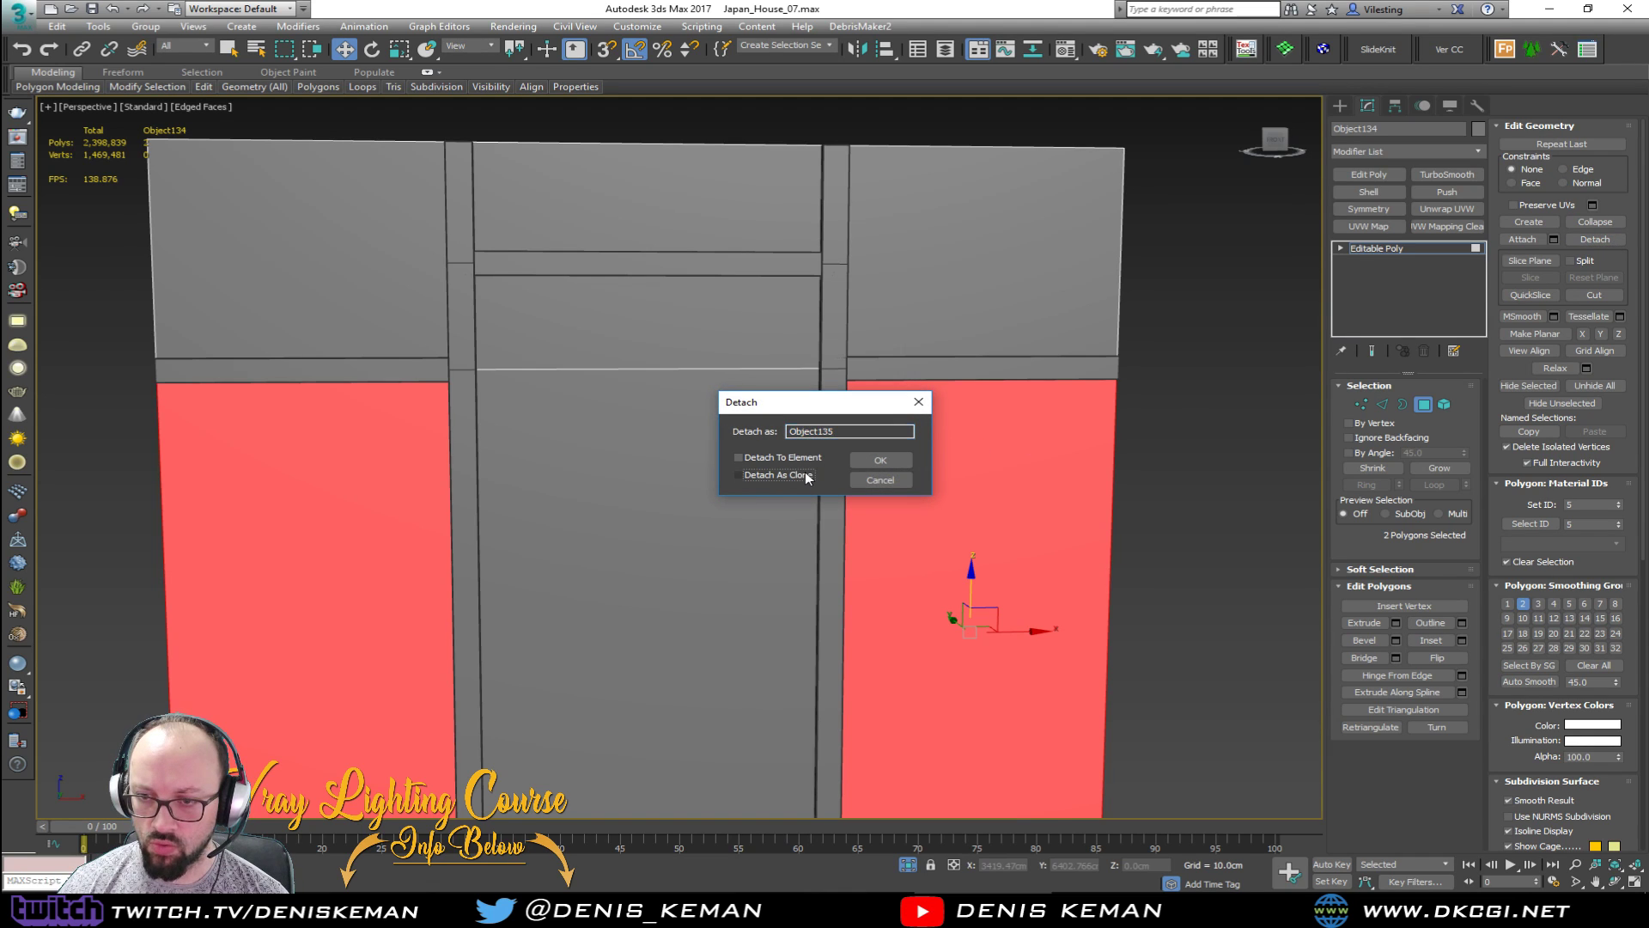
{"action": "left_click", "coordinate": [885, 462]}
Step: Detach the lower middle polygon of the wall panel as its own object
{"action": "left_click", "coordinate": [729, 439]}
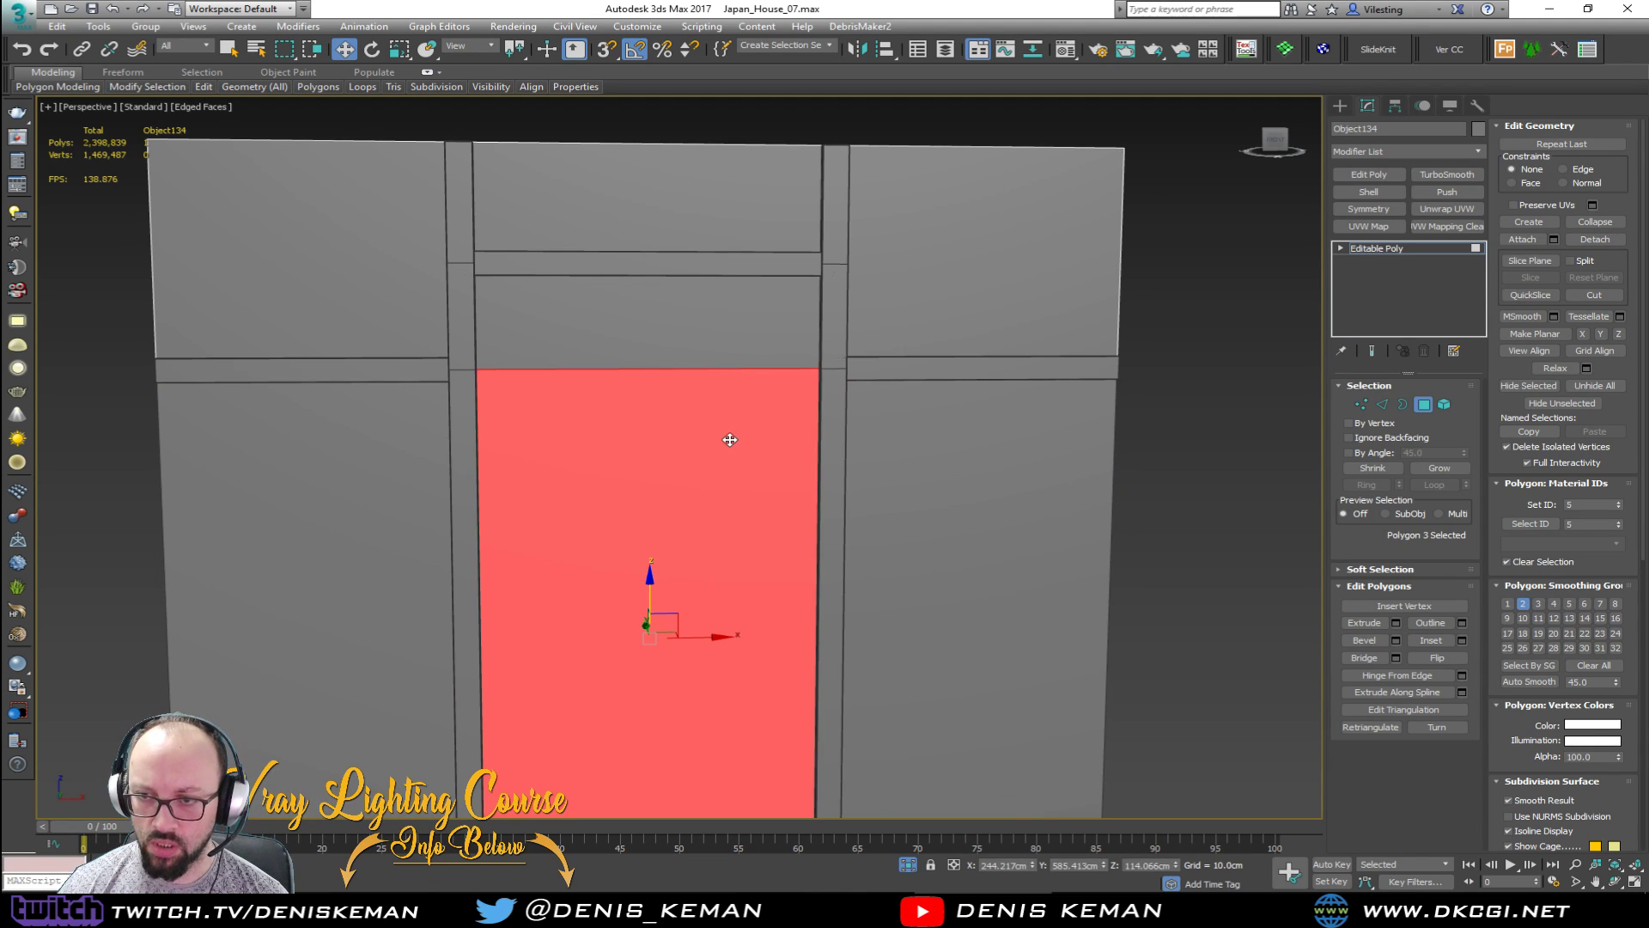
{"action": "middle_click_drag", "start_coordinate": [731, 436], "coordinate": [675, 448], "text": "alt"}
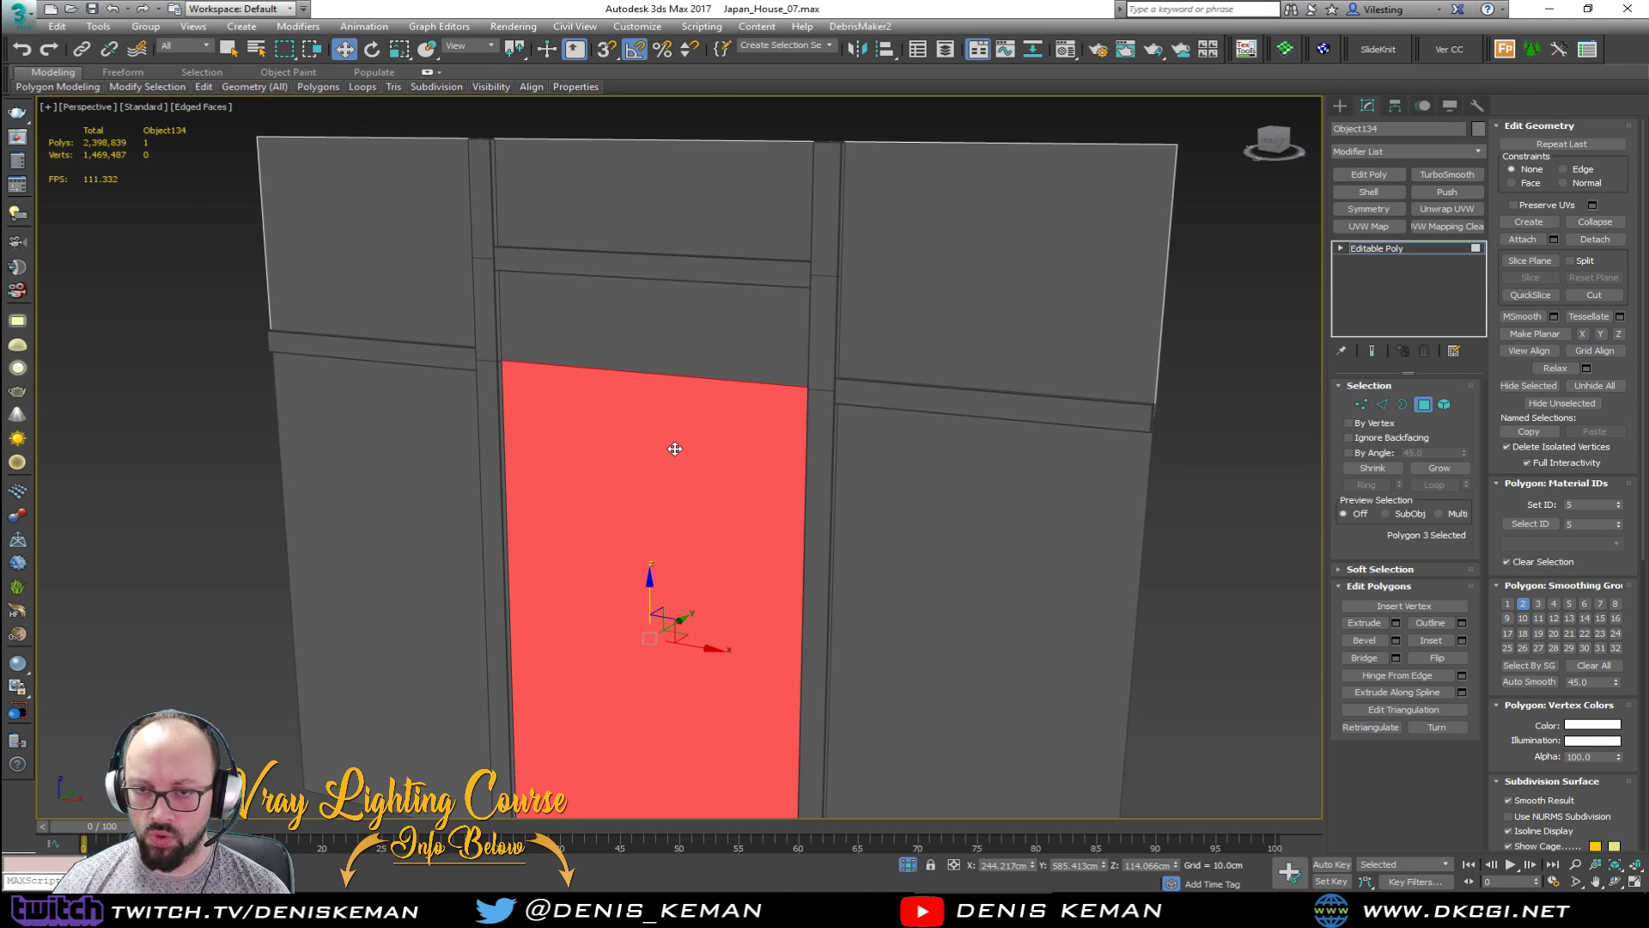
{"action": "left_click", "coordinate": [1595, 239]}
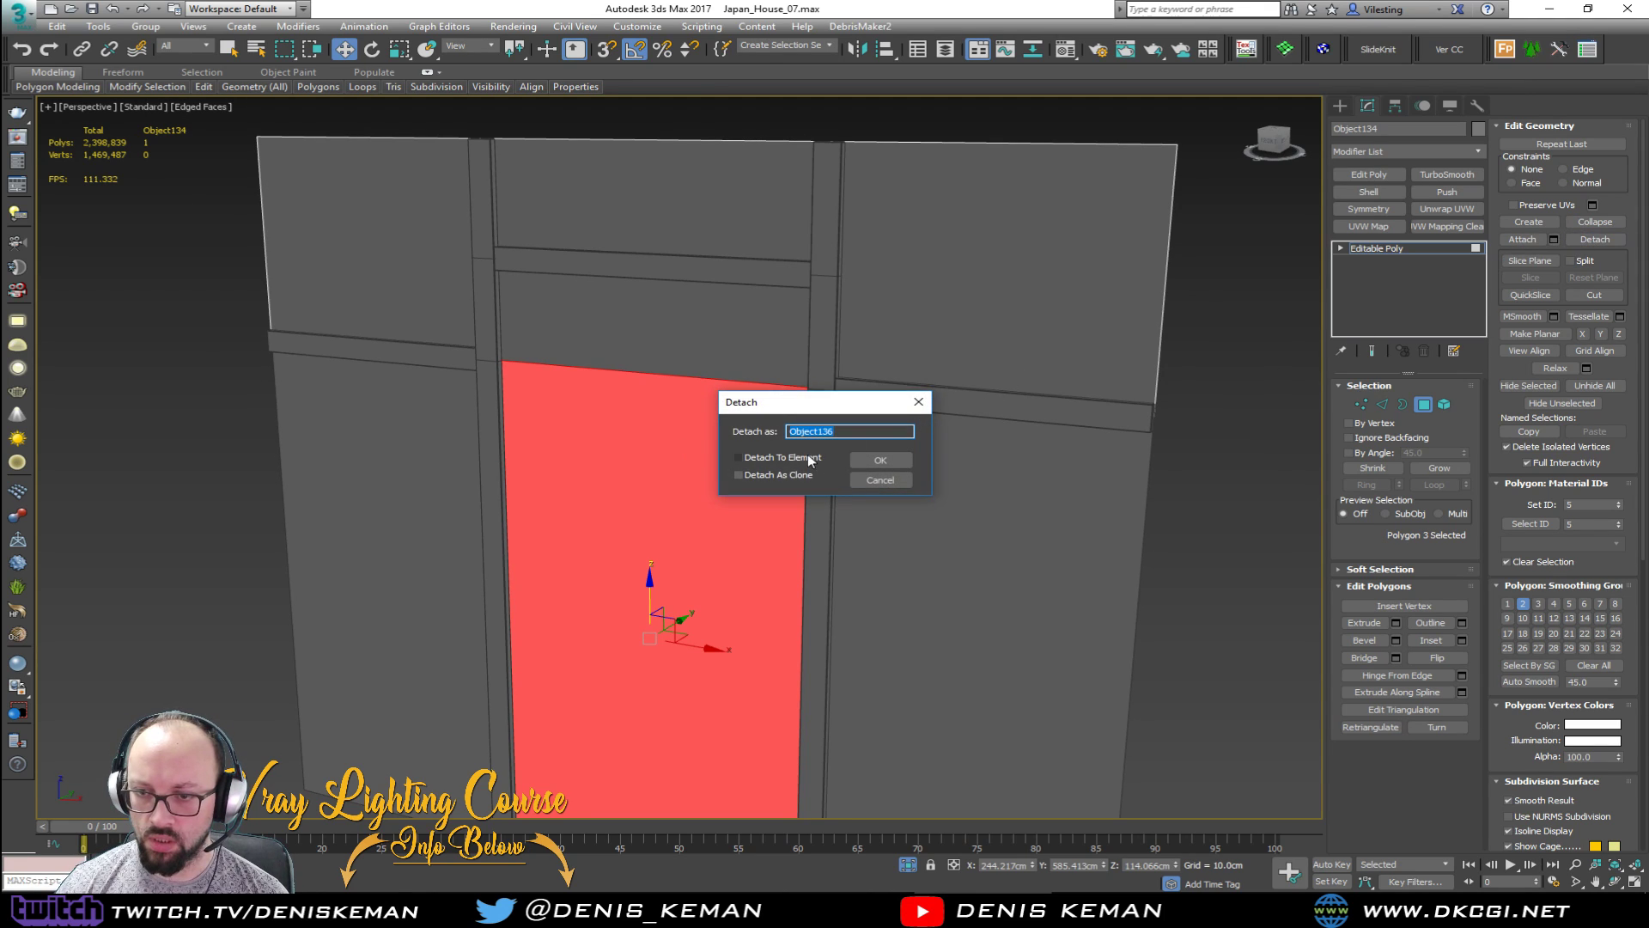
{"action": "left_click", "coordinate": [884, 465]}
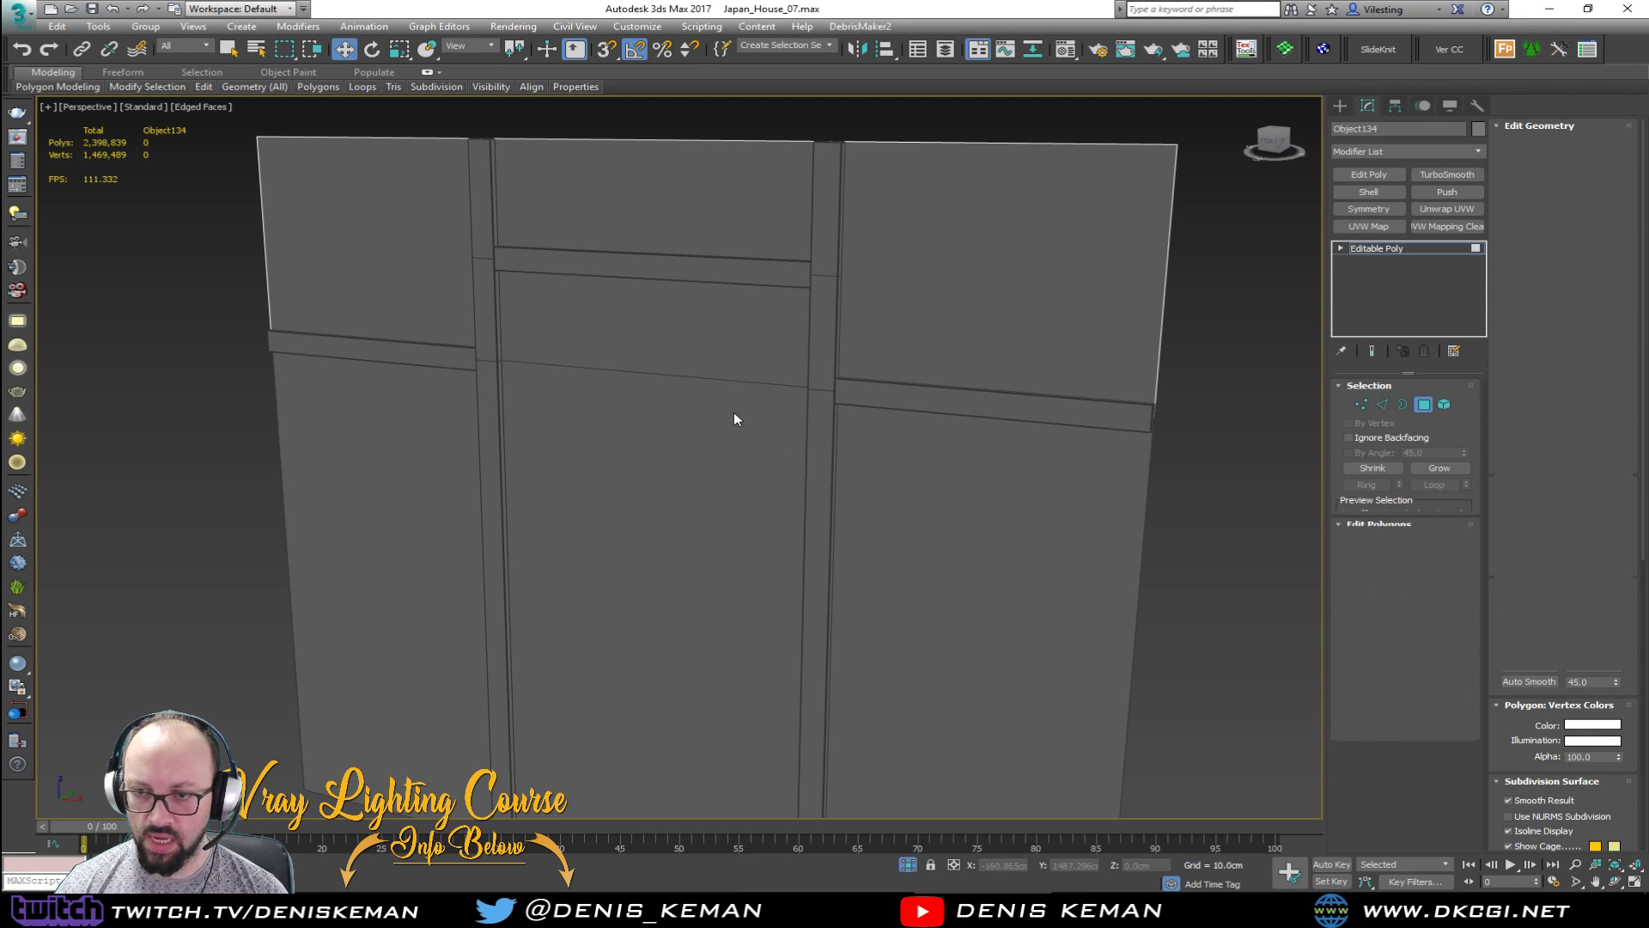
Step: Delete the polygon between the middle crossbar and the lower middle panel, and return to the shaded view
{"action": "key", "text": "1"}
{"action": "key", "text": "F3"}
{"action": "middle_click_drag", "start_coordinate": [749, 411], "coordinate": [799, 397], "text": "alt"}
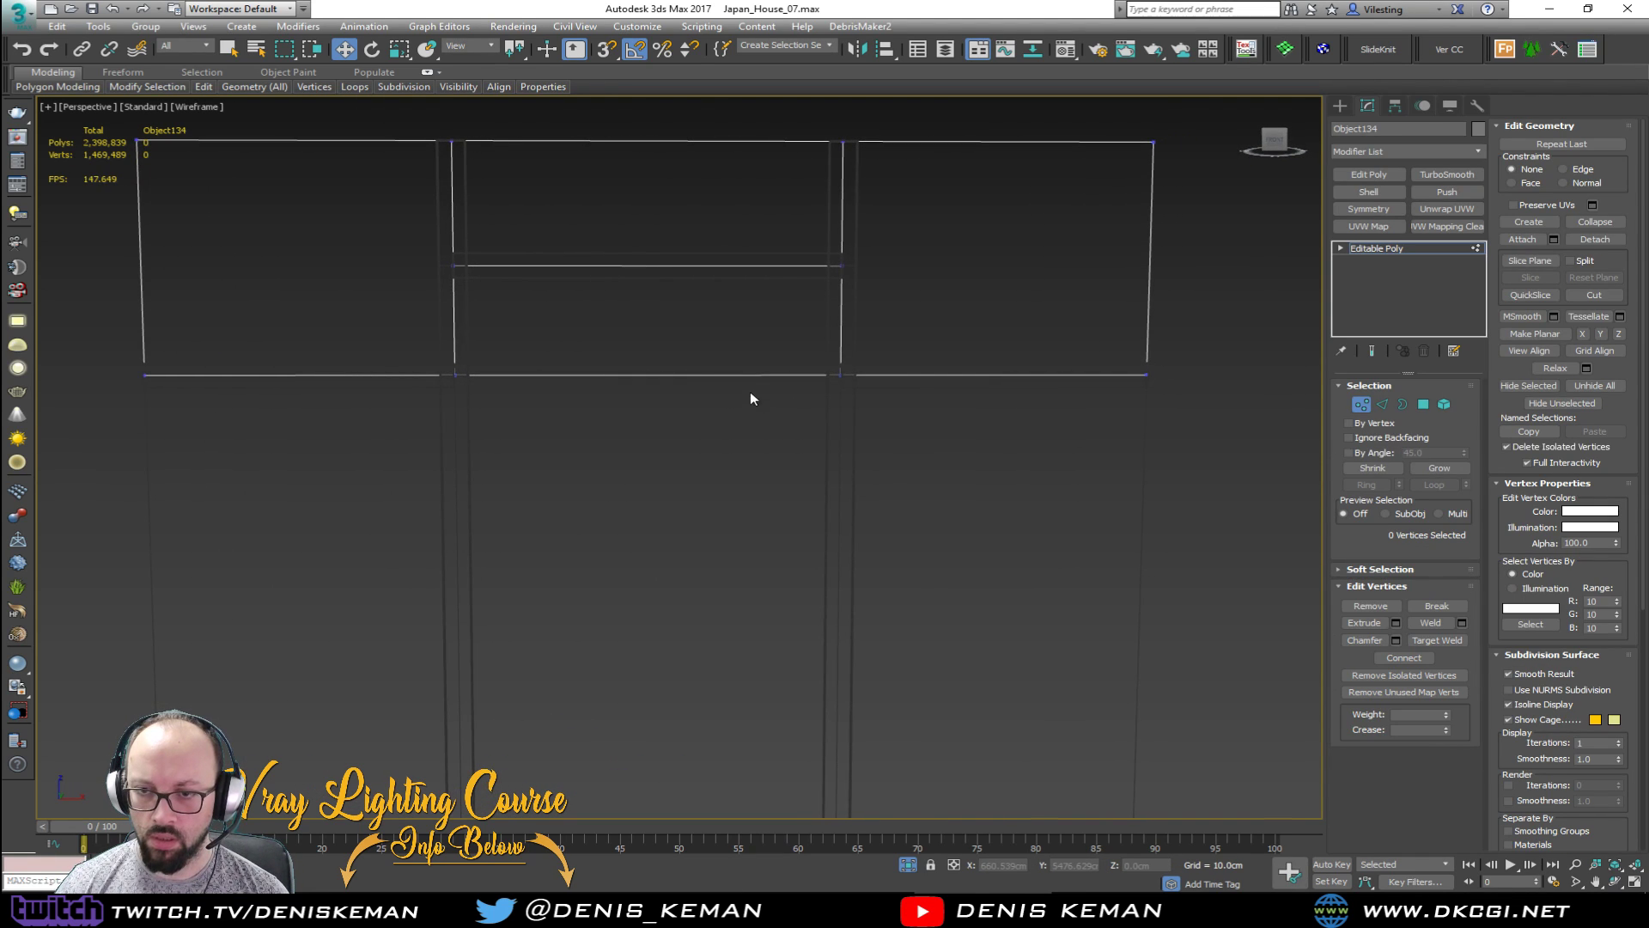
{"action": "key", "text": "4"}
{"action": "left_click", "coordinate": [704, 349]}
{"action": "key", "text": "Delete"}
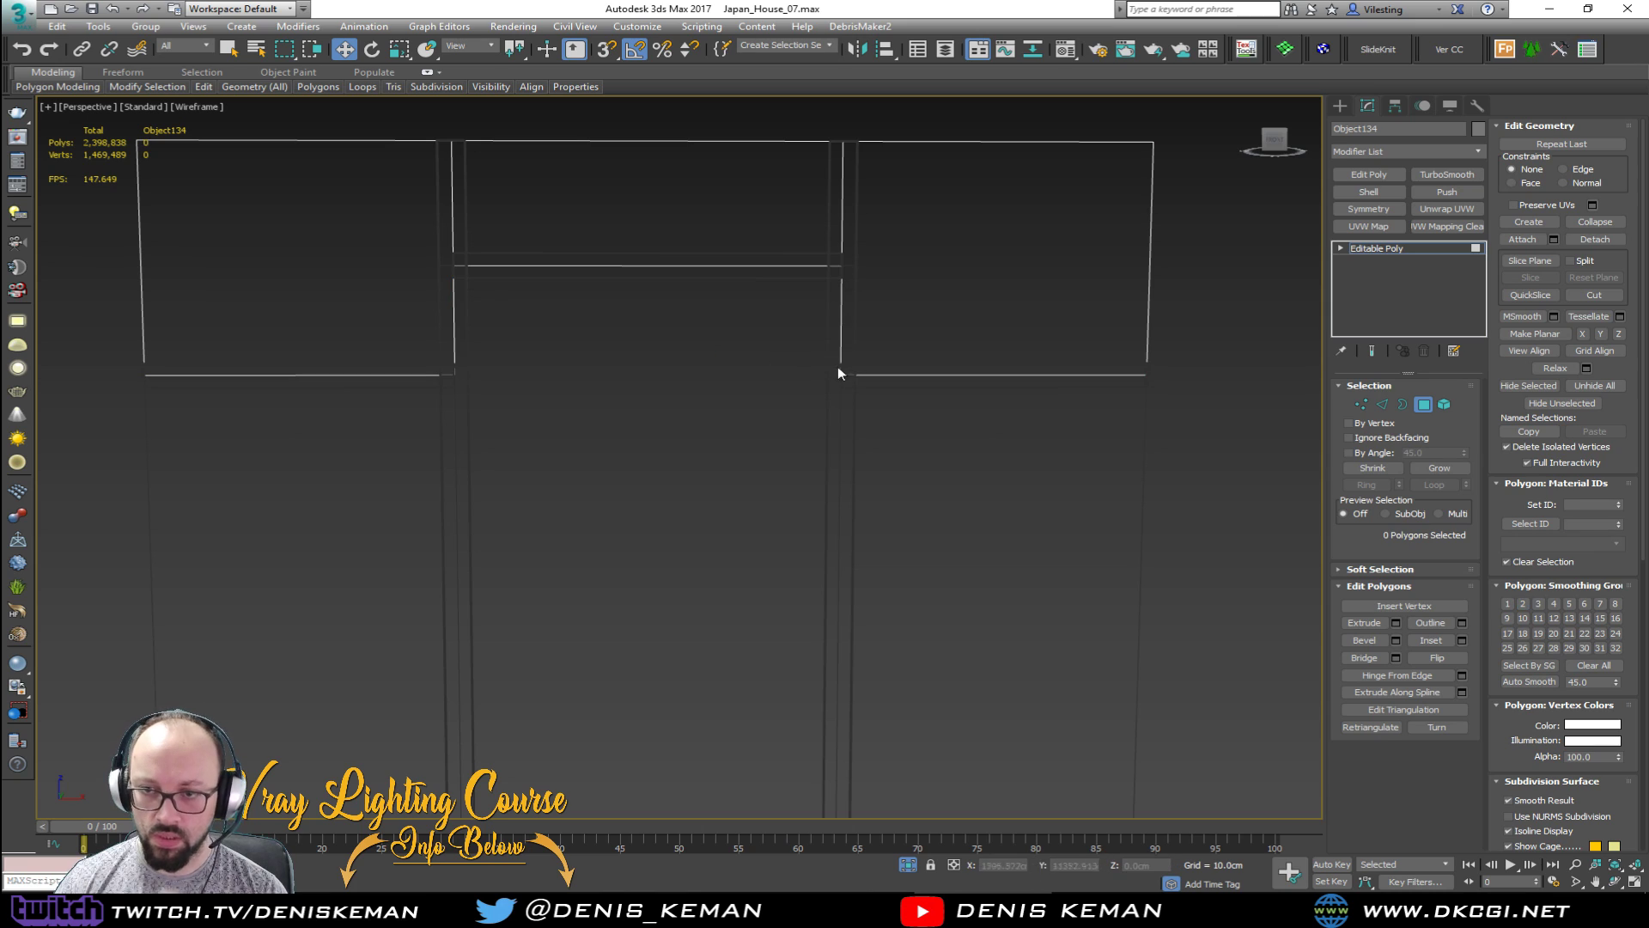
{"action": "left_click", "coordinate": [1424, 405]}
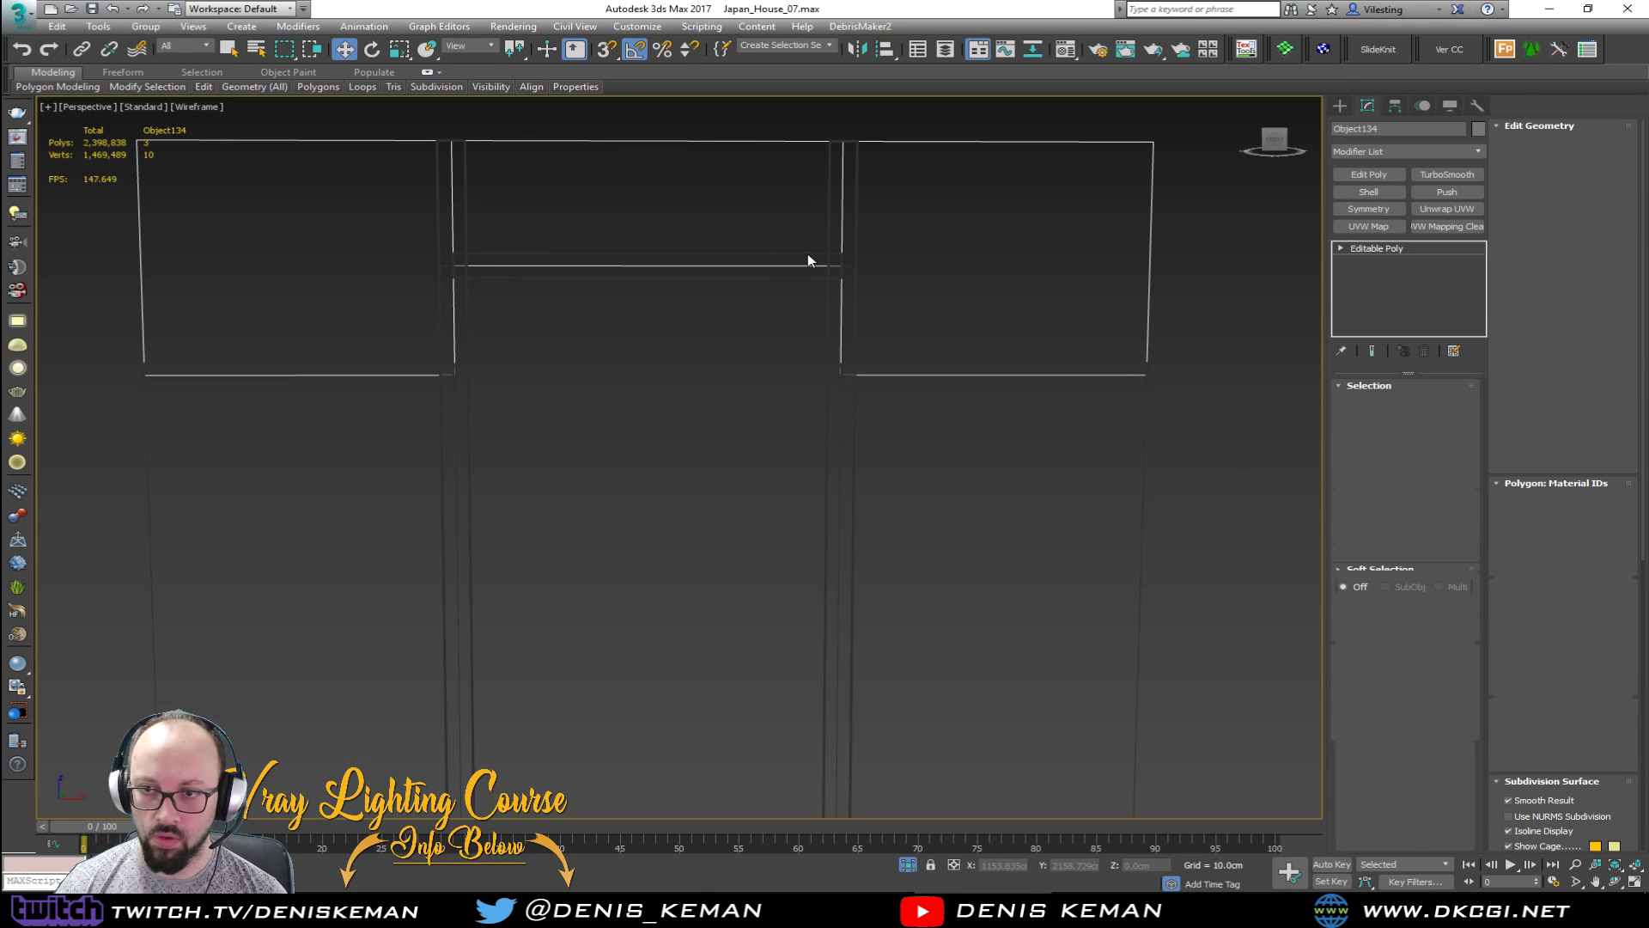
{"action": "middle_click_drag", "start_coordinate": [718, 228], "coordinate": [751, 311]}
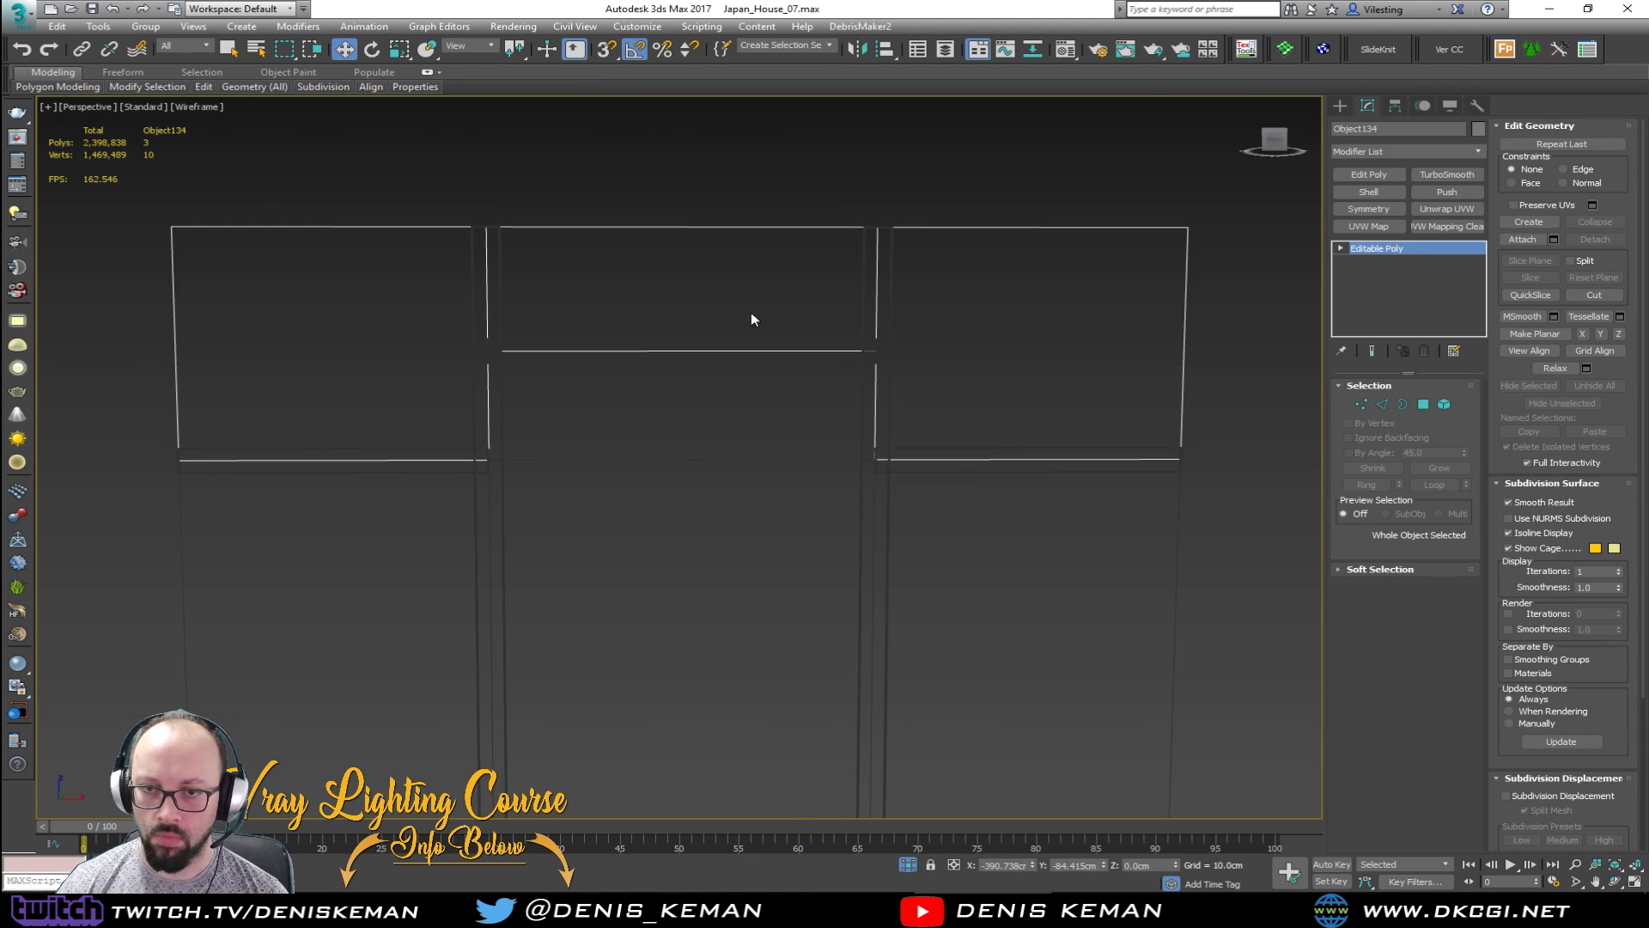
{"action": "key", "text": "F3"}
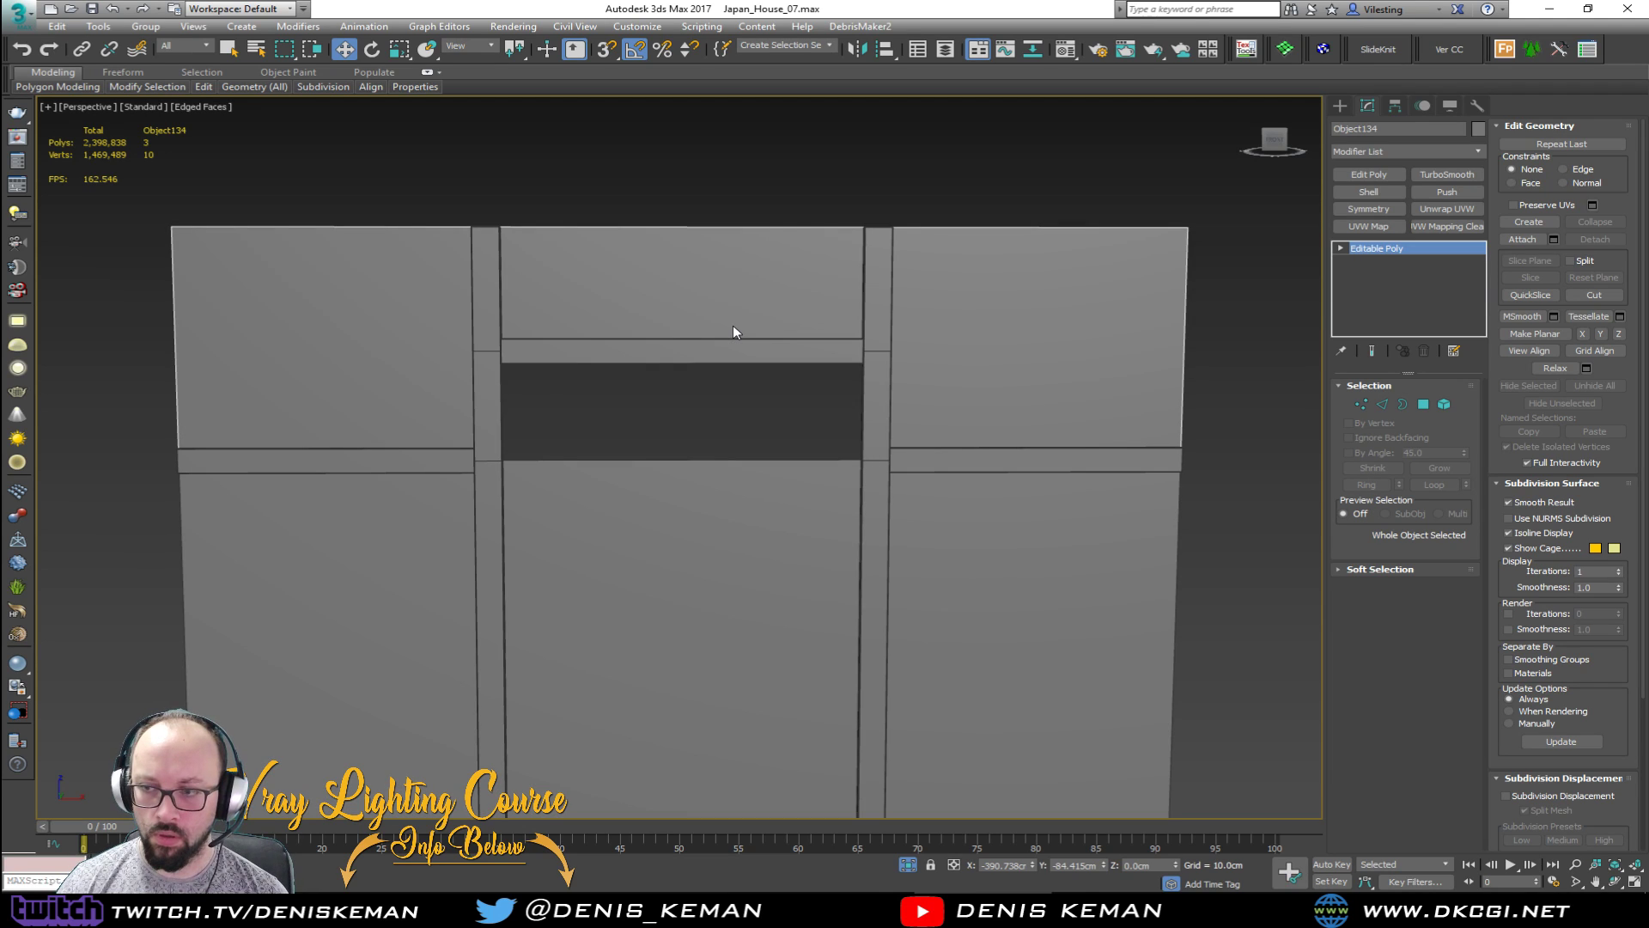
{"action": "key", "text": "4"}
{"action": "left_click", "coordinate": [718, 302]}
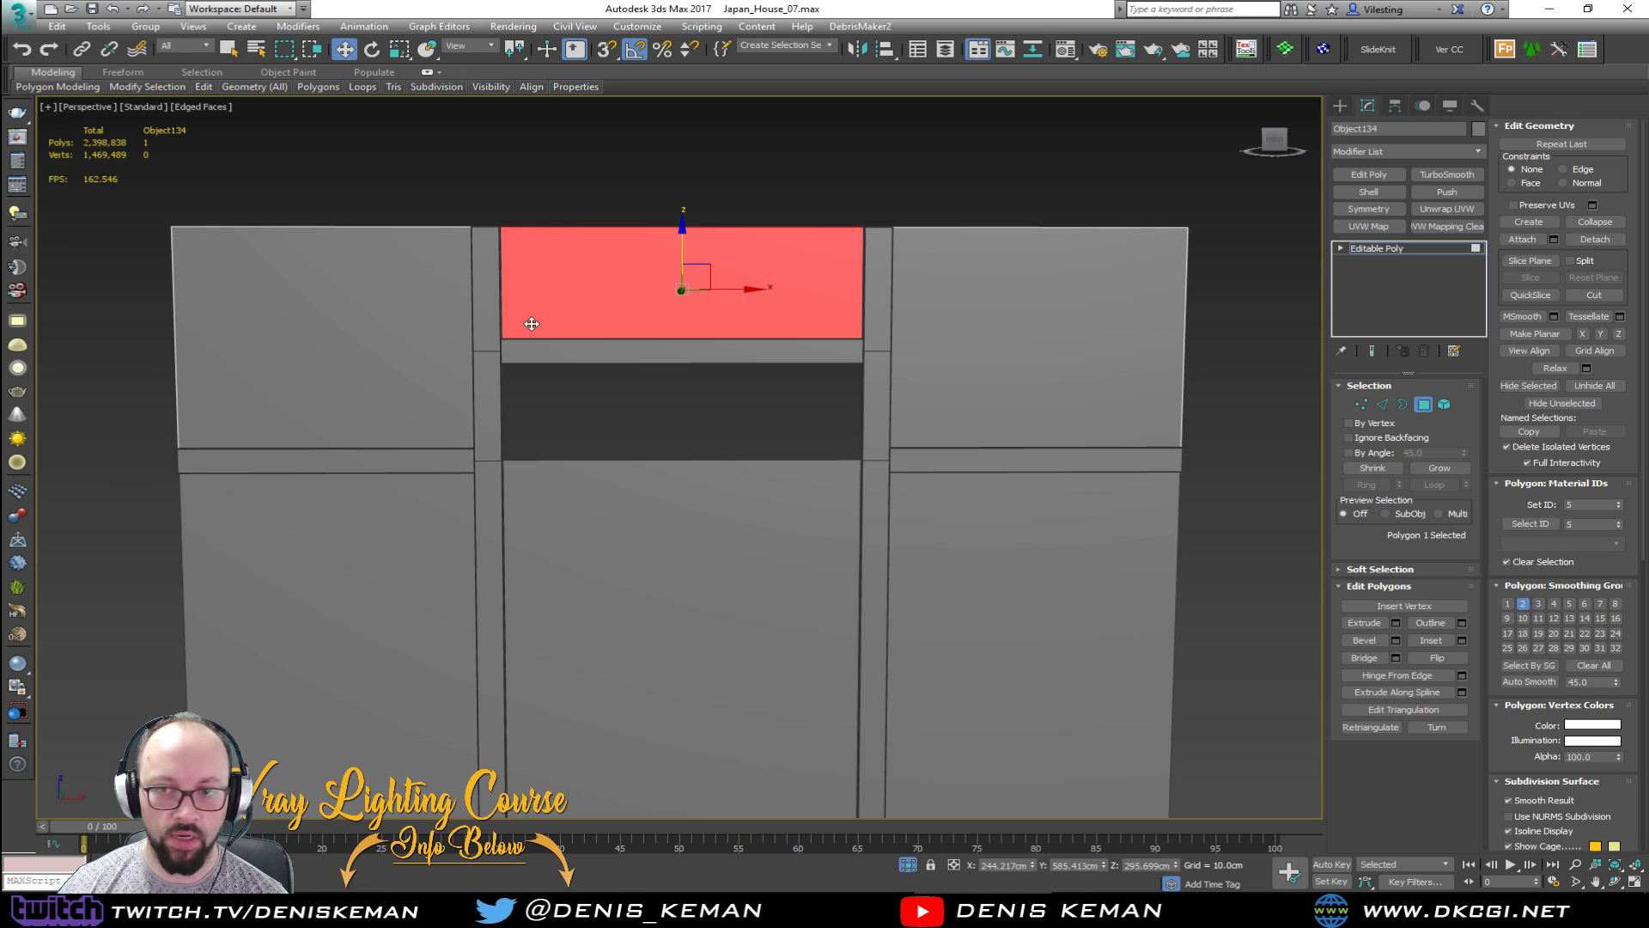
{"action": "middle_click_drag", "start_coordinate": [532, 322], "coordinate": [625, 391]}
{"action": "scroll", "coordinate": [565, 343], "scroll_direction": "up", "scroll_amount": 3}
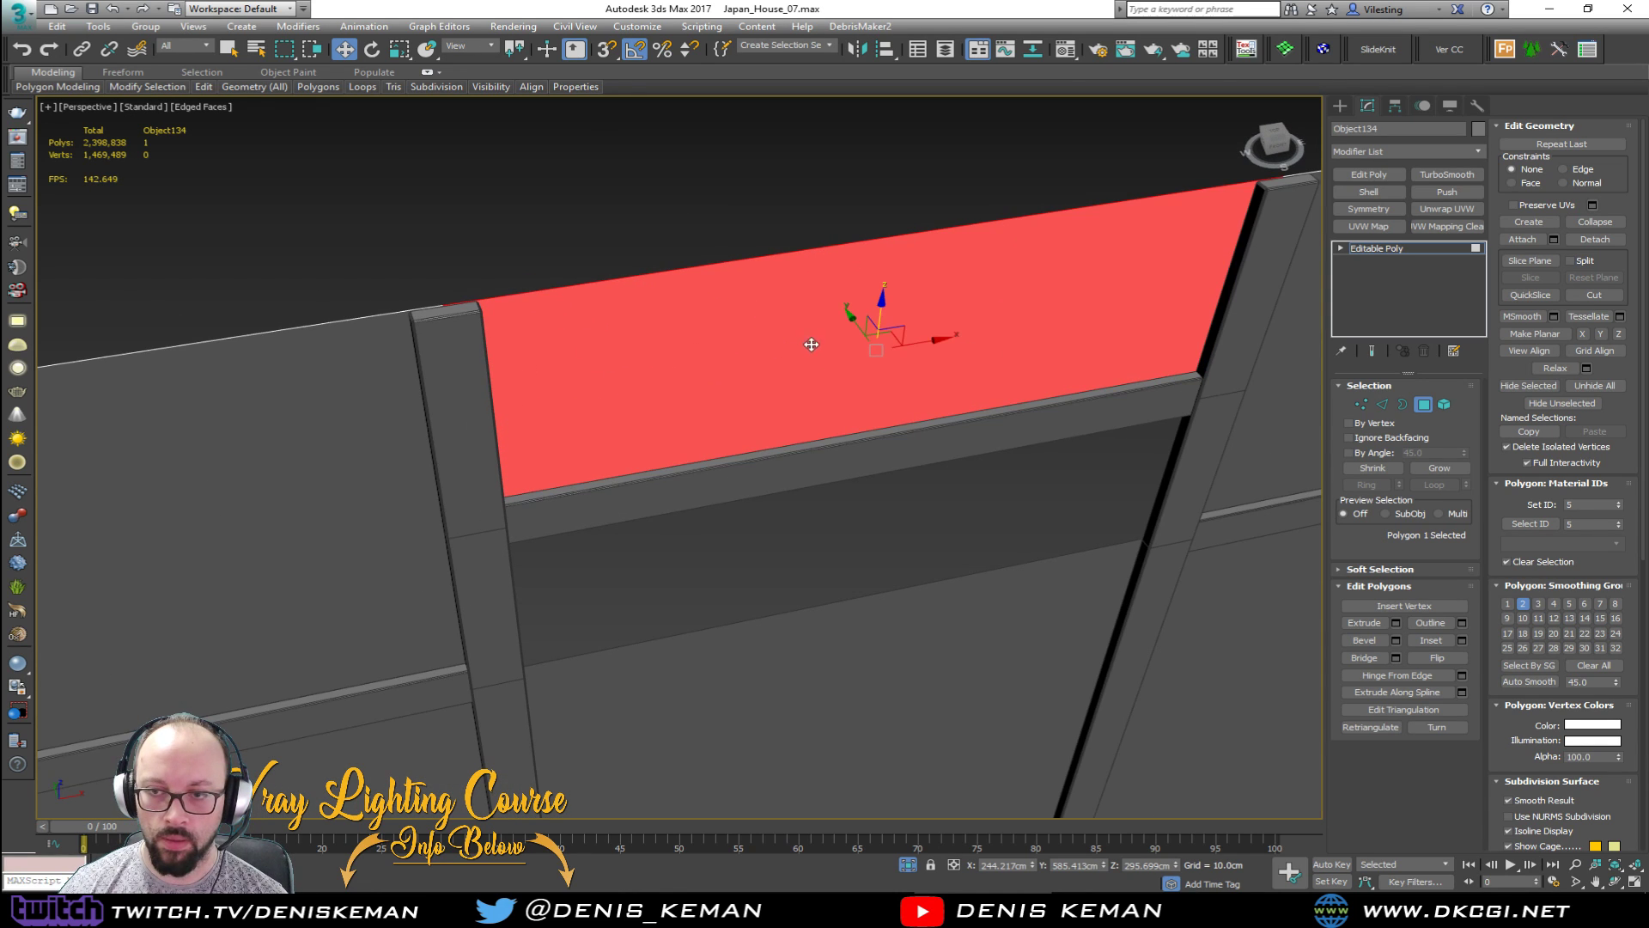
{"action": "left_click", "coordinate": [1595, 239]}
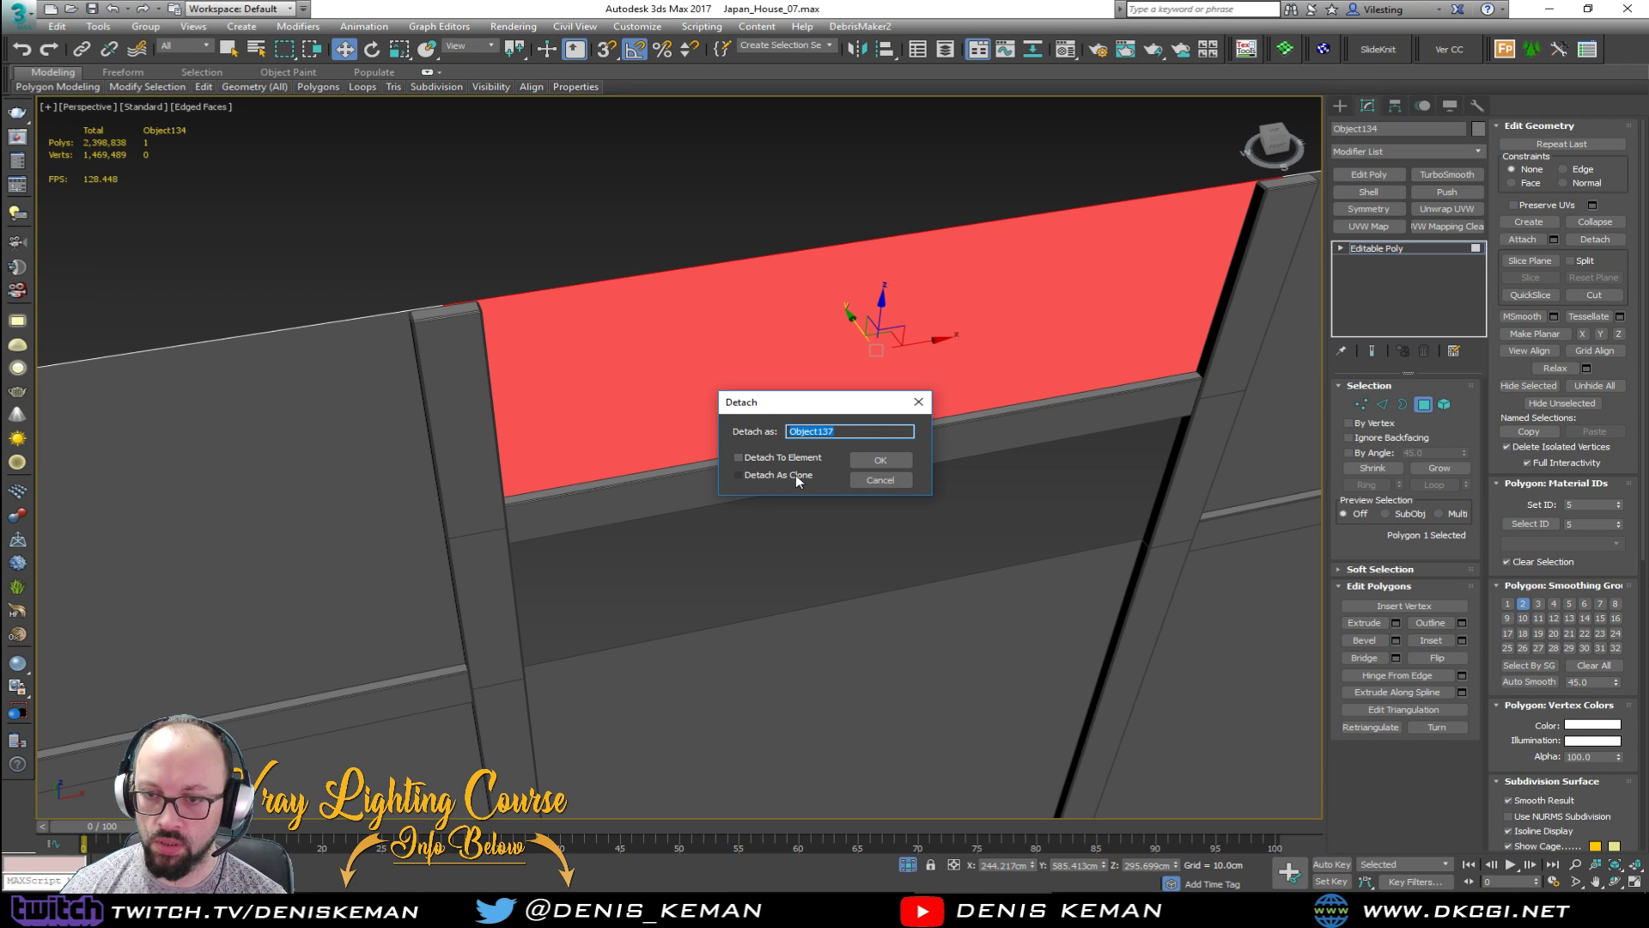
{"action": "left_click", "coordinate": [1123, 911]}
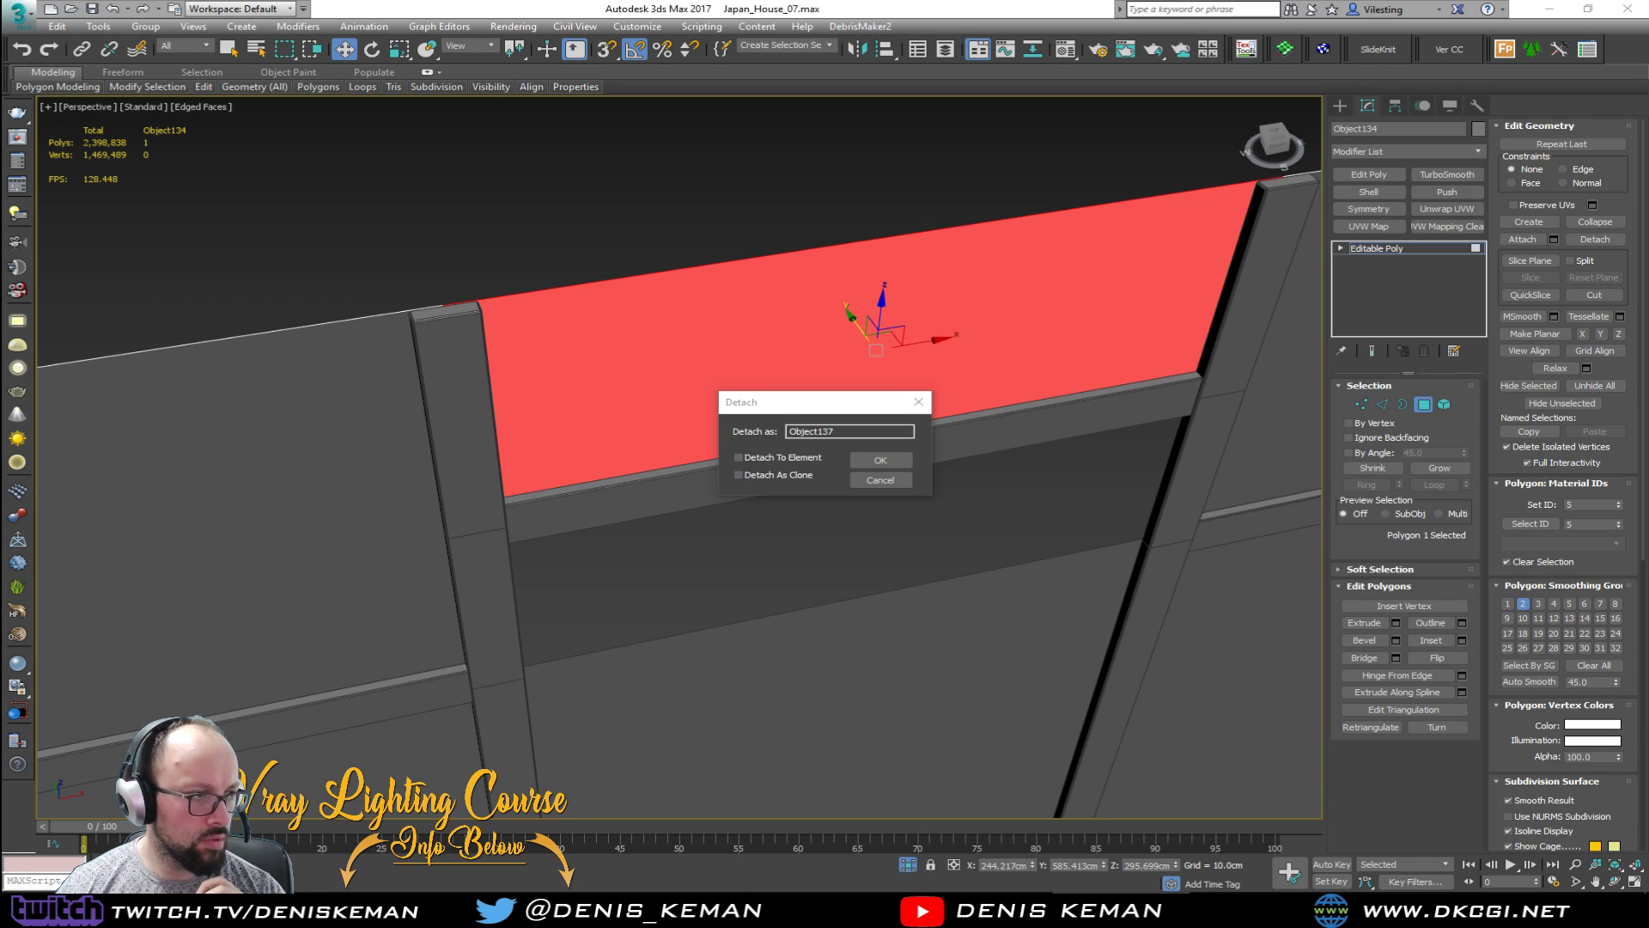
{"action": "left_click", "coordinate": [880, 480]}
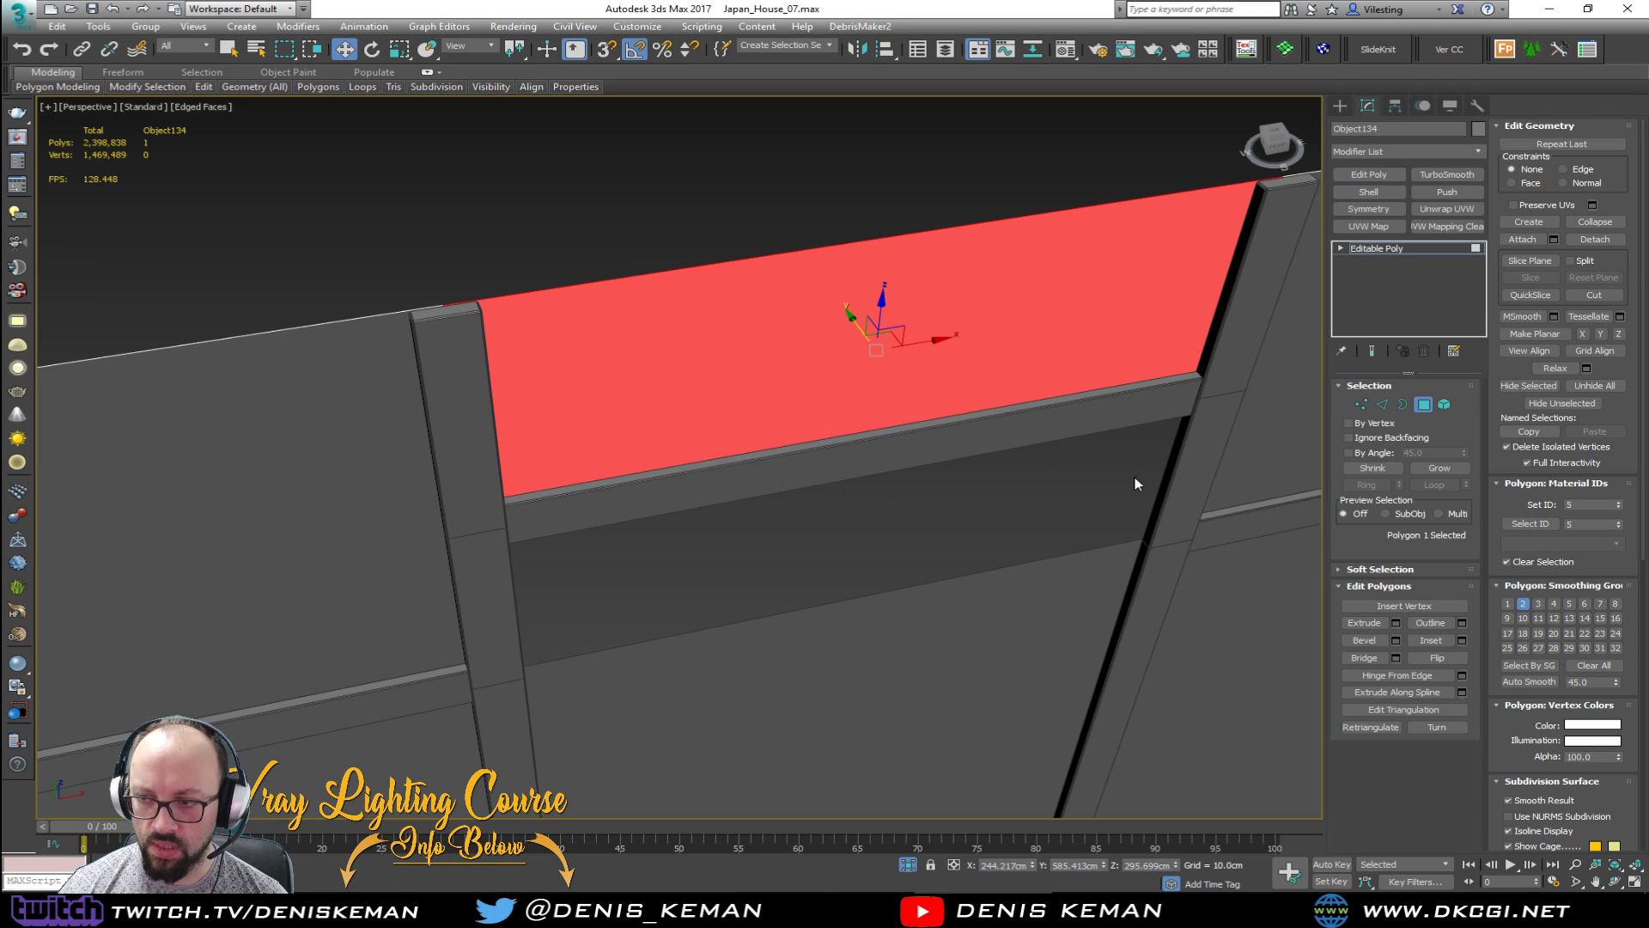
{"action": "left_click", "coordinate": [1423, 405]}
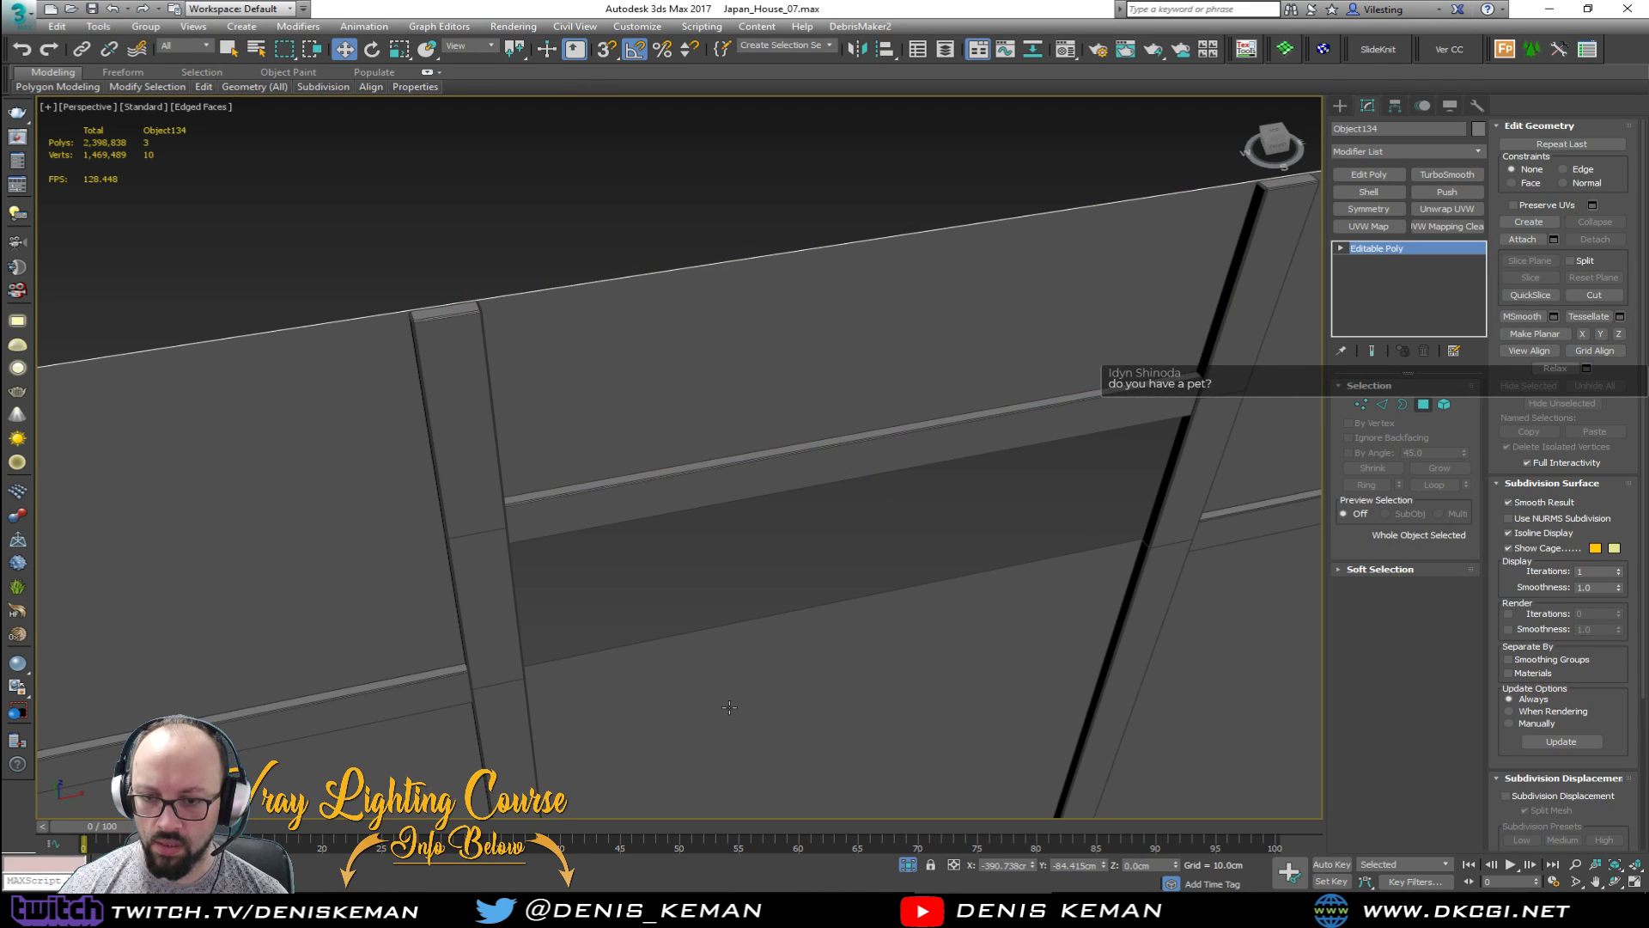
Step: Raise the top edge of the lower middle panel to the middle crossbar, at a height of about 267 cm, closing the gap
{"action": "left_click", "coordinate": [730, 709]}
{"action": "scroll", "coordinate": [744, 696], "scroll_direction": "down", "scroll_amount": 3}
{"action": "middle_click_drag", "start_coordinate": [743, 696], "coordinate": [614, 618]}
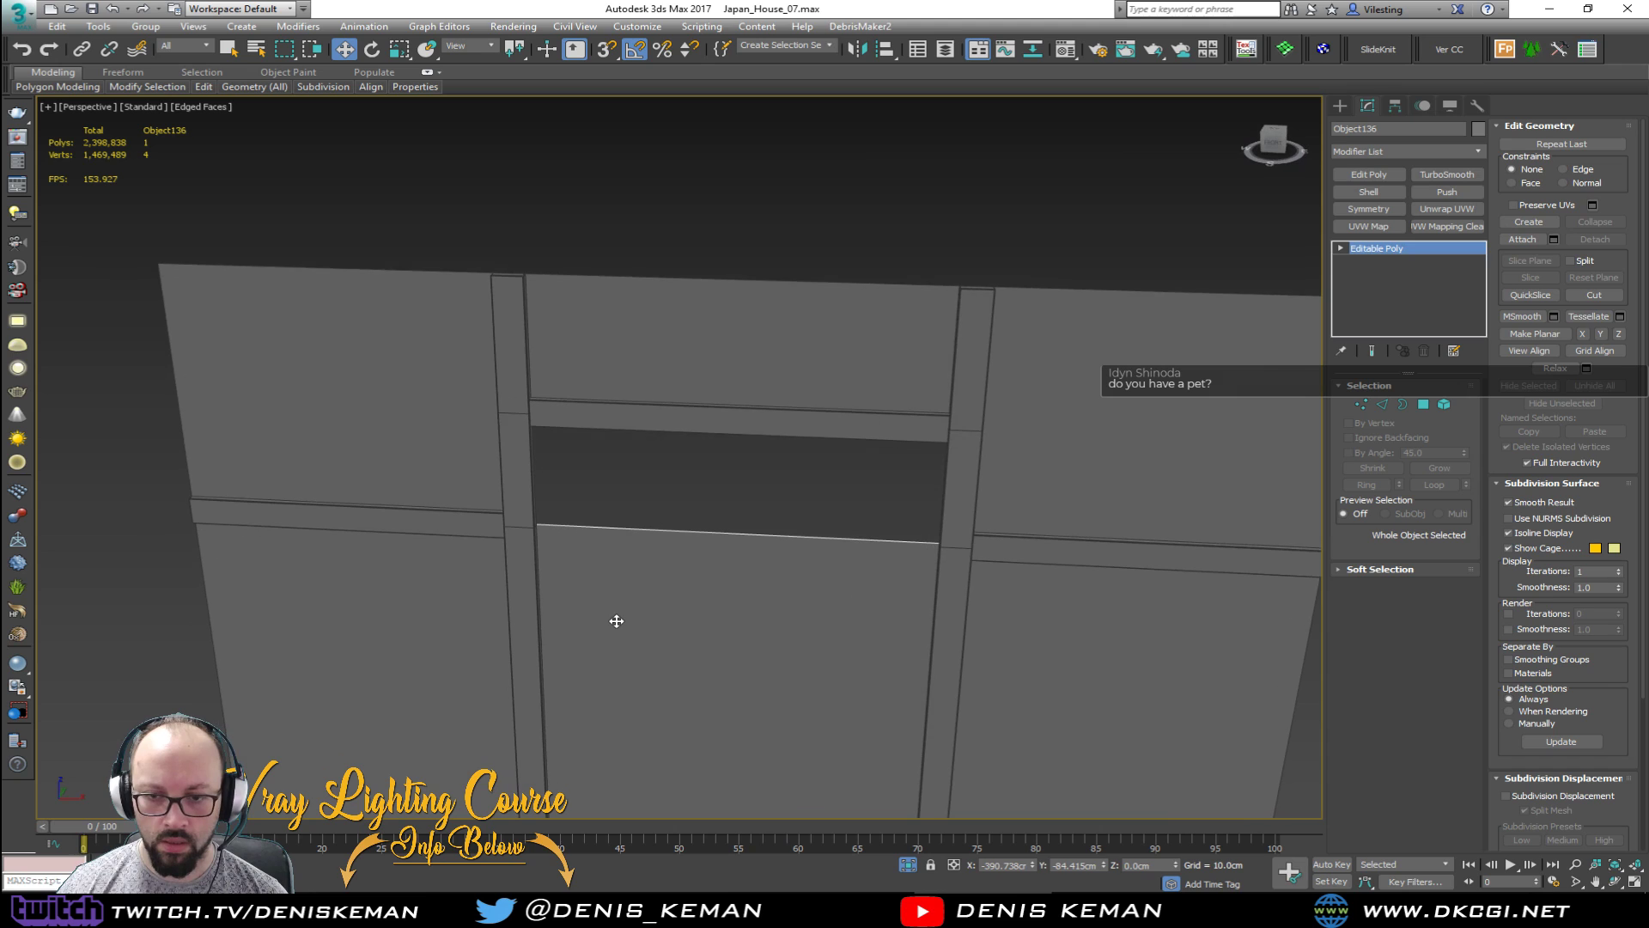
{"action": "key", "text": "2"}
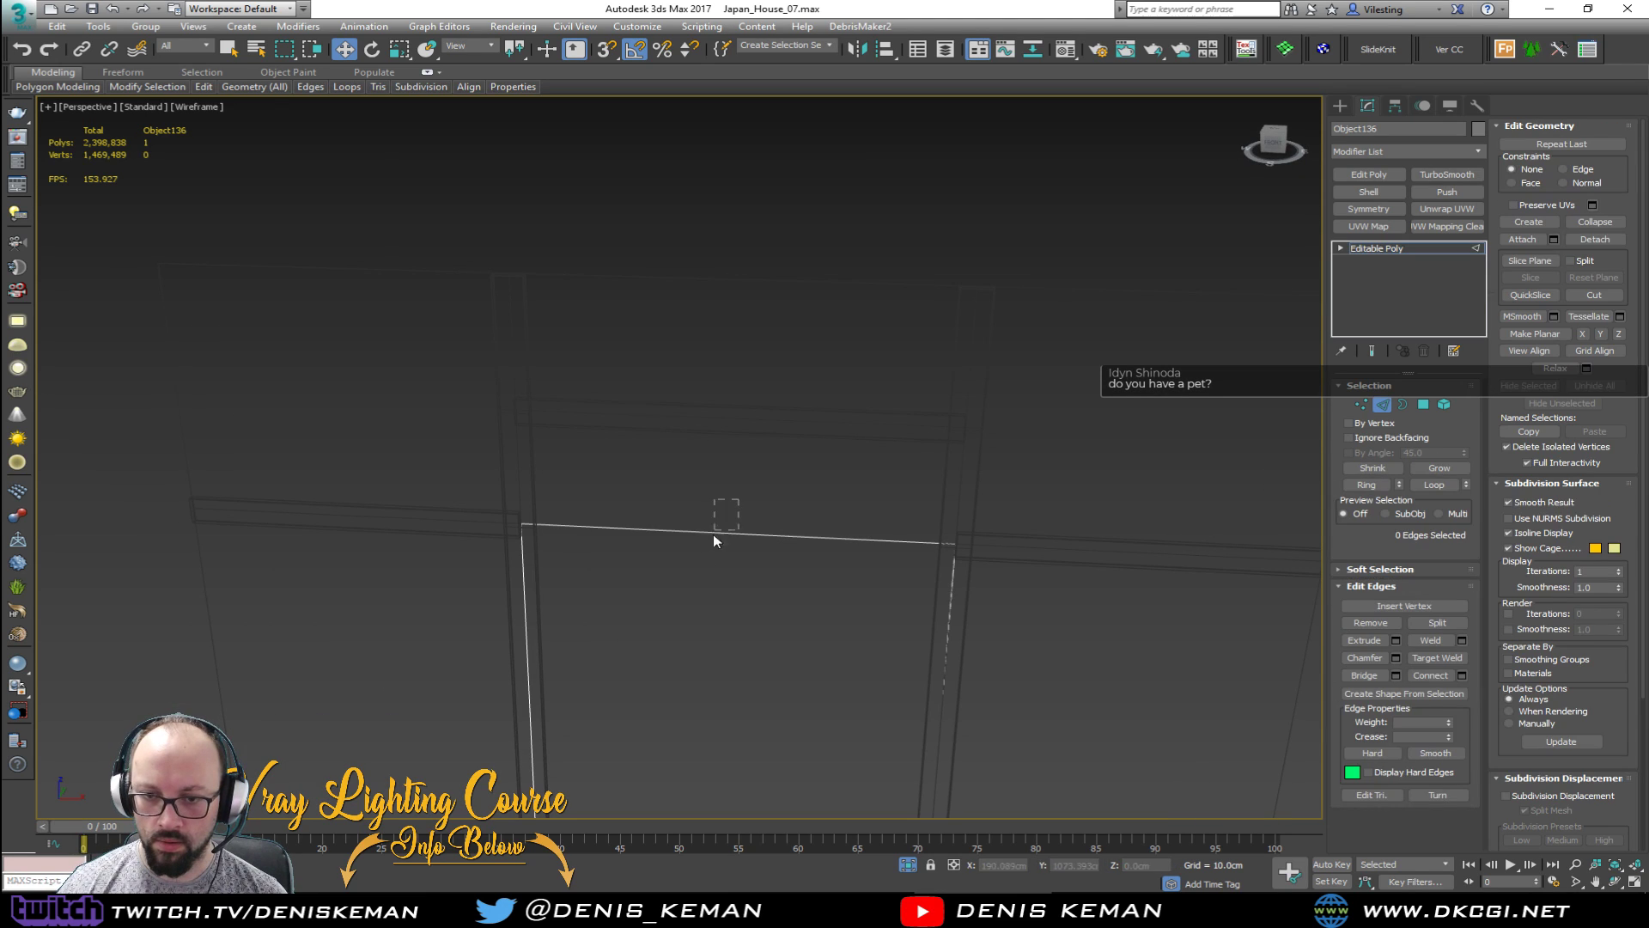
{"action": "left_click", "coordinate": [712, 533]}
{"action": "left_click_drag", "start_coordinate": [736, 491], "coordinate": [753, 391]}
{"action": "scroll", "coordinate": [734, 472], "scroll_direction": "up", "scroll_amount": 8}
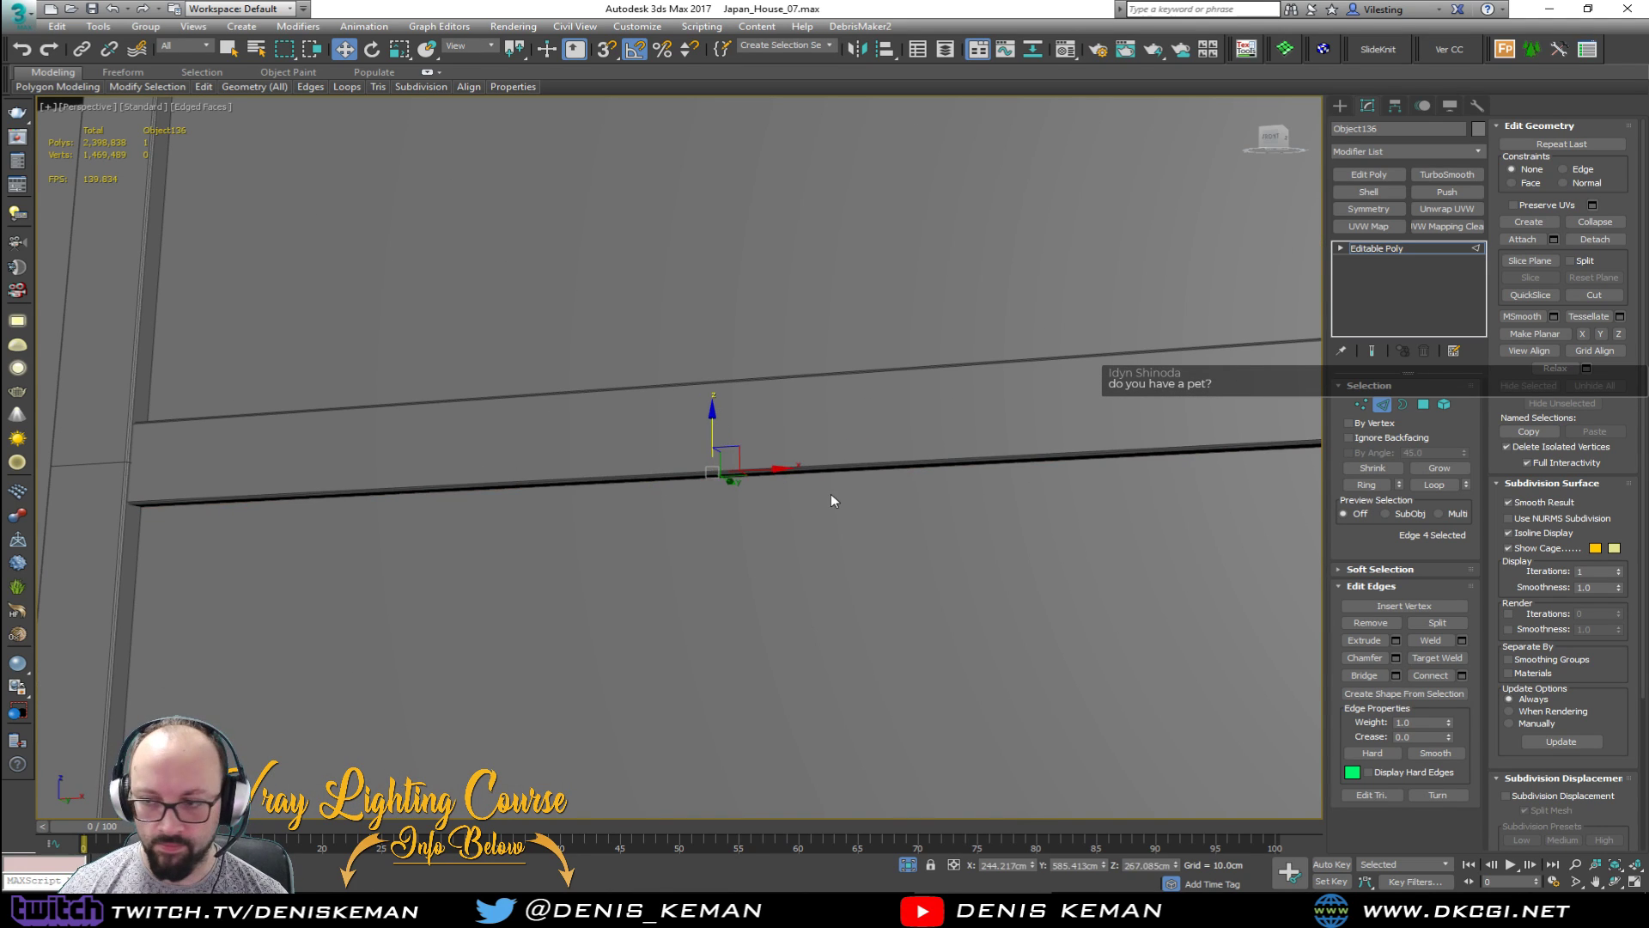
{"action": "scroll", "coordinate": [831, 497], "scroll_direction": "down", "scroll_amount": 5}
{"action": "left_click", "coordinate": [1384, 410]}
{"action": "scroll", "coordinate": [720, 506], "scroll_direction": "down", "scroll_amount": 6}
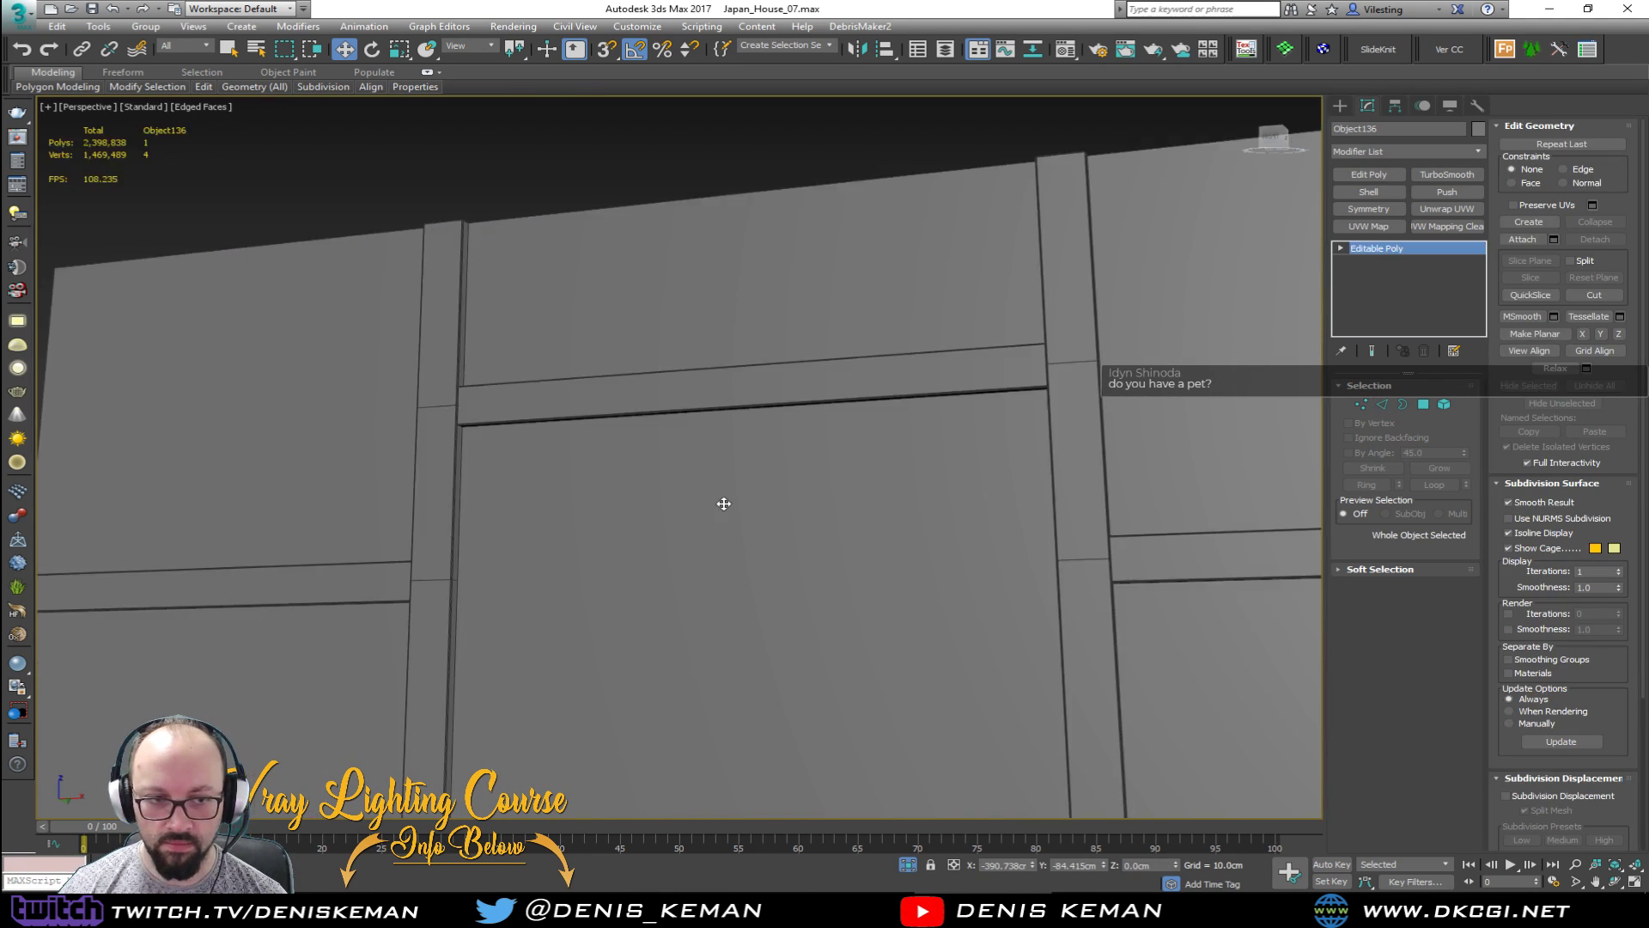
Step: Apply a Shell modifier to the lower middle panel
{"action": "middle_click_drag", "start_coordinate": [722, 504], "coordinate": [533, 532], "text": "alt"}
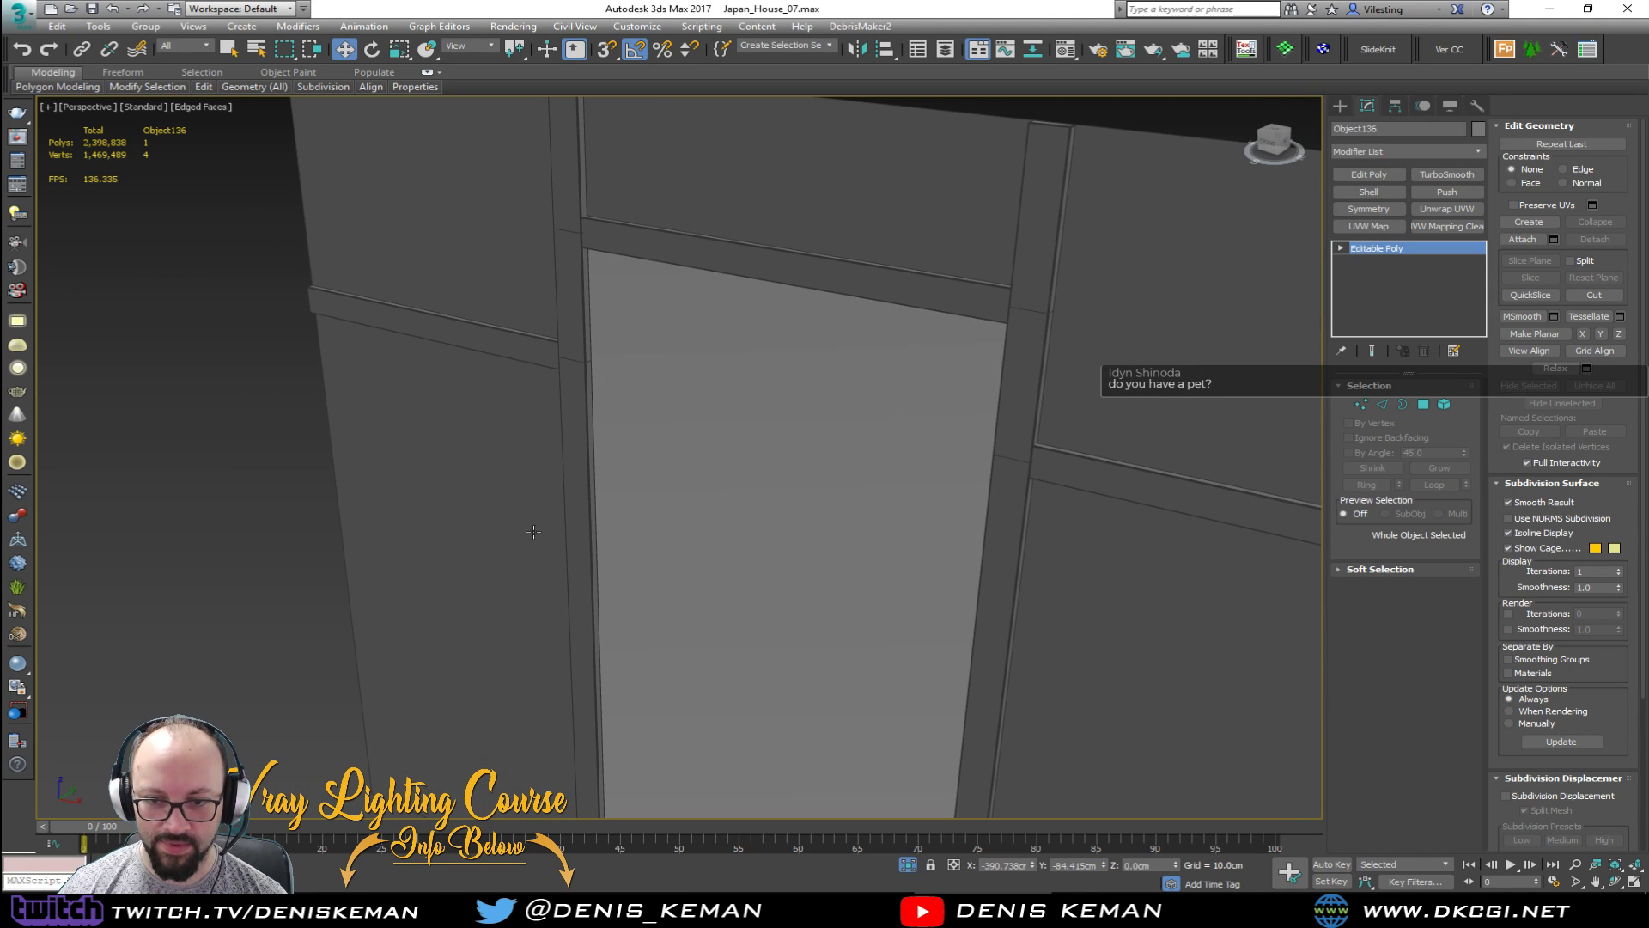
{"action": "left_click", "coordinate": [461, 551]}
{"action": "middle_click_drag", "start_coordinate": [652, 593], "coordinate": [608, 648], "text": "alt"}
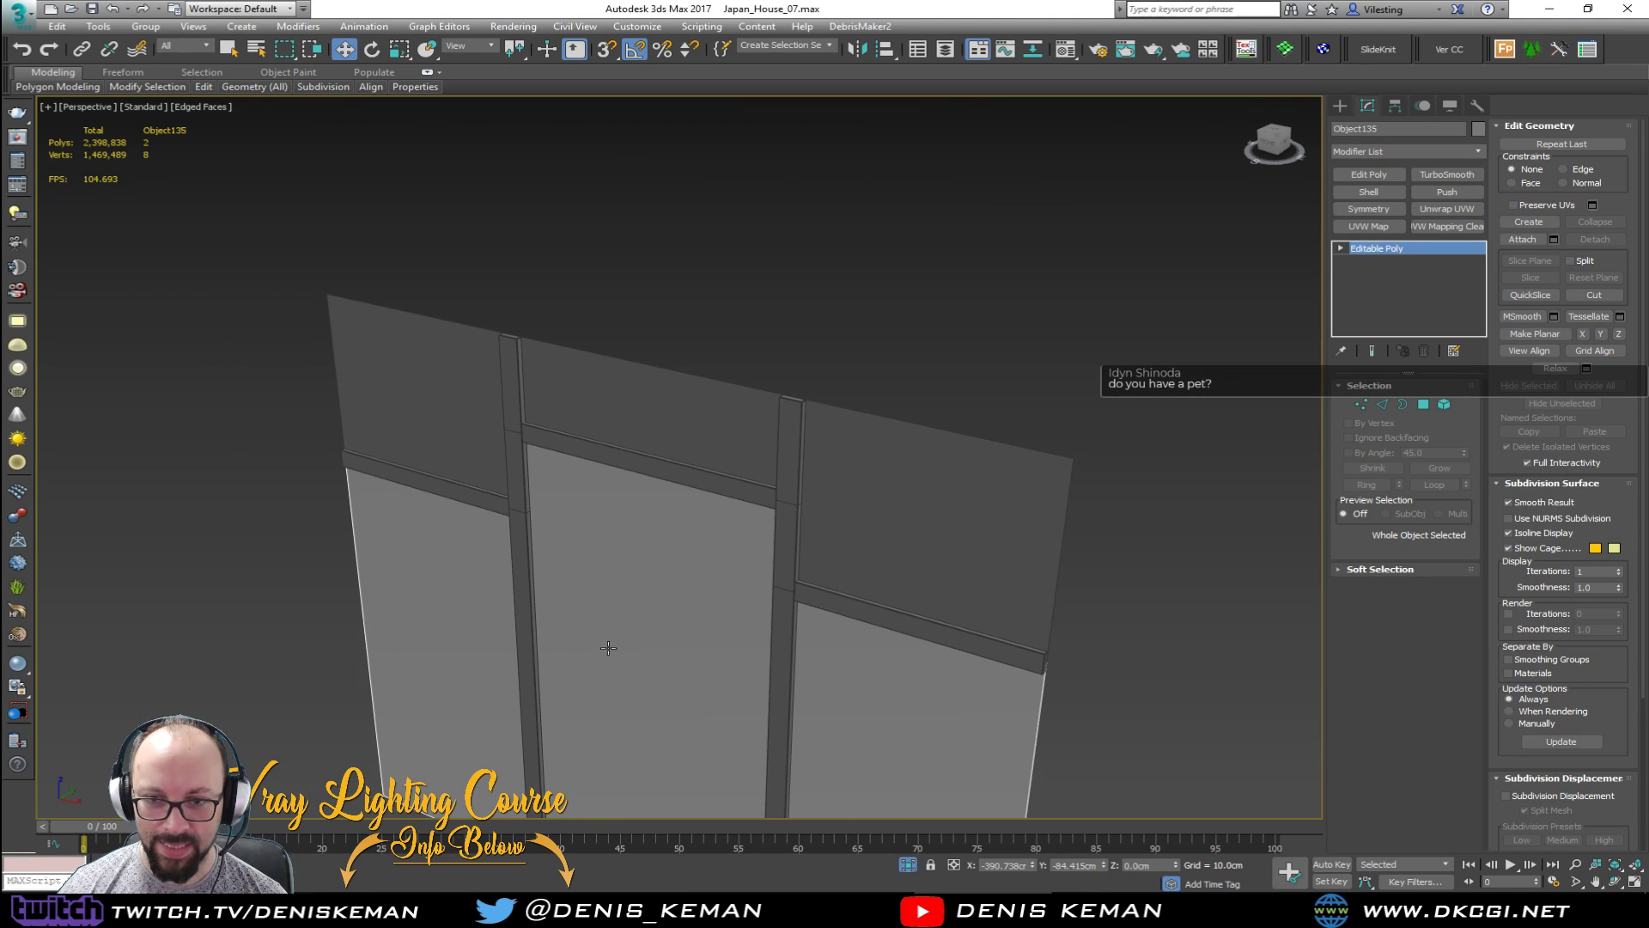
{"action": "middle_click_drag", "start_coordinate": [643, 433], "coordinate": [688, 599], "text": "alt"}
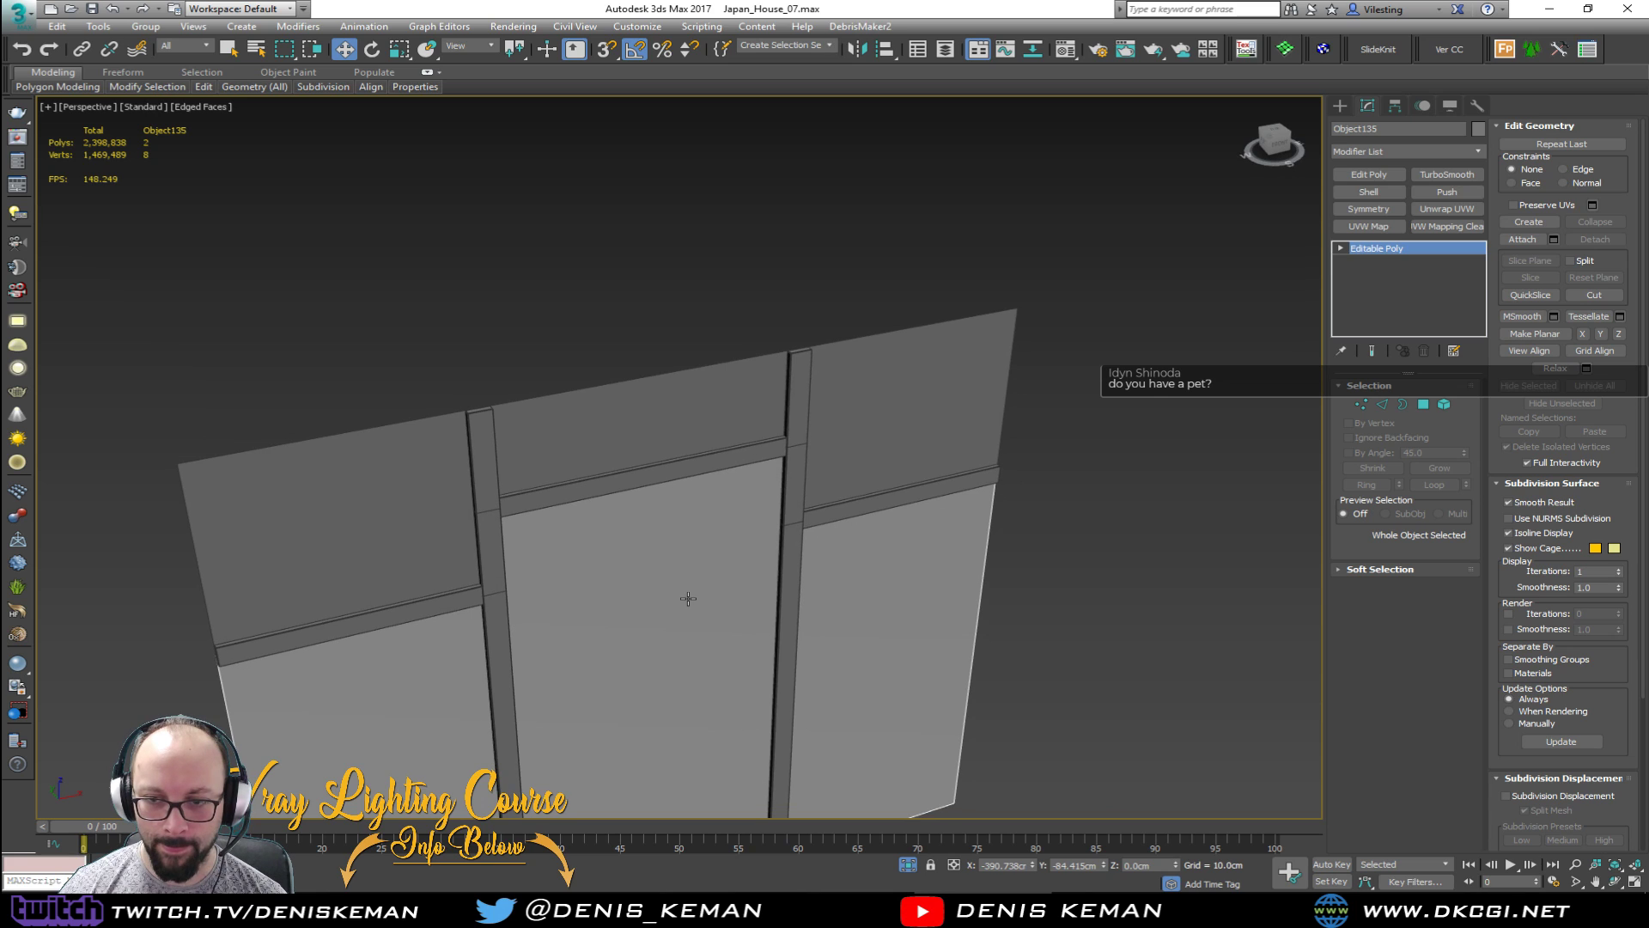
{"action": "left_click", "coordinate": [688, 598]}
{"action": "left_click", "coordinate": [1368, 191]}
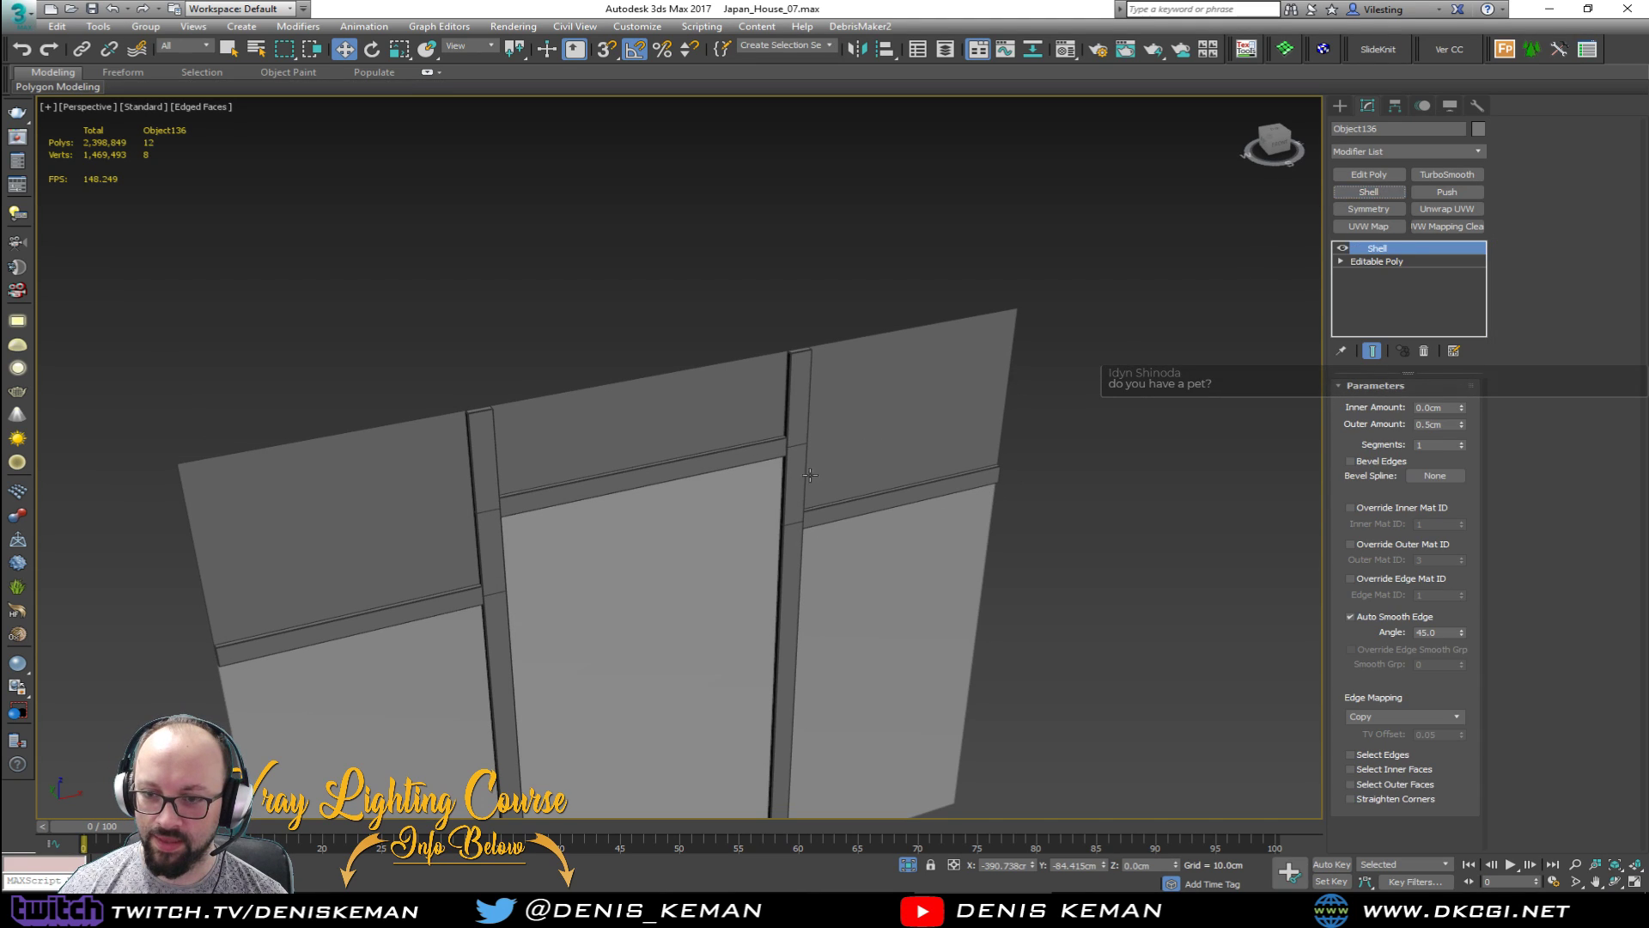
Step: Try an inner amount of 1.0 cm and an outer amount of 0.0 cm for the lower middle panel's Shell
{"action": "middle_click_drag", "start_coordinate": [810, 475], "coordinate": [868, 331], "text": "alt"}
{"action": "scroll", "coordinate": [868, 332], "scroll_direction": "up", "scroll_amount": 5}
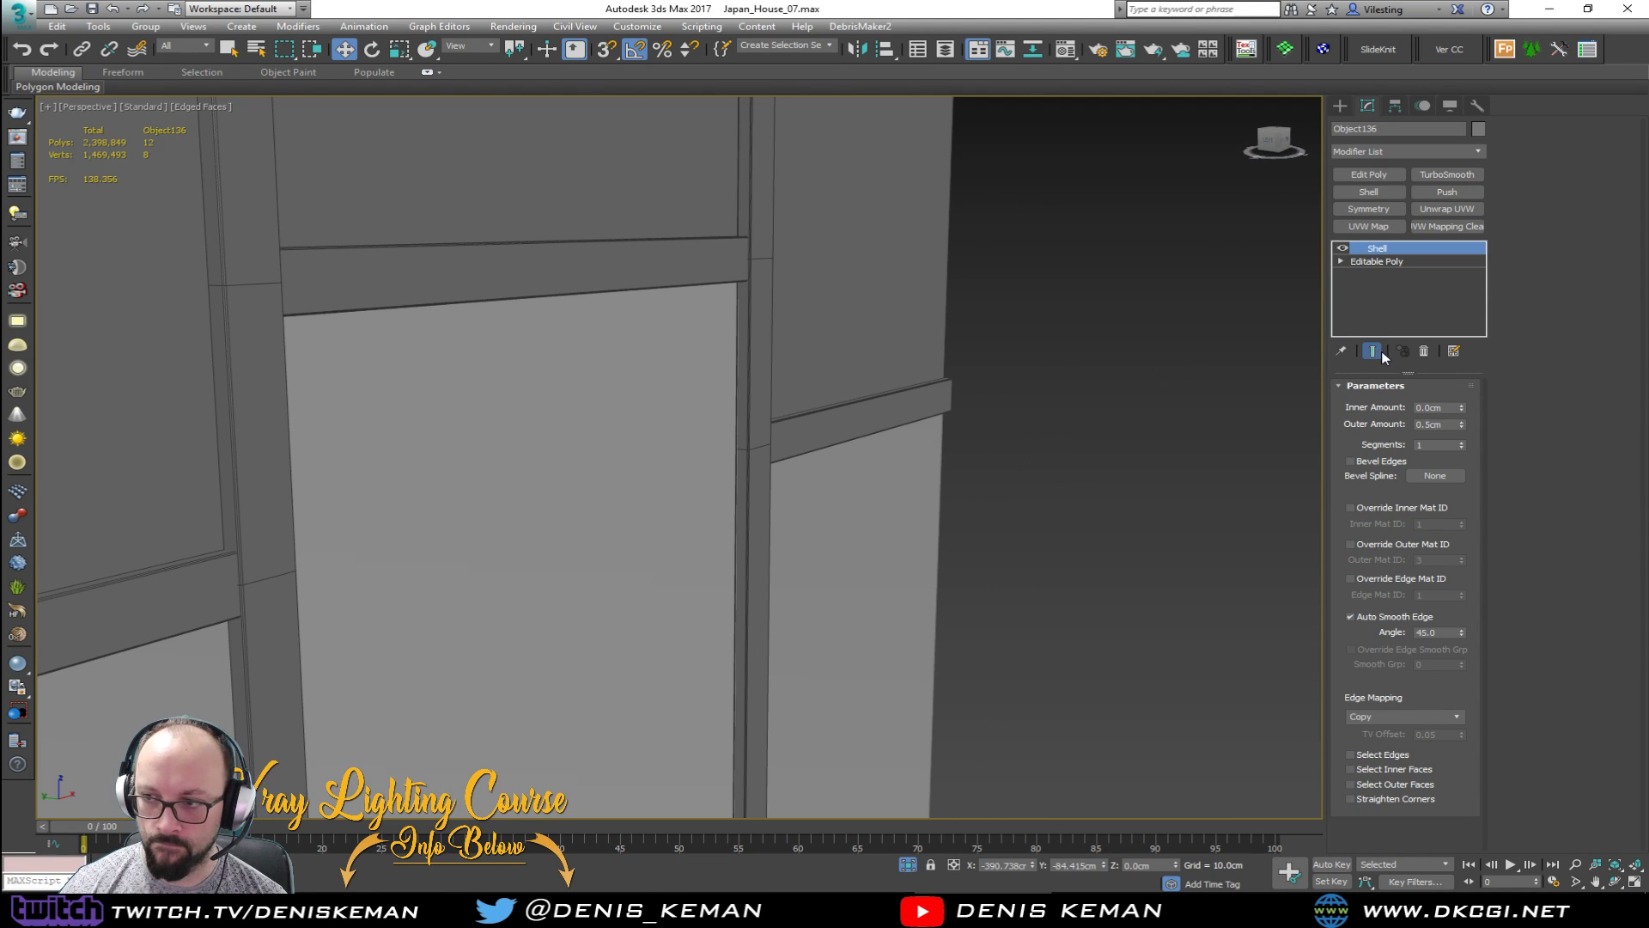
{"action": "double_click", "coordinate": [1438, 407]}
{"action": "type", "text": "0"}
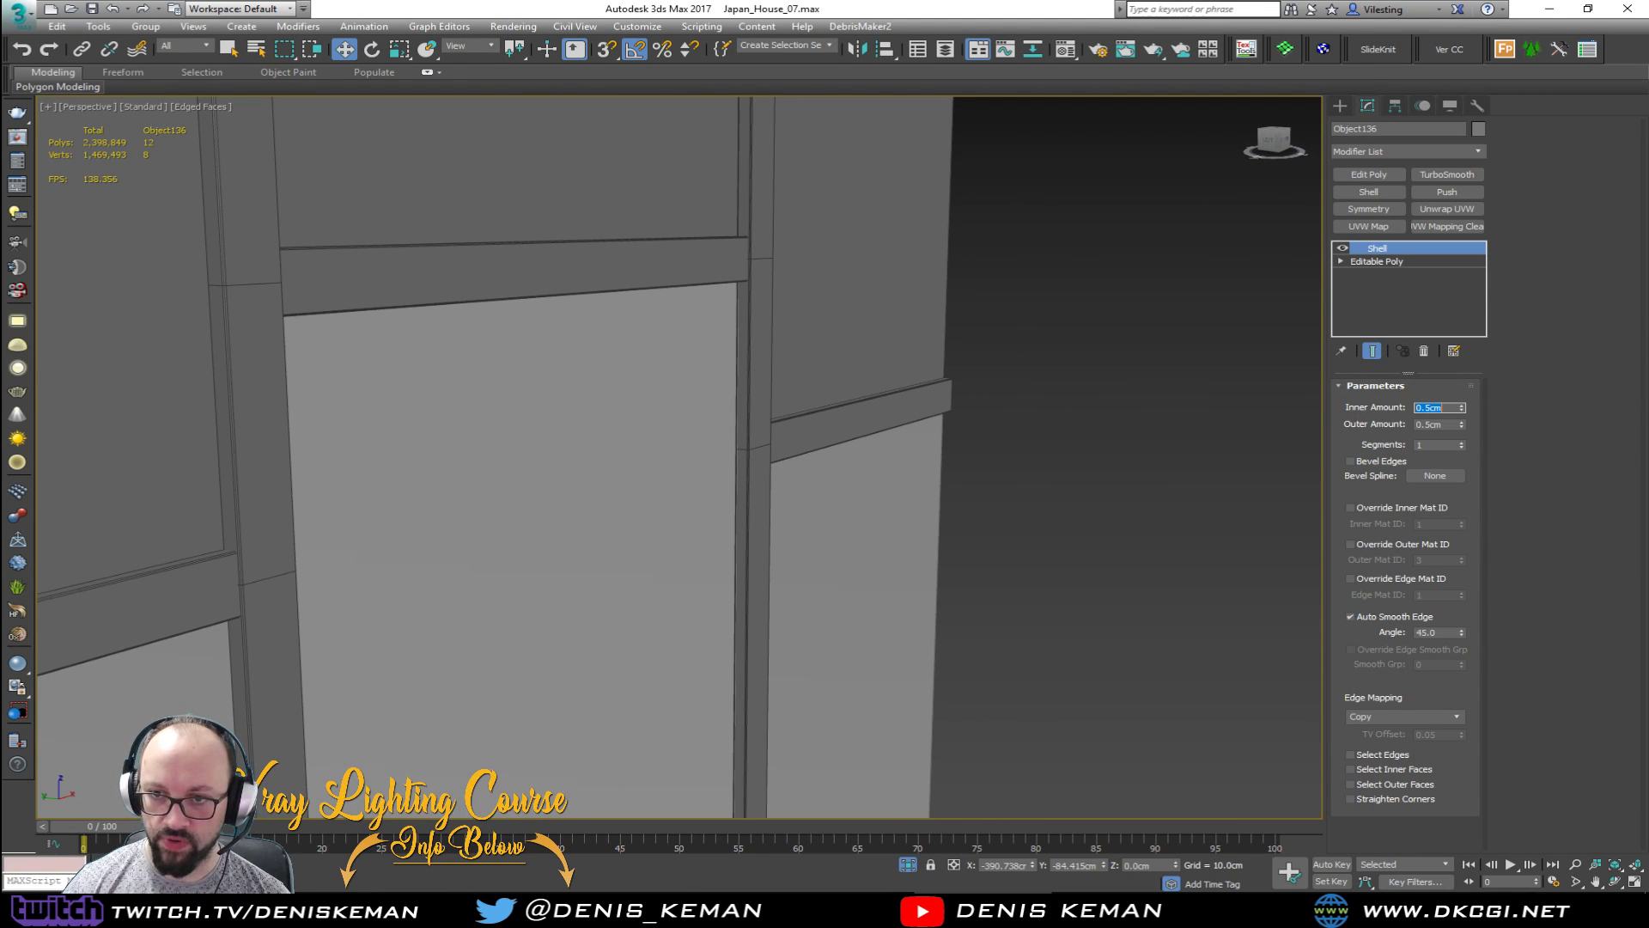
{"action": "key", "text": "Tab"}
{"action": "type", "text": "0"}
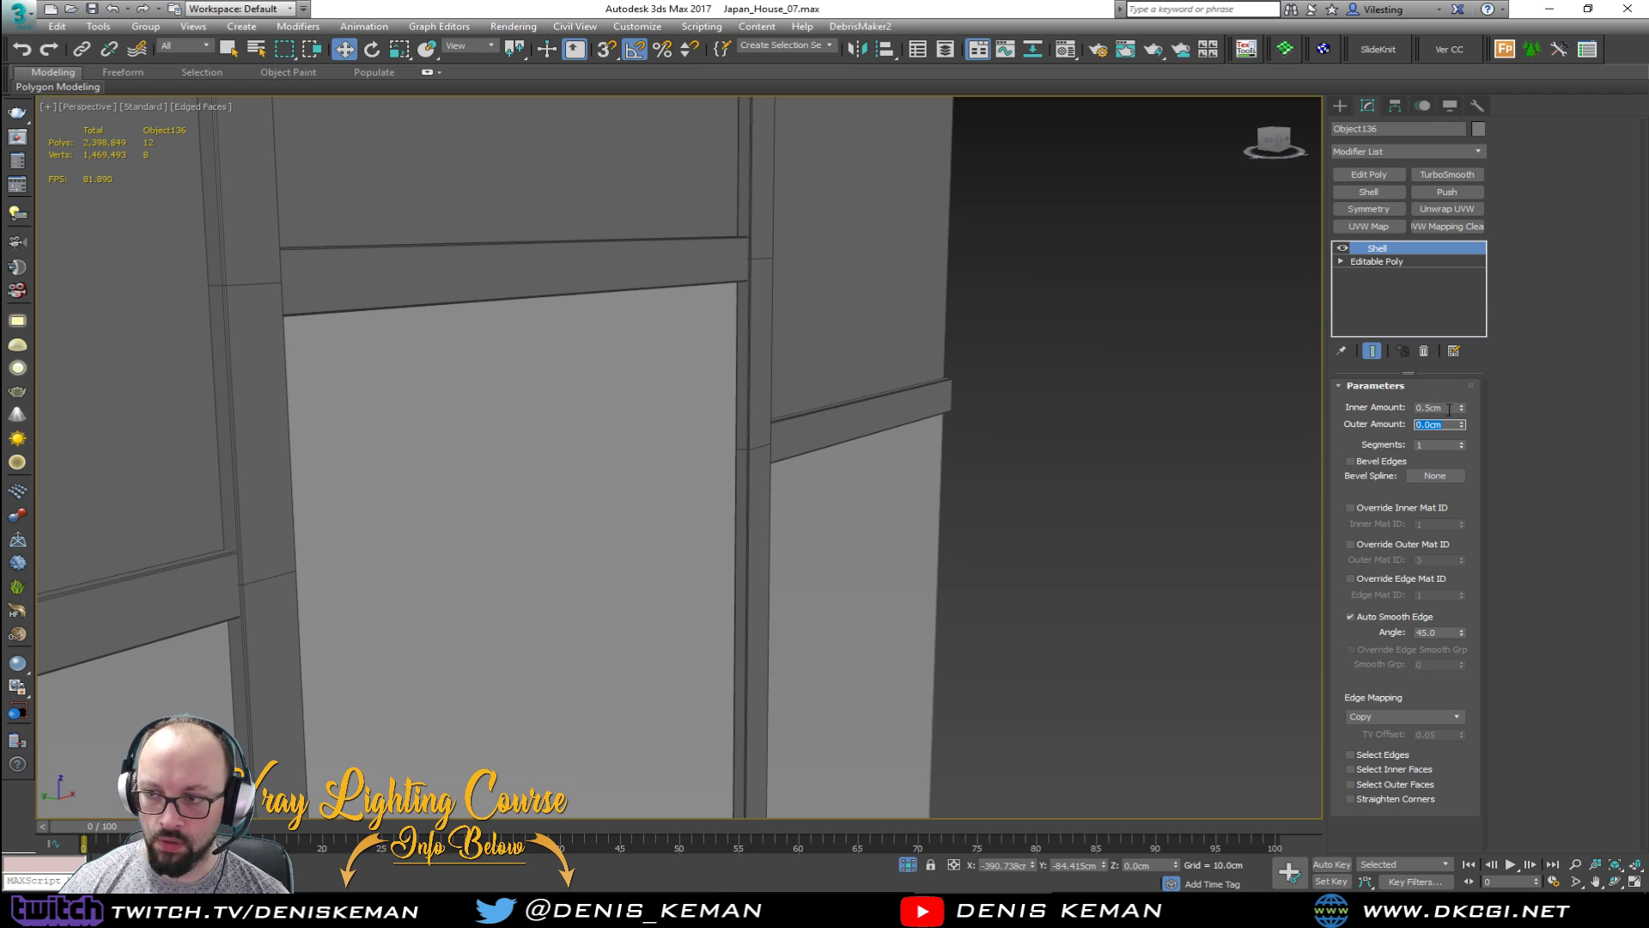
{"action": "left_click", "coordinate": [1445, 406]}
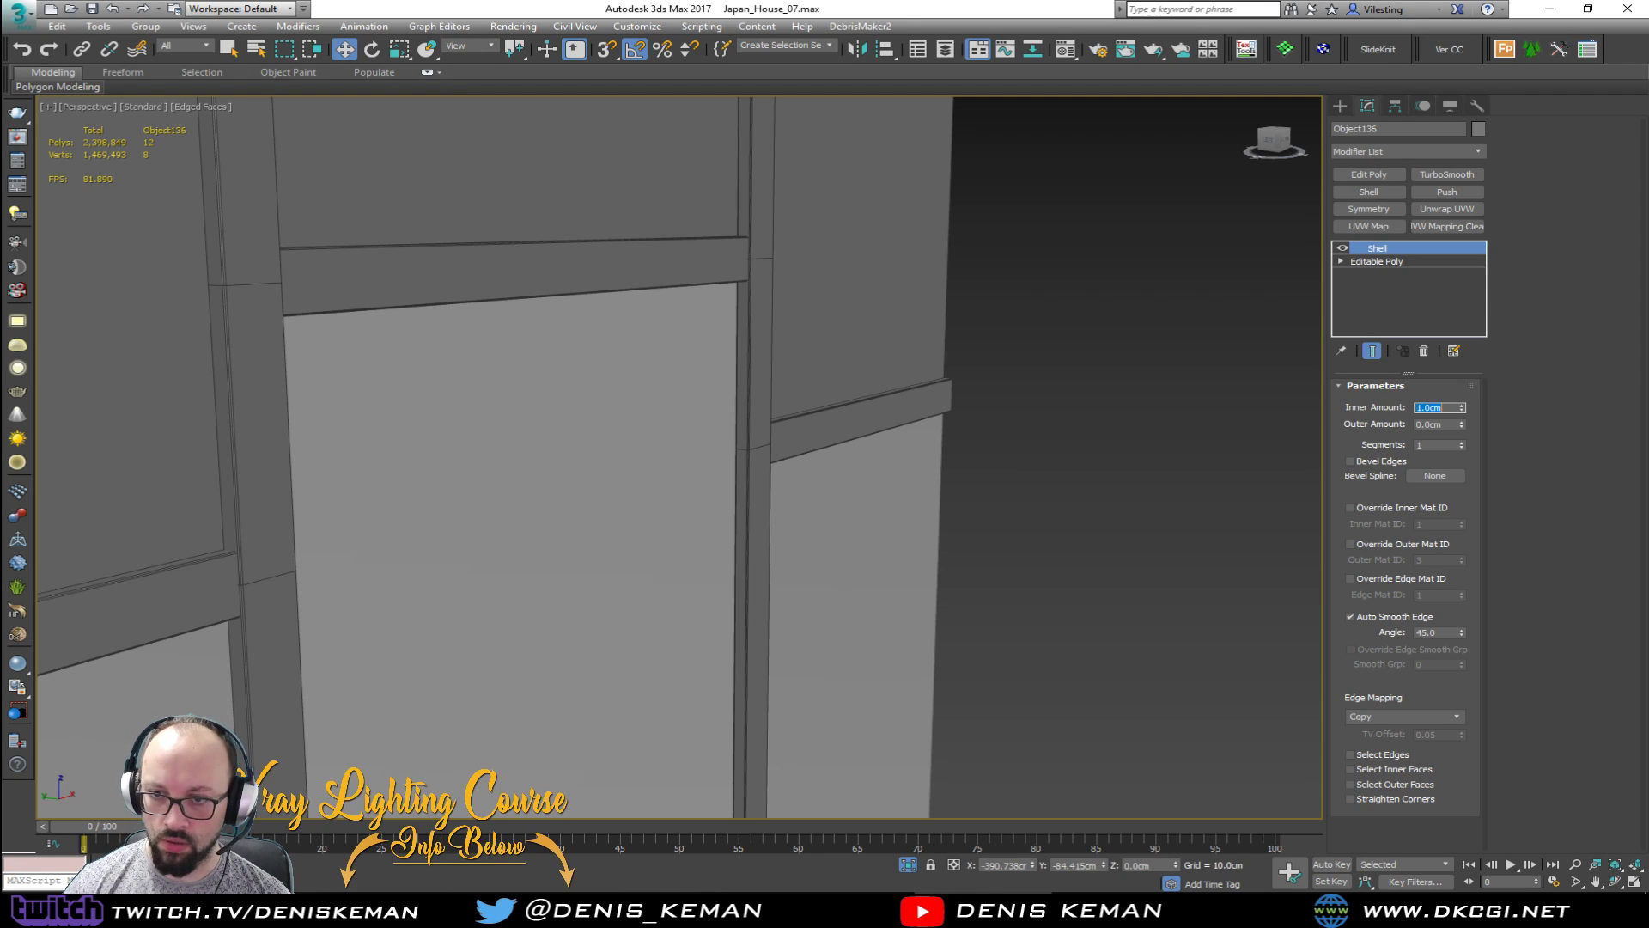
{"action": "middle_click_drag", "start_coordinate": [820, 521], "coordinate": [906, 487], "text": "alt"}
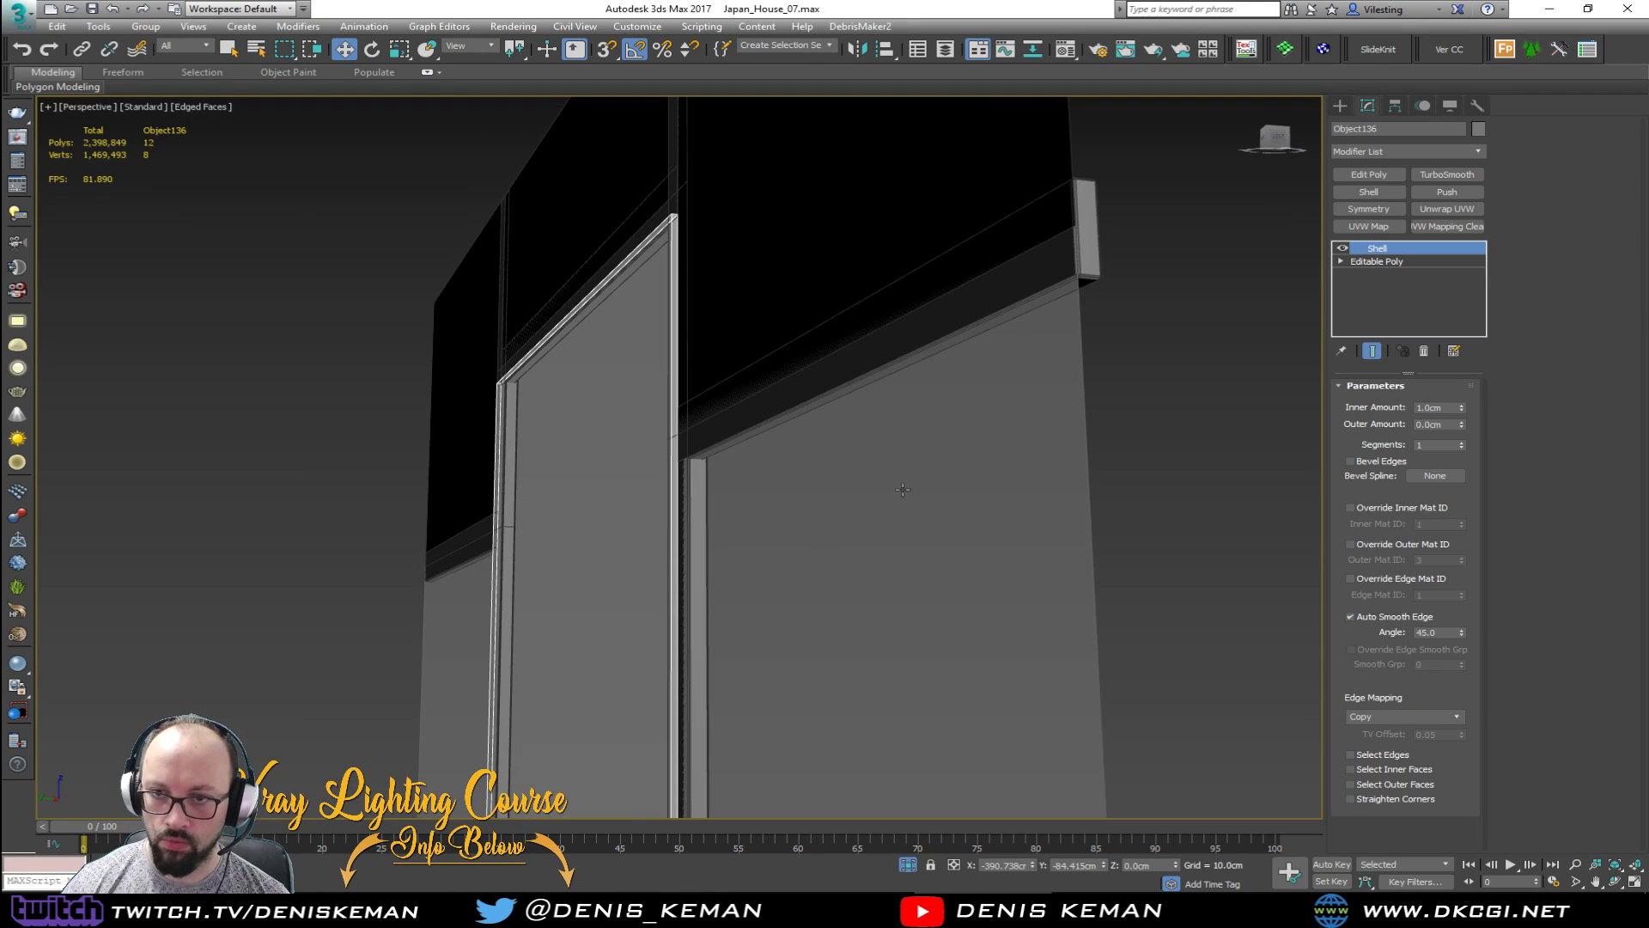
Step: Set the lower middle panel's Shell to an outer amount of 1.0 cm and an inner amount of 0.0 cm
{"action": "key", "text": "Tab"}
{"action": "type", "text": "1"}
{"action": "key", "text": "Return"}
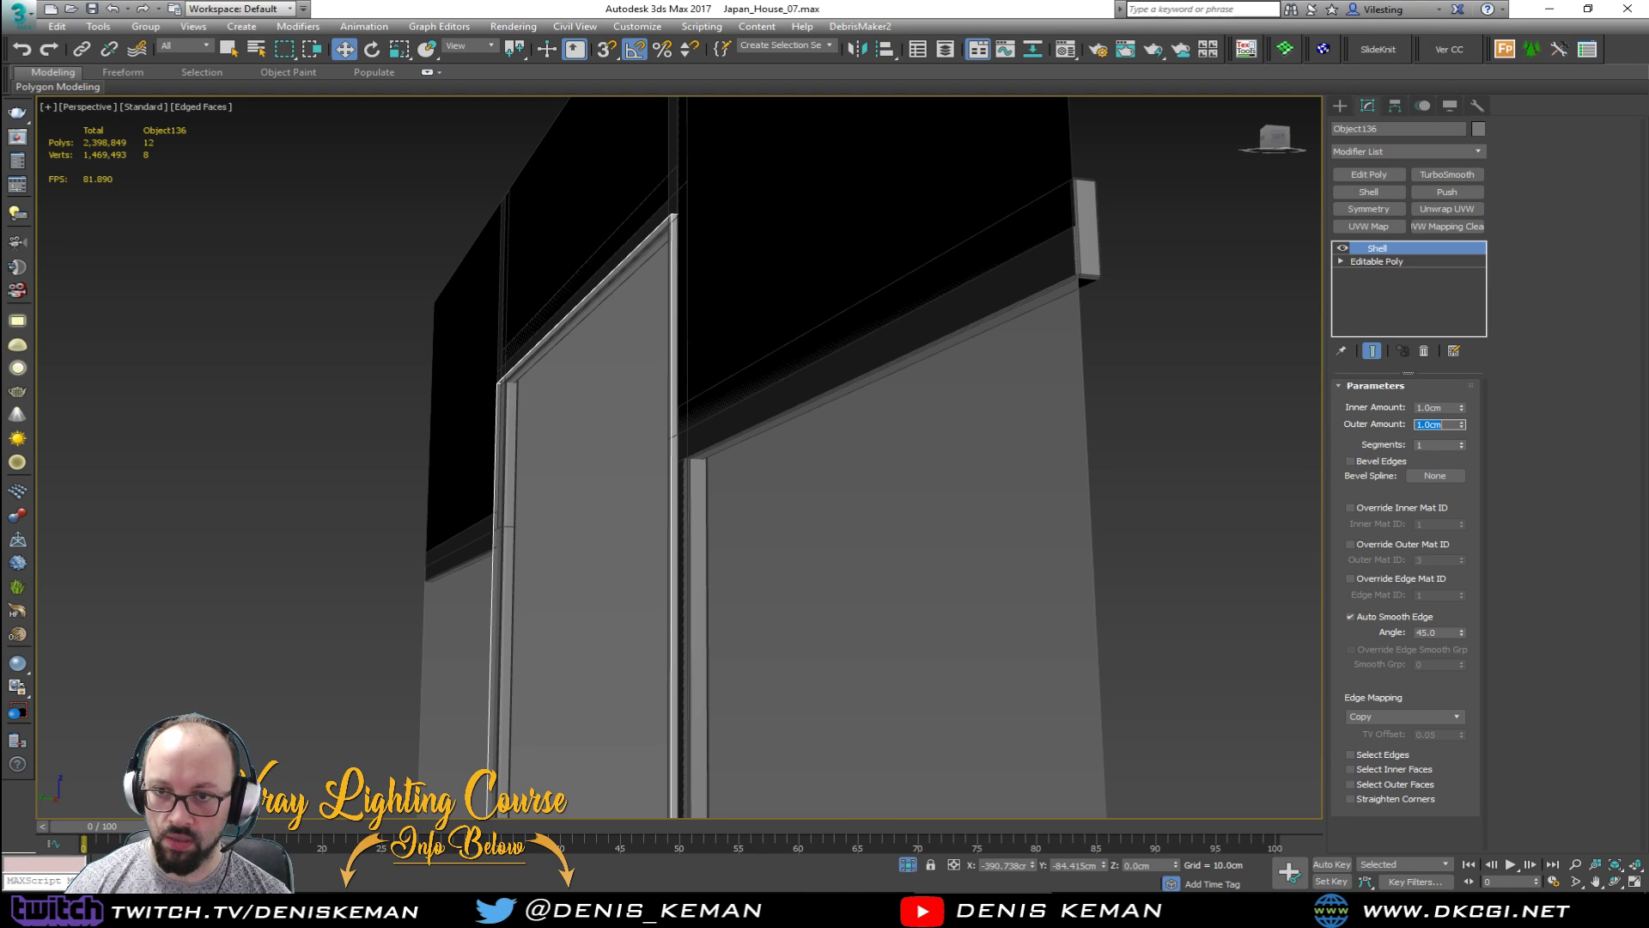
{"action": "right_click", "coordinate": [1461, 409]}
{"action": "middle_click_drag", "start_coordinate": [1156, 445], "coordinate": [1031, 300], "text": "alt"}
{"action": "double_click", "coordinate": [1434, 425]}
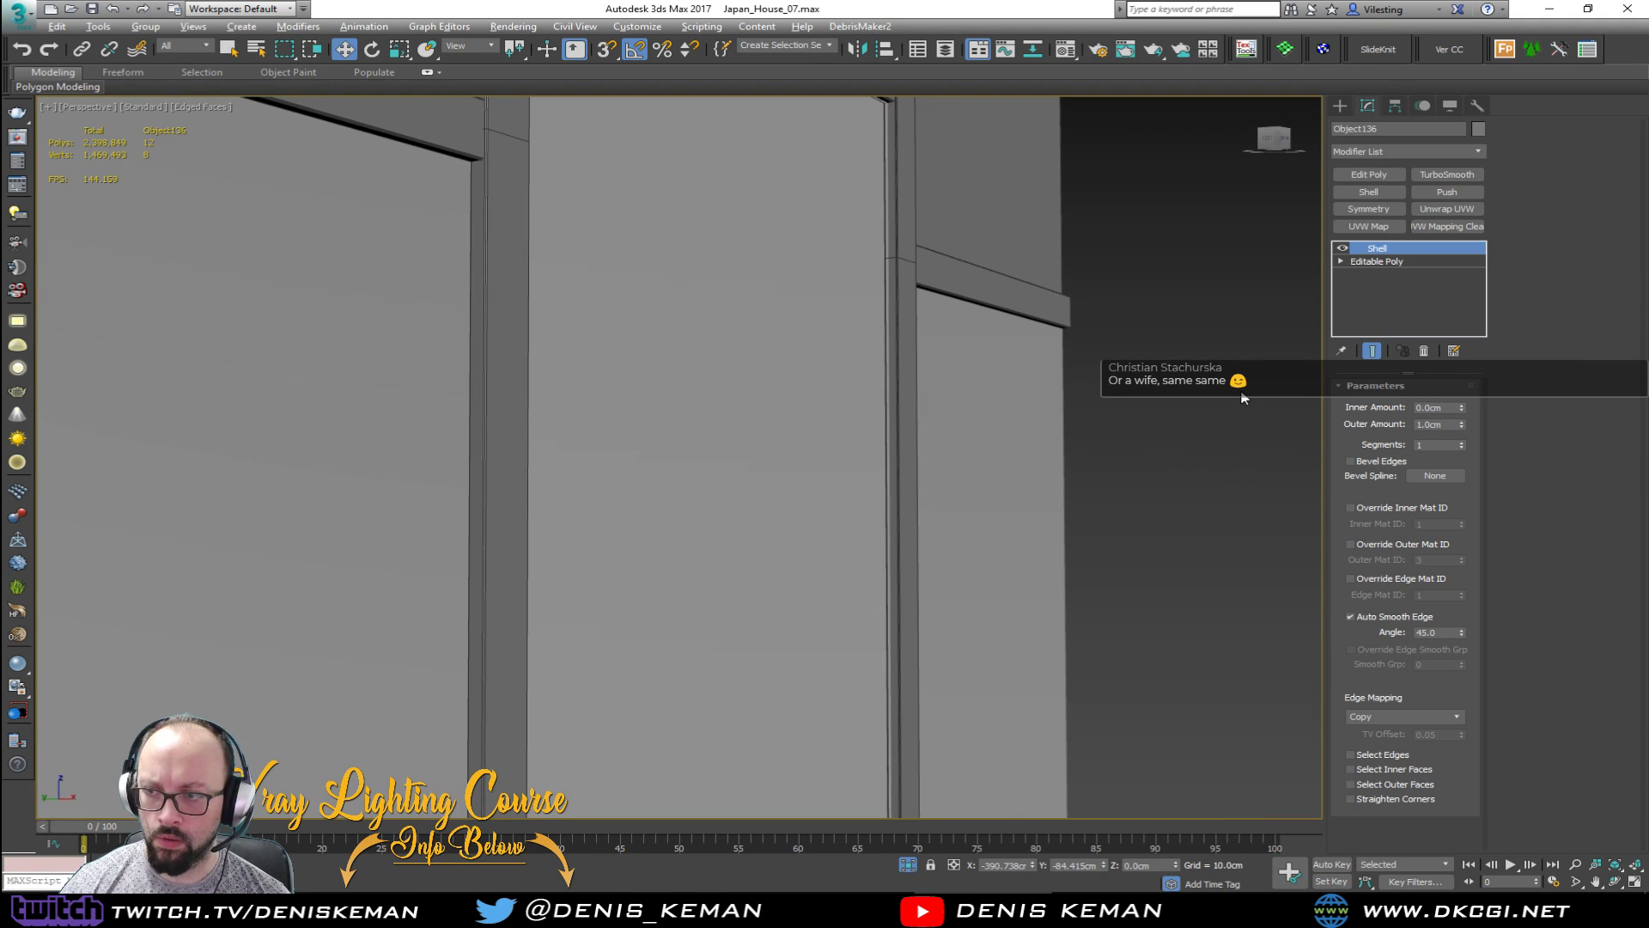
Step: Apply a Shell modifier with a 1.0 cm outer amount to the two lower side panels
{"action": "left_click", "coordinate": [1029, 422]}
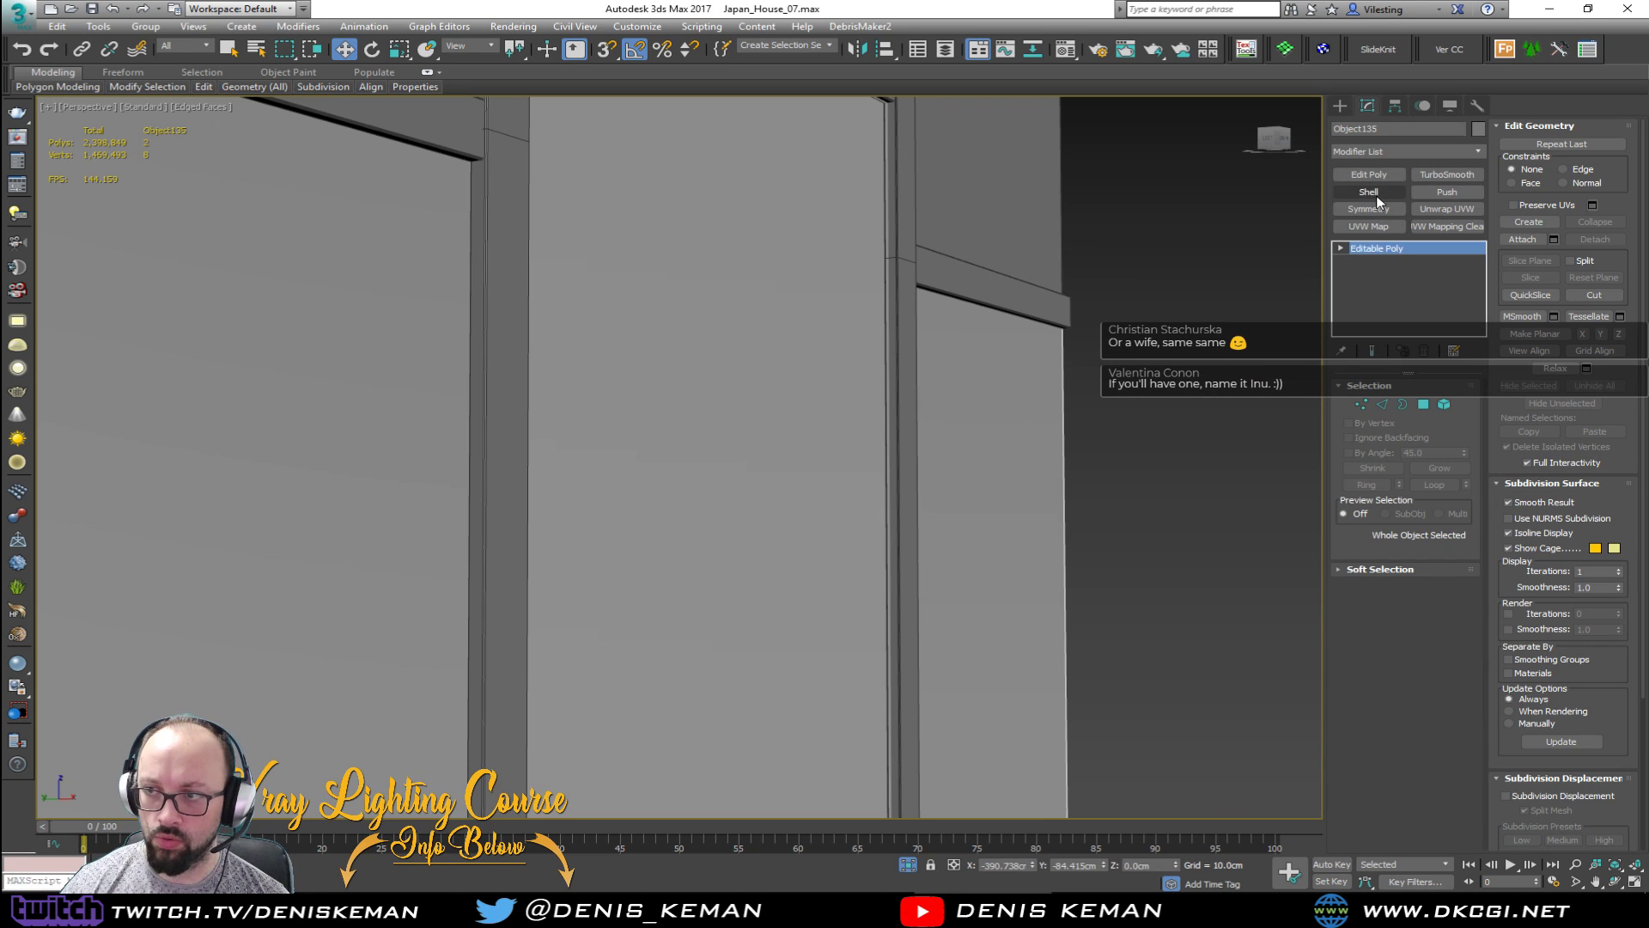
{"action": "left_click", "coordinate": [1369, 192]}
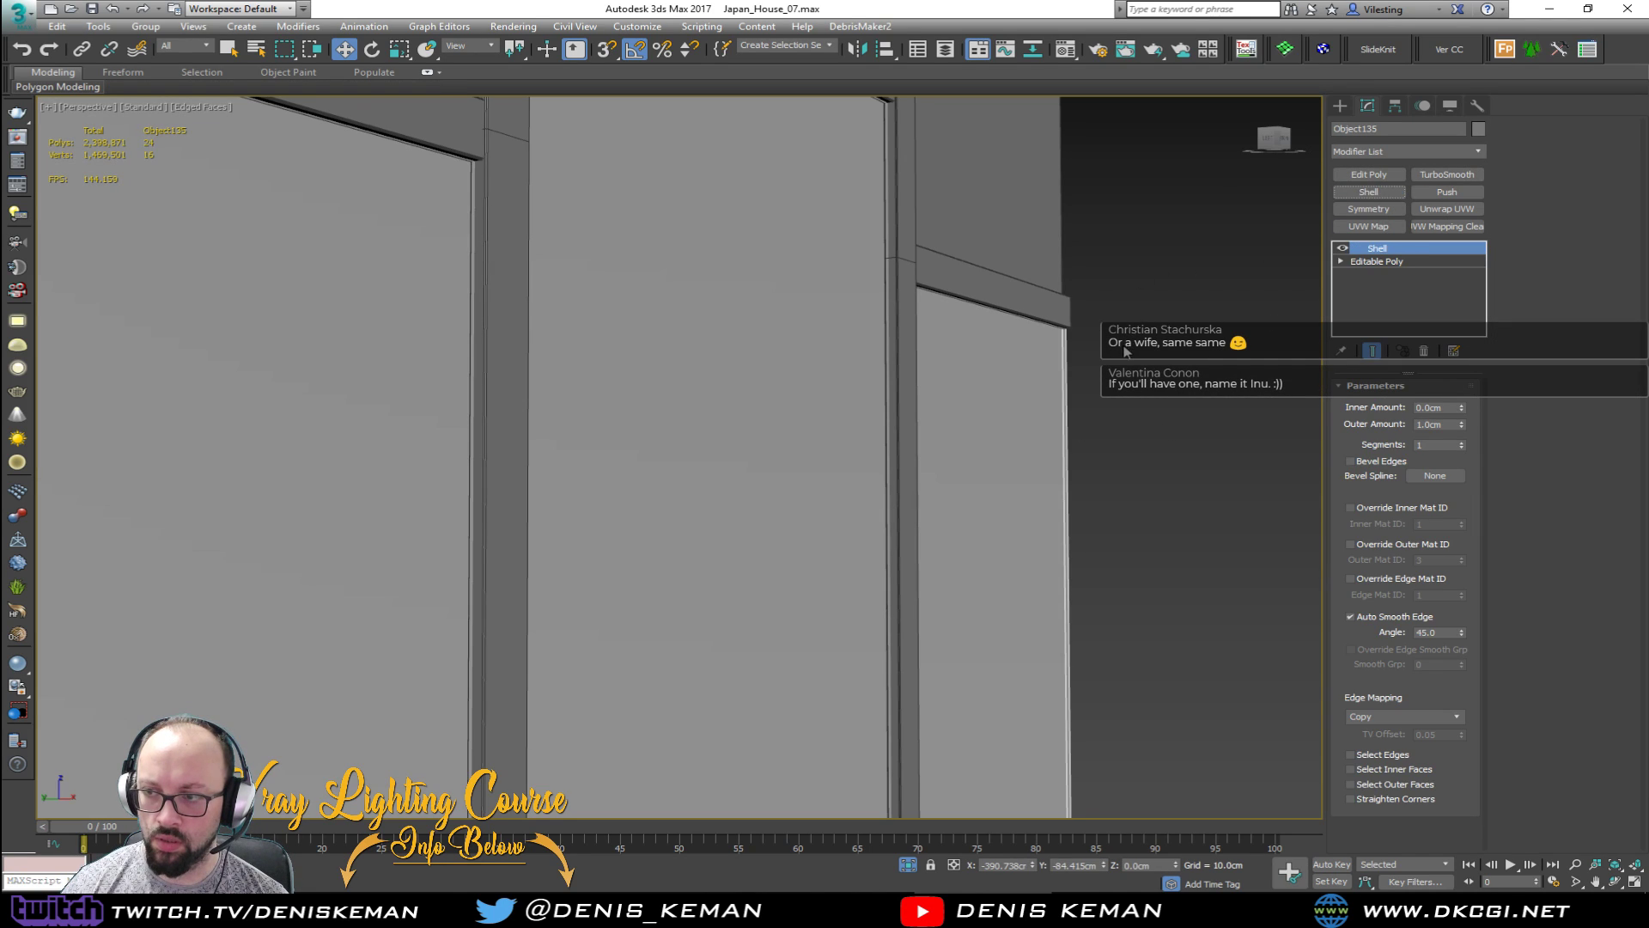
{"action": "left_click", "coordinate": [766, 327]}
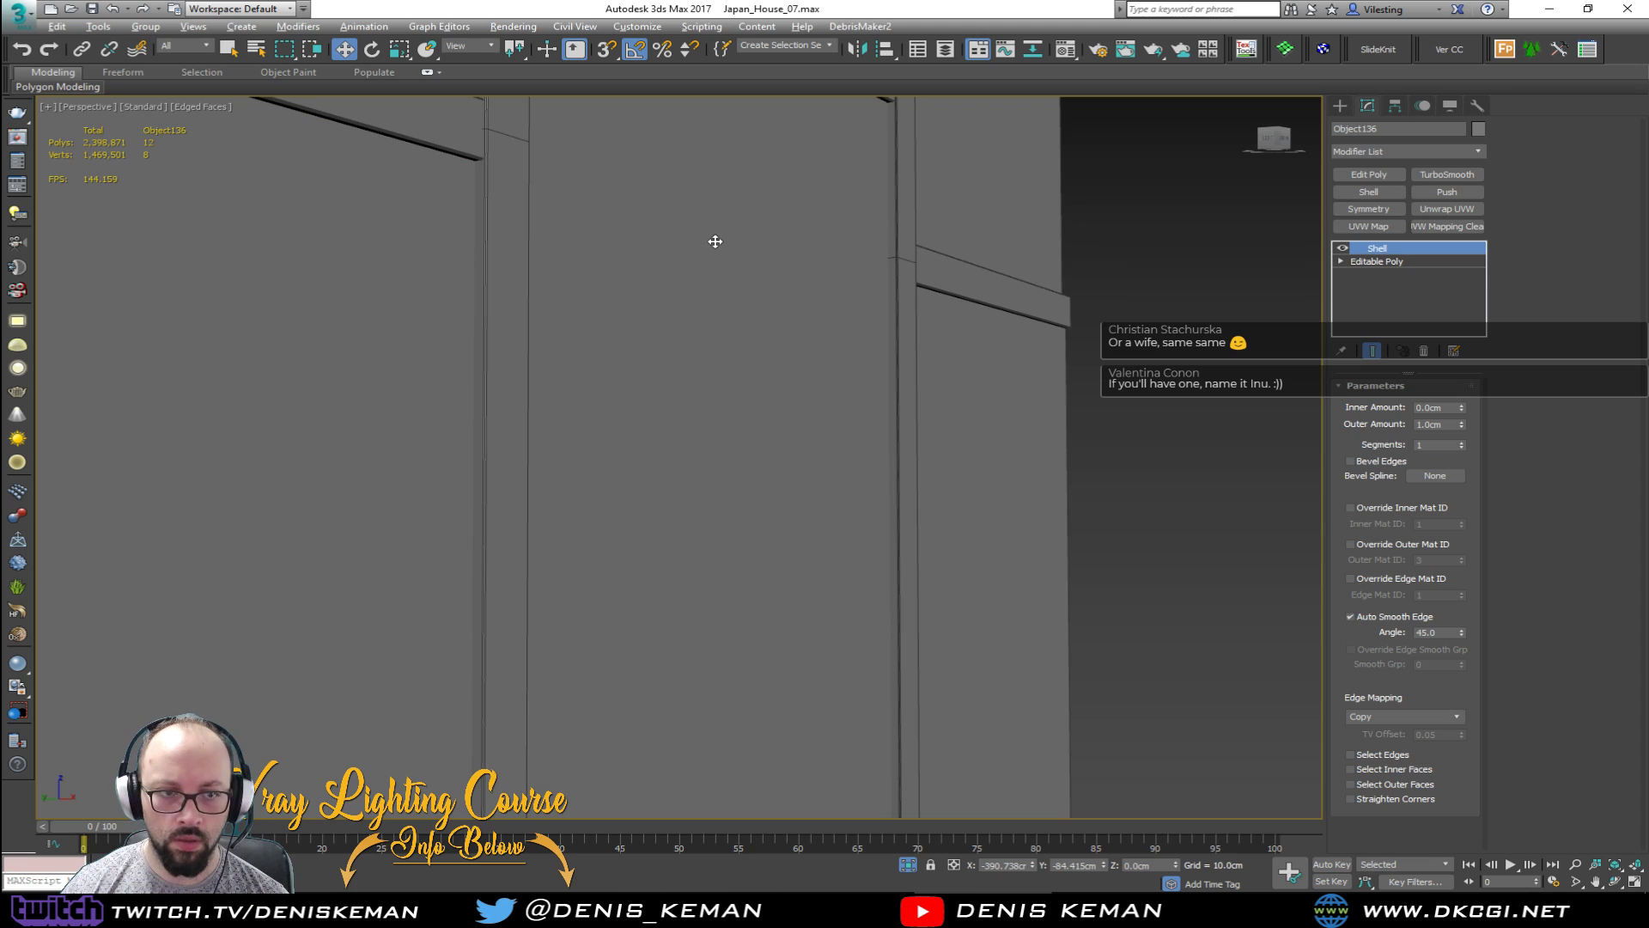
{"action": "middle_click_drag", "start_coordinate": [715, 241], "coordinate": [736, 445]}
{"action": "middle_click_drag", "start_coordinate": [744, 368], "coordinate": [732, 389], "text": "alt"}
{"action": "middle_click_drag", "start_coordinate": [689, 331], "coordinate": [804, 406]}
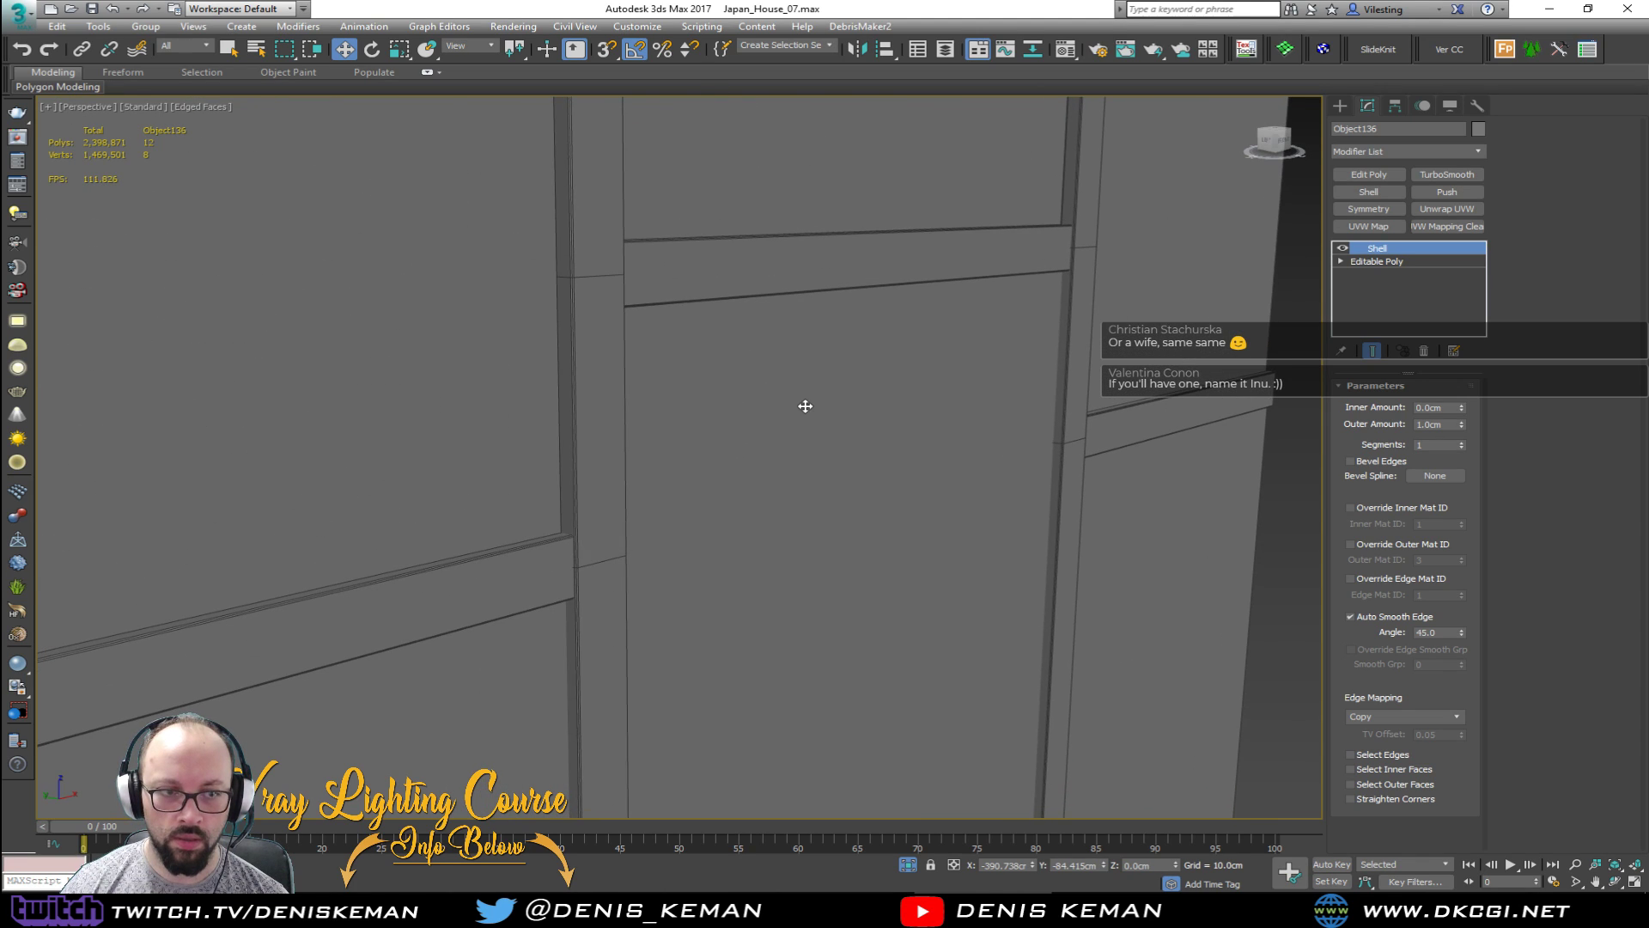
{"action": "scroll", "coordinate": [804, 406], "scroll_direction": "down", "scroll_amount": 3}
{"action": "scroll", "coordinate": [726, 399], "scroll_direction": "down", "scroll_amount": 2}
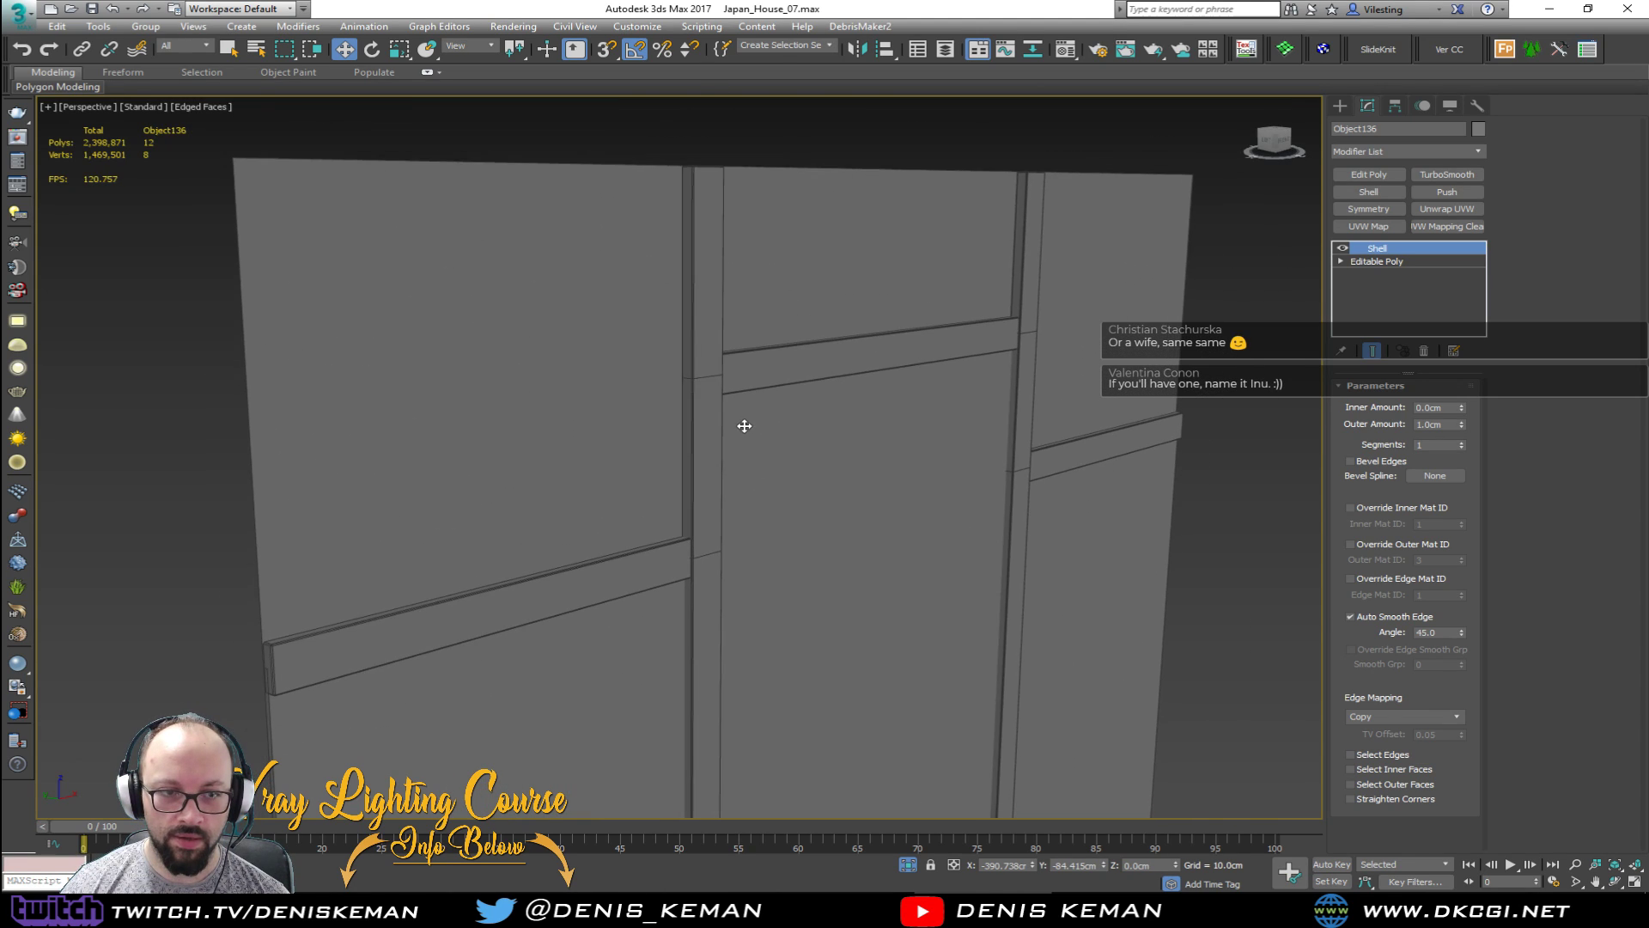
{"action": "middle_click_drag", "start_coordinate": [743, 399], "coordinate": [732, 413], "text": "alt"}
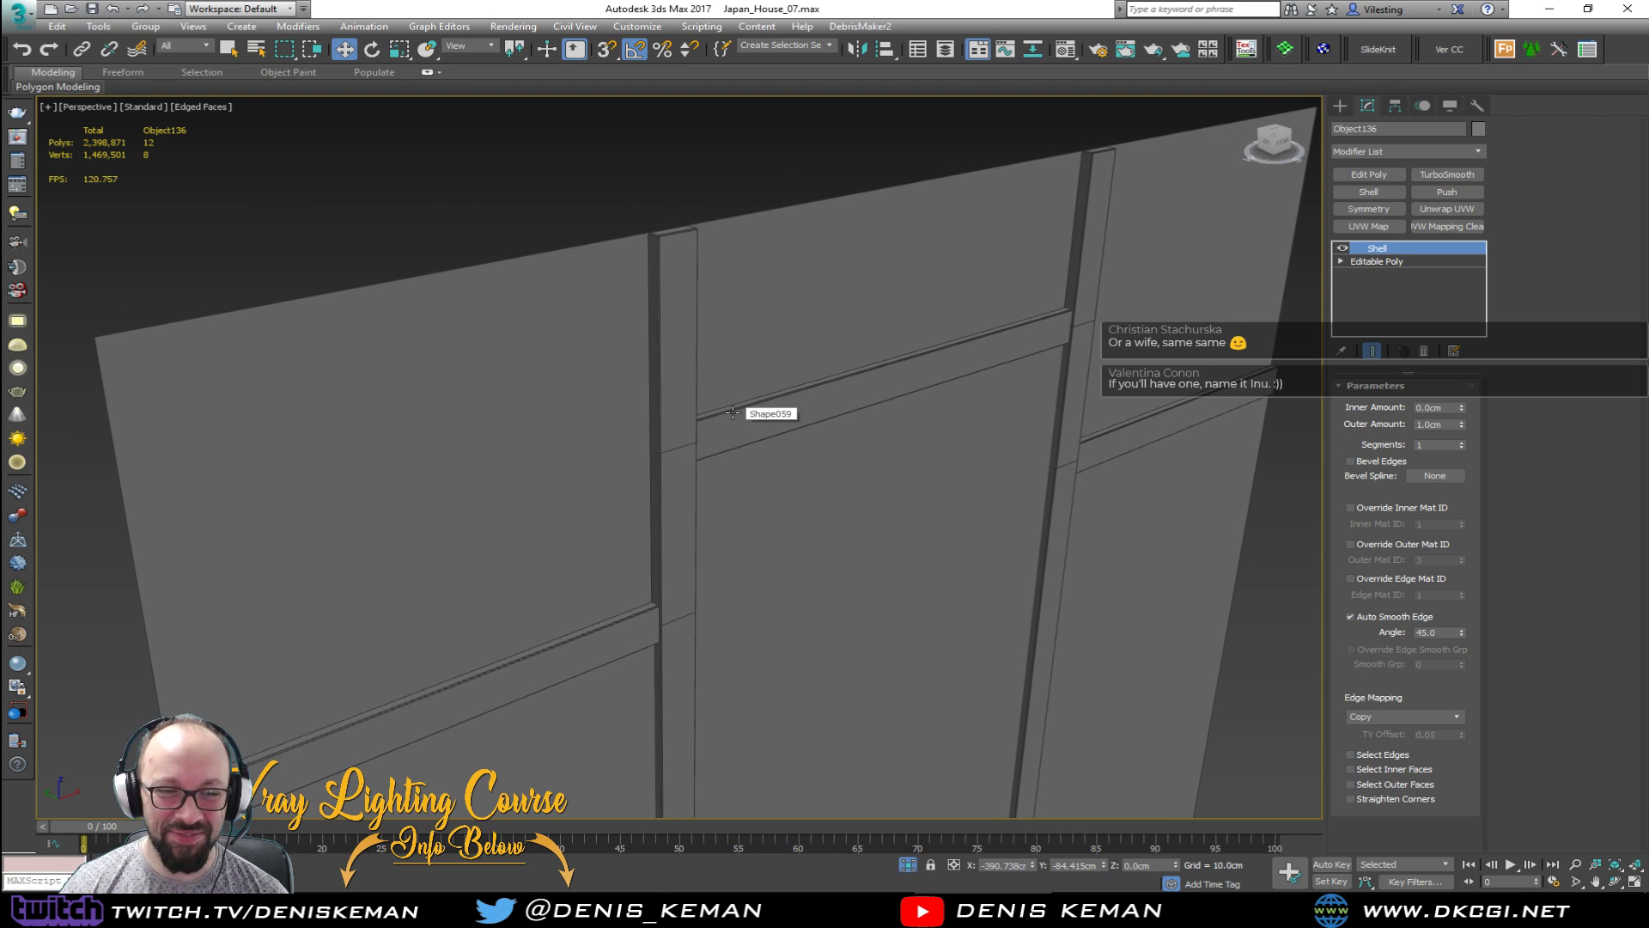
Step: Apply a Shell modifier with a 1.0 cm outer amount to the upper wall panels
{"action": "left_click", "coordinate": [520, 419]}
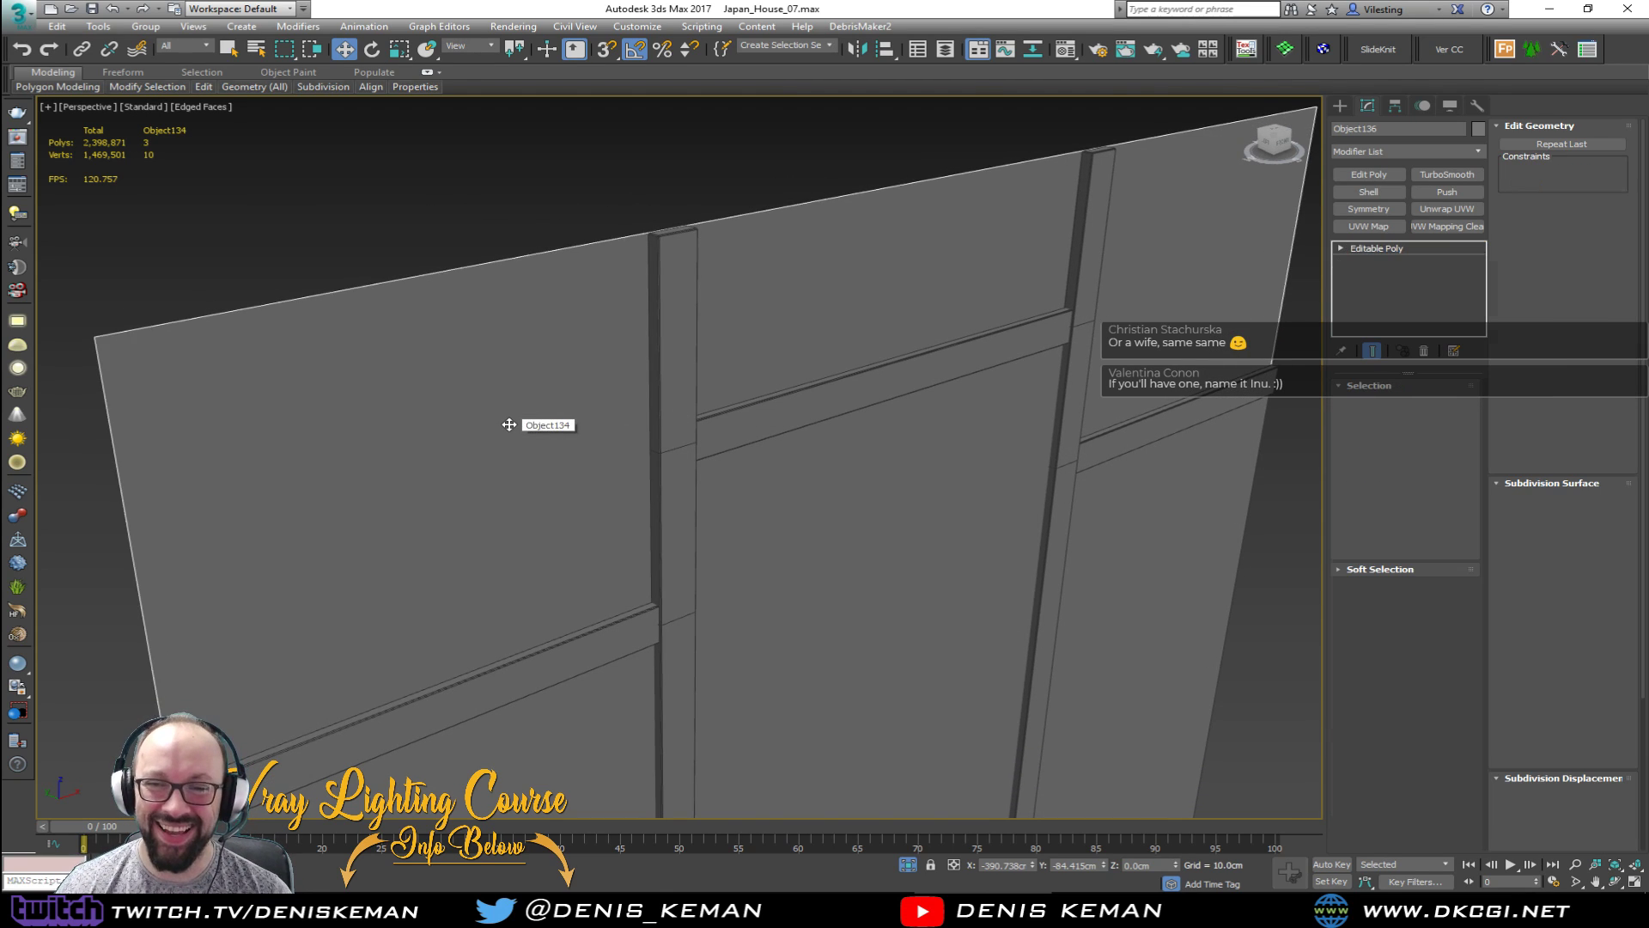
{"action": "key", "text": "F4"}
{"action": "key", "text": "F4"}
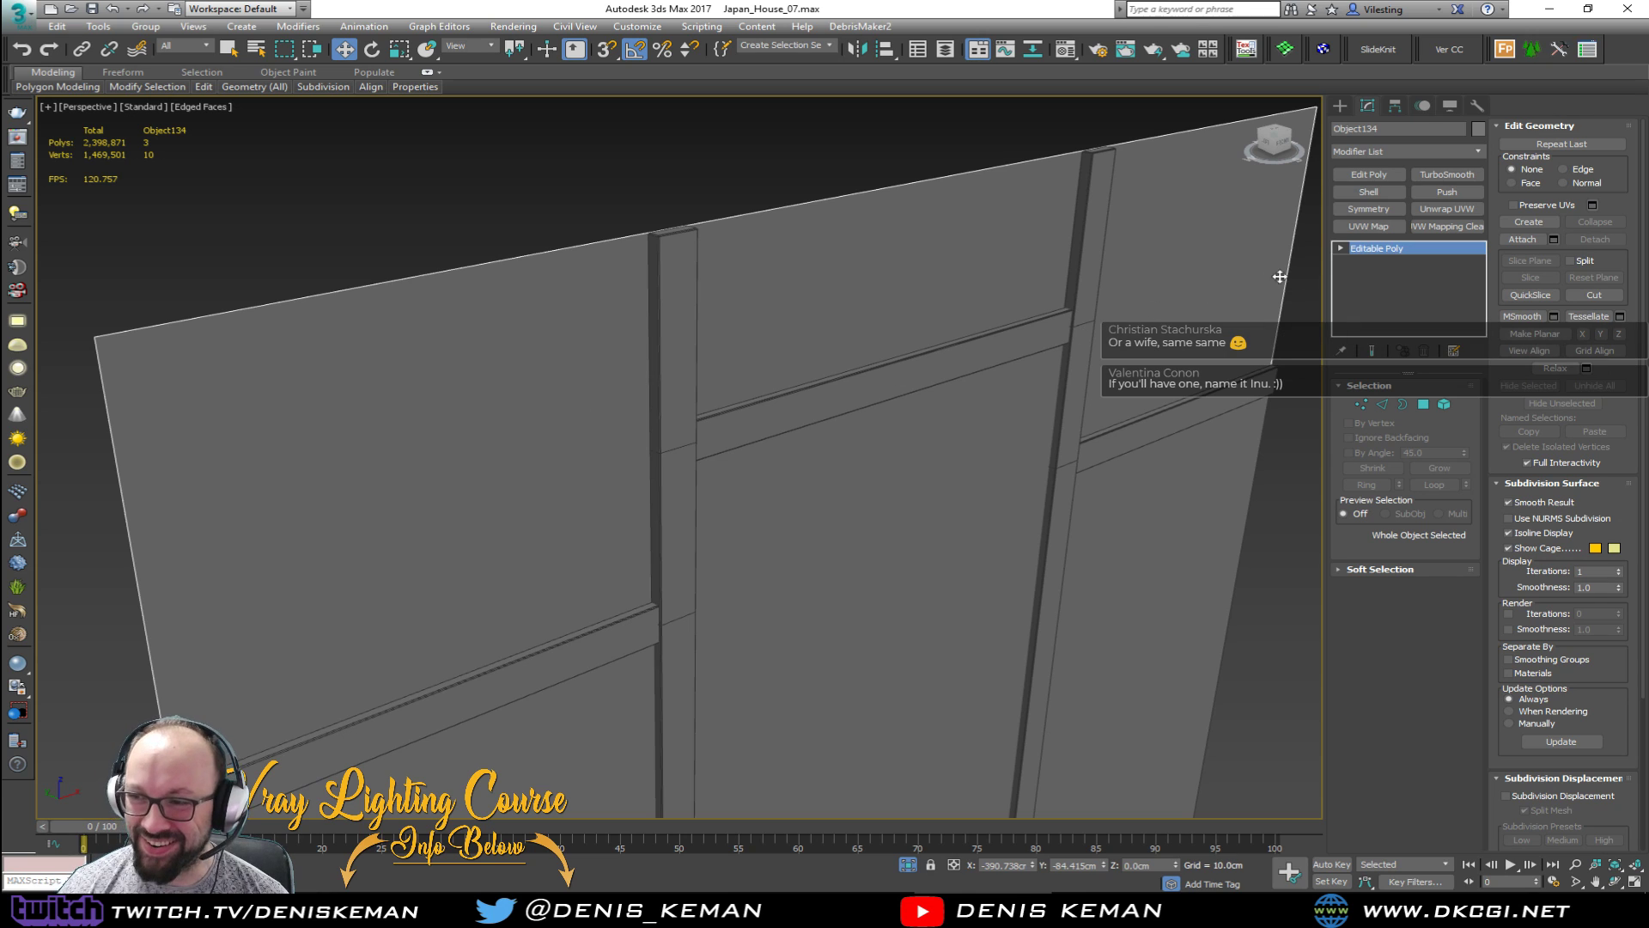
{"action": "left_click", "coordinate": [1368, 191]}
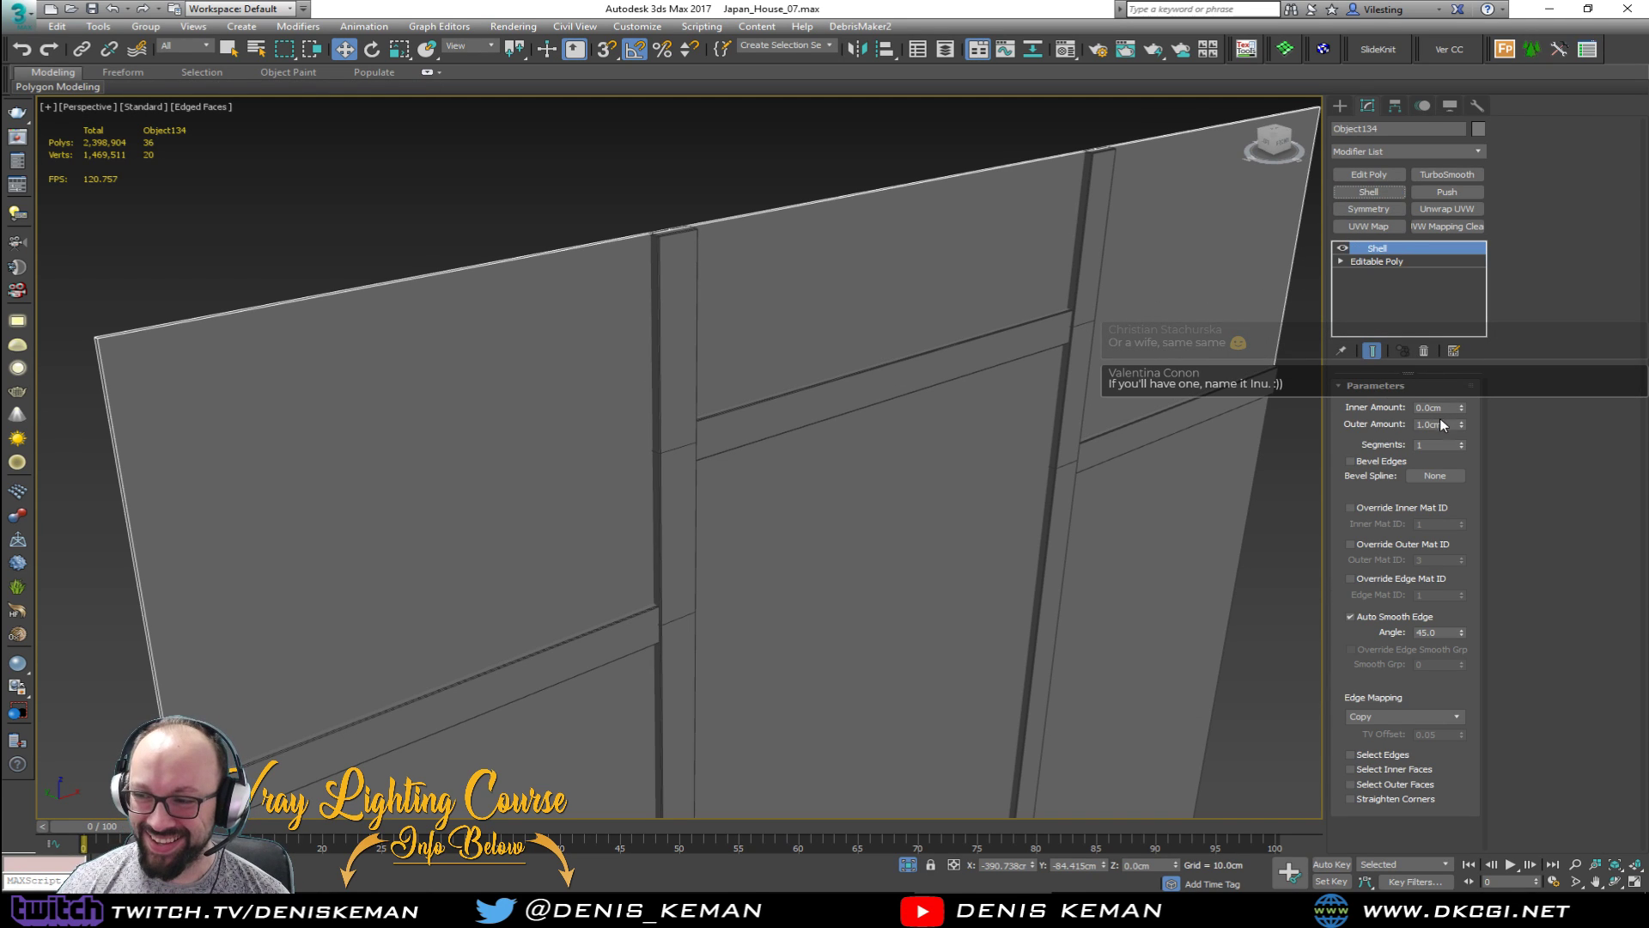
Step: Examine how the thickened panels sit against the frame, with and without edged faces displayed
{"action": "middle_click_drag", "start_coordinate": [1127, 422], "coordinate": [836, 331], "text": "alt"}
{"action": "middle_click_drag", "start_coordinate": [691, 229], "coordinate": [755, 405]}
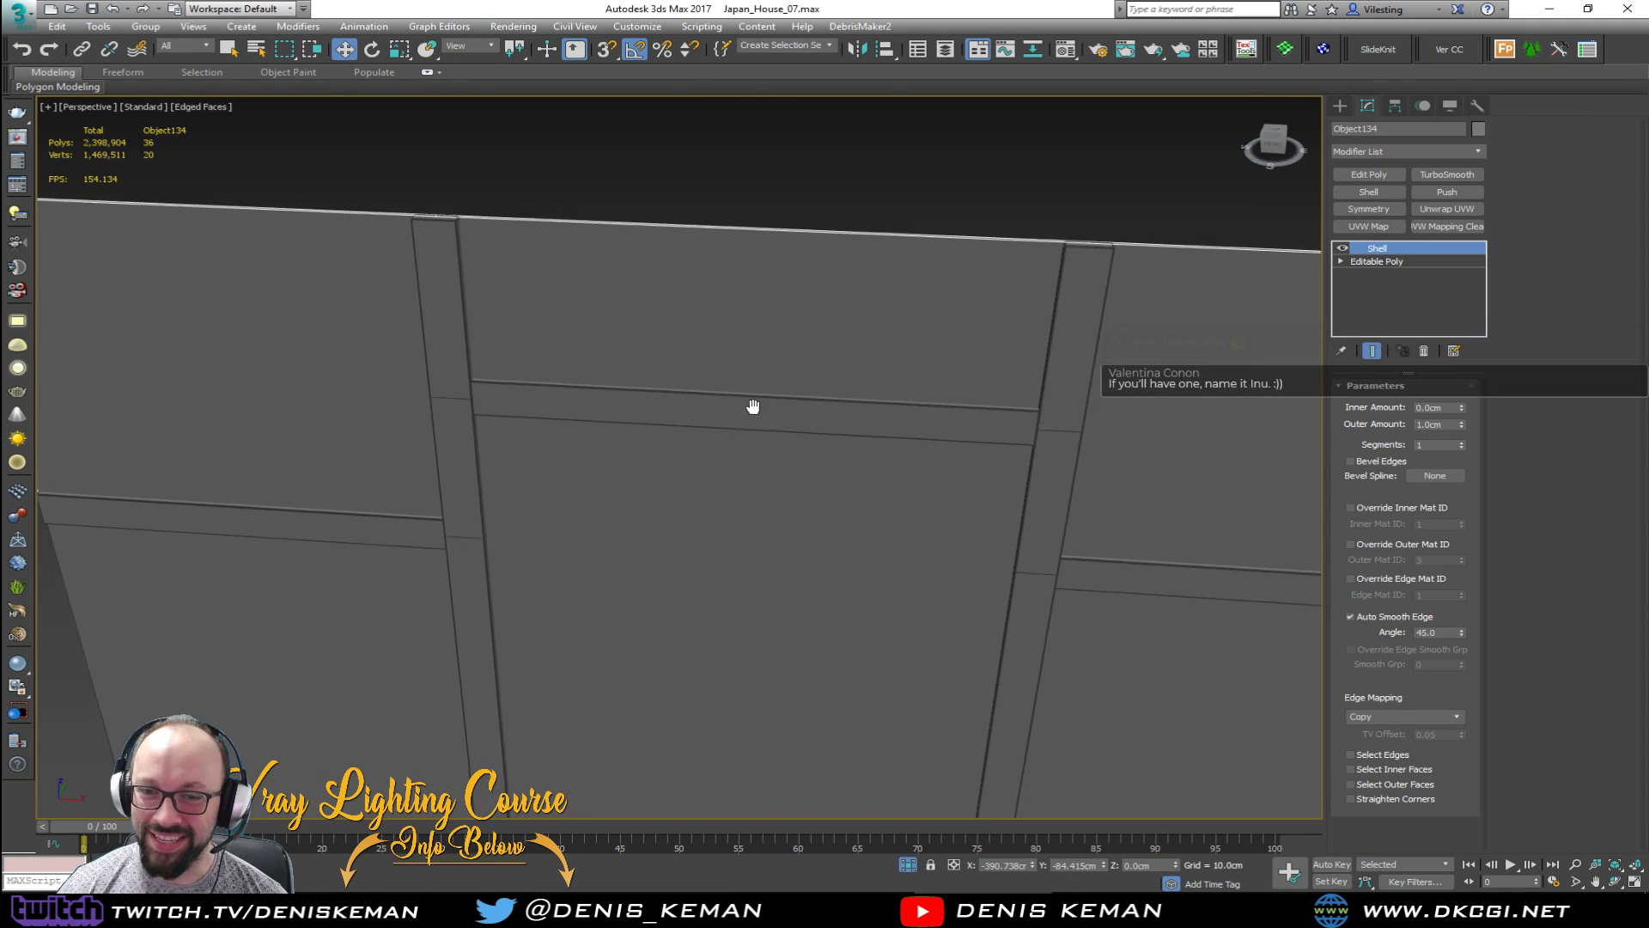
{"action": "scroll", "coordinate": [755, 404], "scroll_direction": "down", "scroll_amount": 3}
{"action": "left_click", "coordinate": [790, 215]}
{"action": "middle_click_drag", "start_coordinate": [793, 204], "coordinate": [703, 388], "text": "alt"}
{"action": "scroll", "coordinate": [767, 397], "scroll_direction": "down", "scroll_amount": 3}
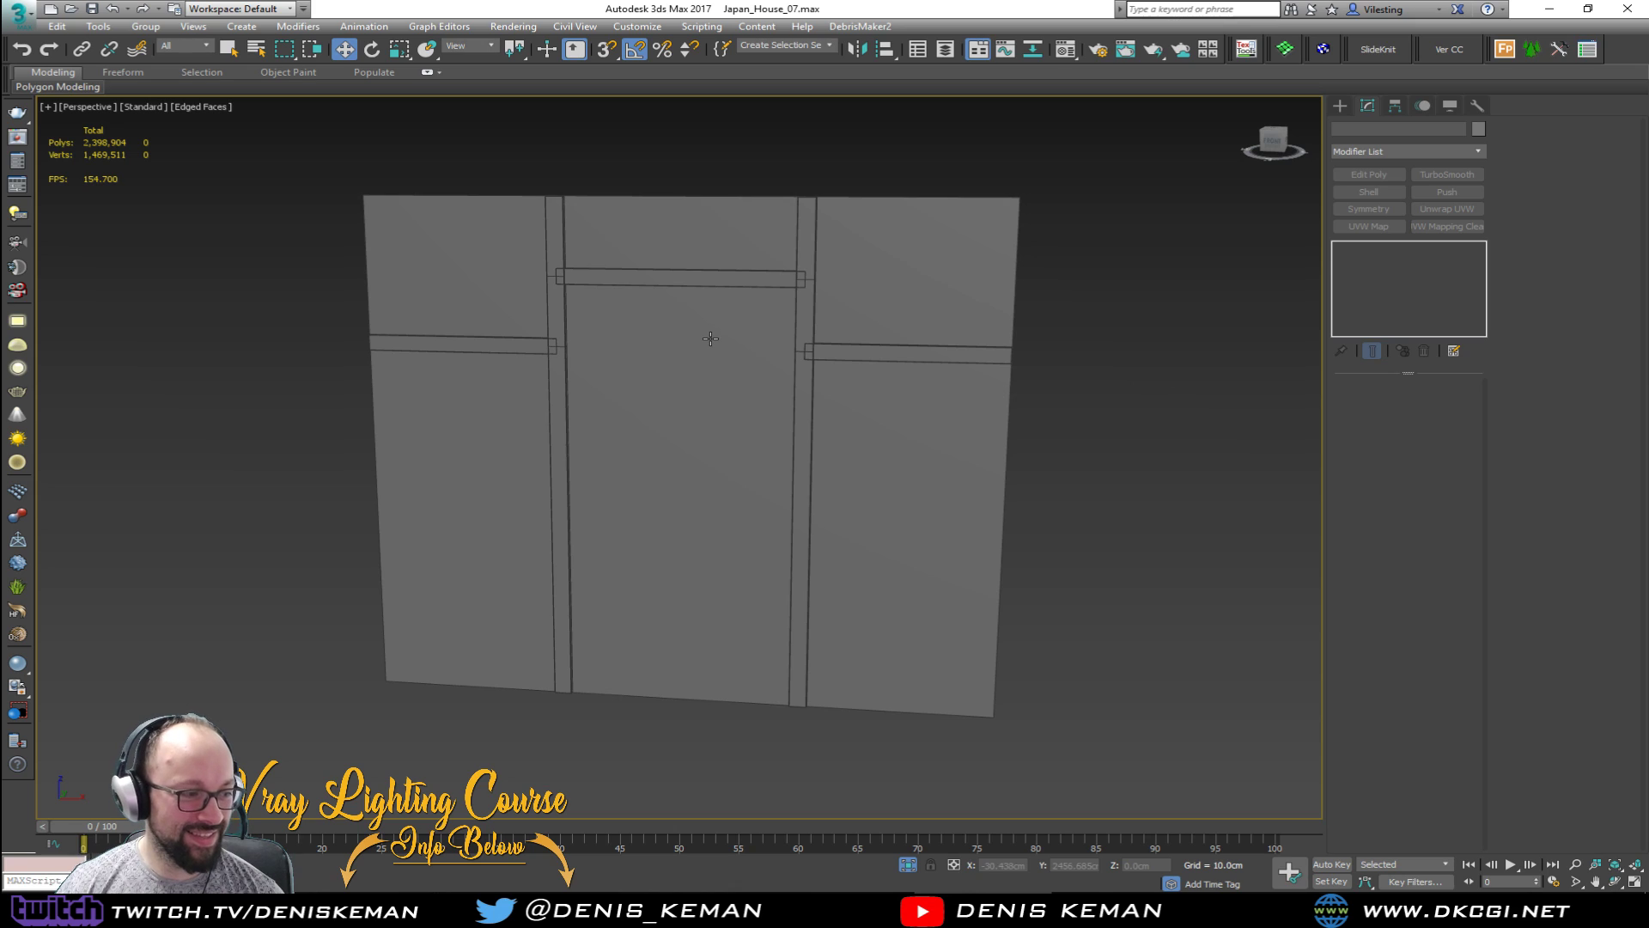
{"action": "scroll", "coordinate": [641, 336], "scroll_direction": "up", "scroll_amount": 3}
{"action": "key", "text": "F4"}
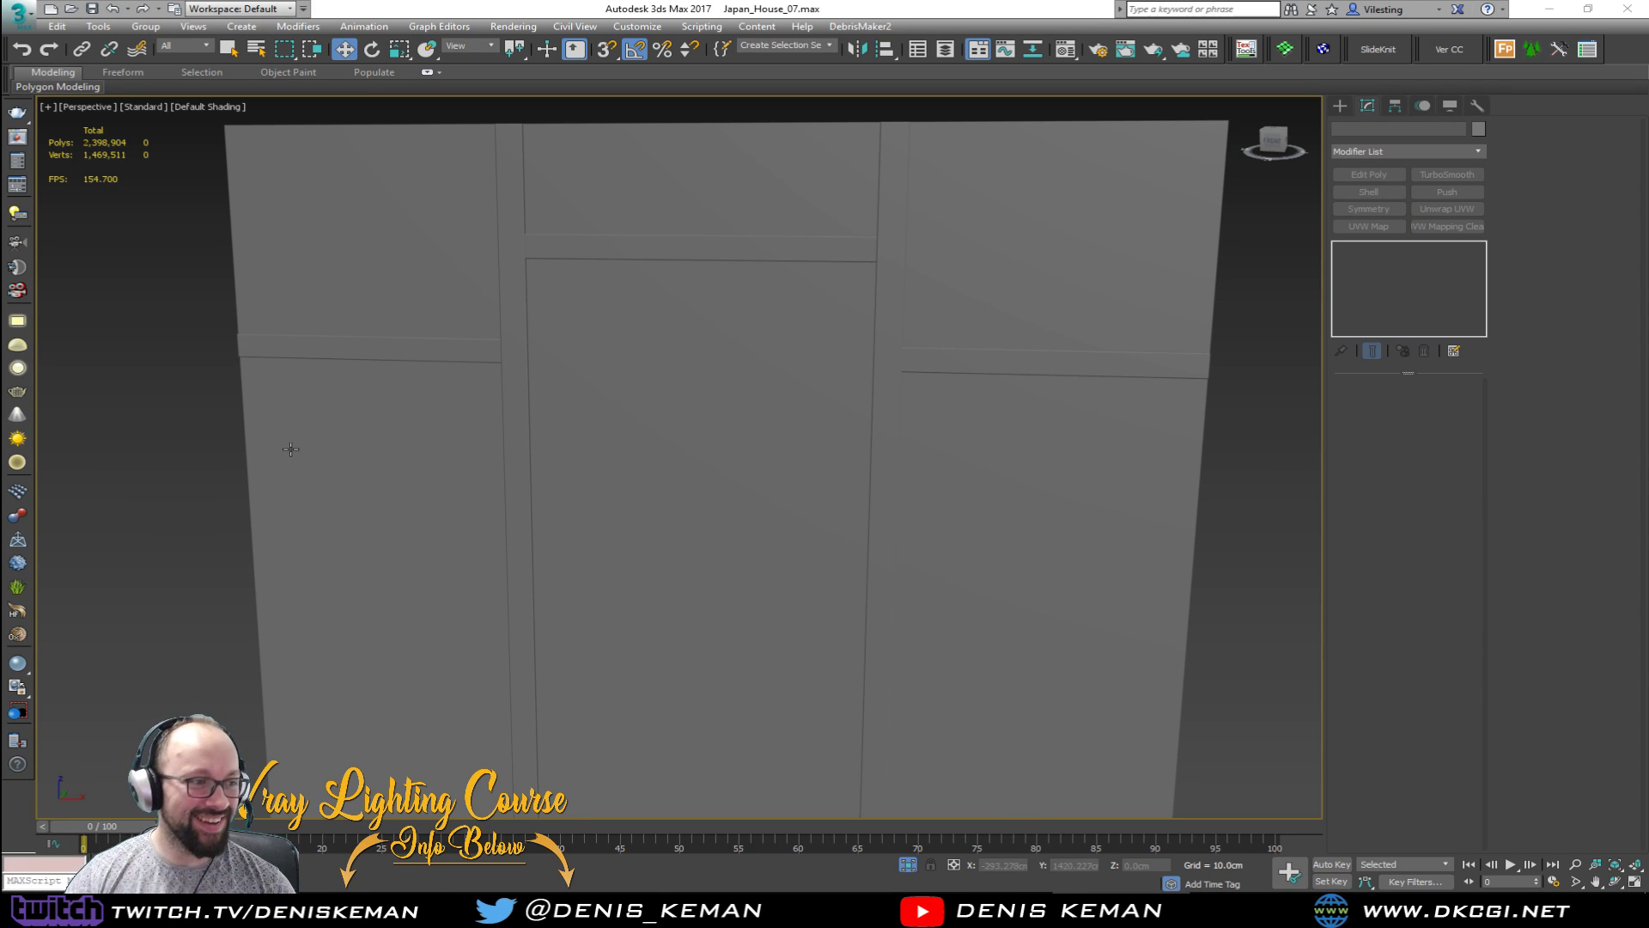
{"action": "middle_click_drag", "start_coordinate": [651, 479], "coordinate": [627, 443]}
{"action": "scroll", "coordinate": [627, 443], "scroll_direction": "down", "scroll_amount": 3}
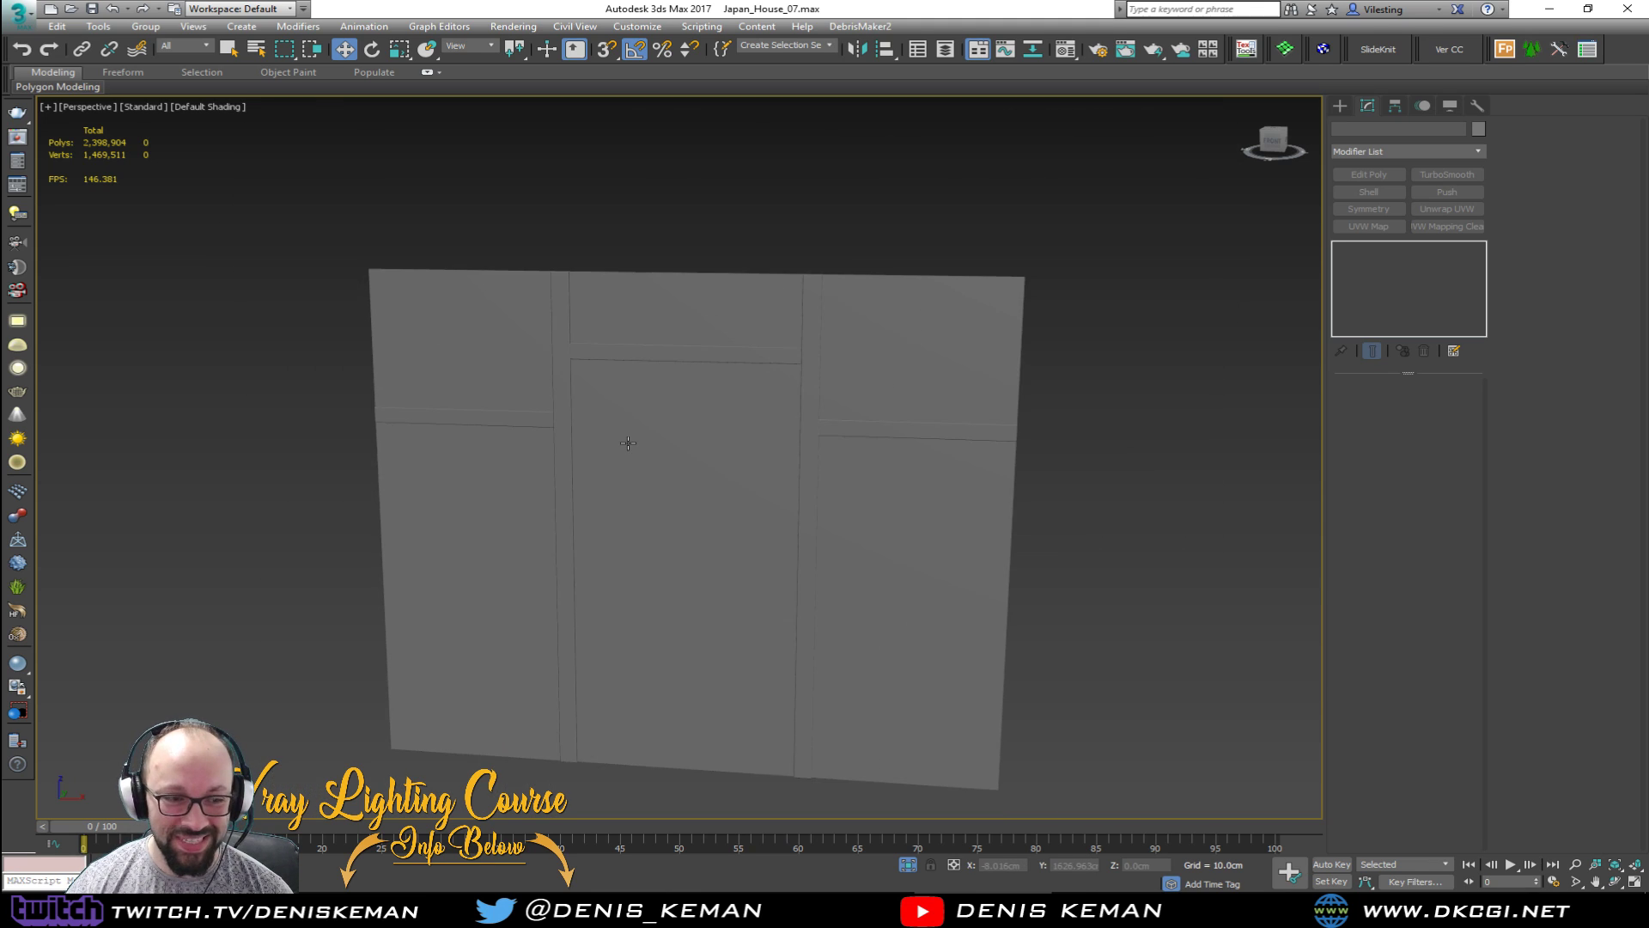
Step: Assign the Darker_Wood material to the two lower side panels
{"action": "left_click", "coordinate": [512, 474]}
{"action": "scroll", "coordinate": [514, 474], "scroll_direction": "up", "scroll_amount": 2}
{"action": "scroll", "coordinate": [513, 474], "scroll_direction": "down", "scroll_amount": 3}
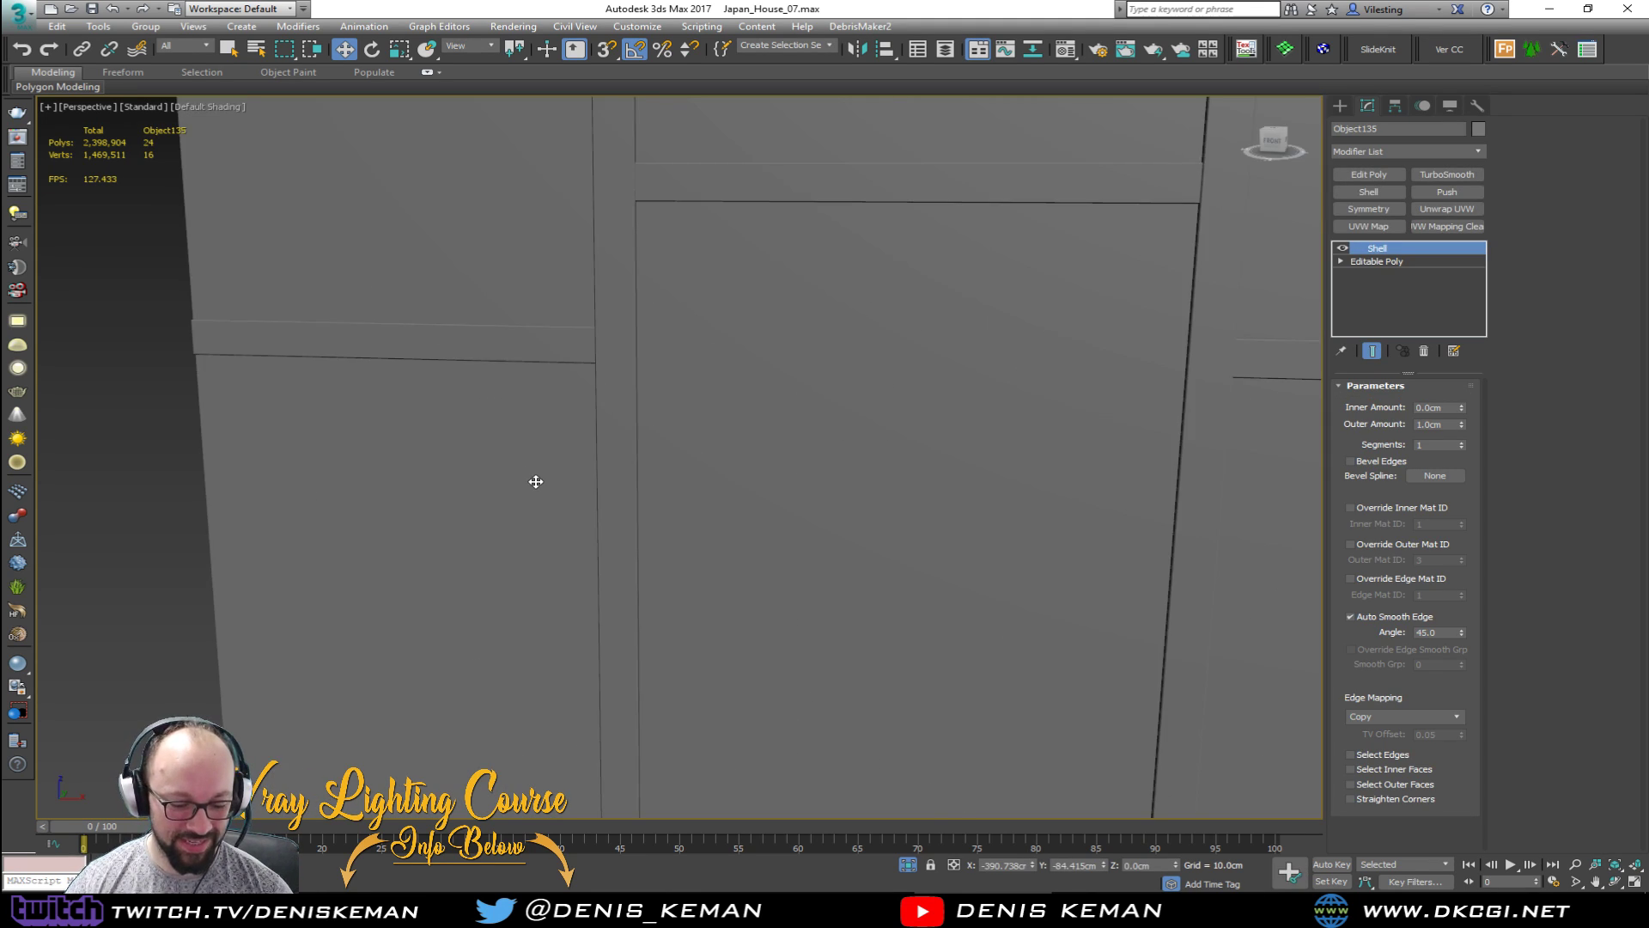
{"action": "key", "text": "m"}
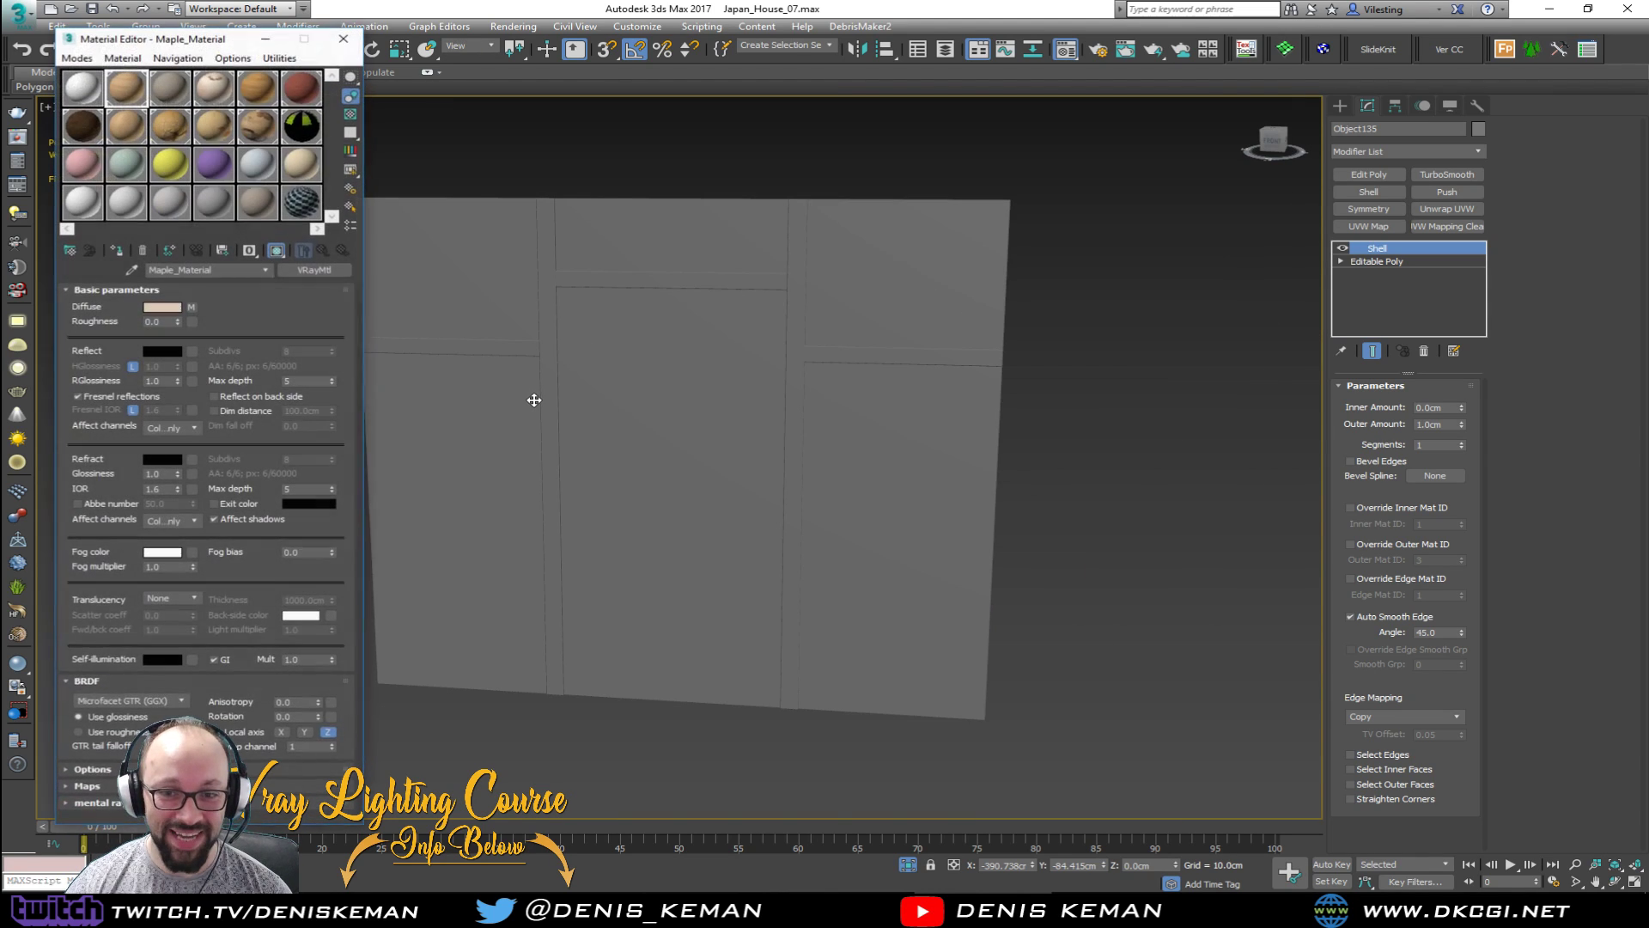
{"action": "middle_click_drag", "start_coordinate": [512, 403], "coordinate": [582, 407], "text": "alt"}
{"action": "key", "text": "z"}
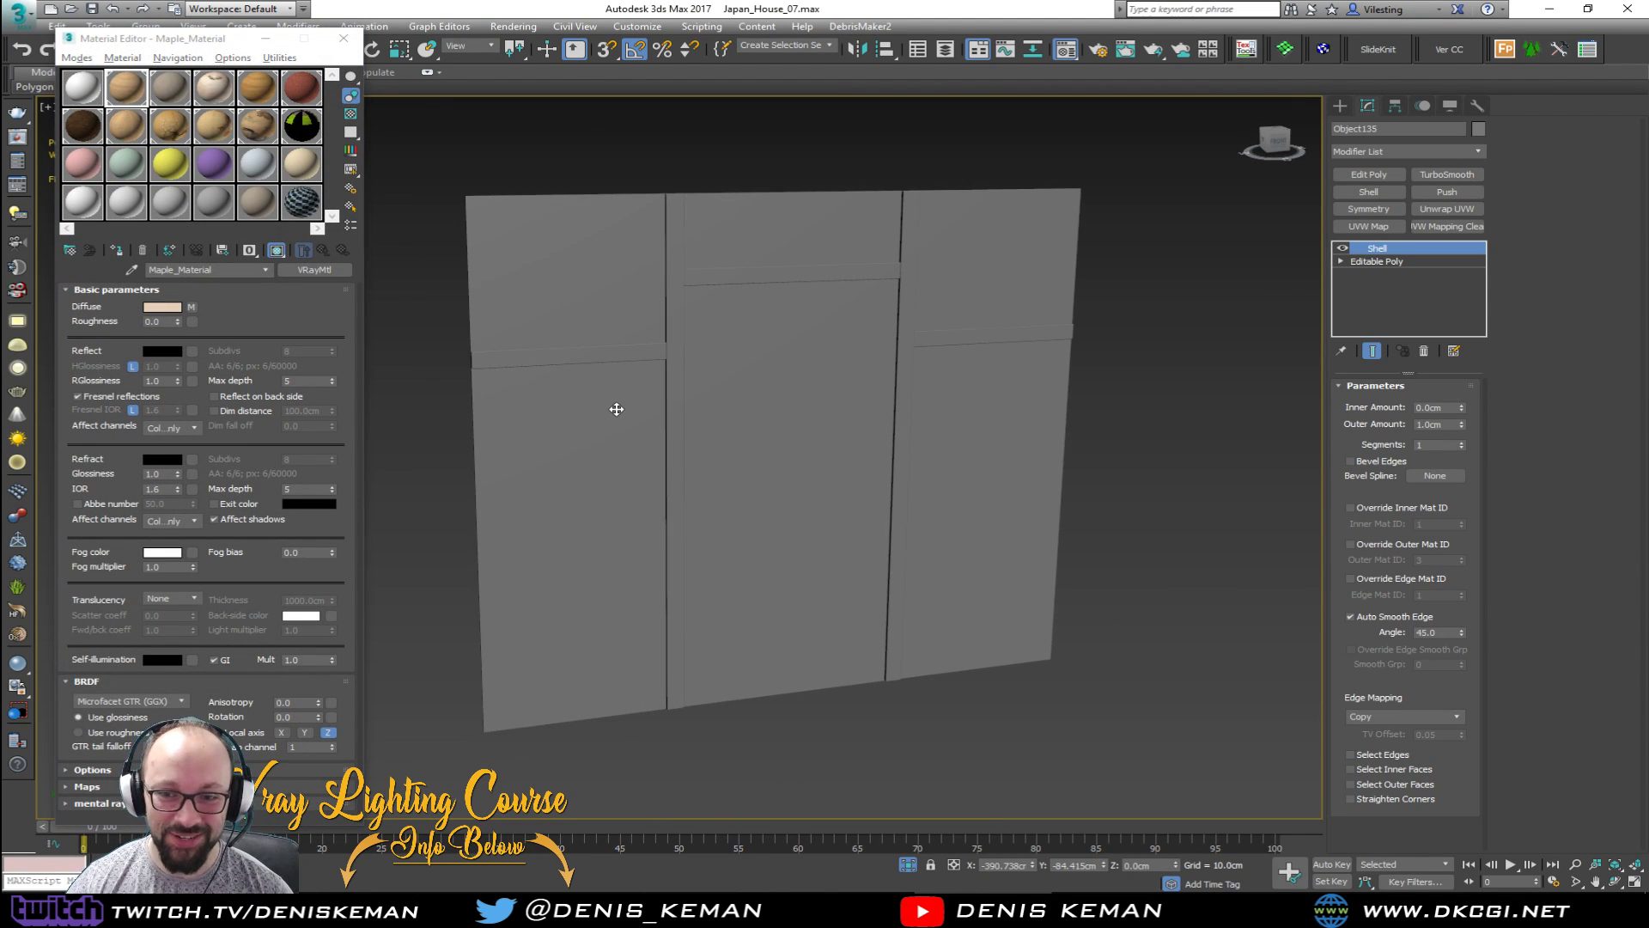
{"action": "left_click", "coordinate": [257, 87]}
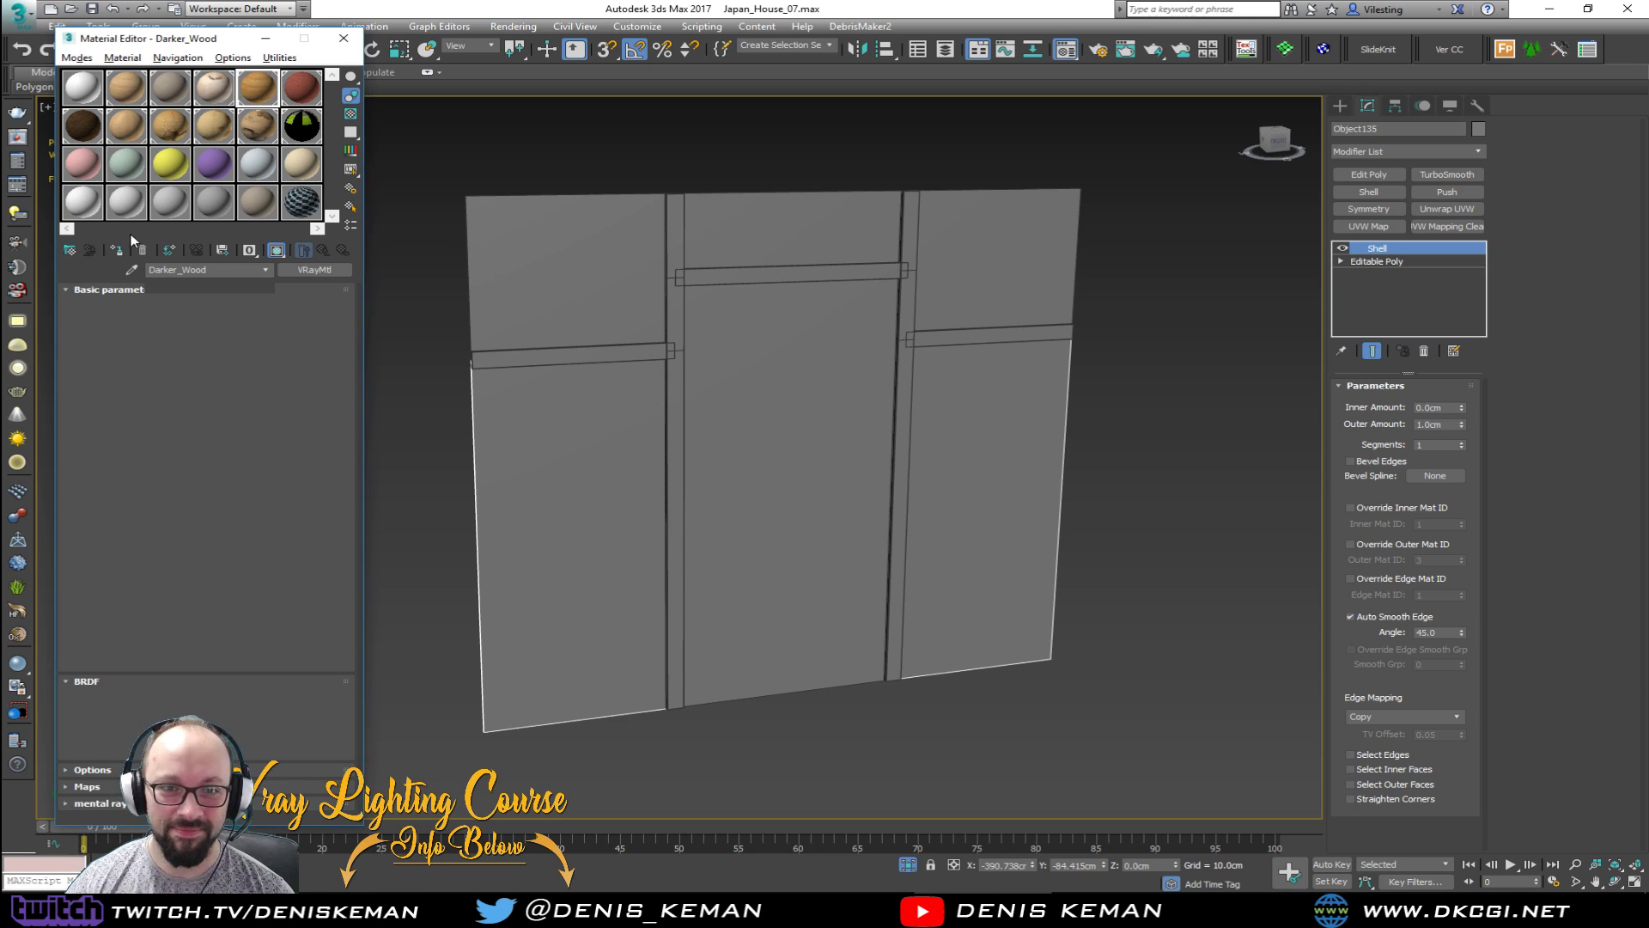
{"action": "left_click", "coordinate": [117, 250]}
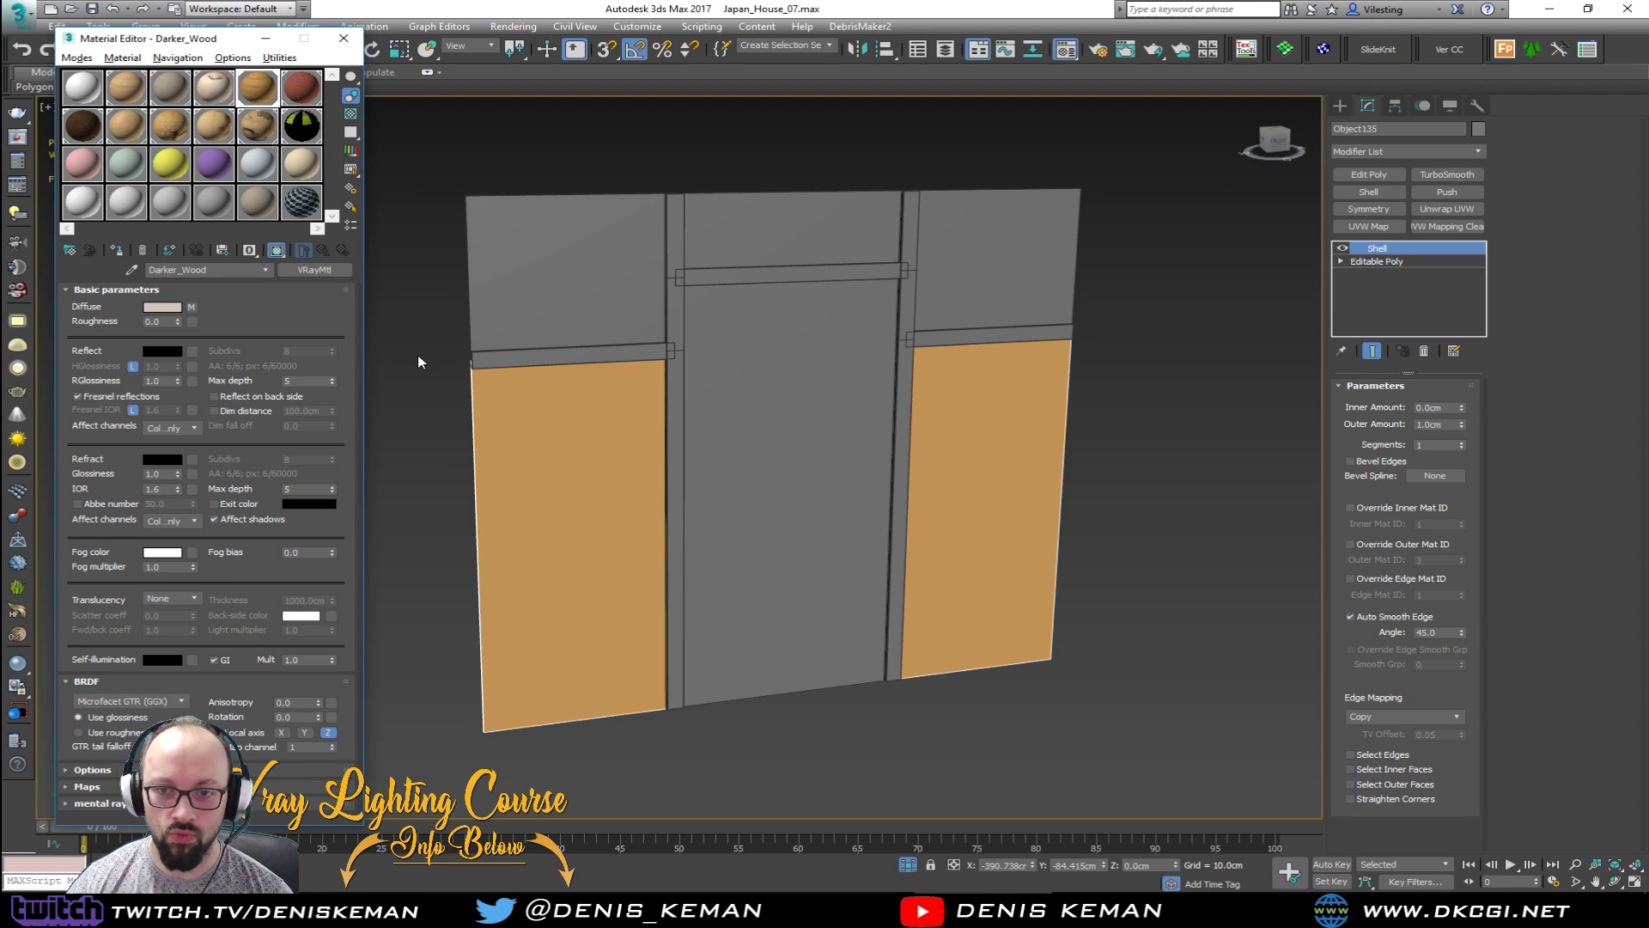
Step: Add a UVW Map modifier to the lower side panels with box mapping sized 100 × 100 × 100 cm
{"action": "left_click", "coordinate": [1368, 226]}
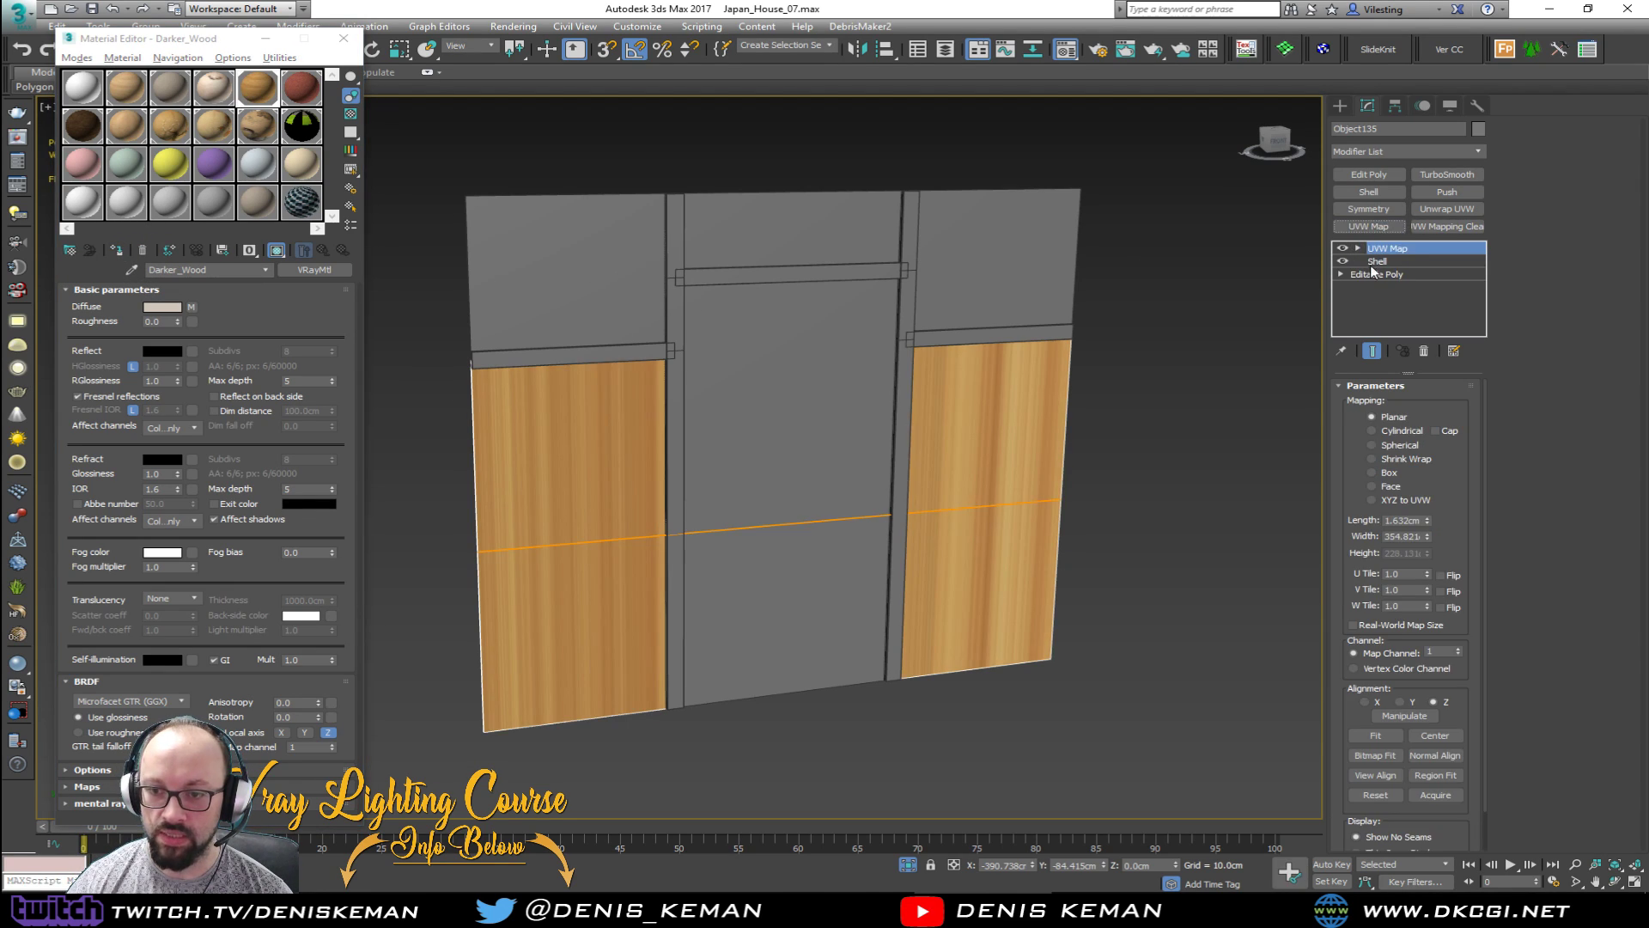
{"action": "left_click", "coordinate": [1388, 473]}
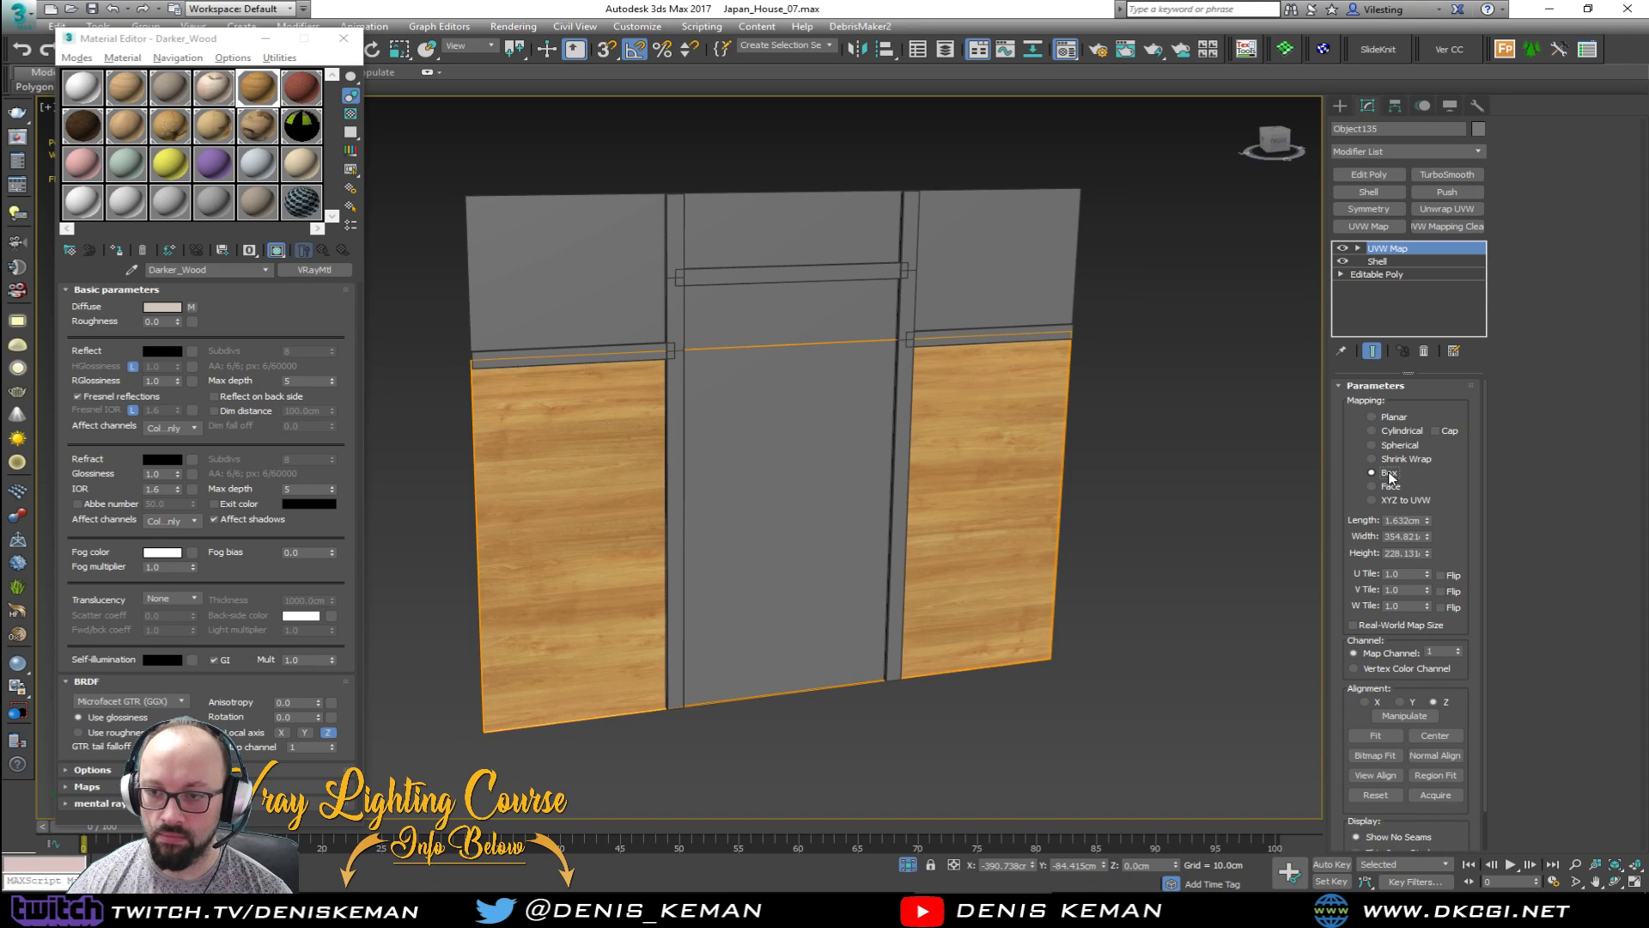
{"action": "double_click", "coordinate": [1389, 521]}
{"action": "type", "text": "100"}
{"action": "key", "text": "Tab"}
{"action": "type", "text": "10"}
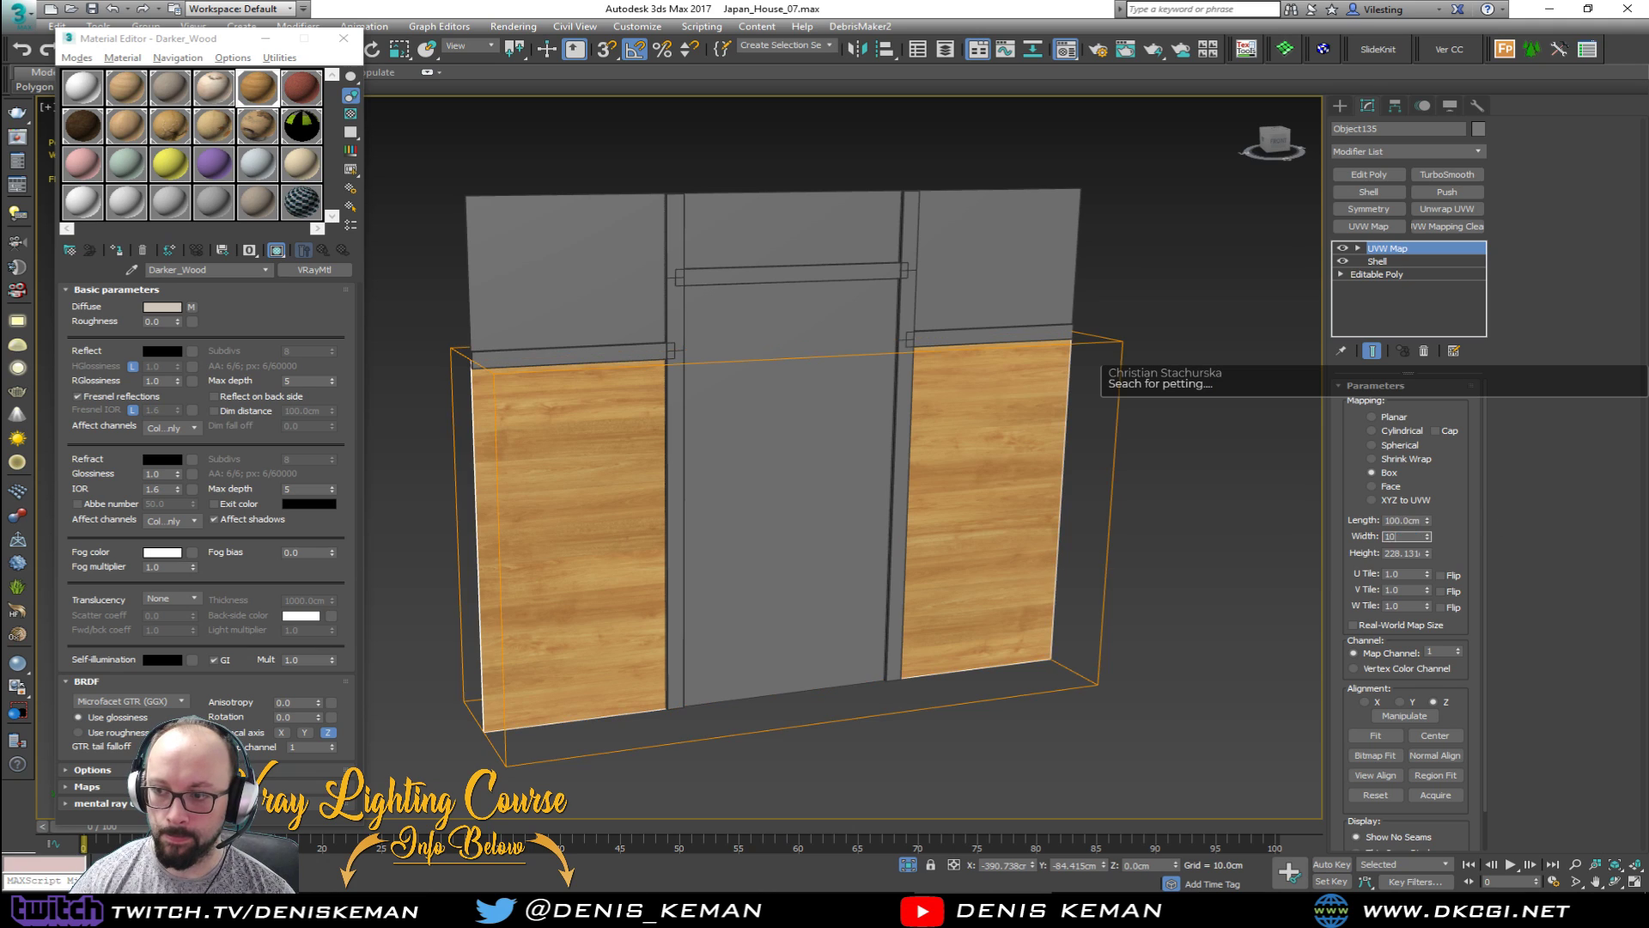
{"action": "type", "text": "0"}
{"action": "key", "text": "Tab"}
{"action": "type", "text": "100"}
{"action": "key", "text": "Return"}
{"action": "scroll", "coordinate": [799, 522], "scroll_direction": "up", "scroll_amount": 4}
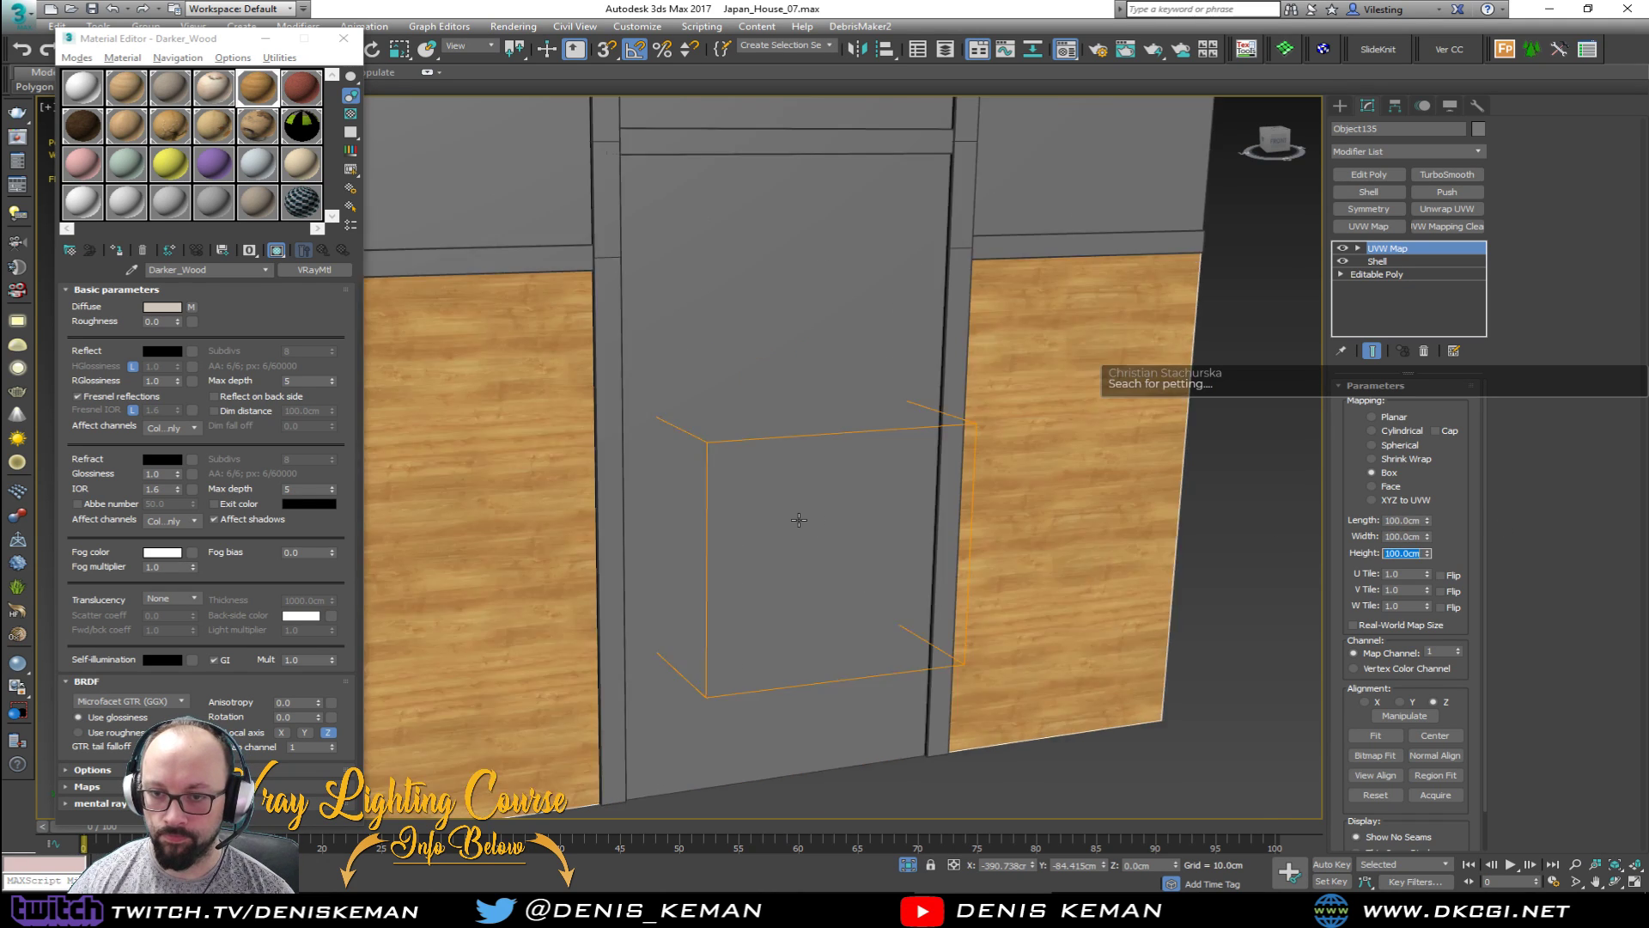
Step: Try the Maple_Material on the two lower side panels
{"action": "left_click", "coordinate": [126, 87]}
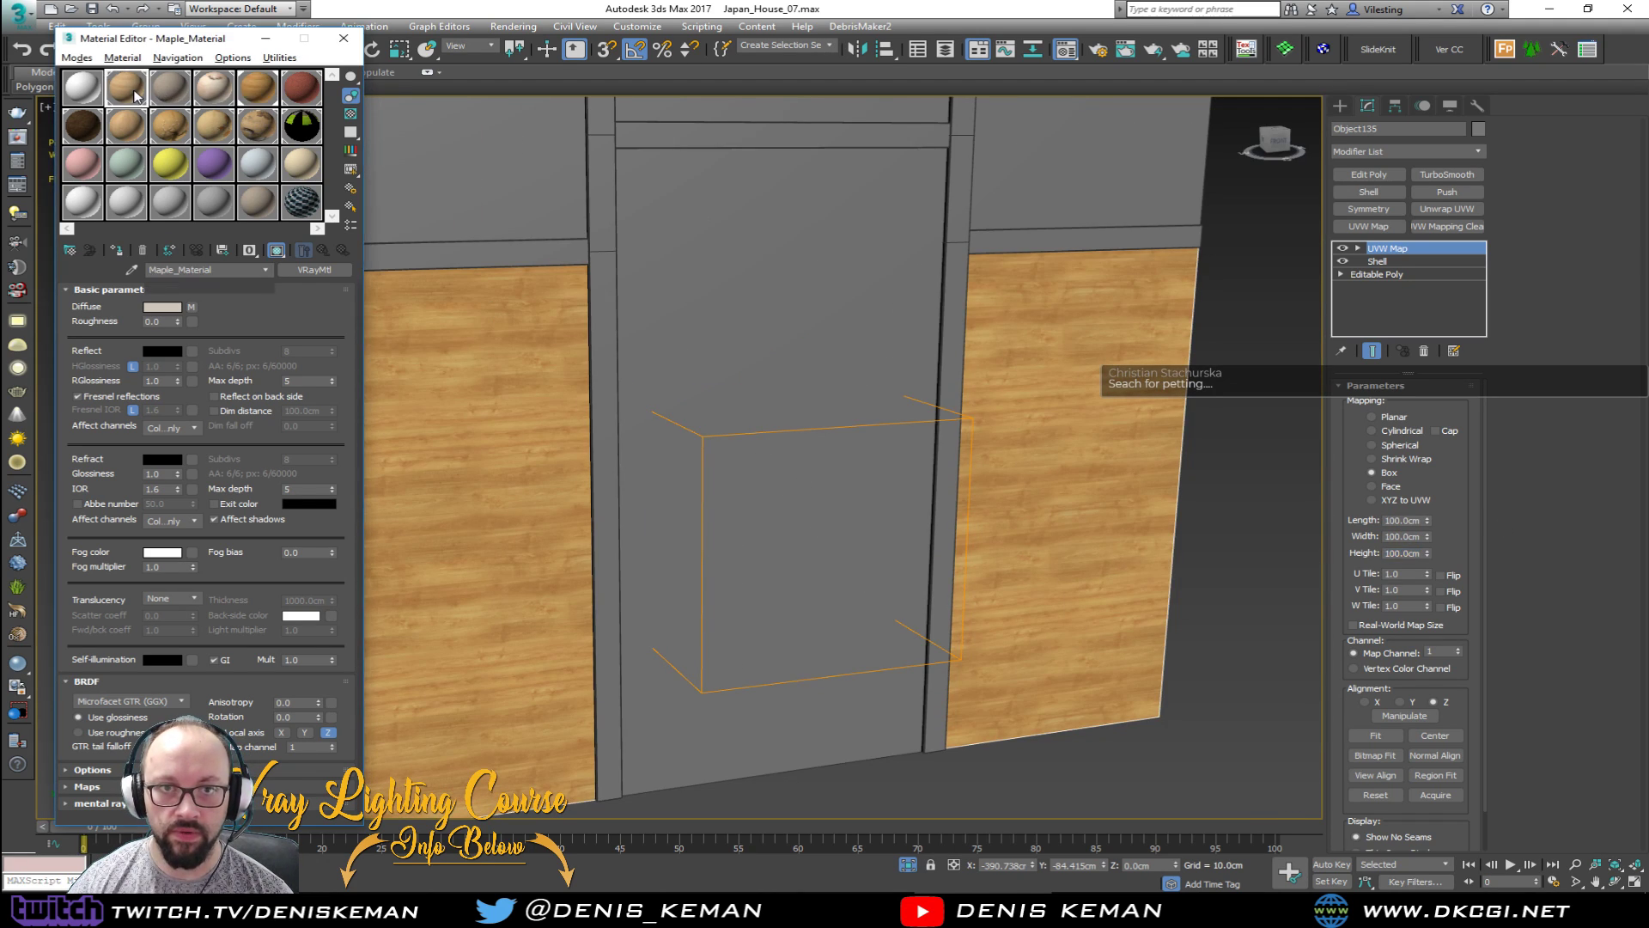
{"action": "left_click", "coordinate": [120, 250]}
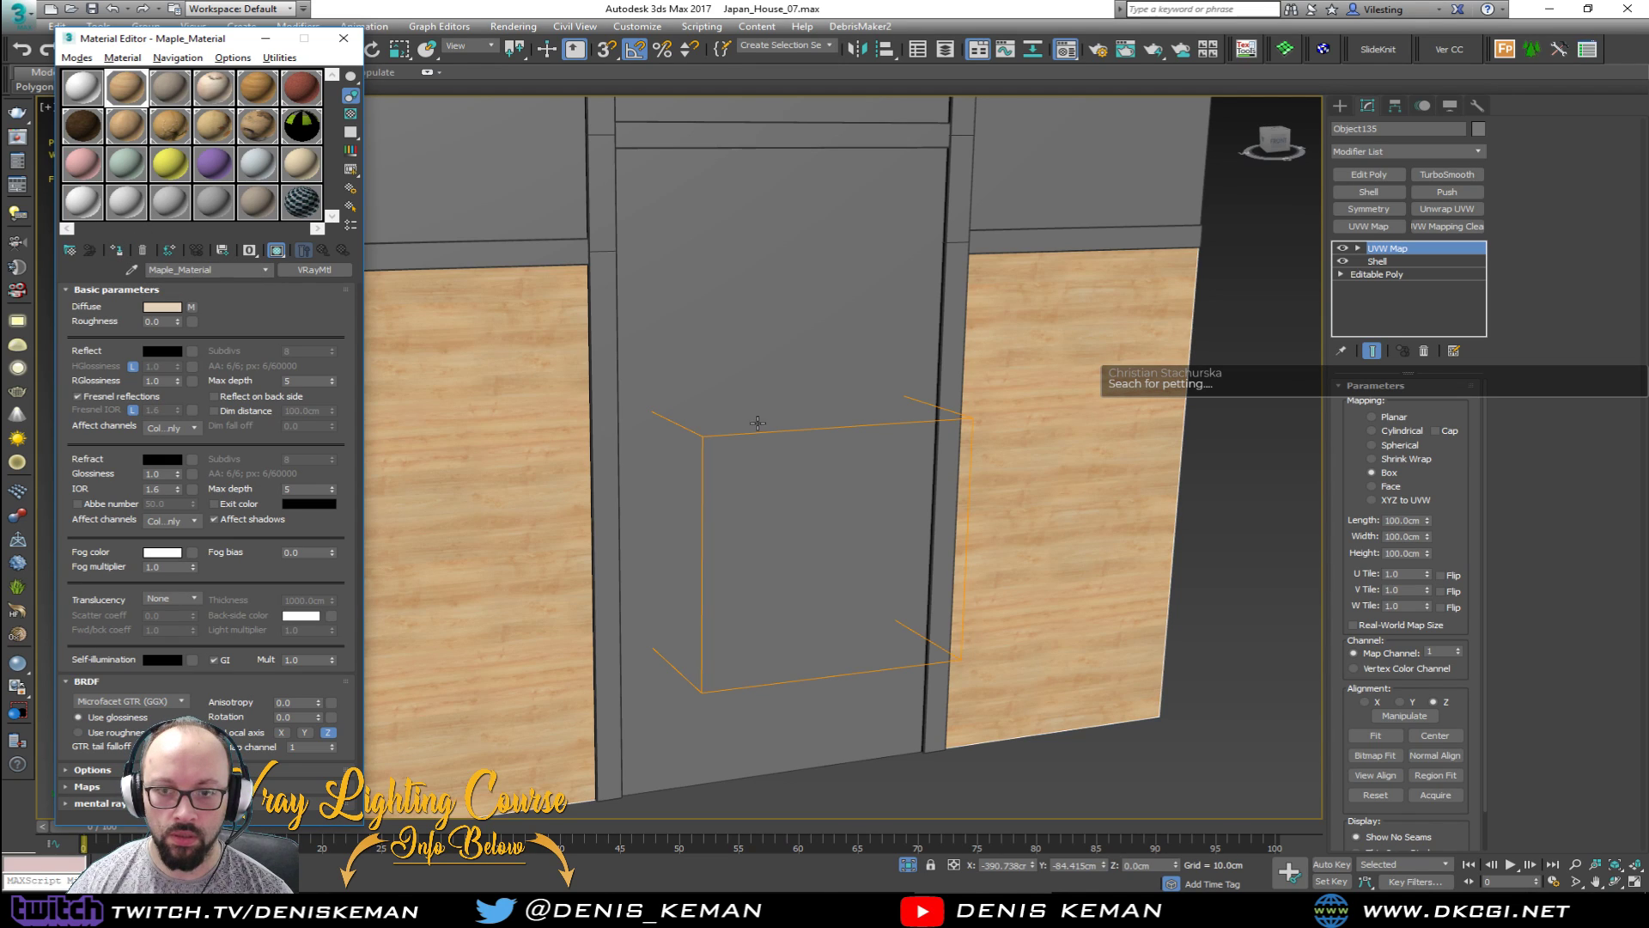
{"action": "scroll", "coordinate": [757, 422], "scroll_direction": "down", "scroll_amount": 3}
{"action": "middle_click_drag", "start_coordinate": [758, 422], "coordinate": [729, 402], "text": "alt"}
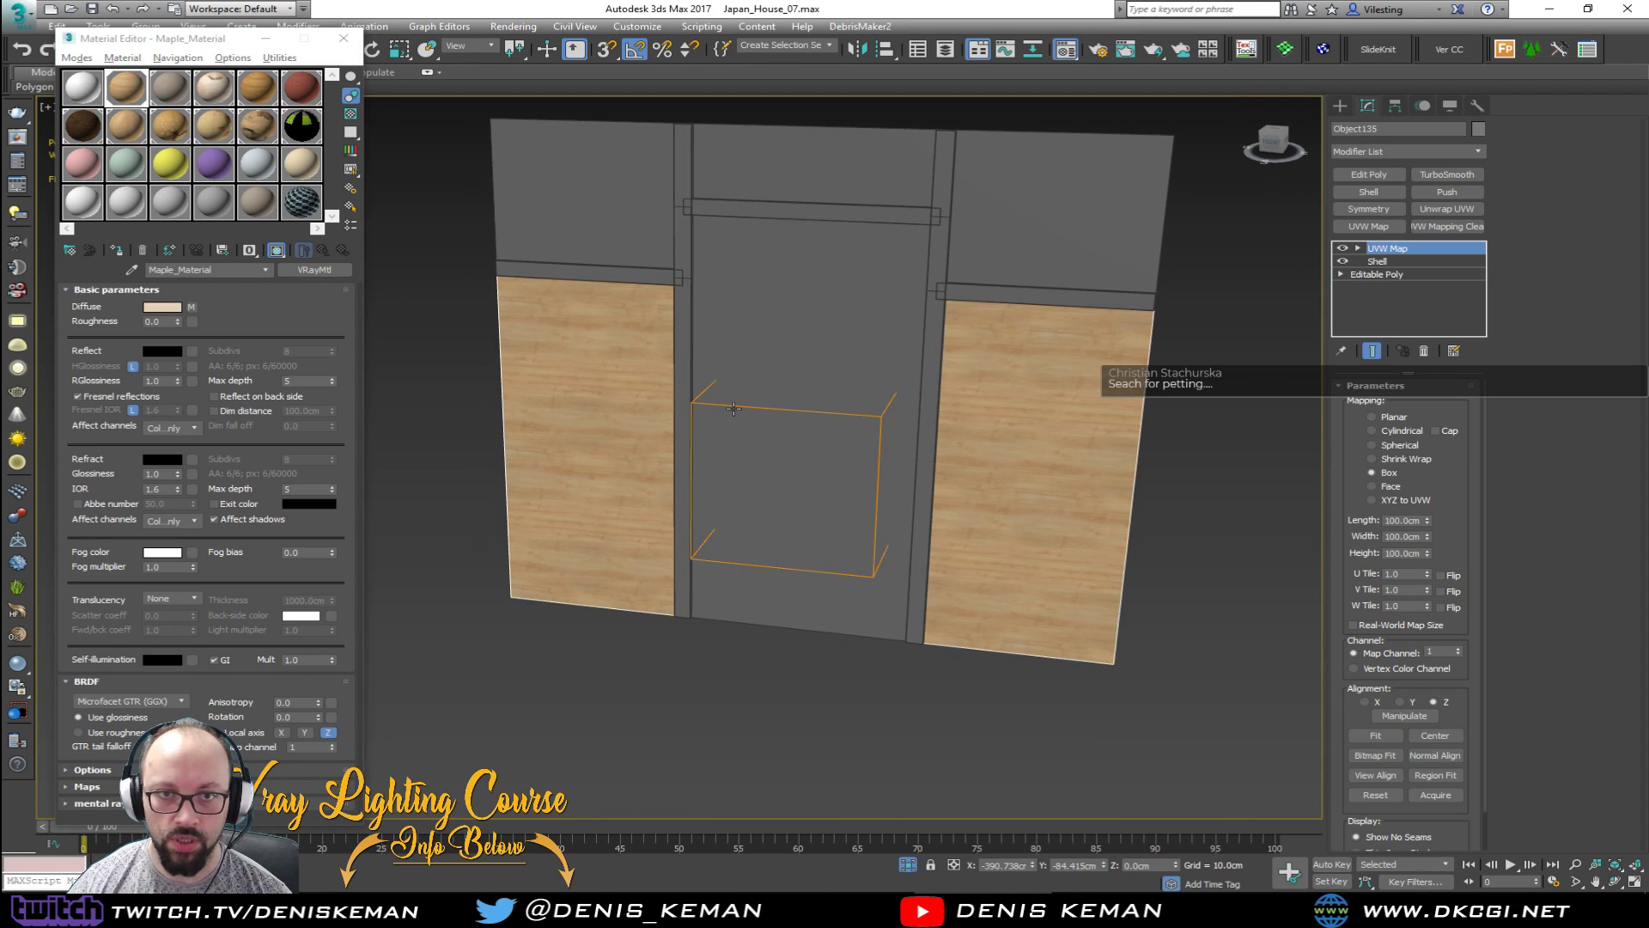
Step: Assign Maple_Material_Rotated to the lower side panels so the wood grain runs vertically, and clear the selection
{"action": "left_click", "coordinate": [129, 128]}
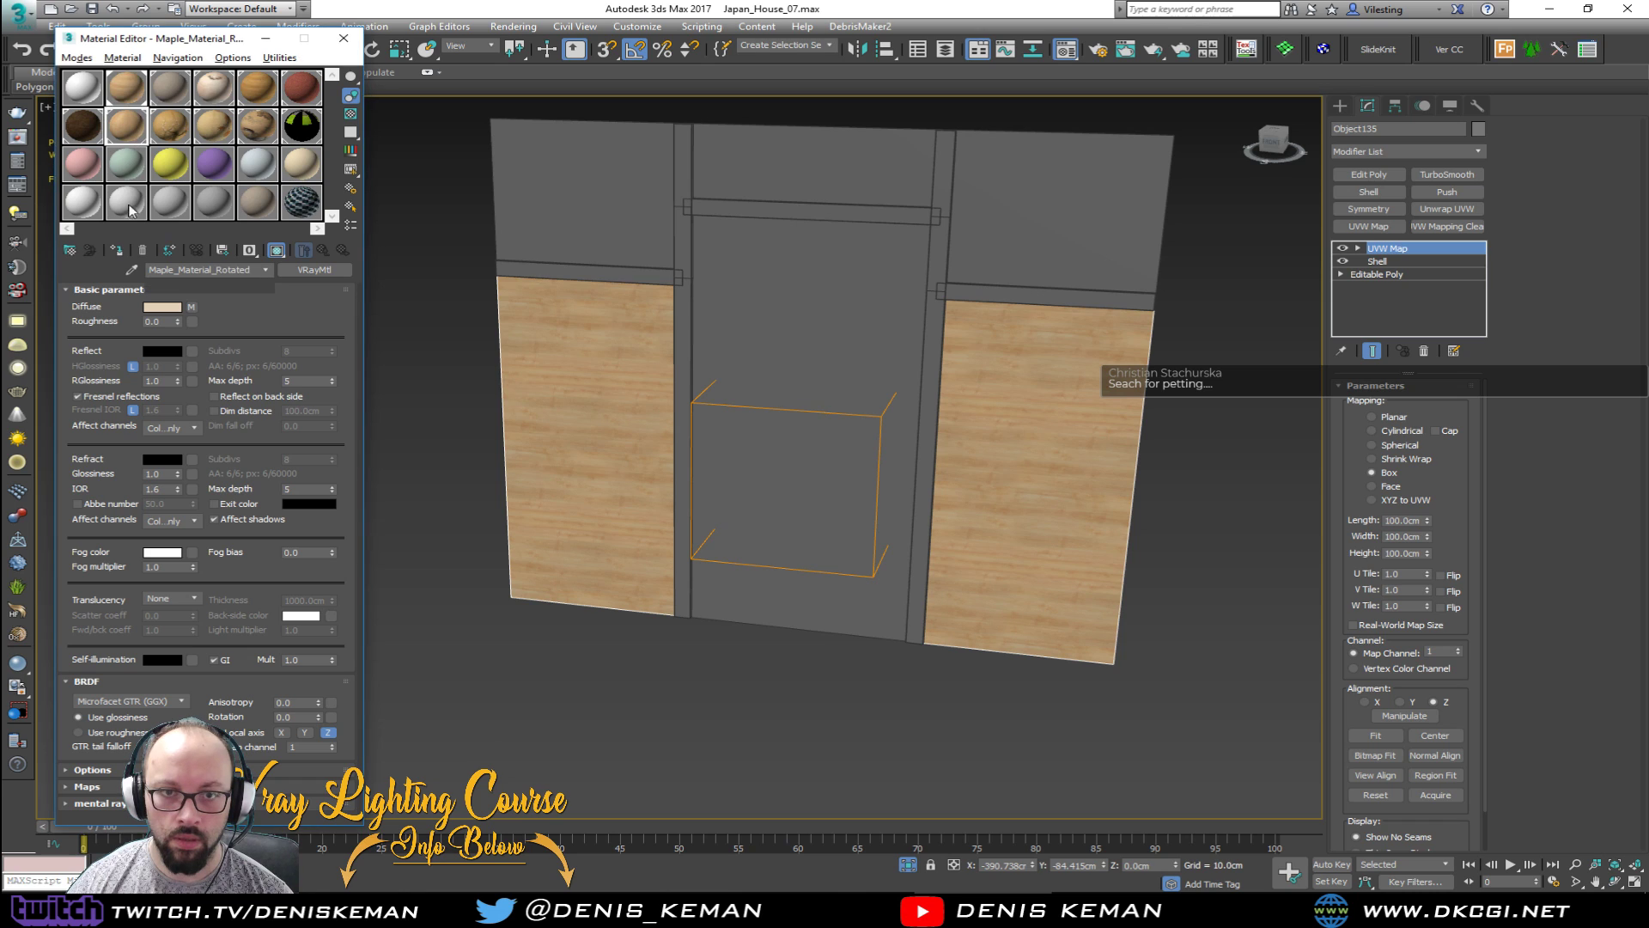
{"action": "left_click", "coordinate": [120, 250]}
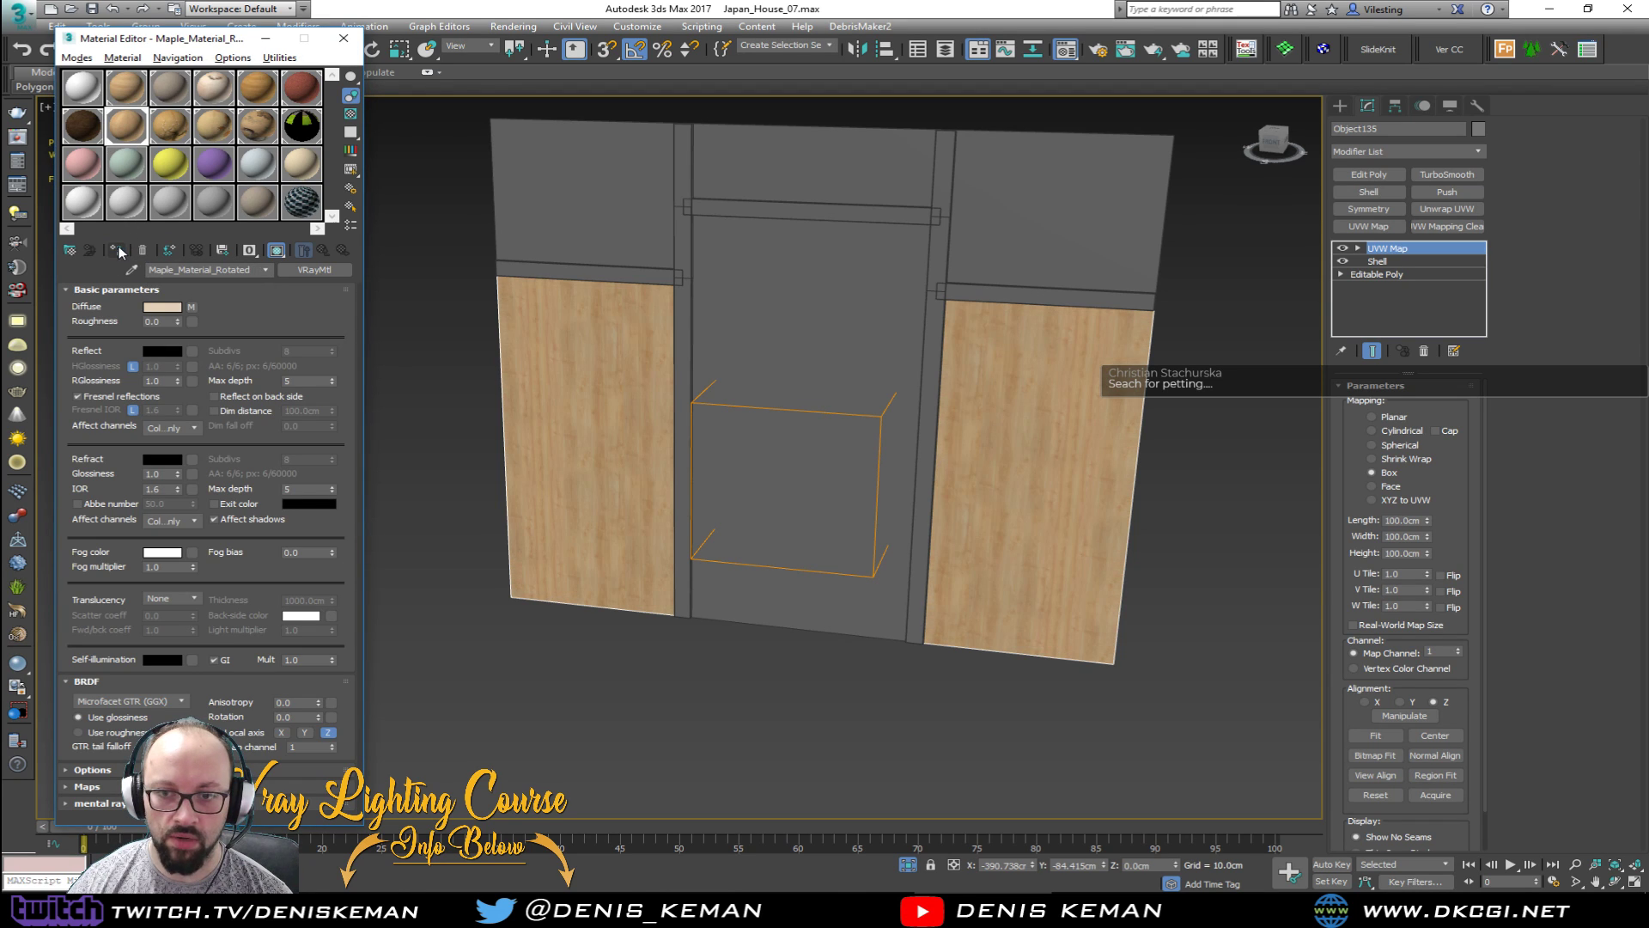
{"action": "left_click", "coordinate": [1059, 698]}
{"action": "middle_click_drag", "start_coordinate": [1059, 699], "coordinate": [876, 537], "text": "alt"}
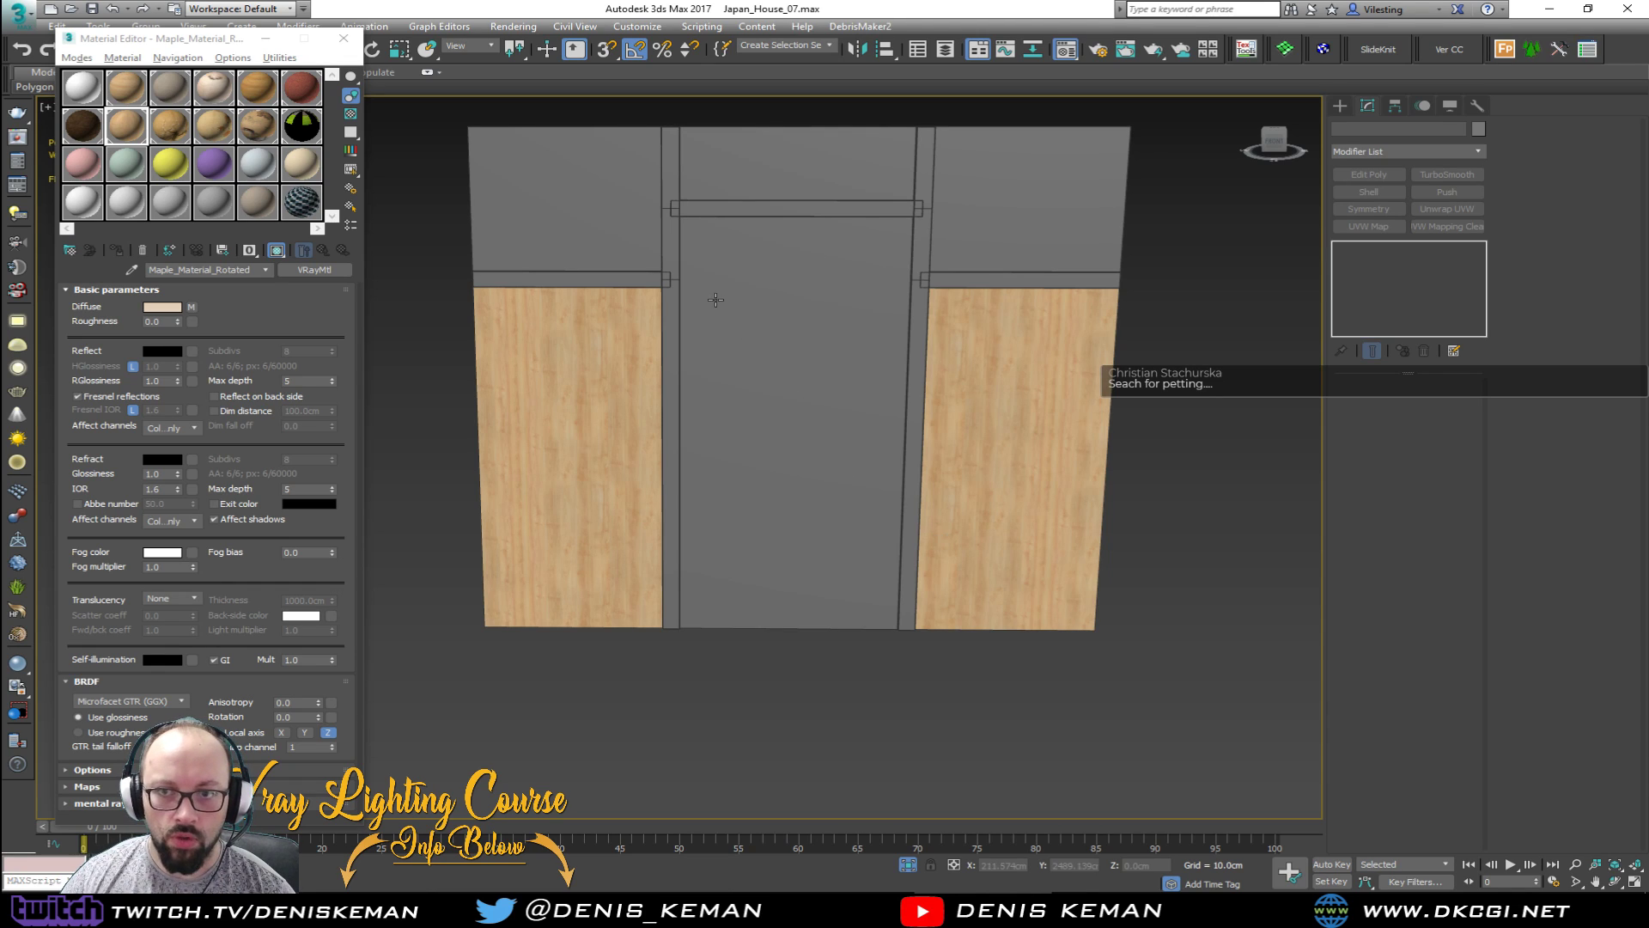
Step: Inspect the upper panels and trim strips of the paneled wall from several angles
{"action": "middle_click_drag", "start_coordinate": [712, 292], "coordinate": [744, 463]}
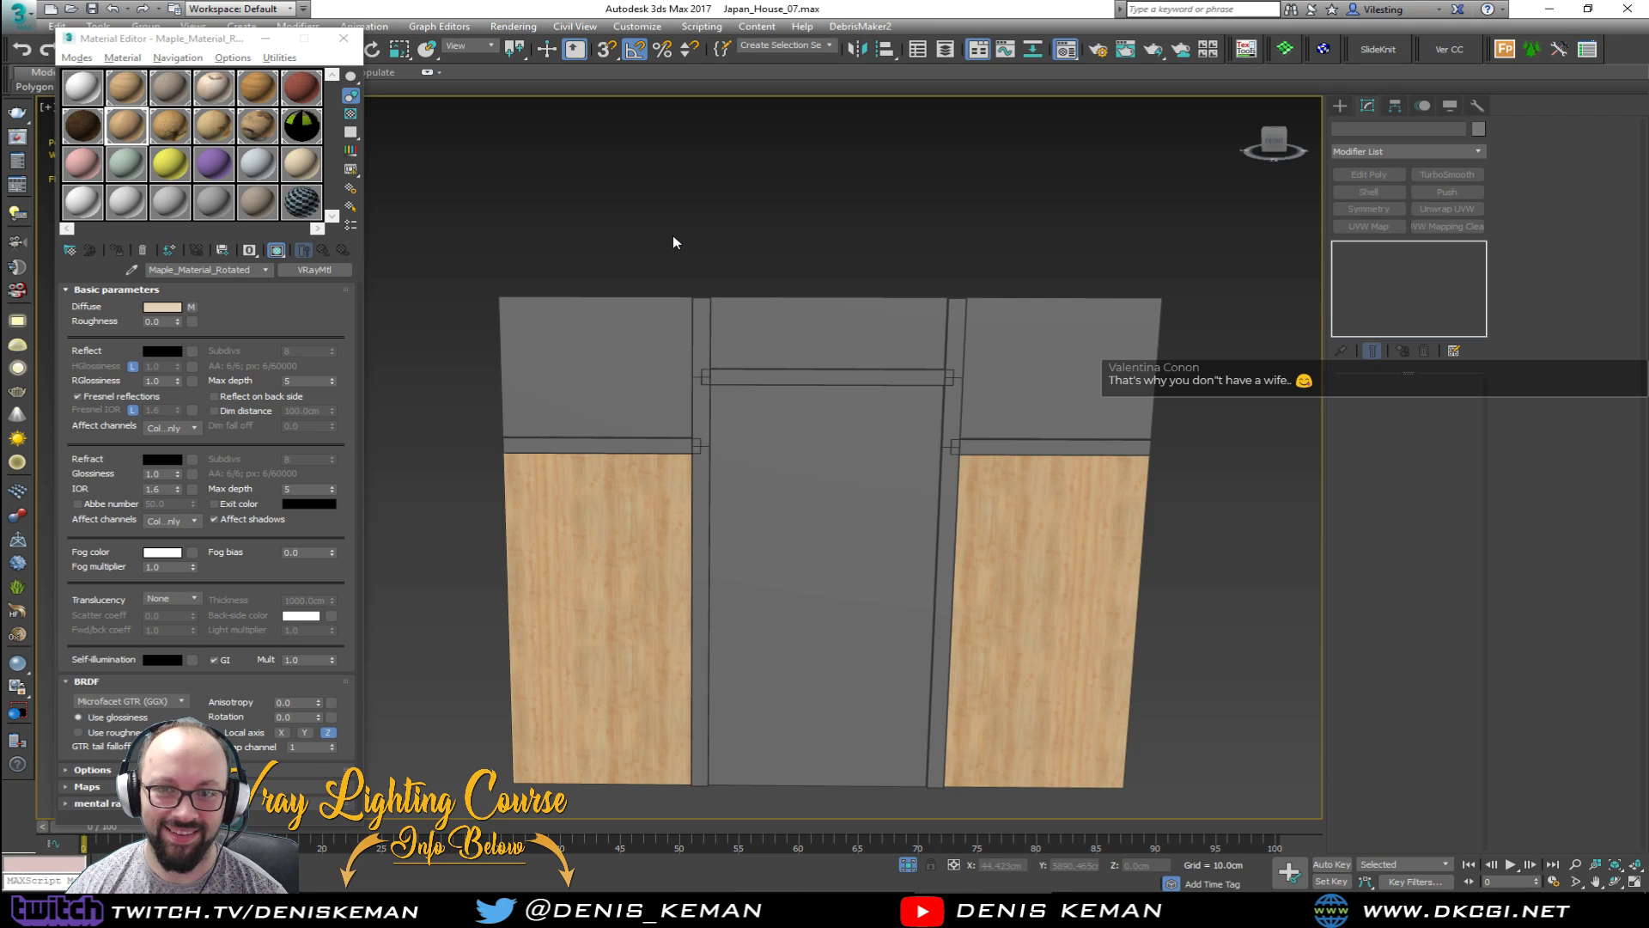
{"action": "left_click", "coordinate": [635, 337]}
{"action": "scroll", "coordinate": [634, 336], "scroll_direction": "up", "scroll_amount": 2}
{"action": "scroll", "coordinate": [635, 337], "scroll_direction": "up", "scroll_amount": 1}
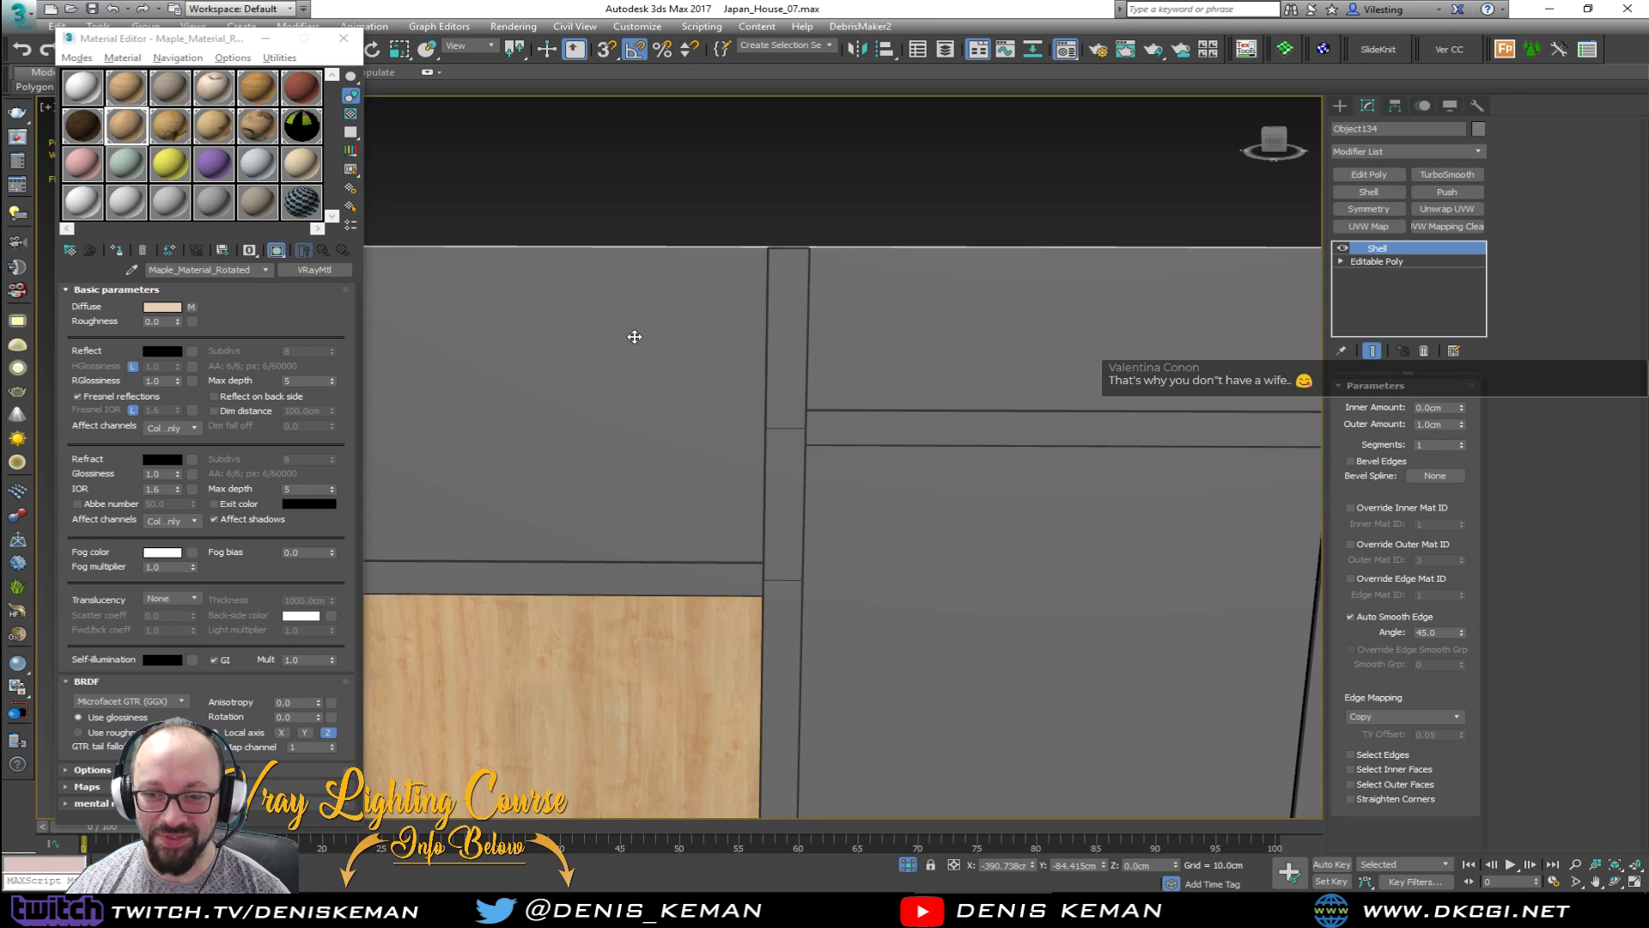
{"action": "scroll", "coordinate": [636, 389], "scroll_direction": "down", "scroll_amount": 4}
{"action": "middle_click_drag", "start_coordinate": [638, 392], "coordinate": [707, 232], "text": "alt"}
{"action": "left_click", "coordinate": [708, 230]}
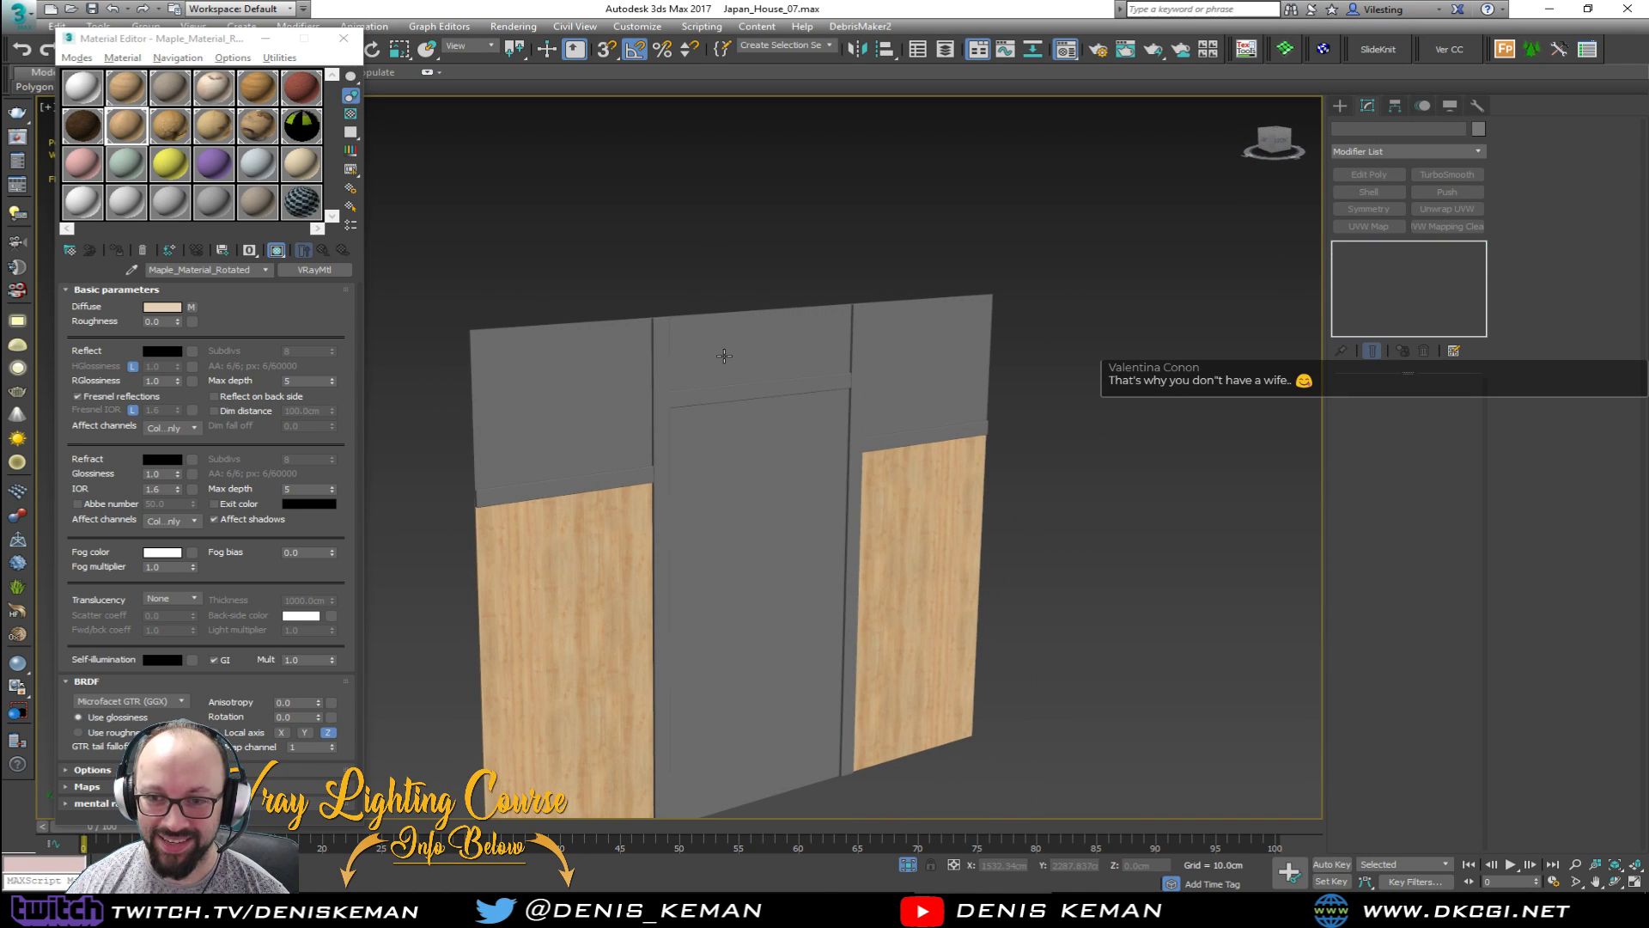
{"action": "scroll", "coordinate": [724, 355], "scroll_direction": "up", "scroll_amount": 2}
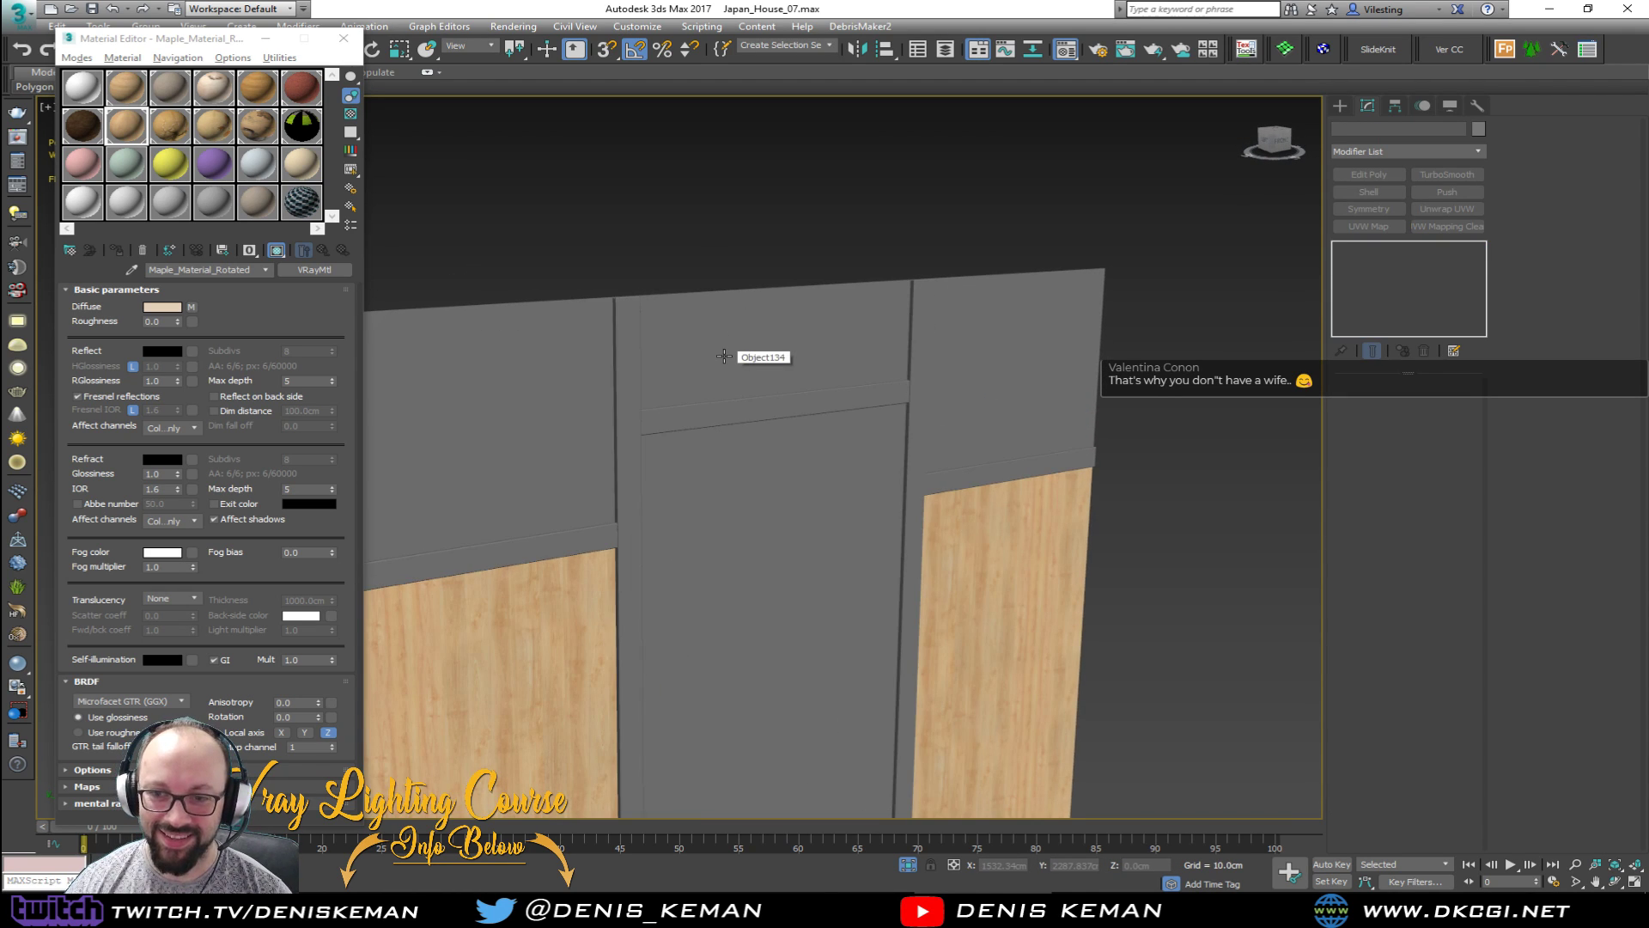
{"action": "middle_click_drag", "start_coordinate": [724, 356], "coordinate": [680, 337], "text": "alt"}
{"action": "left_click", "coordinate": [748, 295]}
{"action": "left_click", "coordinate": [765, 230]}
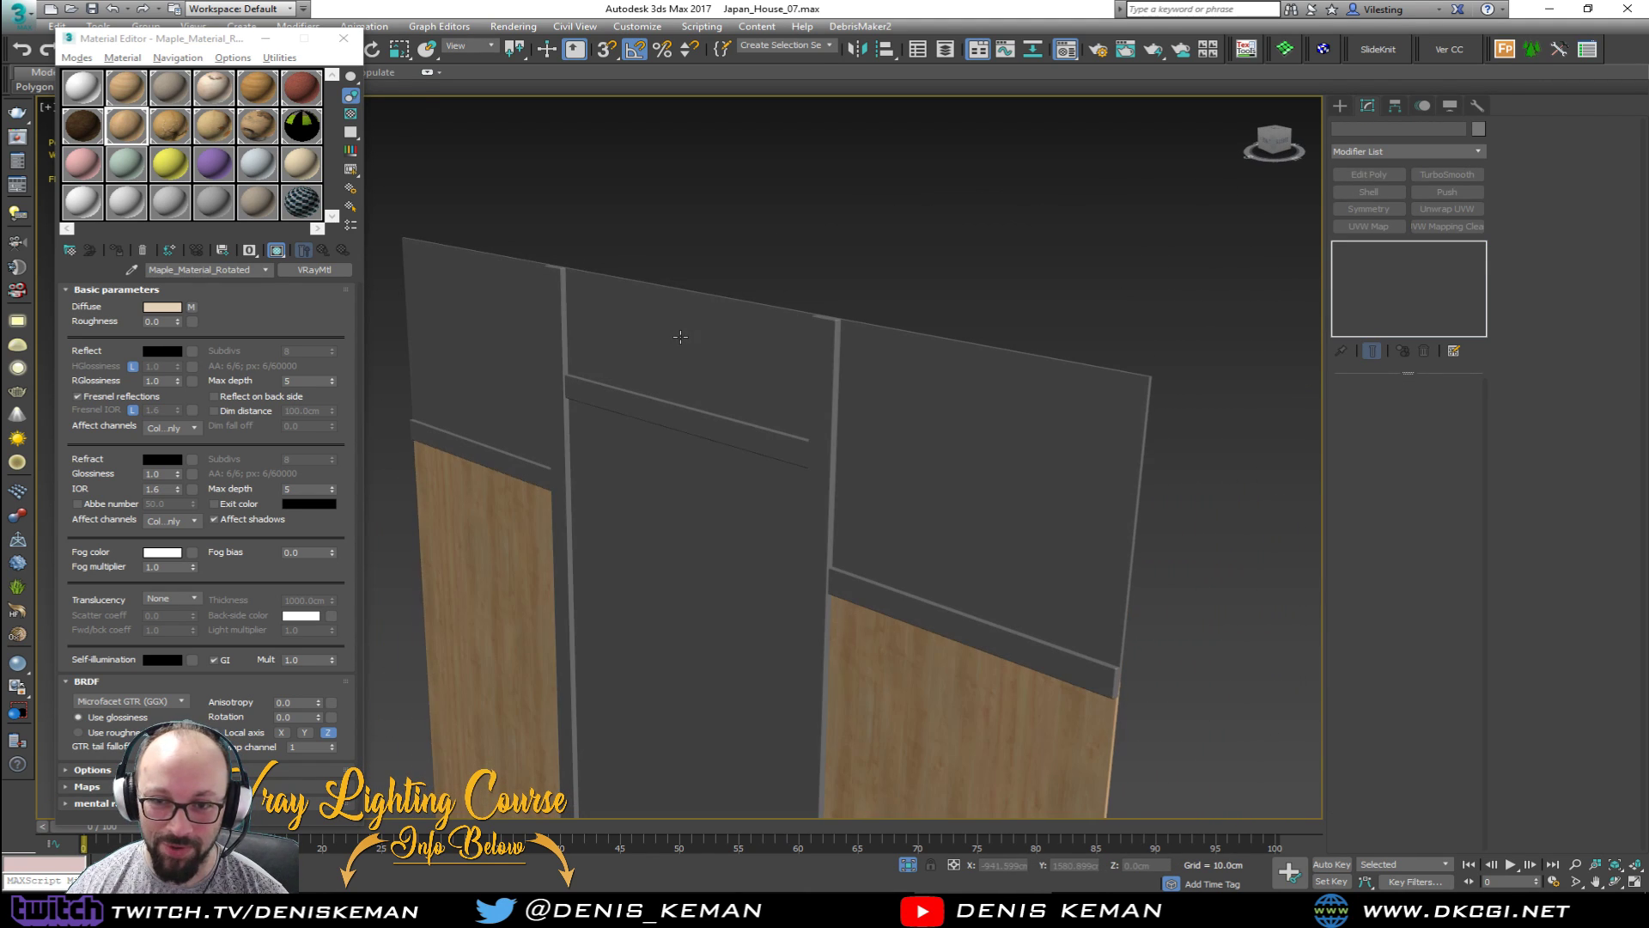
{"action": "middle_click_drag", "start_coordinate": [701, 280], "coordinate": [807, 266], "text": "alt"}
Step: Add a UVW Map modifier to the wall's trim strips with box mapping sized 100 × 100 × 100 cm
{"action": "left_click", "coordinate": [590, 496]}
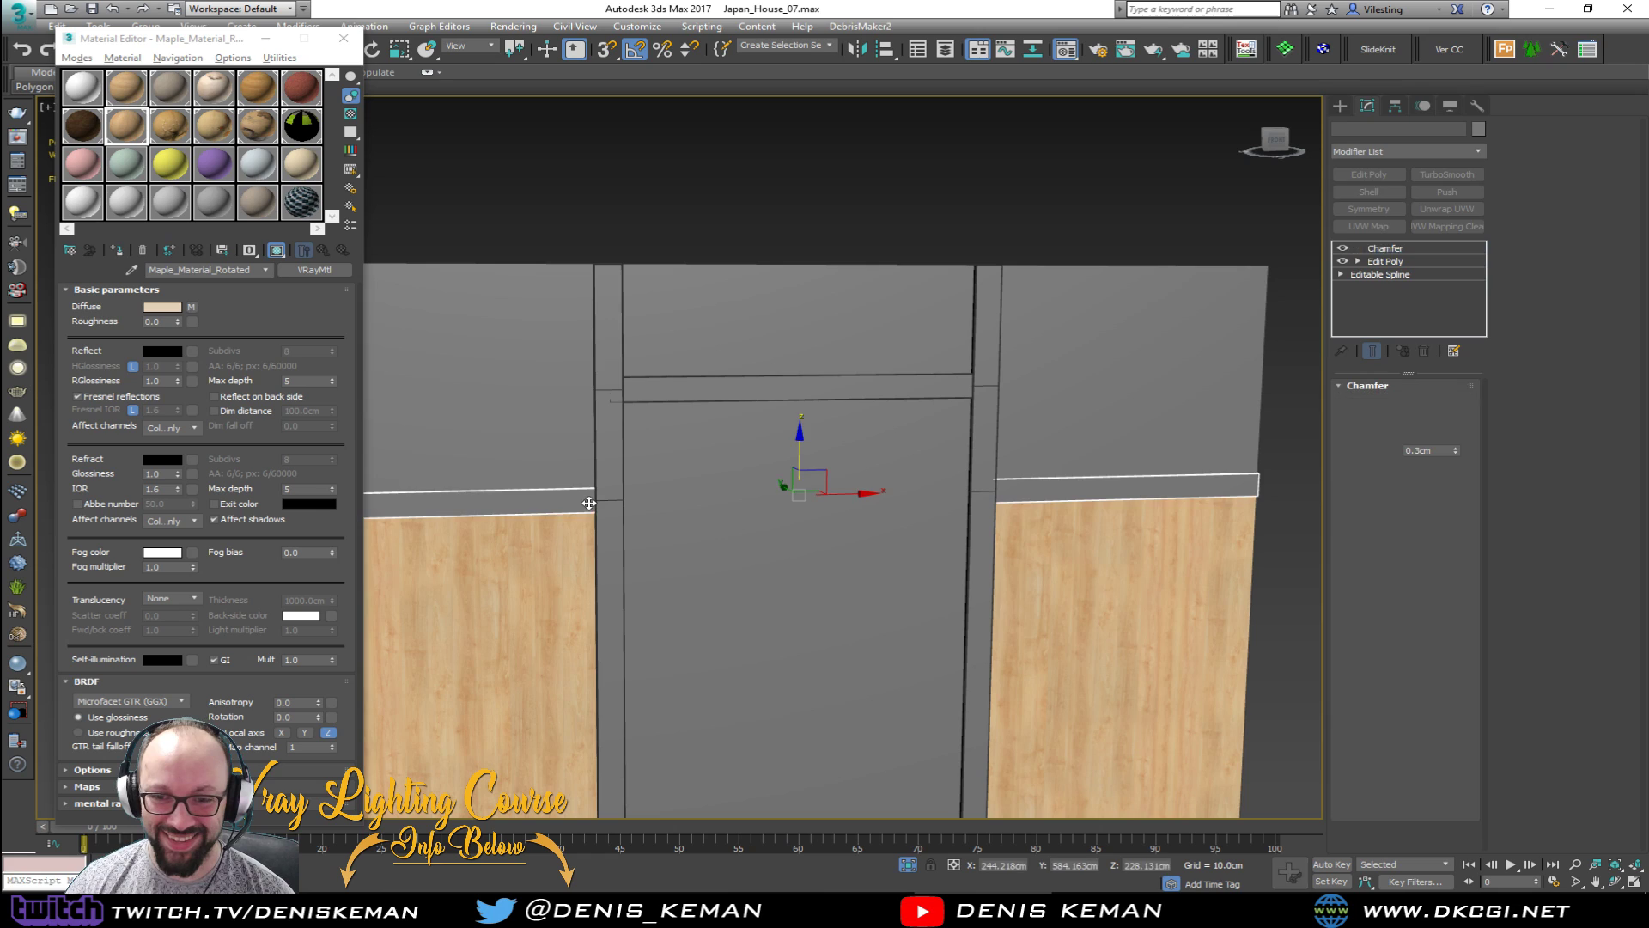
{"action": "left_click", "coordinate": [980, 395], "text": "ctrl"}
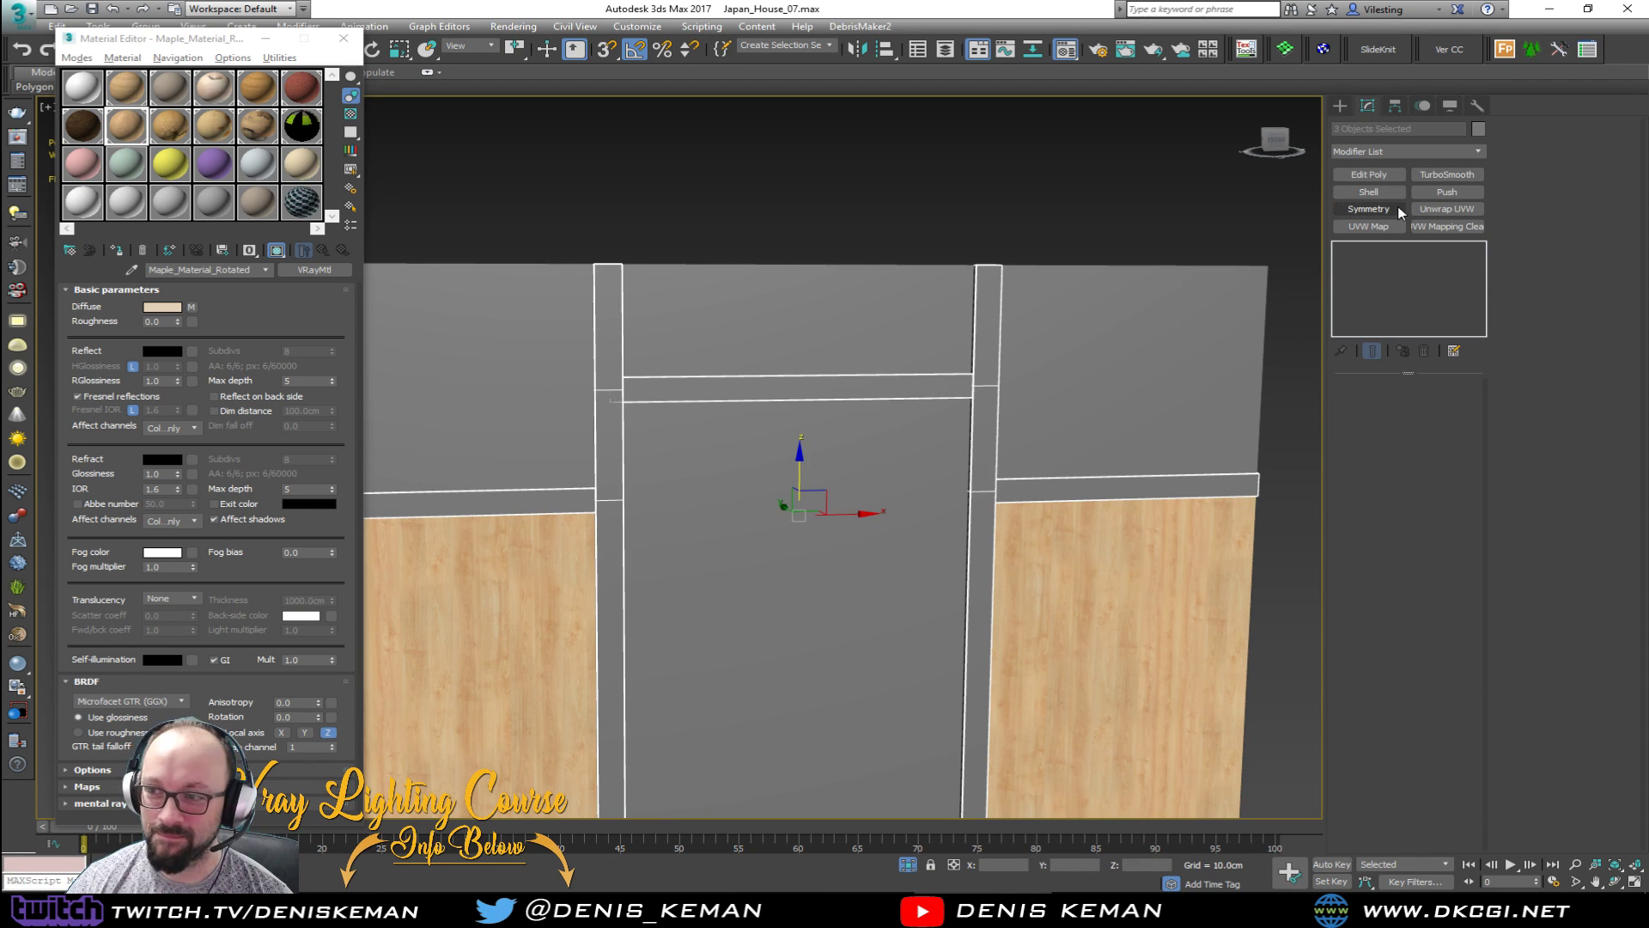
{"action": "left_click", "coordinate": [1373, 225]}
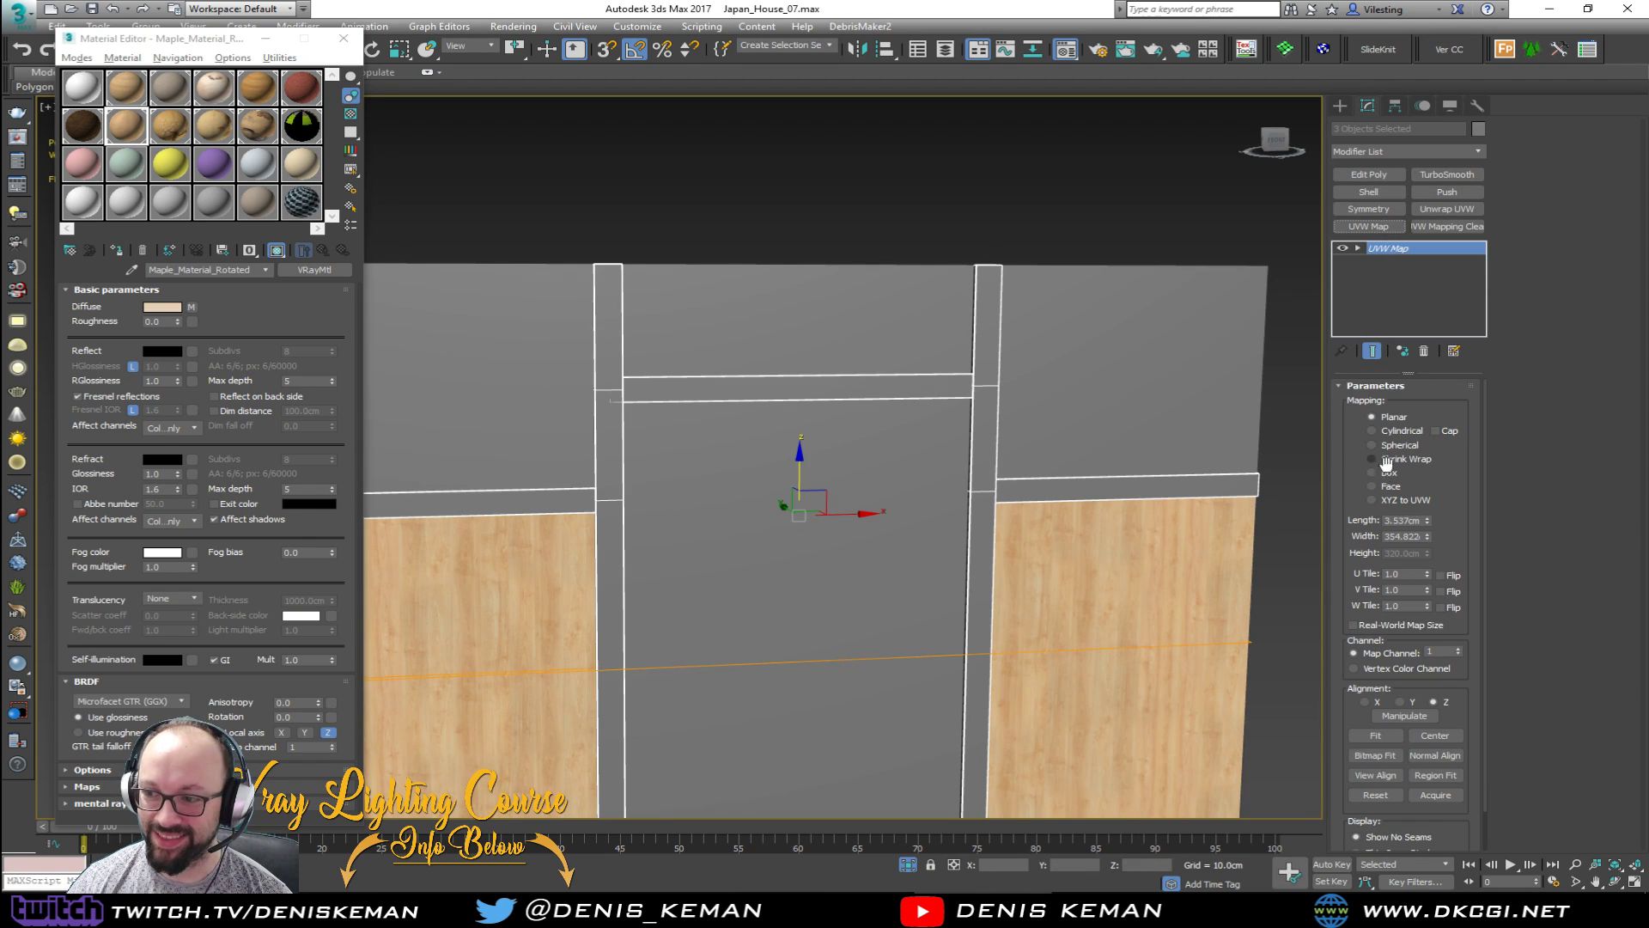
{"action": "double_click", "coordinate": [1400, 519]}
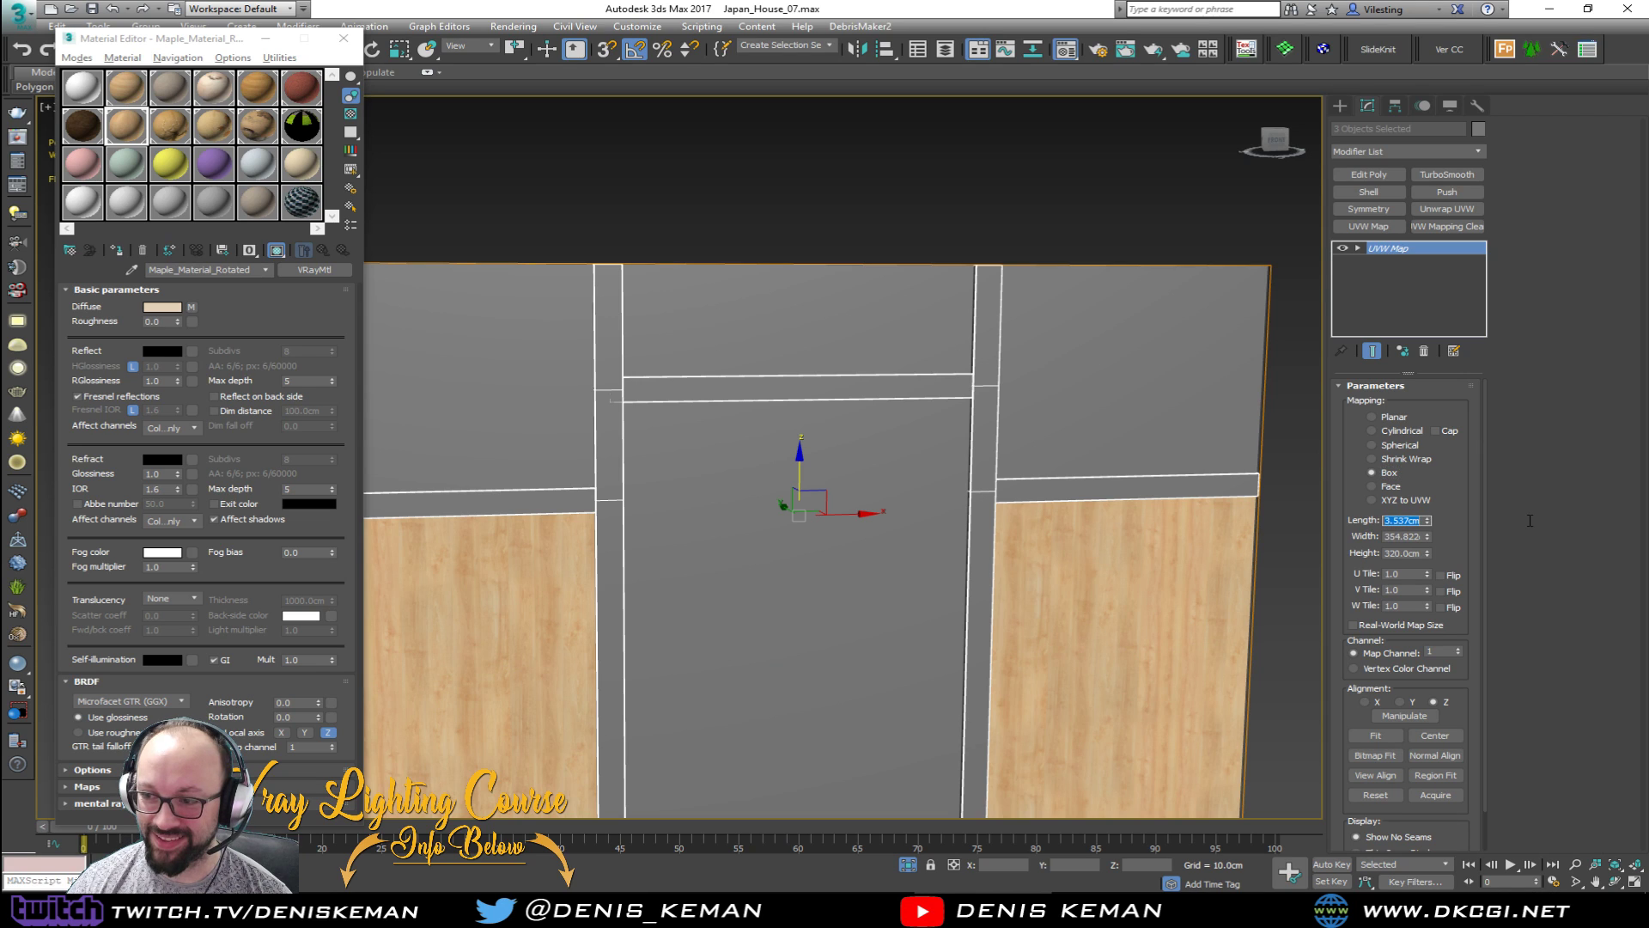
{"action": "type", "text": "100"}
{"action": "key", "text": "Tab"}
{"action": "type", "text": "100"}
{"action": "key", "text": "Tab"}
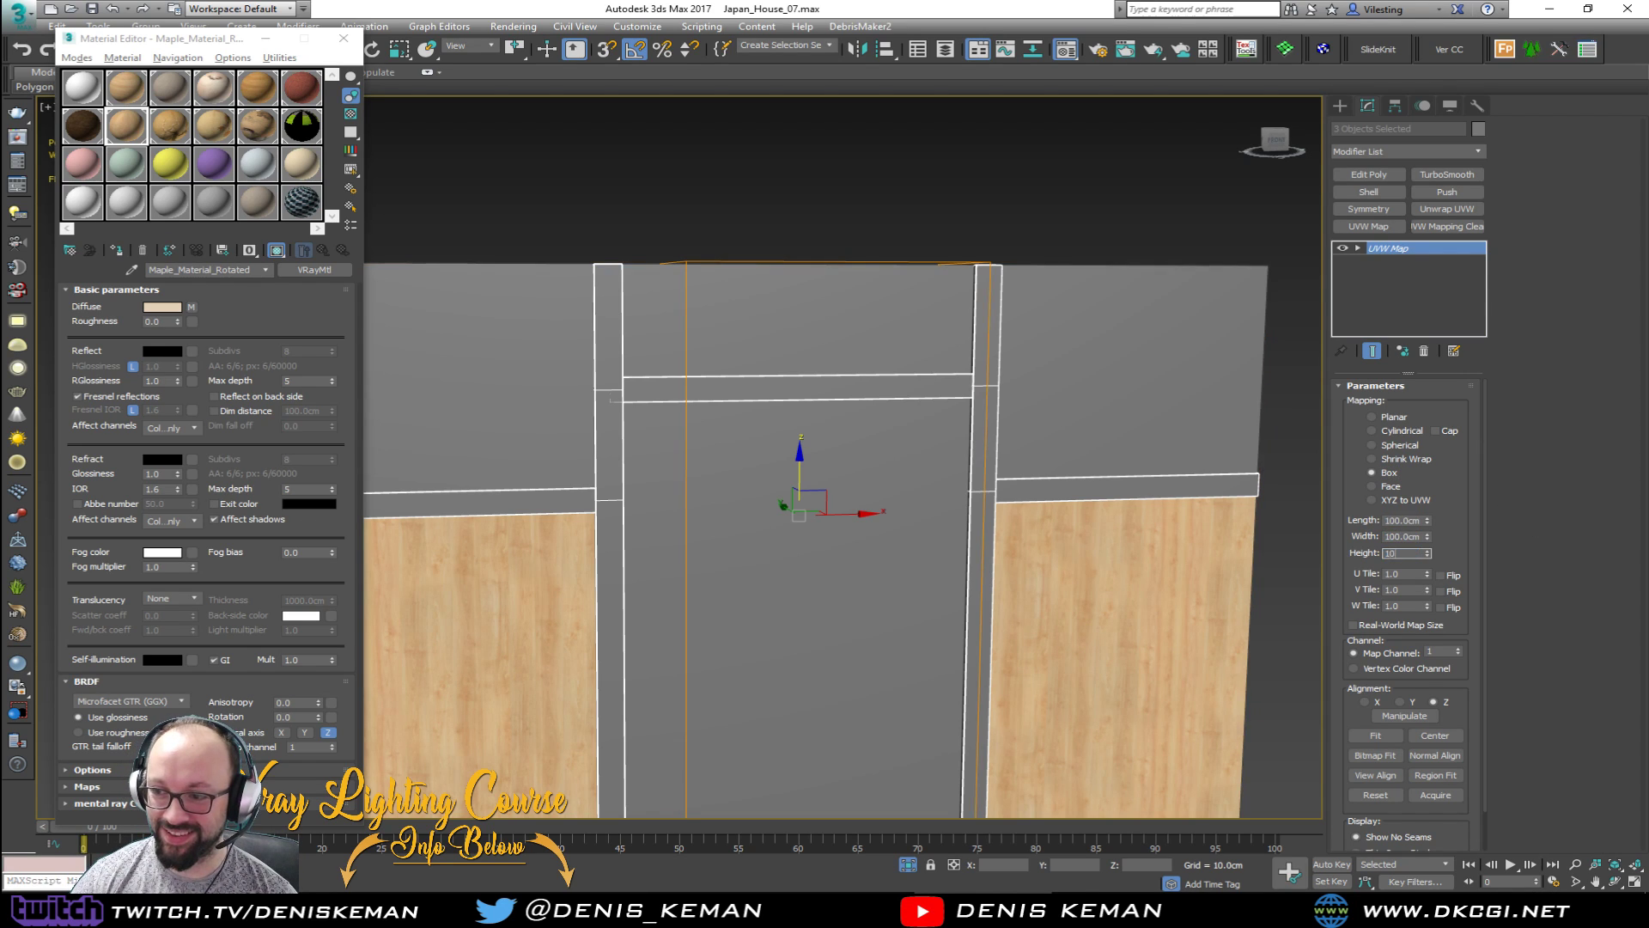
{"action": "type", "text": "100"}
{"action": "key", "text": "Return"}
Step: Assign the Darker_Wood material to the vertical and horizontal trim strips and clear the selection
{"action": "middle_click_drag", "start_coordinate": [699, 320], "coordinate": [747, 356], "text": "alt"}
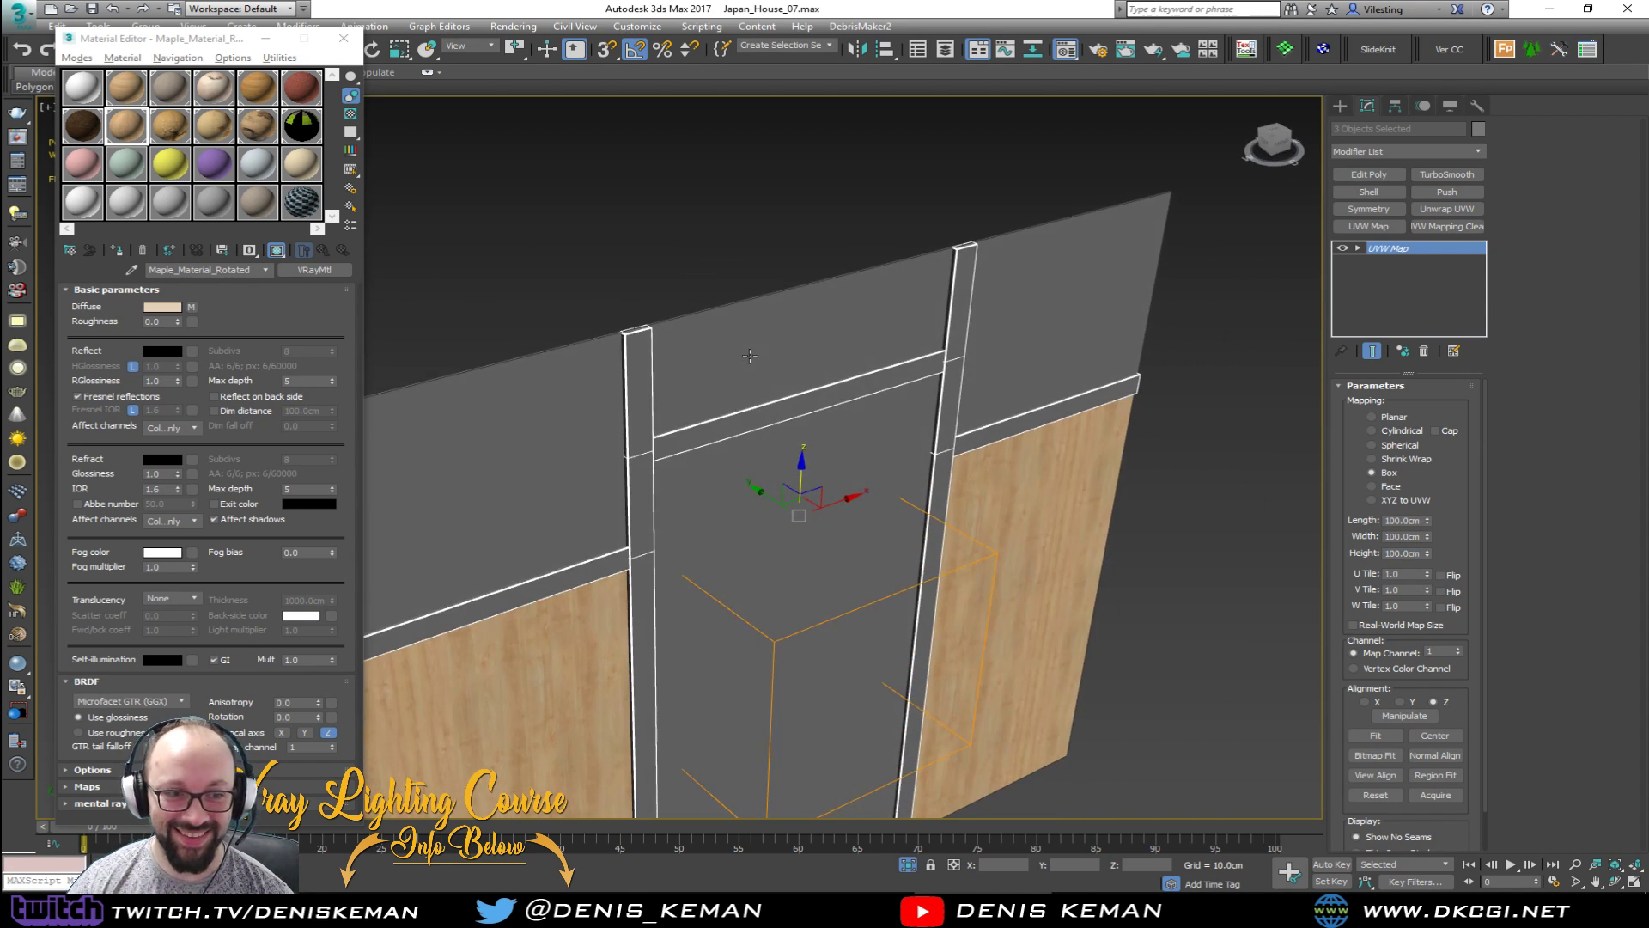
{"action": "left_click", "coordinate": [258, 88]}
{"action": "left_click", "coordinate": [118, 251]}
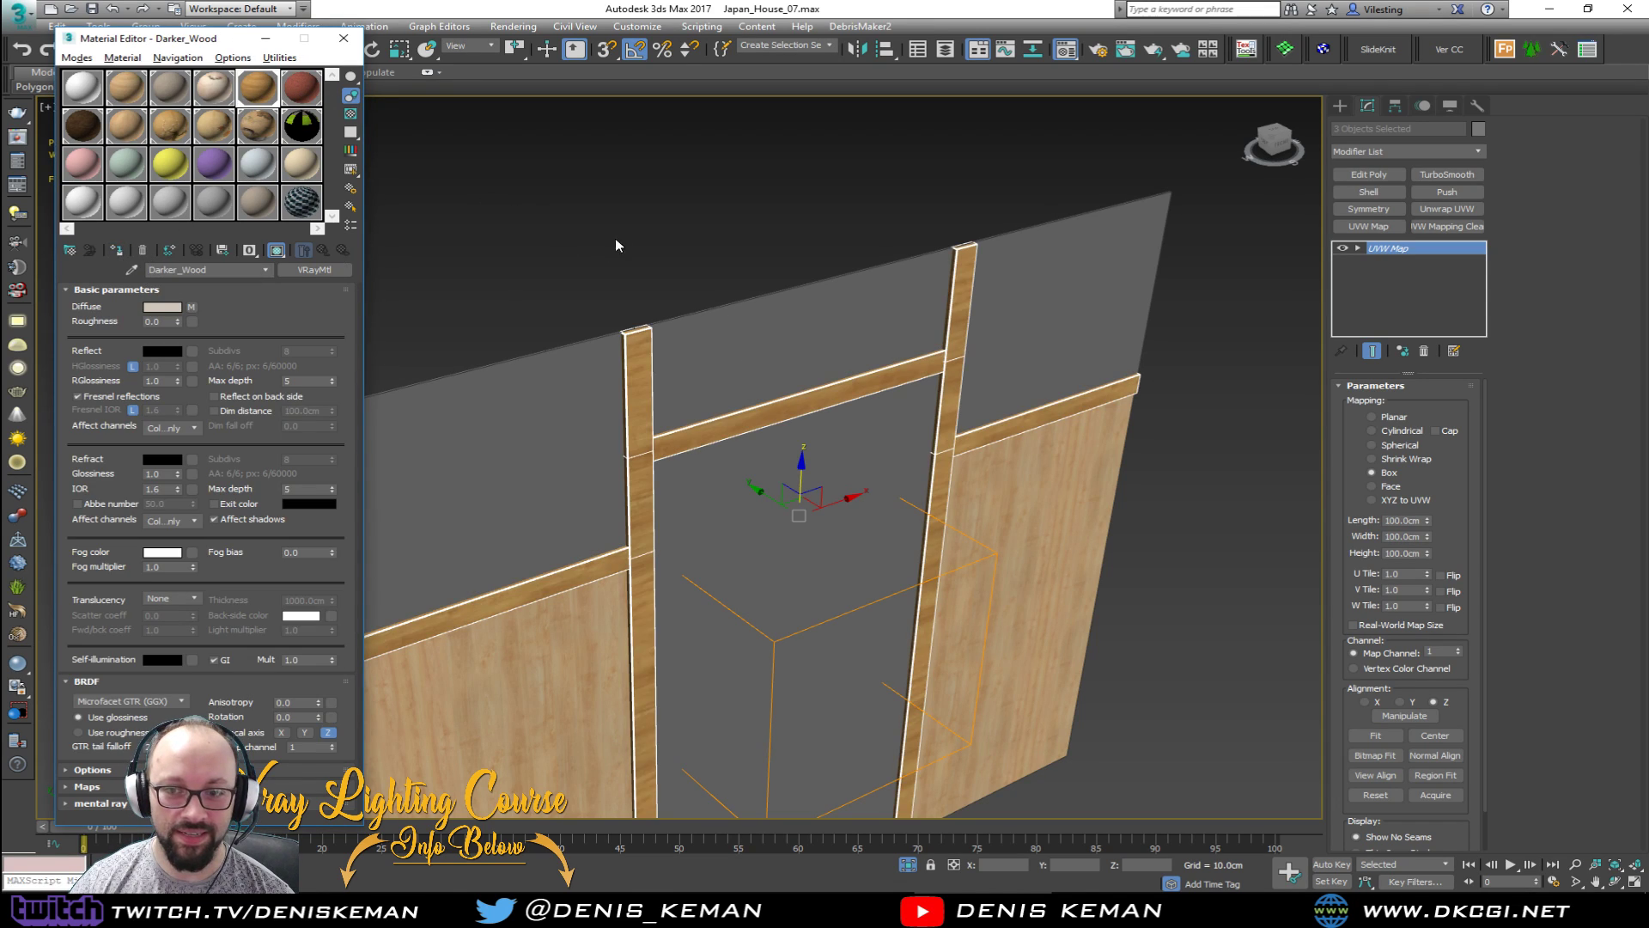
{"action": "left_click", "coordinate": [627, 232]}
{"action": "middle_click_drag", "start_coordinate": [740, 502], "coordinate": [716, 403], "text": "alt"}
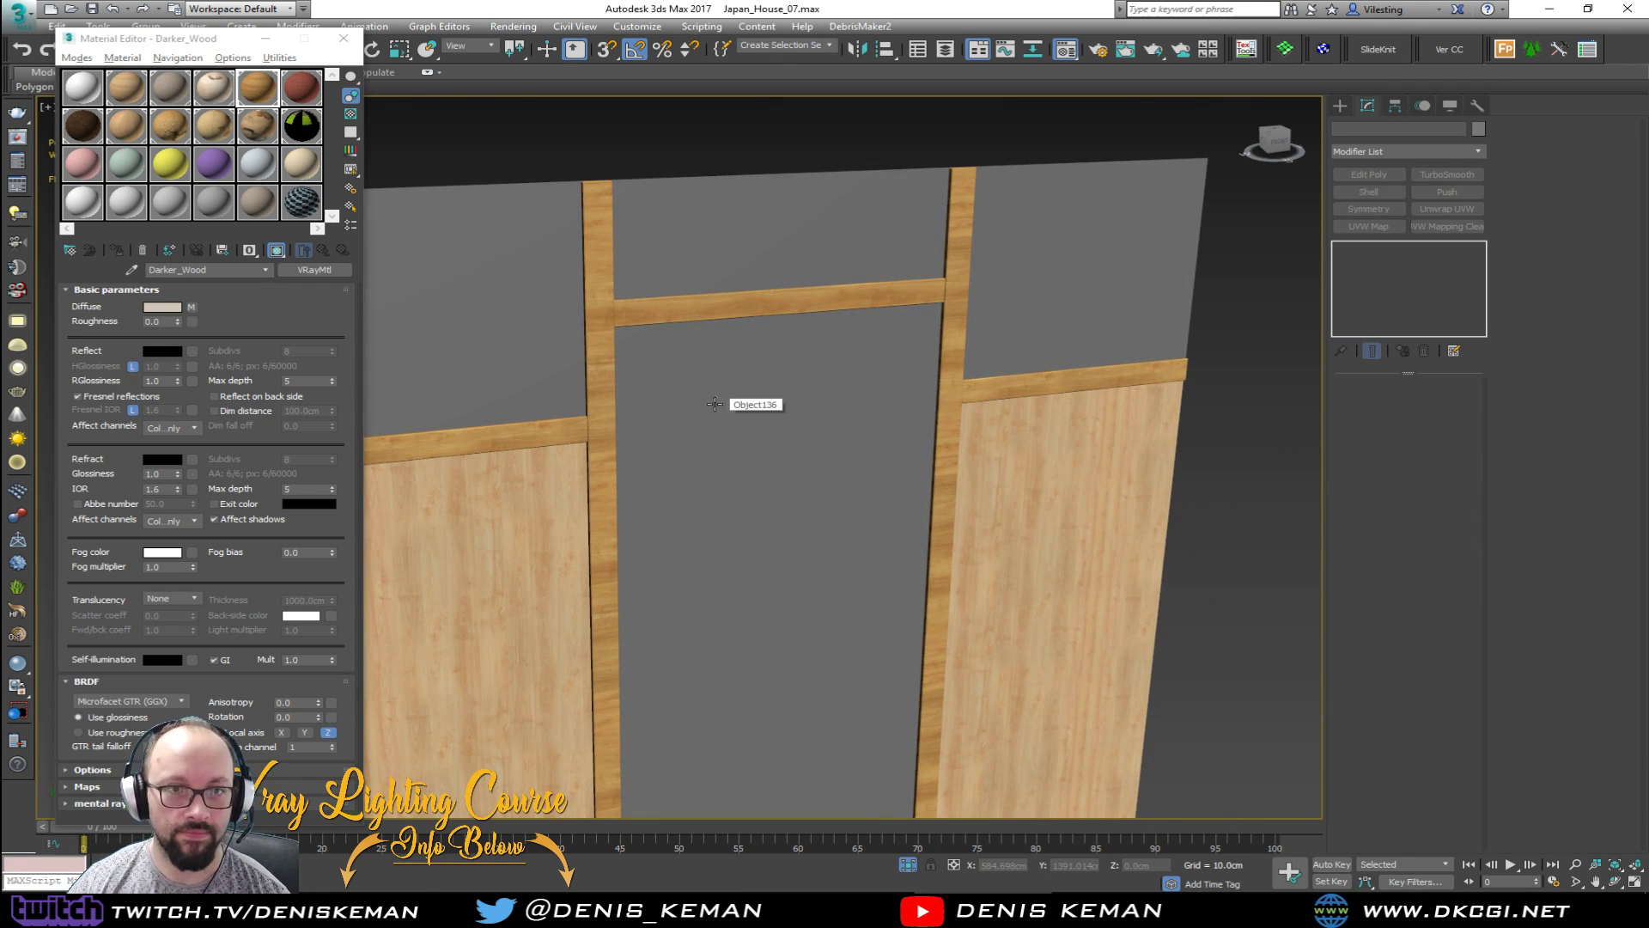
Step: Try Material #18 on the tall centre panel and replace it with the pale blue Material #17
{"action": "left_click", "coordinate": [744, 439]}
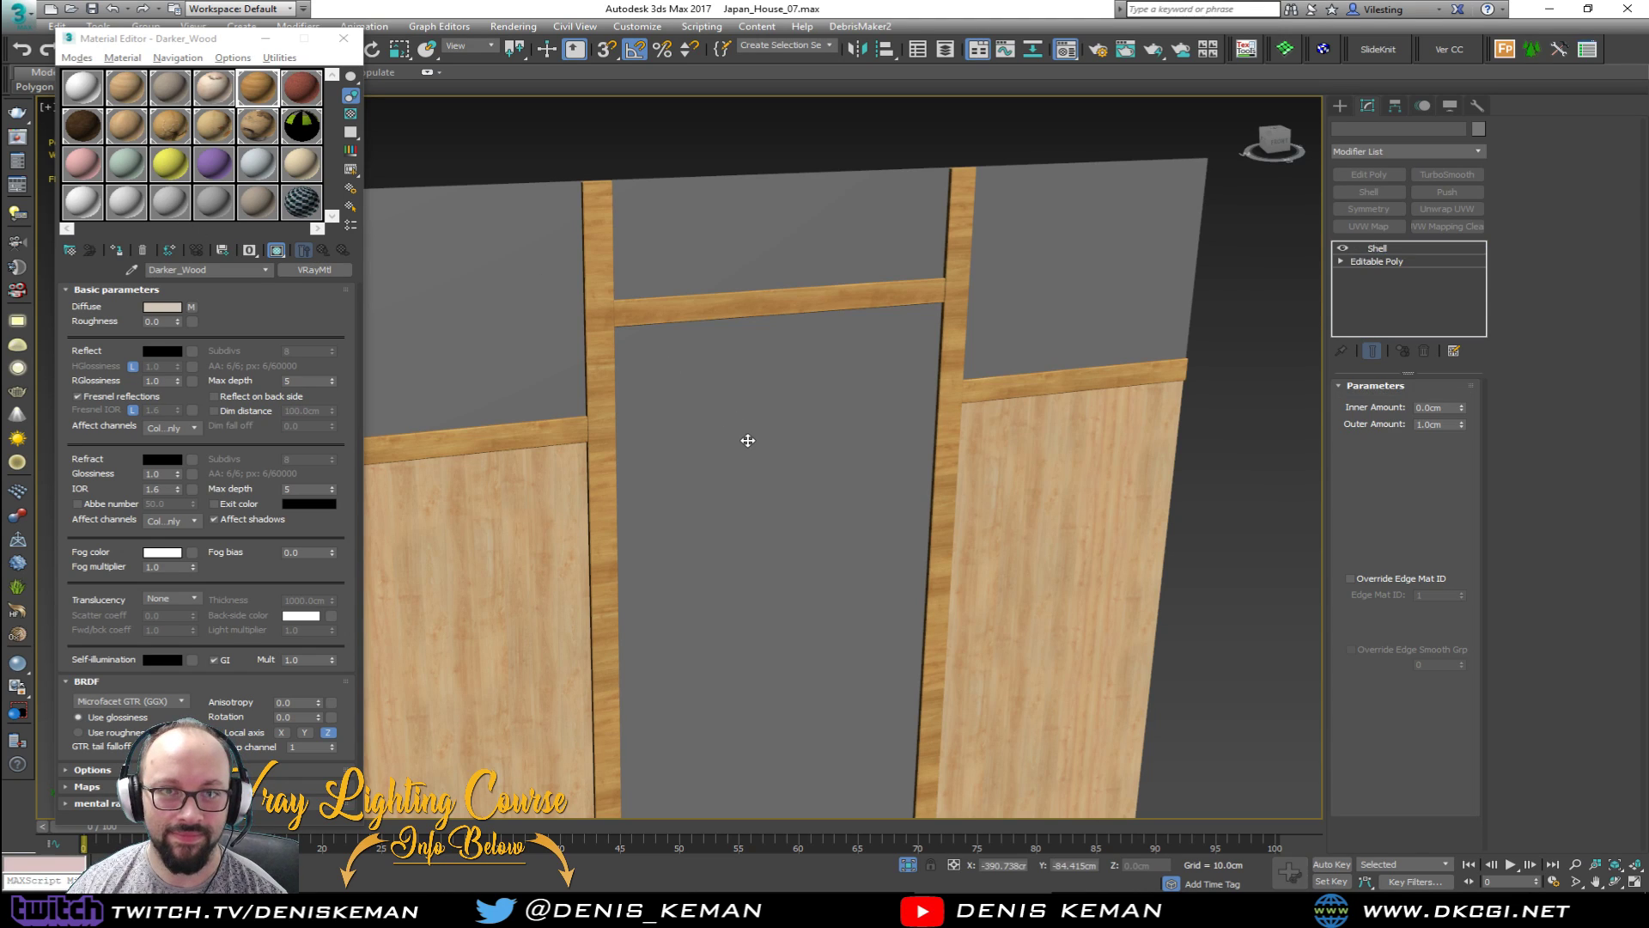
{"action": "left_click", "coordinate": [302, 164]}
{"action": "left_click", "coordinate": [116, 250]}
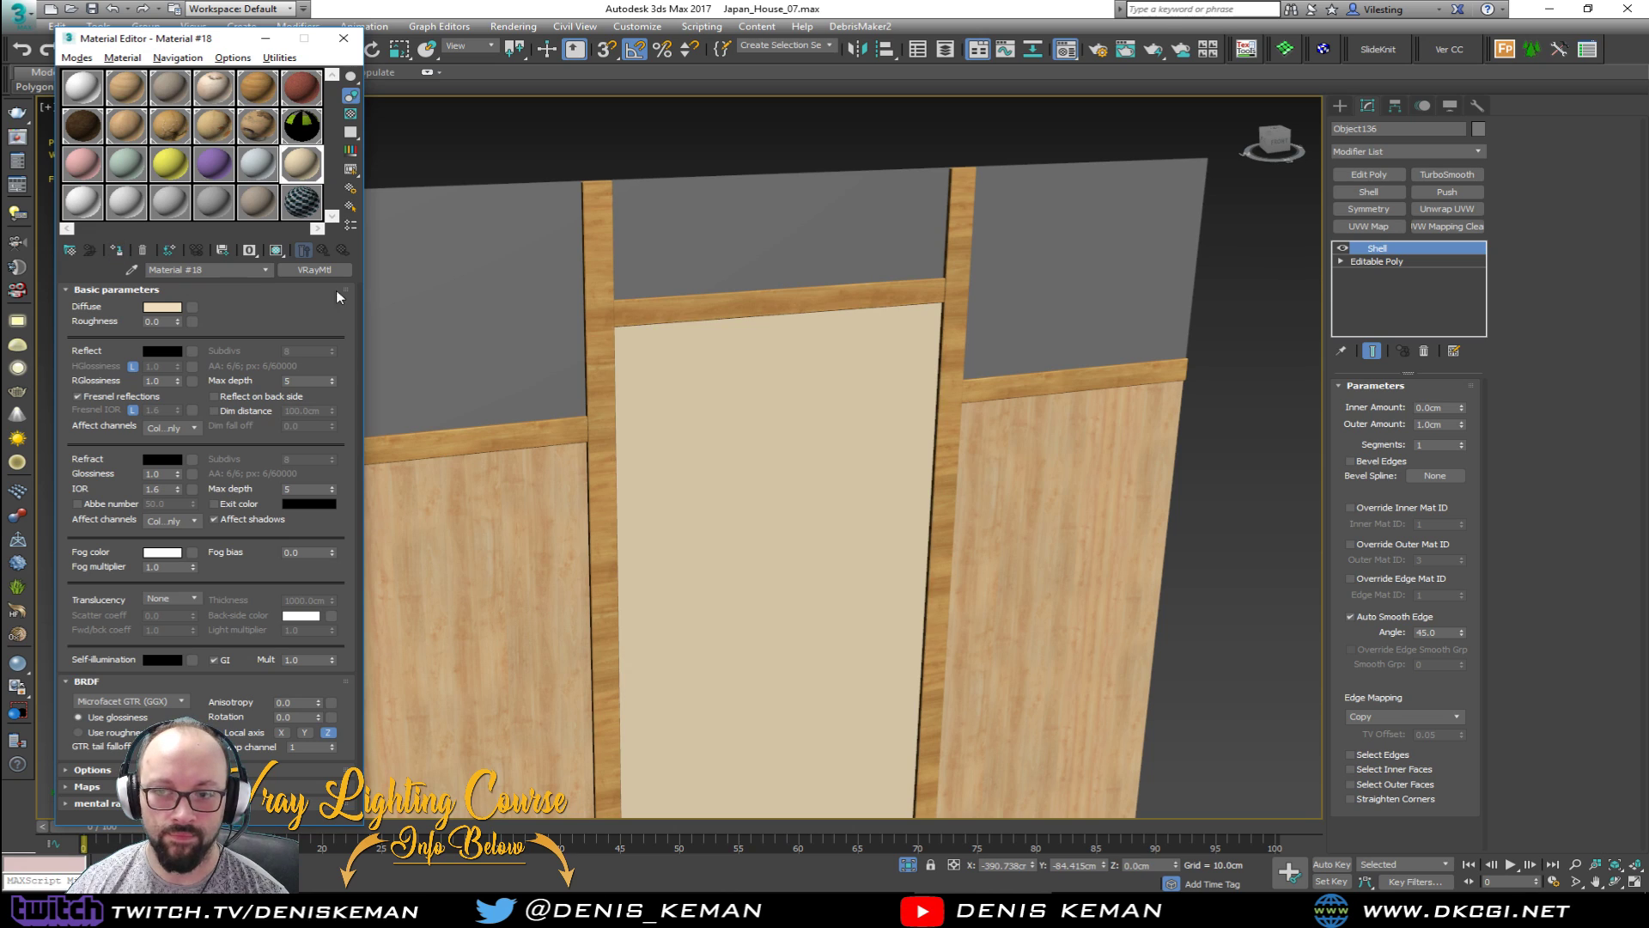
{"action": "left_click", "coordinate": [254, 165]}
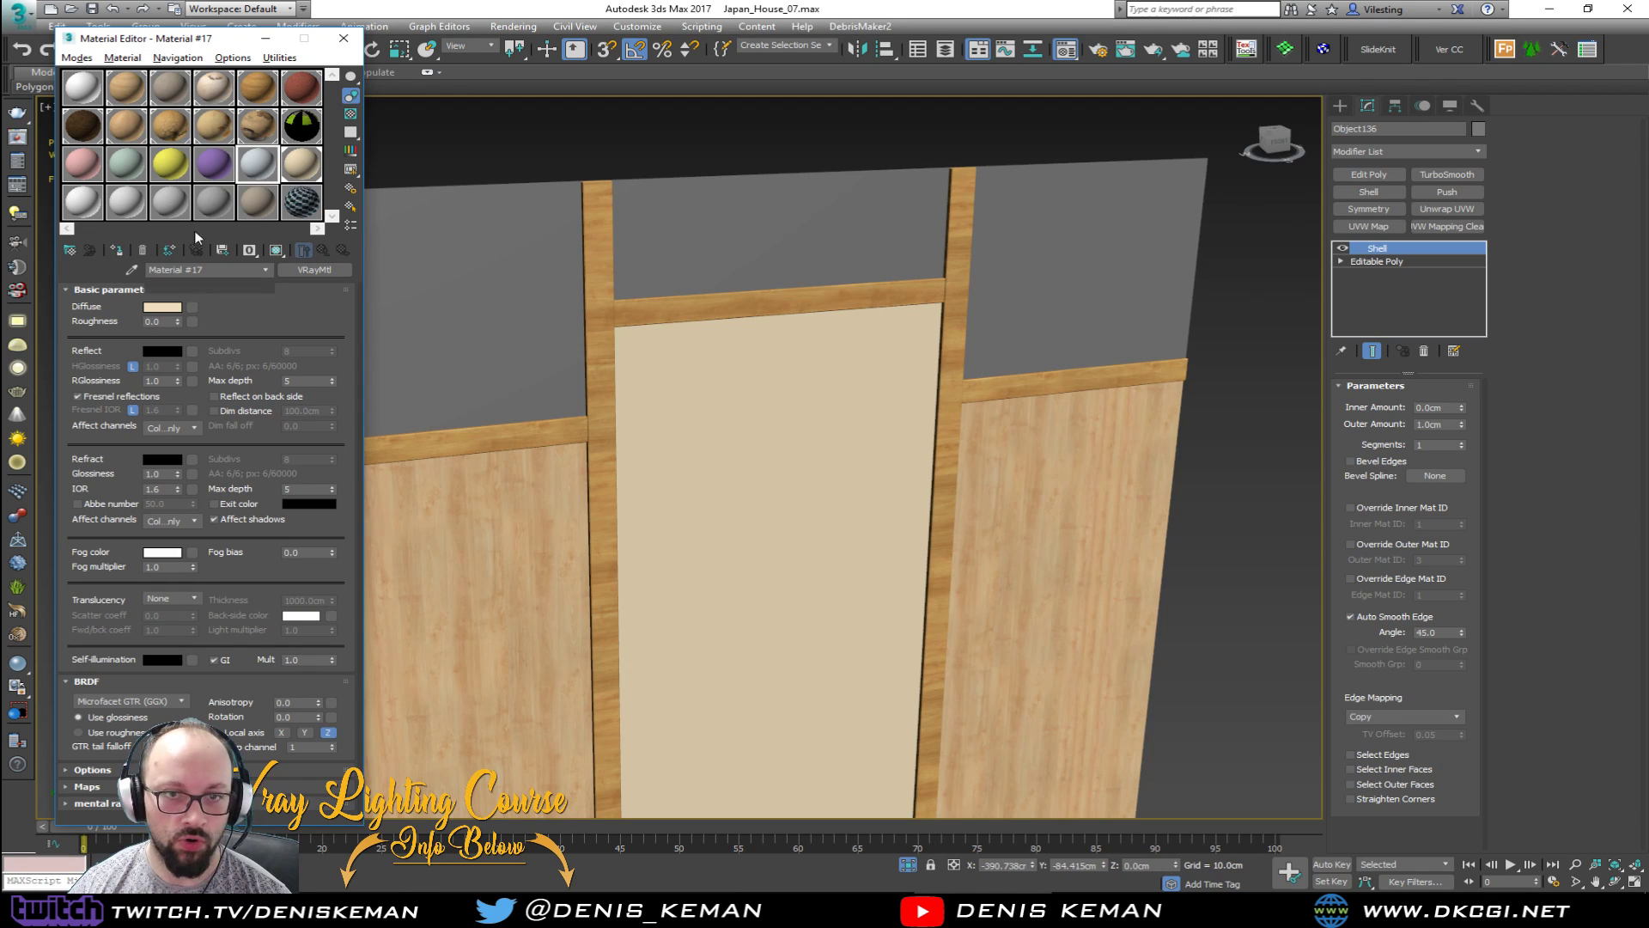
{"action": "left_click", "coordinate": [116, 250]}
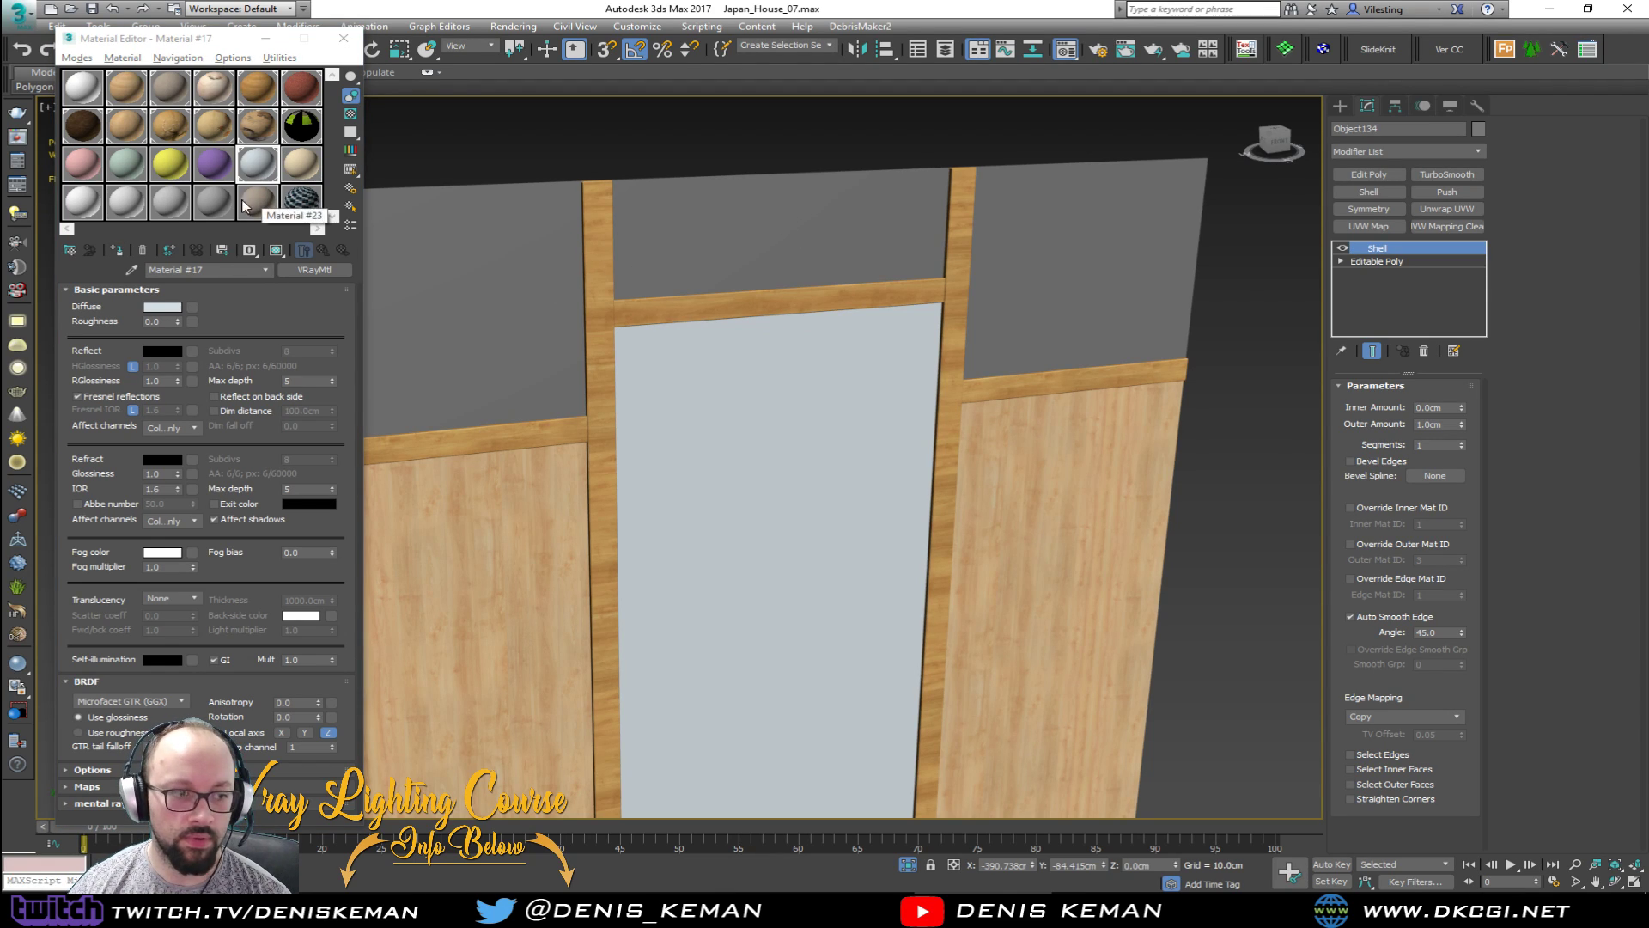
Step: Assign the pale green Material #14 to the upper panels, close the Material Editor and clear the selection
{"action": "left_click", "coordinate": [118, 173]}
{"action": "left_click", "coordinate": [118, 172]}
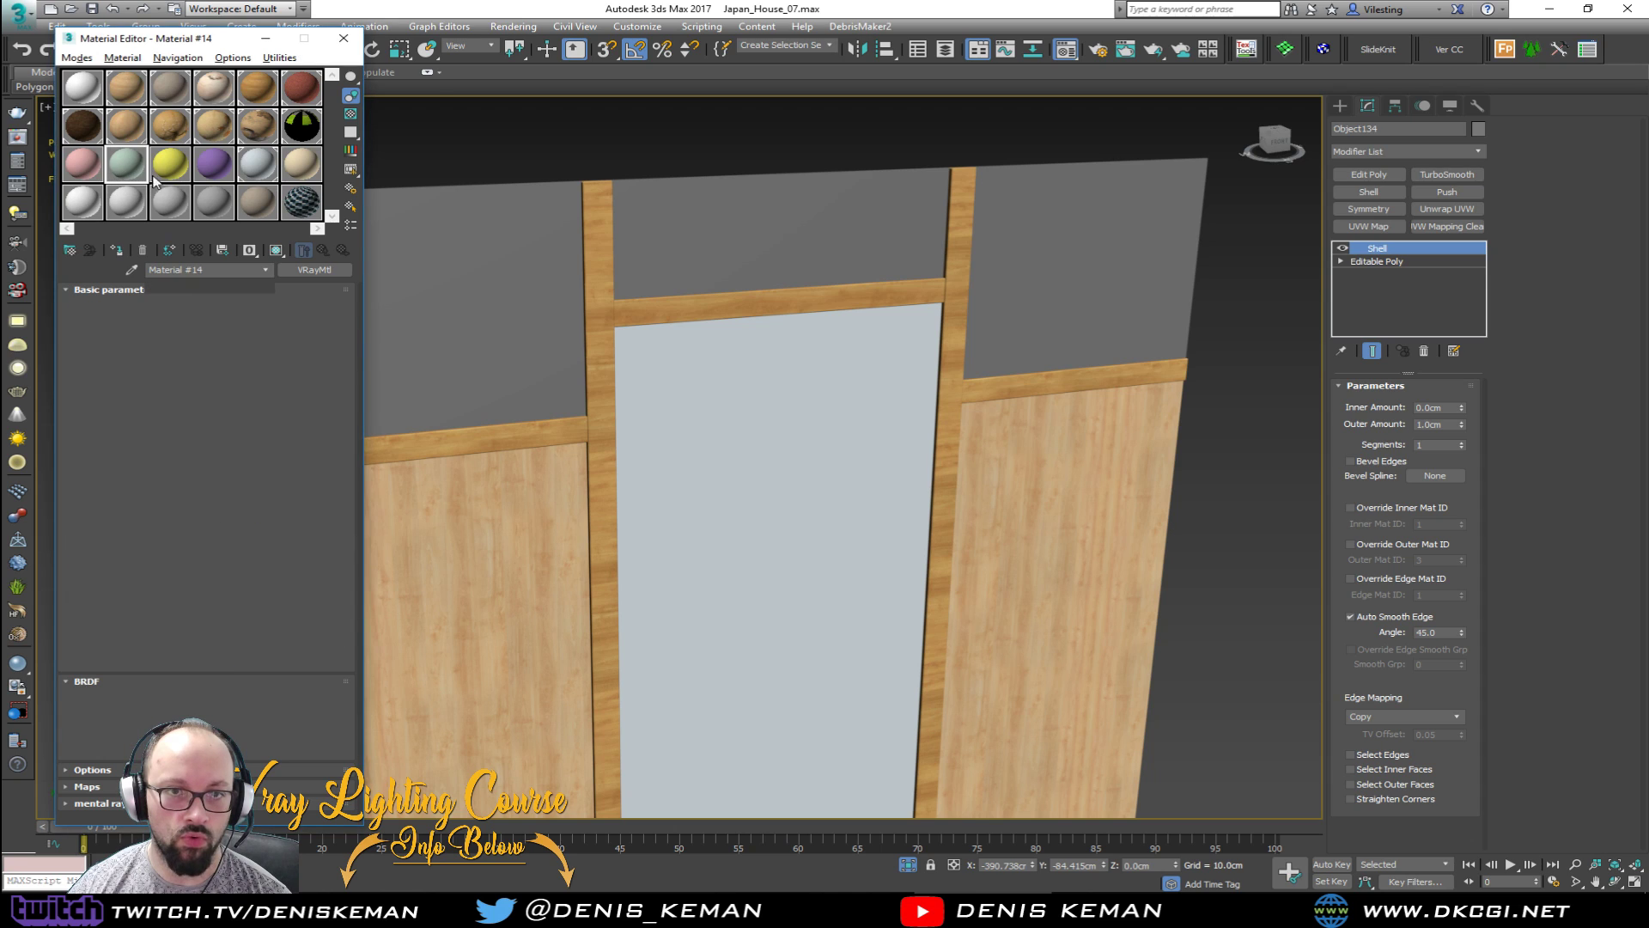
{"action": "left_click", "coordinate": [119, 250]}
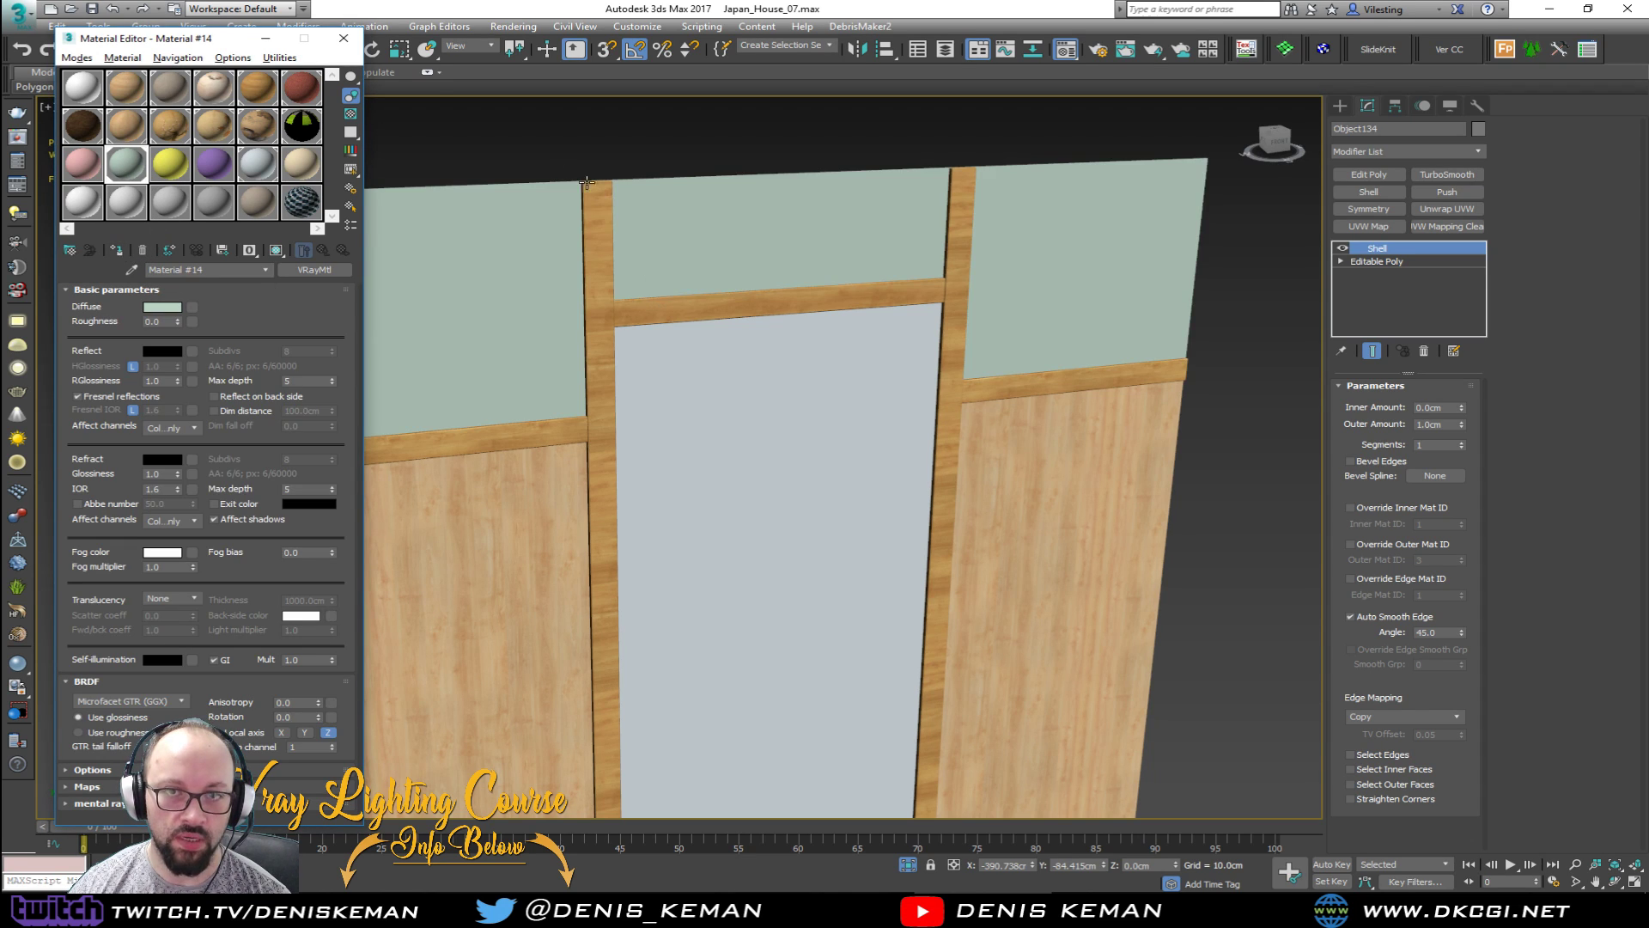
{"action": "left_click", "coordinate": [344, 38]}
{"action": "scroll", "coordinate": [490, 475], "scroll_direction": "down", "scroll_amount": 5}
{"action": "left_click", "coordinate": [838, 491]}
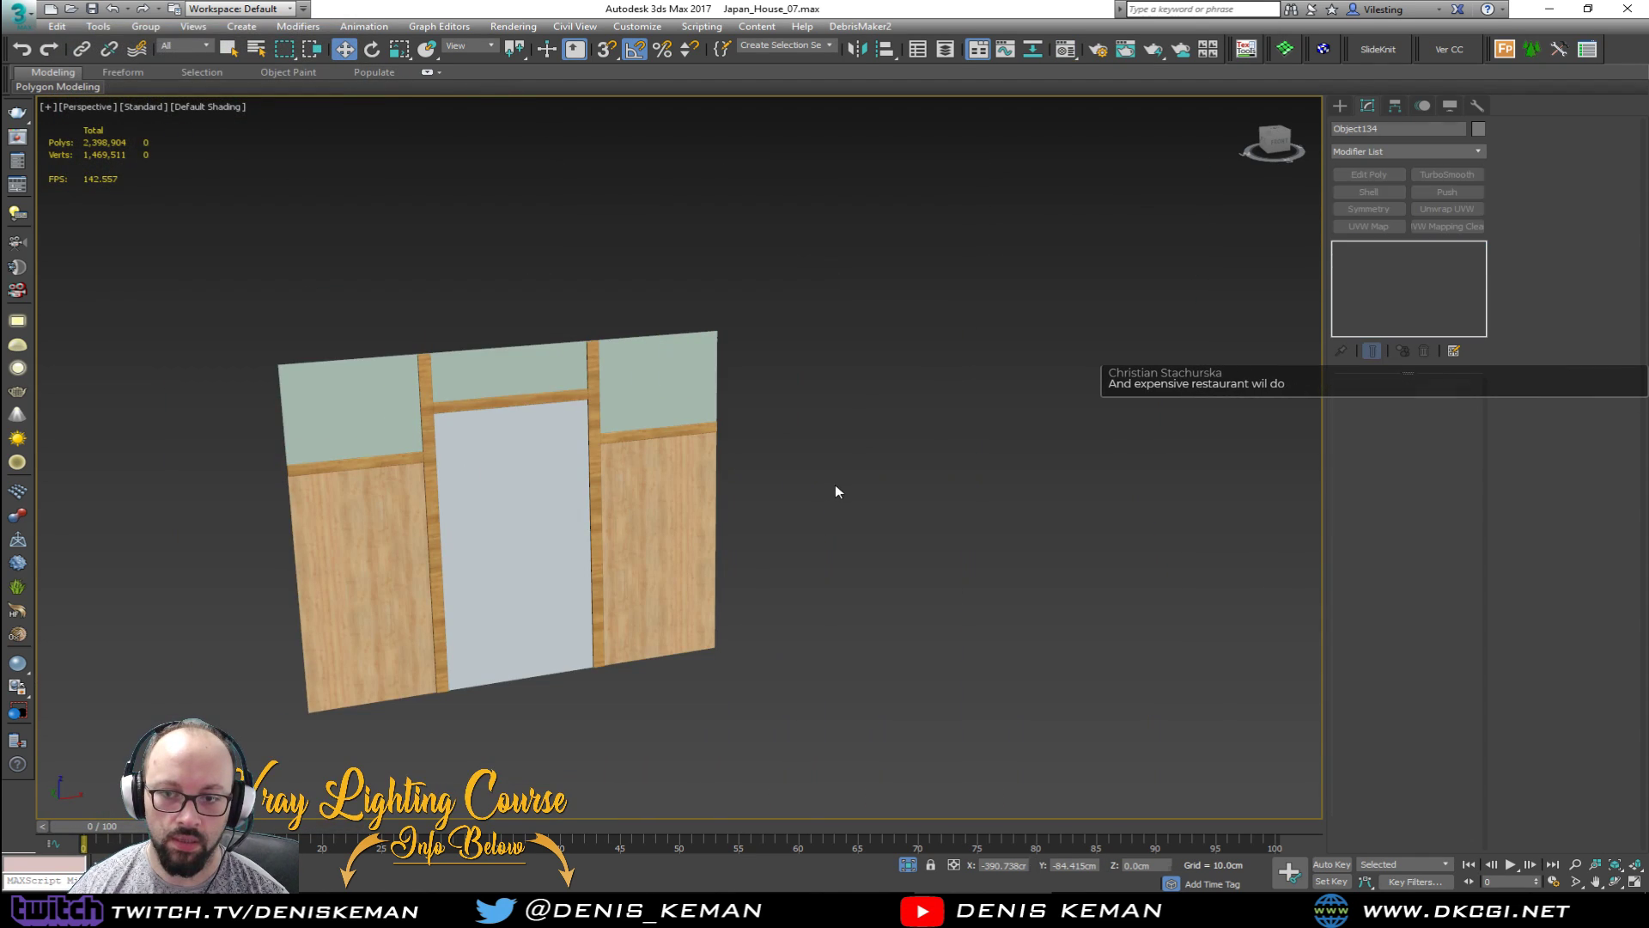
Step: End the isolation of the paneled wall to bring back the rest of the house
{"action": "scroll", "coordinate": [556, 459], "scroll_direction": "up", "scroll_amount": 4}
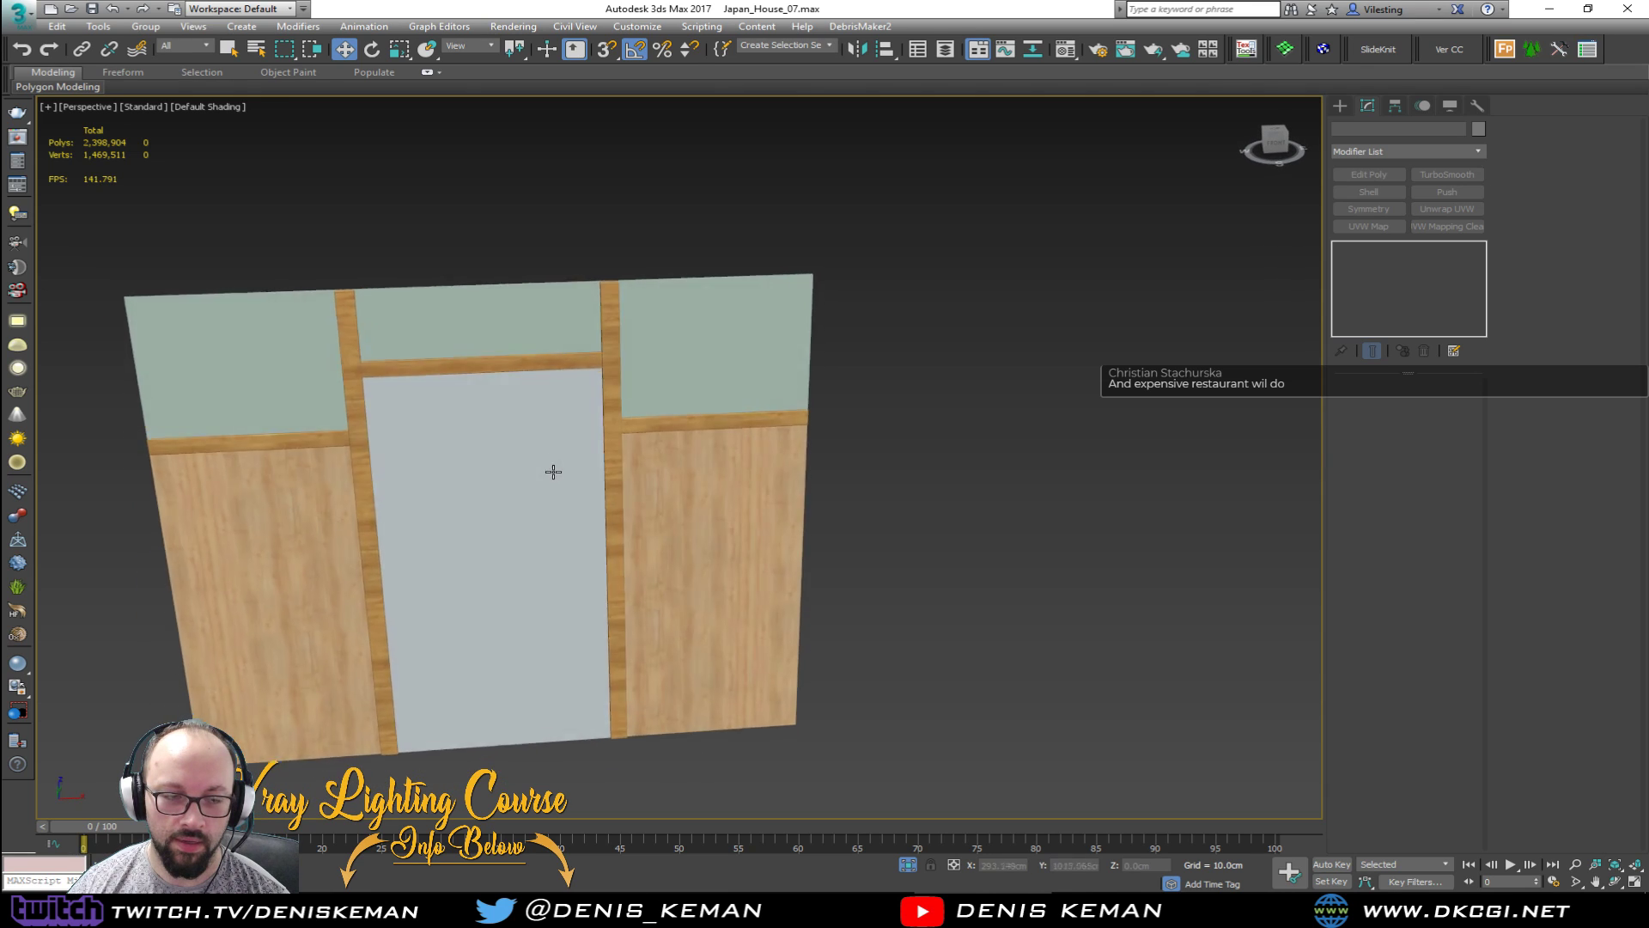
{"action": "middle_click_drag", "start_coordinate": [553, 472], "coordinate": [638, 461], "text": "alt"}
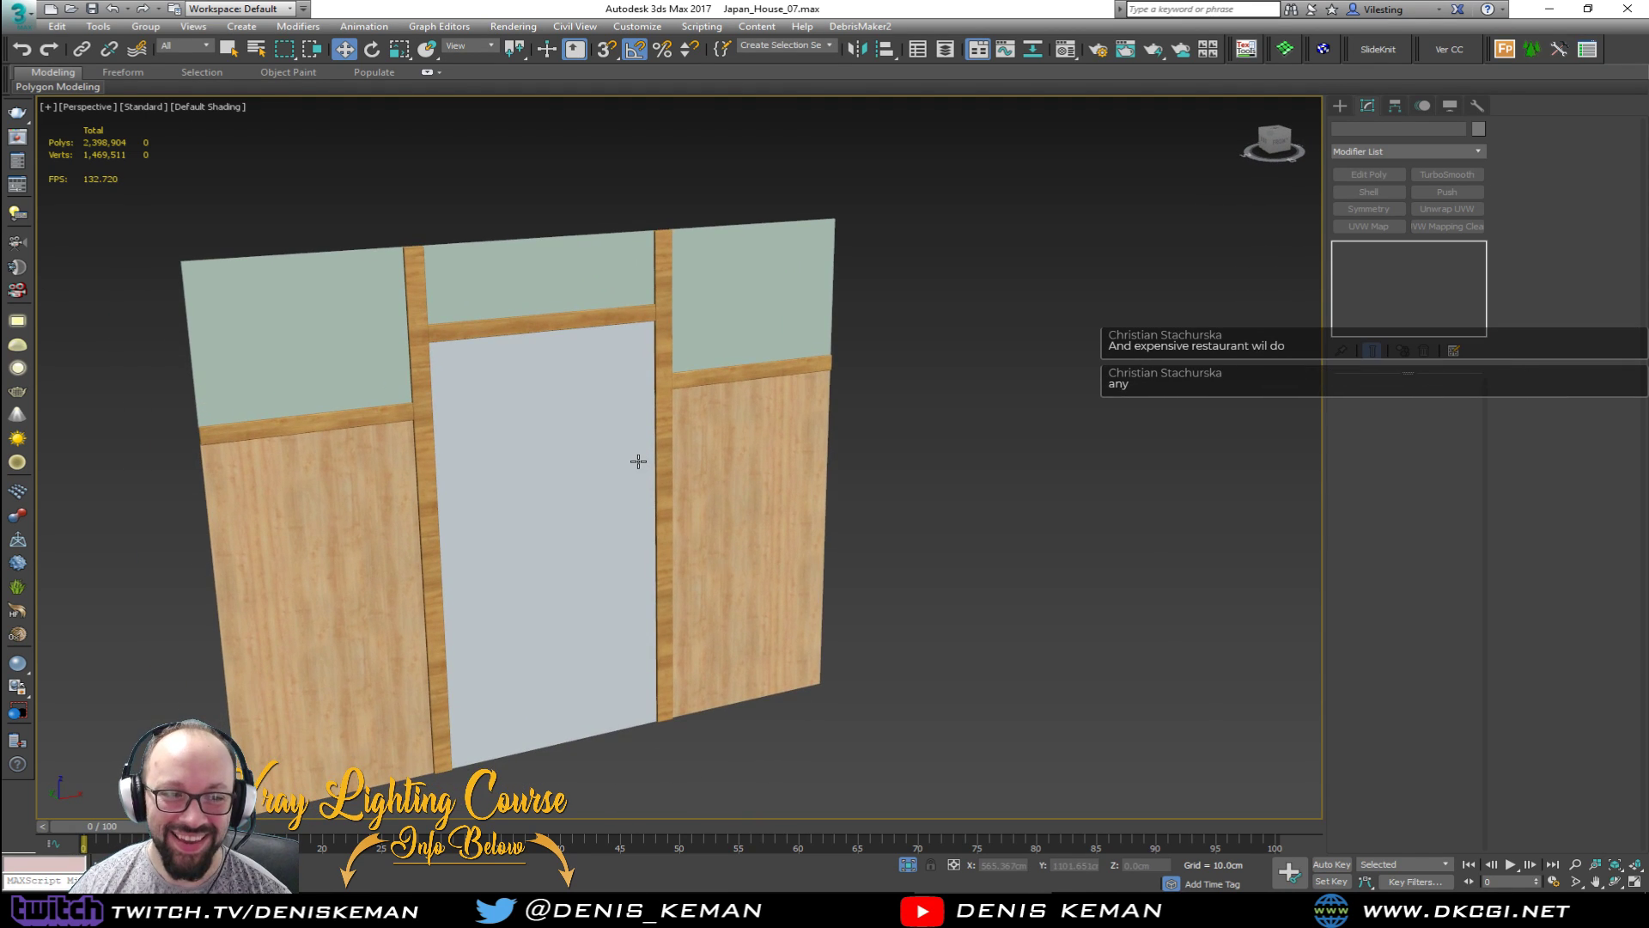
{"action": "right_click", "coordinate": [638, 461]}
{"action": "left_click", "coordinate": [706, 324]}
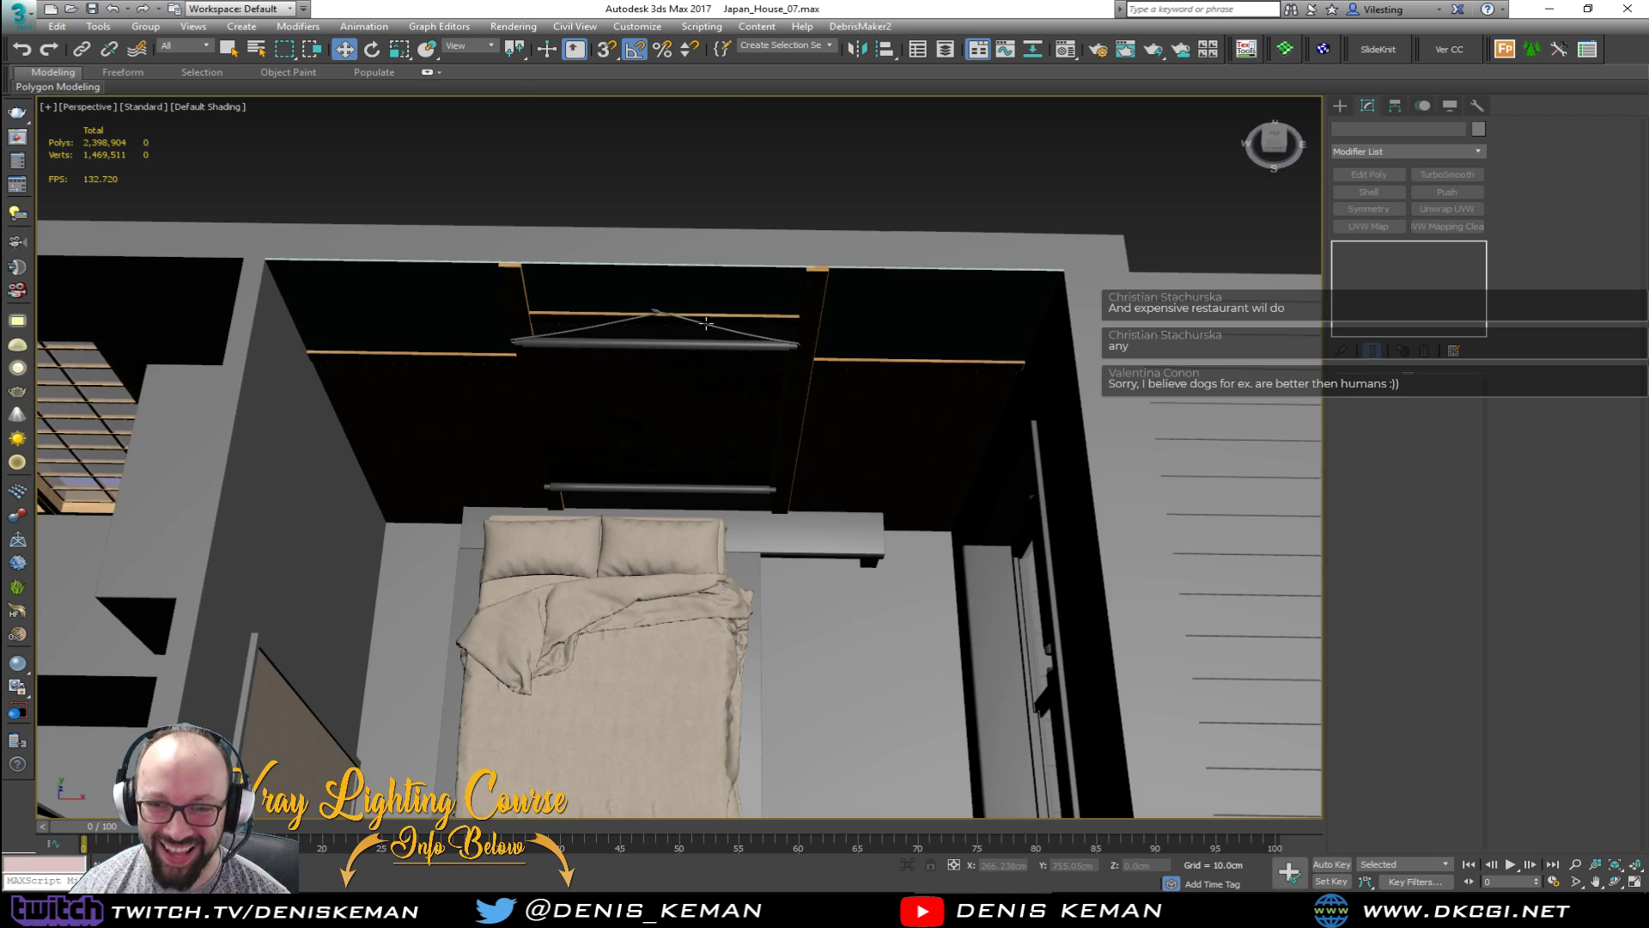
Step: Narrow the hanging picture frame above the bed to about 85% along X so it fits inside the centre panel
{"action": "mouse_move", "coordinate": [706, 324]}
{"action": "middle_mouse_down", "text": "alt"}
{"action": "mouse_move", "coordinate": [745, 219]}
{"action": "mouse_move", "coordinate": [717, 376]}
{"action": "middle_mouse_up", "text": "alt"}
{"action": "scroll", "coordinate": [717, 376], "scroll_direction": "up", "scroll_amount": 3}
{"action": "scroll", "coordinate": [672, 309], "scroll_direction": "up", "scroll_amount": 2}
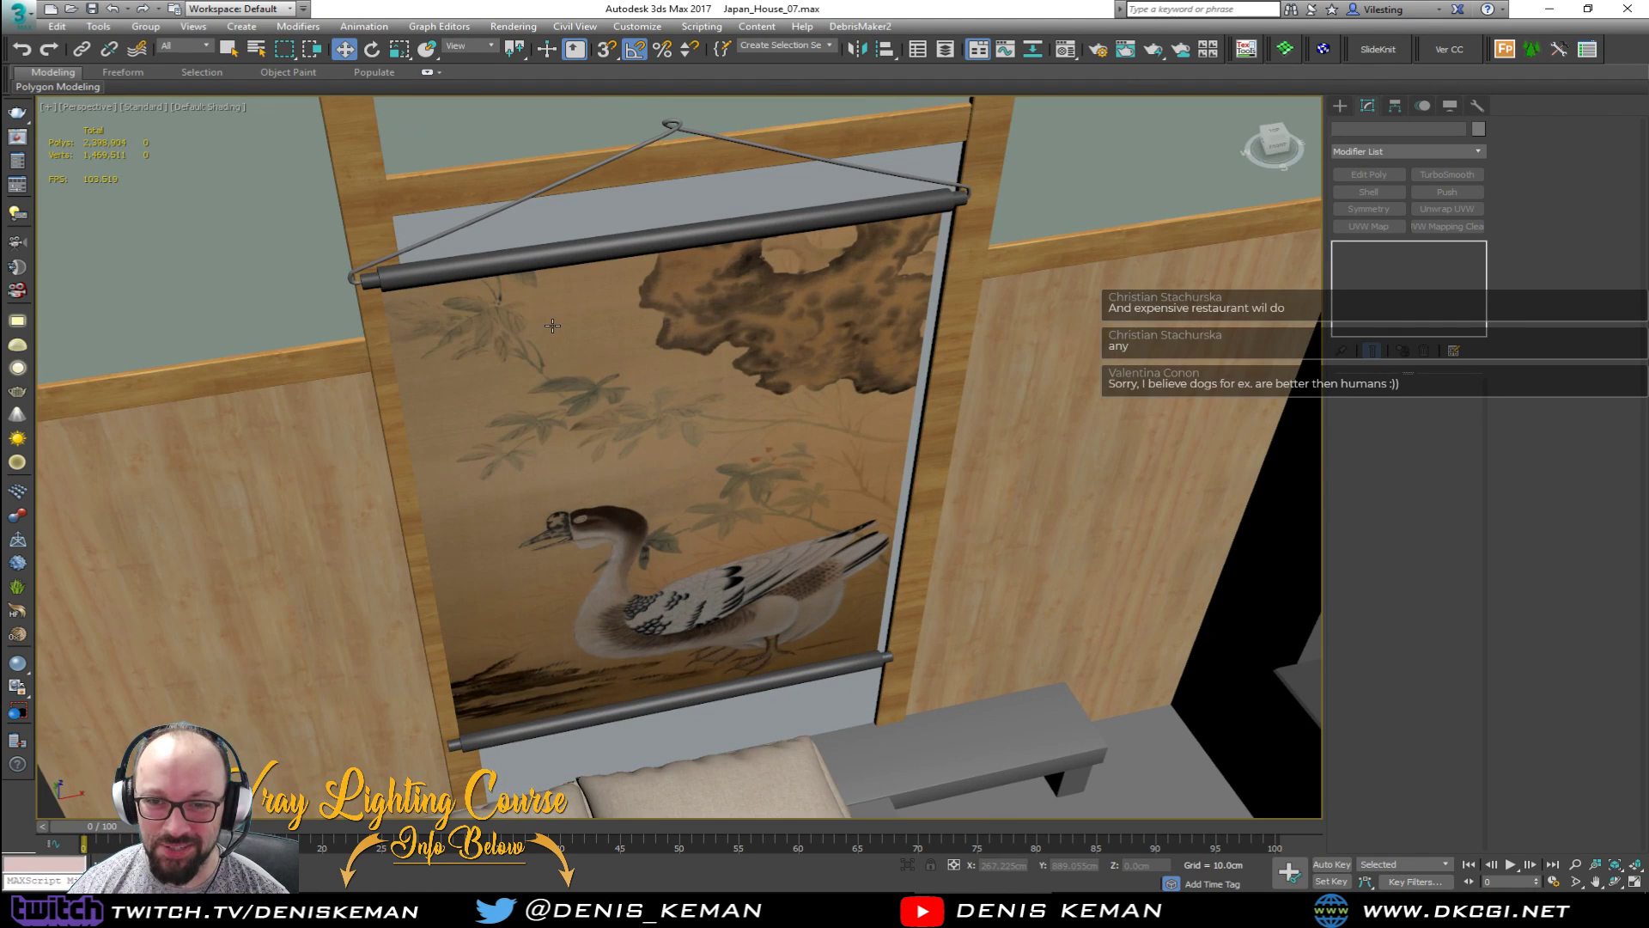
{"action": "left_click", "coordinate": [553, 325]}
{"action": "key", "text": "F4"}
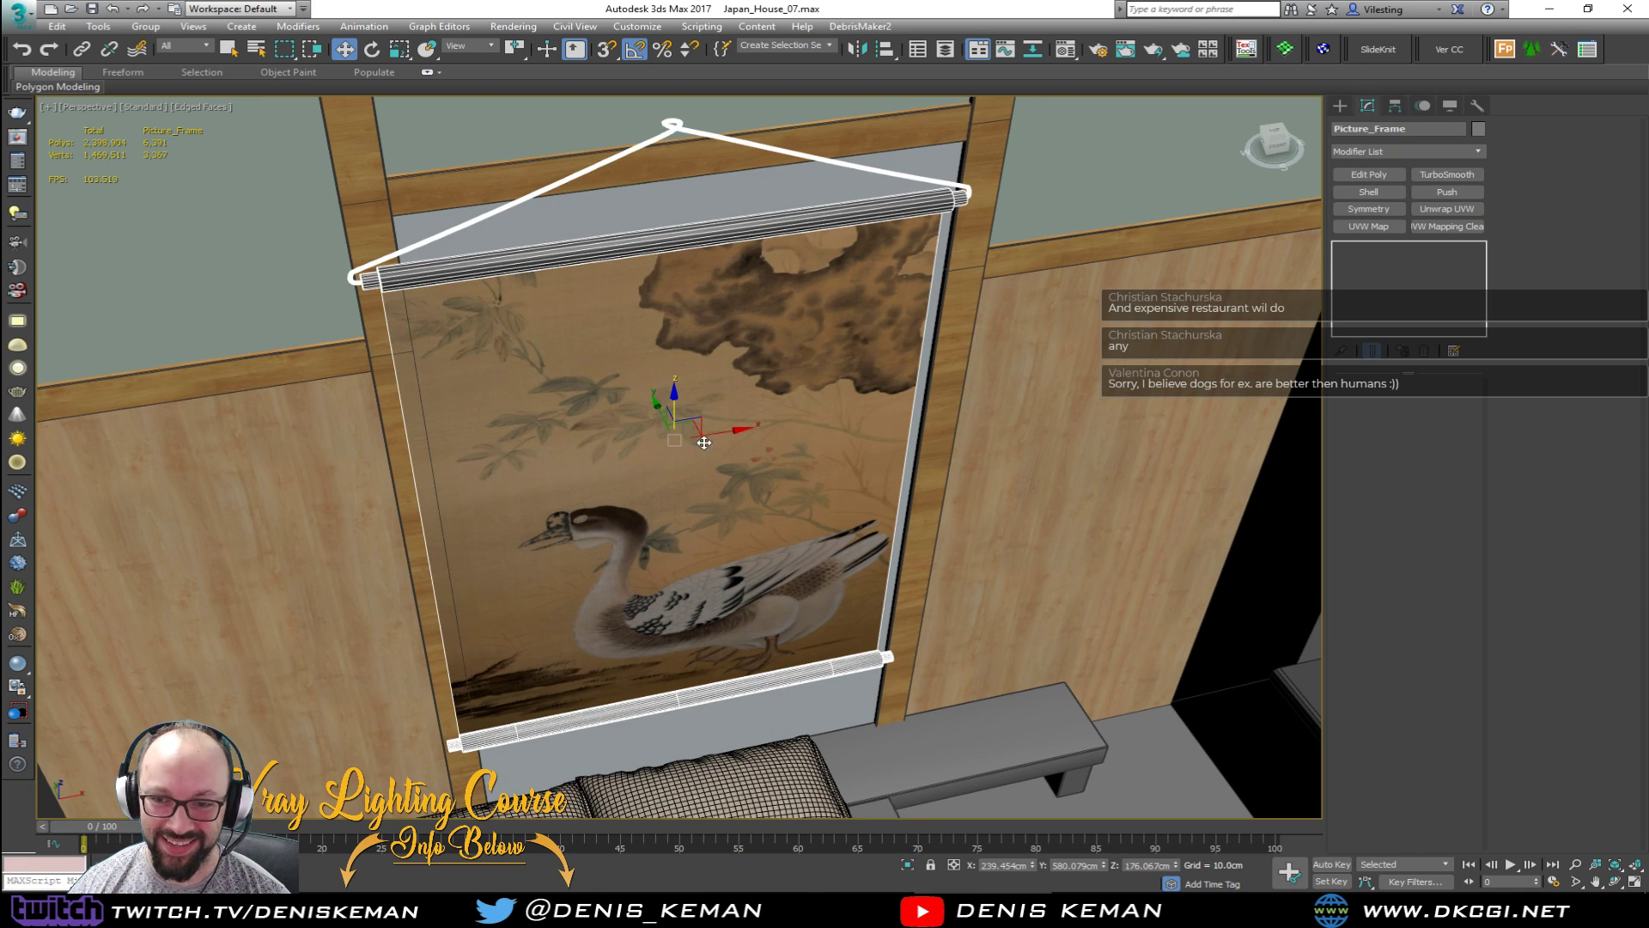
{"action": "key", "text": "r"}
{"action": "left_click_drag", "start_coordinate": [609, 447], "coordinate": [621, 447]}
{"action": "middle_click_drag", "start_coordinate": [621, 446], "coordinate": [586, 446], "text": "alt"}
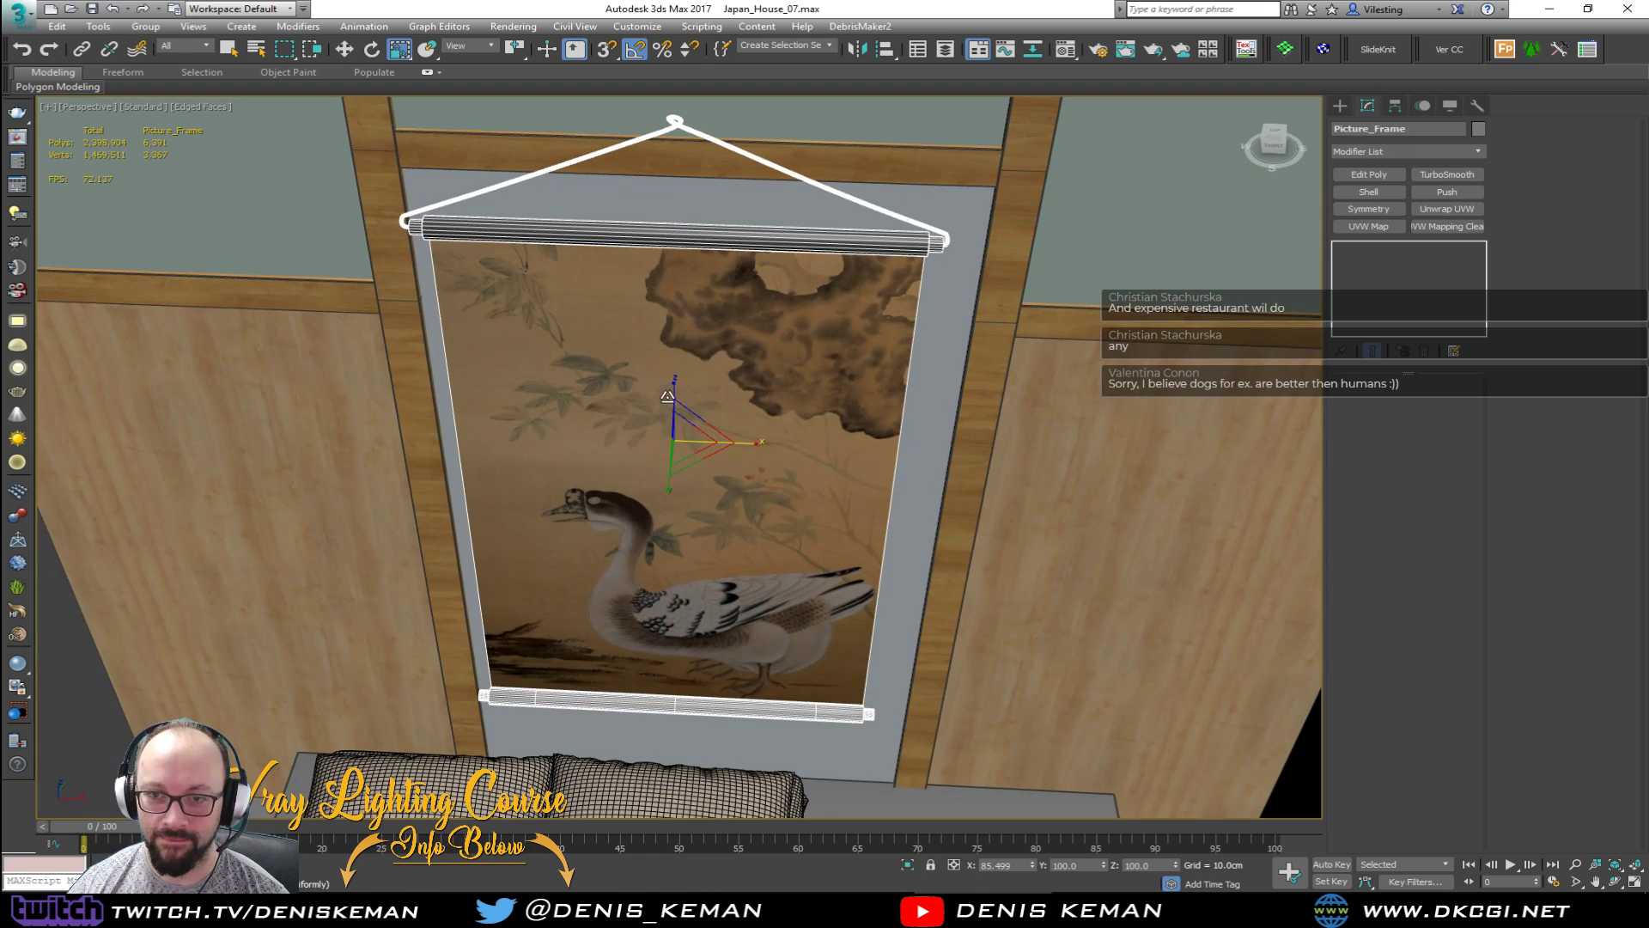
Step: Move the picture frame about 4 cm along X and 13 cm down to centre it on the panel, and deselect it
{"action": "key", "text": "w"}
{"action": "left_click_drag", "start_coordinate": [725, 443], "coordinate": [678, 432]}
{"action": "middle_click_drag", "start_coordinate": [678, 432], "coordinate": [617, 431], "text": "alt"}
{"action": "middle_click_drag", "start_coordinate": [617, 431], "coordinate": [552, 449]}
{"action": "scroll", "coordinate": [552, 449], "scroll_direction": "down", "scroll_amount": 5}
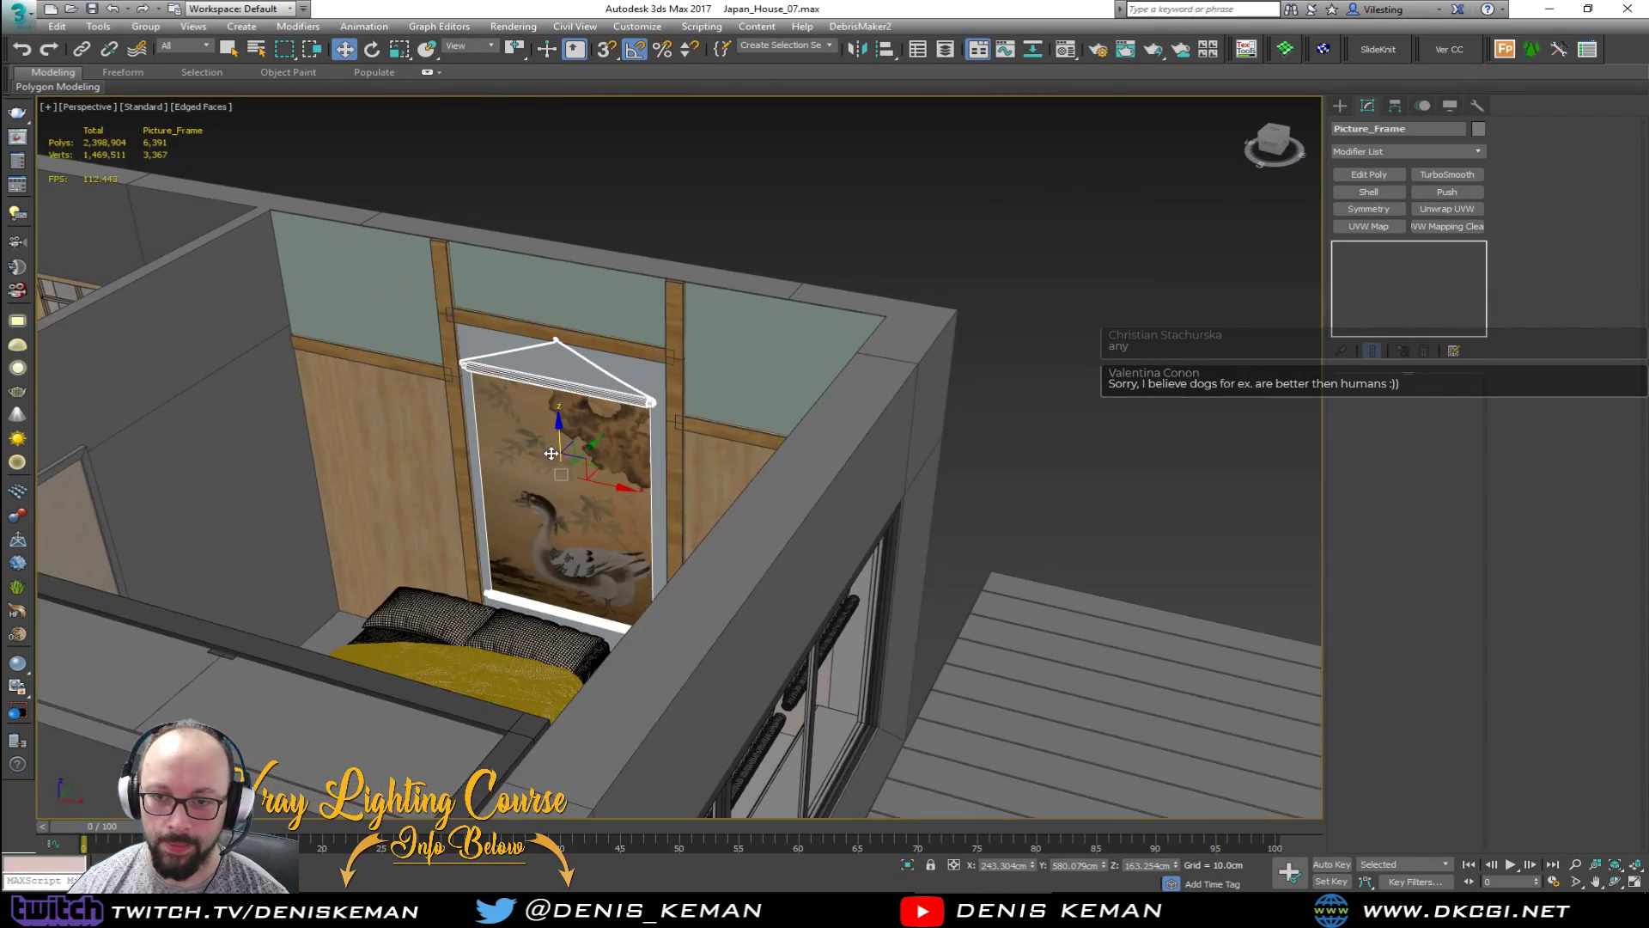
{"action": "left_click", "coordinate": [1182, 445]}
Step: Examine the picture frame's fit on the centre panel up close and from several angles
{"action": "scroll", "coordinate": [616, 504], "scroll_direction": "up", "scroll_amount": 5}
{"action": "key", "text": "F4"}
{"action": "middle_click_drag", "start_coordinate": [612, 502], "coordinate": [691, 507], "text": "alt"}
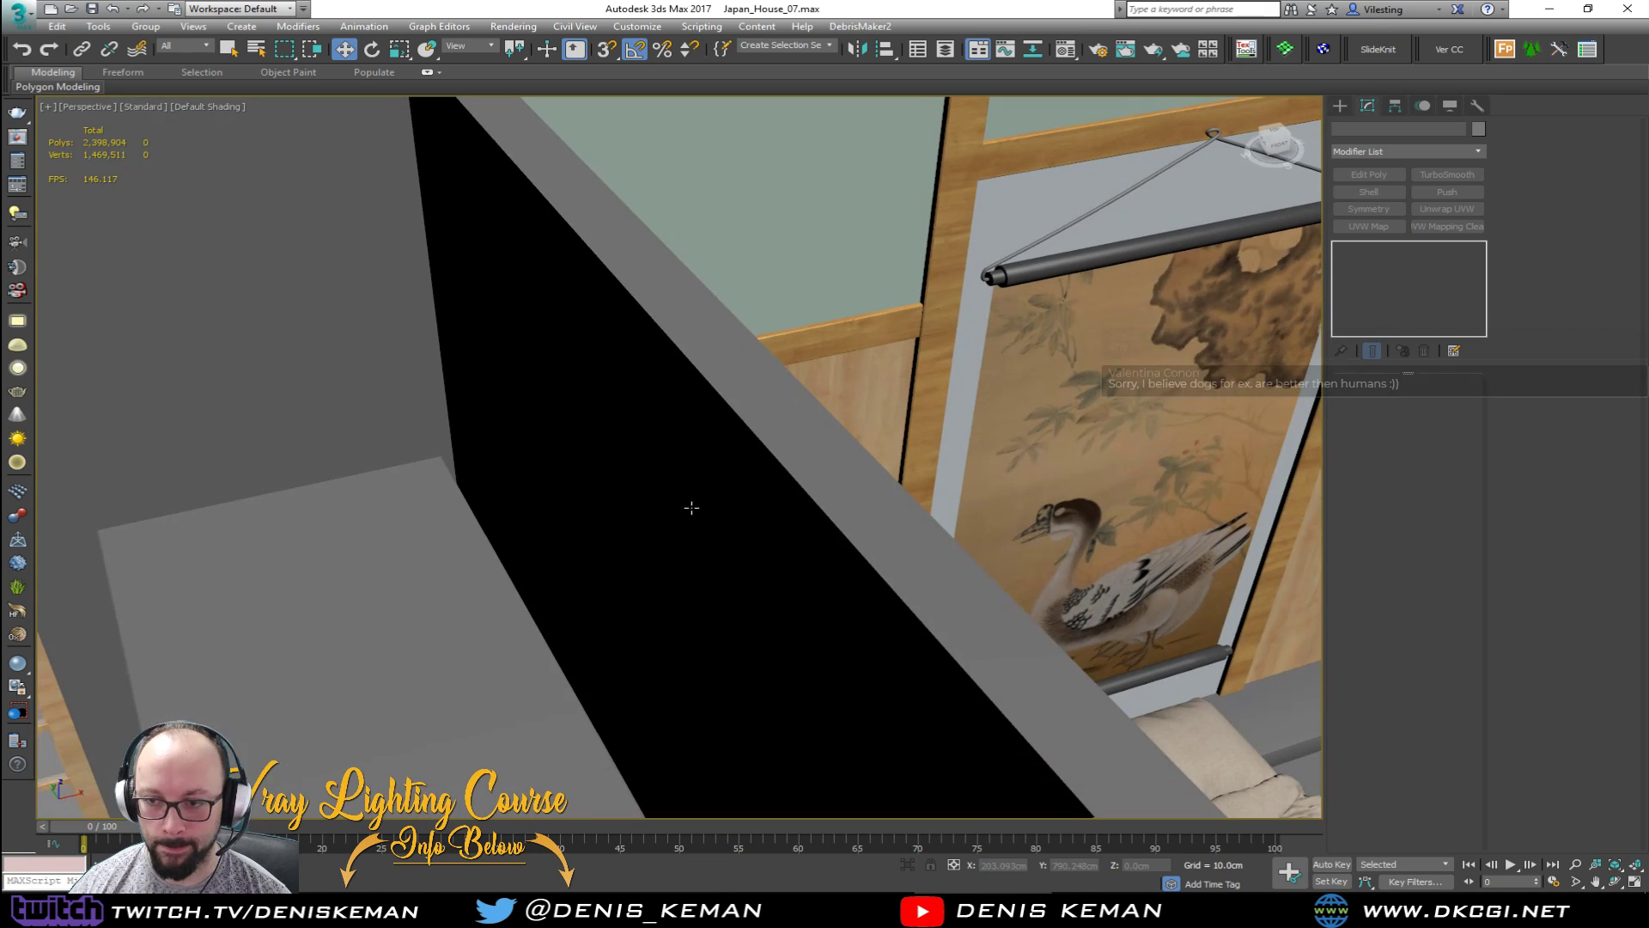
{"action": "middle_click_drag", "start_coordinate": [895, 491], "coordinate": [441, 497], "text": "alt"}
{"action": "scroll", "coordinate": [442, 497], "scroll_direction": "down", "scroll_amount": 2}
{"action": "scroll", "coordinate": [493, 492], "scroll_direction": "down", "scroll_amount": 3}
{"action": "middle_click_drag", "start_coordinate": [721, 483], "coordinate": [496, 467], "text": "alt"}
{"action": "left_click", "coordinate": [551, 471]}
{"action": "scroll", "coordinate": [550, 470], "scroll_direction": "up", "scroll_amount": 3}
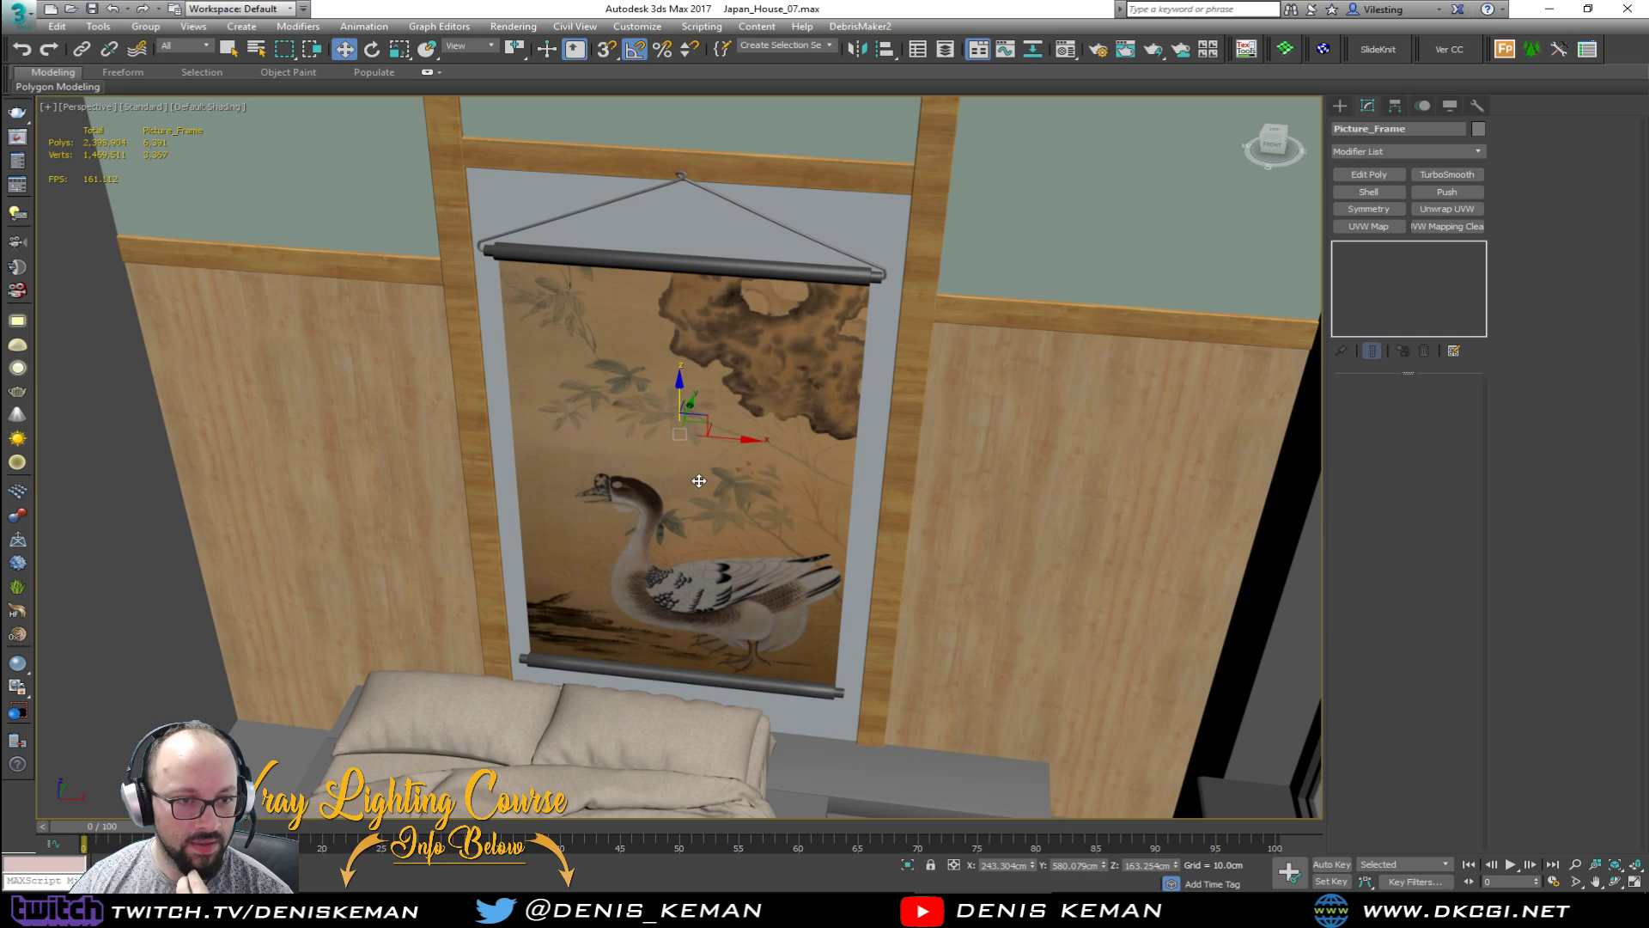
{"action": "scroll", "coordinate": [695, 479], "scroll_direction": "up", "scroll_amount": 2}
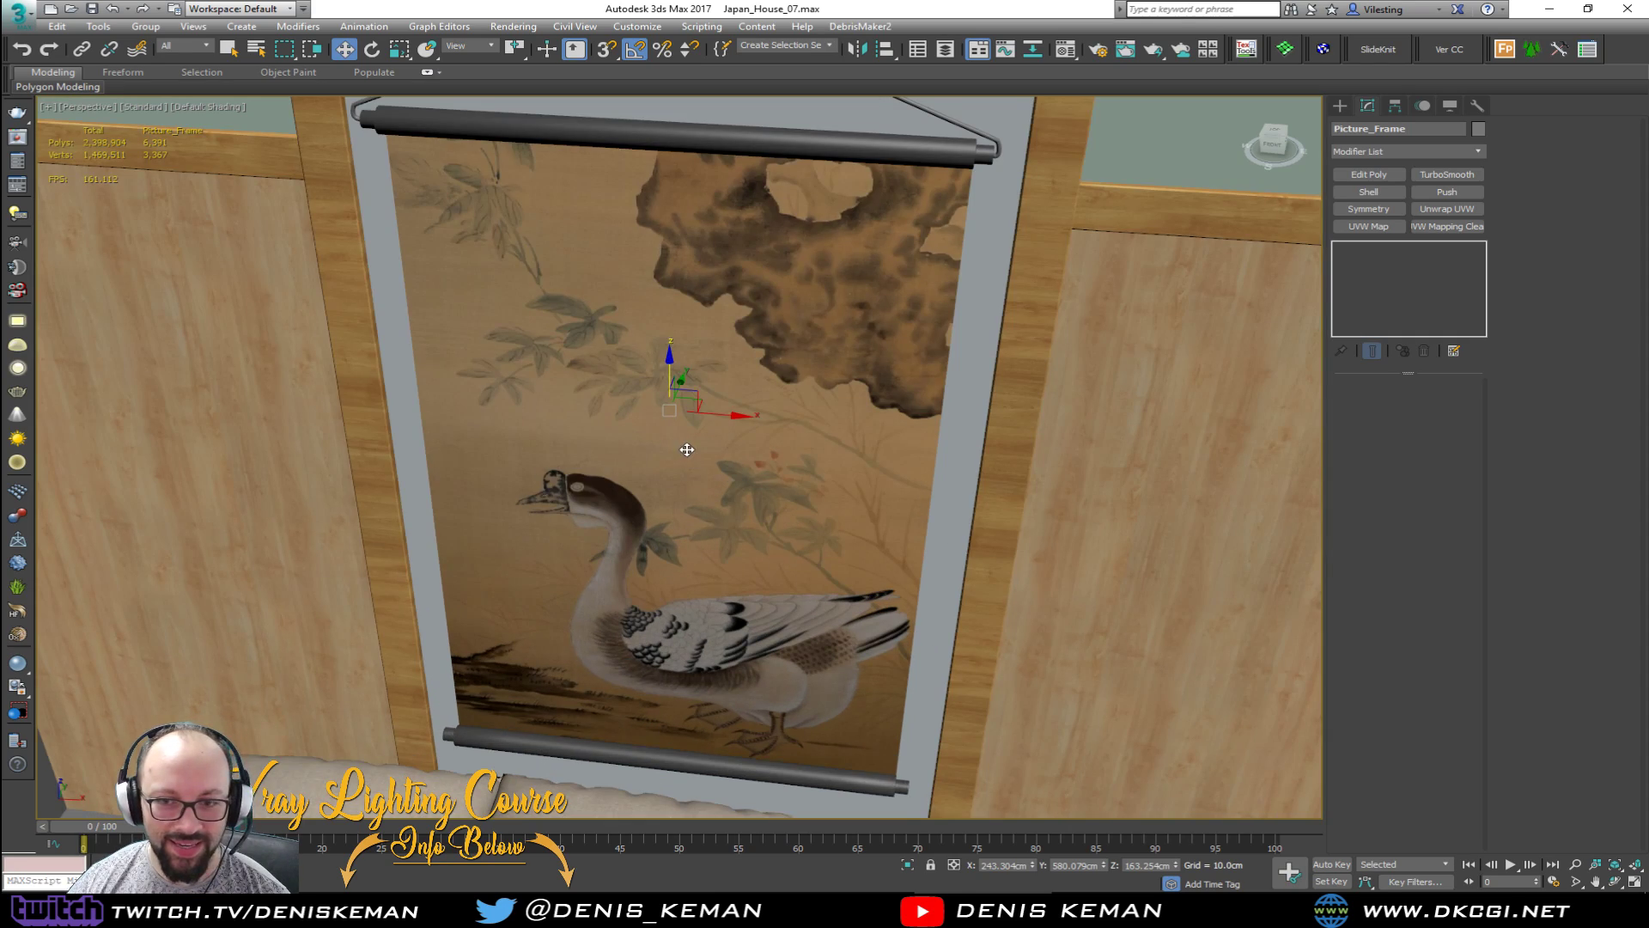
{"action": "scroll", "coordinate": [687, 451], "scroll_direction": "up", "scroll_amount": 3}
{"action": "middle_click_drag", "start_coordinate": [674, 463], "coordinate": [614, 506], "text": "alt"}
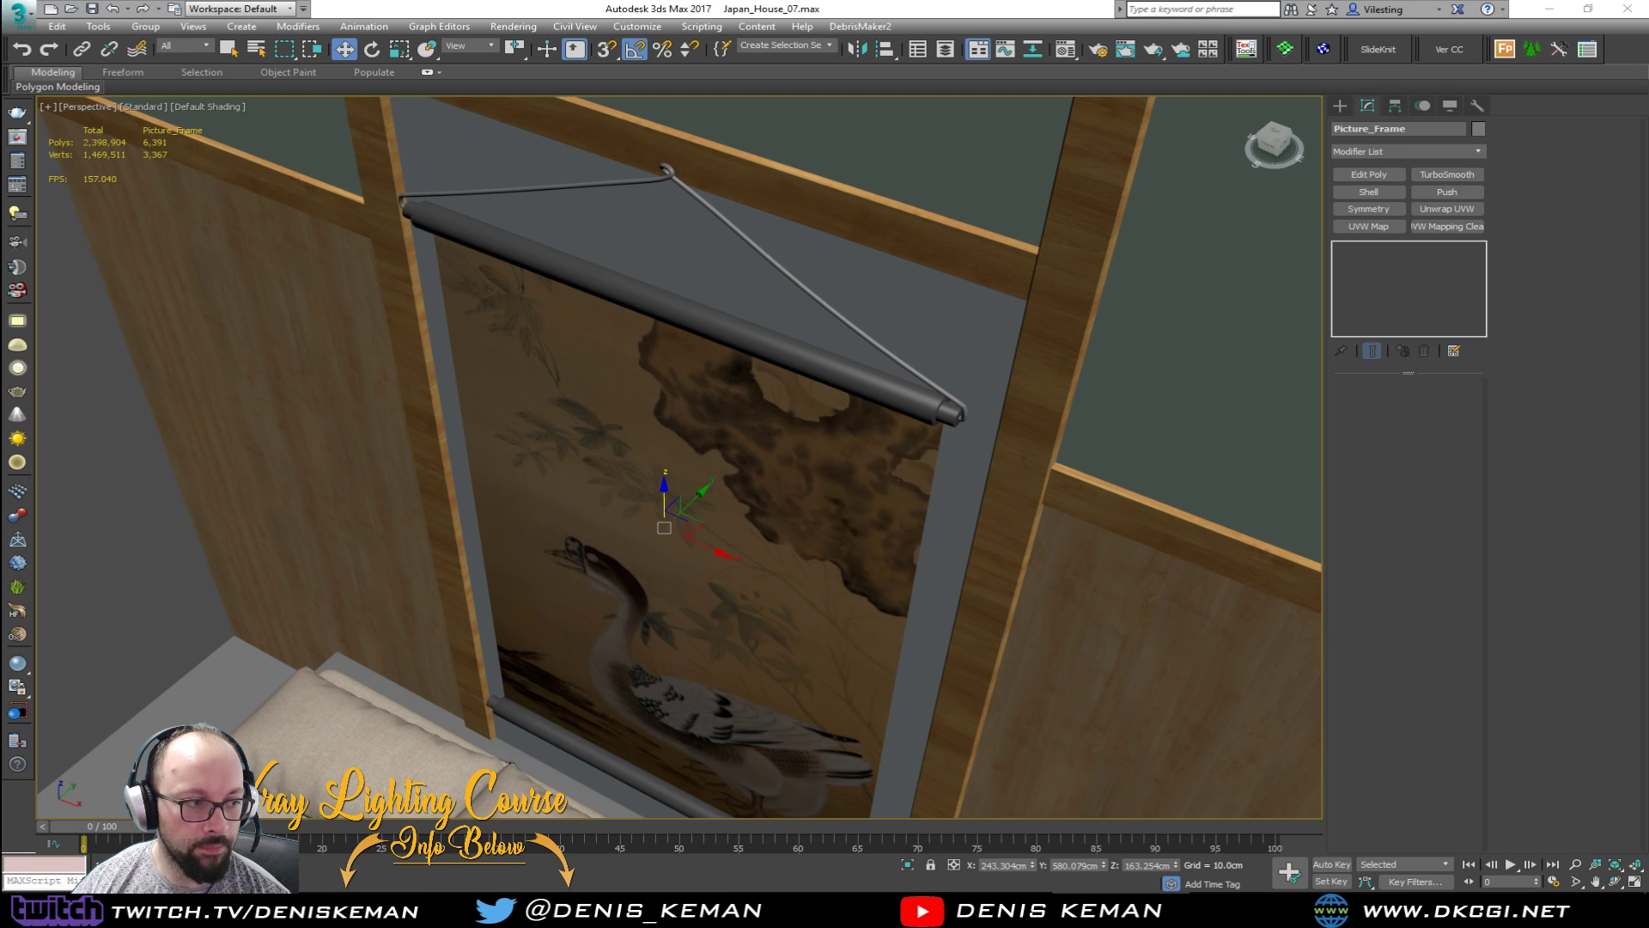
{"action": "scroll", "coordinate": [708, 467], "scroll_direction": "down", "scroll_amount": 3}
{"action": "mouse_move", "coordinate": [633, 512]}
{"action": "middle_mouse_down"}
{"action": "mouse_move", "coordinate": [709, 467]}
{"action": "mouse_move", "coordinate": [618, 493]}
{"action": "mouse_move", "coordinate": [752, 464]}
{"action": "middle_mouse_up"}
{"action": "scroll", "coordinate": [618, 492], "scroll_direction": "down", "scroll_amount": 5}
{"action": "left_click", "coordinate": [1191, 415]}
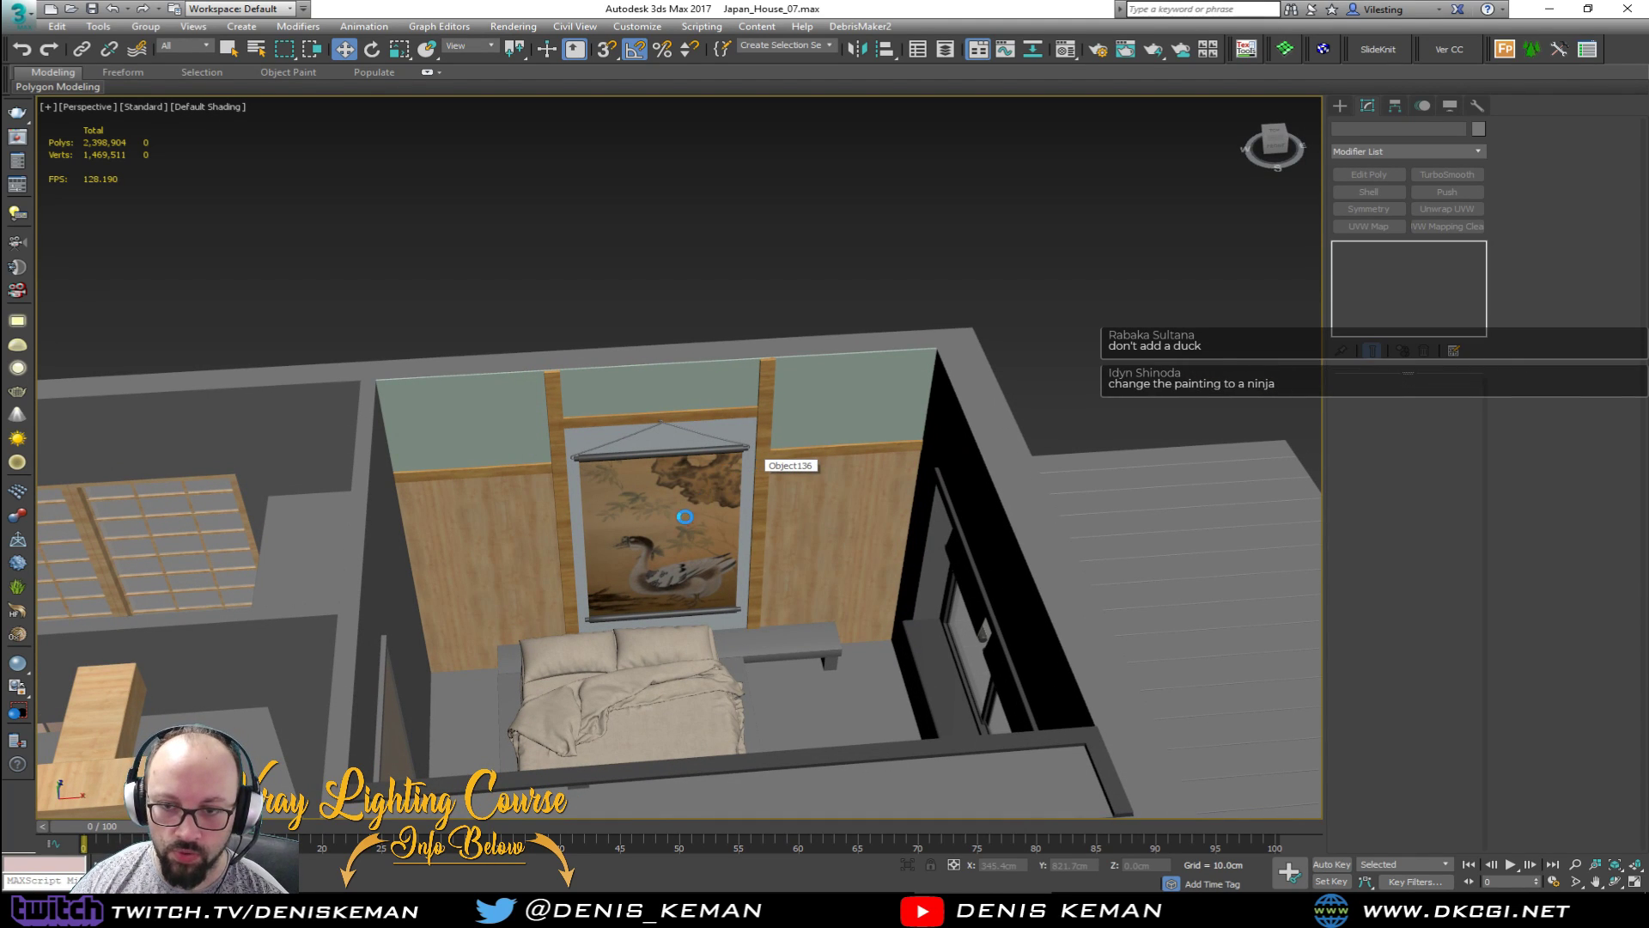
Step: Check how the paneled wall and hanging picture look within the whole bedroom and from close range
{"action": "scroll", "coordinate": [685, 517], "scroll_direction": "up", "scroll_amount": 5}
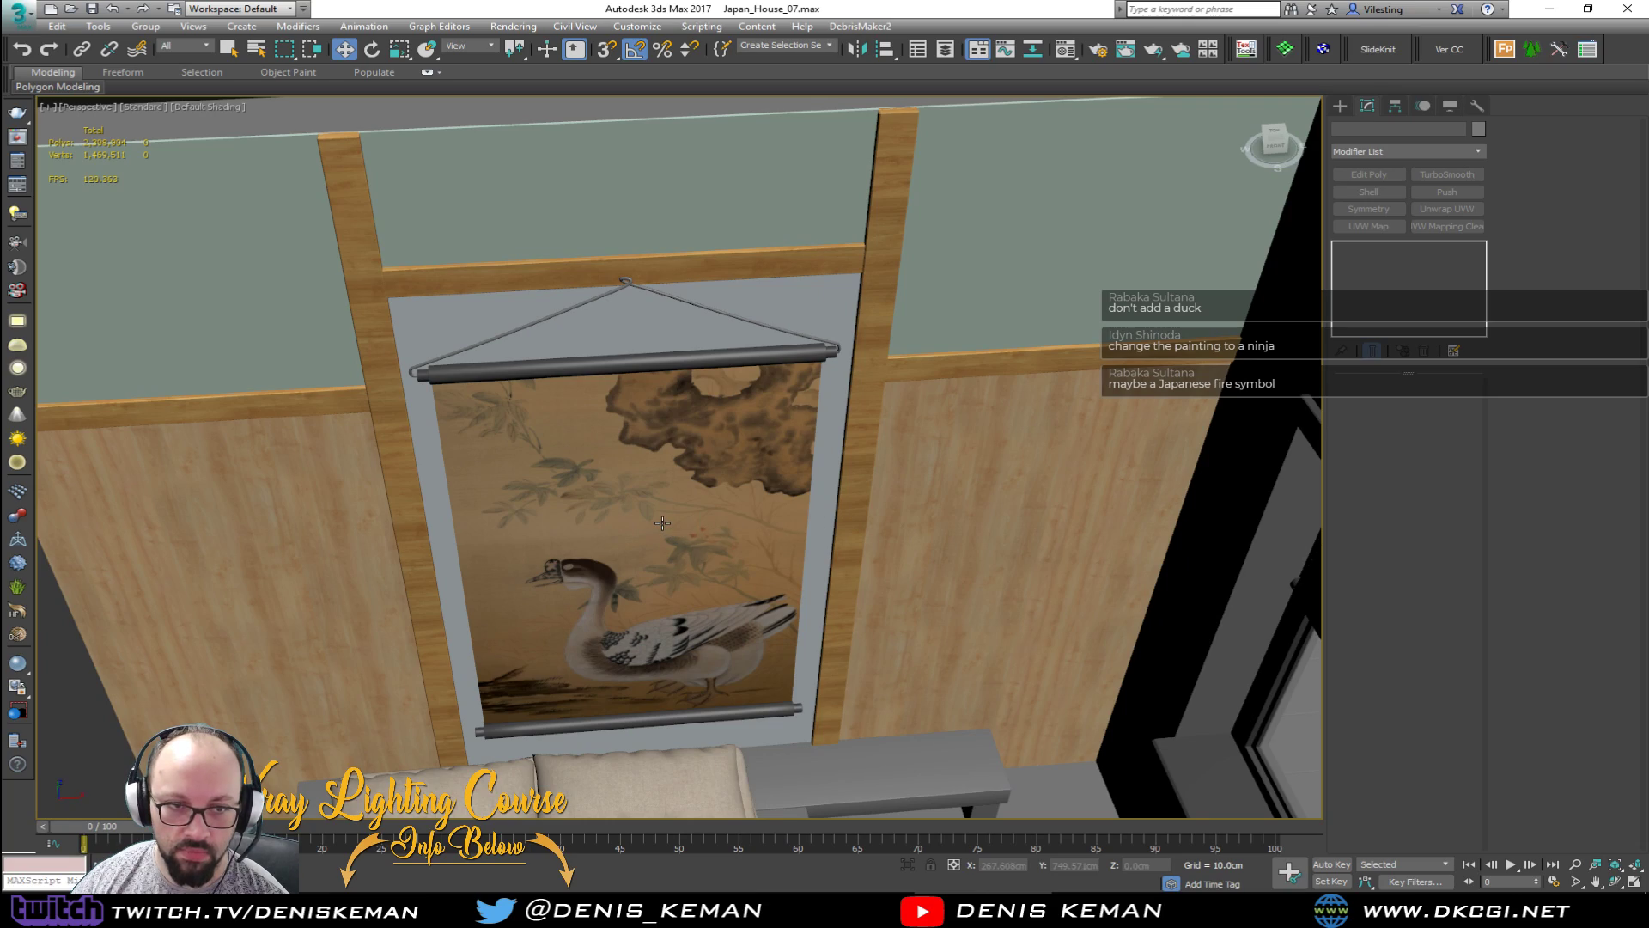
{"action": "mouse_move", "coordinate": [662, 523]}
{"action": "middle_mouse_down", "text": "alt"}
{"action": "mouse_move", "coordinate": [673, 498]}
{"action": "mouse_move", "coordinate": [777, 464]}
{"action": "middle_mouse_up", "text": "alt"}
{"action": "scroll", "coordinate": [687, 429], "scroll_direction": "down", "scroll_amount": 4}
{"action": "middle_click_drag", "start_coordinate": [687, 430], "coordinate": [636, 291]}
{"action": "mouse_move", "coordinate": [730, 584]}
{"action": "middle_mouse_down"}
{"action": "mouse_move", "coordinate": [673, 335]}
{"action": "mouse_move", "coordinate": [760, 384]}
{"action": "mouse_move", "coordinate": [1085, 418]}
{"action": "middle_mouse_up"}
{"action": "middle_click_drag", "start_coordinate": [475, 226], "coordinate": [886, 633]}
{"action": "mouse_move", "coordinate": [887, 634]}
{"action": "middle_mouse_down", "text": "alt"}
{"action": "mouse_move", "coordinate": [619, 368]}
{"action": "mouse_move", "coordinate": [486, 299]}
{"action": "mouse_move", "coordinate": [522, 461]}
{"action": "middle_mouse_up", "text": "alt"}
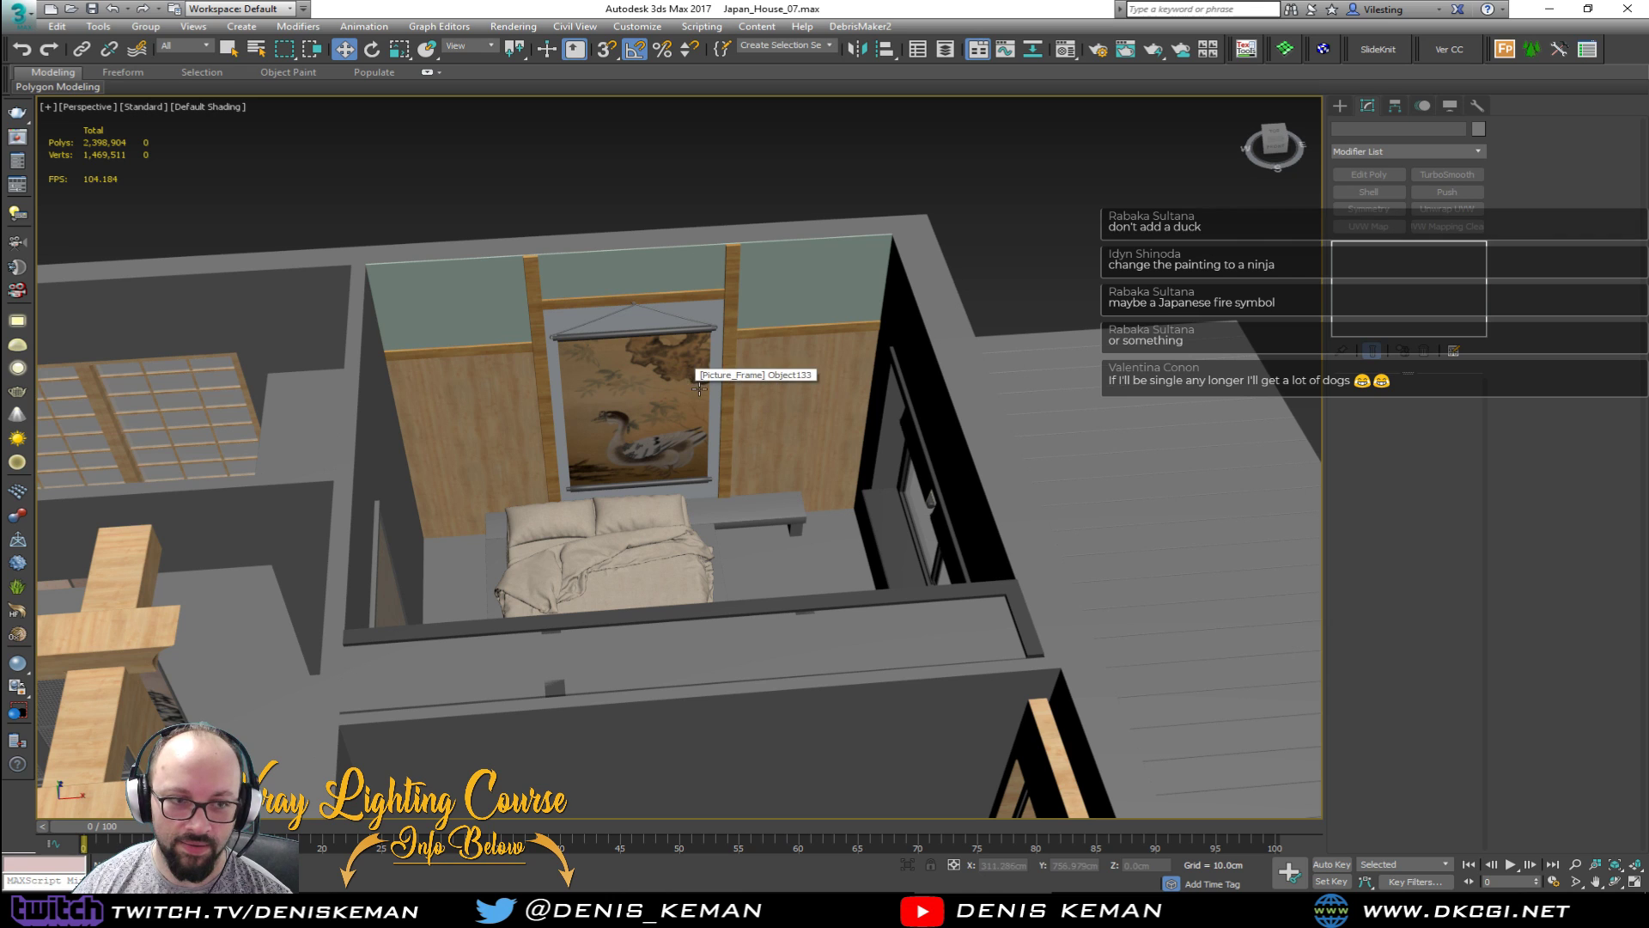
{"action": "middle_click_drag", "start_coordinate": [683, 374], "coordinate": [691, 411]}
{"action": "scroll", "coordinate": [648, 399], "scroll_direction": "up", "scroll_amount": 6}
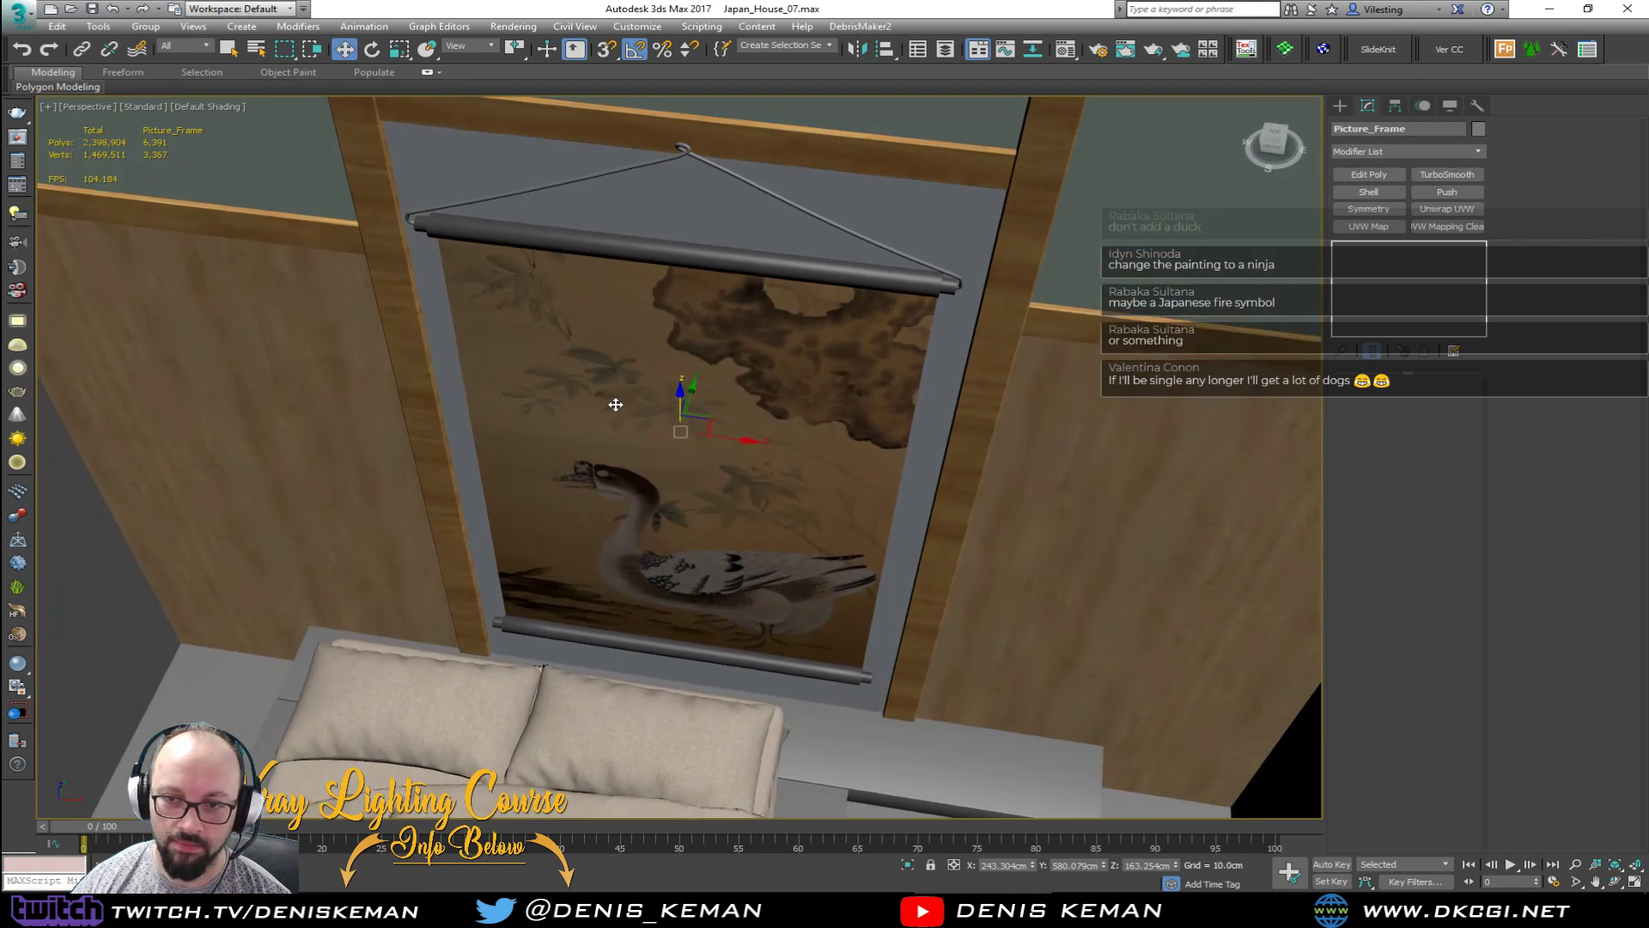
Step: Open the hanging picture frame group above the bed and select the goose painting canvas inside it
{"action": "scroll", "coordinate": [655, 465], "scroll_direction": "down", "scroll_amount": 5}
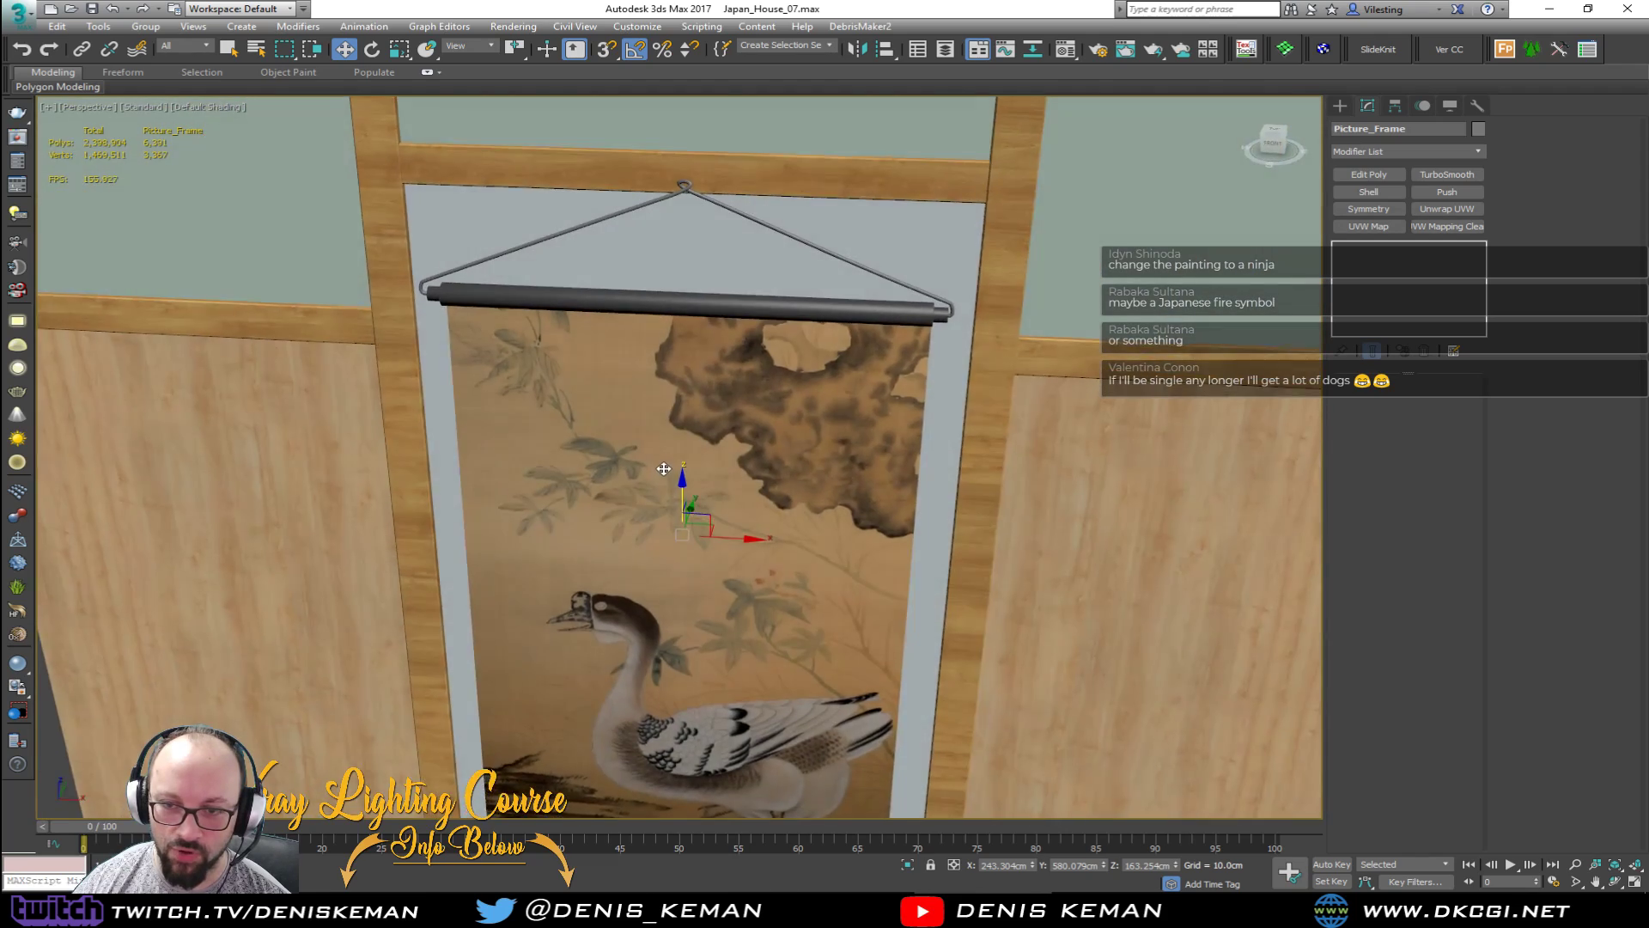
{"action": "scroll", "coordinate": [654, 436], "scroll_direction": "up", "scroll_amount": 5}
{"action": "mouse_move", "coordinate": [654, 435]}
{"action": "middle_mouse_down", "text": "alt"}
{"action": "mouse_move", "coordinate": [677, 483]}
{"action": "mouse_move", "coordinate": [642, 476]}
{"action": "mouse_move", "coordinate": [627, 429]}
{"action": "middle_mouse_up", "text": "alt"}
{"action": "left_click", "coordinate": [145, 26]}
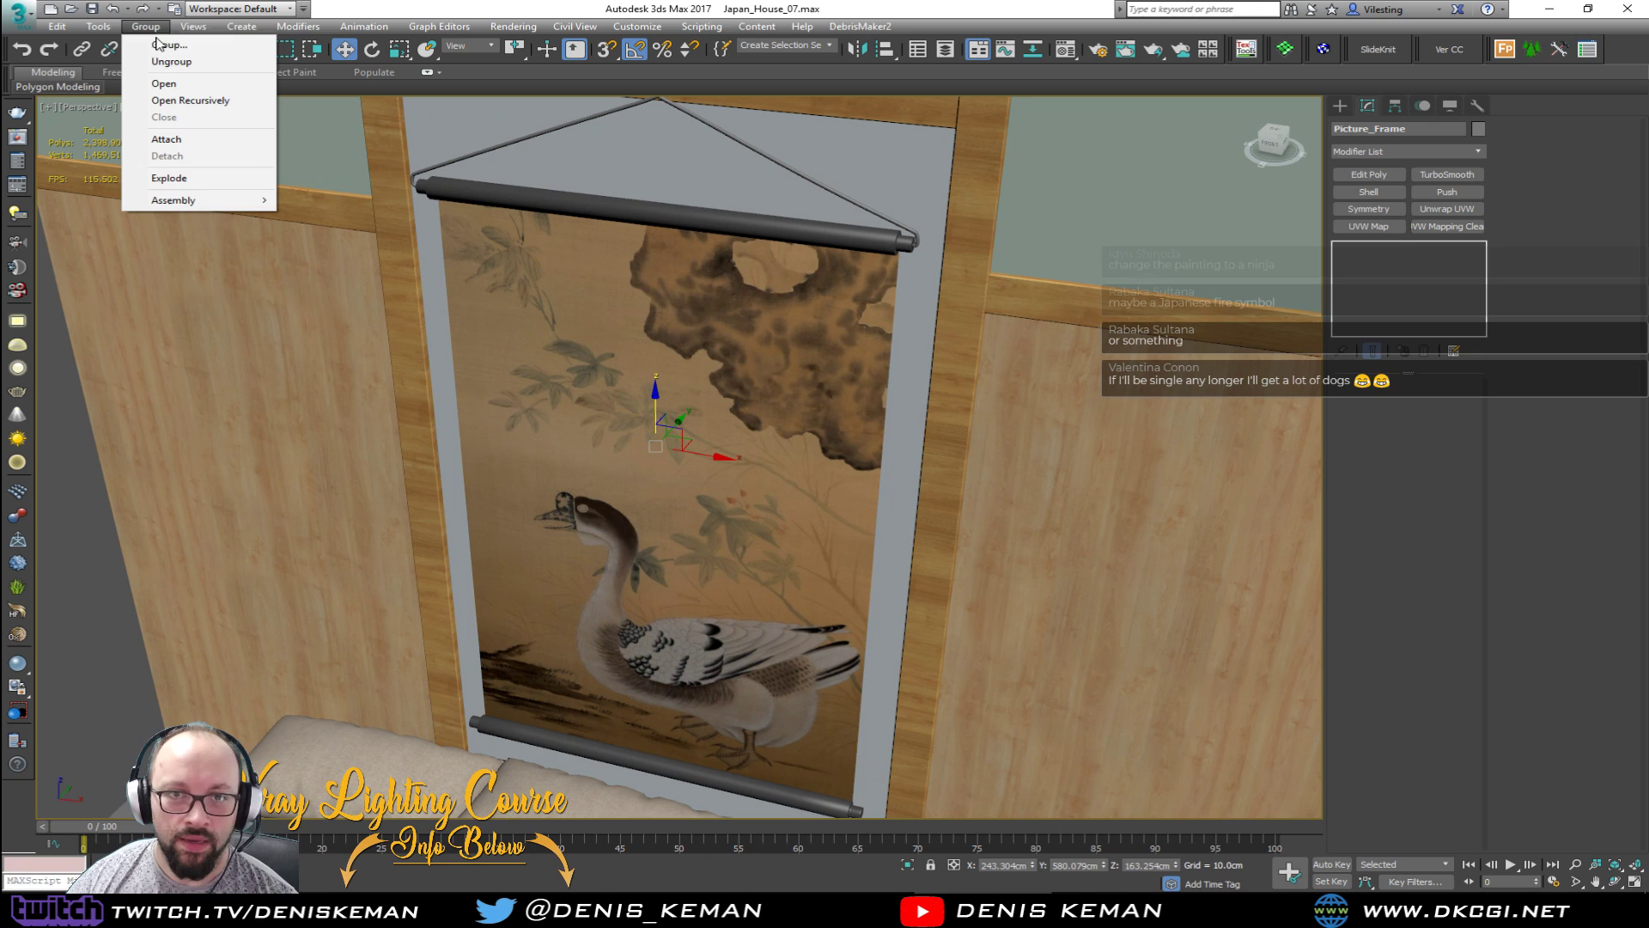
{"action": "left_click", "coordinate": [180, 89]}
{"action": "left_click", "coordinate": [657, 414]}
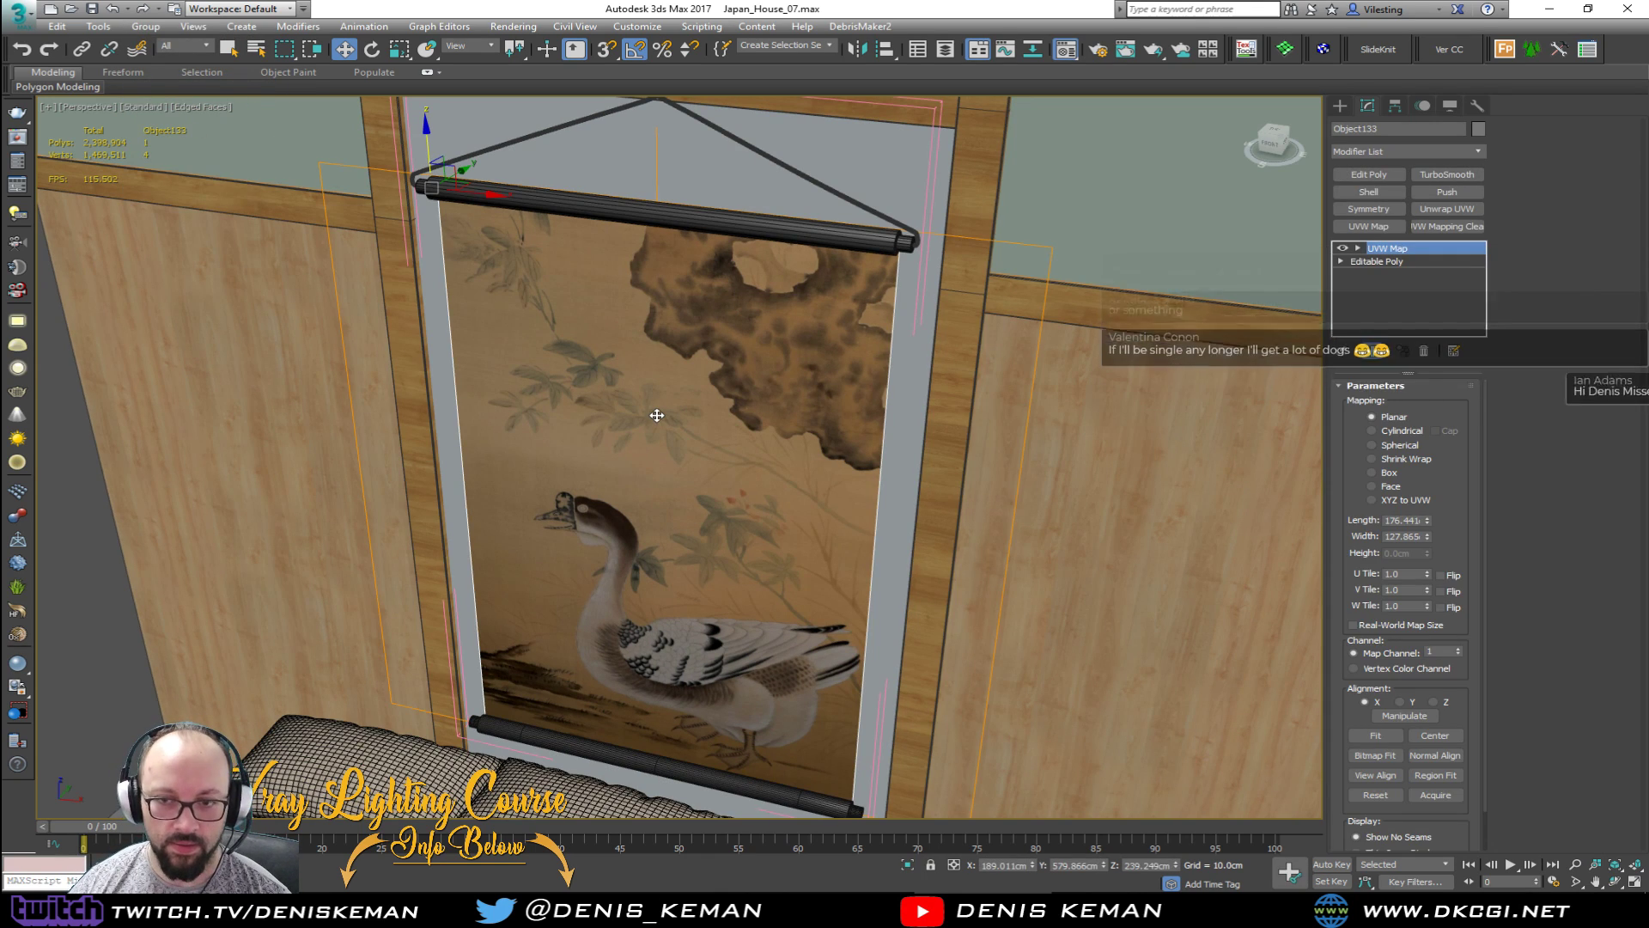
Step: Sample the goose painting's material from the scene into the pink Material #13 slot of the material editor
{"action": "key", "text": "m"}
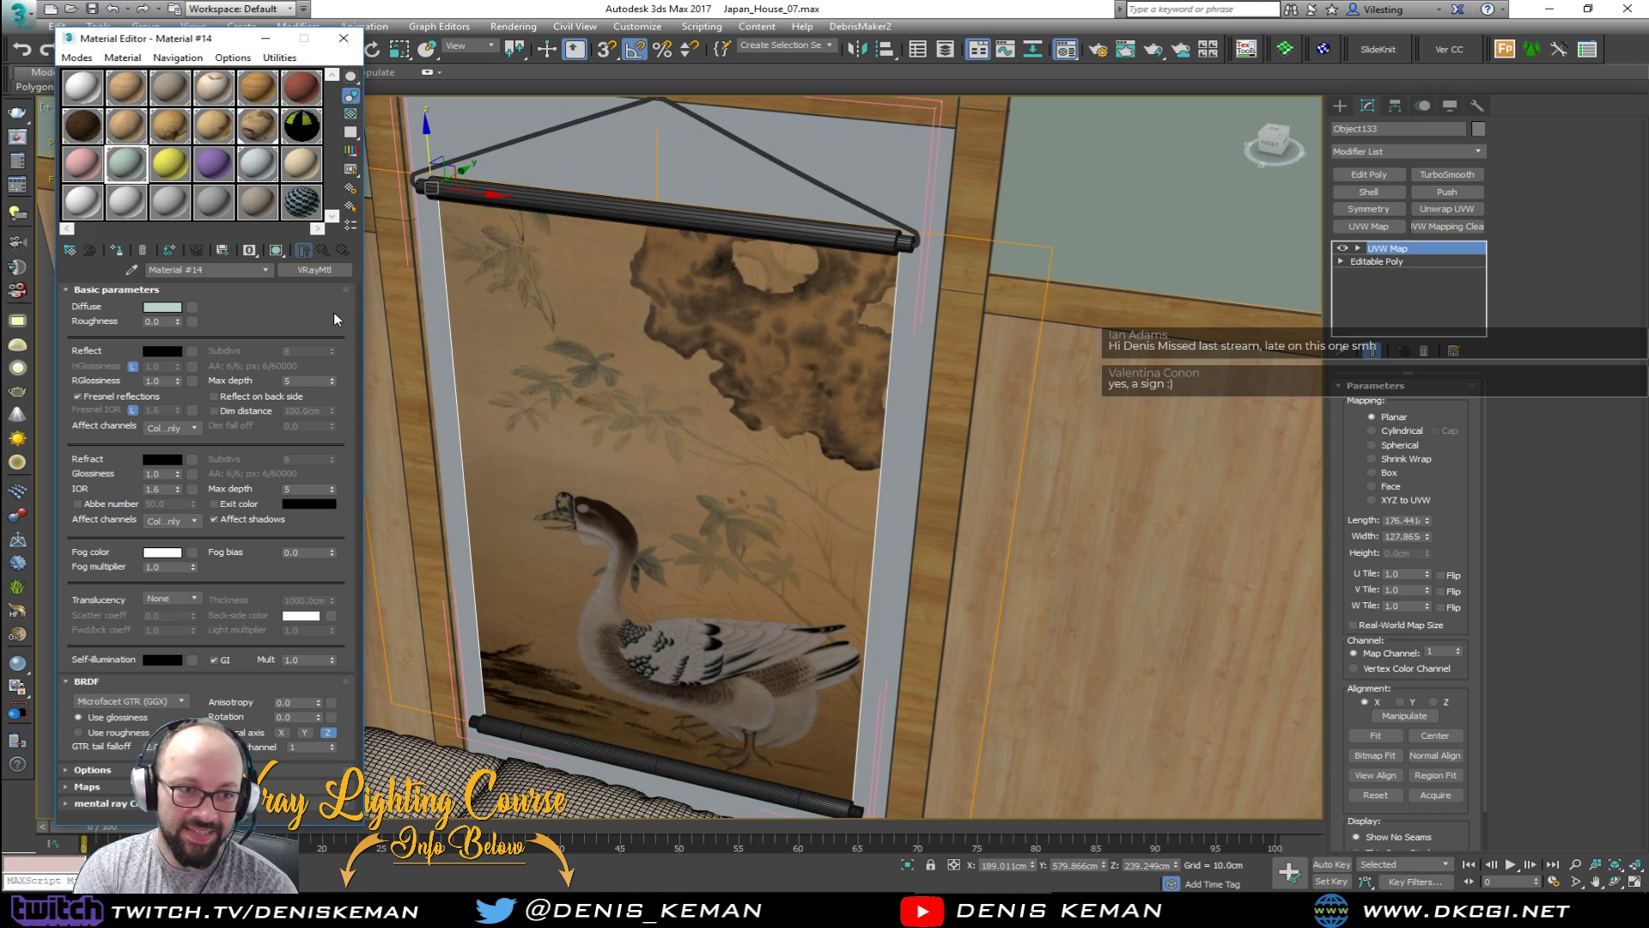
{"action": "left_click", "coordinate": [70, 170]}
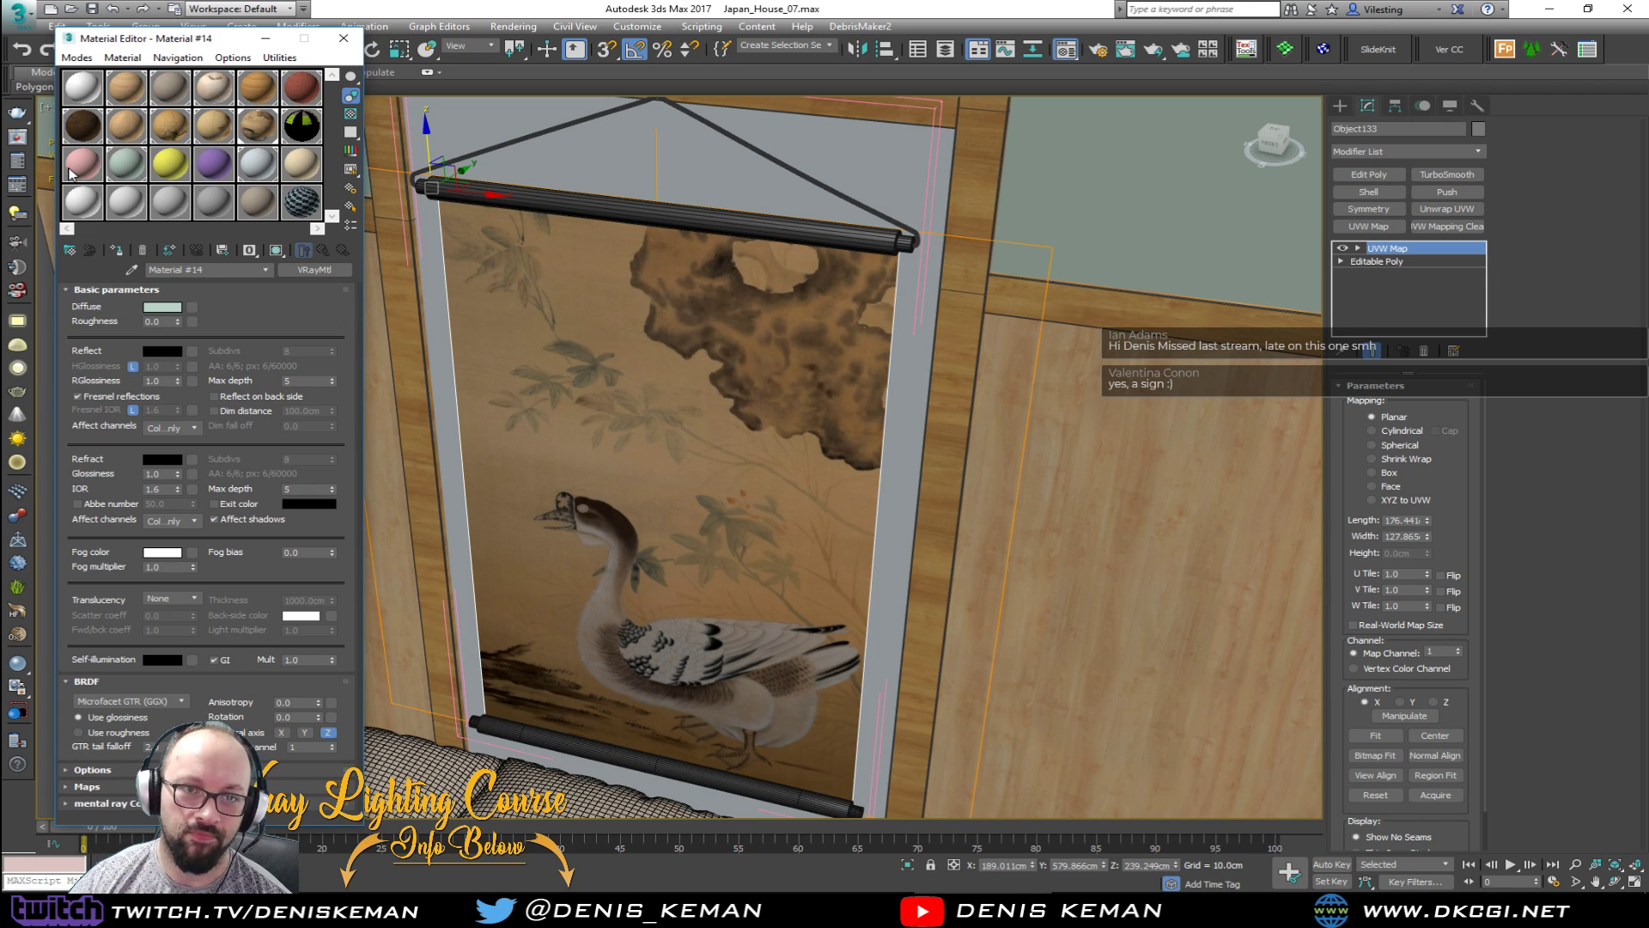
{"action": "left_click", "coordinate": [134, 272]}
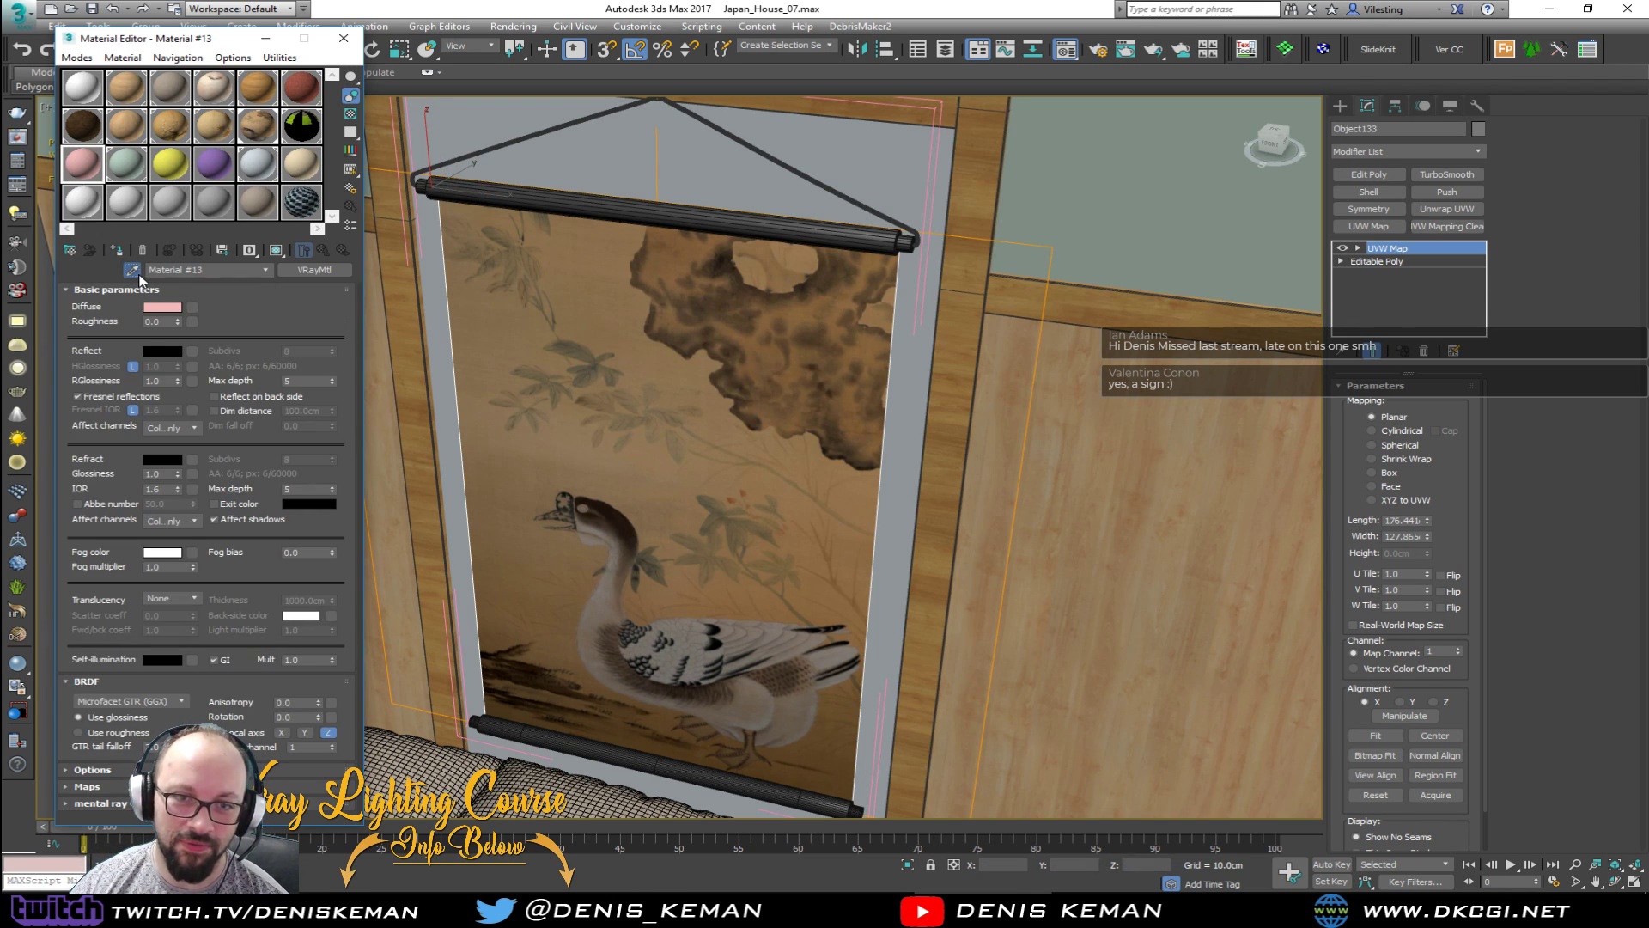
{"action": "left_click", "coordinate": [556, 335]}
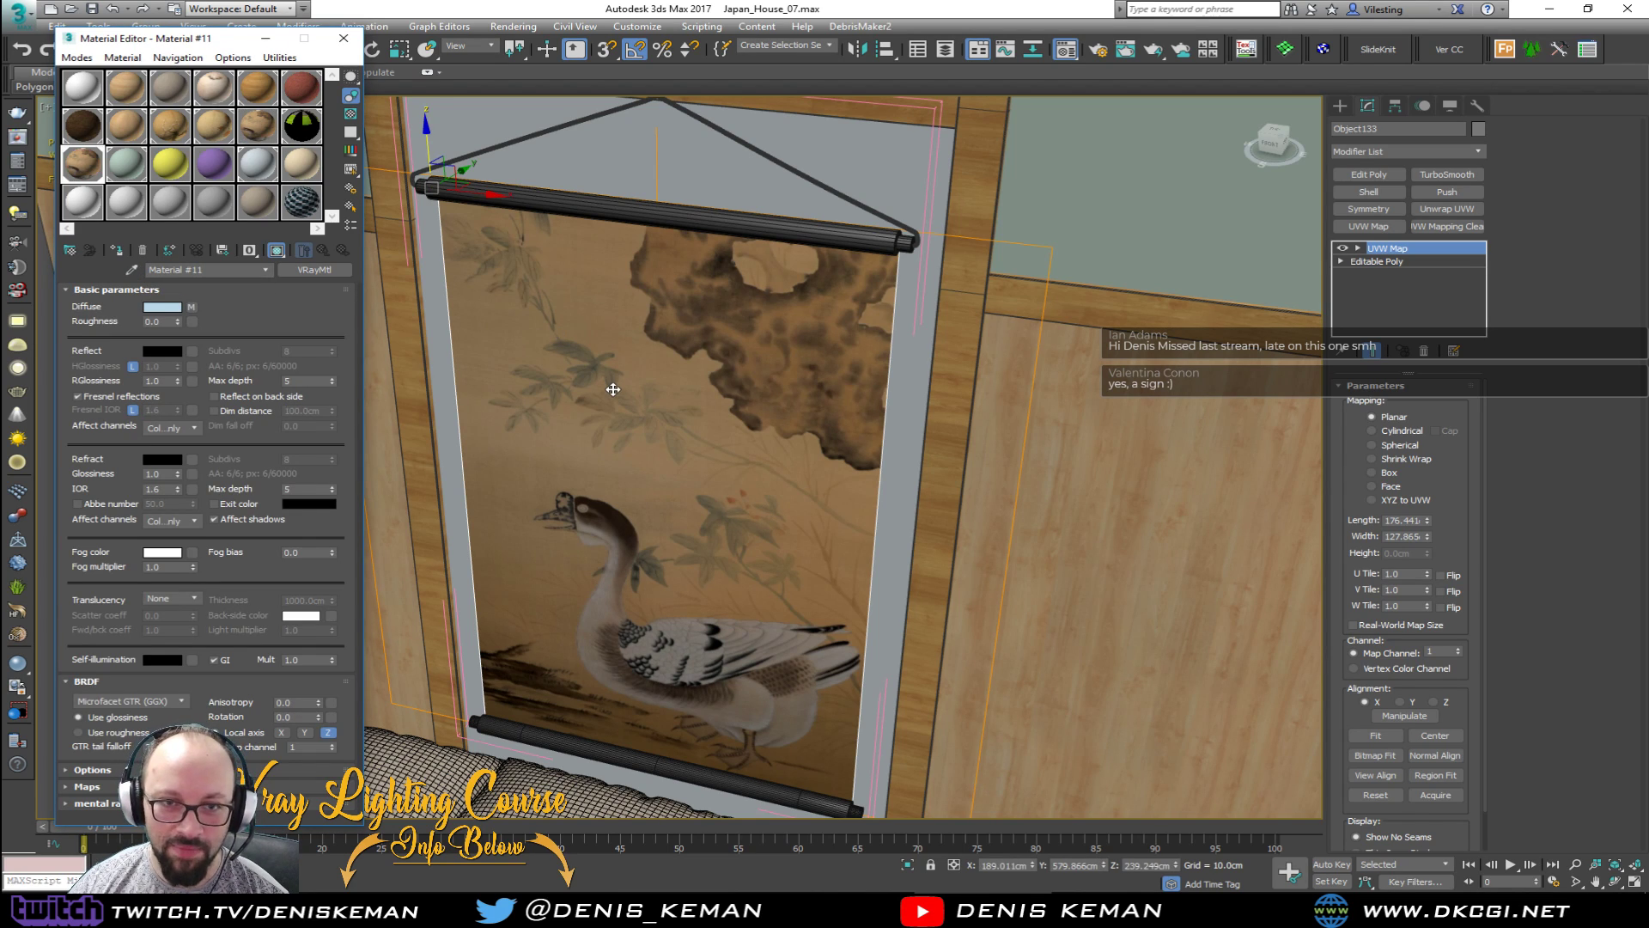
{"action": "left_click", "coordinate": [558, 909]}
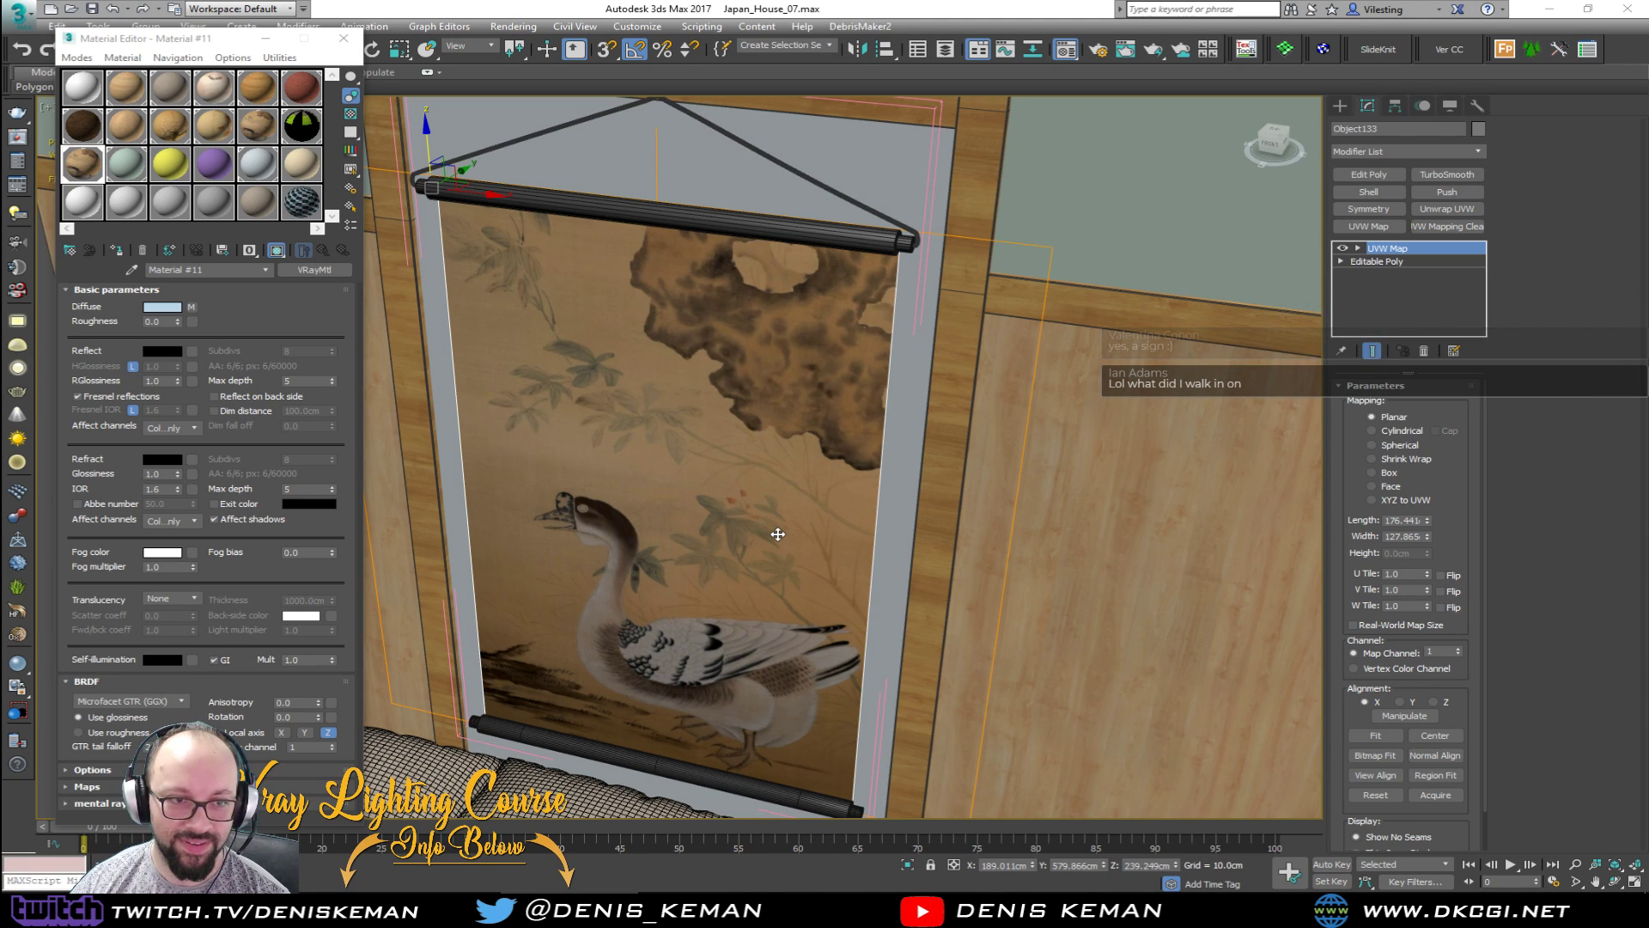
Step: Deselect the painting and examine the hanging picture on the paneled wall from near, far and different angles
{"action": "scroll", "coordinate": [744, 536], "scroll_direction": "down", "scroll_amount": 5}
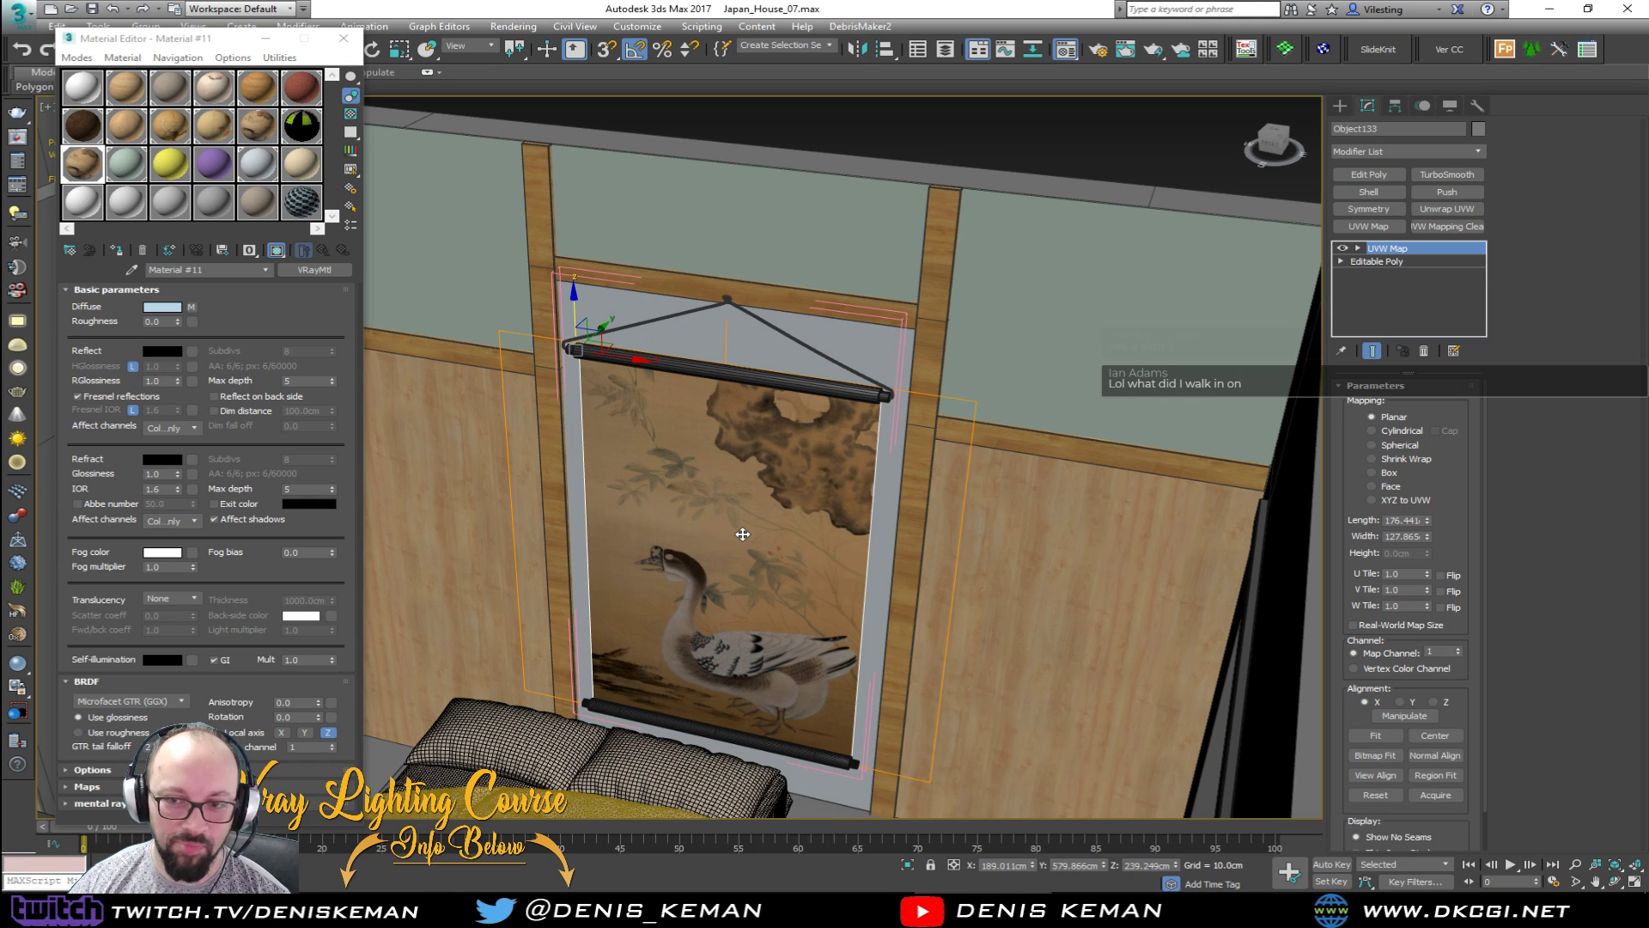
{"action": "mouse_move", "coordinate": [722, 520]}
{"action": "middle_mouse_down", "text": "alt"}
{"action": "mouse_move", "coordinate": [734, 534]}
{"action": "mouse_move", "coordinate": [751, 476]}
{"action": "mouse_move", "coordinate": [711, 574]}
{"action": "middle_mouse_up", "text": "alt"}
{"action": "scroll", "coordinate": [750, 537], "scroll_direction": "up", "scroll_amount": 5}
{"action": "scroll", "coordinate": [750, 537], "scroll_direction": "down", "scroll_amount": 6}
{"action": "scroll", "coordinate": [711, 574], "scroll_direction": "down", "scroll_amount": 3}
{"action": "left_click", "coordinate": [780, 300]}
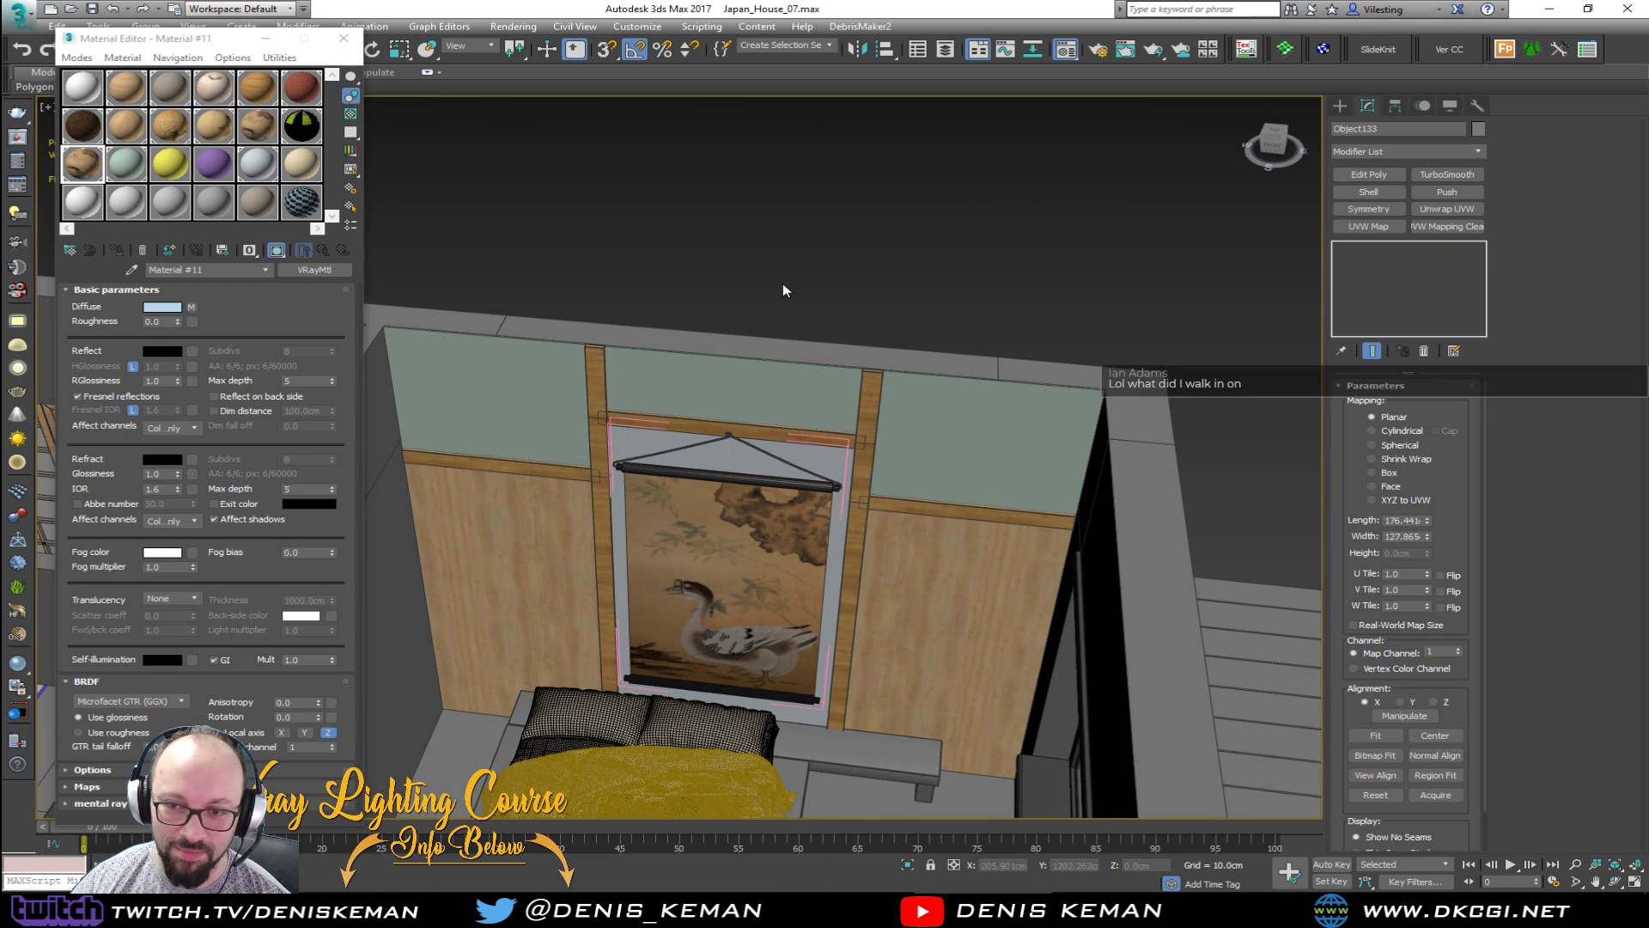
{"action": "scroll", "coordinate": [713, 543], "scroll_direction": "up", "scroll_amount": 5}
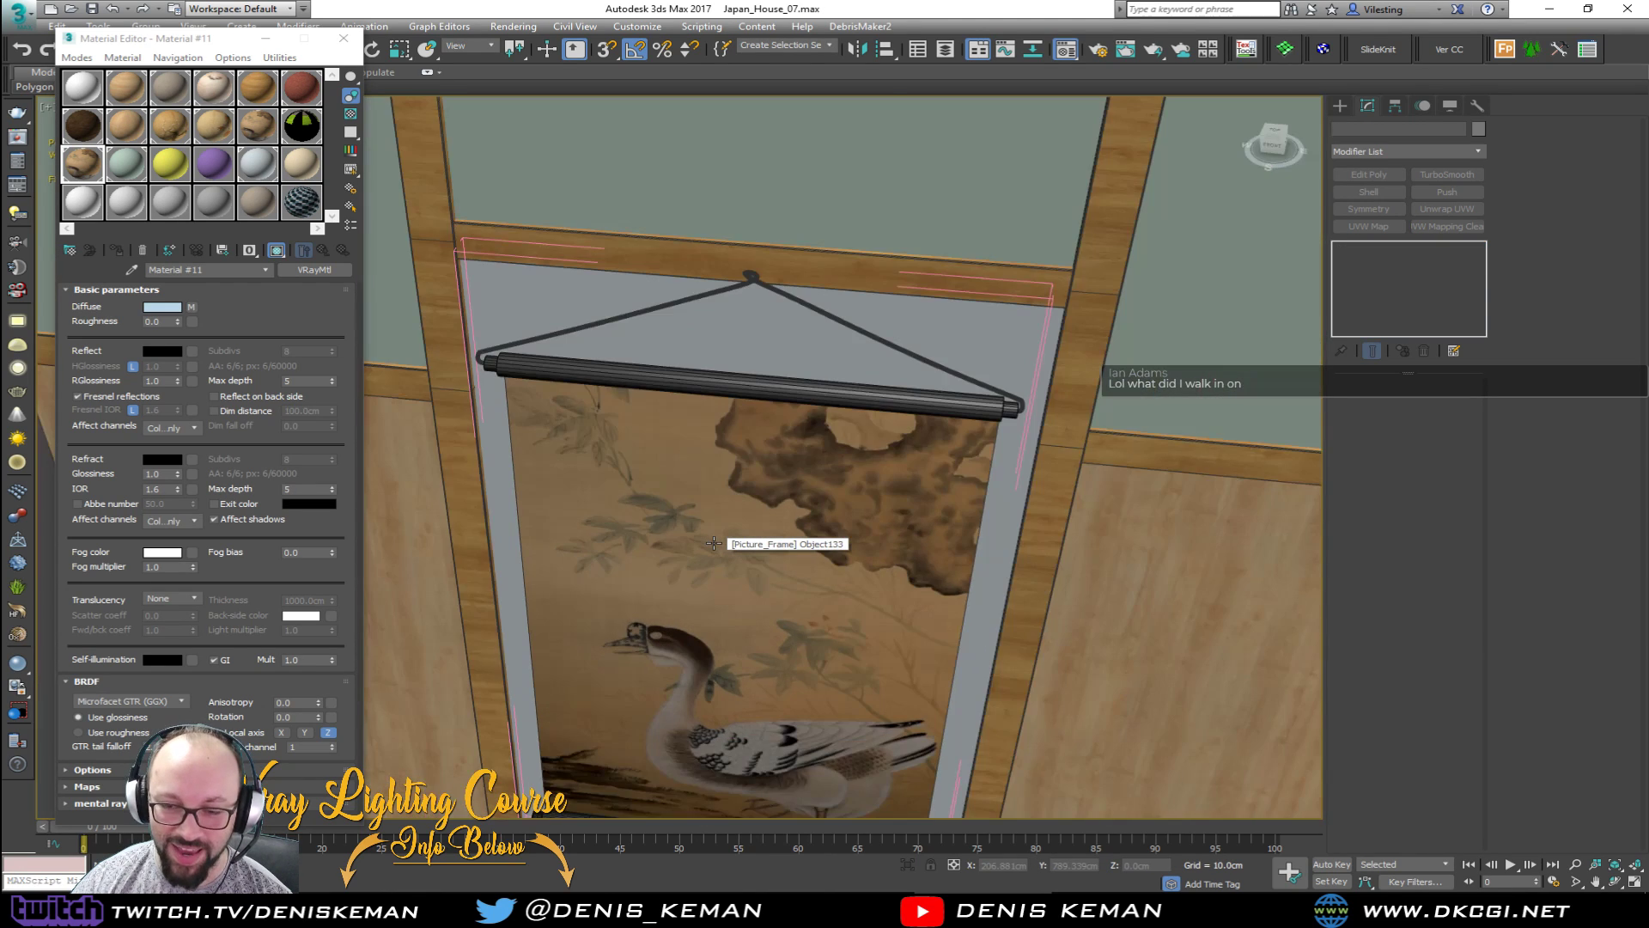
{"action": "middle_click_drag", "start_coordinate": [721, 540], "coordinate": [705, 548], "text": "alt"}
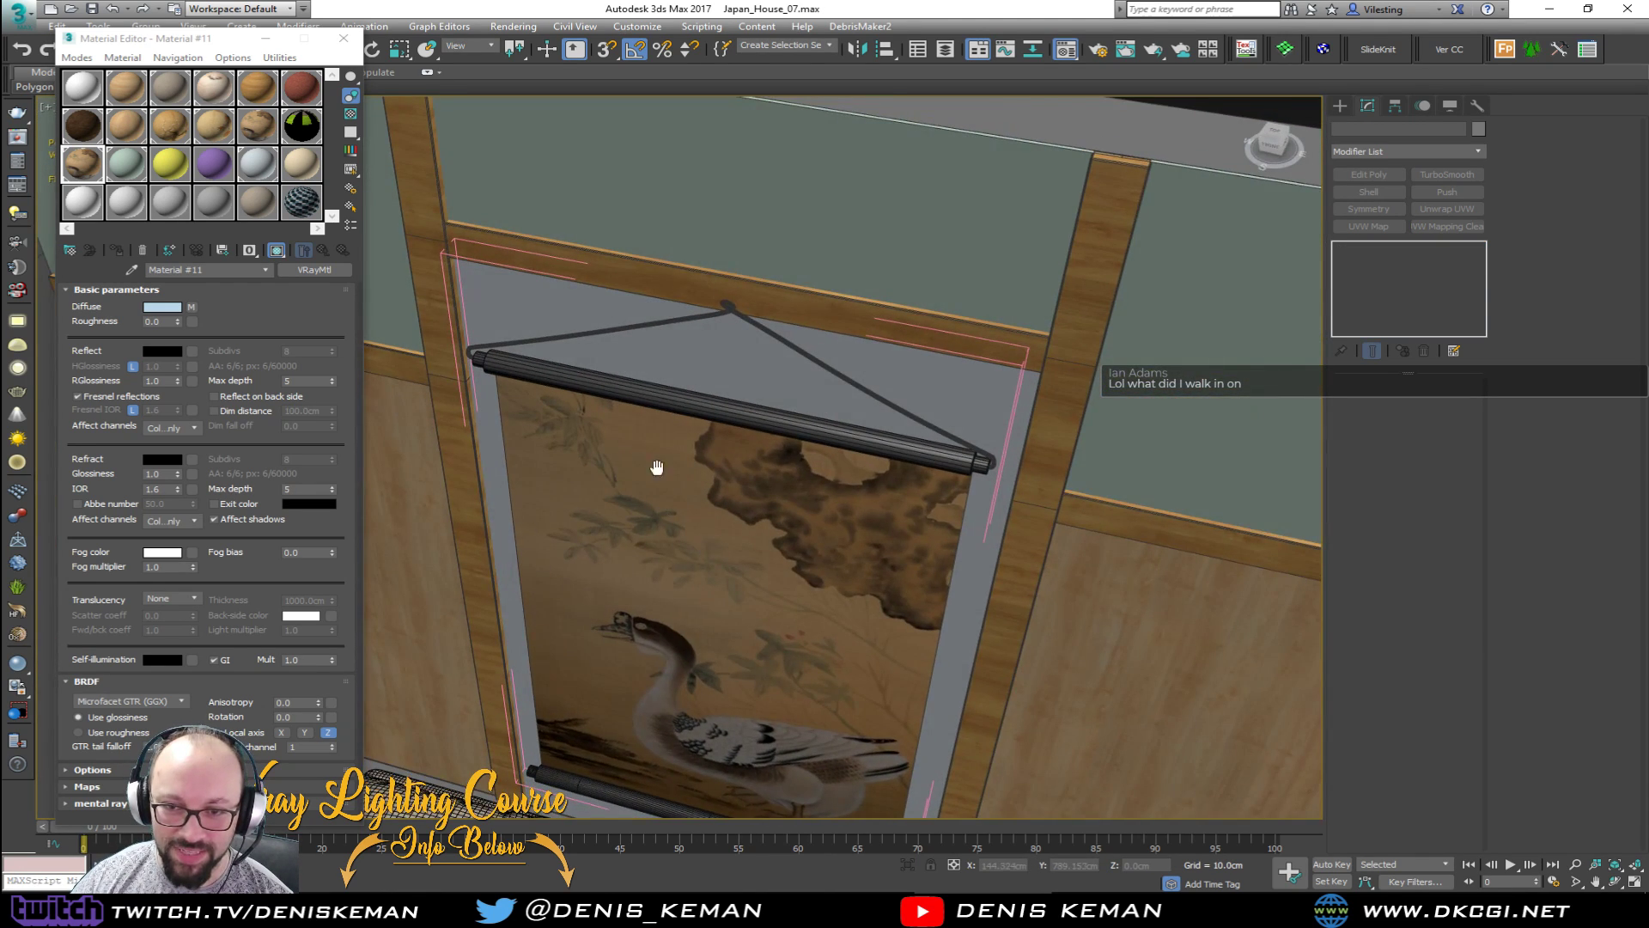
{"action": "scroll", "coordinate": [657, 466], "scroll_direction": "down", "scroll_amount": 5}
{"action": "scroll", "coordinate": [759, 450], "scroll_direction": "up", "scroll_amount": 5}
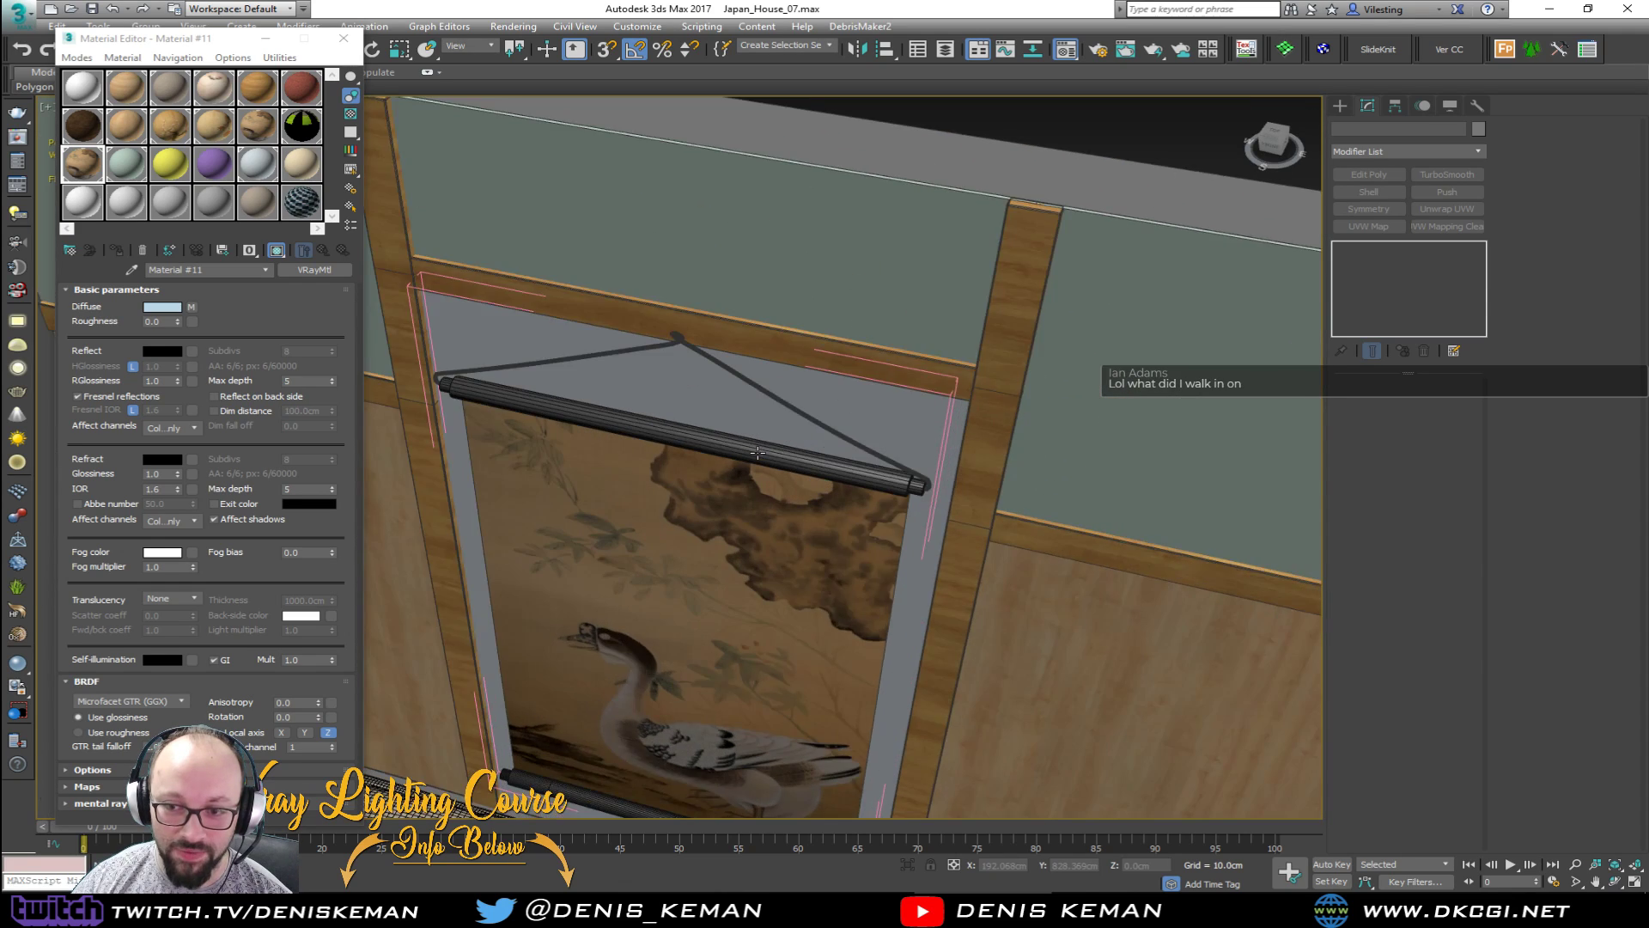
{"action": "scroll", "coordinate": [759, 451], "scroll_direction": "down", "scroll_amount": 2}
{"action": "scroll", "coordinate": [756, 455], "scroll_direction": "up", "scroll_amount": 4}
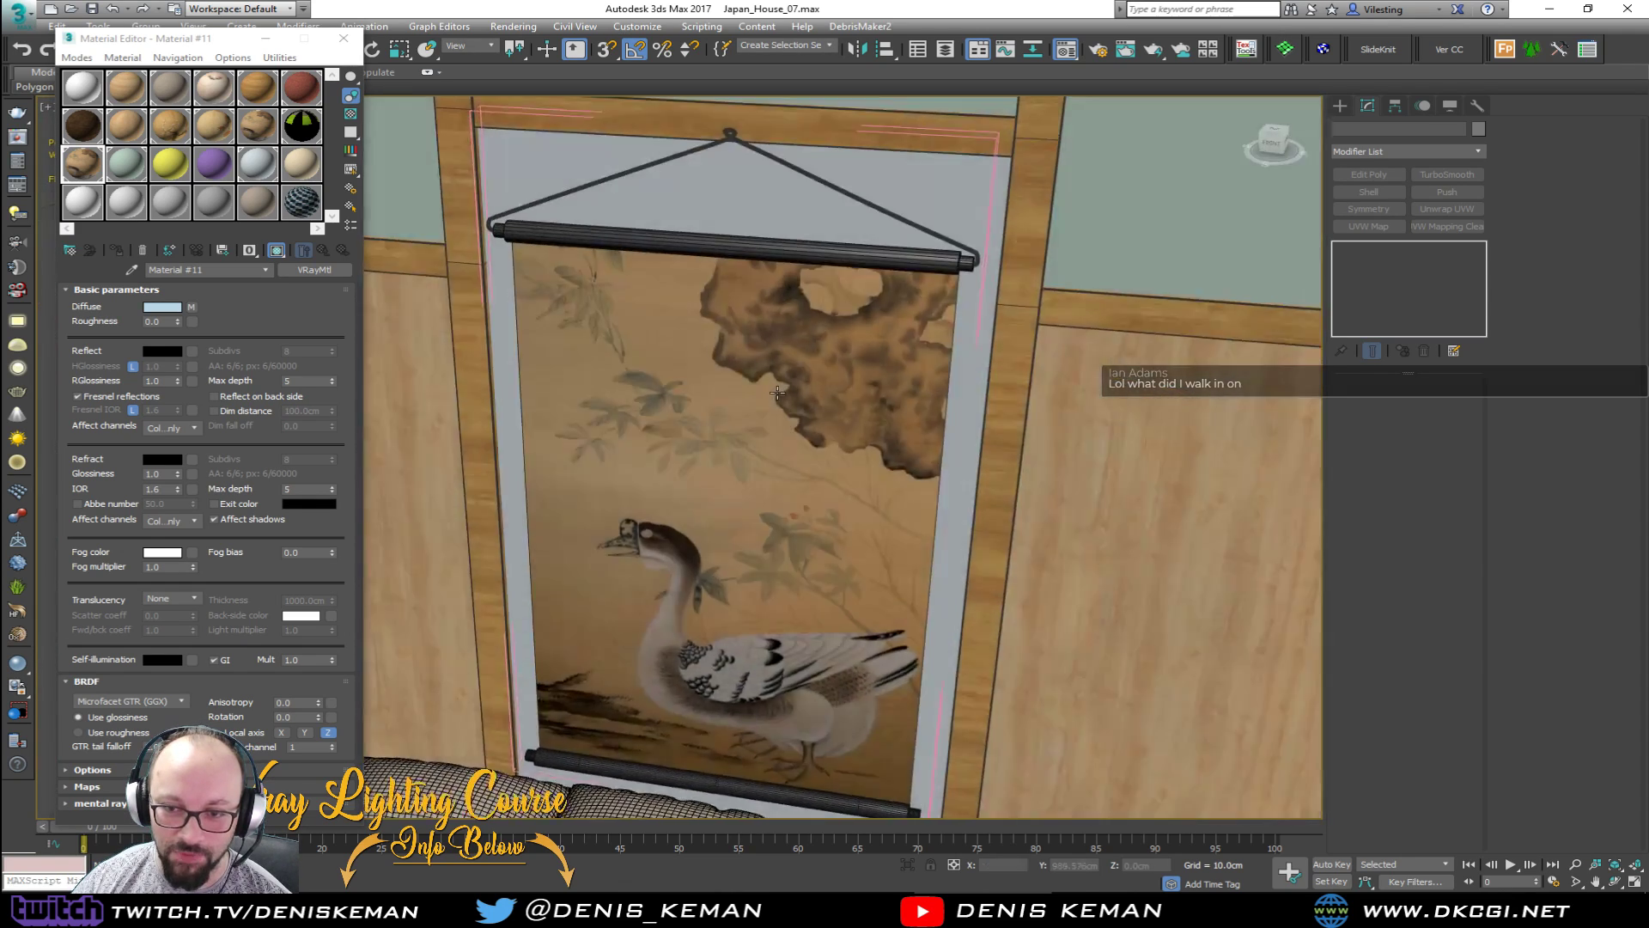
{"action": "scroll", "coordinate": [773, 412], "scroll_direction": "up", "scroll_amount": 5}
{"action": "scroll", "coordinate": [756, 430], "scroll_direction": "down", "scroll_amount": 5}
{"action": "scroll", "coordinate": [734, 453], "scroll_direction": "up", "scroll_amount": 3}
{"action": "scroll", "coordinate": [734, 453], "scroll_direction": "down", "scroll_amount": 6}
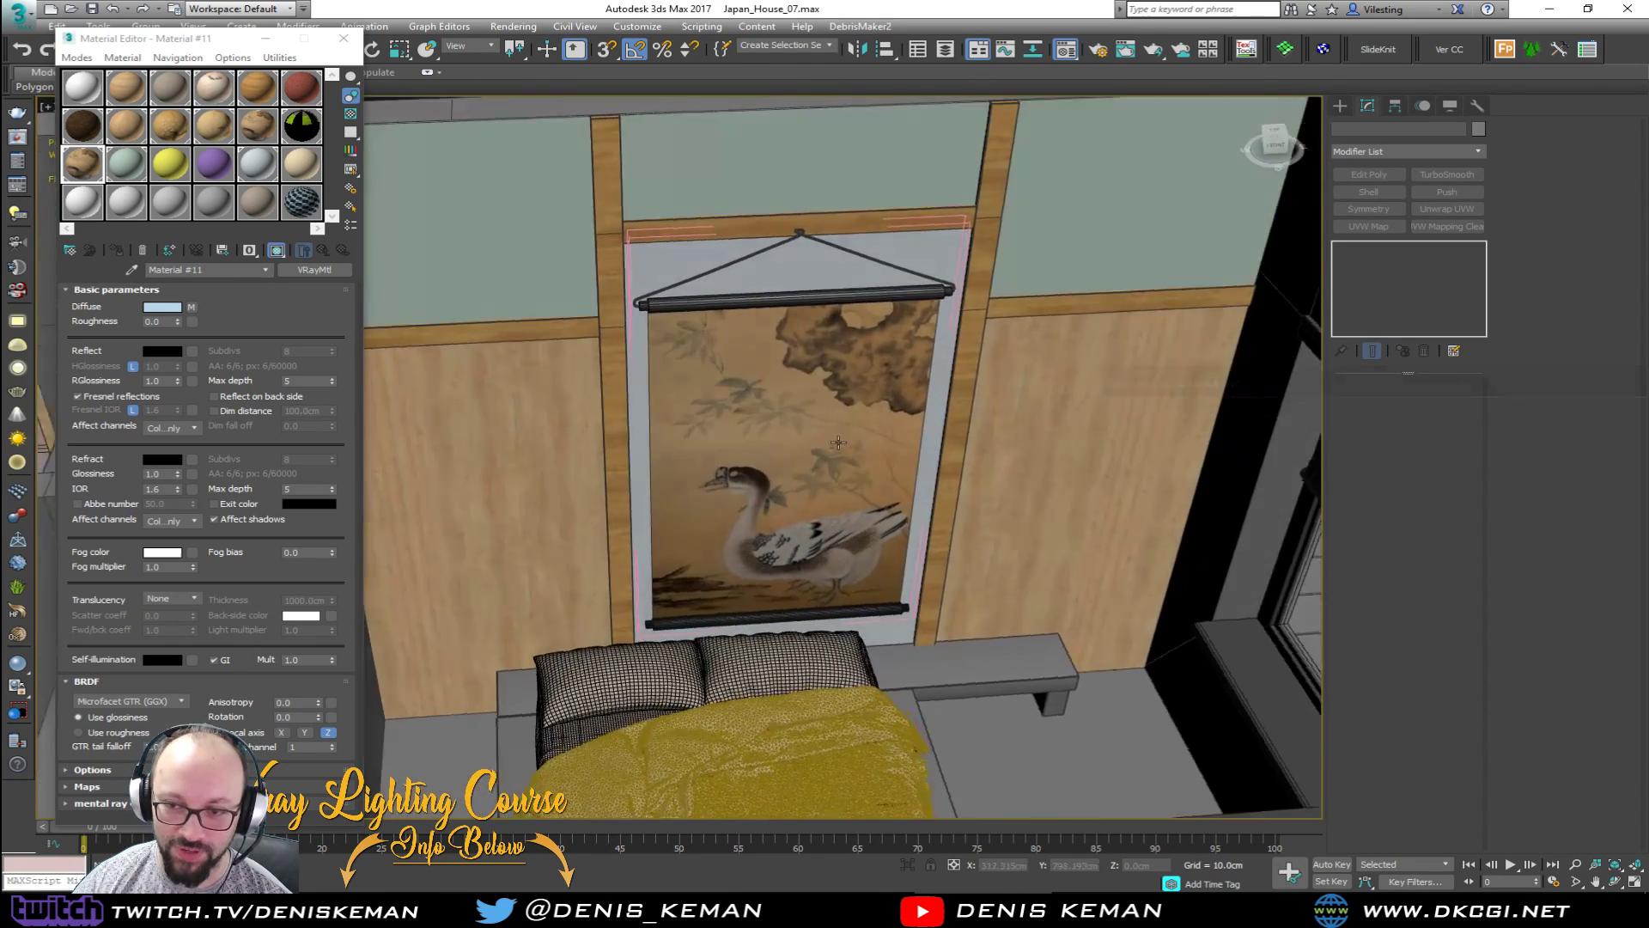
{"action": "middle_click_drag", "start_coordinate": [838, 442], "coordinate": [809, 442], "text": "alt"}
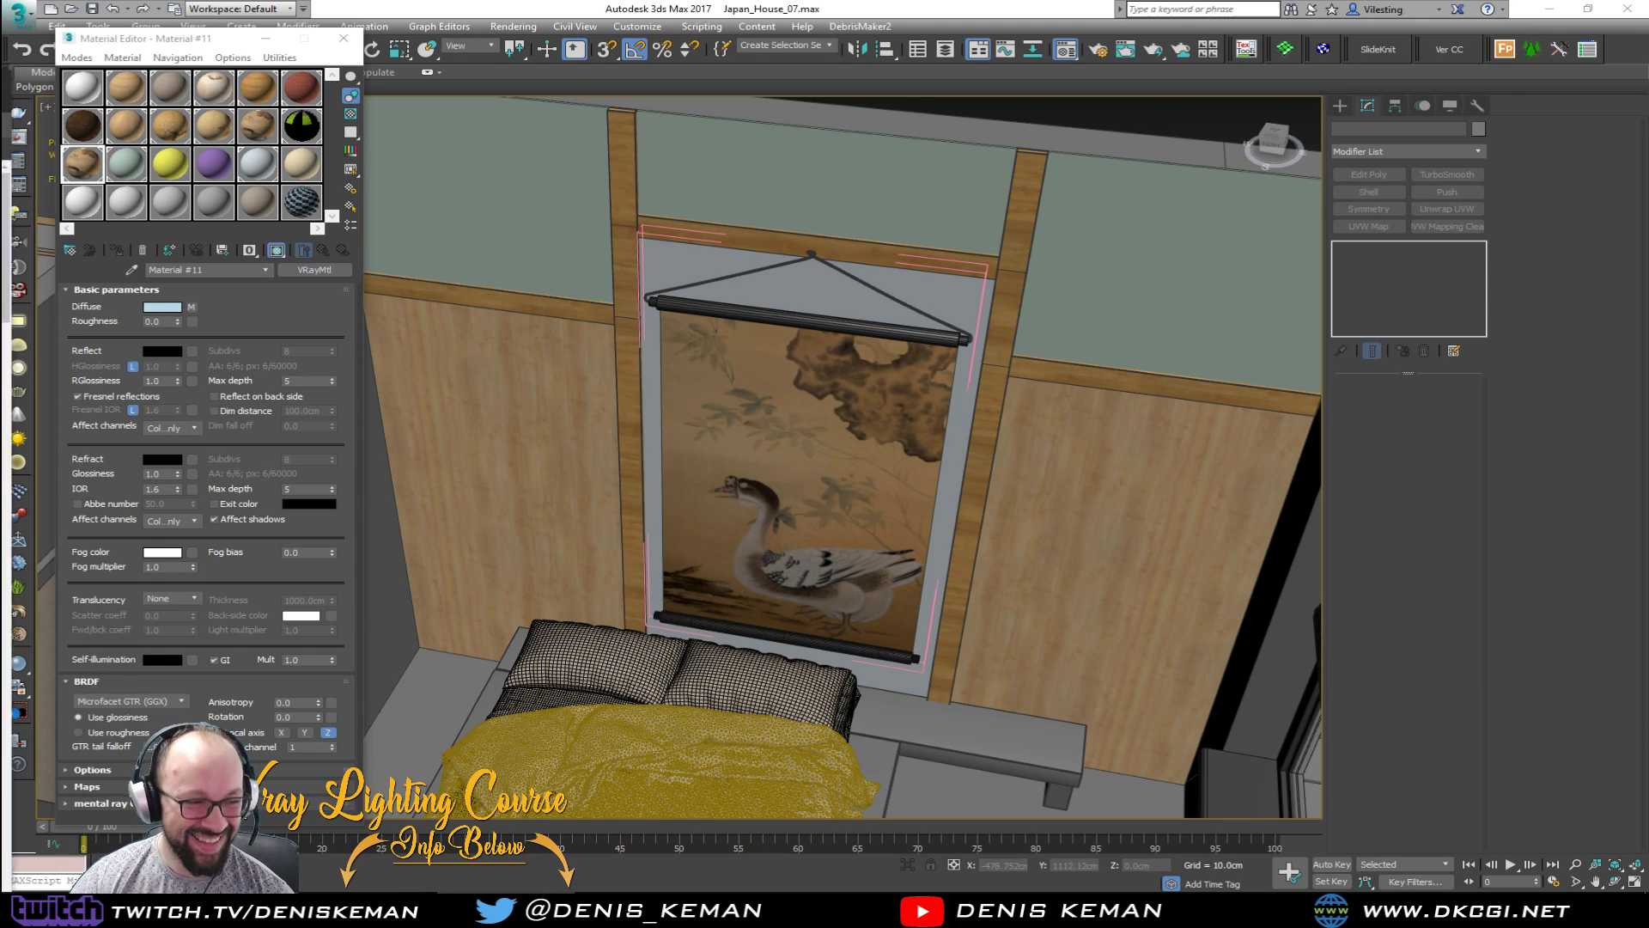
Step: Switch to the Vivaldi browser, maximize its window and set the search engine to DuckDuckGo
{"action": "left_click_drag", "start_coordinate": [0, 84], "coordinate": [715, 44]}
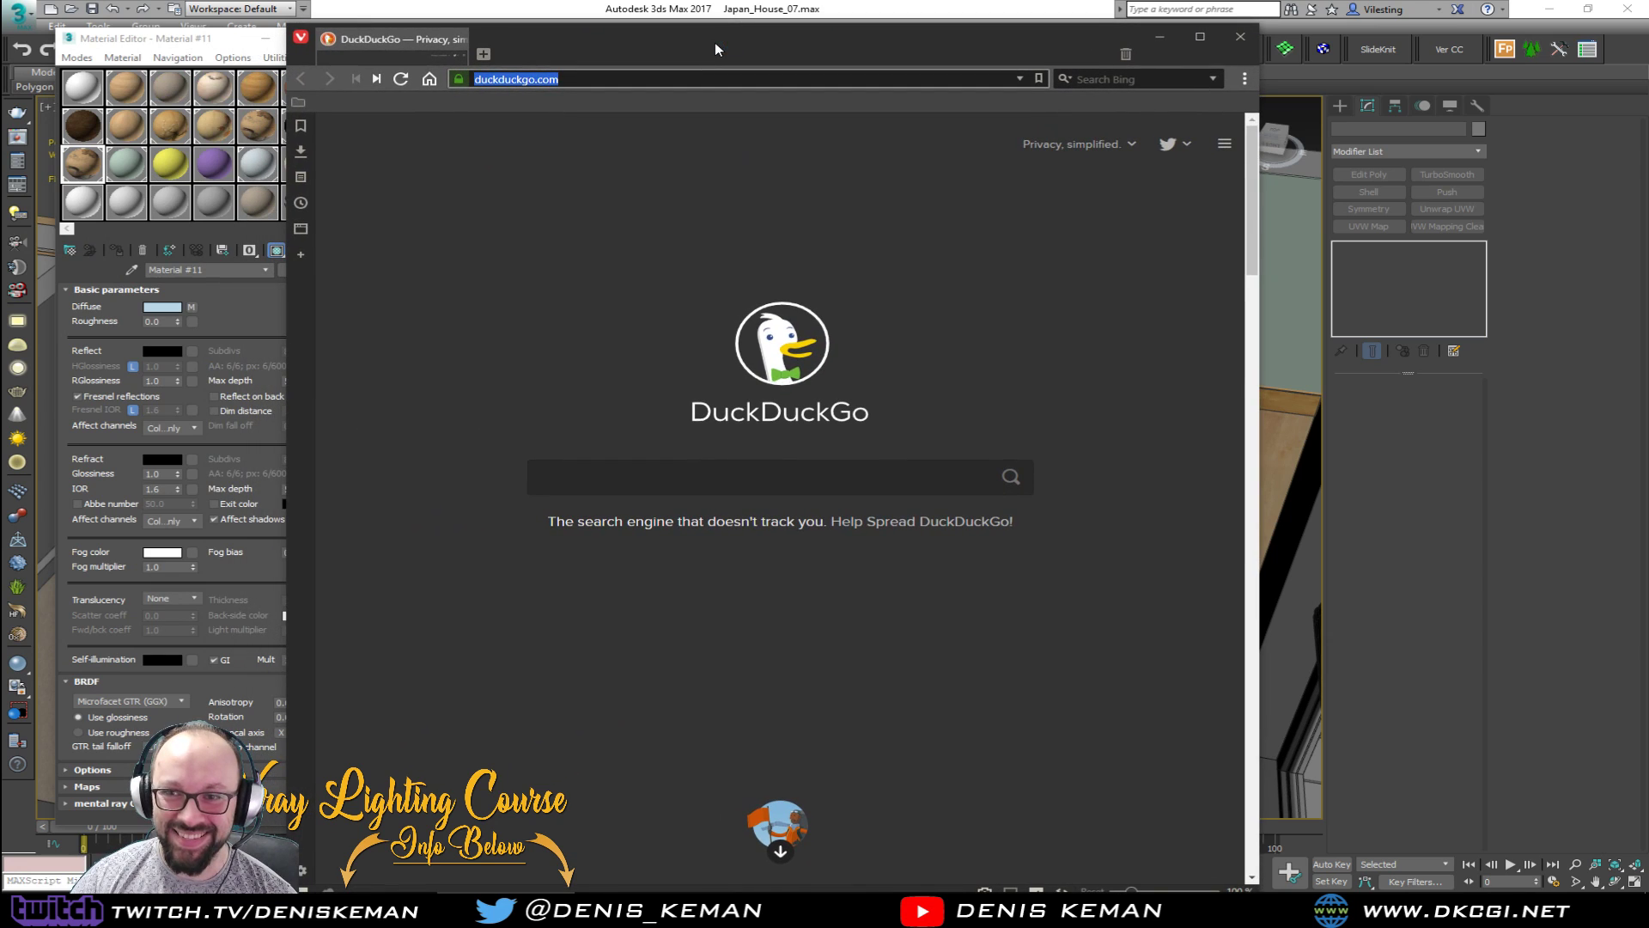
{"action": "double_click", "coordinate": [719, 35]}
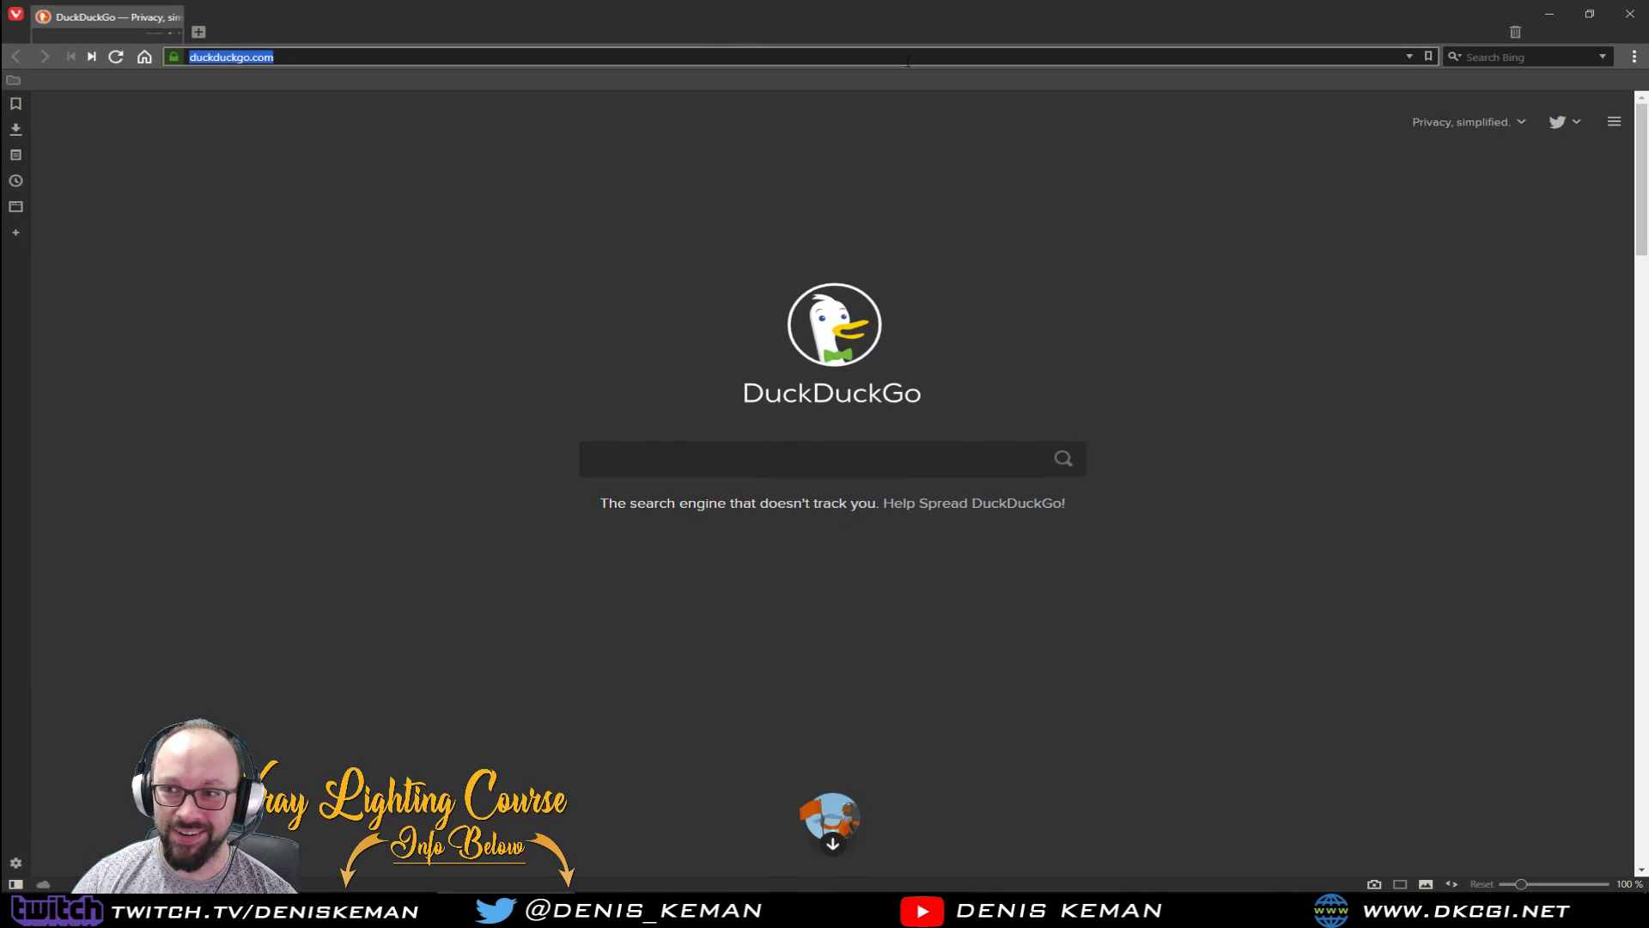
{"action": "left_click", "coordinate": [1467, 58]}
{"action": "left_click", "coordinate": [1459, 57]}
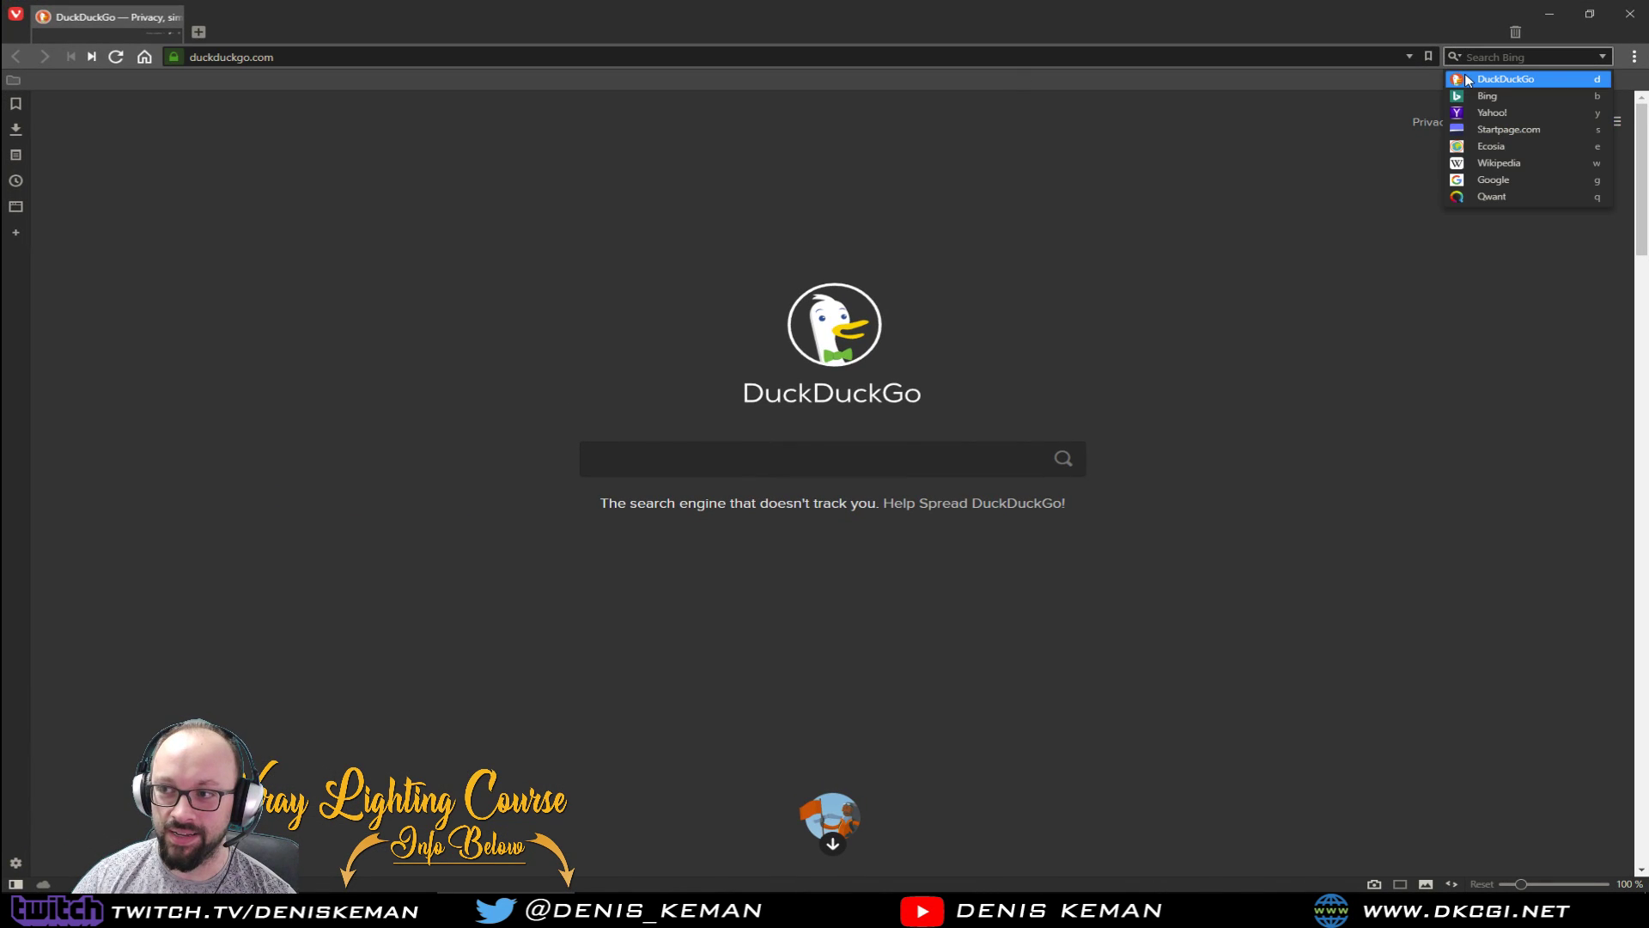
{"action": "left_click", "coordinate": [1470, 78]}
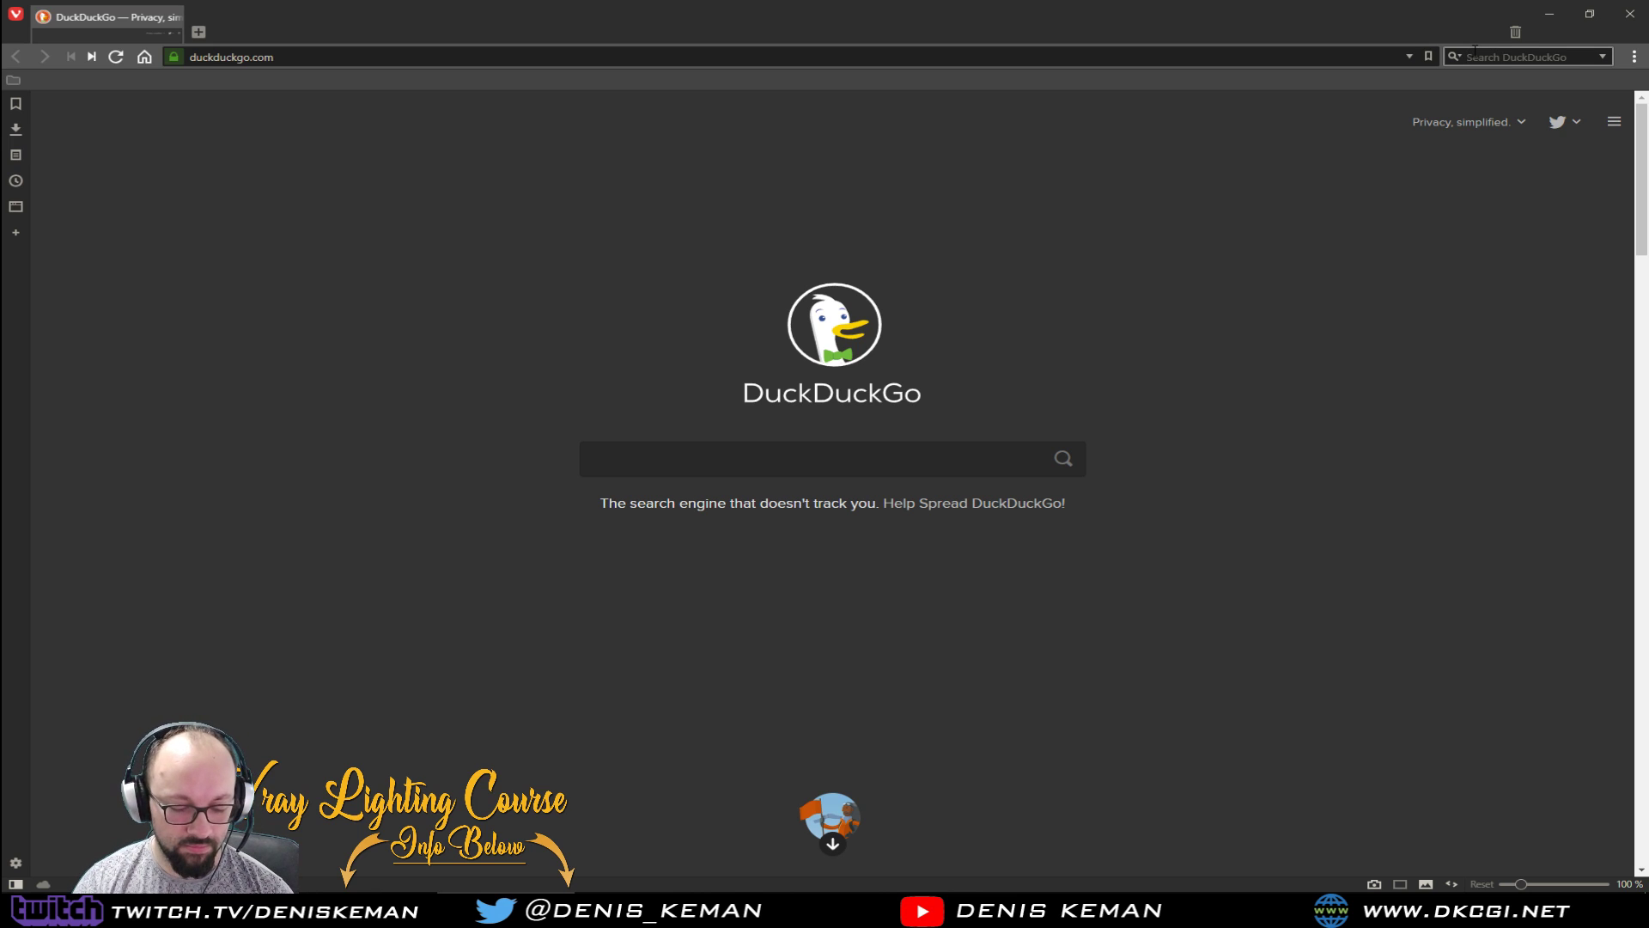
Step: Search for "ninja pictures" and look over the image results for a replacement painting
{"action": "type", "text": "ninja pic"}
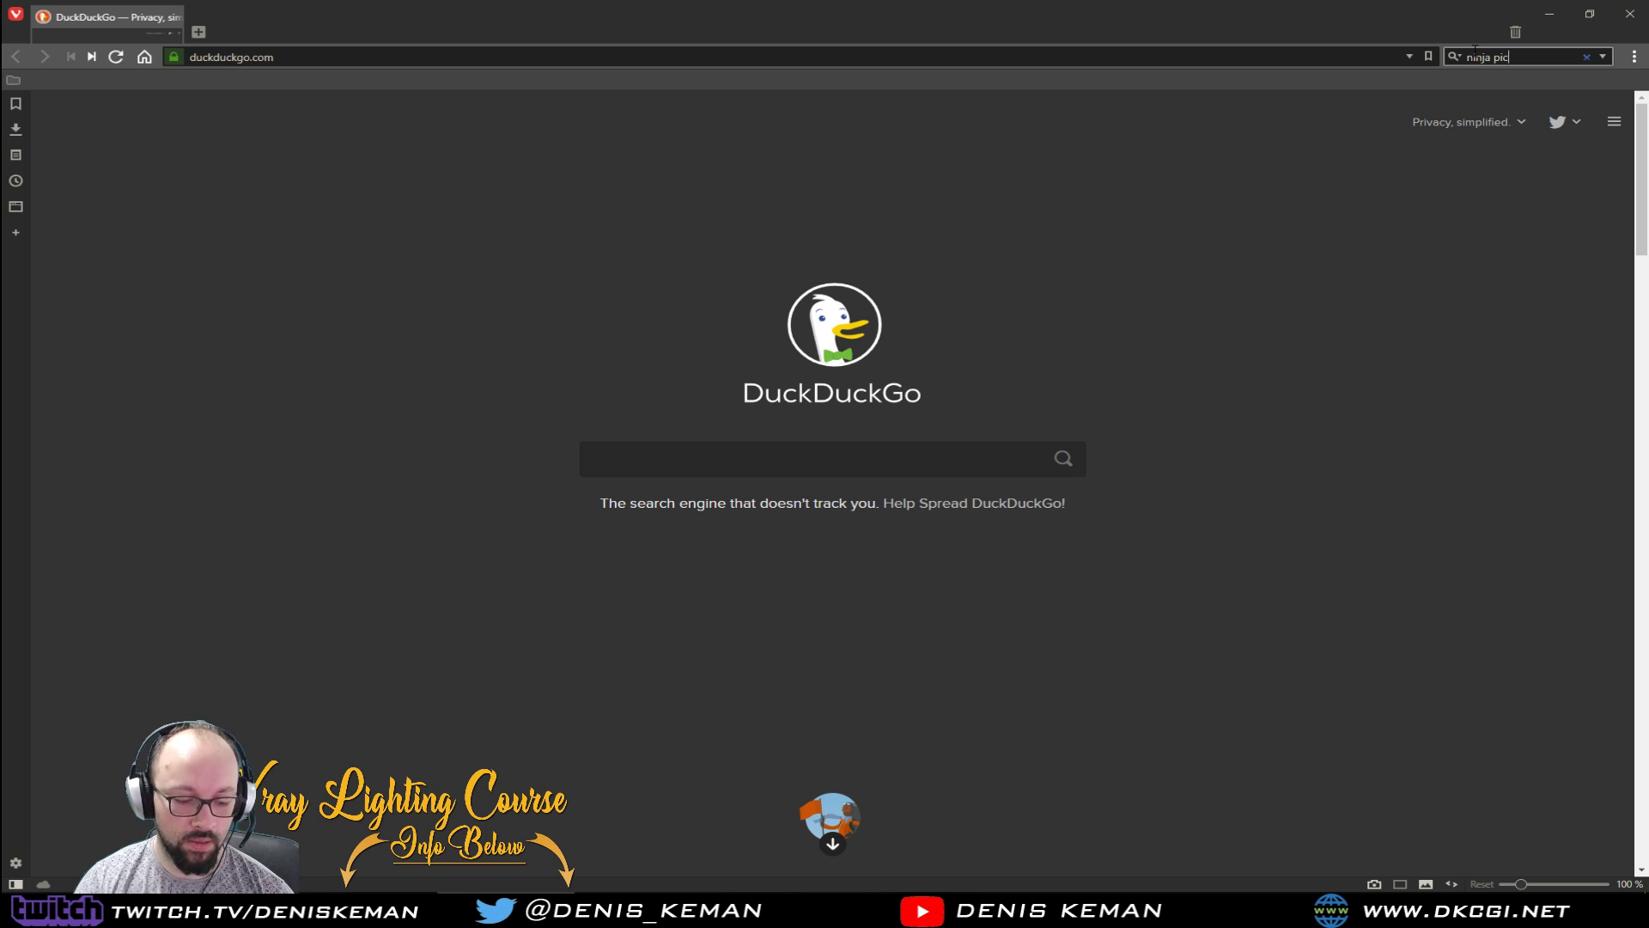
{"action": "type", "text": "tures"}
{"action": "key", "text": "Return"}
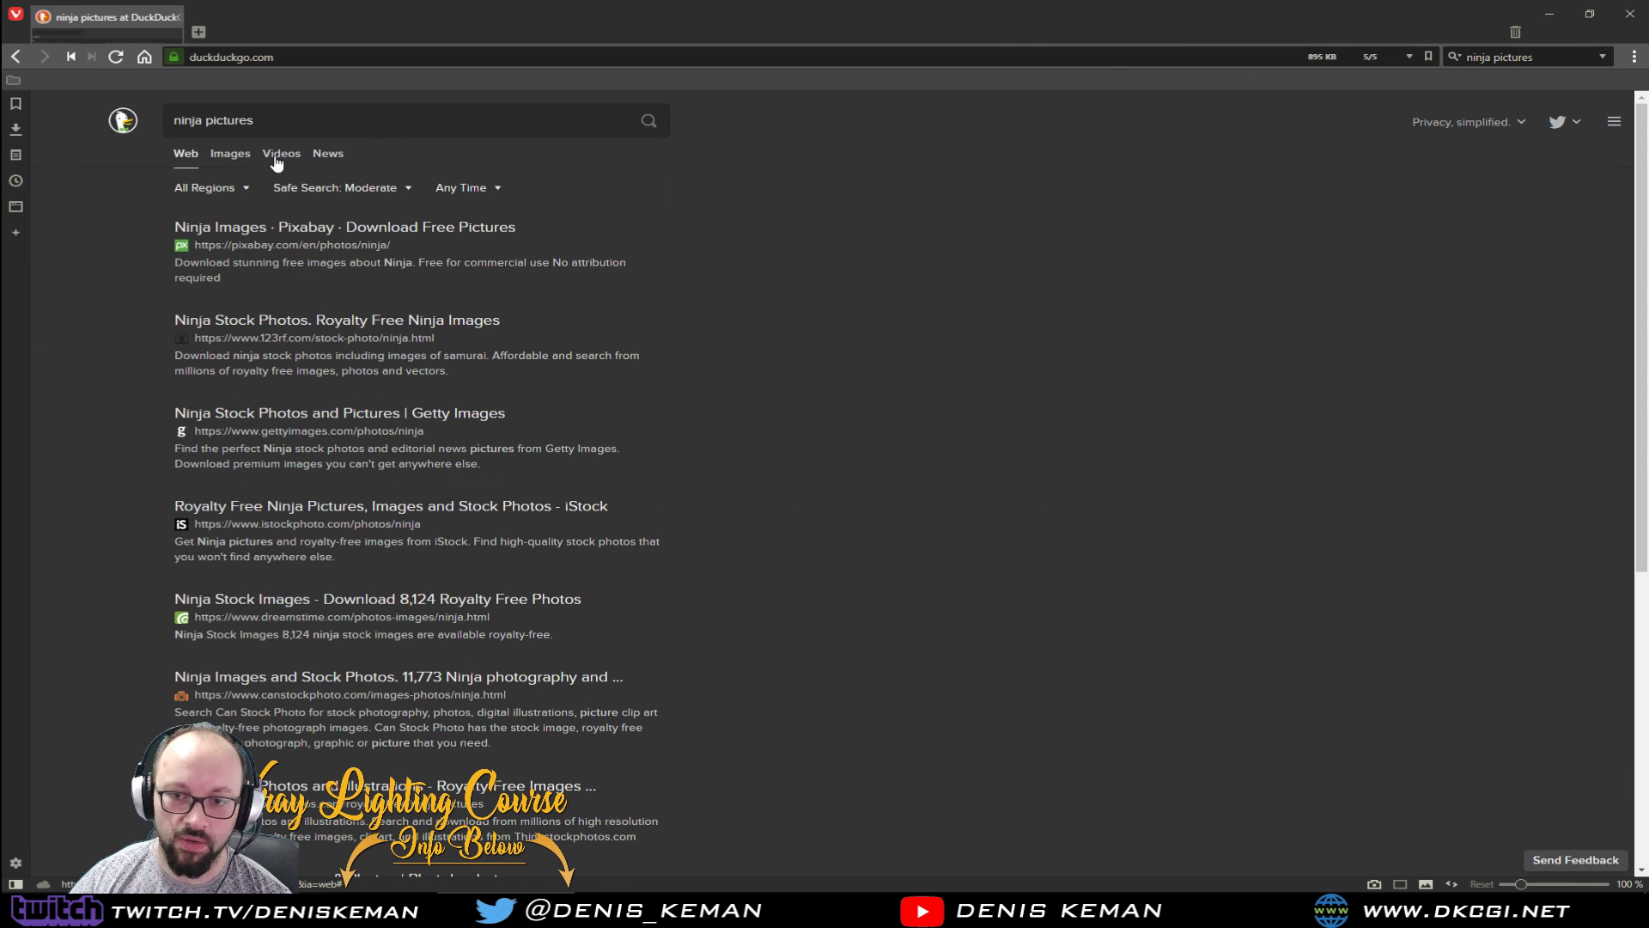
{"action": "left_click", "coordinate": [226, 159]}
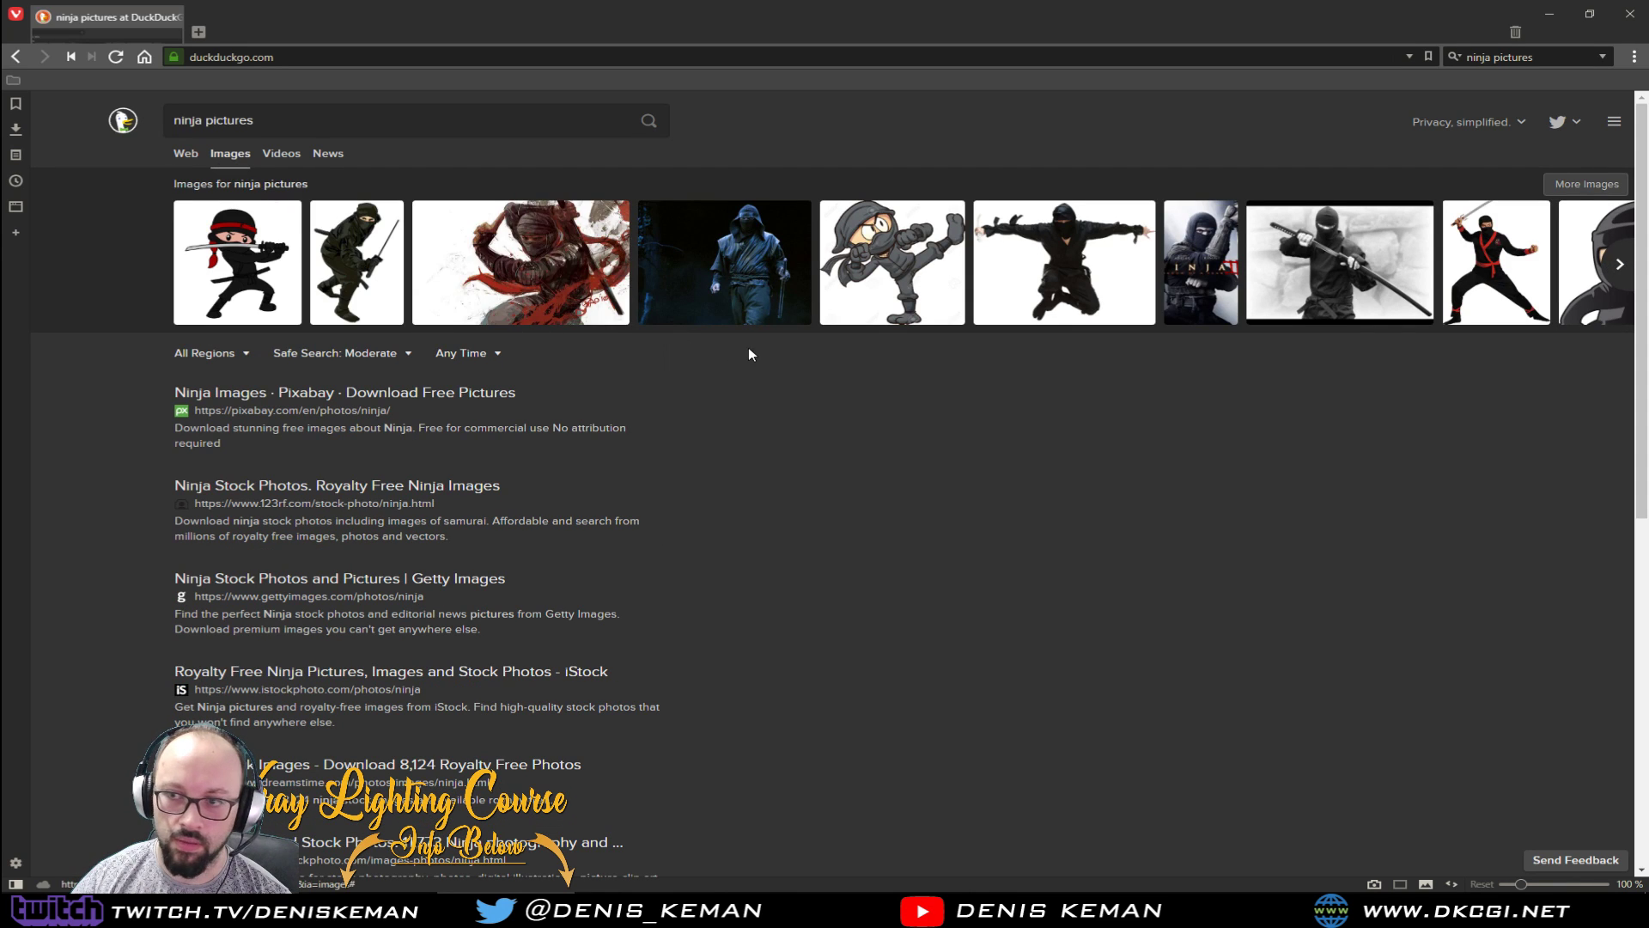
{"action": "scroll", "coordinate": [913, 312], "scroll_direction": "down", "scroll_amount": 1}
{"action": "scroll", "coordinate": [970, 316], "scroll_direction": "up", "scroll_amount": 1}
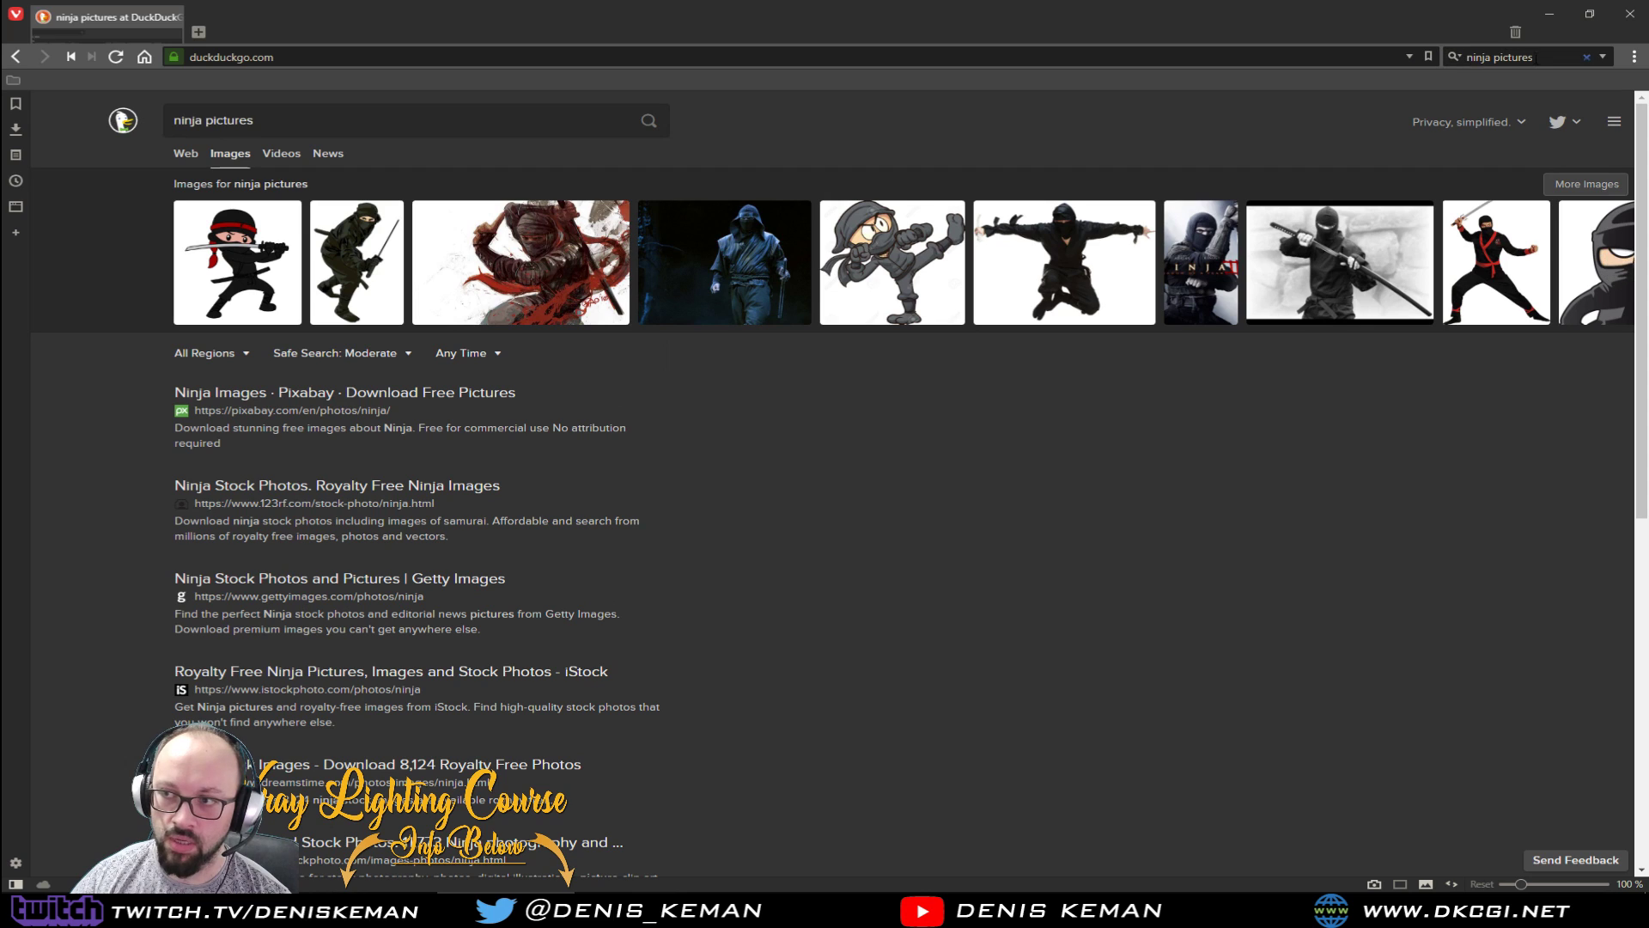
Step: Search for "japanese style pictures" and look through the image results for a suitable wall painting
{"action": "left_click", "coordinate": [1456, 56]}
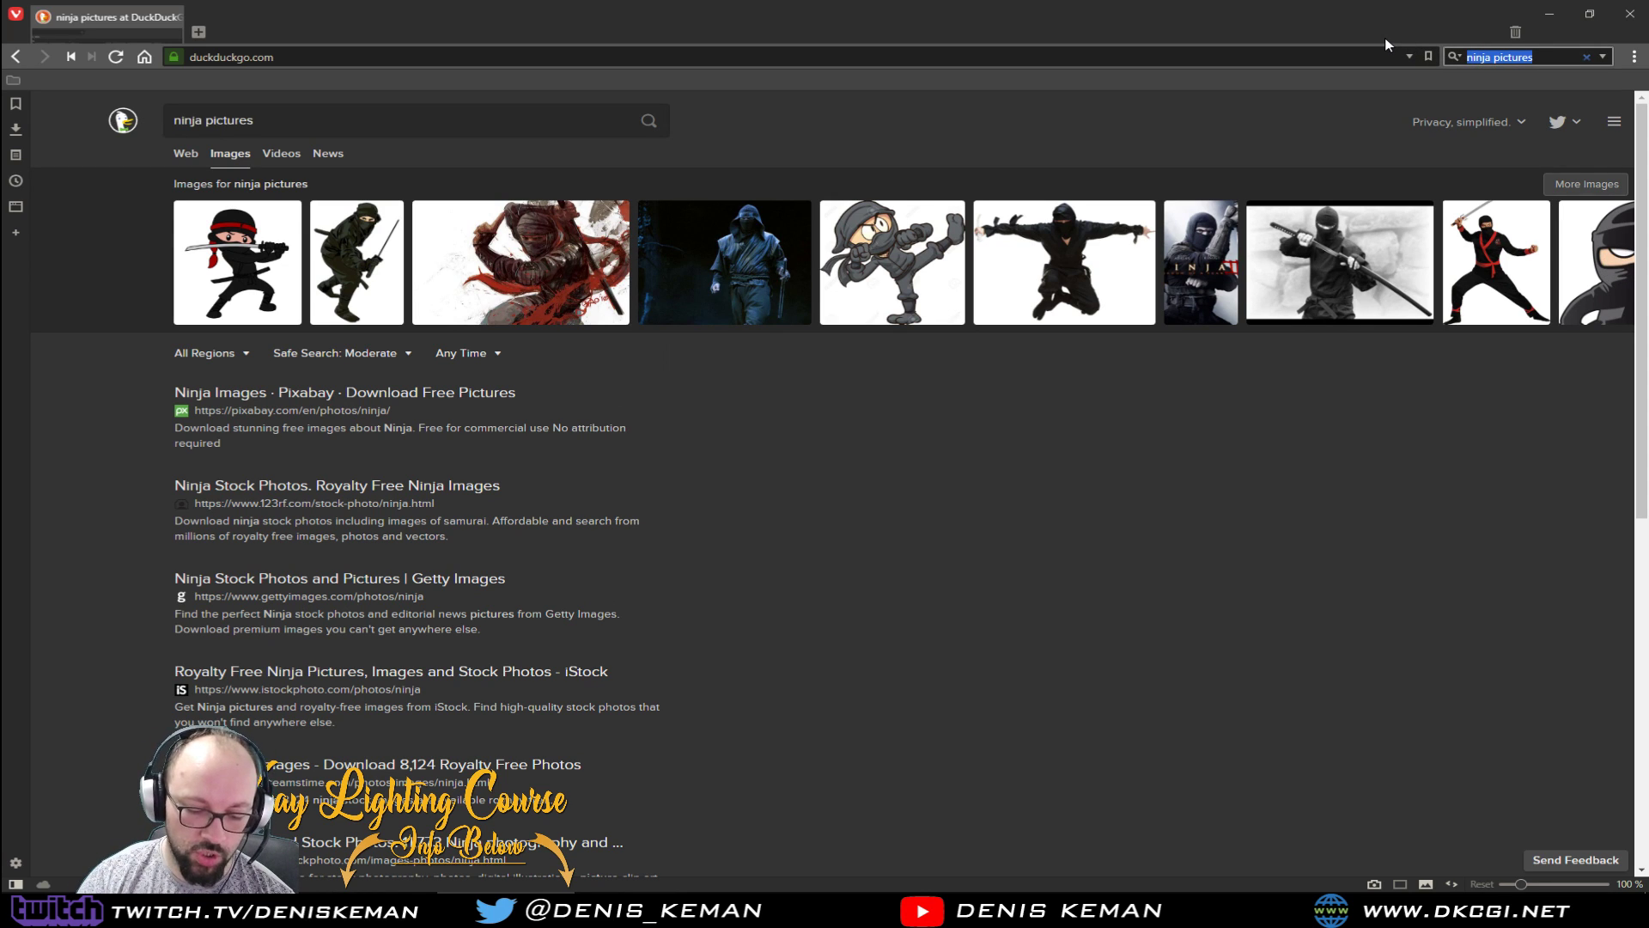
{"action": "type", "text": "japanese "}
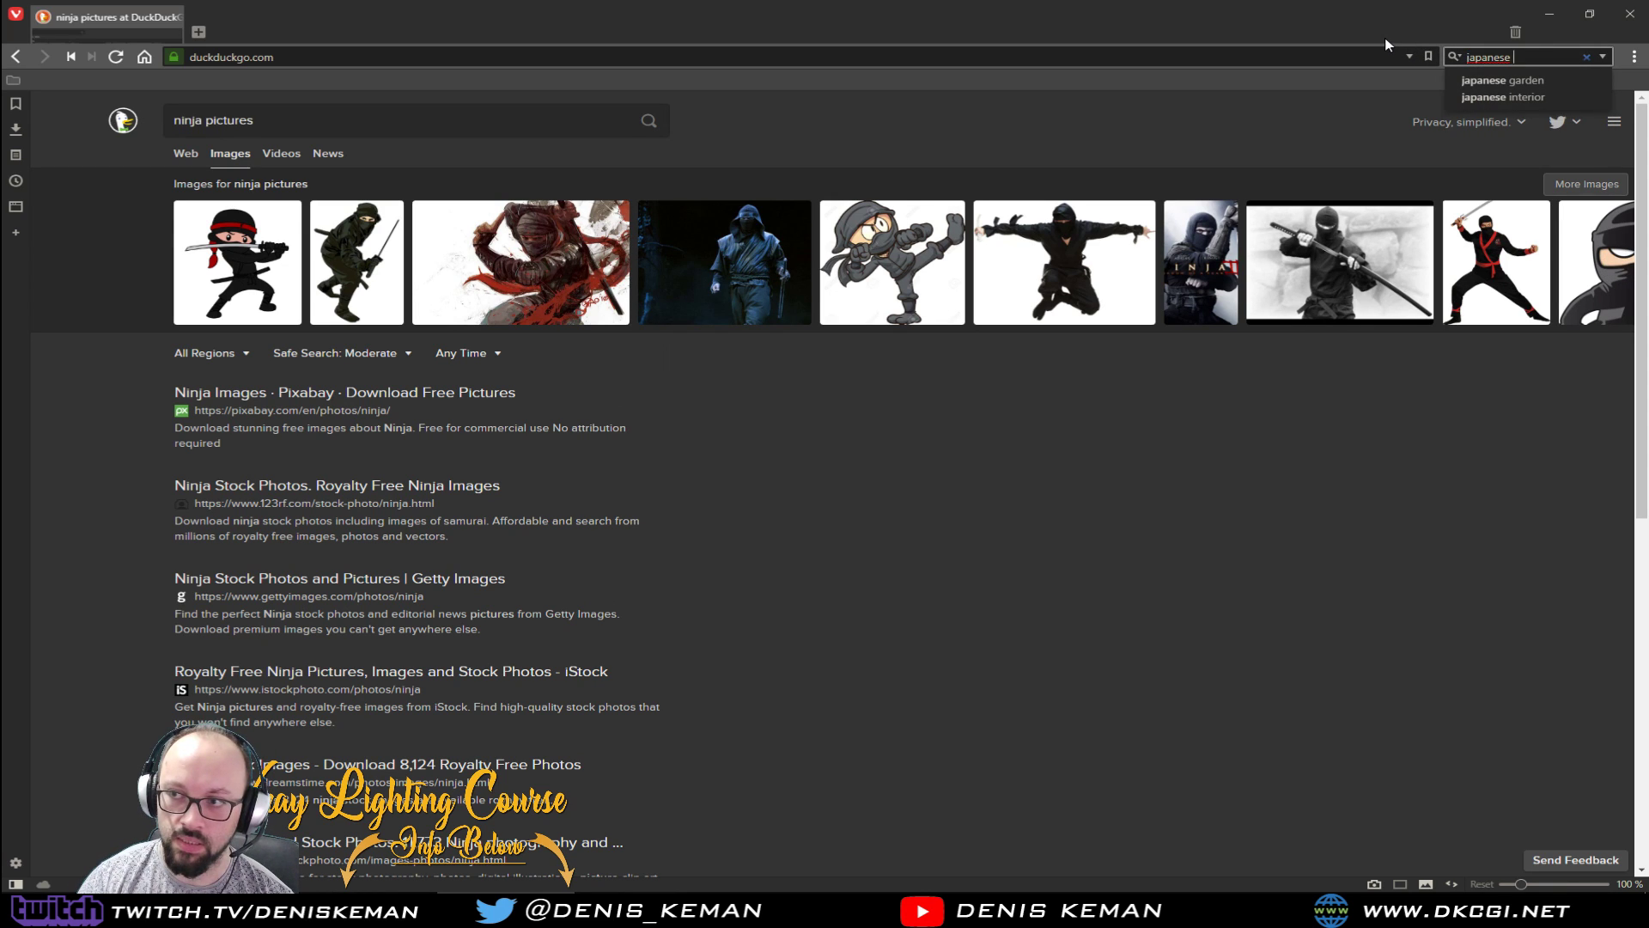
{"action": "type", "text": "st"}
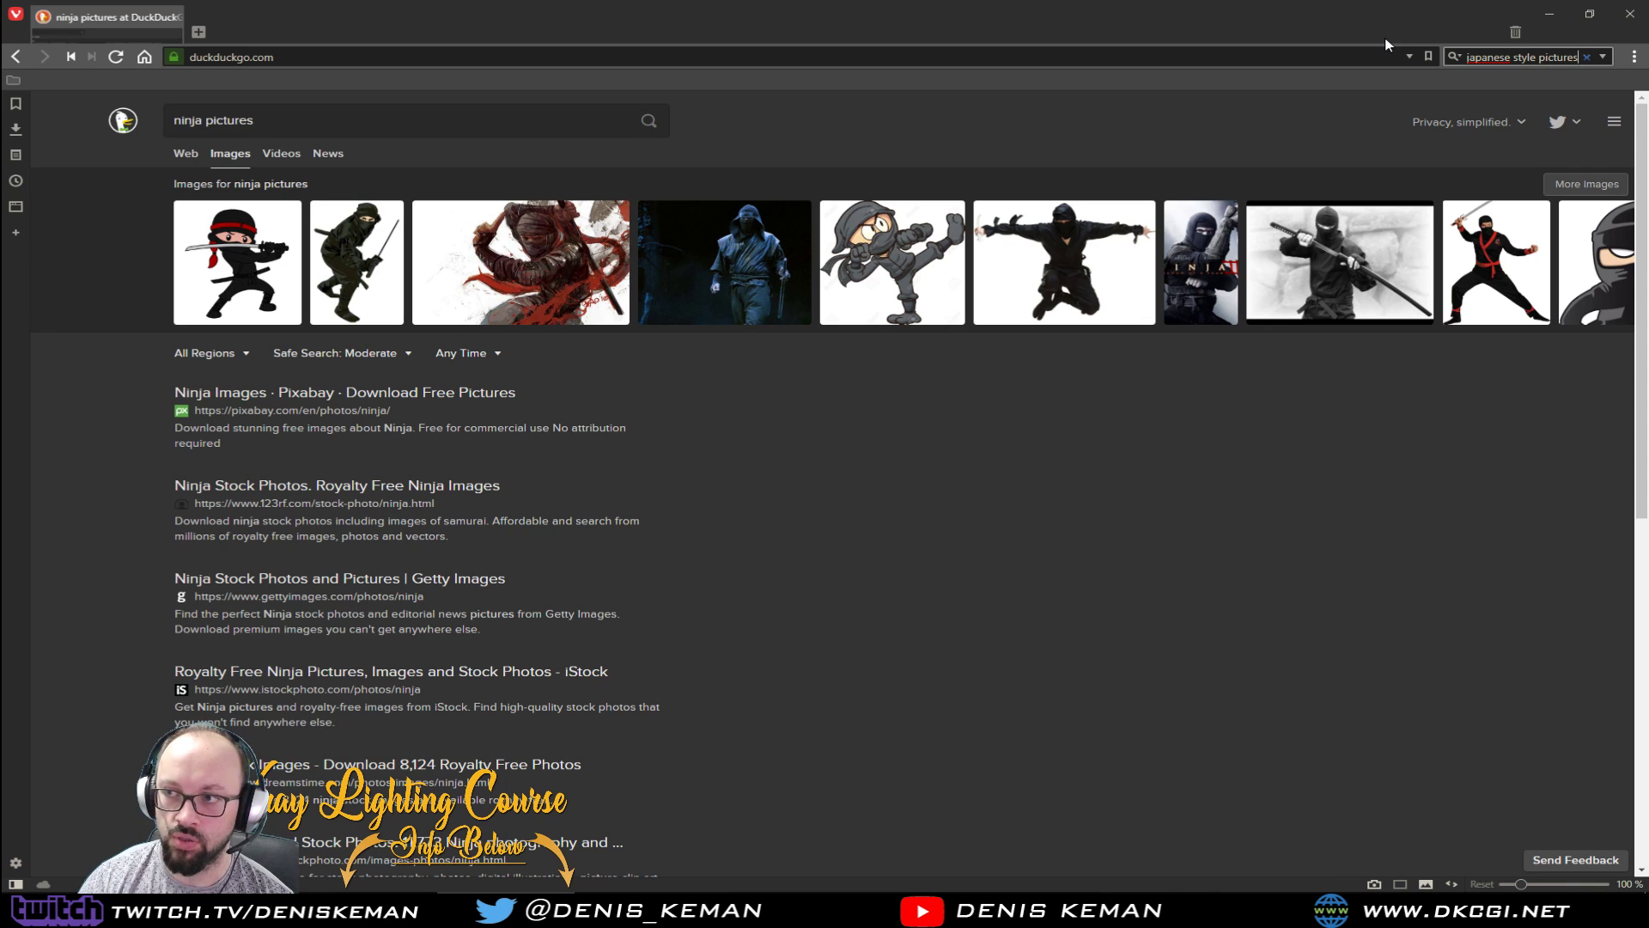
{"action": "type", "text": "yle pictures"}
{"action": "key", "text": "Return"}
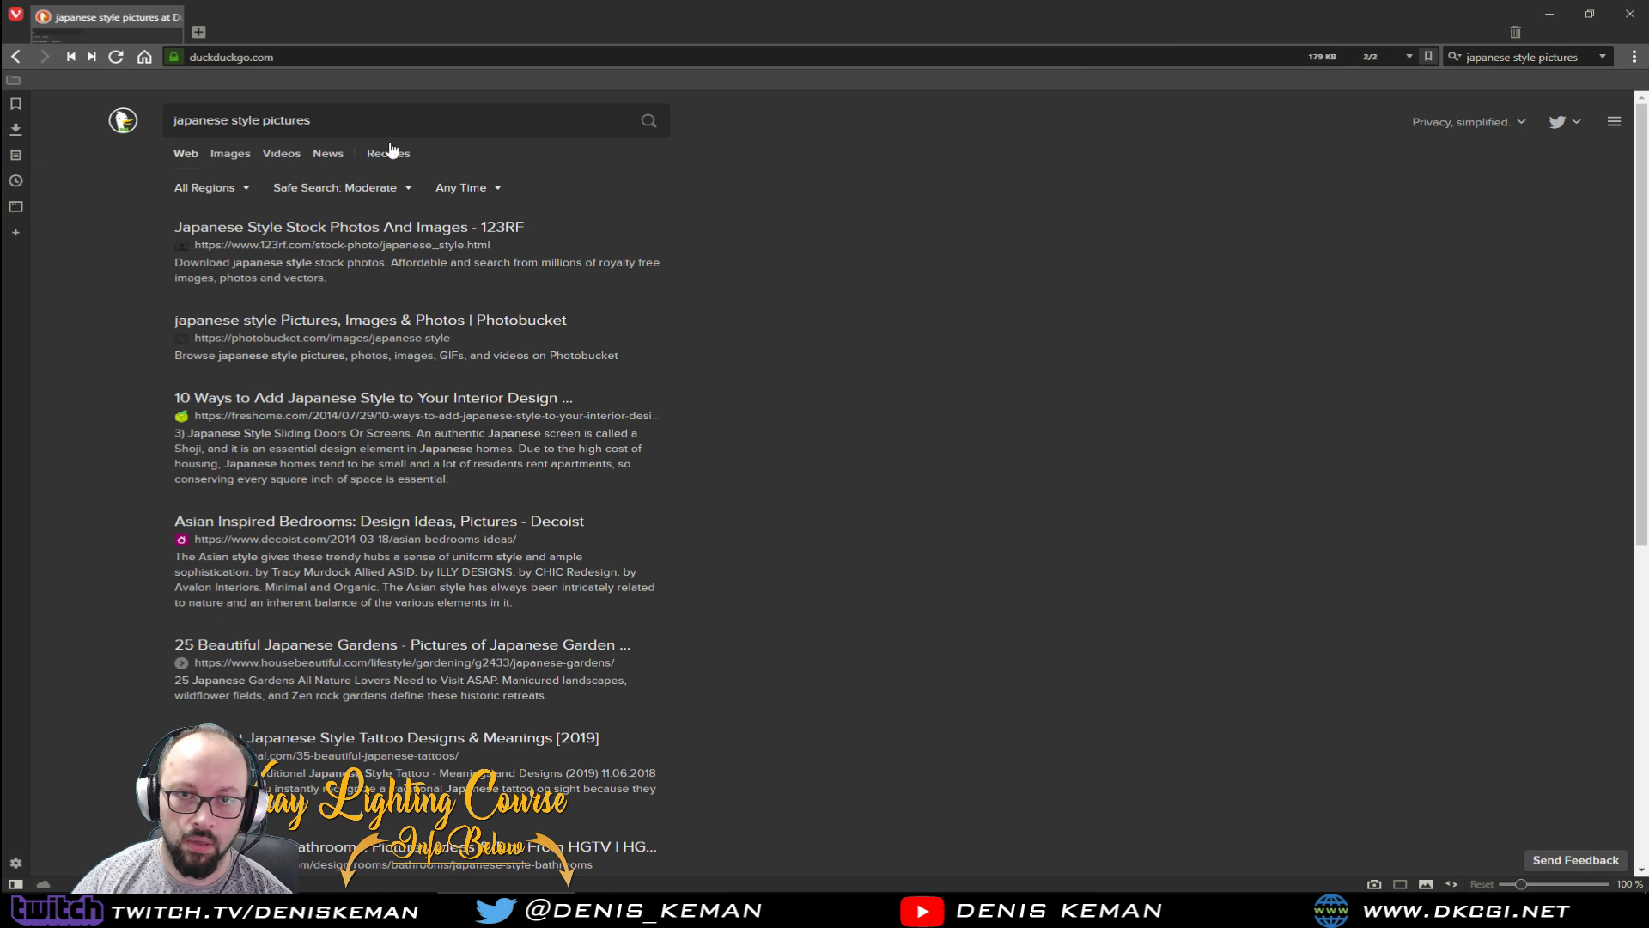
{"action": "left_click", "coordinate": [225, 154]}
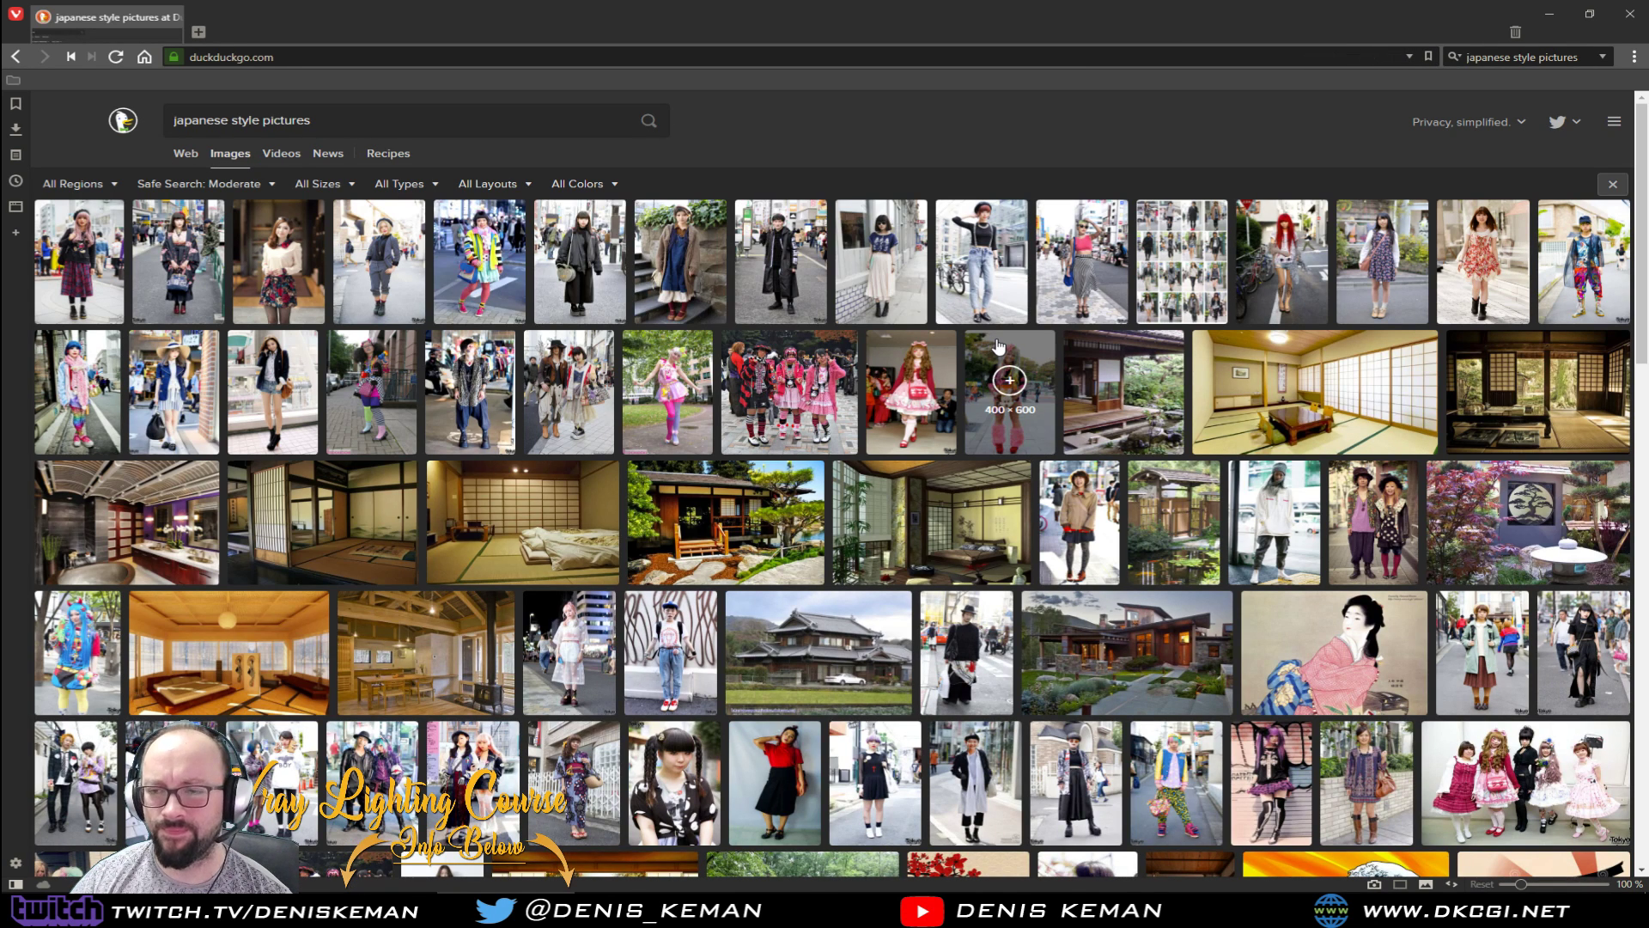
{"action": "scroll", "coordinate": [559, 463], "scroll_direction": "down", "scroll_amount": 5}
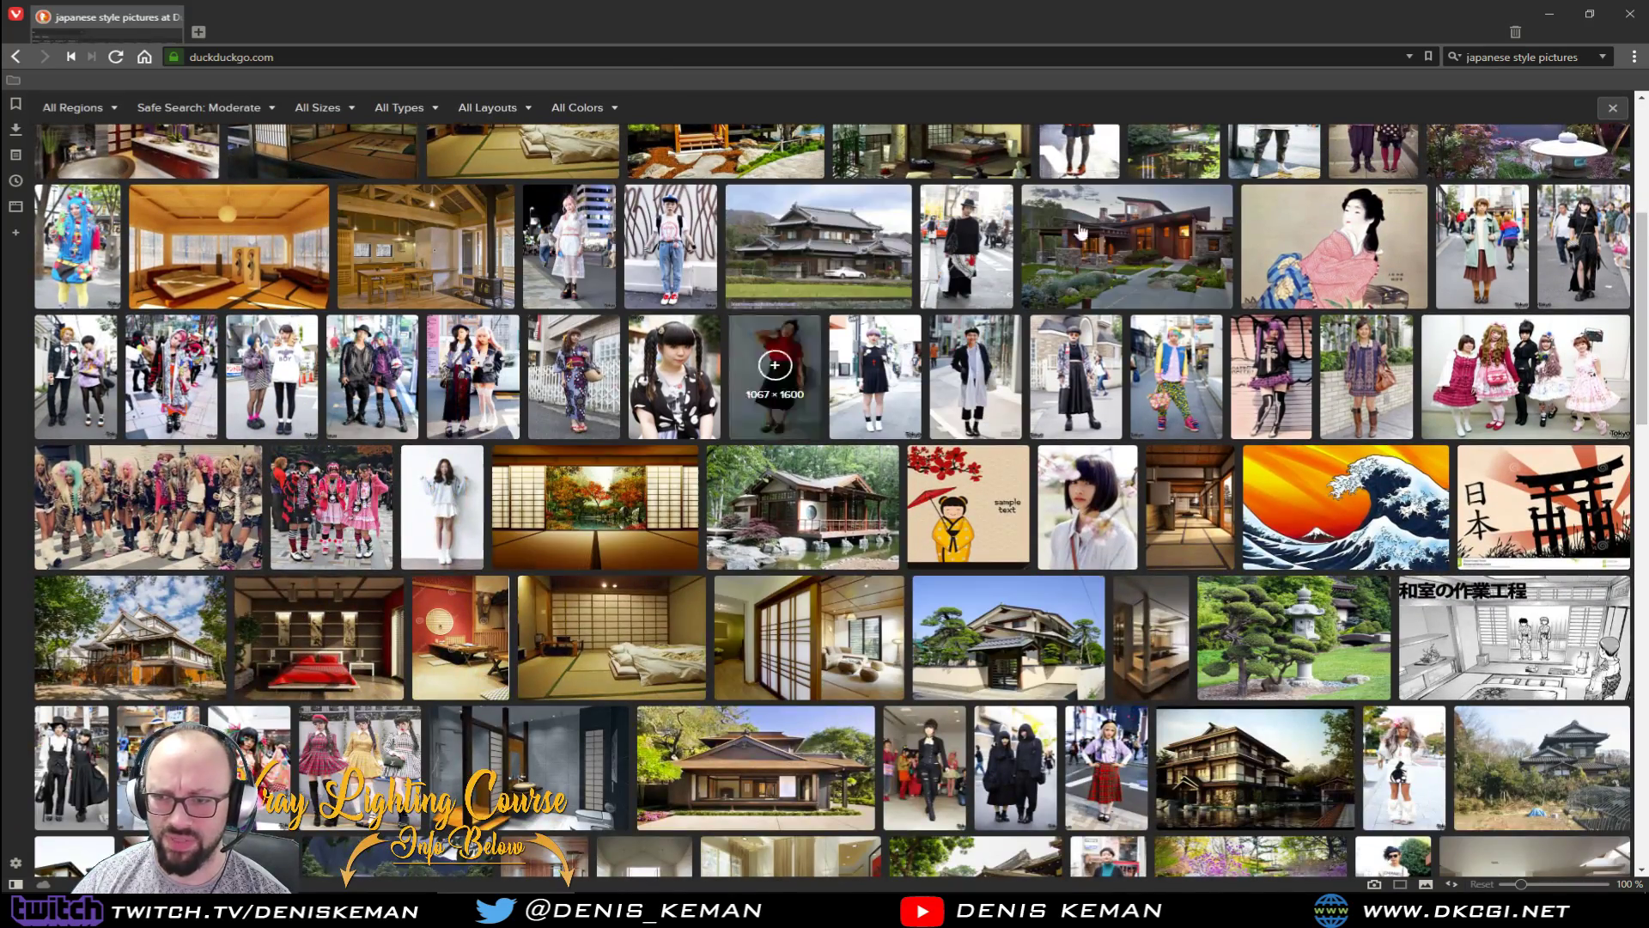
{"action": "scroll", "coordinate": [1247, 412], "scroll_direction": "down", "scroll_amount": 2}
{"action": "scroll", "coordinate": [1247, 412], "scroll_direction": "down", "scroll_amount": 6}
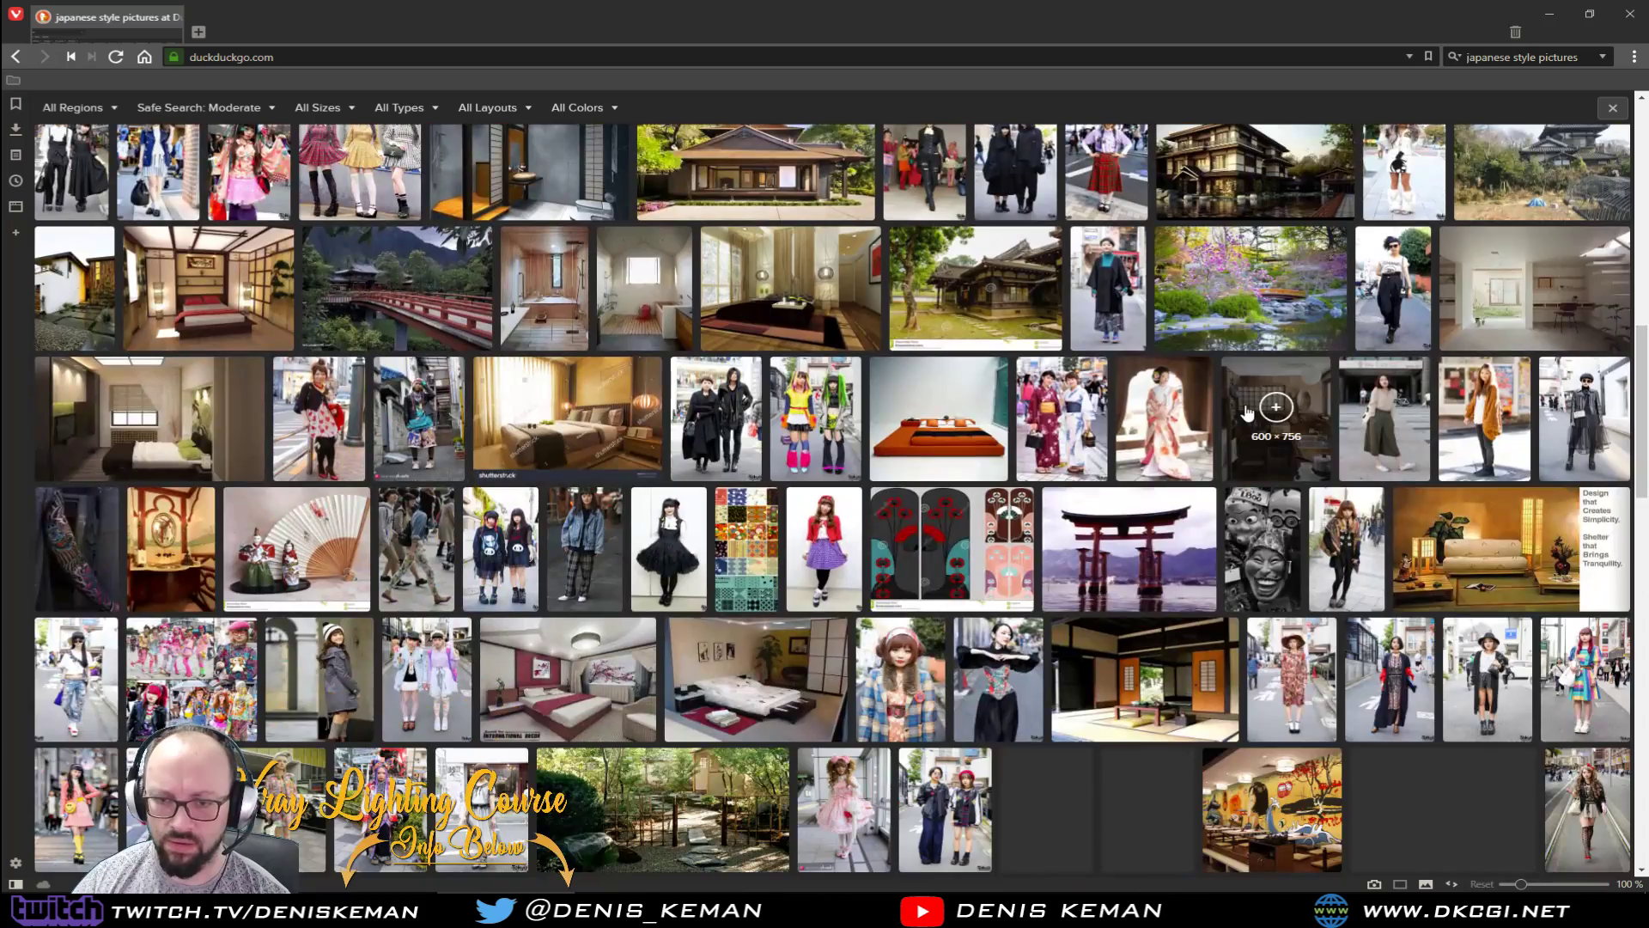
{"action": "scroll", "coordinate": [1247, 412], "scroll_direction": "up", "scroll_amount": 5}
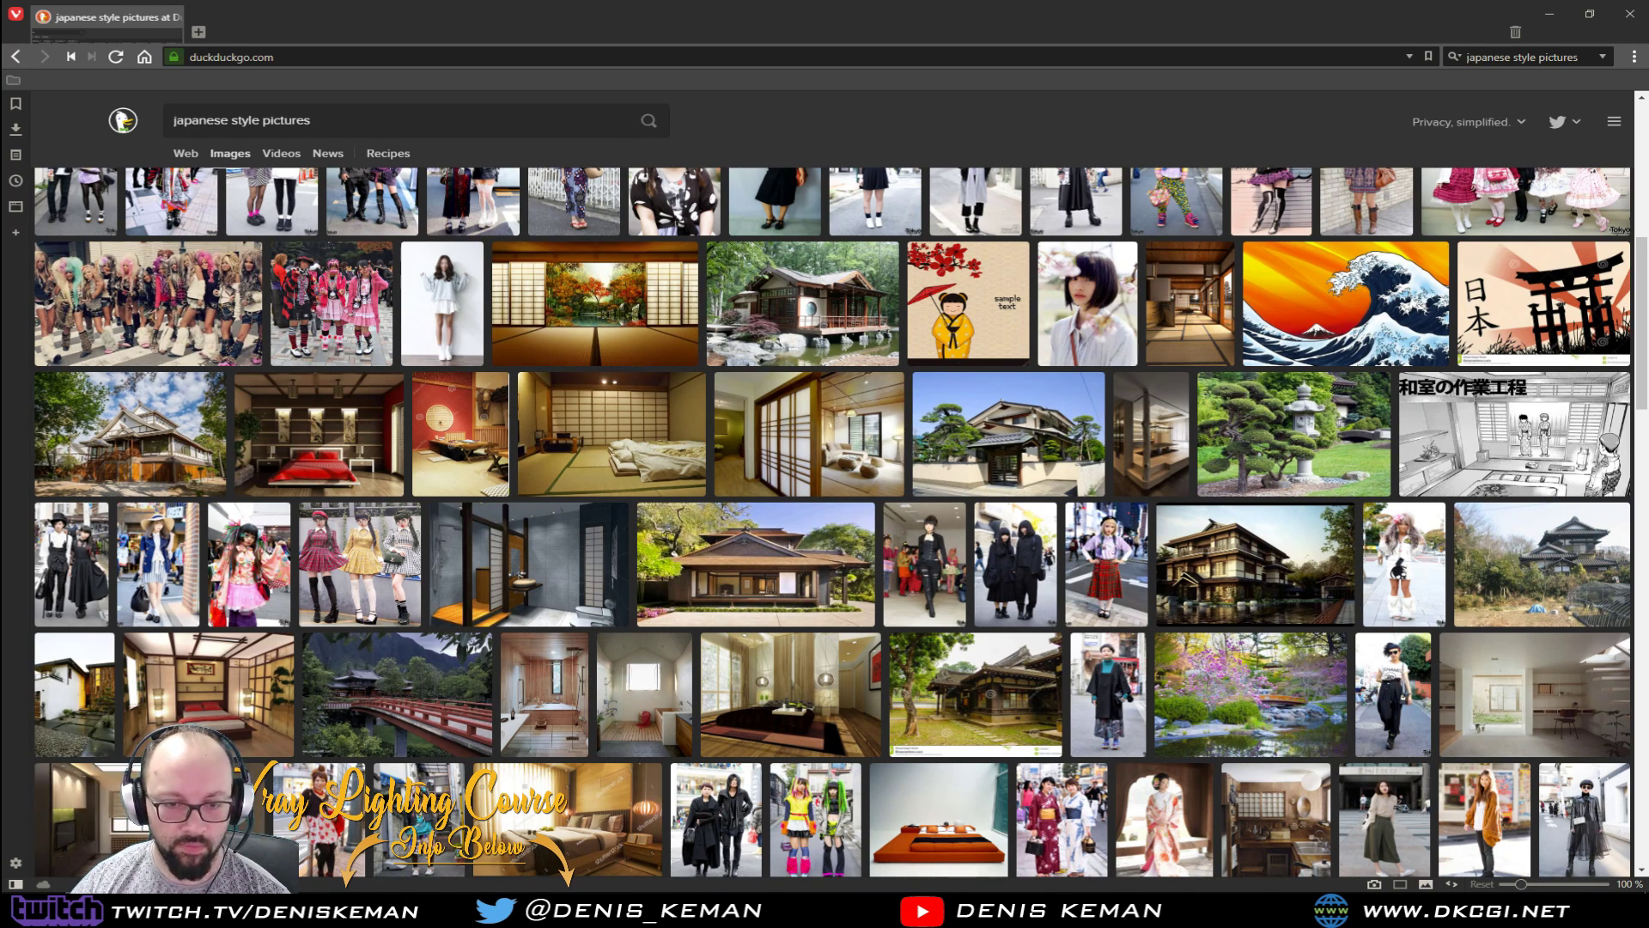
Step: Shorten the search to "japanese pictures" and show its image results
{"action": "double_click", "coordinate": [1515, 56]}
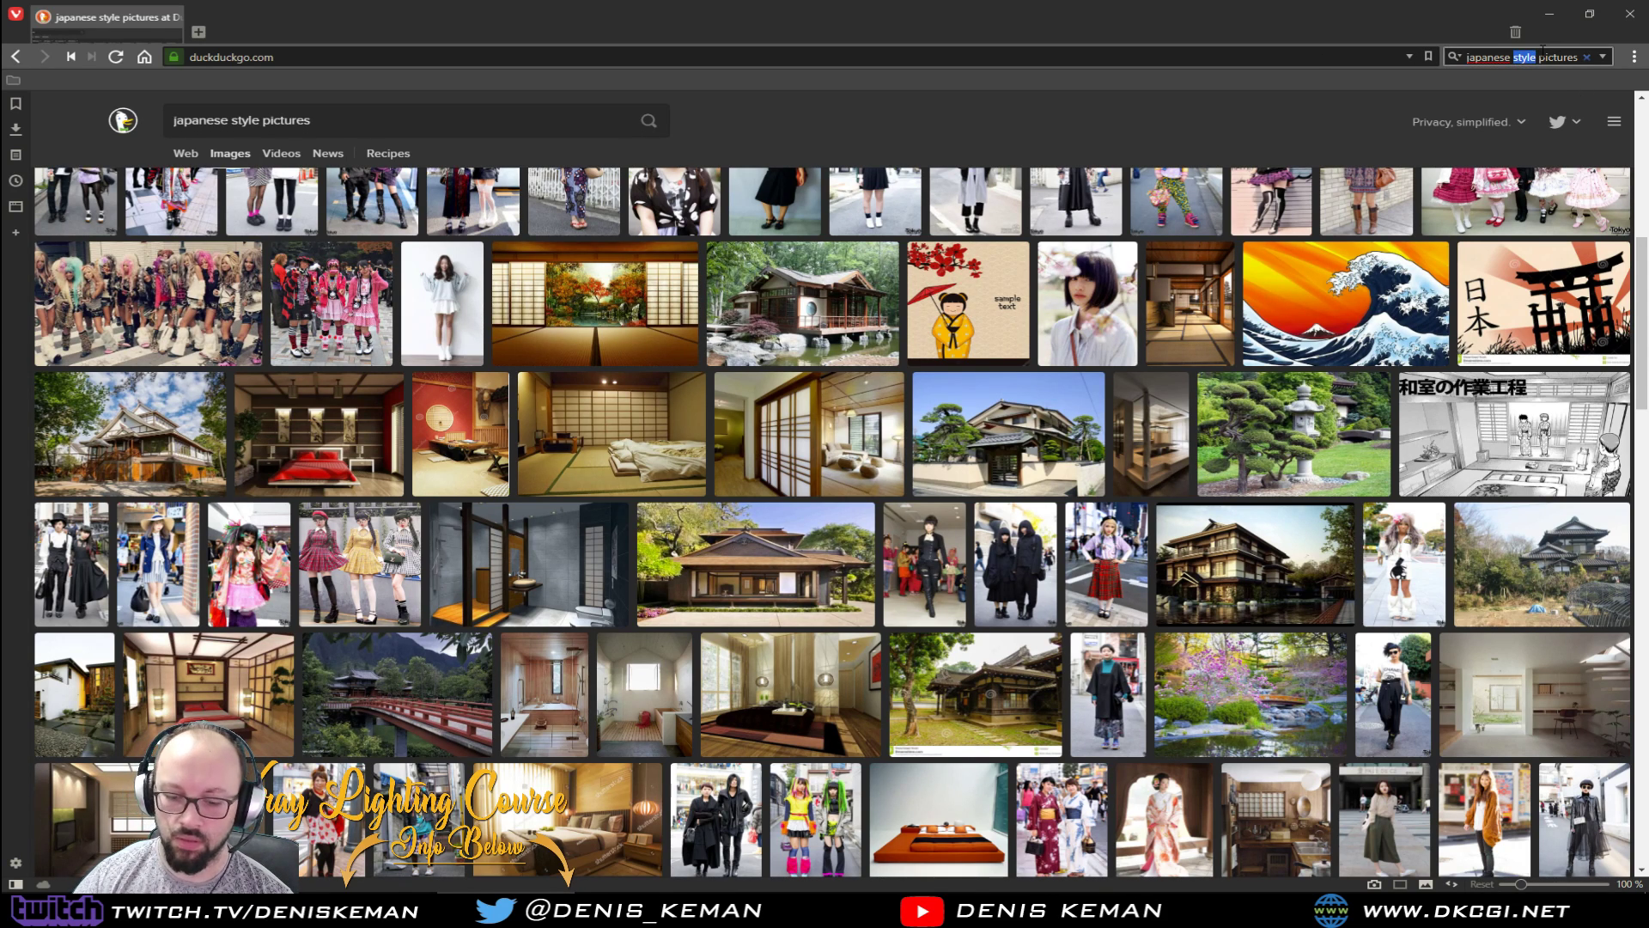
{"action": "key", "text": "BackSpace"}
{"action": "key", "text": "Return"}
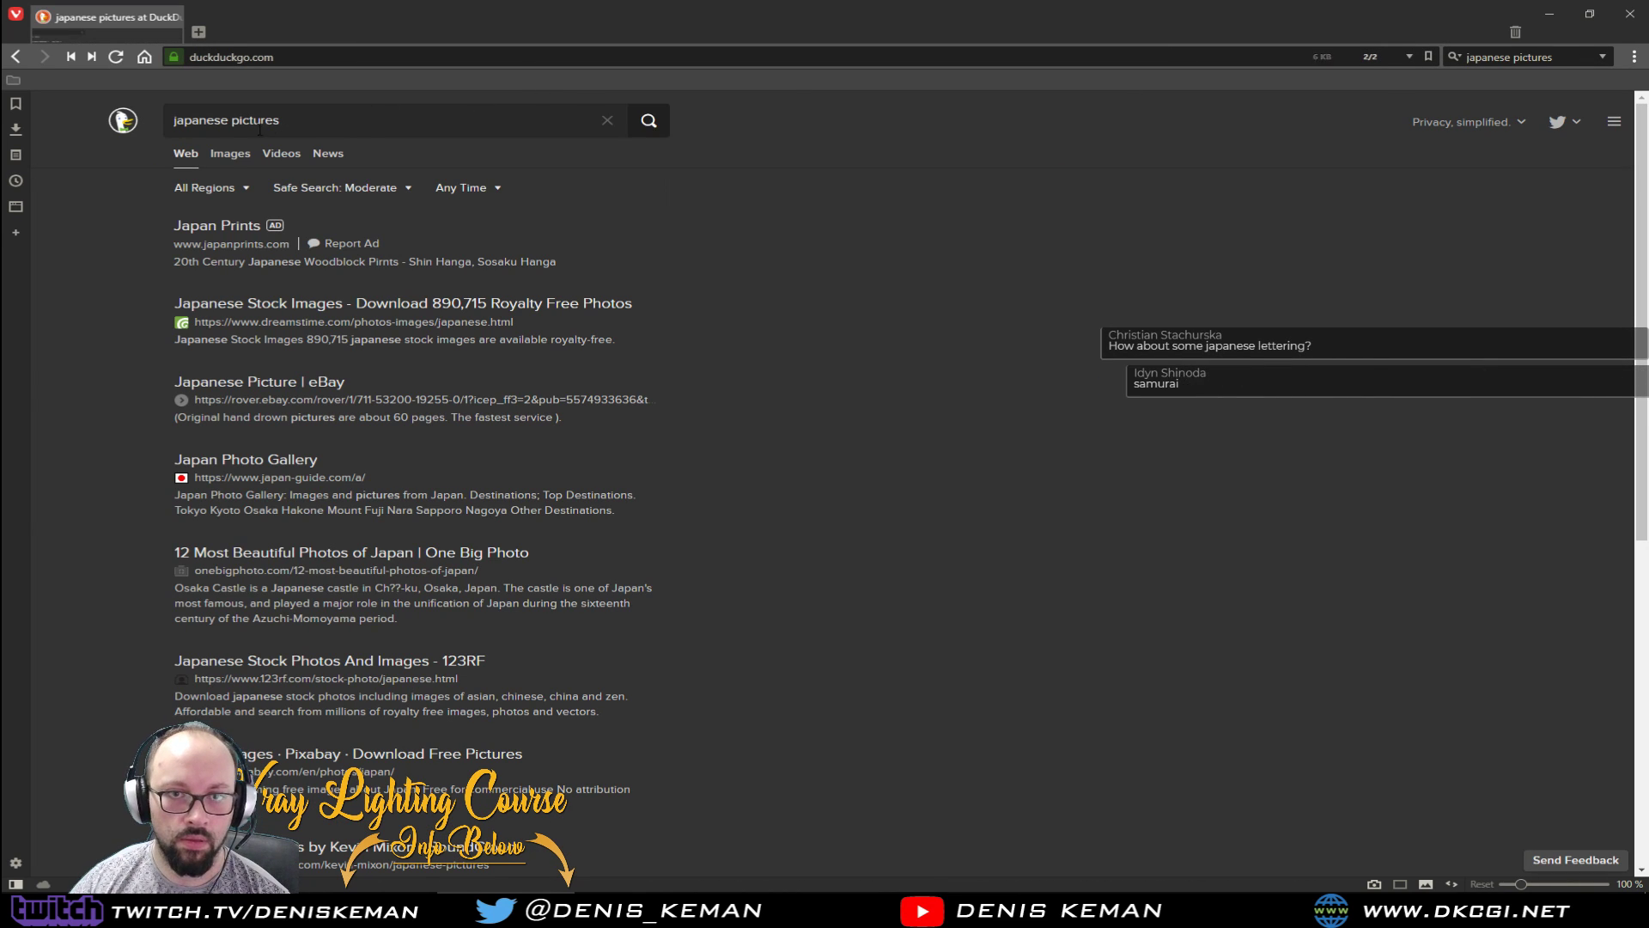
{"action": "left_click", "coordinate": [230, 154]}
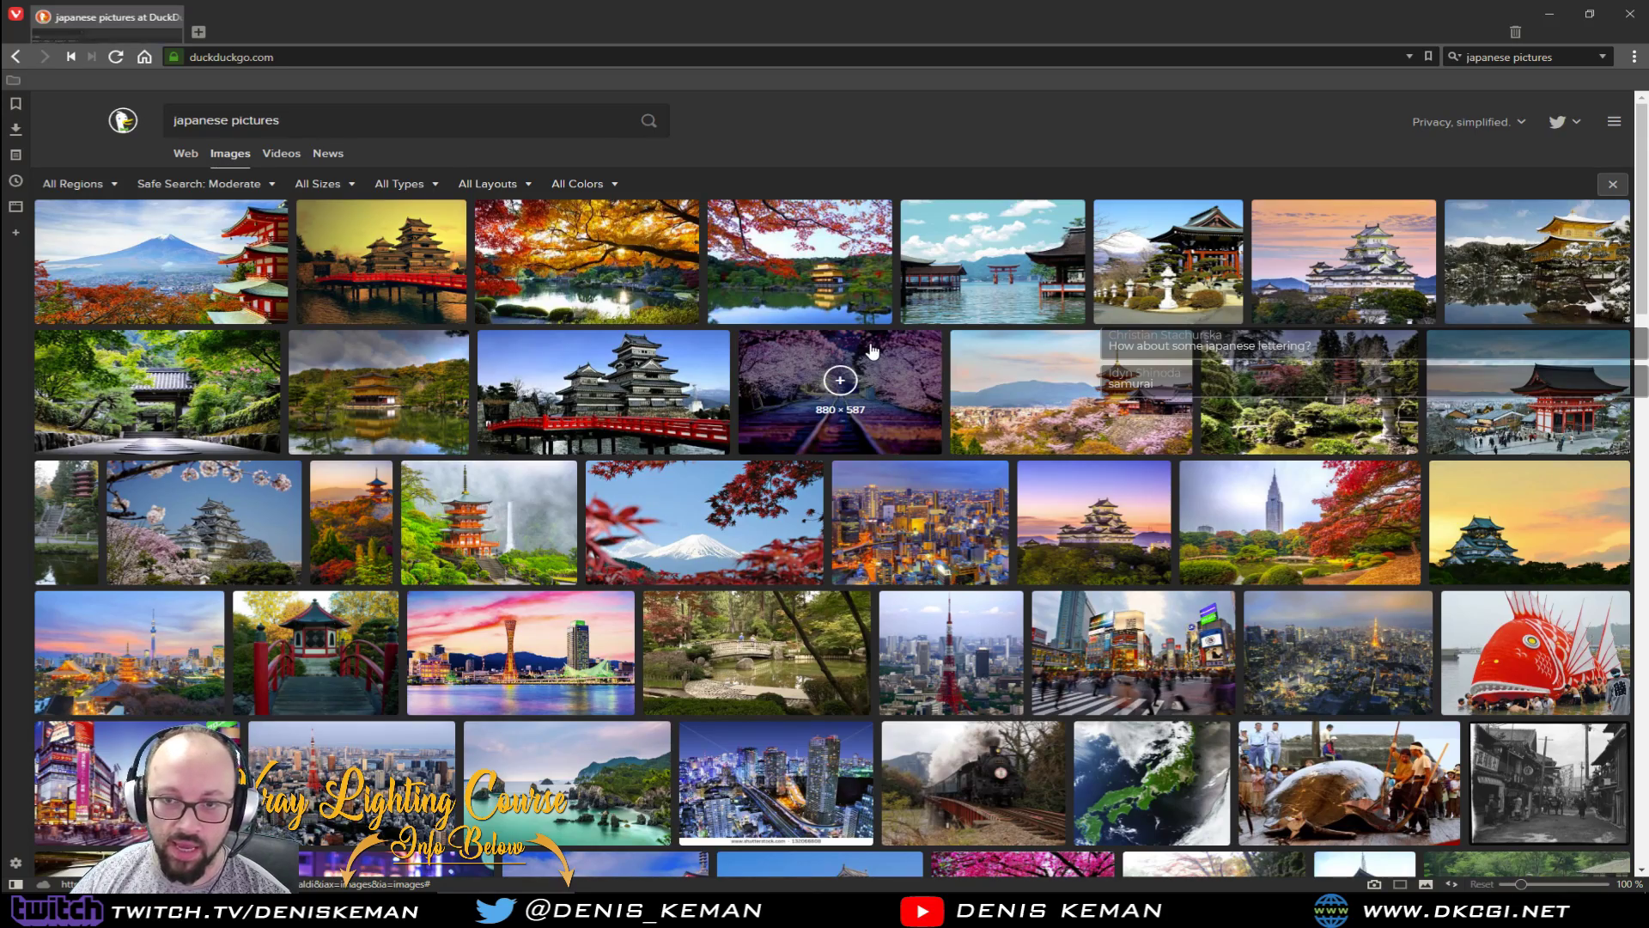
Step: Examine the "japanese pictures" image results for a picture that suits the hanging scroll
{"action": "scroll", "coordinate": [846, 373], "scroll_direction": "down", "scroll_amount": 5}
{"action": "scroll", "coordinate": [899, 394], "scroll_direction": "down", "scroll_amount": 10}
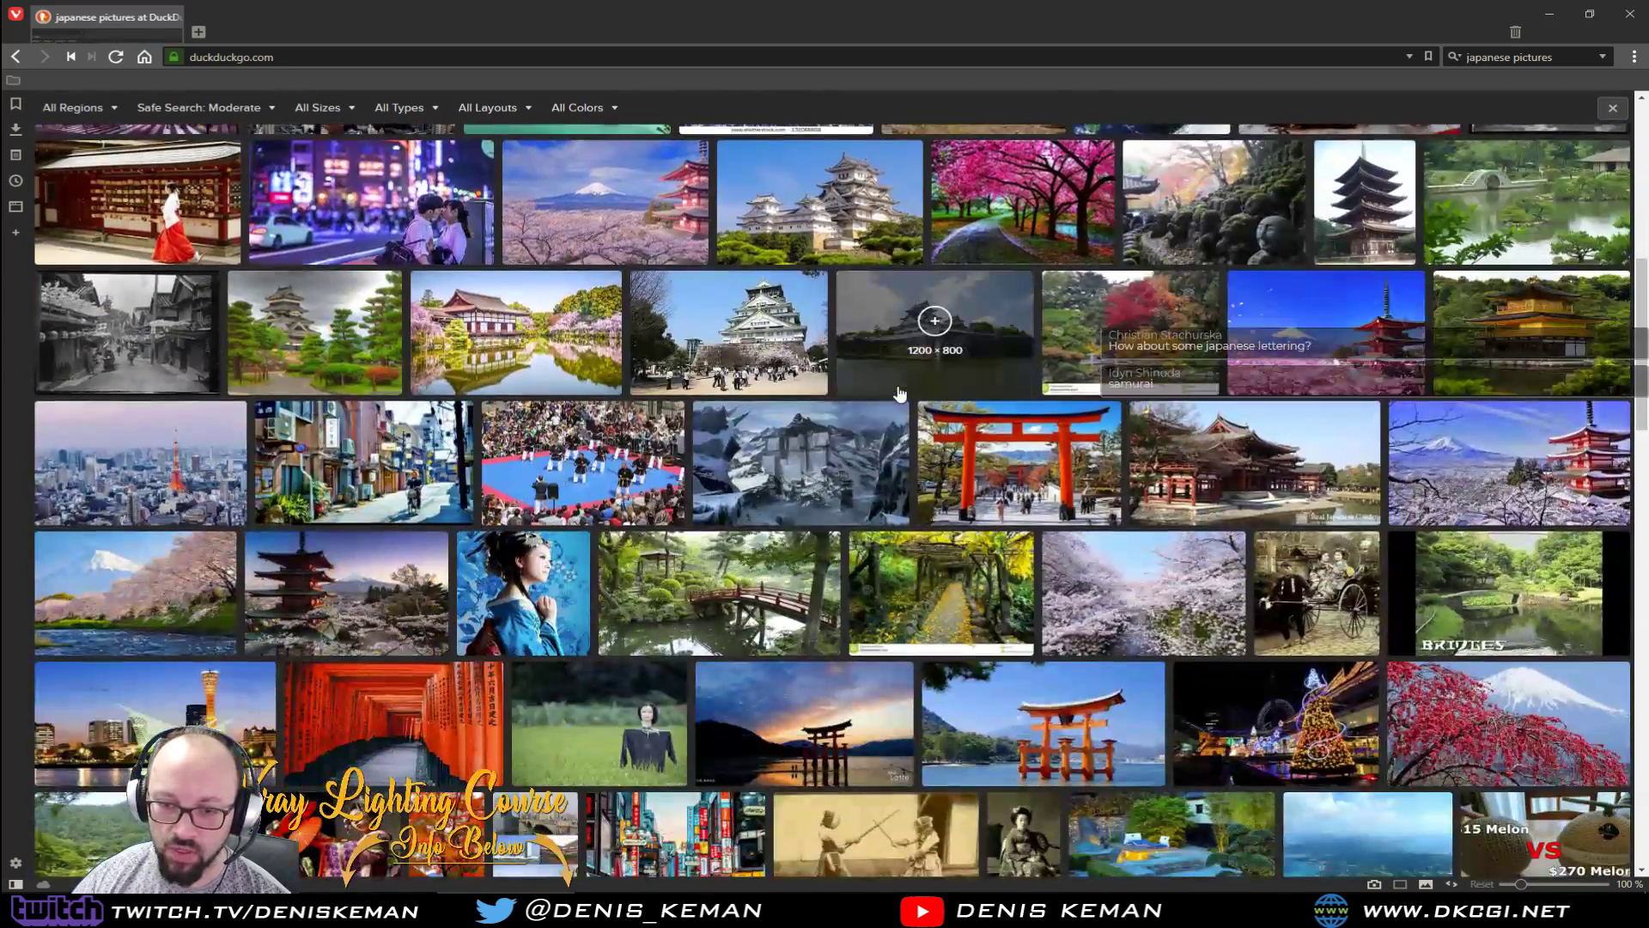
{"action": "scroll", "coordinate": [899, 393], "scroll_direction": "down", "scroll_amount": 15}
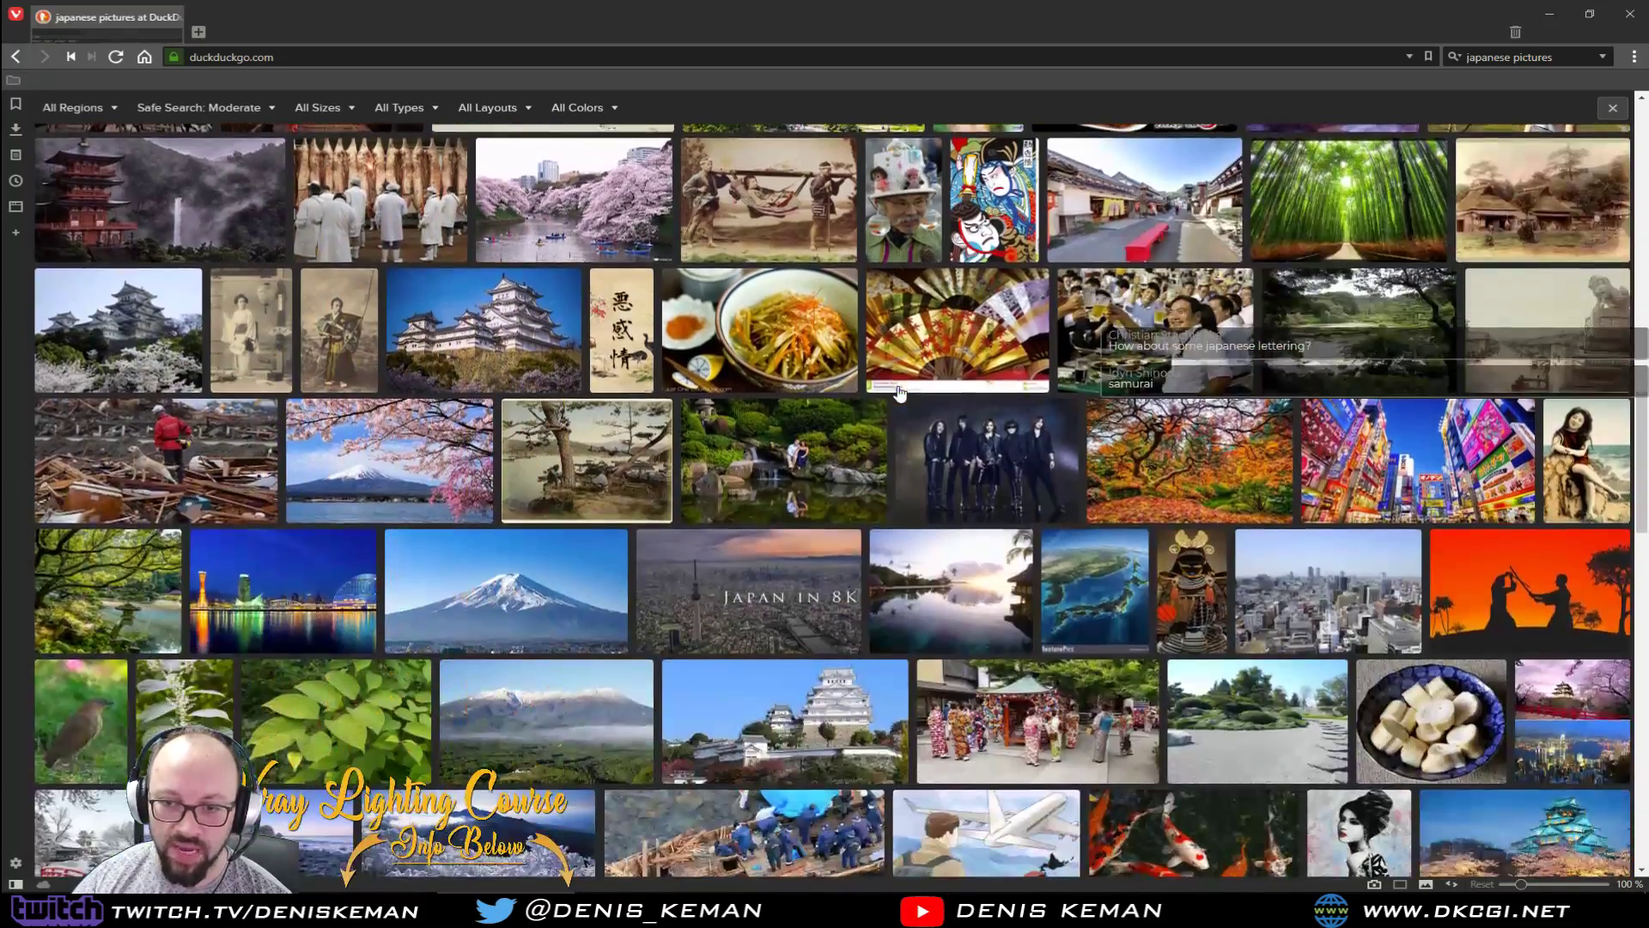
{"action": "scroll", "coordinate": [900, 393], "scroll_direction": "down", "scroll_amount": 12}
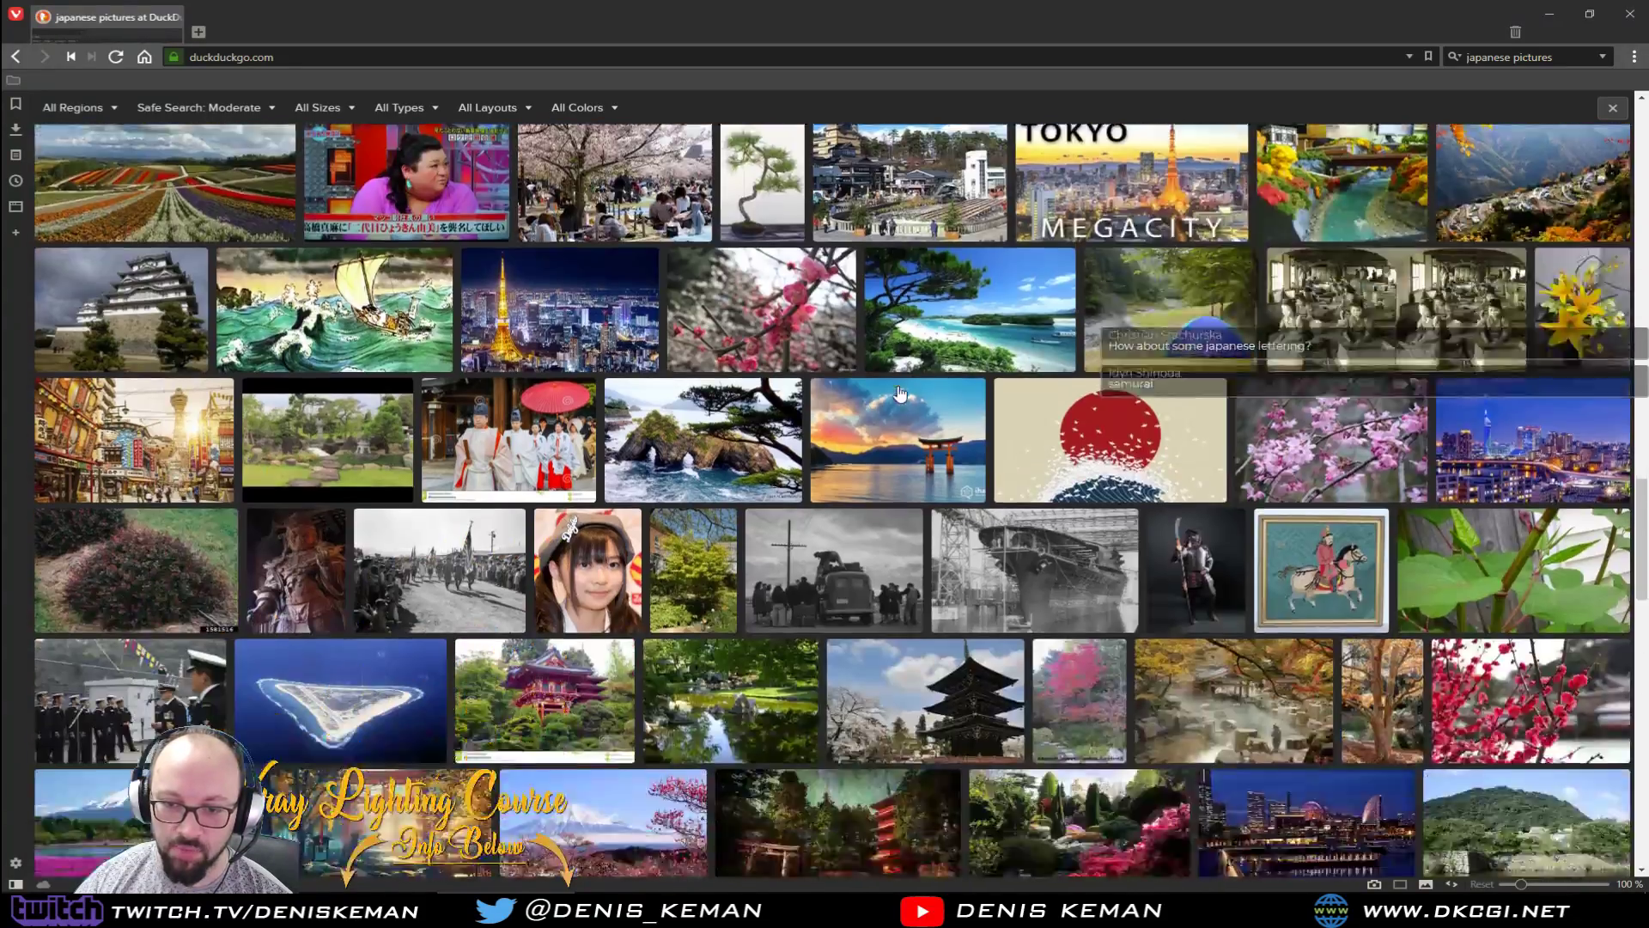
{"action": "scroll", "coordinate": [900, 394], "scroll_direction": "down", "scroll_amount": 8}
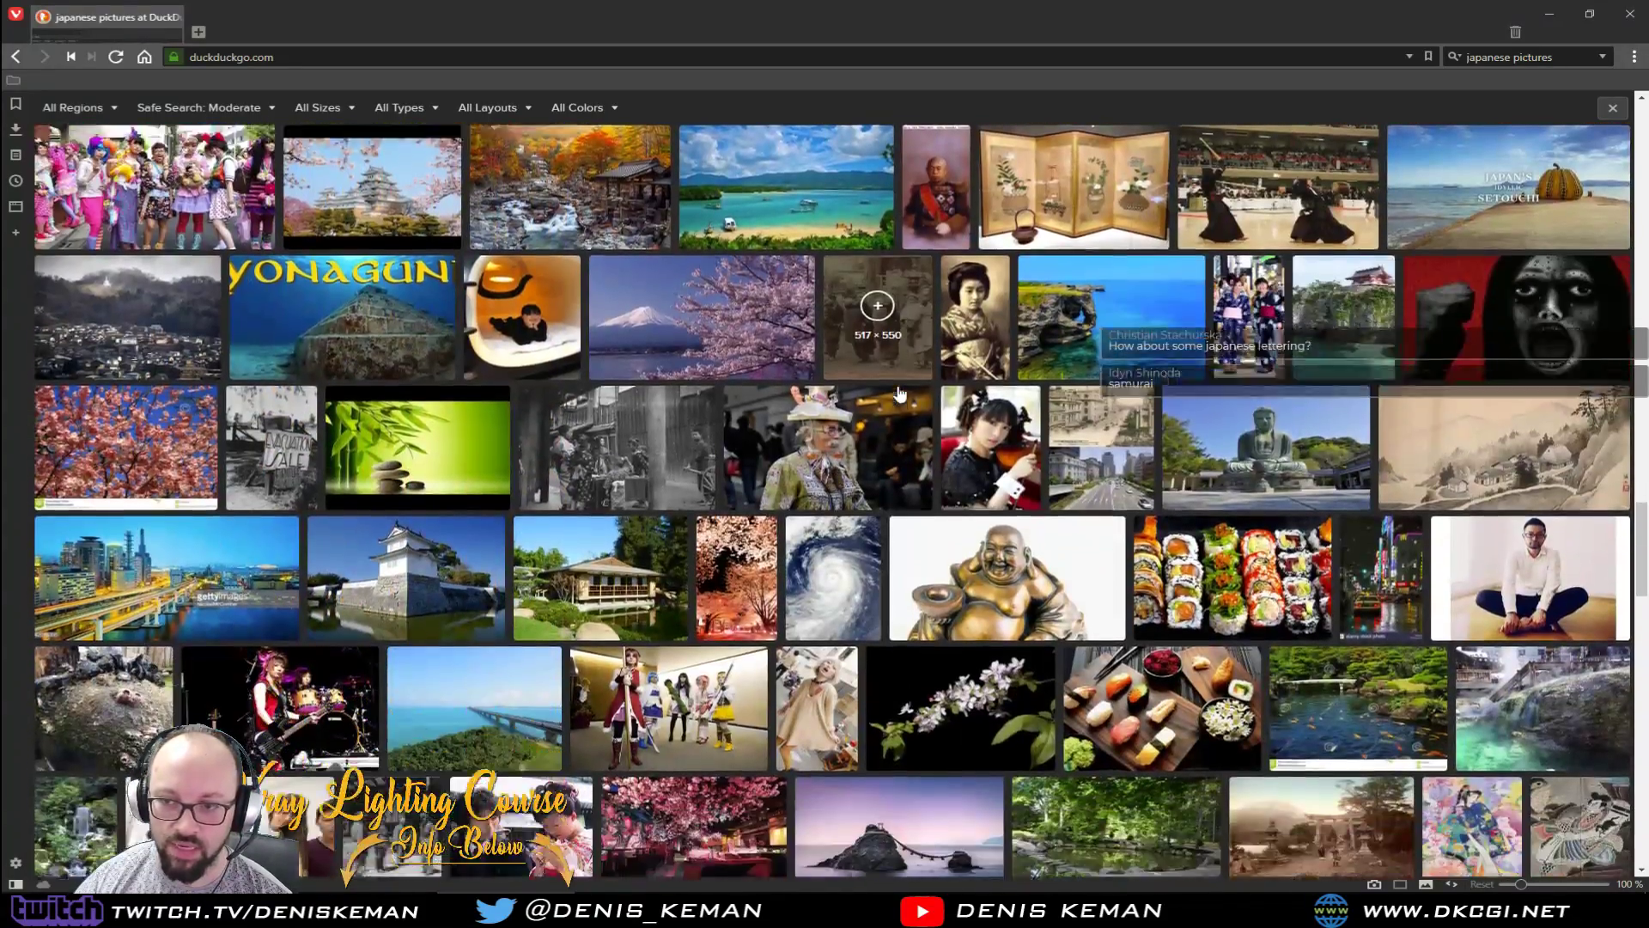
{"action": "scroll", "coordinate": [899, 393], "scroll_direction": "down", "scroll_amount": 8}
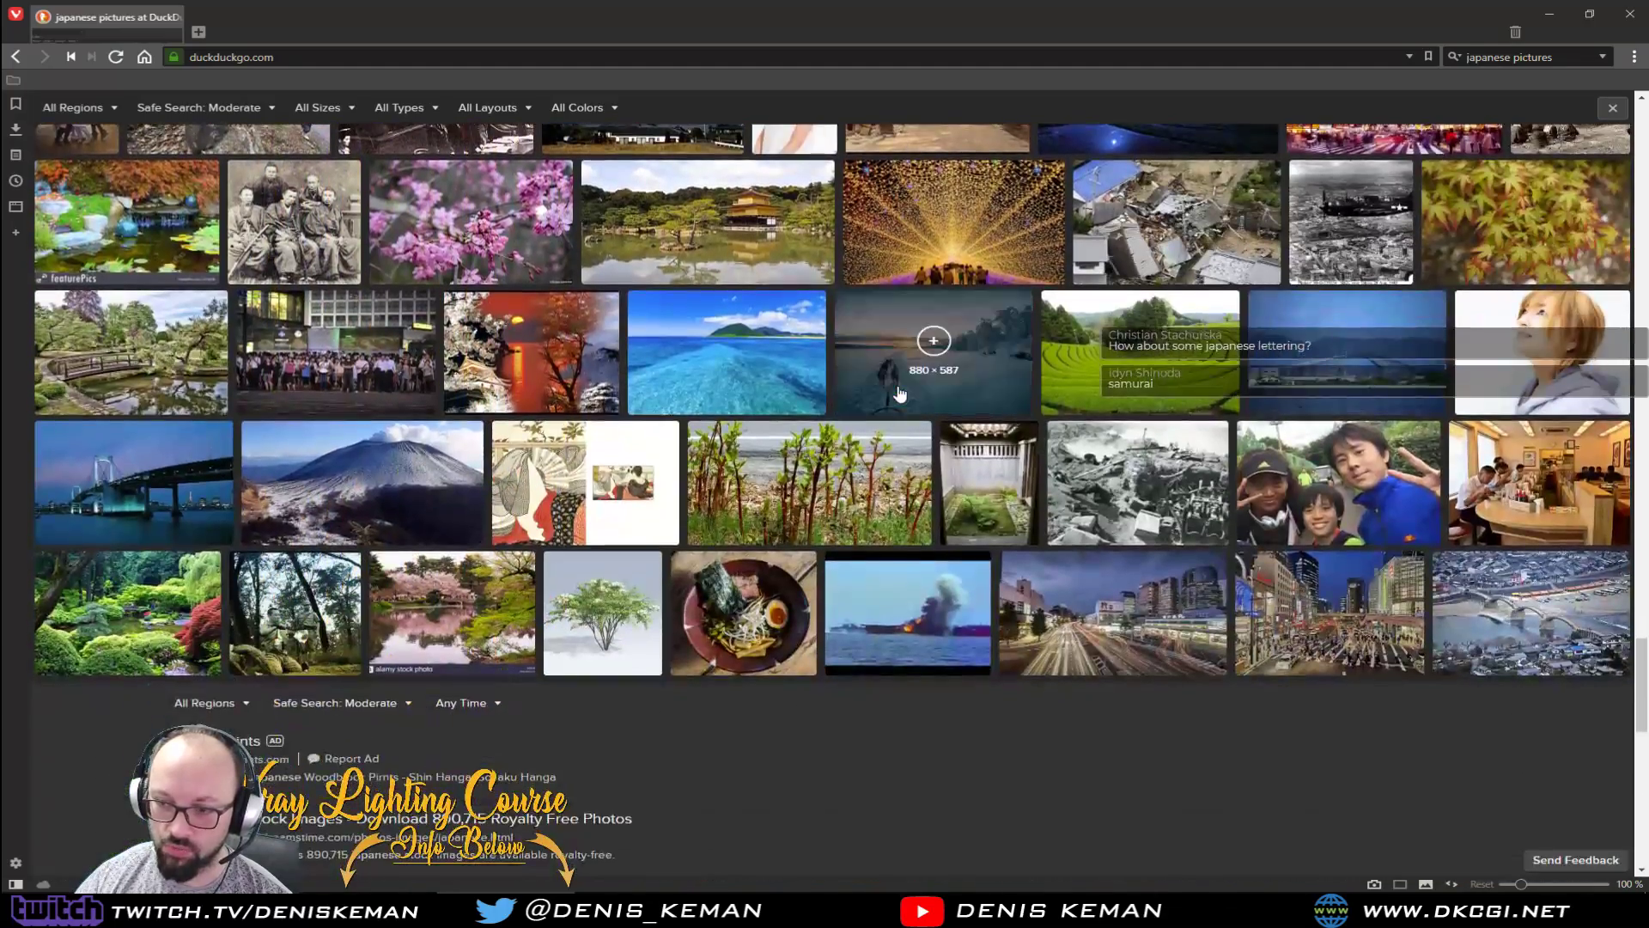
{"action": "scroll", "coordinate": [899, 393], "scroll_direction": "up", "scroll_amount": 2}
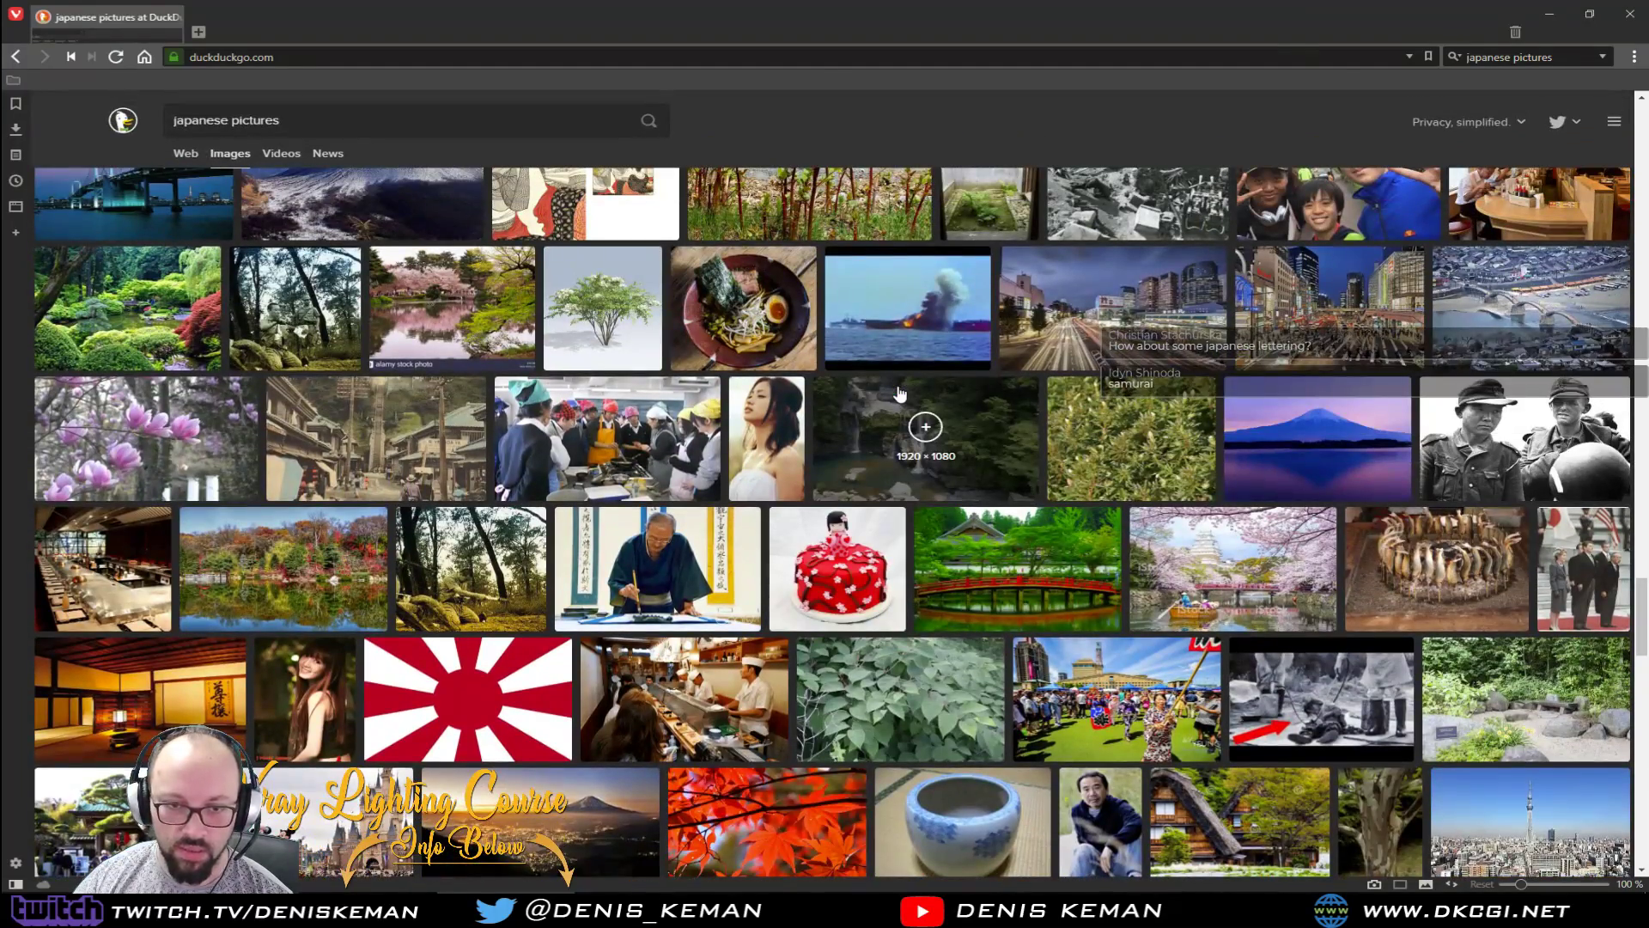
{"action": "scroll", "coordinate": [899, 393], "scroll_direction": "up", "scroll_amount": 8}
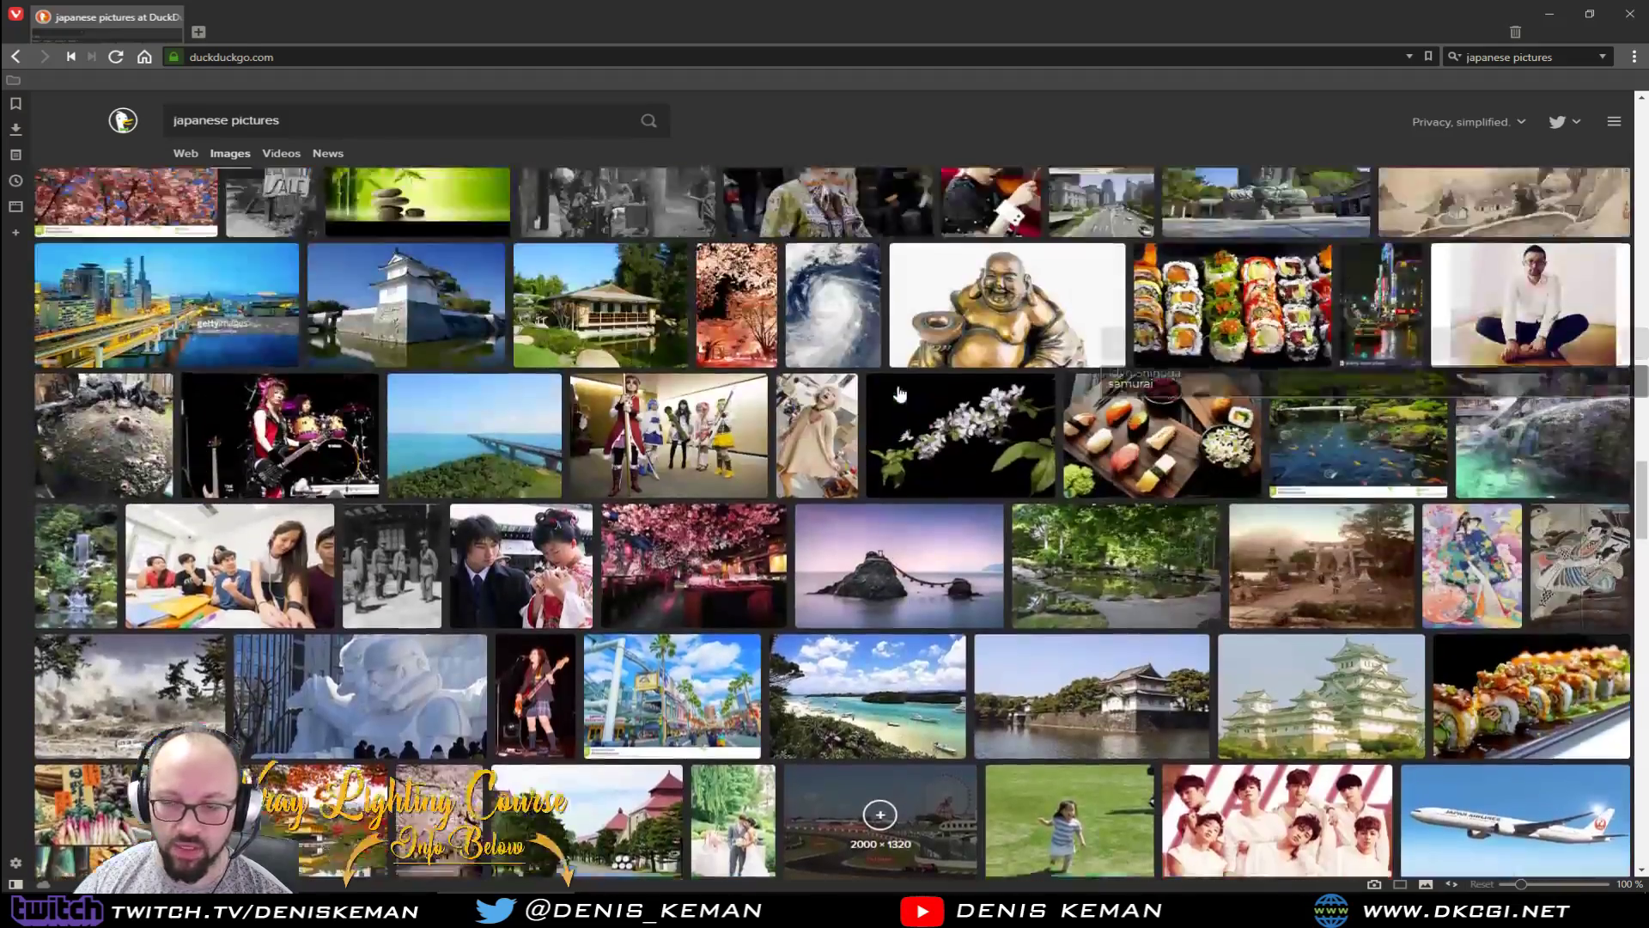
{"action": "scroll", "coordinate": [900, 393], "scroll_direction": "up", "scroll_amount": 8}
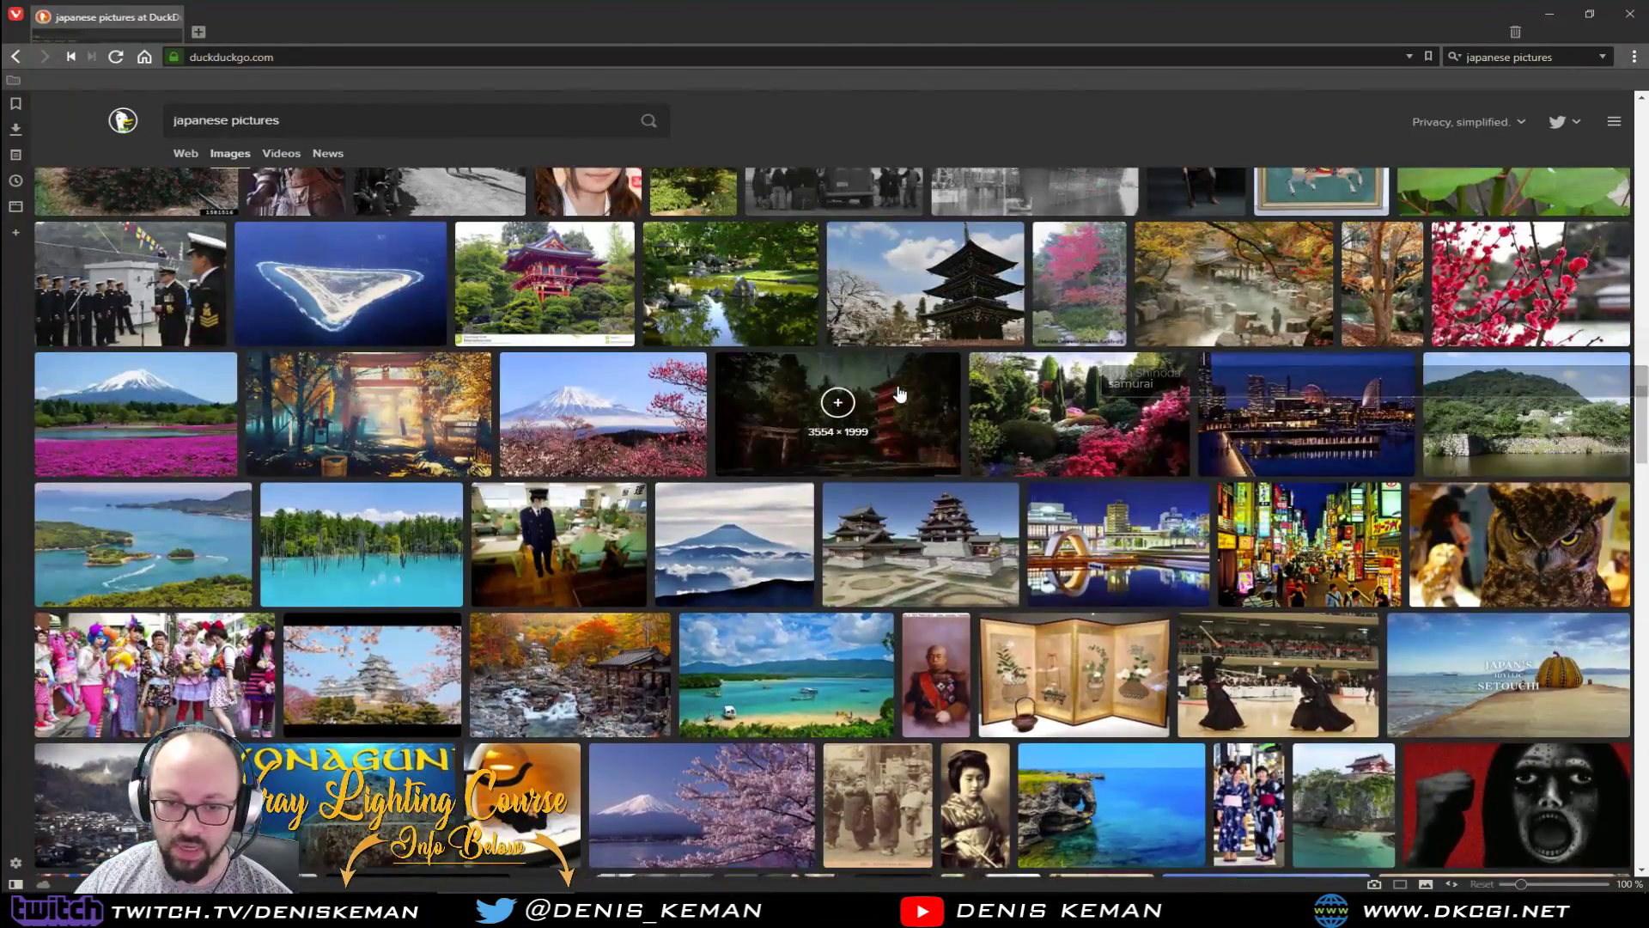
{"action": "scroll", "coordinate": [899, 393], "scroll_direction": "up", "scroll_amount": 10}
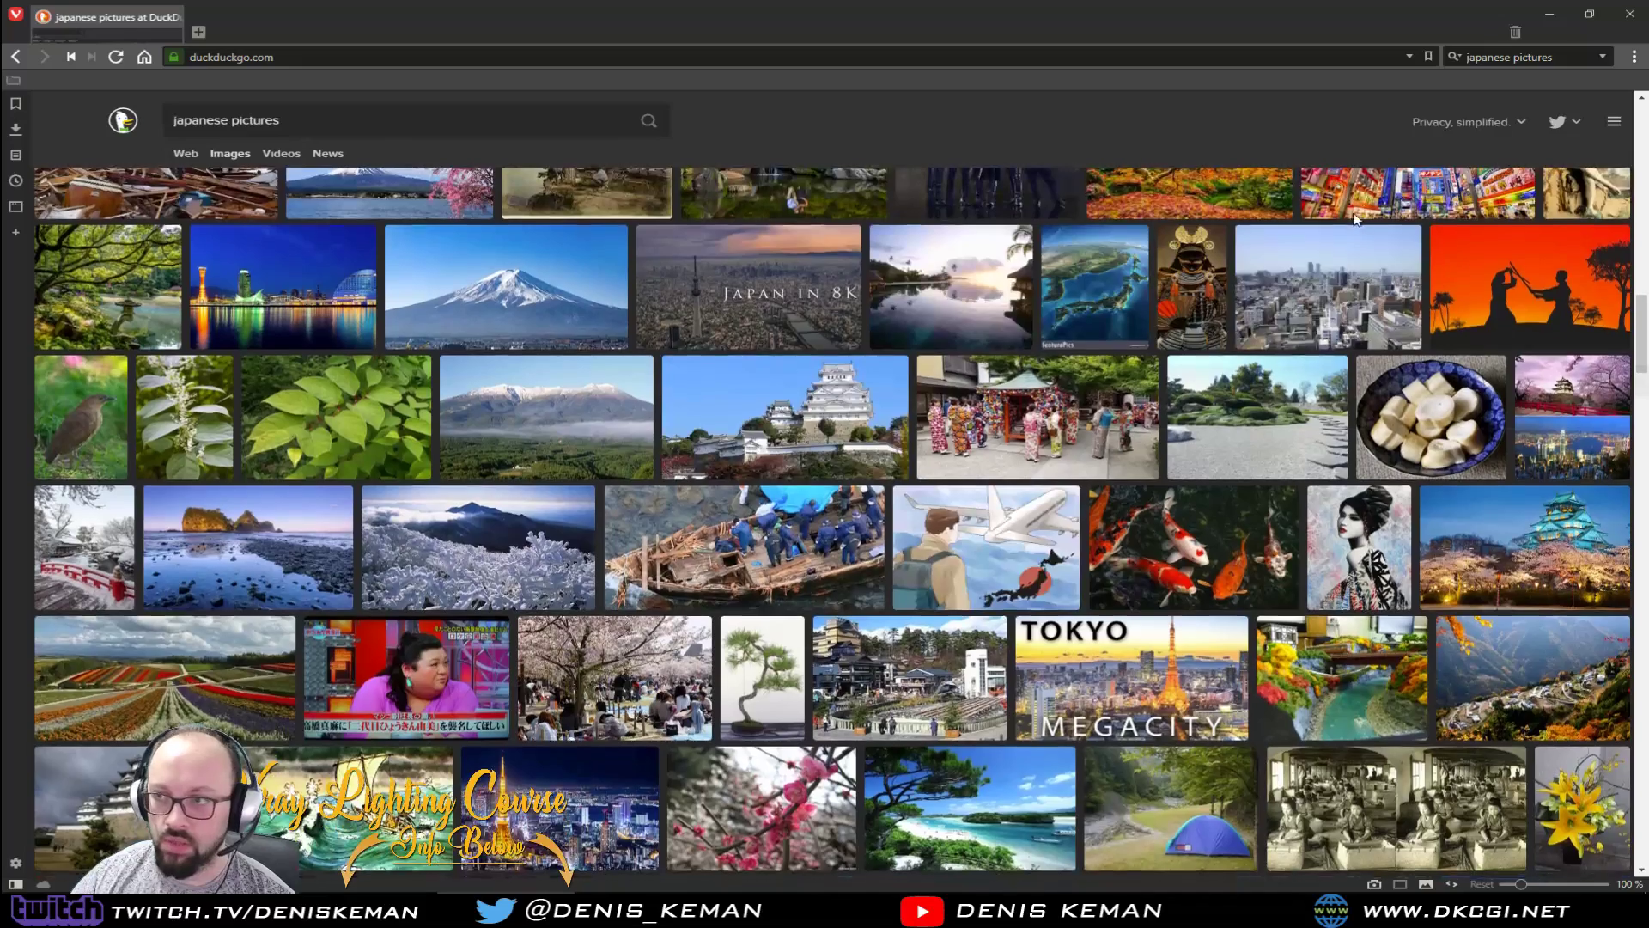
{"action": "scroll", "coordinate": [1355, 219], "scroll_direction": "up", "scroll_amount": 3}
Step: Search for "japanese samurai" and show the image results
{"action": "left_click_drag", "start_coordinate": [1570, 56], "coordinate": [1516, 58]}
{"action": "type", "text": "samura"}
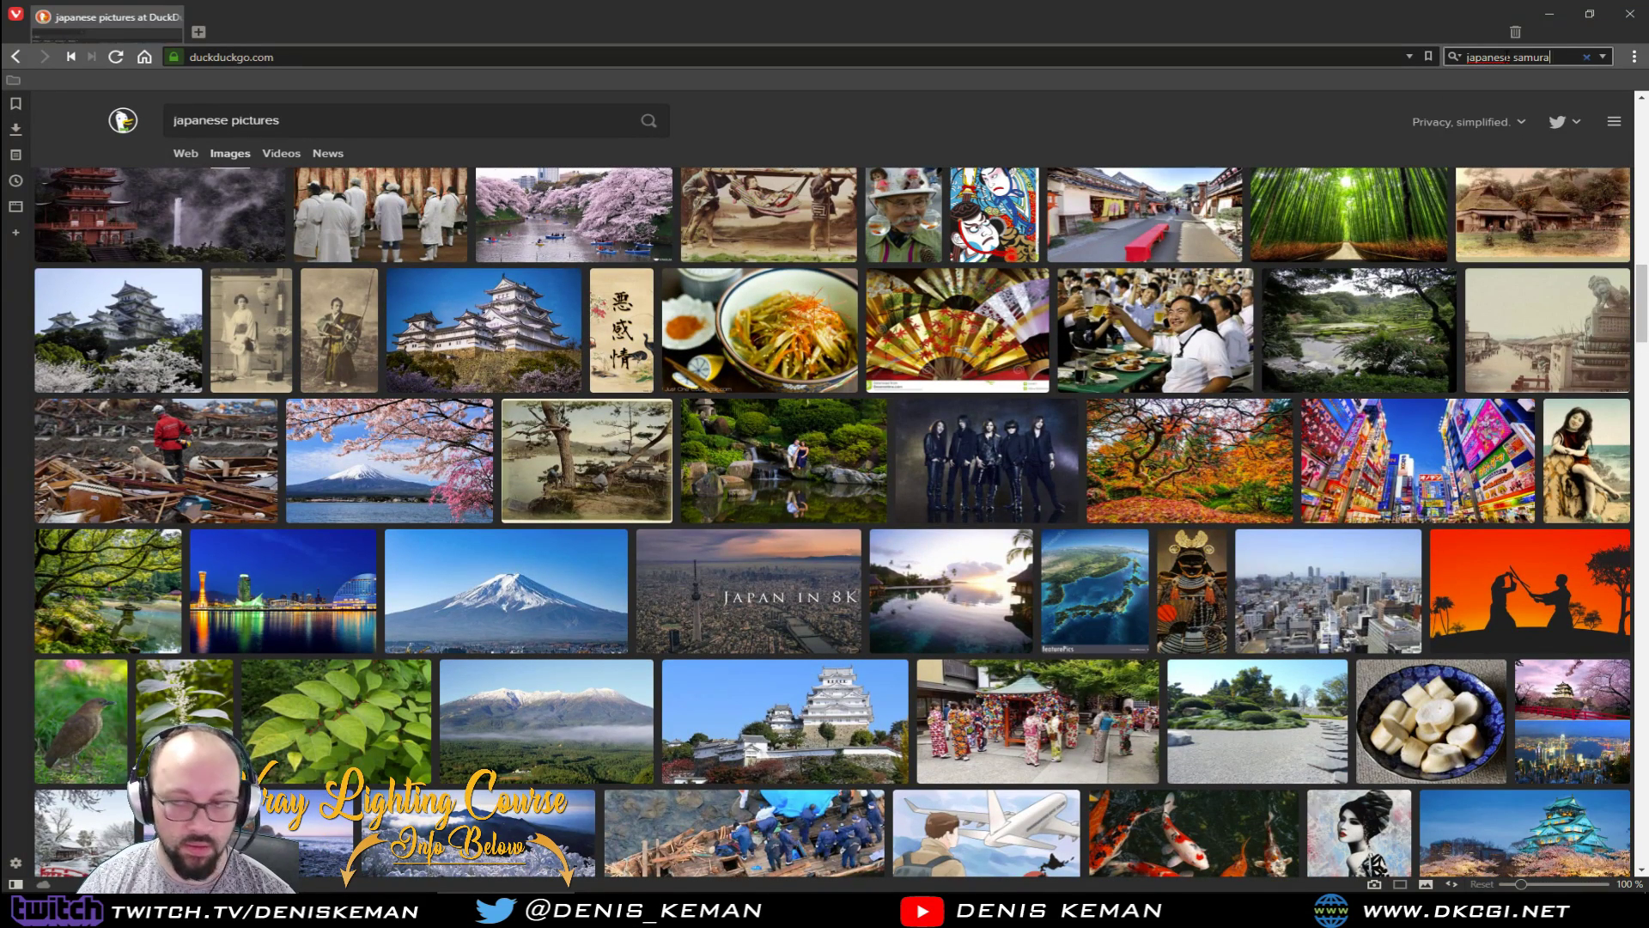
{"action": "type", "text": "i"}
{"action": "key", "text": "Return"}
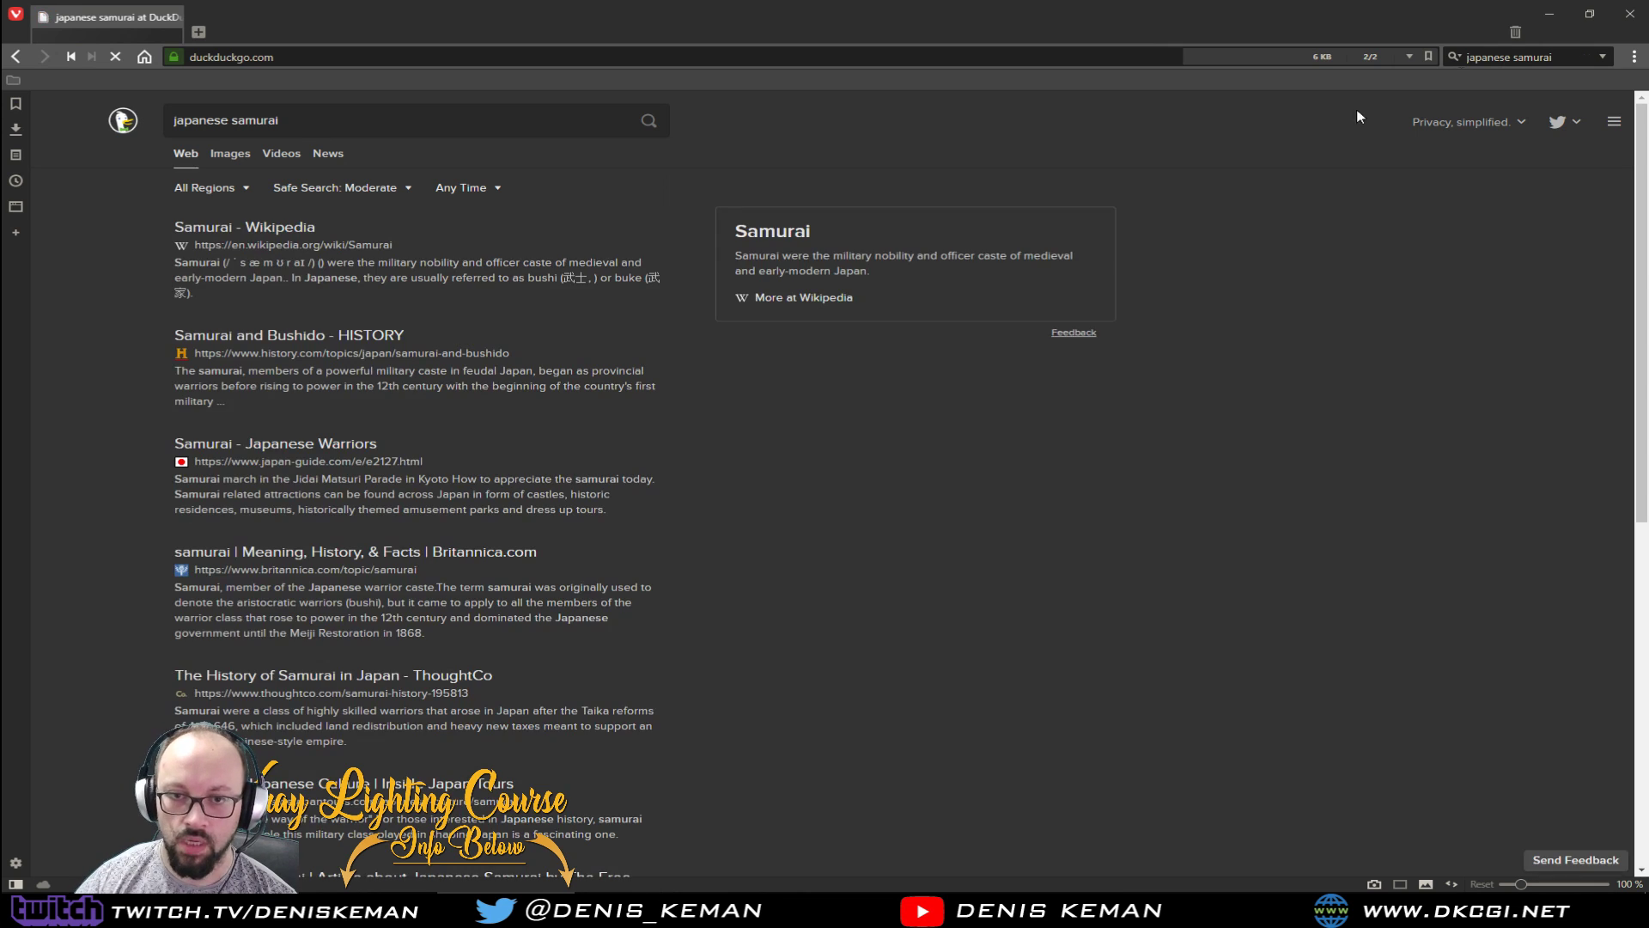
{"action": "left_click", "coordinate": [230, 154]}
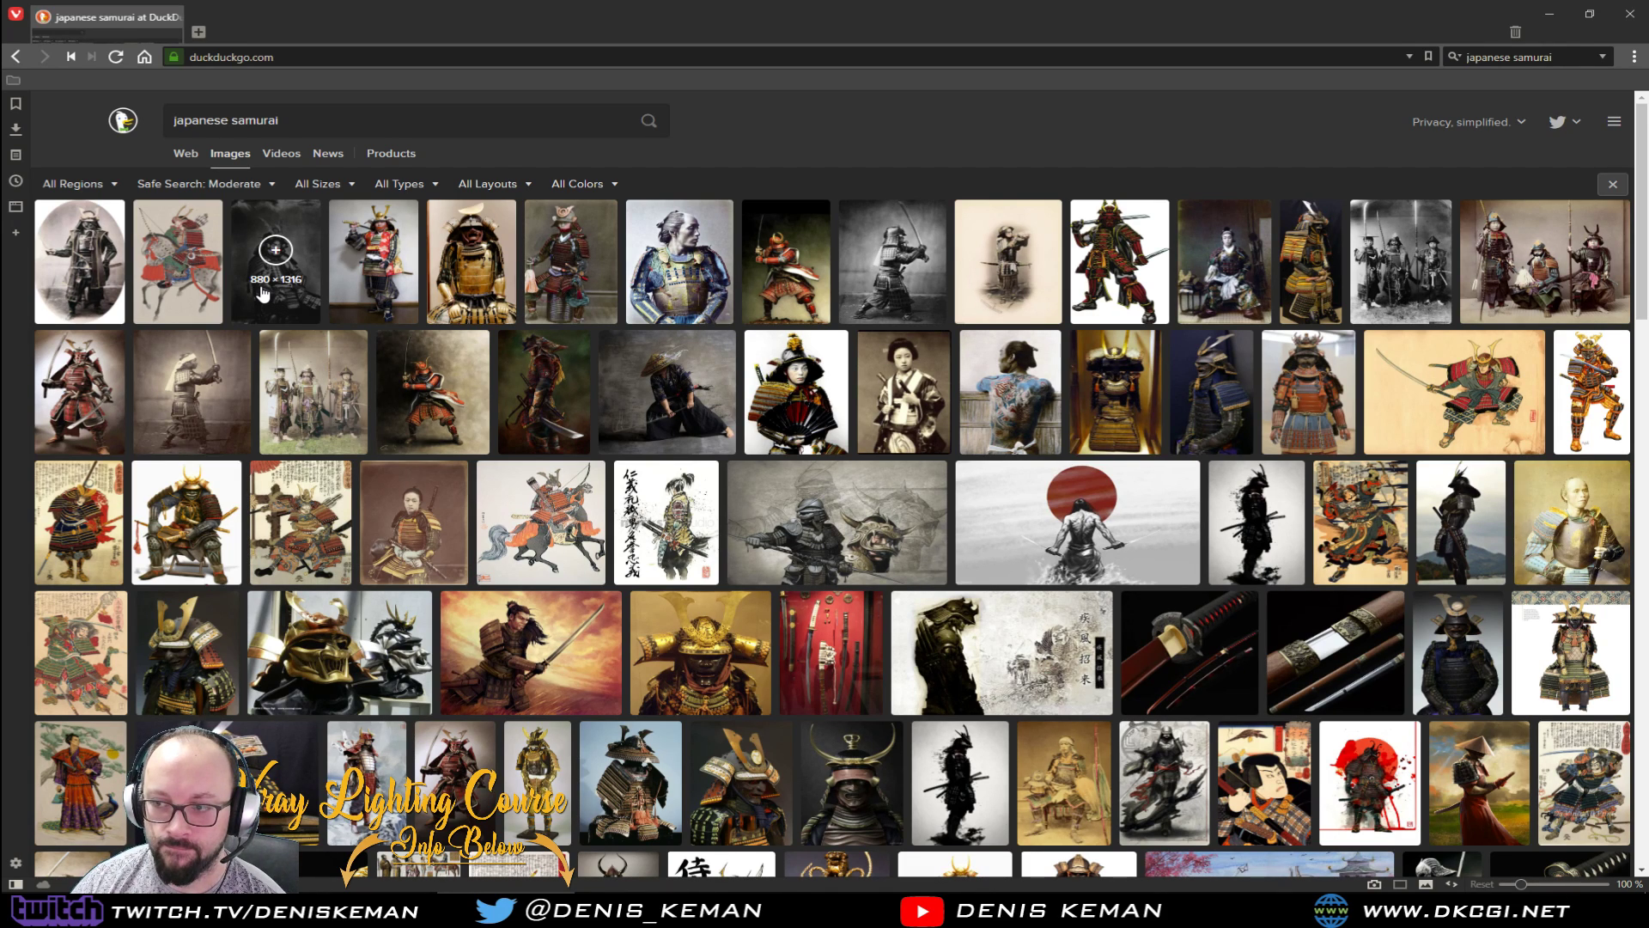
Step: Open the black samurai silhouette in profile on a pale background and save it as Samurai_Image.jpg
{"action": "left_click", "coordinate": [1275, 557]}
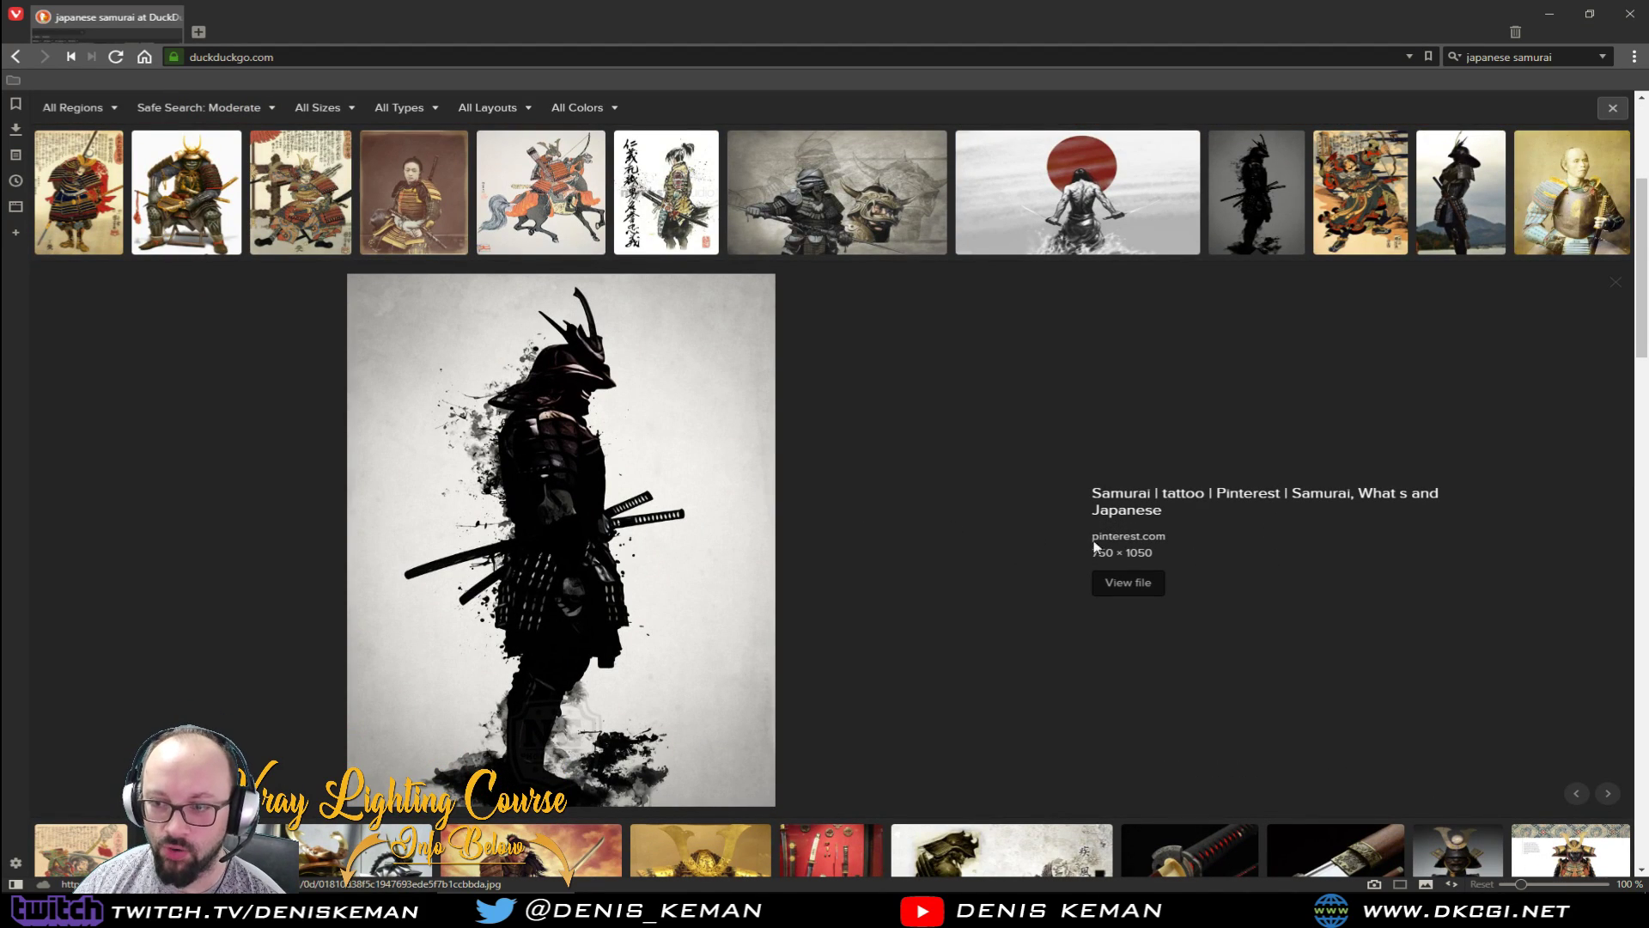
{"action": "right_click", "coordinate": [591, 496]}
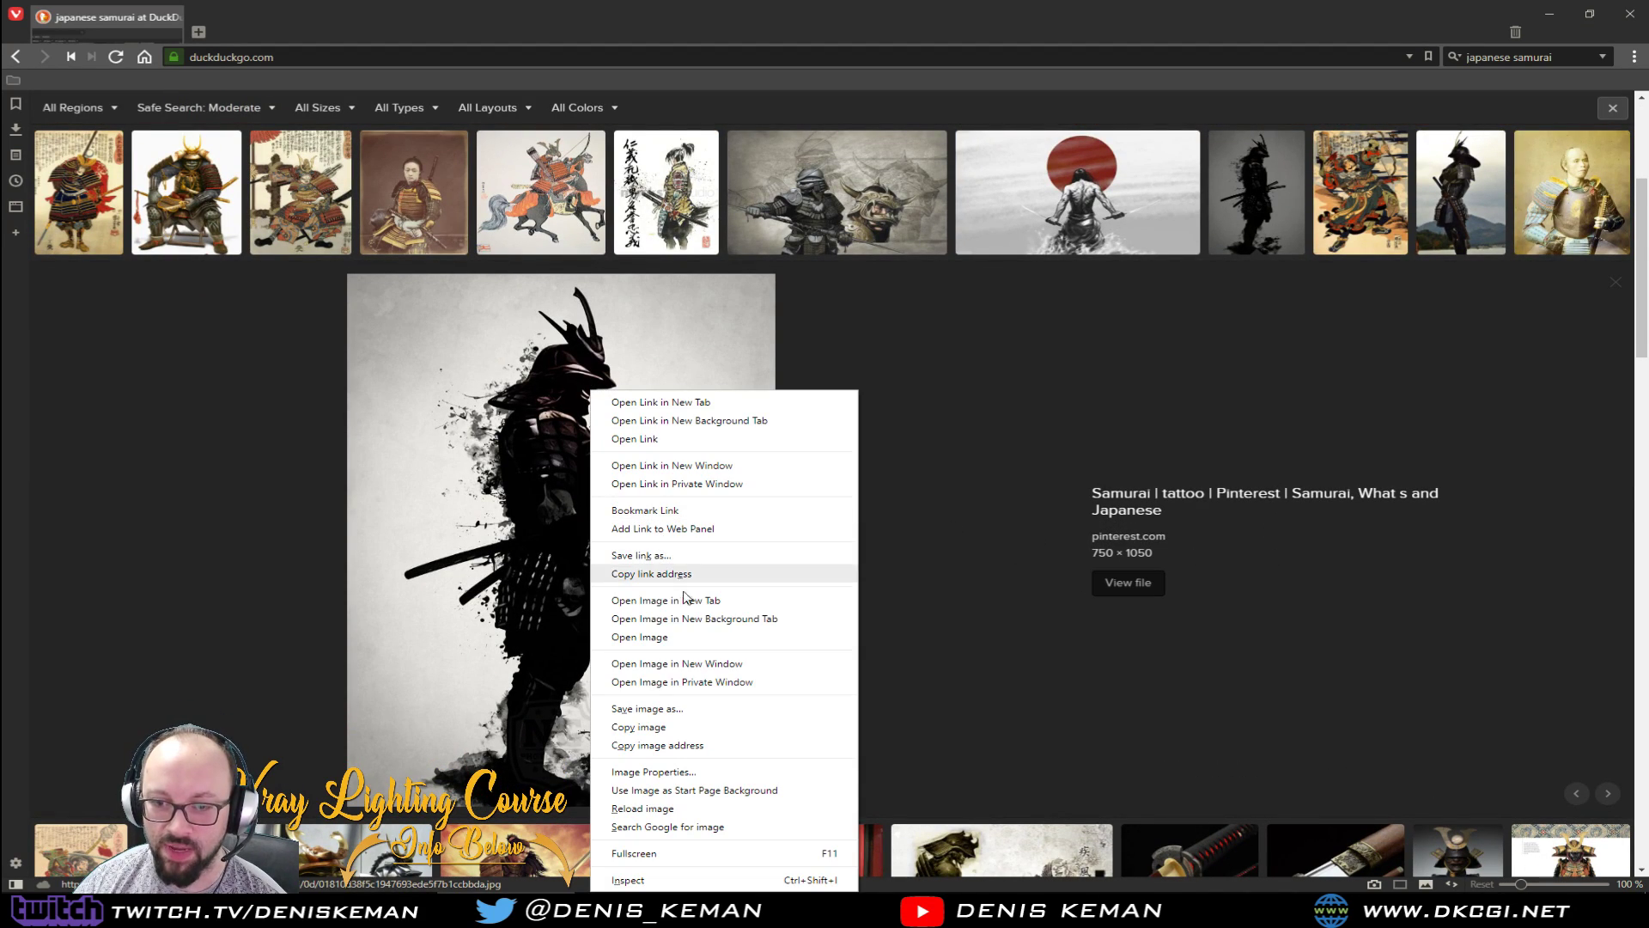
{"action": "left_click", "coordinate": [683, 712]}
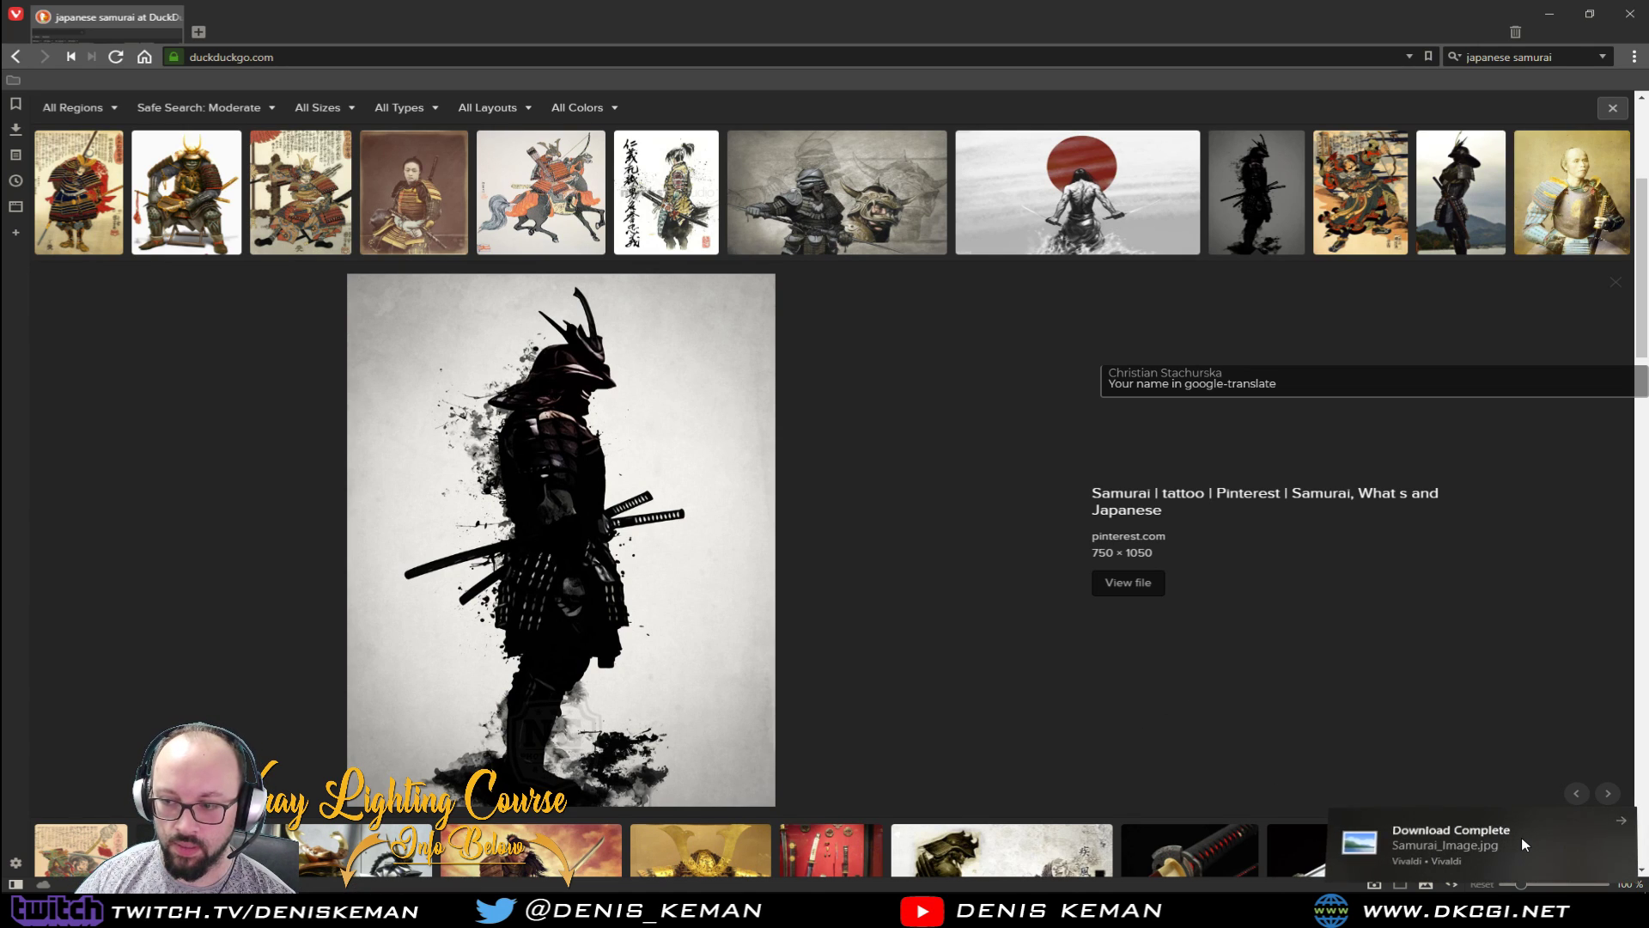
Step: Open the Japanese House folder holding the downloaded image, move its window aside and switch to 3ds Max
{"action": "left_click", "coordinate": [1622, 826]}
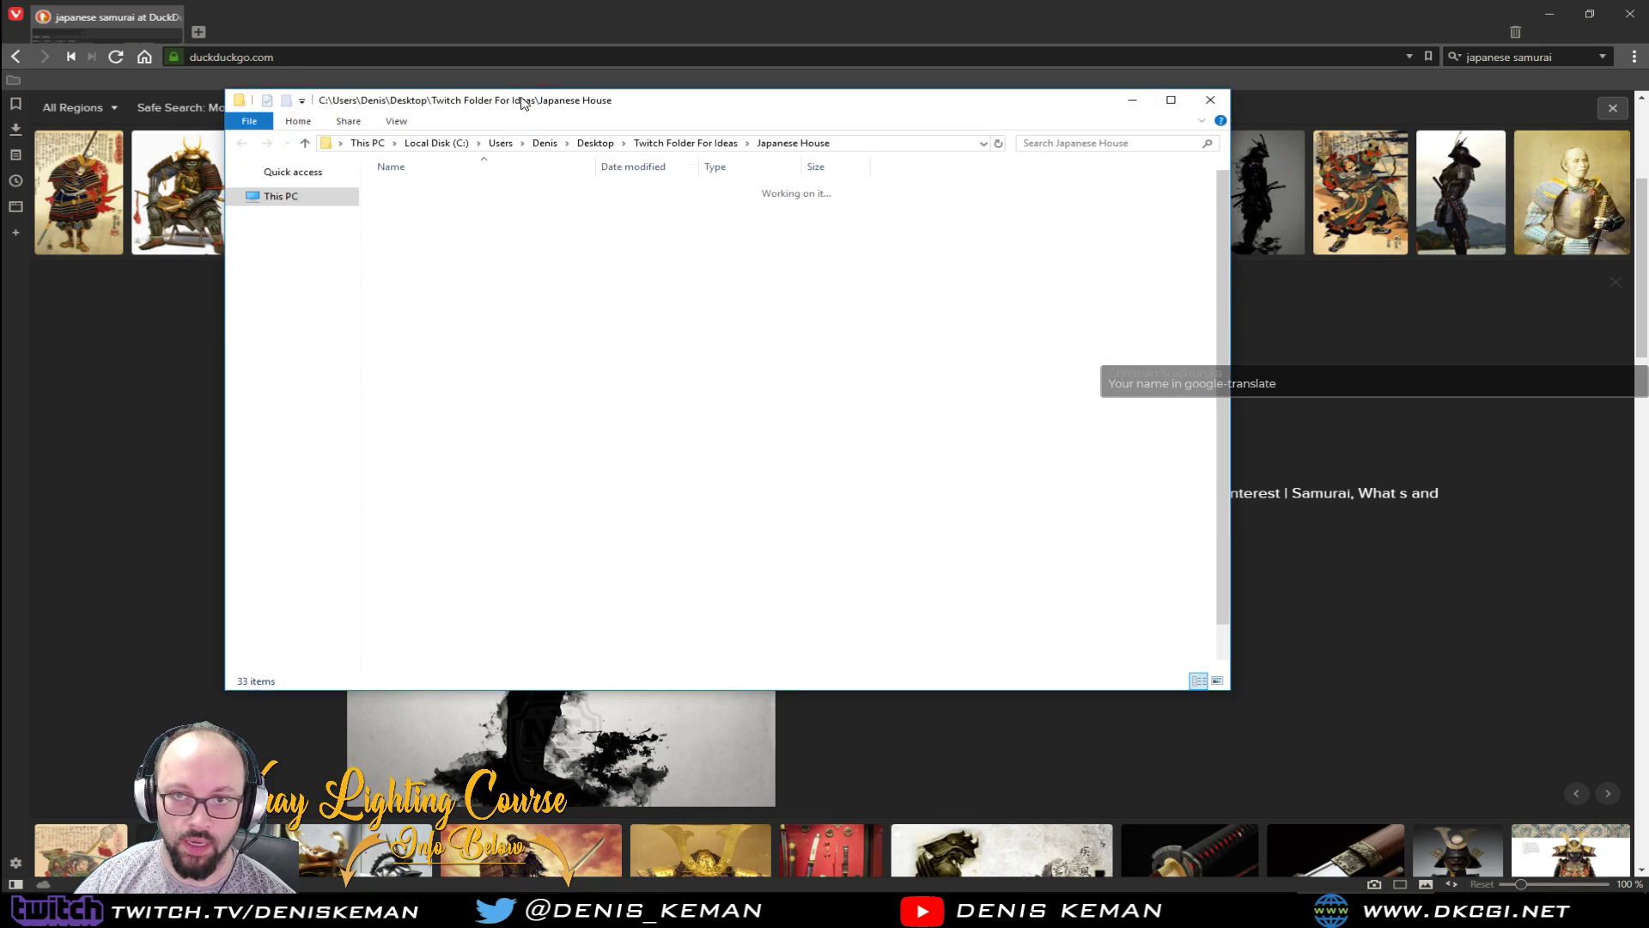
{"action": "left_click_drag", "start_coordinate": [522, 97], "coordinate": [0, 163]}
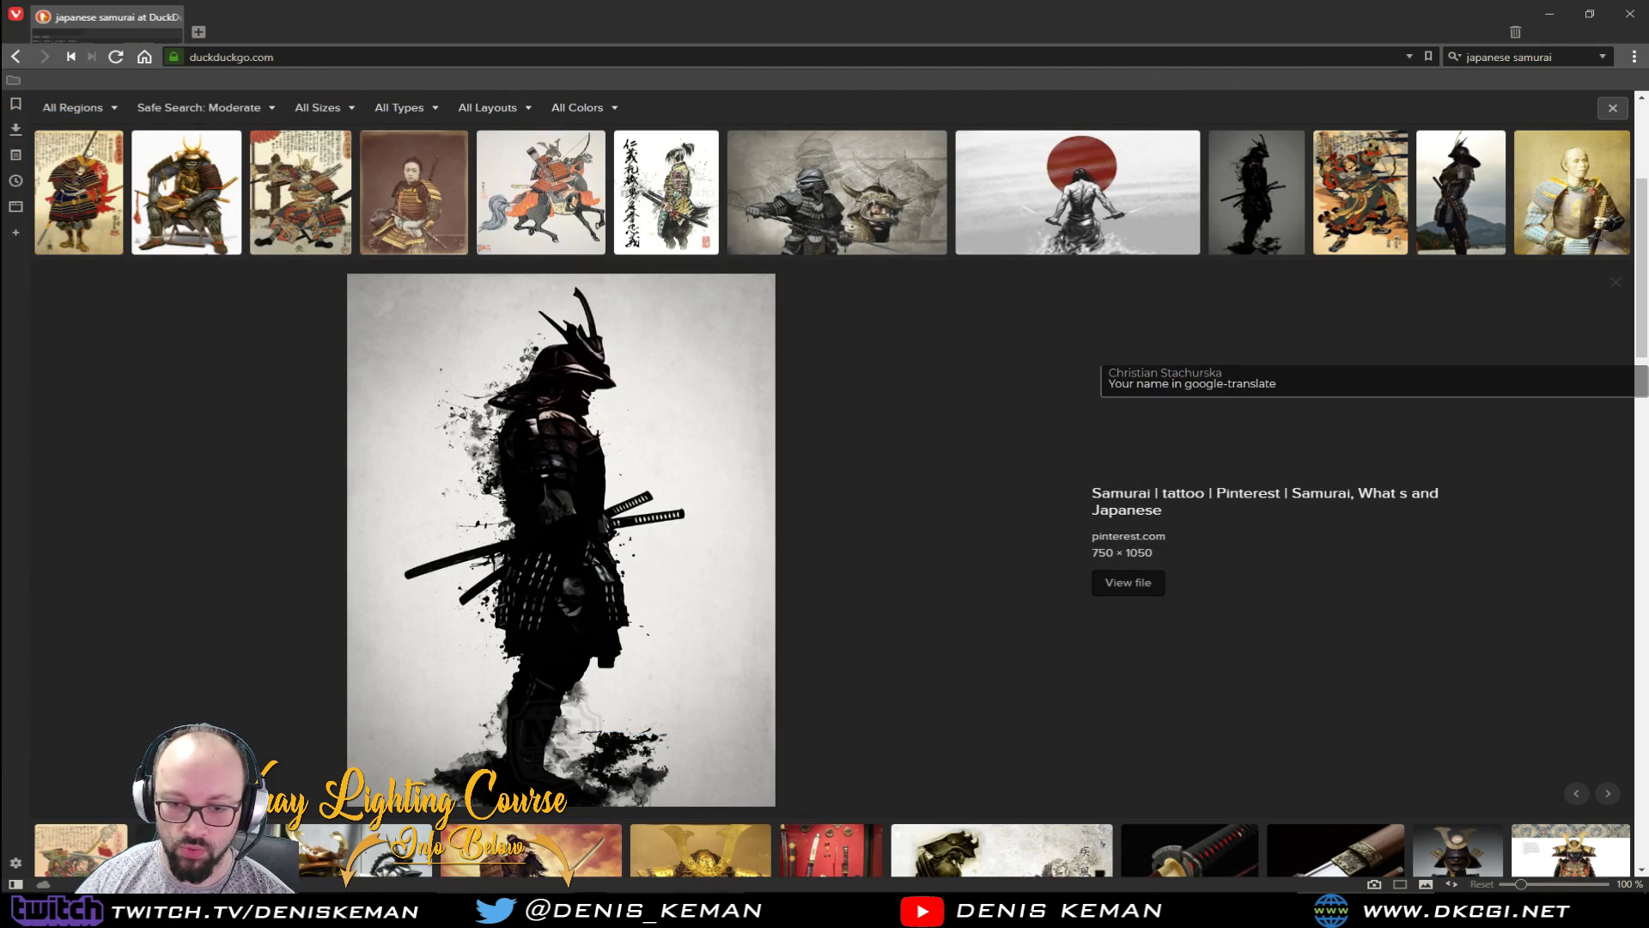
{"action": "left_click", "coordinate": [378, 909]}
{"action": "left_click", "coordinate": [1366, 908]}
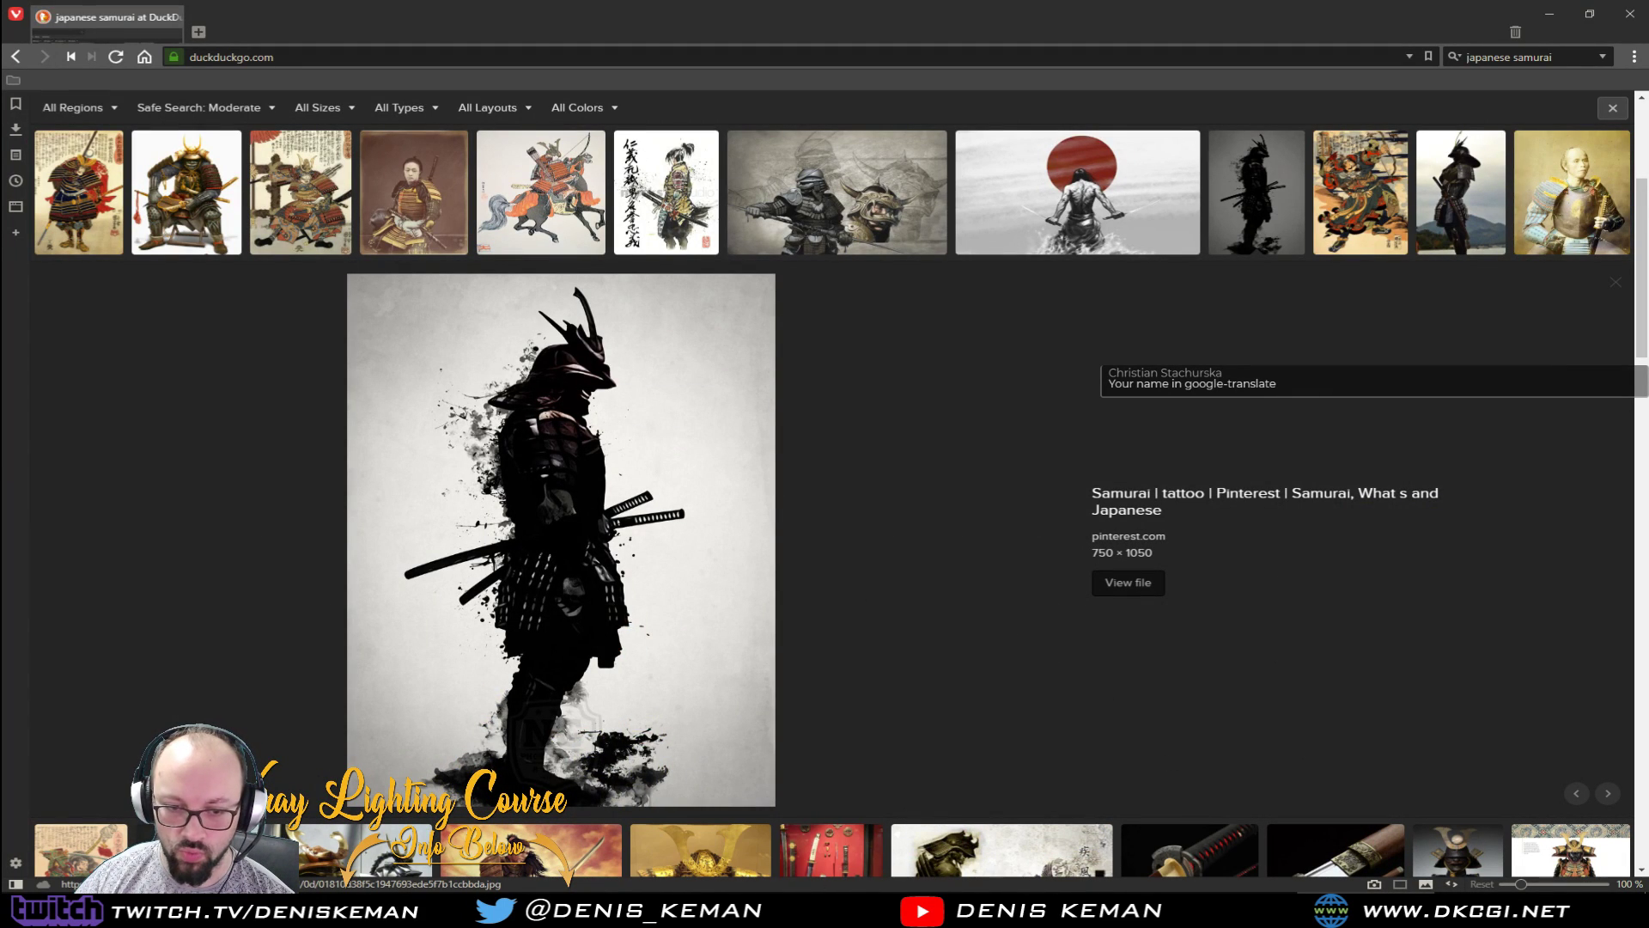
{"action": "left_click", "coordinate": [1098, 909]}
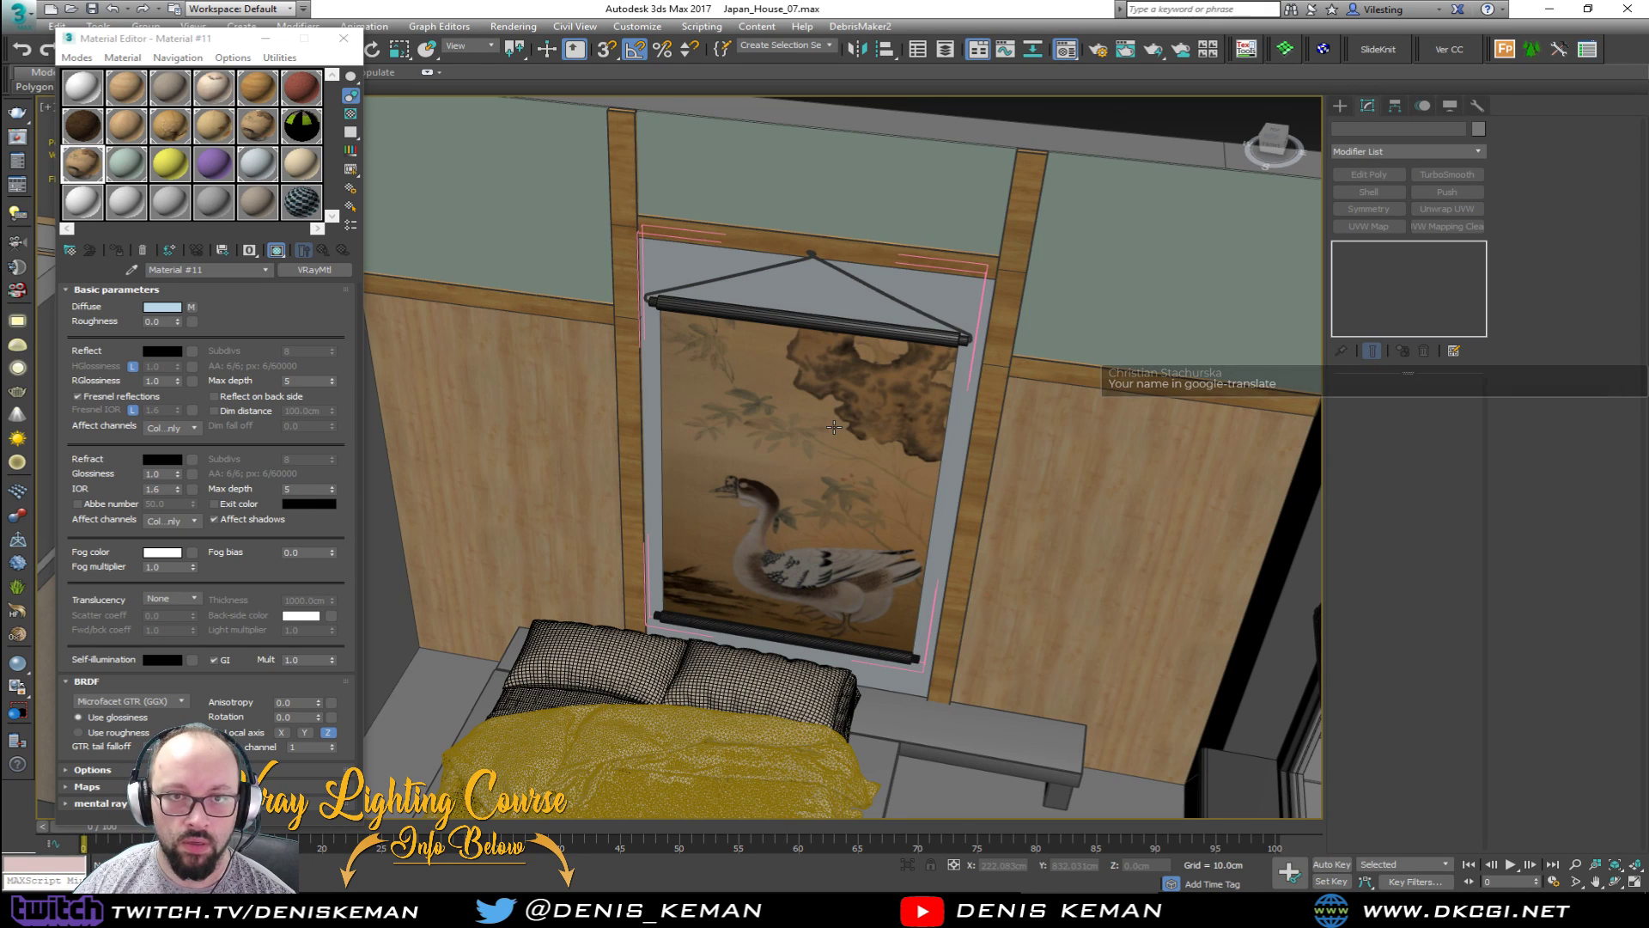
Step: Select the goose picture above the bed and rename its material as Ninja_Image
{"action": "scroll", "coordinate": [827, 412], "scroll_direction": "up", "scroll_amount": 5}
{"action": "left_click", "coordinate": [813, 471]}
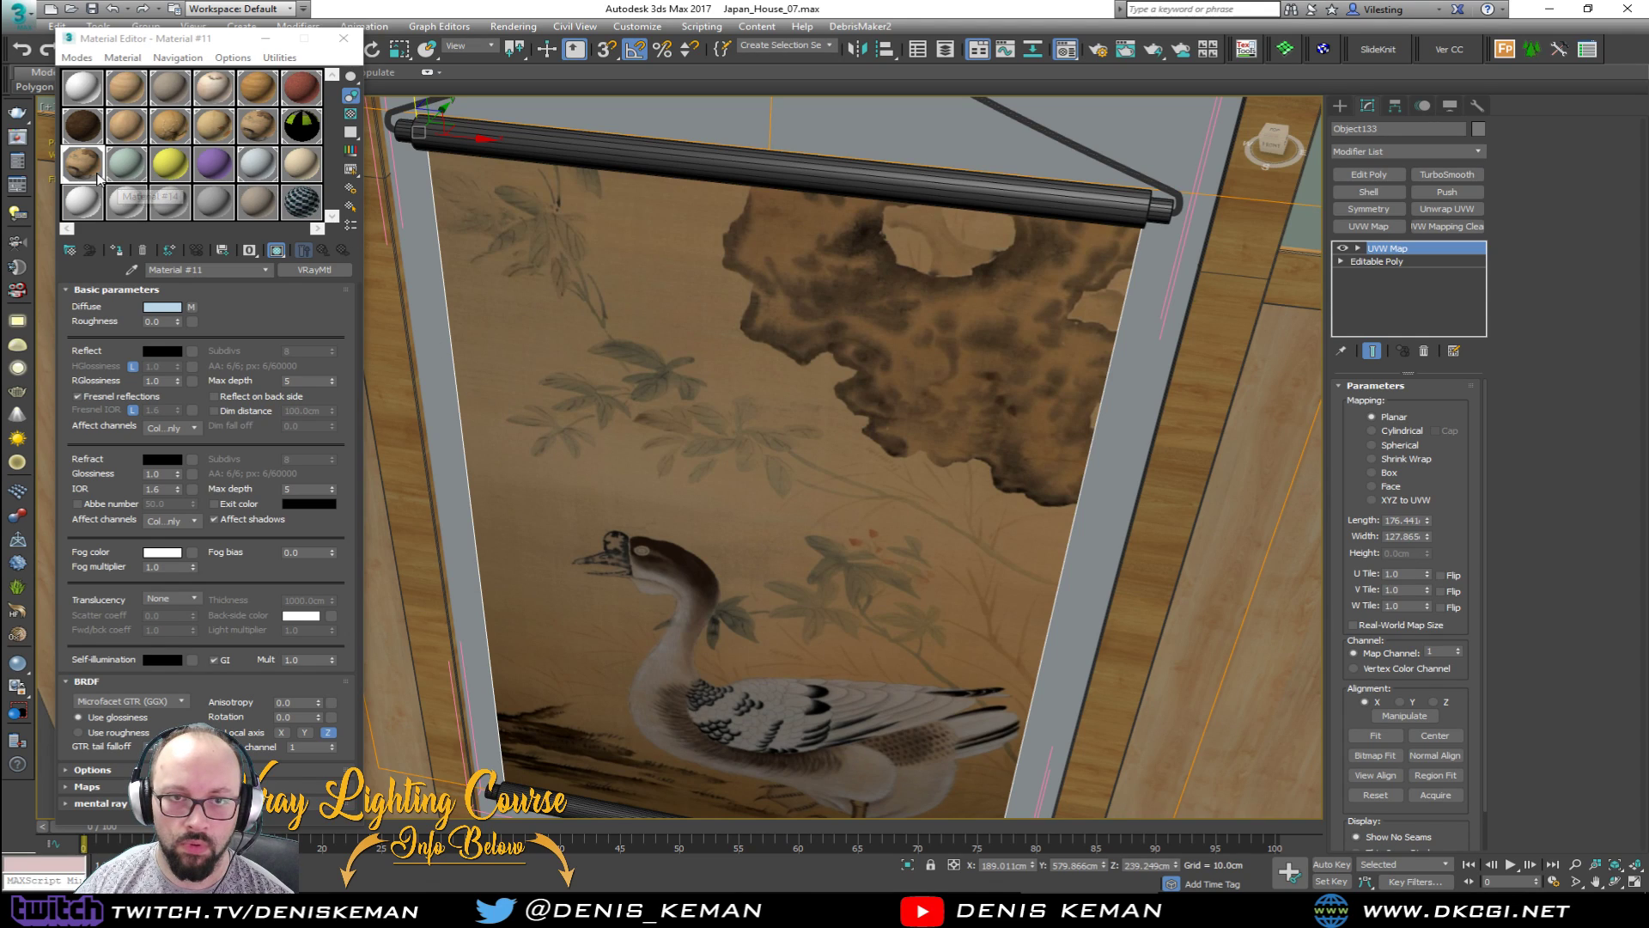
{"action": "left_click", "coordinate": [226, 273]}
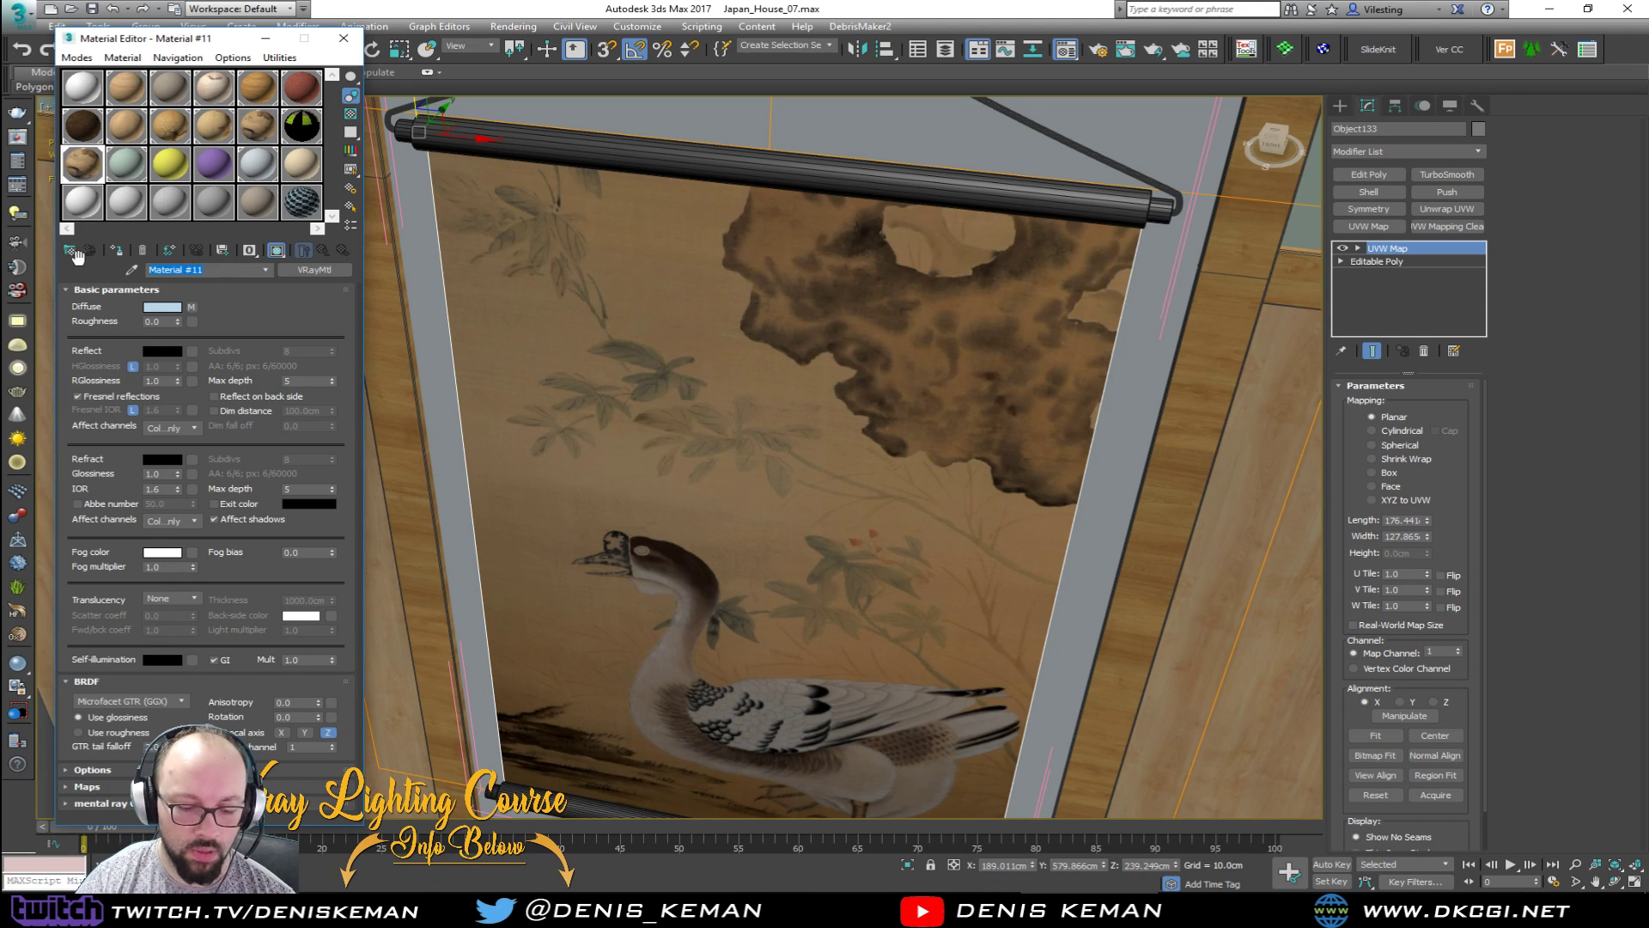
{"action": "type", "text": "Ninja_Image"}
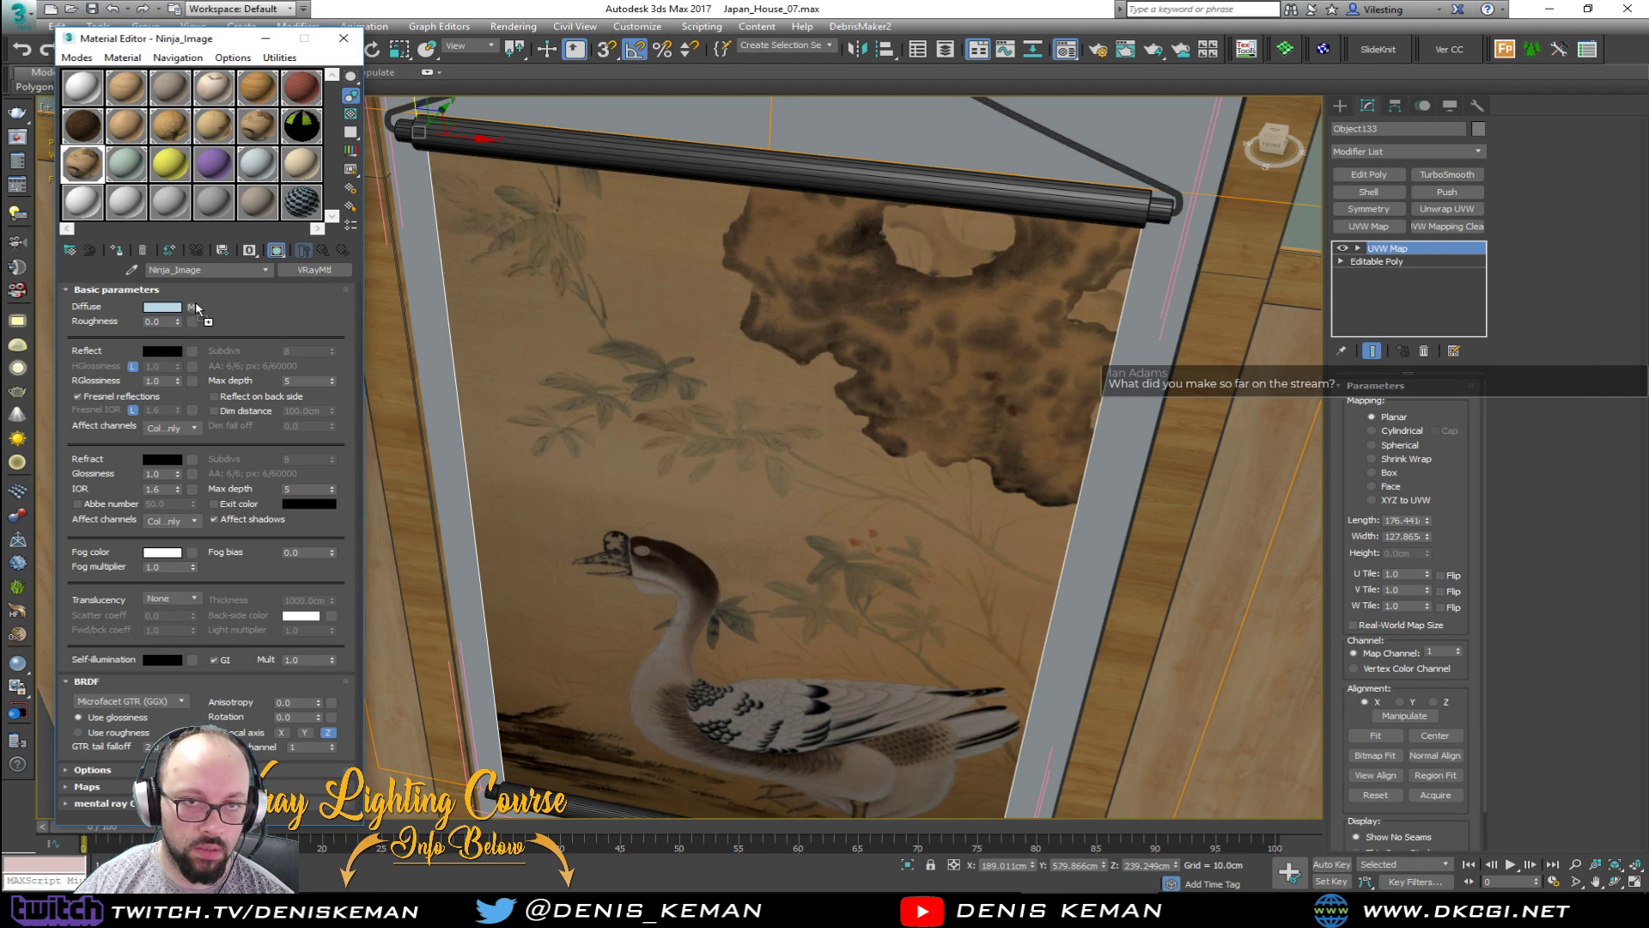
{"action": "left_click_drag", "start_coordinate": [196, 304], "coordinate": [89, 328]}
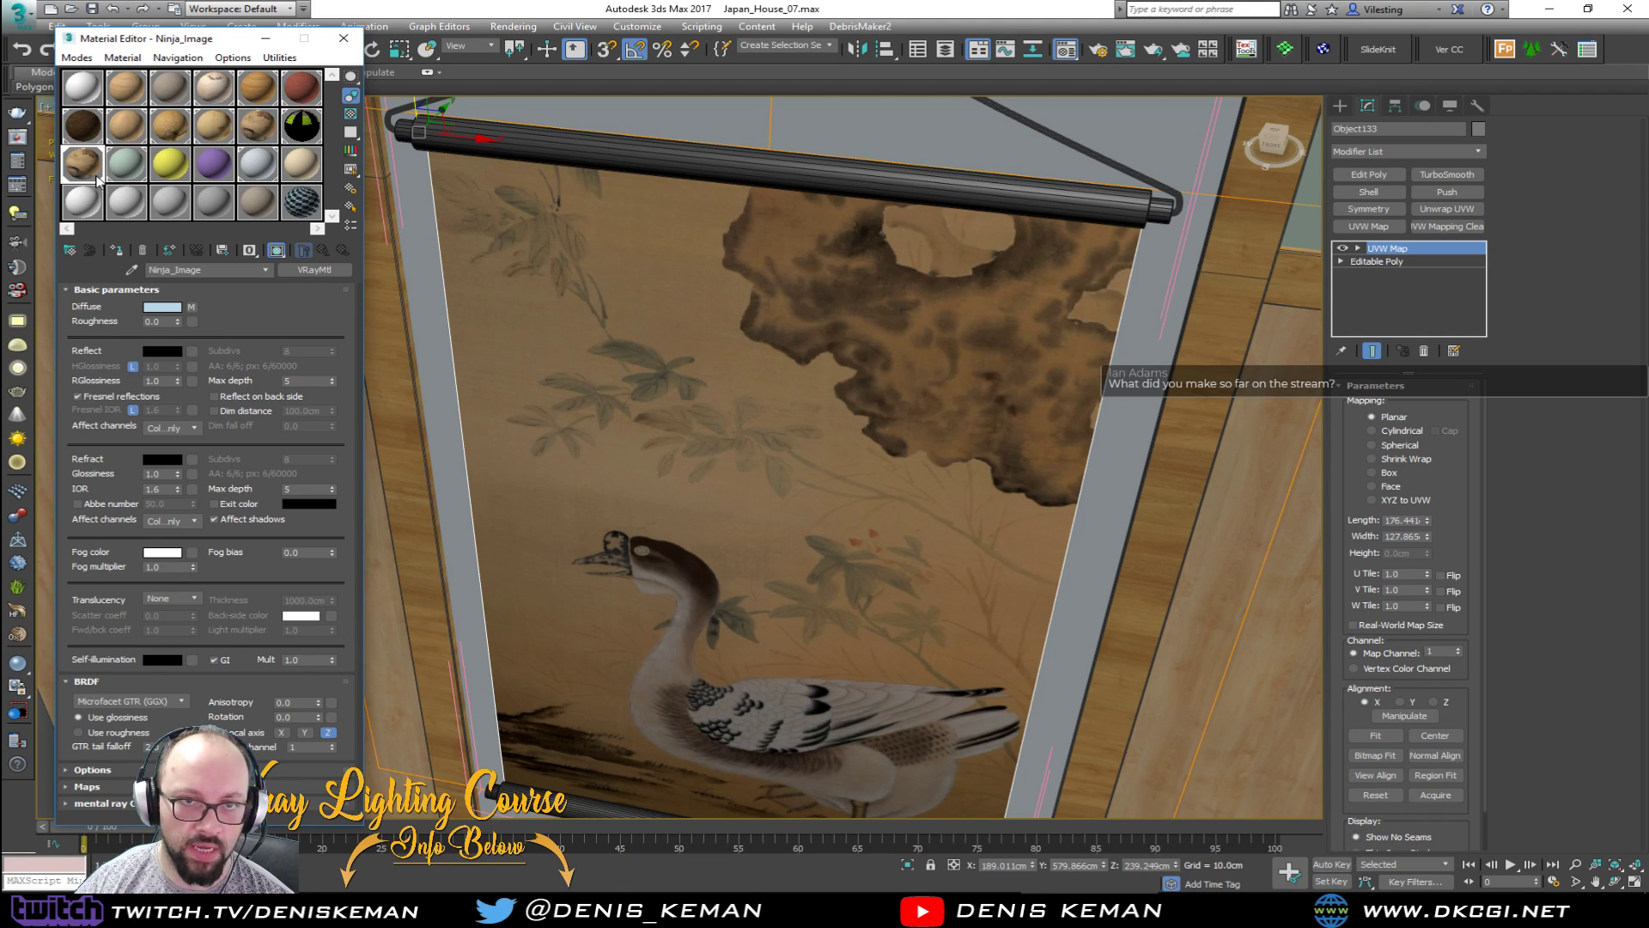
Step: Select the other goose scroll's picture behind the wooden cabinet and check the material it uses
{"action": "scroll", "coordinate": [693, 498], "scroll_direction": "down", "scroll_amount": 5}
{"action": "middle_click_drag", "start_coordinate": [693, 498], "coordinate": [1052, 340]}
{"action": "scroll", "coordinate": [1052, 339], "scroll_direction": "down", "scroll_amount": 3}
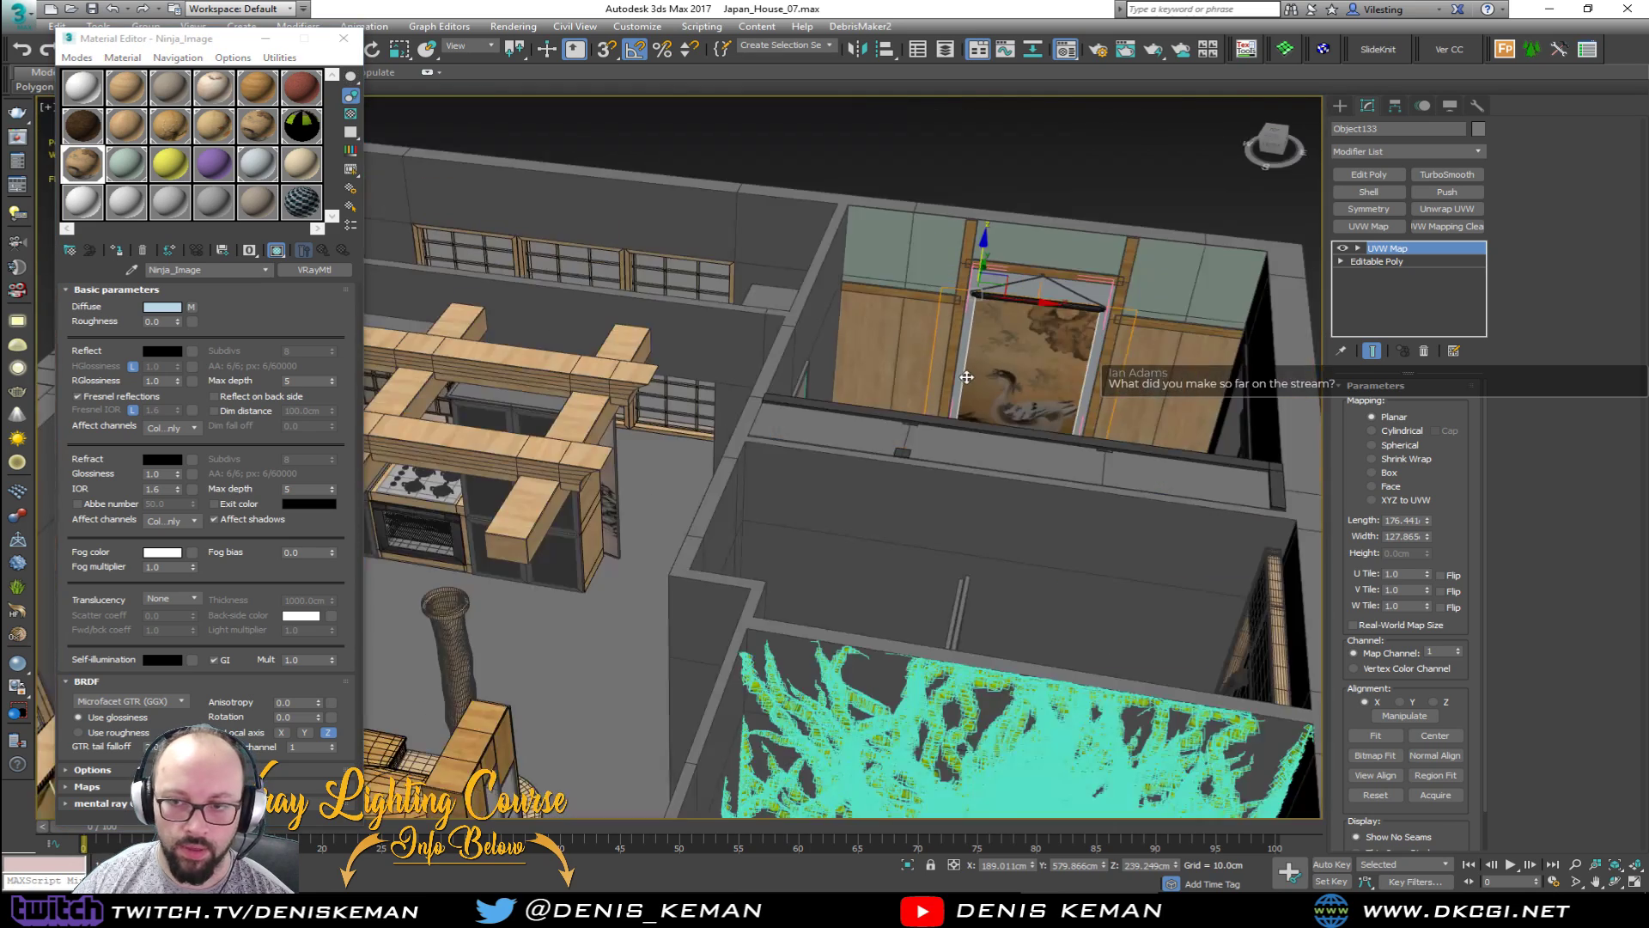
{"action": "middle_click_drag", "start_coordinate": [773, 387], "coordinate": [459, 251], "text": "alt"}
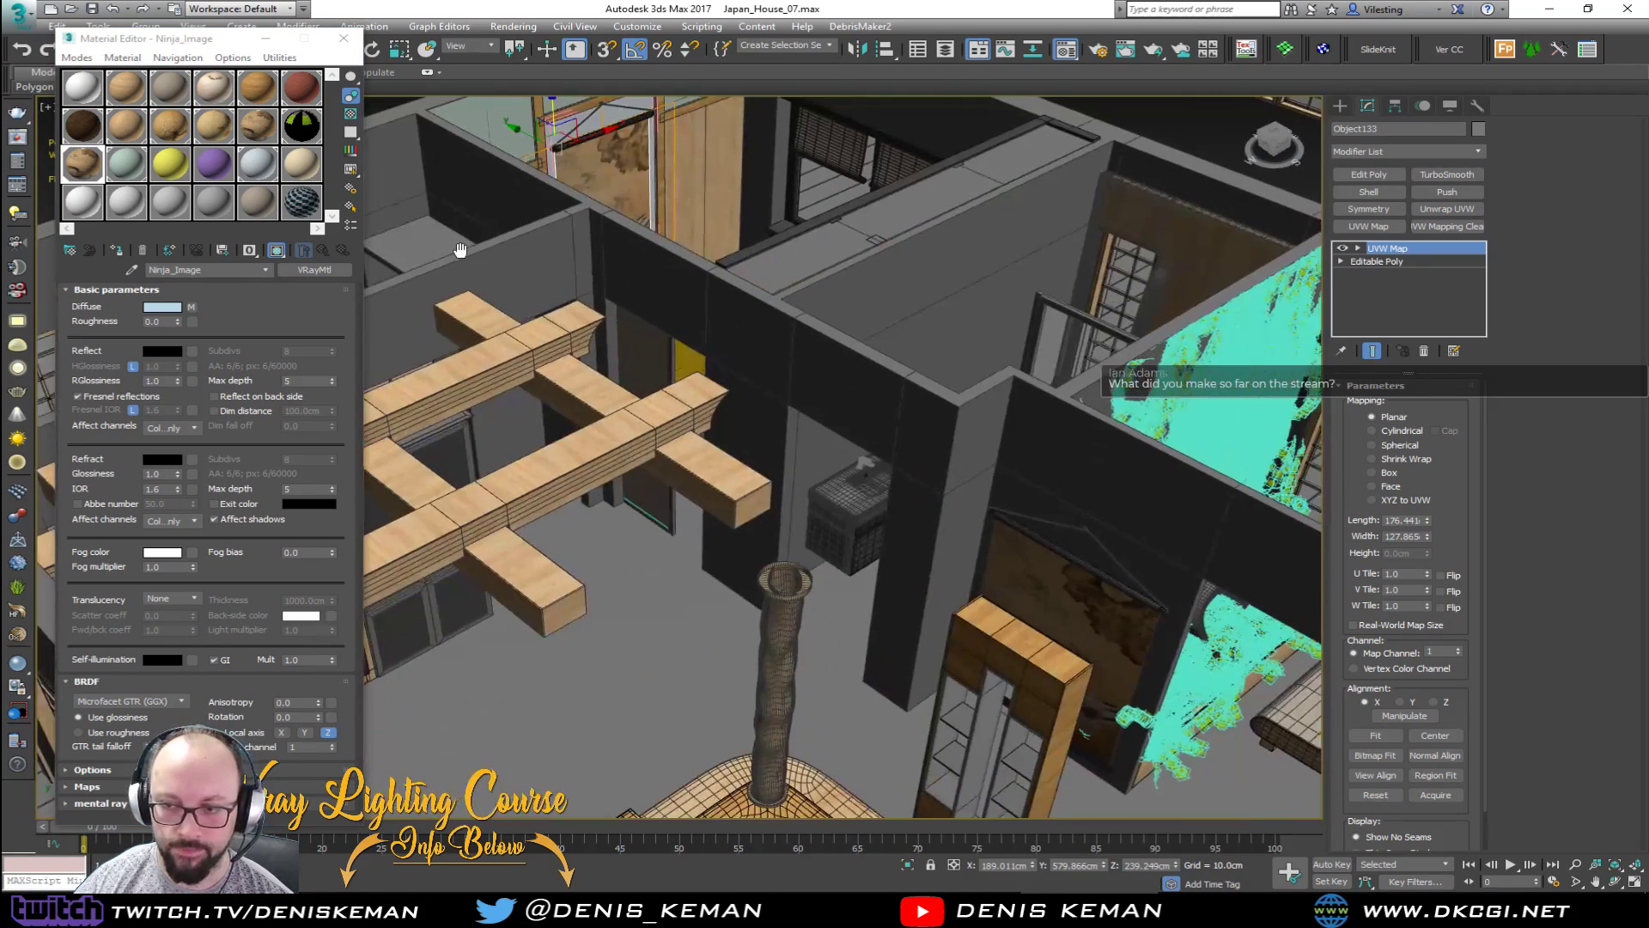
{"action": "left_click", "coordinate": [1014, 579]}
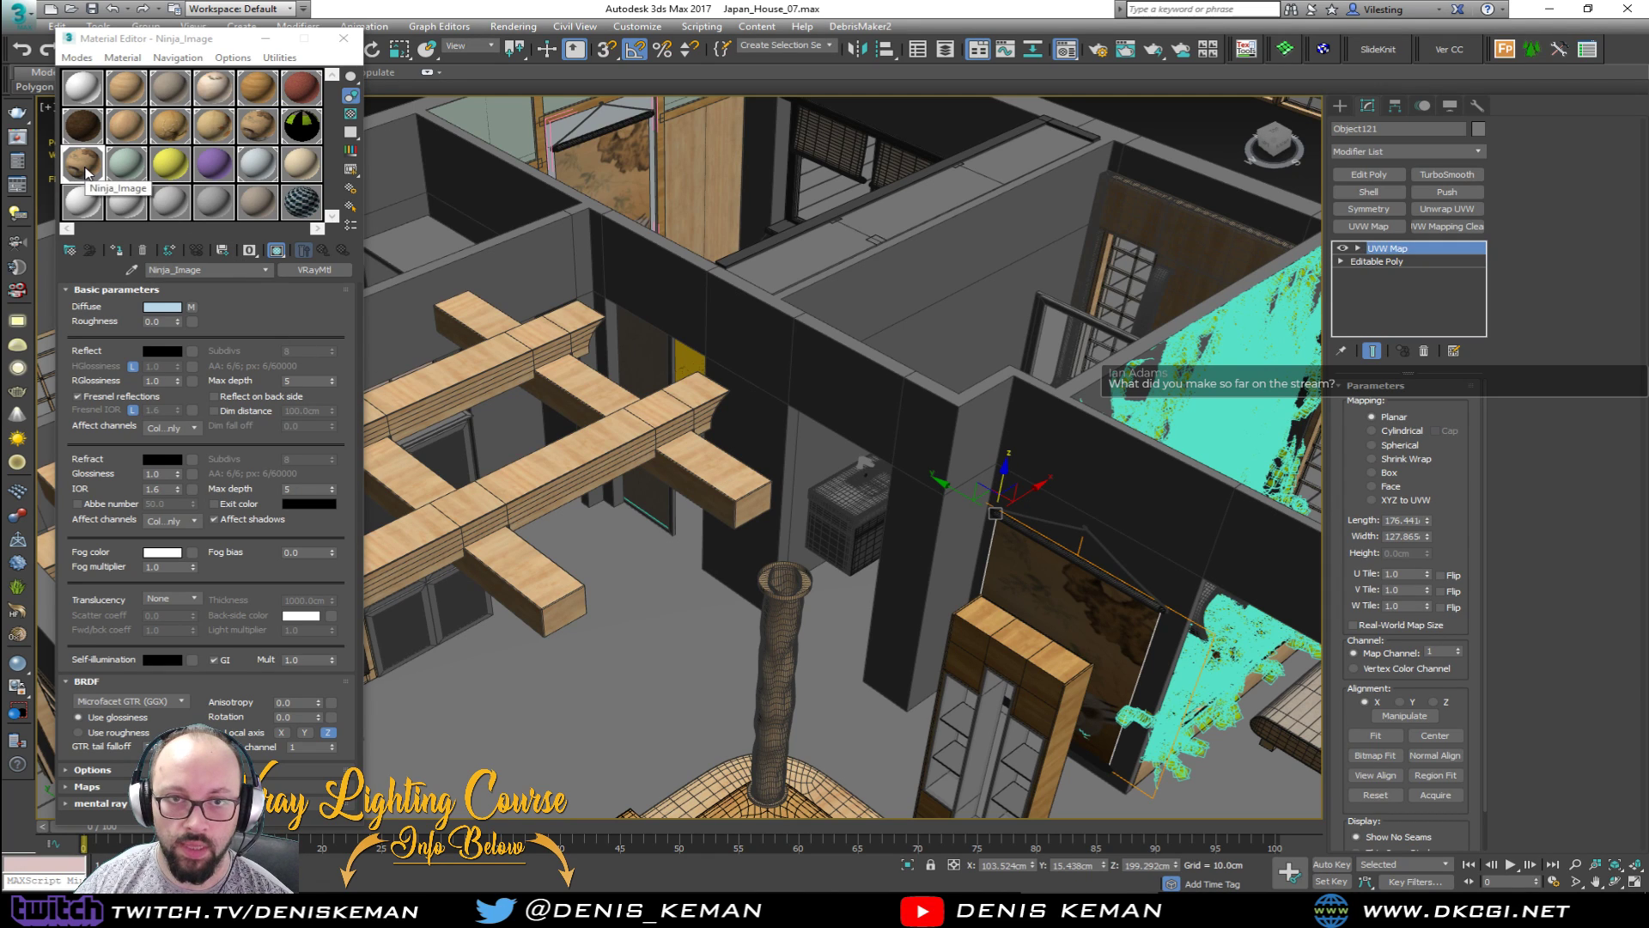
{"action": "scroll", "coordinate": [1067, 601], "scroll_direction": "up", "scroll_amount": 5}
{"action": "scroll", "coordinate": [854, 515], "scroll_direction": "down", "scroll_amount": 3}
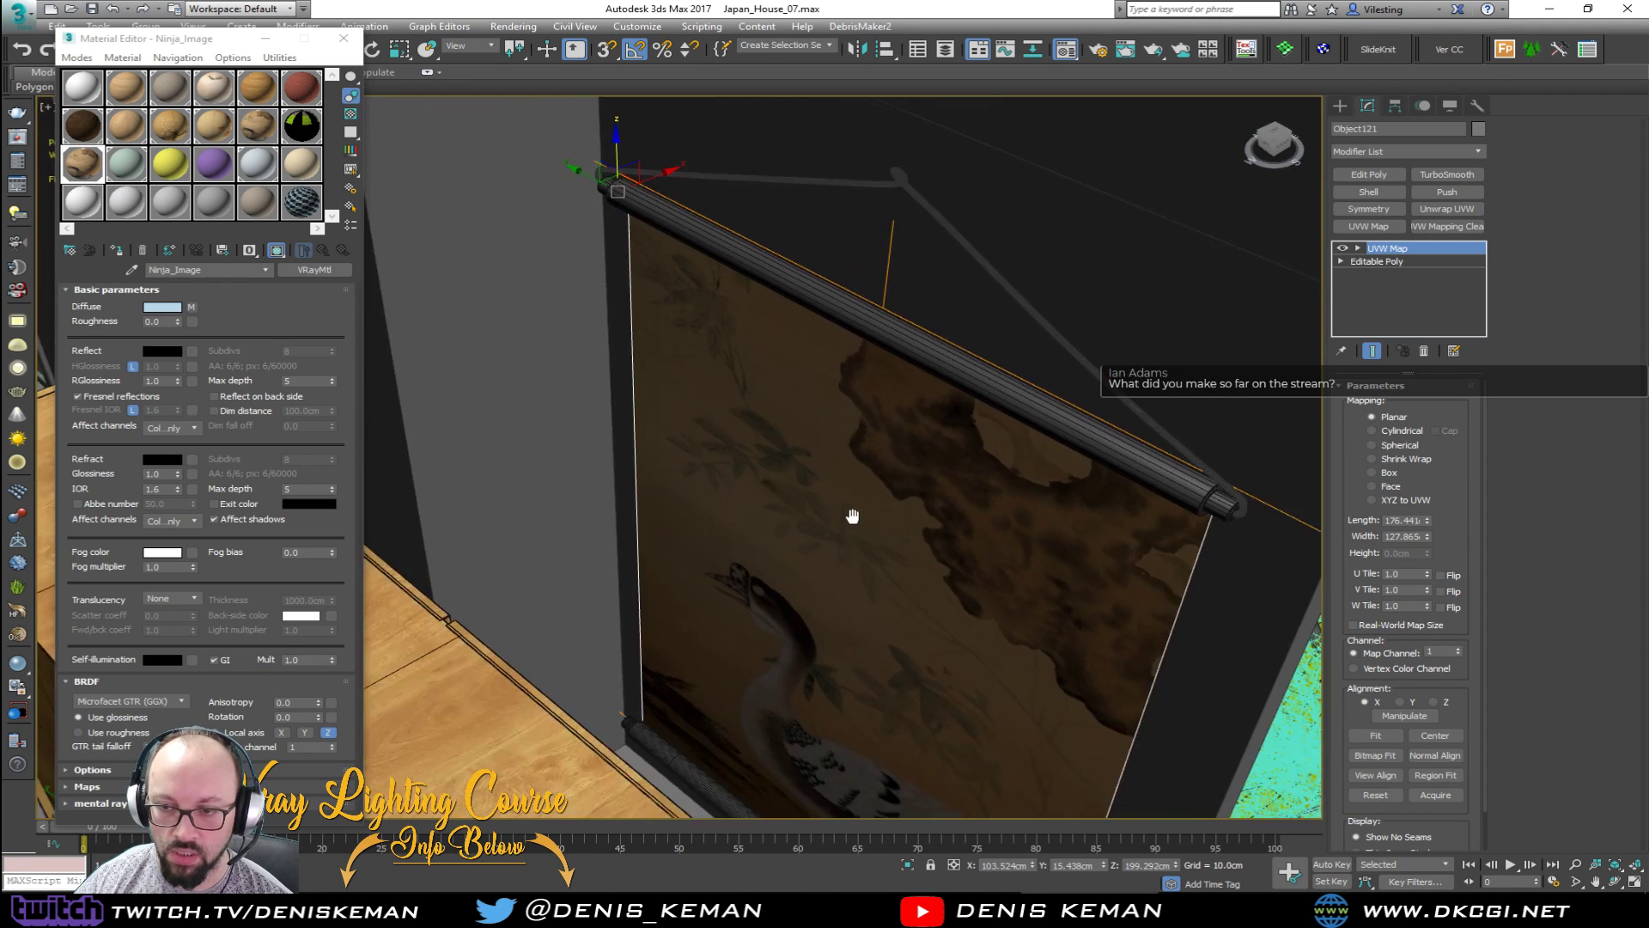
Step: Assign the yellow Material #15 to the hanging picture above the bed
{"action": "left_click", "coordinate": [143, 177]}
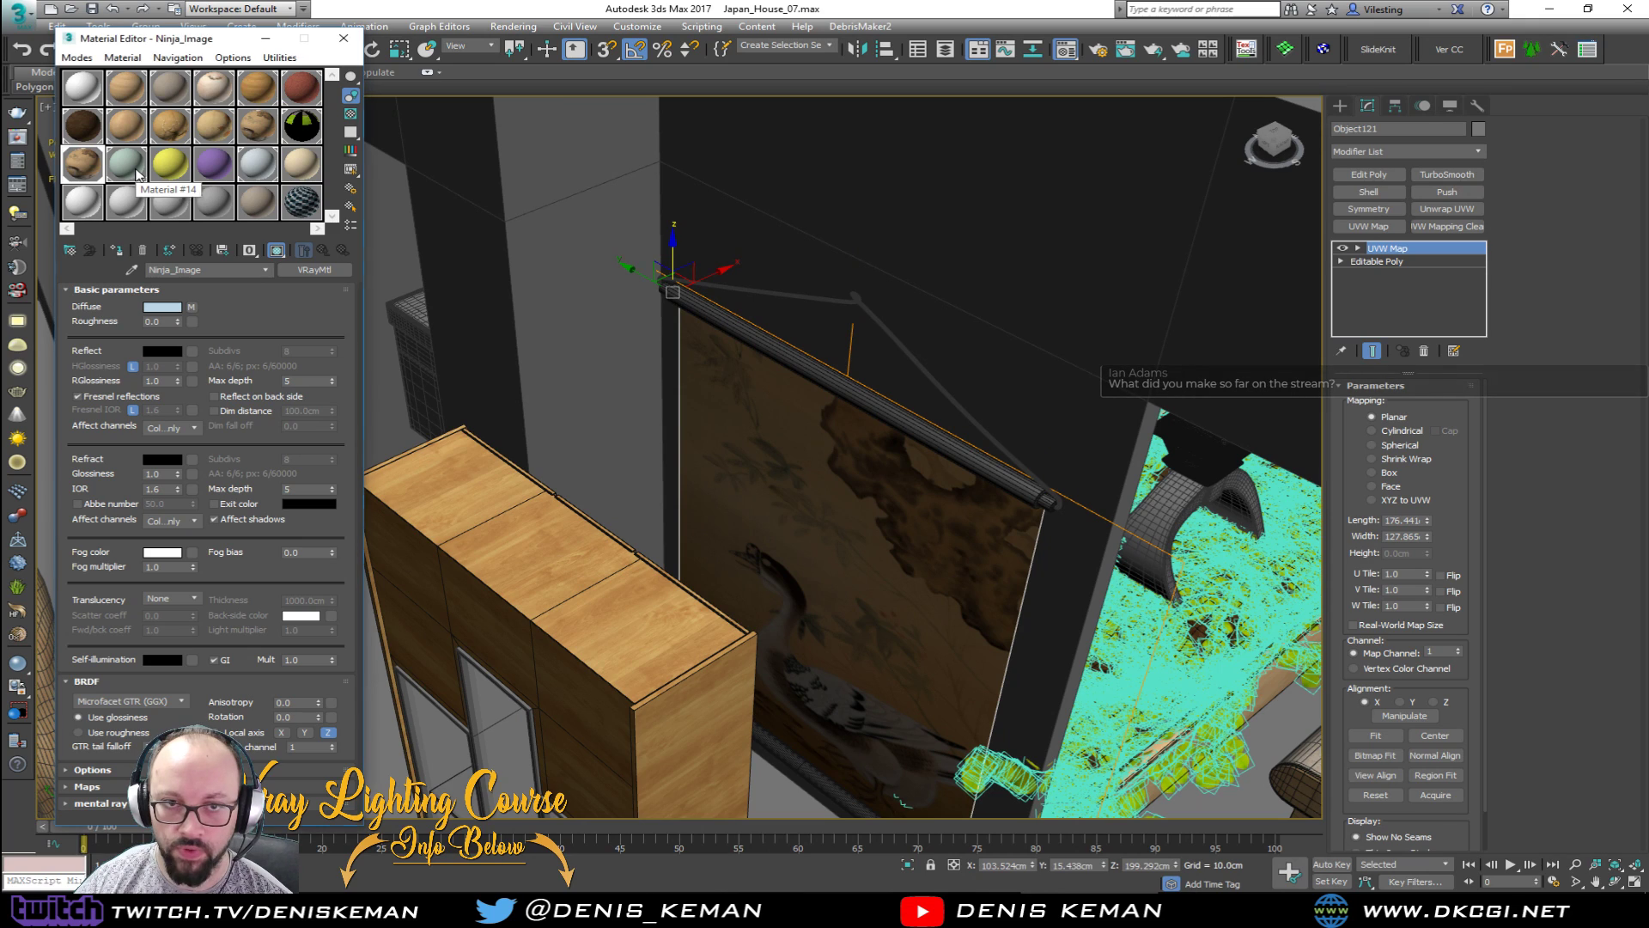
{"action": "left_click", "coordinate": [169, 163]}
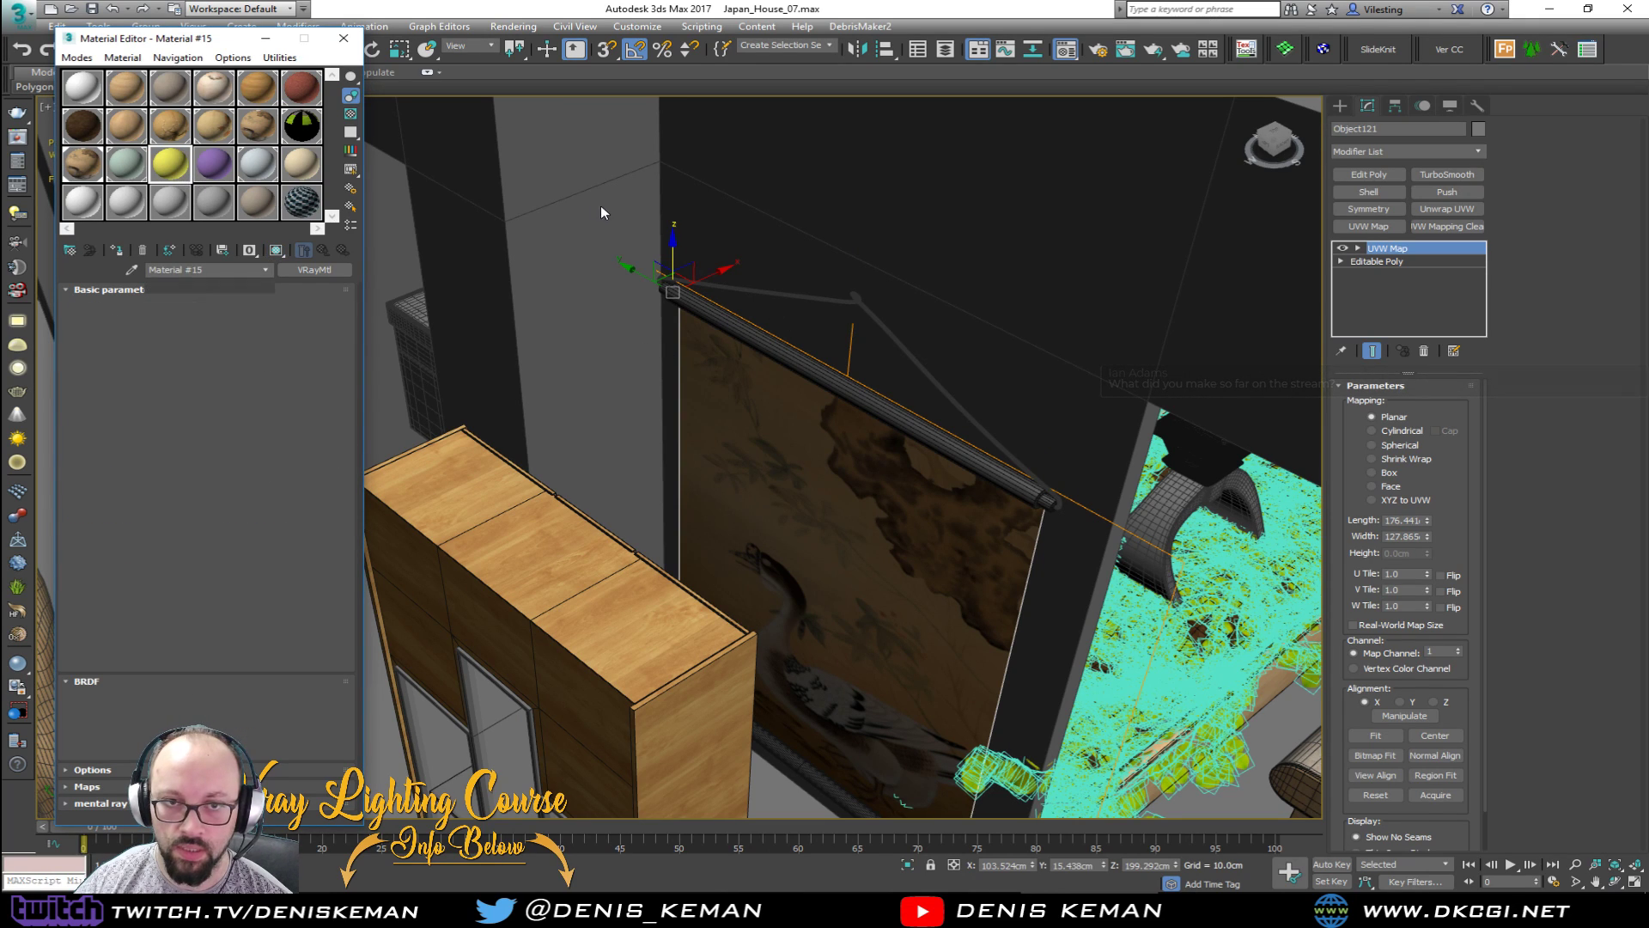
{"action": "left_click", "coordinate": [767, 491]}
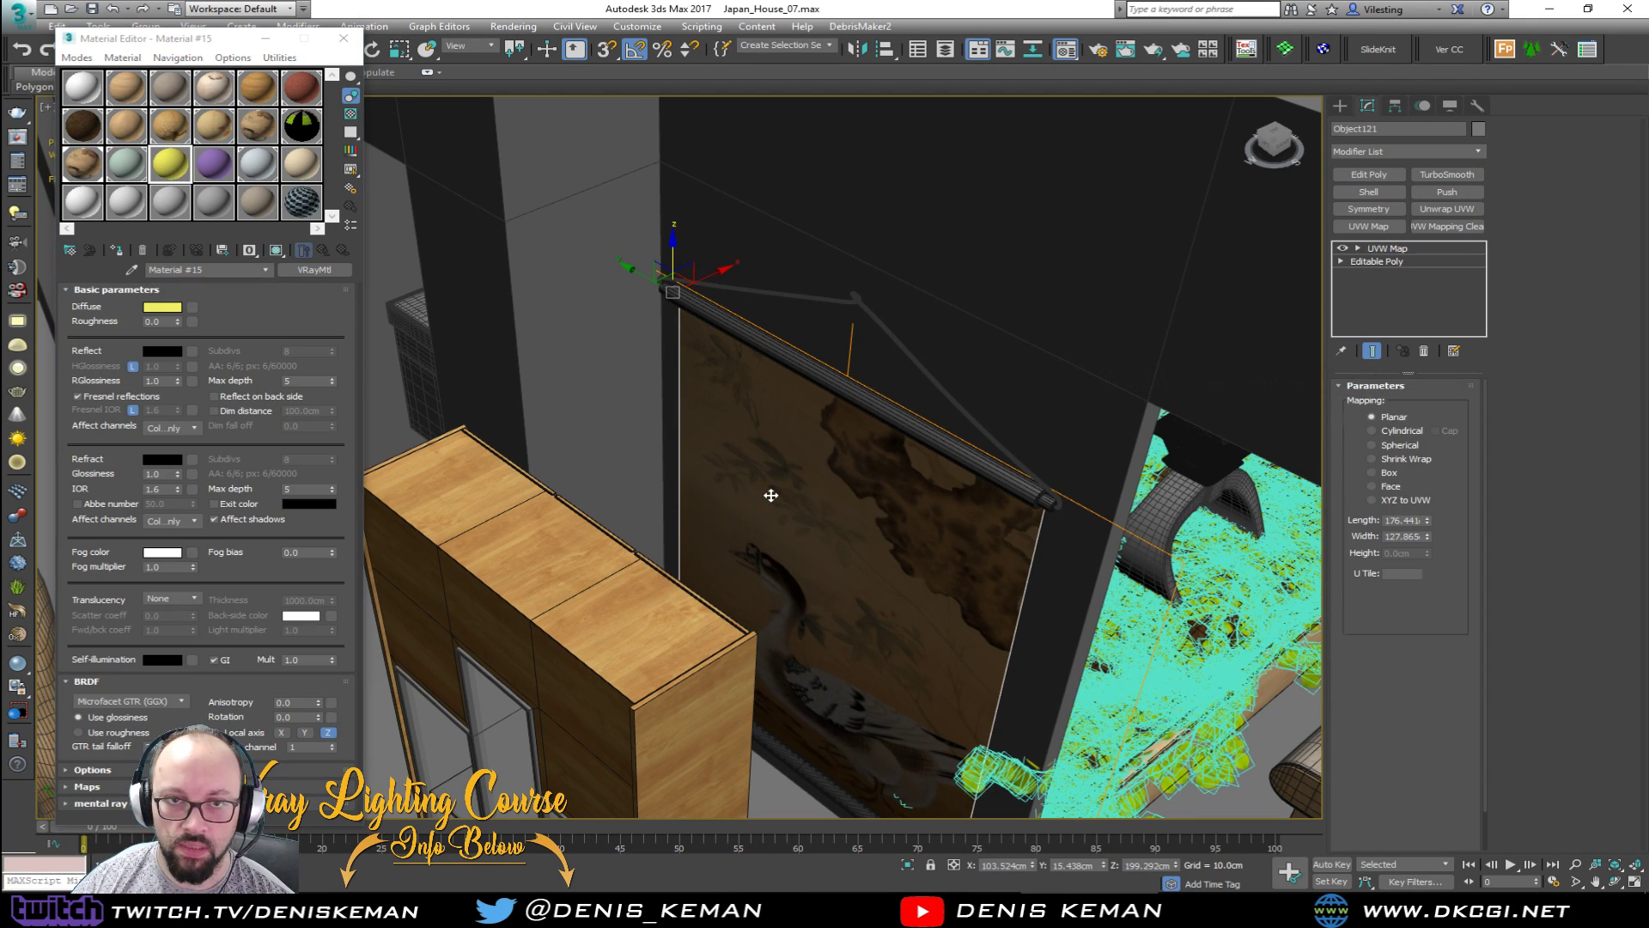
{"action": "scroll", "coordinate": [481, 331], "scroll_direction": "down", "scroll_amount": 5}
{"action": "middle_click_drag", "start_coordinate": [482, 331], "coordinate": [348, 379]}
{"action": "left_click", "coordinate": [1149, 446]}
{"action": "key", "text": "z"}
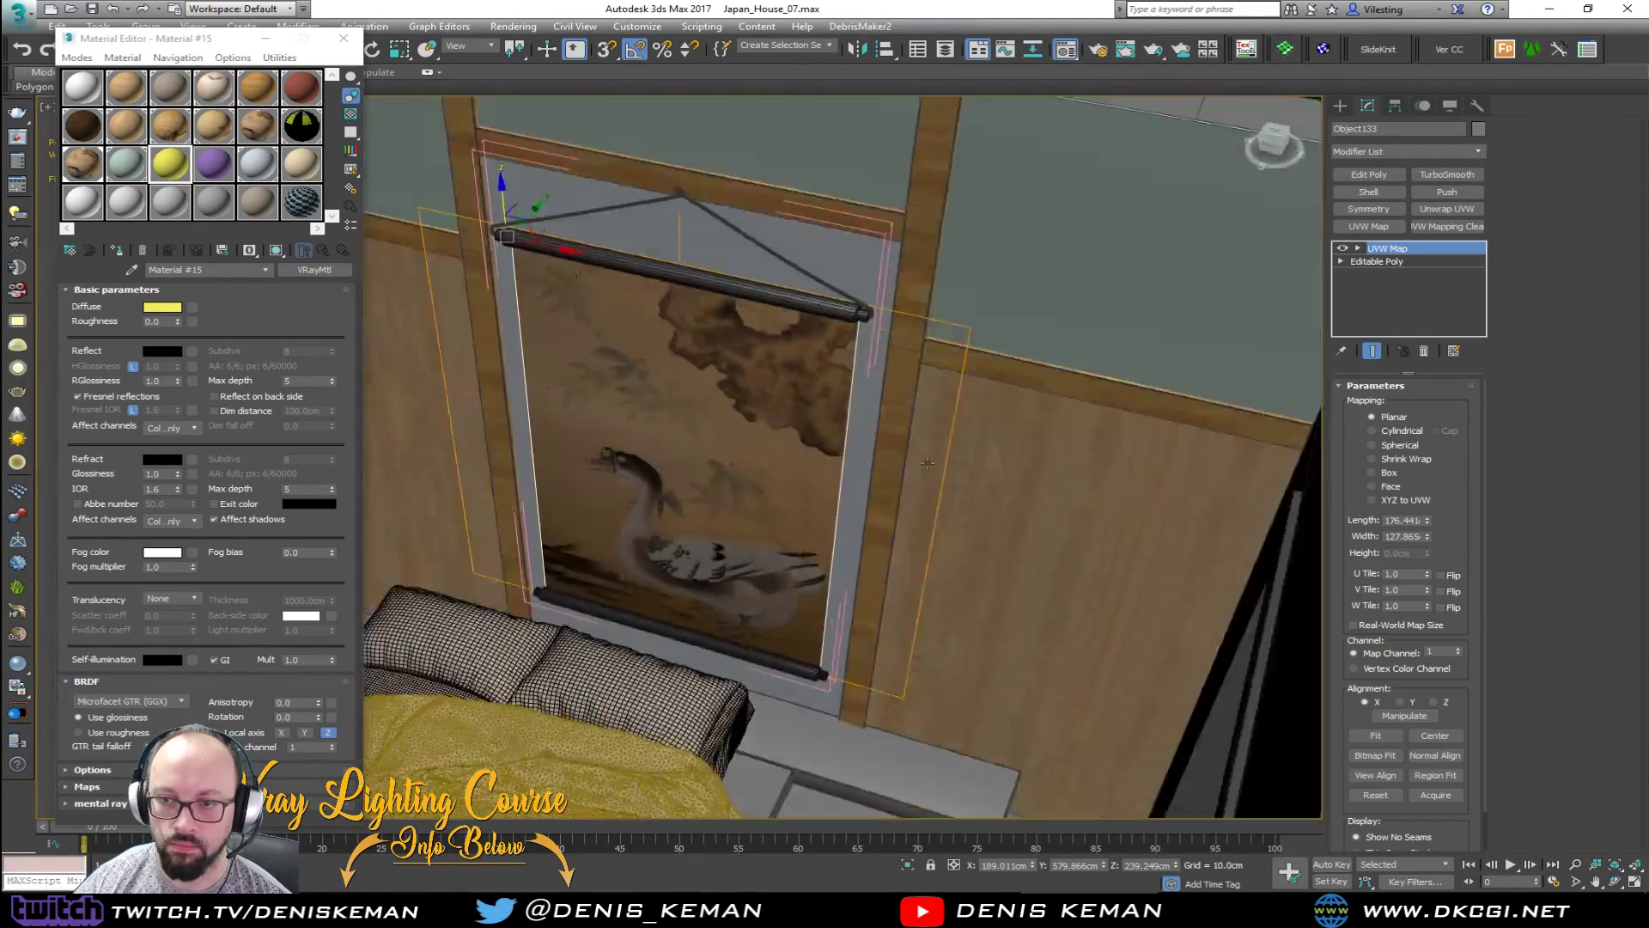
{"action": "left_click", "coordinate": [181, 166]}
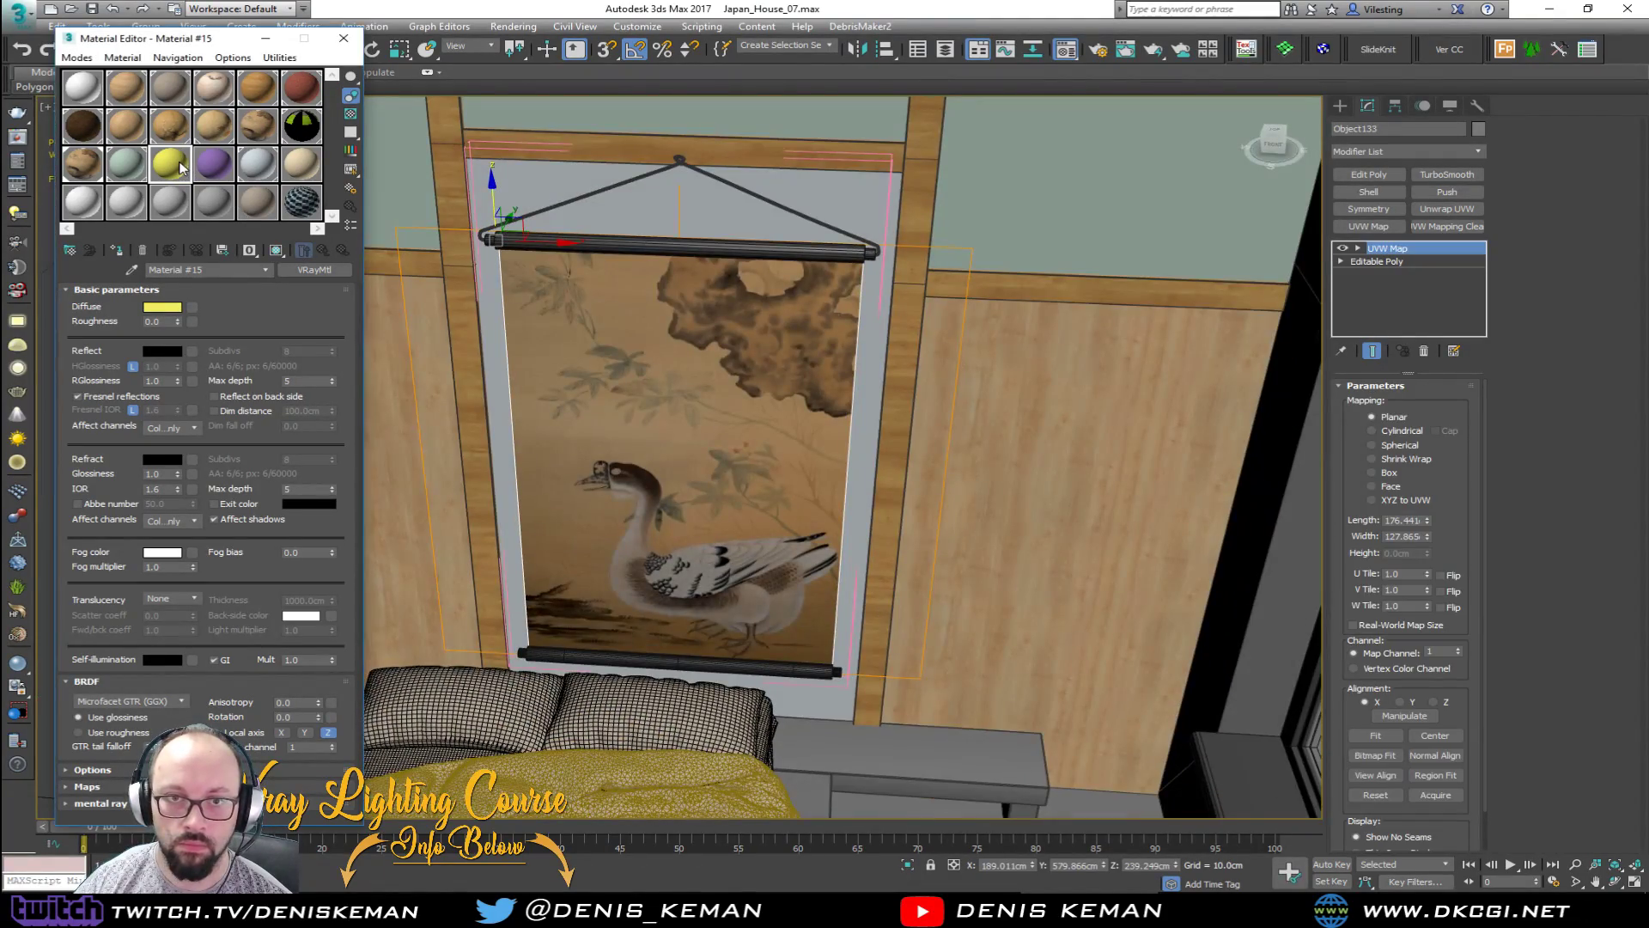
{"action": "left_click", "coordinate": [116, 250]}
Step: Rename the goose painting's material as Duck_Image
{"action": "left_click", "coordinate": [82, 167]}
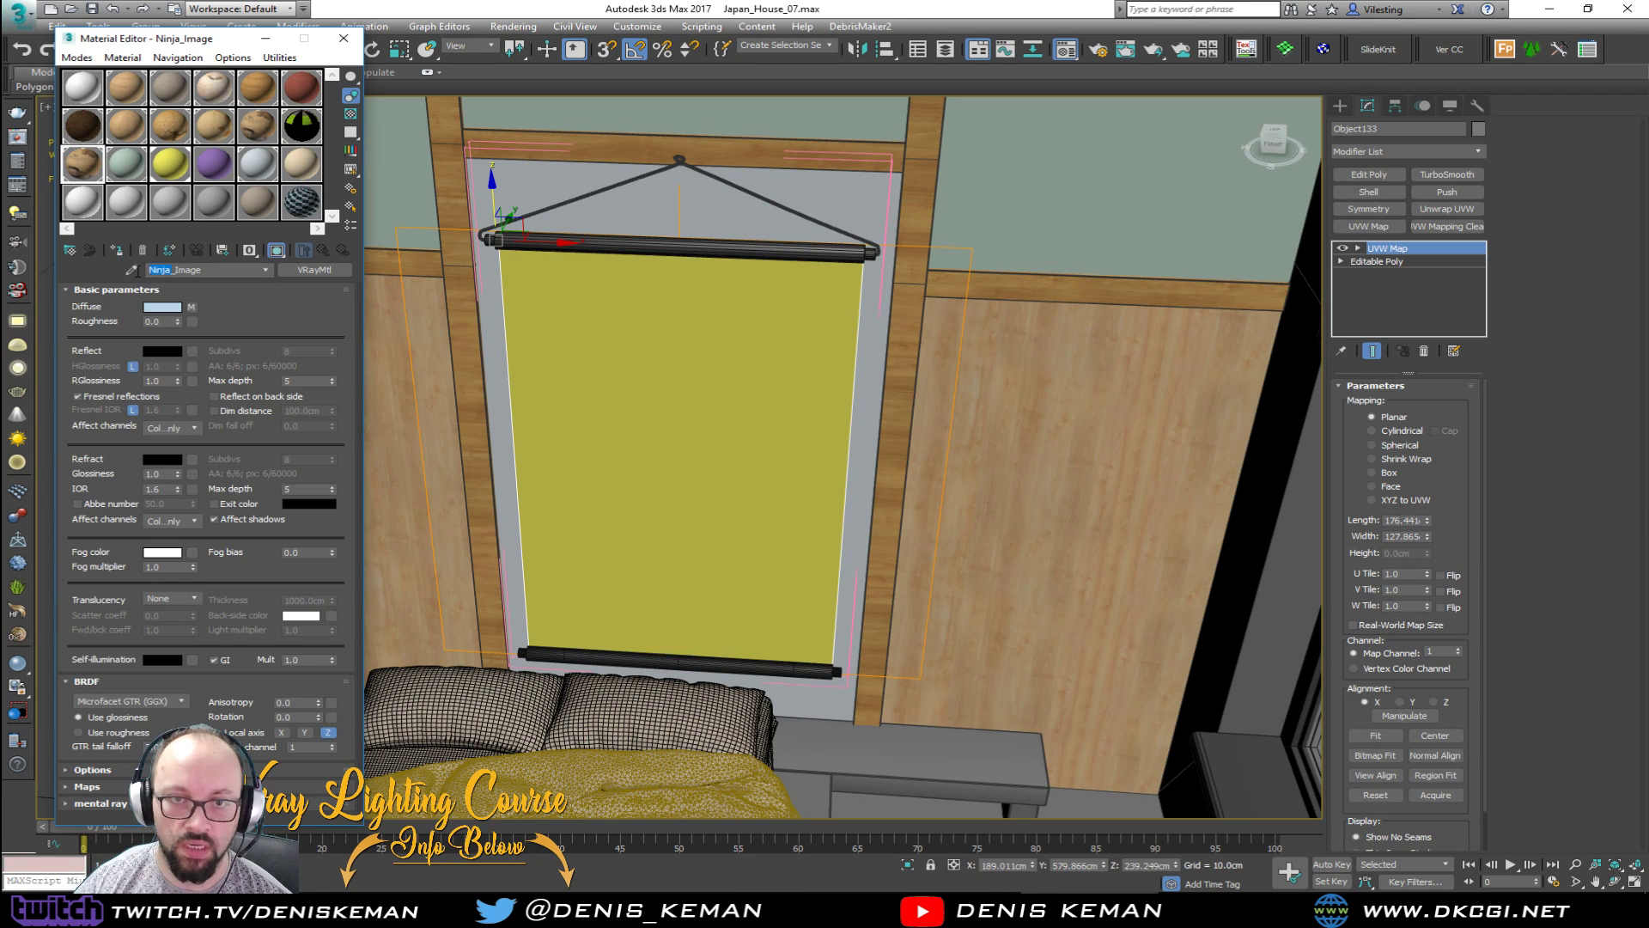
{"action": "type", "text": "Duck_I_Image"}
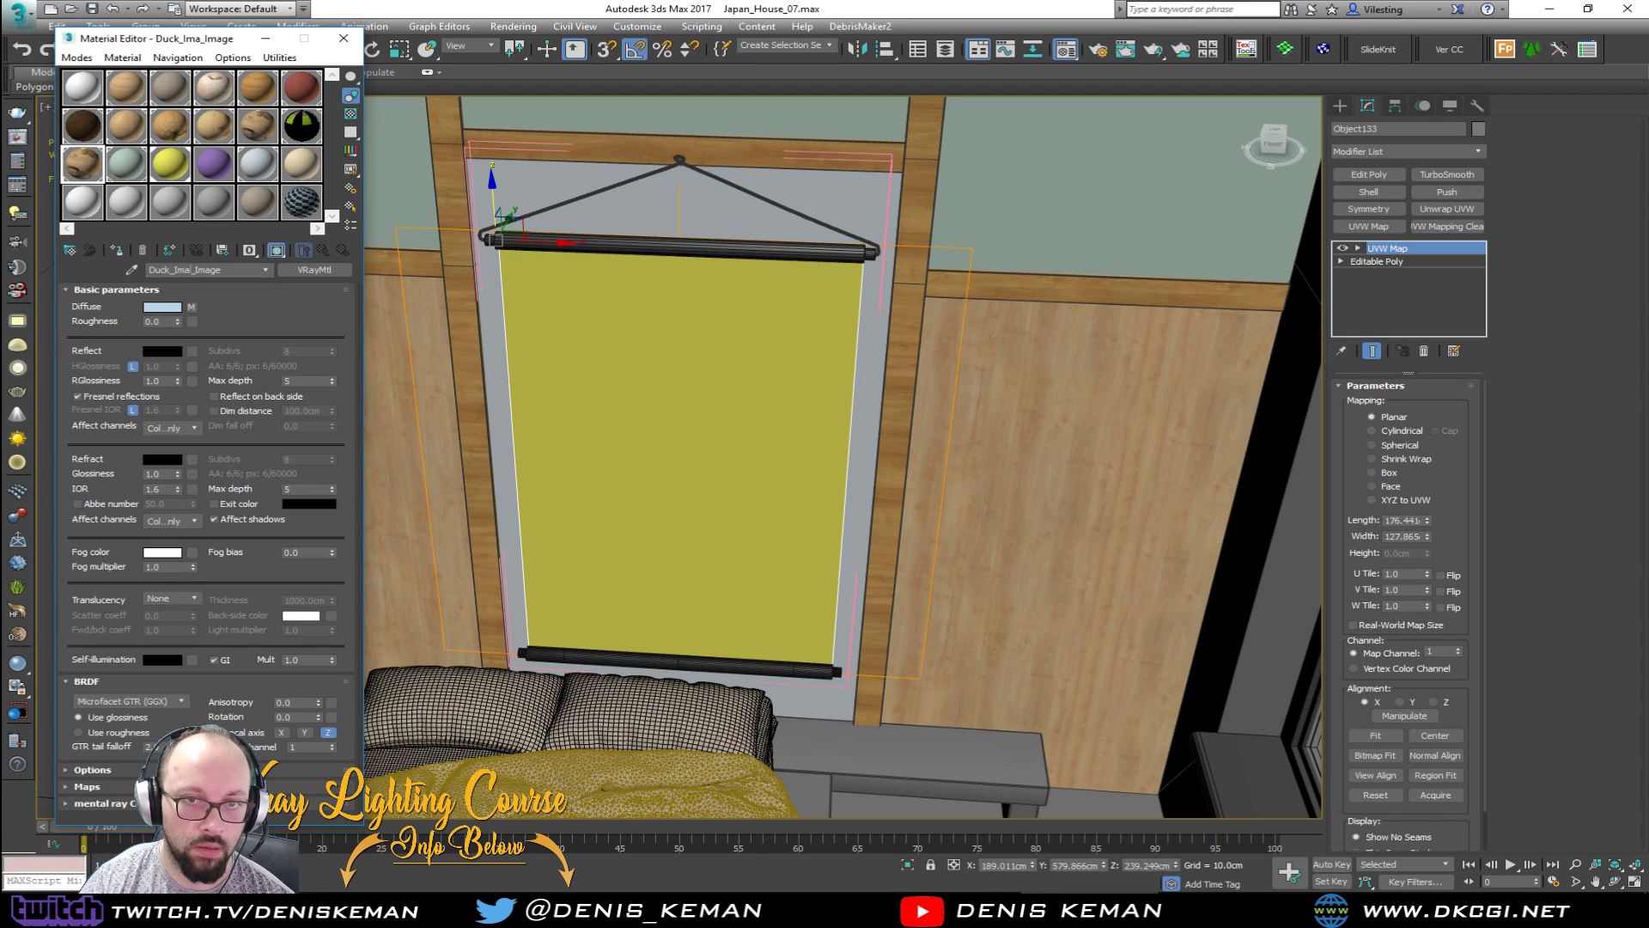
{"action": "key", "text": "BackSpace"}
{"action": "key", "text": "BackSpace"}
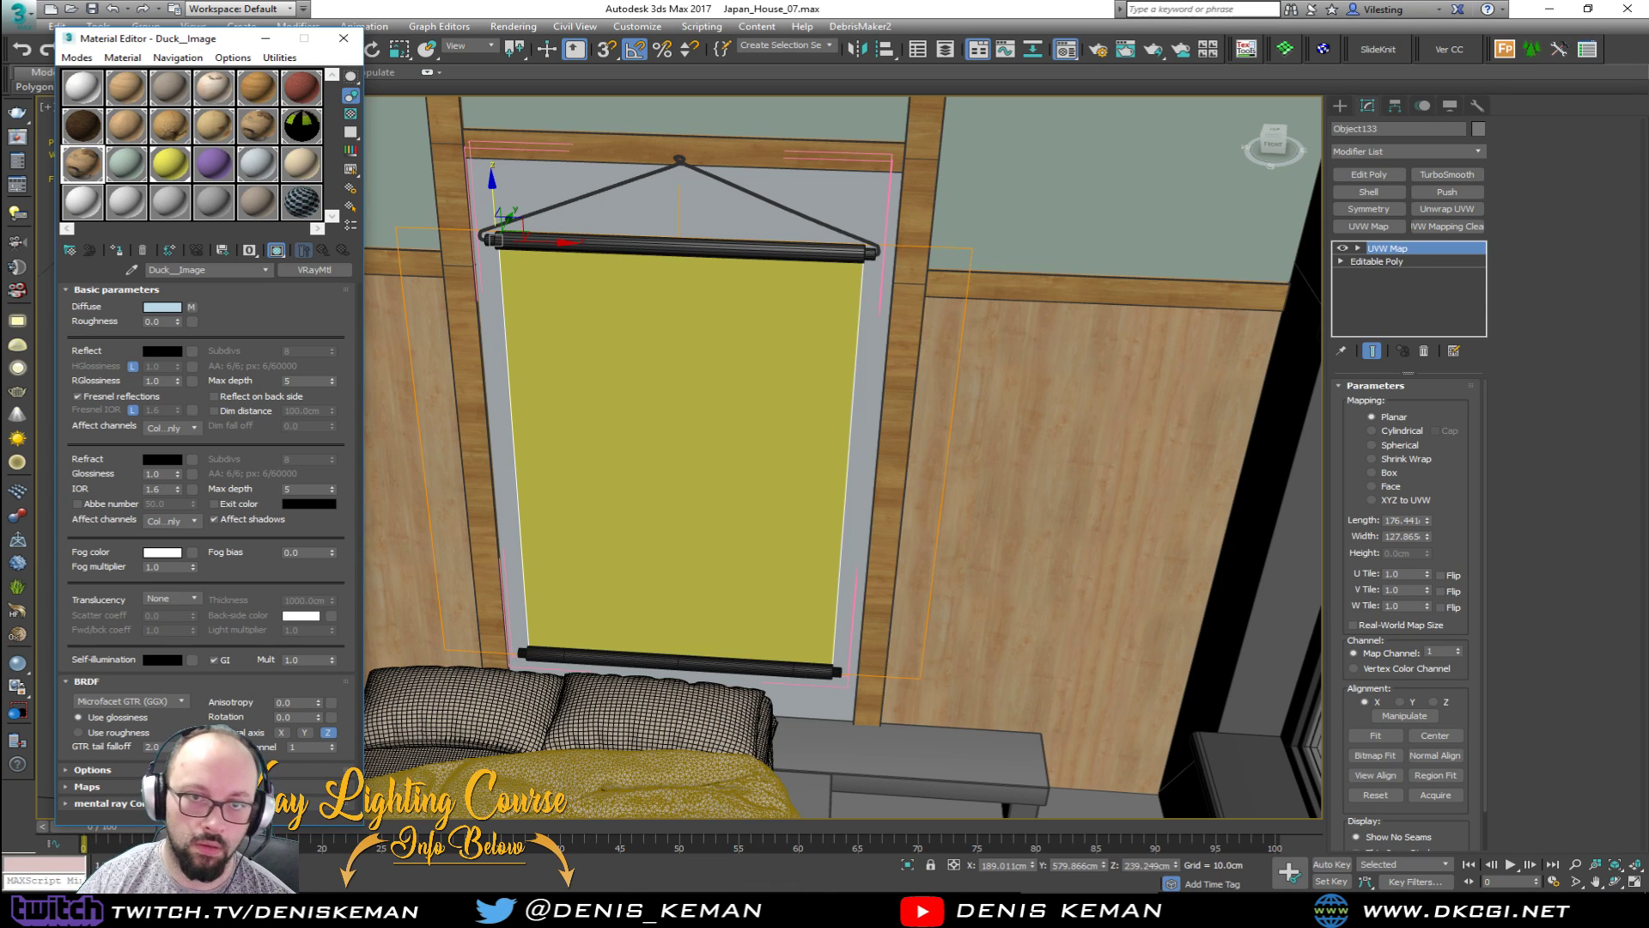
Step: Correct the goose painting material's name to Duck_Image and rename the yellow Material #15 as Ninja_Image
{"action": "key", "text": "BackSpace"}
{"action": "key", "text": "BackSpace"}
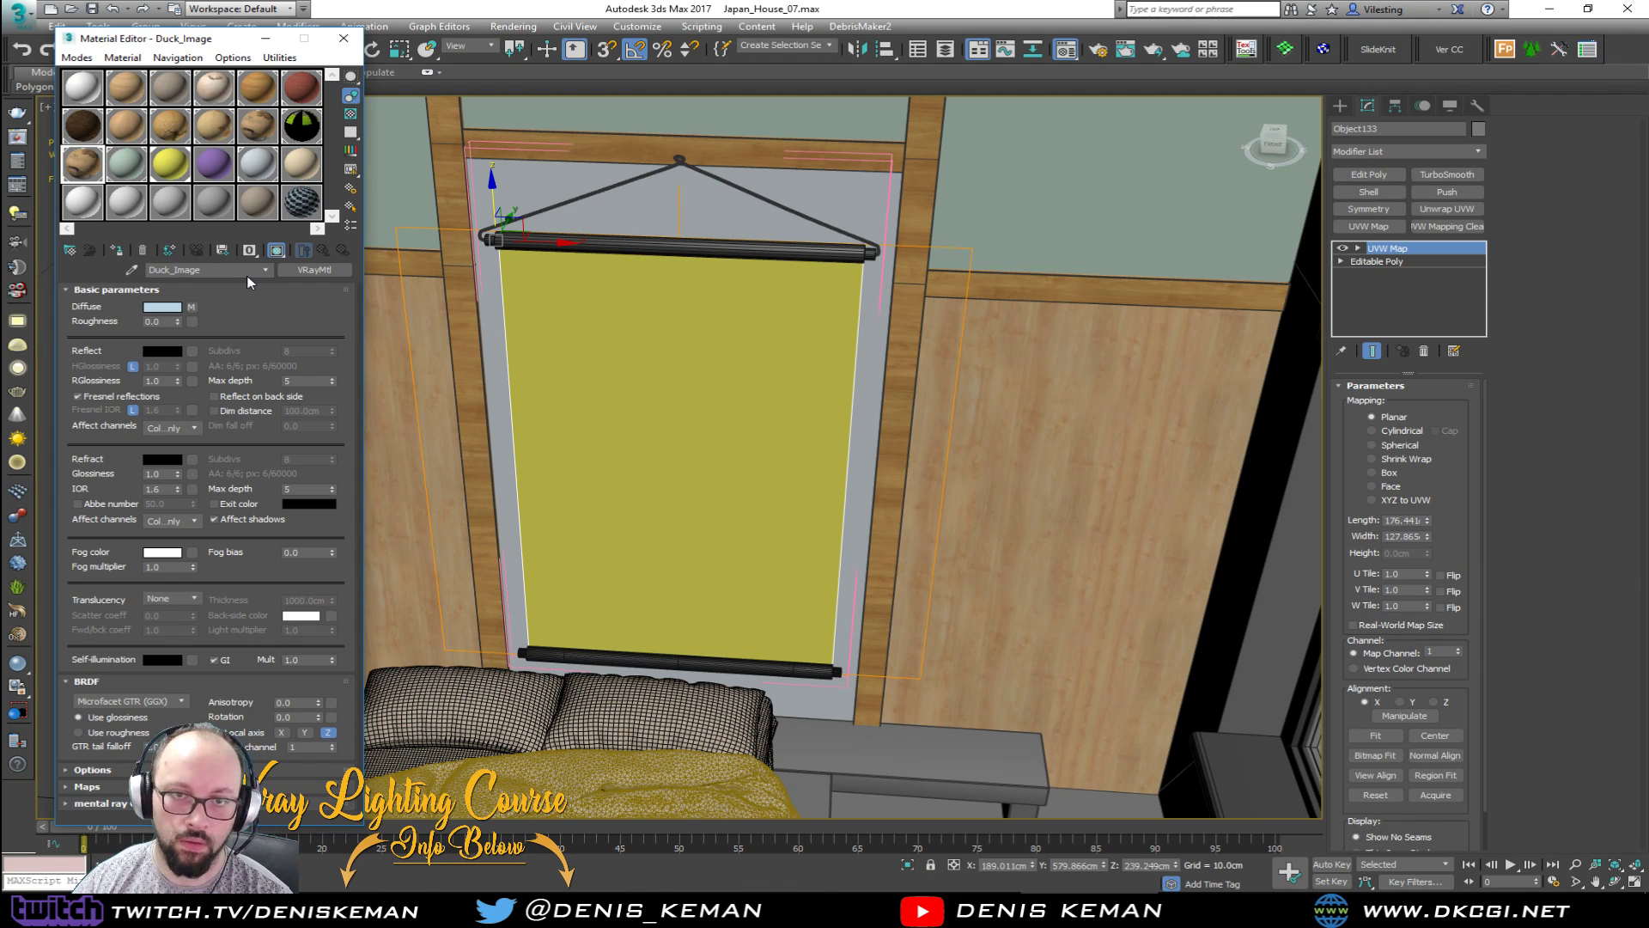
{"action": "left_click", "coordinate": [170, 165]}
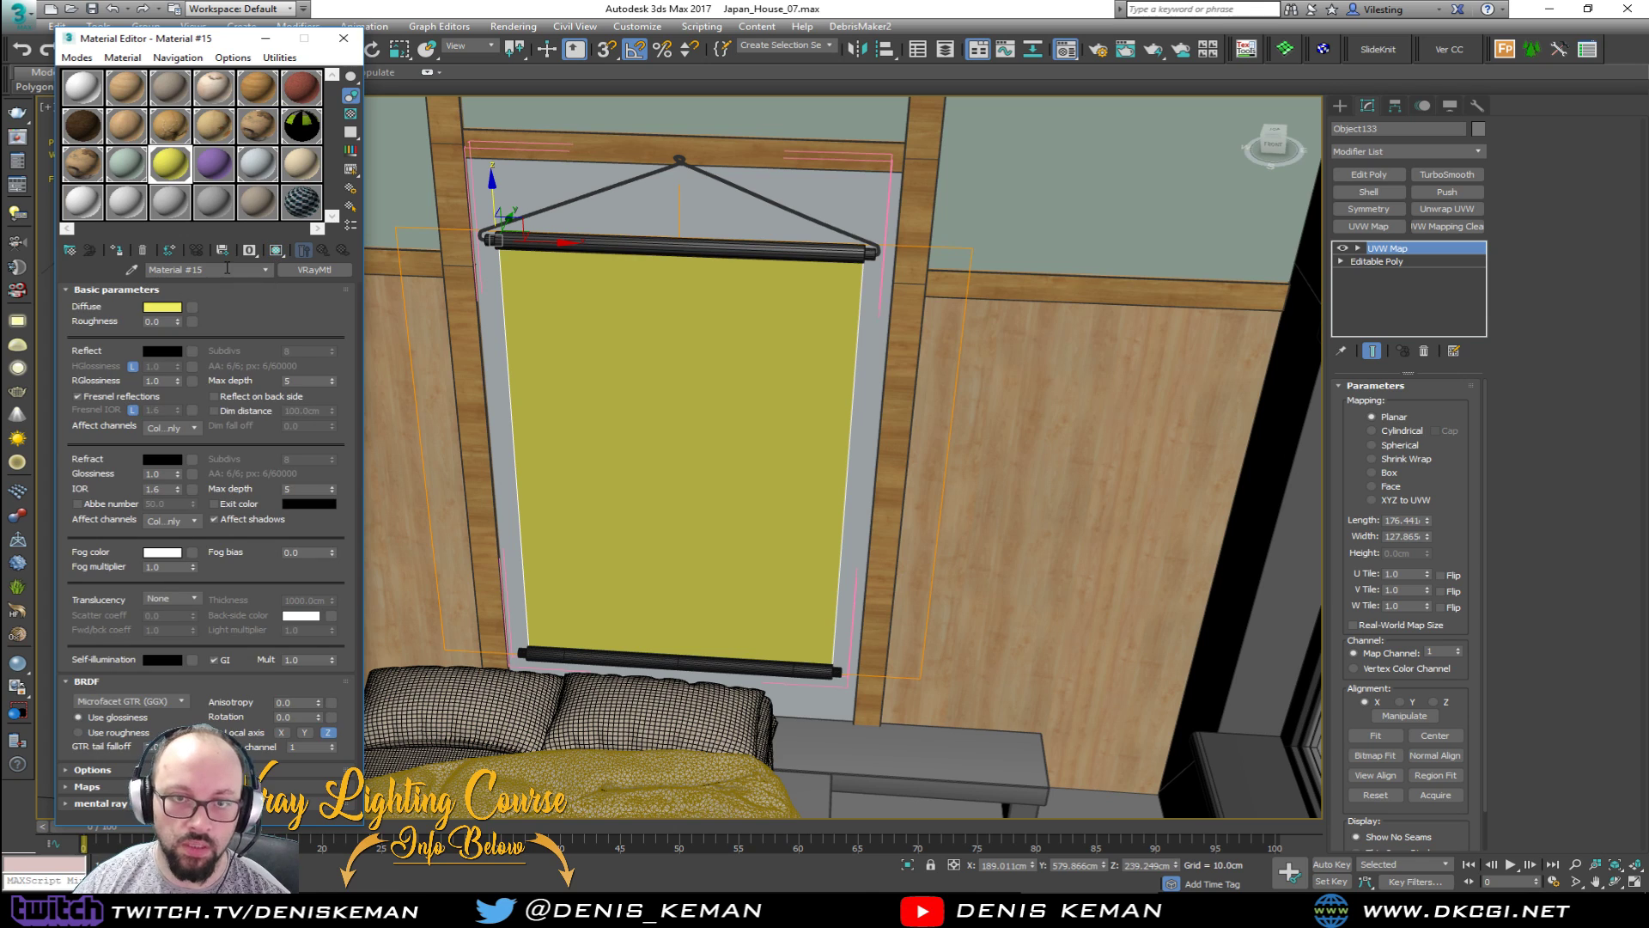
{"action": "type", "text": "Ninja"}
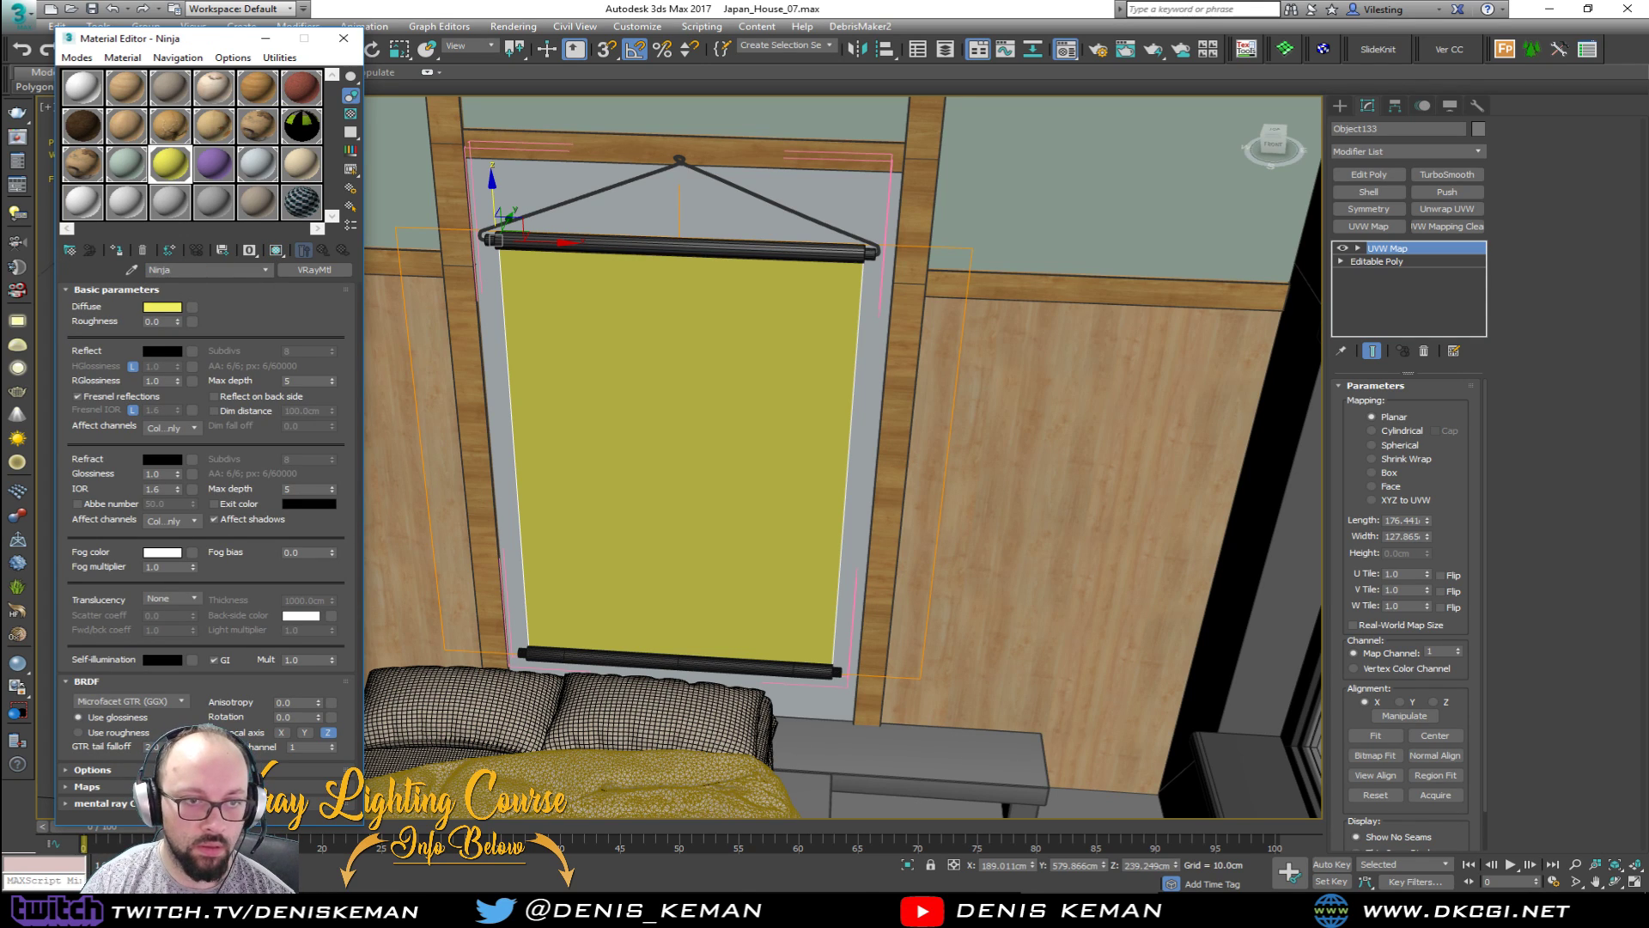
{"action": "type", "text": "_Image"}
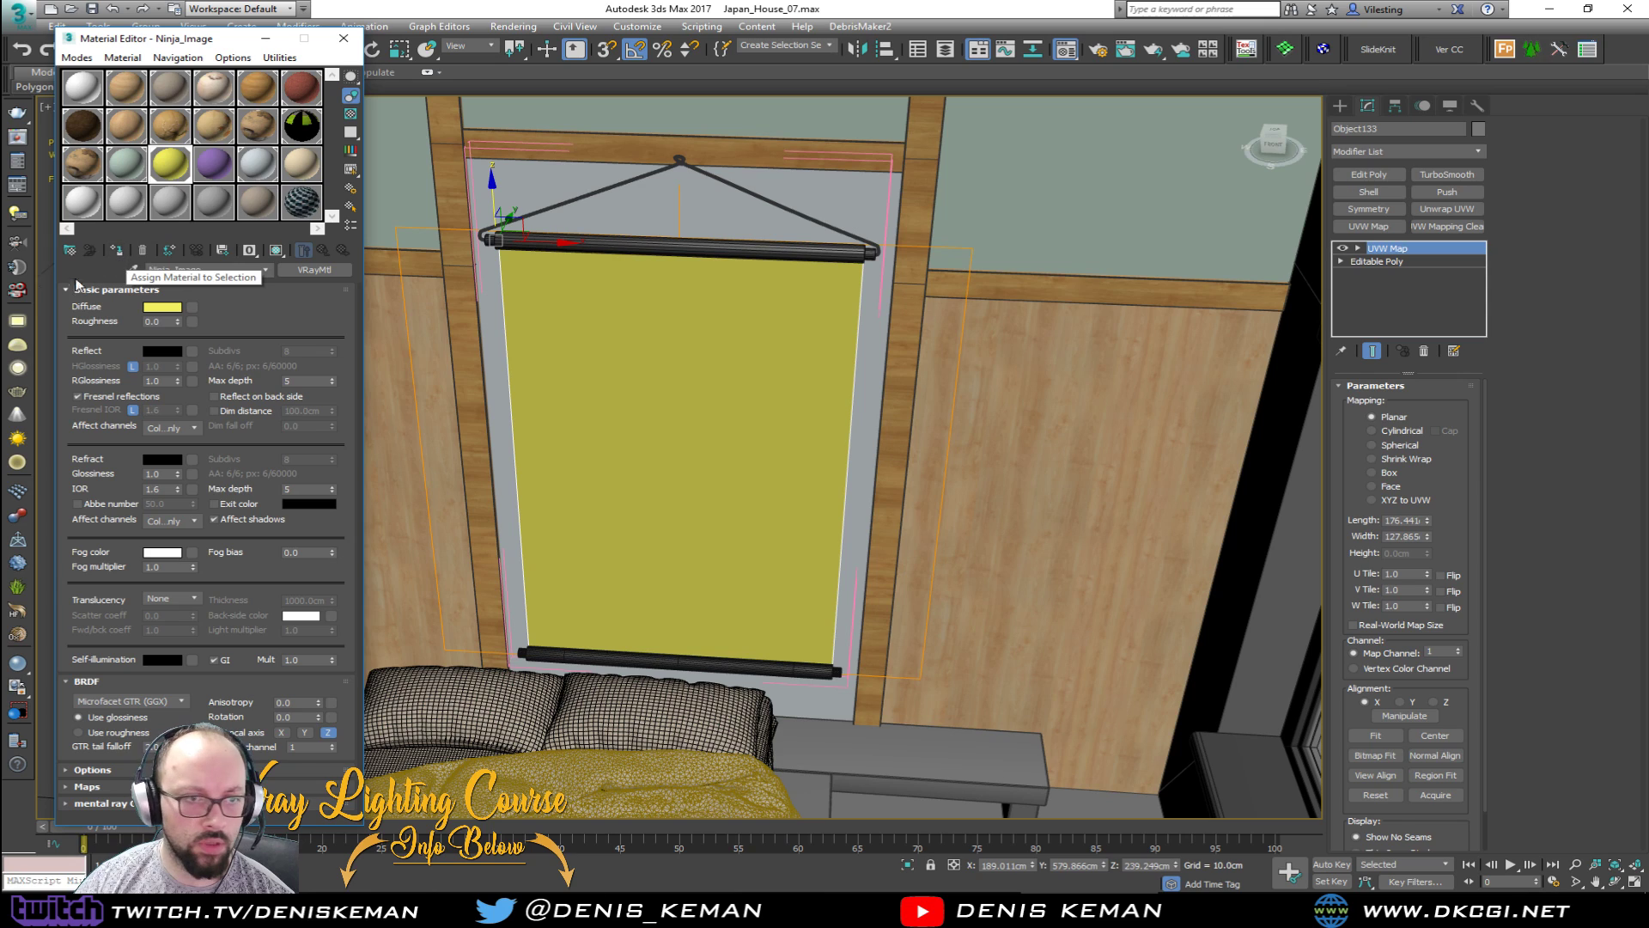
Step: Load the black samurai image as Ninja_Image's diffuse map, show it in the viewport and close the Material Editor
{"action": "left_click_drag", "start_coordinate": [214, 392], "coordinate": [191, 310]}
{"action": "left_click", "coordinate": [275, 250]}
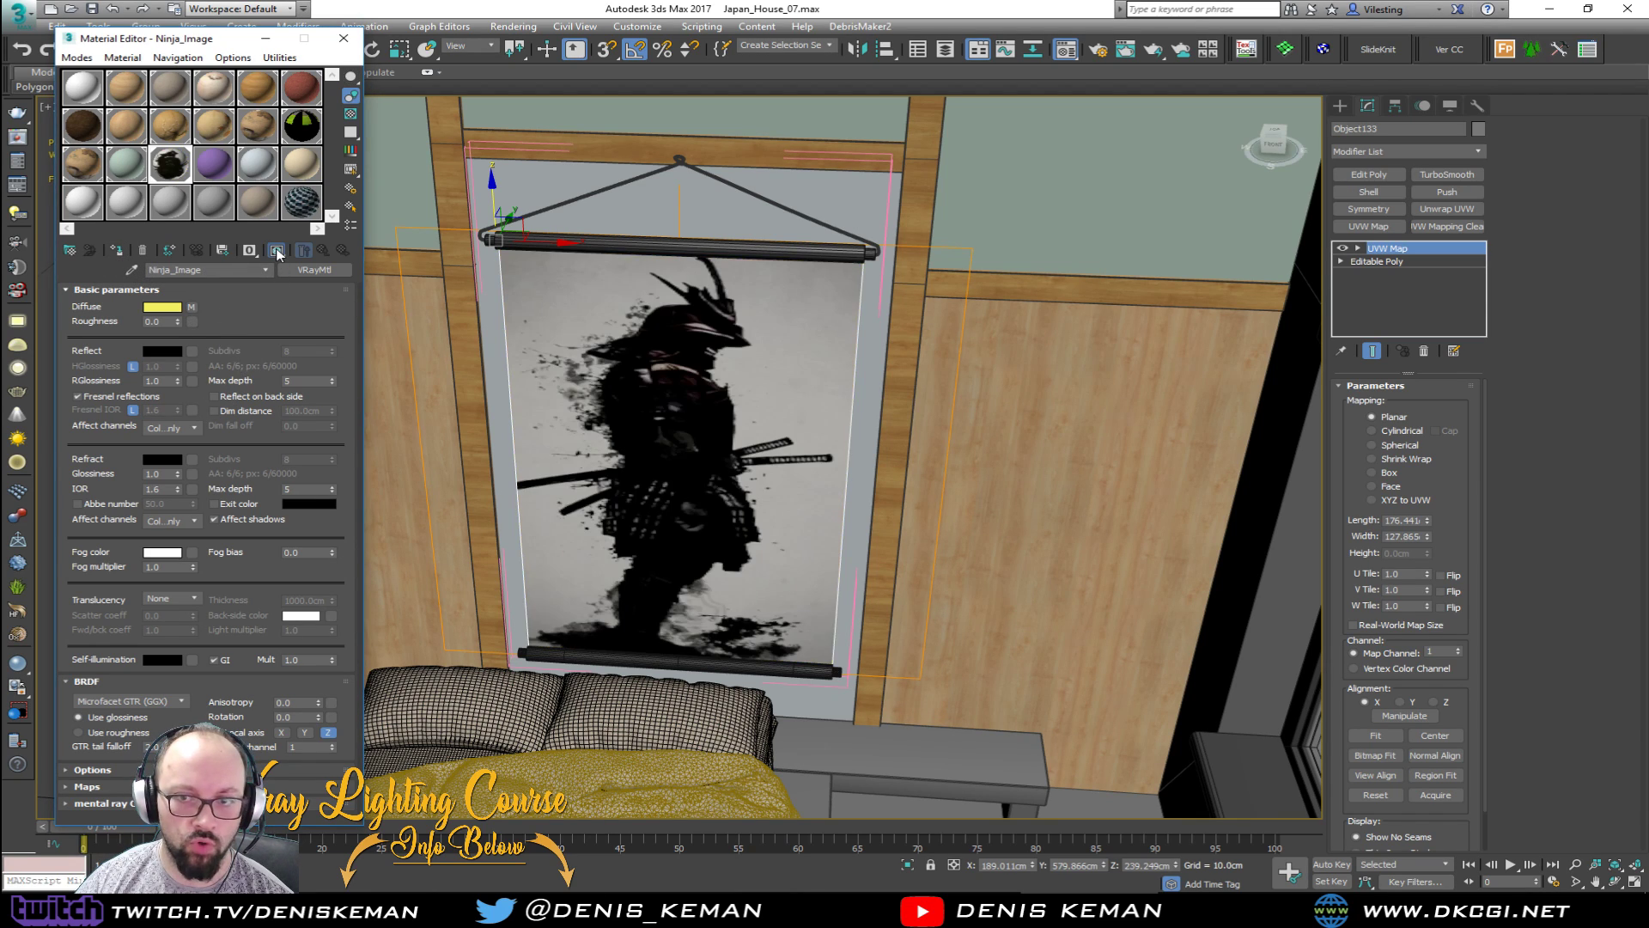
{"action": "left_click", "coordinate": [345, 38]}
Step: Deselect the hanging picture and turn off the edged-faces display in the perspective view
{"action": "middle_click_drag", "start_coordinate": [567, 413], "coordinate": [390, 466]}
{"action": "scroll", "coordinate": [390, 466], "scroll_direction": "down", "scroll_amount": 5}
{"action": "left_click", "coordinate": [943, 464]}
{"action": "scroll", "coordinate": [433, 514], "scroll_direction": "up", "scroll_amount": 8}
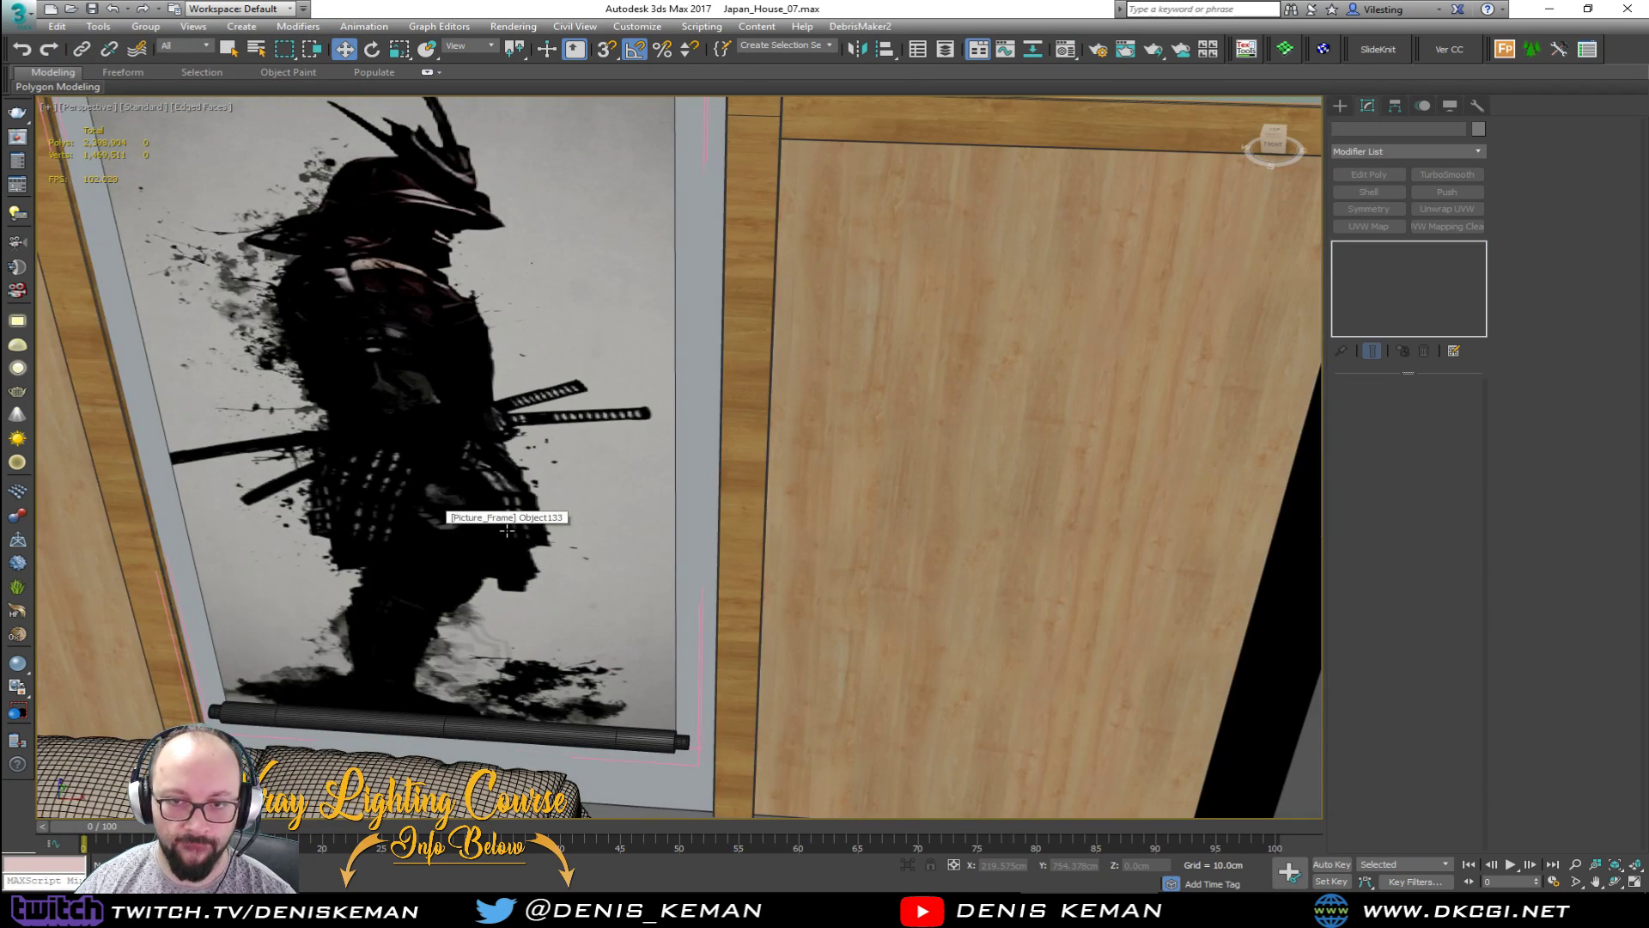
{"action": "key", "text": "F4"}
Step: Examine the samurai scroll above the bed and the surrounding bedroom from several angles, then select the picture
{"action": "middle_click_drag", "start_coordinate": [503, 537], "coordinate": [593, 487]}
{"action": "scroll", "coordinate": [592, 487], "scroll_direction": "down", "scroll_amount": 5}
{"action": "scroll", "coordinate": [608, 471], "scroll_direction": "down", "scroll_amount": 5}
{"action": "scroll", "coordinate": [612, 469], "scroll_direction": "up", "scroll_amount": 5}
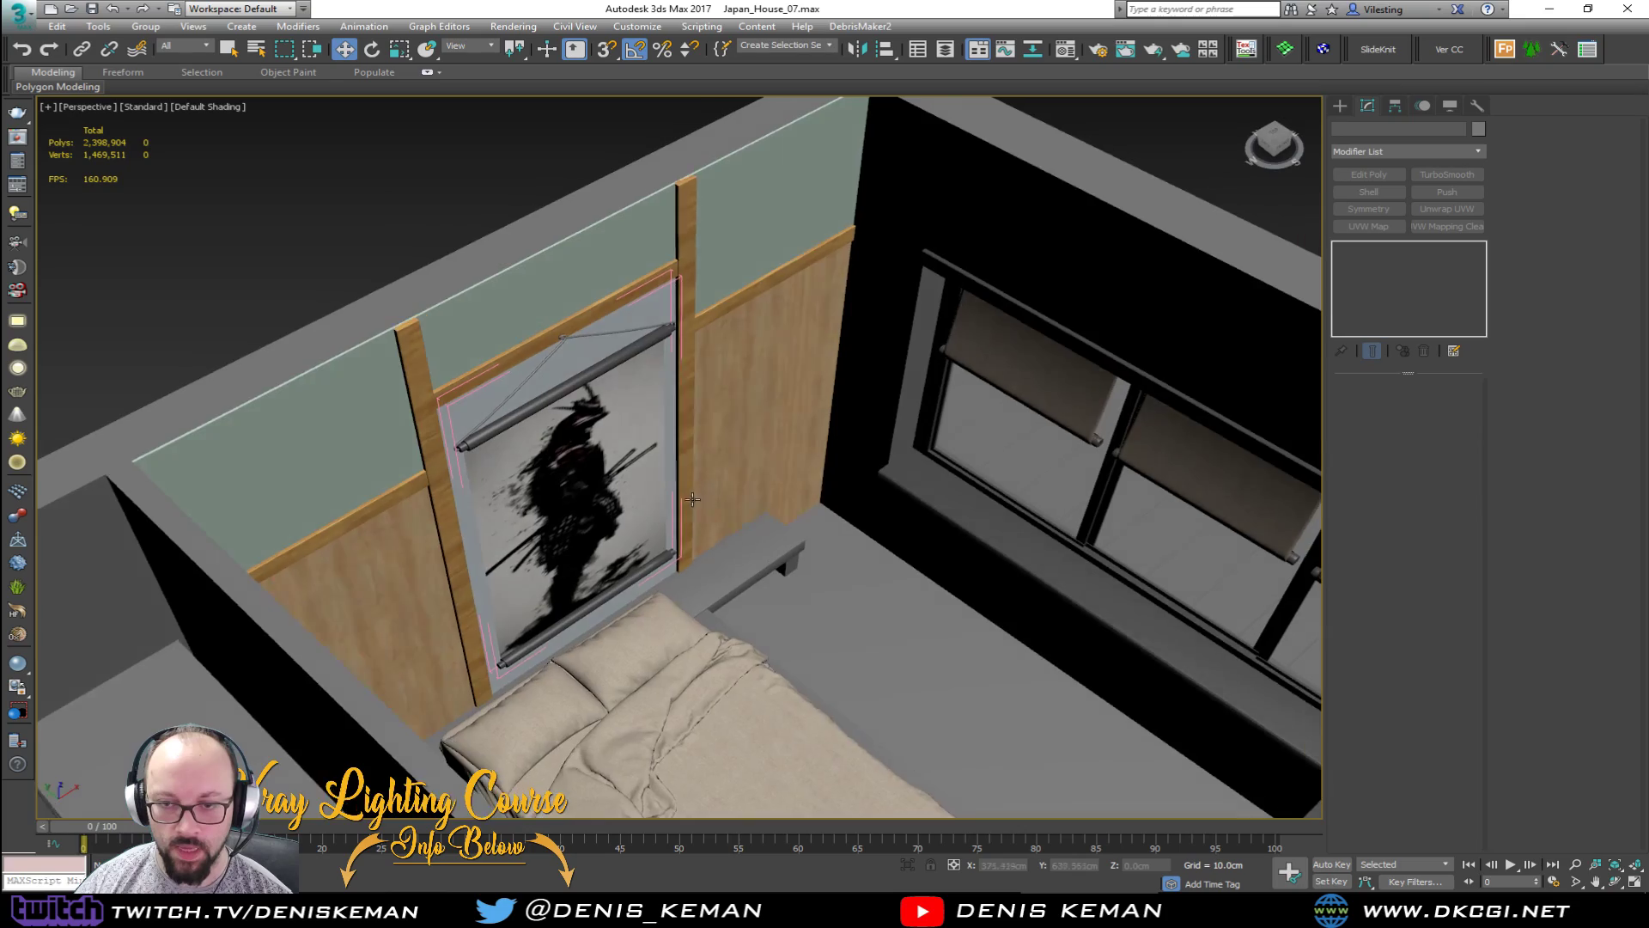
{"action": "scroll", "coordinate": [611, 469], "scroll_direction": "down", "scroll_amount": 5}
{"action": "scroll", "coordinate": [654, 469], "scroll_direction": "up", "scroll_amount": 5}
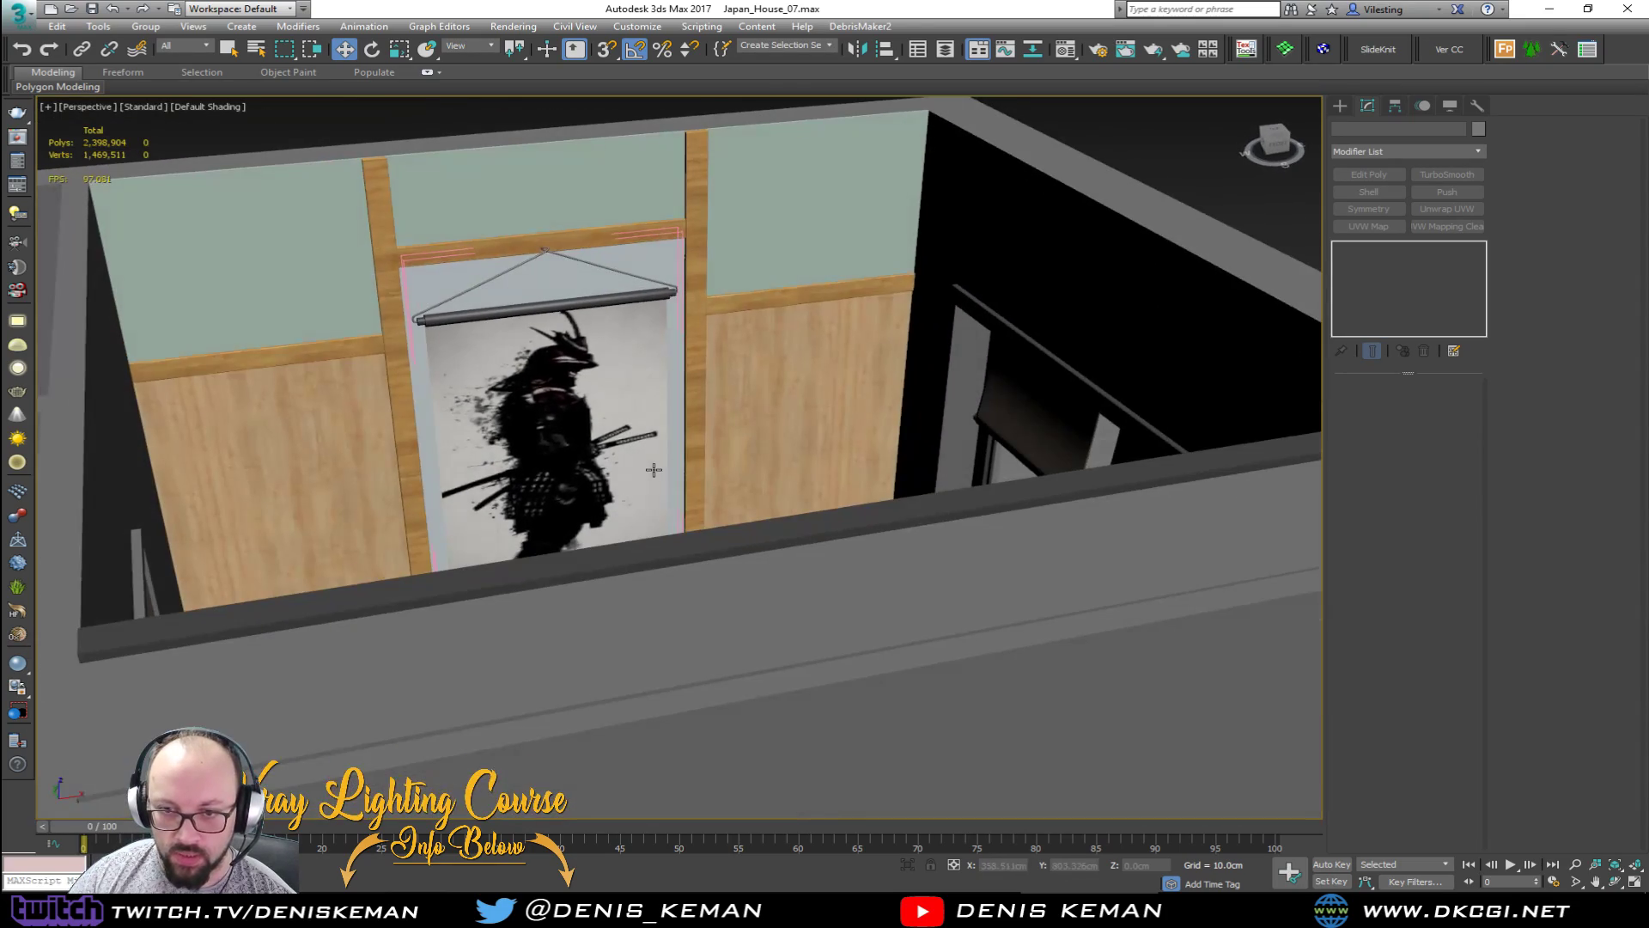
{"action": "scroll", "coordinate": [574, 469], "scroll_direction": "up", "scroll_amount": 8}
{"action": "scroll", "coordinate": [644, 467], "scroll_direction": "down", "scroll_amount": 4}
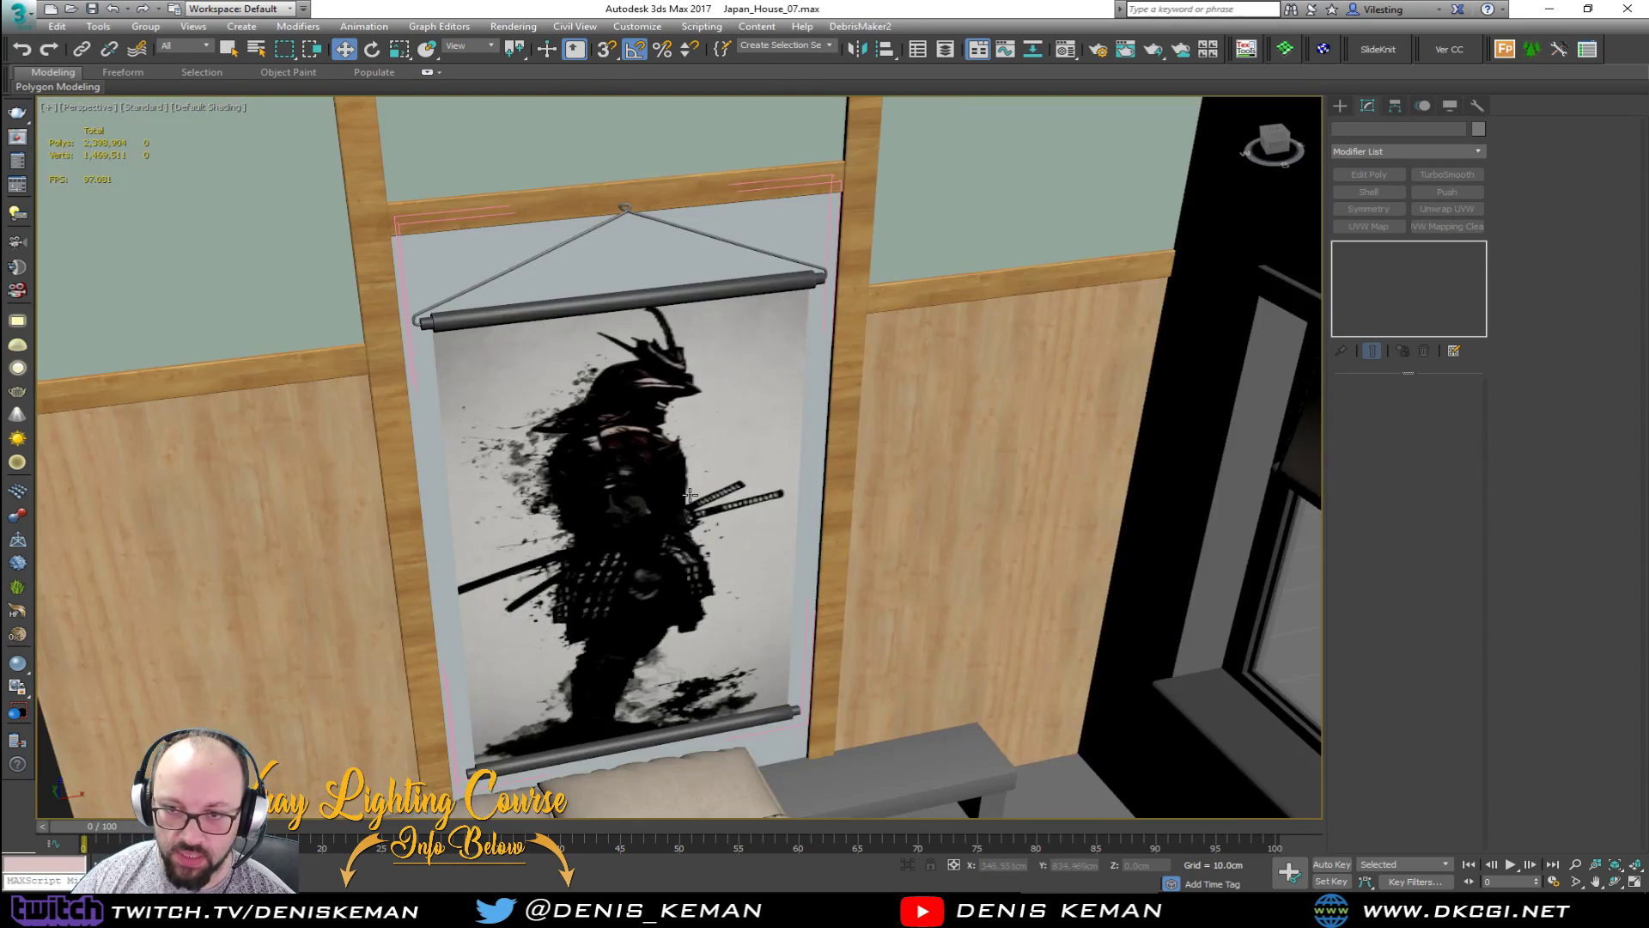
{"action": "scroll", "coordinate": [613, 484], "scroll_direction": "down", "scroll_amount": 4}
{"action": "scroll", "coordinate": [611, 483], "scroll_direction": "up", "scroll_amount": 3}
{"action": "middle_click_drag", "start_coordinate": [614, 484], "coordinate": [597, 419], "text": "alt"}
{"action": "scroll", "coordinate": [699, 520], "scroll_direction": "down", "scroll_amount": 5}
{"action": "scroll", "coordinate": [541, 565], "scroll_direction": "up", "scroll_amount": 4}
{"action": "scroll", "coordinate": [710, 518], "scroll_direction": "down", "scroll_amount": 2}
{"action": "middle_click_drag", "start_coordinate": [593, 578], "coordinate": [670, 534]}
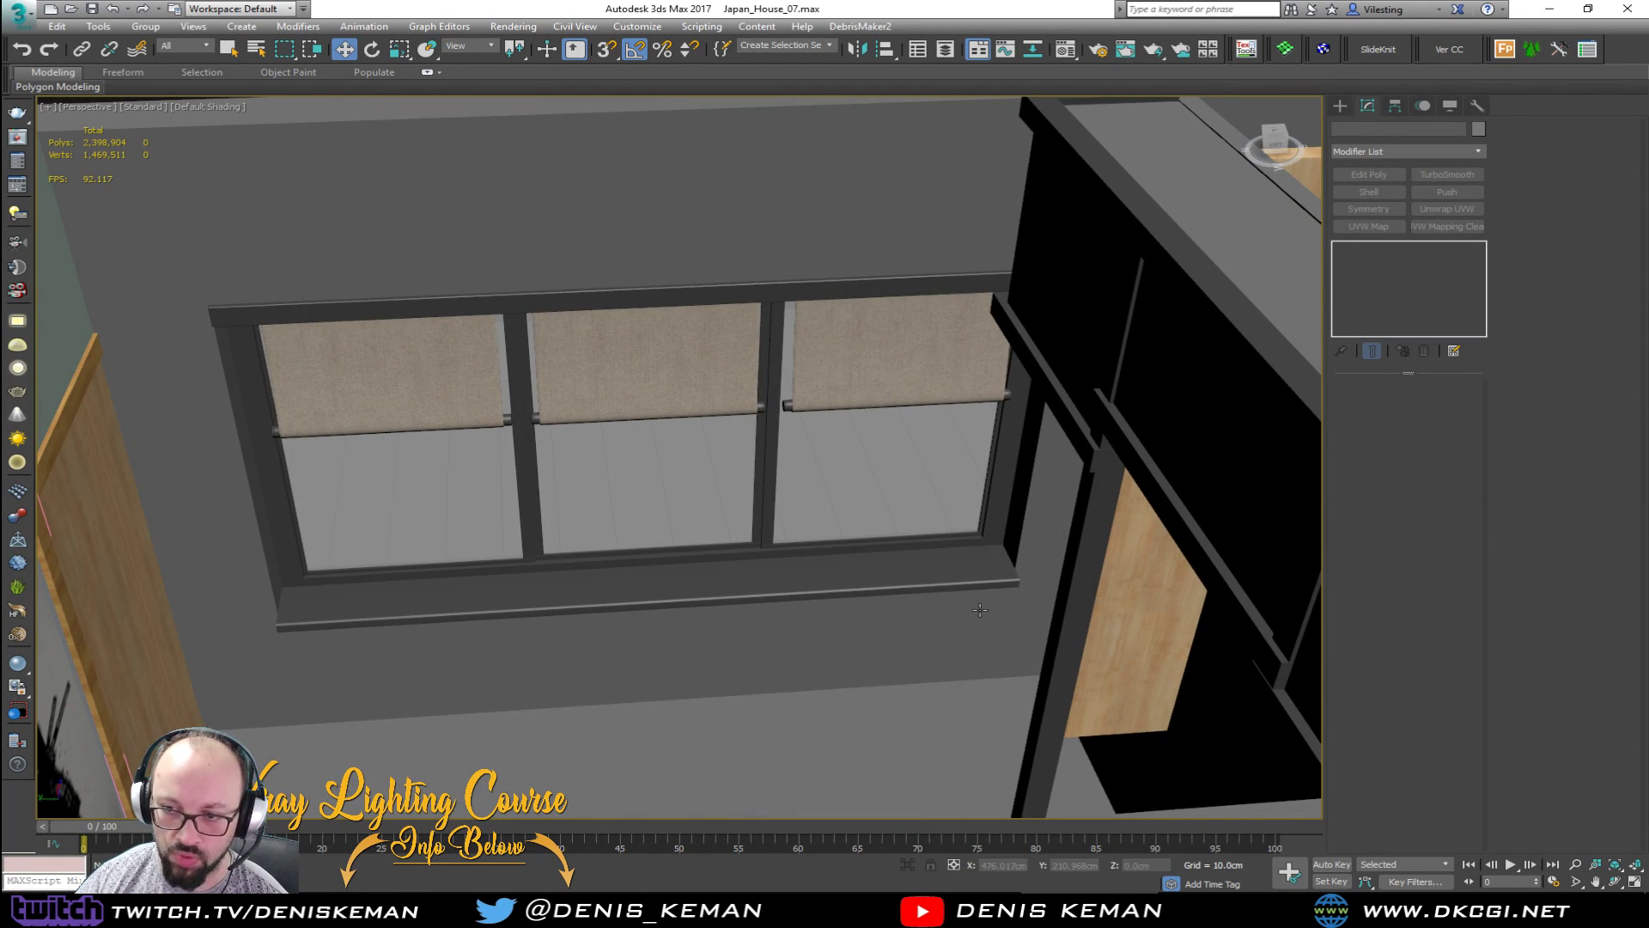
{"action": "scroll", "coordinate": [734, 461], "scroll_direction": "down", "scroll_amount": 5}
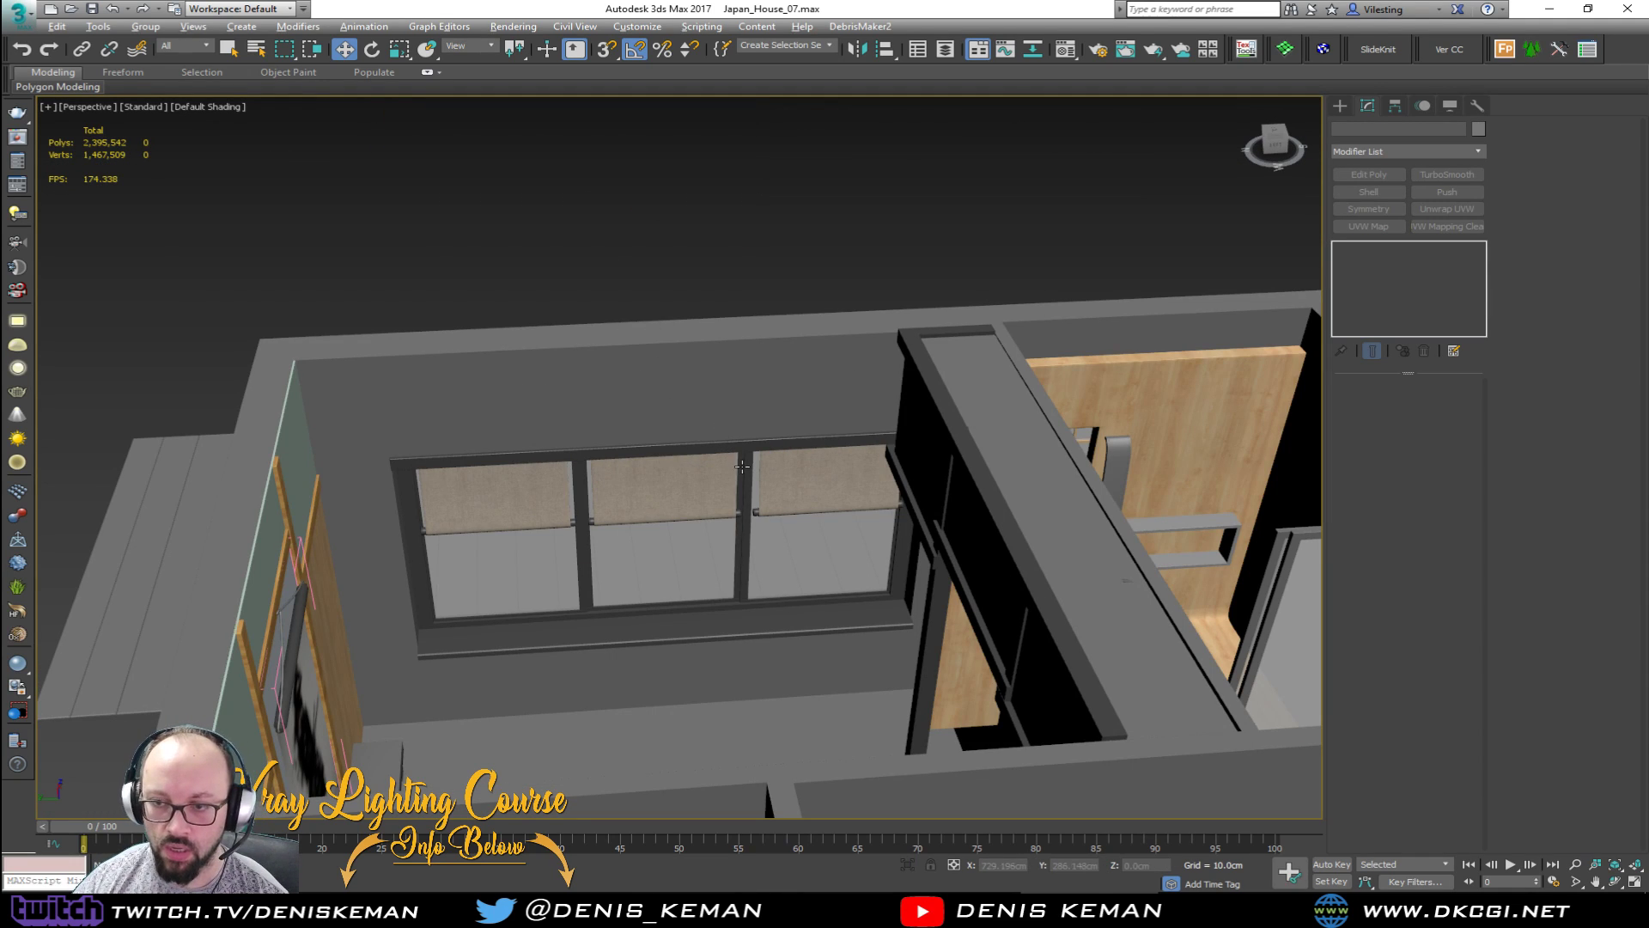
{"action": "middle_click_drag", "start_coordinate": [742, 466], "coordinate": [66, 465], "text": "alt"}
{"action": "middle_click_drag", "start_coordinate": [465, 538], "coordinate": [653, 349], "text": "alt"}
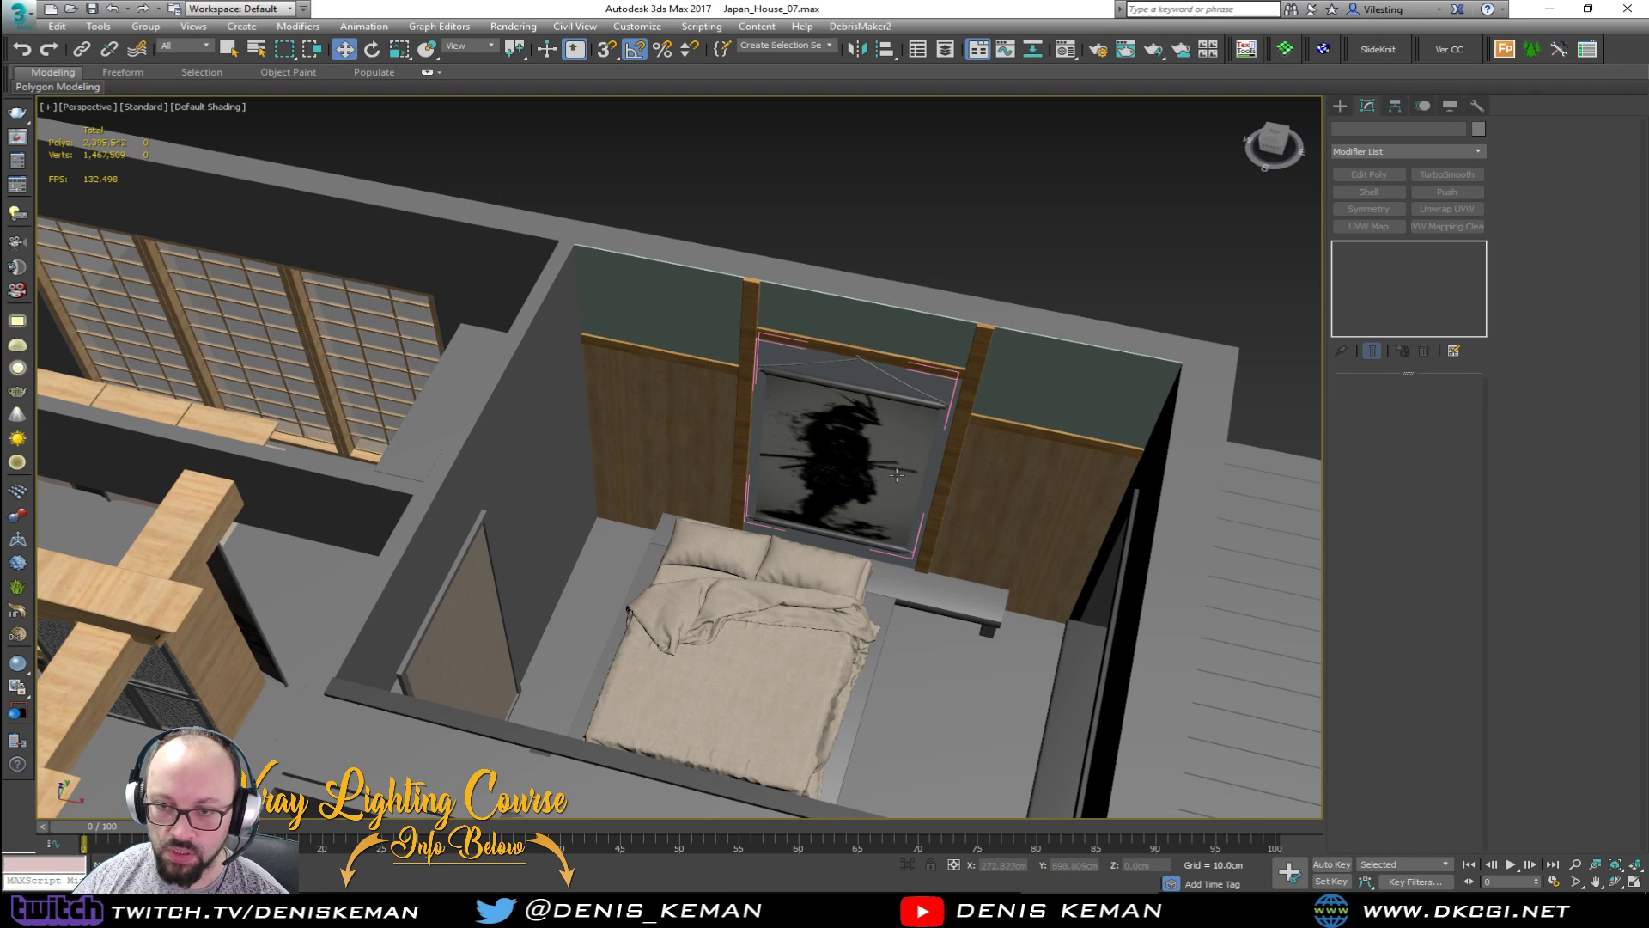
{"action": "scroll", "coordinate": [897, 475], "scroll_direction": "up", "scroll_amount": 6}
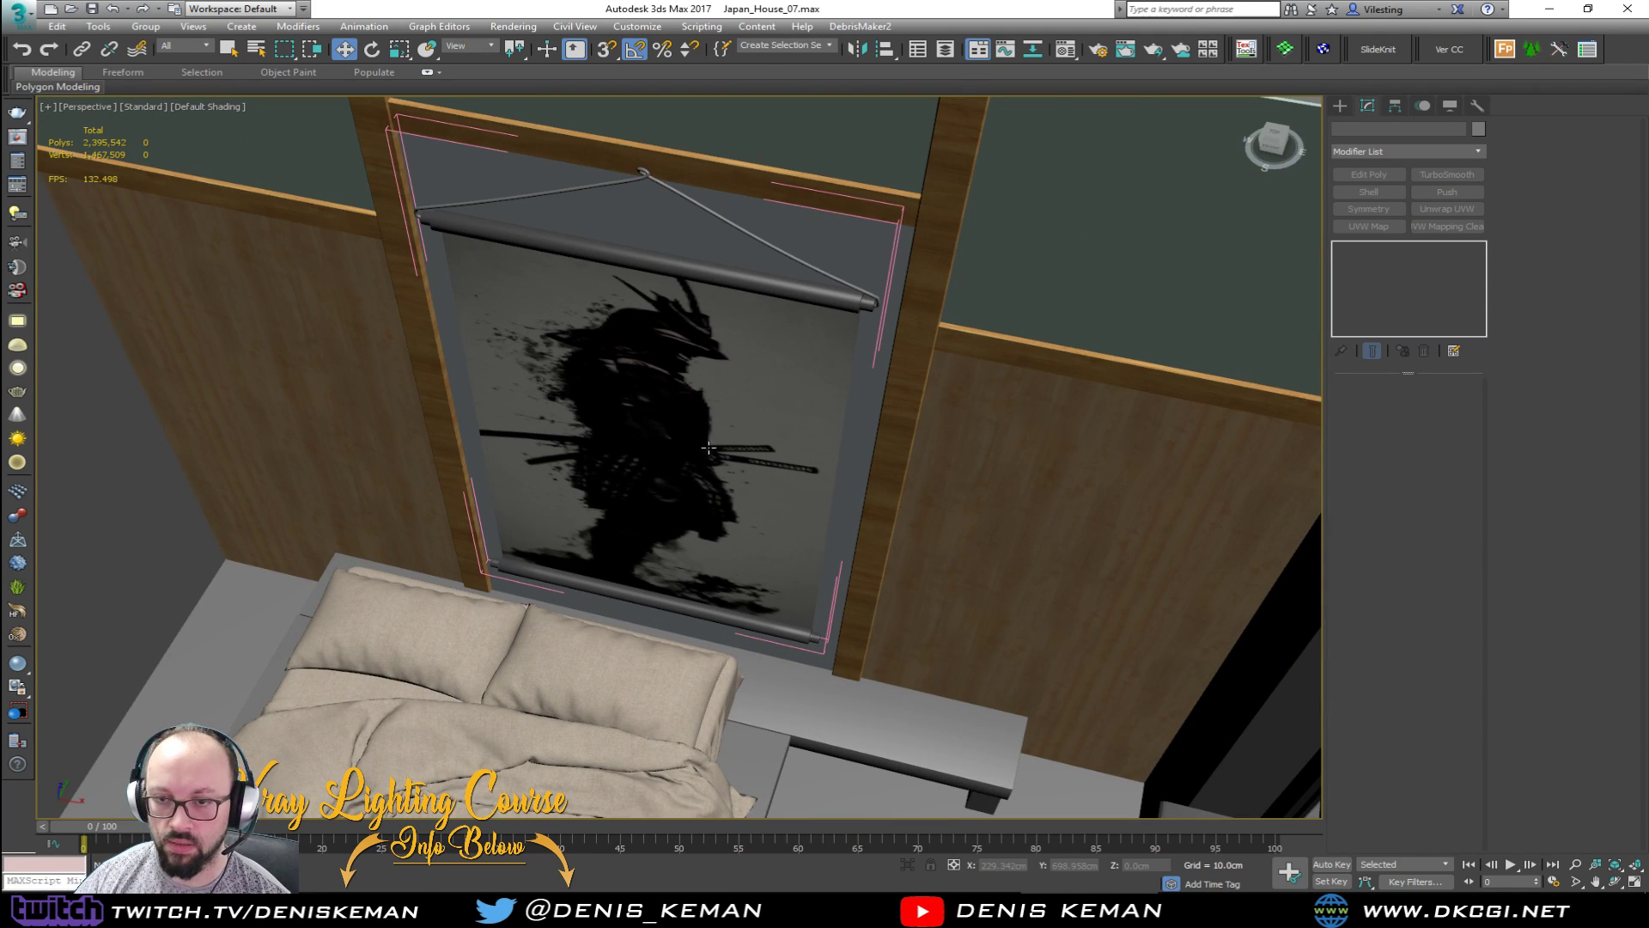
{"action": "scroll", "coordinate": [708, 447], "scroll_direction": "up", "scroll_amount": 3}
{"action": "scroll", "coordinate": [667, 427], "scroll_direction": "up", "scroll_amount": 2}
{"action": "left_click", "coordinate": [735, 389]}
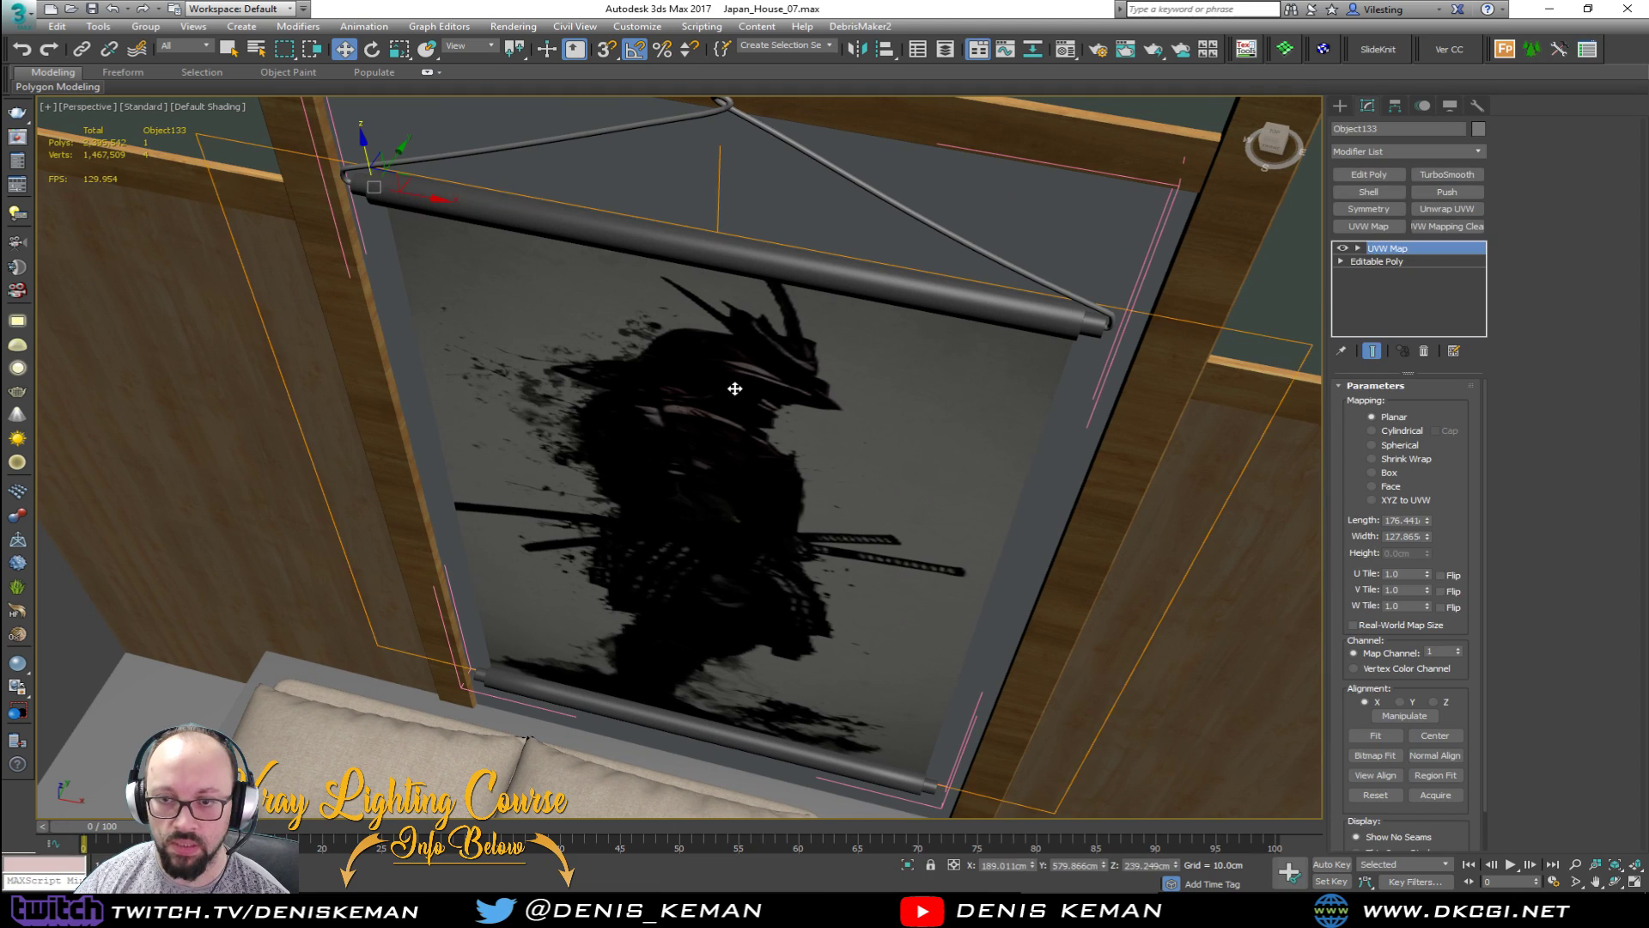
{"action": "middle_click_drag", "start_coordinate": [735, 388], "coordinate": [807, 457], "text": "alt"}
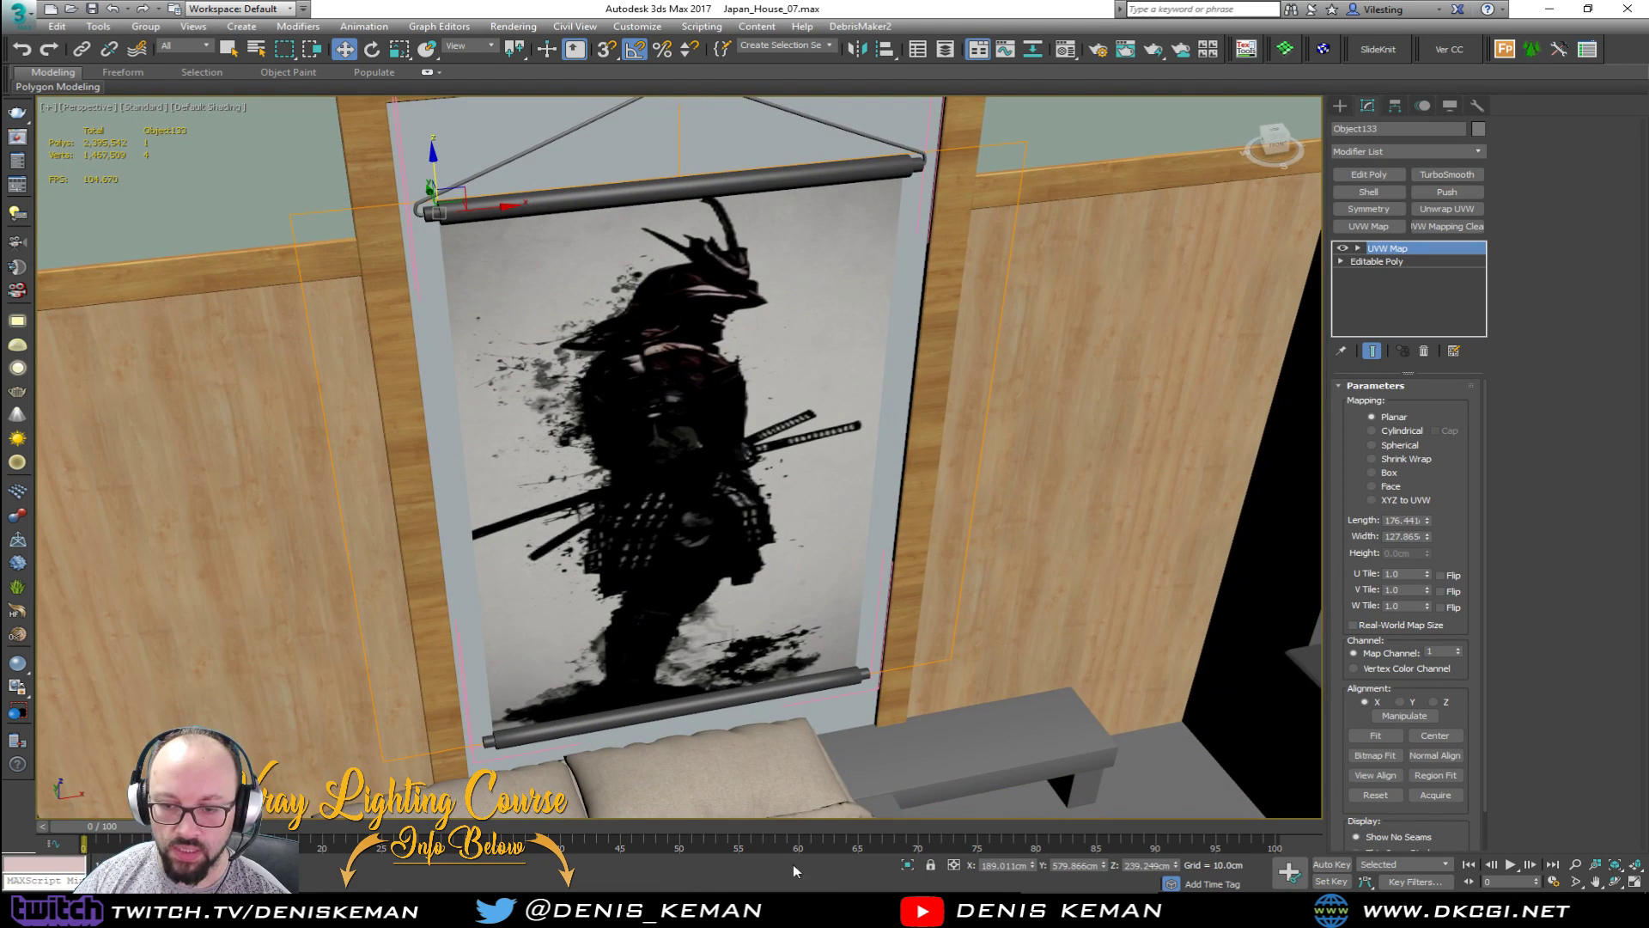
Step: Switch to the browser and look through the japanese samurai image results, previewing the painting of a samurai with a peacock
{"action": "key", "text": "alt+Tab"}
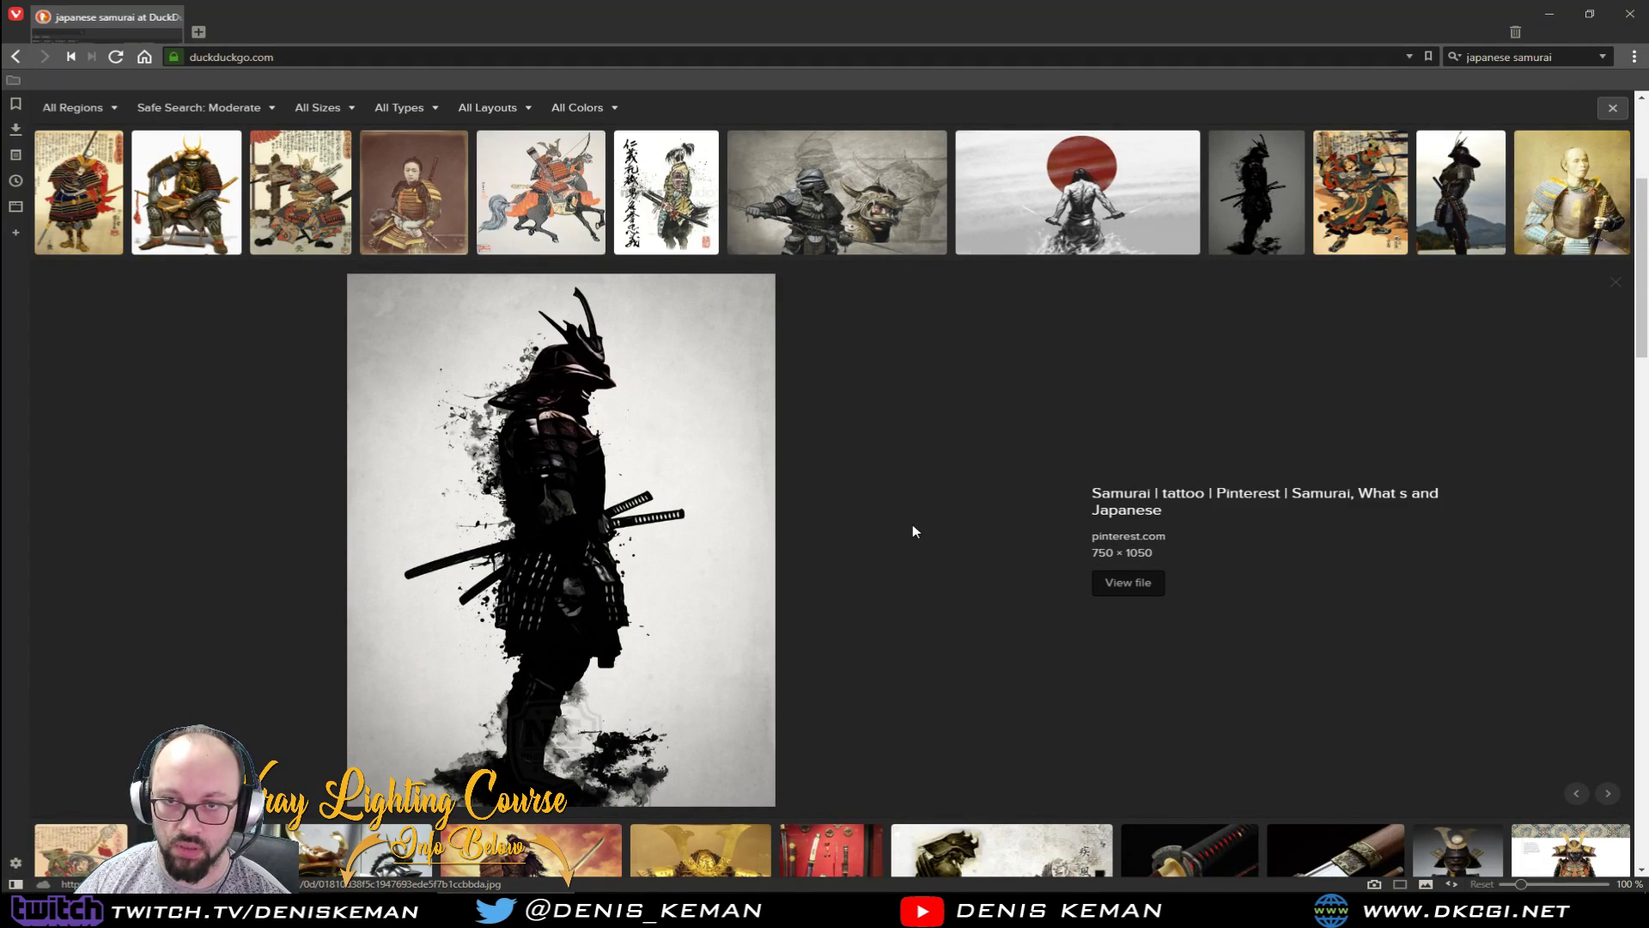
{"action": "left_click", "coordinate": [627, 157]}
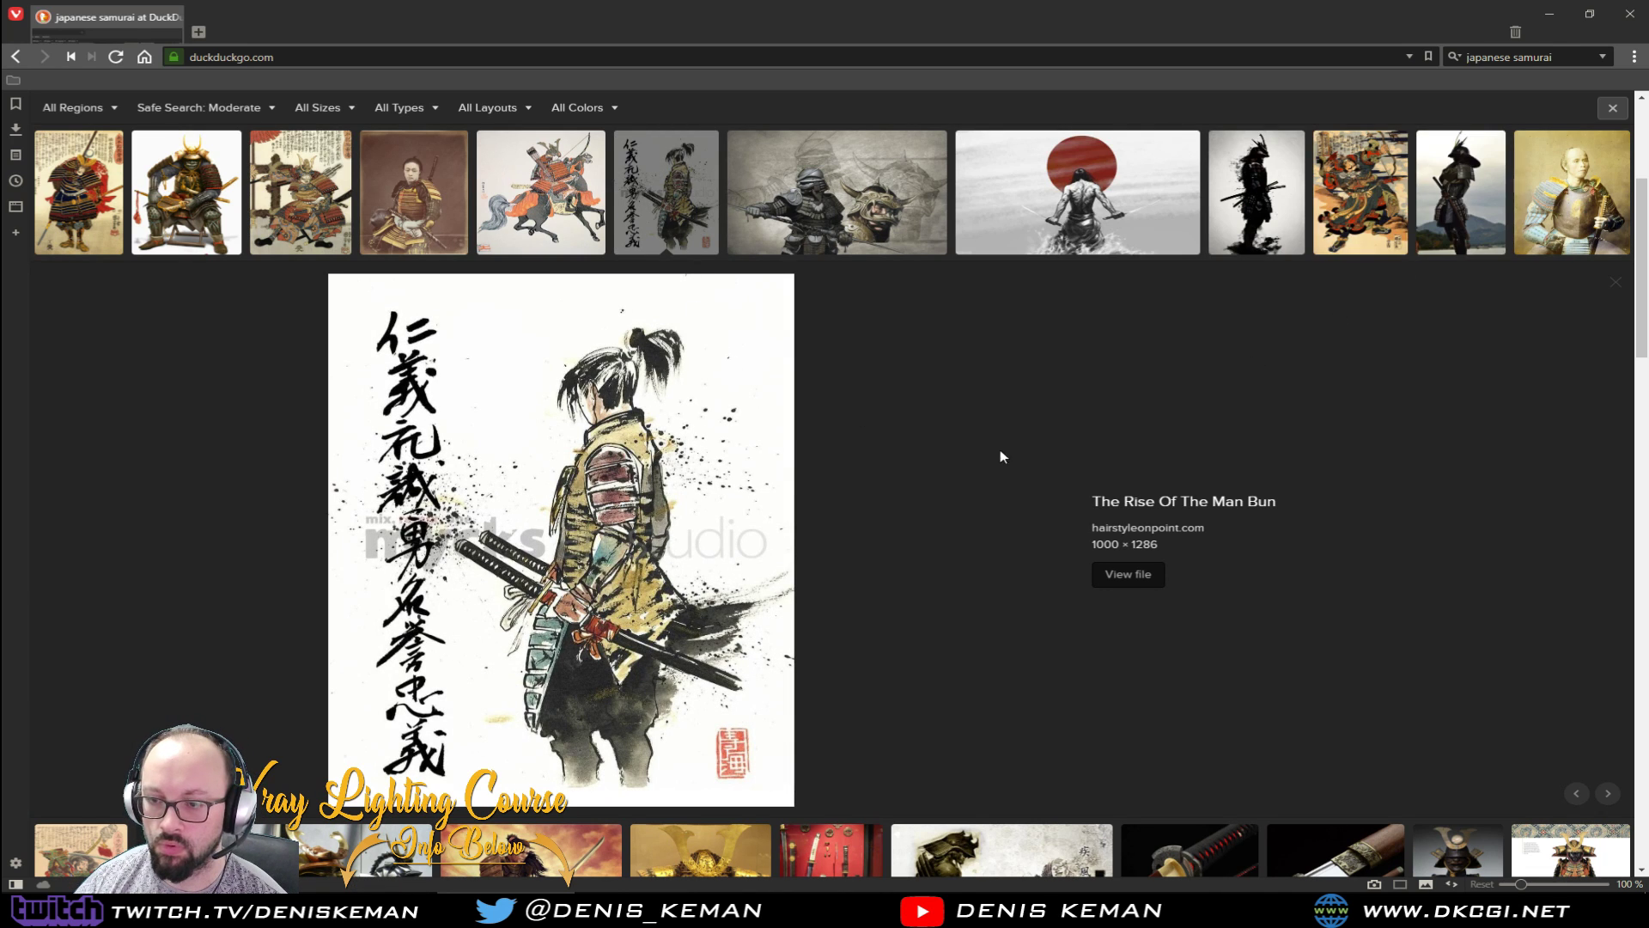
{"action": "scroll", "coordinate": [1000, 456], "scroll_direction": "down", "scroll_amount": 3}
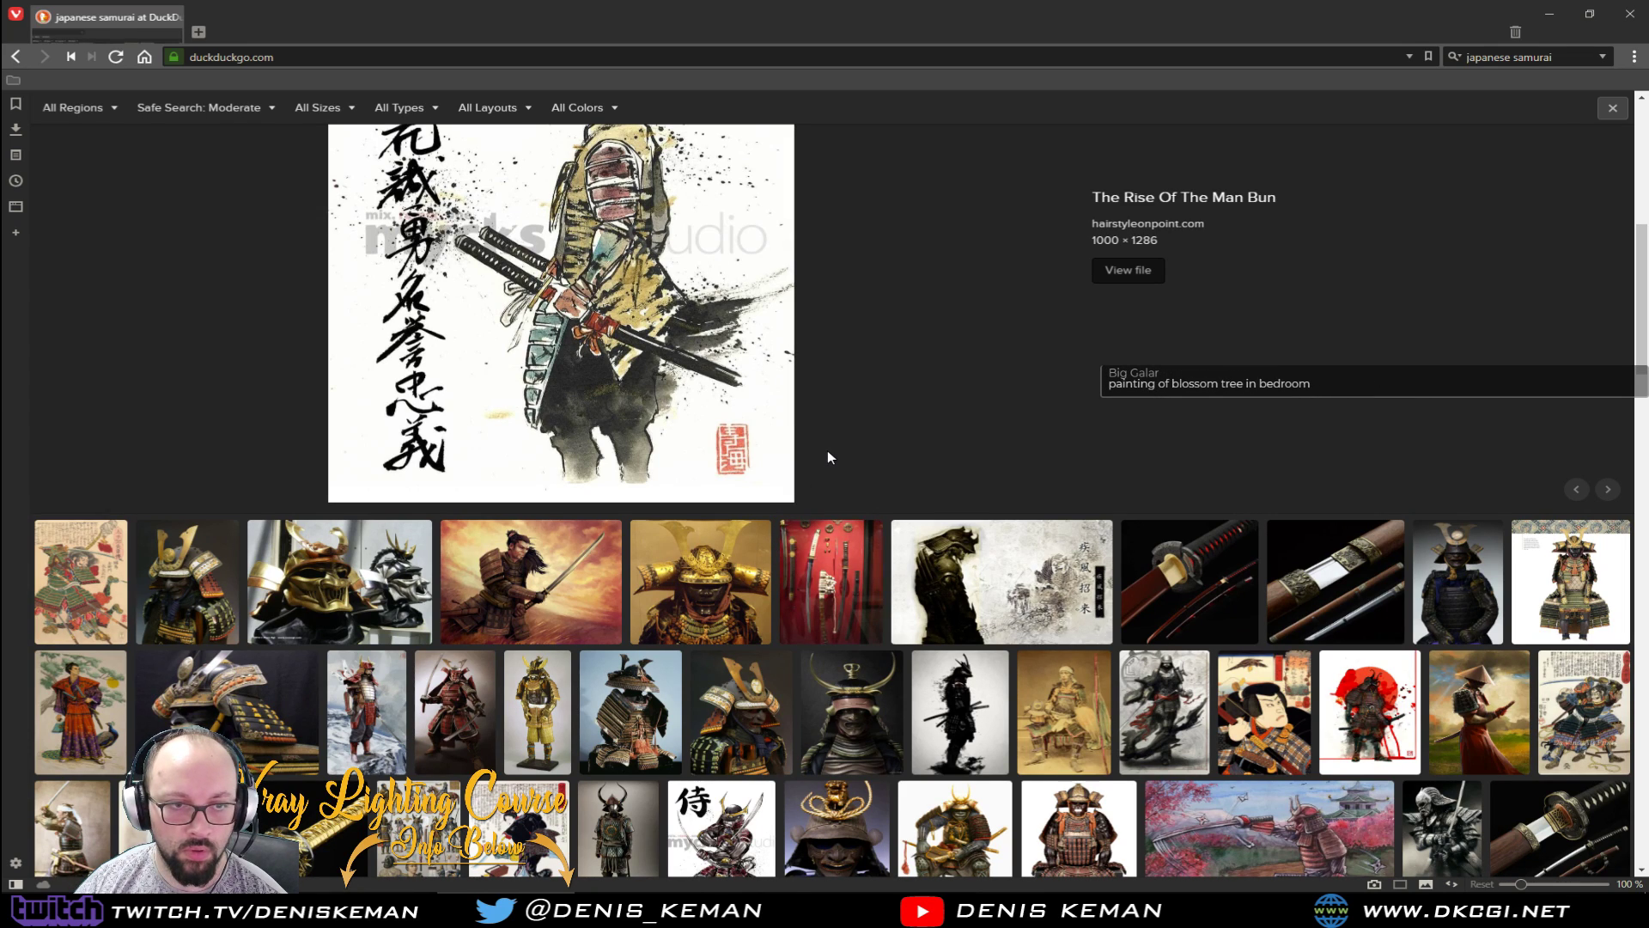
{"action": "scroll", "coordinate": [827, 450], "scroll_direction": "down", "scroll_amount": 5}
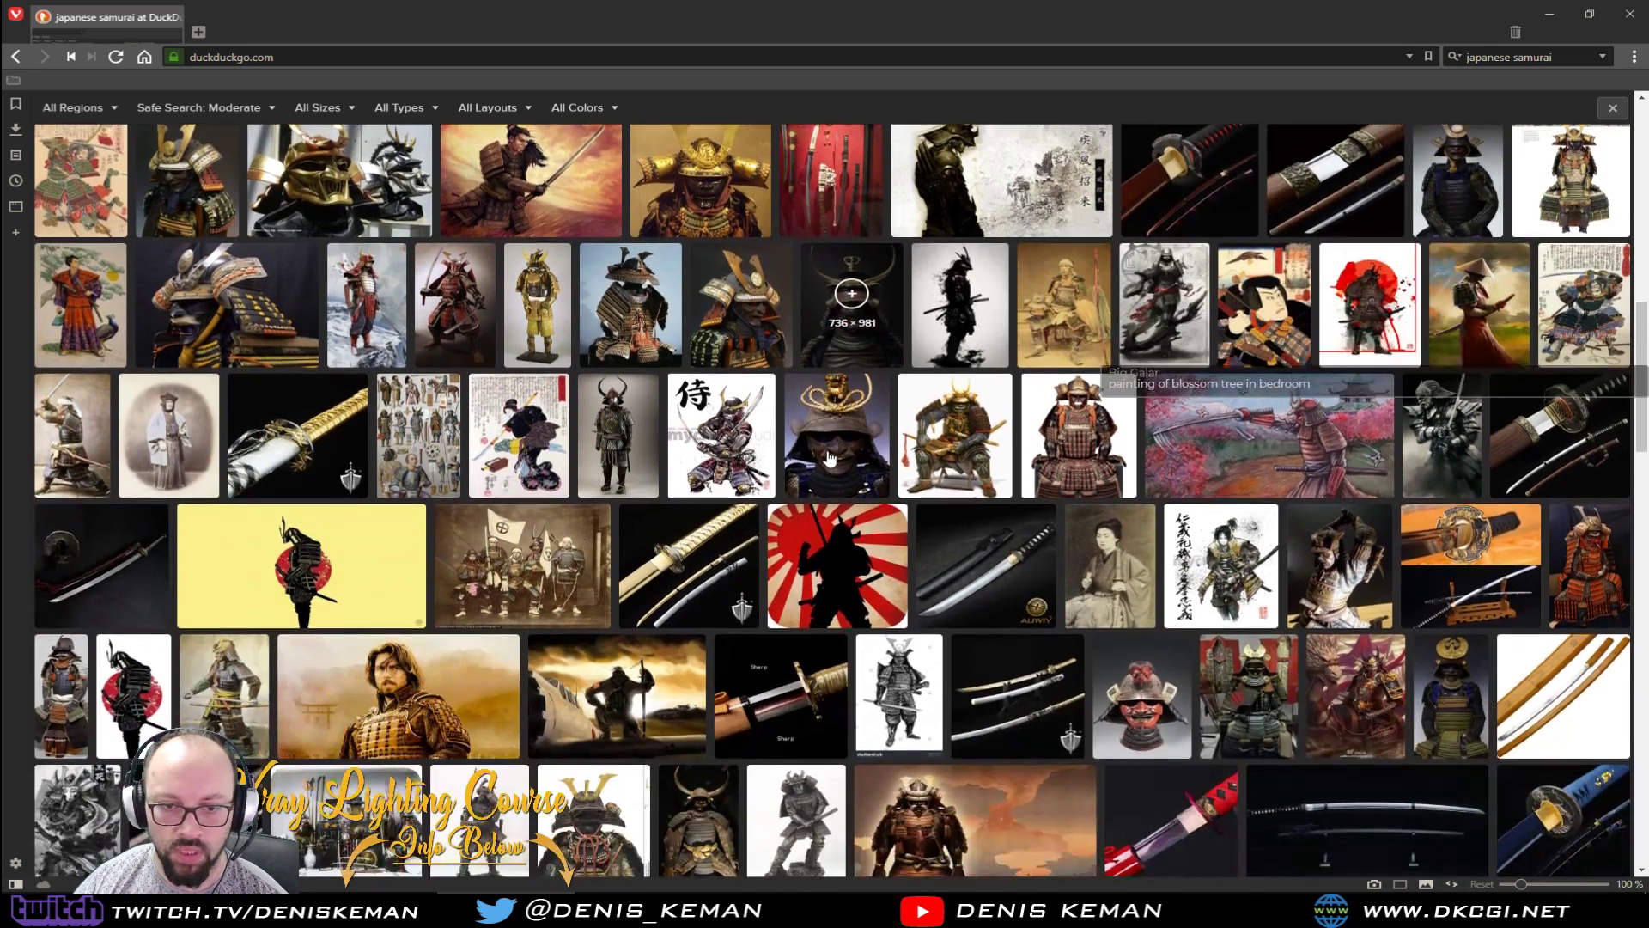
{"action": "left_click", "coordinate": [80, 343]}
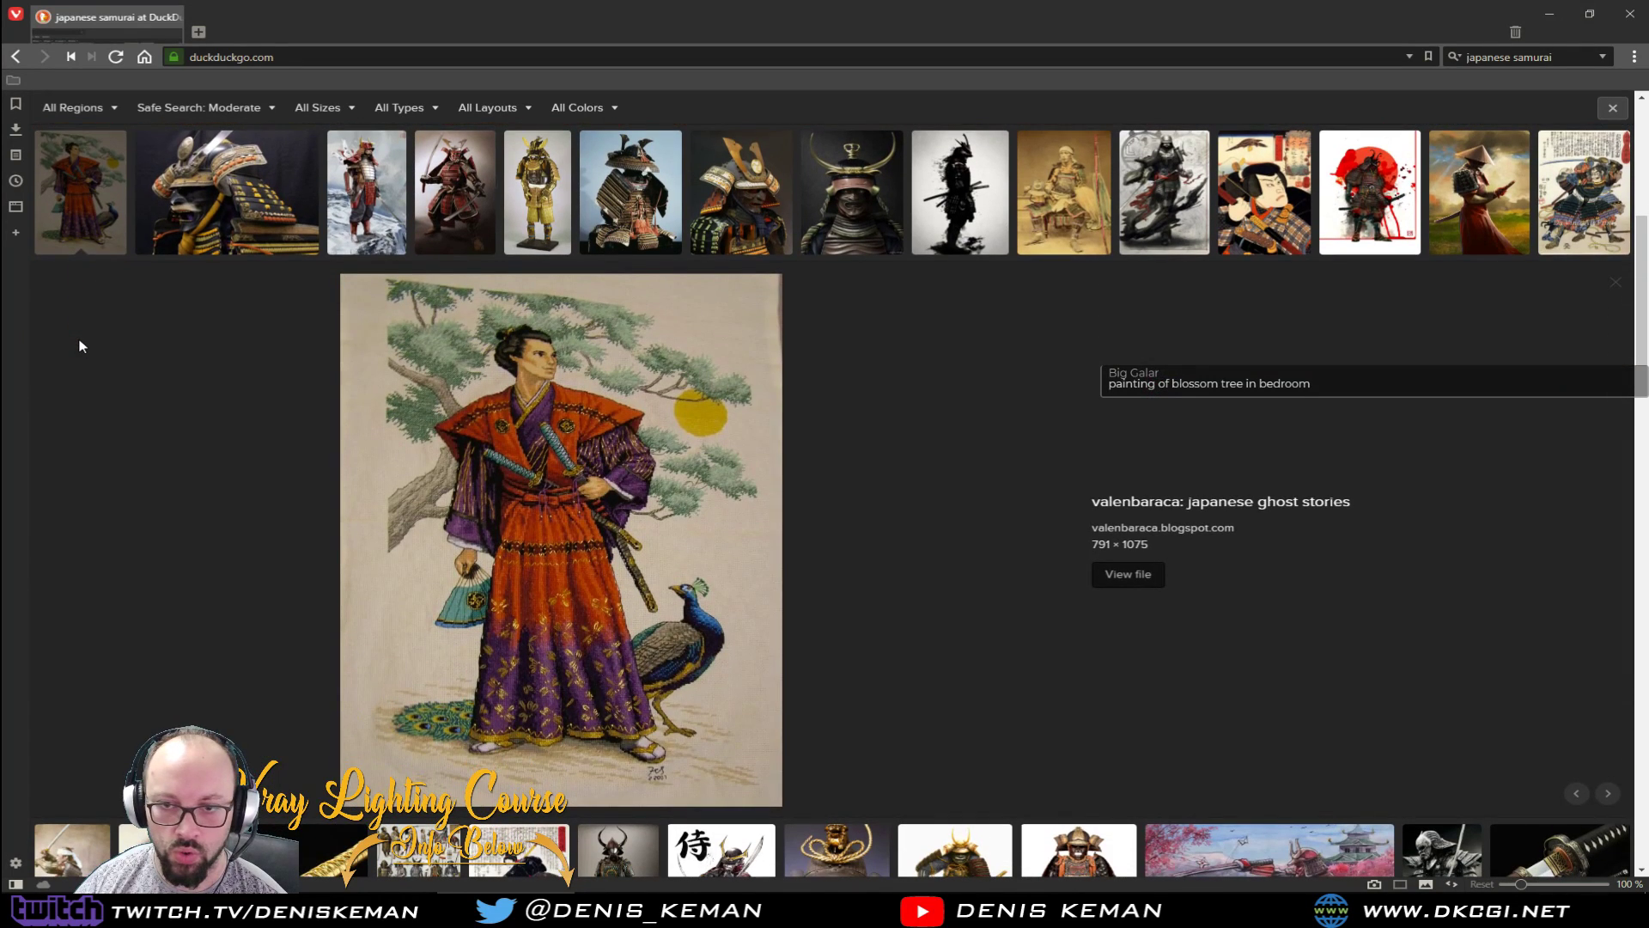
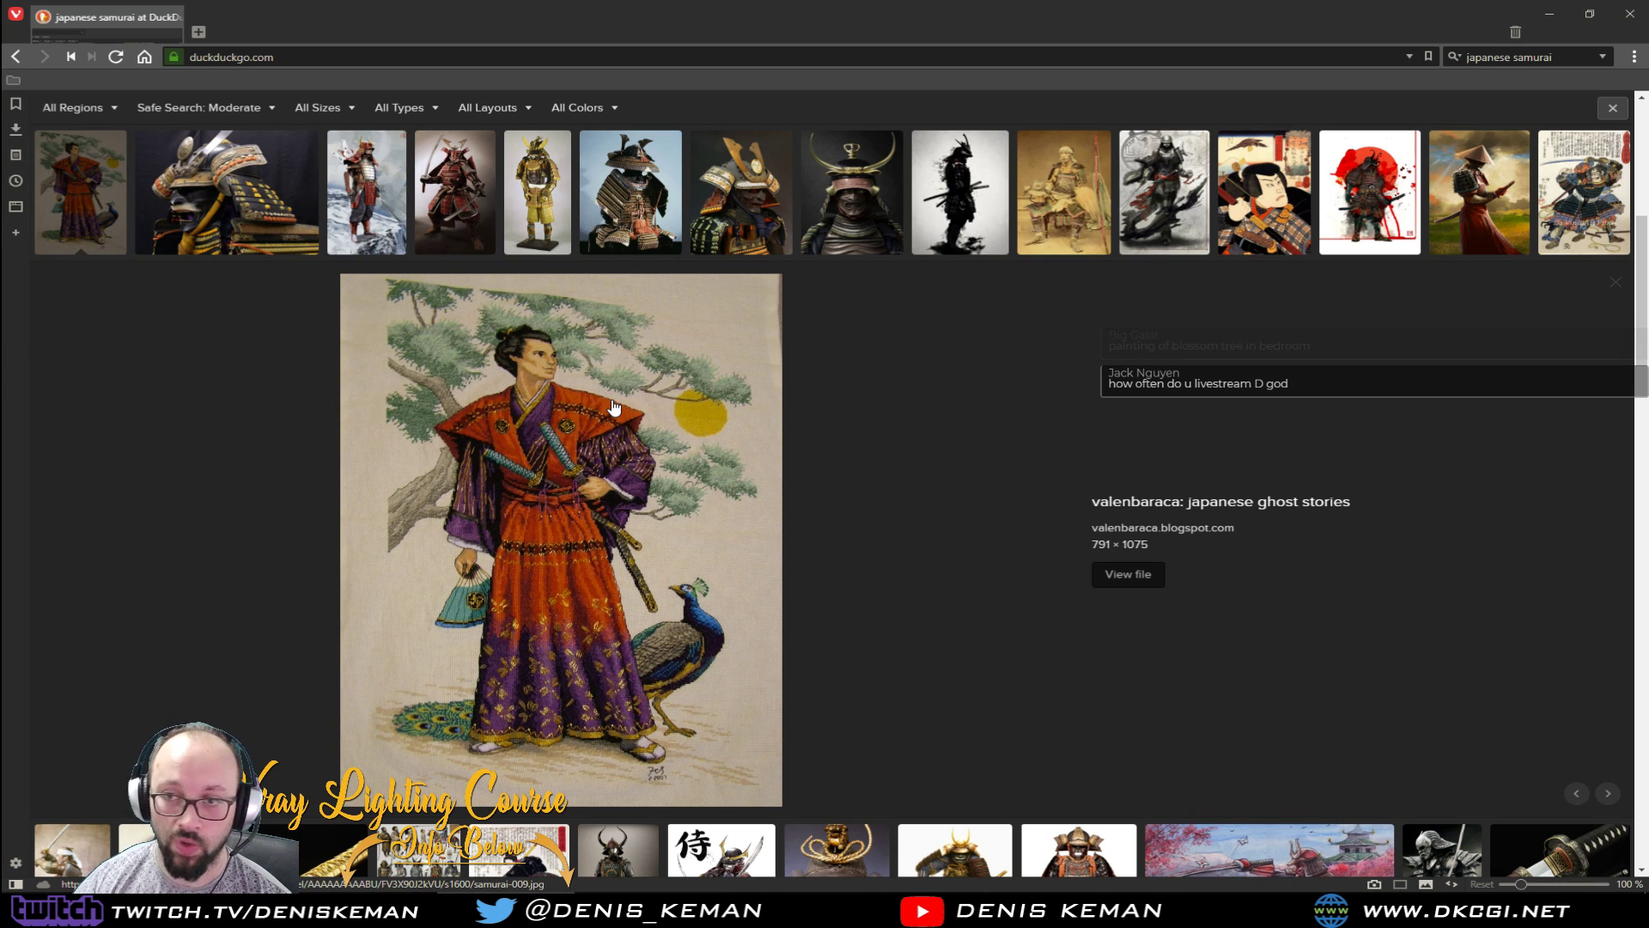
{"action": "scroll", "coordinate": [722, 468], "scroll_direction": "down", "scroll_amount": 8}
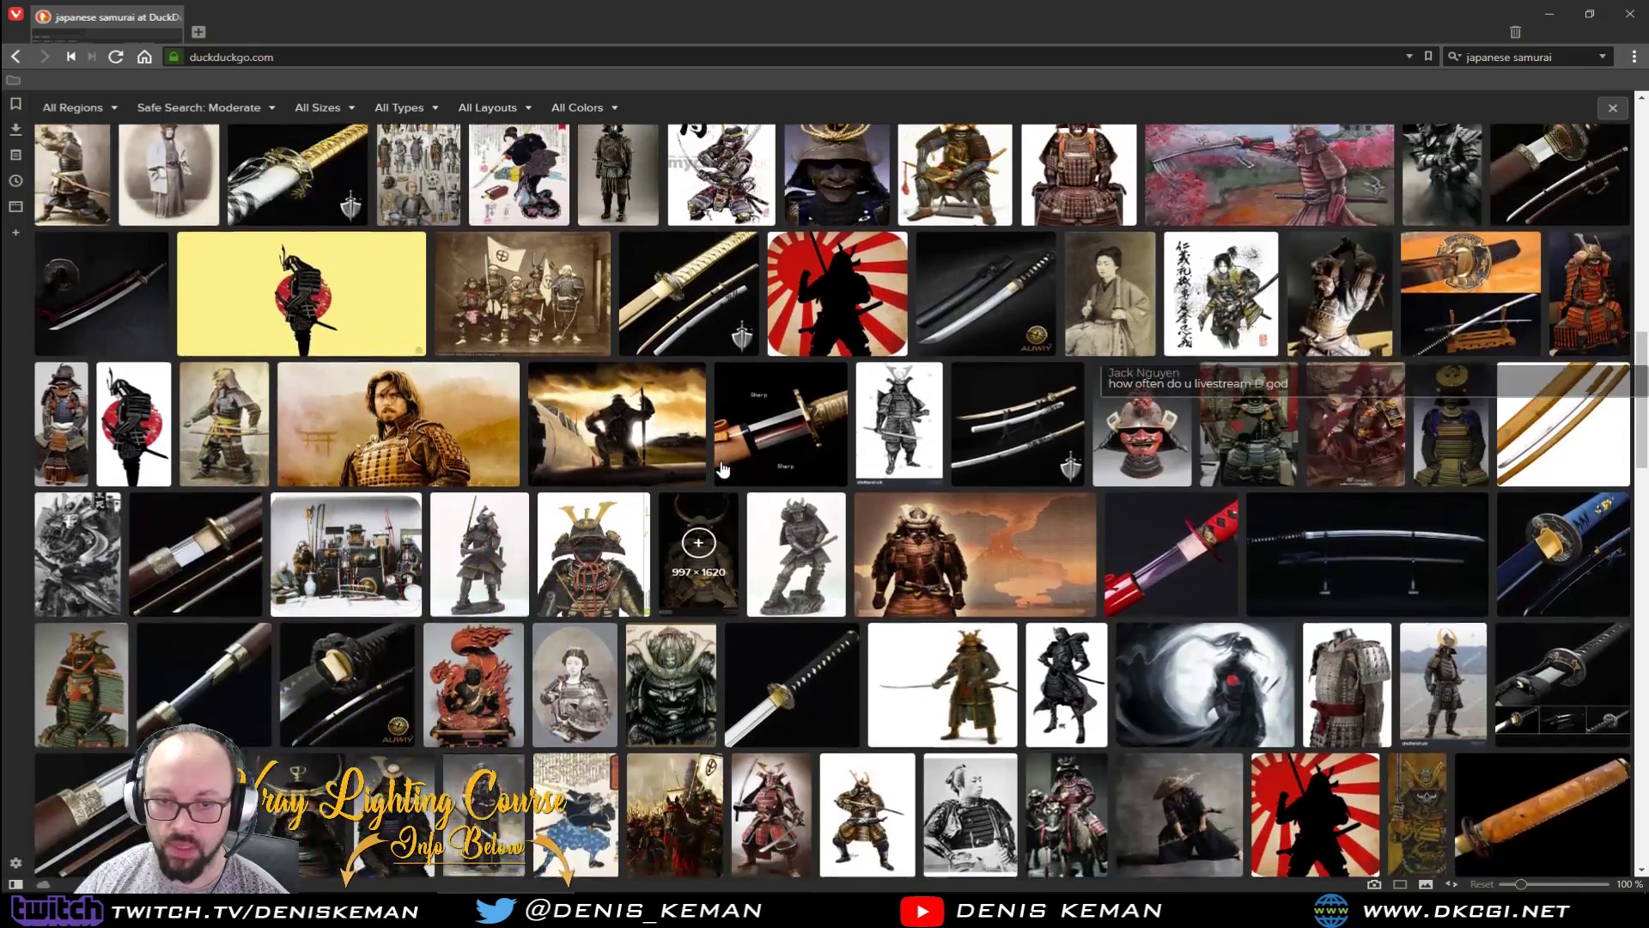
{"action": "scroll", "coordinate": [722, 468], "scroll_direction": "up", "scroll_amount": 8}
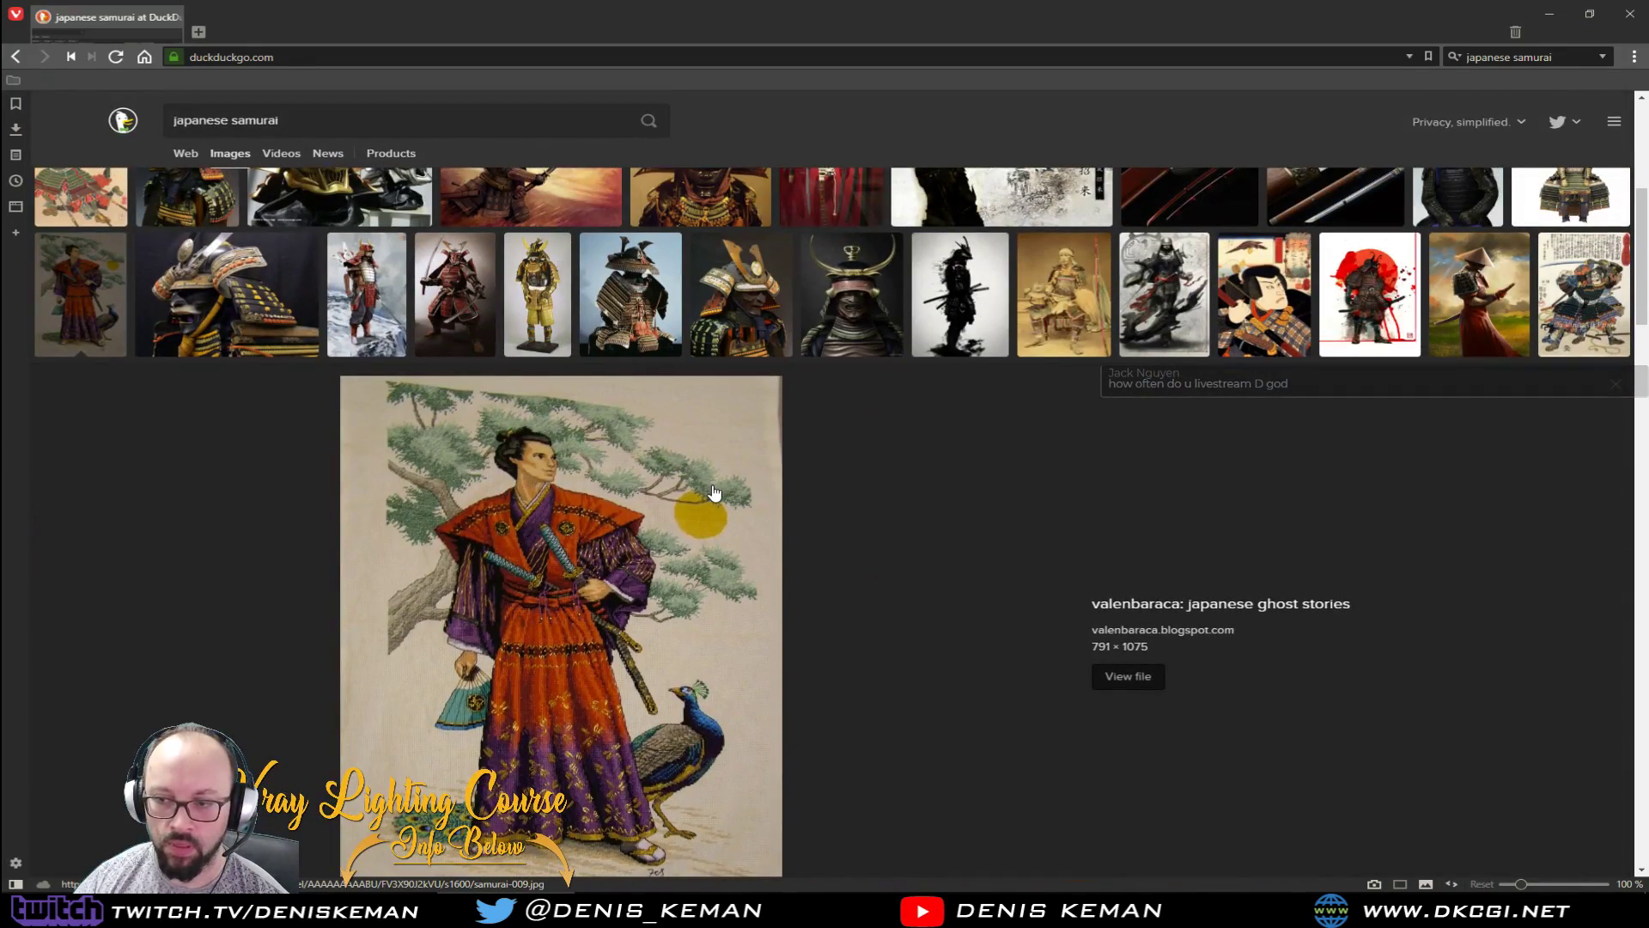
Step: Save the samurai-with-peacock painting as New_Image.jpg and return to 3ds Max
{"action": "right_click", "coordinate": [698, 518]}
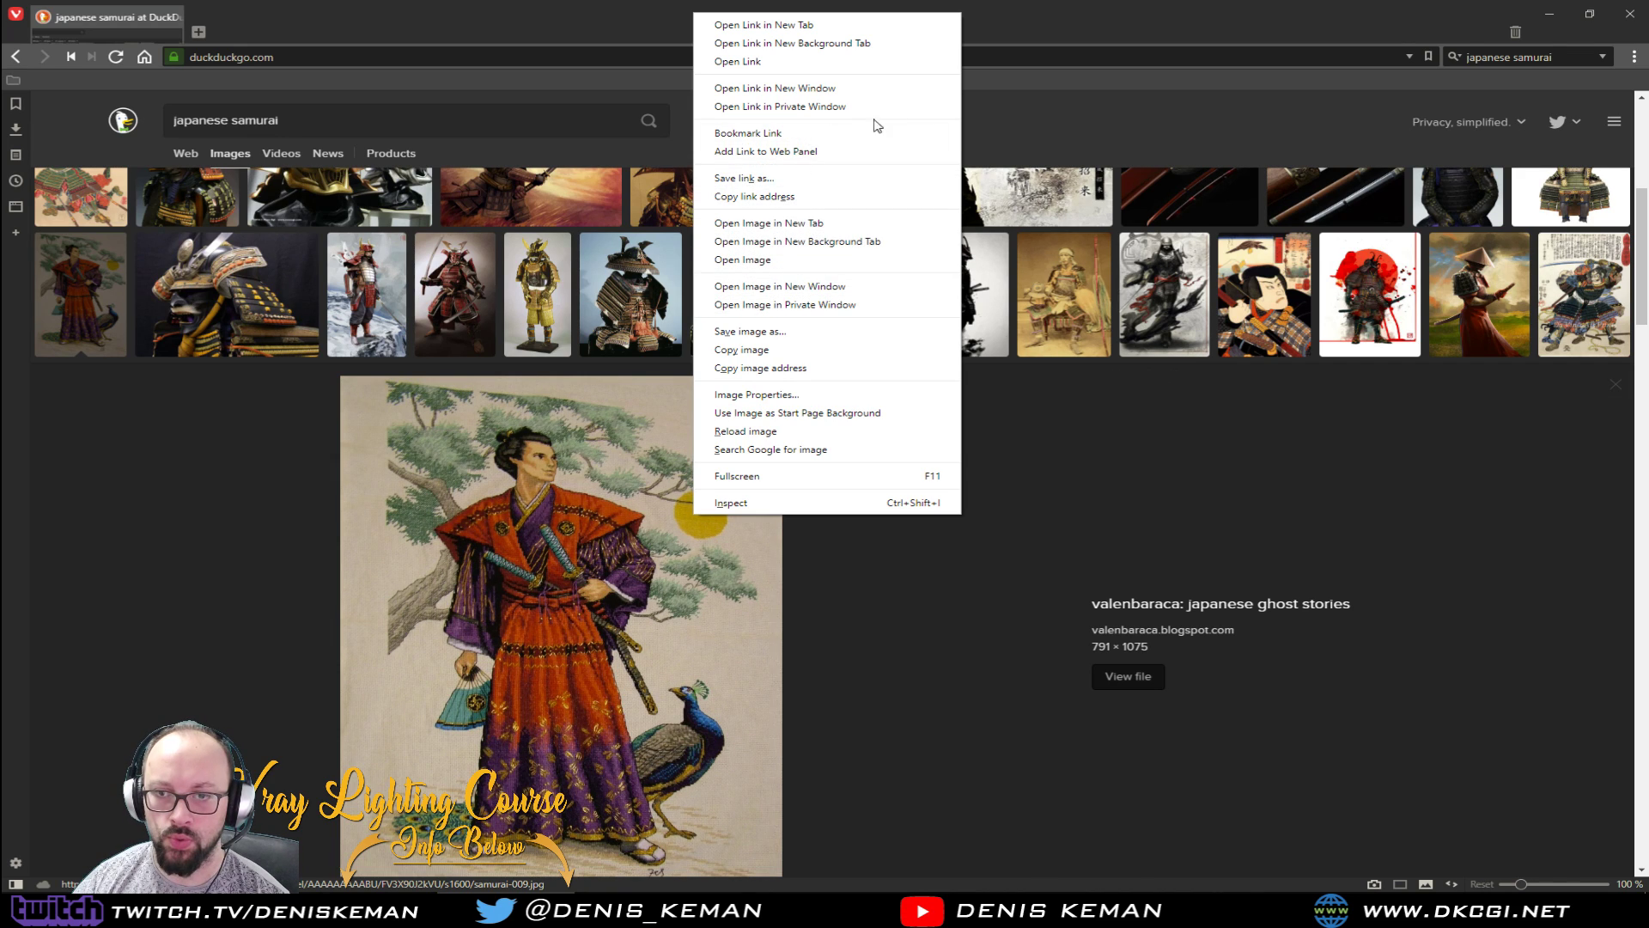
{"action": "left_click", "coordinate": [804, 343]}
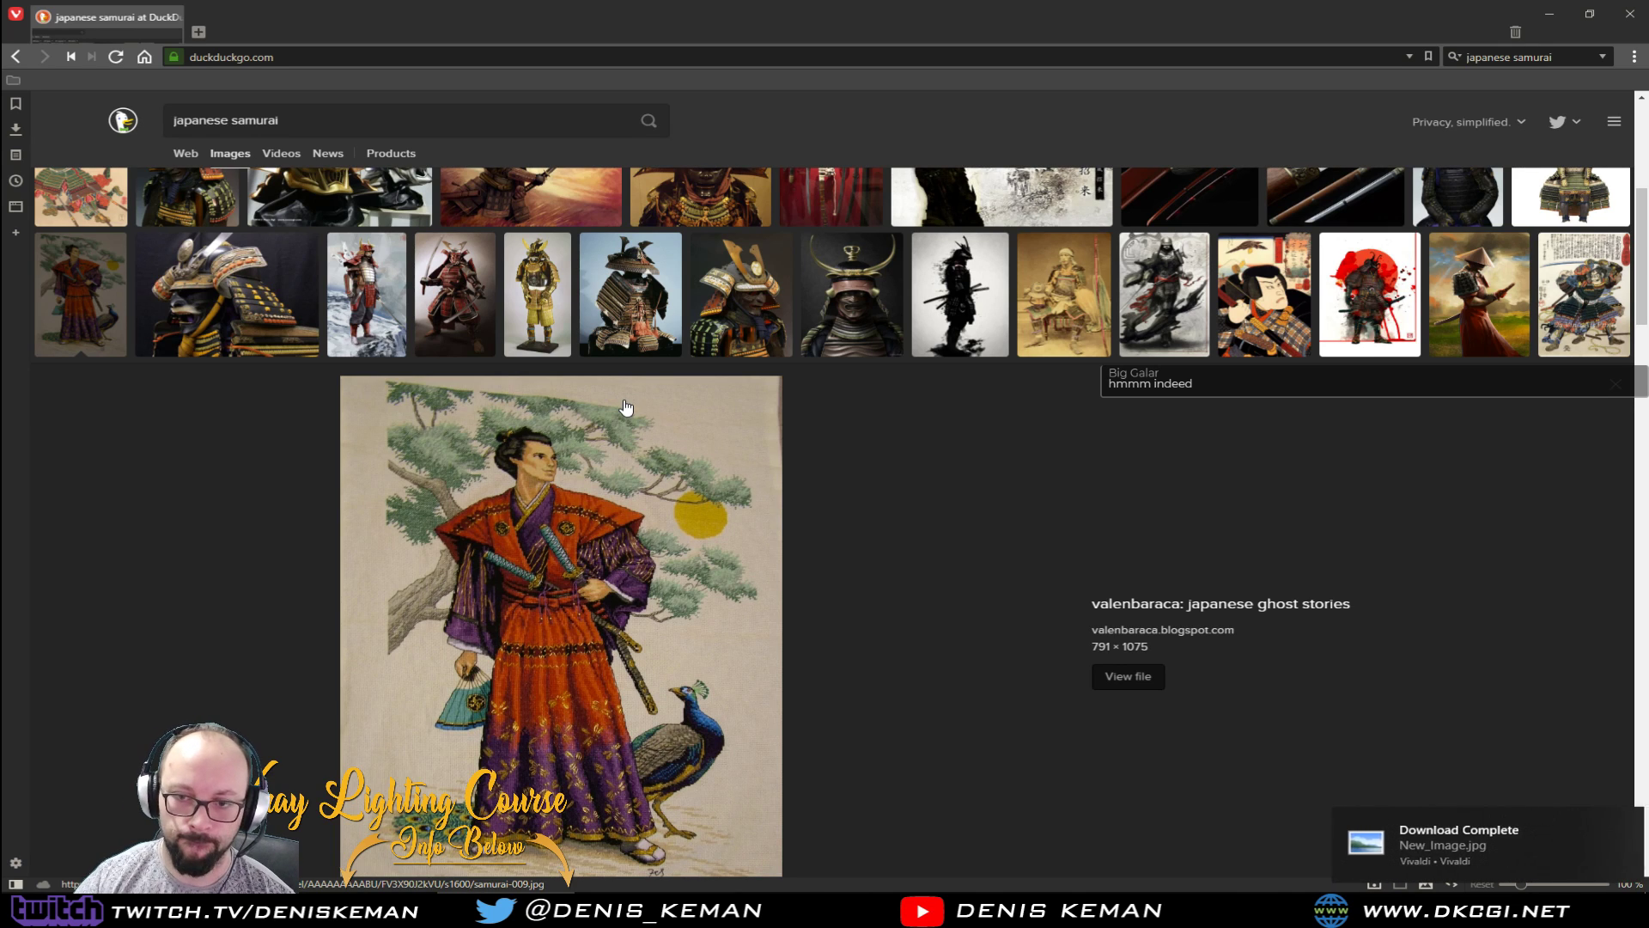
{"action": "left_click", "coordinate": [1623, 827]}
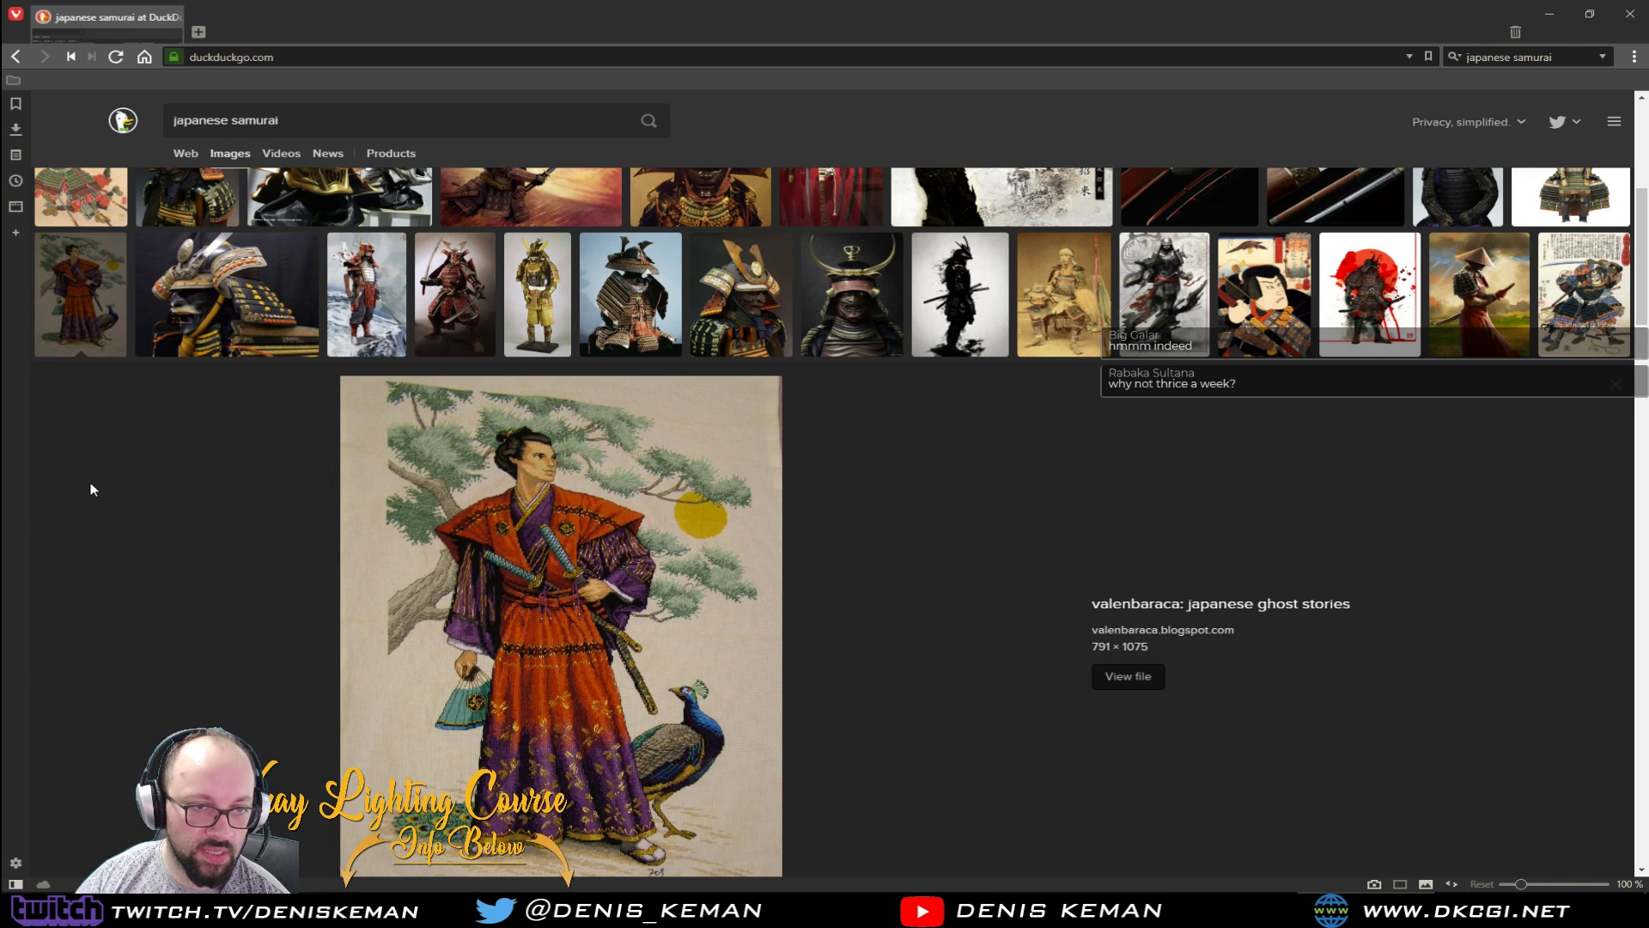
{"action": "left_click", "coordinate": [1548, 15]}
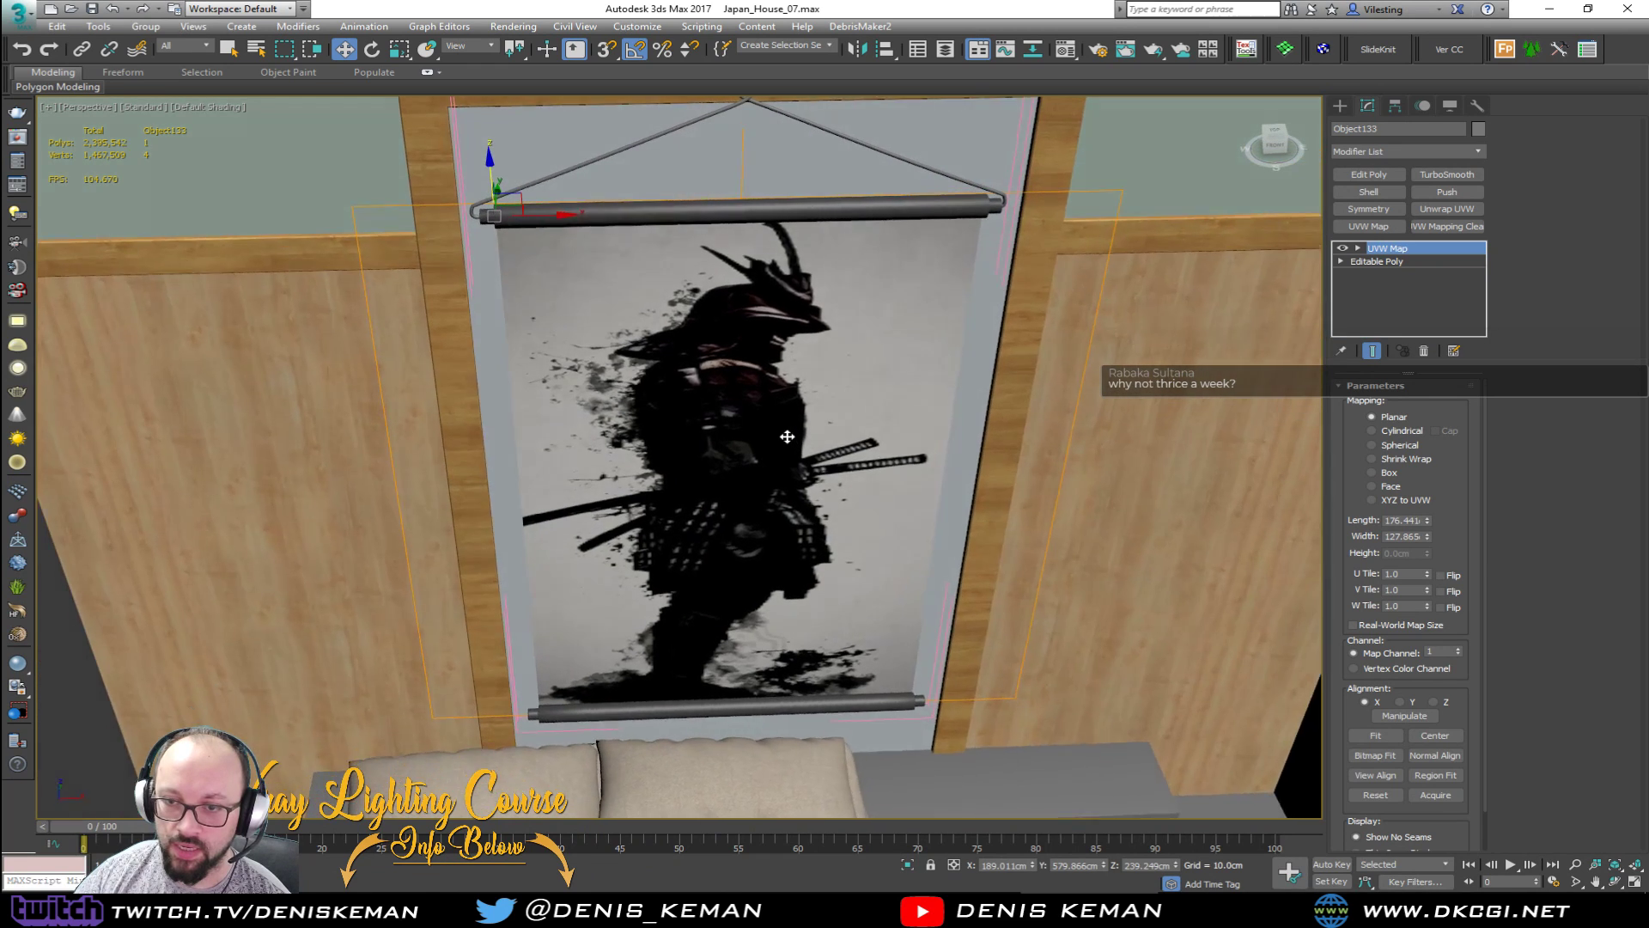
Step: Replace Ninja_Image's diffuse map with the downloaded samurai-with-peacock painting New_Image.jpg
{"action": "middle_click_drag", "start_coordinate": [787, 436], "coordinate": [780, 435], "text": "alt"}
{"action": "key", "text": "m"}
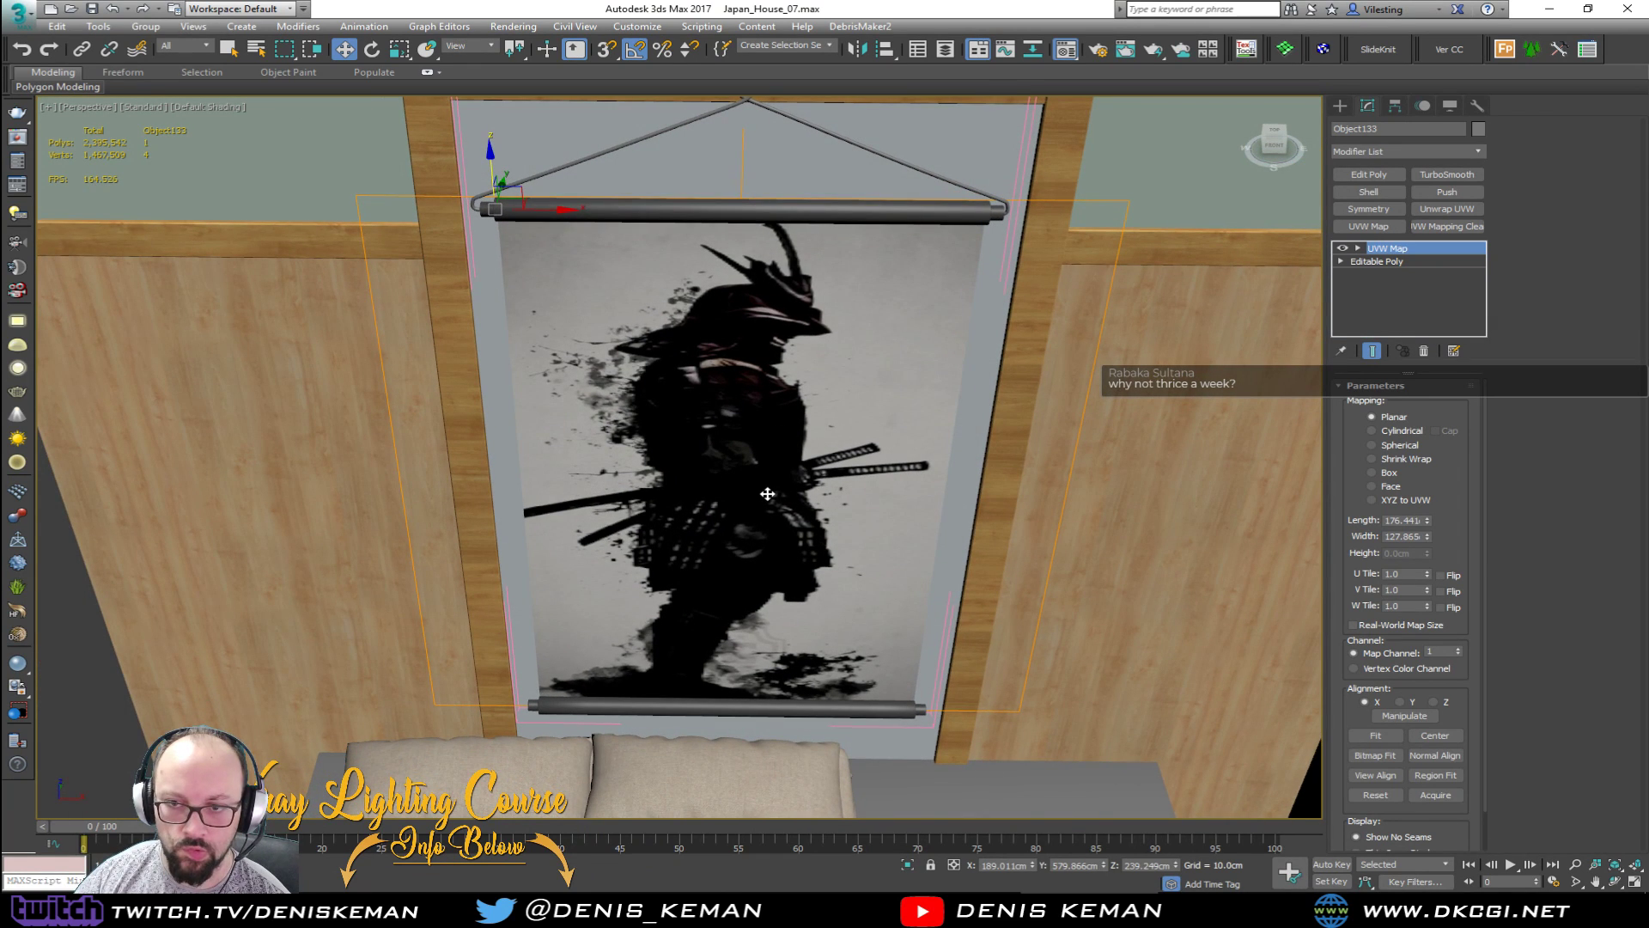
{"action": "middle_click_drag", "start_coordinate": [632, 438], "coordinate": [704, 469]}
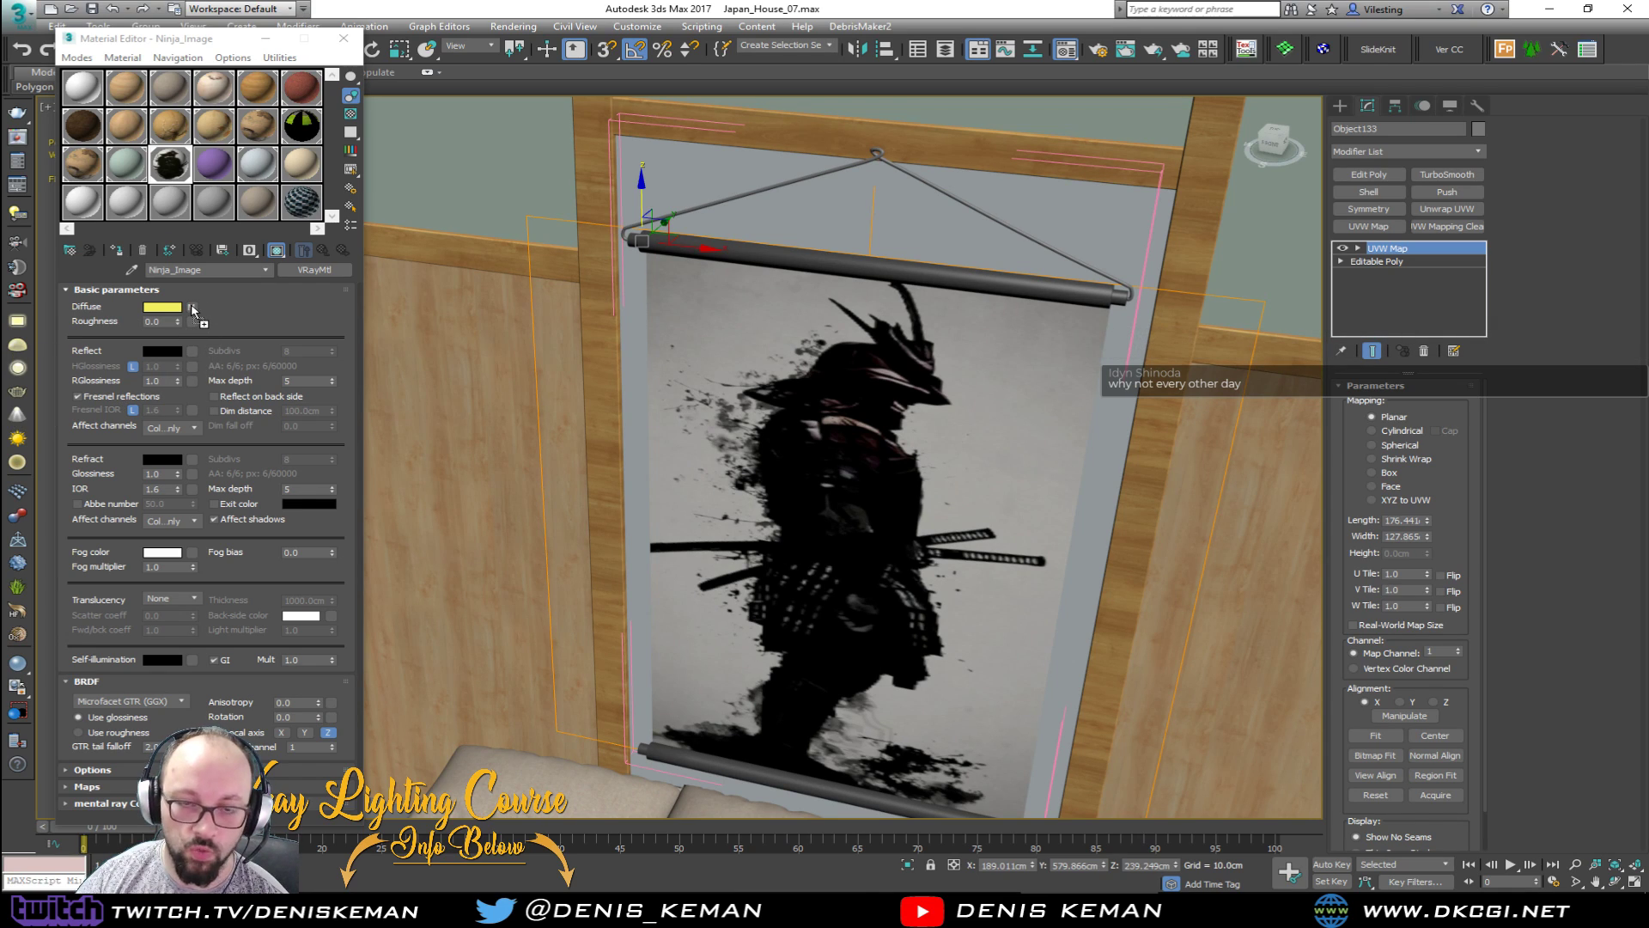
{"action": "left_click_drag", "start_coordinate": [193, 309], "coordinate": [192, 310]}
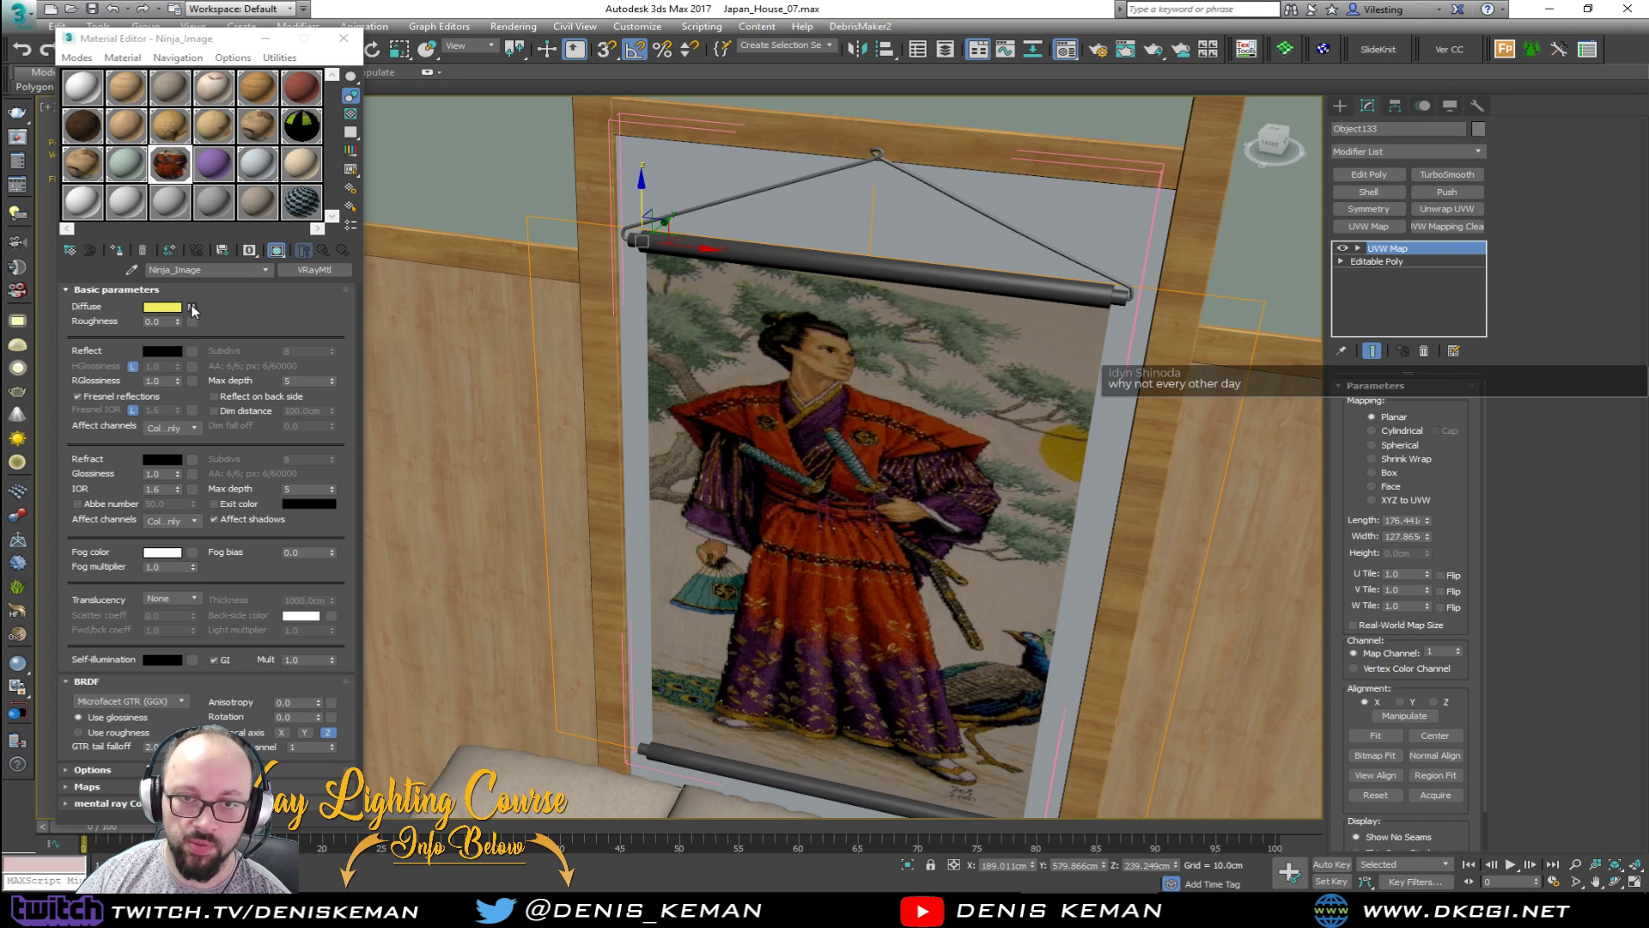
Step: Move the samurai picture's UVW Map gizmo up slightly and scale it down uniformly to show more of the painting
{"action": "scroll", "coordinate": [773, 472], "scroll_direction": "down", "scroll_amount": 5}
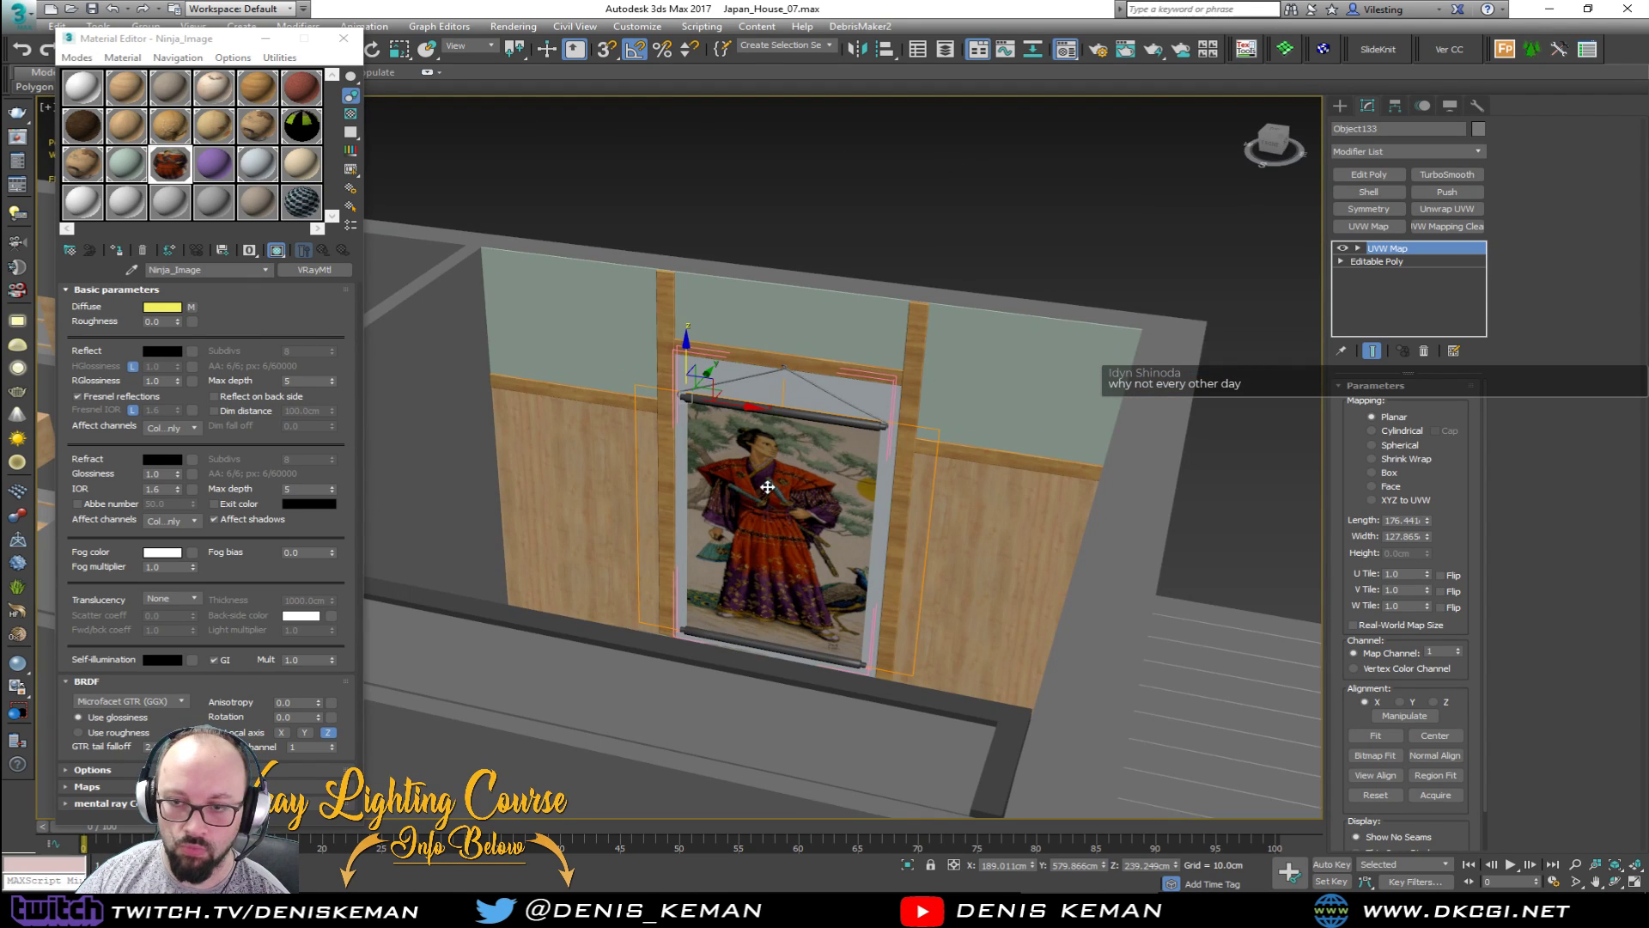
{"action": "left_click", "coordinate": [1289, 460]}
{"action": "scroll", "coordinate": [780, 528], "scroll_direction": "up", "scroll_amount": 8}
{"action": "middle_click_drag", "start_coordinate": [780, 527], "coordinate": [823, 528], "text": "alt"}
{"action": "left_click", "coordinate": [826, 526]}
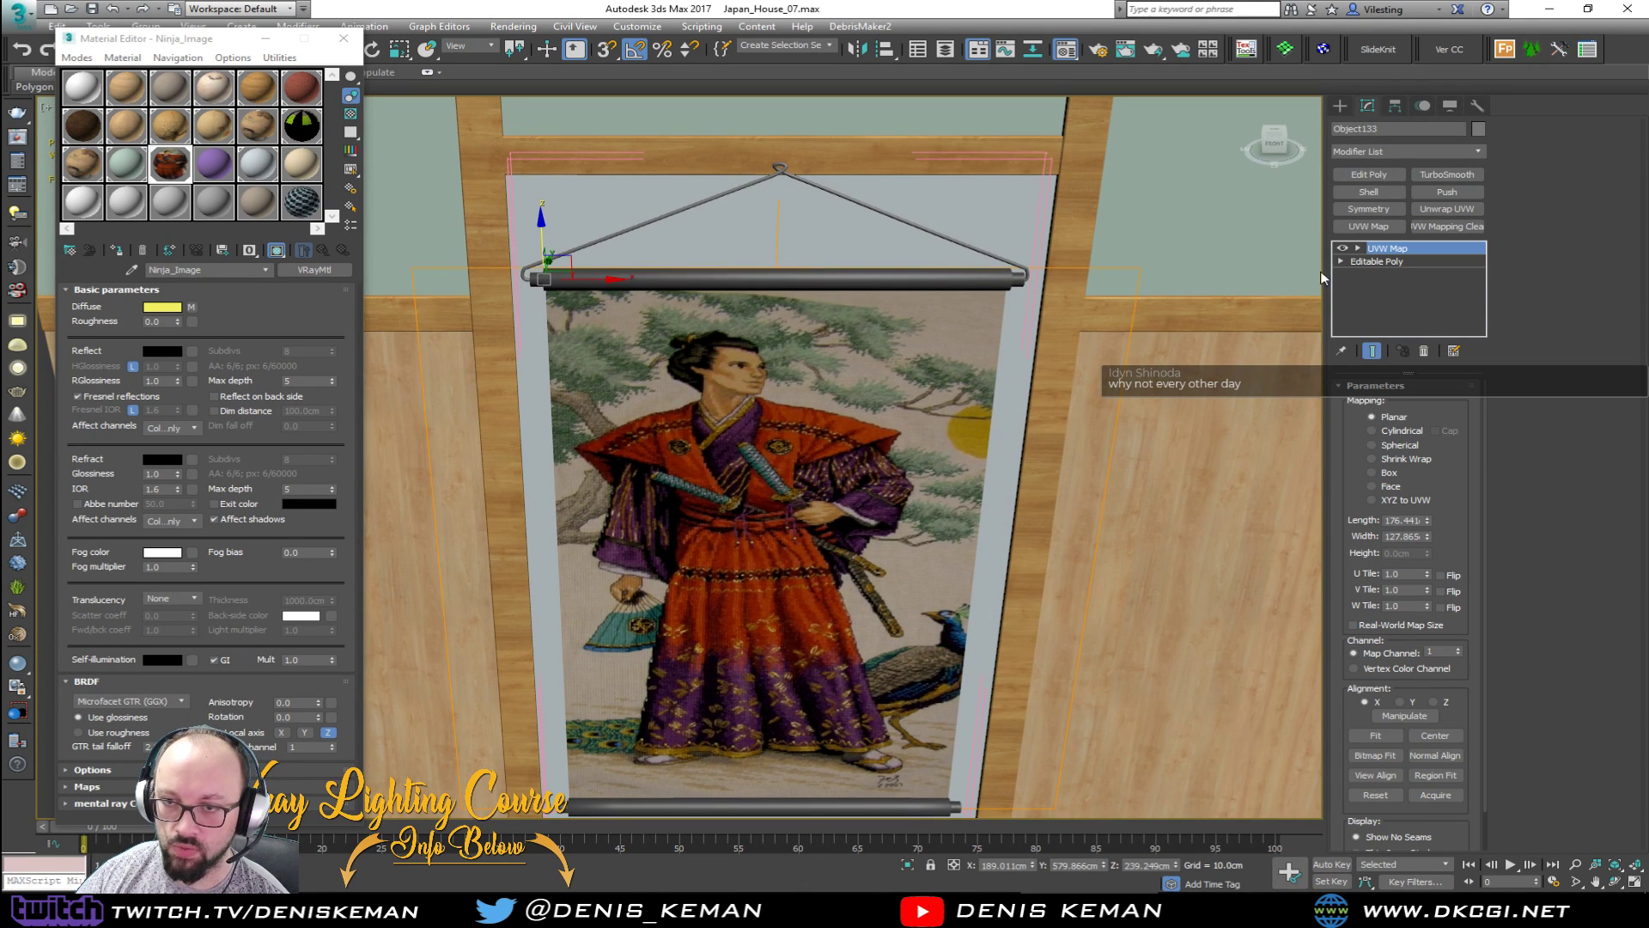
{"action": "left_click", "coordinate": [1386, 249]}
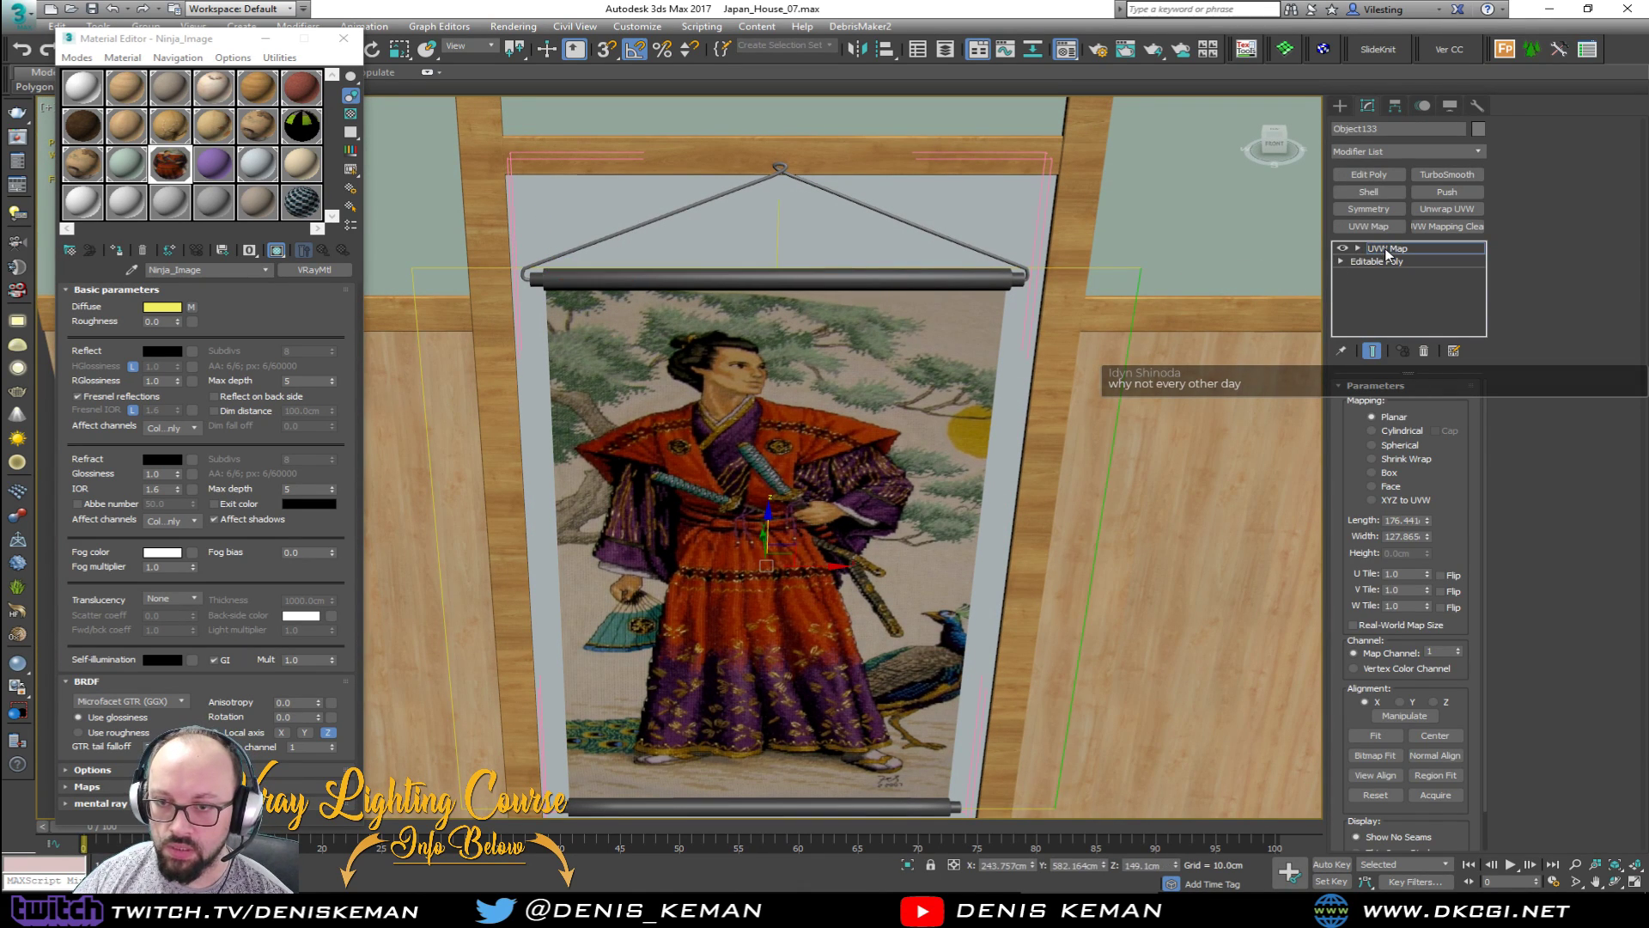
{"action": "left_click_drag", "start_coordinate": [766, 516], "coordinate": [765, 493]}
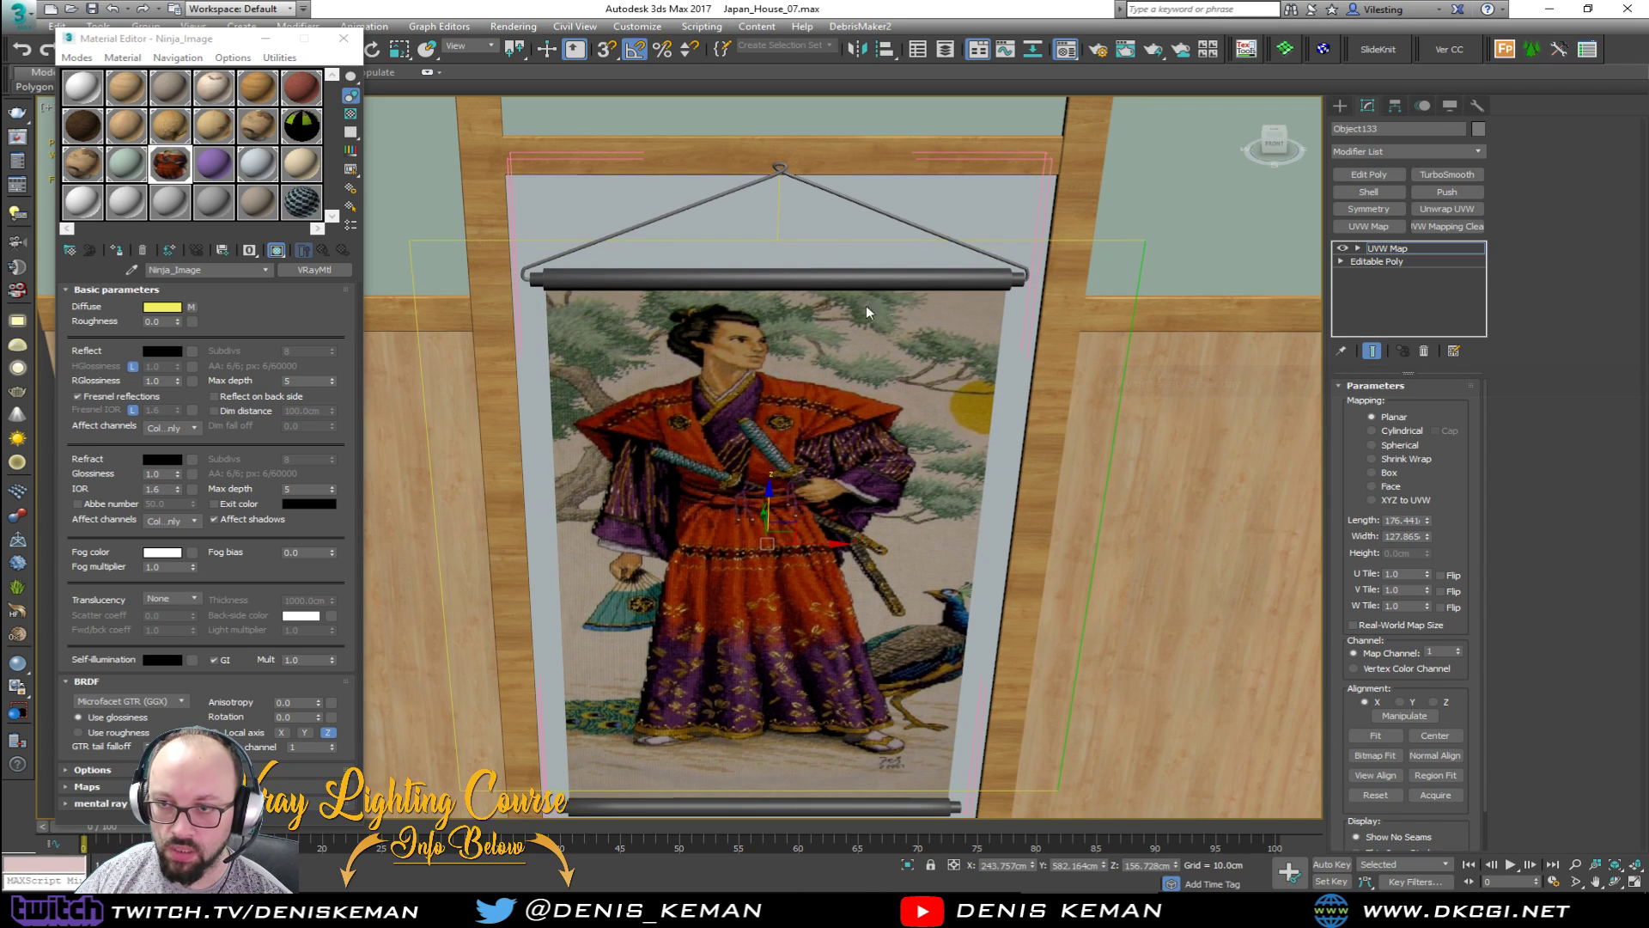
{"action": "key", "text": "r"}
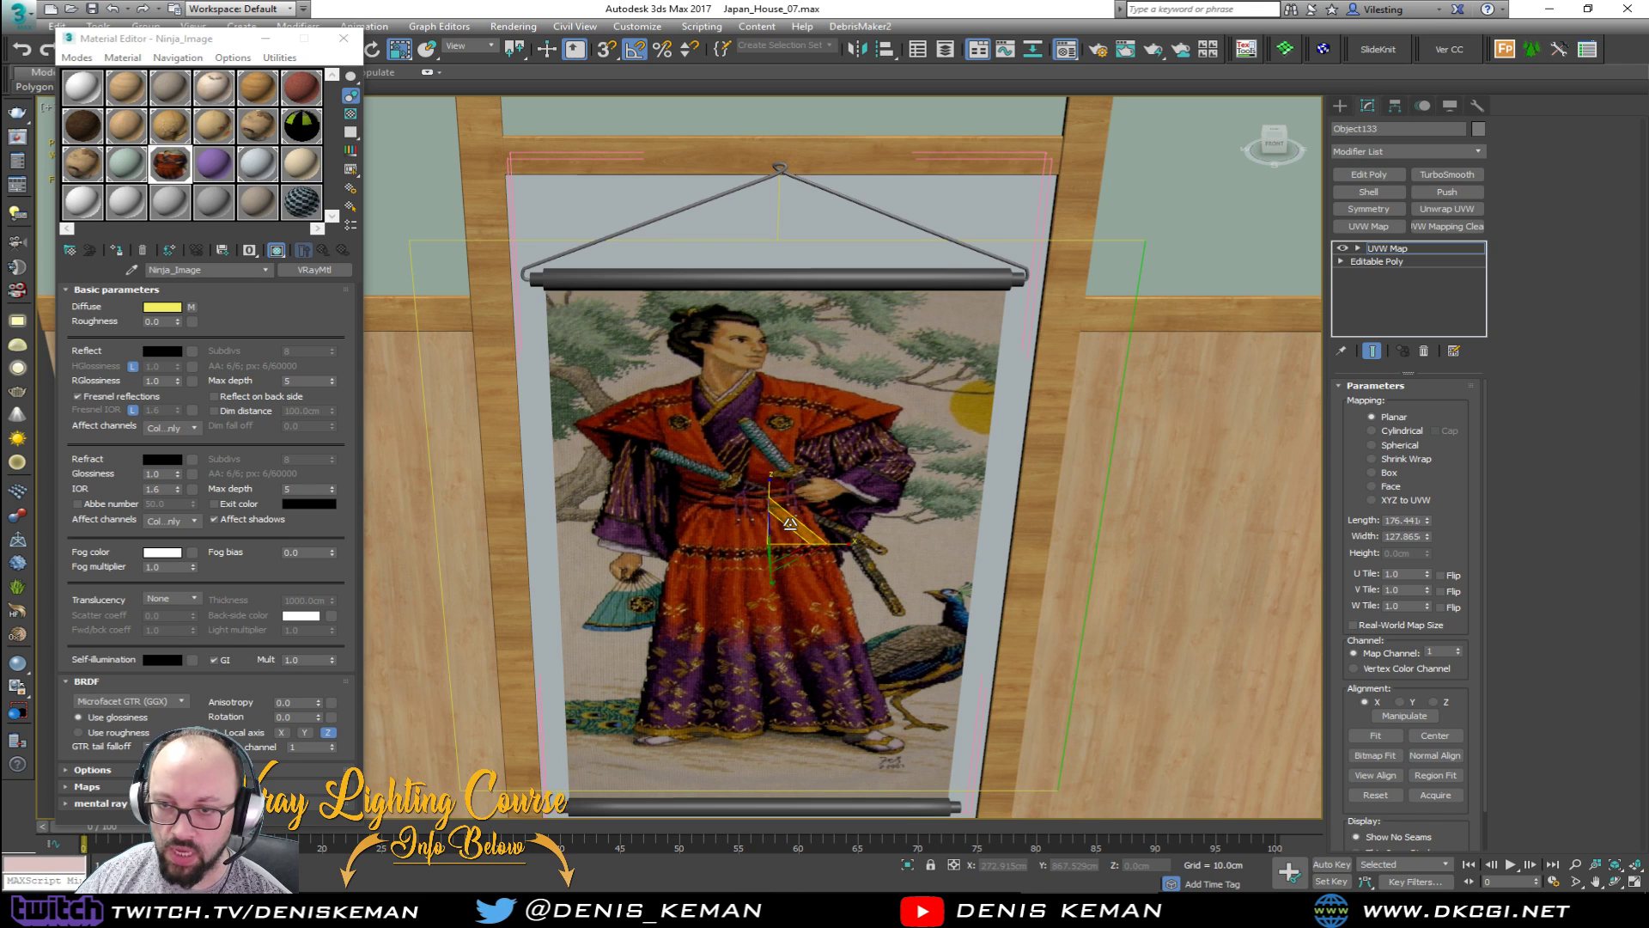
{"action": "left_click_drag", "start_coordinate": [788, 523], "coordinate": [788, 541]}
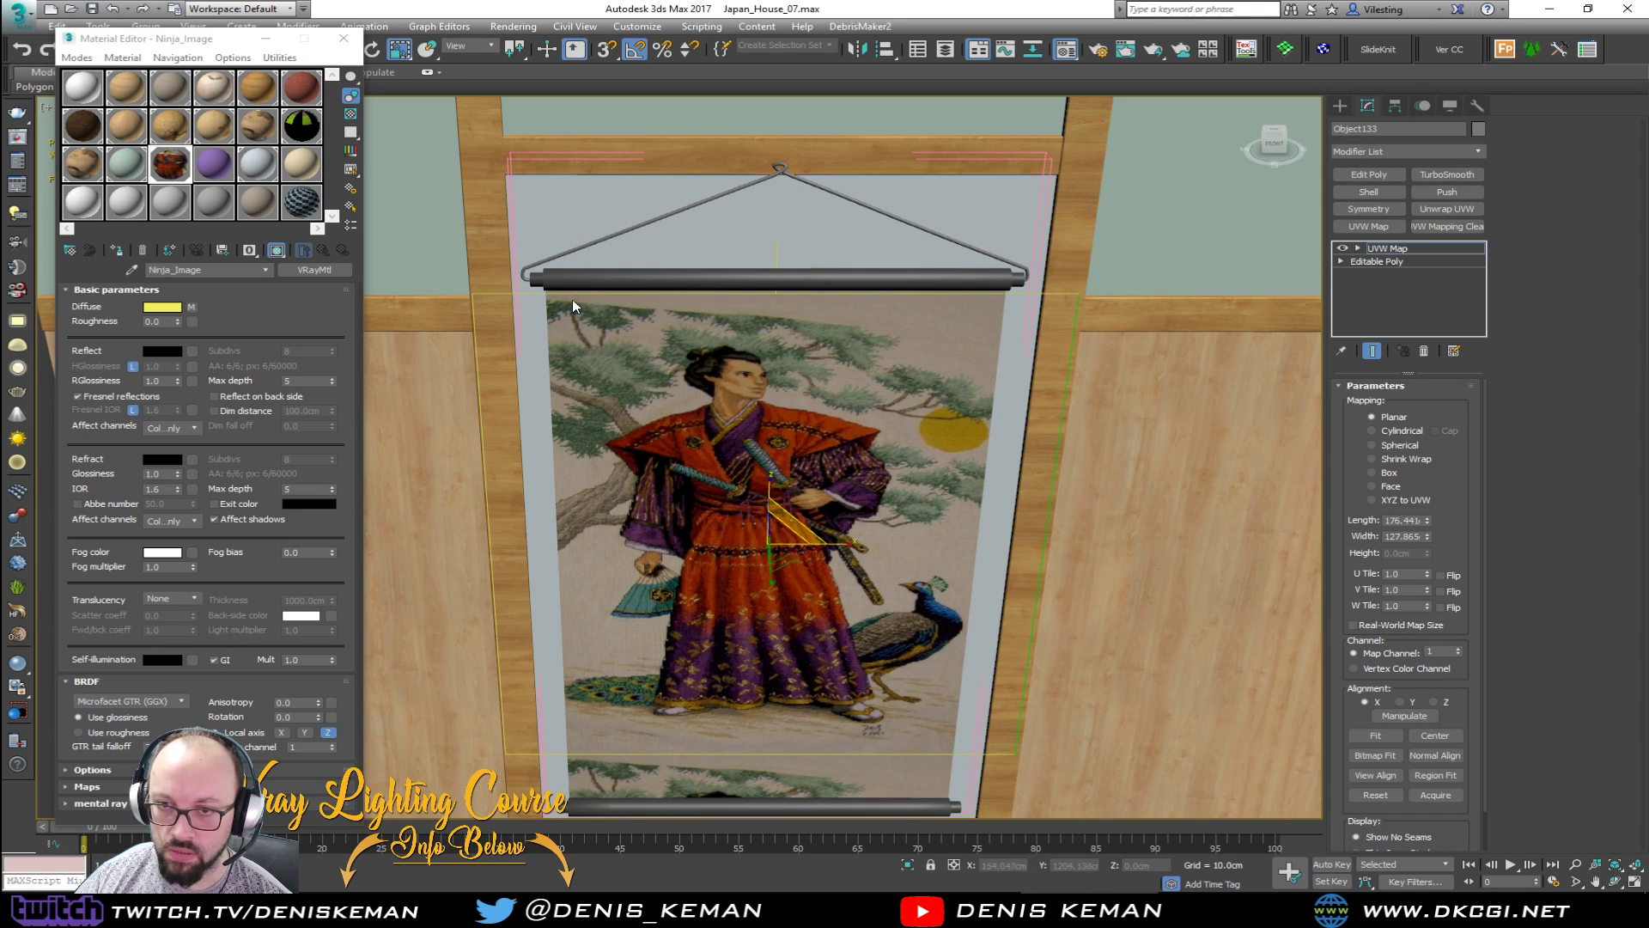
Step: Stretch the mapping gizmo vertically and lower it to Z 155.461 cm so the painting fills the scroll, then leave gizmo editing and deselect the picture
{"action": "key", "text": "w"}
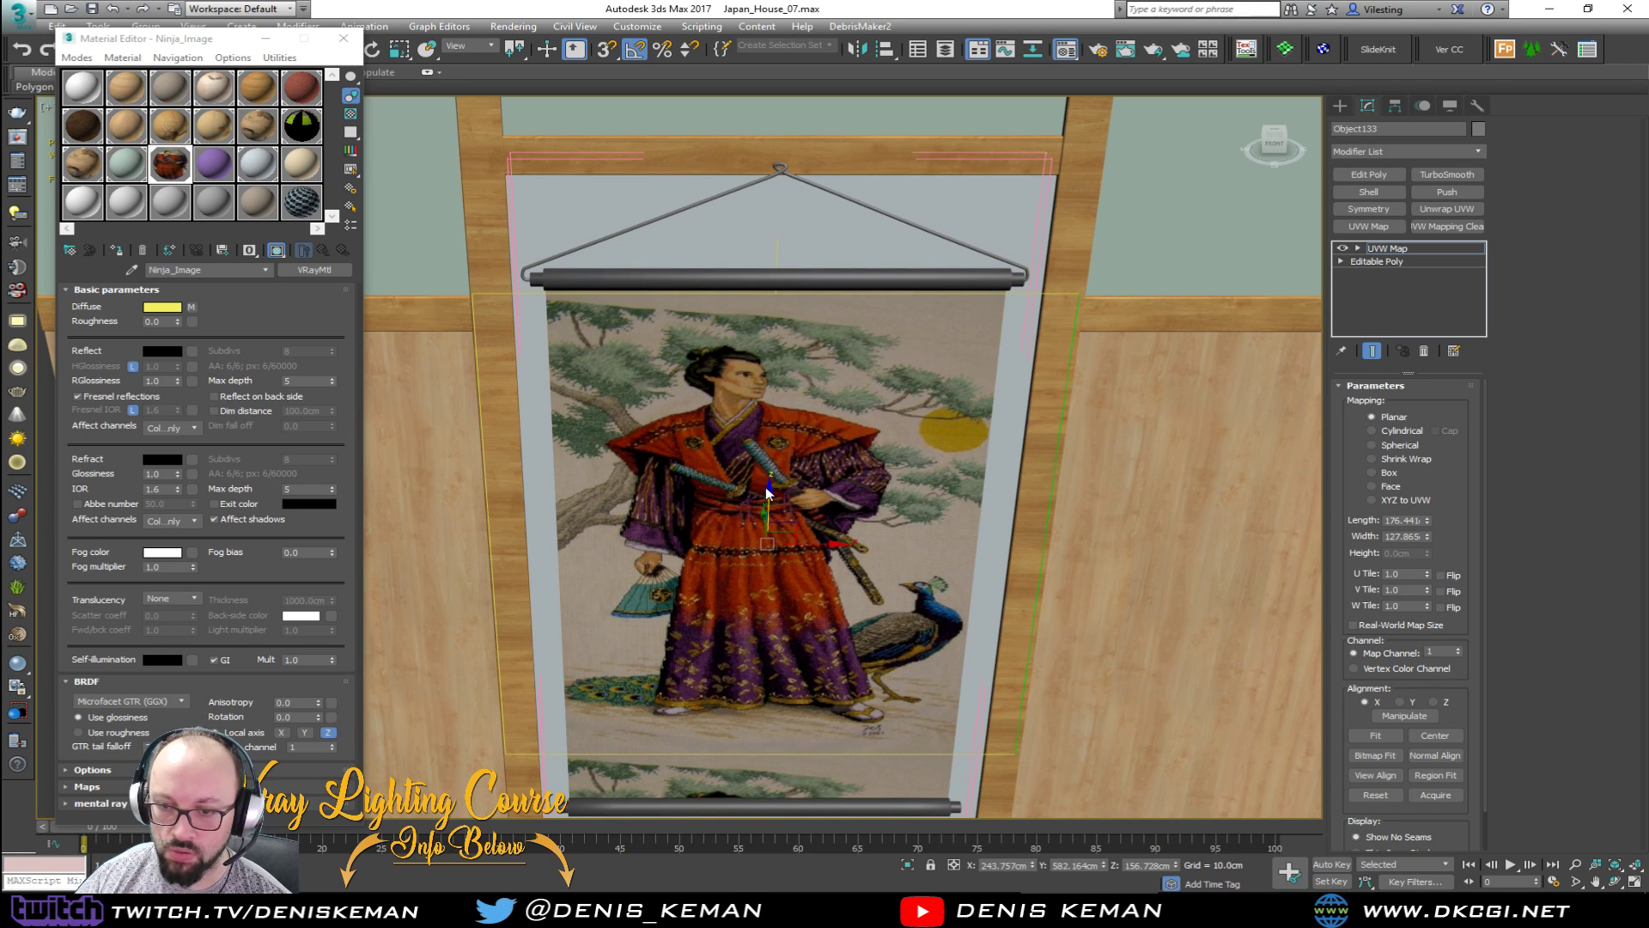
{"action": "key", "text": "r"}
{"action": "left_click_drag", "start_coordinate": [773, 490], "coordinate": [766, 497]}
{"action": "key", "text": "w"}
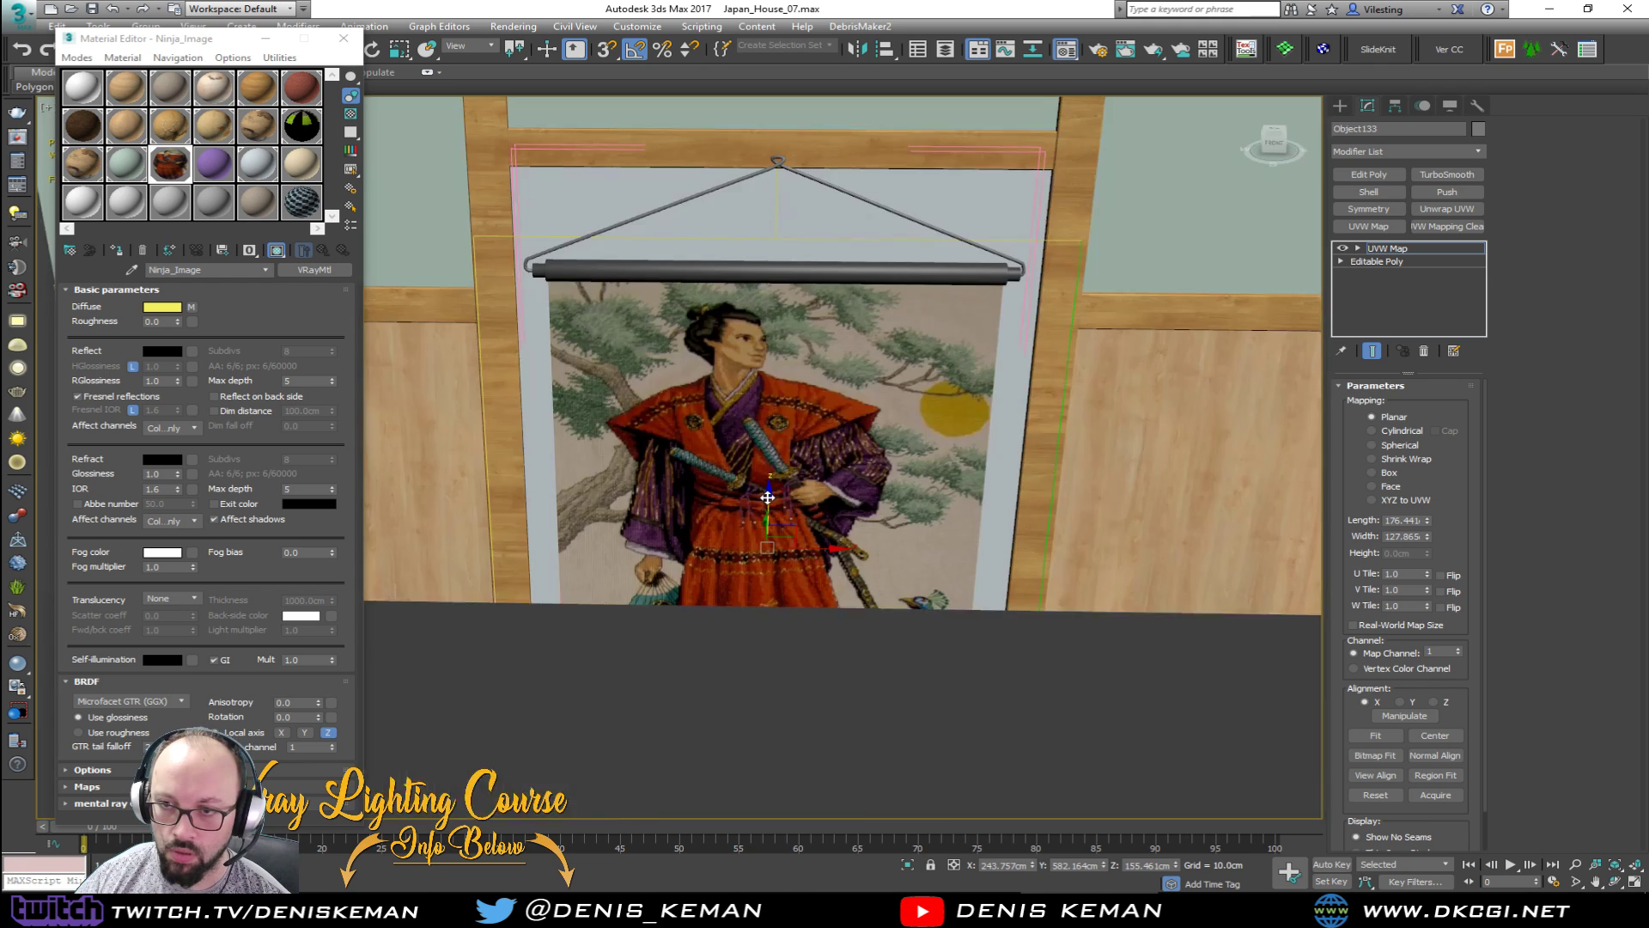
{"action": "scroll", "coordinate": [767, 497], "scroll_direction": "down", "scroll_amount": 4}
{"action": "middle_click_drag", "start_coordinate": [767, 497], "coordinate": [731, 509], "text": "alt"}
{"action": "middle_click_drag", "start_coordinate": [907, 375], "coordinate": [929, 262], "text": "alt"}
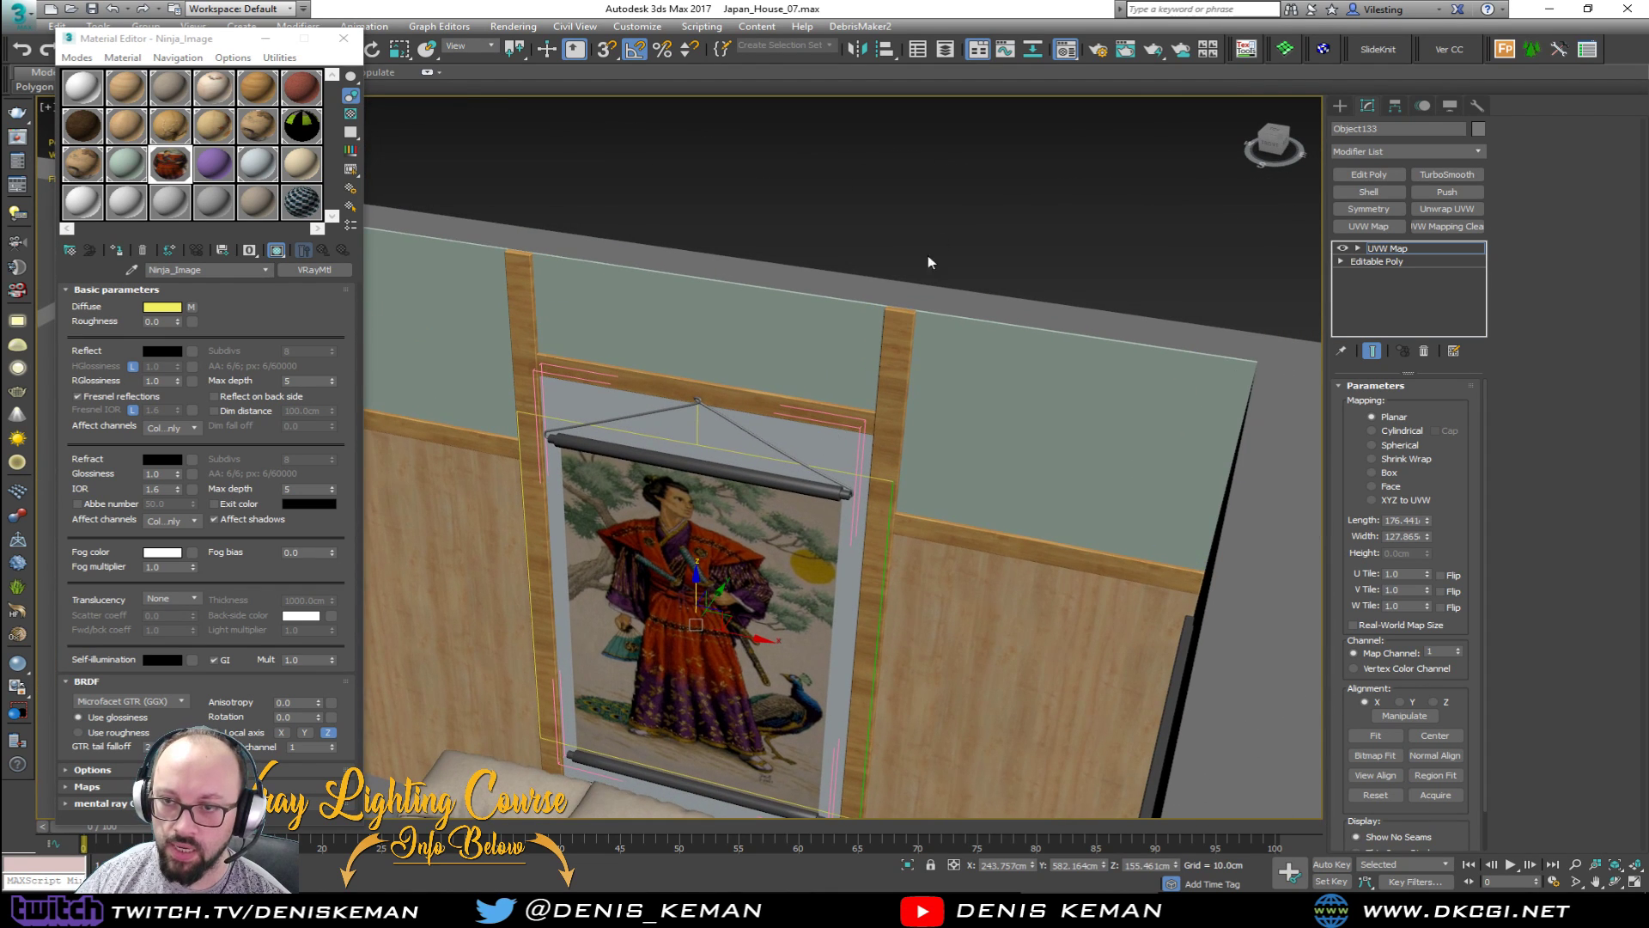
{"action": "left_click", "coordinate": [1396, 248]}
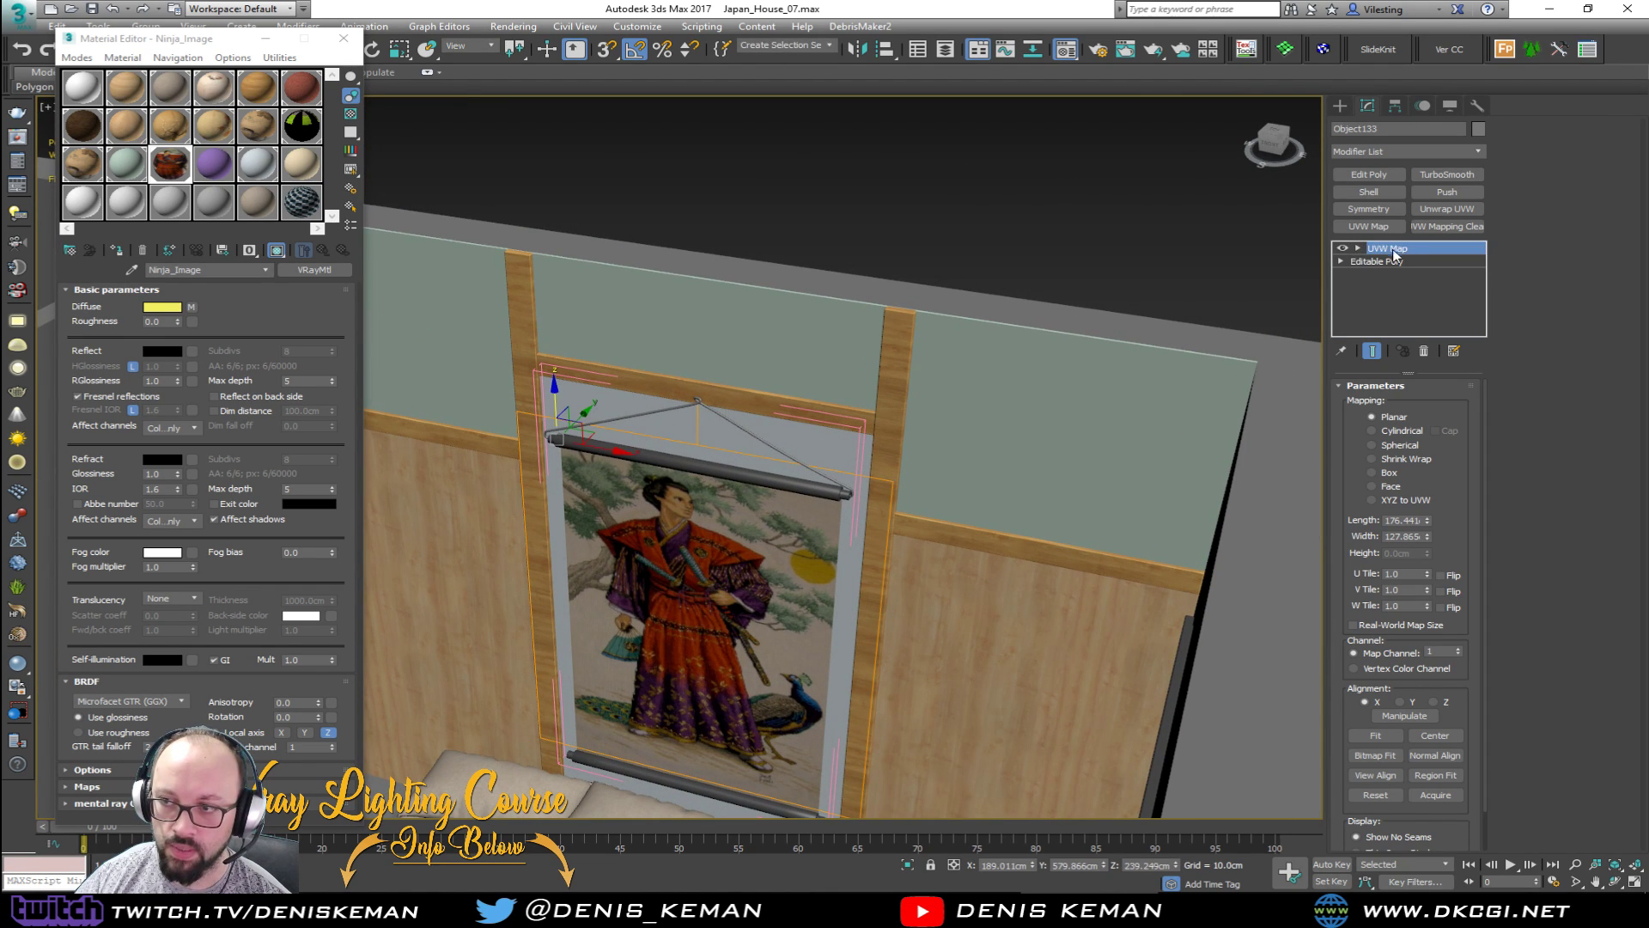
{"action": "left_click", "coordinate": [1125, 246]}
Step: Check the refitted samurai painting up close and from a distance, and close the Material Editor
{"action": "scroll", "coordinate": [644, 575], "scroll_direction": "up", "scroll_amount": 5}
{"action": "mouse_move", "coordinate": [721, 551]}
{"action": "middle_mouse_down", "text": "alt"}
{"action": "mouse_move", "coordinate": [765, 501]}
{"action": "mouse_move", "coordinate": [765, 397]}
{"action": "mouse_move", "coordinate": [717, 348]}
{"action": "mouse_move", "coordinate": [743, 435]}
{"action": "middle_mouse_up", "text": "alt"}
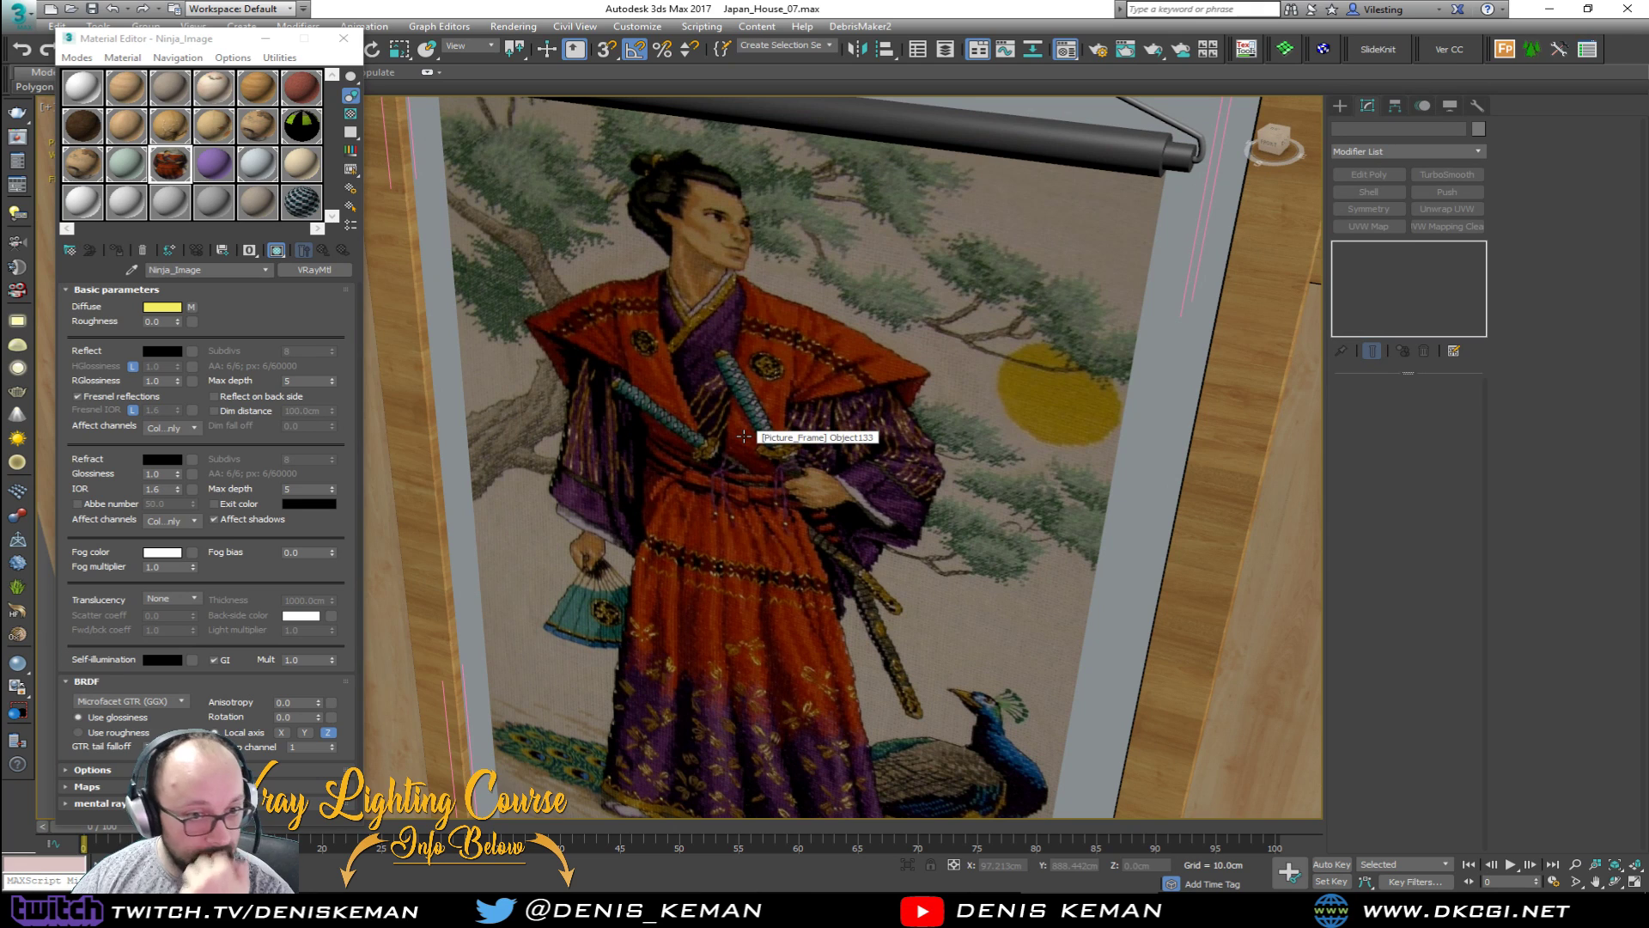
{"action": "scroll", "coordinate": [738, 433], "scroll_direction": "down", "scroll_amount": 6}
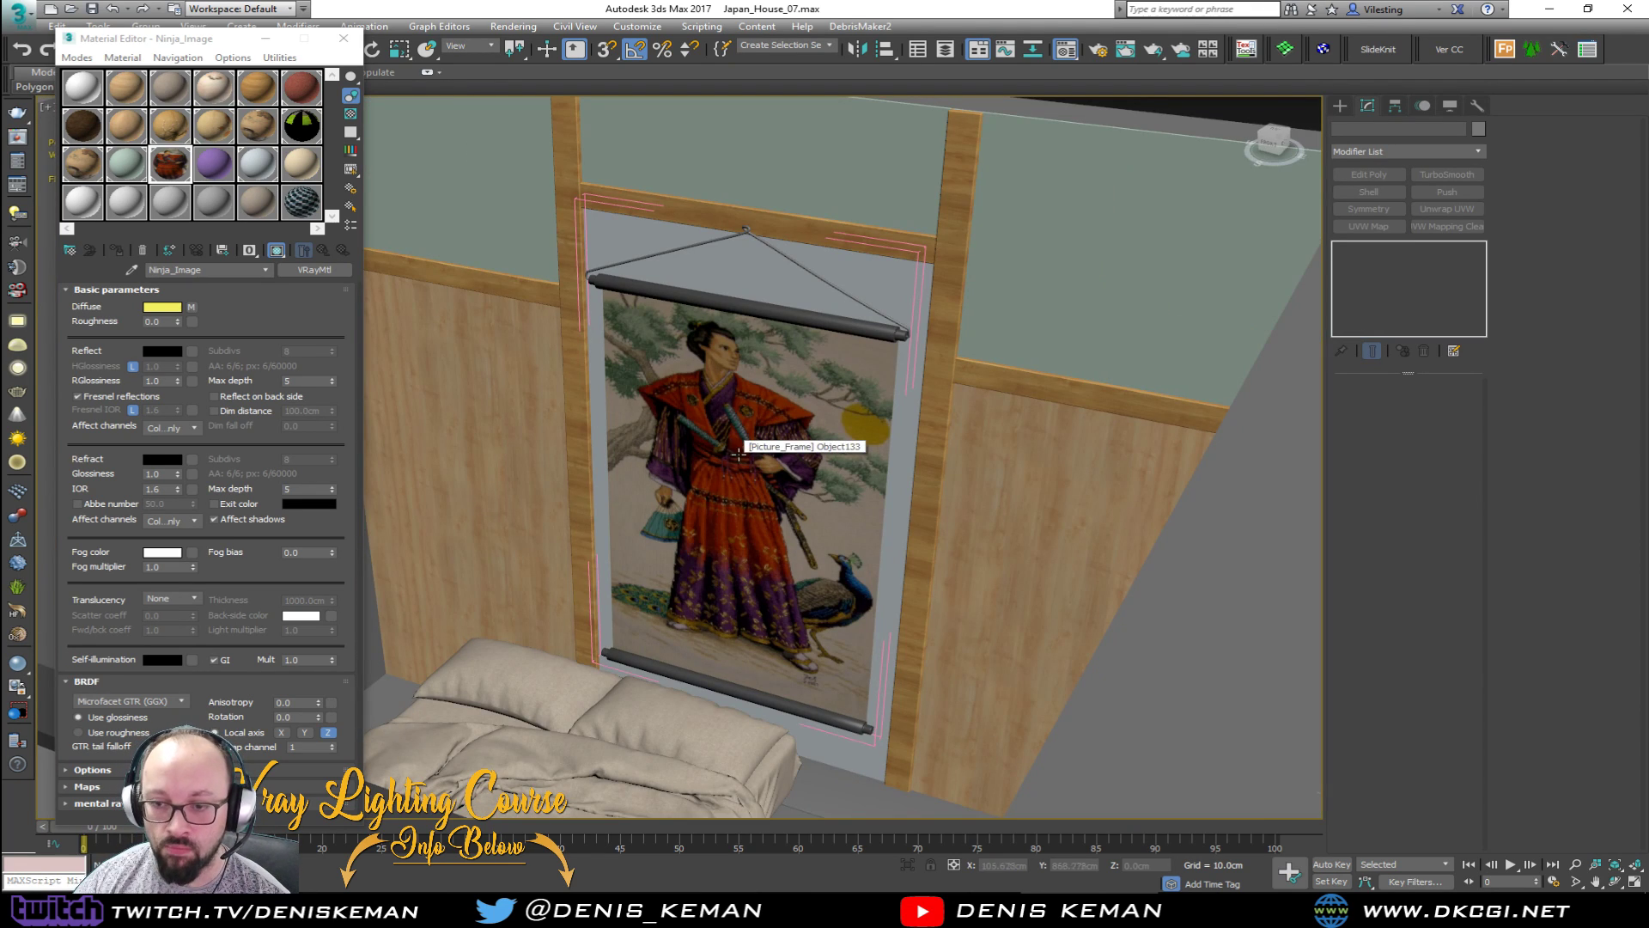
{"action": "scroll", "coordinate": [738, 454], "scroll_direction": "down", "scroll_amount": 8}
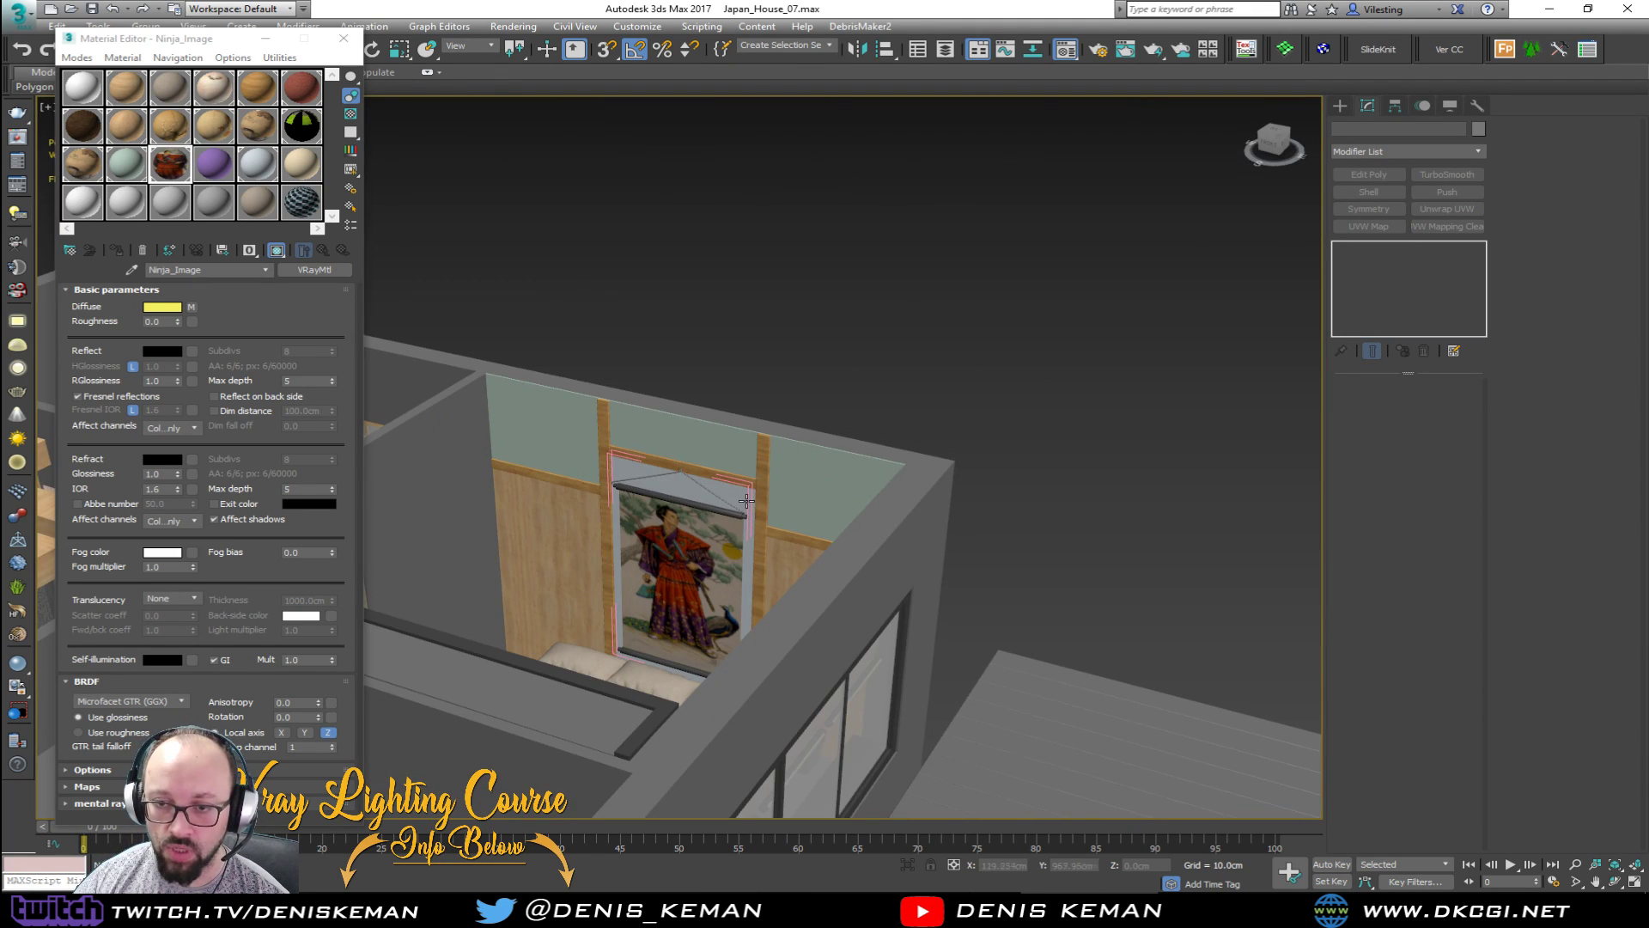
{"action": "scroll", "coordinate": [747, 501], "scroll_direction": "up", "scroll_amount": 5}
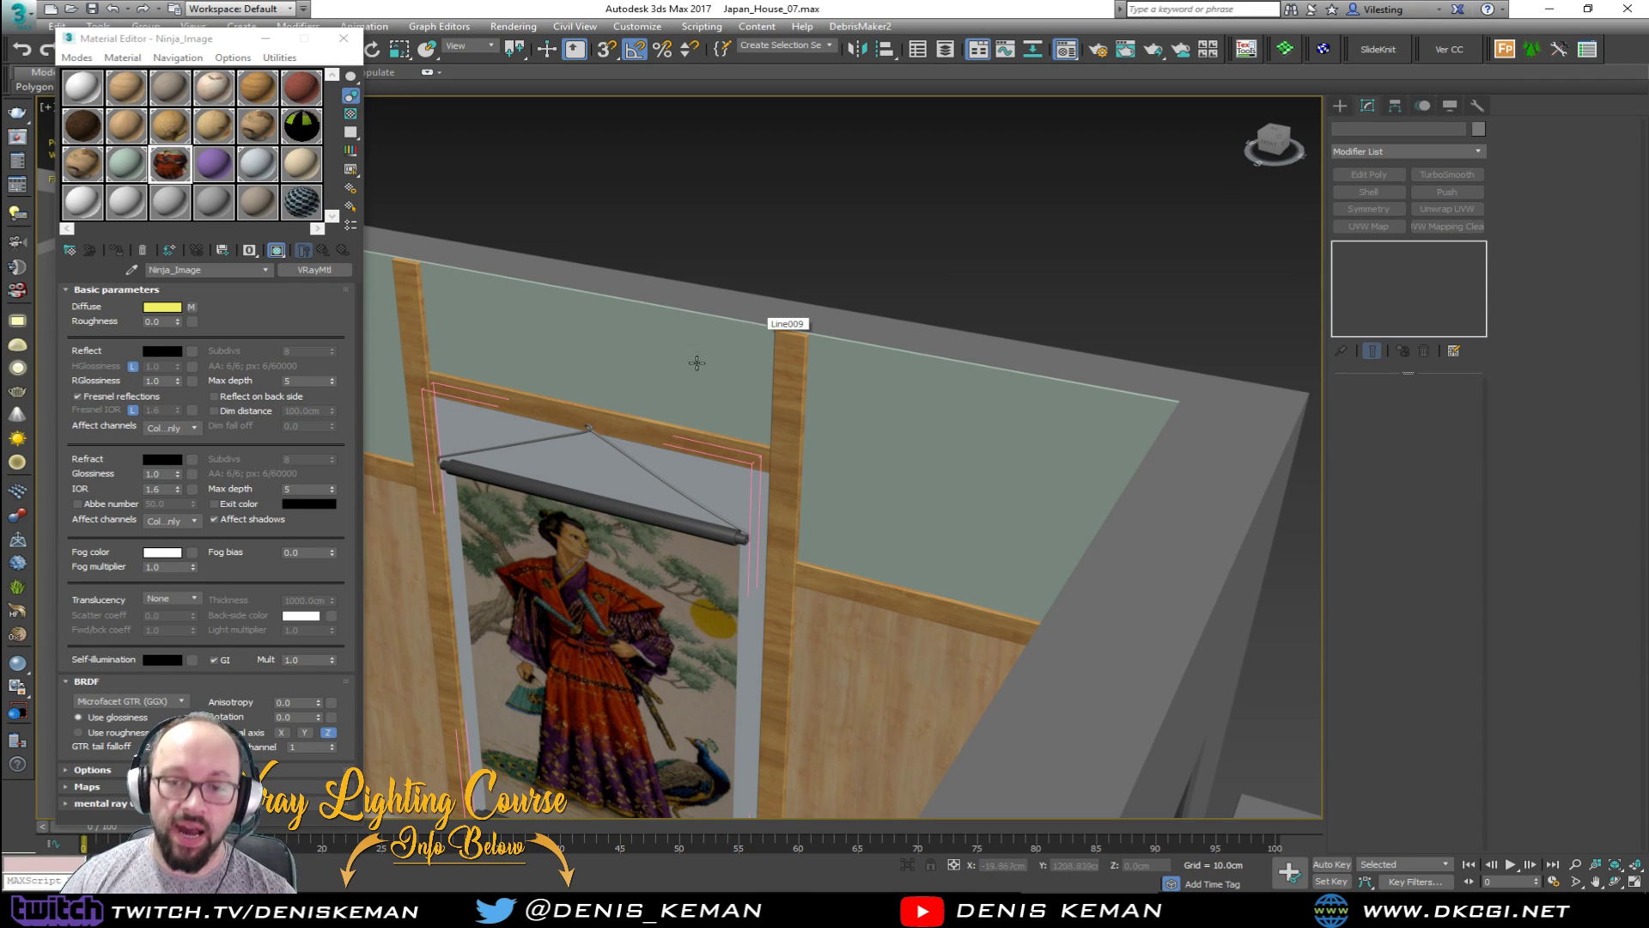
{"action": "left_click", "coordinate": [343, 37]}
{"action": "left_click_drag", "start_coordinate": [751, 186], "coordinate": [663, 234]}
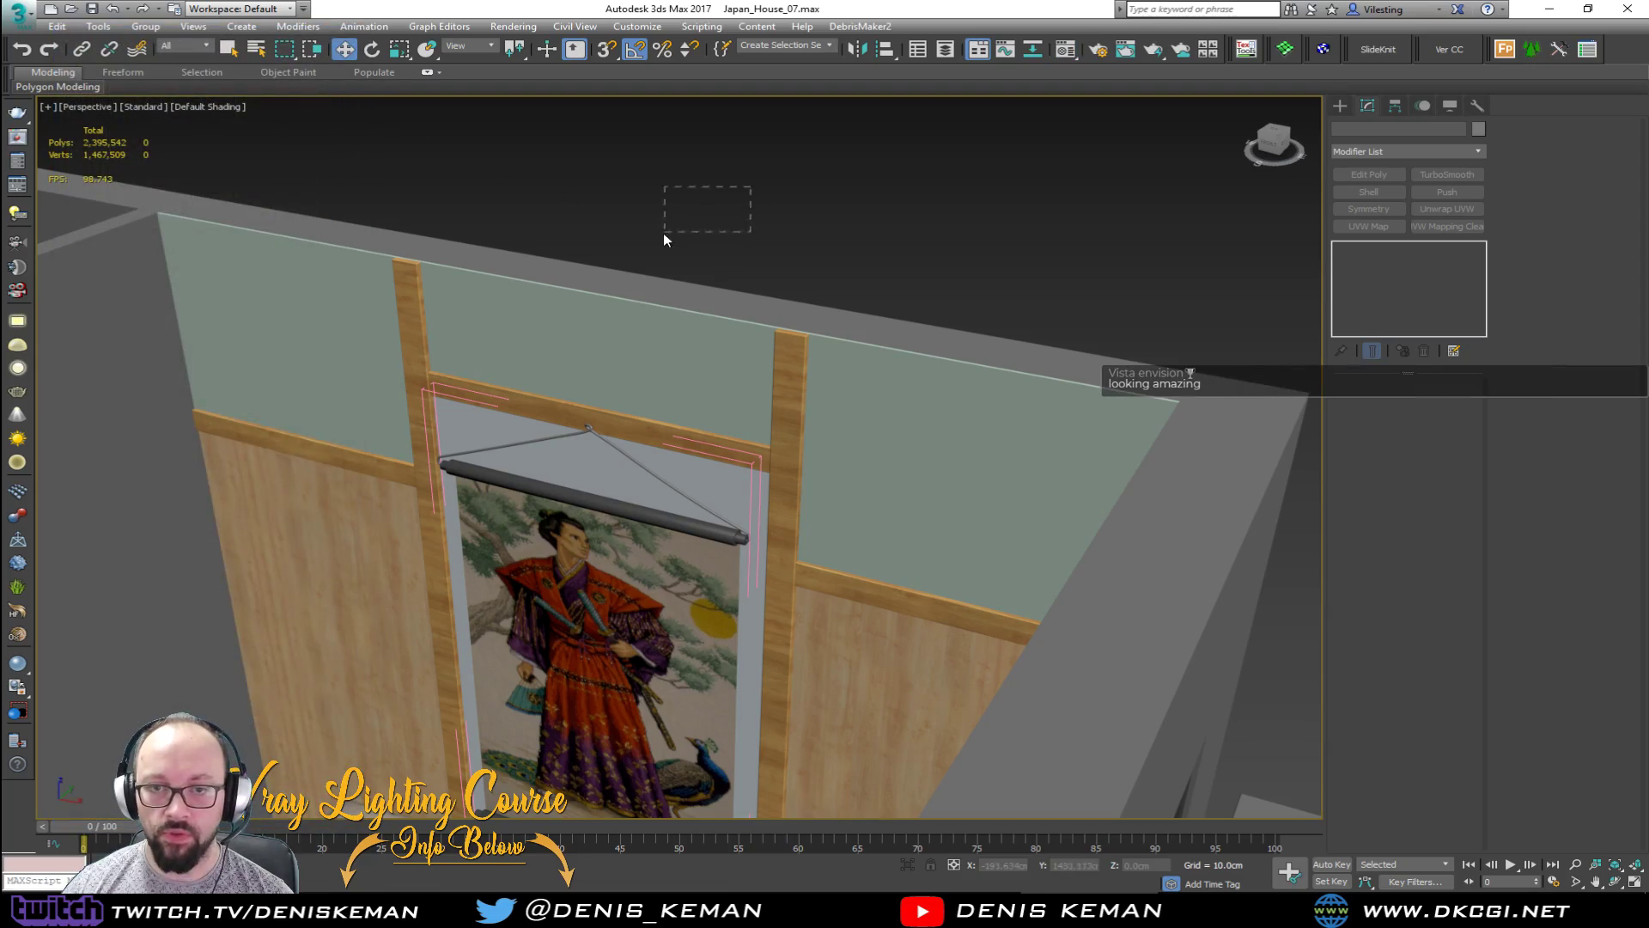
Step: Examine the house from outside and above, ending on the bedroom with the samurai scroll behind the bed
{"action": "middle_click_drag", "start_coordinate": [417, 426], "coordinate": [550, 377]}
{"action": "scroll", "coordinate": [549, 378], "scroll_direction": "down", "scroll_amount": 5}
{"action": "middle_click_drag", "start_coordinate": [687, 361], "coordinate": [462, 403], "text": "alt"}
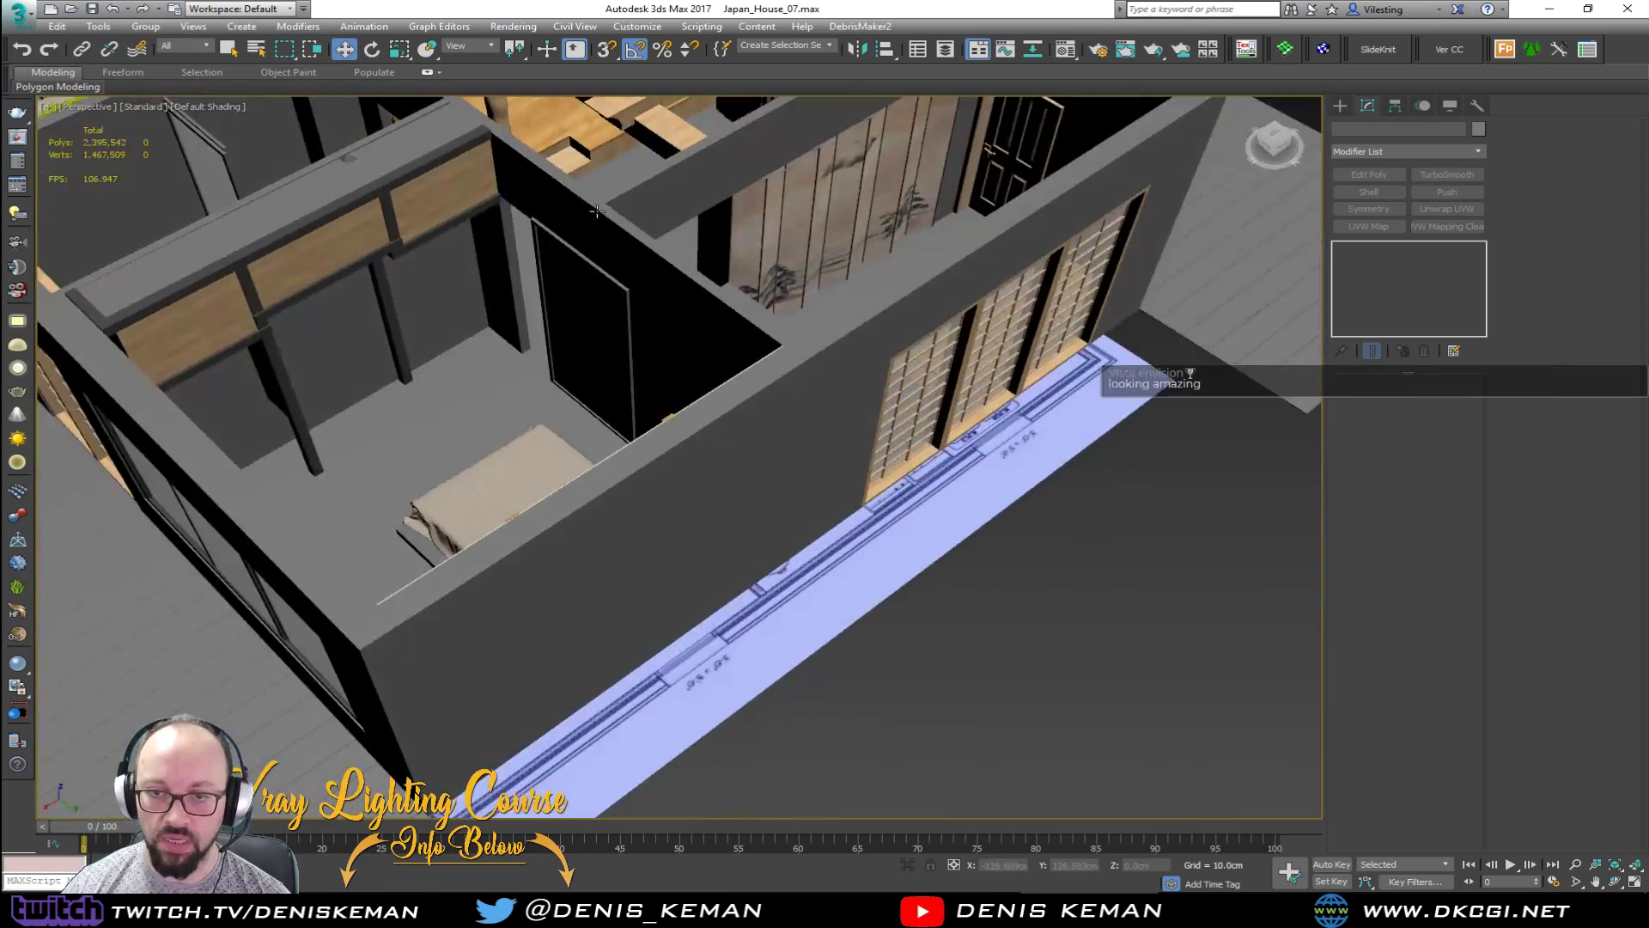
{"action": "middle_click_drag", "start_coordinate": [598, 211], "coordinate": [841, 320]}
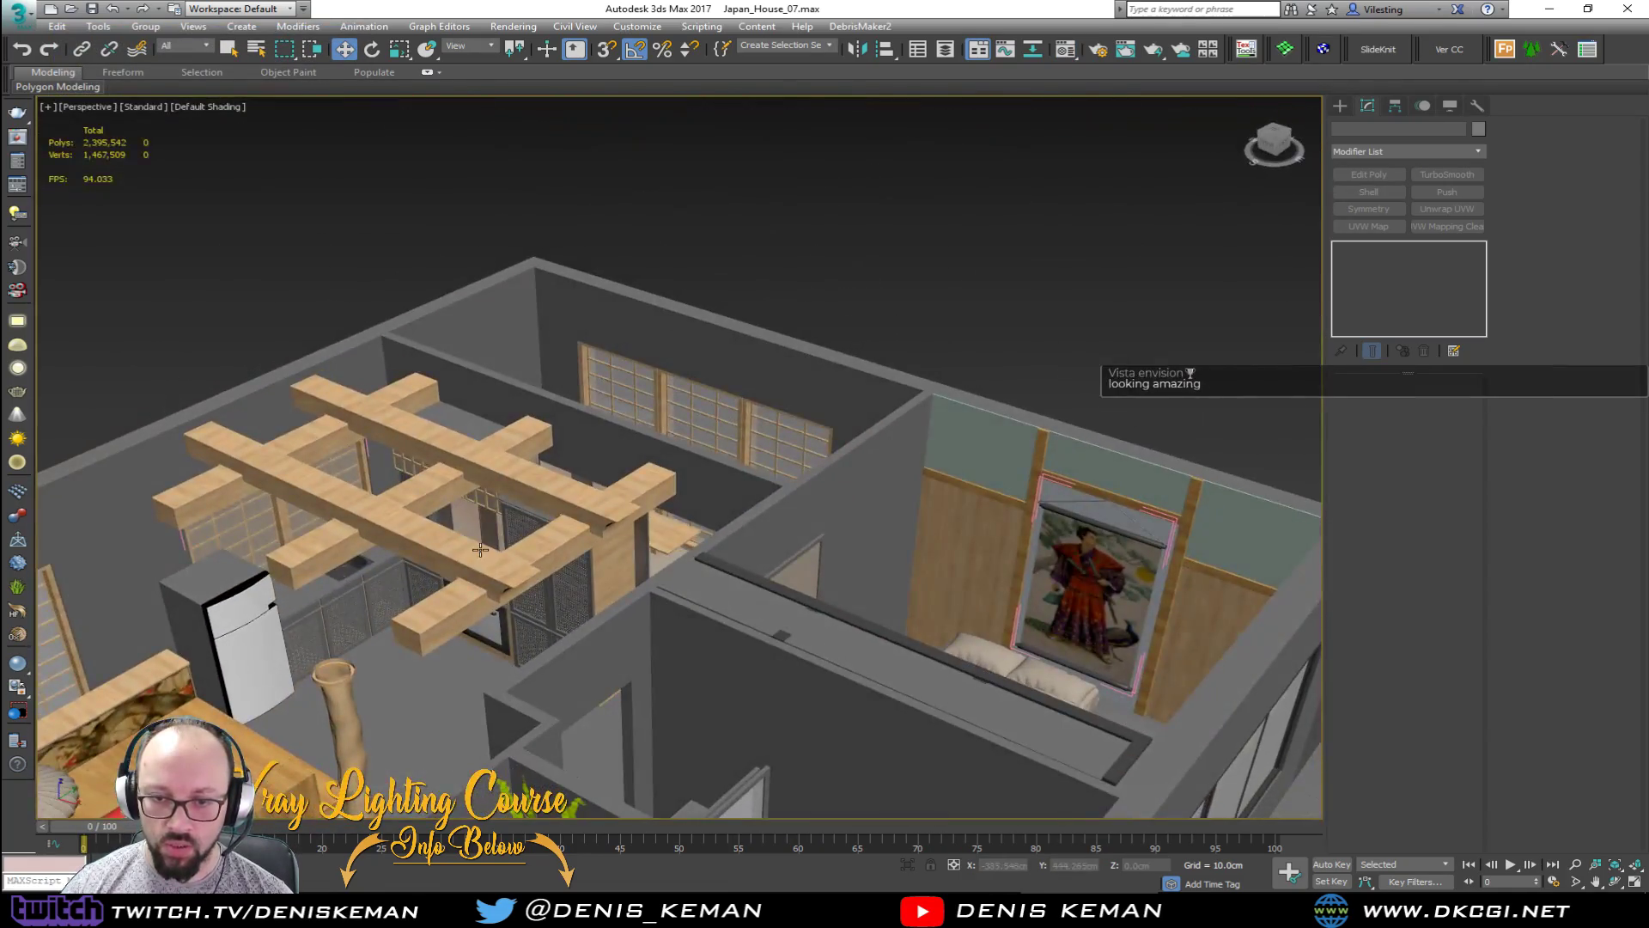
{"action": "middle_click_drag", "start_coordinate": [533, 421], "coordinate": [647, 450], "text": "alt"}
{"action": "scroll", "coordinate": [648, 449], "scroll_direction": "up", "scroll_amount": 9}
{"action": "scroll", "coordinate": [816, 427], "scroll_direction": "down", "scroll_amount": 2}
{"action": "mouse_move", "coordinate": [816, 427]}
{"action": "middle_mouse_down"}
{"action": "mouse_move", "coordinate": [603, 511]}
{"action": "mouse_move", "coordinate": [825, 433]}
{"action": "mouse_move", "coordinate": [837, 382]}
{"action": "mouse_move", "coordinate": [657, 499]}
{"action": "mouse_move", "coordinate": [376, 513]}
{"action": "mouse_move", "coordinate": [373, 589]}
{"action": "mouse_move", "coordinate": [423, 544]}
{"action": "mouse_move", "coordinate": [685, 450]}
{"action": "middle_mouse_up"}
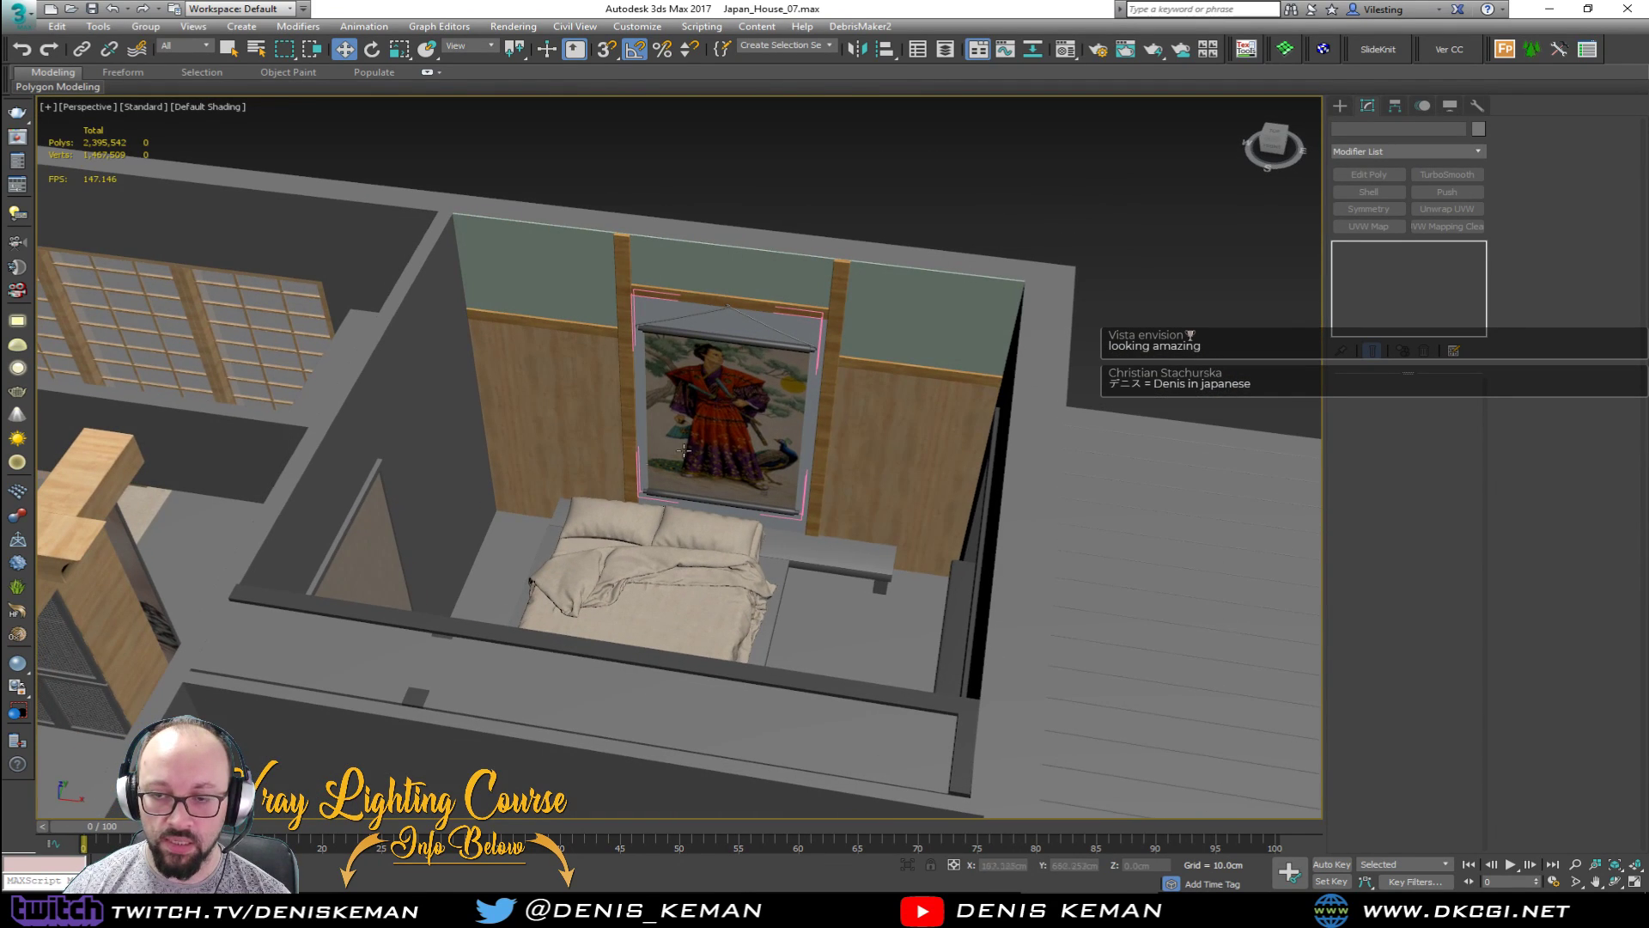
Step: Close the open Picture_Frame group of the samurai scroll and deselect it
{"action": "scroll", "coordinate": [826, 328], "scroll_direction": "up", "scroll_amount": 5}
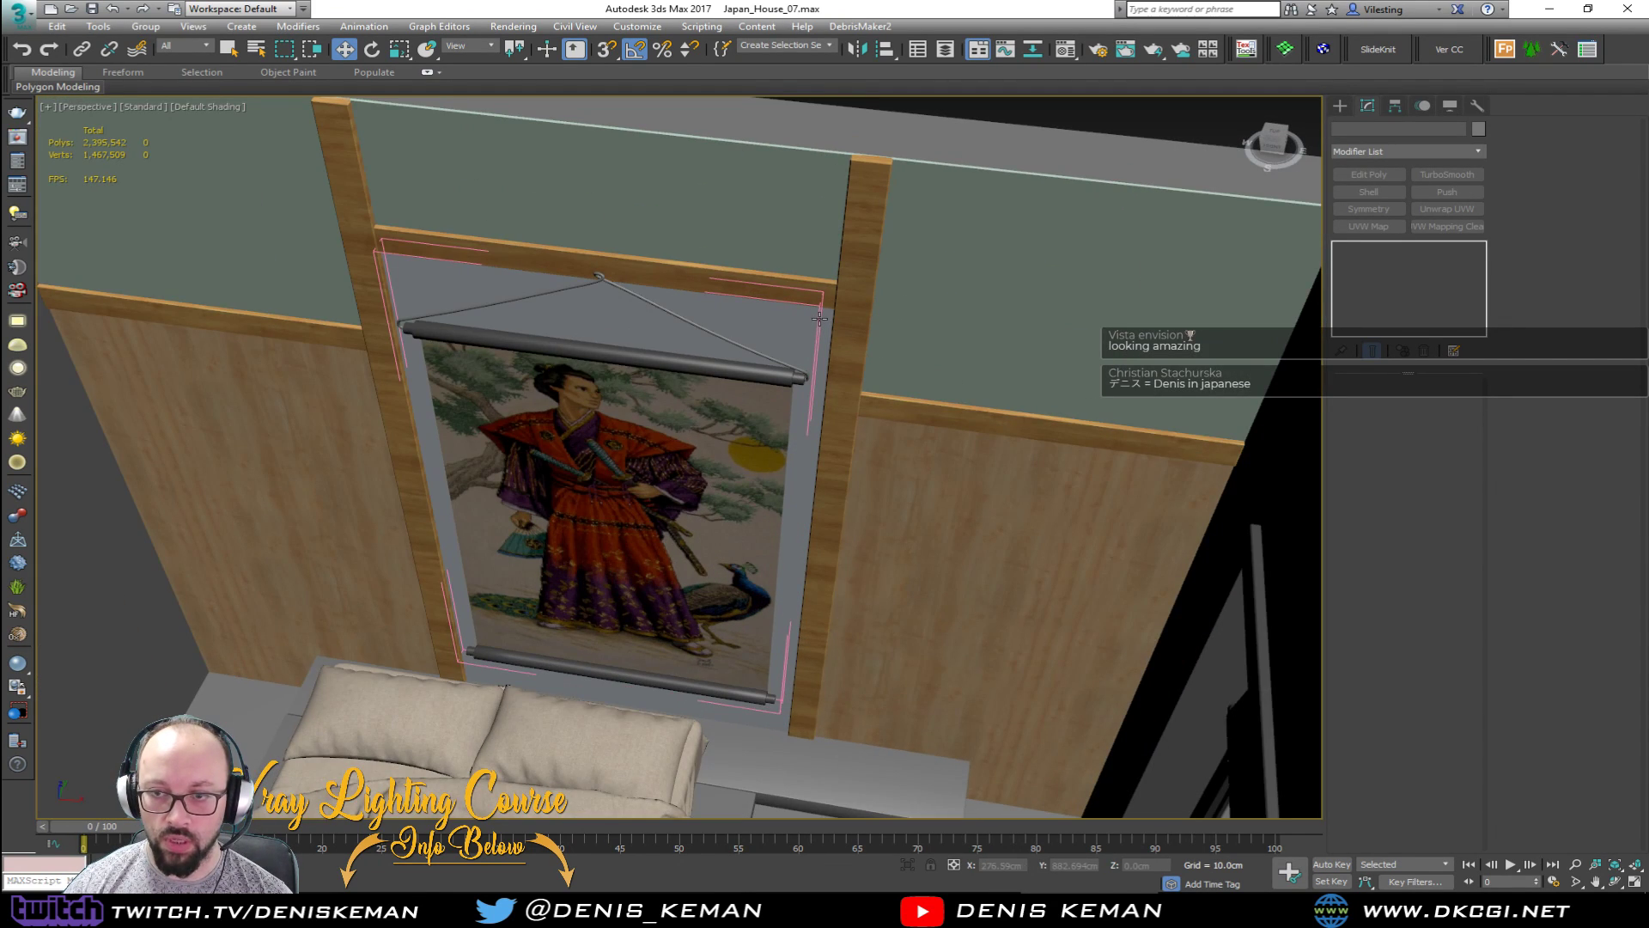
{"action": "left_click", "coordinate": [819, 319]}
{"action": "middle_click_drag", "start_coordinate": [812, 351], "coordinate": [790, 352], "text": "alt"}
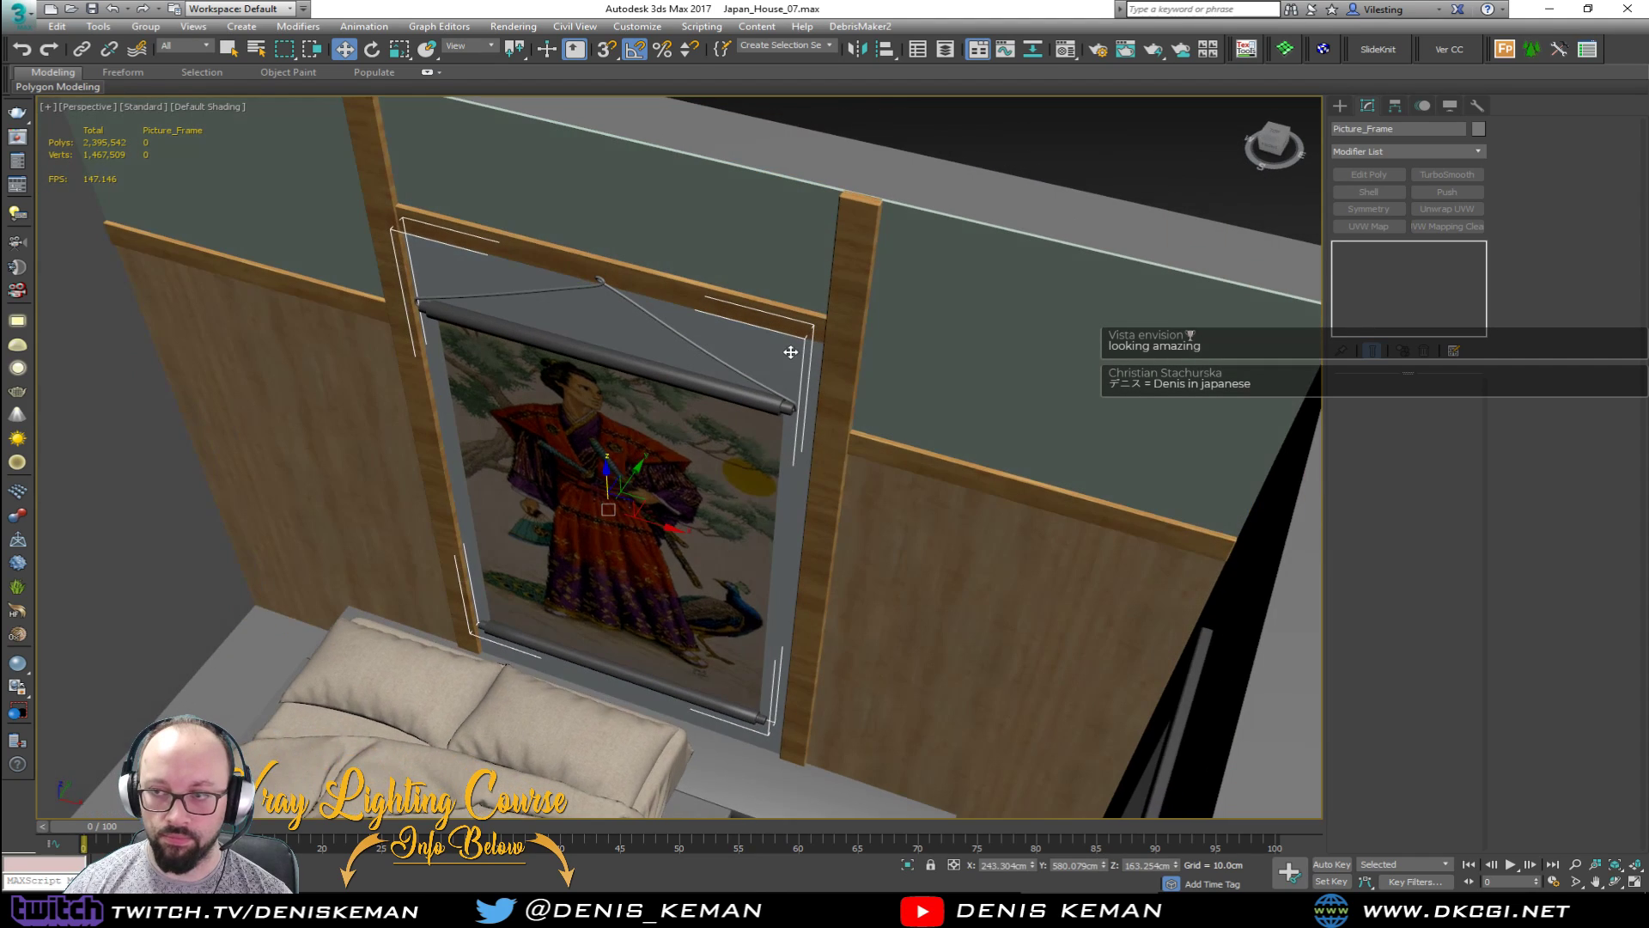
{"action": "left_click", "coordinate": [145, 27]}
{"action": "left_click", "coordinate": [167, 117]}
{"action": "middle_click_drag", "start_coordinate": [539, 315], "coordinate": [515, 372]}
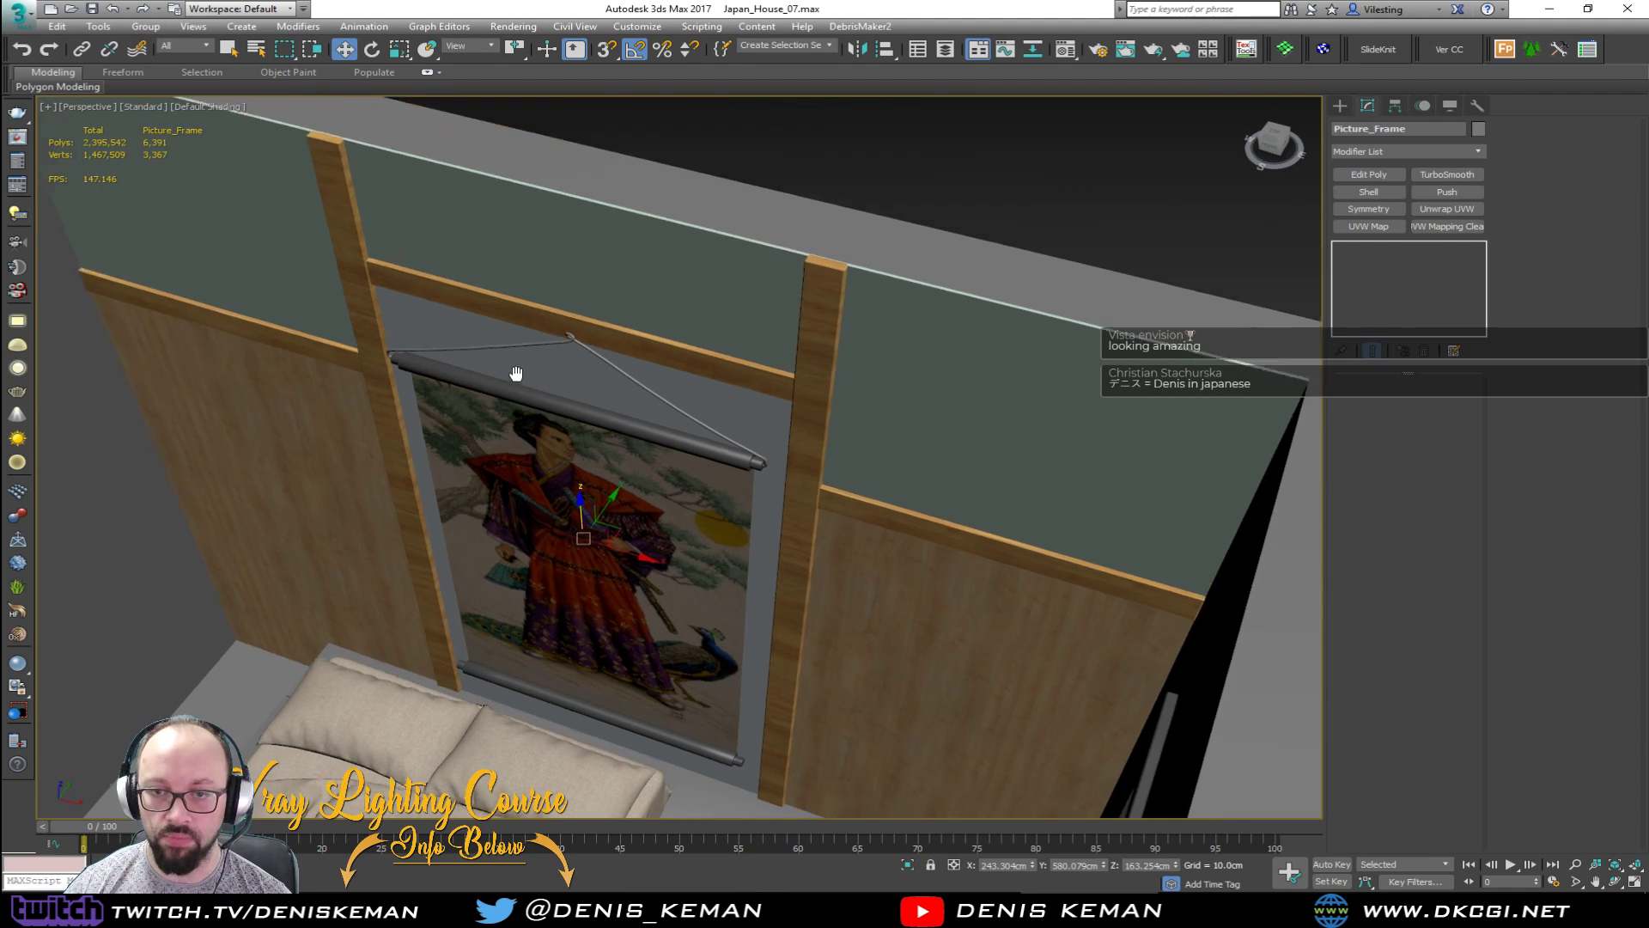
{"action": "scroll", "coordinate": [499, 407], "scroll_direction": "down", "scroll_amount": 4}
{"action": "left_click", "coordinate": [812, 220]}
{"action": "middle_click_drag", "start_coordinate": [591, 456], "coordinate": [641, 435], "text": "alt"}
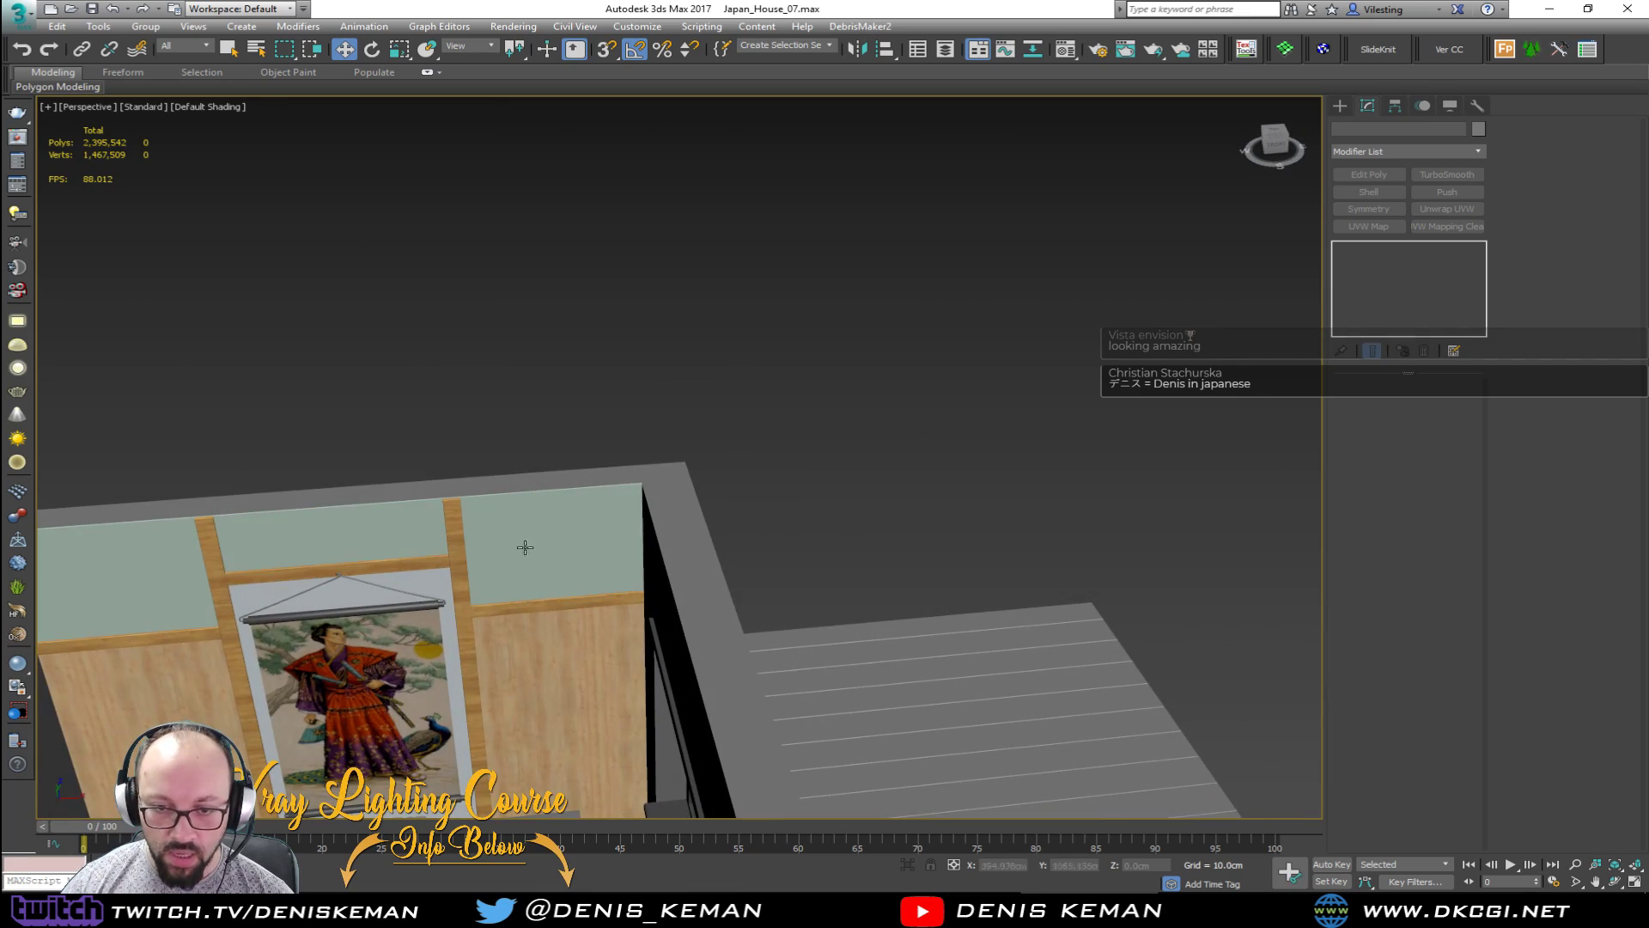
Step: Frame the samurai scroll and examine how it sits on the wood-panelled wall above the bed
{"action": "left_click", "coordinate": [422, 663]}
{"action": "key", "text": "z"}
{"action": "mouse_move", "coordinate": [505, 557]}
{"action": "middle_mouse_down", "text": "alt"}
{"action": "mouse_move", "coordinate": [484, 539]}
{"action": "mouse_move", "coordinate": [666, 401]}
{"action": "middle_mouse_up", "text": "alt"}
{"action": "scroll", "coordinate": [484, 539], "scroll_direction": "down", "scroll_amount": 6}
{"action": "left_click", "coordinate": [817, 385]}
{"action": "middle_click_drag", "start_coordinate": [601, 446], "coordinate": [650, 433], "text": "alt"}
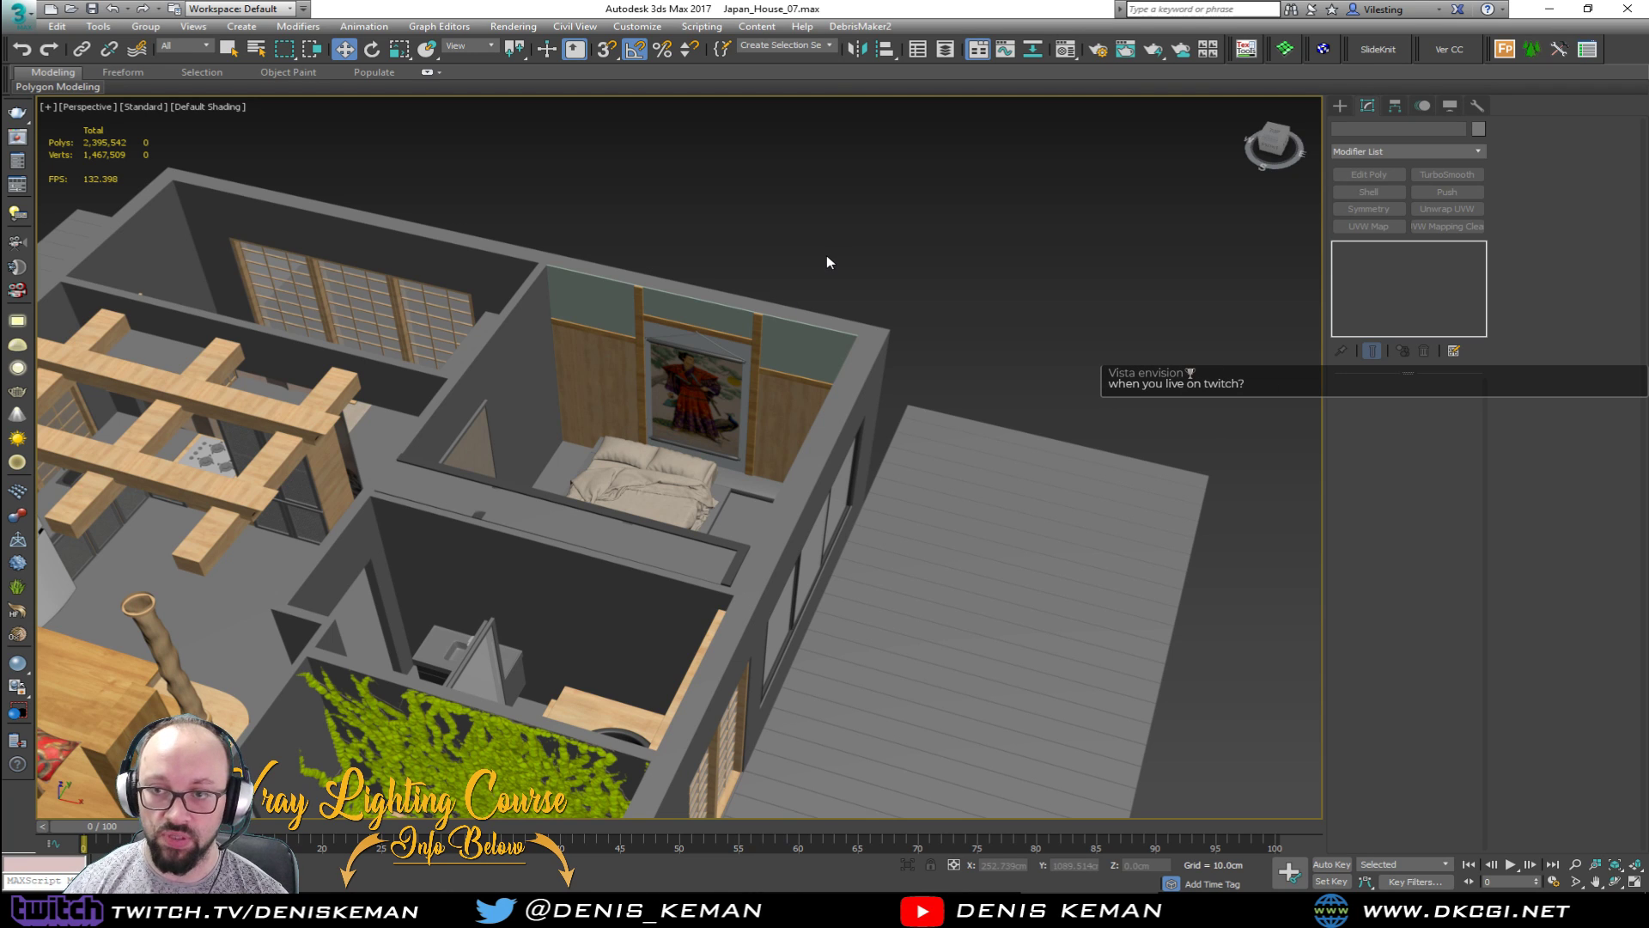
{"action": "scroll", "coordinate": [654, 395], "scroll_direction": "up", "scroll_amount": 5}
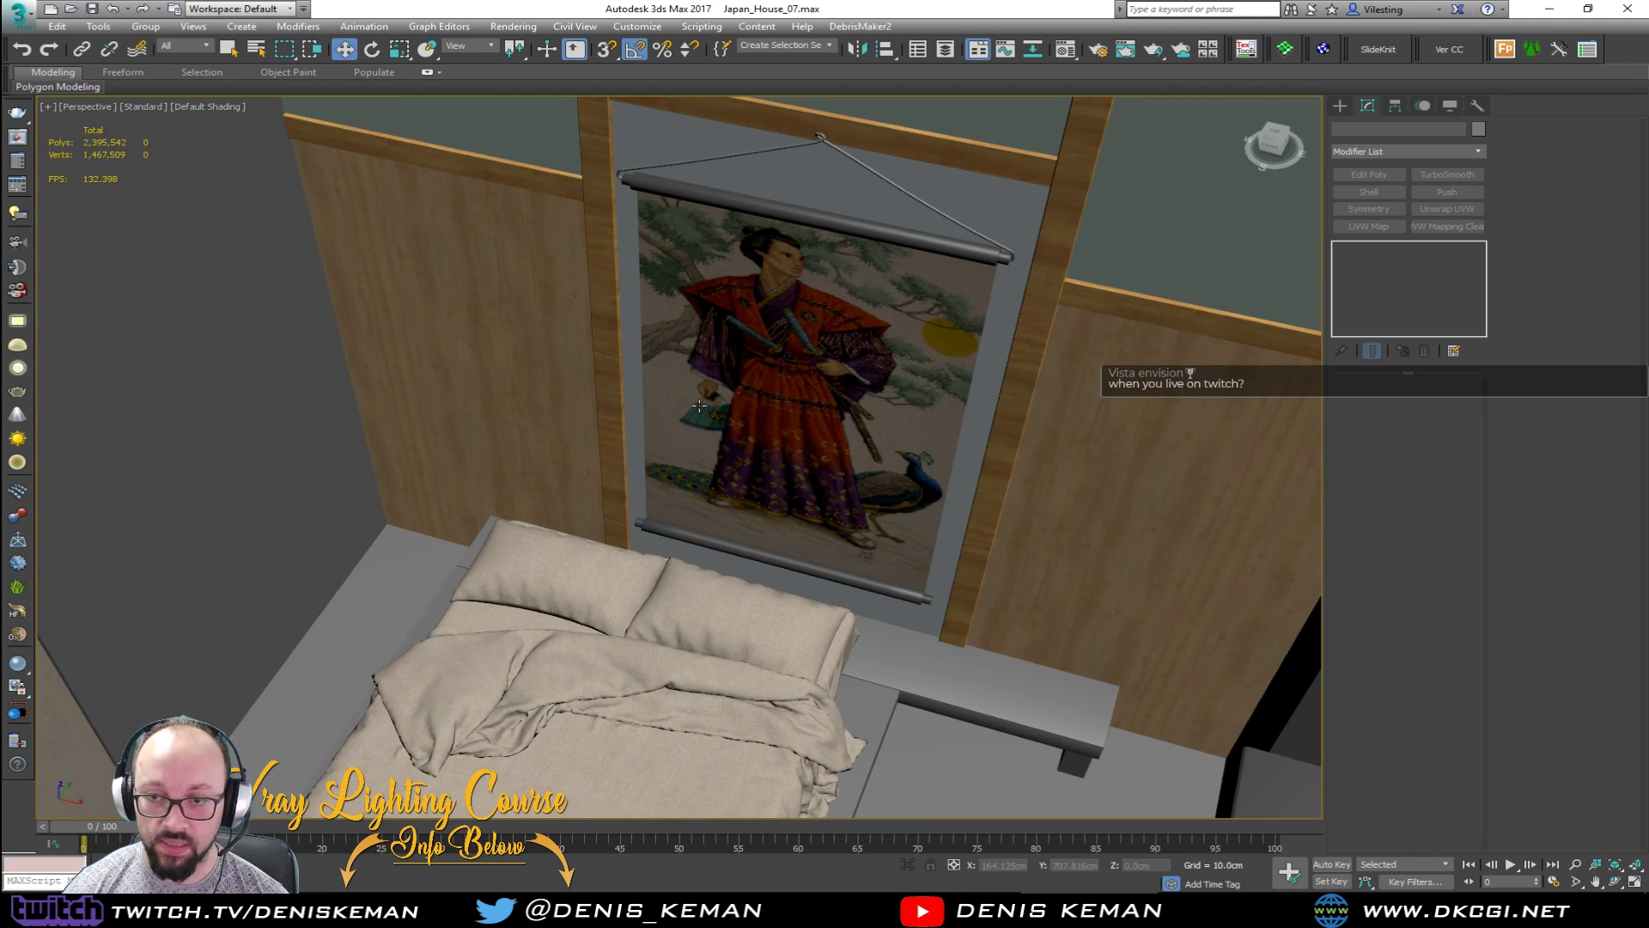
{"action": "middle_click_drag", "start_coordinate": [699, 405], "coordinate": [623, 551], "text": "alt"}
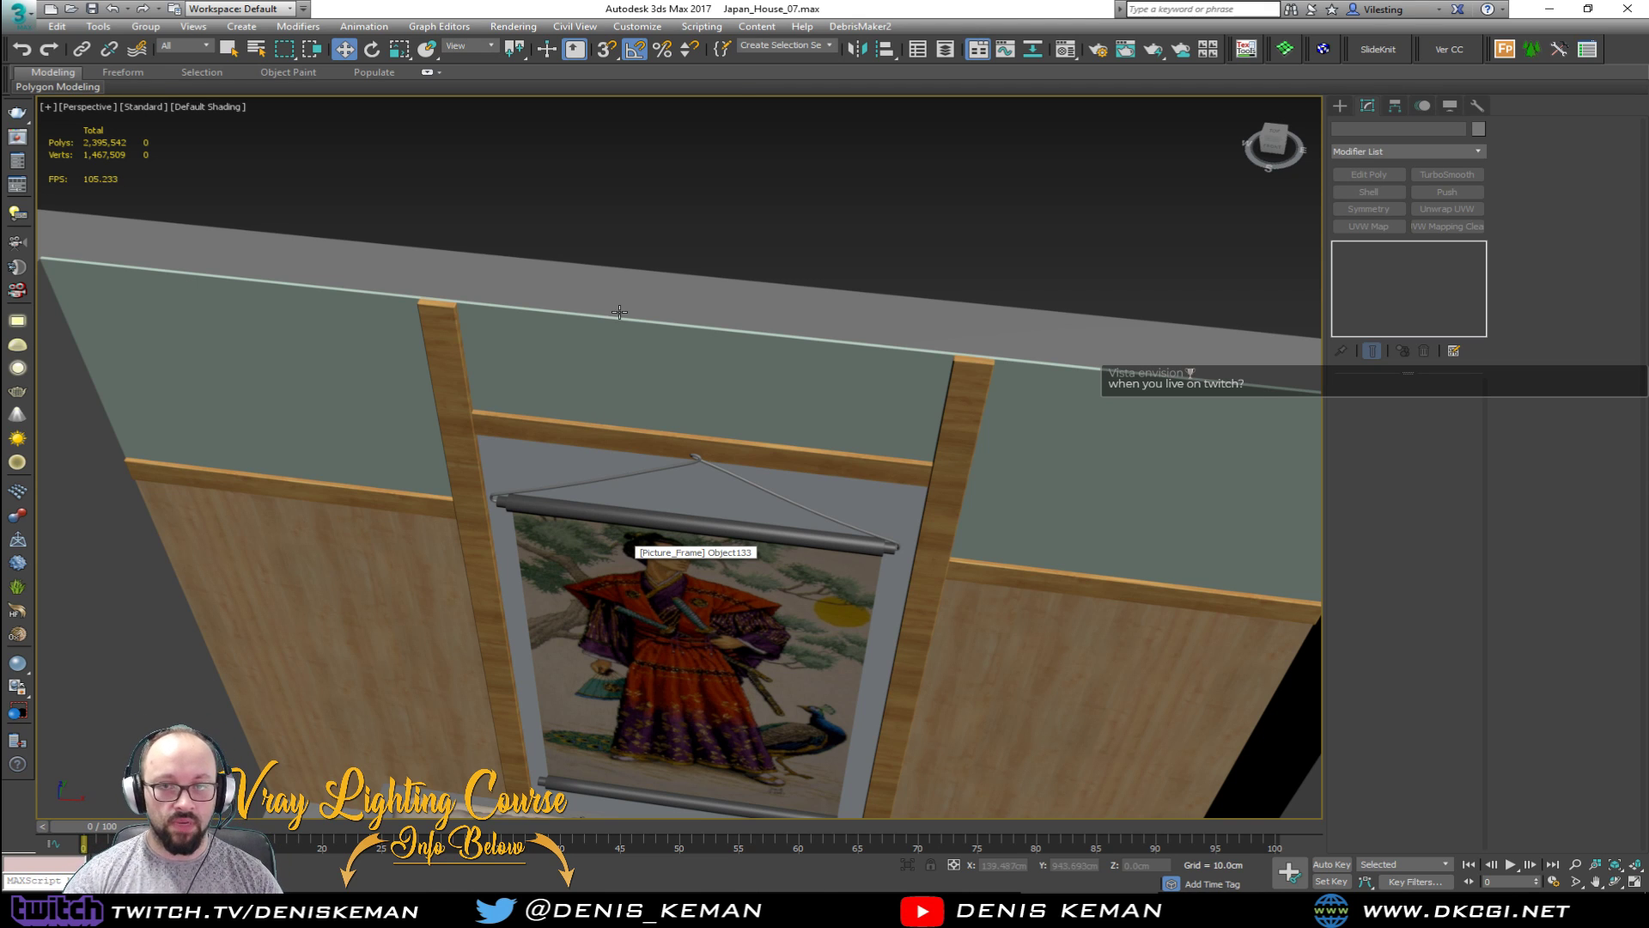
Step: Survey the bedroom, the neighbouring room and the plant-covered wall from several angles
{"action": "middle_click_drag", "start_coordinate": [706, 378], "coordinate": [662, 350], "text": "alt"}
{"action": "mouse_move", "coordinate": [504, 405]}
{"action": "middle_mouse_down"}
{"action": "mouse_move", "coordinate": [784, 332]}
{"action": "mouse_move", "coordinate": [757, 376]}
{"action": "mouse_move", "coordinate": [857, 379]}
{"action": "mouse_move", "coordinate": [791, 405]}
{"action": "mouse_move", "coordinate": [573, 389]}
{"action": "mouse_move", "coordinate": [653, 335]}
{"action": "mouse_move", "coordinate": [889, 325]}
{"action": "middle_mouse_up"}
{"action": "scroll", "coordinate": [785, 334], "scroll_direction": "down", "scroll_amount": 3}
{"action": "mouse_move", "coordinate": [799, 422]}
{"action": "middle_mouse_down"}
{"action": "mouse_move", "coordinate": [515, 317]}
{"action": "mouse_move", "coordinate": [570, 376]}
{"action": "mouse_move", "coordinate": [744, 361]}
{"action": "middle_mouse_up"}
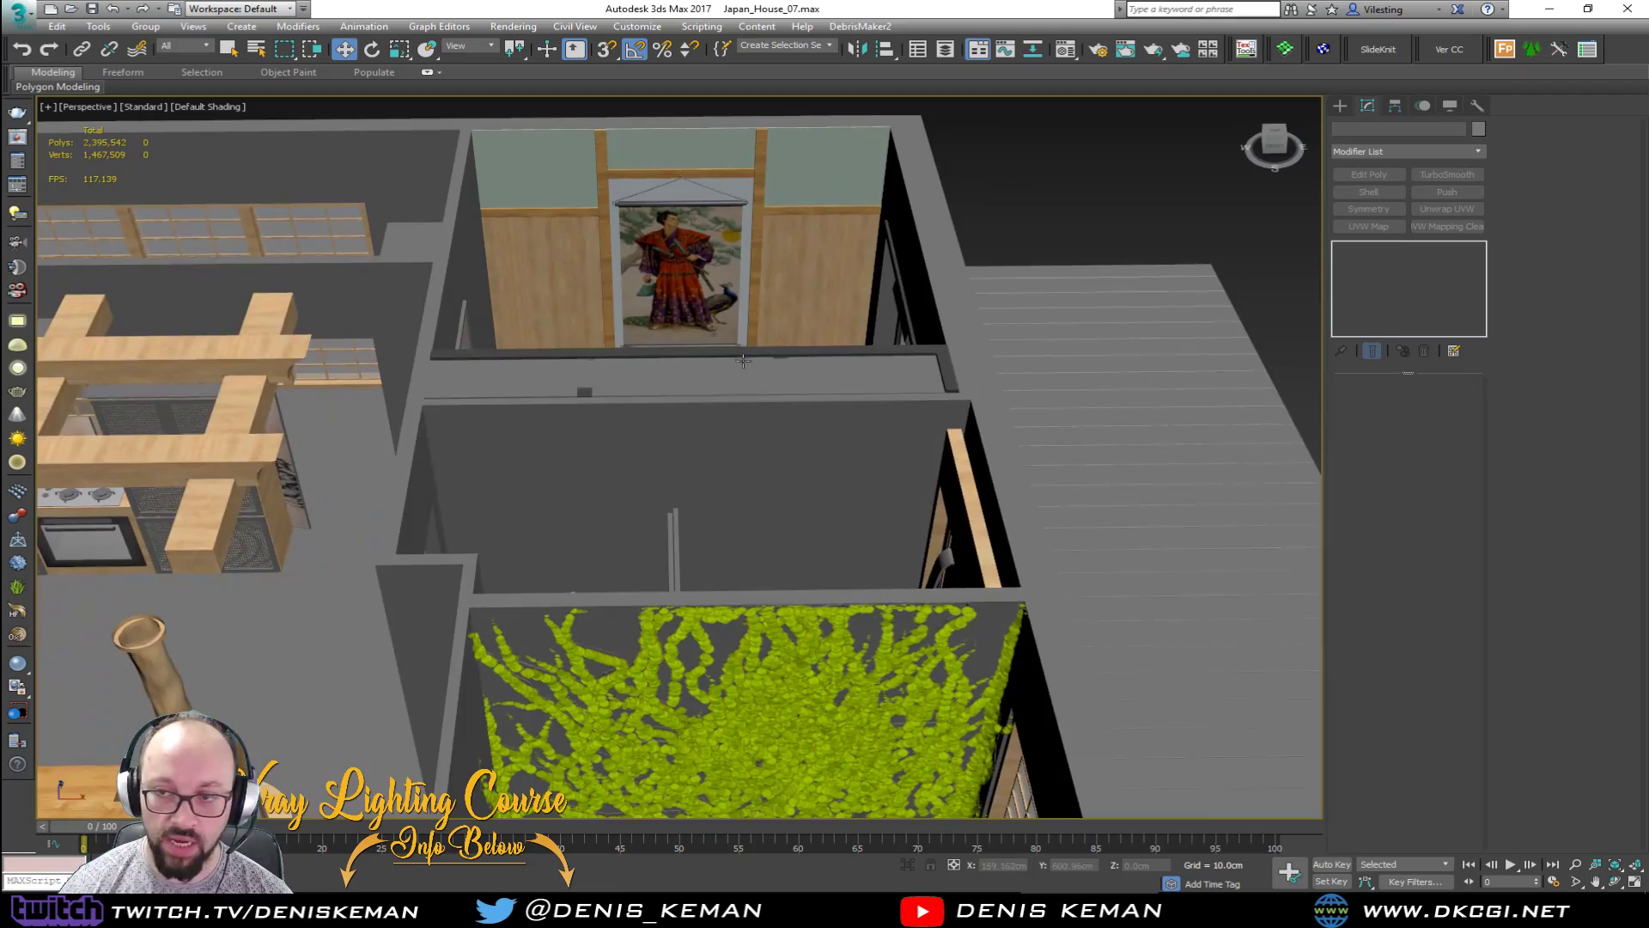
{"action": "middle_click_drag", "start_coordinate": [844, 267], "coordinate": [872, 176], "text": "alt"}
{"action": "middle_click_drag", "start_coordinate": [791, 409], "coordinate": [915, 414], "text": "alt"}
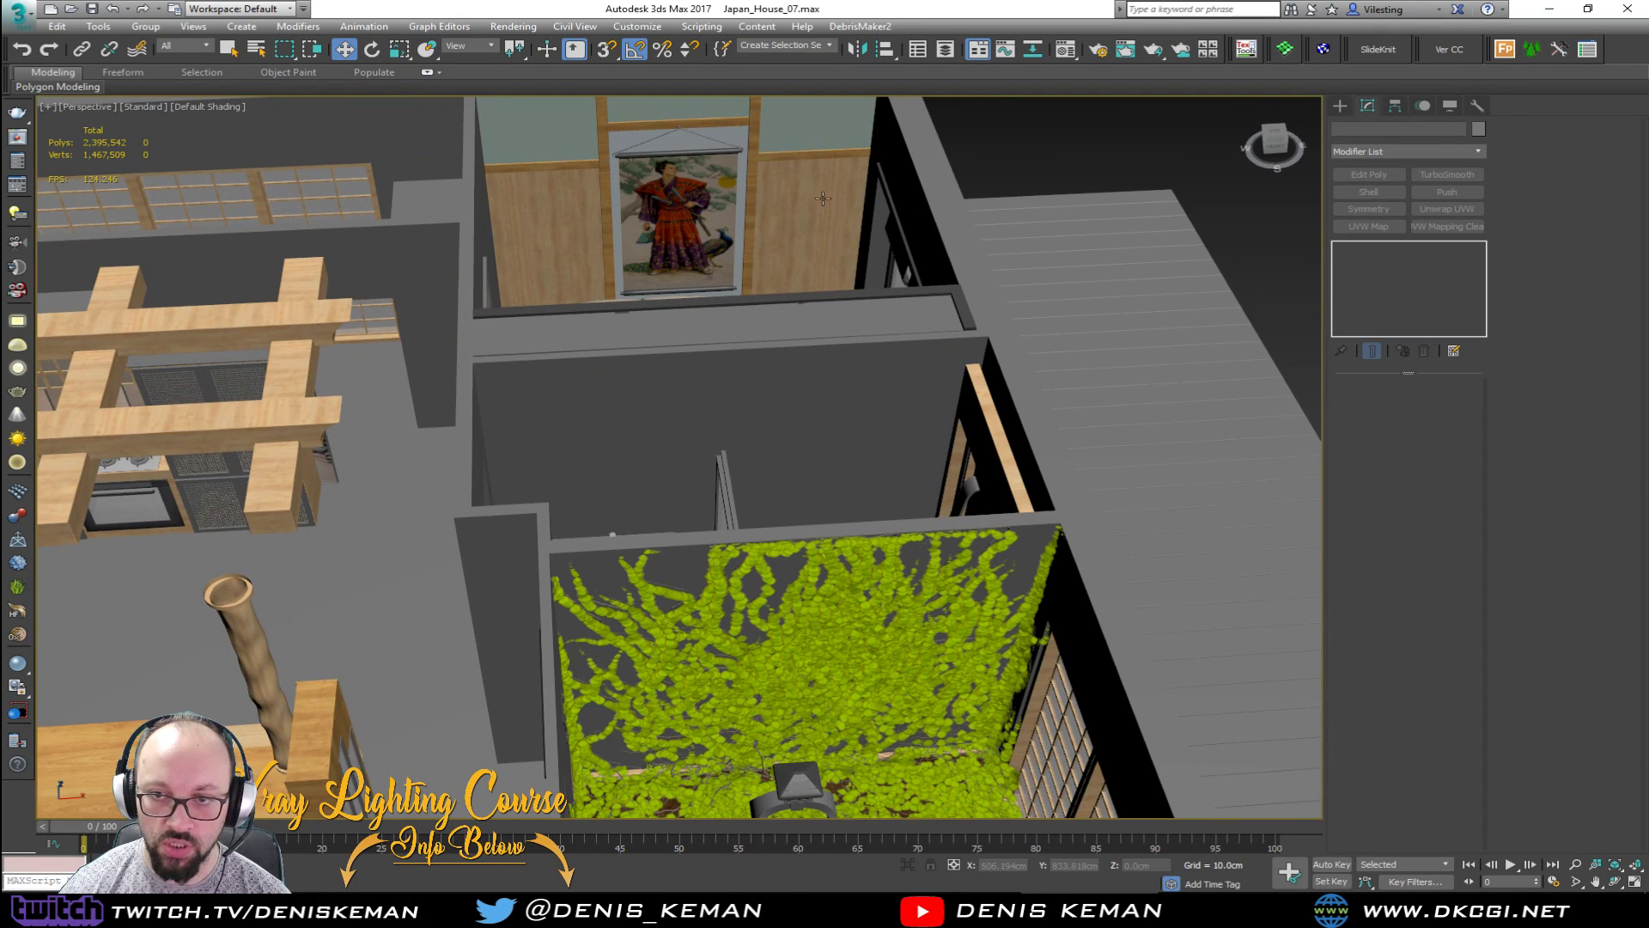
{"action": "middle_click_drag", "start_coordinate": [823, 199], "coordinate": [681, 389]}
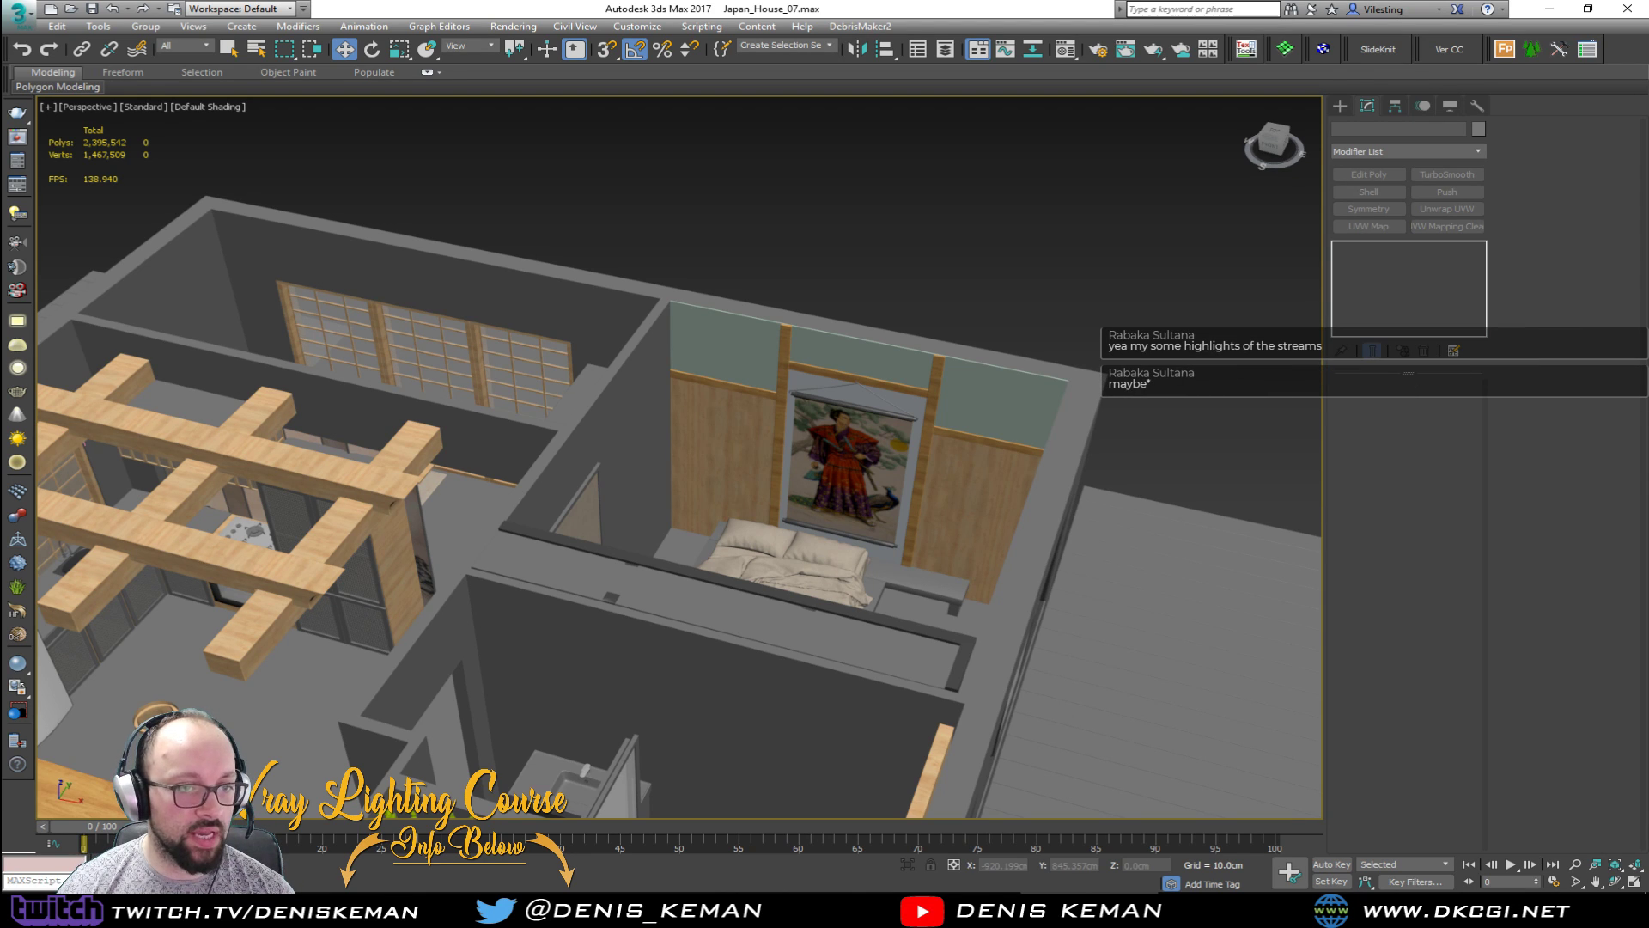
{"action": "middle_click_drag", "start_coordinate": [563, 518], "coordinate": [402, 456]}
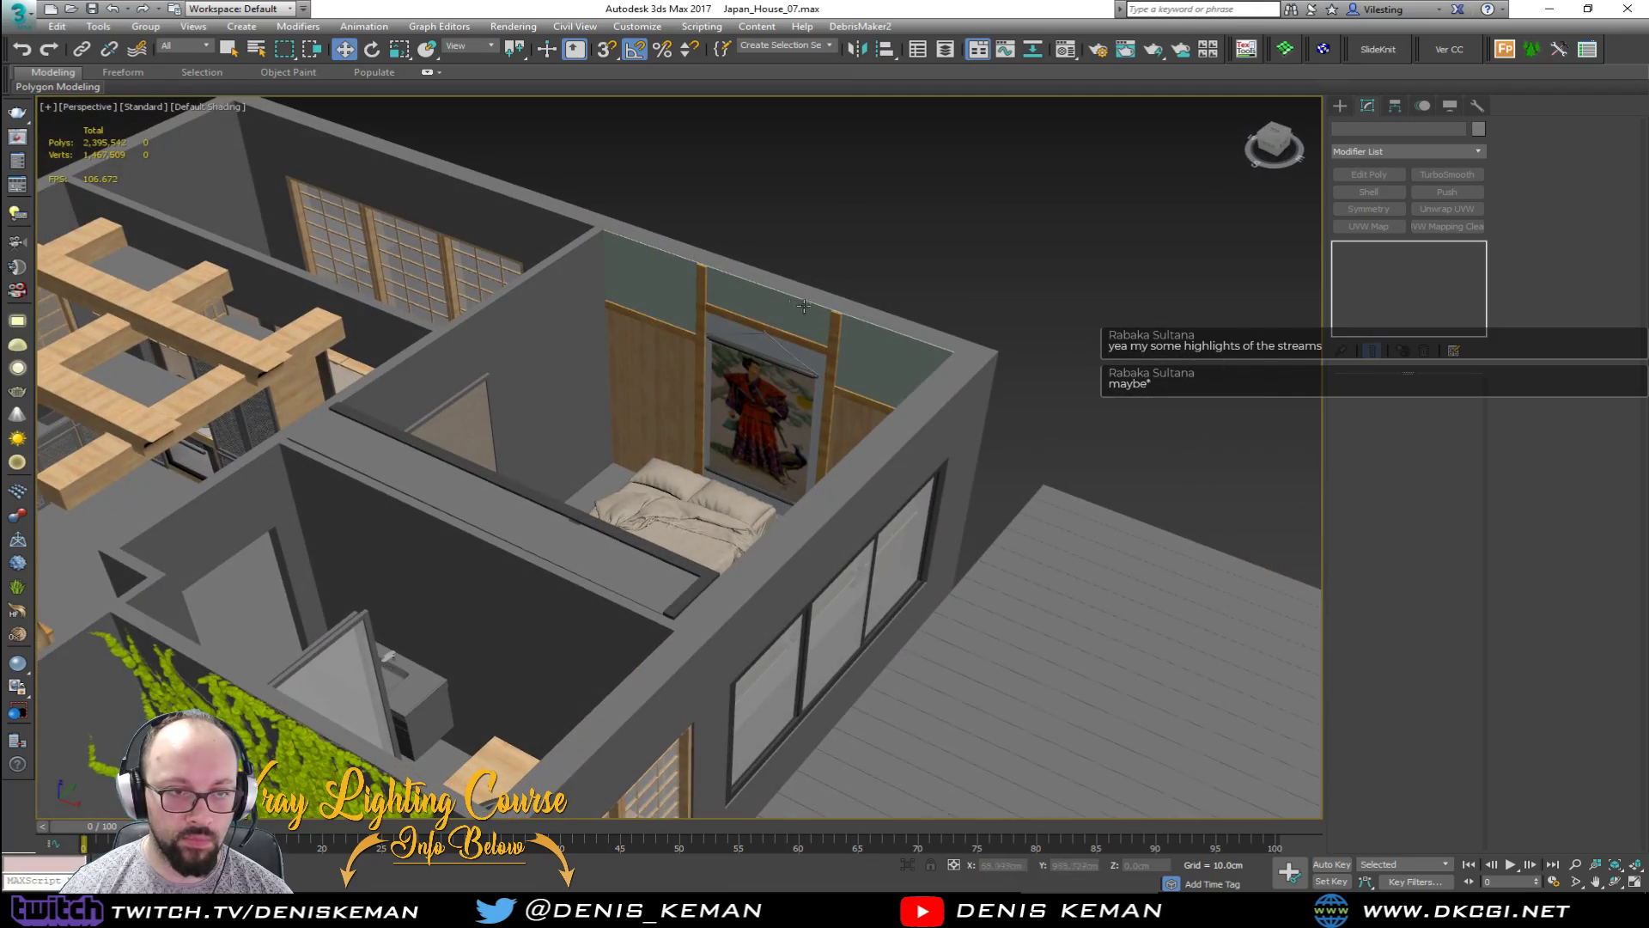
{"action": "middle_click_drag", "start_coordinate": [803, 306], "coordinate": [778, 328], "text": "alt"}
Step: Examine the stacked washer and dryer in the laundry shelving up close
{"action": "mouse_move", "coordinate": [232, 380]}
{"action": "middle_mouse_down"}
{"action": "mouse_move", "coordinate": [609, 457]}
{"action": "mouse_move", "coordinate": [704, 412]}
{"action": "mouse_move", "coordinate": [707, 445]}
{"action": "mouse_move", "coordinate": [259, 528]}
{"action": "mouse_move", "coordinate": [738, 478]}
{"action": "middle_mouse_up"}
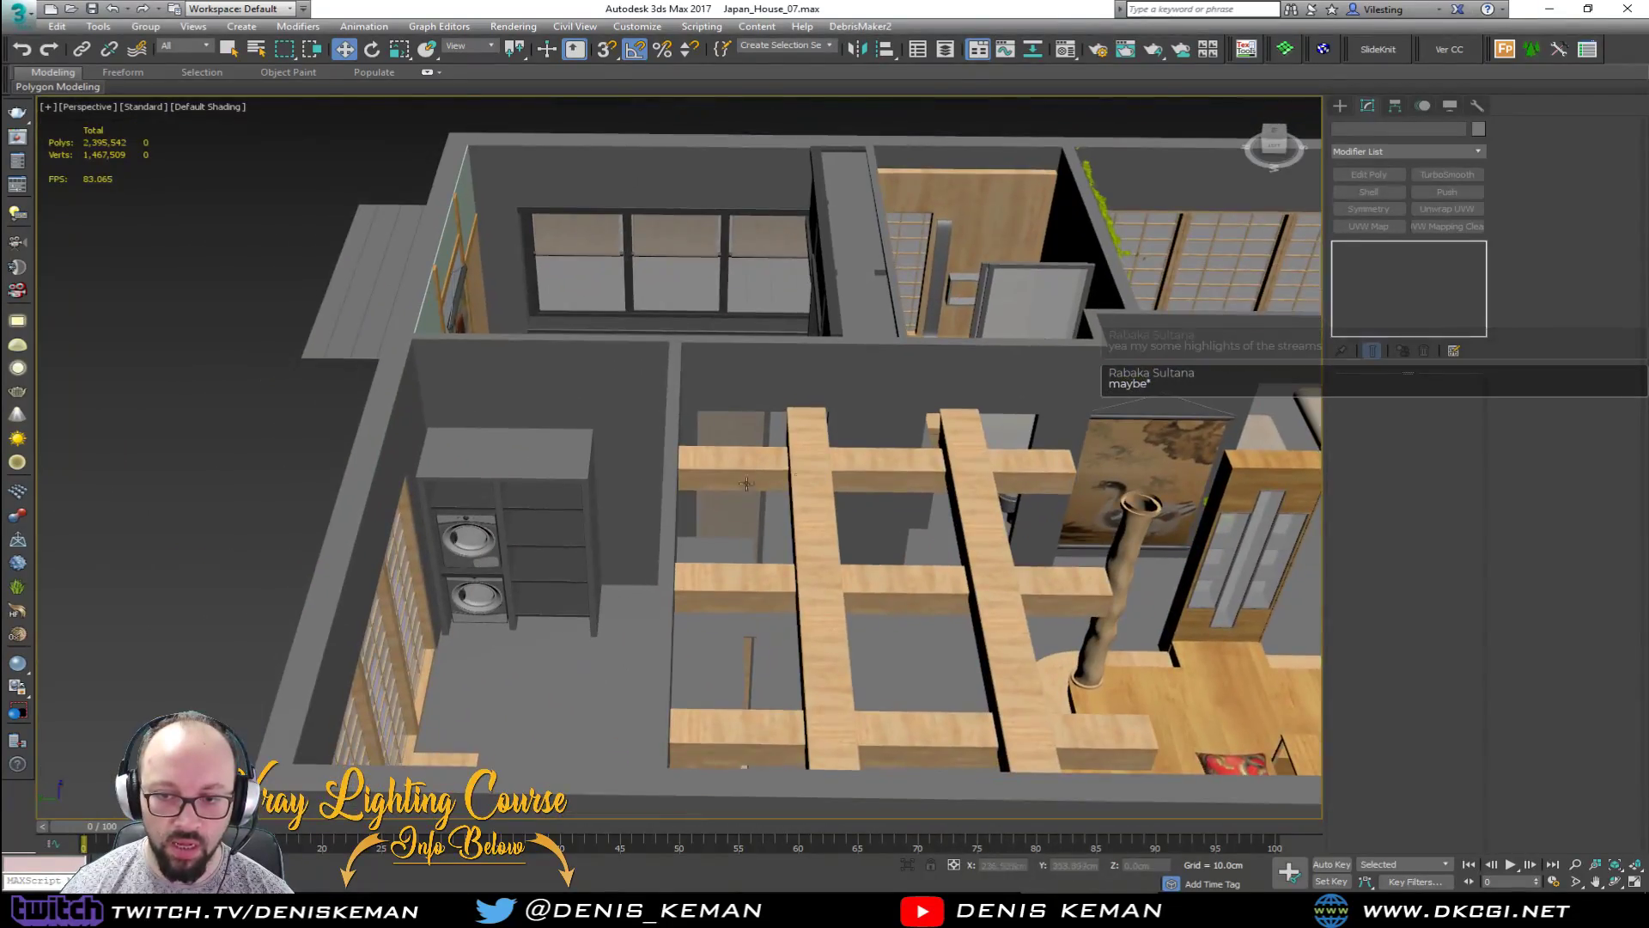
{"action": "scroll", "coordinate": [471, 610], "scroll_direction": "up", "scroll_amount": 8}
{"action": "left_click", "coordinate": [472, 625]}
{"action": "key", "text": "z"}
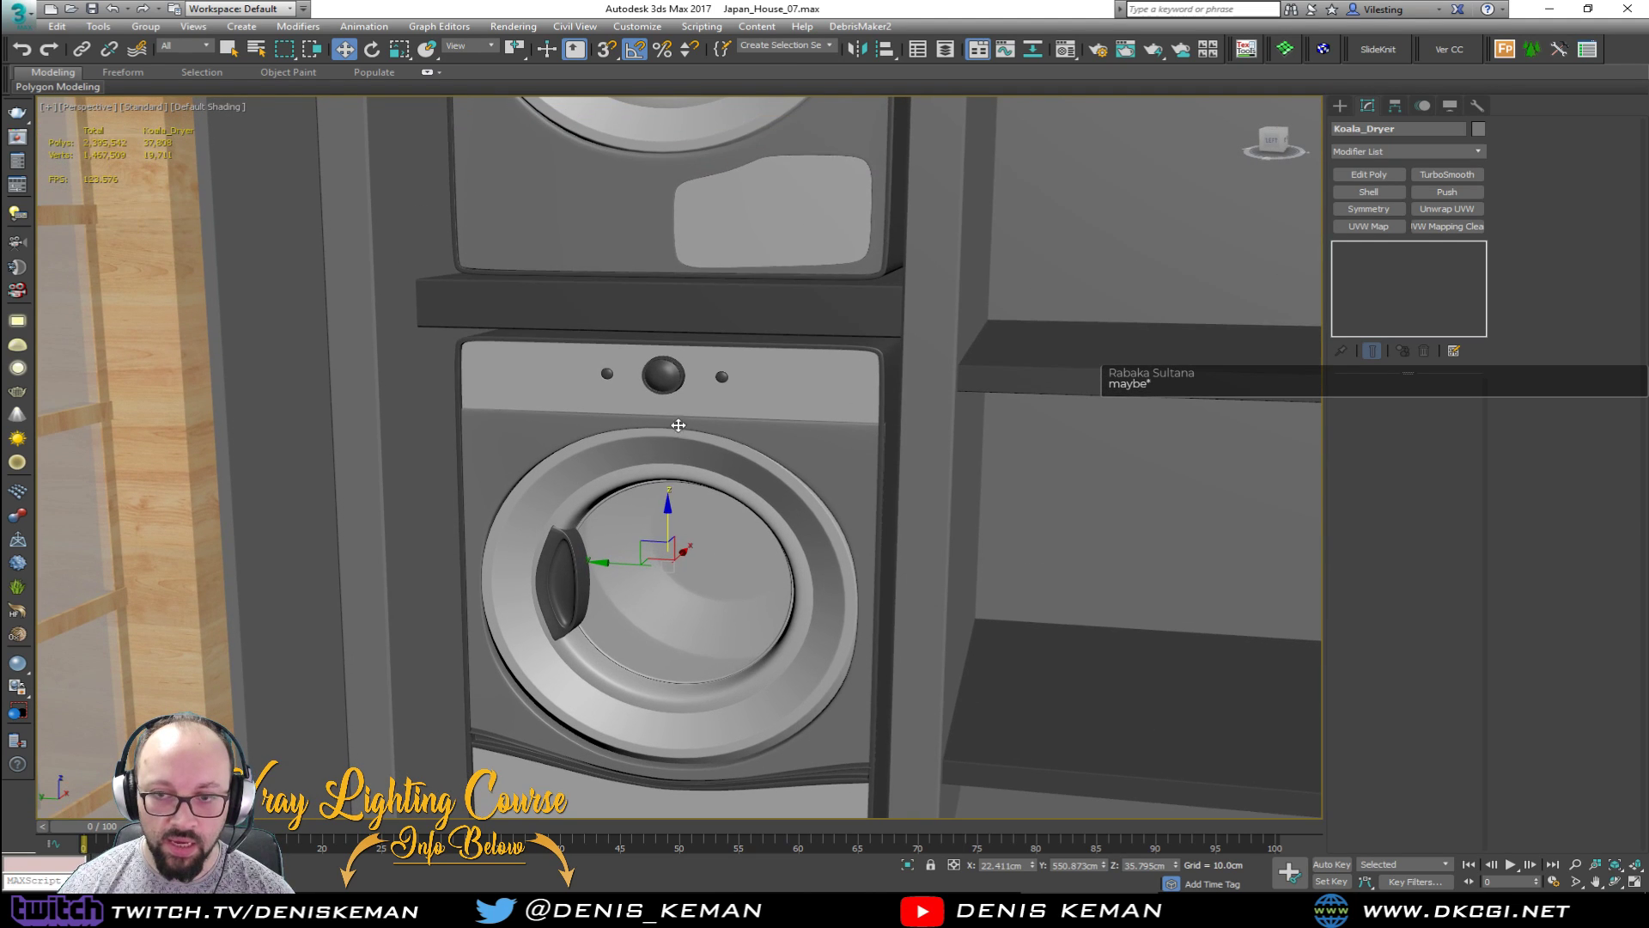
{"action": "scroll", "coordinate": [679, 401], "scroll_direction": "up", "scroll_amount": 6}
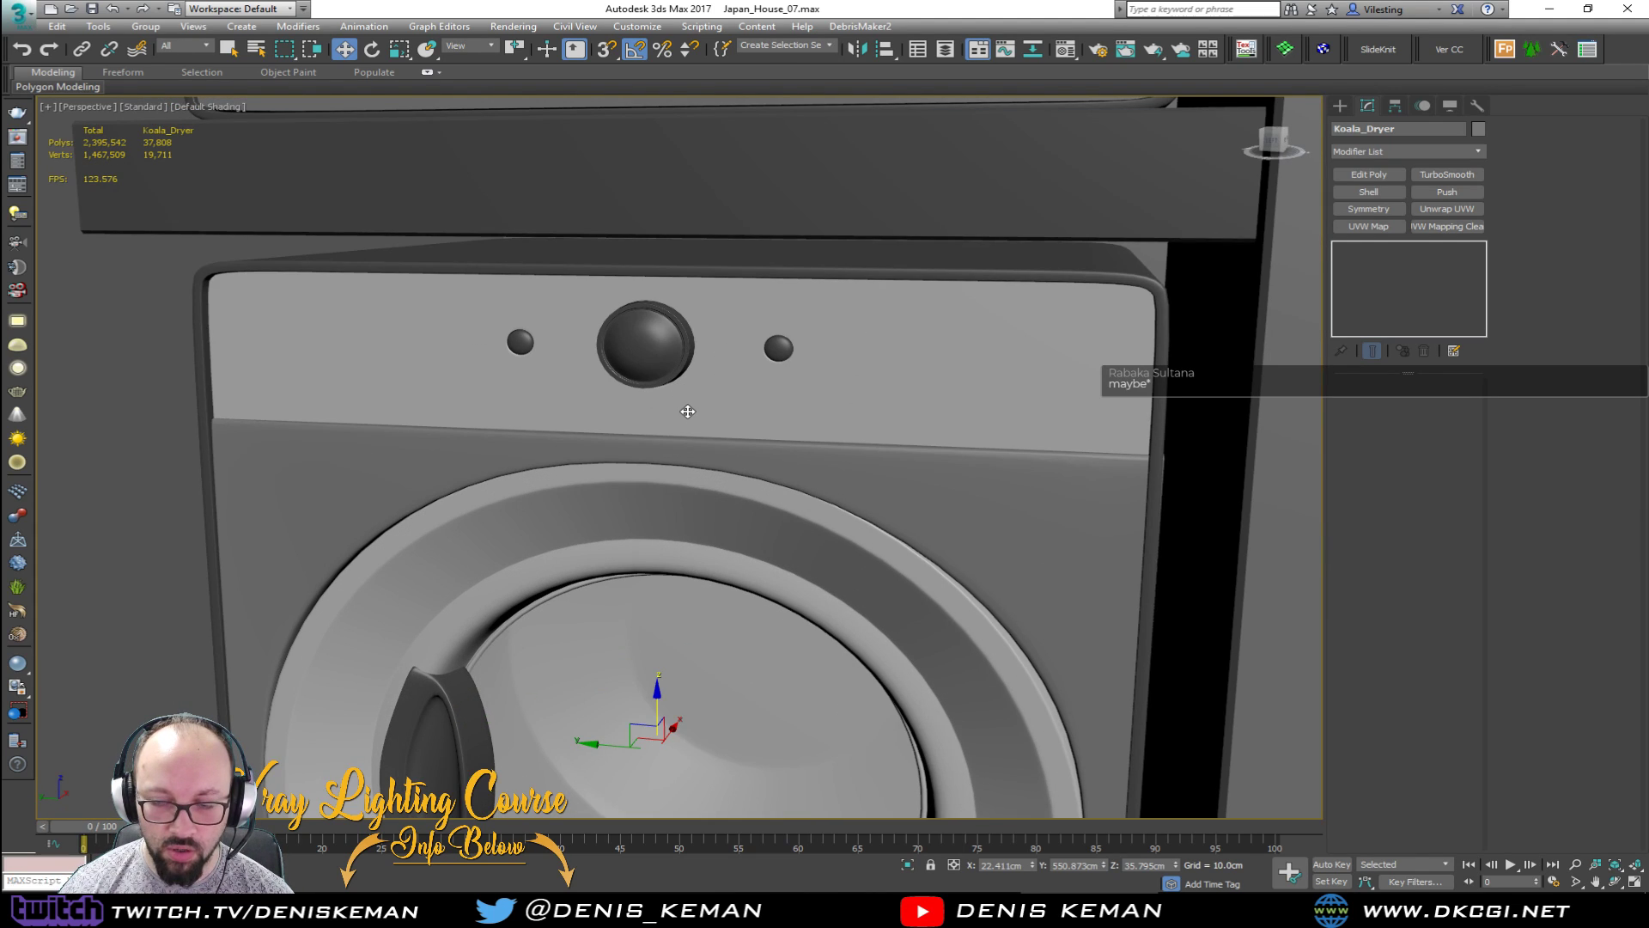
{"action": "scroll", "coordinate": [688, 411], "scroll_direction": "down", "scroll_amount": 6}
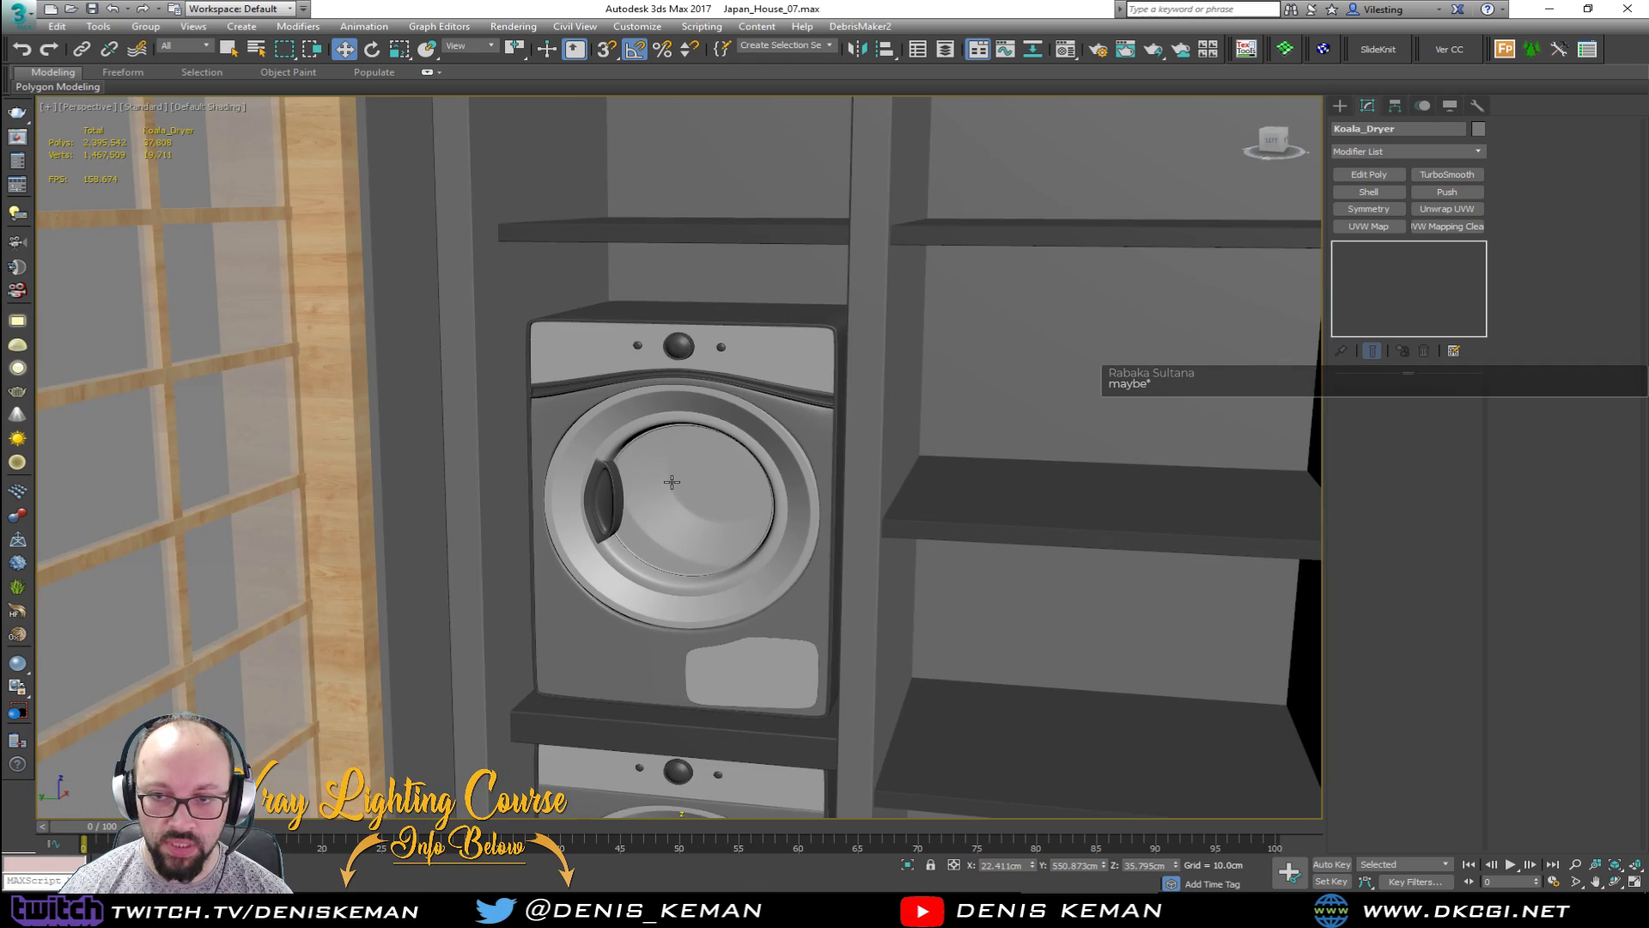
{"action": "middle_click_drag", "start_coordinate": [671, 482], "coordinate": [660, 165]}
Step: Return to the bedroom, deselect the dryer, and inspect the room with the plant-covered wall
{"action": "mouse_move", "coordinate": [681, 386]}
{"action": "middle_mouse_down", "text": "alt"}
{"action": "mouse_move", "coordinate": [653, 499]}
{"action": "mouse_move", "coordinate": [549, 524]}
{"action": "middle_mouse_up", "text": "alt"}
{"action": "scroll", "coordinate": [653, 500], "scroll_direction": "down", "scroll_amount": 4}
{"action": "scroll", "coordinate": [653, 500], "scroll_direction": "down", "scroll_amount": 3}
{"action": "mouse_move", "coordinate": [893, 472]}
{"action": "middle_mouse_down"}
{"action": "mouse_move", "coordinate": [738, 476]}
{"action": "mouse_move", "coordinate": [470, 564]}
{"action": "middle_mouse_up"}
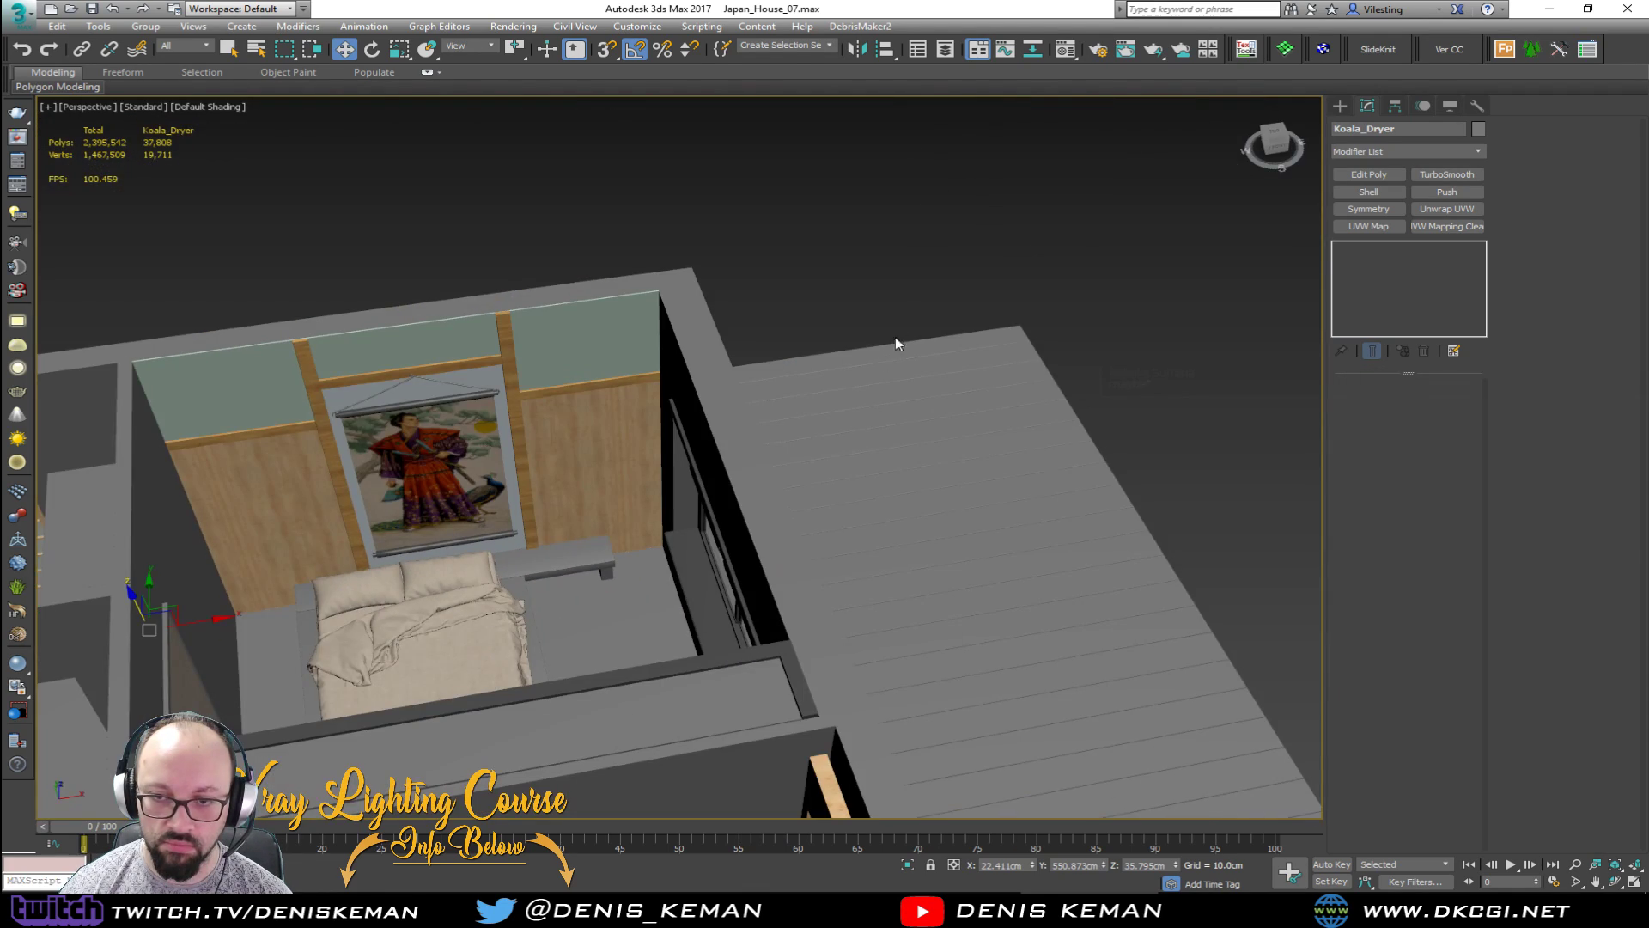
{"action": "left_click", "coordinate": [864, 342]}
{"action": "middle_click_drag", "start_coordinate": [642, 357], "coordinate": [624, 307]}
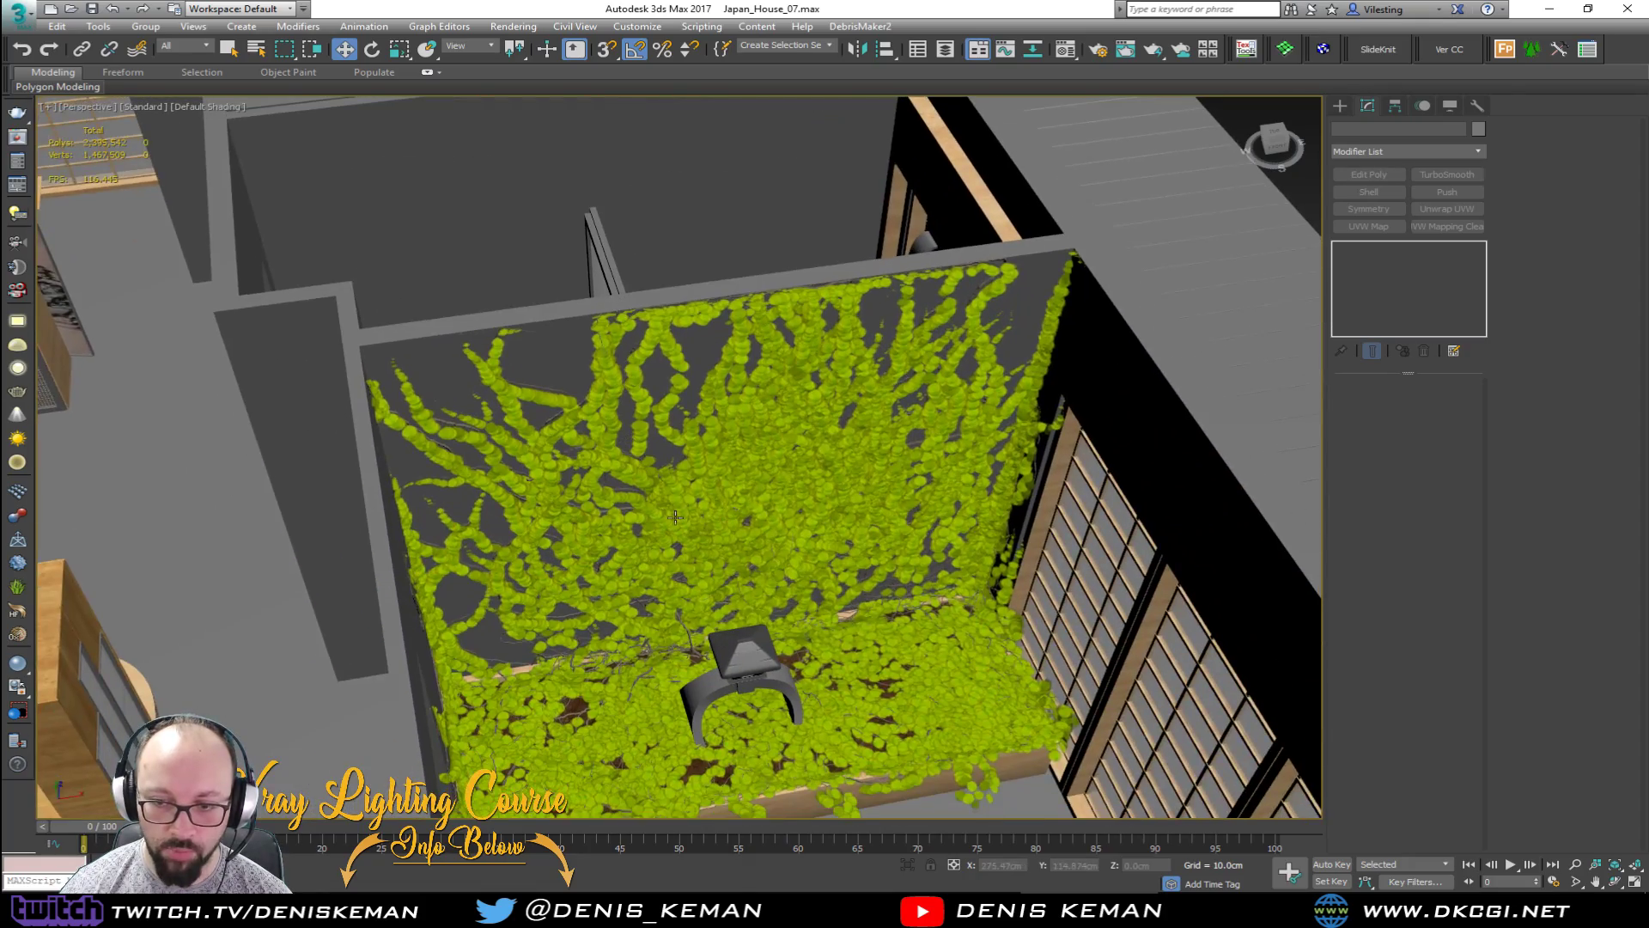
Step: Inspect the dining area and frame the katana swords on the wooden ledge up close
{"action": "middle_click_drag", "start_coordinate": [675, 517], "coordinate": [708, 412]}
{"action": "middle_click_drag", "start_coordinate": [859, 481], "coordinate": [524, 537], "text": "alt"}
{"action": "scroll", "coordinate": [787, 404], "scroll_direction": "down", "scroll_amount": 3}
{"action": "scroll", "coordinate": [481, 344], "scroll_direction": "down", "scroll_amount": 3}
{"action": "scroll", "coordinate": [517, 540], "scroll_direction": "up", "scroll_amount": 4}
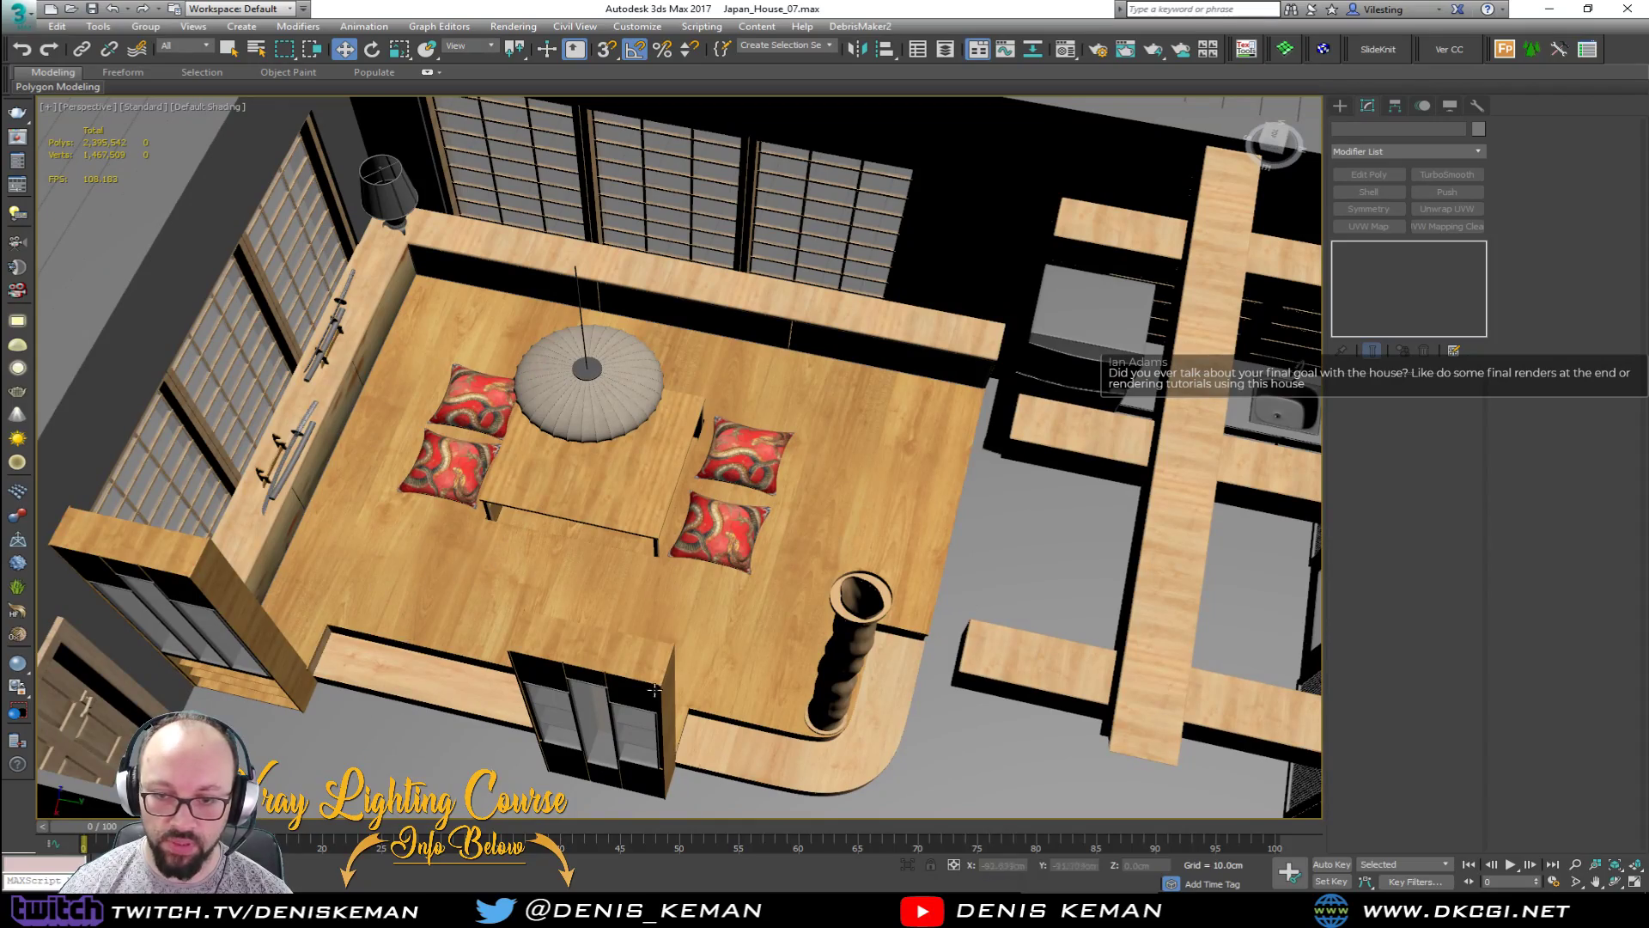
{"action": "left_click", "coordinate": [311, 367]}
{"action": "key", "text": "z"}
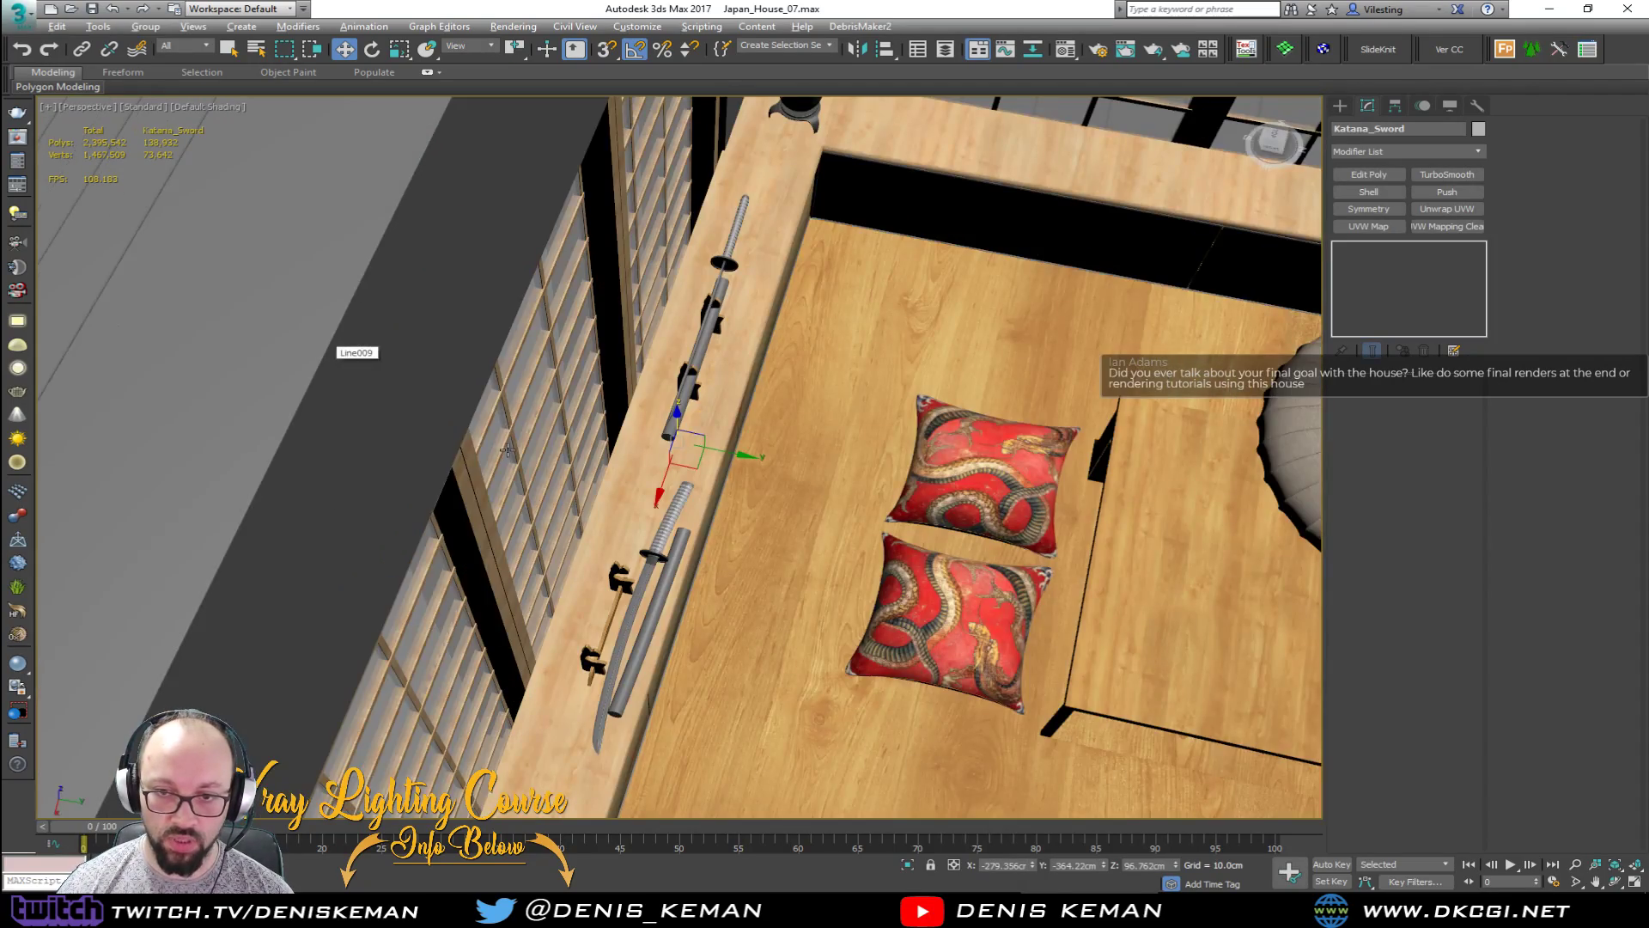
{"action": "middle_click_drag", "start_coordinate": [867, 618], "coordinate": [636, 506], "text": "alt"}
{"action": "scroll", "coordinate": [629, 514], "scroll_direction": "up", "scroll_amount": 6}
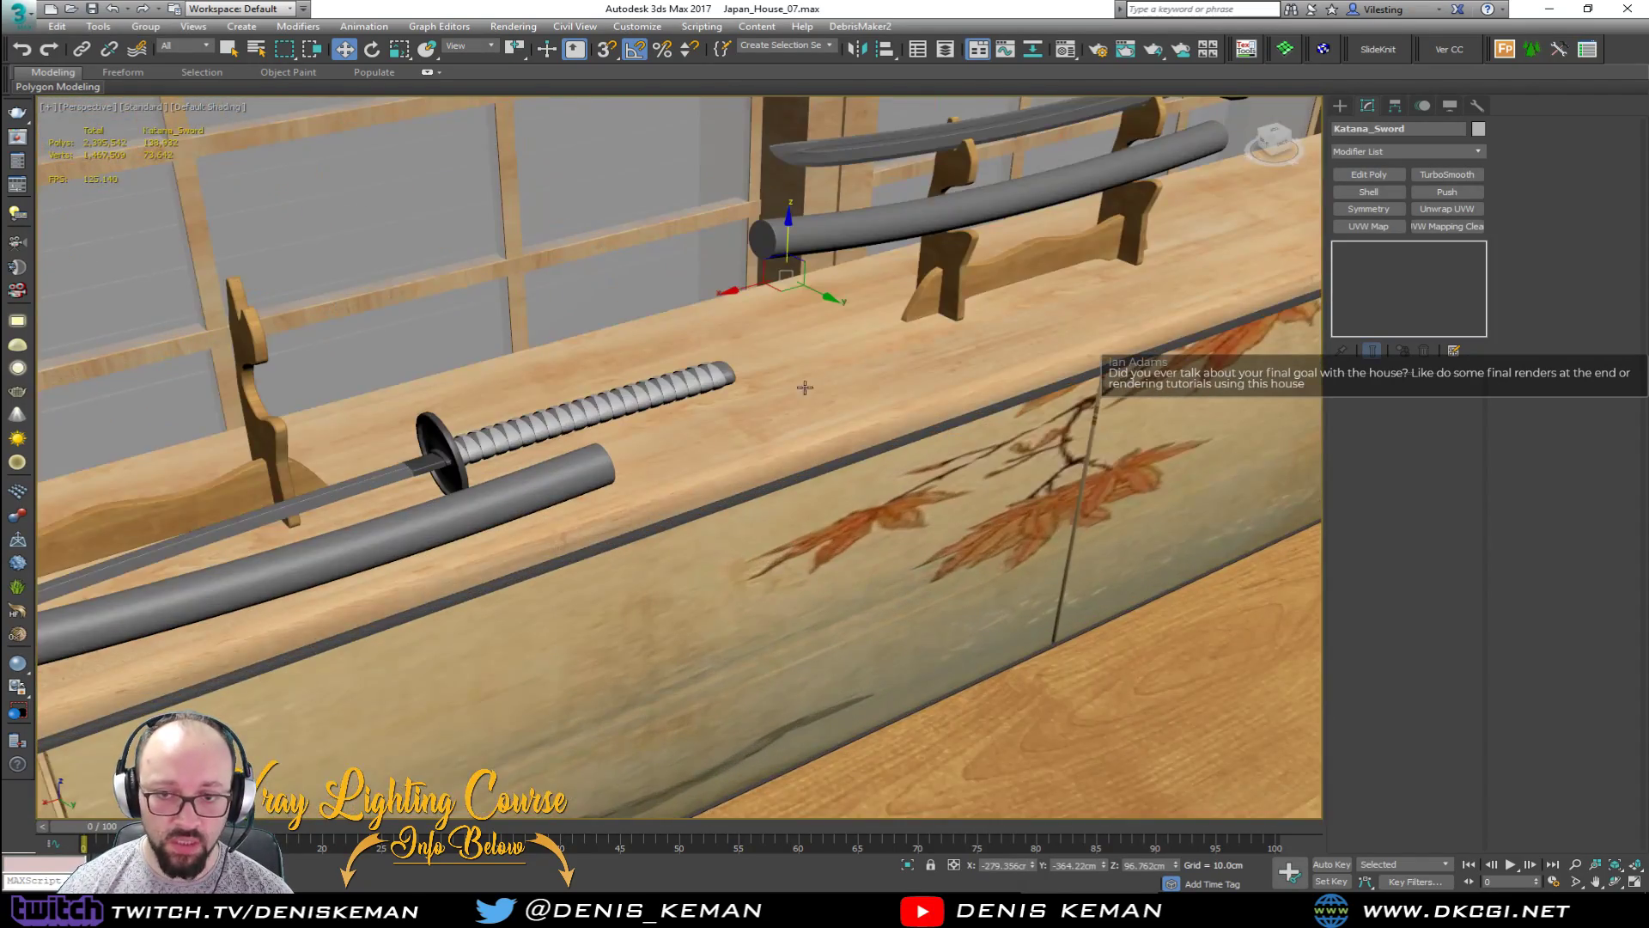
{"action": "middle_click_drag", "start_coordinate": [806, 387], "coordinate": [369, 674]}
{"action": "scroll", "coordinate": [1013, 343], "scroll_direction": "down", "scroll_amount": 2}
{"action": "middle_click_drag", "start_coordinate": [1013, 344], "coordinate": [391, 708]}
Step: Examine the corner lamp up close, deselect it, and survey the whole house from above
{"action": "left_click", "coordinate": [659, 481]}
{"action": "key", "text": "z"}
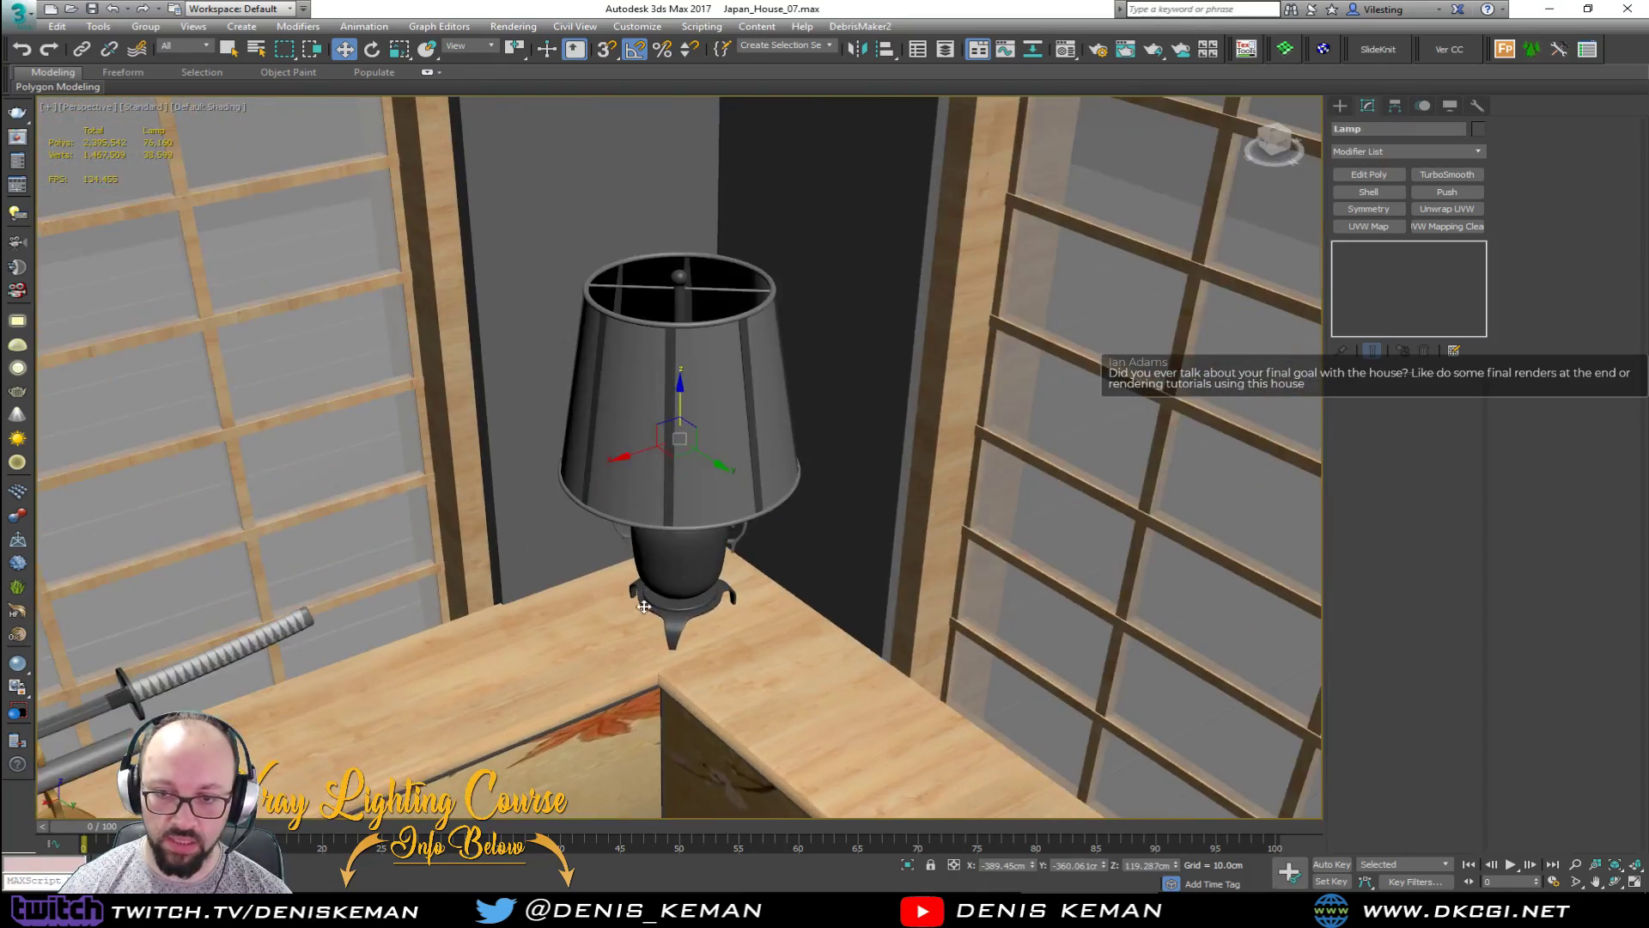
{"action": "middle_click_drag", "start_coordinate": [679, 670], "coordinate": [773, 633], "text": "alt"}
{"action": "scroll", "coordinate": [859, 532], "scroll_direction": "down", "scroll_amount": 4}
{"action": "middle_click_drag", "start_coordinate": [876, 507], "coordinate": [713, 653]}
{"action": "scroll", "coordinate": [670, 516], "scroll_direction": "down", "scroll_amount": 4}
{"action": "middle_click_drag", "start_coordinate": [662, 507], "coordinate": [258, 634]}
{"action": "left_click", "coordinate": [287, 331]}
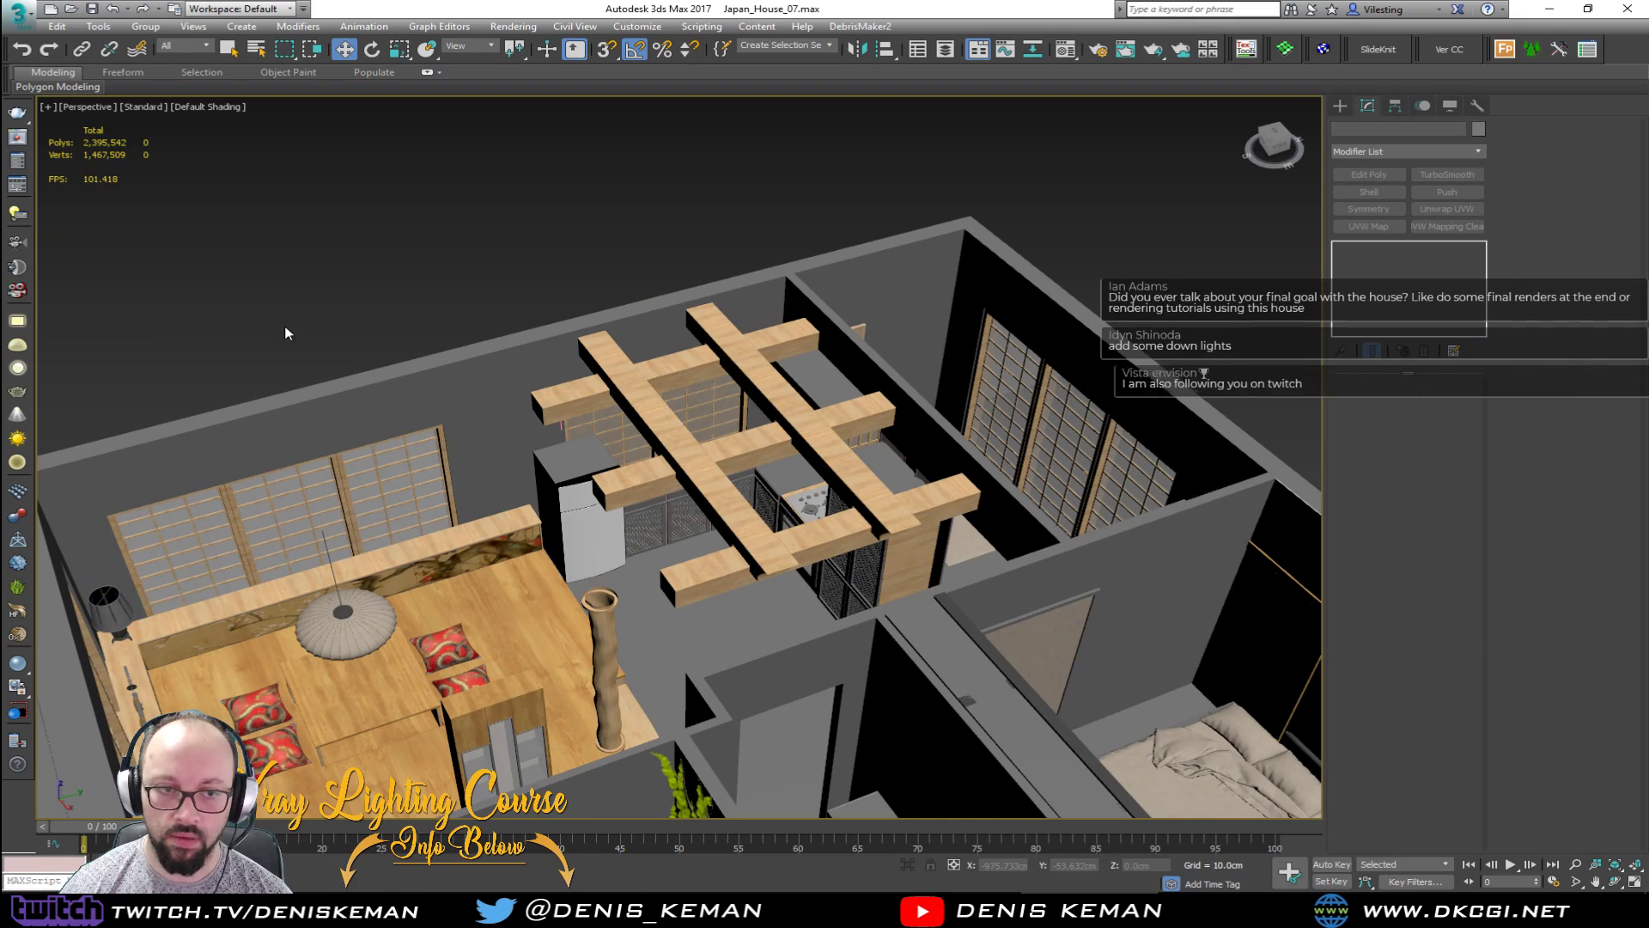
Step: Inspect the bedroom from several angles, focusing on how the bed sits beneath the scroll
{"action": "middle_click_drag", "start_coordinate": [538, 507], "coordinate": [223, 365]}
{"action": "middle_click_drag", "start_coordinate": [431, 488], "coordinate": [313, 597], "text": "alt"}
{"action": "scroll", "coordinate": [606, 494], "scroll_direction": "up", "scroll_amount": 2}
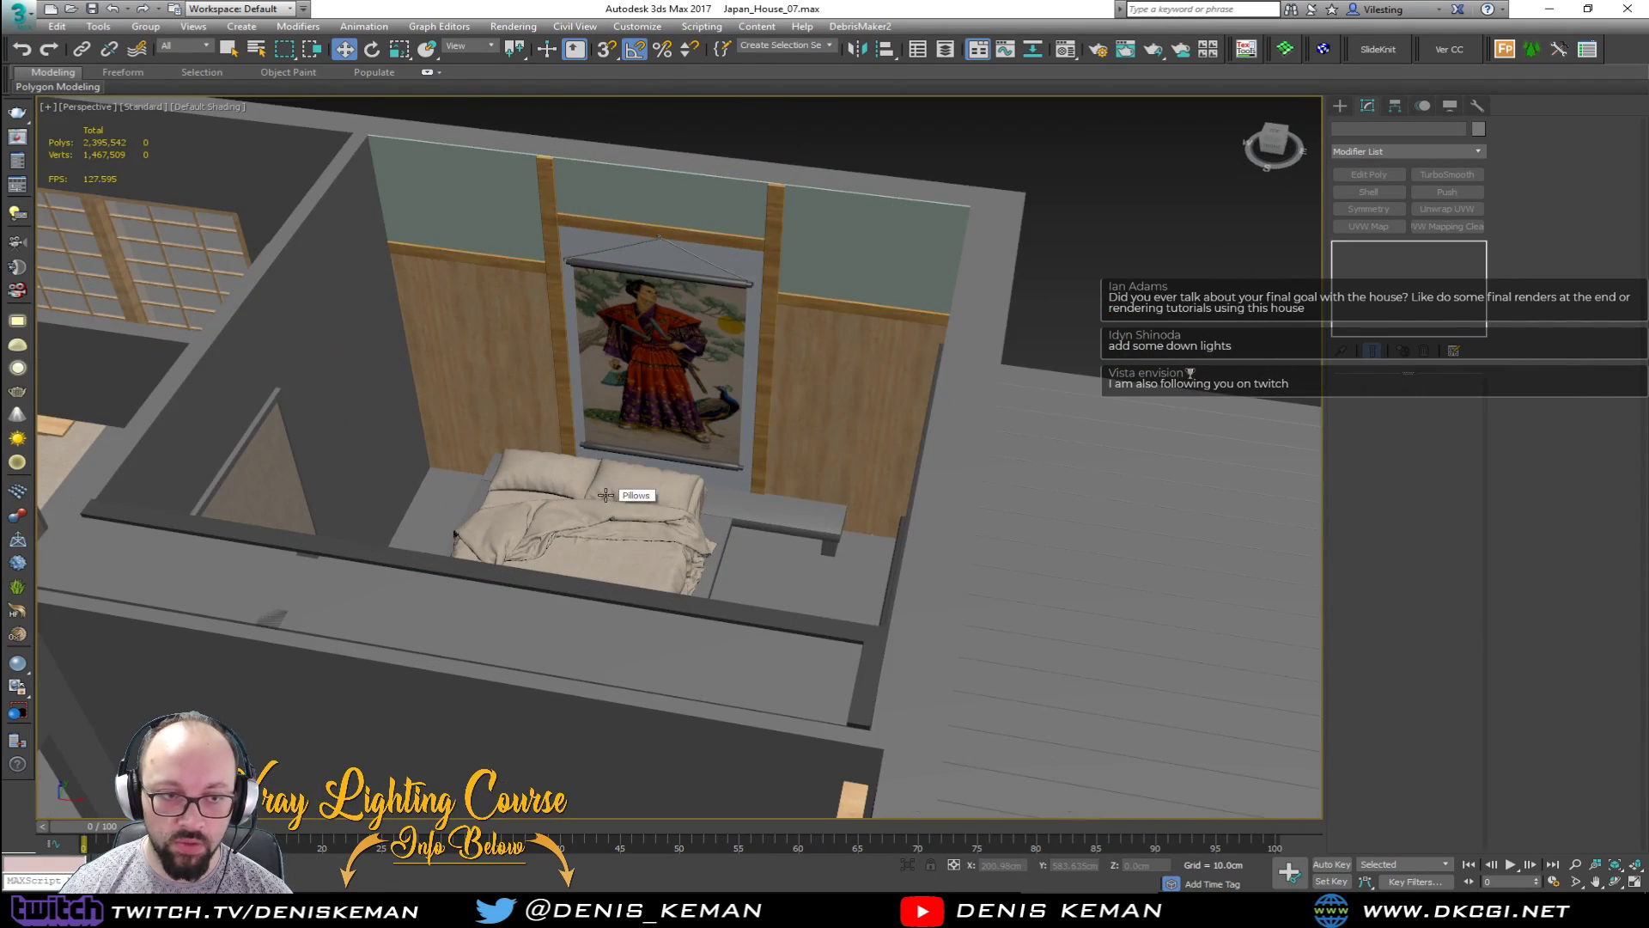
{"action": "middle_click_drag", "start_coordinate": [605, 494], "coordinate": [532, 516], "text": "alt"}
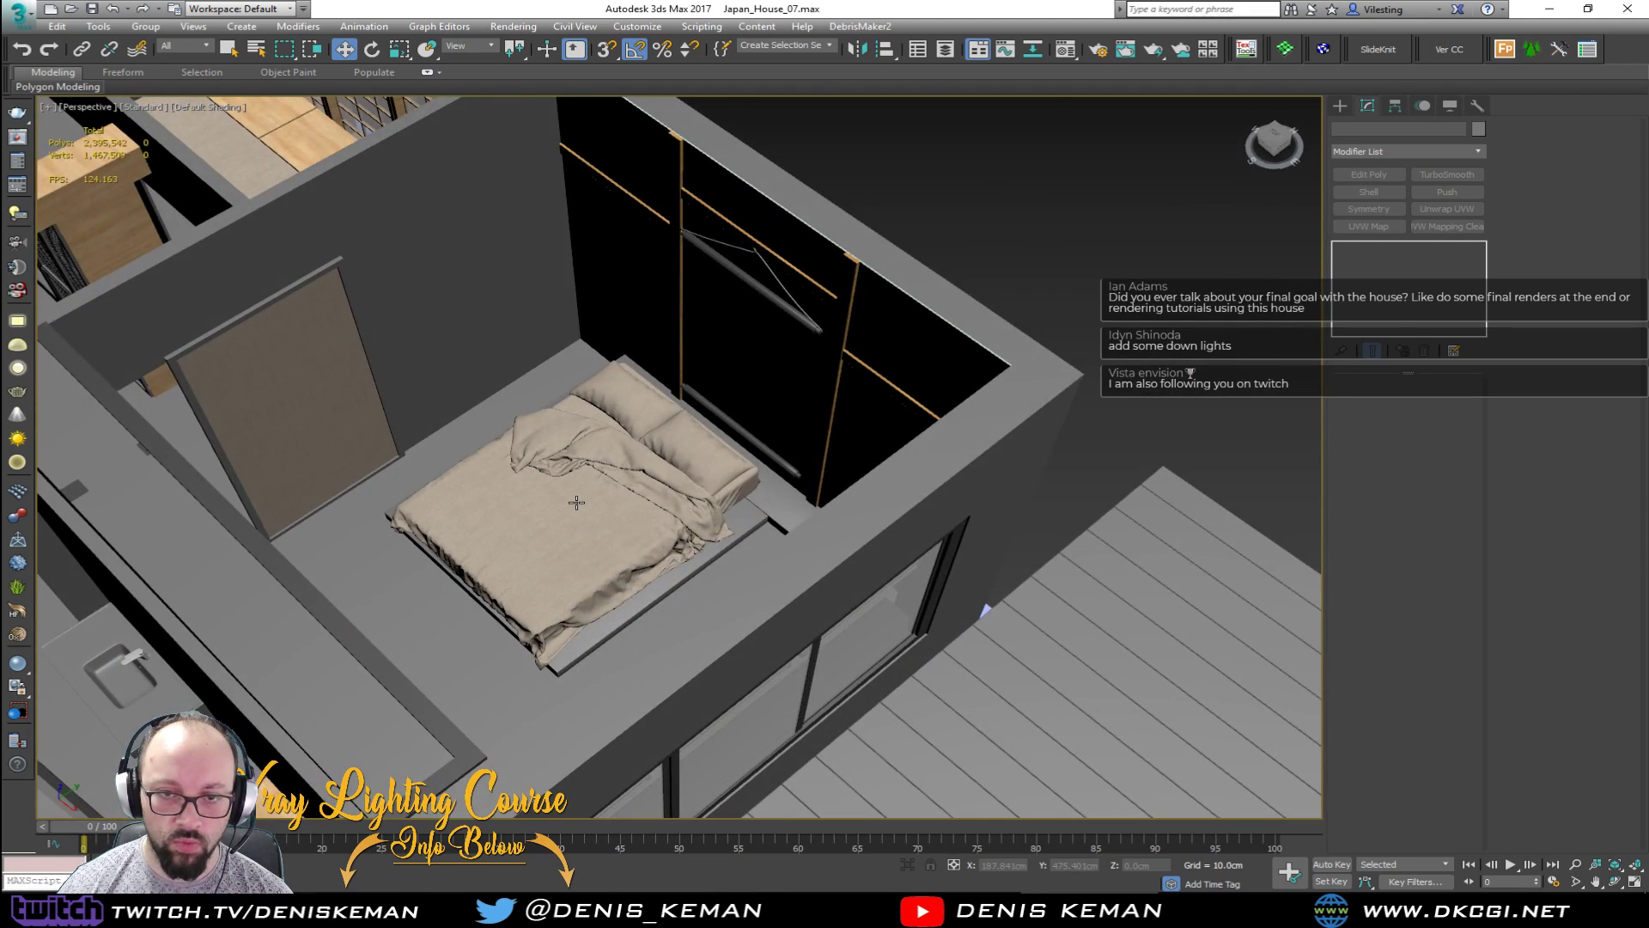
{"action": "scroll", "coordinate": [576, 503], "scroll_direction": "up", "scroll_amount": 3}
{"action": "middle_click_drag", "start_coordinate": [636, 666], "coordinate": [679, 411], "text": "alt"}
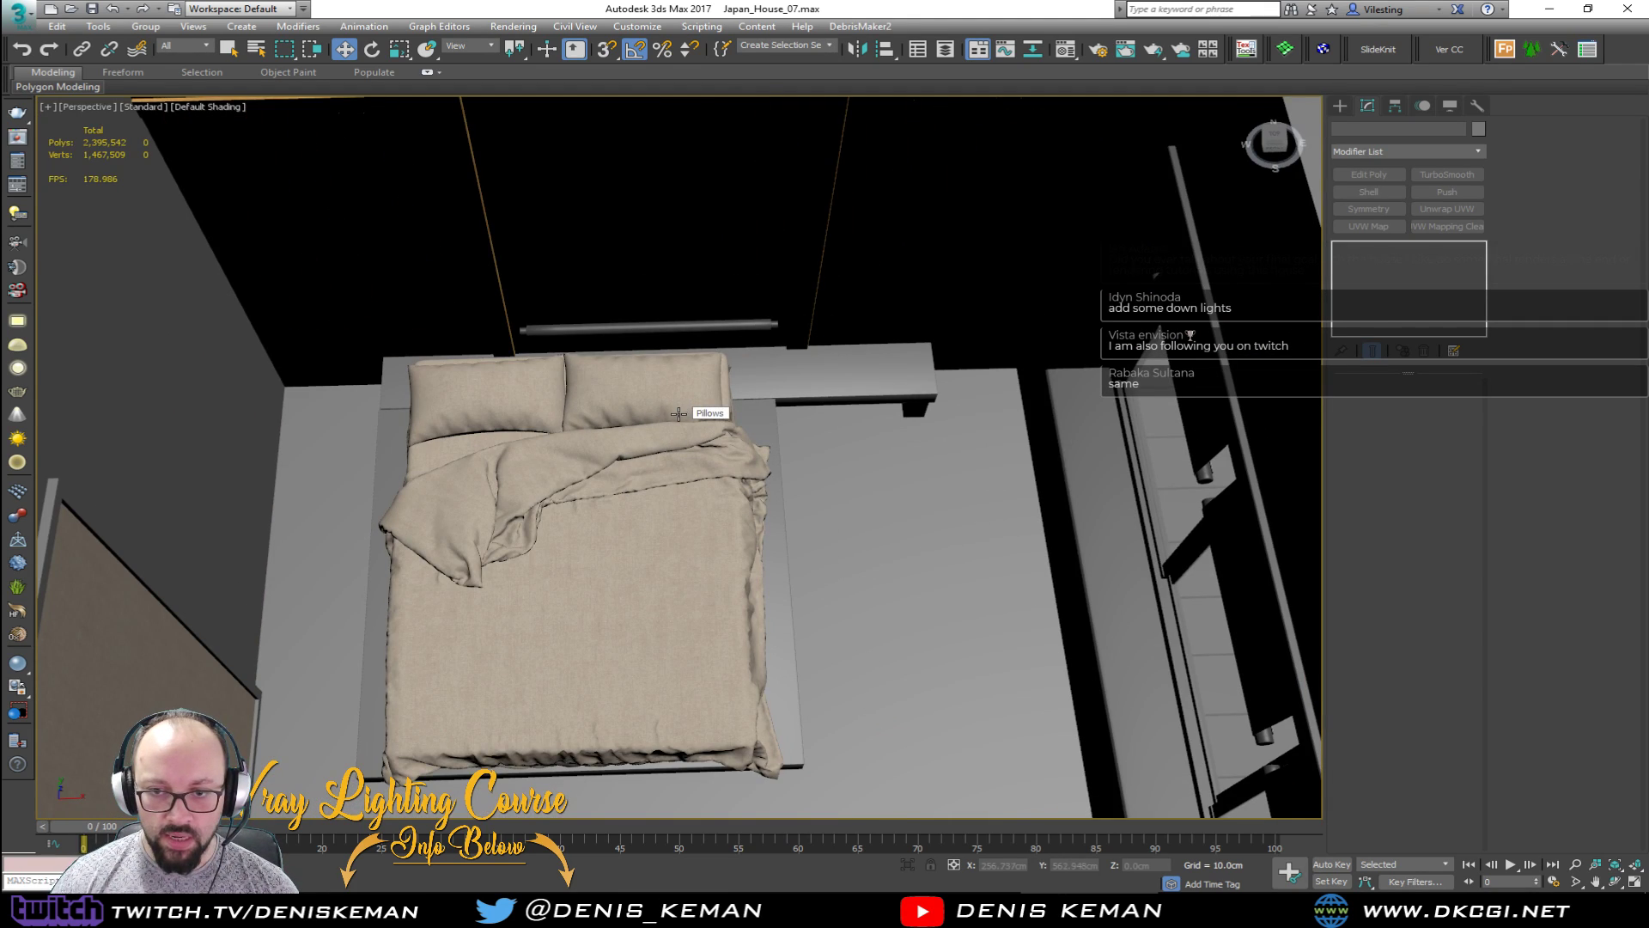
Step: Select the bed's blanket, pillows, platform and the leg nearest the headboard together
{"action": "left_click", "coordinate": [704, 564]}
{"action": "key", "text": "F4"}
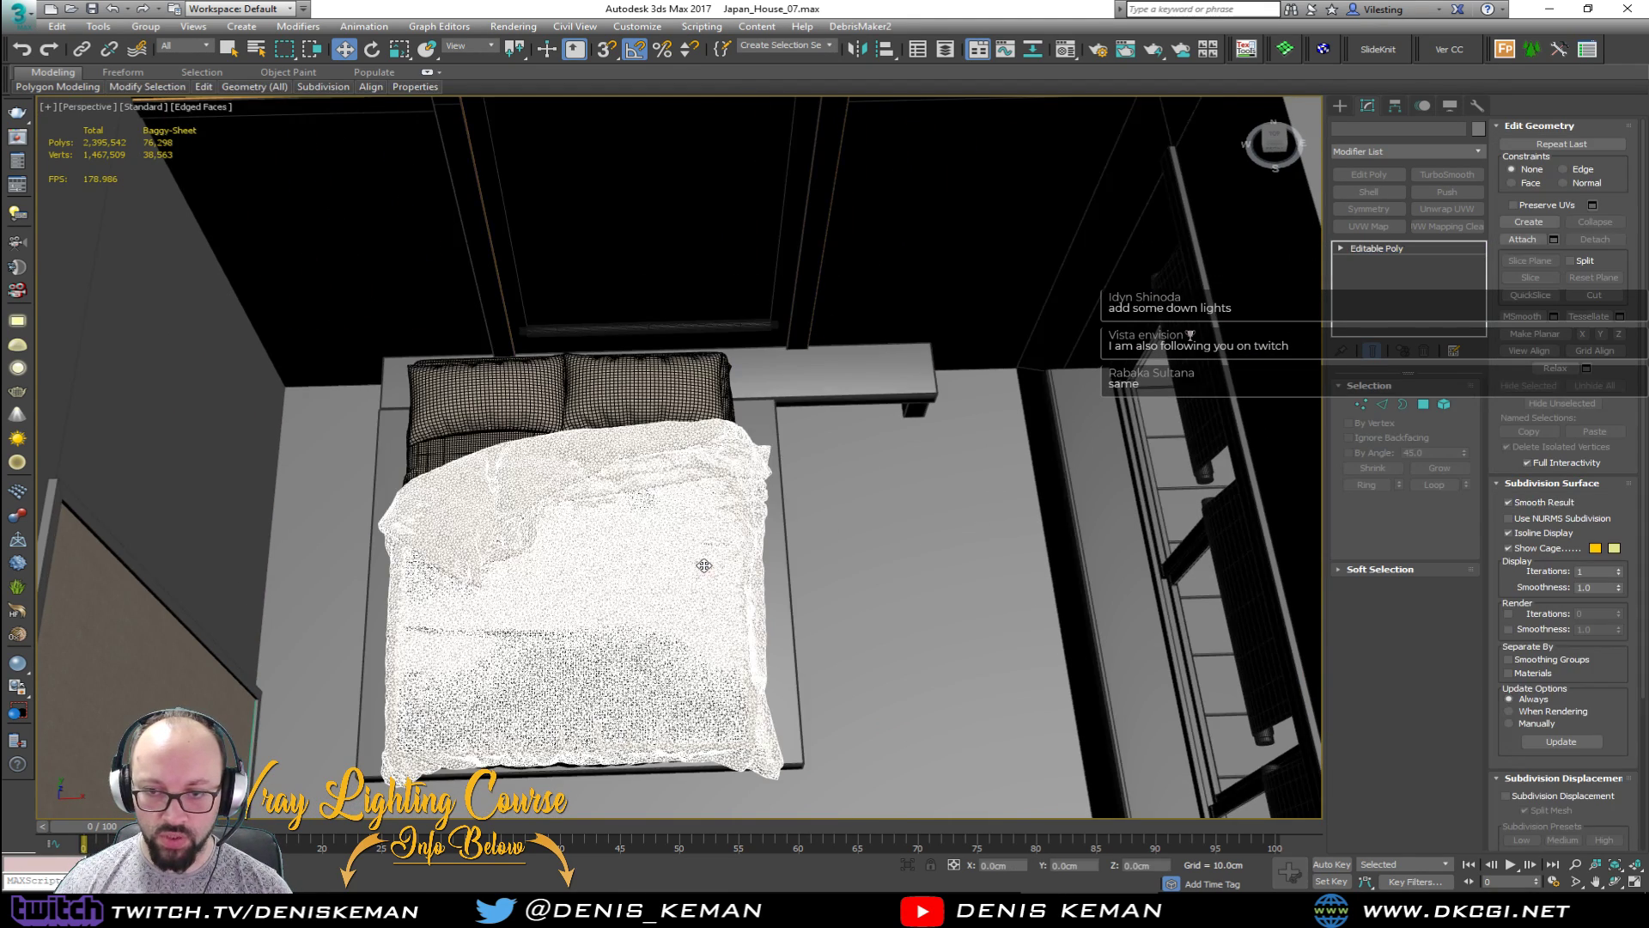
{"action": "key", "text": "z"}
{"action": "left_click", "coordinate": [528, 375], "text": "ctrl"}
{"action": "middle_click_drag", "start_coordinate": [652, 429], "coordinate": [515, 365], "text": "alt"}
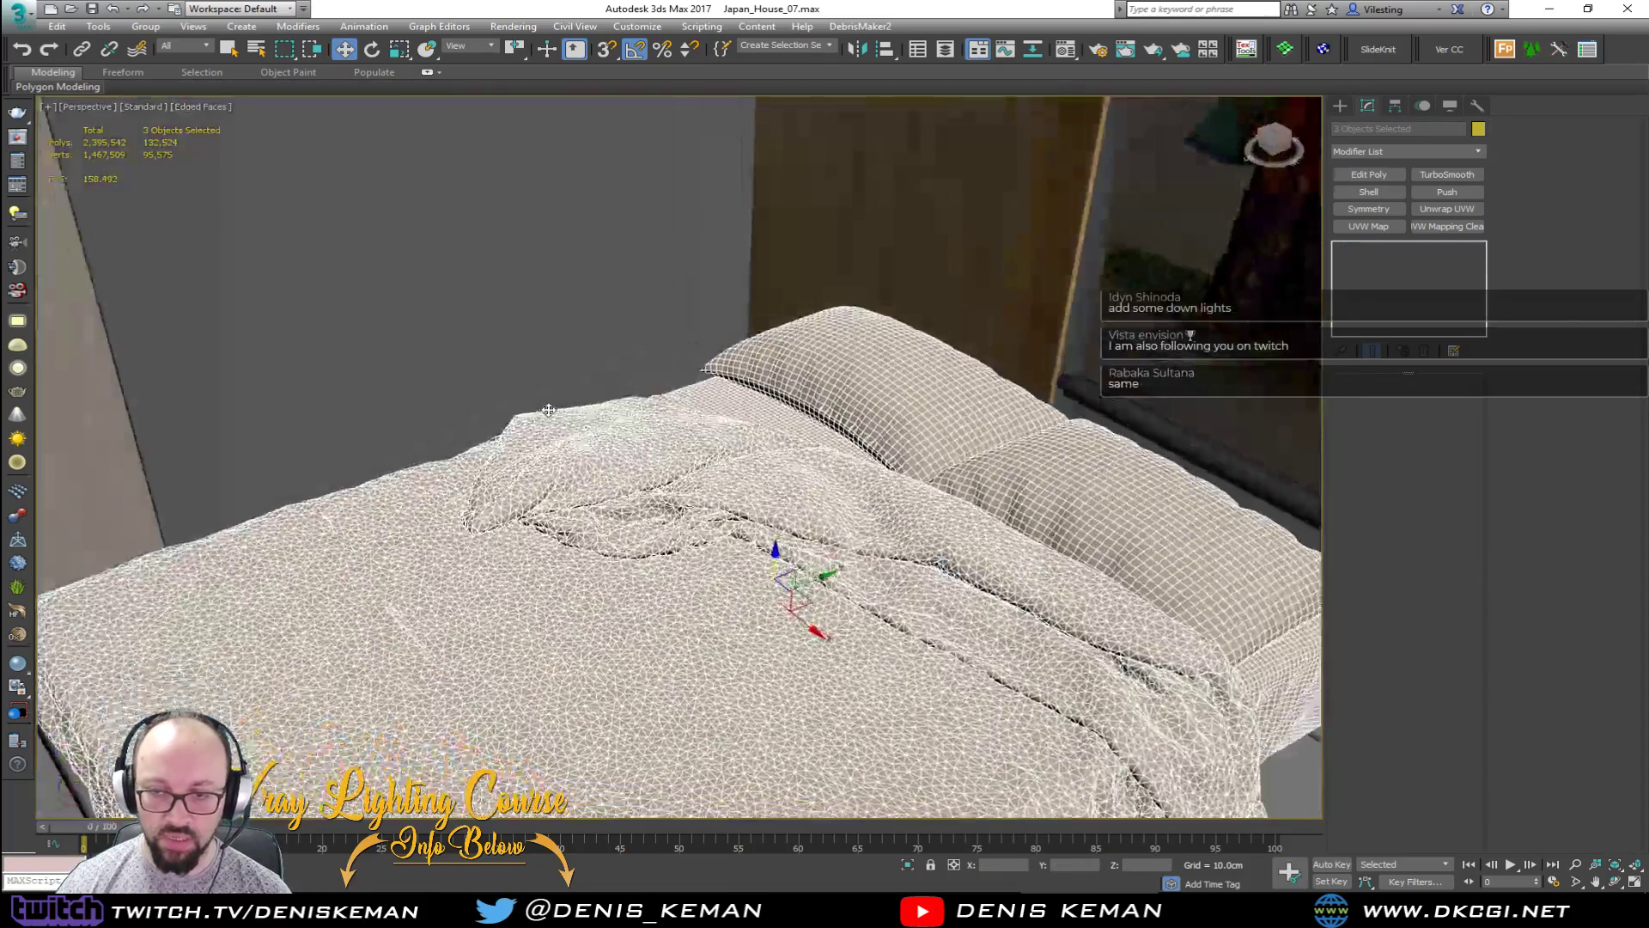
{"action": "key", "text": "F3"}
{"action": "middle_click_drag", "start_coordinate": [773, 532], "coordinate": [584, 369]}
{"action": "left_click", "coordinate": [969, 598], "text": "ctrl"}
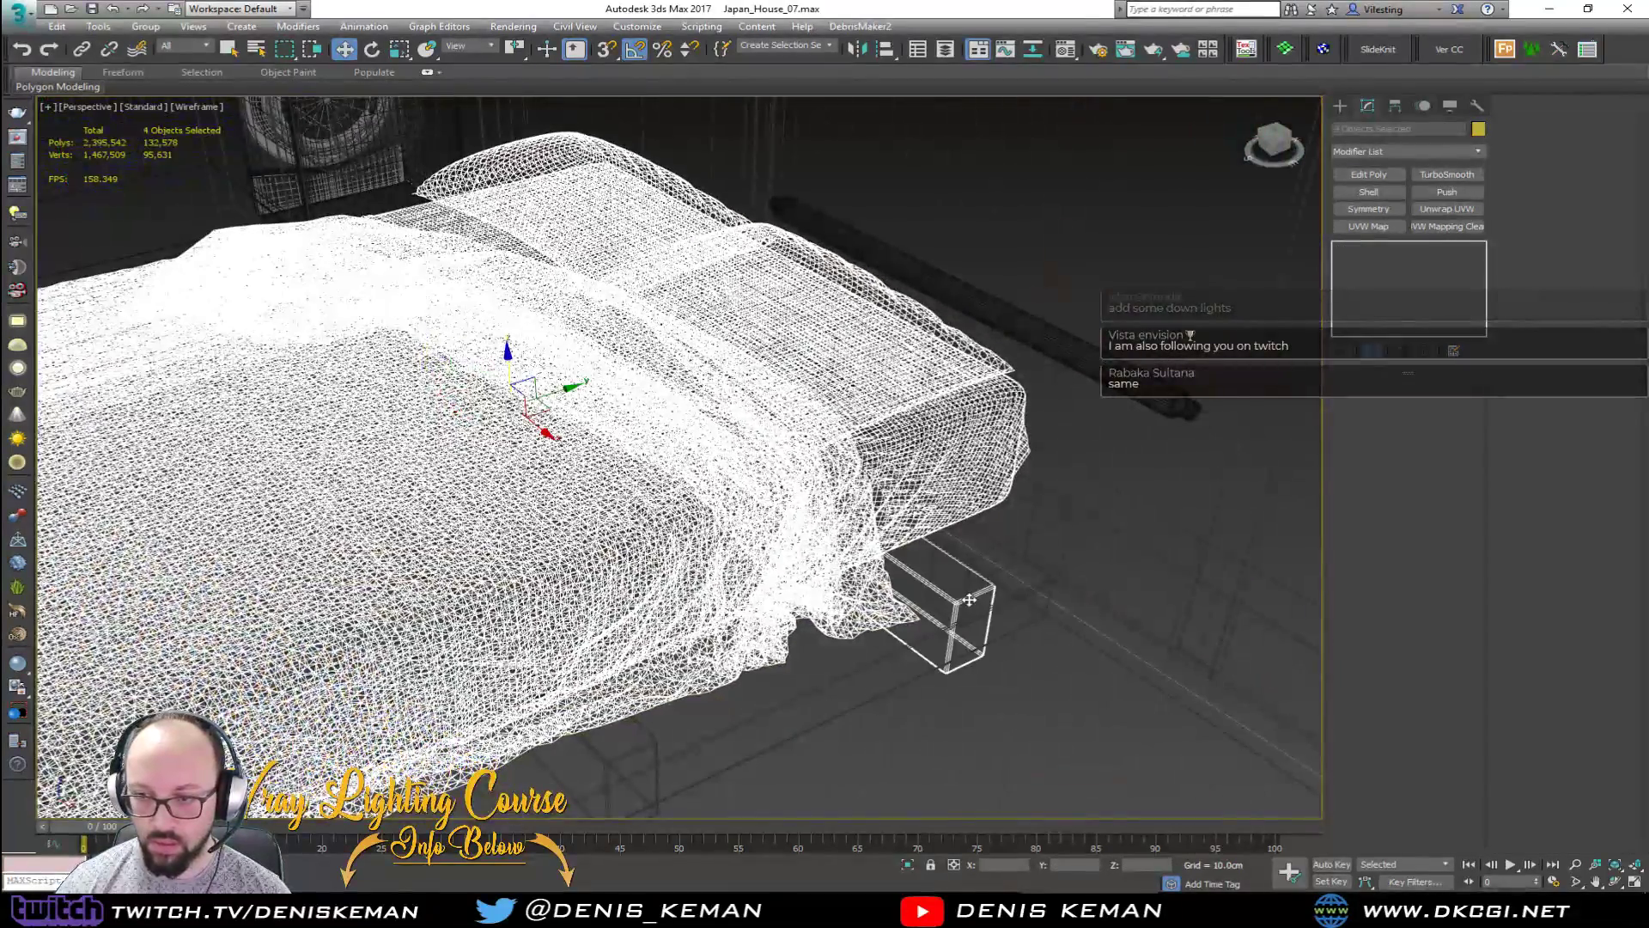
{"action": "left_click", "coordinate": [1018, 596], "text": "ctrl"}
{"action": "key", "text": "F3"}
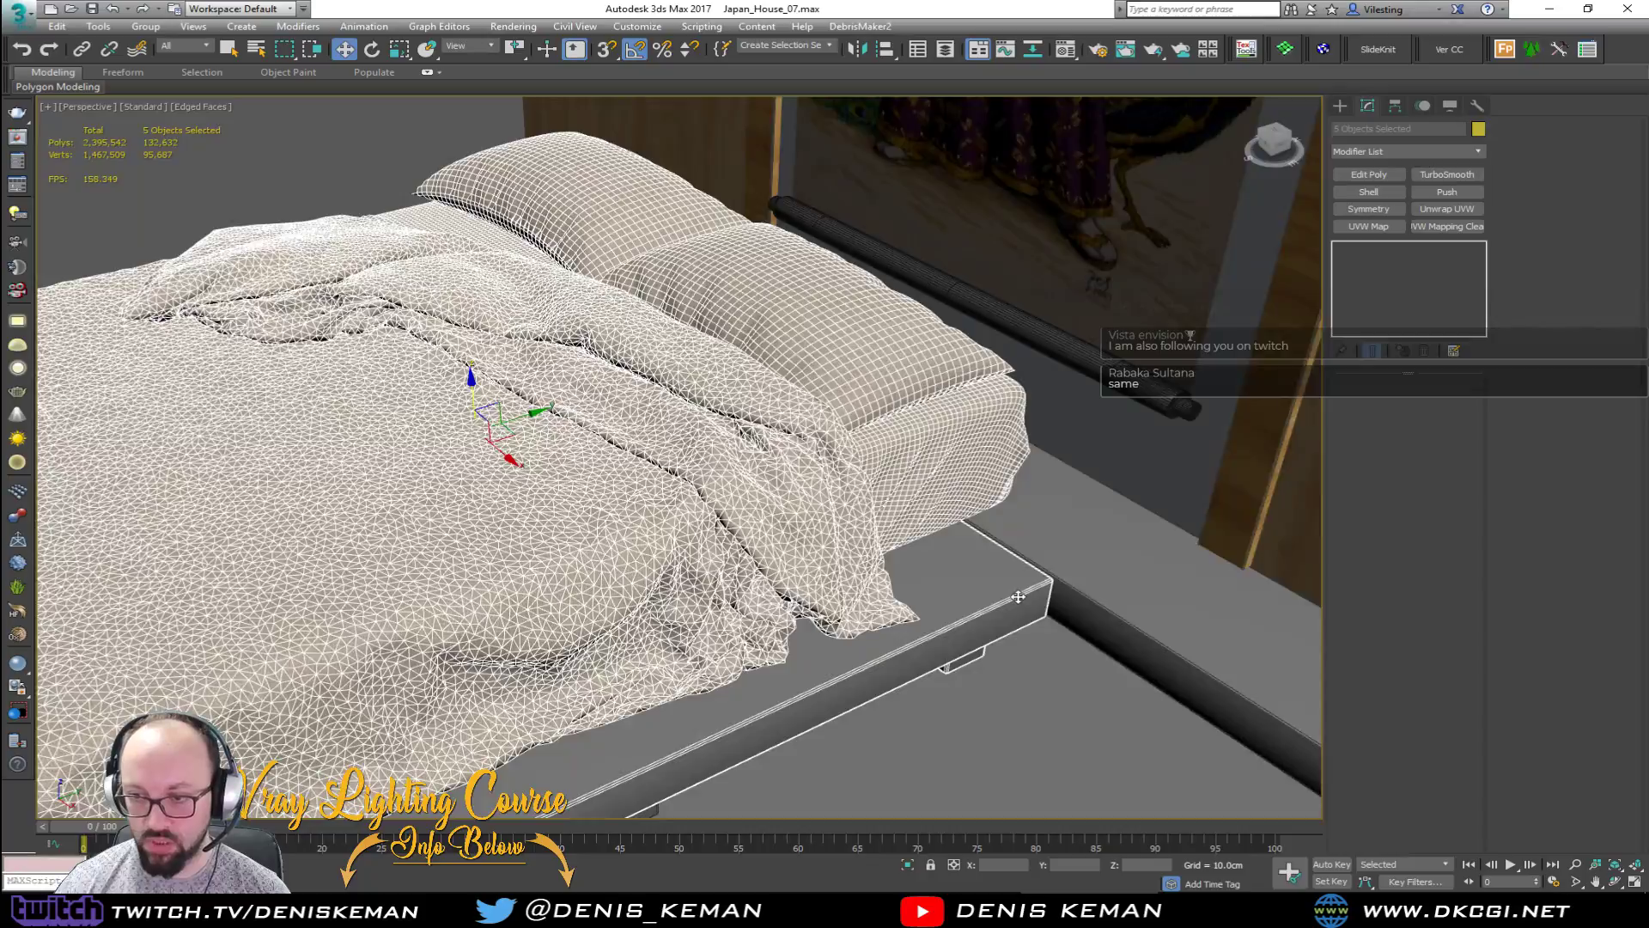
Step: Add the mattress beneath the blanket to the bed selection, picking it in wireframe
{"action": "key", "text": "F3"}
{"action": "mouse_move", "coordinate": [1018, 596]}
{"action": "middle_mouse_down", "text": "alt"}
{"action": "mouse_move", "coordinate": [1095, 584]}
{"action": "mouse_move", "coordinate": [1074, 602]}
{"action": "middle_mouse_up", "text": "alt"}
{"action": "key", "text": "F3"}
{"action": "scroll", "coordinate": [842, 559], "scroll_direction": "down", "scroll_amount": 3}
{"action": "mouse_move", "coordinate": [843, 559]}
{"action": "middle_mouse_down", "text": "alt"}
{"action": "mouse_move", "coordinate": [854, 544]}
{"action": "mouse_move", "coordinate": [820, 554]}
{"action": "middle_mouse_up", "text": "alt"}
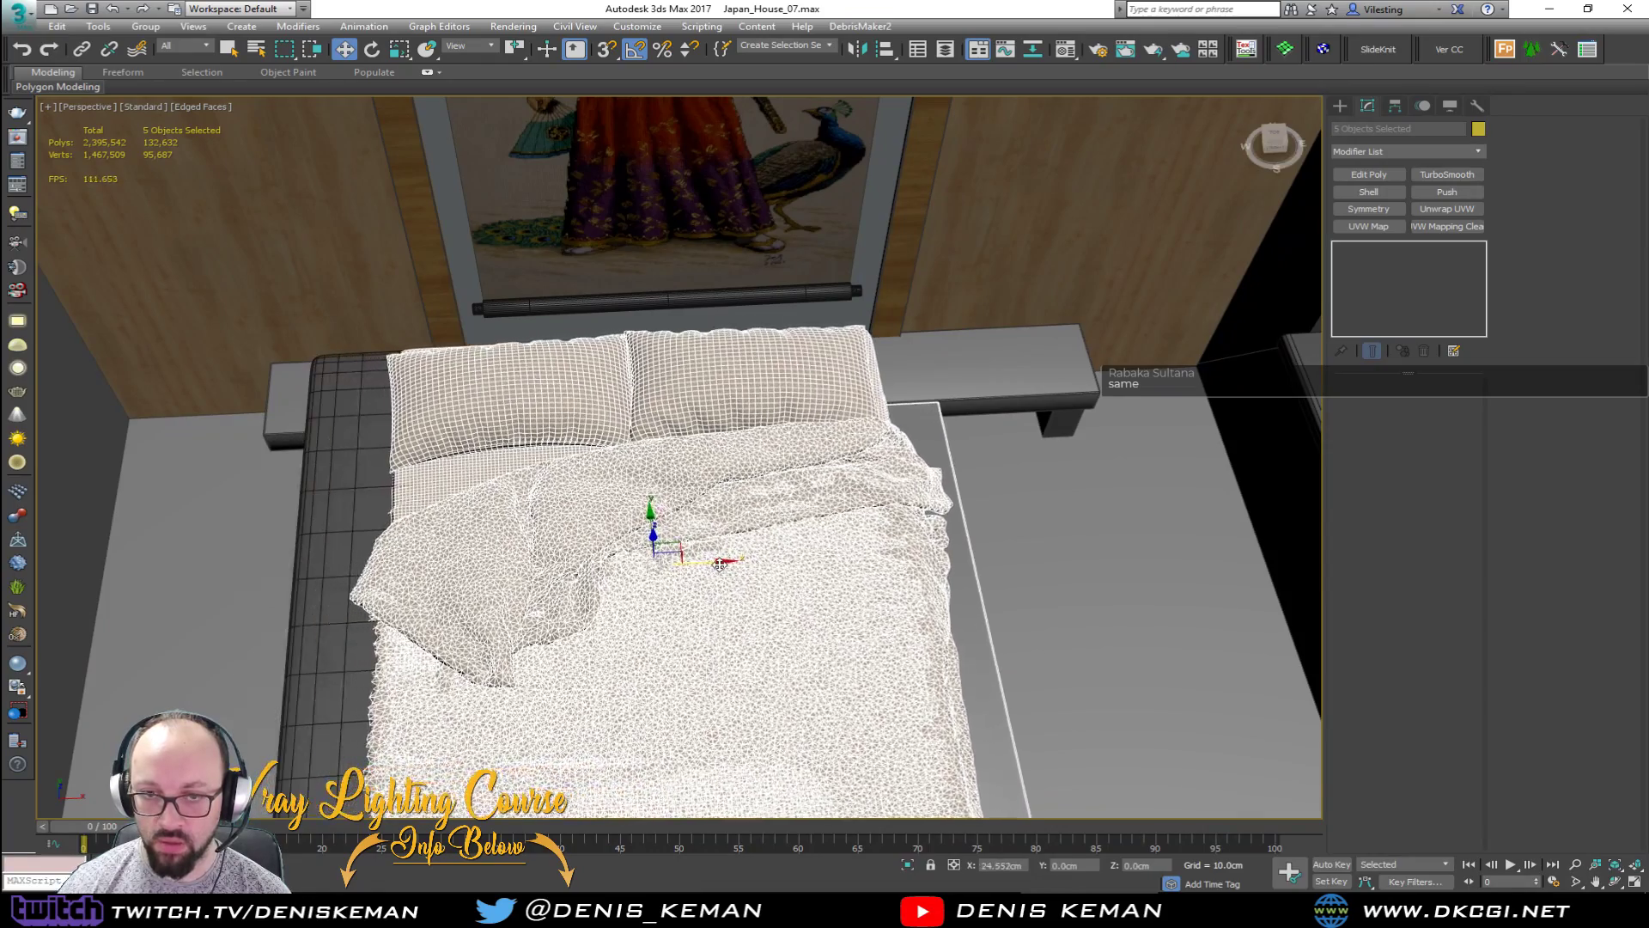
{"action": "mouse_move", "coordinate": [401, 542]}
{"action": "middle_mouse_down", "text": "alt"}
{"action": "mouse_move", "coordinate": [579, 545]}
{"action": "mouse_move", "coordinate": [438, 508]}
{"action": "mouse_move", "coordinate": [429, 526]}
{"action": "middle_mouse_up", "text": "alt"}
{"action": "scroll", "coordinate": [638, 515], "scroll_direction": "up", "scroll_amount": 4}
{"action": "key", "text": "F3"}
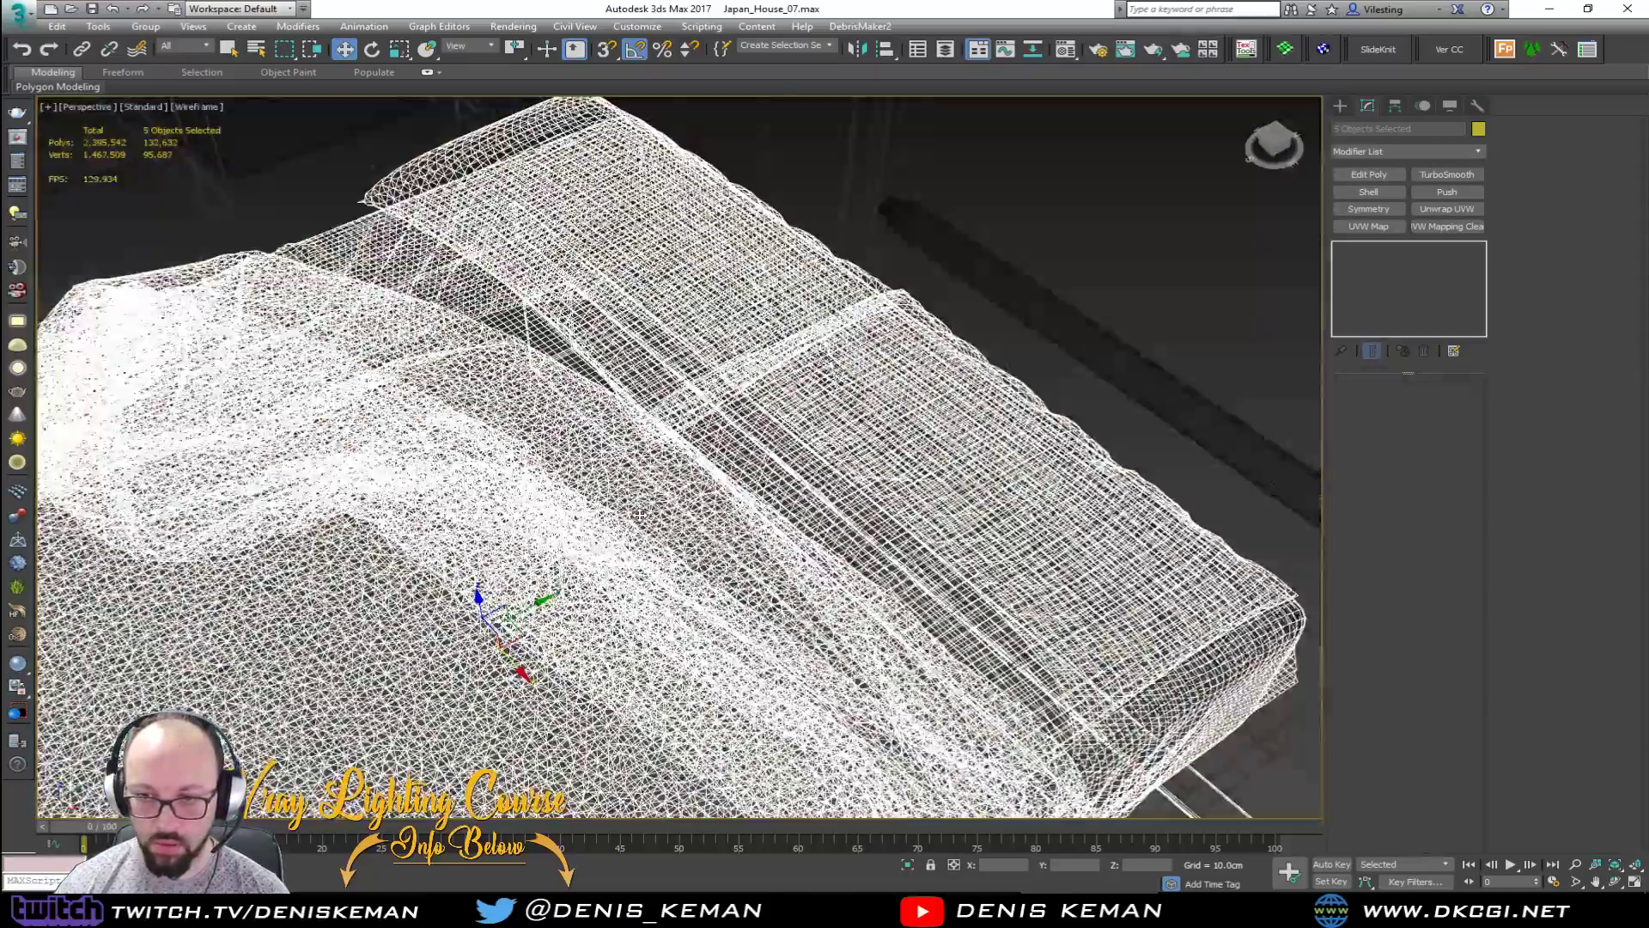
{"action": "middle_click_drag", "start_coordinate": [639, 514], "coordinate": [822, 229], "text": "alt"}
{"action": "scroll", "coordinate": [264, 479], "scroll_direction": "up", "scroll_amount": 5}
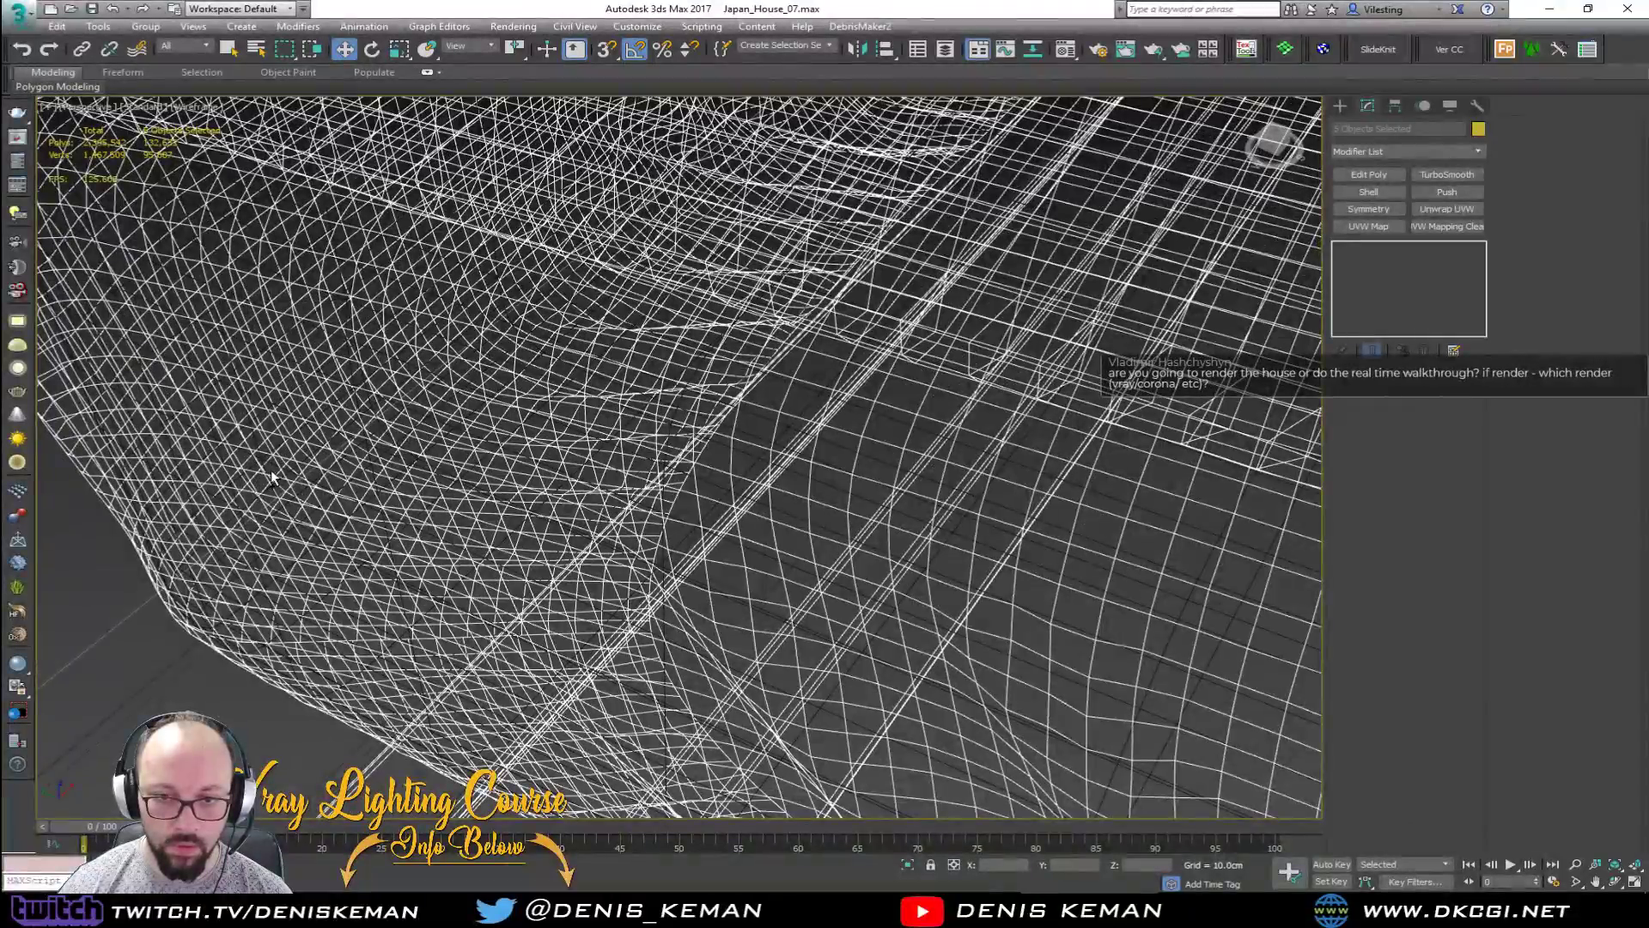
{"action": "left_click", "coordinate": [273, 468], "text": "ctrl"}
{"action": "scroll", "coordinate": [273, 468], "scroll_direction": "down", "scroll_amount": 3}
{"action": "mouse_move", "coordinate": [272, 468]}
{"action": "middle_mouse_down", "text": "alt"}
{"action": "mouse_move", "coordinate": [447, 610]}
{"action": "mouse_move", "coordinate": [497, 504]}
{"action": "mouse_move", "coordinate": [478, 515]}
{"action": "mouse_move", "coordinate": [400, 480]}
{"action": "middle_mouse_up", "text": "alt"}
{"action": "scroll", "coordinate": [447, 610], "scroll_direction": "down", "scroll_amount": 2}
{"action": "key", "text": "F3"}
{"action": "scroll", "coordinate": [497, 504], "scroll_direction": "down", "scroll_amount": 5}
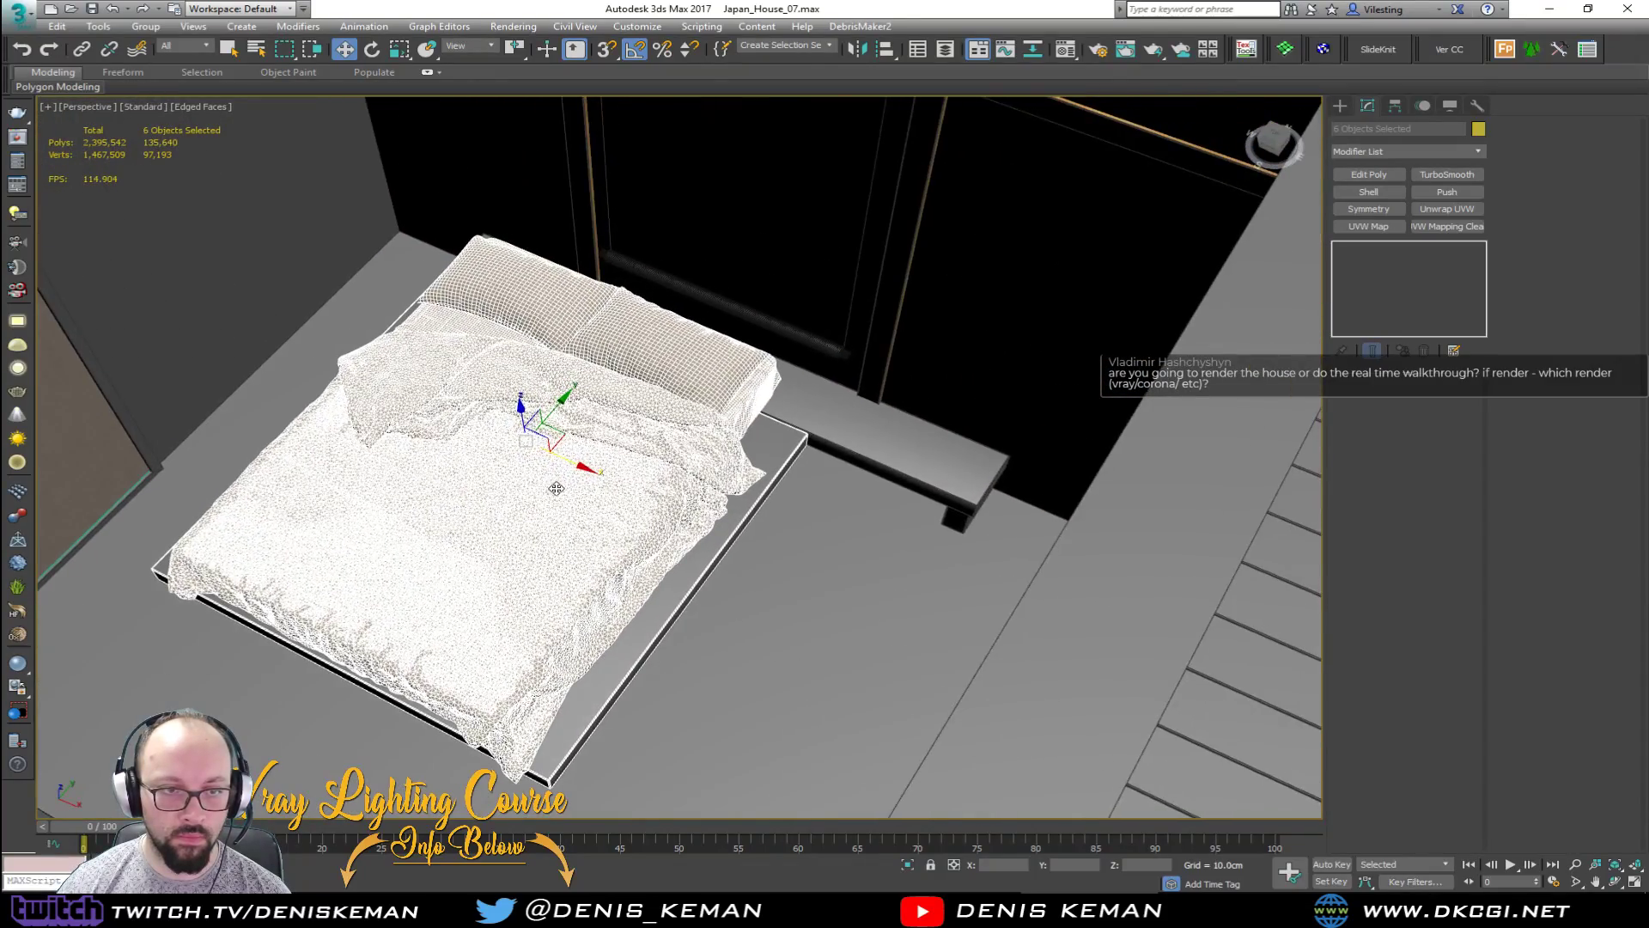
Step: Add the two remaining legs under the platform to the bed selection
{"action": "scroll", "coordinate": [557, 488], "scroll_direction": "up", "scroll_amount": 5}
{"action": "mouse_move", "coordinate": [563, 482]}
{"action": "middle_mouse_down"}
{"action": "mouse_move", "coordinate": [523, 515]}
{"action": "mouse_move", "coordinate": [563, 474]}
{"action": "middle_mouse_up"}
{"action": "scroll", "coordinate": [523, 515], "scroll_direction": "down", "scroll_amount": 3}
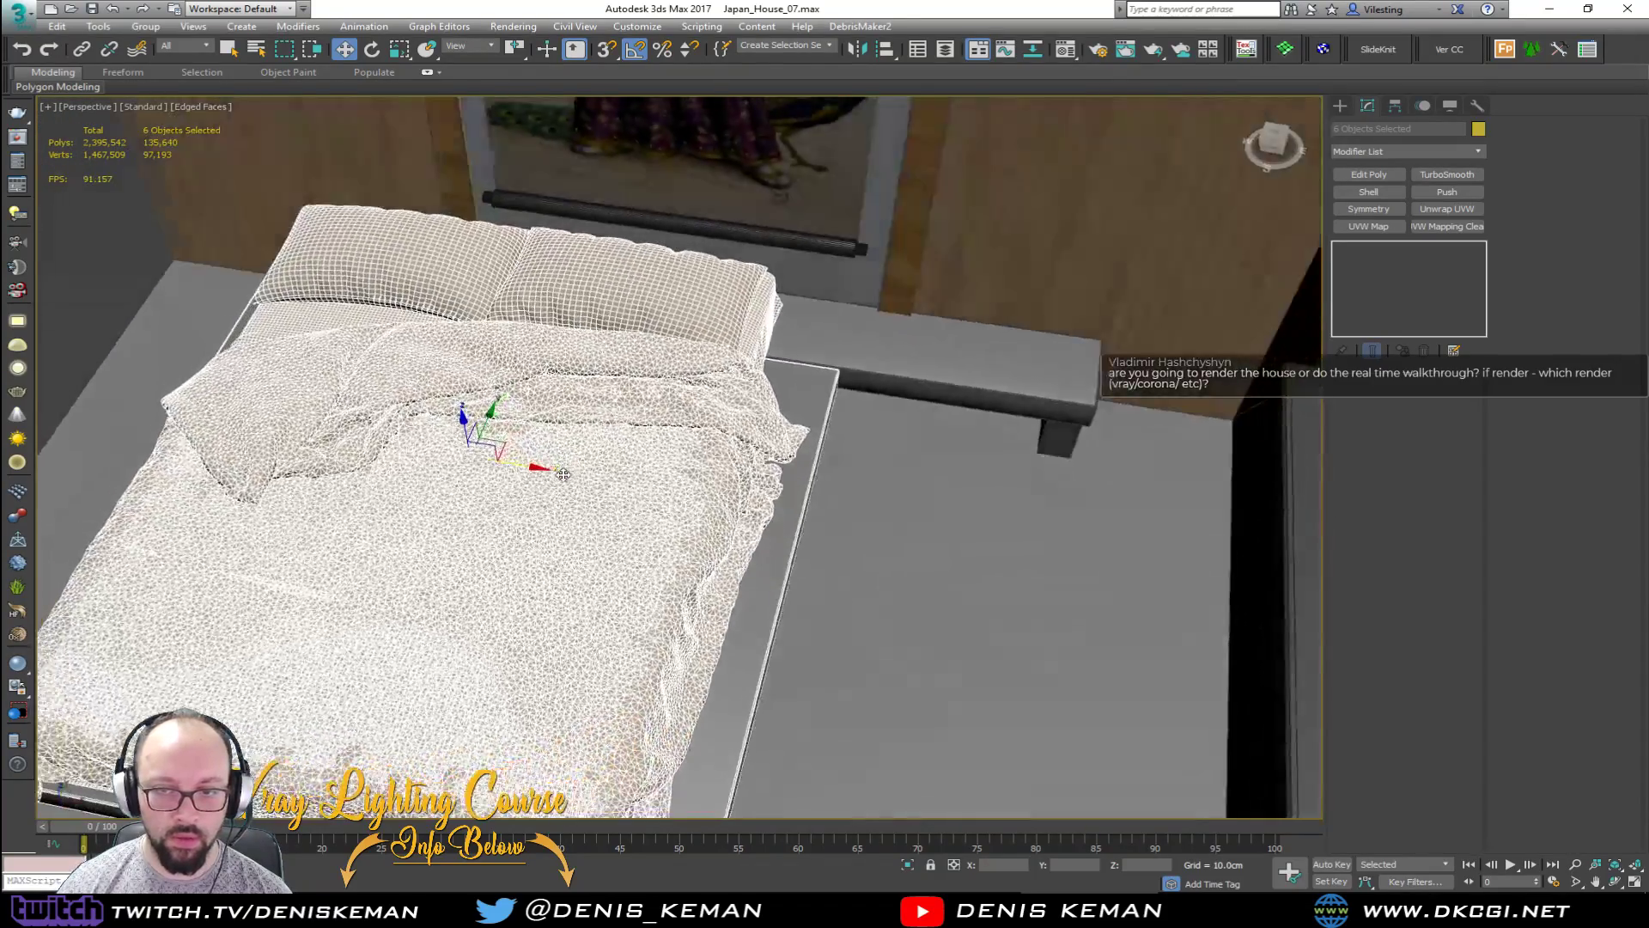
{"action": "scroll", "coordinate": [562, 474], "scroll_direction": "down", "scroll_amount": 4}
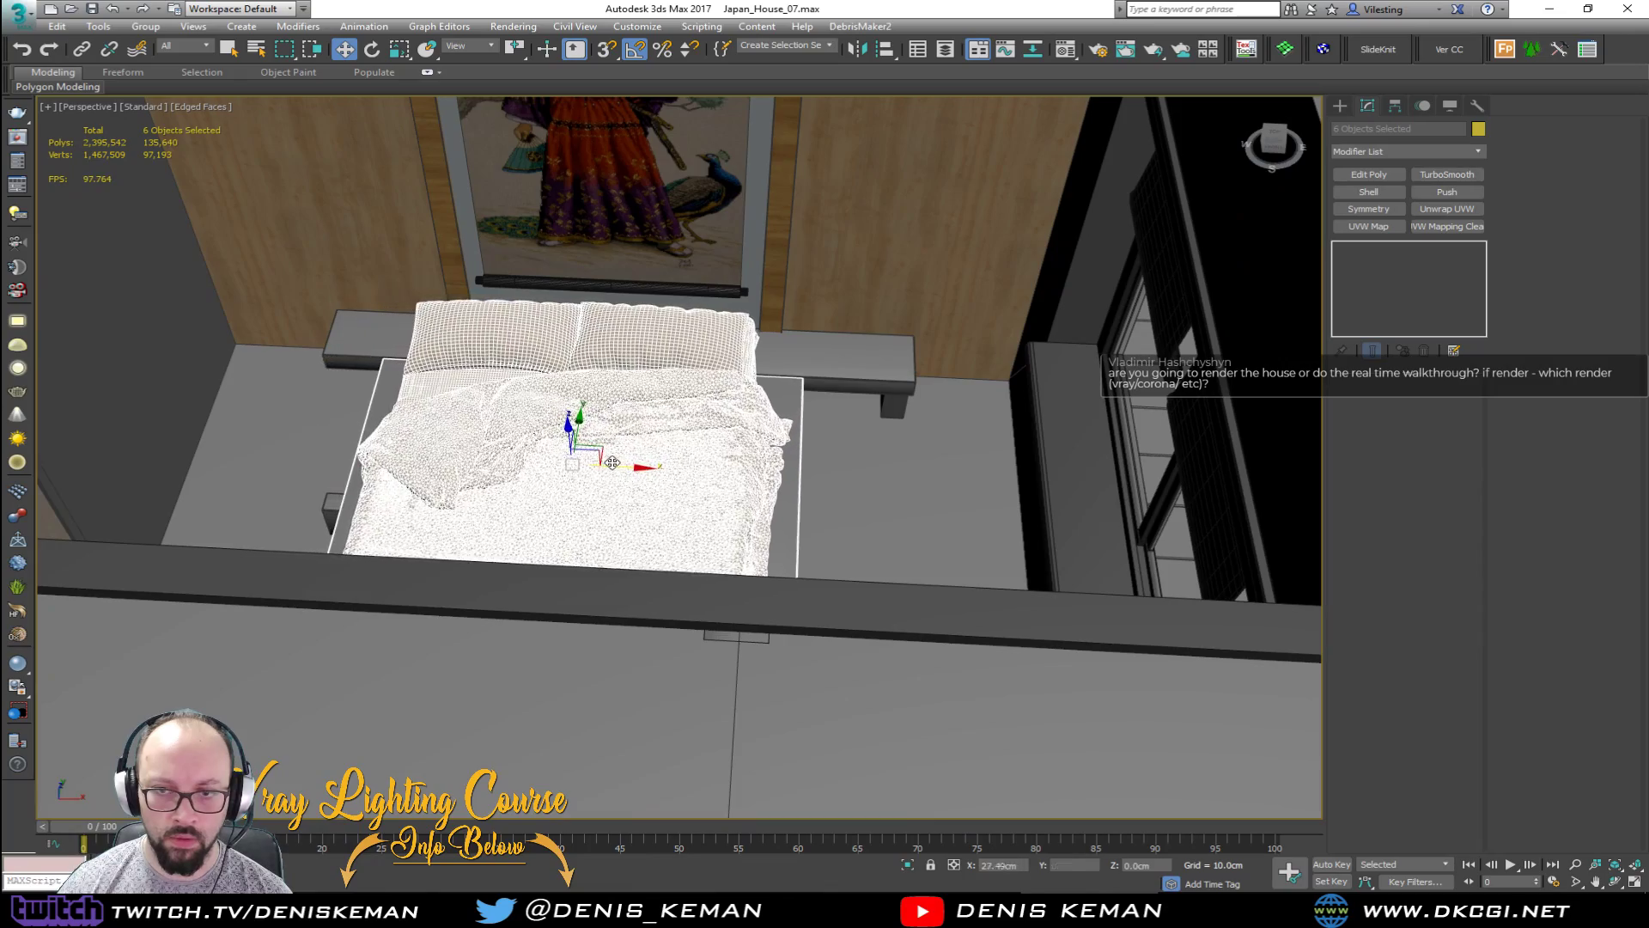
{"action": "middle_click_drag", "start_coordinate": [620, 460], "coordinate": [625, 487], "text": "alt"}
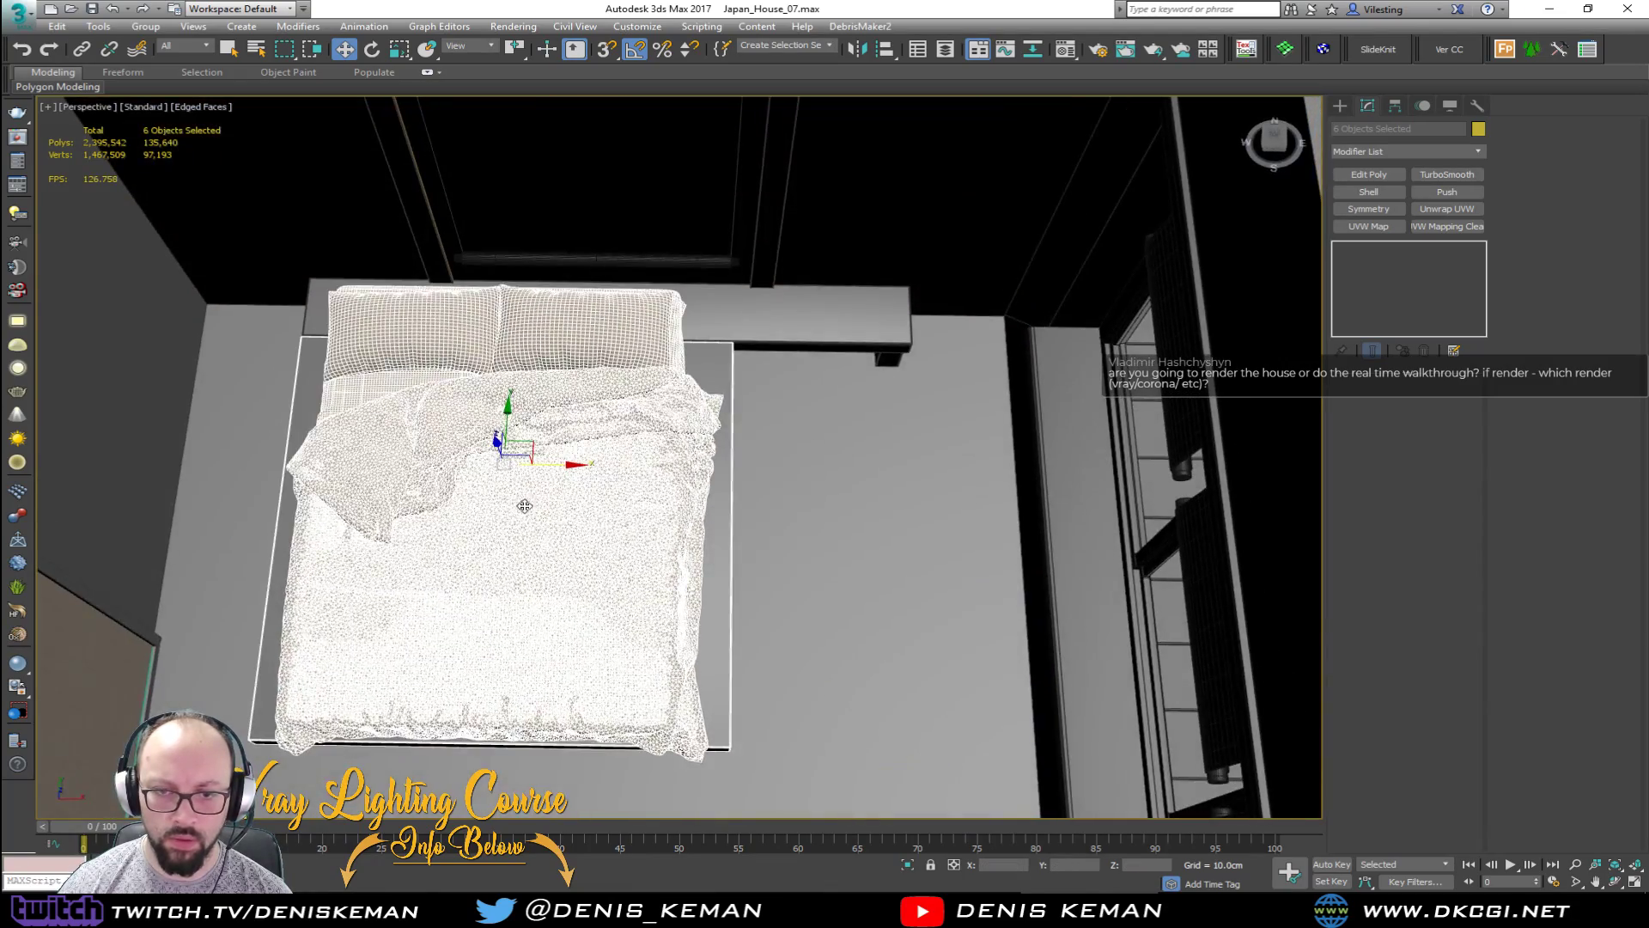
{"action": "middle_click_drag", "start_coordinate": [524, 506], "coordinate": [435, 419], "text": "alt"}
{"action": "scroll", "coordinate": [478, 535], "scroll_direction": "up", "scroll_amount": 2}
{"action": "key", "text": "F3"}
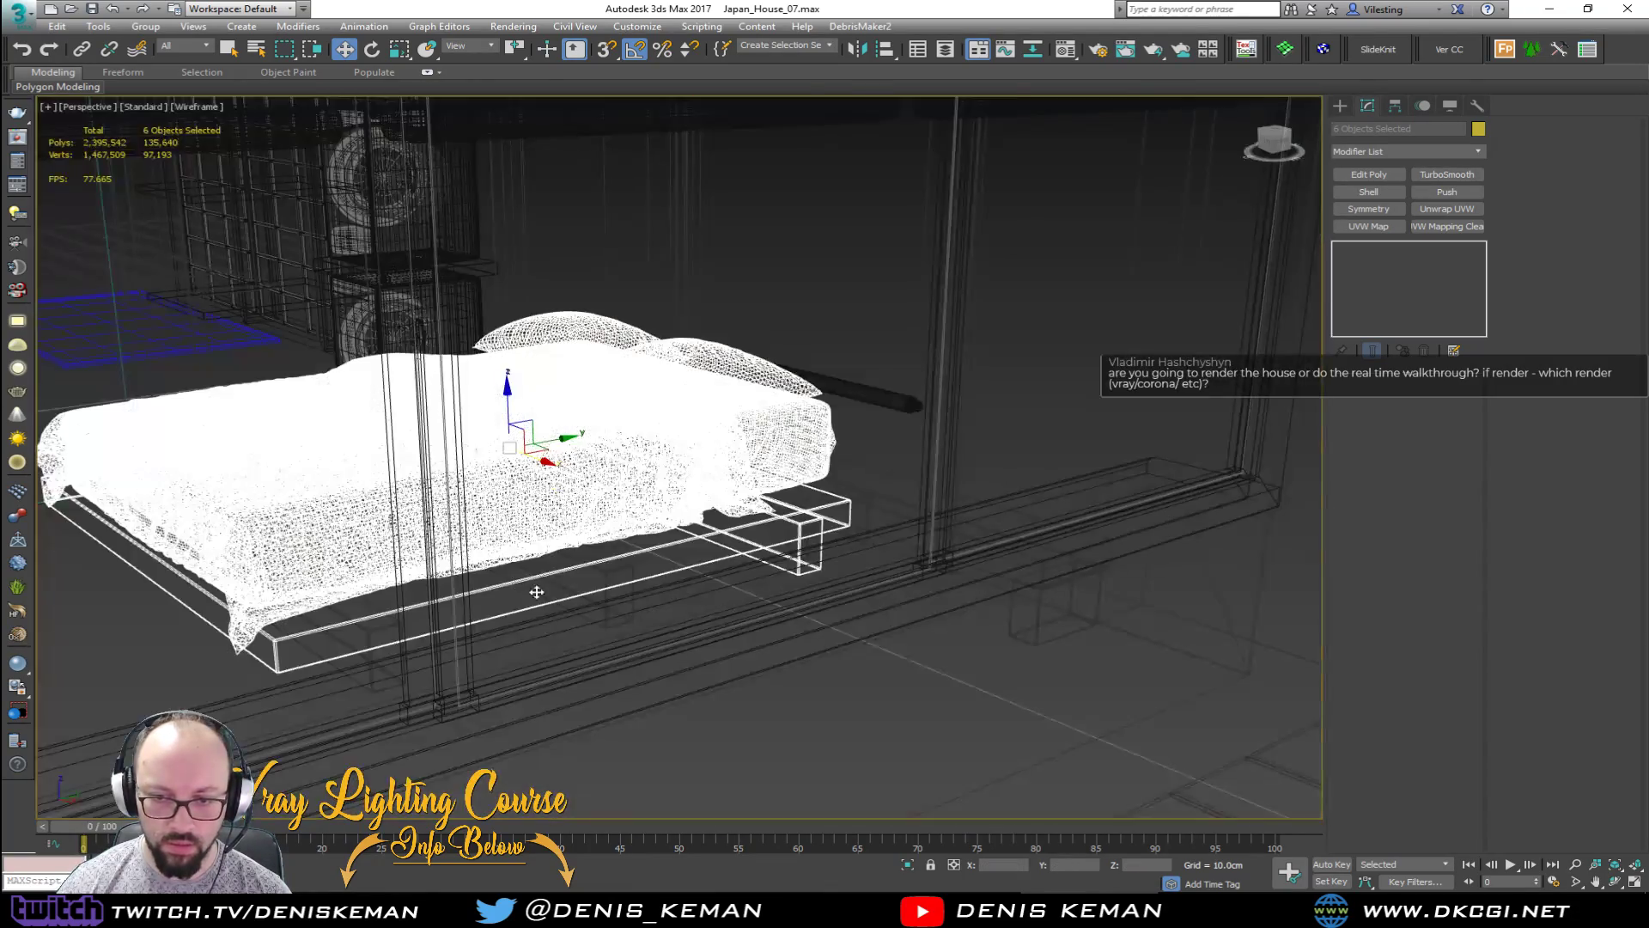
{"action": "left_click", "coordinate": [612, 618], "text": "ctrl"}
{"action": "left_click", "coordinate": [610, 622], "text": "ctrl"}
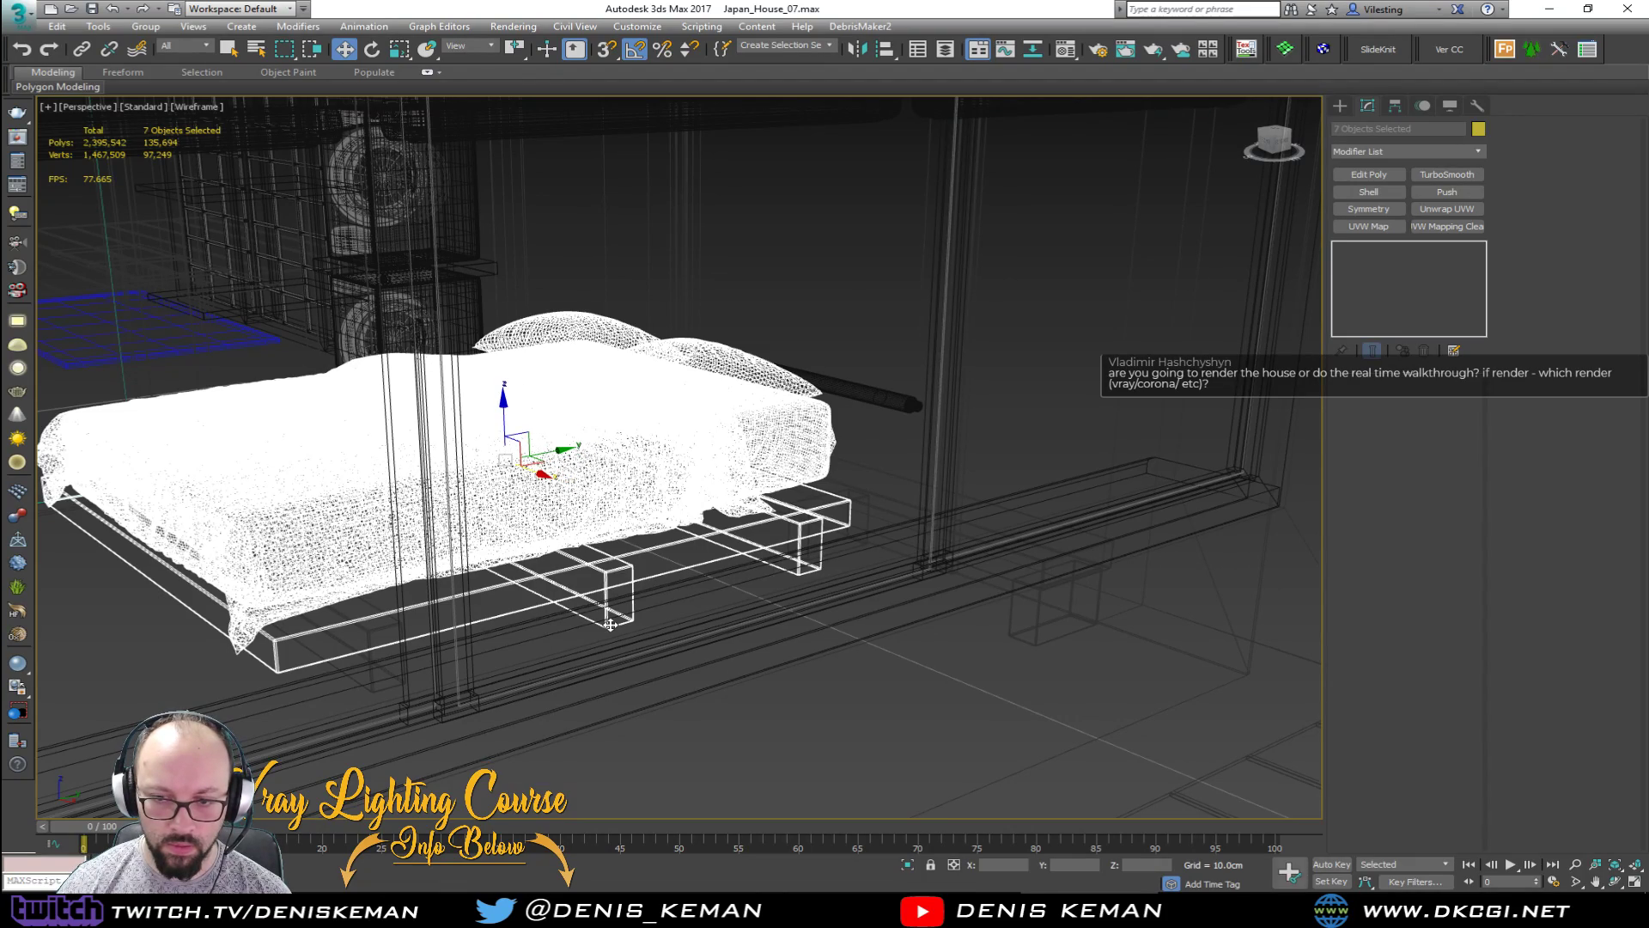
{"action": "left_click", "coordinate": [378, 692], "text": "ctrl"}
{"action": "key", "text": "F3"}
Step: Move the selected bed along X to centre it beneath the samurai scroll, deselect it and hide the mesh edges
{"action": "middle_click_drag", "start_coordinate": [447, 481], "coordinate": [606, 565], "text": "alt"}
{"action": "scroll", "coordinate": [606, 555], "scroll_direction": "up", "scroll_amount": 2}
{"action": "left_click_drag", "start_coordinate": [529, 470], "coordinate": [645, 471]}
{"action": "mouse_move", "coordinate": [644, 471]}
{"action": "middle_mouse_down", "text": "alt"}
{"action": "mouse_move", "coordinate": [617, 438]}
{"action": "mouse_move", "coordinate": [605, 469]}
{"action": "mouse_move", "coordinate": [548, 490]}
{"action": "mouse_move", "coordinate": [550, 415]}
{"action": "mouse_move", "coordinate": [560, 460]}
{"action": "mouse_move", "coordinate": [755, 456]}
{"action": "mouse_move", "coordinate": [790, 489]}
{"action": "mouse_move", "coordinate": [1058, 527]}
{"action": "middle_mouse_up", "text": "alt"}
{"action": "scroll", "coordinate": [617, 438], "scroll_direction": "down", "scroll_amount": 5}
{"action": "left_click", "coordinate": [977, 142]}
{"action": "key", "text": "F4"}
Step: Duplicate the leg of the bench behind the bed as a Copy under the bench's other end, and deselect it
{"action": "scroll", "coordinate": [547, 513], "scroll_direction": "up", "scroll_amount": 5}
{"action": "scroll", "coordinate": [755, 456], "scroll_direction": "down", "scroll_amount": 4}
{"action": "left_click", "coordinate": [1063, 495]}
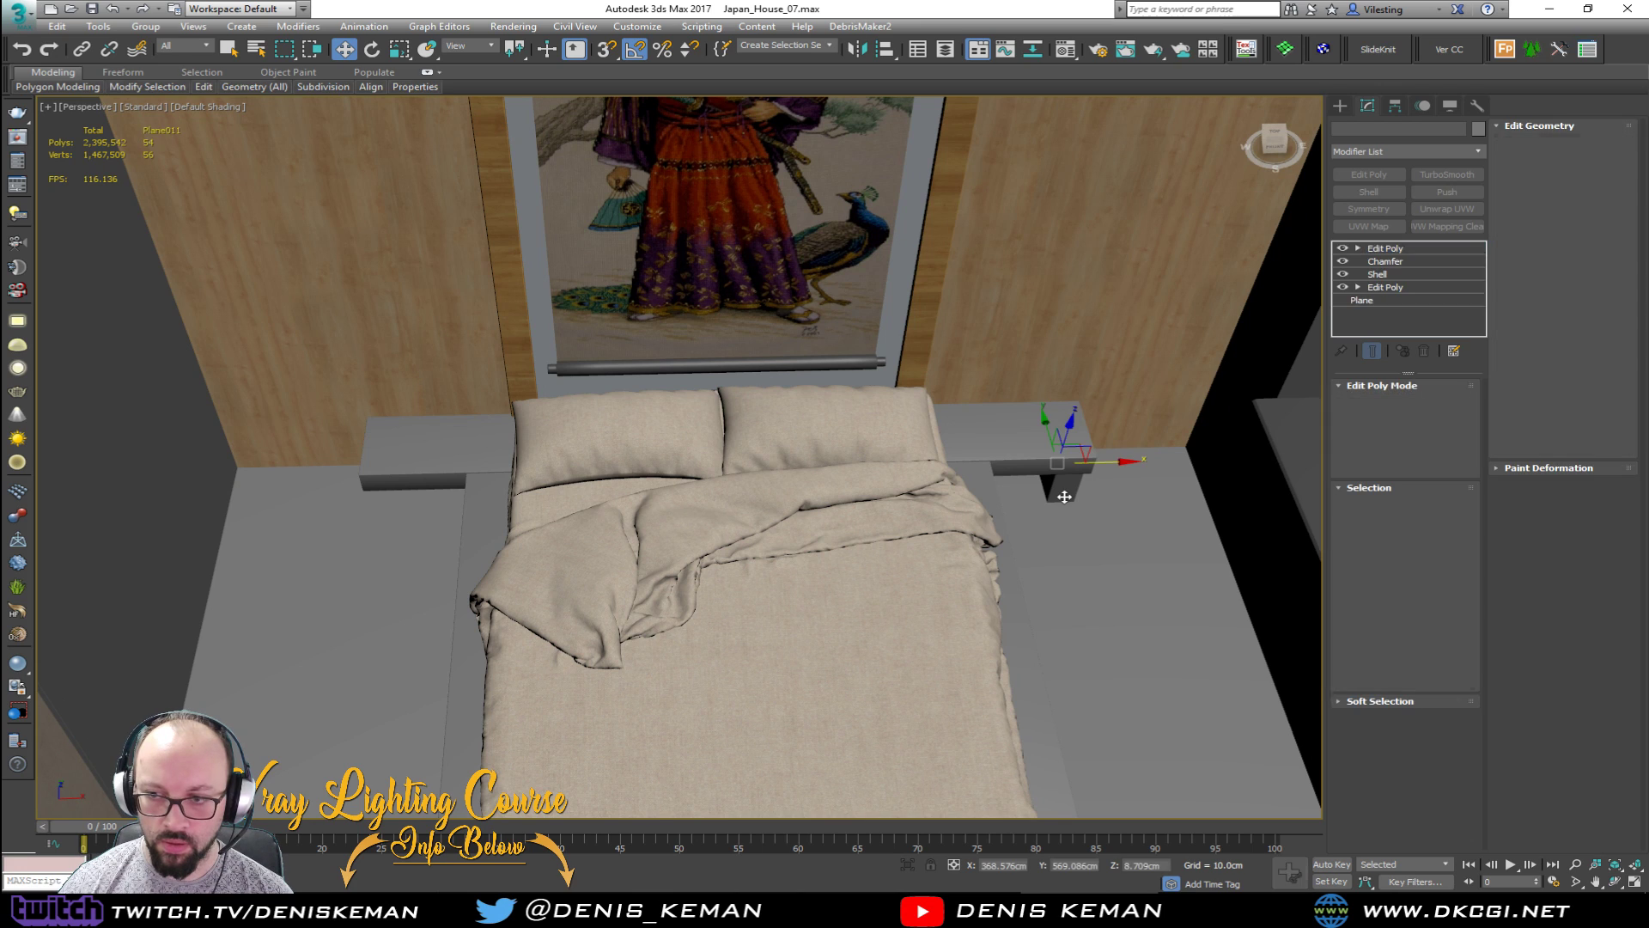
{"action": "left_click", "coordinate": [612, 488]}
{"action": "left_click", "coordinate": [443, 487]}
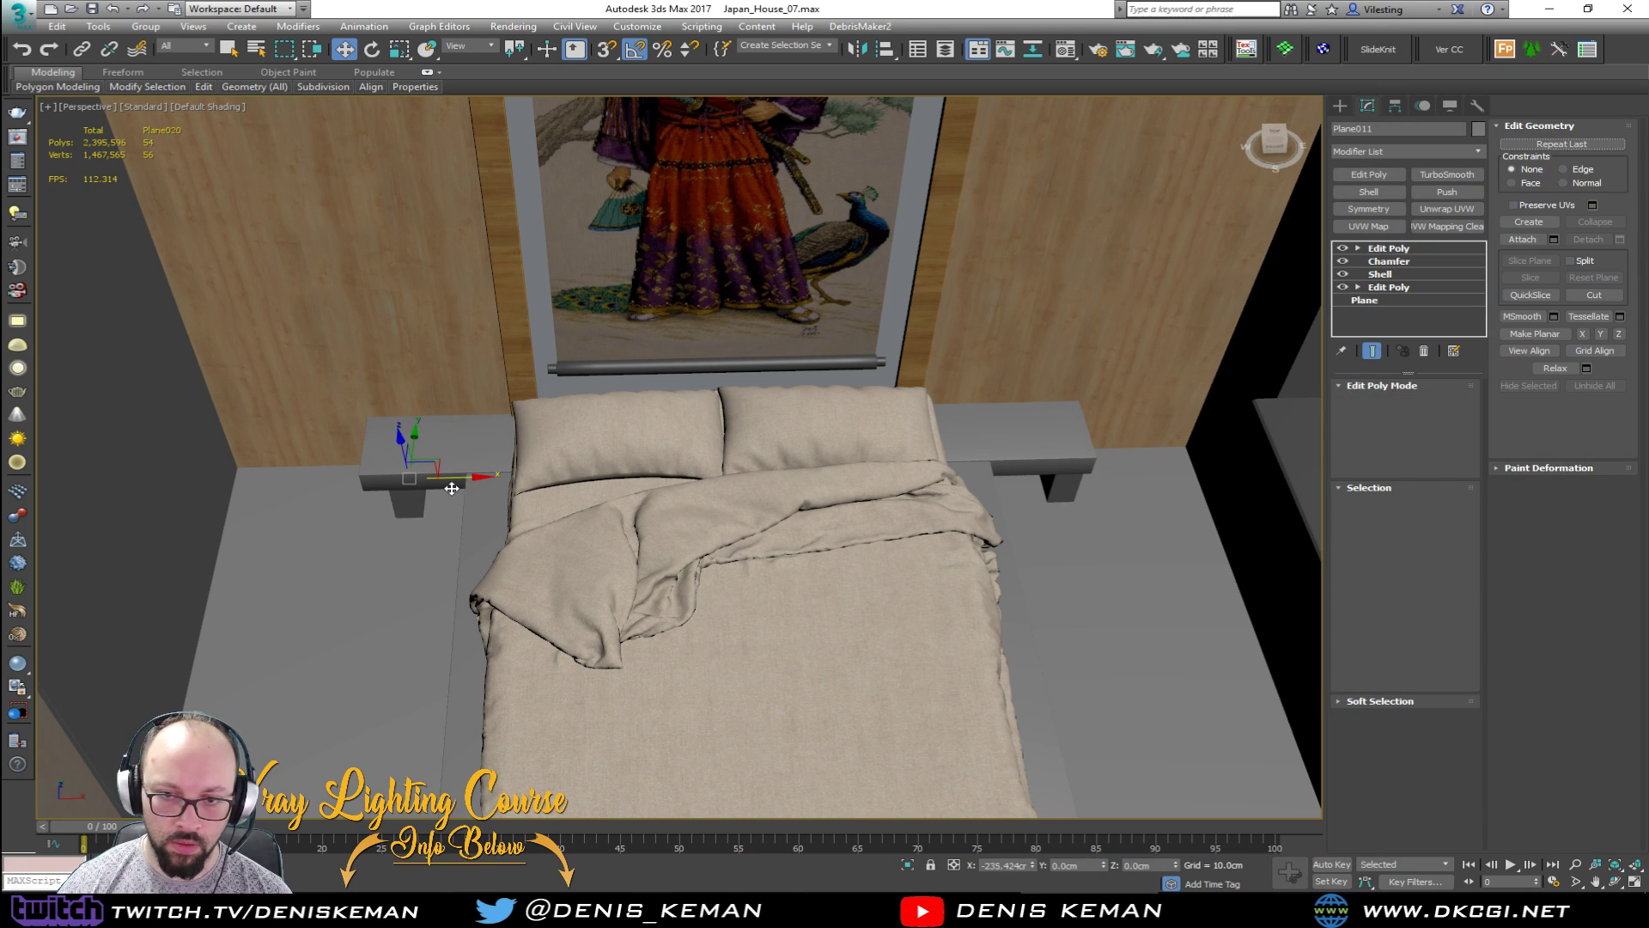
{"action": "key", "text": "ctrl+v"}
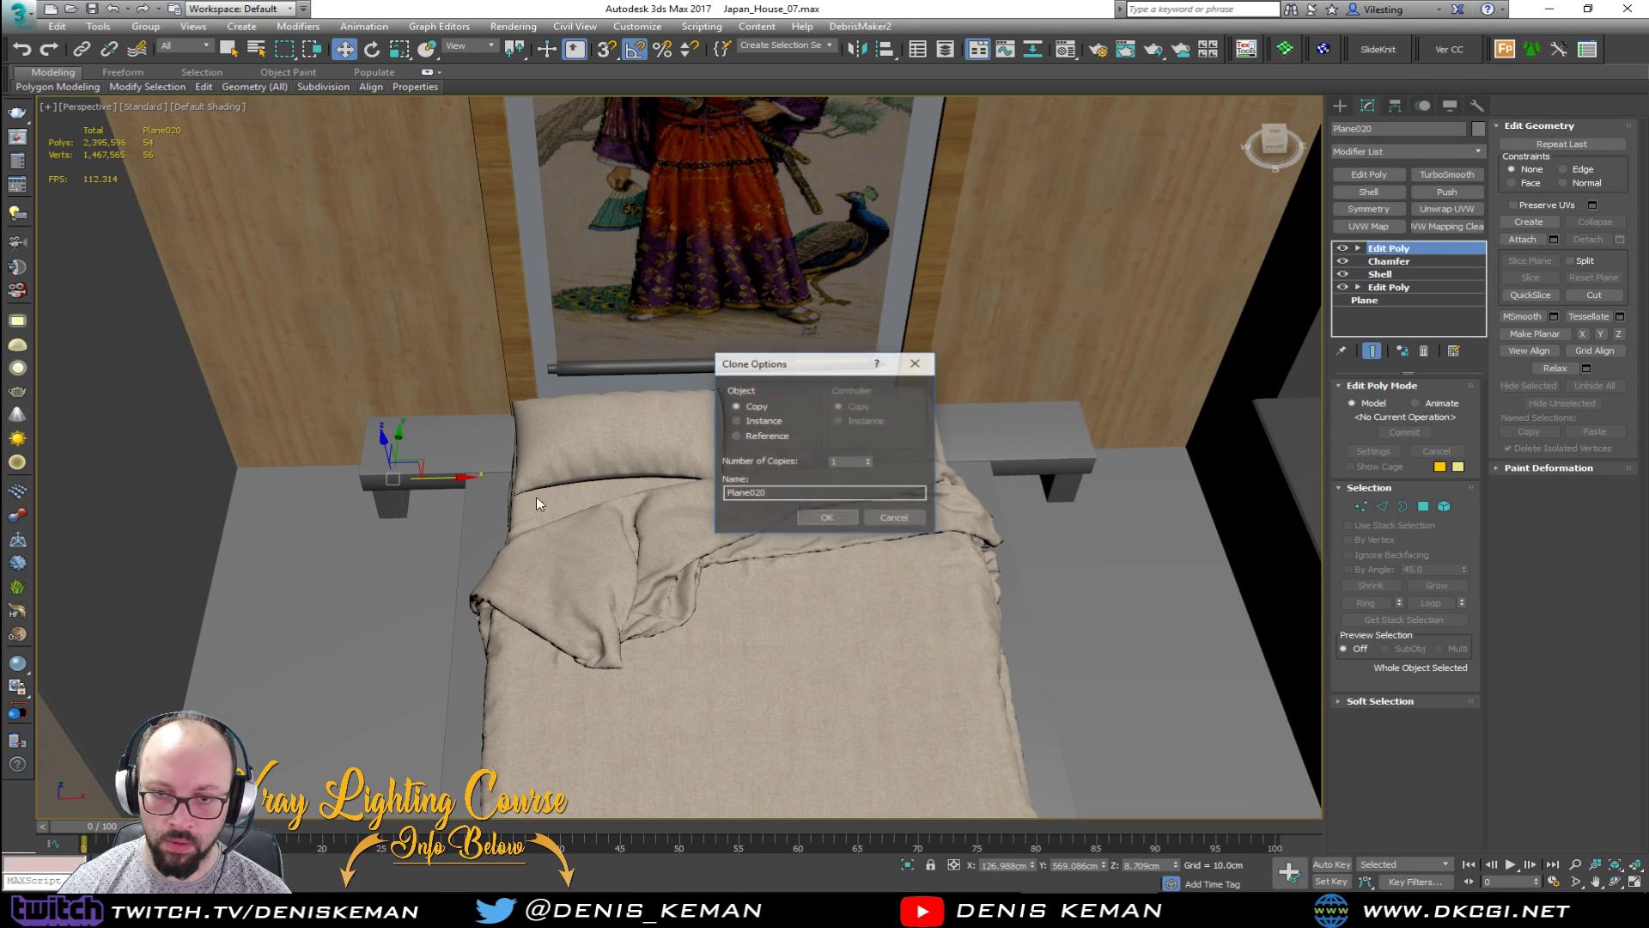
{"action": "left_click", "coordinate": [807, 512]}
{"action": "scroll", "coordinate": [629, 478], "scroll_direction": "down", "scroll_amount": 6}
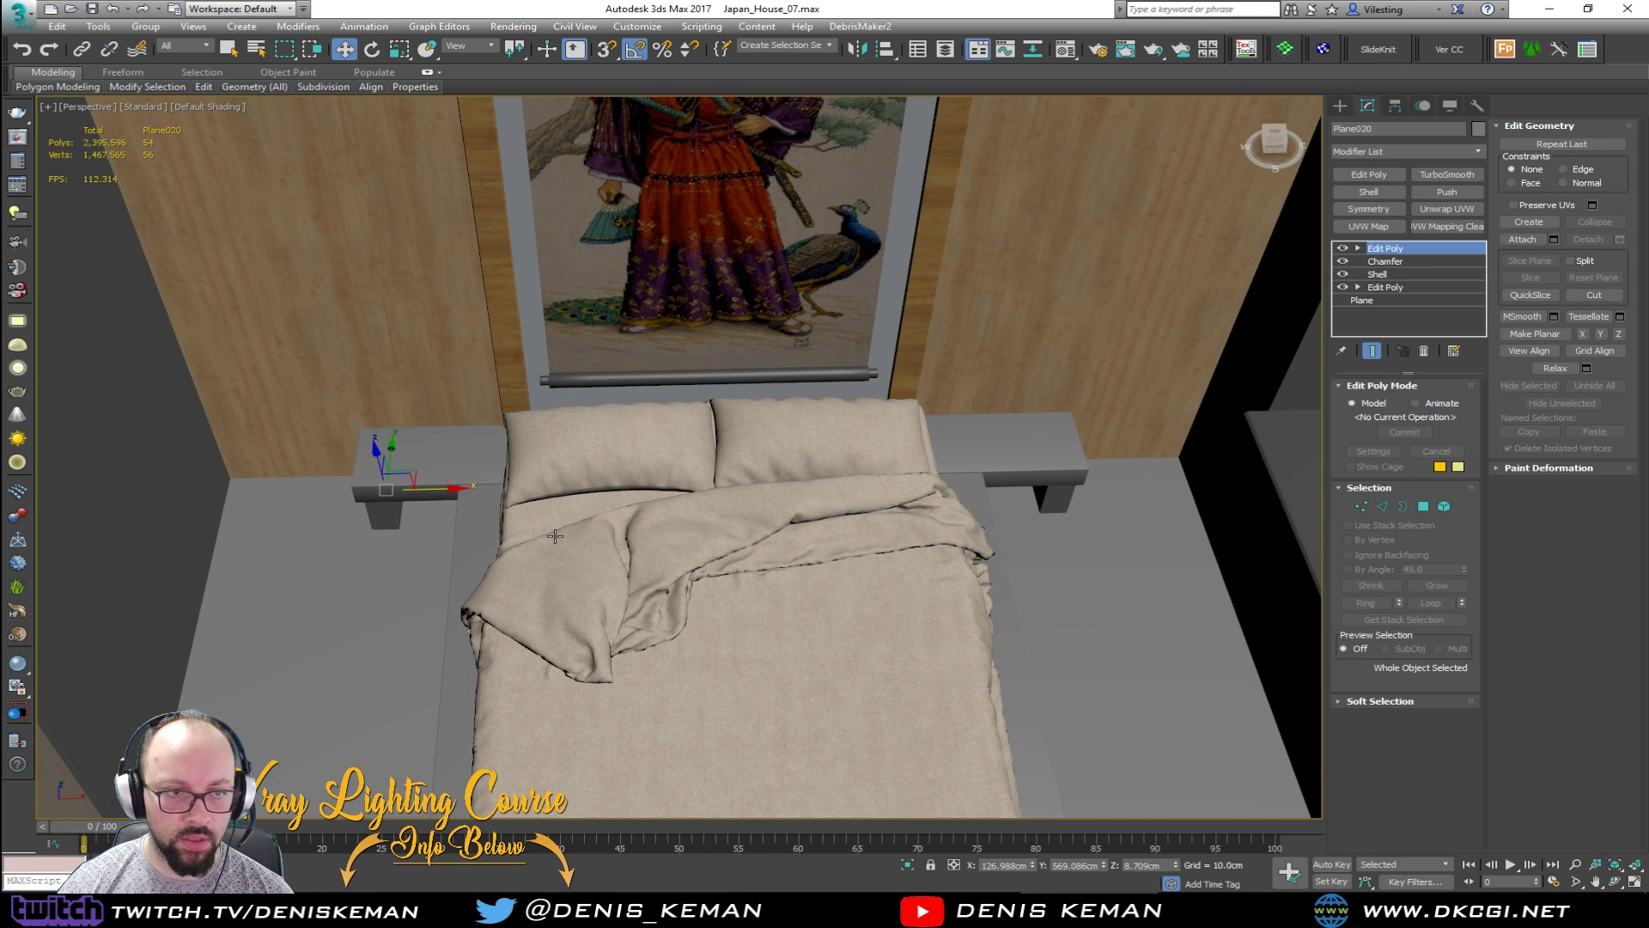
{"action": "scroll", "coordinate": [562, 456], "scroll_direction": "down", "scroll_amount": 3}
{"action": "middle_click_drag", "start_coordinate": [561, 456], "coordinate": [523, 521]}
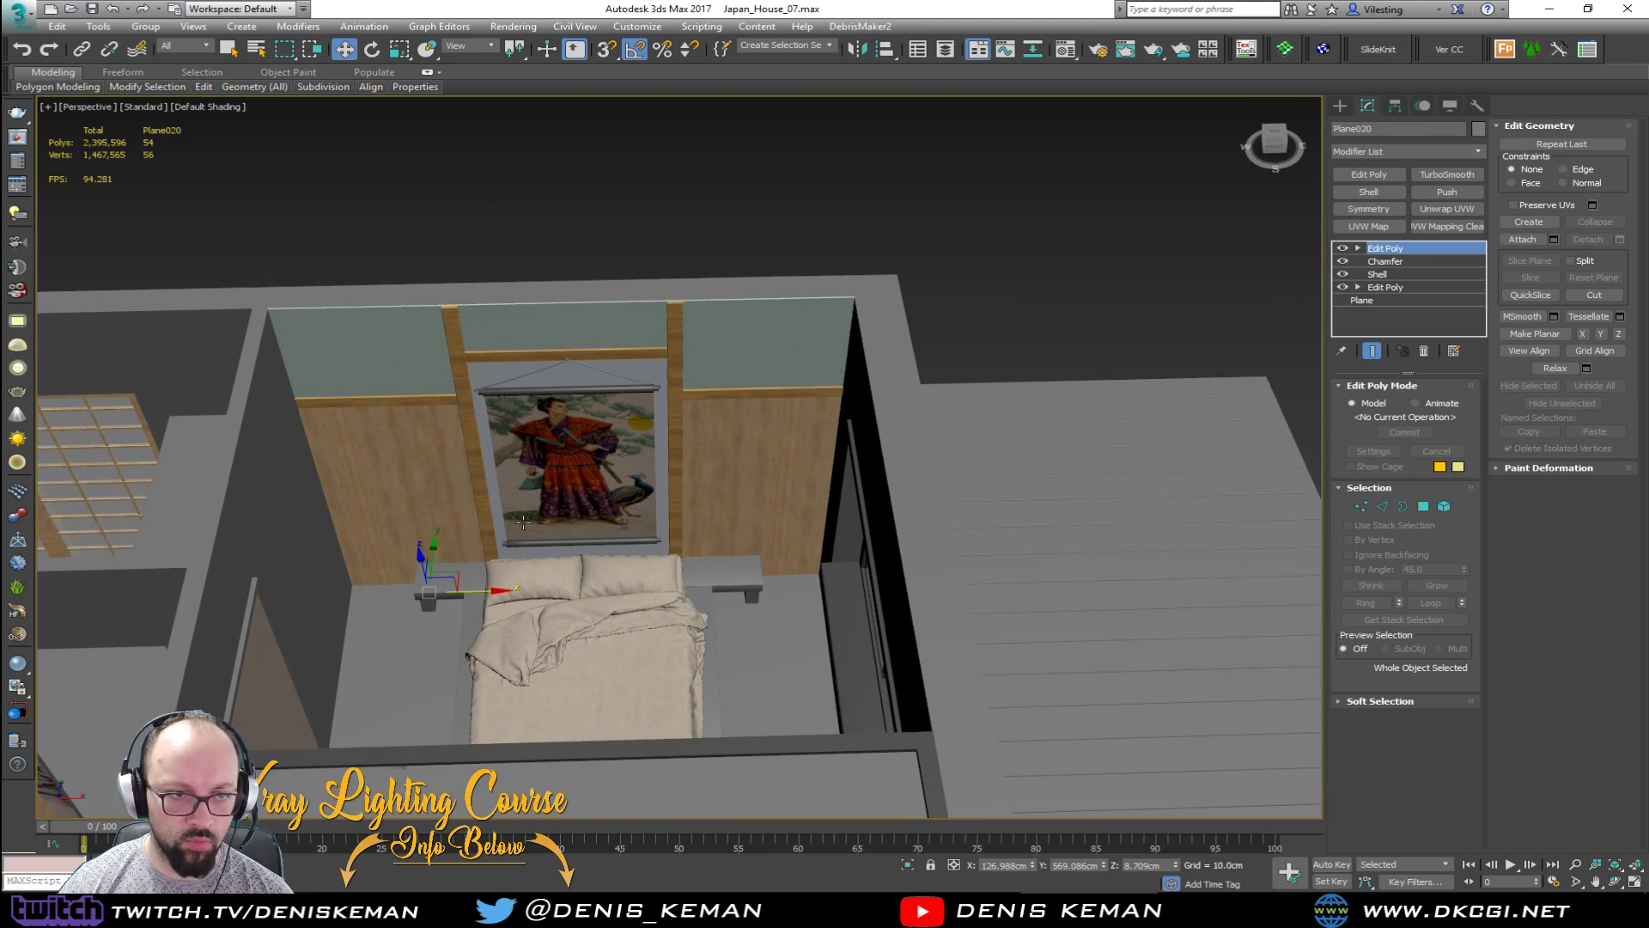
{"action": "left_click", "coordinate": [634, 236]}
Step: Examine the samurai scroll, the bed and the bench legs up close, with and without mesh edges
{"action": "scroll", "coordinate": [631, 550], "scroll_direction": "up", "scroll_amount": 5}
{"action": "key", "text": "F4"}
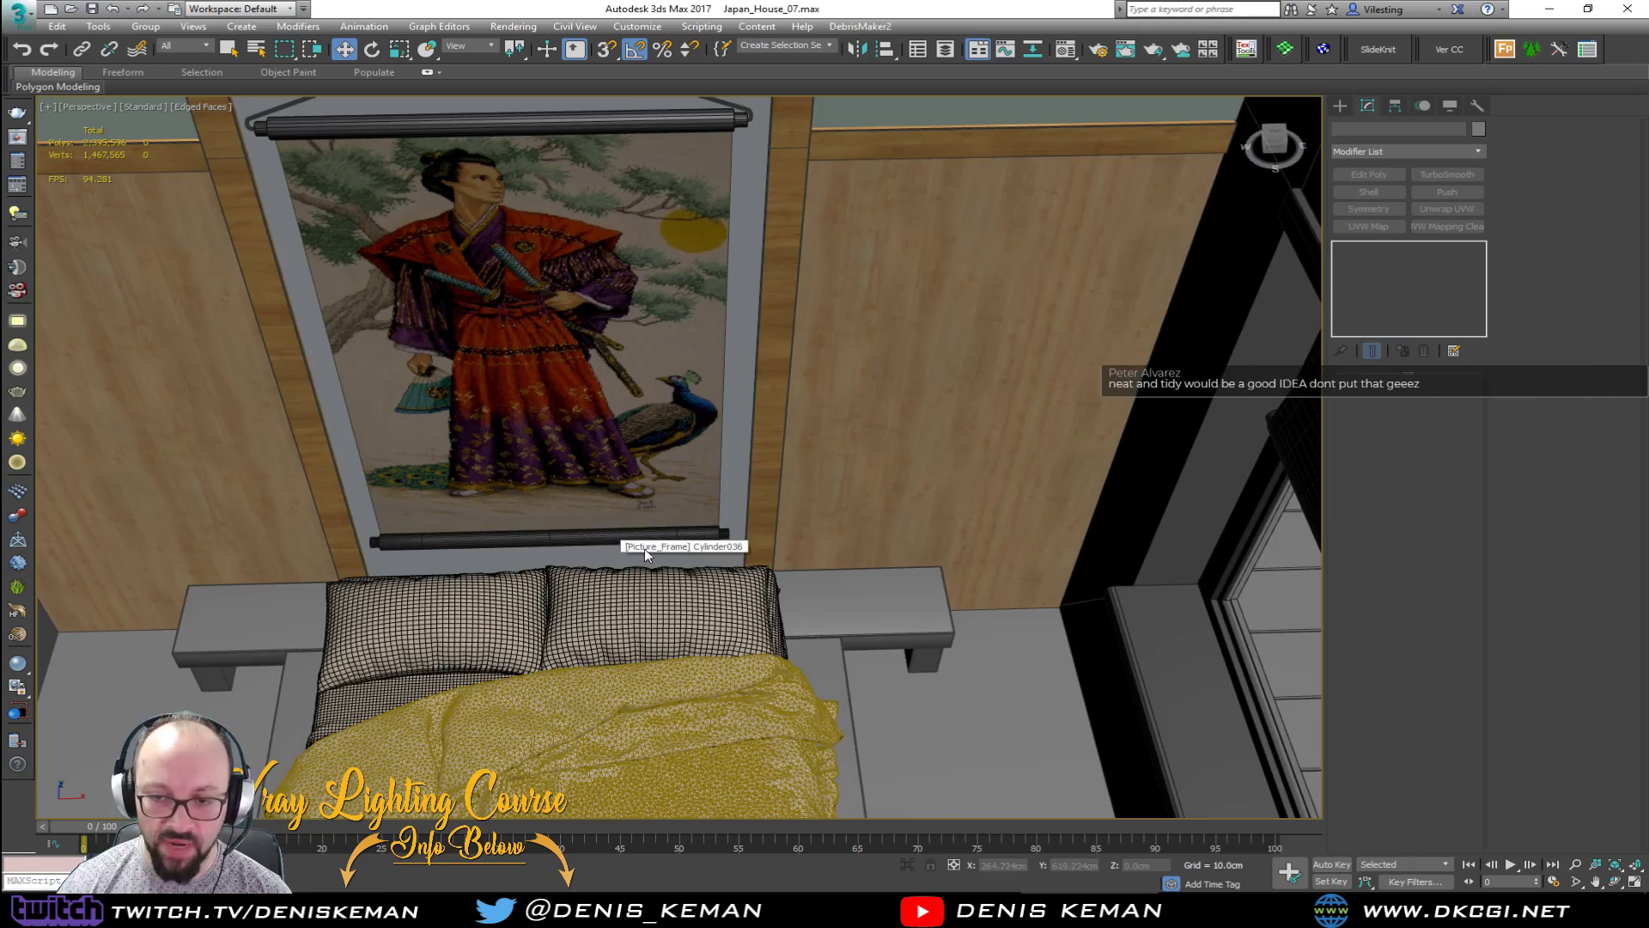
{"action": "mouse_move", "coordinate": [635, 551]}
{"action": "middle_mouse_down", "text": "alt"}
{"action": "mouse_move", "coordinate": [515, 507]}
{"action": "mouse_move", "coordinate": [603, 537]}
{"action": "mouse_move", "coordinate": [635, 493]}
{"action": "mouse_move", "coordinate": [520, 509]}
{"action": "middle_mouse_up", "text": "alt"}
{"action": "scroll", "coordinate": [613, 530], "scroll_direction": "down", "scroll_amount": 5}
{"action": "key", "text": "F4"}
{"action": "middle_click_drag", "start_coordinate": [703, 477], "coordinate": [857, 461], "text": "alt"}
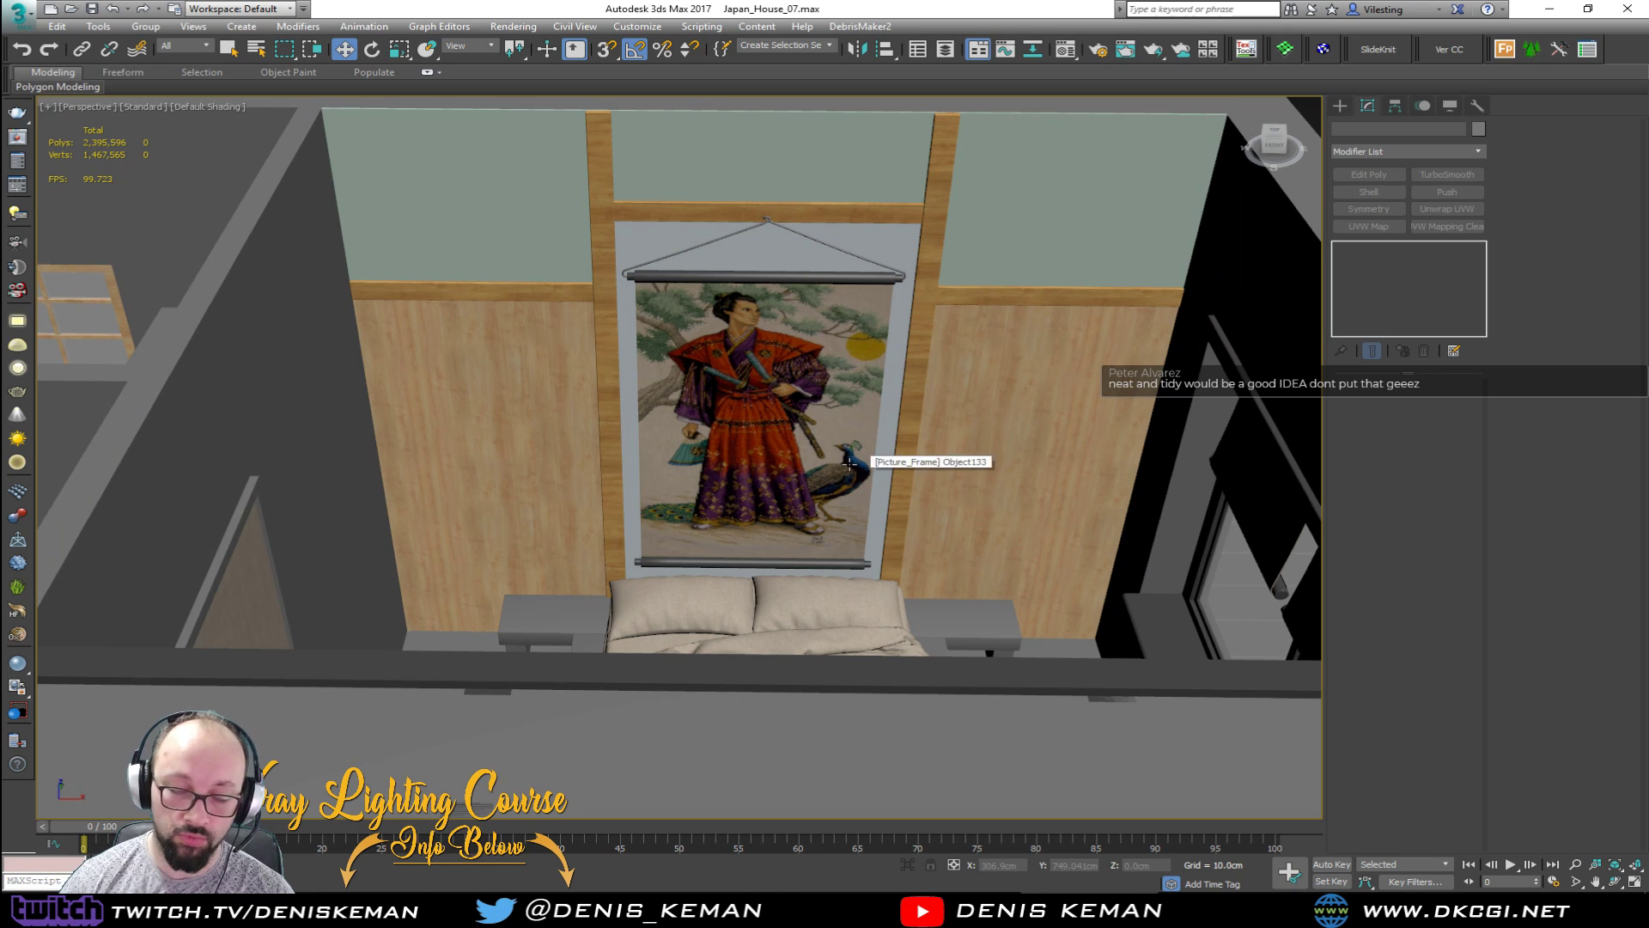
{"action": "scroll", "coordinate": [692, 489], "scroll_direction": "up", "scroll_amount": 5}
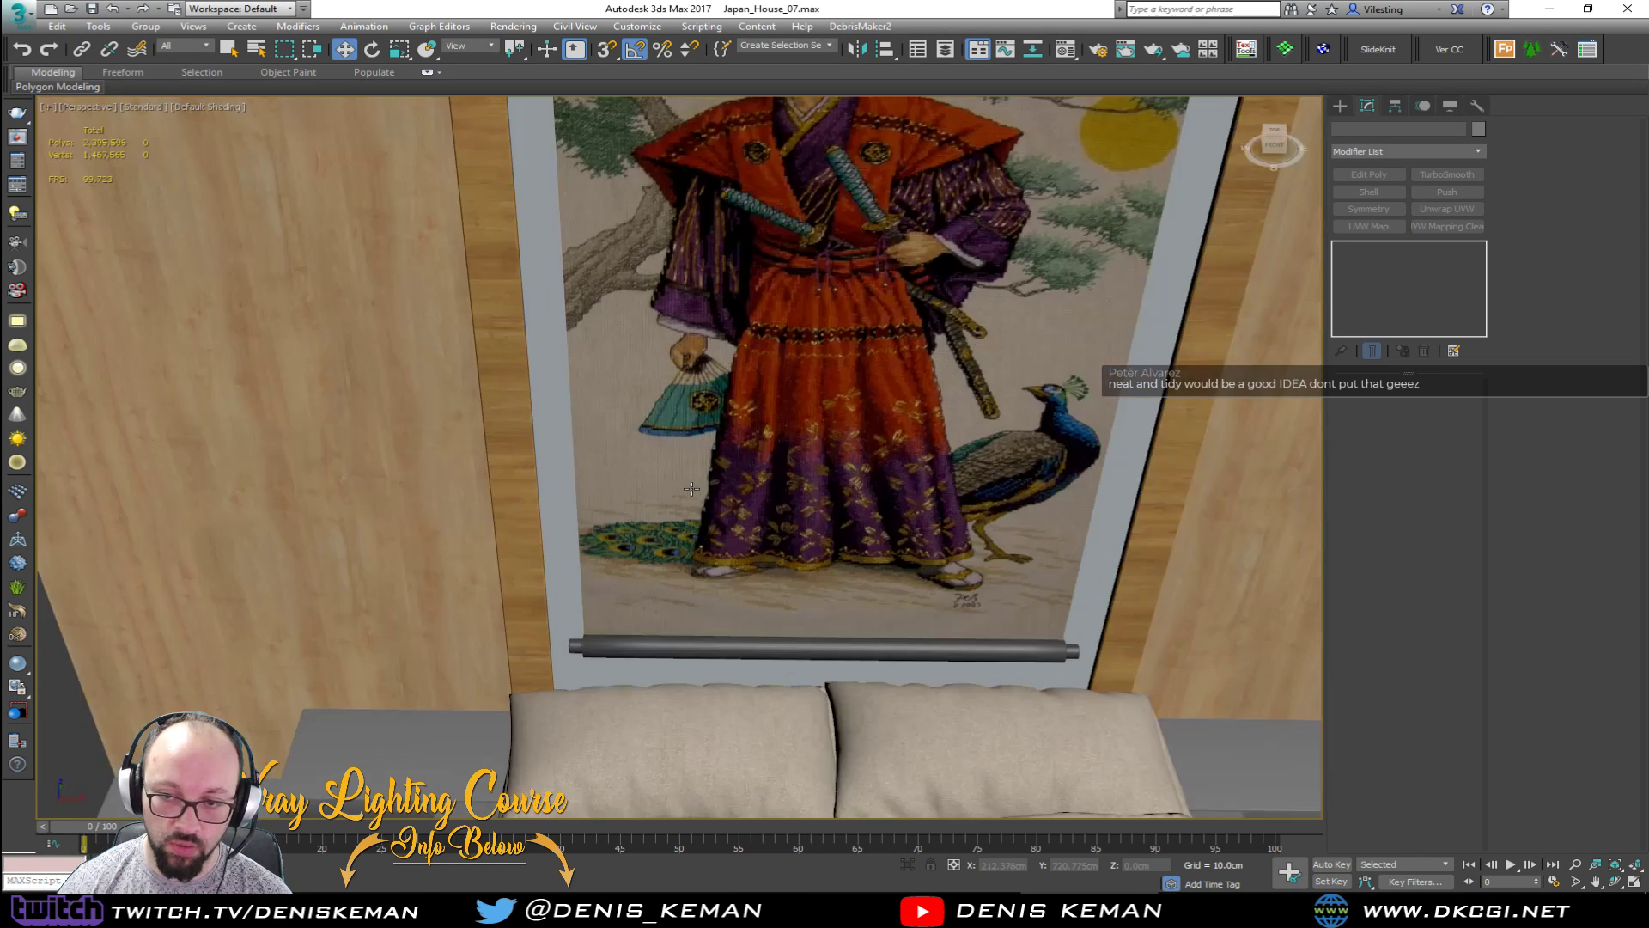
{"action": "scroll", "coordinate": [750, 442], "scroll_direction": "down", "scroll_amount": 6}
{"action": "middle_click_drag", "start_coordinate": [749, 442], "coordinate": [615, 481], "text": "alt"}
Step: Review the bedroom within the whole house, looking over the bed, wood-panelled wall and windows
{"action": "scroll", "coordinate": [656, 534], "scroll_direction": "down", "scroll_amount": 5}
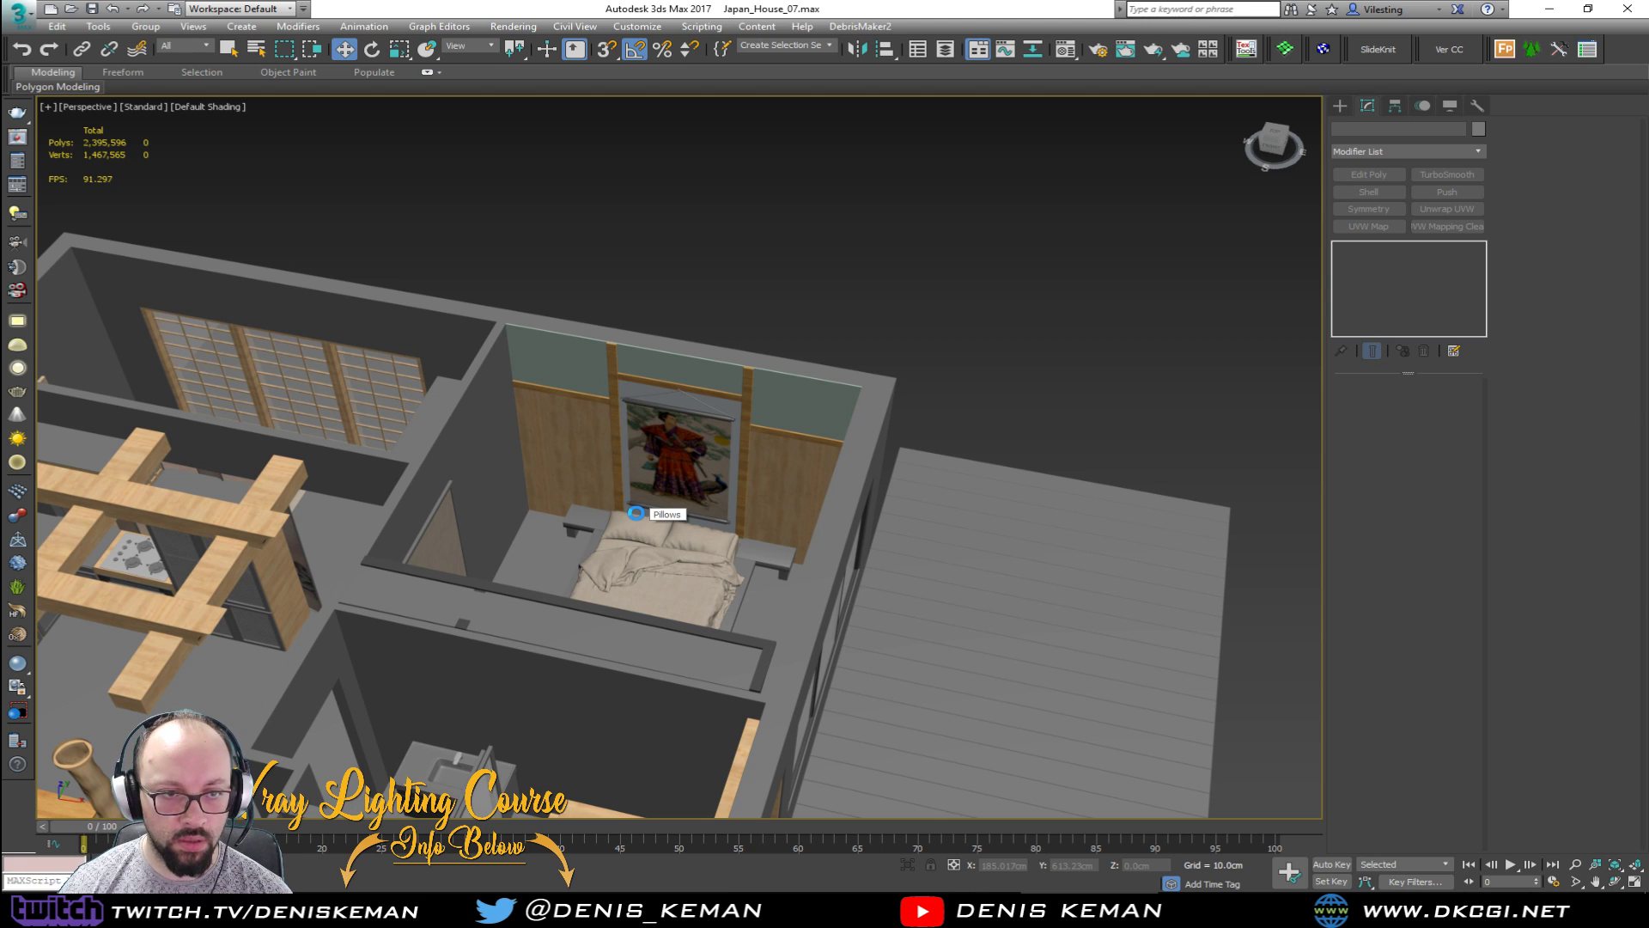
{"action": "scroll", "coordinate": [478, 530], "scroll_direction": "up", "scroll_amount": 3}
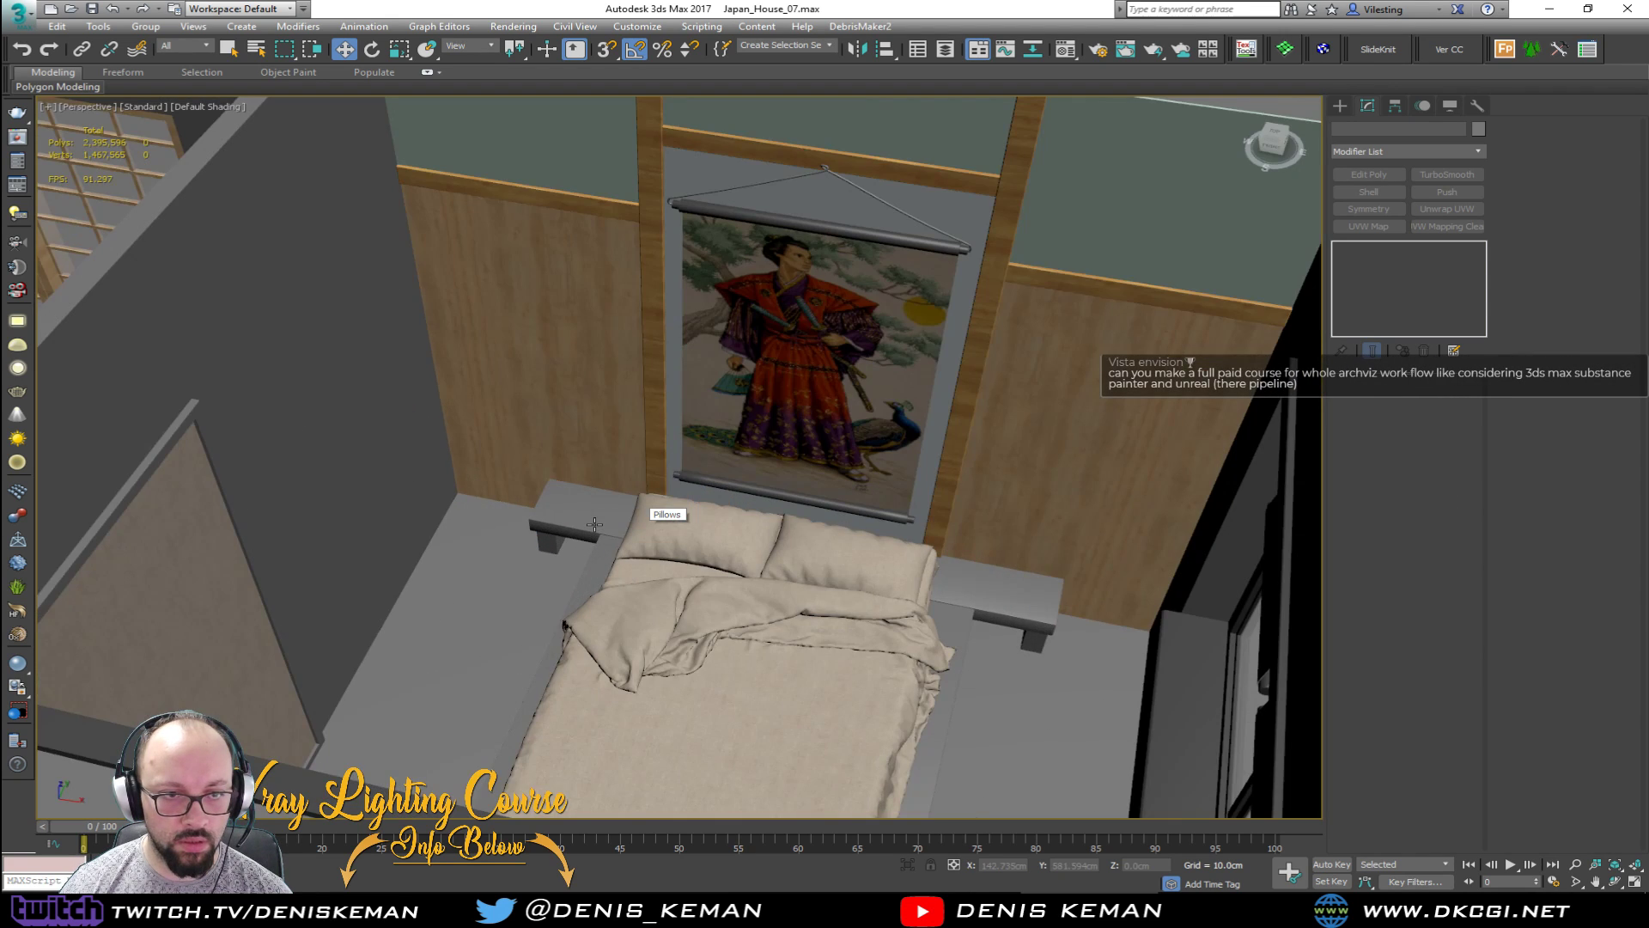
{"action": "scroll", "coordinate": [564, 496], "scroll_direction": "up", "scroll_amount": 2}
{"action": "middle_click_drag", "start_coordinate": [564, 496], "coordinate": [604, 510], "text": "alt"}
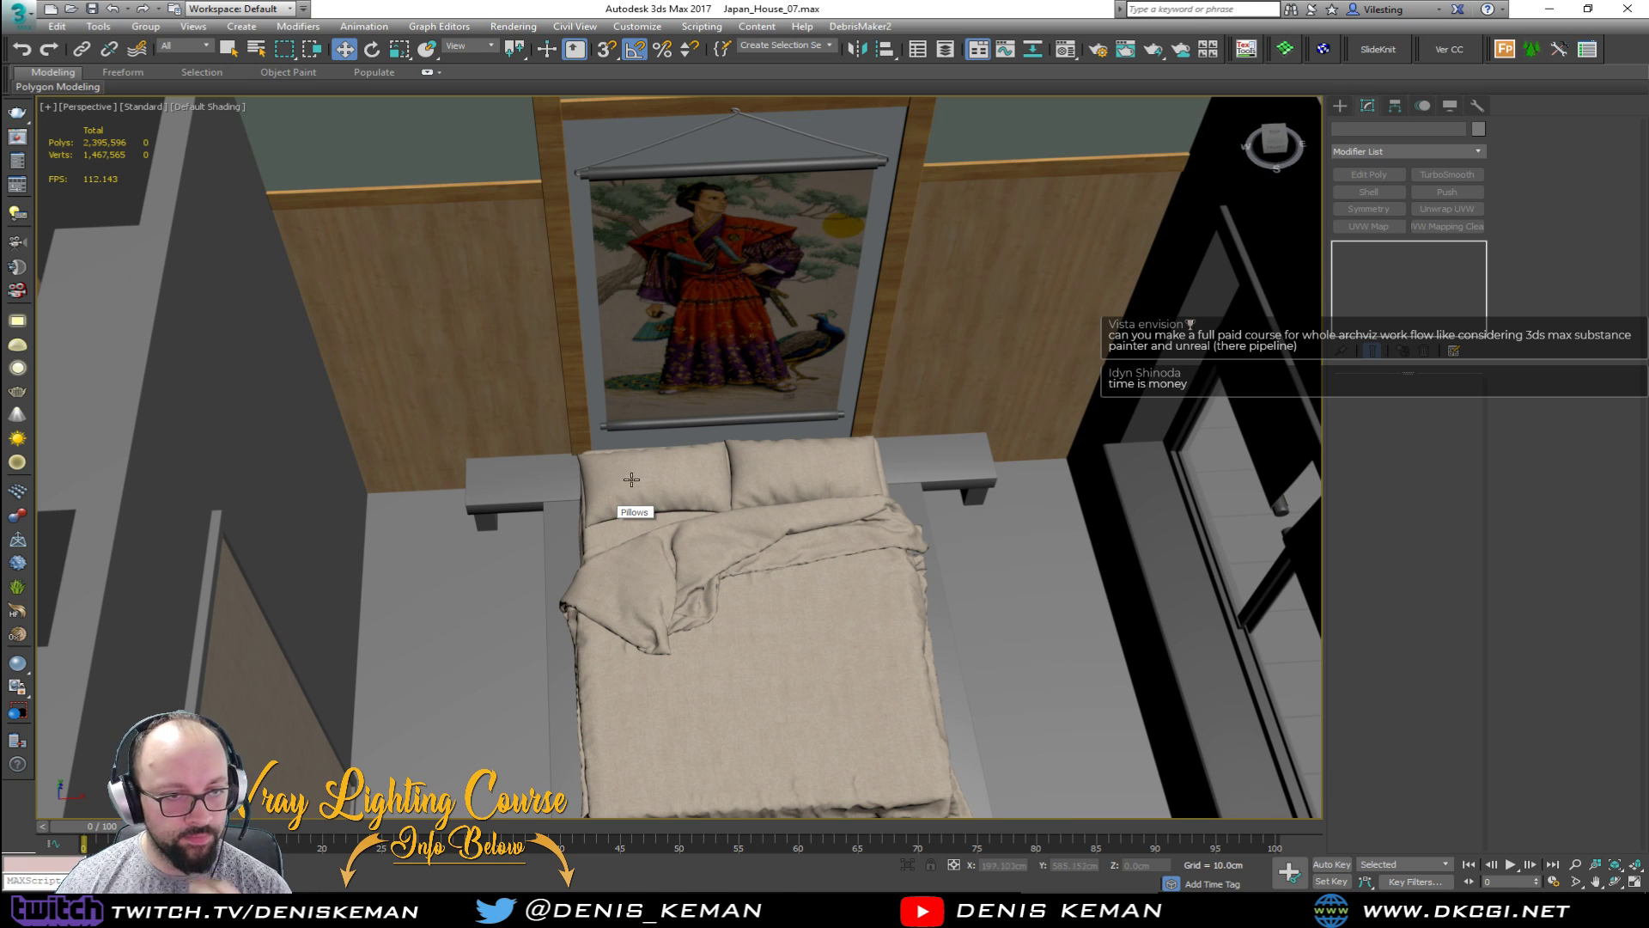
{"action": "middle_click_drag", "start_coordinate": [631, 480], "coordinate": [564, 572]}
{"action": "scroll", "coordinate": [595, 567], "scroll_direction": "down", "scroll_amount": 3}
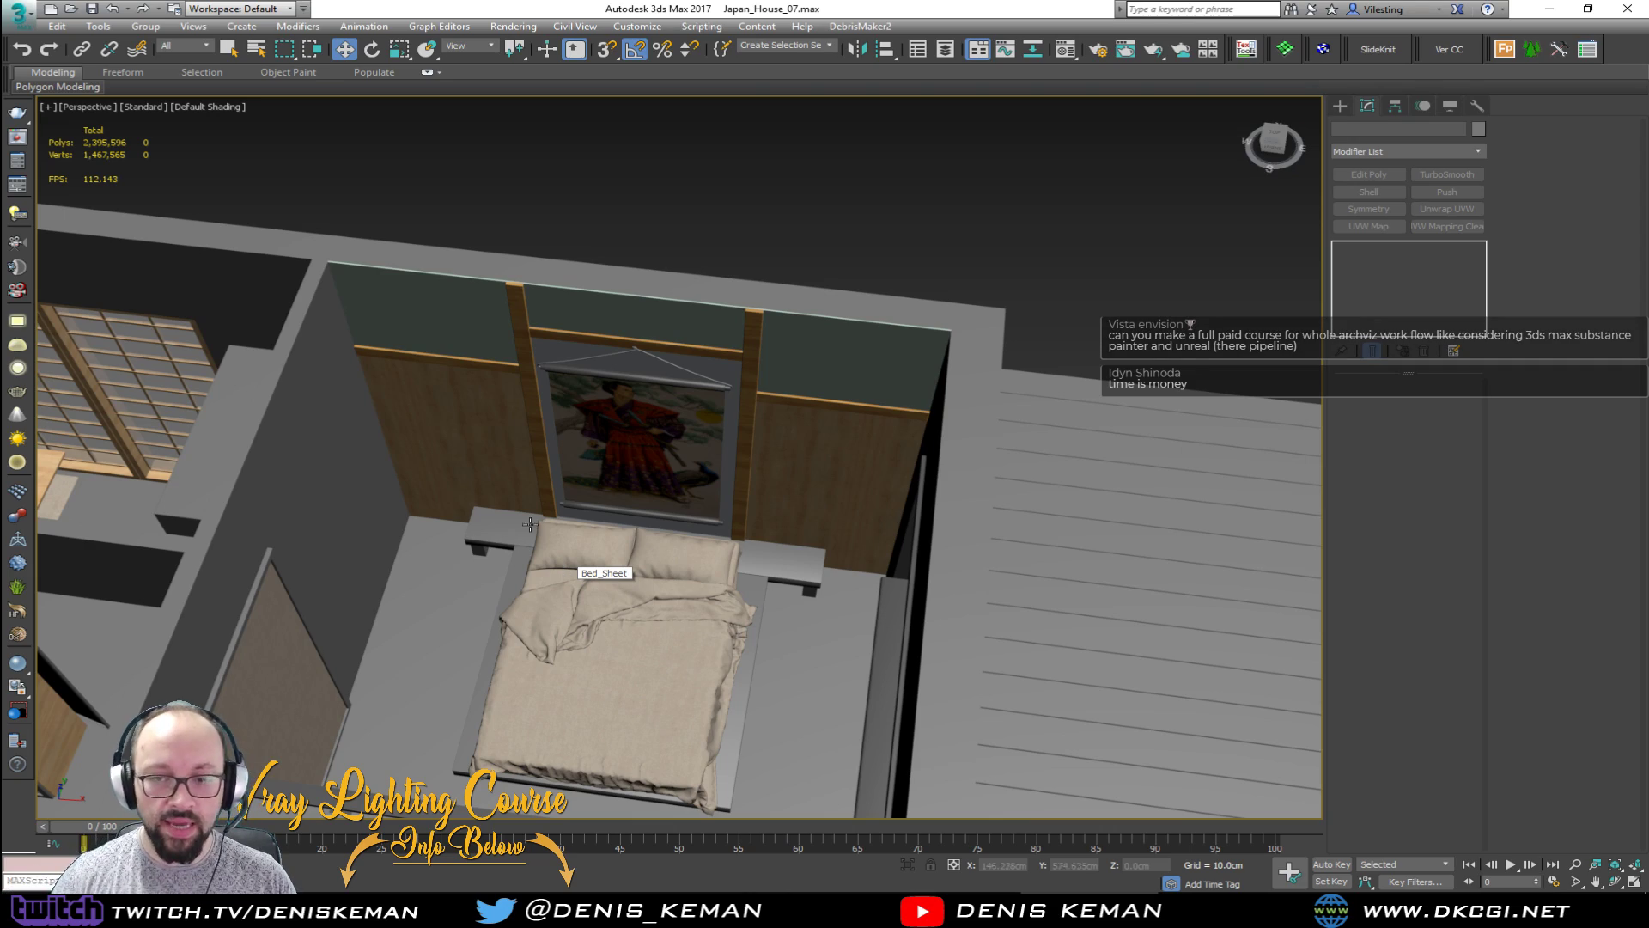
{"action": "middle_click_drag", "start_coordinate": [666, 234], "coordinate": [599, 269], "text": "alt"}
{"action": "scroll", "coordinate": [605, 233], "scroll_direction": "down", "scroll_amount": 4}
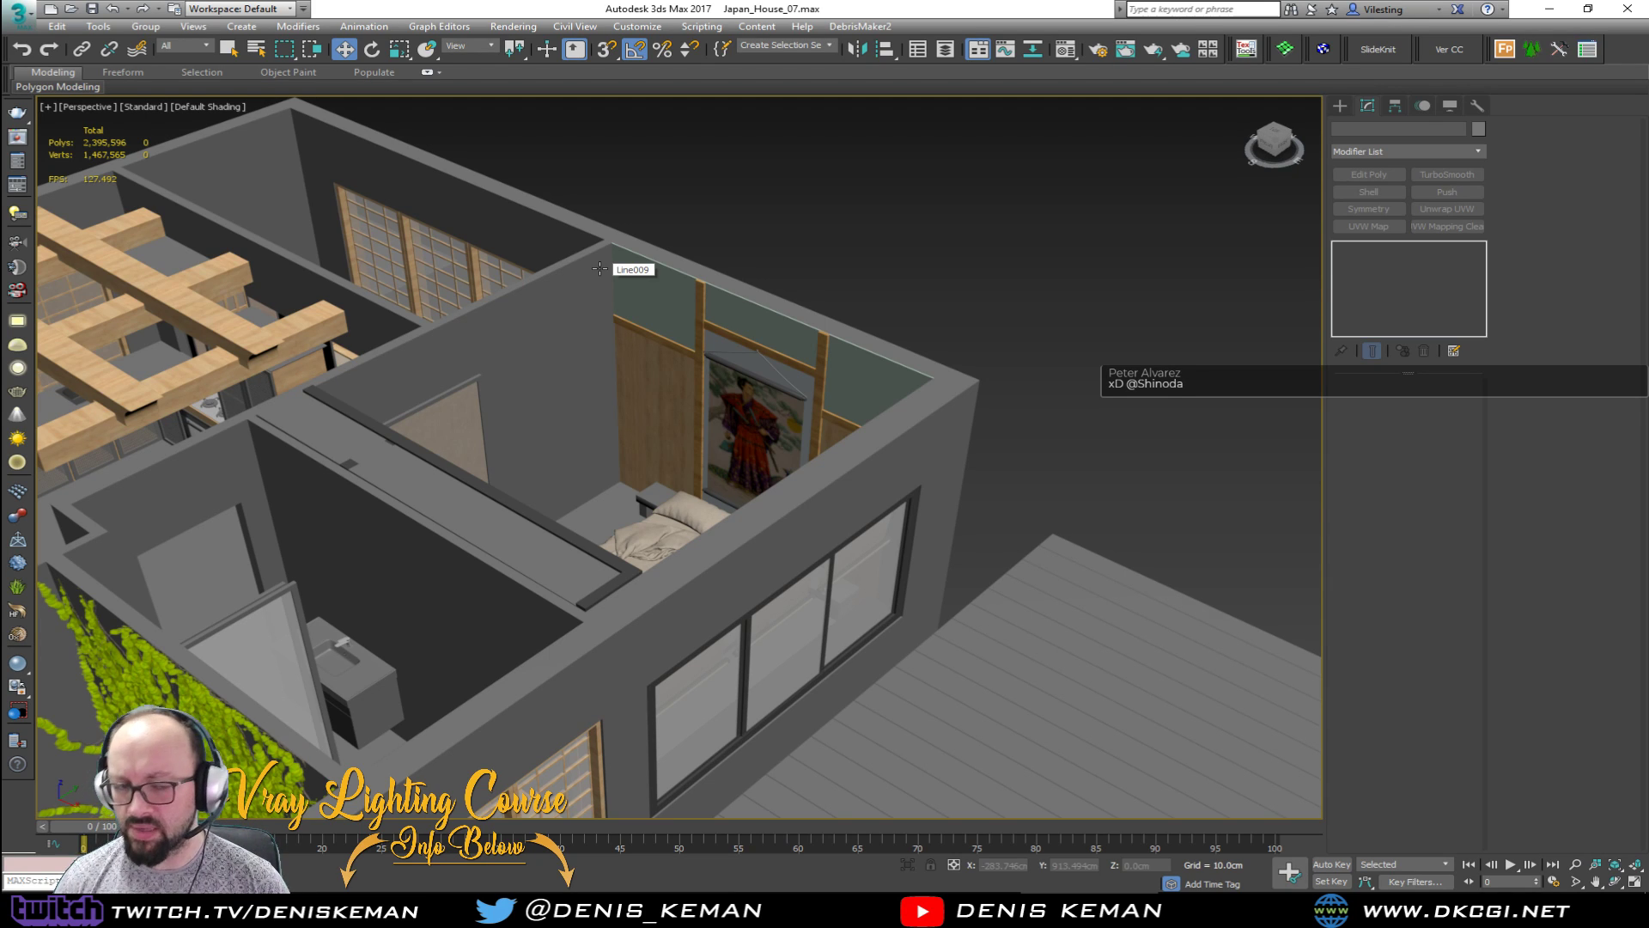
{"action": "scroll", "coordinate": [642, 381], "scroll_direction": "up", "scroll_amount": 5}
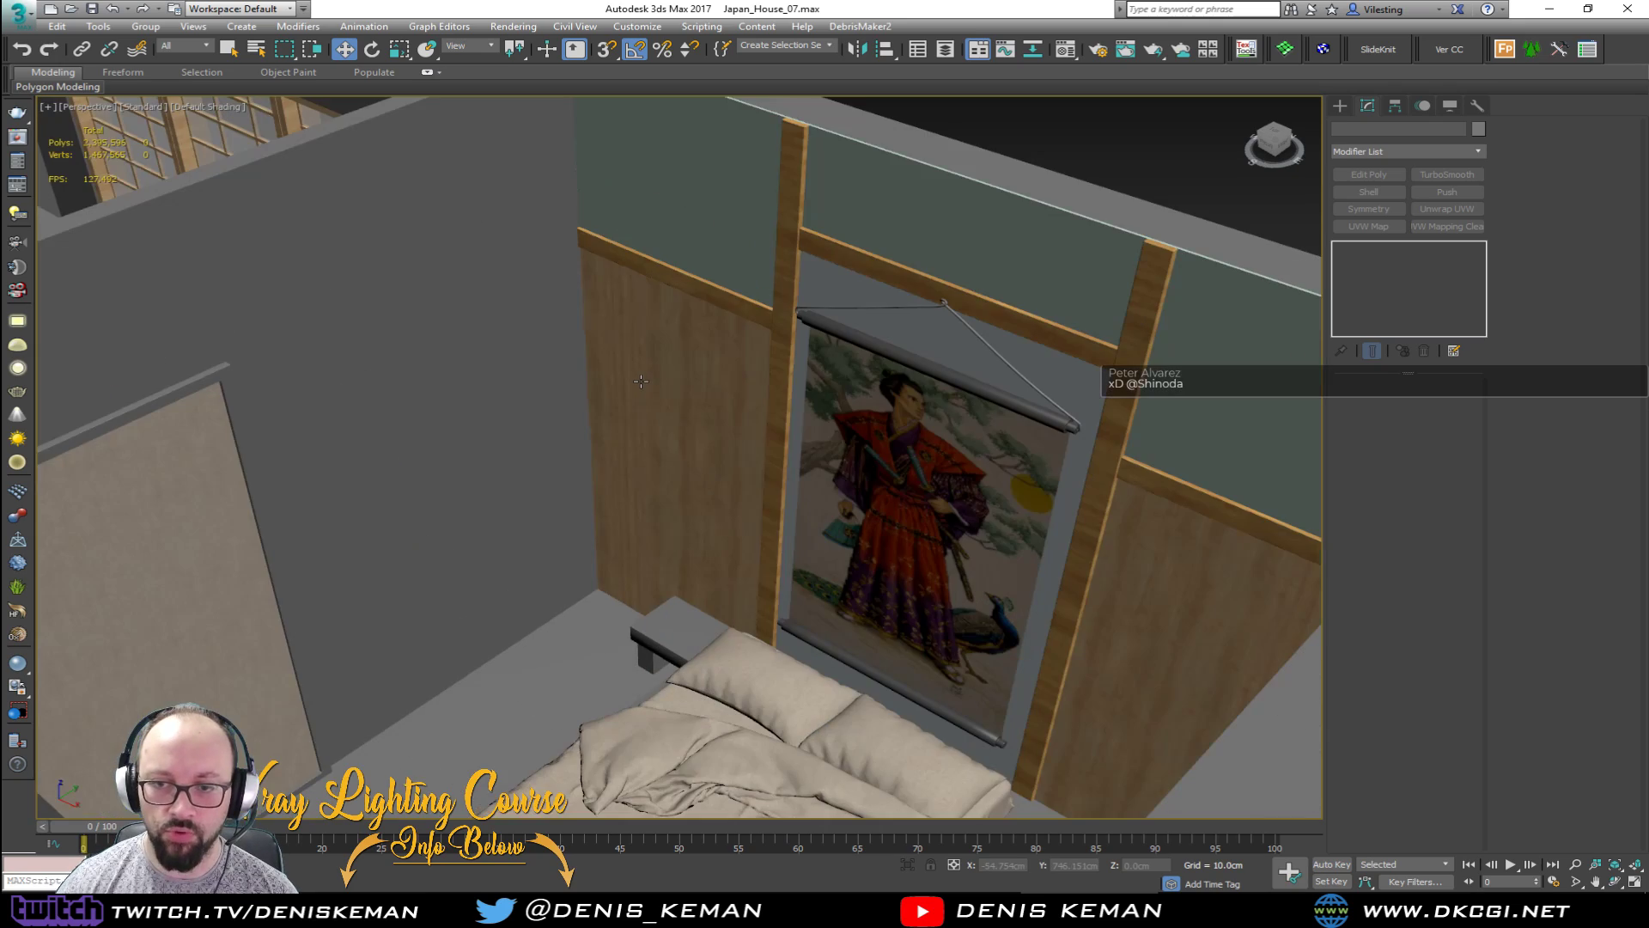
Step: Look over the whole house from above and the bedroom's dark-framed wall with its wooden panels
{"action": "middle_click_drag", "start_coordinate": [643, 381], "coordinate": [677, 443], "text": "alt"}
{"action": "scroll", "coordinate": [677, 443], "scroll_direction": "down", "scroll_amount": 8}
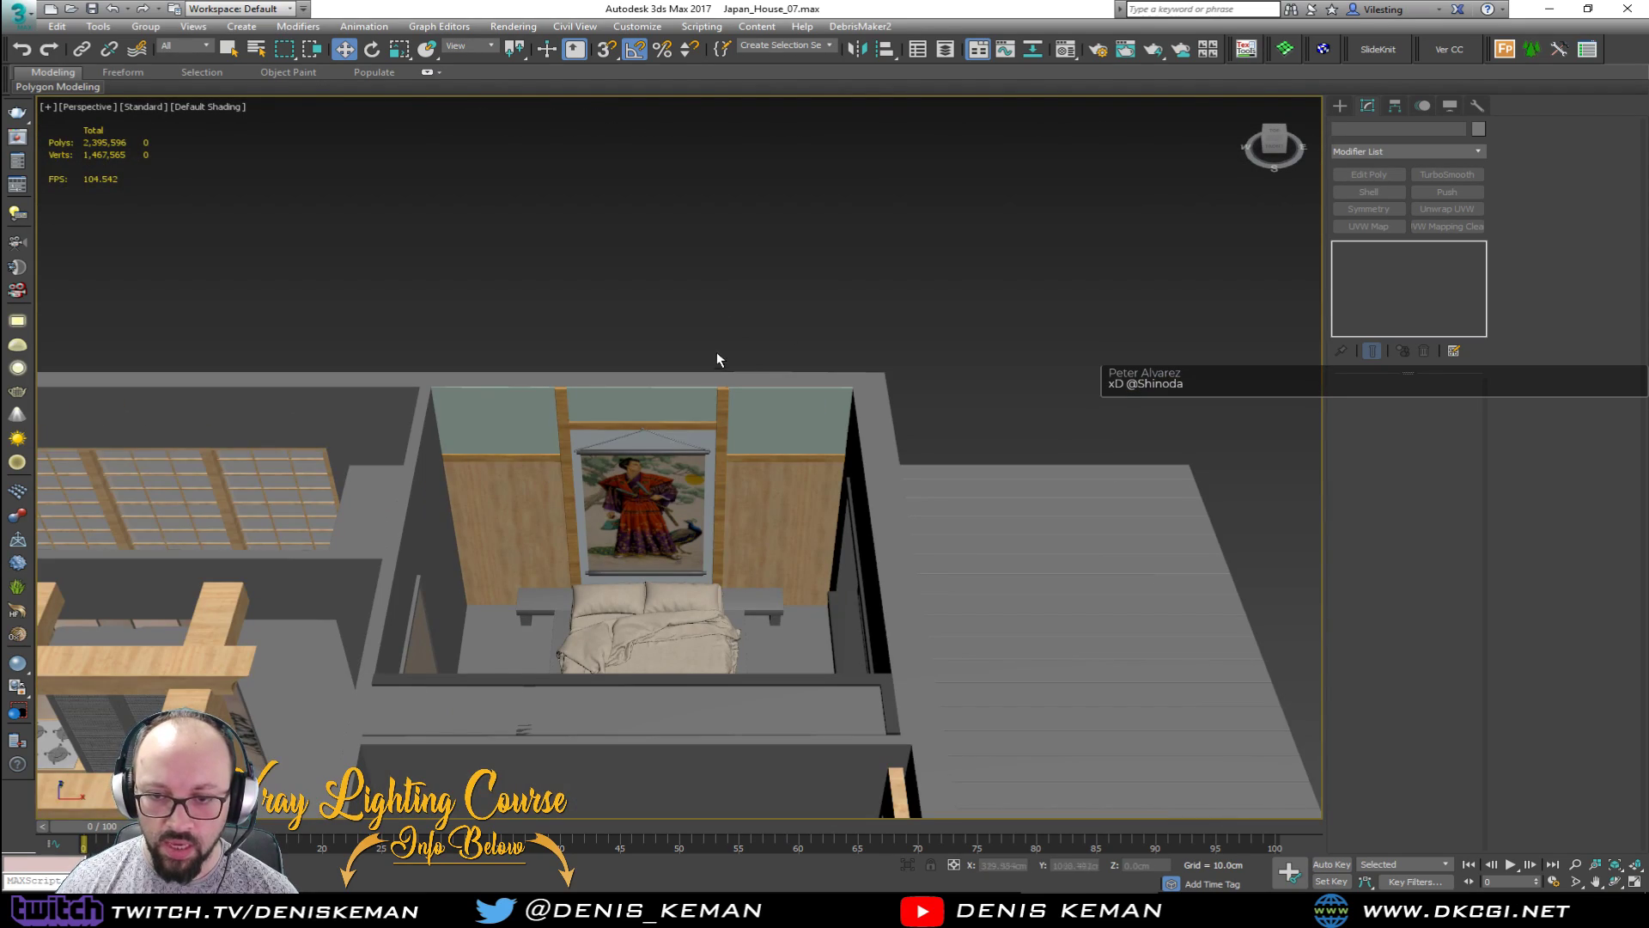
{"action": "middle_click_drag", "start_coordinate": [717, 352], "coordinate": [910, 335], "text": "alt"}
{"action": "scroll", "coordinate": [726, 463], "scroll_direction": "down", "scroll_amount": 3}
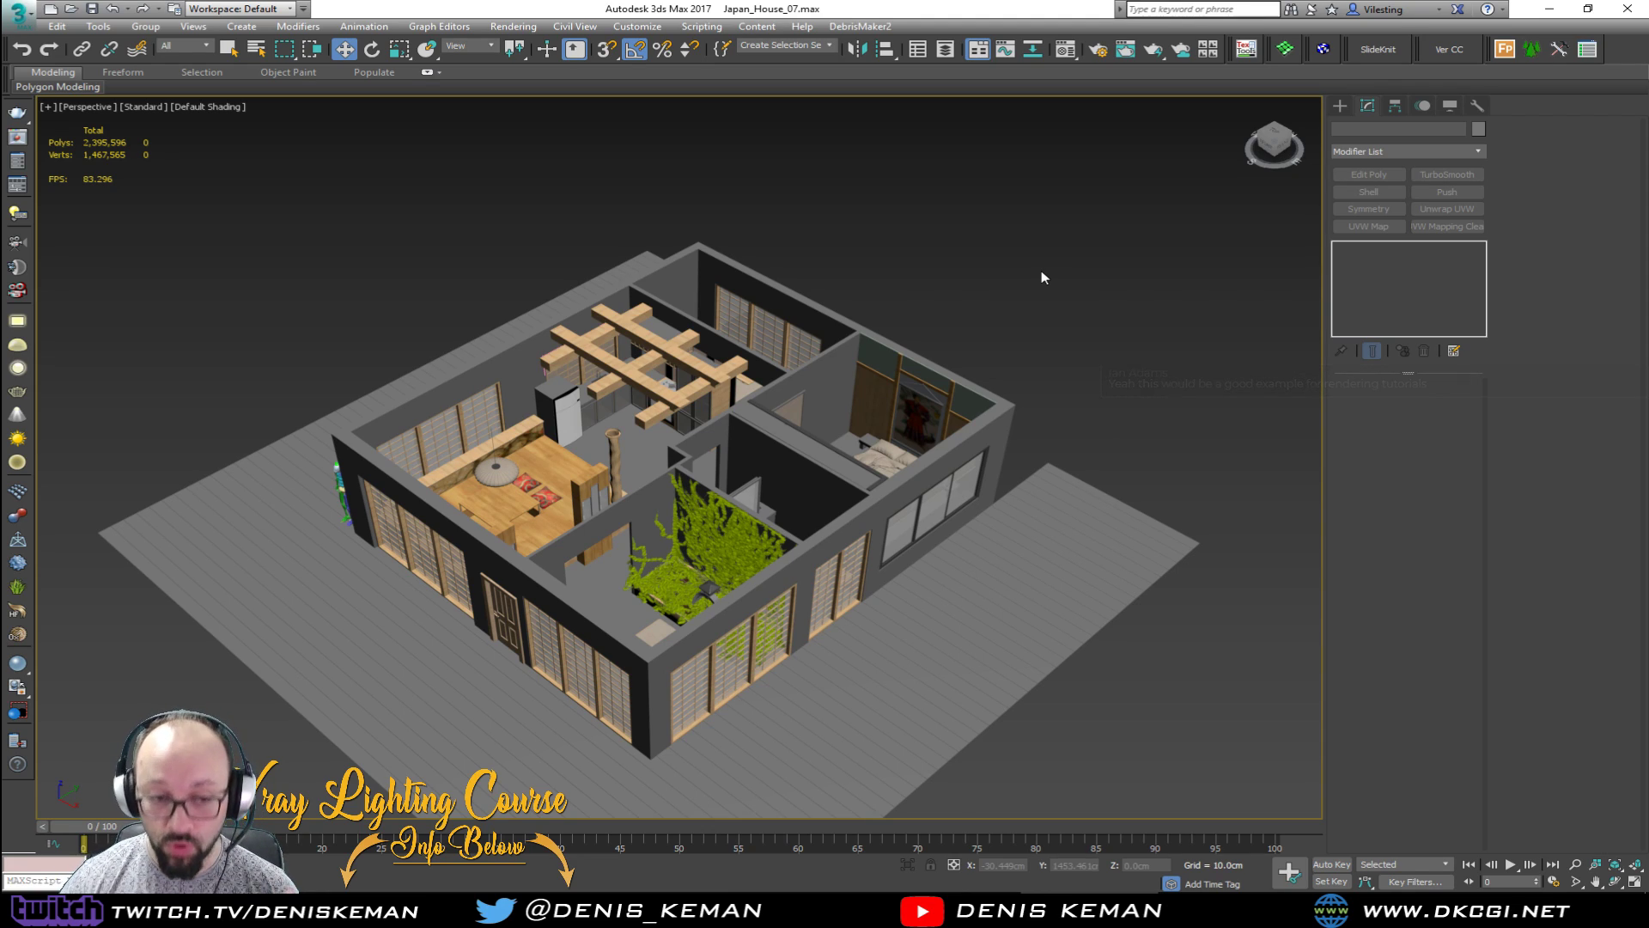
{"action": "scroll", "coordinate": [867, 381], "scroll_direction": "up", "scroll_amount": 5}
{"action": "middle_click_drag", "start_coordinate": [816, 388], "coordinate": [477, 460], "text": "alt"}
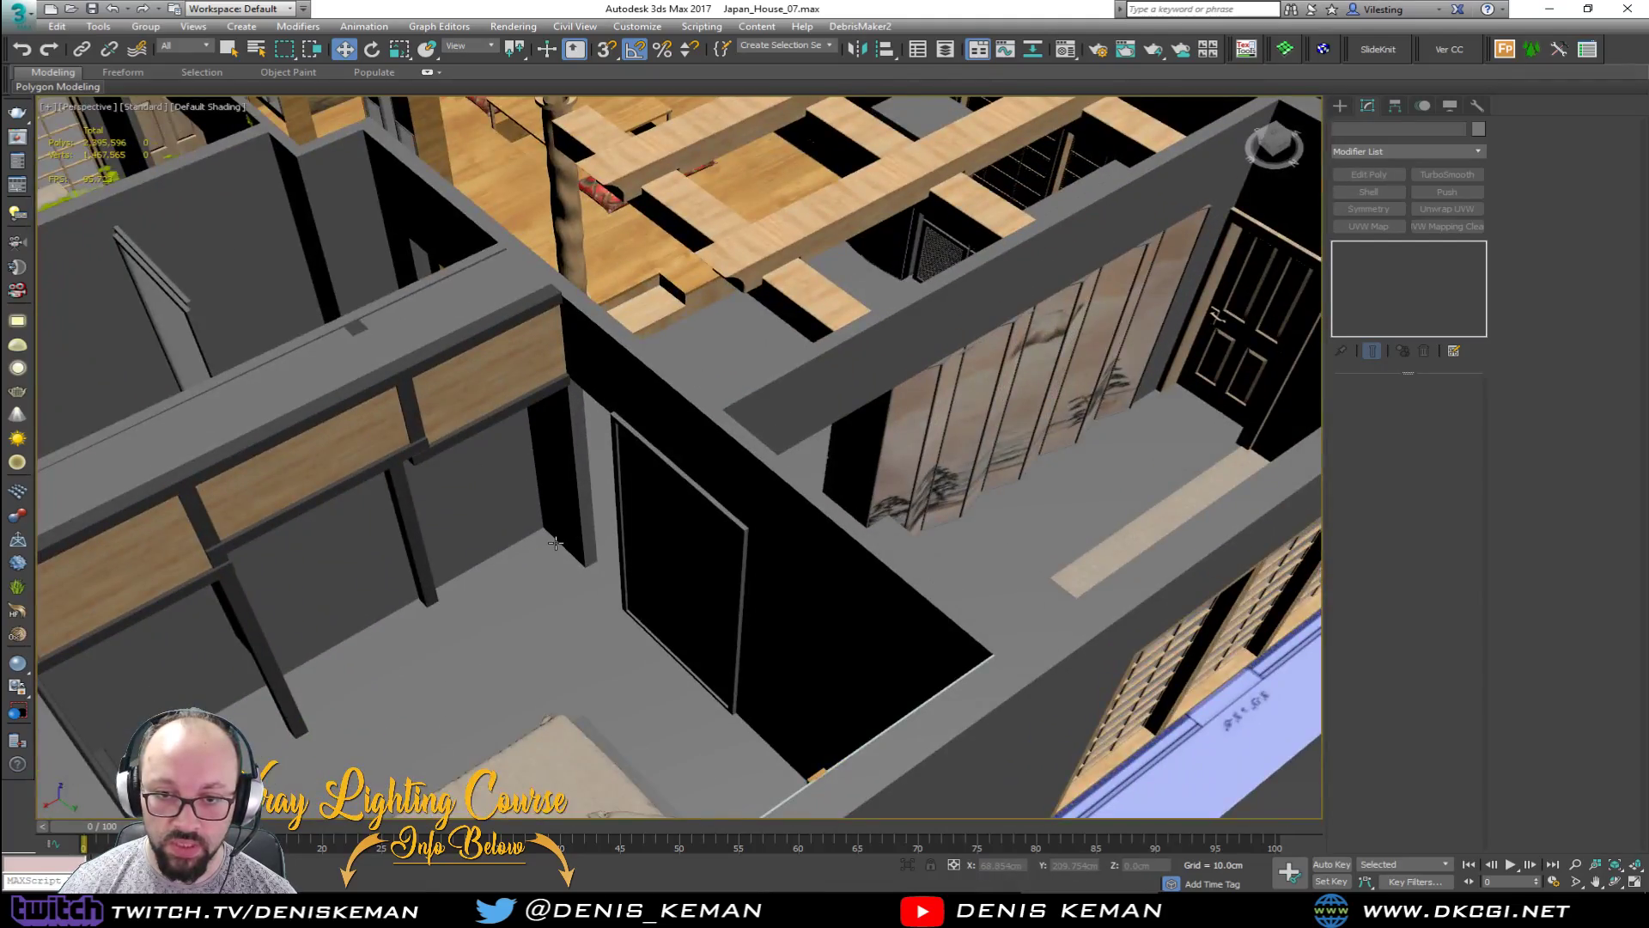
{"action": "scroll", "coordinate": [556, 542], "scroll_direction": "up", "scroll_amount": 4}
{"action": "middle_click_drag", "start_coordinate": [581, 541], "coordinate": [707, 398]}
{"action": "scroll", "coordinate": [706, 398], "scroll_direction": "down", "scroll_amount": 5}
{"action": "mouse_move", "coordinate": [664, 453]}
{"action": "middle_mouse_down", "text": "alt"}
{"action": "mouse_move", "coordinate": [583, 428]}
{"action": "mouse_move", "coordinate": [994, 434]}
{"action": "mouse_move", "coordinate": [905, 401]}
{"action": "mouse_move", "coordinate": [893, 430]}
{"action": "middle_mouse_up", "text": "alt"}
Step: Examine the samurai scroll, the pillows, the bench ends and the wood-panelled wall up close
{"action": "mouse_move", "coordinate": [640, 378]}
{"action": "middle_mouse_down"}
{"action": "mouse_move", "coordinate": [665, 511]}
{"action": "mouse_move", "coordinate": [577, 461]}
{"action": "middle_mouse_up"}
{"action": "scroll", "coordinate": [666, 511], "scroll_direction": "down", "scroll_amount": 3}
{"action": "scroll", "coordinate": [631, 477], "scroll_direction": "up", "scroll_amount": 5}
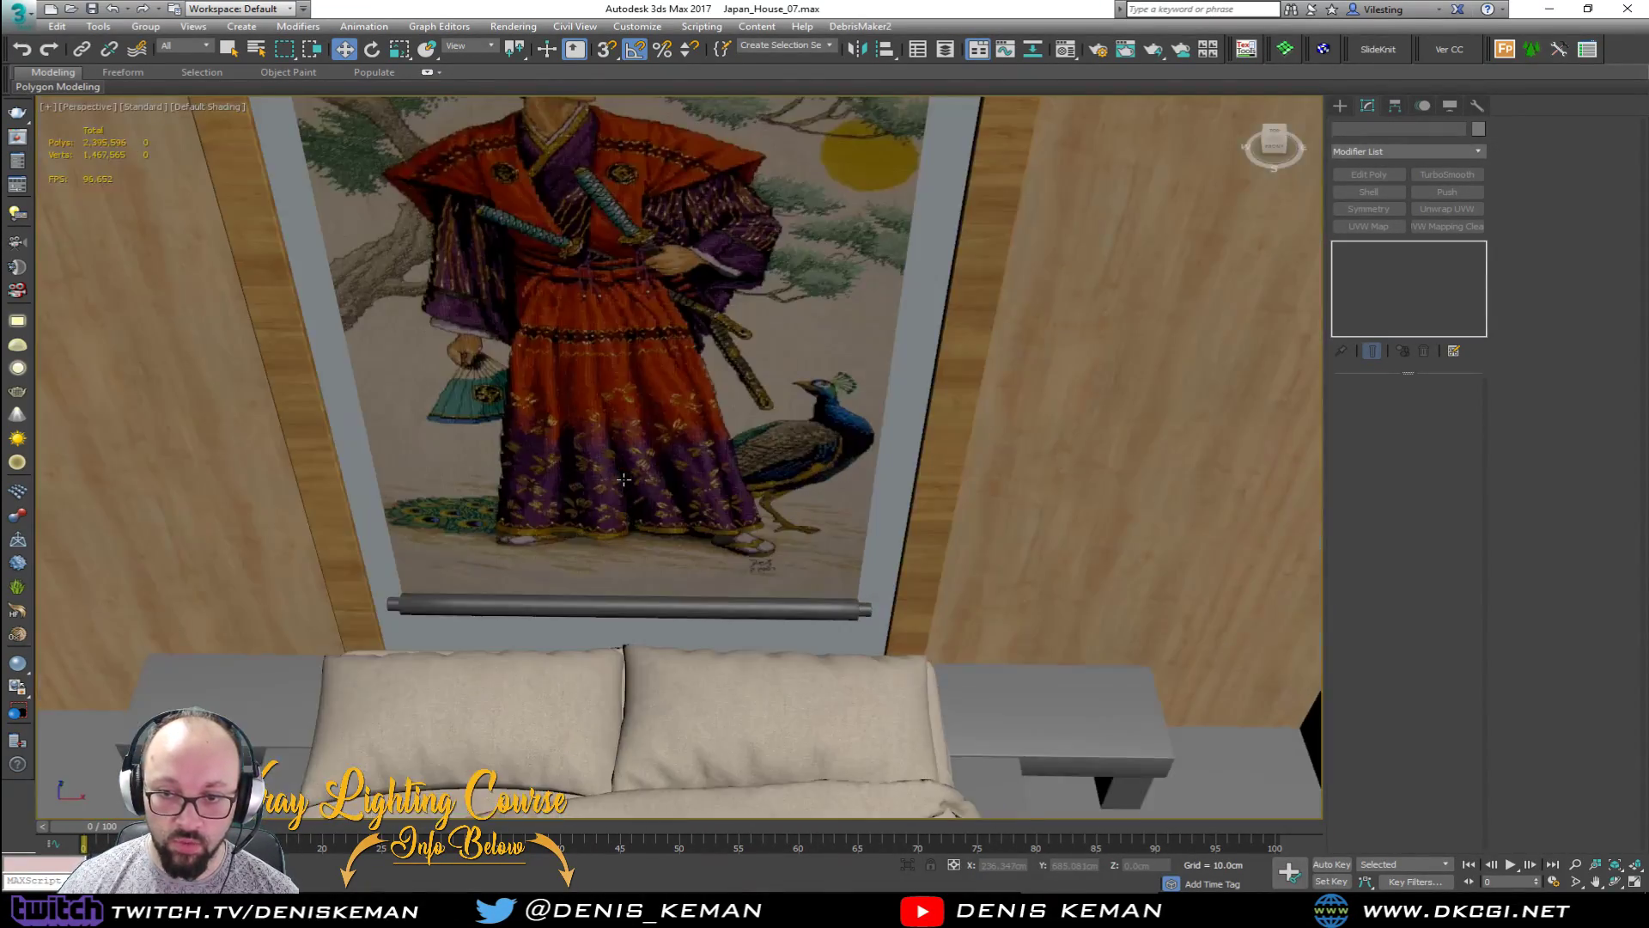
{"action": "scroll", "coordinate": [687, 478], "scroll_direction": "down", "scroll_amount": 2}
{"action": "scroll", "coordinate": [595, 464], "scroll_direction": "up", "scroll_amount": 2}
{"action": "middle_click_drag", "start_coordinate": [595, 464], "coordinate": [641, 472]}
{"action": "mouse_move", "coordinate": [524, 488]}
{"action": "middle_mouse_down"}
{"action": "mouse_move", "coordinate": [626, 450]}
{"action": "mouse_move", "coordinate": [514, 449]}
{"action": "mouse_move", "coordinate": [547, 441]}
{"action": "middle_mouse_up"}
{"action": "scroll", "coordinate": [636, 448], "scroll_direction": "down", "scroll_amount": 3}
{"action": "scroll", "coordinate": [736, 408], "scroll_direction": "up", "scroll_amount": 2}
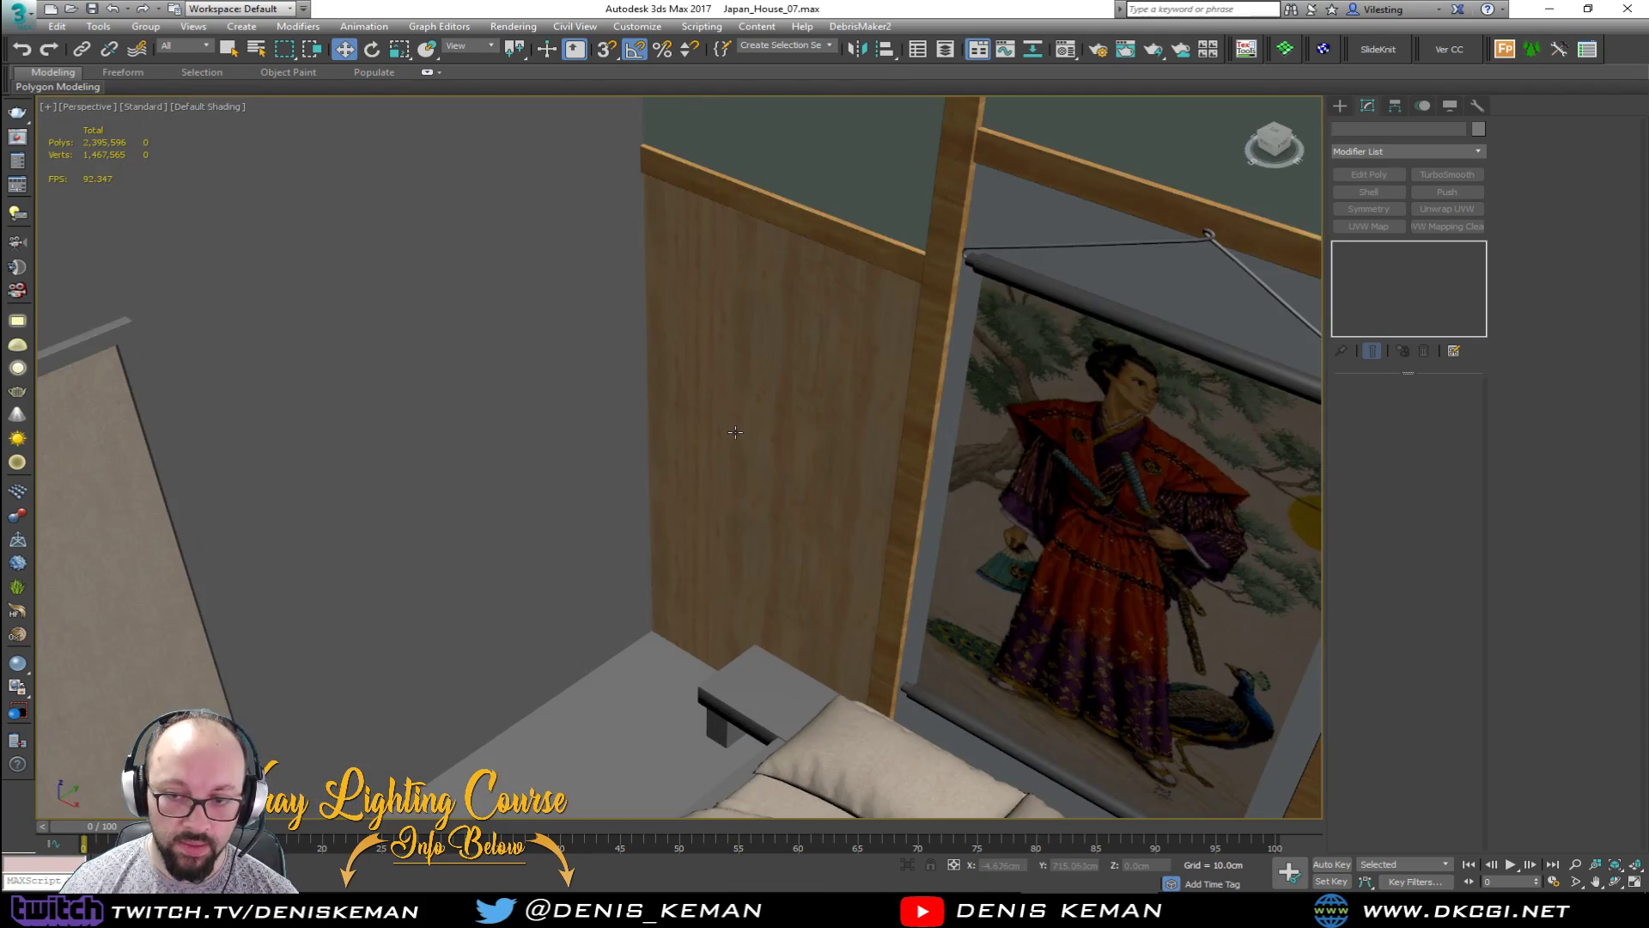
Step: Duplicate the upright wooden side panel in the dark post frame, rotated 90 degrees to form a horizontal shelf
{"action": "scroll", "coordinate": [734, 412], "scroll_direction": "down", "scroll_amount": 6}
{"action": "mouse_move", "coordinate": [730, 425]}
{"action": "middle_mouse_down", "text": "alt"}
{"action": "mouse_move", "coordinate": [454, 411]}
{"action": "mouse_move", "coordinate": [567, 442]}
{"action": "mouse_move", "coordinate": [441, 469]}
{"action": "mouse_move", "coordinate": [1079, 438]}
{"action": "middle_mouse_up", "text": "alt"}
{"action": "scroll", "coordinate": [712, 440], "scroll_direction": "up", "scroll_amount": 4}
{"action": "left_click", "coordinate": [554, 335]}
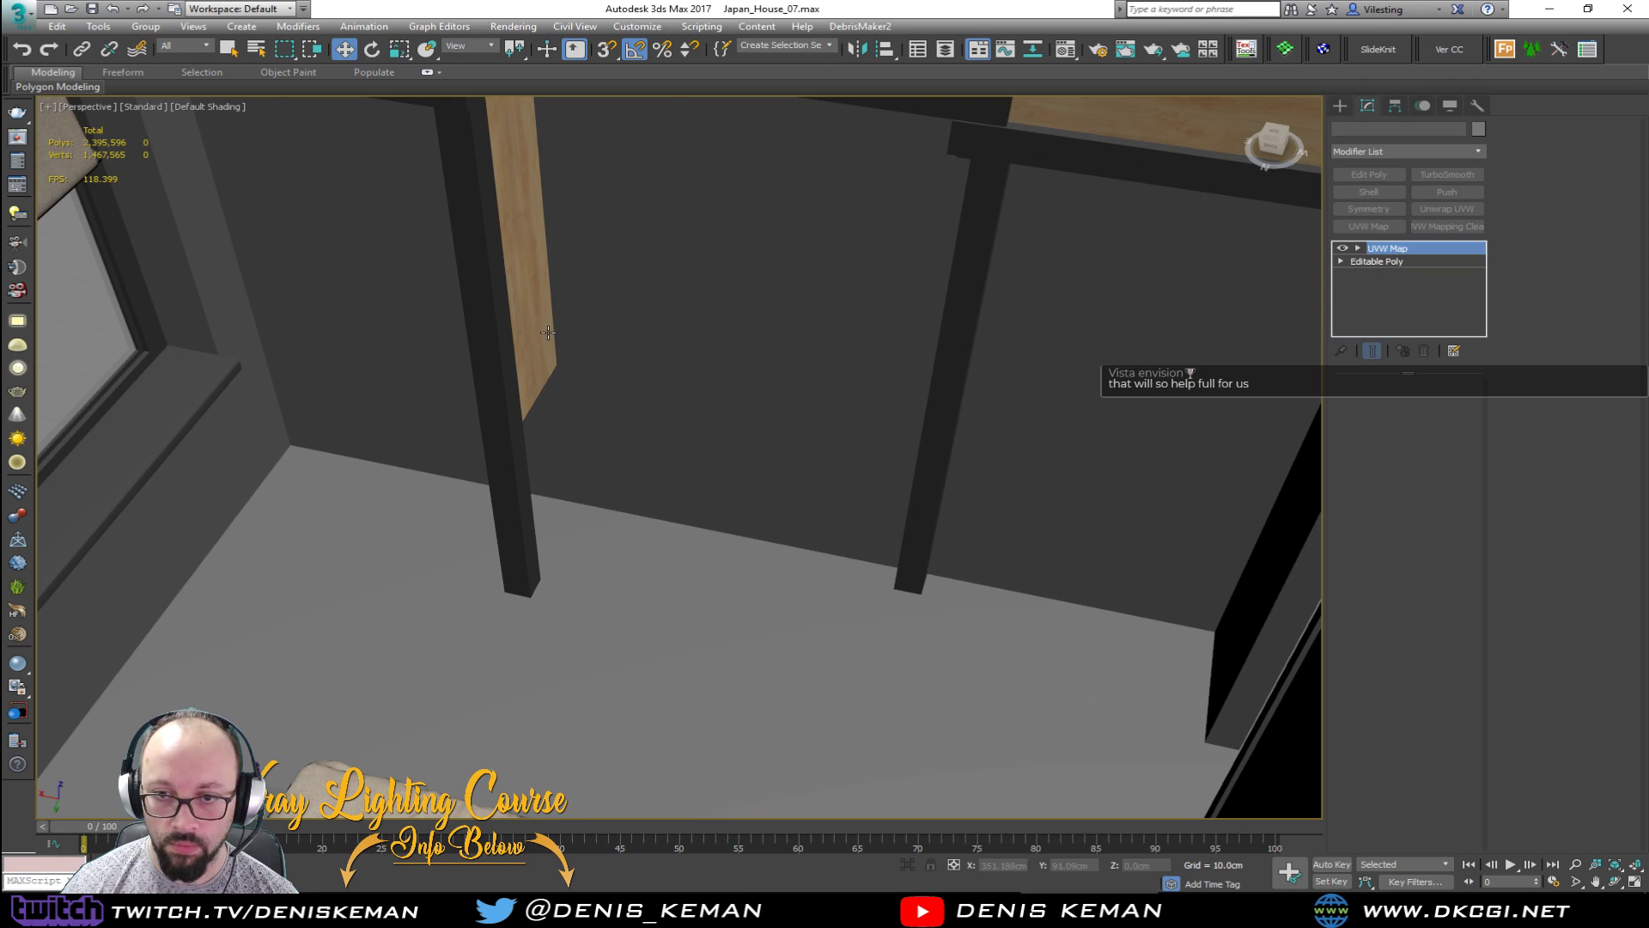
{"action": "scroll", "coordinate": [553, 375], "scroll_direction": "down", "scroll_amount": 2}
{"action": "key", "text": "e"}
{"action": "left_click_drag", "start_coordinate": [531, 368], "coordinate": [593, 423], "text": "shift"}
{"action": "left_click", "coordinate": [825, 518]}
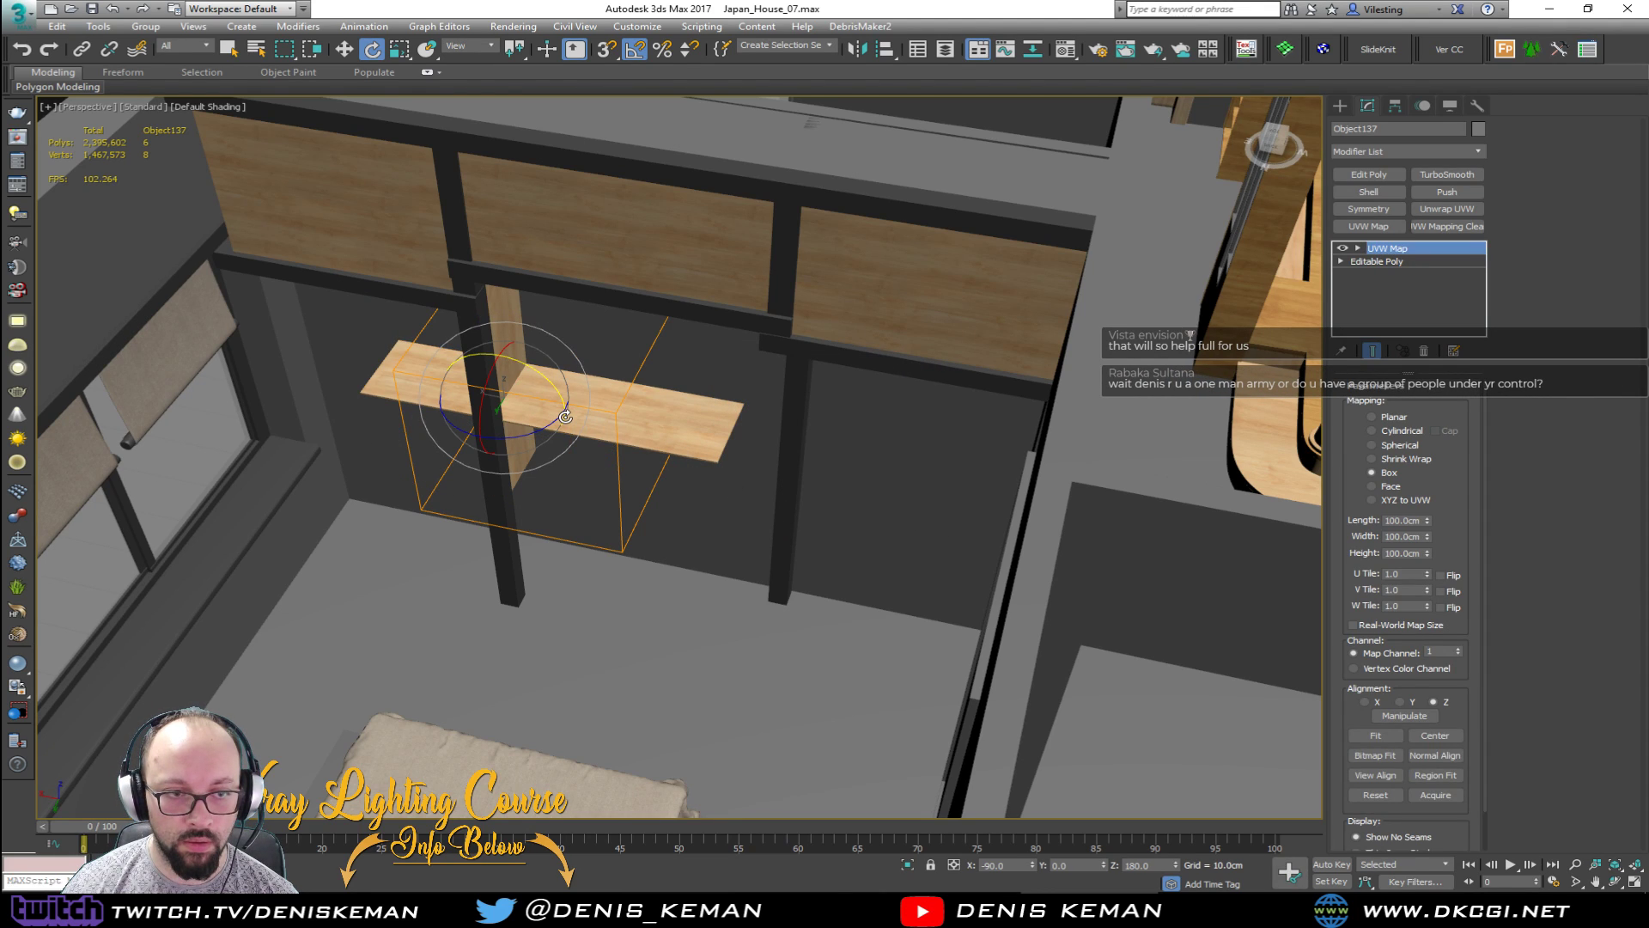
Step: Move the horizontal shelf along X so that one end meets the upright wooden panel
{"action": "scroll", "coordinate": [516, 397], "scroll_direction": "up", "scroll_amount": 4}
{"action": "mouse_move", "coordinate": [477, 383]}
{"action": "middle_mouse_down"}
{"action": "mouse_move", "coordinate": [584, 412]}
{"action": "mouse_move", "coordinate": [378, 420]}
{"action": "mouse_move", "coordinate": [405, 426]}
{"action": "middle_mouse_up"}
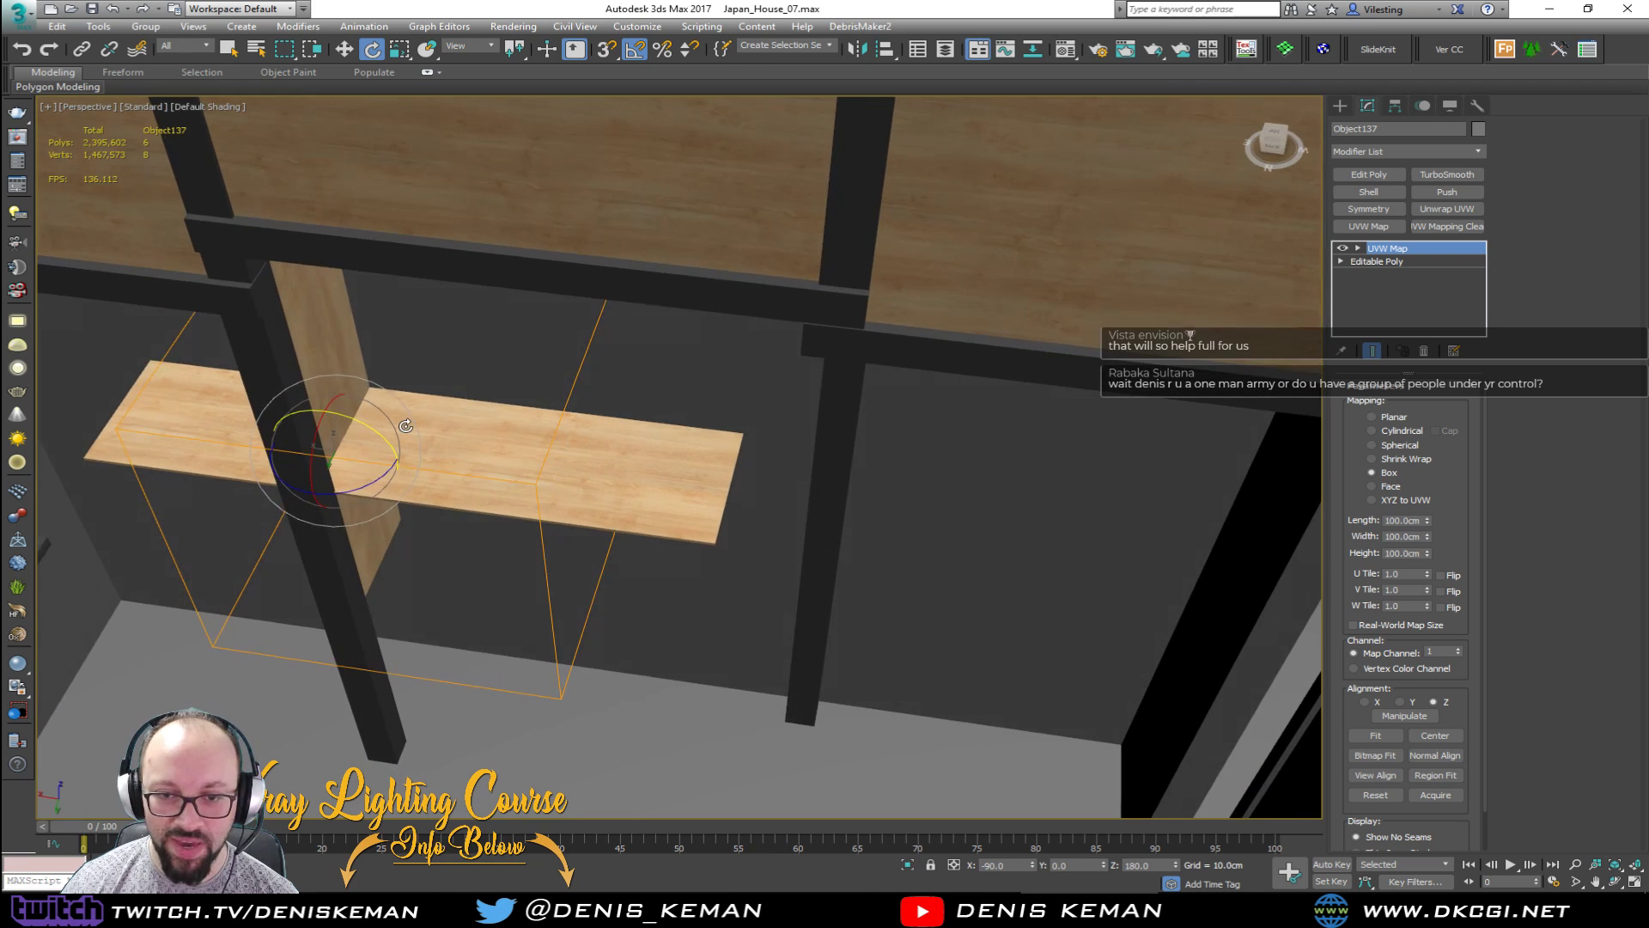
{"action": "key", "text": "w"}
{"action": "mouse_move", "coordinate": [302, 454]}
{"action": "left_mouse_down"}
{"action": "mouse_move", "coordinate": [441, 462]}
{"action": "mouse_move", "coordinate": [521, 488]}
{"action": "left_mouse_up"}
{"action": "middle_click_drag", "start_coordinate": [522, 489], "coordinate": [668, 459], "text": "alt"}
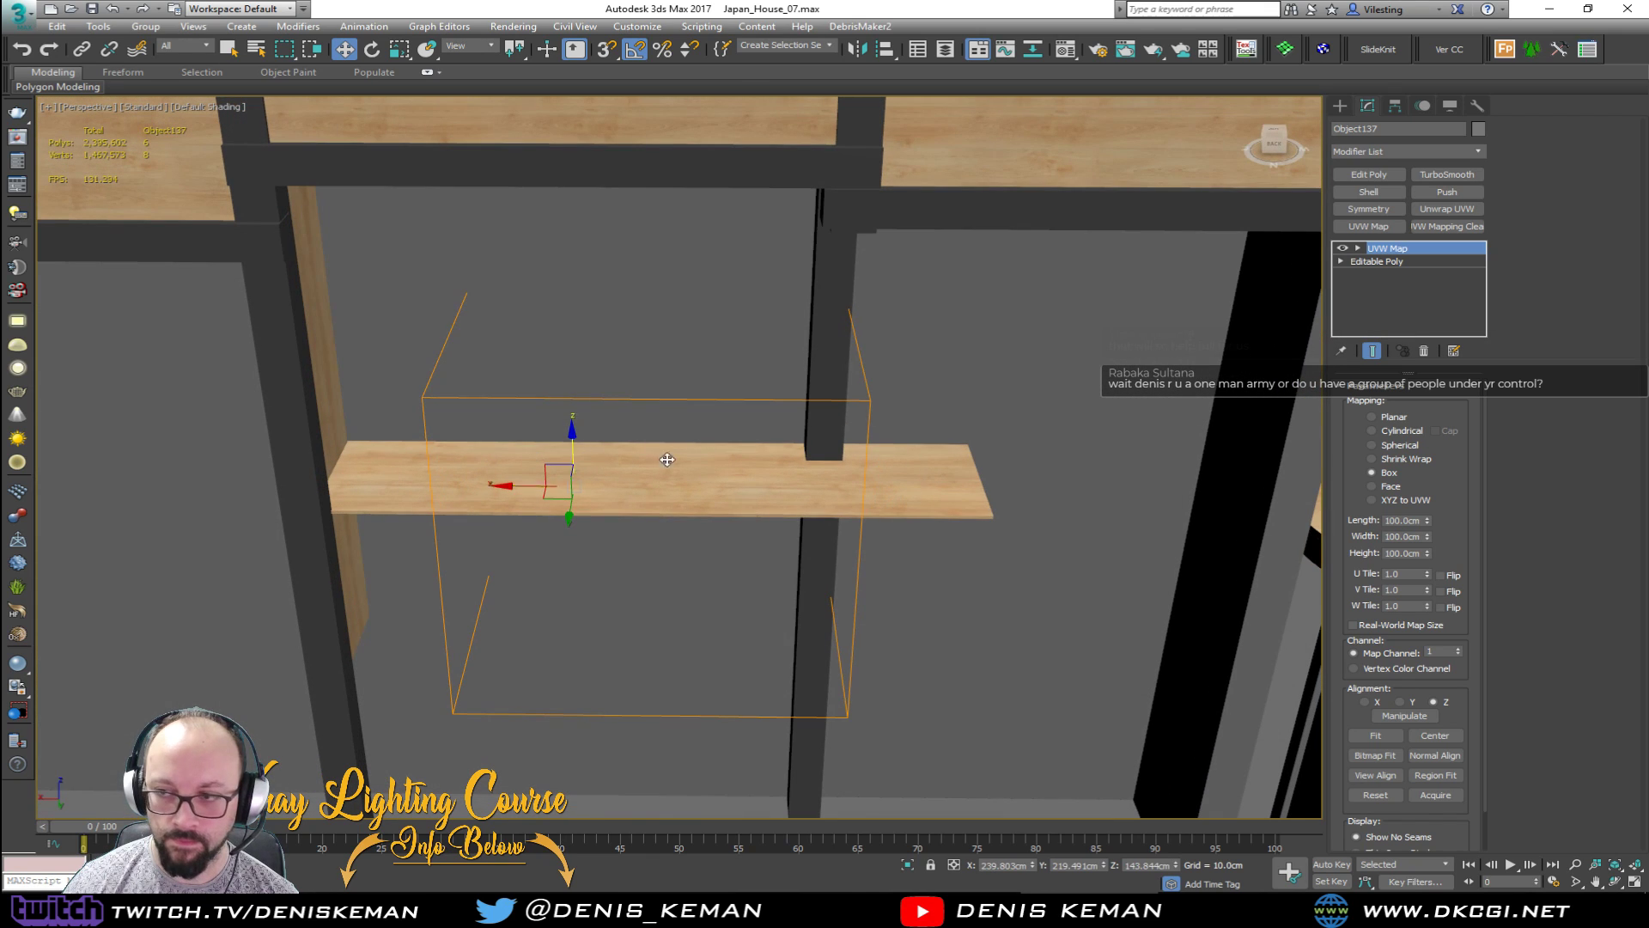
Step: Add an Edit Poly modifier to the shelf and stretch its free end vertices along X to the side wall
{"action": "left_click", "coordinate": [1381, 173]}
{"action": "key", "text": "1"}
{"action": "left_click_drag", "start_coordinate": [1105, 370], "coordinate": [931, 543]}
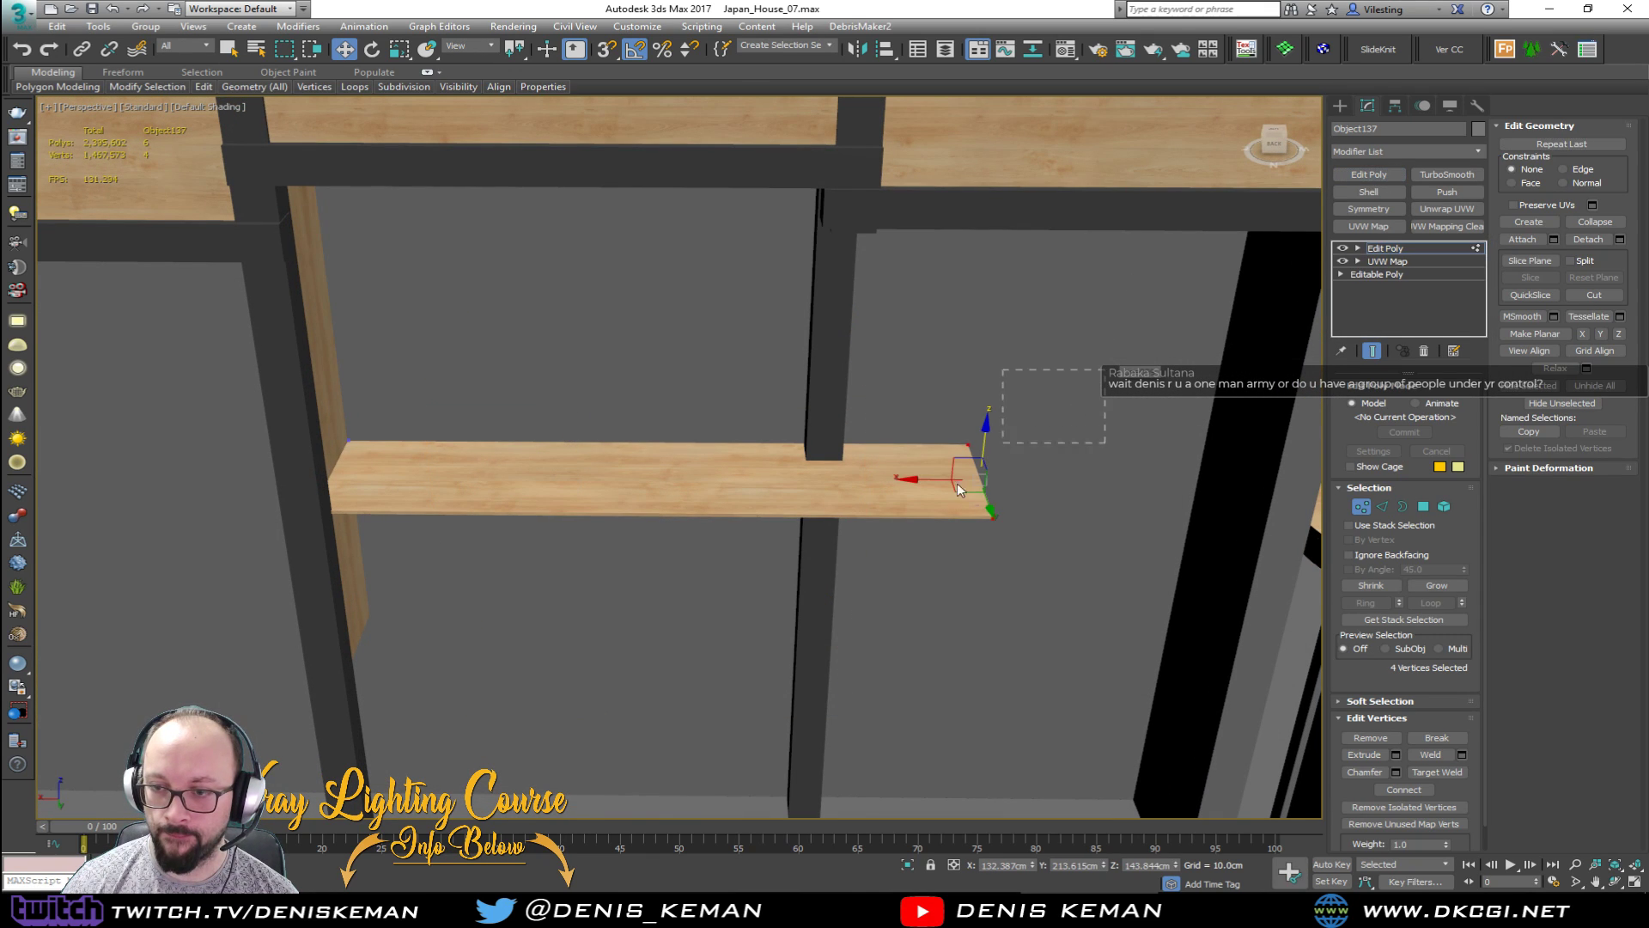
{"action": "middle_click_drag", "start_coordinate": [957, 483], "coordinate": [679, 546]}
{"action": "left_click_drag", "start_coordinate": [688, 538], "coordinate": [932, 543]}
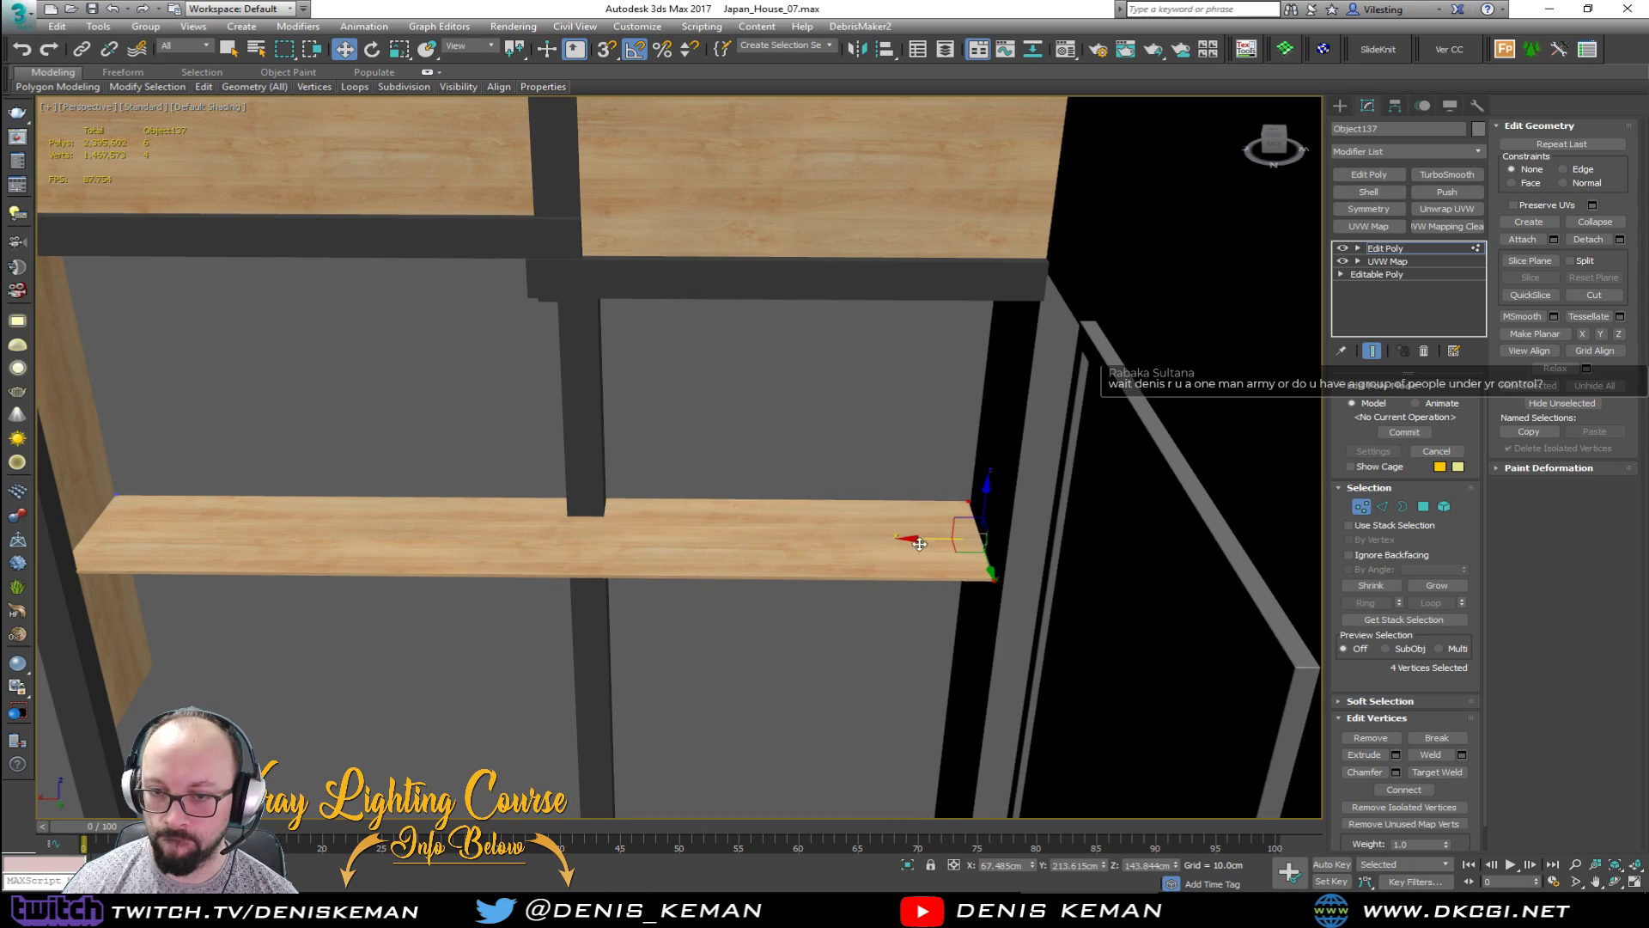
Step: Select the four vertices along the shelf's long back edge and shift them slightly along Y
{"action": "middle_click_drag", "start_coordinate": [893, 540], "coordinate": [916, 531], "text": "alt"}
{"action": "key", "text": "F3"}
{"action": "left_click_drag", "start_coordinate": [863, 436], "coordinate": [945, 541]}
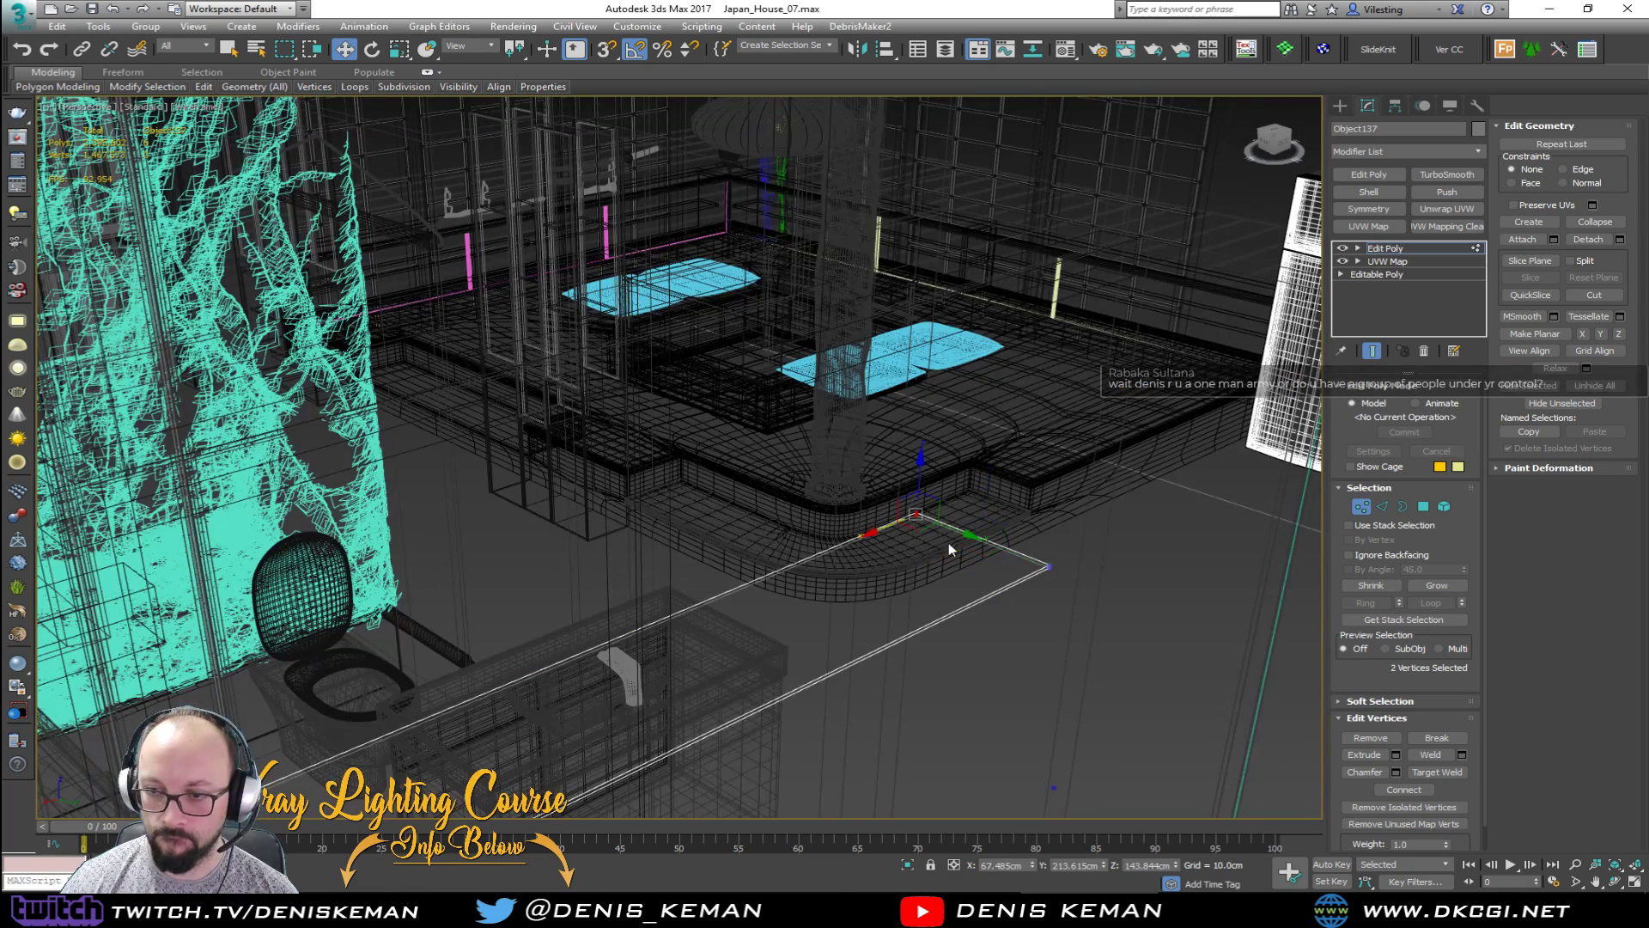
{"action": "middle_click_drag", "start_coordinate": [692, 573], "coordinate": [895, 379]}
{"action": "left_click_drag", "start_coordinate": [283, 557], "coordinate": [399, 601], "text": "ctrl"}
{"action": "middle_click_drag", "start_coordinate": [429, 599], "coordinate": [415, 590], "text": "alt"}
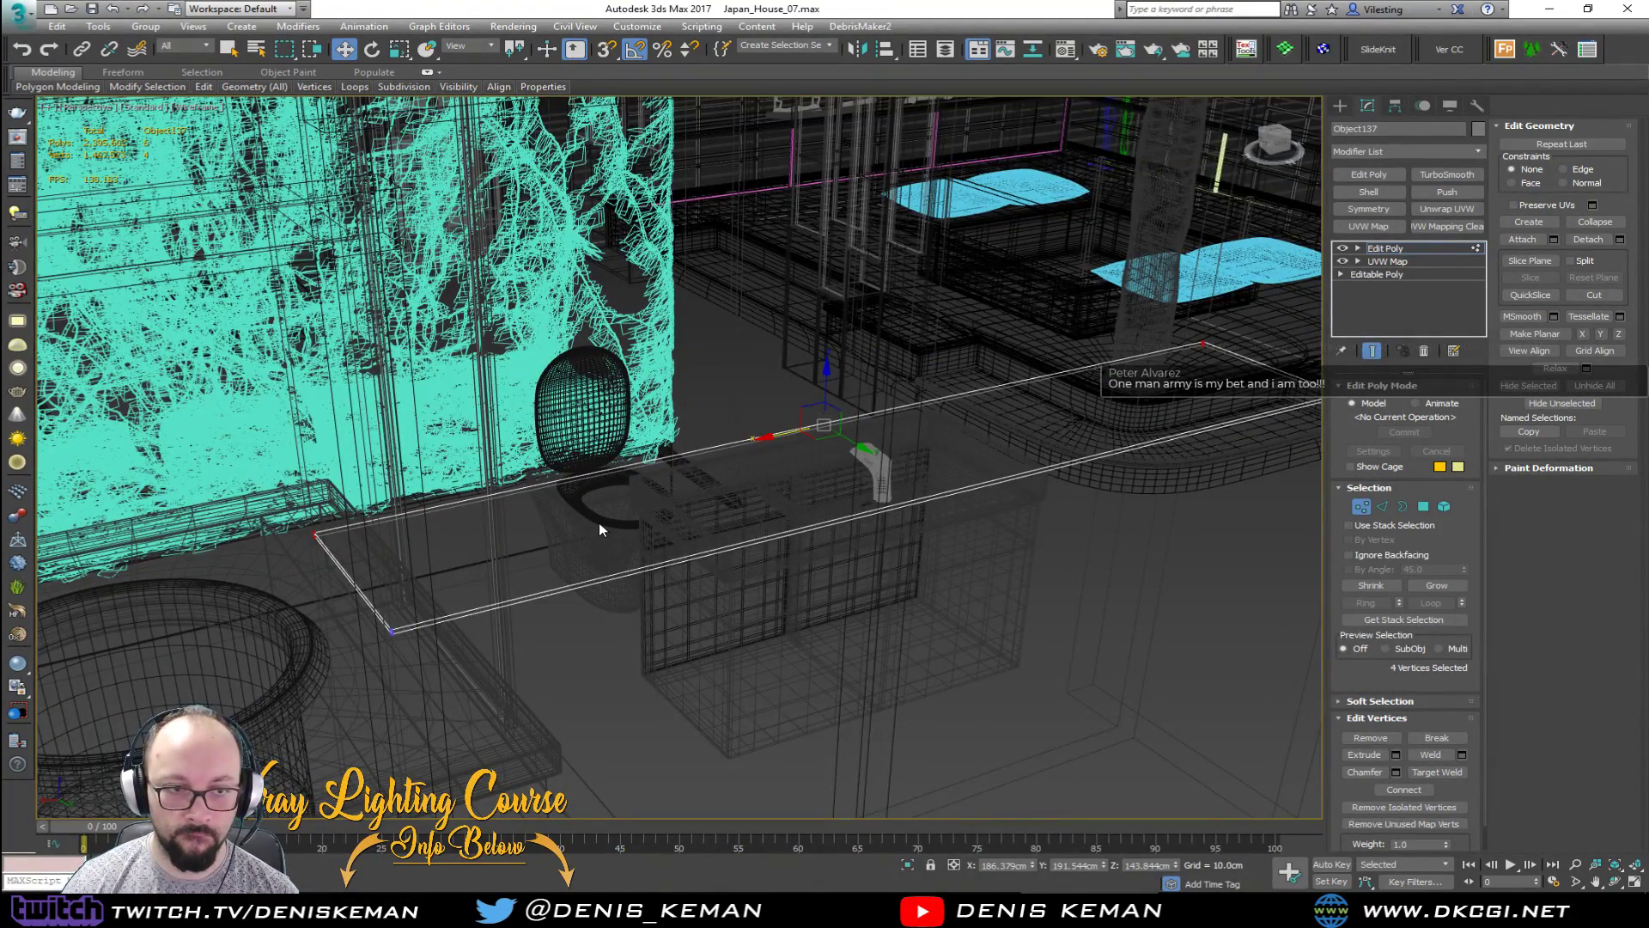
{"action": "key", "text": "F3"}
{"action": "middle_click_drag", "start_coordinate": [730, 516], "coordinate": [625, 523], "text": "alt"}
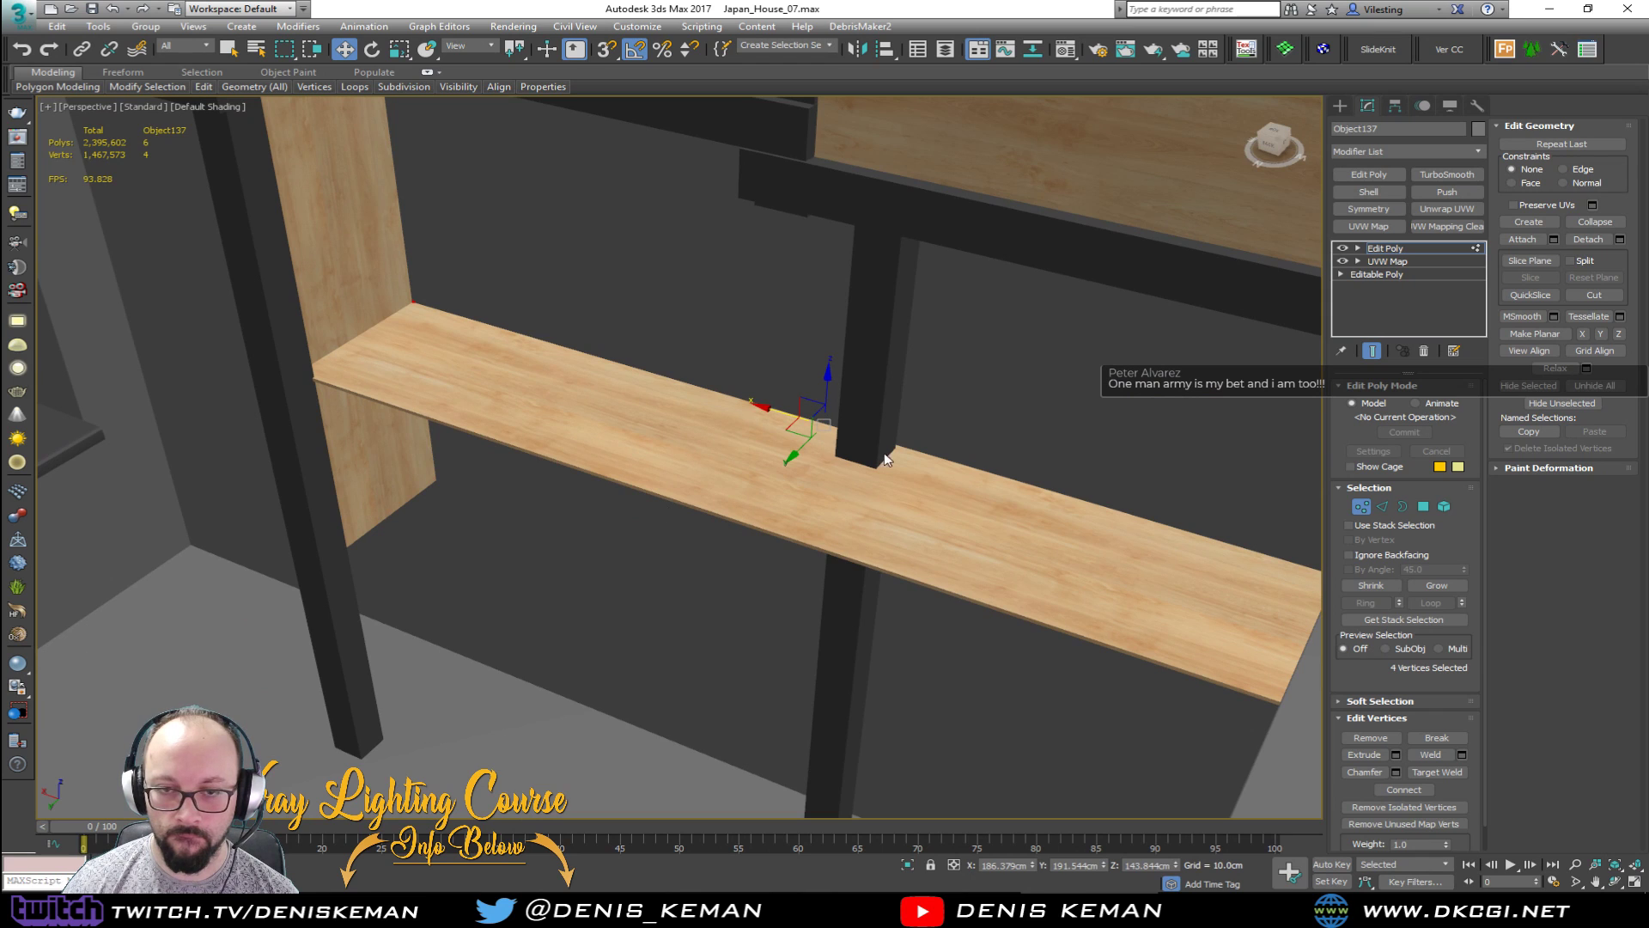
{"action": "scroll", "coordinate": [886, 455], "scroll_direction": "up", "scroll_amount": 2}
{"action": "left_click_drag", "start_coordinate": [768, 444], "coordinate": [766, 448]}
{"action": "scroll", "coordinate": [697, 465], "scroll_direction": "down", "scroll_amount": 3}
Step: Select the four vertices along the shelf's long front edge and pull them slightly inward along Y
{"action": "mouse_move", "coordinate": [698, 465]}
{"action": "middle_mouse_down", "text": "alt"}
{"action": "mouse_move", "coordinate": [629, 471]}
{"action": "mouse_move", "coordinate": [605, 423]}
{"action": "middle_mouse_up", "text": "alt"}
{"action": "key", "text": "F3"}
{"action": "left_click_drag", "start_coordinate": [615, 533], "coordinate": [662, 641]}
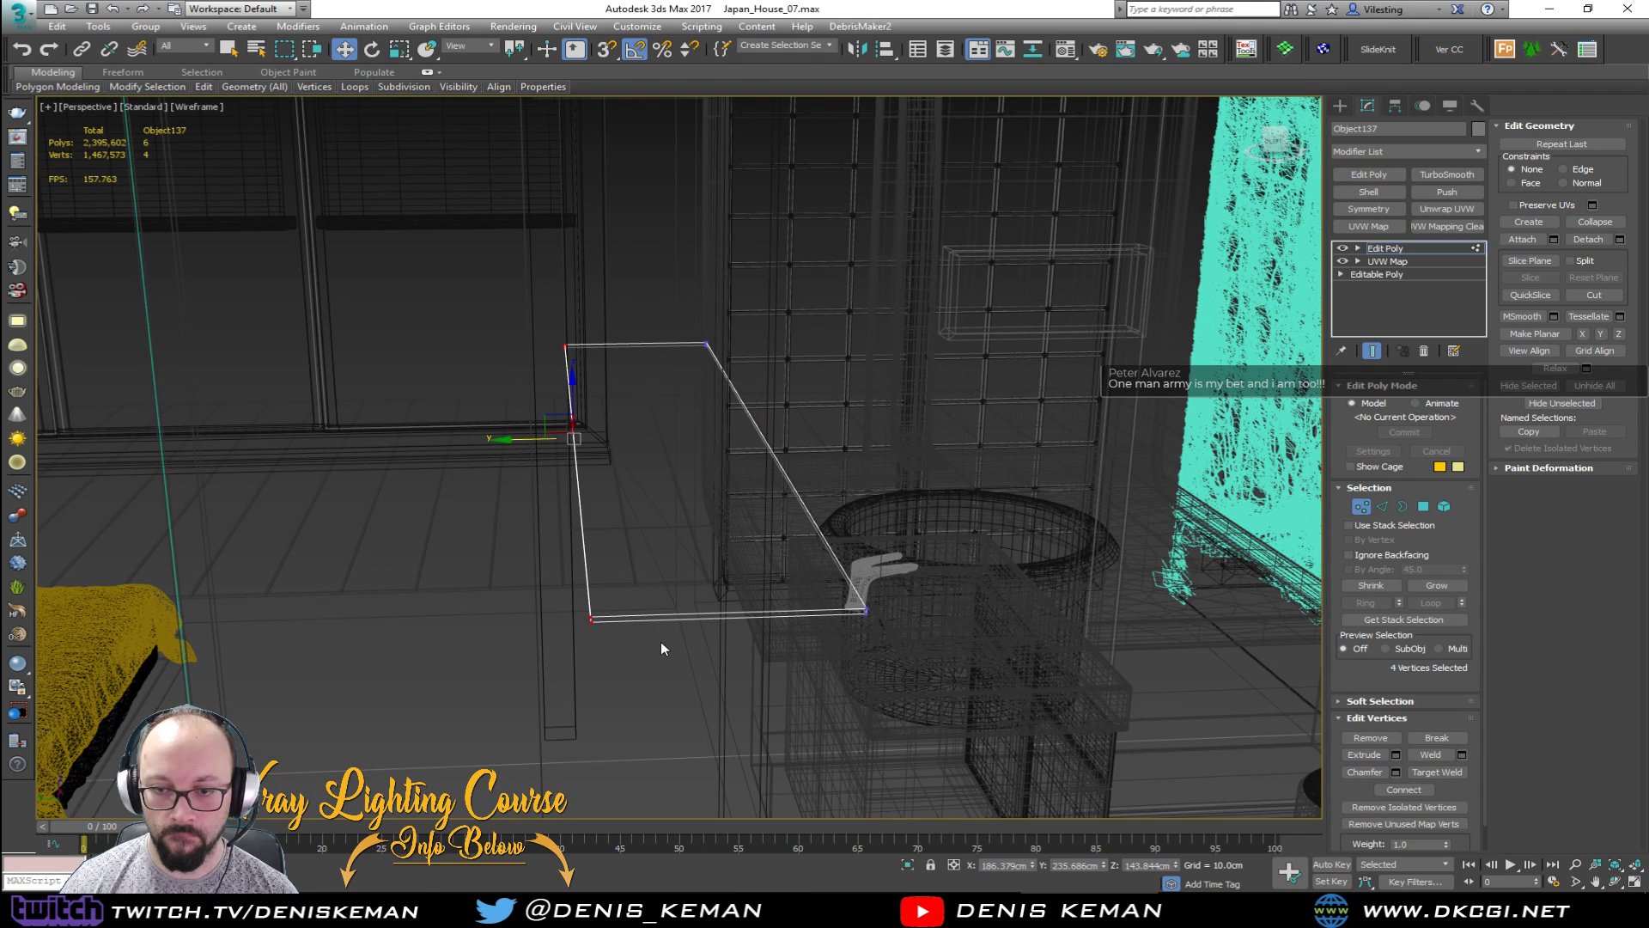
{"action": "left_click_drag", "start_coordinate": [533, 439], "coordinate": [543, 439]}
{"action": "key", "text": "F3"}
Step: Connect the shelf's four long edges with a crosswise edge loop and move it along X to the middle post's centre
{"action": "middle_click_drag", "start_coordinate": [545, 439], "coordinate": [677, 489], "text": "alt"}
{"action": "middle_click_drag", "start_coordinate": [584, 400], "coordinate": [704, 530]}
{"action": "scroll", "coordinate": [706, 531], "scroll_direction": "up", "scroll_amount": 3}
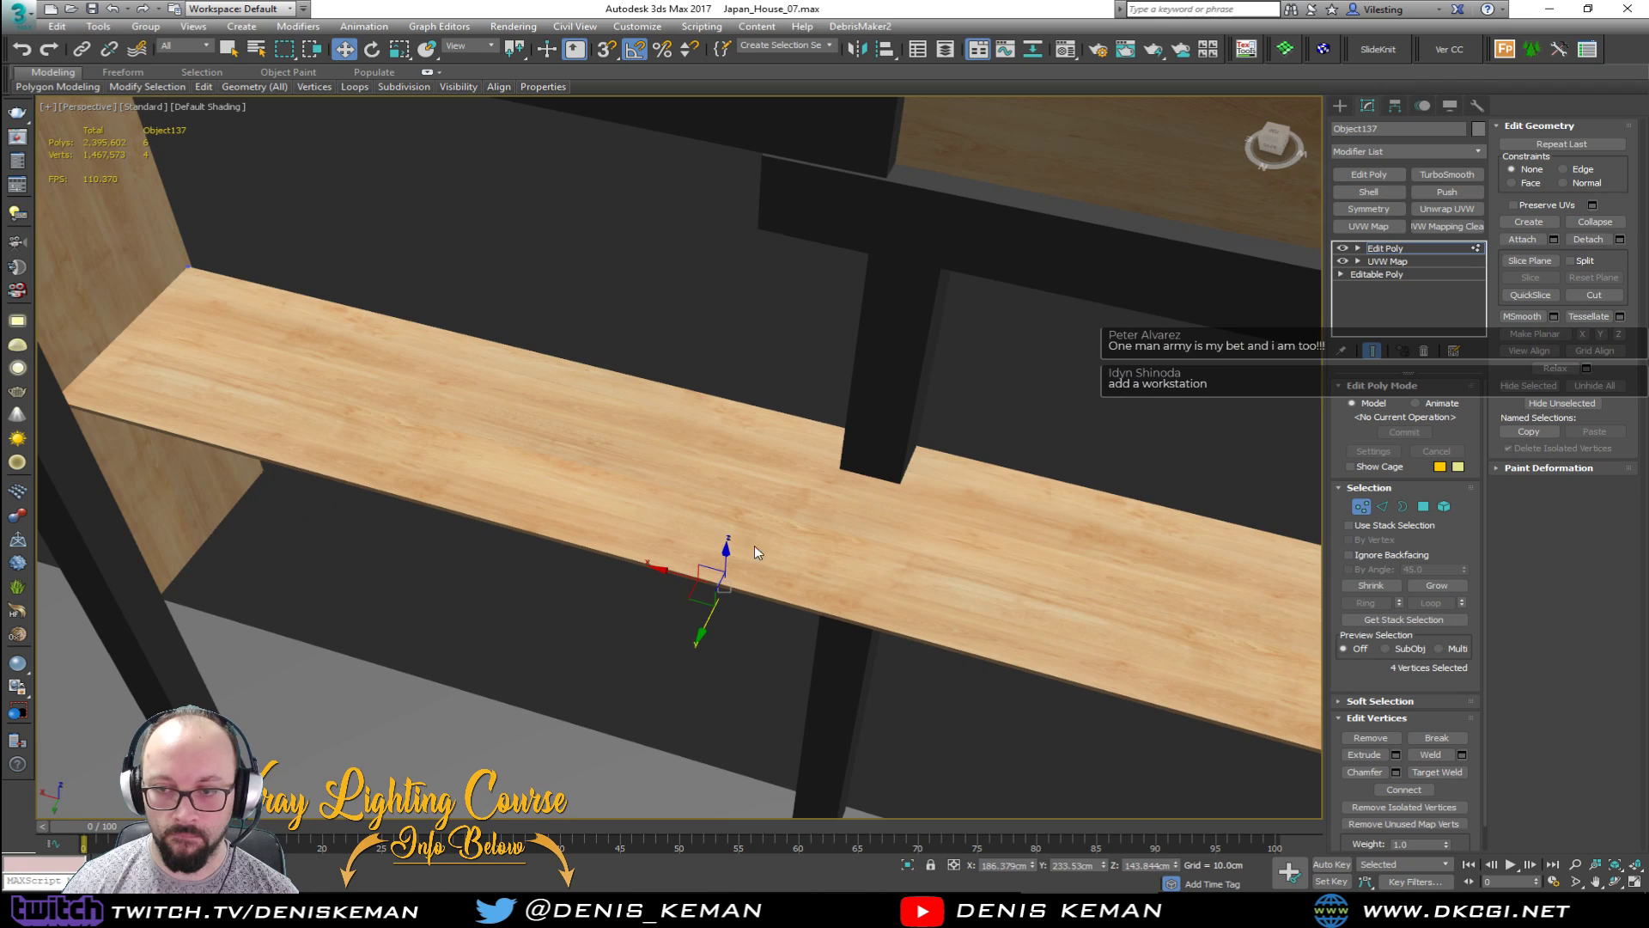
{"action": "middle_click_drag", "start_coordinate": [950, 556], "coordinate": [866, 563]}
{"action": "middle_click_drag", "start_coordinate": [870, 558], "coordinate": [870, 559], "text": "alt"}
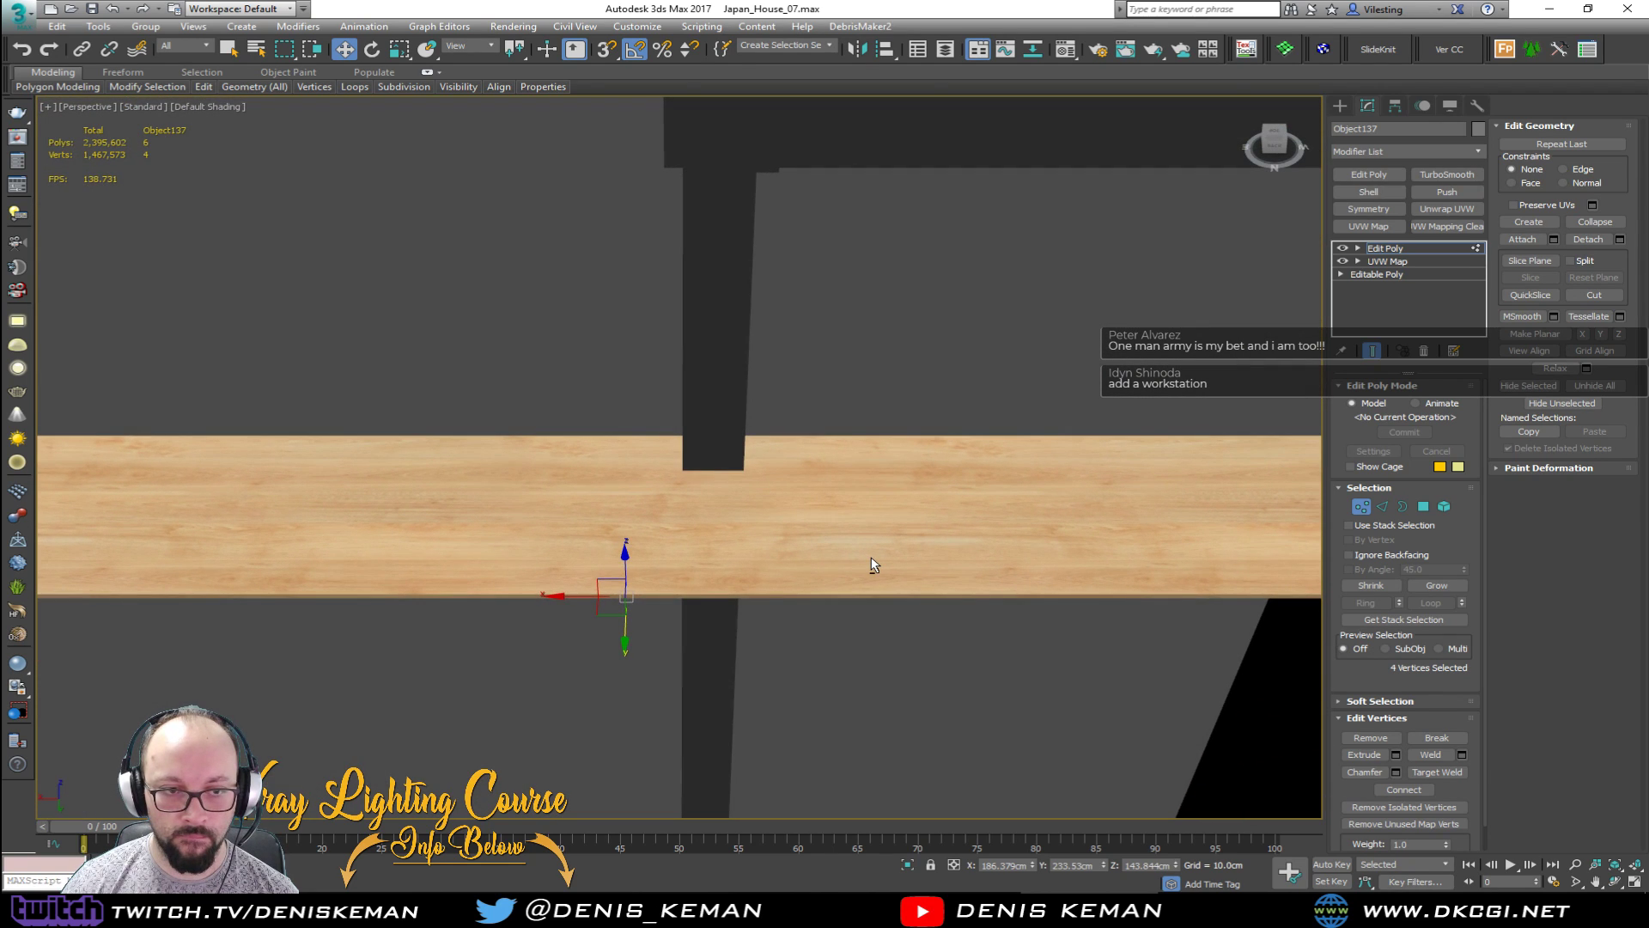
{"action": "key", "text": "2"}
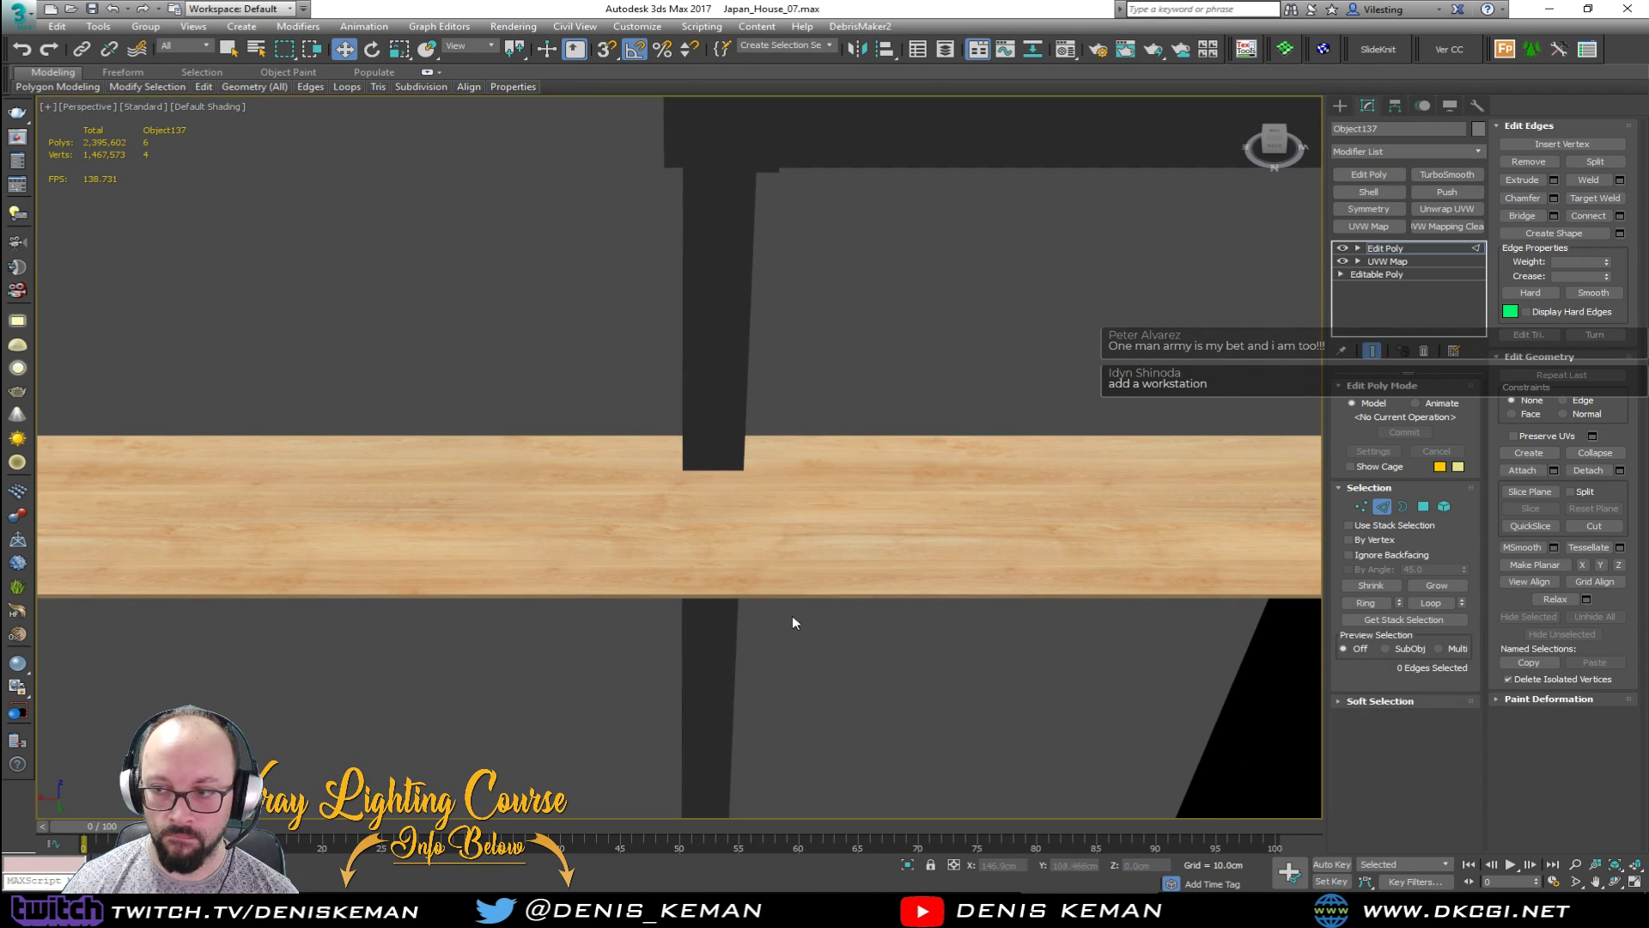
{"action": "left_click_drag", "start_coordinate": [711, 319], "coordinate": [712, 321]}
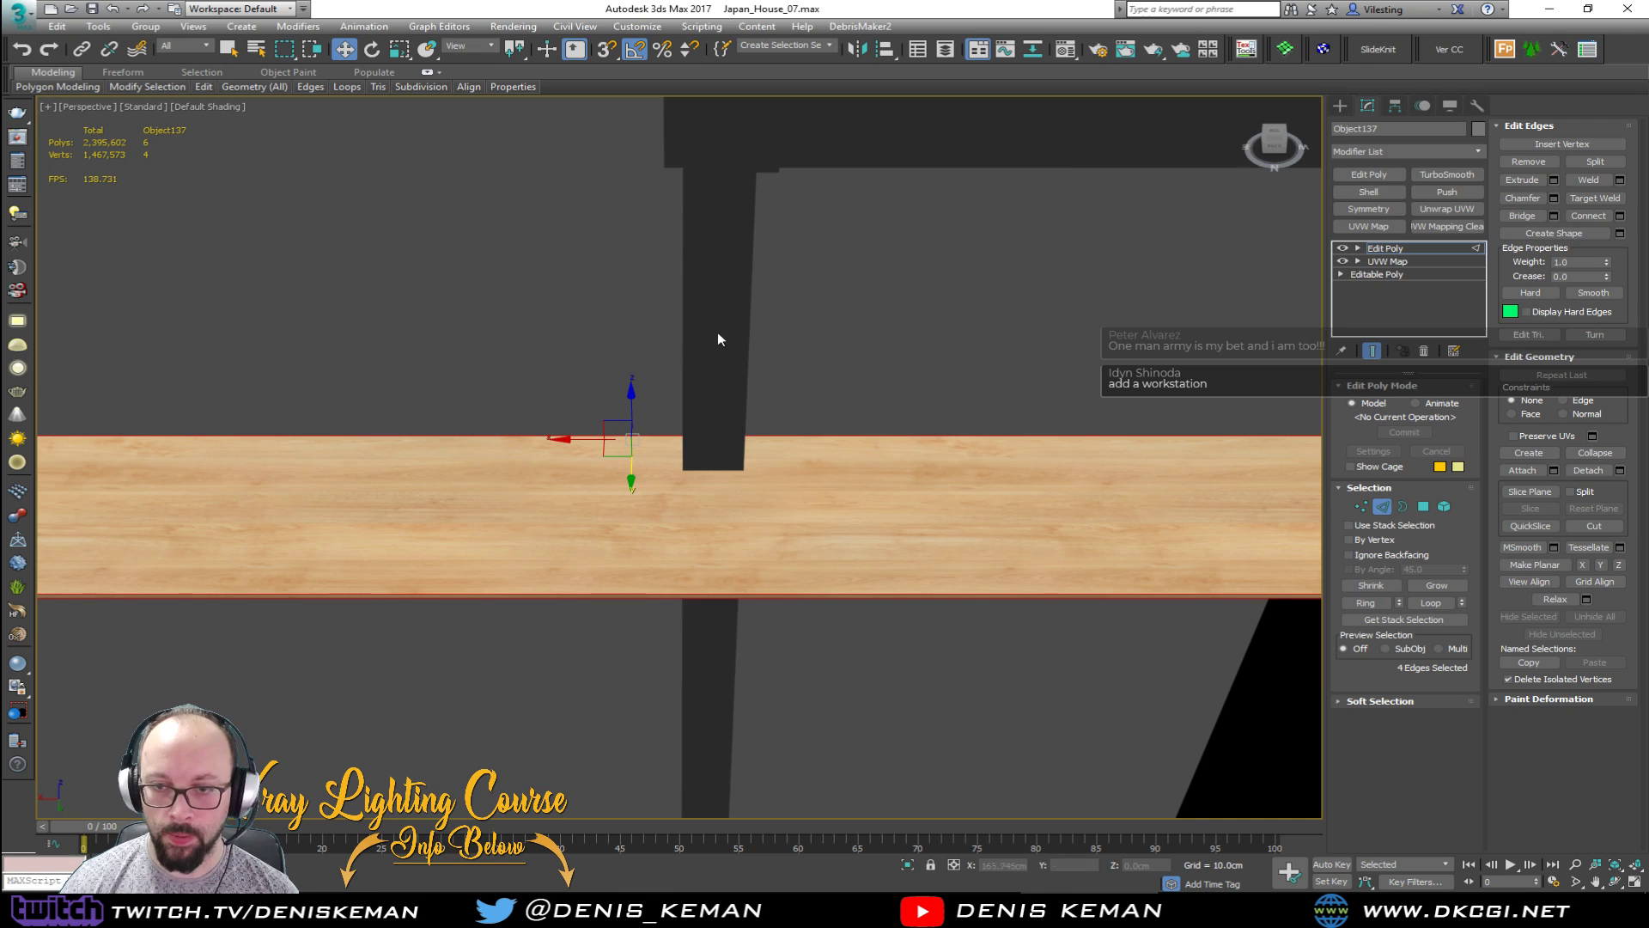
{"action": "left_click", "coordinate": [1600, 215]}
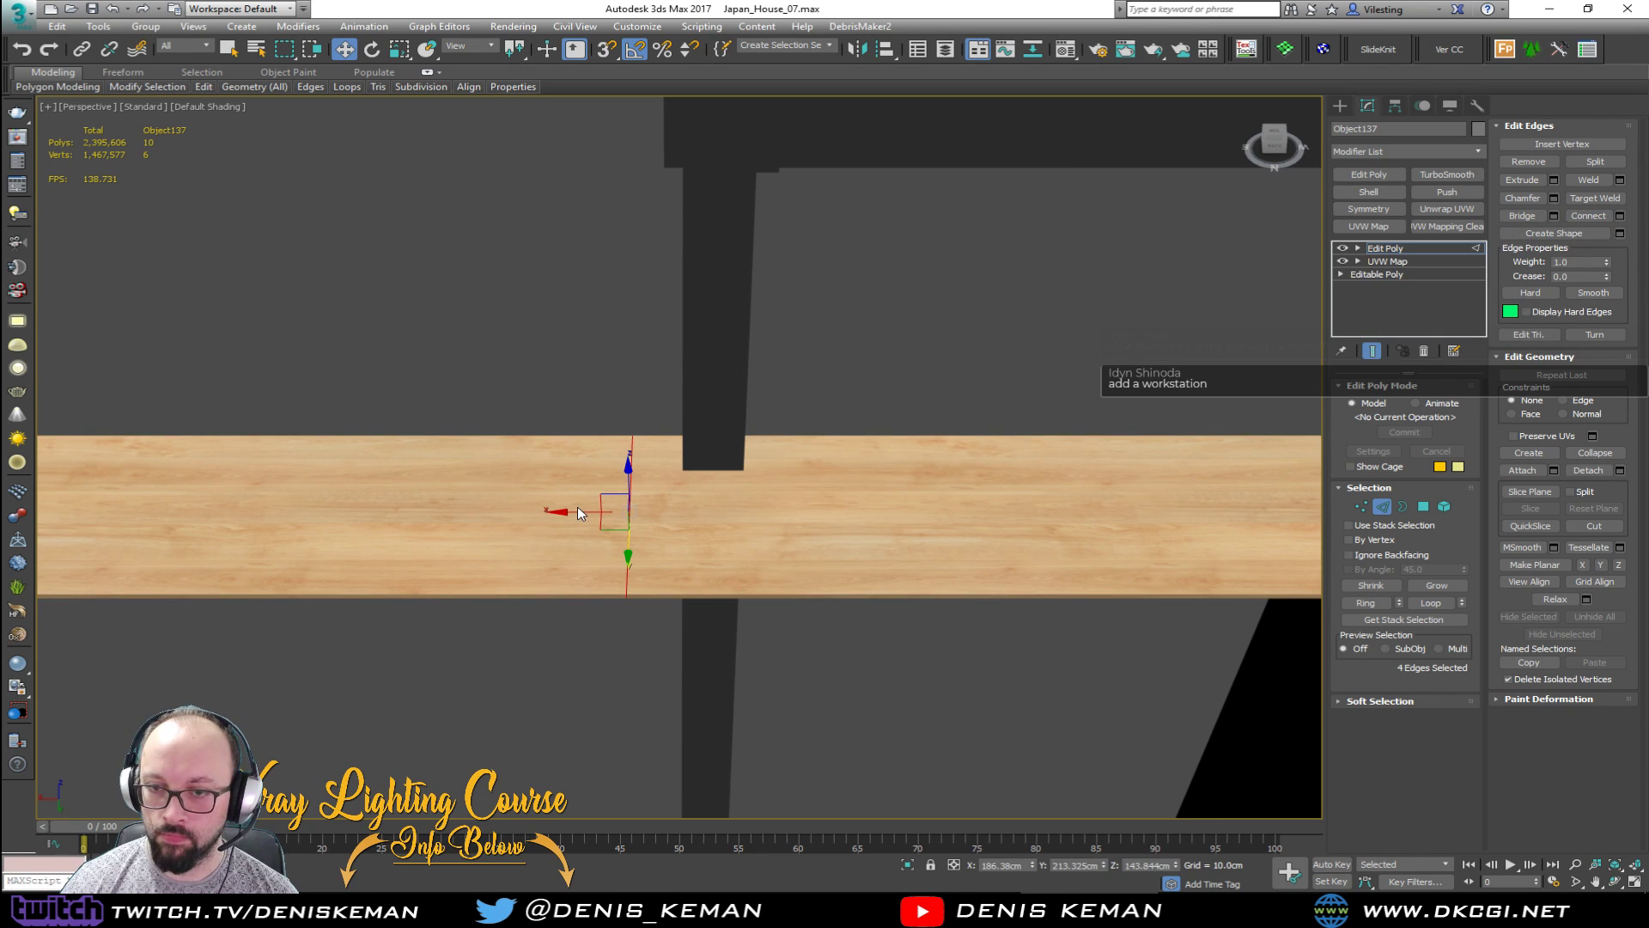
{"action": "left_click", "coordinate": [633, 529]}
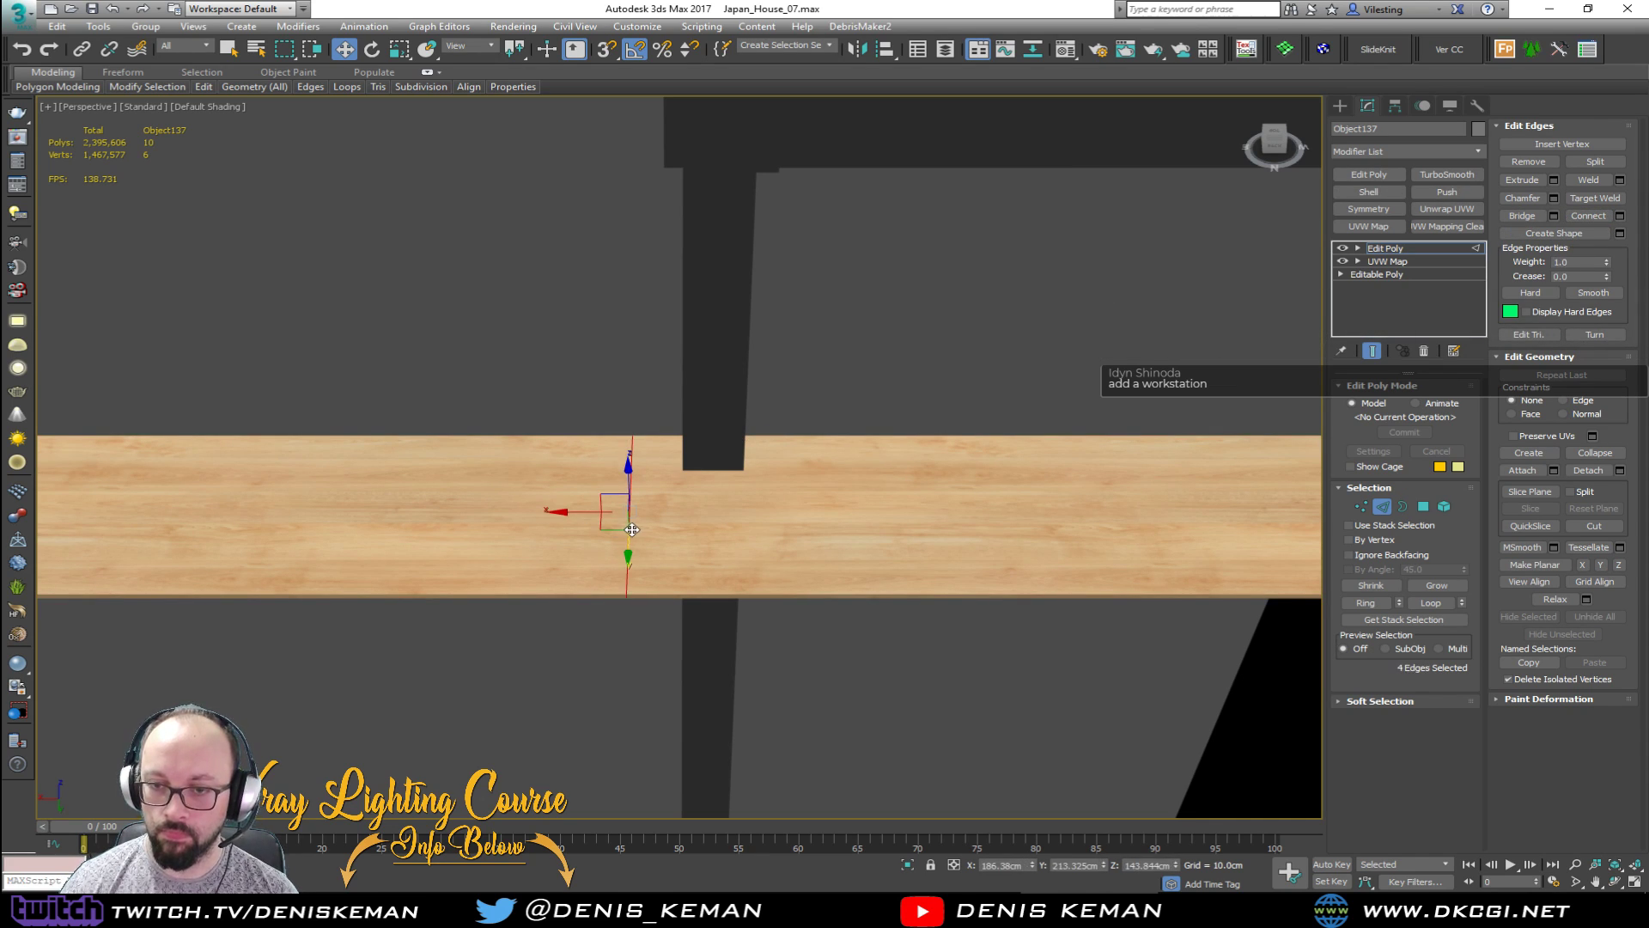
{"action": "left_click_drag", "start_coordinate": [629, 513], "coordinate": [674, 514]}
{"action": "scroll", "coordinate": [737, 473], "scroll_direction": "up", "scroll_amount": 6}
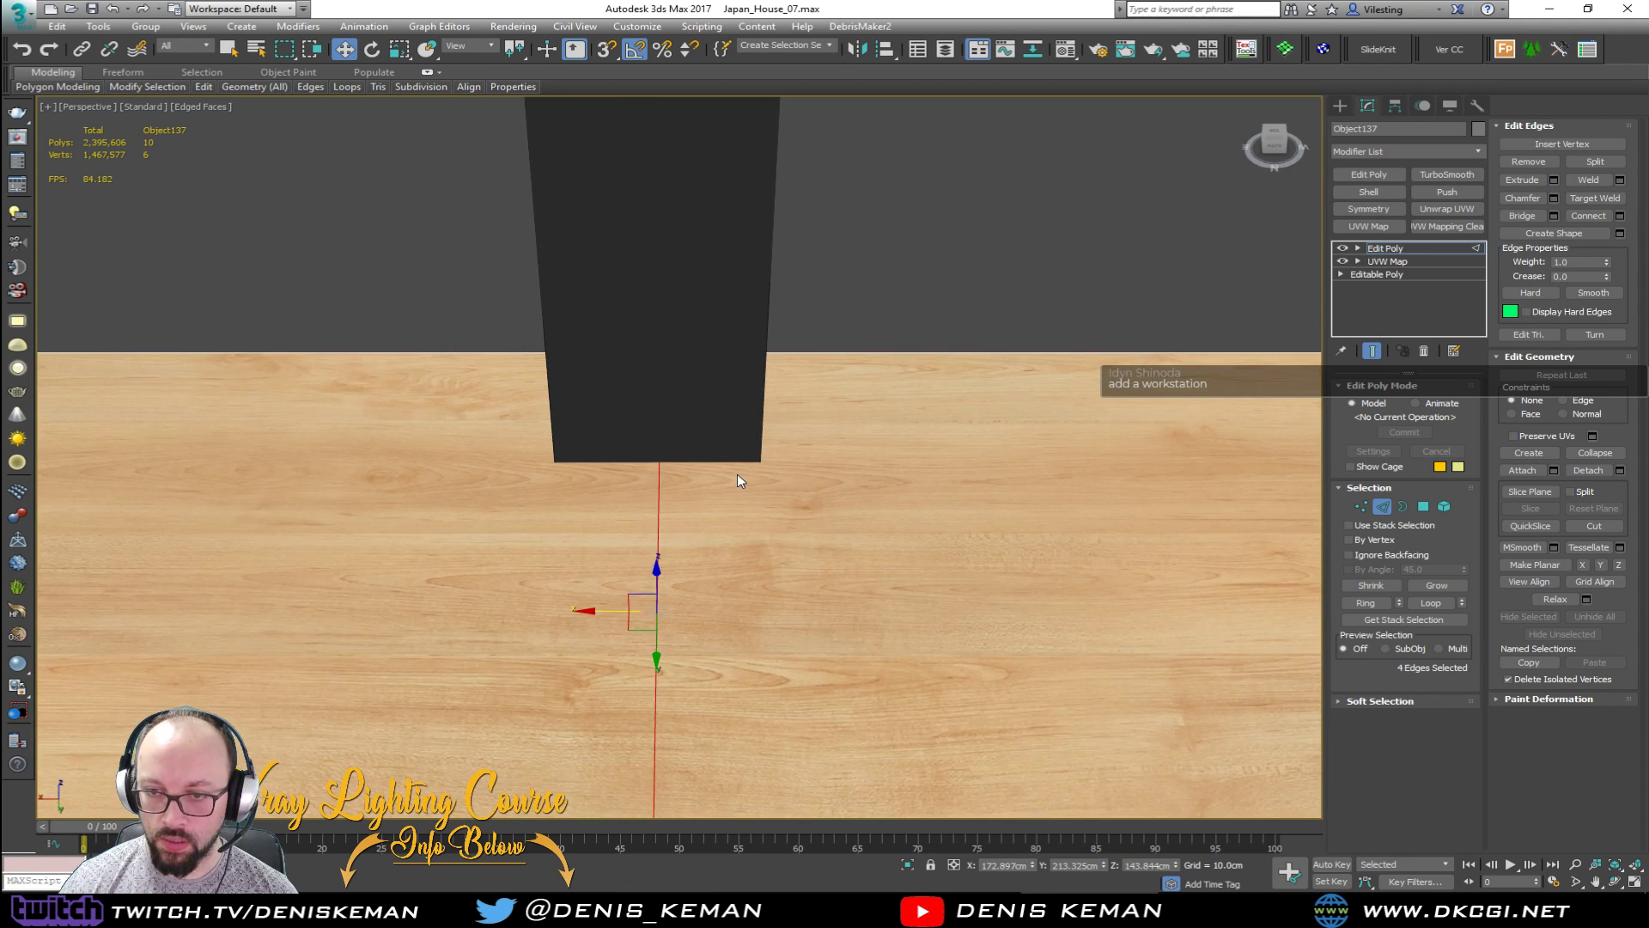
Step: Insert a lengthwise edge loop along the shelf, level with the middle post's front face
{"action": "middle_click_drag", "start_coordinate": [736, 473], "coordinate": [815, 465], "text": "alt"}
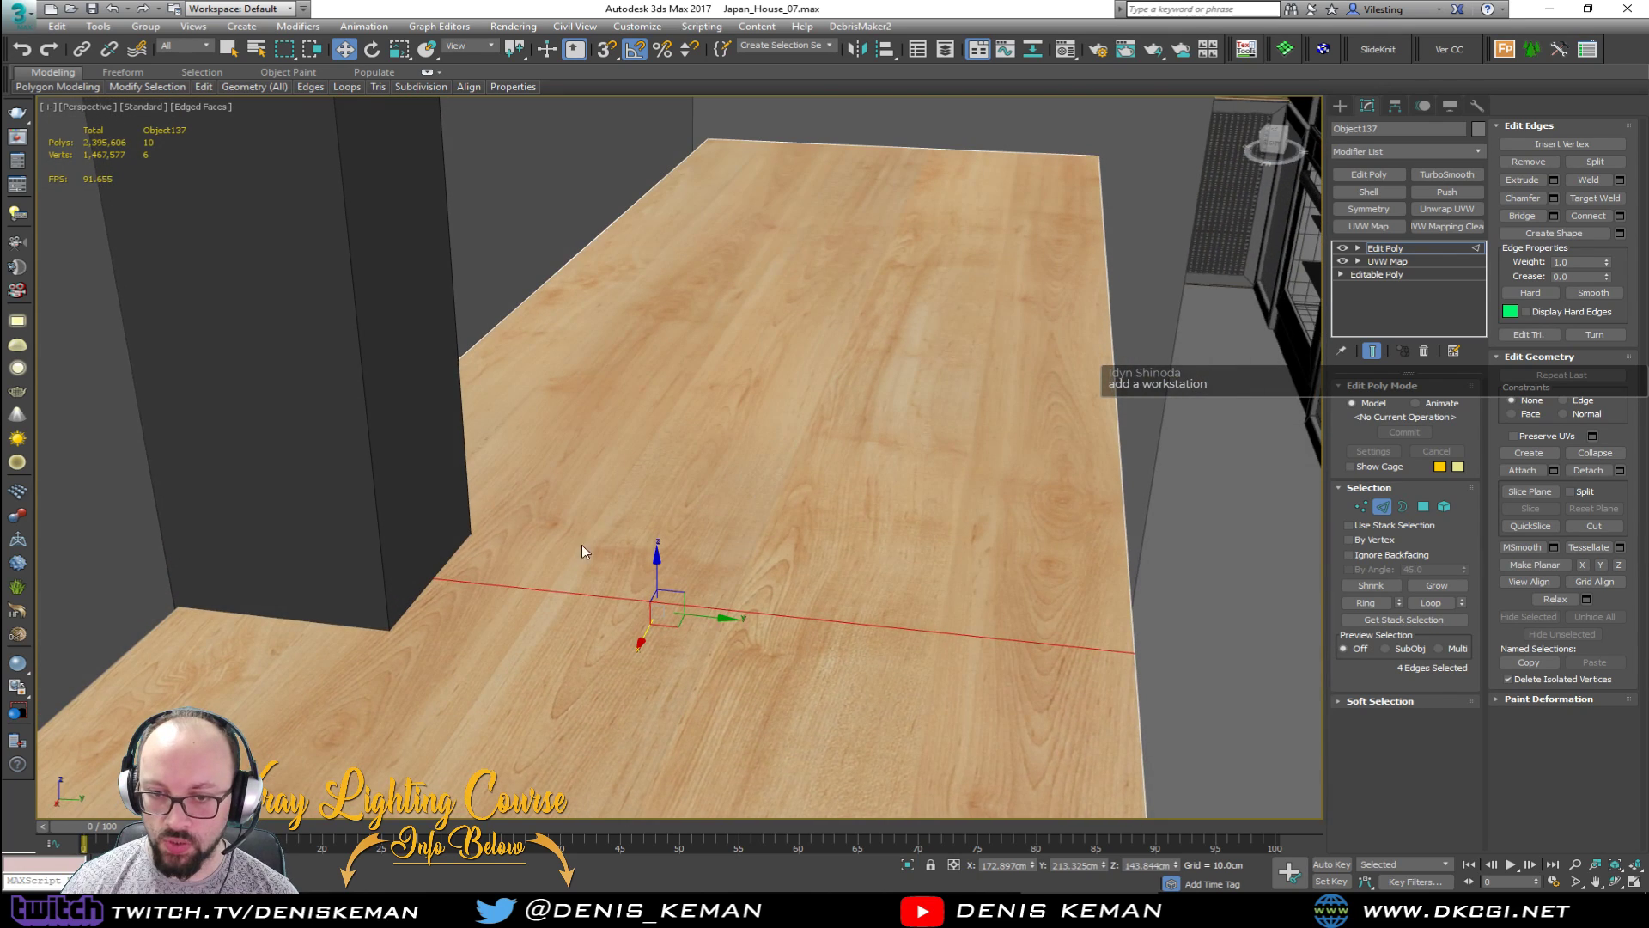
{"action": "middle_click_drag", "start_coordinate": [581, 547], "coordinate": [715, 490]}
{"action": "key", "text": "alt+s"}
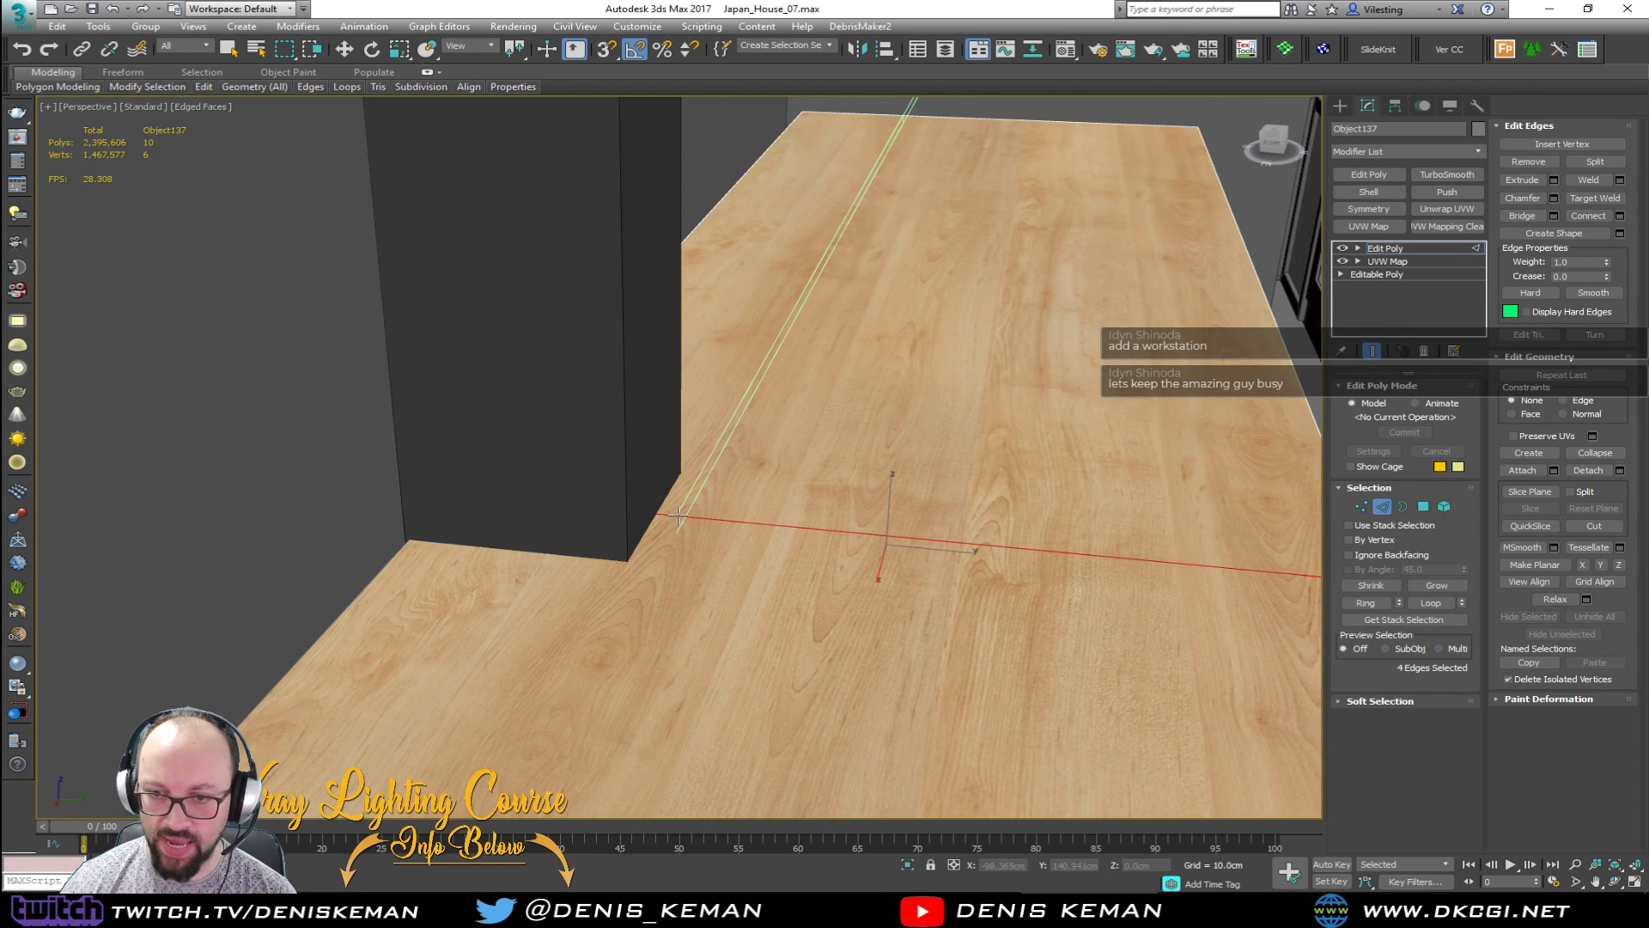
{"action": "key", "text": "w"}
{"action": "middle_click_drag", "start_coordinate": [709, 507], "coordinate": [679, 548], "text": "alt"}
{"action": "scroll", "coordinate": [637, 515], "scroll_direction": "down", "scroll_amount": 8}
{"action": "key", "text": "alt+s"}
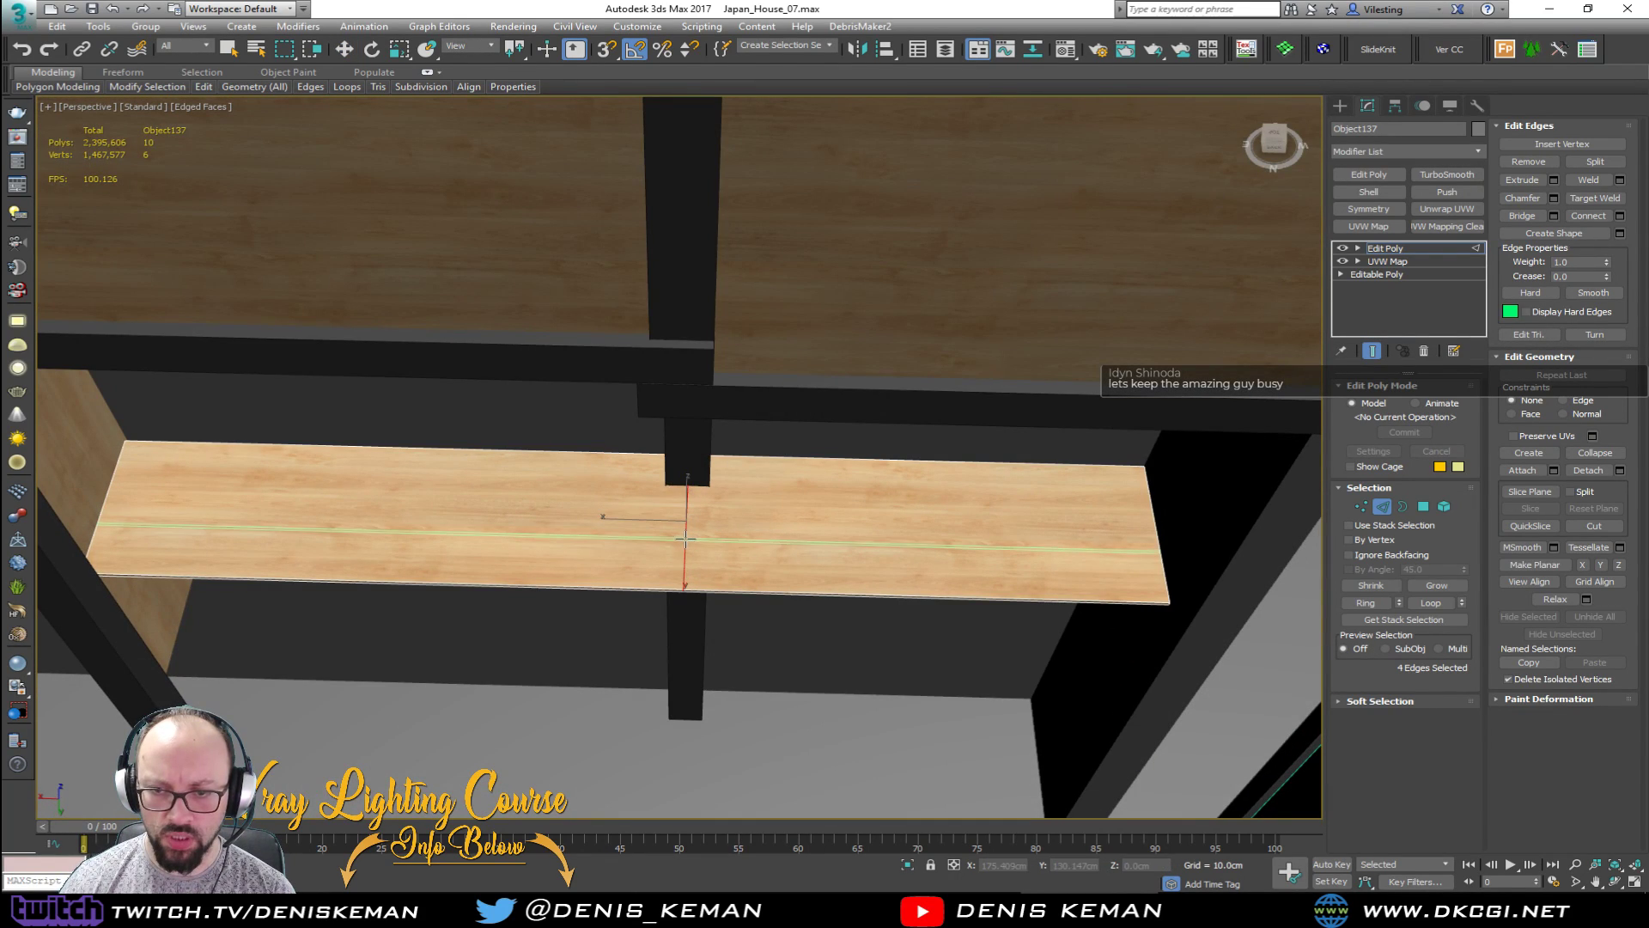
{"action": "left_click", "coordinate": [692, 488]}
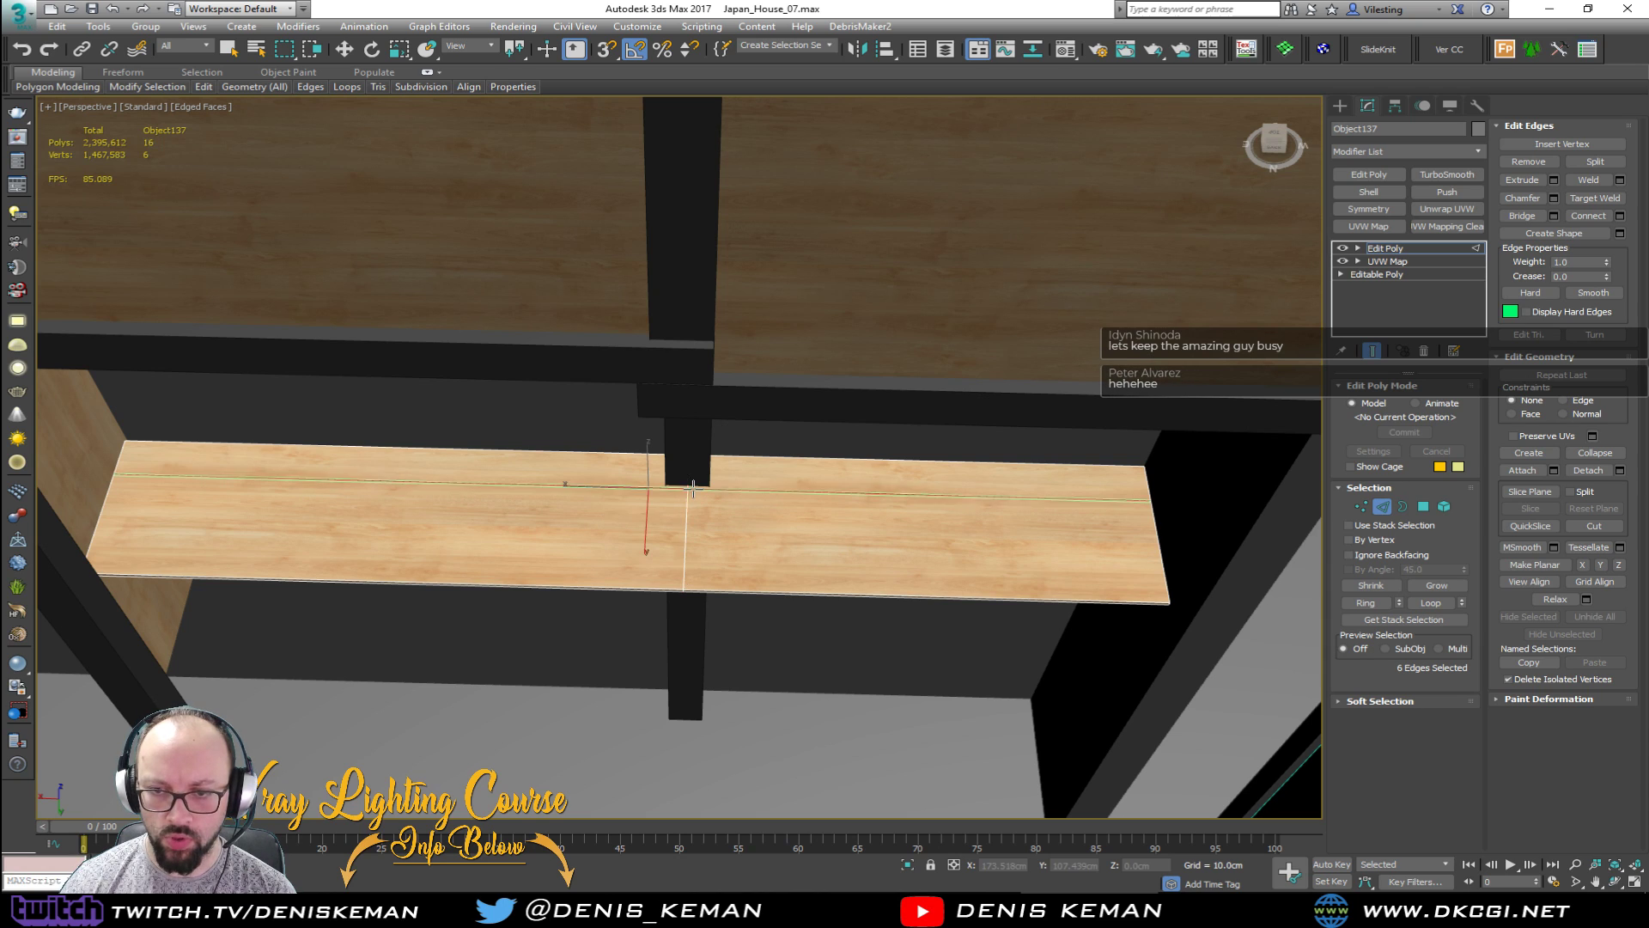
{"action": "key", "text": "w"}
Step: Chamfer the shelf's crosswise edge loop by 5.5 cm so the two resulting loops match the post's width
{"action": "scroll", "coordinate": [696, 503], "scroll_direction": "up", "scroll_amount": 5}
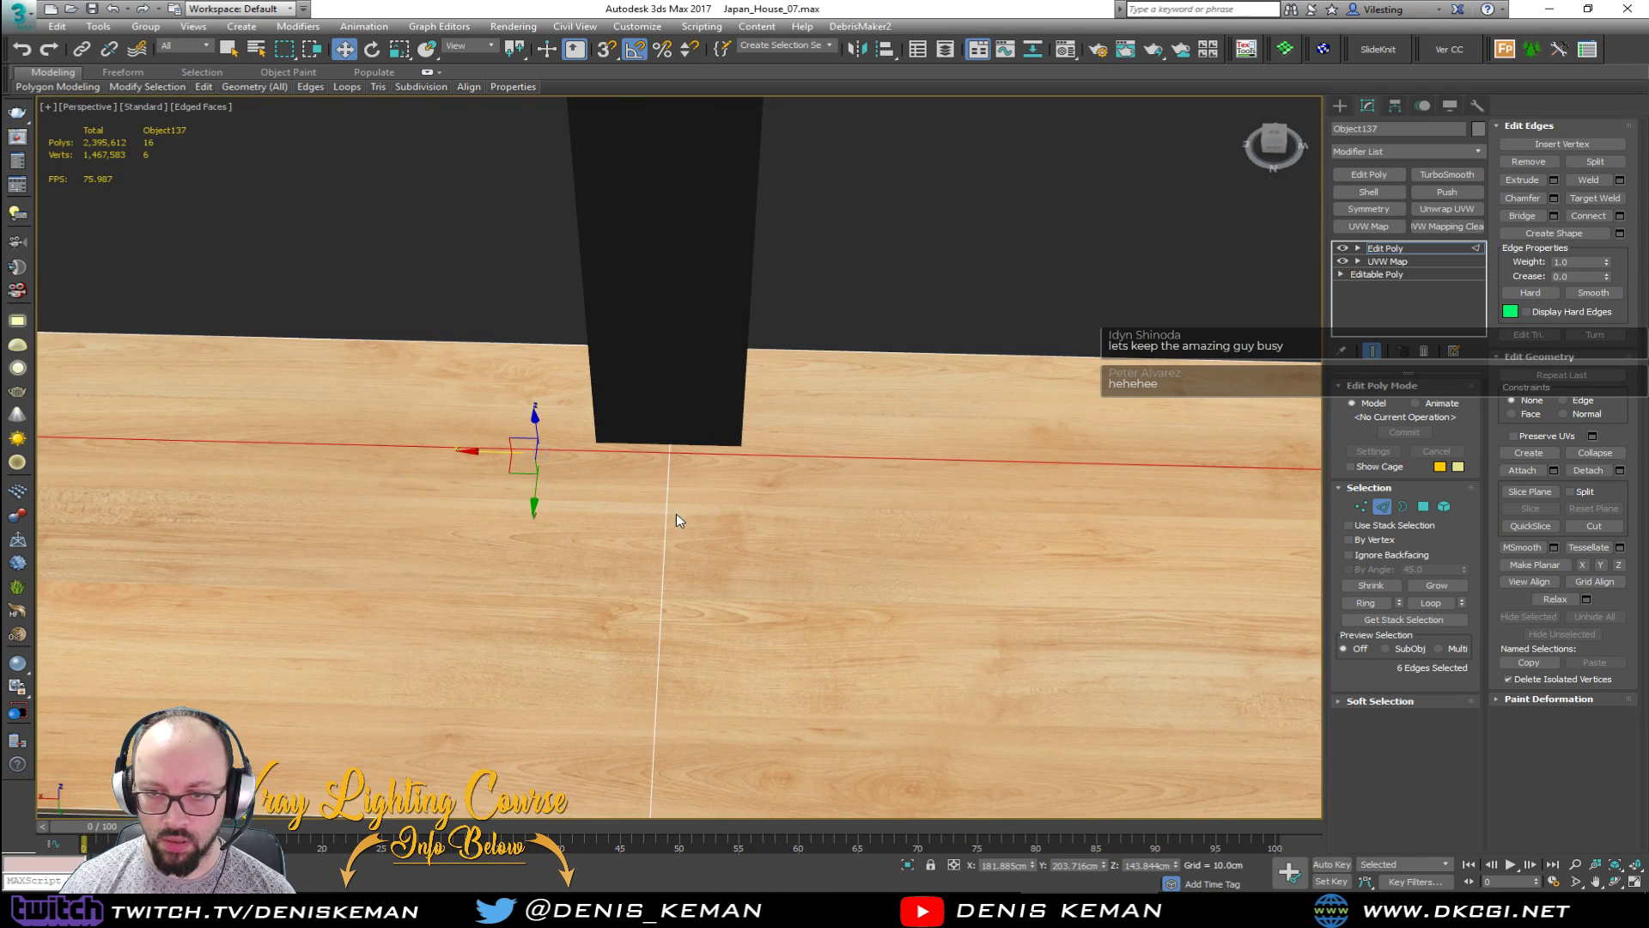
{"action": "double_click", "coordinate": [666, 525]}
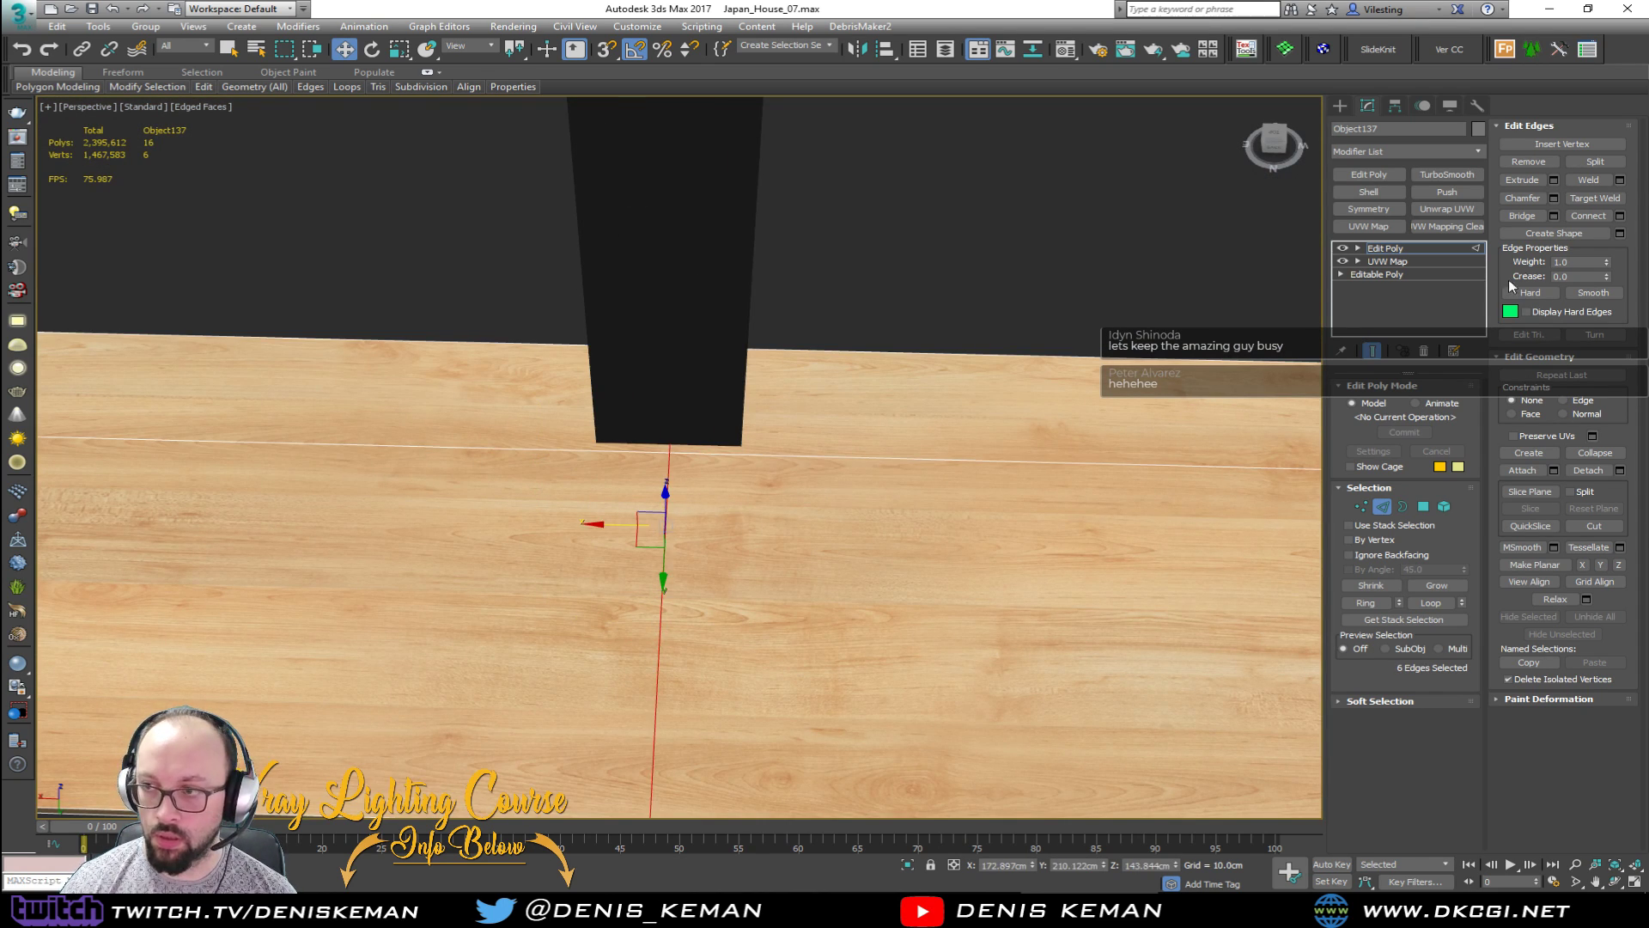
{"action": "left_click", "coordinate": [1553, 200]}
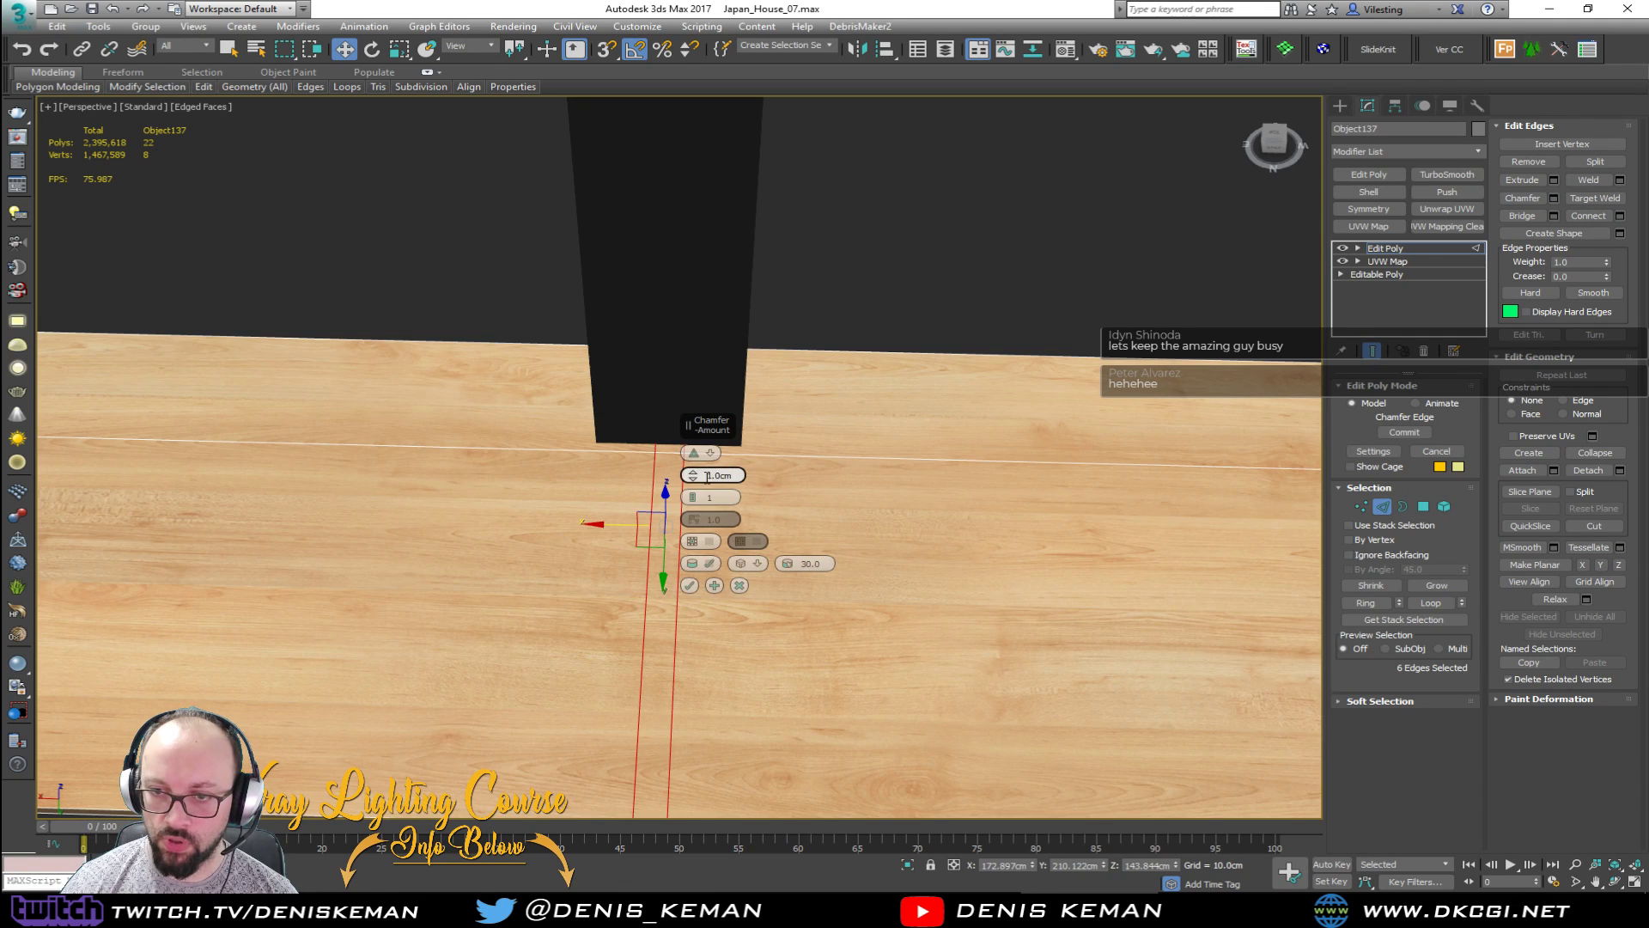
{"action": "left_click_drag", "start_coordinate": [693, 475], "coordinate": [694, 440]}
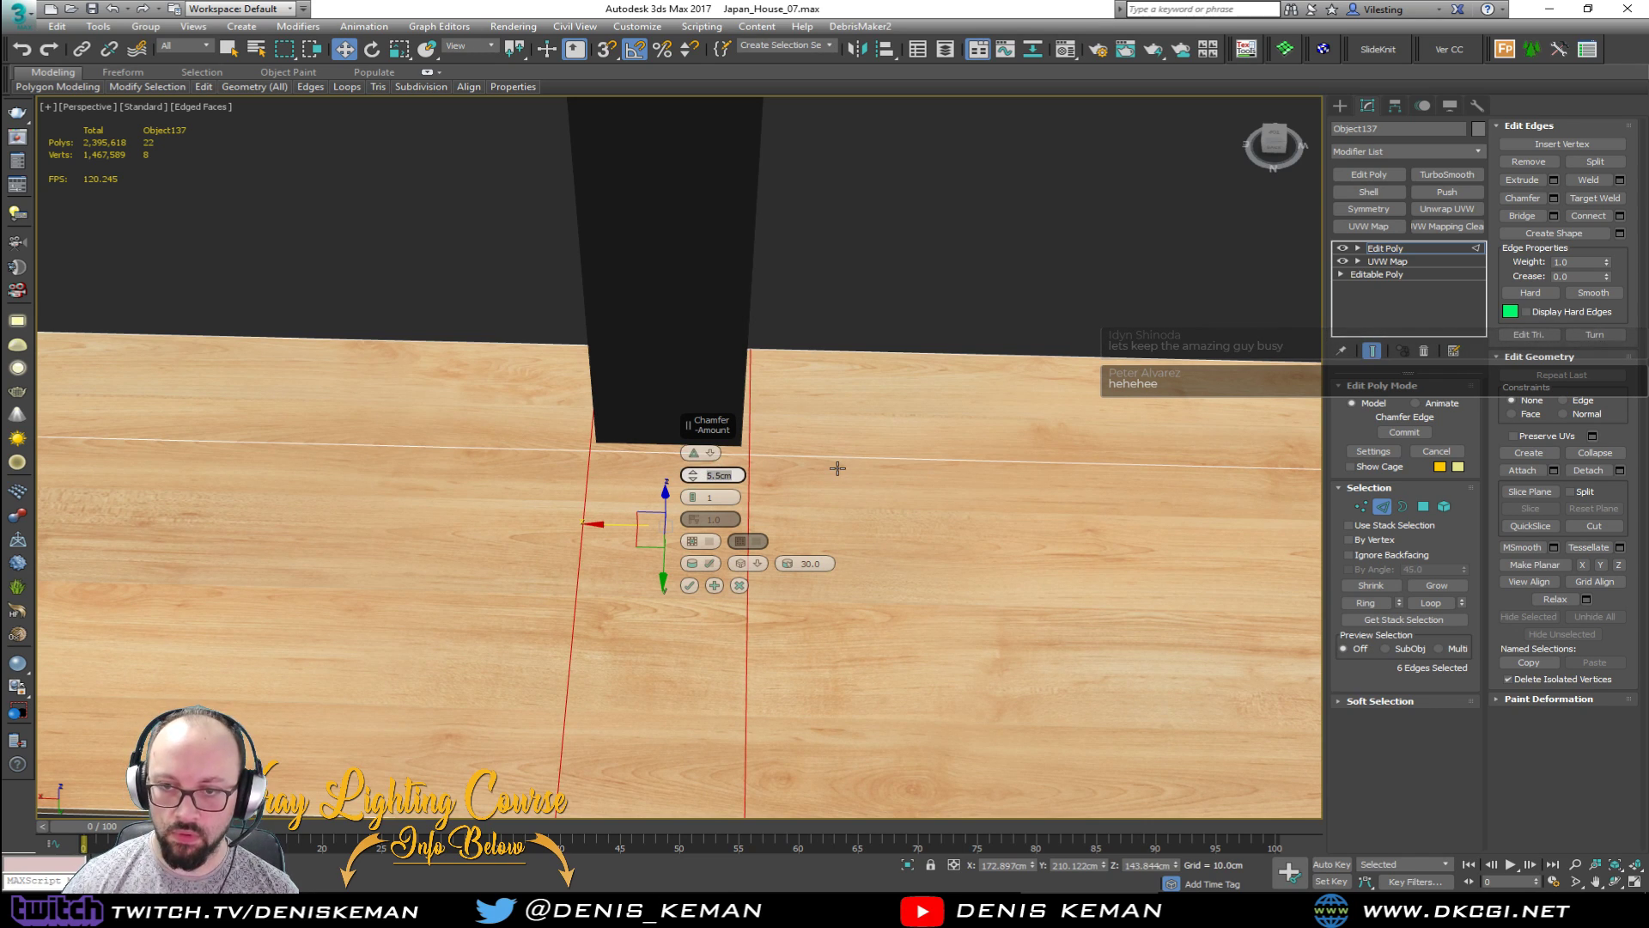
{"action": "left_click", "coordinate": [692, 587]}
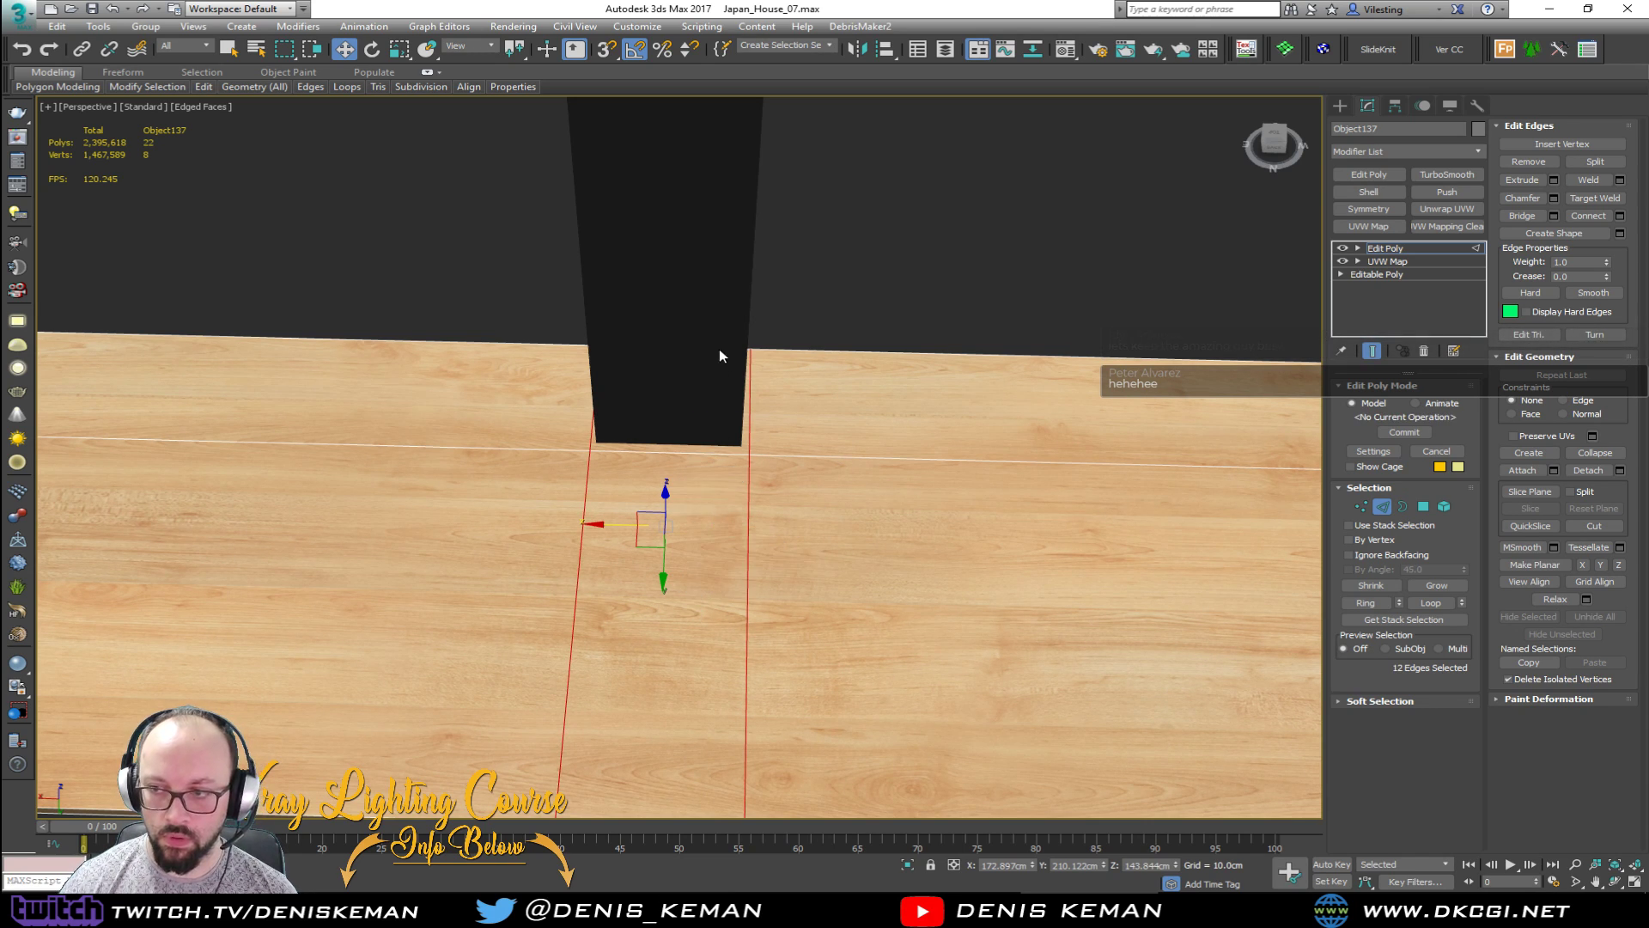
Step: Delete the shelf polygons where the middle post passes through, opening a notch around the post
{"action": "middle_click_drag", "start_coordinate": [719, 349], "coordinate": [721, 440]}
{"action": "key", "text": "F3"}
{"action": "key", "text": "4"}
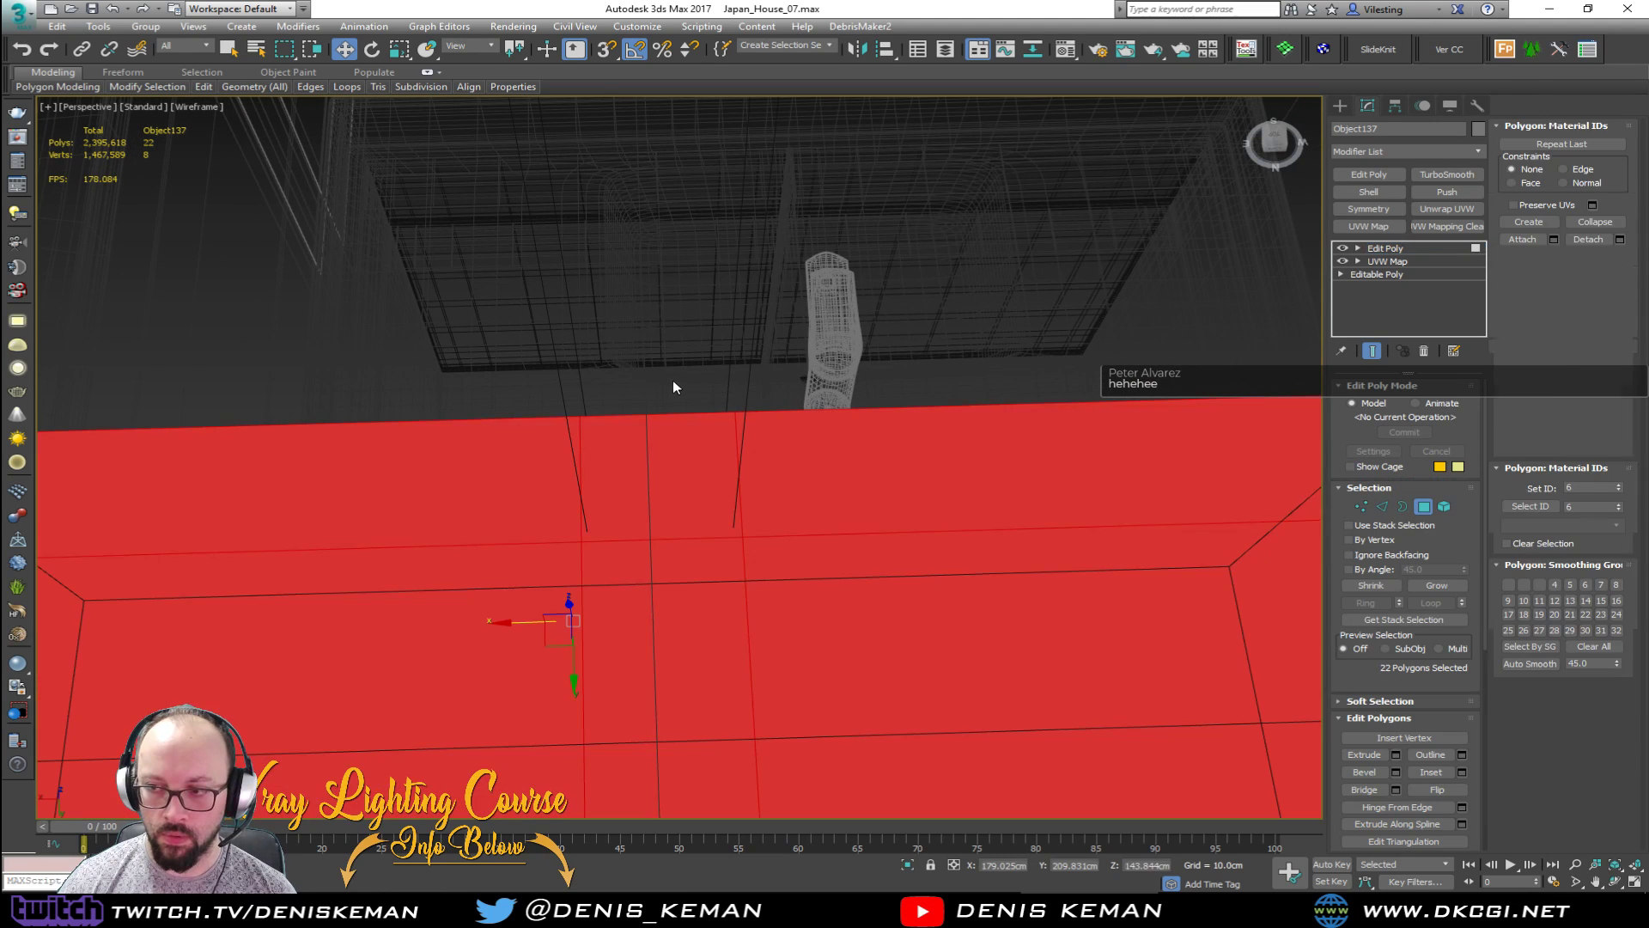
{"action": "left_click", "coordinate": [692, 490]}
{"action": "key", "text": "Delete"}
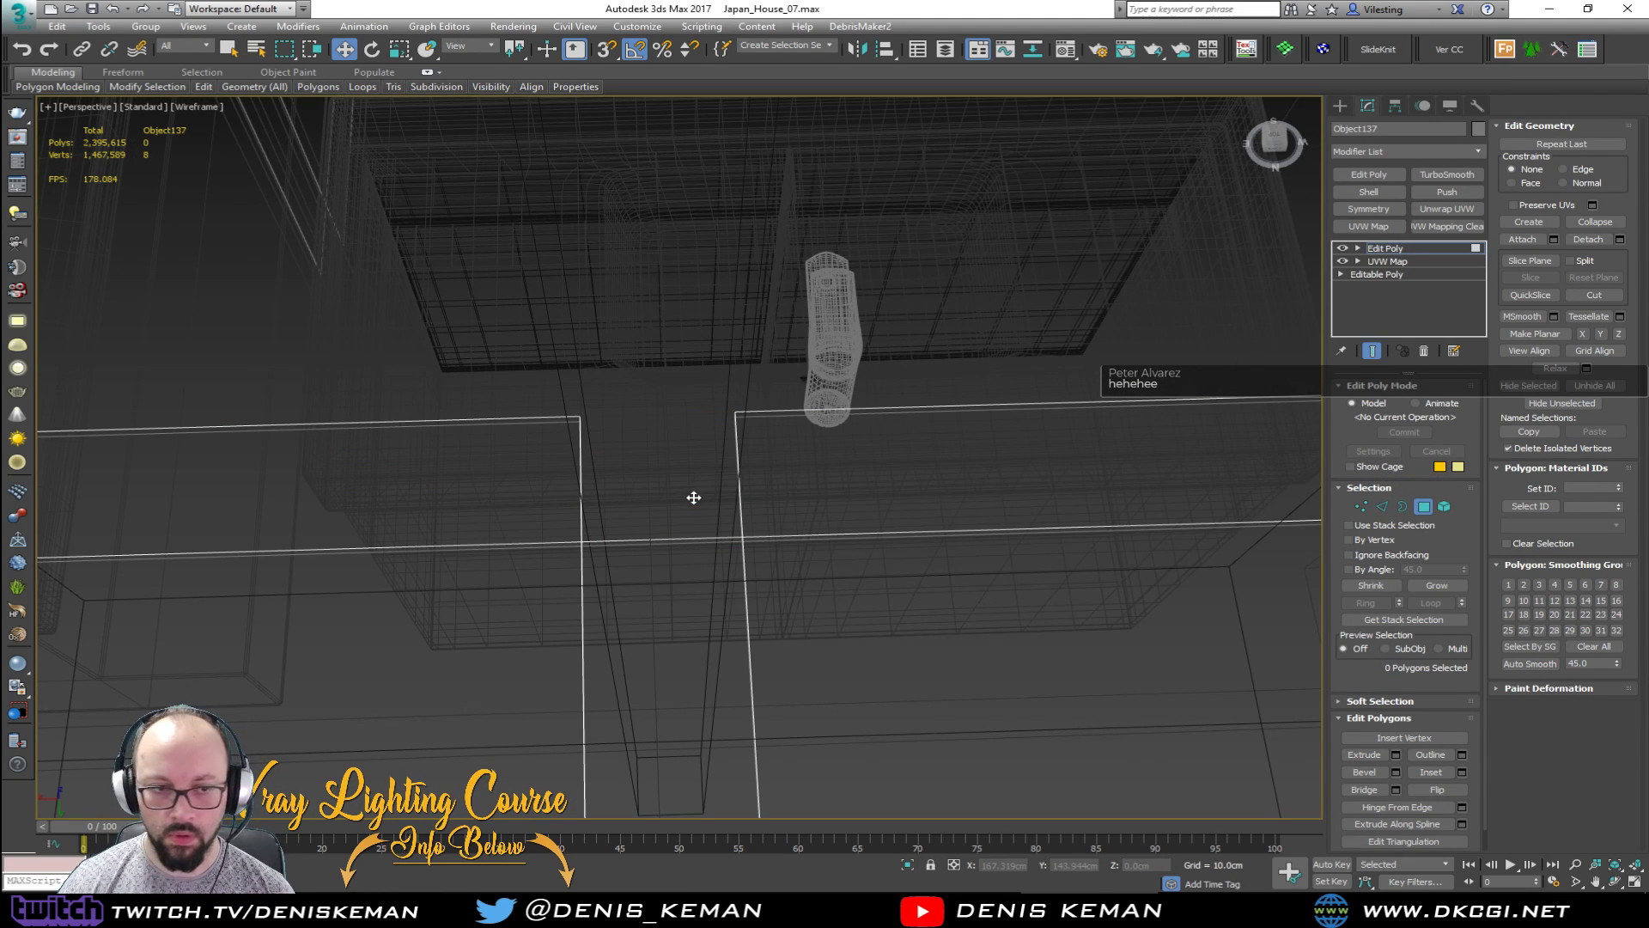
Step: Select the top and bottom edges on one open side of the shelf's notch and bridge them
{"action": "key", "text": "2"}
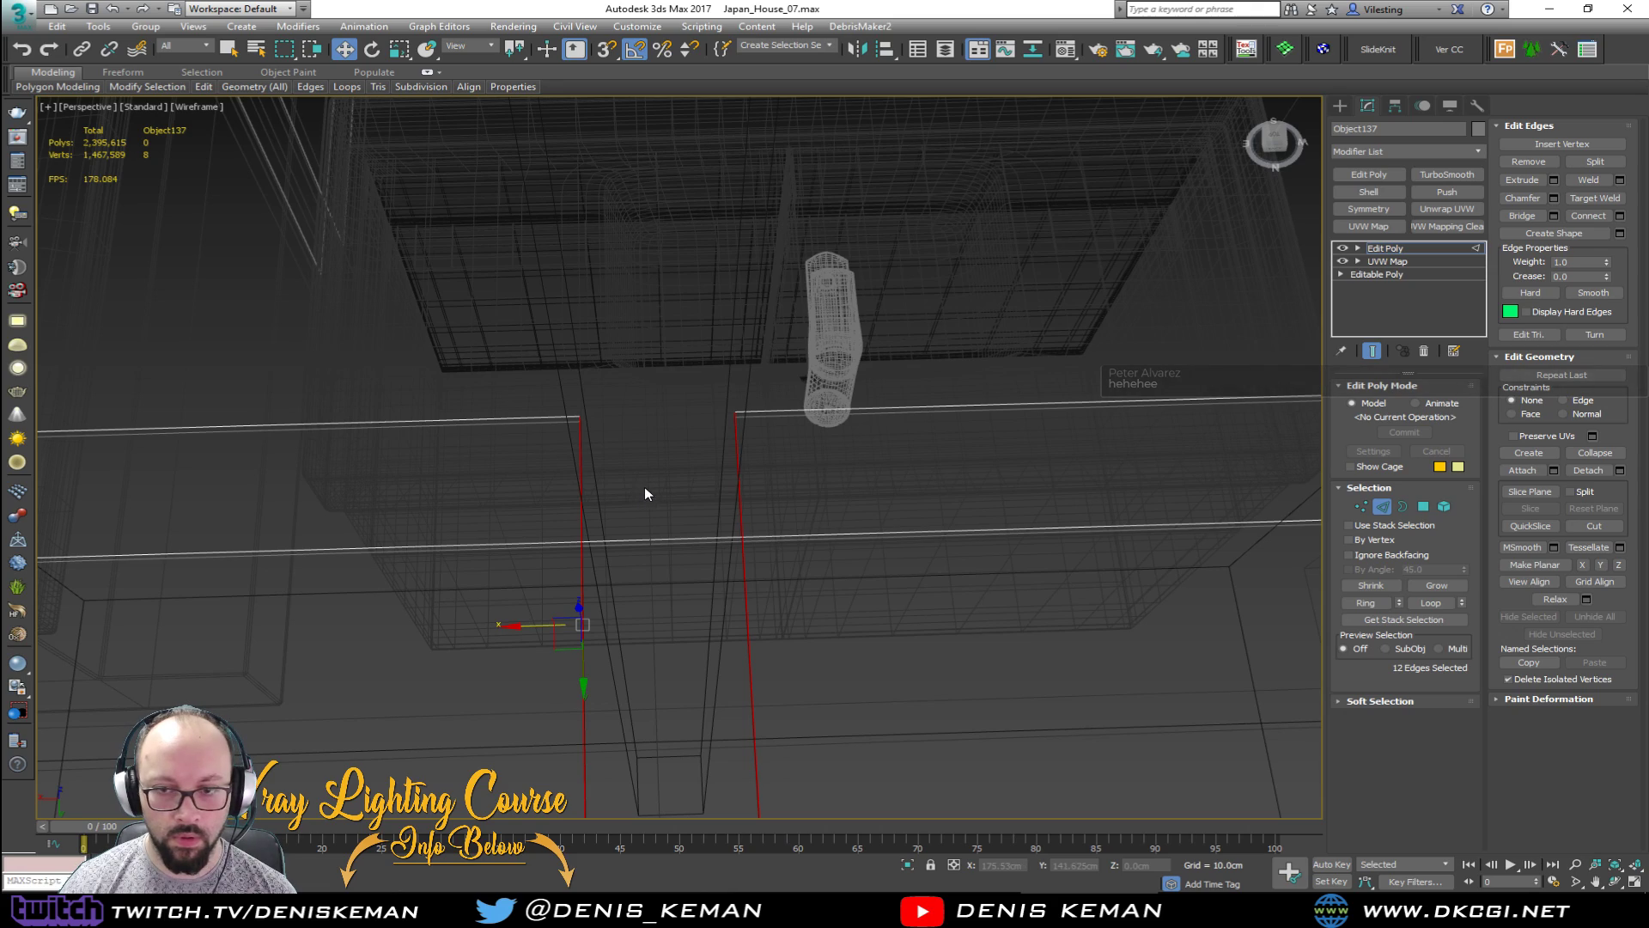
{"action": "left_click_drag", "start_coordinate": [543, 500], "coordinate": [594, 510]}
{"action": "mouse_move", "coordinate": [578, 502]}
{"action": "middle_mouse_down", "text": "alt"}
{"action": "mouse_move", "coordinate": [513, 483]}
{"action": "mouse_move", "coordinate": [549, 468]}
{"action": "mouse_move", "coordinate": [581, 489]}
{"action": "mouse_move", "coordinate": [756, 483]}
{"action": "middle_mouse_up", "text": "alt"}
{"action": "key", "text": "F3"}
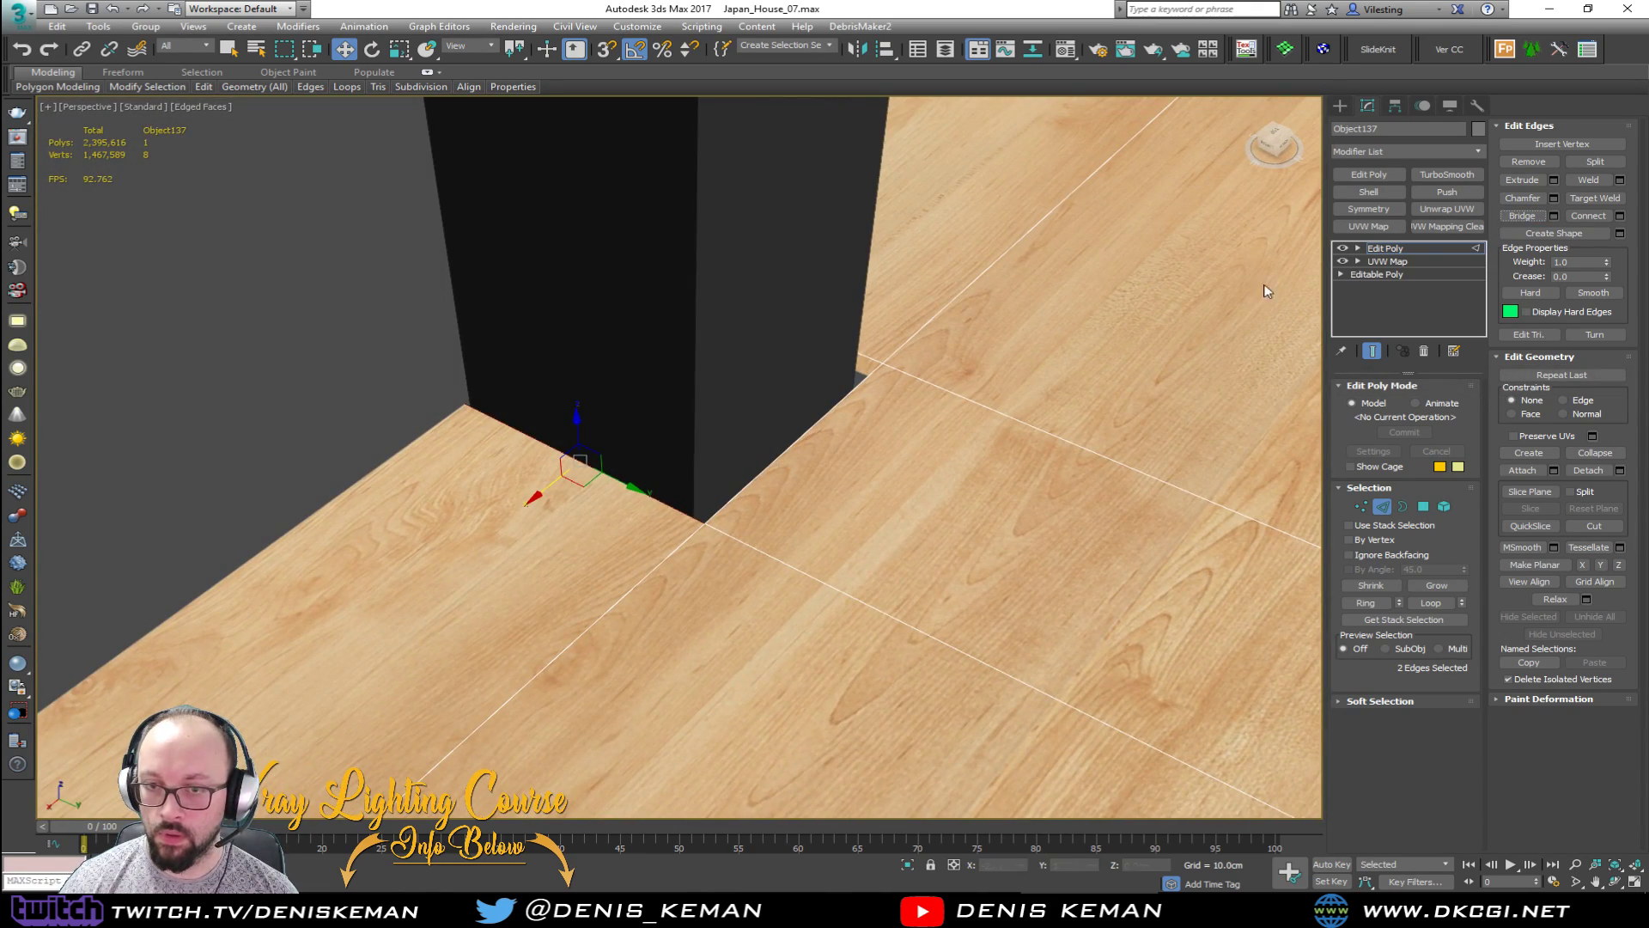
Step: Bridge the top and bottom edges on the two remaining open sides of the shelf's notch
{"action": "middle_click_drag", "start_coordinate": [970, 348], "coordinate": [835, 407], "text": "alt"}
{"action": "key", "text": "F3"}
{"action": "left_click_drag", "start_coordinate": [915, 406], "coordinate": [843, 422]}
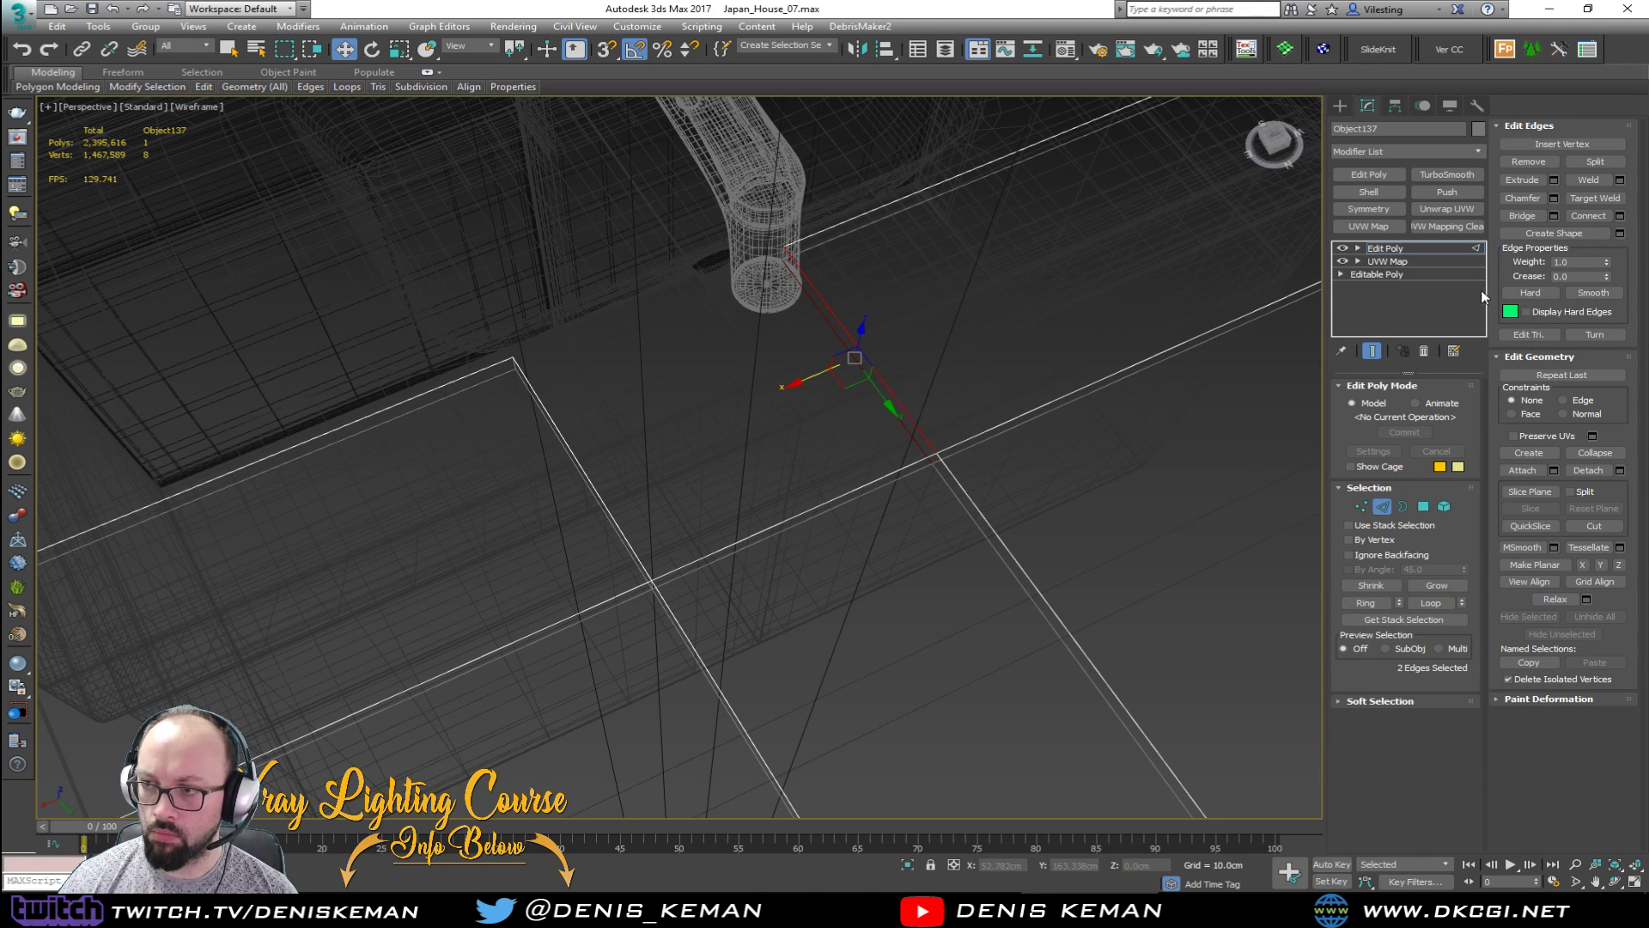
{"action": "left_click_drag", "start_coordinate": [830, 445], "coordinate": [812, 560]}
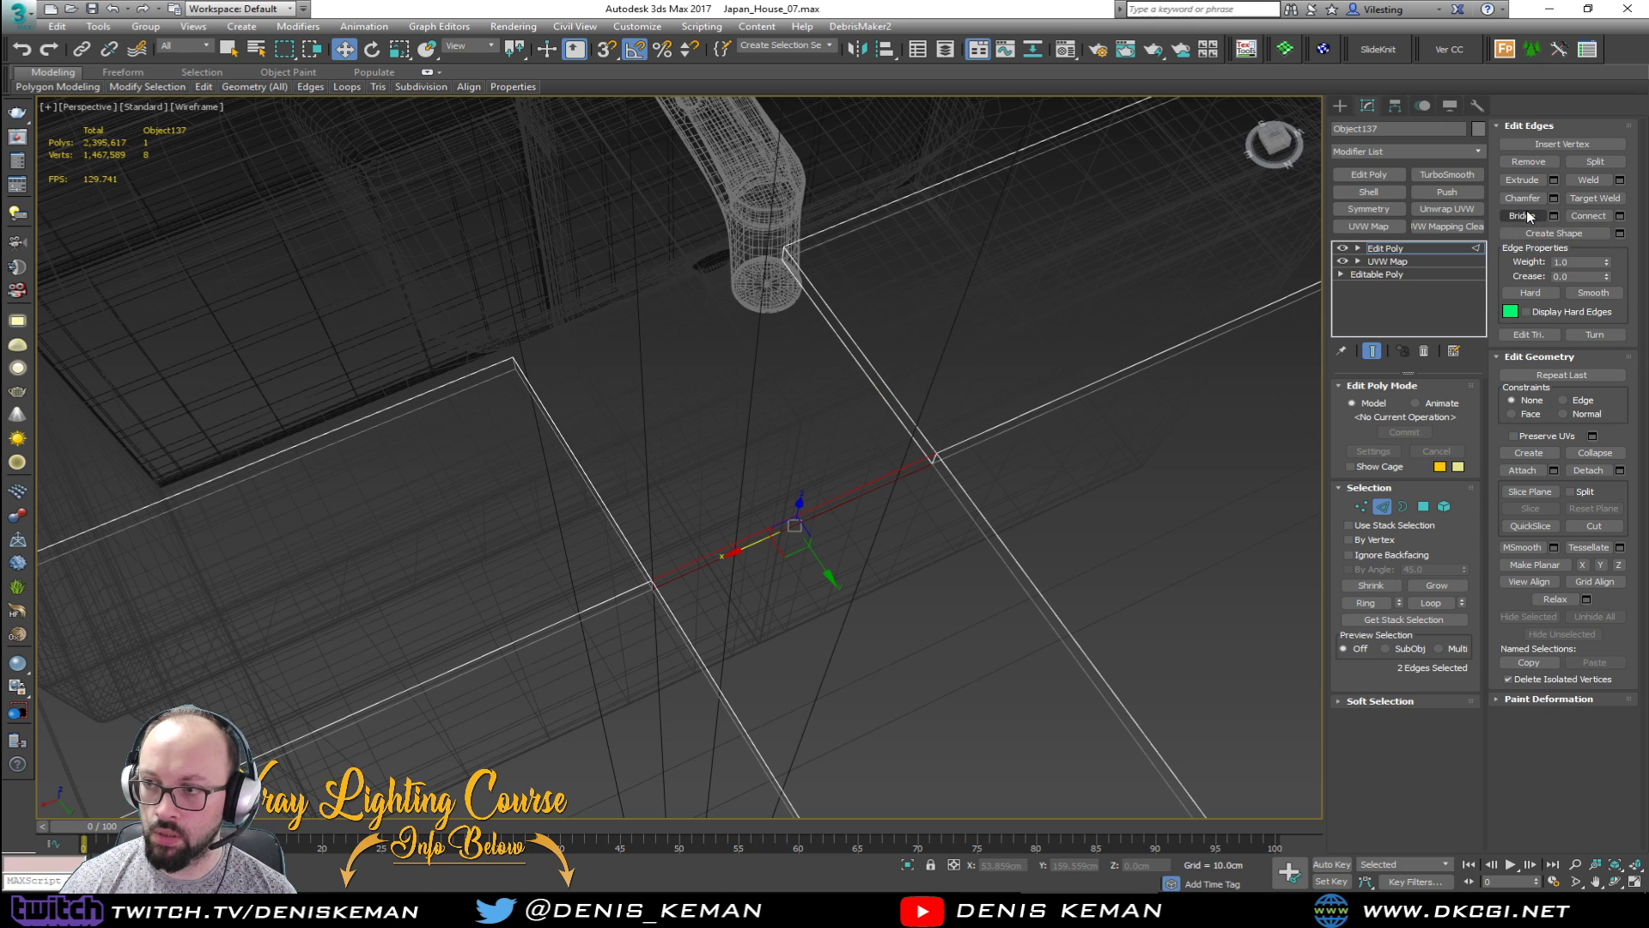
{"action": "left_click", "coordinate": [1382, 506]}
{"action": "key", "text": "F3"}
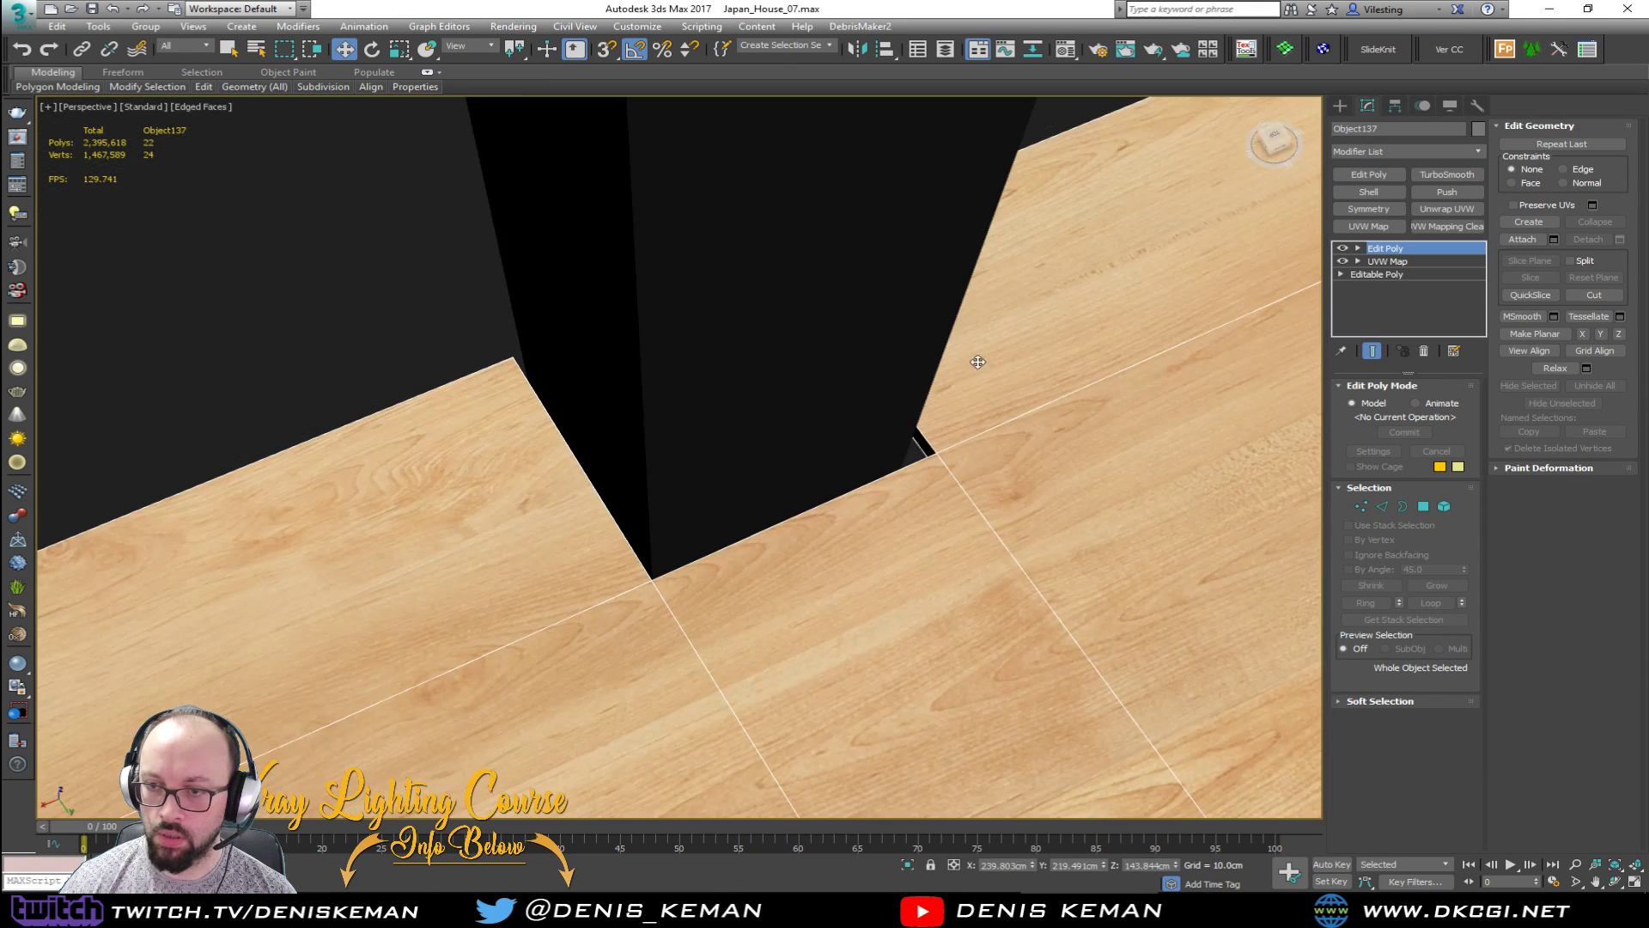
{"action": "middle_click_drag", "start_coordinate": [976, 357], "coordinate": [697, 310], "text": "alt"}
{"action": "scroll", "coordinate": [755, 364], "scroll_direction": "down", "scroll_amount": 1}
{"action": "scroll", "coordinate": [755, 363], "scroll_direction": "up", "scroll_amount": 2}
{"action": "scroll", "coordinate": [846, 521], "scroll_direction": "up", "scroll_amount": 5}
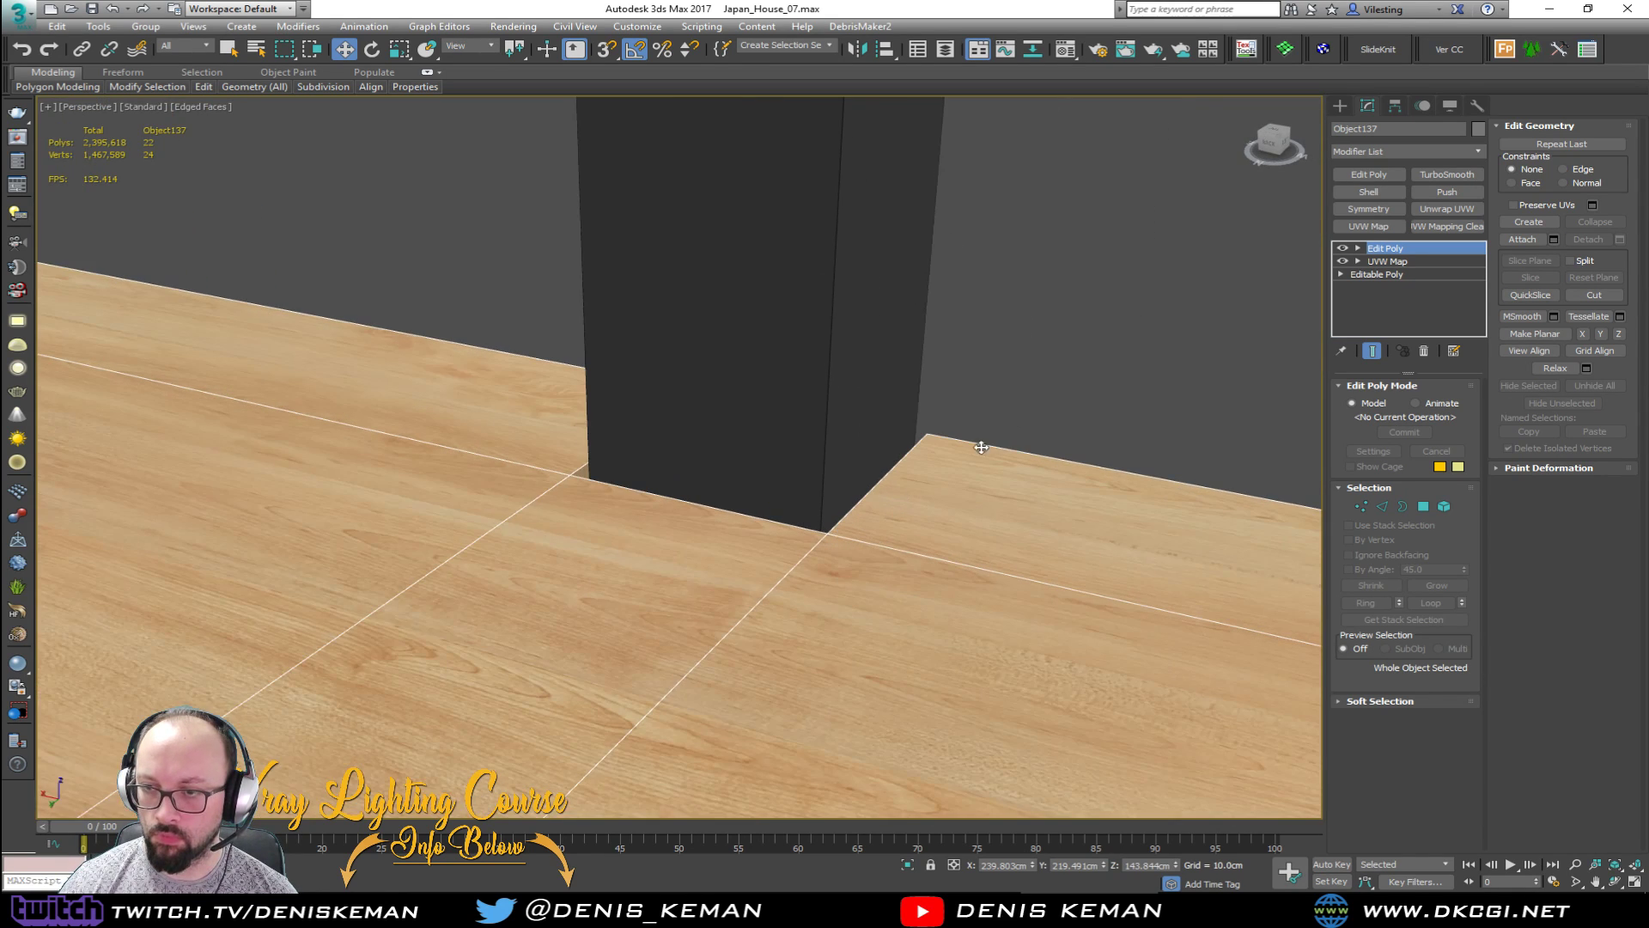
Step: Add a Chamfer modifier to the notched shelf with an amount of 0.3 cm
{"action": "left_click", "coordinate": [1403, 151]}
{"action": "key", "text": "c"}
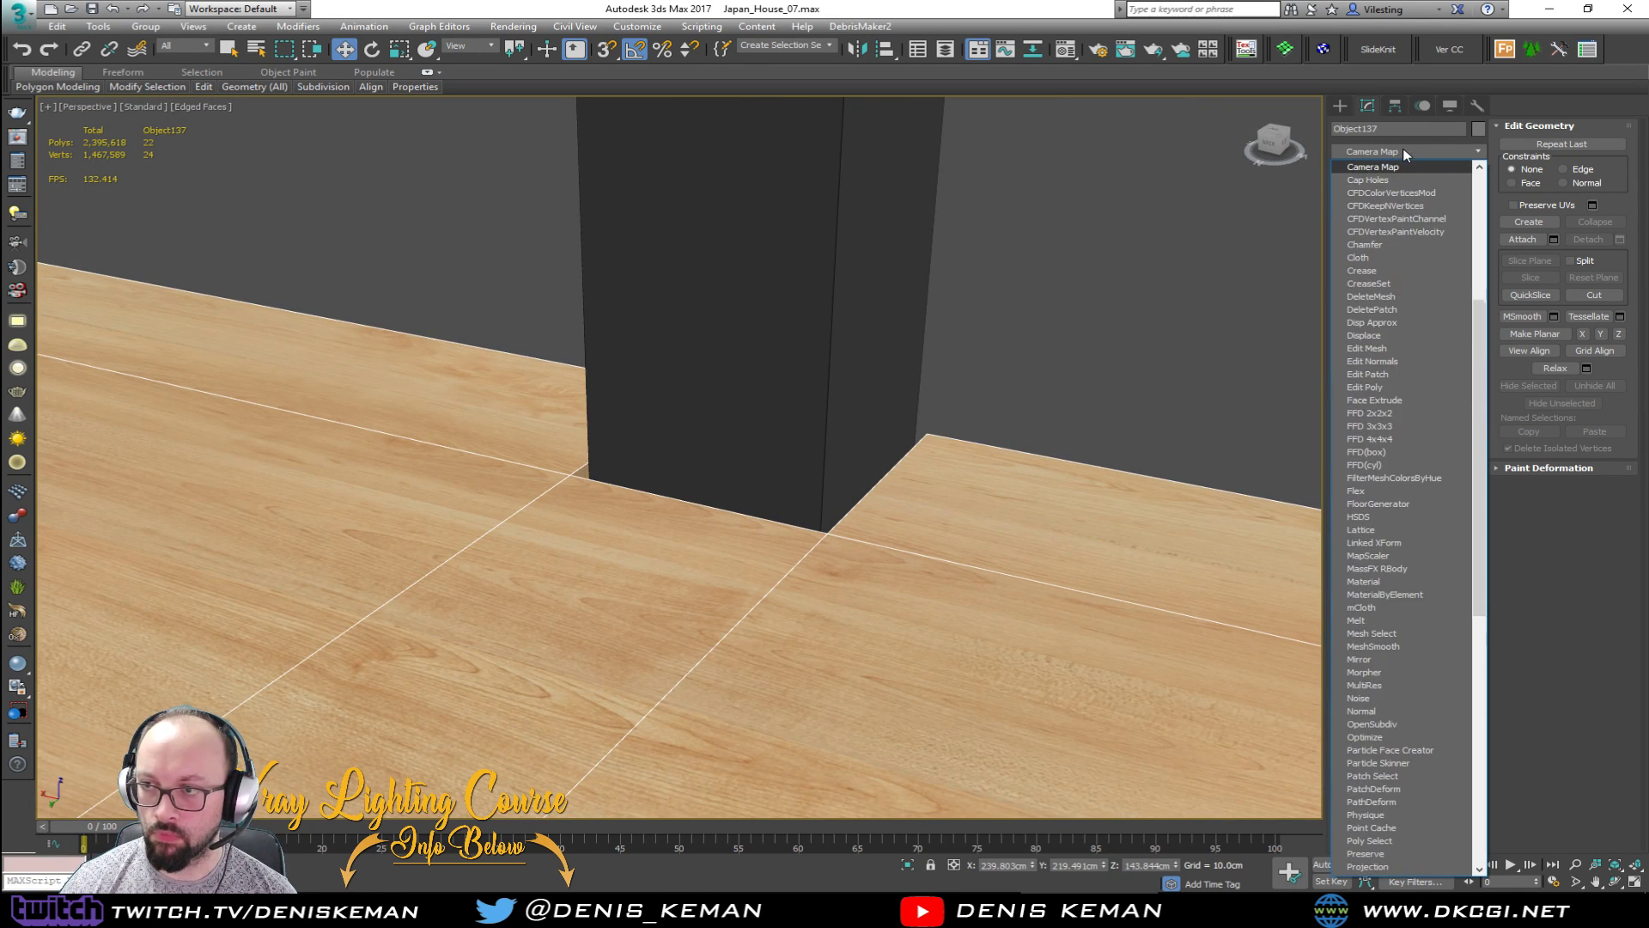
{"action": "left_click", "coordinate": [1379, 244]}
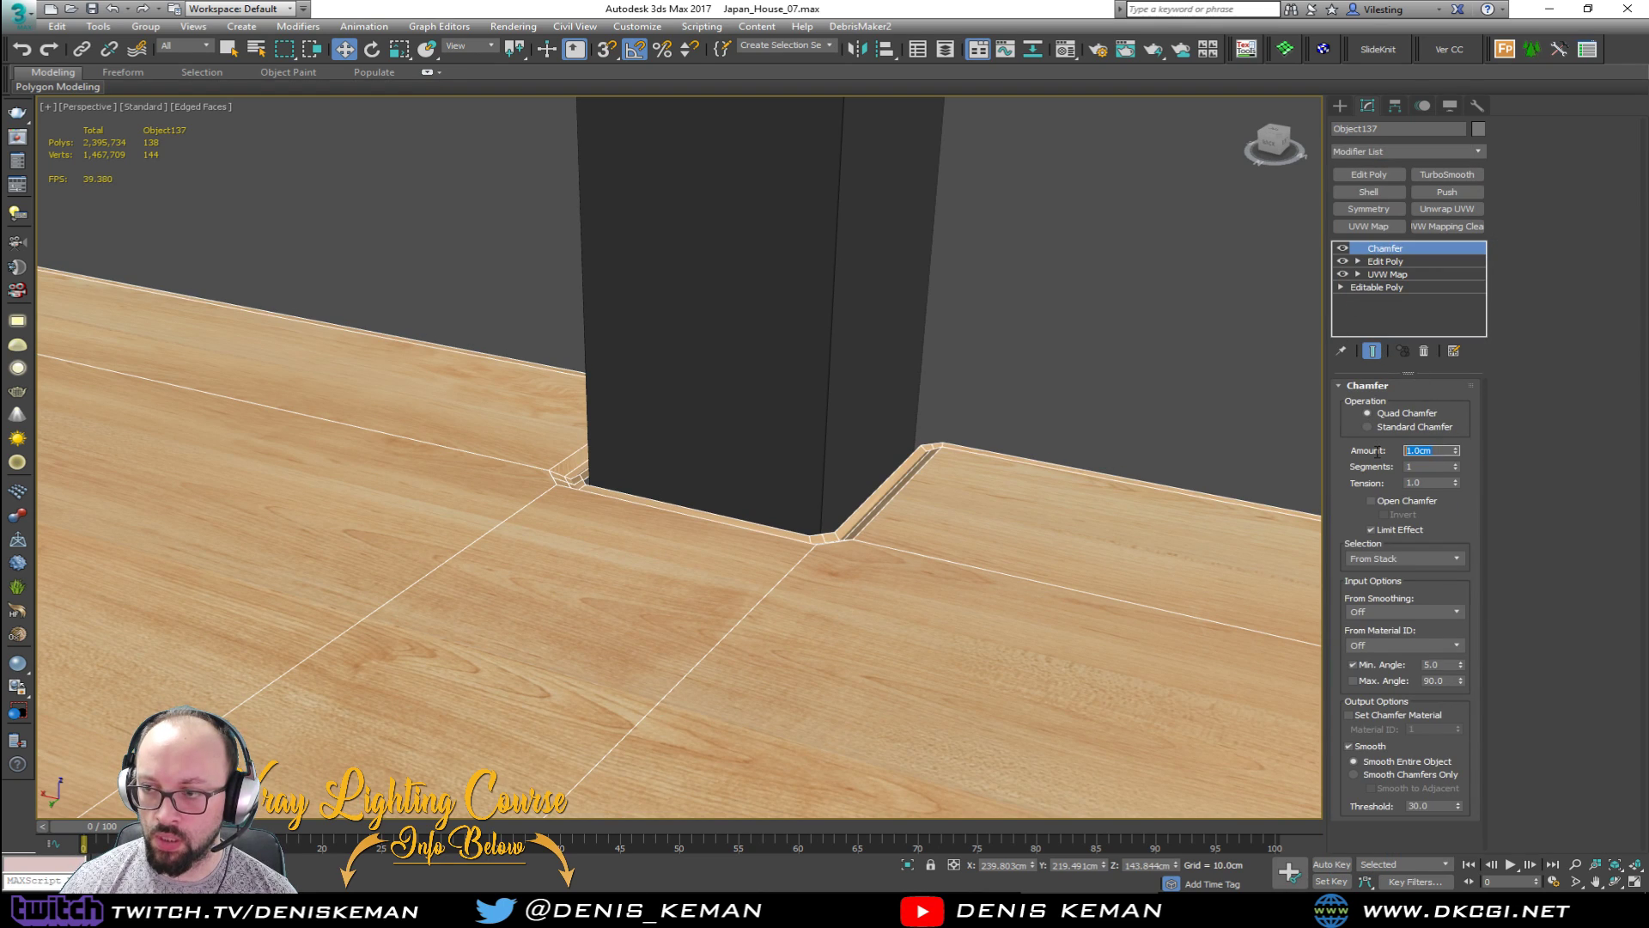
{"action": "type", "text": "0.5"}
{"action": "key", "text": "Return"}
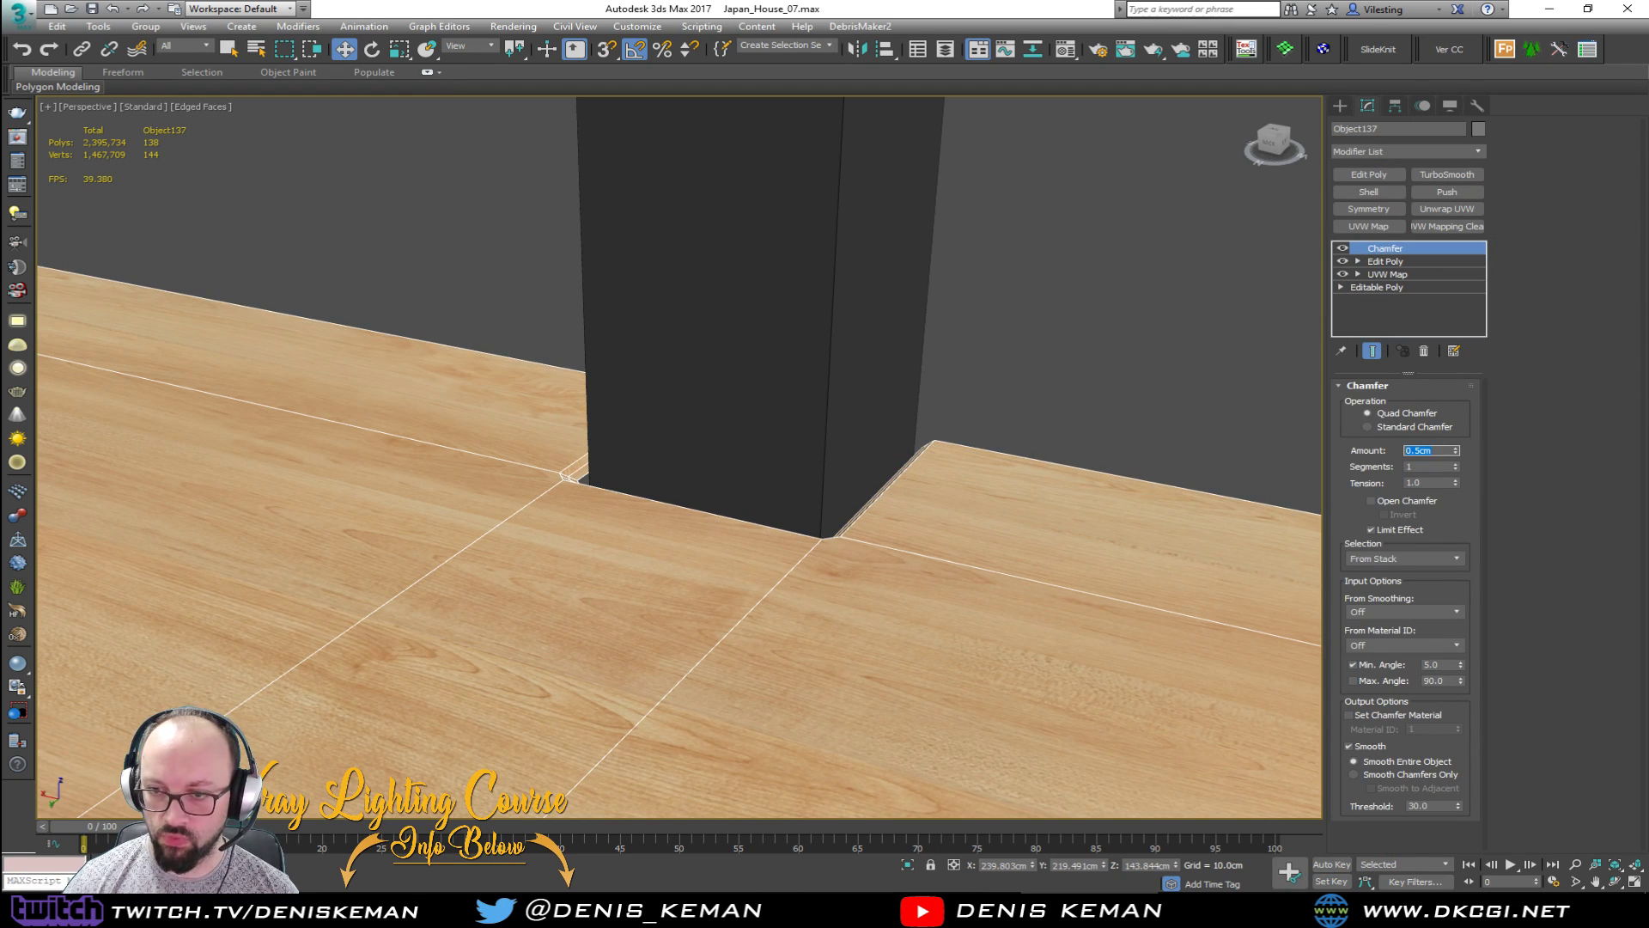
{"action": "key", "text": "Return"}
{"action": "middle_click_drag", "start_coordinate": [995, 502], "coordinate": [1002, 415]}
{"action": "scroll", "coordinate": [1002, 416], "scroll_direction": "down", "scroll_amount": 4}
{"action": "key", "text": "F4"}
{"action": "left_click", "coordinate": [1012, 691]}
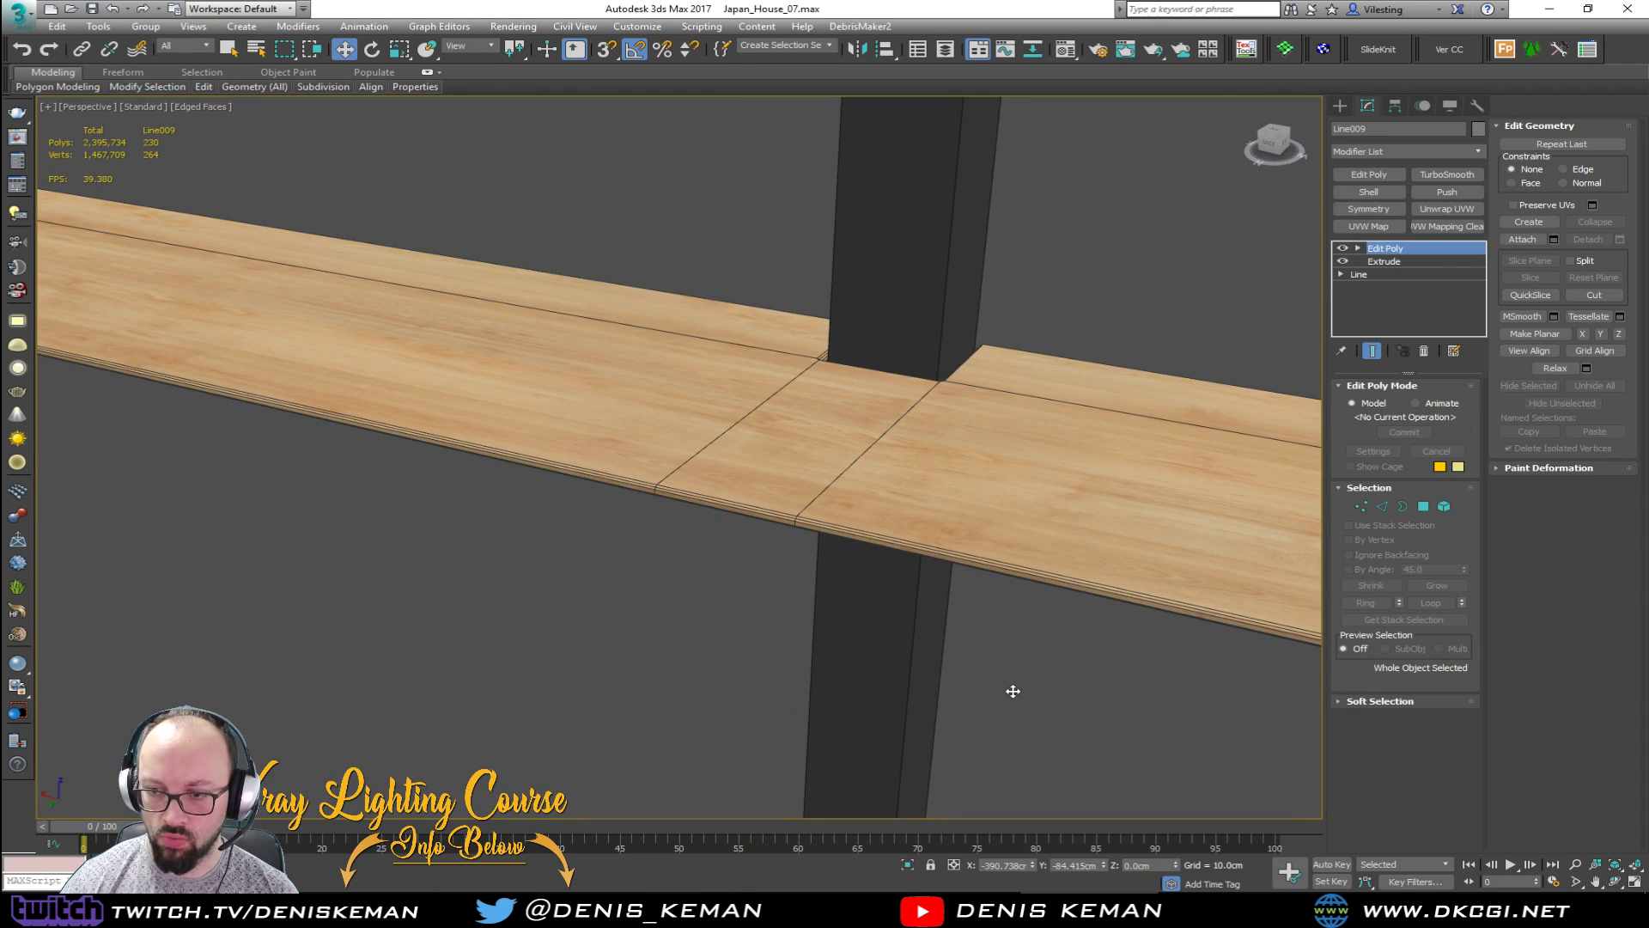
{"action": "key", "text": "F3"}
{"action": "left_click", "coordinate": [590, 632]}
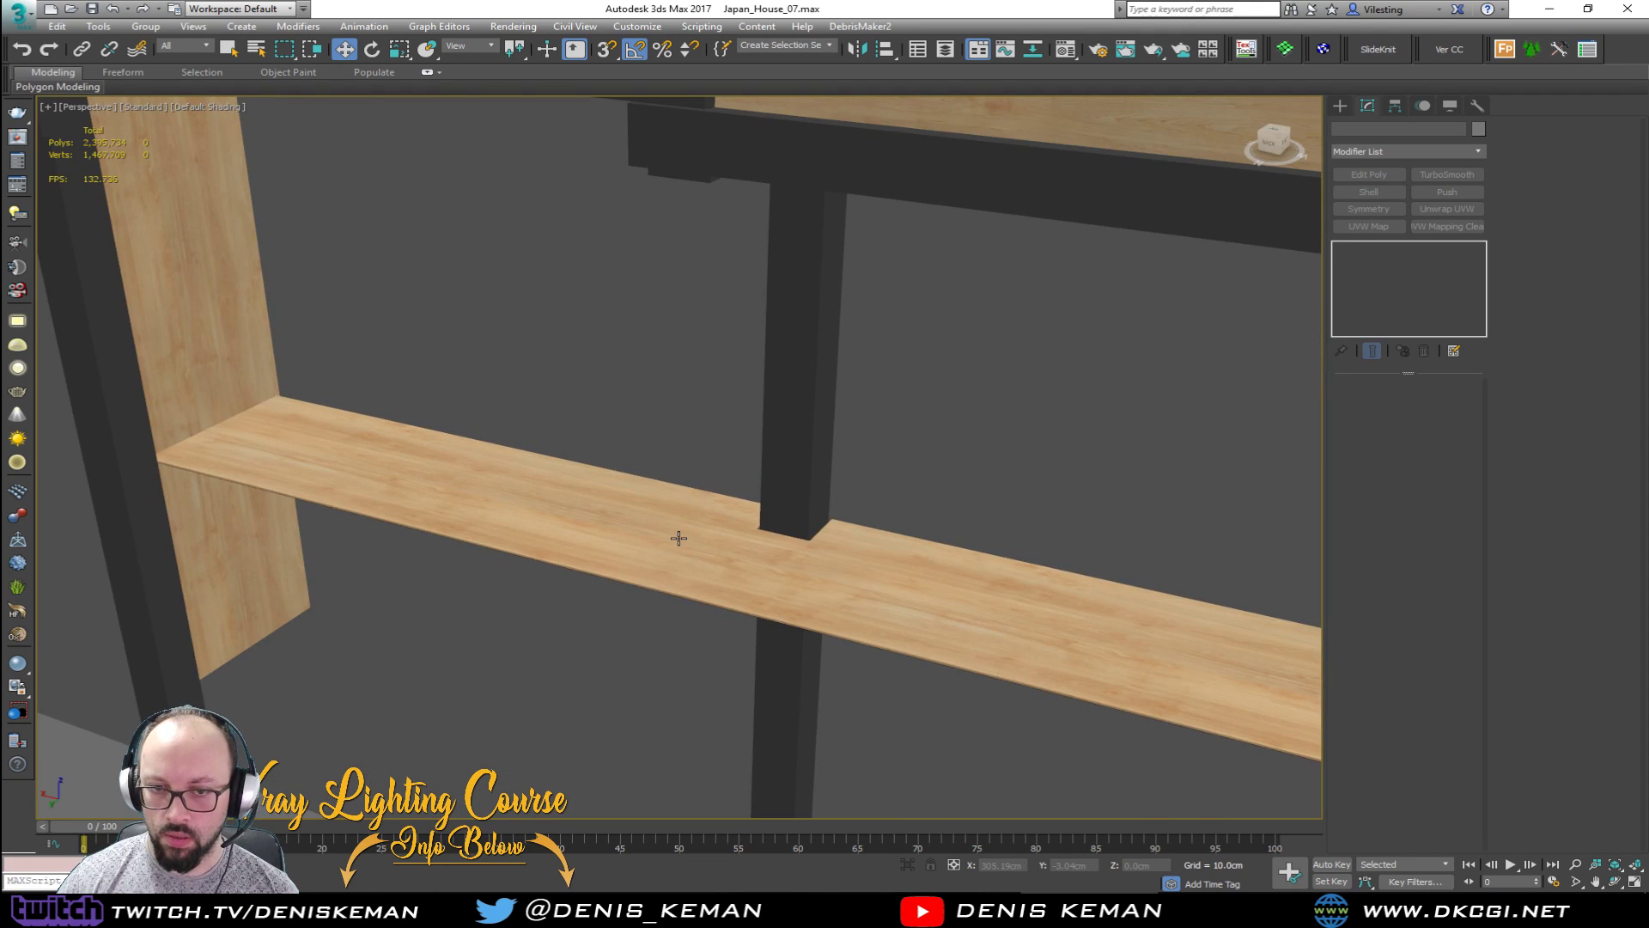
Step: Copy the notched shelf about 47 cm straight down as a single independent copy
{"action": "scroll", "coordinate": [678, 538], "scroll_direction": "down", "scroll_amount": 4}
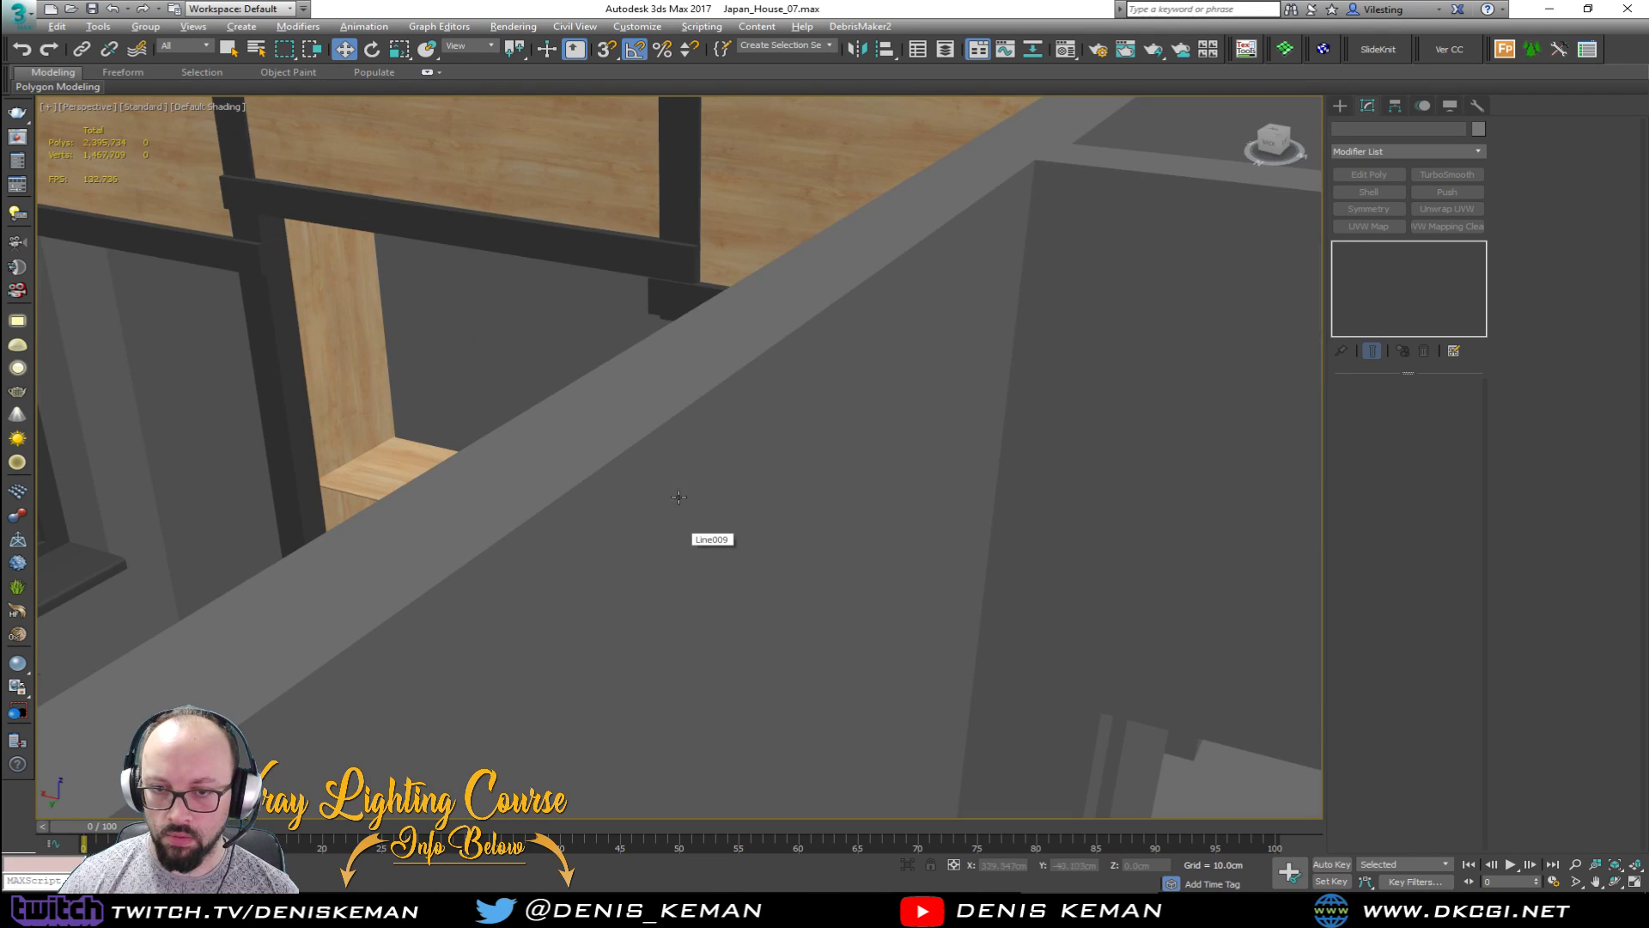
{"action": "middle_click_drag", "start_coordinate": [679, 495], "coordinate": [589, 512], "text": "alt"}
{"action": "scroll", "coordinate": [590, 511], "scroll_direction": "down", "scroll_amount": 3}
{"action": "left_click", "coordinate": [726, 566]}
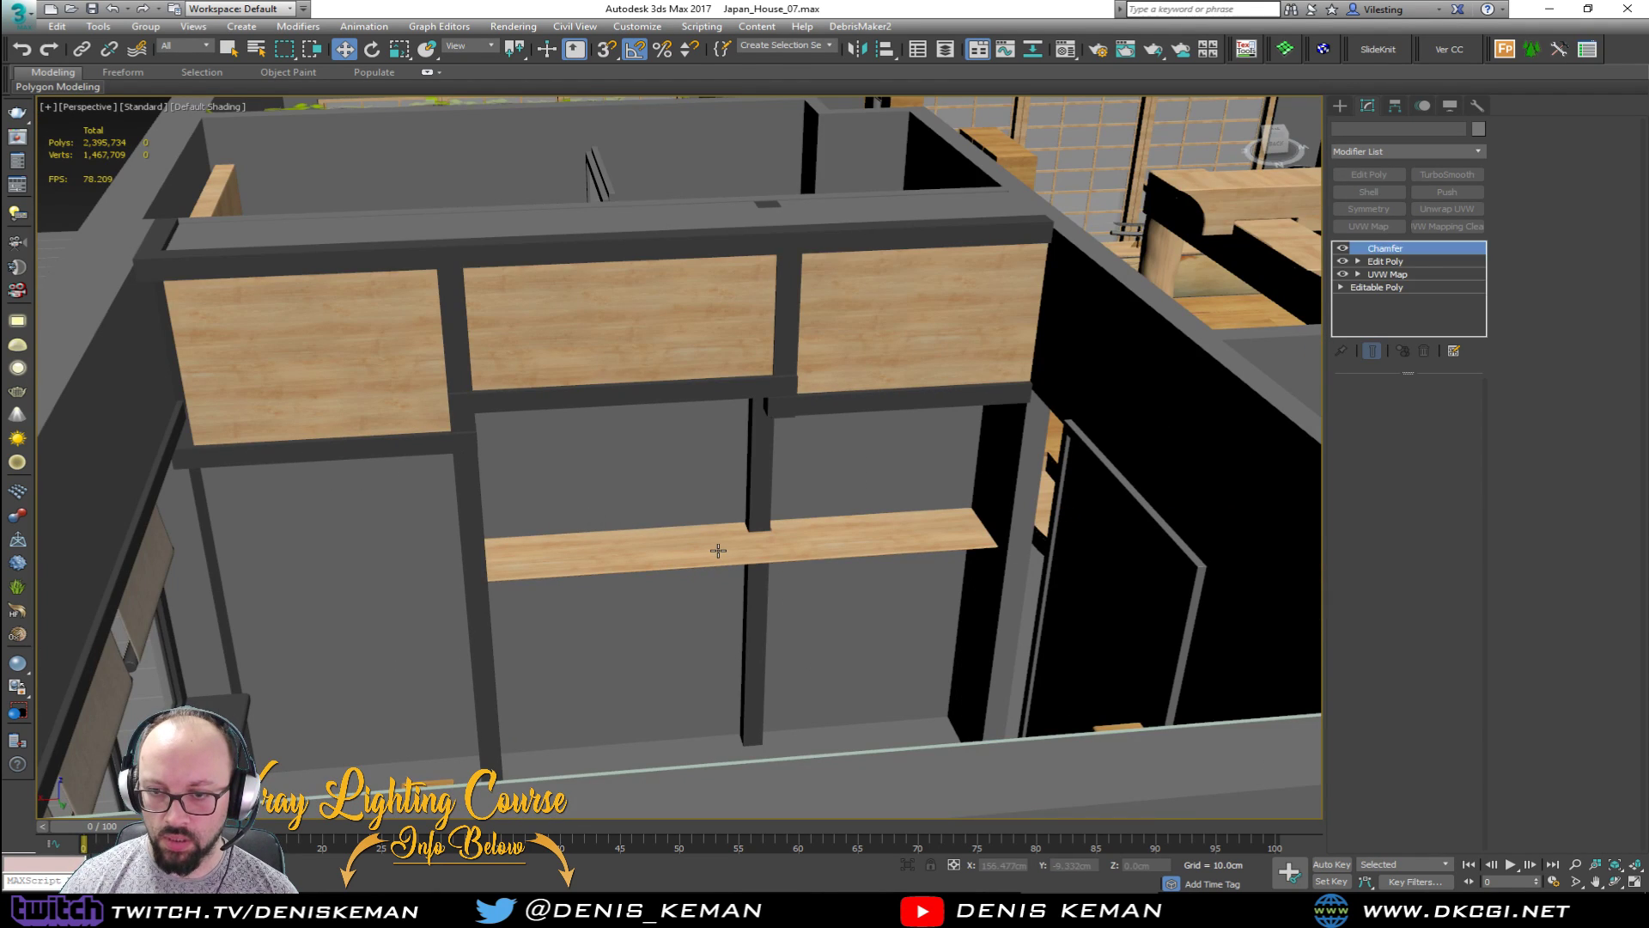
{"action": "scroll", "coordinate": [732, 552], "scroll_direction": "up", "scroll_amount": 3}
{"action": "scroll", "coordinate": [750, 558], "scroll_direction": "up", "scroll_amount": 3}
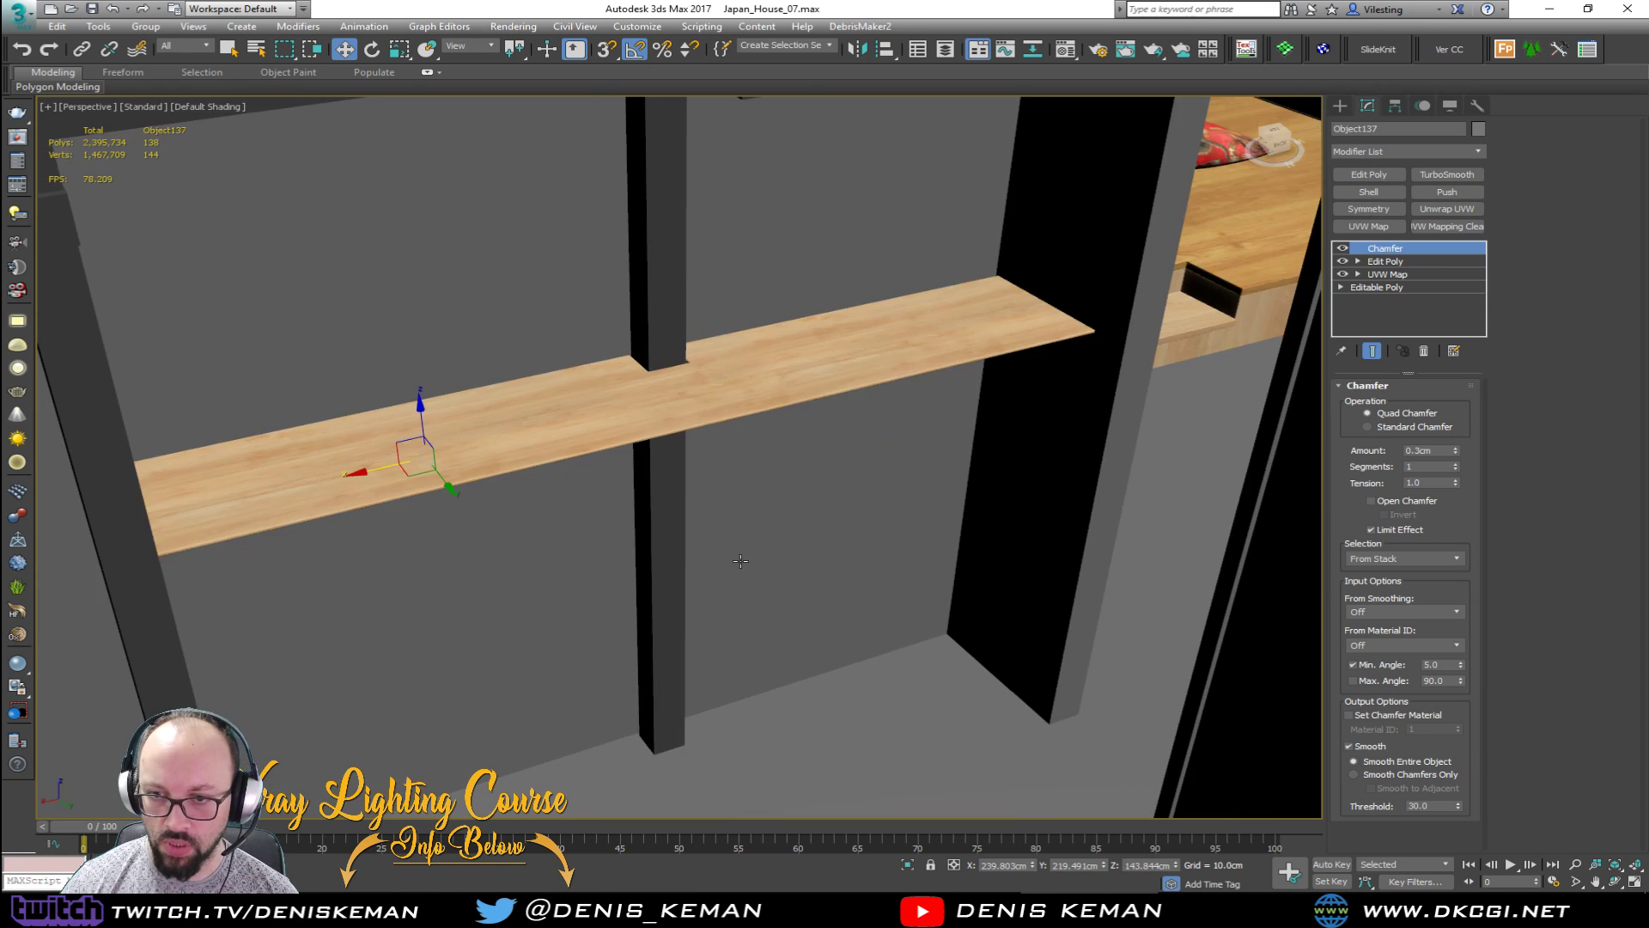
{"action": "middle_click_drag", "start_coordinate": [738, 563], "coordinate": [730, 524], "text": "alt"}
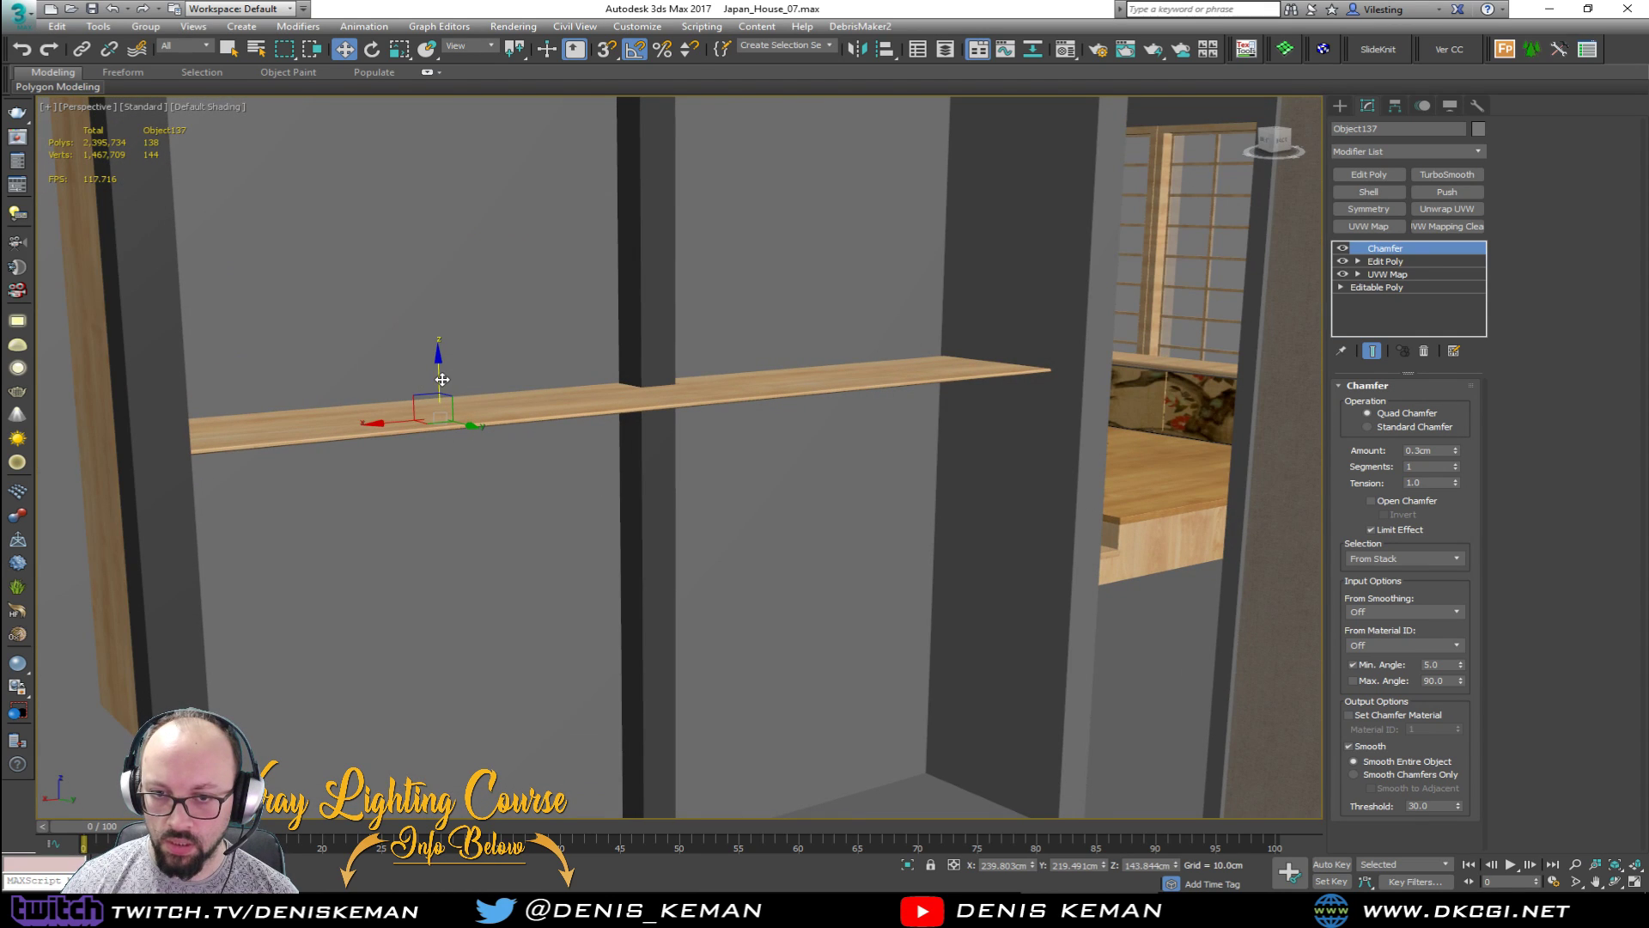
{"action": "left_click_drag", "start_coordinate": [442, 379], "coordinate": [445, 570], "text": "shift"}
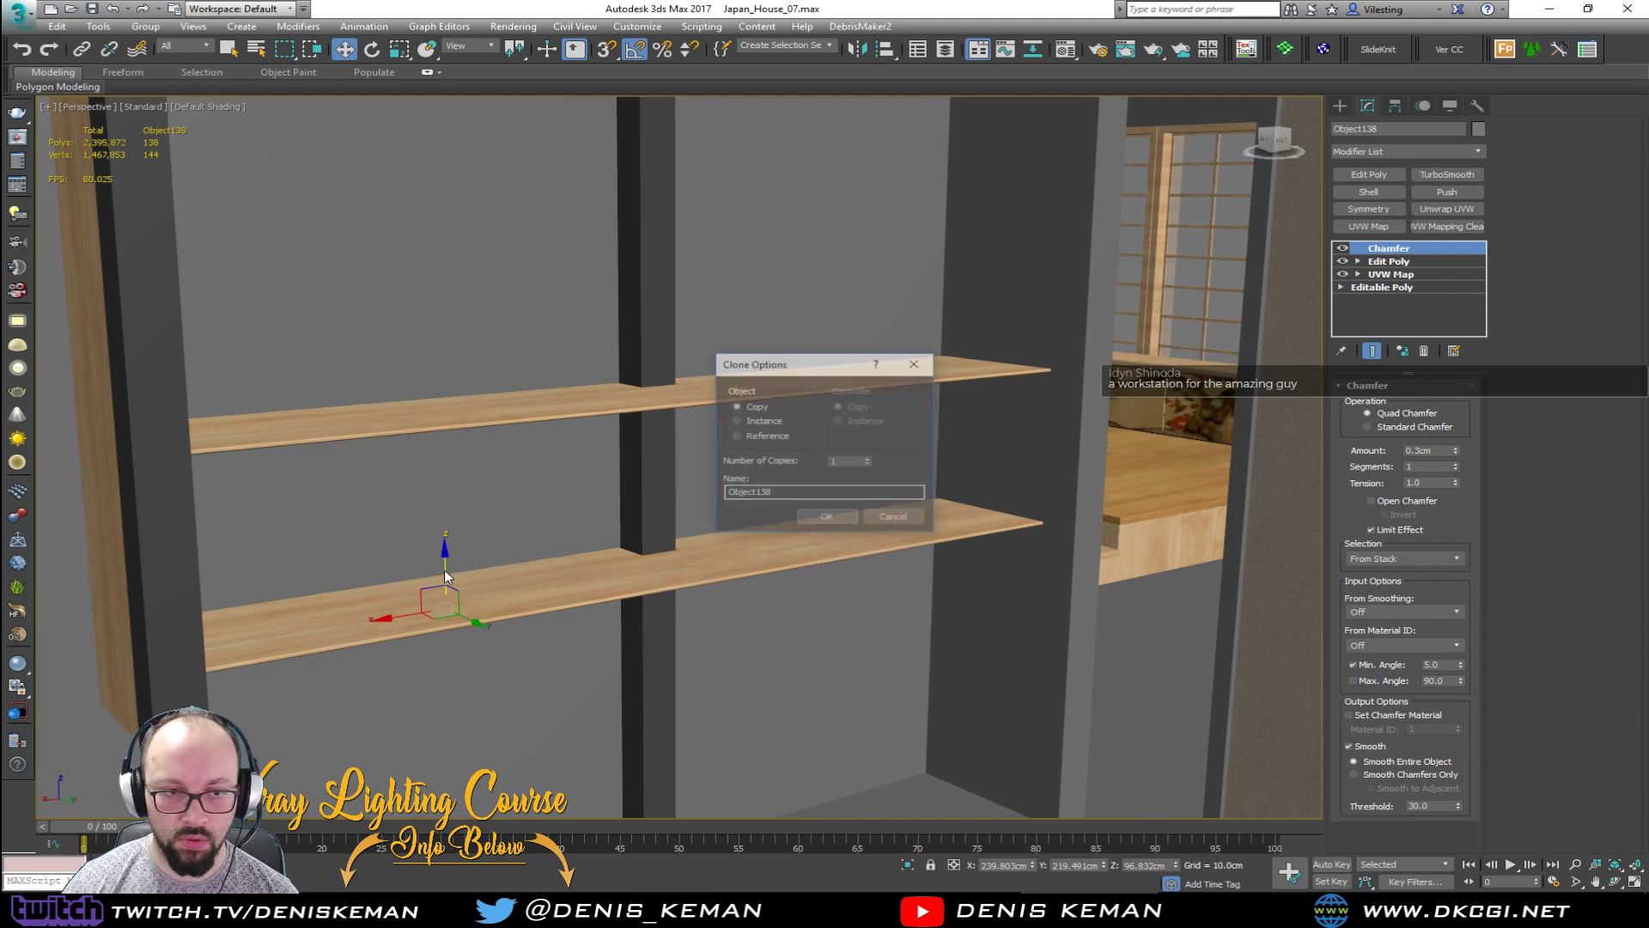
{"action": "left_click", "coordinate": [826, 520]}
{"action": "scroll", "coordinate": [729, 435], "scroll_direction": "up", "scroll_amount": 8}
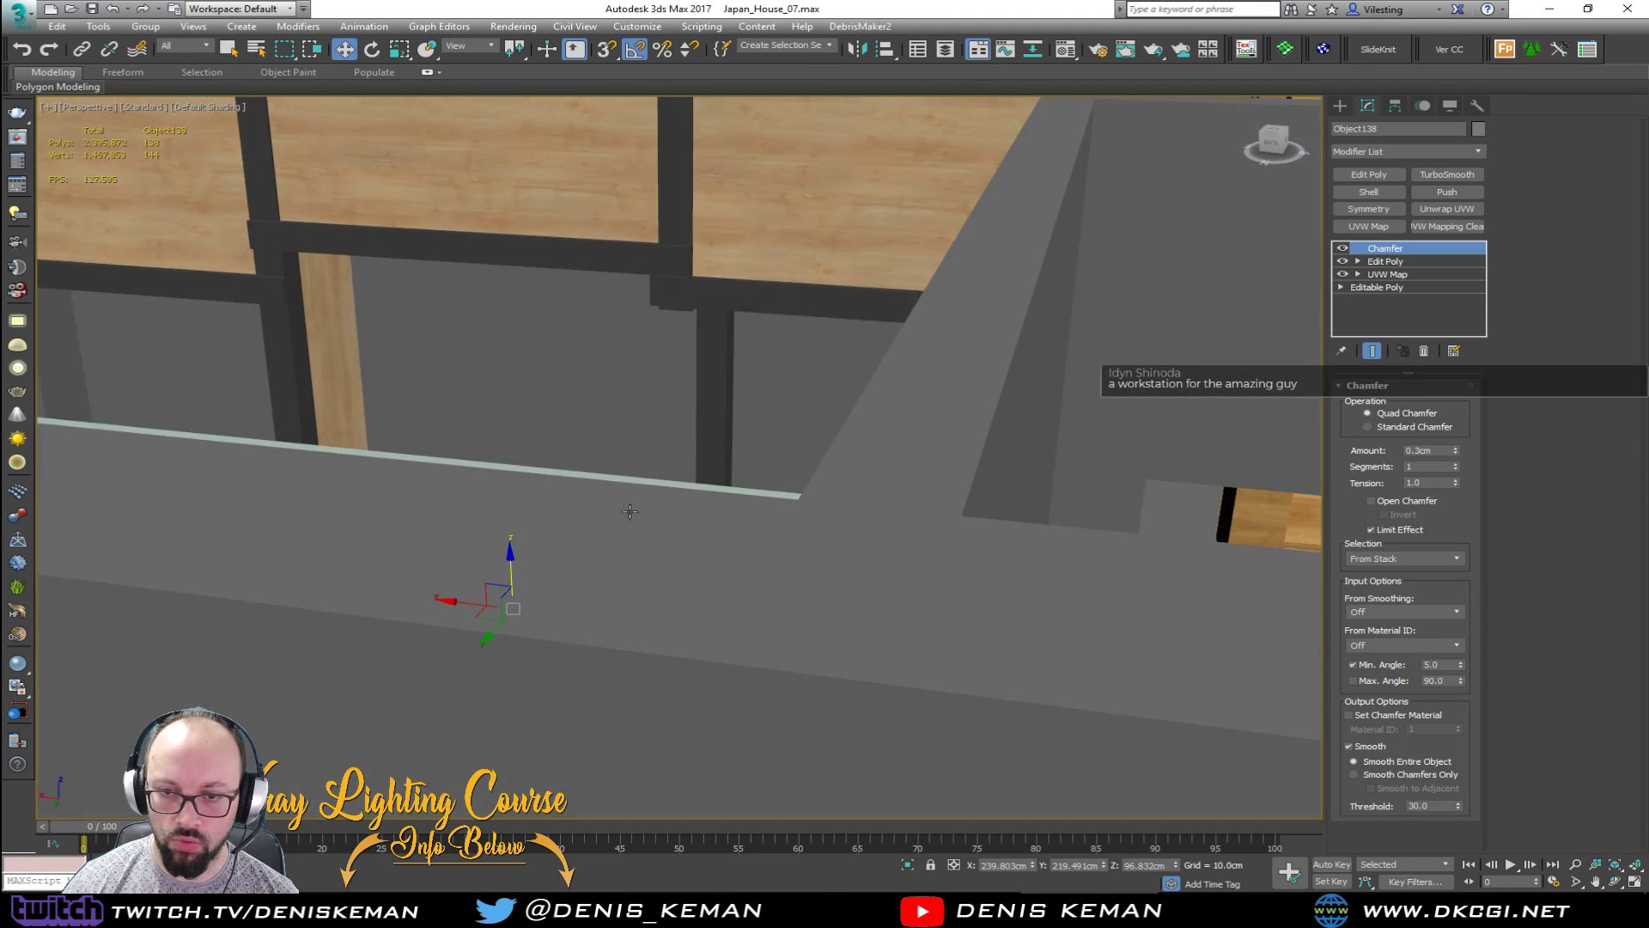
Step: Copy the original shelf about 48 cm straight up as a single independent copy
{"action": "scroll", "coordinate": [630, 511], "scroll_direction": "down", "scroll_amount": 6}
{"action": "left_click", "coordinate": [602, 519], "text": "ctrl"}
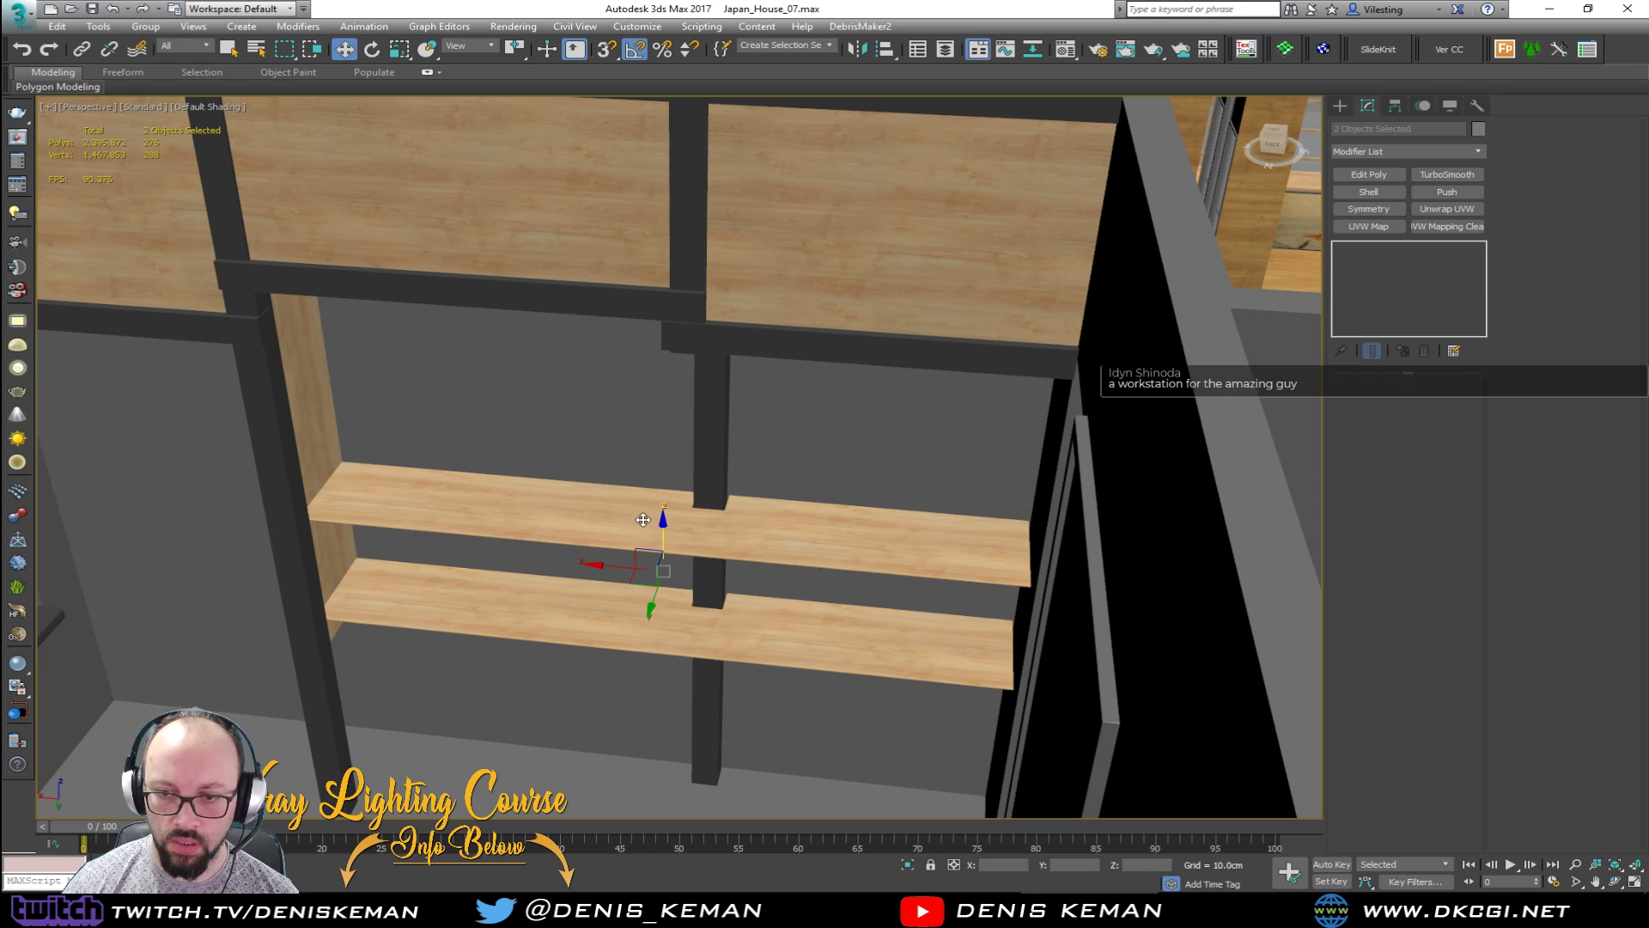
{"action": "middle_click_drag", "start_coordinate": [643, 520], "coordinate": [673, 516], "text": "alt"}
{"action": "left_click", "coordinate": [628, 513]}
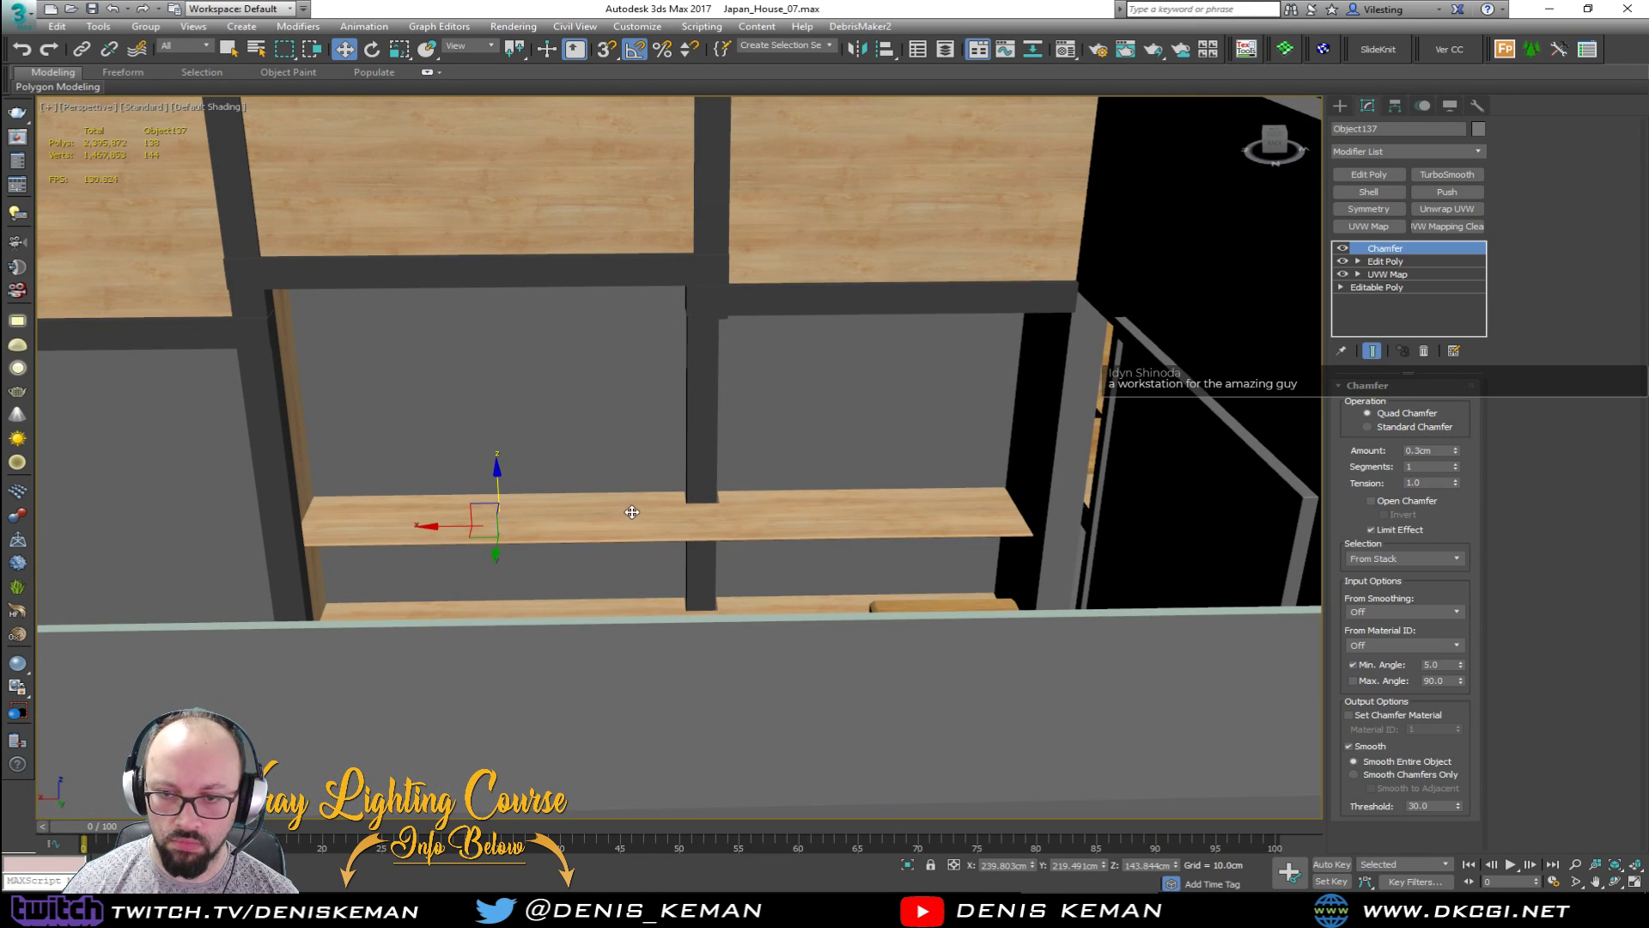
{"action": "left_click_drag", "start_coordinate": [500, 490], "coordinate": [526, 371], "text": "shift"}
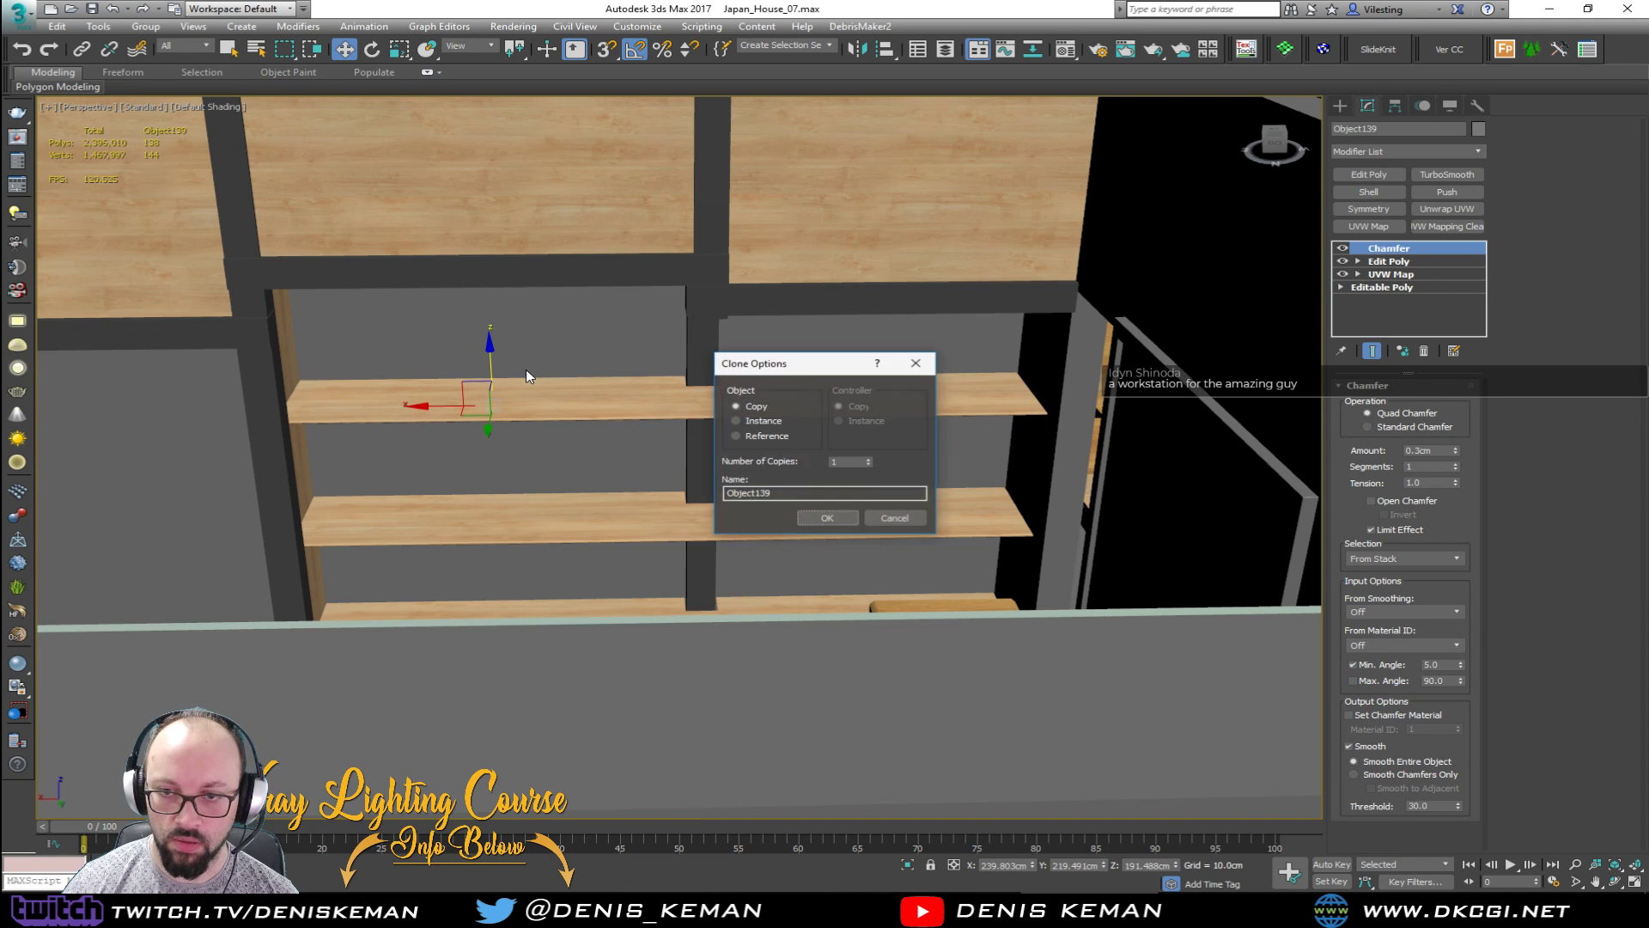
{"action": "left_click", "coordinate": [827, 518]}
{"action": "mouse_move", "coordinate": [770, 515]}
{"action": "middle_mouse_down", "text": "alt"}
{"action": "mouse_move", "coordinate": [708, 540]}
{"action": "mouse_move", "coordinate": [1108, 660]}
{"action": "middle_mouse_up", "text": "alt"}
{"action": "scroll", "coordinate": [516, 420], "scroll_direction": "down", "scroll_amount": 3}
{"action": "key", "text": "F3"}
{"action": "left_click", "coordinate": [249, 266]}
{"action": "key", "text": "F3"}
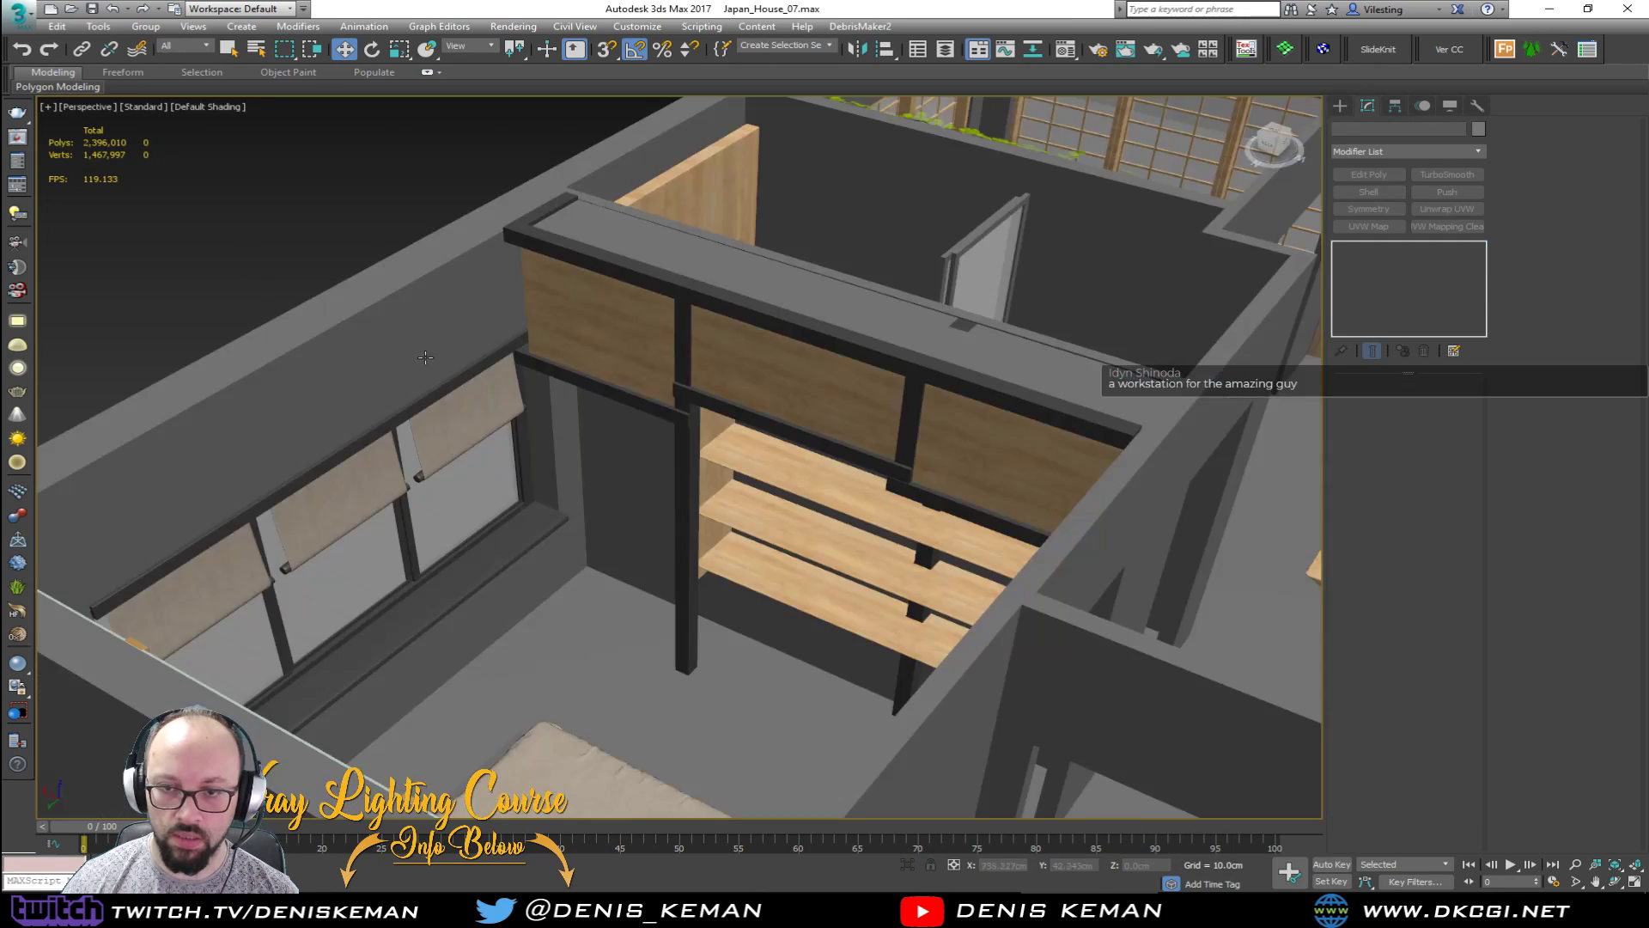
Step: Examine the three shelves, the window wall and the sliding door around the bedroom
{"action": "scroll", "coordinate": [799, 552], "scroll_direction": "up", "scroll_amount": 3}
{"action": "scroll", "coordinate": [798, 552], "scroll_direction": "up", "scroll_amount": 3}
{"action": "middle_click_drag", "start_coordinate": [798, 551], "coordinate": [626, 405]}
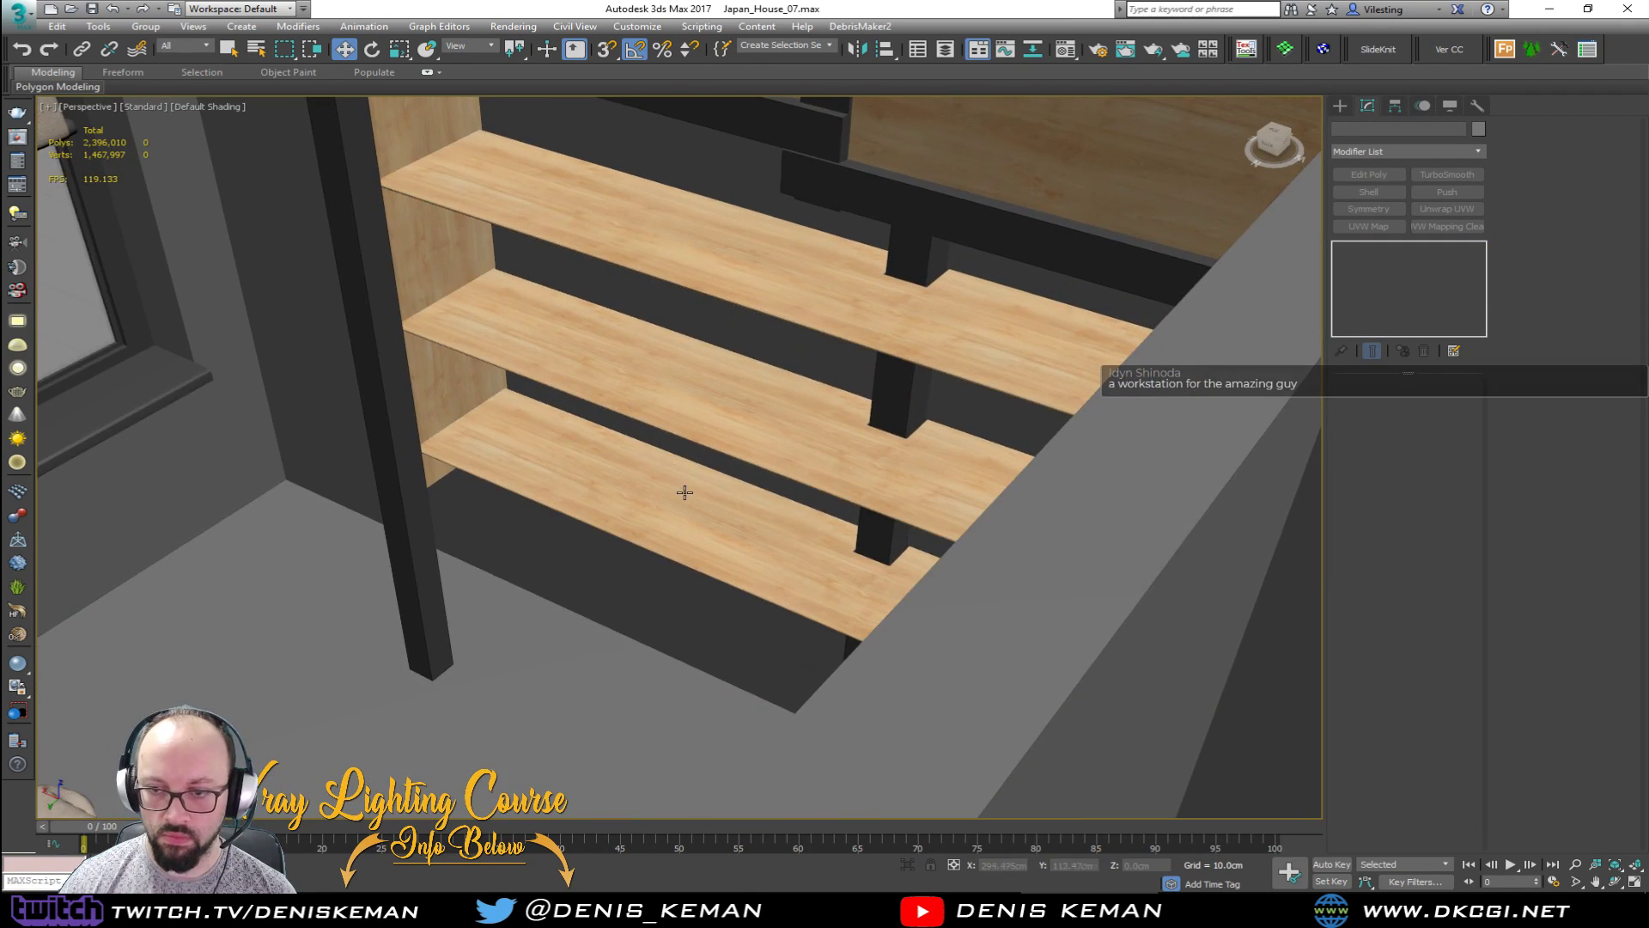
{"action": "middle_click_drag", "start_coordinate": [685, 489], "coordinate": [847, 570], "text": "alt"}
{"action": "scroll", "coordinate": [837, 569], "scroll_direction": "down", "scroll_amount": 3}
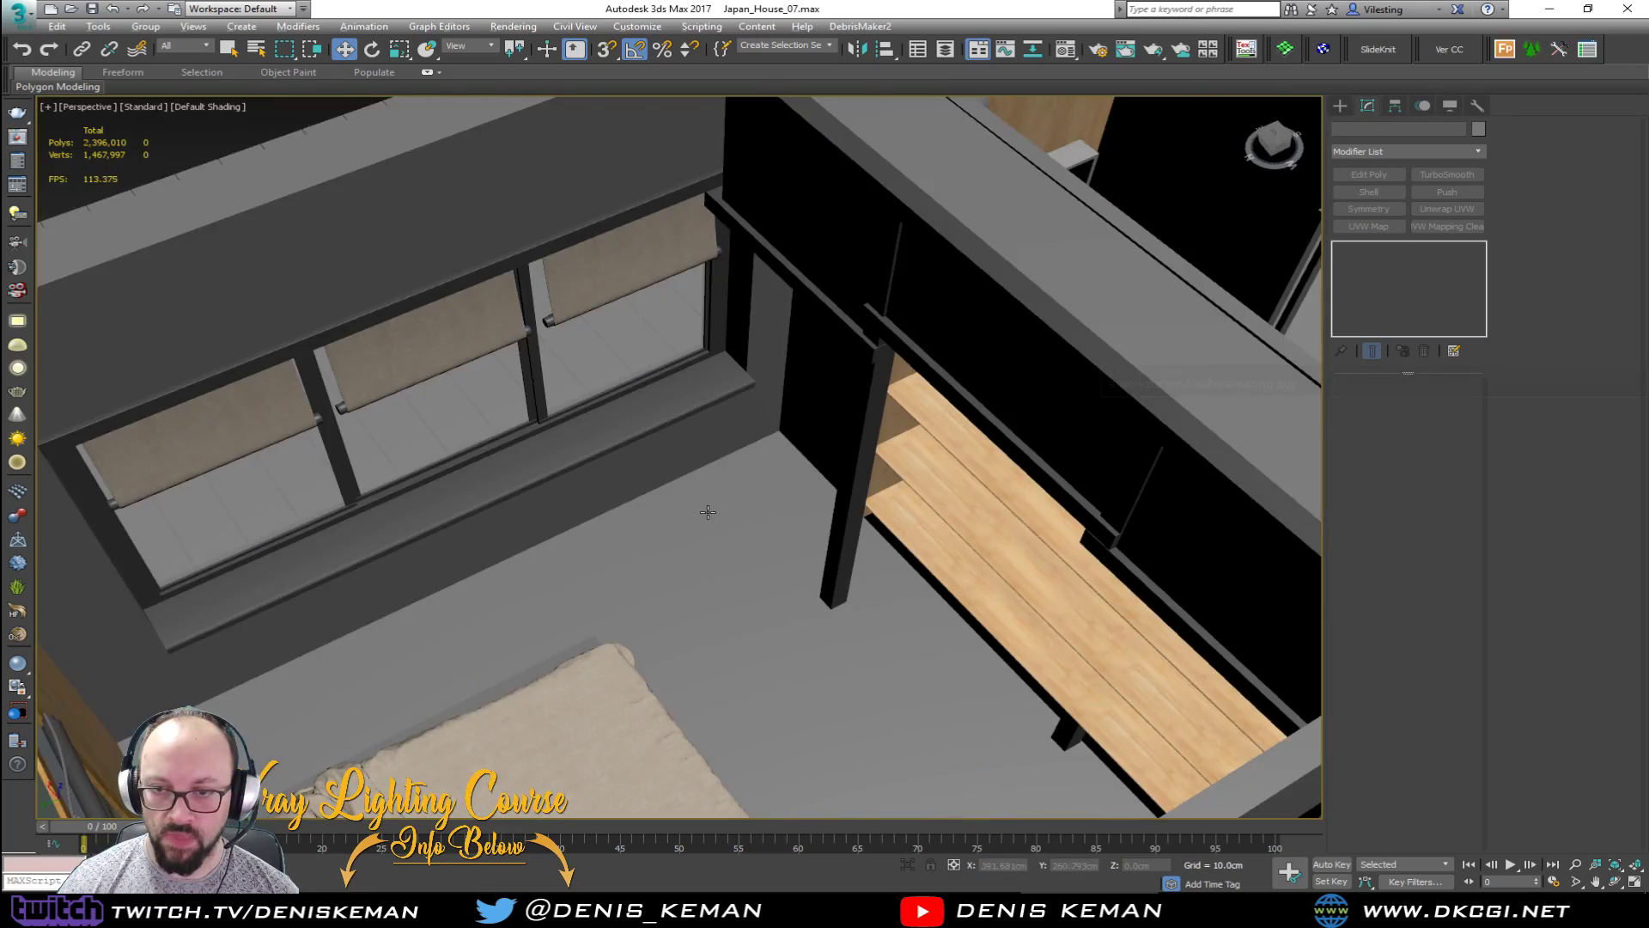
{"action": "mouse_move", "coordinate": [708, 513]}
{"action": "middle_mouse_down", "text": "alt"}
{"action": "mouse_move", "coordinate": [659, 495]}
{"action": "mouse_move", "coordinate": [968, 472]}
{"action": "mouse_move", "coordinate": [968, 427]}
{"action": "mouse_move", "coordinate": [669, 491]}
{"action": "mouse_move", "coordinate": [575, 488]}
{"action": "mouse_move", "coordinate": [584, 510]}
{"action": "mouse_move", "coordinate": [511, 507]}
{"action": "middle_mouse_up", "text": "alt"}
{"action": "scroll", "coordinate": [441, 307], "scroll_direction": "up", "scroll_amount": 10}
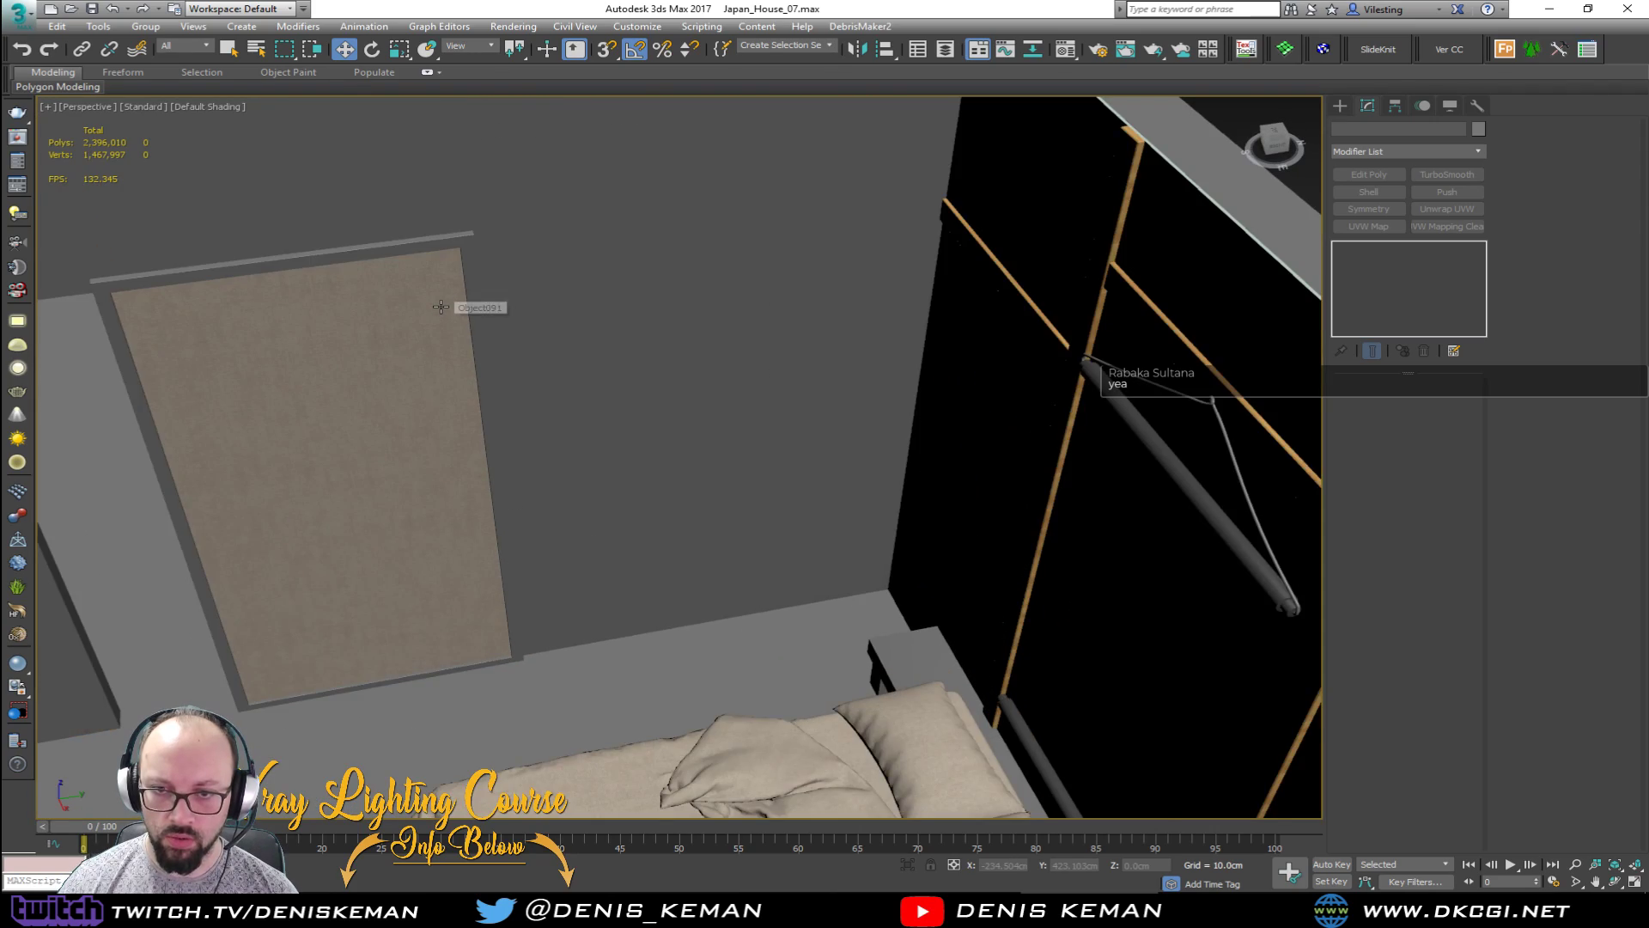
{"action": "middle_click_drag", "start_coordinate": [601, 375], "coordinate": [657, 404]}
{"action": "scroll", "coordinate": [732, 392], "scroll_direction": "down", "scroll_amount": 12}
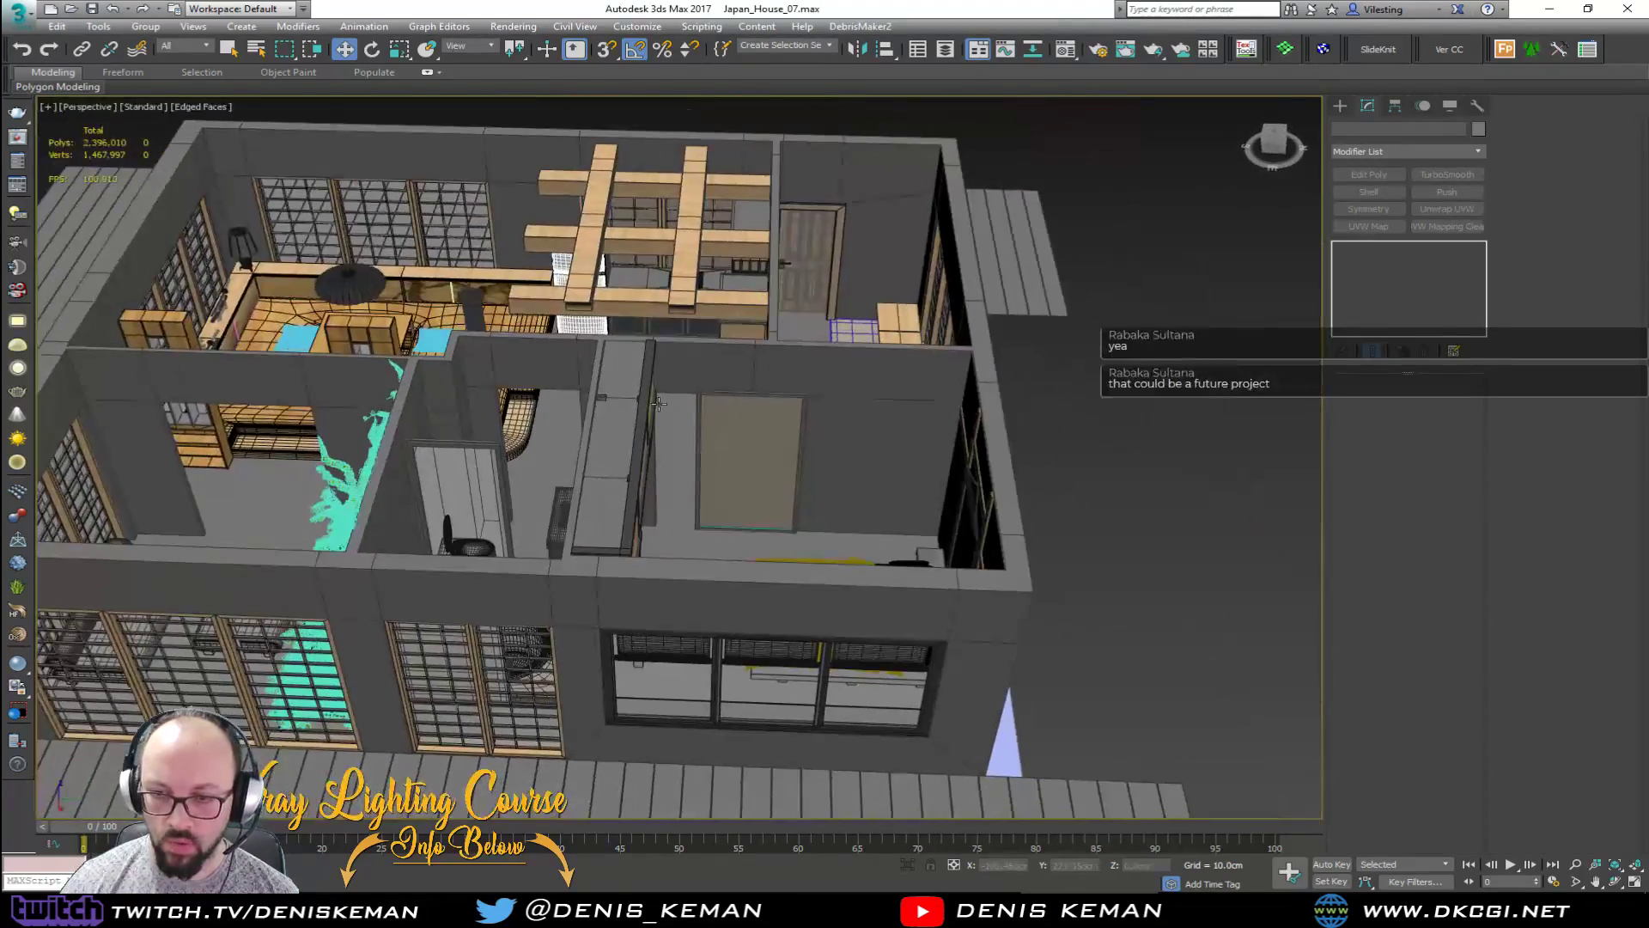
{"action": "scroll", "coordinate": [839, 433], "scroll_direction": "up", "scroll_amount": 6}
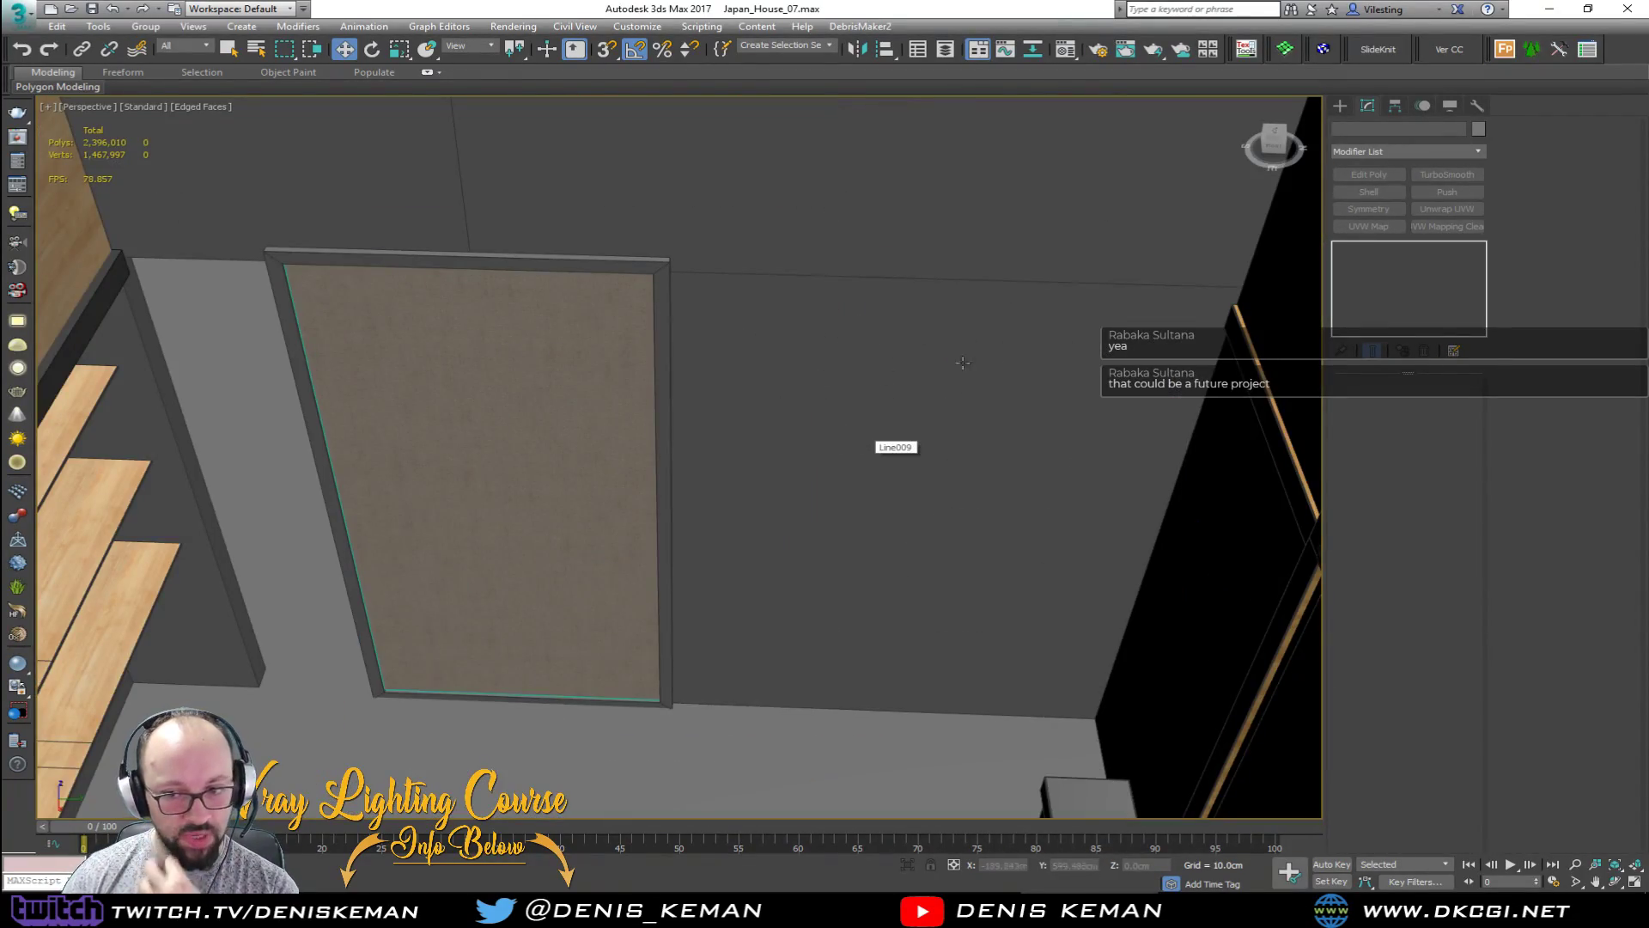
{"action": "scroll", "coordinate": [794, 397], "scroll_direction": "down", "scroll_amount": 3}
{"action": "middle_click_drag", "start_coordinate": [794, 396], "coordinate": [619, 425], "text": "alt"}
Step: Inspect the bedroom's sliding door up close, checking its frame and its fabric panel separately
{"action": "left_click", "coordinate": [577, 355]}
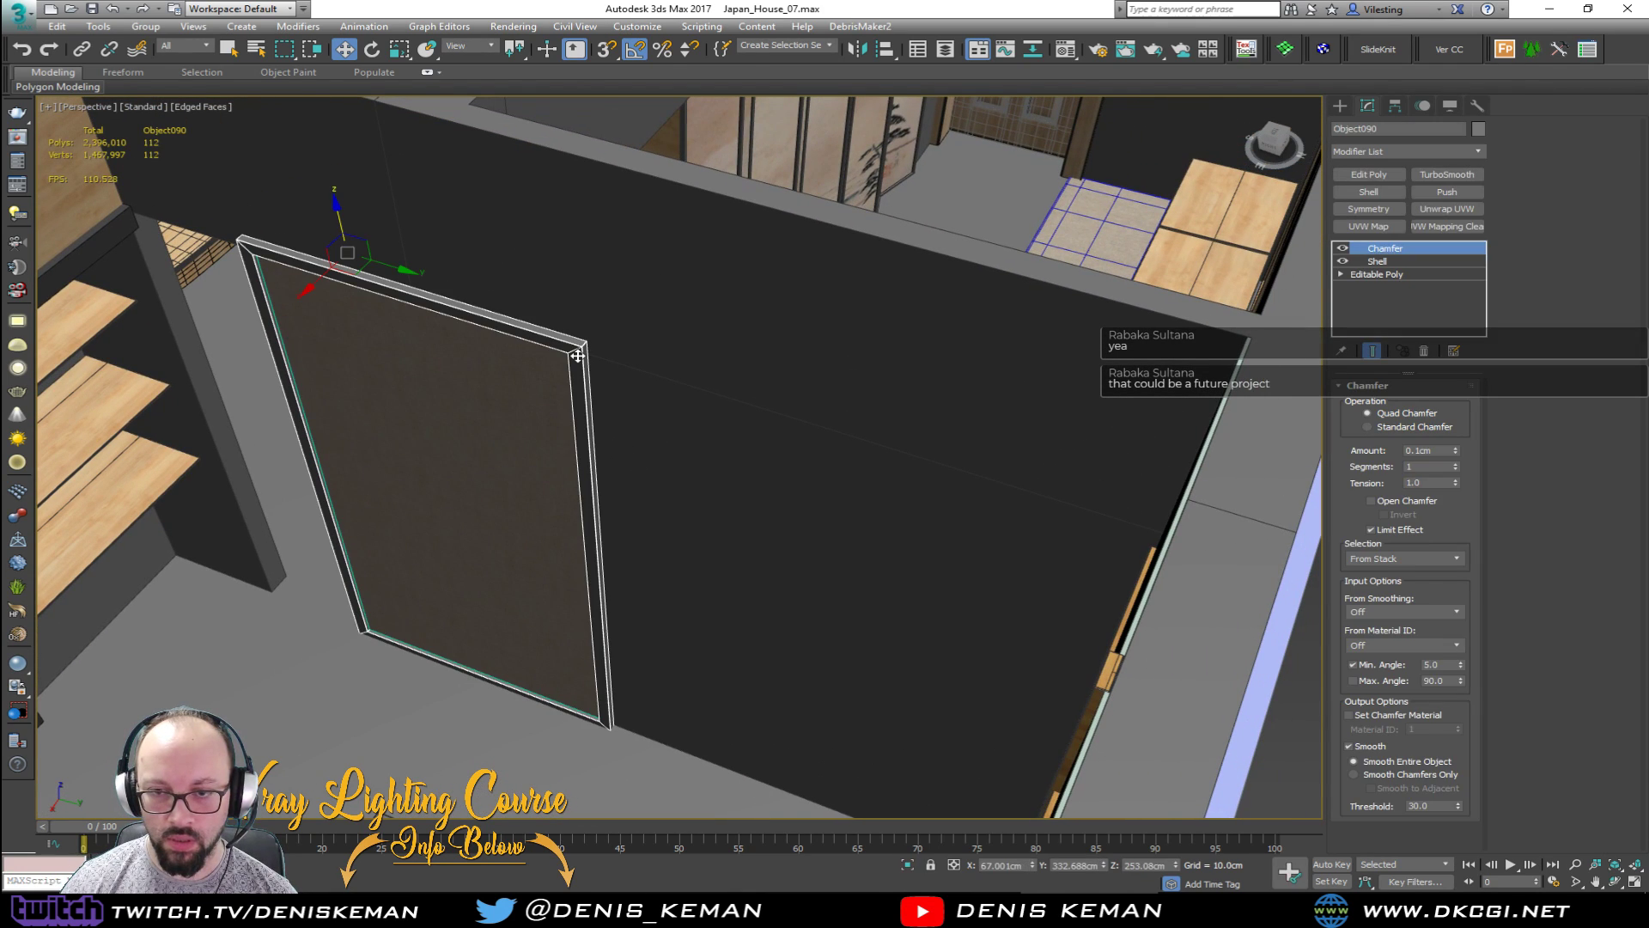
{"action": "scroll", "coordinate": [577, 372], "scroll_direction": "up", "scroll_amount": 2}
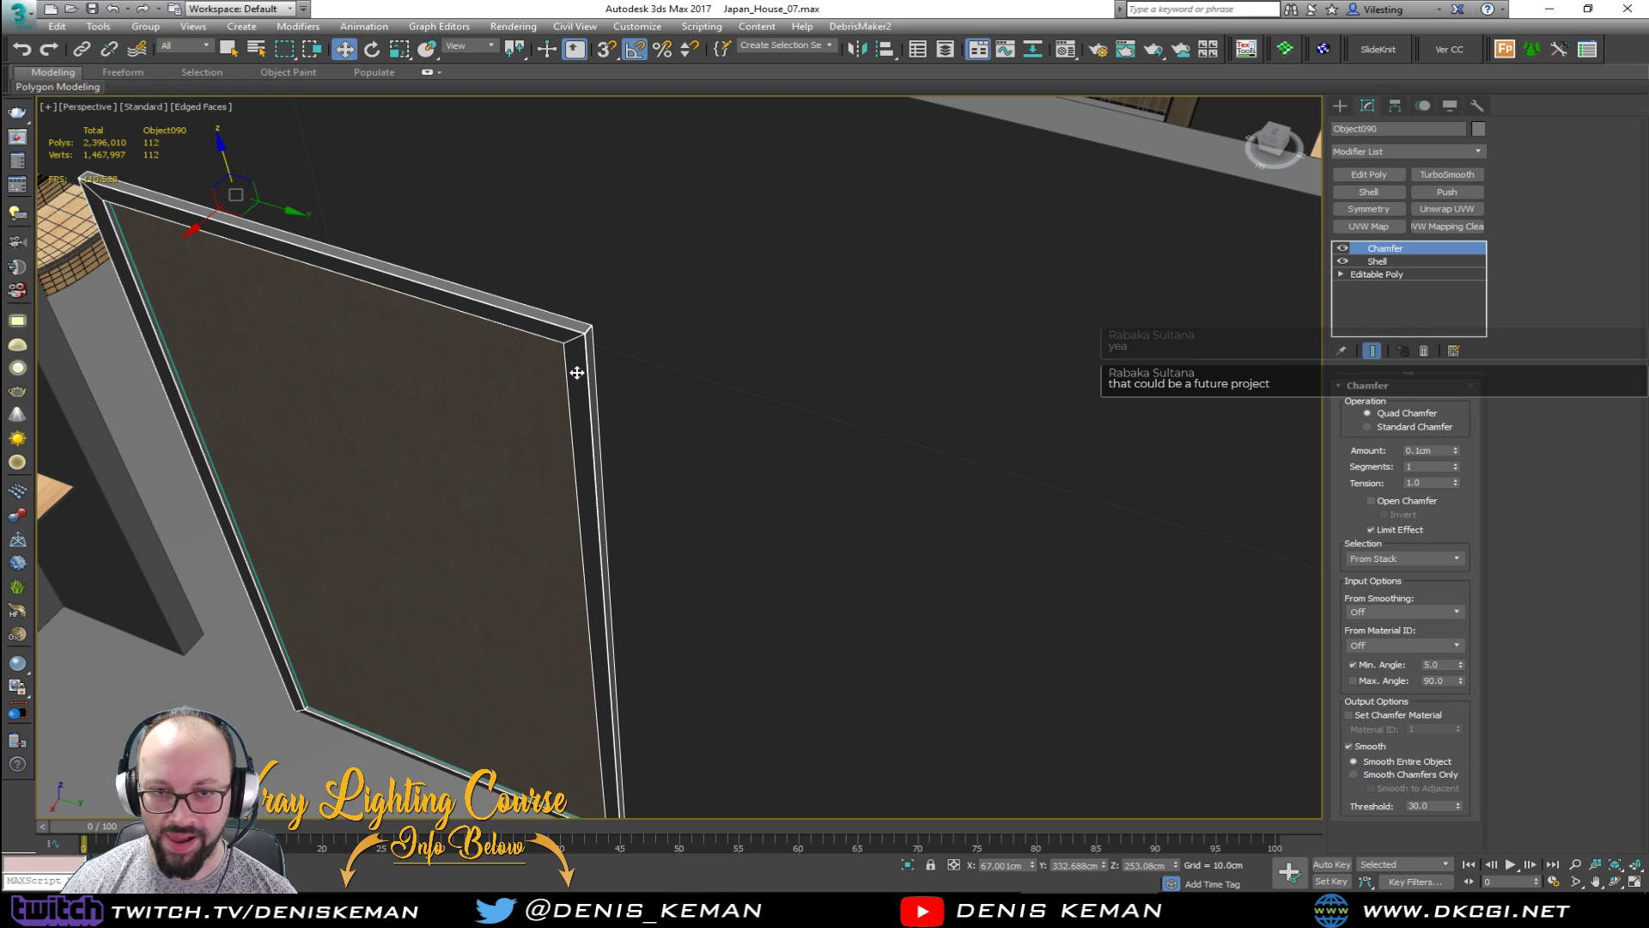
{"action": "middle_click_drag", "start_coordinate": [631, 379], "coordinate": [691, 369], "text": "alt"}
{"action": "key", "text": "z"}
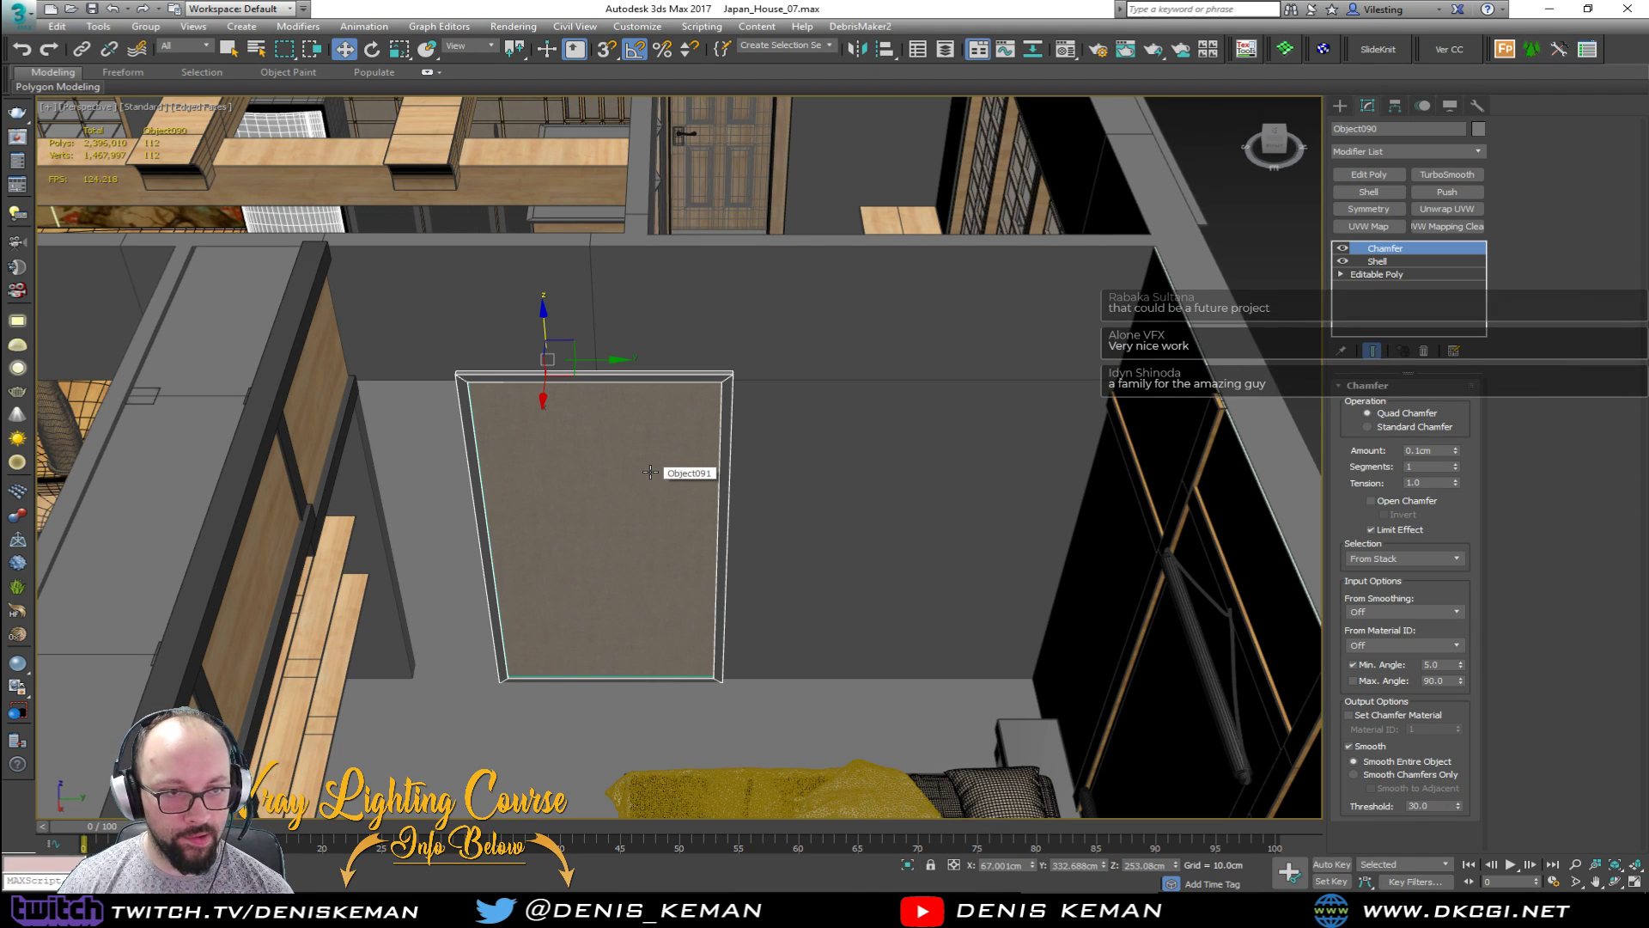
{"action": "scroll", "coordinate": [650, 472], "scroll_direction": "up", "scroll_amount": 5}
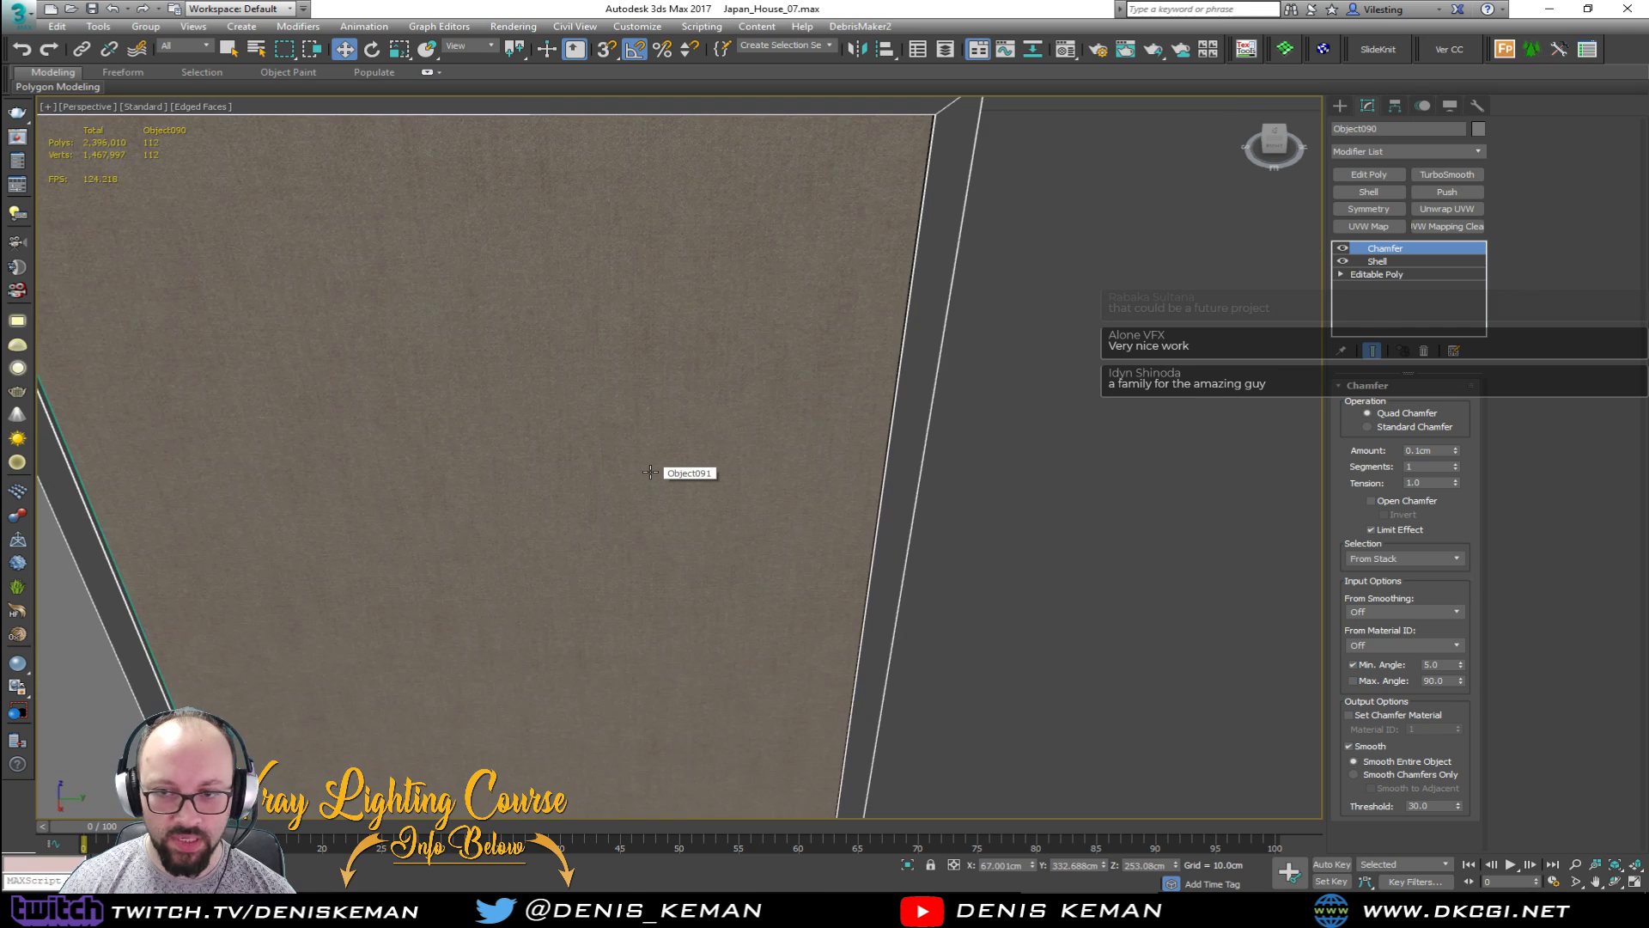
{"action": "left_click", "coordinate": [652, 459]}
{"action": "scroll", "coordinate": [652, 459], "scroll_direction": "down", "scroll_amount": 6}
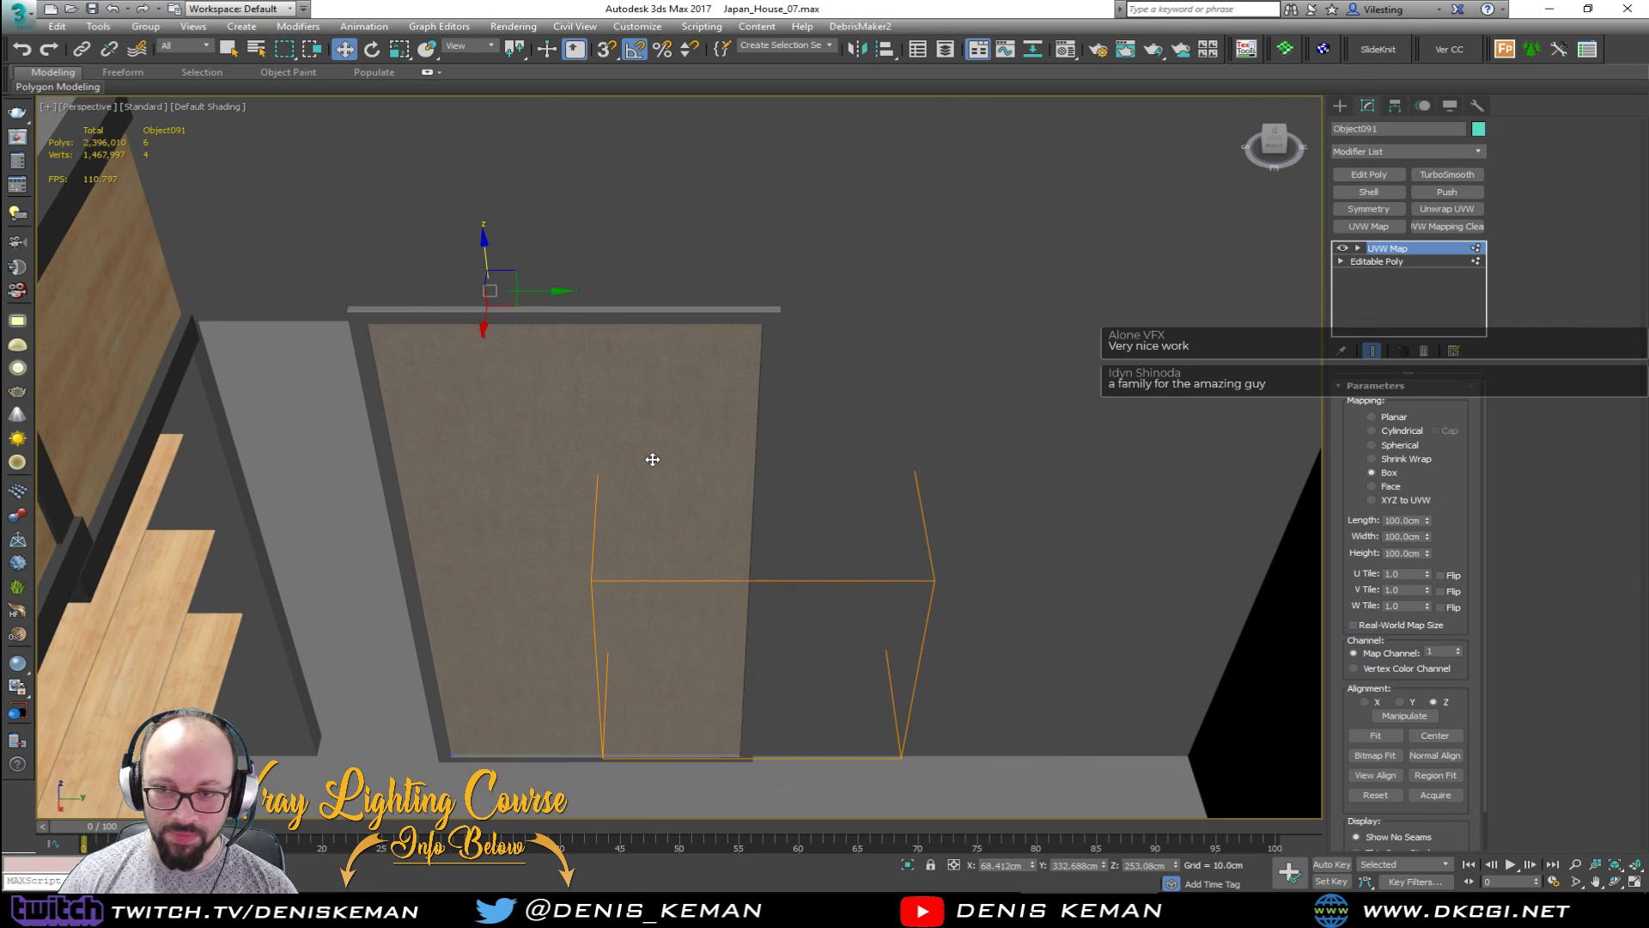
Step: Slide the bedroom door's frame and fabric panel together about 53 cm along the wall toward the shelf unit
{"action": "left_click", "coordinate": [771, 321]}
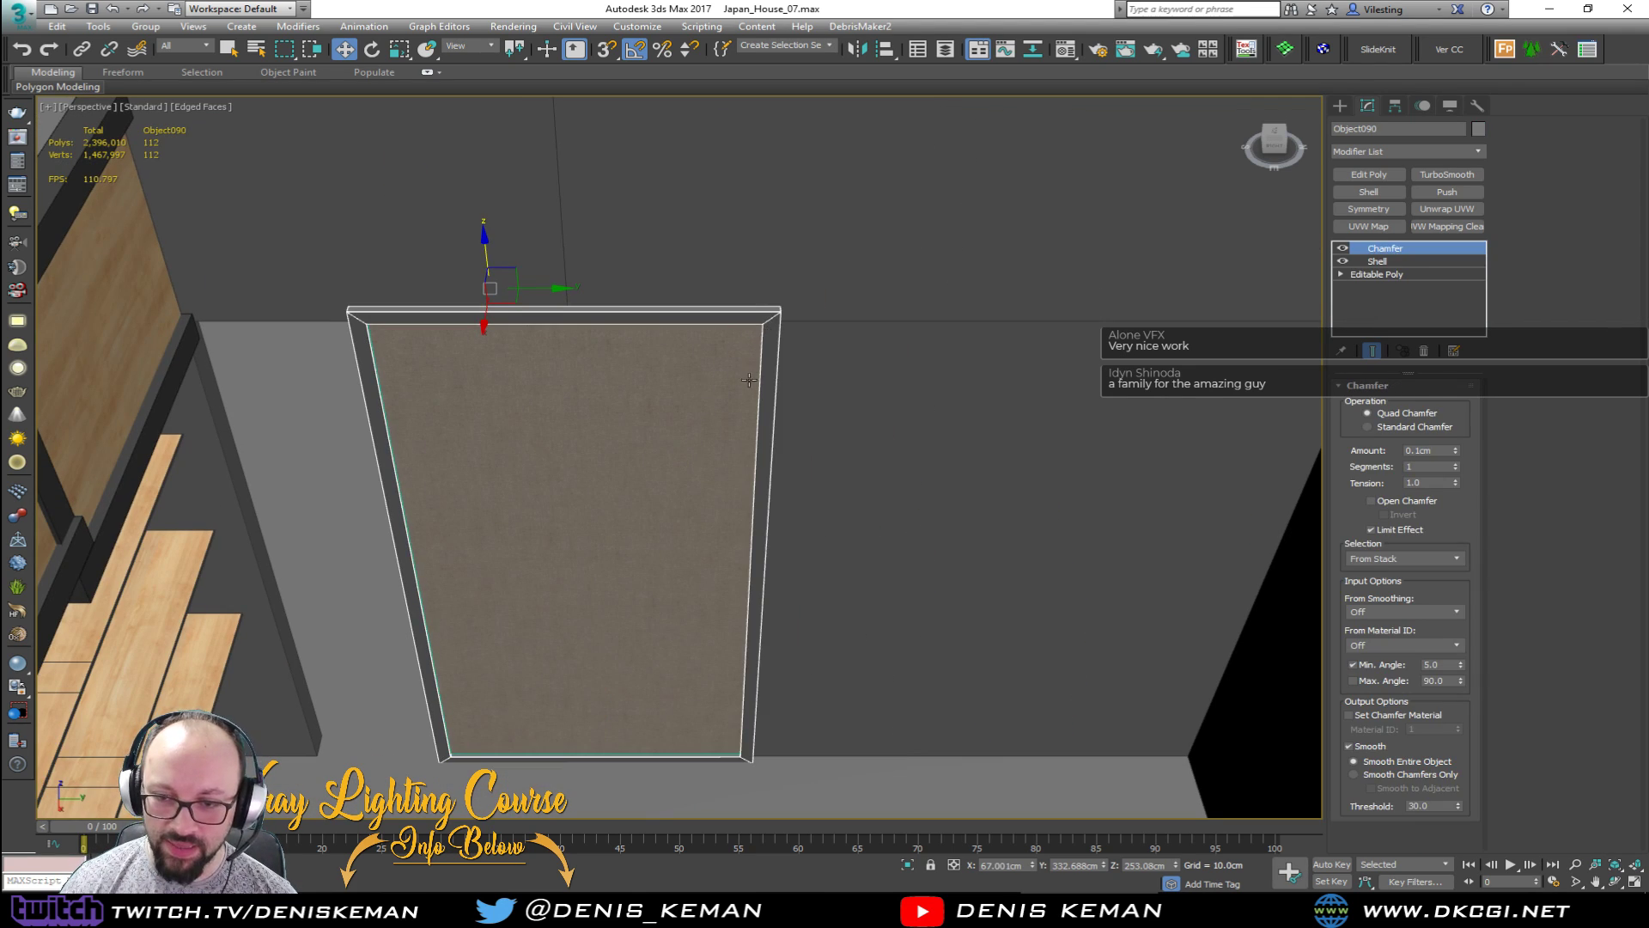
{"action": "middle_click_drag", "start_coordinate": [771, 320], "coordinate": [714, 398], "text": "alt"}
{"action": "left_click", "coordinate": [658, 453], "text": "ctrl"}
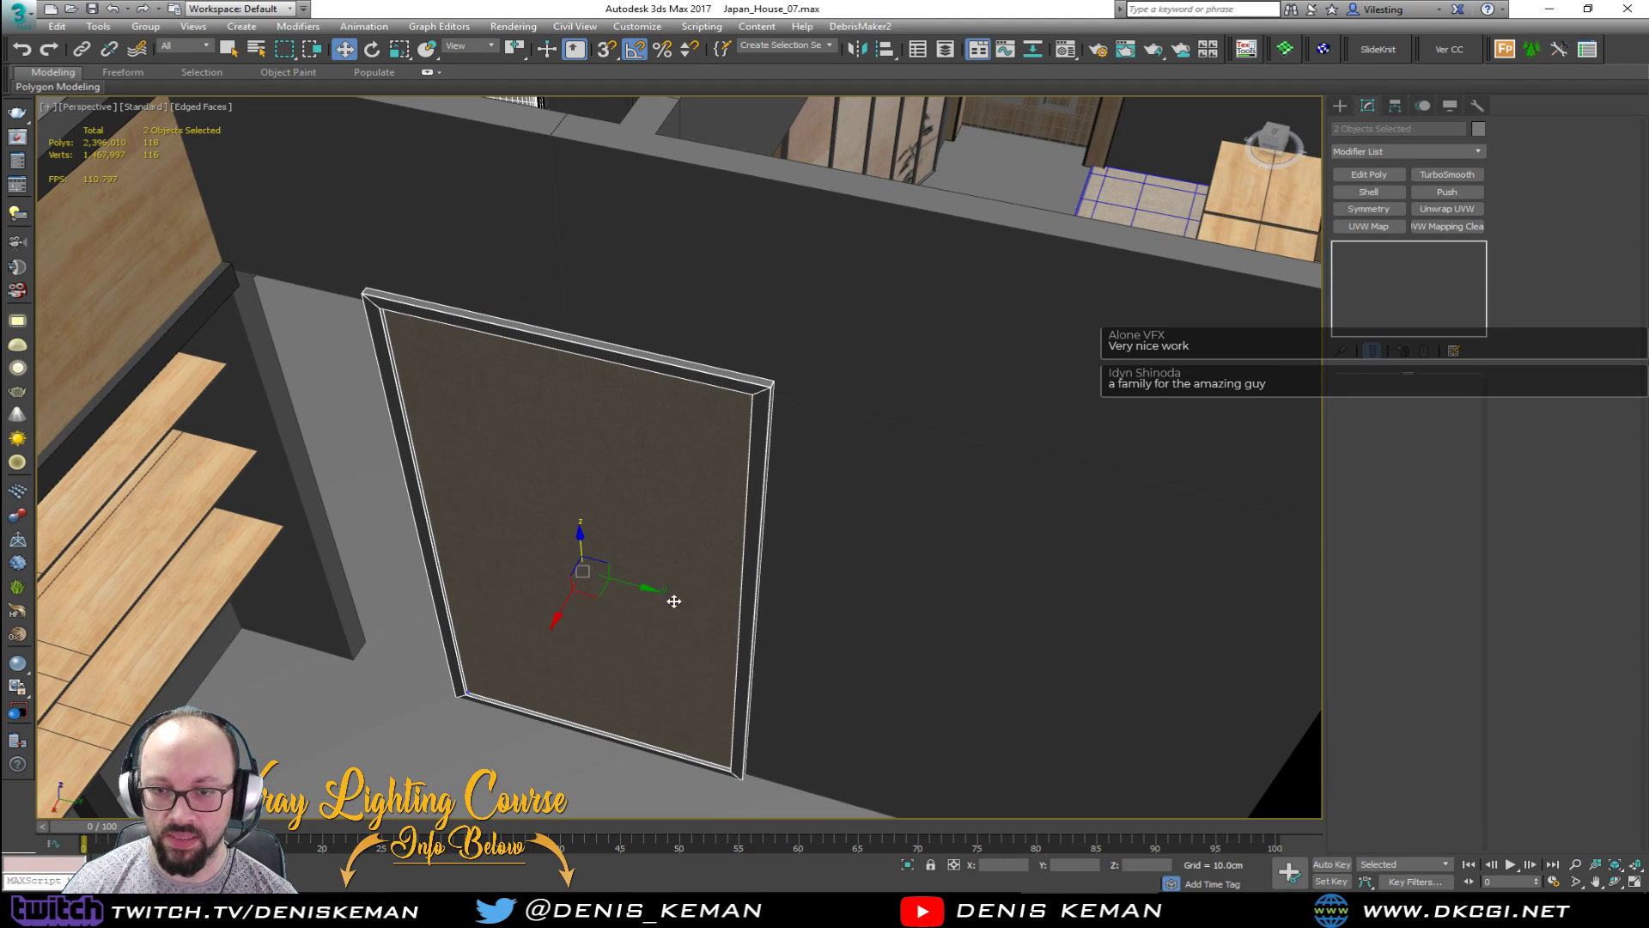
{"action": "left_click_drag", "start_coordinate": [633, 584], "coordinate": [807, 641]}
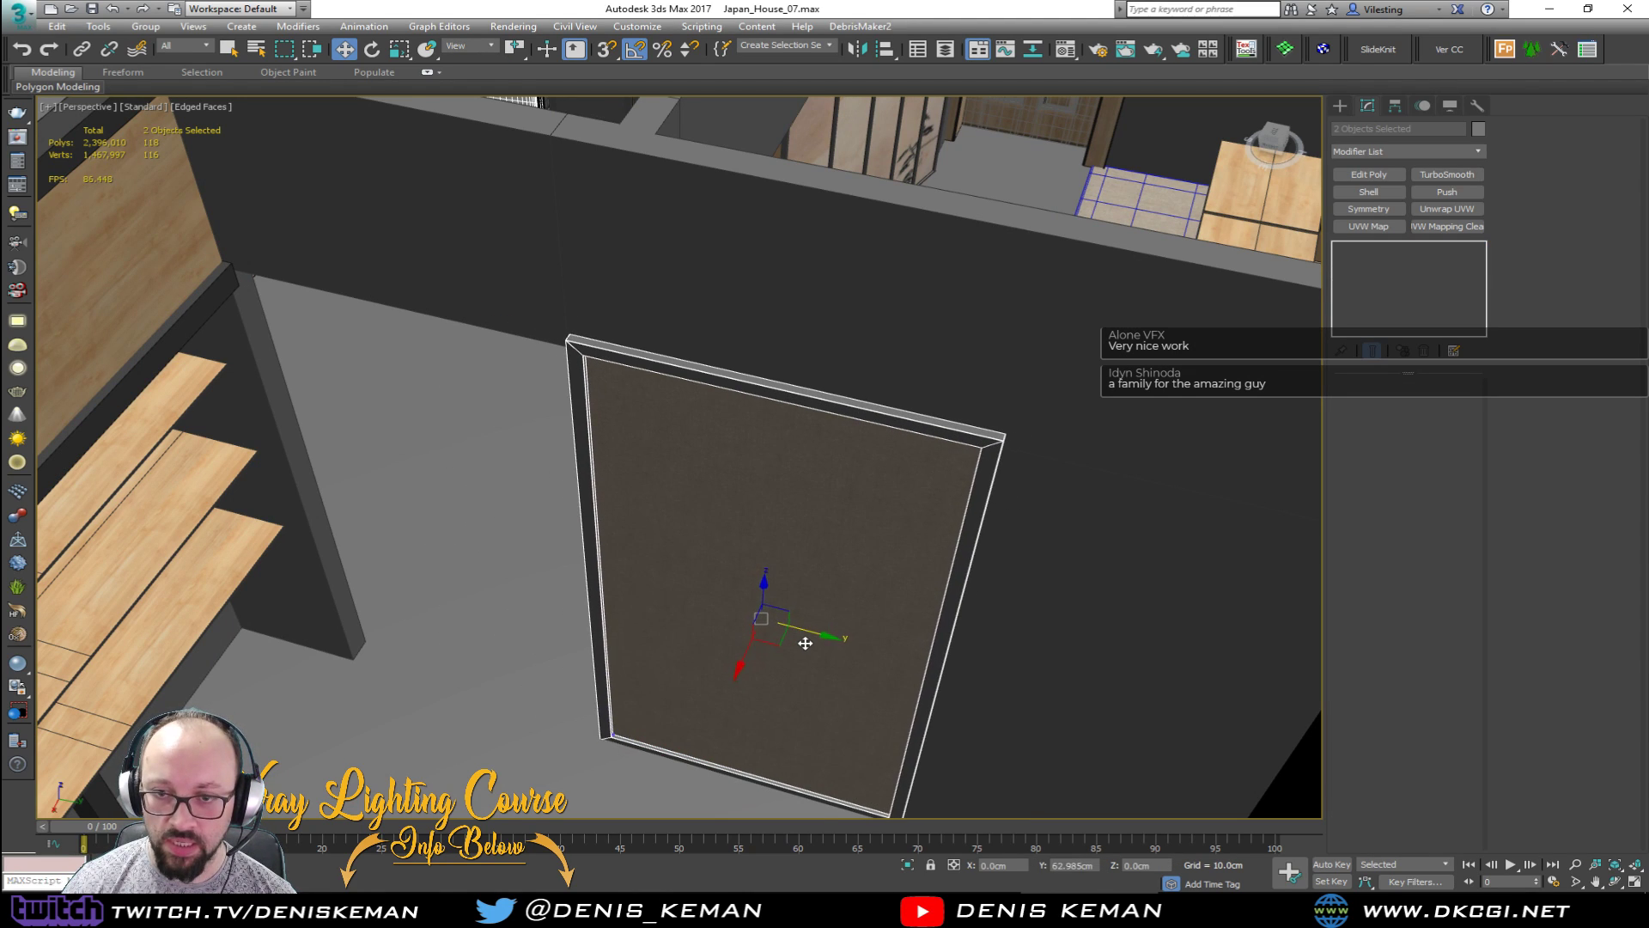
{"action": "key", "text": "ctrl+z"}
{"action": "middle_click_drag", "start_coordinate": [750, 557], "coordinate": [784, 517], "text": "alt"}
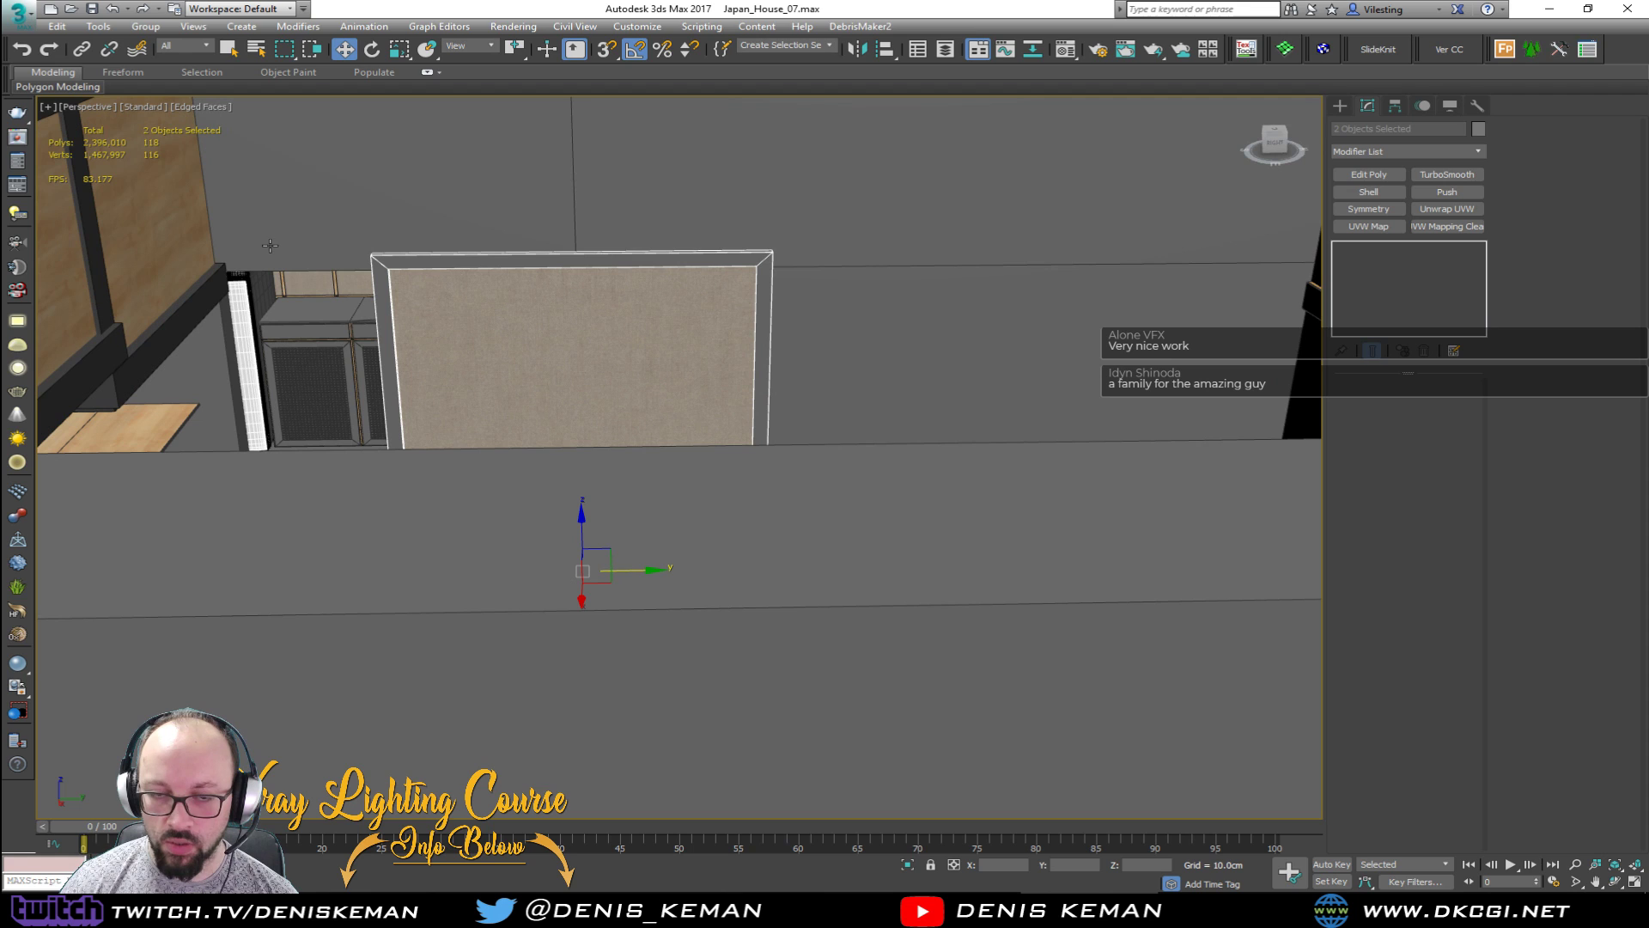
{"action": "middle_click_drag", "start_coordinate": [894, 244], "coordinate": [887, 283], "text": "alt"}
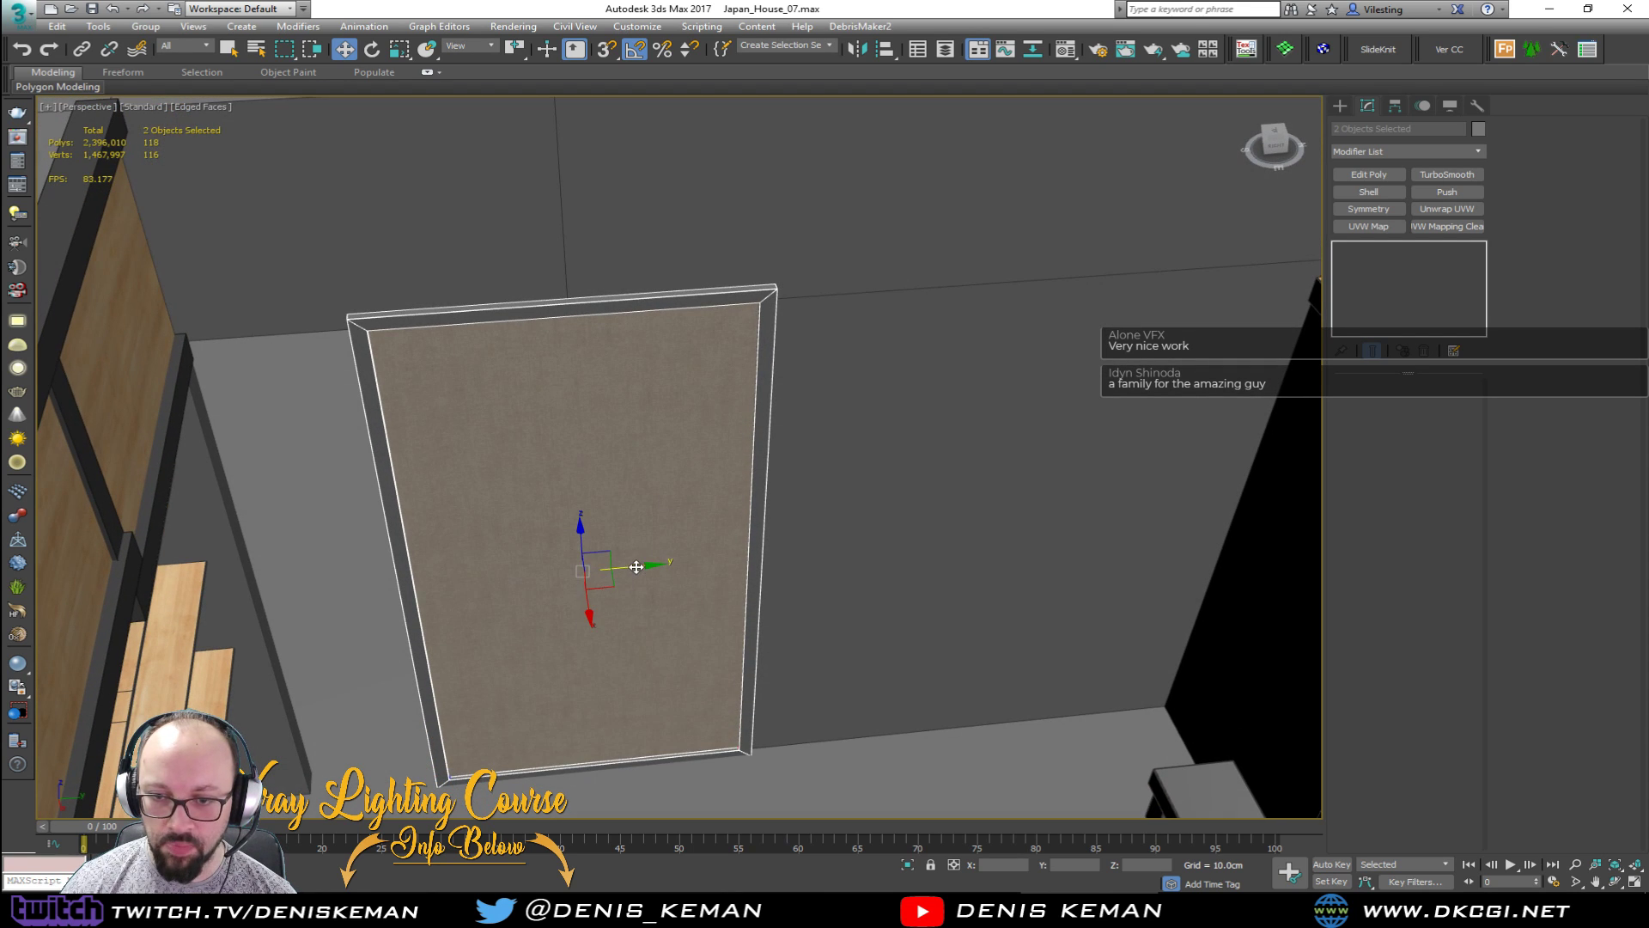
{"action": "left_click_drag", "start_coordinate": [631, 564], "coordinate": [462, 557]}
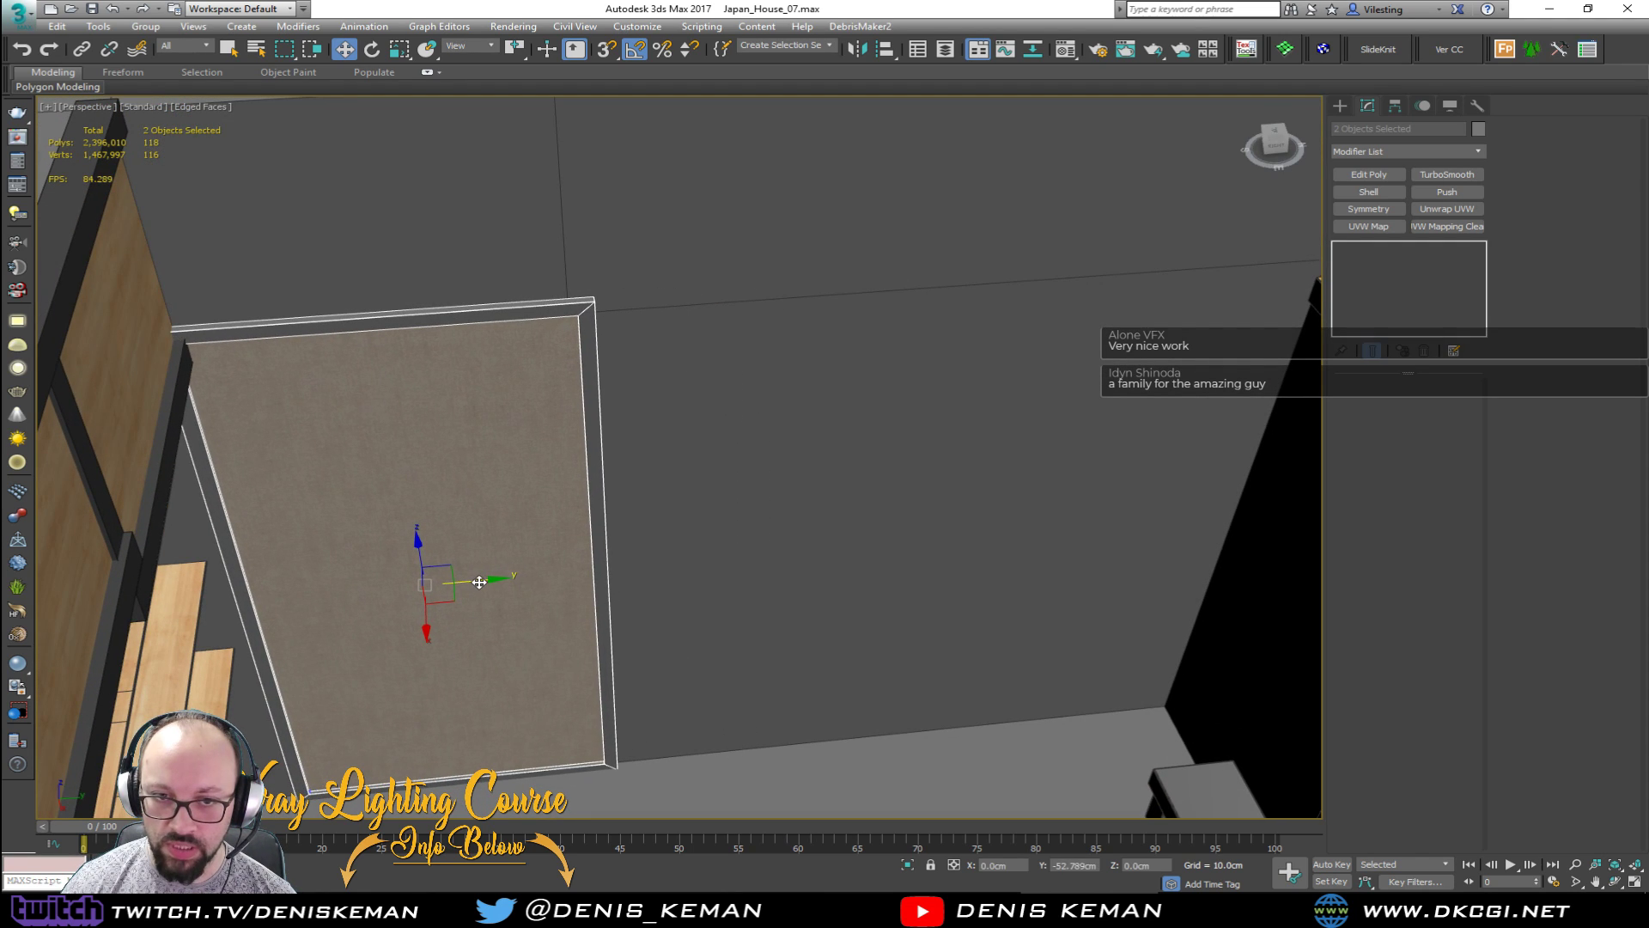
{"action": "middle_click_drag", "start_coordinate": [462, 557], "coordinate": [431, 565], "text": "alt"}
Step: Shorten the wall unit's dark rail beside the door by moving its four end vertices about 3.3 cm along X, away from the wall
{"action": "mouse_move", "coordinate": [278, 361]}
{"action": "middle_mouse_down"}
{"action": "mouse_move", "coordinate": [462, 337]}
{"action": "mouse_move", "coordinate": [487, 414]}
{"action": "mouse_move", "coordinate": [431, 362]}
{"action": "mouse_move", "coordinate": [431, 307]}
{"action": "mouse_move", "coordinate": [462, 348]}
{"action": "mouse_move", "coordinate": [587, 312]}
{"action": "mouse_move", "coordinate": [541, 332]}
{"action": "mouse_move", "coordinate": [294, 344]}
{"action": "mouse_move", "coordinate": [480, 369]}
{"action": "mouse_move", "coordinate": [493, 345]}
{"action": "mouse_move", "coordinate": [445, 338]}
{"action": "mouse_move", "coordinate": [549, 482]}
{"action": "mouse_move", "coordinate": [561, 468]}
{"action": "middle_mouse_up"}
{"action": "scroll", "coordinate": [457, 333], "scroll_direction": "up", "scroll_amount": 2}
{"action": "scroll", "coordinate": [487, 413], "scroll_direction": "down", "scroll_amount": 1}
{"action": "left_click", "coordinate": [493, 345]}
{"action": "scroll", "coordinate": [493, 345], "scroll_direction": "up", "scroll_amount": 3}
{"action": "key", "text": "1"}
{"action": "key", "text": "F3"}
{"action": "left_click_drag", "start_coordinate": [615, 656], "coordinate": [615, 656]}
{"action": "key", "text": "F3"}
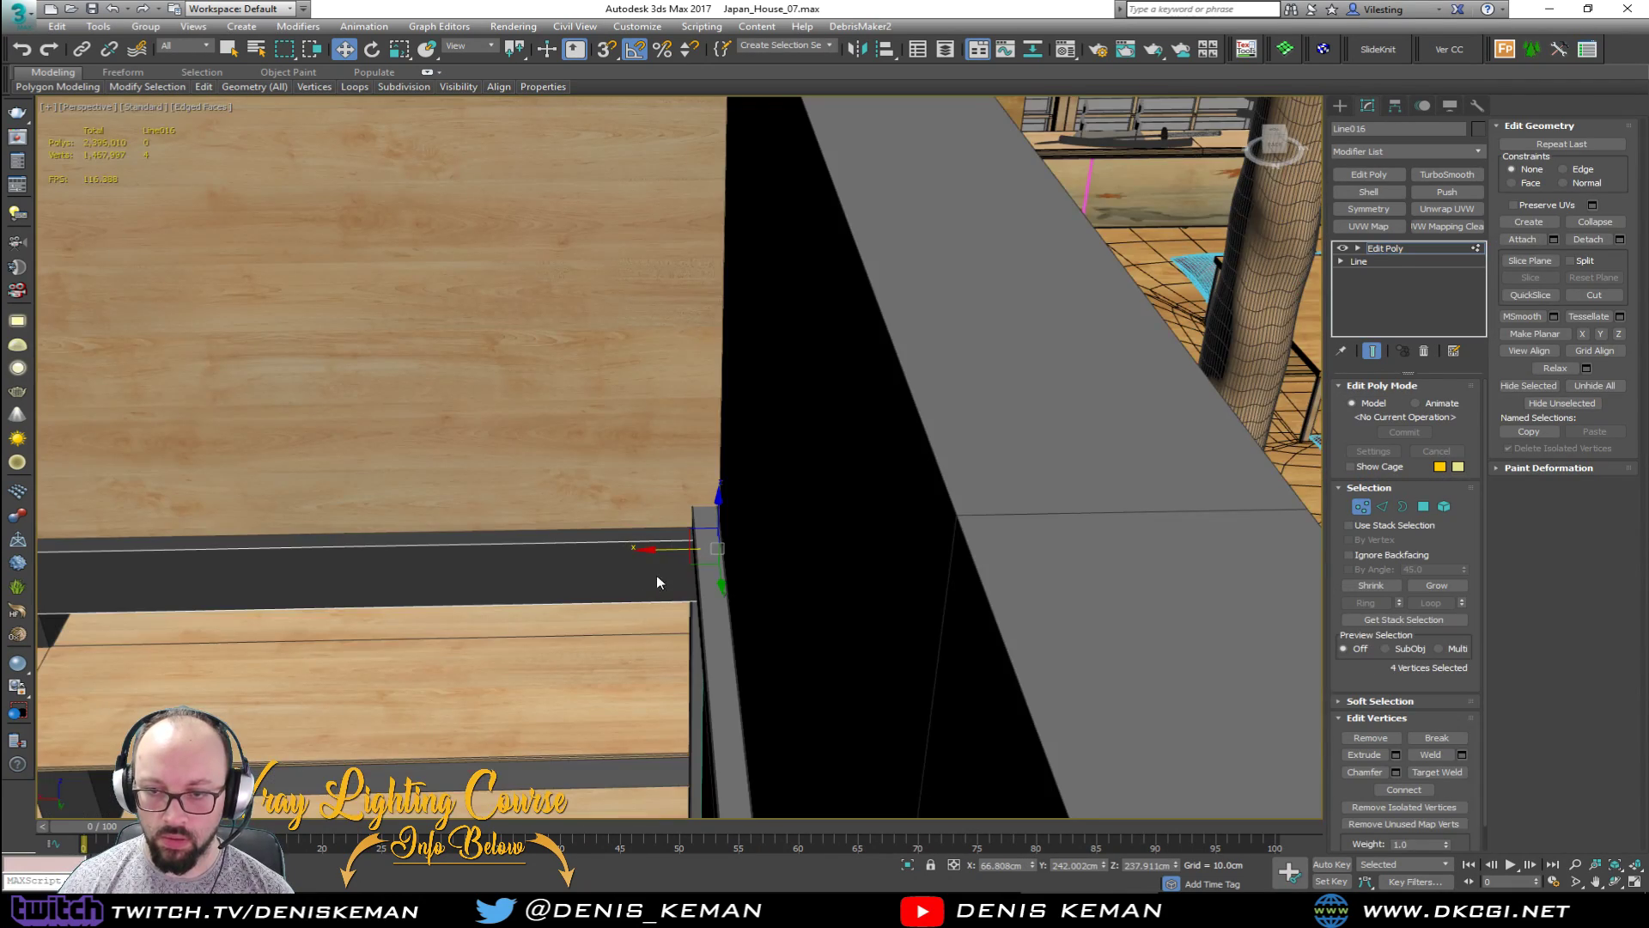
{"action": "mouse_move", "coordinate": [677, 555]}
{"action": "left_mouse_down"}
{"action": "mouse_move", "coordinate": [648, 554]}
{"action": "mouse_move", "coordinate": [672, 548]}
{"action": "left_mouse_up"}
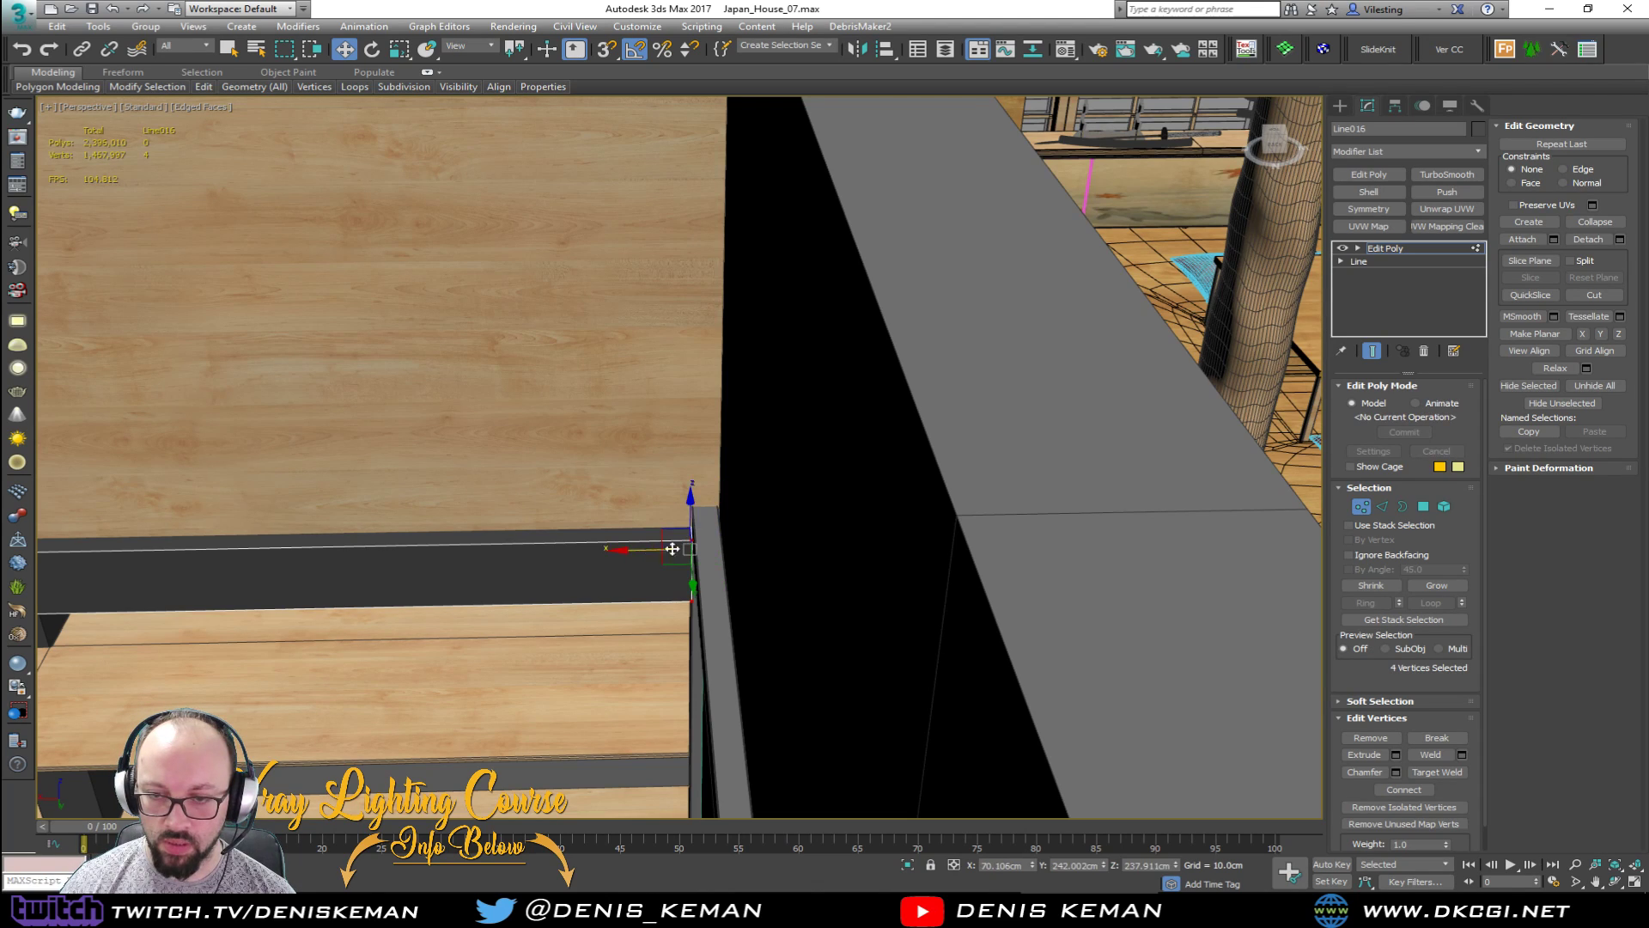
{"action": "left_click", "coordinate": [1360, 511]}
Step: Shorten the wooden panel above the rail by moving its four end vertices about 3.4 cm along X, away from the wall
{"action": "left_click", "coordinate": [655, 434]}
{"action": "key", "text": "F3"}
{"action": "middle_click_drag", "start_coordinate": [628, 406], "coordinate": [628, 483]}
{"action": "scroll", "coordinate": [628, 483], "scroll_direction": "down", "scroll_amount": 4}
{"action": "key", "text": "1"}
{"action": "key", "text": "F3"}
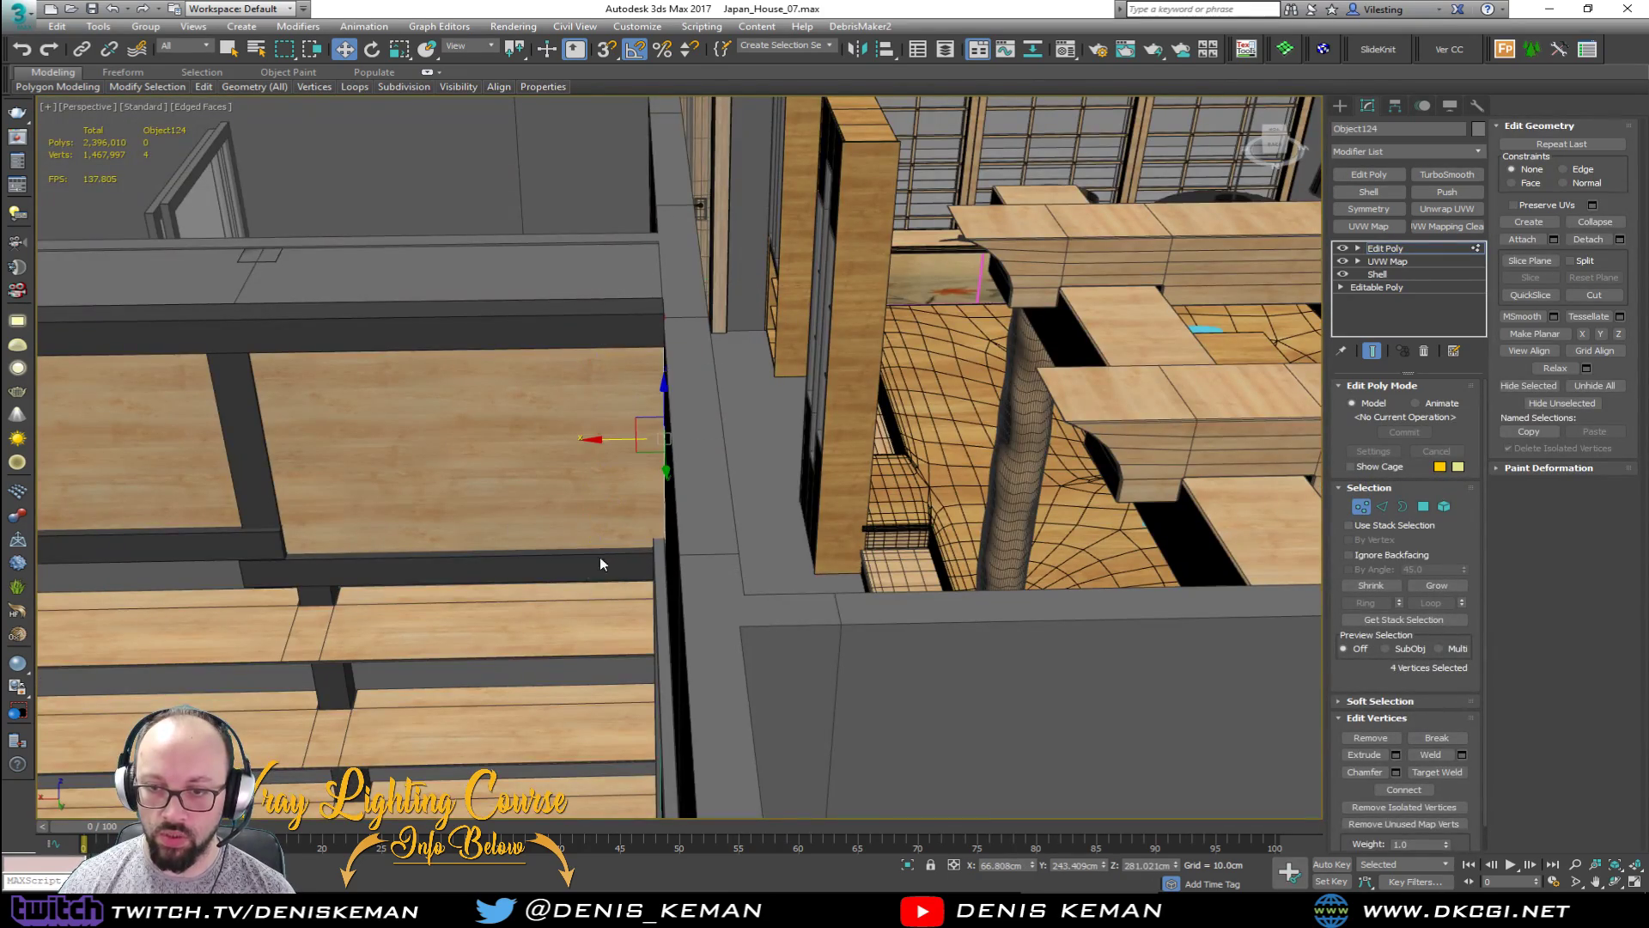
{"action": "scroll", "coordinate": [633, 443], "scroll_direction": "up", "scroll_amount": 3}
{"action": "left_click_drag", "start_coordinate": [668, 364], "coordinate": [642, 369]}
{"action": "middle_click_drag", "start_coordinate": [649, 429], "coordinate": [743, 411], "text": "alt"}
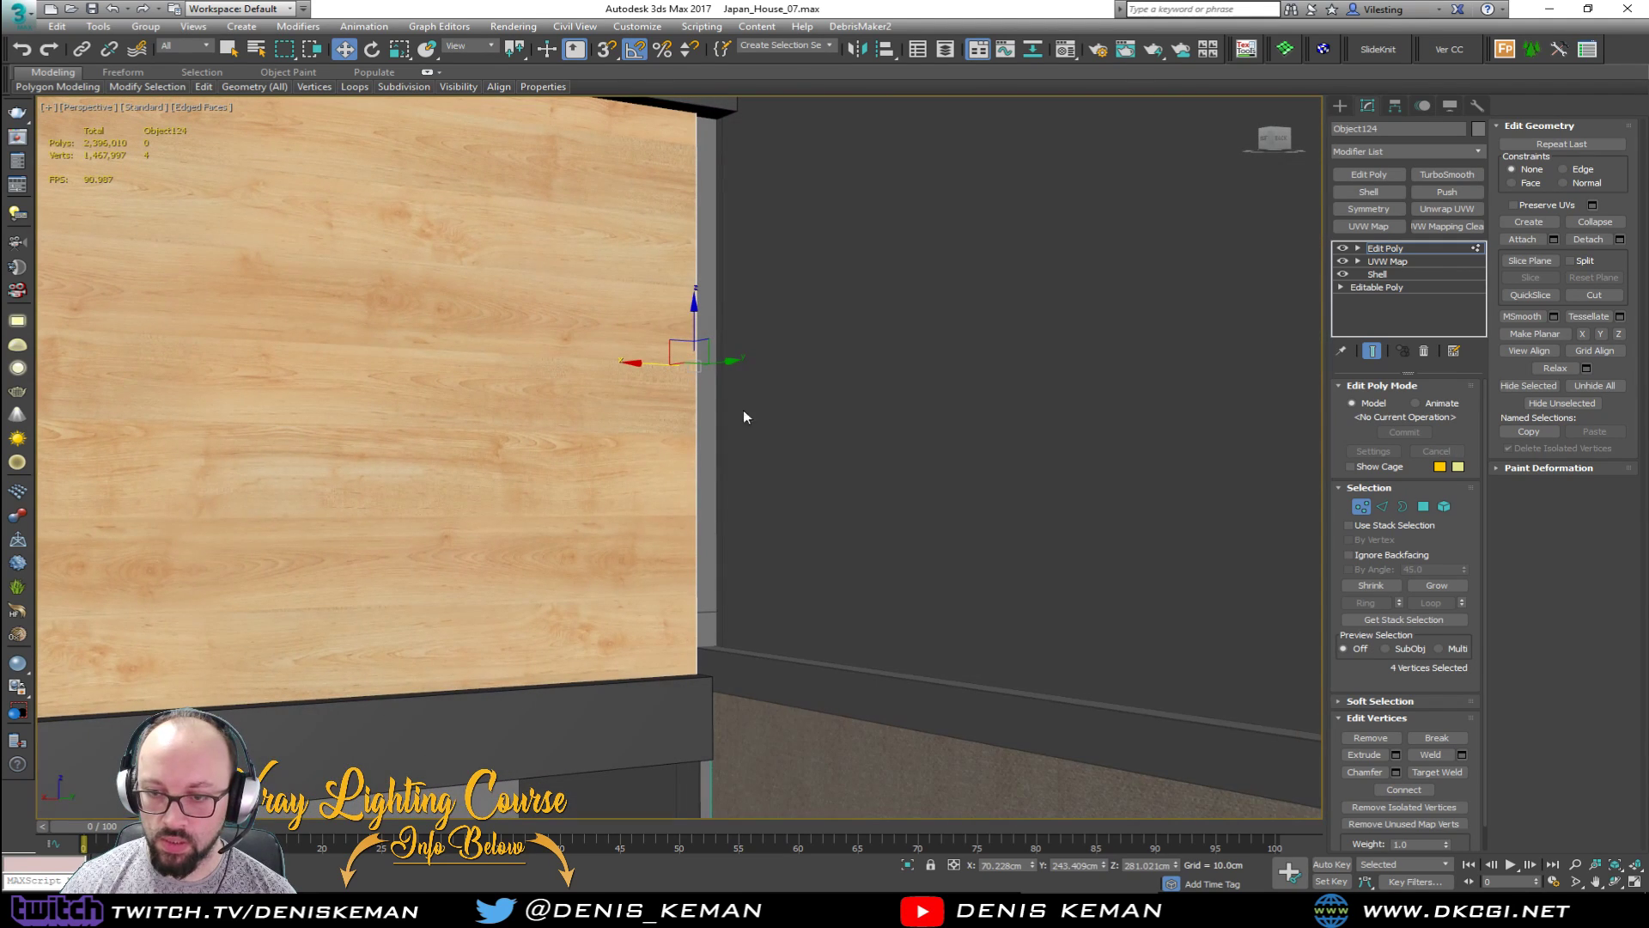
{"action": "left_click", "coordinate": [1364, 508]}
Step: Examine how the door's frame and fabric panel meet the wall unit, and the free wall between the door and the bed
{"action": "middle_click_drag", "start_coordinate": [836, 606], "coordinate": [605, 263]}
{"action": "left_click", "coordinate": [530, 492]}
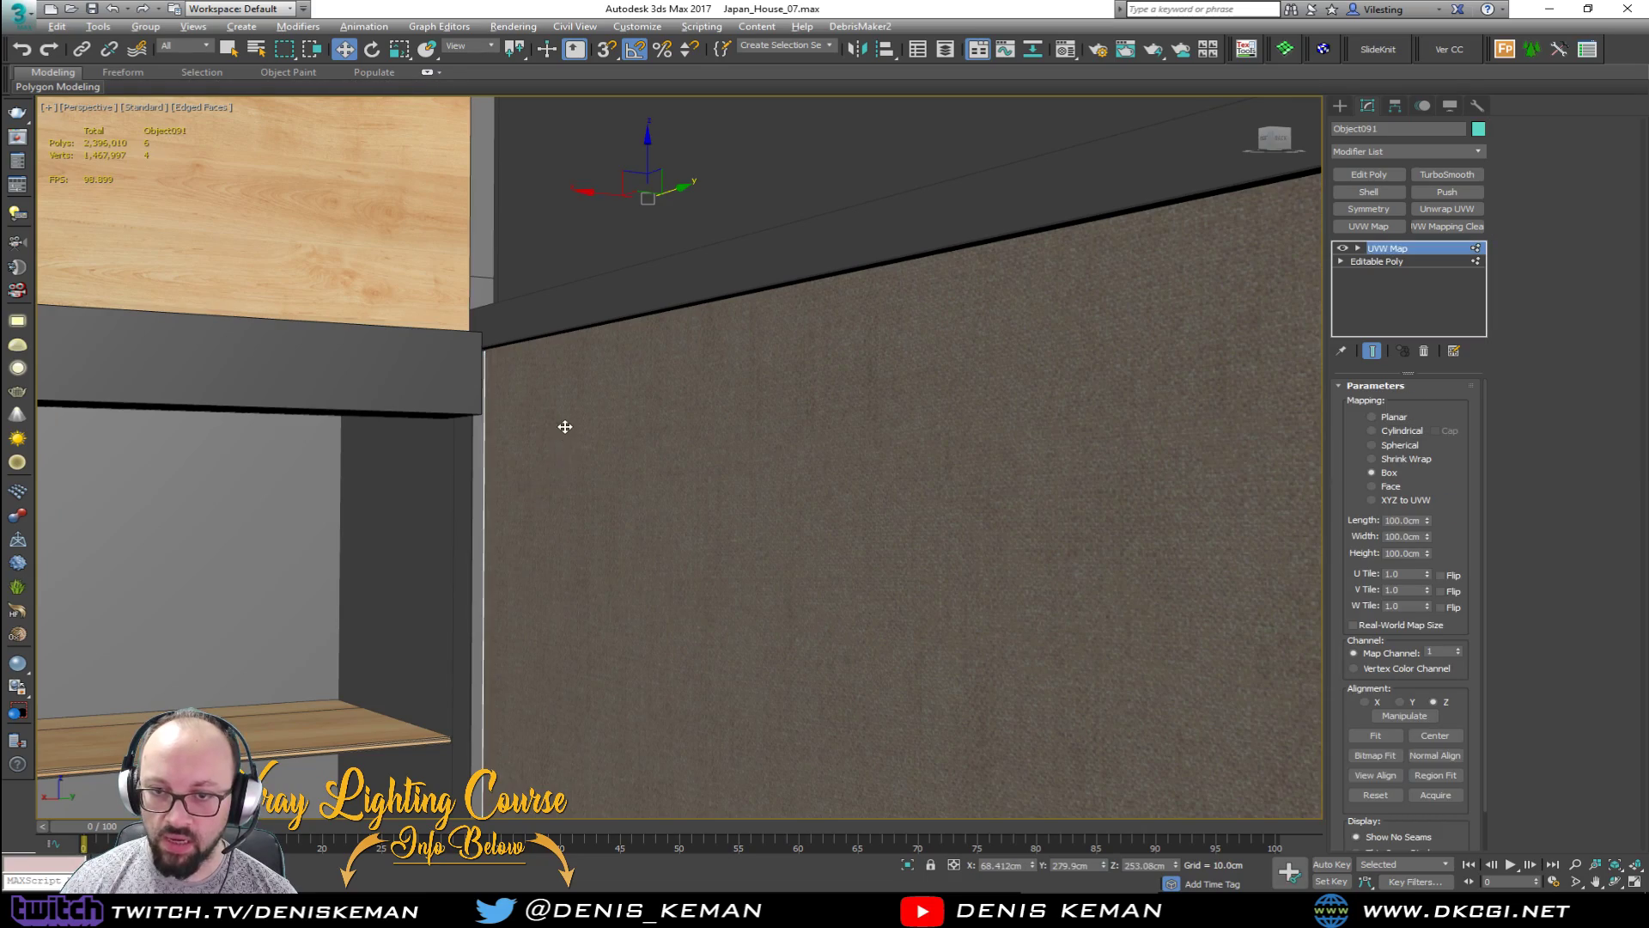
{"action": "middle_click_drag", "start_coordinate": [566, 427], "coordinate": [636, 418], "text": "alt"}
{"action": "left_click", "coordinate": [465, 305], "text": "ctrl"}
{"action": "middle_click_drag", "start_coordinate": [482, 354], "coordinate": [538, 430], "text": "alt"}
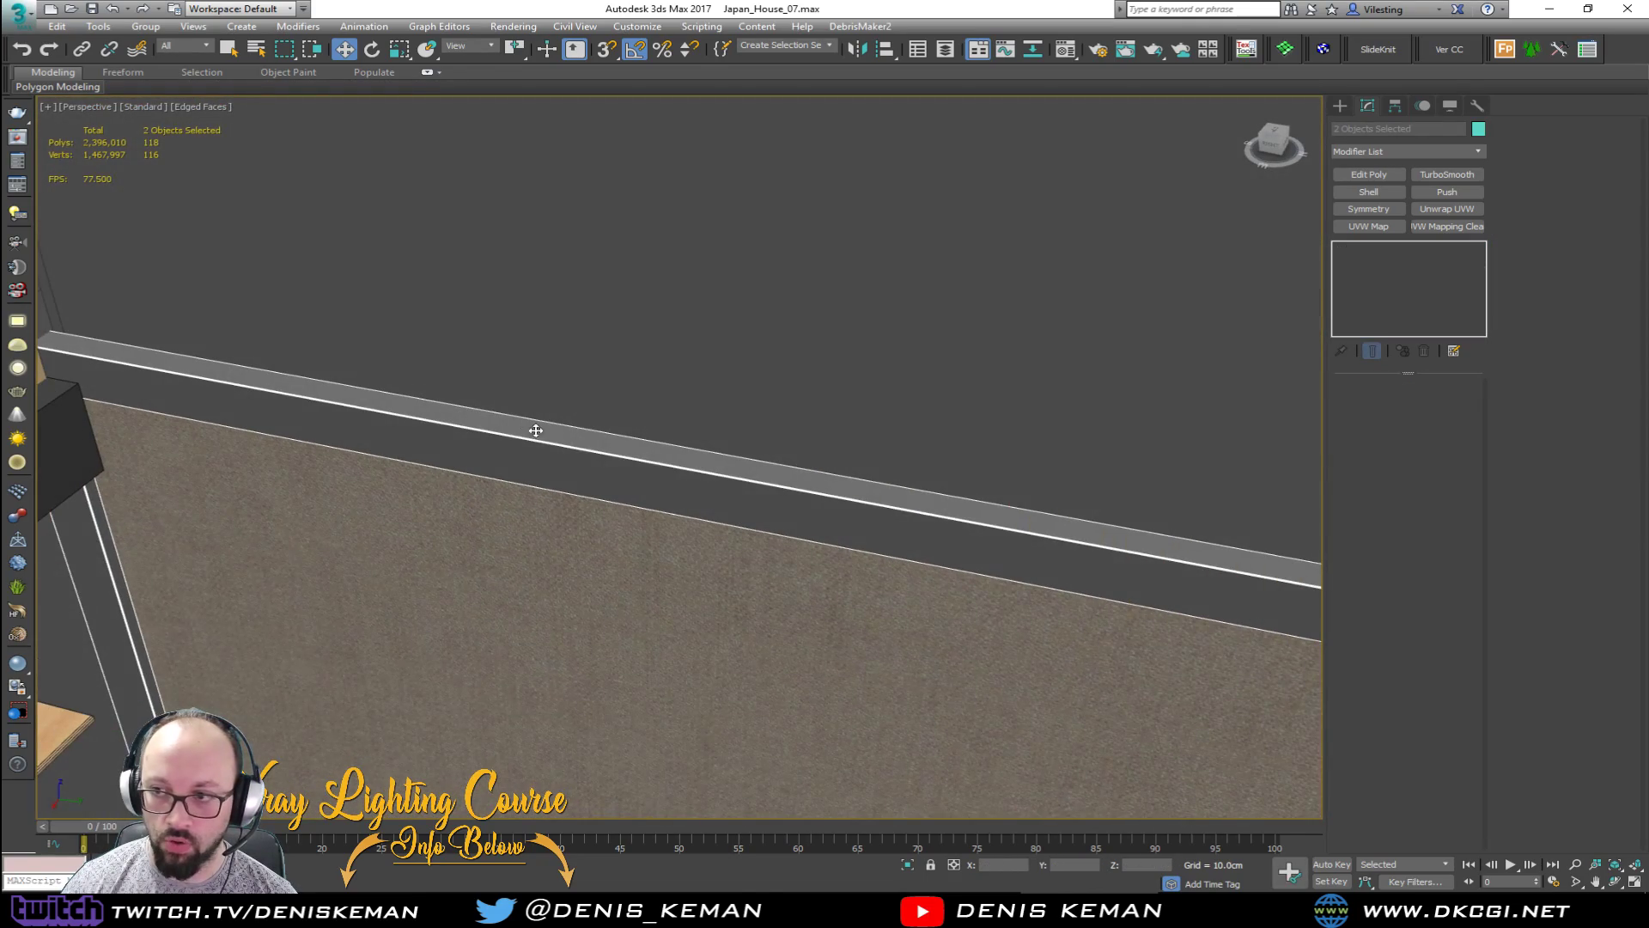
{"action": "left_click", "coordinate": [624, 462]}
{"action": "middle_click_drag", "start_coordinate": [662, 486], "coordinate": [603, 389], "text": "alt"}
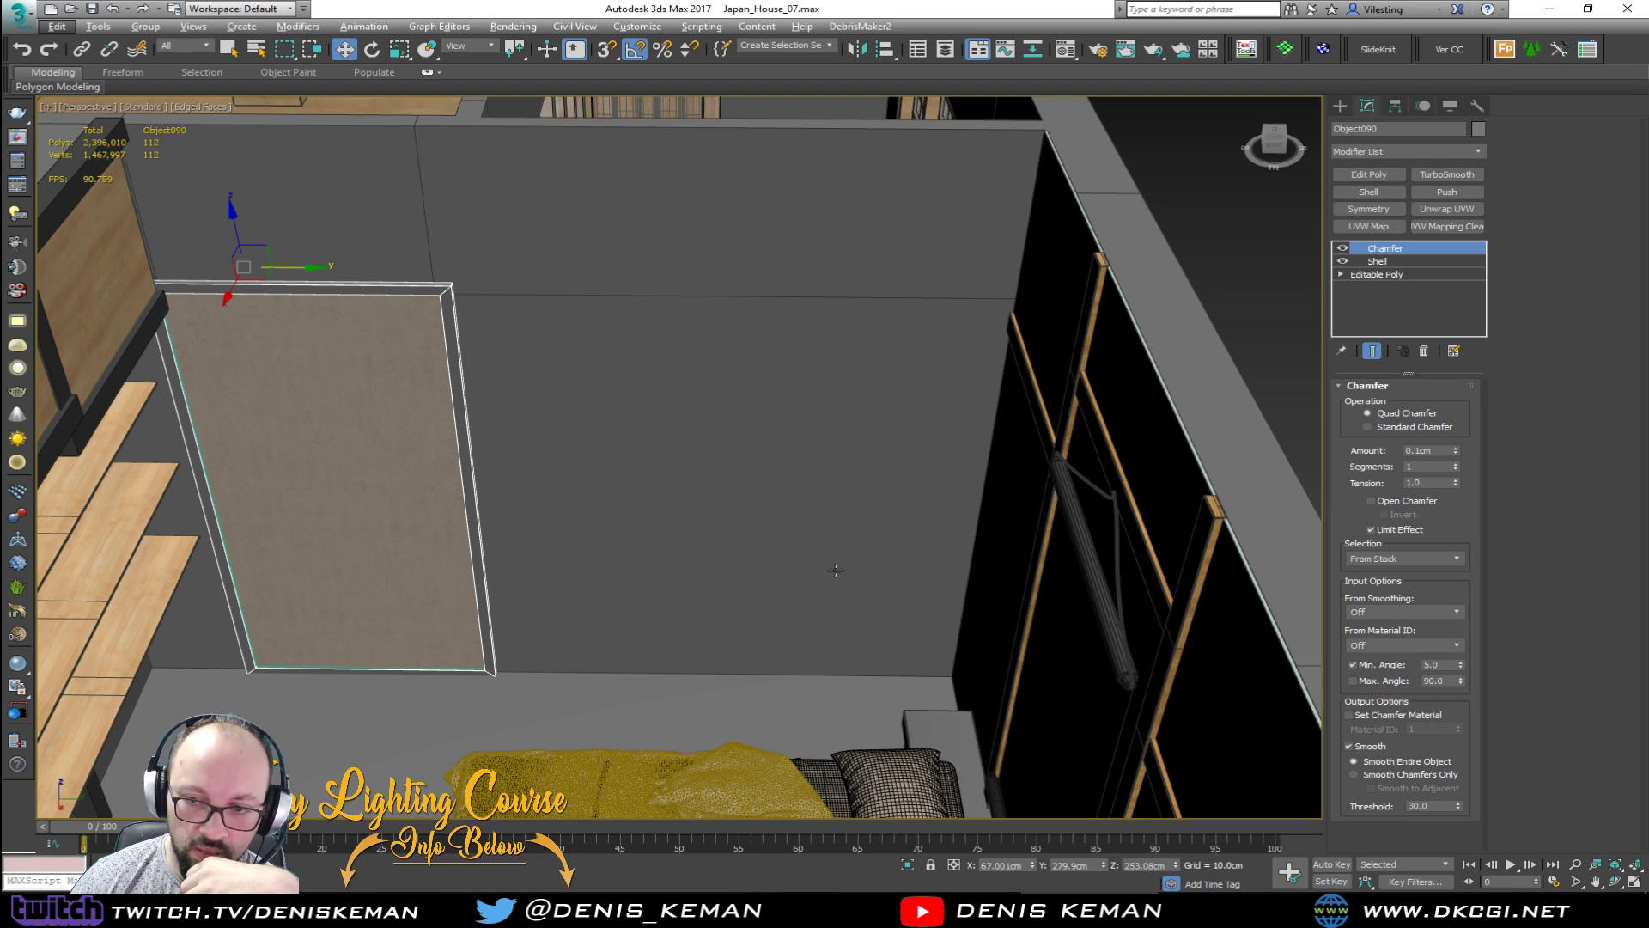
{"action": "left_click", "coordinate": [1233, 269]}
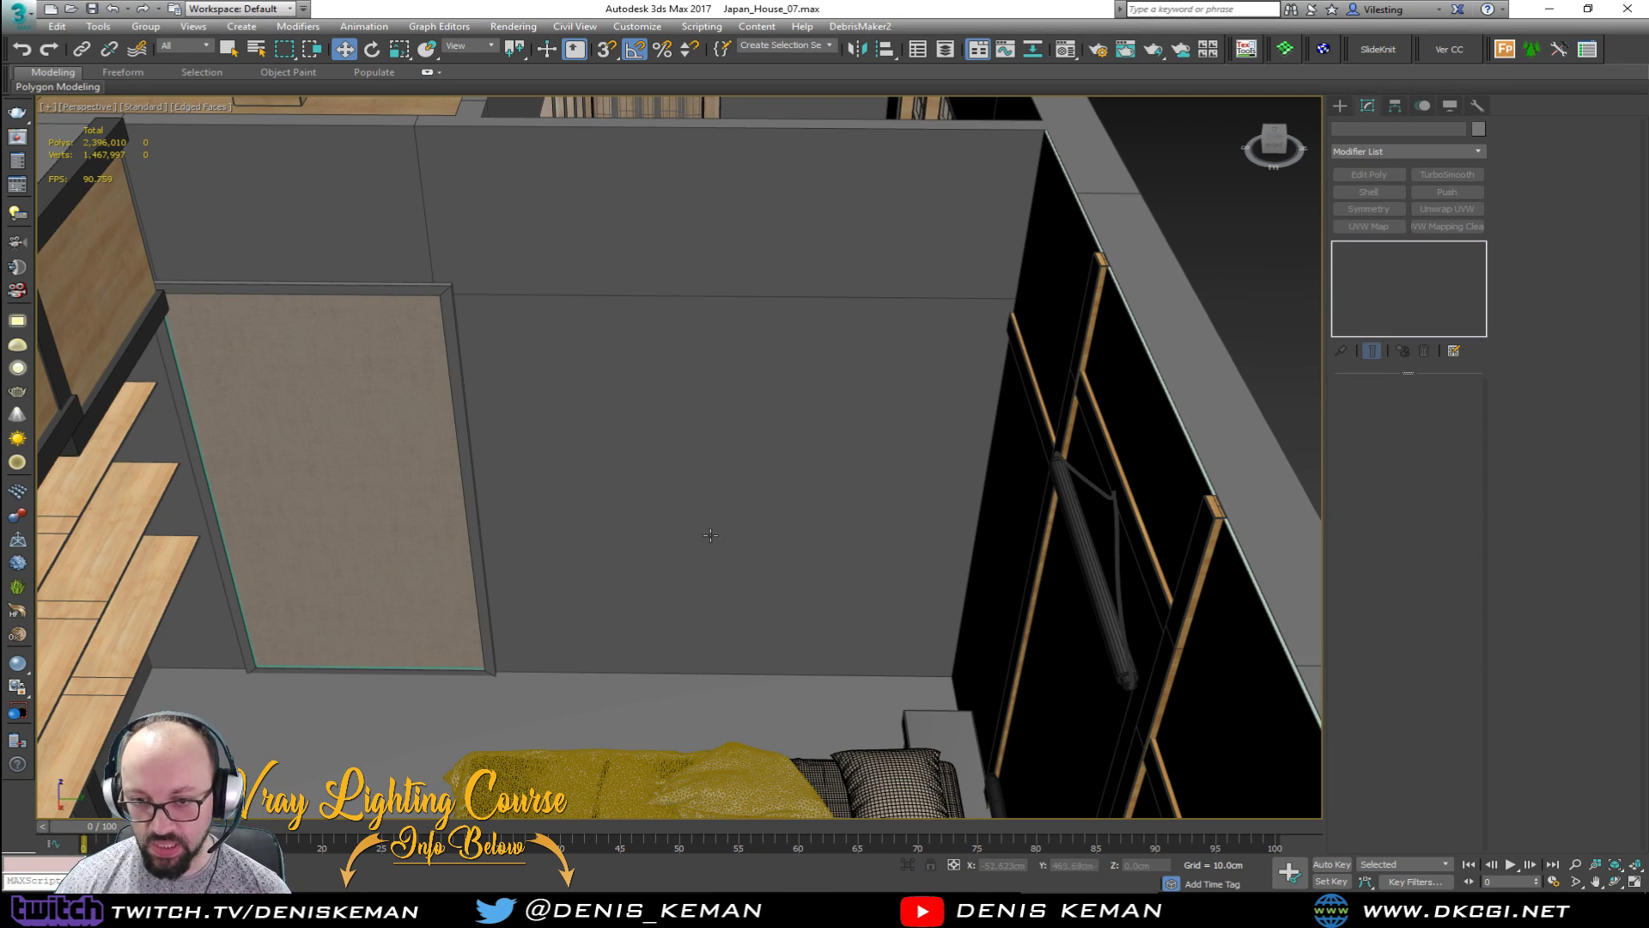
{"action": "mouse_move", "coordinate": [678, 534]}
{"action": "middle_mouse_down", "text": "alt"}
{"action": "mouse_move", "coordinate": [718, 519]}
{"action": "mouse_move", "coordinate": [697, 527]}
{"action": "middle_mouse_up", "text": "alt"}
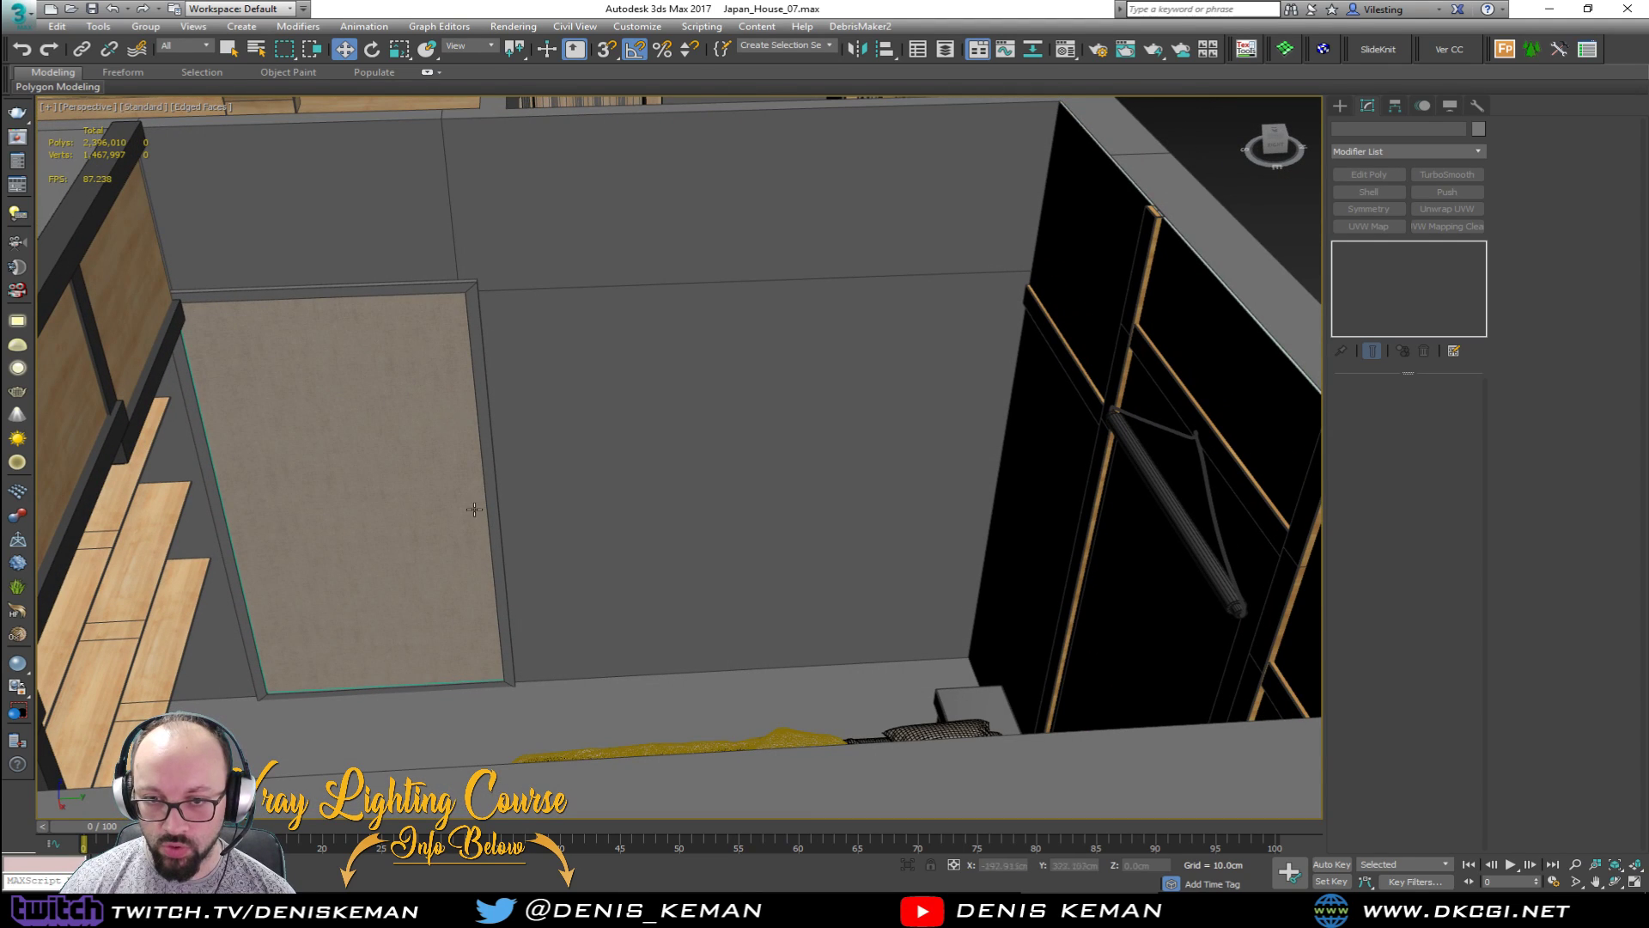
{"action": "middle_click_drag", "start_coordinate": [440, 661], "coordinate": [482, 691], "text": "alt"}
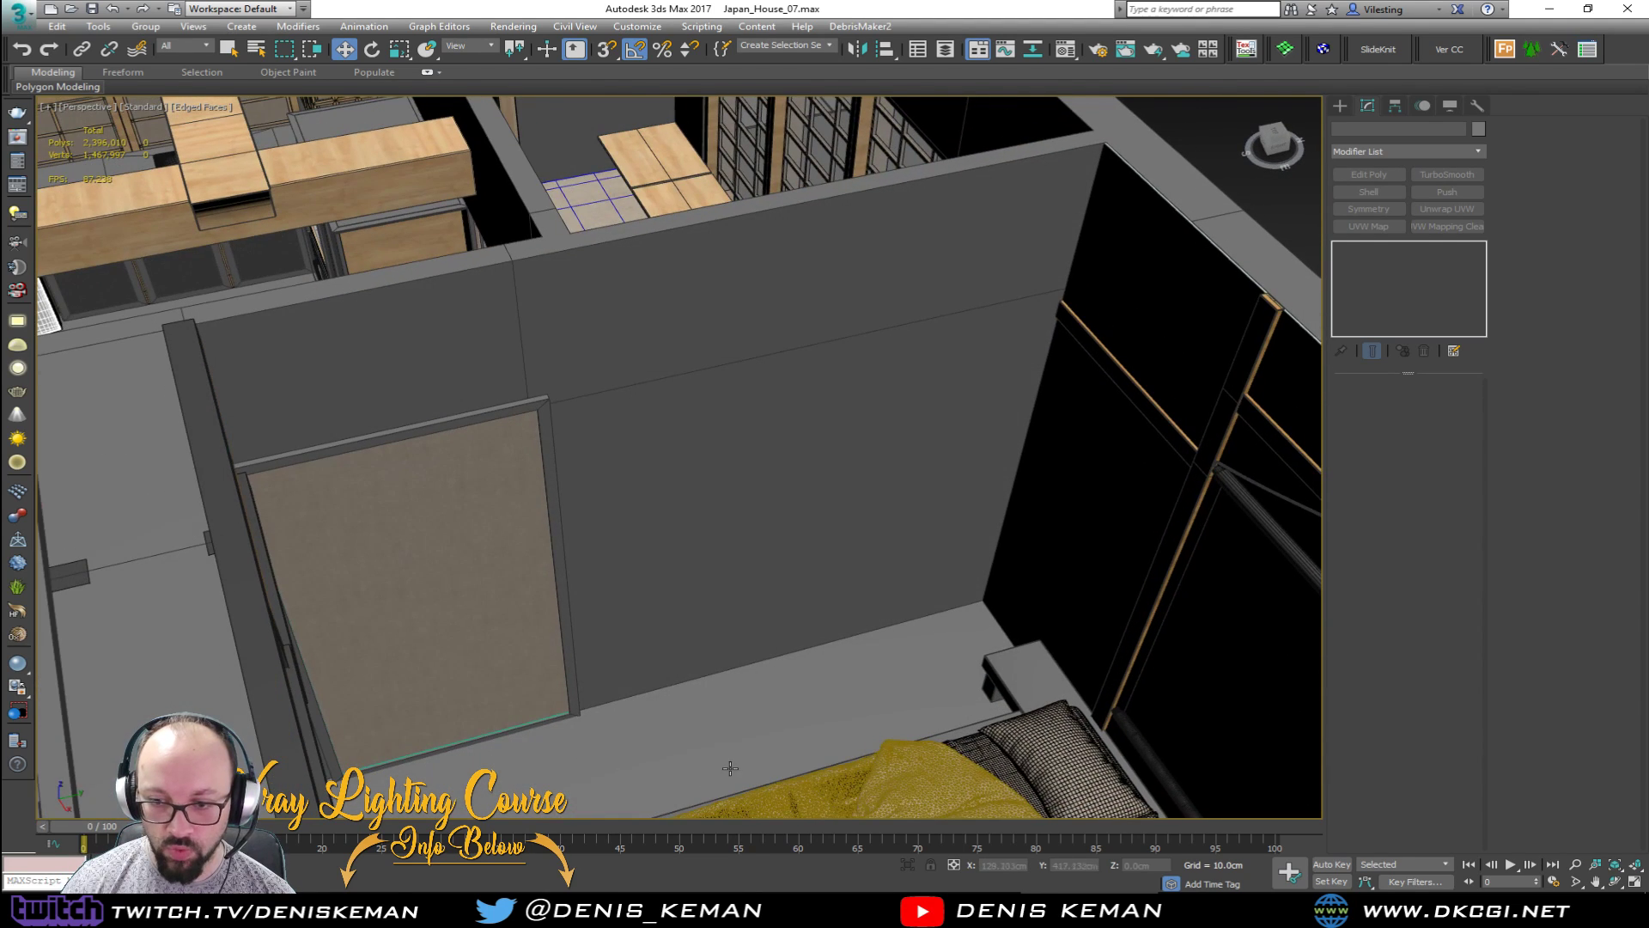
{"action": "middle_click_drag", "start_coordinate": [710, 771], "coordinate": [433, 692]}
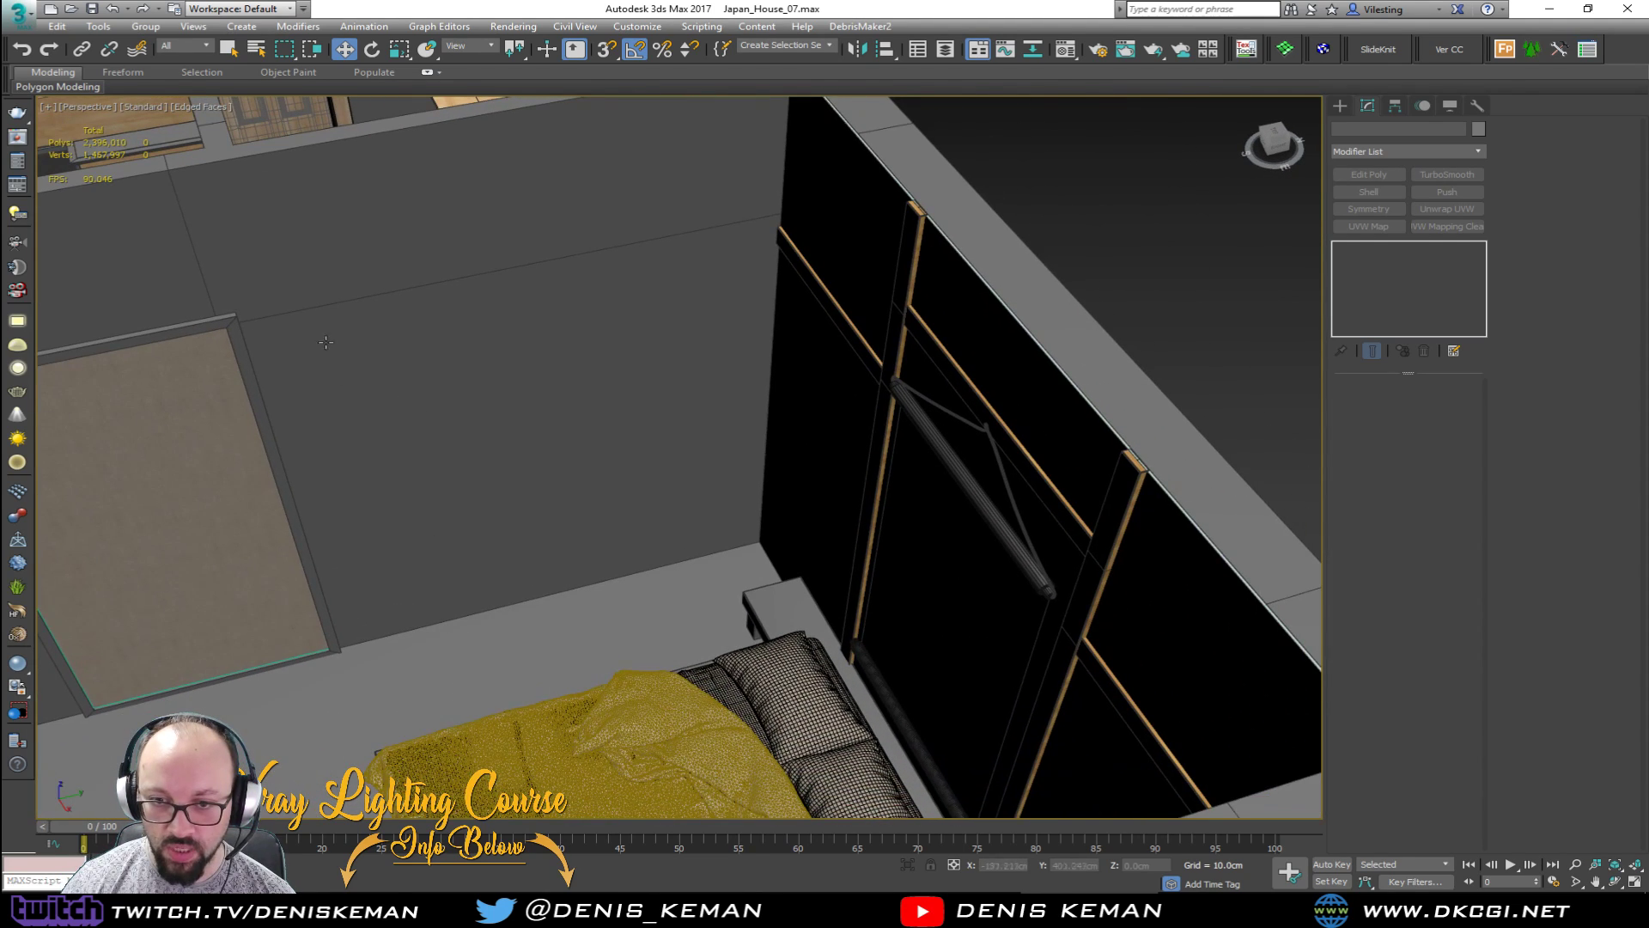
Step: Try sliding the door's frame and fabric panel together along the wall toward the bed, and undo the move
{"action": "left_click", "coordinate": [256, 452]}
{"action": "left_click", "coordinate": [272, 446], "text": "ctrl"}
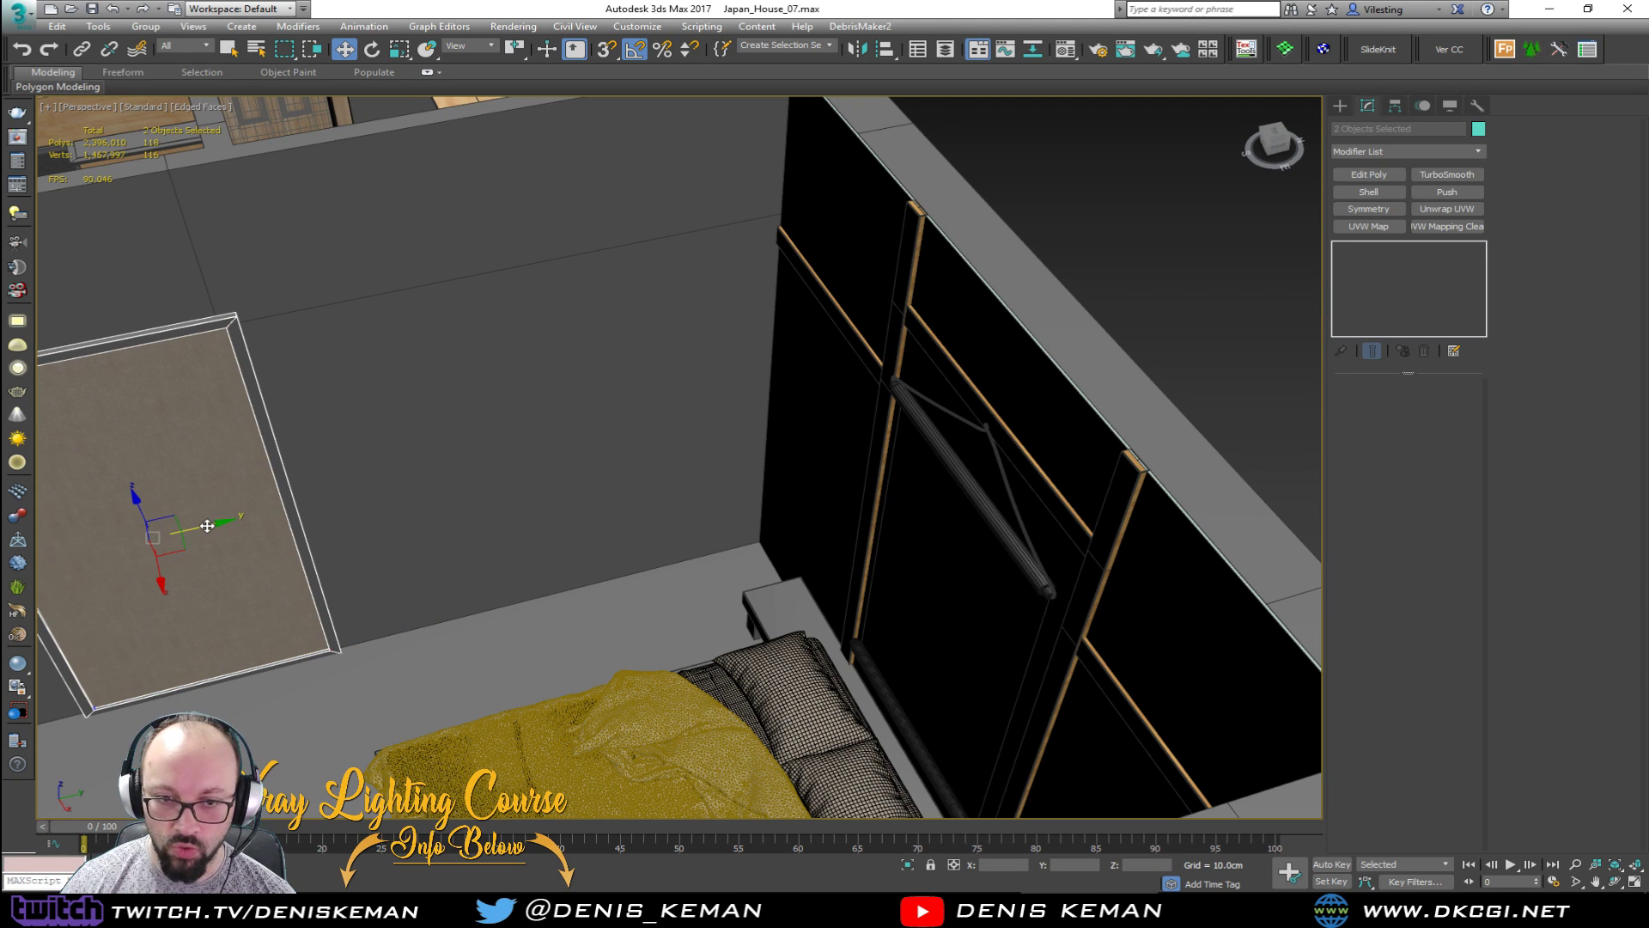
{"action": "left_click_drag", "start_coordinate": [207, 526], "coordinate": [490, 500]}
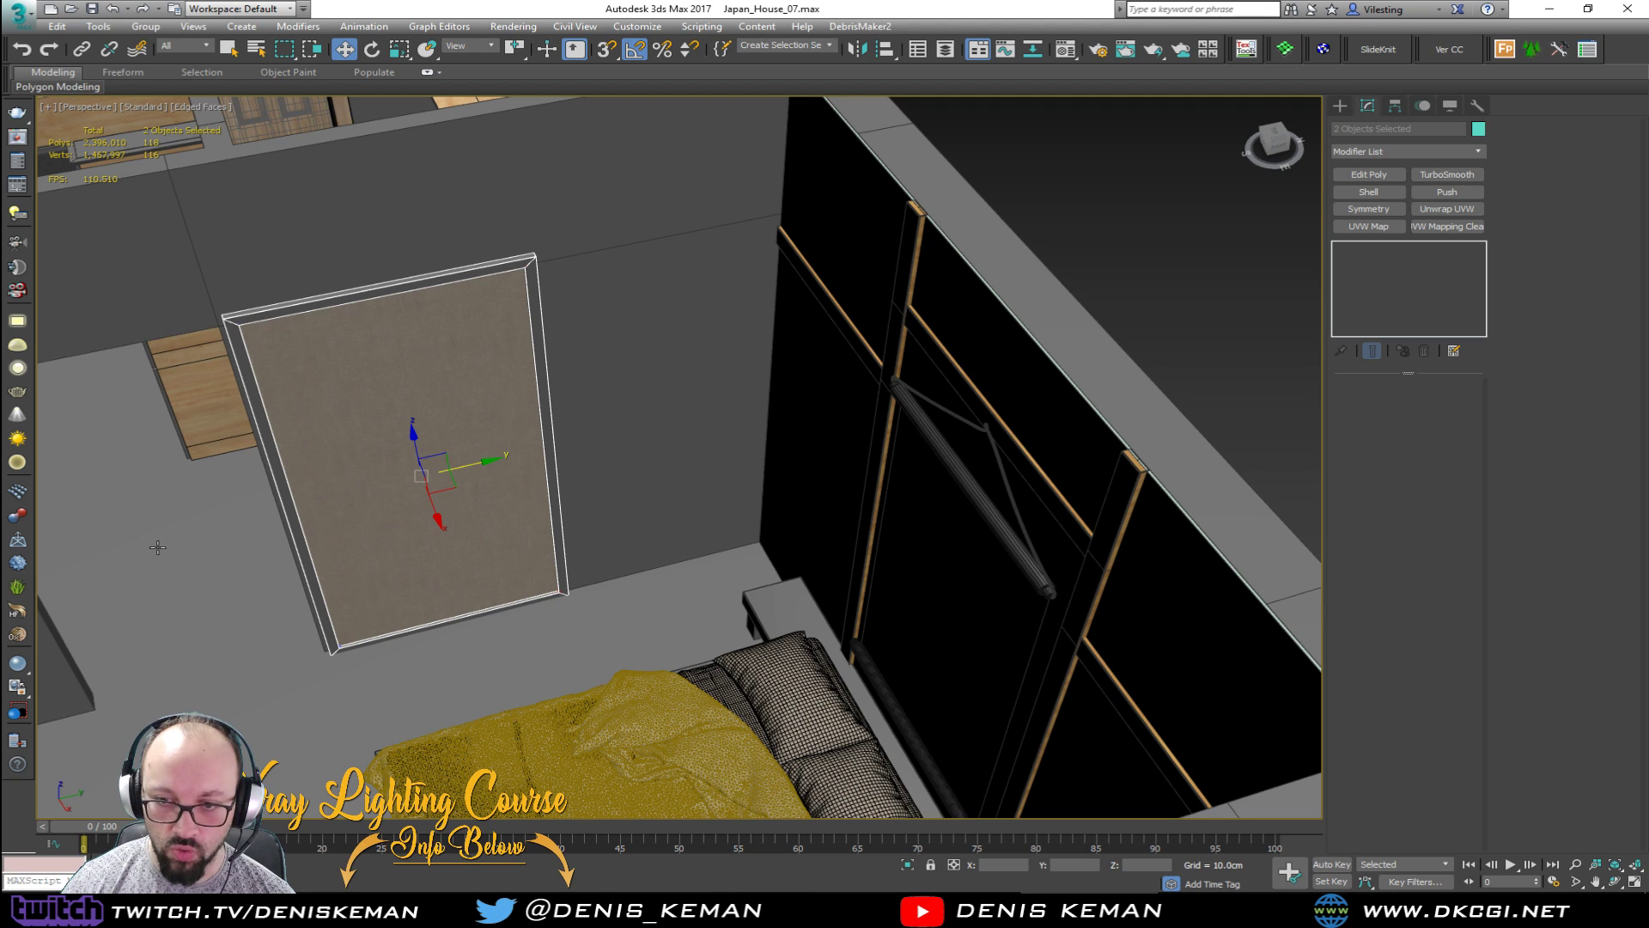
{"action": "middle_click_drag", "start_coordinate": [222, 525], "coordinate": [430, 538]}
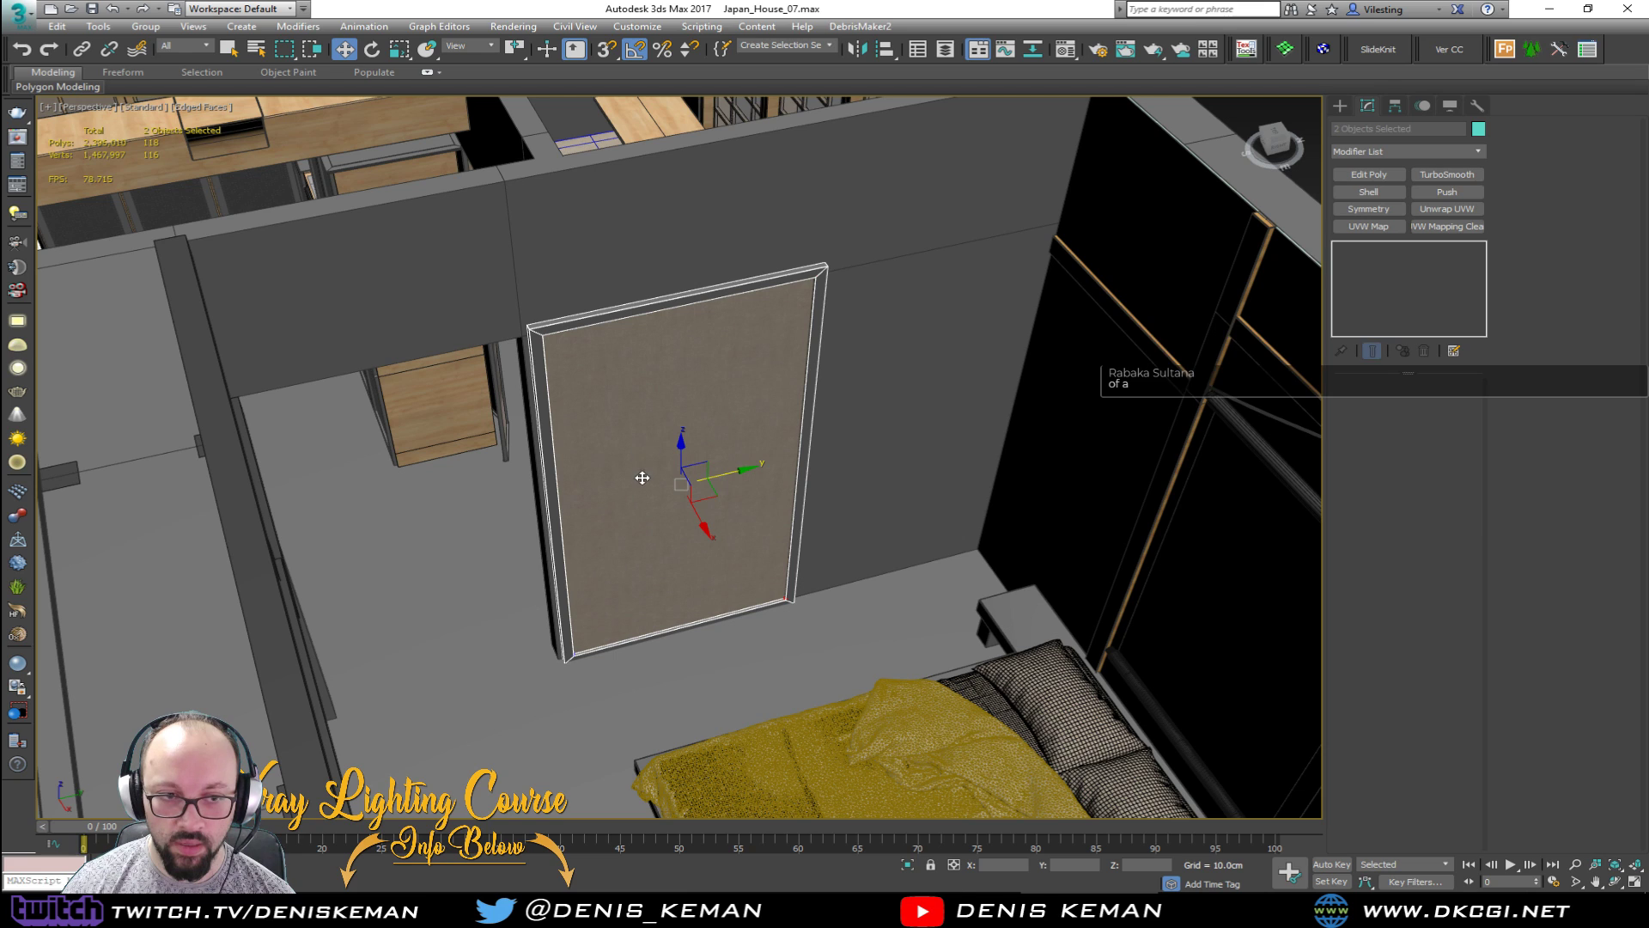
{"action": "middle_click_drag", "start_coordinate": [648, 518], "coordinate": [605, 528], "text": "alt"}
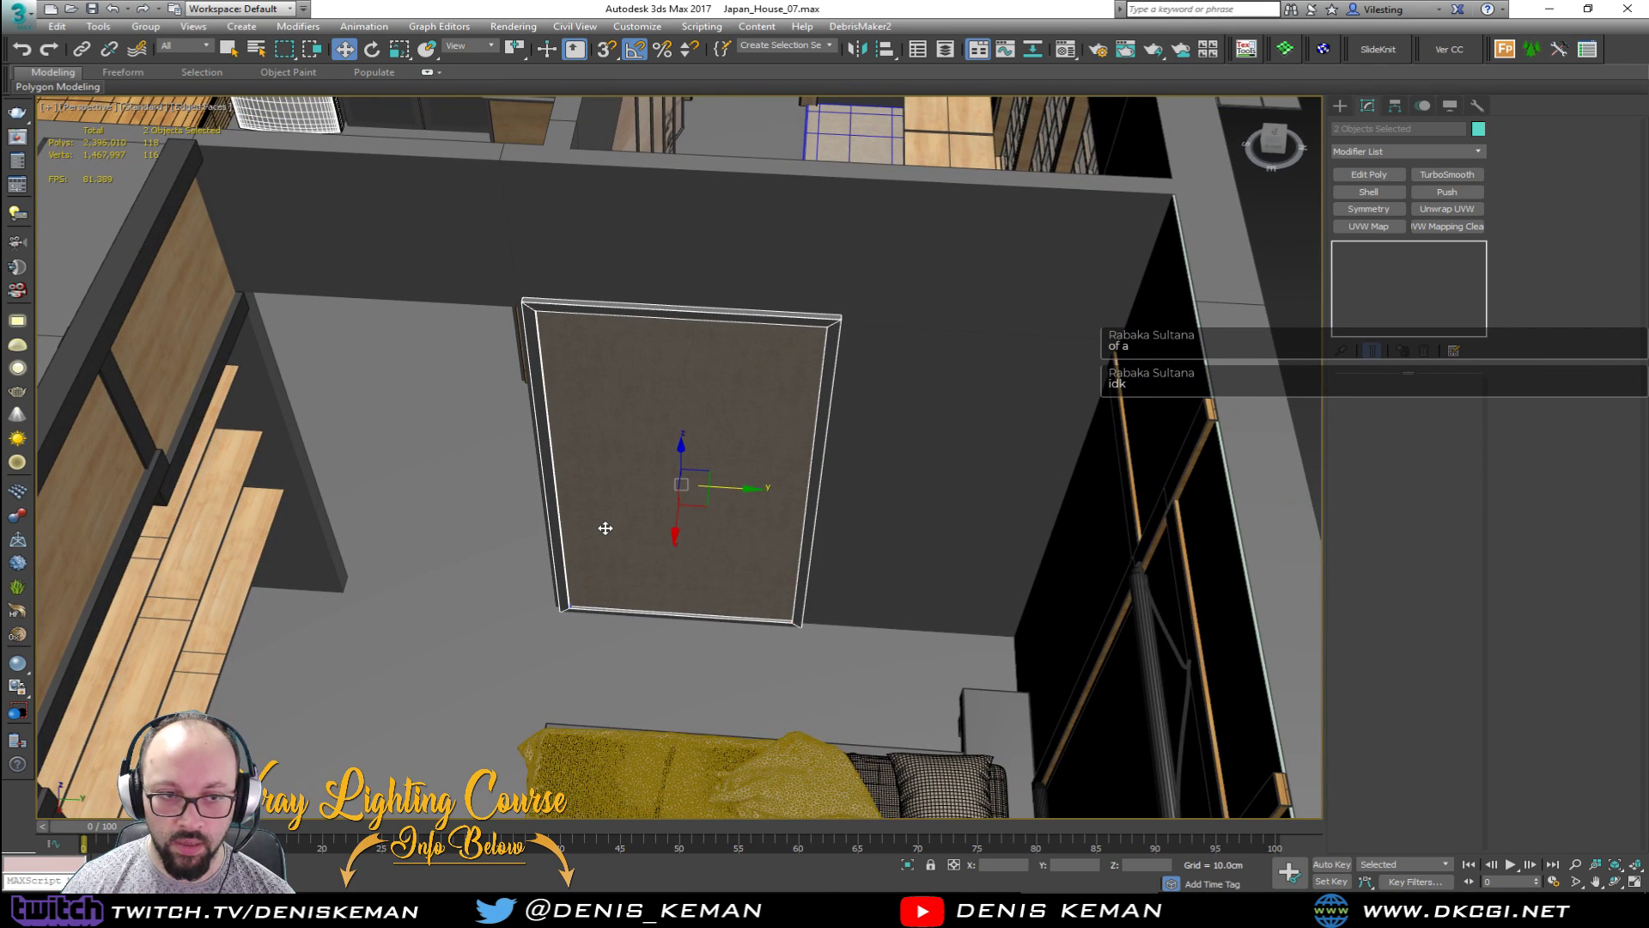
{"action": "key", "text": "ctrl+z"}
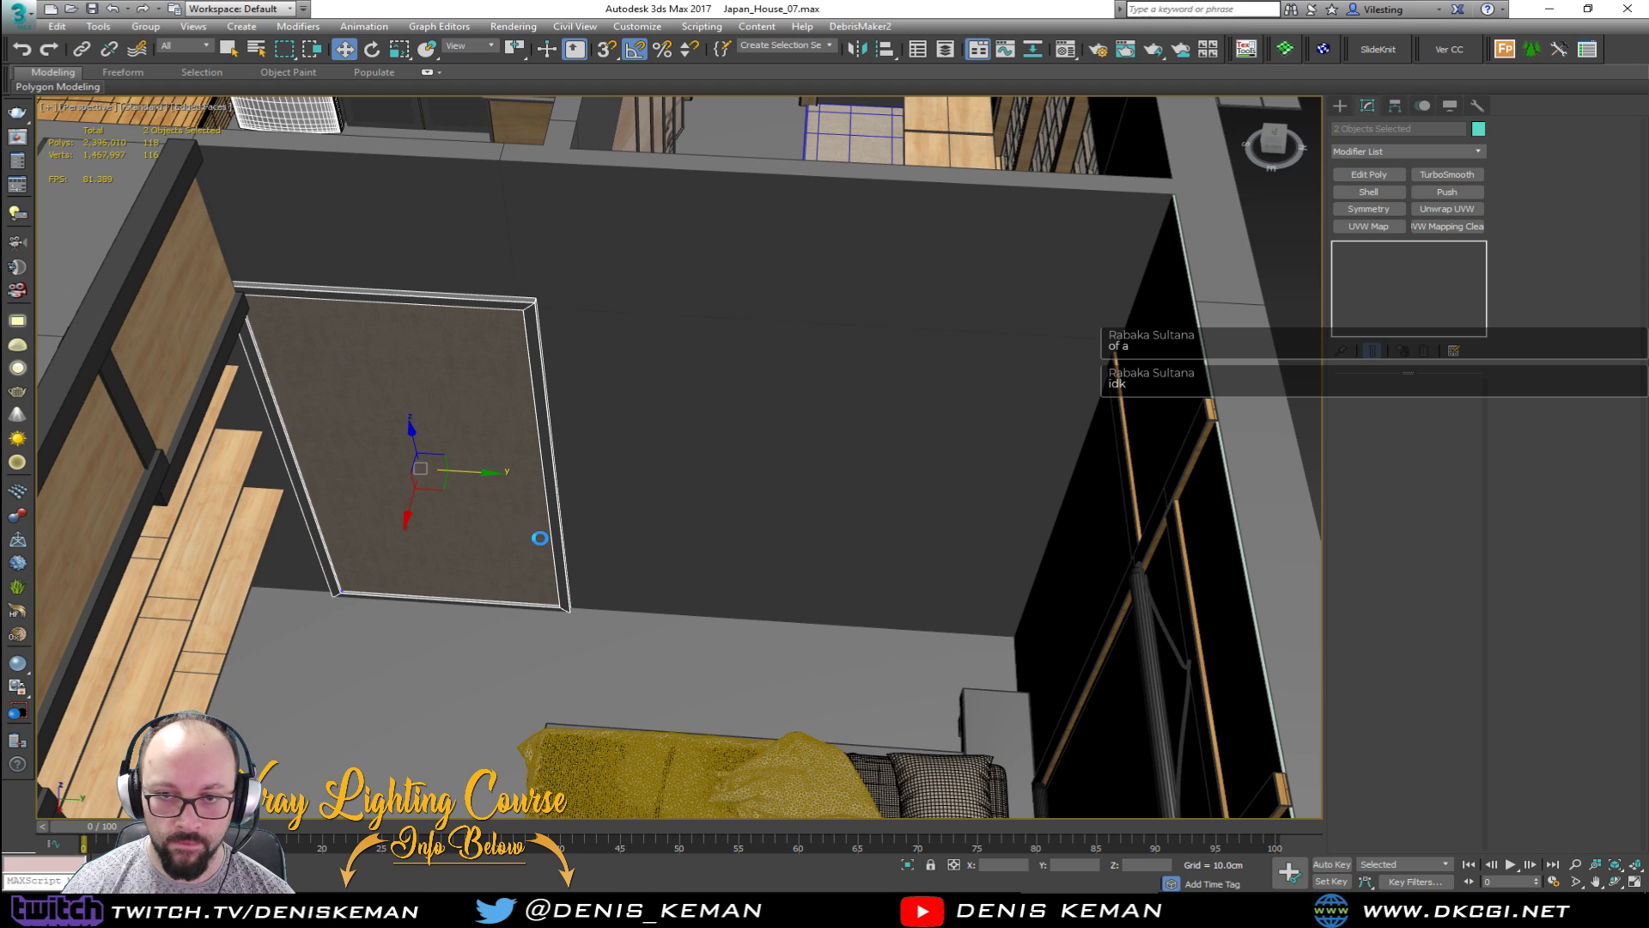
{"action": "middle_click_drag", "start_coordinate": [543, 540], "coordinate": [516, 523], "text": "alt"}
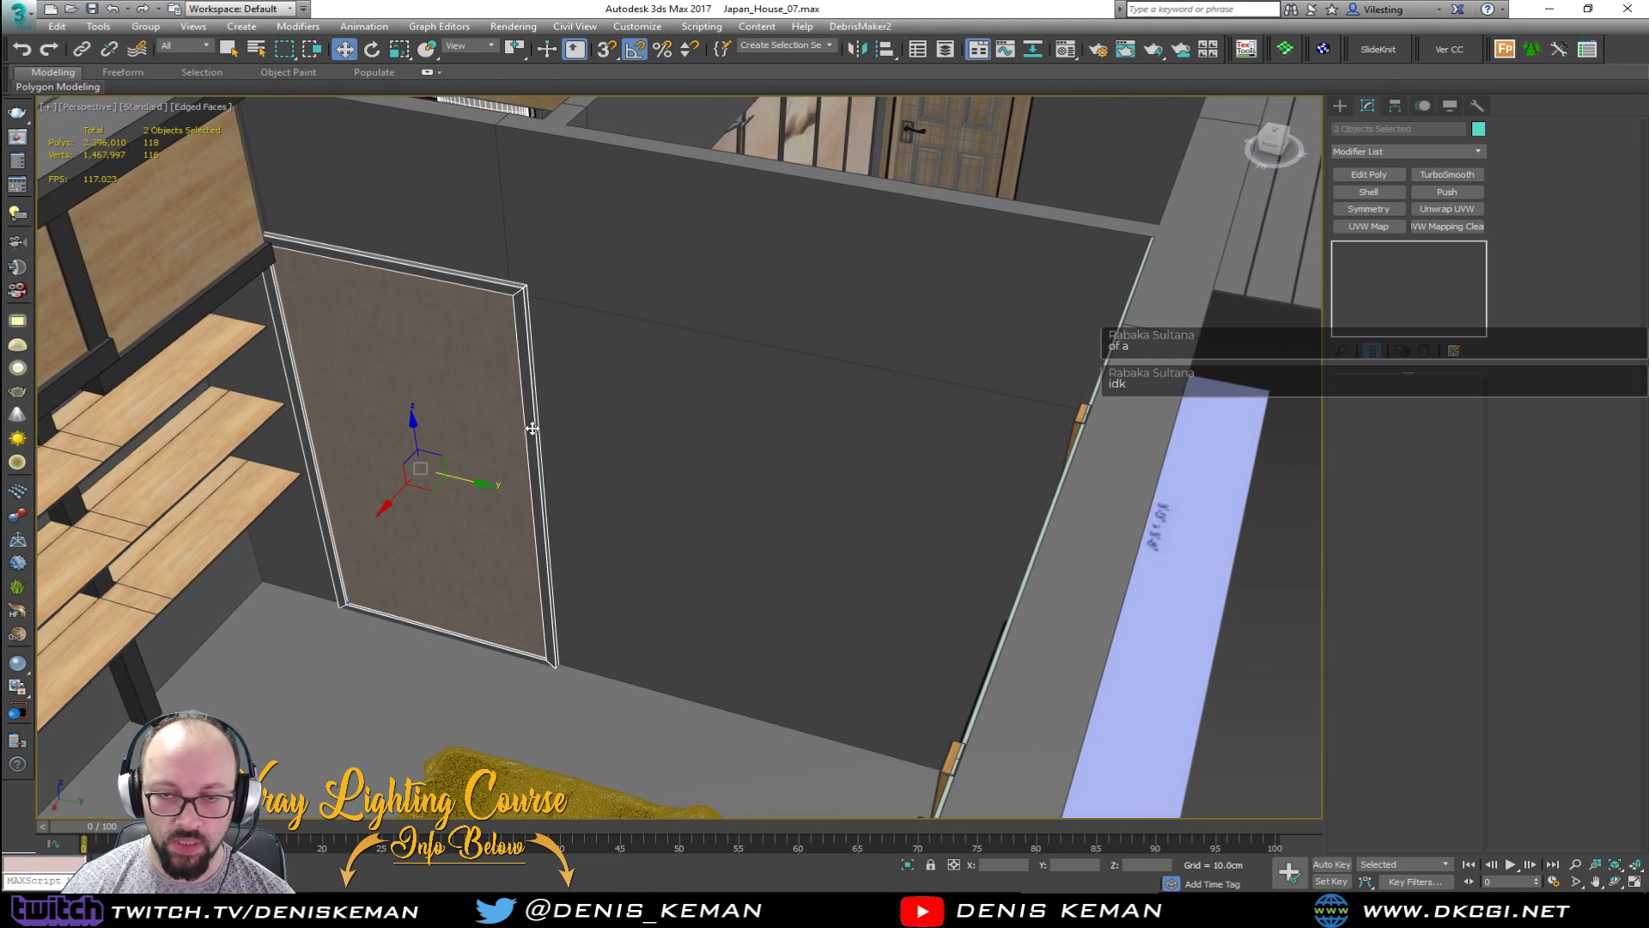
Step: Select the brown panel set inside the frame on the bedroom wall
{"action": "middle_click_drag", "start_coordinate": [530, 395], "coordinate": [383, 466]}
{"action": "left_click", "coordinate": [1225, 678]}
{"action": "middle_click_drag", "start_coordinate": [407, 411], "coordinate": [556, 458]}
{"action": "scroll", "coordinate": [555, 458], "scroll_direction": "up", "scroll_amount": 3}
{"action": "left_click", "coordinate": [600, 437]}
{"action": "middle_click_drag", "start_coordinate": [617, 511], "coordinate": [620, 413]}
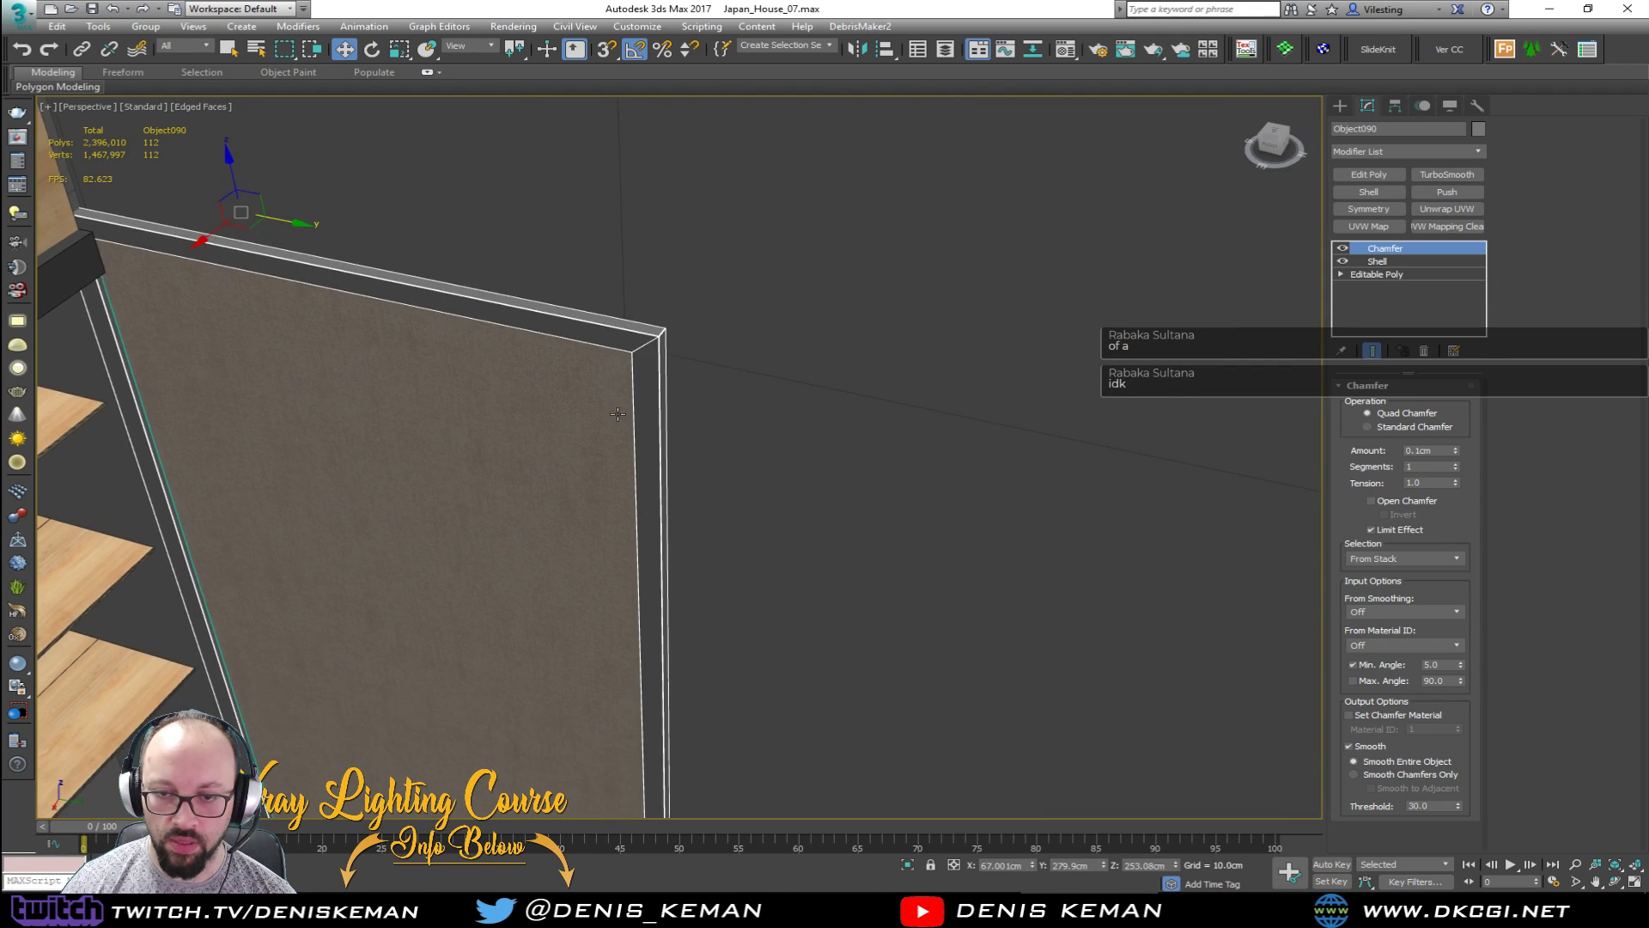
{"action": "scroll", "coordinate": [610, 411], "scroll_direction": "down", "scroll_amount": 3}
{"action": "left_click", "coordinate": [505, 486]}
{"action": "middle_click_drag", "start_coordinate": [516, 525], "coordinate": [464, 468]}
{"action": "scroll", "coordinate": [464, 468], "scroll_direction": "down", "scroll_amount": 2}
{"action": "left_click_drag", "start_coordinate": [408, 320], "coordinate": [677, 410], "text": "shift"}
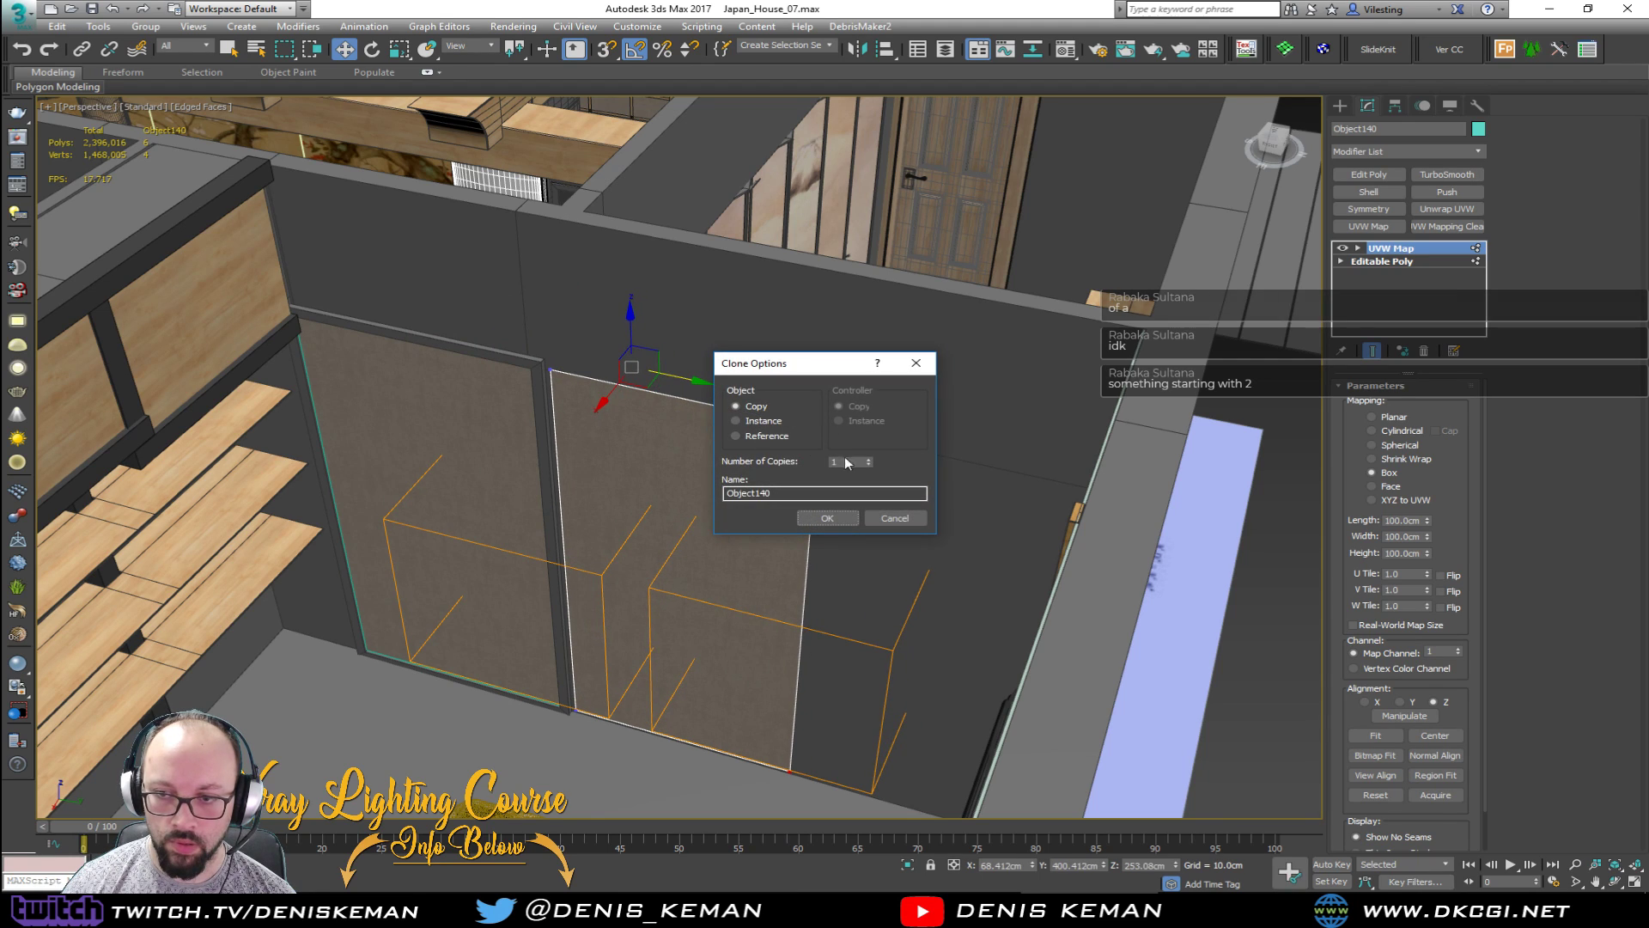
{"action": "left_click", "coordinate": [895, 519]}
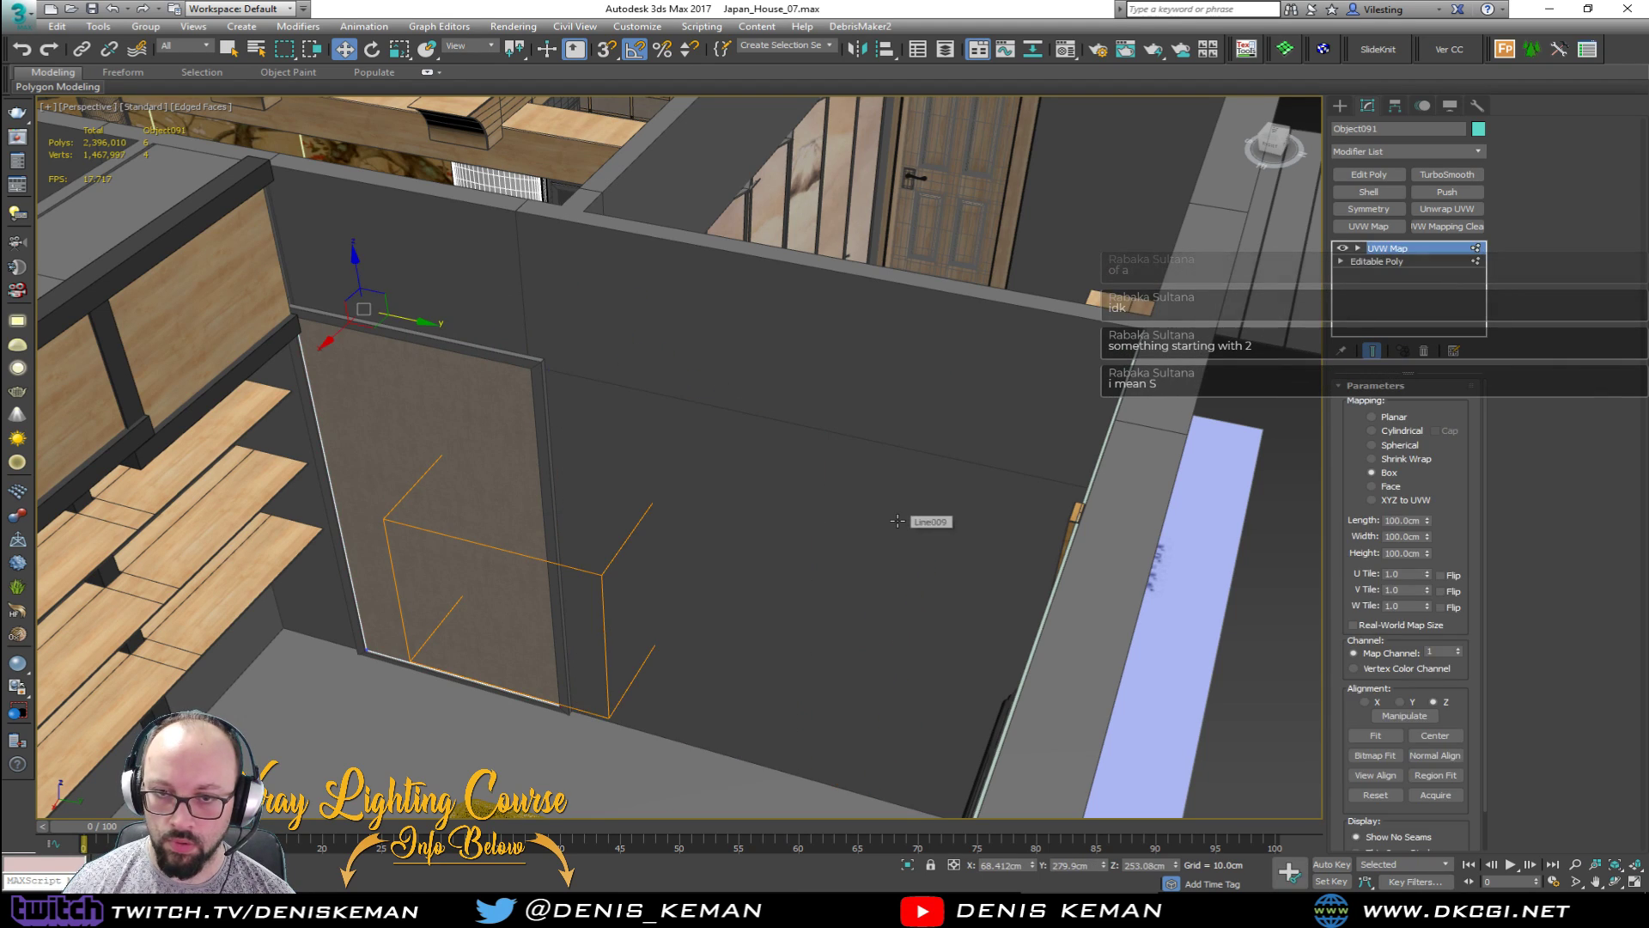
{"action": "left_click", "coordinate": [1374, 262]}
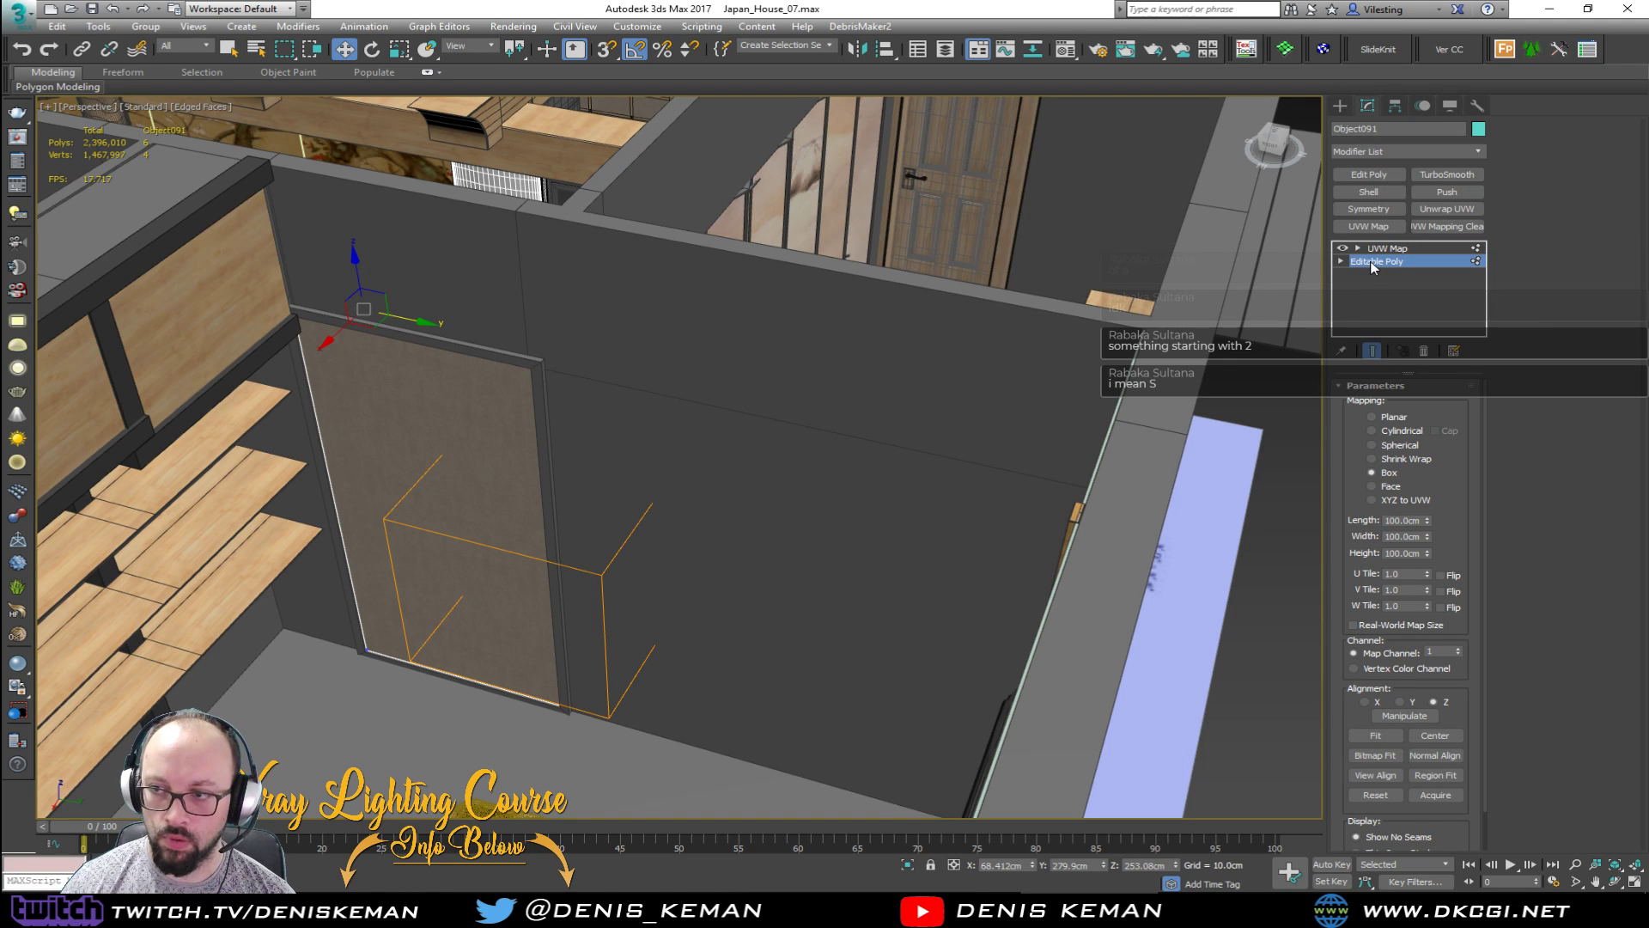
{"action": "key", "text": "1"}
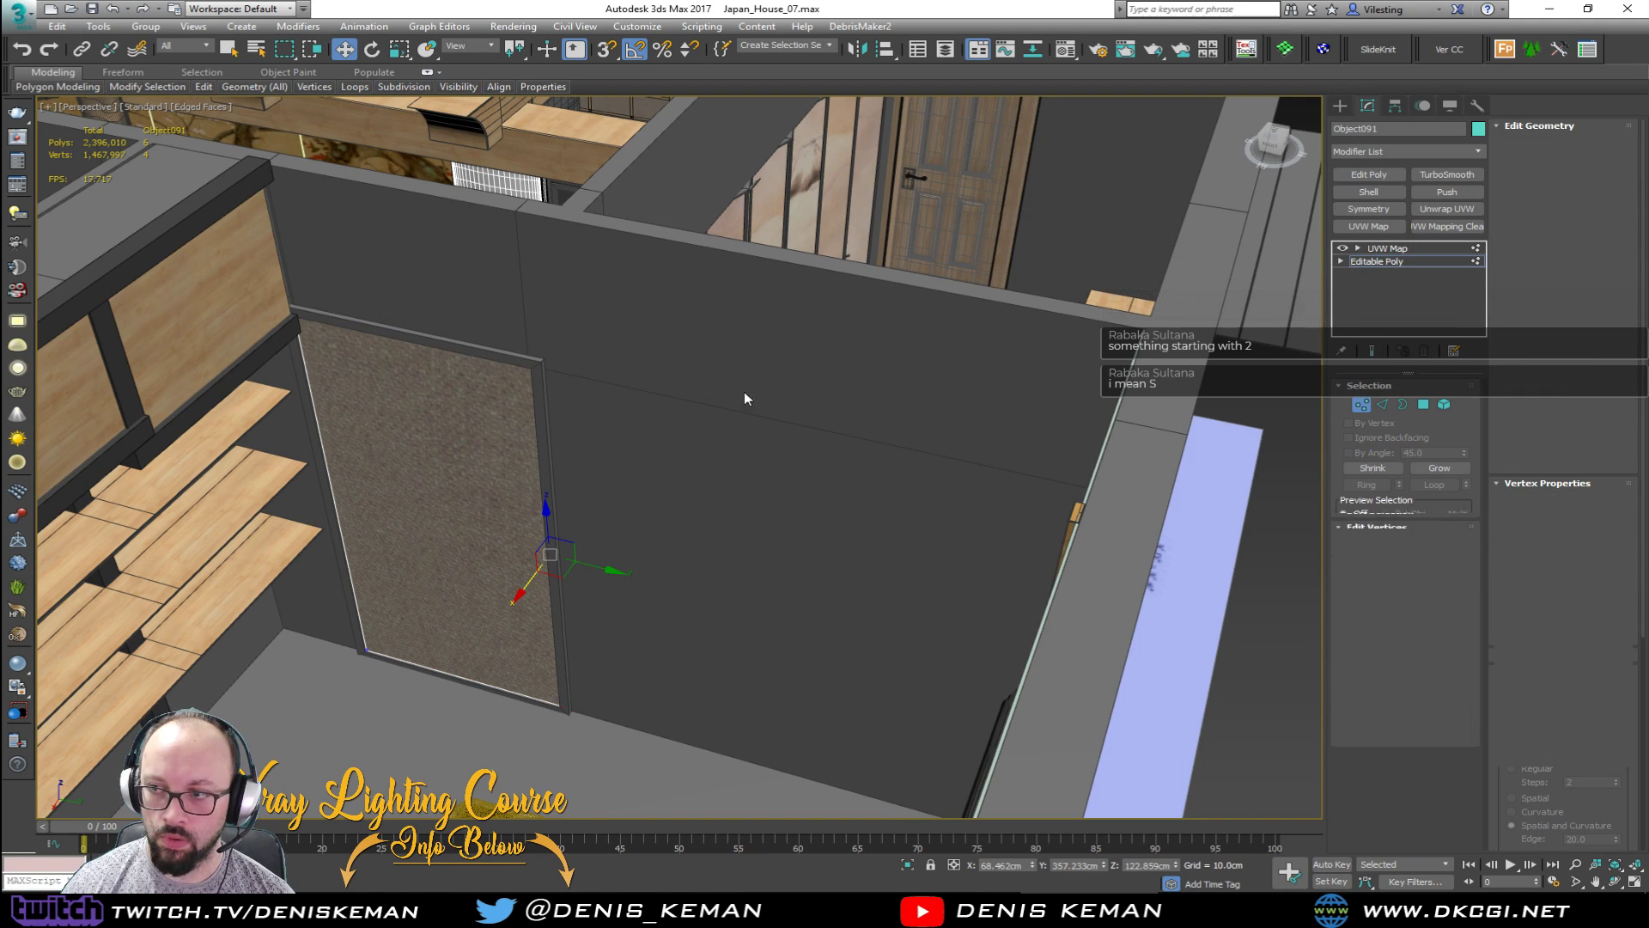
{"action": "left_click", "coordinate": [1379, 247]}
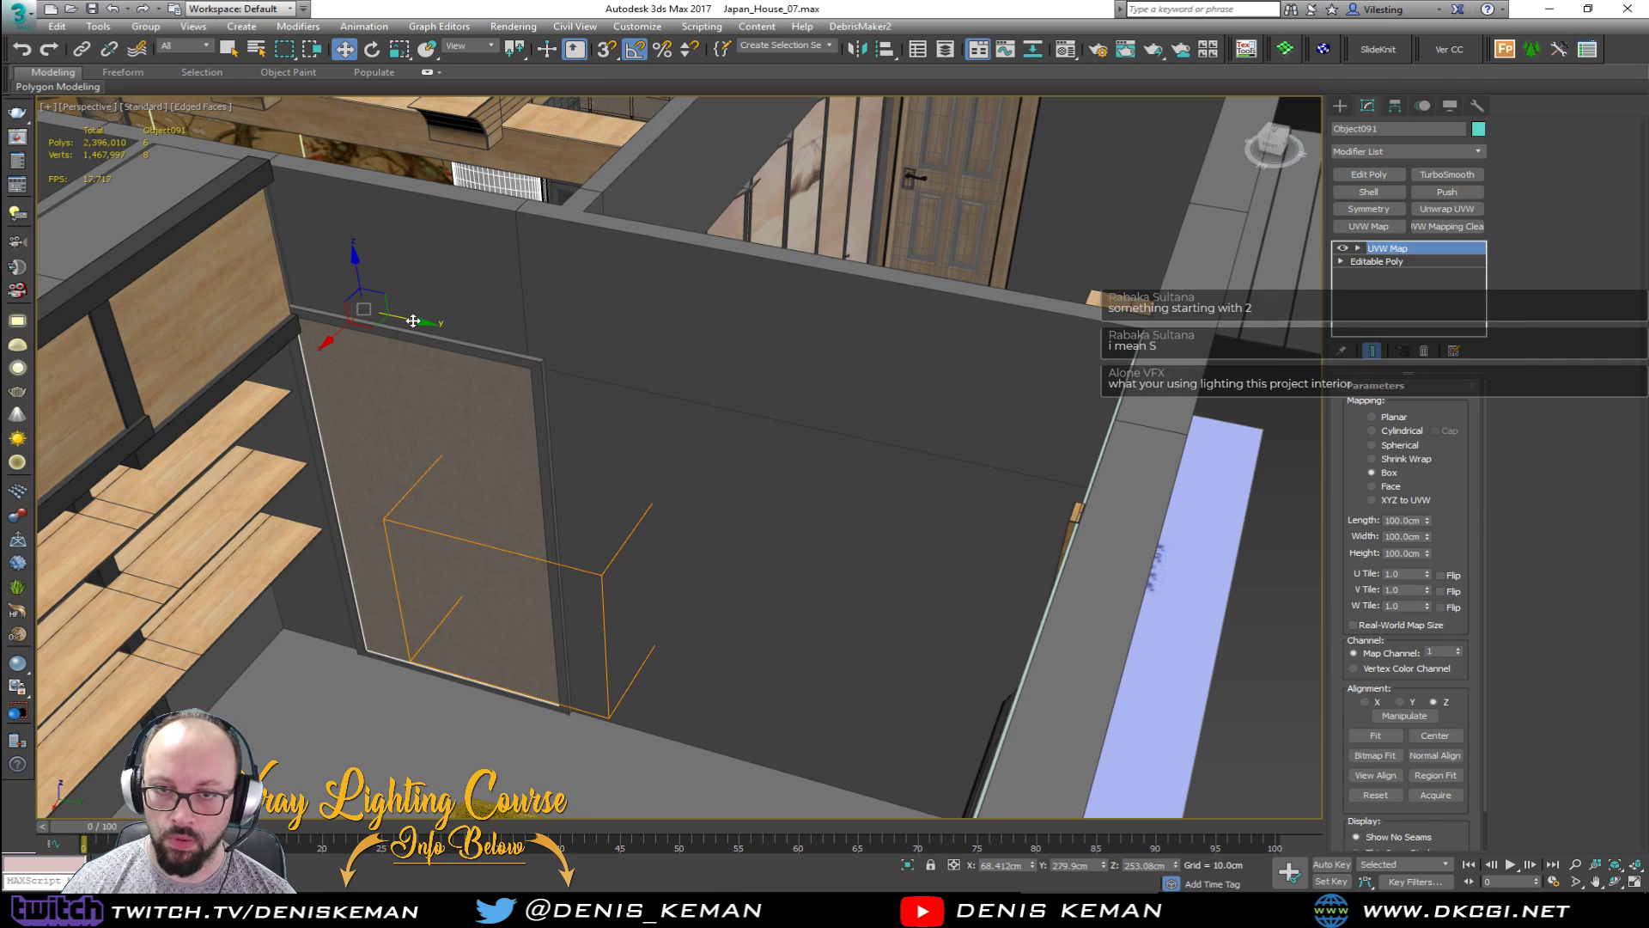
Step: Clone the brown panel as one copy along Y onto the bare wall beside the frame, placing it at about Y 409.6 cm
{"action": "left_click_drag", "start_coordinate": [428, 342], "coordinate": [664, 384], "text": "shift"}
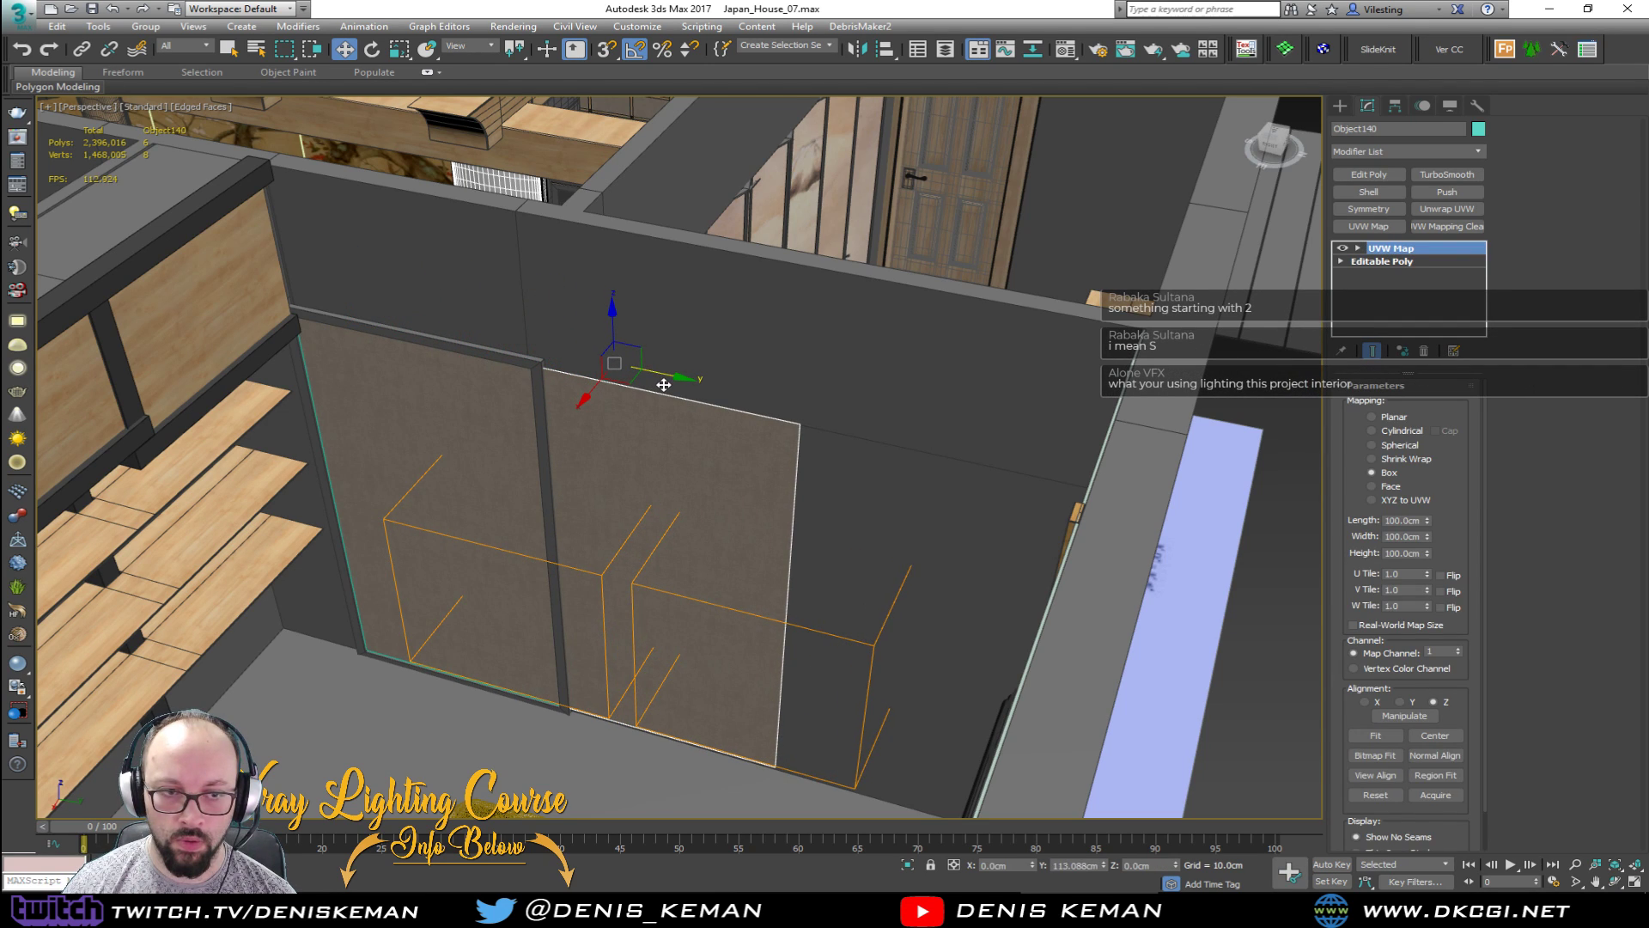
{"action": "left_click_drag", "start_coordinate": [664, 384], "coordinate": [681, 393], "text": "shift"}
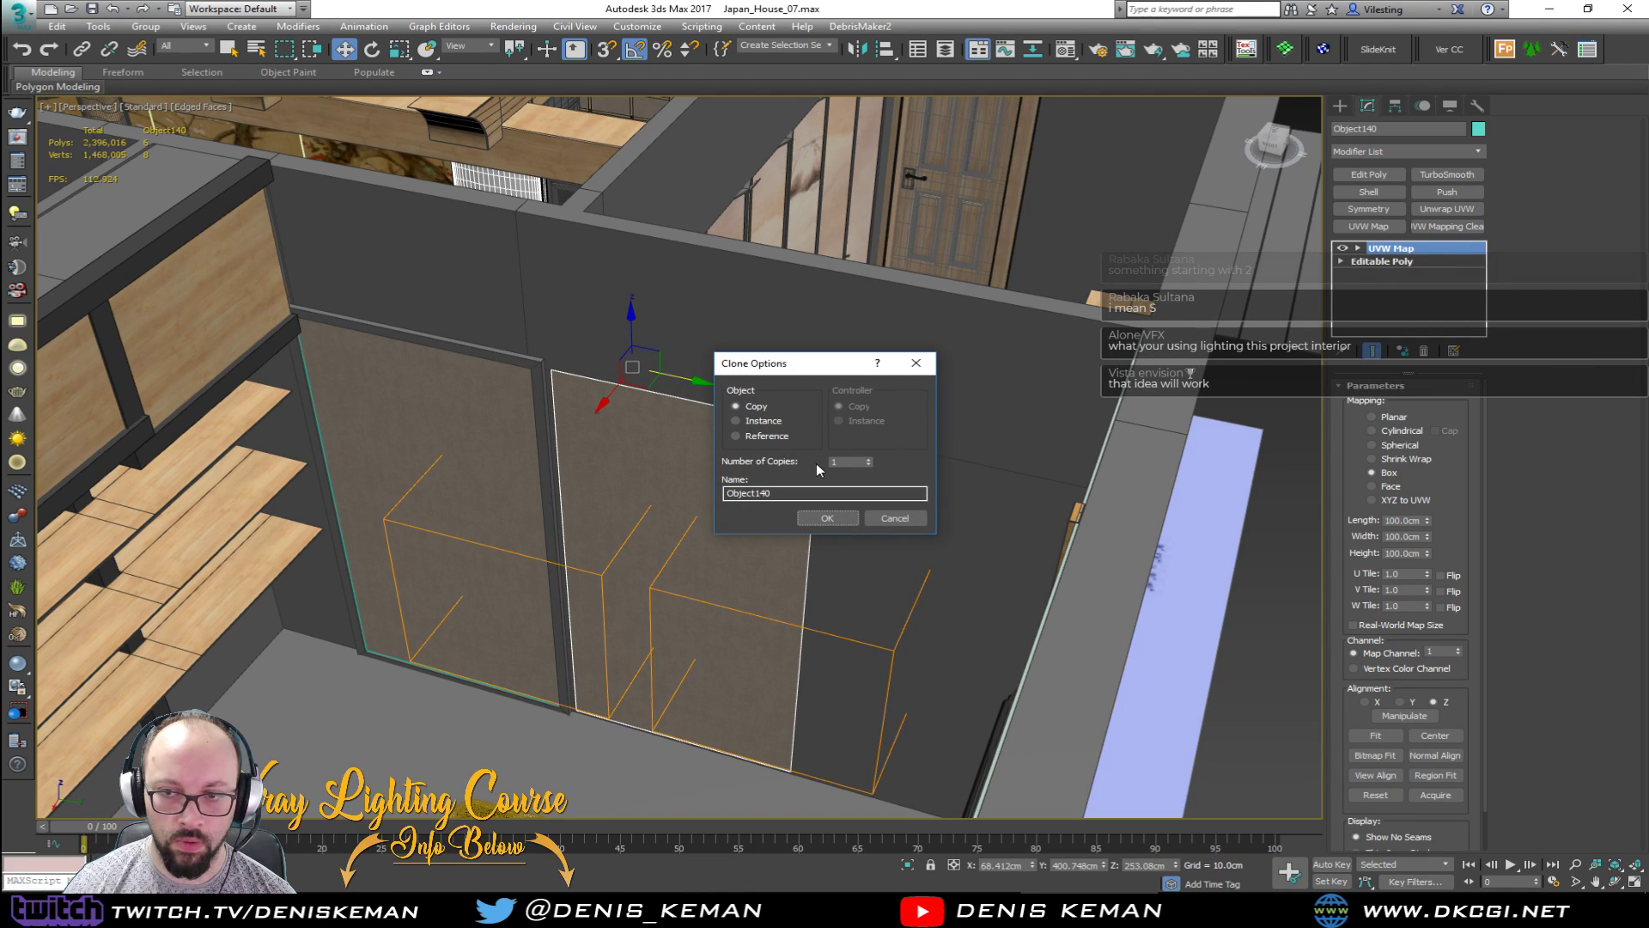
{"action": "left_click", "coordinate": [842, 521]}
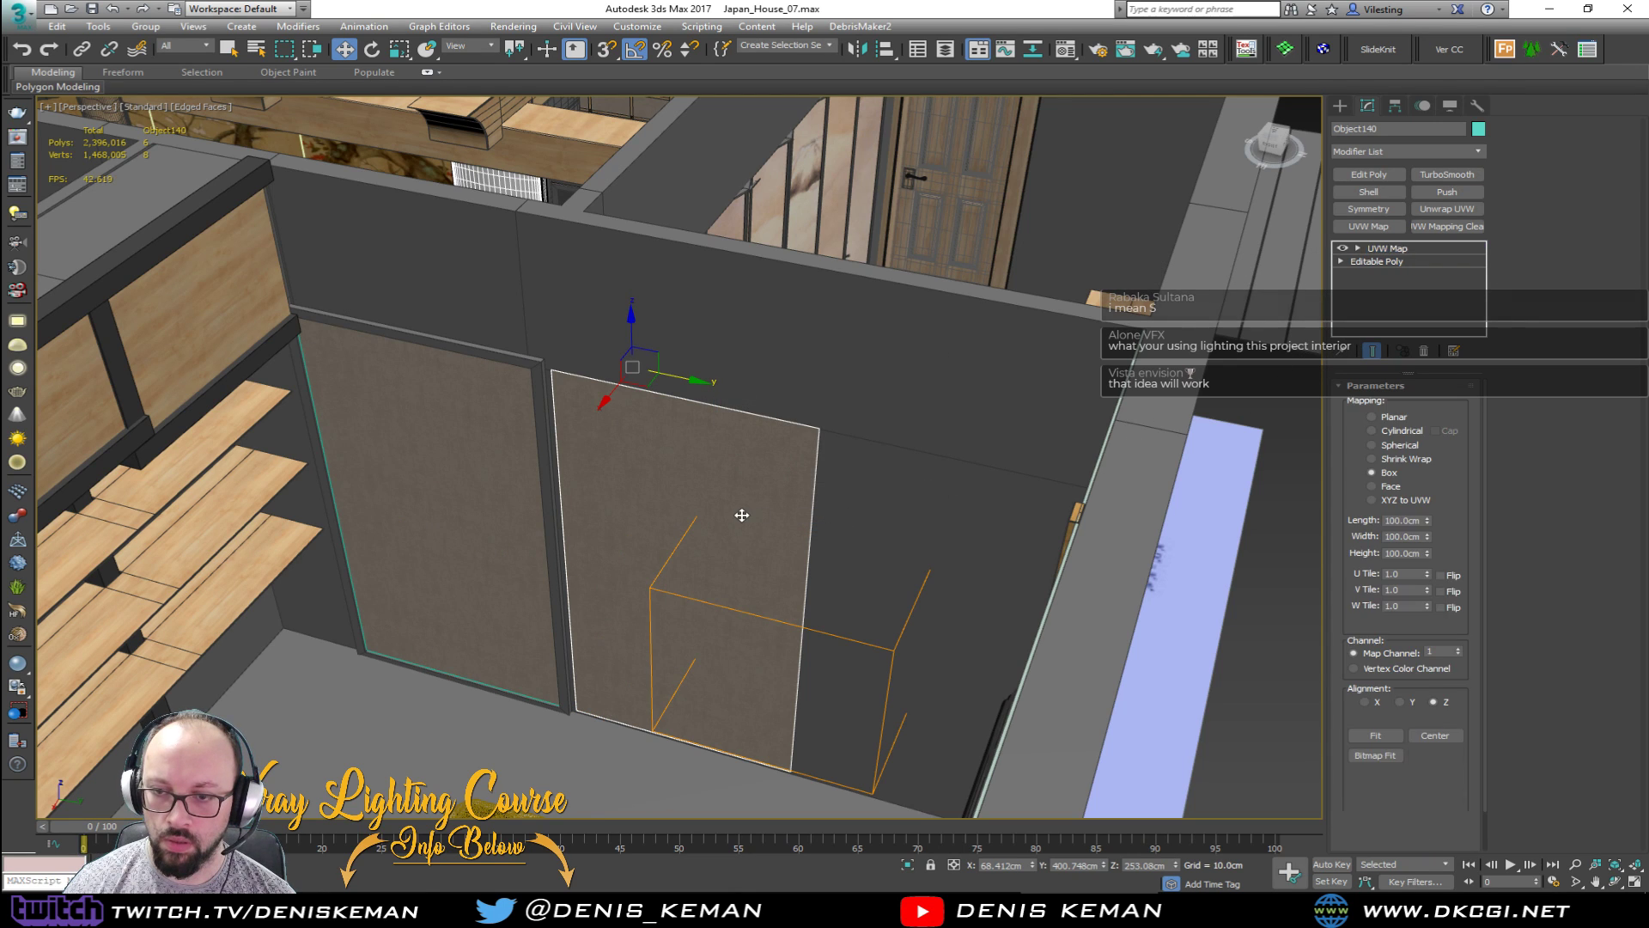
{"action": "scroll", "coordinate": [730, 517], "scroll_direction": "up", "scroll_amount": 5}
{"action": "scroll", "coordinate": [696, 487], "scroll_direction": "up", "scroll_amount": 3}
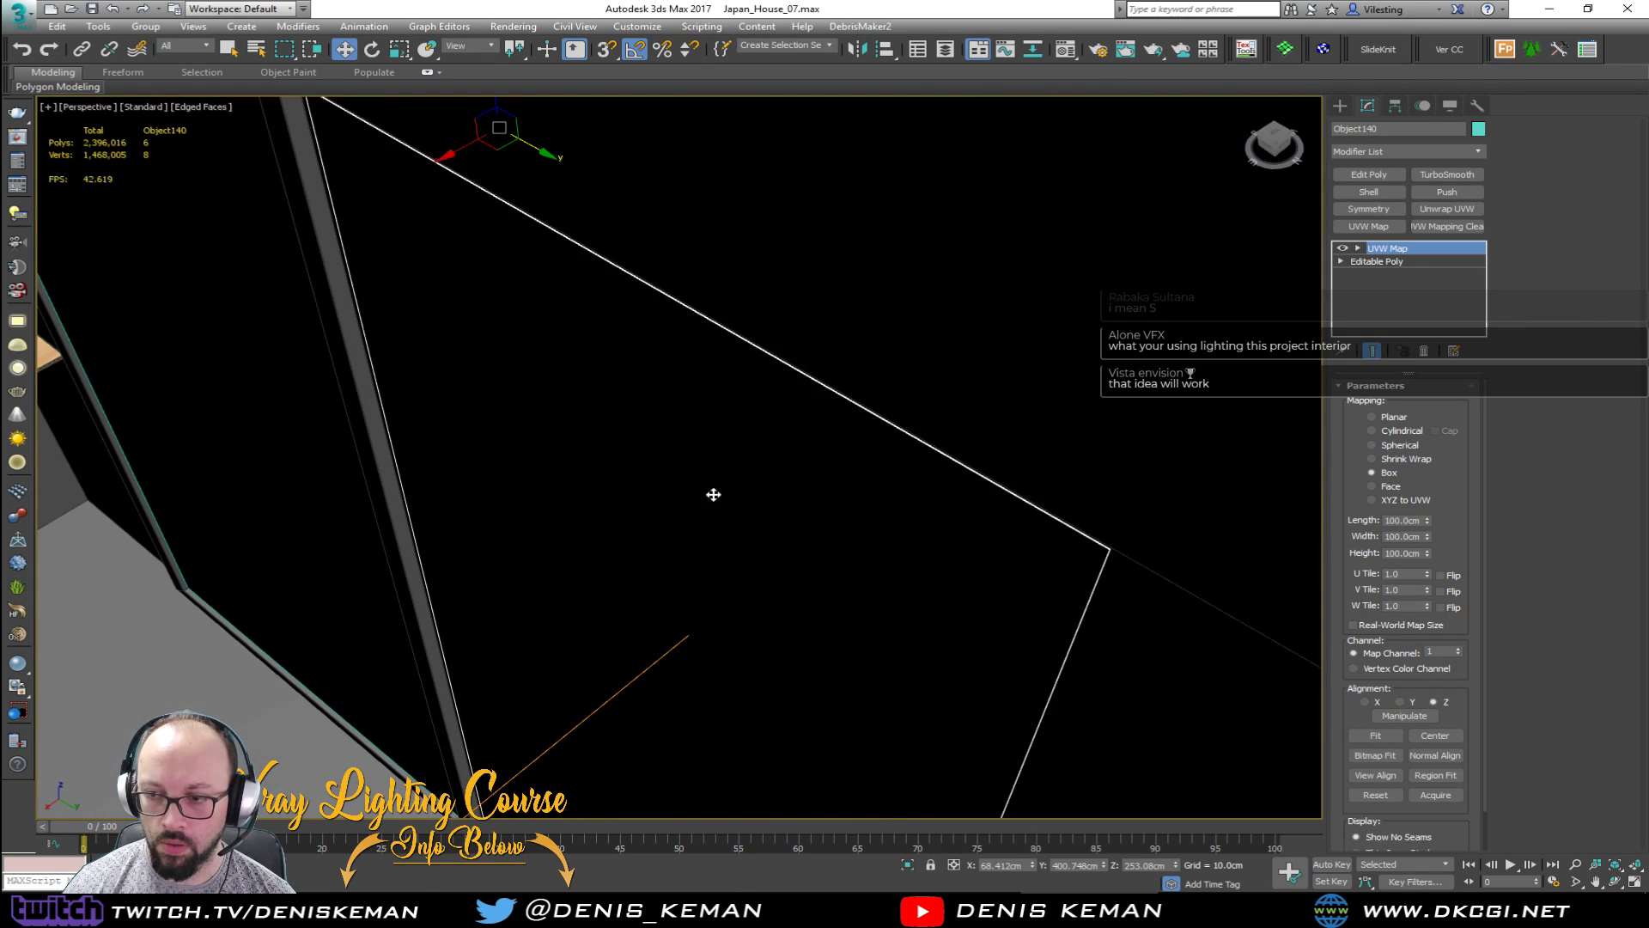
{"action": "middle_click_drag", "start_coordinate": [782, 531], "coordinate": [823, 420], "text": "alt"}
{"action": "scroll", "coordinate": [996, 384], "scroll_direction": "up", "scroll_amount": 3}
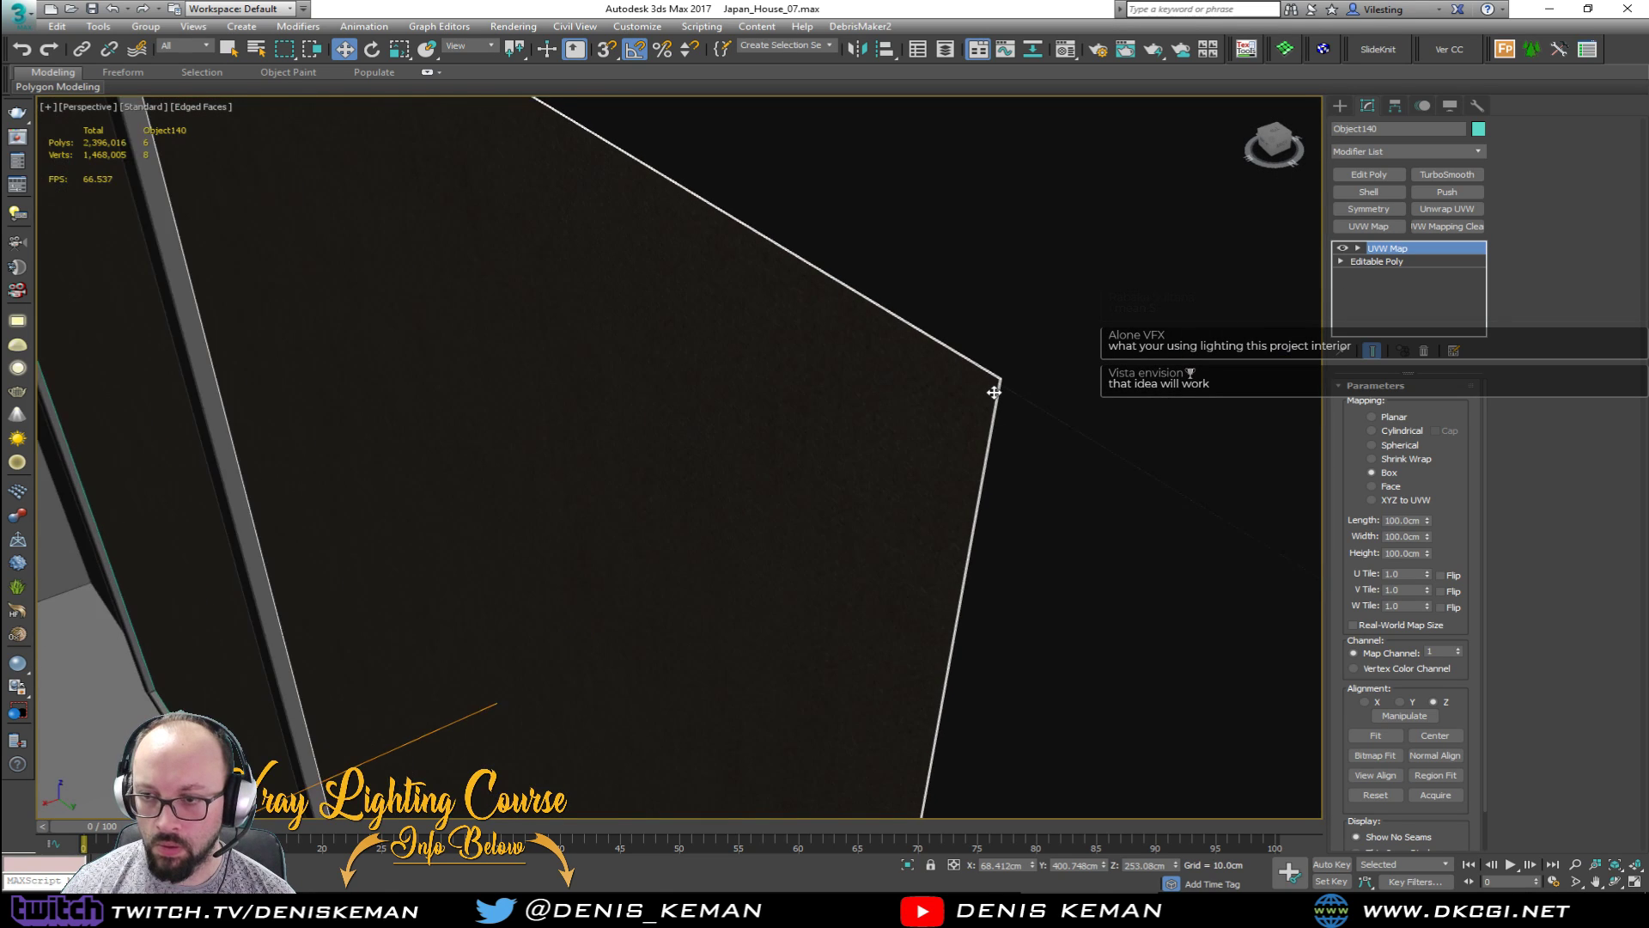
{"action": "scroll", "coordinate": [985, 395], "scroll_direction": "down", "scroll_amount": 4}
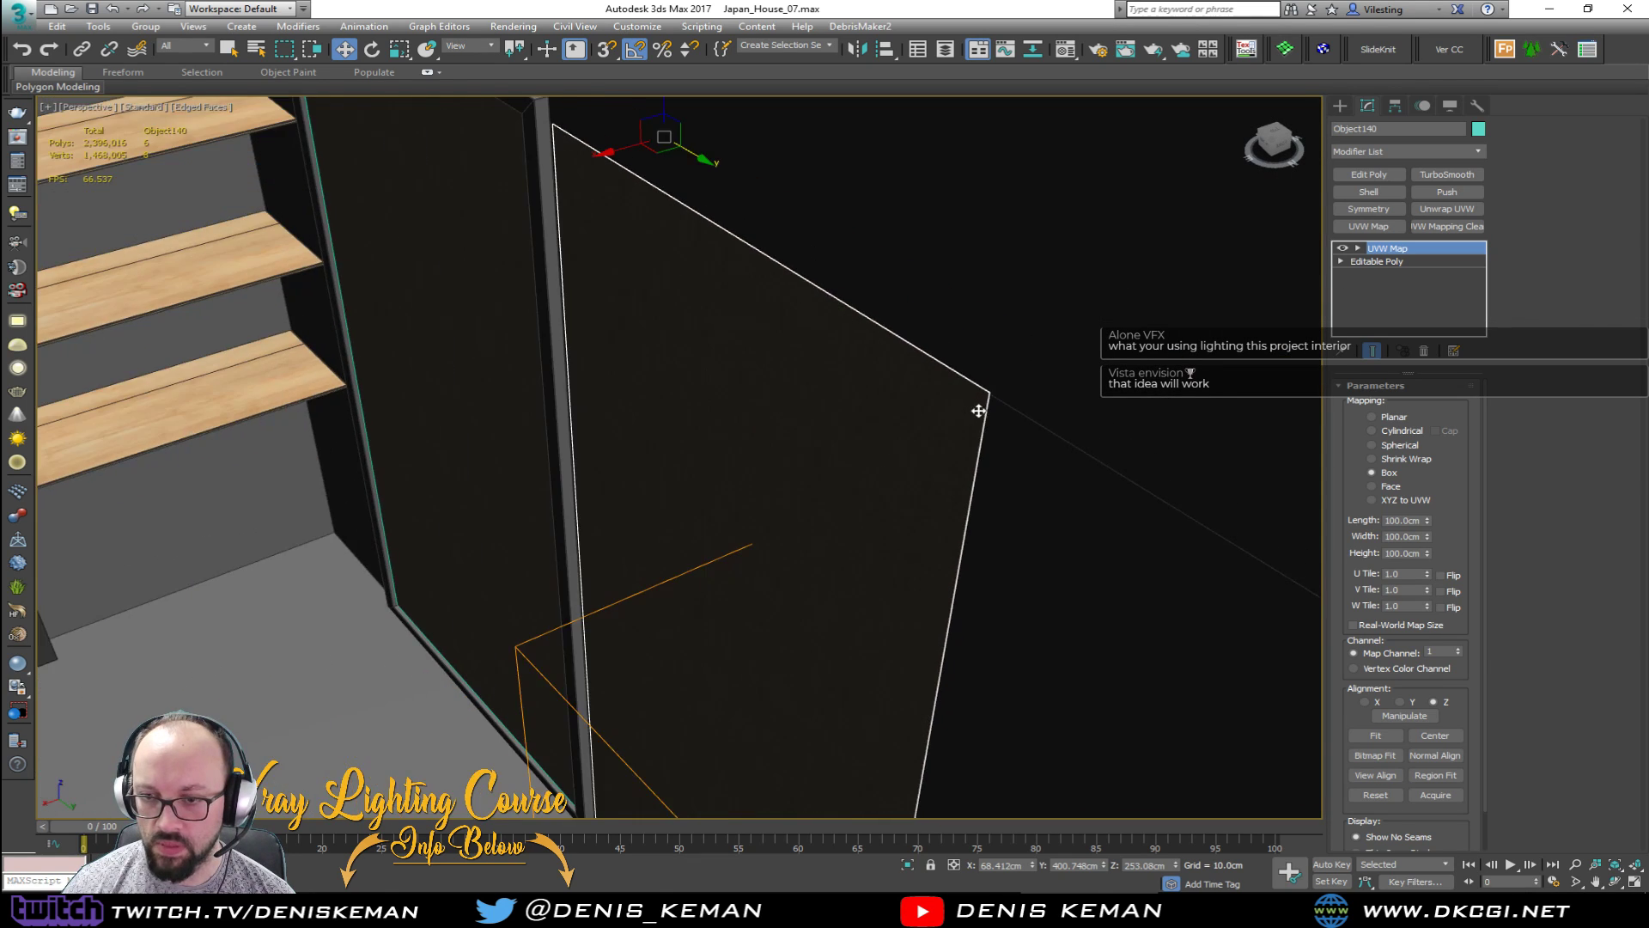
{"action": "middle_click_drag", "start_coordinate": [736, 451], "coordinate": [725, 398], "text": "alt"}
{"action": "scroll", "coordinate": [804, 386], "scroll_direction": "down", "scroll_amount": 5}
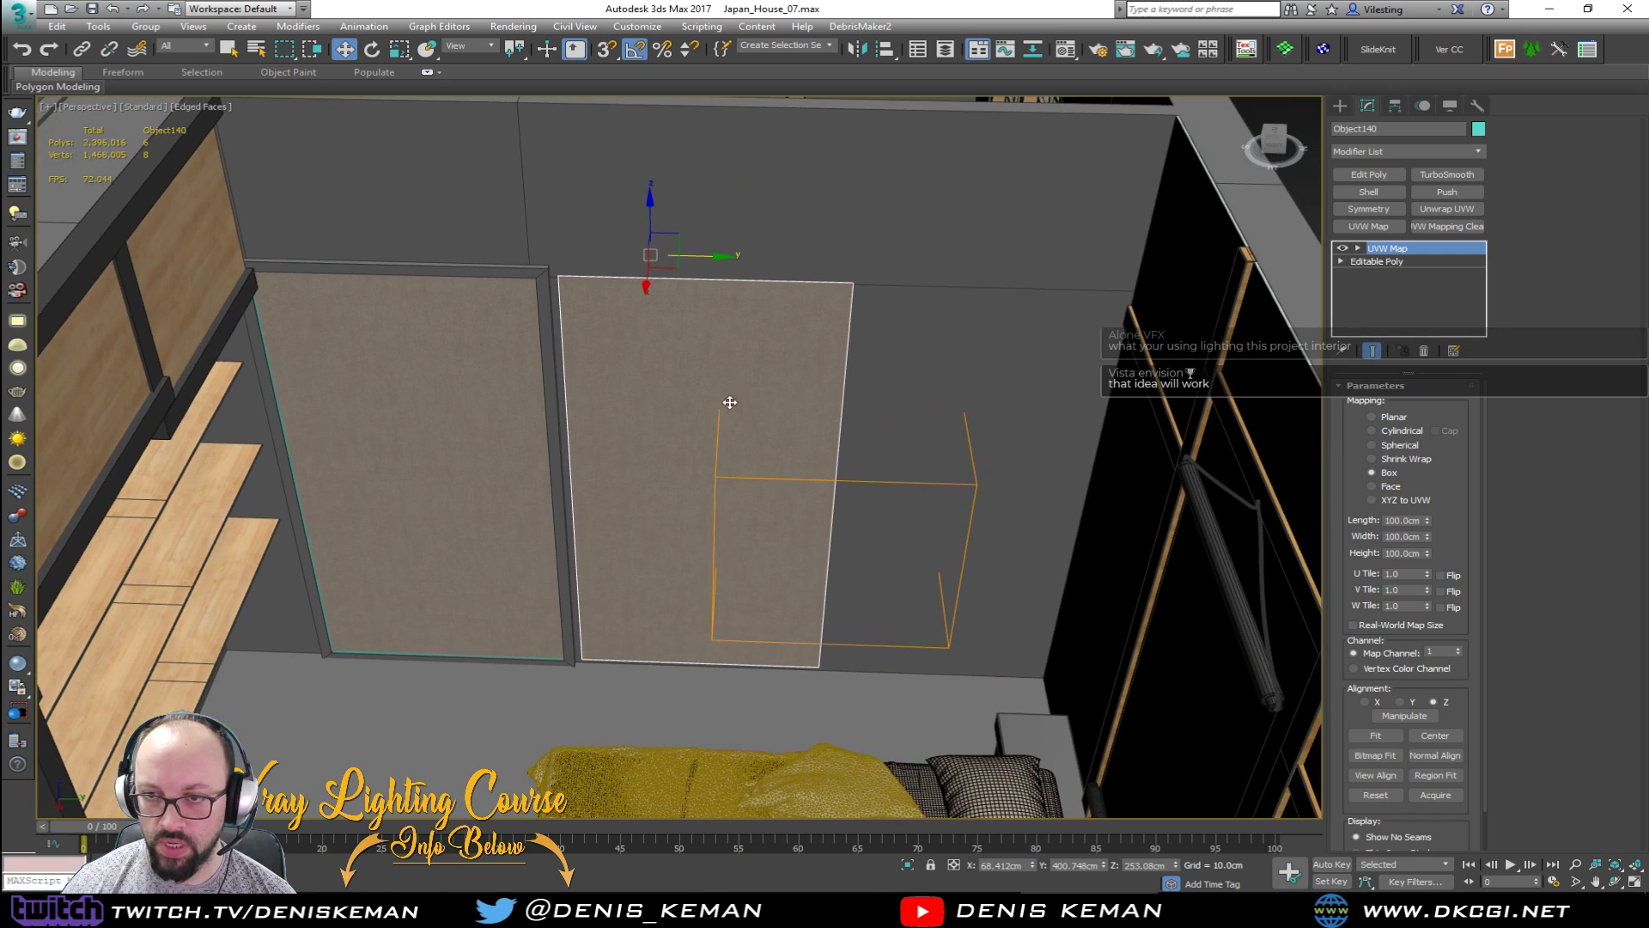
{"action": "left_click_drag", "start_coordinate": [688, 258], "coordinate": [722, 260]}
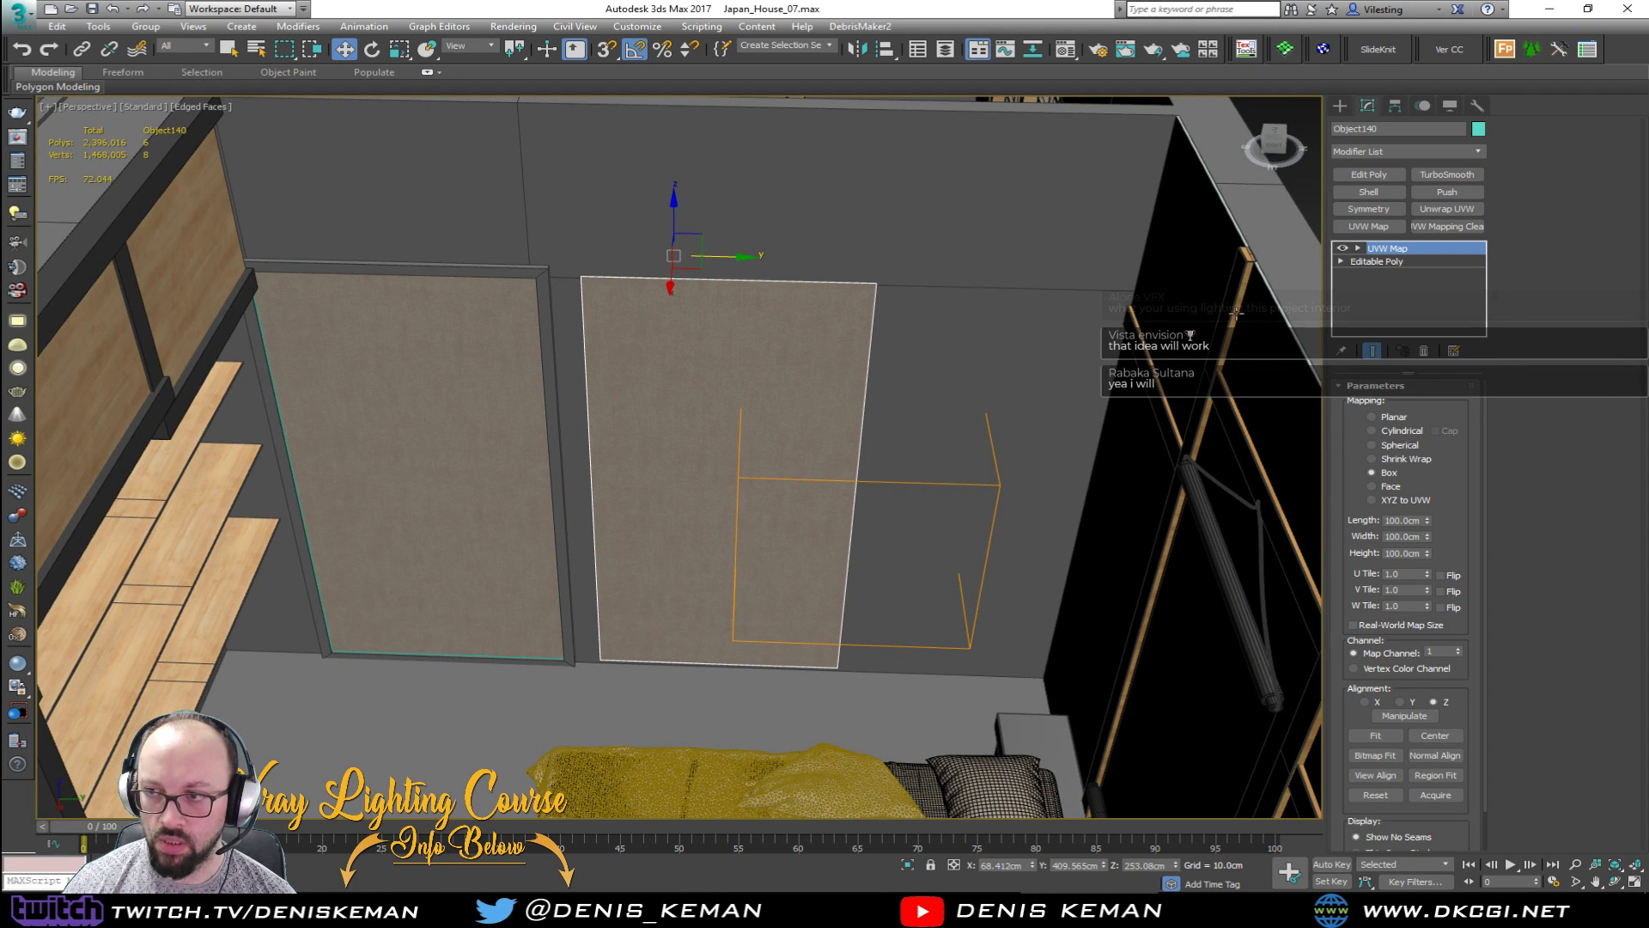
Step: Assign the Ninja_Image material to the copied panel and replace its box UVW mapping with a new planar UVW Map
{"action": "key", "text": "m"}
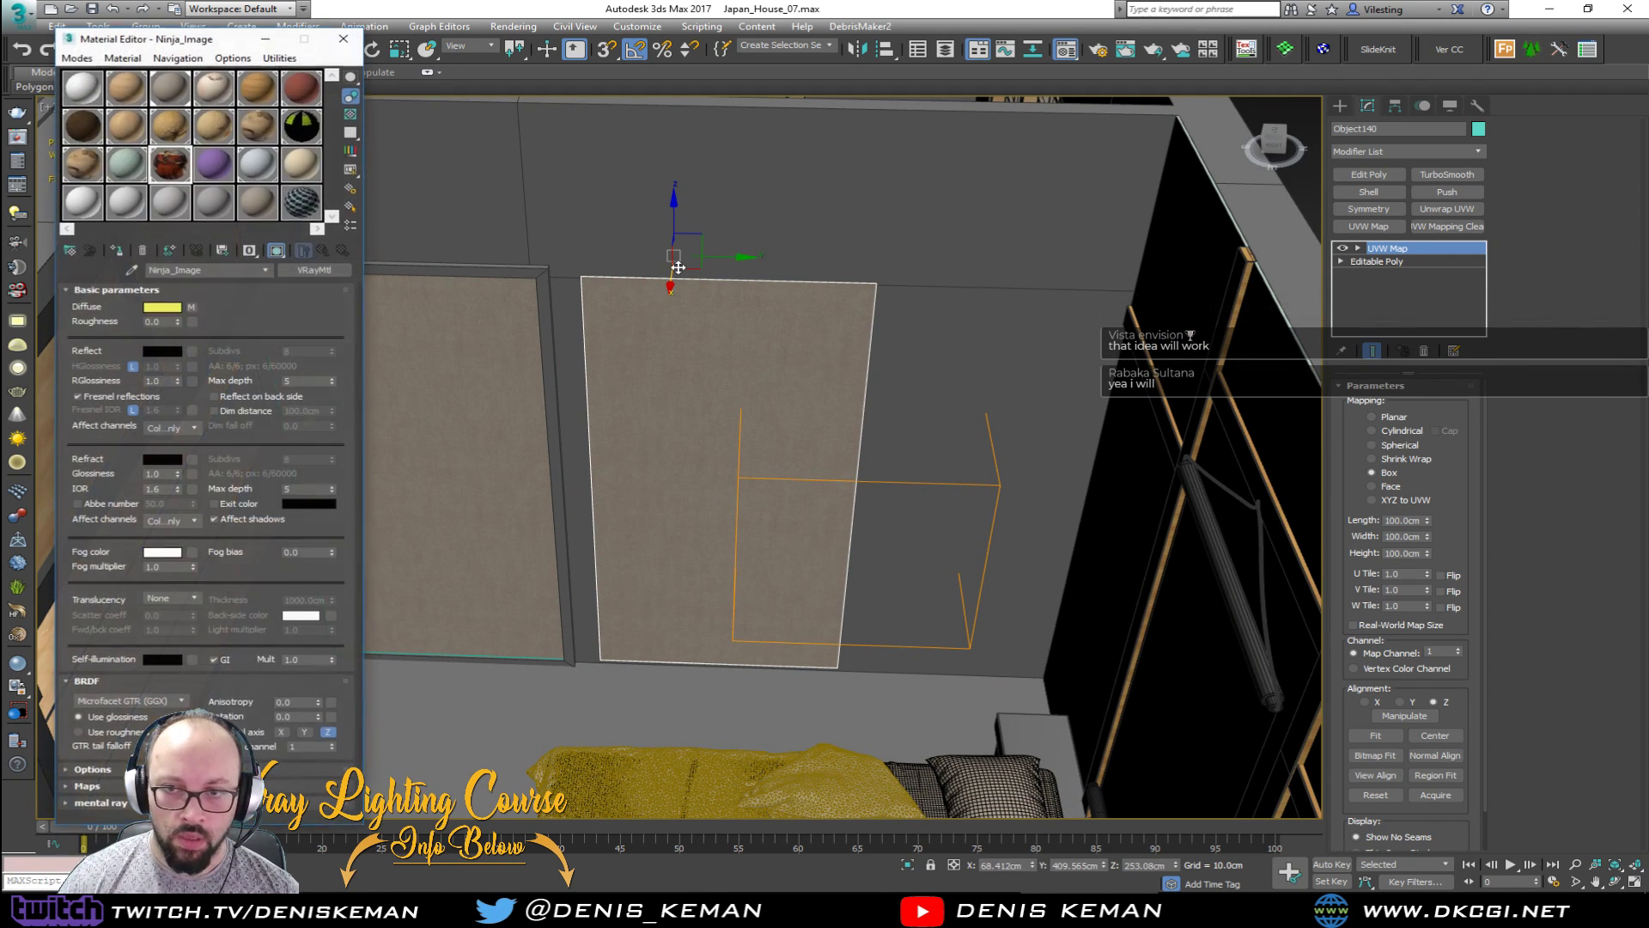
{"action": "left_click", "coordinate": [116, 250]}
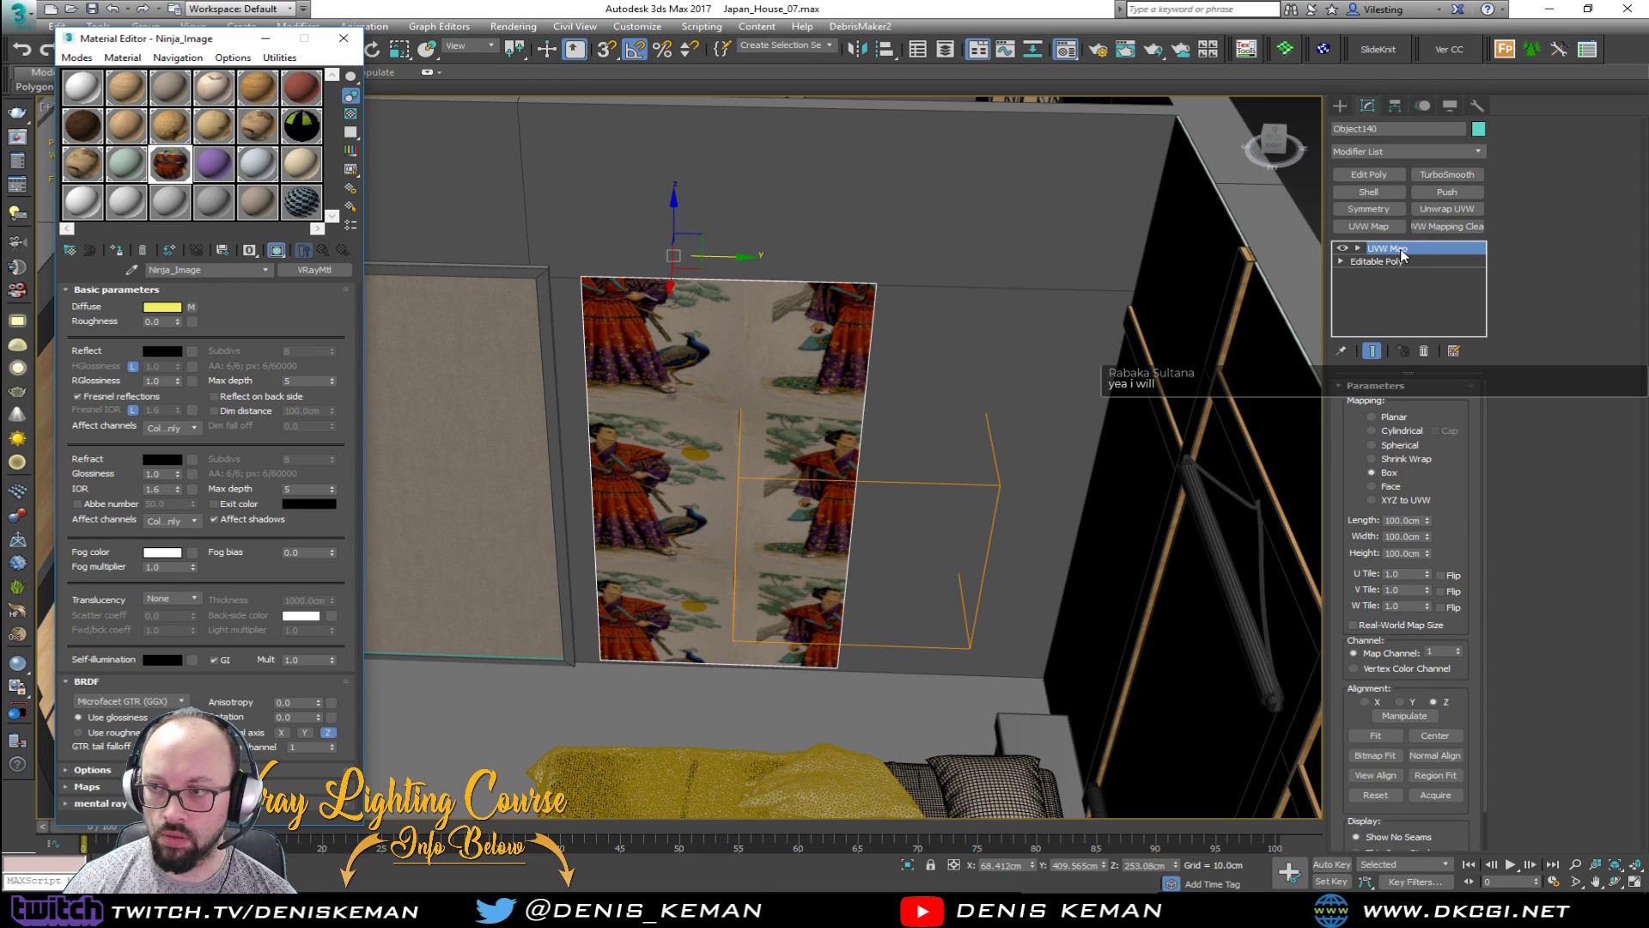
{"action": "left_click", "coordinate": [1424, 350]}
{"action": "left_click", "coordinate": [1368, 226]}
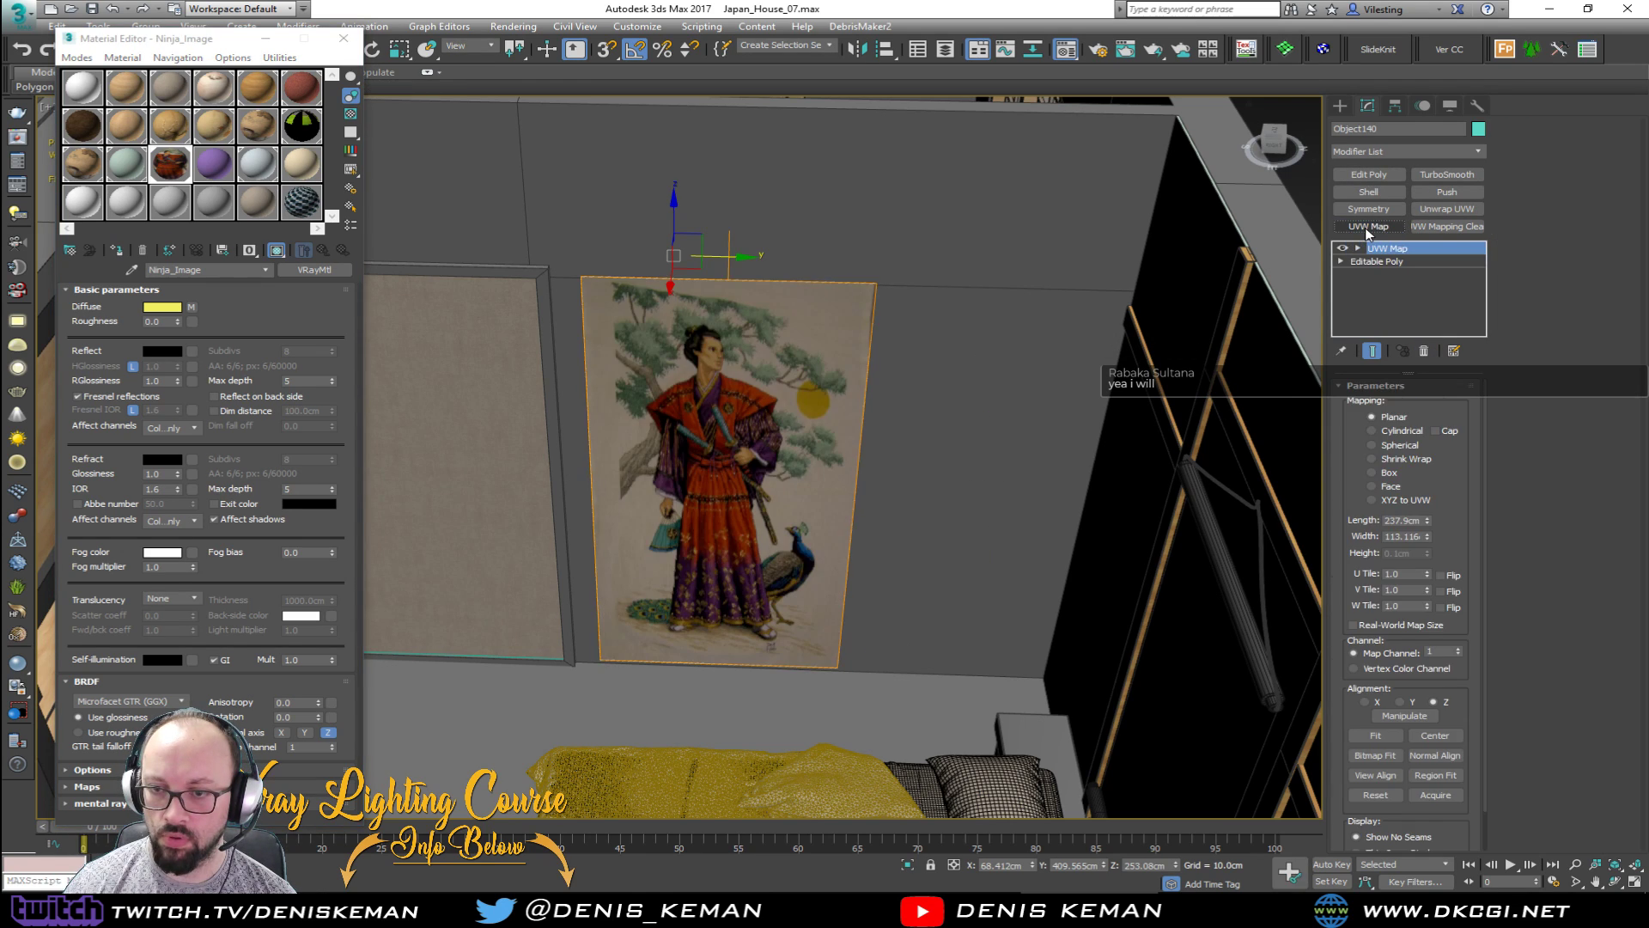
{"action": "middle_click_drag", "start_coordinate": [714, 402], "coordinate": [789, 421], "text": "alt"}
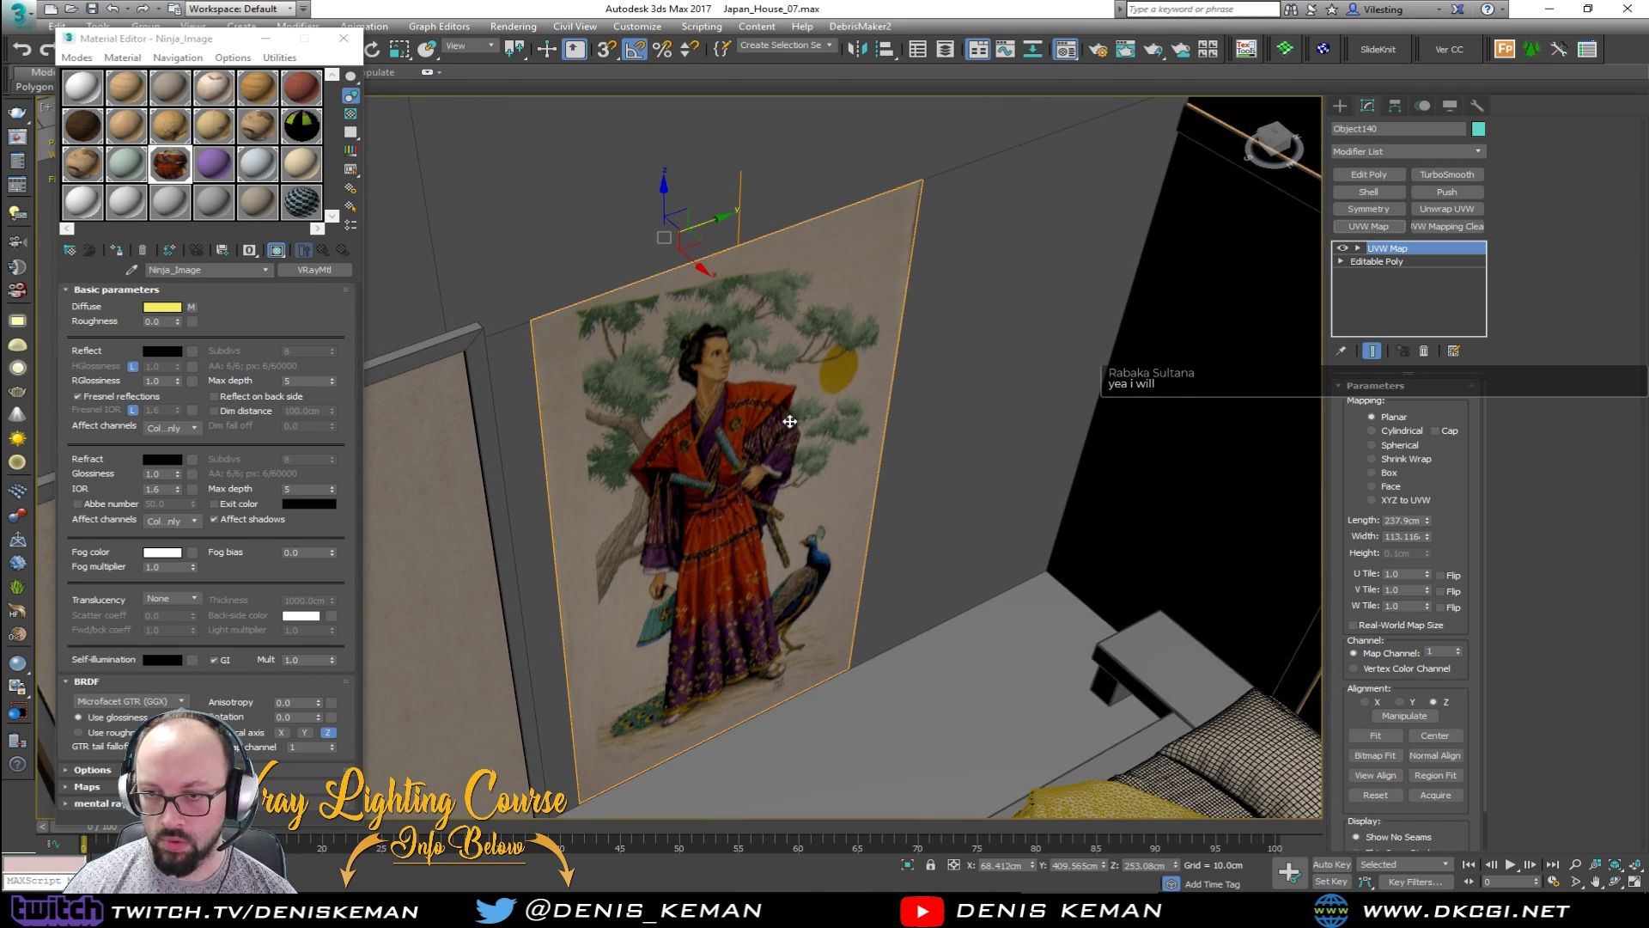
{"action": "left_click", "coordinate": [344, 38]}
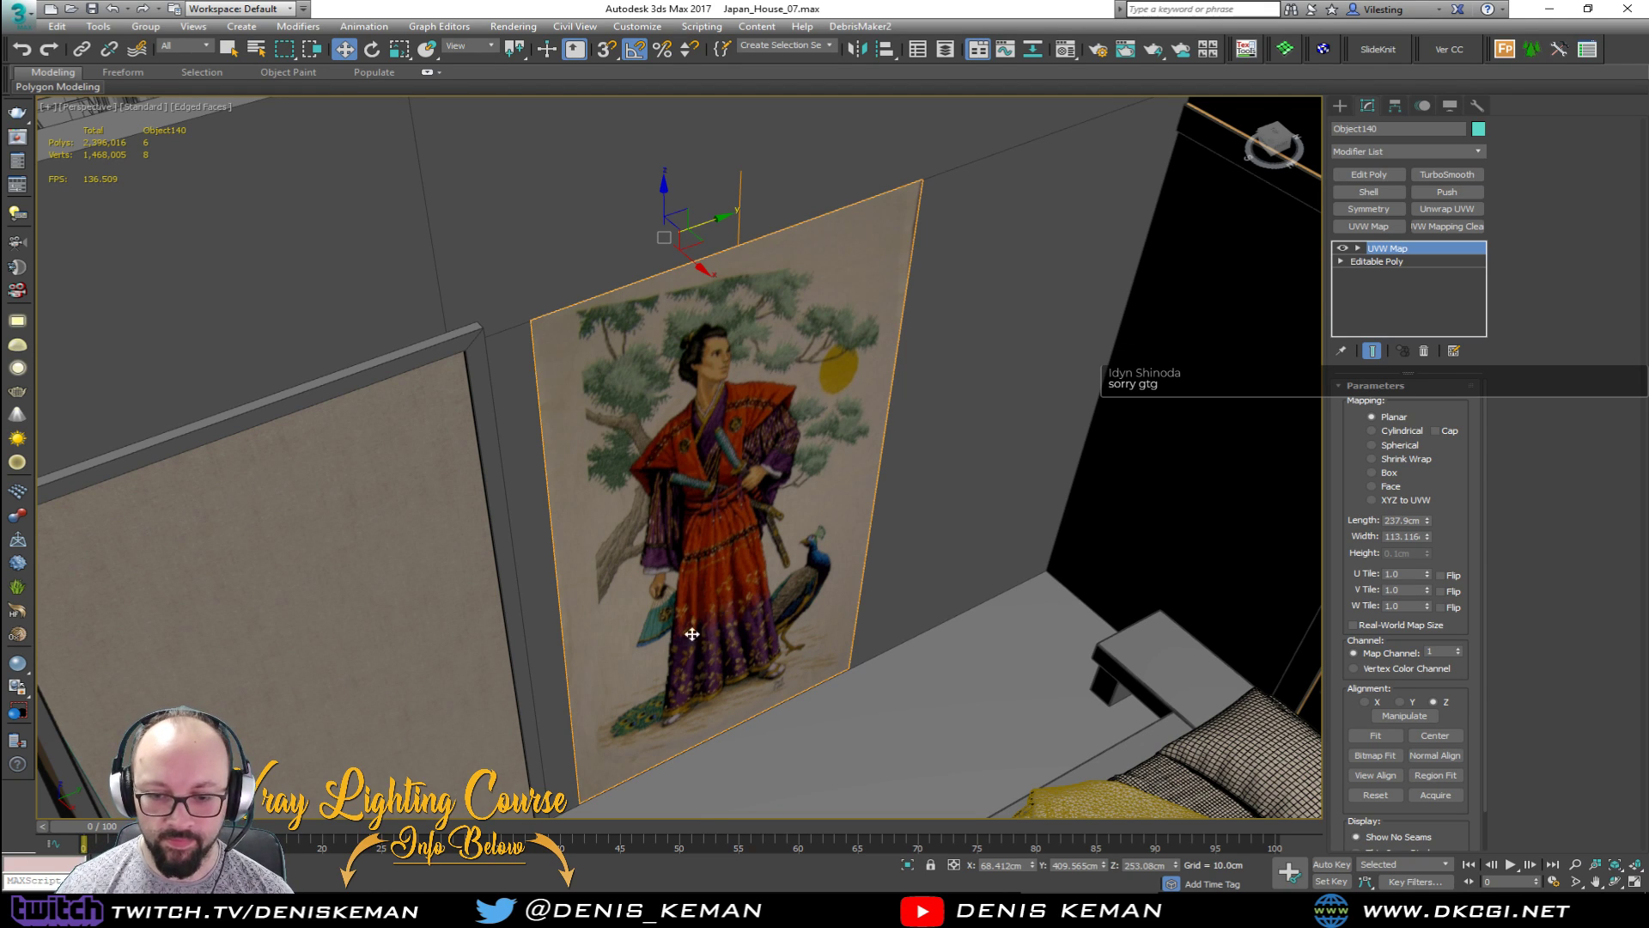
Step: Switch to the web browser, search for "japanese gaysha", and show image results for the corrected spelling "japanese geisha"
{"action": "key", "text": "alt+Tab"}
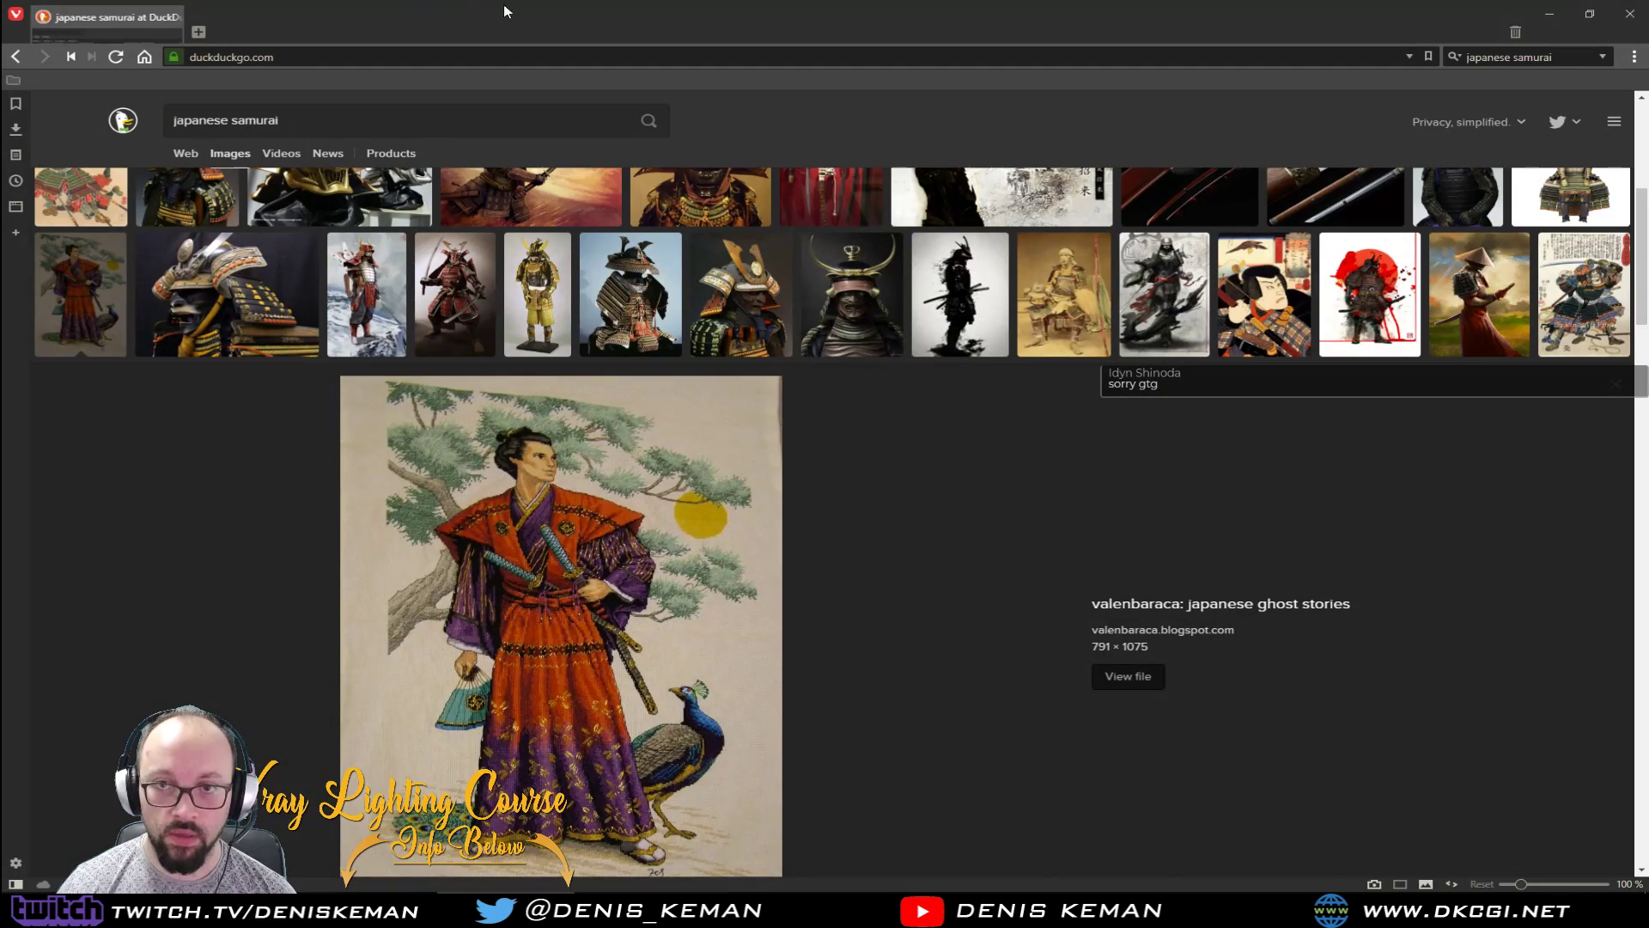
{"action": "left_click_drag", "start_coordinate": [505, 11], "coordinate": [1648, 77]}
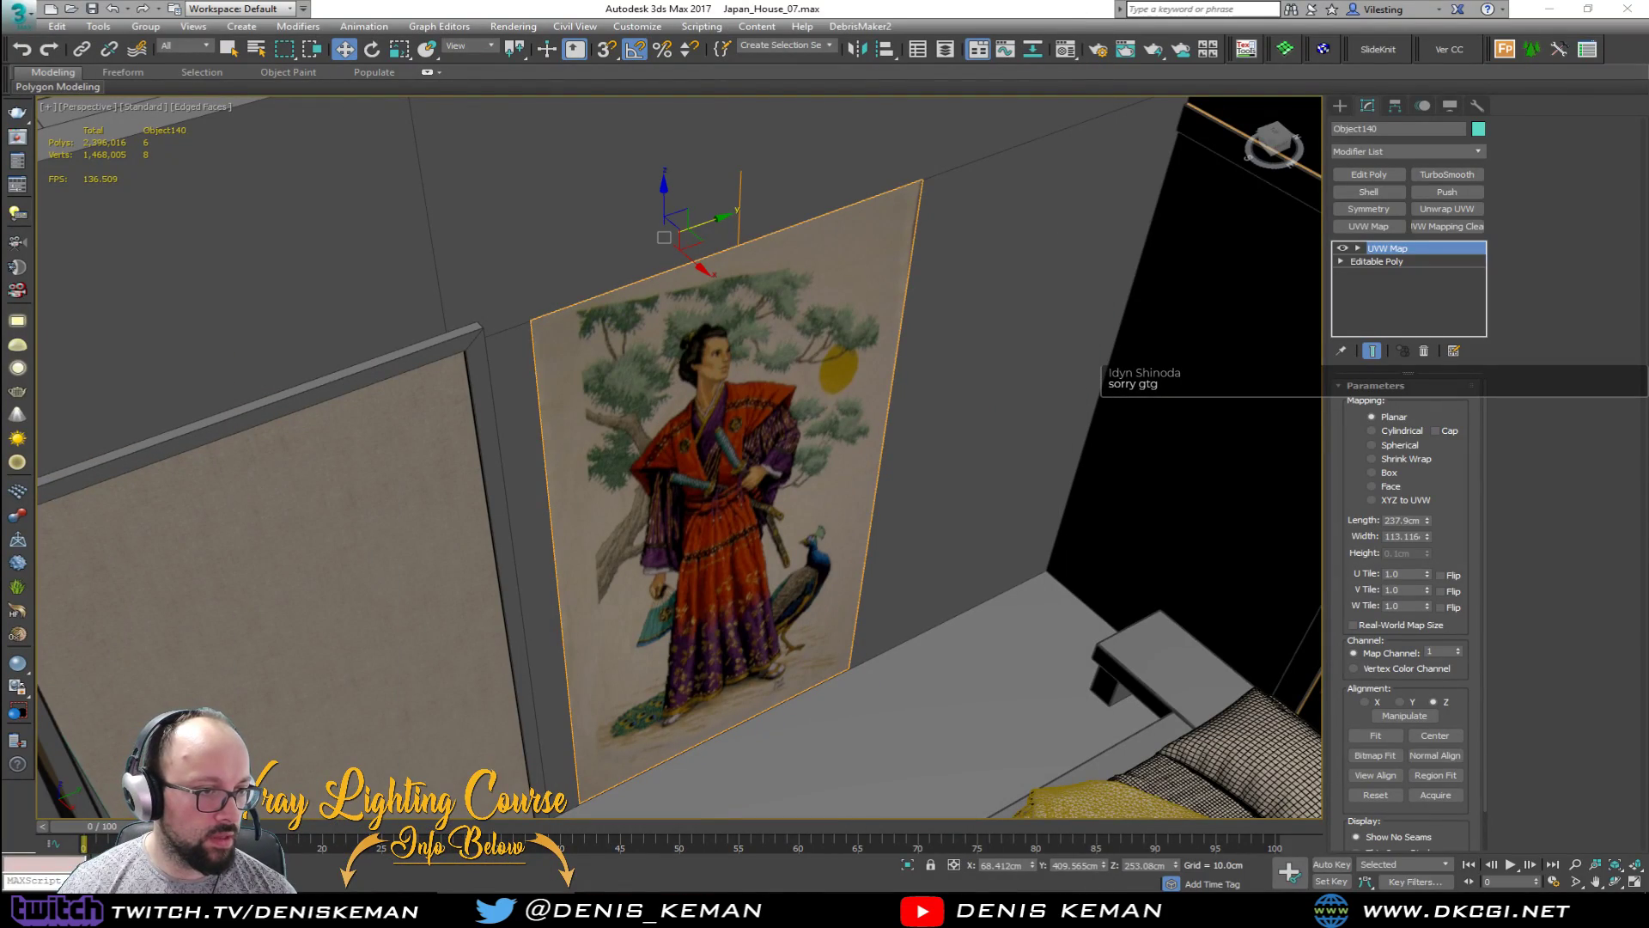
{"action": "left_click_drag", "start_coordinate": [0, 55], "coordinate": [774, 54]}
{"action": "double_click", "coordinate": [775, 54]}
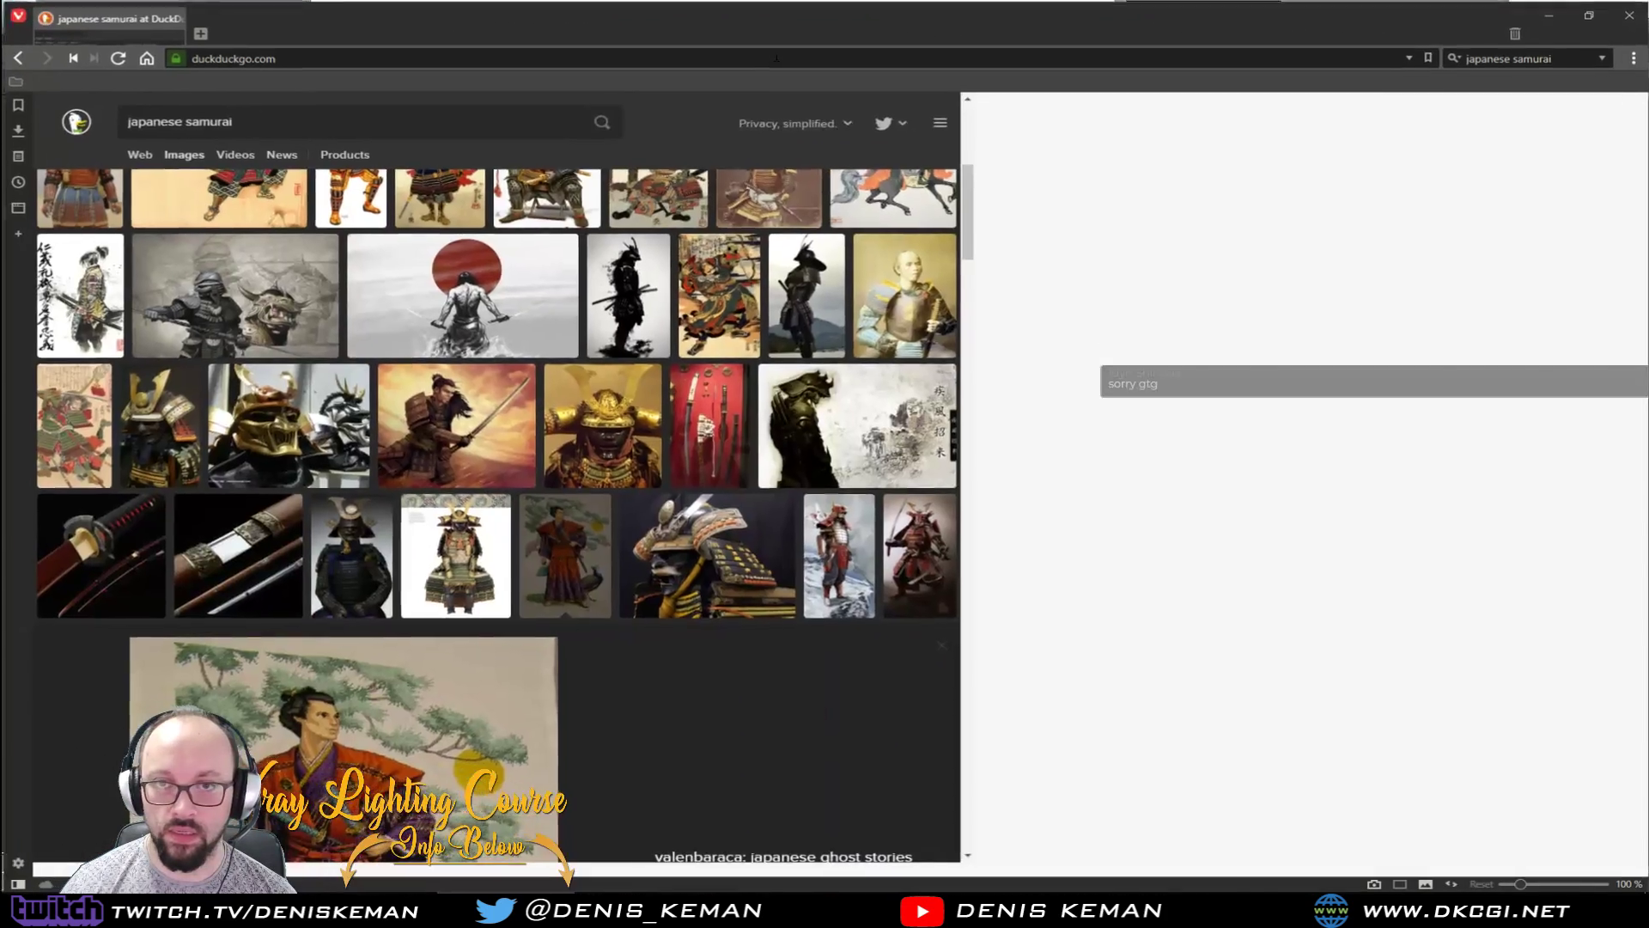
{"action": "left_click_drag", "start_coordinate": [1561, 61], "coordinate": [1516, 60]}
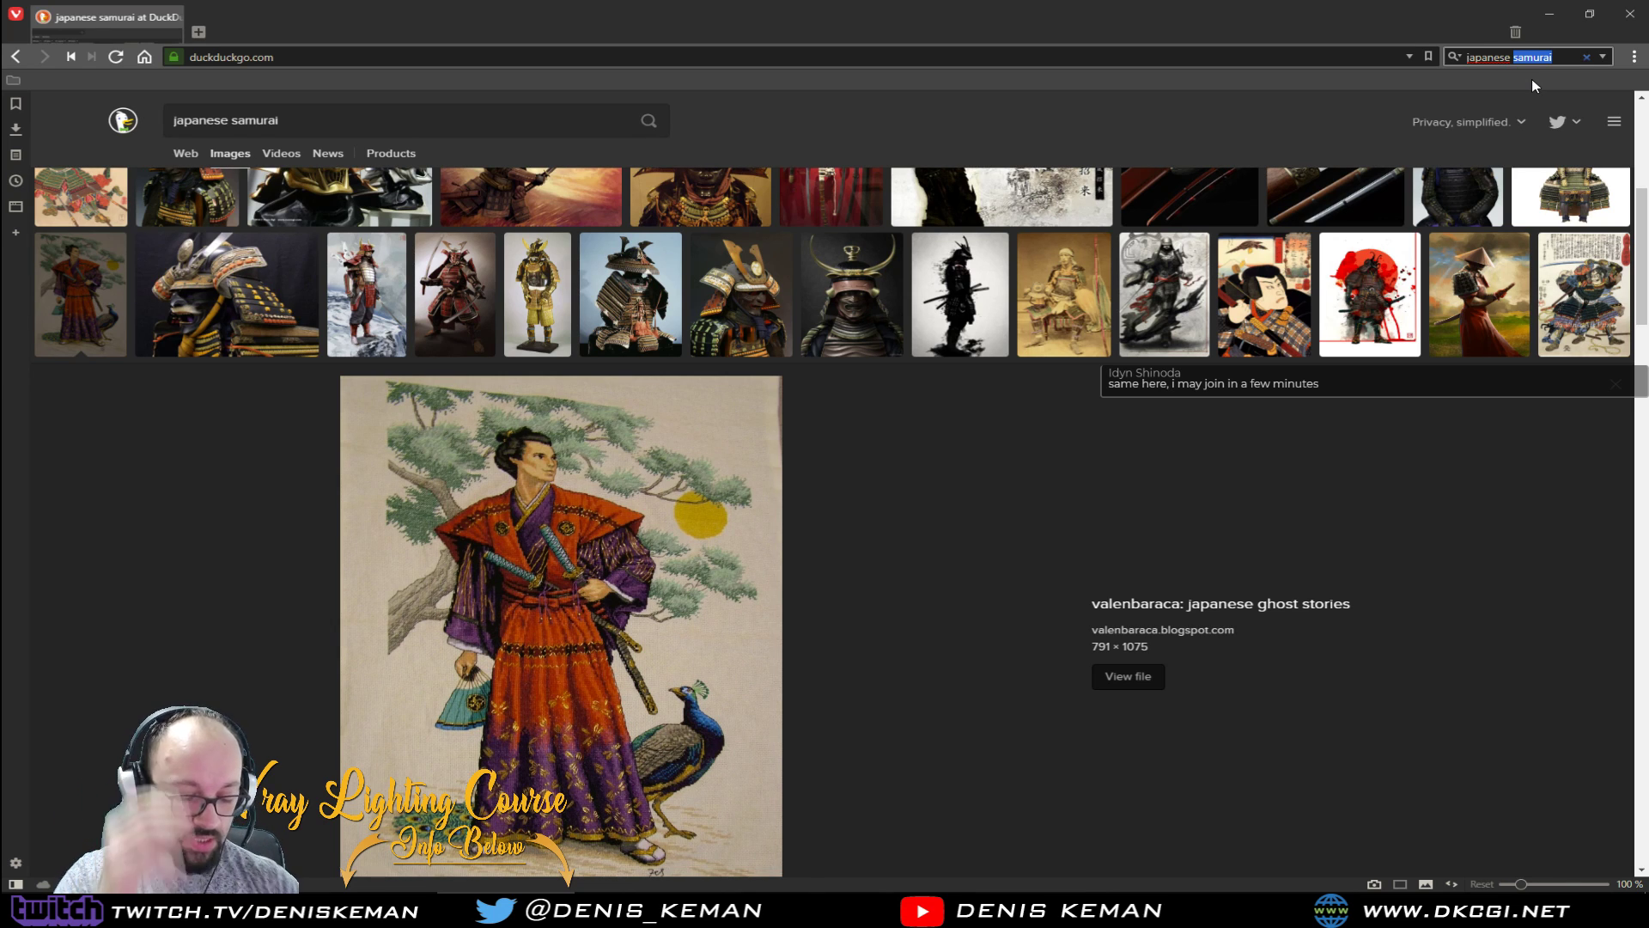
{"action": "type", "text": "gaysh"}
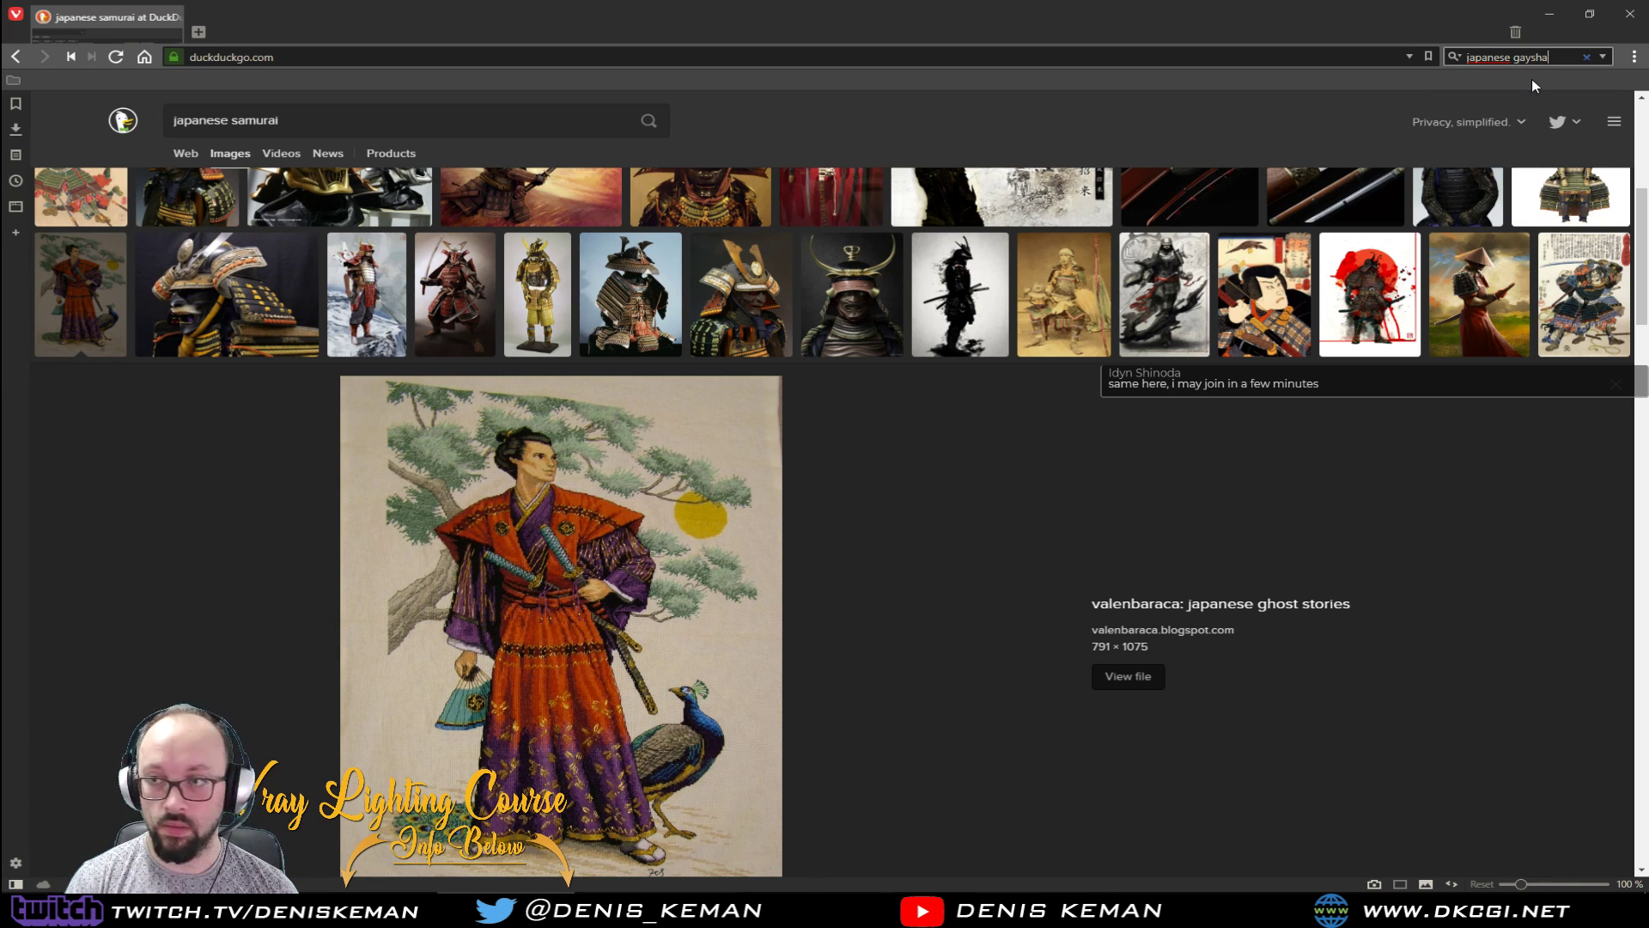
{"action": "type", "text": "a"}
{"action": "key", "text": "Return"}
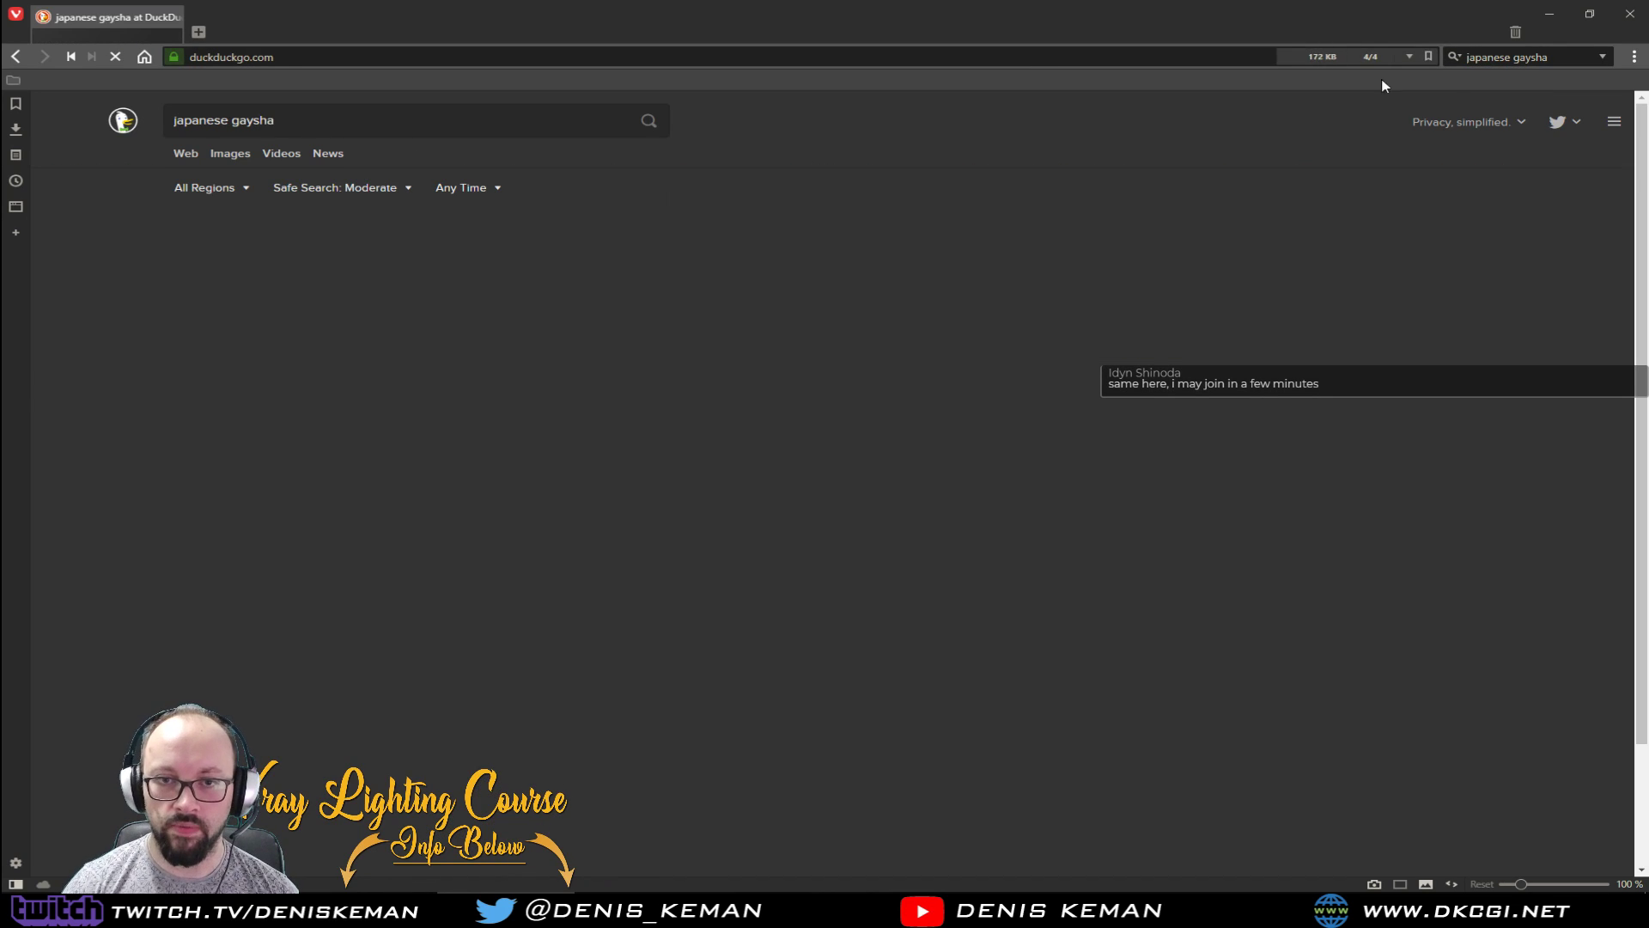
{"action": "left_click", "coordinate": [336, 231]}
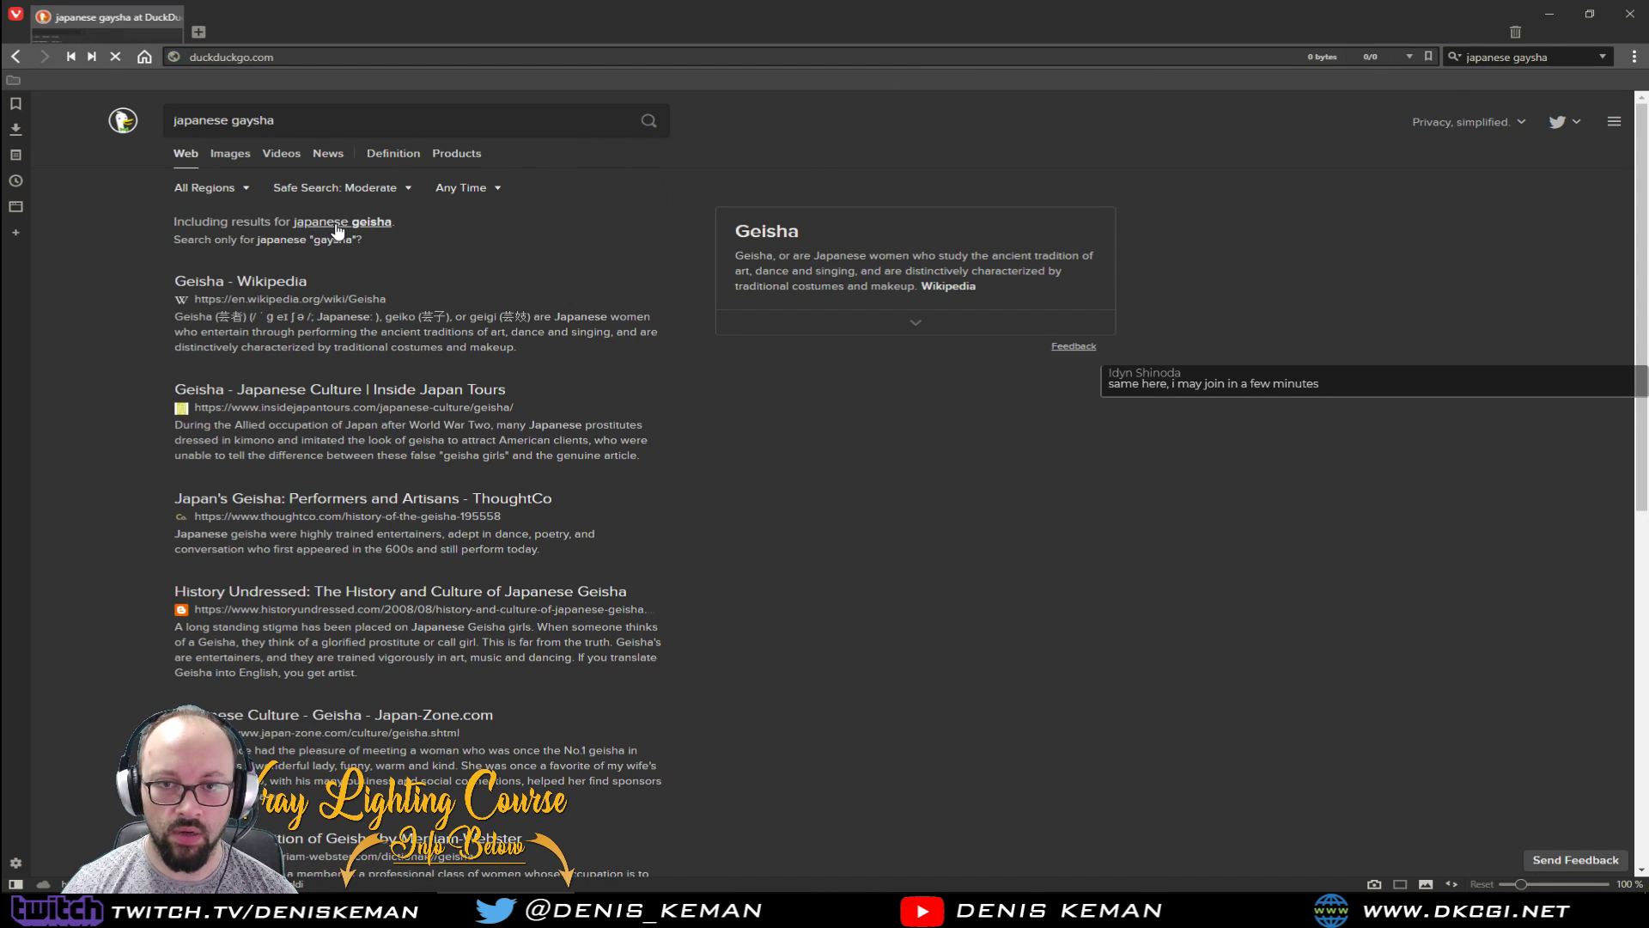
{"action": "left_click", "coordinate": [227, 162]}
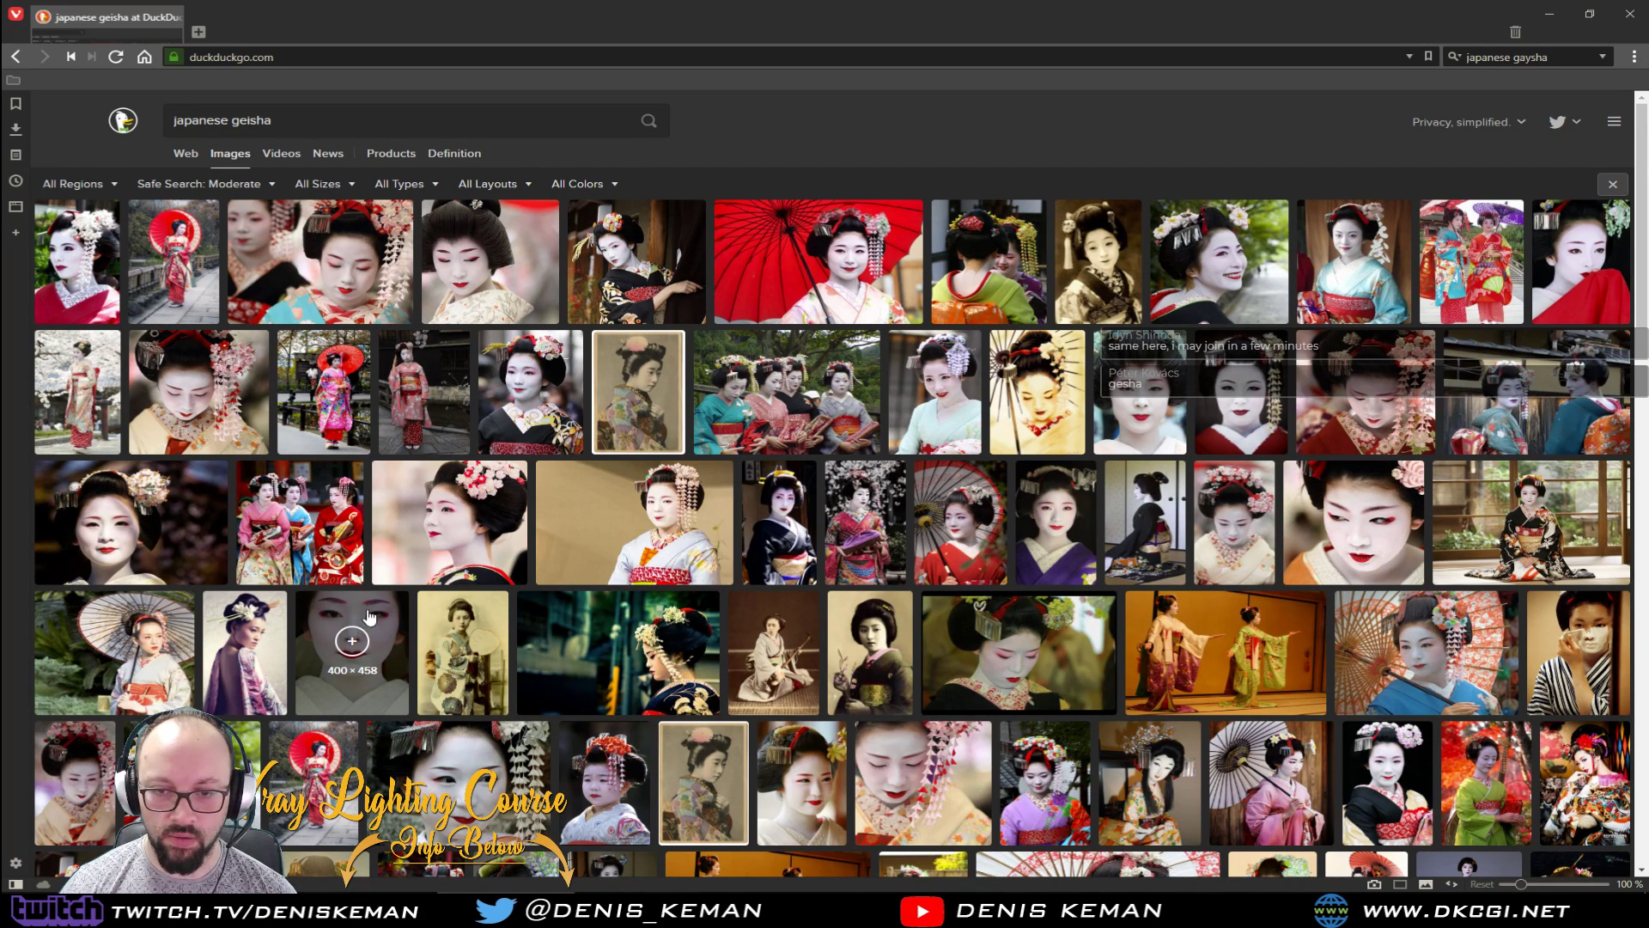
Step: Extend the search to "japanese gaysha picture" and show its image results
{"action": "left_click", "coordinate": [1529, 55]}
{"action": "key", "text": "BackSpace"}
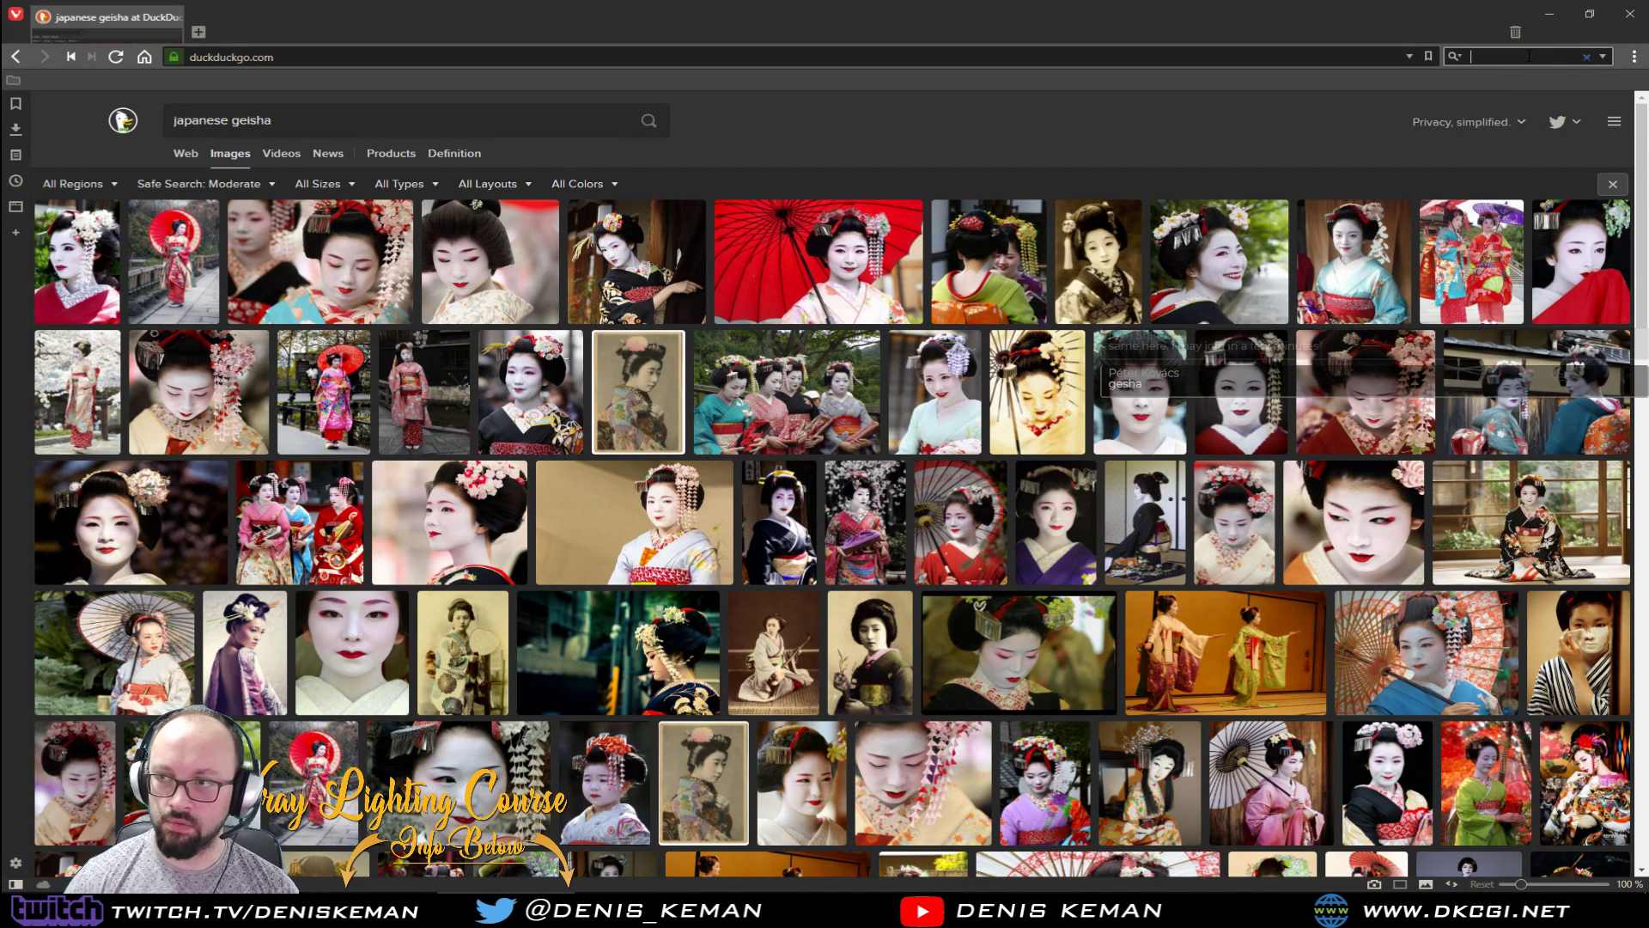
{"action": "key", "text": "ctrl+z"}
{"action": "left_click", "coordinate": [1555, 55]}
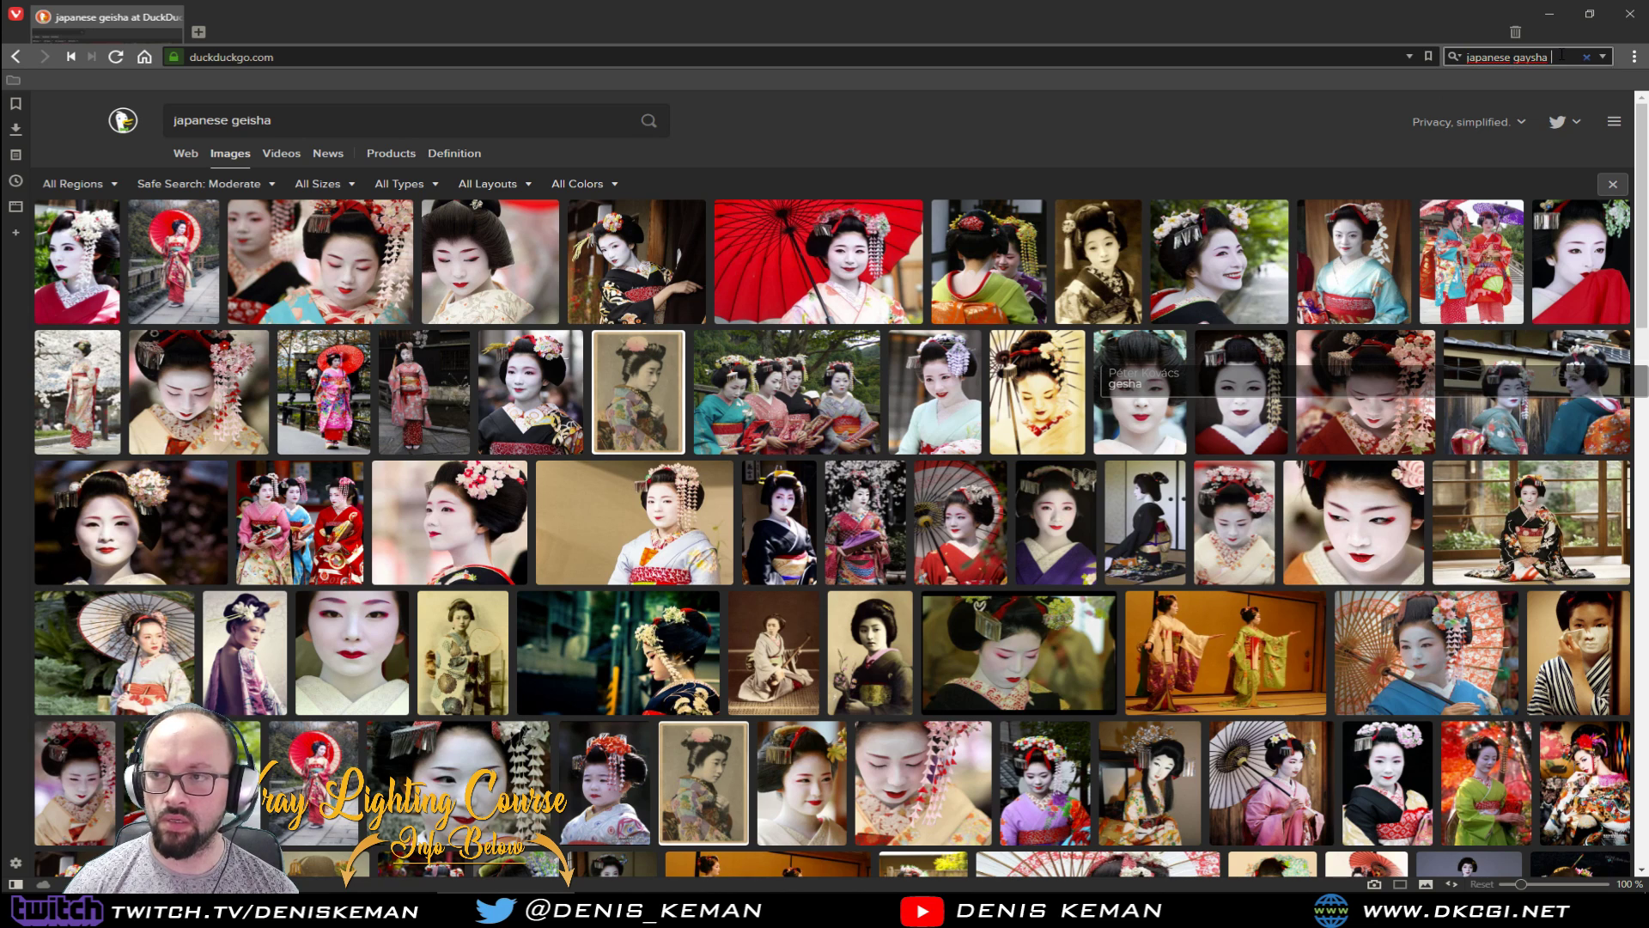
{"action": "type", "text": "picture"}
{"action": "key", "text": "Return"}
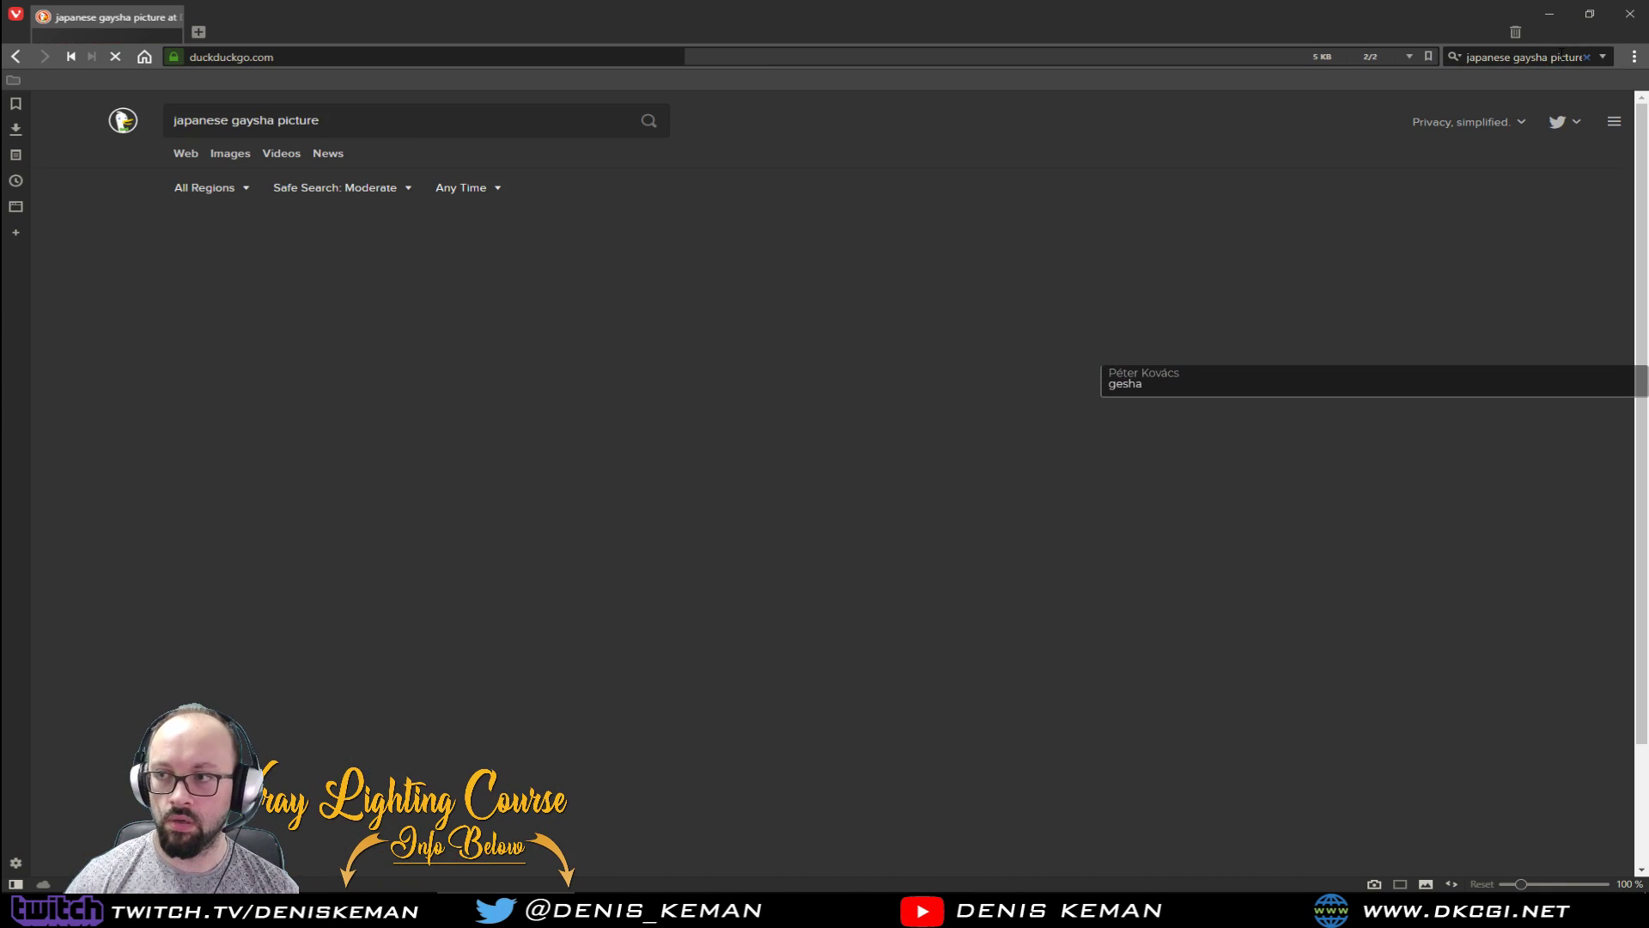
{"action": "left_click", "coordinate": [229, 157]}
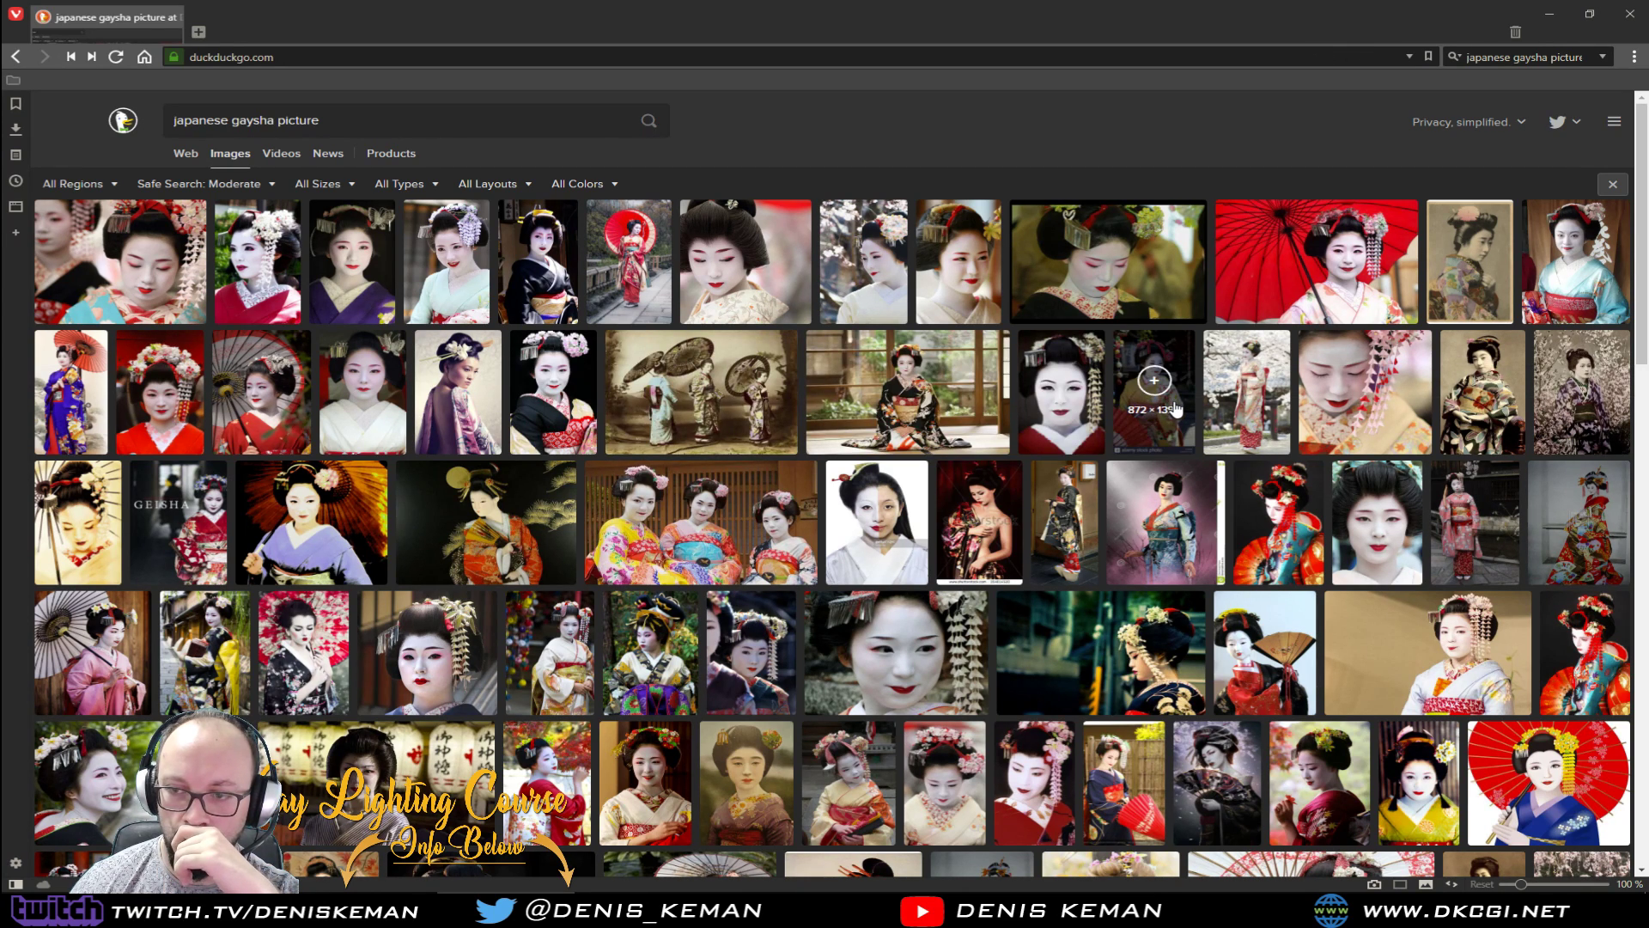
Step: Browse the image results and preview the painted full-length geisha in a red patterned kimono
{"action": "left_click", "coordinate": [979, 523]}
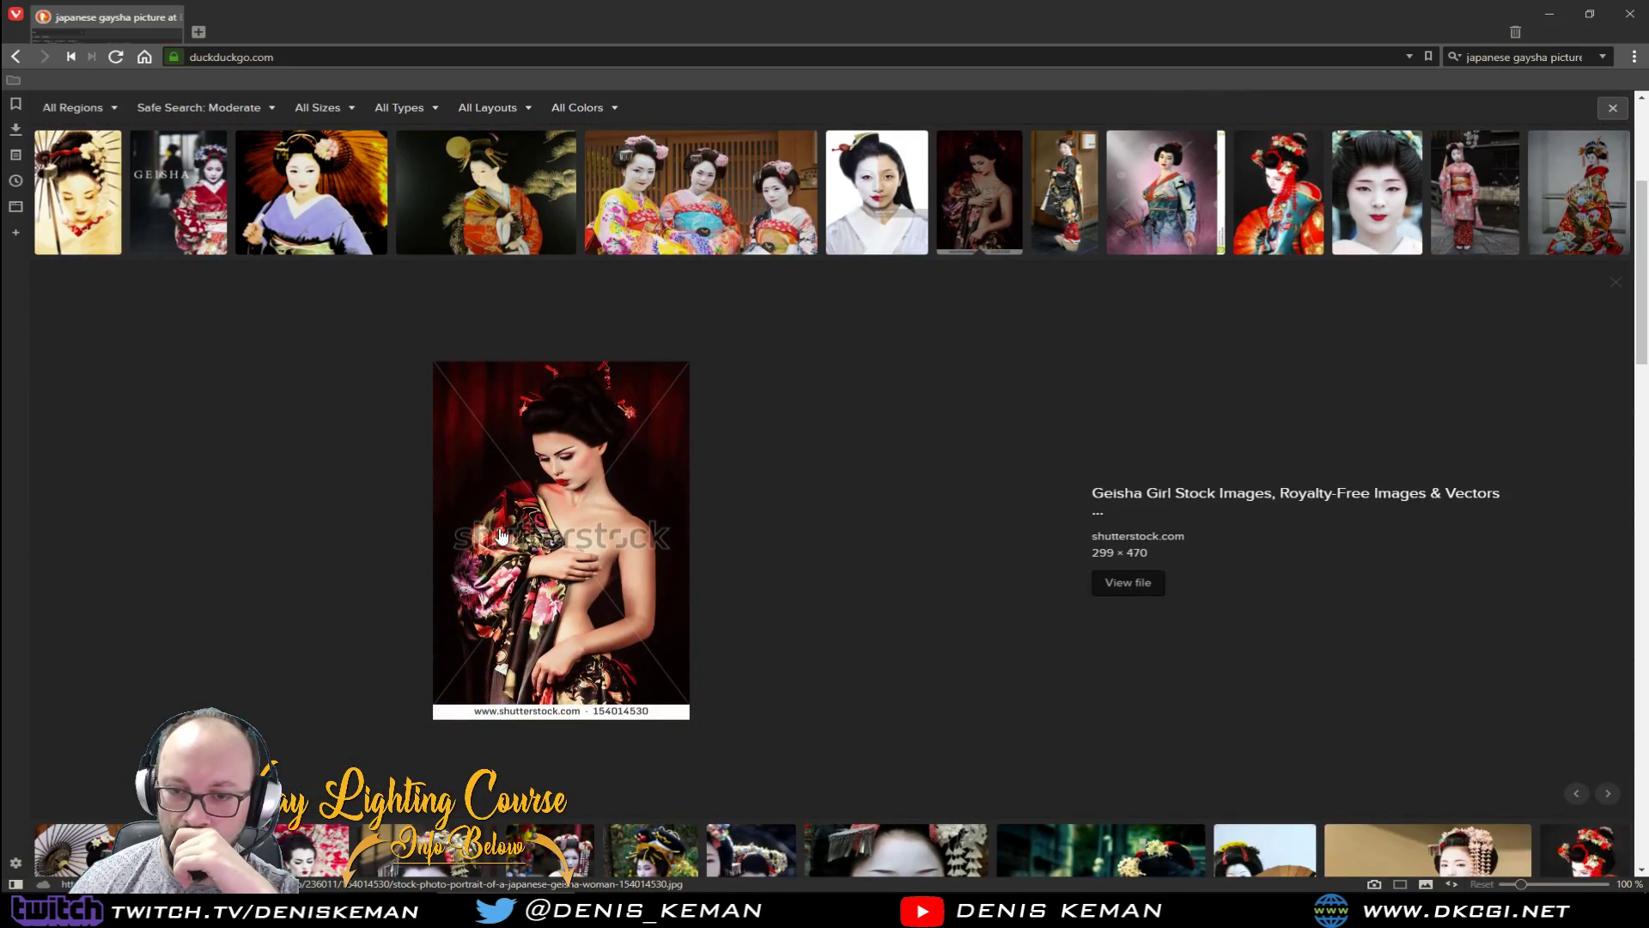
{"action": "scroll", "coordinate": [502, 534], "scroll_direction": "down", "scroll_amount": 10}
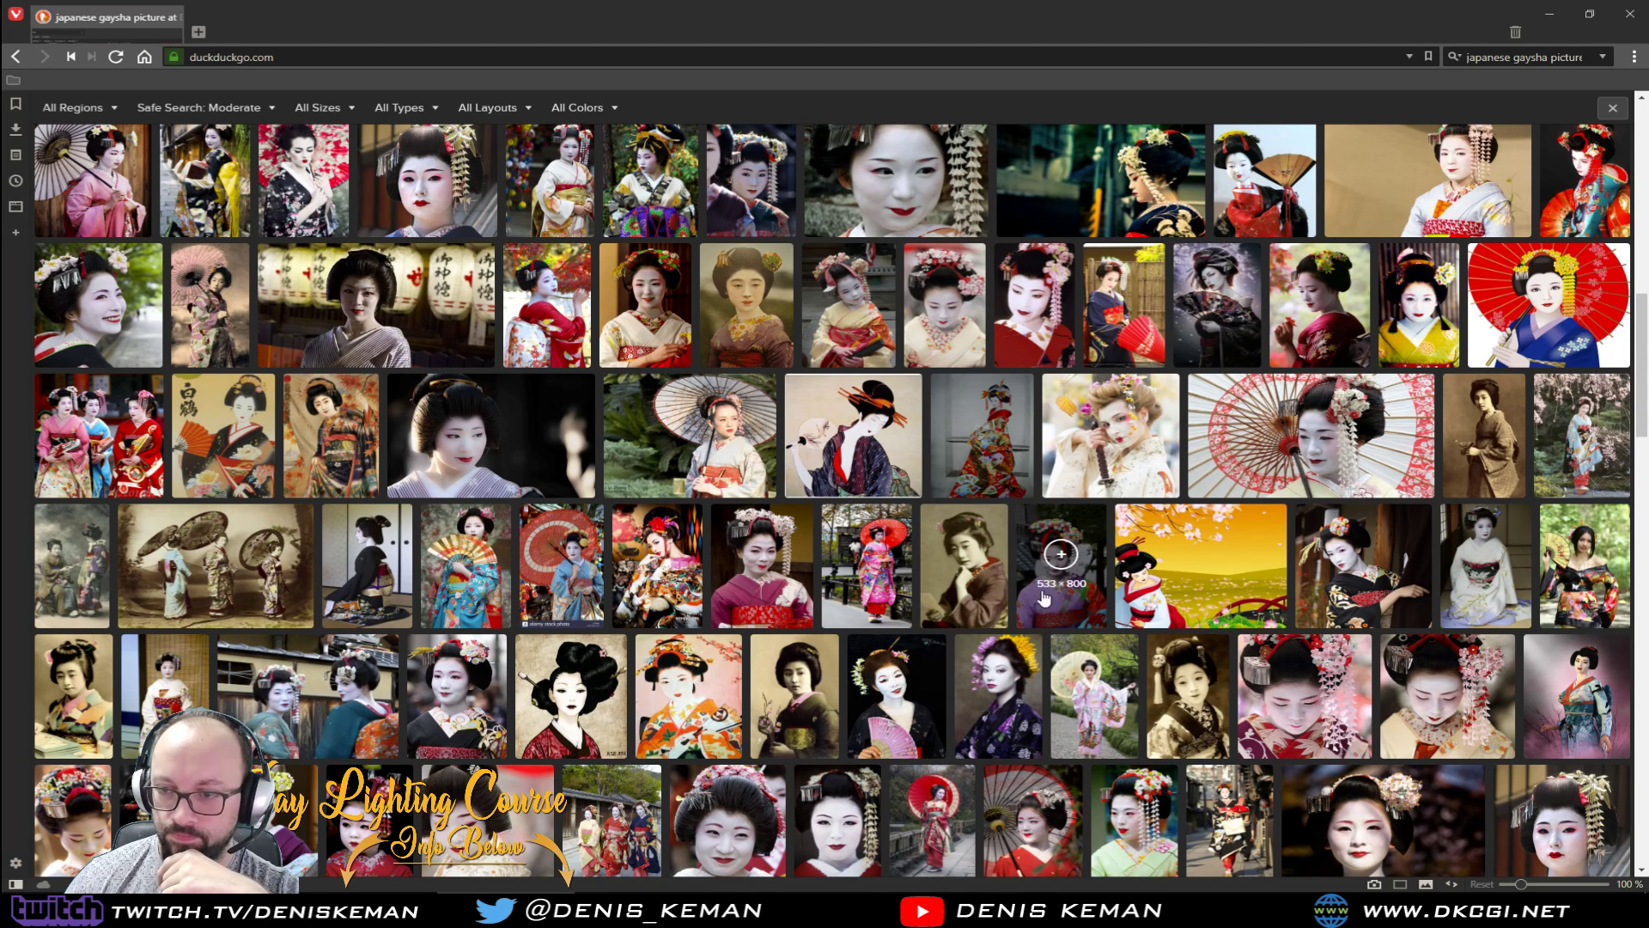
{"action": "left_click", "coordinate": [1011, 482]}
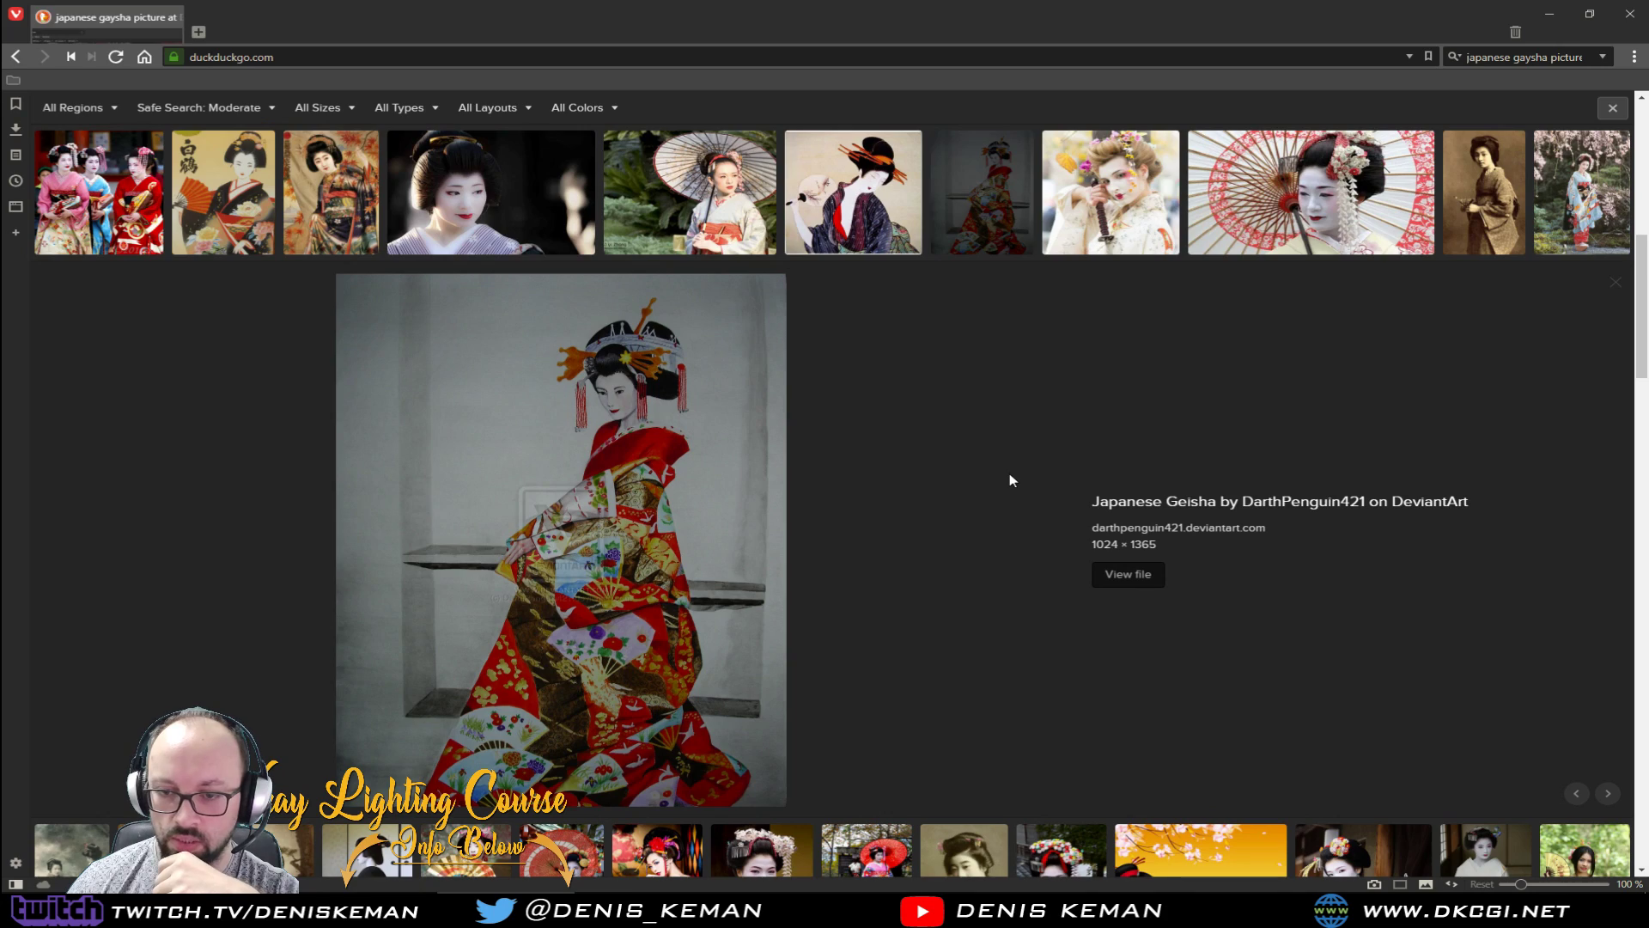
{"action": "scroll", "coordinate": [1011, 479], "scroll_direction": "down", "scroll_amount": 2}
{"action": "scroll", "coordinate": [1012, 479], "scroll_direction": "up", "scroll_amount": 1}
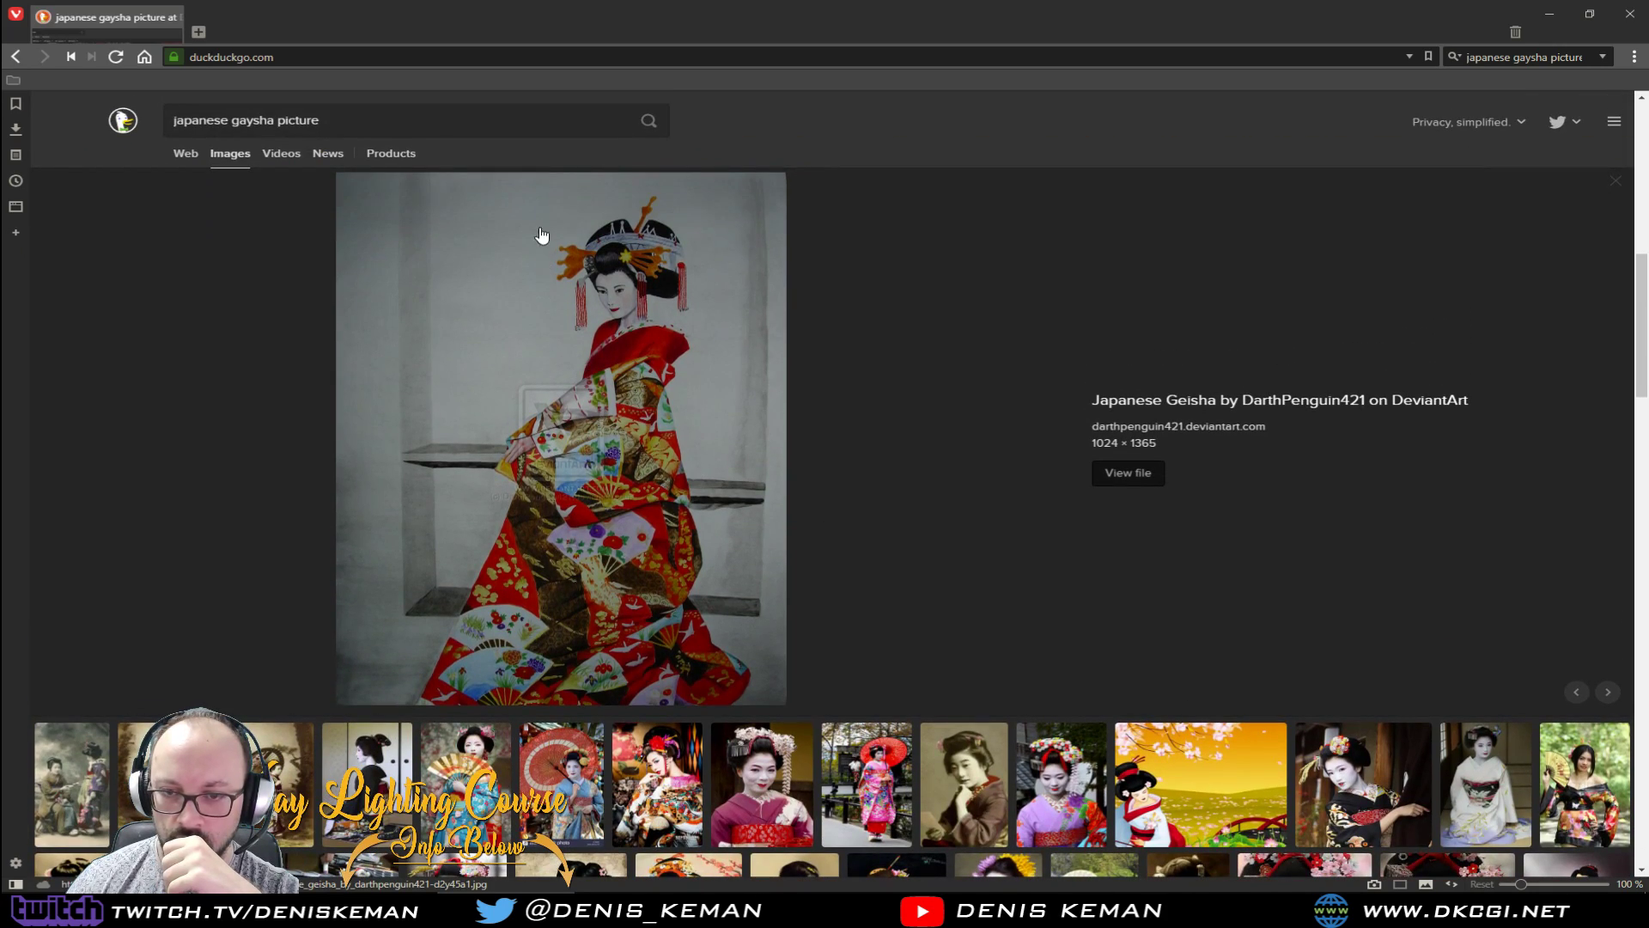
Step: Preview the photo of the geisha in a black floral kimono with a yellow sash and browse further image results
{"action": "scroll", "coordinate": [773, 650], "scroll_direction": "up", "scroll_amount": 5}
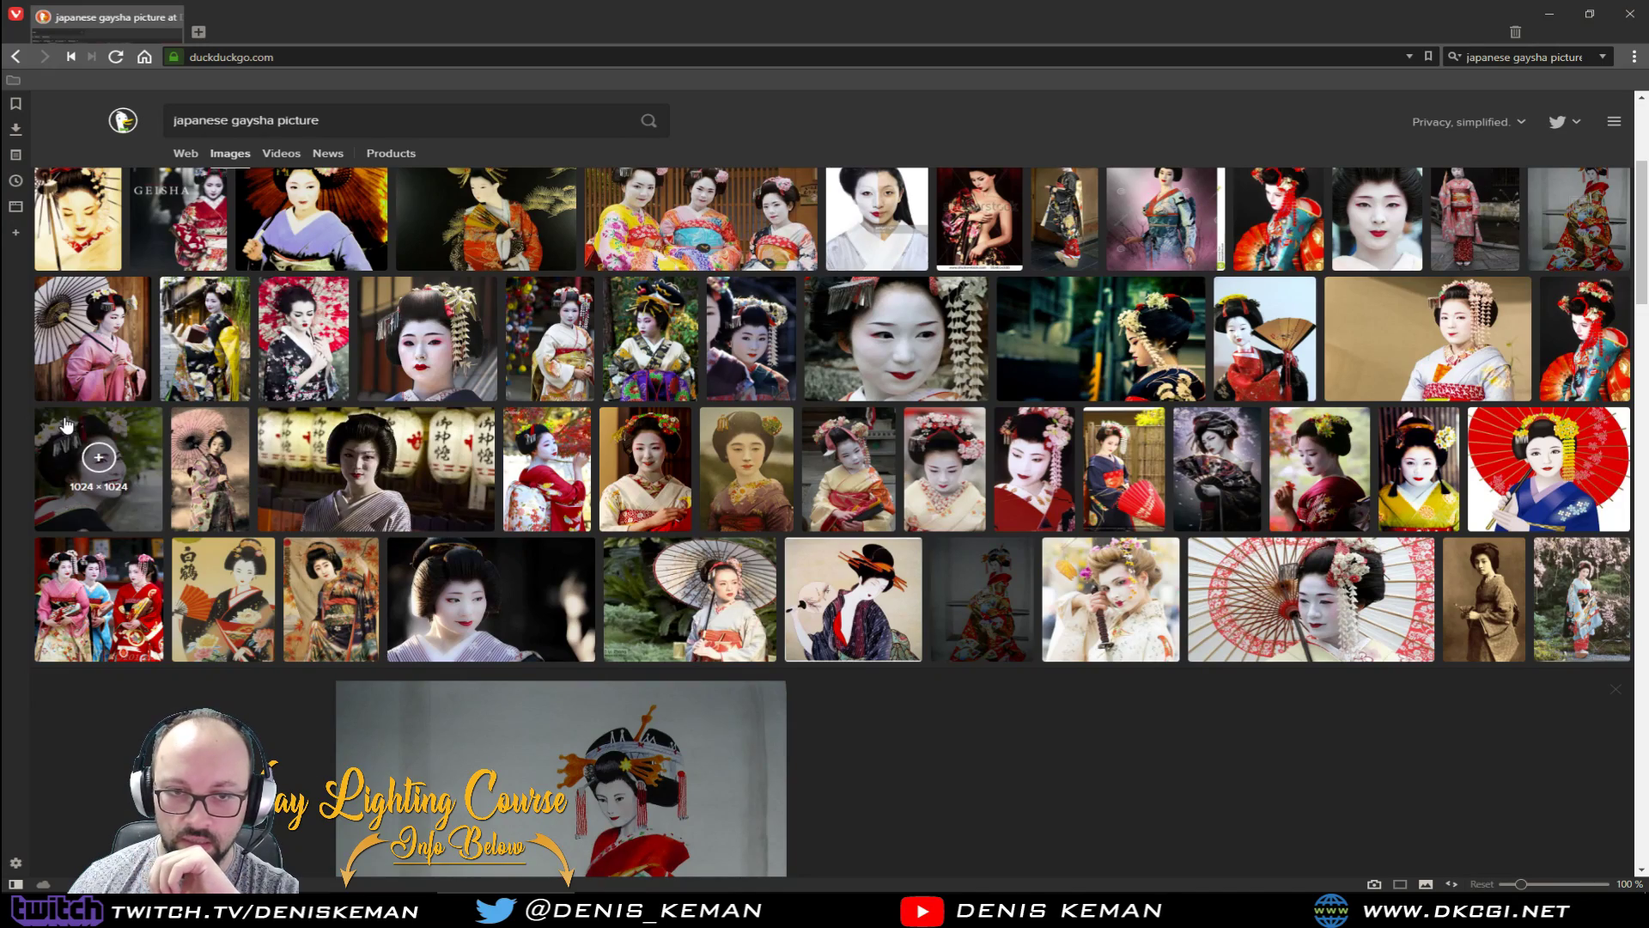
{"action": "left_click", "coordinate": [227, 387]}
{"action": "scroll", "coordinate": [478, 562], "scroll_direction": "down", "scroll_amount": 6}
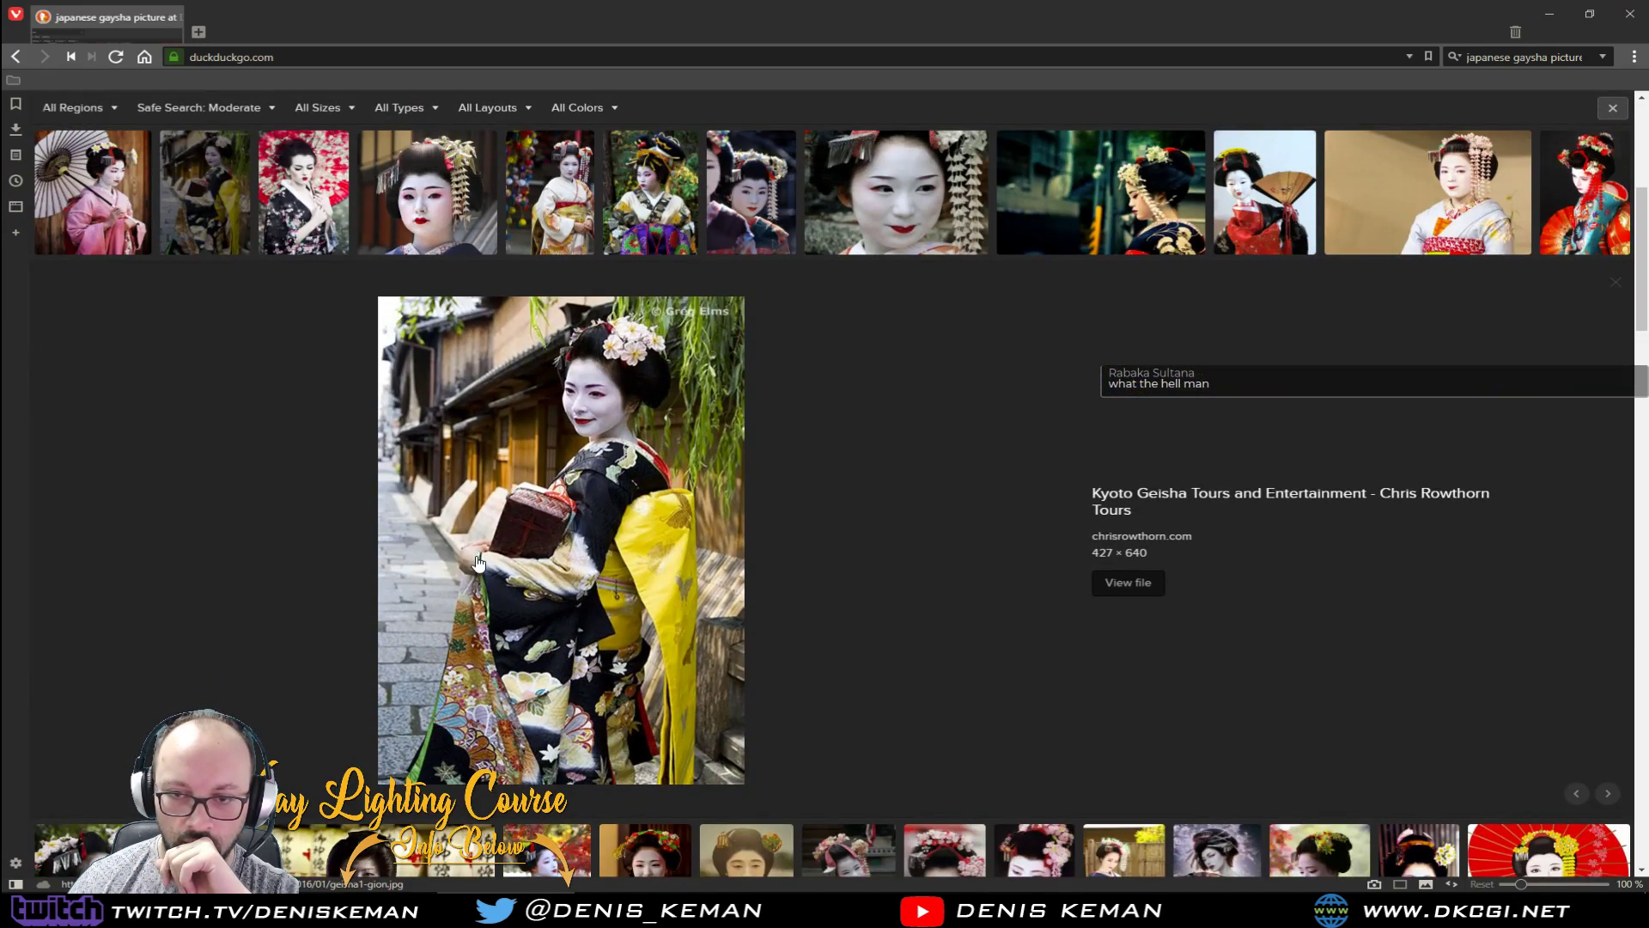
{"action": "scroll", "coordinate": [479, 563], "scroll_direction": "down", "scroll_amount": 2}
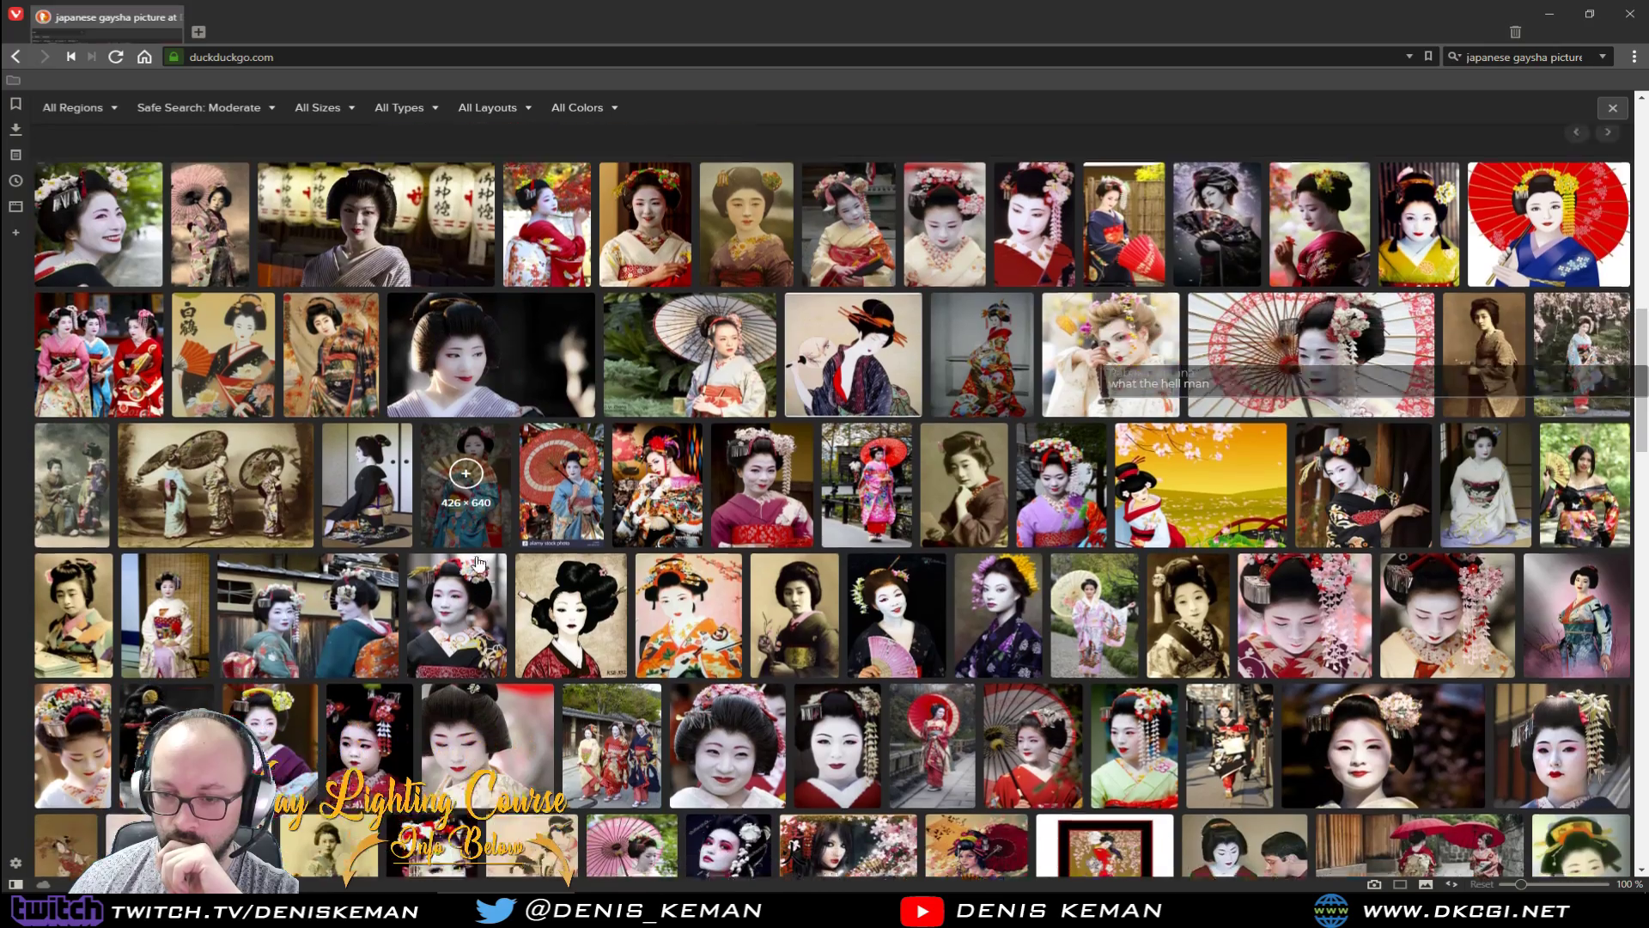
{"action": "scroll", "coordinate": [478, 563], "scroll_direction": "down", "scroll_amount": 4}
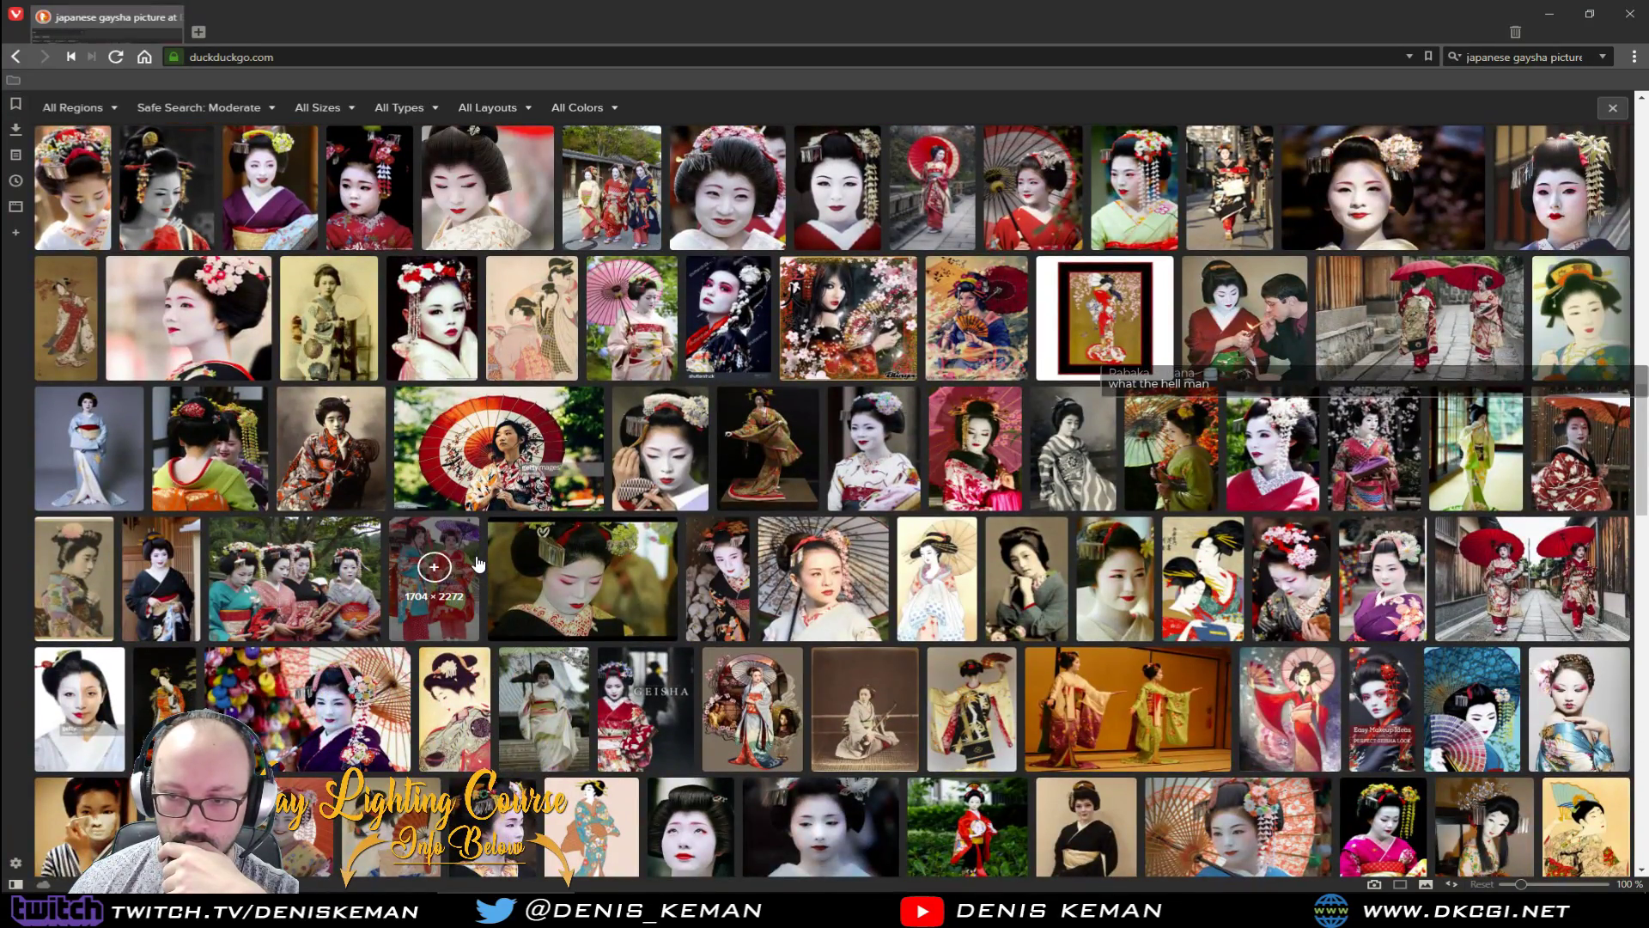
{"action": "scroll", "coordinate": [479, 563], "scroll_direction": "down", "scroll_amount": 4}
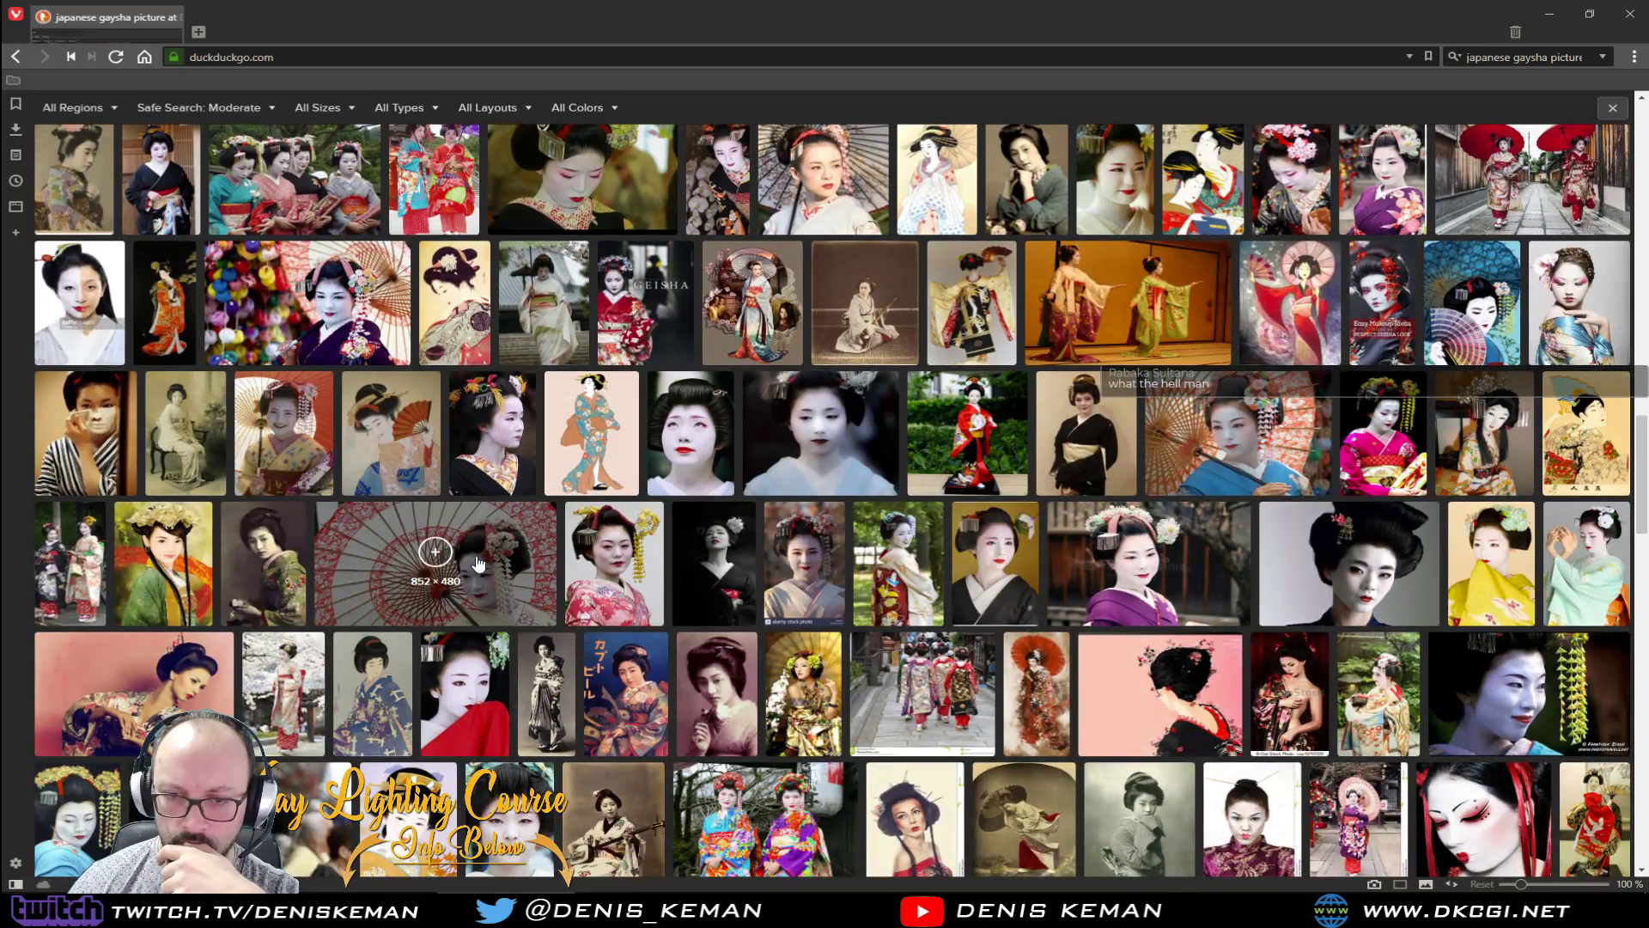
Step: Change the search to "japanese gaysha painting" and show its image results
{"action": "key", "text": "Home"}
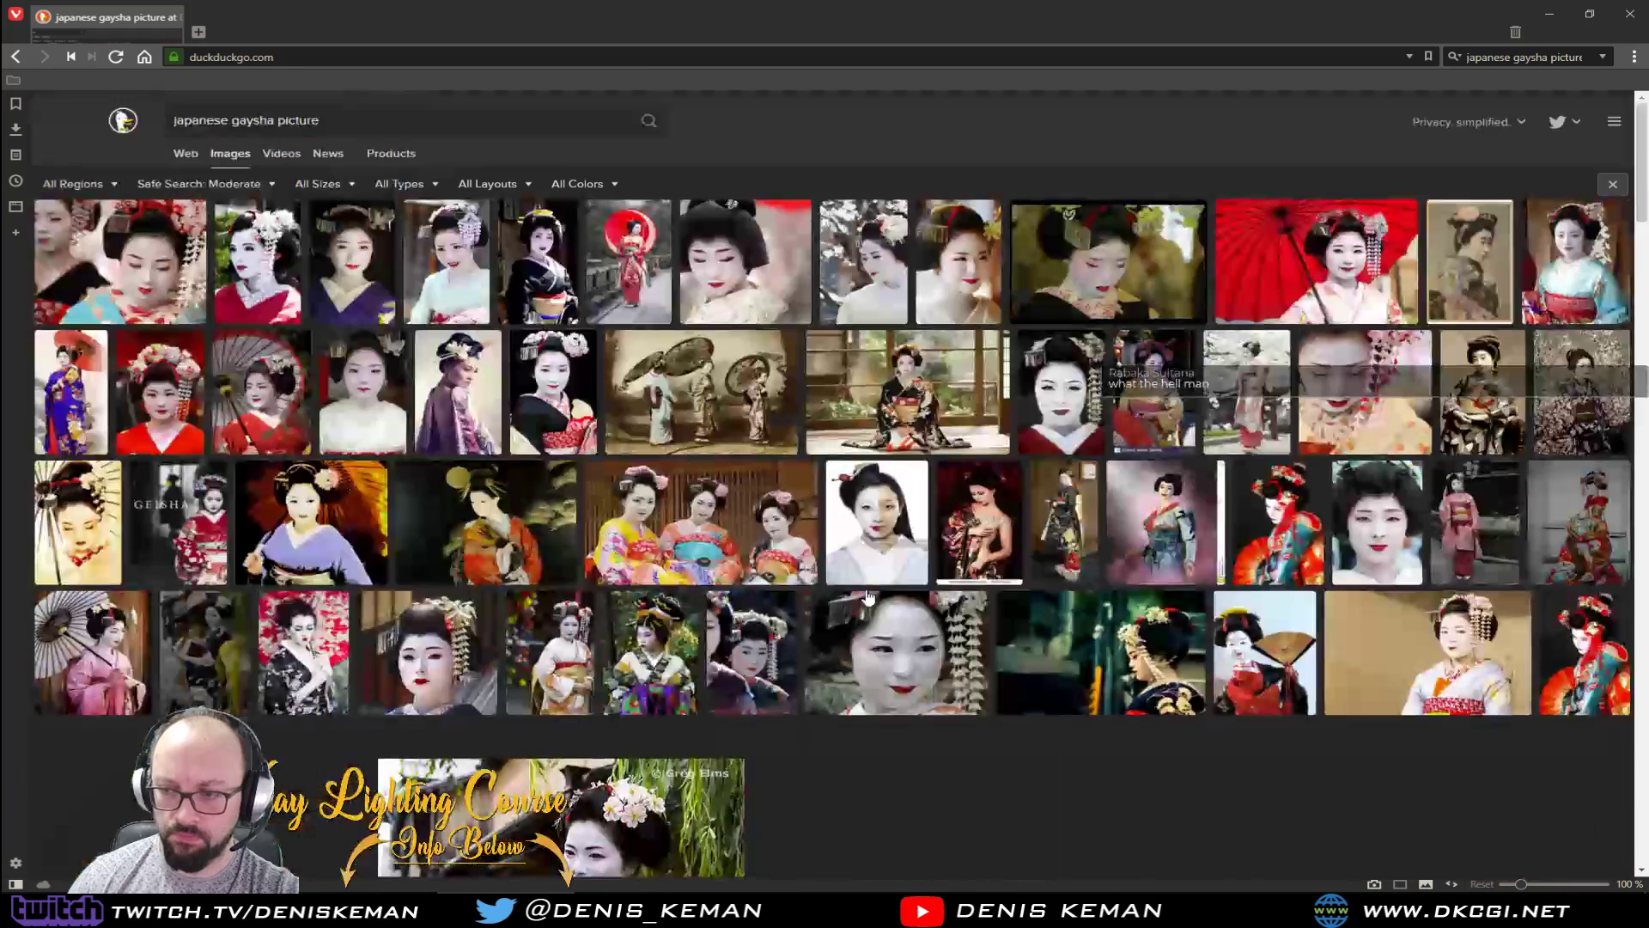
{"action": "left_click_drag", "start_coordinate": [1551, 56], "coordinate": [1641, 60]}
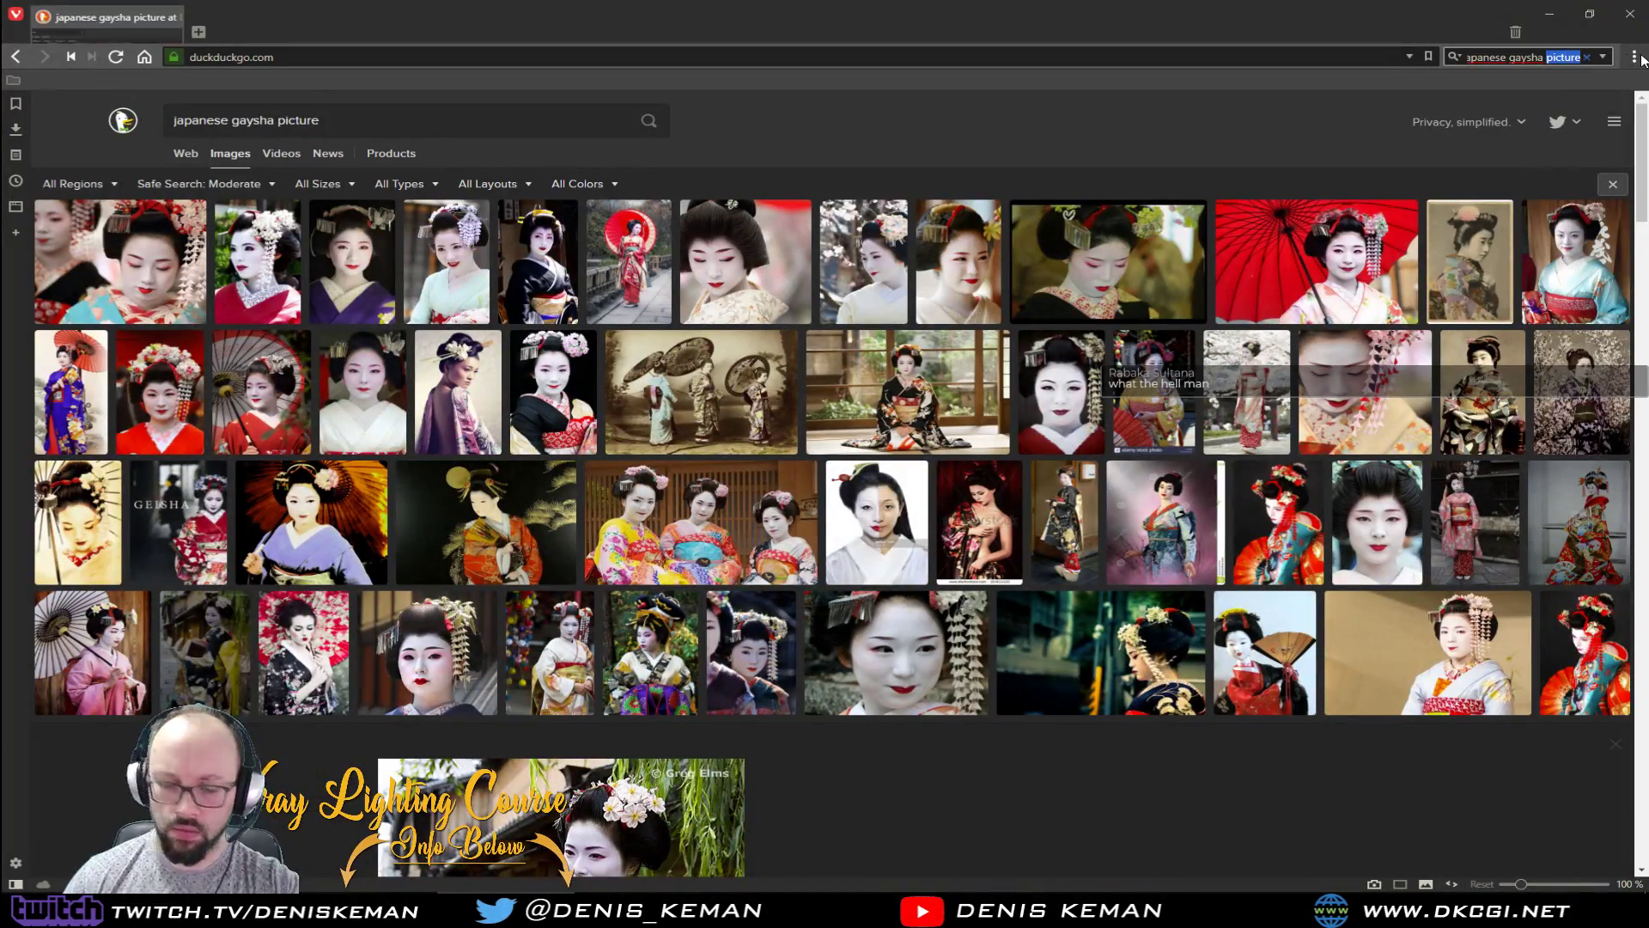
{"action": "type", "text": "painting"}
{"action": "key", "text": "Return"}
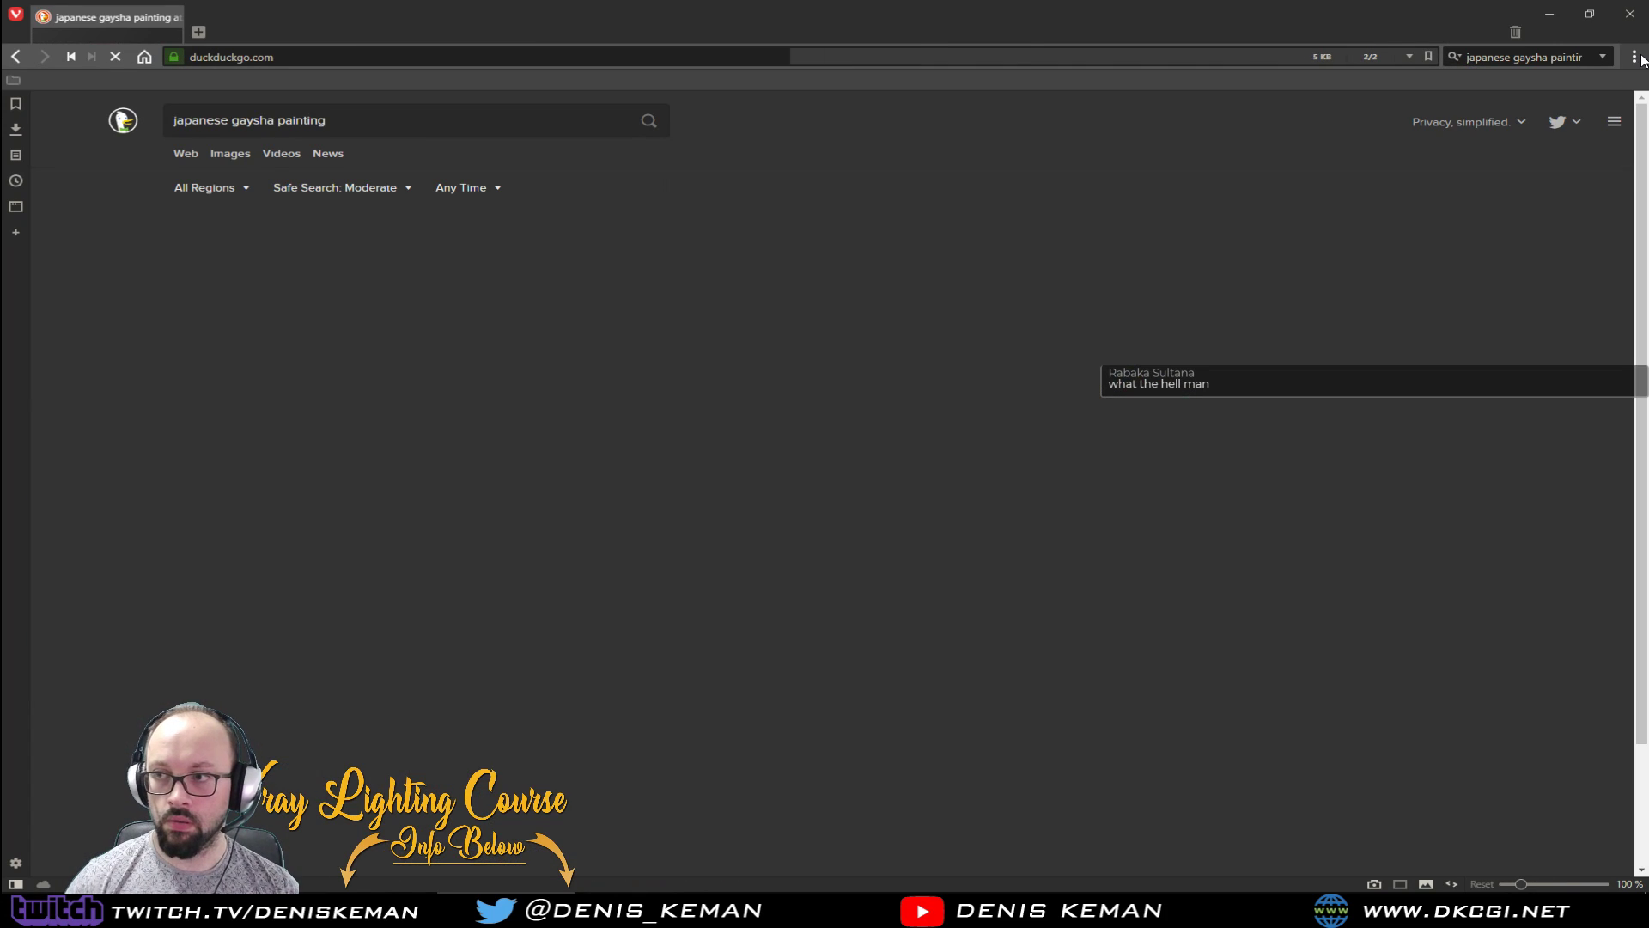
{"action": "left_click", "coordinate": [230, 155]}
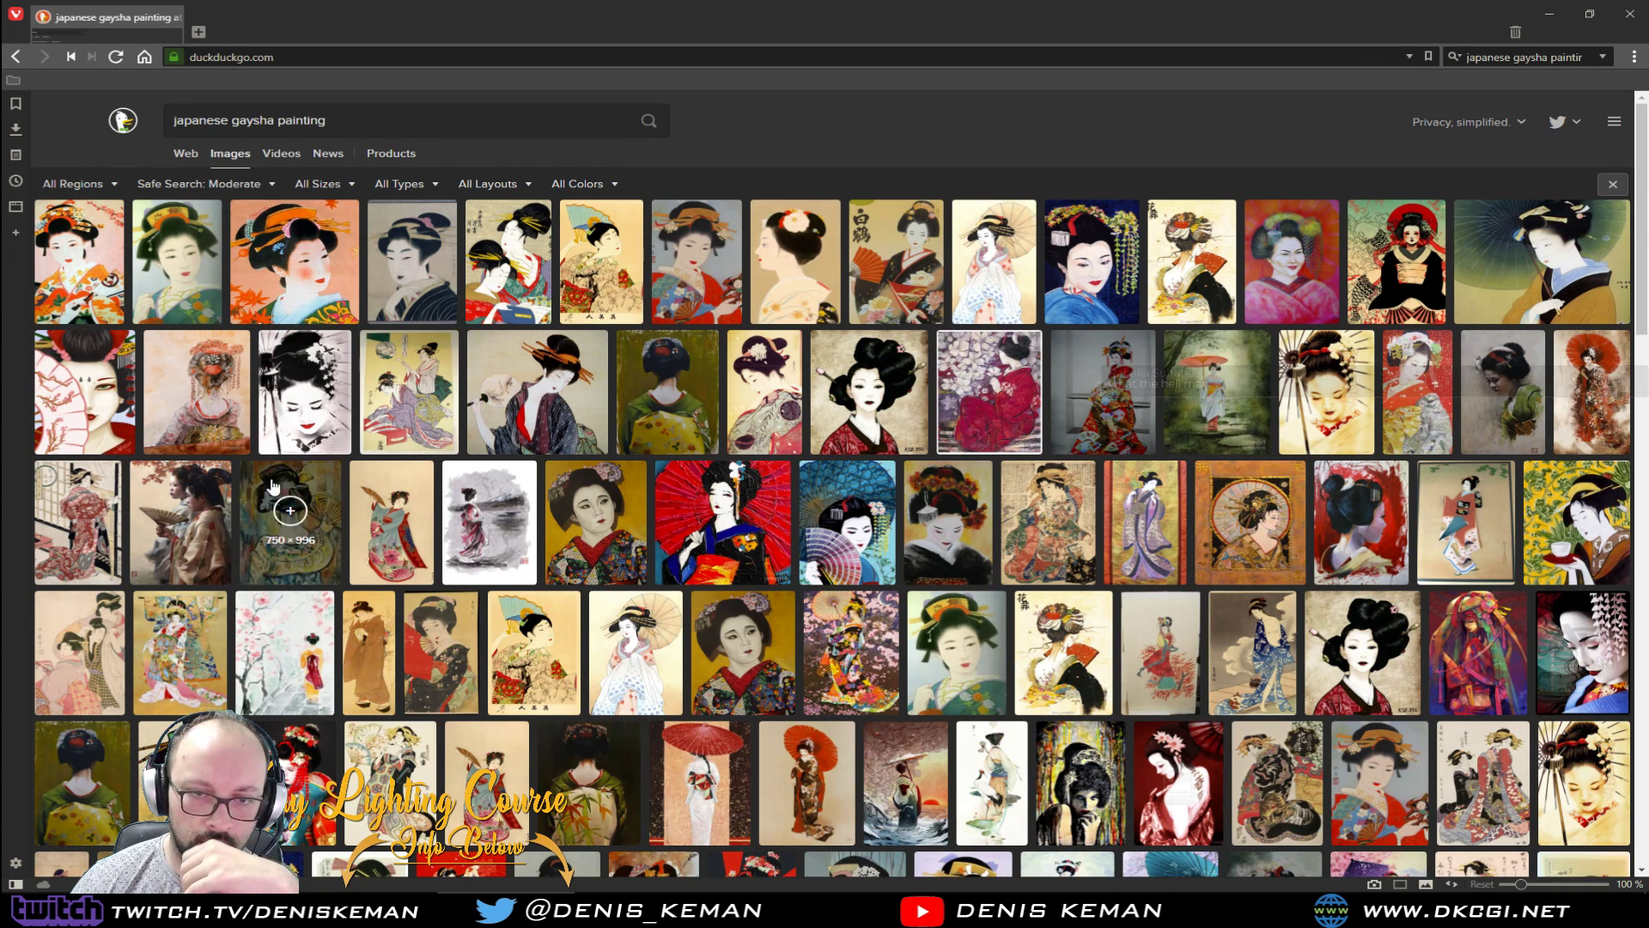
Step: Preview the painting of two geishas with a fan, save it as Gaisha_Painting.jpg, and return to 3ds Max
{"action": "left_click", "coordinate": [191, 567]}
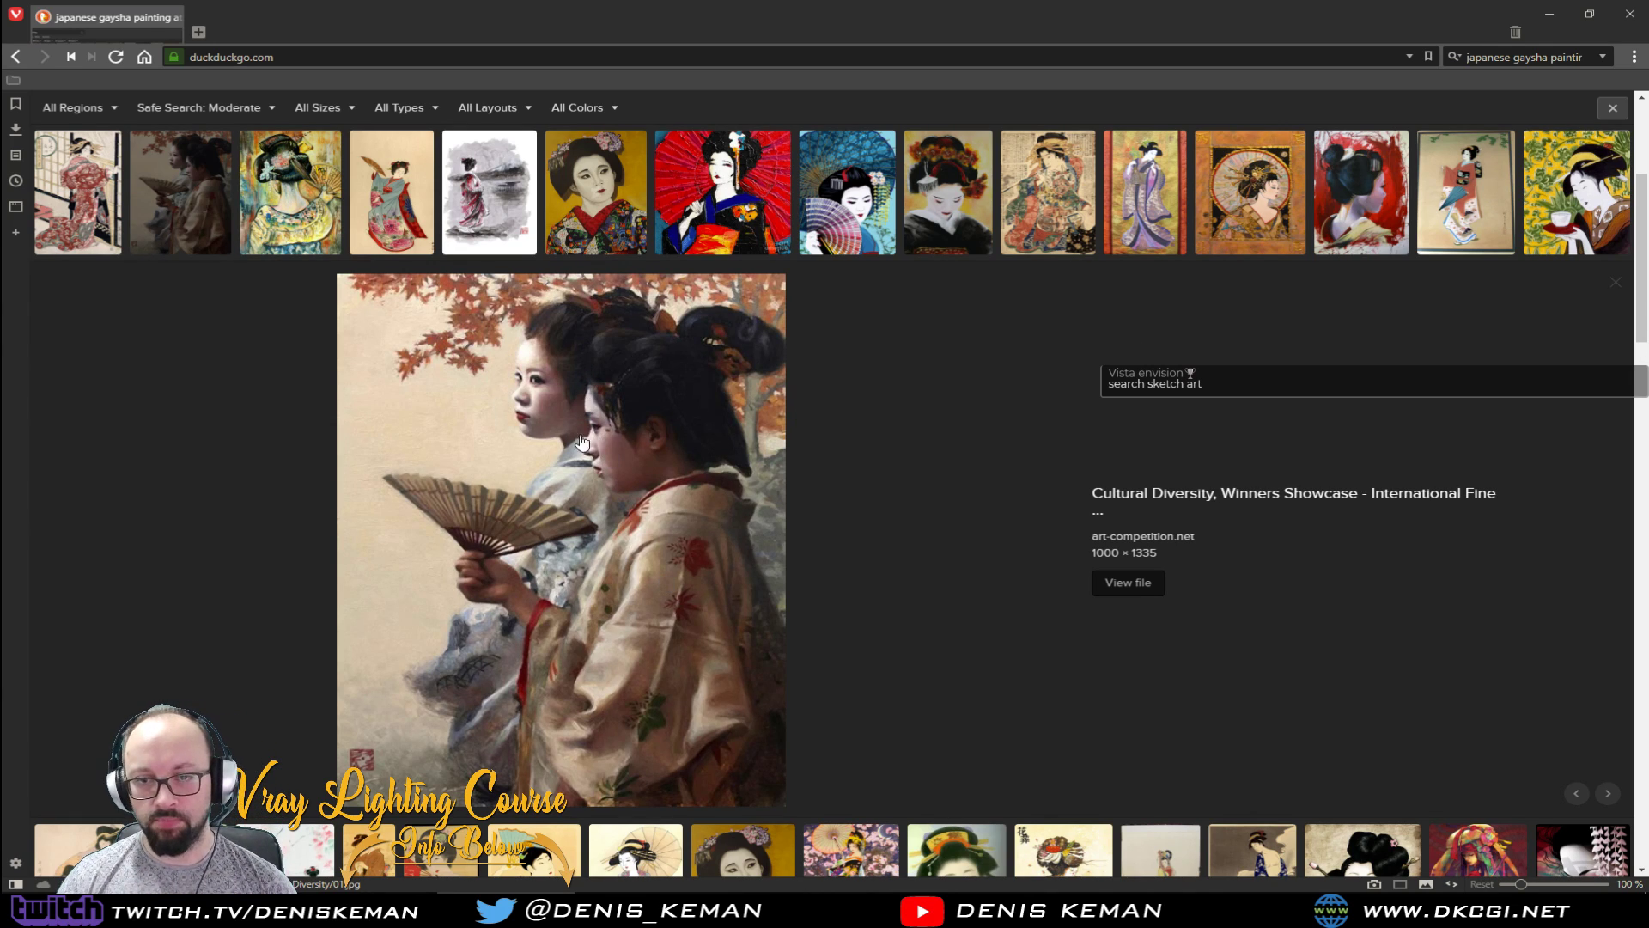
{"action": "right_click", "coordinate": [572, 374]}
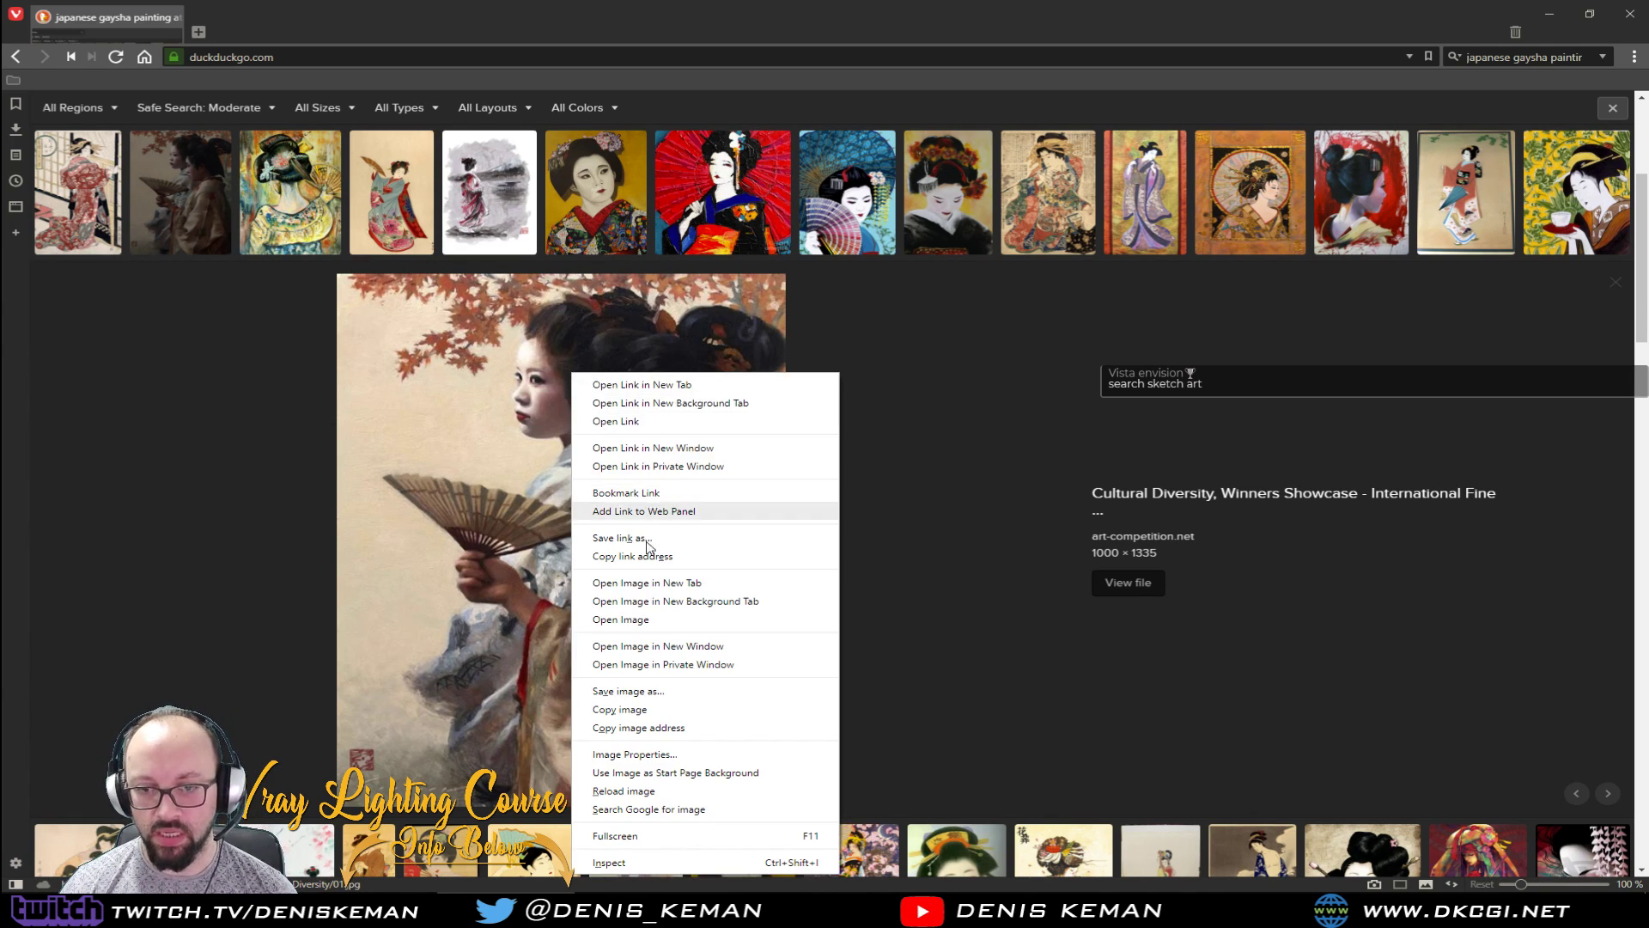
{"action": "left_click", "coordinate": [652, 709]}
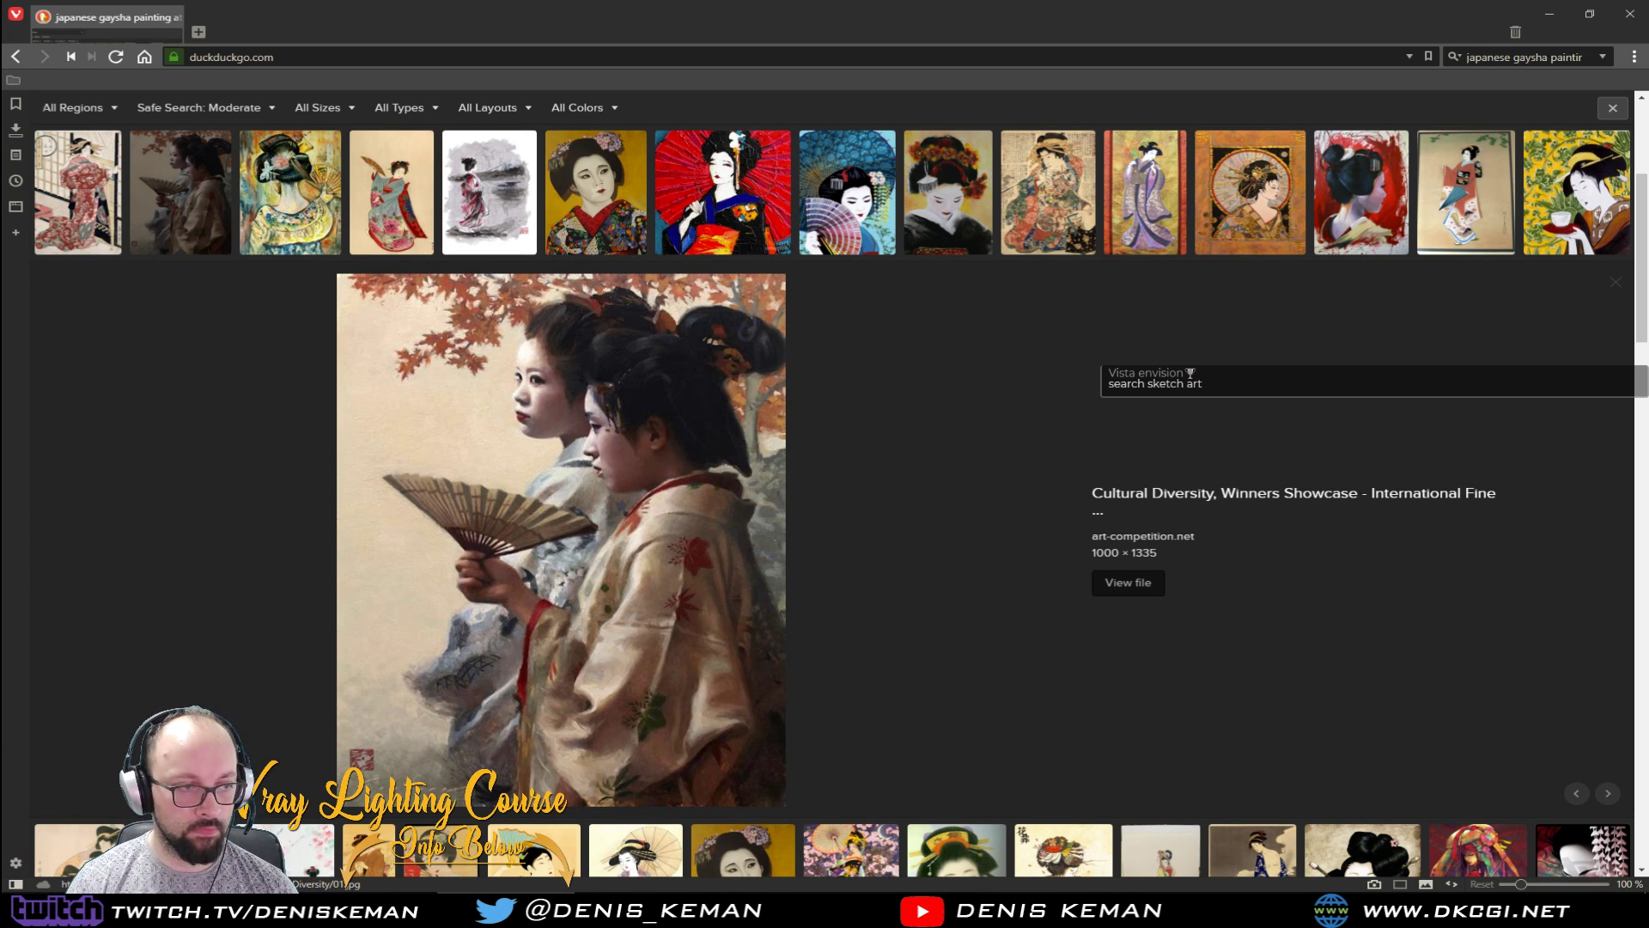
{"action": "left_click", "coordinate": [1629, 14]}
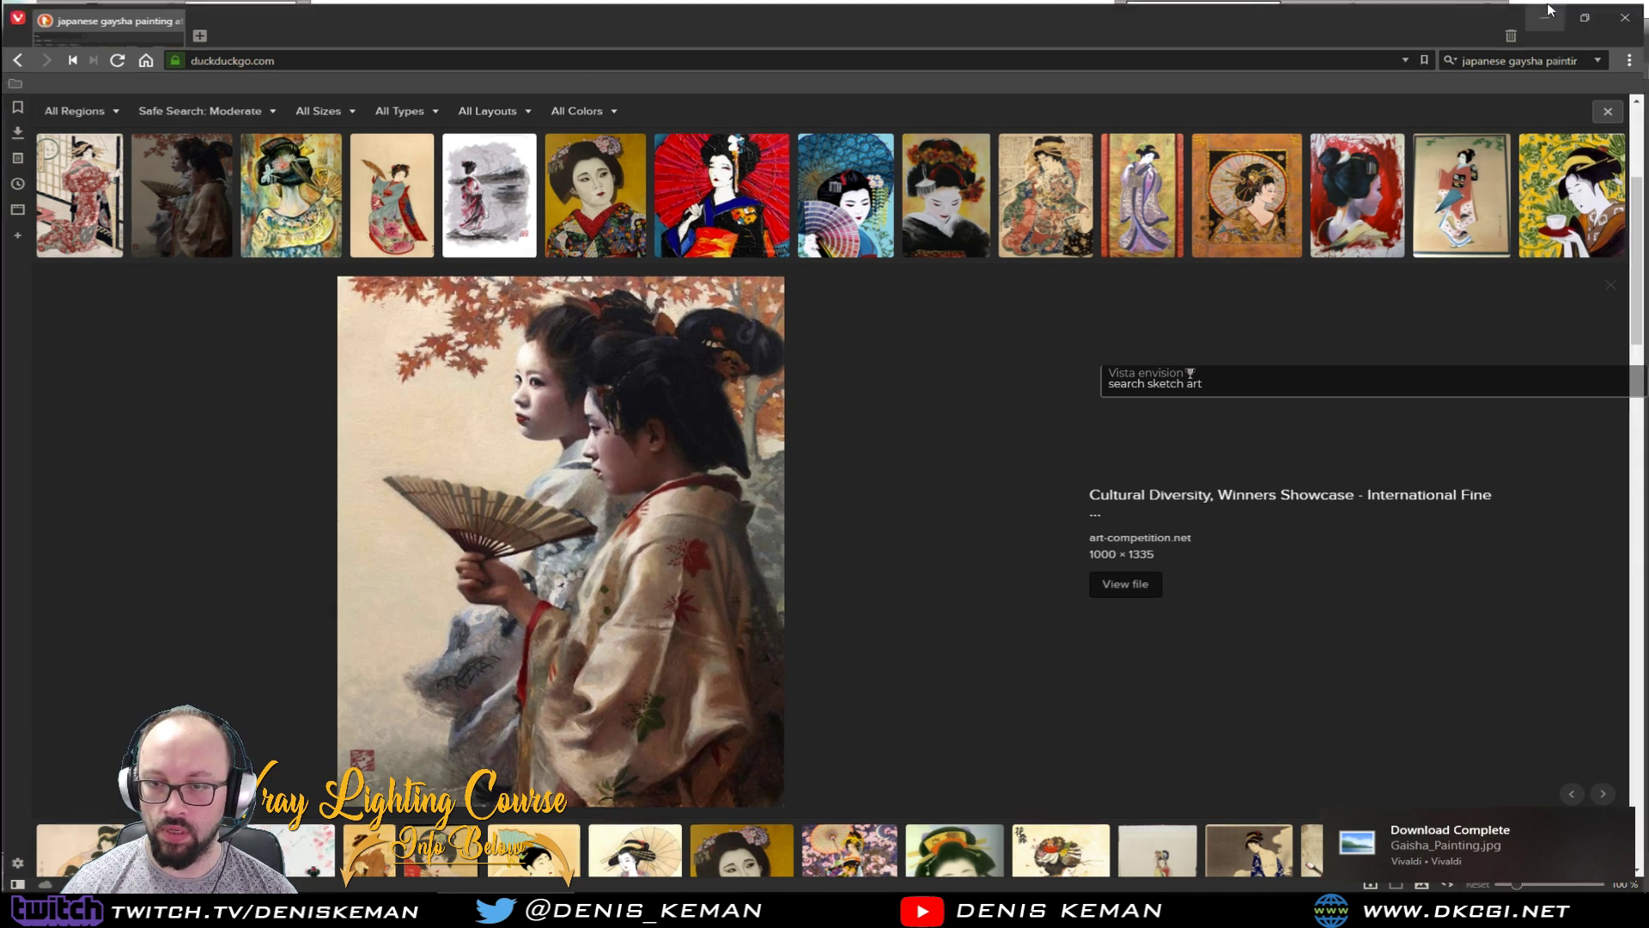
Step: Assign the purple VRayMtl to the samurai picture panel and name the material Gaisha_Paint
{"action": "scroll", "coordinate": [761, 397], "scroll_direction": "up", "scroll_amount": 3}
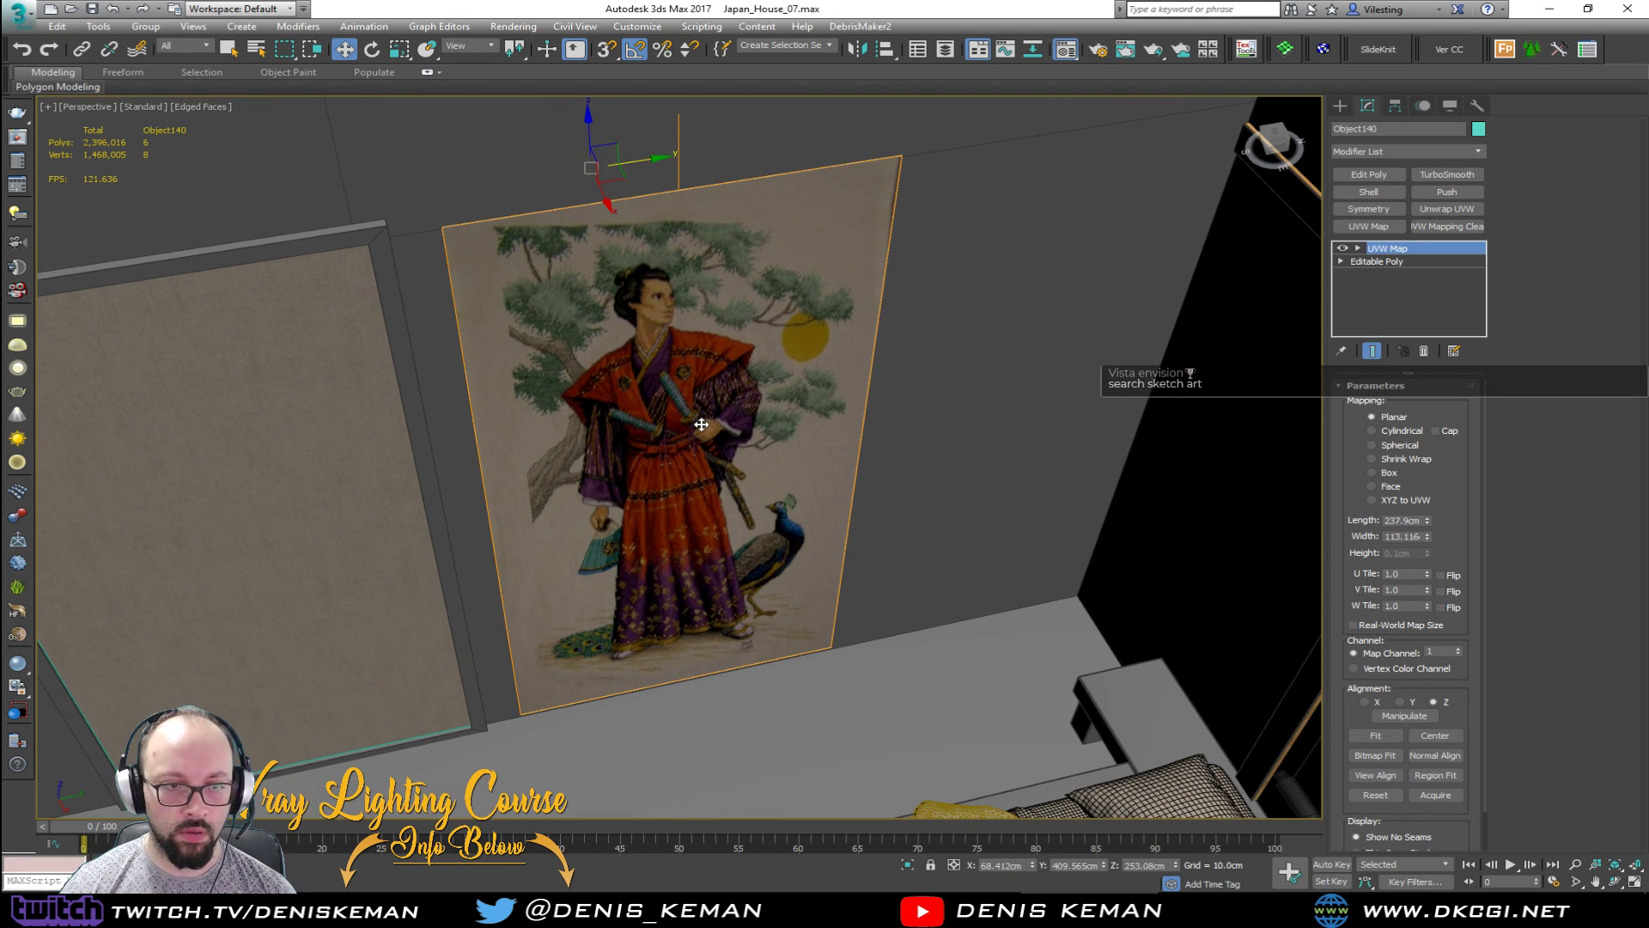
{"action": "key", "text": "m"}
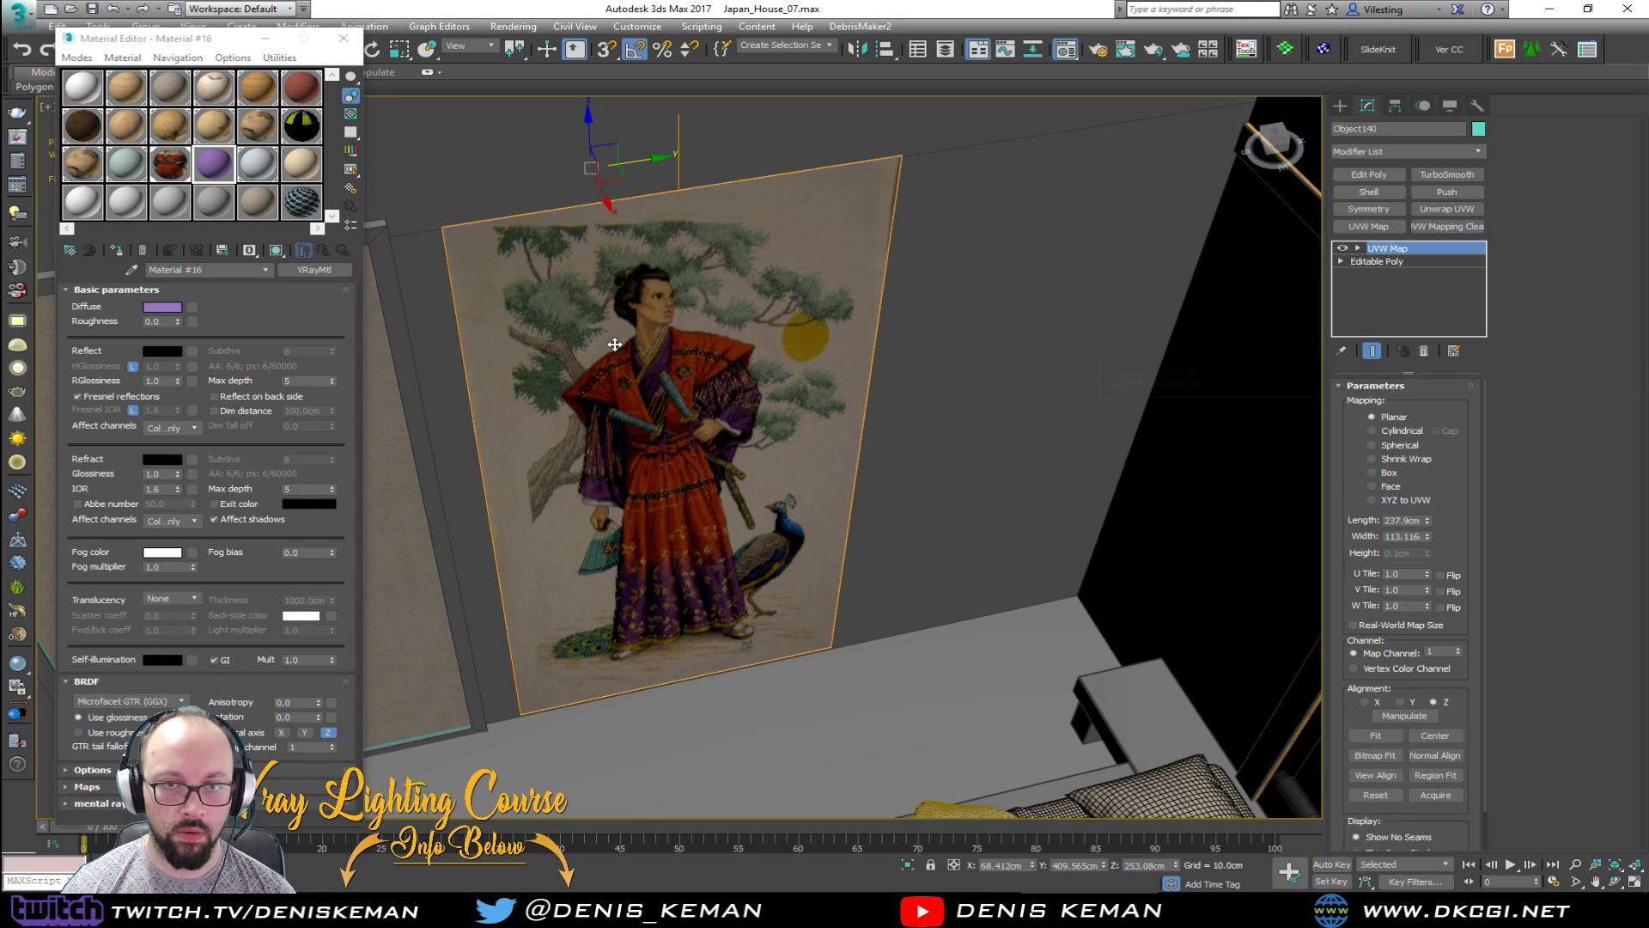
{"action": "left_click", "coordinate": [116, 250]}
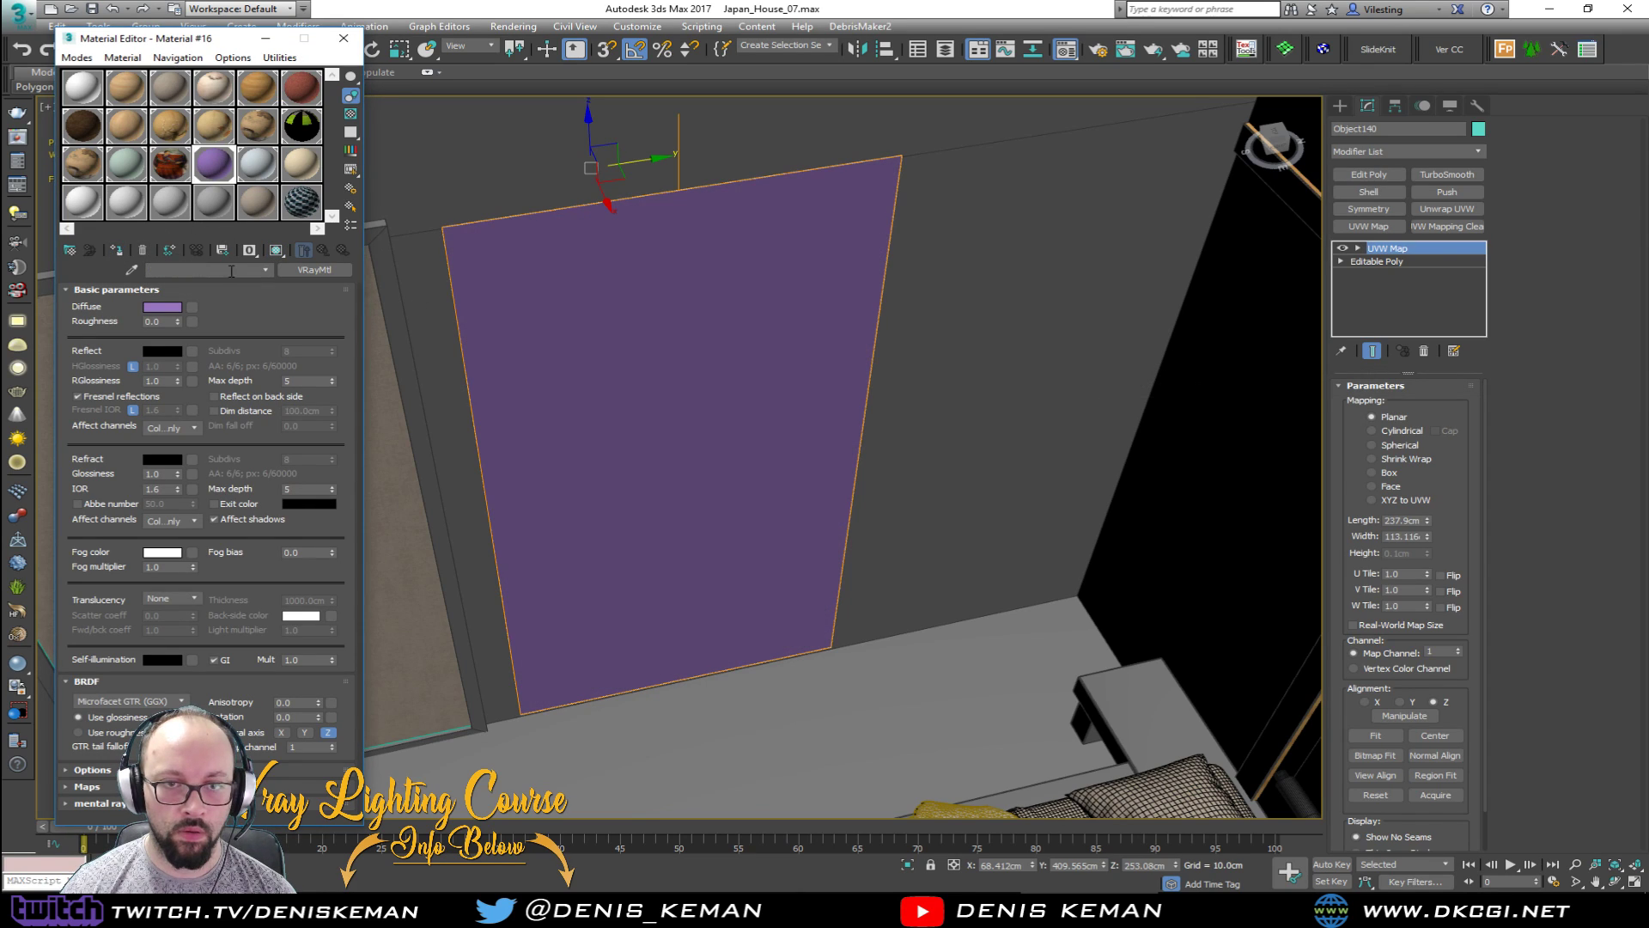
{"action": "left_click", "coordinate": [231, 271]}
{"action": "type", "text": "Gaisha_Paint"}
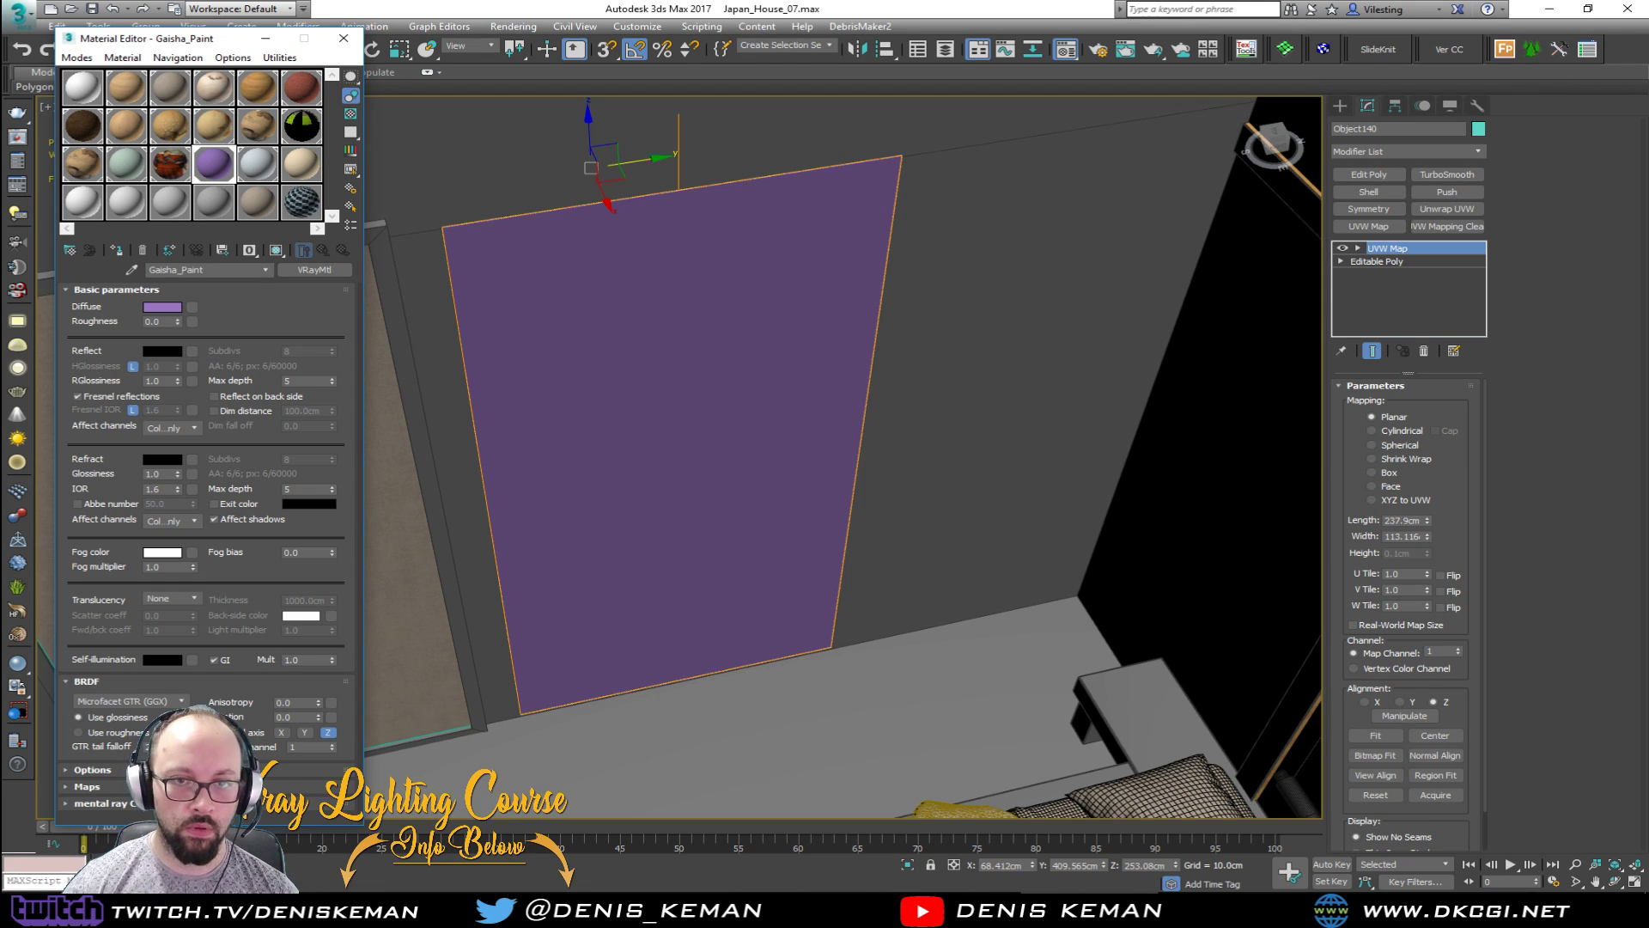
Step: Use the saved geisha painting as Gaisha_Paint's diffuse map, display it in the viewport, and inspect the panel on the wall
{"action": "middle_click_drag", "start_coordinate": [521, 513], "coordinate": [563, 489], "text": "alt"}
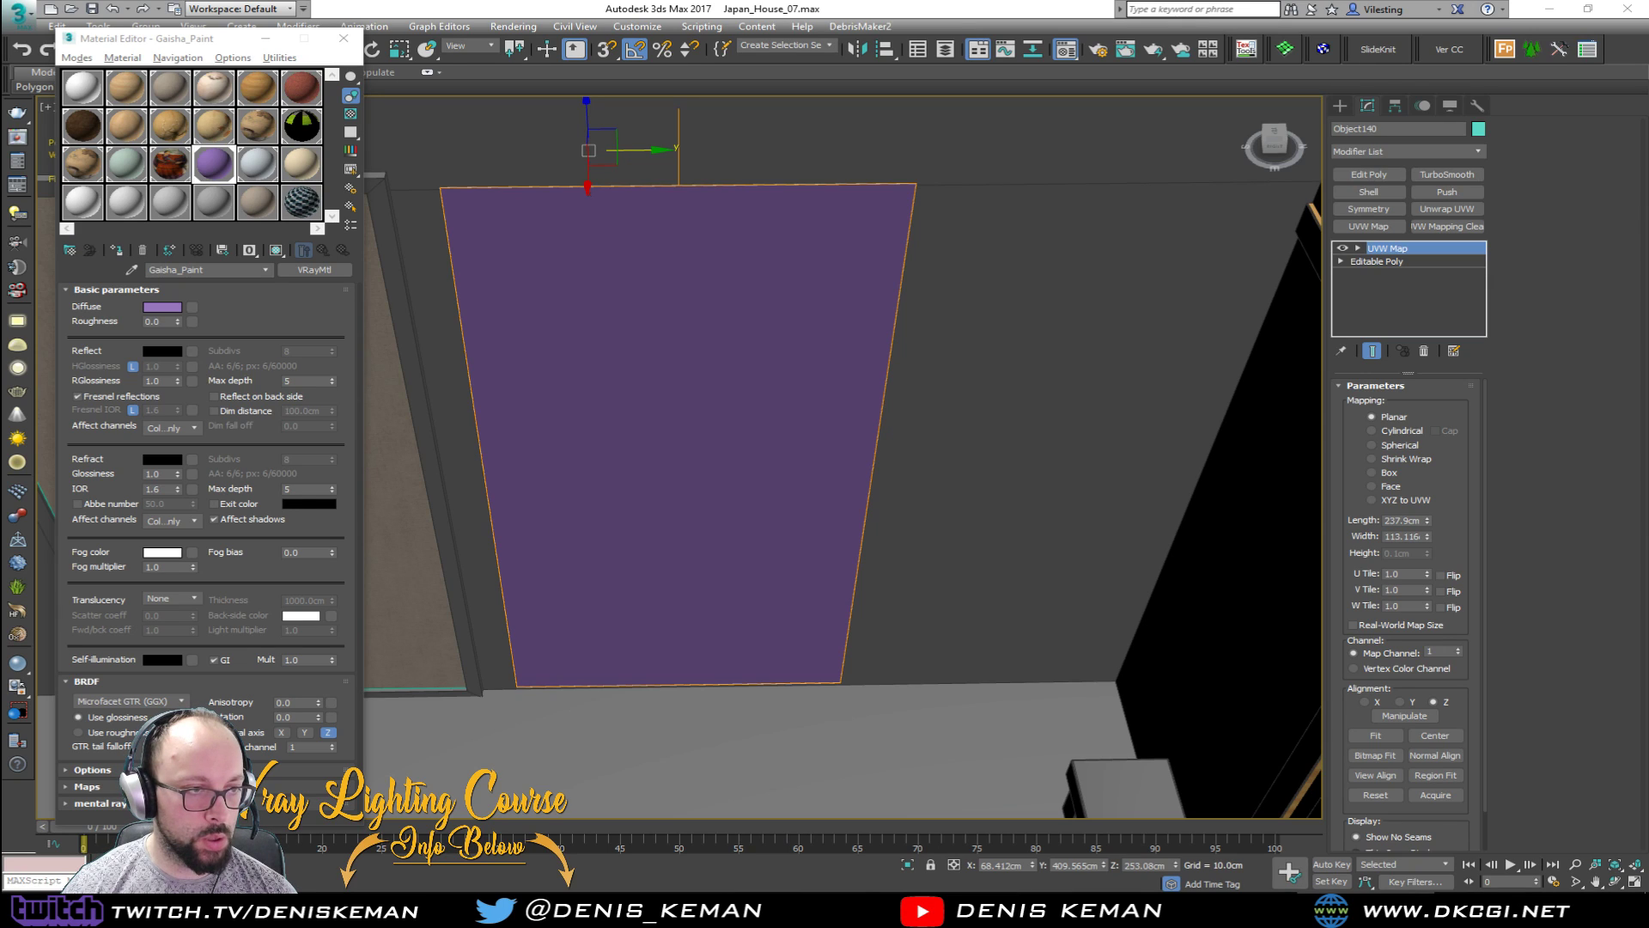
{"action": "left_click_drag", "start_coordinate": [26, 373], "coordinate": [192, 307]}
{"action": "left_click", "coordinate": [275, 250]}
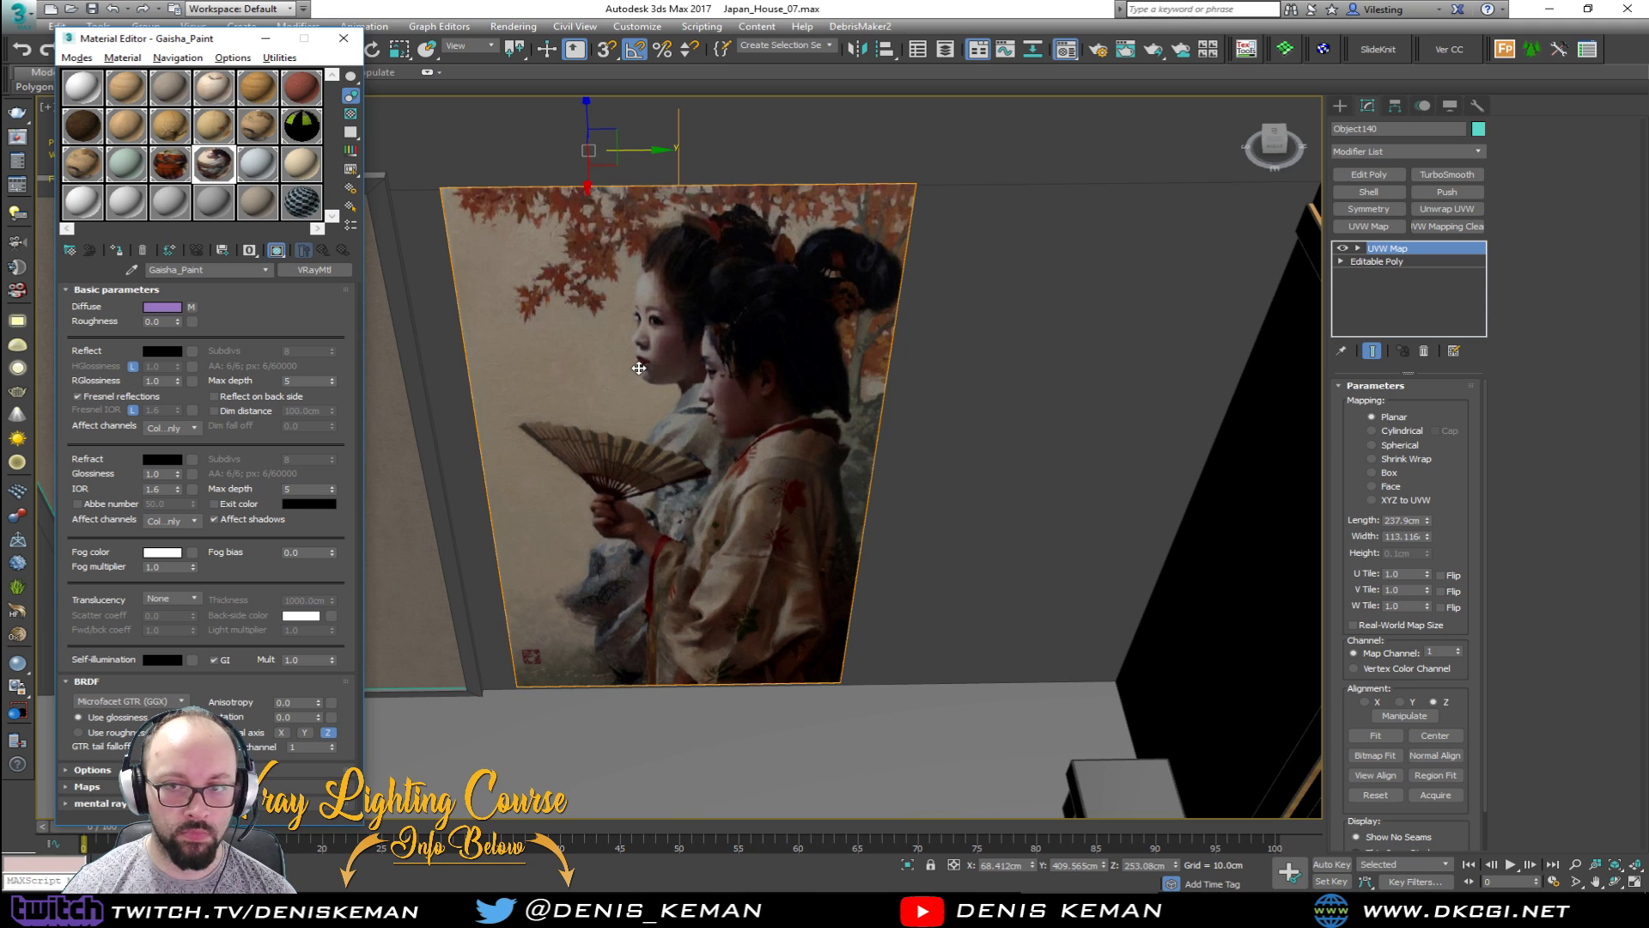
{"action": "middle_click_drag", "start_coordinate": [639, 368], "coordinate": [740, 320], "text": "alt"}
{"action": "left_click", "coordinate": [343, 37]}
{"action": "scroll", "coordinate": [643, 326], "scroll_direction": "down", "scroll_amount": 8}
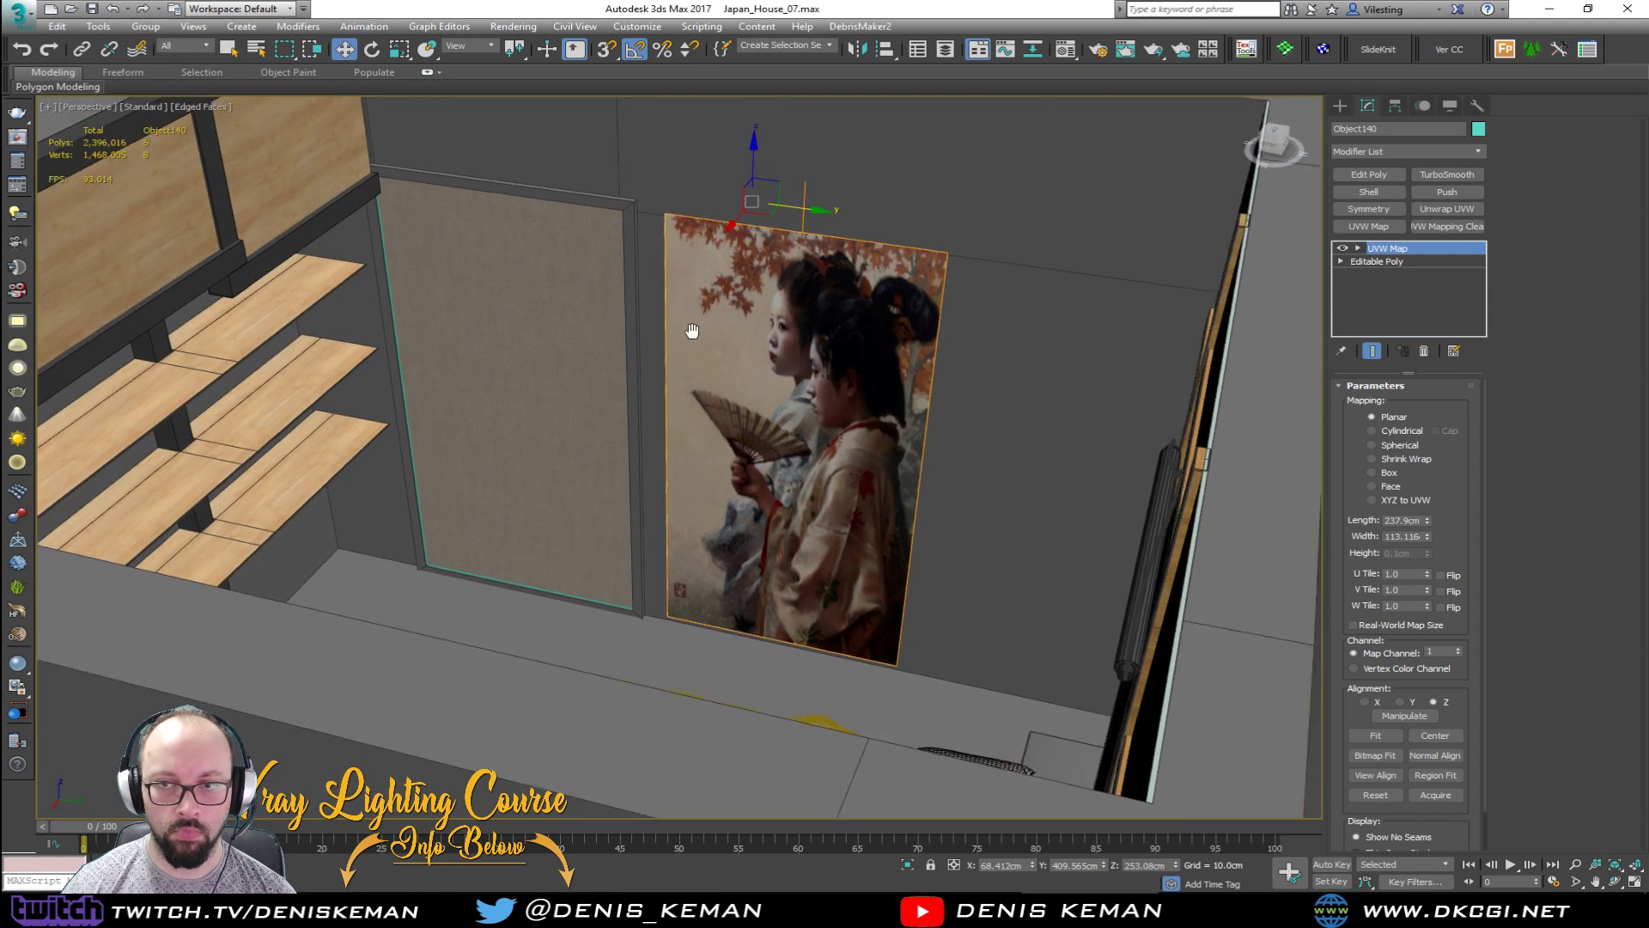
{"action": "left_click", "coordinate": [1183, 534]}
{"action": "scroll", "coordinate": [735, 493], "scroll_direction": "up", "scroll_amount": 5}
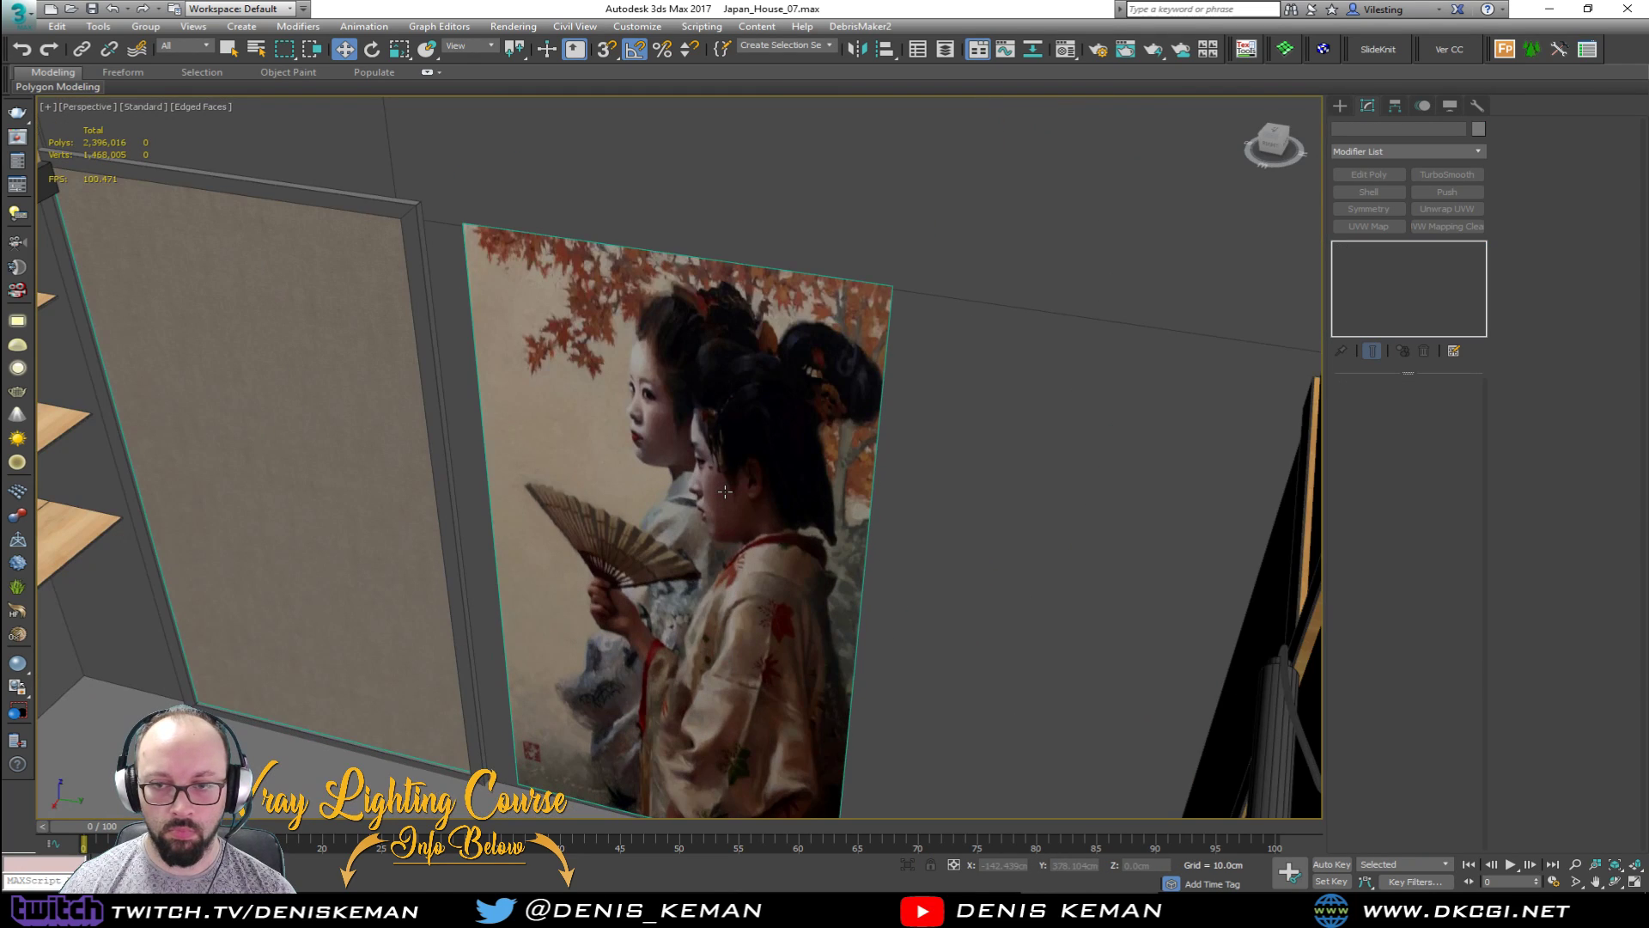
Step: Open the geisha panel's Editable Poly level for sub-object editing and isolate the panel in shaded view
{"action": "left_click", "coordinate": [752, 448]}
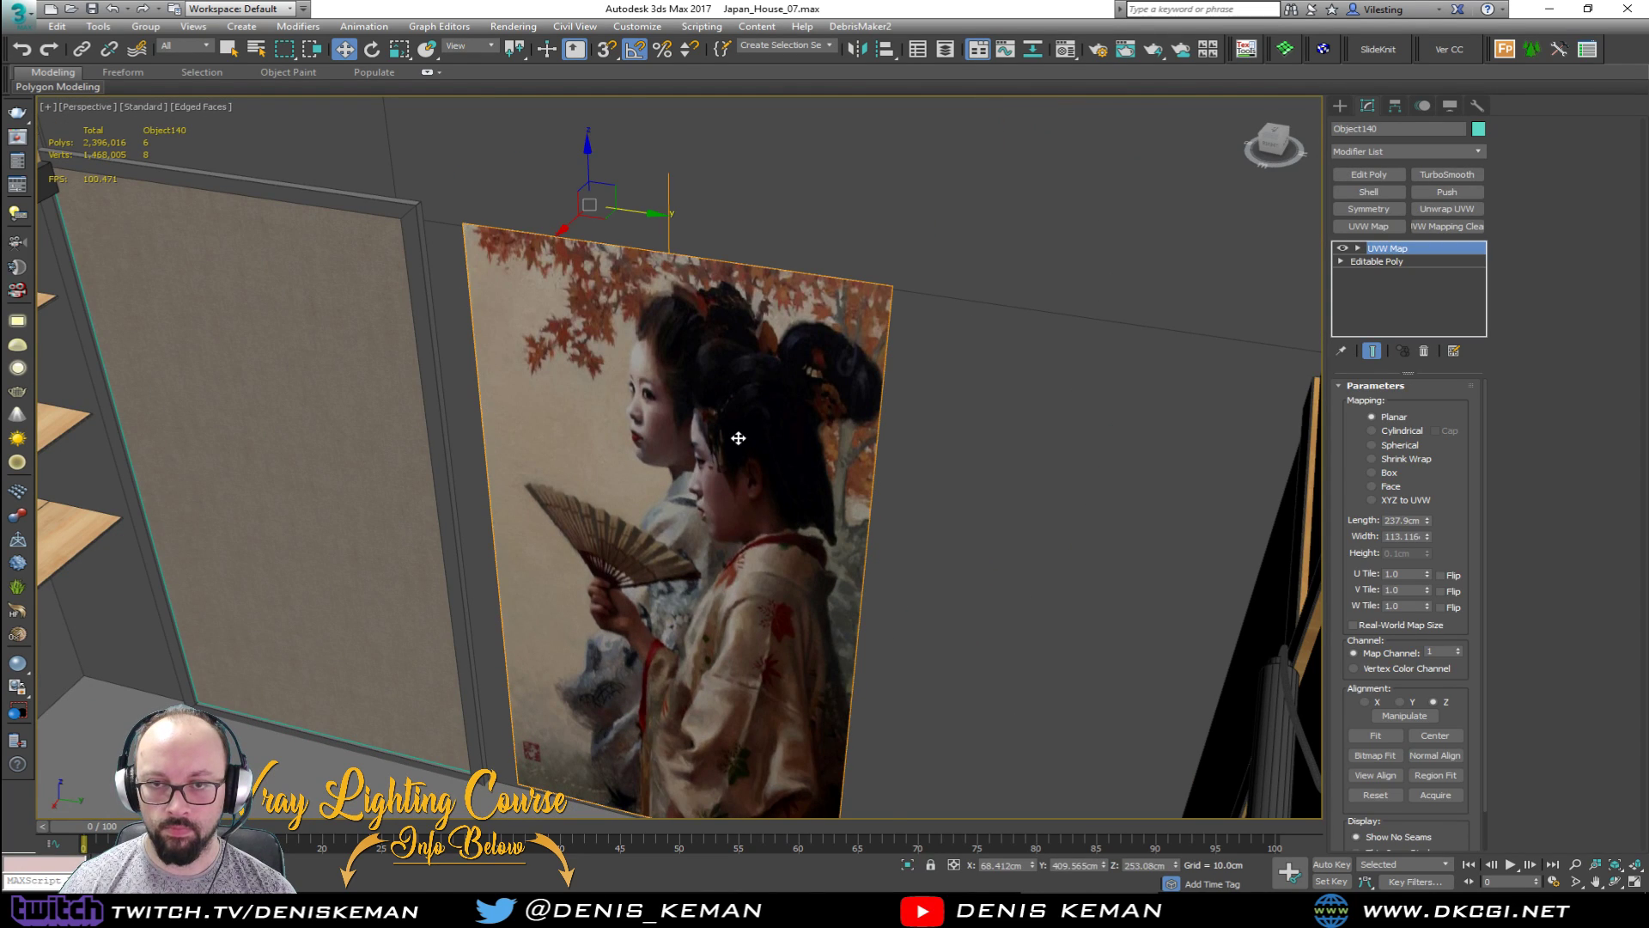
{"action": "scroll", "coordinate": [736, 435], "scroll_direction": "up", "scroll_amount": 2}
{"action": "left_click", "coordinate": [1383, 261]}
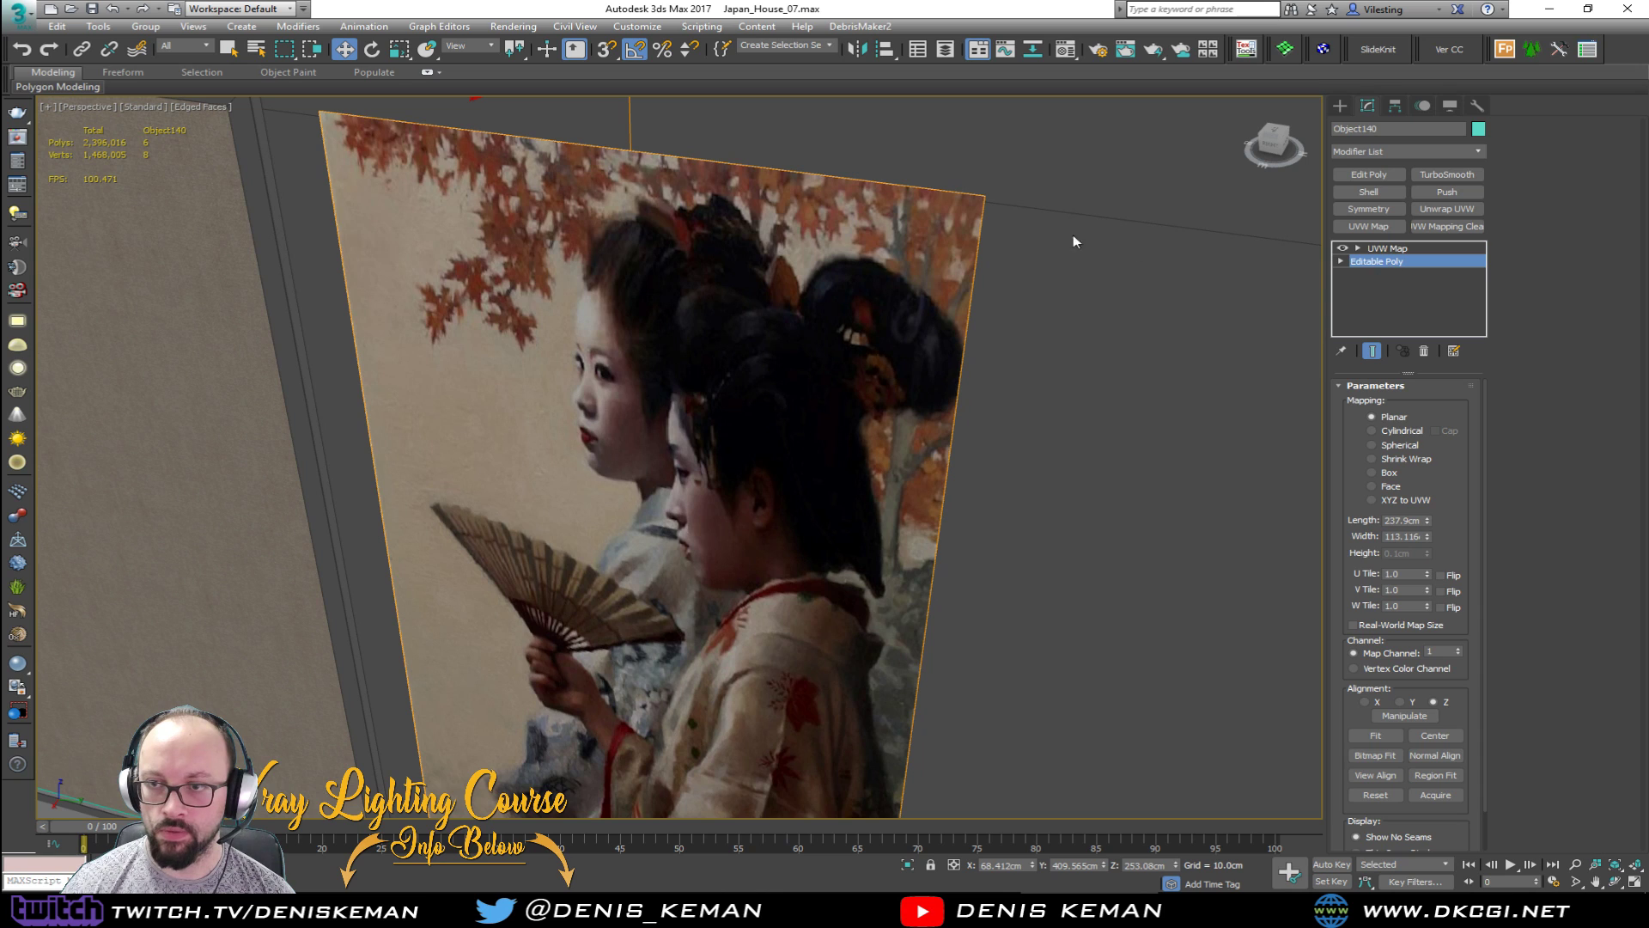
{"action": "scroll", "coordinate": [961, 212], "scroll_direction": "up", "scroll_amount": 10}
{"action": "scroll", "coordinate": [979, 221], "scroll_direction": "down", "scroll_amount": 5}
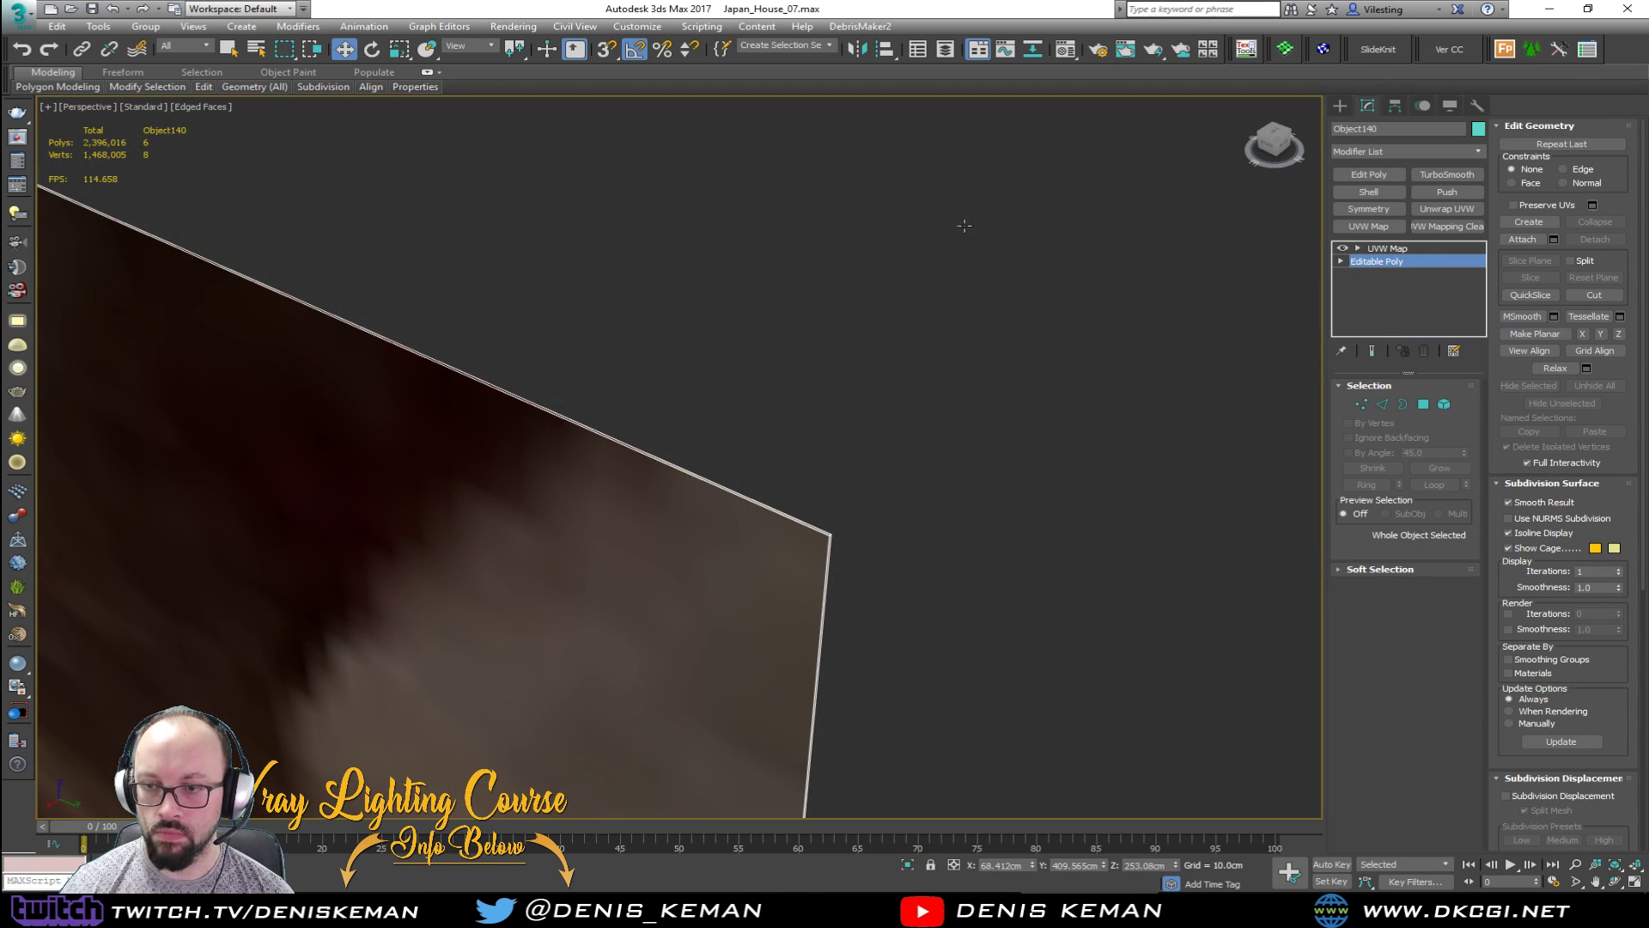
{"action": "key", "text": "2"}
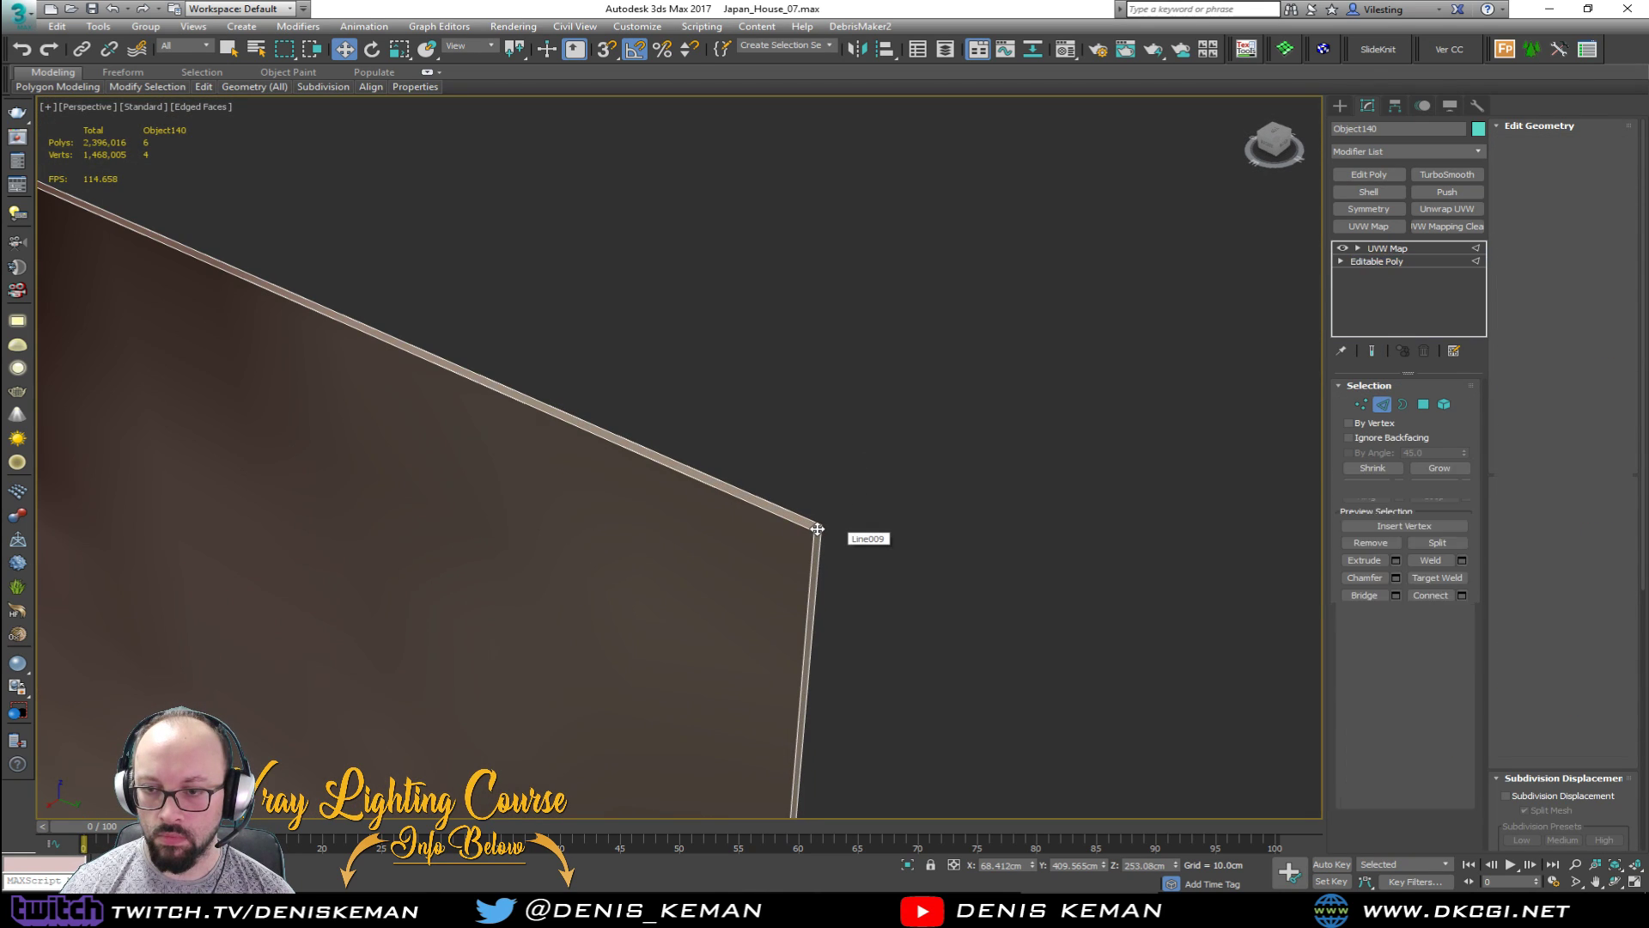
{"action": "middle_click_drag", "start_coordinate": [817, 527], "coordinate": [690, 512], "text": "alt"}
{"action": "key", "text": "F3"}
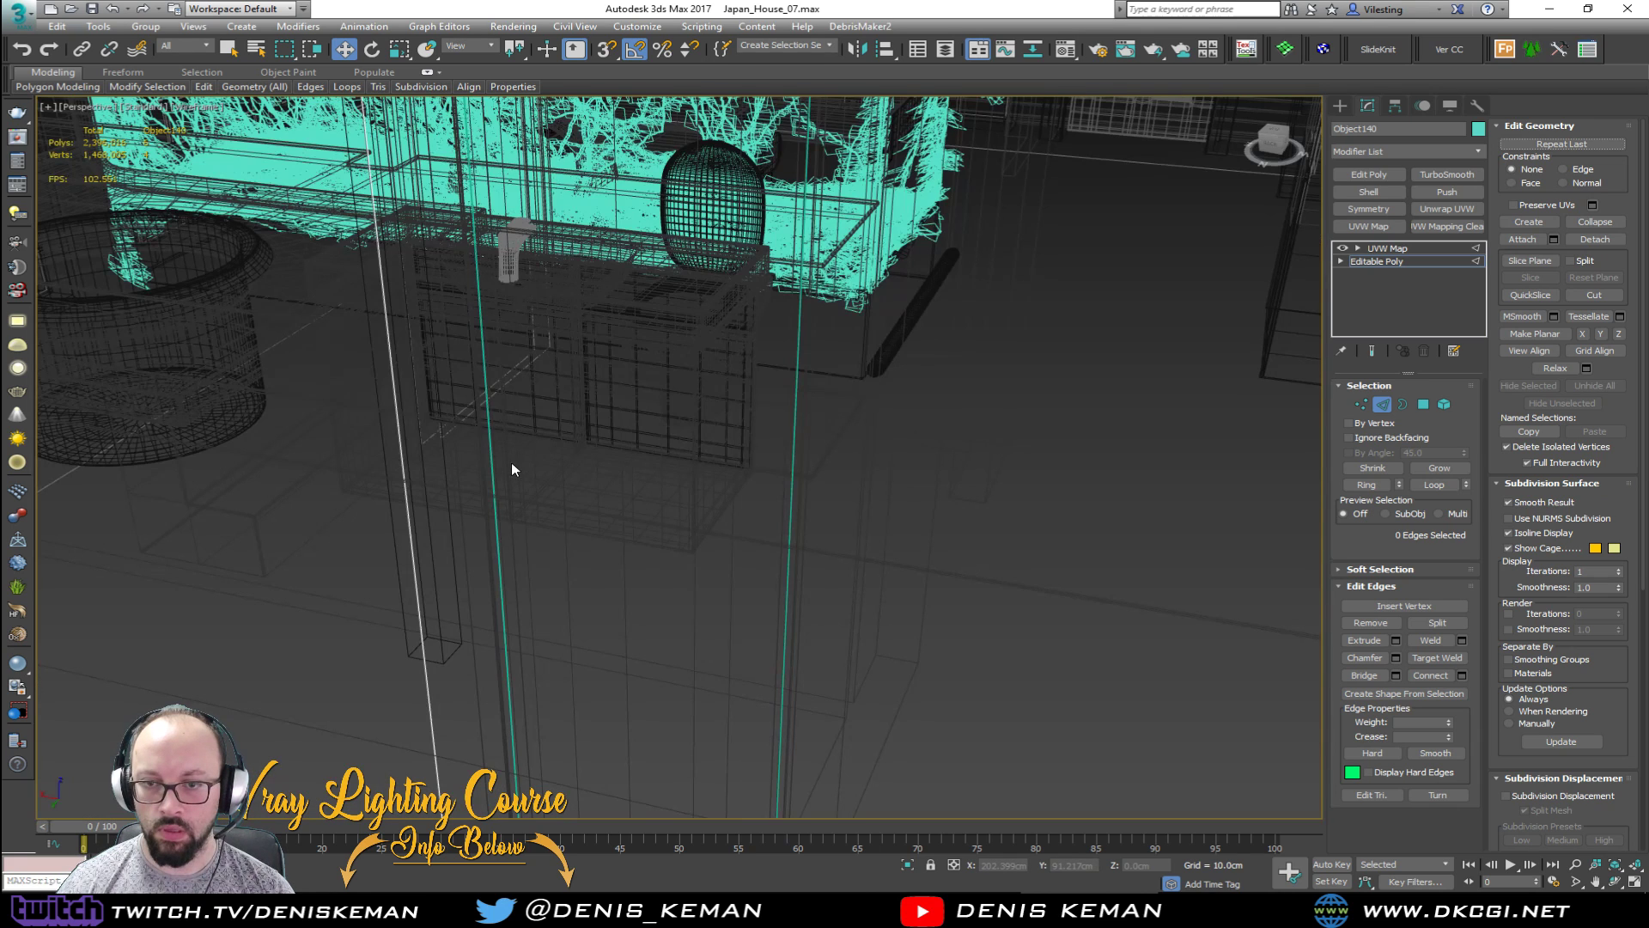
{"action": "key", "text": "alt+q"}
{"action": "key", "text": "F3"}
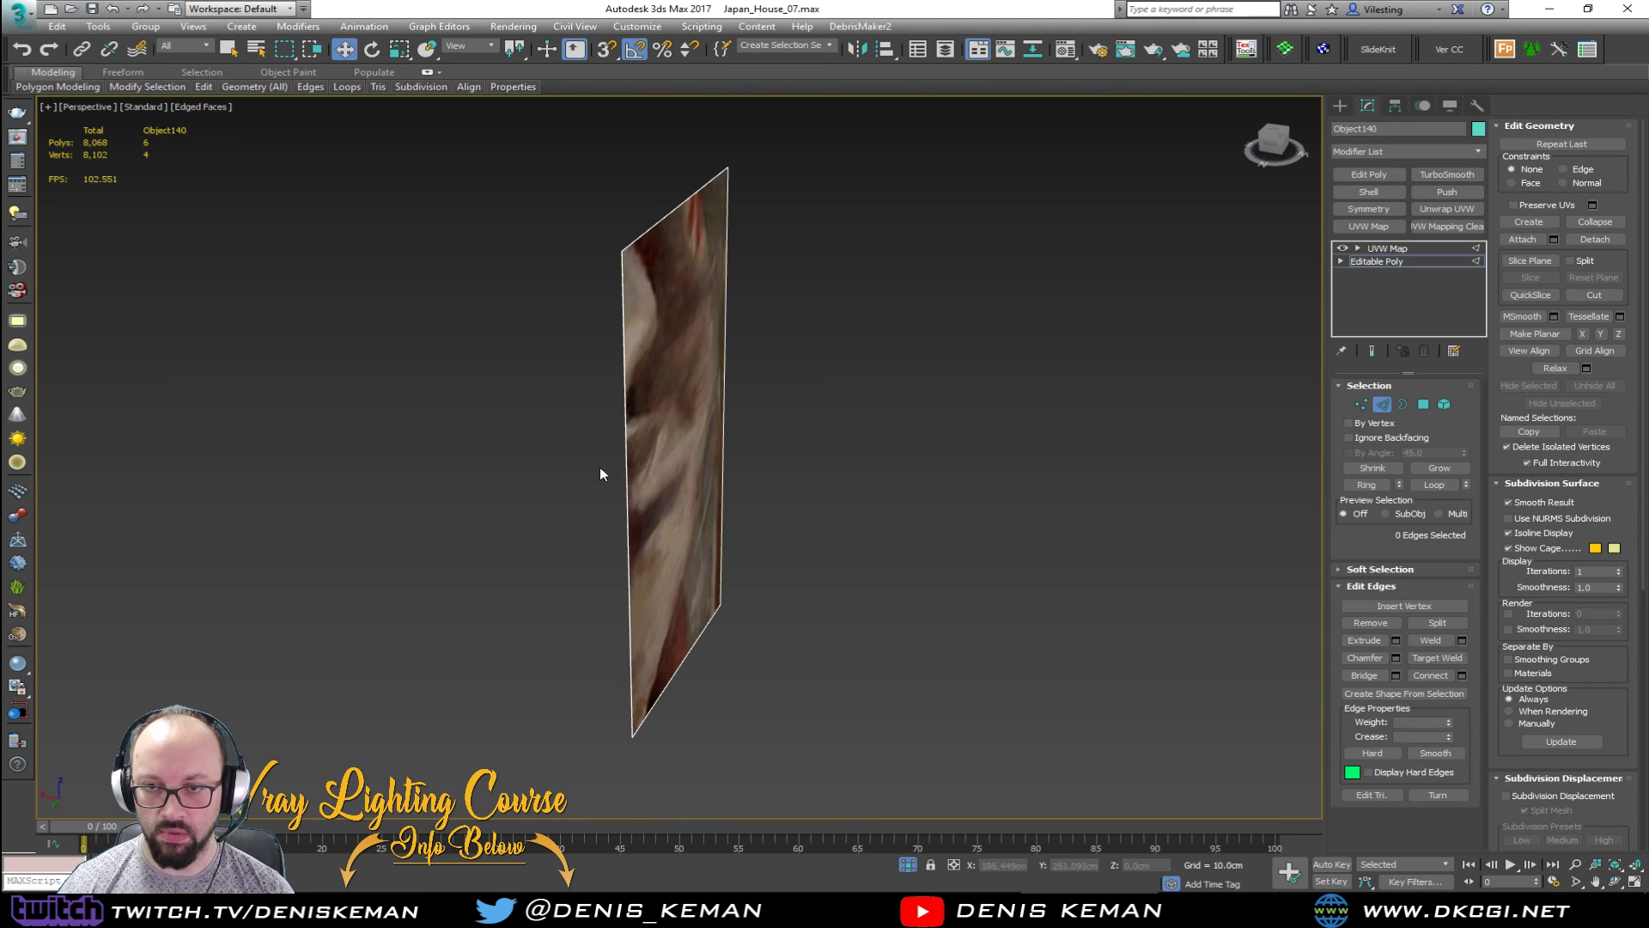
Step: Select one large face of the panel, grow the selection to the adjoining sides, and delete those polygons
{"action": "key", "text": "4"}
{"action": "left_click", "coordinate": [708, 391]}
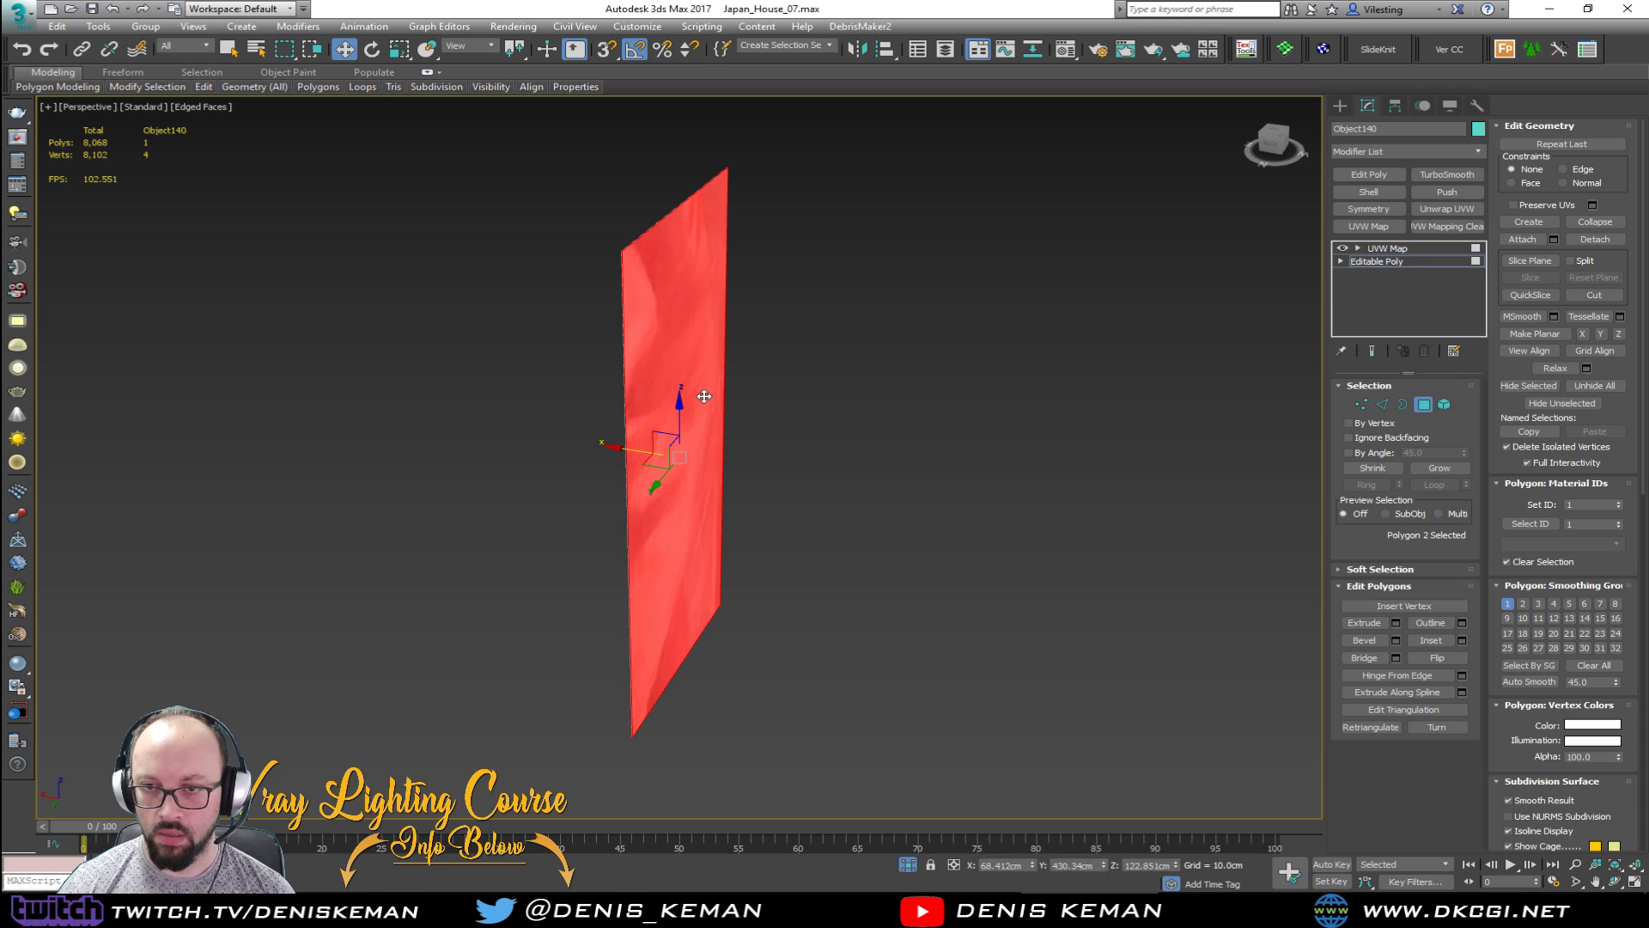
{"action": "scroll", "coordinate": [670, 261], "scroll_direction": "up", "scroll_amount": 4}
{"action": "middle_click_drag", "start_coordinate": [608, 250], "coordinate": [681, 250], "text": "alt"}
{"action": "scroll", "coordinate": [907, 274], "scroll_direction": "up", "scroll_amount": 7}
{"action": "scroll", "coordinate": [929, 351], "scroll_direction": "down", "scroll_amount": 2}
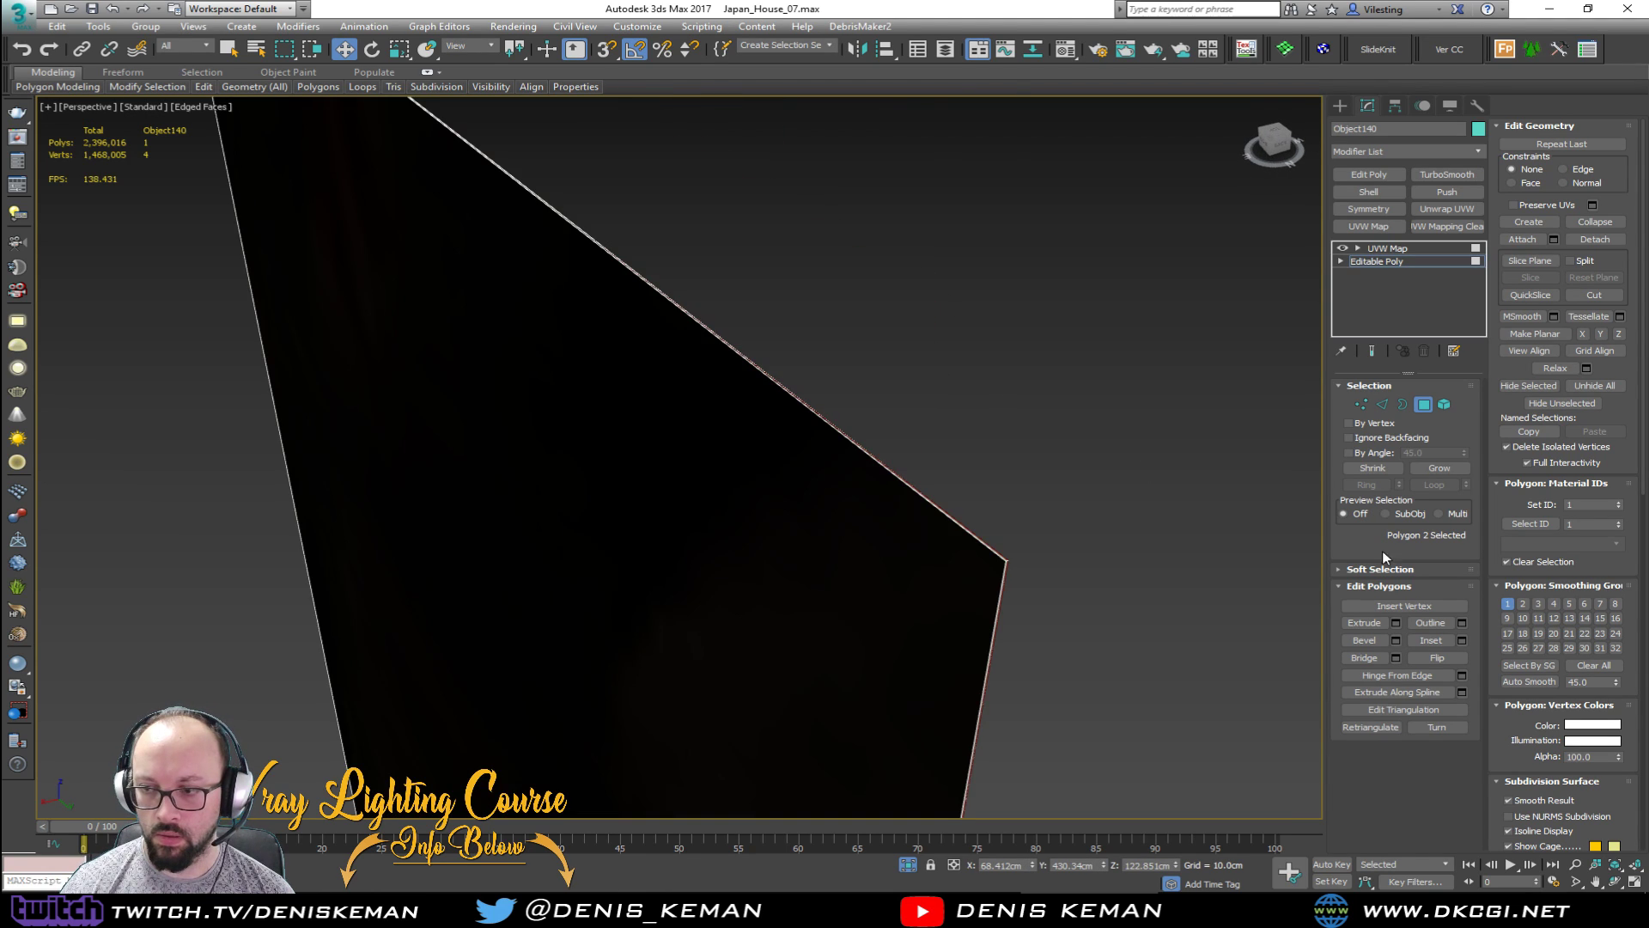
{"action": "left_click", "coordinate": [1441, 471]}
{"action": "key", "text": "Delete"}
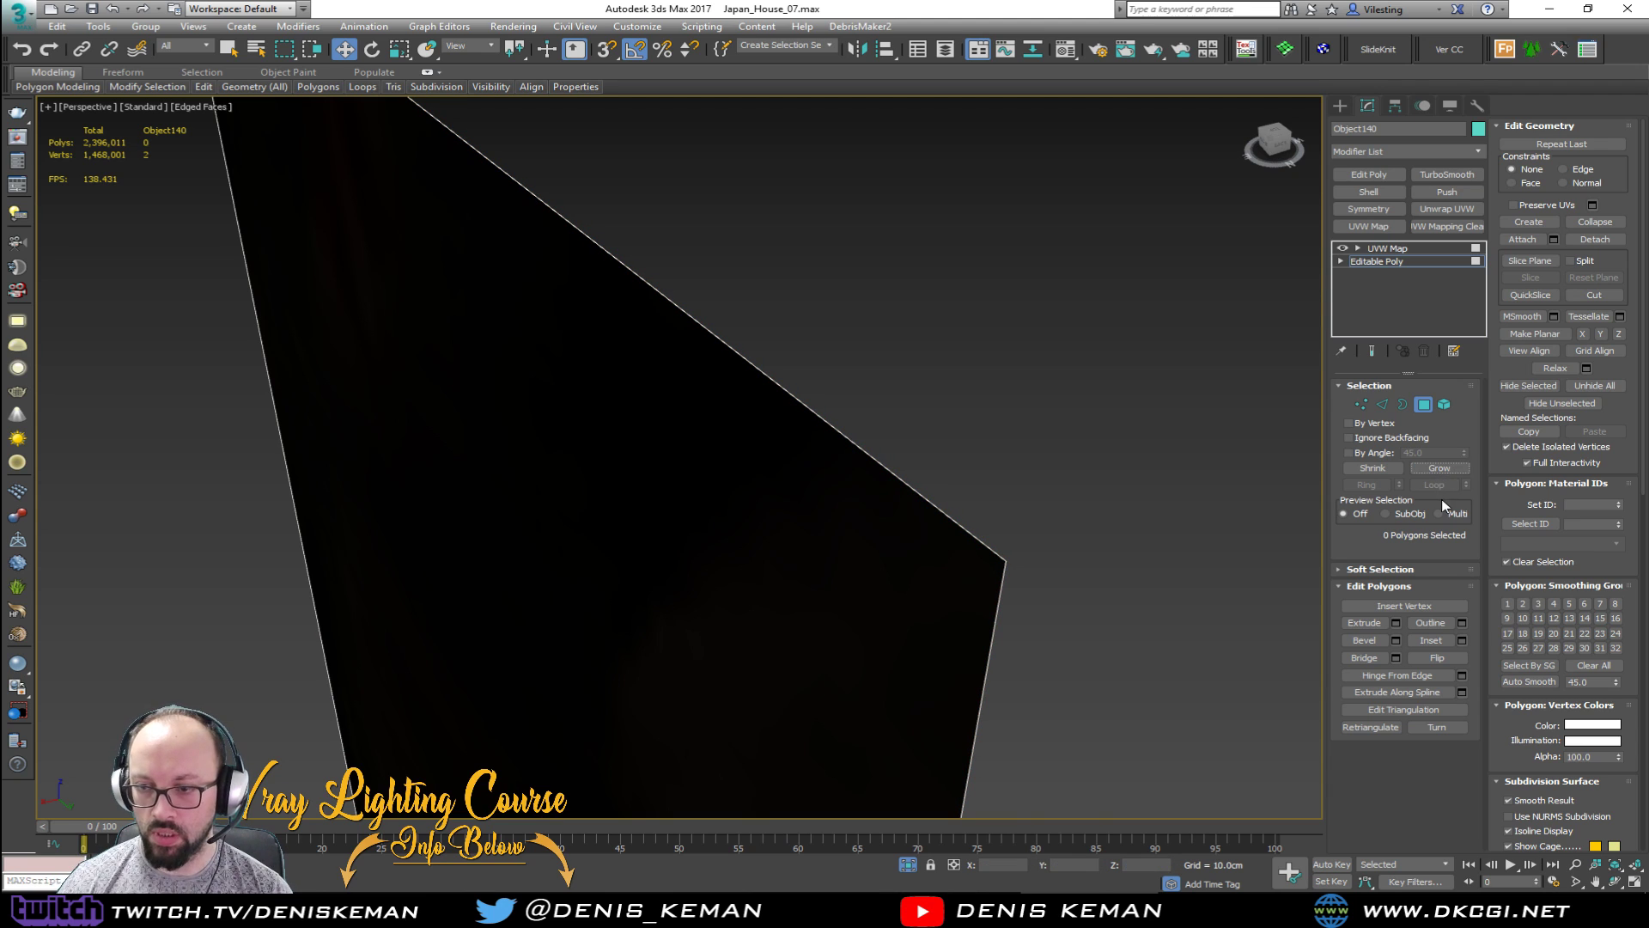
Step: Add a Shell modifier with 1.0cm outer amount below the UVW Map, and check the panel with the mapping off and on
{"action": "left_click", "coordinate": [1428, 407]}
{"action": "middle_click_drag", "start_coordinate": [828, 527], "coordinate": [864, 498], "text": "alt"}
{"action": "left_click", "coordinate": [1372, 193]}
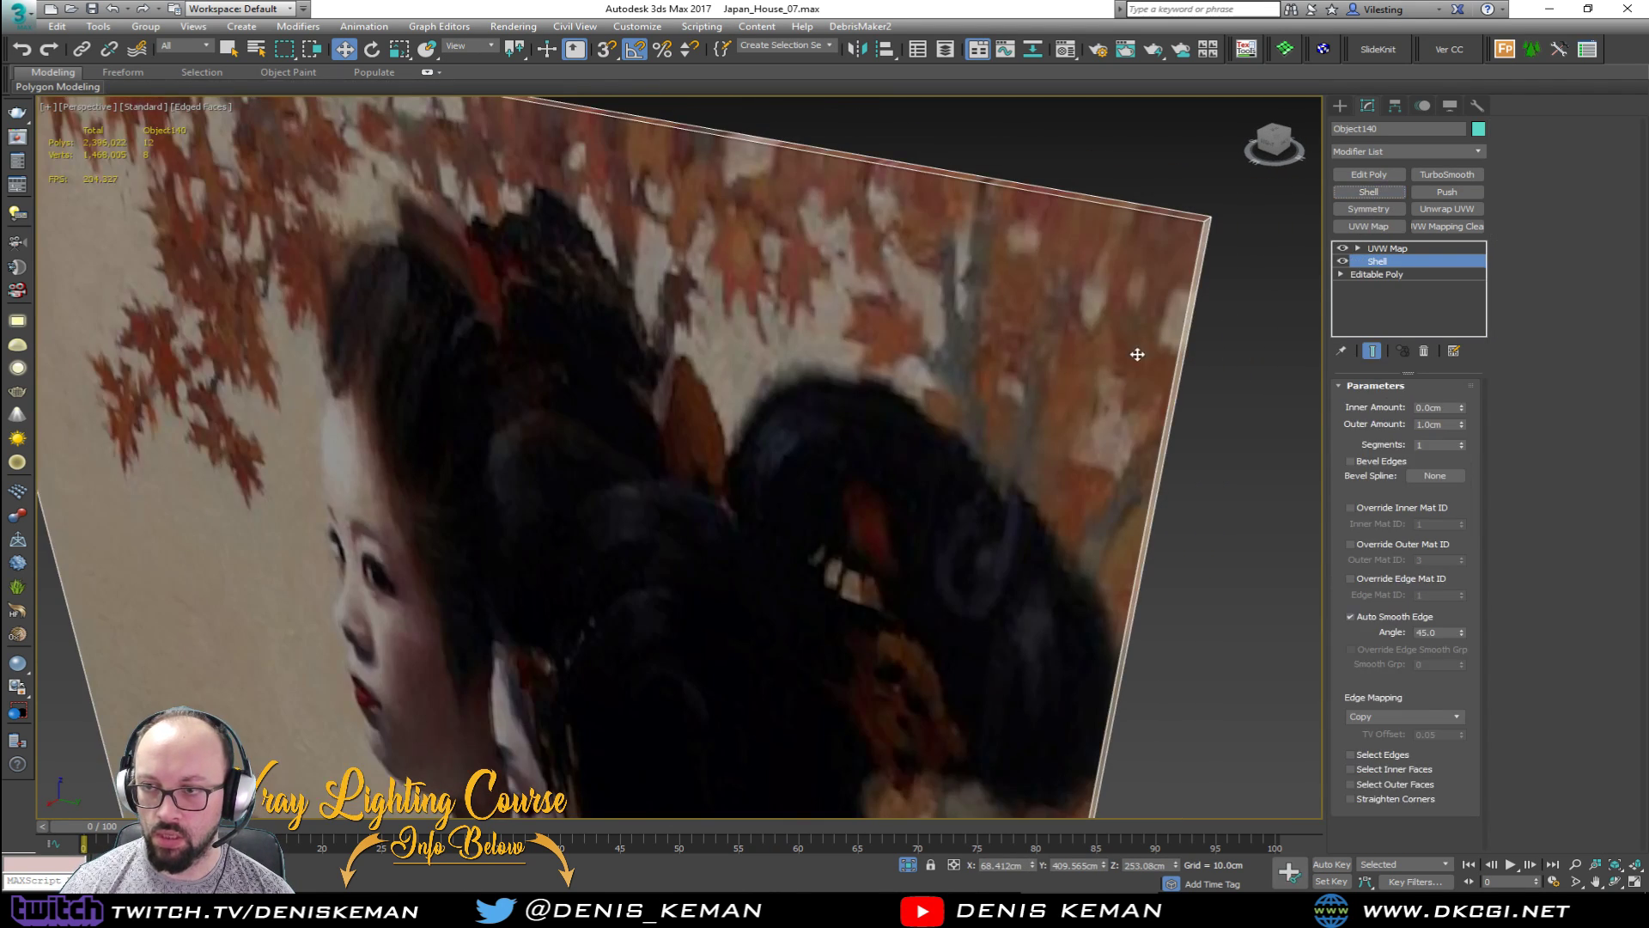
{"action": "middle_click_drag", "start_coordinate": [1134, 354], "coordinate": [1120, 357], "text": "alt"}
{"action": "scroll", "coordinate": [1108, 386], "scroll_direction": "down", "scroll_amount": 8}
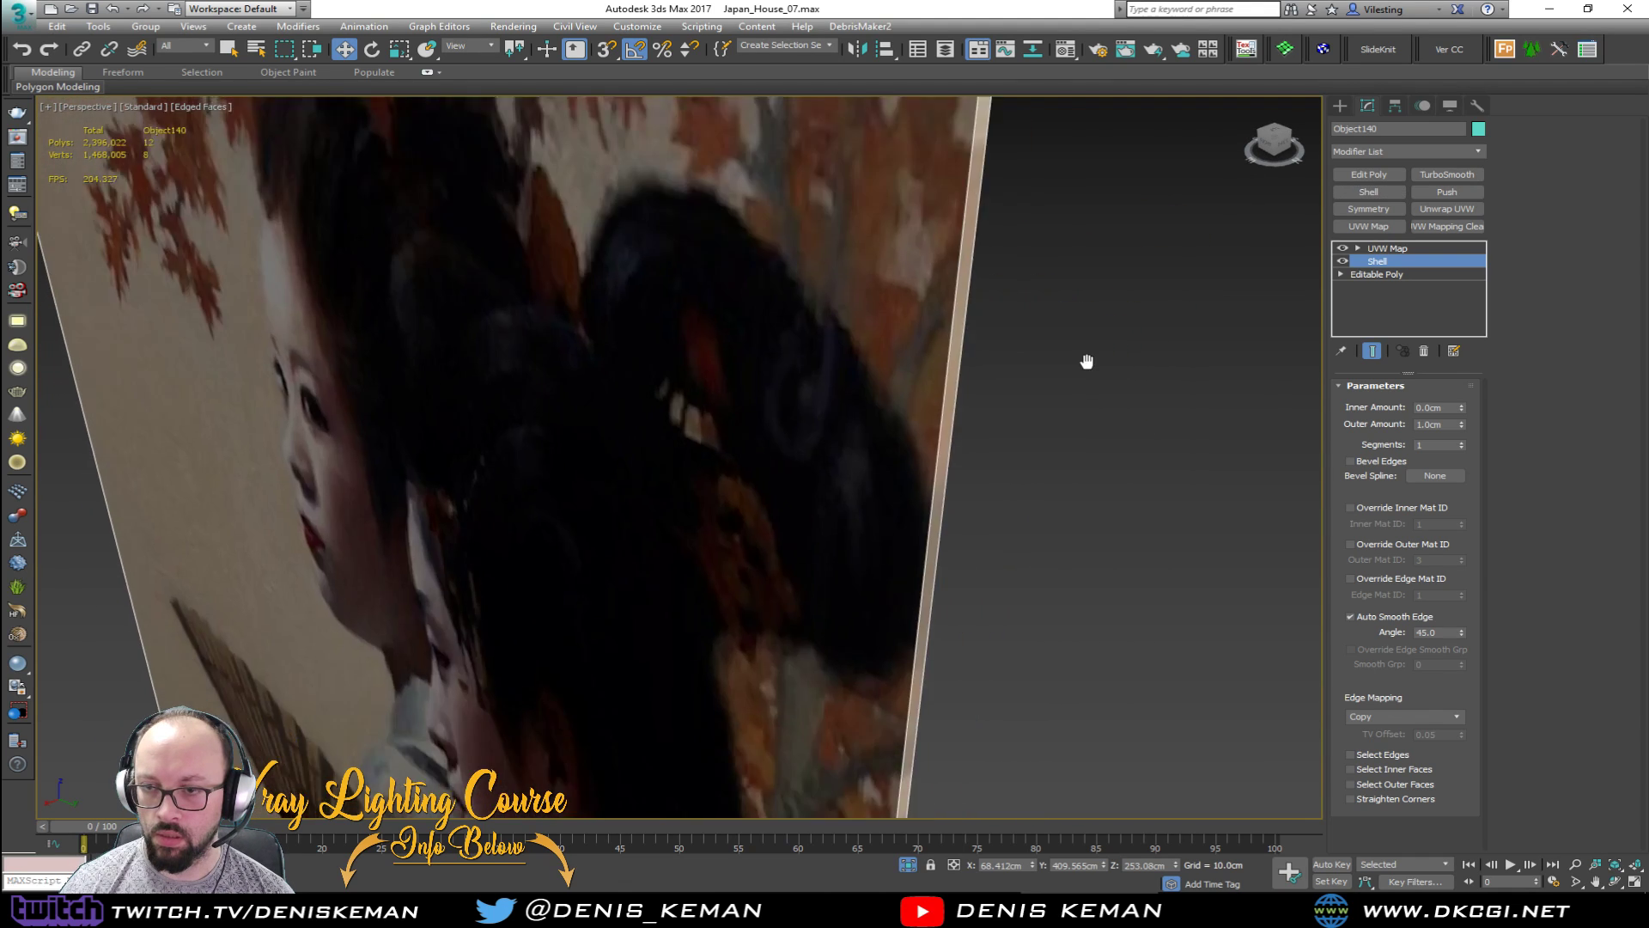
{"action": "middle_click_drag", "start_coordinate": [1114, 394], "coordinate": [939, 401], "text": "alt"}
{"action": "scroll", "coordinate": [829, 343], "scroll_direction": "up", "scroll_amount": 7}
{"action": "left_click", "coordinate": [1342, 249]}
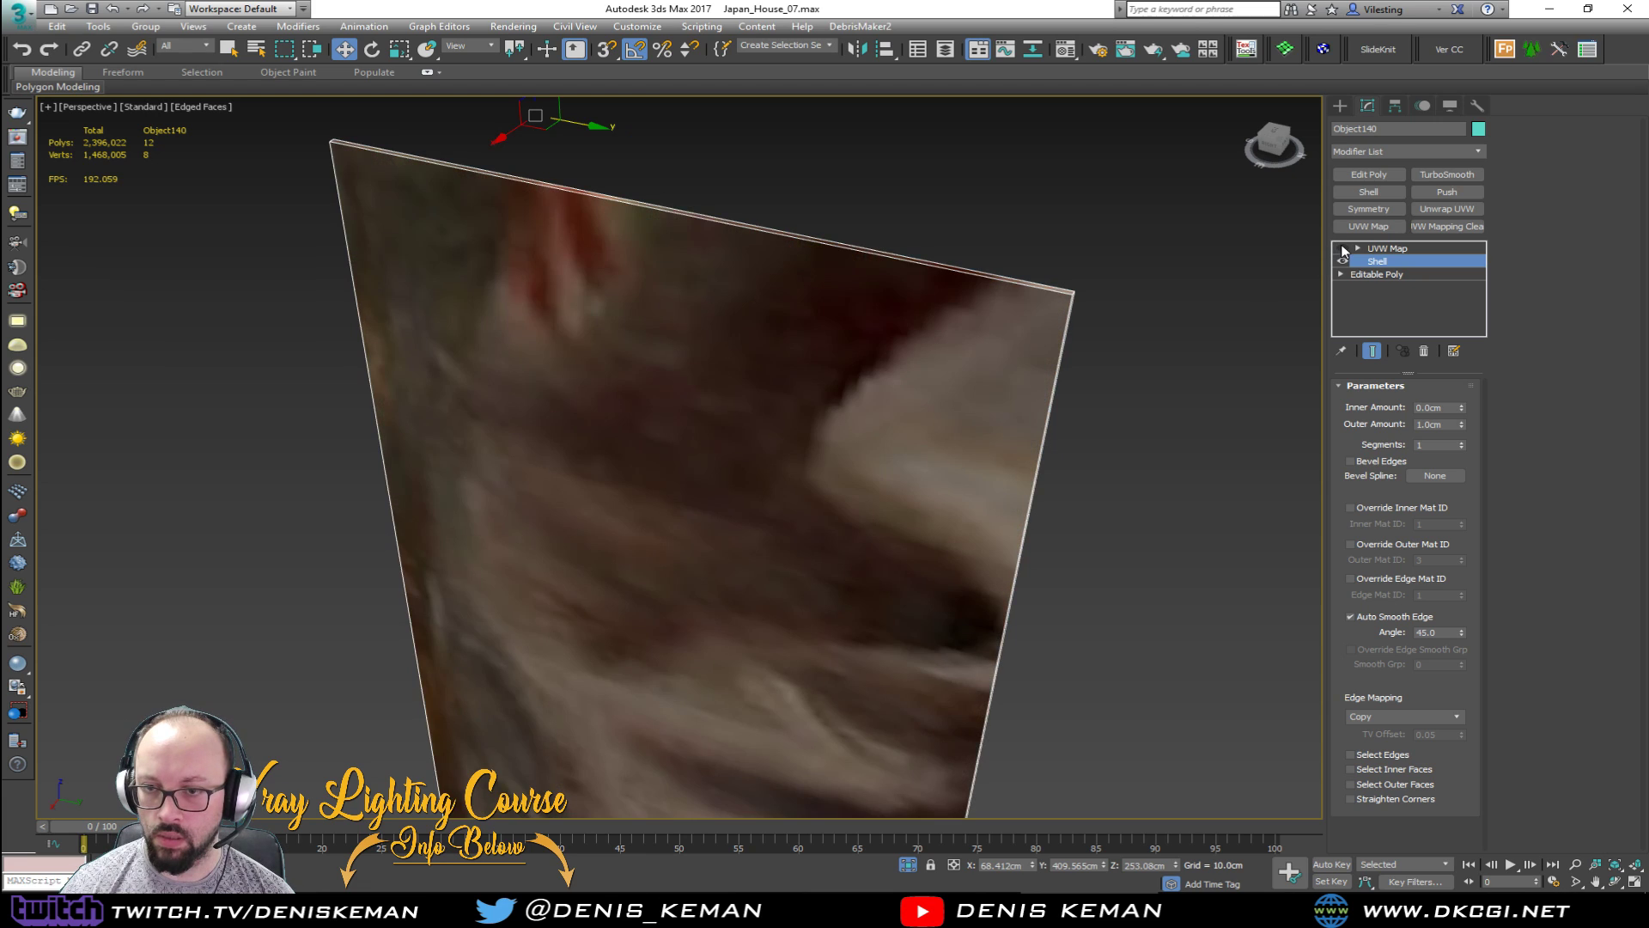
{"action": "left_click", "coordinate": [1342, 248]}
Step: Deselect the panel, end its isolation, and show the room in Default Shading without edged faces
{"action": "left_click", "coordinate": [1202, 416]}
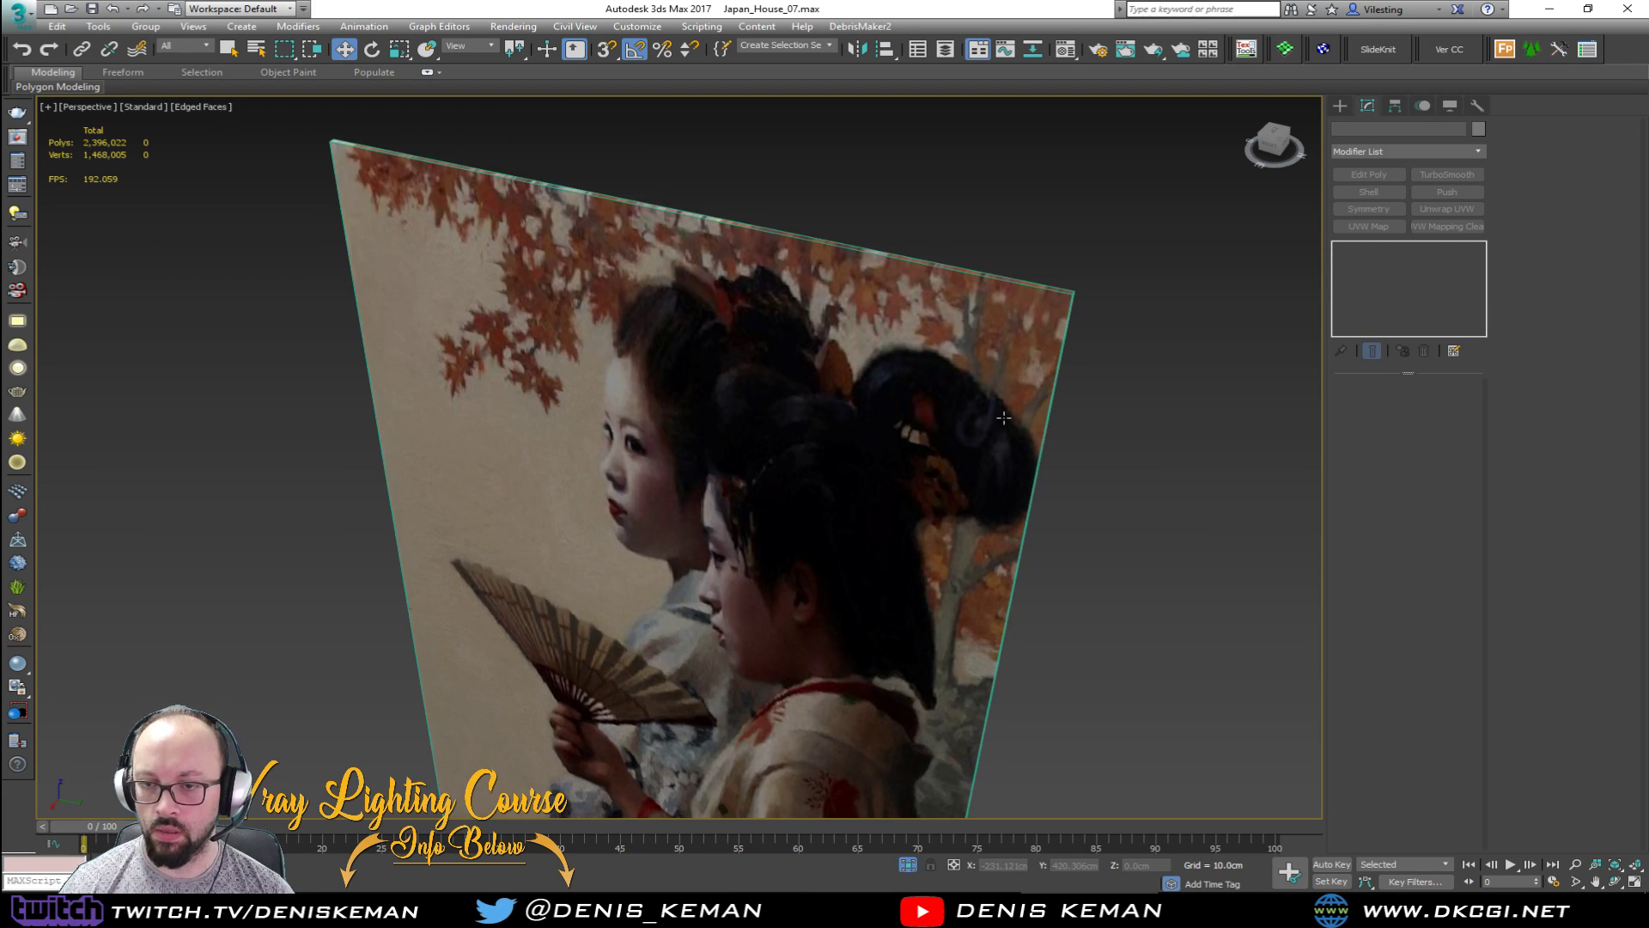
{"action": "middle_click_drag", "start_coordinate": [1042, 415], "coordinate": [520, 436], "text": "alt"}
{"action": "right_click", "coordinate": [783, 416]}
{"action": "left_click", "coordinate": [837, 298]}
{"action": "scroll", "coordinate": [838, 399], "scroll_direction": "down", "scroll_amount": 4}
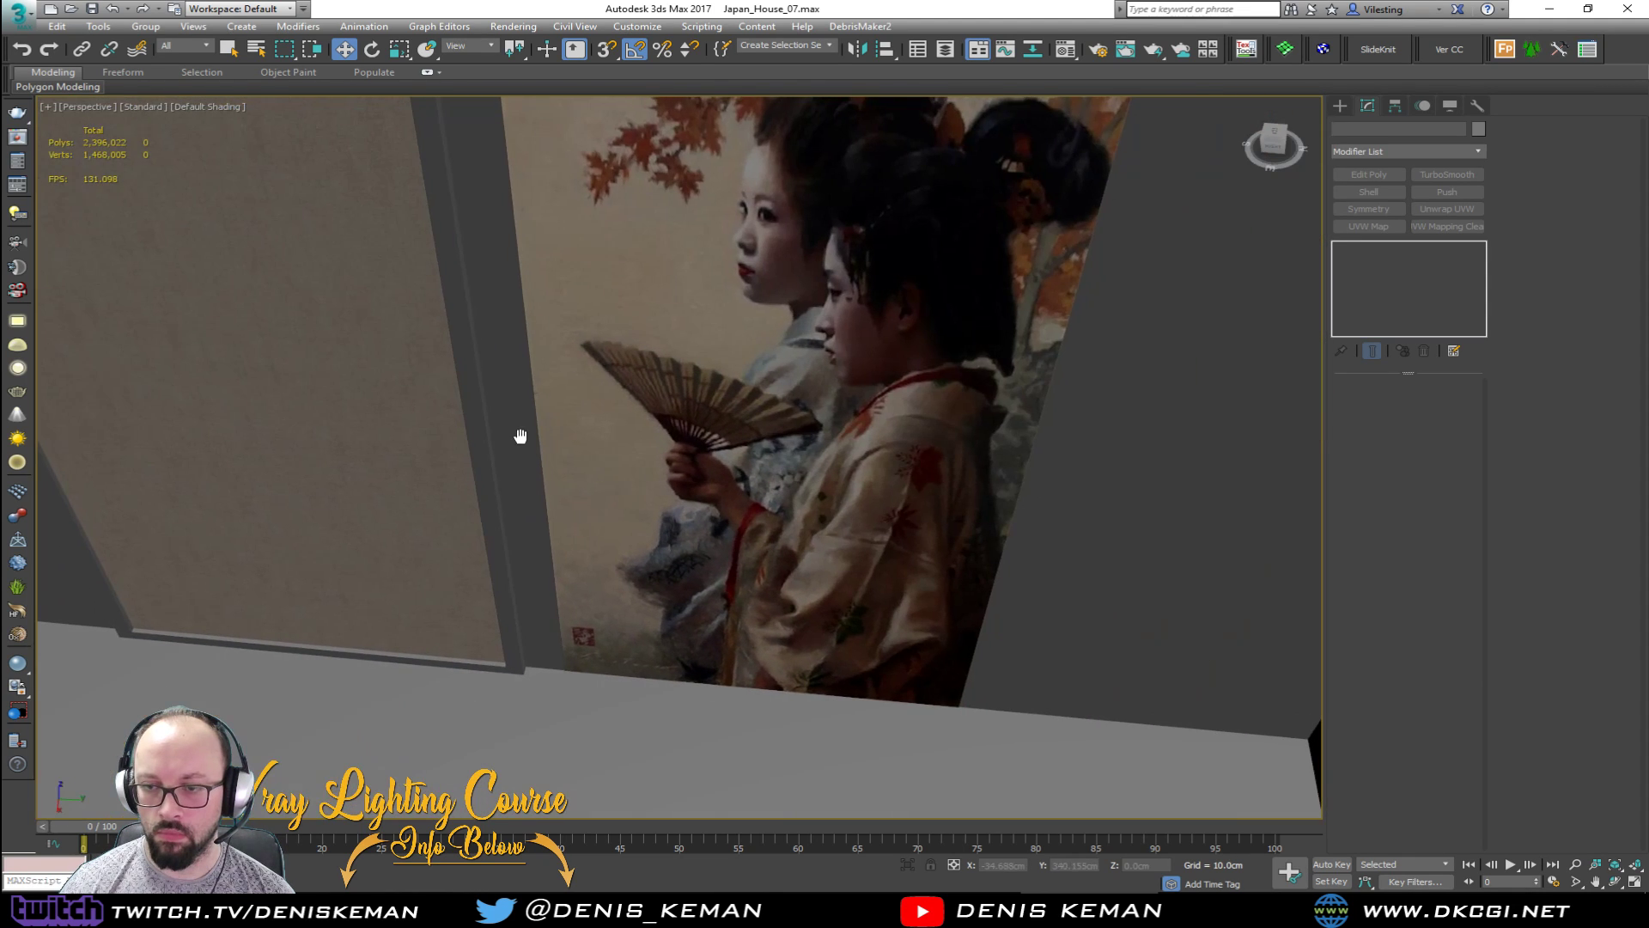
Step: Select the geisha panel and insert an Edit Poly modifier between its Shell and UVW Map modifiers
{"action": "middle_click_drag", "start_coordinate": [666, 424], "coordinate": [656, 422], "text": "alt"}
{"action": "middle_click_drag", "start_coordinate": [698, 364], "coordinate": [689, 538]}
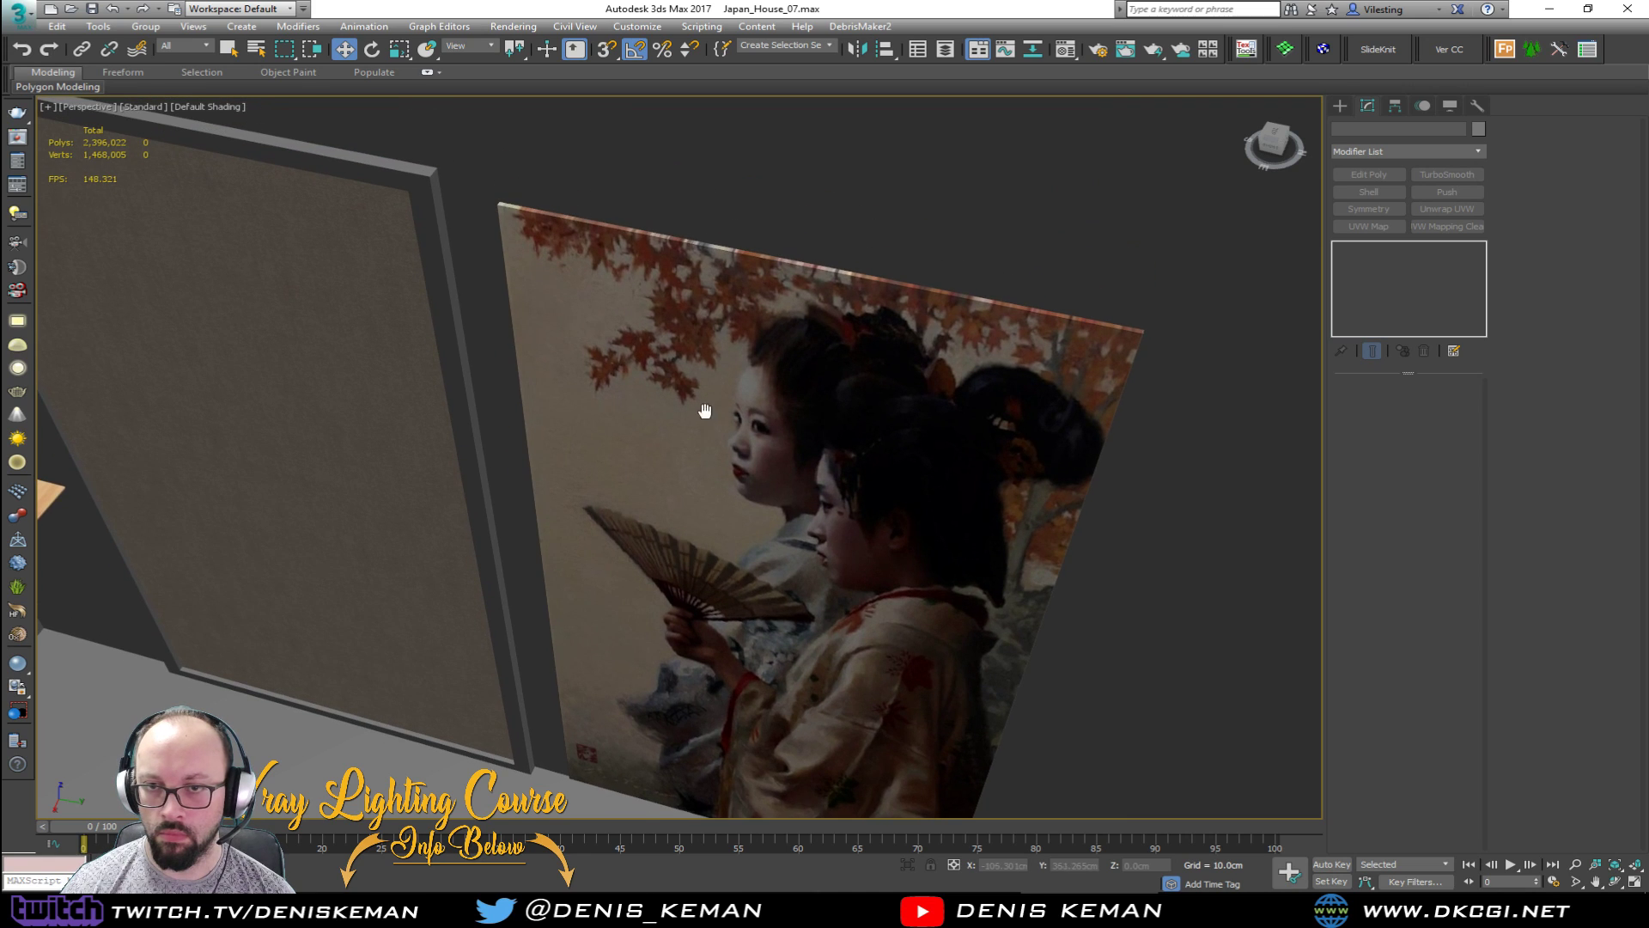
{"action": "middle_click_drag", "start_coordinate": [705, 410], "coordinate": [623, 432]}
{"action": "left_click", "coordinate": [799, 406]}
{"action": "middle_click_drag", "start_coordinate": [952, 406], "coordinate": [704, 399]}
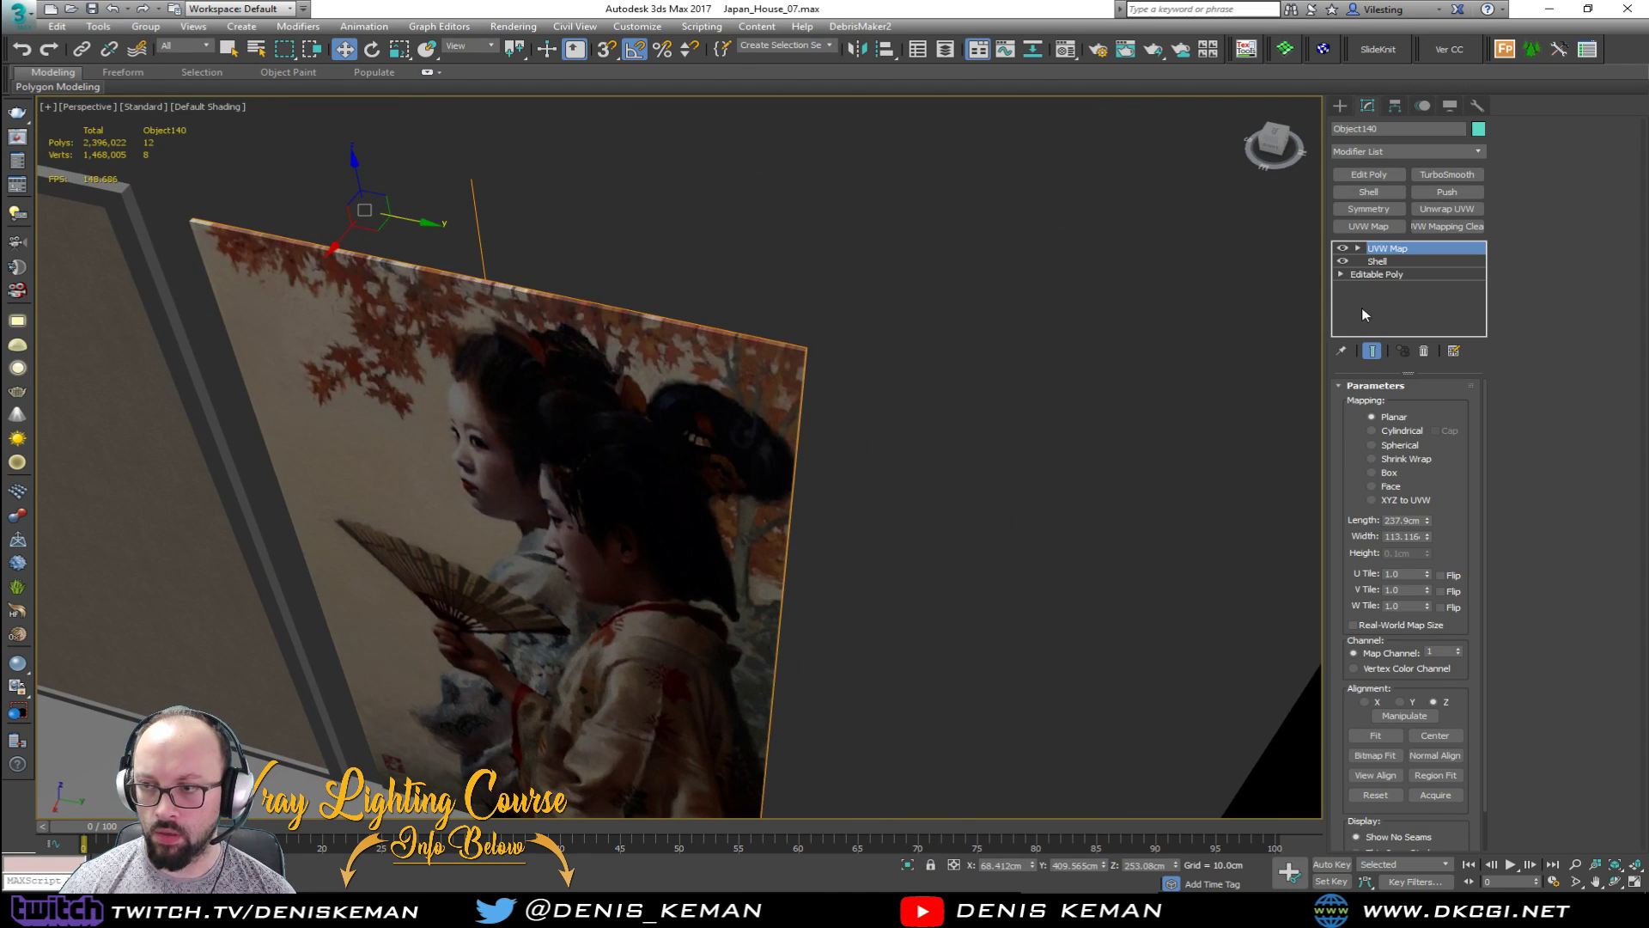
{"action": "left_click", "coordinate": [1379, 261]}
{"action": "left_click", "coordinate": [1368, 174]}
Step: Select the panel's four thin side polygons from a ring of corner edges and detach them as a clone named Gaisha_Picture_Frame
{"action": "scroll", "coordinate": [790, 350], "scroll_direction": "up", "scroll_amount": 5}
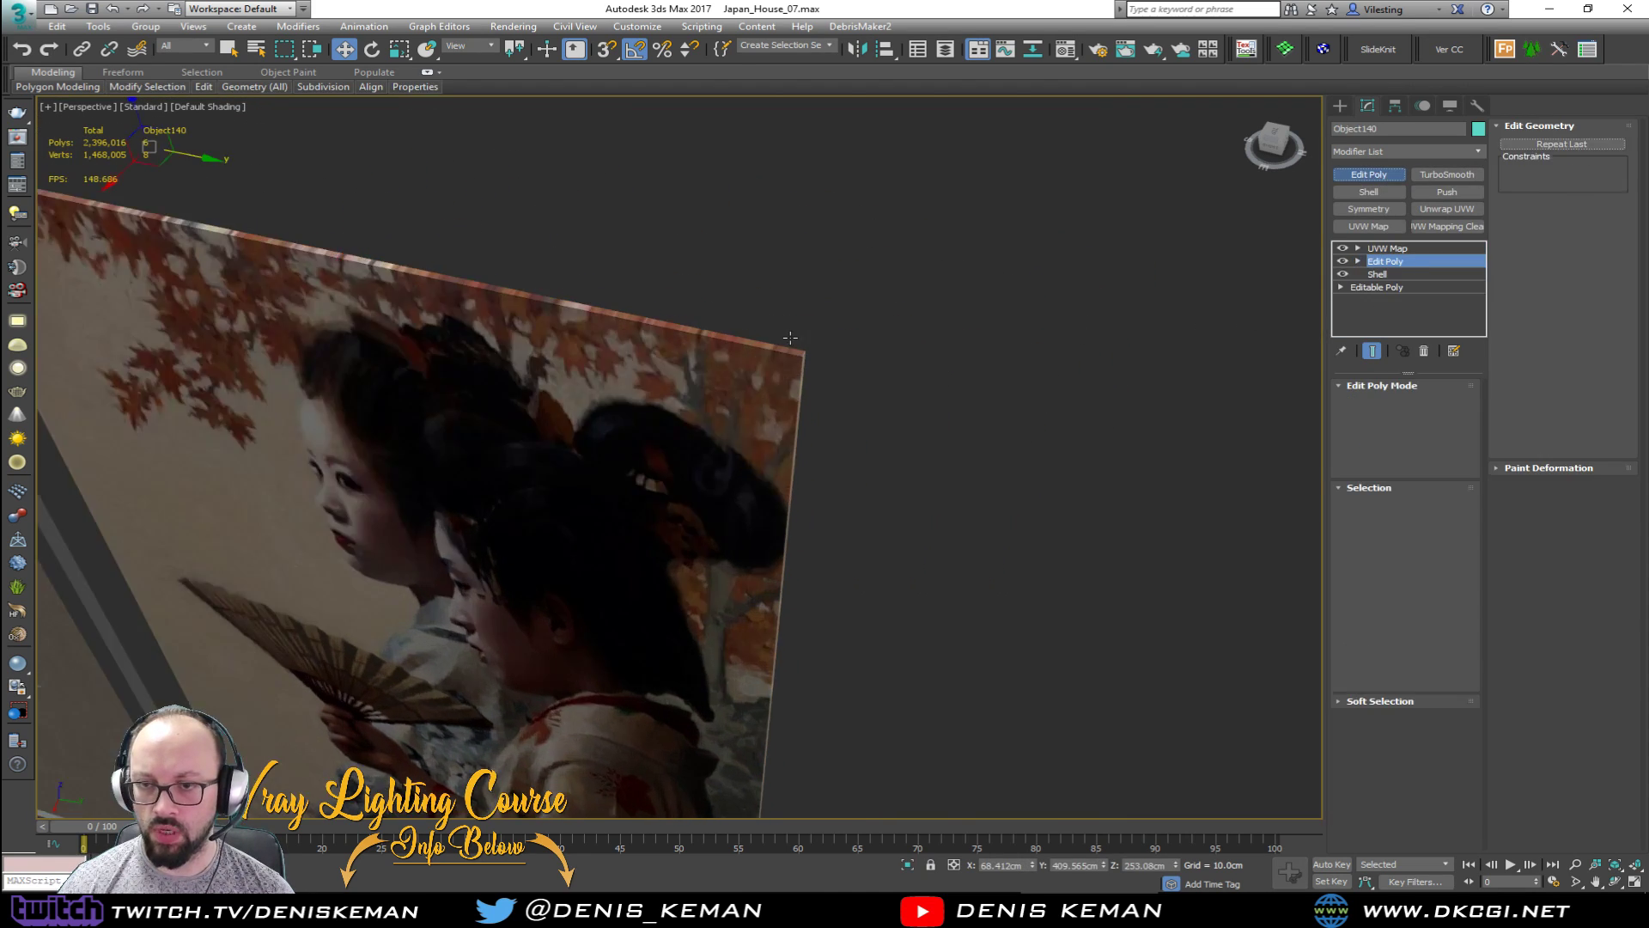
{"action": "scroll", "coordinate": [808, 365], "scroll_direction": "up", "scroll_amount": 1}
{"action": "key", "text": "2"}
{"action": "left_click", "coordinate": [838, 389]}
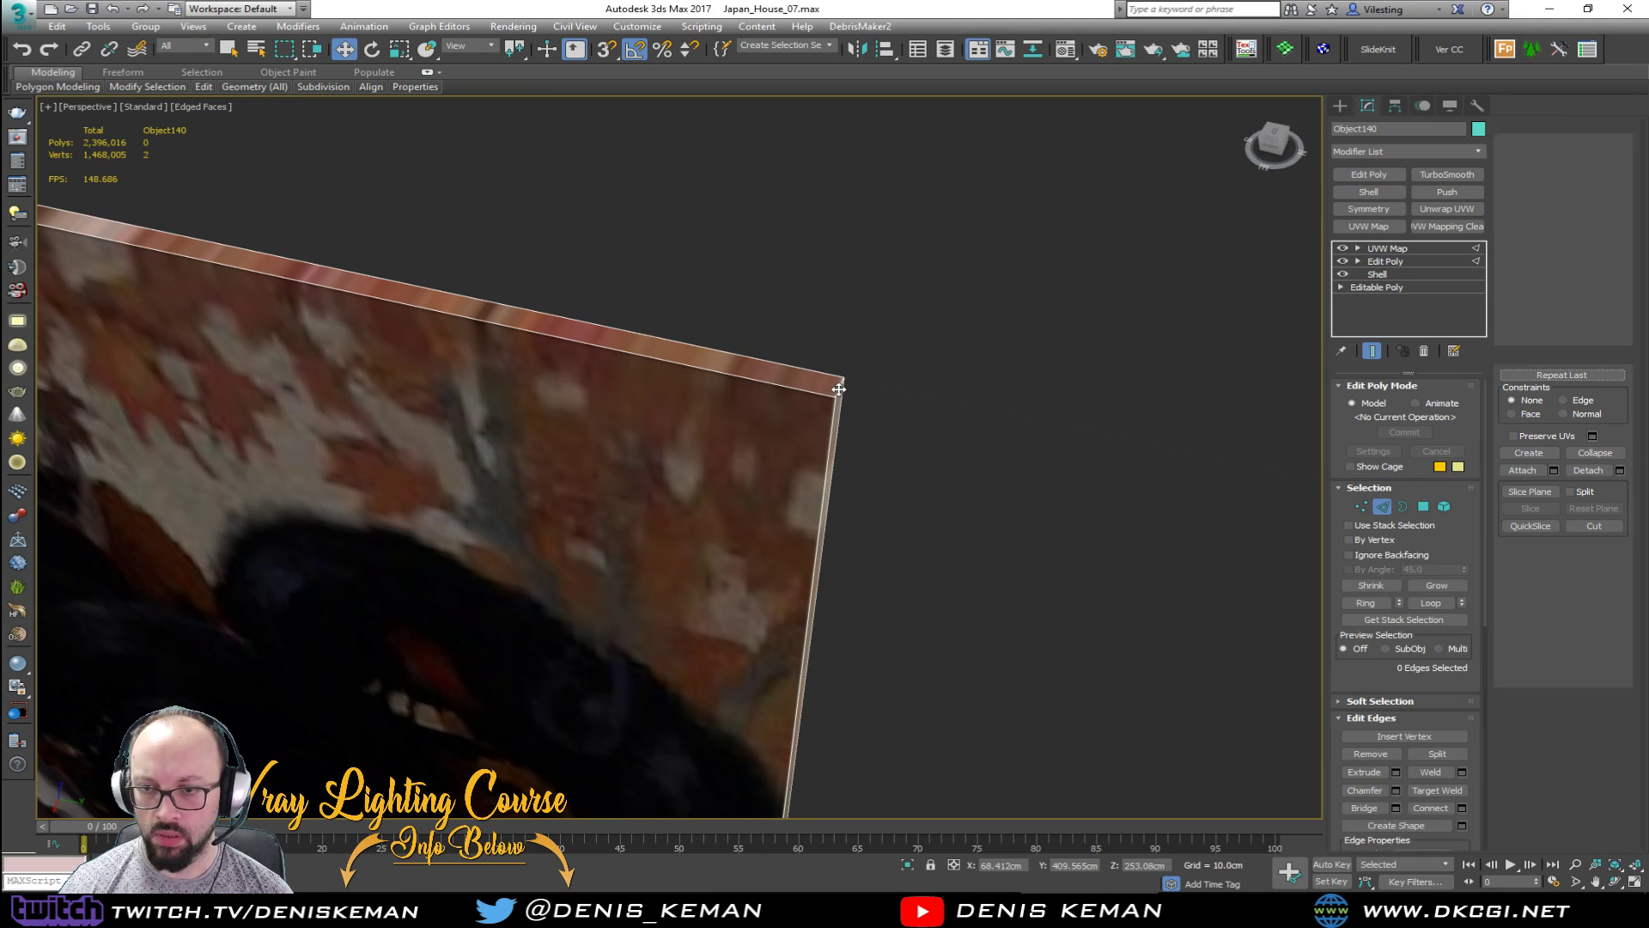
{"action": "key", "text": "alt+r"}
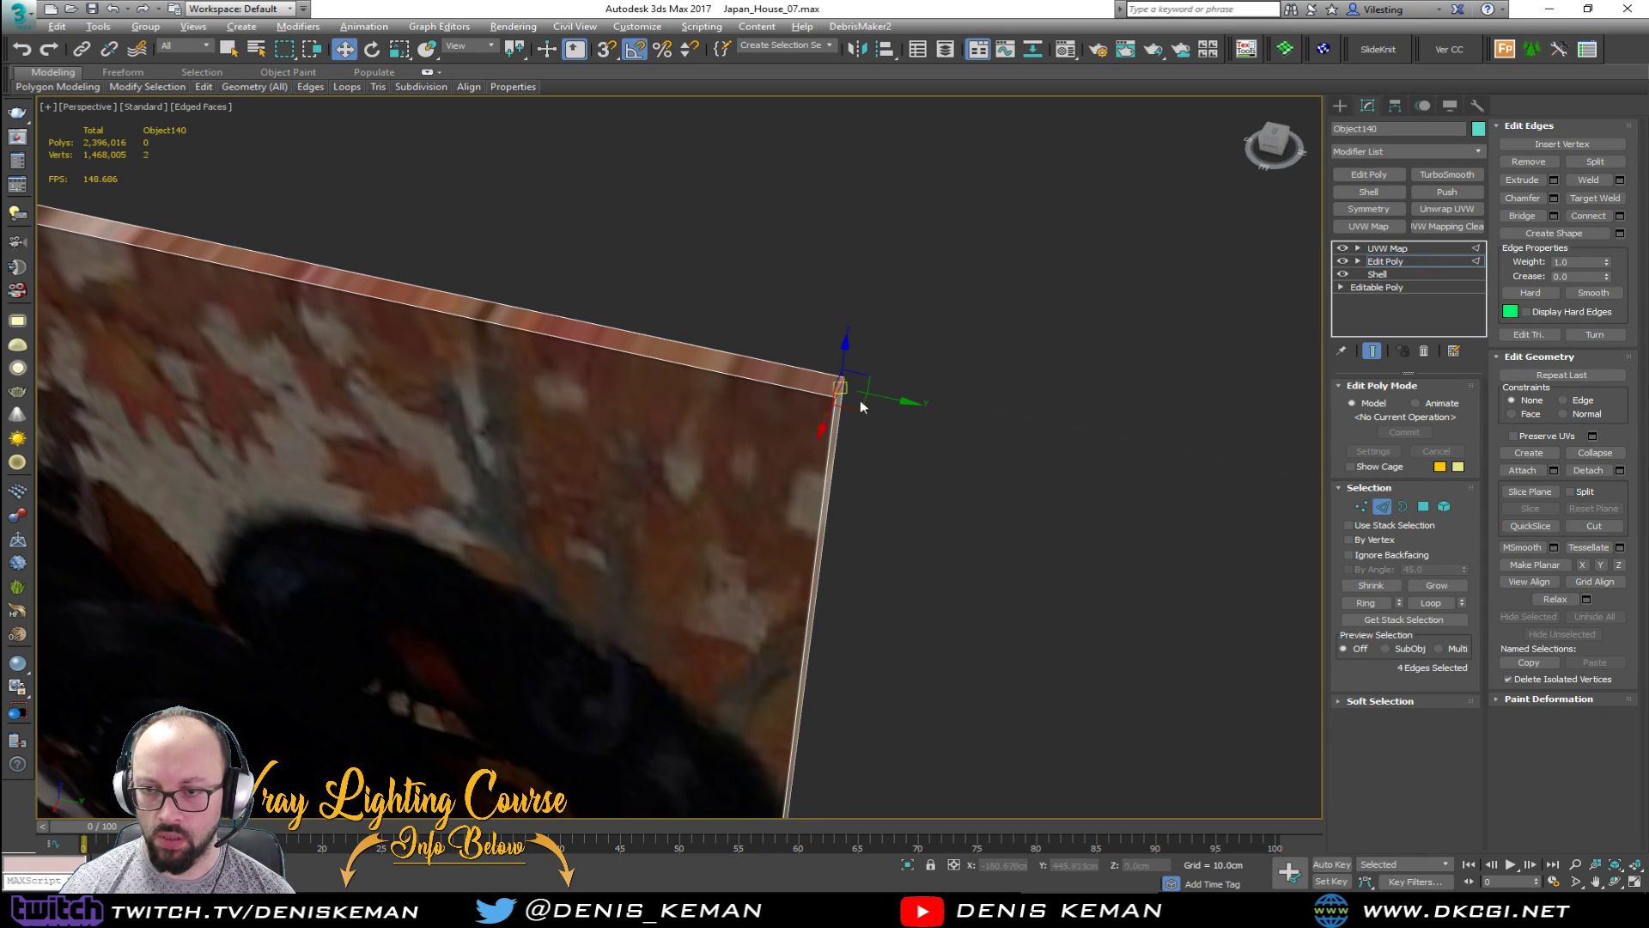
{"action": "left_click", "coordinate": [1424, 507], "text": "ctrl"}
{"action": "left_click", "coordinate": [1612, 242]}
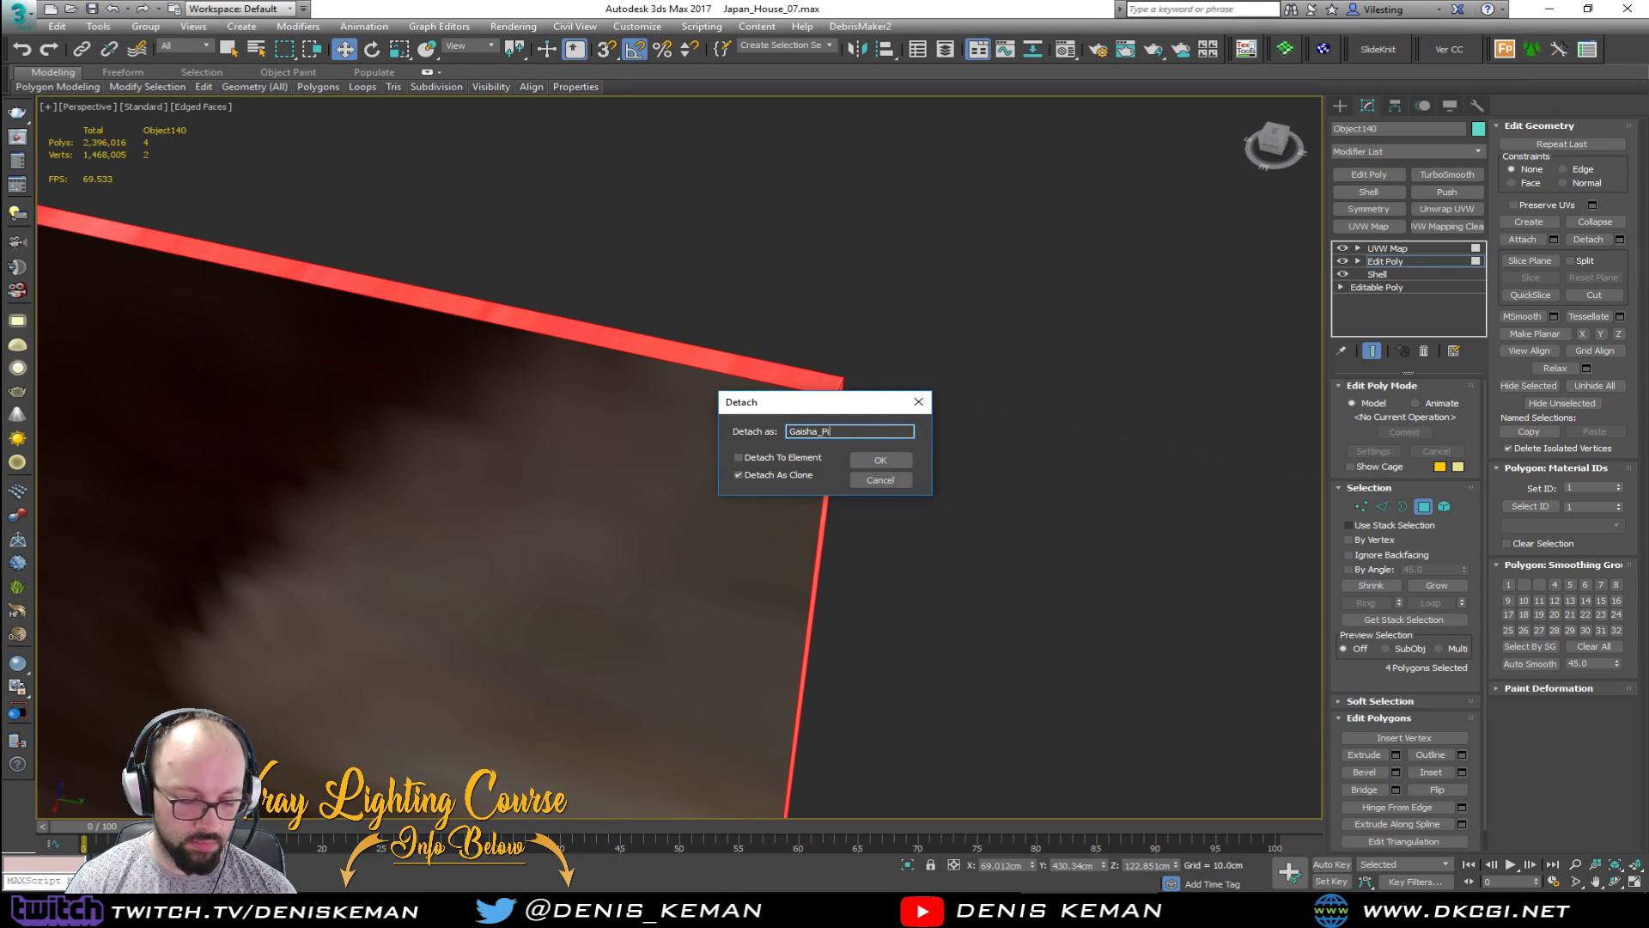
{"action": "type", "text": "Gaisha_Picture_Frame"}
{"action": "key", "text": "Return"}
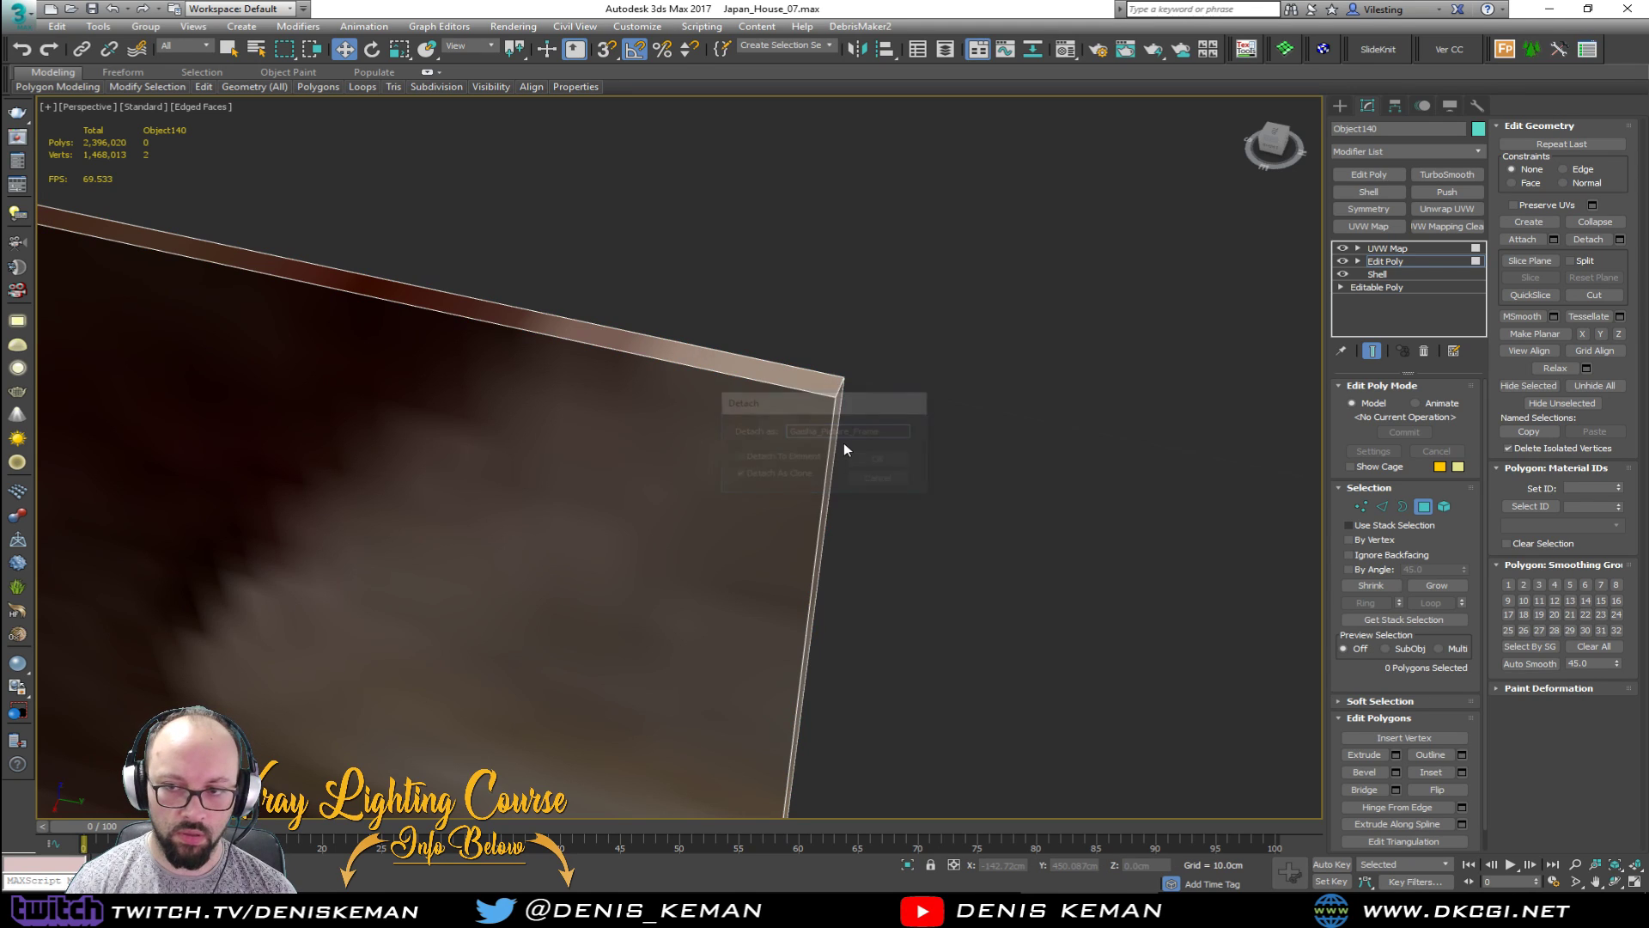
Step: Leave the panel's sub-object editing, select the detached frame, and give it a Shell modifier with a 3.0cm outer amount
{"action": "left_click", "coordinate": [1424, 507]}
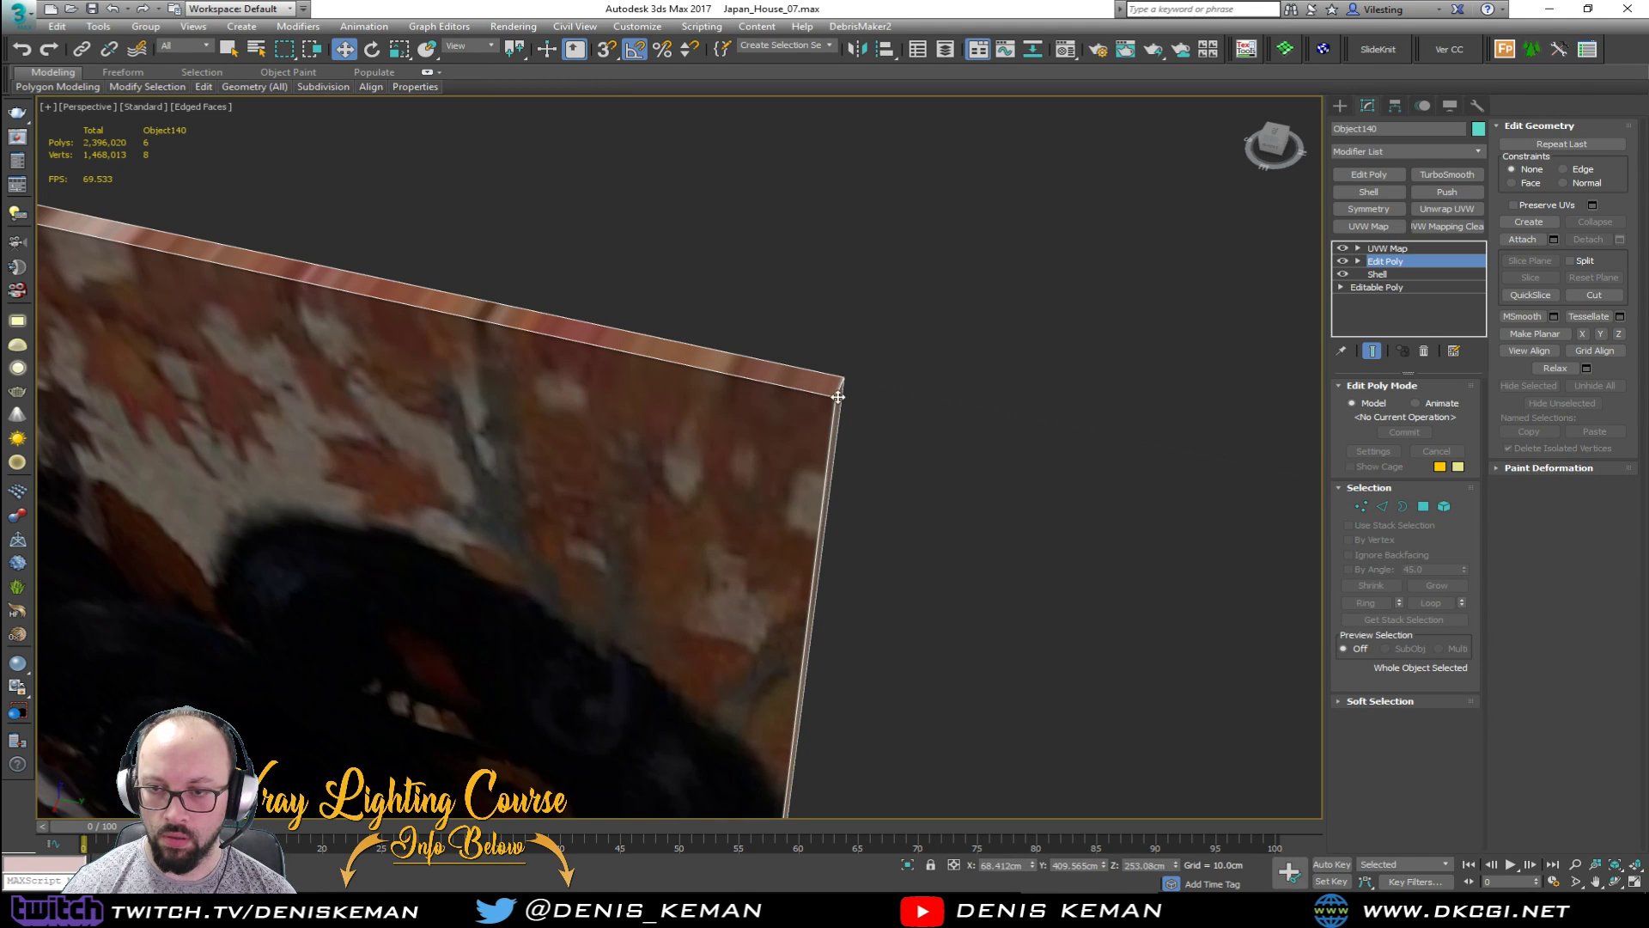
{"action": "left_click", "coordinate": [832, 392]}
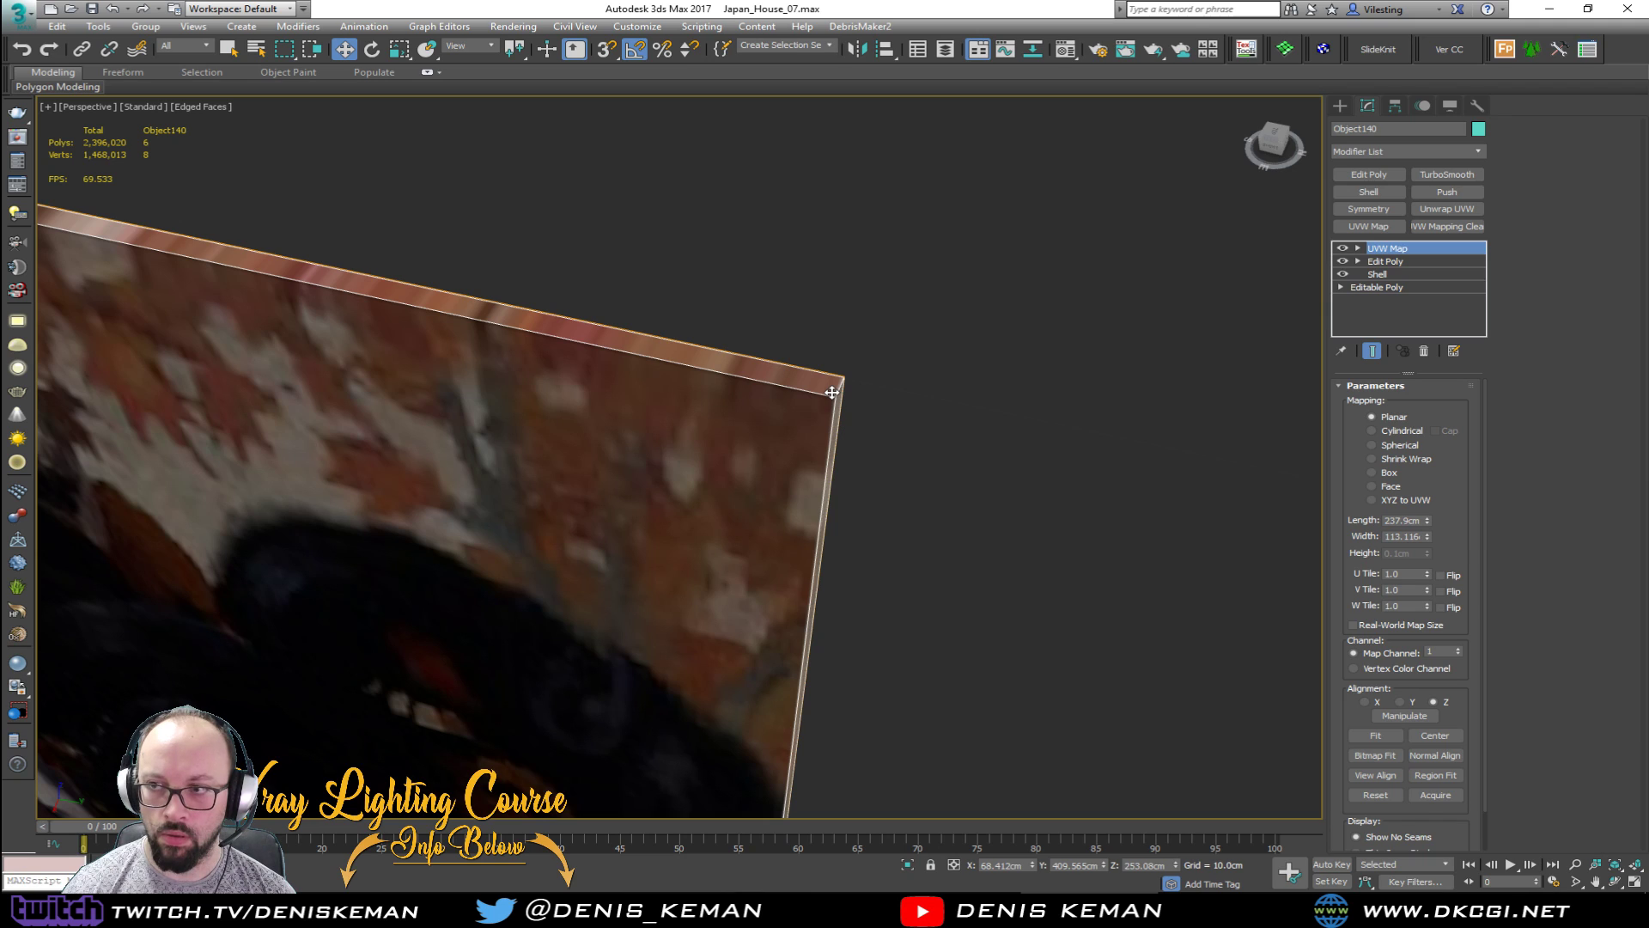
{"action": "left_click", "coordinate": [831, 393]}
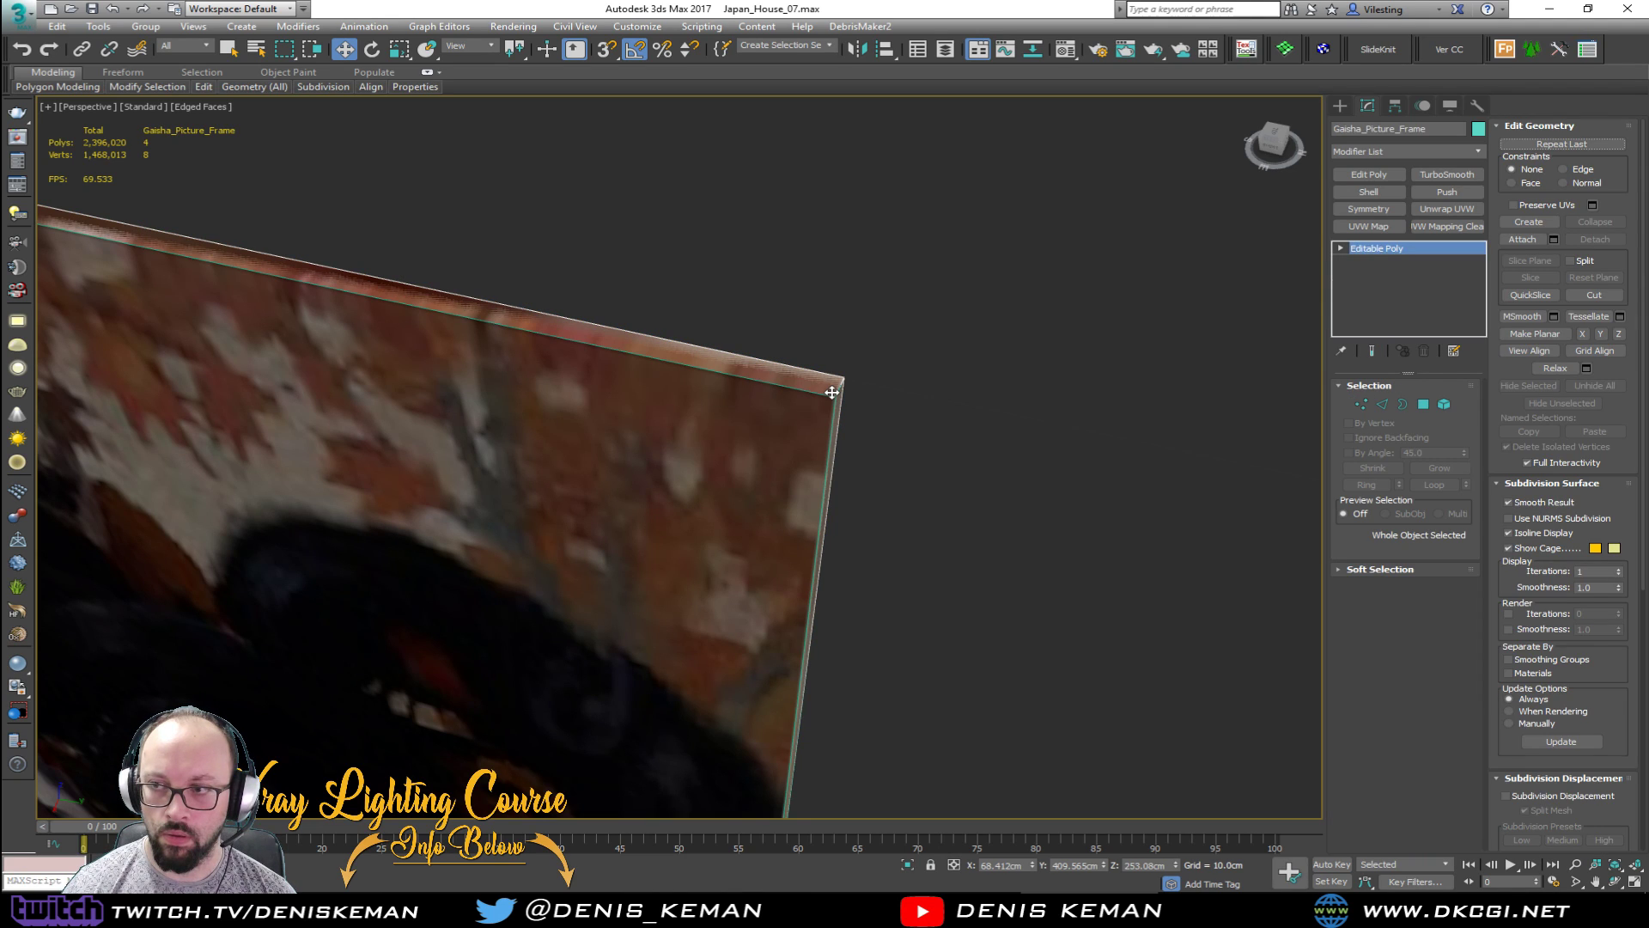
{"action": "left_click", "coordinate": [1368, 192]}
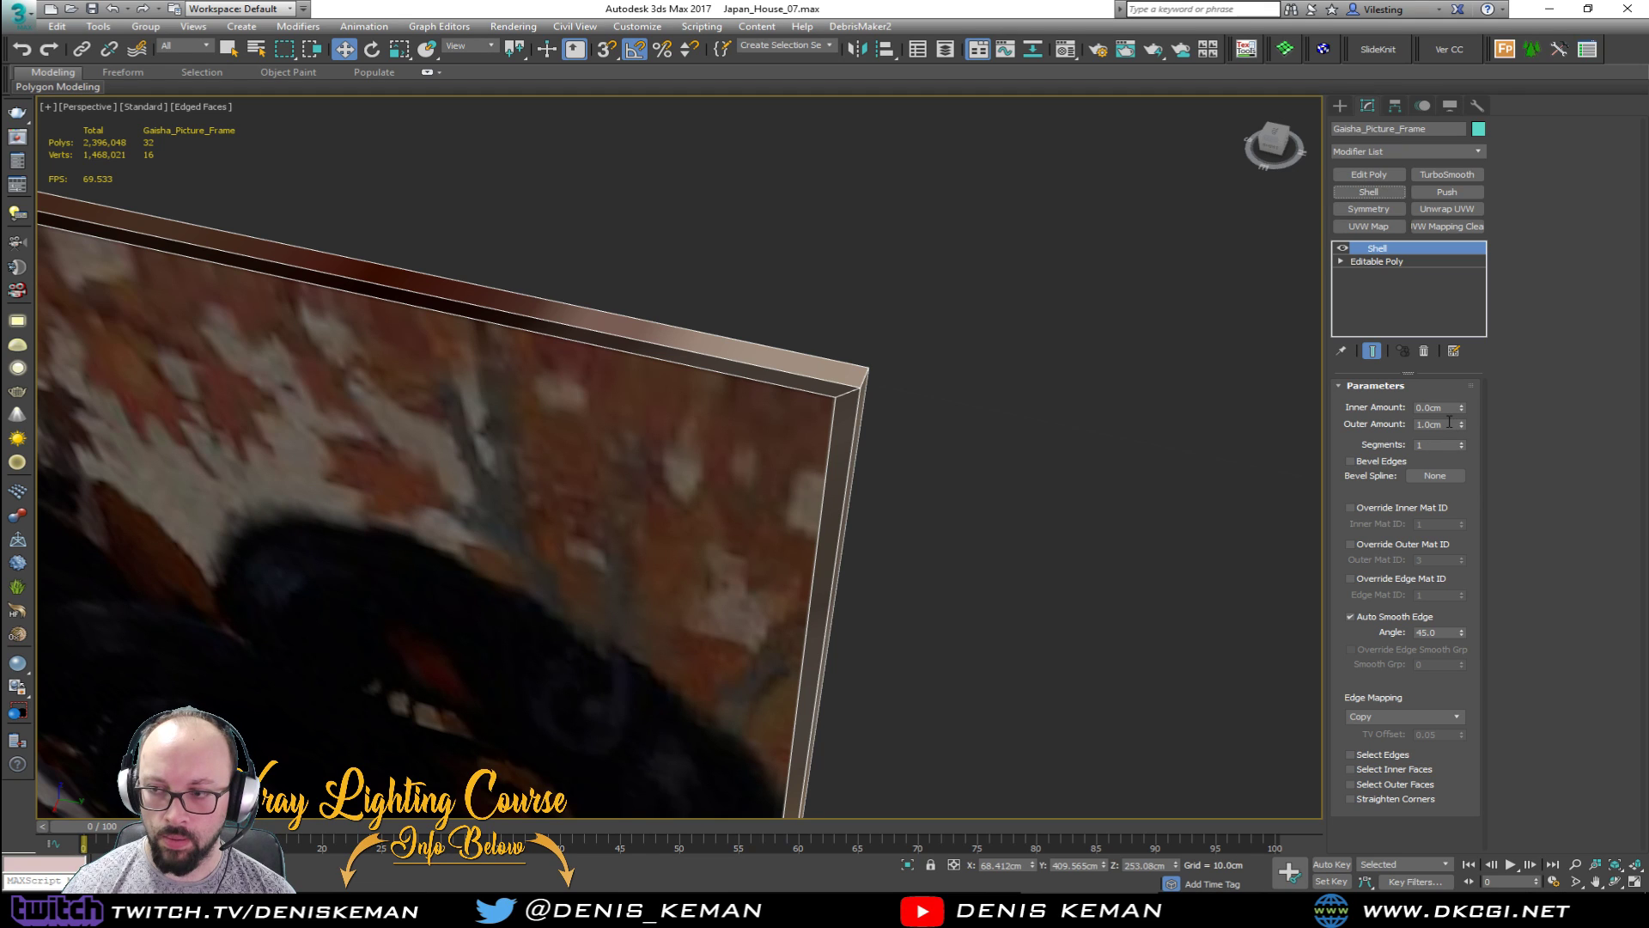
{"action": "middle_click_drag", "start_coordinate": [800, 429], "coordinate": [798, 416], "text": "alt"}
{"action": "middle_click_drag", "start_coordinate": [918, 404], "coordinate": [961, 542], "text": "alt"}
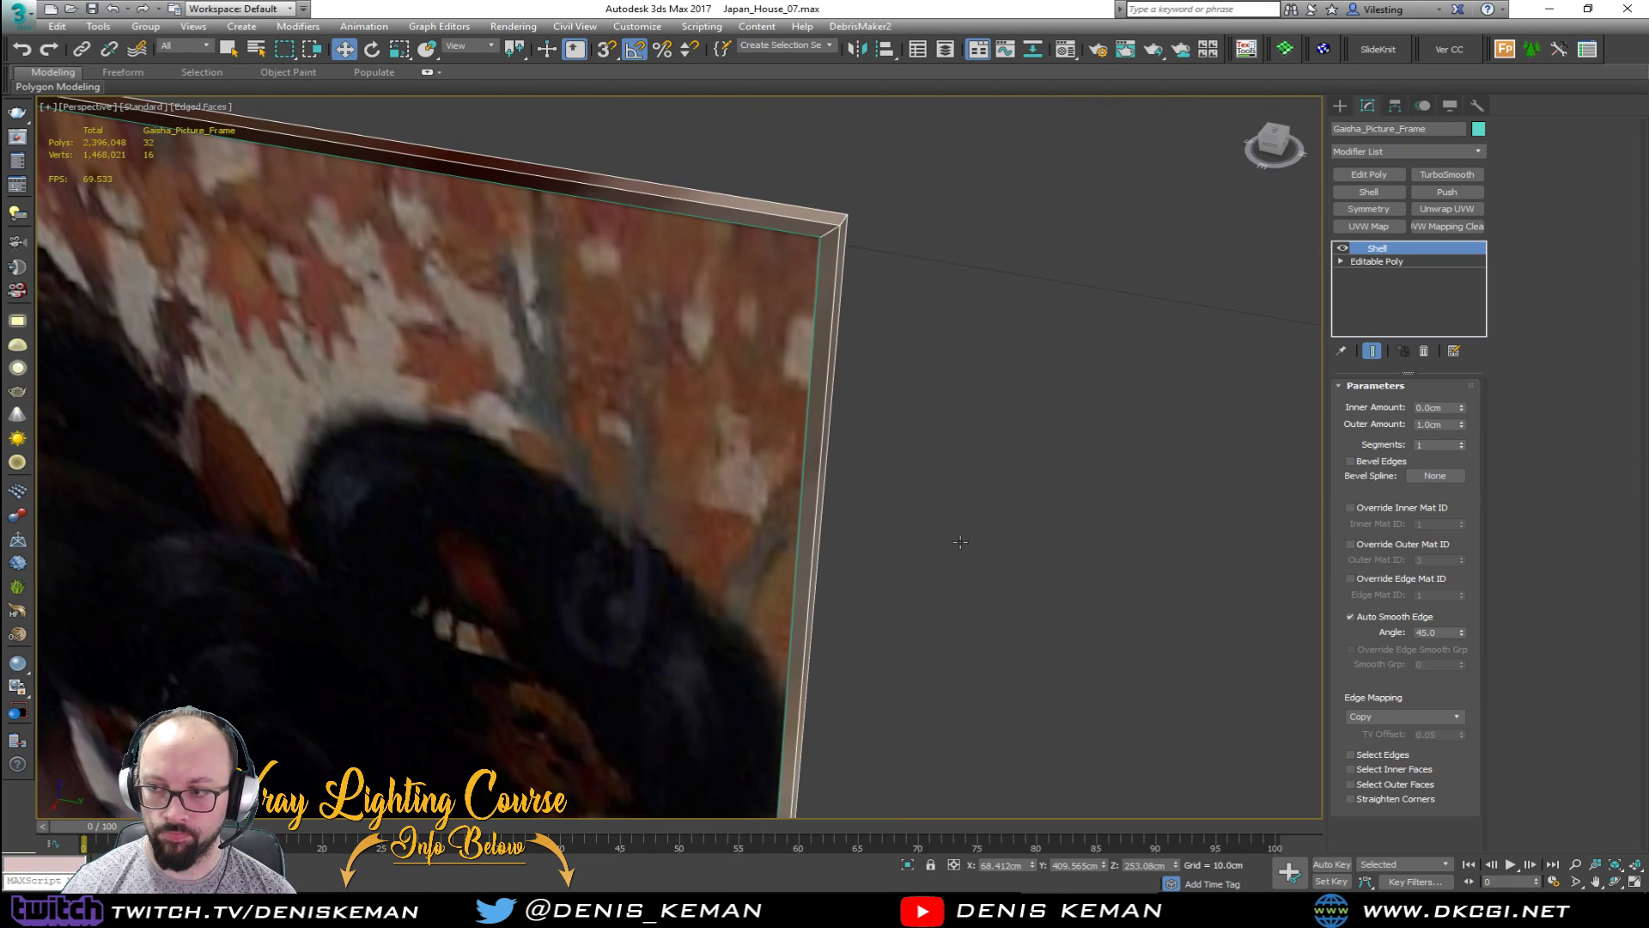
{"action": "double_click", "coordinate": [1453, 424]}
{"action": "type", "text": "3"}
{"action": "key", "text": "Return"}
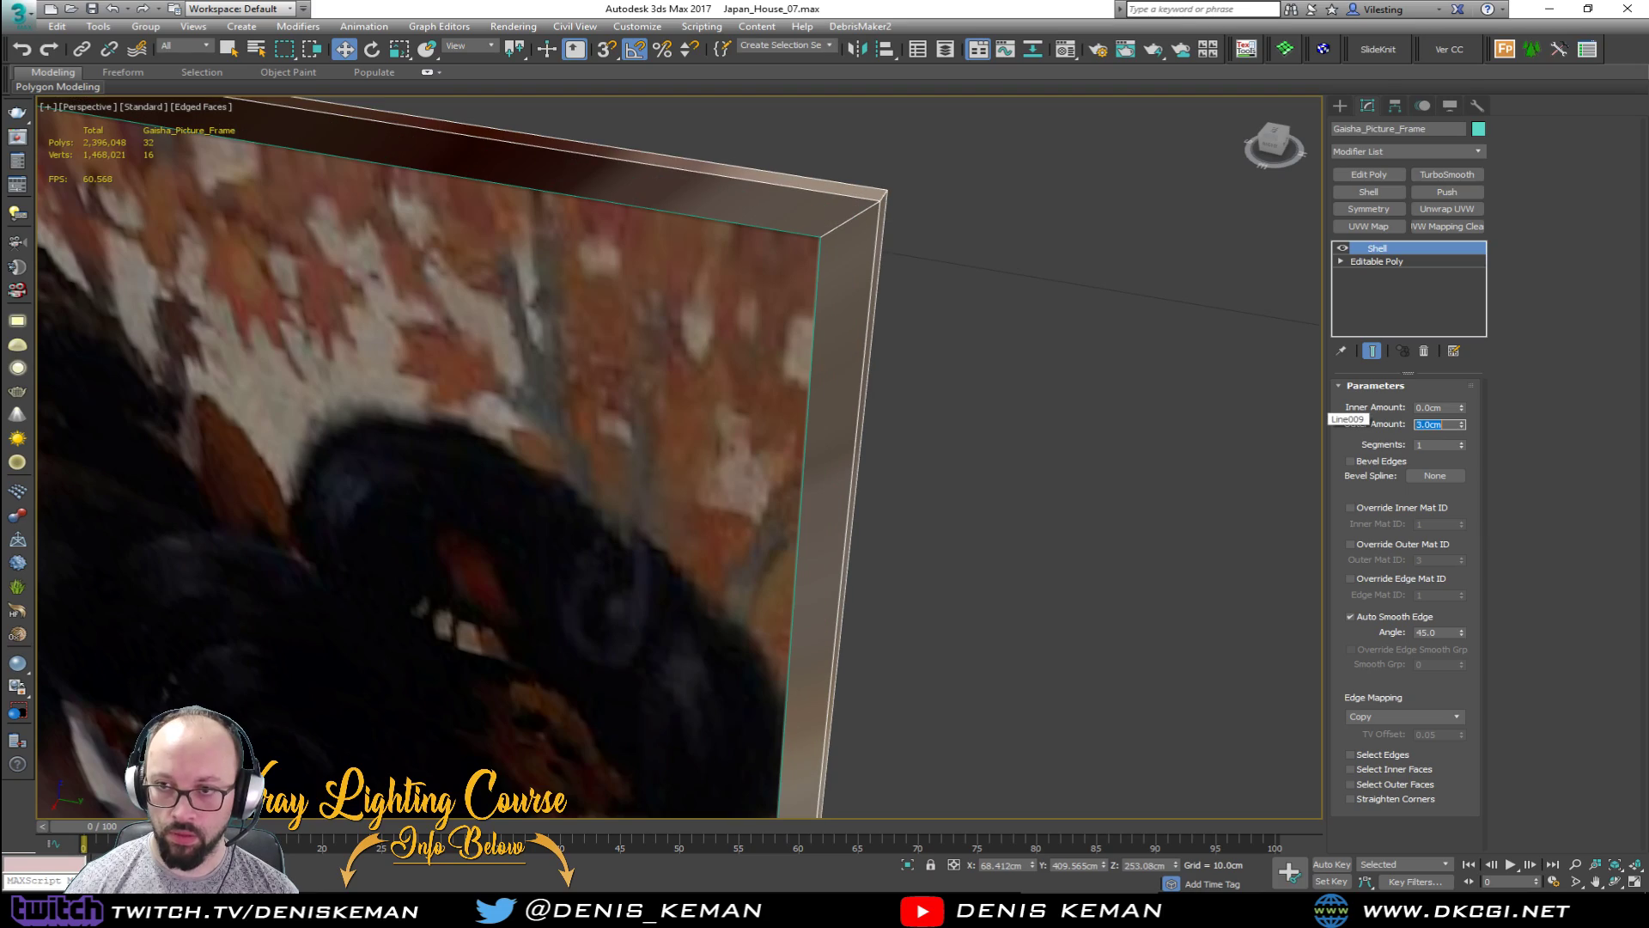
Step: Scale the frame along the X axis to about 139% of its depth and toggle the modifier stack's end result display
{"action": "scroll", "coordinate": [948, 390], "scroll_direction": "down", "scroll_amount": 8}
{"action": "middle_click_drag", "start_coordinate": [948, 390], "coordinate": [634, 435], "text": "alt"}
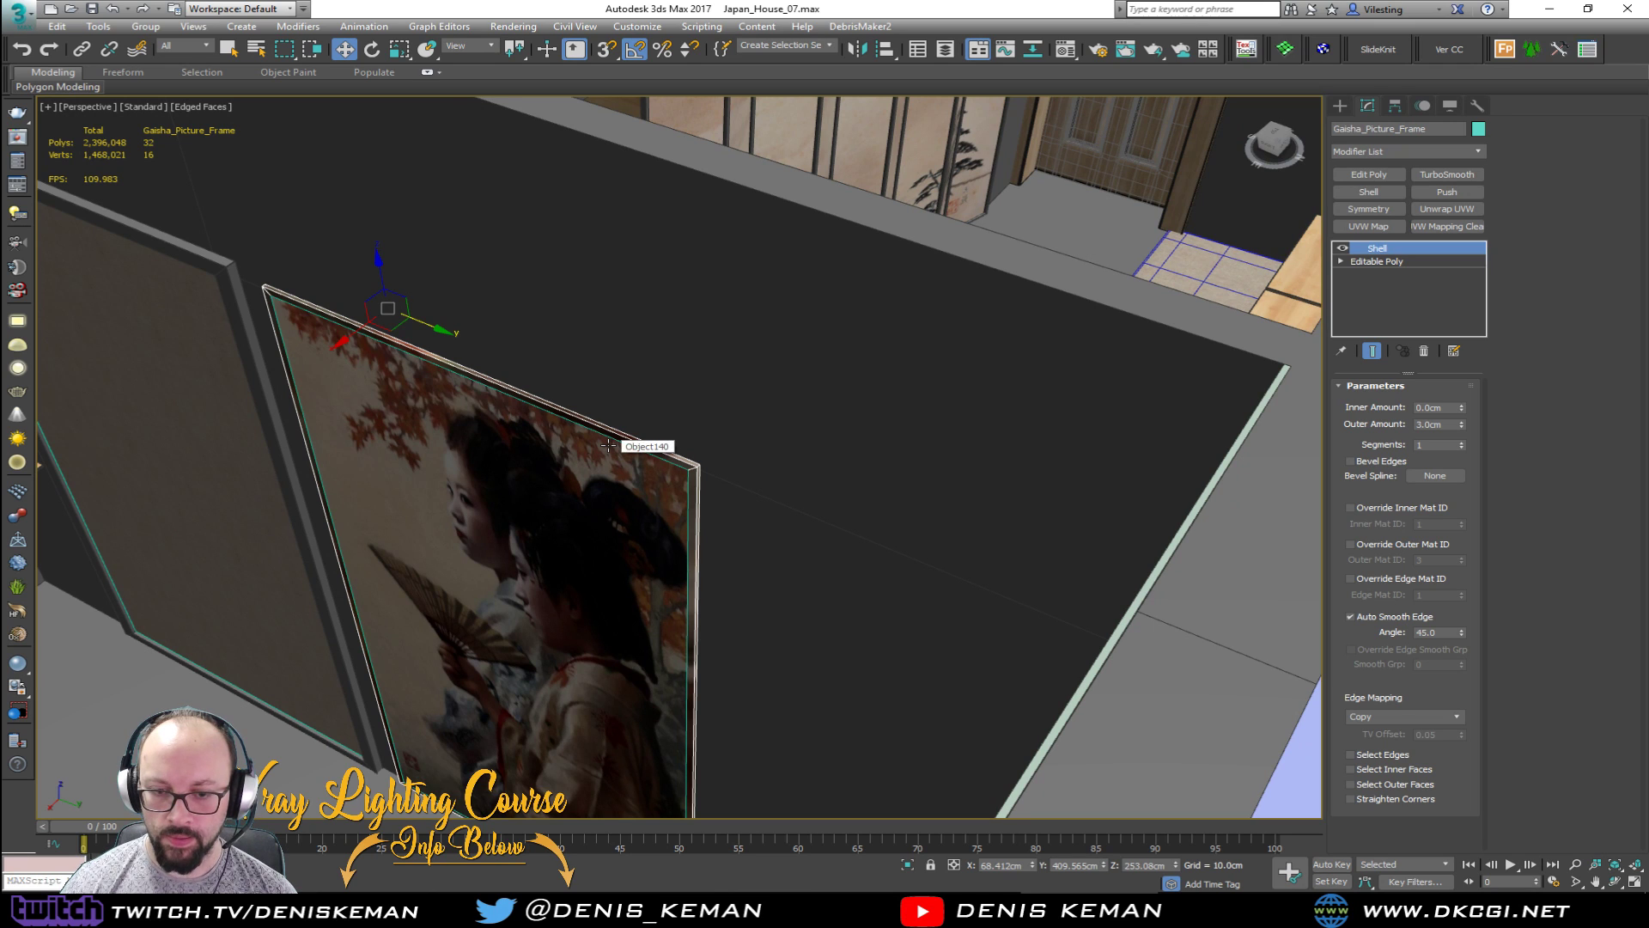
{"action": "scroll", "coordinate": [608, 445], "scroll_direction": "up", "scroll_amount": 2}
{"action": "scroll", "coordinate": [563, 472], "scroll_direction": "down", "scroll_amount": 2}
{"action": "middle_click_drag", "start_coordinate": [563, 473], "coordinate": [907, 357]}
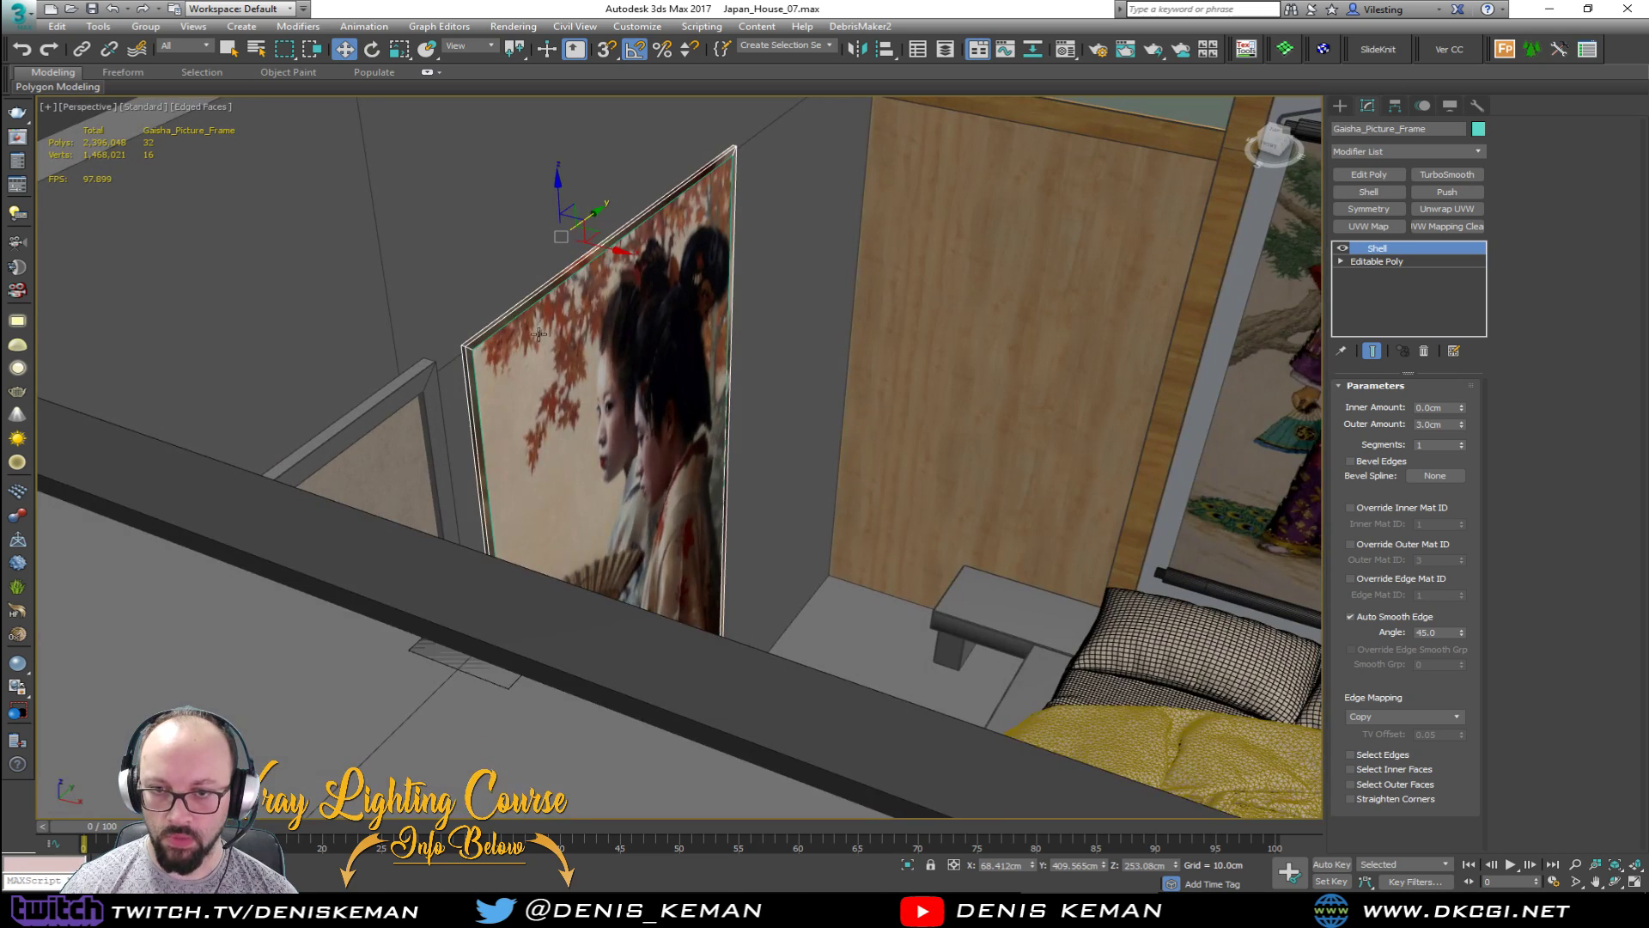
{"action": "scroll", "coordinate": [486, 328], "scroll_direction": "up", "scroll_amount": 4}
{"action": "scroll", "coordinate": [730, 257], "scroll_direction": "down", "scroll_amount": 2}
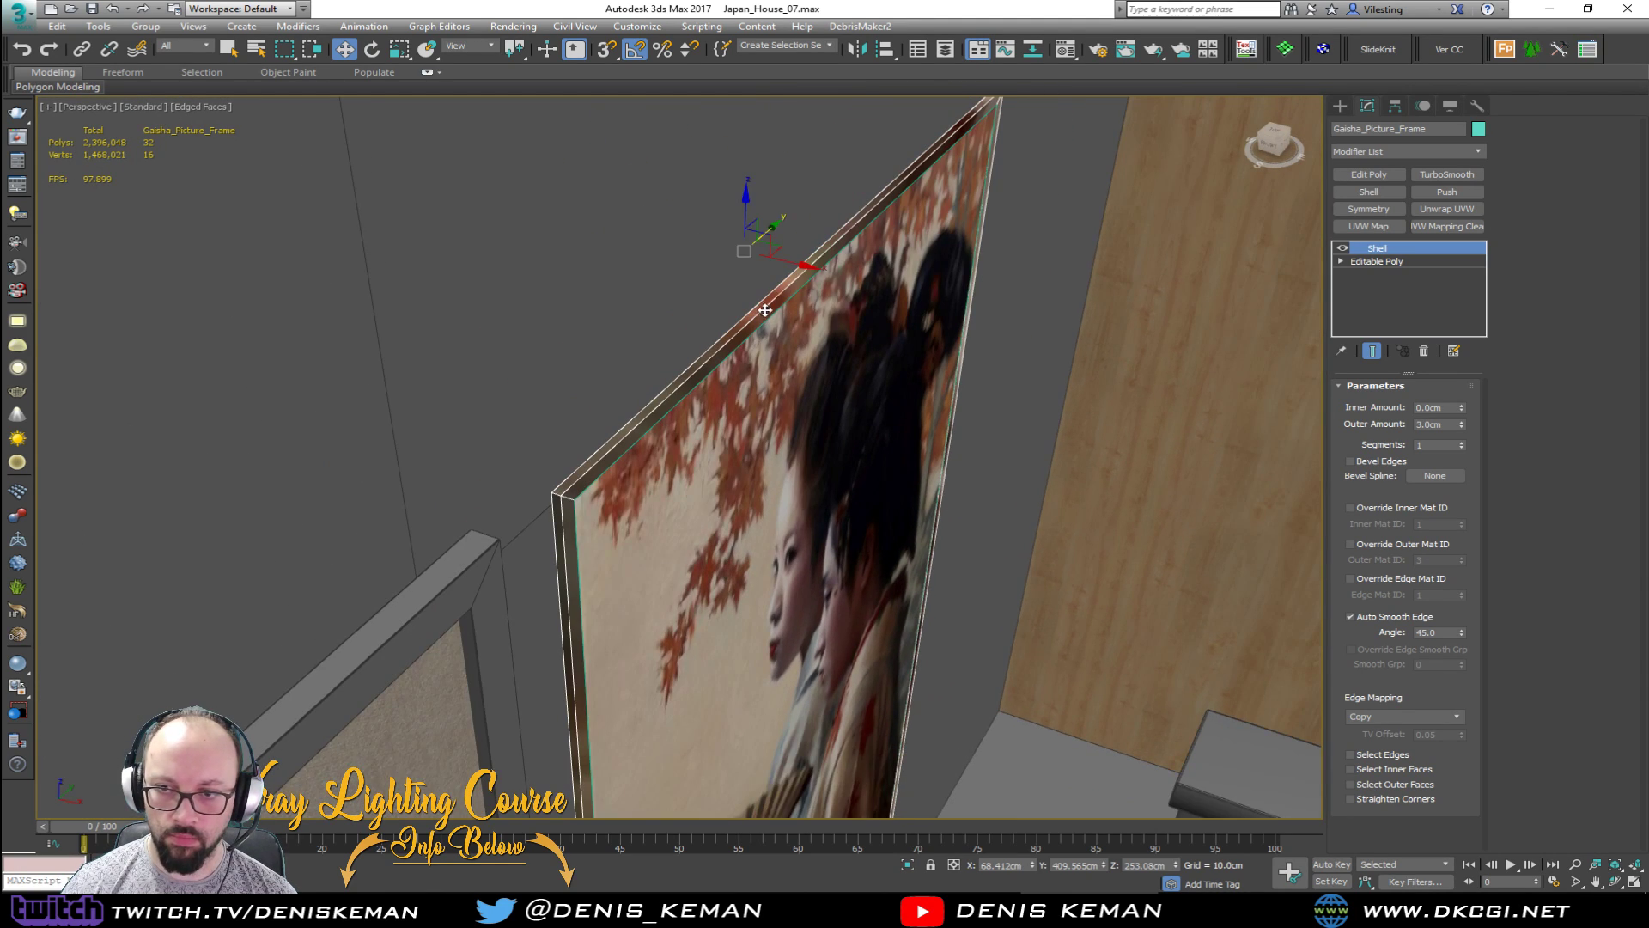
{"action": "key", "text": "r"}
{"action": "left_click_drag", "start_coordinate": [804, 269], "coordinate": [839, 273]}
{"action": "left_click", "coordinate": [1373, 350]}
{"action": "middle_click_drag", "start_coordinate": [1031, 354], "coordinate": [803, 343], "text": "alt"}
Step: Assign the white FABRIC_1_FRONT_2426 material to the picture frame
{"action": "key", "text": "m"}
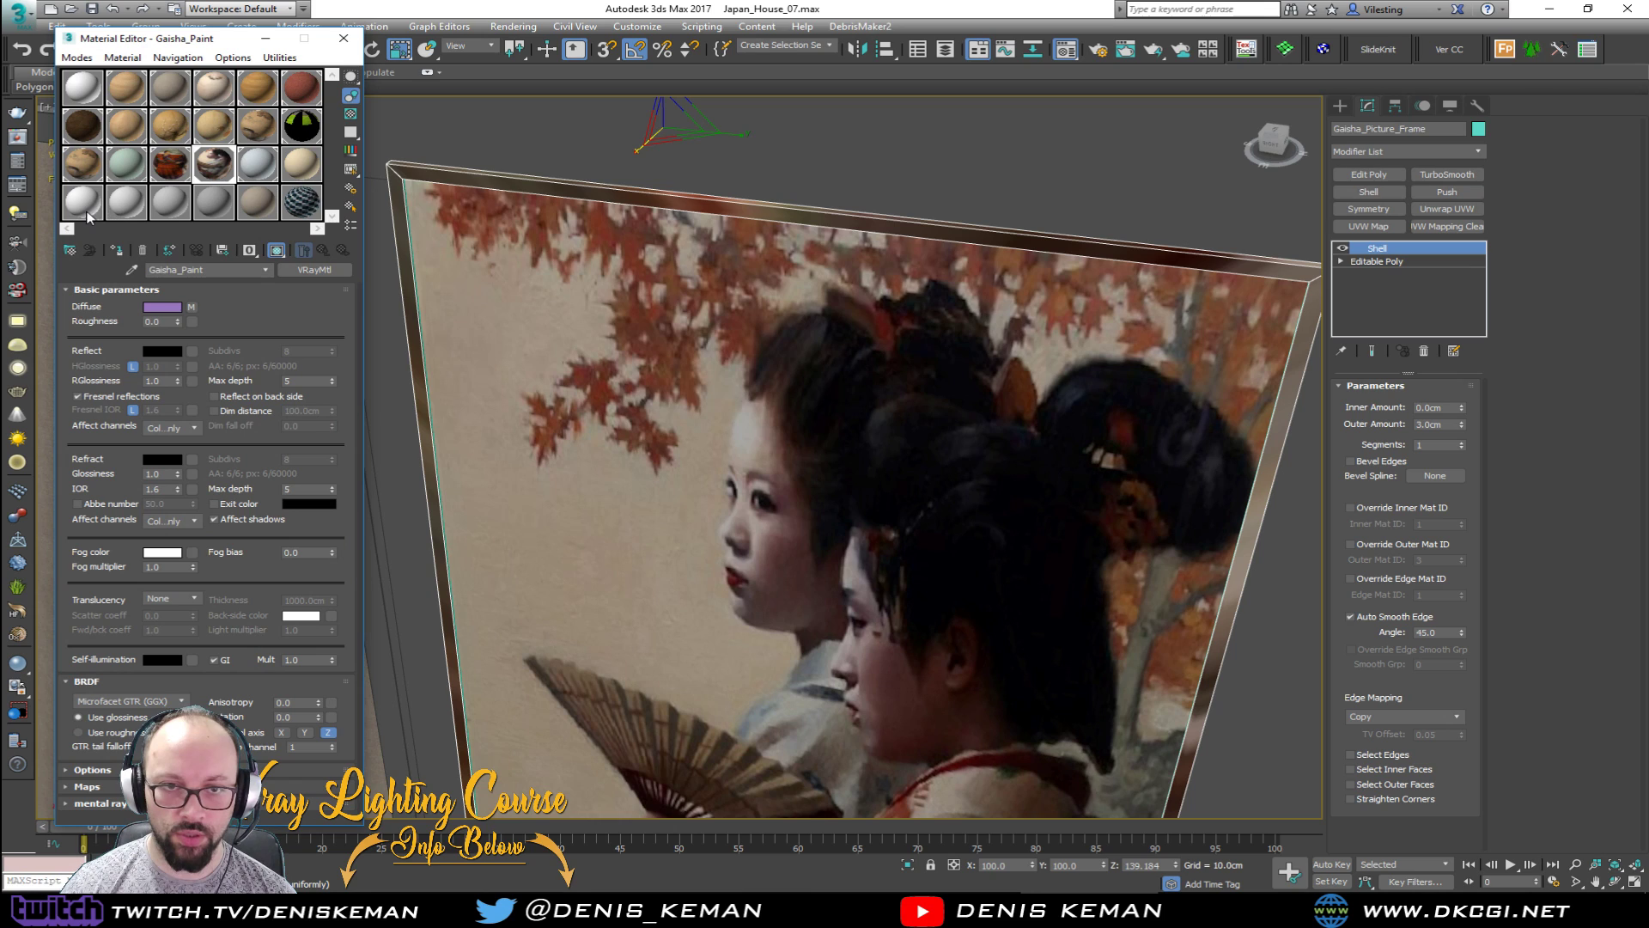
{"action": "left_click", "coordinate": [94, 175]}
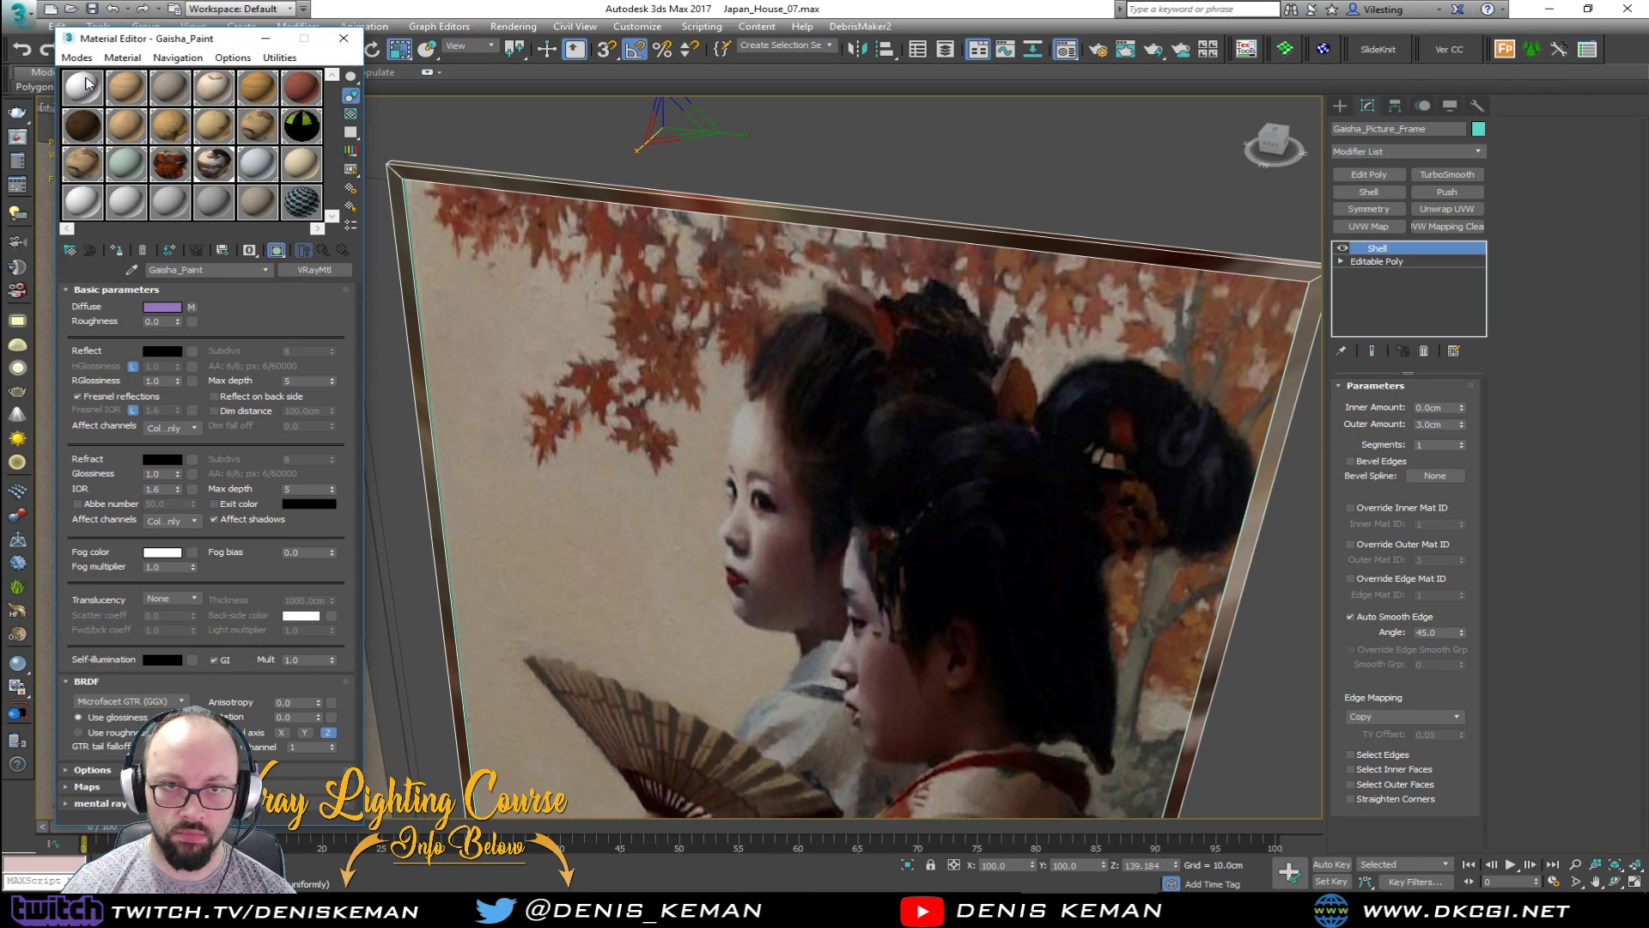
{"action": "left_click", "coordinate": [116, 249]}
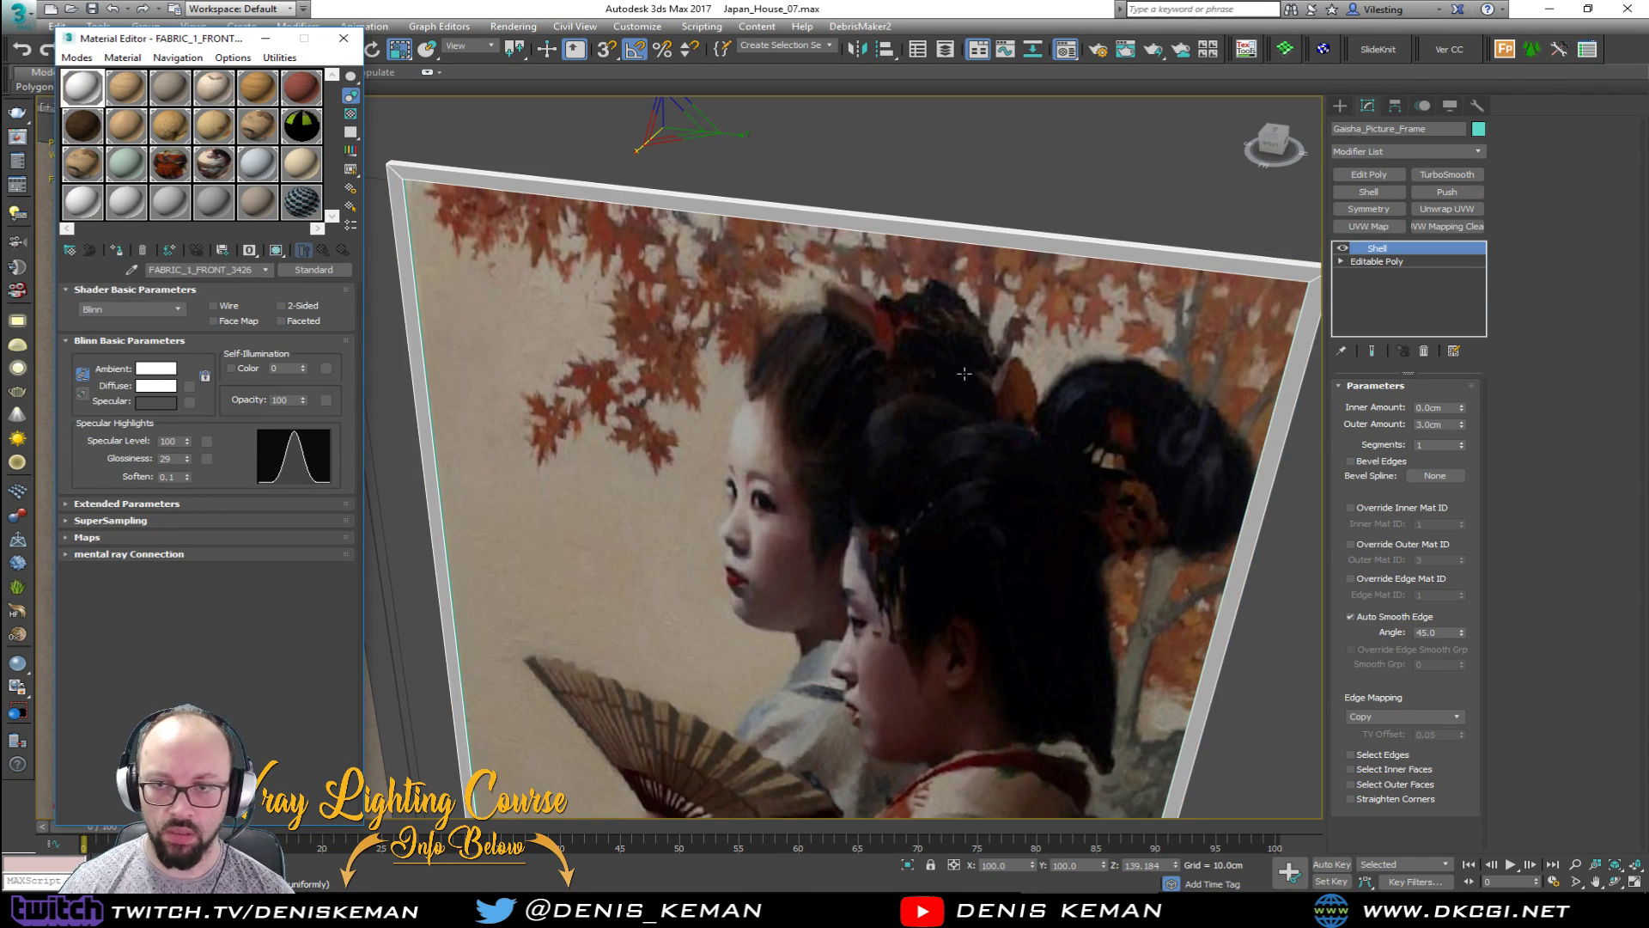
Step: Examine the framed geisha picture on the bedroom wall from several angles and close the Material Editor
{"action": "scroll", "coordinate": [1065, 374], "scroll_direction": "down", "scroll_amount": 3}
{"action": "middle_click_drag", "start_coordinate": [1065, 375], "coordinate": [729, 325]}
{"action": "scroll", "coordinate": [543, 250], "scroll_direction": "down", "scroll_amount": 3}
{"action": "scroll", "coordinate": [569, 249], "scroll_direction": "down", "scroll_amount": 2}
{"action": "scroll", "coordinate": [729, 326], "scroll_direction": "up", "scroll_amount": 4}
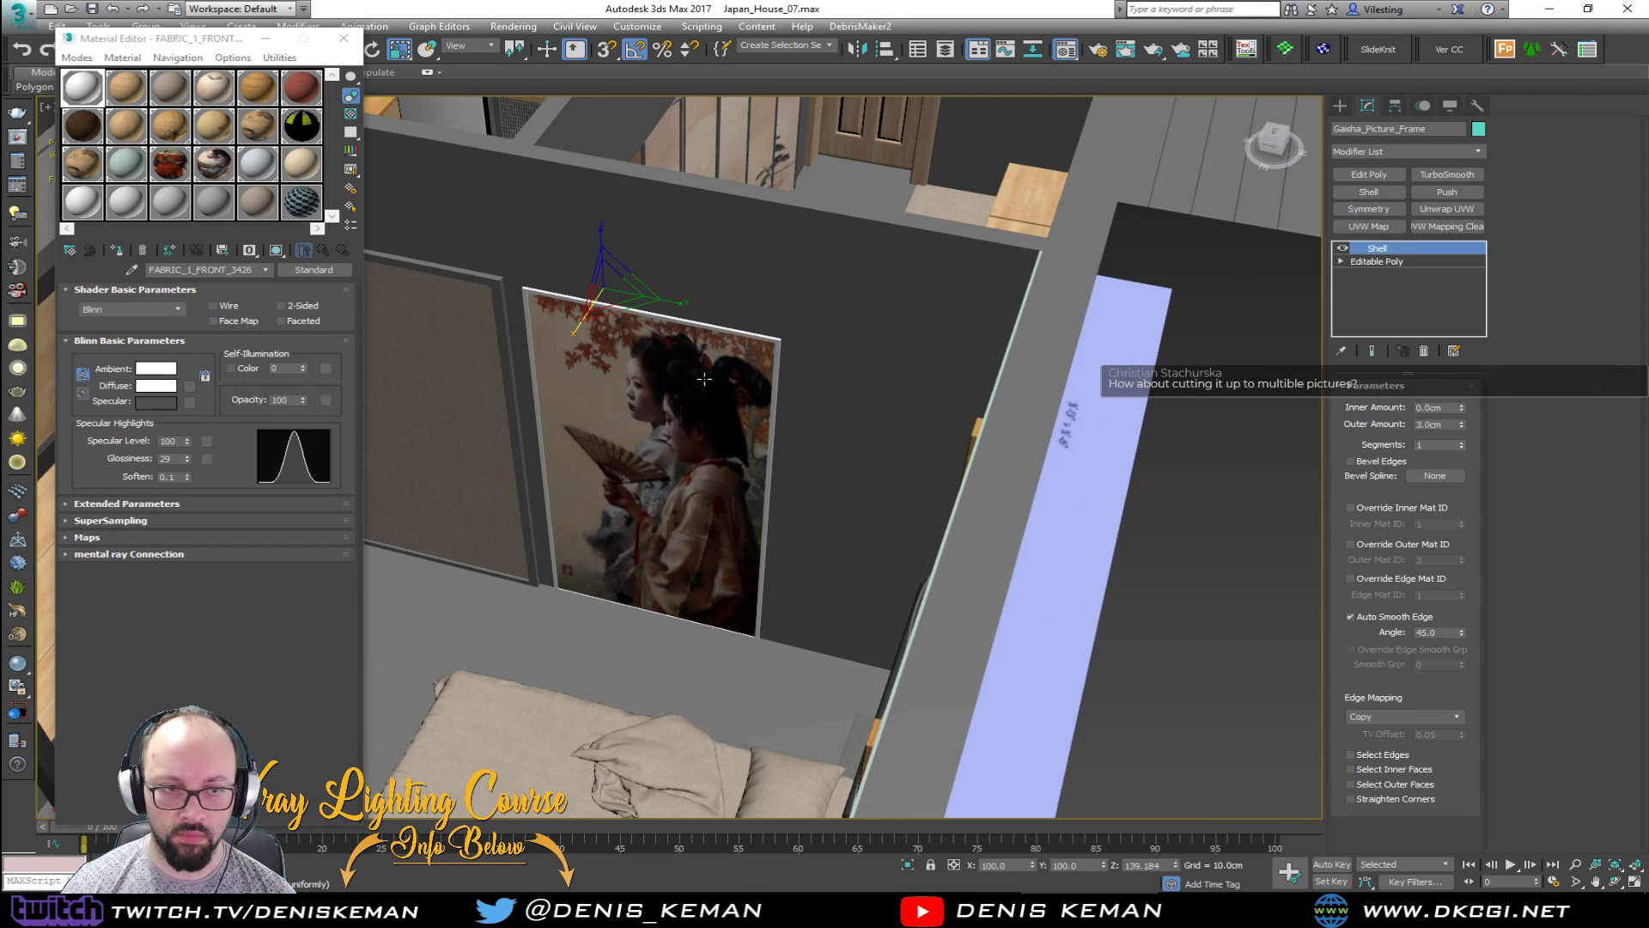
{"action": "scroll", "coordinate": [704, 388], "scroll_direction": "up", "scroll_amount": 3}
{"action": "middle_click_drag", "start_coordinate": [704, 389], "coordinate": [741, 378], "text": "alt"}
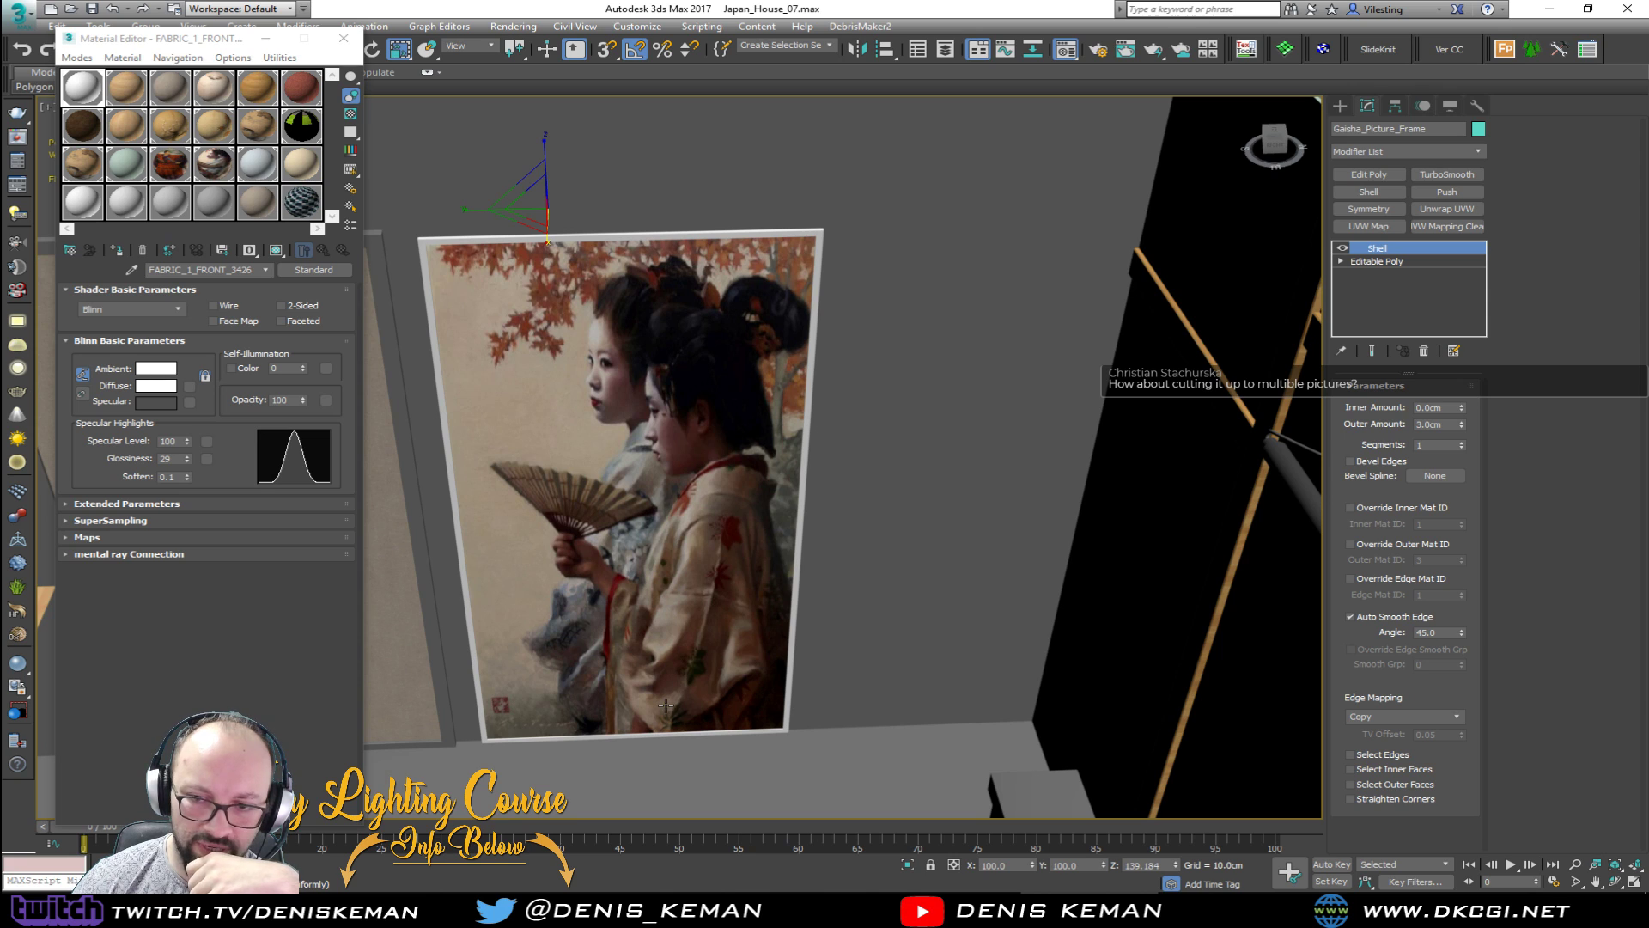
{"action": "scroll", "coordinate": [612, 395], "scroll_direction": "down", "scroll_amount": 3}
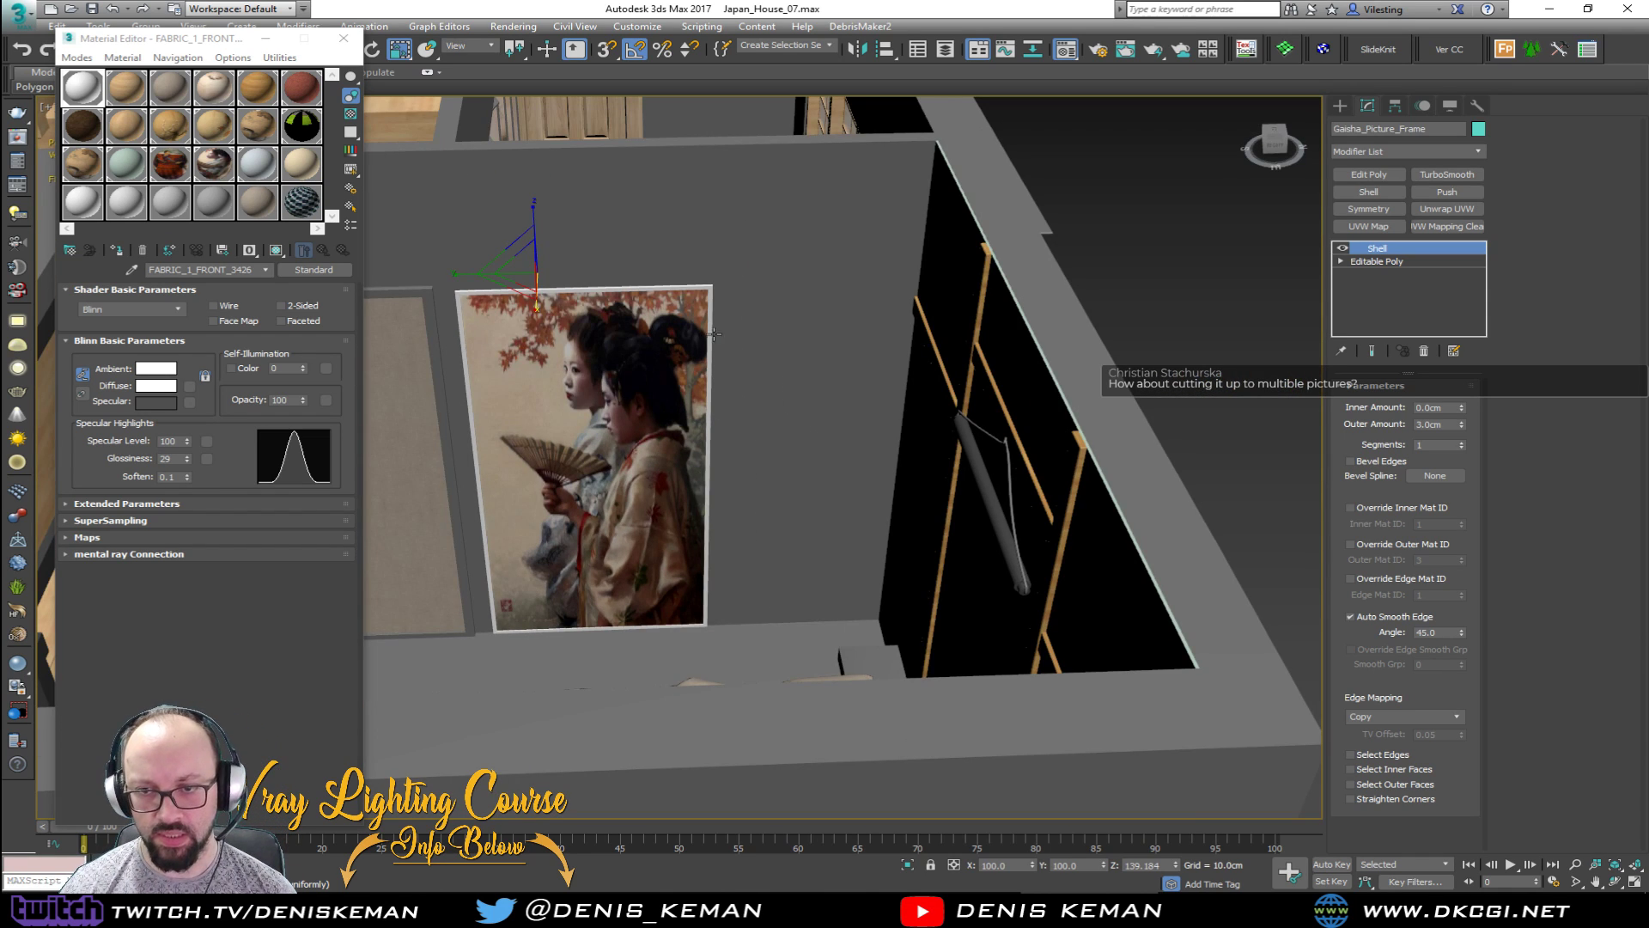
{"action": "mouse_move", "coordinate": [714, 334]}
{"action": "middle_mouse_down", "text": "alt"}
{"action": "mouse_move", "coordinate": [697, 303]}
{"action": "mouse_move", "coordinate": [712, 342]}
{"action": "middle_mouse_up", "text": "alt"}
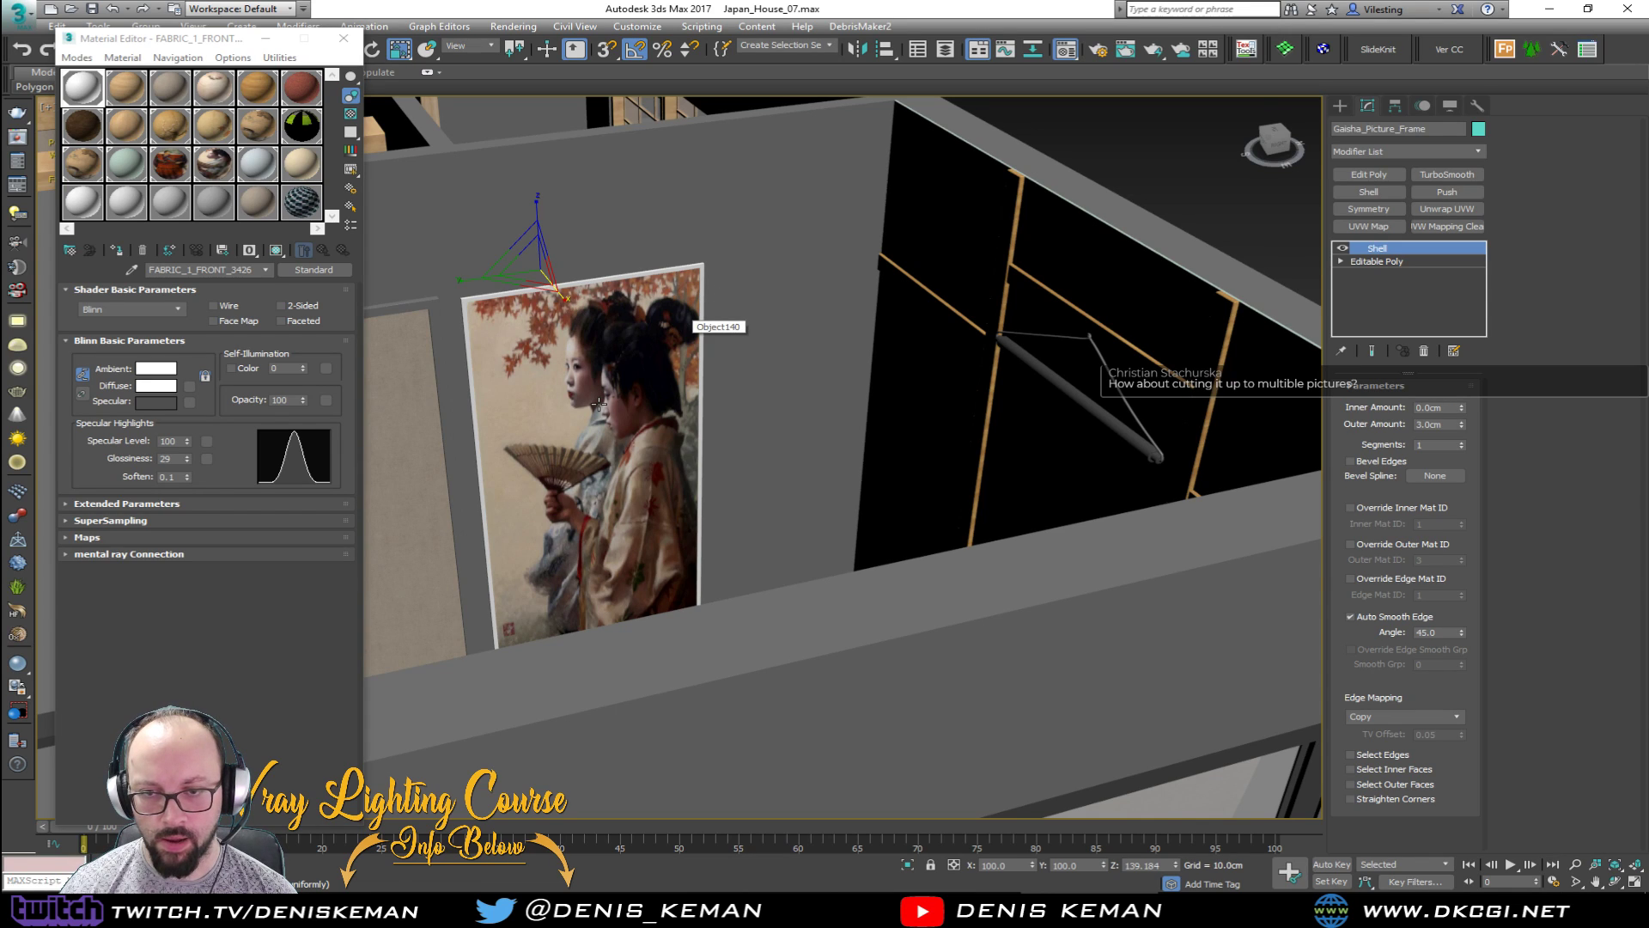
{"action": "scroll", "coordinate": [599, 403], "scroll_direction": "up", "scroll_amount": 5}
{"action": "left_click", "coordinate": [343, 38]}
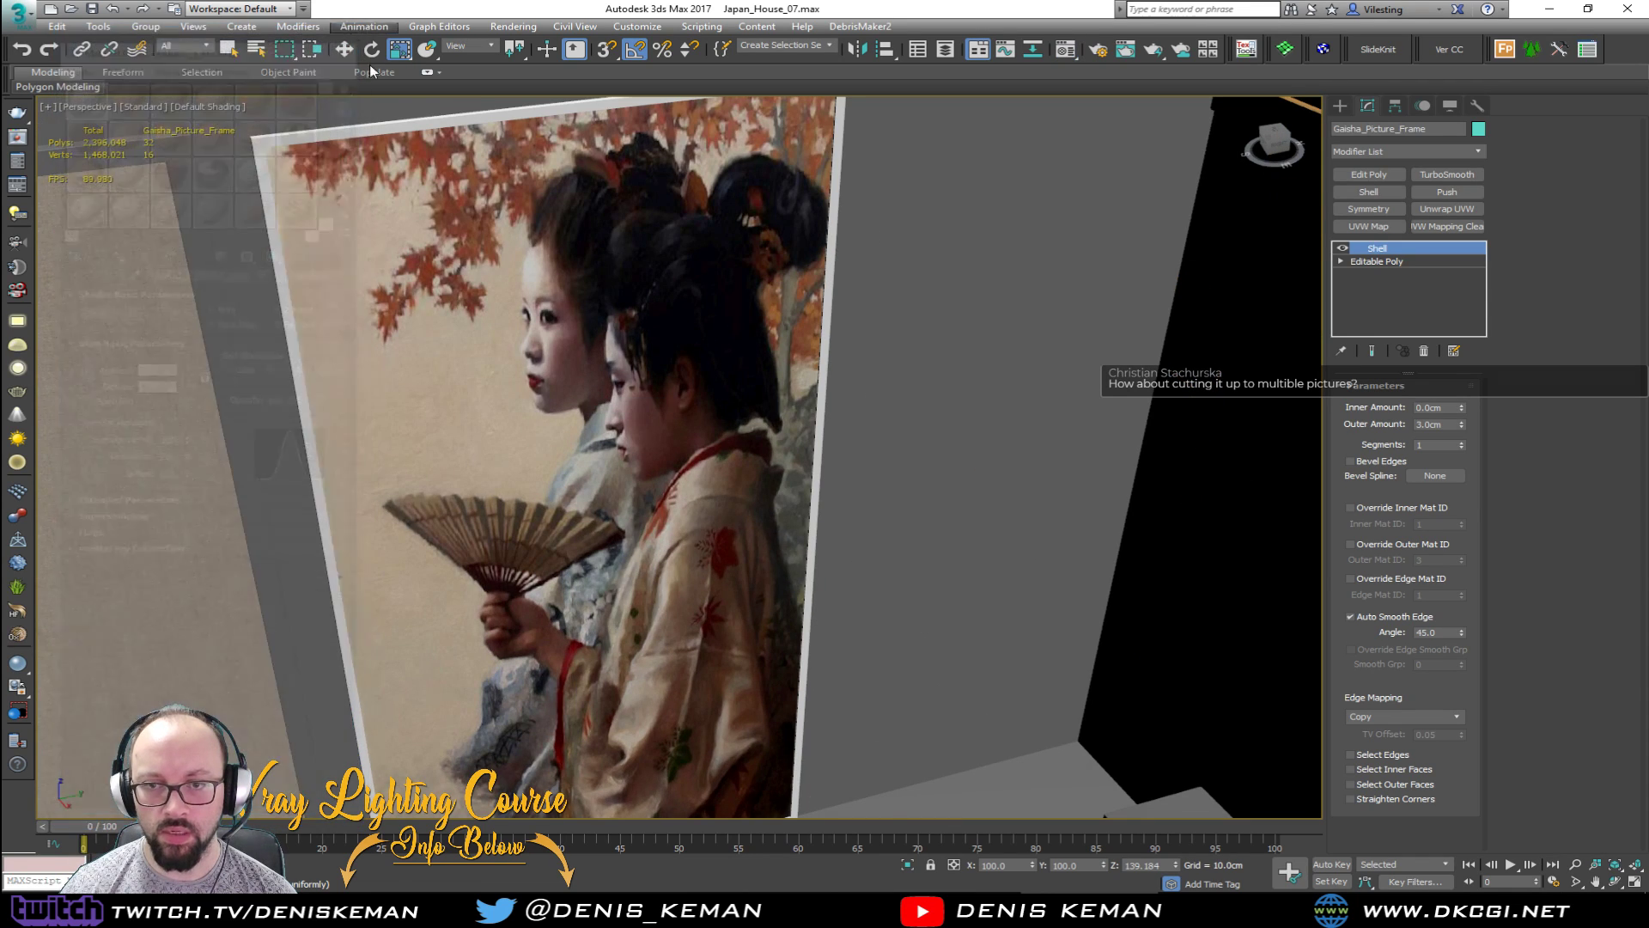
Step: Isolate the geisha picture panel without its frame and deselect it
{"action": "left_click", "coordinate": [637, 403]}
{"action": "scroll", "coordinate": [637, 404], "scroll_direction": "down", "scroll_amount": 5}
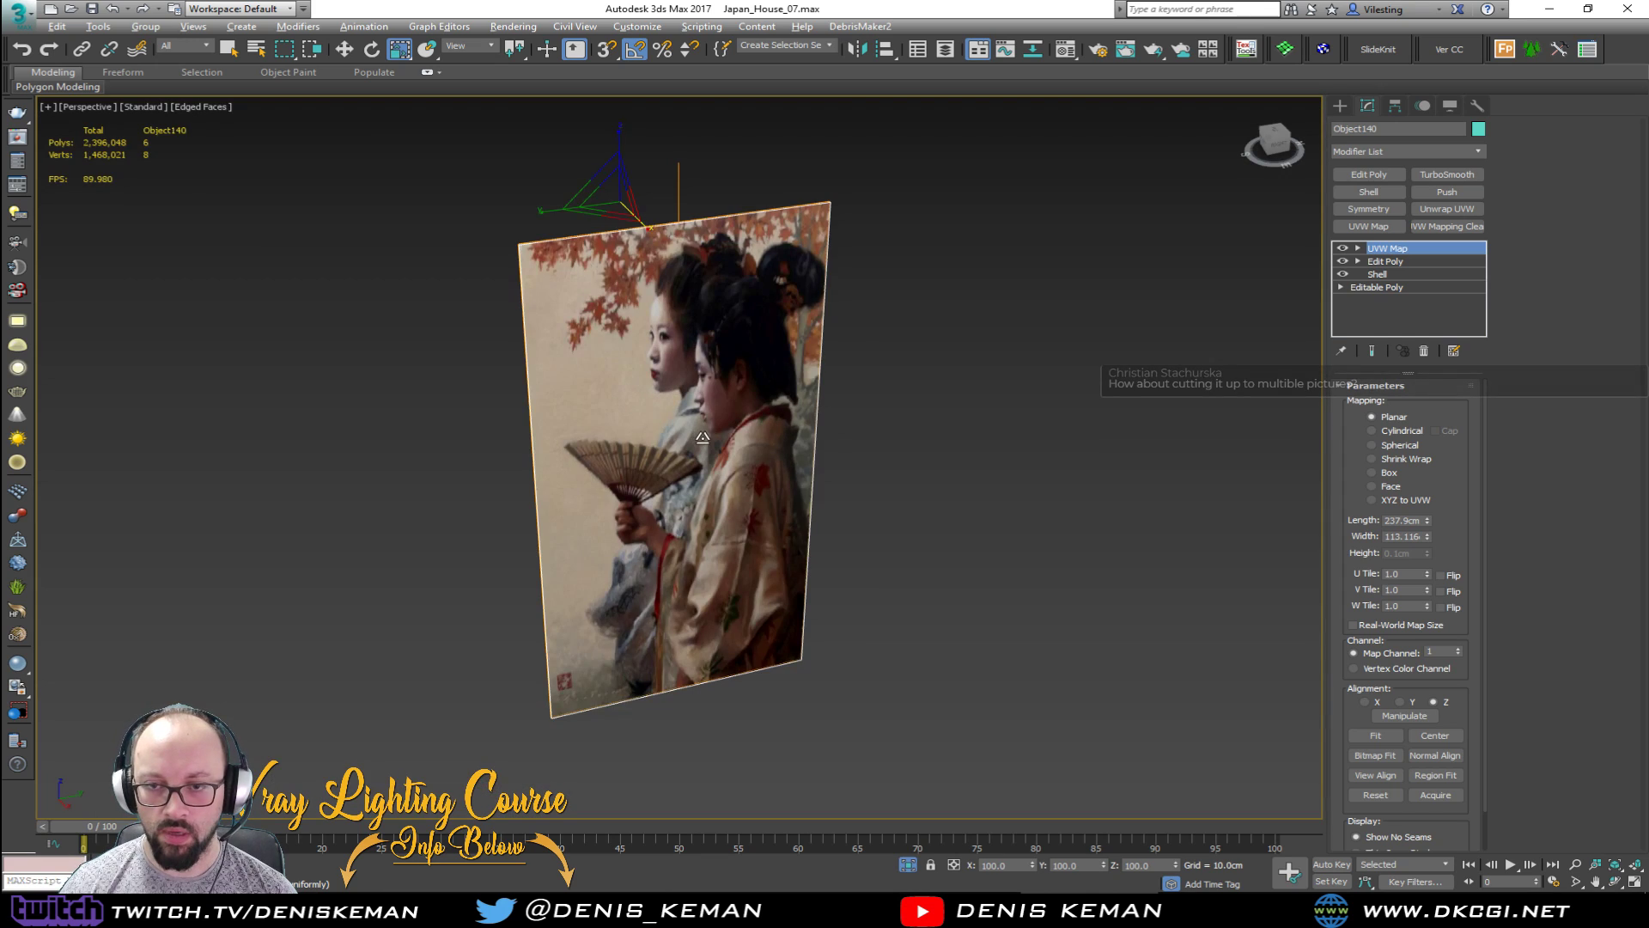
{"action": "left_click", "coordinate": [916, 374]}
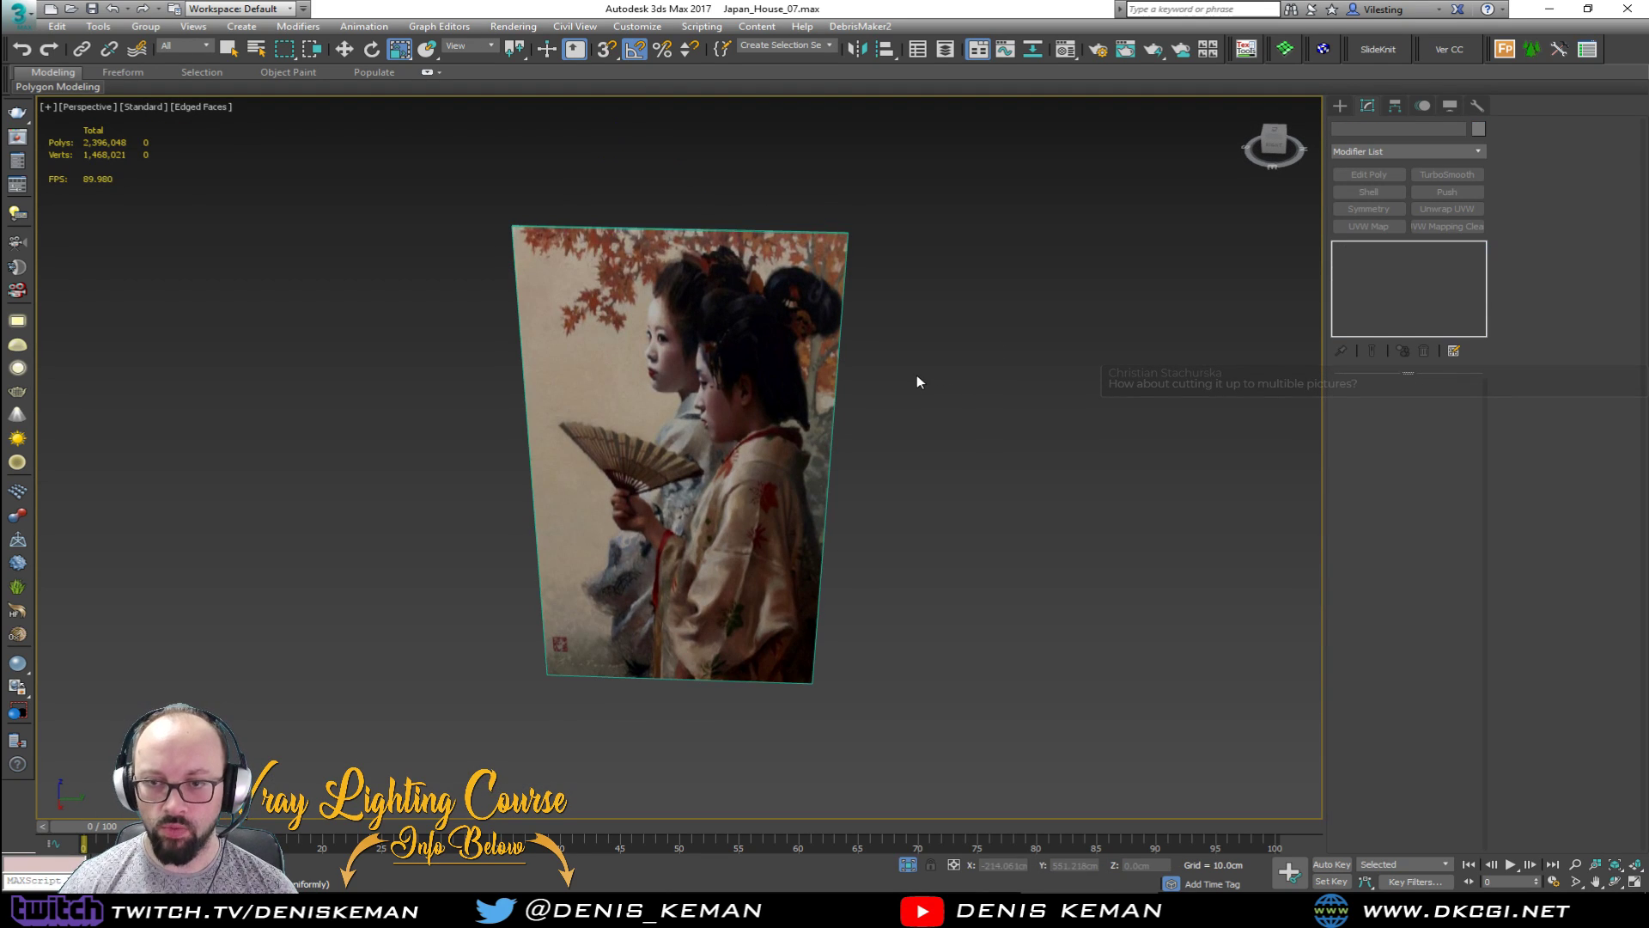
Step: Save the scene as an incremented copy, Japan_House_08
{"action": "left_click", "coordinate": [25, 19]}
{"action": "left_click", "coordinate": [62, 188]}
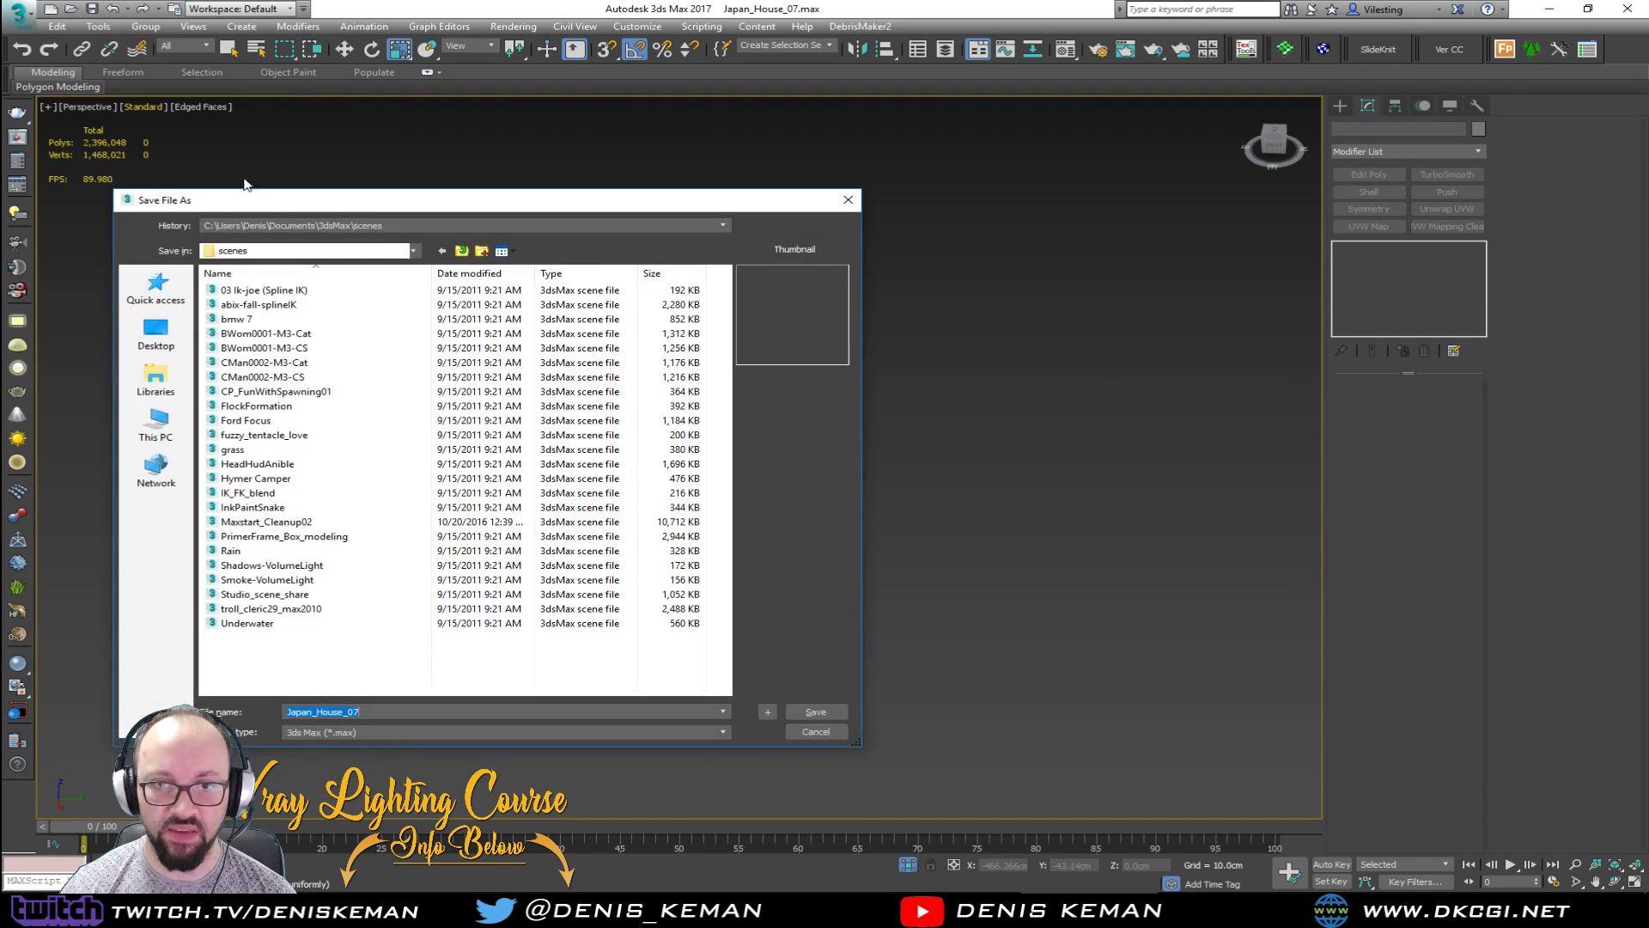
{"action": "left_click", "coordinate": [761, 711]}
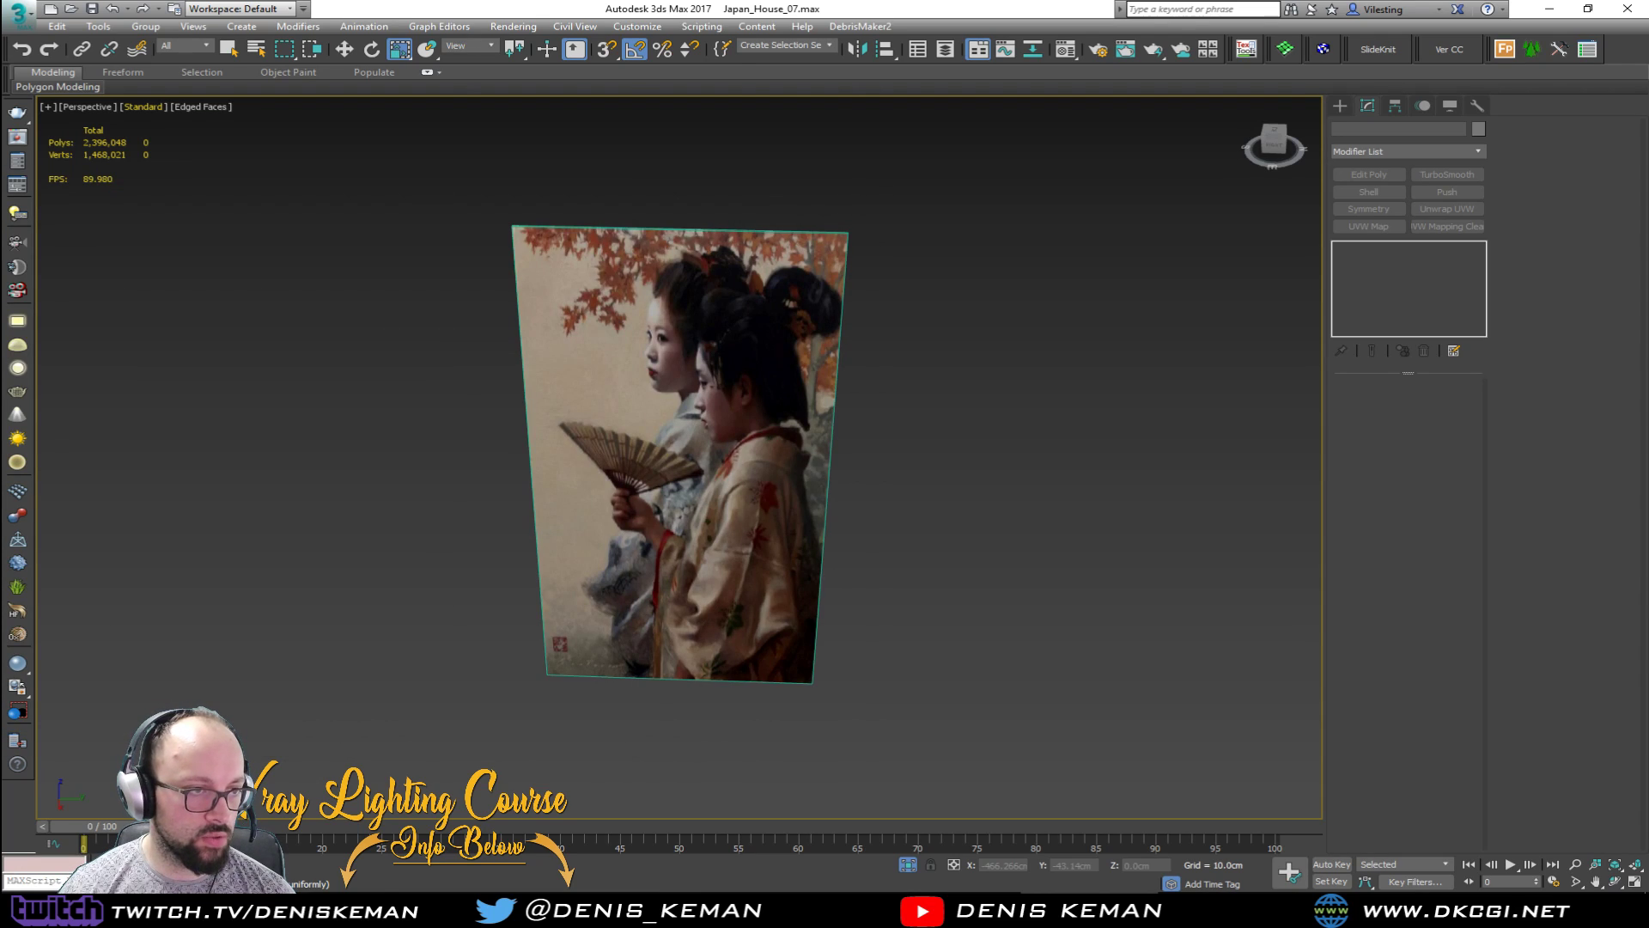
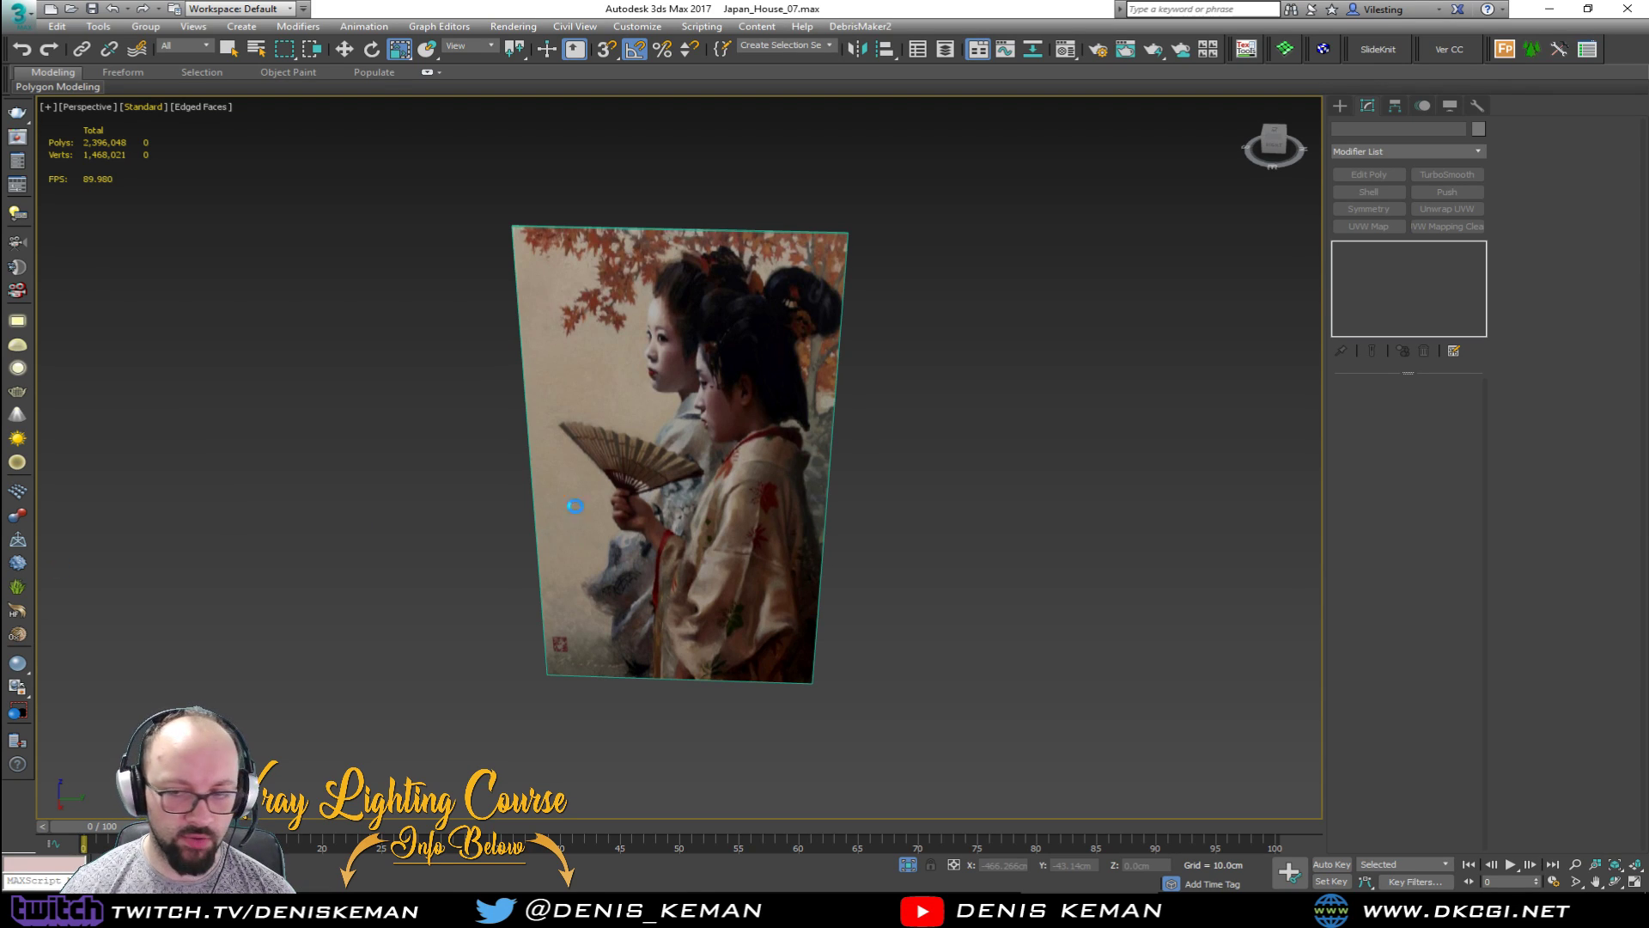
Step: Select the isolated picture panel, add an Edit Poly modifier above its UVW Map, and switch to edge editing
{"action": "scroll", "coordinate": [728, 447], "scroll_direction": "up", "scroll_amount": 4}
{"action": "left_click", "coordinate": [728, 447]}
{"action": "middle_click_drag", "start_coordinate": [718, 335], "coordinate": [730, 457]}
{"action": "scroll", "coordinate": [730, 457], "scroll_direction": "down", "scroll_amount": 2}
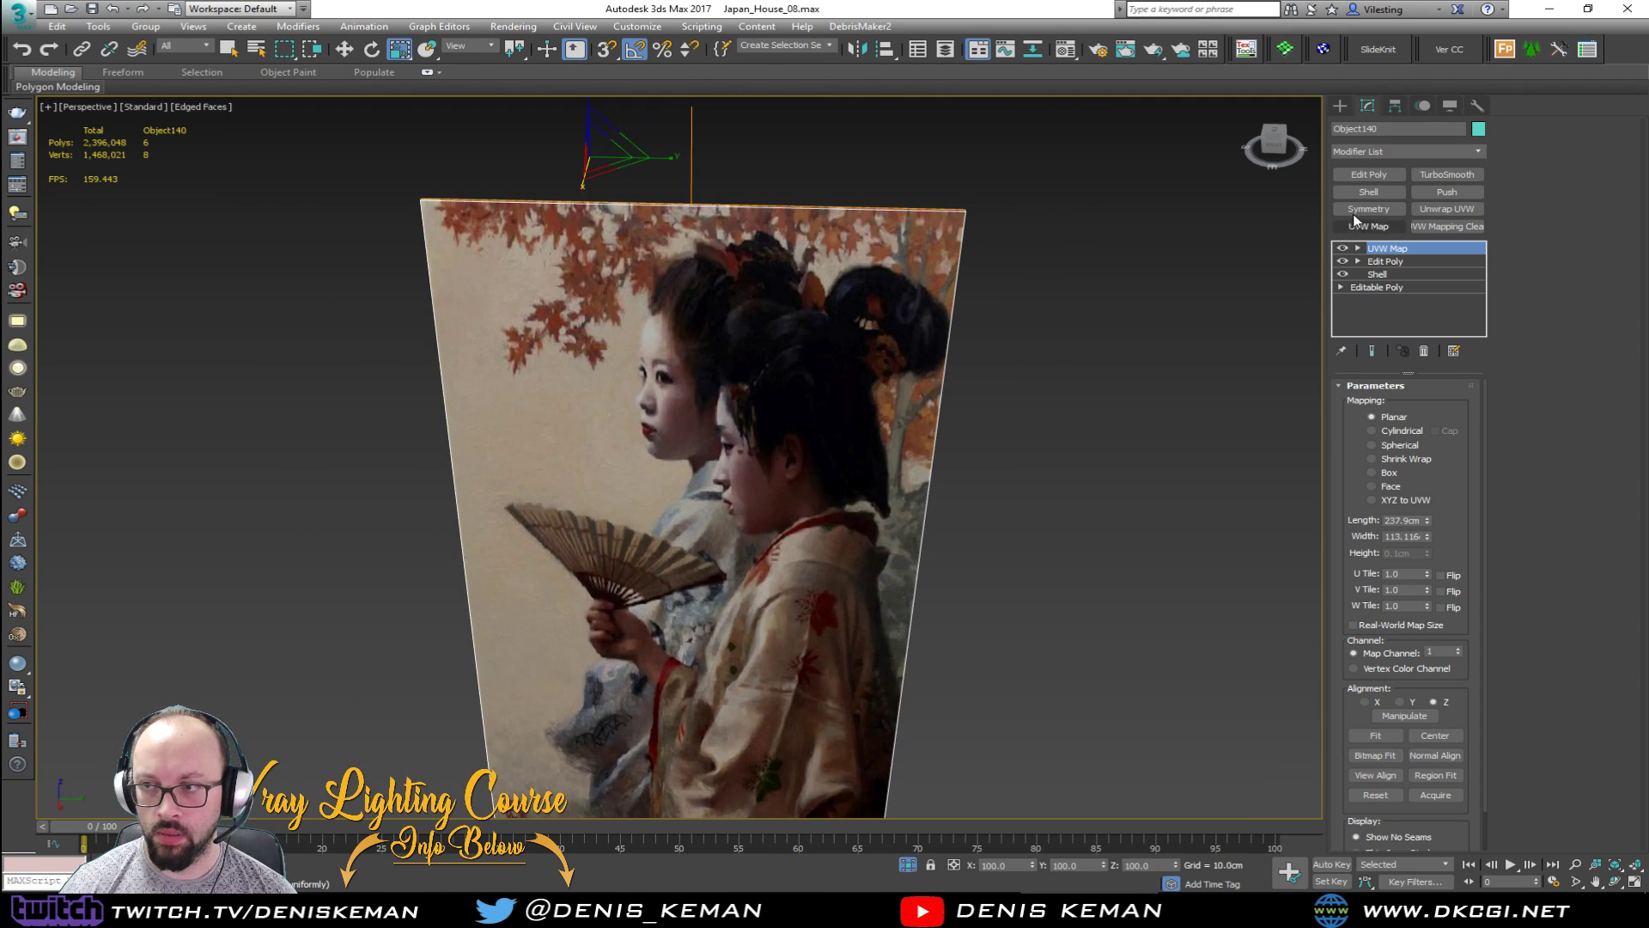
{"action": "left_click", "coordinate": [1371, 176]}
{"action": "middle_click_drag", "start_coordinate": [941, 481], "coordinate": [931, 395], "text": "alt"}
{"action": "key", "text": "2"}
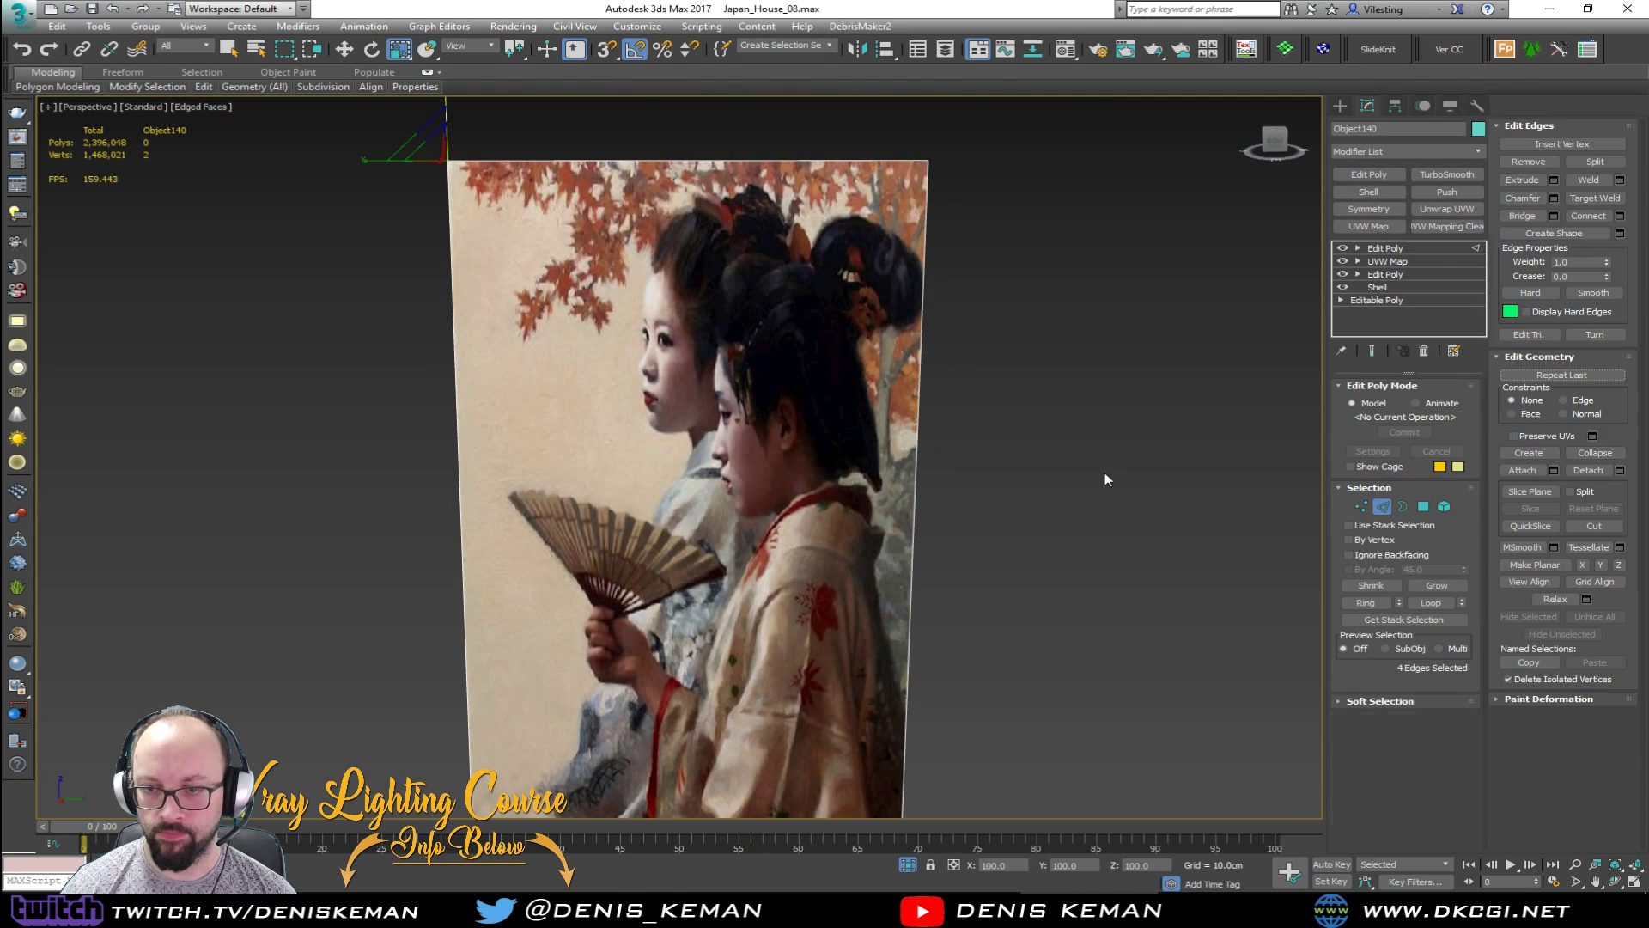
Step: Connect the vertical side edges of the picture panel with three evenly spaced horizontal segments
{"action": "left_click_drag", "start_coordinate": [1106, 480], "coordinate": [486, 471]}
{"action": "scroll", "coordinate": [515, 361], "scroll_direction": "down", "scroll_amount": 3}
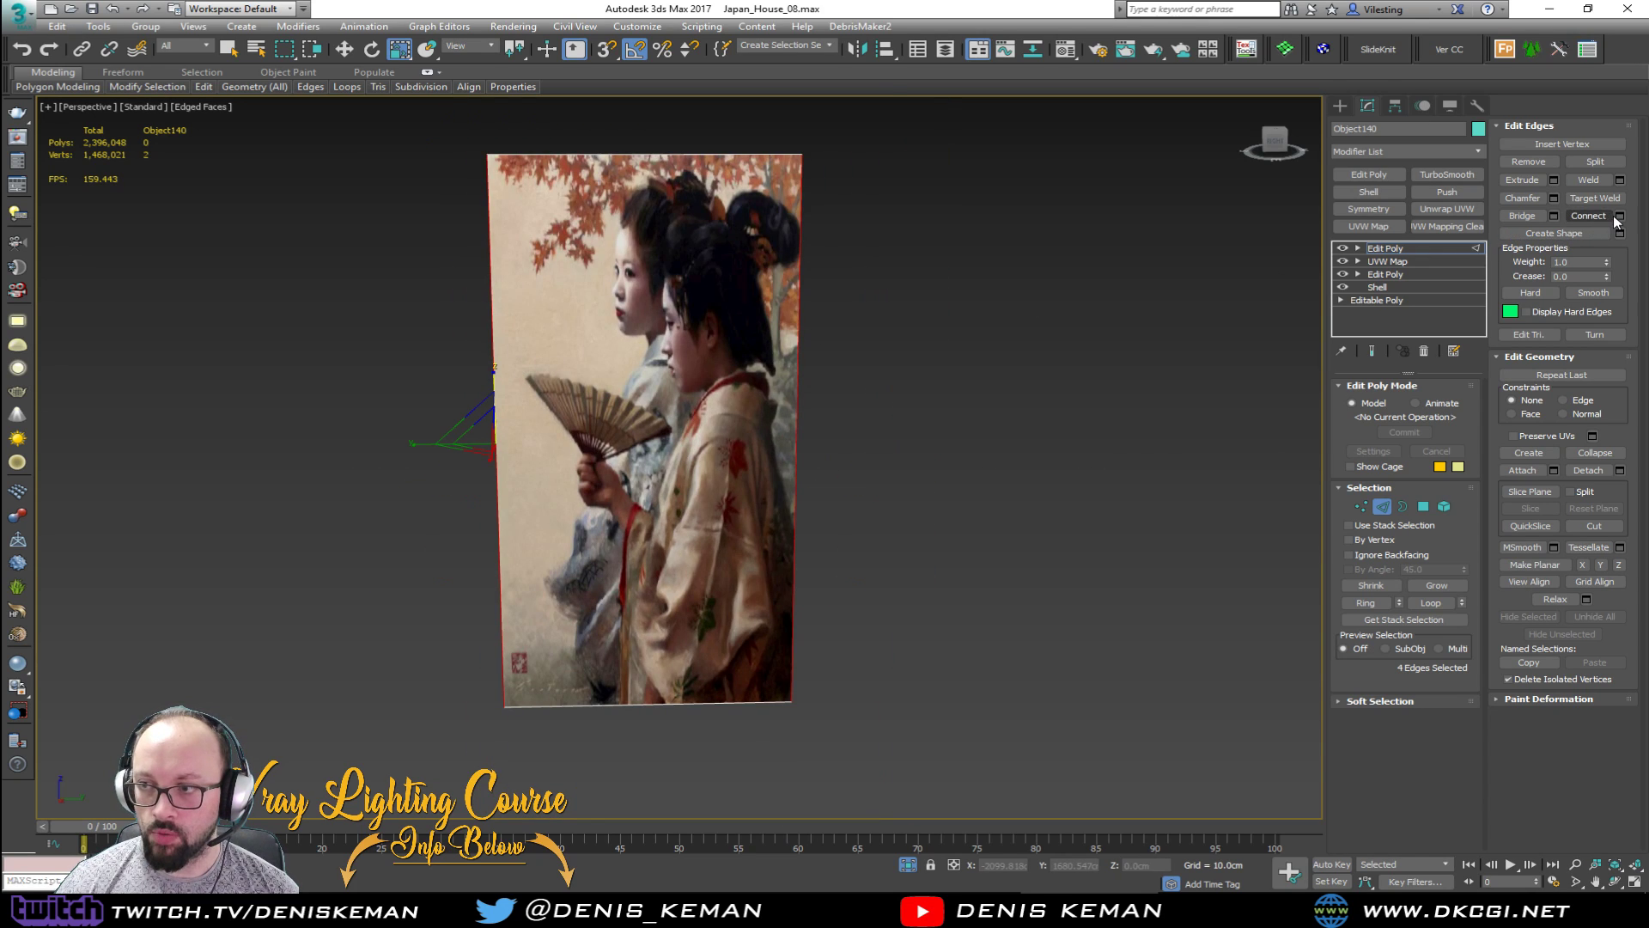
{"action": "left_click", "coordinate": [1619, 216]}
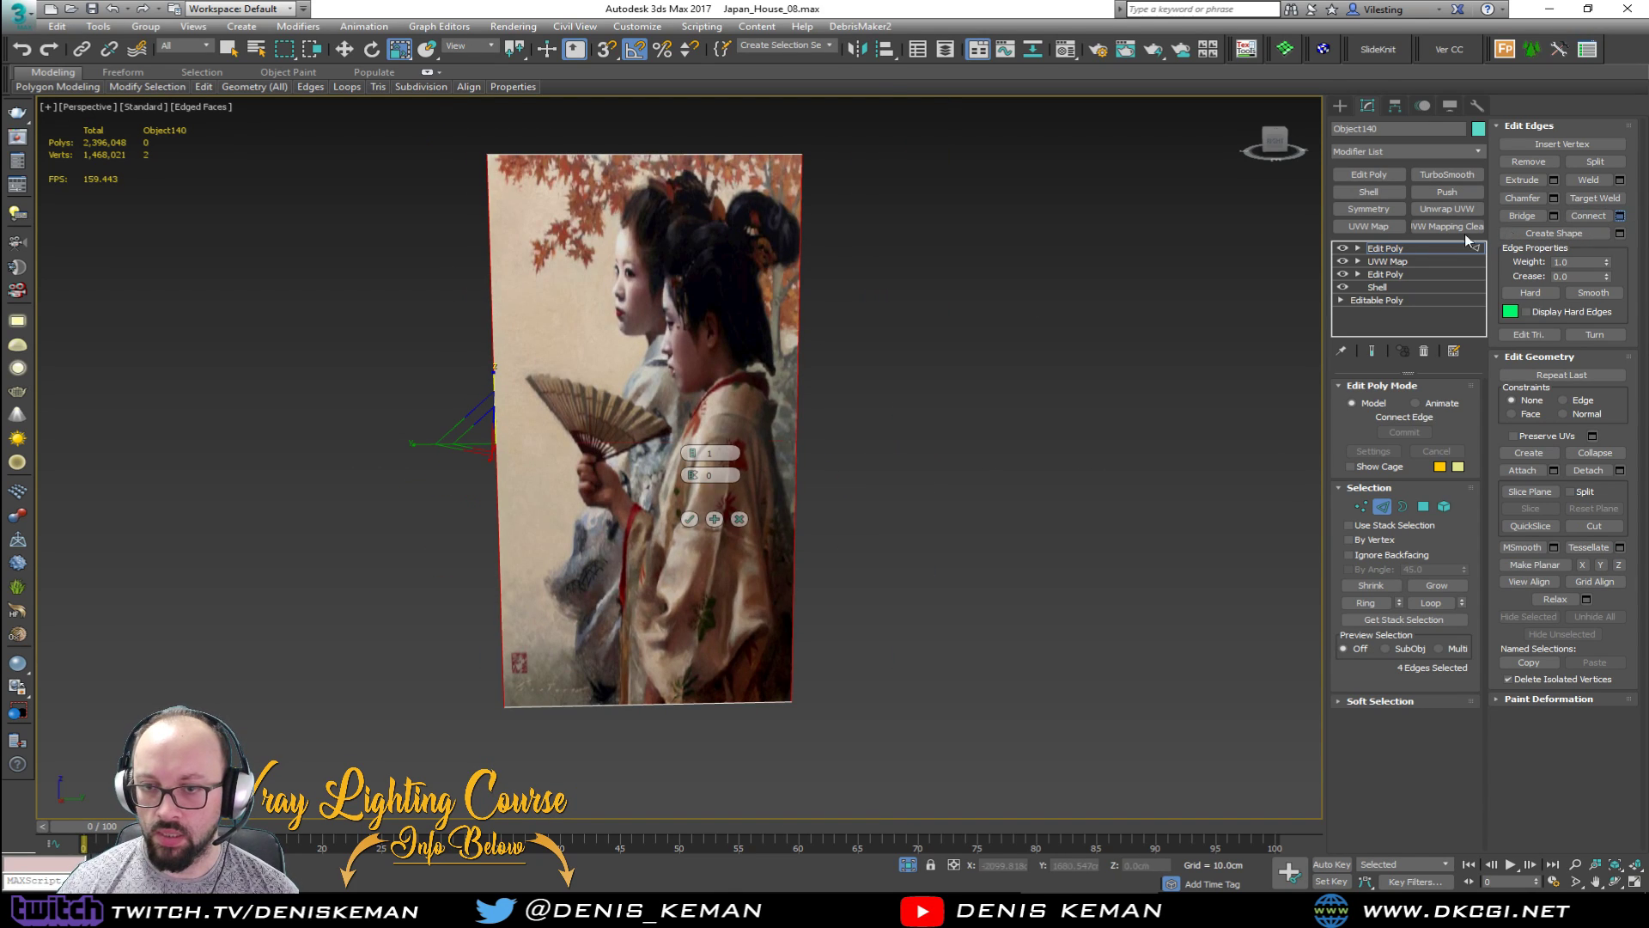
{"action": "left_click", "coordinate": [692, 447]}
{"action": "middle_click_drag", "start_coordinate": [647, 339], "coordinate": [701, 355], "text": "alt"}
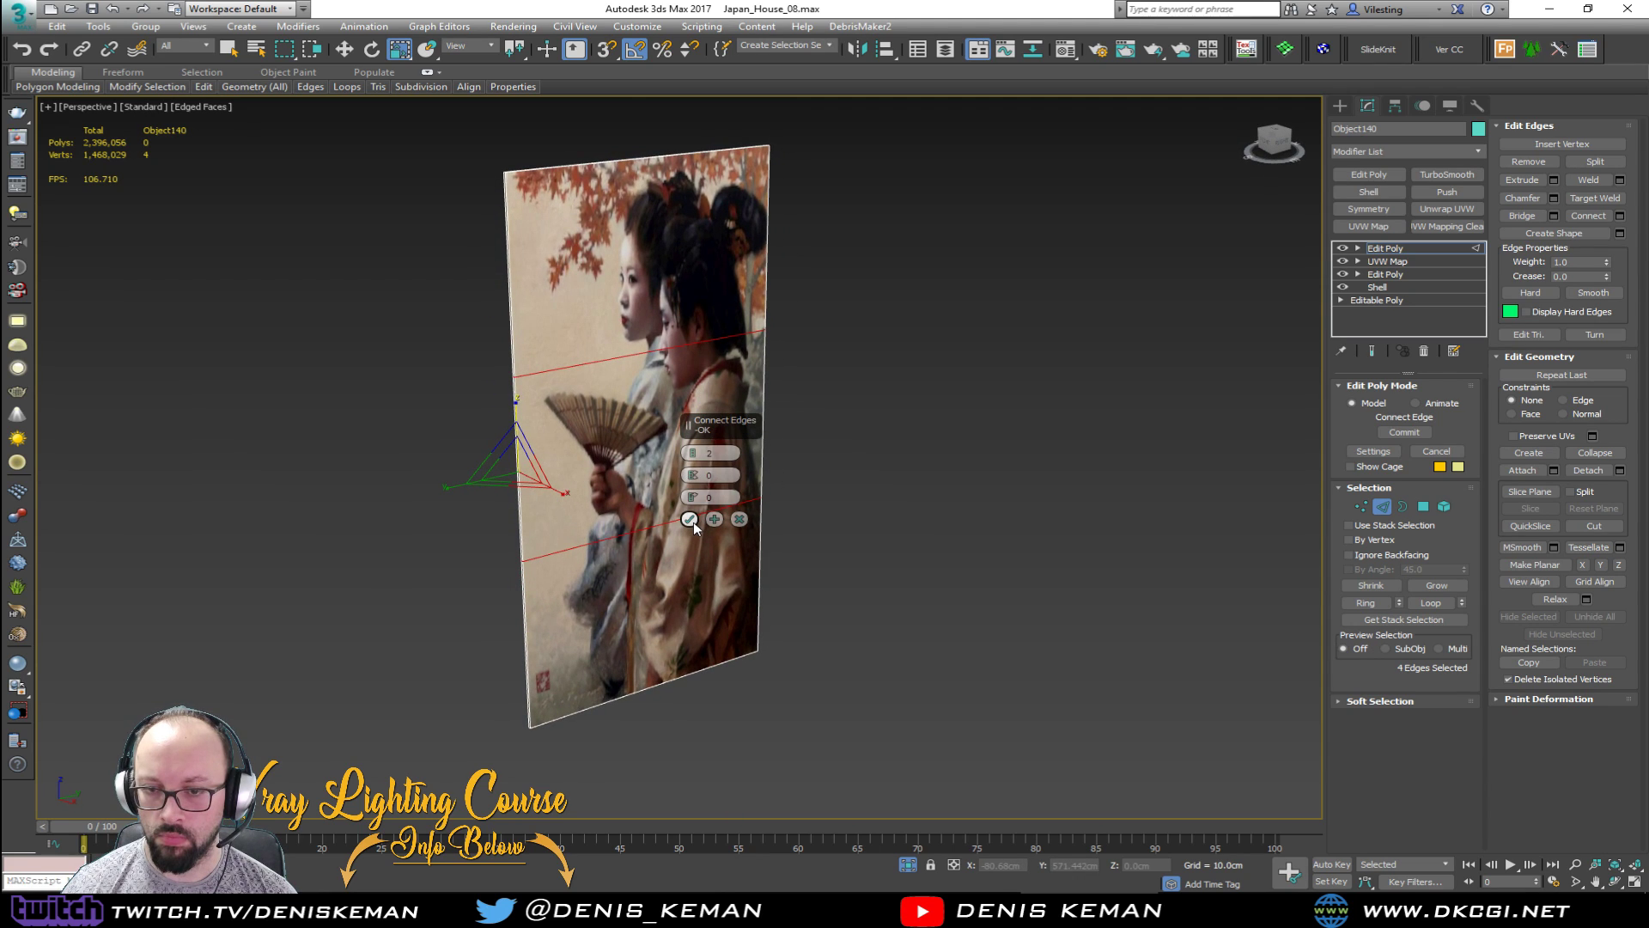
{"action": "left_click", "coordinate": [695, 453]}
{"action": "middle_click_drag", "start_coordinate": [642, 342], "coordinate": [605, 322], "text": "alt"}
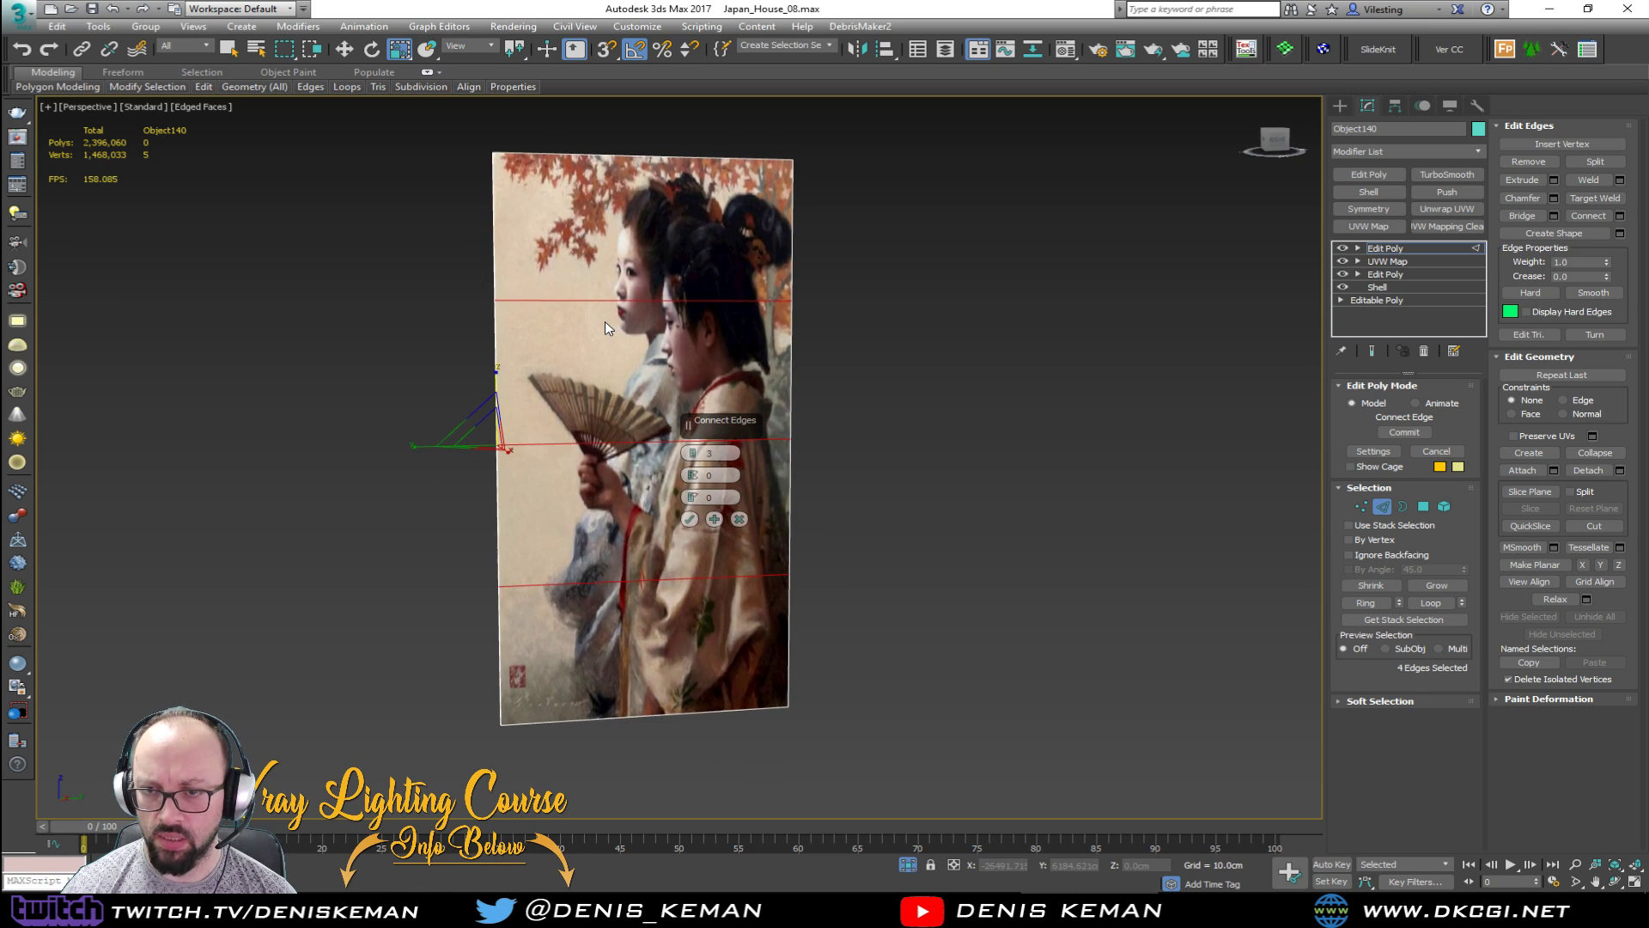
{"action": "left_click", "coordinate": [688, 519]}
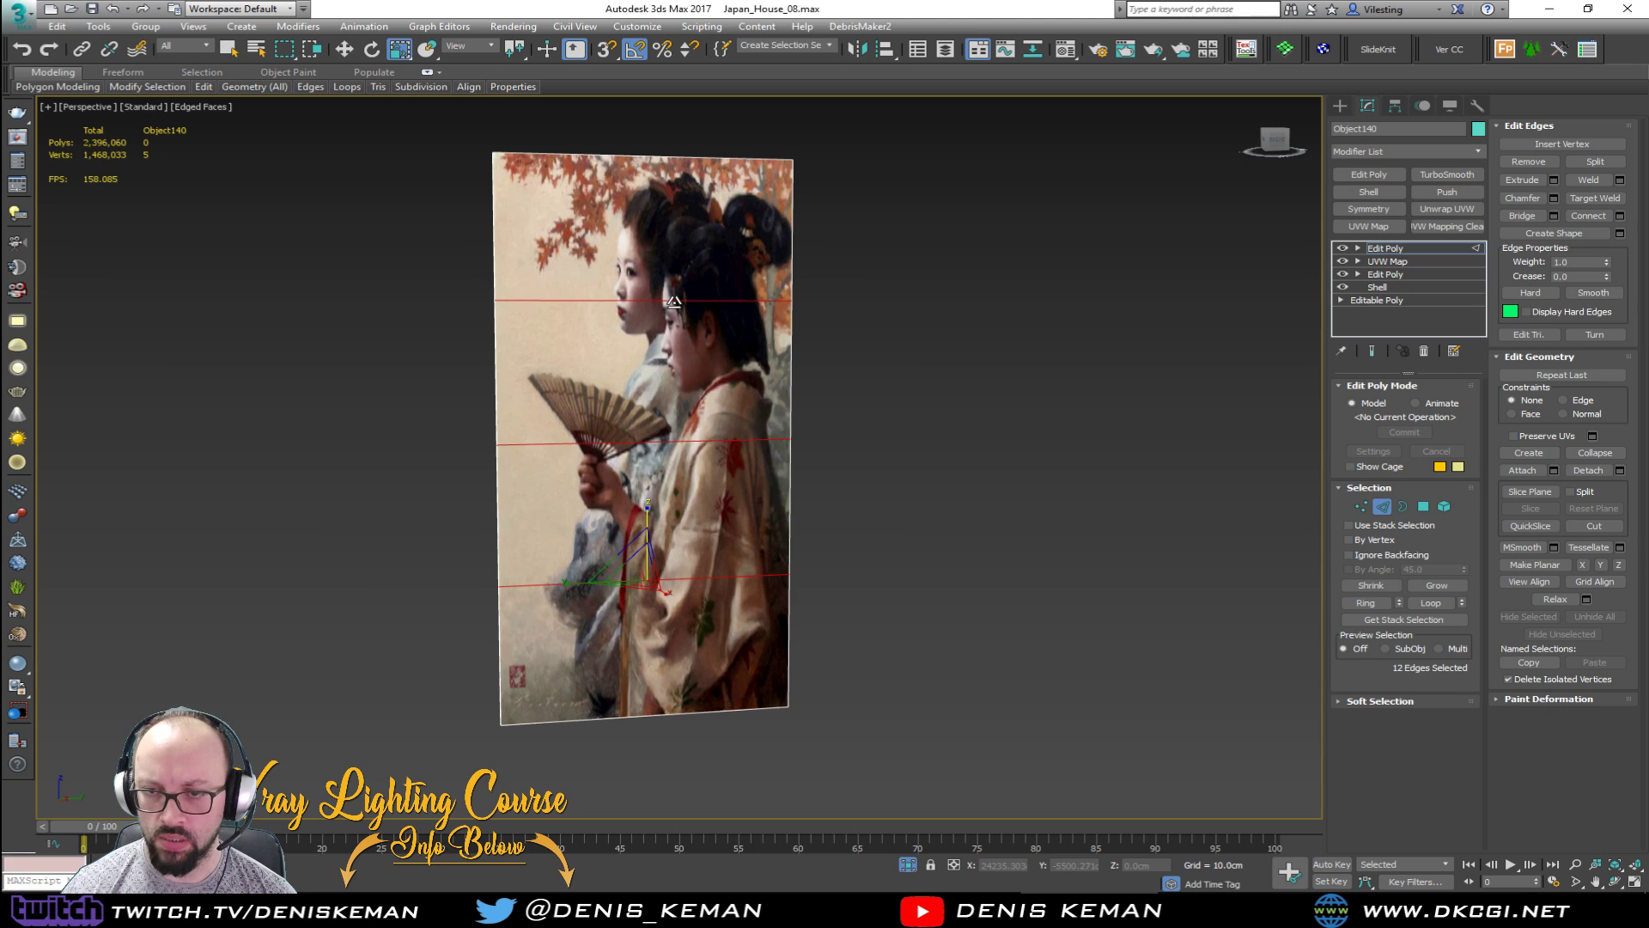
Step: Remove the uppermost connecting edge loop from the picture panel and try raising the middle loop
{"action": "left_click", "coordinate": [674, 301]}
{"action": "key", "text": "ctrl+BackSpace"}
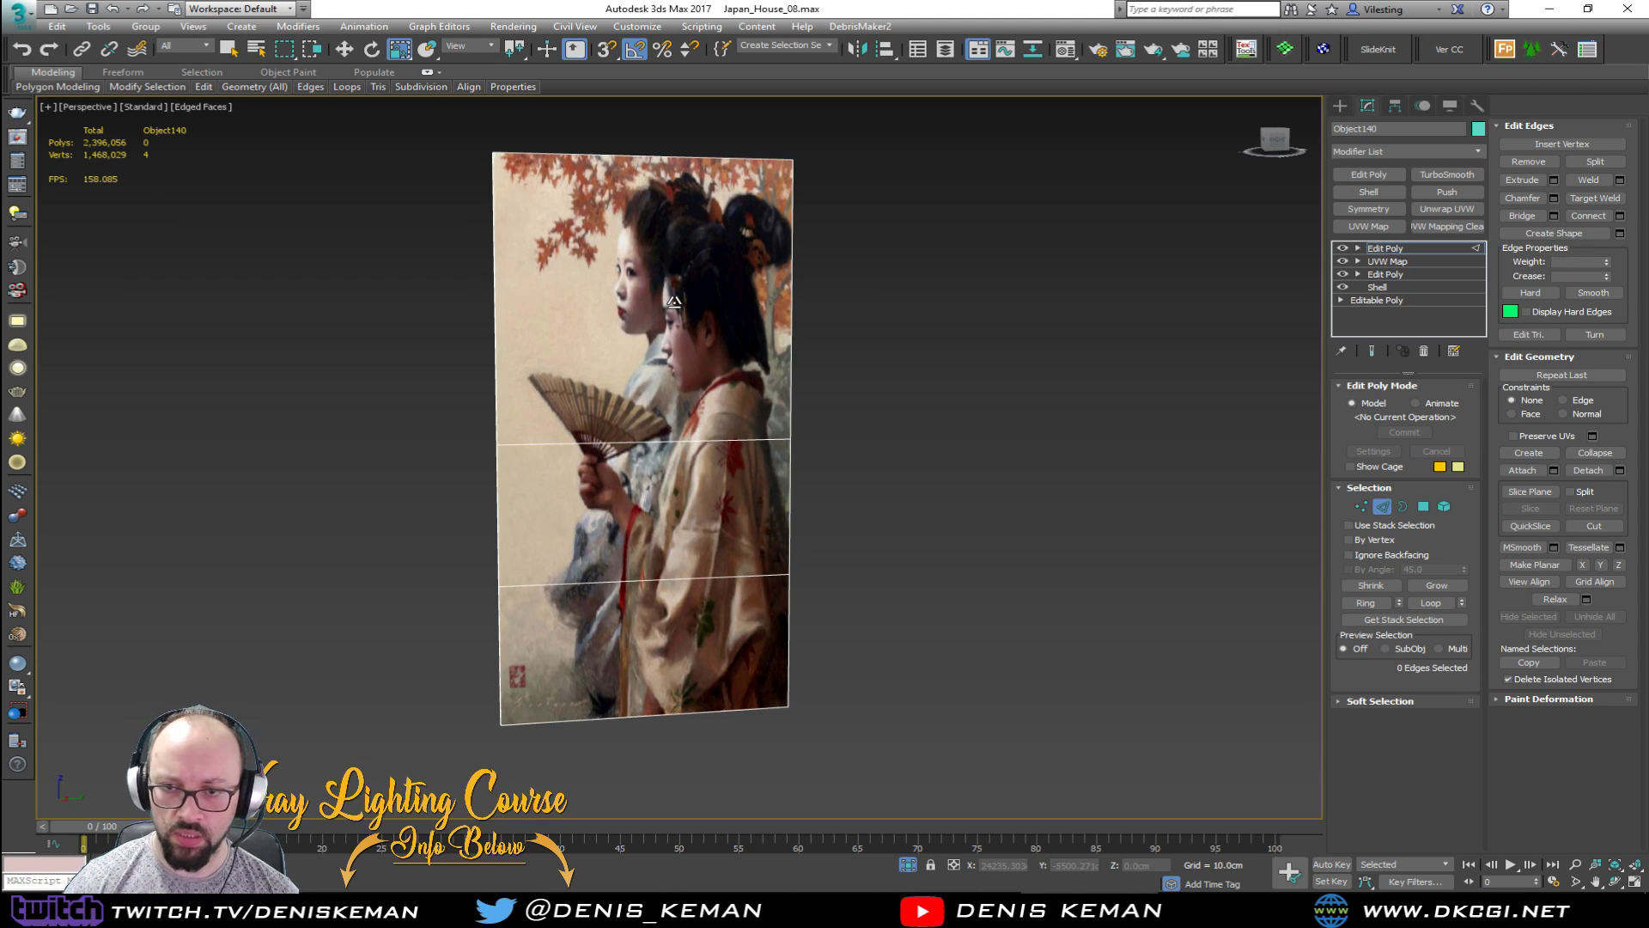
{"action": "key", "text": "w"}
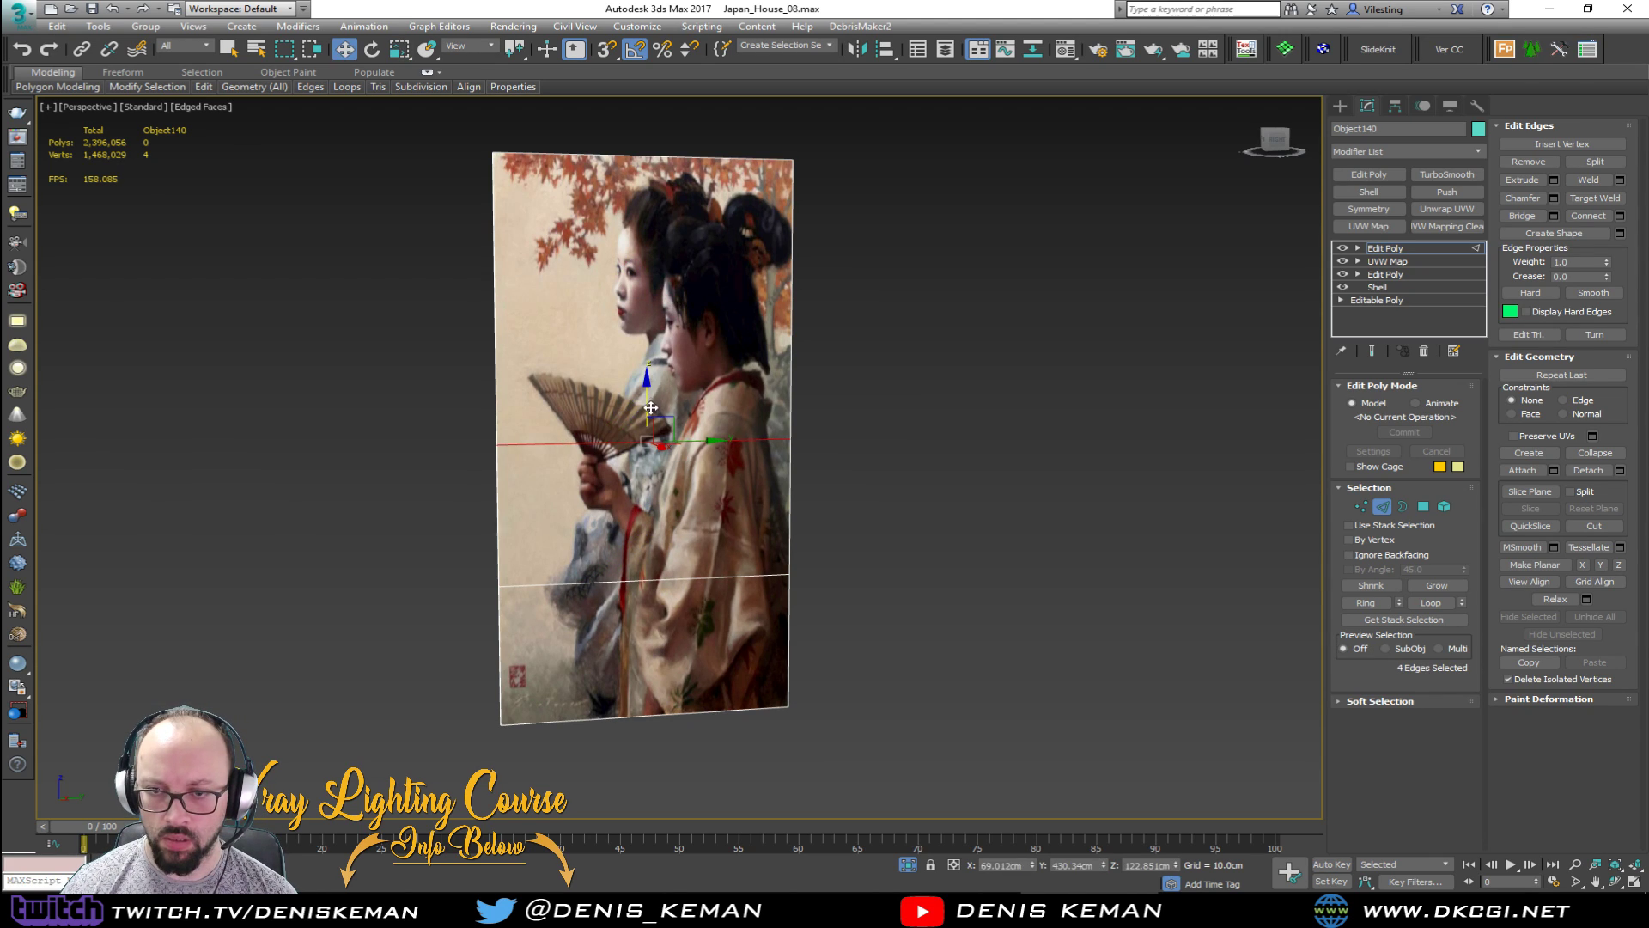
{"action": "left_click_drag", "start_coordinate": [646, 404], "coordinate": [645, 363]}
{"action": "key", "text": "ctrl+z"}
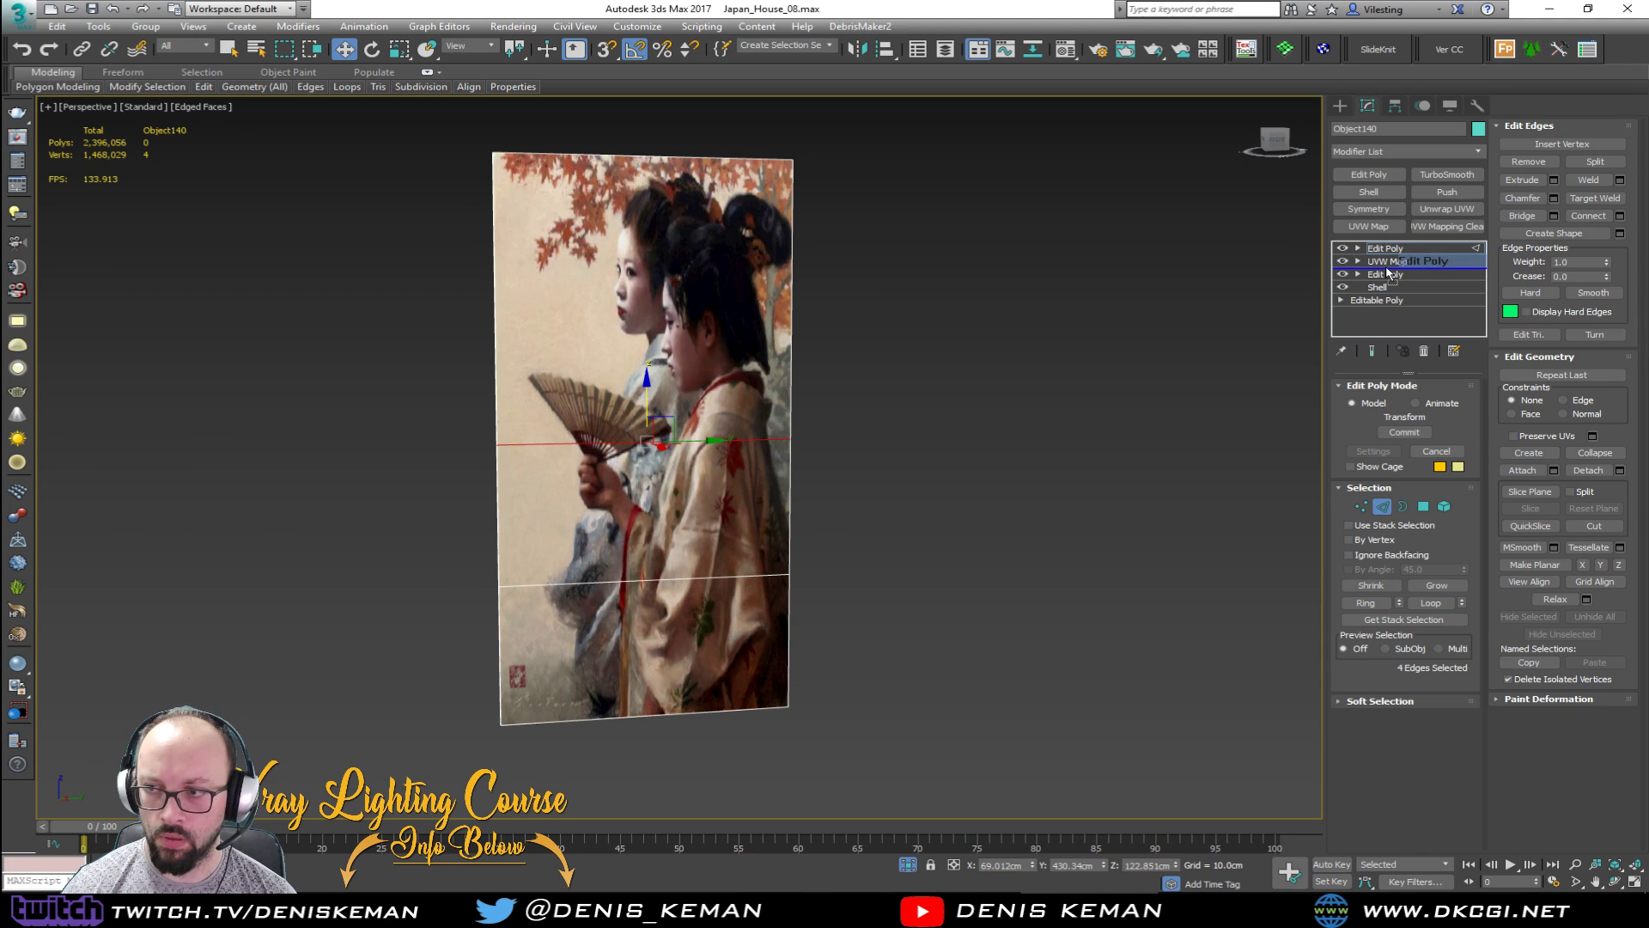
Step: Reorder the modifier stack so the upper Edit Poly sits below the UVW Map
{"action": "left_click_drag", "start_coordinate": [1384, 248], "coordinate": [1397, 267]}
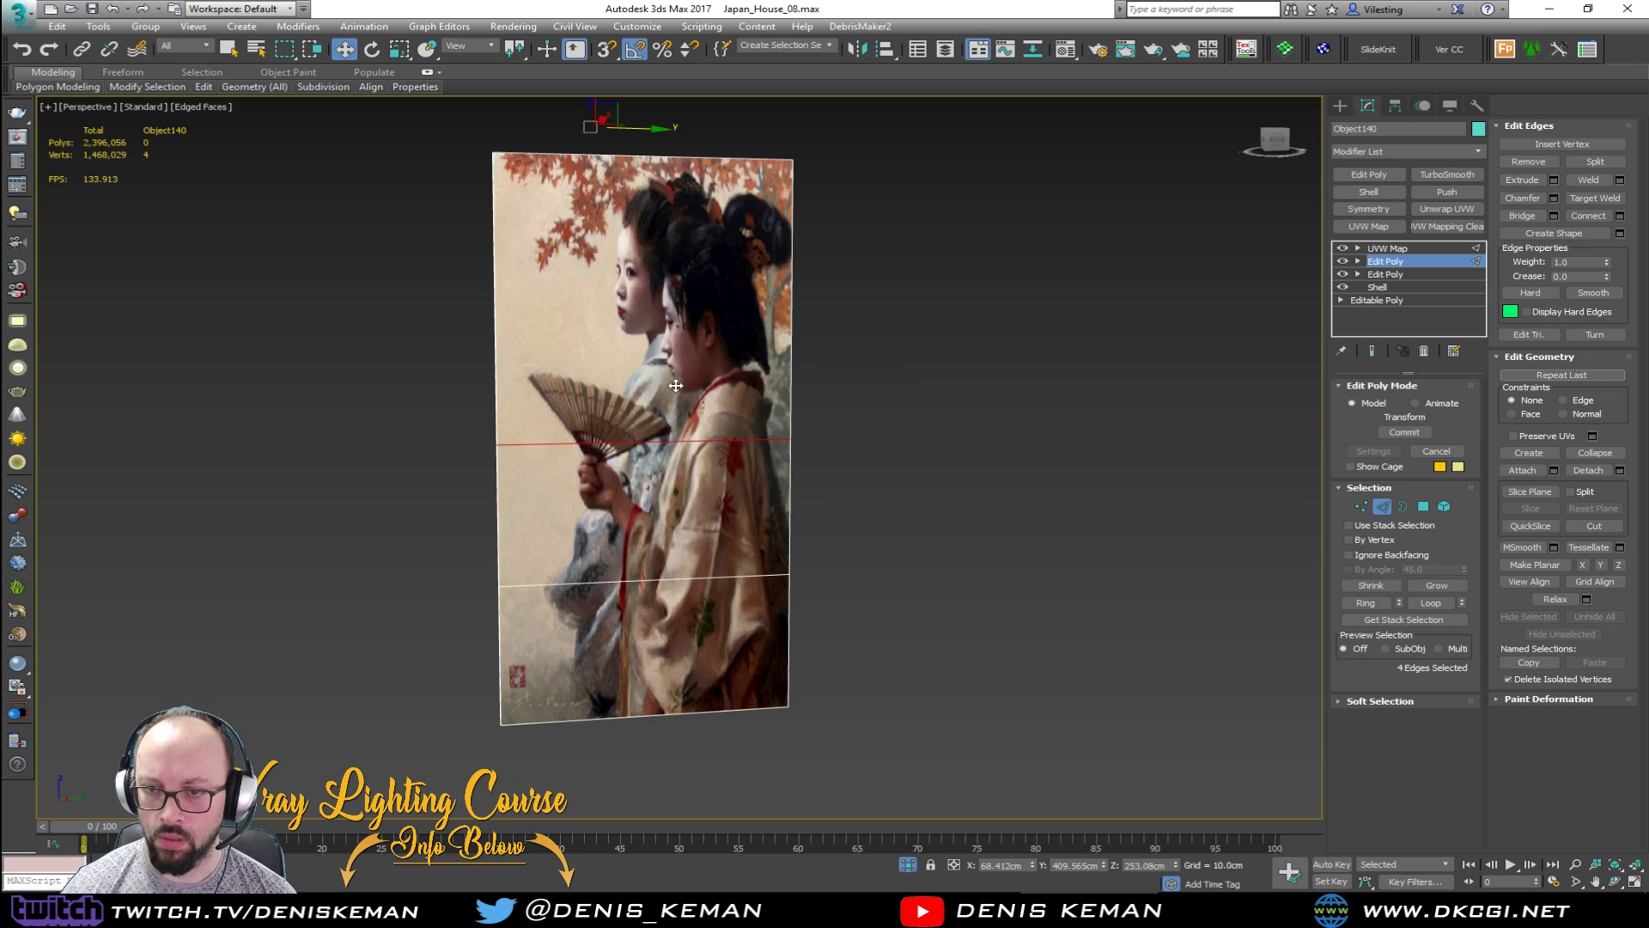
{"action": "middle_click_drag", "start_coordinate": [658, 240], "coordinate": [659, 306]}
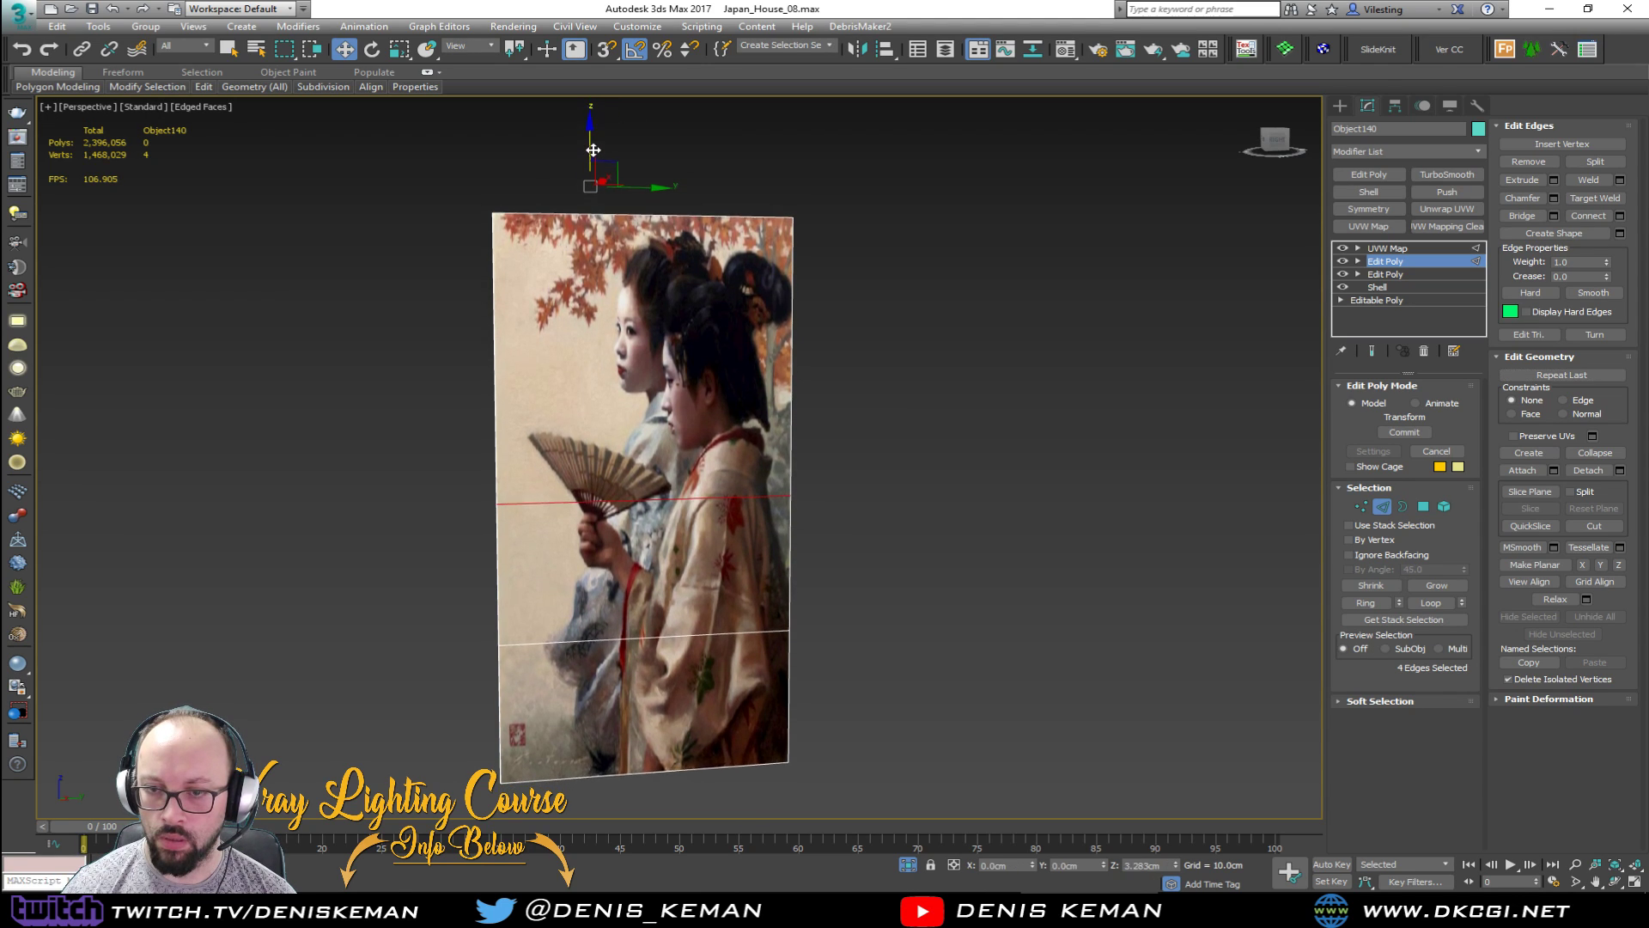
{"action": "left_click", "coordinate": [1400, 264]}
{"action": "key", "text": "ctrl+z"}
{"action": "key", "text": "ctrl+z"}
{"action": "key", "text": "ctrl+z"}
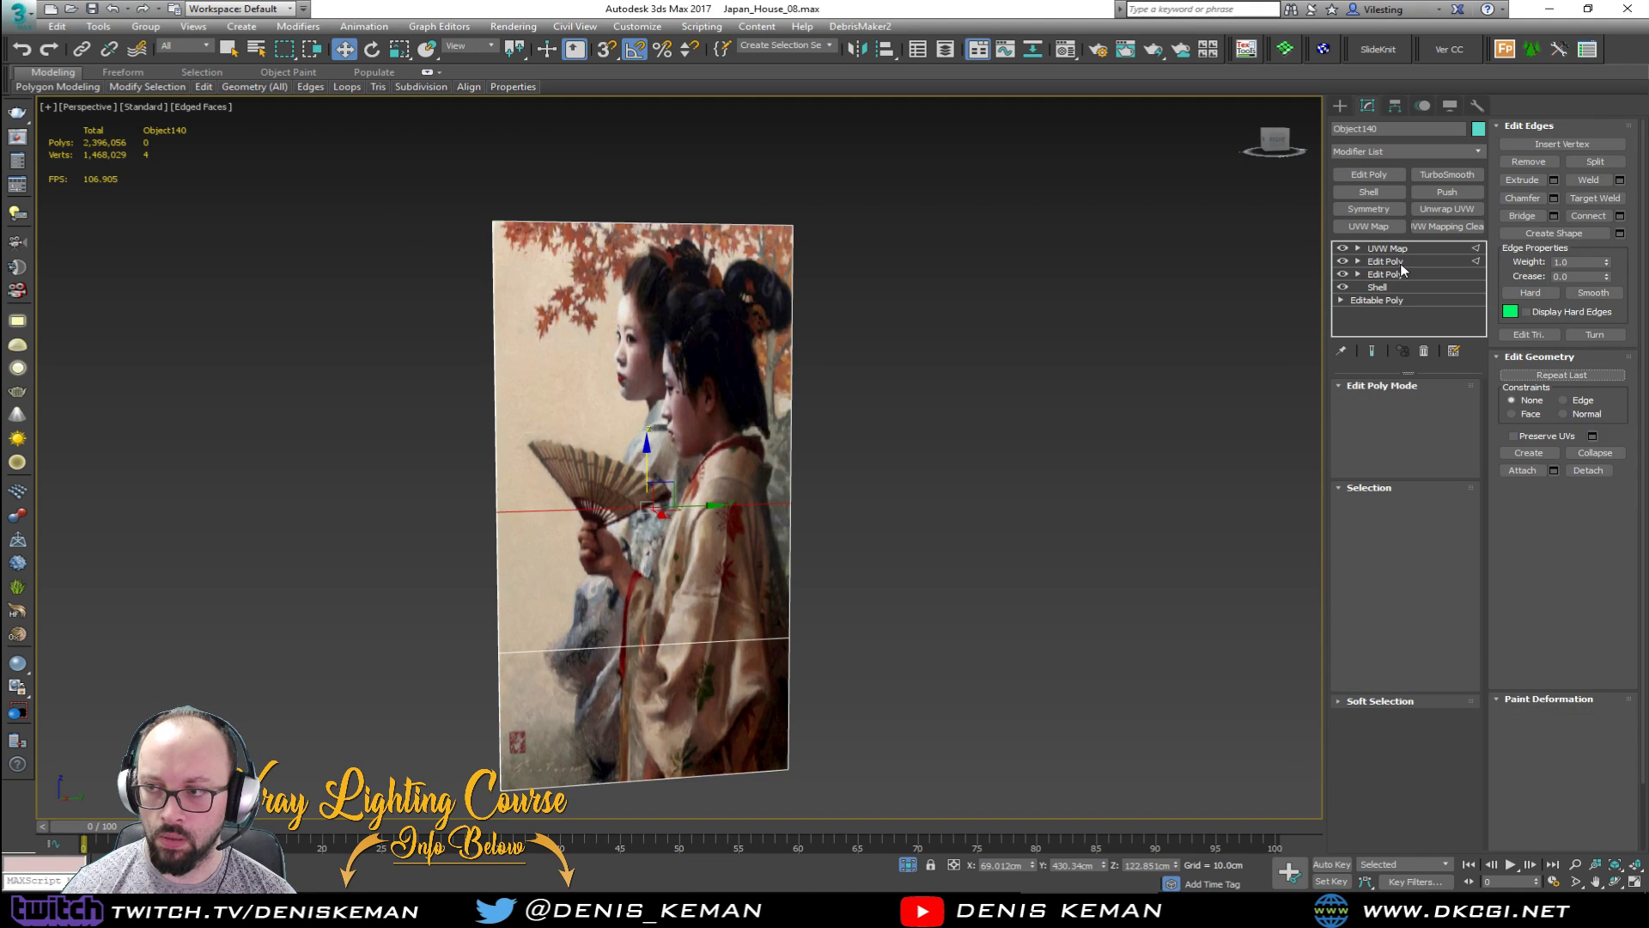
Step: Raise the middle horizontal edge loop of the picture panel to a Z position of about 142.6 cm
{"action": "key", "text": "2"}
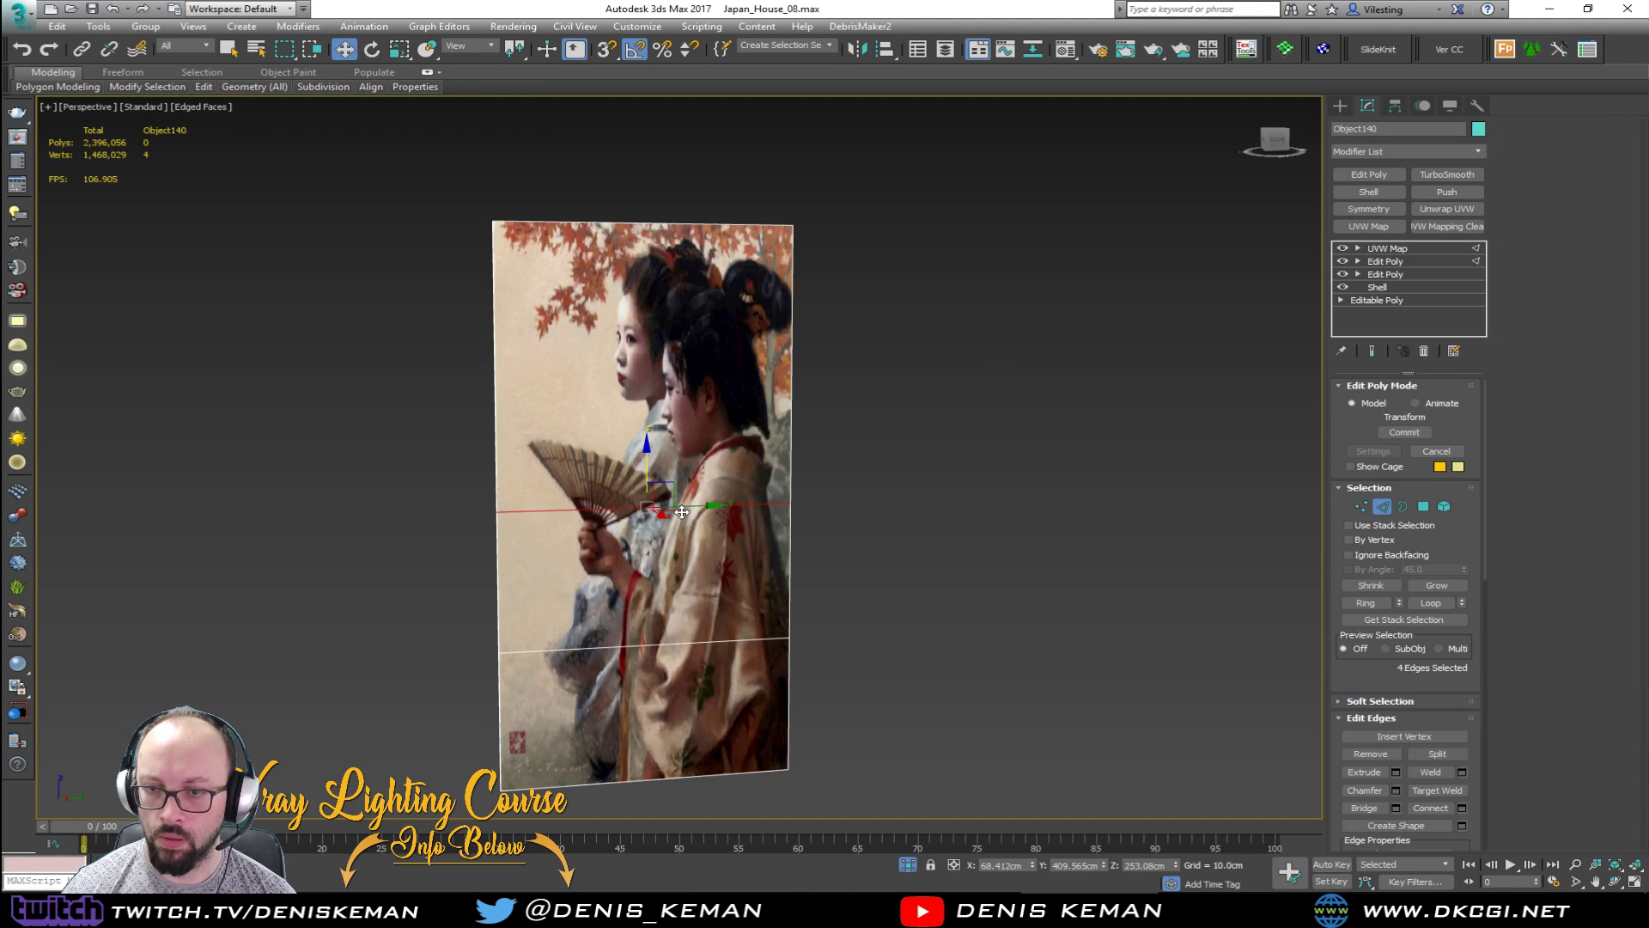
{"action": "left_click_drag", "start_coordinate": [645, 464], "coordinate": [655, 421]}
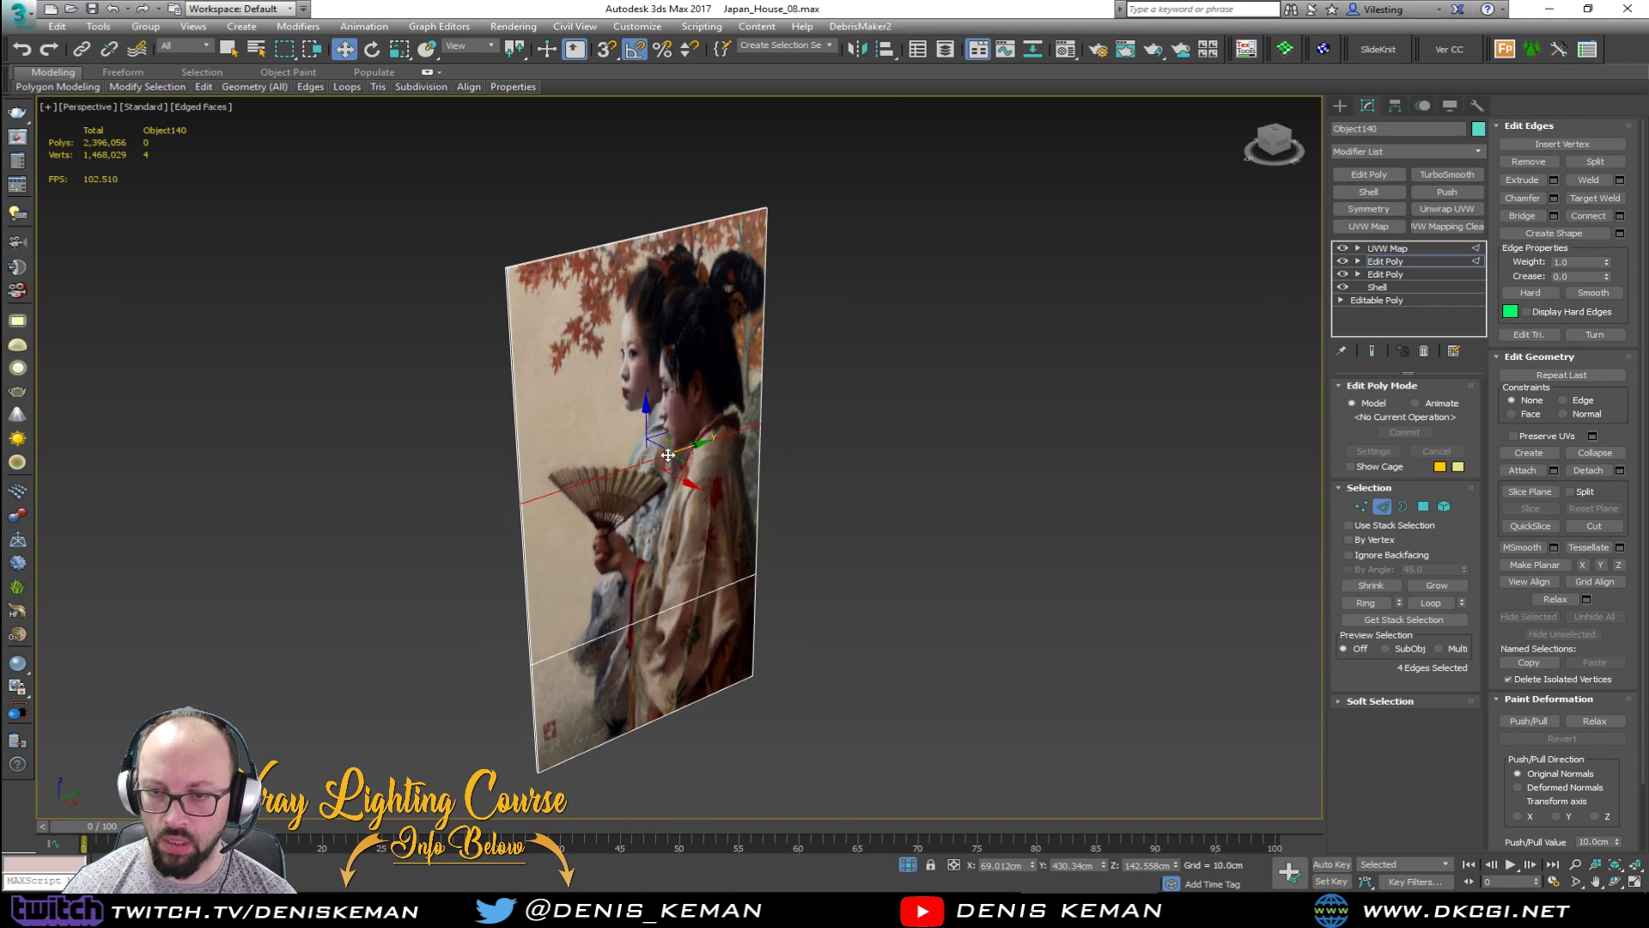
{"action": "scroll", "coordinate": [655, 423], "scroll_direction": "up", "scroll_amount": 6}
{"action": "scroll", "coordinate": [655, 427], "scroll_direction": "down", "scroll_amount": 5}
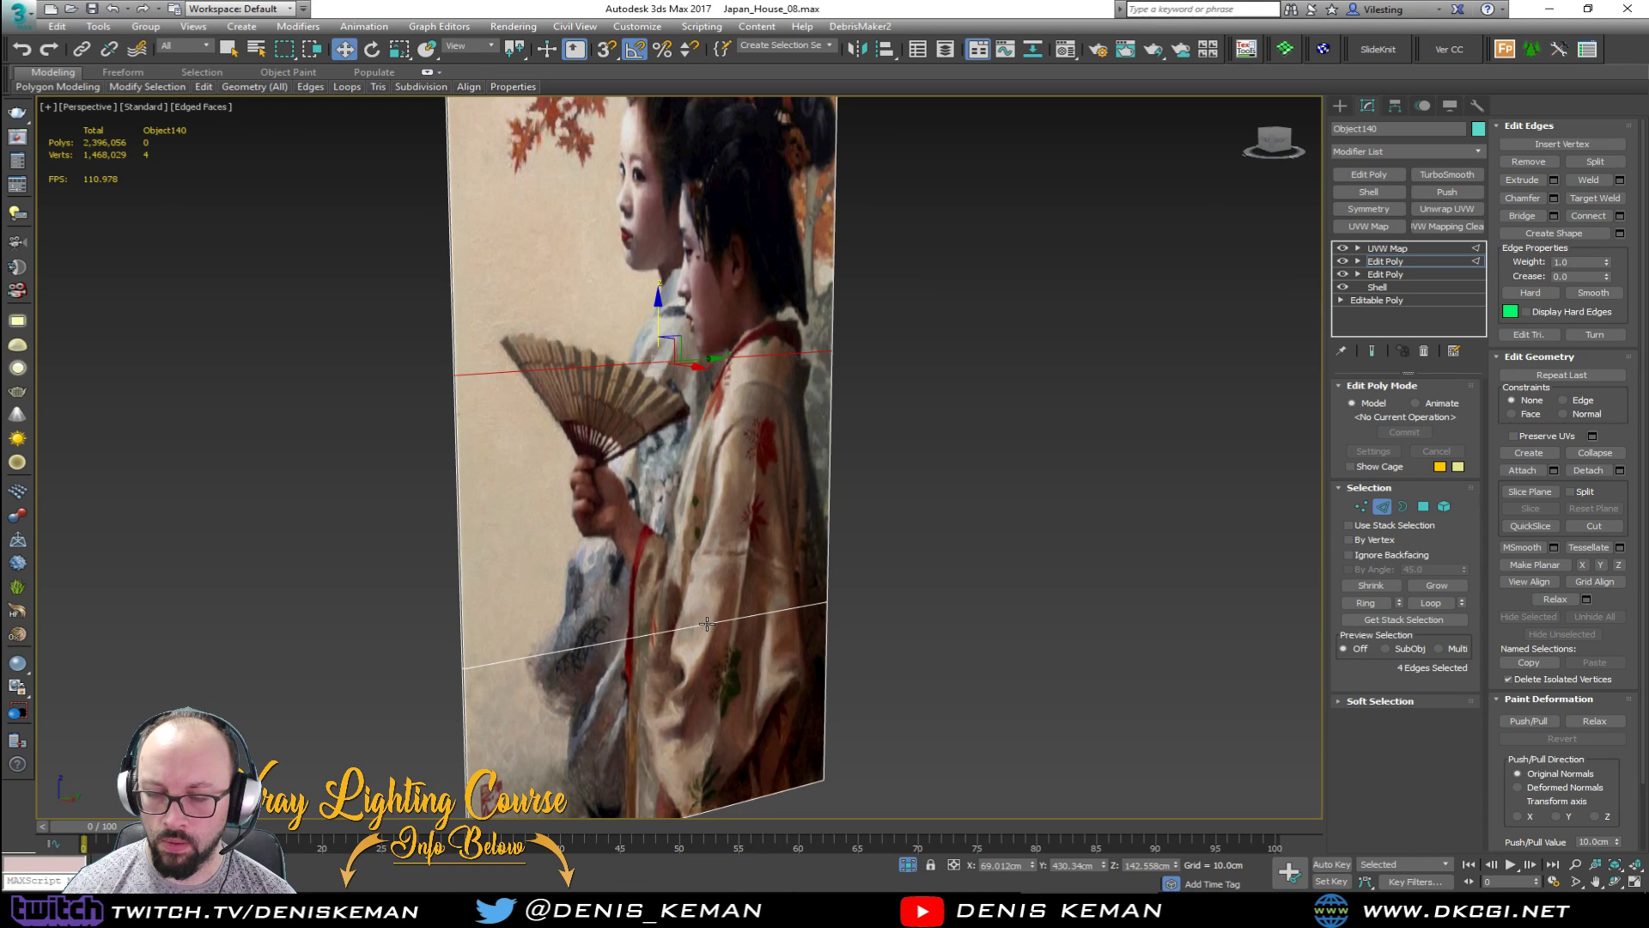
{"action": "scroll", "coordinate": [679, 524], "scroll_direction": "down", "scroll_amount": 4}
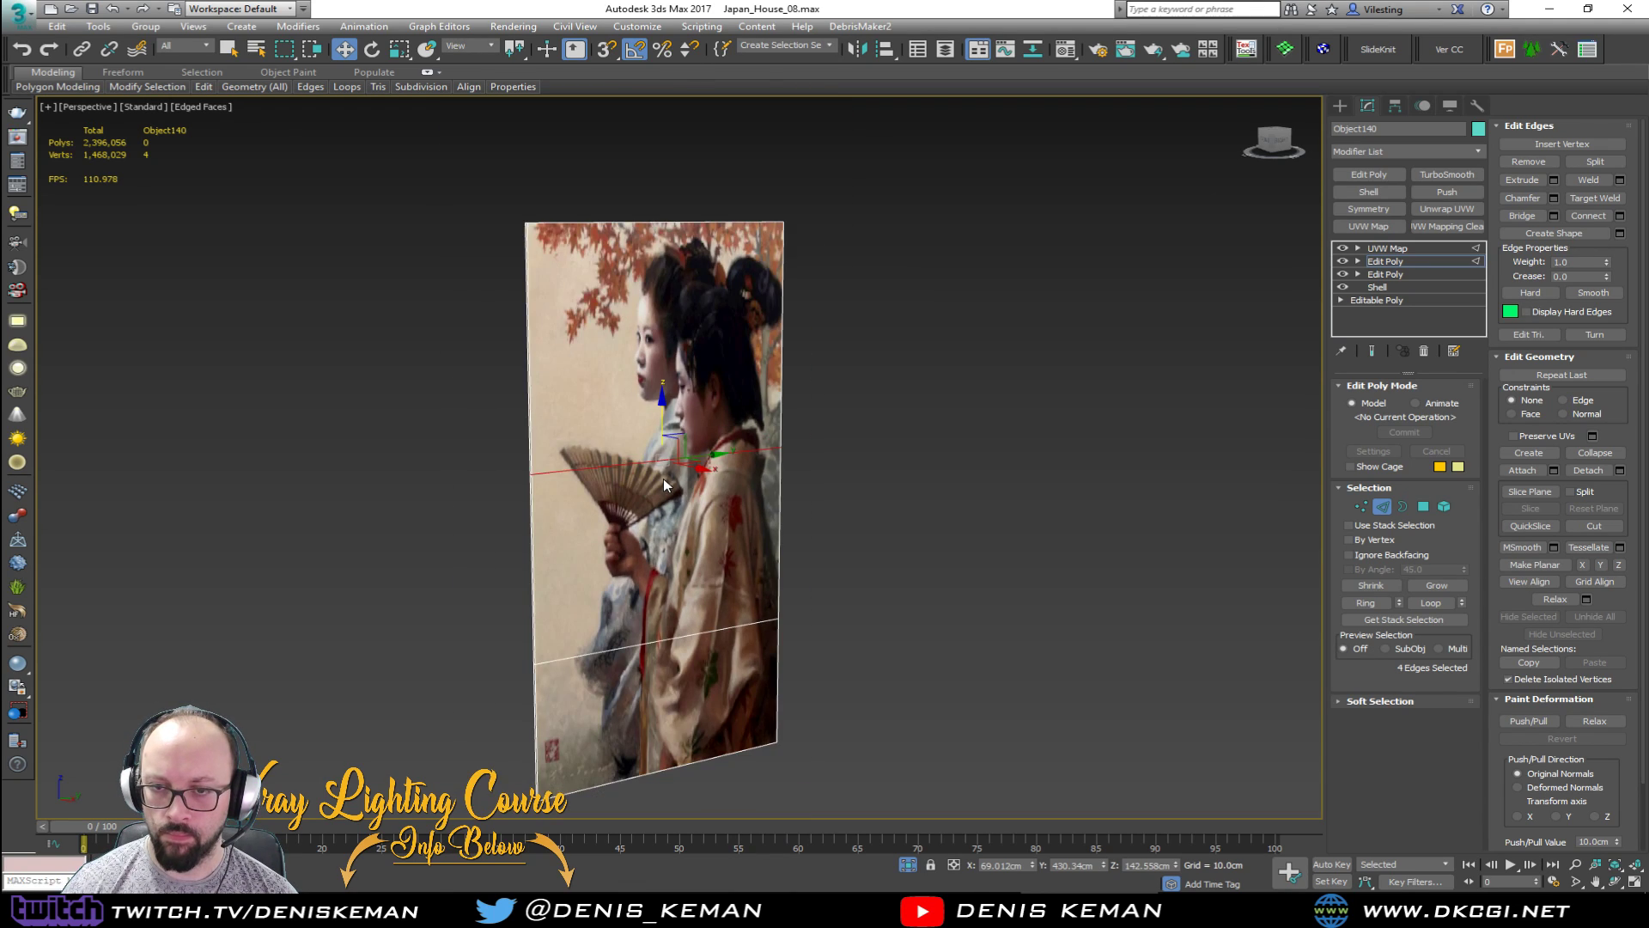
{"action": "scroll", "coordinate": [663, 477], "scroll_direction": "up", "scroll_amount": 1}
{"action": "scroll", "coordinate": [635, 481], "scroll_direction": "up", "scroll_amount": 4}
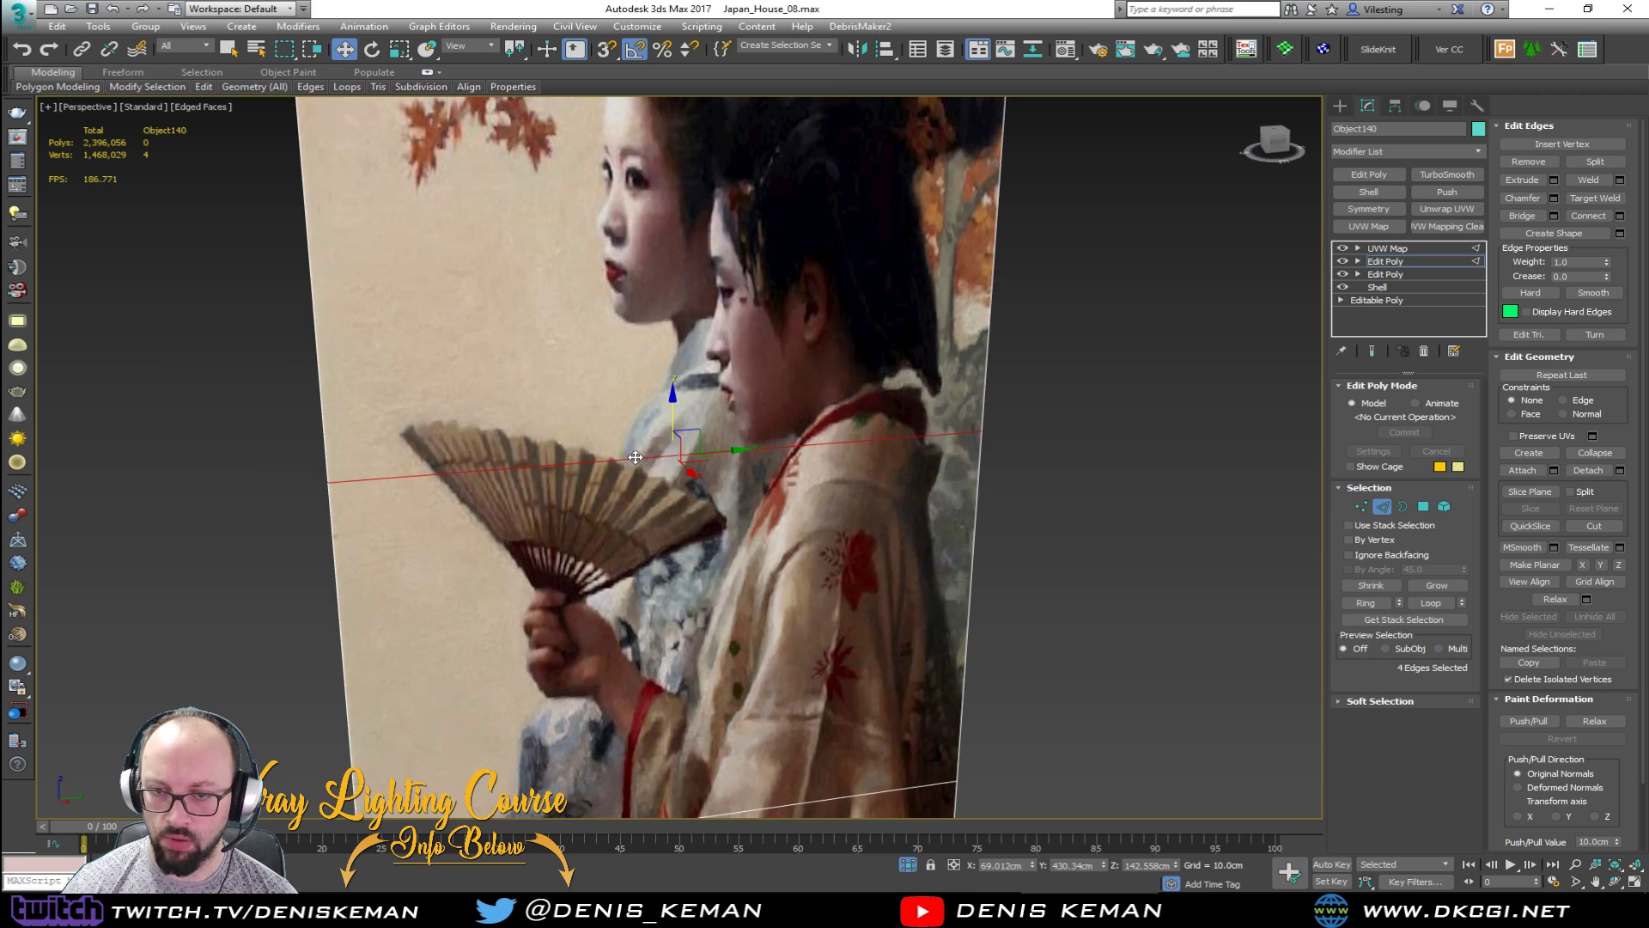
Step: Chamfer the raised horizontal edge loop by 0.3 cm with the Open option enabled to split the panel
{"action": "left_click", "coordinate": [1555, 202]}
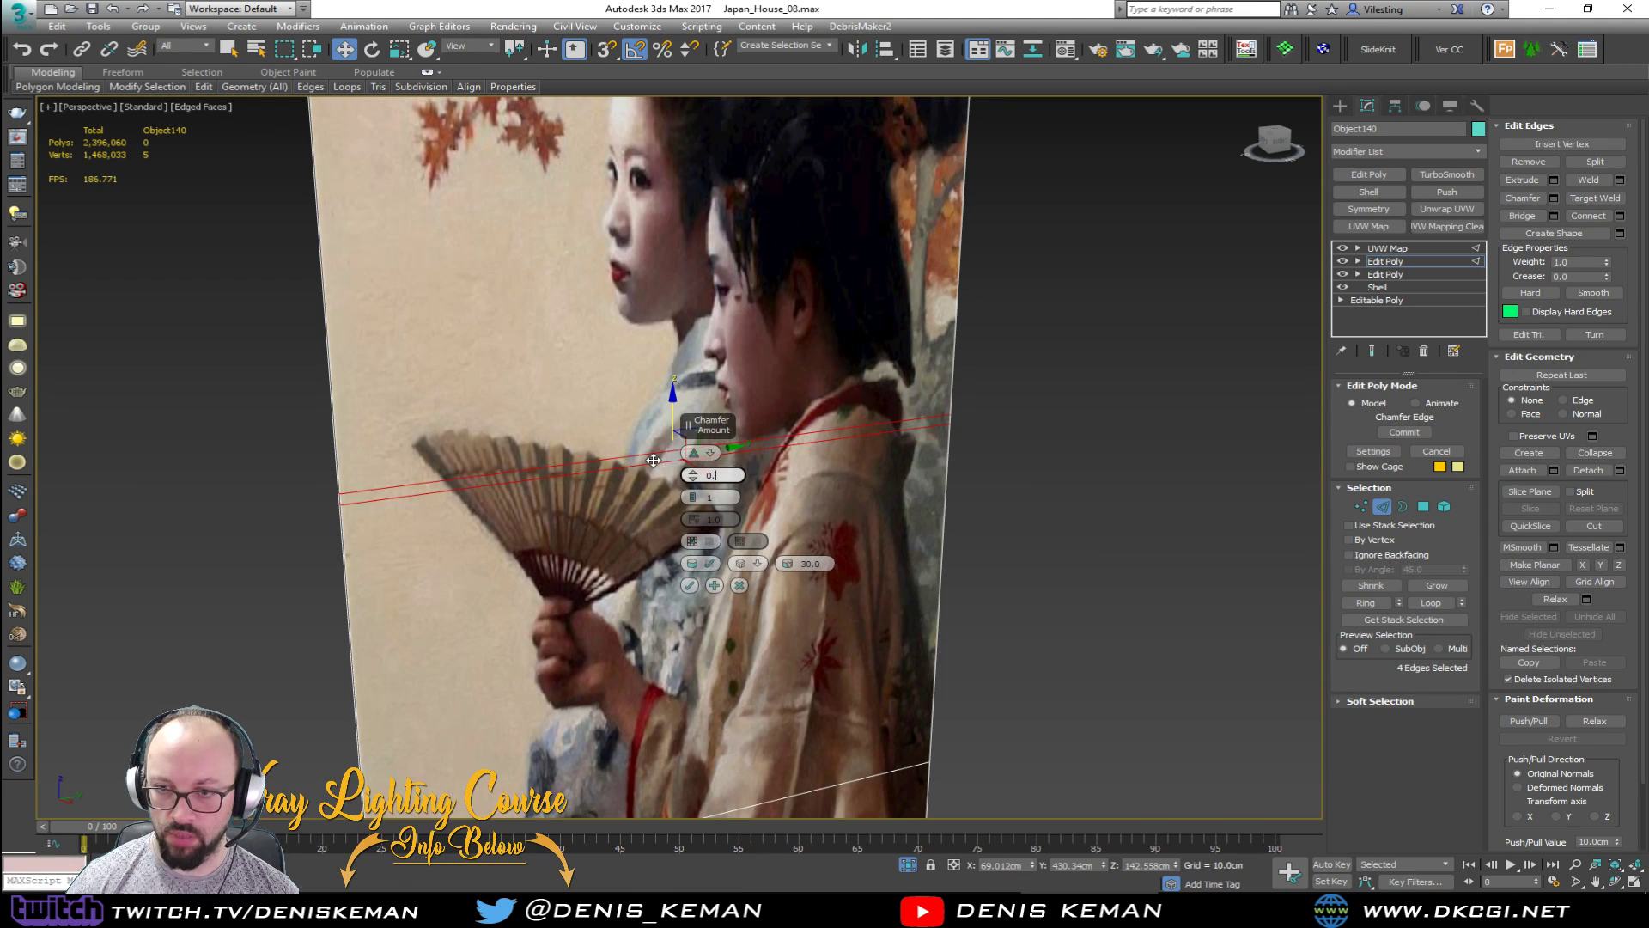
{"action": "key", "text": "Return"}
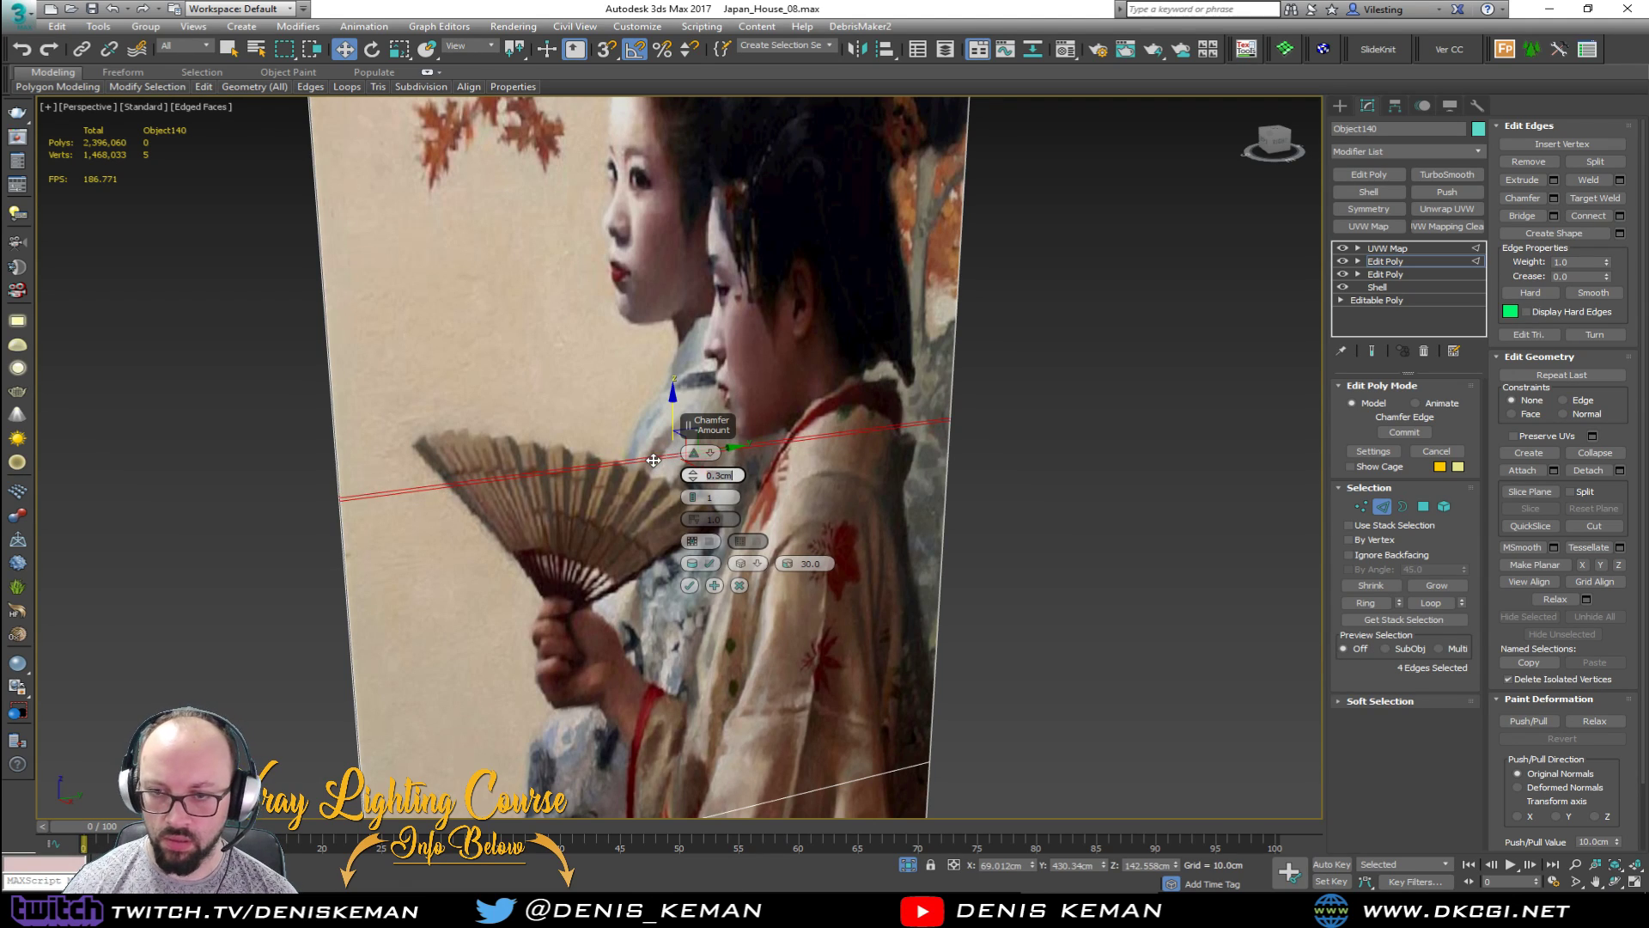
{"action": "left_click", "coordinate": [694, 540]}
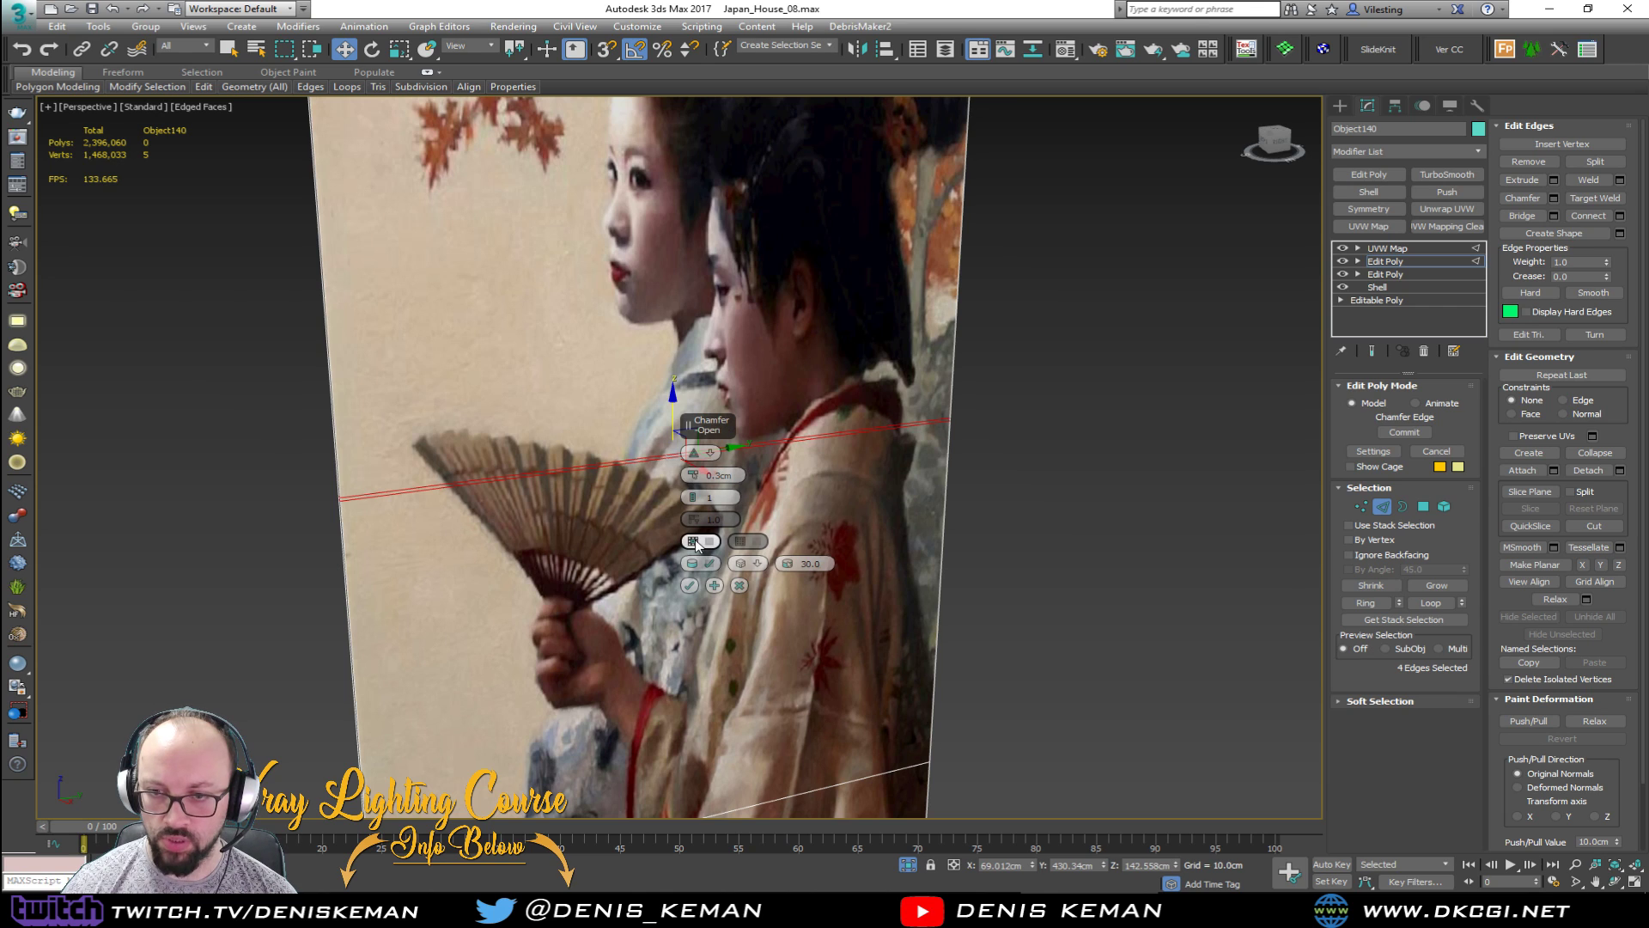
{"action": "left_click", "coordinate": [694, 588]}
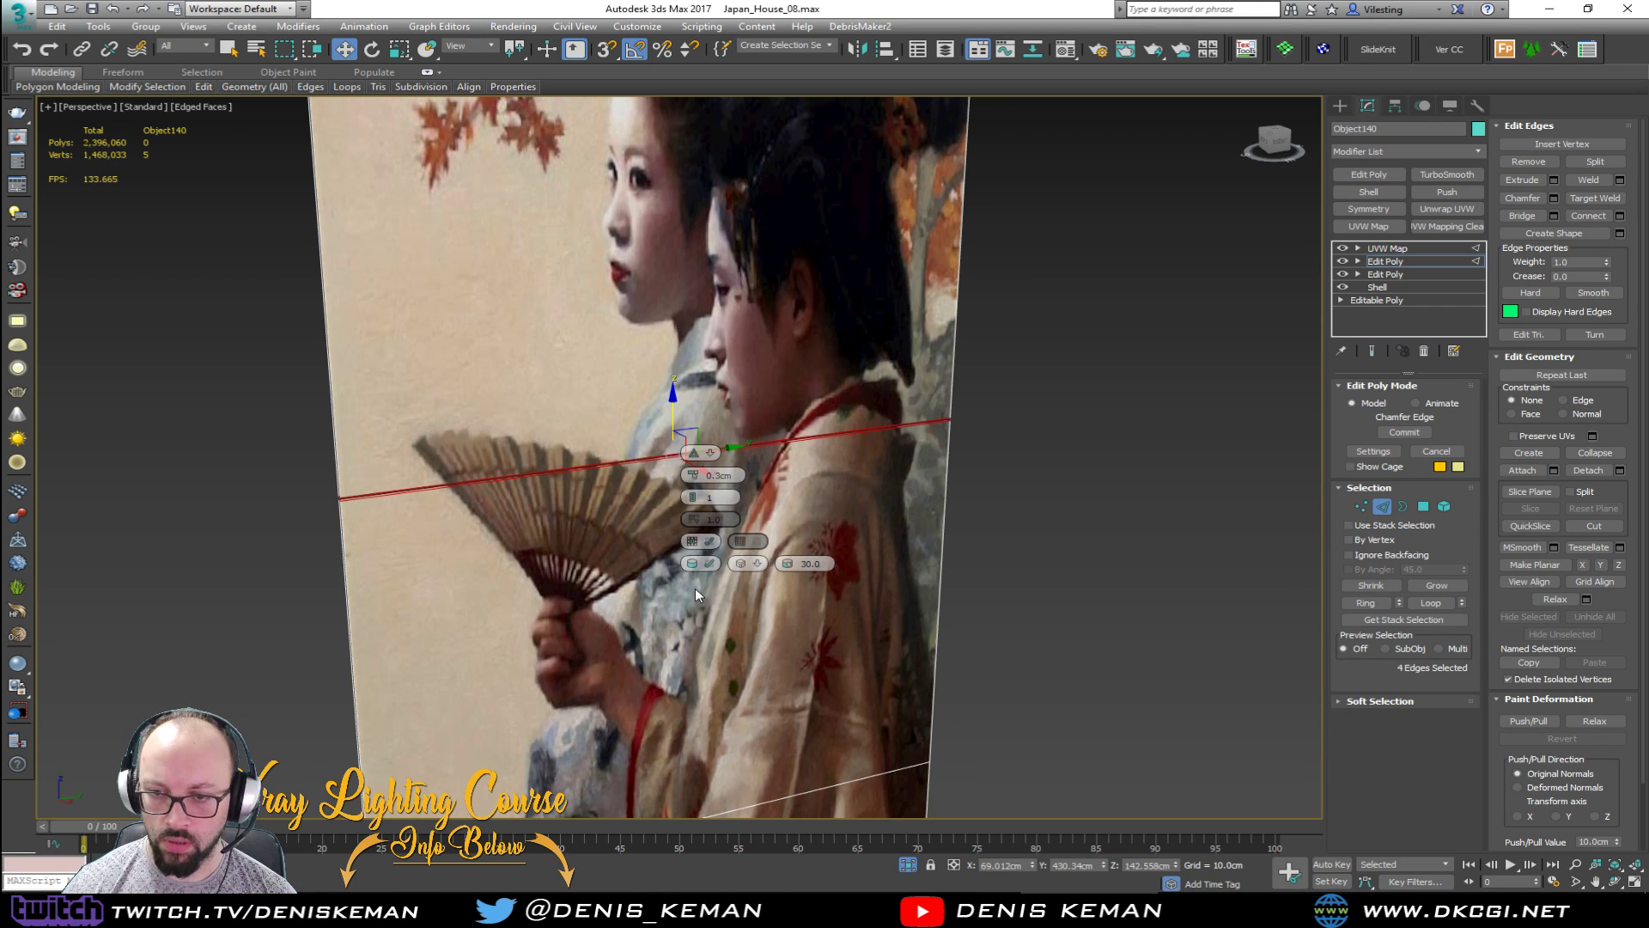
{"action": "middle_click_drag", "start_coordinate": [694, 588], "coordinate": [704, 499]}
{"action": "scroll", "coordinate": [719, 405], "scroll_direction": "down", "scroll_amount": 3}
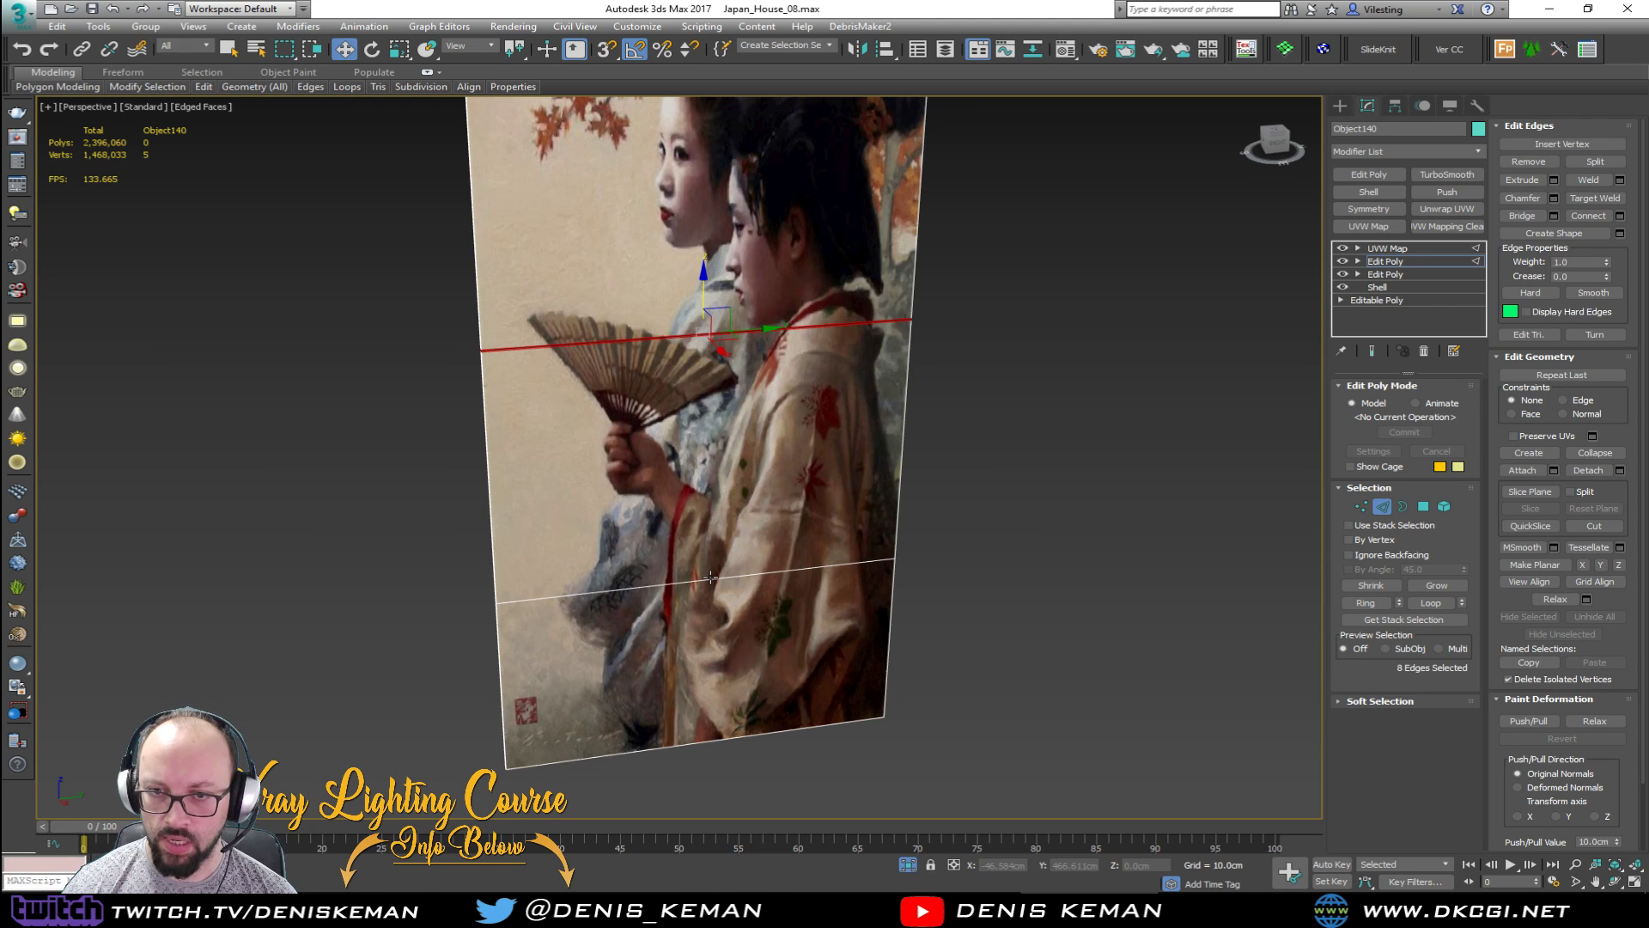
Step: Cap the open borders along the horizontal split in the picture panel
{"action": "key", "text": "3"}
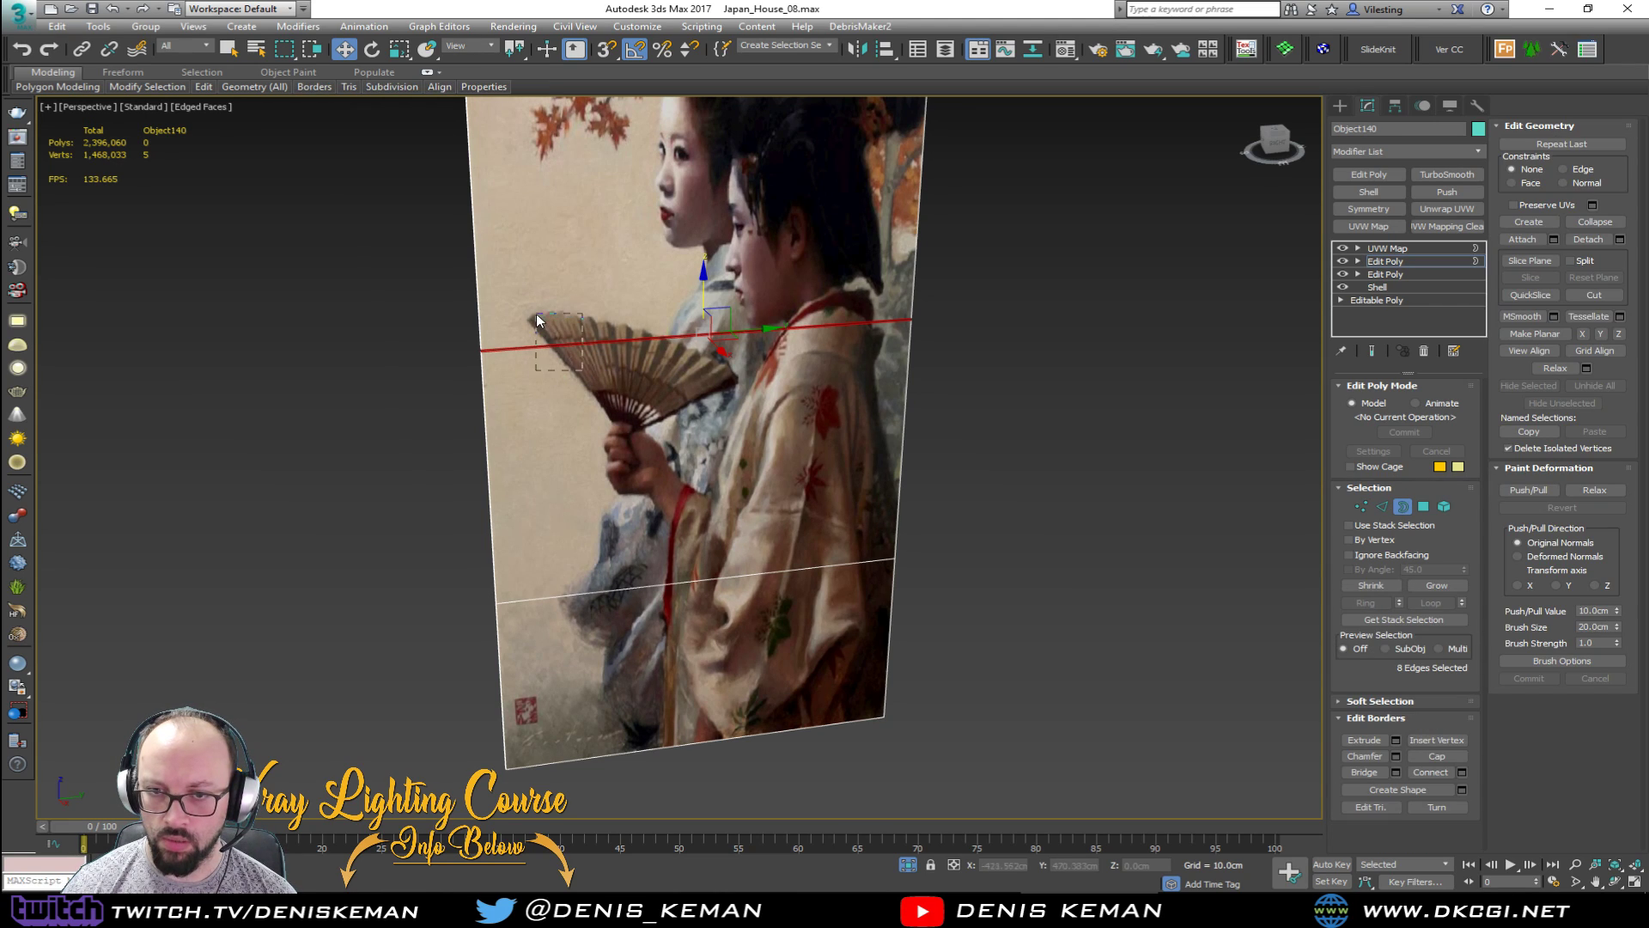
{"action": "scroll", "coordinate": [463, 341], "scroll_direction": "up", "scroll_amount": 8}
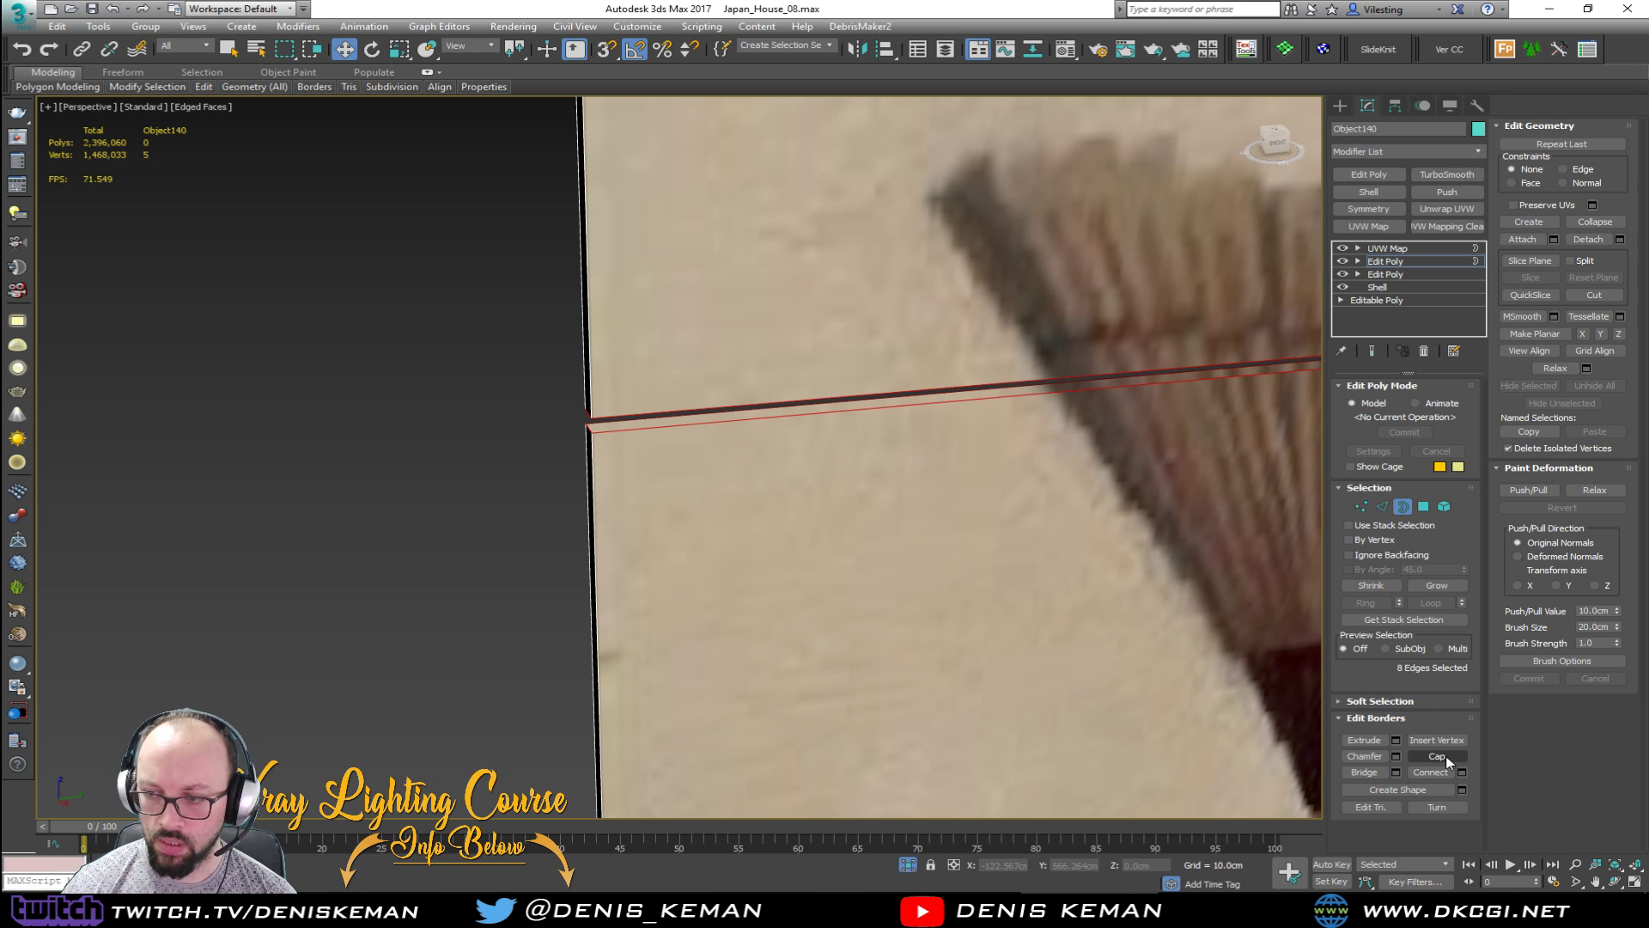
{"action": "left_click", "coordinate": [1445, 759]}
{"action": "left_click", "coordinate": [840, 513]}
{"action": "scroll", "coordinate": [772, 447], "scroll_direction": "down", "scroll_amount": 3}
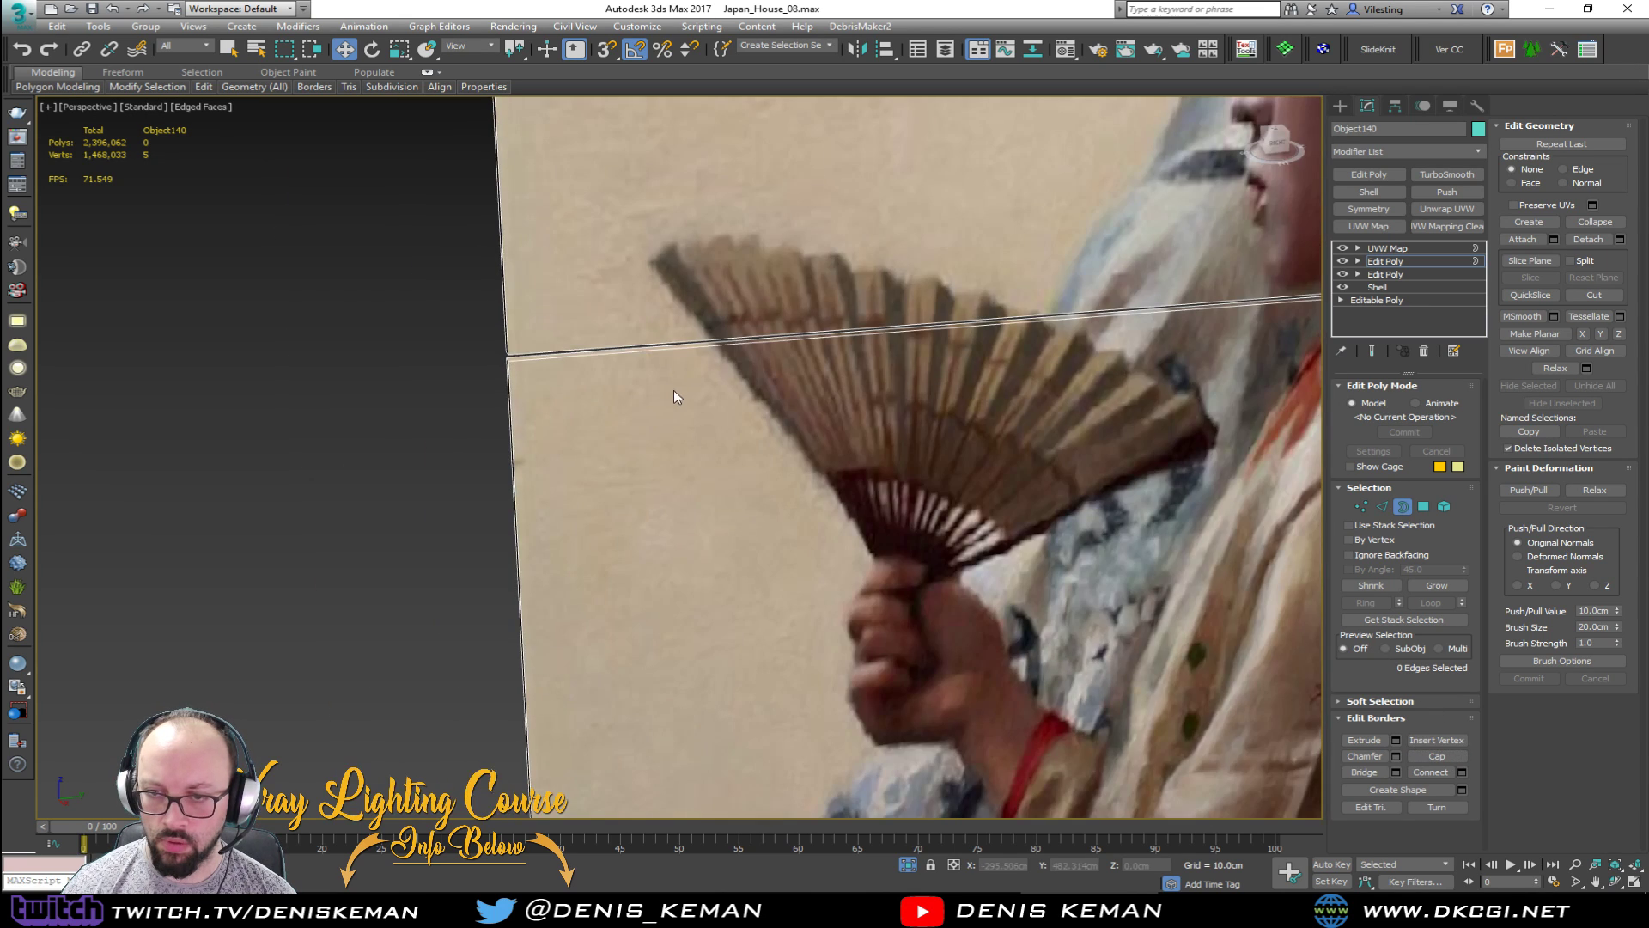
{"action": "scroll", "coordinate": [426, 301], "scroll_direction": "down", "scroll_amount": 4}
Step: Connect the lower section's horizontal edges with one vertical segment and shift it to a Y position of about 419.5 cm
{"action": "key", "text": "2"}
{"action": "double_click", "coordinate": [613, 544]}
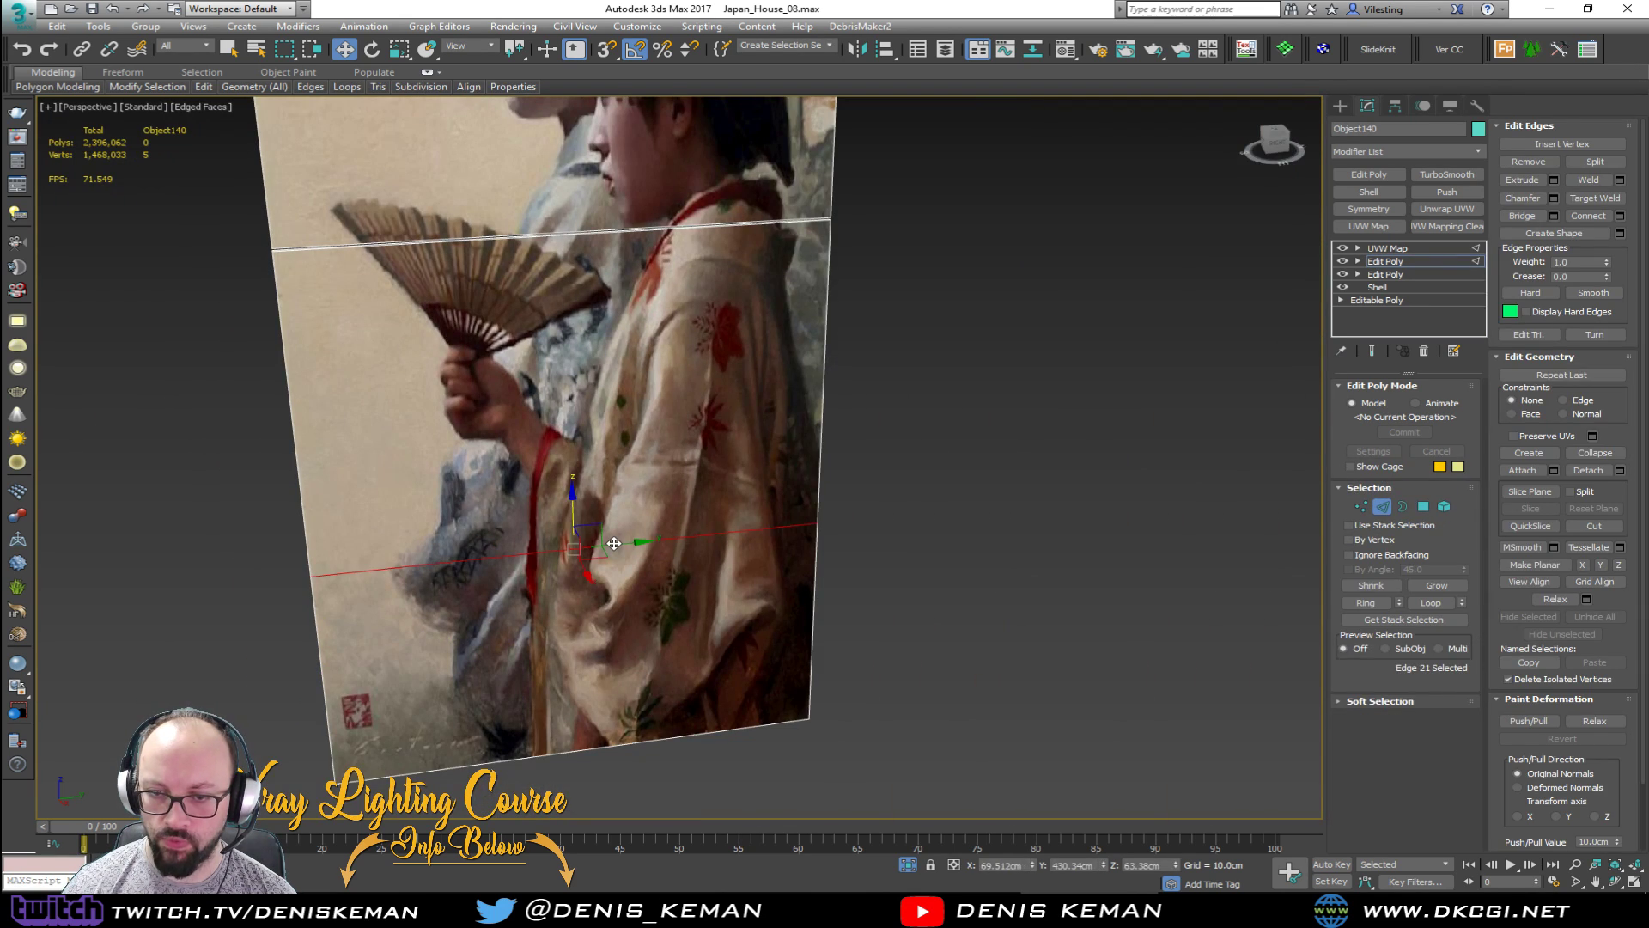
{"action": "key", "text": "alt+r"}
{"action": "left_click", "coordinate": [614, 544]}
{"action": "key", "text": "alt+r"}
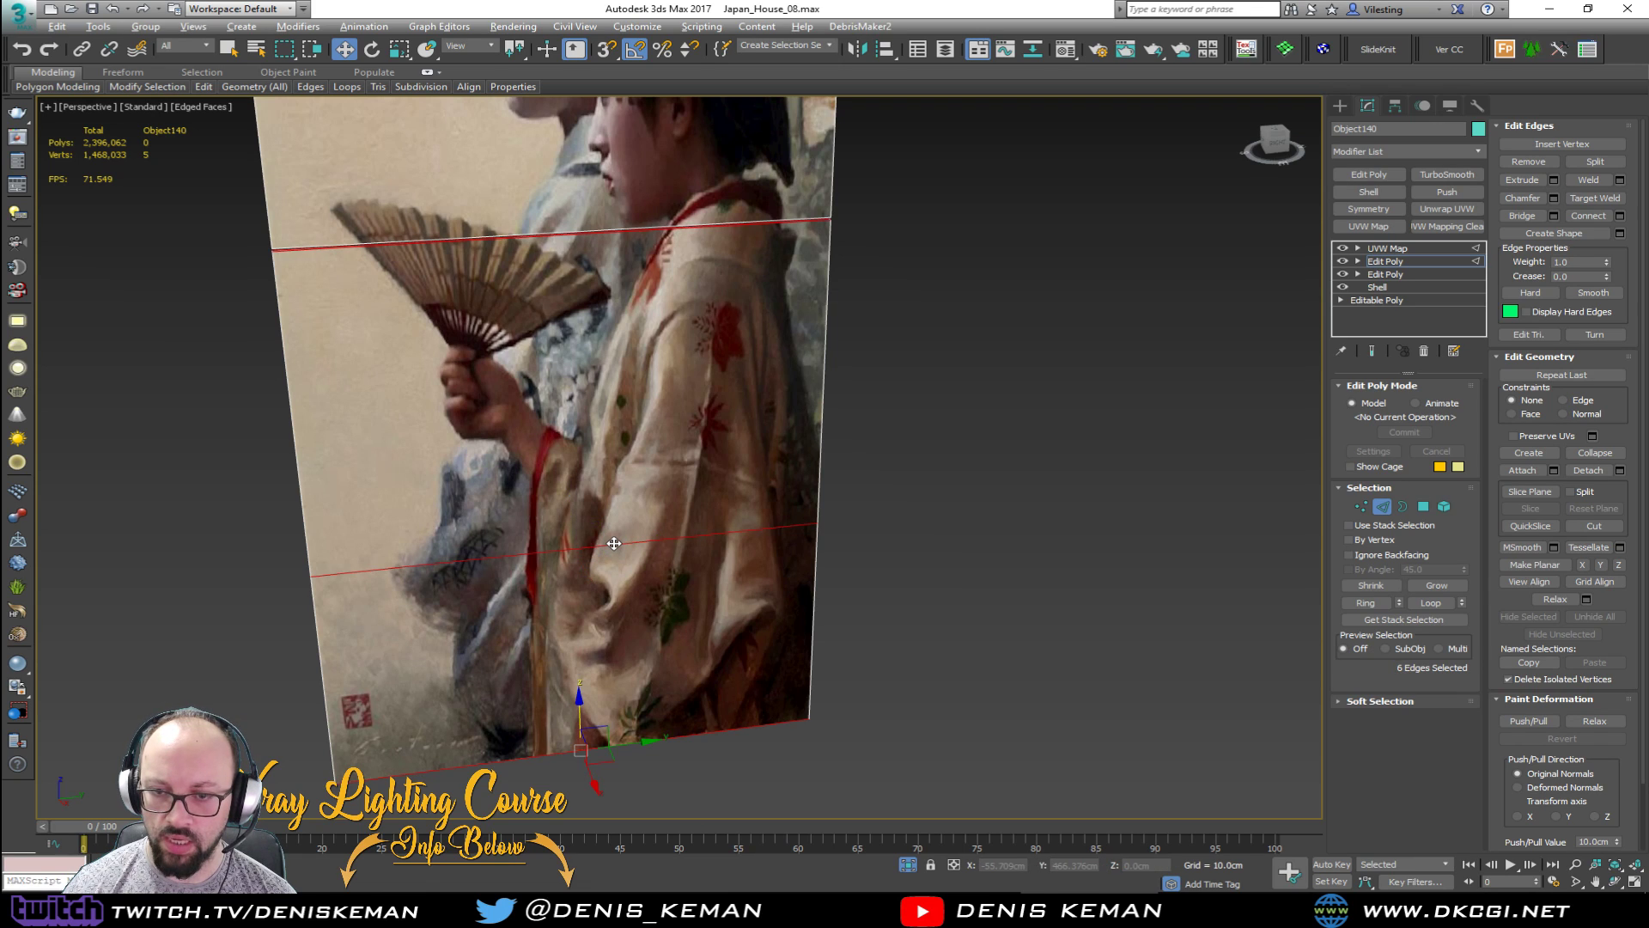
{"action": "middle_click_drag", "start_coordinate": [614, 543], "coordinate": [598, 438], "text": "alt"}
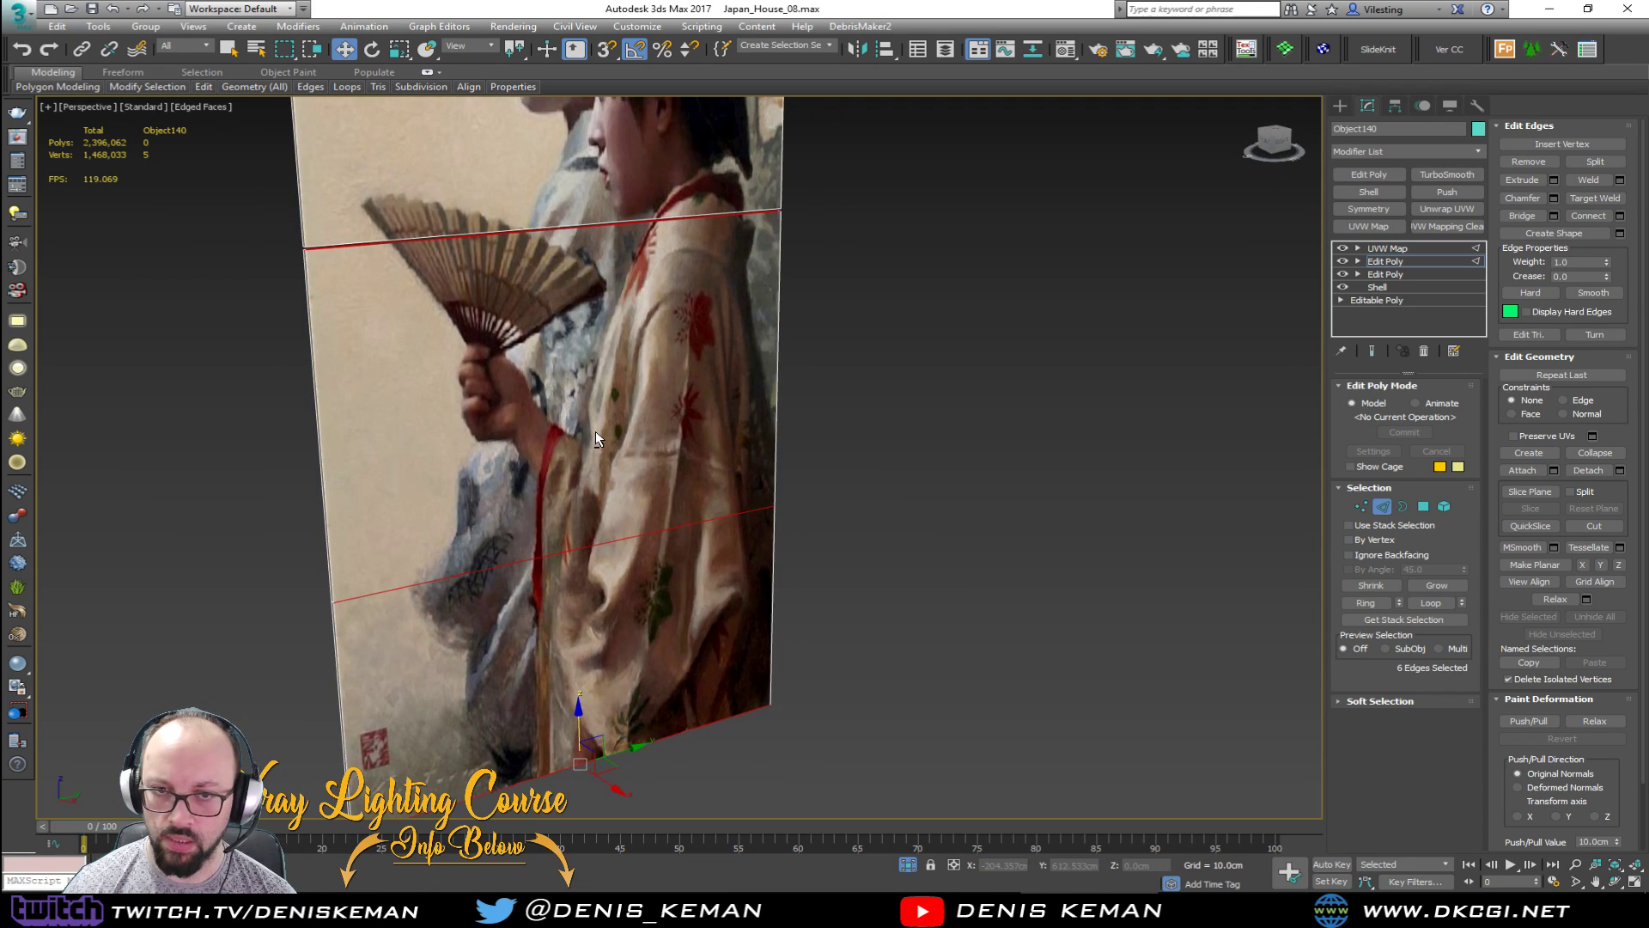
{"action": "left_click", "coordinate": [1619, 216]}
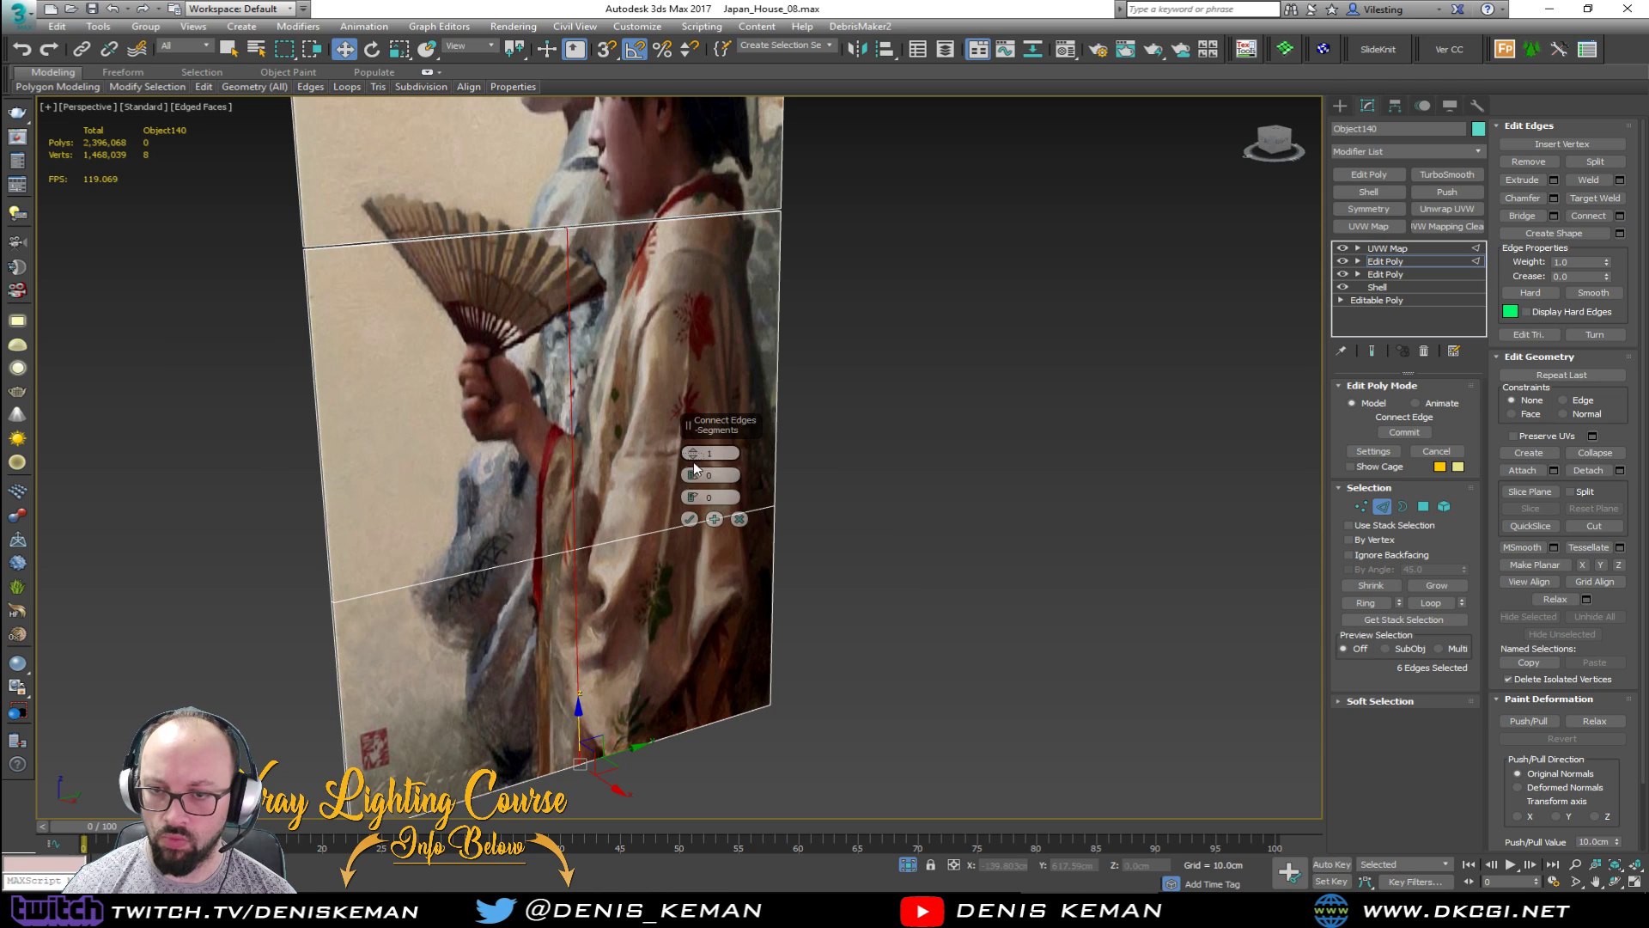
{"action": "left_click", "coordinate": [689, 519]}
{"action": "middle_click_drag", "start_coordinate": [634, 584], "coordinate": [592, 577], "text": "alt"}
{"action": "left_click_drag", "start_coordinate": [620, 519], "coordinate": [571, 528]}
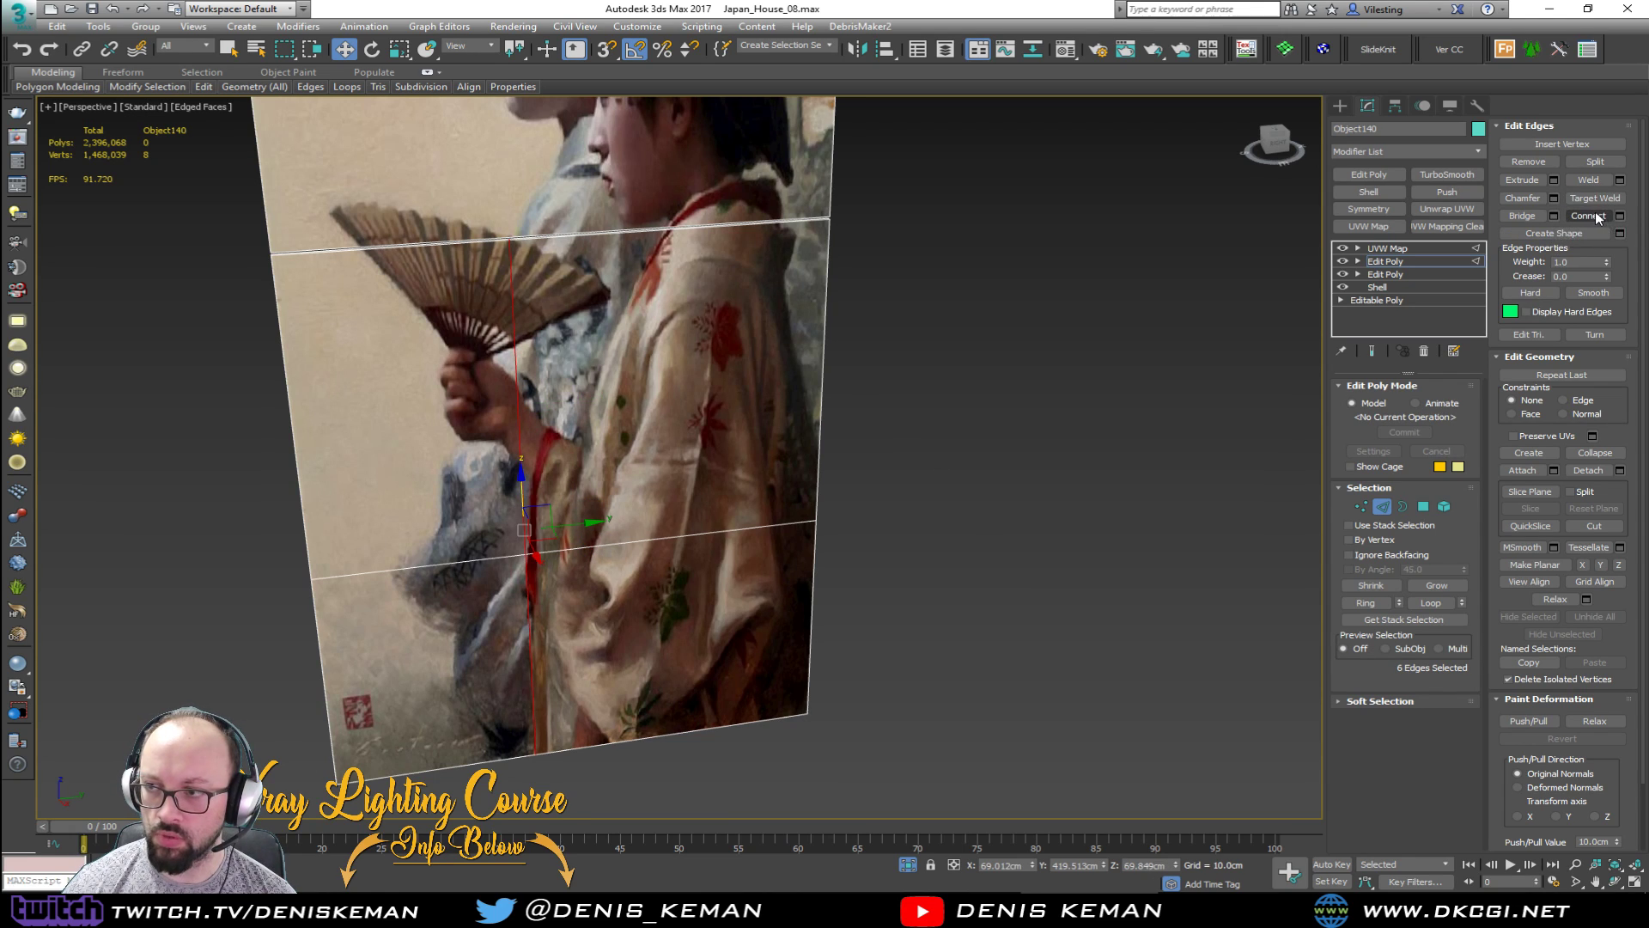
Step: Chamfer the vertical edge loop by 0.3 cm with Open enabled and cap the resulting borders
{"action": "left_click", "coordinate": [1553, 197]}
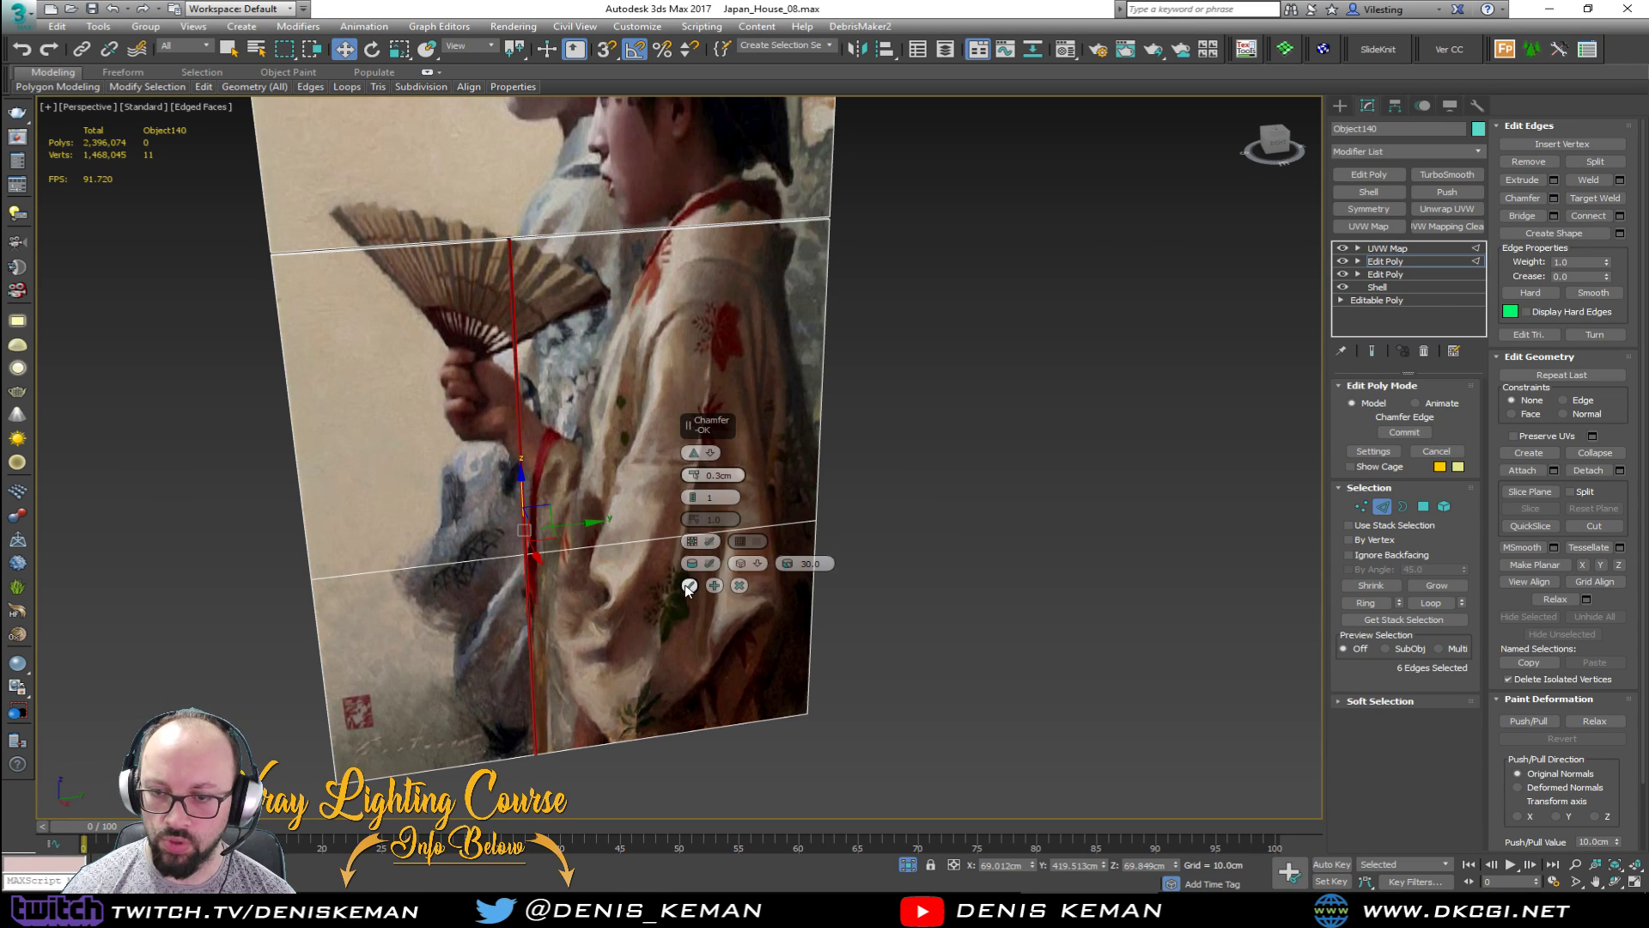
{"action": "left_click", "coordinate": [686, 587]}
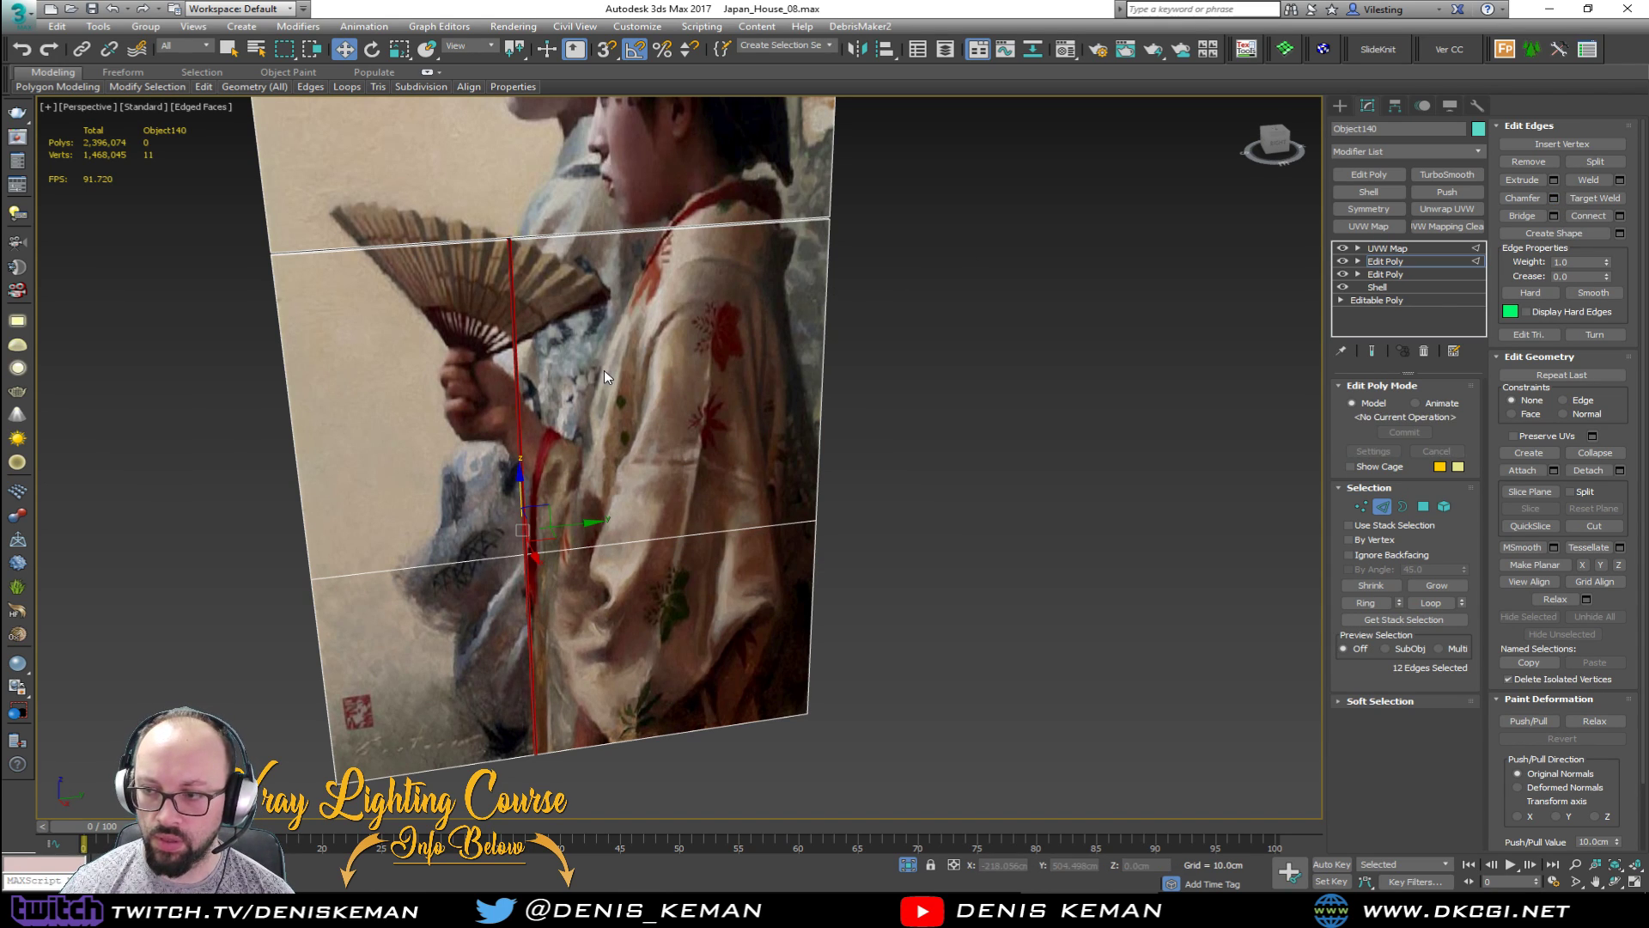
{"action": "key", "text": "3"}
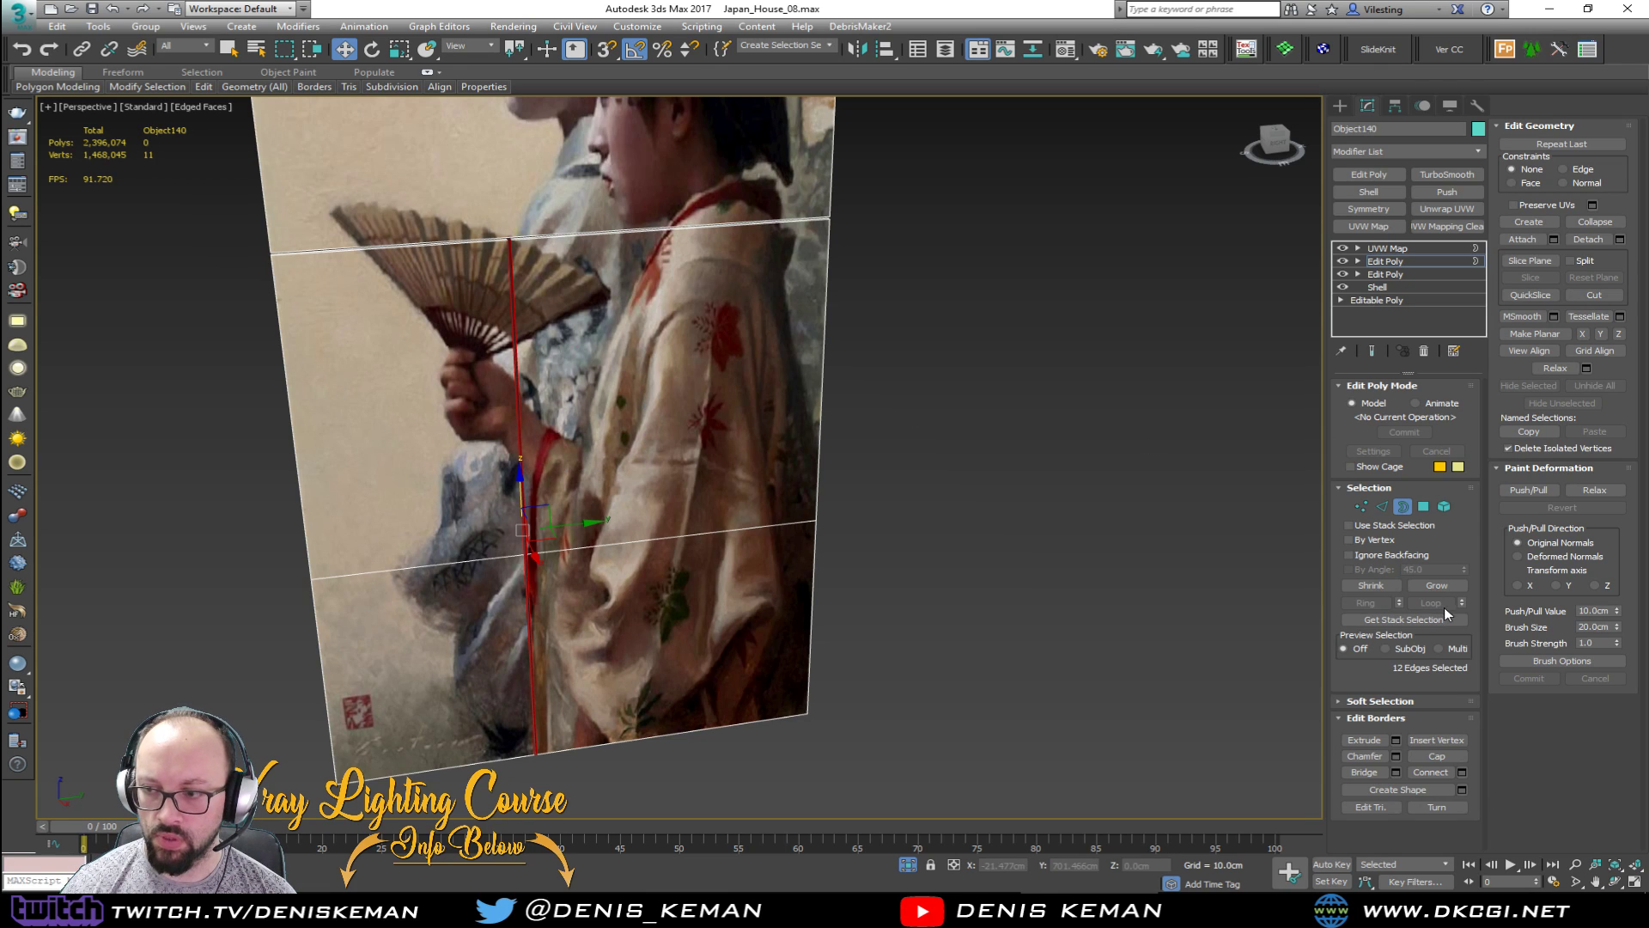
{"action": "left_click", "coordinate": [1435, 753]}
Step: Remove the lowest horizontal edge loop from both lower panel pieces and leave edge editing
{"action": "key", "text": "2"}
{"action": "double_click", "coordinate": [626, 540]}
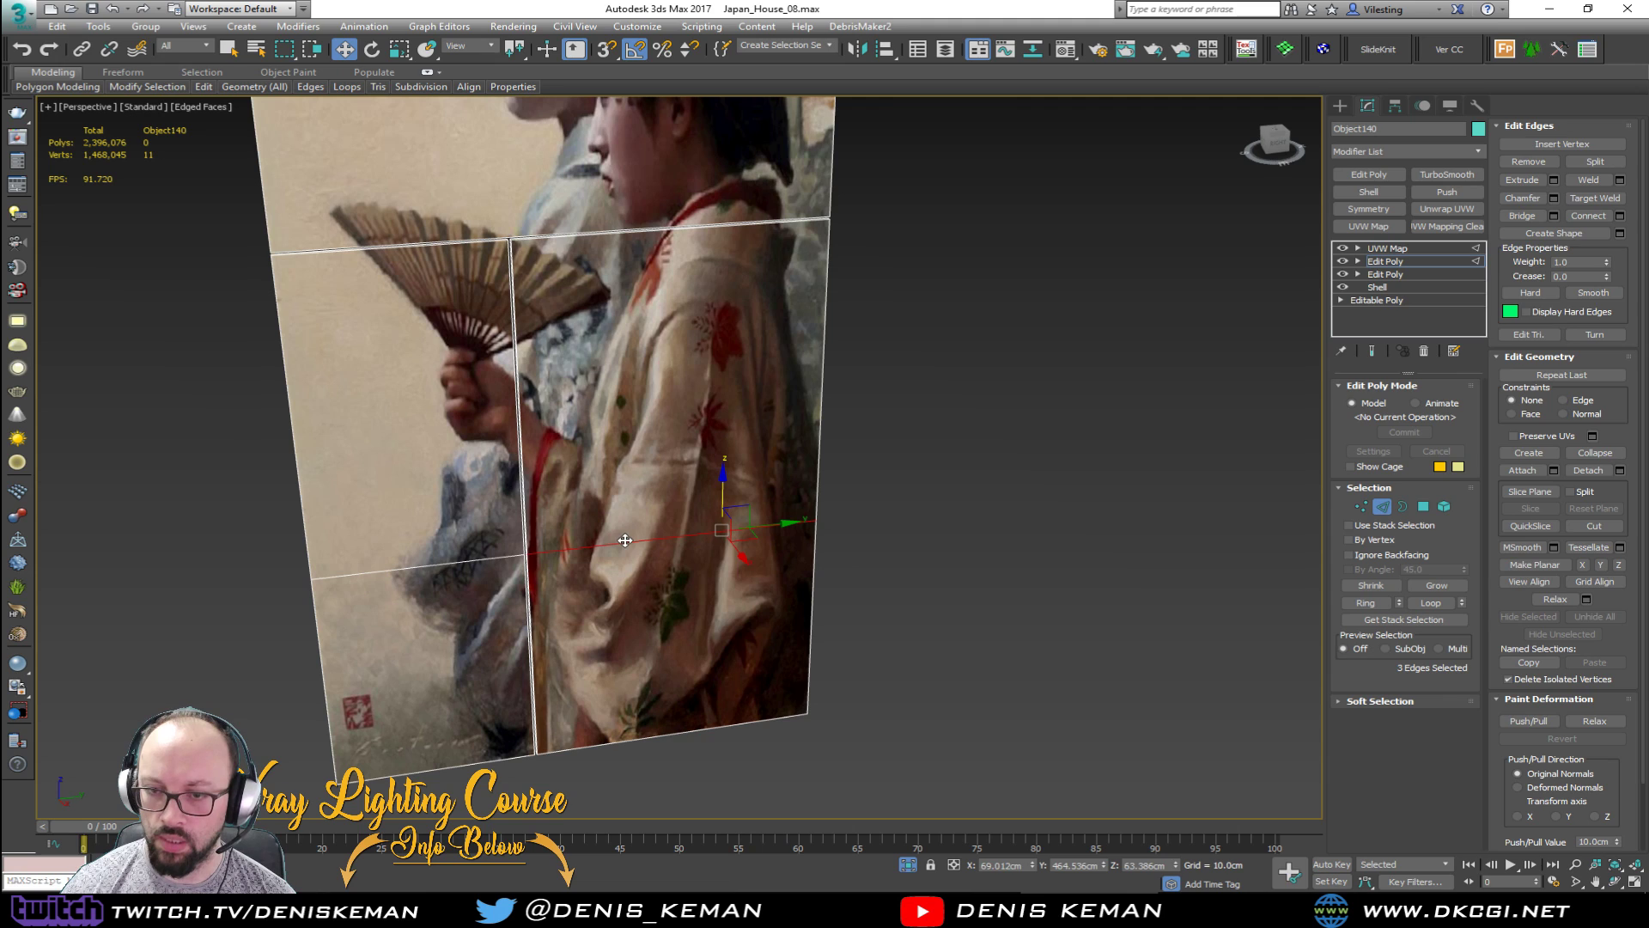
{"action": "double_click", "coordinate": [439, 566], "text": "ctrl"}
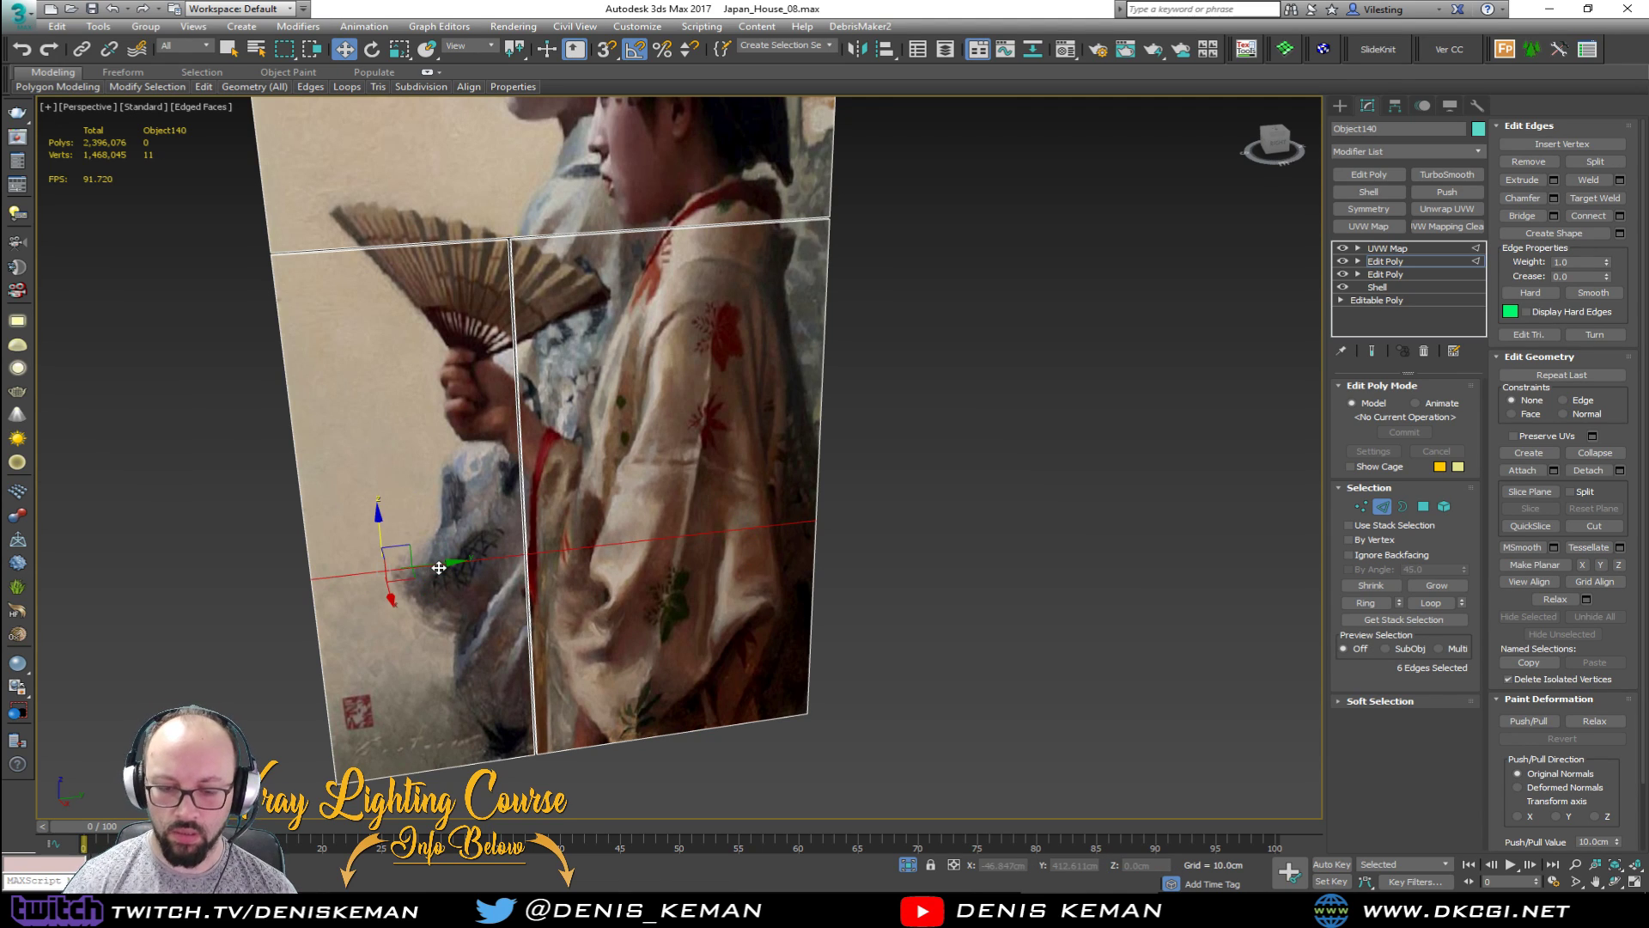
{"action": "left_click", "coordinate": [1374, 506]}
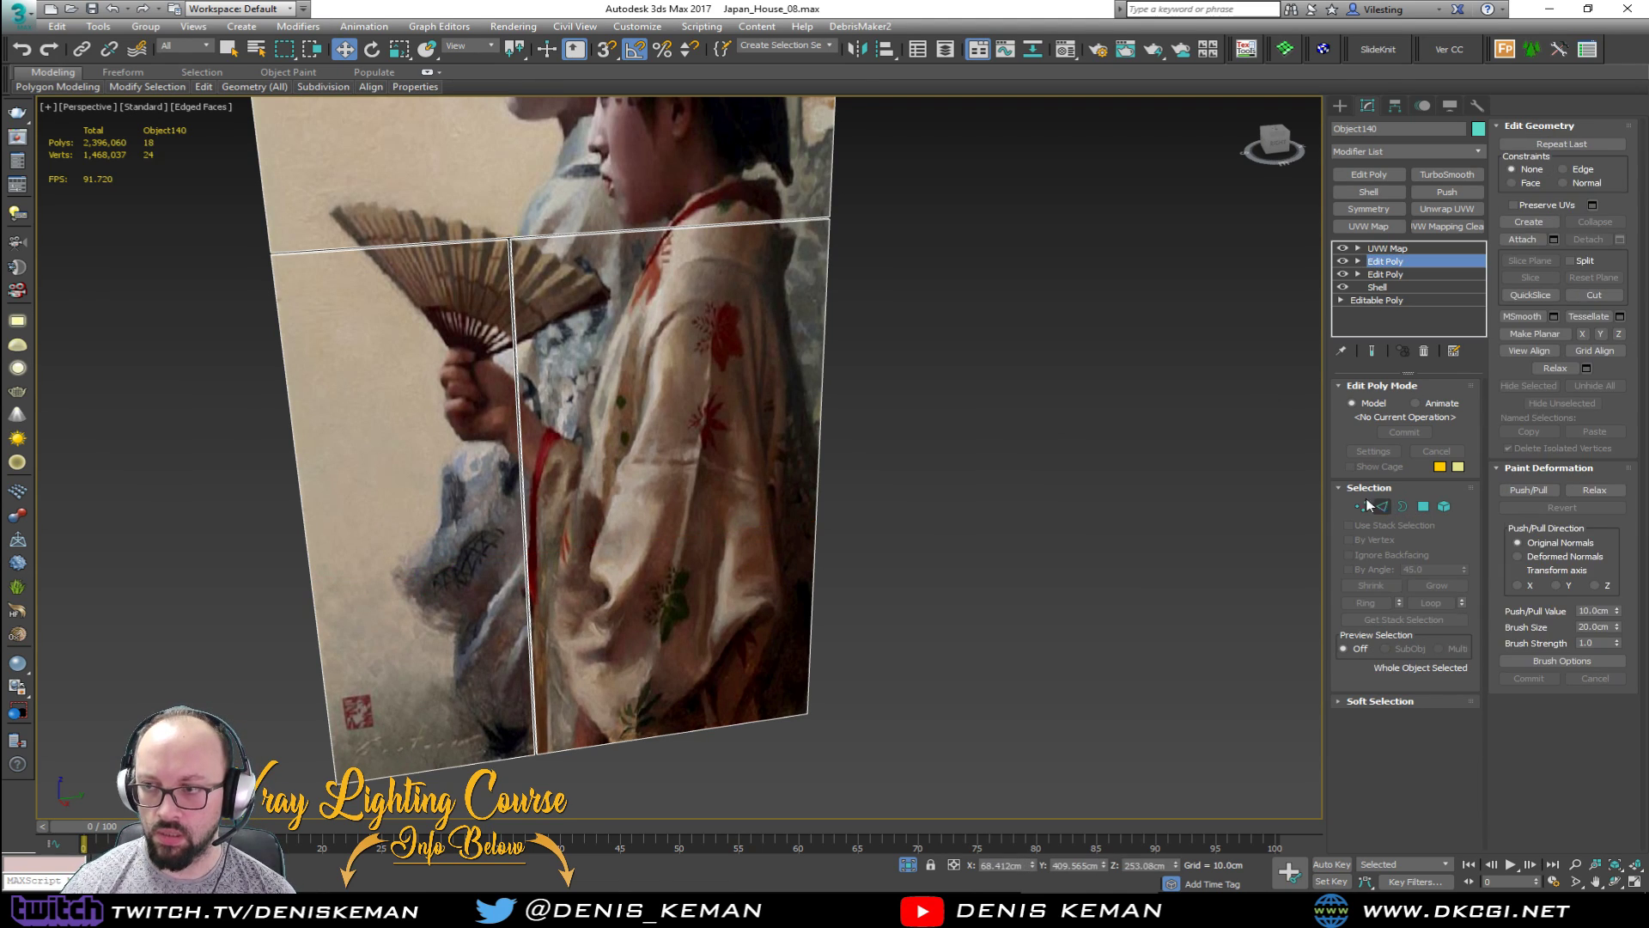
Step: Add a Chamfer modifier above the picture's Edit Poly with an amount of 0.1 cm and deselect the picture
{"action": "scroll", "coordinate": [532, 258], "scroll_direction": "up", "scroll_amount": 10}
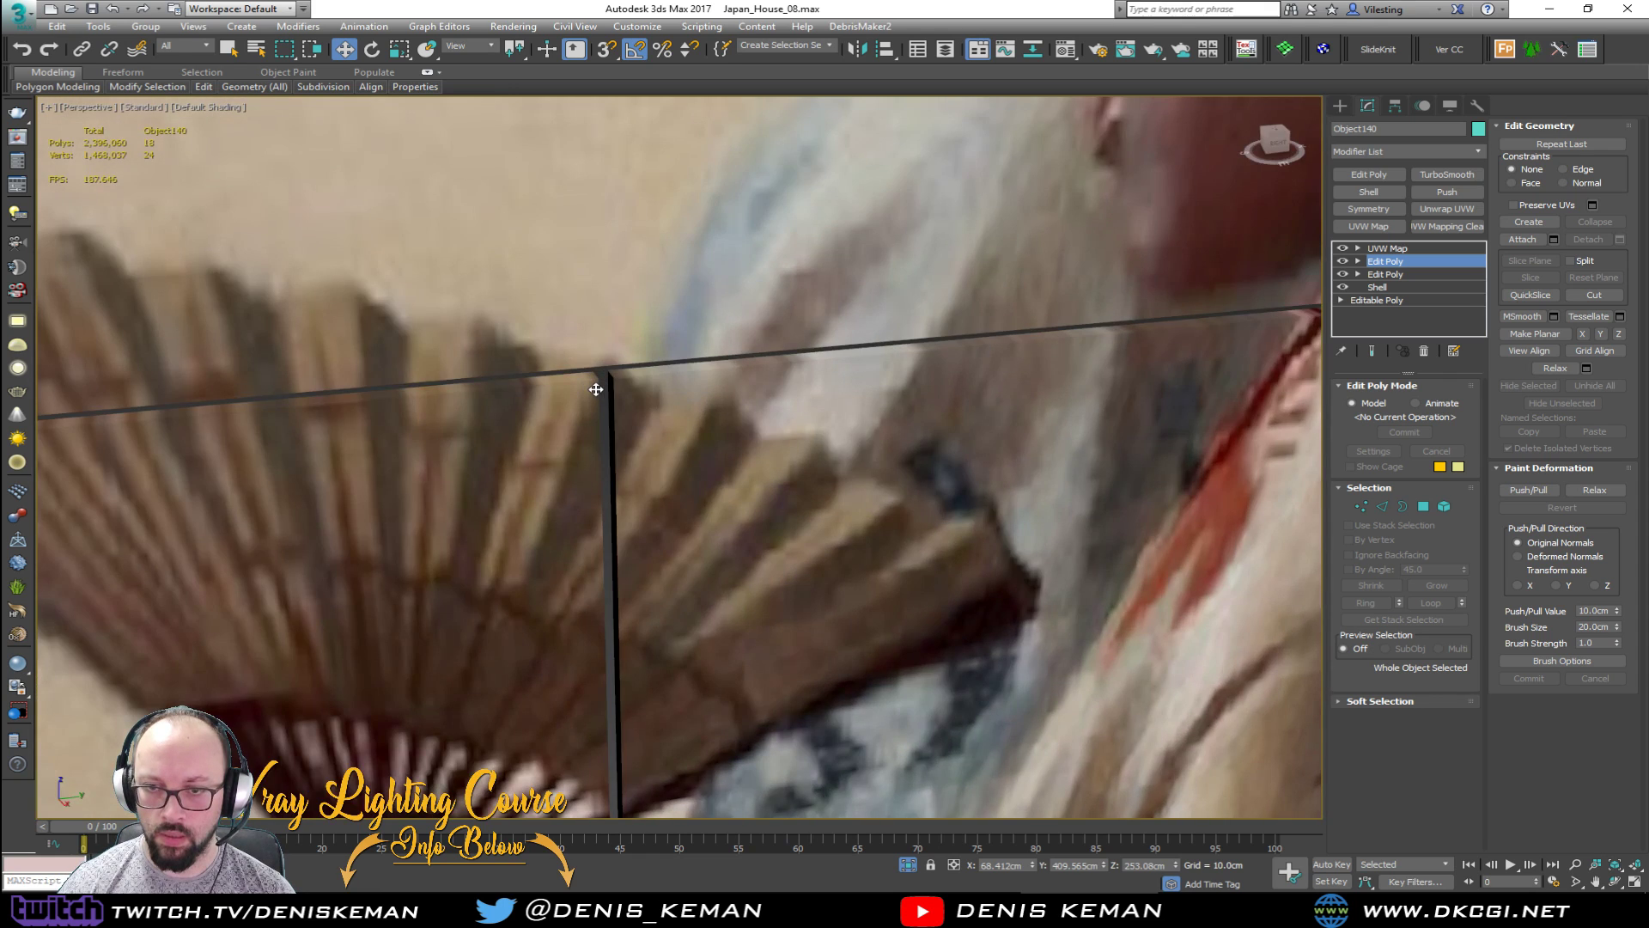
{"action": "scroll", "coordinate": [640, 399], "scroll_direction": "up", "scroll_amount": 2}
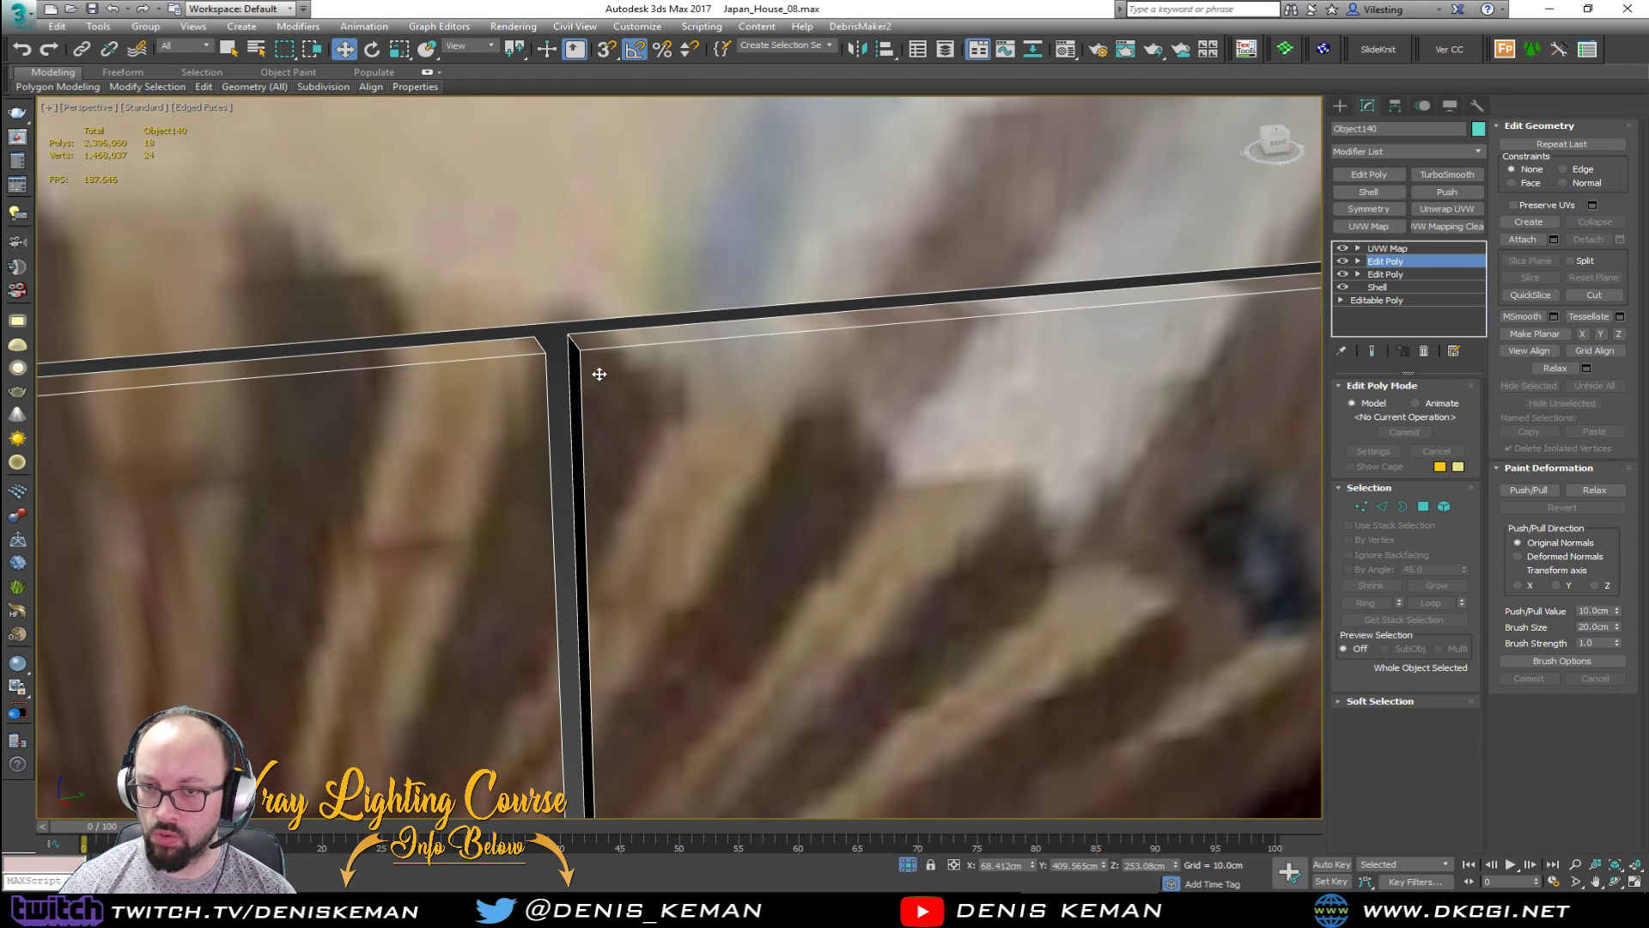
{"action": "left_click", "coordinate": [1372, 152]}
{"action": "key", "text": "c"}
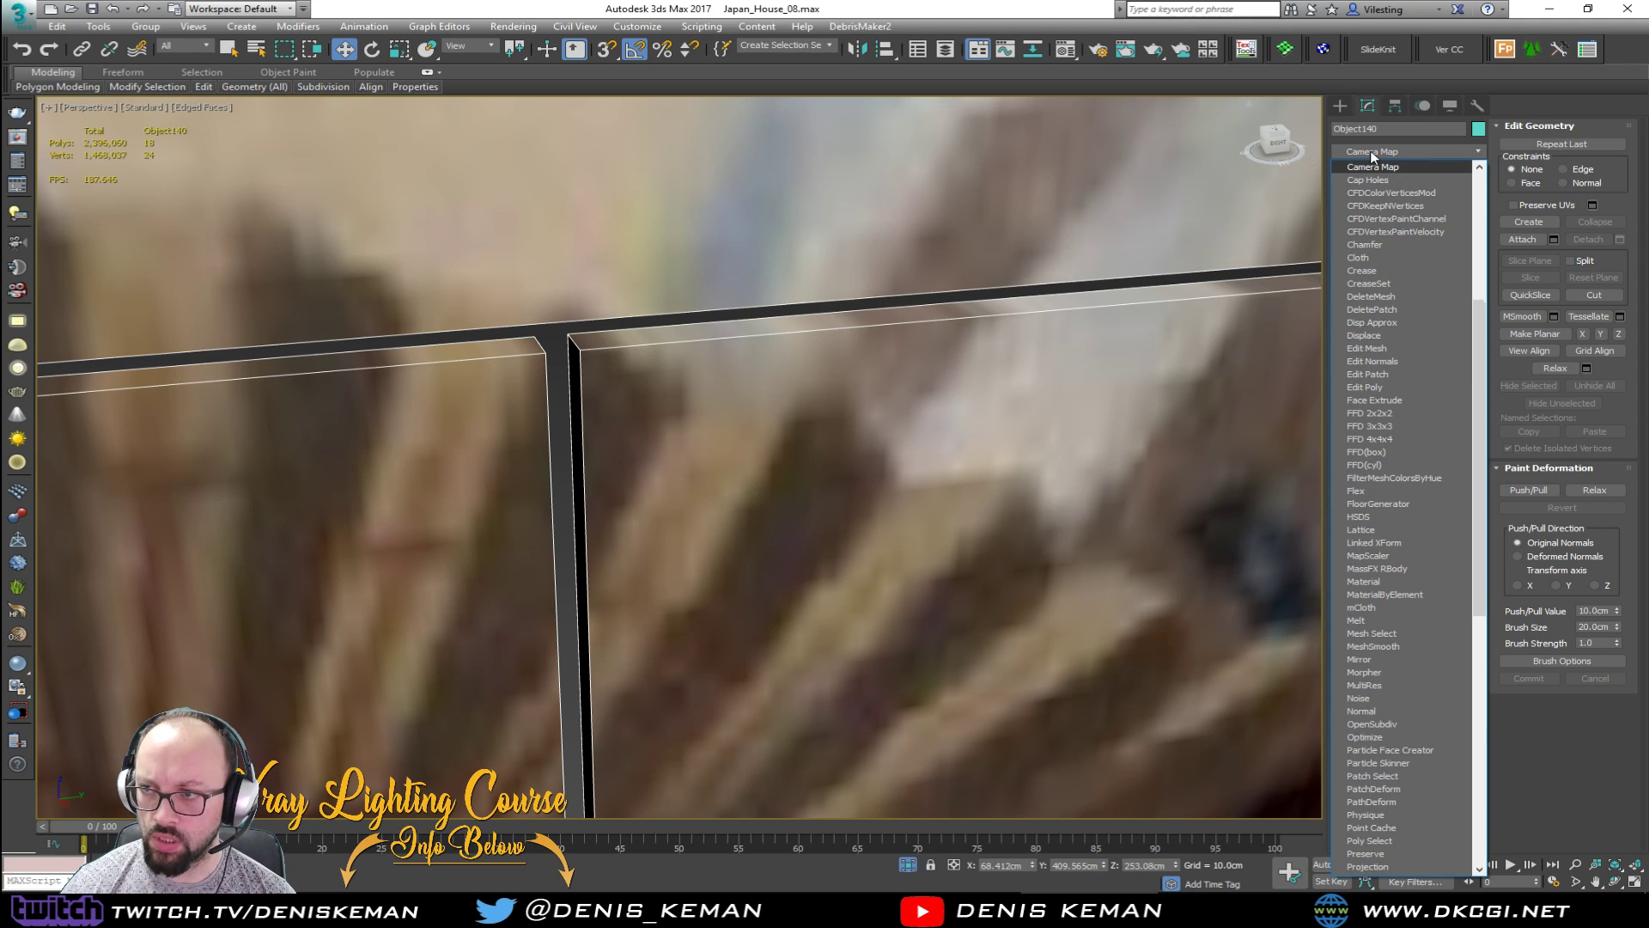
{"action": "left_click", "coordinate": [1365, 245]}
{"action": "left_click", "coordinate": [1429, 450]}
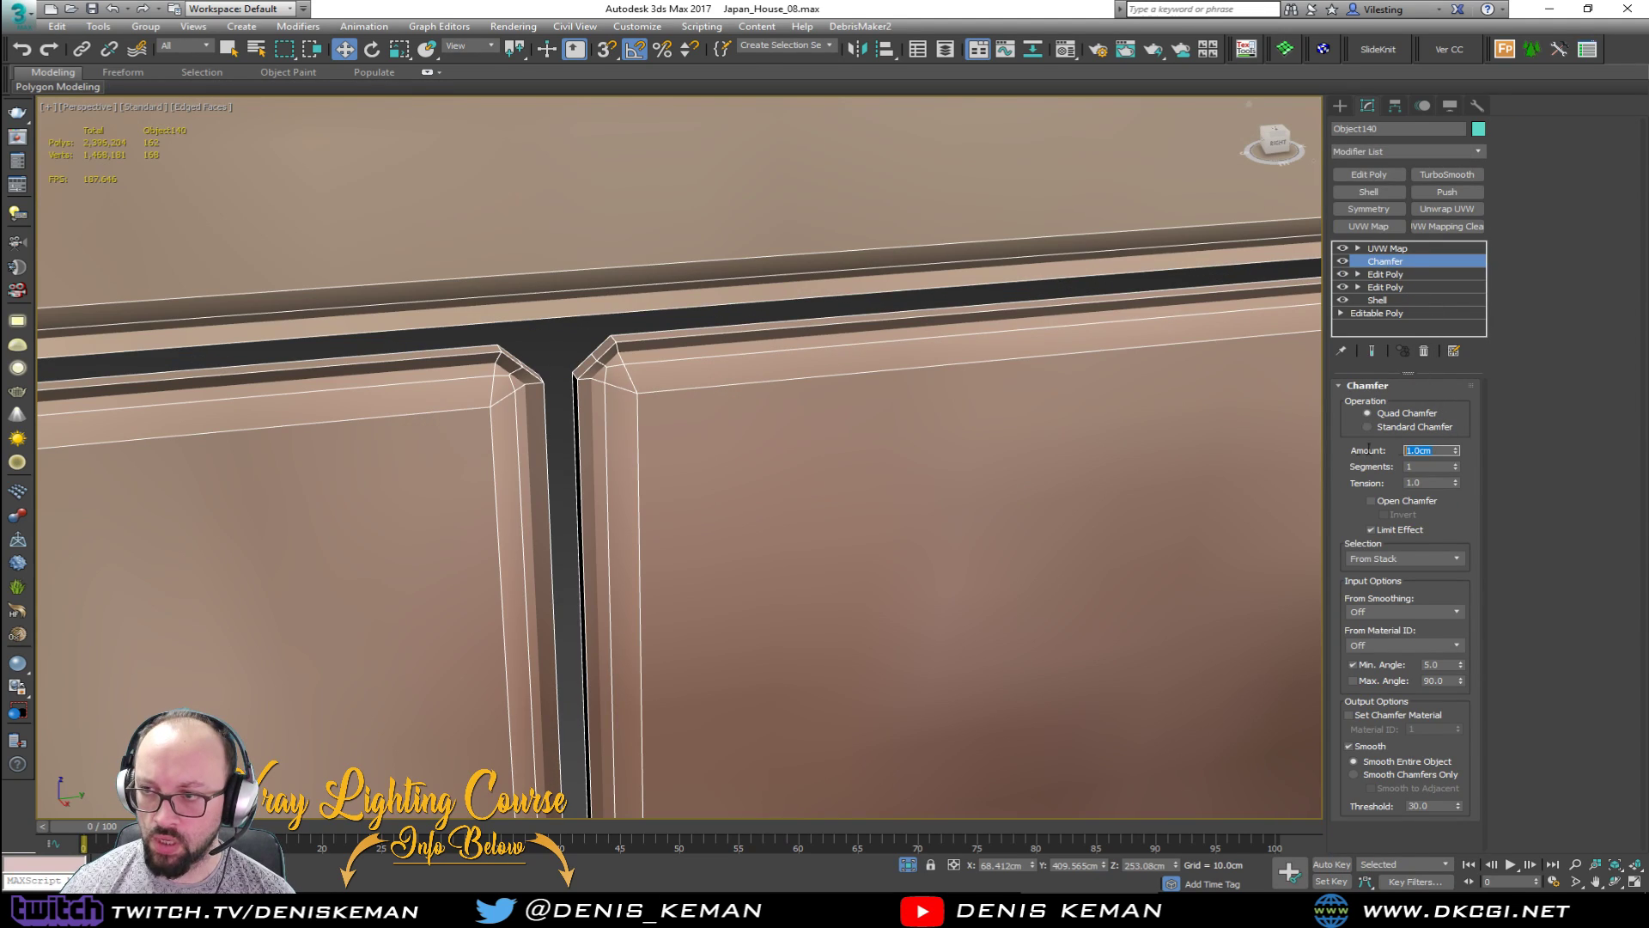
{"action": "type", "text": "0.1"}
{"action": "key", "text": "Return"}
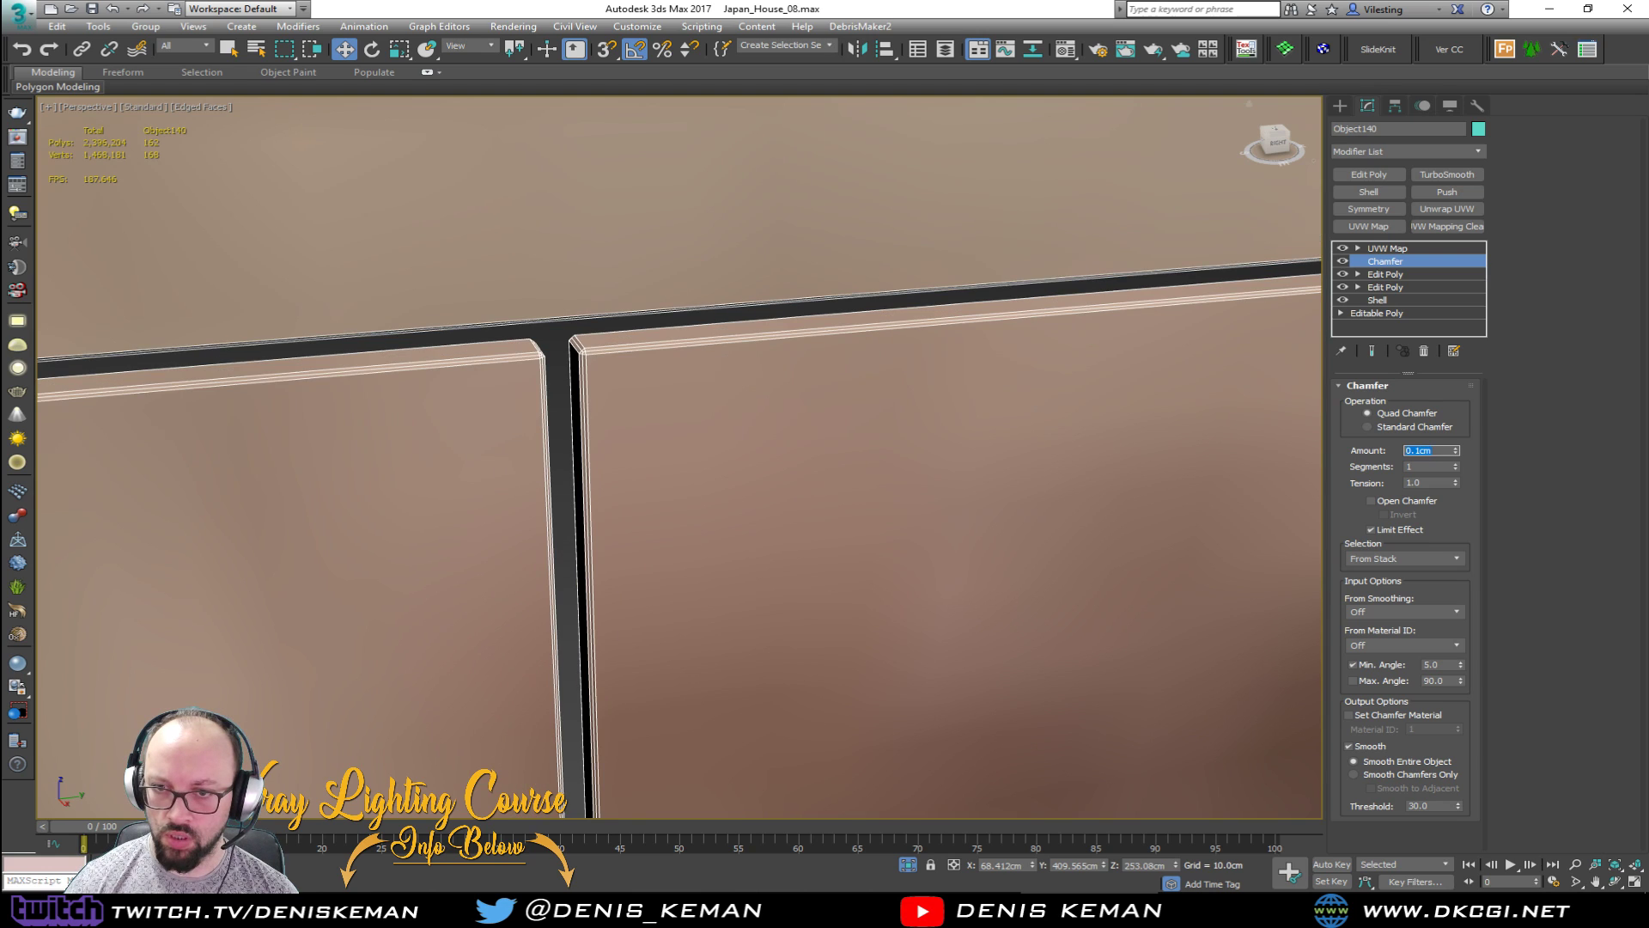
{"action": "scroll", "coordinate": [890, 429], "scroll_direction": "down", "scroll_amount": 5}
{"action": "scroll", "coordinate": [1049, 401], "scroll_direction": "down", "scroll_amount": 5}
{"action": "mouse_move", "coordinate": [1049, 402]}
{"action": "middle_mouse_down"}
{"action": "mouse_move", "coordinate": [632, 358]}
{"action": "mouse_move", "coordinate": [682, 355]}
{"action": "mouse_move", "coordinate": [543, 316]}
{"action": "mouse_move", "coordinate": [662, 333]}
{"action": "middle_mouse_up"}
{"action": "left_click", "coordinate": [895, 396]}
{"action": "scroll", "coordinate": [673, 359], "scroll_direction": "up", "scroll_amount": 4}
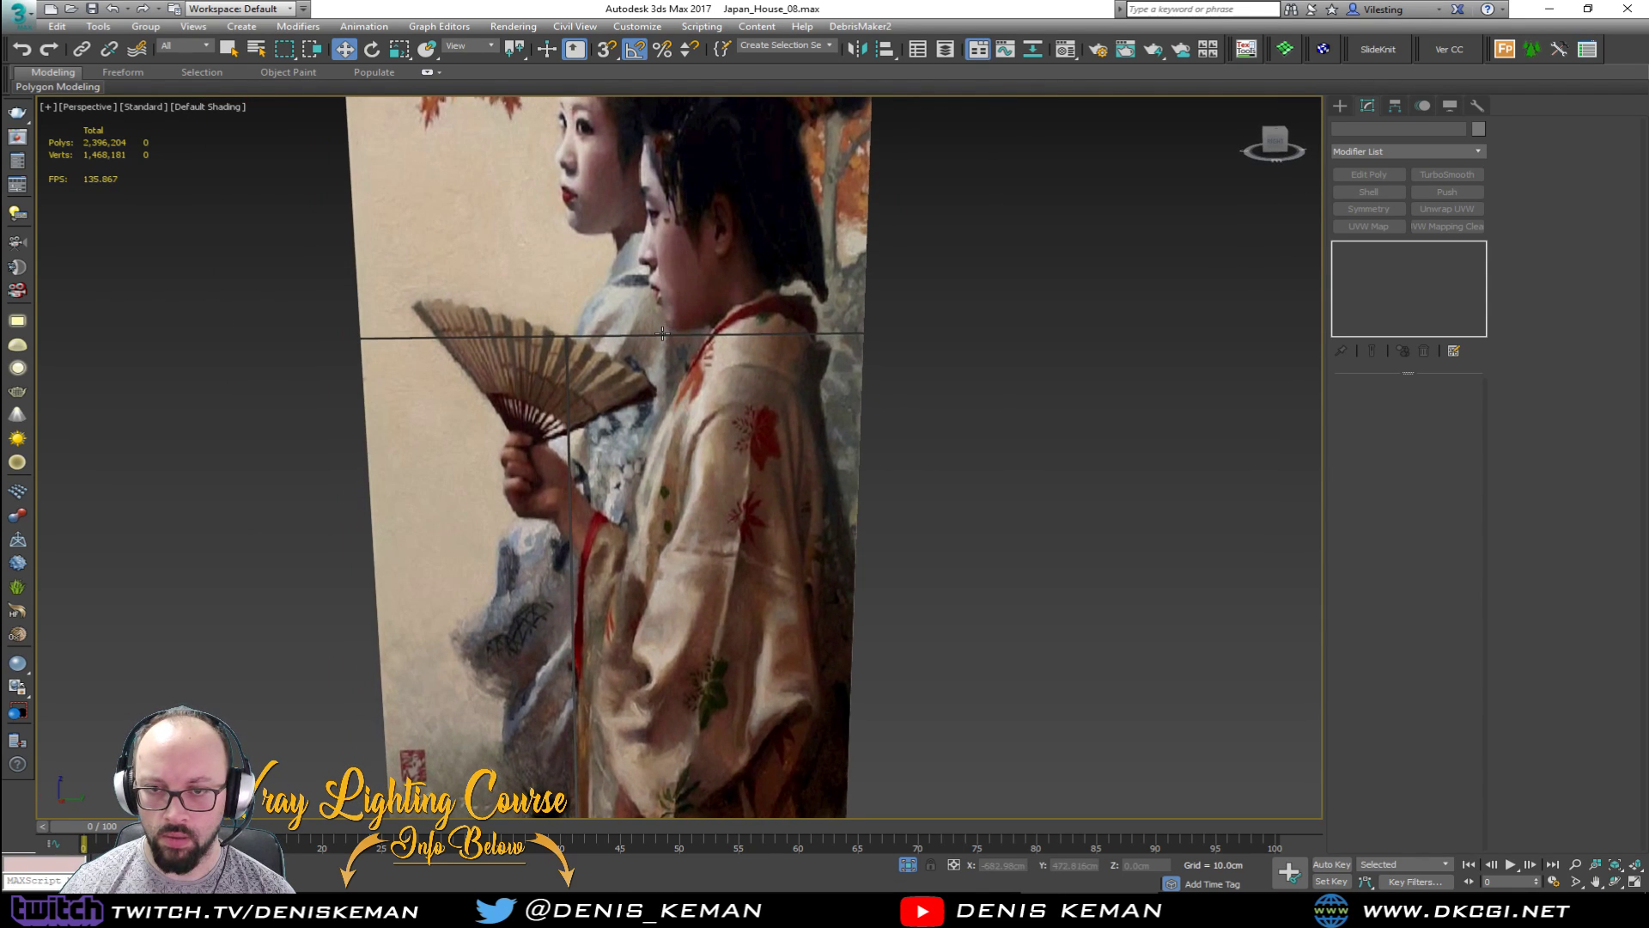
Step: Add an Edit Poly modifier on top of the picture's UVW Map and enter element editing
{"action": "left_click", "coordinate": [670, 381]}
{"action": "key", "text": "F4"}
{"action": "scroll", "coordinate": [670, 380], "scroll_direction": "up", "scroll_amount": 3}
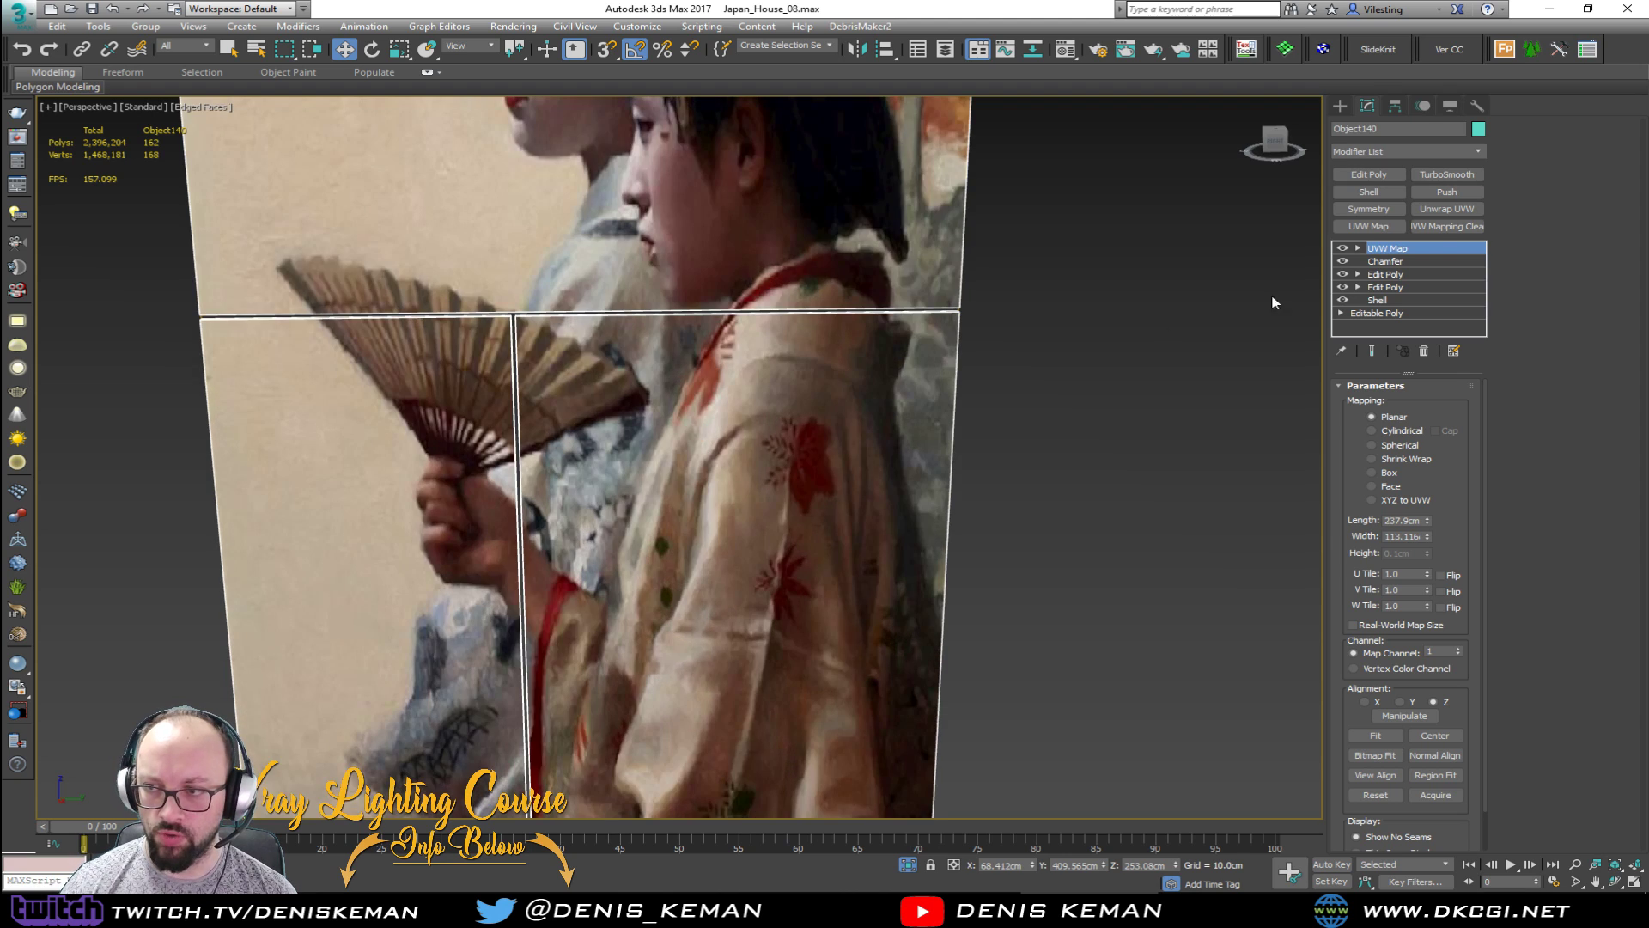
{"action": "left_click", "coordinate": [1377, 173]}
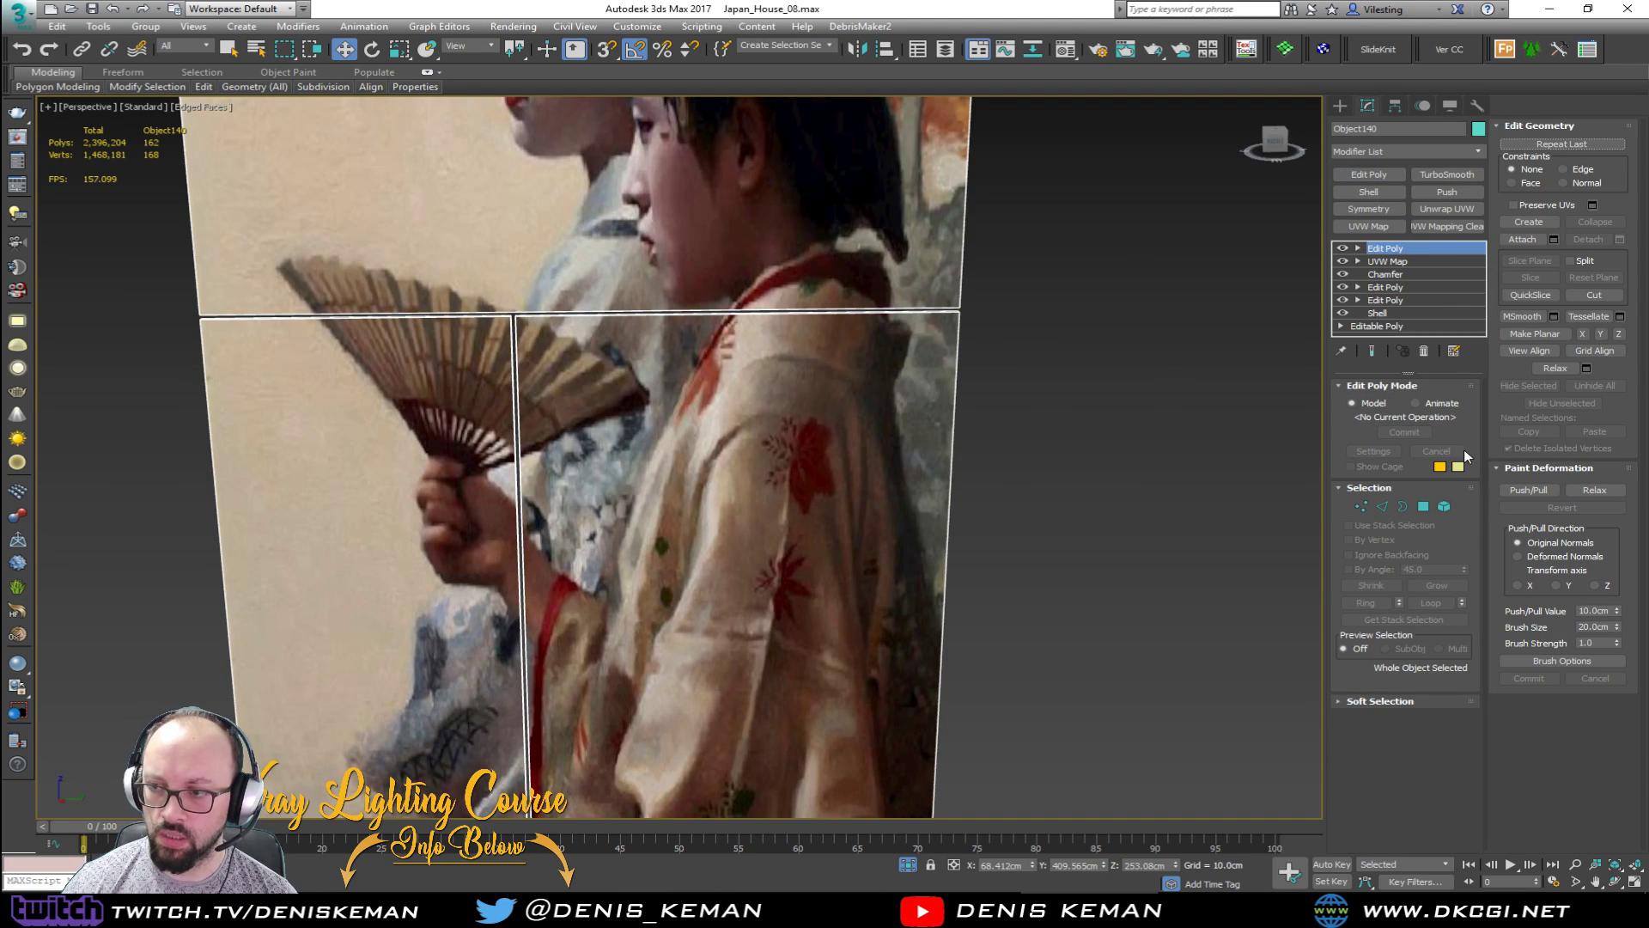
{"action": "left_click", "coordinate": [1443, 506]}
Step: Offset the upper panel and the lower kimono panel to widen the gaps, placing the upper panel at about Y 431.9 cm, Z 193.8 cm
{"action": "left_click", "coordinate": [879, 394]}
{"action": "left_click", "coordinate": [860, 281], "text": "ctrl"}
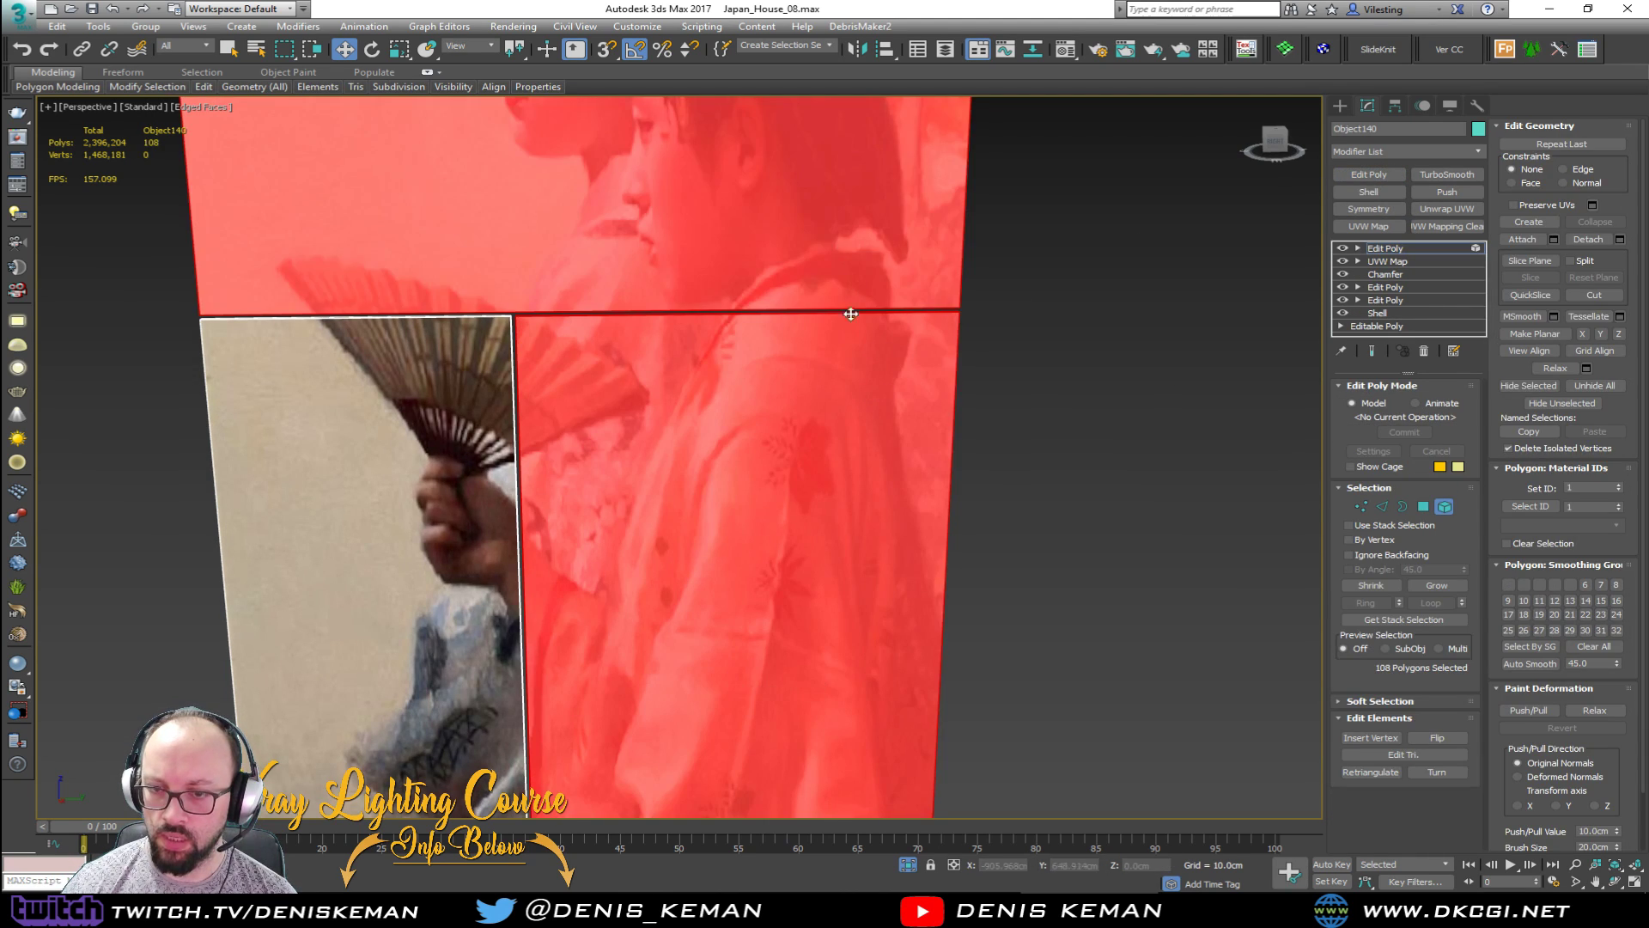
{"action": "scroll", "coordinate": [863, 298], "scroll_direction": "down", "scroll_amount": 3}
{"action": "middle_click_drag", "start_coordinate": [738, 346], "coordinate": [673, 415]}
{"action": "scroll", "coordinate": [675, 413], "scroll_direction": "down", "scroll_amount": 2}
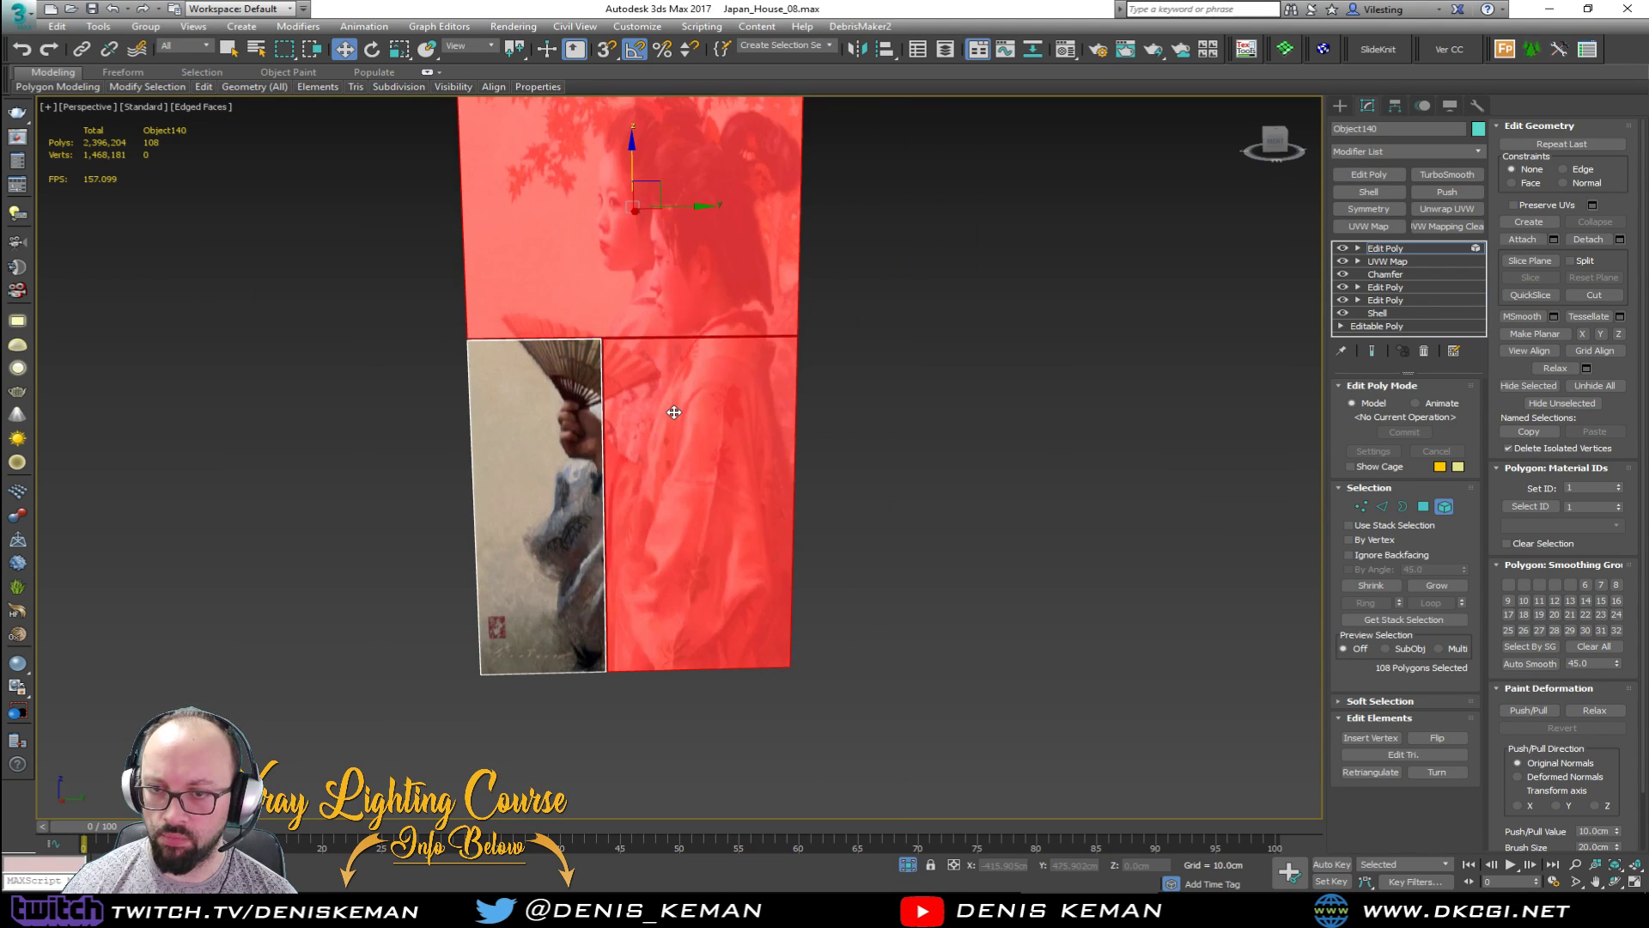
{"action": "scroll", "coordinate": [694, 234], "scroll_direction": "up", "scroll_amount": 5}
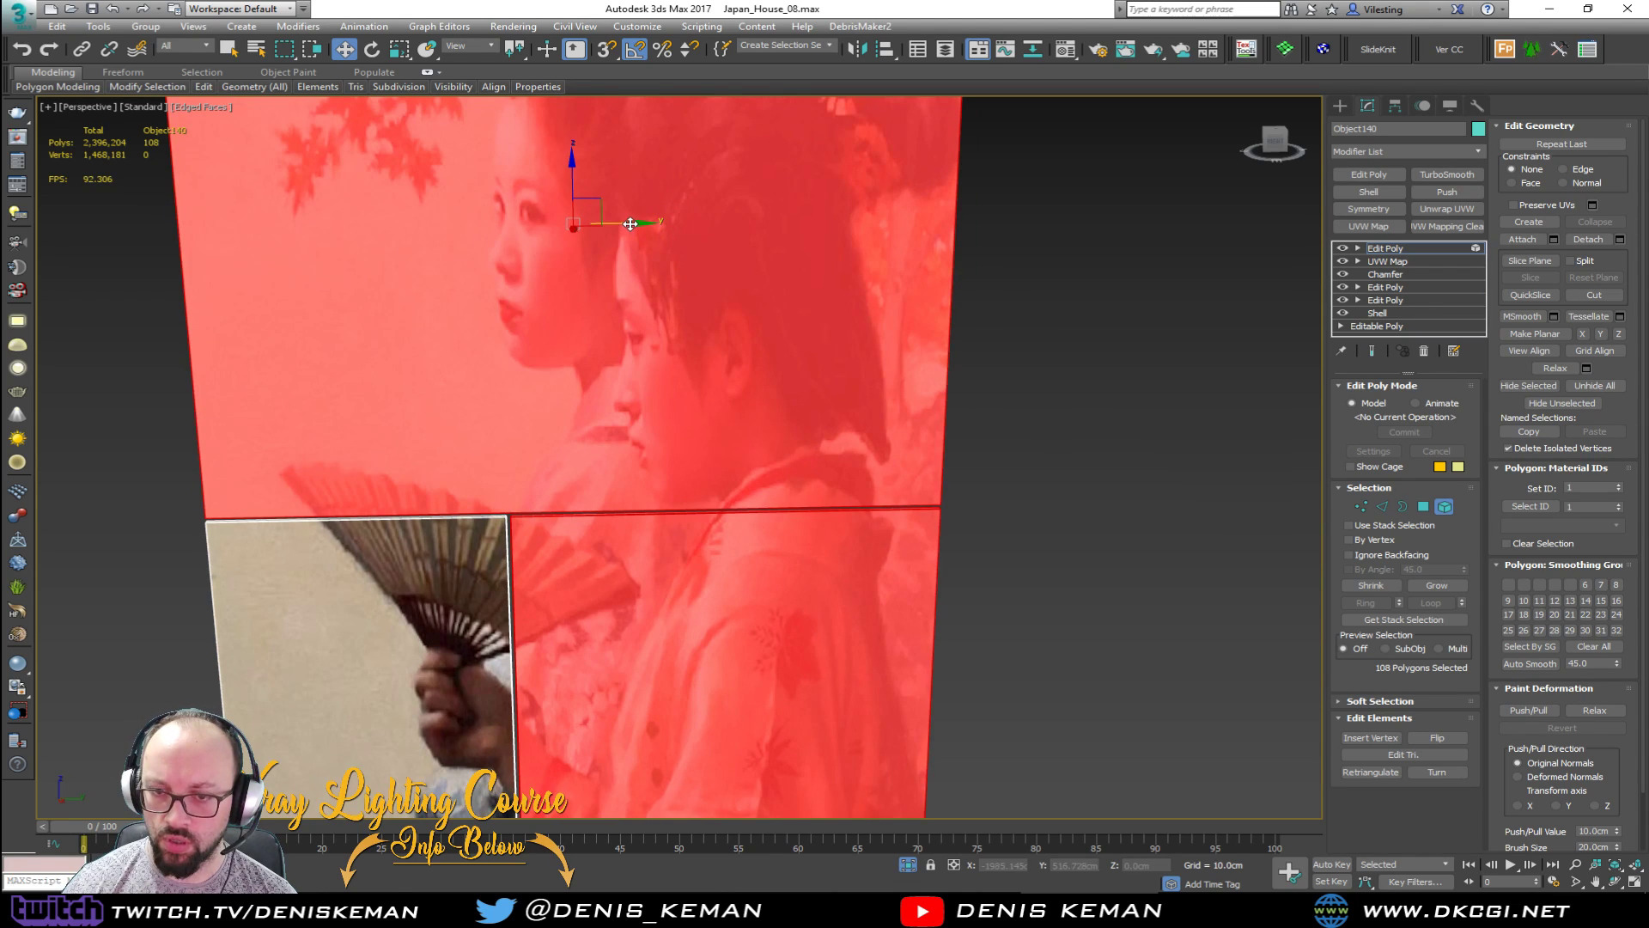
{"action": "left_click_drag", "start_coordinate": [633, 220], "coordinate": [610, 197]}
{"action": "left_click", "coordinate": [626, 346]}
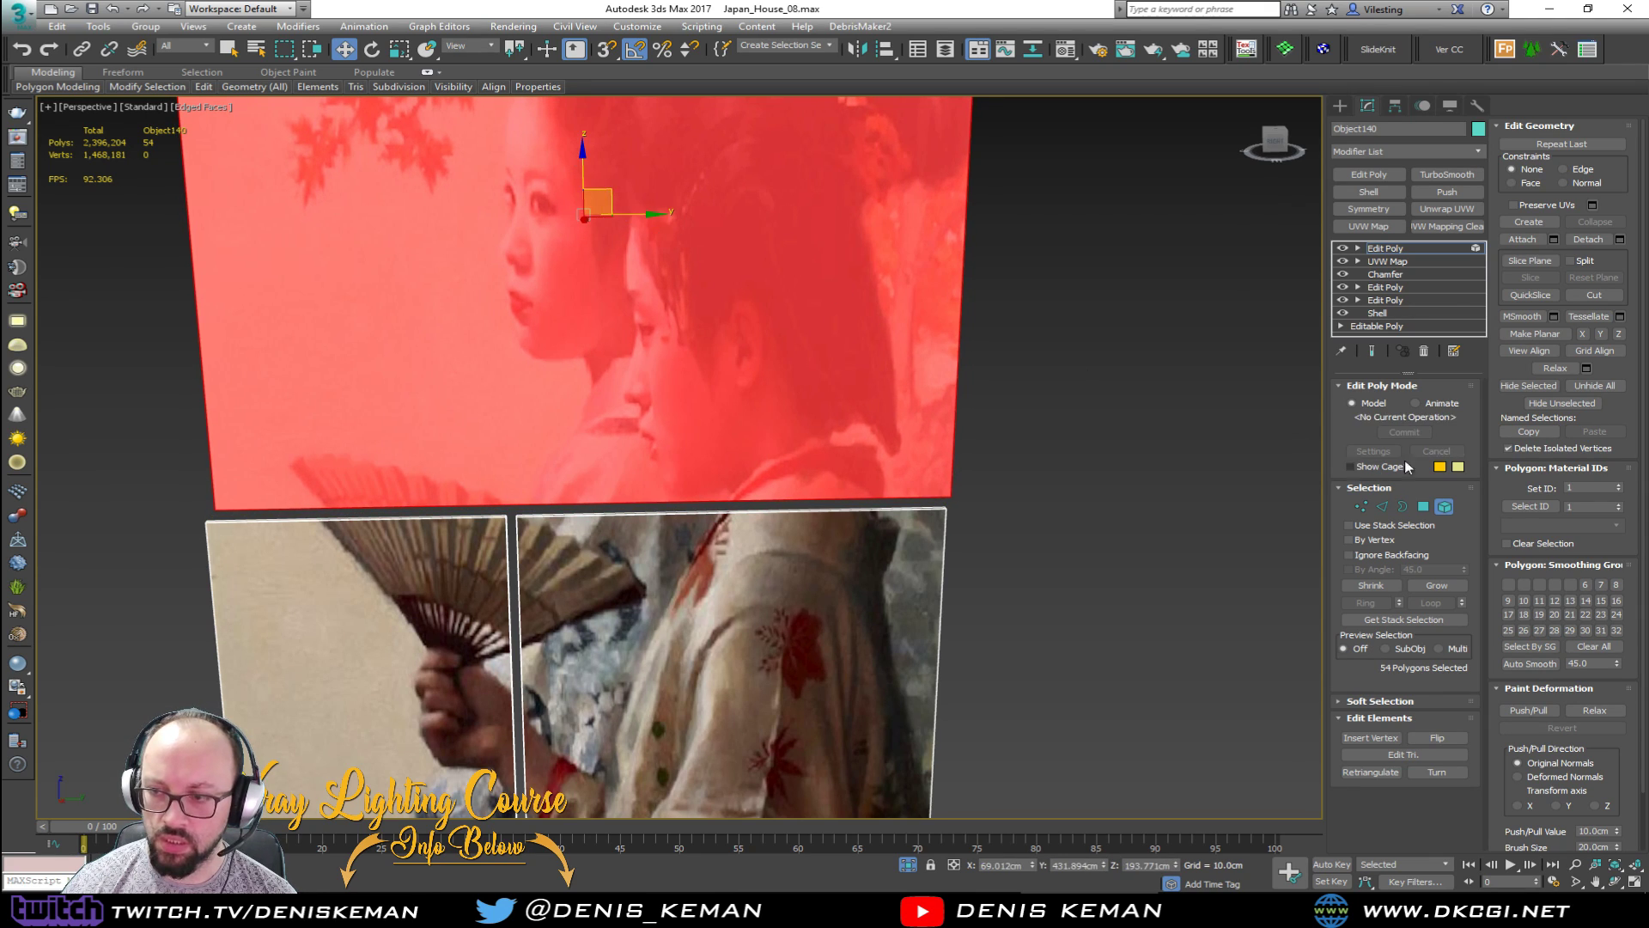
{"action": "left_click", "coordinate": [1447, 508]}
{"action": "left_click", "coordinate": [1001, 418]}
{"action": "key", "text": "F4"}
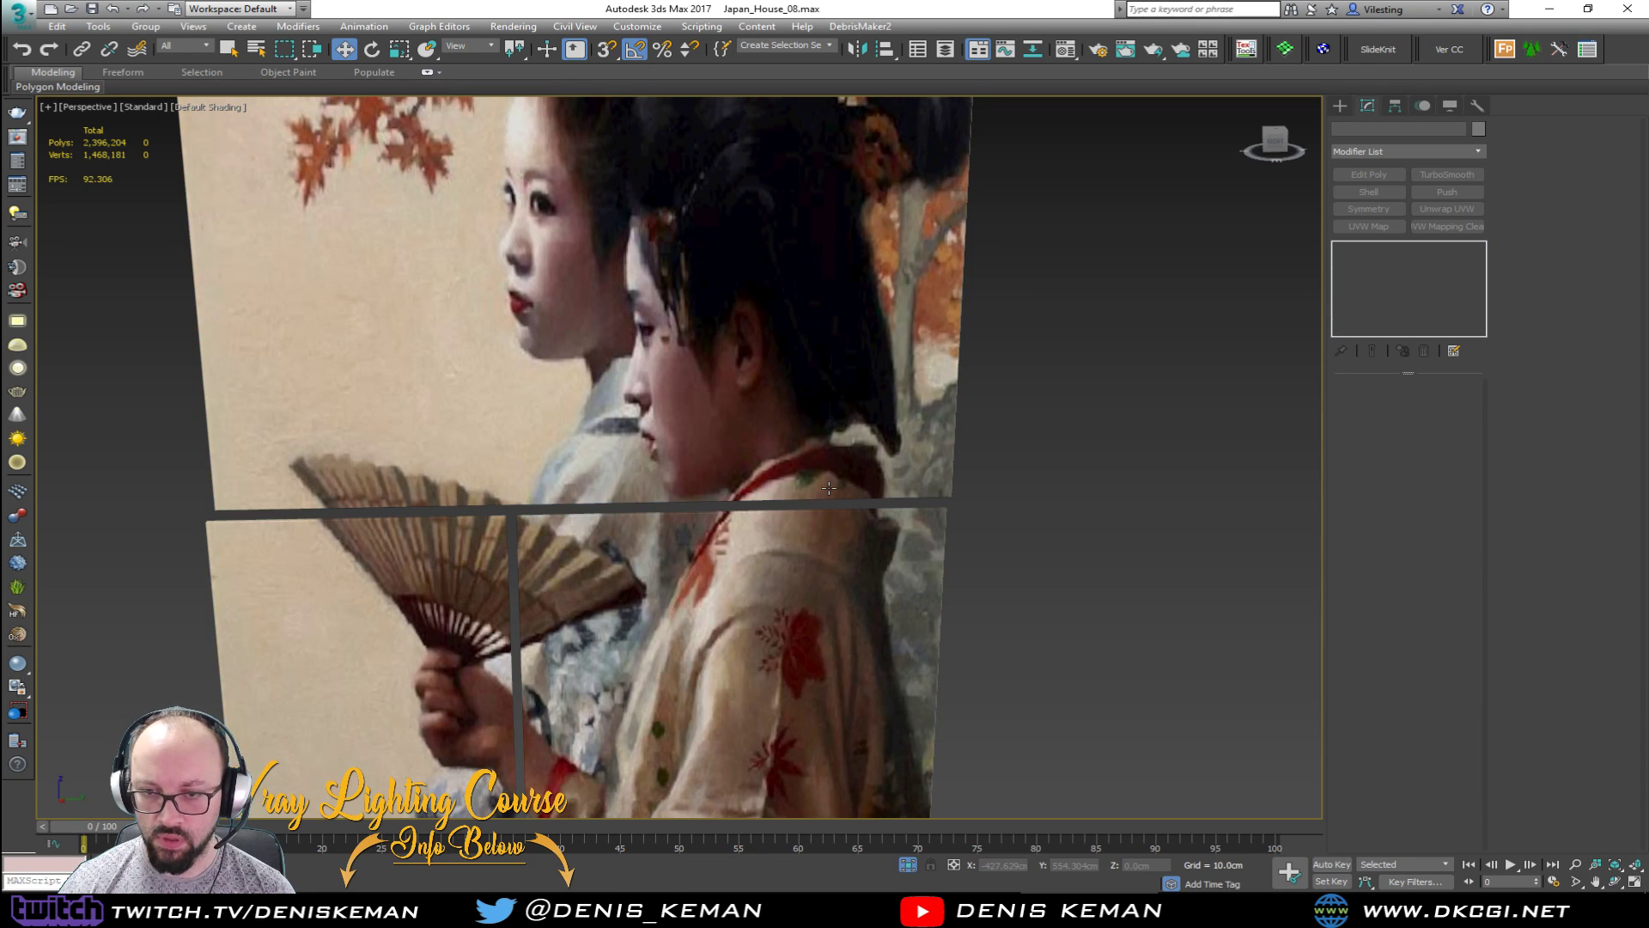
Step: Examine the gap widths and panel alignment in the maximized Left view
{"action": "scroll", "coordinate": [797, 428], "scroll_direction": "down", "scroll_amount": 8}
{"action": "middle_click_drag", "start_coordinate": [797, 427], "coordinate": [696, 429], "text": "alt"}
{"action": "scroll", "coordinate": [702, 433], "scroll_direction": "up", "scroll_amount": 5}
{"action": "key", "text": "alt+w"}
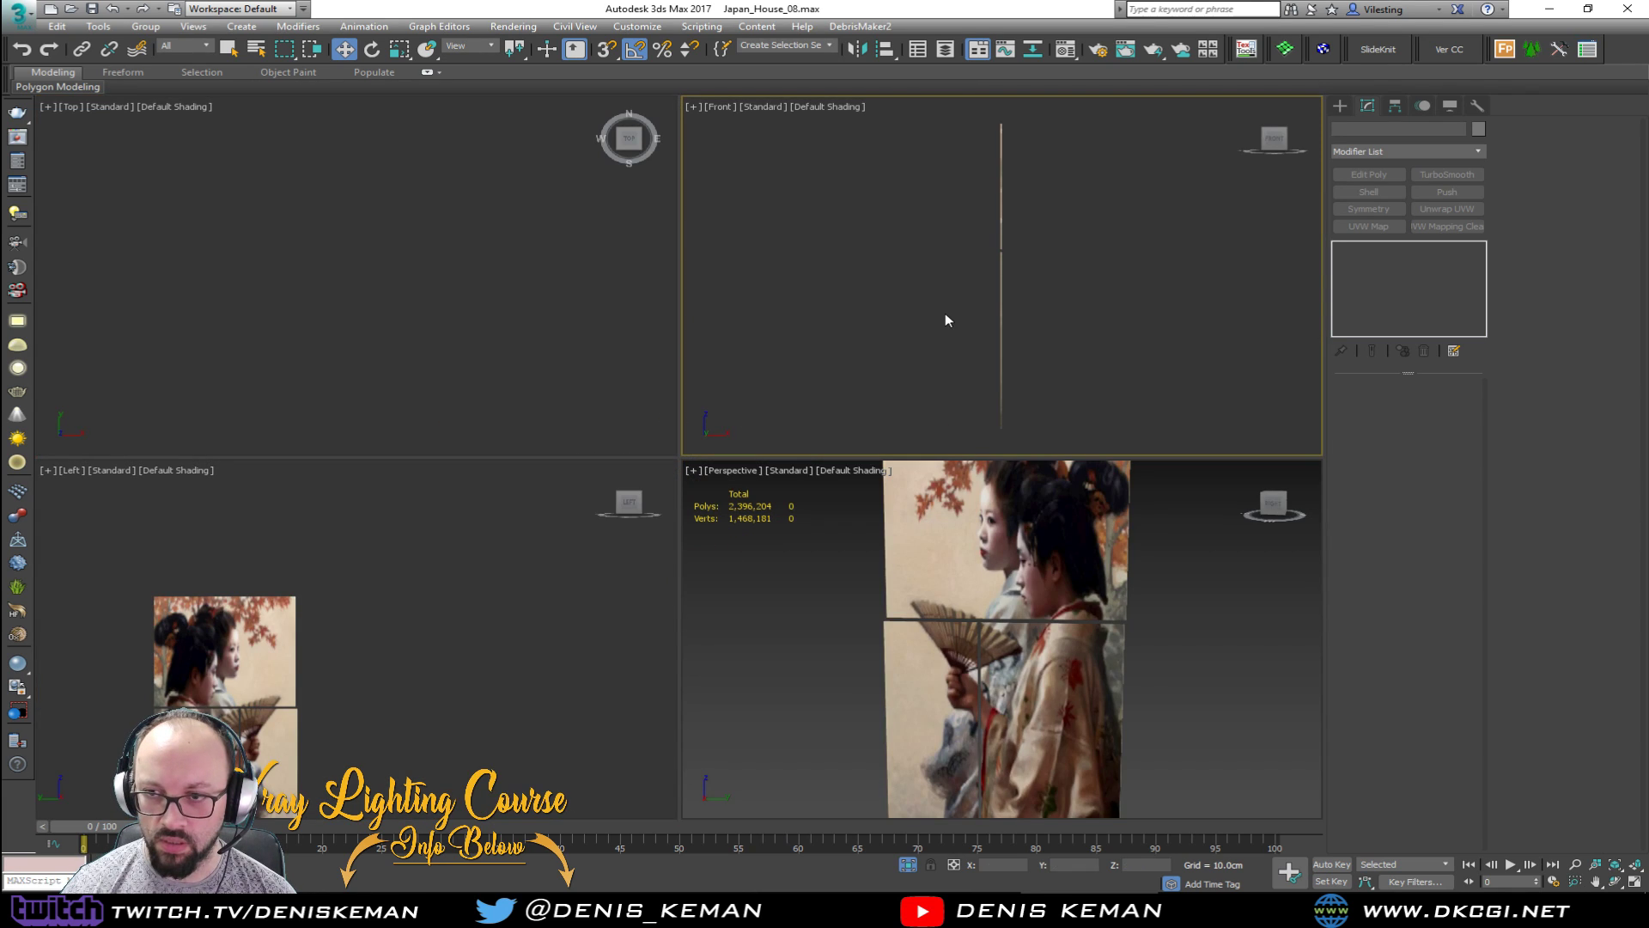
{"action": "left_click", "coordinate": [346, 627]}
{"action": "key", "text": "alt+w"}
{"action": "scroll", "coordinate": [798, 404], "scroll_direction": "up", "scroll_amount": 5}
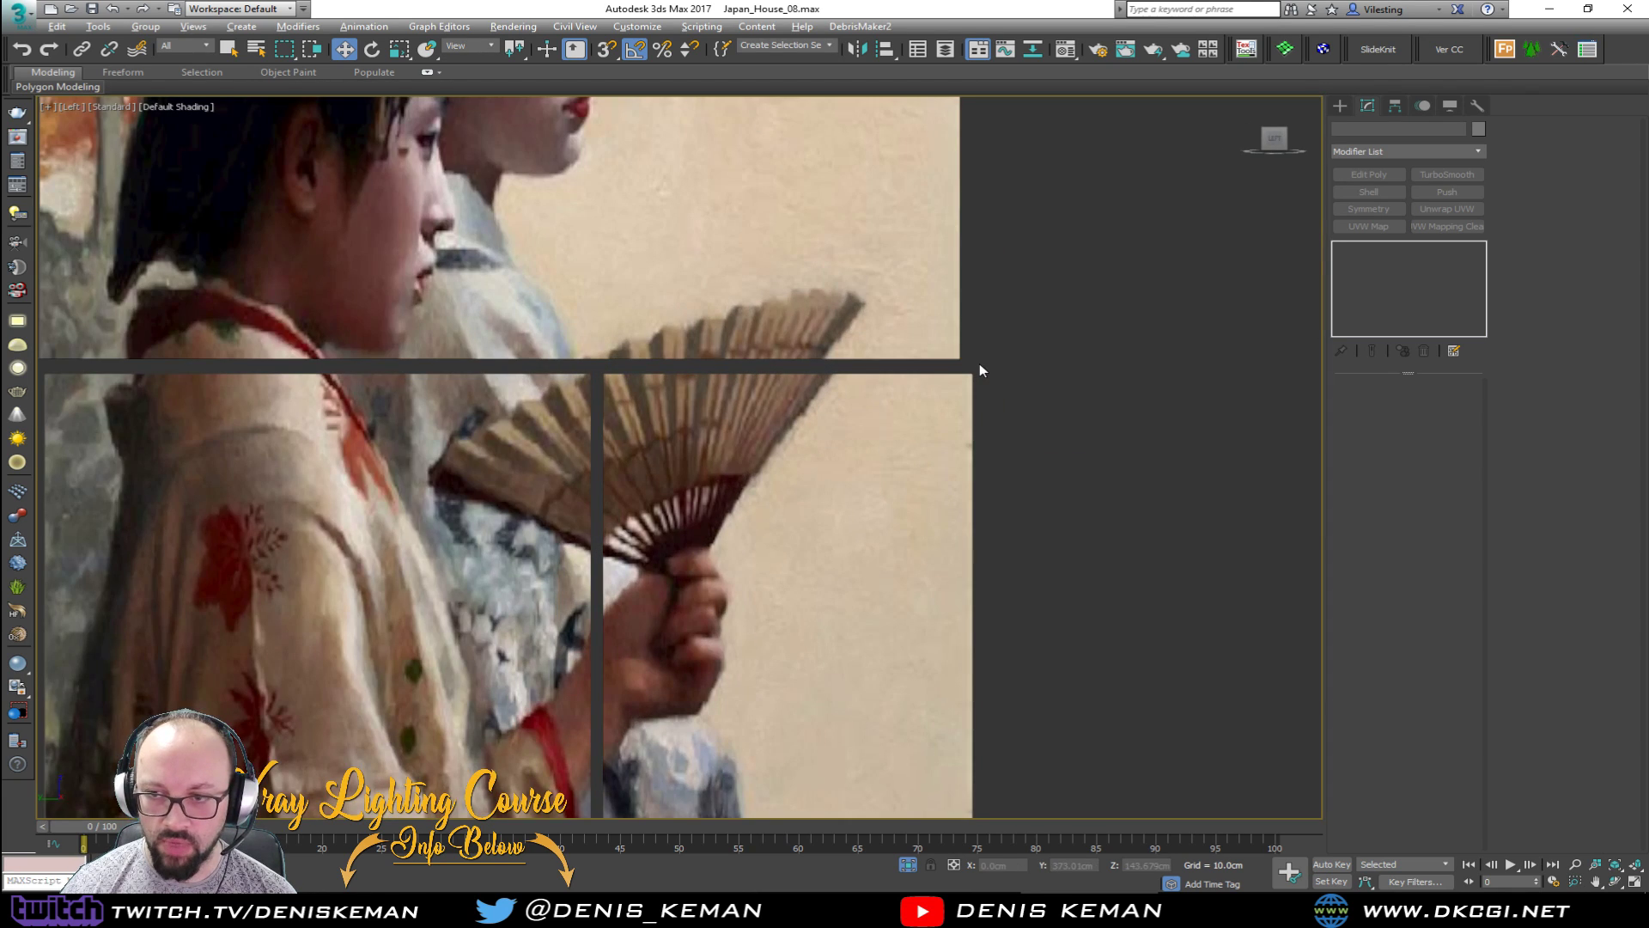
{"action": "middle_click_drag", "start_coordinate": [533, 384], "coordinate": [760, 389]}
{"action": "scroll", "coordinate": [774, 385], "scroll_direction": "up", "scroll_amount": 2}
{"action": "scroll", "coordinate": [774, 384], "scroll_direction": "down", "scroll_amount": 2}
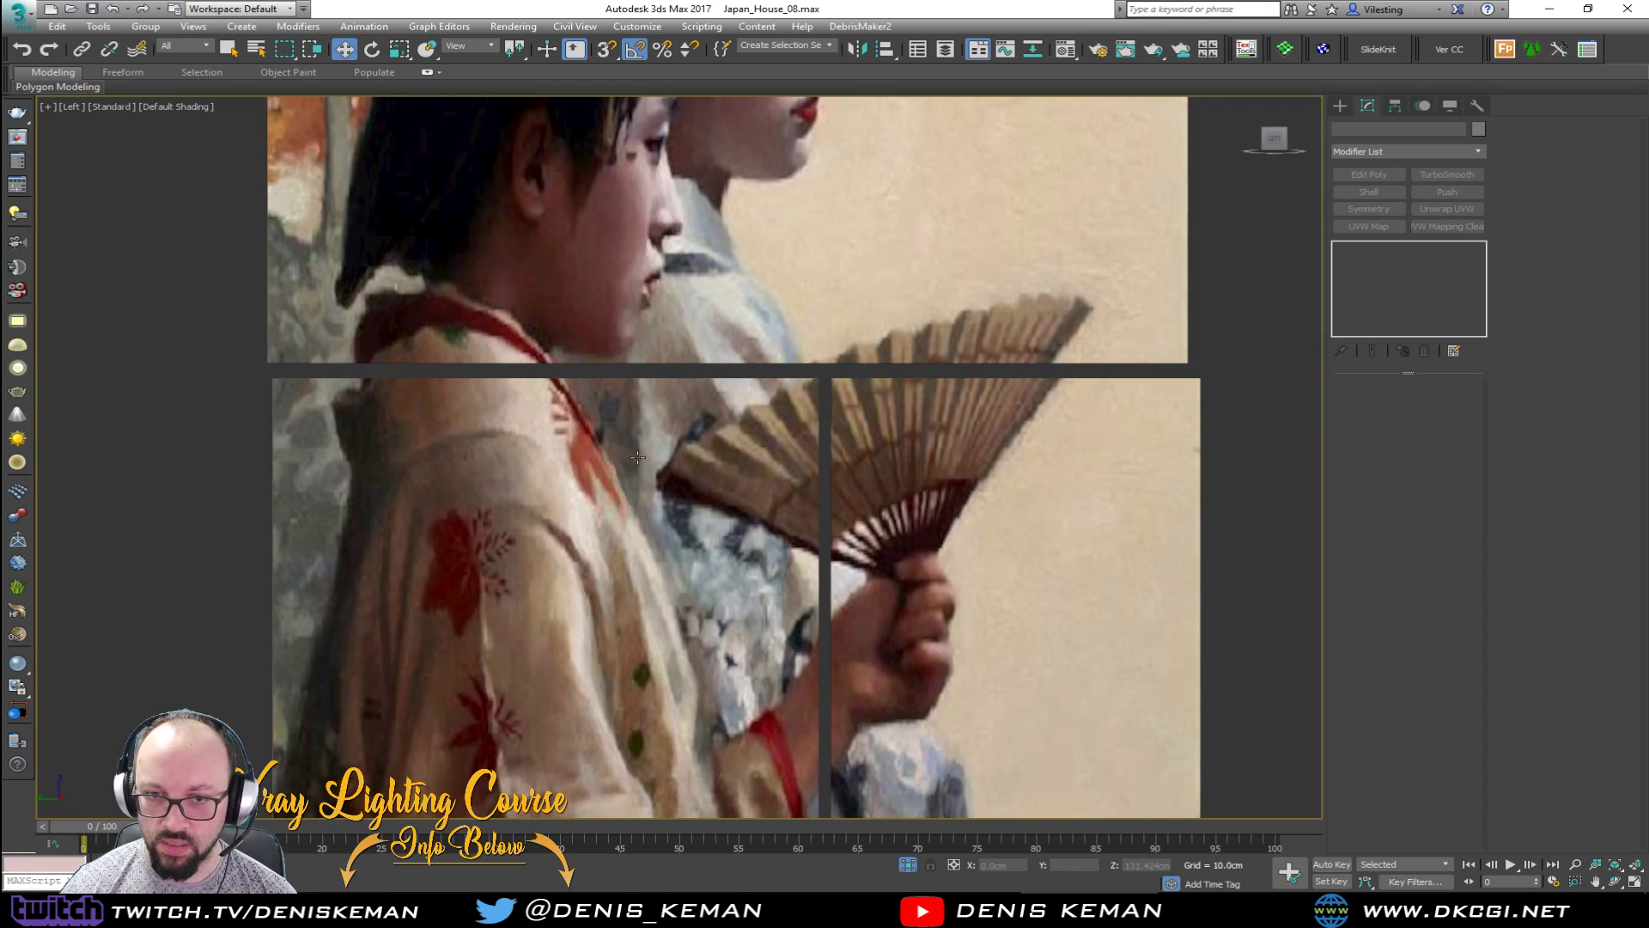
Step: Shift the lower kimono panel element outward to a Y position of about 455.5 cm and leave element editing
{"action": "left_click", "coordinate": [652, 453]}
{"action": "scroll", "coordinate": [679, 471], "scroll_direction": "down", "scroll_amount": 5}
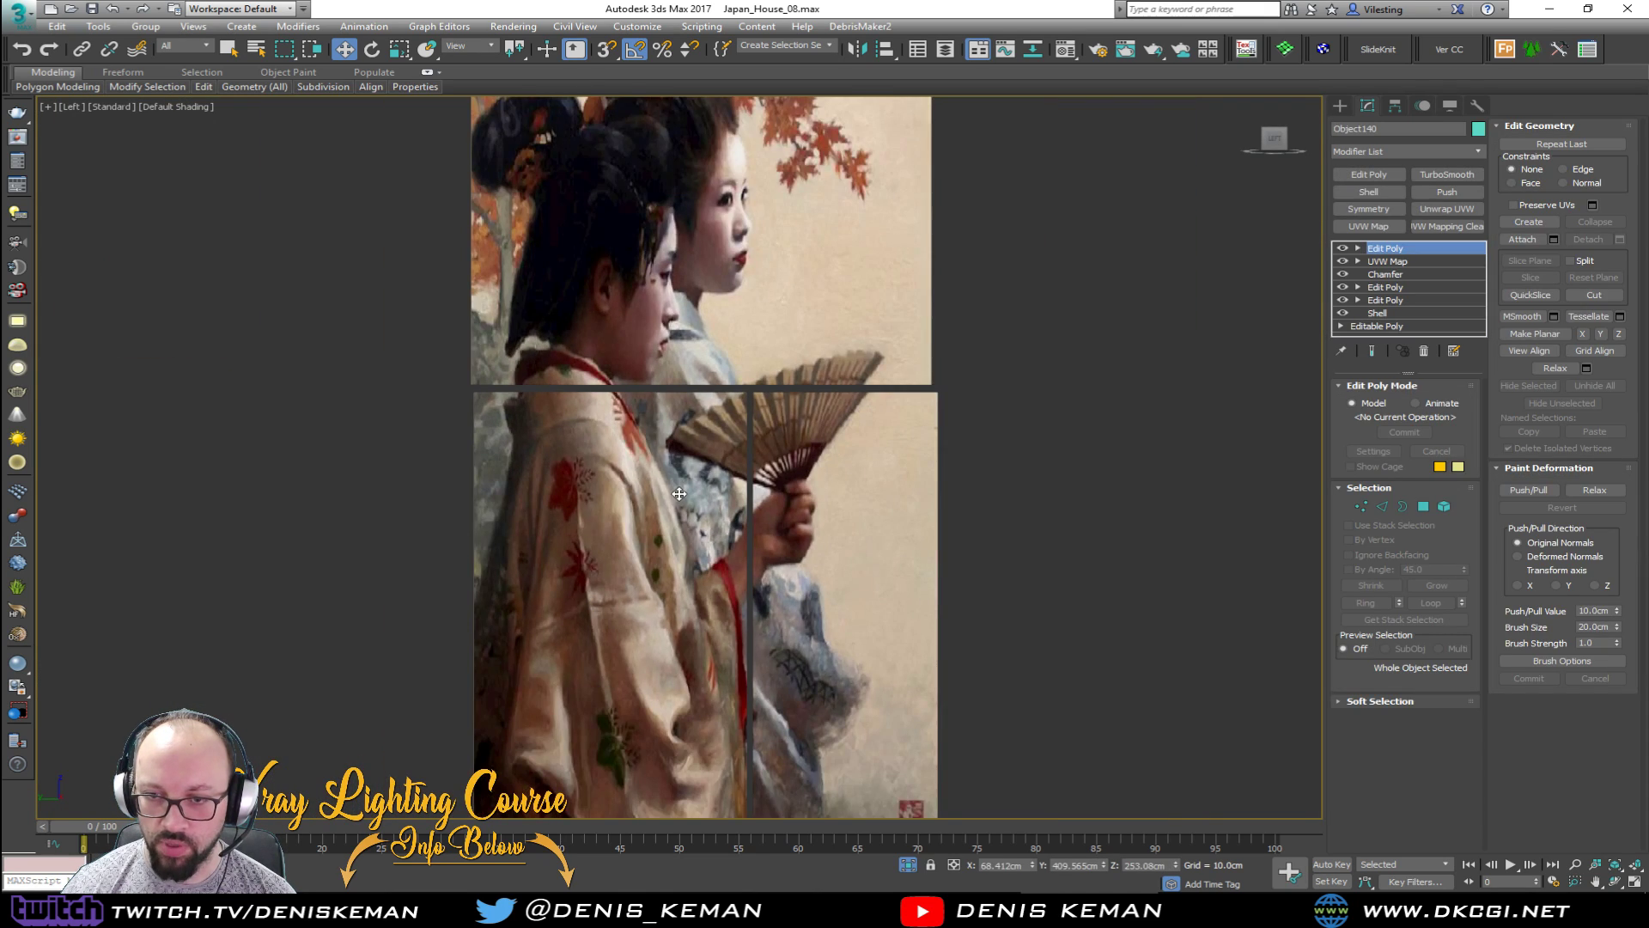
{"action": "middle_click_drag", "start_coordinate": [626, 449], "coordinate": [630, 524]}
{"action": "left_click_drag", "start_coordinate": [766, 218], "coordinate": [762, 221]}
{"action": "key", "text": "ctrl+z"}
{"action": "left_click", "coordinate": [1445, 507]}
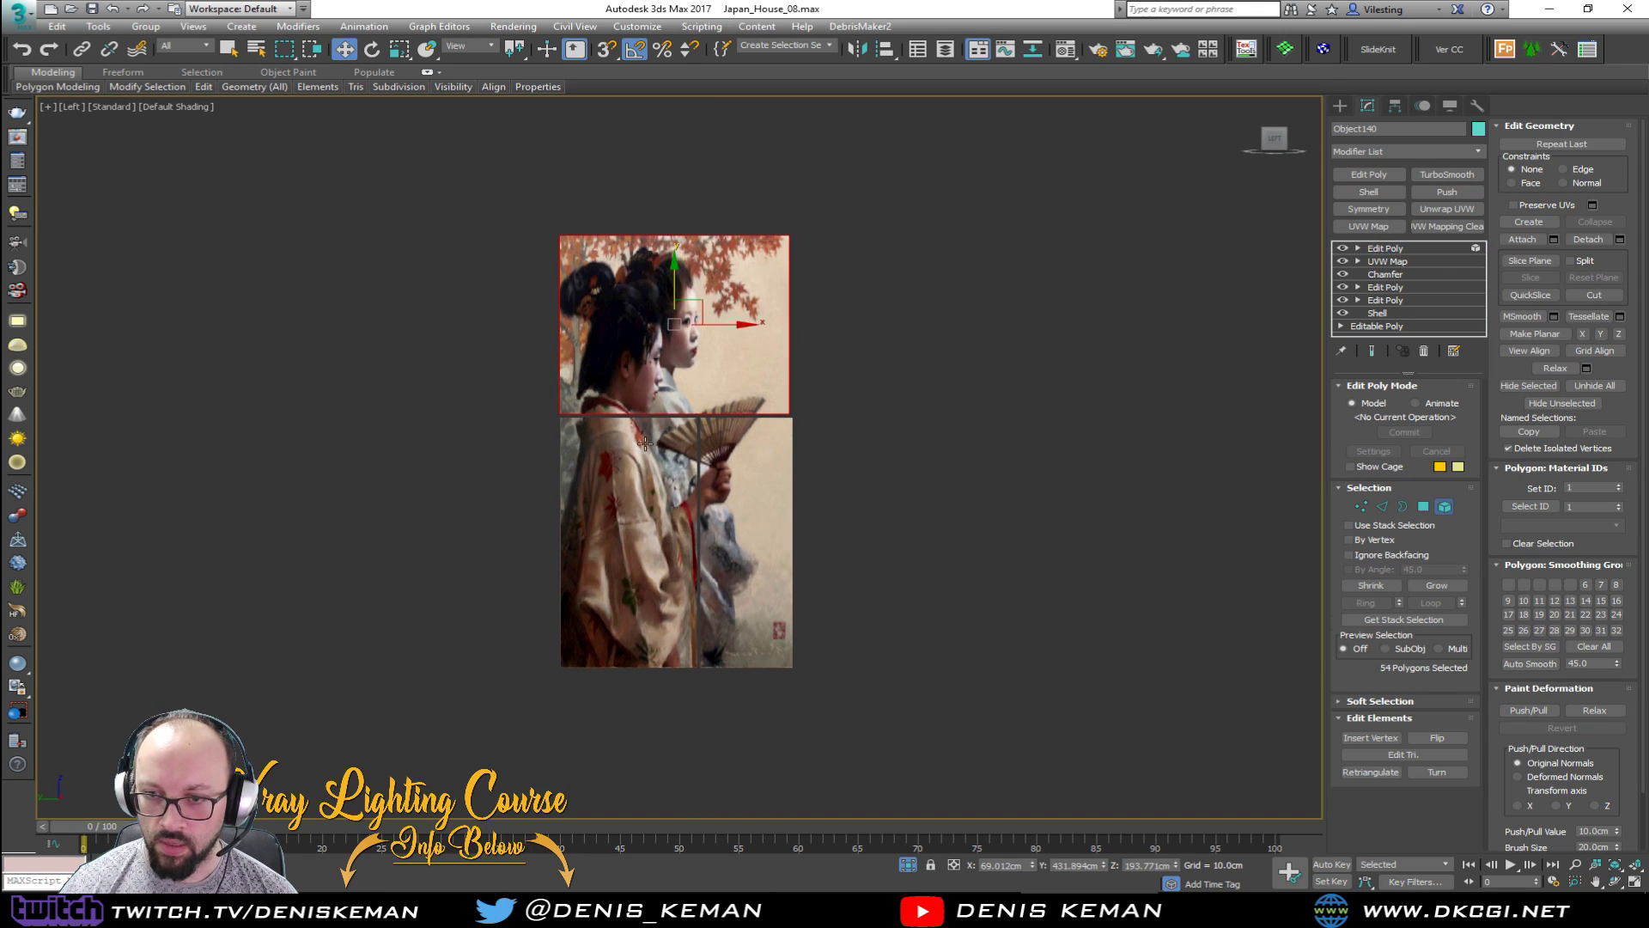
{"action": "scroll", "coordinate": [656, 426], "scroll_direction": "up", "scroll_amount": 4}
{"action": "left_click_drag", "start_coordinate": [656, 660], "coordinate": [651, 660]}
{"action": "left_click", "coordinate": [1445, 507]}
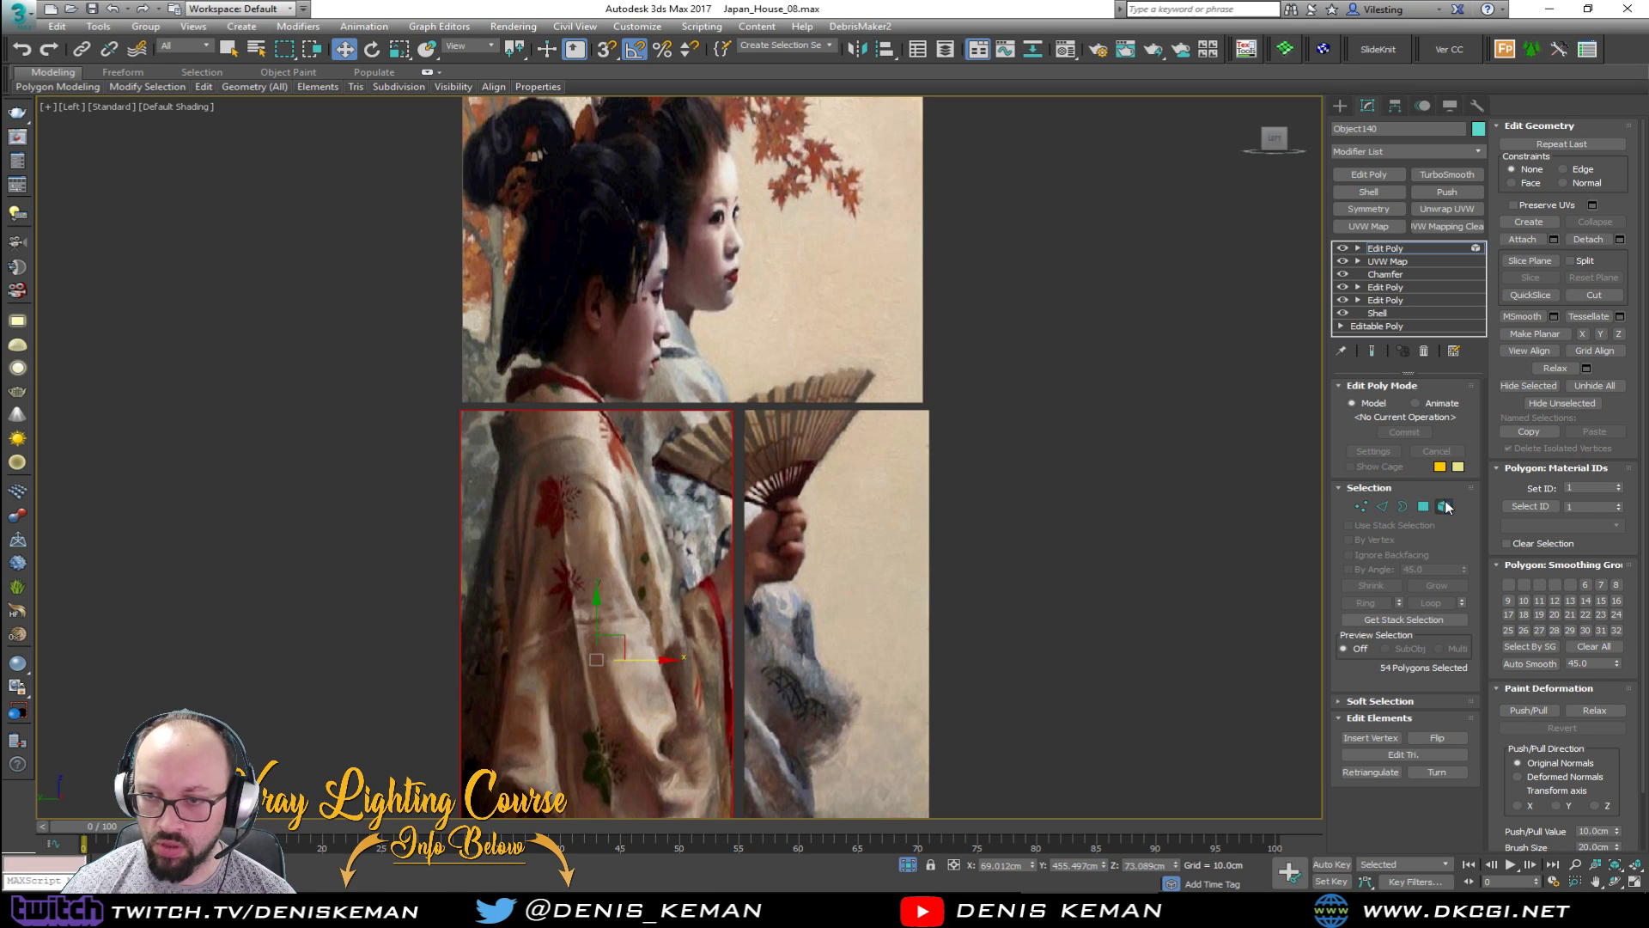
{"action": "left_click", "coordinate": [1026, 370]}
Step: Examine the split painting from several angles in the maximized Perspective view
{"action": "scroll", "coordinate": [802, 417], "scroll_direction": "down", "scroll_amount": 2}
{"action": "key", "text": "alt+w"}
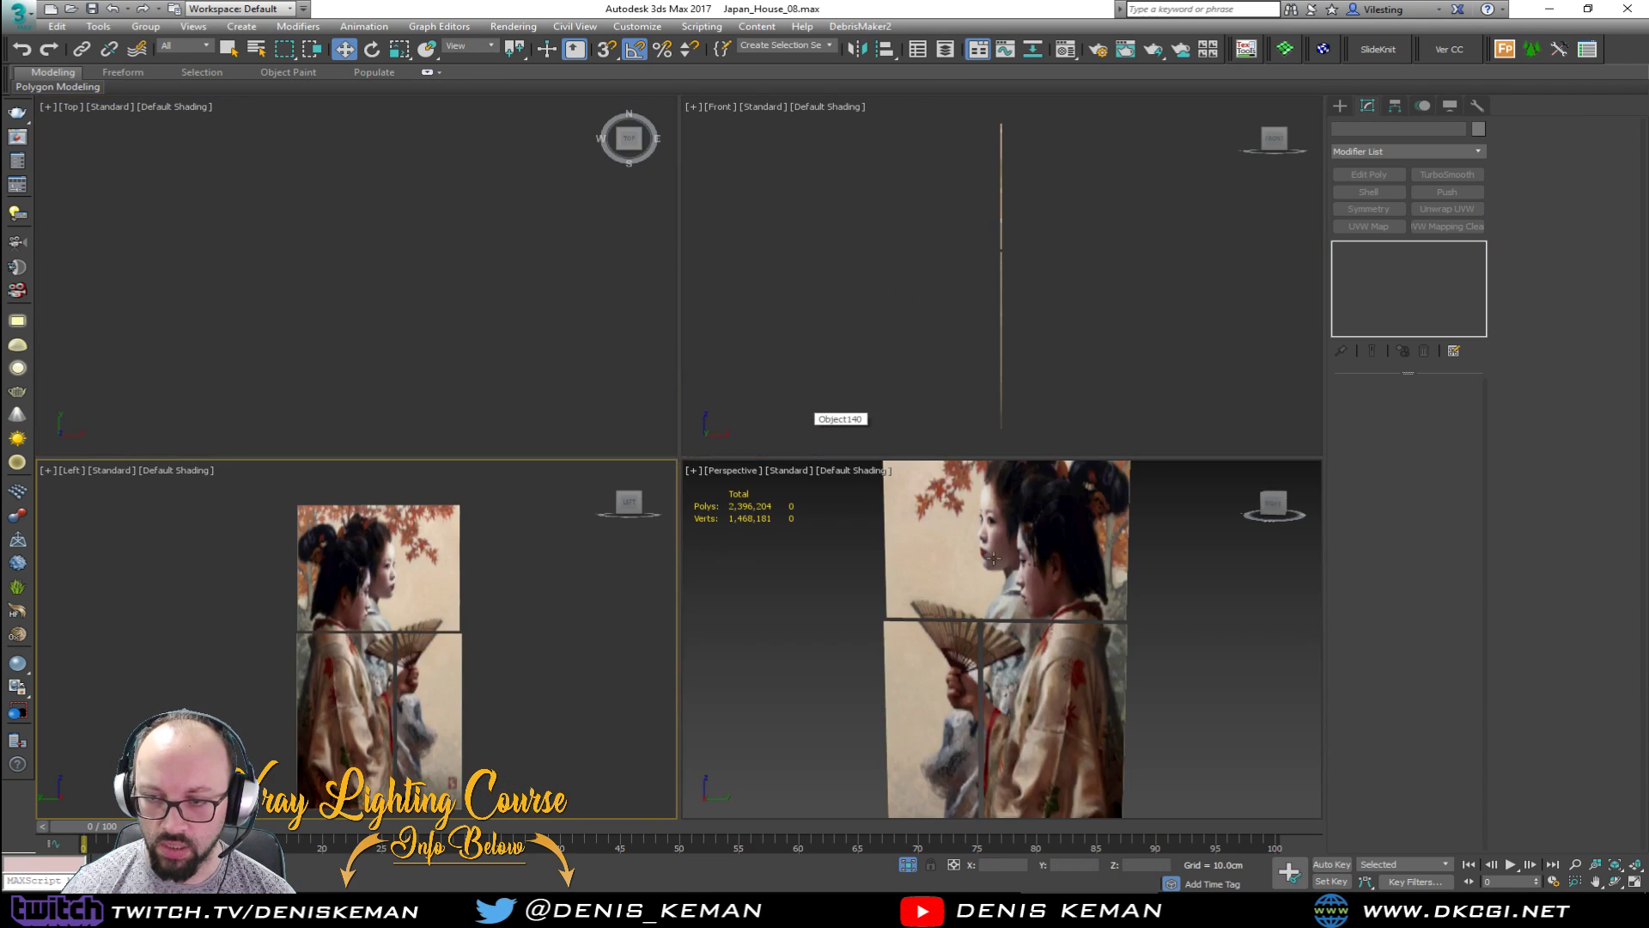
{"action": "right_click", "coordinate": [1053, 592]}
{"action": "key", "text": "alt+w"}
{"action": "mouse_move", "coordinate": [858, 408]}
{"action": "middle_mouse_down", "text": "alt"}
{"action": "mouse_move", "coordinate": [829, 443]}
{"action": "mouse_move", "coordinate": [549, 306]}
{"action": "mouse_move", "coordinate": [622, 346]}
{"action": "middle_mouse_up", "text": "alt"}
{"action": "key", "text": "z"}
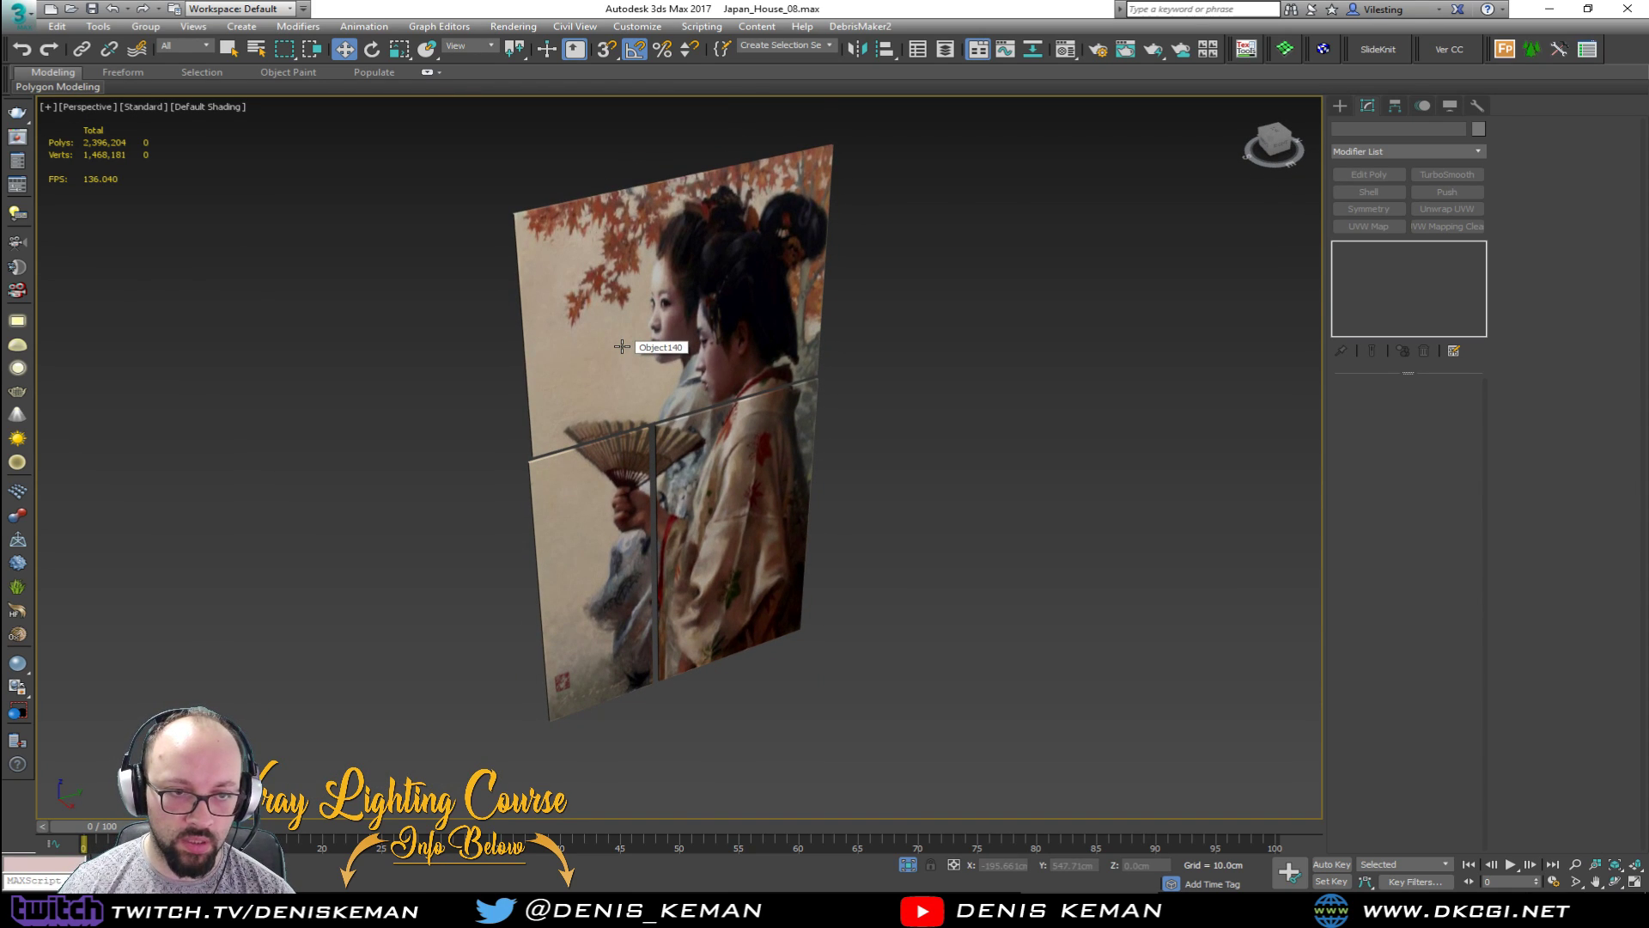
{"action": "scroll", "coordinate": [716, 328], "scroll_direction": "up", "scroll_amount": 5}
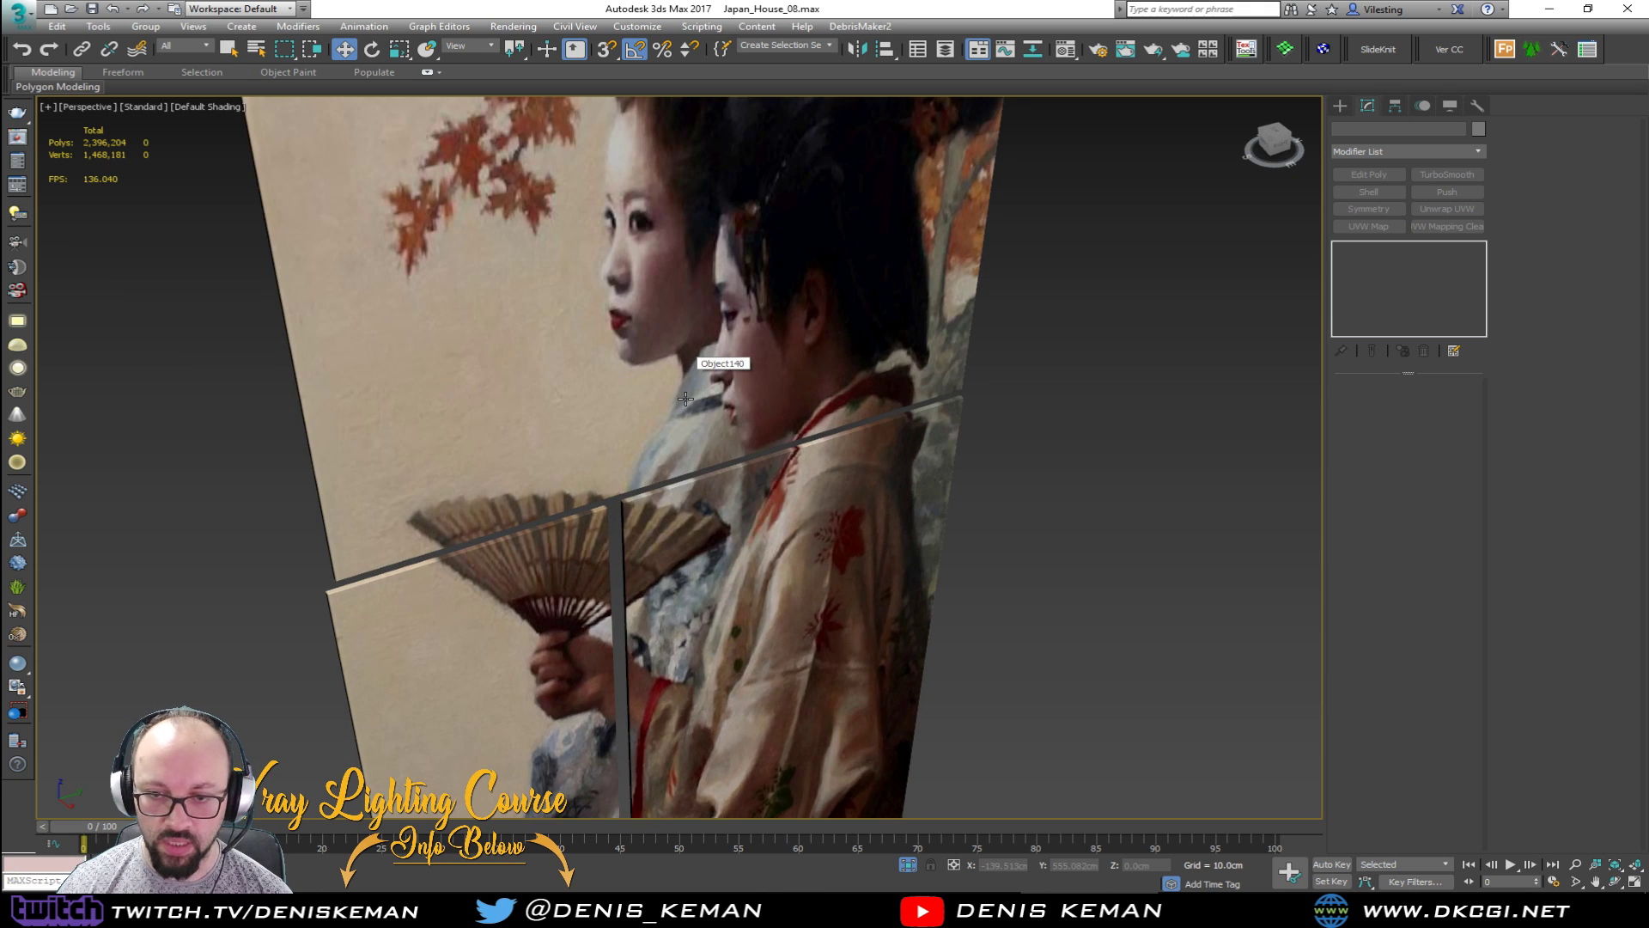
{"action": "mouse_move", "coordinate": [683, 399]}
{"action": "middle_mouse_down"}
{"action": "mouse_move", "coordinate": [676, 505]}
{"action": "mouse_move", "coordinate": [633, 412]}
{"action": "middle_mouse_up"}
{"action": "scroll", "coordinate": [633, 412], "scroll_direction": "down", "scroll_amount": 2}
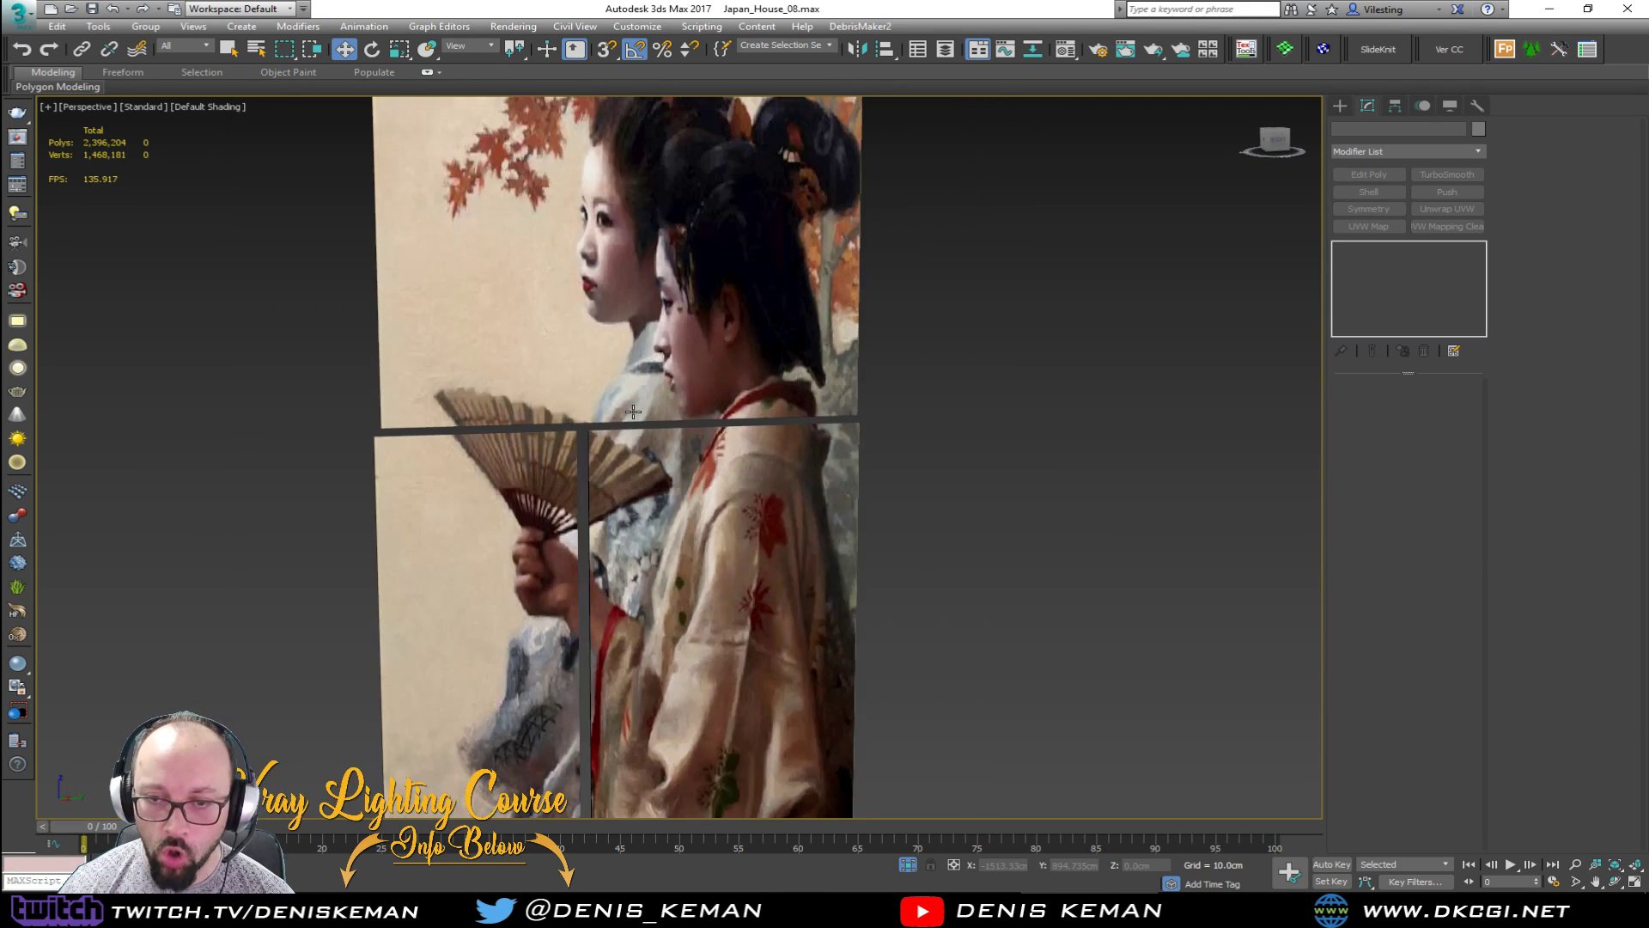
{"action": "scroll", "coordinate": [436, 201], "scroll_direction": "down", "scroll_amount": 2}
{"action": "middle_click_drag", "start_coordinate": [436, 201], "coordinate": [454, 338]}
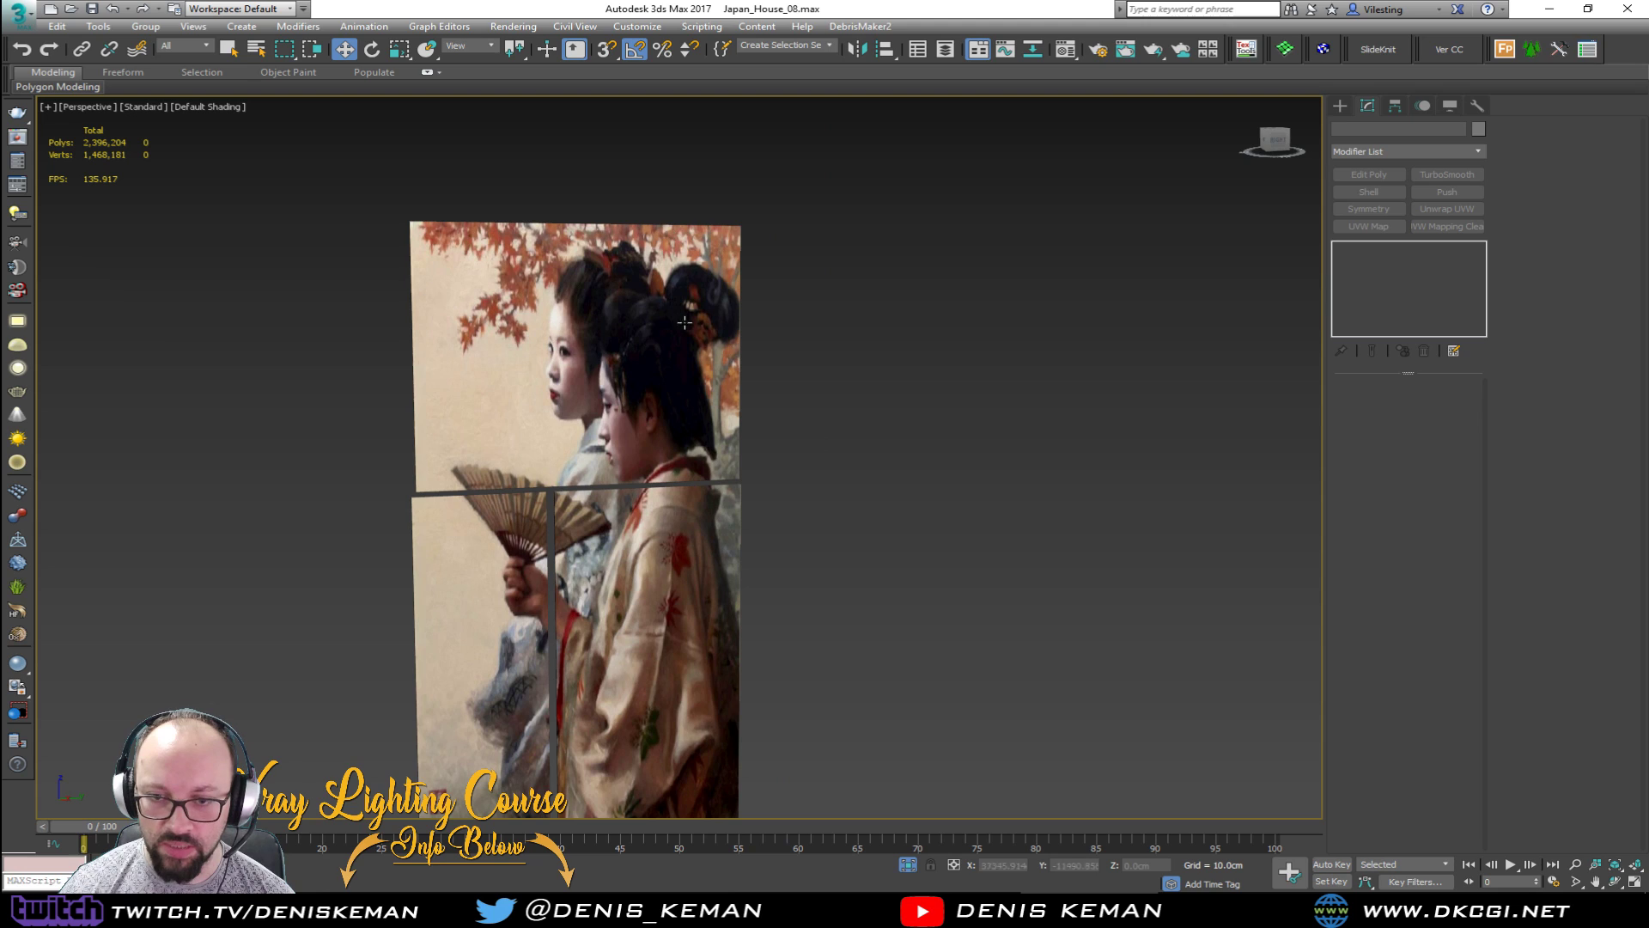
Step: End the picture's isolation to restore the bedroom scene and delete the plain backing frame behind the painting
{"action": "left_click", "coordinate": [639, 645]}
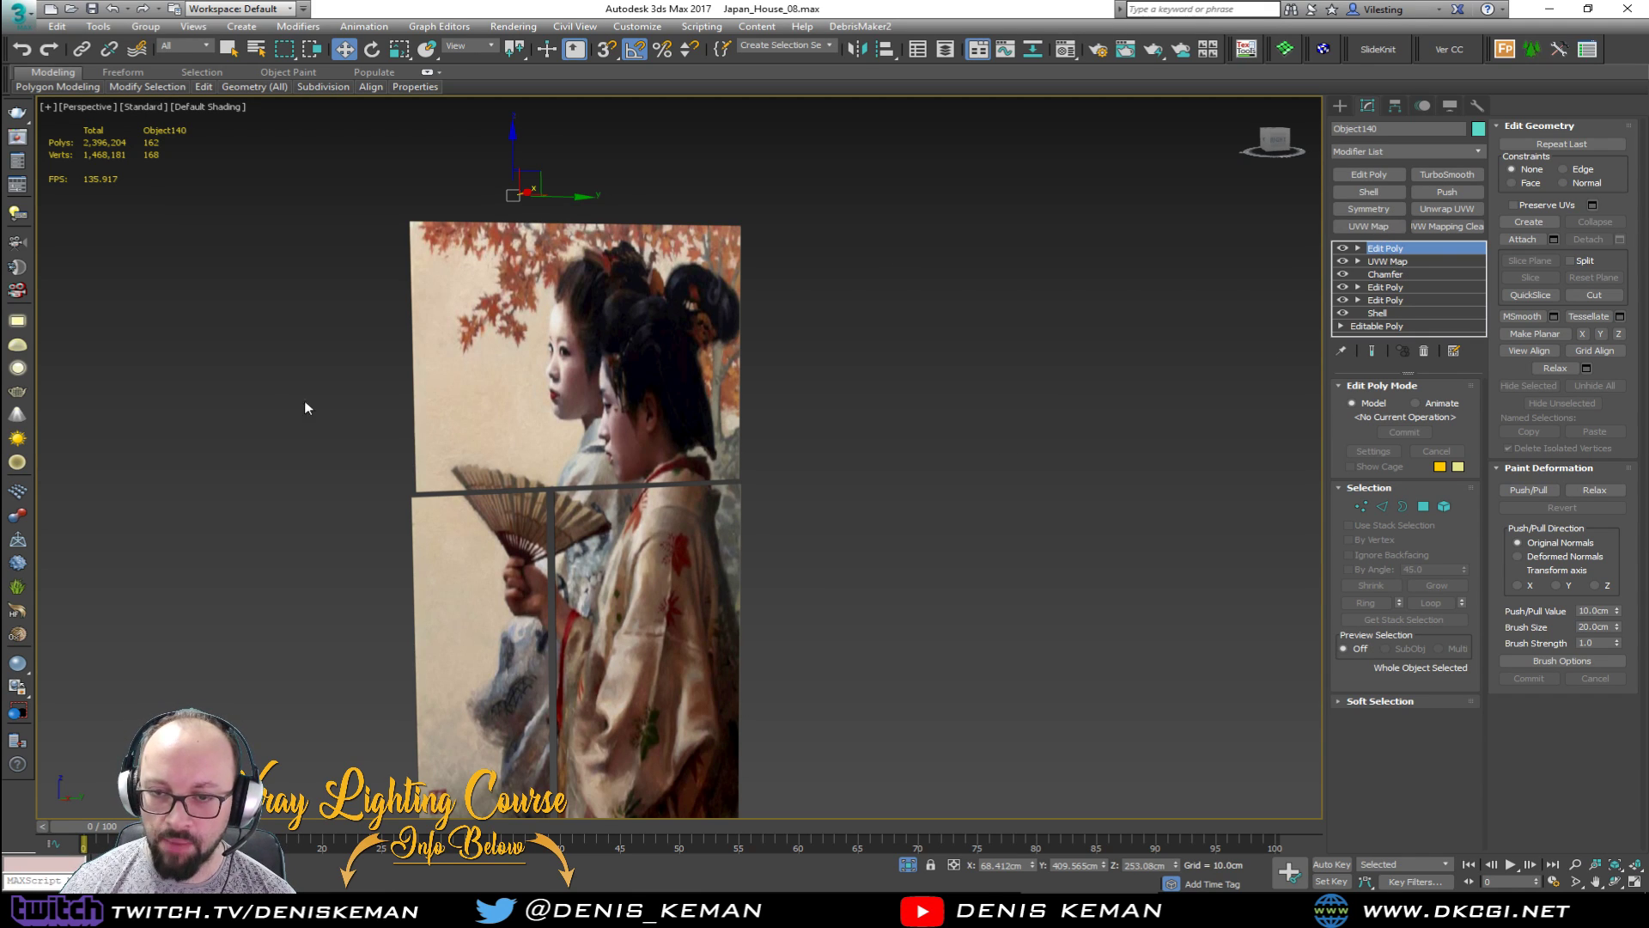
{"action": "scroll", "coordinate": [569, 459], "scroll_direction": "down", "scroll_amount": 3}
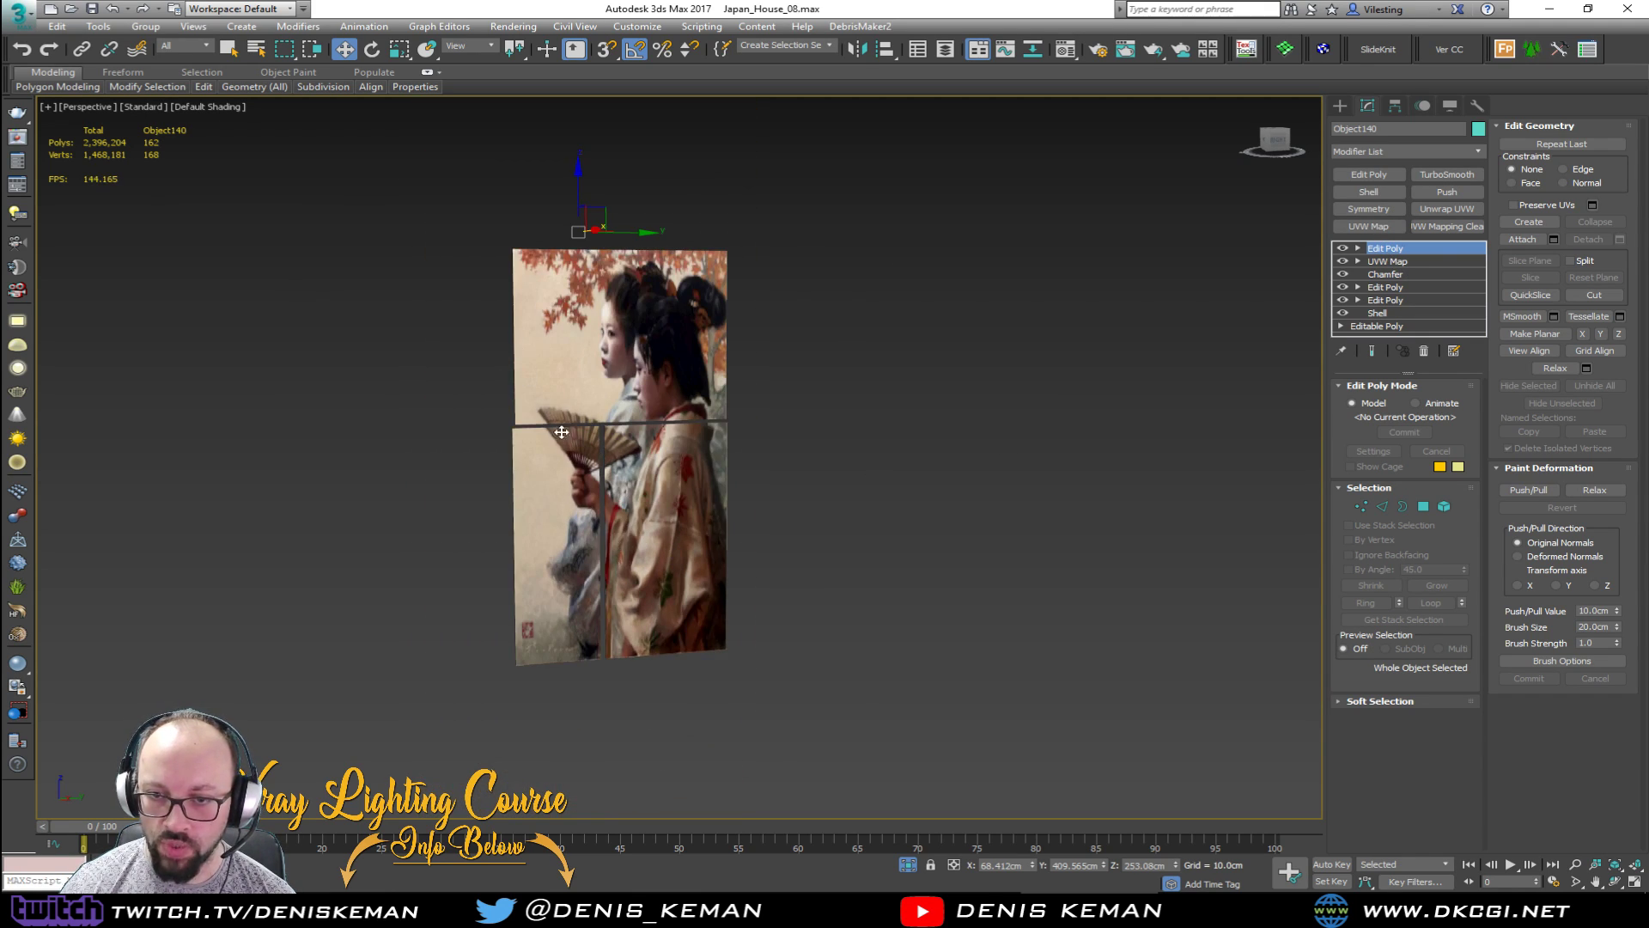
{"action": "middle_click_drag", "start_coordinate": [588, 421], "coordinate": [590, 459], "text": "alt"}
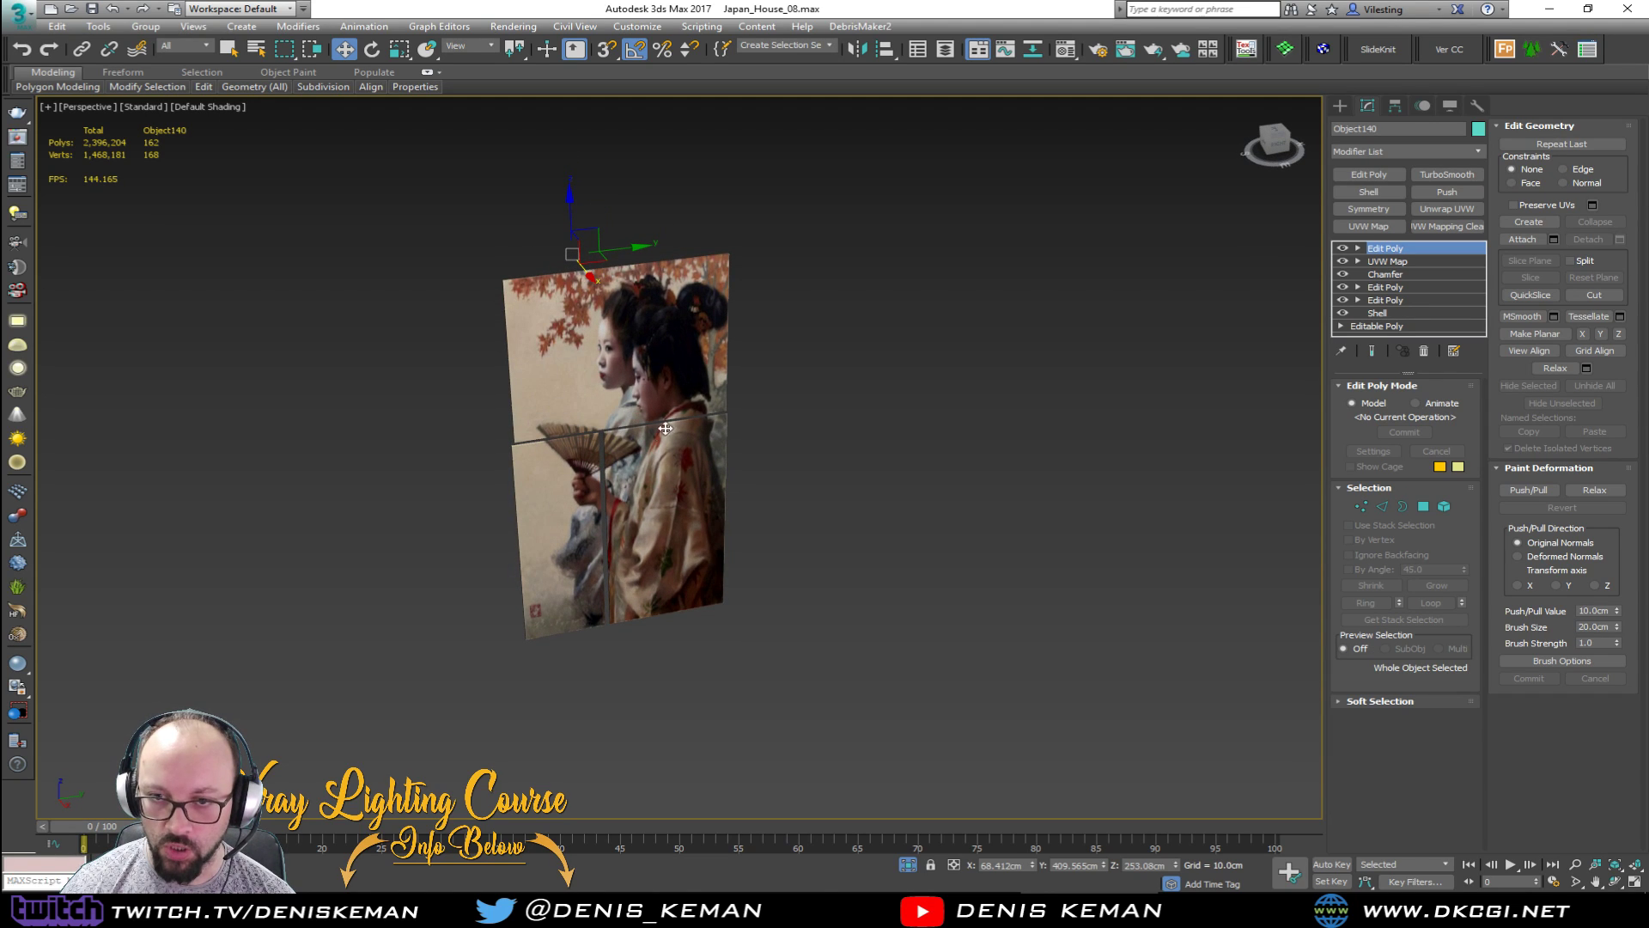
{"action": "right_click", "coordinate": [694, 354]}
{"action": "left_click", "coordinate": [749, 238]}
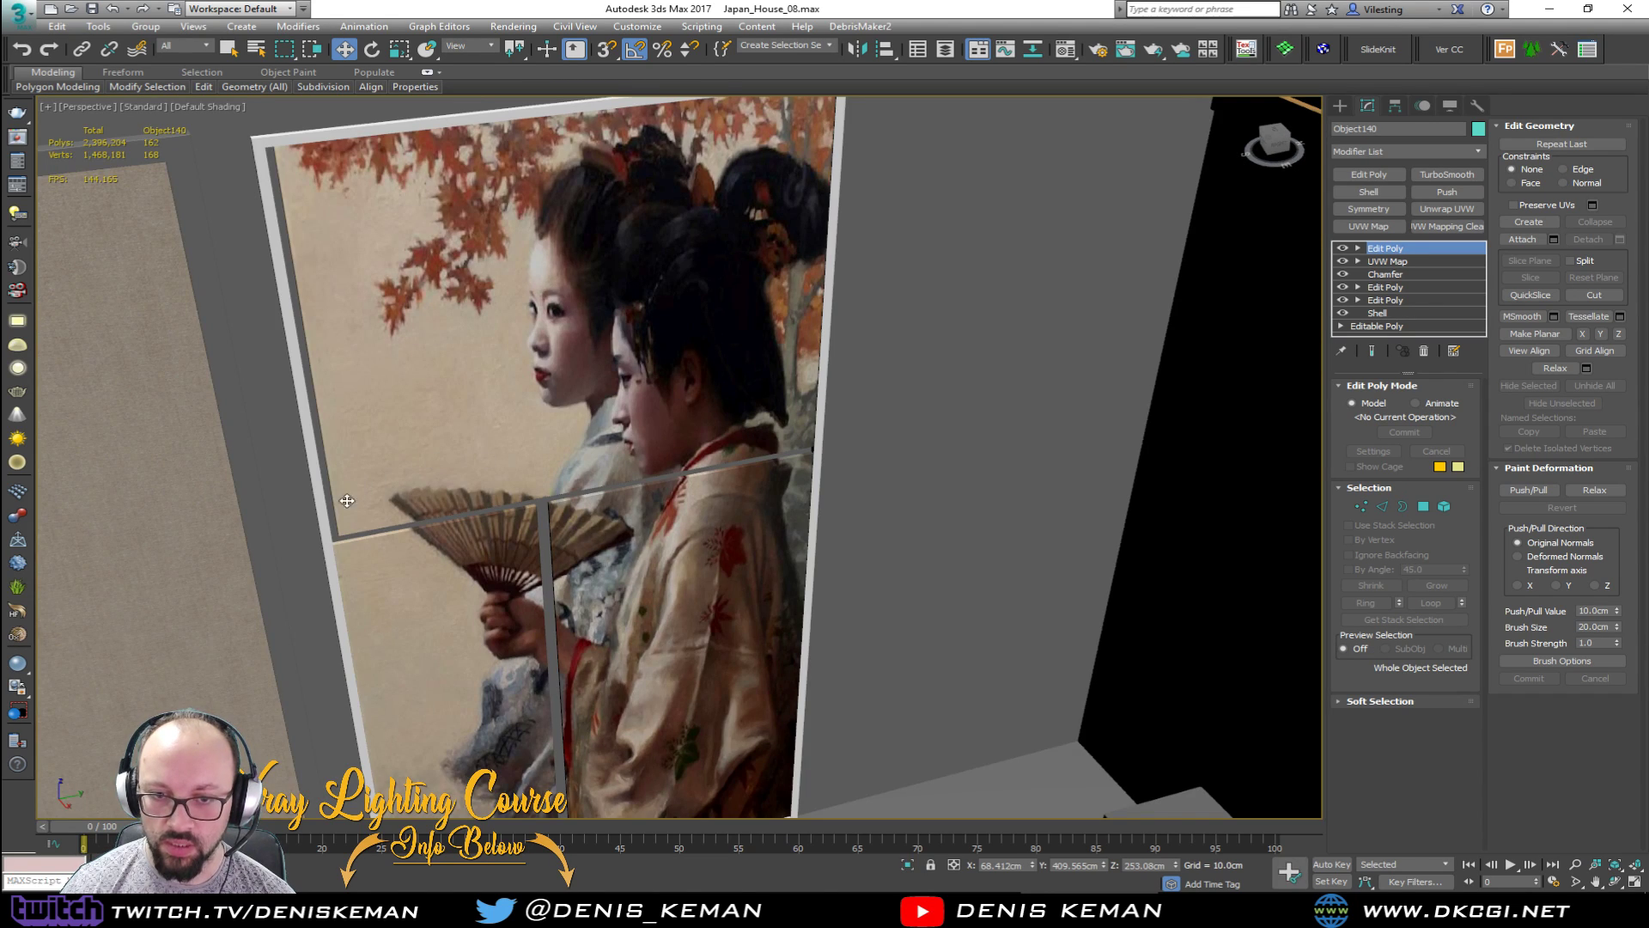
{"action": "left_click", "coordinate": [321, 519]}
{"action": "key", "text": "Delete"}
{"action": "scroll", "coordinate": [486, 536], "scroll_direction": "down", "scroll_amount": 3}
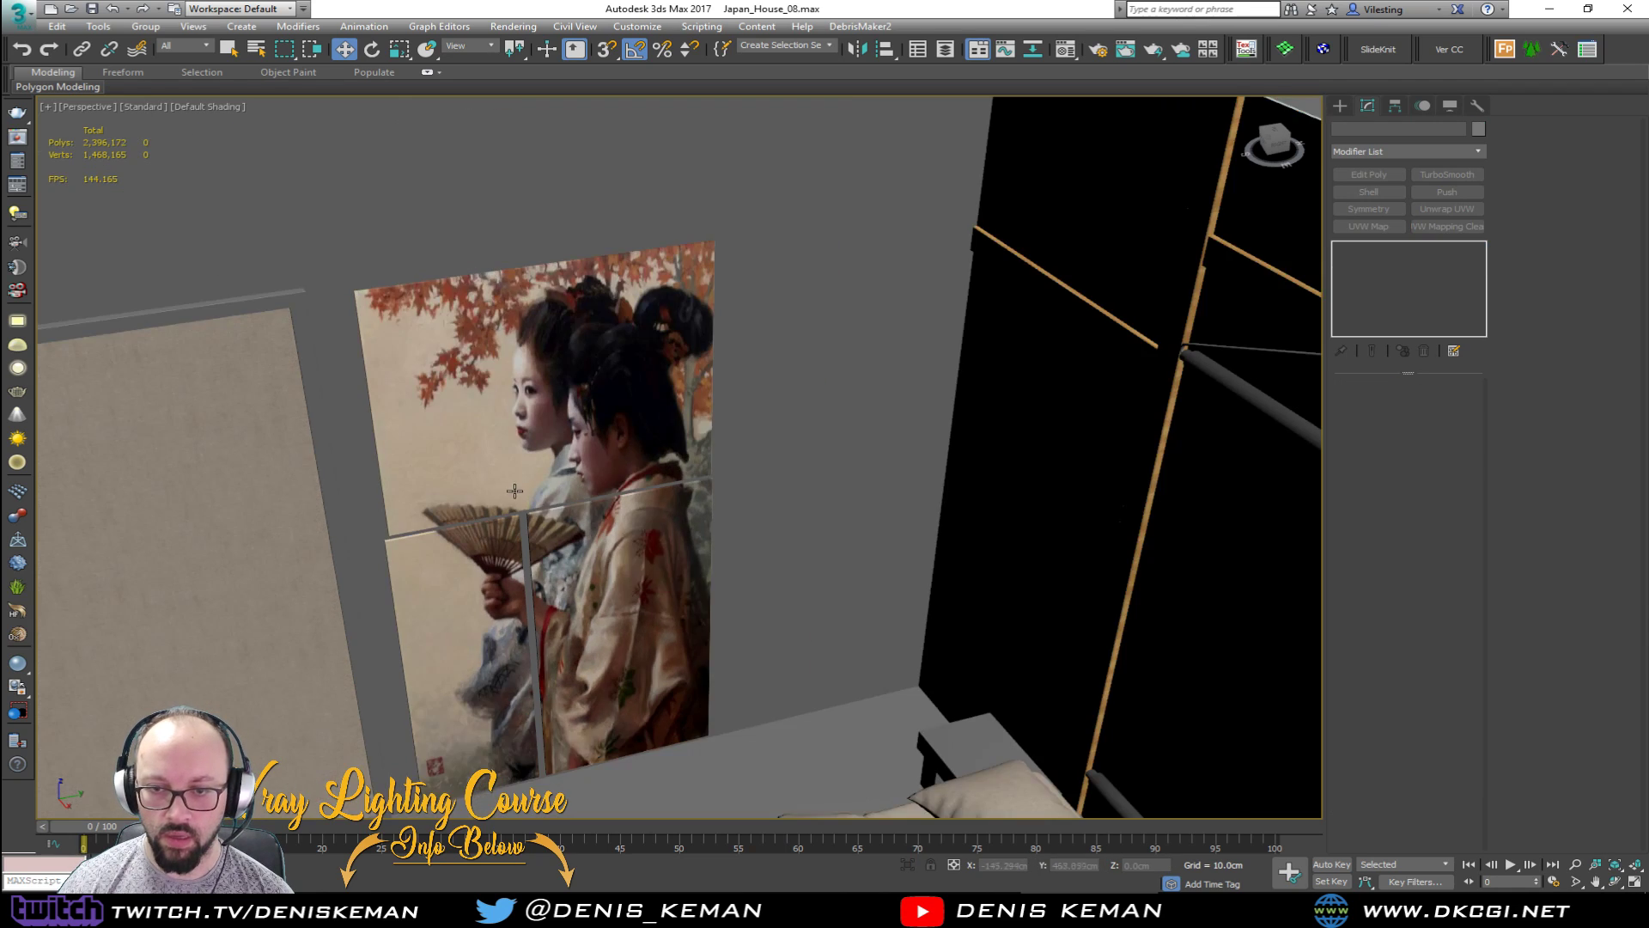
{"action": "mouse_move", "coordinate": [486, 536]}
{"action": "middle_mouse_down", "text": "alt"}
{"action": "mouse_move", "coordinate": [456, 490]}
{"action": "mouse_move", "coordinate": [417, 525]}
{"action": "mouse_move", "coordinate": [475, 455]}
{"action": "mouse_move", "coordinate": [586, 427]}
{"action": "middle_mouse_up", "text": "alt"}
{"action": "scroll", "coordinate": [559, 425], "scroll_direction": "down", "scroll_amount": 3}
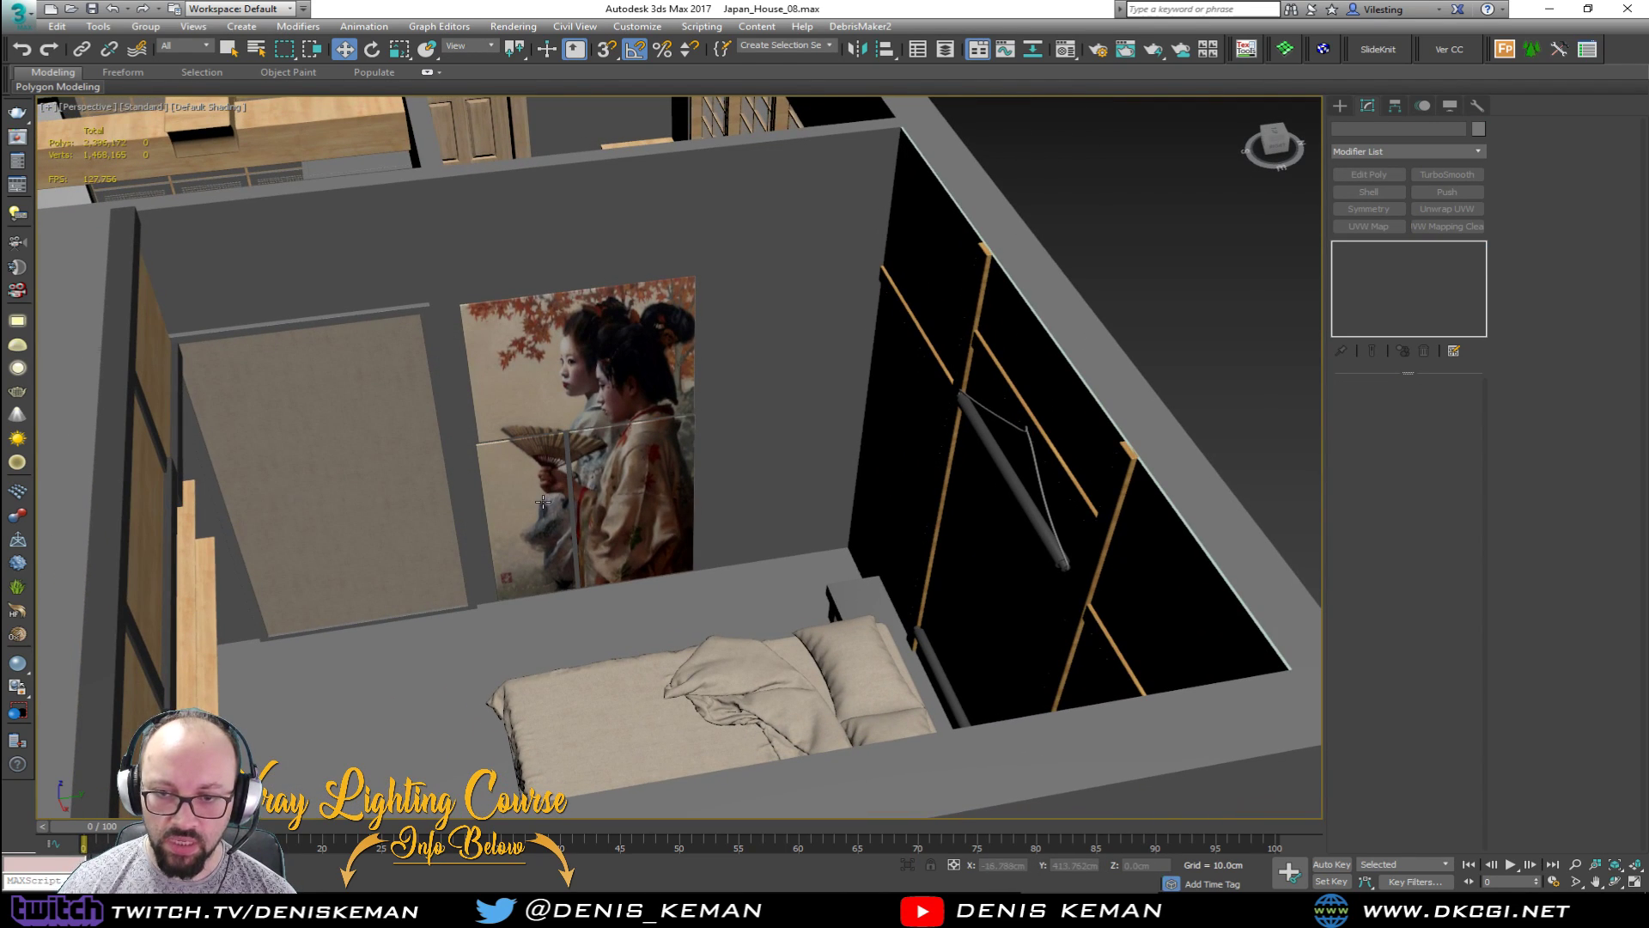
Step: Shift the lower fan-hand panel element slightly toward the kimono panel to narrow the vertical gap
{"action": "left_click", "coordinate": [565, 472]}
{"action": "scroll", "coordinate": [543, 502], "scroll_direction": "up", "scroll_amount": 5}
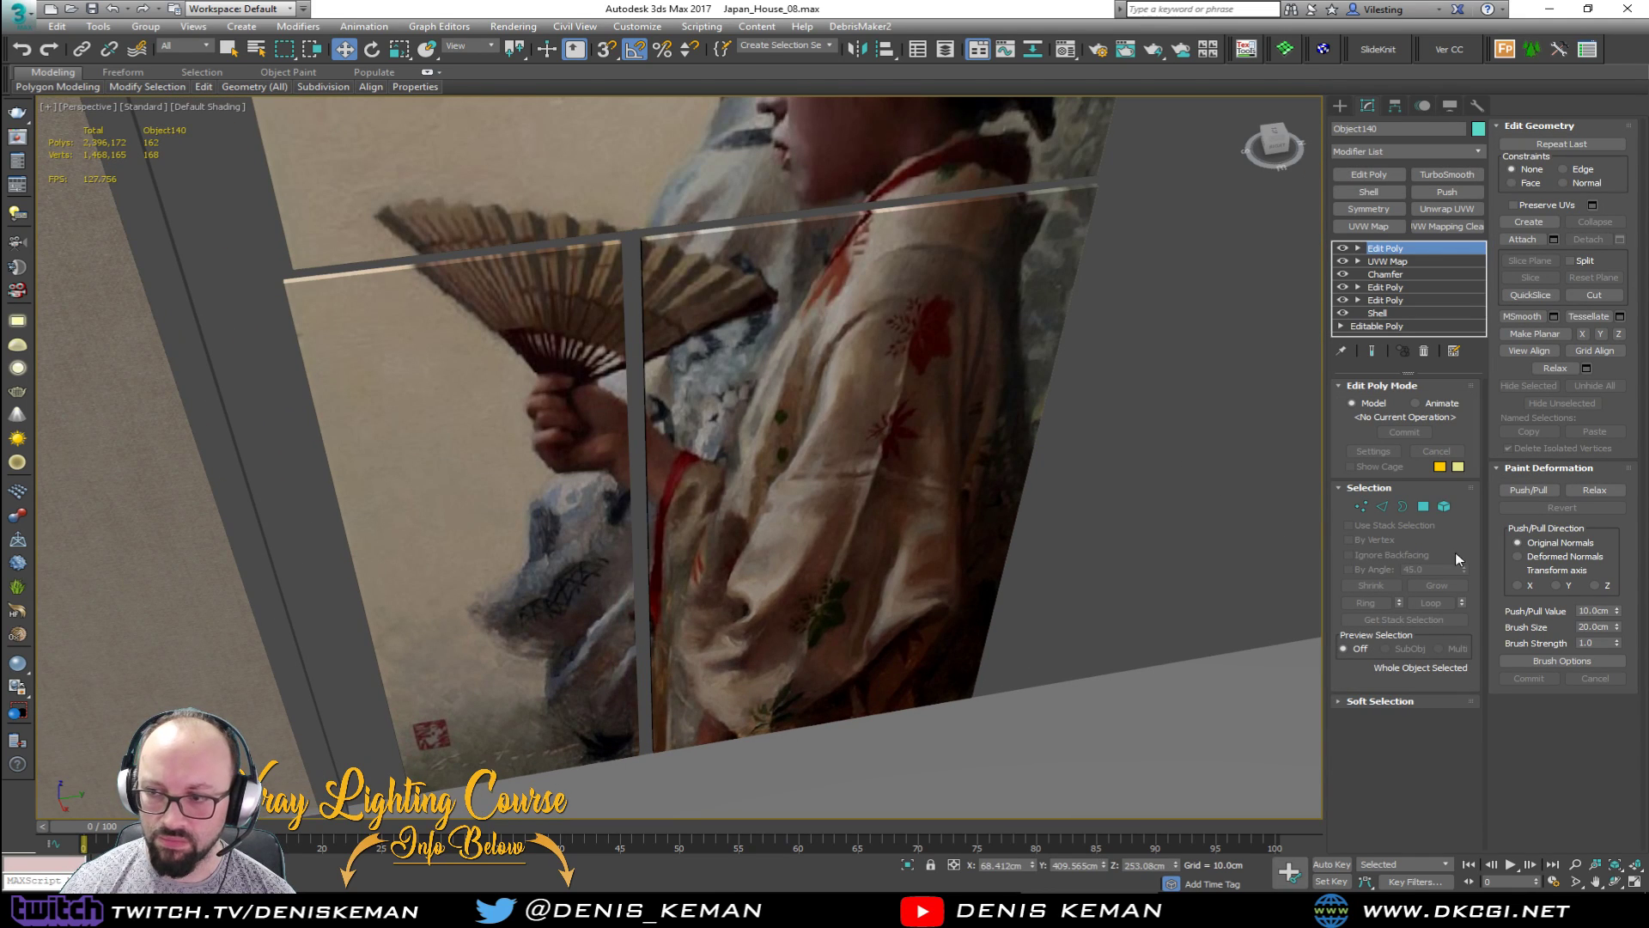
{"action": "left_click", "coordinate": [1445, 507]}
{"action": "left_click", "coordinate": [569, 481]}
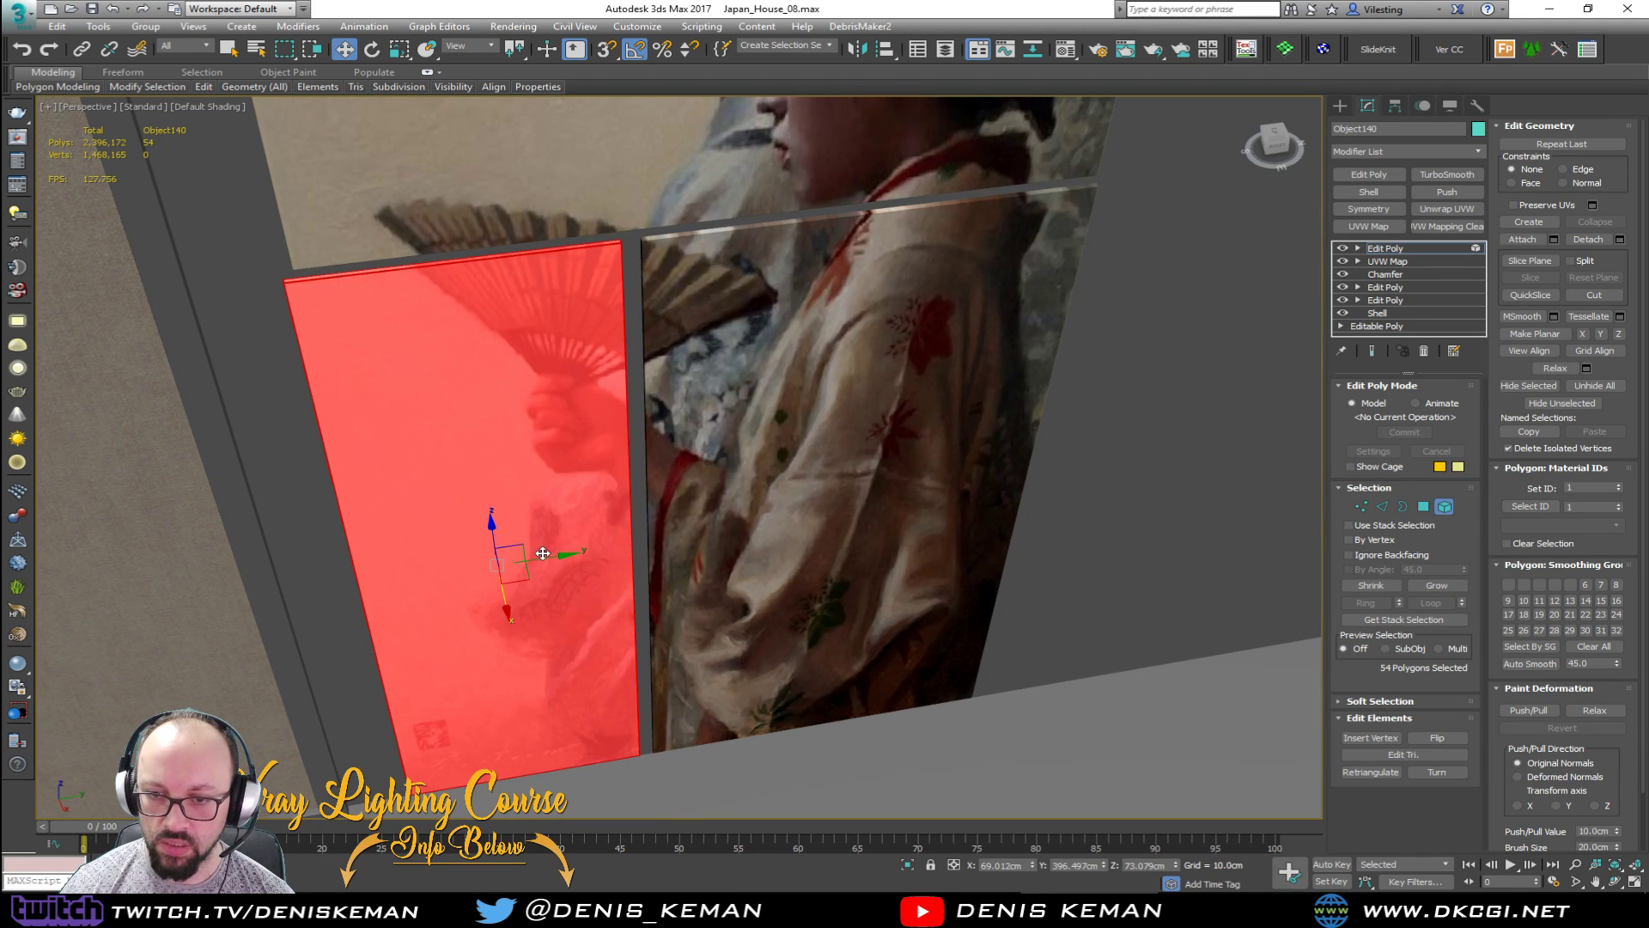
Step: Move the lower kimono panel element to about Y 455.0 cm and Z 73.7 cm
{"action": "left_click", "coordinate": [789, 419]}
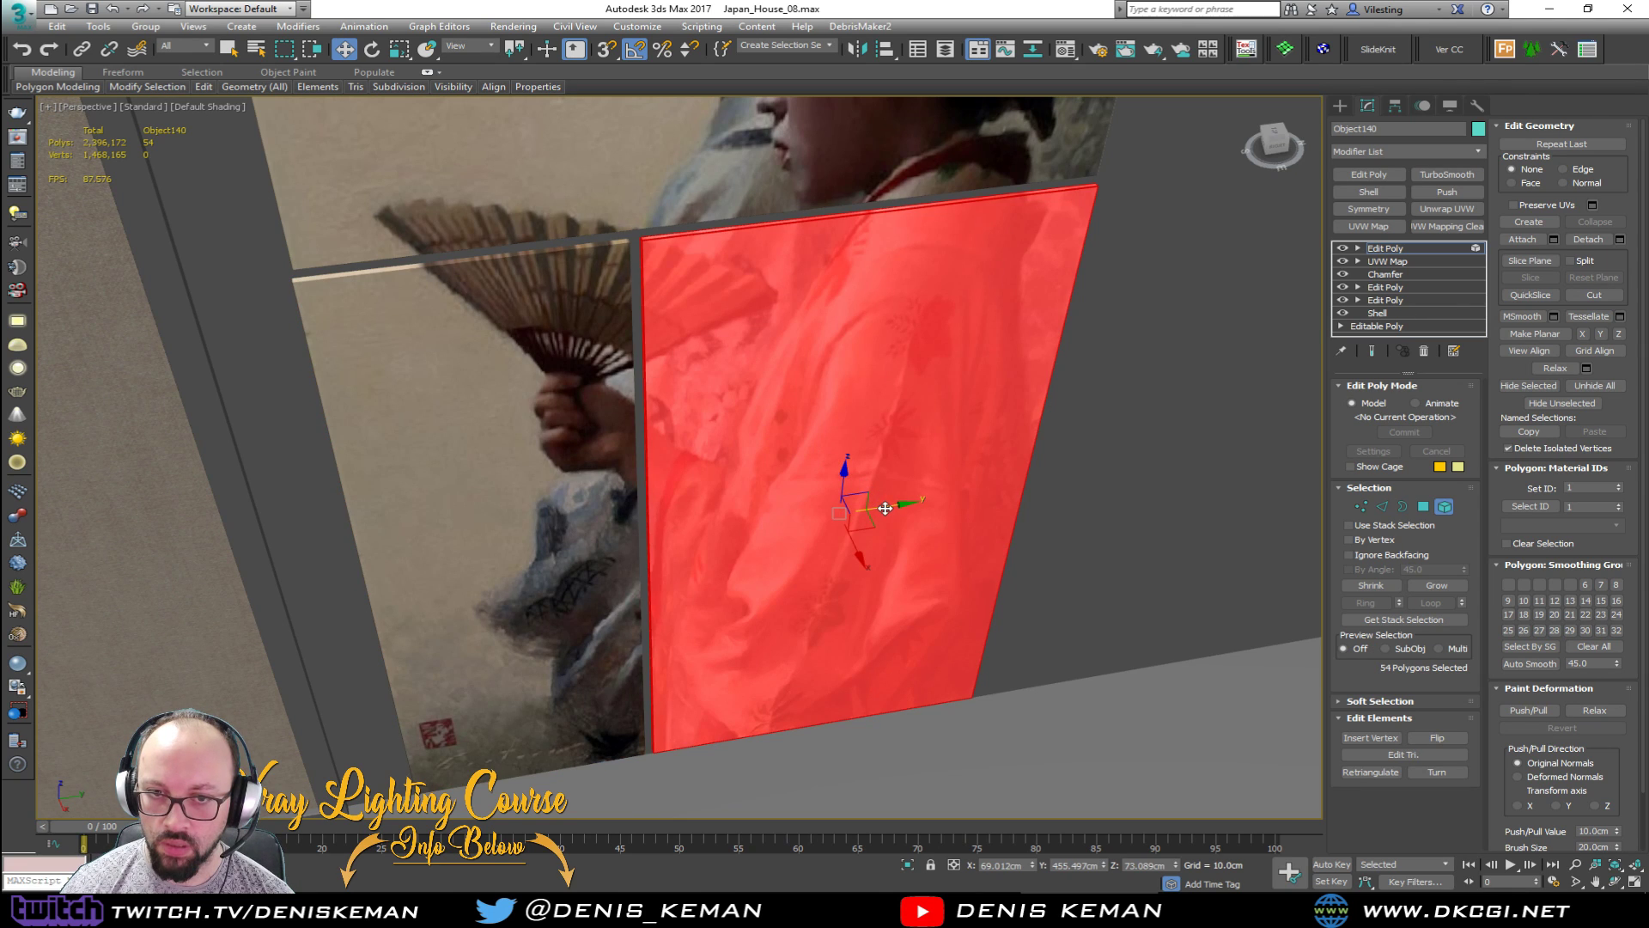
{"action": "middle_click_drag", "start_coordinate": [807, 430], "coordinate": [722, 432], "text": "alt"}
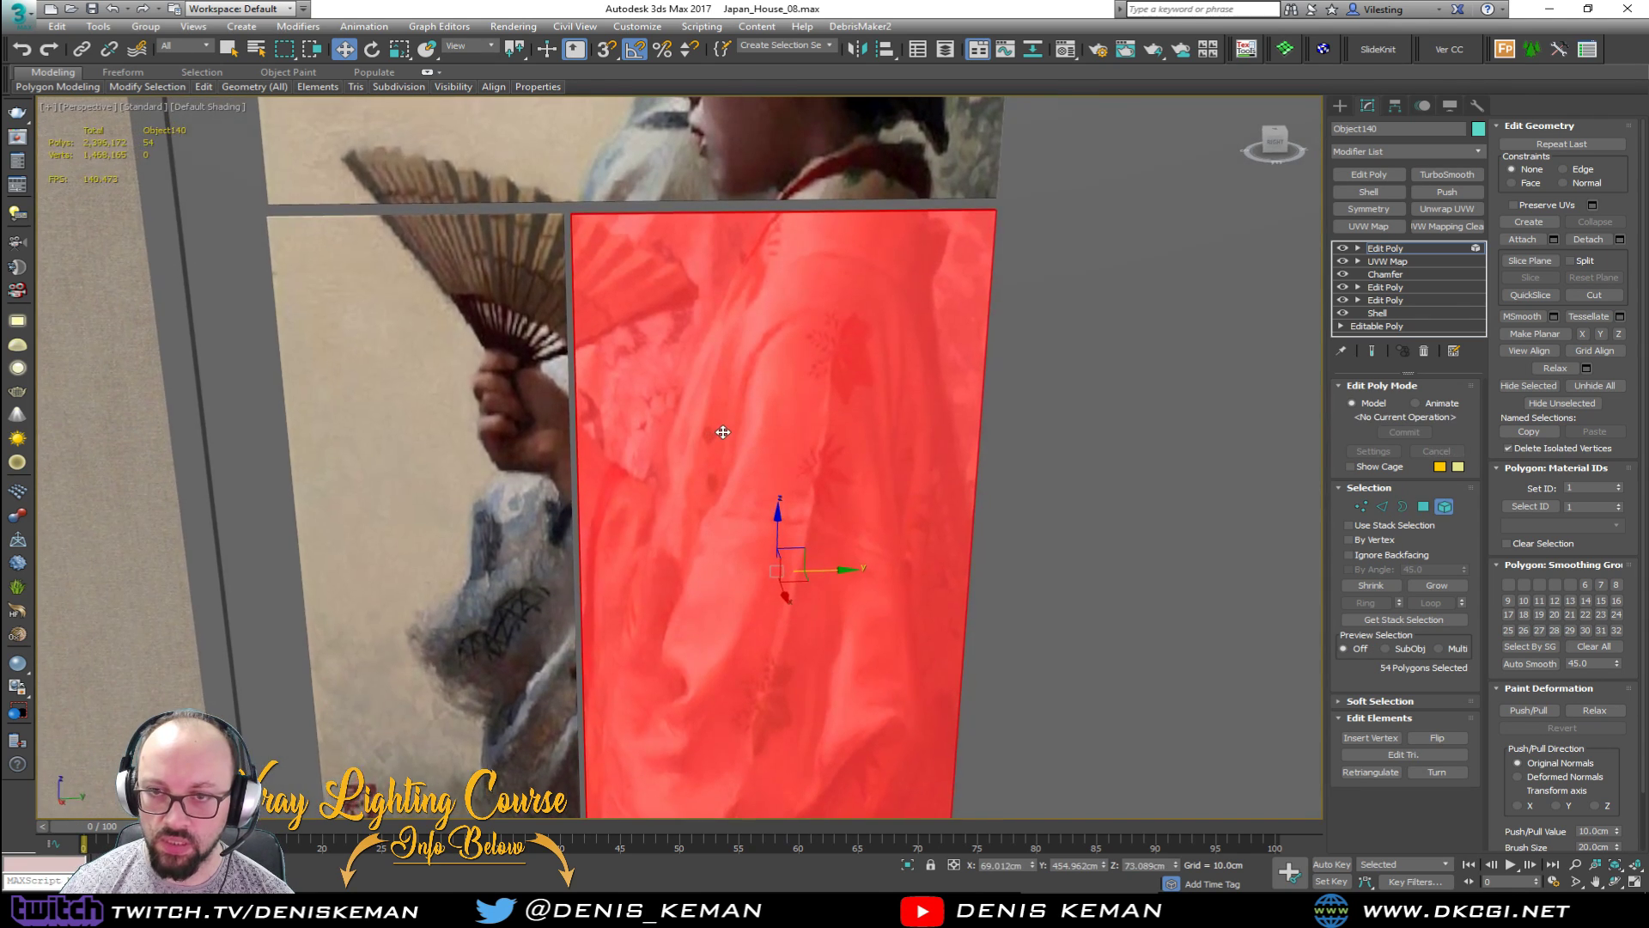
{"action": "left_click_drag", "start_coordinate": [776, 508], "coordinate": [778, 505]}
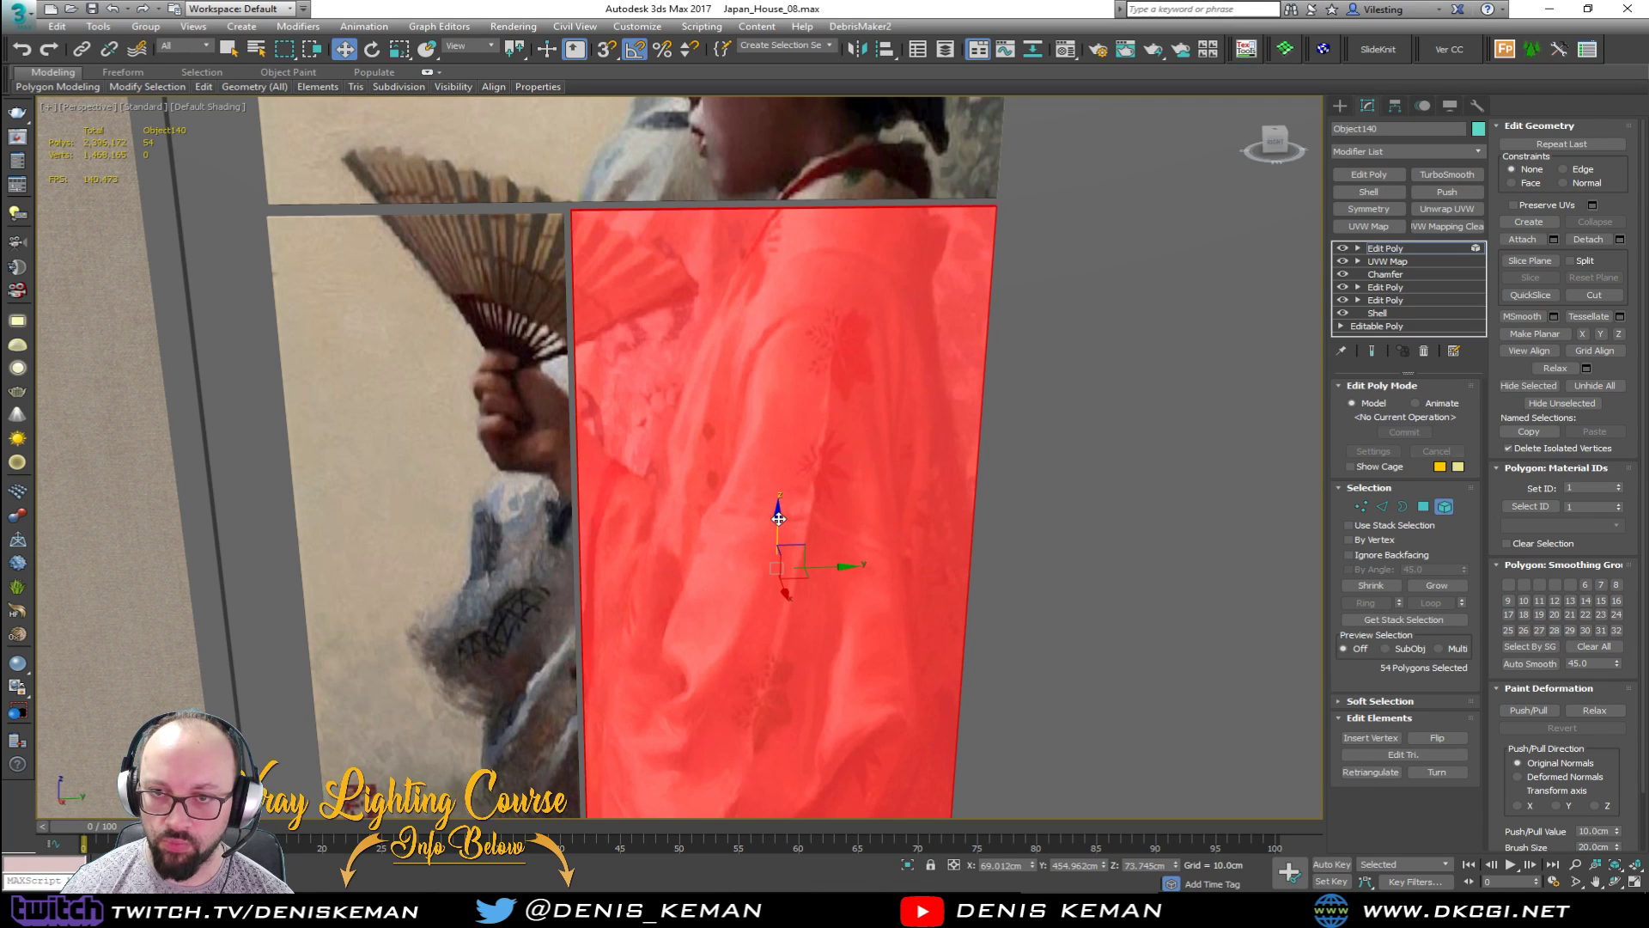
Step: Finish the element editing of the split painting and return to whole-object level
{"action": "middle_click_drag", "start_coordinate": [778, 518], "coordinate": [762, 432], "text": "alt"}
{"action": "left_click", "coordinate": [1443, 505]}
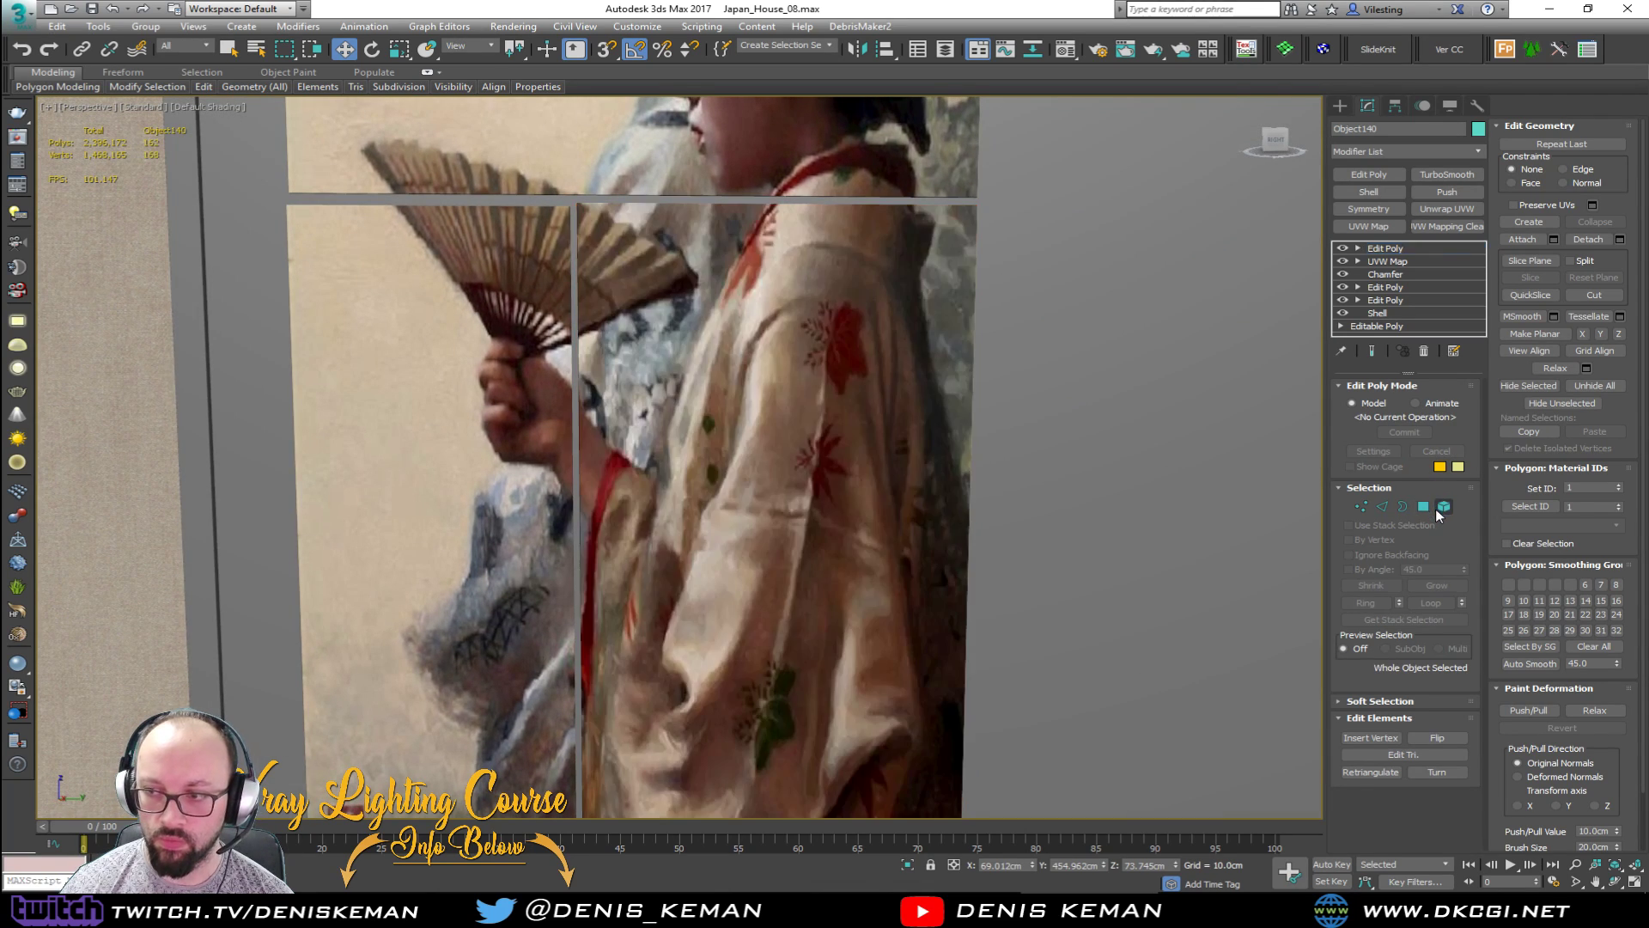
{"action": "scroll", "coordinate": [612, 335], "scroll_direction": "down", "scroll_amount": 4}
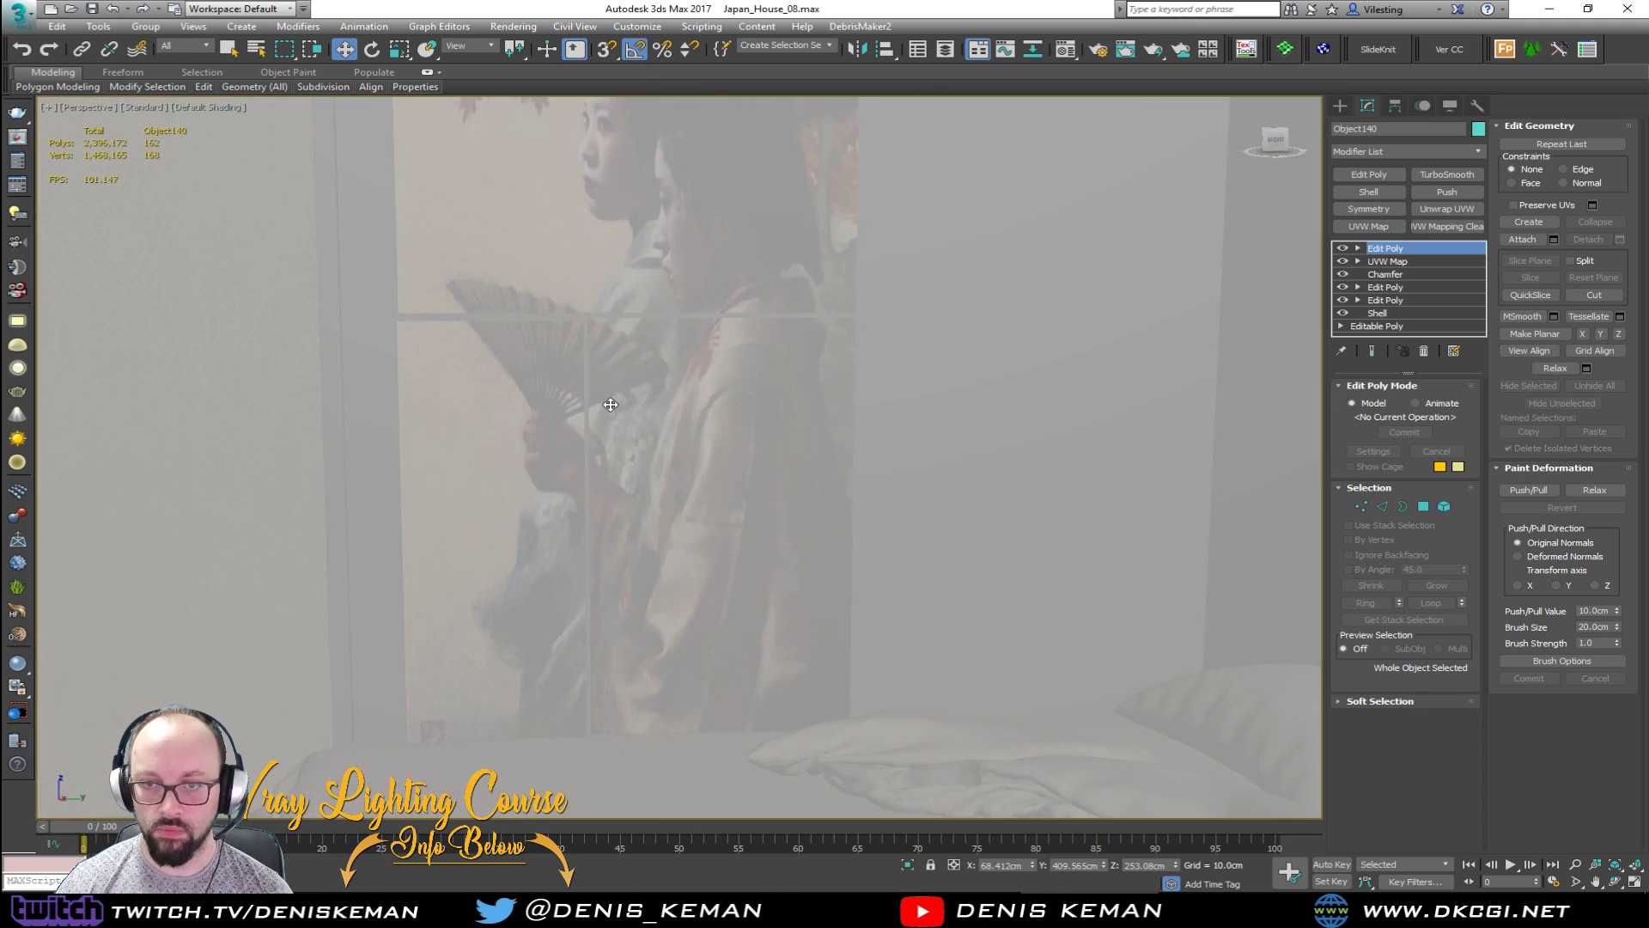
{"action": "mouse_move", "coordinate": [611, 335]}
{"action": "middle_mouse_down", "text": "alt"}
{"action": "mouse_move", "coordinate": [637, 398]}
{"action": "mouse_move", "coordinate": [622, 426]}
{"action": "mouse_move", "coordinate": [645, 402]}
{"action": "middle_mouse_up", "text": "alt"}
{"action": "scroll", "coordinate": [628, 469], "scroll_direction": "down", "scroll_amount": 4}
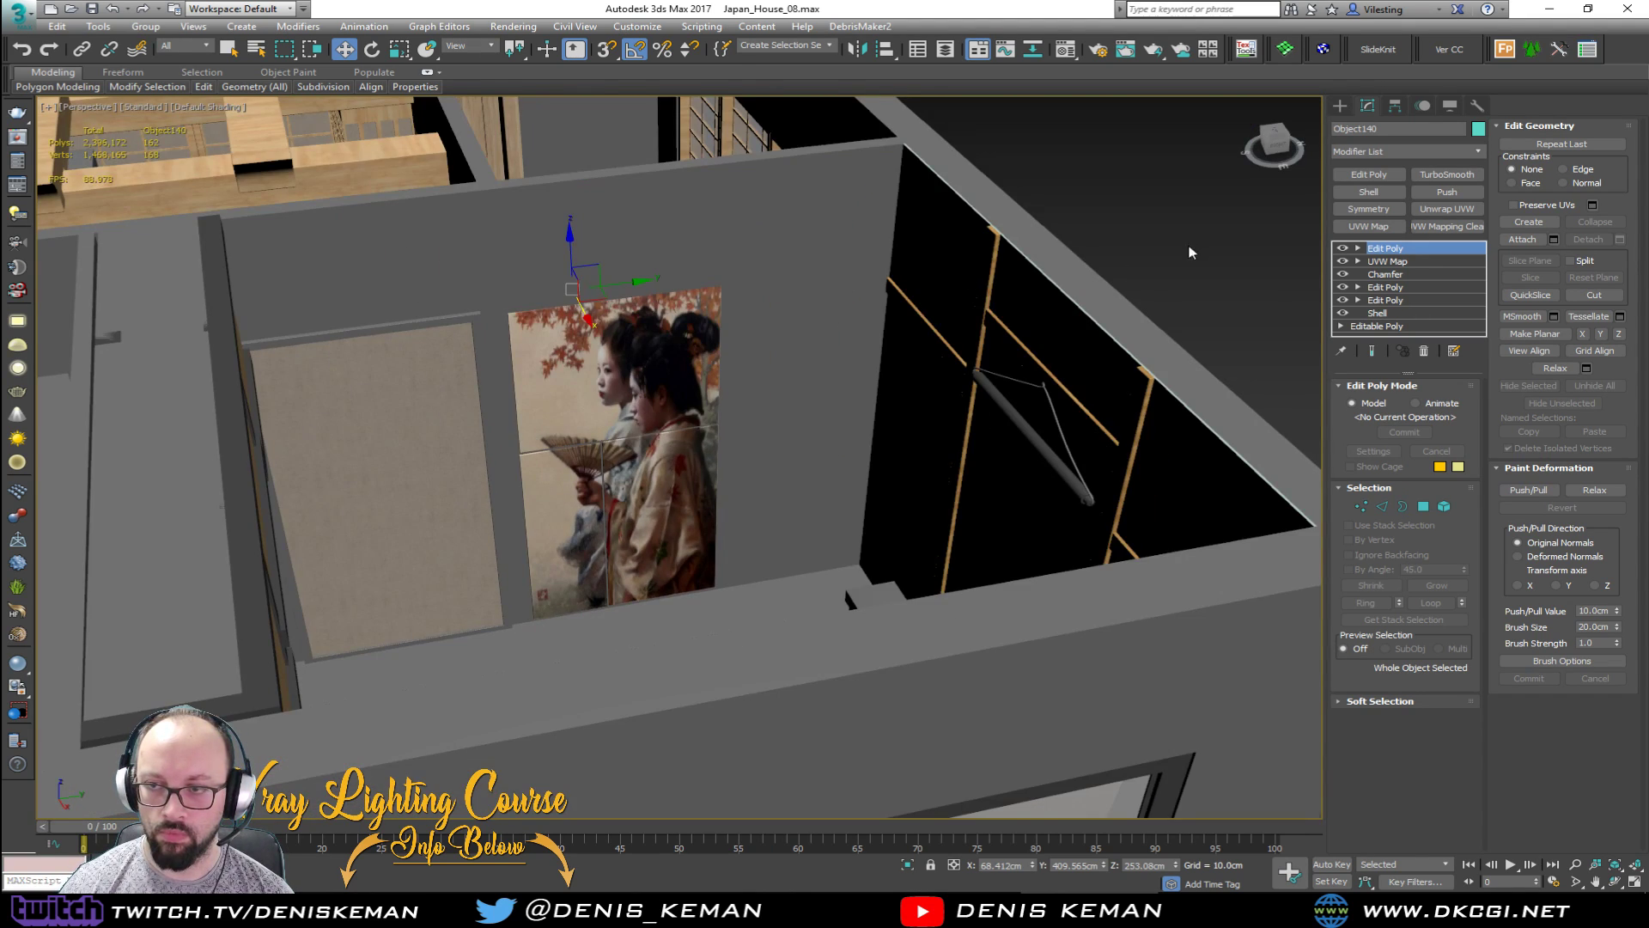
Step: Select the plain fabric panel and its surrounding frame beside the painting, with edged faces displayed
{"action": "left_click", "coordinate": [777, 348]}
{"action": "left_click", "coordinate": [385, 338]}
{"action": "key", "text": "F4"}
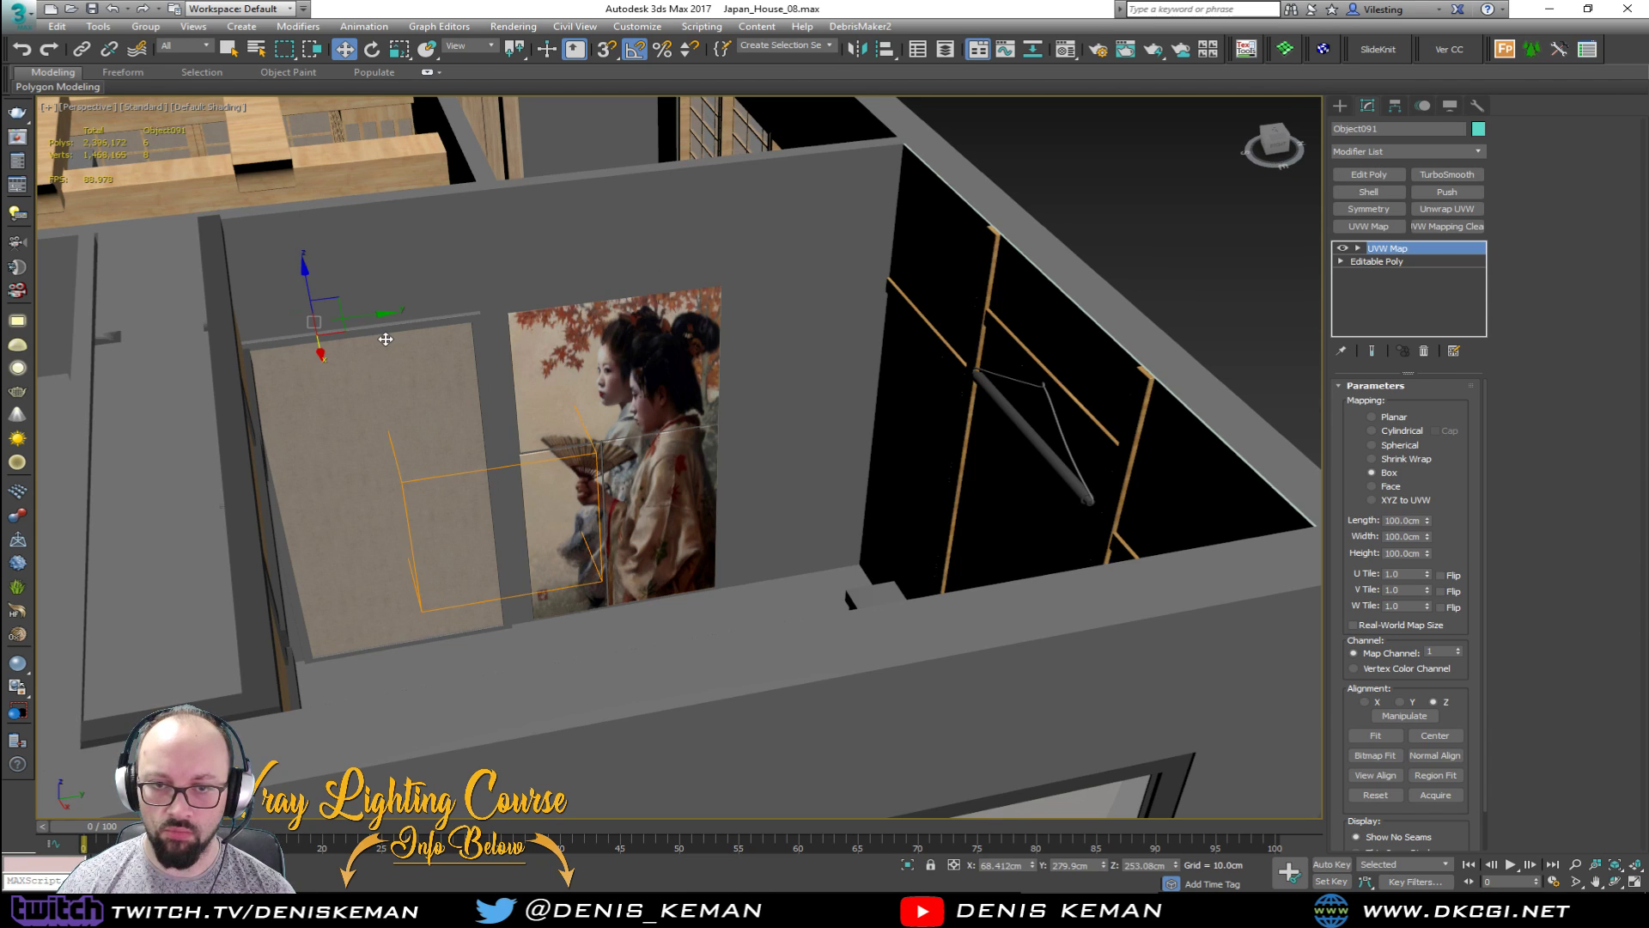
{"action": "scroll", "coordinate": [385, 338], "scroll_direction": "up", "scroll_amount": 4}
{"action": "left_click", "coordinate": [470, 311], "text": "ctrl"}
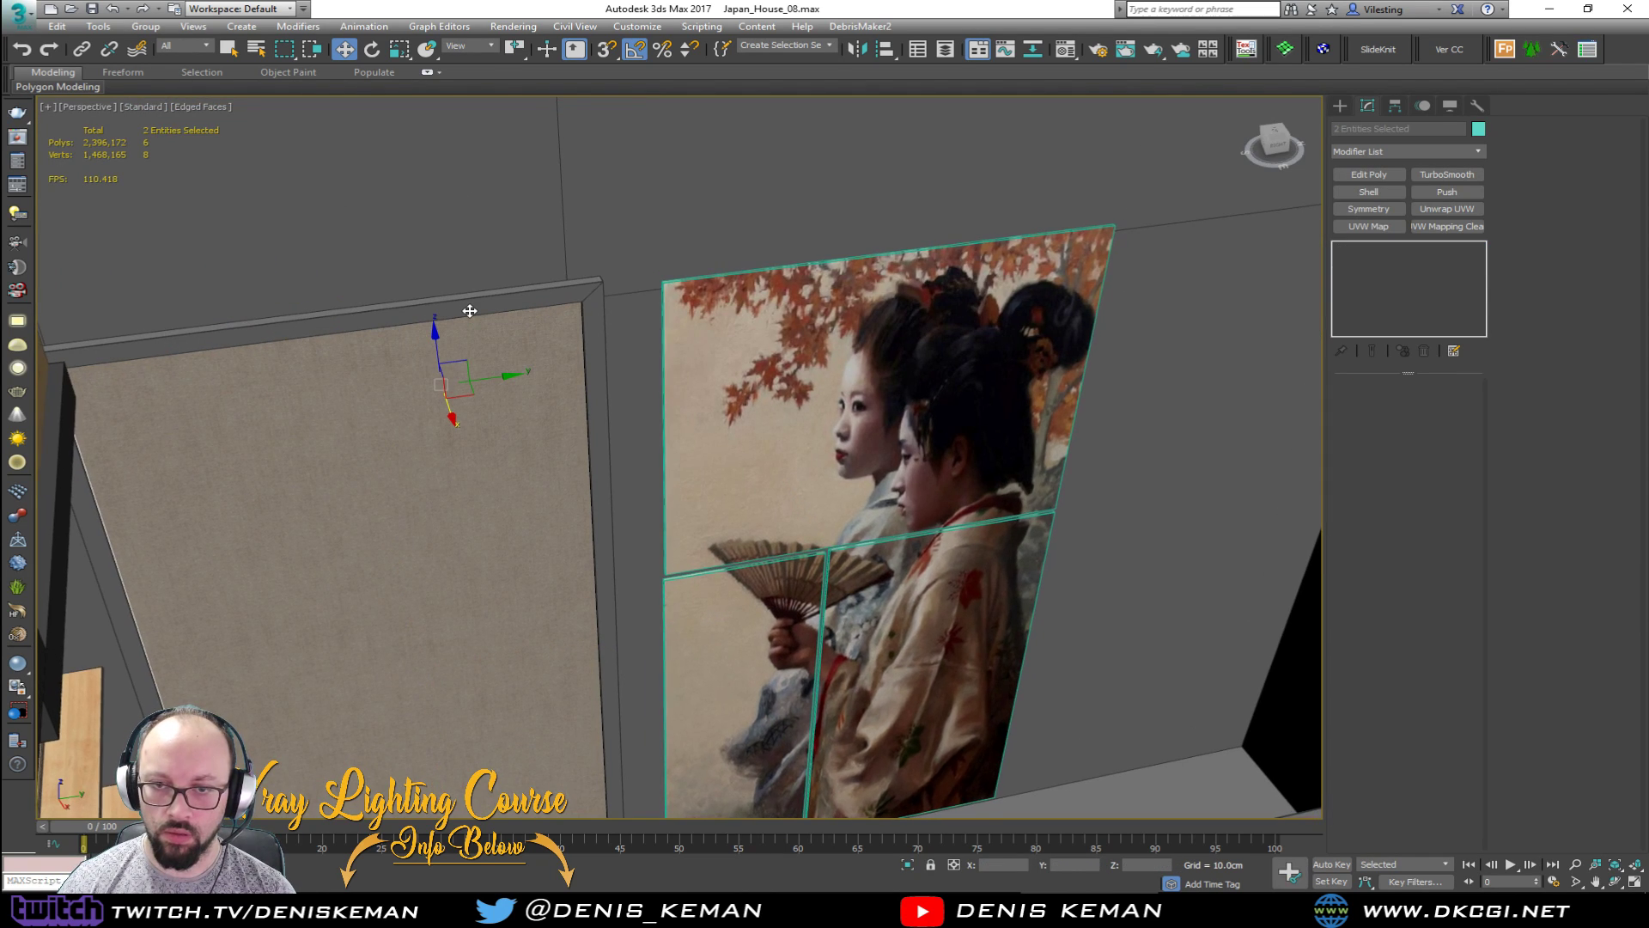
{"action": "left_click", "coordinate": [516, 307]}
{"action": "left_click", "coordinate": [509, 355], "text": "ctrl"}
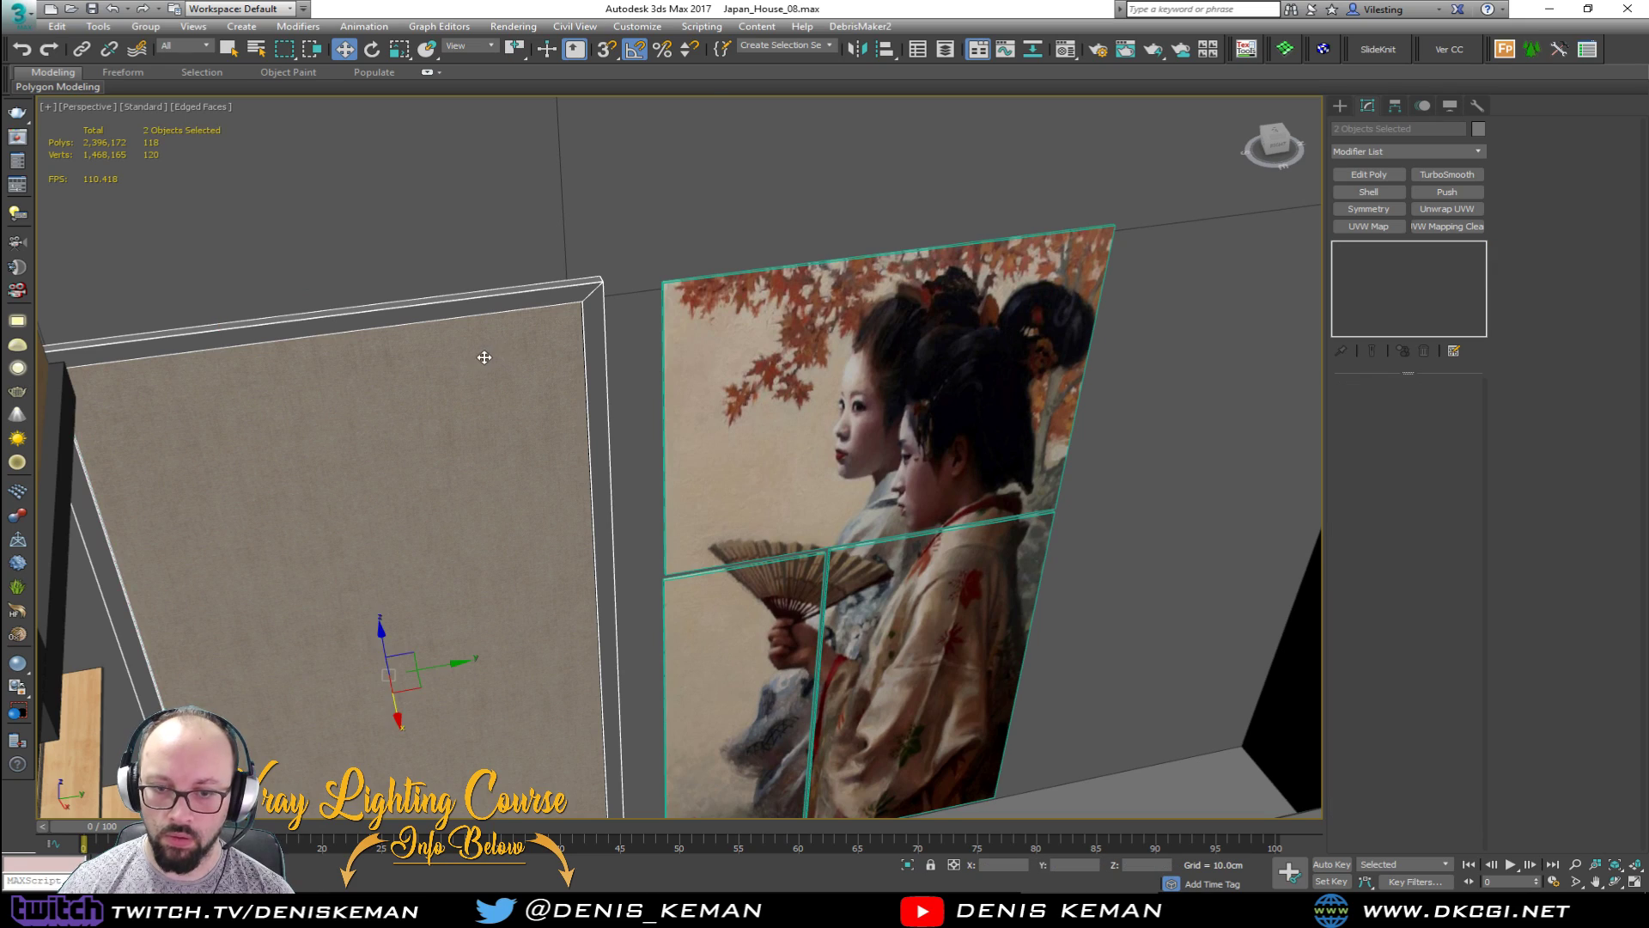
Step: Try sliding the frame and its fabric panel about 129.6 cm along Y so they cover the painting
{"action": "scroll", "coordinate": [353, 389], "scroll_direction": "down", "scroll_amount": 3}
{"action": "left_click_drag", "start_coordinate": [353, 598], "coordinate": [688, 582]}
{"action": "key", "text": "ctrl+z"}
{"action": "middle_click_drag", "start_coordinate": [688, 582], "coordinate": [436, 502], "text": "alt"}
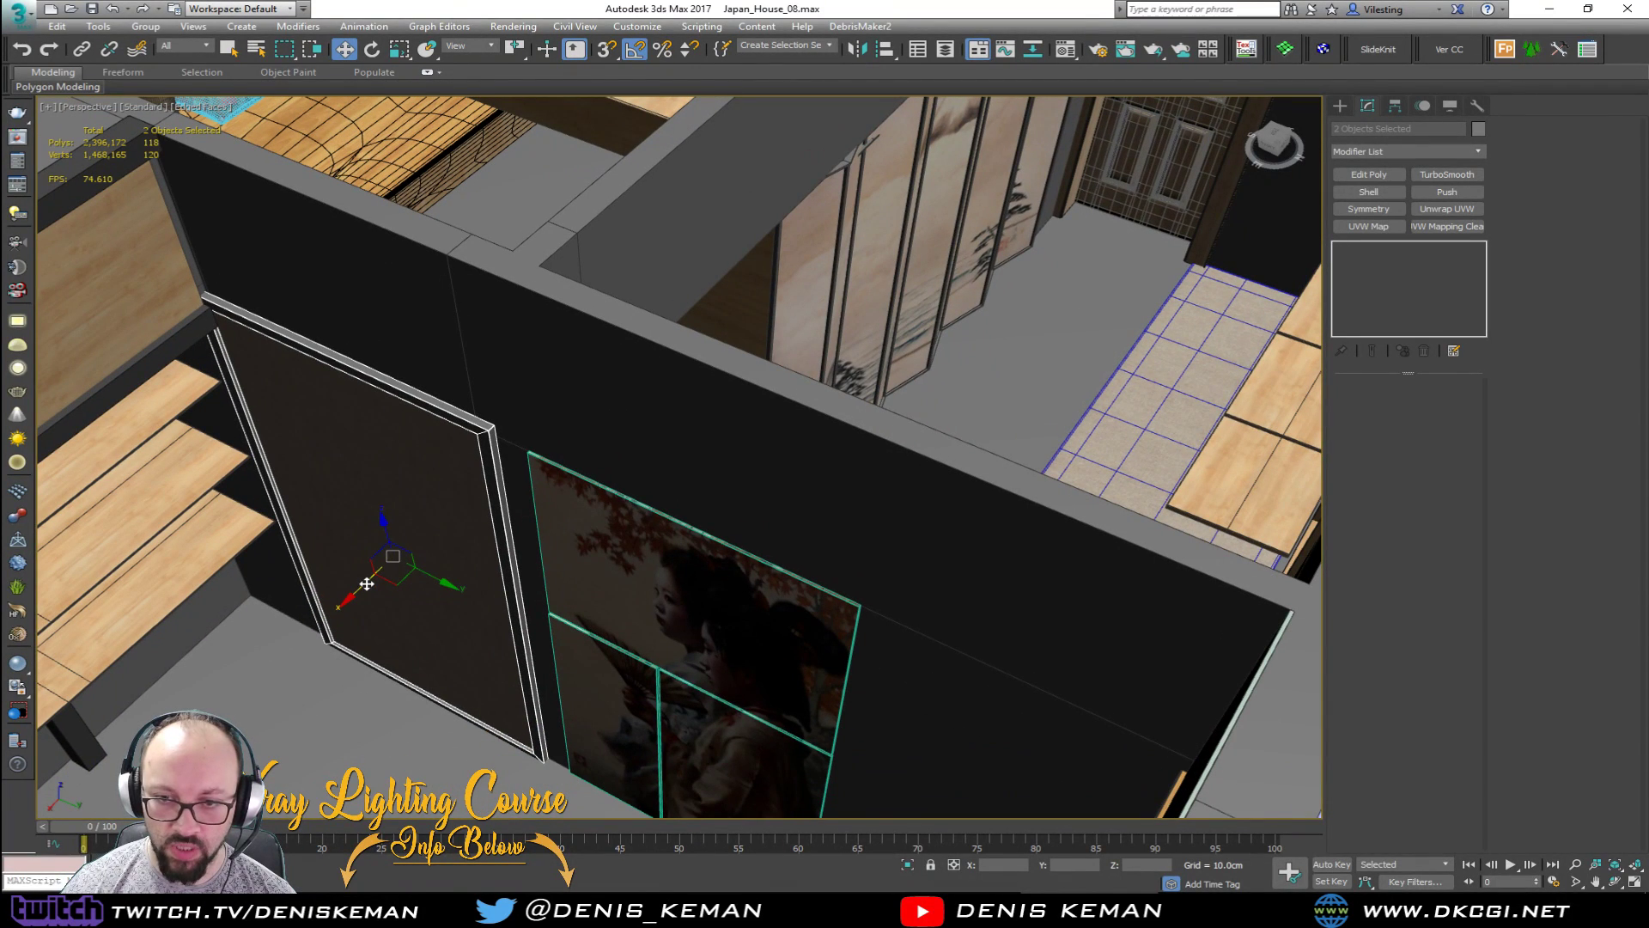
{"action": "left_click_drag", "start_coordinate": [428, 581], "coordinate": [739, 698]}
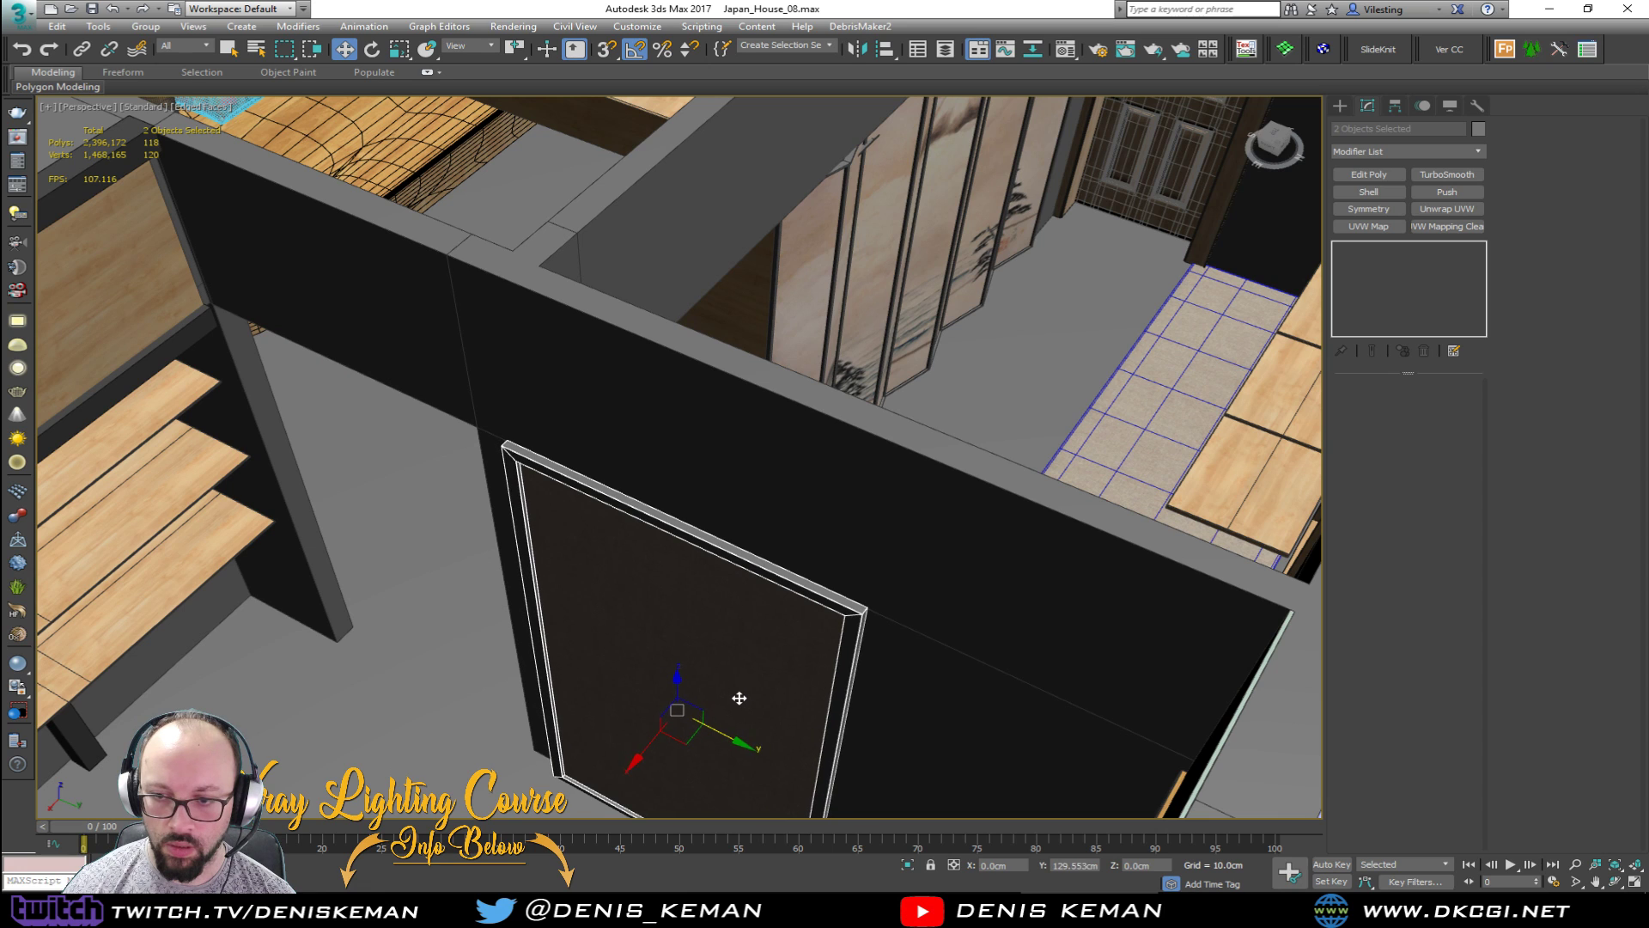
Step: Slide the frame and its fabric panel along the wall to the shelving side, against the lower cabinet beam
{"action": "middle_click_drag", "start_coordinate": [689, 593], "coordinate": [631, 444], "text": "alt"}
{"action": "scroll", "coordinate": [662, 596], "scroll_direction": "up", "scroll_amount": 4}
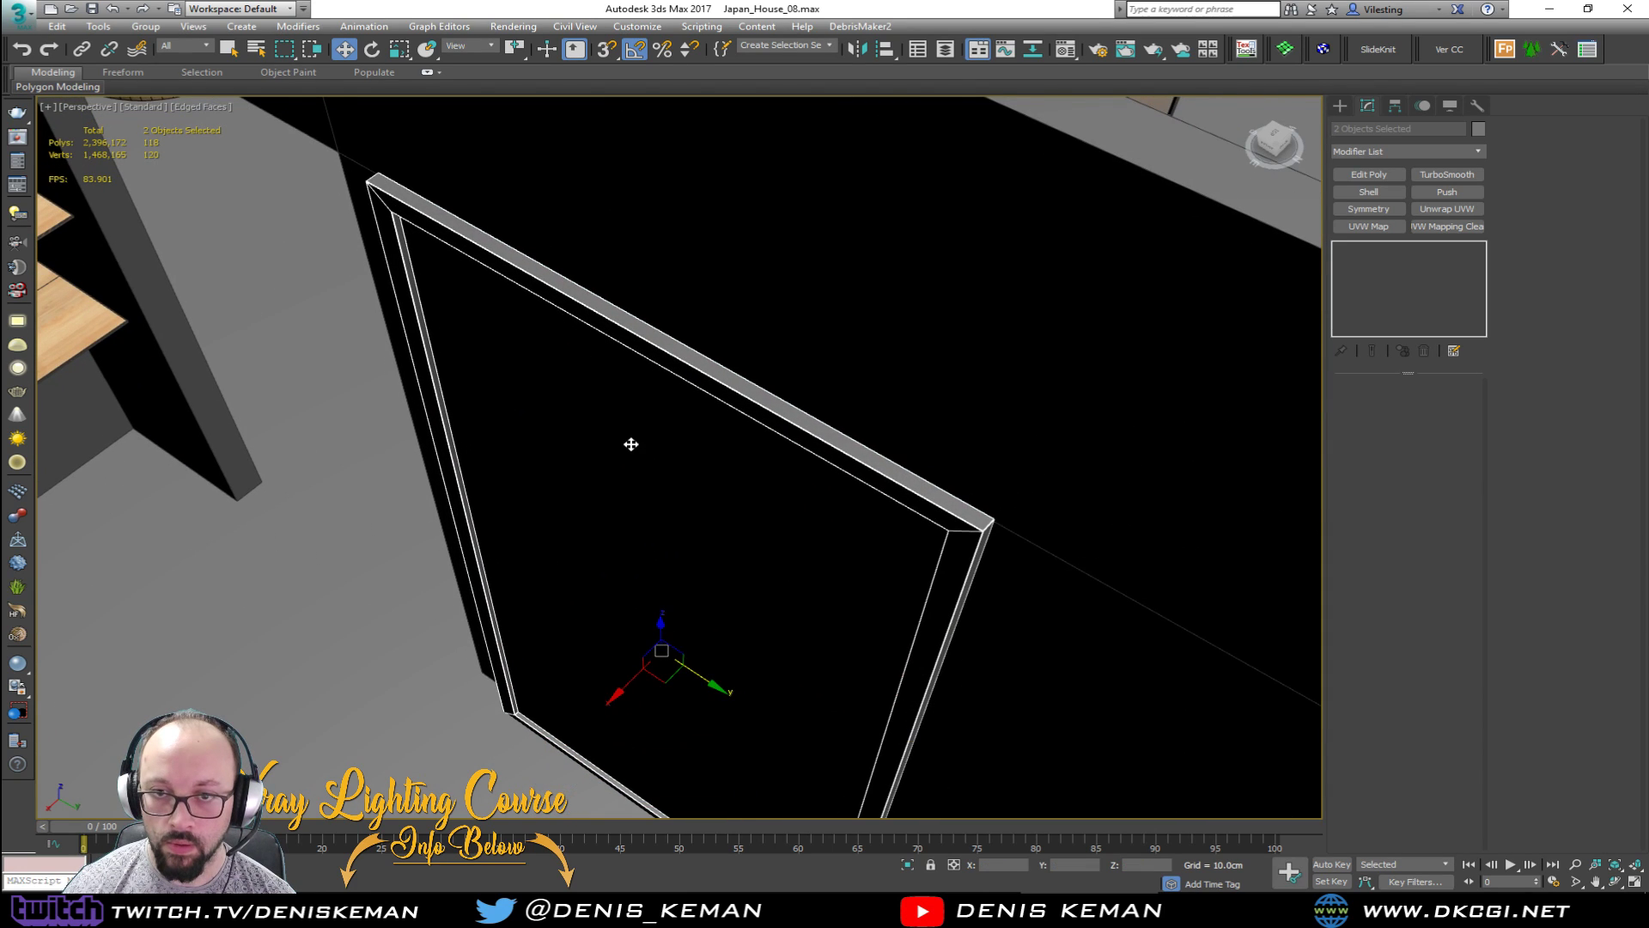
{"action": "middle_click_drag", "start_coordinate": [631, 683], "coordinate": [860, 591], "text": "alt"}
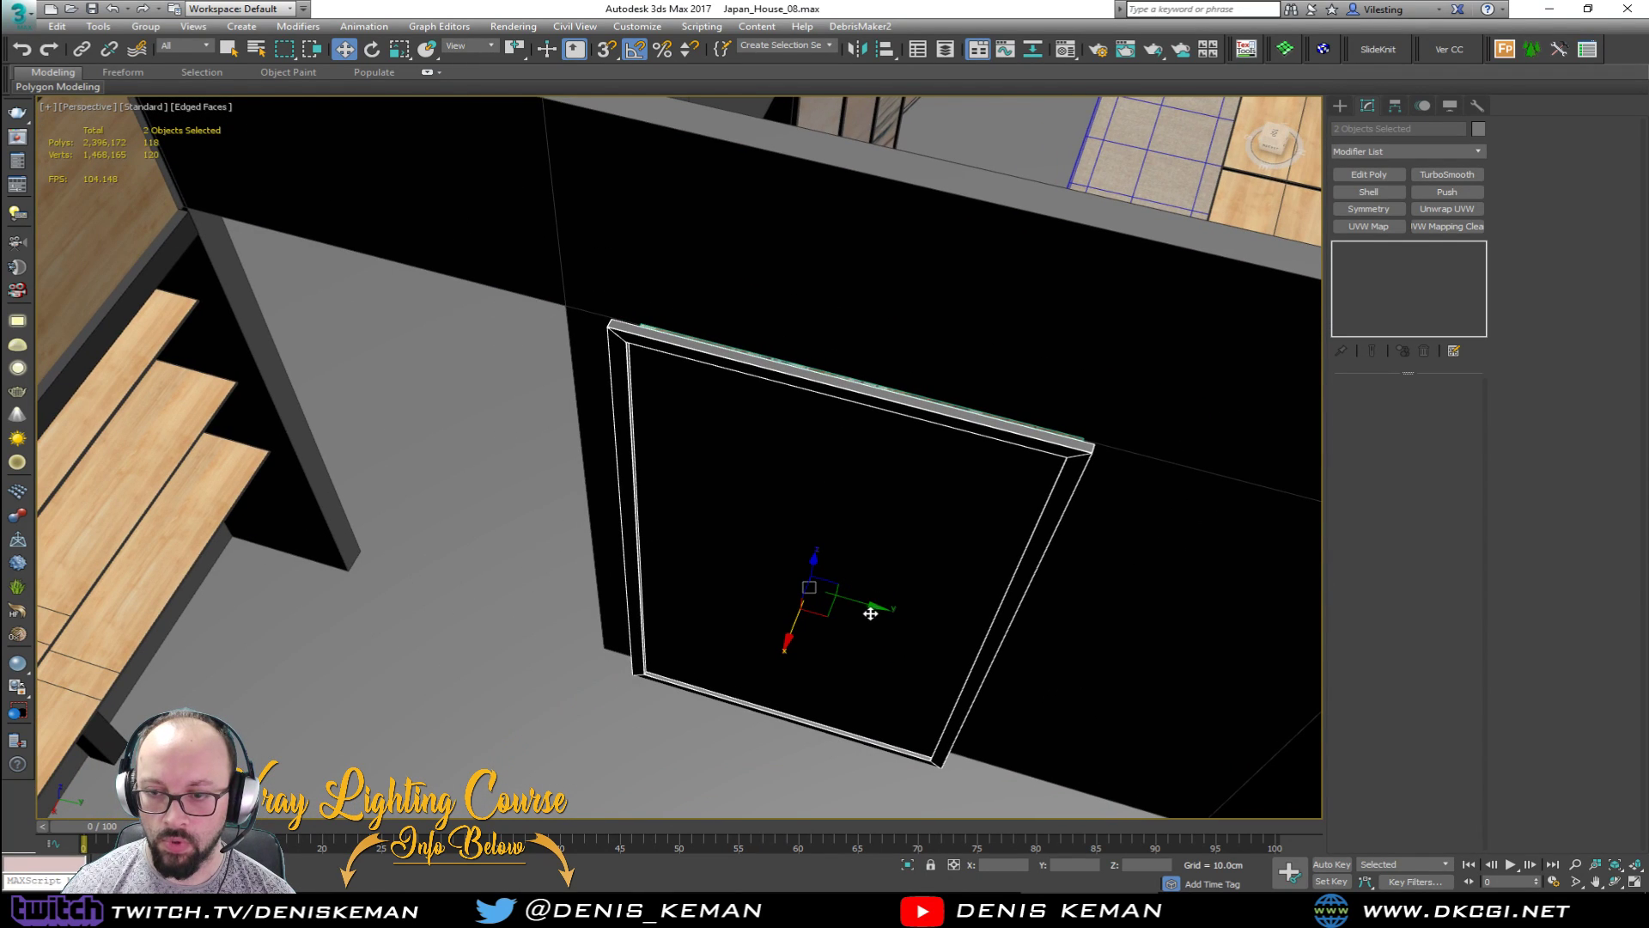
{"action": "left_click_drag", "start_coordinate": [870, 613], "coordinate": [491, 521]}
Step: Shorten the cabinet beam beside the frame by moving its four wall-end vertices along X to about 74.8 cm
{"action": "key", "text": "z"}
{"action": "middle_click_drag", "start_coordinate": [509, 539], "coordinate": [508, 572], "text": "alt"}
{"action": "middle_click_drag", "start_coordinate": [470, 399], "coordinate": [546, 502]}
{"action": "left_click", "coordinate": [490, 439]}
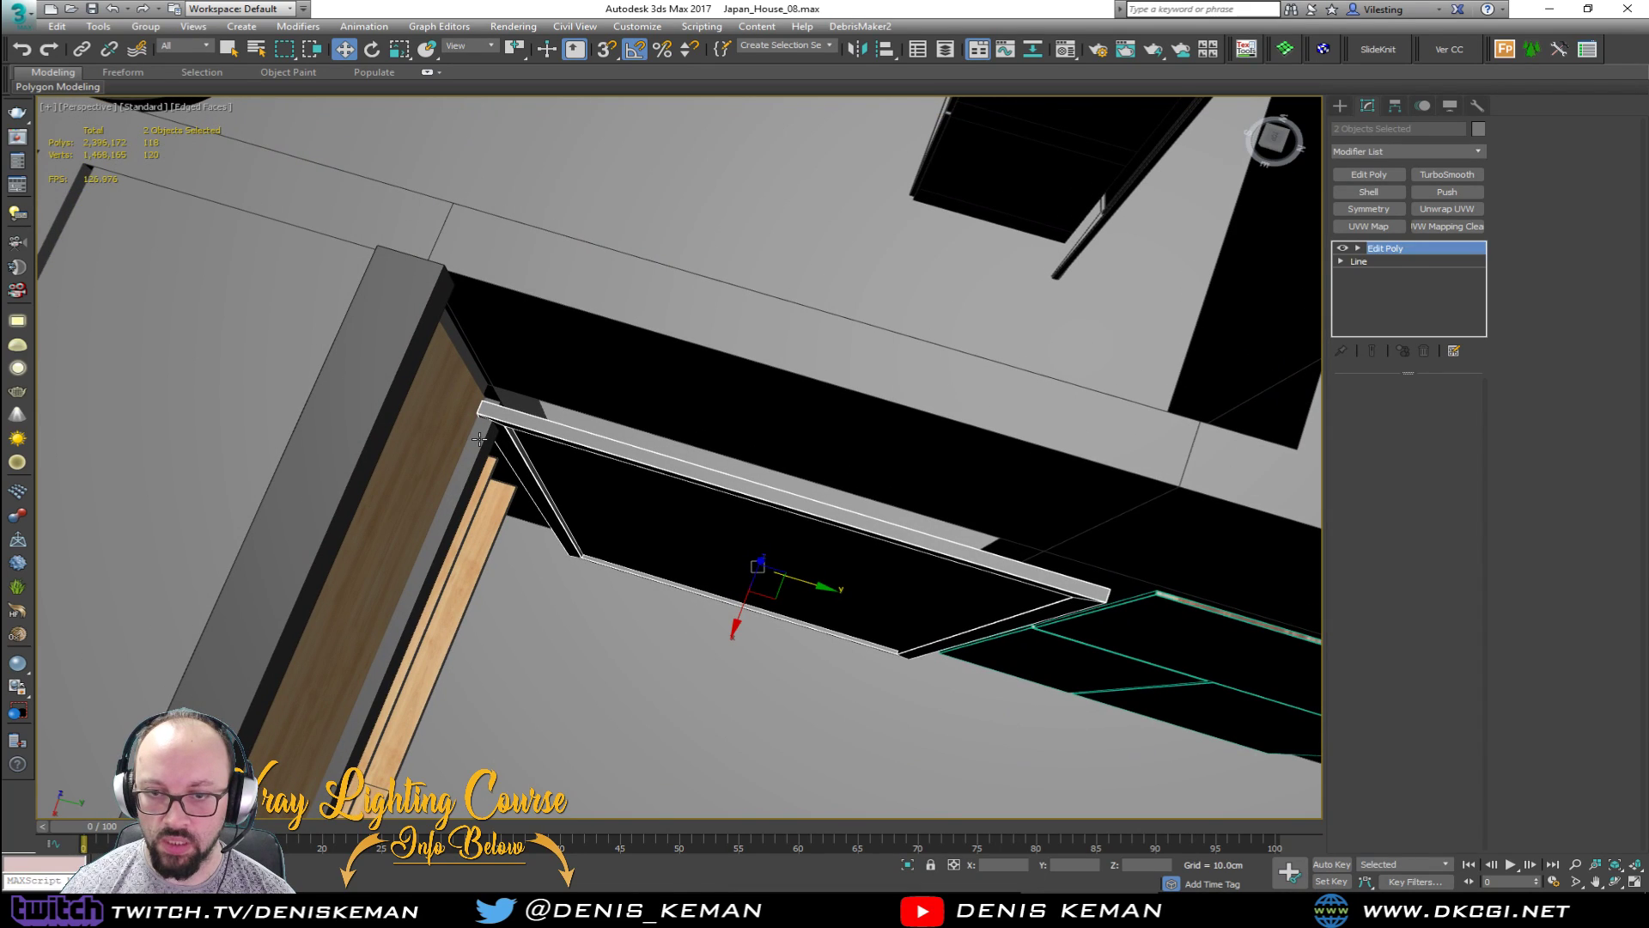
{"action": "key", "text": "z"}
{"action": "key", "text": "1"}
{"action": "key", "text": "F3"}
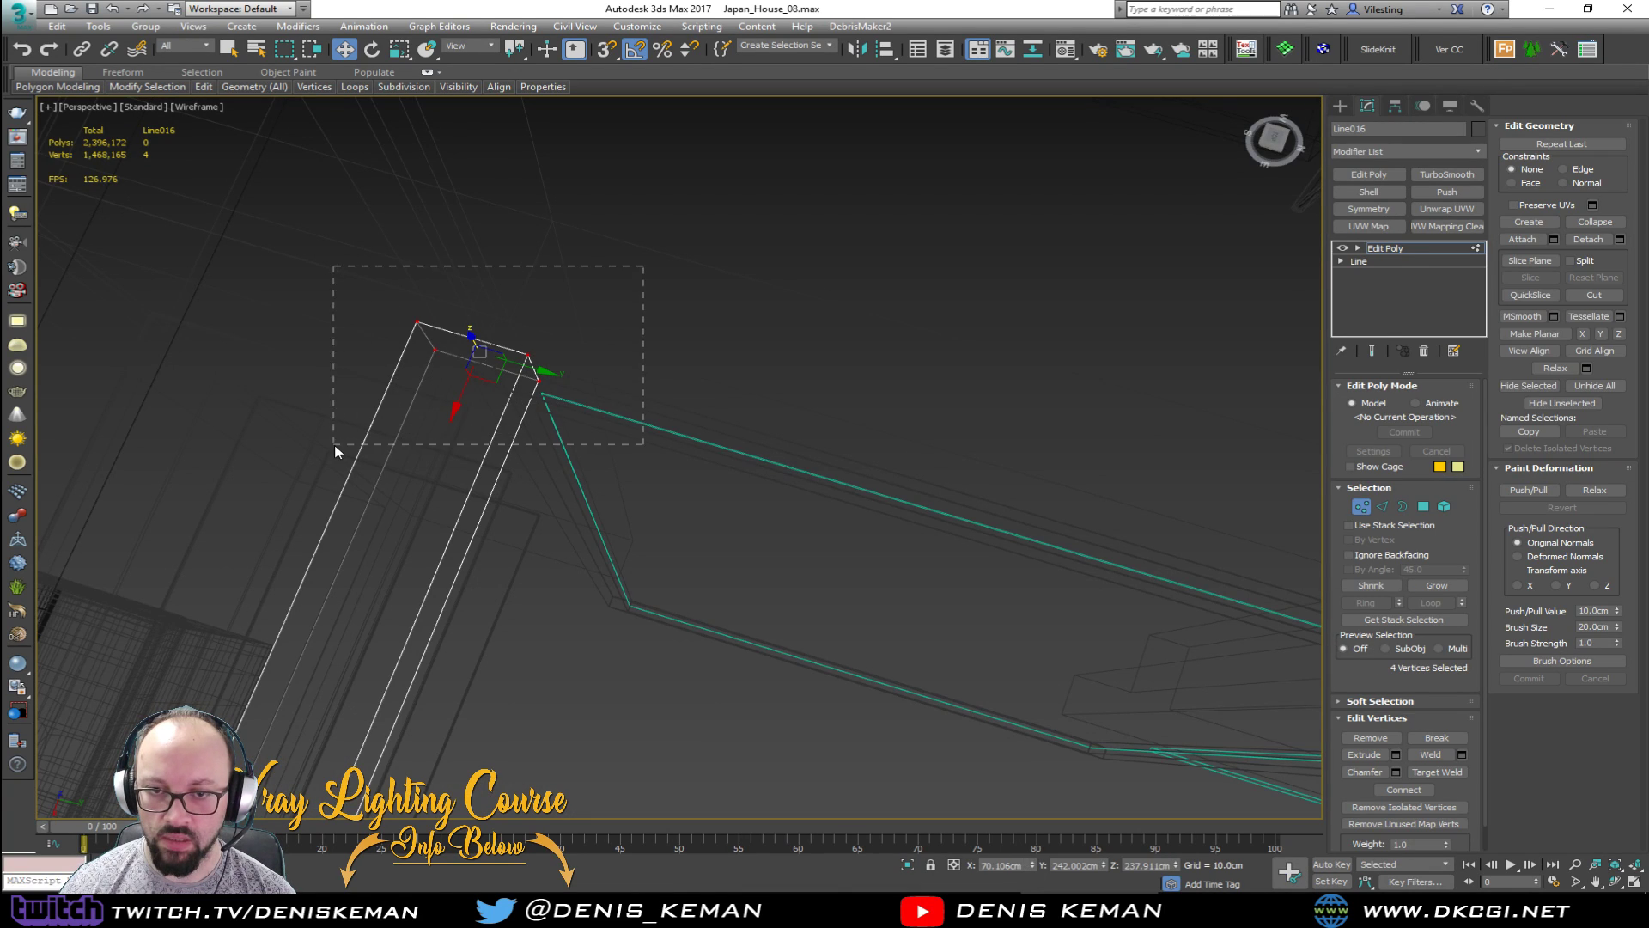
{"action": "left_click_drag", "start_coordinate": [336, 451], "coordinate": [336, 450]}
{"action": "key", "text": "F3"}
{"action": "left_click_drag", "start_coordinate": [467, 392], "coordinate": [442, 429]}
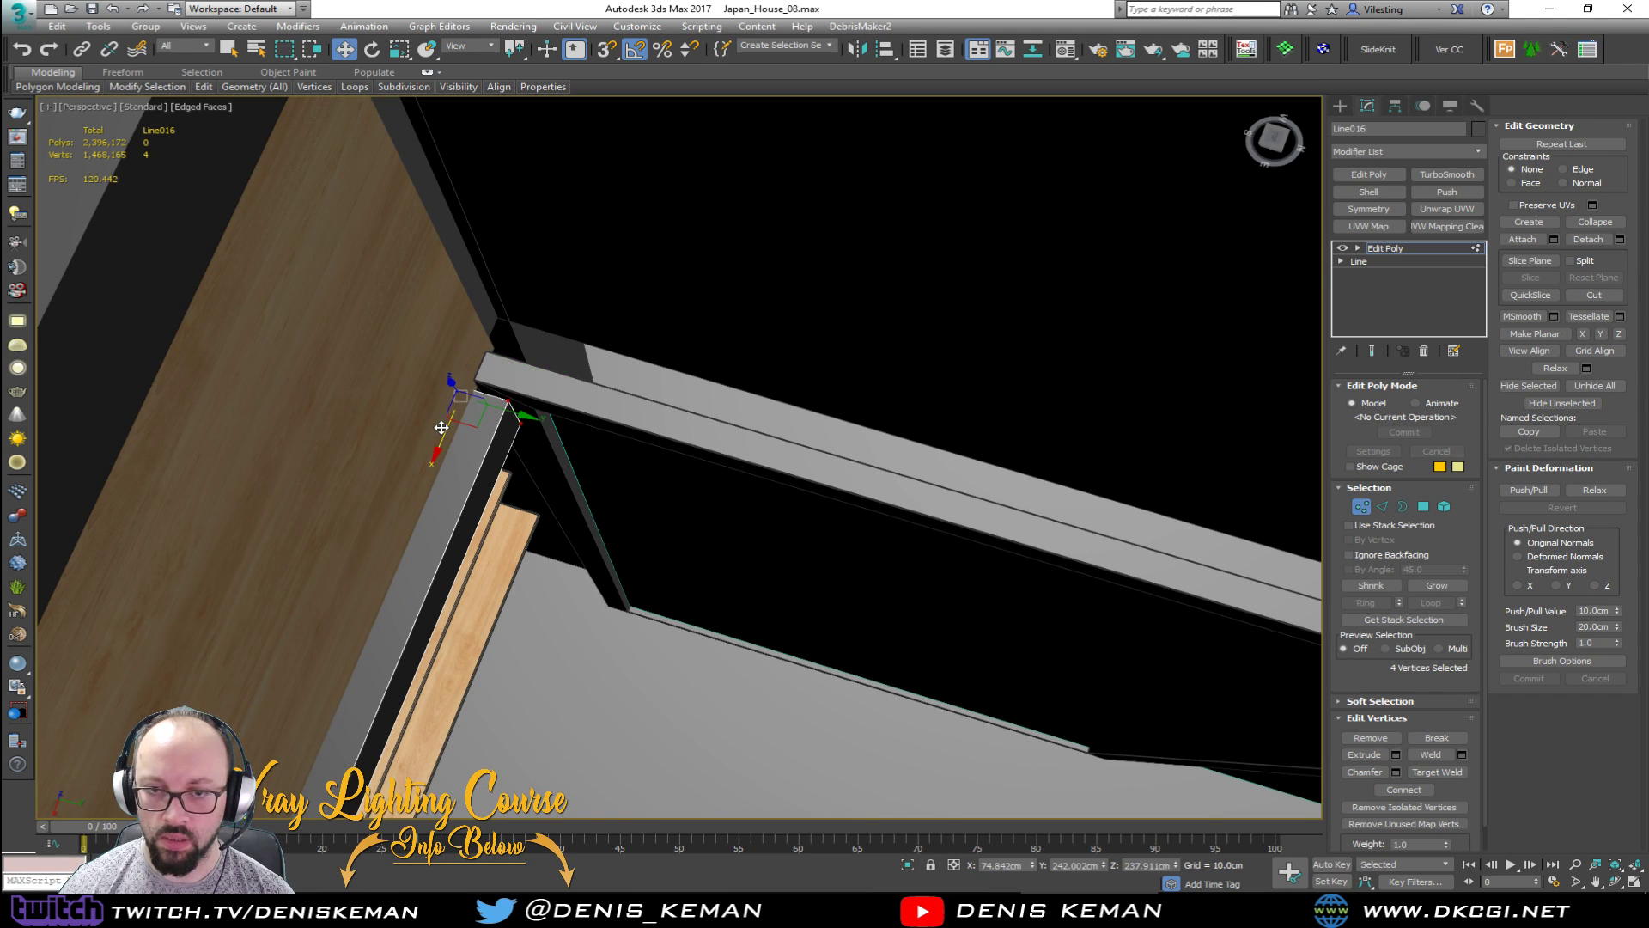
{"action": "scroll", "coordinate": [442, 428], "scroll_direction": "down", "scroll_amount": 2}
{"action": "middle_click_drag", "start_coordinate": [442, 428], "coordinate": [415, 326], "text": "alt"}
{"action": "key", "text": "1"}
Step: Select the cabinet's upright divider, the two lower front beams, the cross beam and the shelf post behind them
{"action": "scroll", "coordinate": [537, 460], "scroll_direction": "down", "scroll_amount": 5}
{"action": "middle_click_drag", "start_coordinate": [538, 461], "coordinate": [607, 416]}
{"action": "scroll", "coordinate": [455, 354], "scroll_direction": "up", "scroll_amount": 3}
{"action": "scroll", "coordinate": [608, 418], "scroll_direction": "down", "scroll_amount": 1}
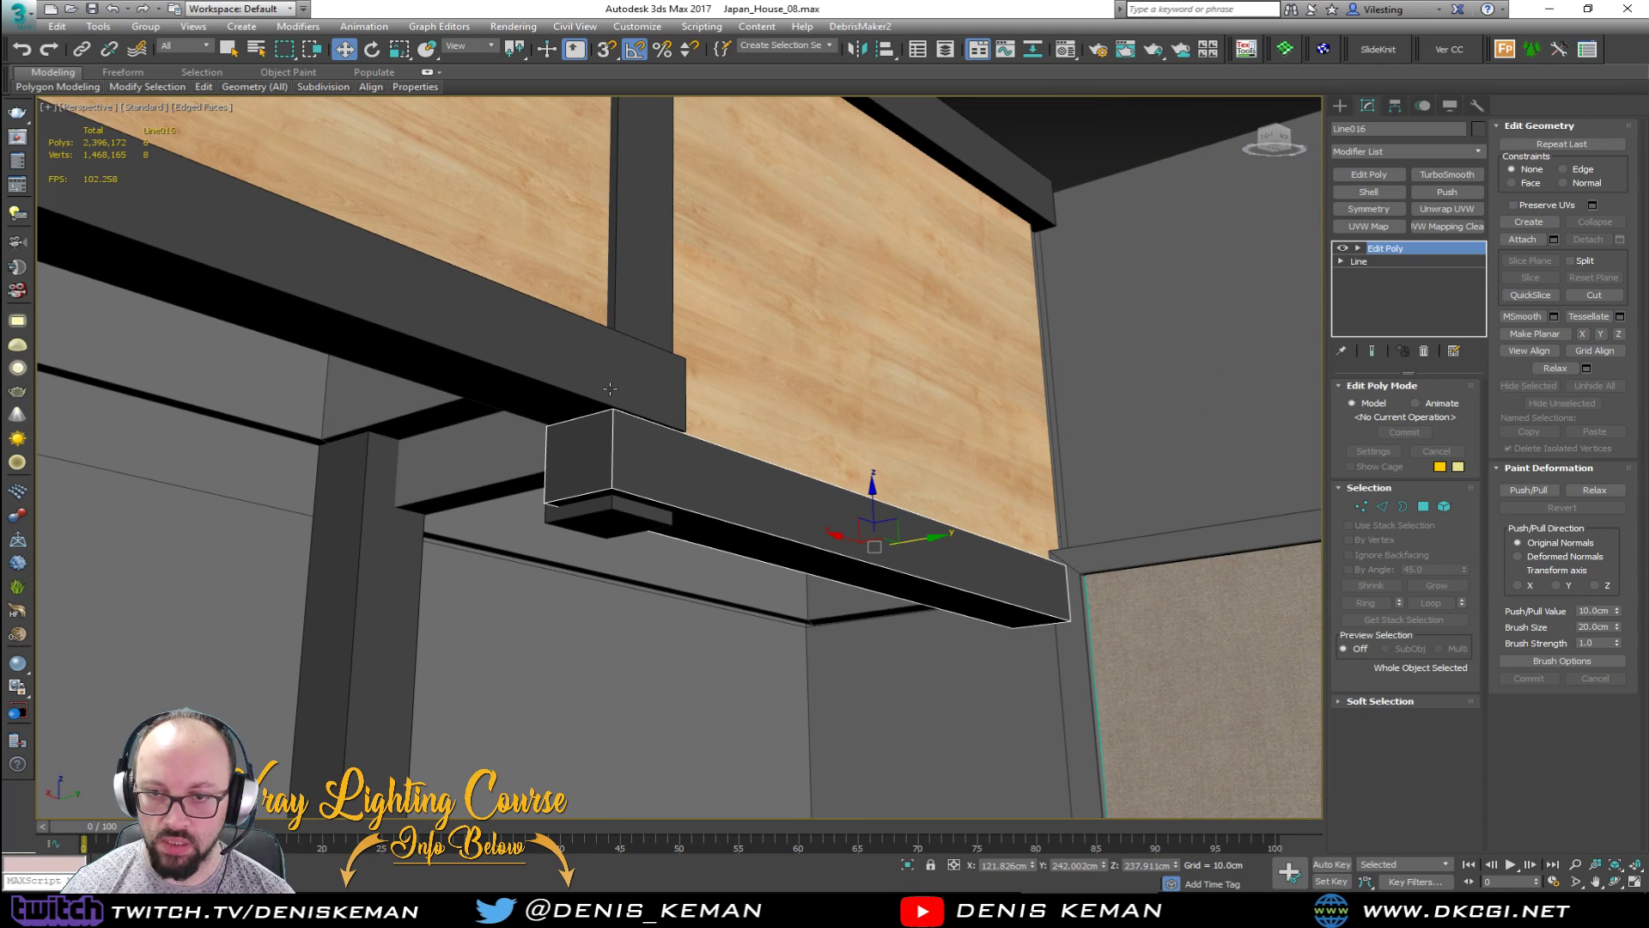
{"action": "left_click", "coordinate": [654, 299]}
{"action": "left_click", "coordinate": [622, 371], "text": "ctrl"}
{"action": "left_click", "coordinate": [641, 471], "text": "ctrl"}
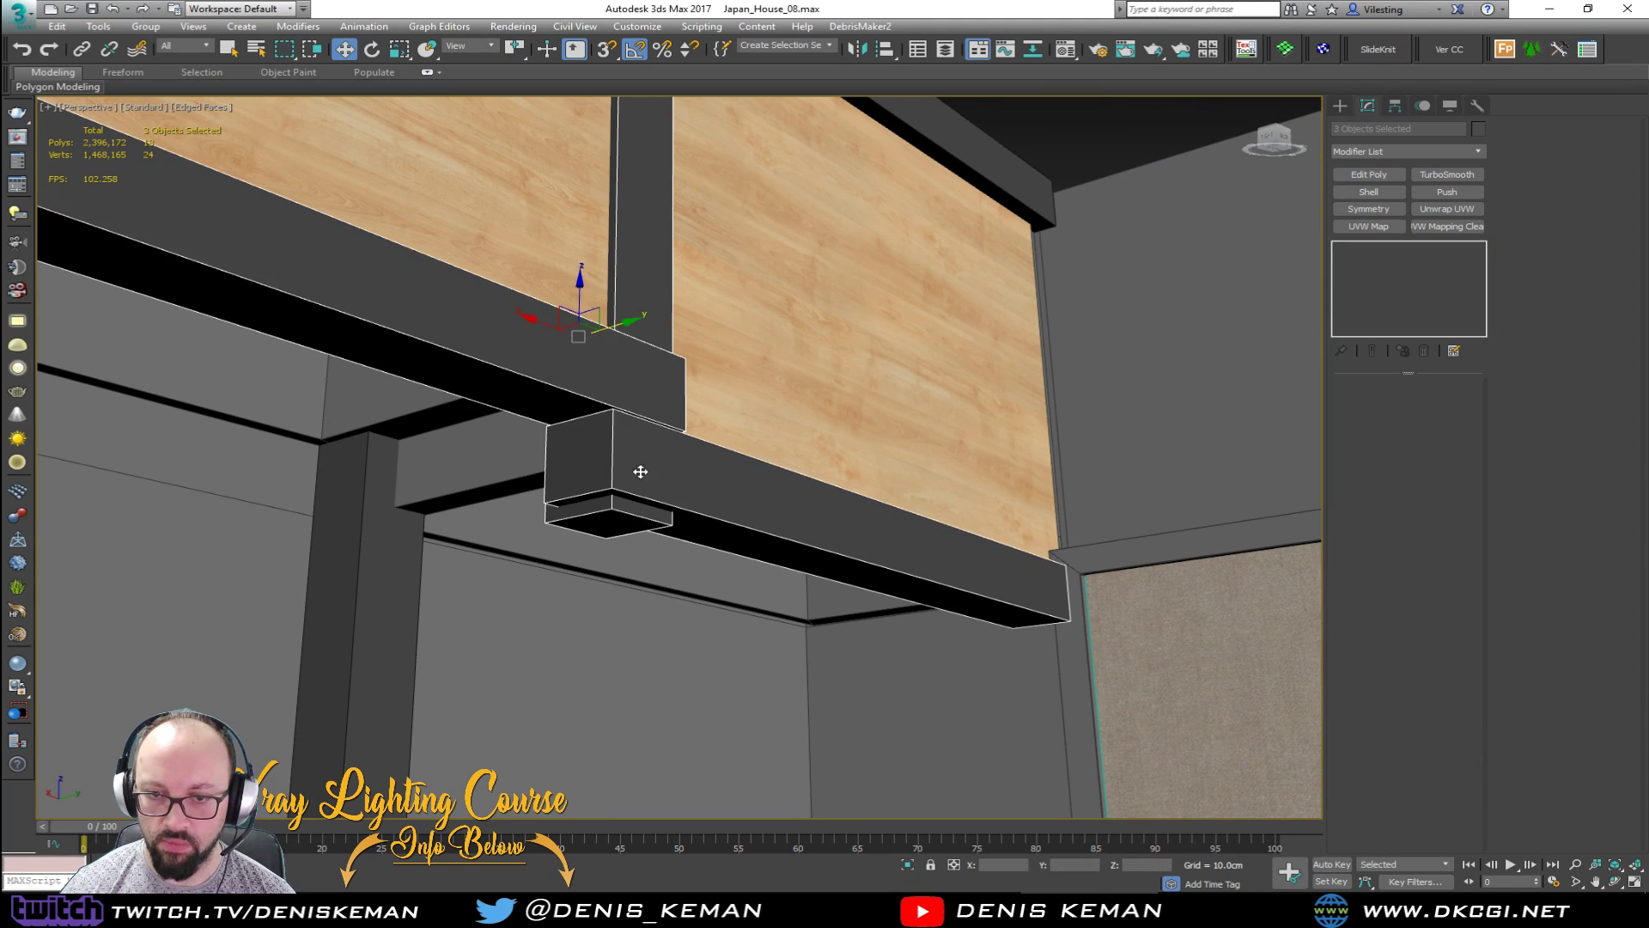
{"action": "left_click", "coordinate": [510, 468], "text": "ctrl"}
{"action": "left_click", "coordinate": [368, 552], "text": "ctrl"}
Step: Add the other lower beam, the second shelf post and the top beam to the selection, and isolate the cabinet framing
{"action": "scroll", "coordinate": [570, 486], "scroll_direction": "up", "scroll_amount": 10}
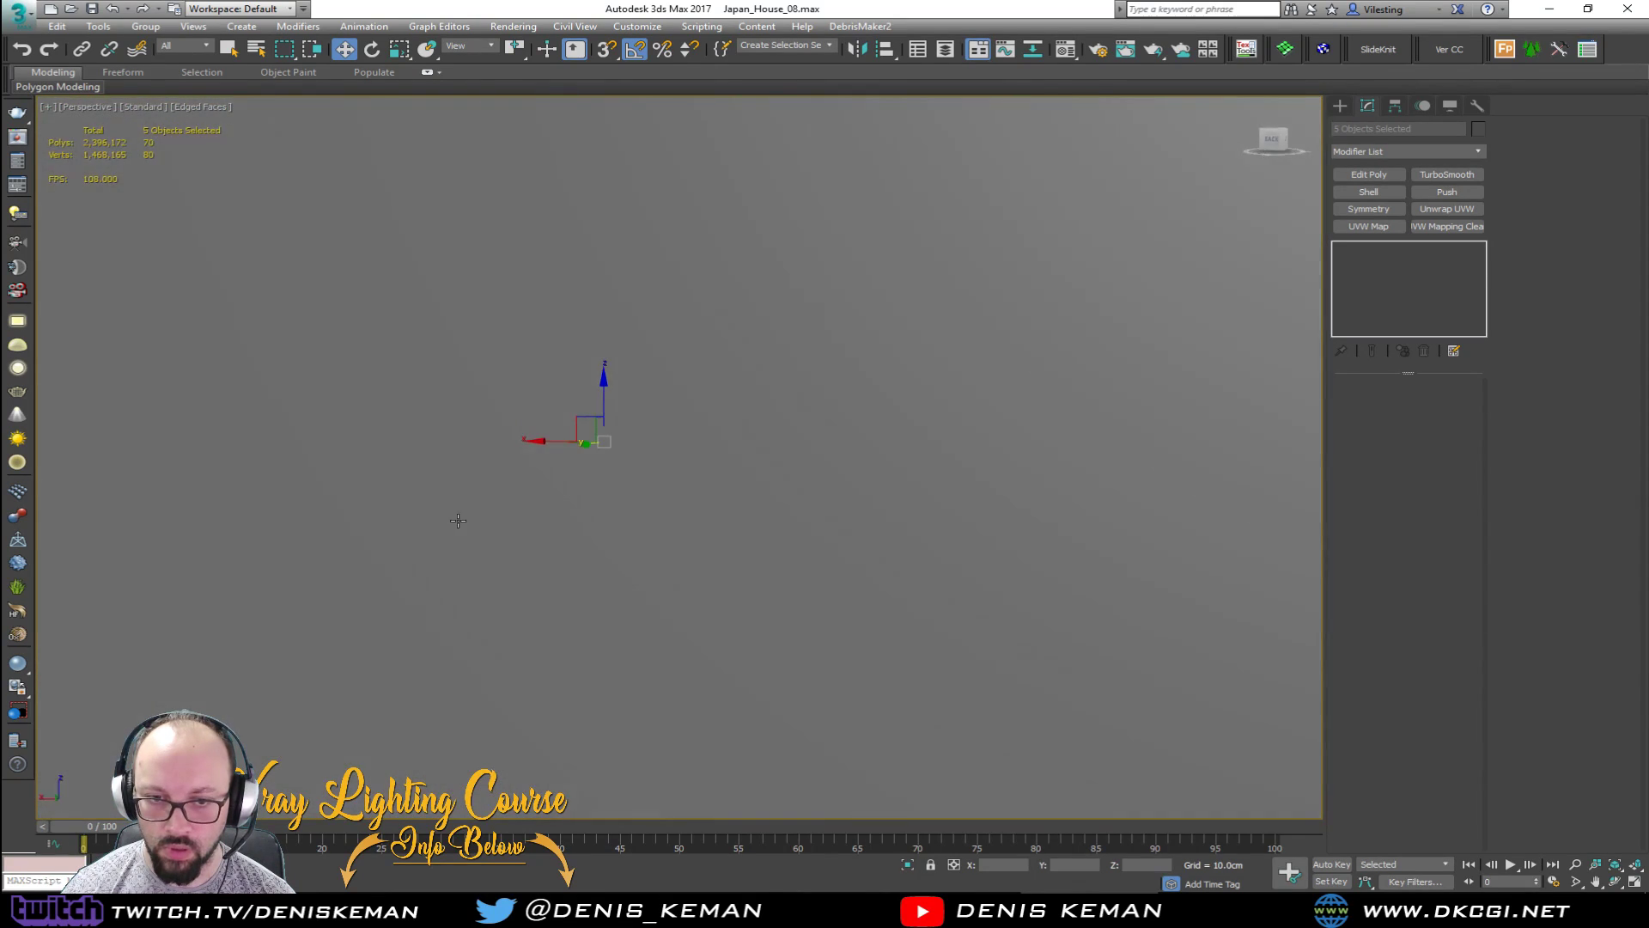
{"action": "scroll", "coordinate": [458, 521], "scroll_direction": "down", "scroll_amount": 6}
{"action": "scroll", "coordinate": [726, 478], "scroll_direction": "up", "scroll_amount": 2}
{"action": "left_click", "coordinate": [626, 518], "text": "ctrl"}
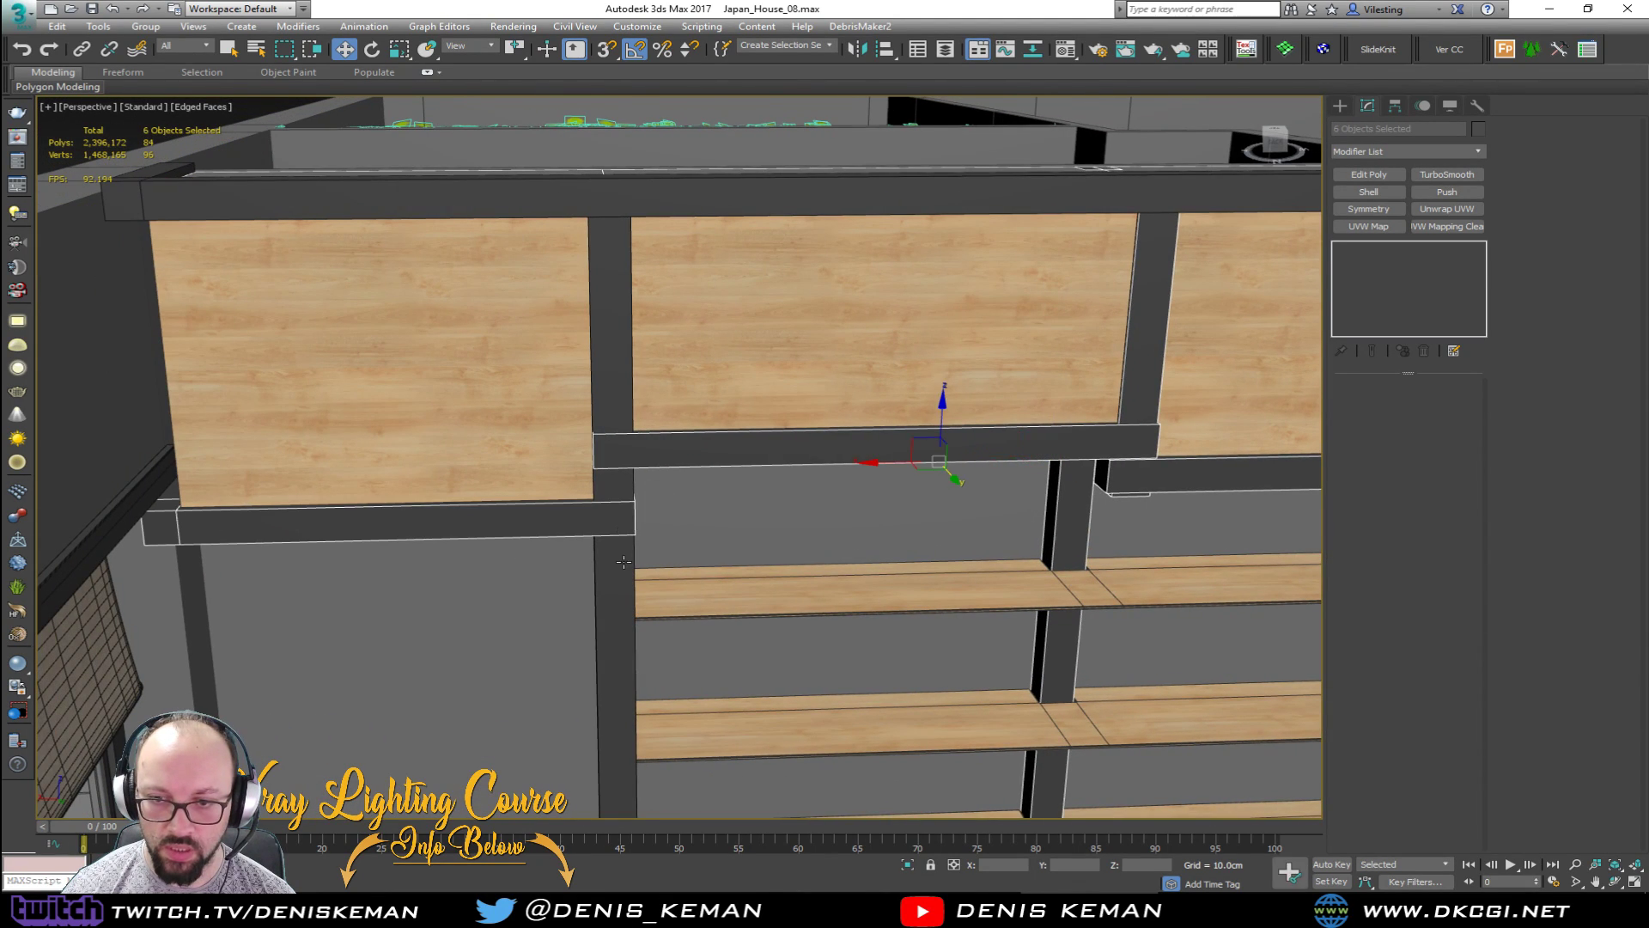
{"action": "left_click", "coordinate": [608, 569], "text": "ctrl"}
{"action": "middle_click_drag", "start_coordinate": [252, 626], "coordinate": [441, 544], "text": "alt"}
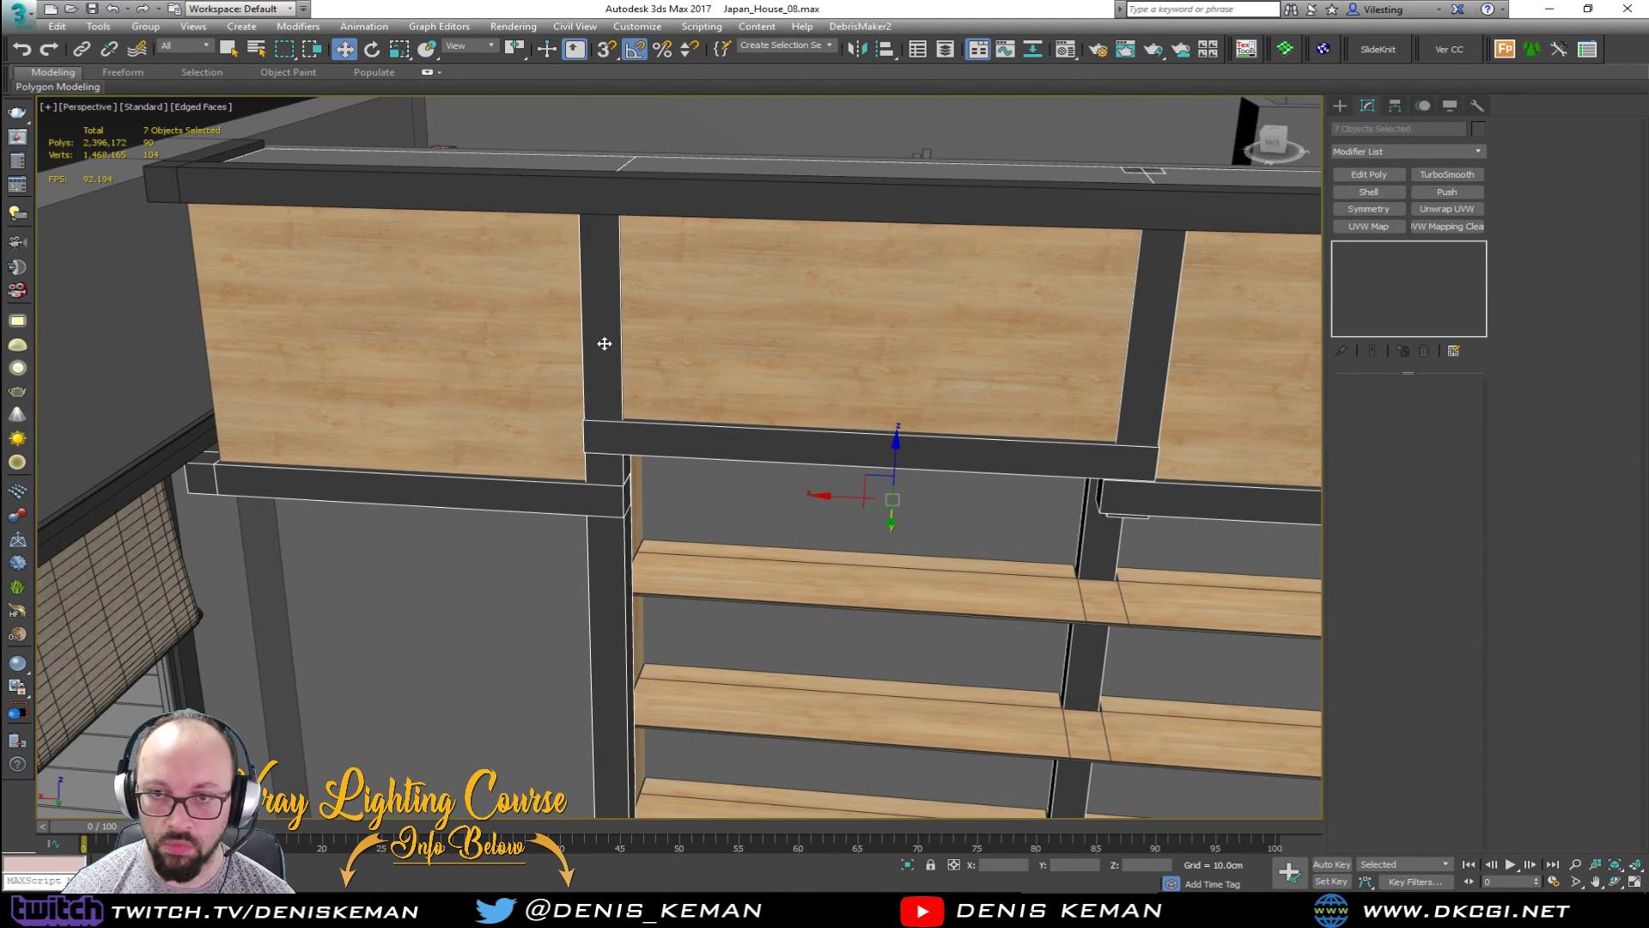
{"action": "left_click", "coordinate": [641, 204], "text": "ctrl"}
{"action": "middle_click_drag", "start_coordinate": [608, 257], "coordinate": [387, 498], "text": "alt"}
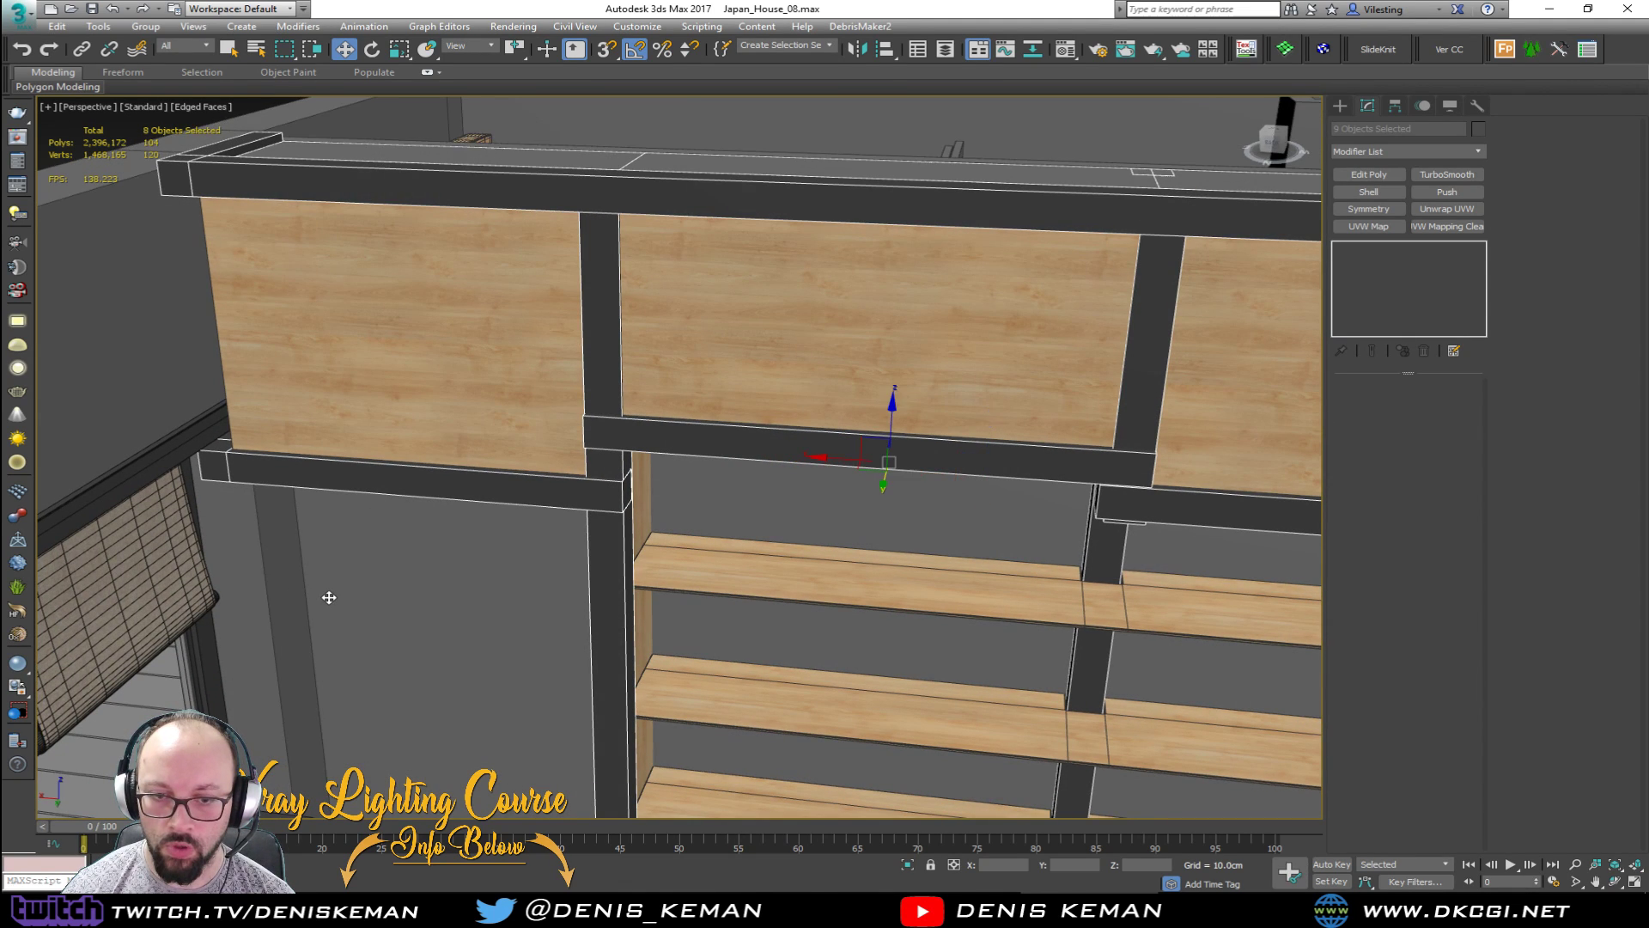
{"action": "scroll", "coordinate": [447, 598], "scroll_direction": "up", "scroll_amount": 2}
{"action": "middle_click_drag", "start_coordinate": [447, 598], "coordinate": [743, 477], "text": "alt"}
{"action": "key", "text": "alt+q"}
Step: Add a Chamfer modifier with an amount of 0.3 cm to the eight selected cabinet framing pieces
{"action": "scroll", "coordinate": [641, 327], "scroll_direction": "up", "scroll_amount": 3}
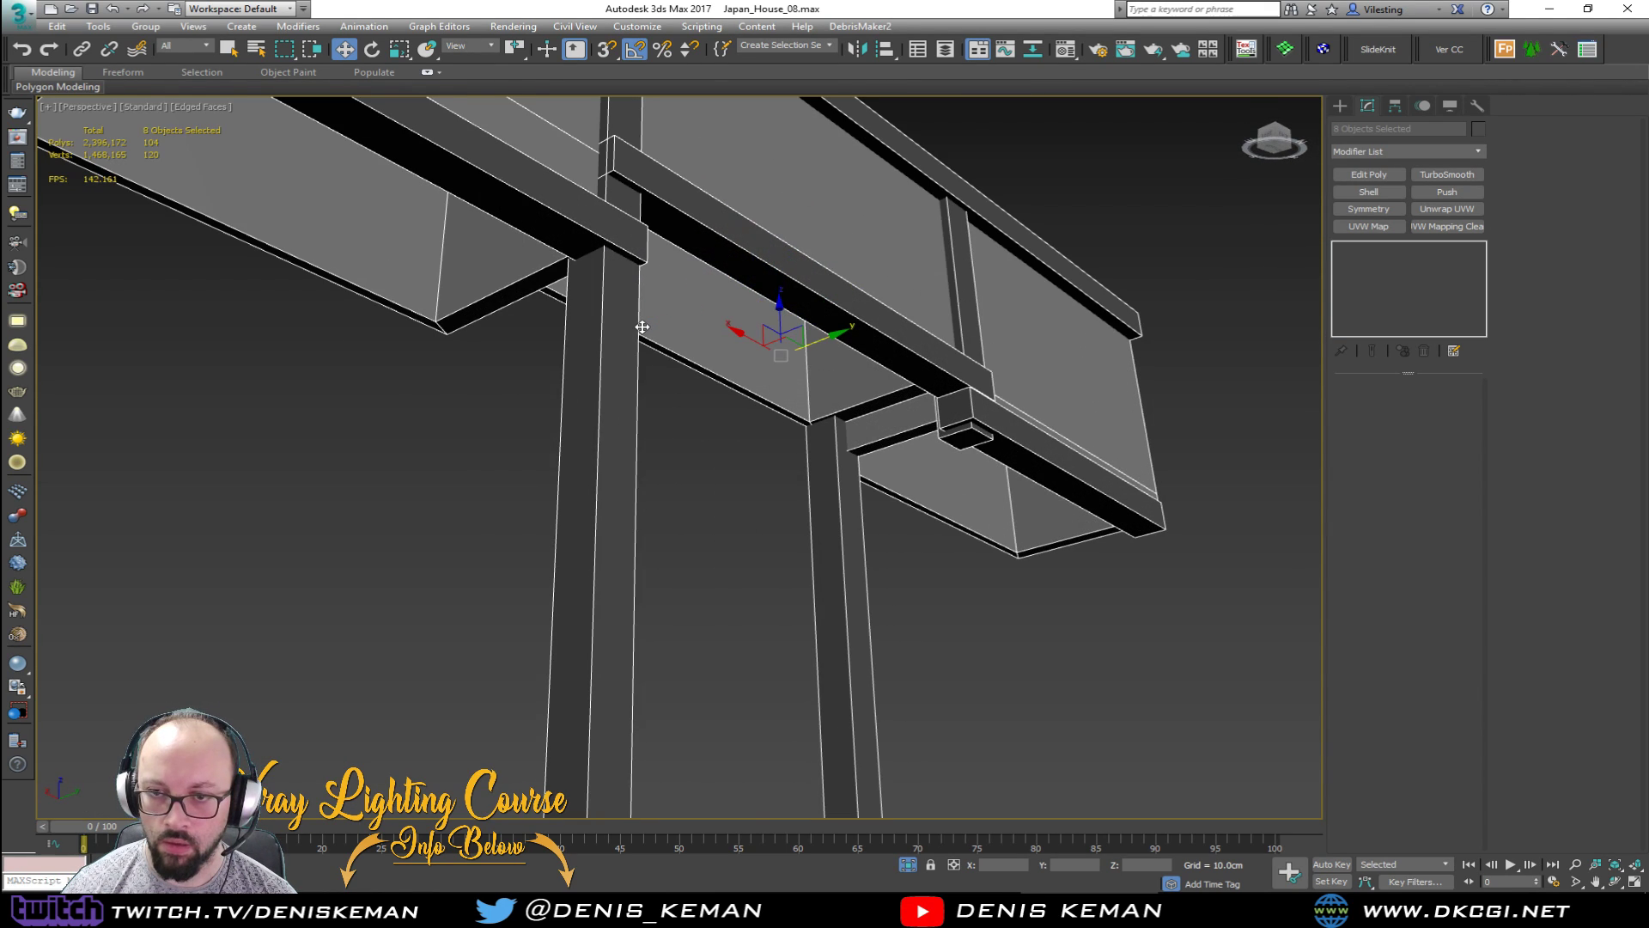
{"action": "left_click", "coordinate": [1383, 149]}
{"action": "key", "text": "c"}
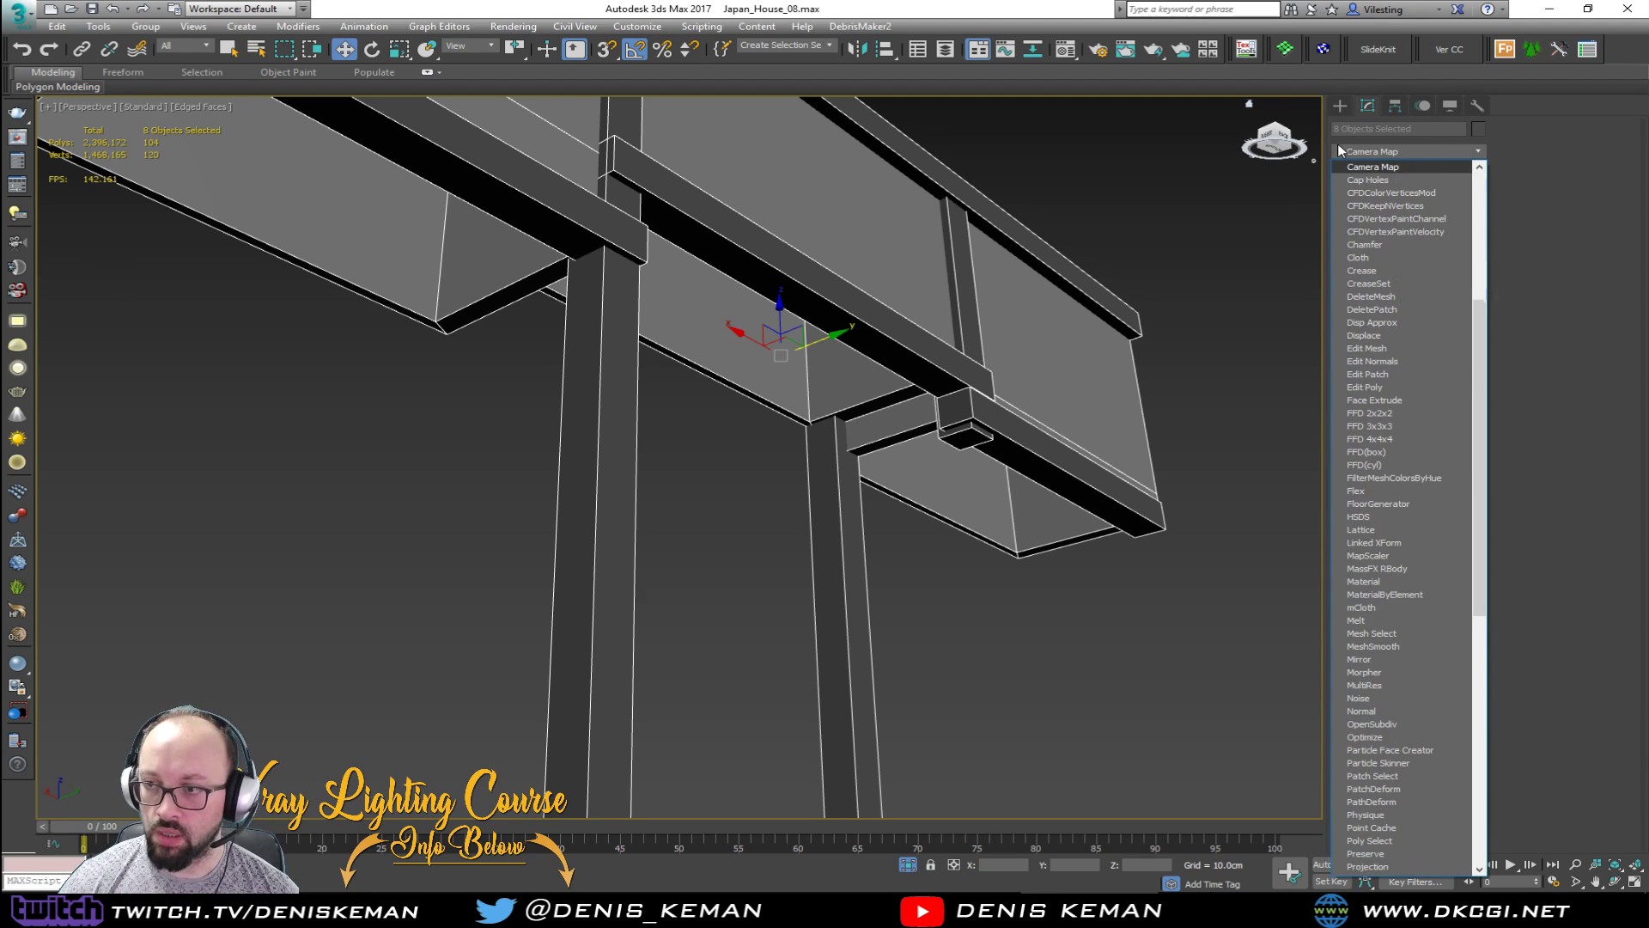
{"action": "left_click", "coordinate": [1391, 244]}
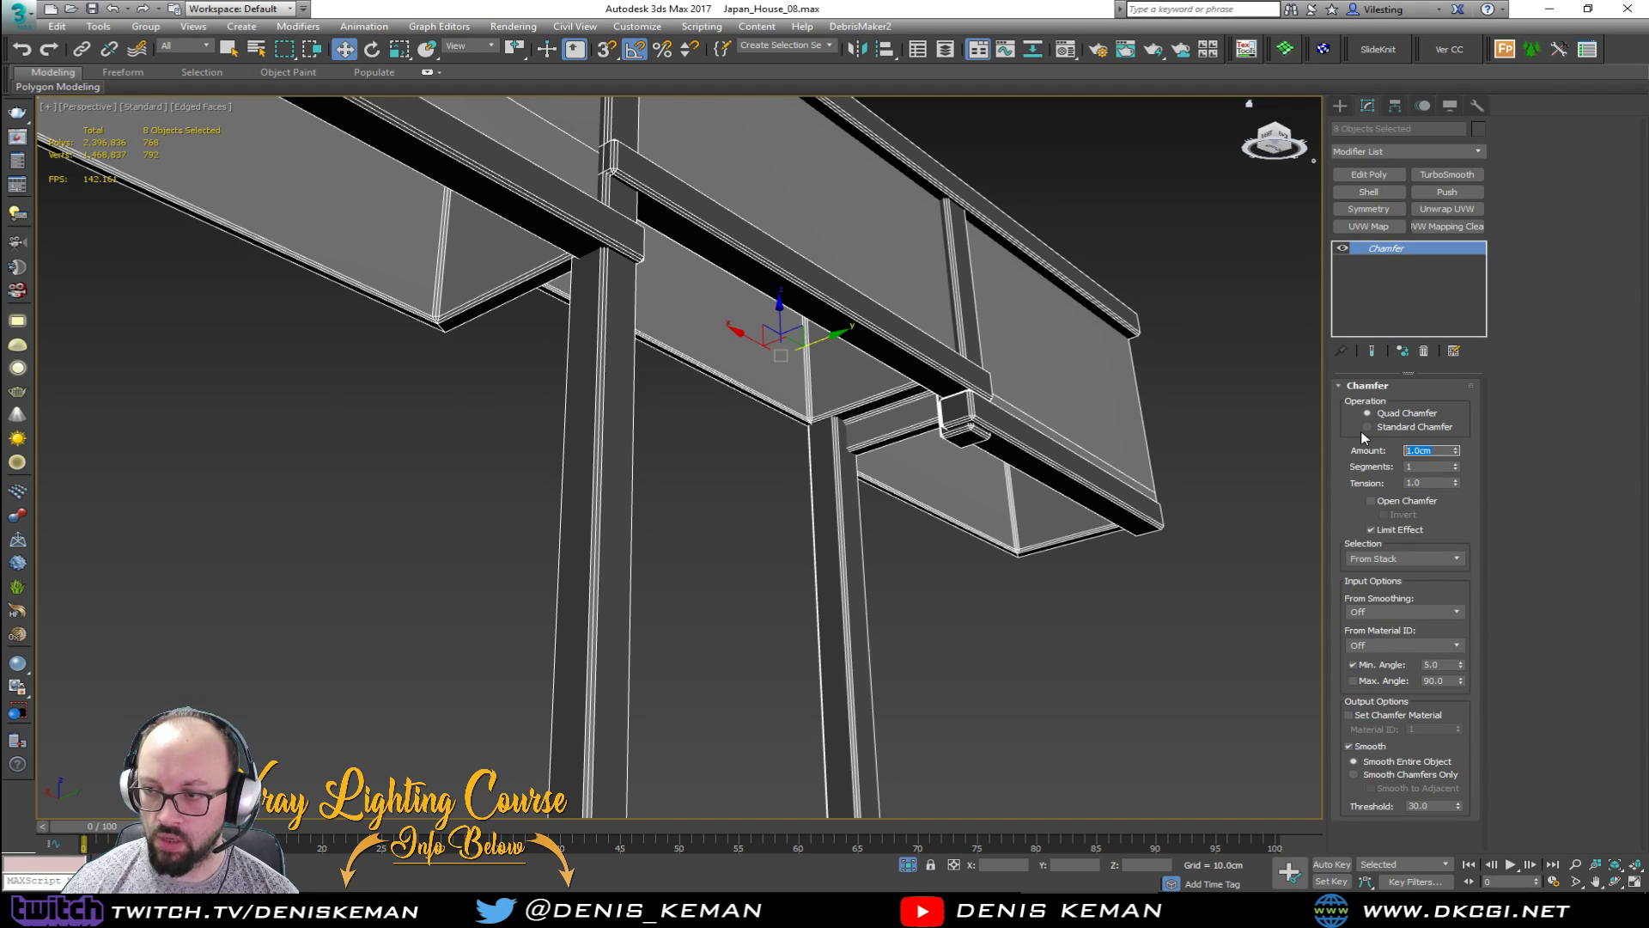
{"action": "type", "text": "0.3"}
{"action": "key", "text": "Return"}
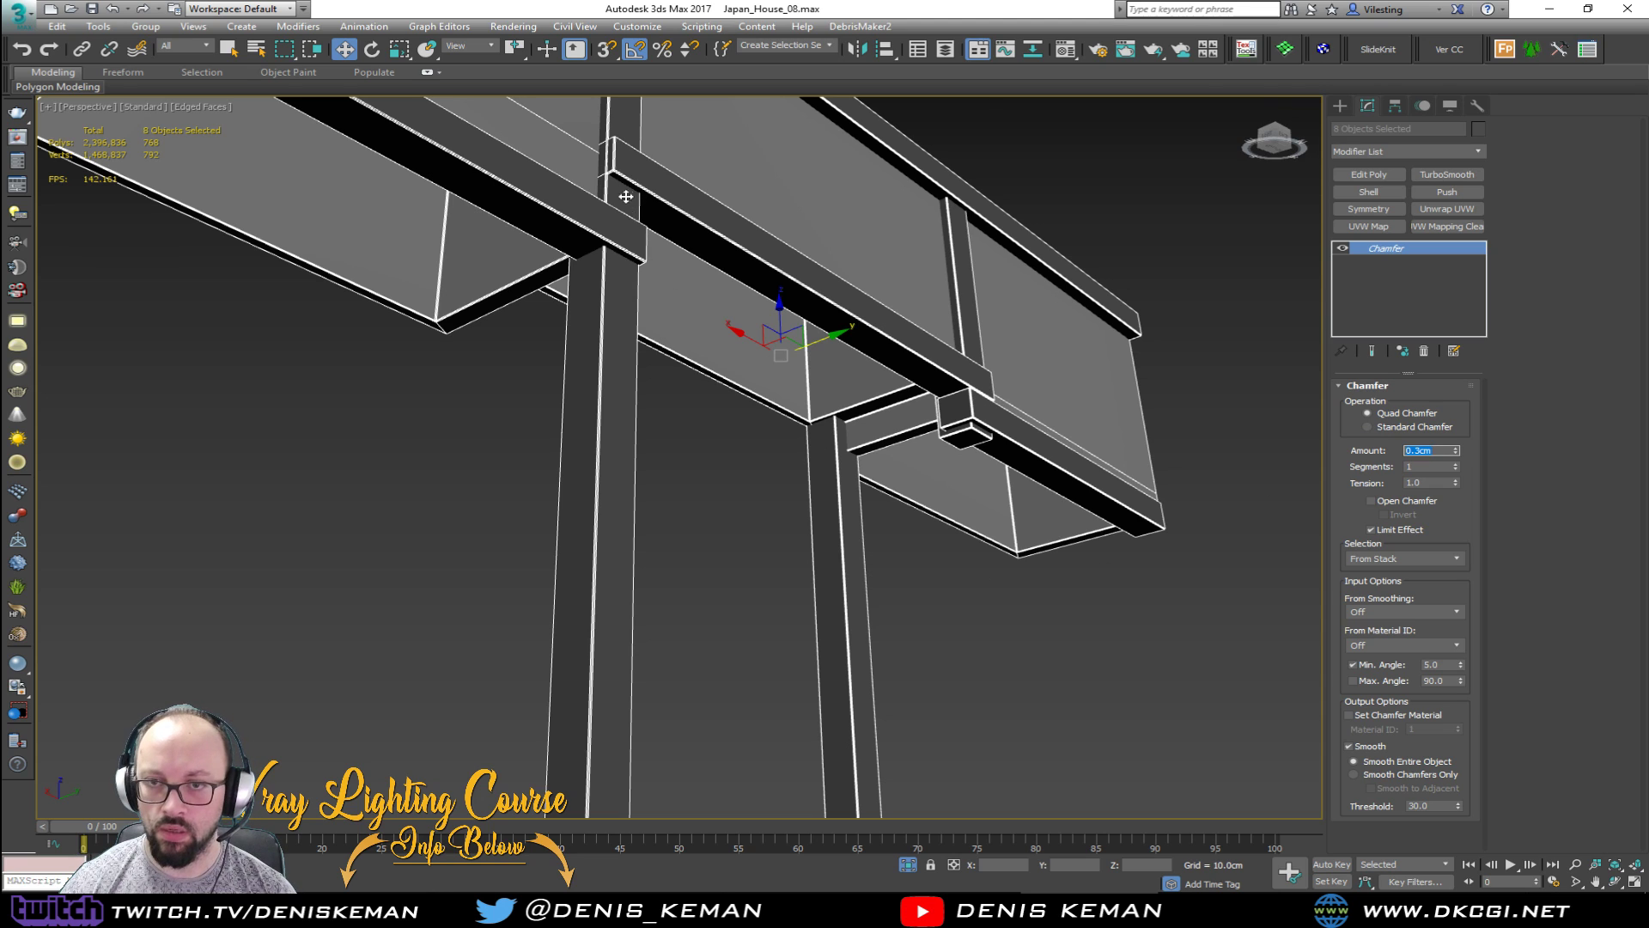
Step: Check the chamfered edges in plain shading and end the isolation to bring back the whole house
{"action": "scroll", "coordinate": [626, 196], "scroll_direction": "up", "scroll_amount": 6}
{"action": "key", "text": "F4"}
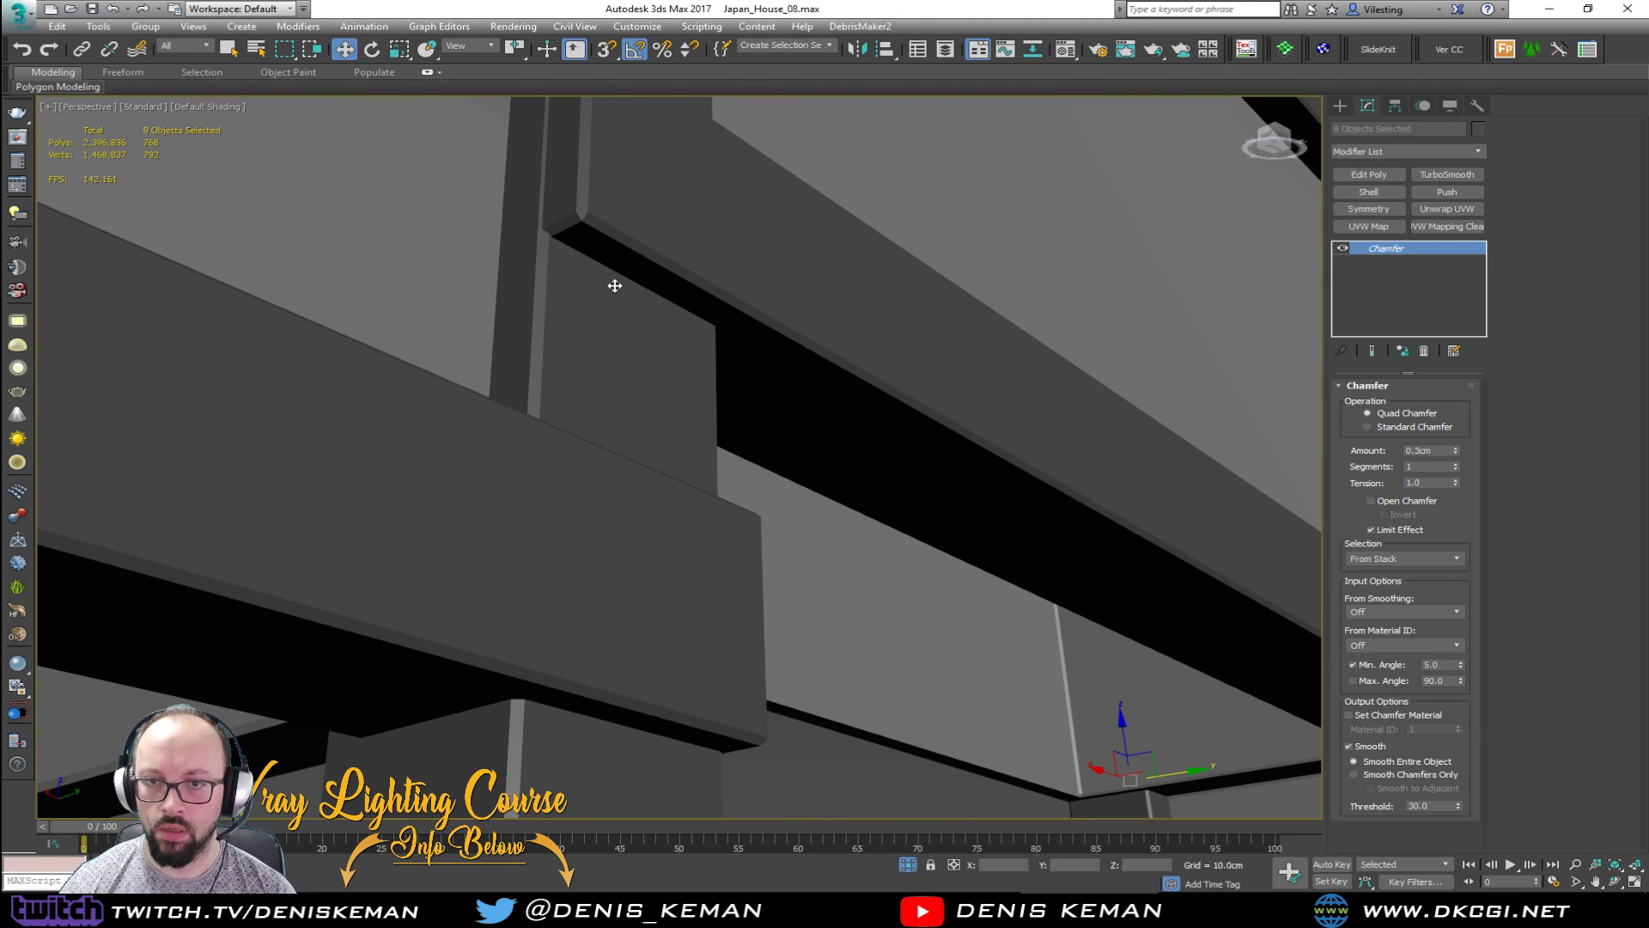
{"action": "scroll", "coordinate": [615, 285], "scroll_direction": "down", "scroll_amount": 6}
{"action": "middle_click_drag", "start_coordinate": [628, 332], "coordinate": [584, 365], "text": "alt"}
{"action": "middle_click_drag", "start_coordinate": [1114, 368], "coordinate": [620, 323]}
{"action": "right_click", "coordinate": [663, 343]}
{"action": "left_click", "coordinate": [714, 225]}
{"action": "scroll", "coordinate": [736, 275], "scroll_direction": "down", "scroll_amount": 3}
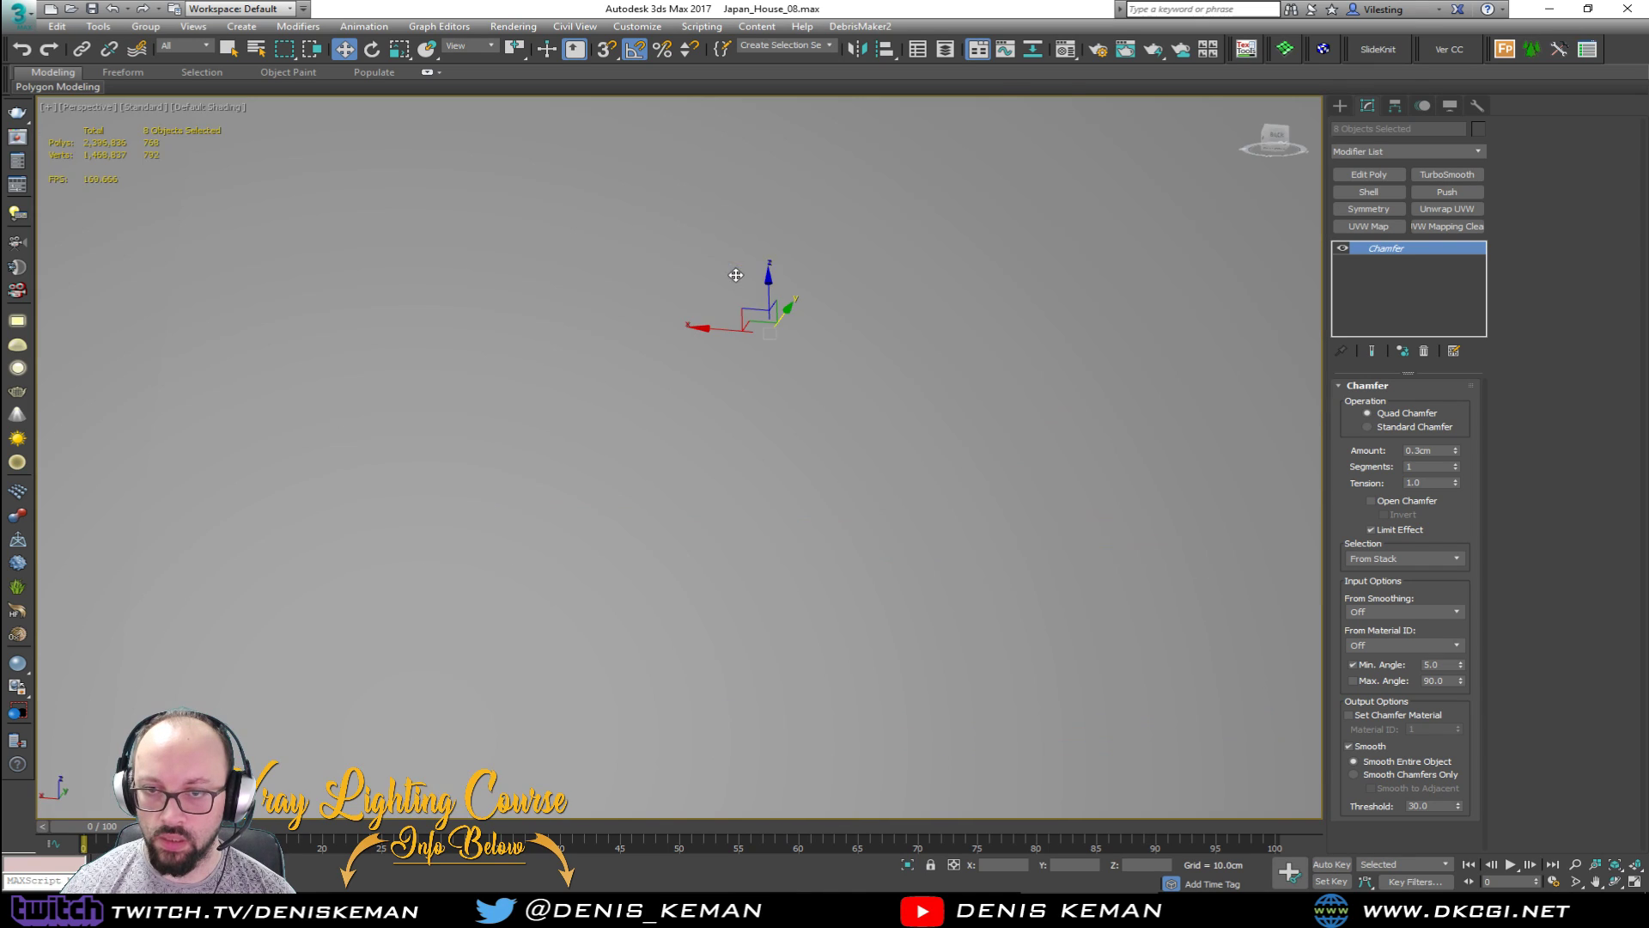
{"action": "middle_click_drag", "start_coordinate": [753, 254], "coordinate": [852, 382], "text": "alt"}
{"action": "scroll", "coordinate": [623, 340], "scroll_direction": "down", "scroll_amount": 3}
Step: Clear the selection and examine the bedroom wall with the framed fabric panel and the geisha painting
{"action": "left_click", "coordinate": [235, 206]}
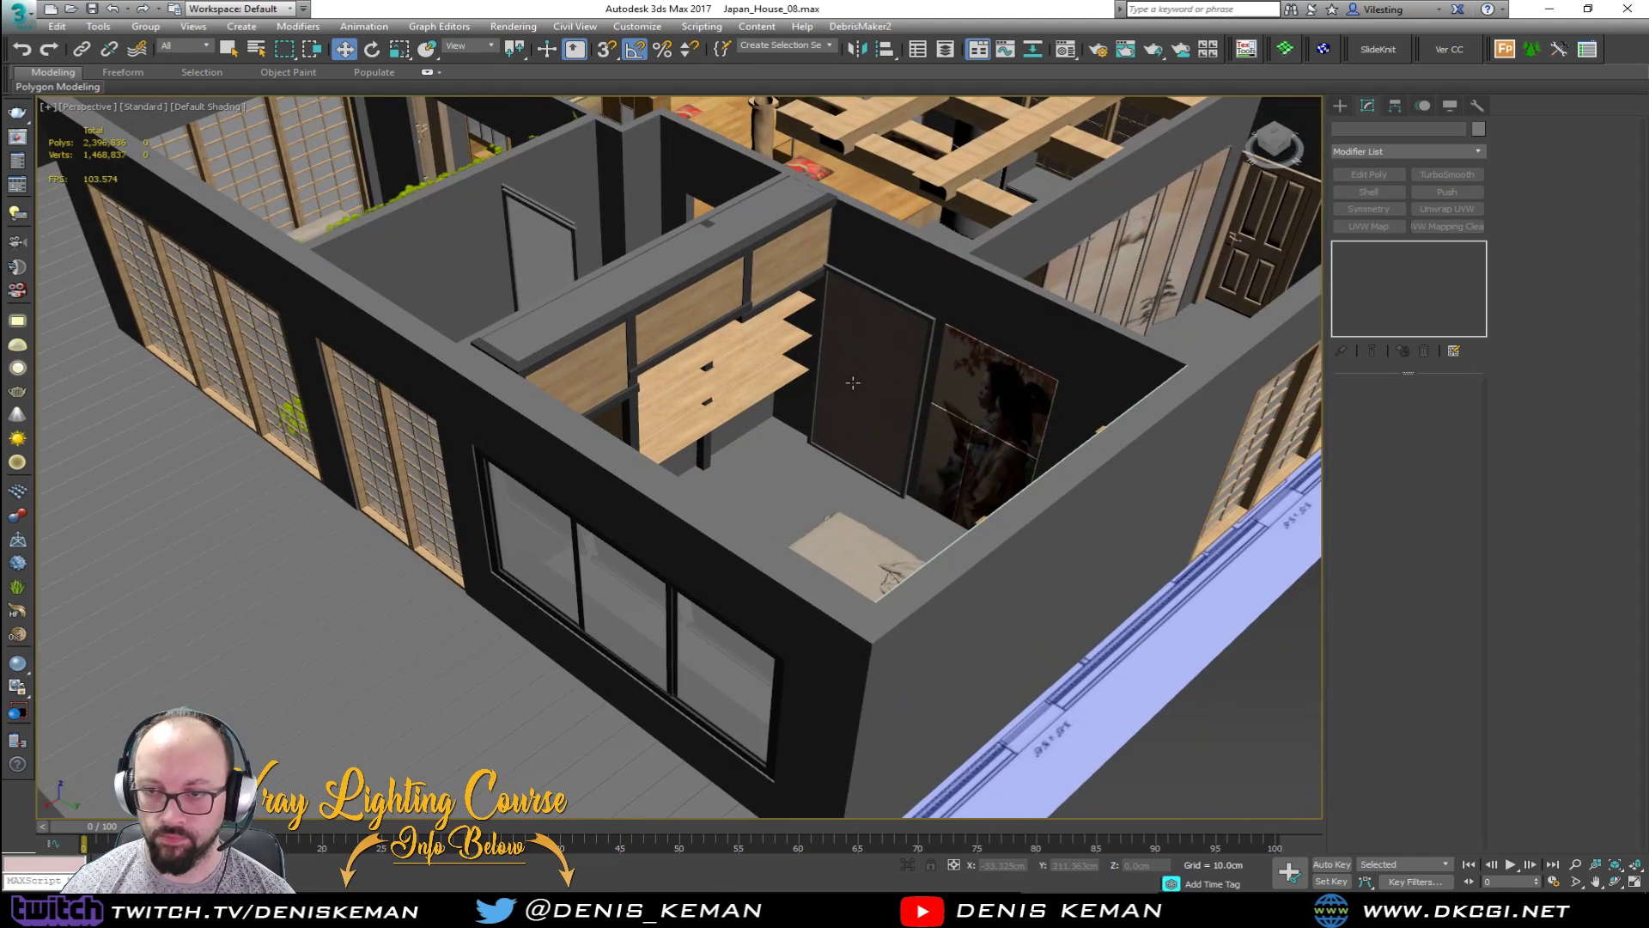
{"action": "left_click", "coordinate": [852, 382]}
{"action": "key", "text": "z"}
{"action": "scroll", "coordinate": [854, 381], "scroll_direction": "down", "scroll_amount": 4}
{"action": "middle_click_drag", "start_coordinate": [979, 586], "coordinate": [794, 458]}
{"action": "left_click", "coordinate": [923, 566]}
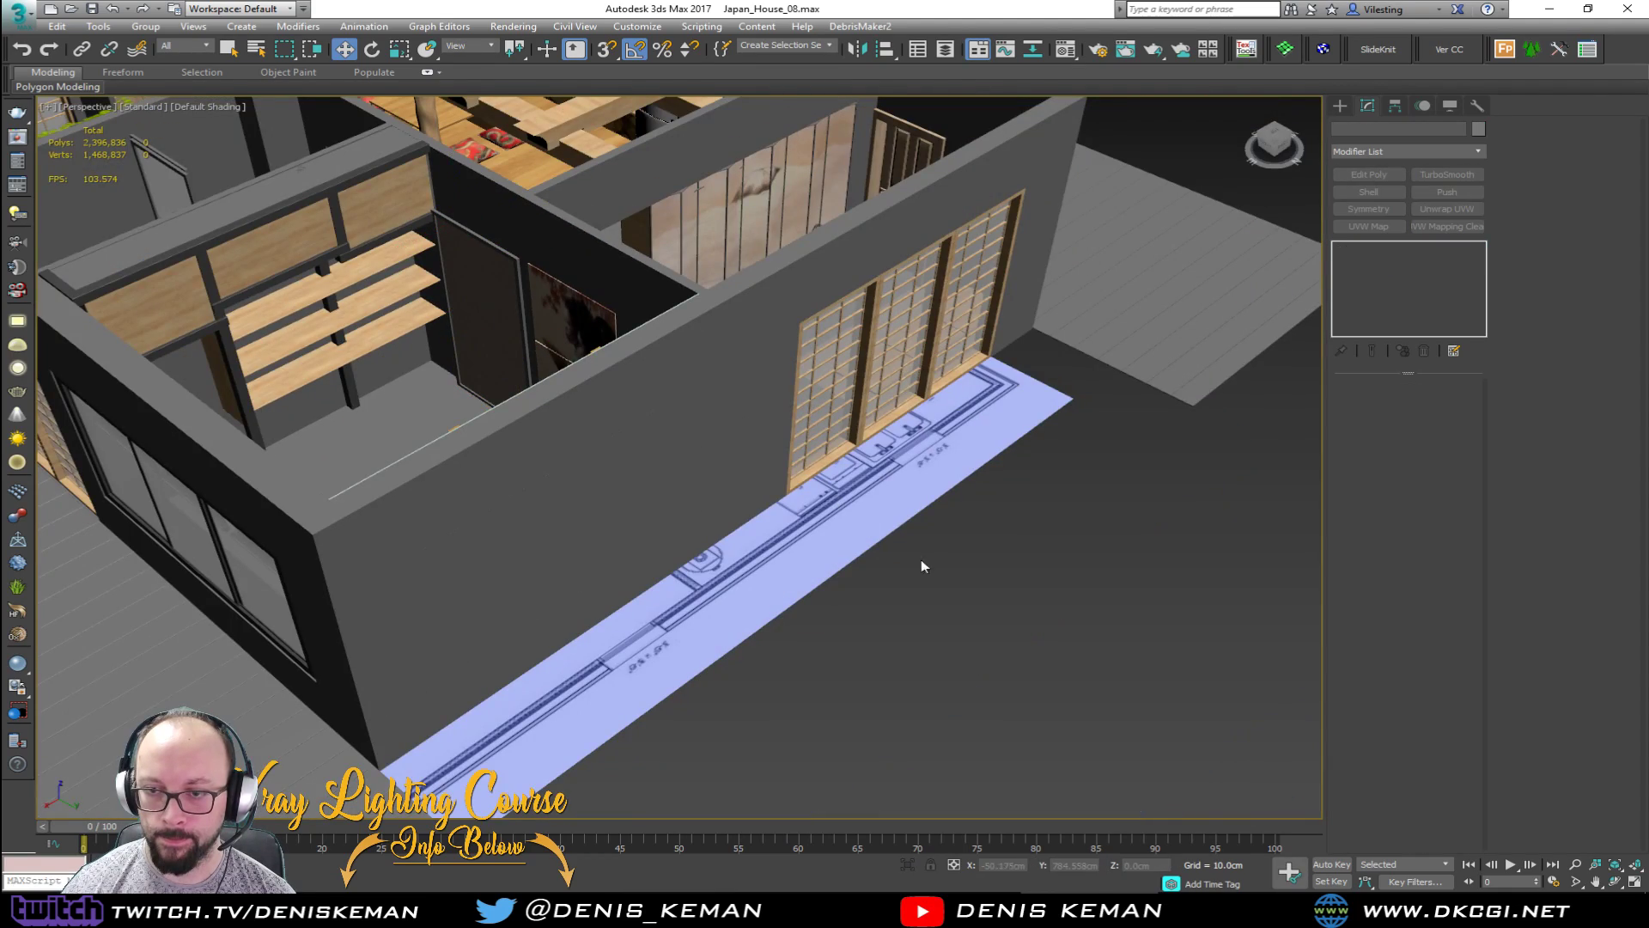
{"action": "middle_click_drag", "start_coordinate": [923, 566], "coordinate": [474, 416], "text": "alt"}
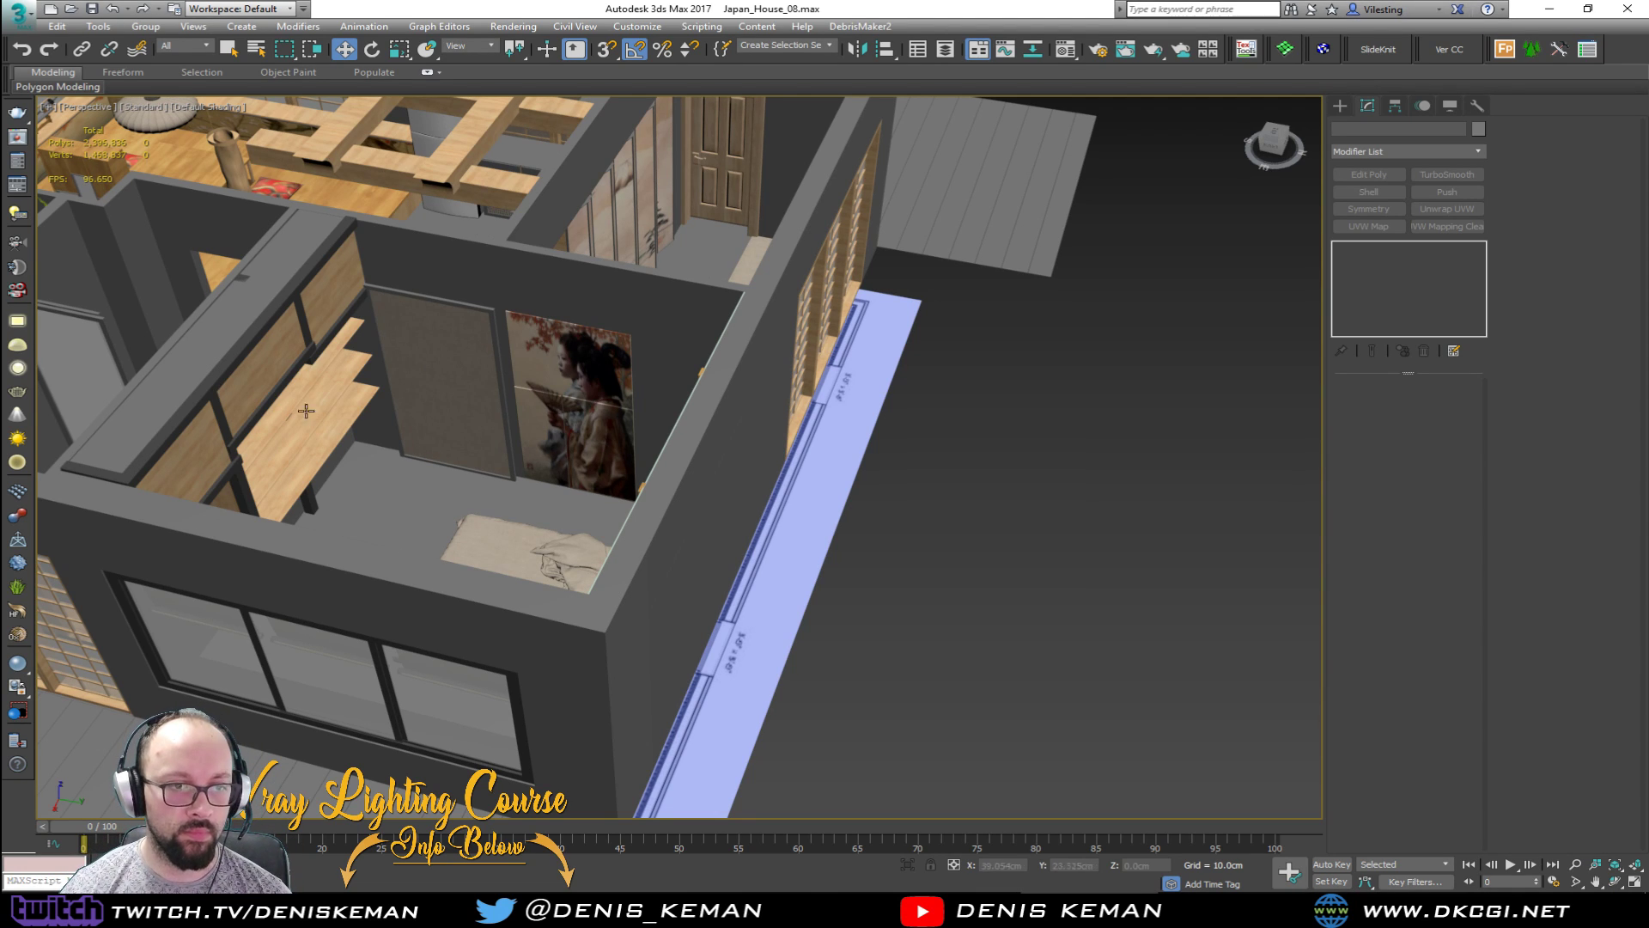
{"action": "scroll", "coordinate": [499, 376], "scroll_direction": "up", "scroll_amount": 4}
{"action": "middle_click_drag", "start_coordinate": [535, 395], "coordinate": [532, 472], "text": "alt"}
{"action": "scroll", "coordinate": [615, 446], "scroll_direction": "up", "scroll_amount": 3}
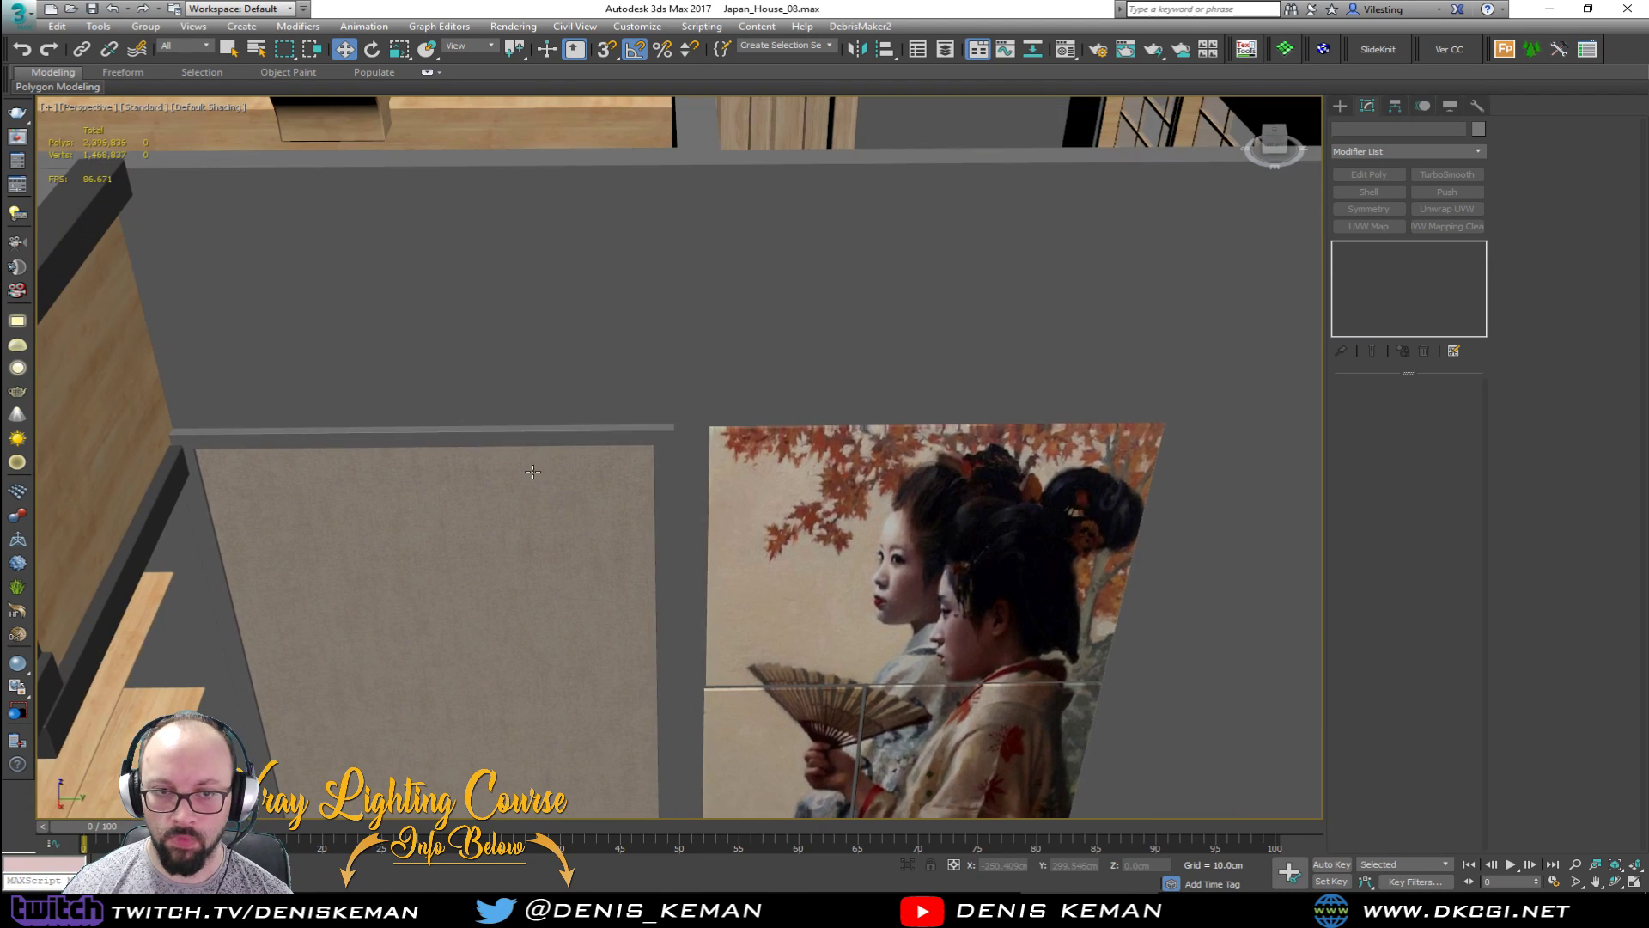
Step: Isolate the plain frame and the geisha painting, and show their upper edges in the maximized Left view
{"action": "left_click", "coordinate": [364, 440]}
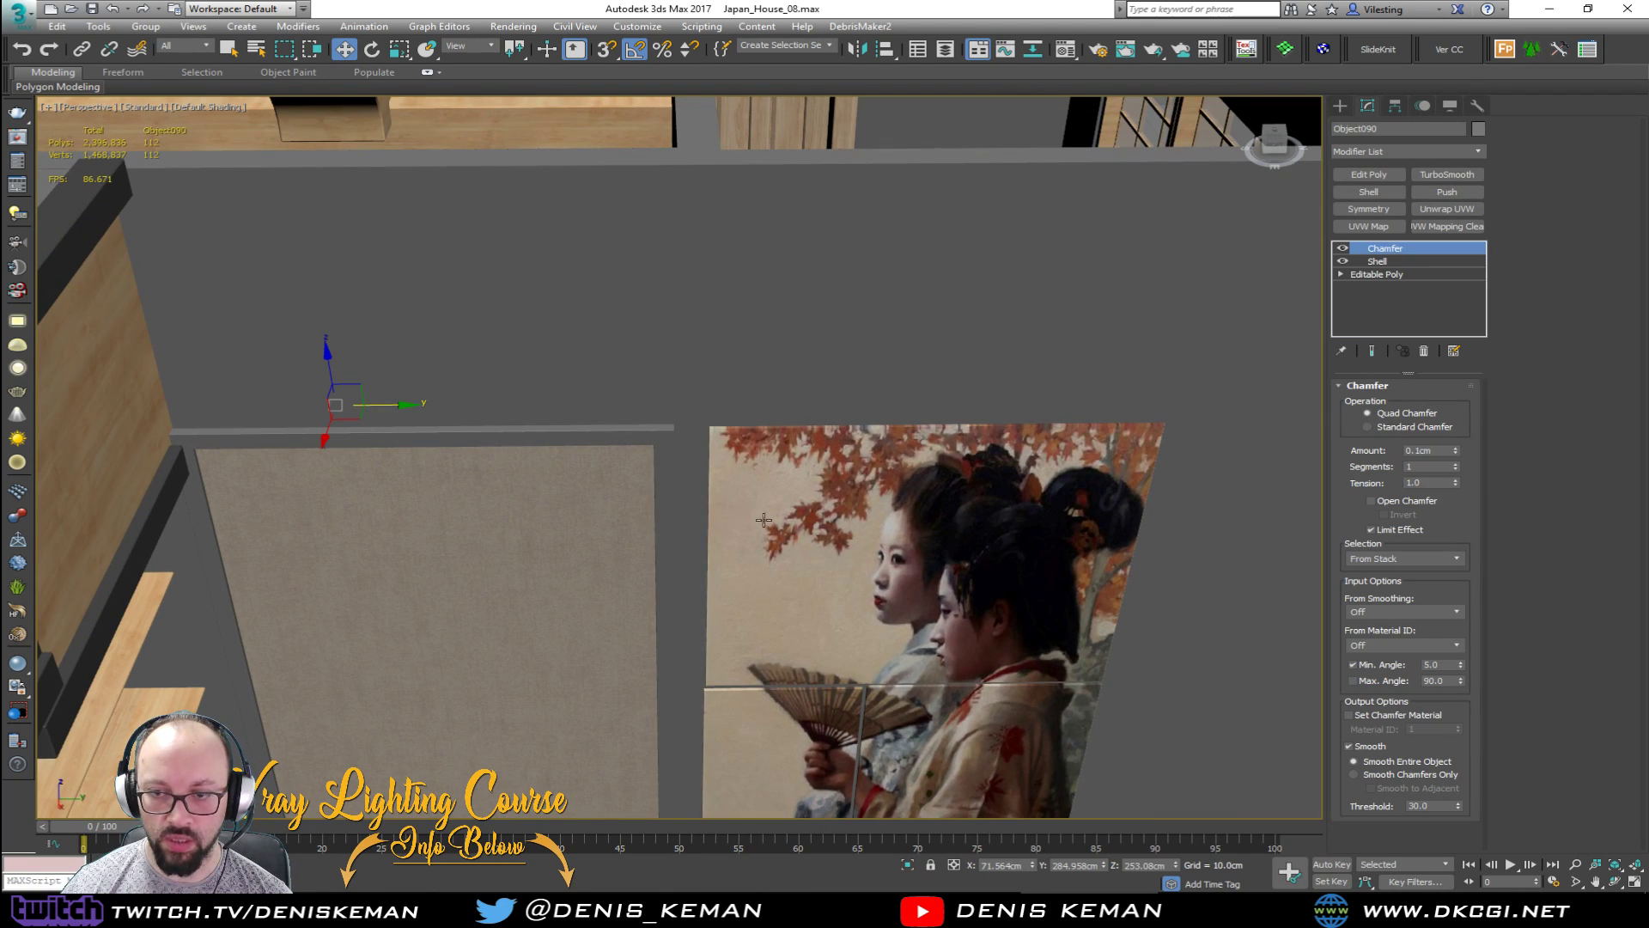
{"action": "left_click", "coordinate": [833, 522], "text": "ctrl"}
{"action": "key", "text": "alt+q"}
{"action": "left_click", "coordinate": [1141, 515]}
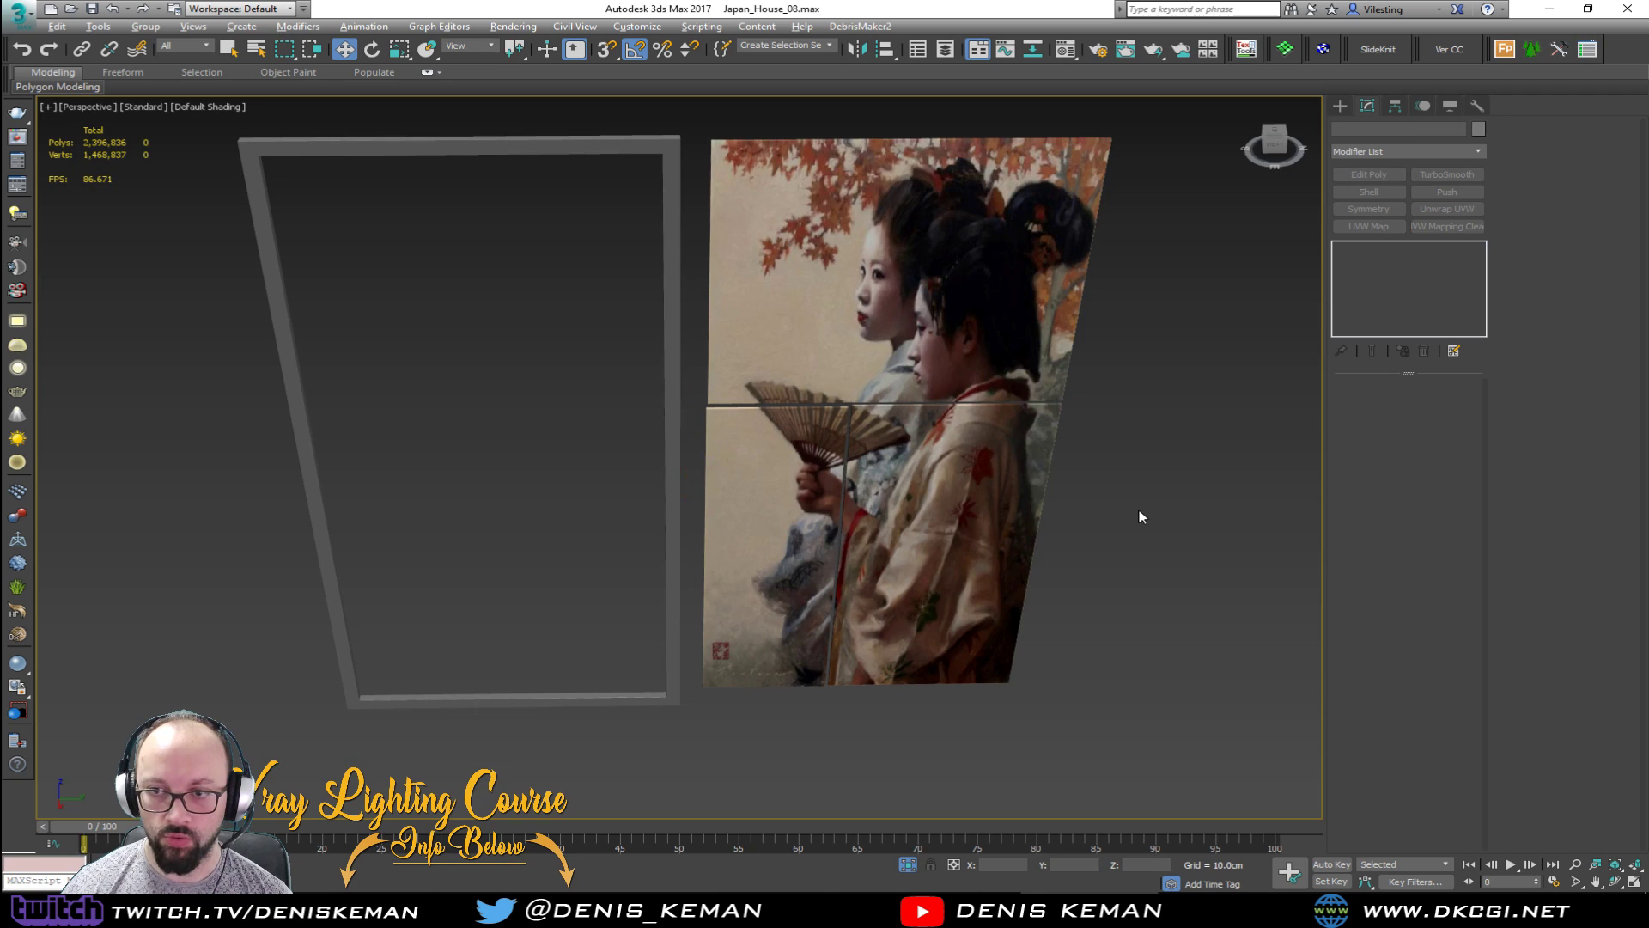
{"action": "key", "text": "alt+w"}
{"action": "left_click", "coordinate": [881, 314]}
{"action": "left_click", "coordinate": [290, 562]}
{"action": "middle_click_drag", "start_coordinate": [290, 562], "coordinate": [178, 542]}
{"action": "key", "text": "alt+w"}
{"action": "middle_click_drag", "start_coordinate": [462, 163], "coordinate": [440, 421]}
{"action": "scroll", "coordinate": [488, 336], "scroll_direction": "up", "scroll_amount": 4}
Step: Create a box about 262.3 cm wide, 5.9 cm long and 10.9 cm high above the frame and painting
{"action": "right_click", "coordinate": [307, 248], "text": "ctrl"}
{"action": "left_click", "coordinate": [345, 222]}
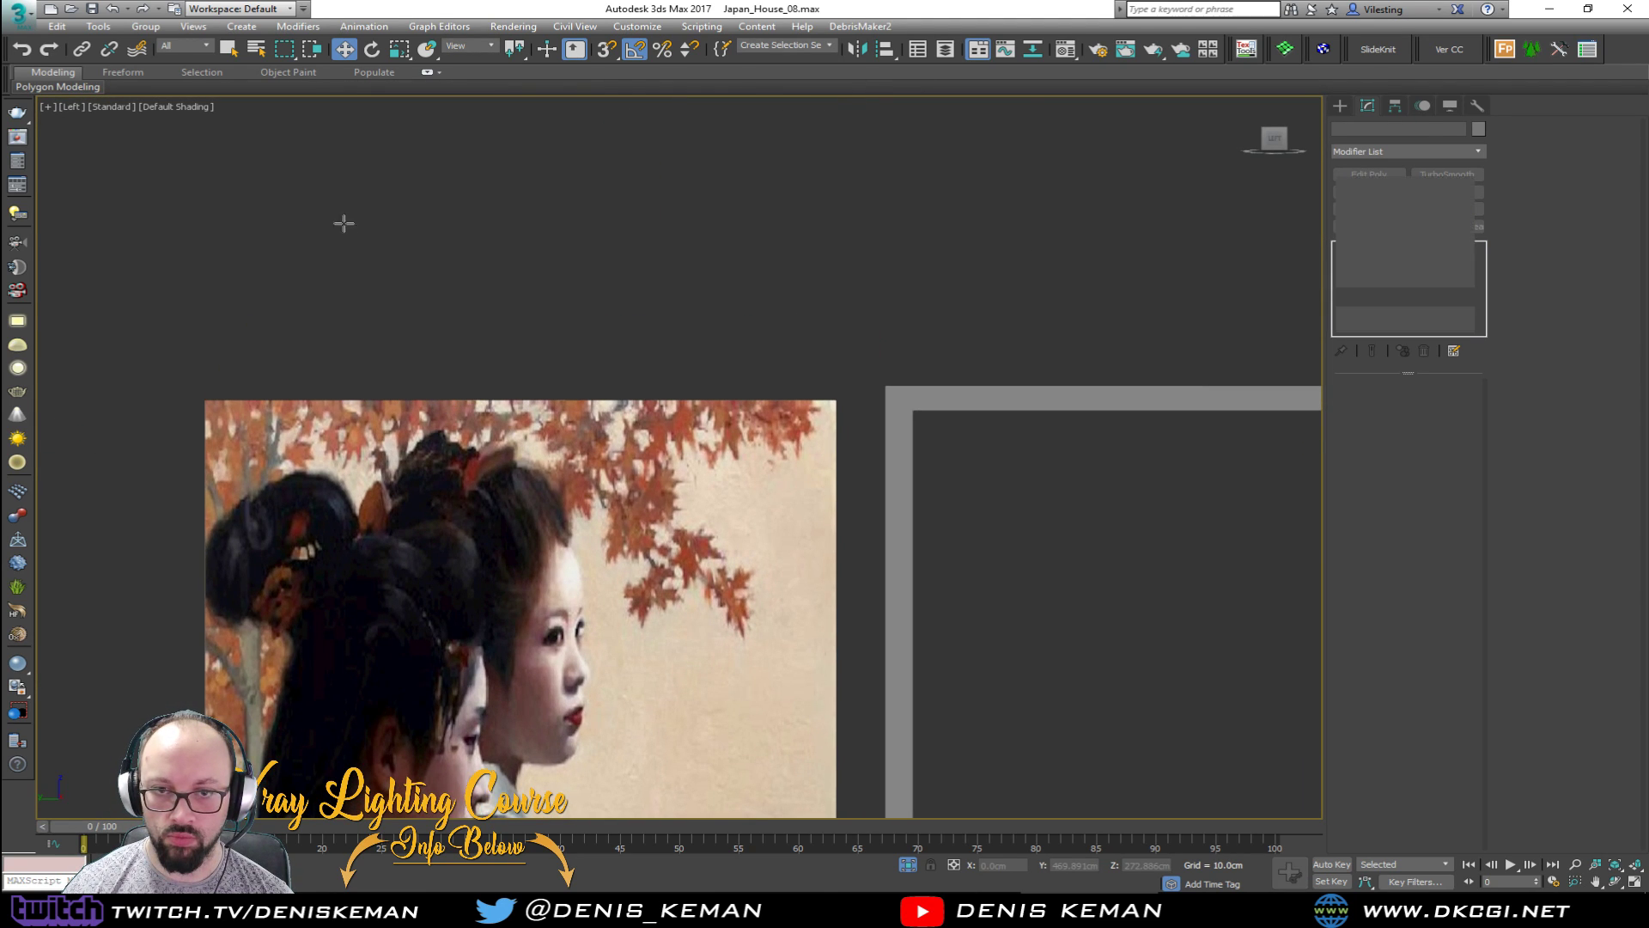
{"action": "middle_click_drag", "start_coordinate": [359, 286], "coordinate": [305, 319]}
{"action": "scroll", "coordinate": [304, 318], "scroll_direction": "down", "scroll_amount": 2}
{"action": "left_click_drag", "start_coordinate": [135, 357], "coordinate": [1169, 375]}
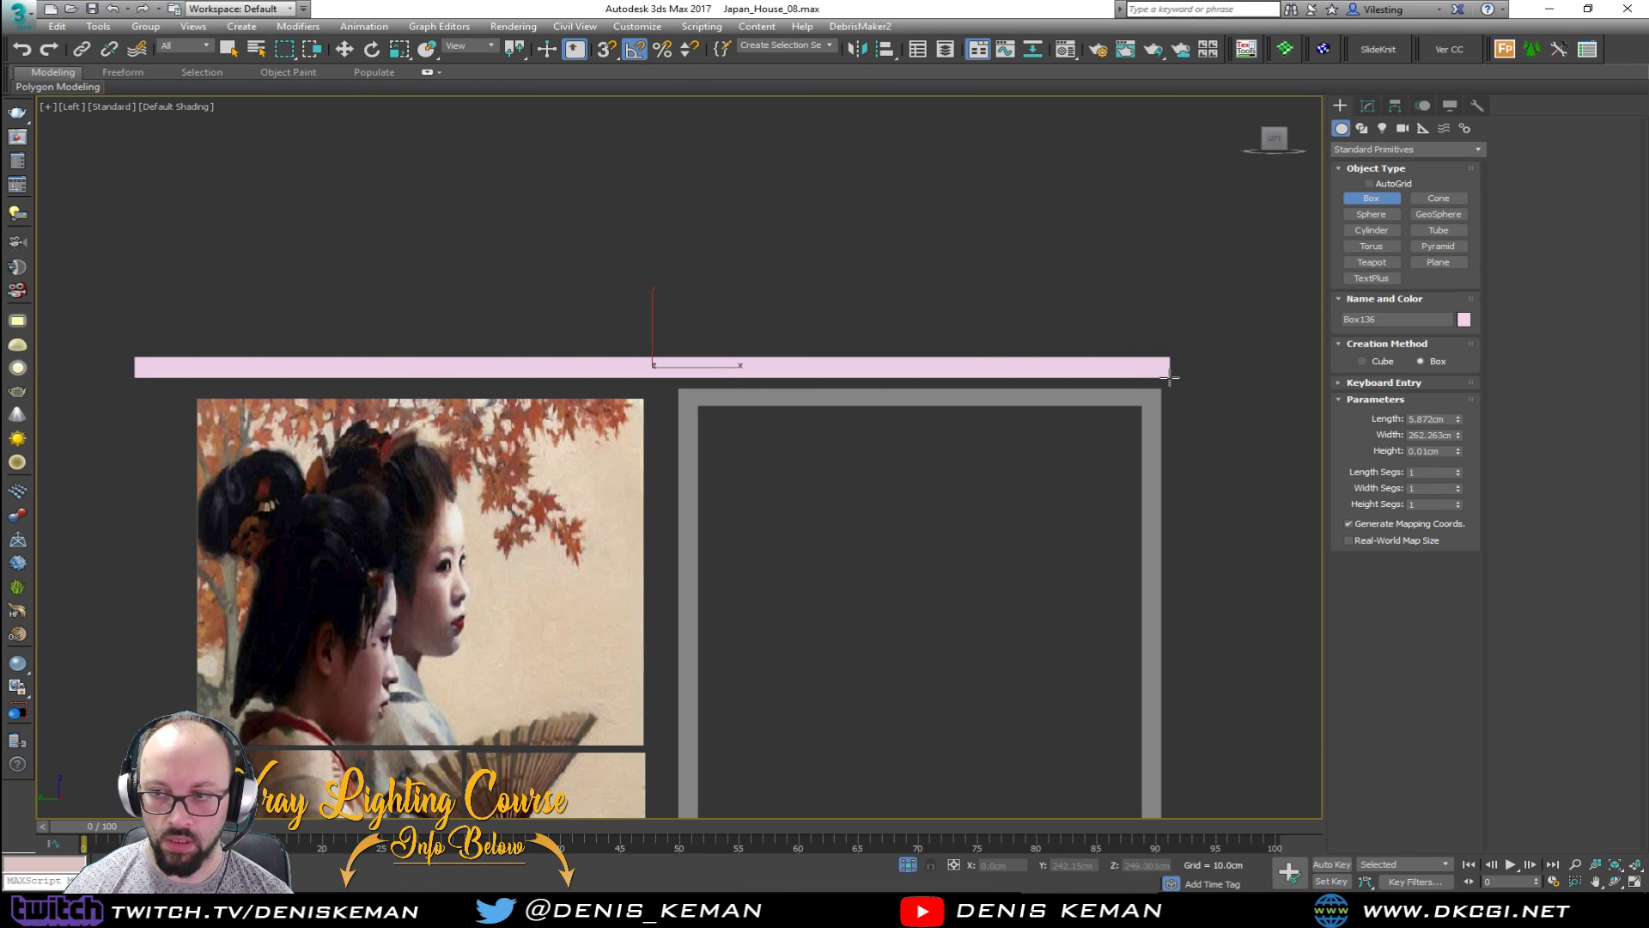
{"action": "left_click", "coordinate": [1156, 340]}
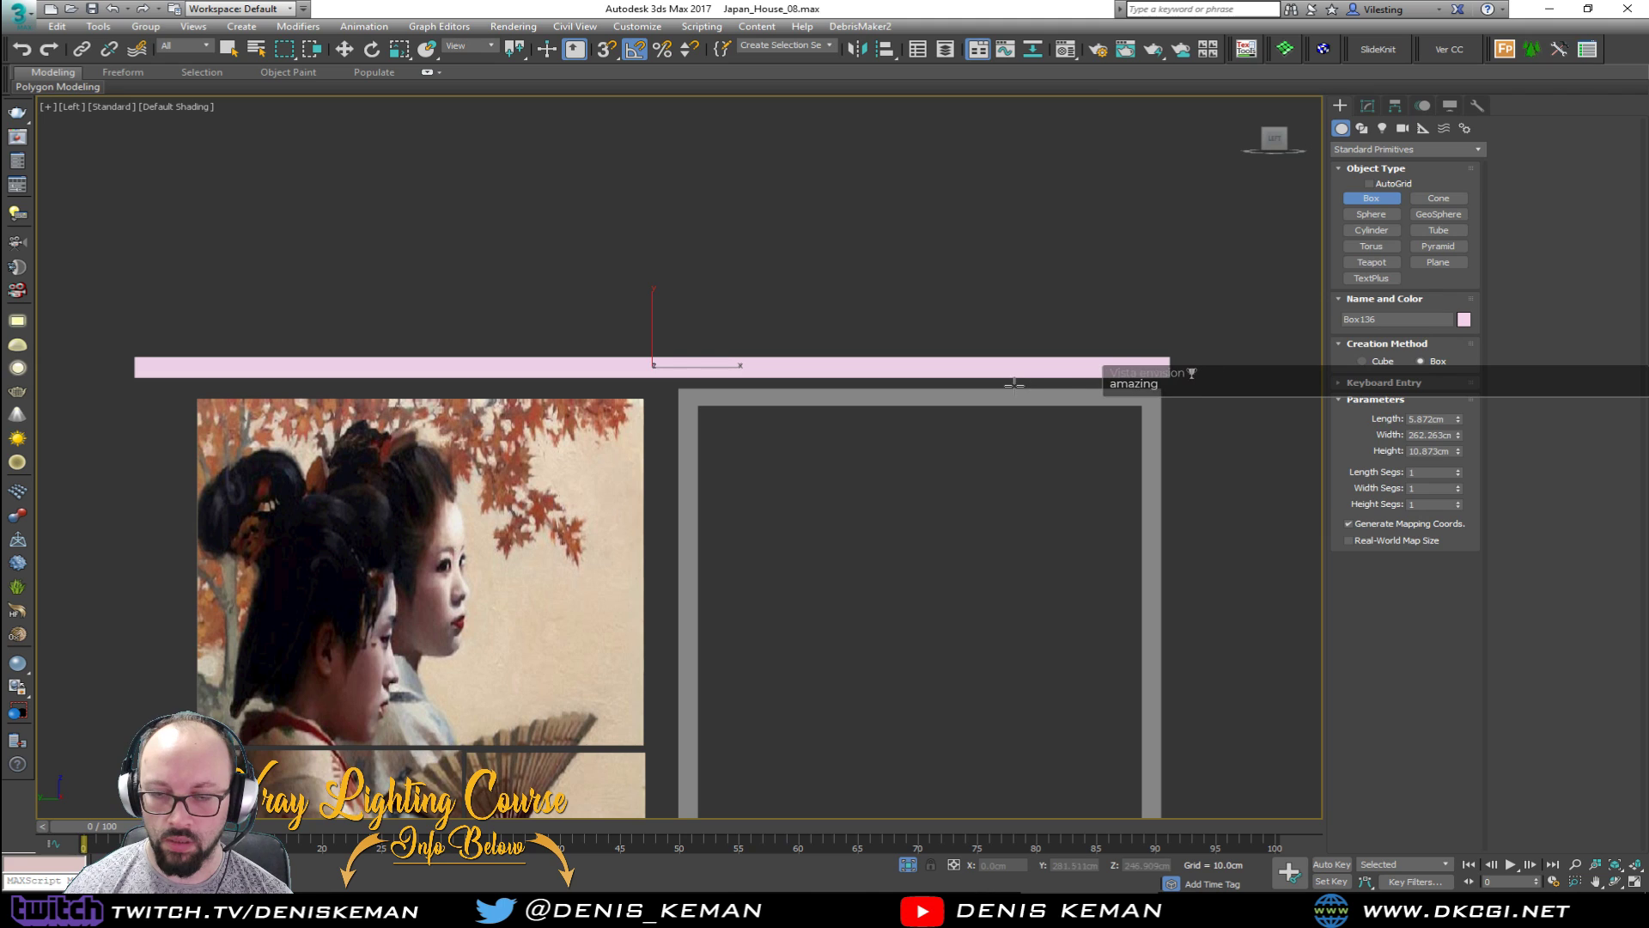
{"action": "key", "text": "w"}
{"action": "key", "text": "alt+w"}
{"action": "key", "text": "alt+w"}
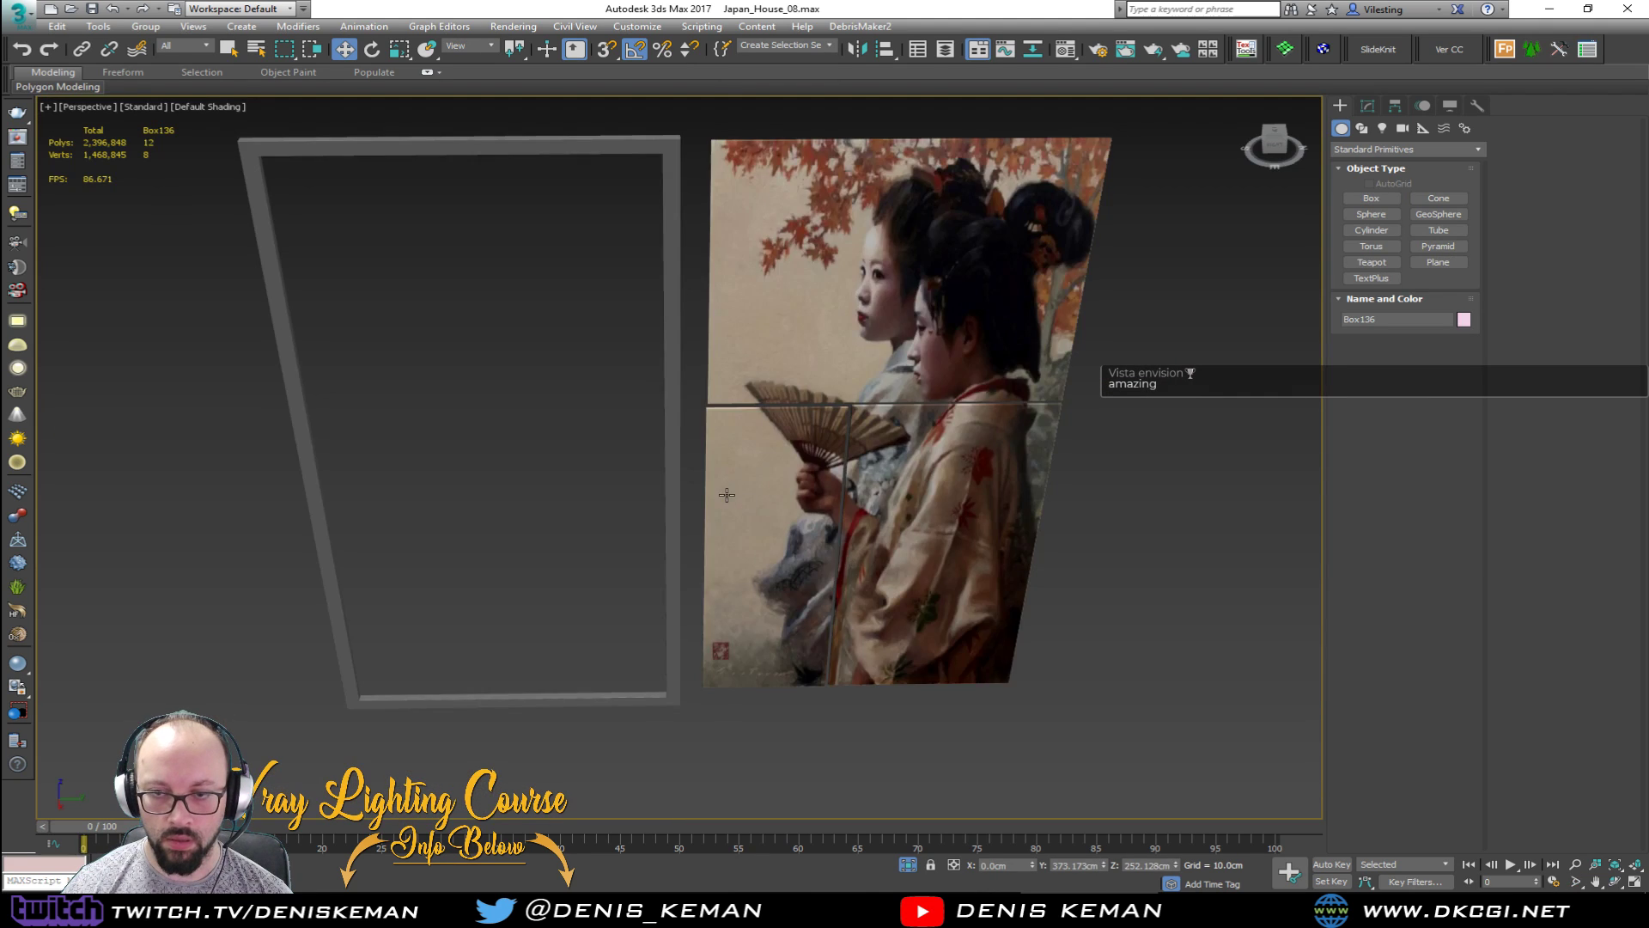
Step: Move the new box over the frame and painting to about X 78.6 cm and lower it to about Z 249.7 cm
{"action": "middle_click_drag", "start_coordinate": [893, 577], "coordinate": [816, 515], "text": "alt"}
{"action": "left_click_drag", "start_coordinate": [804, 238], "coordinate": [934, 291]}
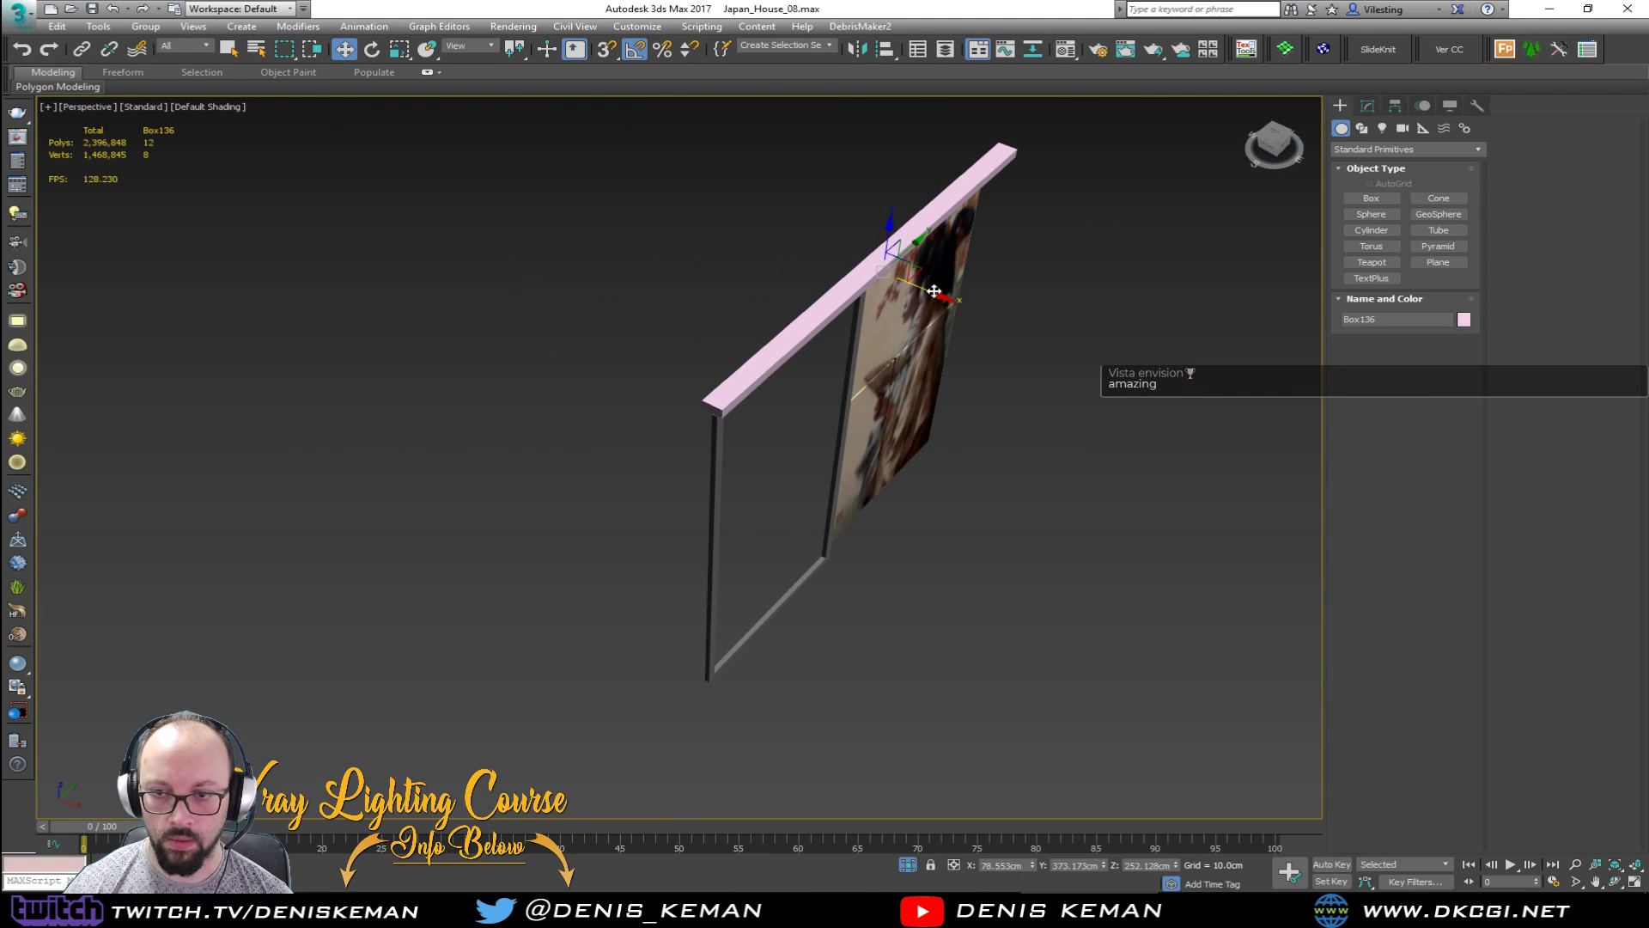
{"action": "key", "text": "z"}
{"action": "middle_click_drag", "start_coordinate": [687, 412], "coordinate": [737, 306], "text": "alt"}
{"action": "scroll", "coordinate": [663, 385], "scroll_direction": "up", "scroll_amount": 3}
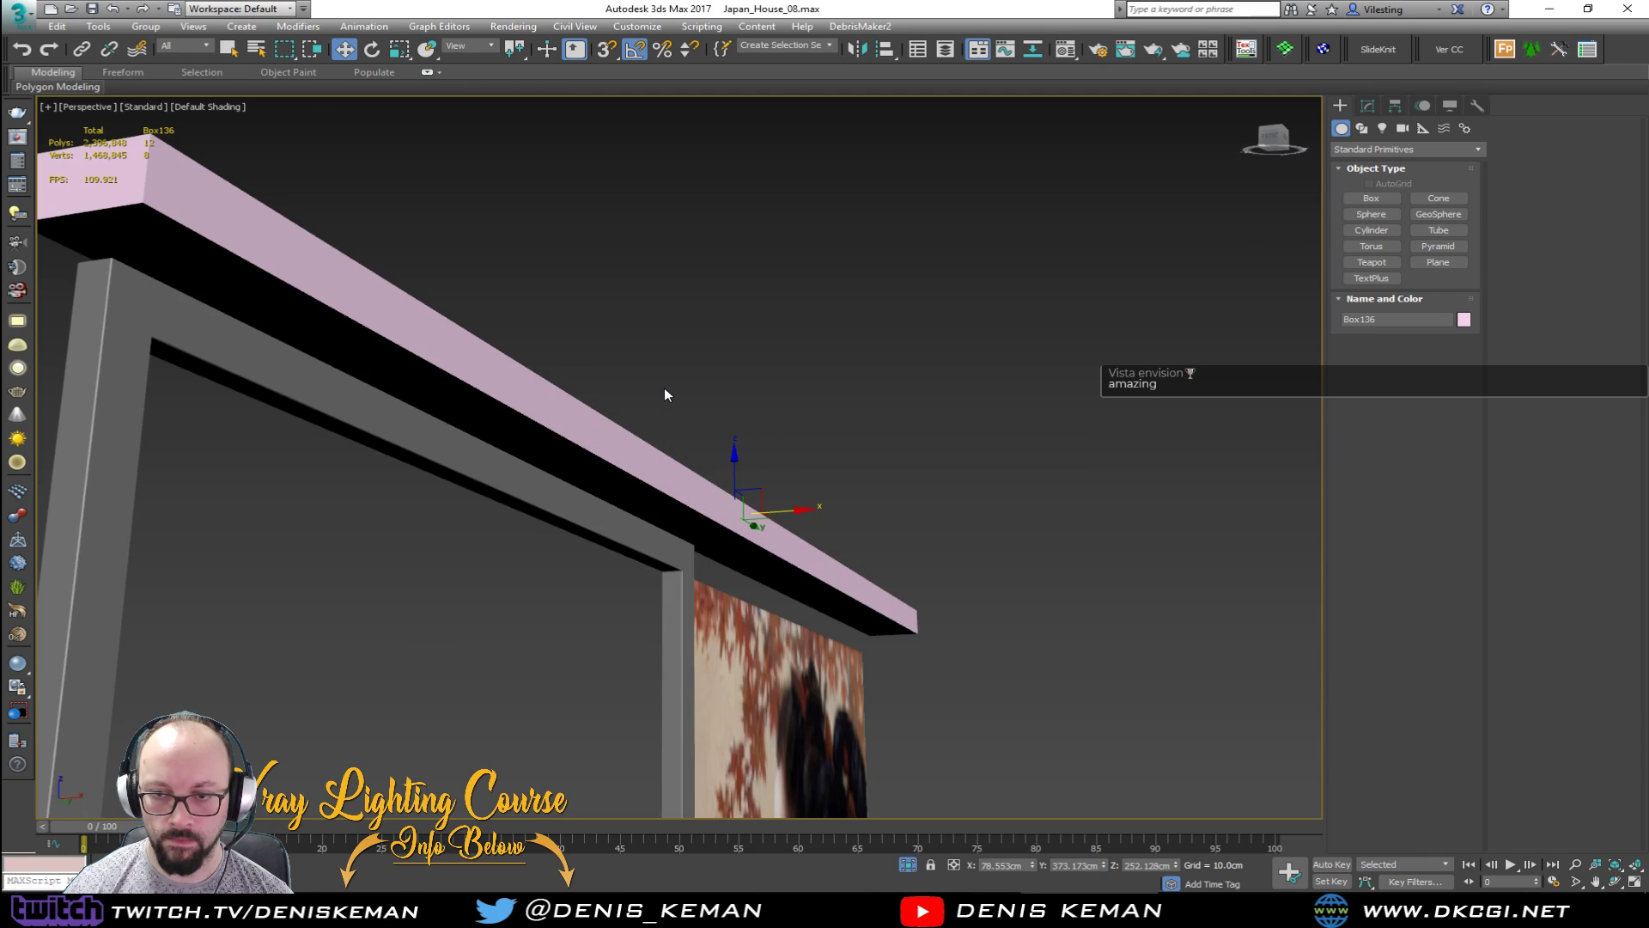
{"action": "middle_click_drag", "start_coordinate": [627, 414], "coordinate": [709, 431]}
{"action": "left_click_drag", "start_coordinate": [854, 486], "coordinate": [851, 498]}
Step: Add Edit Poly to the box and connect its short crosswise edges with 2 segments at pinch 40
{"action": "middle_click_drag", "start_coordinate": [850, 498], "coordinate": [549, 472], "text": "alt"}
{"action": "middle_click_drag", "start_coordinate": [716, 425], "coordinate": [678, 504]}
{"action": "key", "text": "F4"}
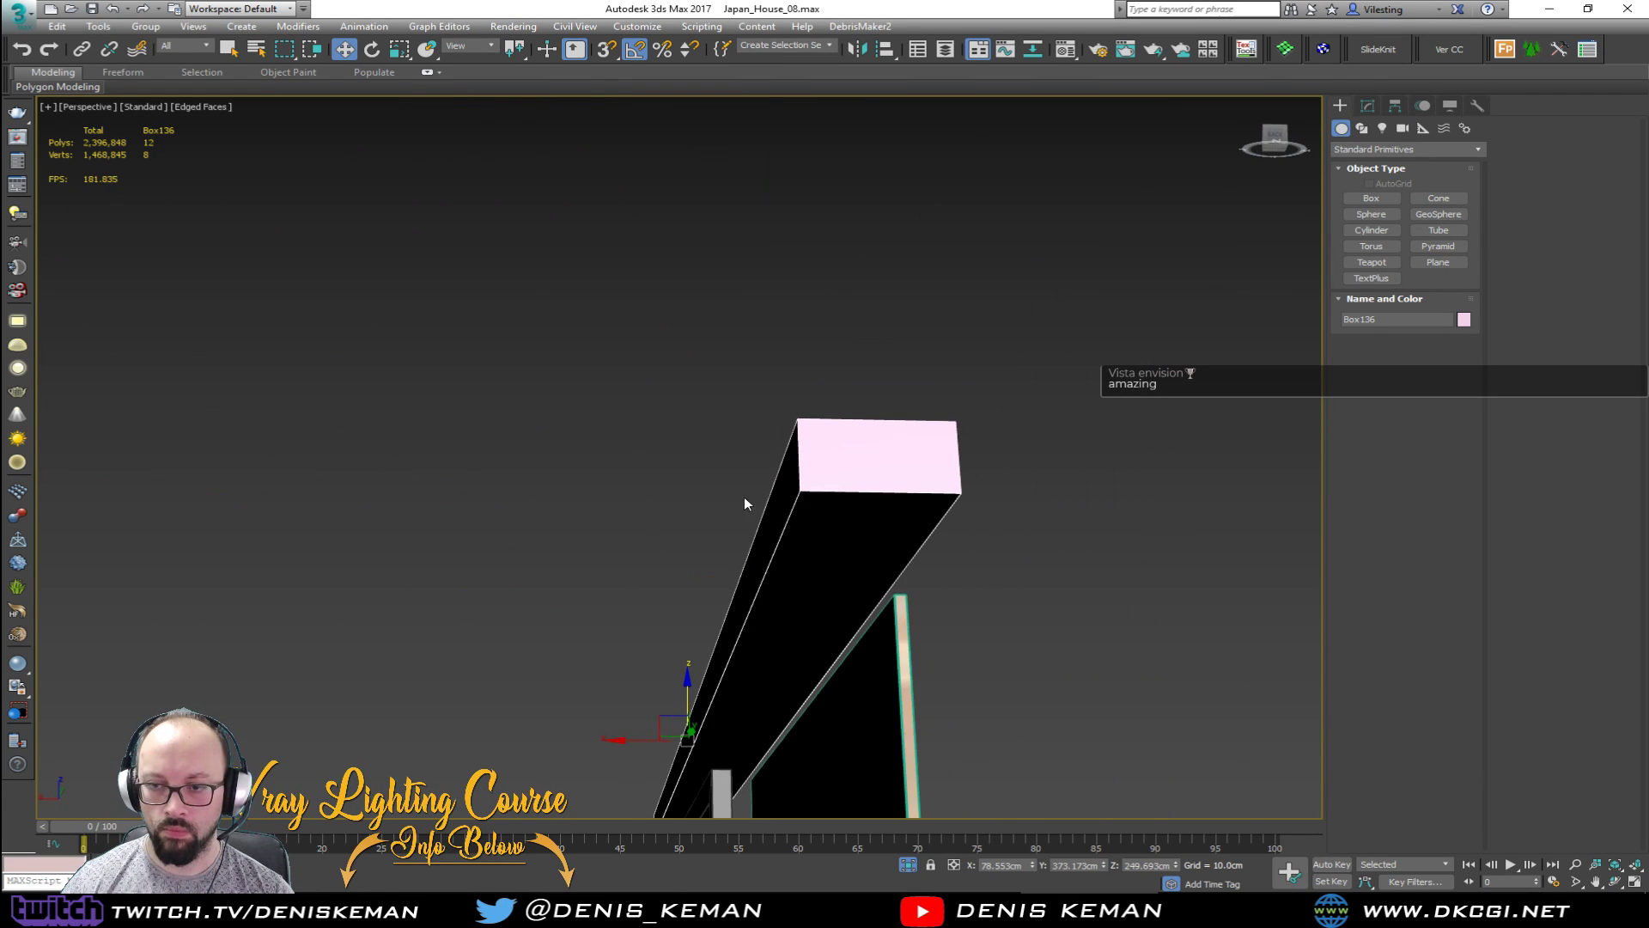
{"action": "middle_click_drag", "start_coordinate": [803, 507], "coordinate": [833, 430], "text": "alt"}
{"action": "left_click", "coordinate": [1367, 105]}
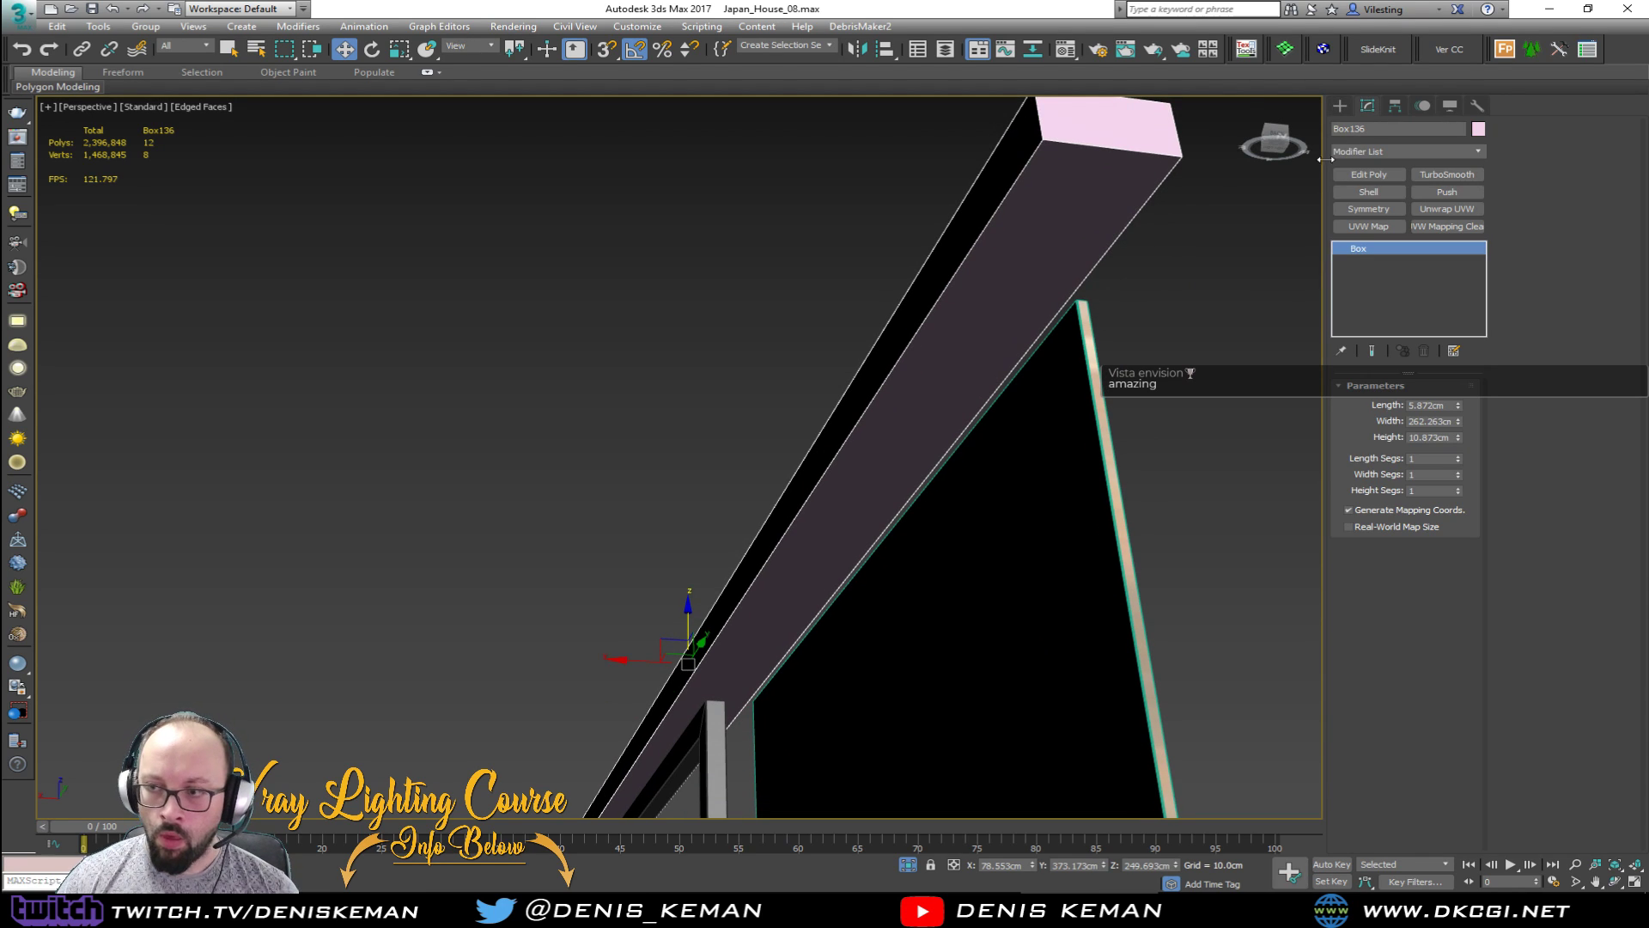
{"action": "left_click", "coordinate": [1368, 174]}
{"action": "key", "text": "2"}
{"action": "double_click", "coordinate": [1099, 150]}
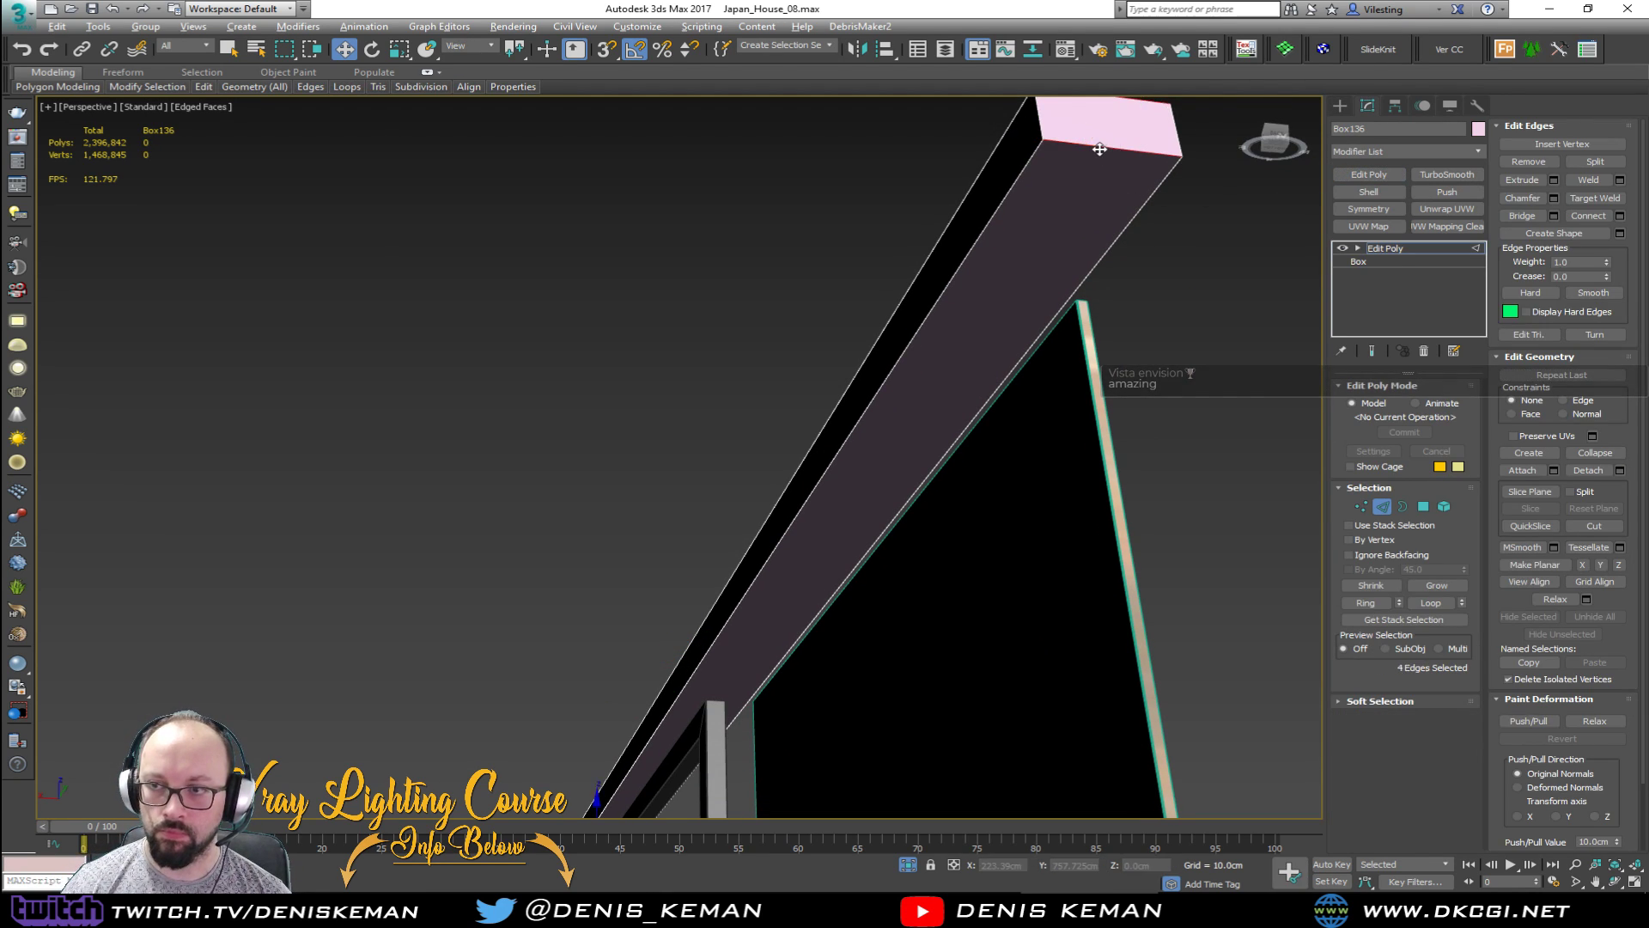
{"action": "left_click", "coordinate": [1620, 216]}
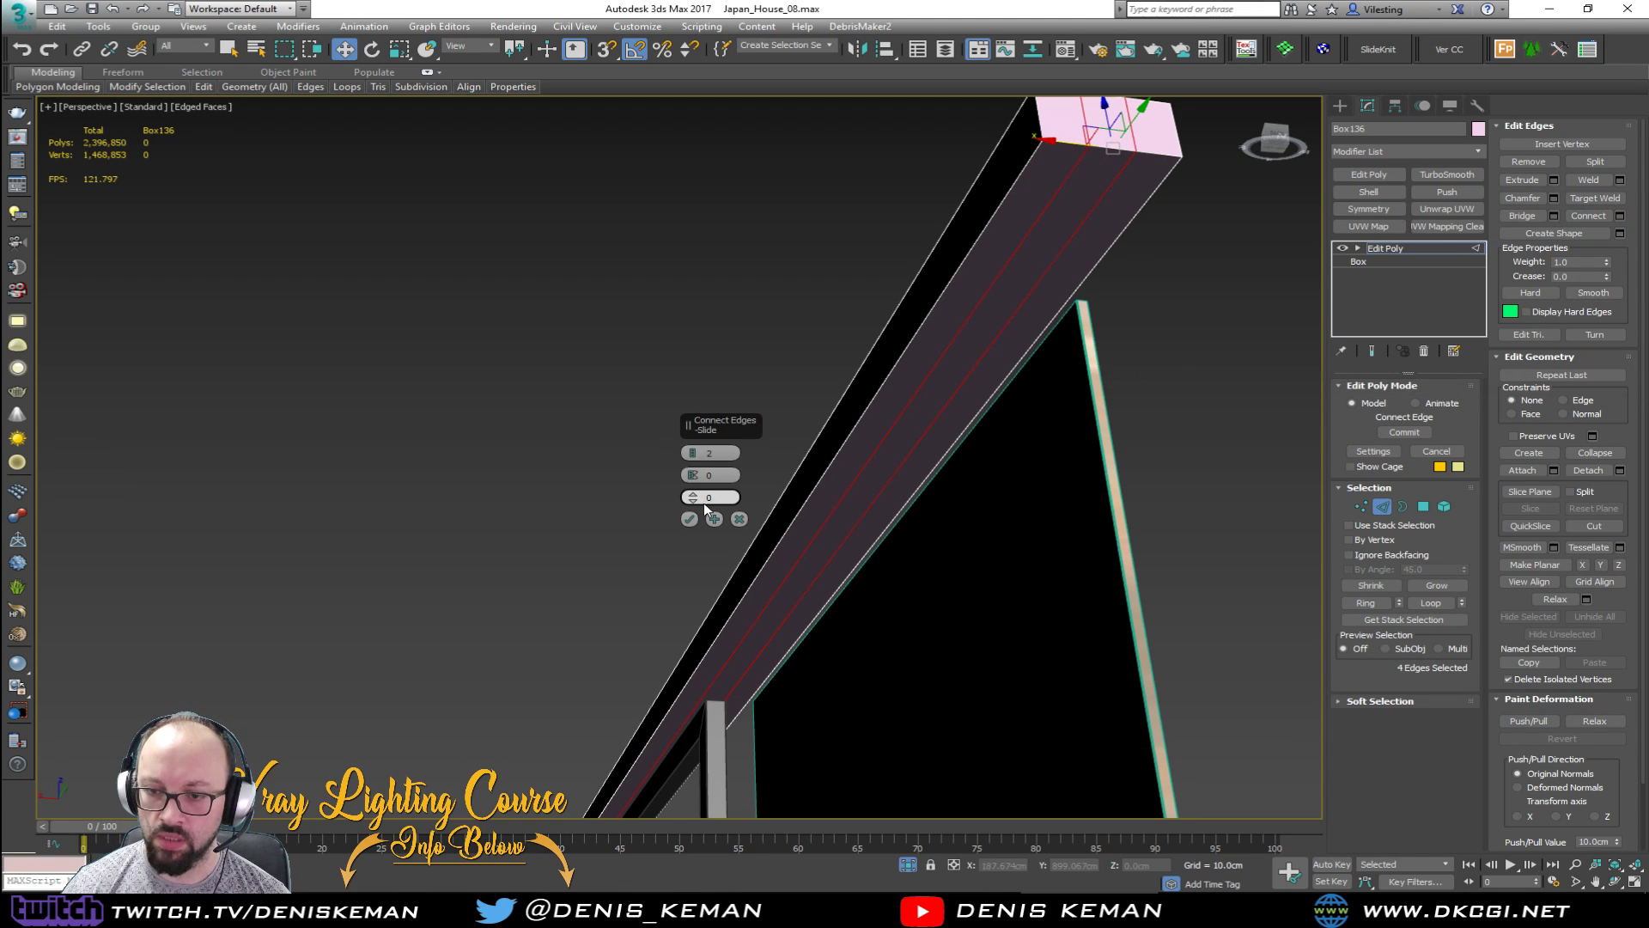
{"action": "left_click_drag", "start_coordinate": [693, 473], "coordinate": [692, 418]}
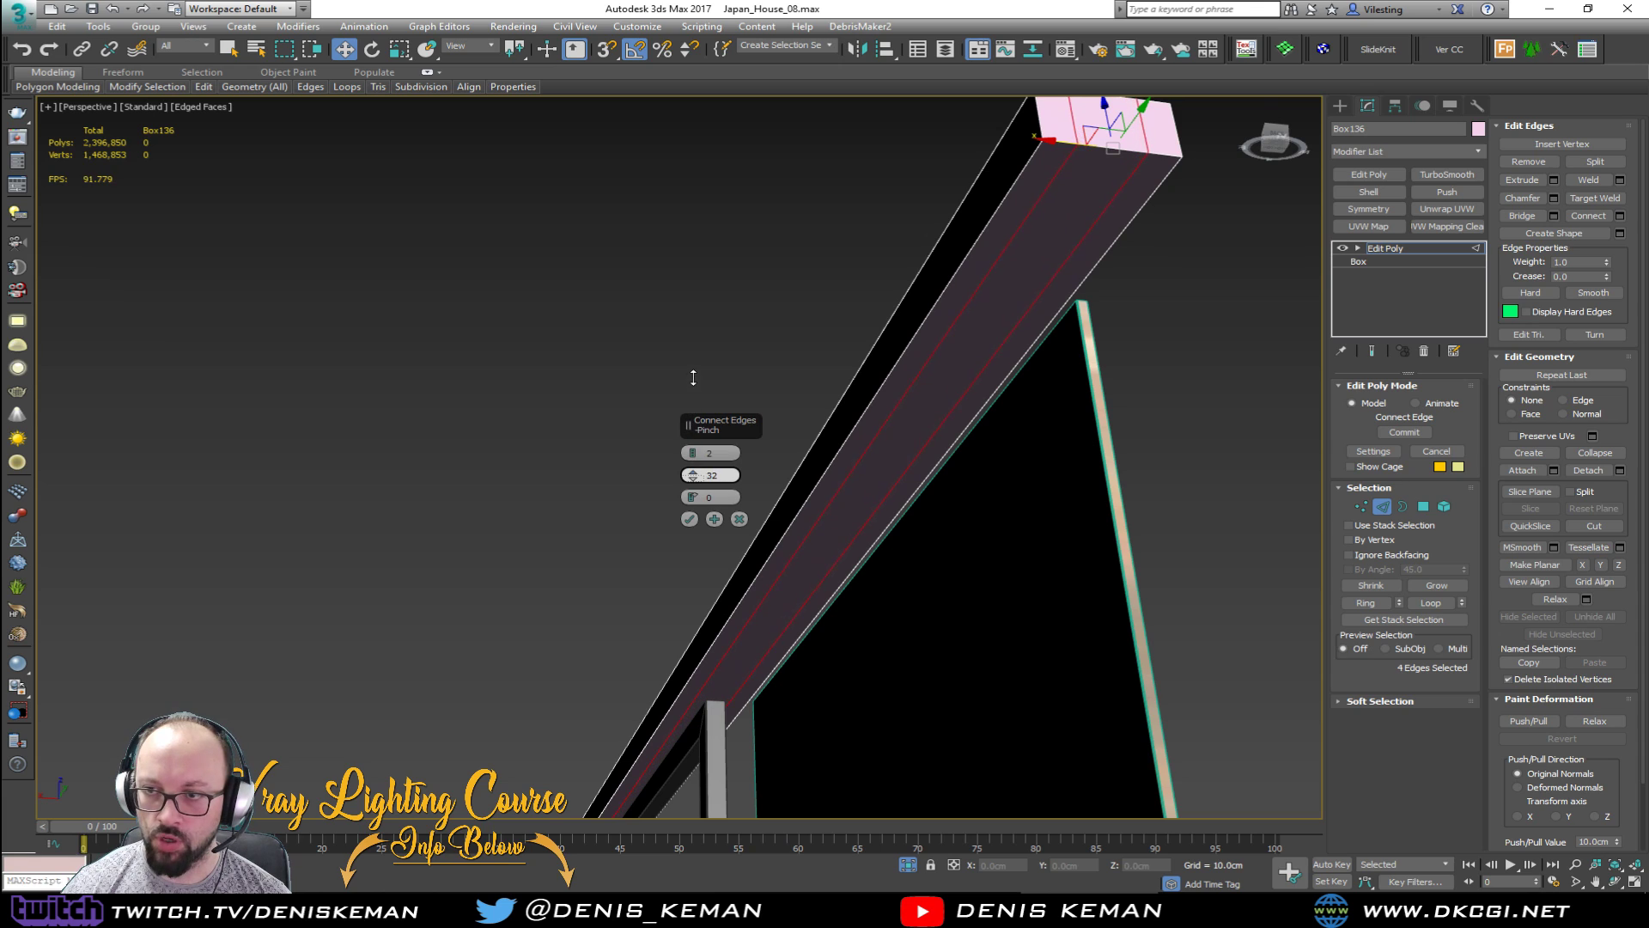
{"action": "left_click_drag", "start_coordinate": [692, 361], "coordinate": [692, 353]}
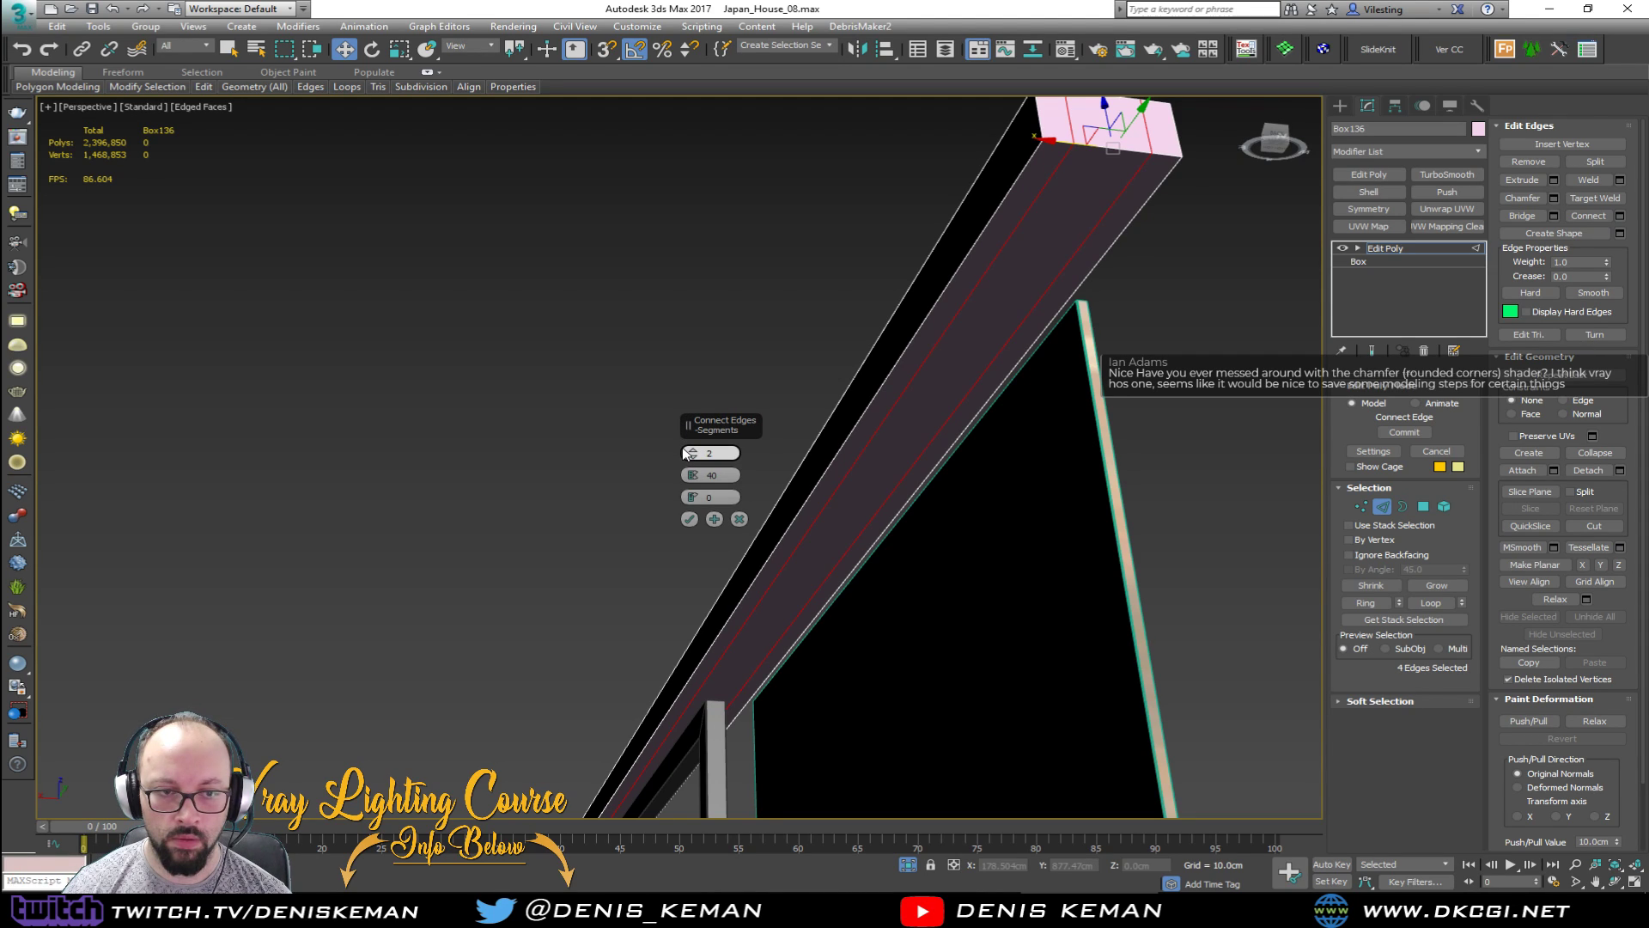
{"action": "left_click", "coordinate": [689, 519]}
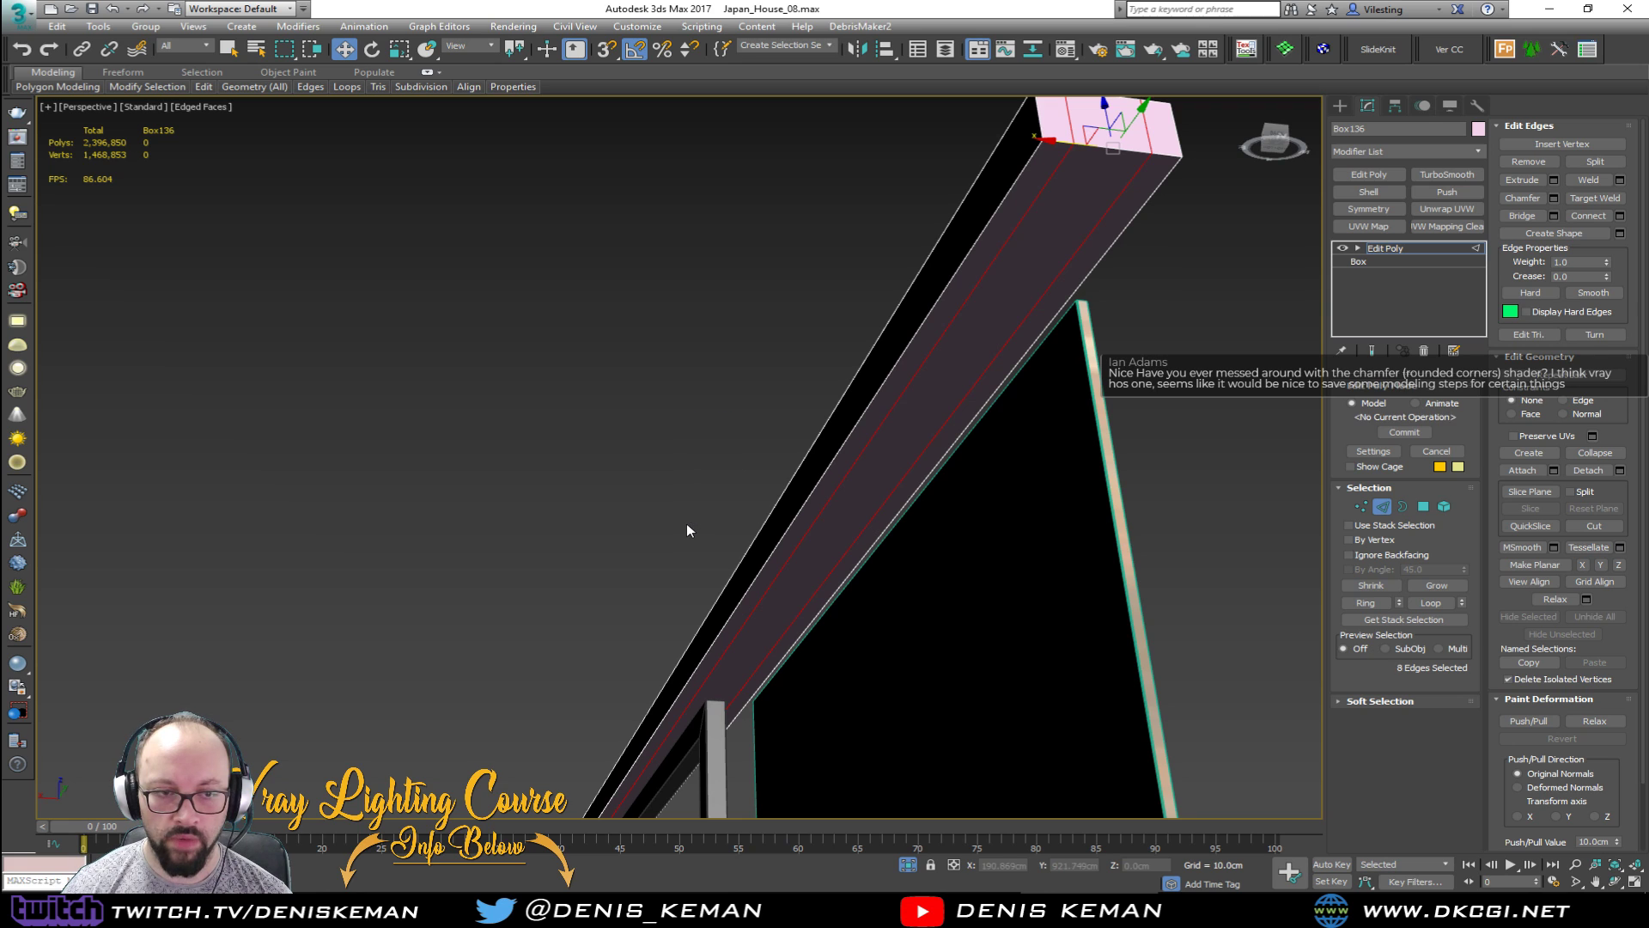
Step: Connect the box's lengthwise edges with 2 segments at pinch 98, placing a crosswise loop near each end
{"action": "middle_click_drag", "start_coordinate": [538, 506], "coordinate": [499, 451], "text": "alt"}
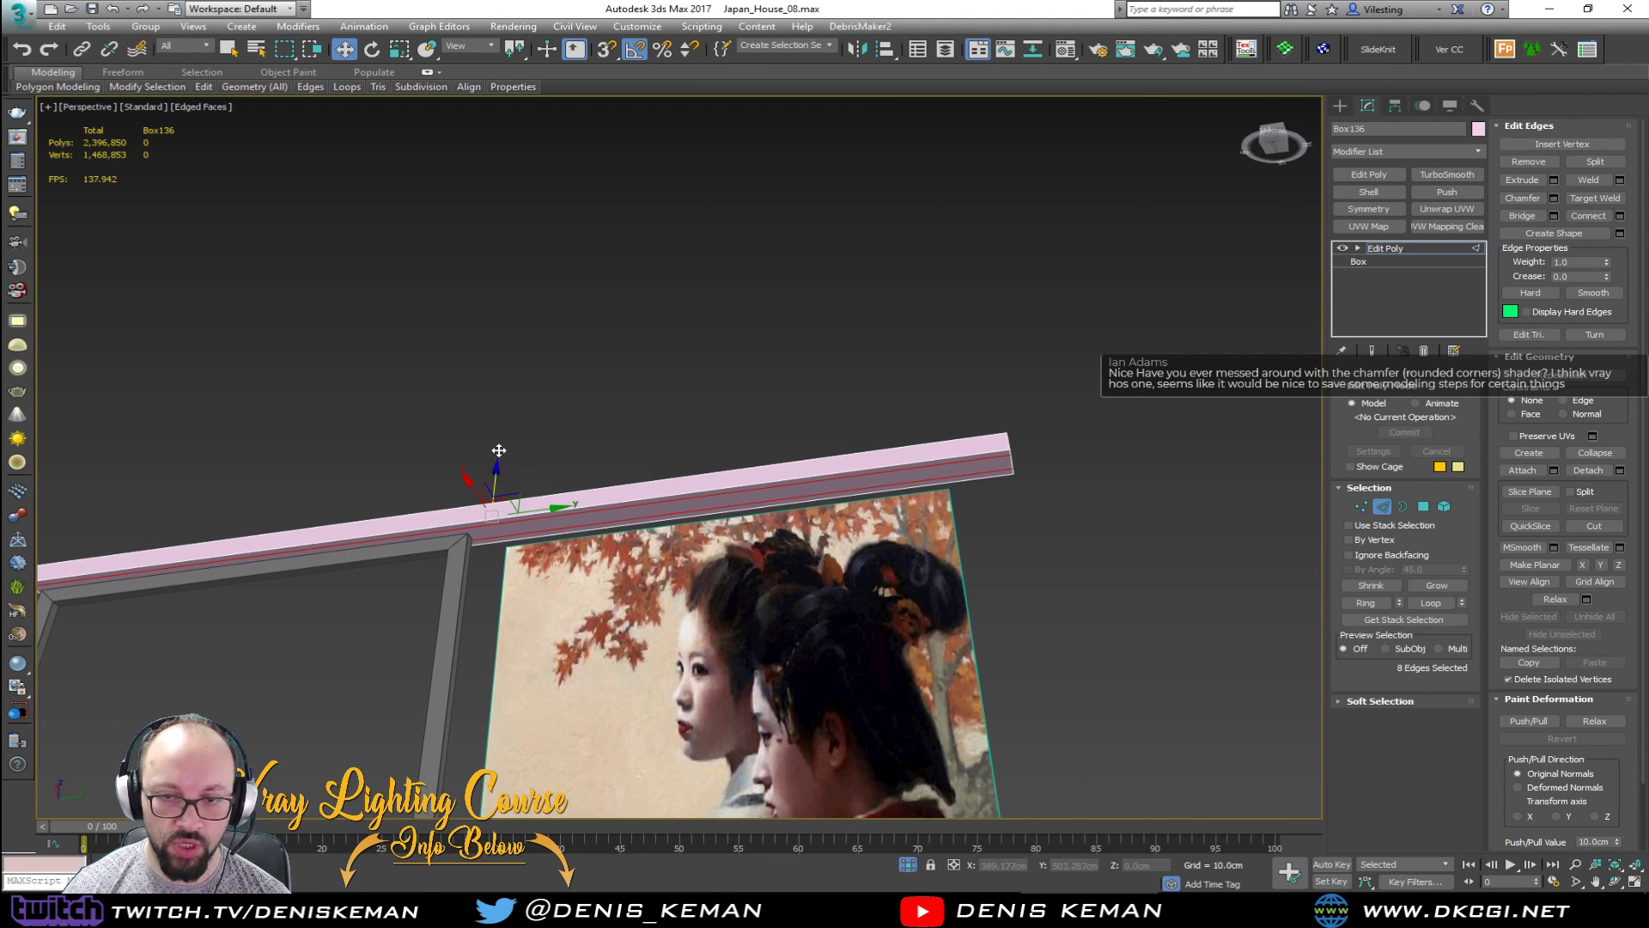
{"action": "left_click_drag", "start_coordinate": [687, 361], "coordinate": [687, 584]}
{"action": "middle_click_drag", "start_coordinate": [707, 498], "coordinate": [665, 448], "text": "alt"}
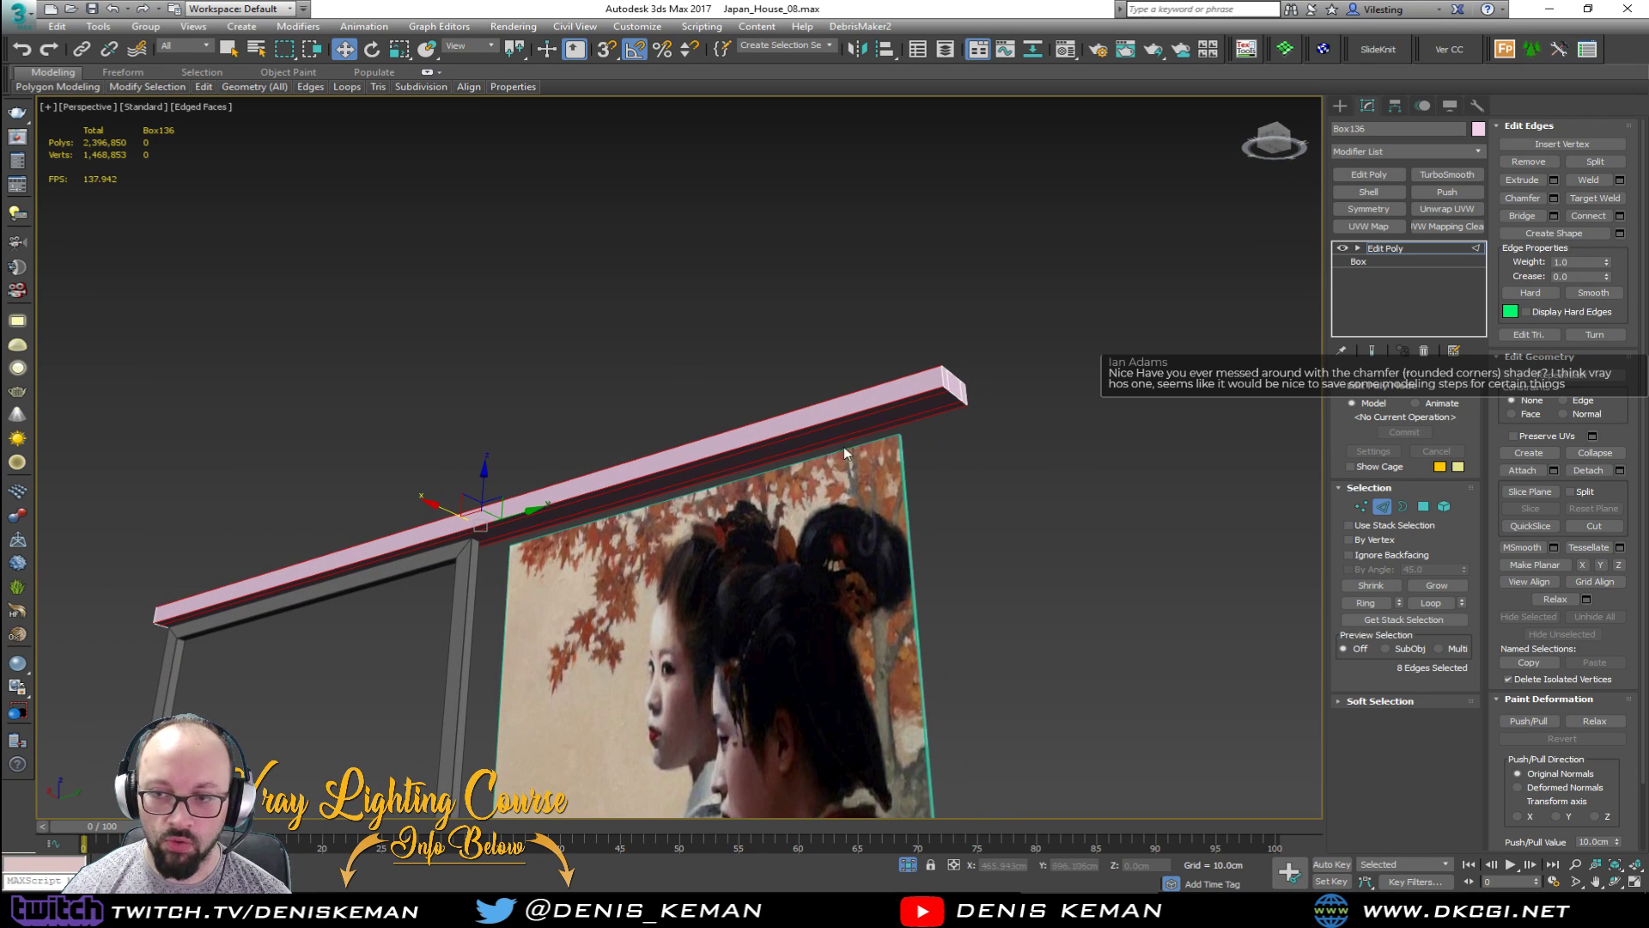
{"action": "scroll", "coordinate": [969, 381], "scroll_direction": "up", "scroll_amount": 5}
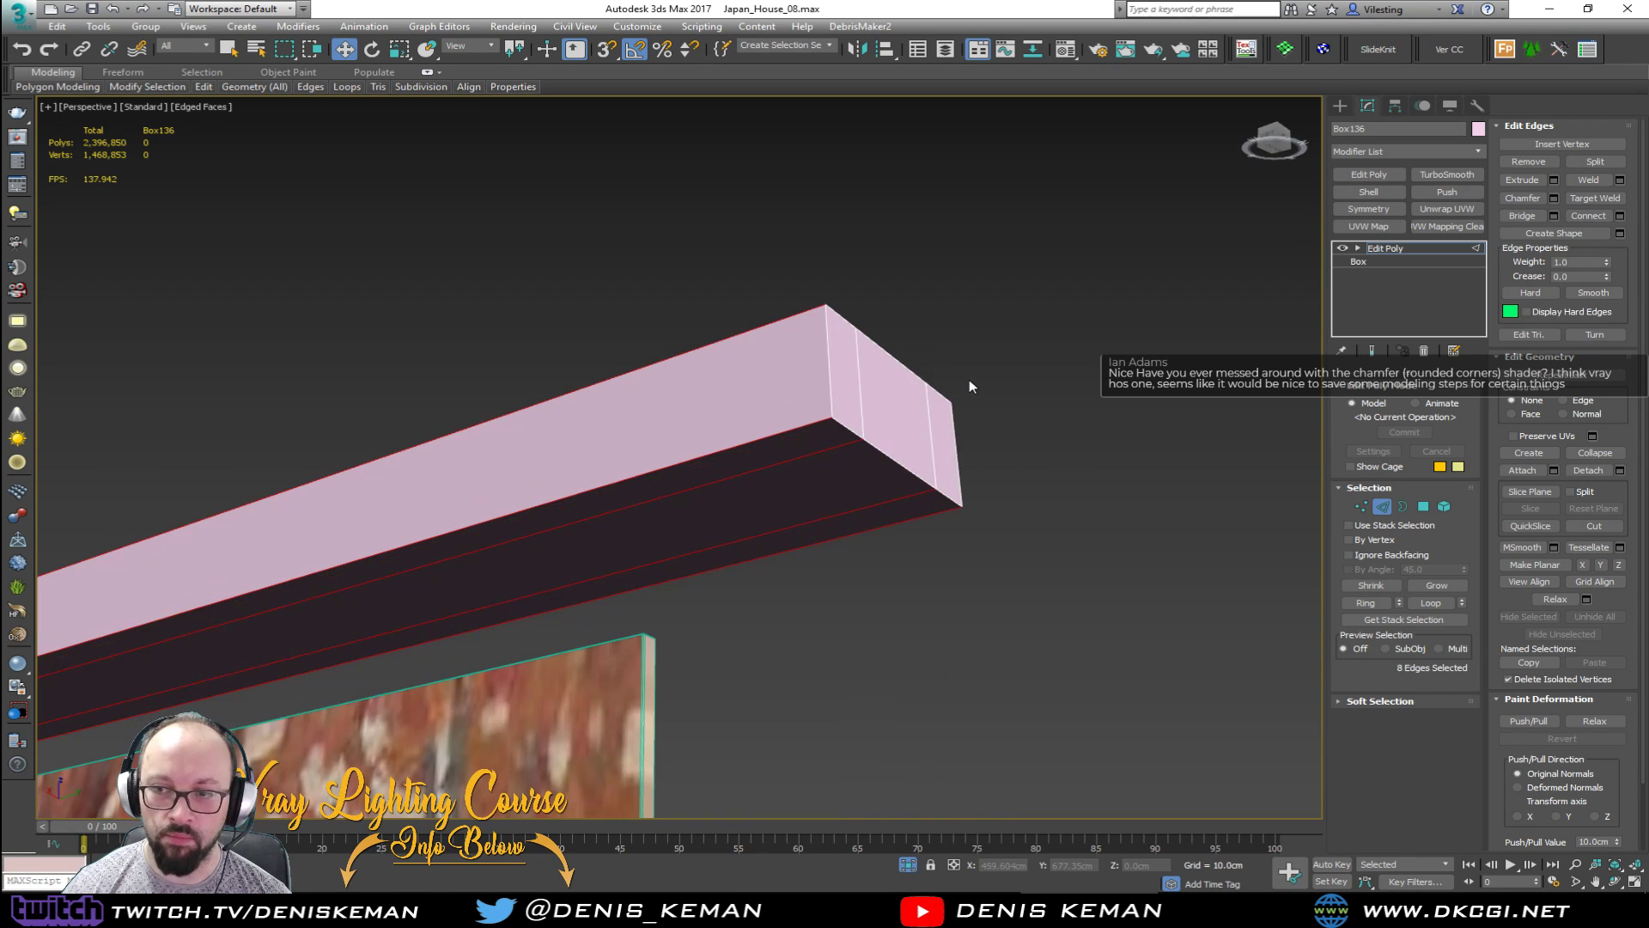
{"action": "left_click", "coordinate": [1619, 216]}
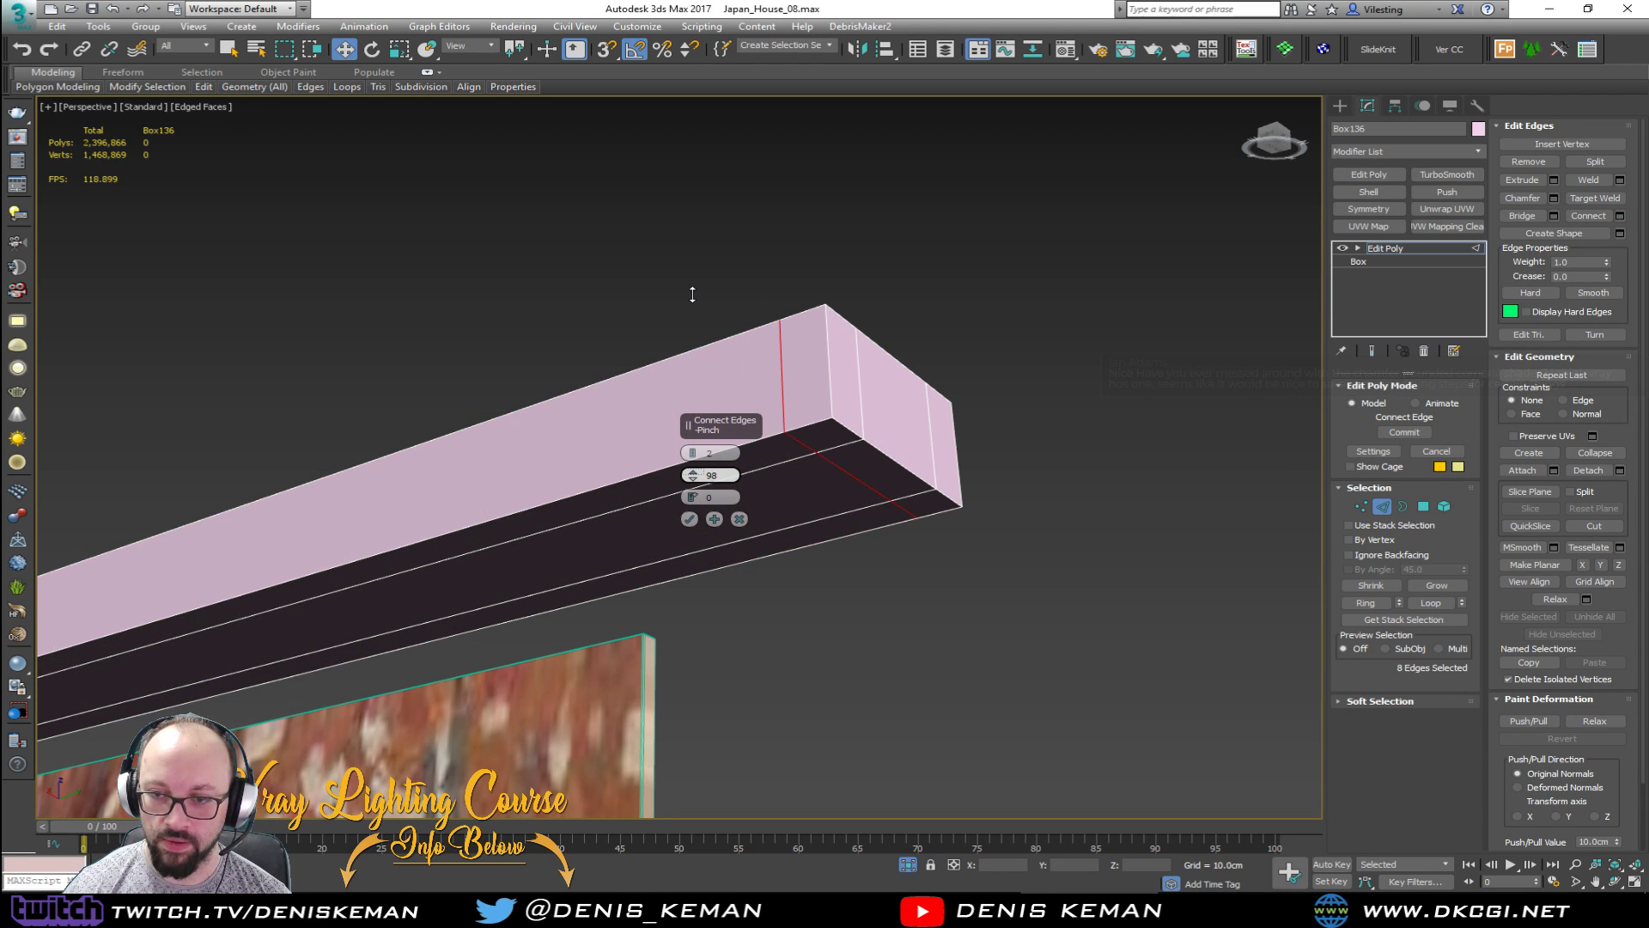
{"action": "left_click", "coordinate": [689, 519]}
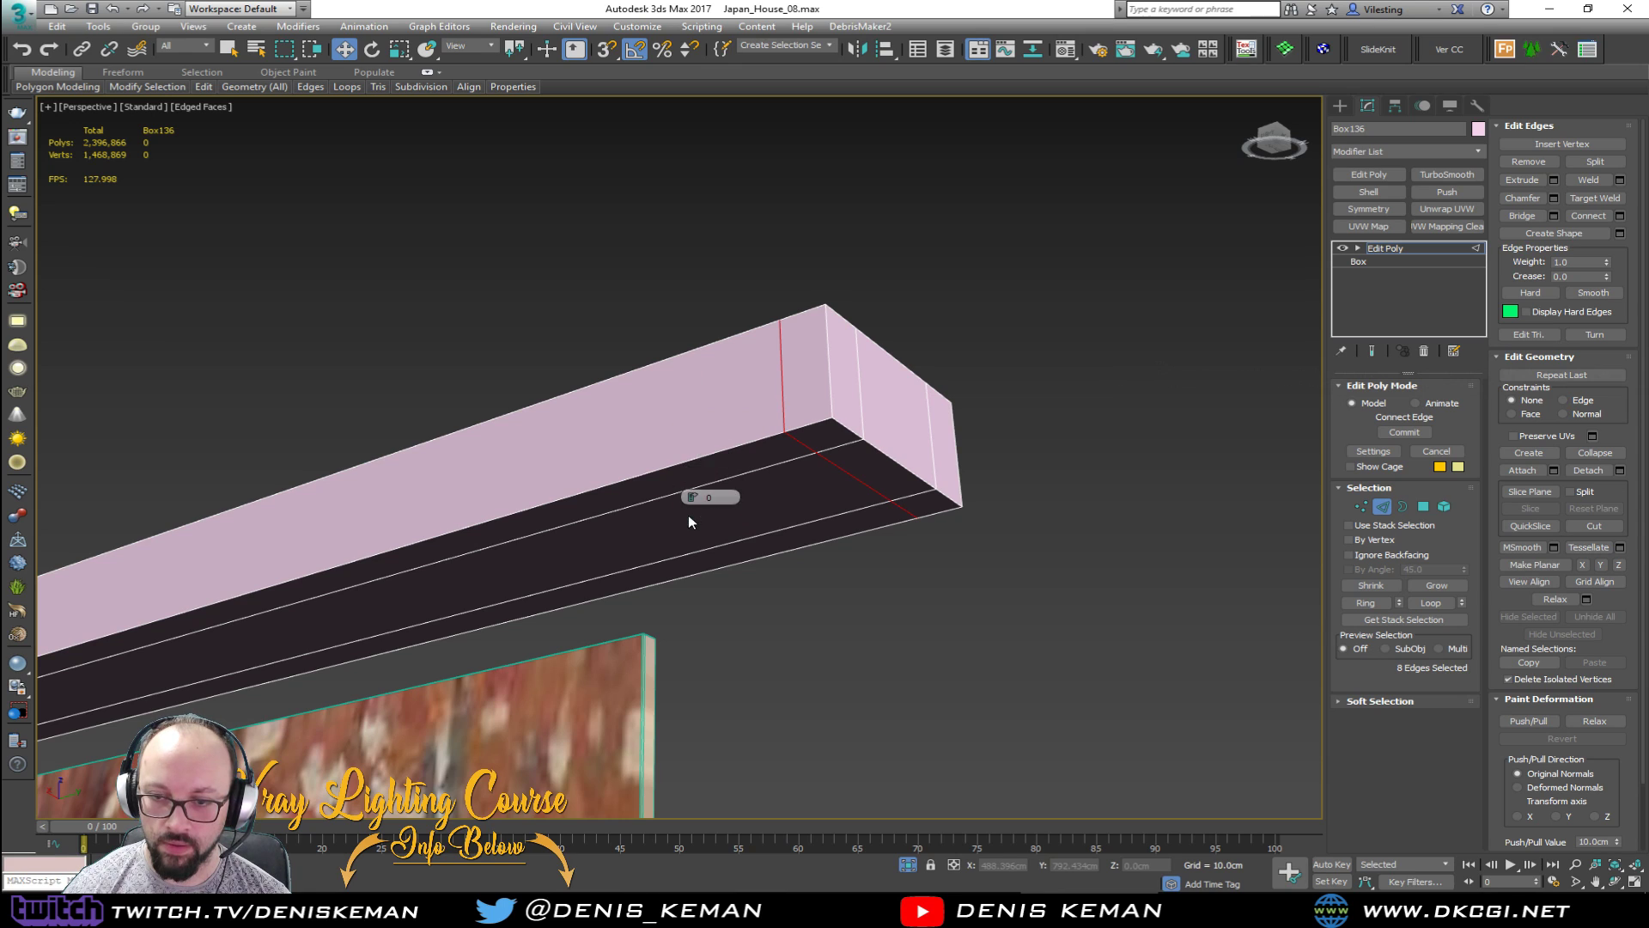
Step: Extrude the long central polygon on the strip's underside by -3.544 cm to form a recessed groove
{"action": "key", "text": "4"}
{"action": "left_click", "coordinate": [746, 524]}
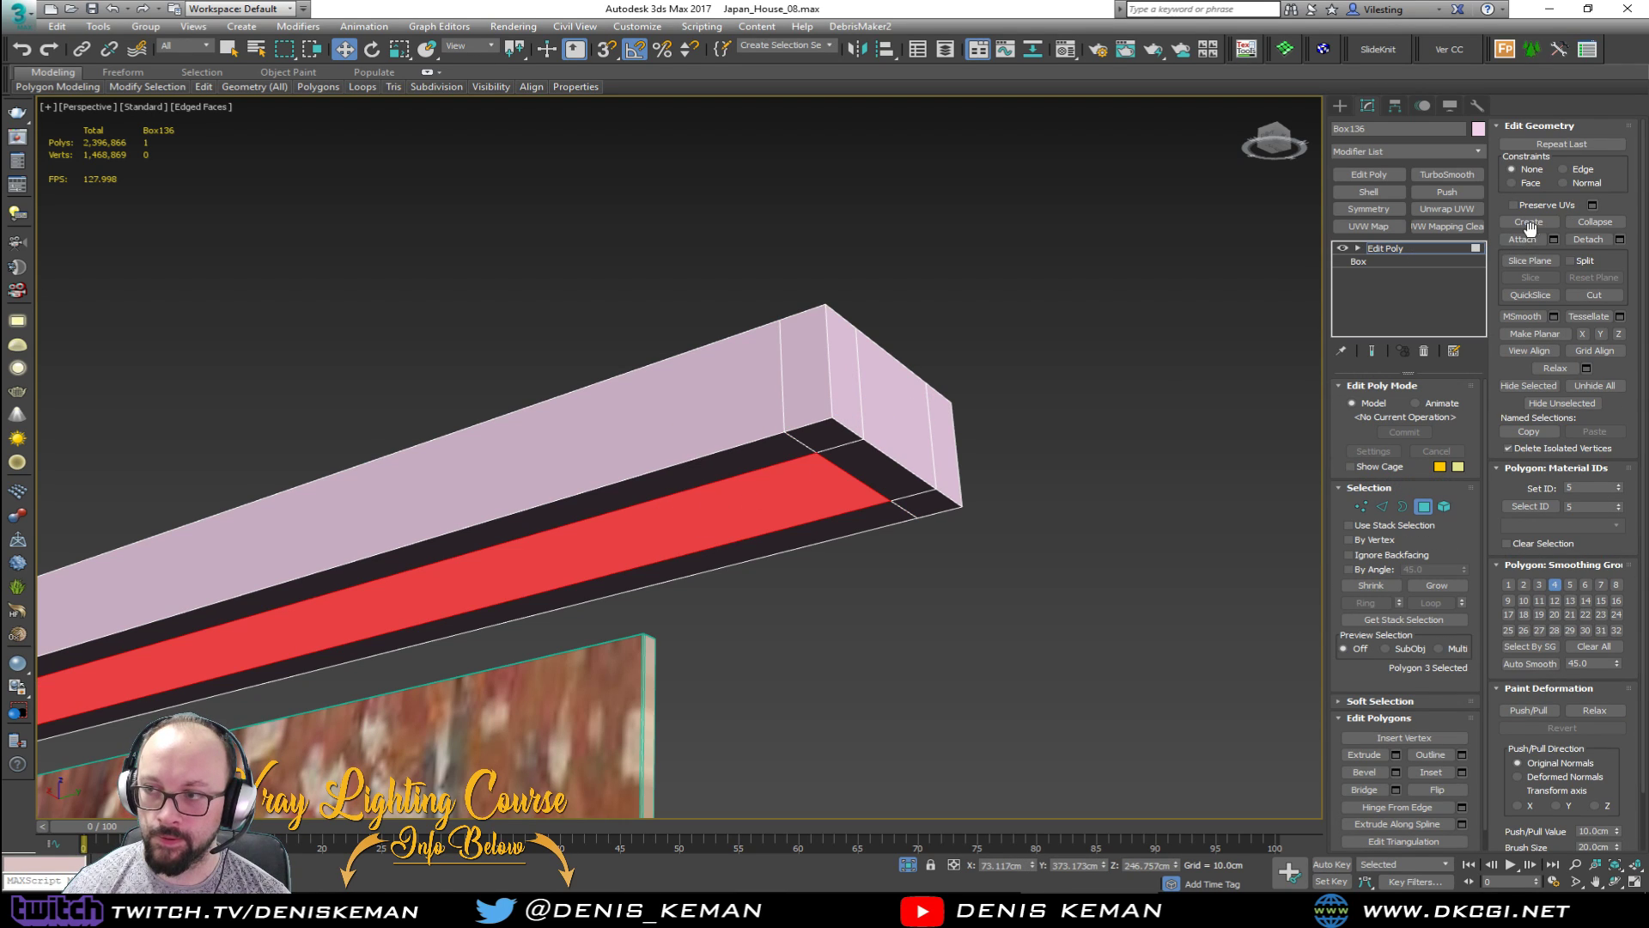
{"action": "left_click", "coordinate": [1395, 754]}
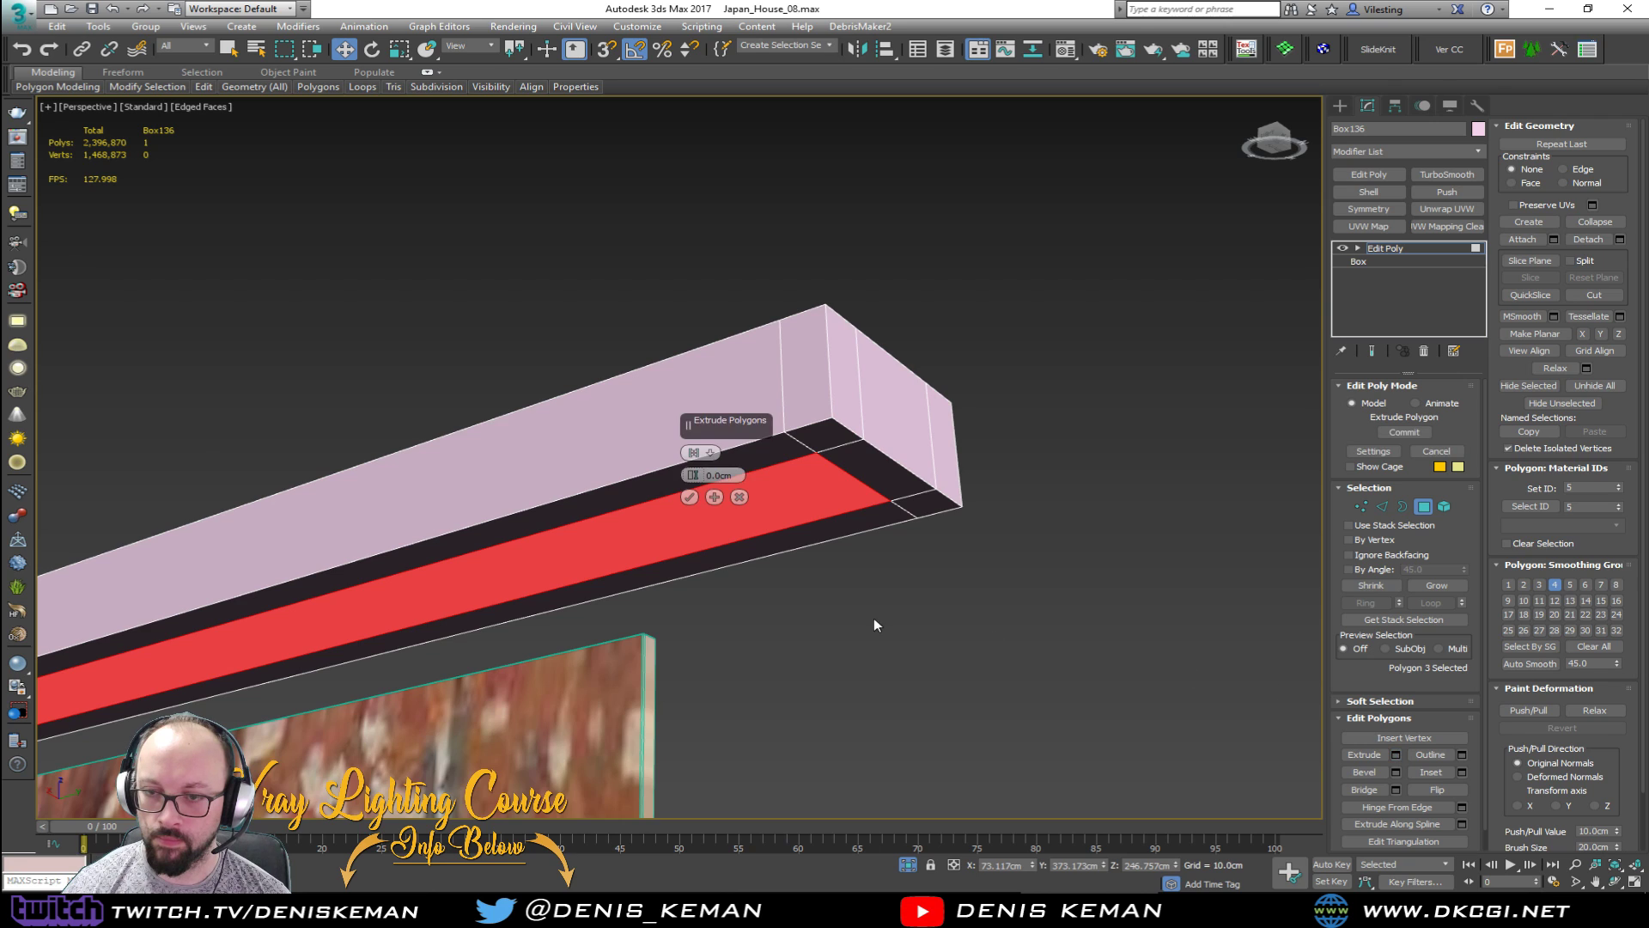
{"action": "middle_click_drag", "start_coordinate": [593, 695], "coordinate": [818, 506]}
{"action": "left_click_drag", "start_coordinate": [696, 476], "coordinate": [690, 494]}
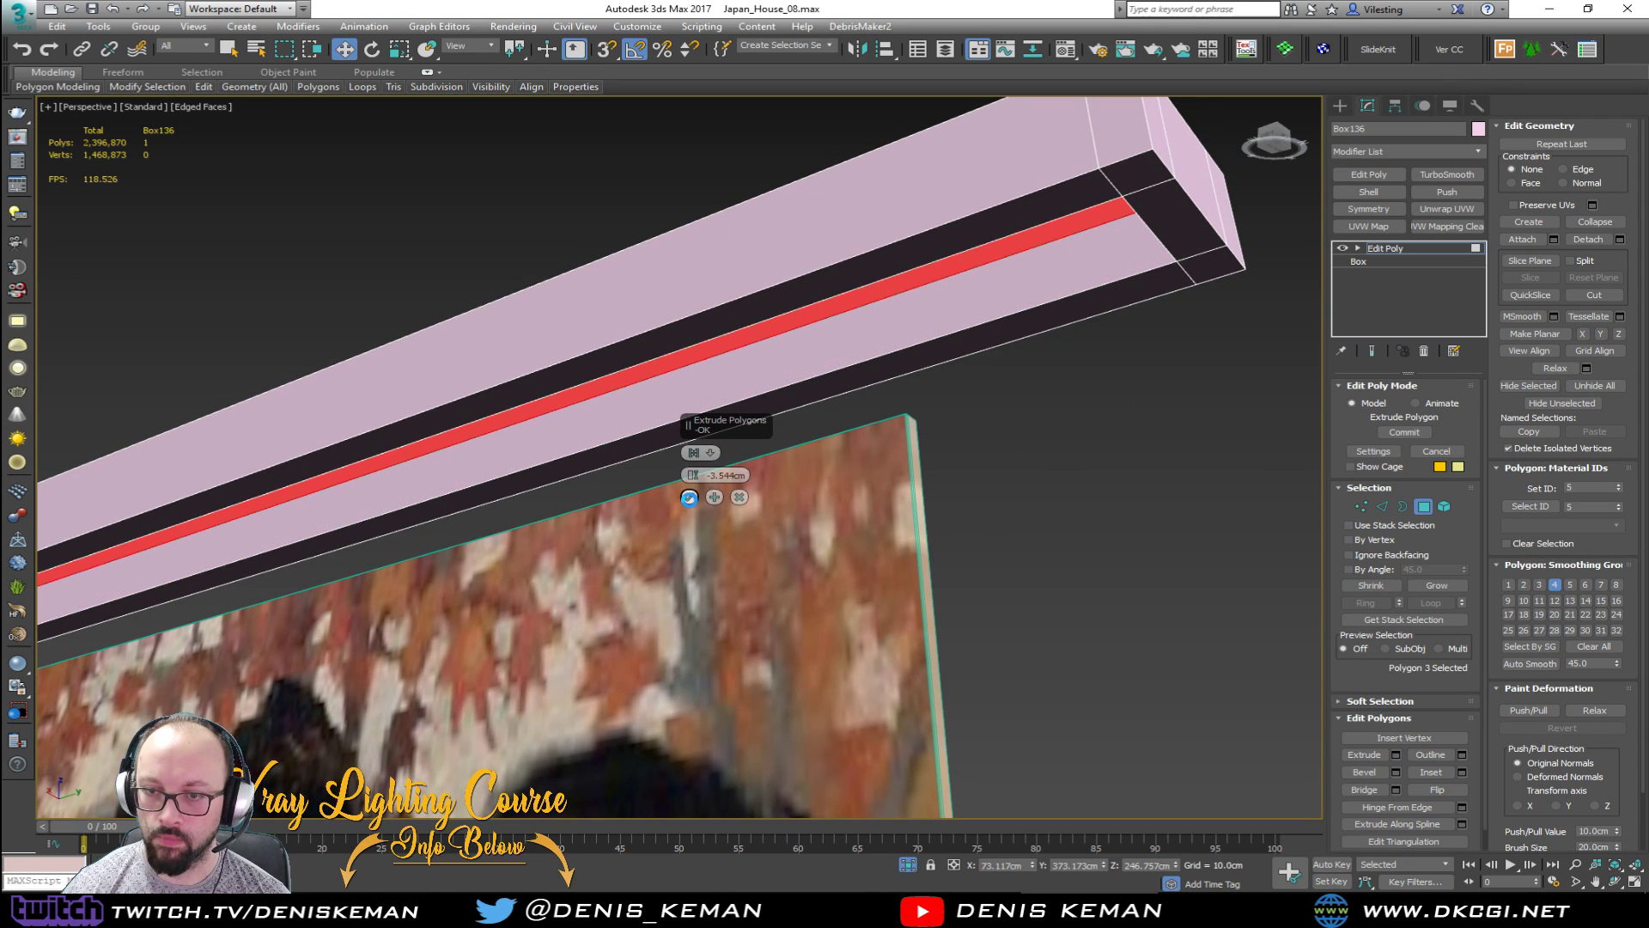
{"action": "left_click", "coordinate": [688, 497]}
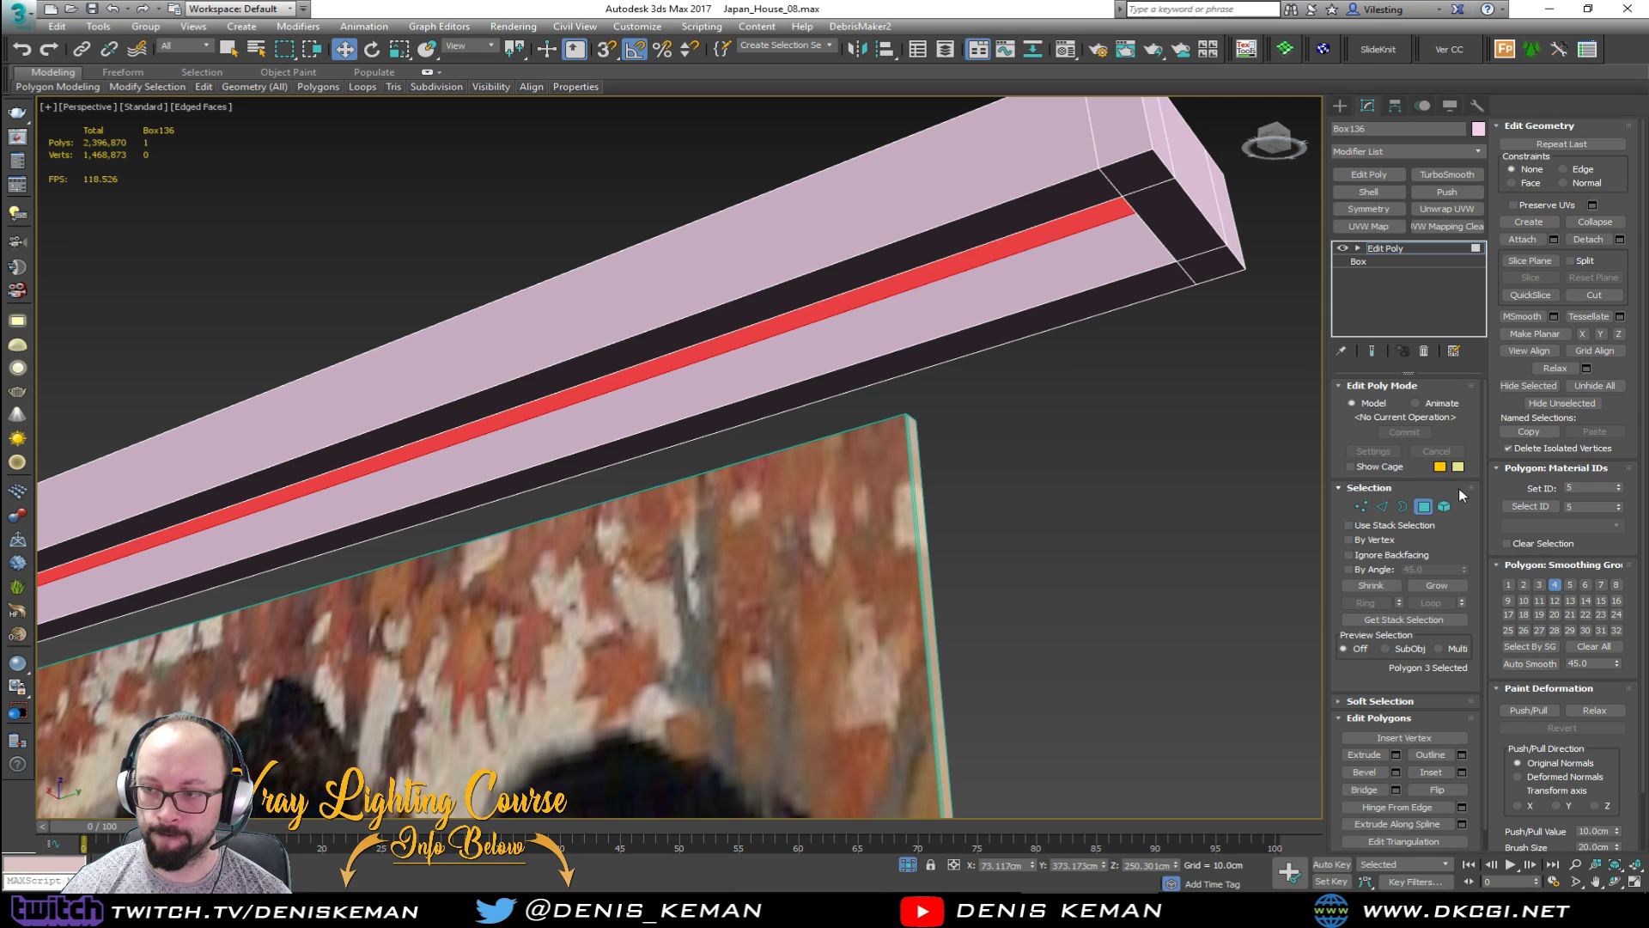
Step: Lower the whole strip to about Z 246.2 cm and check its fit against the frame and painting in plain shading
{"action": "left_click", "coordinate": [1428, 510]}
{"action": "scroll", "coordinate": [762, 434], "scroll_direction": "down", "scroll_amount": 2}
{"action": "mouse_move", "coordinate": [542, 401]}
{"action": "middle_mouse_down"}
{"action": "mouse_move", "coordinate": [762, 434]}
{"action": "mouse_move", "coordinate": [700, 446]}
{"action": "mouse_move", "coordinate": [822, 388]}
{"action": "mouse_move", "coordinate": [802, 389]}
{"action": "mouse_move", "coordinate": [777, 405]}
{"action": "mouse_move", "coordinate": [858, 408]}
{"action": "mouse_move", "coordinate": [819, 415]}
{"action": "middle_mouse_up"}
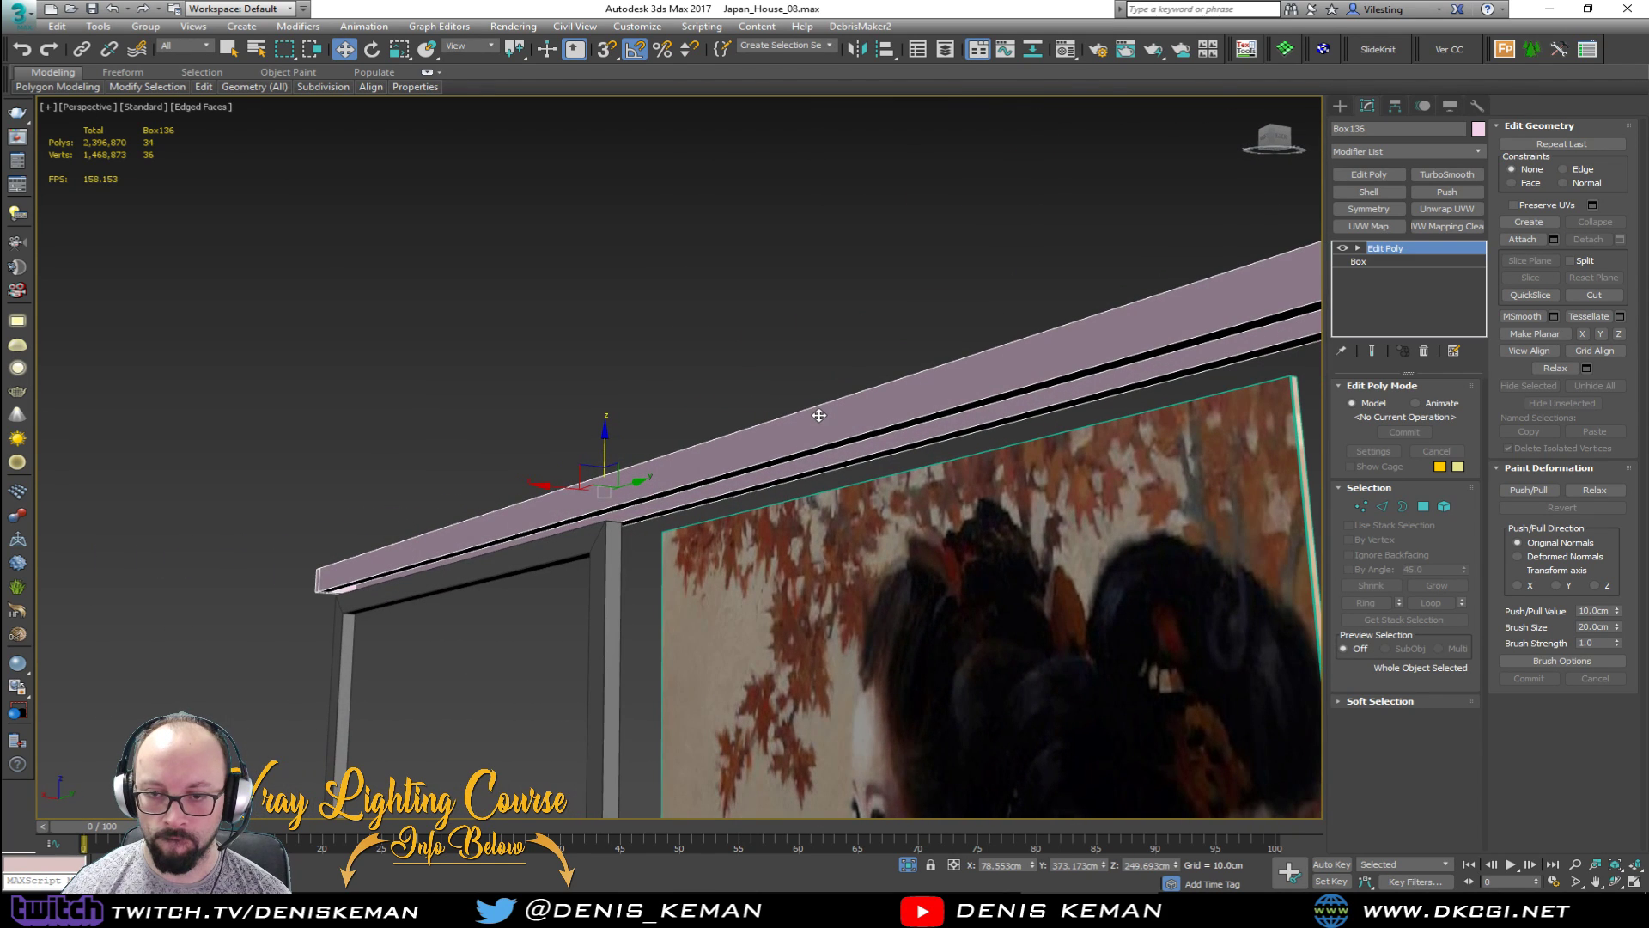
{"action": "left_click_drag", "start_coordinate": [606, 452], "coordinate": [605, 471]}
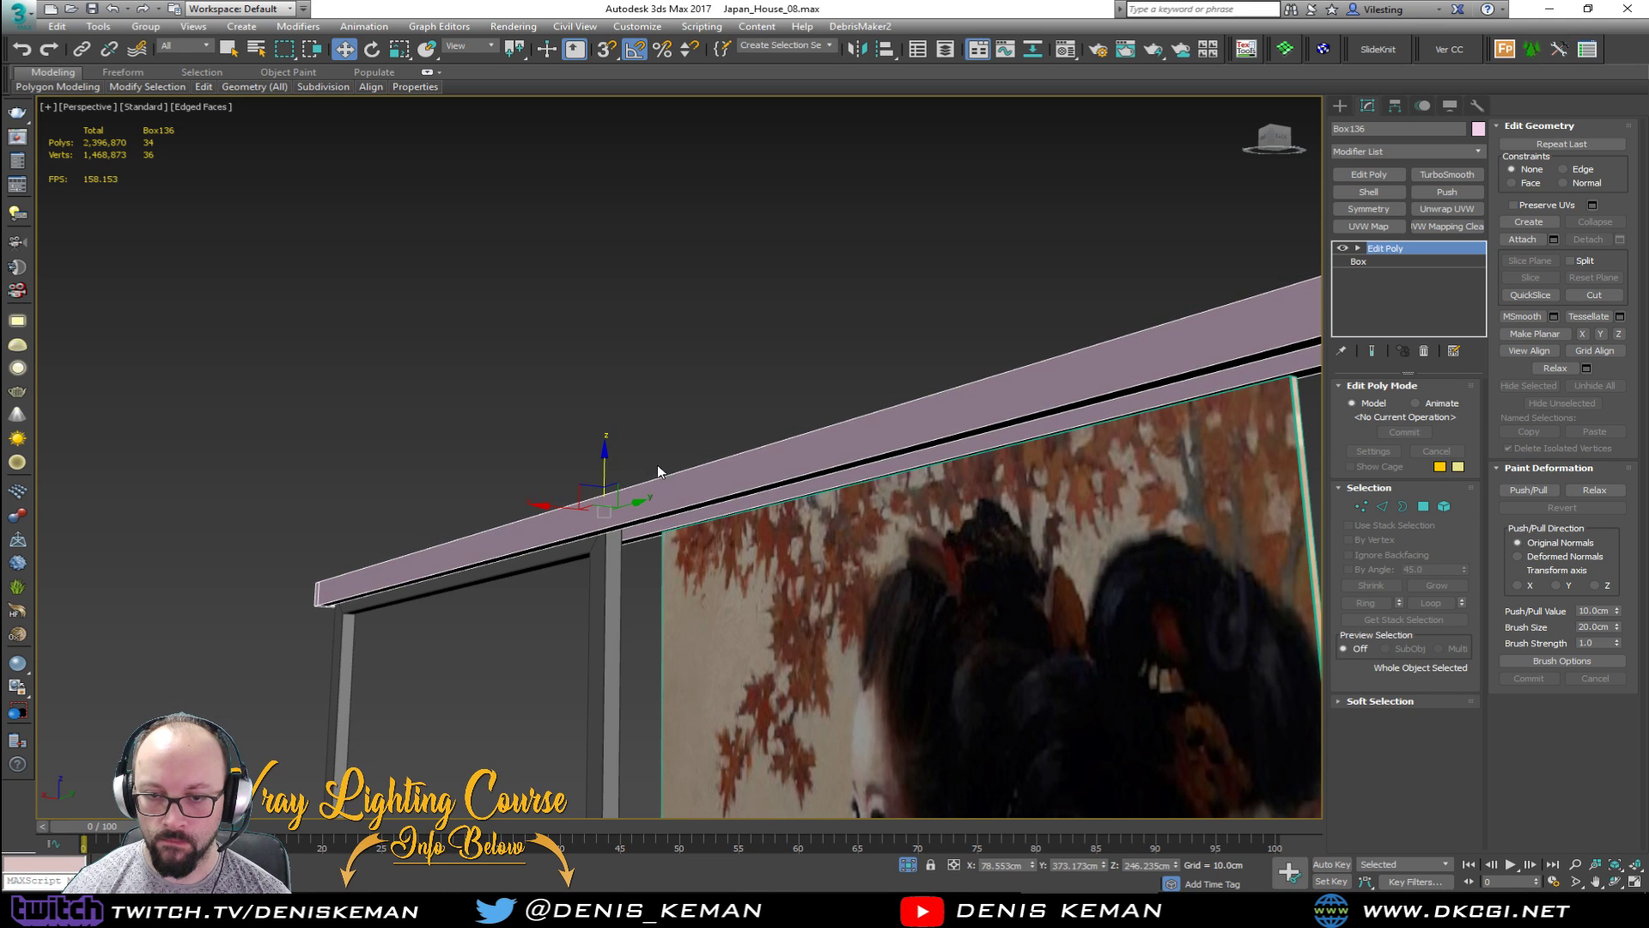
{"action": "mouse_move", "coordinate": [658, 470]}
{"action": "middle_mouse_down", "text": "alt"}
{"action": "mouse_move", "coordinate": [633, 470]}
{"action": "mouse_move", "coordinate": [727, 446]}
{"action": "middle_mouse_up", "text": "alt"}
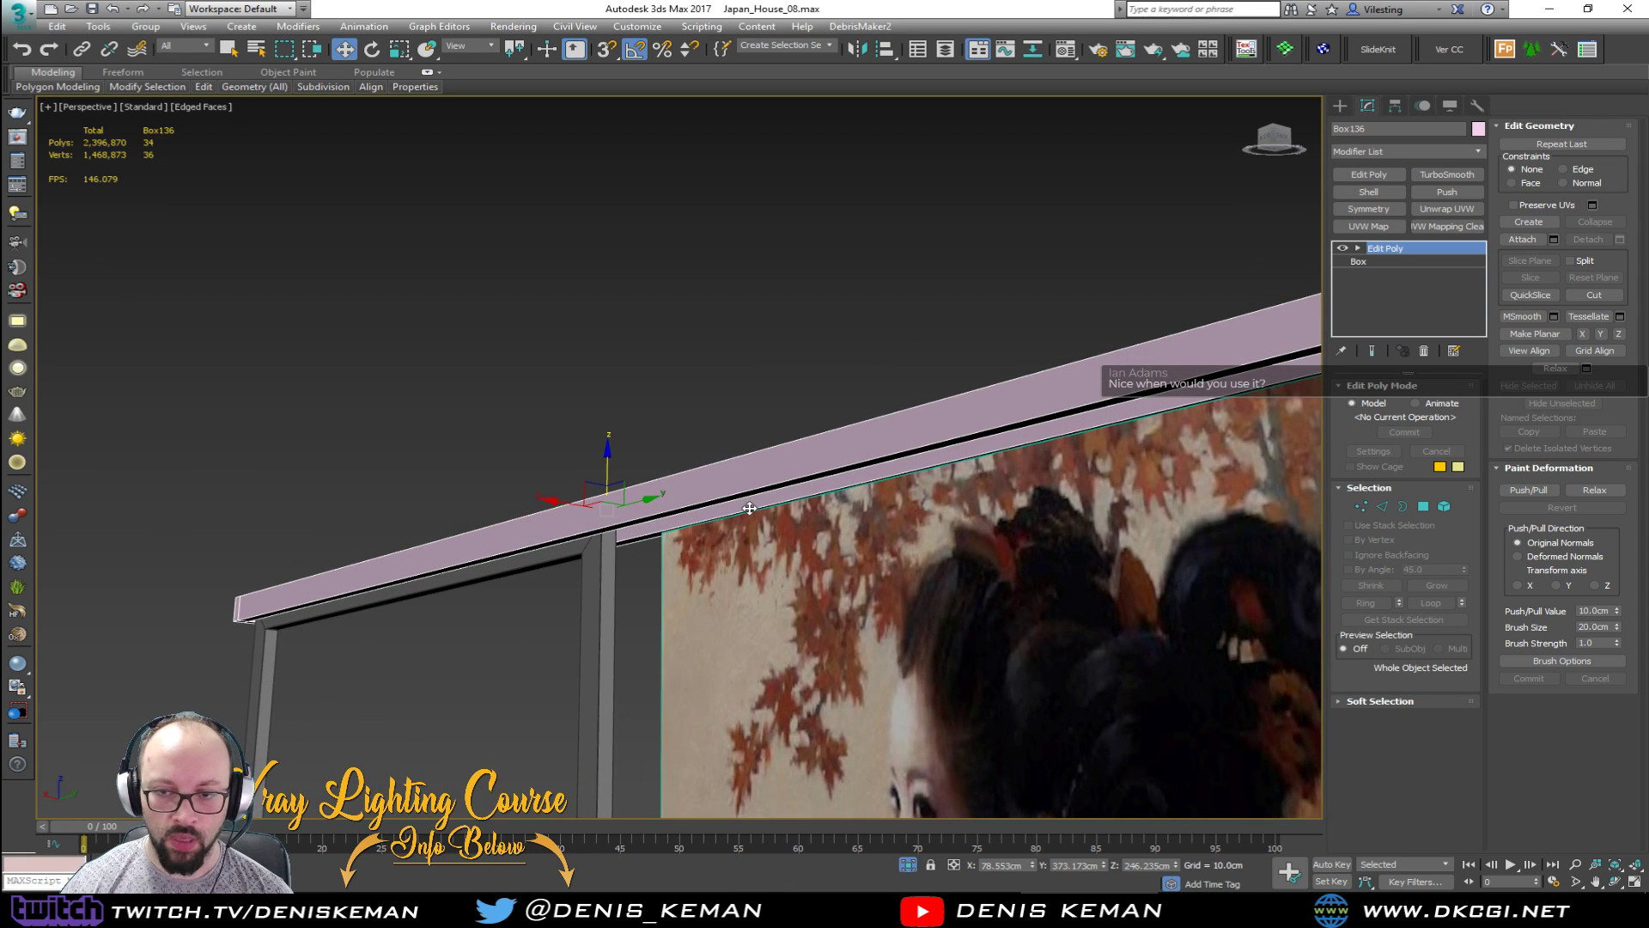
{"action": "middle_click_drag", "start_coordinate": [750, 508], "coordinate": [640, 441]}
{"action": "scroll", "coordinate": [640, 441], "scroll_direction": "up", "scroll_amount": 2}
{"action": "scroll", "coordinate": [420, 458], "scroll_direction": "up", "scroll_amount": 3}
{"action": "key", "text": "F4"}
{"action": "middle_click_drag", "start_coordinate": [553, 592], "coordinate": [640, 458]}
{"action": "scroll", "coordinate": [631, 464], "scroll_direction": "down", "scroll_amount": 3}
{"action": "middle_click_drag", "start_coordinate": [695, 385], "coordinate": [594, 465]}
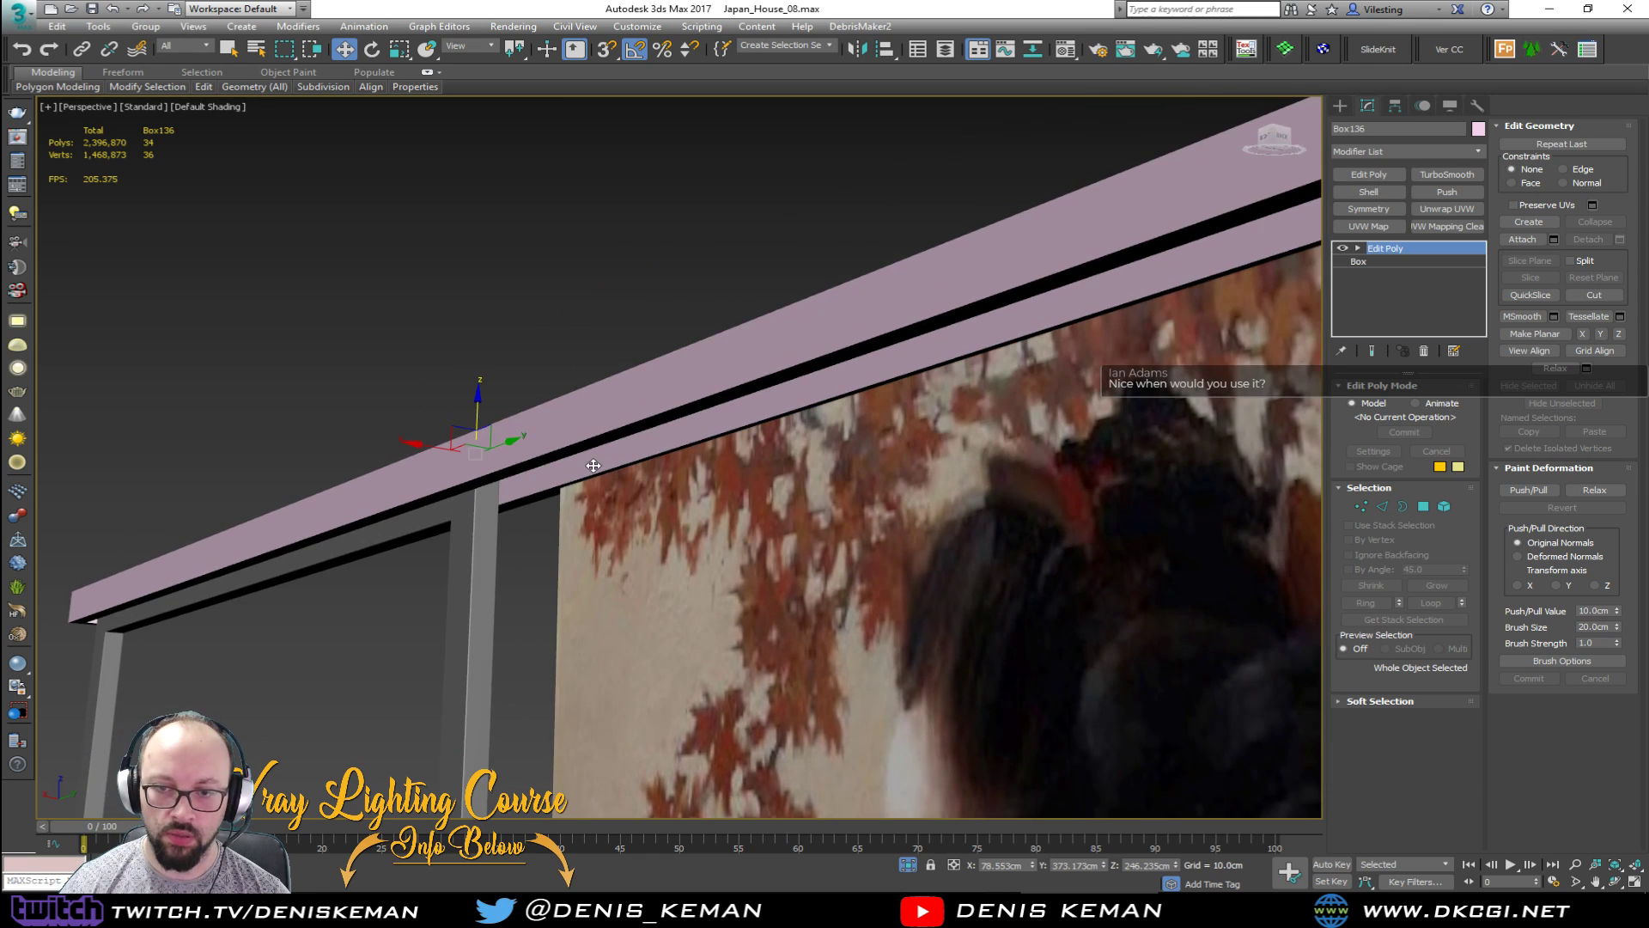
Step: Add a Chamfer modifier to the grooved strip with an amount of 0.2 cm
{"action": "key", "text": "F4"}
{"action": "left_click", "coordinate": [1383, 152]}
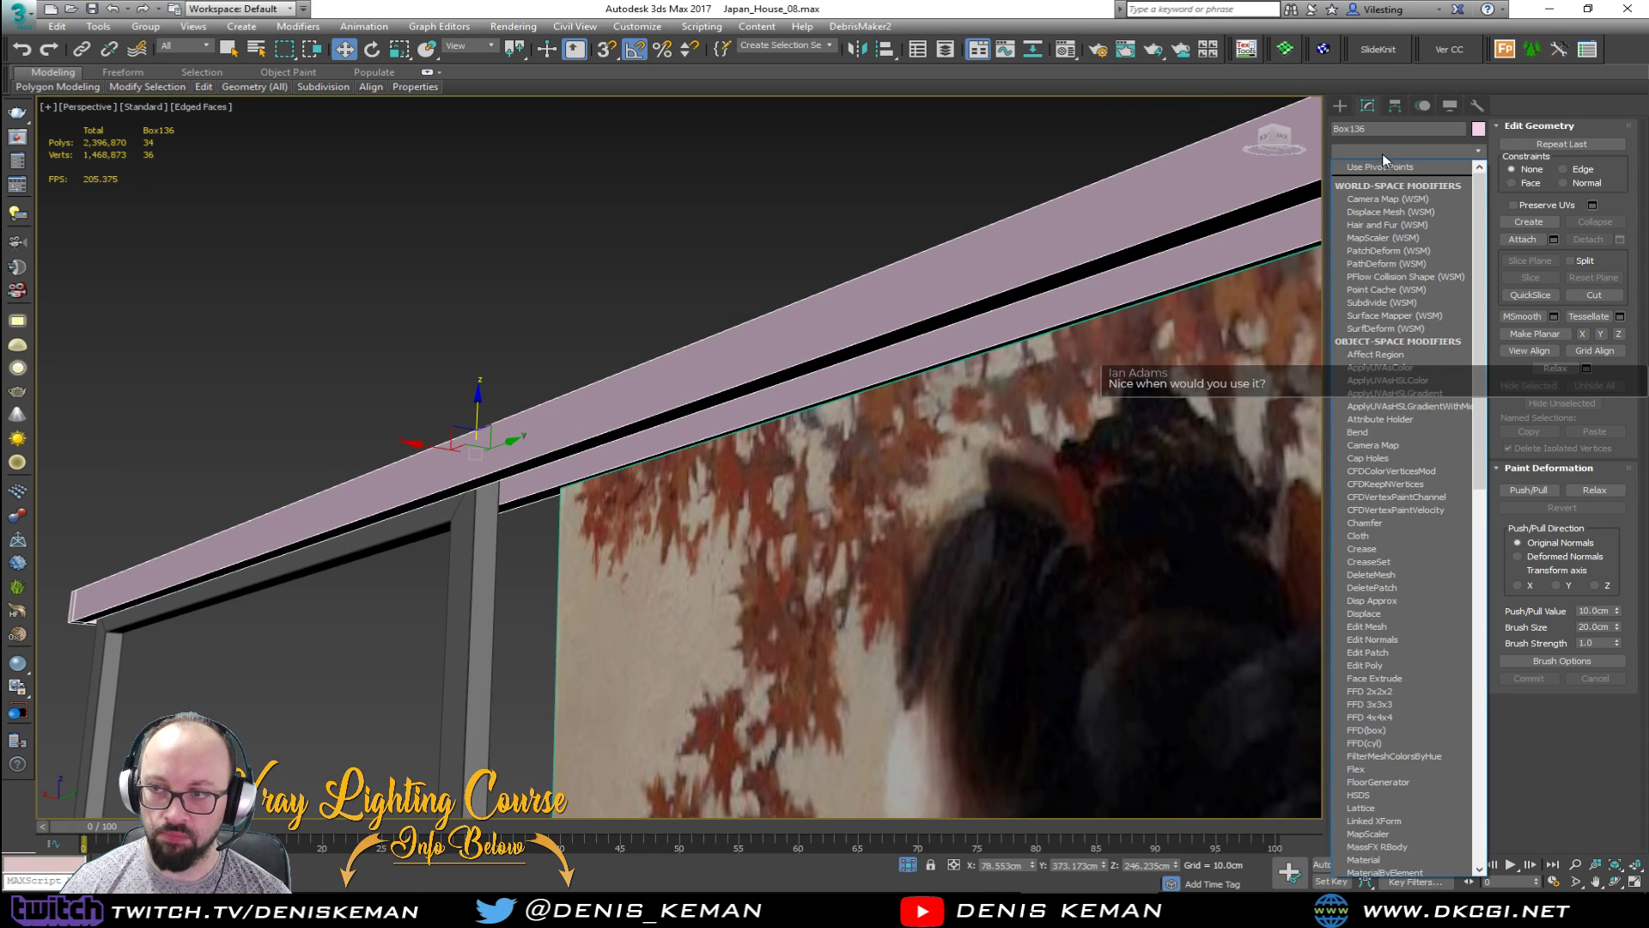
{"action": "scroll", "coordinate": [1383, 159], "scroll_direction": "down", "scroll_amount": 10}
{"action": "left_click", "coordinate": [1373, 234]}
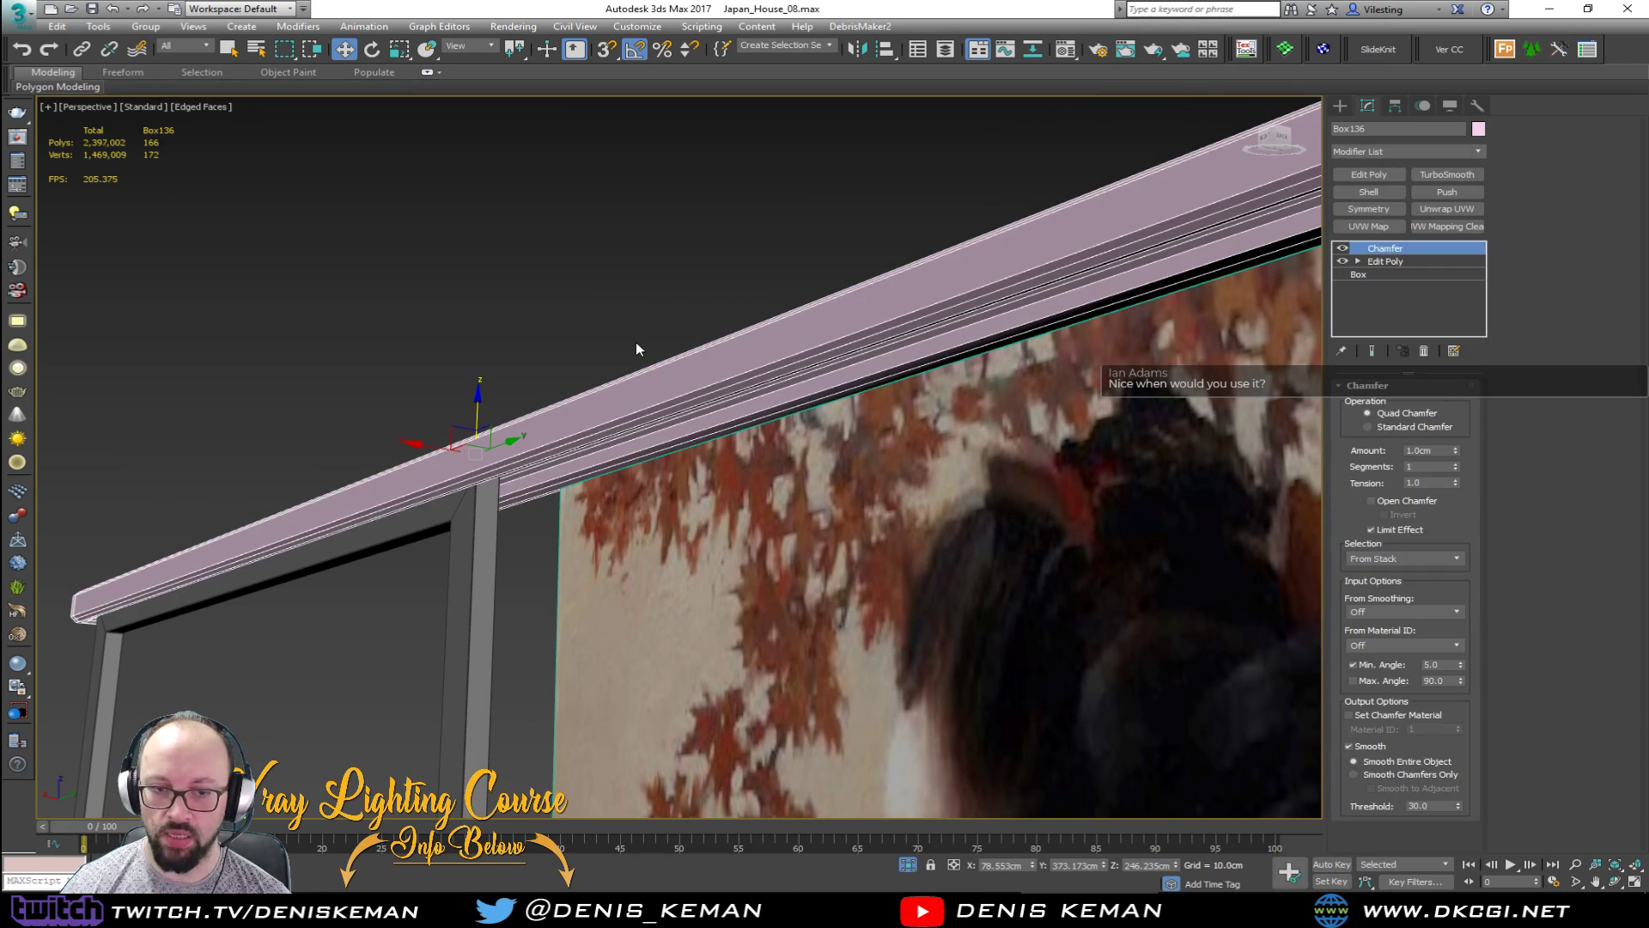
{"action": "middle_click_drag", "start_coordinate": [906, 302], "coordinate": [603, 379]}
{"action": "scroll", "coordinate": [603, 379], "scroll_direction": "down", "scroll_amount": 3}
{"action": "middle_click_drag", "start_coordinate": [980, 276], "coordinate": [915, 313]}
{"action": "scroll", "coordinate": [1052, 271], "scroll_direction": "up", "scroll_amount": 2}
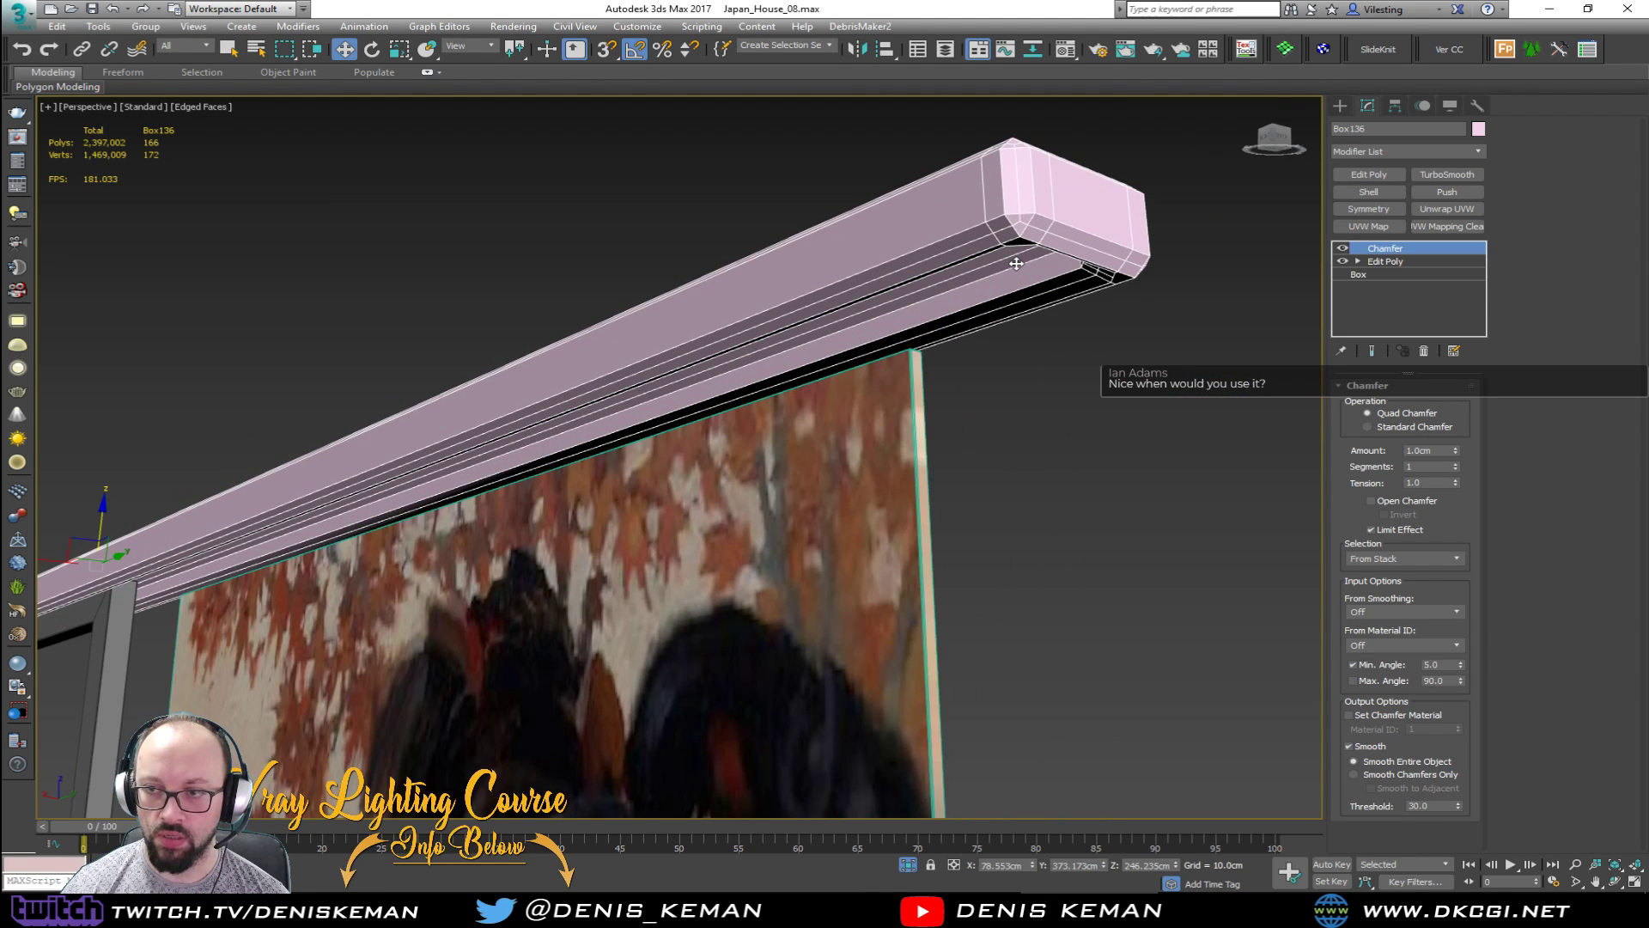
{"action": "type", "text": ".2"}
{"action": "key", "text": "Return"}
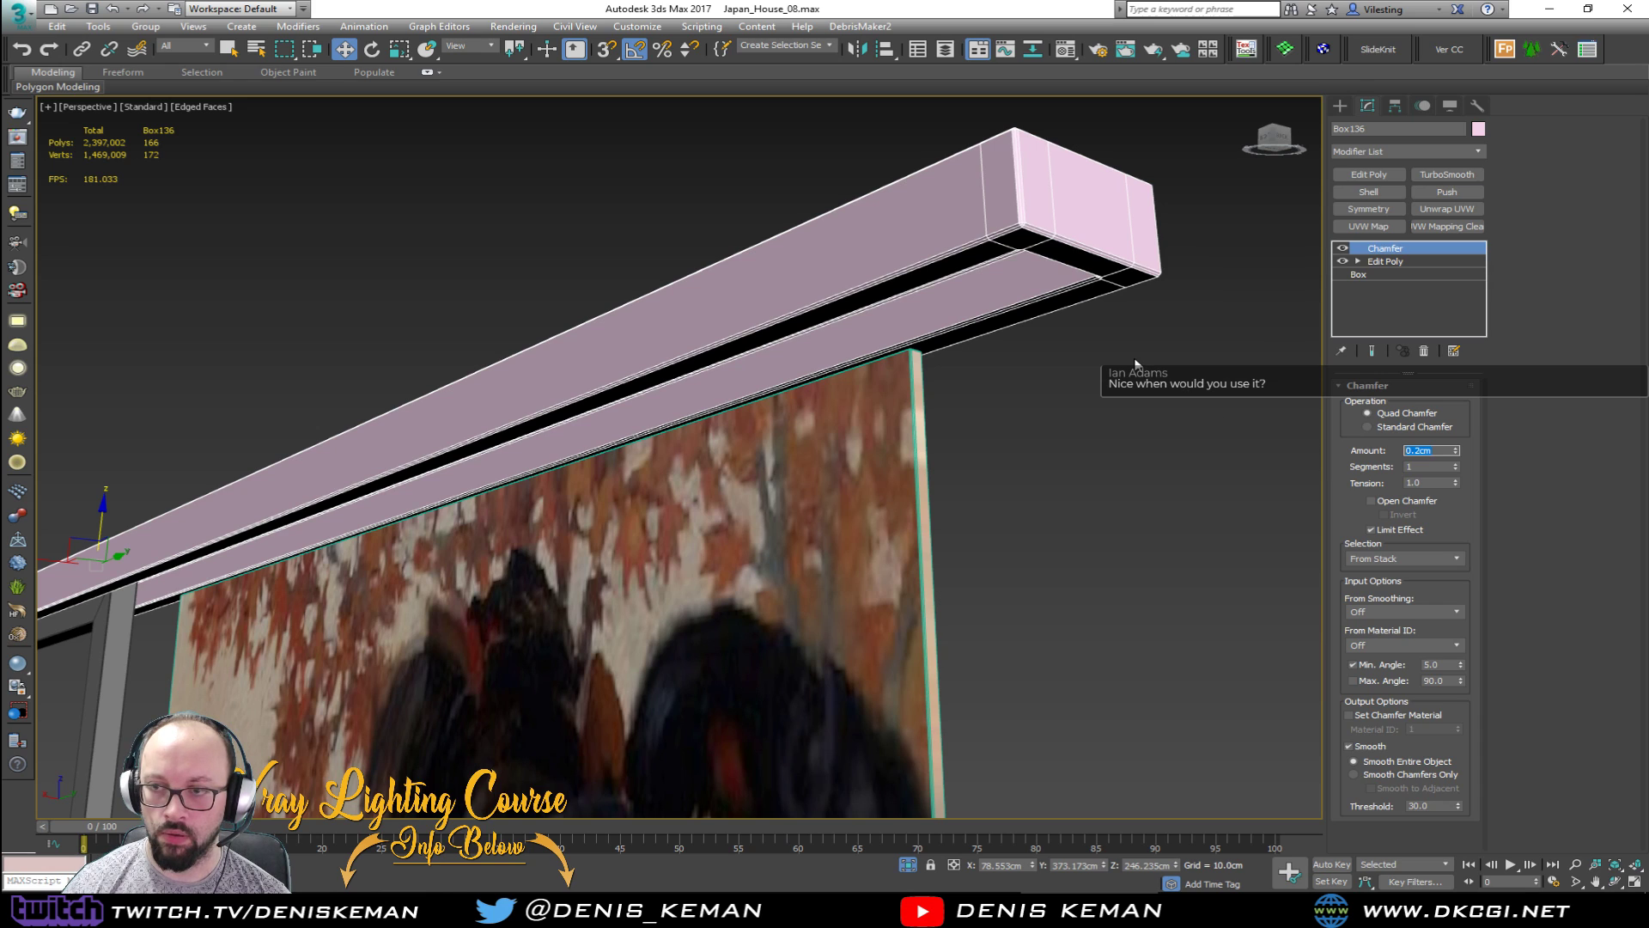
Step: Hide the edge display, set the strip's object colour to grey and clear the selection
{"action": "key", "text": "F4"}
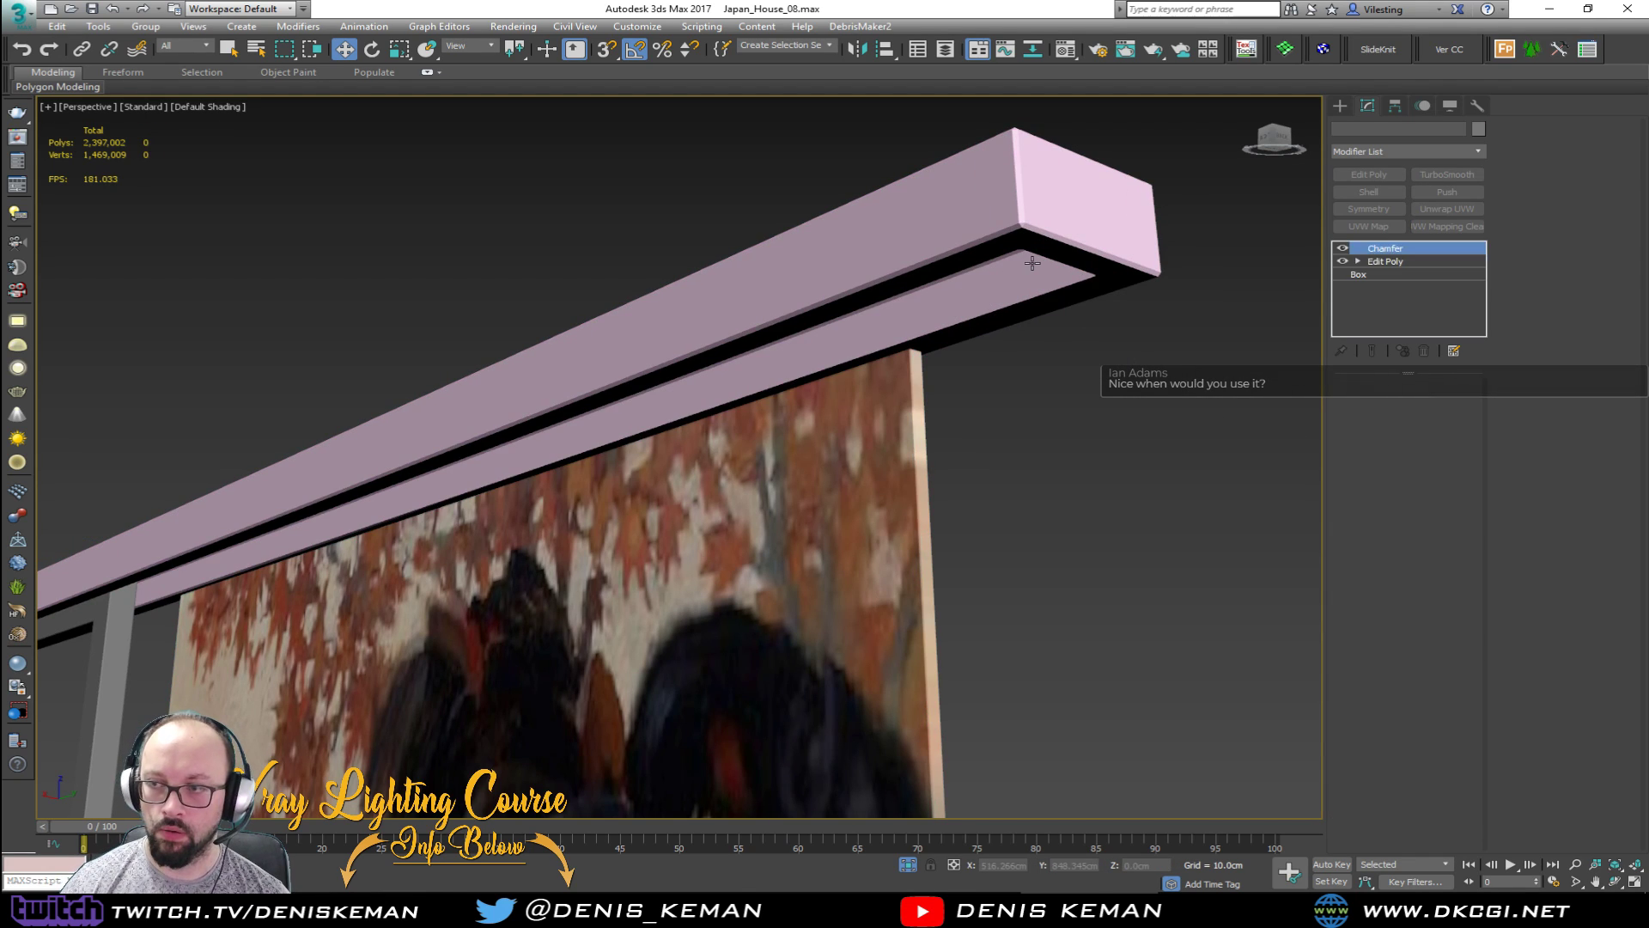
{"action": "left_click", "coordinate": [1477, 128]}
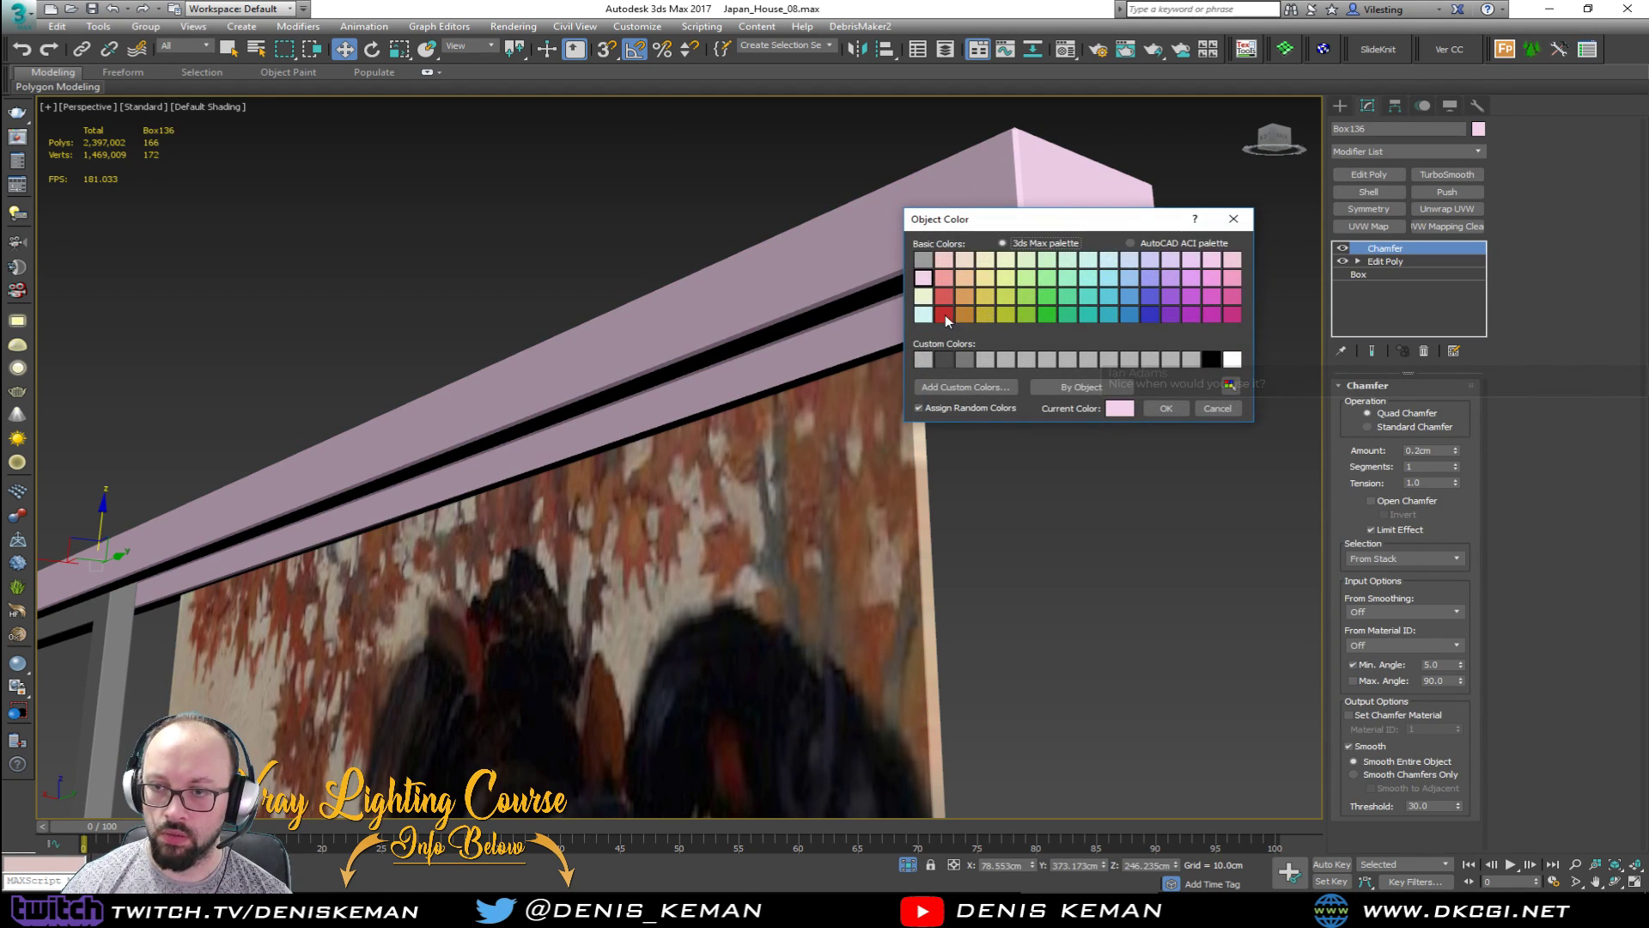
{"action": "left_click", "coordinate": [1165, 409]}
{"action": "left_click", "coordinate": [1126, 460]}
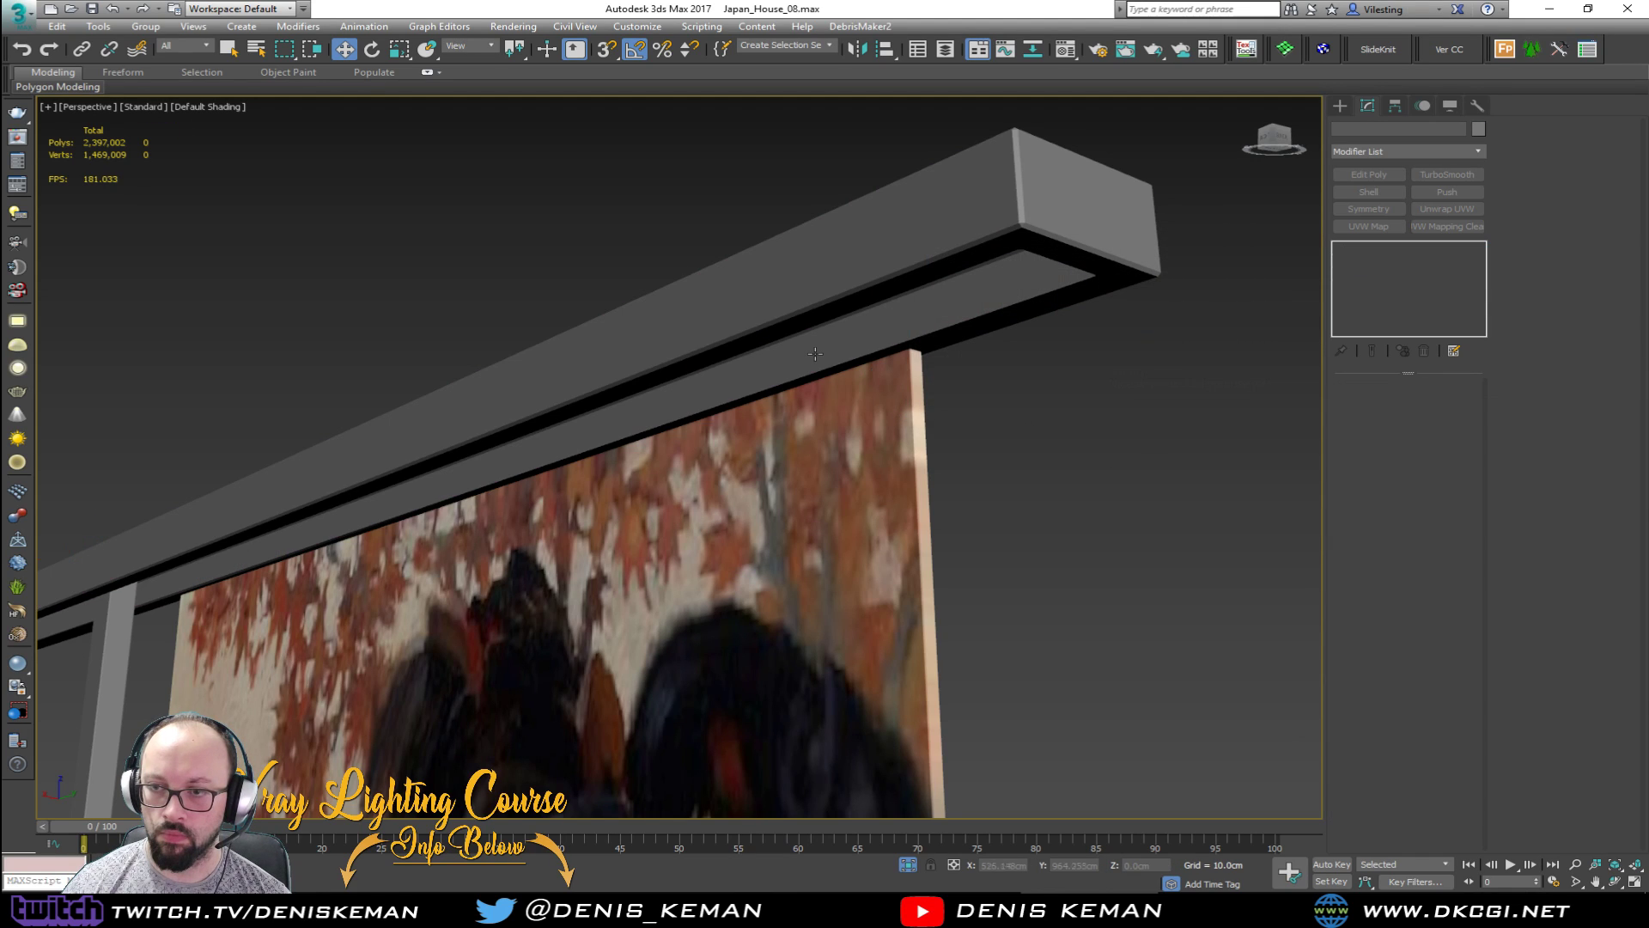
Step: End the isolation to bring back the whole house and examine the strip above the fabric panel and painting
{"action": "middle_click_drag", "start_coordinate": [799, 350], "coordinate": [947, 404], "text": "alt"}
{"action": "key", "text": "z"}
{"action": "right_click", "coordinate": [947, 405]}
{"action": "left_click", "coordinate": [859, 191]}
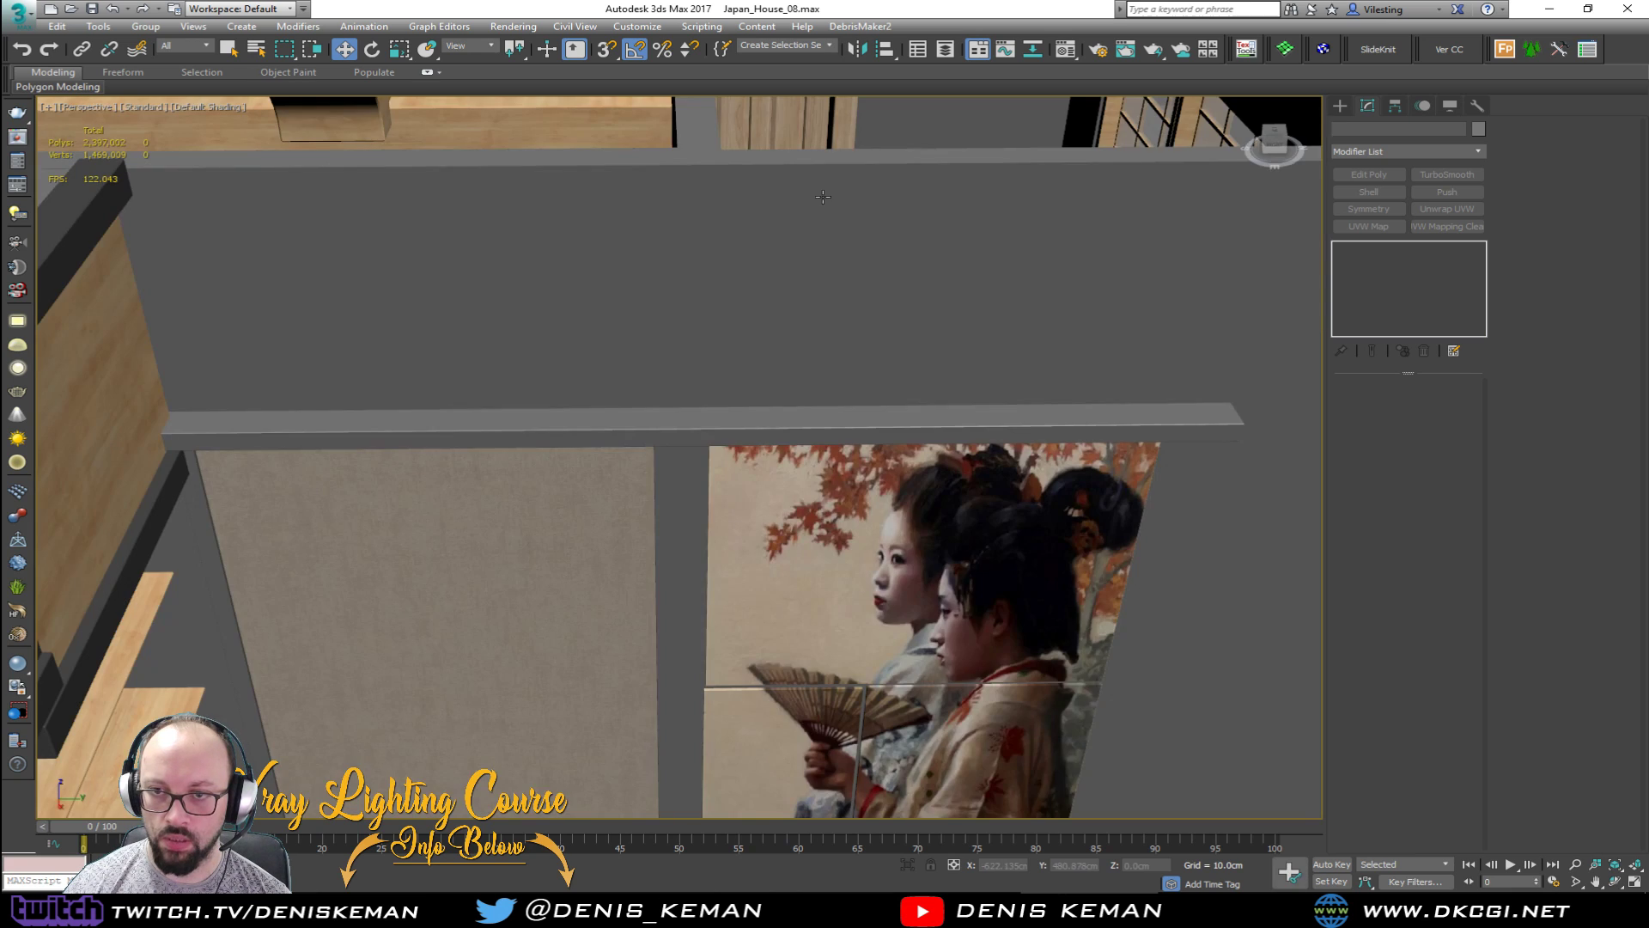
{"action": "mouse_move", "coordinate": [810, 287]}
{"action": "middle_mouse_down", "text": "alt"}
{"action": "mouse_move", "coordinate": [776, 247]}
{"action": "mouse_move", "coordinate": [807, 273]}
{"action": "middle_mouse_up", "text": "alt"}
{"action": "scroll", "coordinate": [578, 407], "scroll_direction": "up", "scroll_amount": 4}
{"action": "middle_click_drag", "start_coordinate": [578, 404], "coordinate": [559, 387], "text": "alt"}
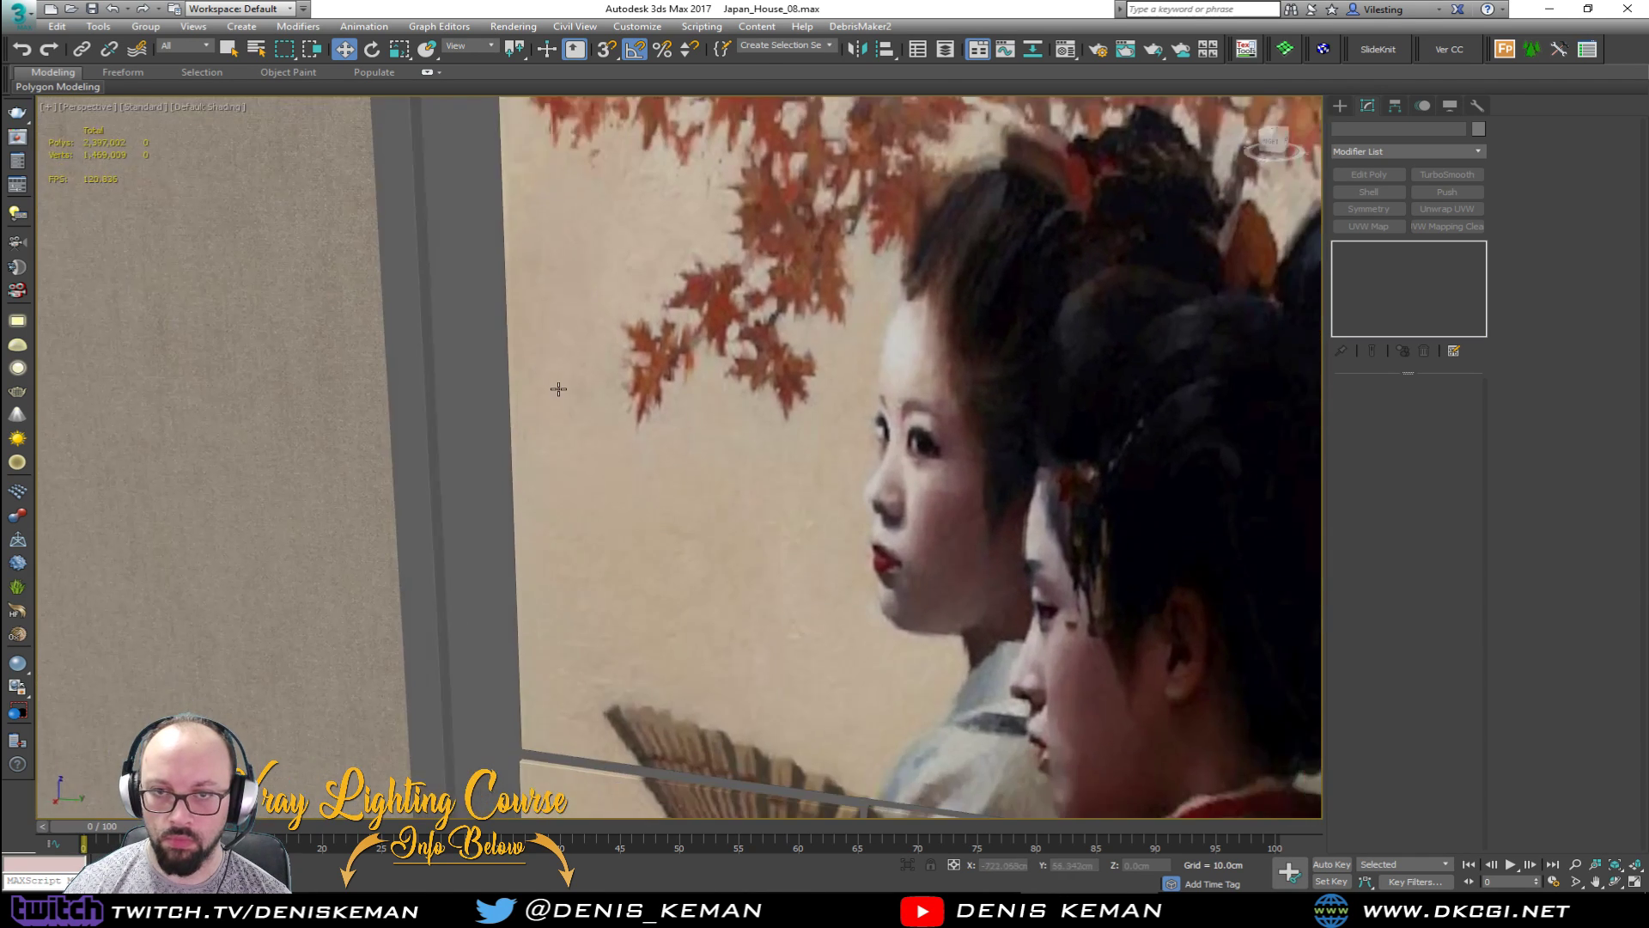
{"action": "middle_click_drag", "start_coordinate": [448, 282], "coordinate": [525, 446]}
{"action": "scroll", "coordinate": [526, 446], "scroll_direction": "down", "scroll_amount": 2}
Step: Show edged faces, set the strip's object colour to the dark grey custom colour and select the fabric panel's frame
{"action": "left_click", "coordinate": [525, 446]}
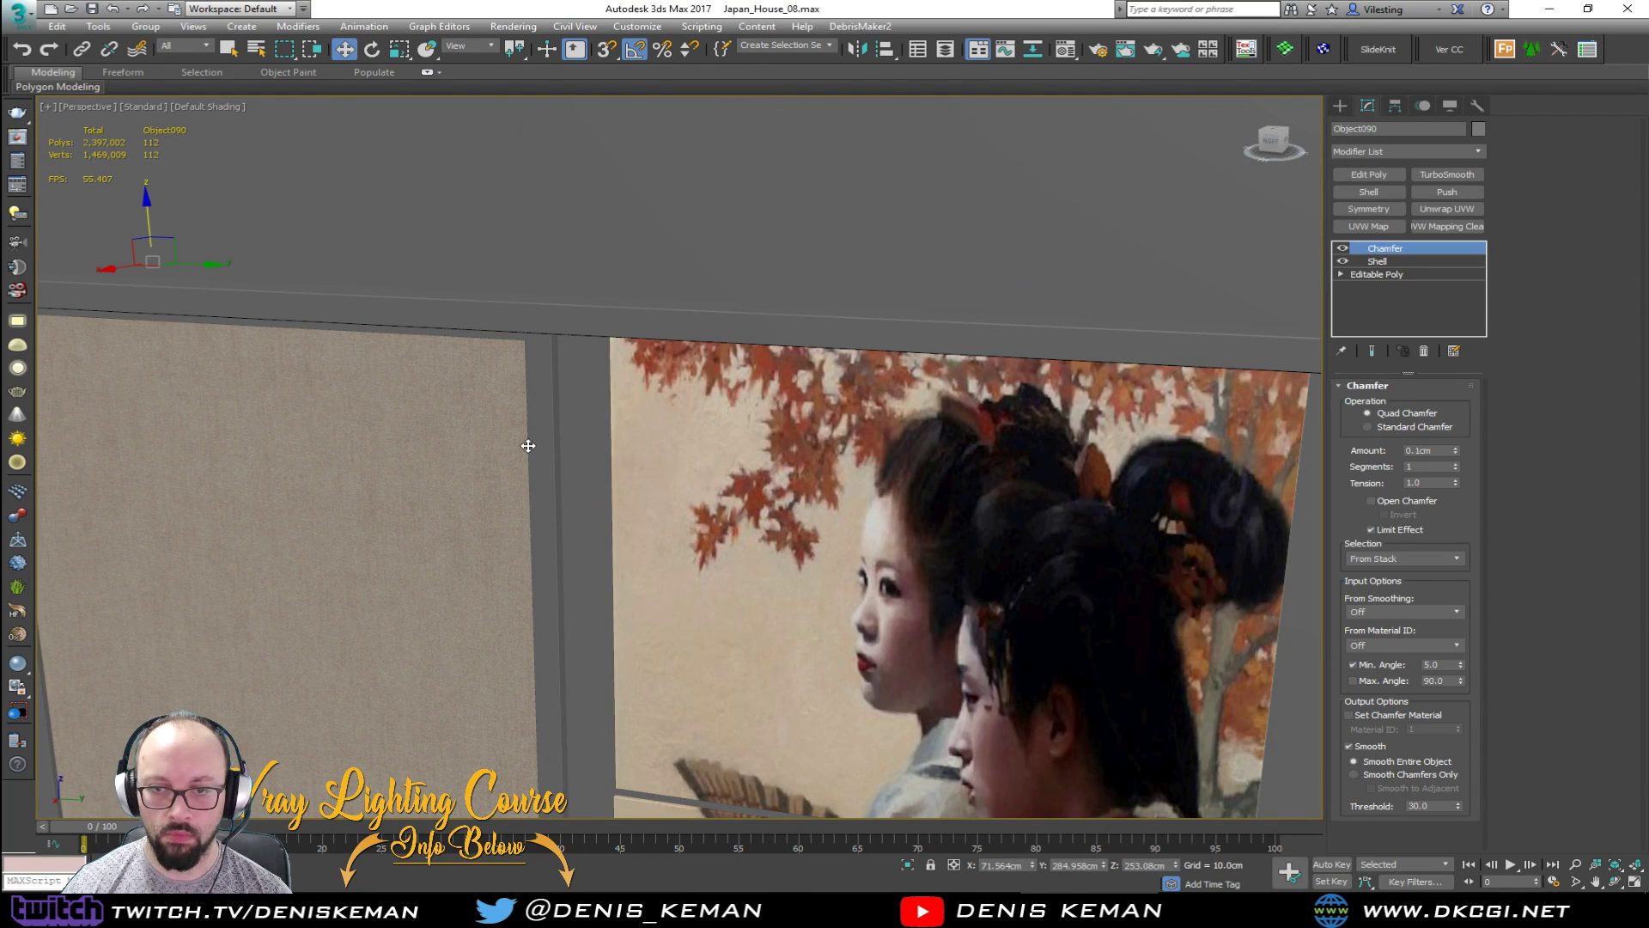
{"action": "key", "text": "F4"}
{"action": "left_click", "coordinate": [609, 326]}
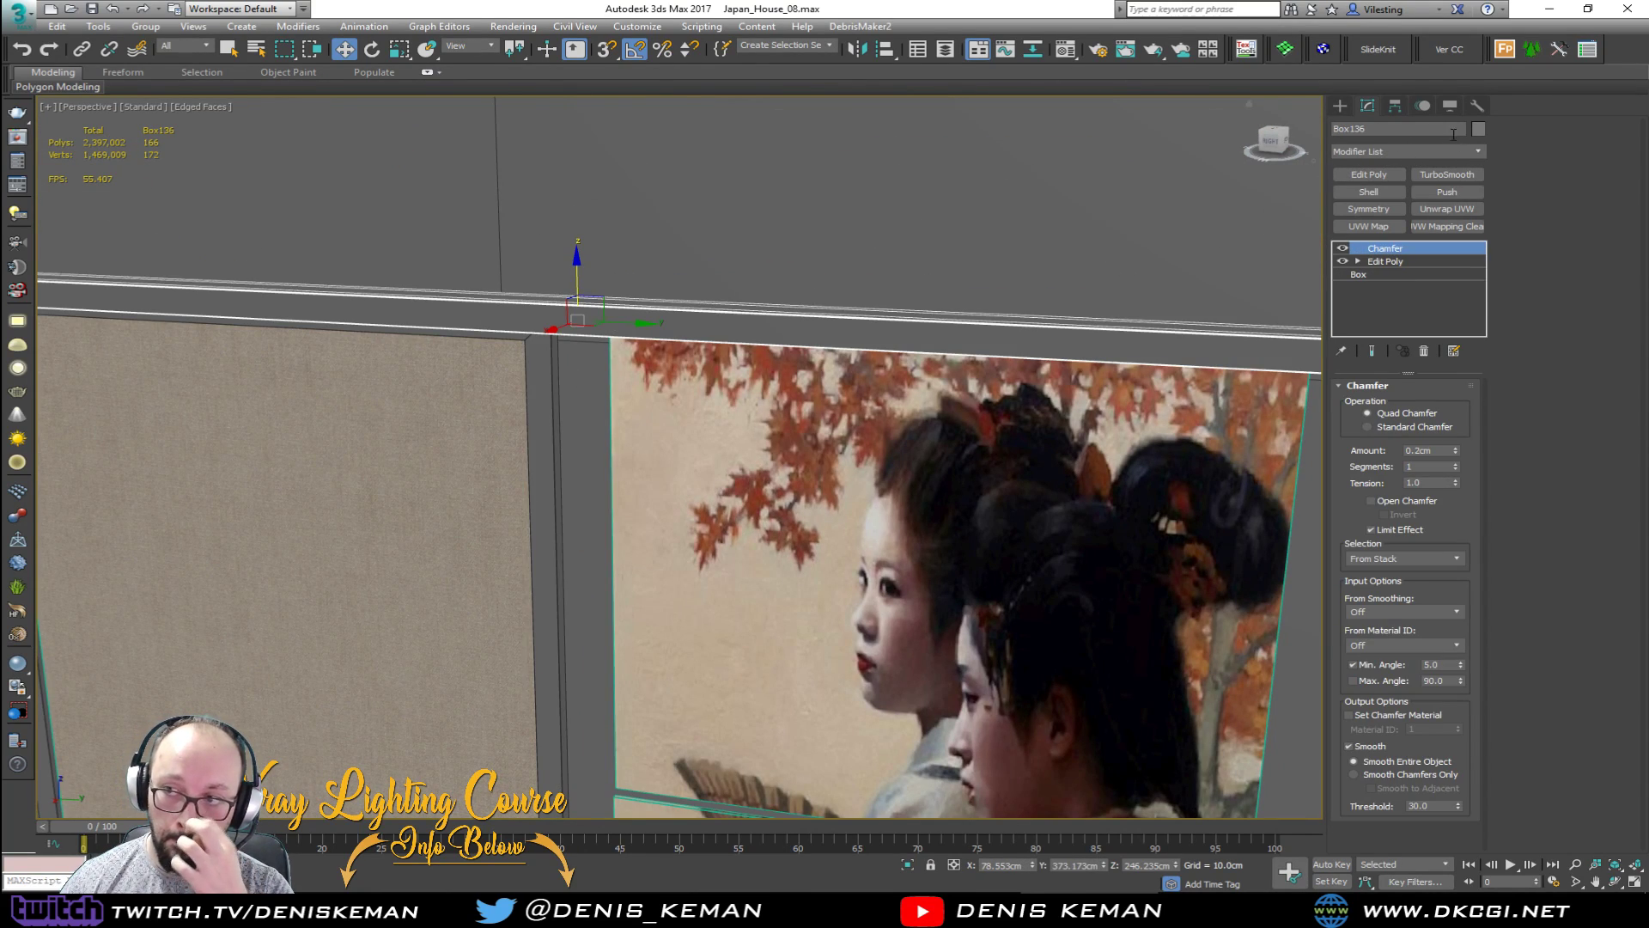
{"action": "left_click", "coordinate": [1477, 129]}
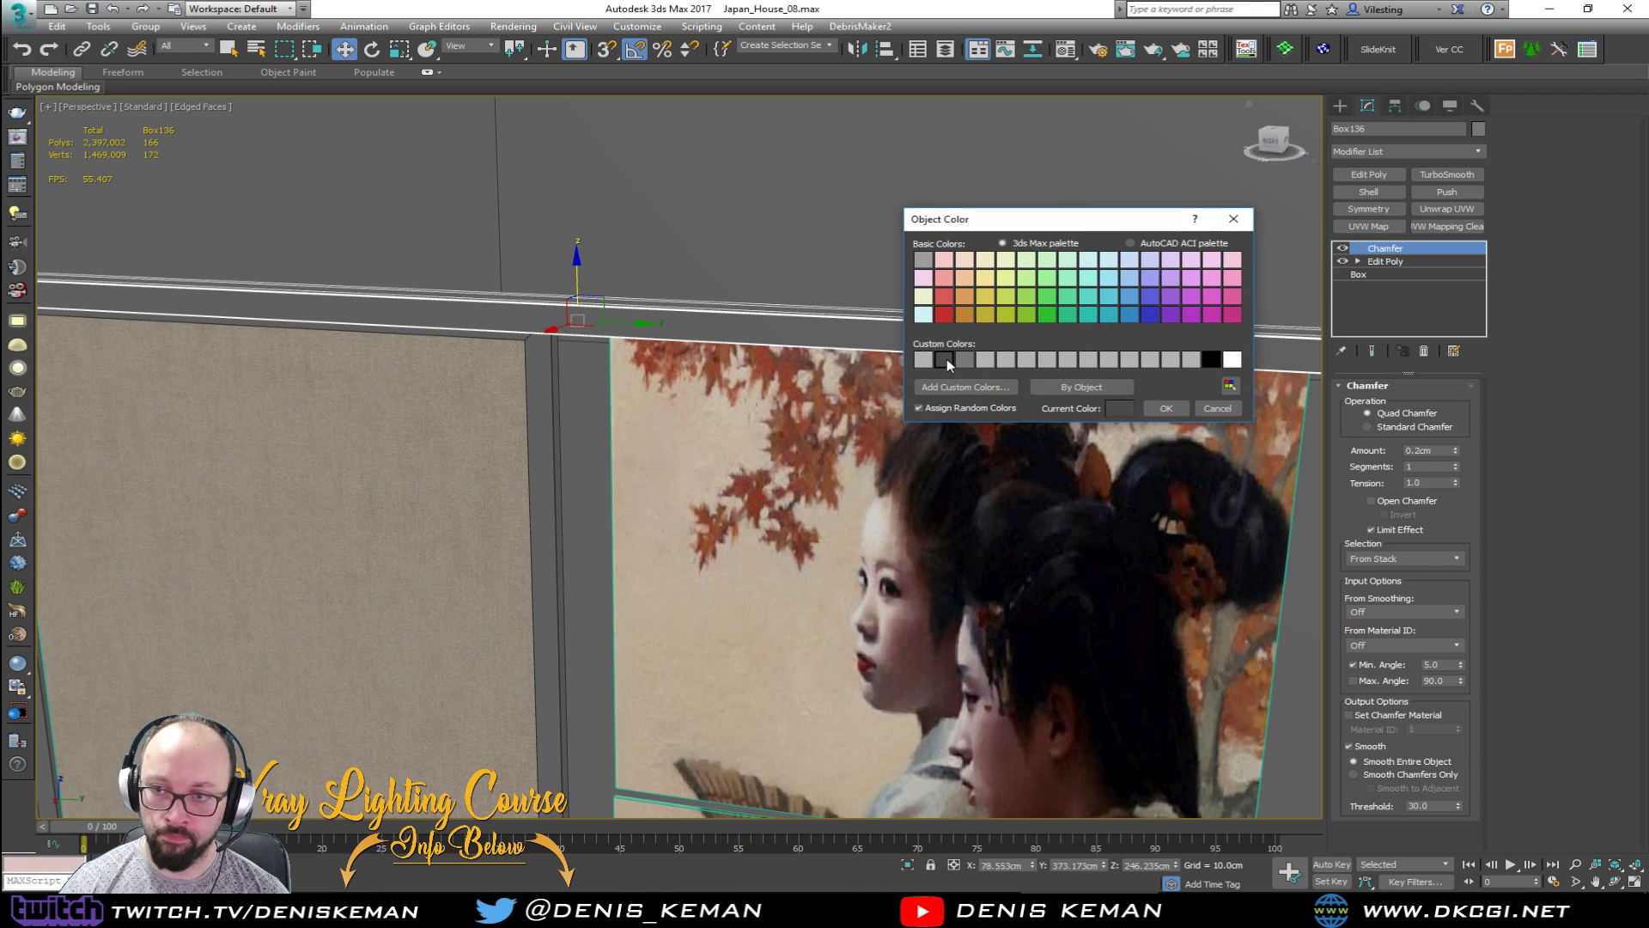
{"action": "left_click", "coordinate": [1179, 410]}
{"action": "left_click", "coordinate": [532, 411]}
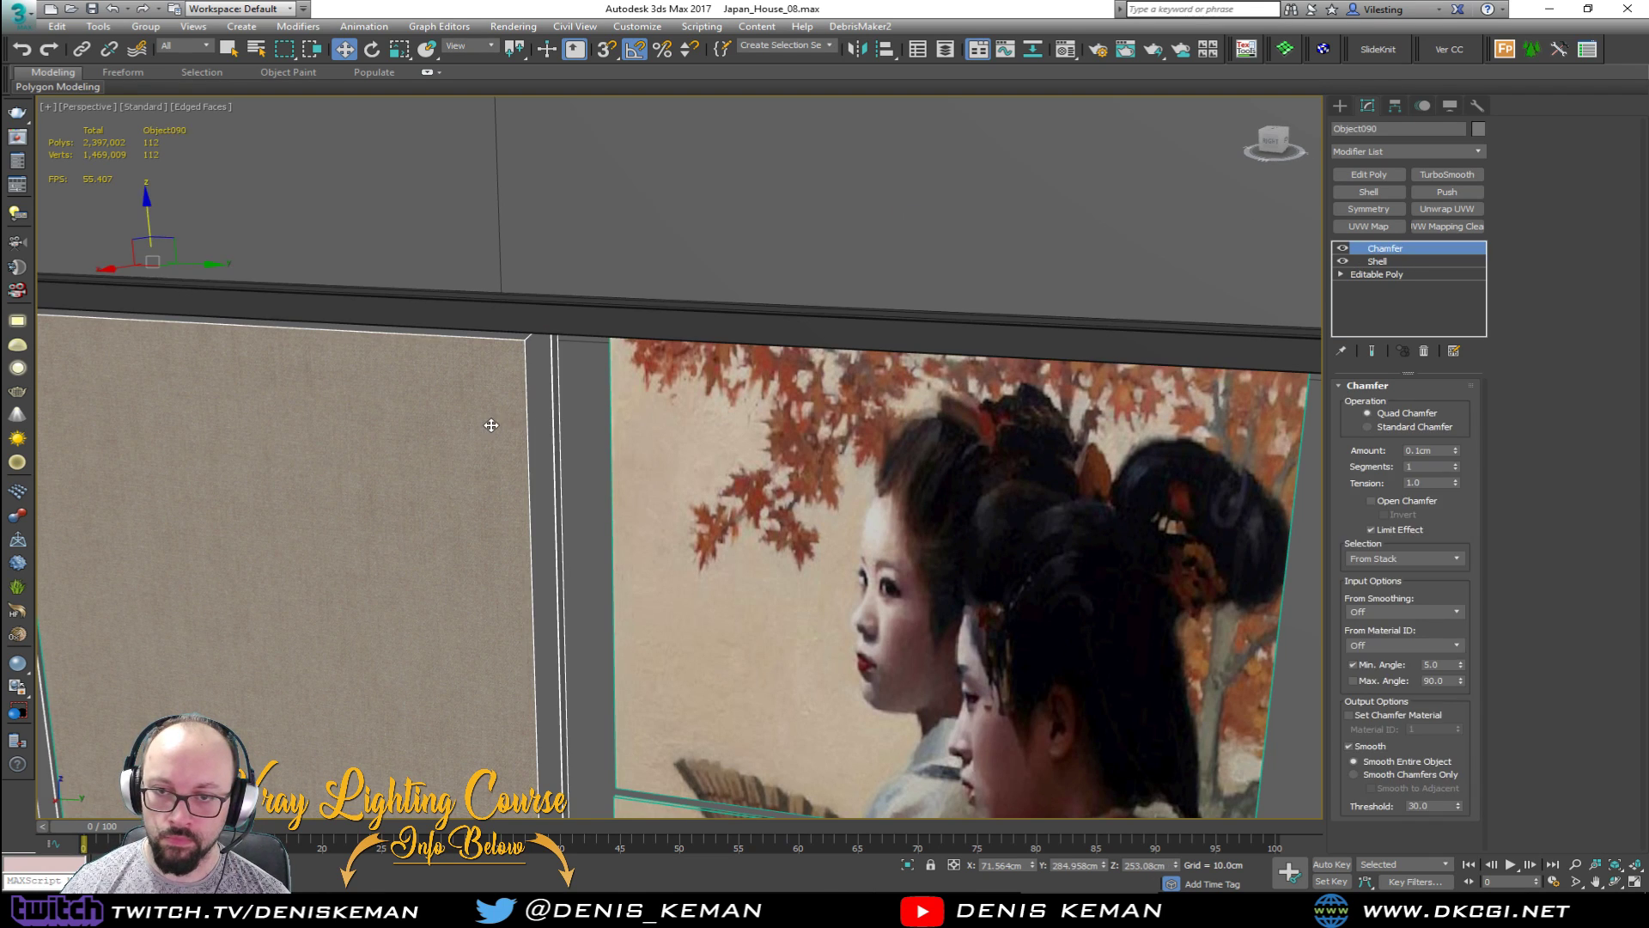
Step: Add the fabric to the frame selection and slide the whole panel along the wall over the geisha painting
{"action": "left_click", "coordinate": [490, 423], "text": "ctrl"}
{"action": "middle_click_drag", "start_coordinate": [490, 423], "coordinate": [525, 407], "text": "alt"}
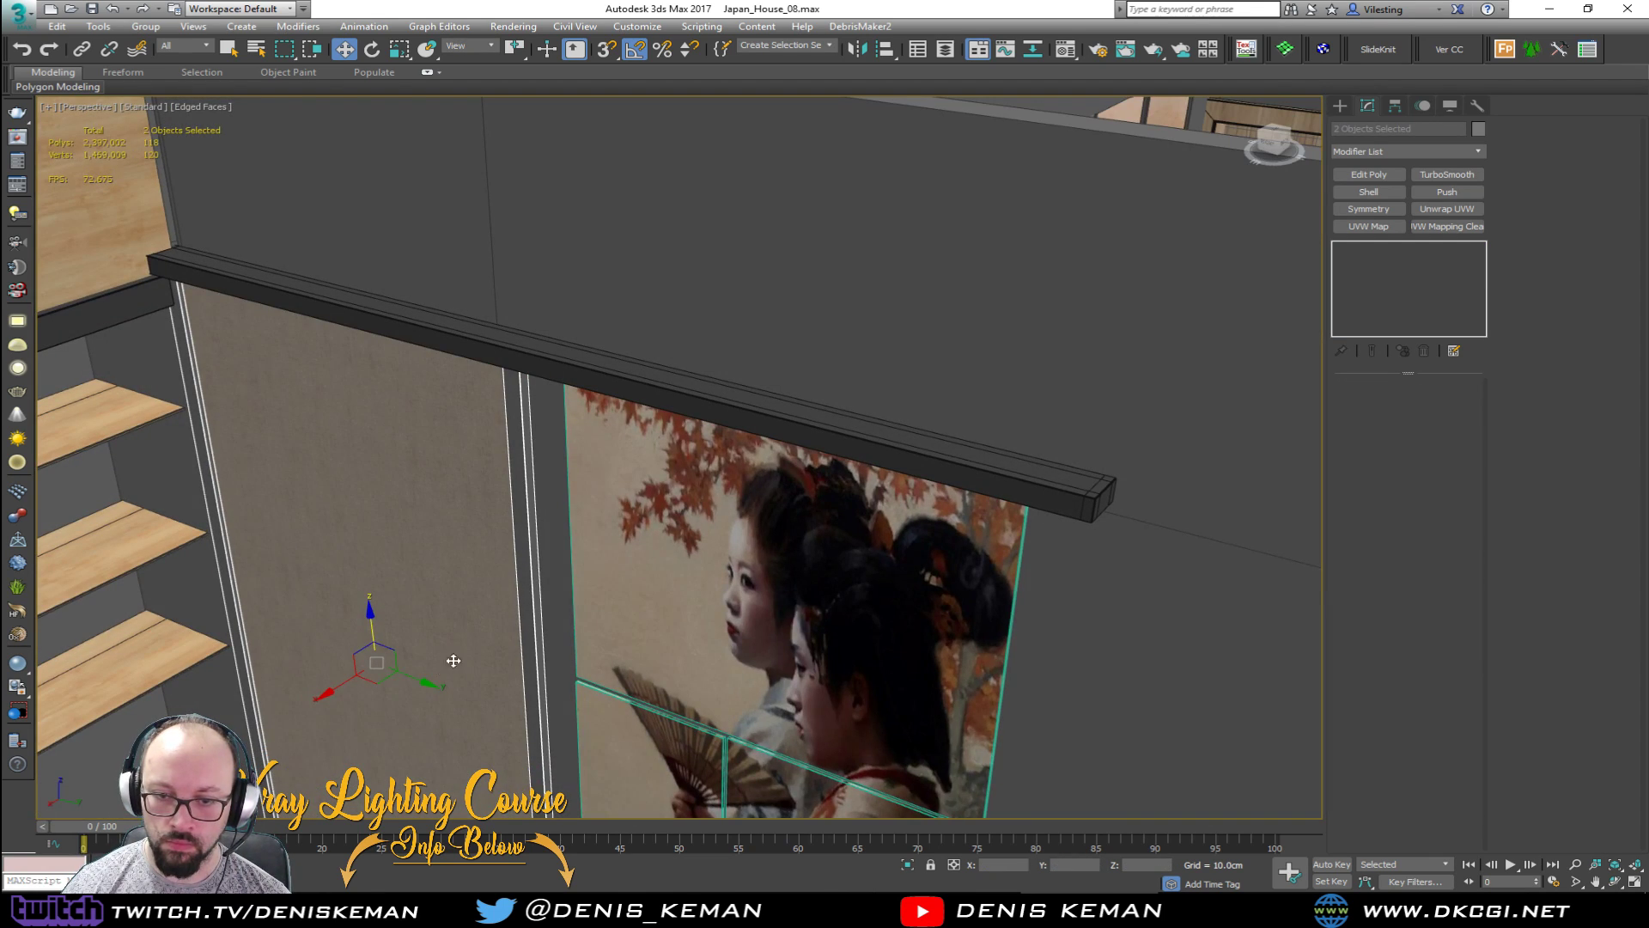
{"action": "left_click_drag", "start_coordinate": [416, 676], "coordinate": [840, 777]}
{"action": "middle_click_drag", "start_coordinate": [841, 776], "coordinate": [915, 573], "text": "alt"}
{"action": "scroll", "coordinate": [830, 174], "scroll_direction": "up", "scroll_amount": 5}
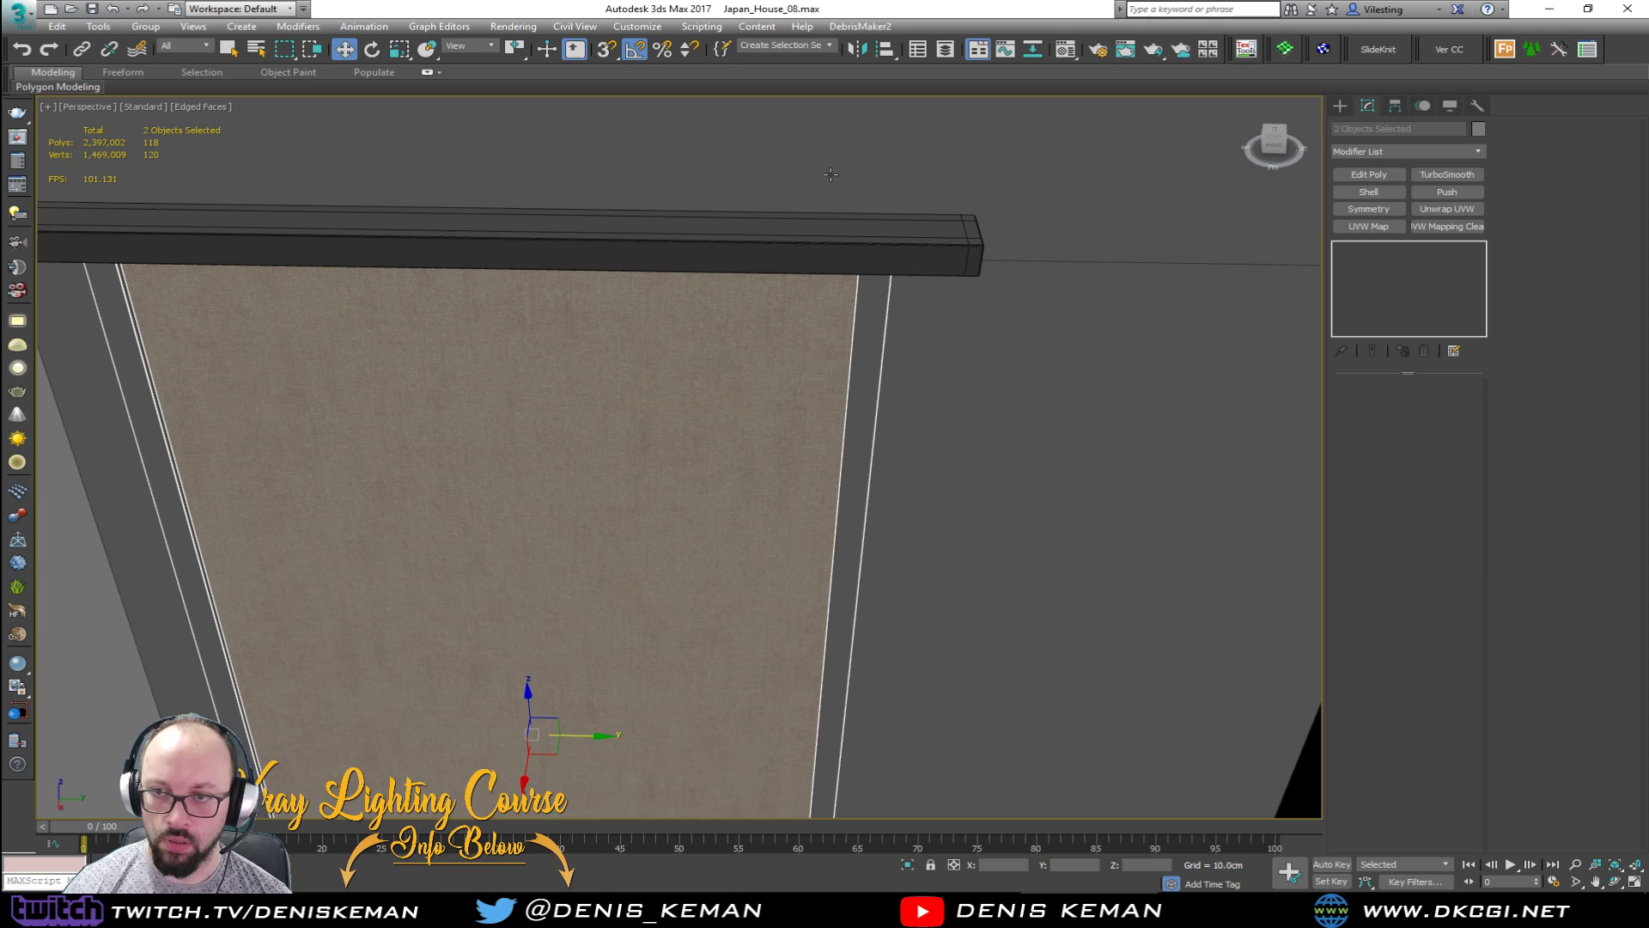
Step: In the strip's Edit Poly modifier, move the end vertices inward to shorten the strip toward the fabric panel's outer frame edge
{"action": "left_click", "coordinate": [945, 252]}
{"action": "left_click", "coordinate": [1393, 259]}
{"action": "key", "text": "1"}
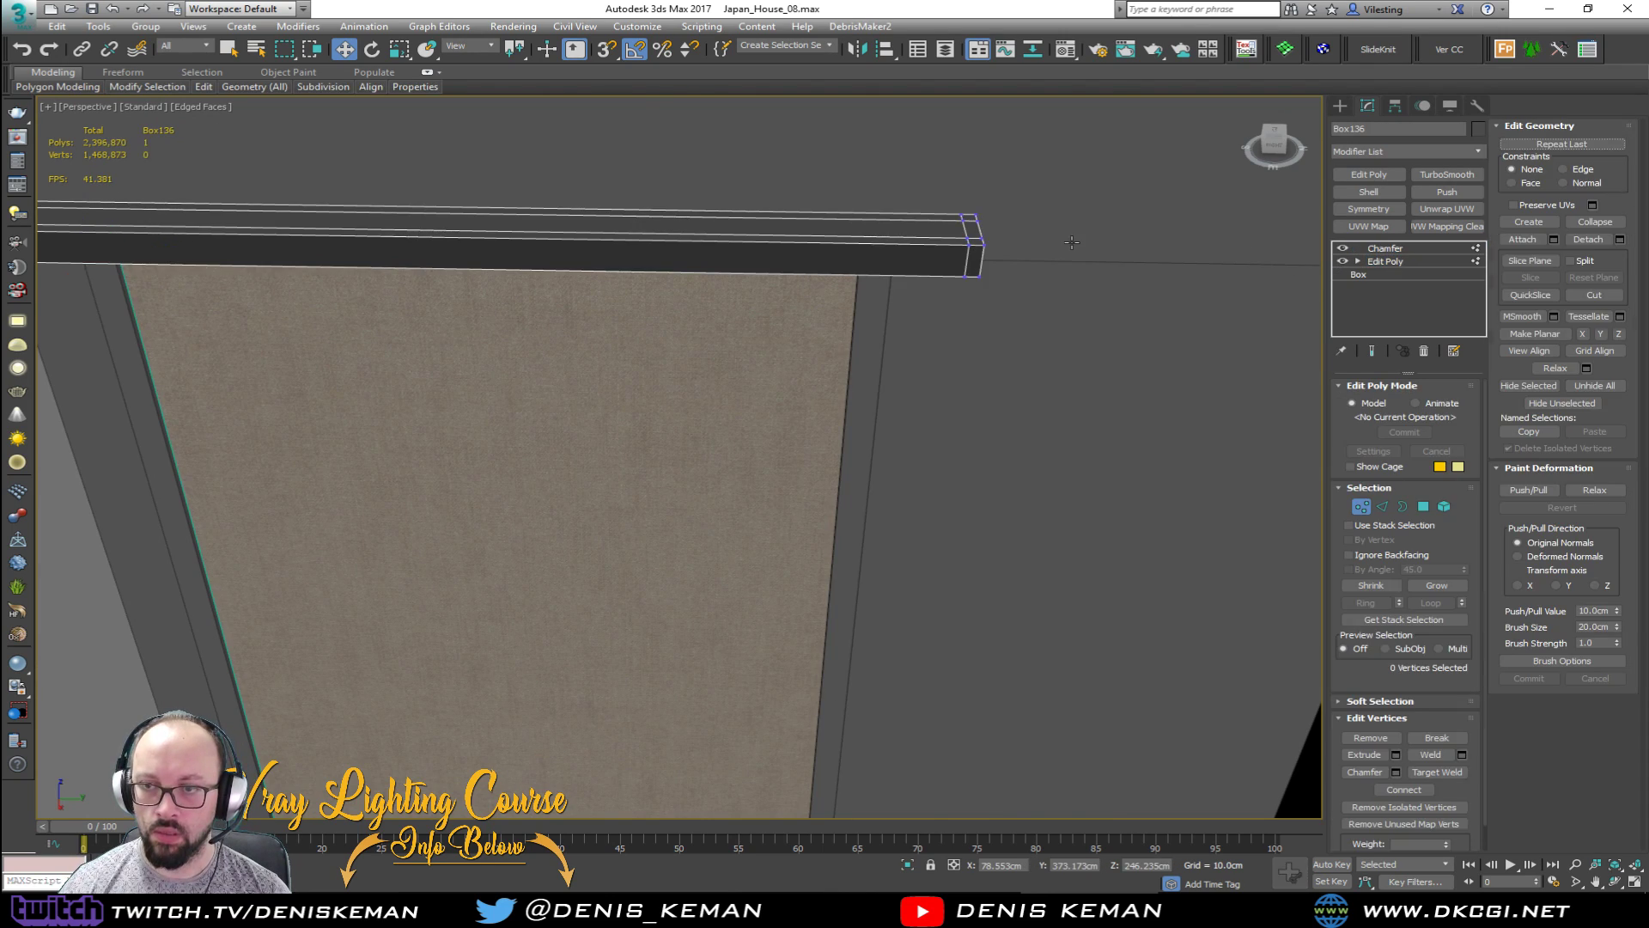
{"action": "key", "text": "F3"}
{"action": "left_click_drag", "start_coordinate": [1067, 189], "coordinate": [803, 359]}
{"action": "middle_click_drag", "start_coordinate": [800, 359], "coordinate": [809, 248], "text": "alt"}
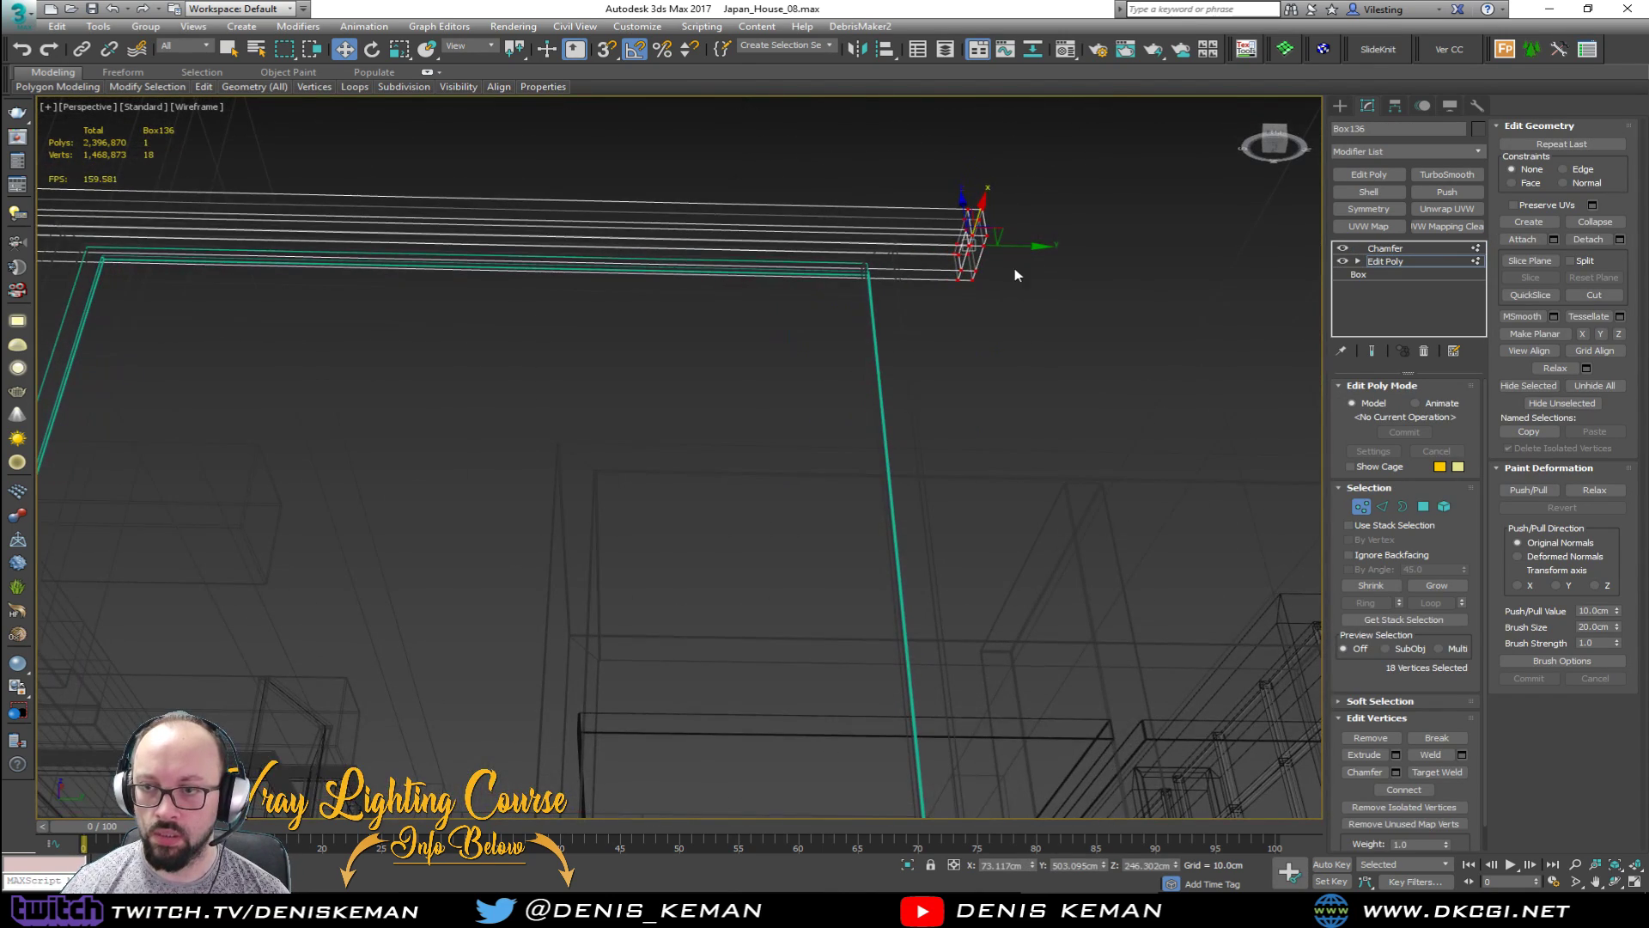
{"action": "key", "text": "F3"}
{"action": "left_click_drag", "start_coordinate": [1011, 247], "coordinate": [949, 250]}
{"action": "middle_click_drag", "start_coordinate": [838, 378], "coordinate": [1030, 401]}
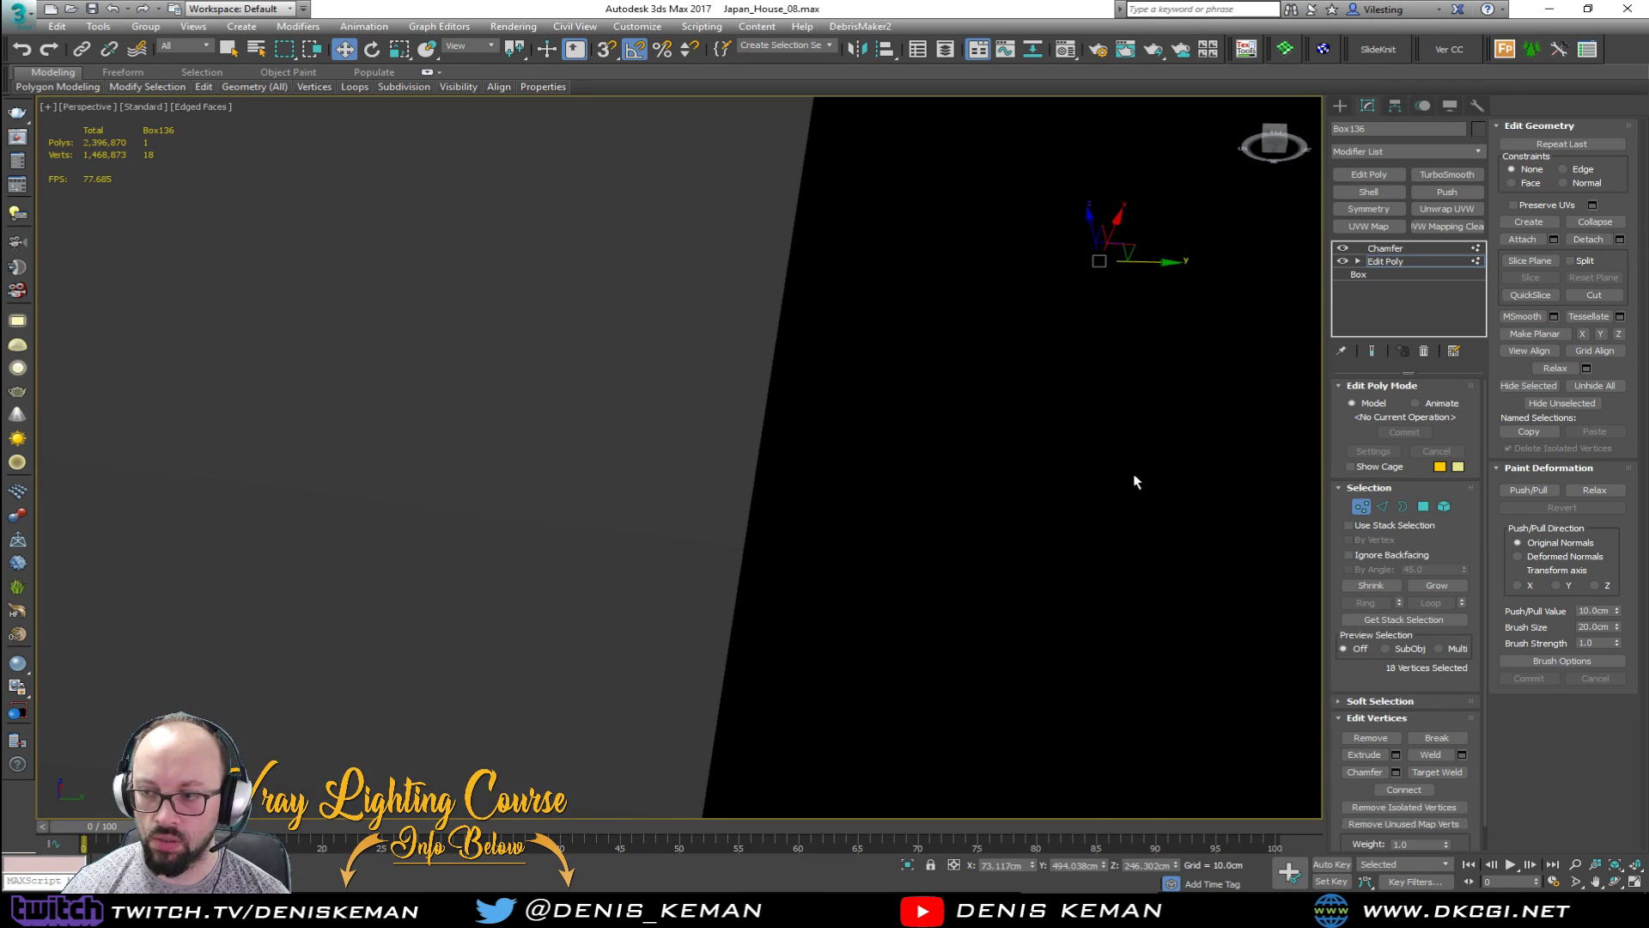
{"action": "middle_click_drag", "start_coordinate": [1134, 481], "coordinate": [940, 484], "text": "alt"}
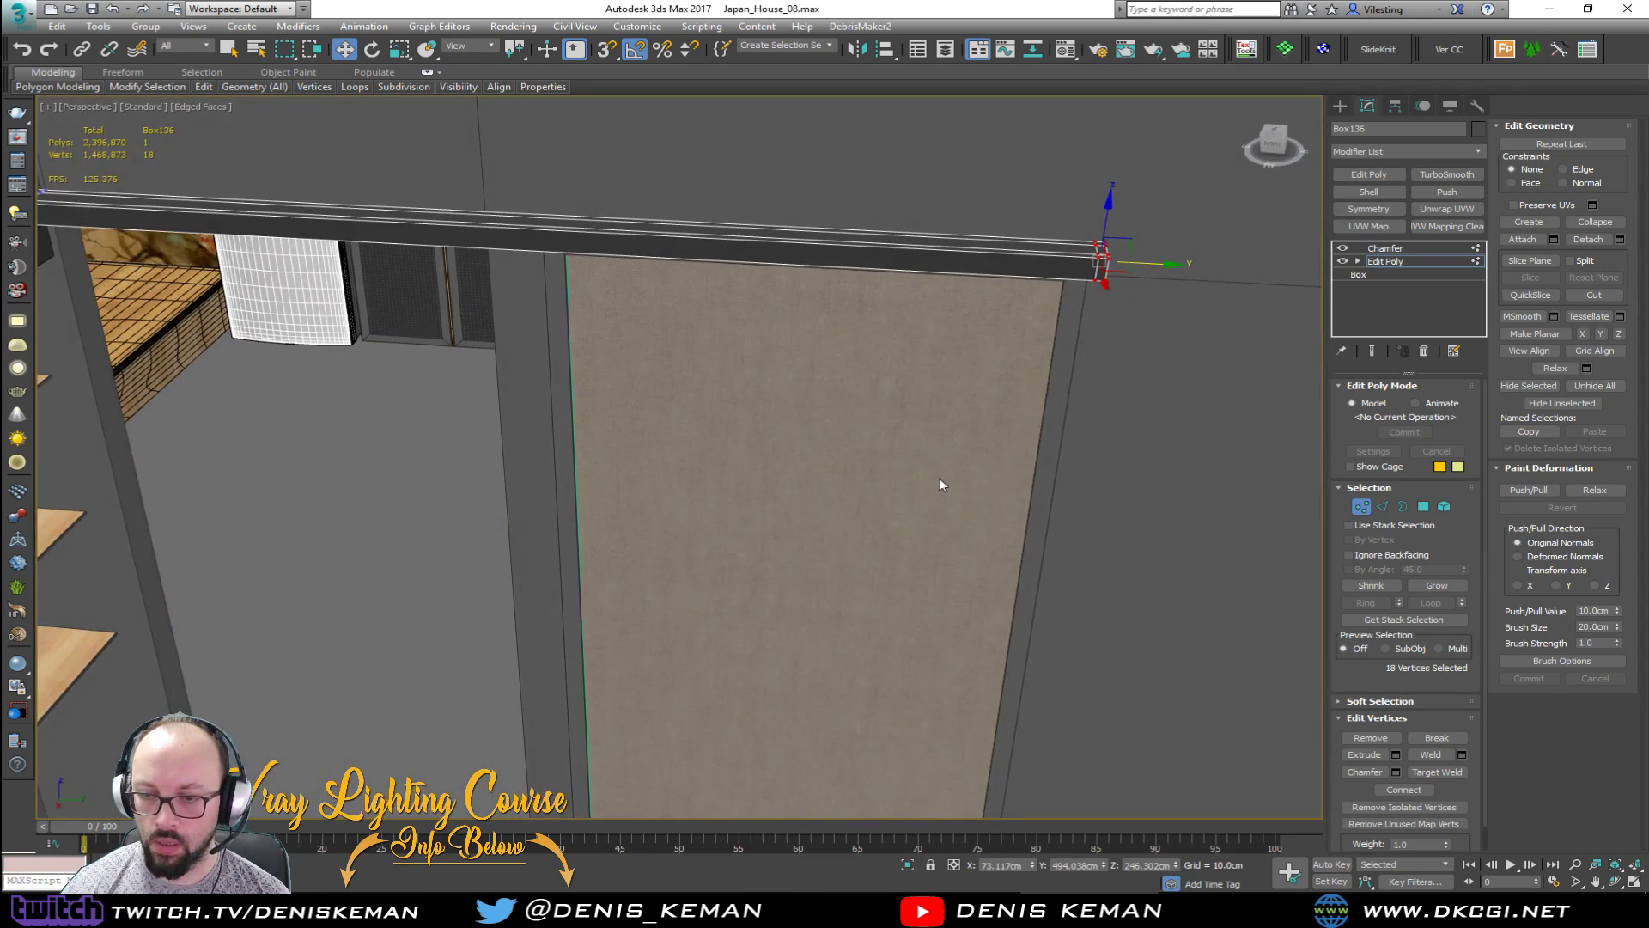
Step: Leave vertex editing and slide the fabric panel with its frame back along the wall to uncover the geisha painting
{"action": "left_click", "coordinate": [1361, 506]}
{"action": "left_click", "coordinate": [1012, 450]}
{"action": "left_click", "coordinate": [1044, 478], "text": "ctrl"}
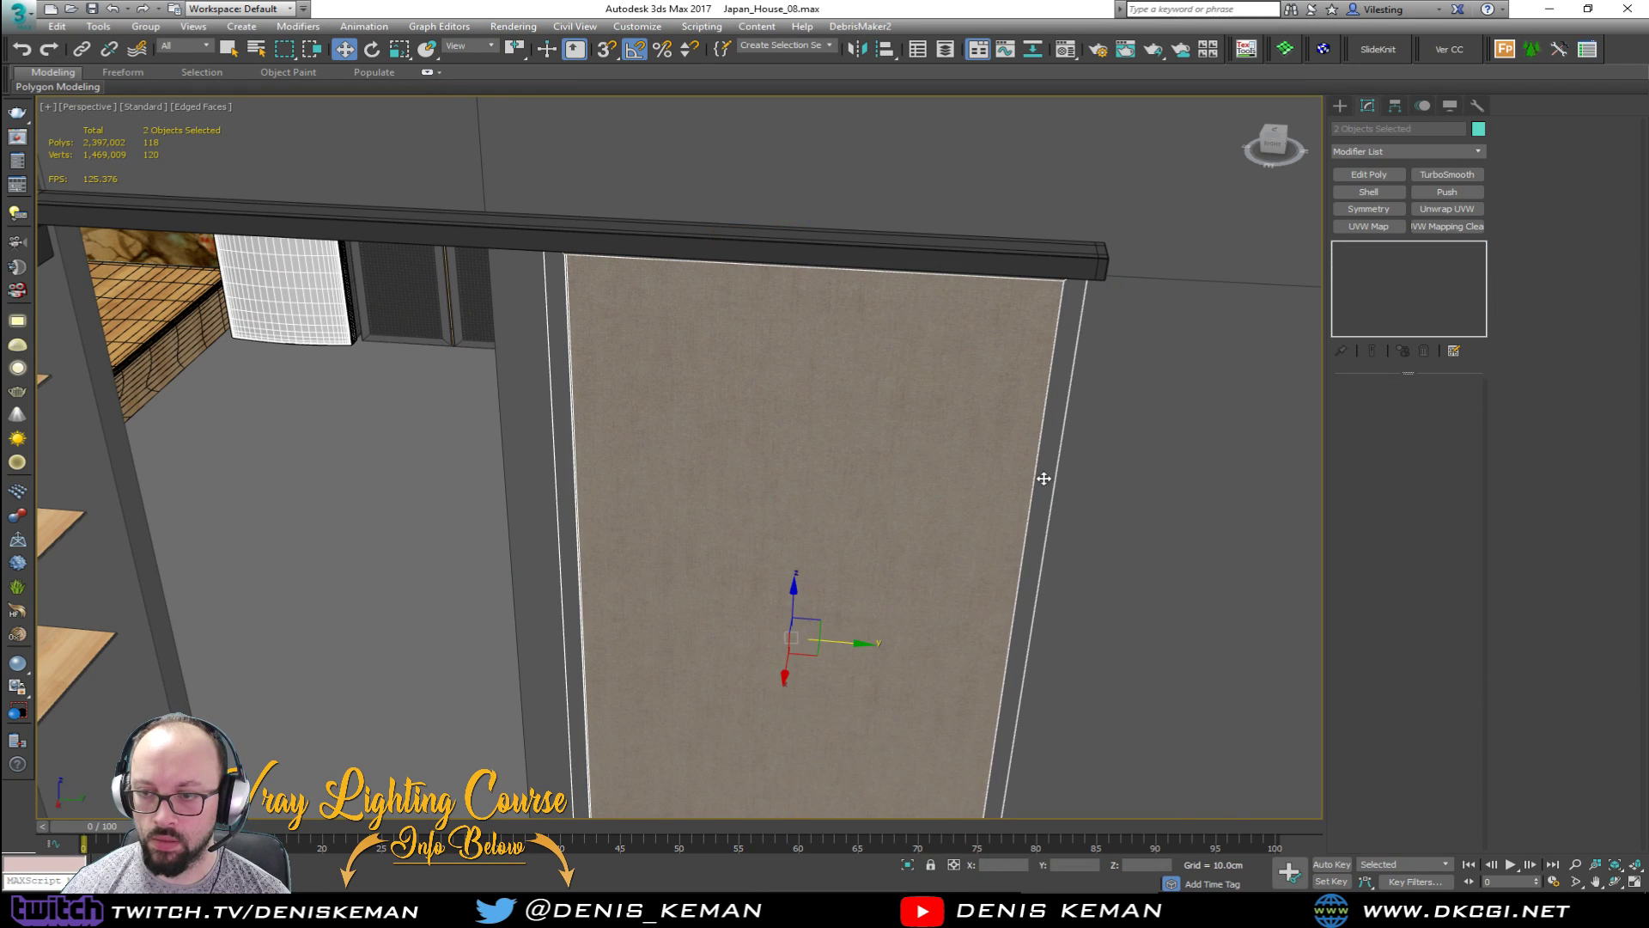
{"action": "mouse_move", "coordinate": [846, 642]}
{"action": "left_mouse_down"}
{"action": "mouse_move", "coordinate": [562, 557]}
{"action": "mouse_move", "coordinate": [382, 593]}
{"action": "mouse_move", "coordinate": [403, 613]}
{"action": "left_mouse_up"}
{"action": "middle_click_drag", "start_coordinate": [526, 522], "coordinate": [526, 548]}
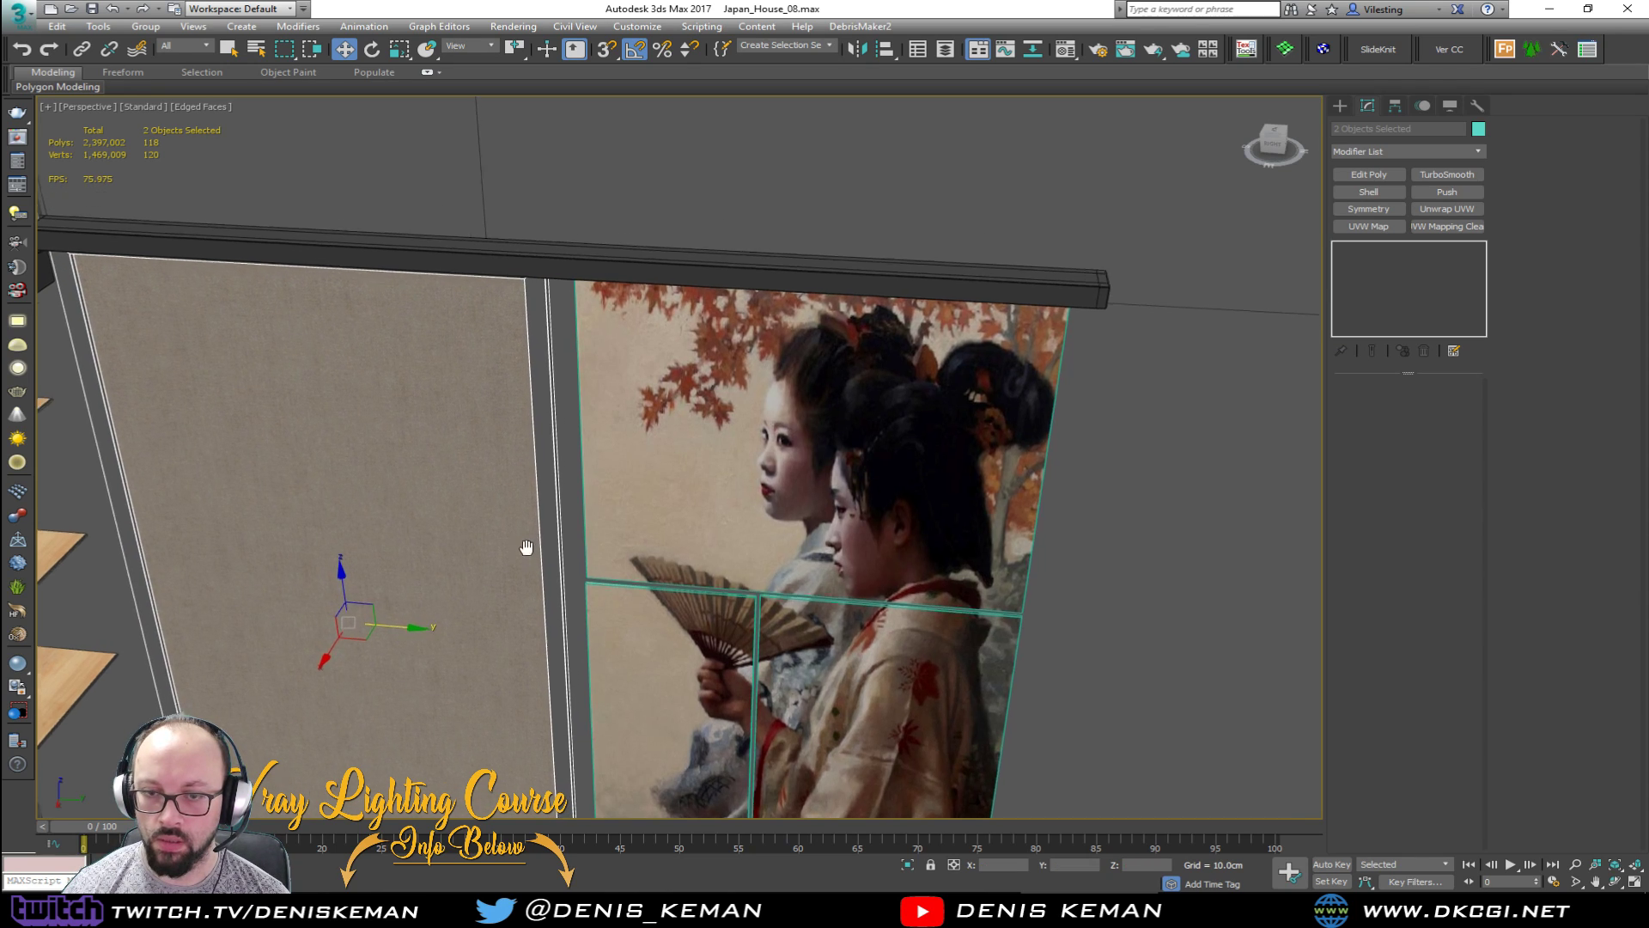
Step: Select the geisha painting and the fabric panel together and set their object colour to the dark grey custom colour
{"action": "scroll", "coordinate": [526, 548], "scroll_direction": "down", "scroll_amount": 10}
{"action": "left_click", "coordinate": [1283, 711]}
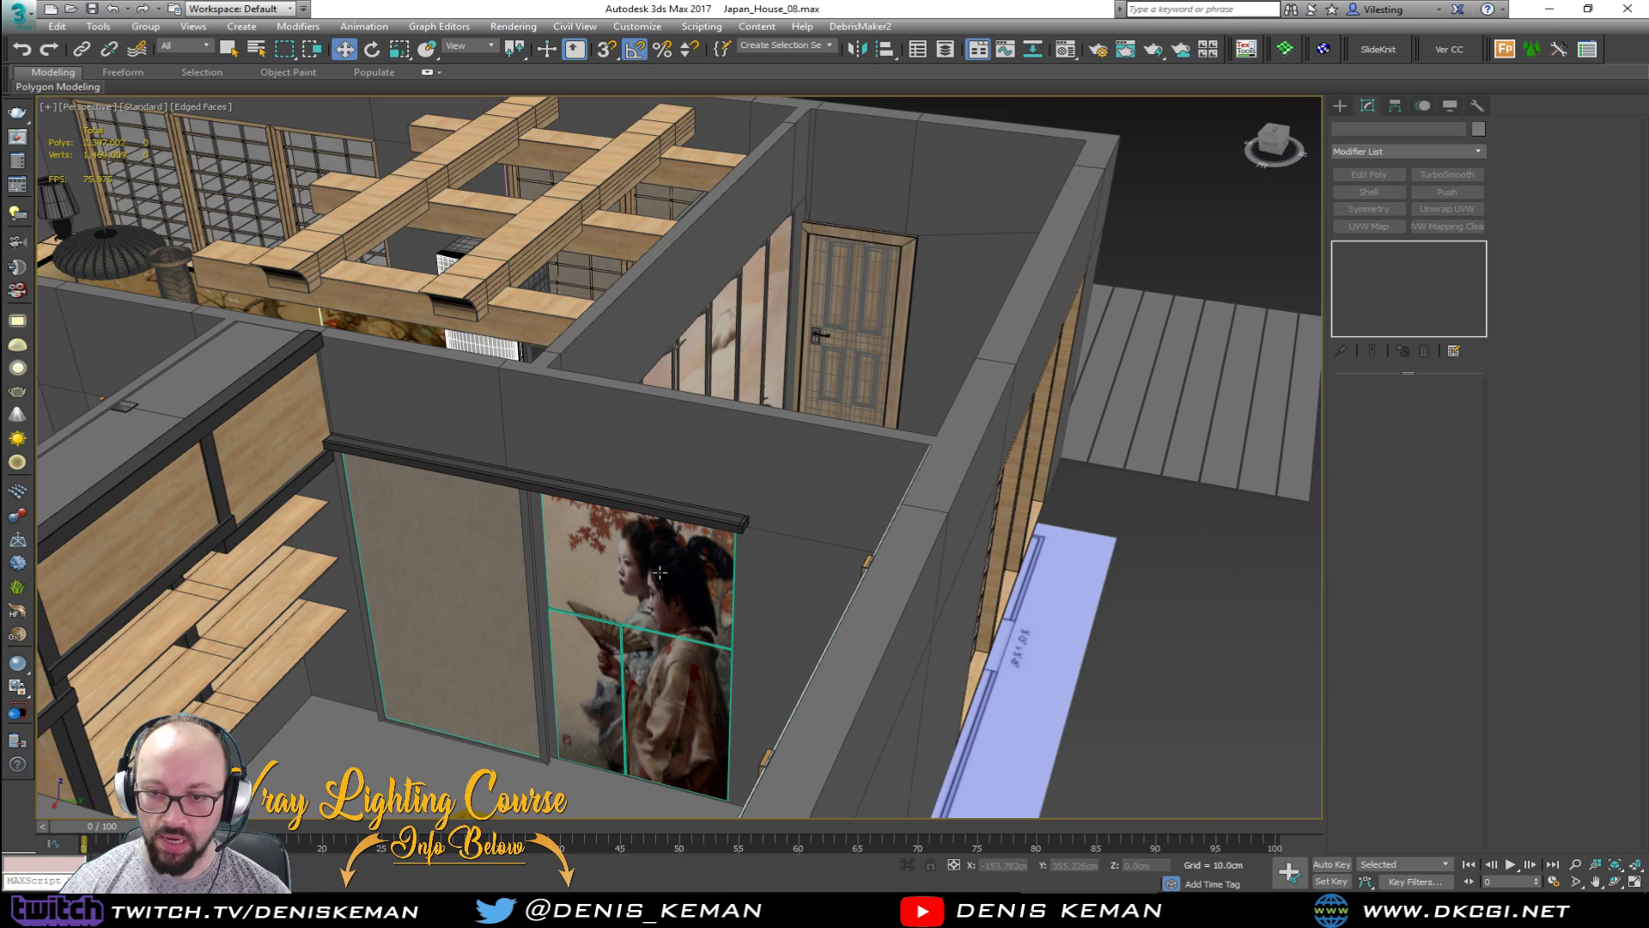
{"action": "scroll", "coordinate": [658, 572], "scroll_direction": "up", "scroll_amount": 4}
{"action": "left_click", "coordinate": [692, 571]}
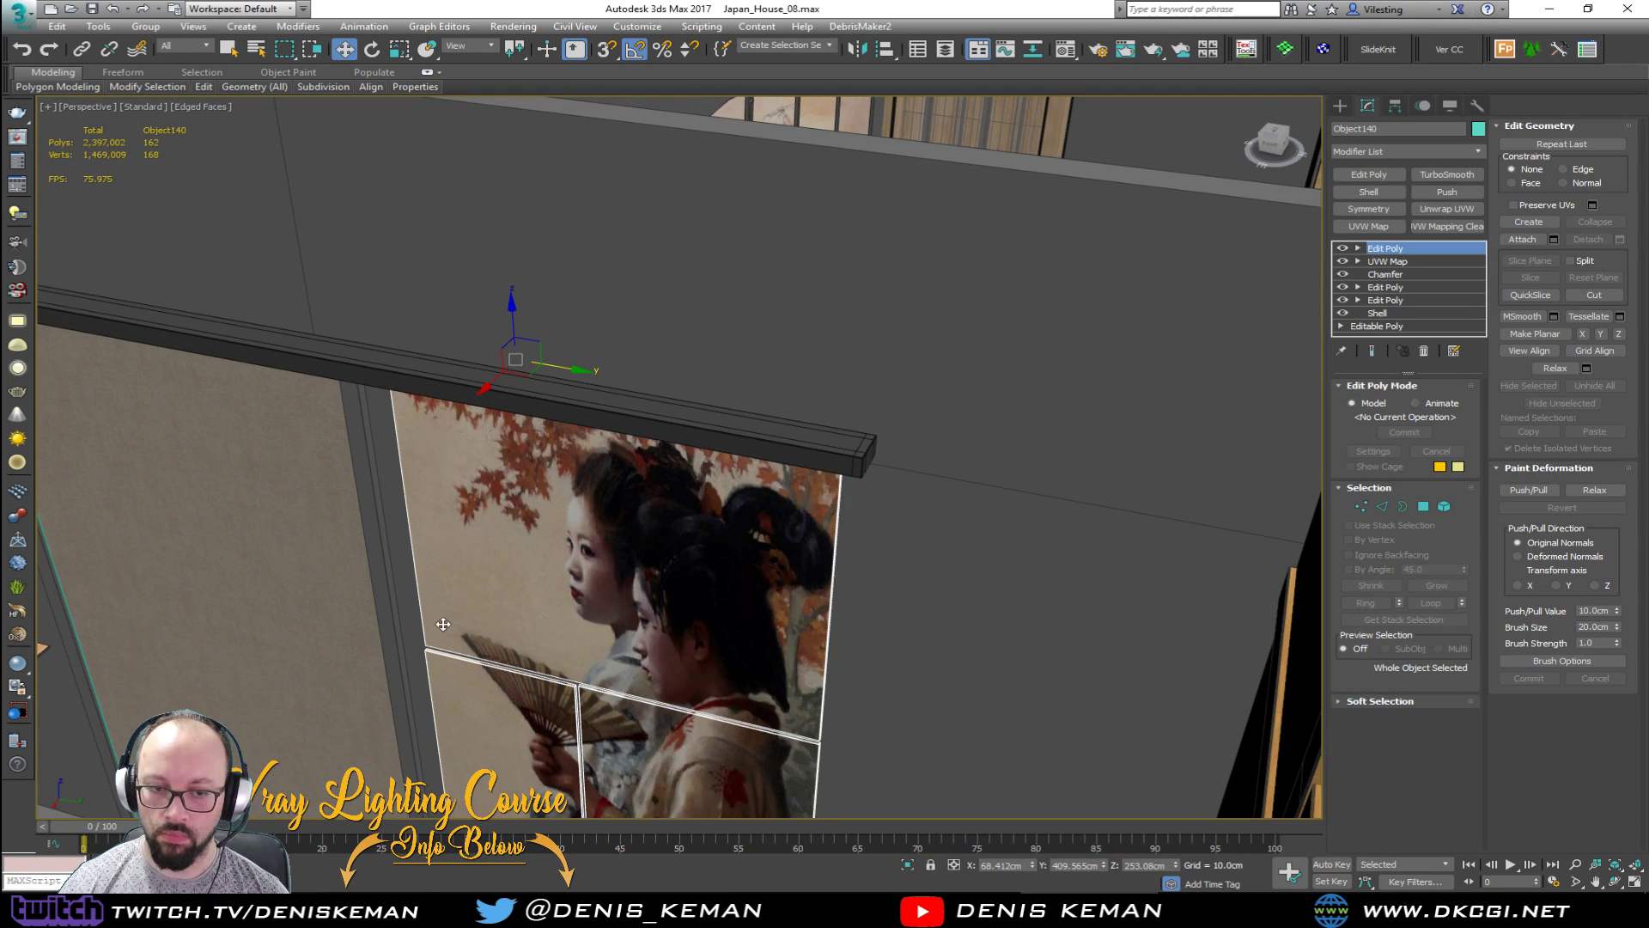
{"action": "left_click", "coordinate": [321, 659], "text": "ctrl"}
{"action": "left_click", "coordinate": [1477, 133]}
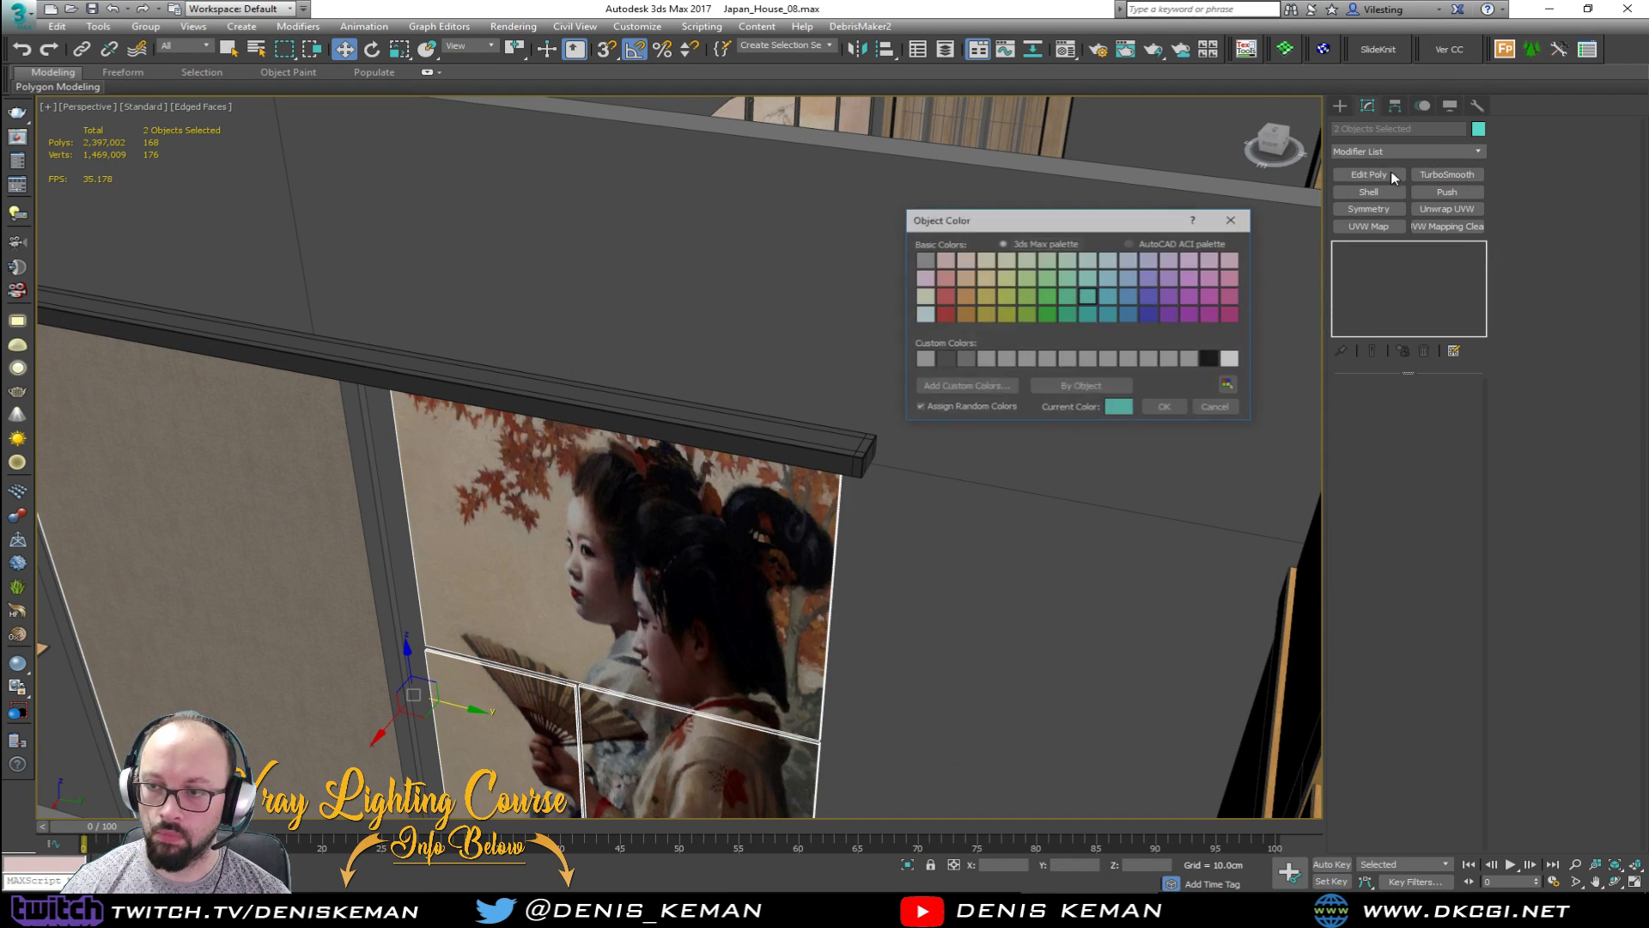
{"action": "left_click", "coordinate": [1168, 410]}
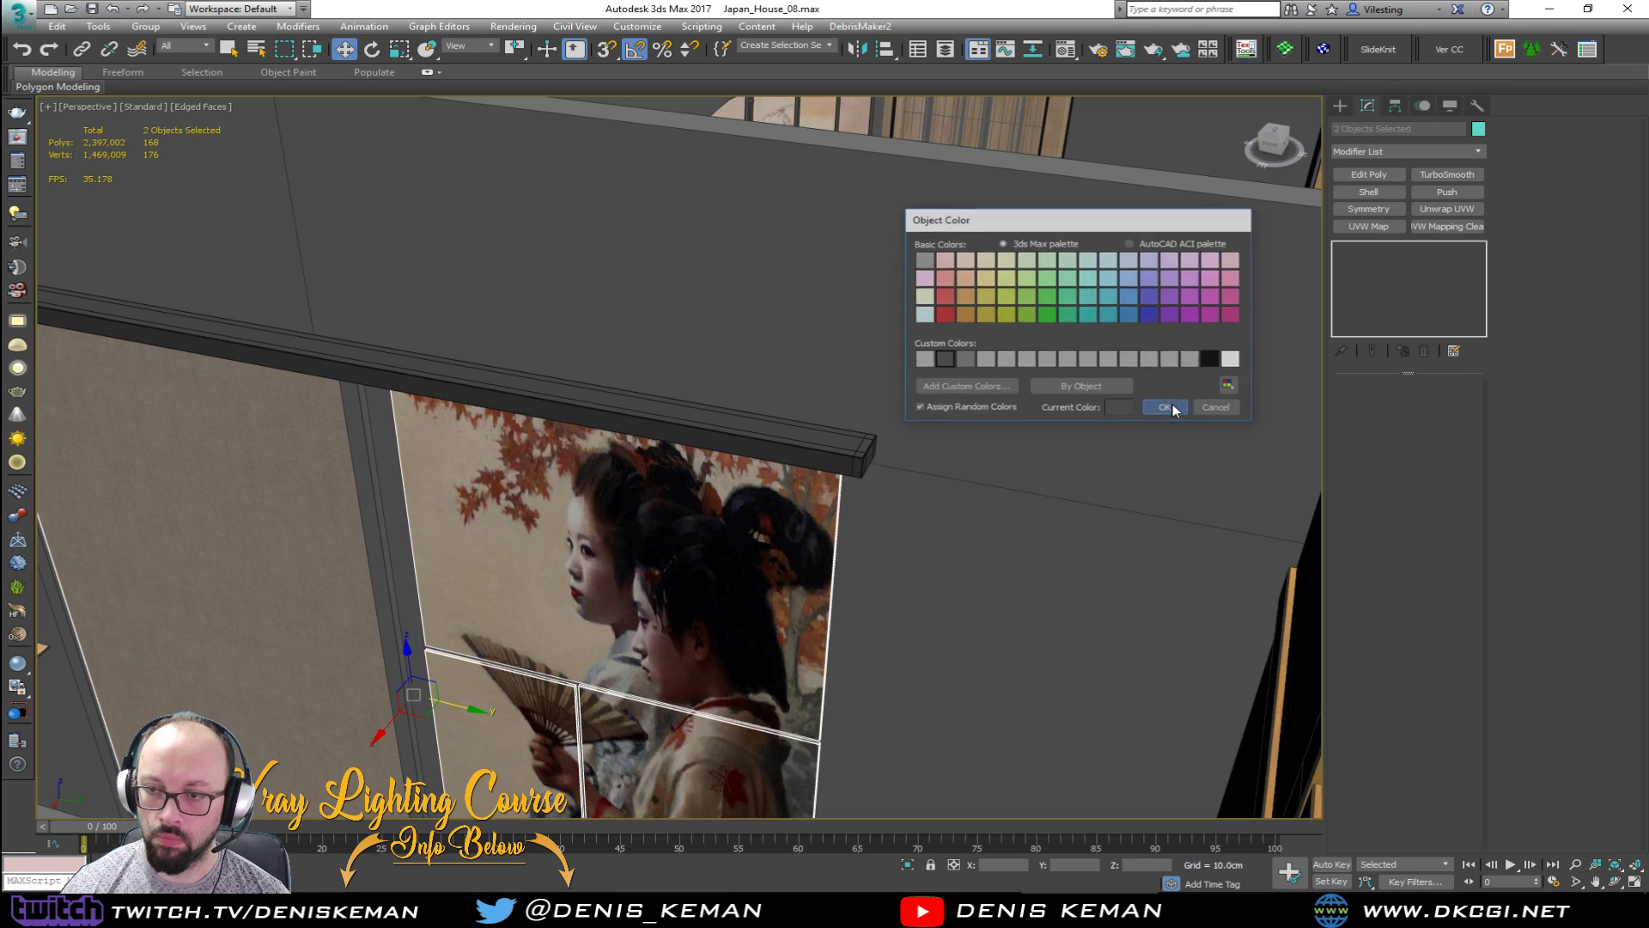
Step: Clear the selection, hide the edge display and examine the bedroom wall with the fabric panel and painting
{"action": "middle_click_drag", "start_coordinate": [1274, 651], "coordinate": [1103, 555]}
{"action": "scroll", "coordinate": [1103, 555], "scroll_direction": "down", "scroll_amount": 4}
{"action": "left_click", "coordinate": [1159, 586]}
{"action": "key", "text": "F4"}
{"action": "mouse_move", "coordinate": [481, 486]}
{"action": "middle_mouse_down", "text": "alt"}
{"action": "mouse_move", "coordinate": [494, 446]}
{"action": "mouse_move", "coordinate": [932, 376]}
{"action": "mouse_move", "coordinate": [909, 401]}
{"action": "mouse_move", "coordinate": [840, 403]}
{"action": "middle_mouse_up", "text": "alt"}
{"action": "scroll", "coordinate": [507, 443], "scroll_direction": "down", "scroll_amount": 4}
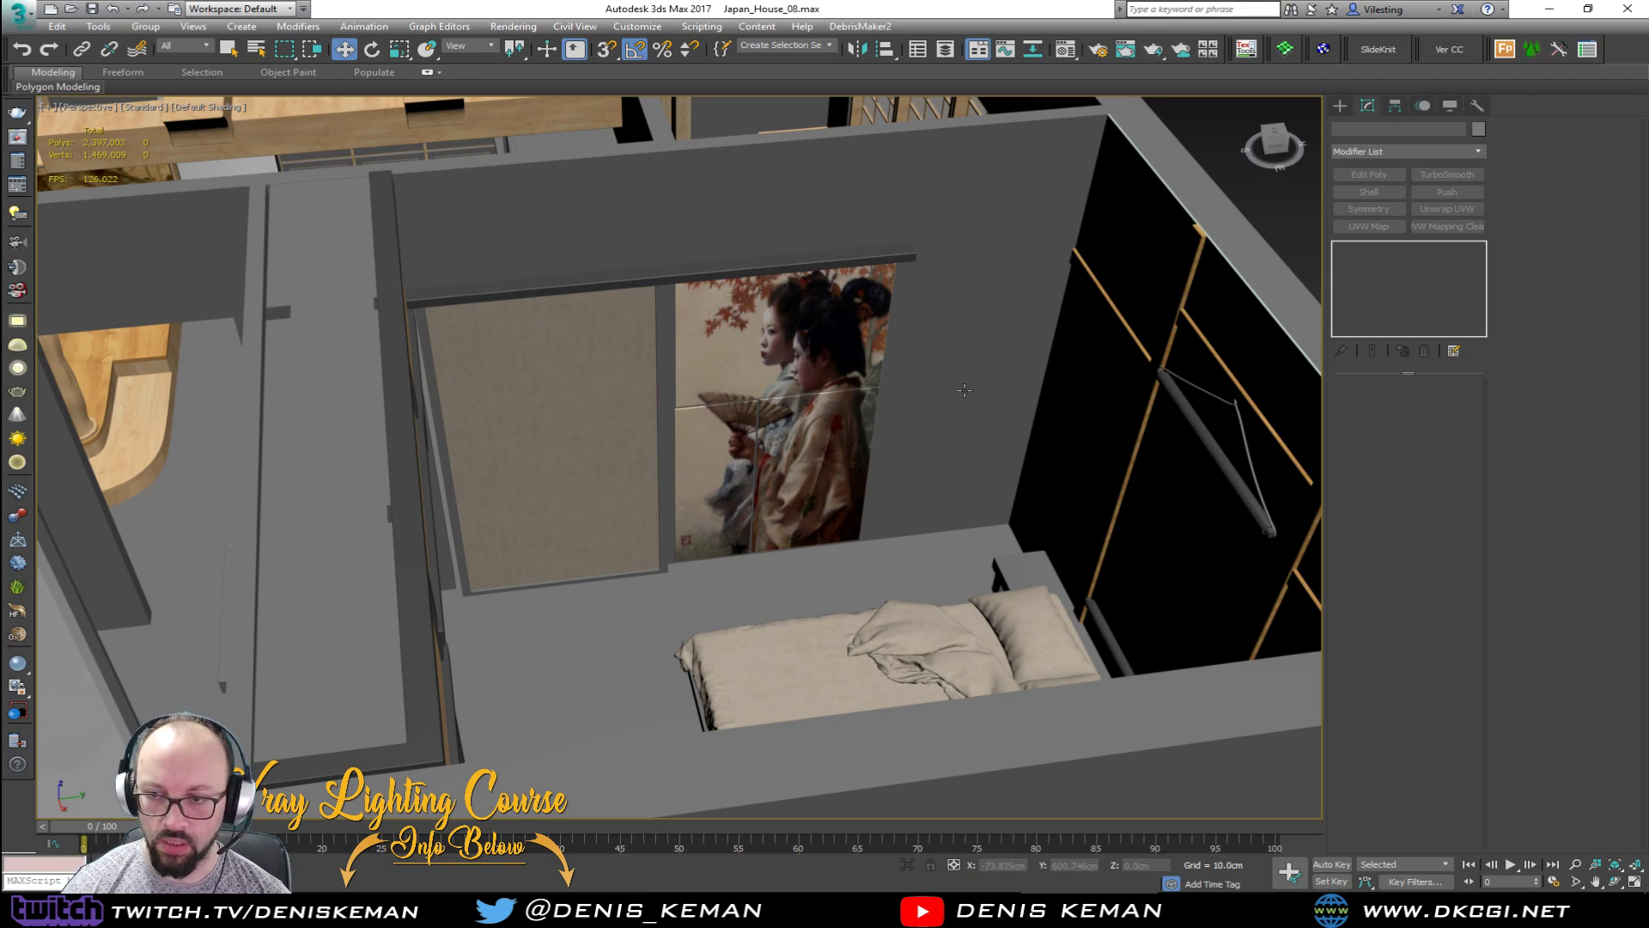
Step: Copy the low wooden shelf board rotated by 90 degrees and move the copy beside the bed near the geisha wall
{"action": "middle_click_drag", "start_coordinate": [965, 390], "coordinate": [398, 353], "text": "alt"}
{"action": "left_click", "coordinate": [405, 398]}
{"action": "scroll", "coordinate": [487, 412], "scroll_direction": "up", "scroll_amount": 3}
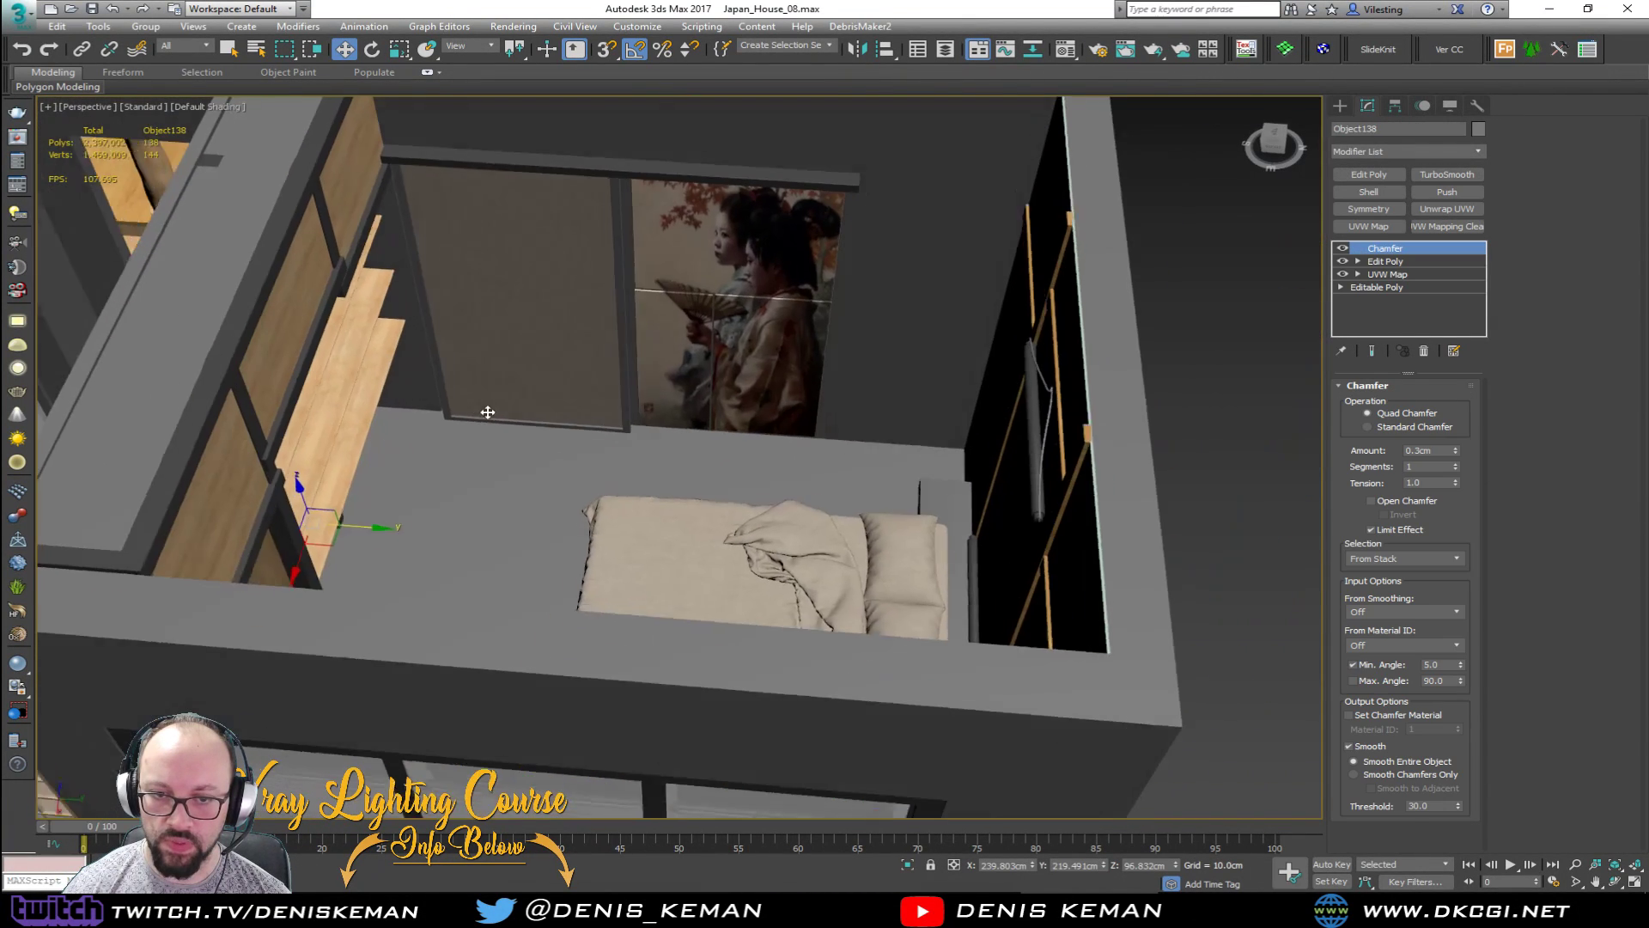
{"action": "middle_click_drag", "start_coordinate": [487, 413], "coordinate": [457, 481], "text": "alt"}
{"action": "key", "text": "e"}
{"action": "left_click_drag", "start_coordinate": [331, 566], "coordinate": [281, 589], "text": "shift"}
{"action": "left_click", "coordinate": [824, 518]}
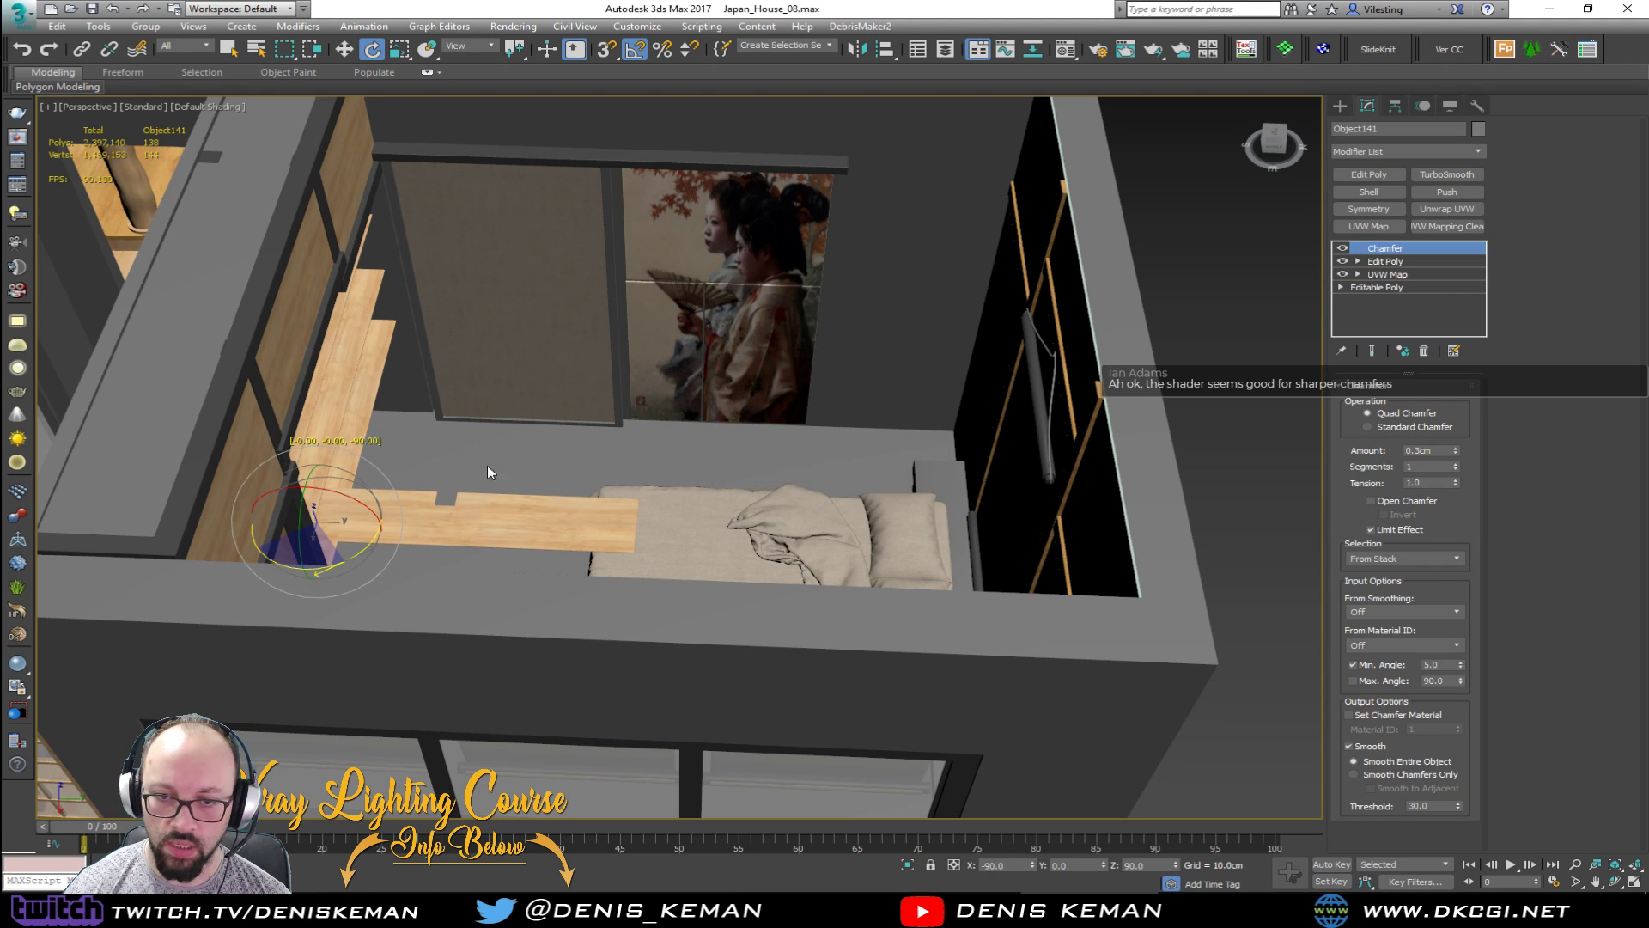
{"action": "key", "text": "w"}
{"action": "left_click_drag", "start_coordinate": [342, 540], "coordinate": [732, 455]}
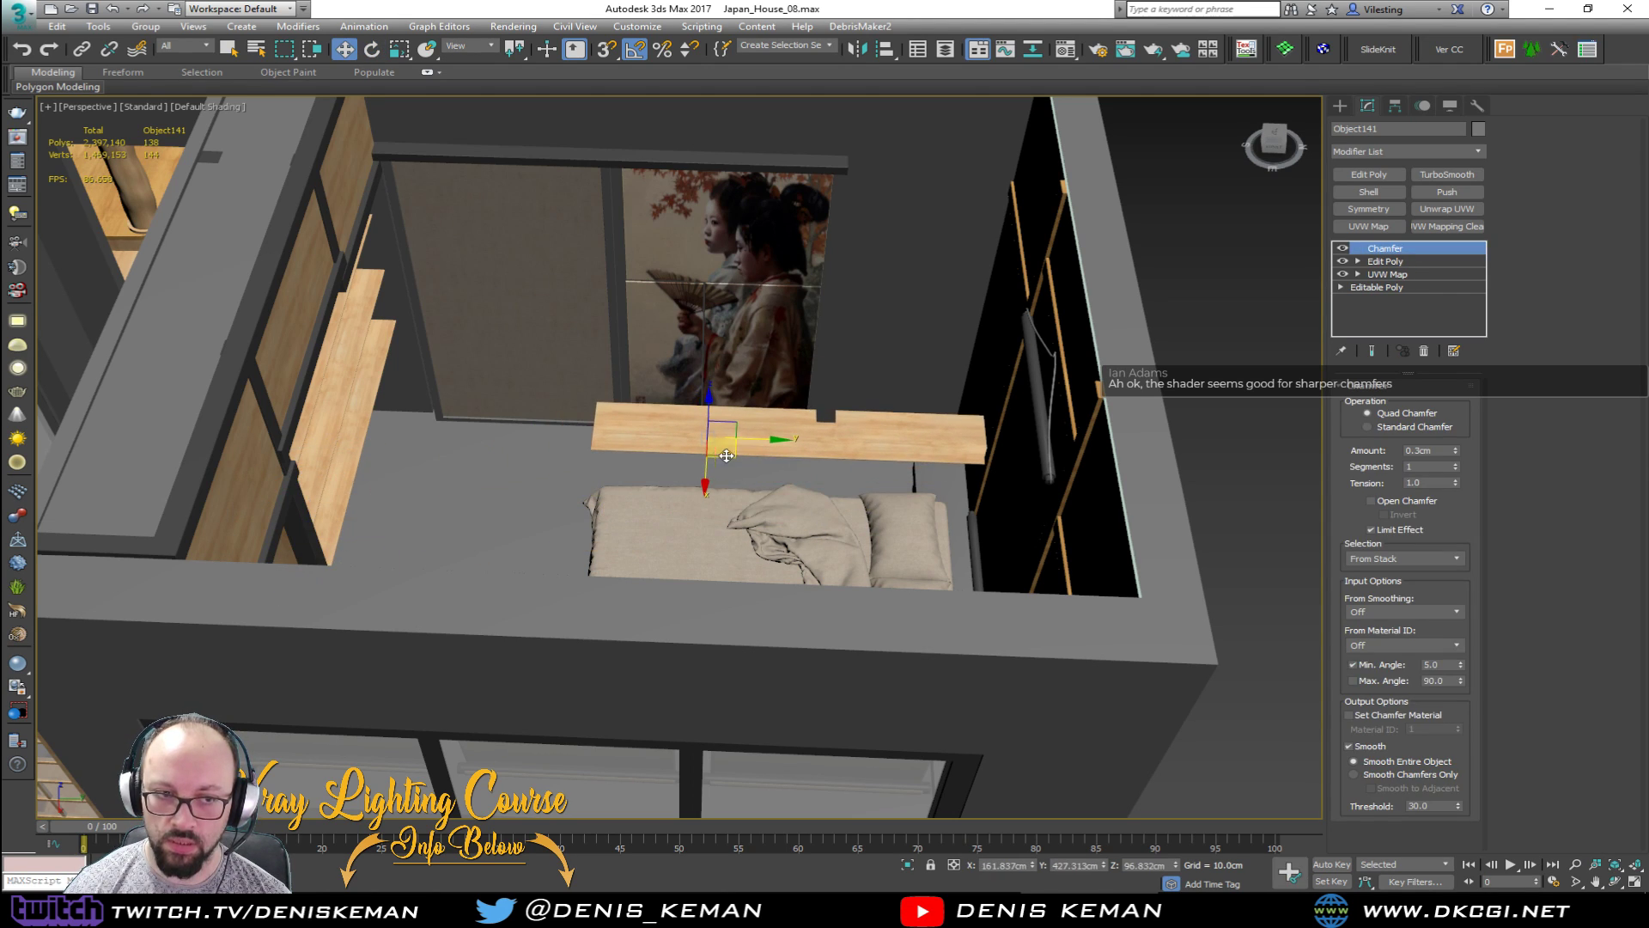
Step: Show edged faces and delete the Edit Poly modifier that notches the copied shelf board
{"action": "scroll", "coordinate": [677, 439], "scroll_direction": "up", "scroll_amount": 8}
{"action": "key", "text": "F4"}
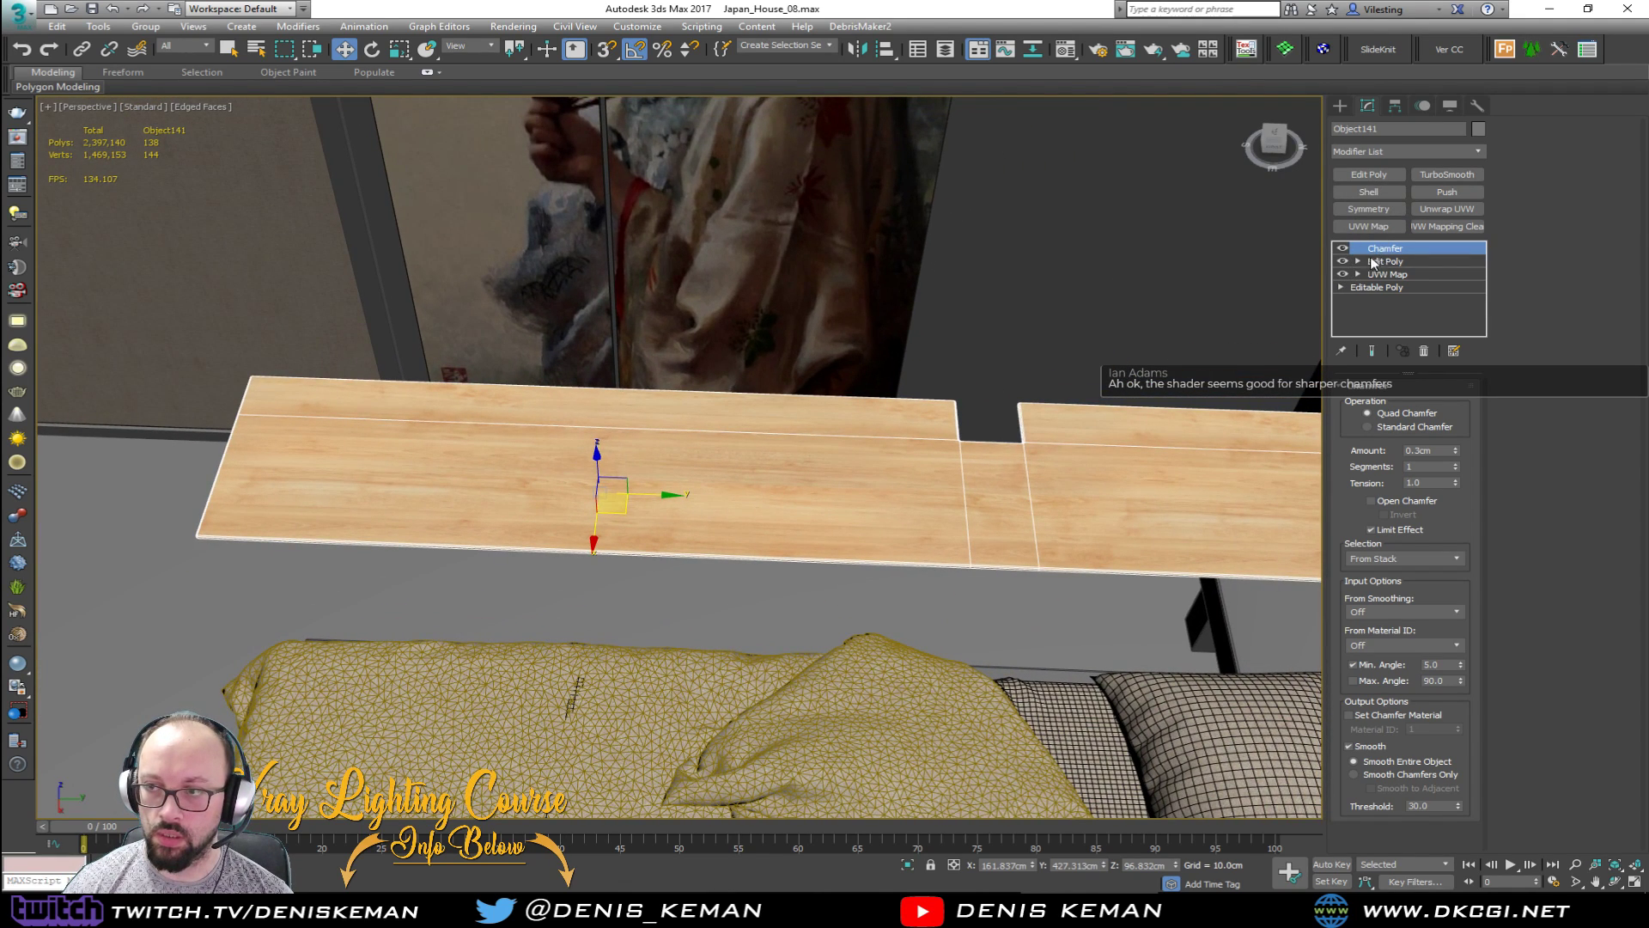
{"action": "left_click", "coordinate": [1343, 261]}
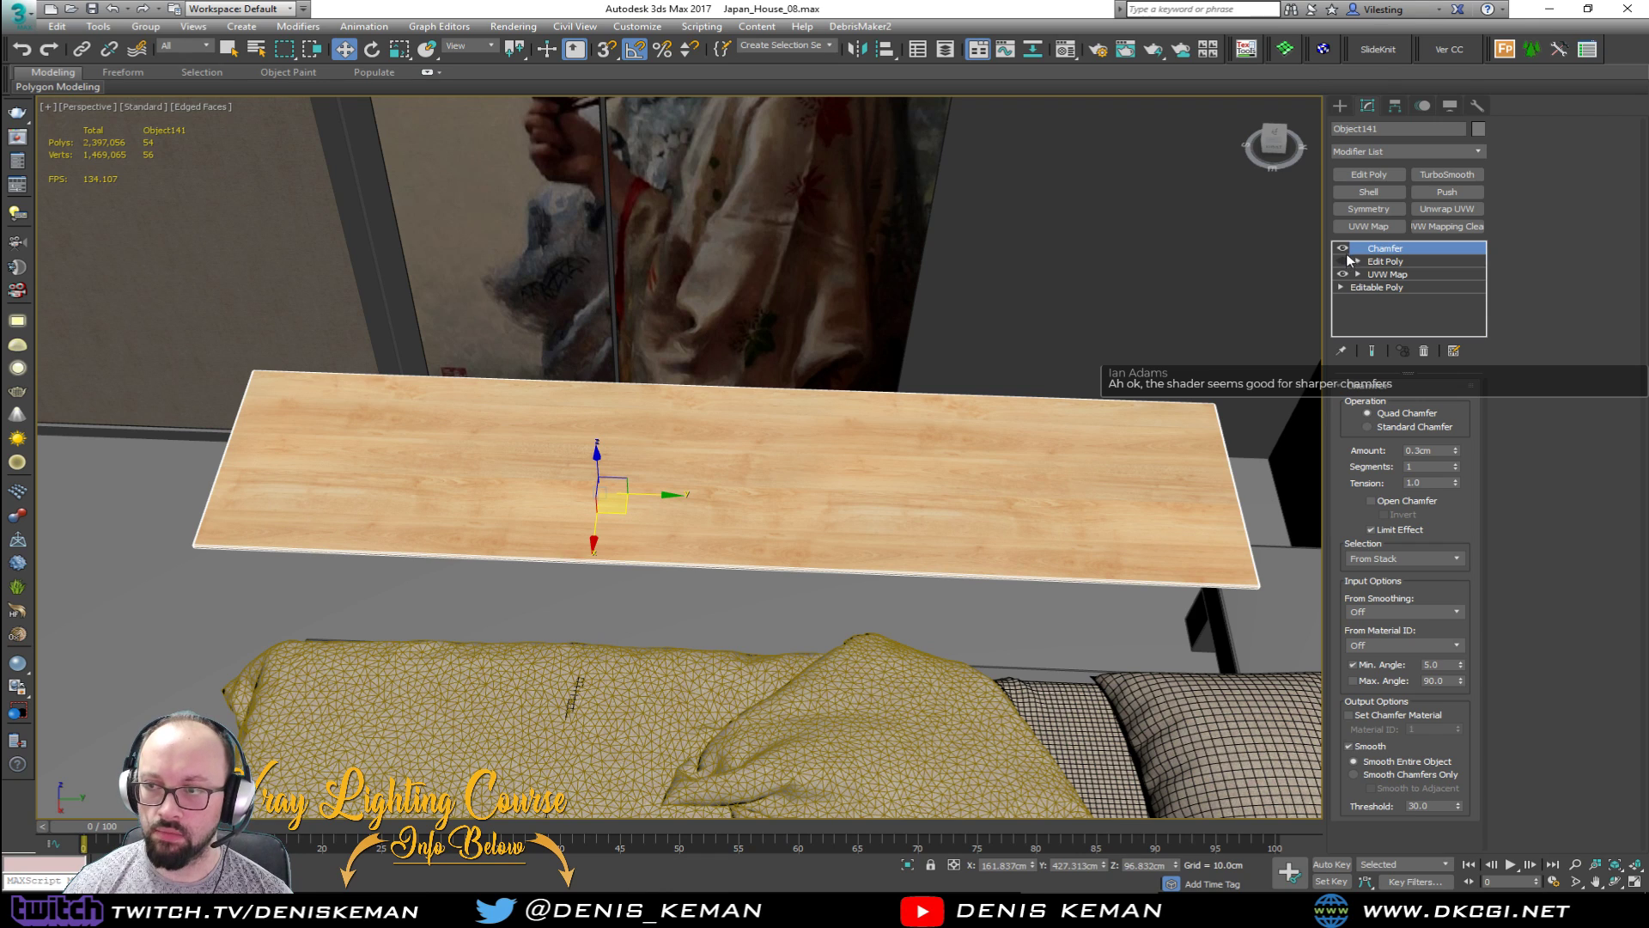
{"action": "left_click", "coordinate": [1374, 262]}
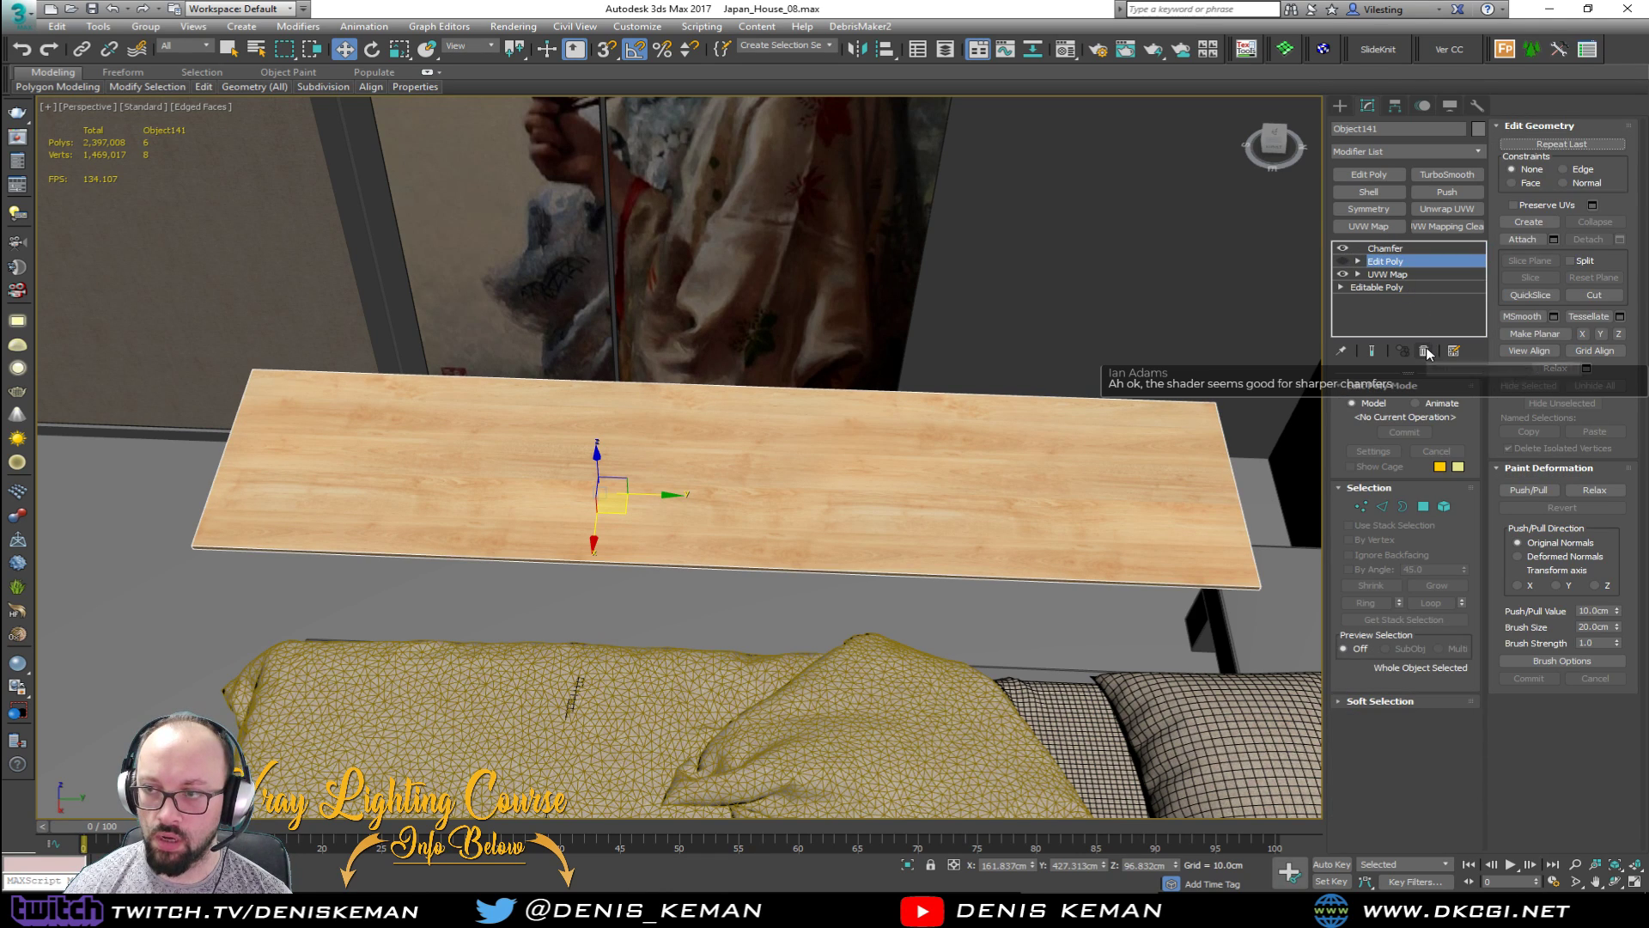
{"action": "left_click", "coordinate": [1426, 353]}
{"action": "middle_click_drag", "start_coordinate": [1172, 287], "coordinate": [986, 360]}
{"action": "scroll", "coordinate": [718, 464], "scroll_direction": "down", "scroll_amount": 4}
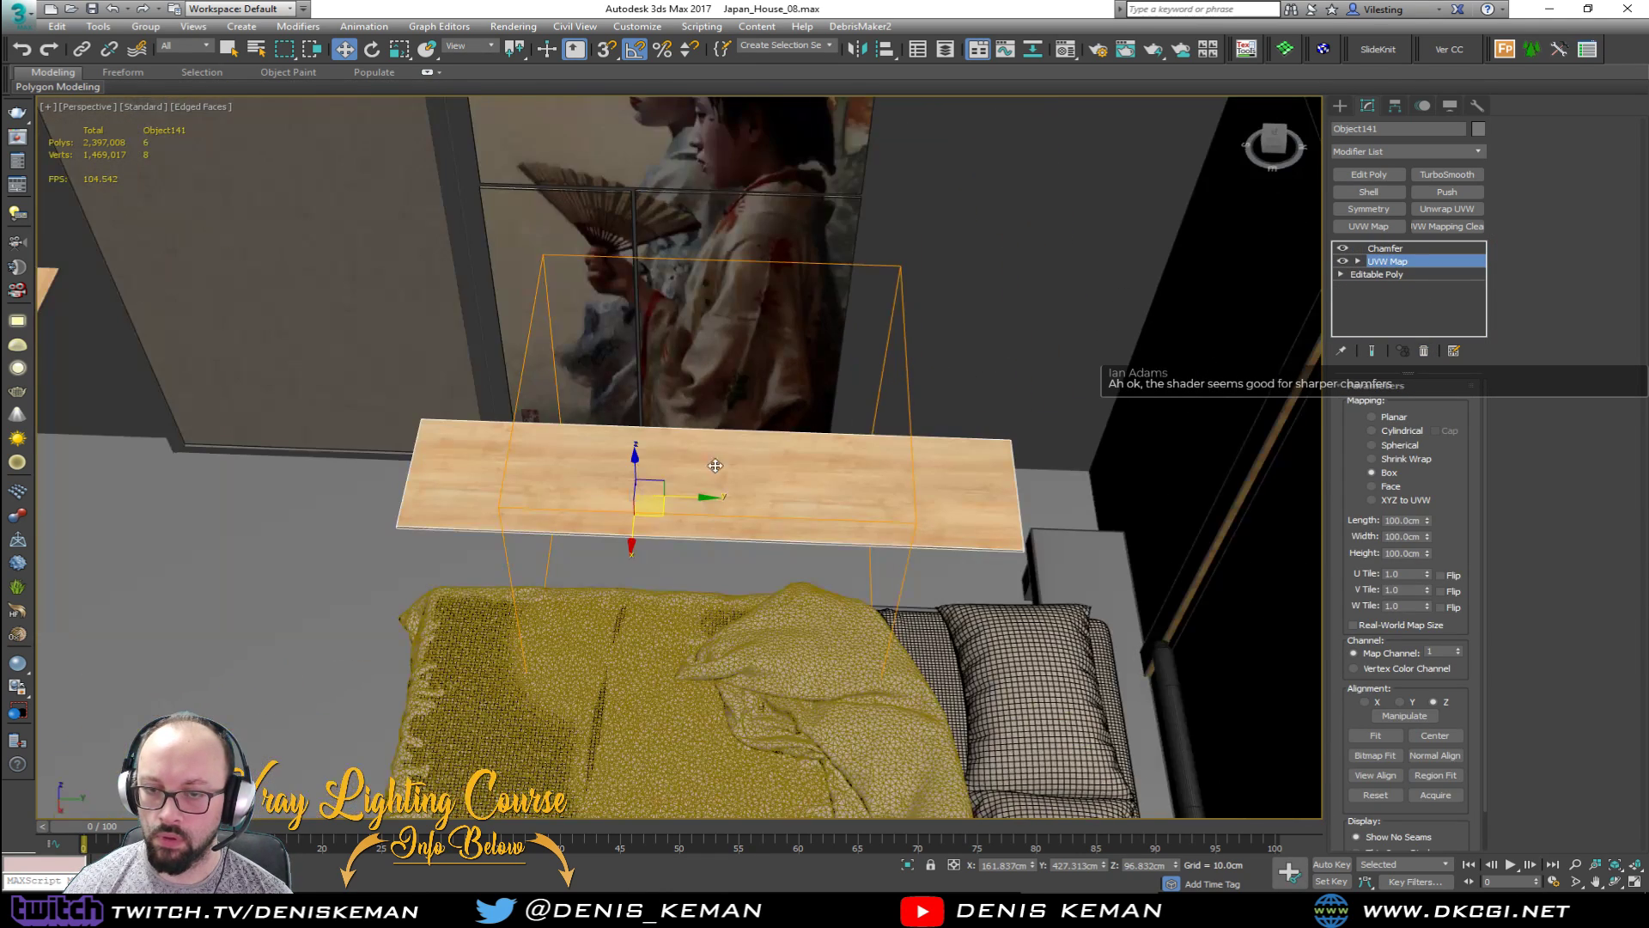
Step: Move the copied shelf board against the geisha wall, into the corner beside the bed
{"action": "scroll", "coordinate": [692, 487], "scroll_direction": "up", "scroll_amount": 1}
{"action": "middle_click_drag", "start_coordinate": [699, 468], "coordinate": [689, 521]}
{"action": "scroll", "coordinate": [679, 523], "scroll_direction": "down", "scroll_amount": 3}
{"action": "left_click_drag", "start_coordinate": [623, 567], "coordinate": [759, 459]}
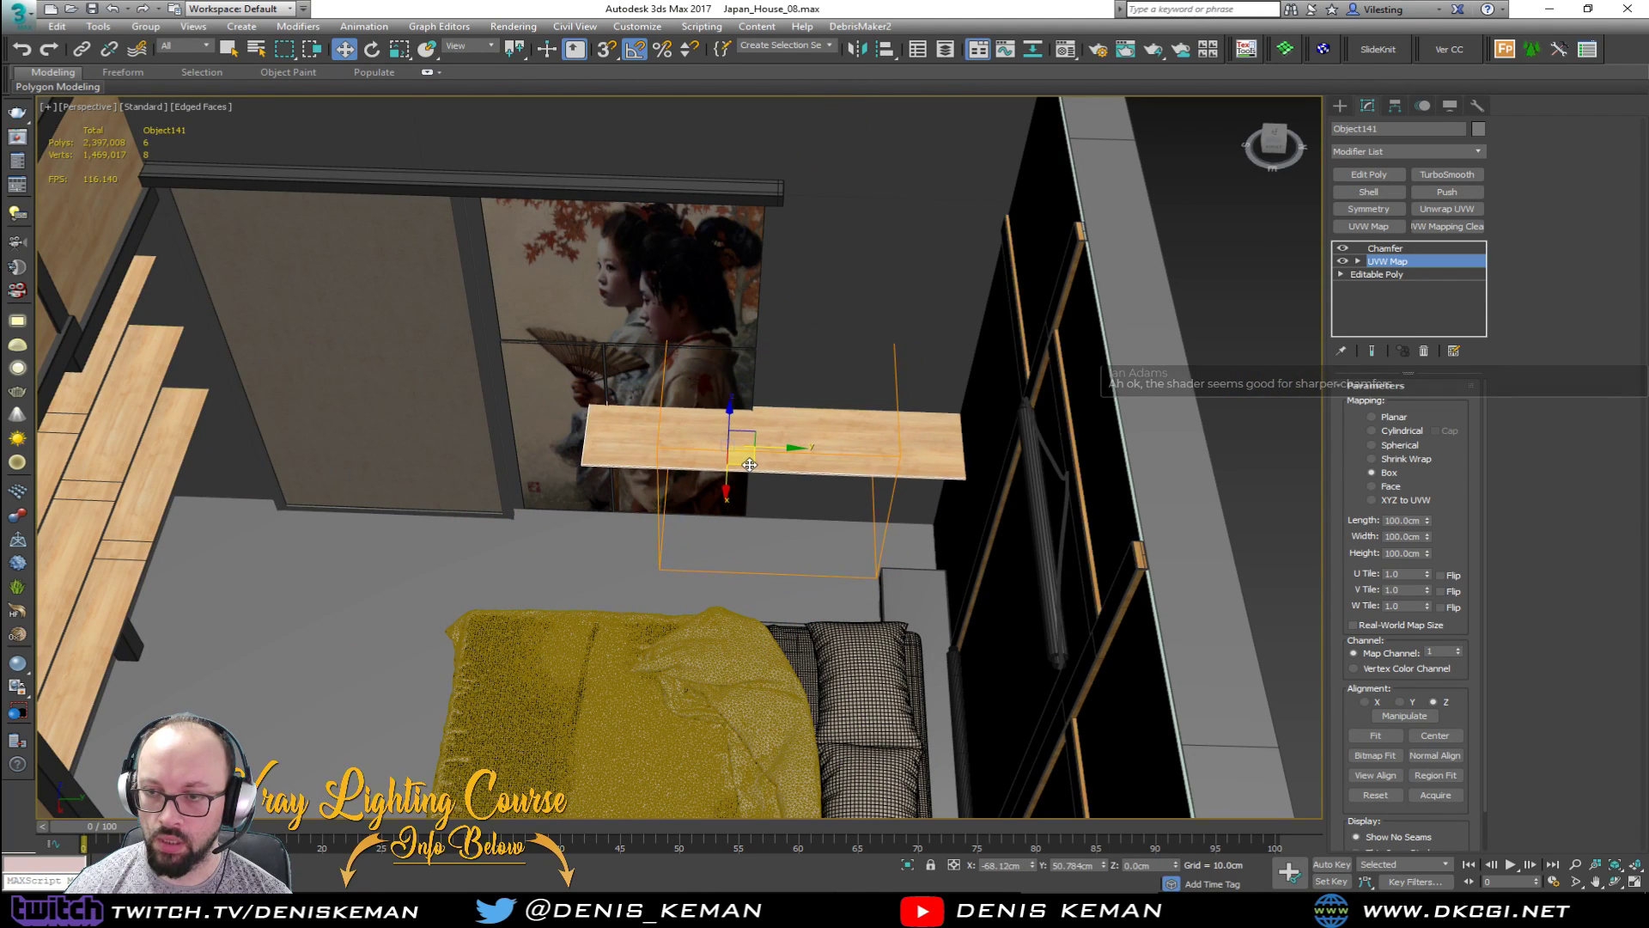
{"action": "scroll", "coordinate": [761, 471], "scroll_direction": "up", "scroll_amount": 3}
{"action": "middle_click_drag", "start_coordinate": [761, 470], "coordinate": [1348, 221], "text": "alt"}
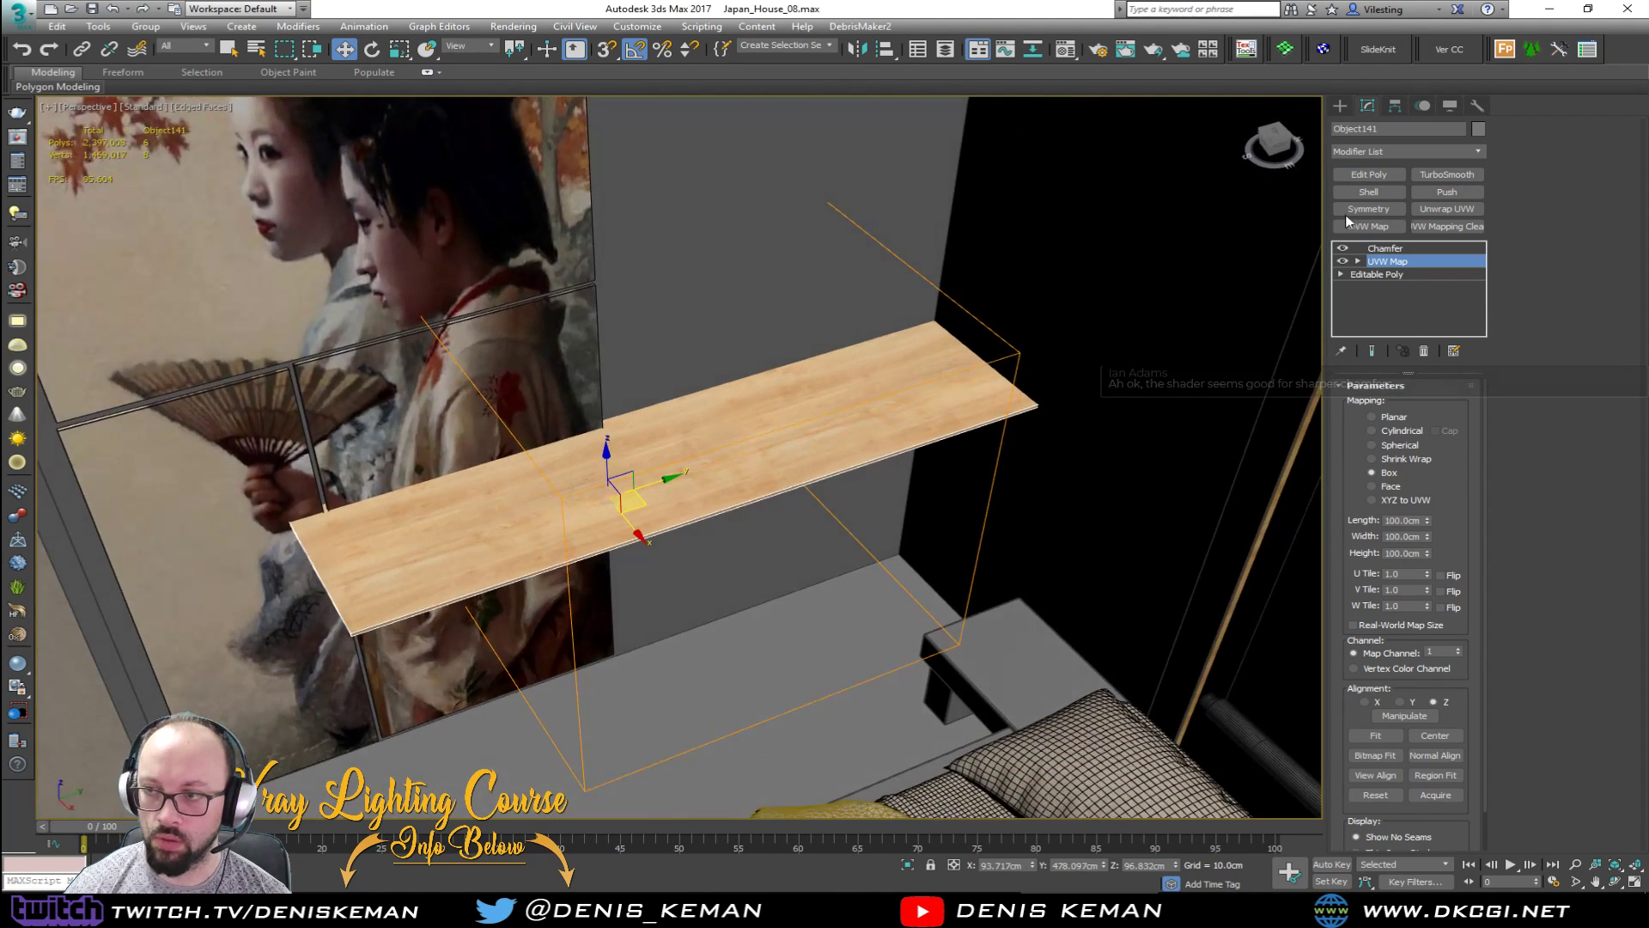
Step: Add an Edit Poly modifier to the board and move its painting-side end vertices about 77 cm inward to the painting's edge
{"action": "left_click", "coordinate": [1384, 177]}
{"action": "key", "text": "1"}
{"action": "key", "text": "F3"}
{"action": "left_click_drag", "start_coordinate": [491, 370], "coordinate": [258, 675]}
{"action": "key", "text": "F3"}
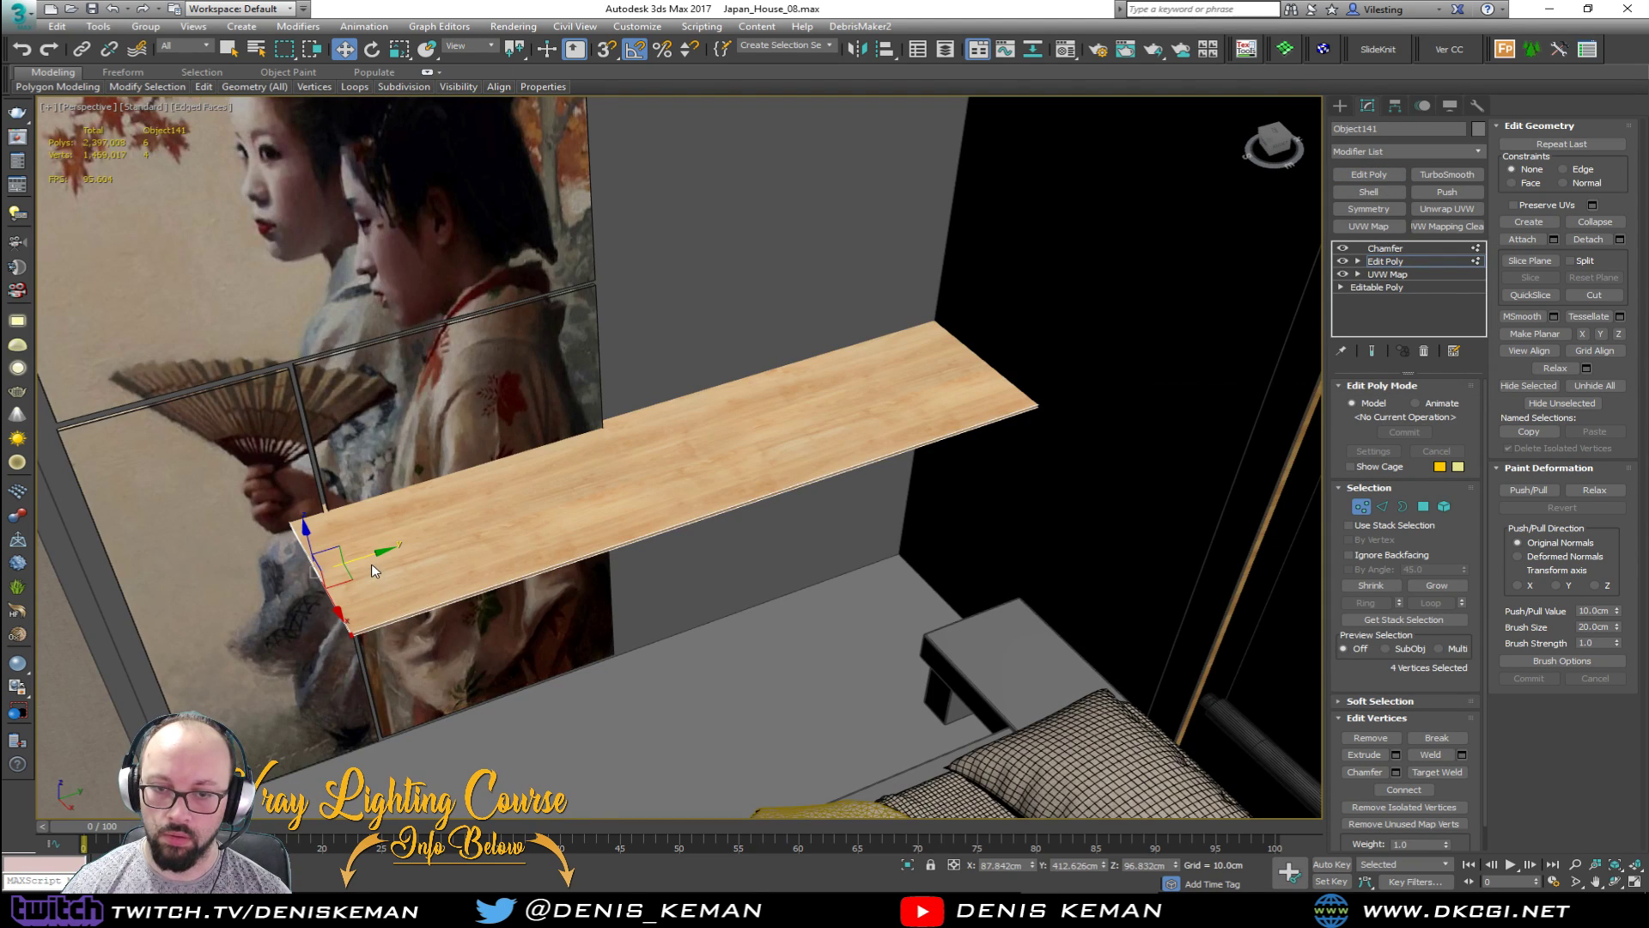
{"action": "left_click_drag", "start_coordinate": [371, 564], "coordinate": [710, 490]}
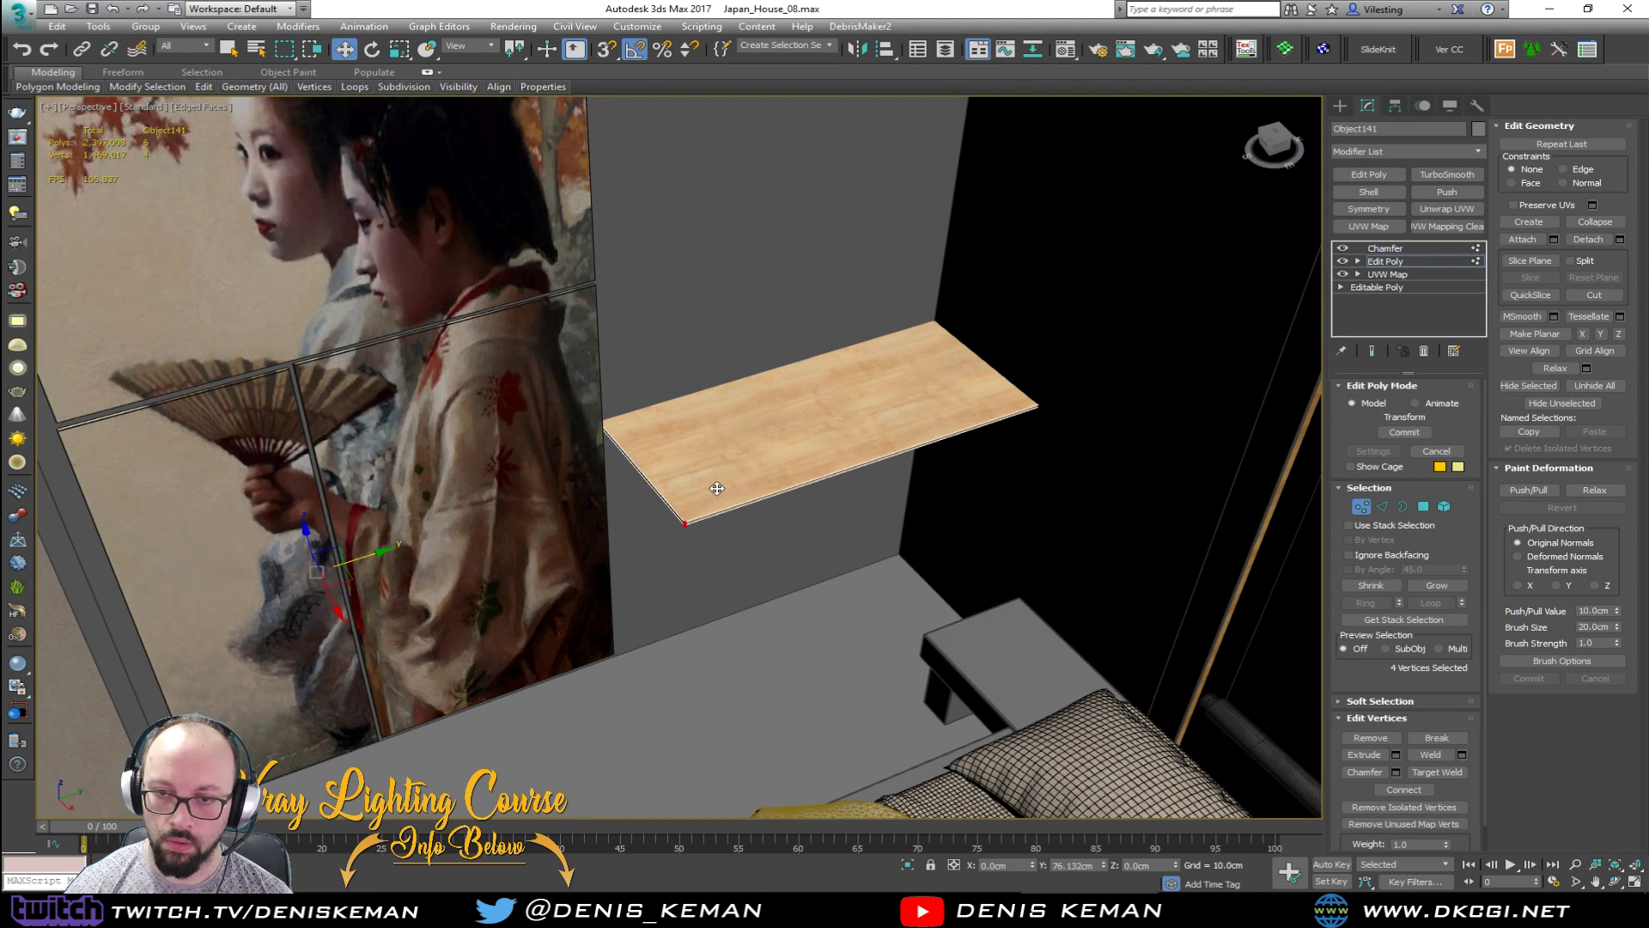
Step: Move the shelf's front-edge vertices about 15 cm toward the wall to narrow the board, and leave vertex editing
{"action": "middle_click_drag", "start_coordinate": [720, 487], "coordinate": [888, 352], "text": "alt"}
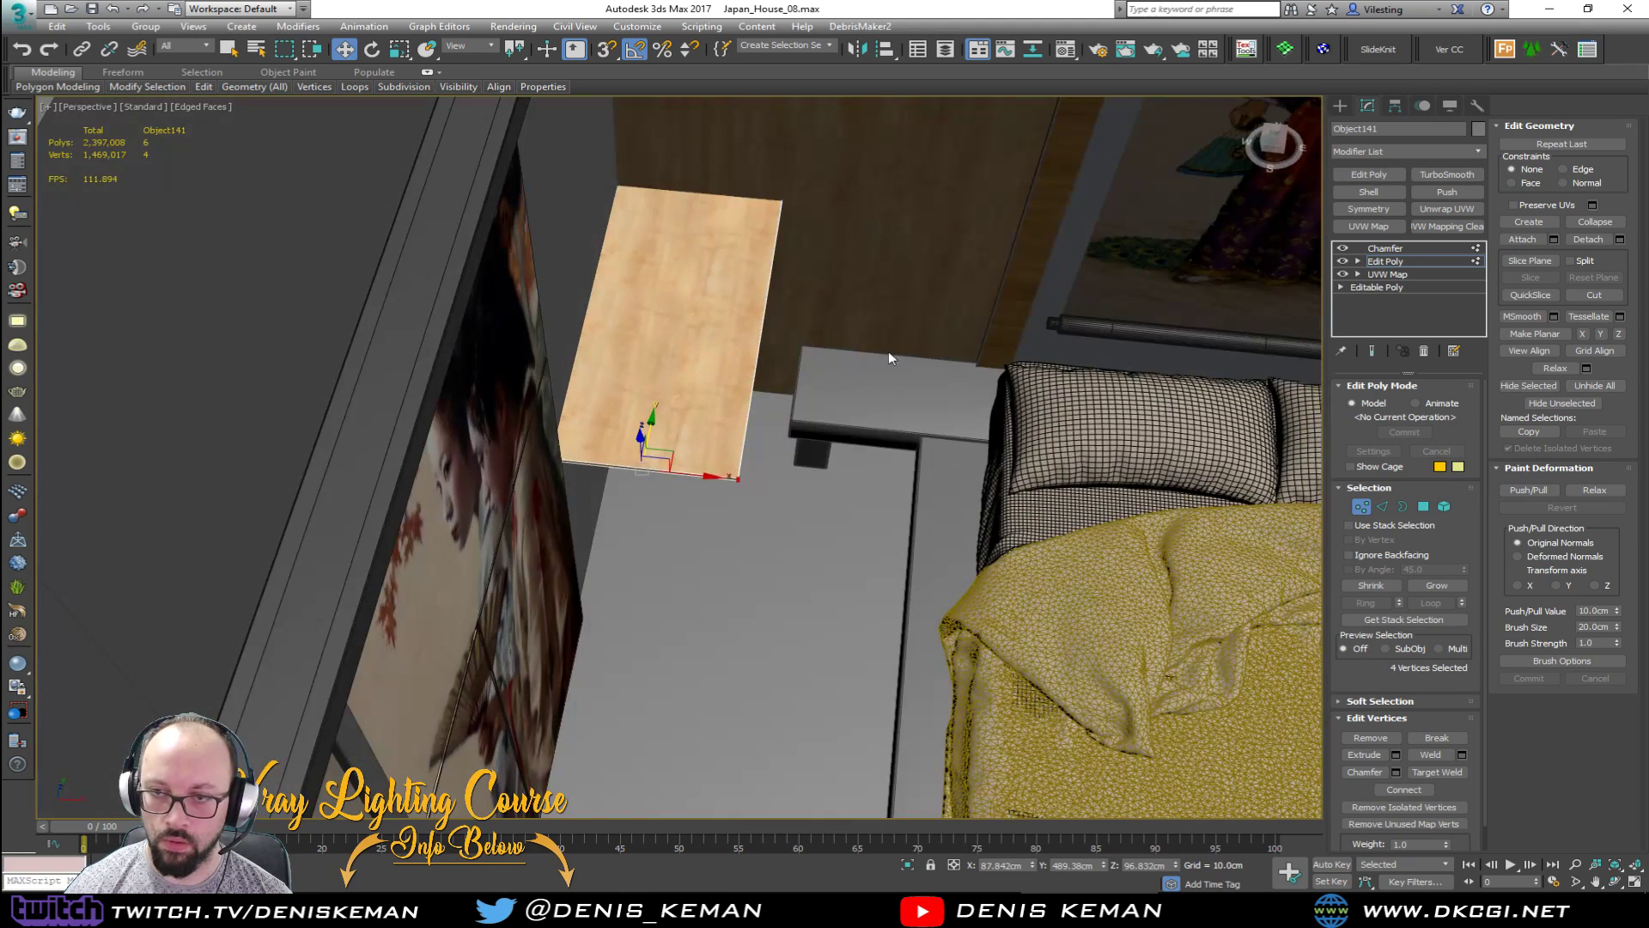
{"action": "key", "text": "F3"}
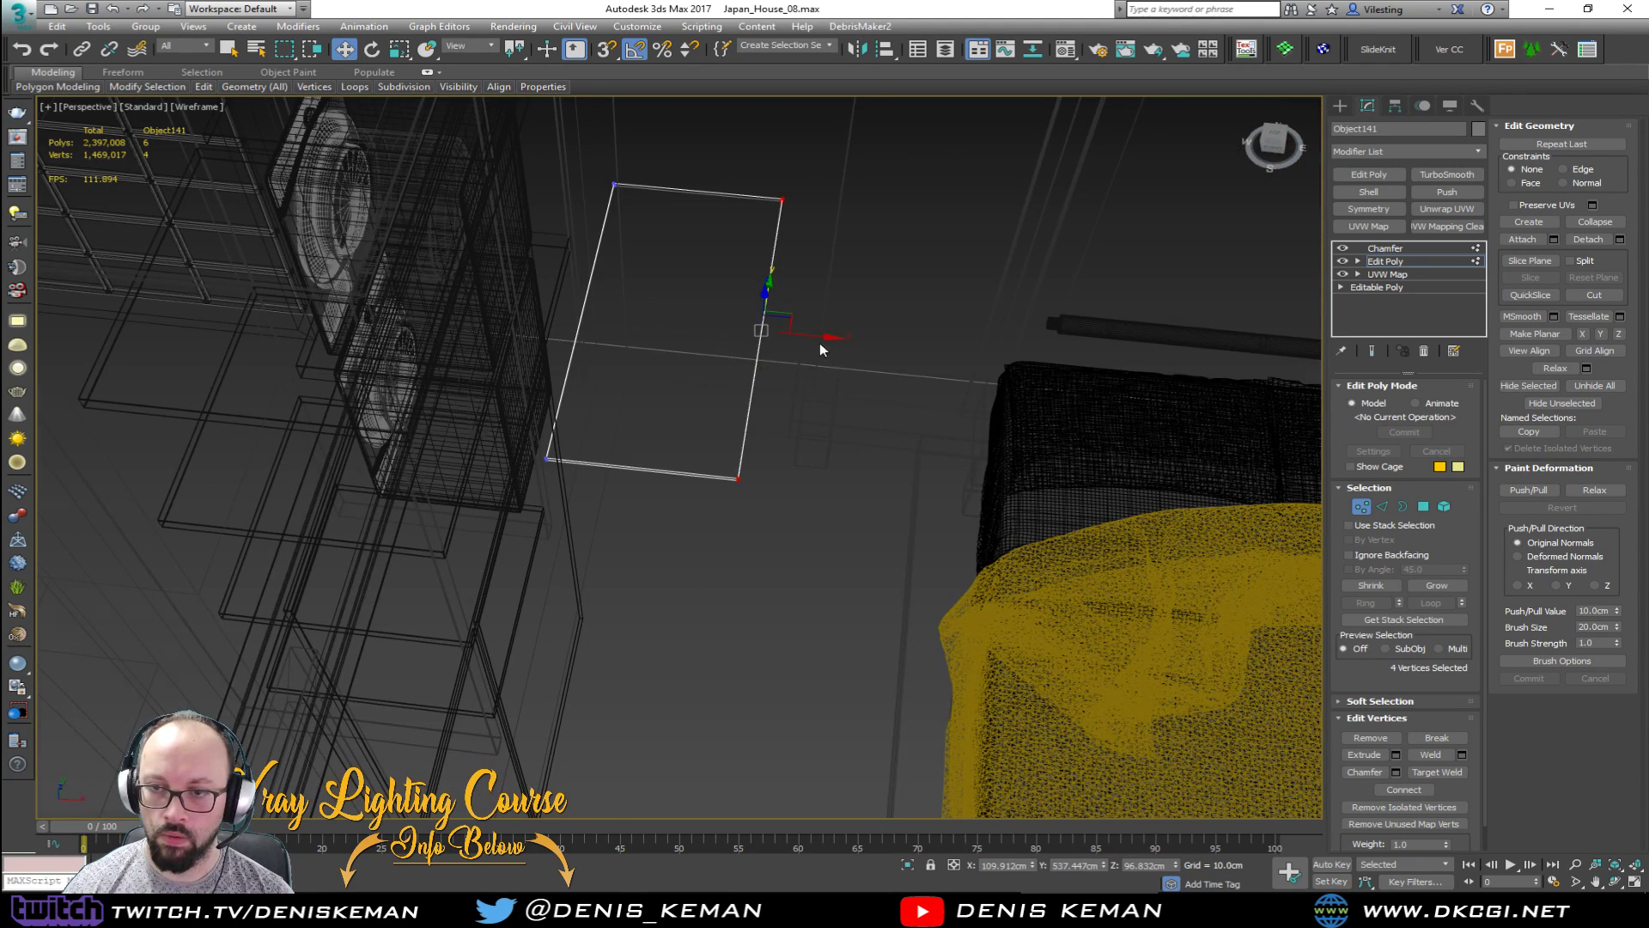
{"action": "key", "text": "F3"}
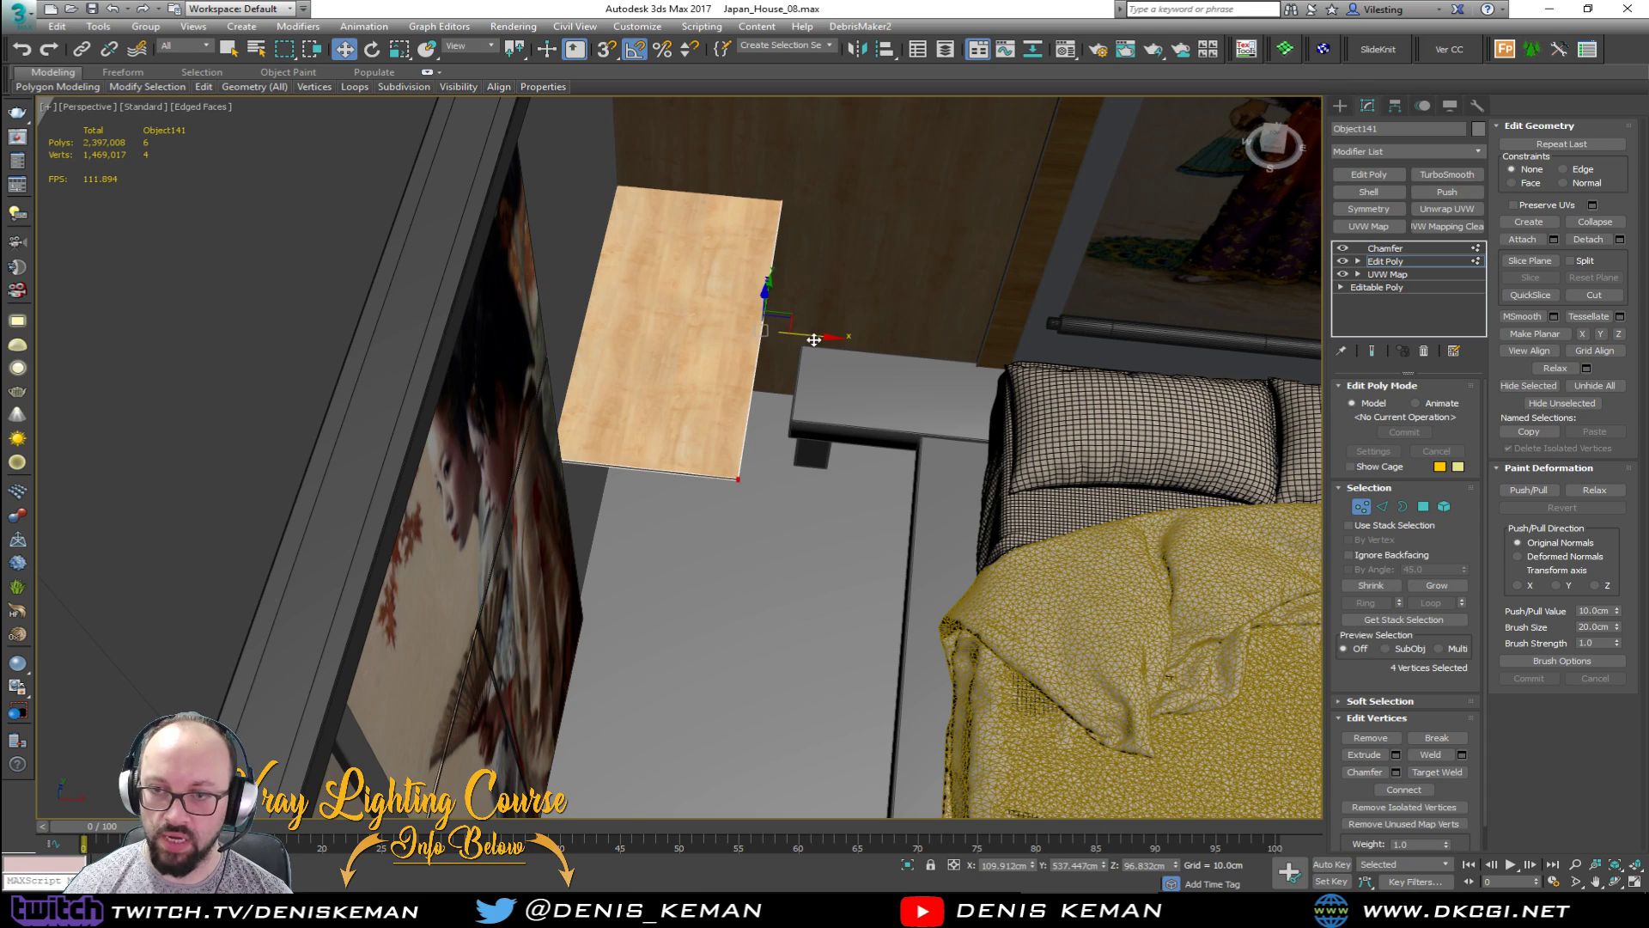
{"action": "left_click_drag", "start_coordinate": [813, 340], "coordinate": [754, 339]}
{"action": "scroll", "coordinate": [744, 370], "scroll_direction": "up", "scroll_amount": 3}
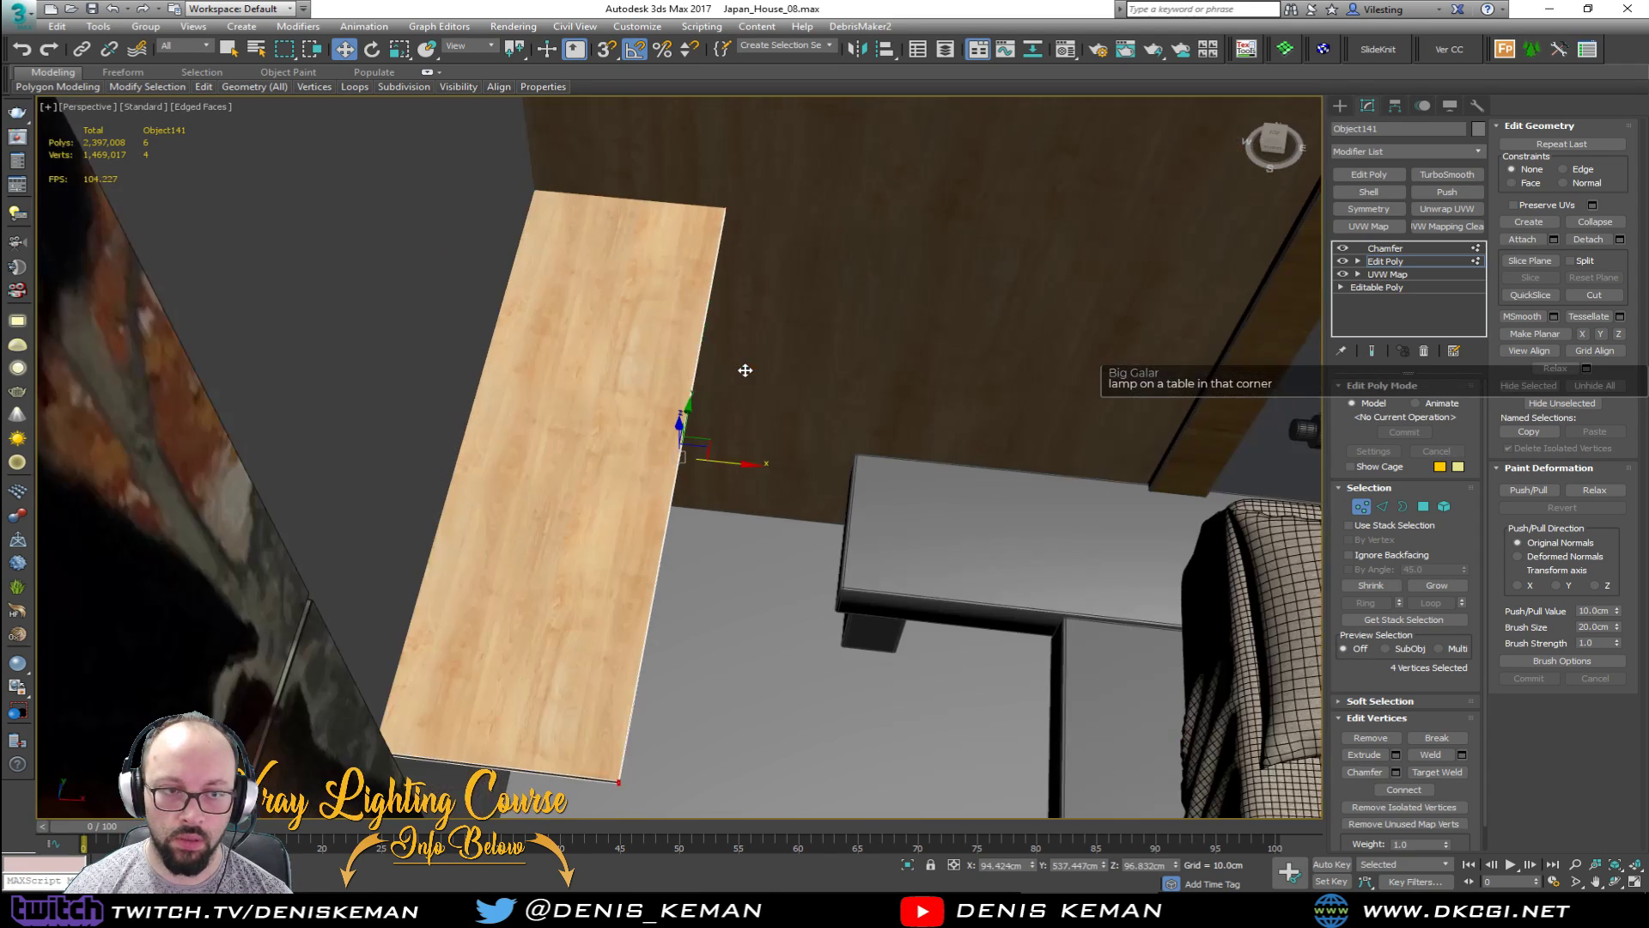
{"action": "mouse_move", "coordinate": [744, 370]}
{"action": "middle_mouse_down", "text": "alt"}
{"action": "mouse_move", "coordinate": [732, 401]}
{"action": "mouse_move", "coordinate": [709, 372]}
{"action": "mouse_move", "coordinate": [724, 355]}
{"action": "mouse_move", "coordinate": [714, 378]}
{"action": "mouse_move", "coordinate": [706, 361]}
{"action": "mouse_move", "coordinate": [728, 393]}
{"action": "middle_mouse_up", "text": "alt"}
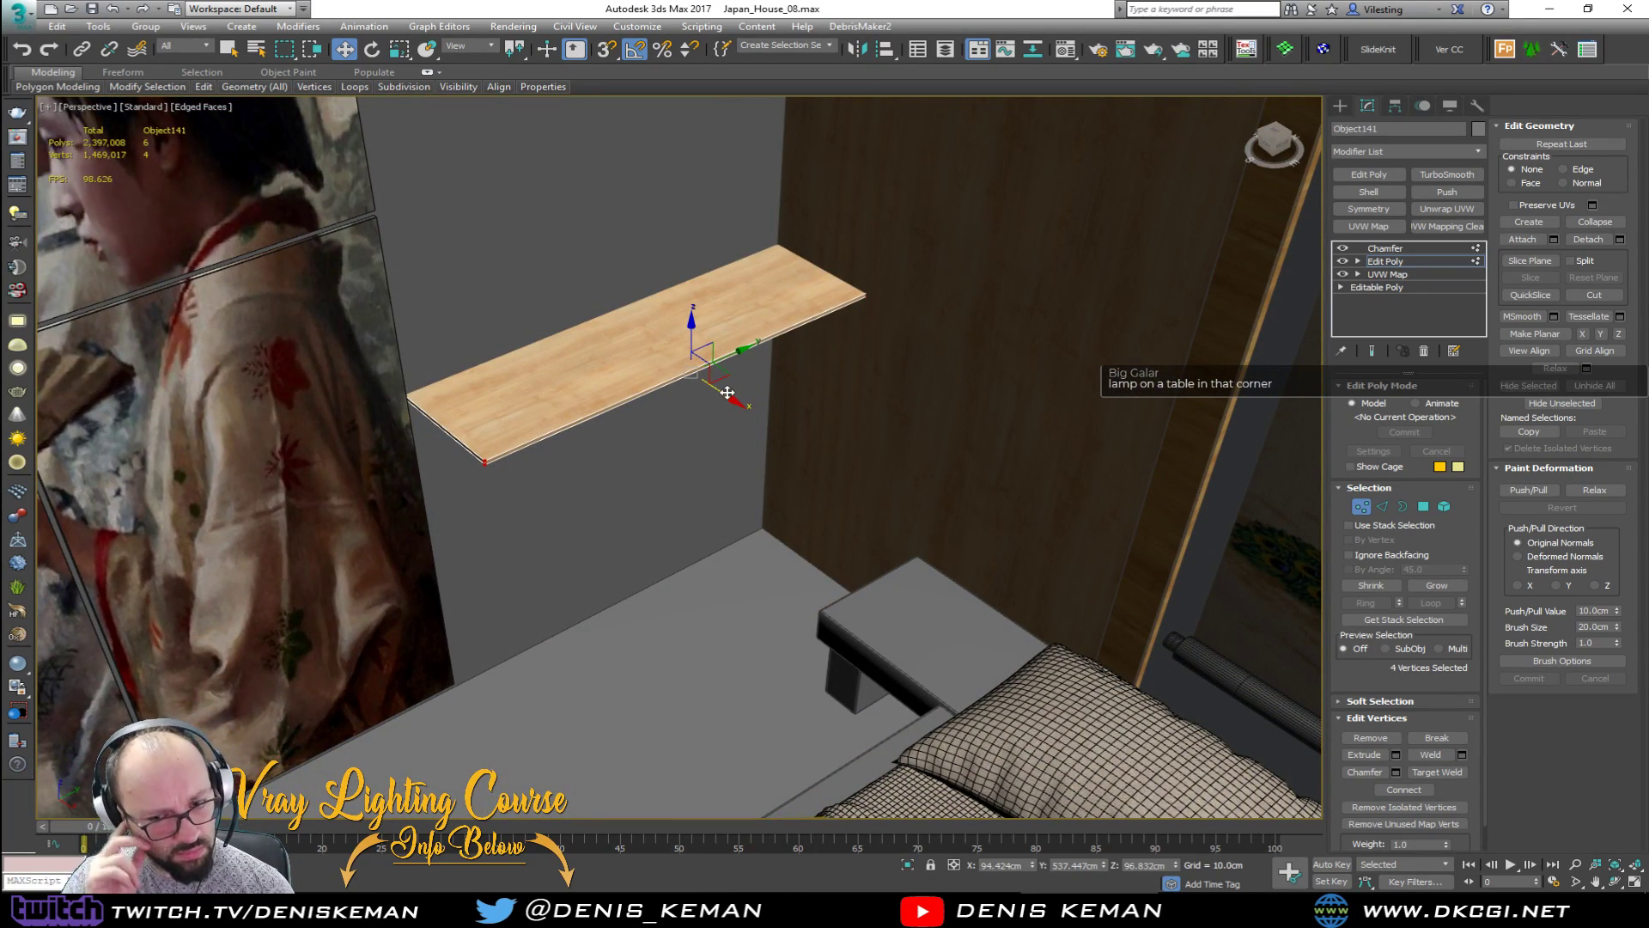
{"action": "mouse_move", "coordinate": [727, 393]}
{"action": "middle_mouse_down", "text": "alt"}
{"action": "mouse_move", "coordinate": [802, 450]}
{"action": "mouse_move", "coordinate": [697, 409]}
{"action": "middle_mouse_up", "text": "alt"}
{"action": "left_click", "coordinate": [1360, 507]}
Step: Move the human scale figure from outside the house into the bedroom, in front of the new shelf, to compare heights
{"action": "middle_click_drag", "start_coordinate": [533, 429], "coordinate": [931, 512]}
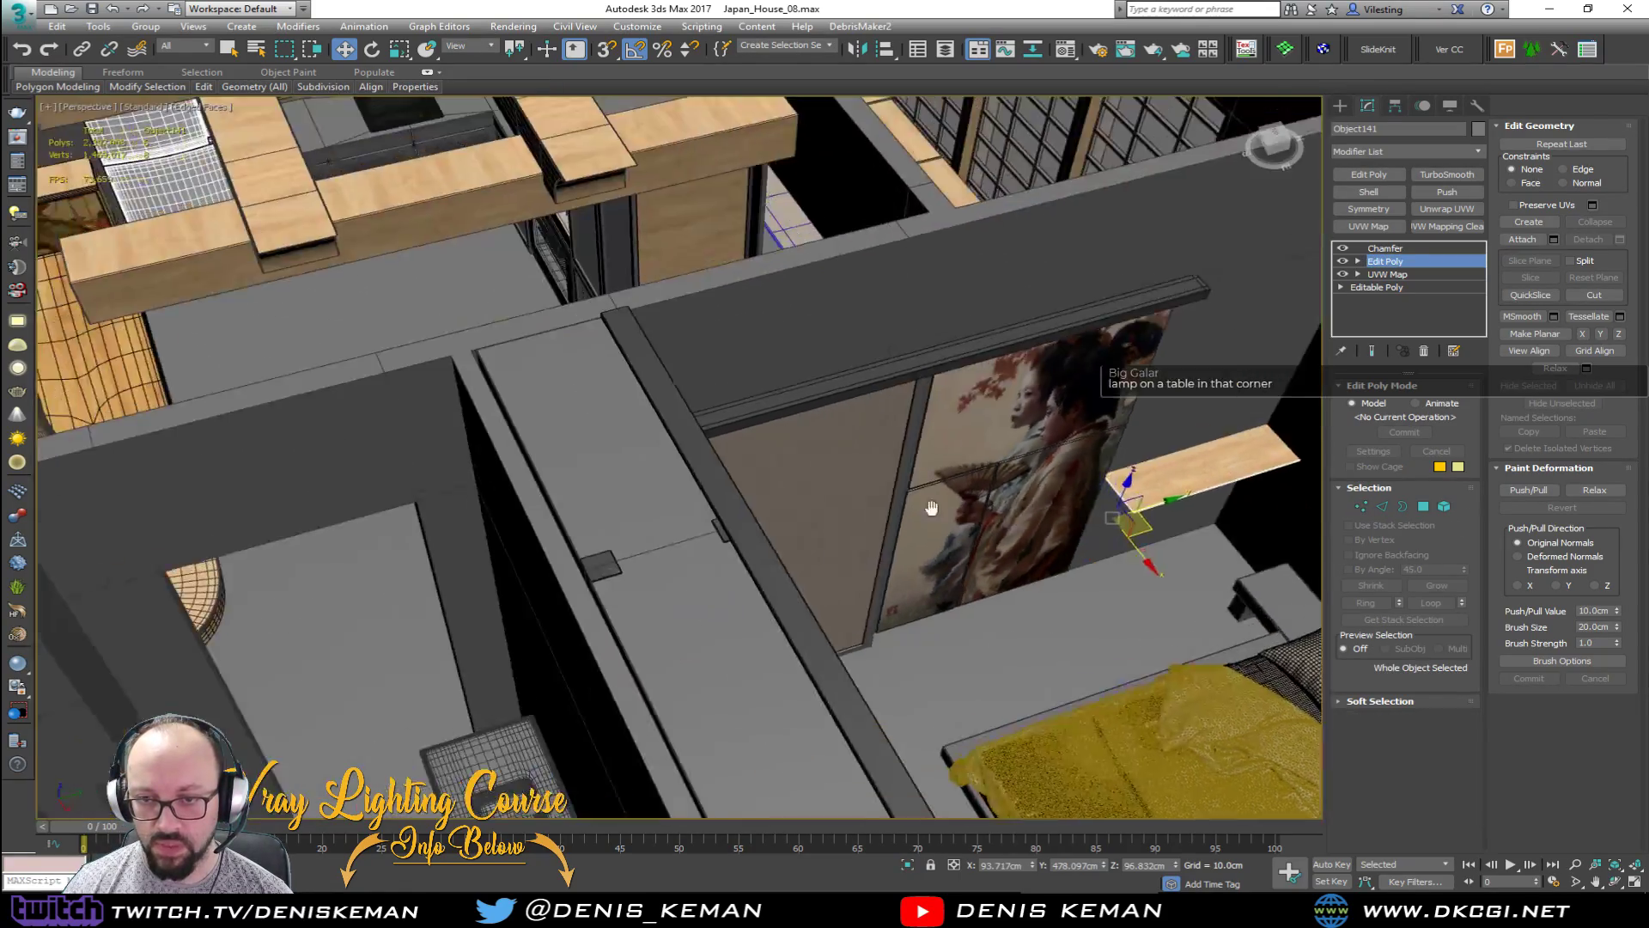
{"action": "scroll", "coordinate": [931, 512], "scroll_direction": "down", "scroll_amount": 6}
{"action": "left_click", "coordinate": [326, 296]}
{"action": "middle_click_drag", "start_coordinate": [325, 296], "coordinate": [442, 273], "text": "alt"}
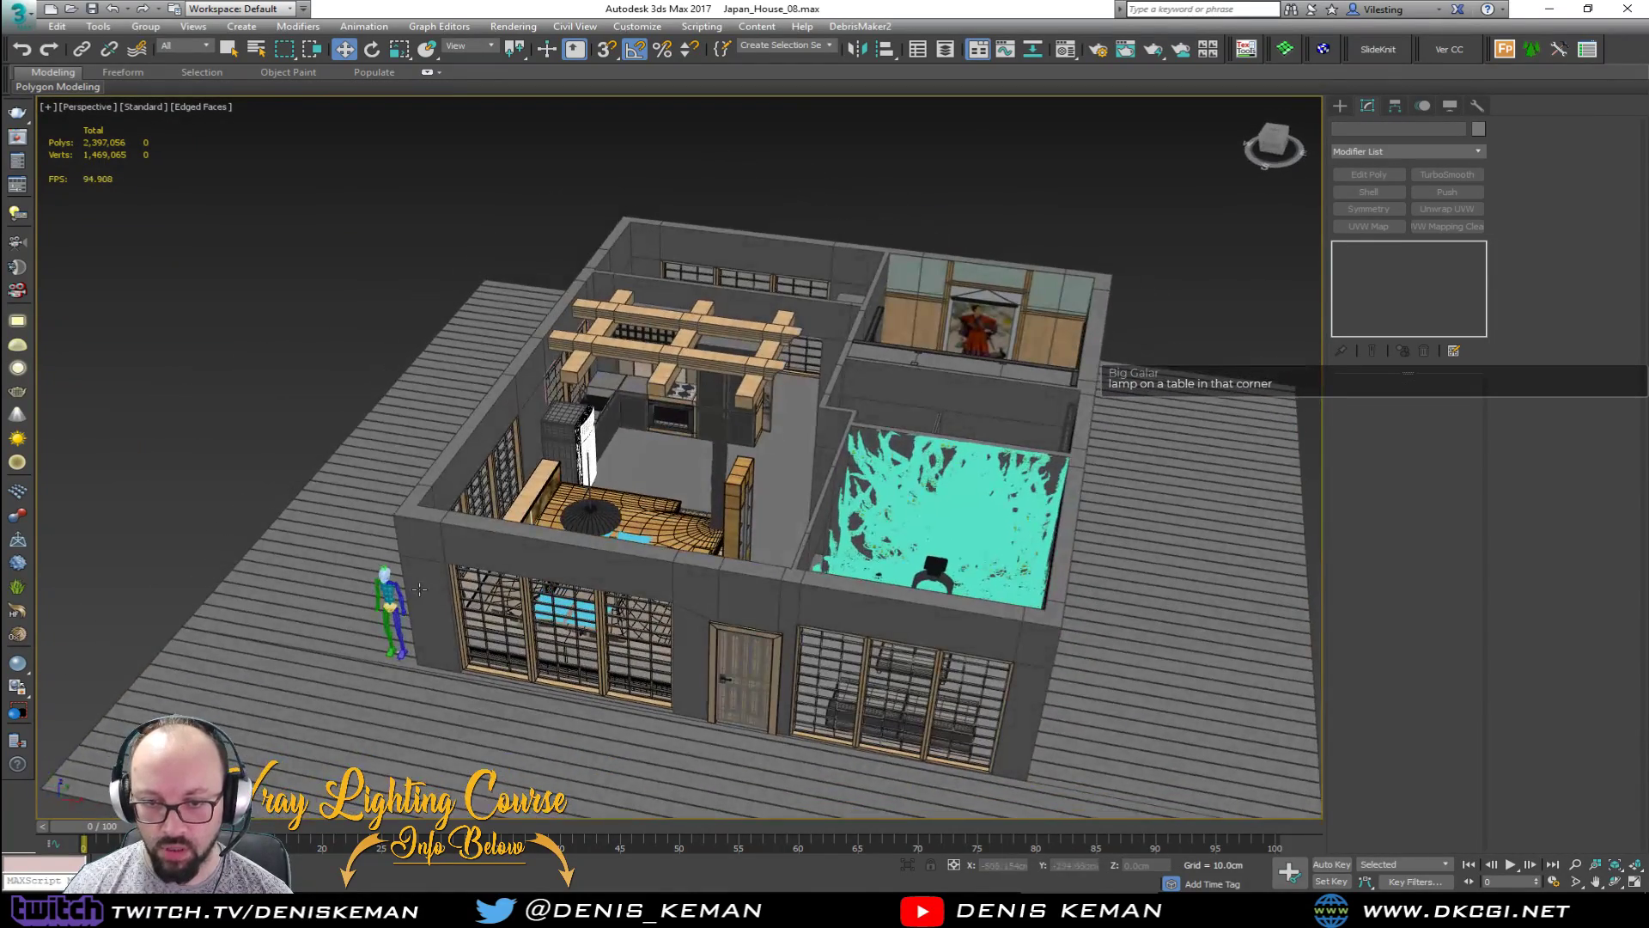
{"action": "left_click", "coordinate": [391, 606]}
{"action": "left_click_drag", "start_coordinate": [423, 607], "coordinate": [976, 402]}
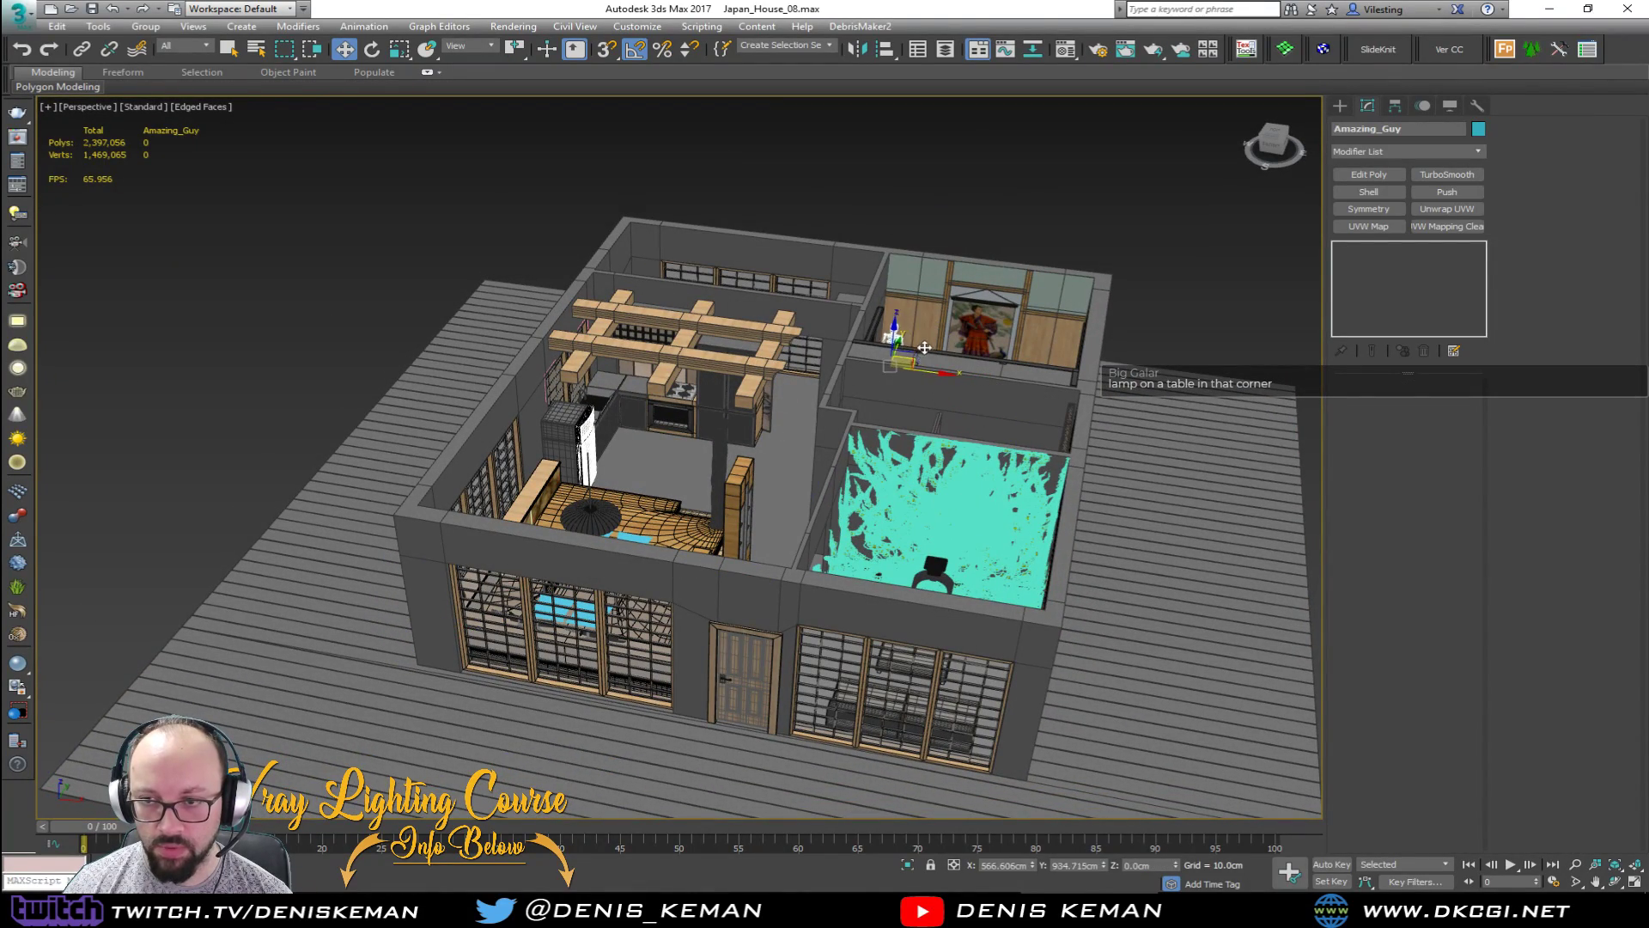
{"action": "left_click_drag", "start_coordinate": [924, 348], "coordinate": [918, 350]}
{"action": "key", "text": "z"}
{"action": "middle_click_drag", "start_coordinate": [933, 344], "coordinate": [846, 382], "text": "alt"}
{"action": "left_click_drag", "start_coordinate": [717, 483], "coordinate": [546, 627]}
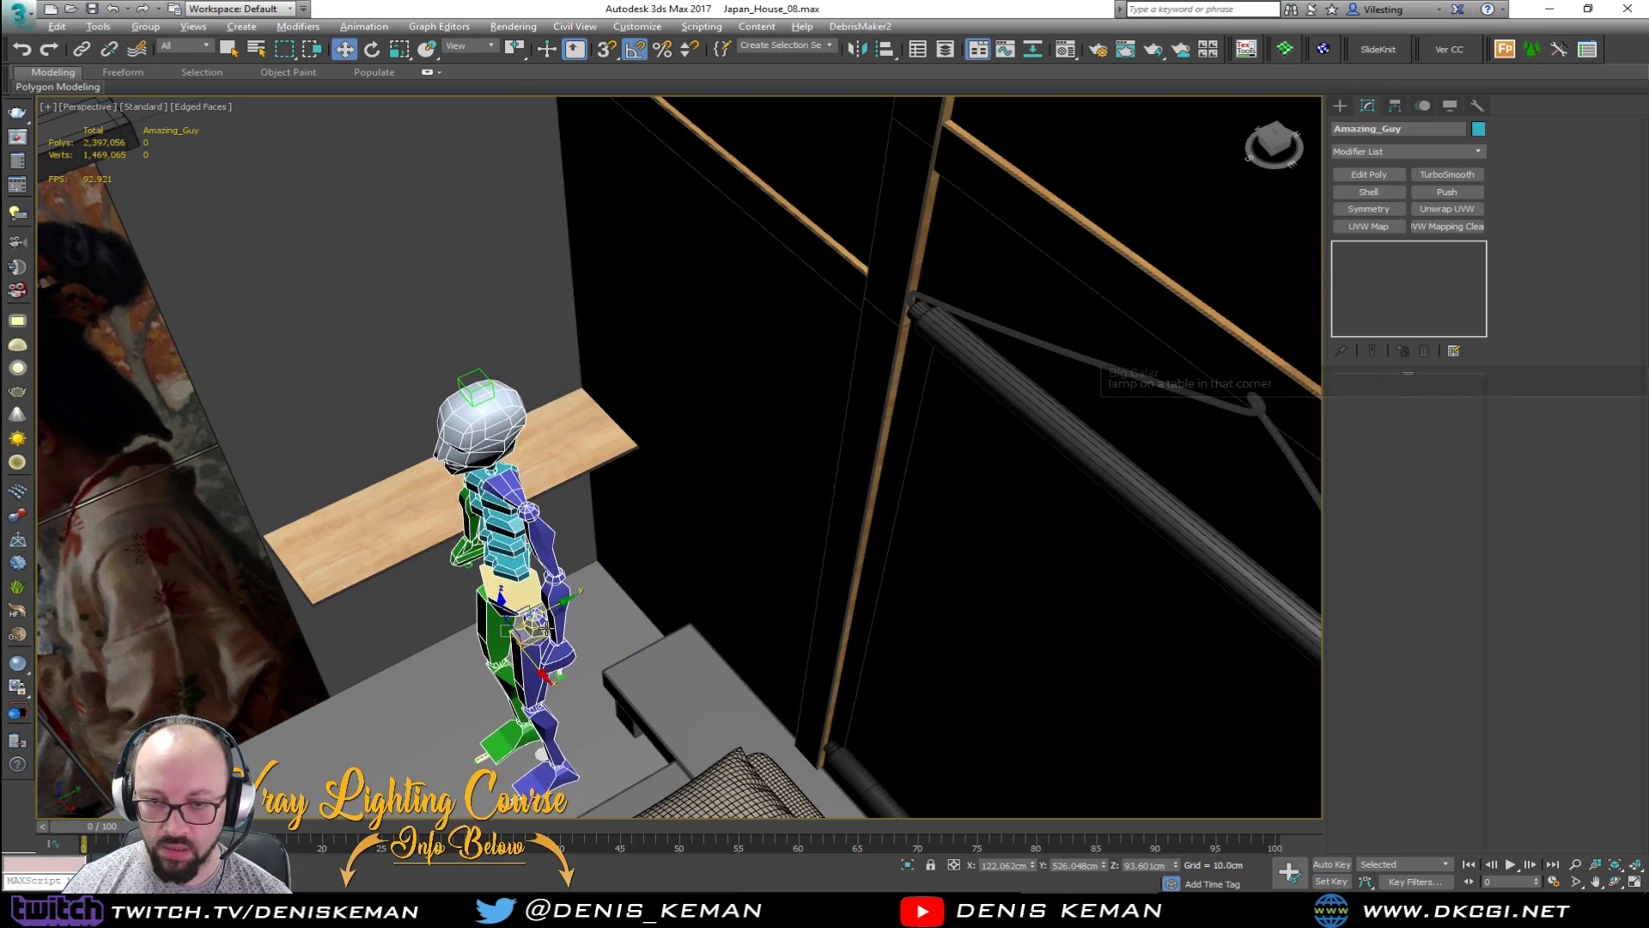
Step: Return the human scale figure to its place outside the house, clear the selection and go back to the bedroom shelf
{"action": "middle_click_drag", "start_coordinate": [545, 627], "coordinate": [629, 573], "text": "alt"}
{"action": "scroll", "coordinate": [693, 486], "scroll_direction": "down", "scroll_amount": 5}
{"action": "scroll", "coordinate": [694, 486], "scroll_direction": "down", "scroll_amount": 5}
{"action": "middle_click_drag", "start_coordinate": [629, 572], "coordinate": [846, 405]}
{"action": "scroll", "coordinate": [845, 406], "scroll_direction": "down", "scroll_amount": 3}
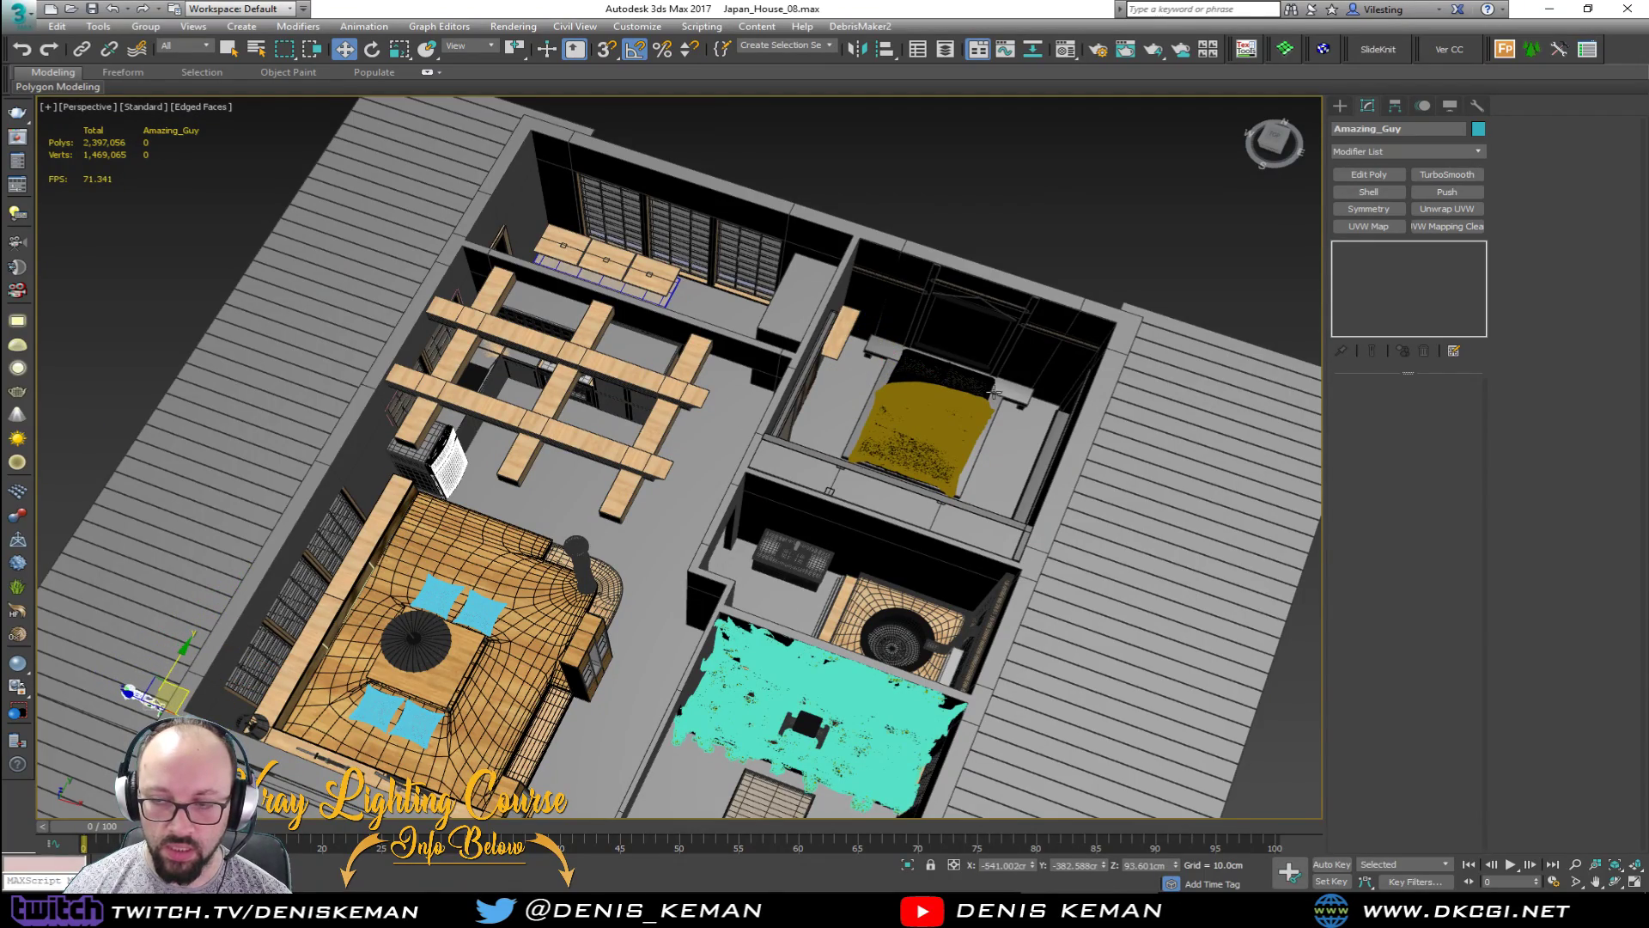
{"action": "left_click", "coordinate": [1099, 274]}
{"action": "scroll", "coordinate": [880, 343], "scroll_direction": "up", "scroll_amount": 10}
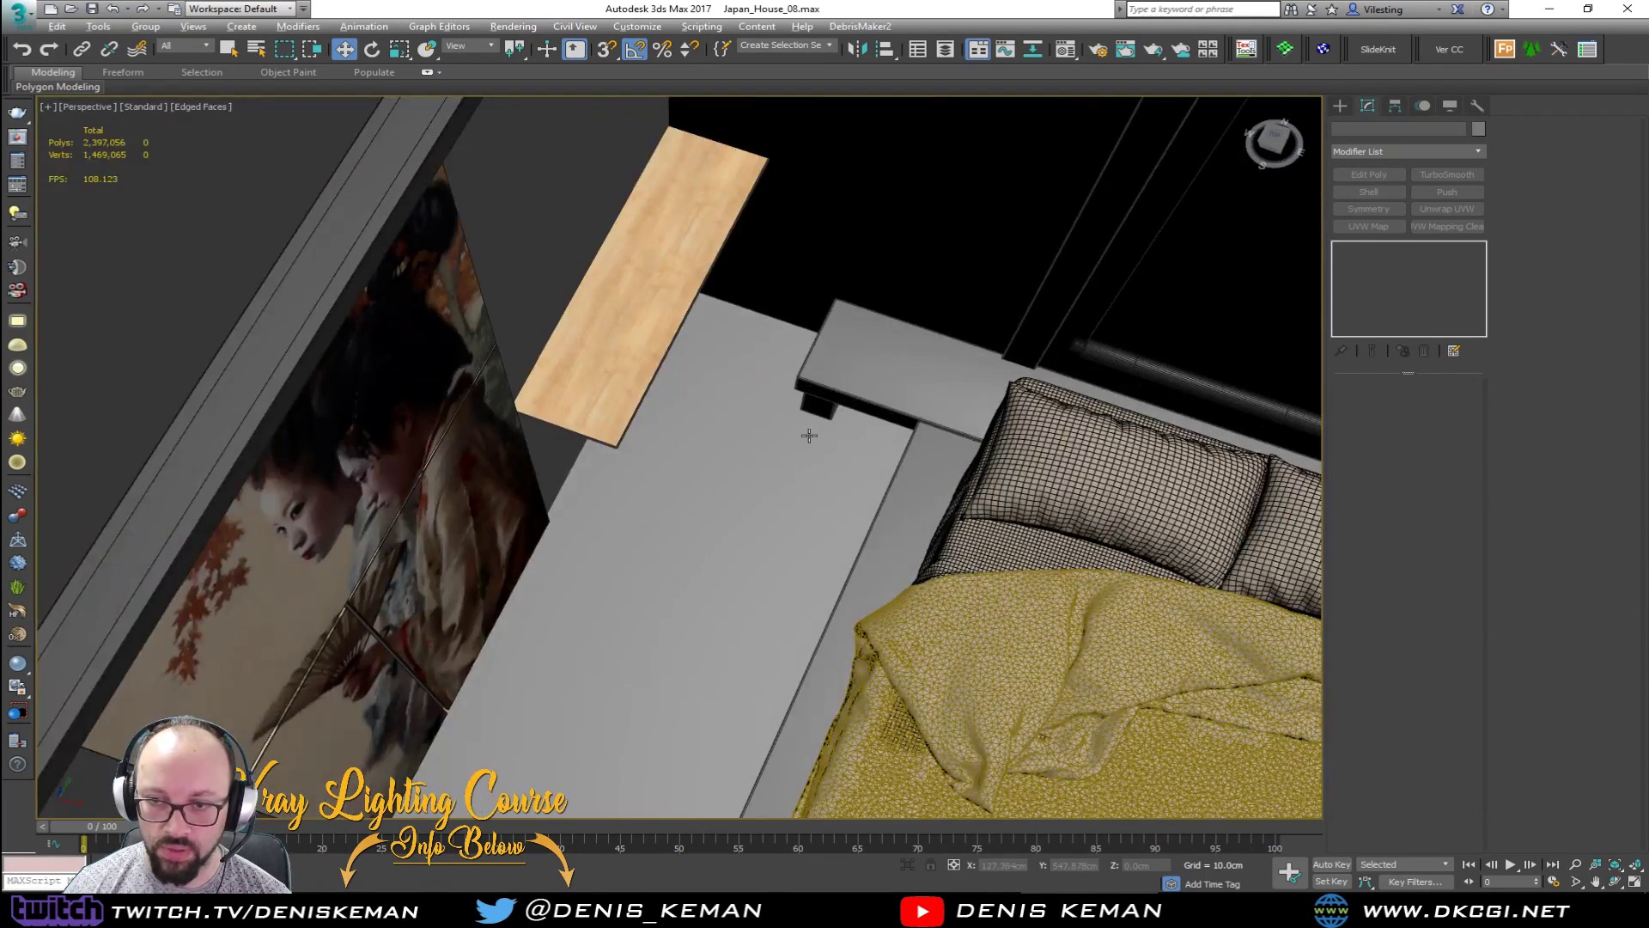
Step: Examine the wooden corner shelf beside the geisha painting, both up close and within the whole bedroom
{"action": "middle_click_drag", "start_coordinate": [809, 436], "coordinate": [633, 347], "text": "alt"}
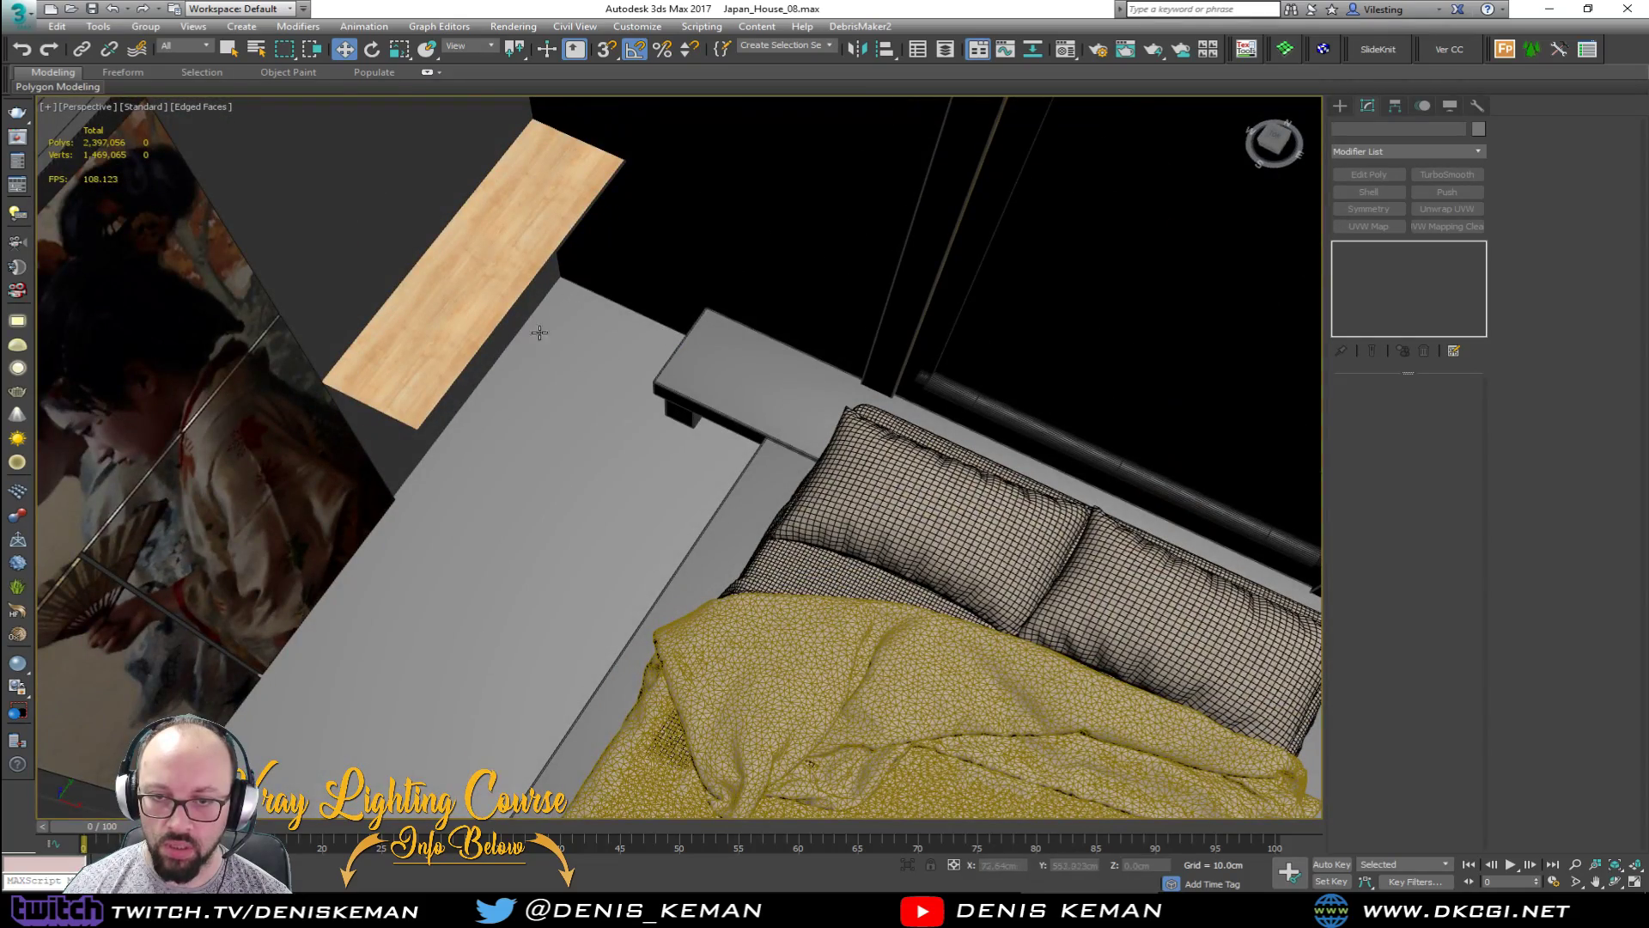
{"action": "left_click", "coordinate": [493, 293]}
{"action": "key", "text": "z"}
{"action": "middle_click_drag", "start_coordinate": [495, 296], "coordinate": [528, 294], "text": "alt"}
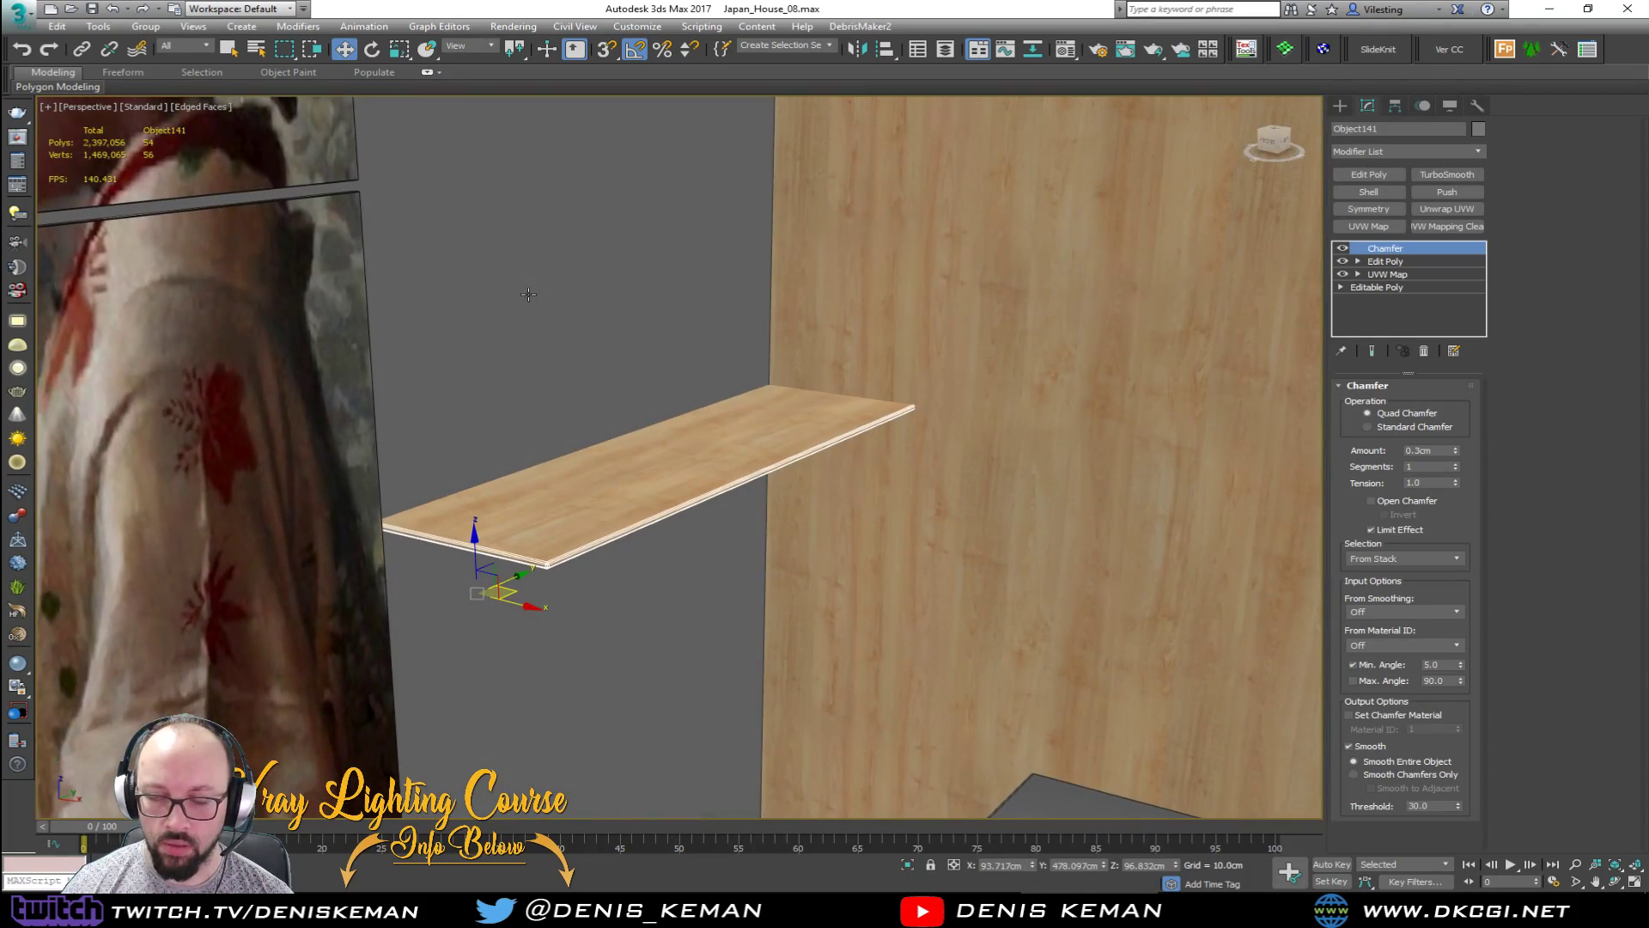
{"action": "scroll", "coordinate": [528, 294], "scroll_direction": "up", "scroll_amount": 2}
{"action": "mouse_move", "coordinate": [624, 407]}
{"action": "middle_mouse_down"}
{"action": "mouse_move", "coordinate": [558, 287]}
{"action": "mouse_move", "coordinate": [636, 450]}
{"action": "mouse_move", "coordinate": [559, 399]}
{"action": "mouse_move", "coordinate": [586, 387]}
{"action": "mouse_move", "coordinate": [548, 421]}
{"action": "middle_mouse_up"}
{"action": "scroll", "coordinate": [640, 390], "scroll_direction": "down", "scroll_amount": 5}
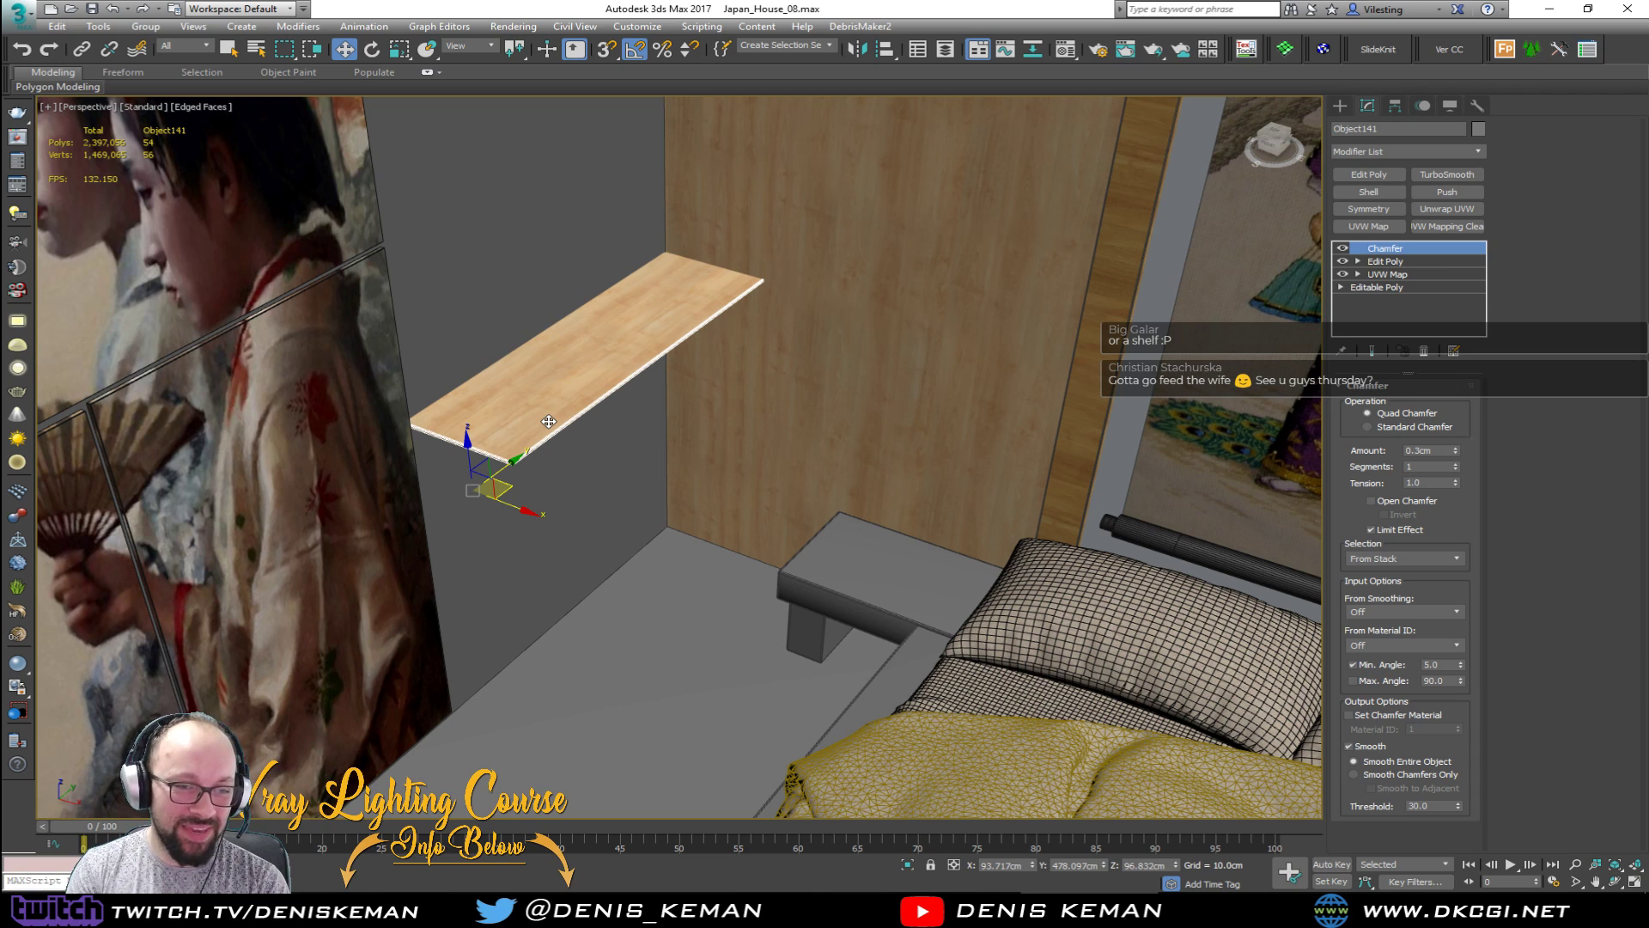
{"action": "scroll", "coordinate": [549, 421], "scroll_direction": "down", "scroll_amount": 6}
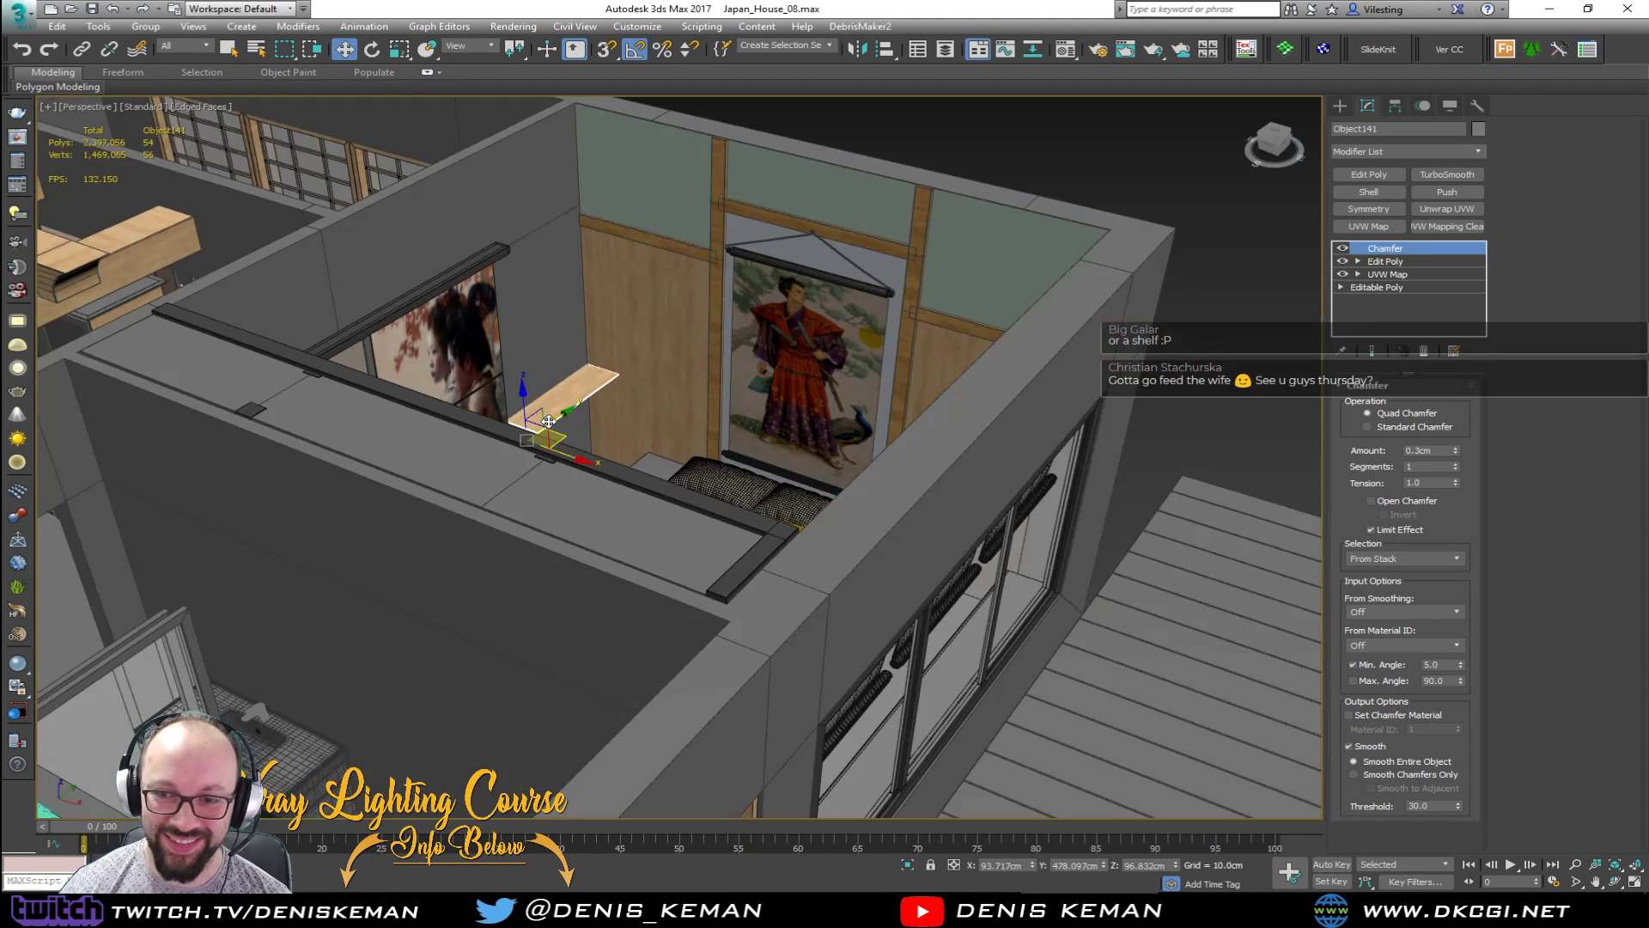
{"action": "middle_click_drag", "start_coordinate": [982, 363], "coordinate": [583, 389], "text": "alt"}
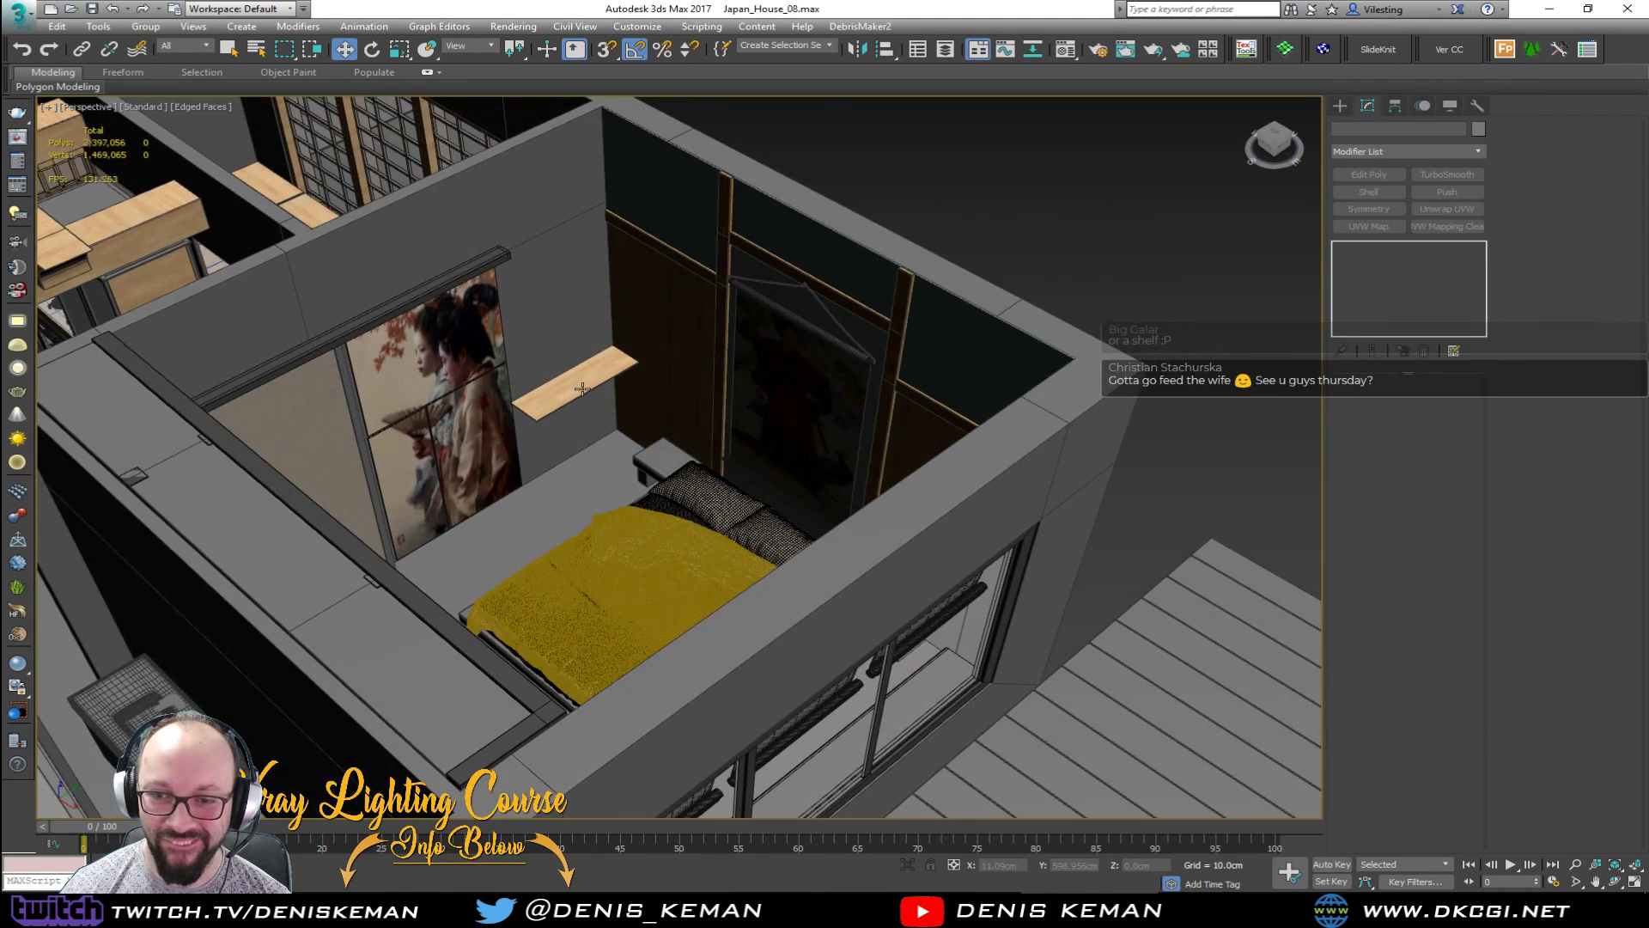
{"action": "scroll", "coordinate": [583, 389], "scroll_direction": "up", "scroll_amount": 8}
{"action": "scroll", "coordinate": [661, 409], "scroll_direction": "down", "scroll_amount": 4}
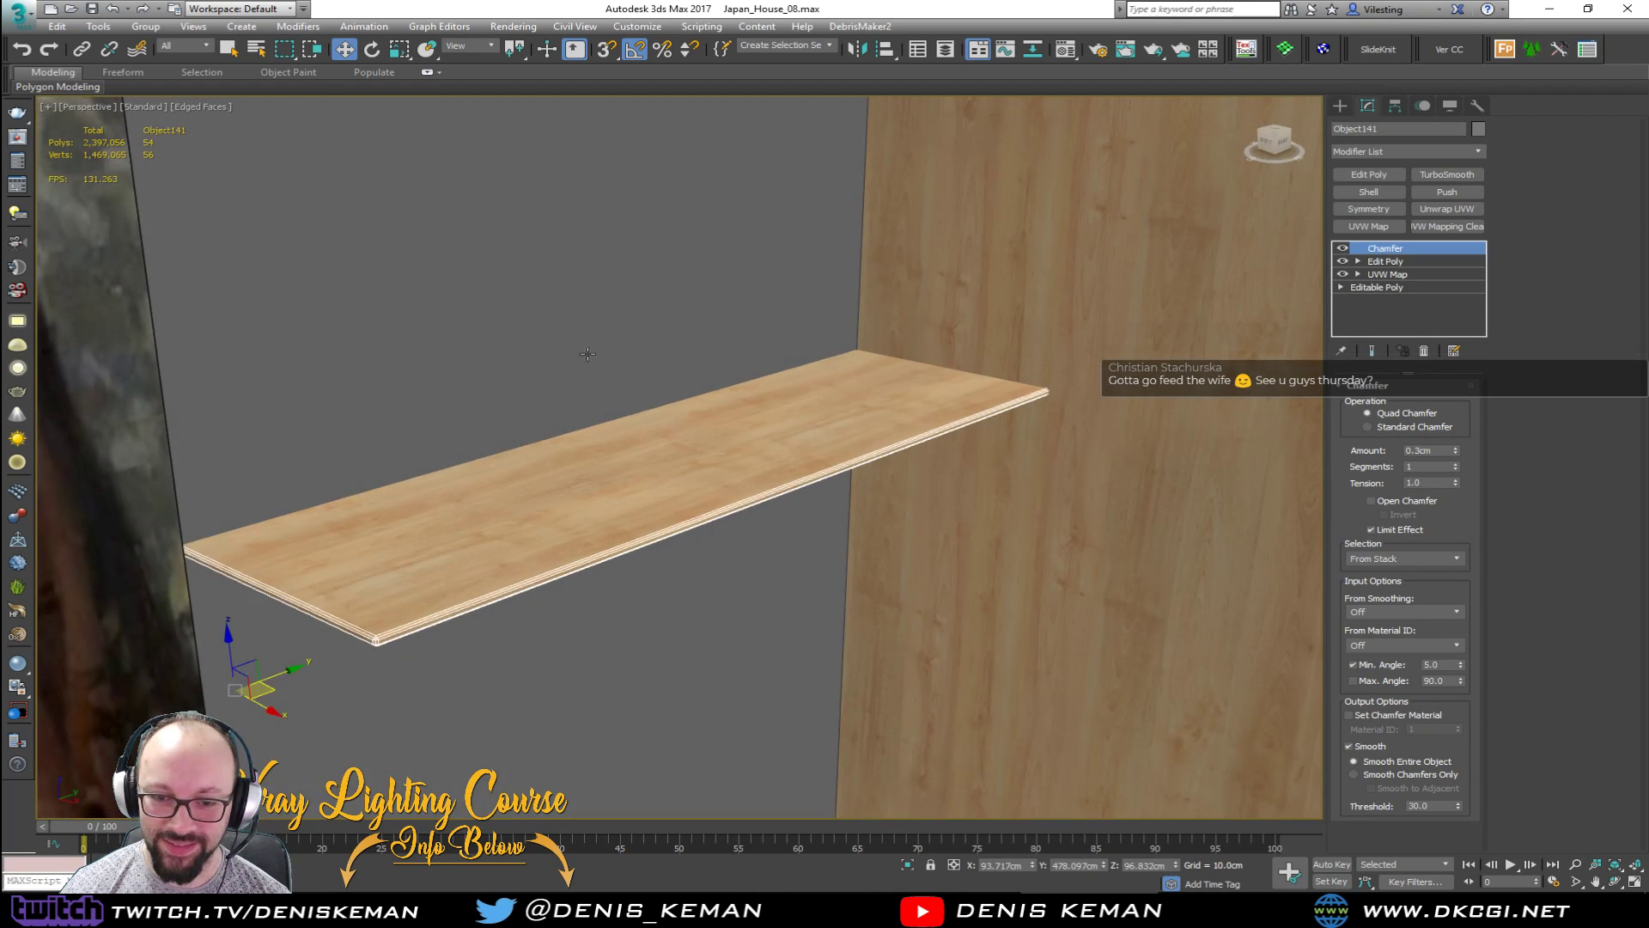
Step: Try a second shelf by copying the board about 33 cm upward, and delete the copy
{"action": "middle_click_drag", "start_coordinate": [661, 409], "coordinate": [677, 461], "text": "alt"}
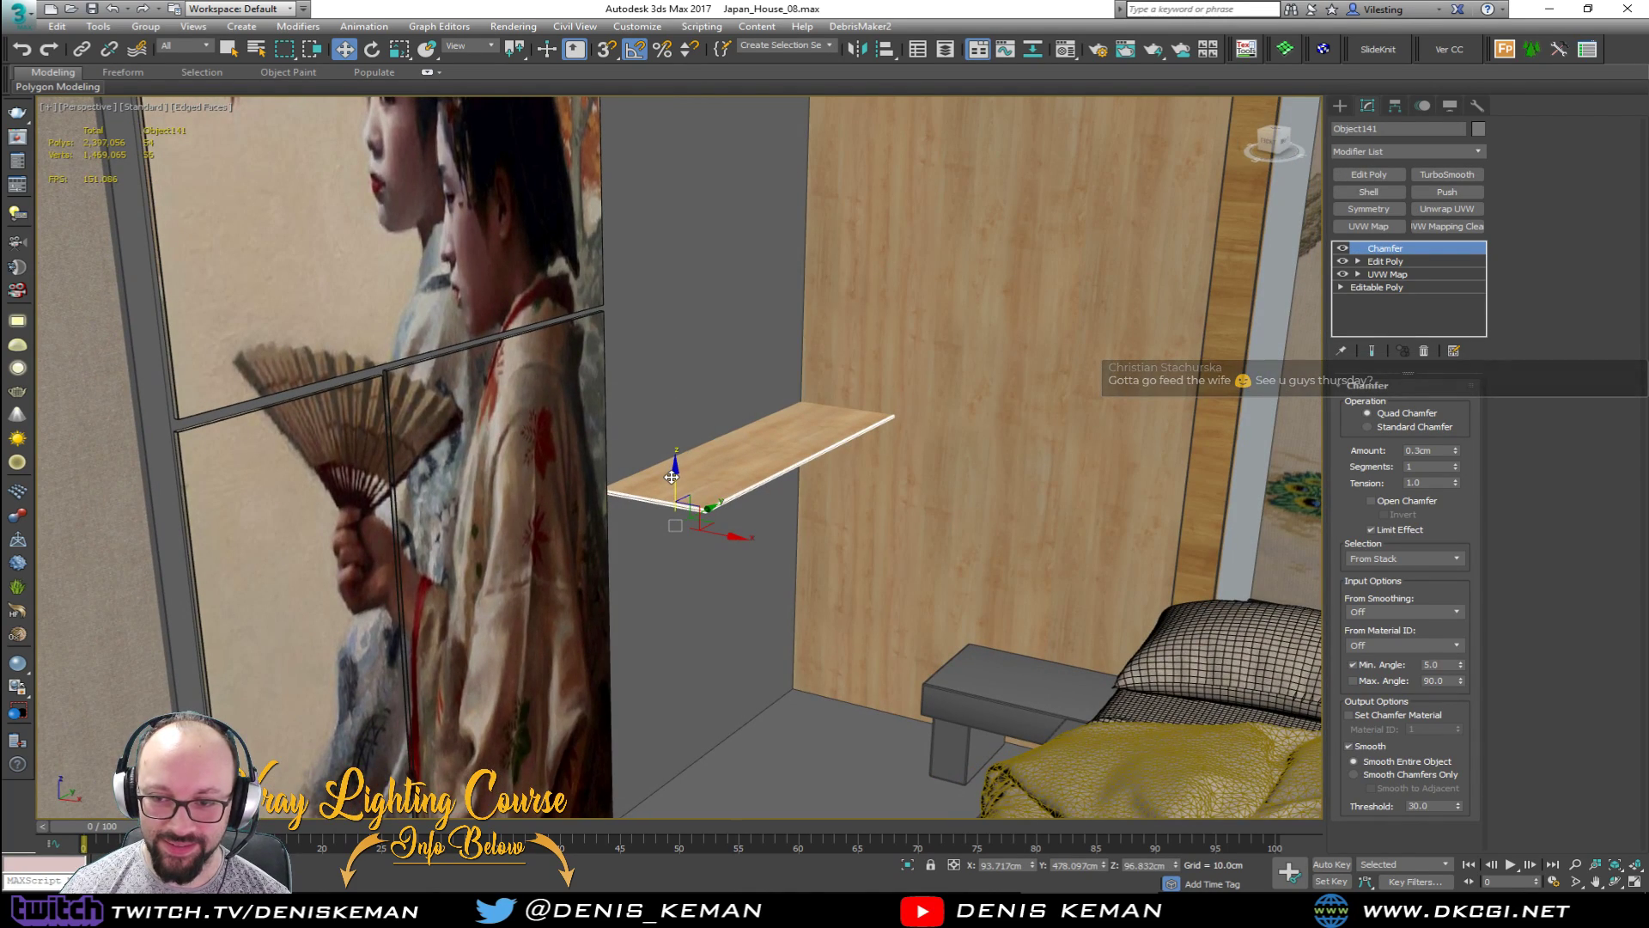
{"action": "left_click_drag", "start_coordinate": [671, 476], "coordinate": [672, 339], "text": "shift"}
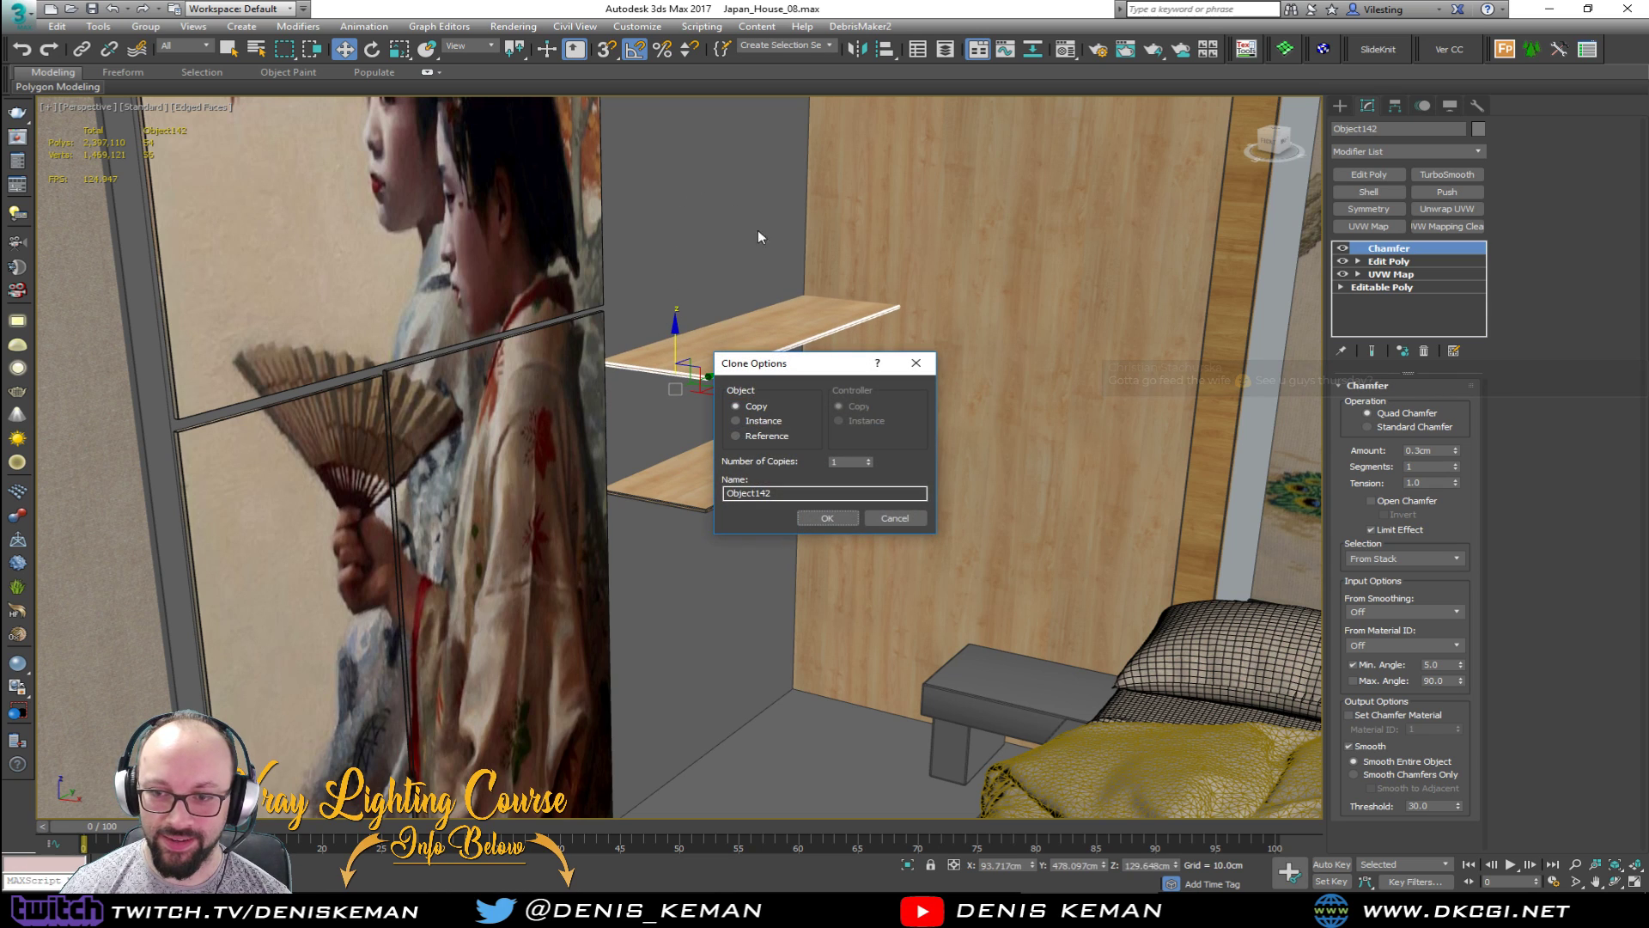
{"action": "left_click", "coordinate": [829, 521]}
{"action": "scroll", "coordinate": [697, 538], "scroll_direction": "down", "scroll_amount": 4}
{"action": "mouse_move", "coordinate": [747, 428]}
{"action": "middle_mouse_down"}
{"action": "mouse_move", "coordinate": [697, 537]}
{"action": "mouse_move", "coordinate": [651, 499]}
{"action": "mouse_move", "coordinate": [592, 528]}
{"action": "mouse_move", "coordinate": [884, 463]}
{"action": "mouse_move", "coordinate": [741, 500]}
{"action": "mouse_move", "coordinate": [760, 539]}
{"action": "mouse_move", "coordinate": [920, 478]}
{"action": "mouse_move", "coordinate": [962, 488]}
{"action": "mouse_move", "coordinate": [498, 456]}
{"action": "middle_mouse_up"}
{"action": "key", "text": "Delete"}
Step: Examine the bed, its side tables and the surrounding bedroom walls
{"action": "scroll", "coordinate": [962, 488], "scroll_direction": "down", "scroll_amount": 4}
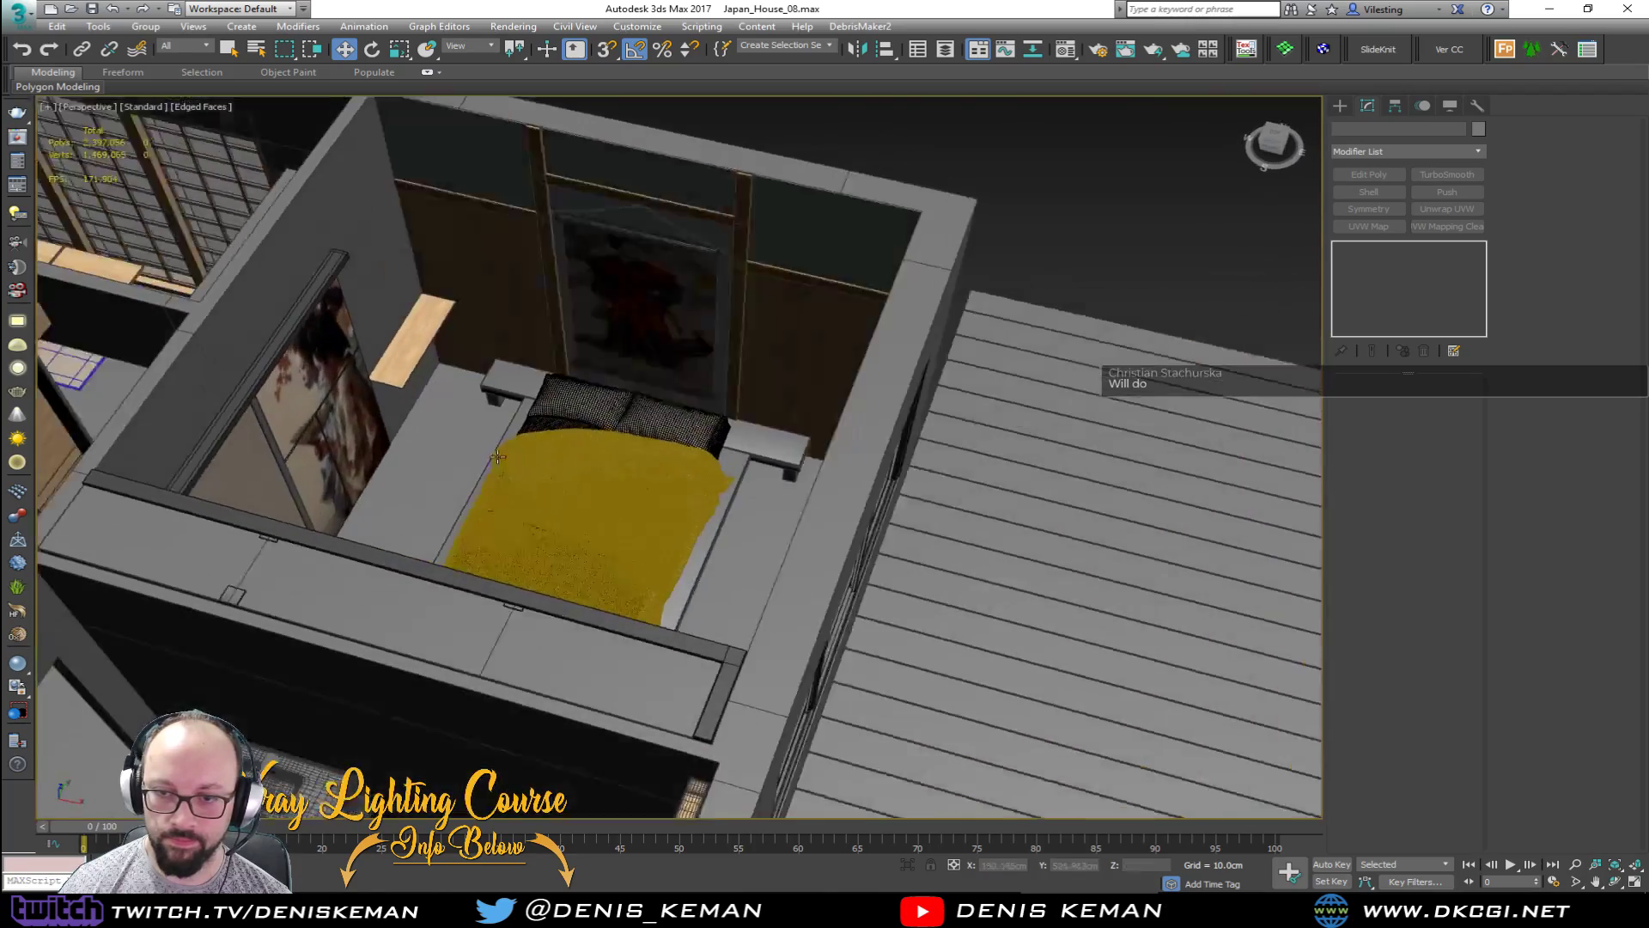
{"action": "scroll", "coordinate": [743, 474], "scroll_direction": "up", "scroll_amount": 6}
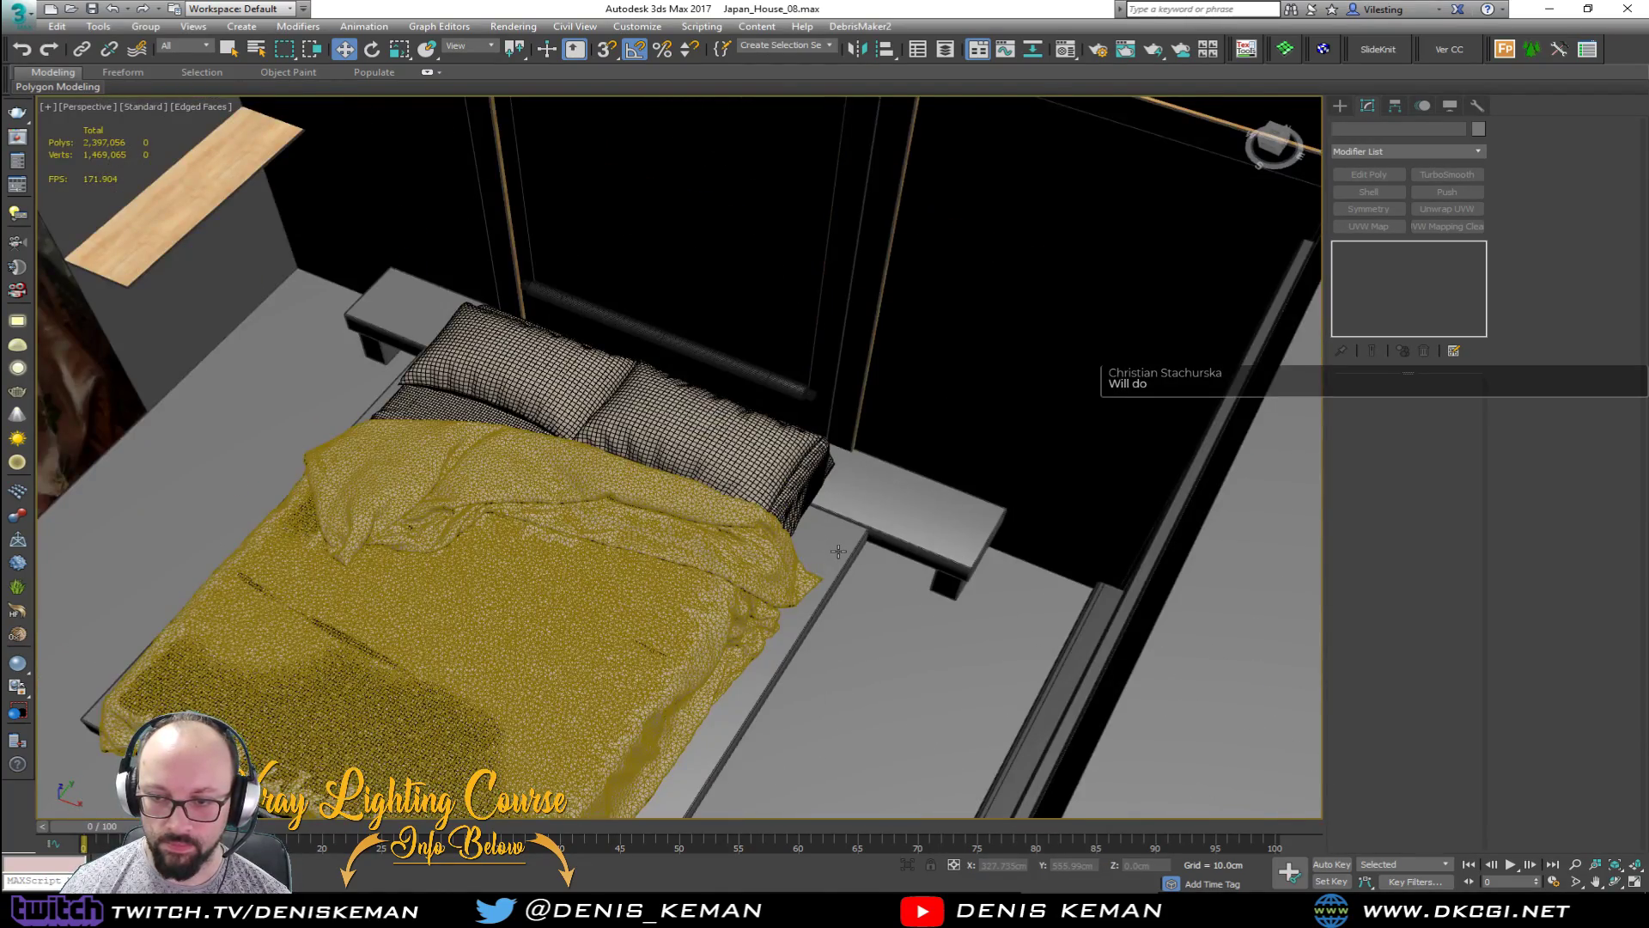
{"action": "scroll", "coordinate": [838, 552], "scroll_direction": "up", "scroll_amount": 4}
{"action": "mouse_move", "coordinate": [839, 551]}
{"action": "middle_mouse_down"}
{"action": "mouse_move", "coordinate": [854, 386]}
{"action": "mouse_move", "coordinate": [830, 358]}
{"action": "mouse_move", "coordinate": [843, 372]}
{"action": "middle_mouse_up"}
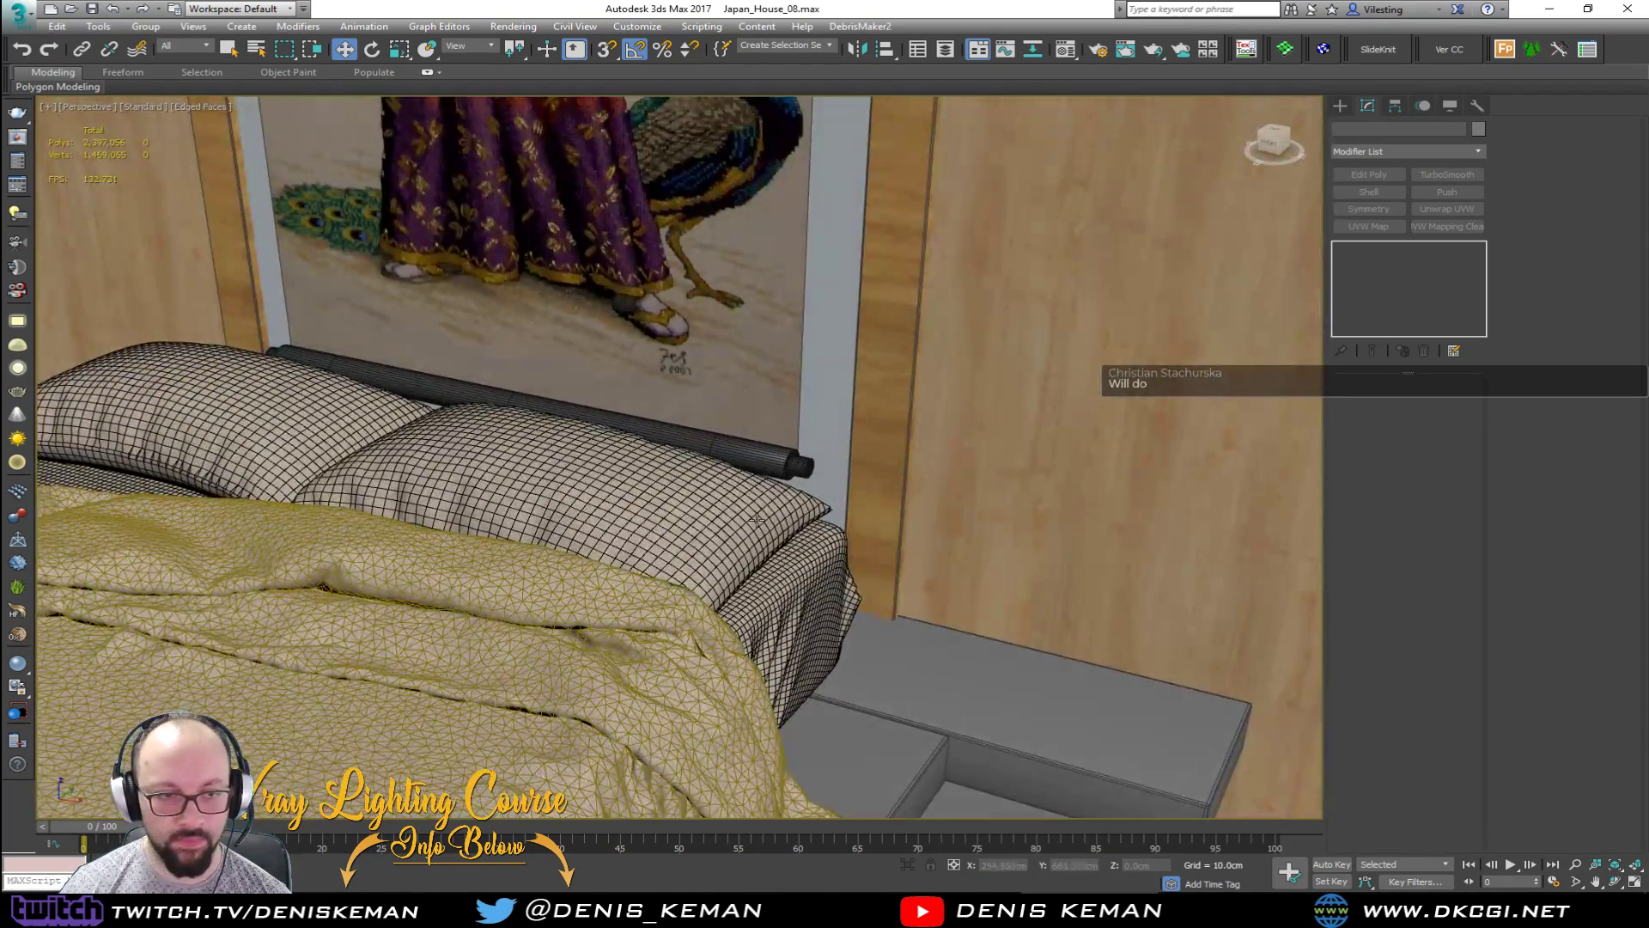
{"action": "middle_click_drag", "start_coordinate": [756, 519], "coordinate": [844, 206]}
{"action": "middle_click_drag", "start_coordinate": [746, 384], "coordinate": [758, 450], "text": "alt"}
{"action": "scroll", "coordinate": [757, 450], "scroll_direction": "down", "scroll_amount": 5}
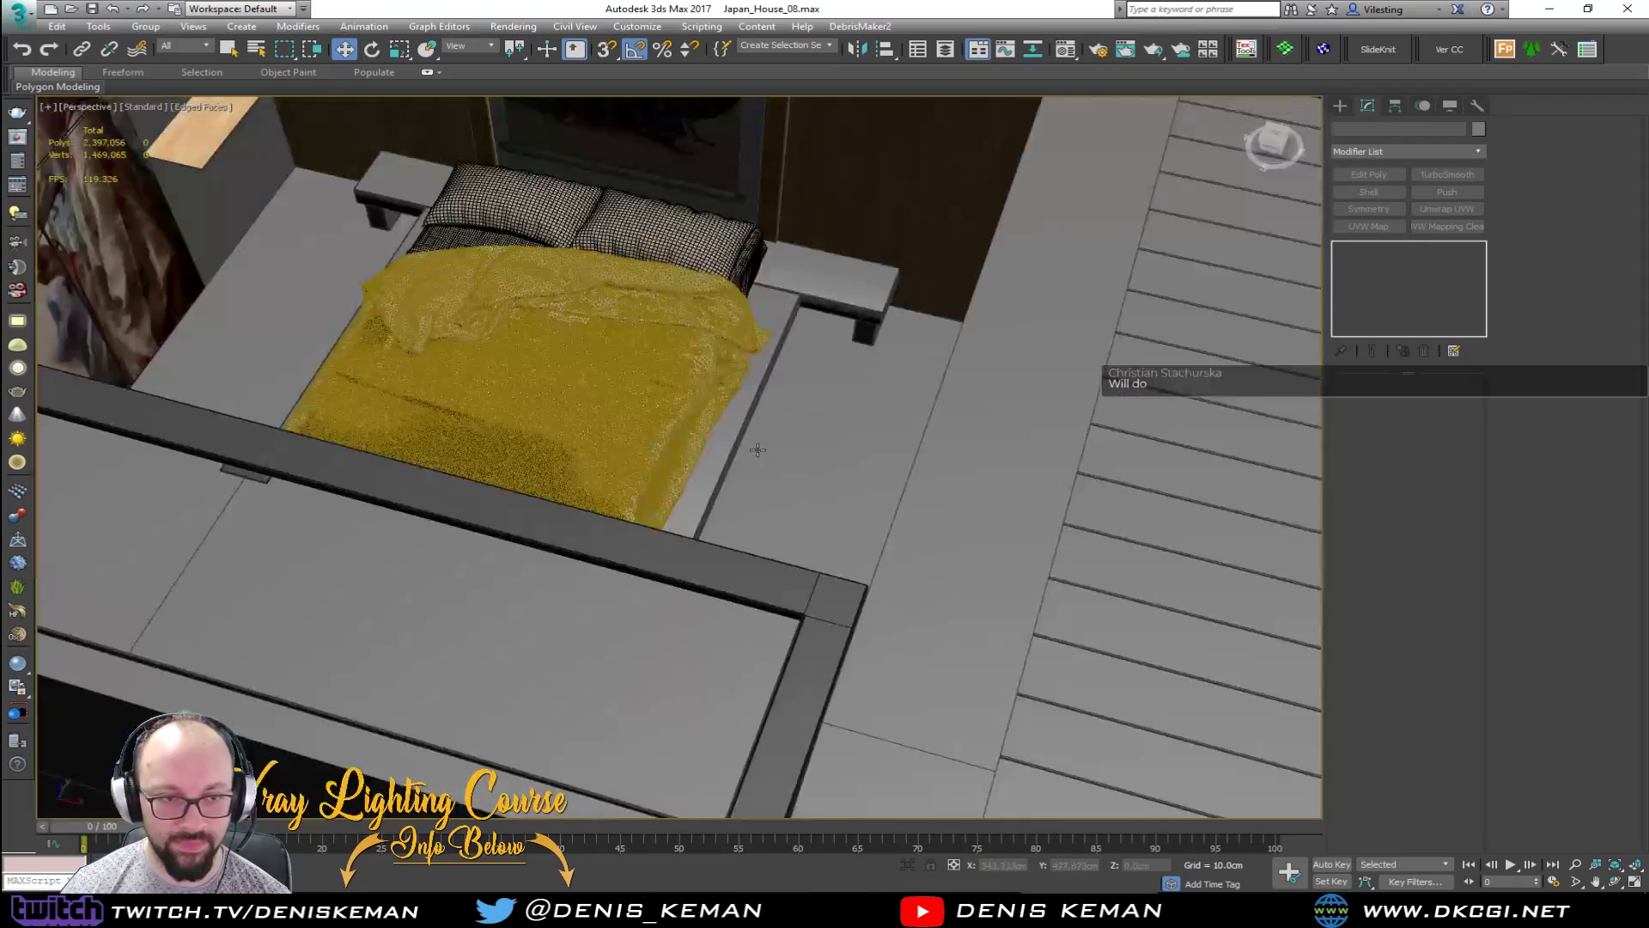
{"action": "scroll", "coordinate": [758, 450], "scroll_direction": "down", "scroll_amount": 4}
{"action": "scroll", "coordinate": [657, 459], "scroll_direction": "down", "scroll_amount": 3}
{"action": "middle_click_drag", "start_coordinate": [582, 335], "coordinate": [1109, 327]}
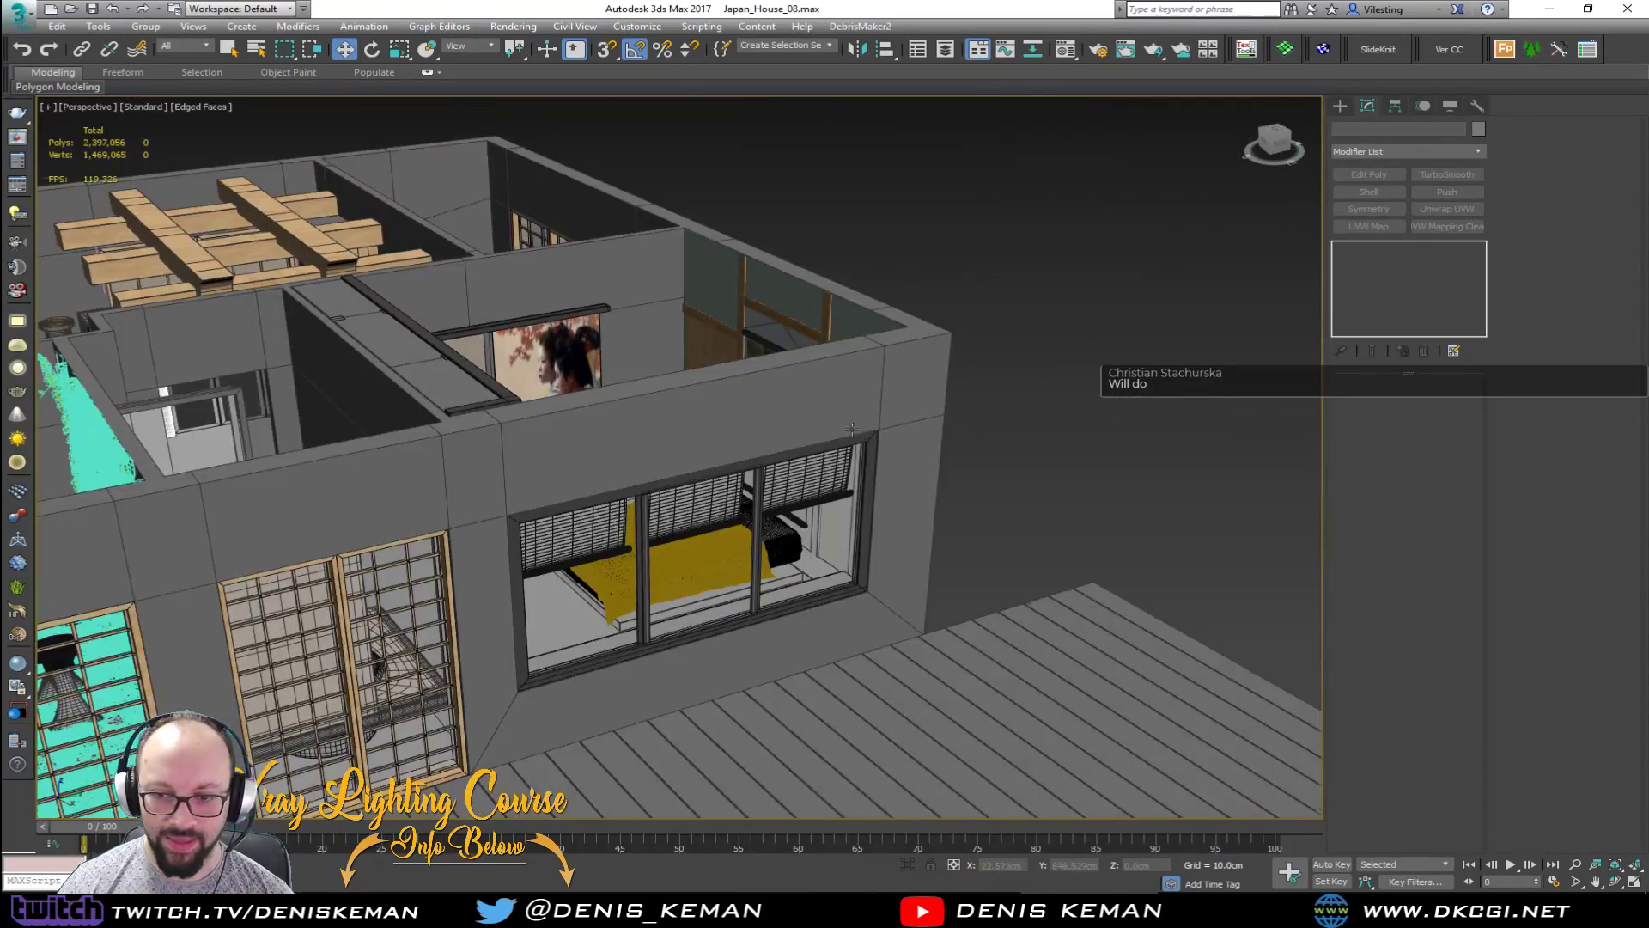
Step: Turn off the edged-faces display and check the bedroom's wall shelves, fabric panel and geisha painting
{"action": "mouse_move", "coordinate": [852, 428]}
{"action": "middle_mouse_down", "text": "alt"}
{"action": "mouse_move", "coordinate": [713, 455]}
{"action": "mouse_move", "coordinate": [683, 481]}
{"action": "middle_mouse_up", "text": "alt"}
{"action": "key", "text": "F4"}
{"action": "mouse_move", "coordinate": [697, 386]}
{"action": "middle_mouse_down", "text": "alt"}
{"action": "mouse_move", "coordinate": [680, 418]}
{"action": "mouse_move", "coordinate": [352, 446]}
{"action": "mouse_move", "coordinate": [251, 388]}
{"action": "mouse_move", "coordinate": [176, 402]}
{"action": "middle_mouse_up", "text": "alt"}
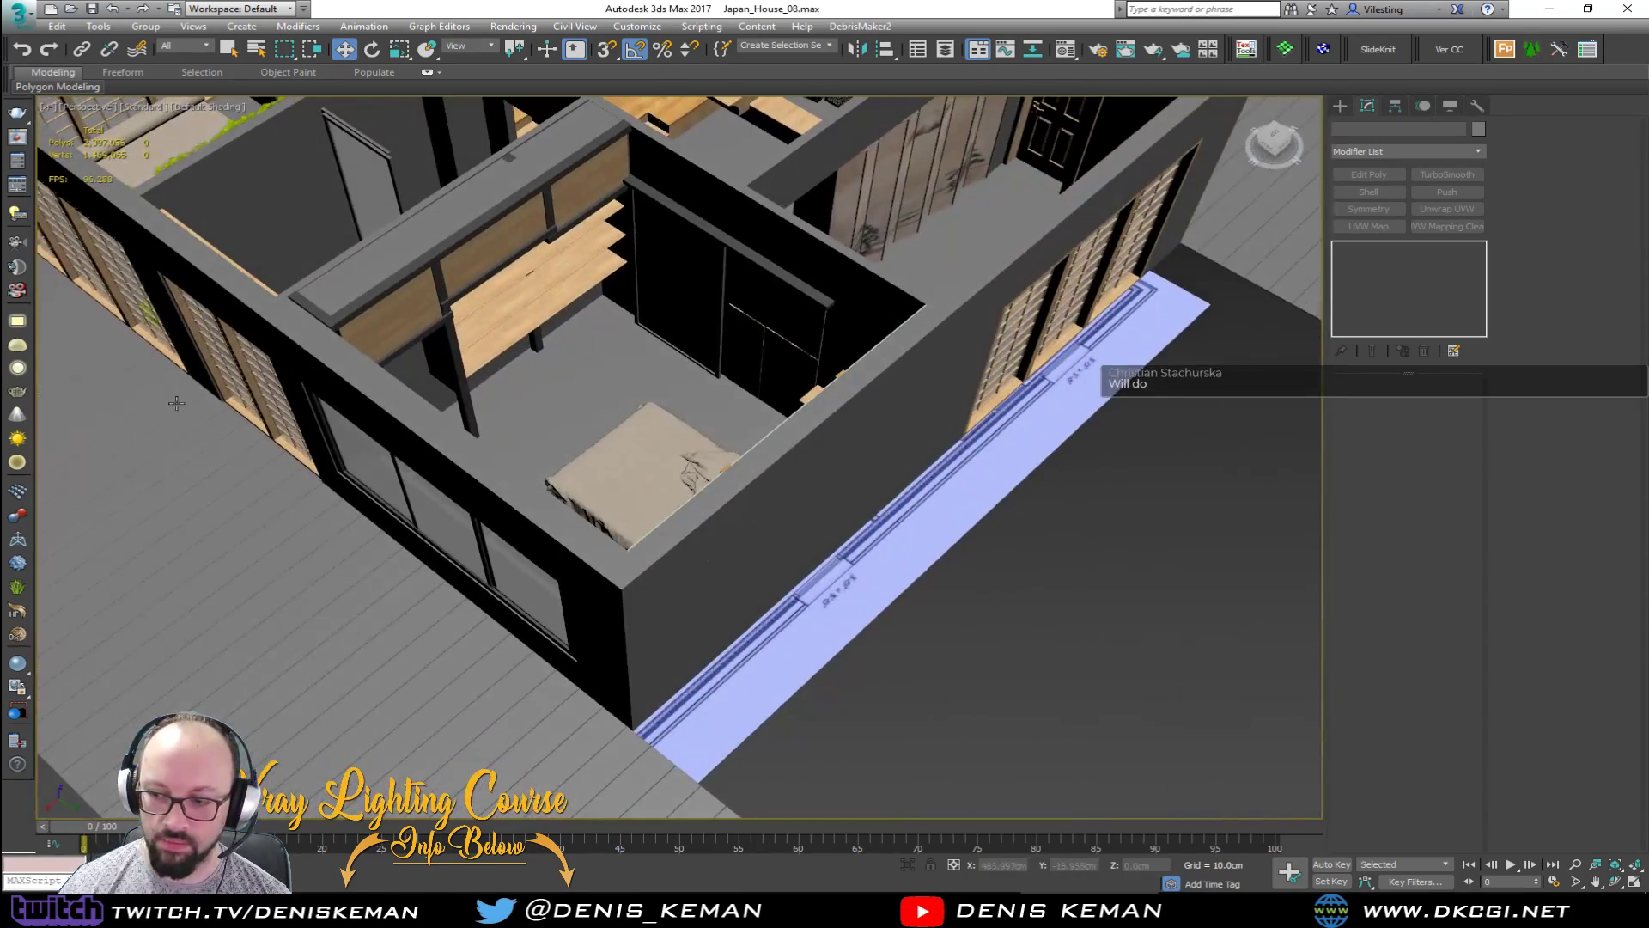
{"action": "scroll", "coordinate": [559, 334], "scroll_direction": "up", "scroll_amount": 5}
{"action": "scroll", "coordinate": [655, 412], "scroll_direction": "down", "scroll_amount": 2}
{"action": "middle_click_drag", "start_coordinate": [655, 416], "coordinate": [805, 402], "text": "alt"}
{"action": "middle_click_drag", "start_coordinate": [863, 408], "coordinate": [953, 397], "text": "alt"}
{"action": "scroll", "coordinate": [953, 398], "scroll_direction": "up", "scroll_amount": 3}
{"action": "mouse_move", "coordinate": [618, 370]}
{"action": "middle_mouse_down"}
{"action": "mouse_move", "coordinate": [646, 584]}
{"action": "mouse_move", "coordinate": [774, 491]}
{"action": "mouse_move", "coordinate": [992, 500]}
{"action": "middle_mouse_up"}
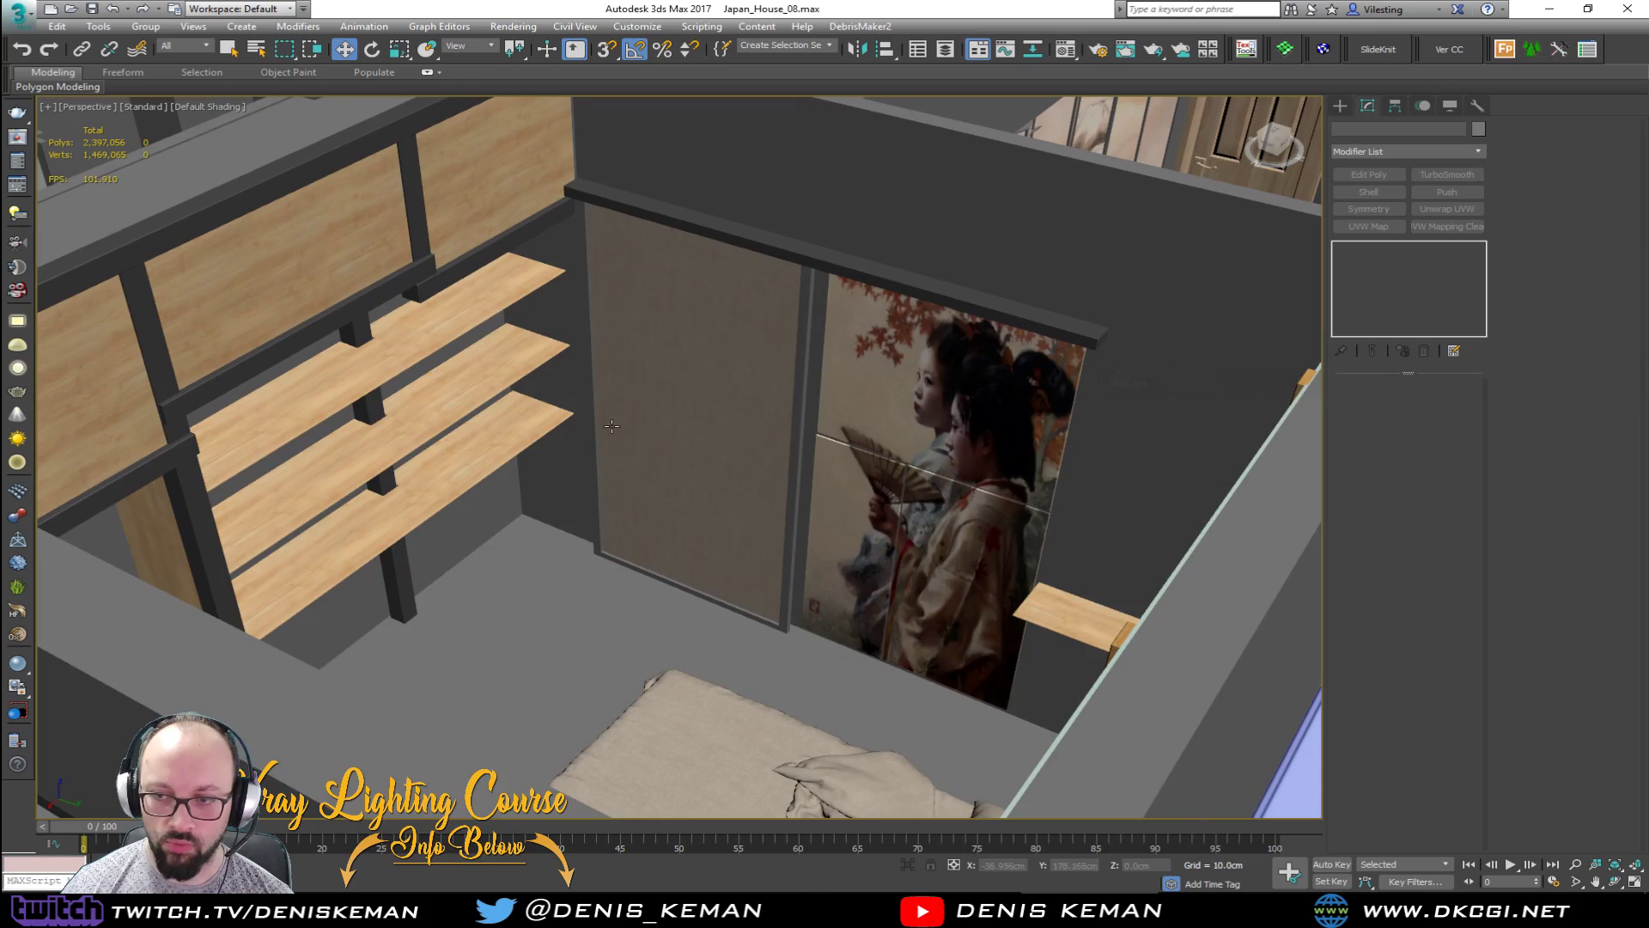
Step: Look over the bathroom, the ivy wall and the living area from above the open house
{"action": "scroll", "coordinate": [612, 426], "scroll_direction": "down", "scroll_amount": 3}
{"action": "middle_click_drag", "start_coordinate": [612, 426], "coordinate": [723, 596]}
{"action": "middle_click_drag", "start_coordinate": [627, 546], "coordinate": [833, 549], "text": "alt"}
{"action": "scroll", "coordinate": [509, 577], "scroll_direction": "down", "scroll_amount": 1}
{"action": "middle_click_drag", "start_coordinate": [508, 577], "coordinate": [545, 413]}
{"action": "scroll", "coordinate": [596, 405], "scroll_direction": "down", "scroll_amount": 2}
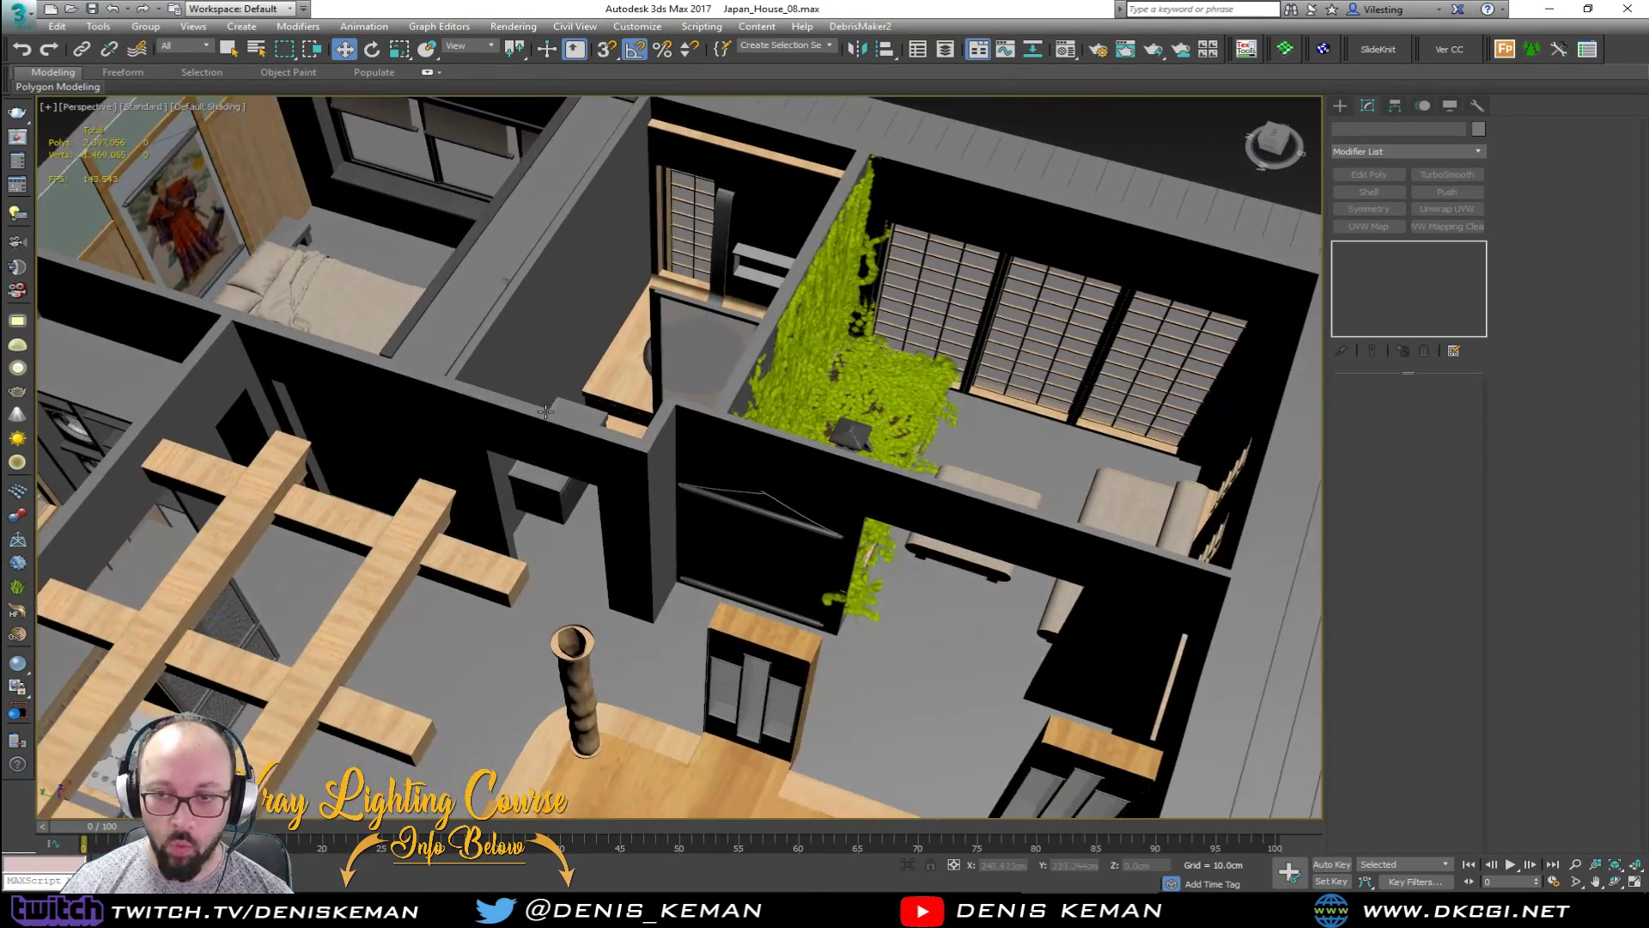
{"action": "mouse_move", "coordinate": [690, 455]}
{"action": "middle_mouse_down", "text": "alt"}
{"action": "mouse_move", "coordinate": [174, 440]}
{"action": "mouse_move", "coordinate": [690, 454]}
{"action": "middle_mouse_up", "text": "alt"}
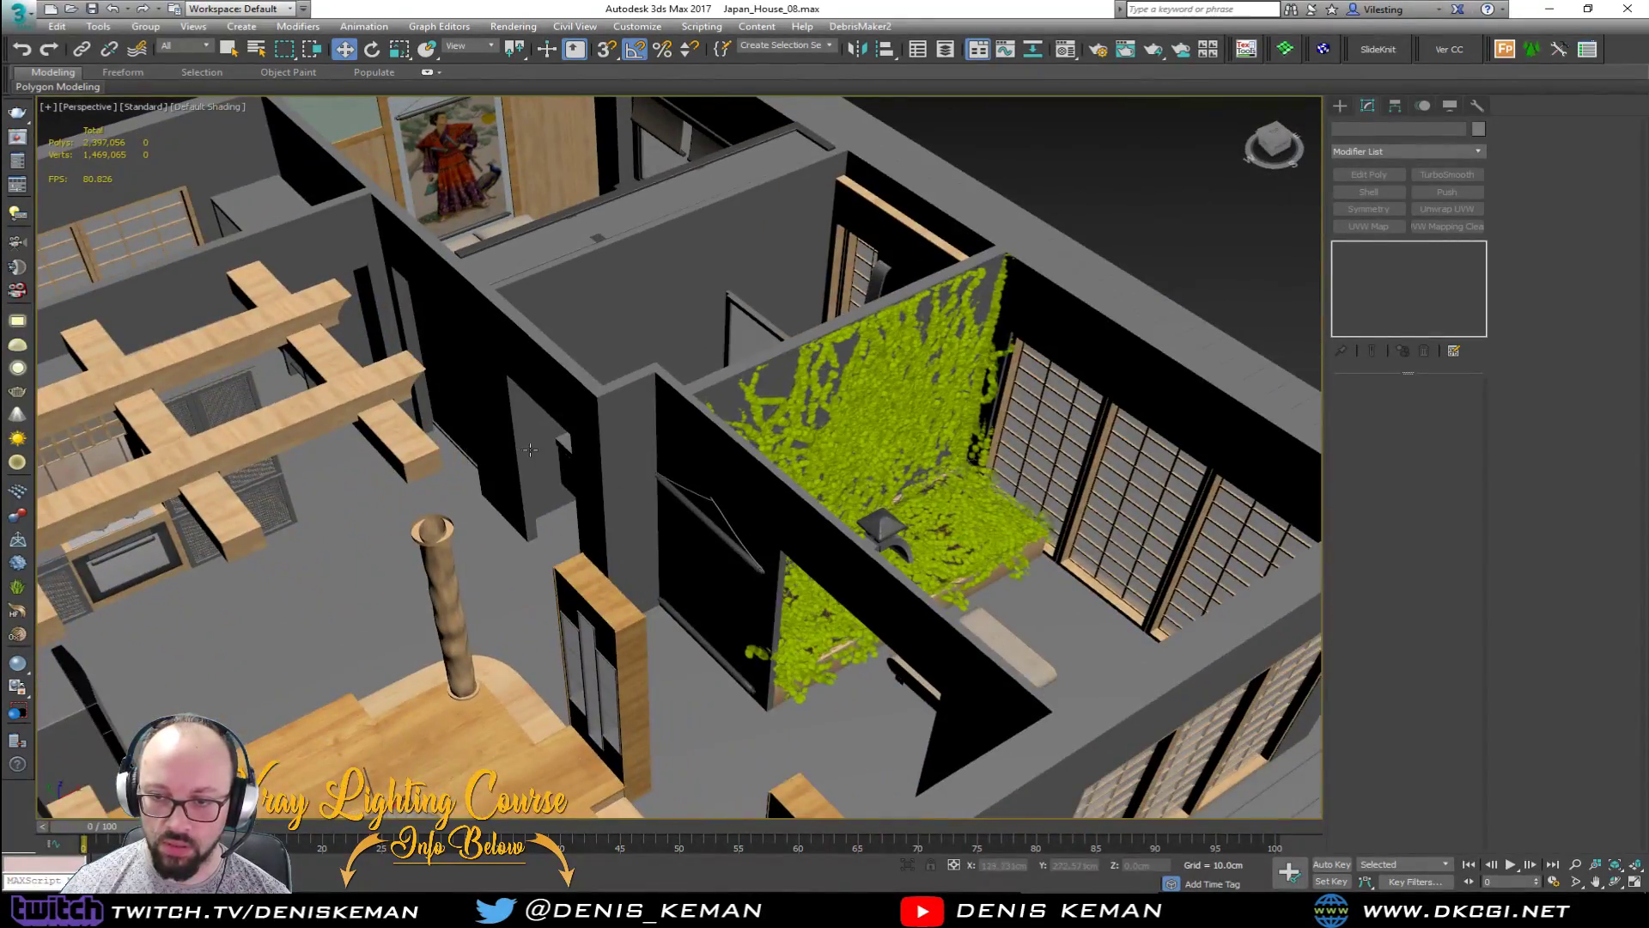
{"action": "middle_click_drag", "start_coordinate": [530, 449], "coordinate": [688, 358]}
{"action": "scroll", "coordinate": [659, 462], "scroll_direction": "down", "scroll_amount": 5}
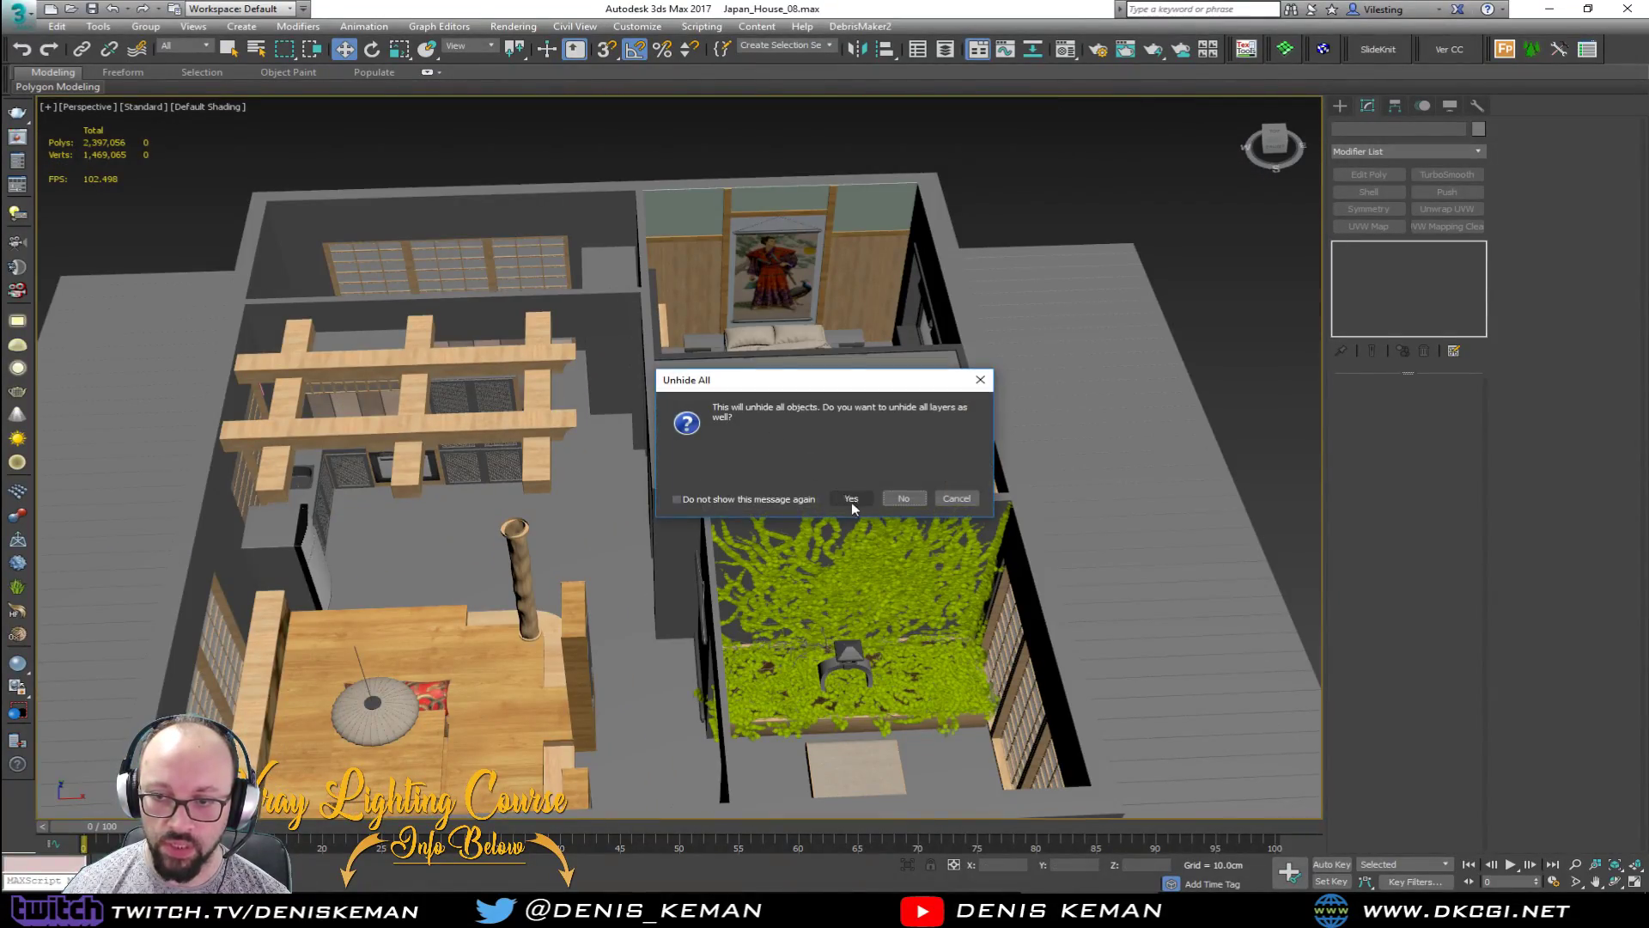
Step: Unhide all objects and layers, and delete the ceiling slab covering the rooms
{"action": "left_click", "coordinate": [851, 499]}
{"action": "scroll", "coordinate": [762, 430], "scroll_direction": "up", "scroll_amount": 3}
{"action": "left_click", "coordinate": [696, 453]}
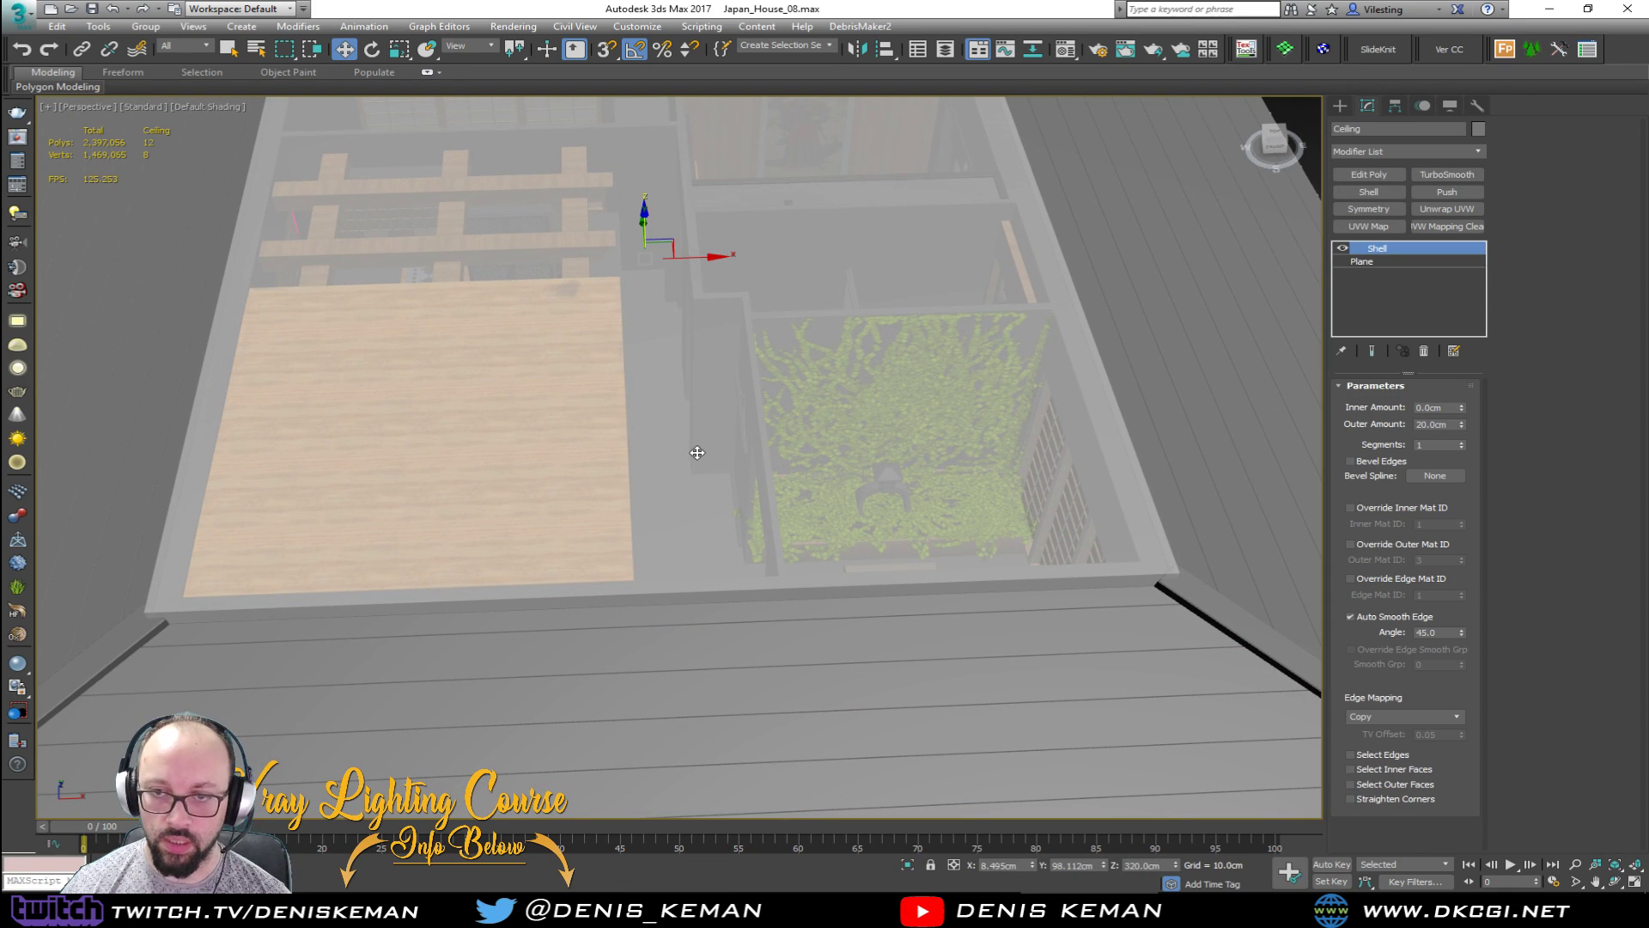
{"action": "key", "text": "alt+x"}
{"action": "middle_click_drag", "start_coordinate": [702, 456], "coordinate": [683, 418], "text": "alt"}
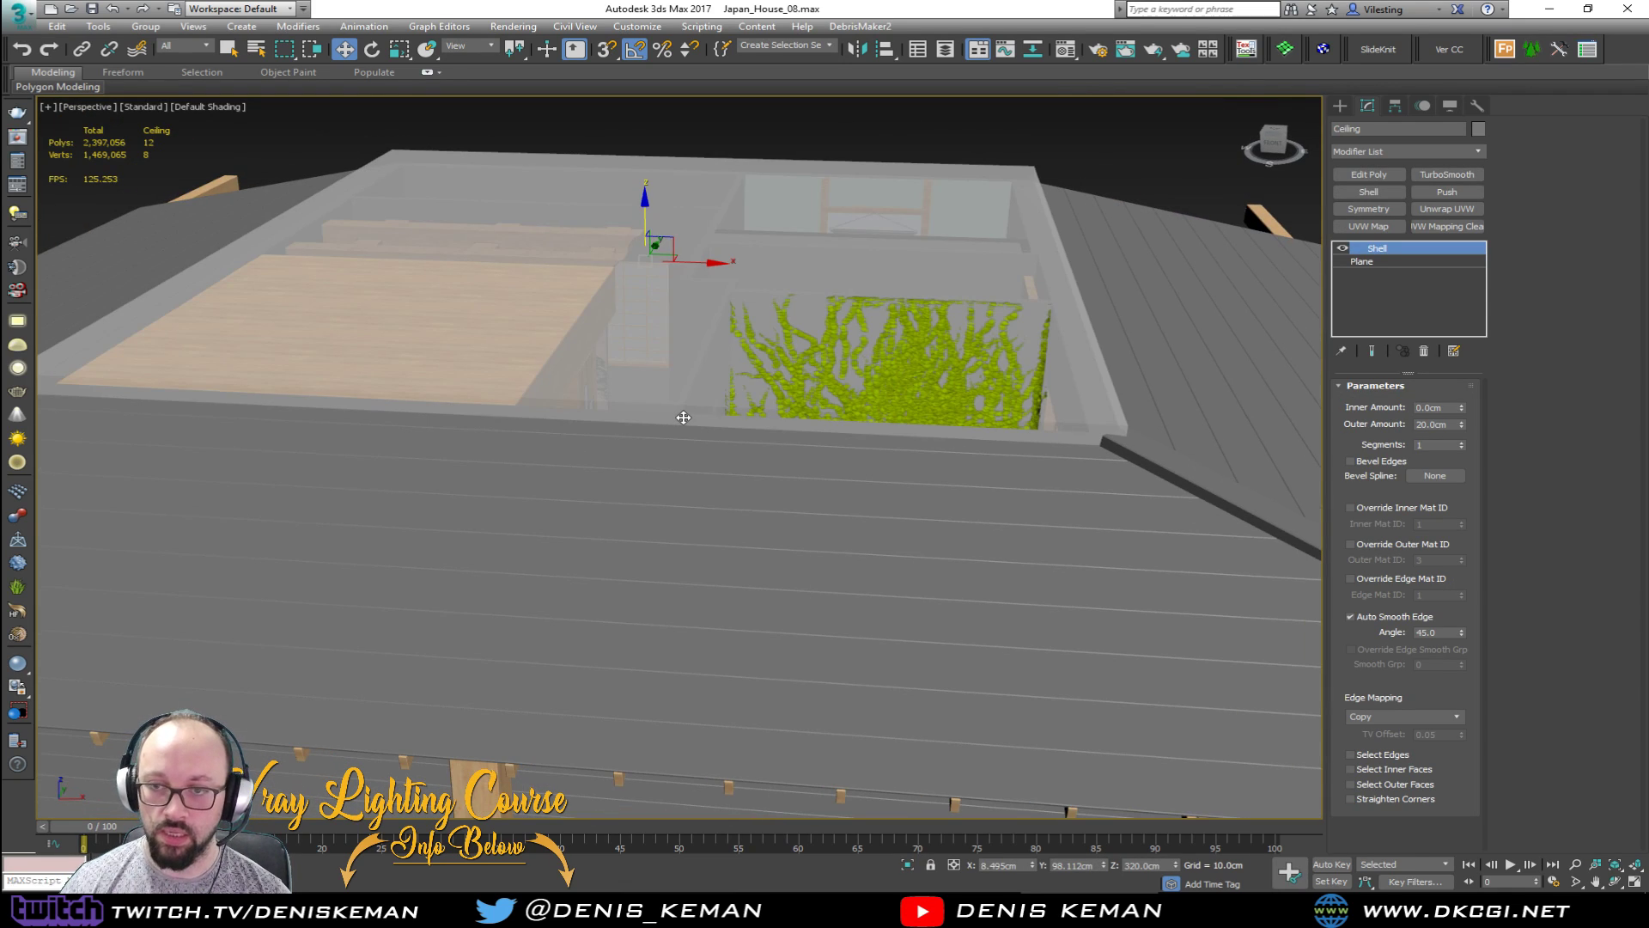
{"action": "key", "text": "Delete"}
Step: Inspect the bathroom with its round tub and the entrance room with its painted folding screen
{"action": "middle_click_drag", "start_coordinate": [795, 383], "coordinate": [752, 424], "text": "alt"}
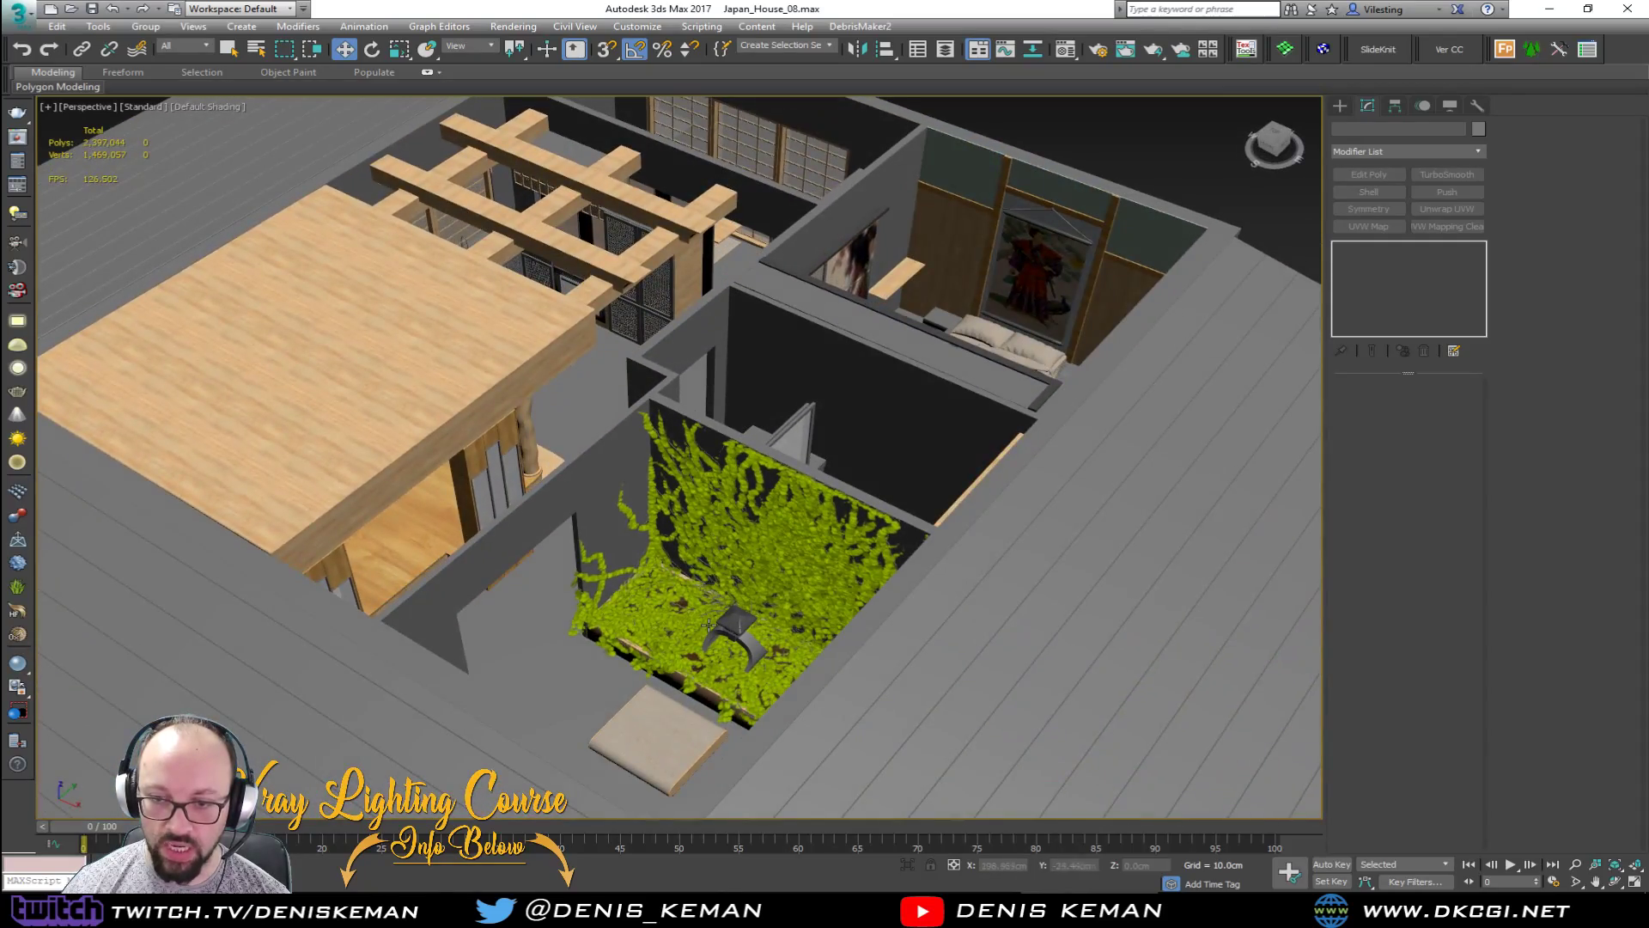
{"action": "scroll", "coordinate": [709, 625], "scroll_direction": "up", "scroll_amount": 5}
{"action": "middle_click_drag", "start_coordinate": [709, 626], "coordinate": [665, 578]}
{"action": "scroll", "coordinate": [769, 511], "scroll_direction": "down", "scroll_amount": 3}
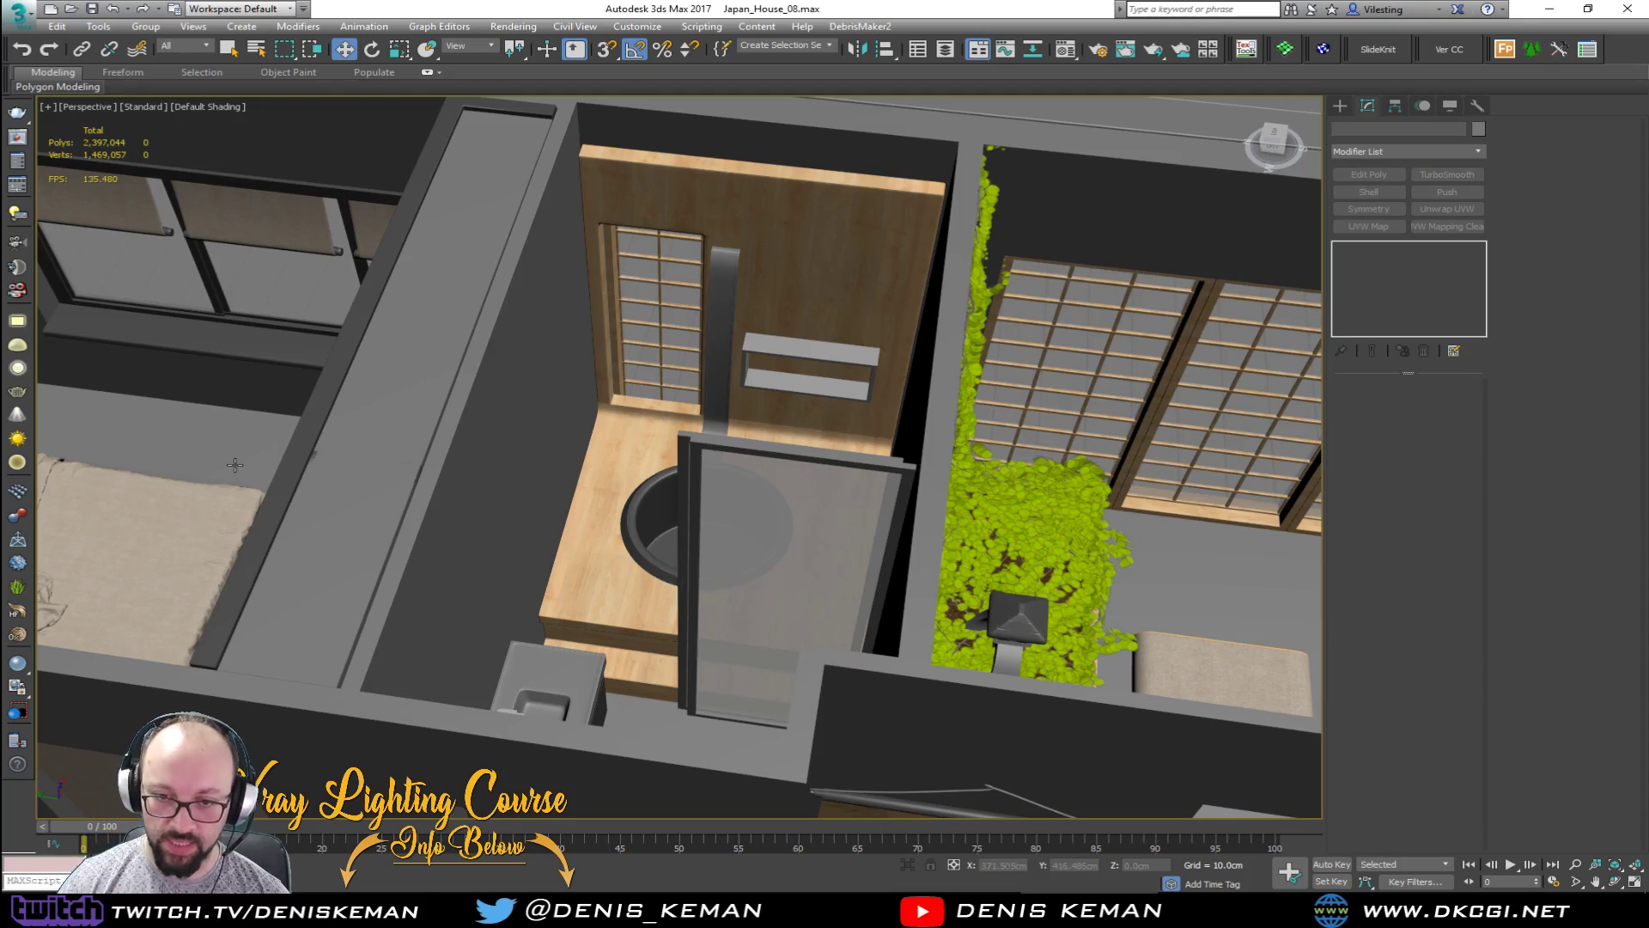
{"action": "mouse_move", "coordinate": [234, 464]}
{"action": "middle_mouse_down", "text": "alt"}
{"action": "mouse_move", "coordinate": [574, 318]}
{"action": "mouse_move", "coordinate": [1125, 484]}
{"action": "mouse_move", "coordinate": [748, 521]}
{"action": "mouse_move", "coordinate": [721, 492]}
{"action": "middle_mouse_up", "text": "alt"}
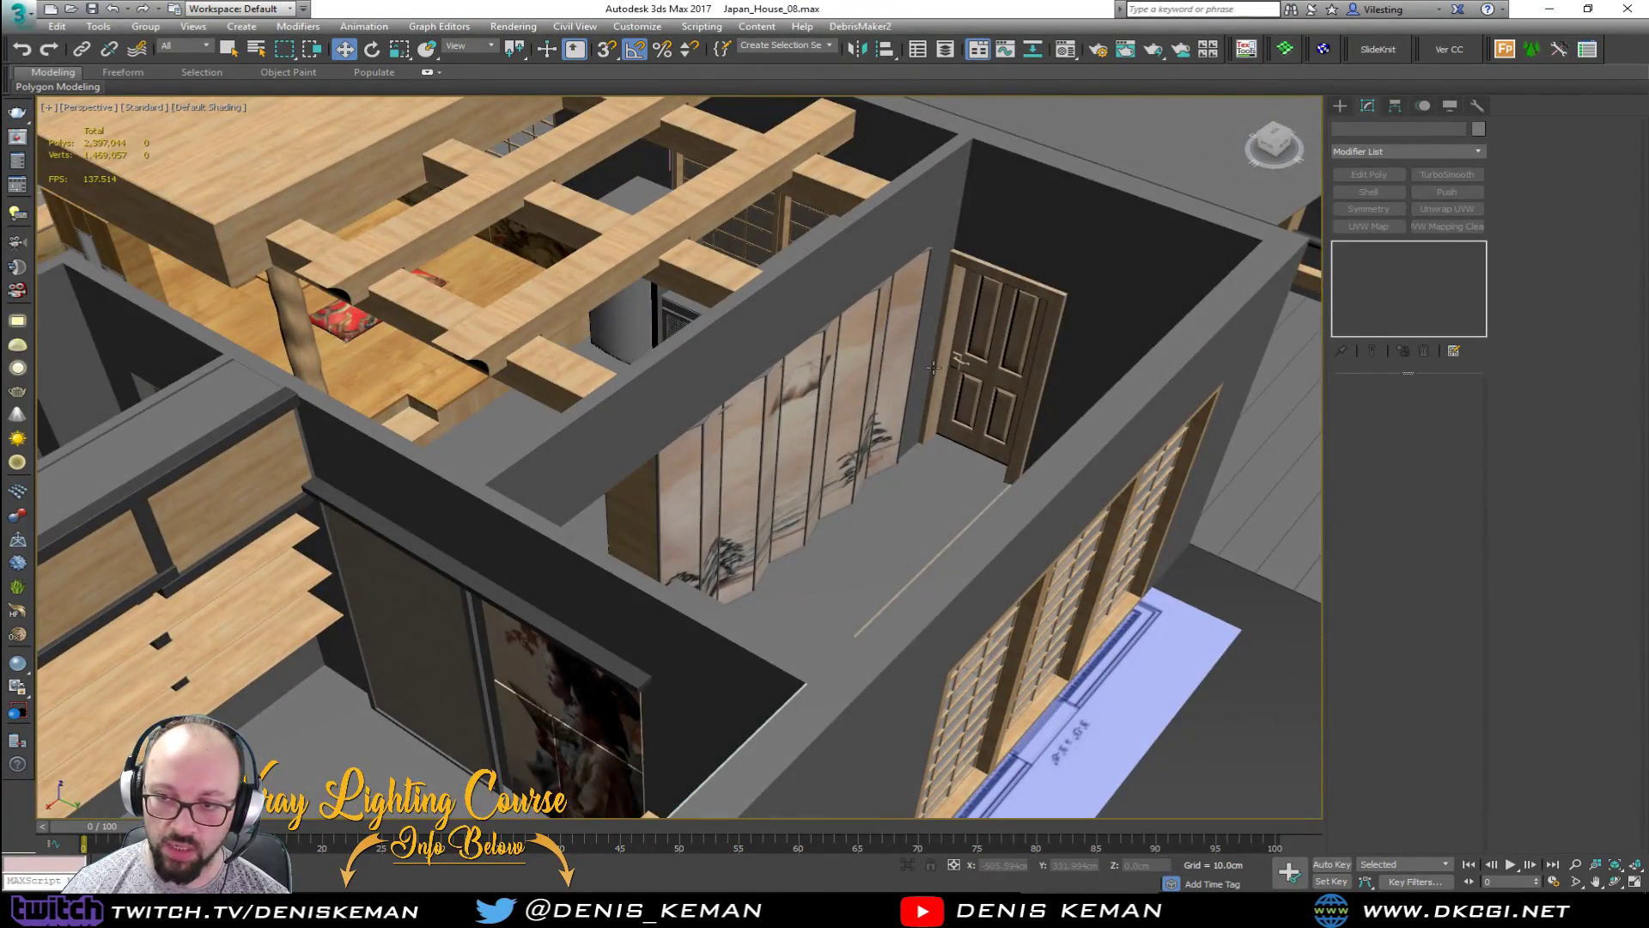
{"action": "scroll", "coordinate": [734, 513], "scroll_direction": "up", "scroll_amount": 5}
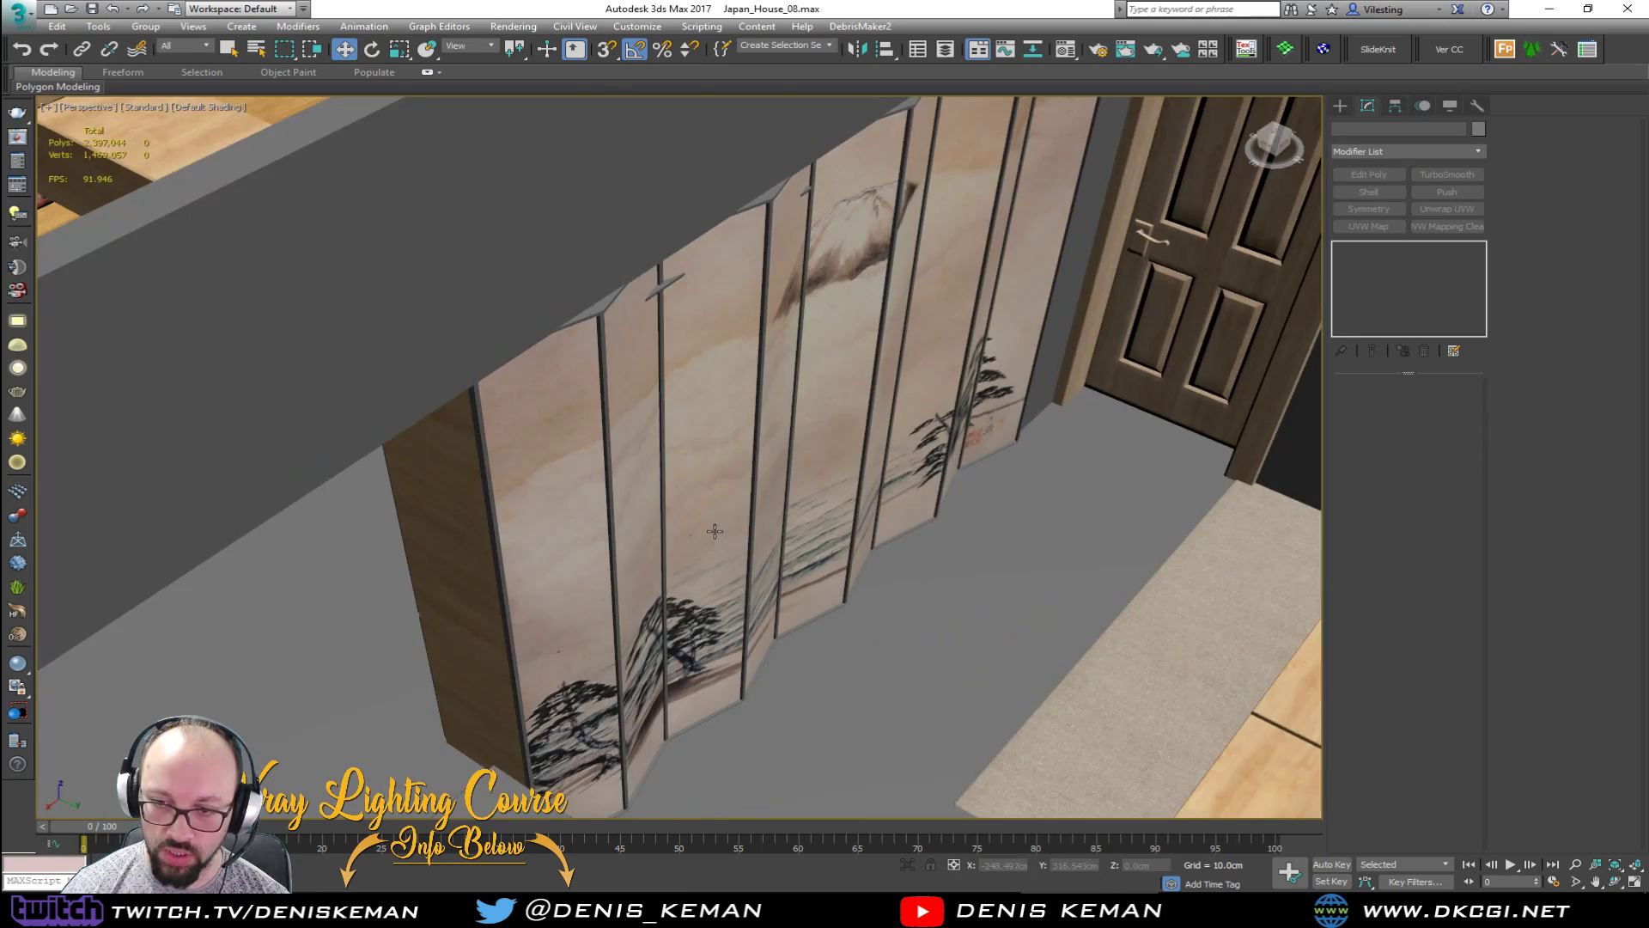
{"action": "mouse_move", "coordinate": [761, 539]}
{"action": "middle_mouse_down", "text": "alt"}
{"action": "mouse_move", "coordinate": [751, 508]}
{"action": "mouse_move", "coordinate": [890, 524]}
{"action": "mouse_move", "coordinate": [581, 599]}
{"action": "middle_mouse_up", "text": "alt"}
{"action": "scroll", "coordinate": [581, 599], "scroll_direction": "down", "scroll_amount": 5}
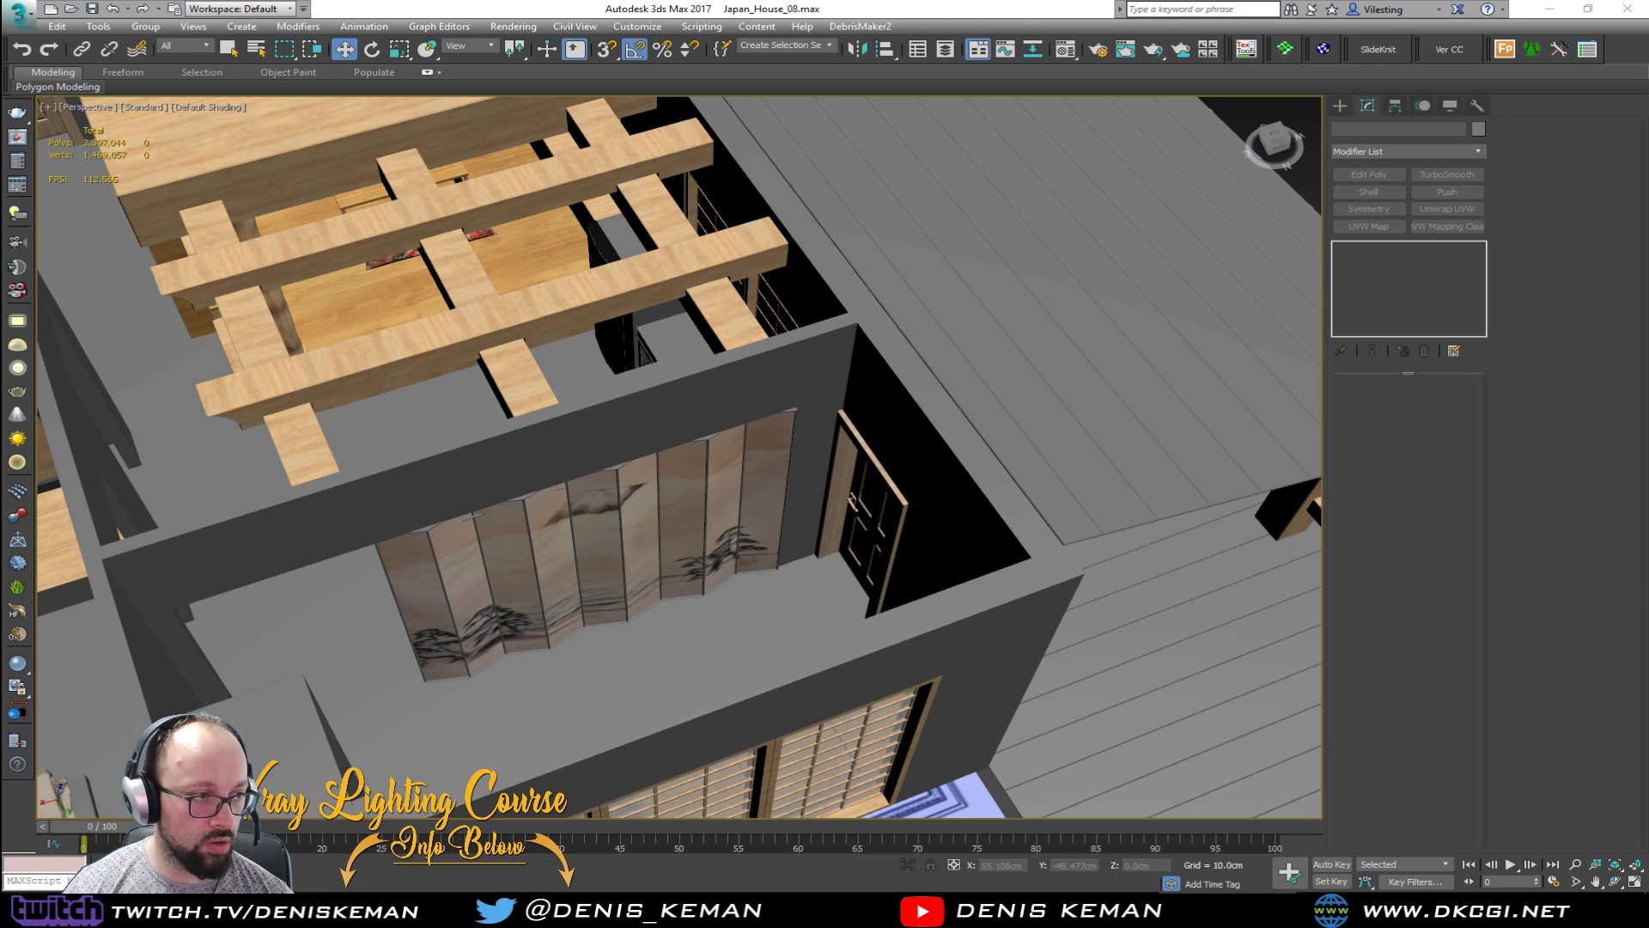
Step: Switch to the streaming_related channel in Discord, view the room-divider reference pictures, and return to the 3ds Max scene
{"action": "left_click_drag", "start_coordinate": [0, 107], "coordinate": [894, 106]}
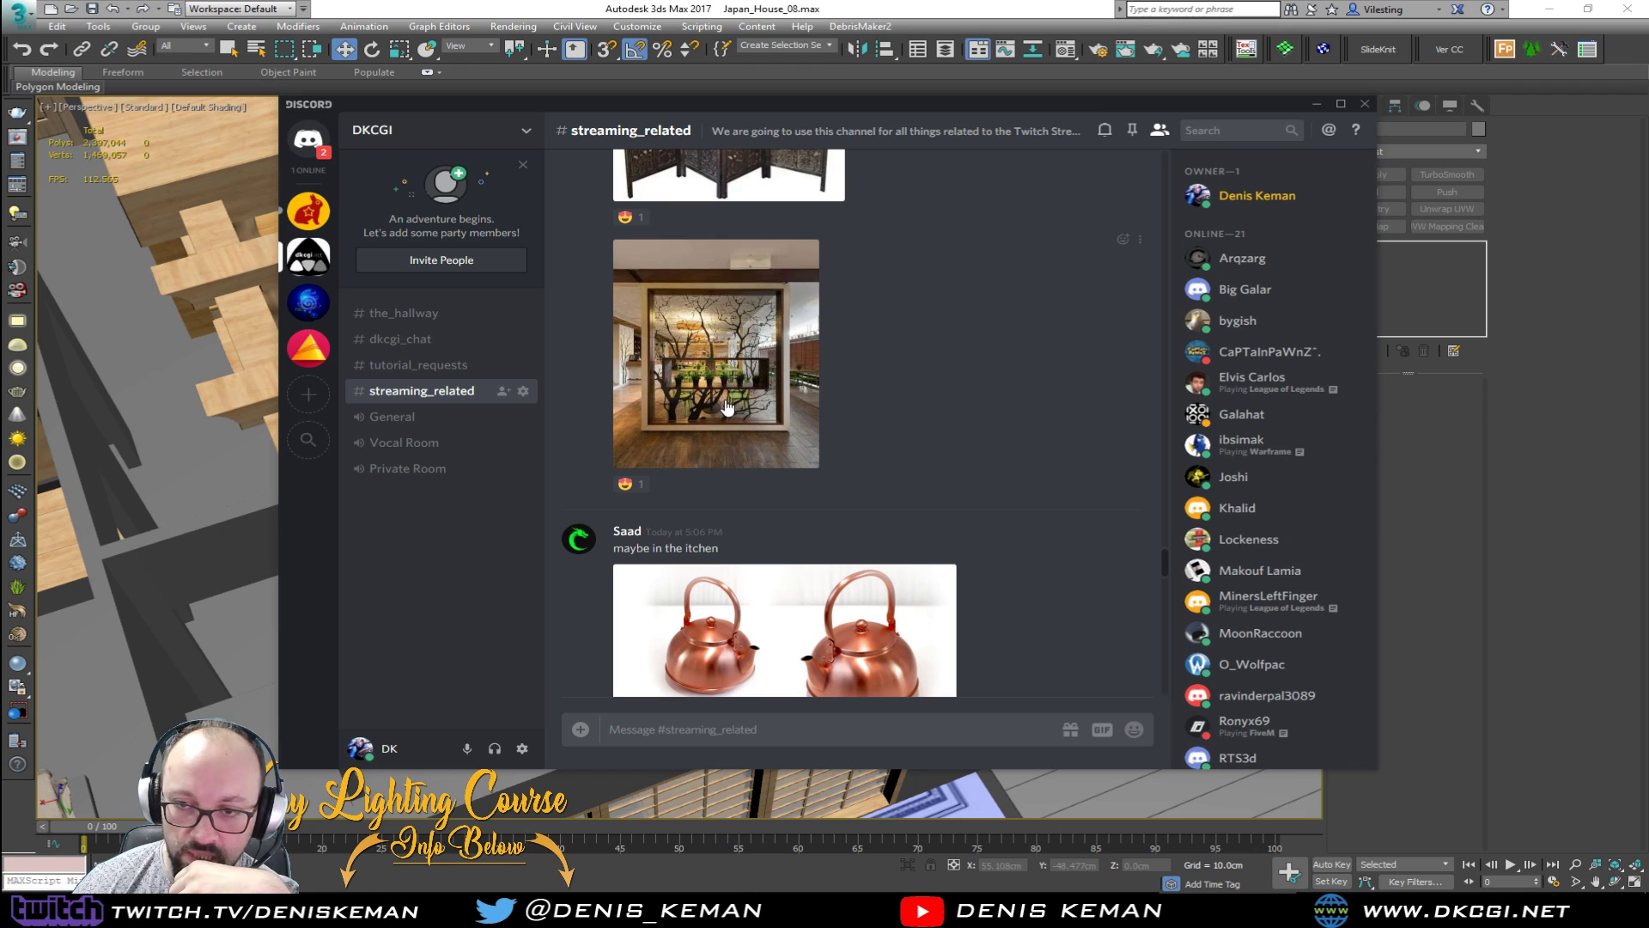
{"action": "scroll", "coordinate": [726, 406], "scroll_direction": "up", "scroll_amount": 7}
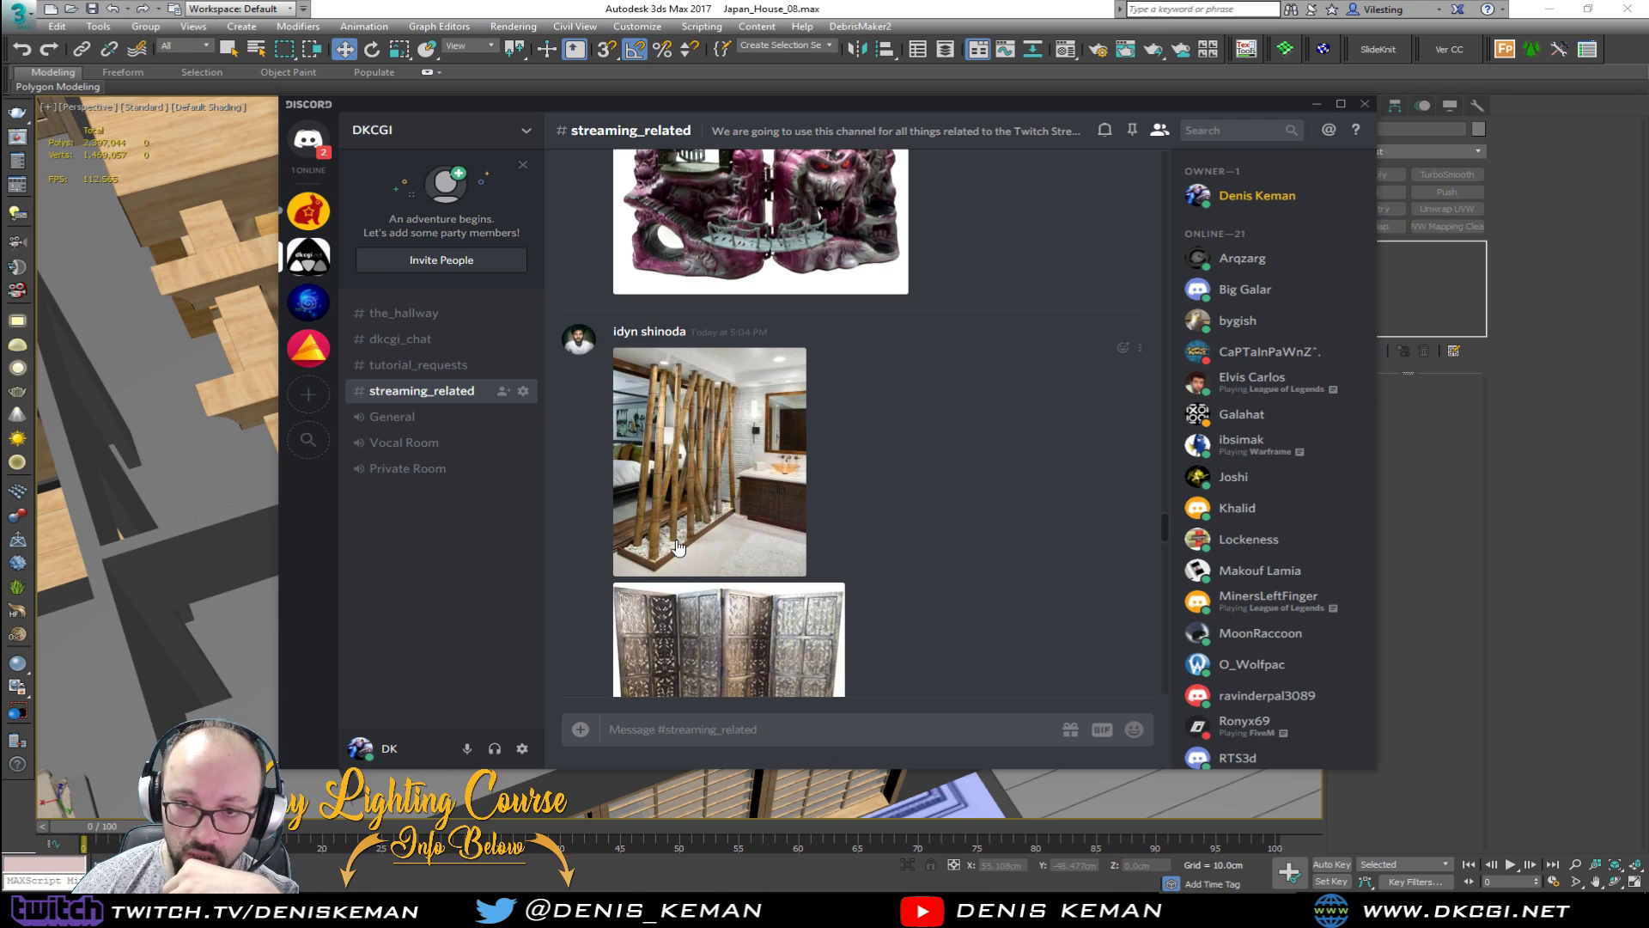
{"action": "left_click_drag", "start_coordinate": [864, 106], "coordinate": [3, 180]}
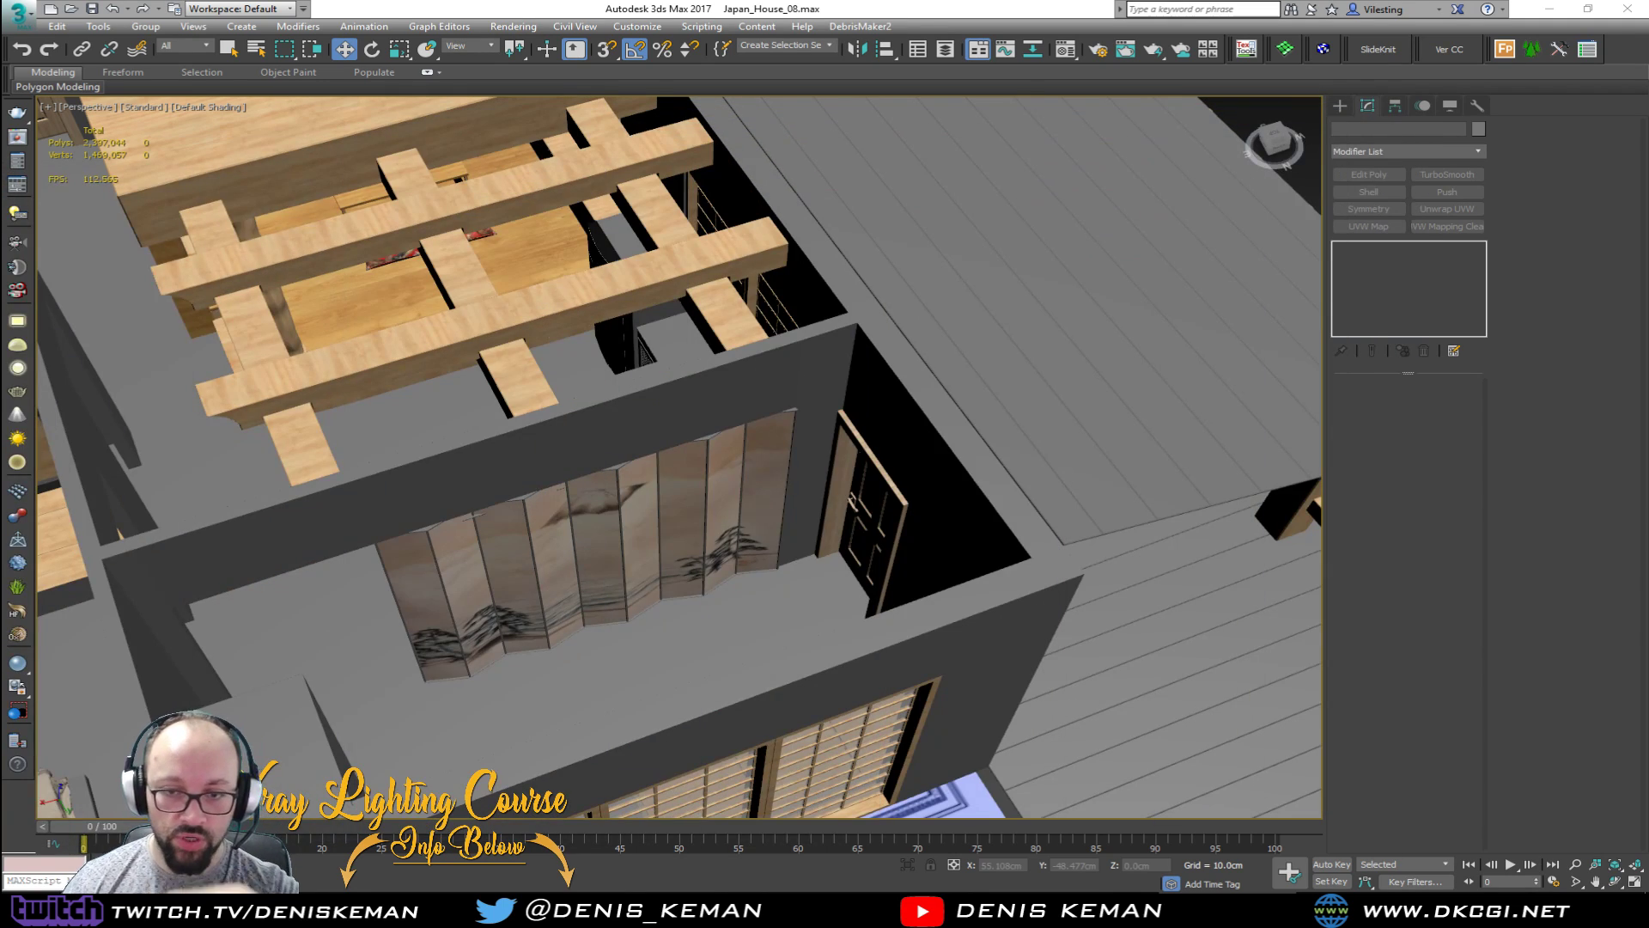
Step: Inspect the kitchen cabinets, the entrance room's folding screen and the passage toward the raised seating area
{"action": "middle_click_drag", "start_coordinate": [542, 584], "coordinate": [570, 663], "text": "alt"}
{"action": "scroll", "coordinate": [815, 507], "scroll_direction": "up", "scroll_amount": 5}
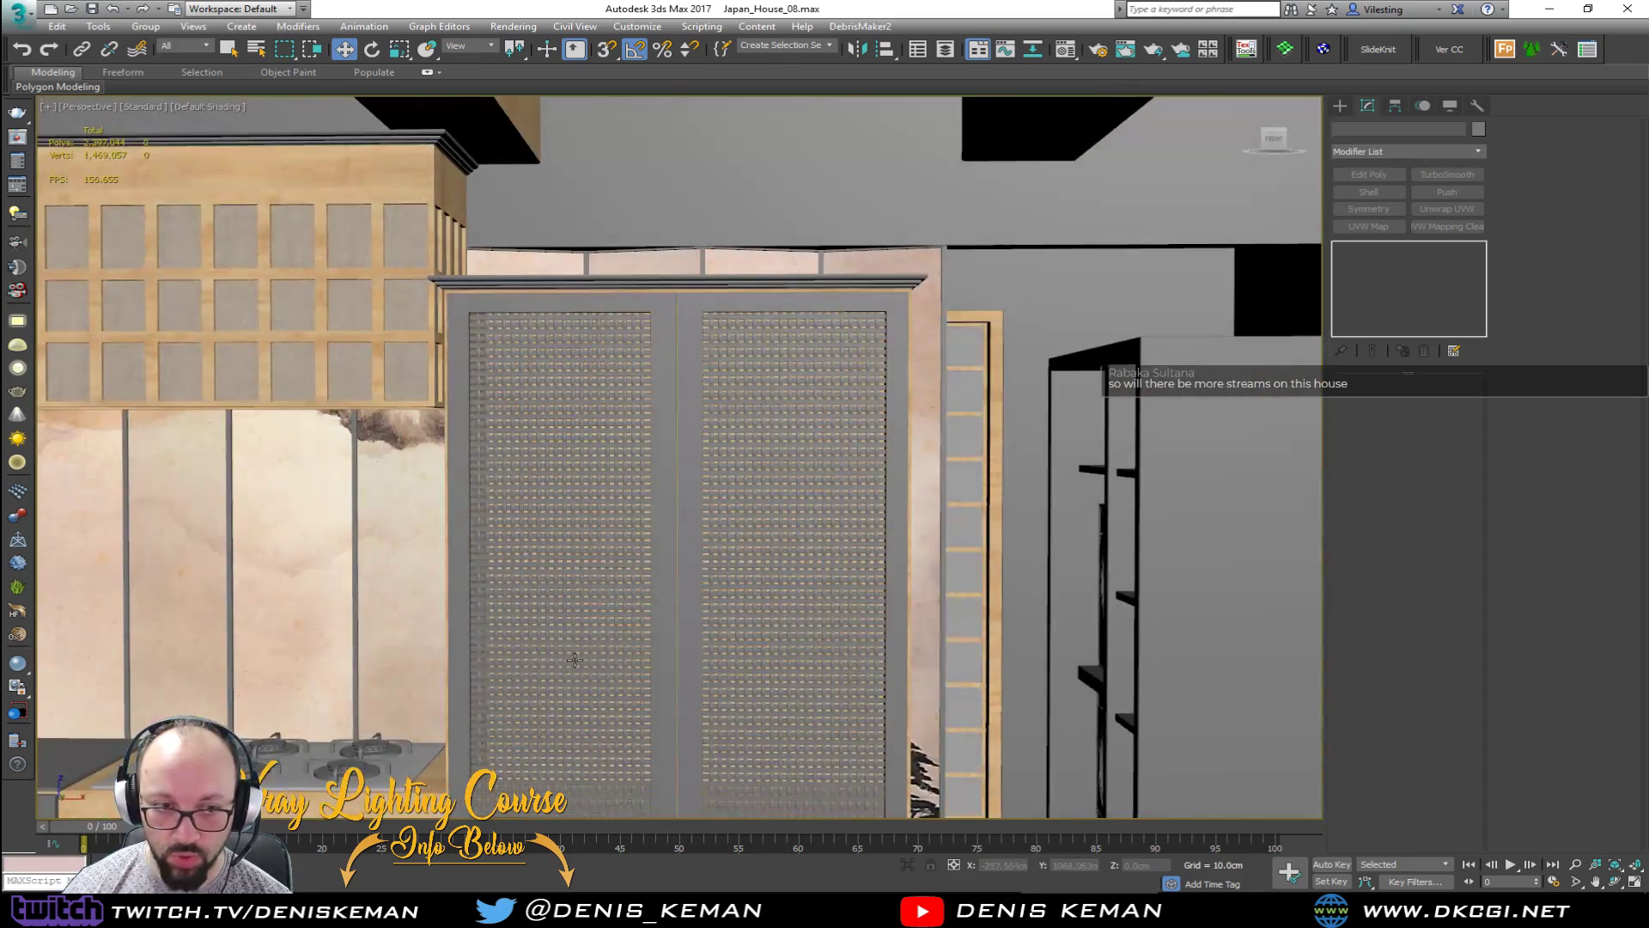
{"action": "scroll", "coordinate": [344, 610], "scroll_direction": "up", "scroll_amount": 3}
{"action": "middle_click_drag", "start_coordinate": [309, 606], "coordinate": [654, 531]}
{"action": "middle_click_drag", "start_coordinate": [655, 531], "coordinate": [439, 623], "text": "alt"}
{"action": "scroll", "coordinate": [440, 624], "scroll_direction": "down", "scroll_amount": 5}
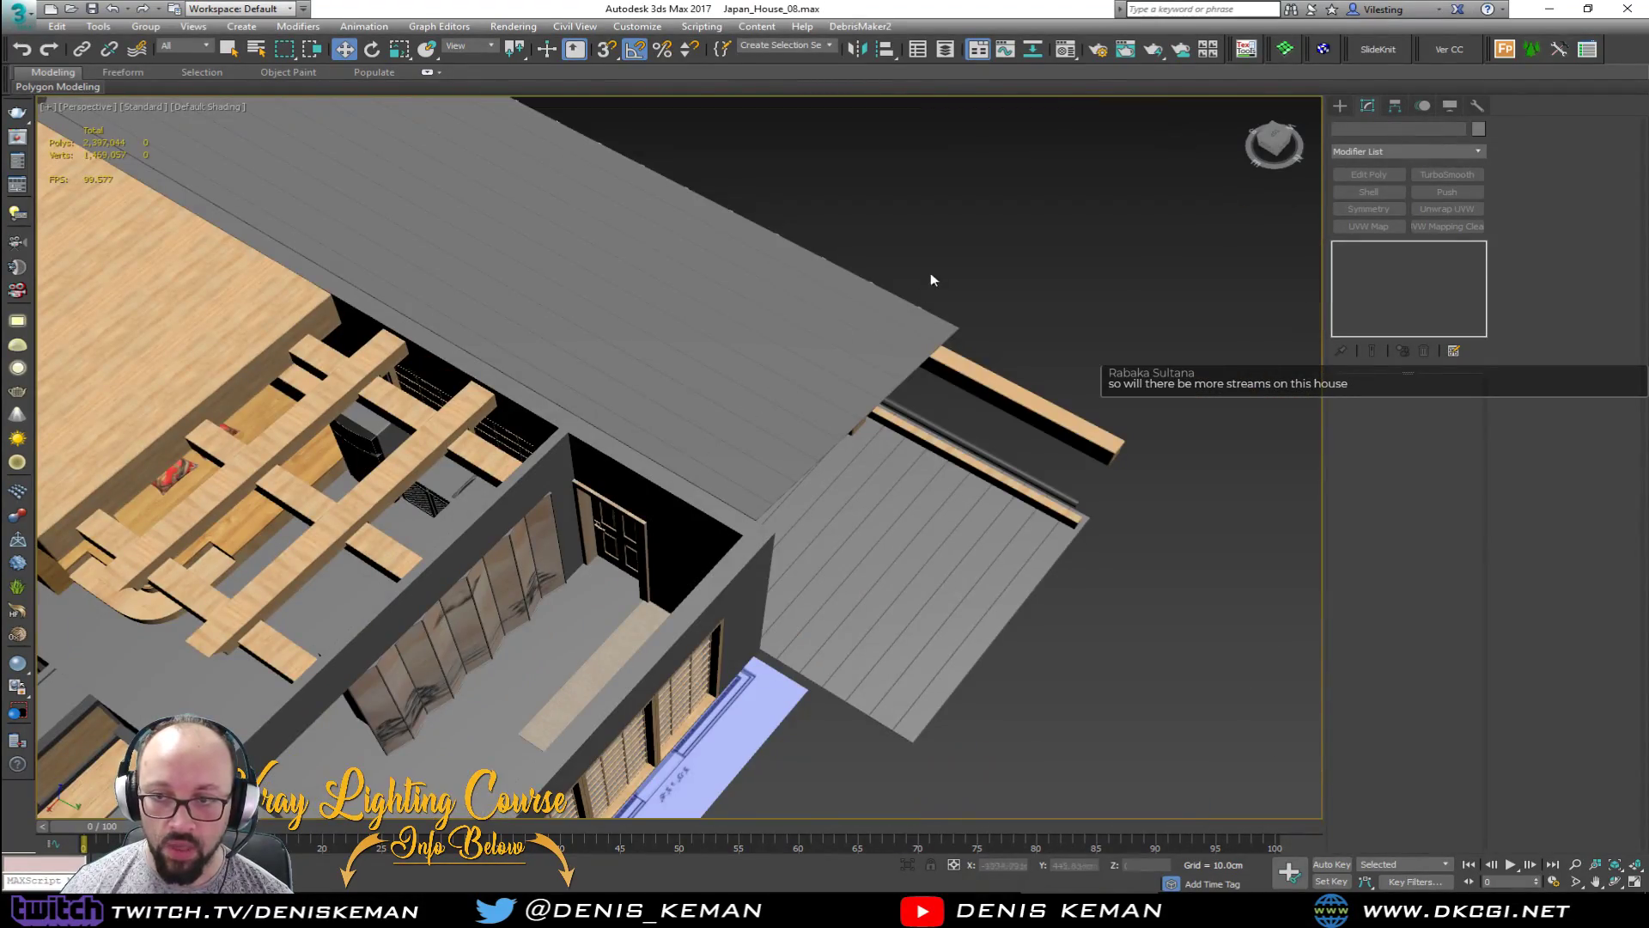
{"action": "middle_click_drag", "start_coordinate": [797, 369], "coordinate": [956, 240]}
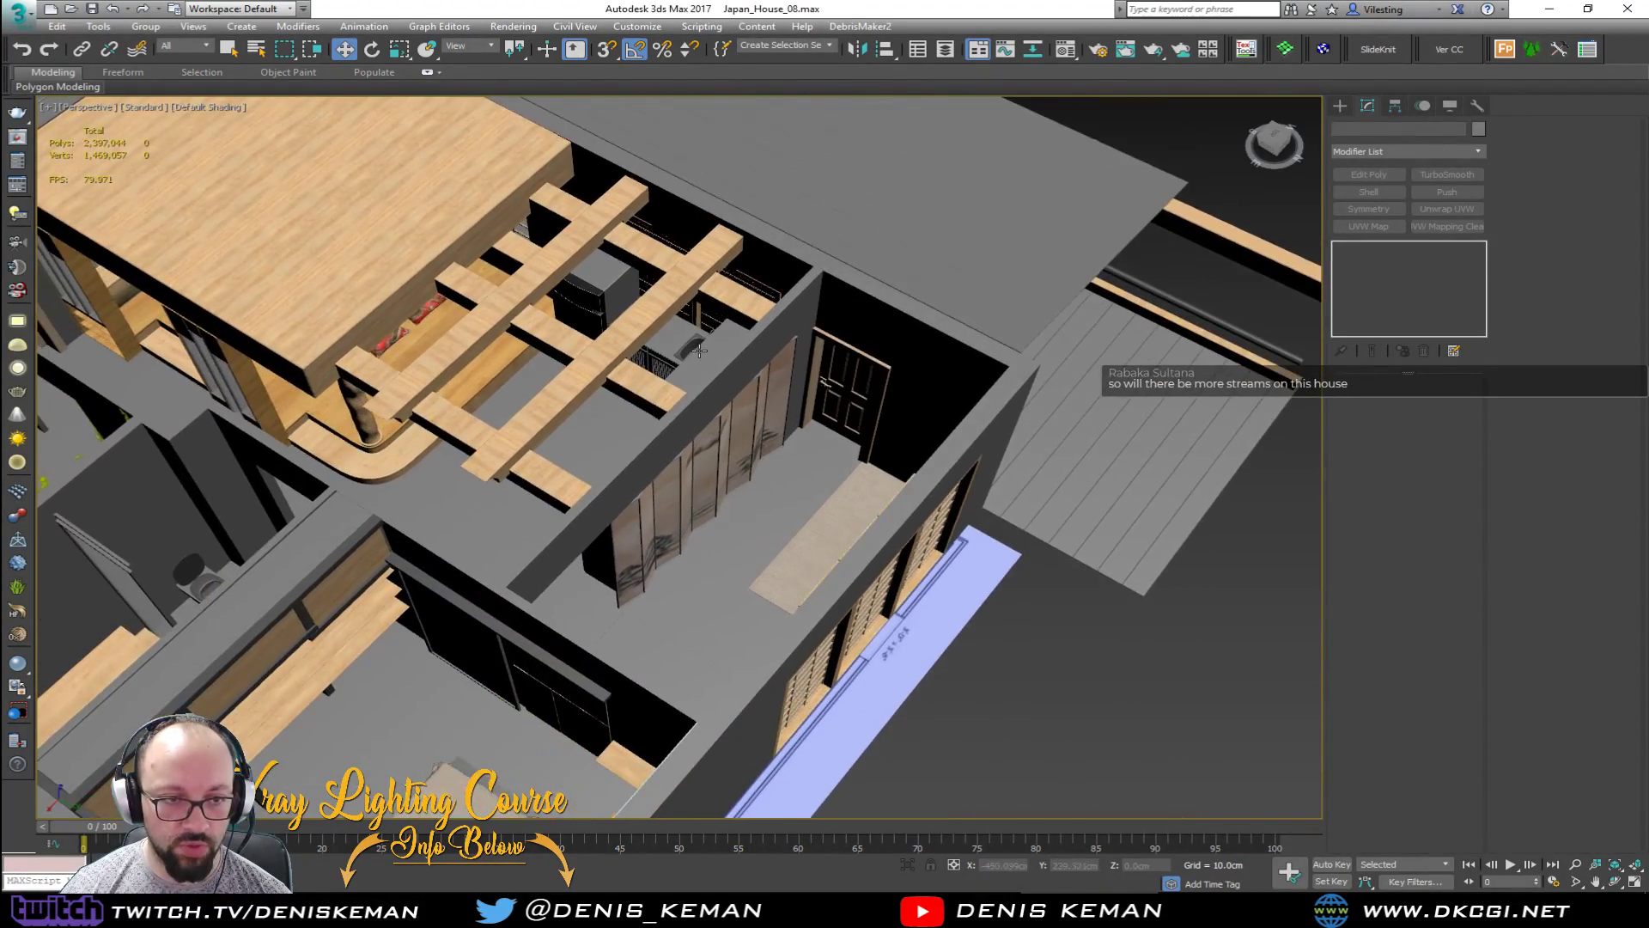
{"action": "middle_click_drag", "start_coordinate": [687, 283], "coordinate": [692, 431], "text": "alt"}
{"action": "scroll", "coordinate": [704, 447], "scroll_direction": "up", "scroll_amount": 4}
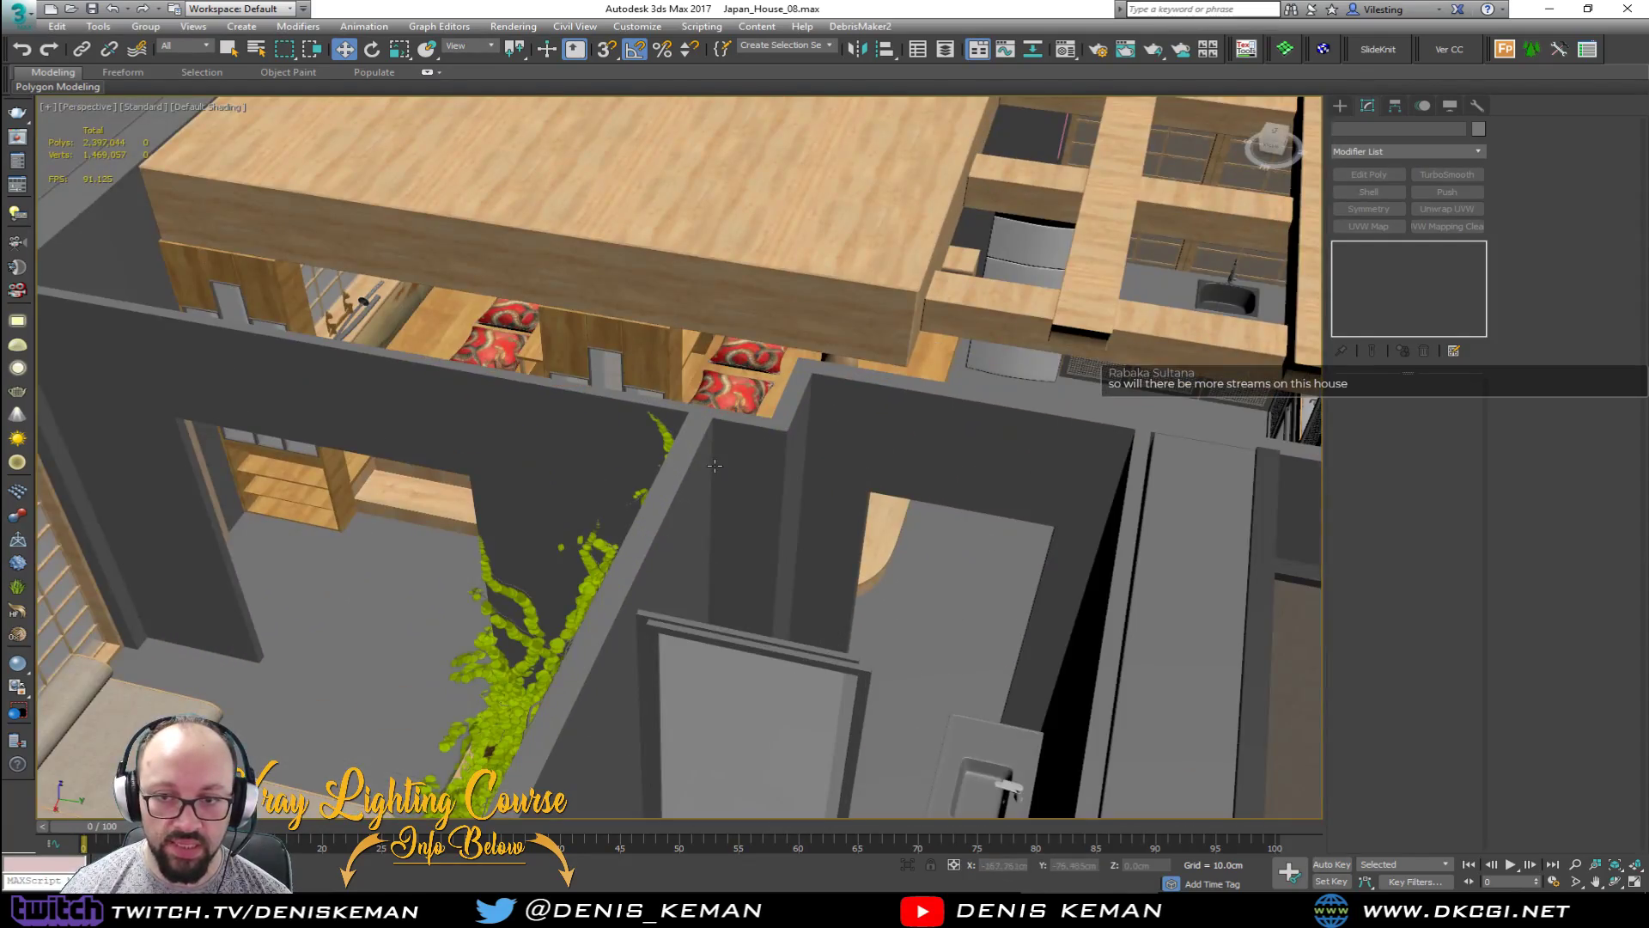
Step: Inspect the low table in the raised seating area and view the whole house with its roof from outside
{"action": "left_click", "coordinate": [750, 369]}
{"action": "key", "text": "z"}
{"action": "middle_click_drag", "start_coordinate": [750, 370], "coordinate": [738, 529], "text": "alt"}
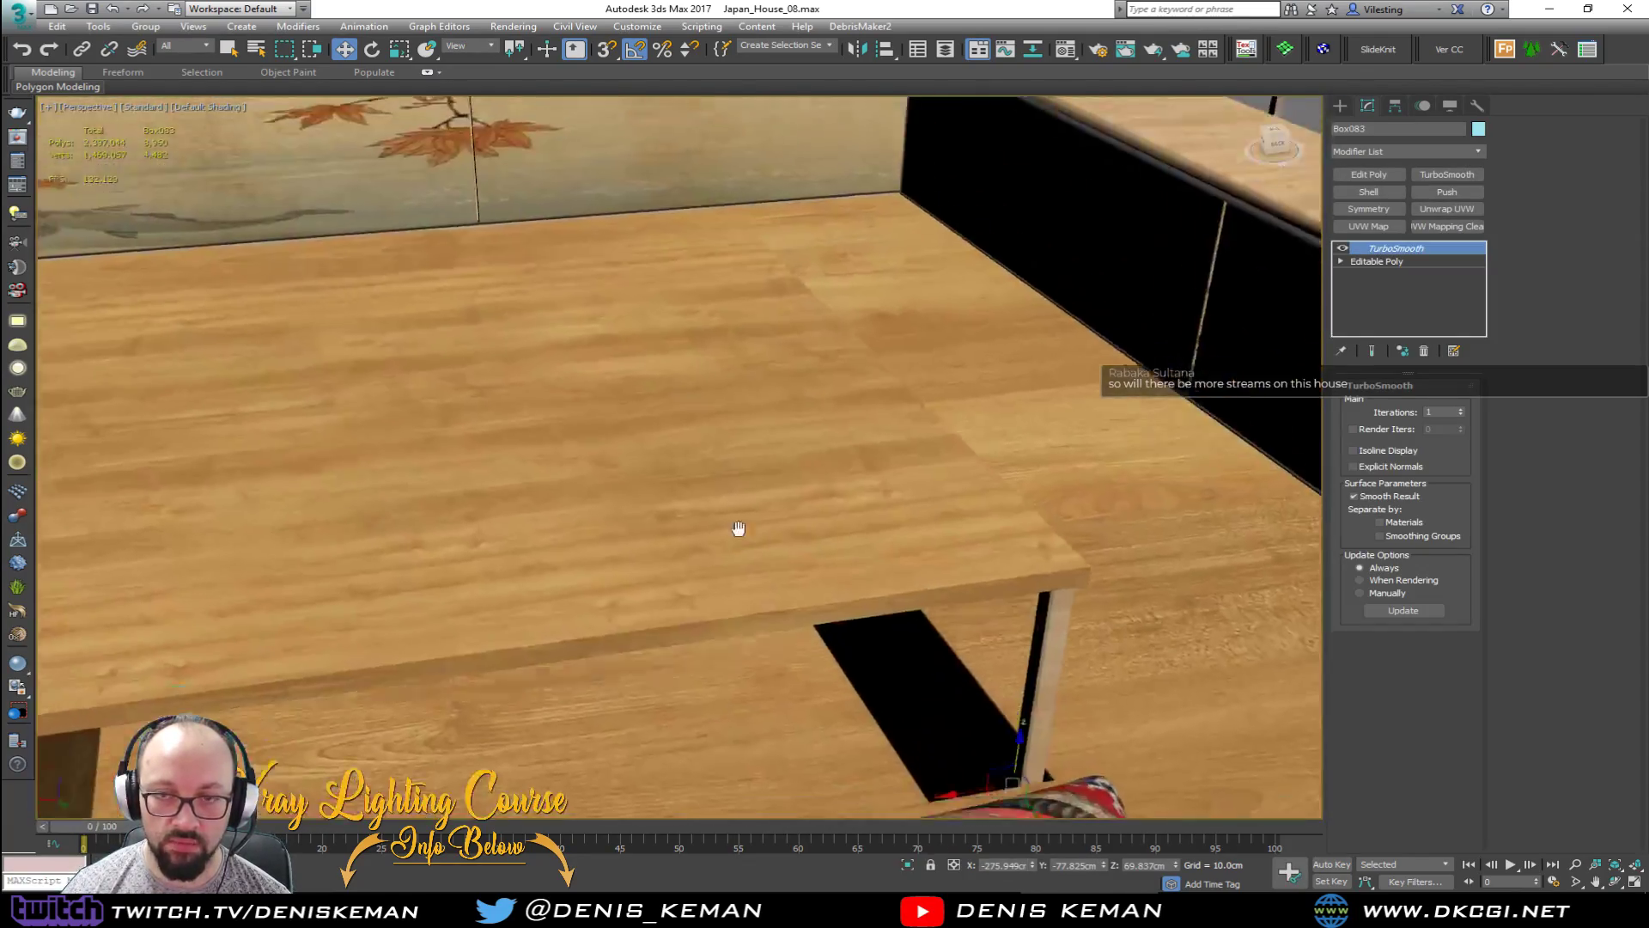
{"action": "scroll", "coordinate": [738, 528], "scroll_direction": "down", "scroll_amount": 2}
{"action": "middle_click_drag", "start_coordinate": [567, 274], "coordinate": [1288, 433]}
{"action": "scroll", "coordinate": [681, 508], "scroll_direction": "down", "scroll_amount": 5}
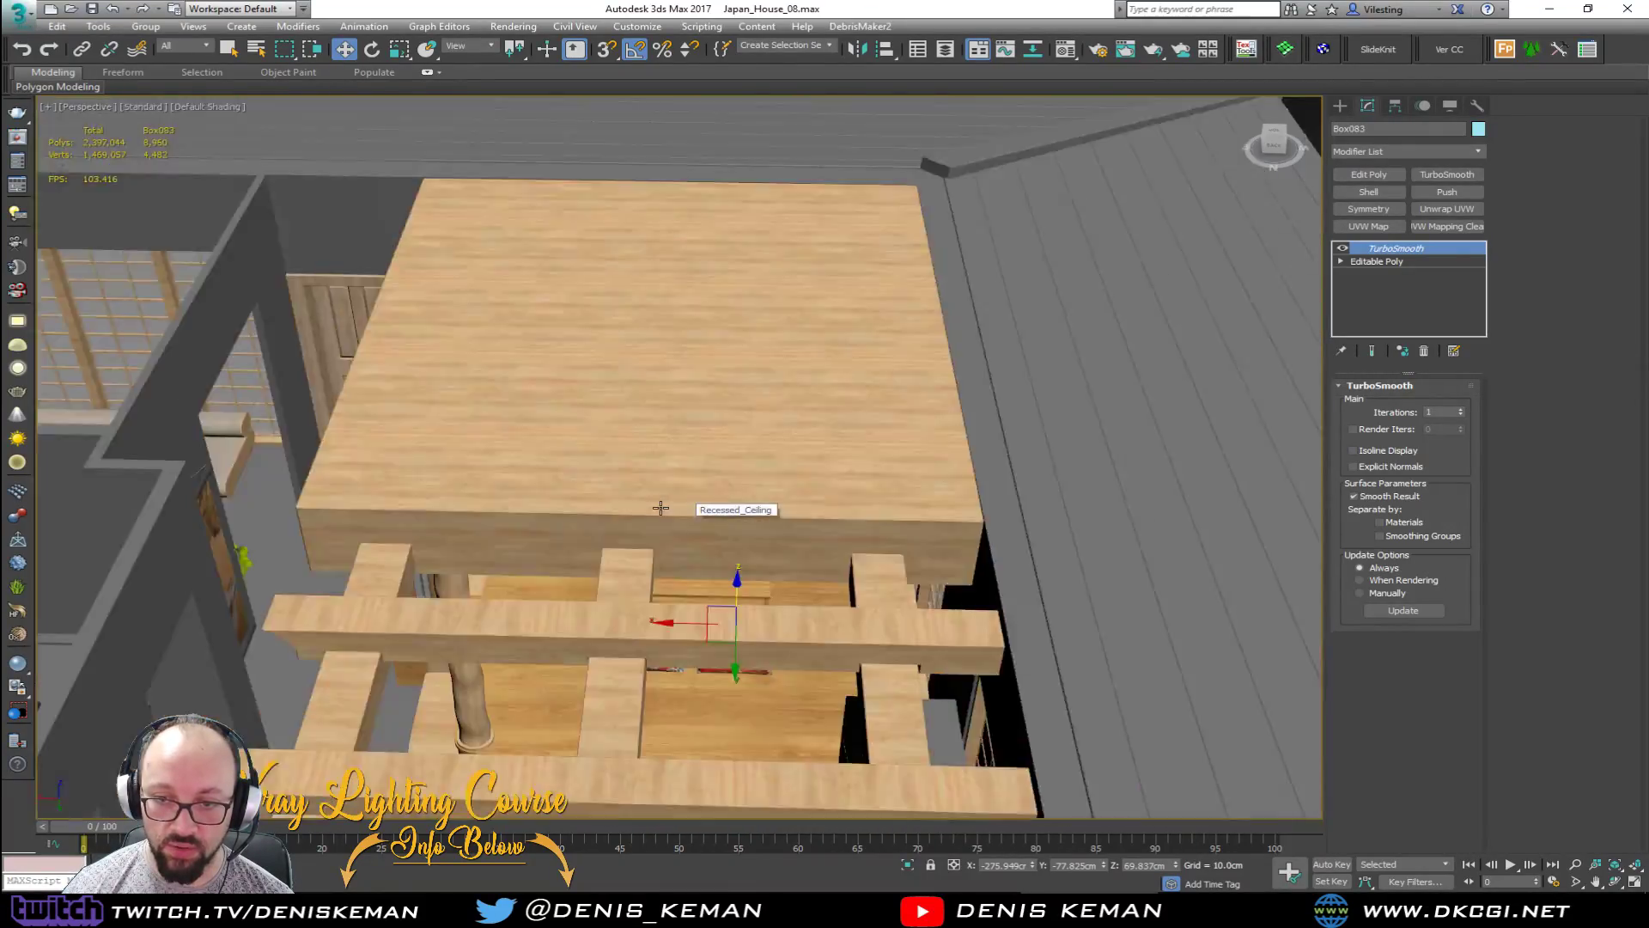
{"action": "scroll", "coordinate": [660, 508], "scroll_direction": "down", "scroll_amount": 5}
{"action": "middle_click_drag", "start_coordinate": [451, 365], "coordinate": [753, 365]}
{"action": "left_click", "coordinate": [718, 193]}
{"action": "middle_click_drag", "start_coordinate": [645, 270], "coordinate": [989, 326], "text": "alt"}
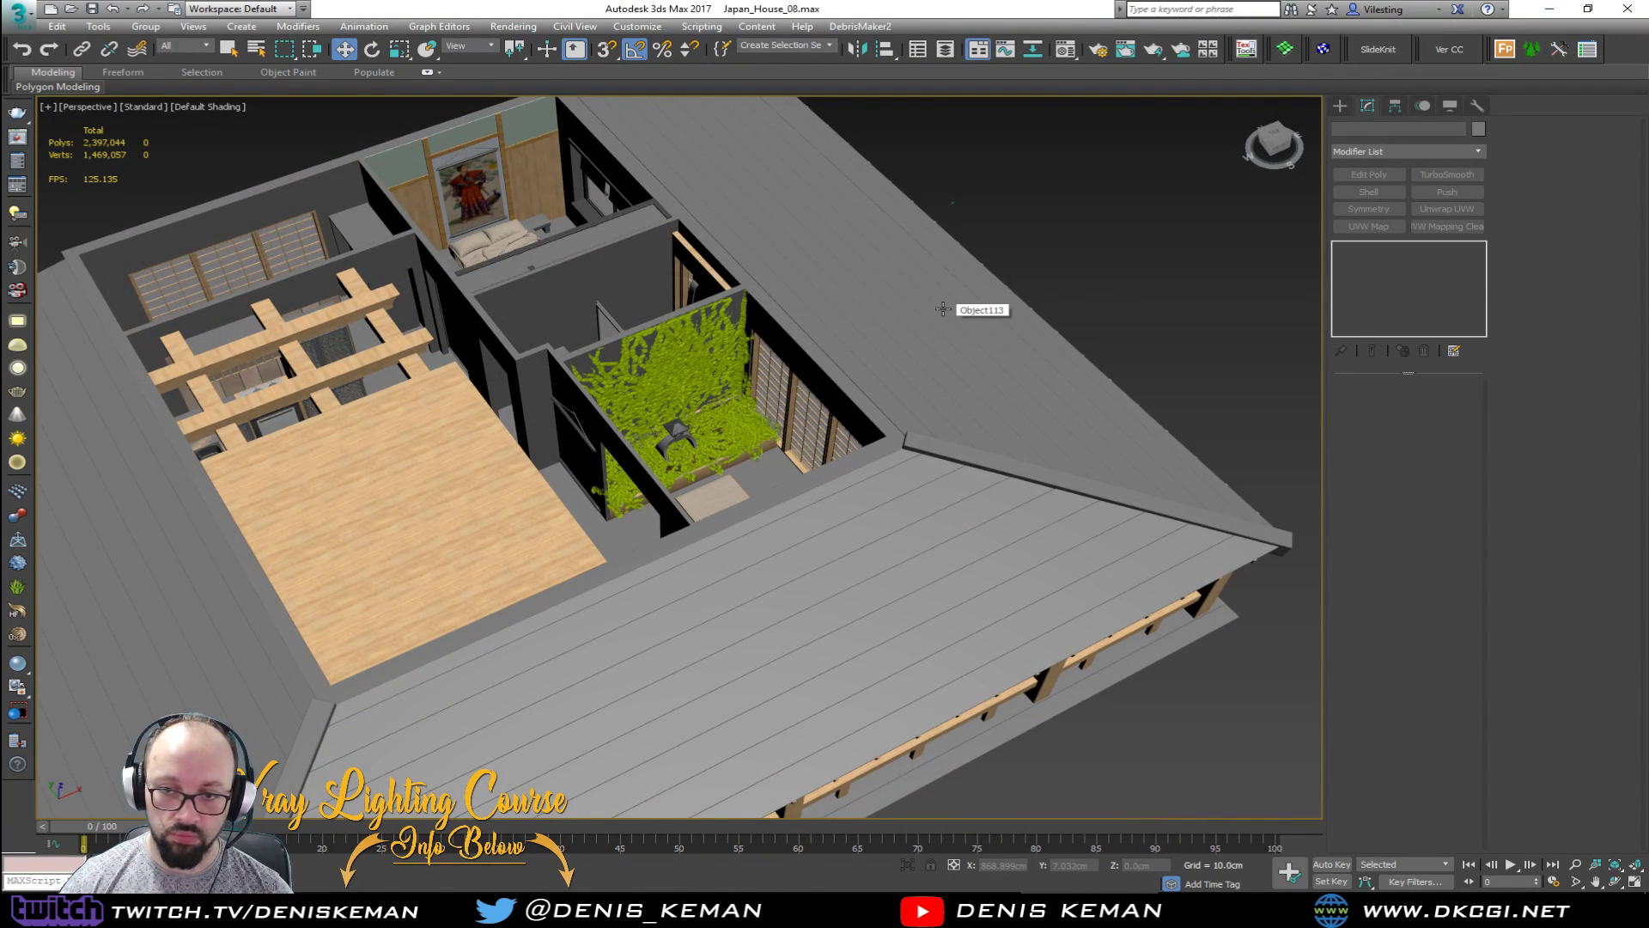
Step: Inspect the open-roofed house from above, including the bedroom, the bathroom and the green-wall room
{"action": "left_click_drag", "start_coordinate": [1108, 204], "coordinate": [1079, 224]}
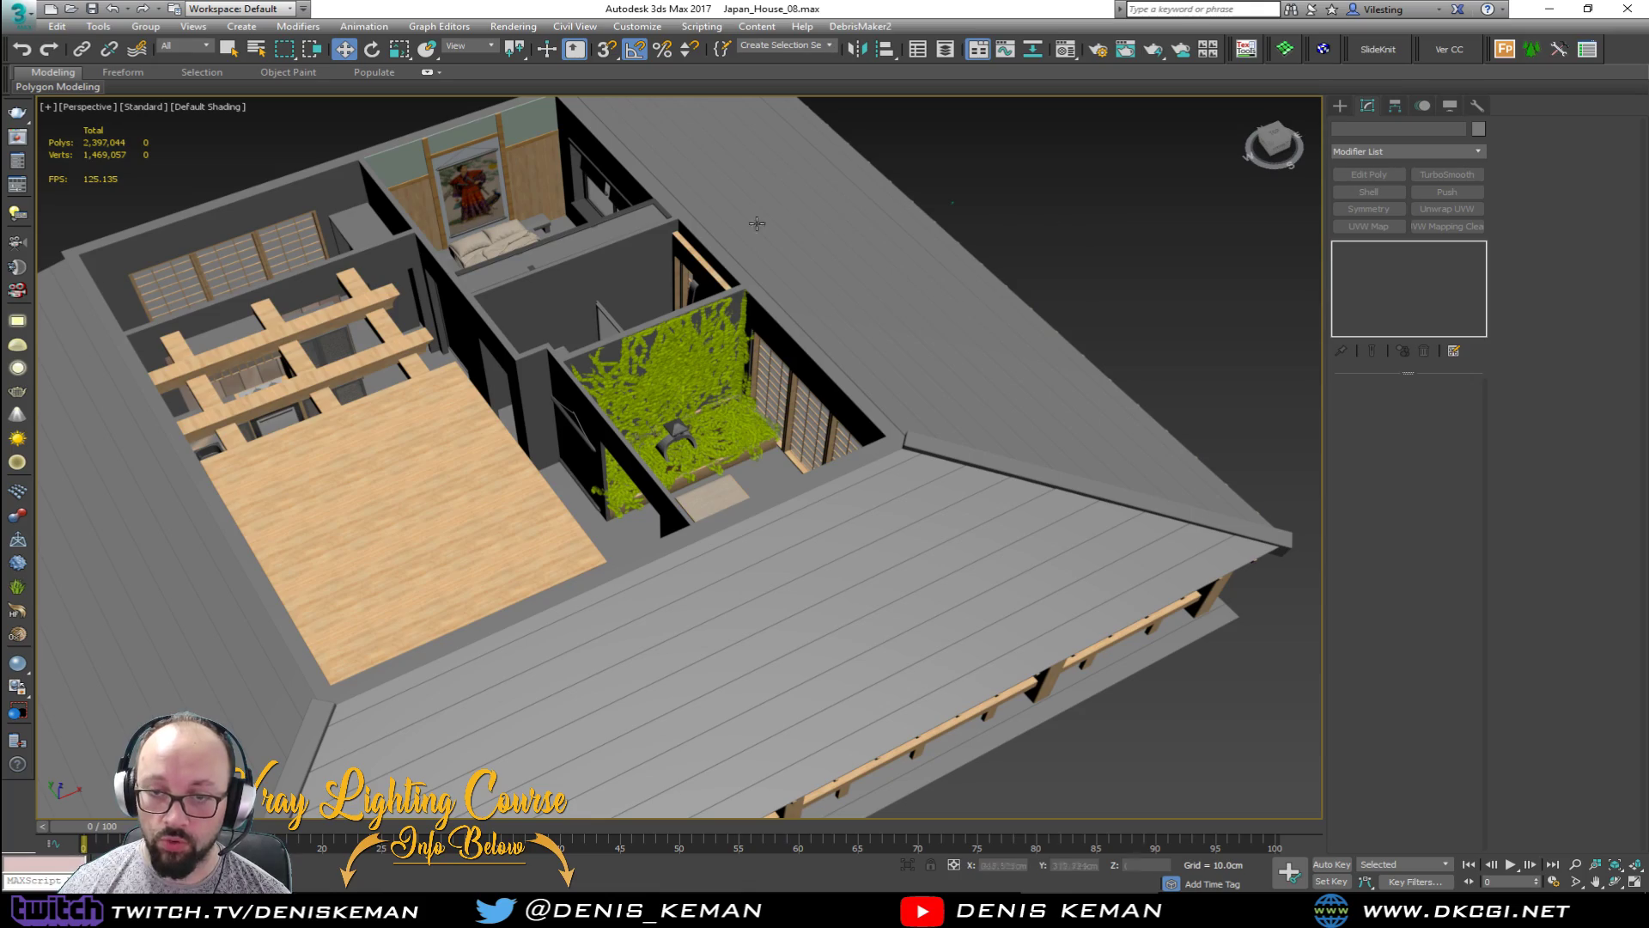
{"action": "scroll", "coordinate": [757, 223], "scroll_direction": "down", "scroll_amount": 2}
{"action": "middle_click_drag", "start_coordinate": [726, 302], "coordinate": [750, 327]}
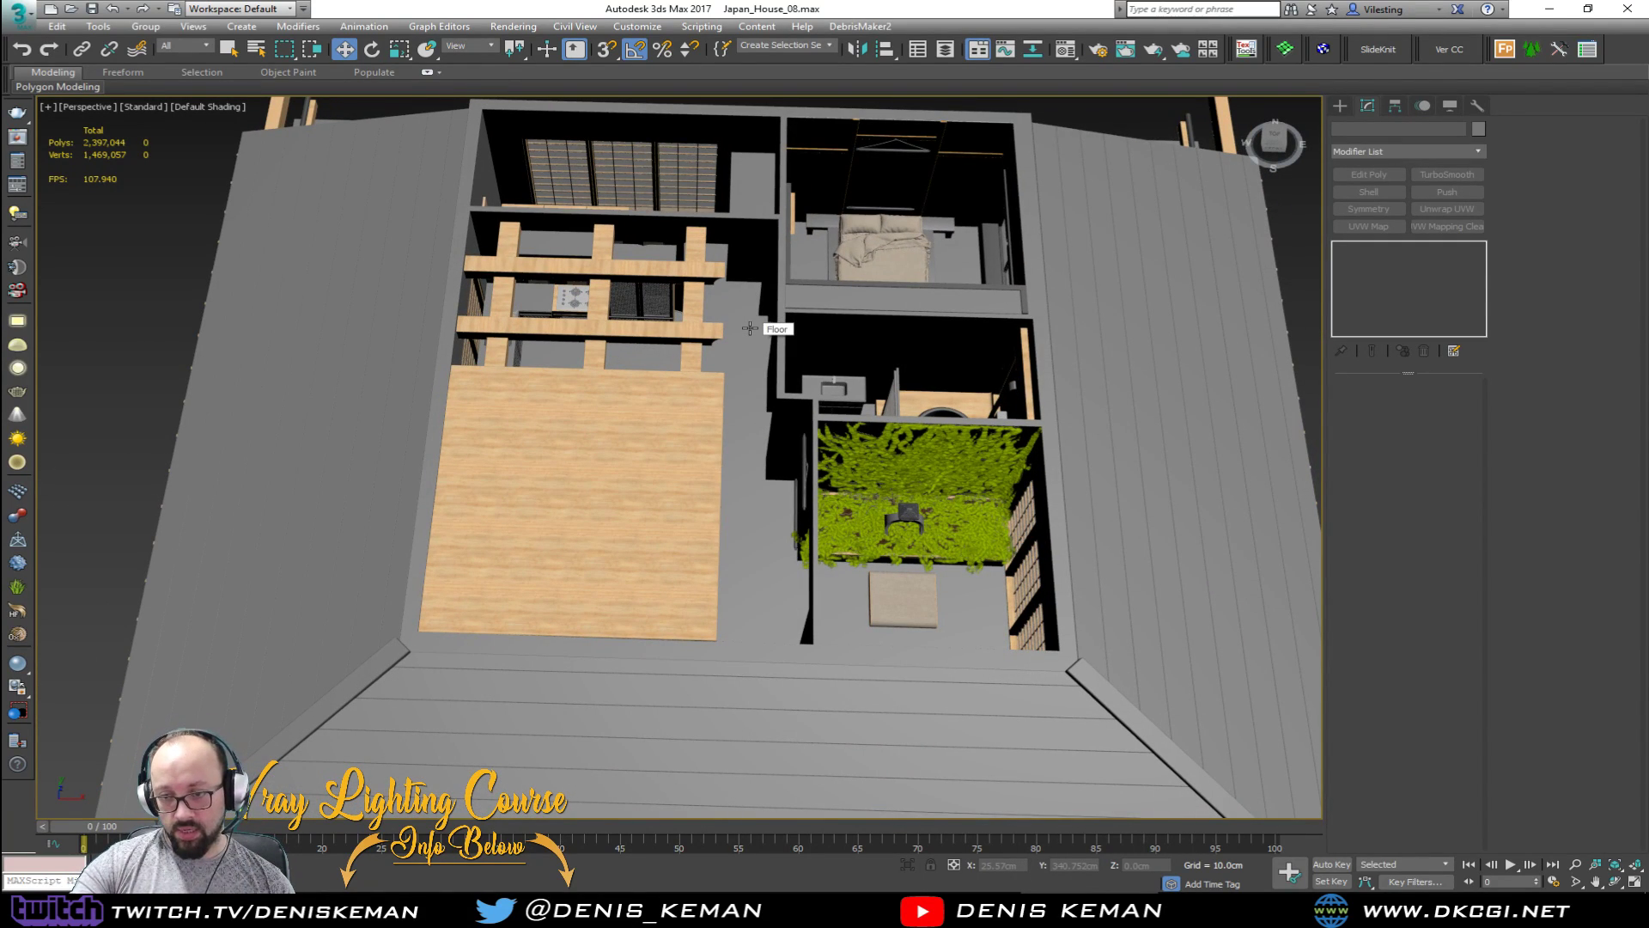
{"action": "scroll", "coordinate": [844, 364], "scroll_direction": "up", "scroll_amount": 6}
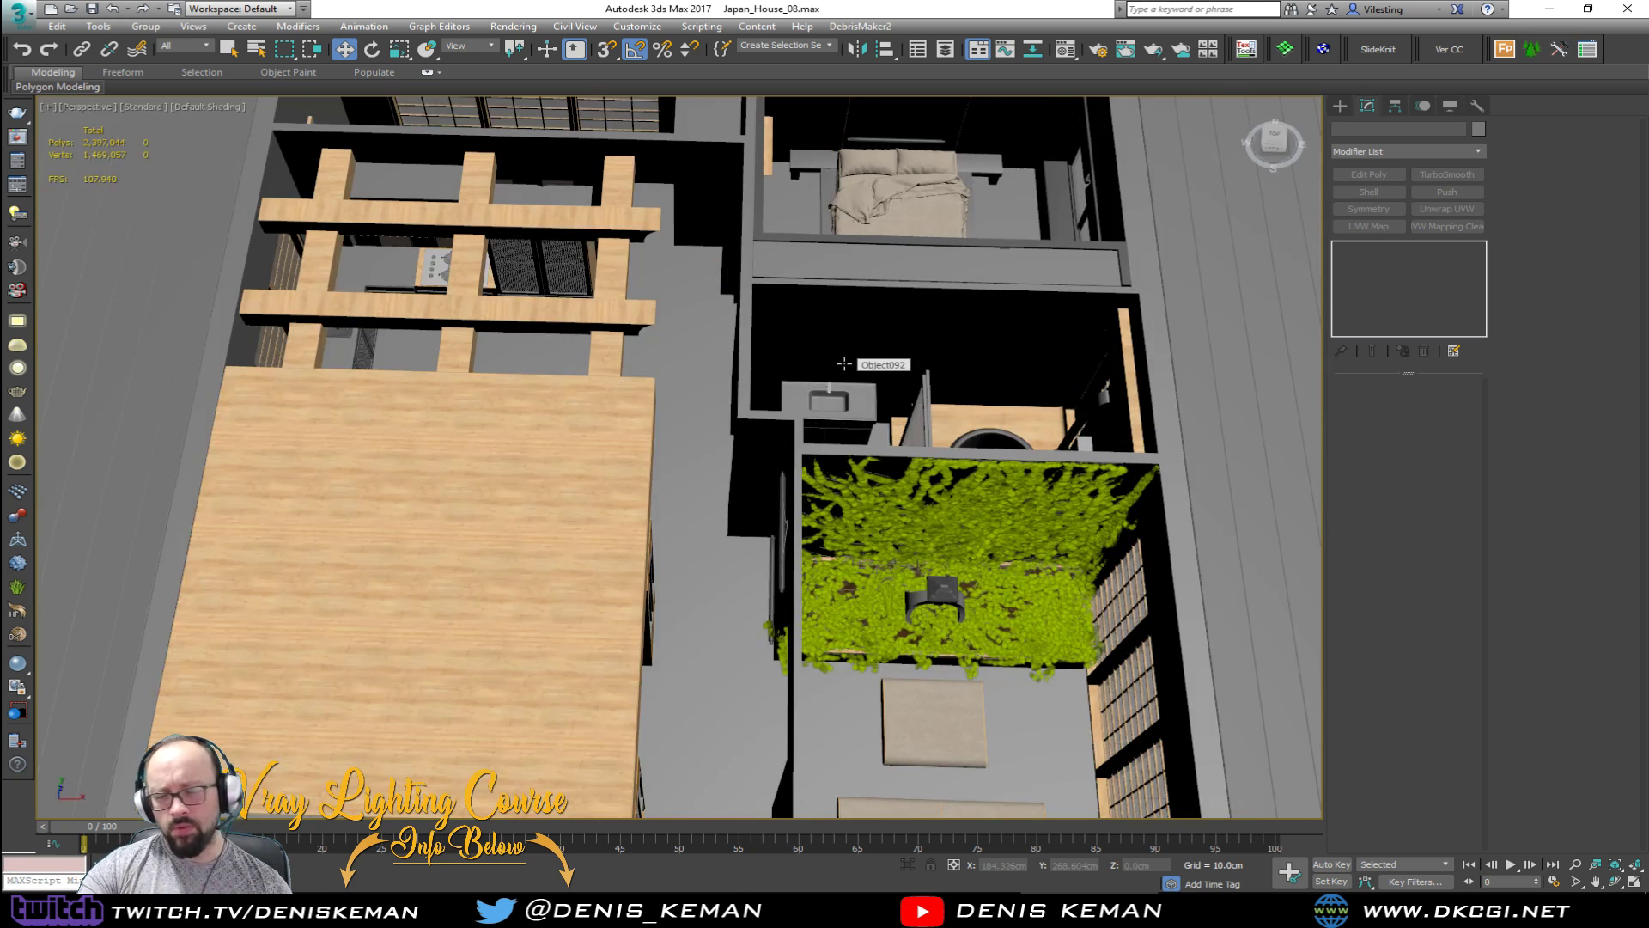
{"action": "scroll", "coordinate": [824, 404], "scroll_direction": "down", "scroll_amount": 8}
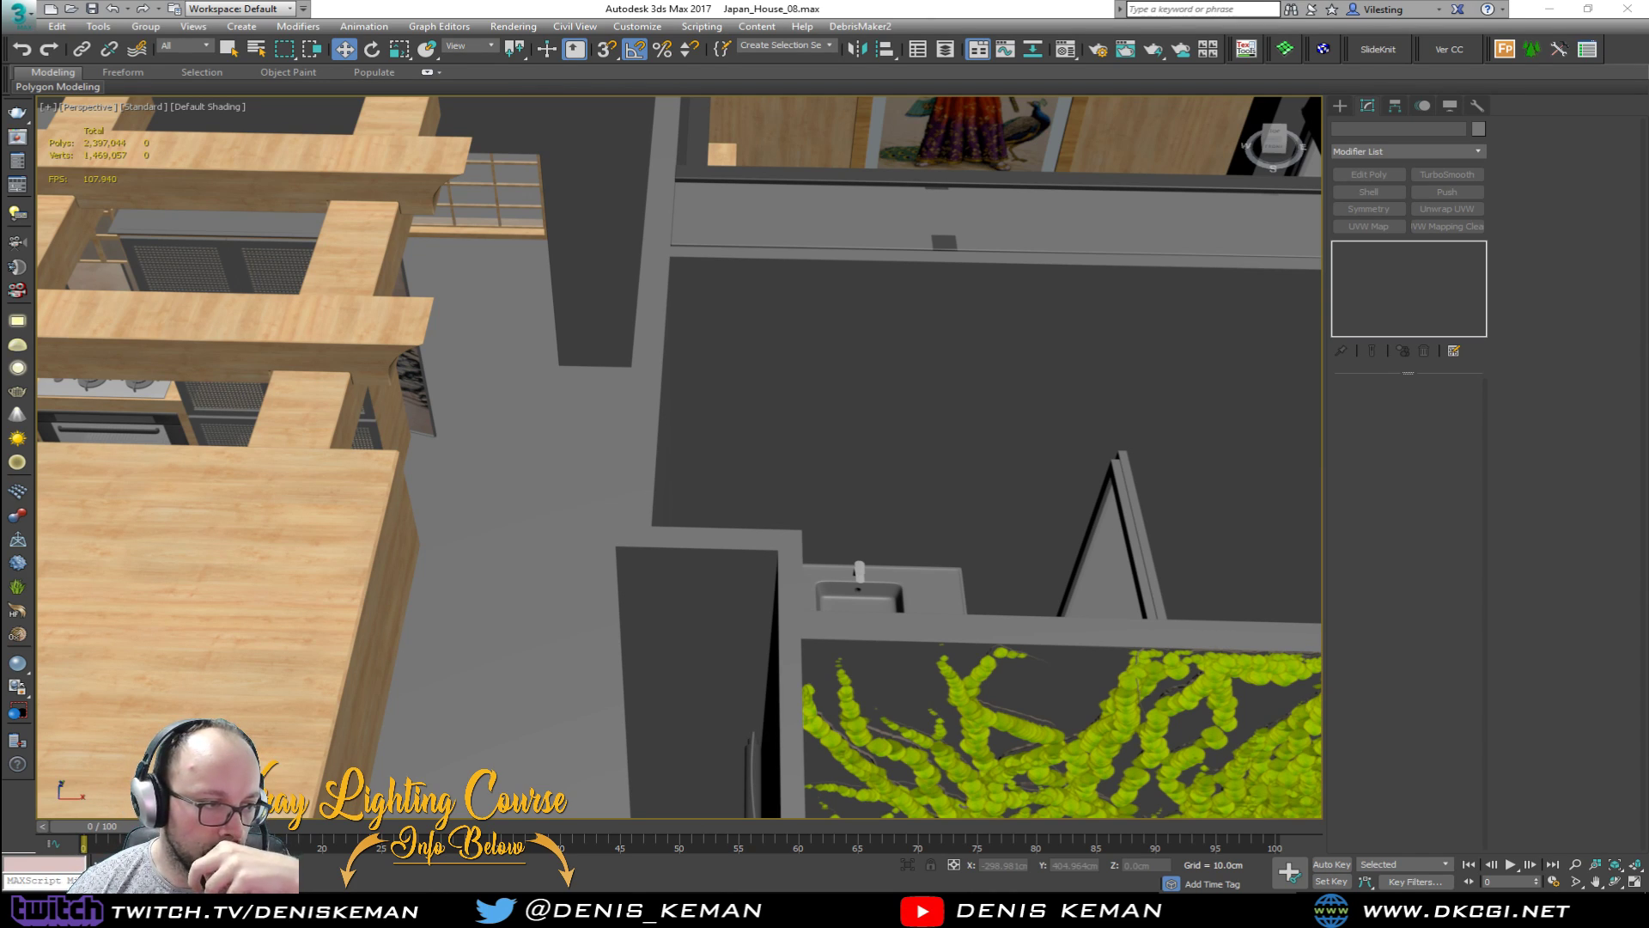
Step: Switch to Discord and browse the older furniture, clock and decor reference pictures in the streaming_related channel
{"action": "left_click_drag", "start_coordinate": [0, 158], "coordinate": [827, 138]}
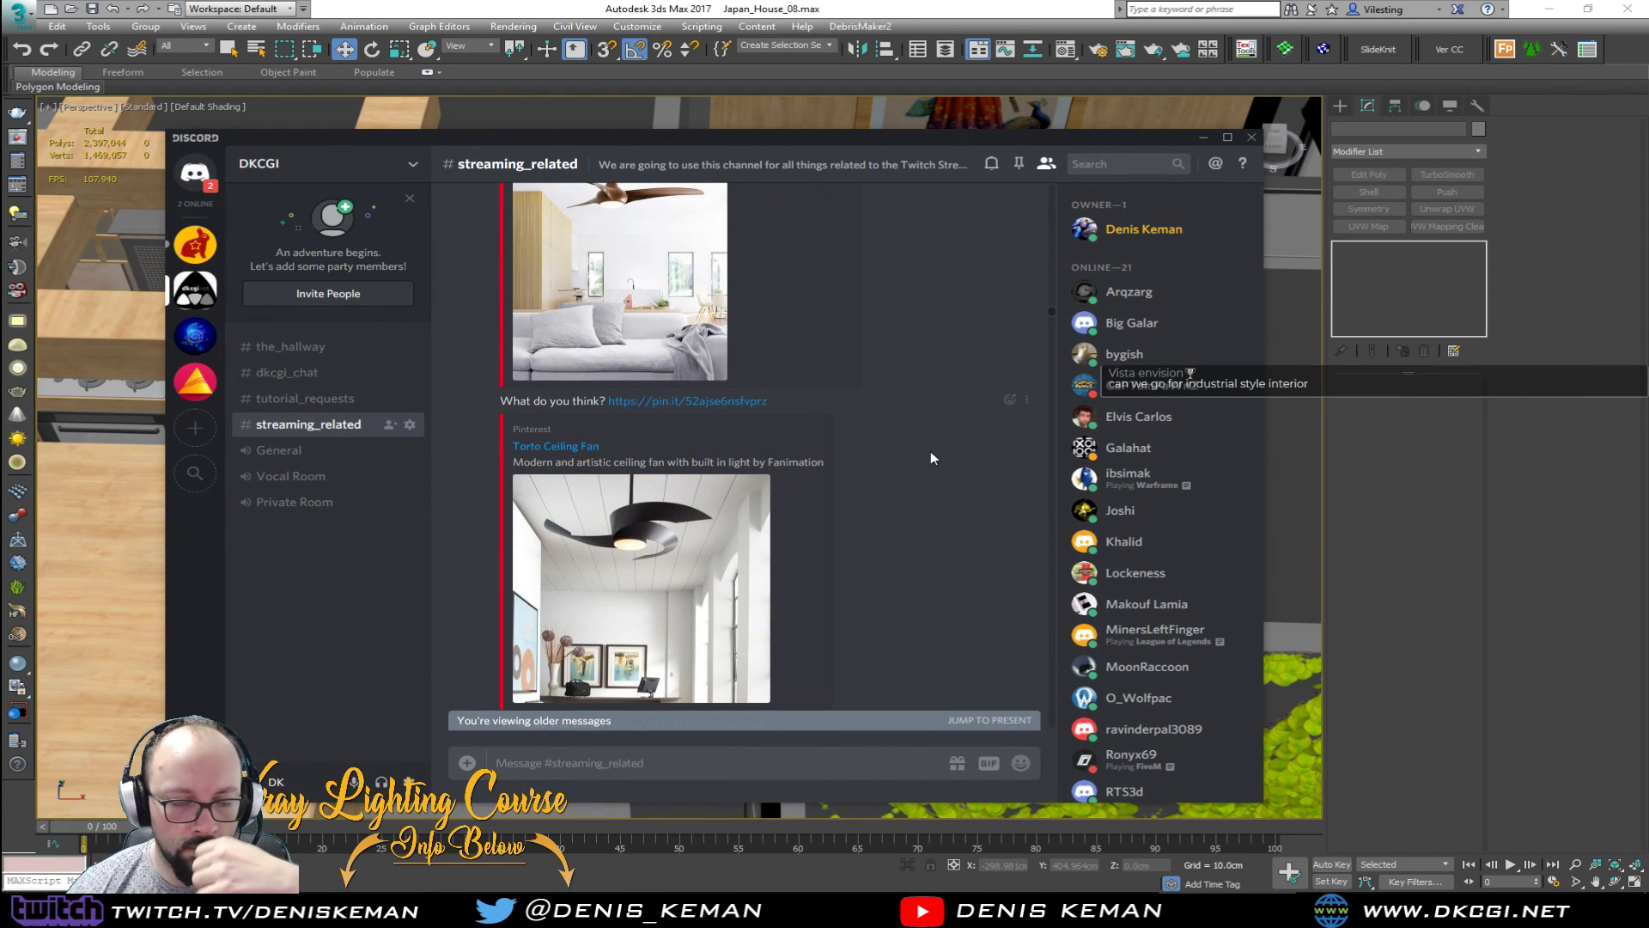
{"action": "scroll", "coordinate": [930, 452], "scroll_direction": "down", "scroll_amount": 8}
{"action": "scroll", "coordinate": [931, 458], "scroll_direction": "down", "scroll_amount": 10}
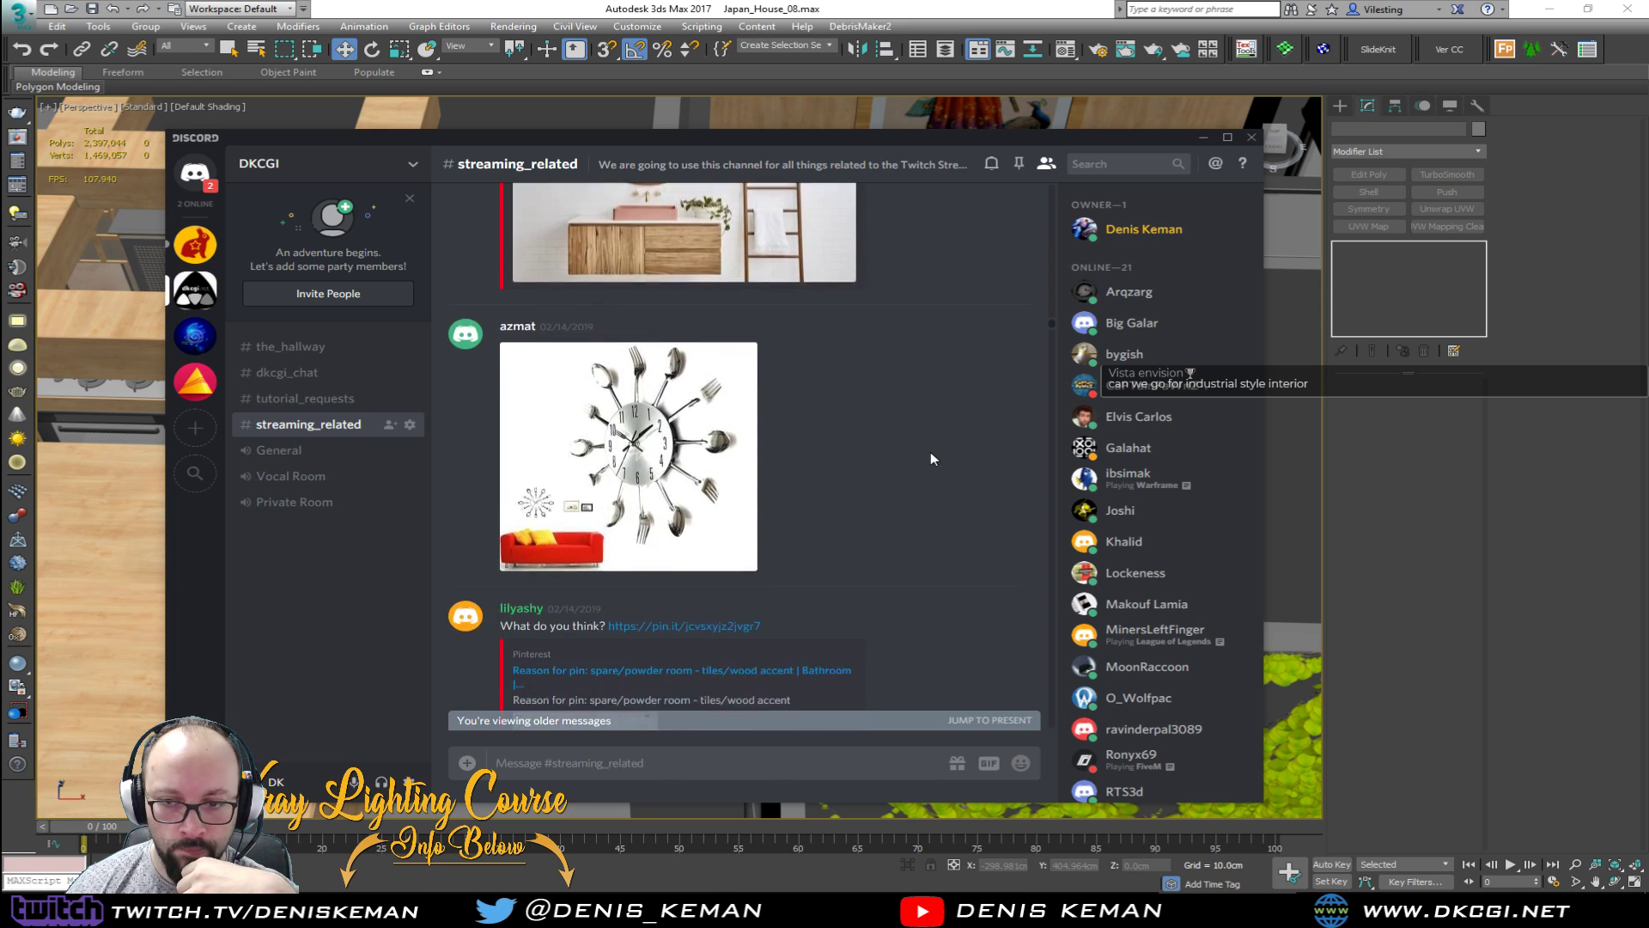
{"action": "scroll", "coordinate": [930, 453], "scroll_direction": "down", "scroll_amount": 10}
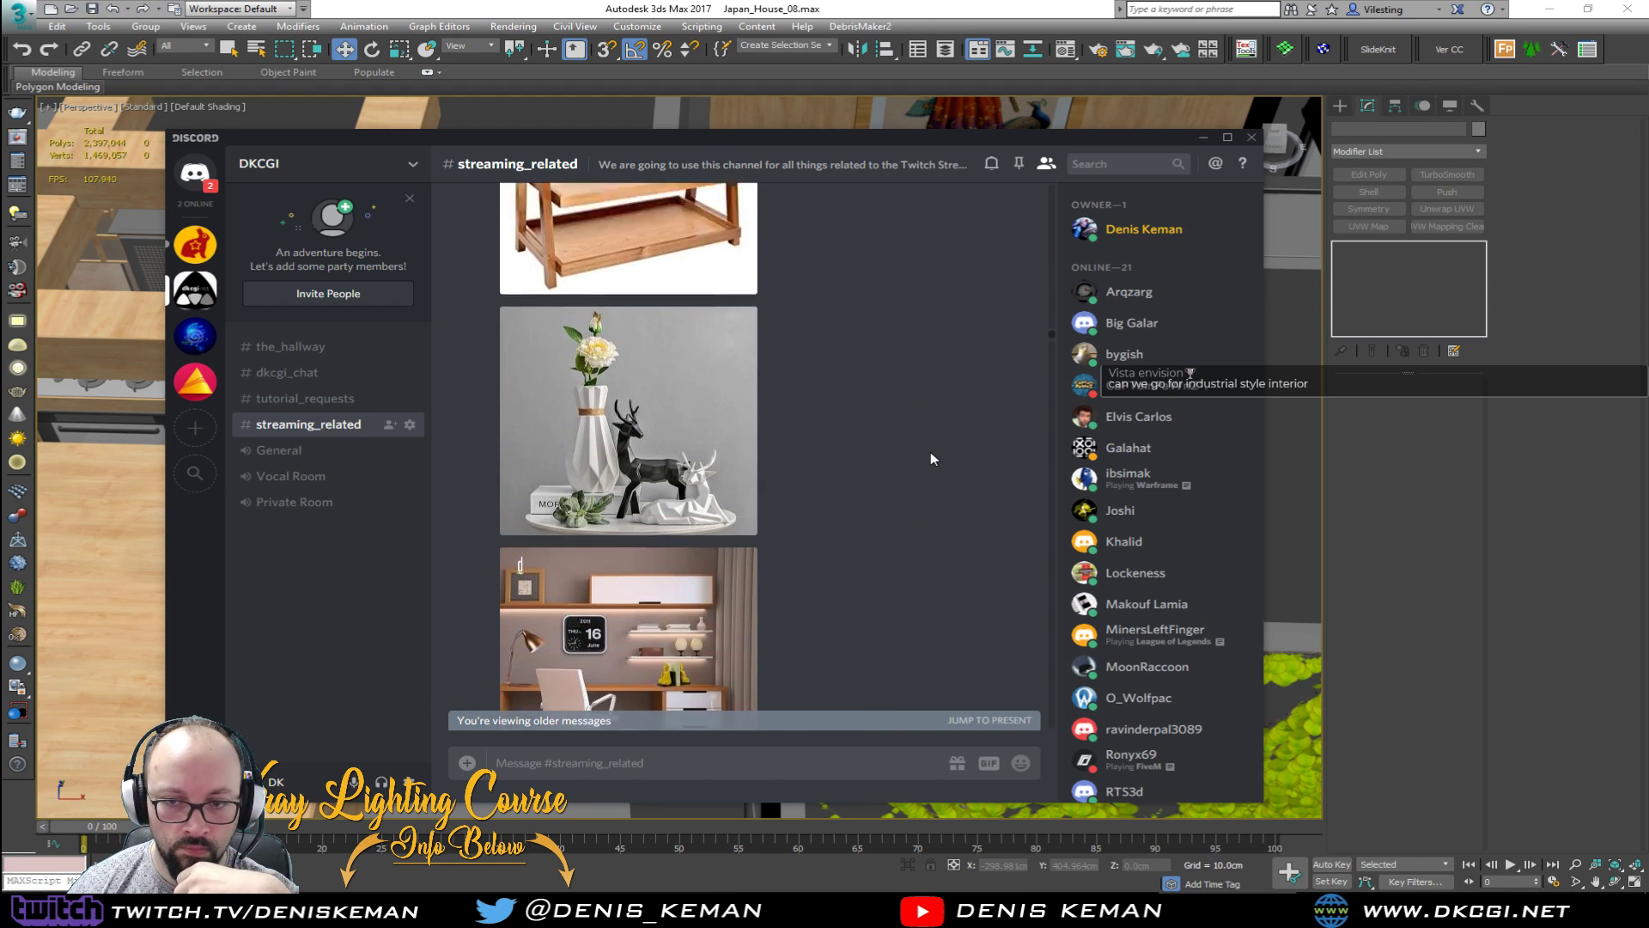
{"action": "scroll", "coordinate": [930, 458], "scroll_direction": "down", "scroll_amount": 10}
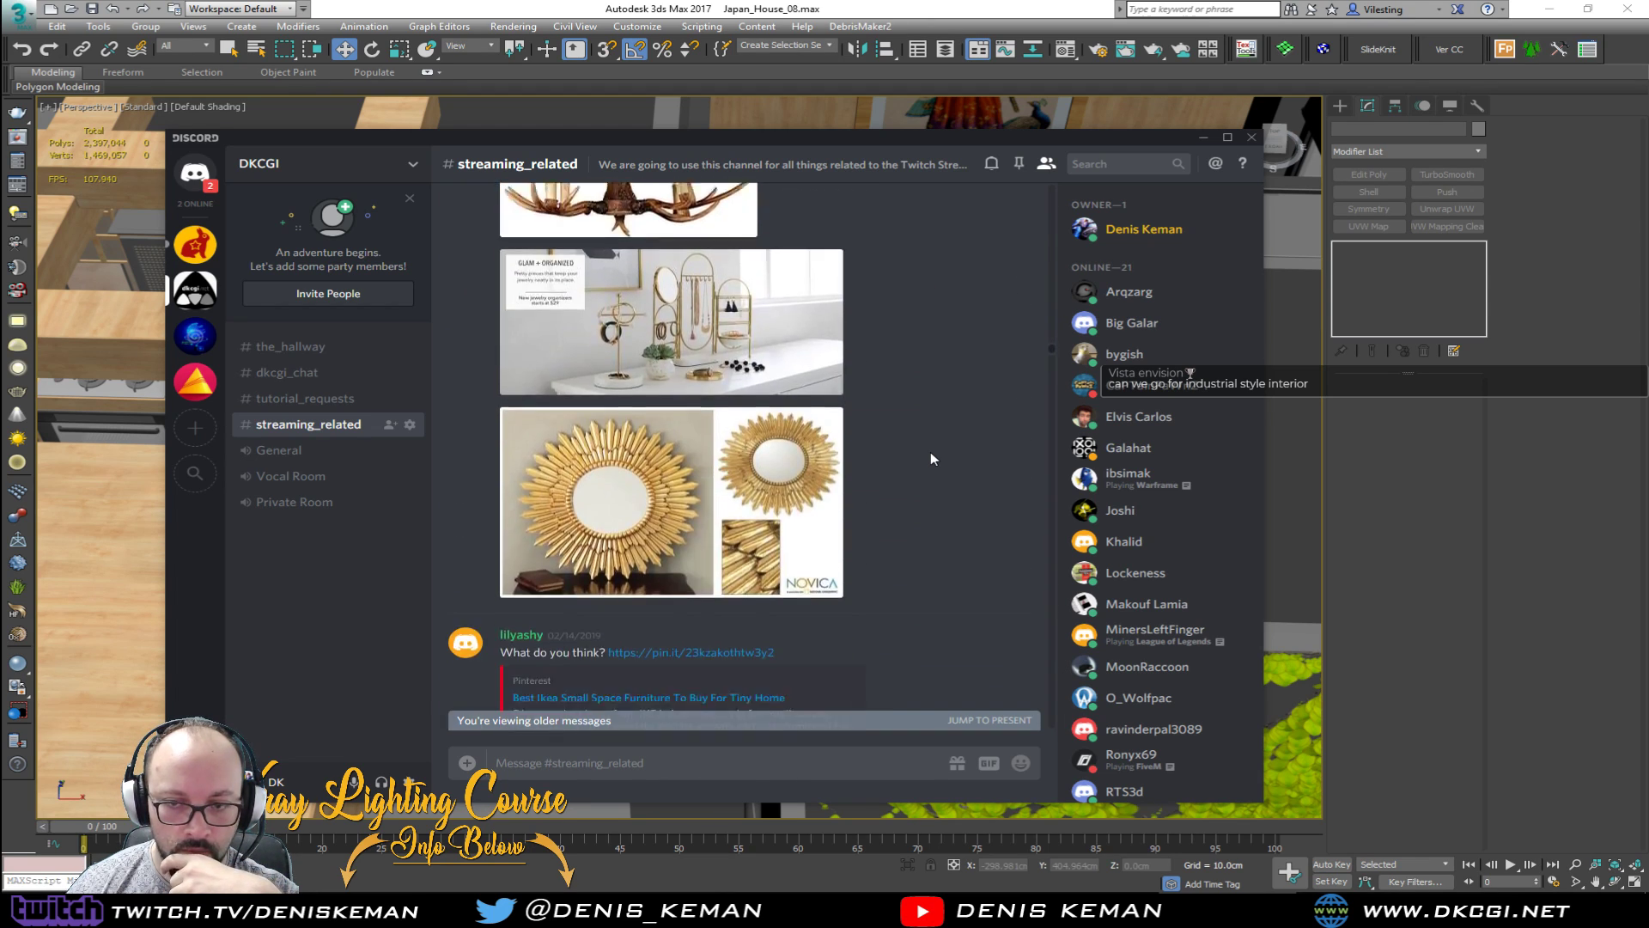
{"action": "scroll", "coordinate": [931, 458], "scroll_direction": "down", "scroll_amount": 10}
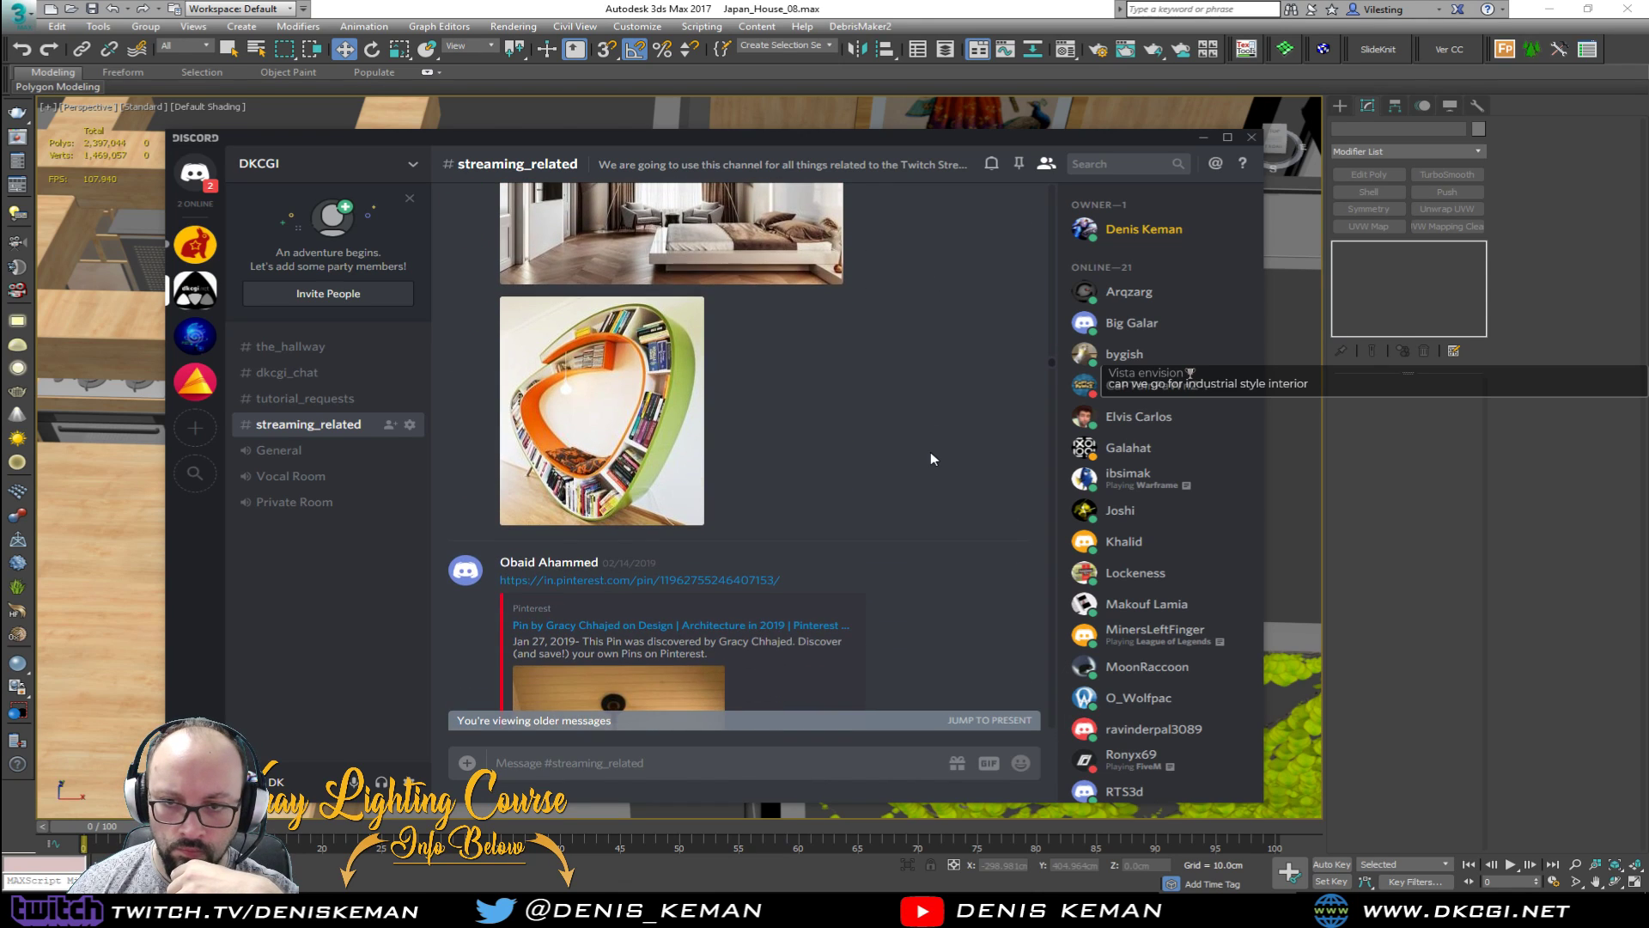
{"action": "scroll", "coordinate": [930, 458], "scroll_direction": "down", "scroll_amount": 10}
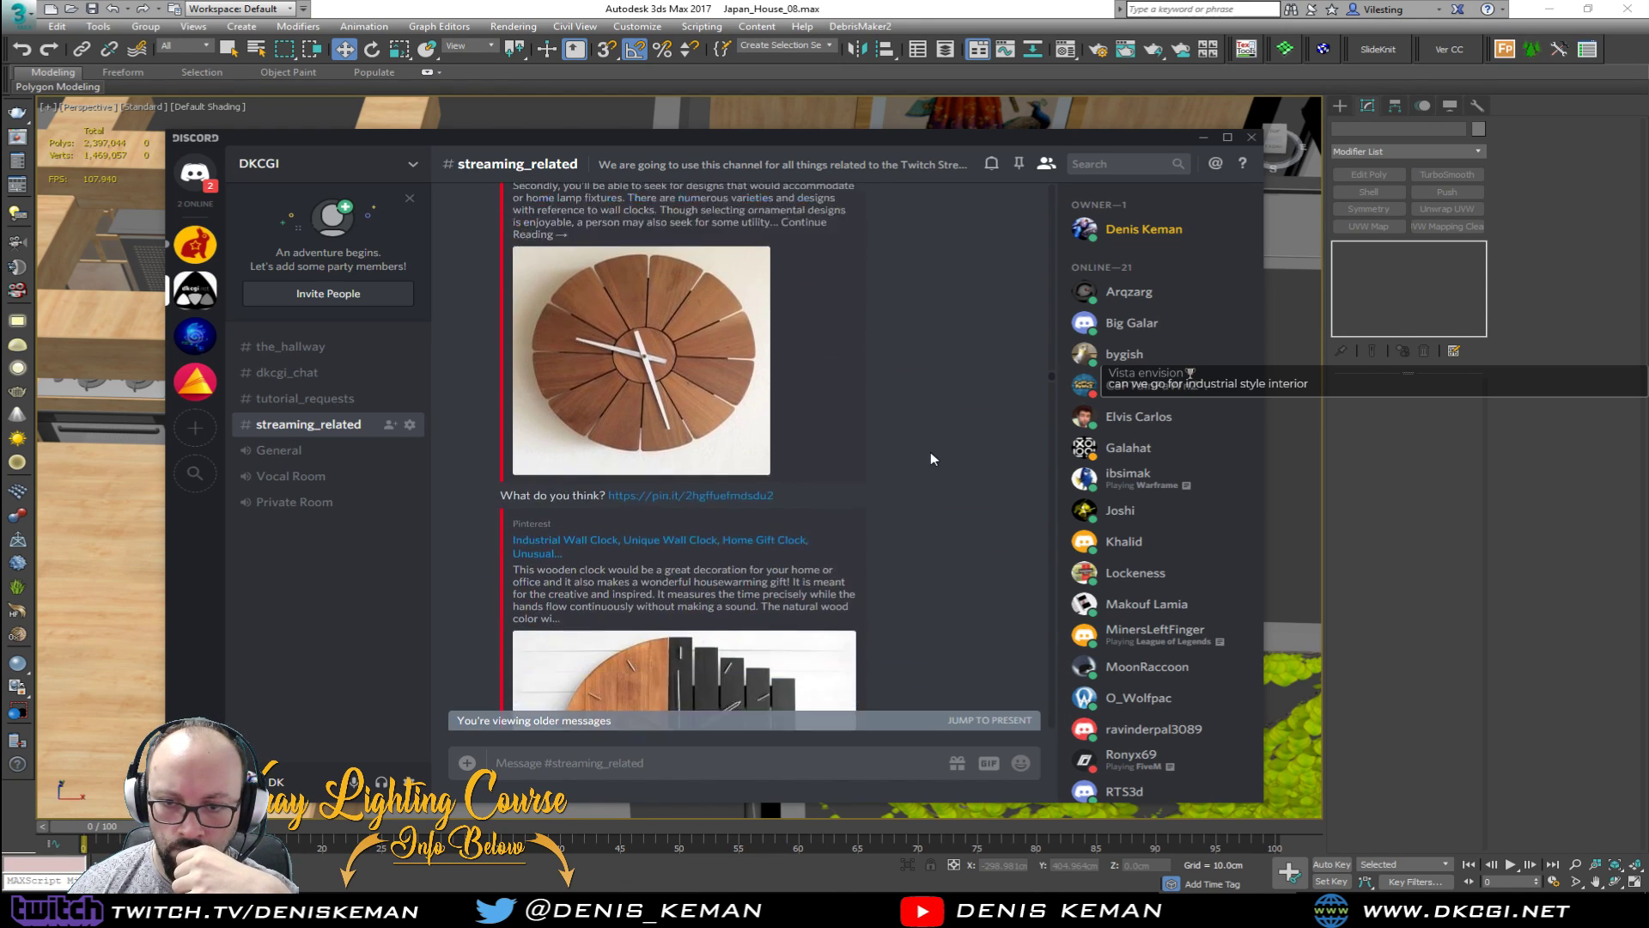
{"action": "scroll", "coordinate": [930, 458], "scroll_direction": "down", "scroll_amount": 10}
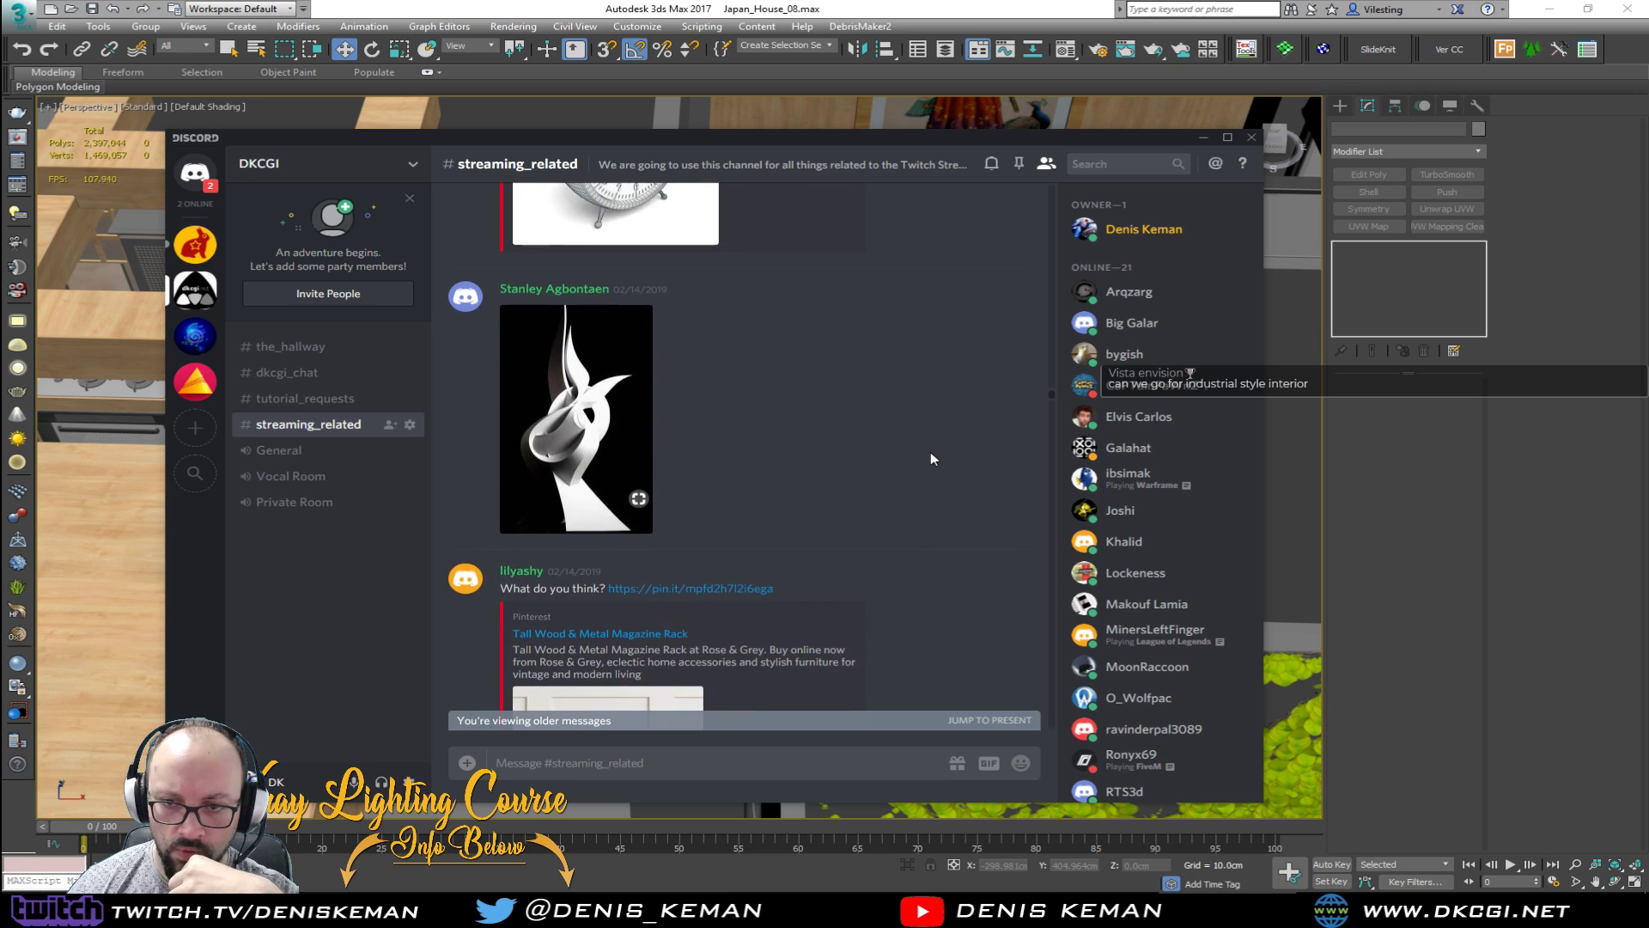
{"action": "scroll", "coordinate": [930, 459], "scroll_direction": "down", "scroll_amount": 10}
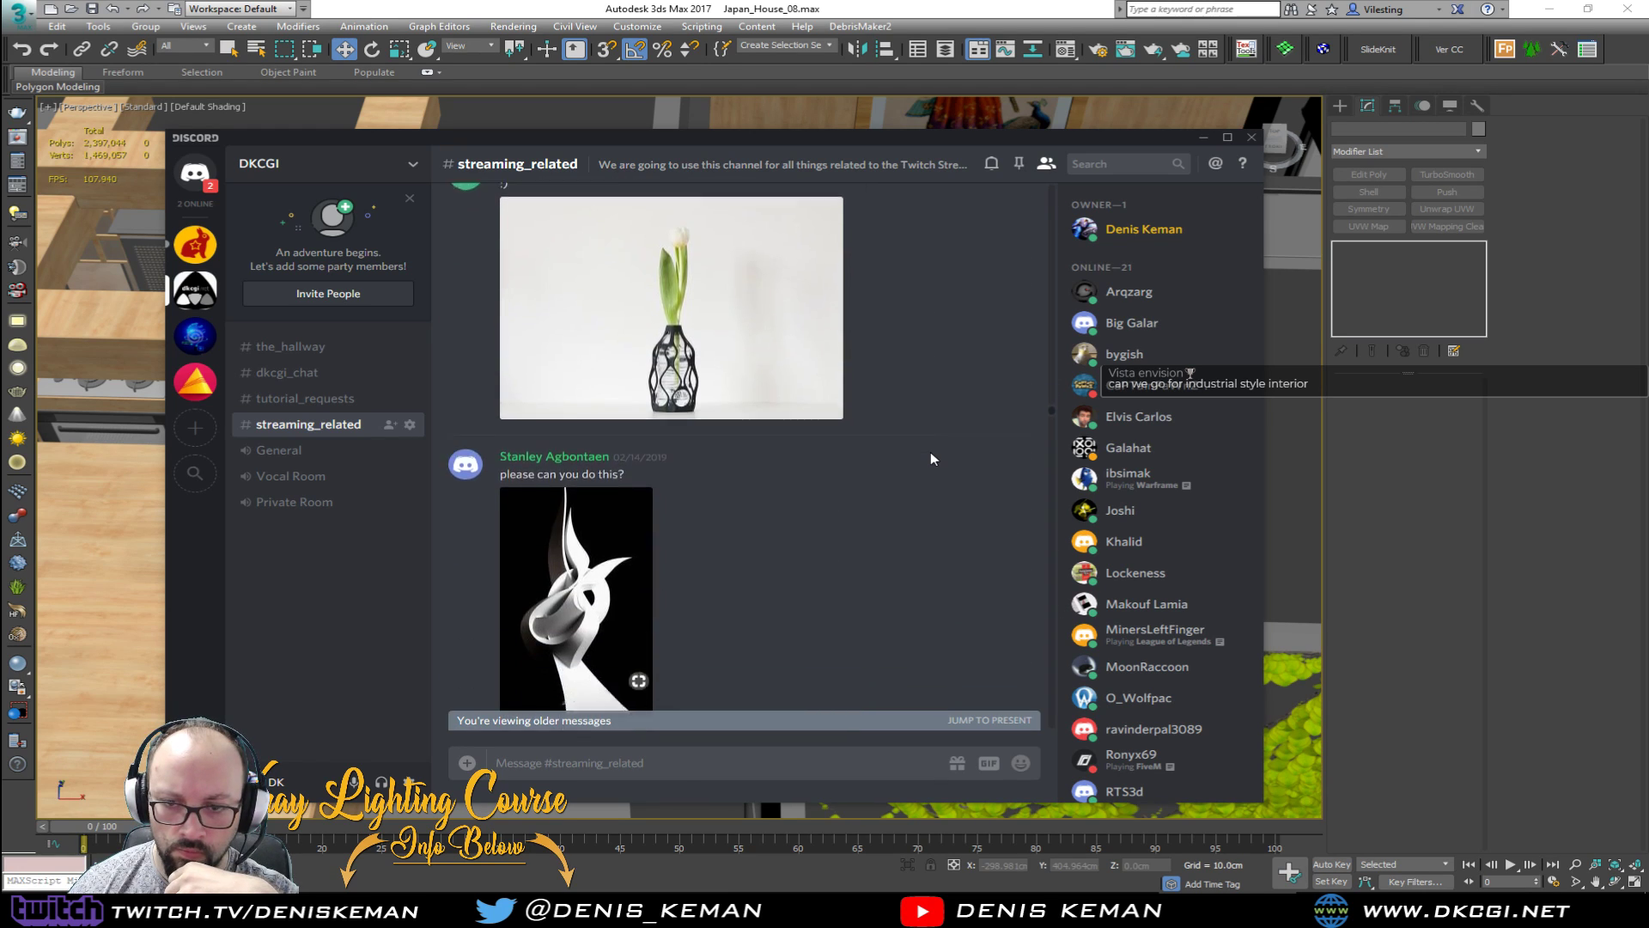
{"action": "scroll", "coordinate": [930, 458], "scroll_direction": "down", "scroll_amount": 6}
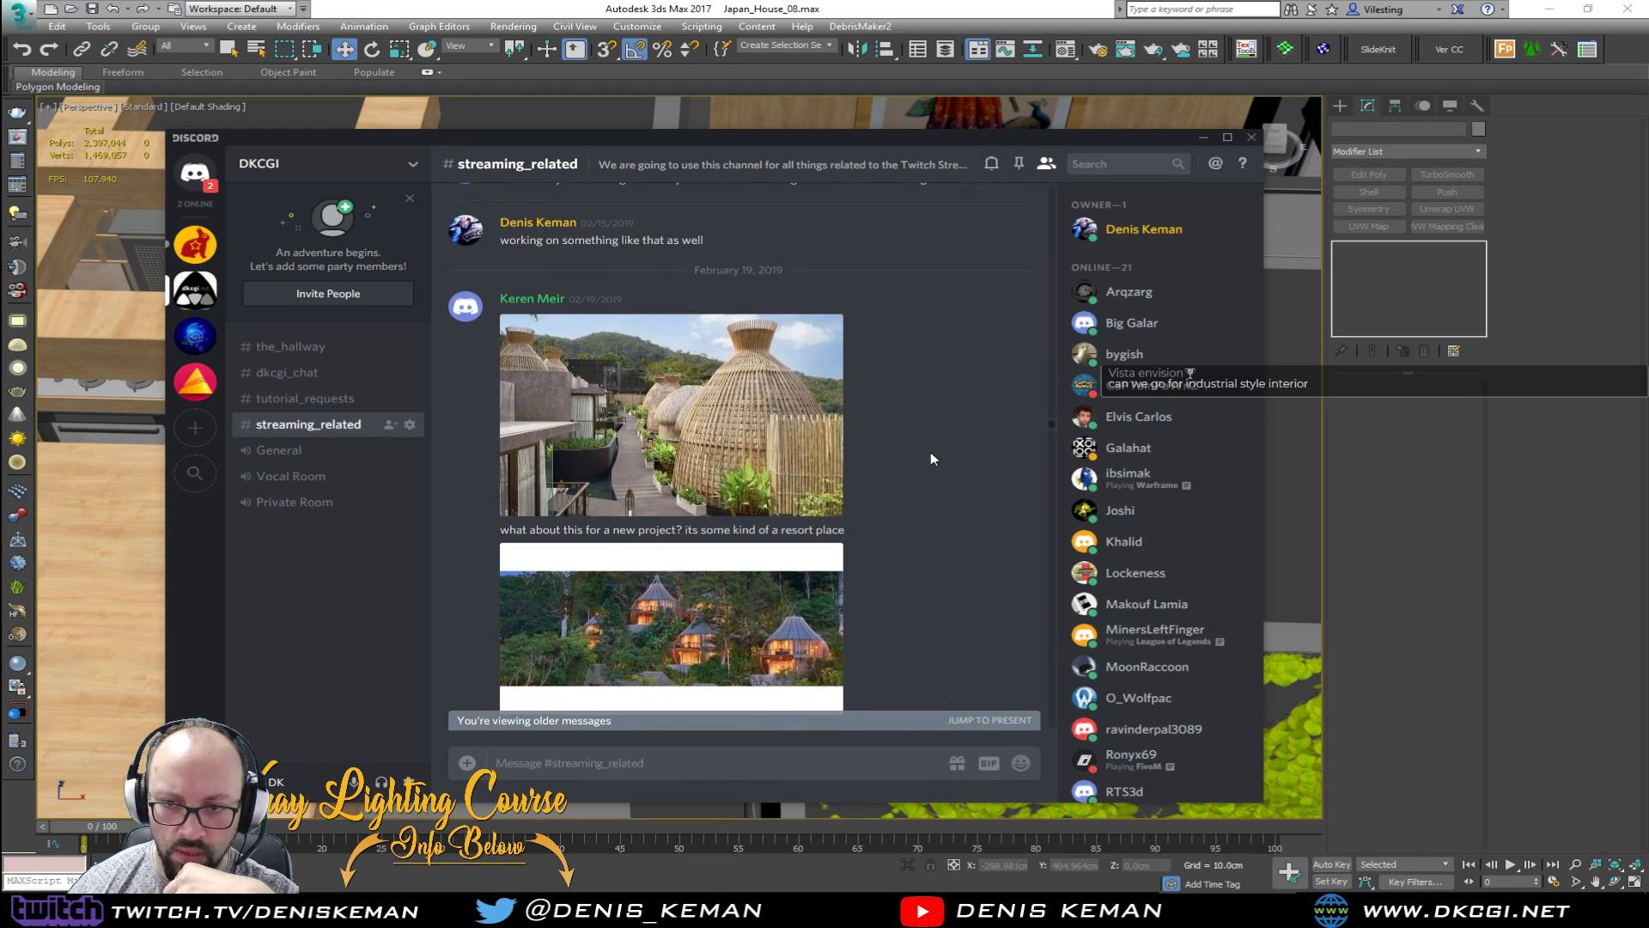
Step: Examine the resort hut pictures, the posted floor plans and the Japanese interior references in the channel
{"action": "scroll", "coordinate": [725, 371], "scroll_direction": "up", "scroll_amount": 3}
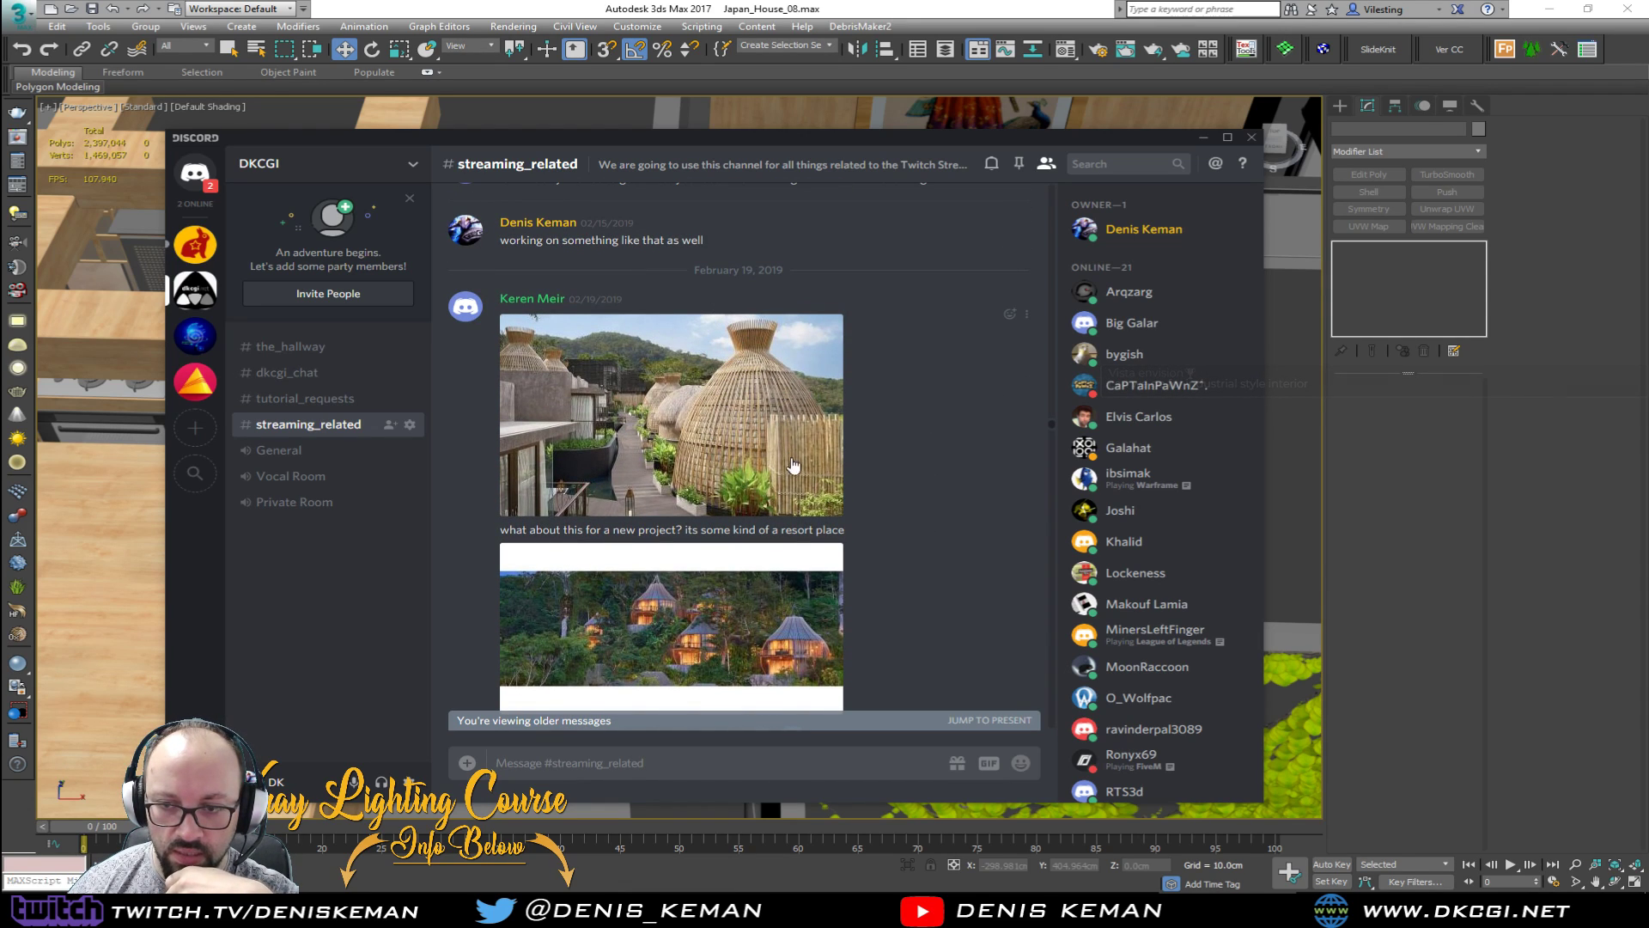
{"action": "scroll", "coordinate": [769, 454], "scroll_direction": "down", "scroll_amount": 5}
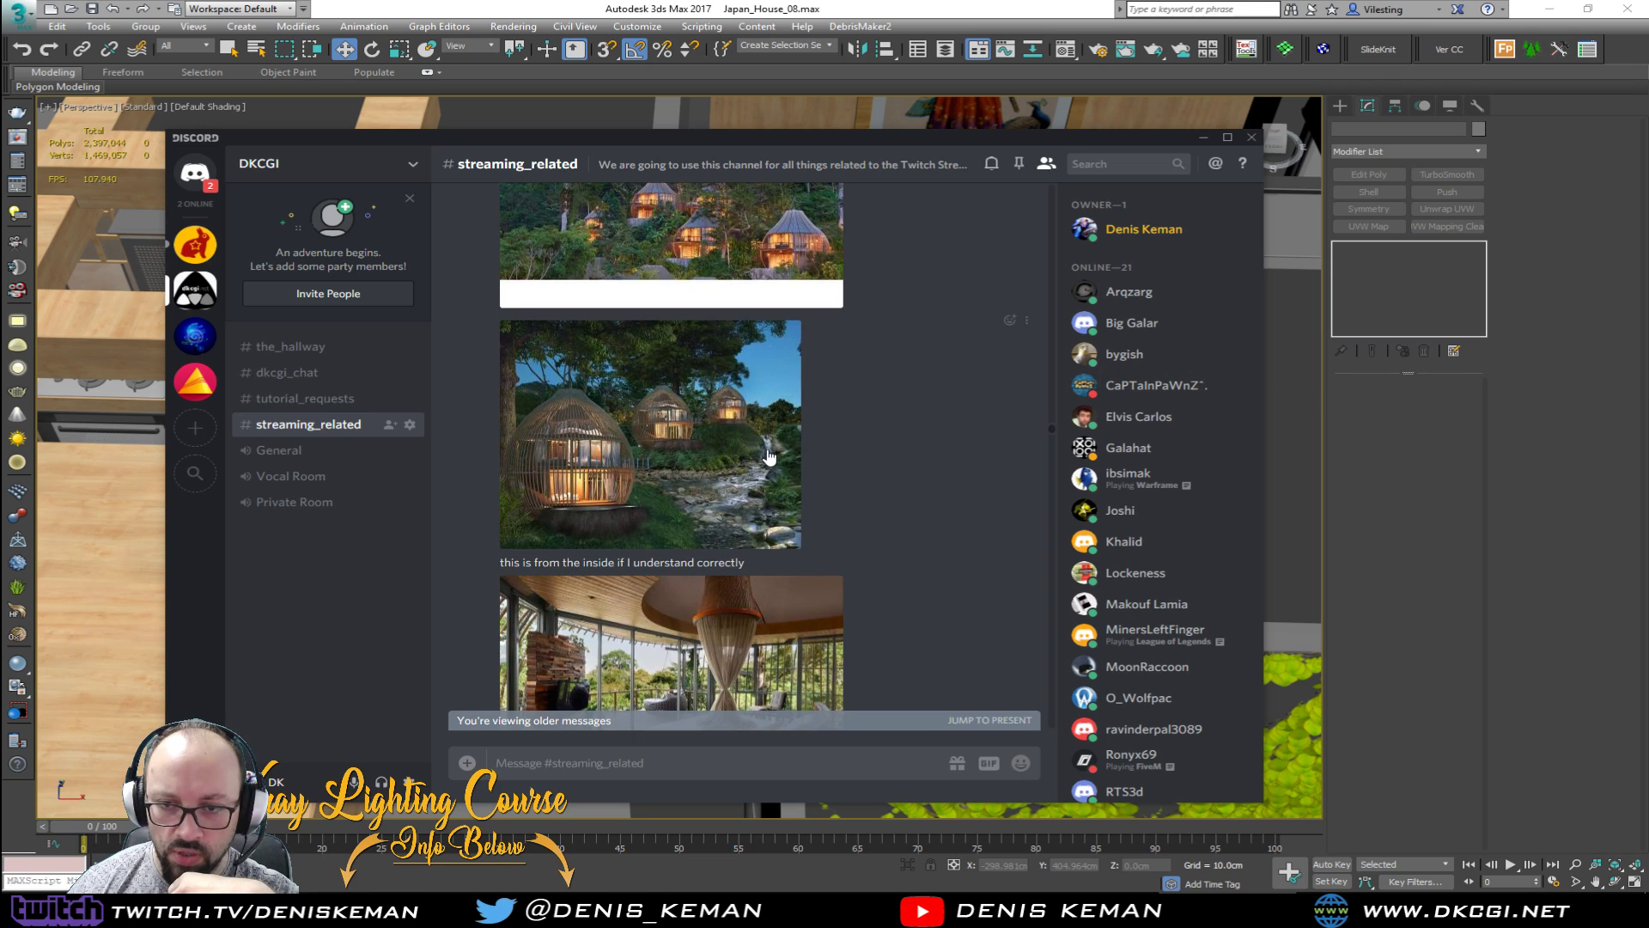
{"action": "scroll", "coordinate": [768, 455], "scroll_direction": "down", "scroll_amount": 2}
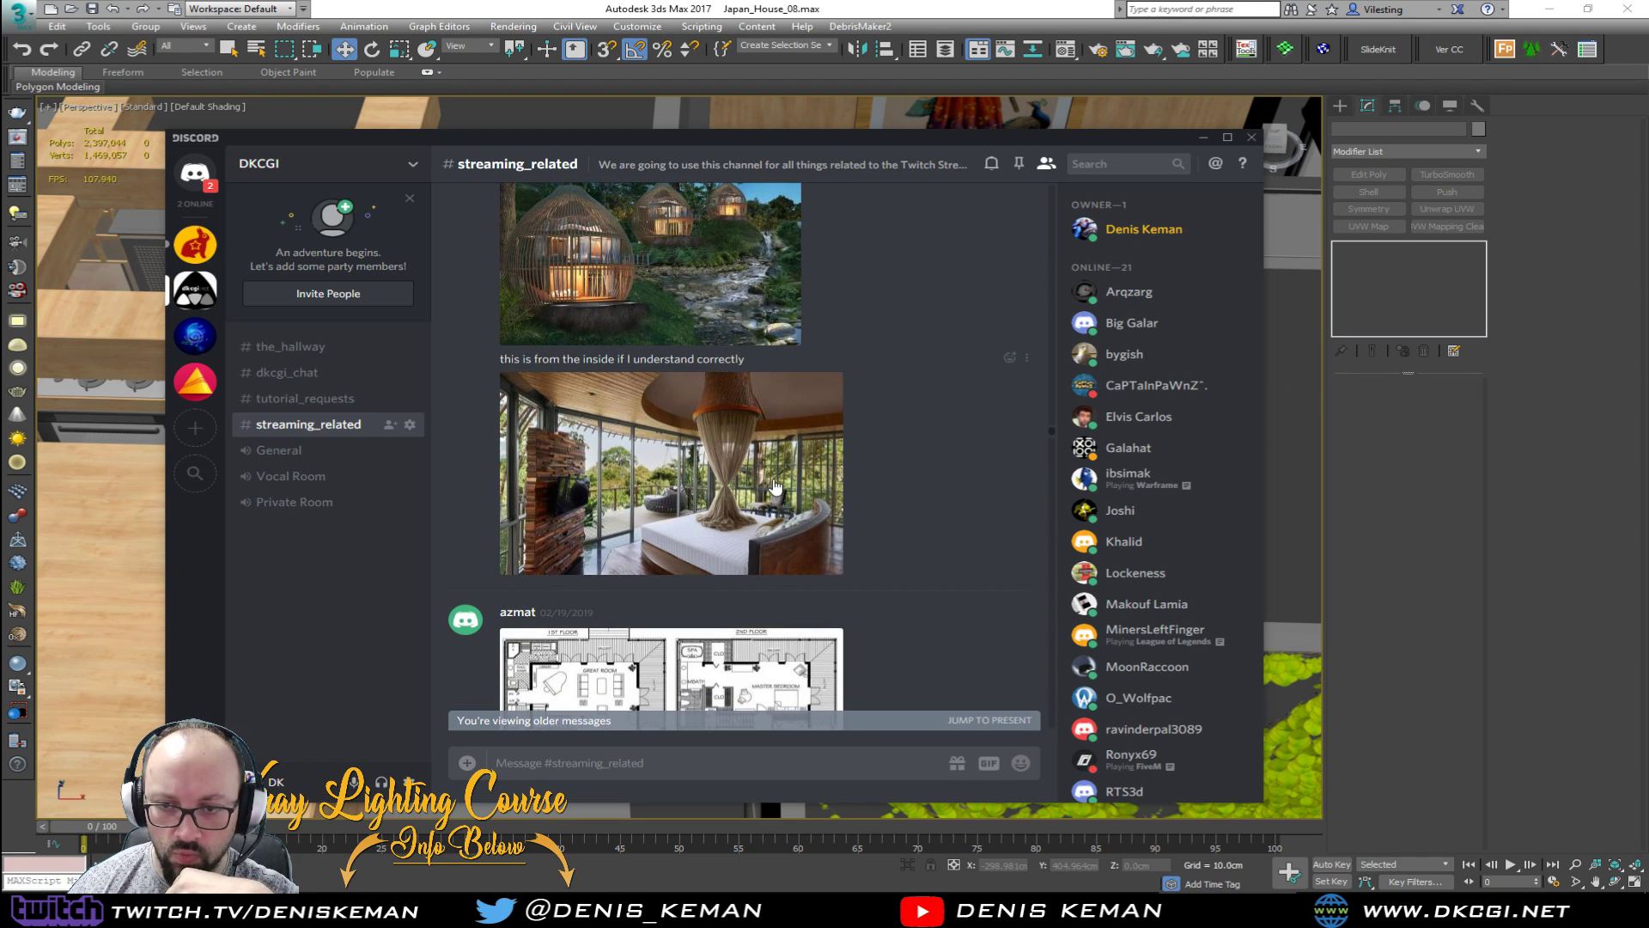
{"action": "scroll", "coordinate": [582, 311], "scroll_direction": "up", "scroll_amount": 1}
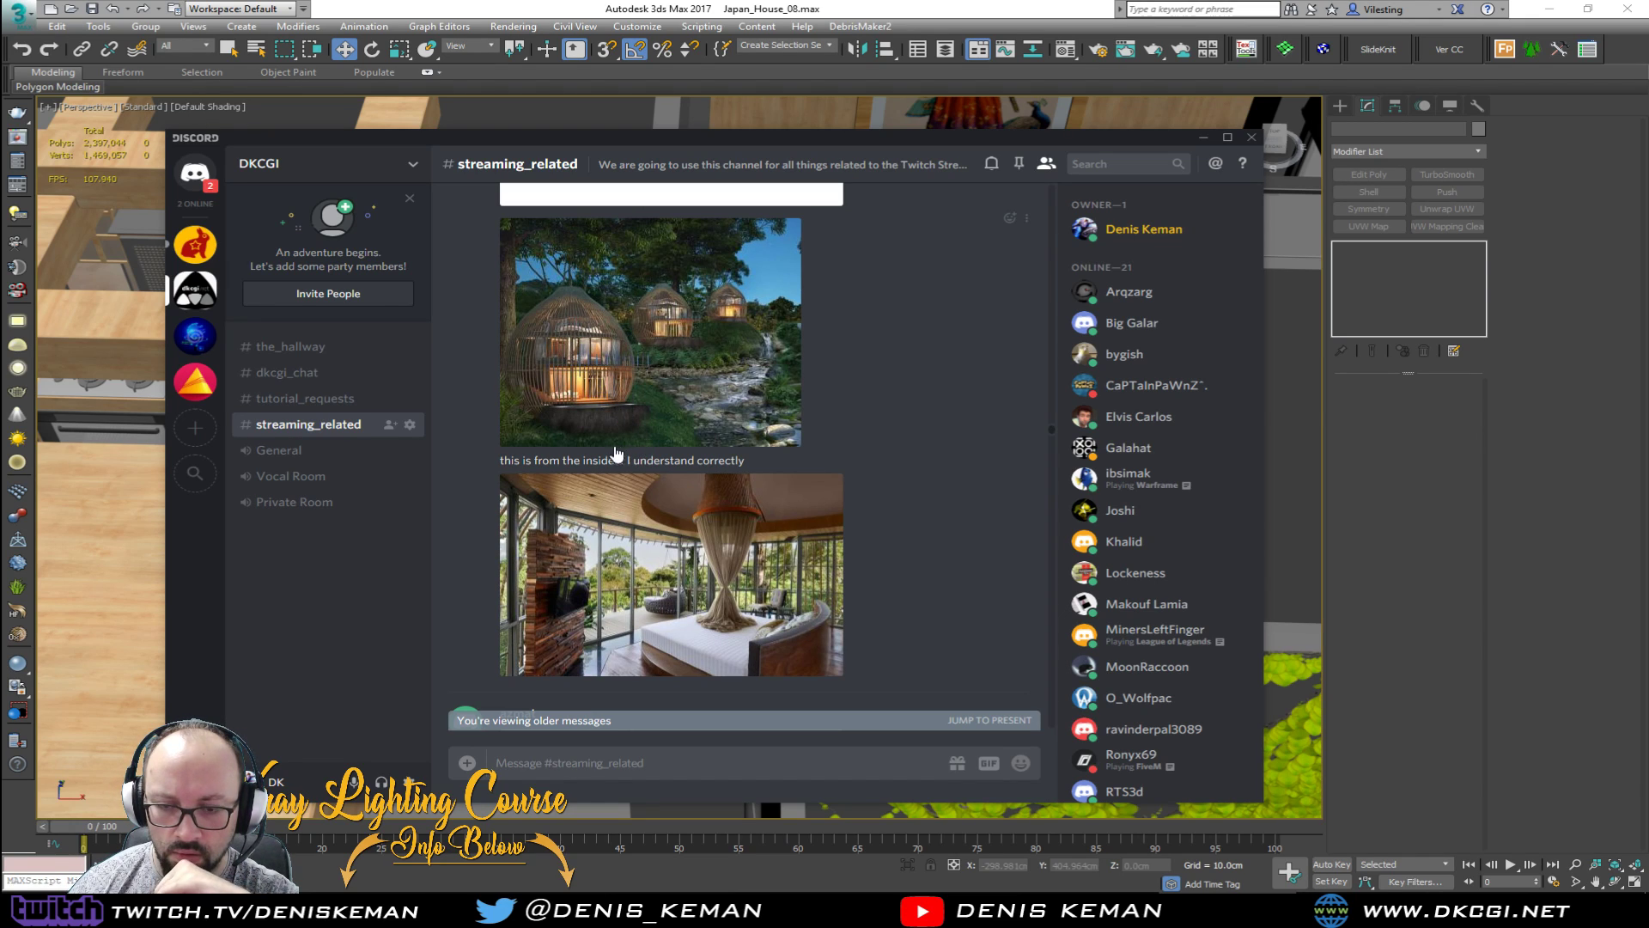
{"action": "scroll", "coordinate": [646, 443], "scroll_direction": "down", "scroll_amount": 2}
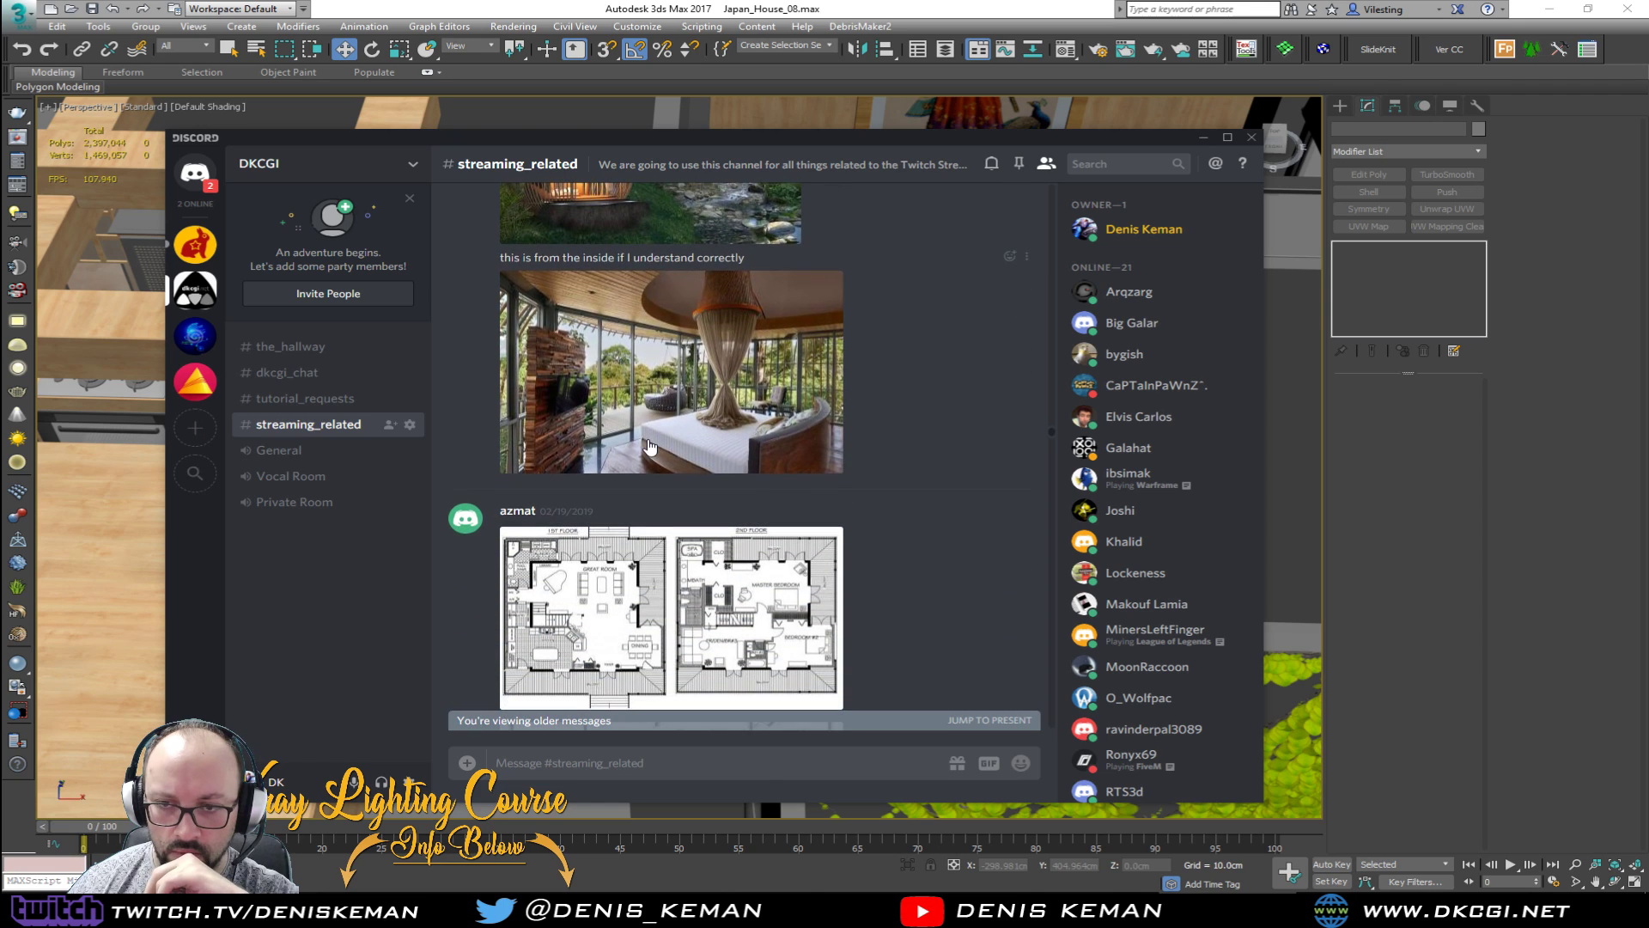
{"action": "scroll", "coordinate": [651, 446], "scroll_direction": "down", "scroll_amount": 5}
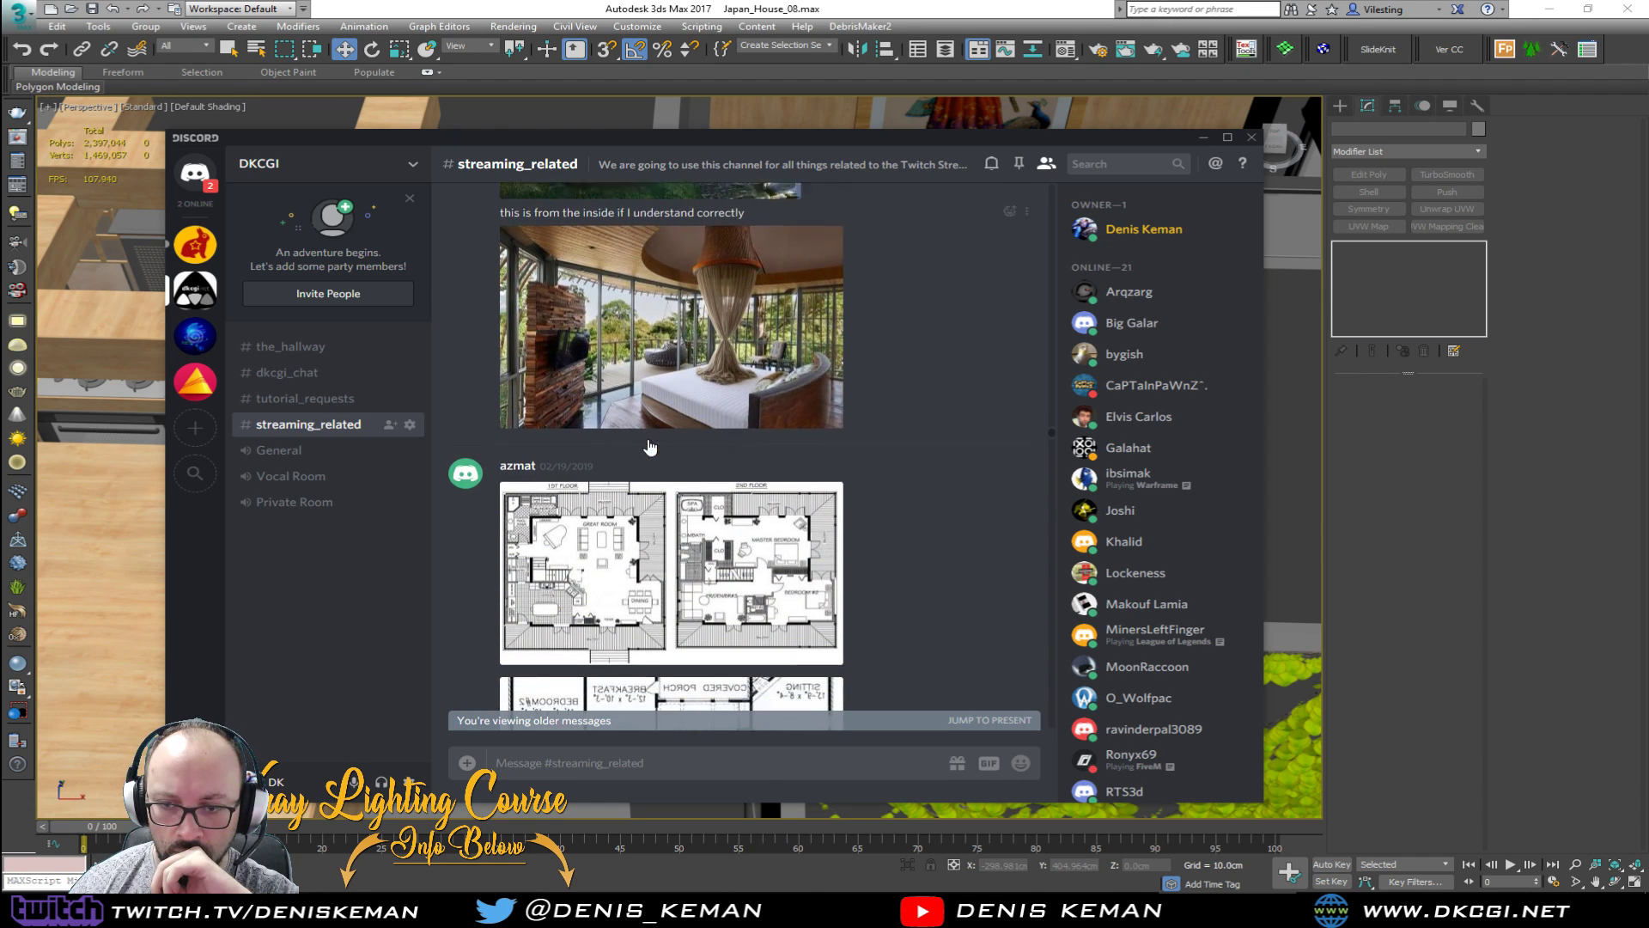
{"action": "scroll", "coordinate": [650, 447], "scroll_direction": "down", "scroll_amount": 2}
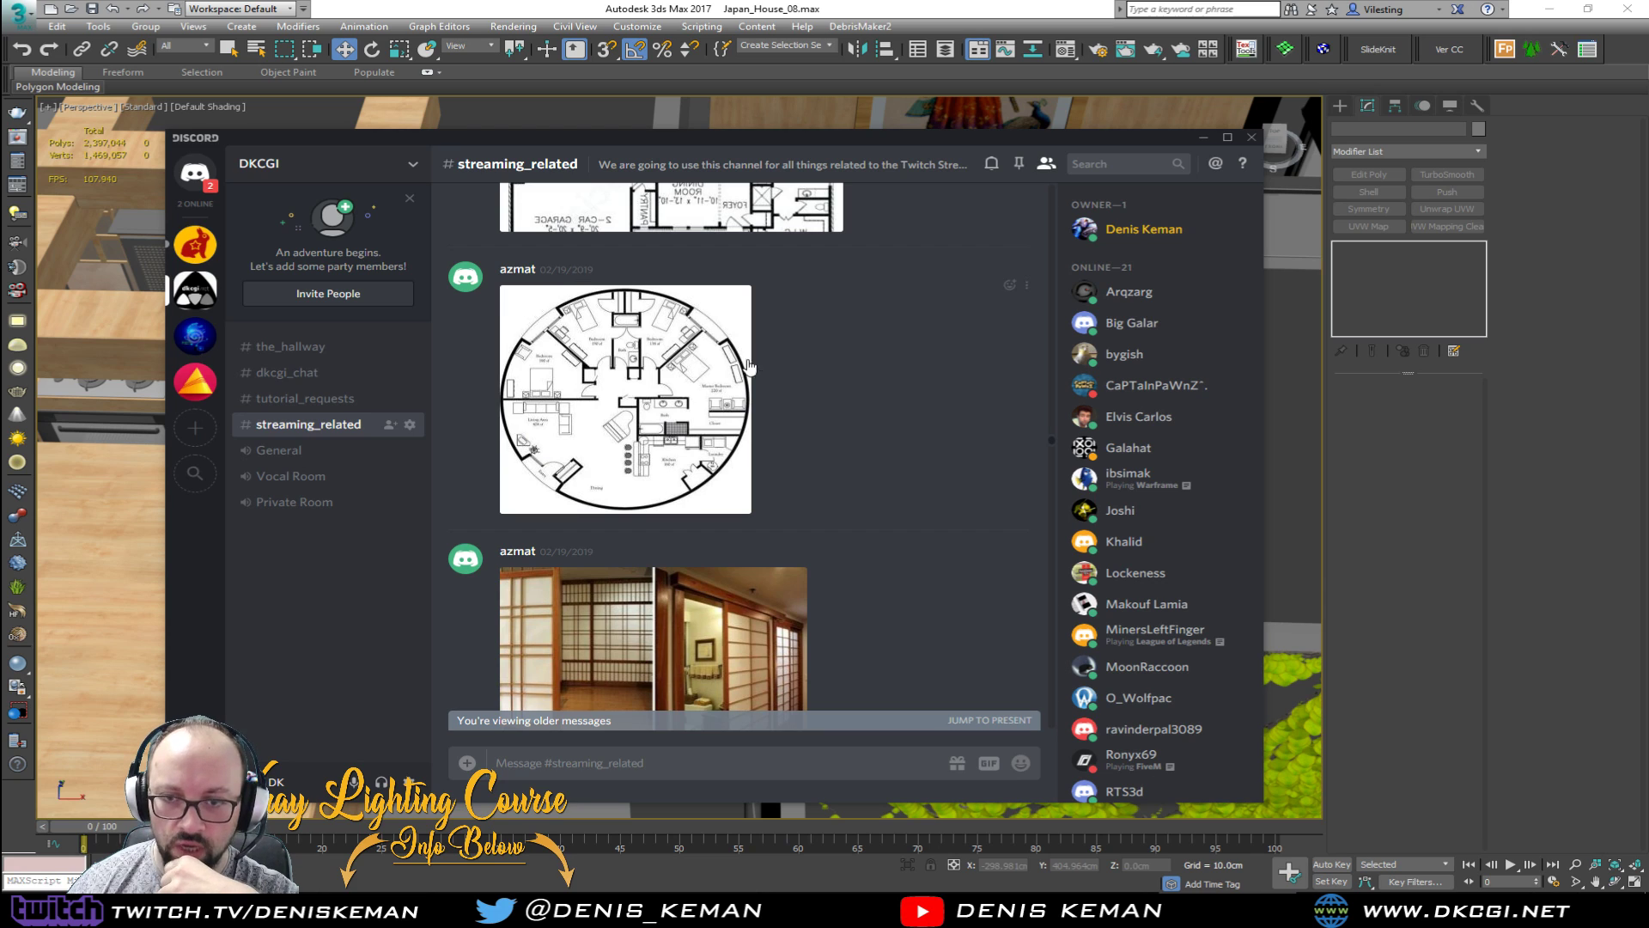
{"action": "scroll", "coordinate": [876, 445], "scroll_direction": "down", "scroll_amount": 5}
{"action": "scroll", "coordinate": [877, 446], "scroll_direction": "down", "scroll_amount": 5}
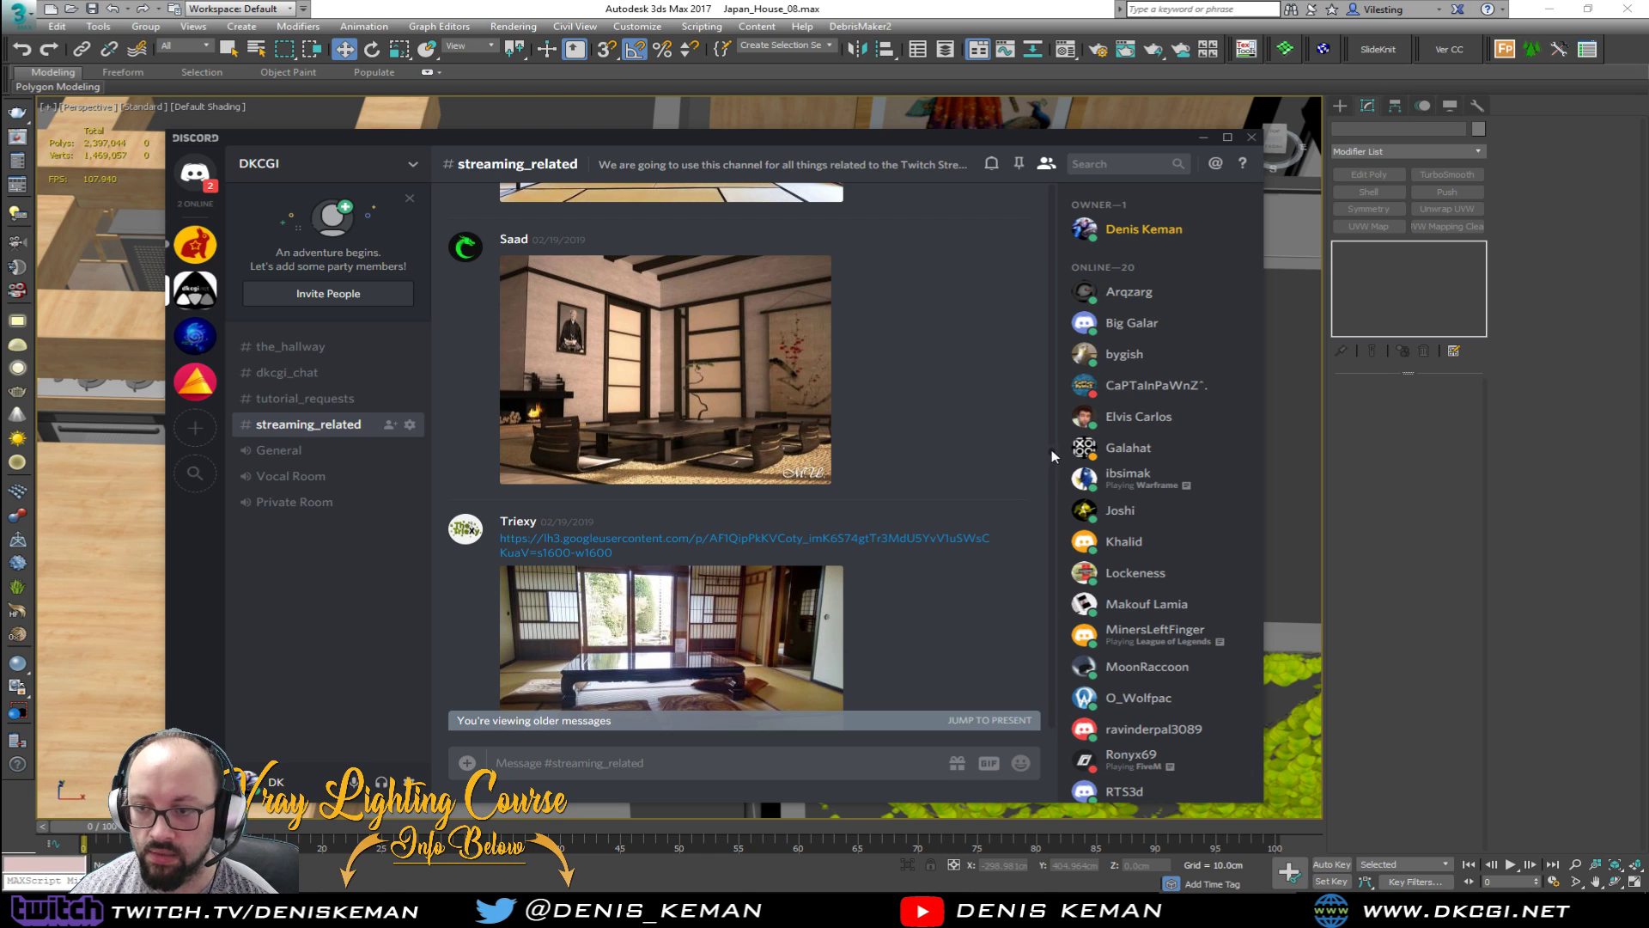
Step: Skip to the newest messages in the streaming_related channel, then close Discord to return to the 3ds Max scene
{"action": "left_click_drag", "start_coordinate": [1051, 450], "coordinate": [1051, 754]}
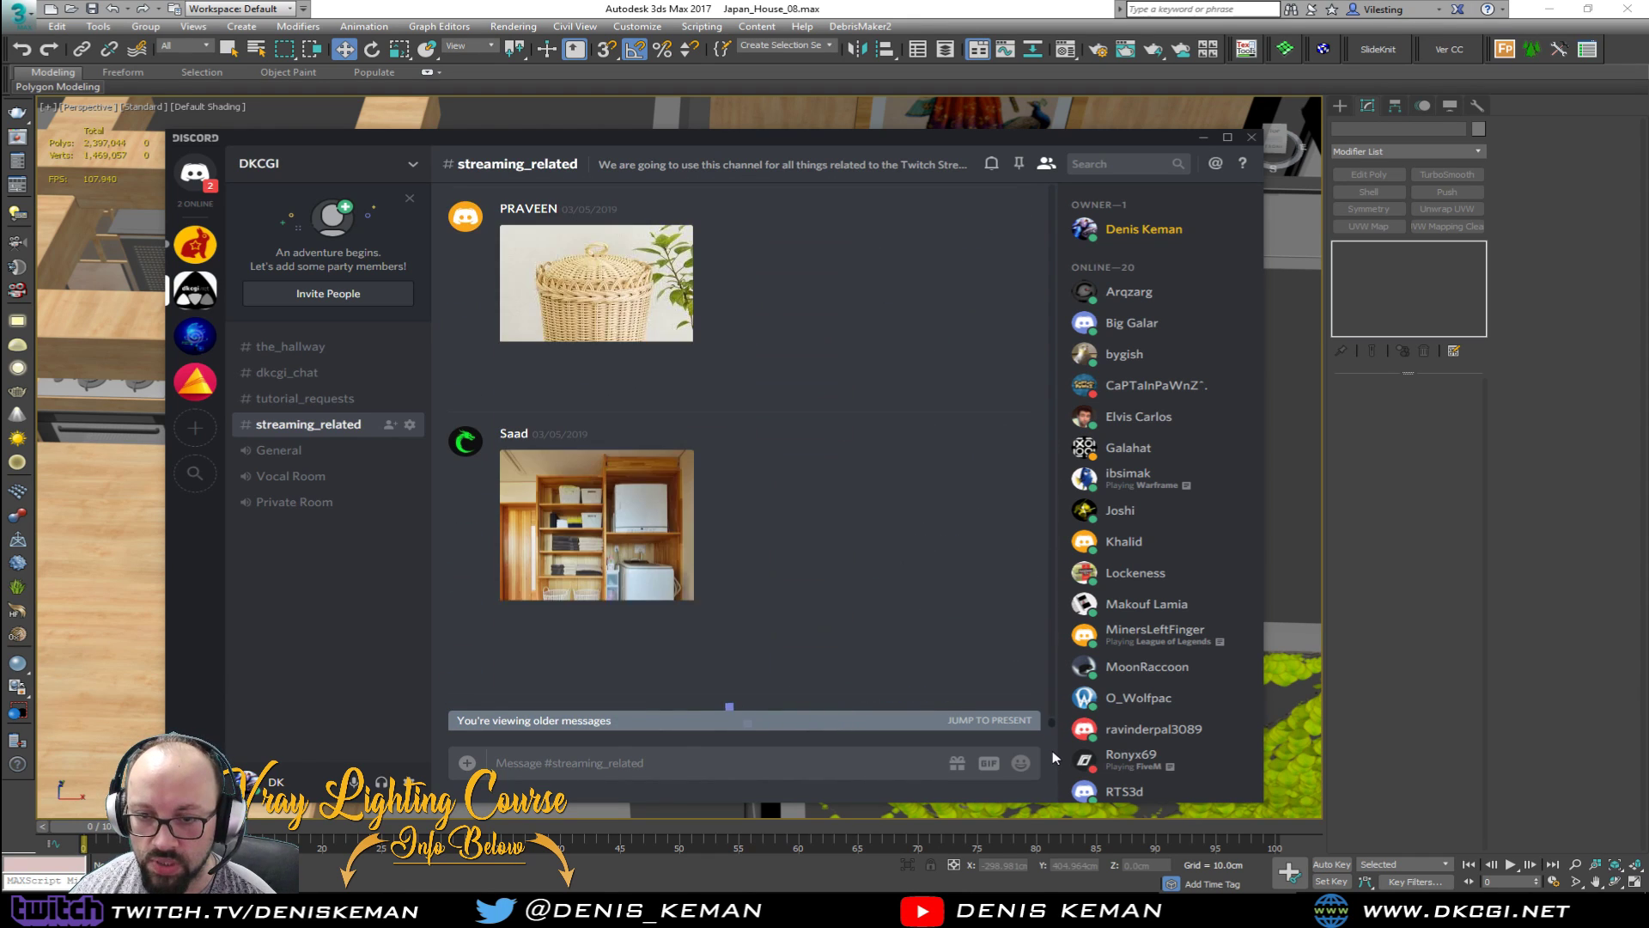
{"action": "scroll", "coordinate": [858, 532], "scroll_direction": "down", "scroll_amount": 3}
{"action": "scroll", "coordinate": [859, 532], "scroll_direction": "down", "scroll_amount": 15}
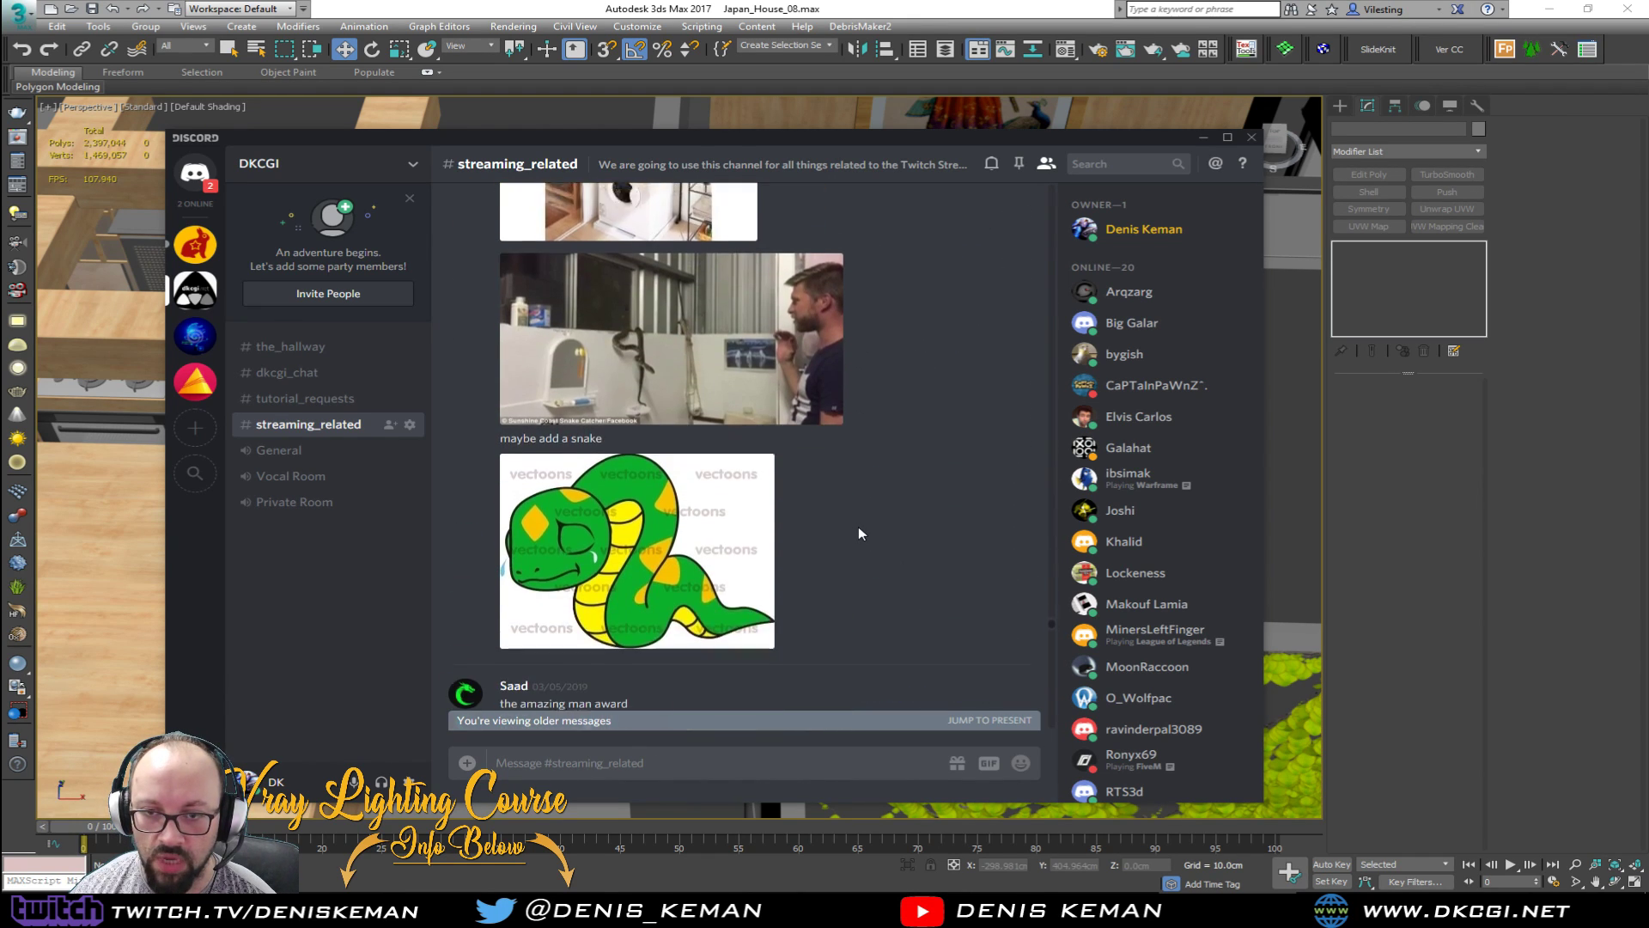
{"action": "left_click", "coordinate": [999, 721]}
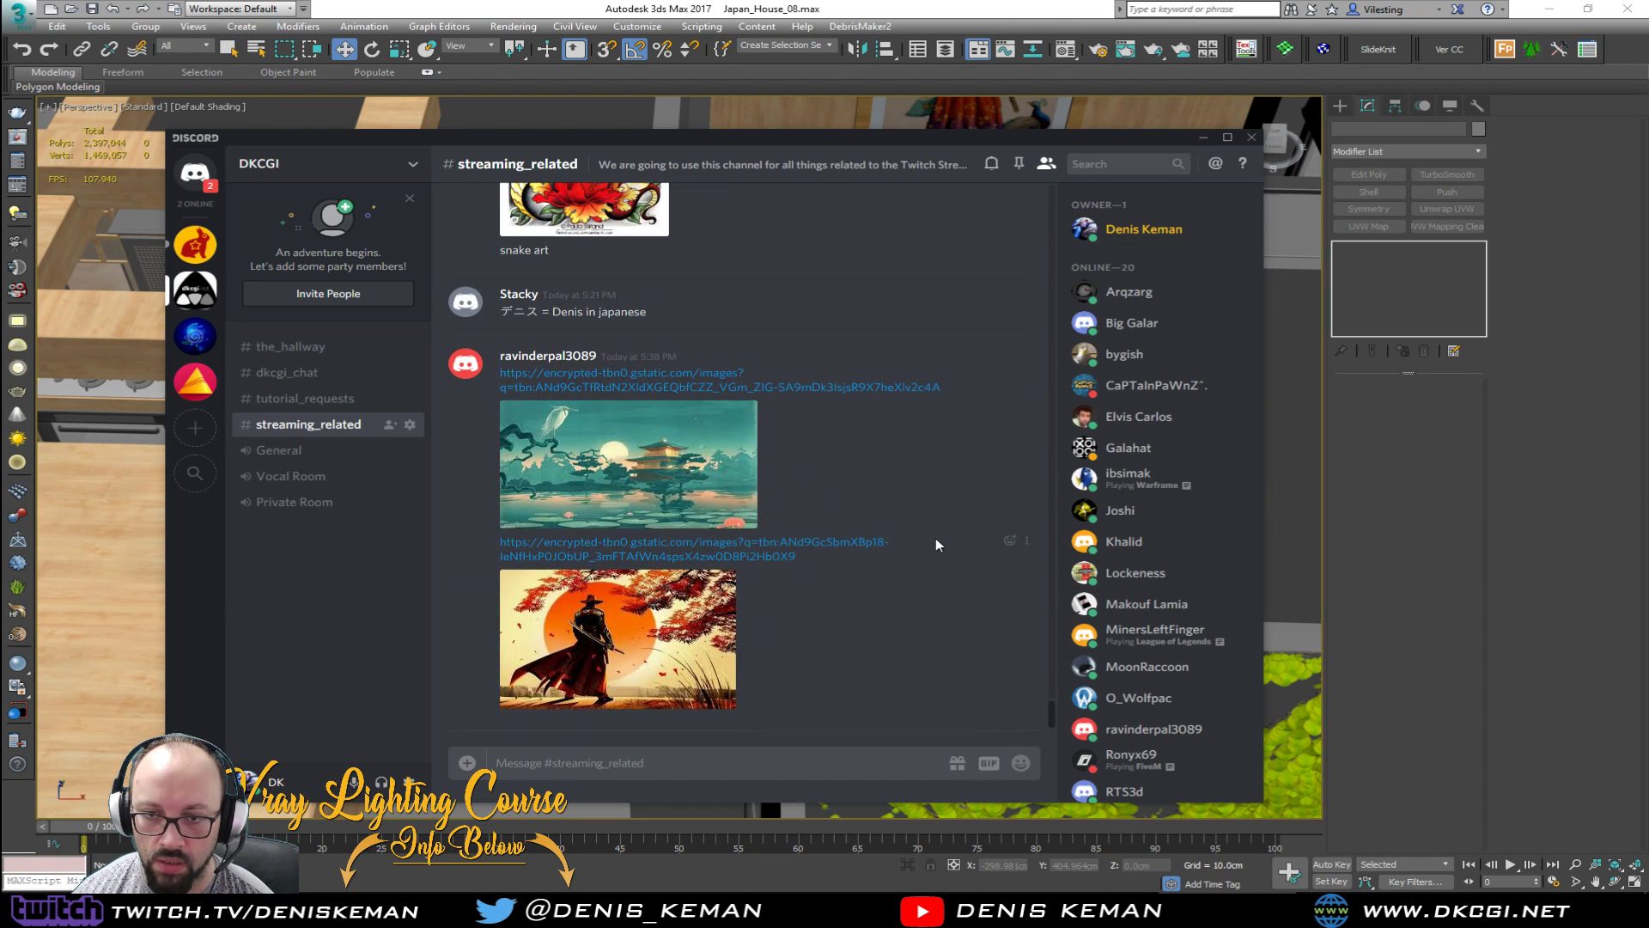
{"action": "left_click", "coordinate": [1252, 138]}
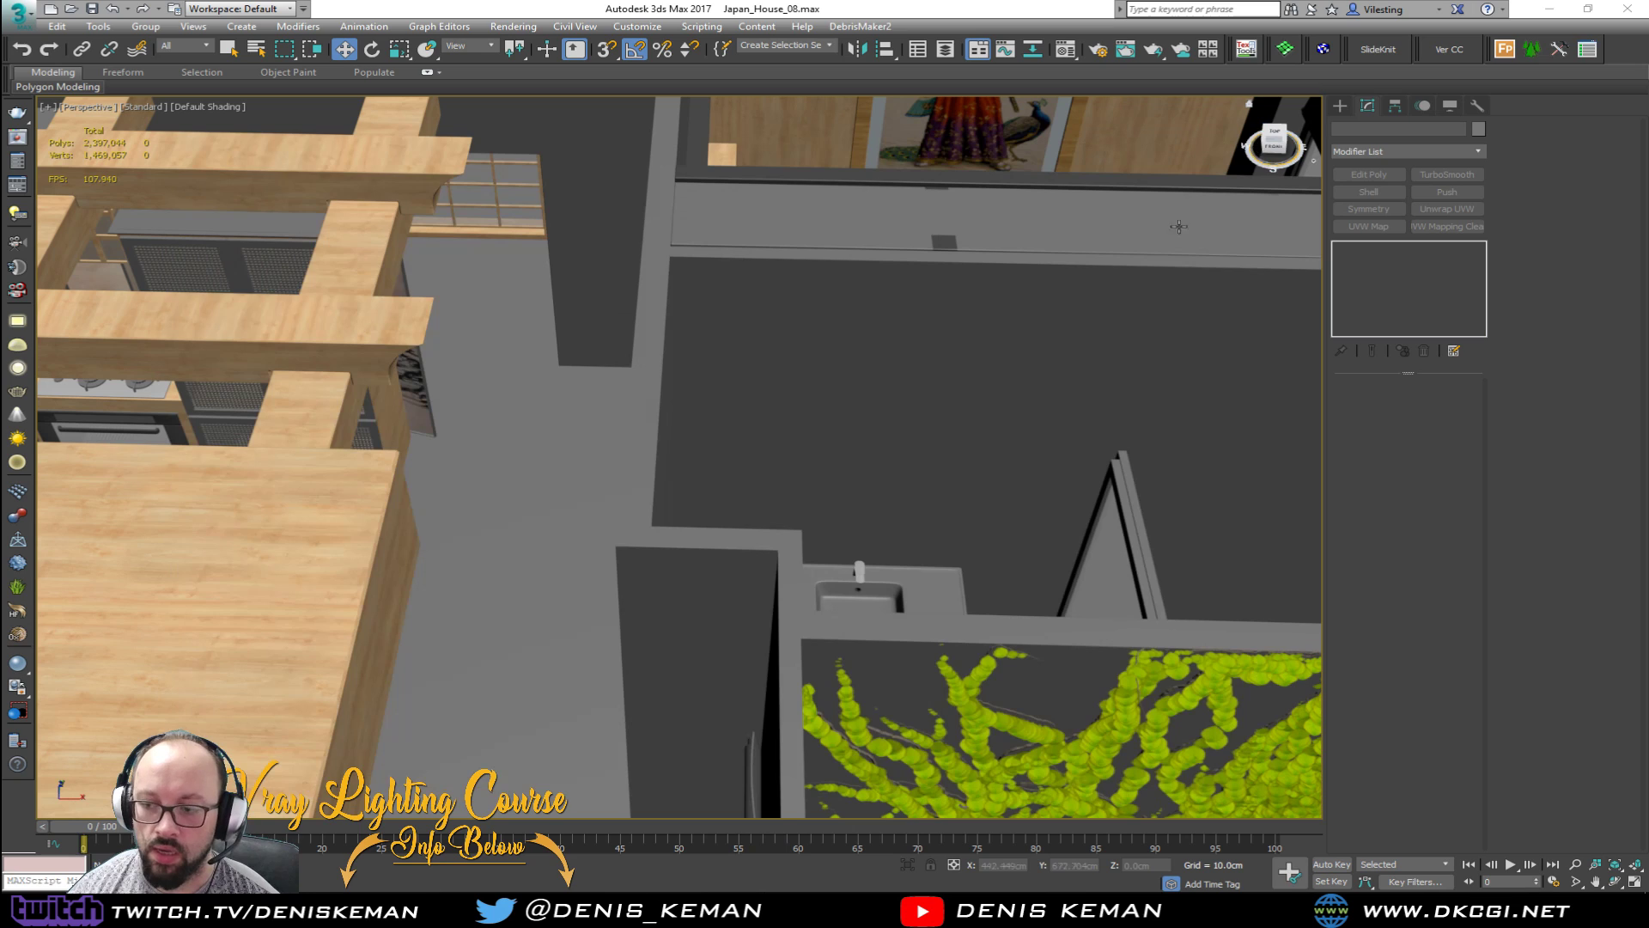
Step: Inspect the room layout through the open roof and view the whole house from outside
{"action": "scroll", "coordinate": [647, 541], "scroll_direction": "down", "scroll_amount": 5}
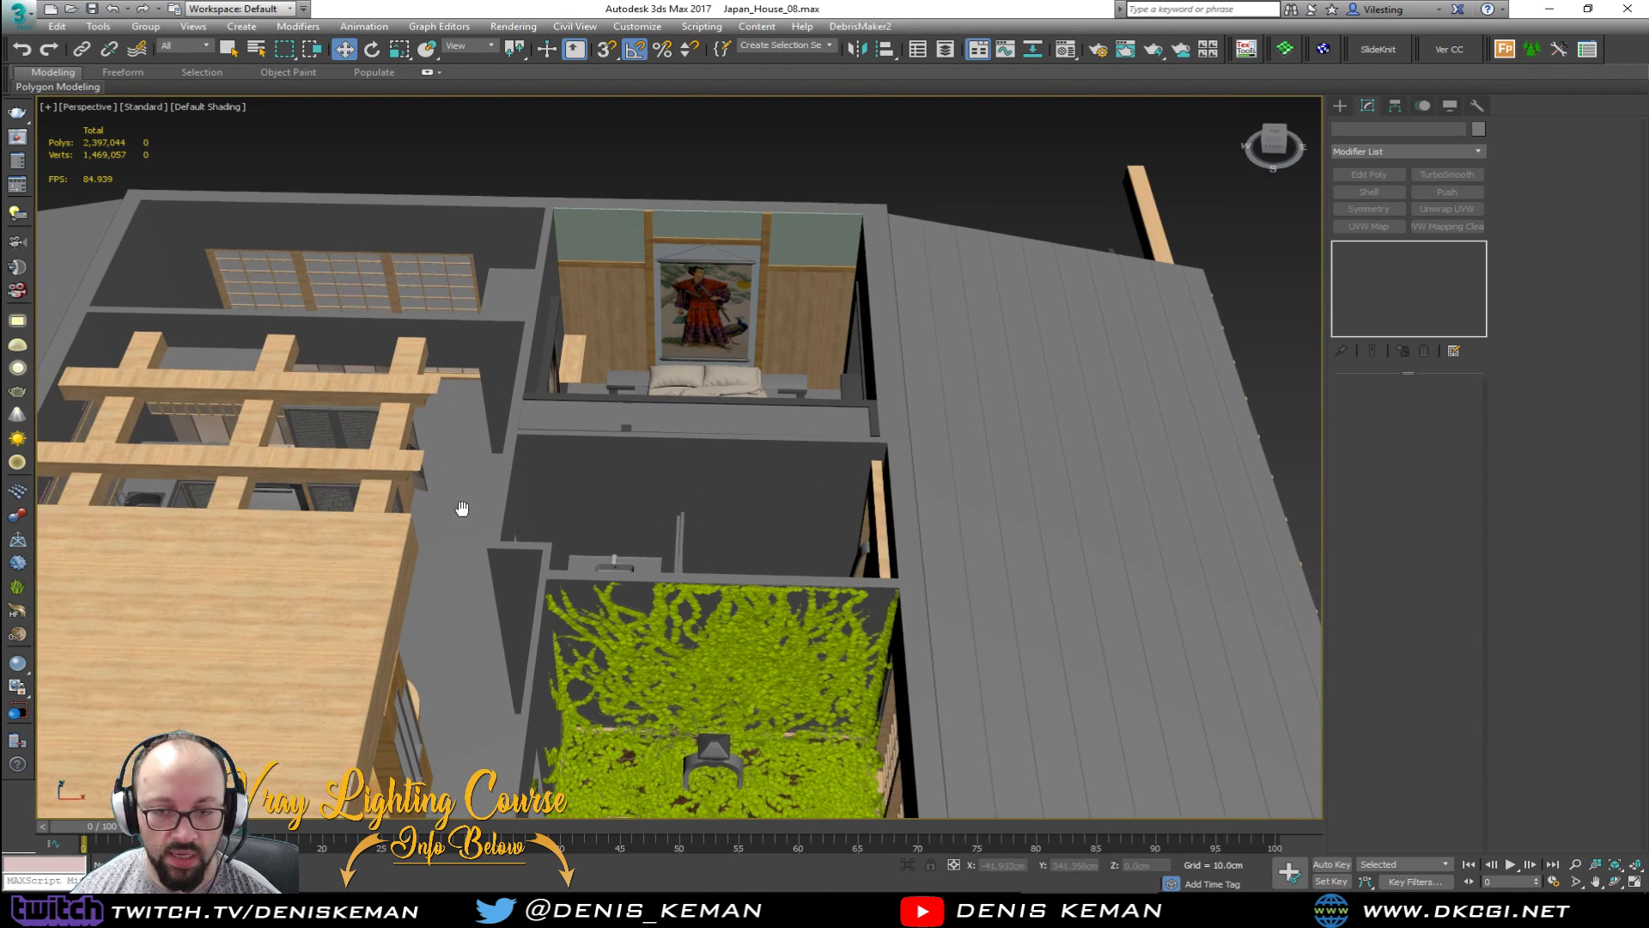
{"action": "middle_click_drag", "start_coordinate": [464, 504], "coordinate": [694, 471], "text": "alt"}
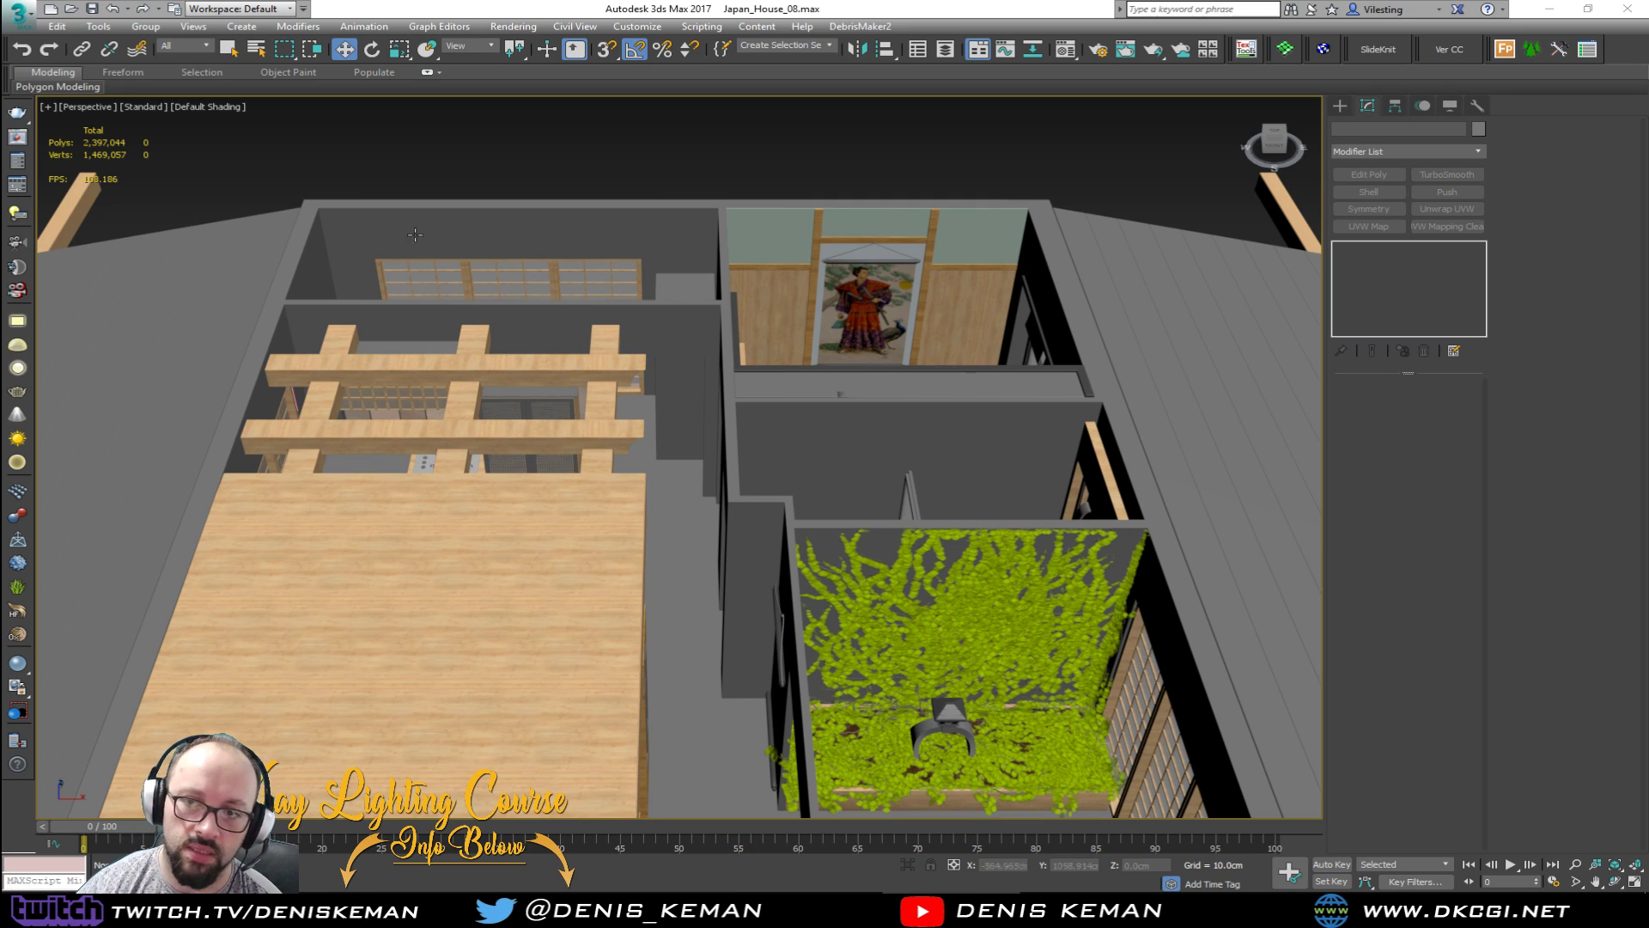
{"action": "left_click", "coordinate": [711, 160]}
{"action": "scroll", "coordinate": [718, 203], "scroll_direction": "down", "scroll_amount": 5}
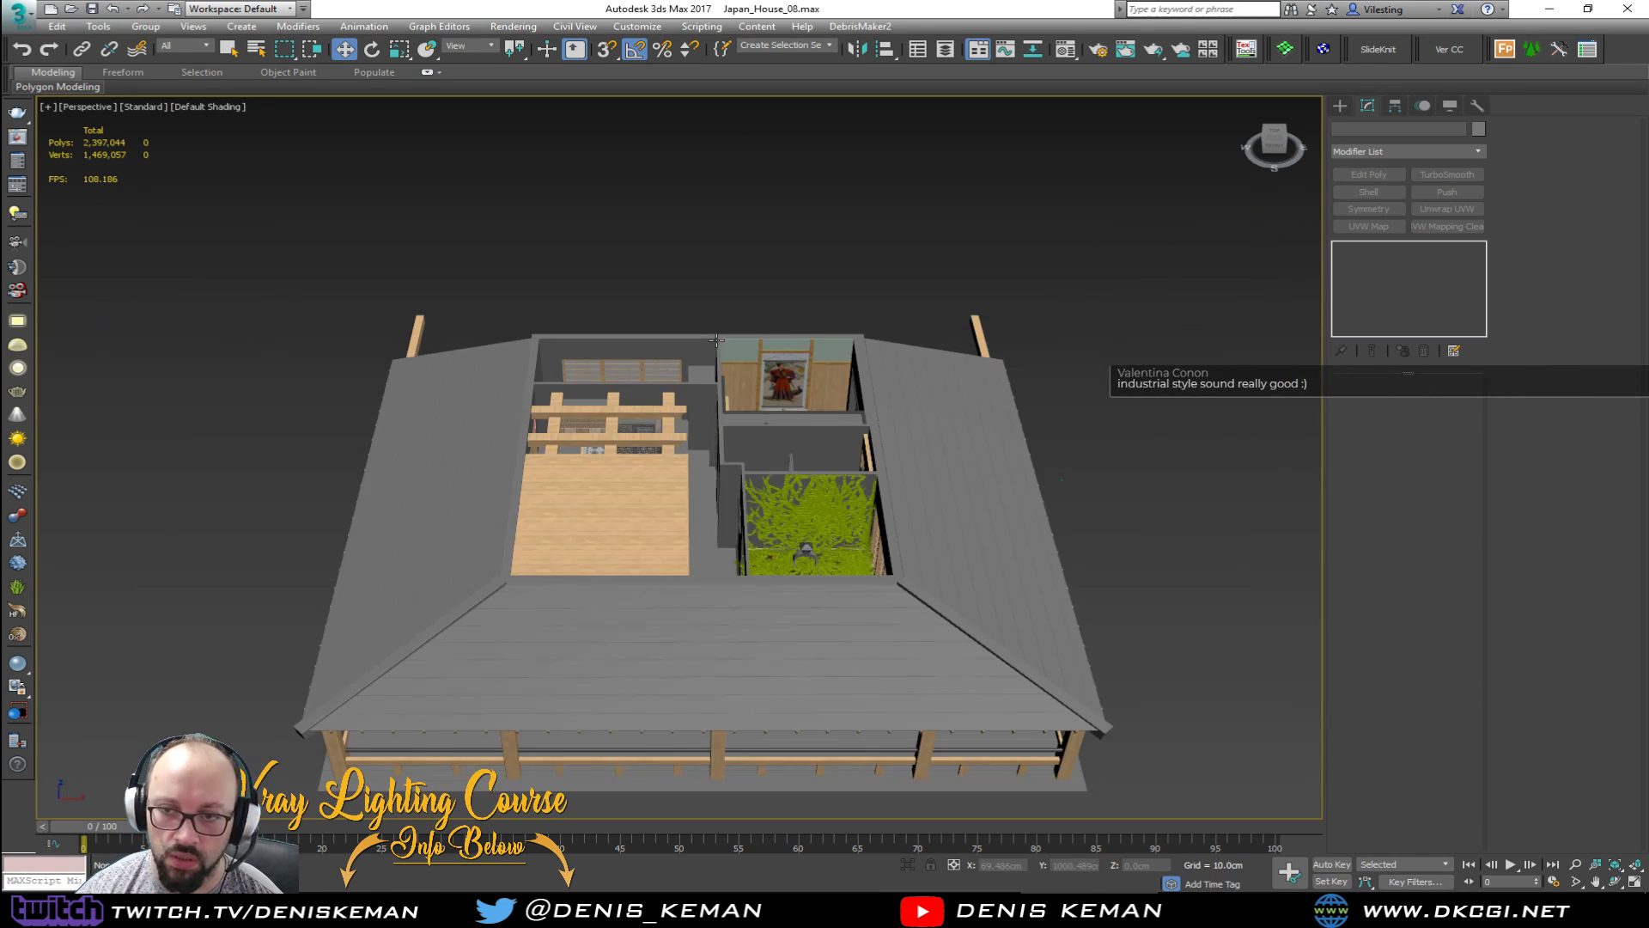
{"action": "middle_click_drag", "start_coordinate": [718, 203], "coordinate": [756, 308], "text": "alt"}
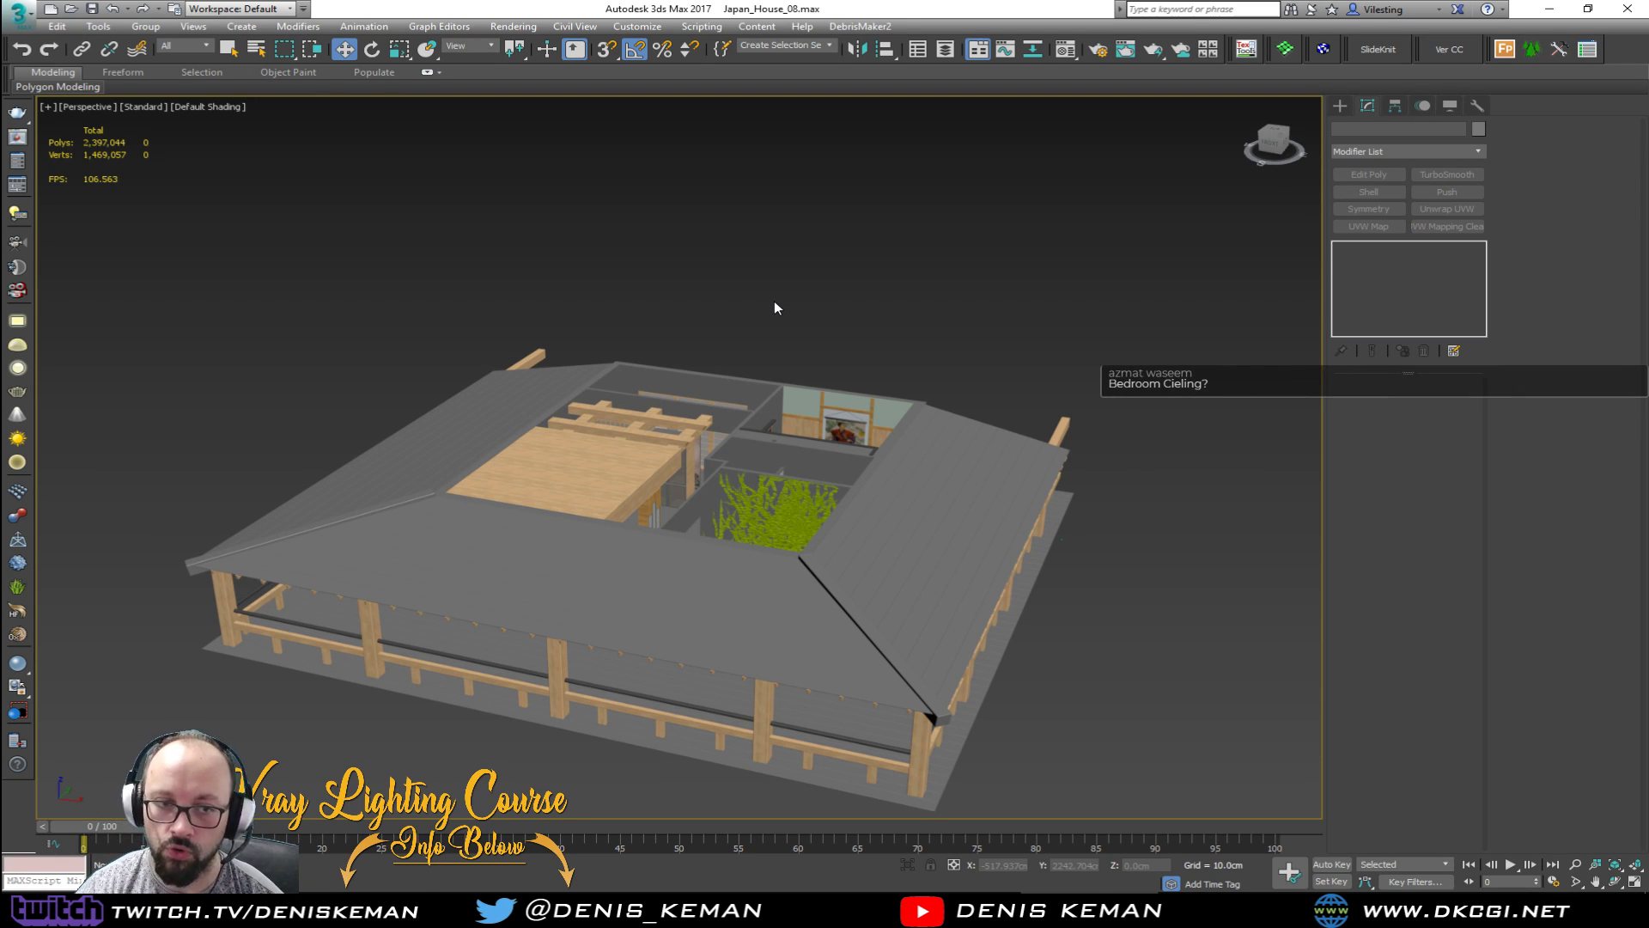
{"action": "scroll", "coordinate": [801, 378], "scroll_direction": "up", "scroll_amount": 4}
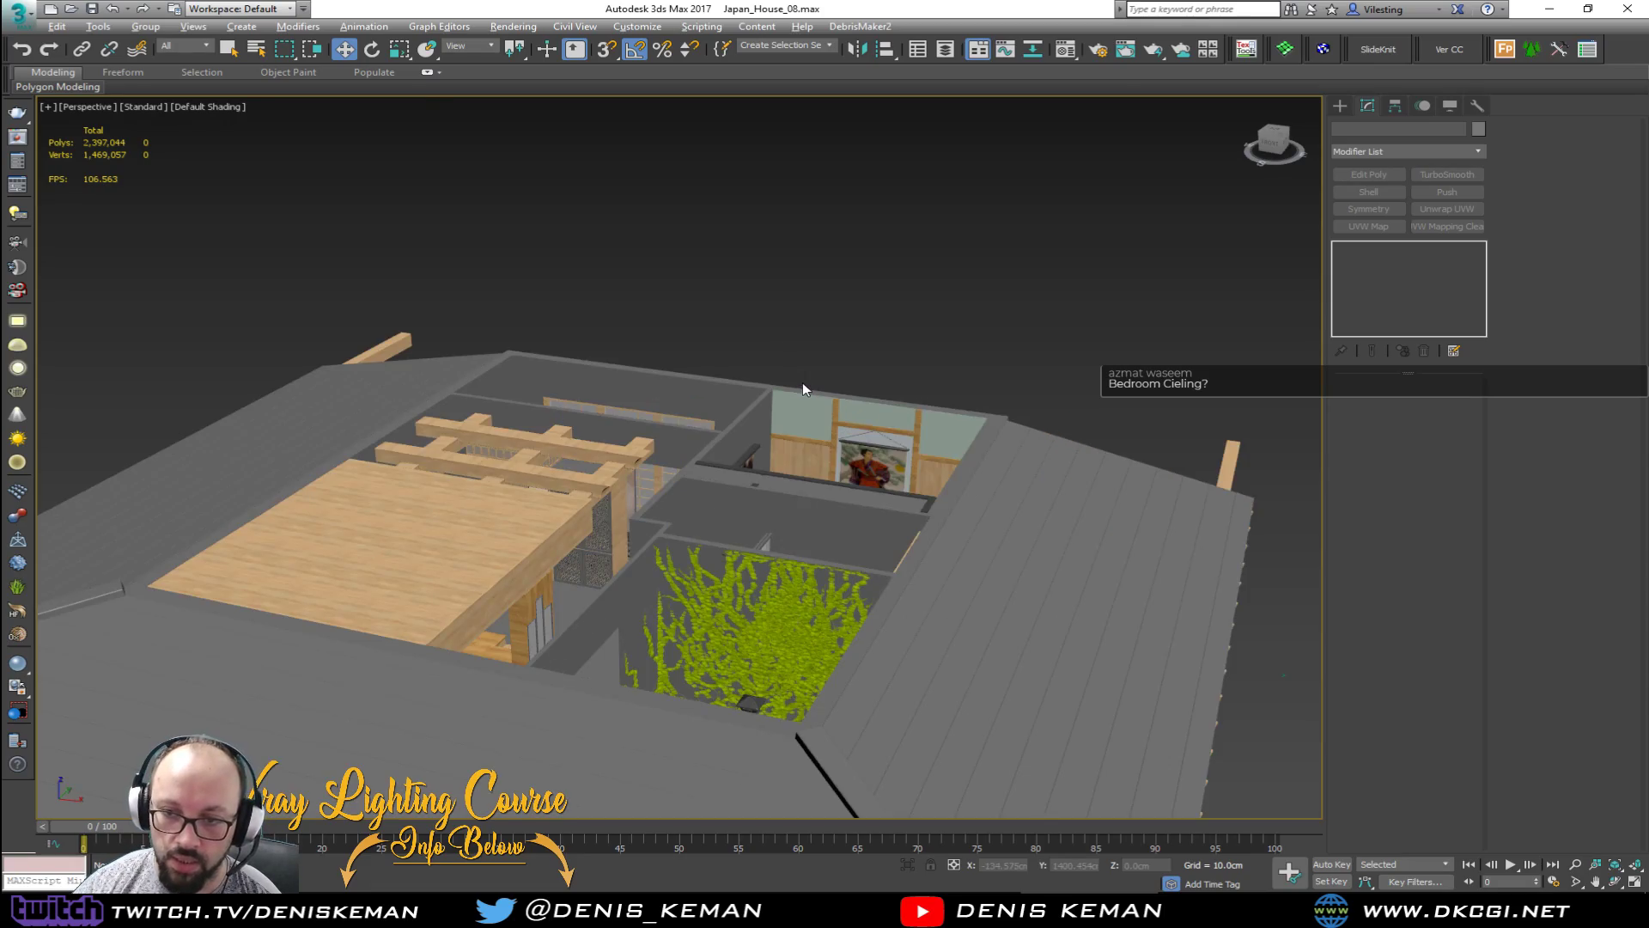
{"action": "middle_click_drag", "start_coordinate": [802, 383], "coordinate": [670, 429], "text": "alt"}
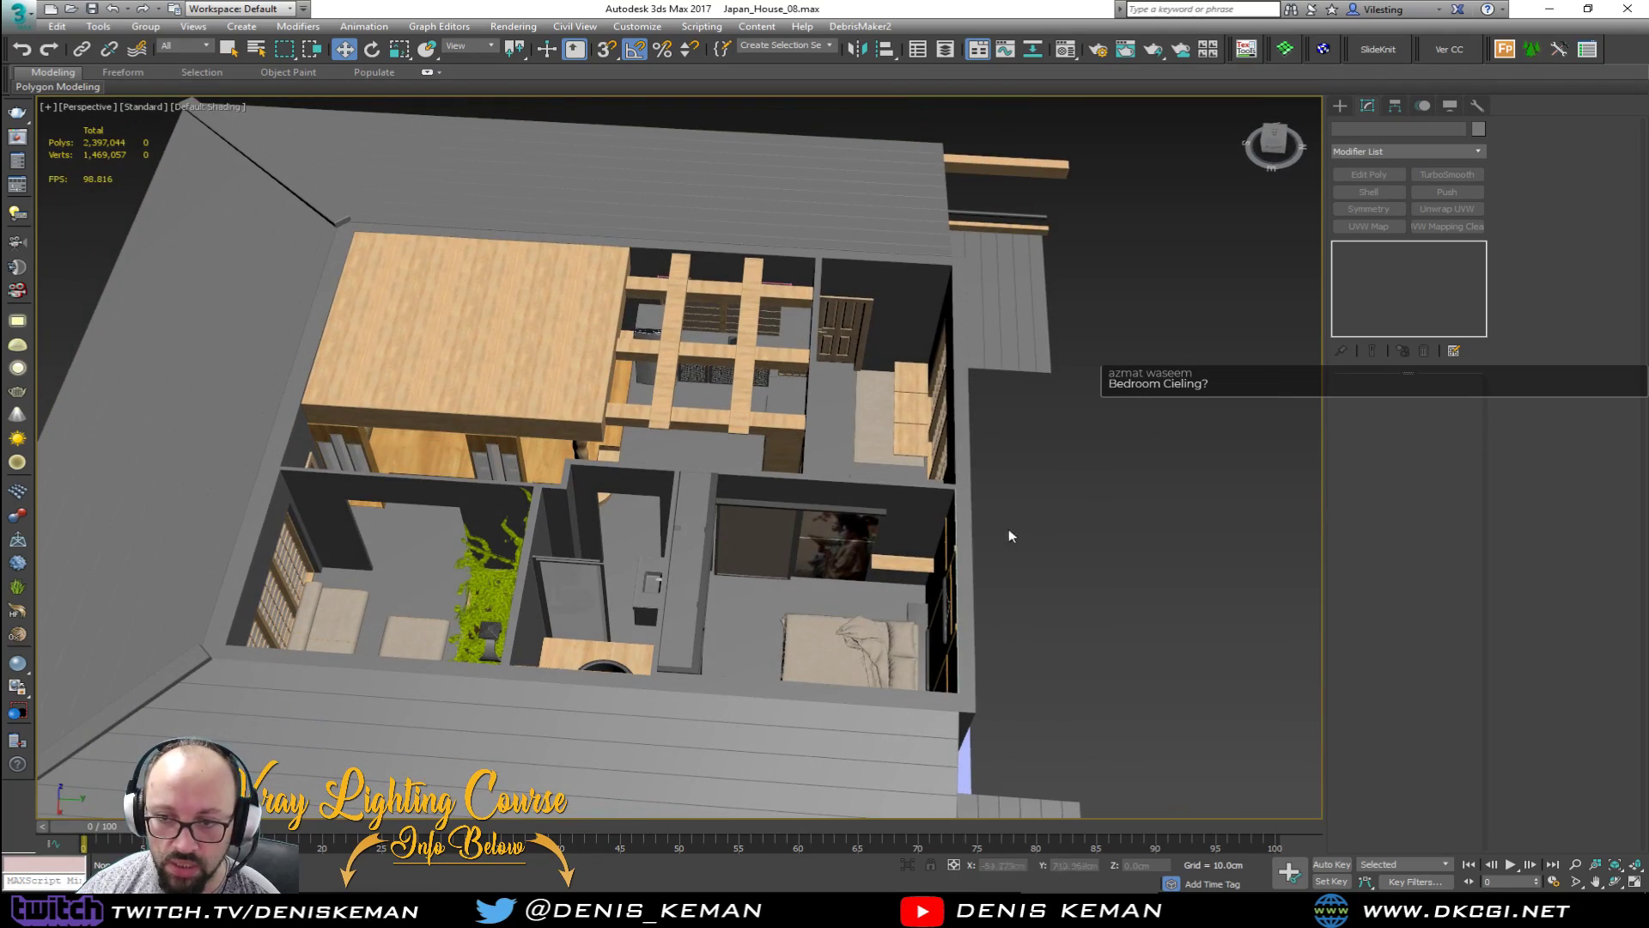
Step: Examine the bedroom, bathroom and green-wall room up close from above, and compare them with the full exterior view
{"action": "scroll", "coordinate": [568, 500], "scroll_direction": "up", "scroll_amount": 3}
{"action": "scroll", "coordinate": [568, 499], "scroll_direction": "up", "scroll_amount": 2}
{"action": "middle_click_drag", "start_coordinate": [567, 500], "coordinate": [690, 472], "text": "alt"}
{"action": "scroll", "coordinate": [640, 545], "scroll_direction": "down", "scroll_amount": 2}
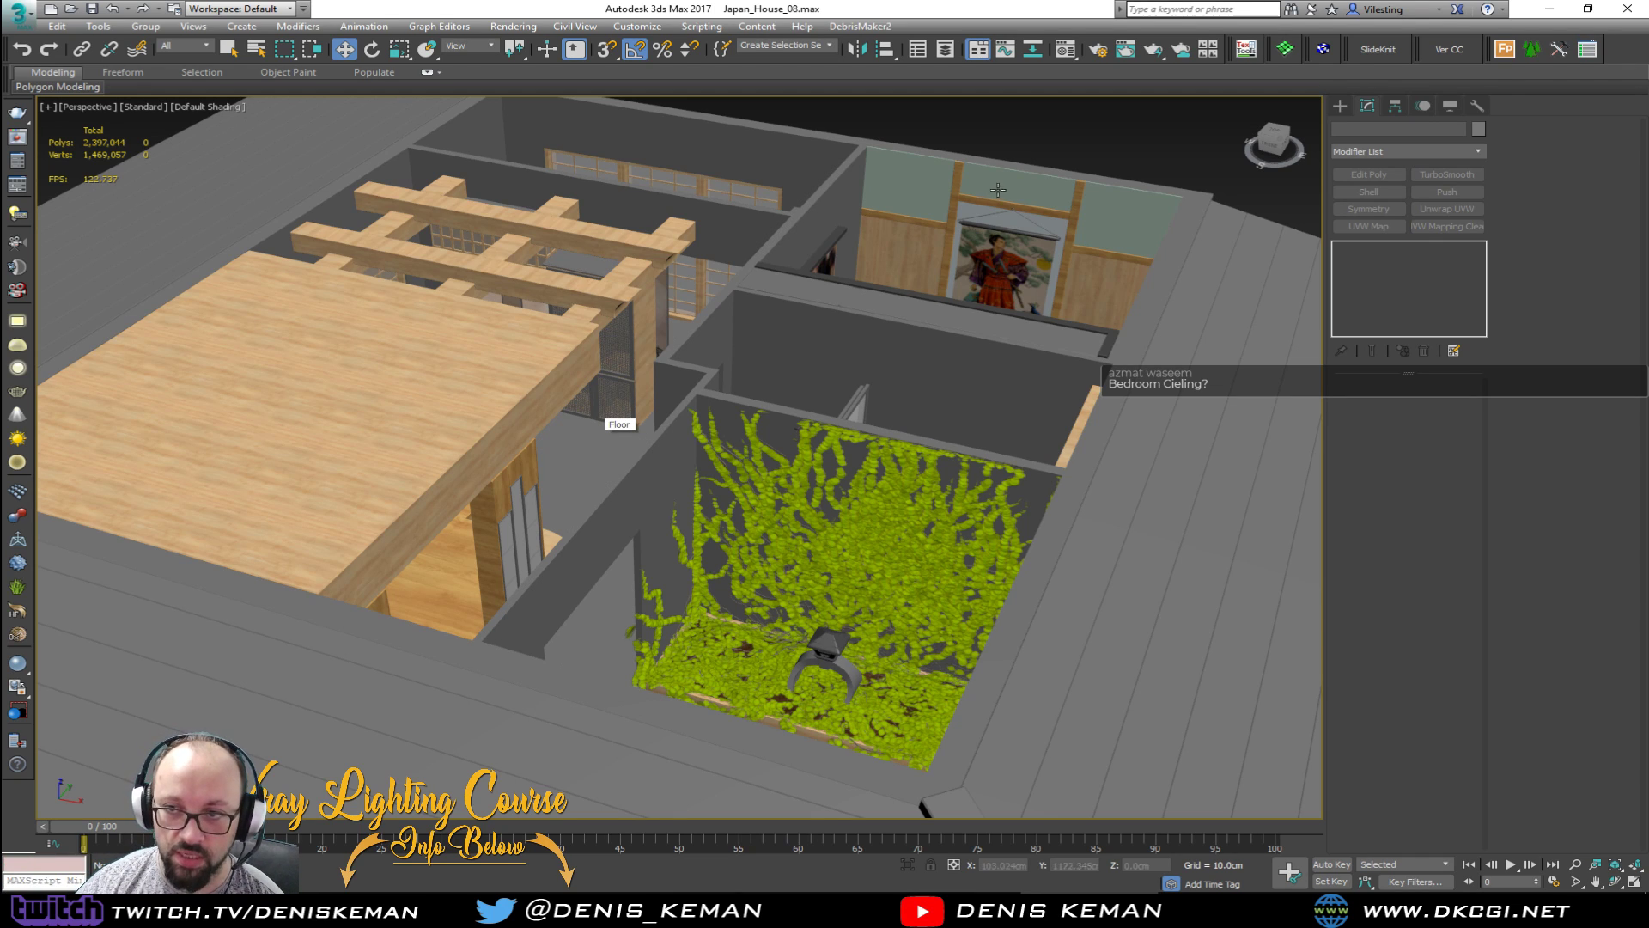
{"action": "scroll", "coordinate": [858, 335], "scroll_direction": "down", "scroll_amount": 4}
{"action": "mouse_move", "coordinate": [857, 335]}
{"action": "middle_mouse_down", "text": "alt"}
{"action": "mouse_move", "coordinate": [817, 284]}
{"action": "mouse_move", "coordinate": [842, 282]}
{"action": "mouse_move", "coordinate": [834, 326]}
{"action": "middle_mouse_up", "text": "alt"}
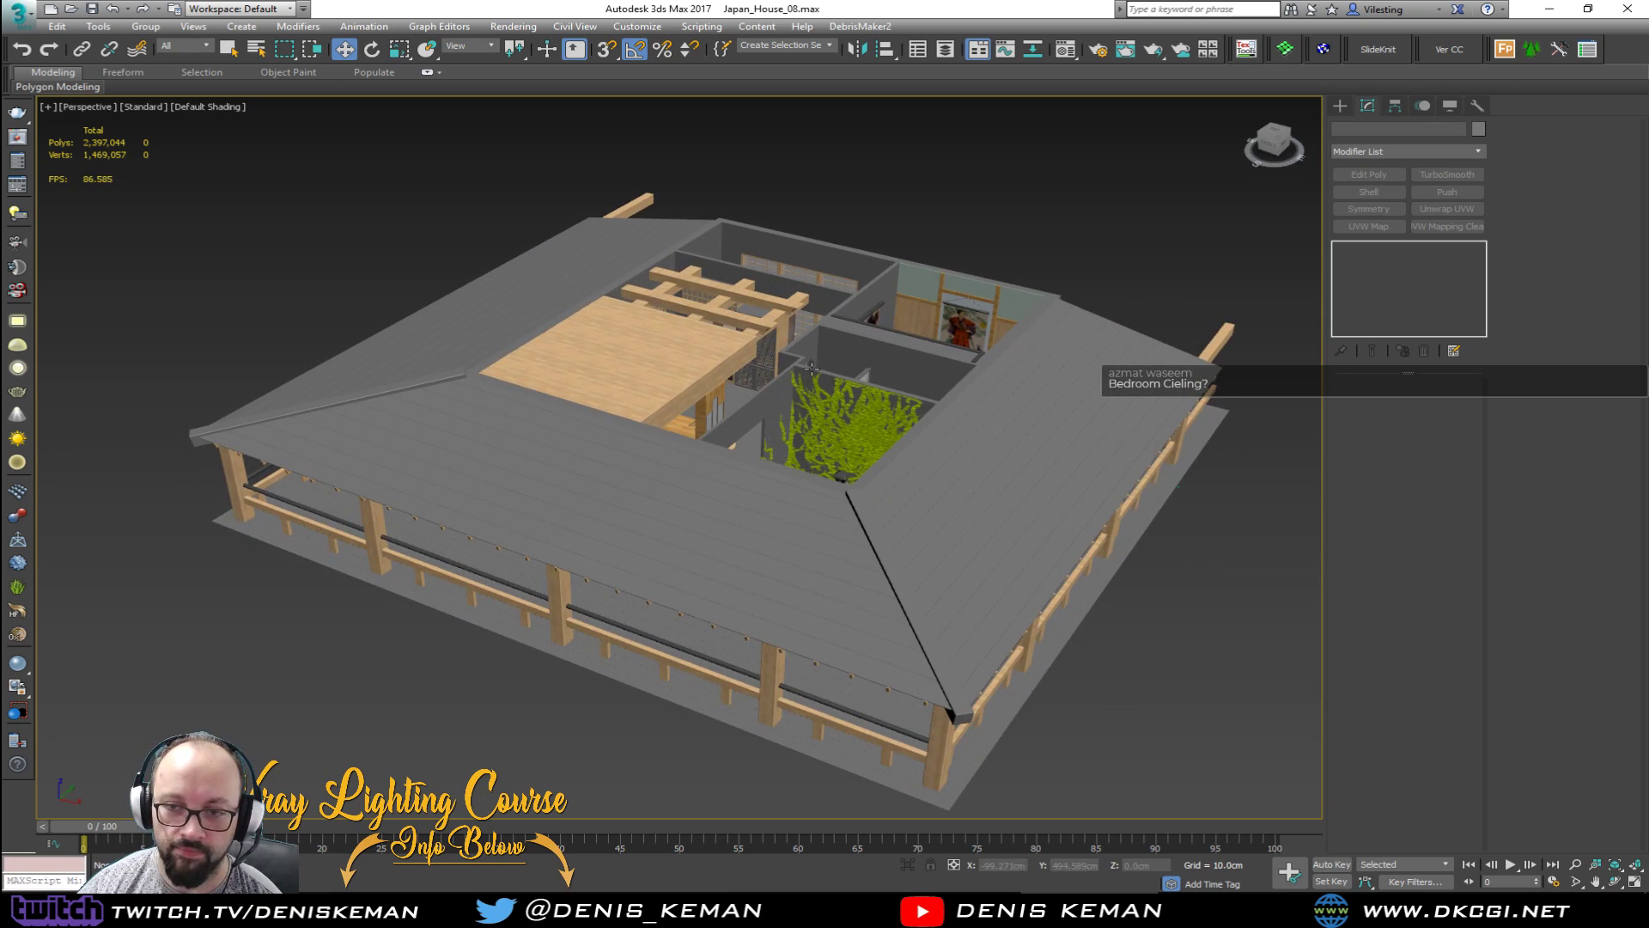
{"action": "scroll", "coordinate": [834, 325], "scroll_direction": "up", "scroll_amount": 6}
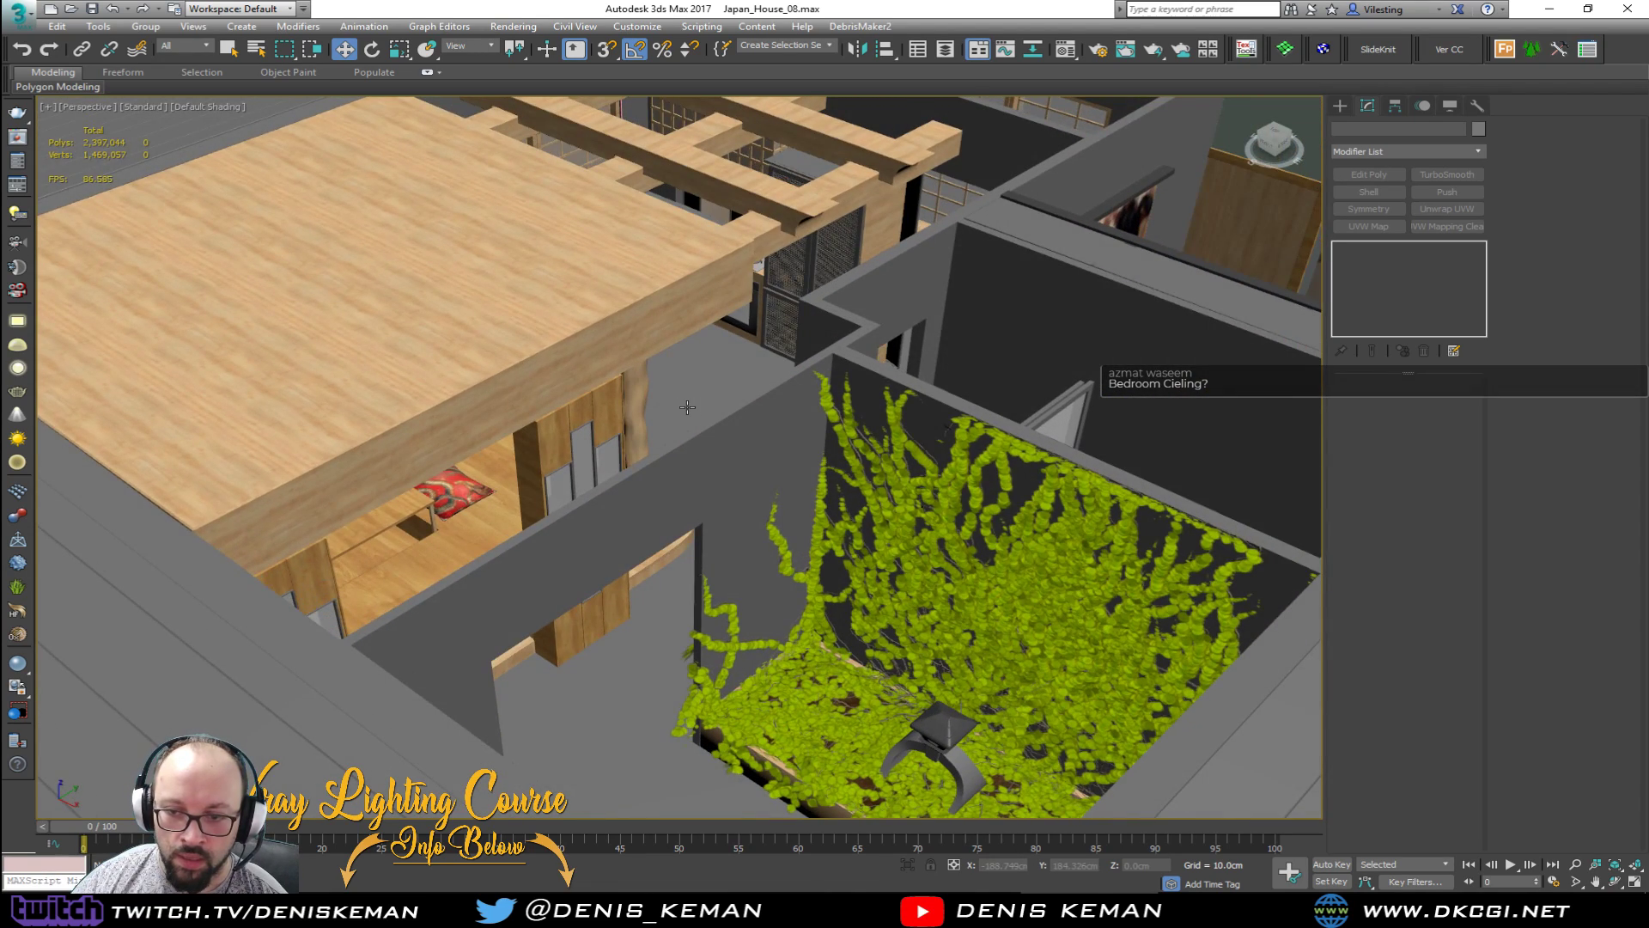
{"action": "scroll", "coordinate": [717, 409], "scroll_direction": "down", "scroll_amount": 4}
{"action": "scroll", "coordinate": [699, 429], "scroll_direction": "up", "scroll_amount": 2}
{"action": "scroll", "coordinate": [685, 375], "scroll_direction": "down", "scroll_amount": 5}
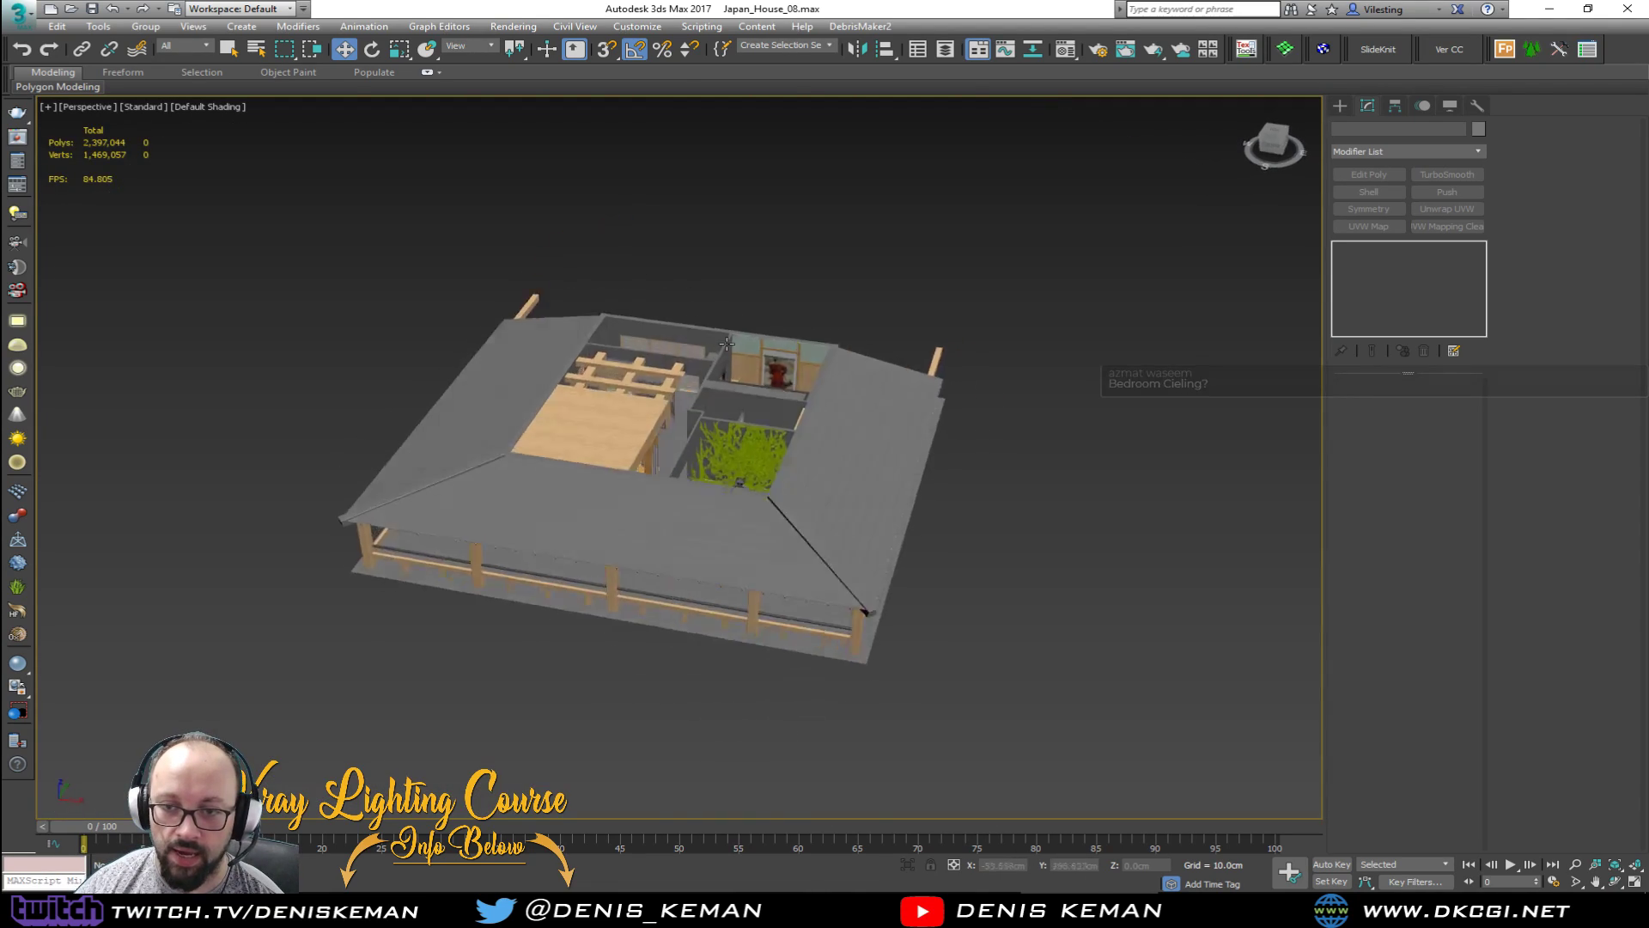
Step: Examine the bedroom's samurai scroll, geisha panel, wooden shelf and bed up close through the open roof
{"action": "mouse_move", "coordinate": [685, 375]}
{"action": "middle_mouse_down", "text": "alt"}
{"action": "mouse_move", "coordinate": [689, 330]}
{"action": "mouse_move", "coordinate": [689, 419]}
{"action": "mouse_move", "coordinate": [713, 348]}
{"action": "mouse_move", "coordinate": [706, 380]}
{"action": "middle_mouse_up", "text": "alt"}
{"action": "scroll", "coordinate": [689, 419], "scroll_direction": "up", "scroll_amount": 6}
{"action": "scroll", "coordinate": [912, 354], "scroll_direction": "up", "scroll_amount": 5}
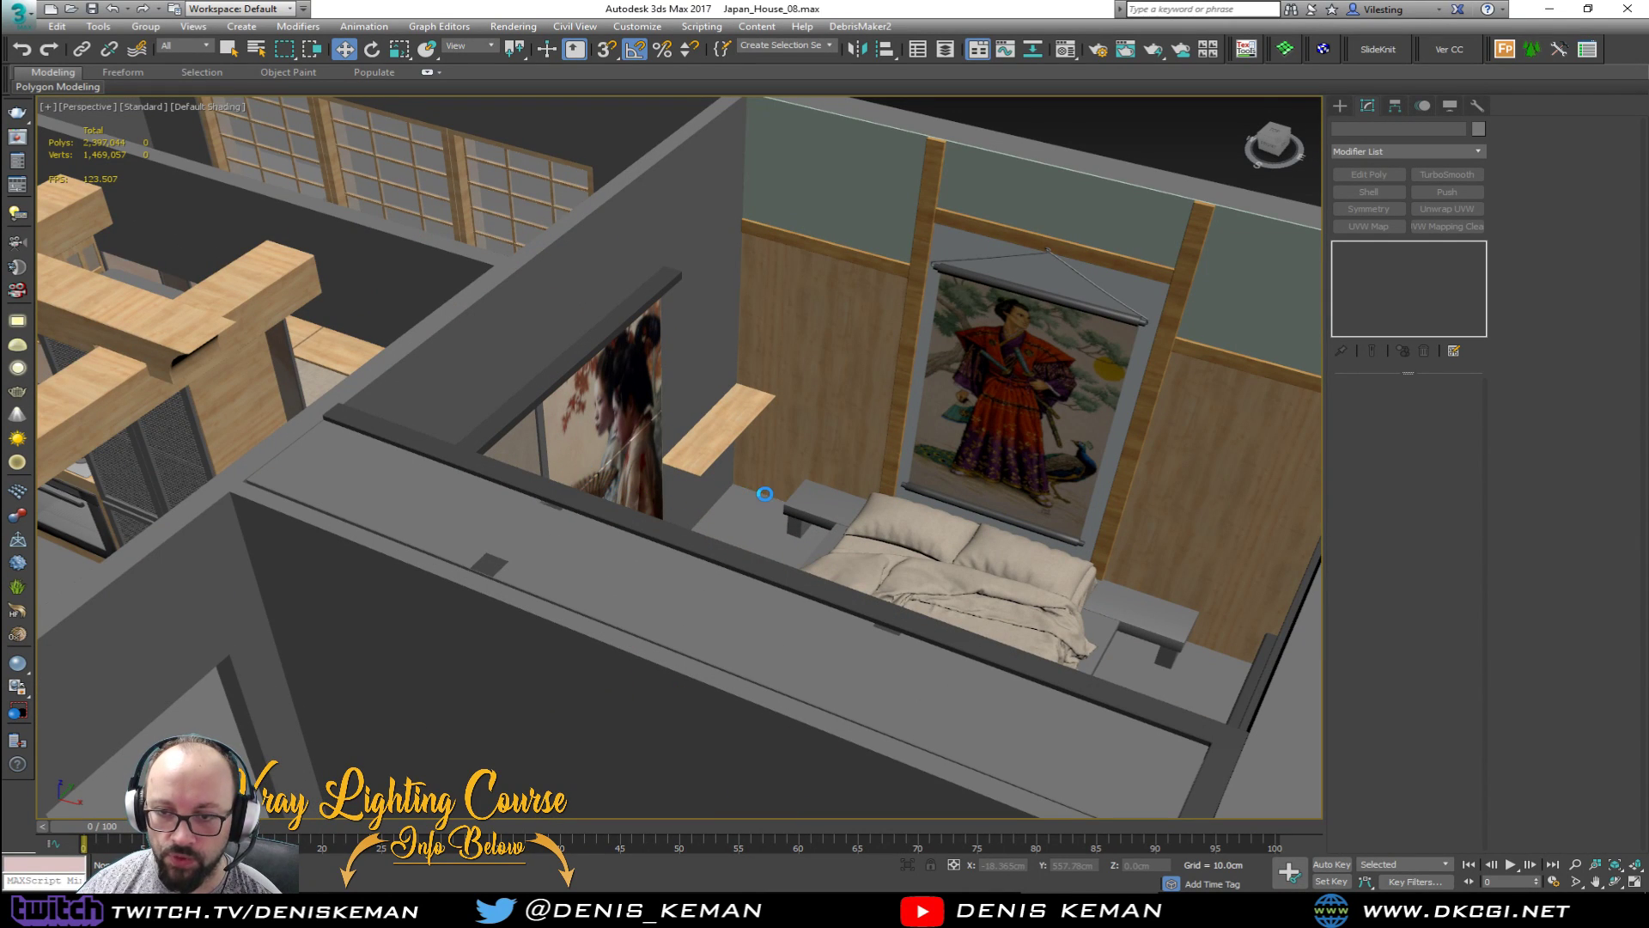
{"action": "middle_click_drag", "start_coordinate": [807, 512], "coordinate": [660, 536]}
{"action": "scroll", "coordinate": [684, 544], "scroll_direction": "up", "scroll_amount": 2}
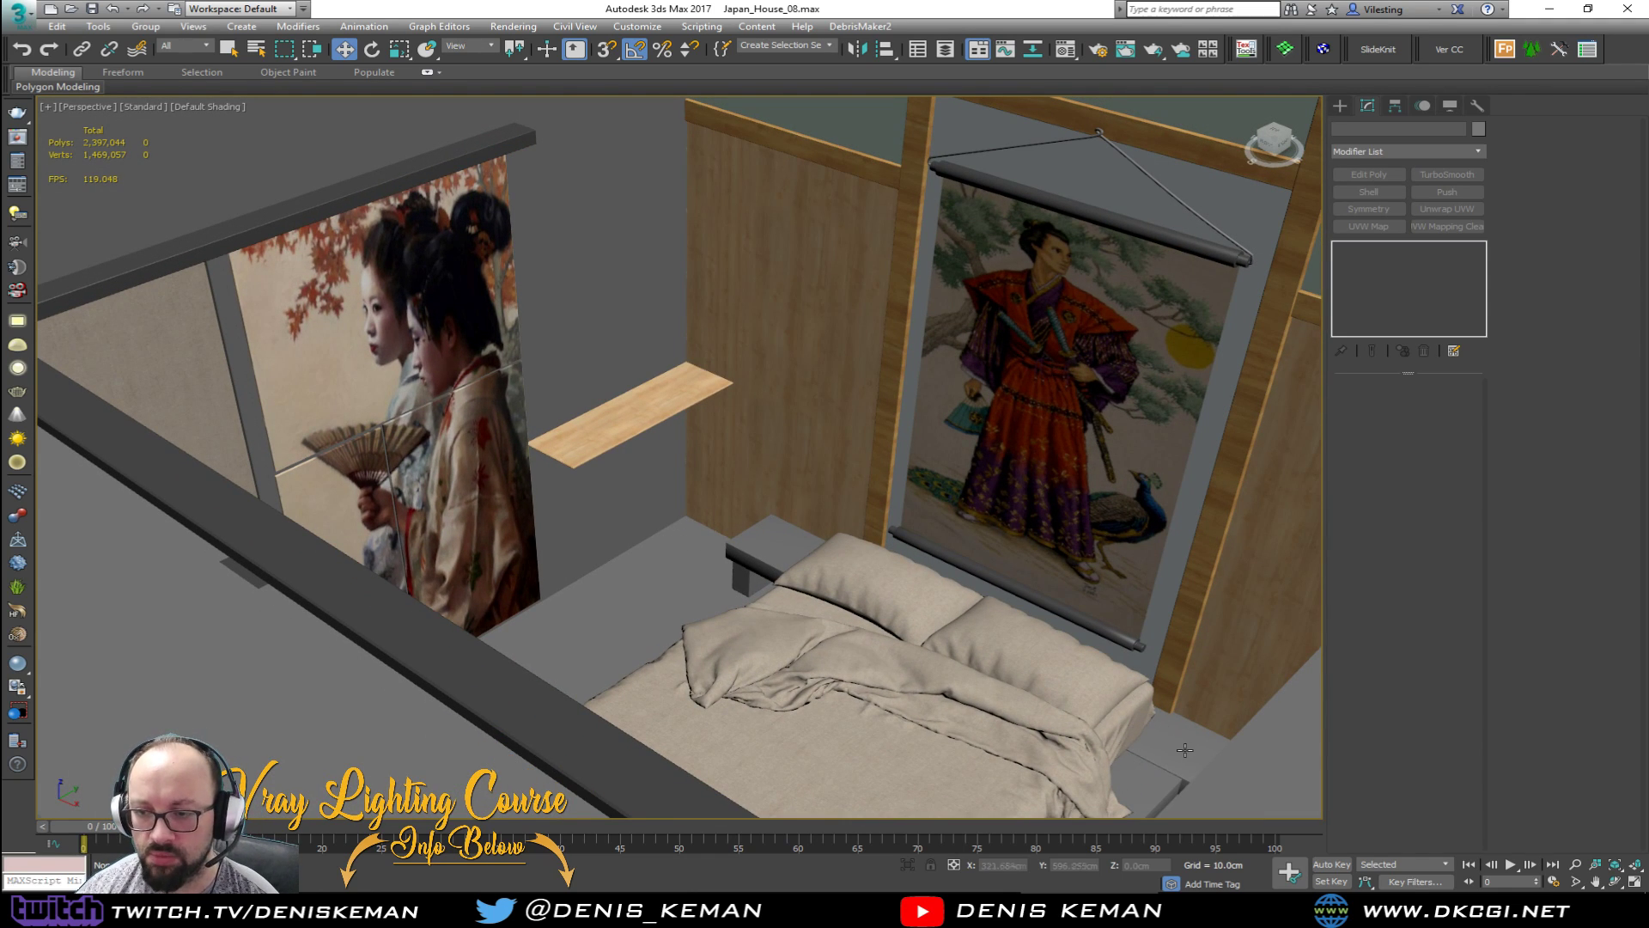
{"action": "scroll", "coordinate": [700, 515], "scroll_direction": "down", "scroll_amount": 4}
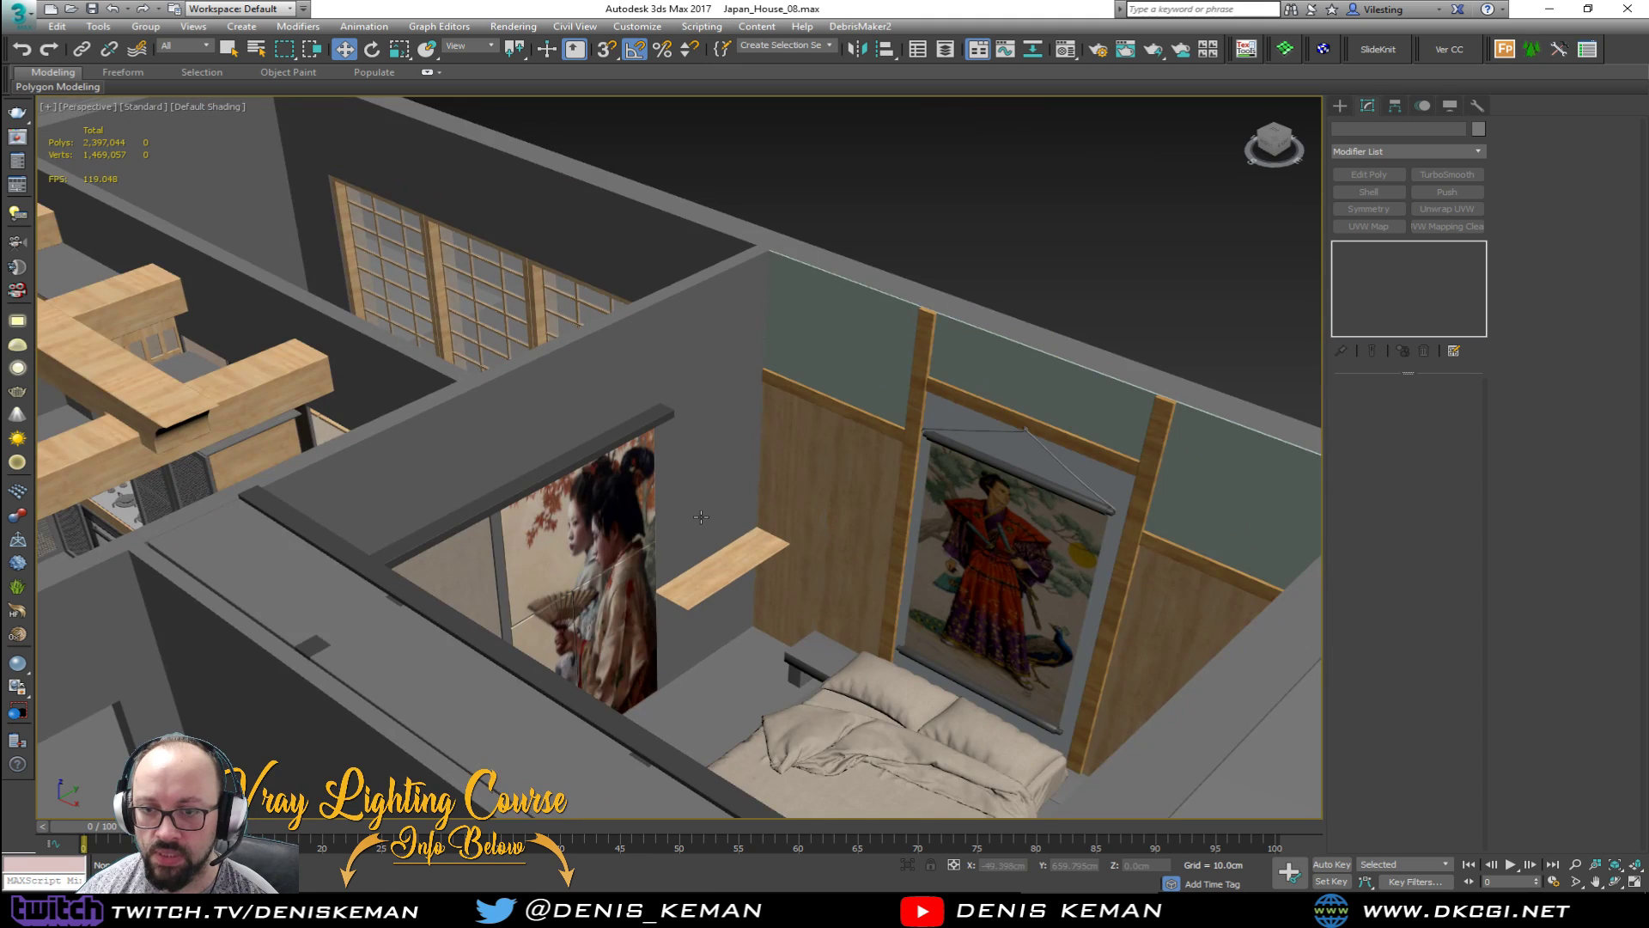
{"action": "middle_click_drag", "start_coordinate": [701, 517], "coordinate": [583, 411], "text": "alt"}
{"action": "scroll", "coordinate": [621, 481], "scroll_direction": "up", "scroll_amount": 4}
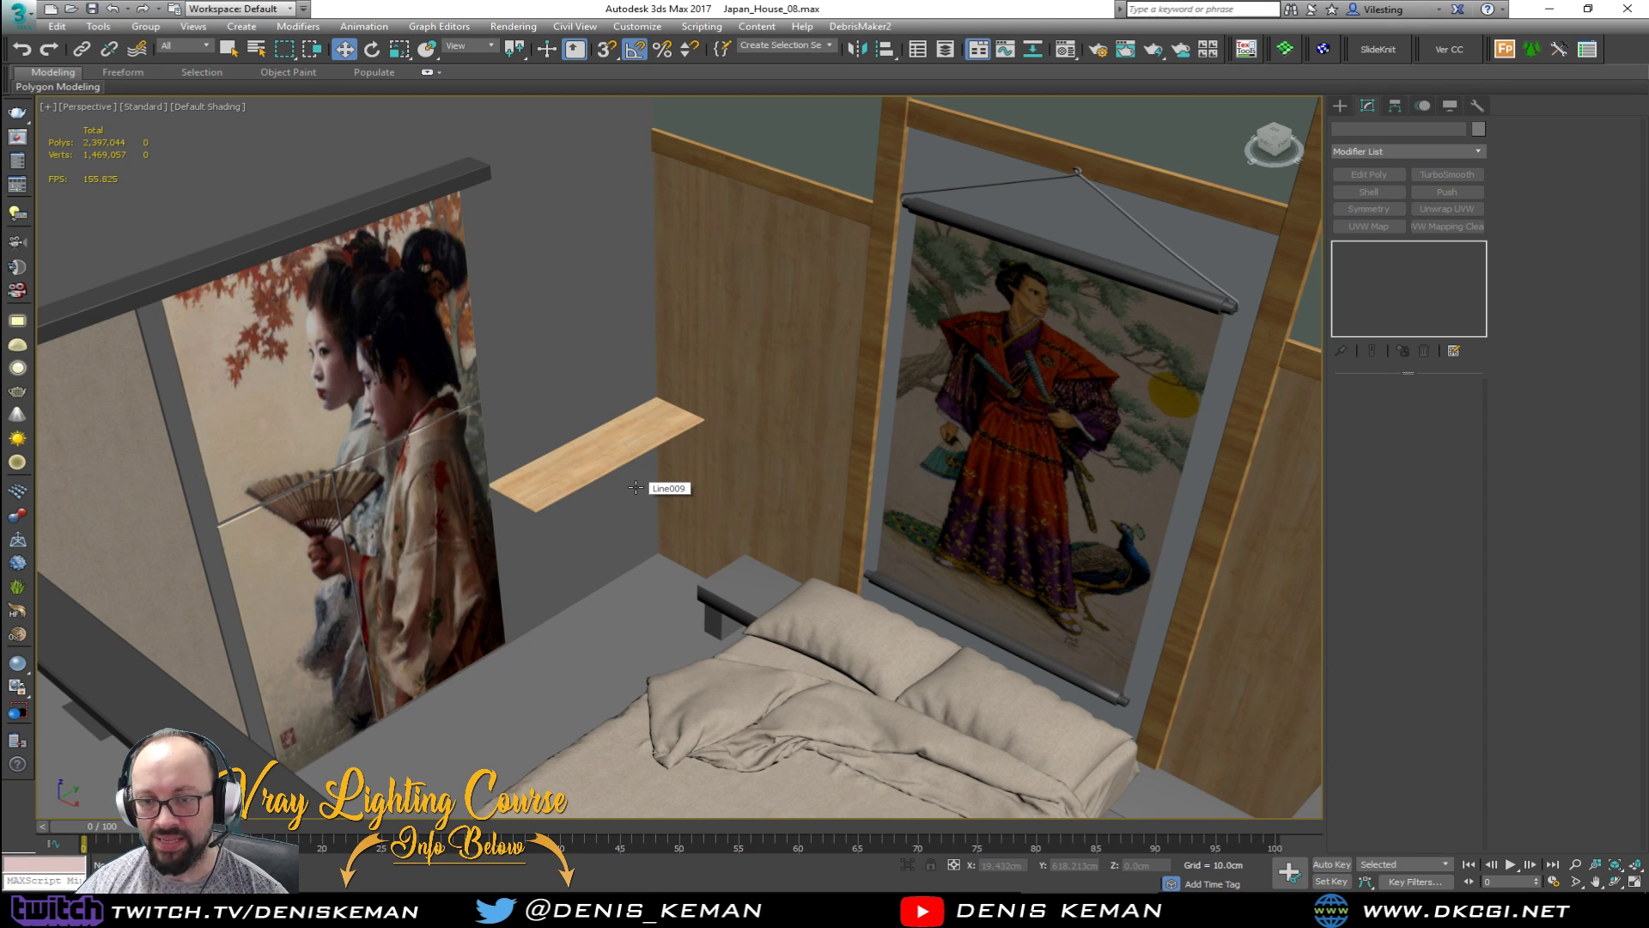
{"action": "scroll", "coordinate": [657, 481], "scroll_direction": "down", "scroll_amount": 5}
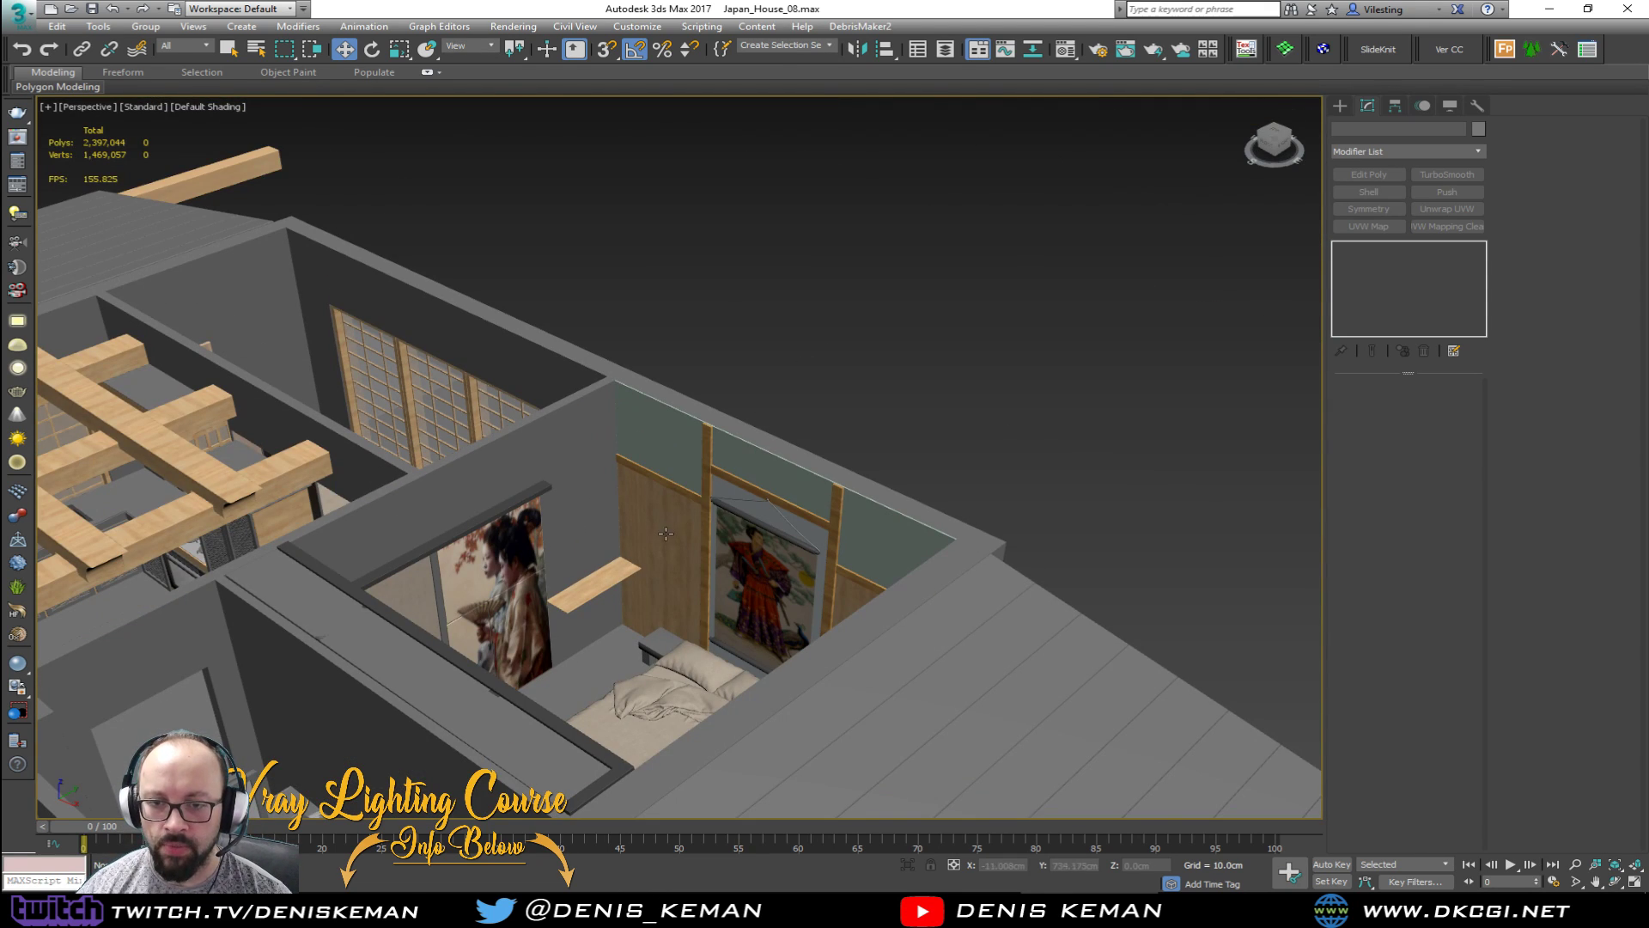
{"action": "scroll", "coordinate": [665, 534], "scroll_direction": "up", "scroll_amount": 6}
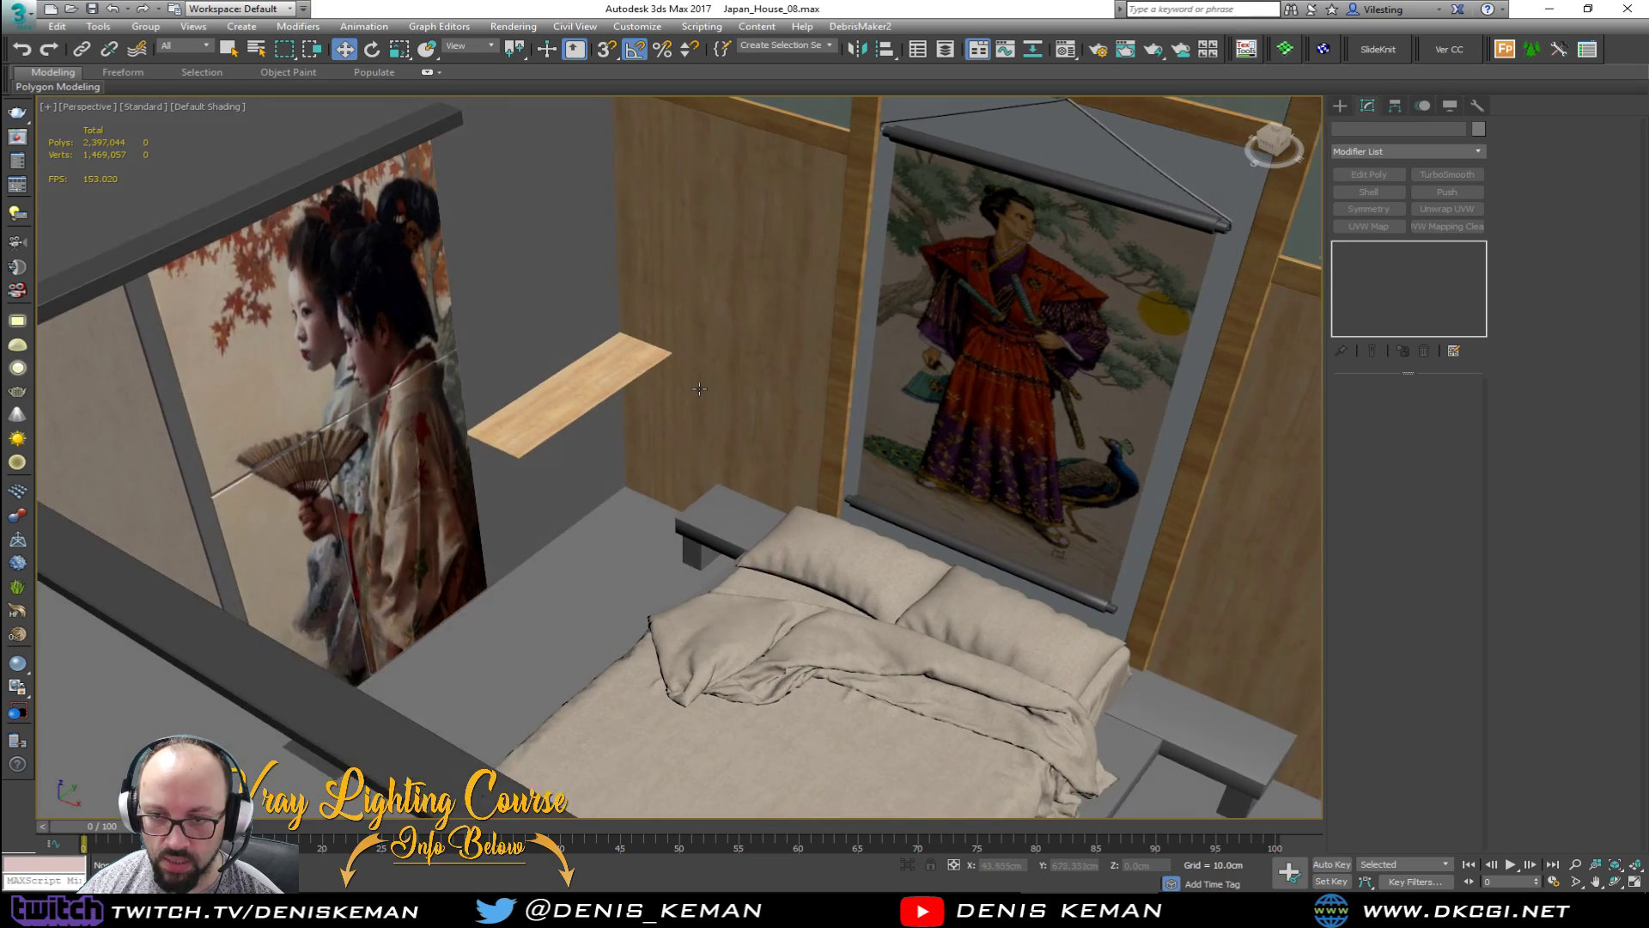
{"action": "scroll", "coordinate": [700, 389], "scroll_direction": "down", "scroll_amount": 4}
{"action": "middle_click_drag", "start_coordinate": [572, 380], "coordinate": [661, 490], "text": "alt"}
{"action": "mouse_move", "coordinate": [733, 307]}
{"action": "middle_mouse_down", "text": "alt"}
{"action": "mouse_move", "coordinate": [640, 316]}
{"action": "mouse_move", "coordinate": [710, 275]}
{"action": "mouse_move", "coordinate": [733, 298]}
{"action": "middle_mouse_up", "text": "alt"}
{"action": "scroll", "coordinate": [737, 306], "scroll_direction": "down", "scroll_amount": 4}
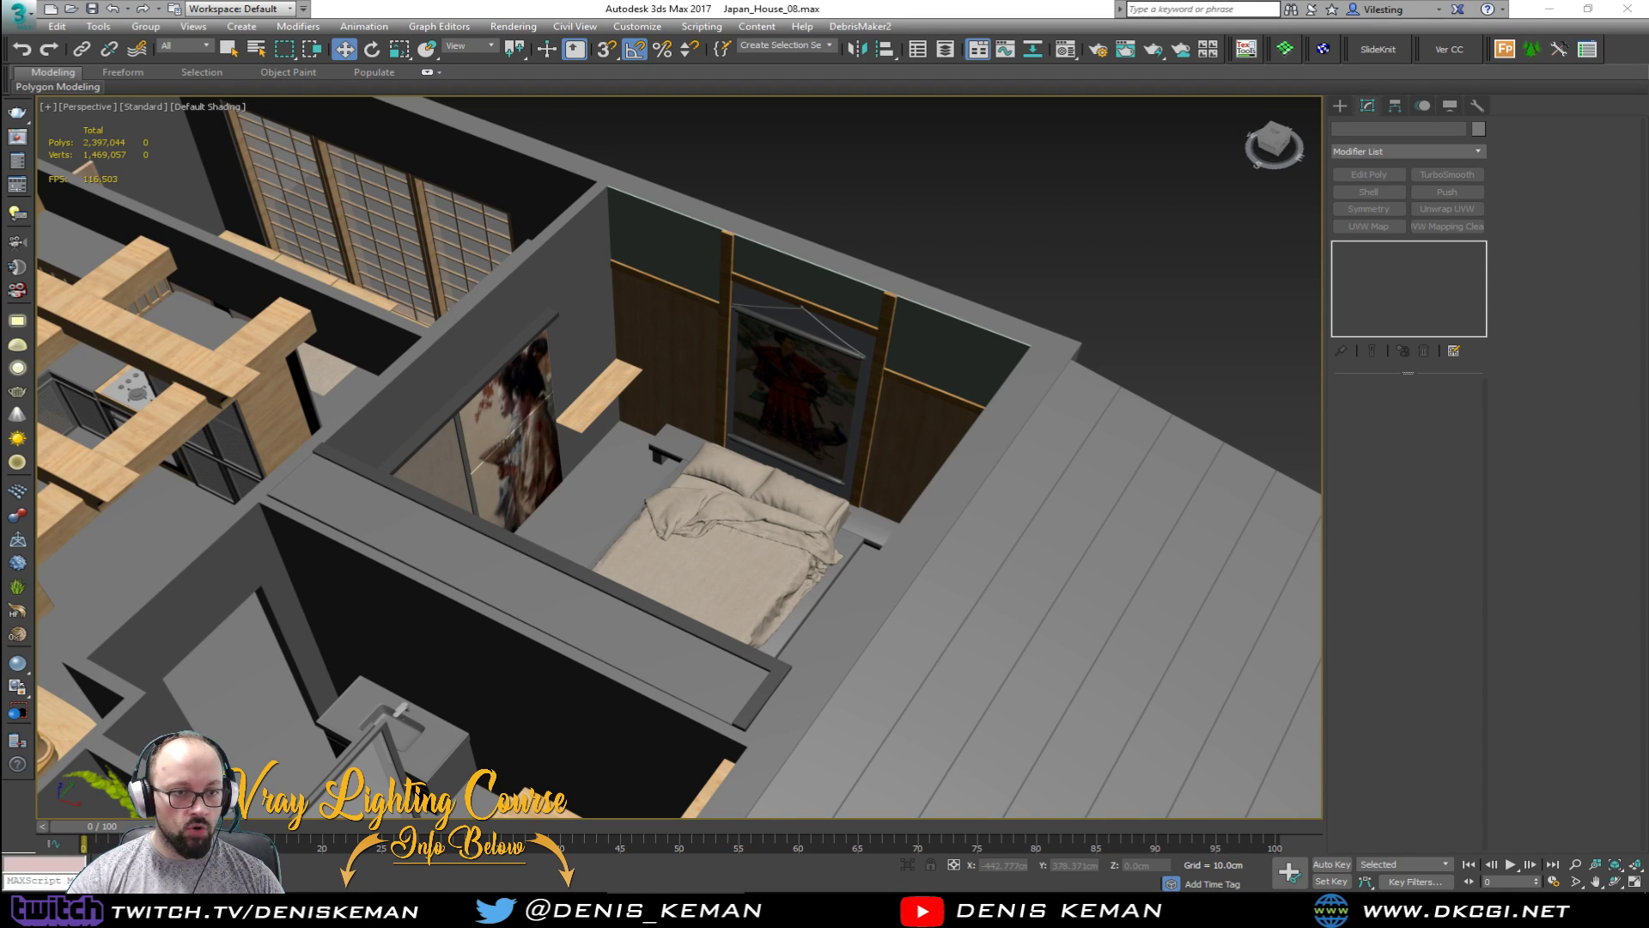
{"action": "key", "text": "alt+Tab"}
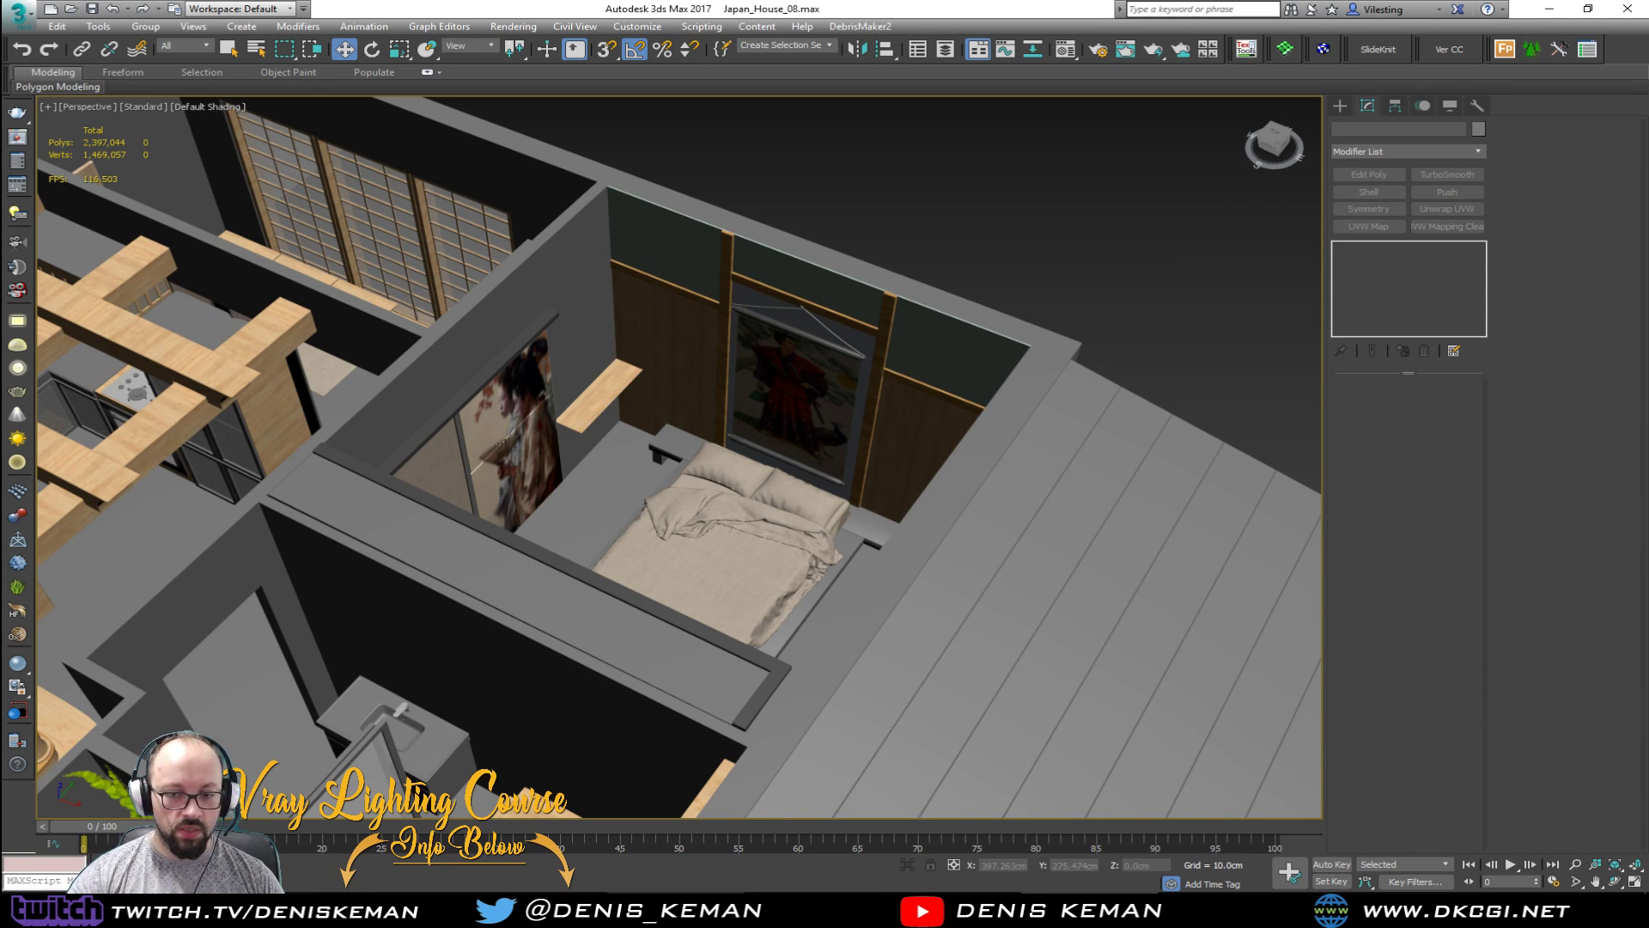
{"action": "left_click", "coordinate": [676, 909]}
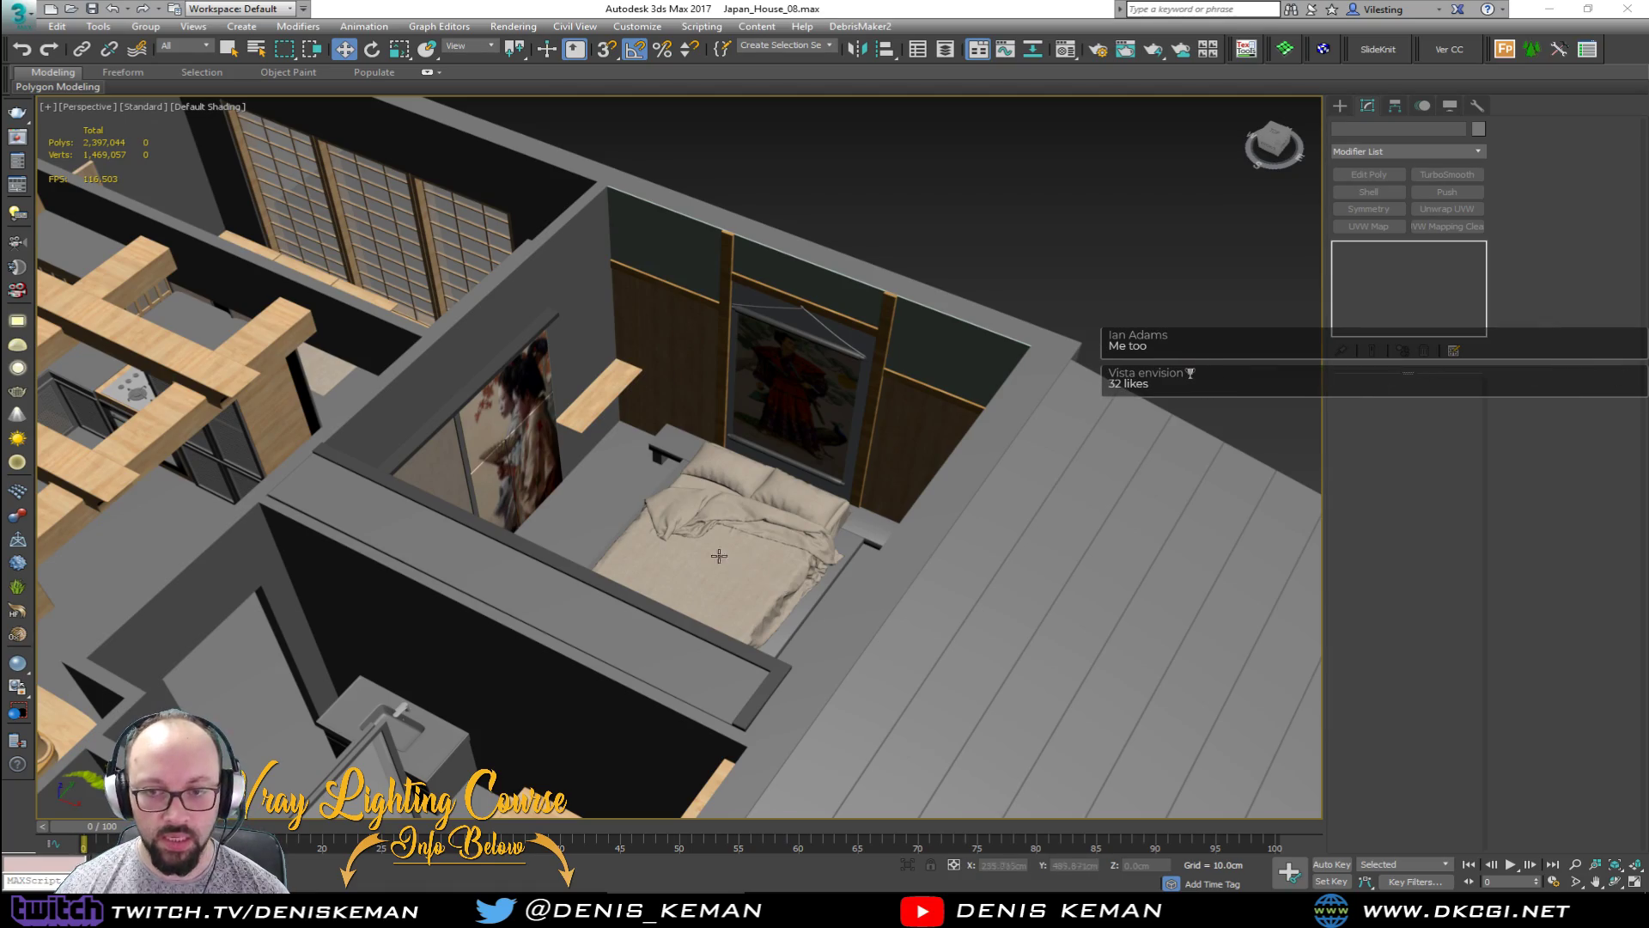
Step: Inspect the bedroom's layout and its neighbouring rooms from several elevated angles
{"action": "middle_click_drag", "start_coordinate": [720, 556], "coordinate": [1269, 322]}
{"action": "middle_click_drag", "start_coordinate": [559, 464], "coordinate": [777, 429], "text": "alt"}
{"action": "scroll", "coordinate": [777, 430], "scroll_direction": "up", "scroll_amount": 5}
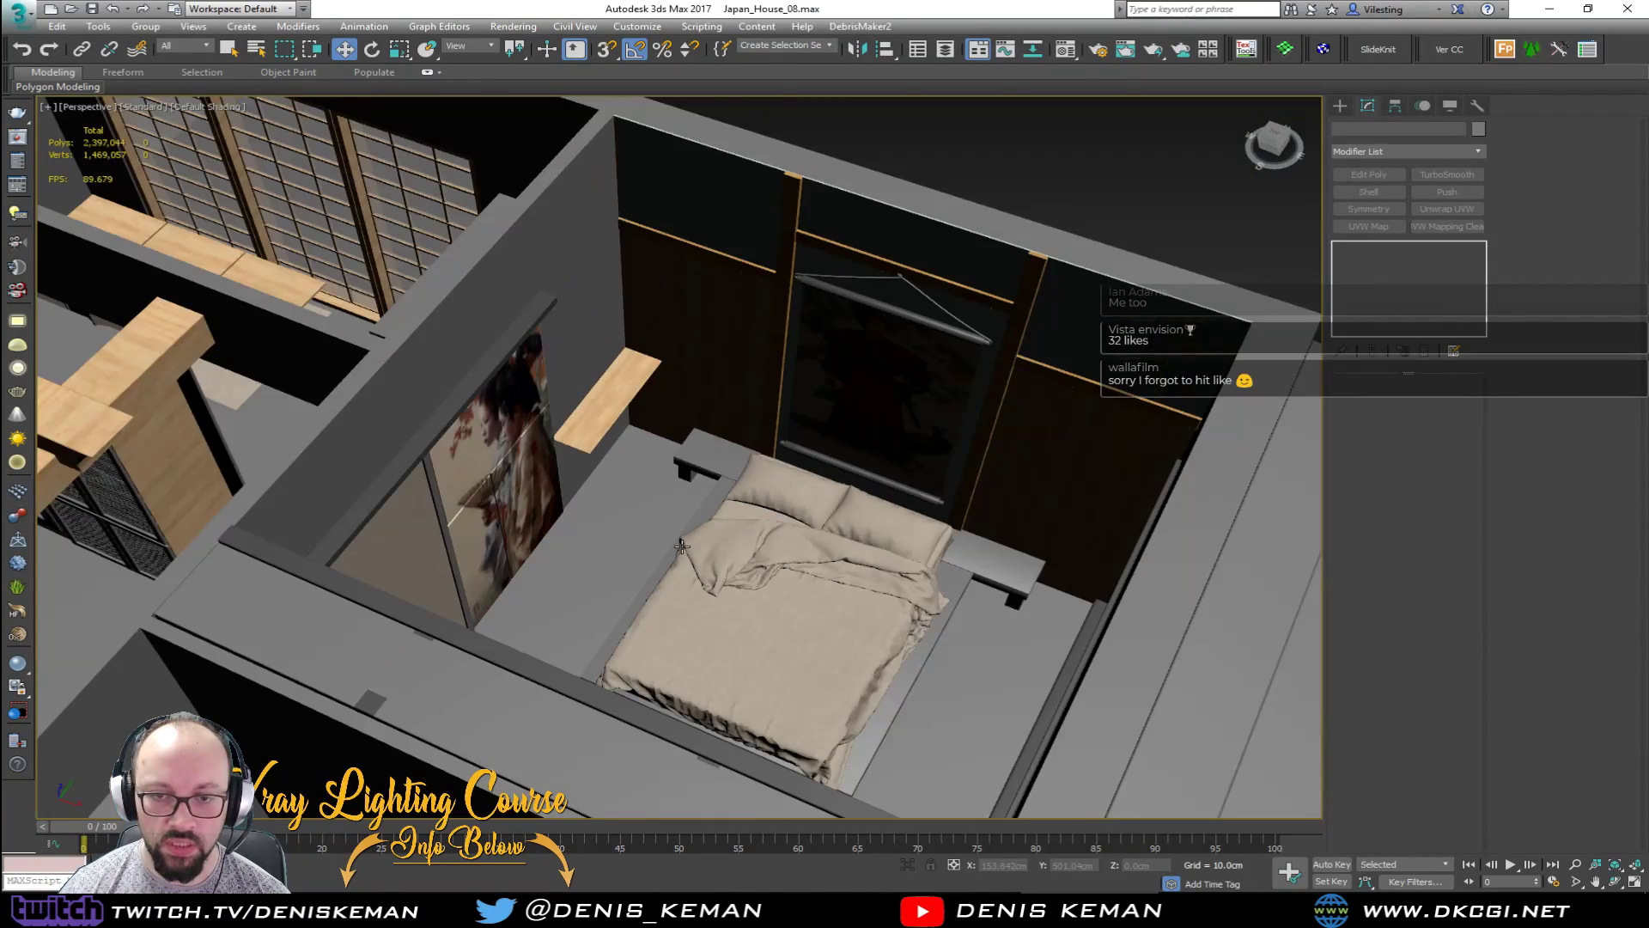
{"action": "middle_click_drag", "start_coordinate": [681, 548], "coordinate": [697, 434], "text": "alt"}
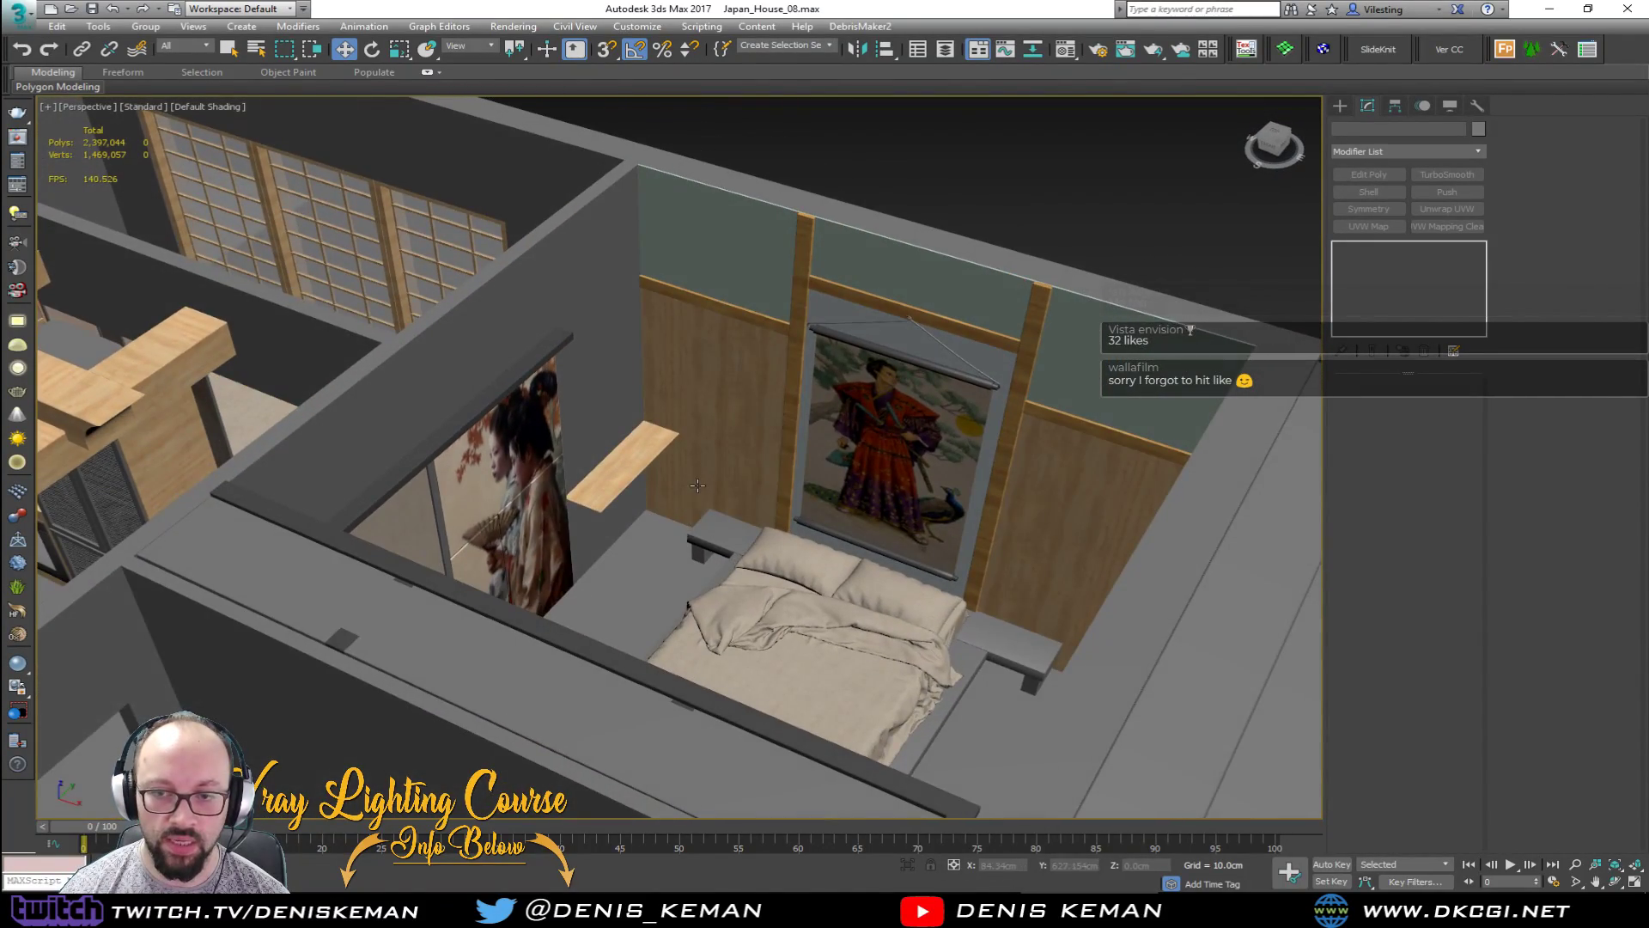
{"action": "middle_click_drag", "start_coordinate": [756, 369], "coordinate": [730, 540]}
{"action": "scroll", "coordinate": [730, 540], "scroll_direction": "down", "scroll_amount": 3}
{"action": "mouse_move", "coordinate": [789, 451]}
{"action": "middle_mouse_down", "text": "alt"}
{"action": "mouse_move", "coordinate": [764, 434]}
{"action": "mouse_move", "coordinate": [795, 420]}
{"action": "mouse_move", "coordinate": [797, 456]}
{"action": "middle_mouse_up", "text": "alt"}
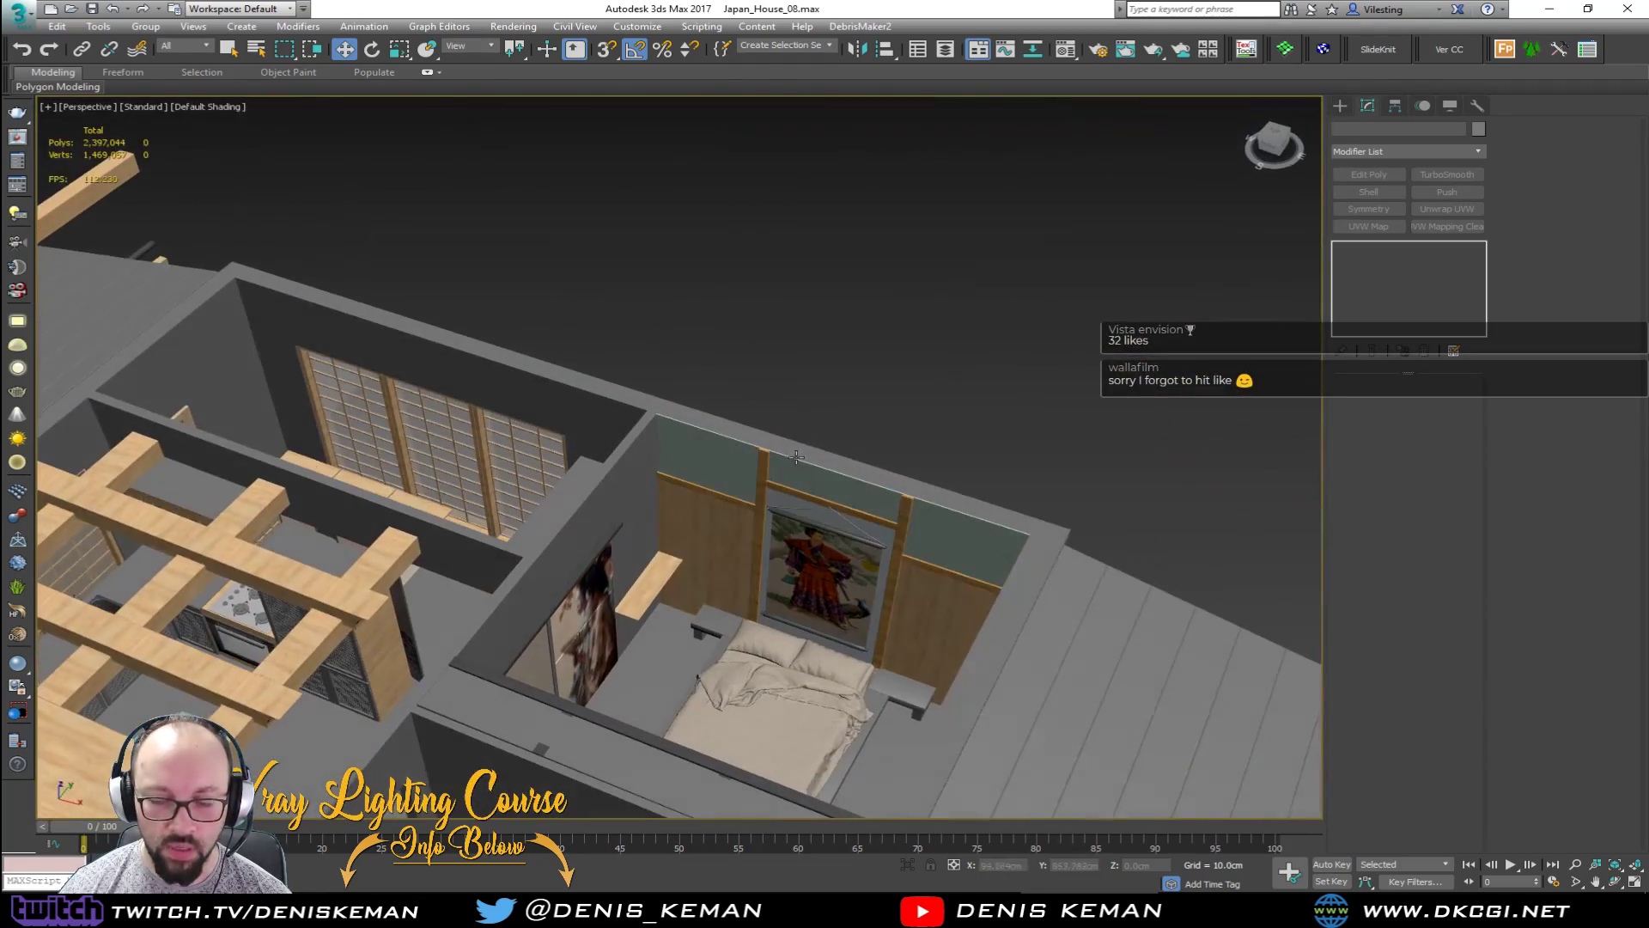
{"action": "middle_click_drag", "start_coordinate": [746, 559], "coordinate": [762, 466]}
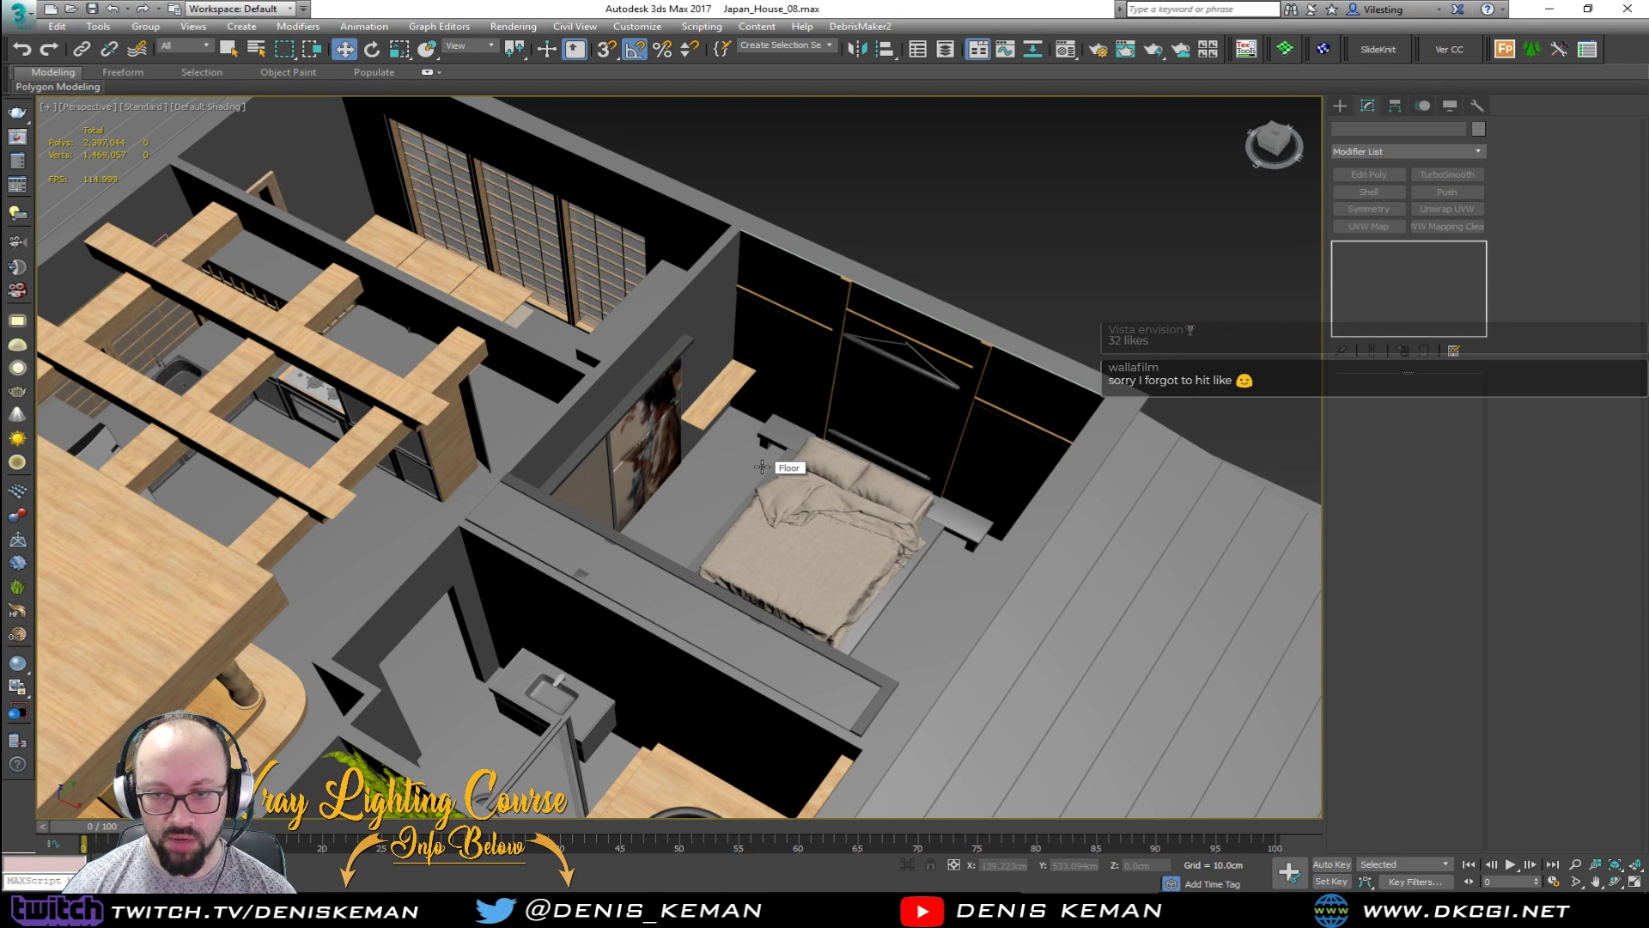
{"action": "middle_click_drag", "start_coordinate": [762, 466], "coordinate": [672, 461], "text": "alt"}
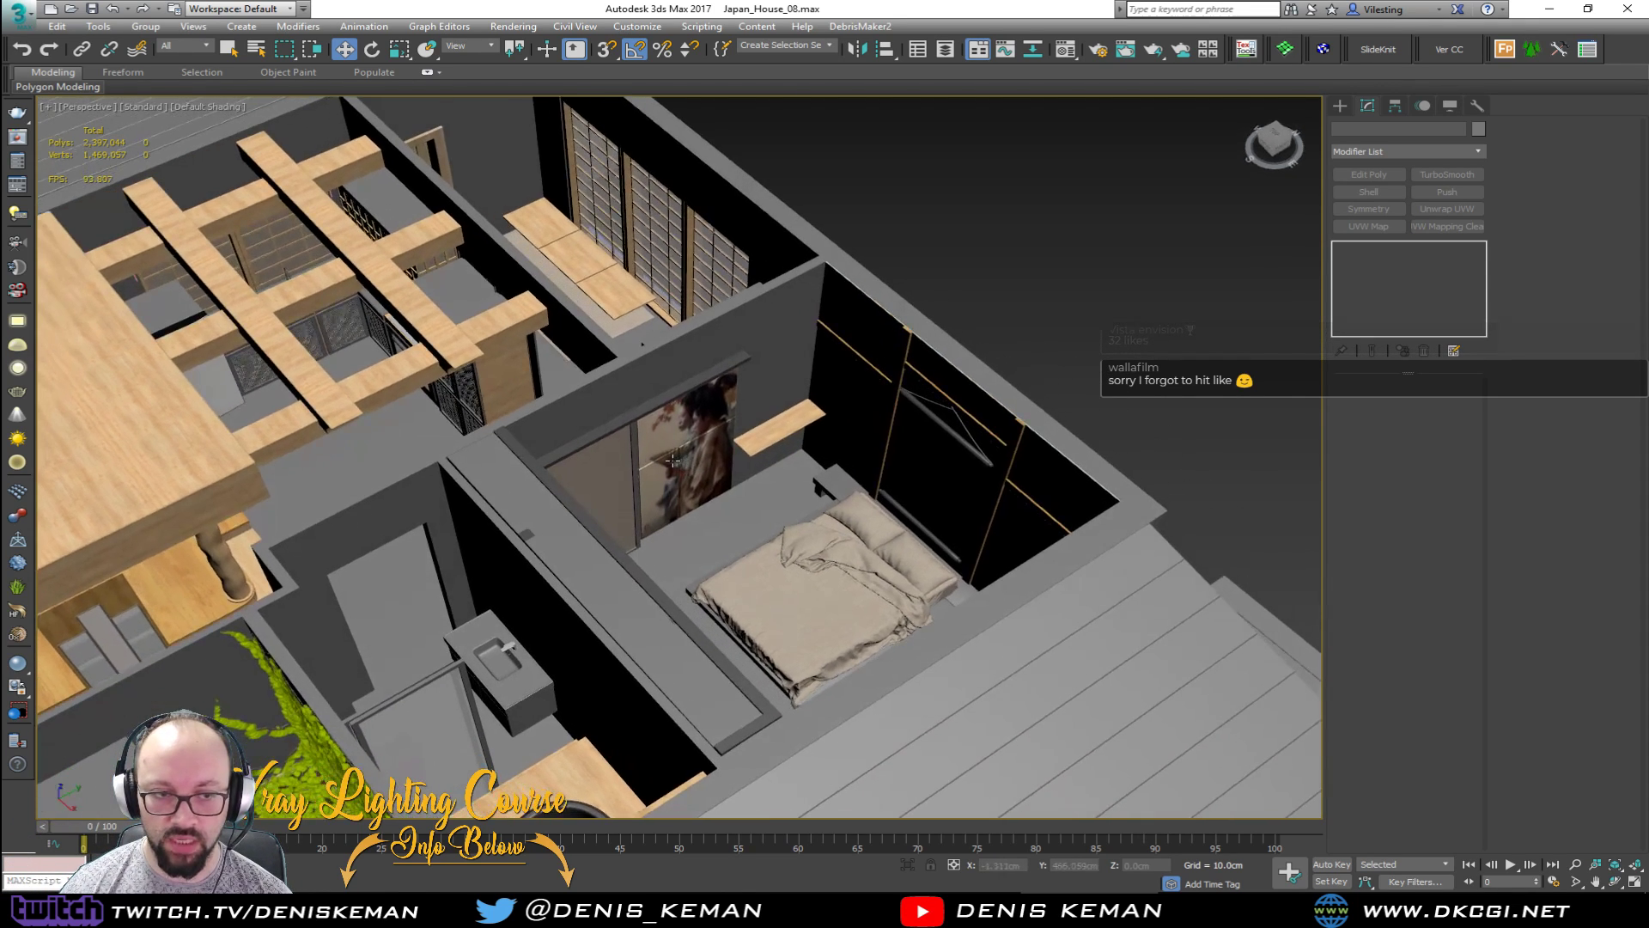
Step: Examine the geisha artwork on the bedroom's sliding door up close and view the whole house from outside
{"action": "scroll", "coordinate": [714, 503], "scroll_direction": "up", "scroll_amount": 10}
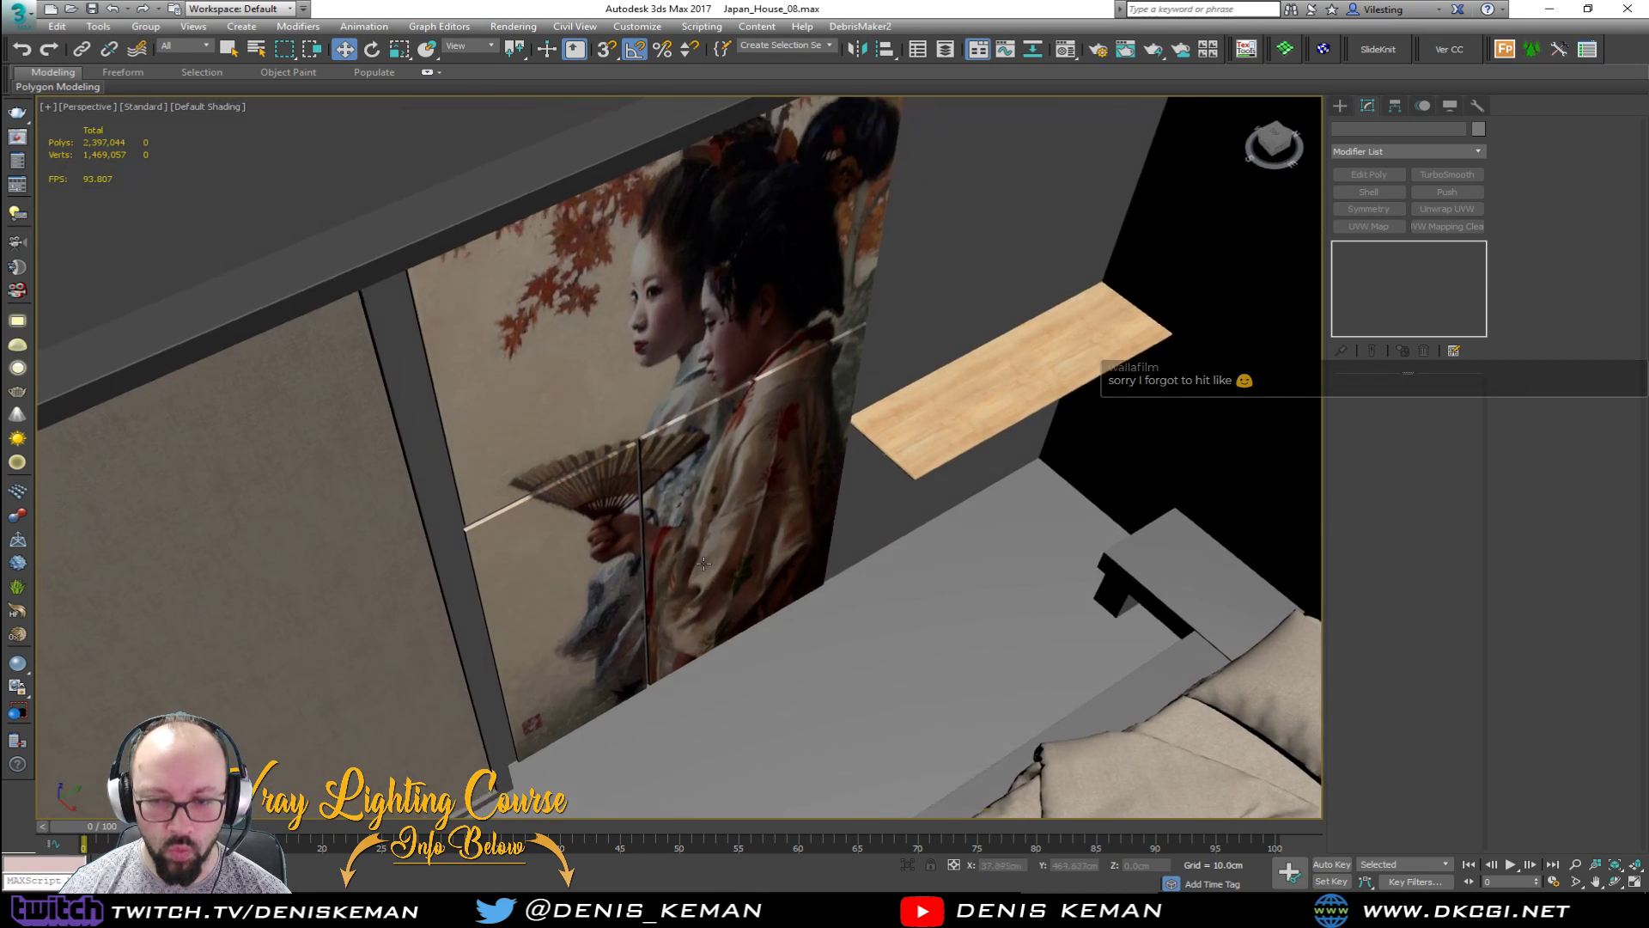
{"action": "scroll", "coordinate": [662, 555], "scroll_direction": "down", "scroll_amount": 10}
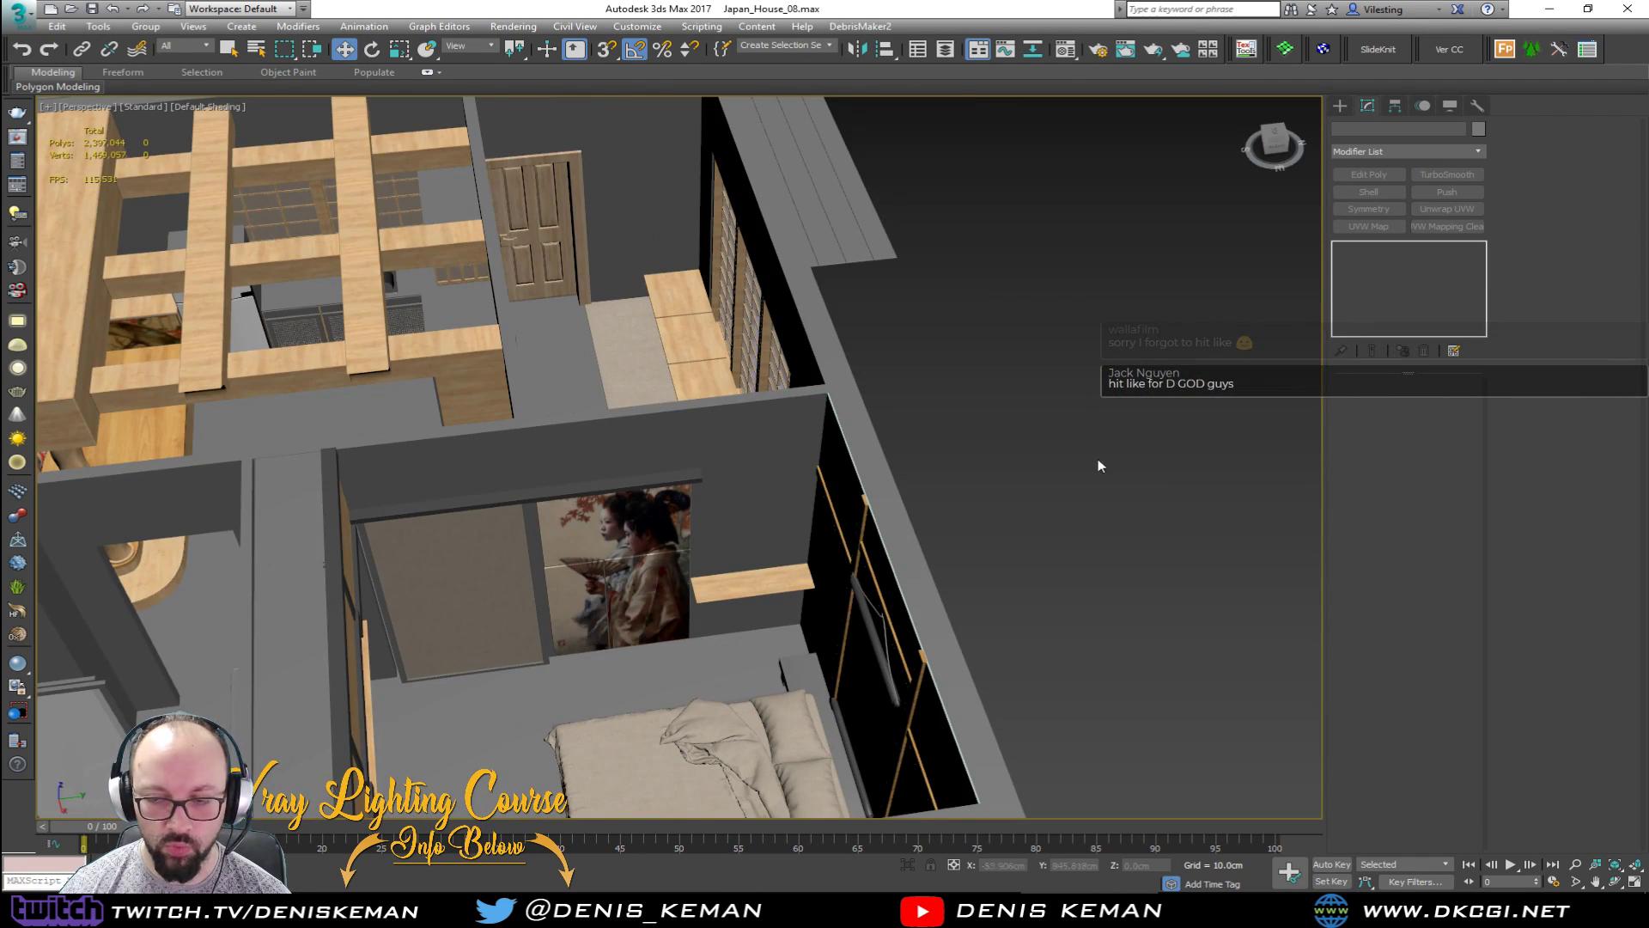
{"action": "middle_click_drag", "start_coordinate": [1052, 465], "coordinate": [663, 375], "text": "alt"}
{"action": "scroll", "coordinate": [868, 455], "scroll_direction": "down", "scroll_amount": 7}
{"action": "scroll", "coordinate": [724, 477], "scroll_direction": "down", "scroll_amount": 2}
{"action": "scroll", "coordinate": [724, 477], "scroll_direction": "up", "scroll_amount": 2}
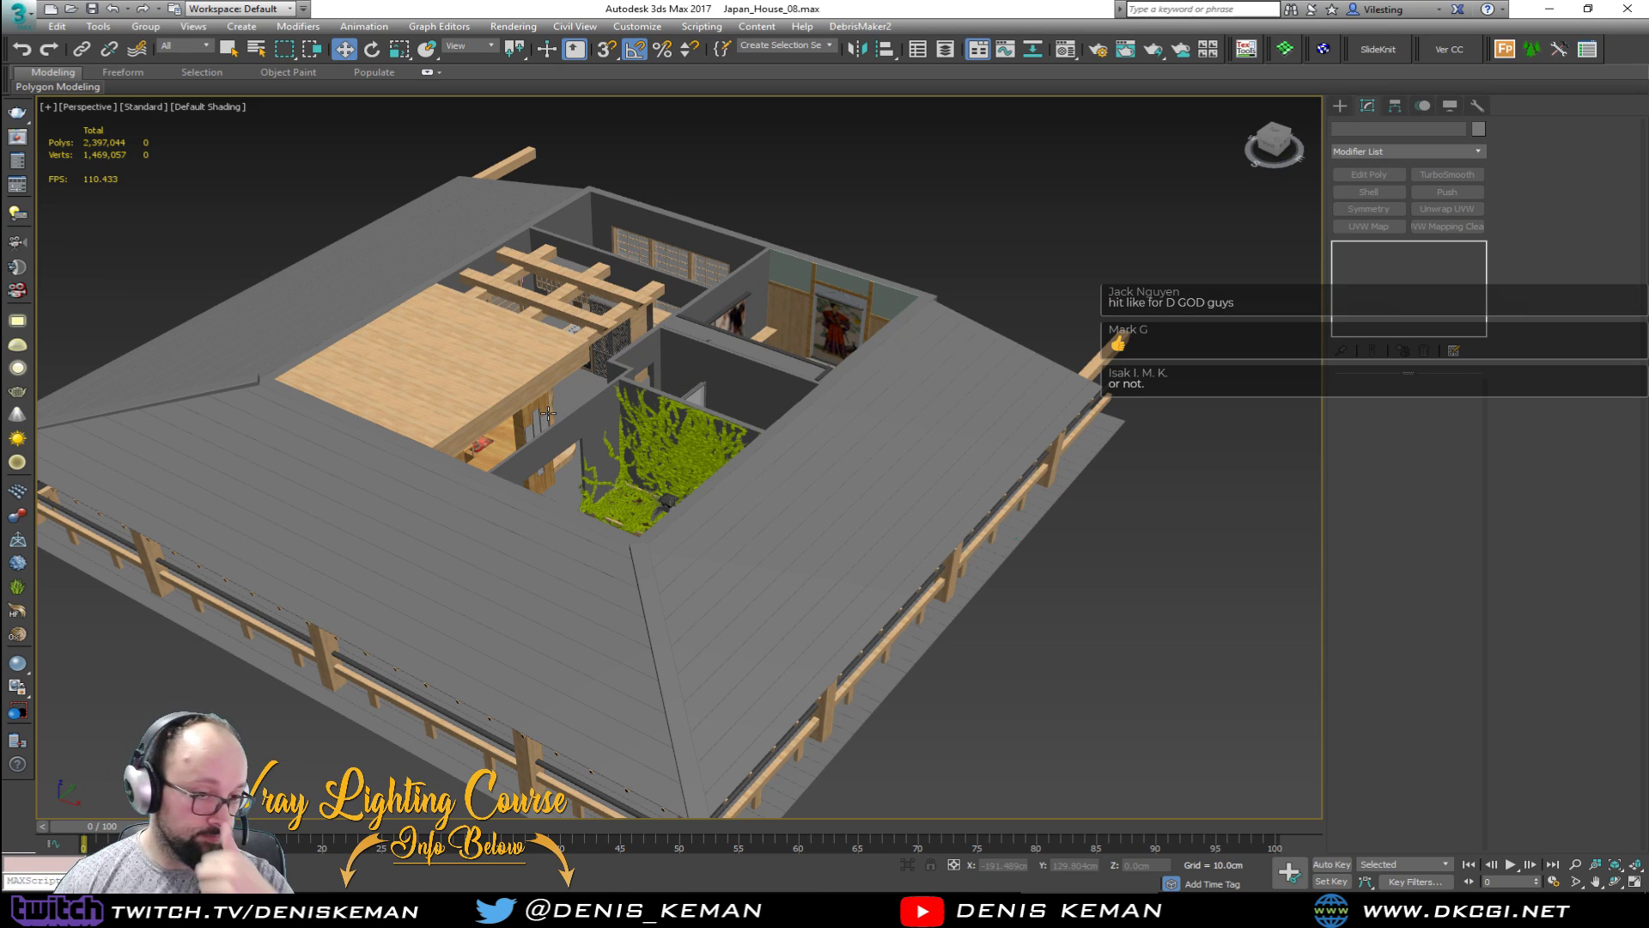